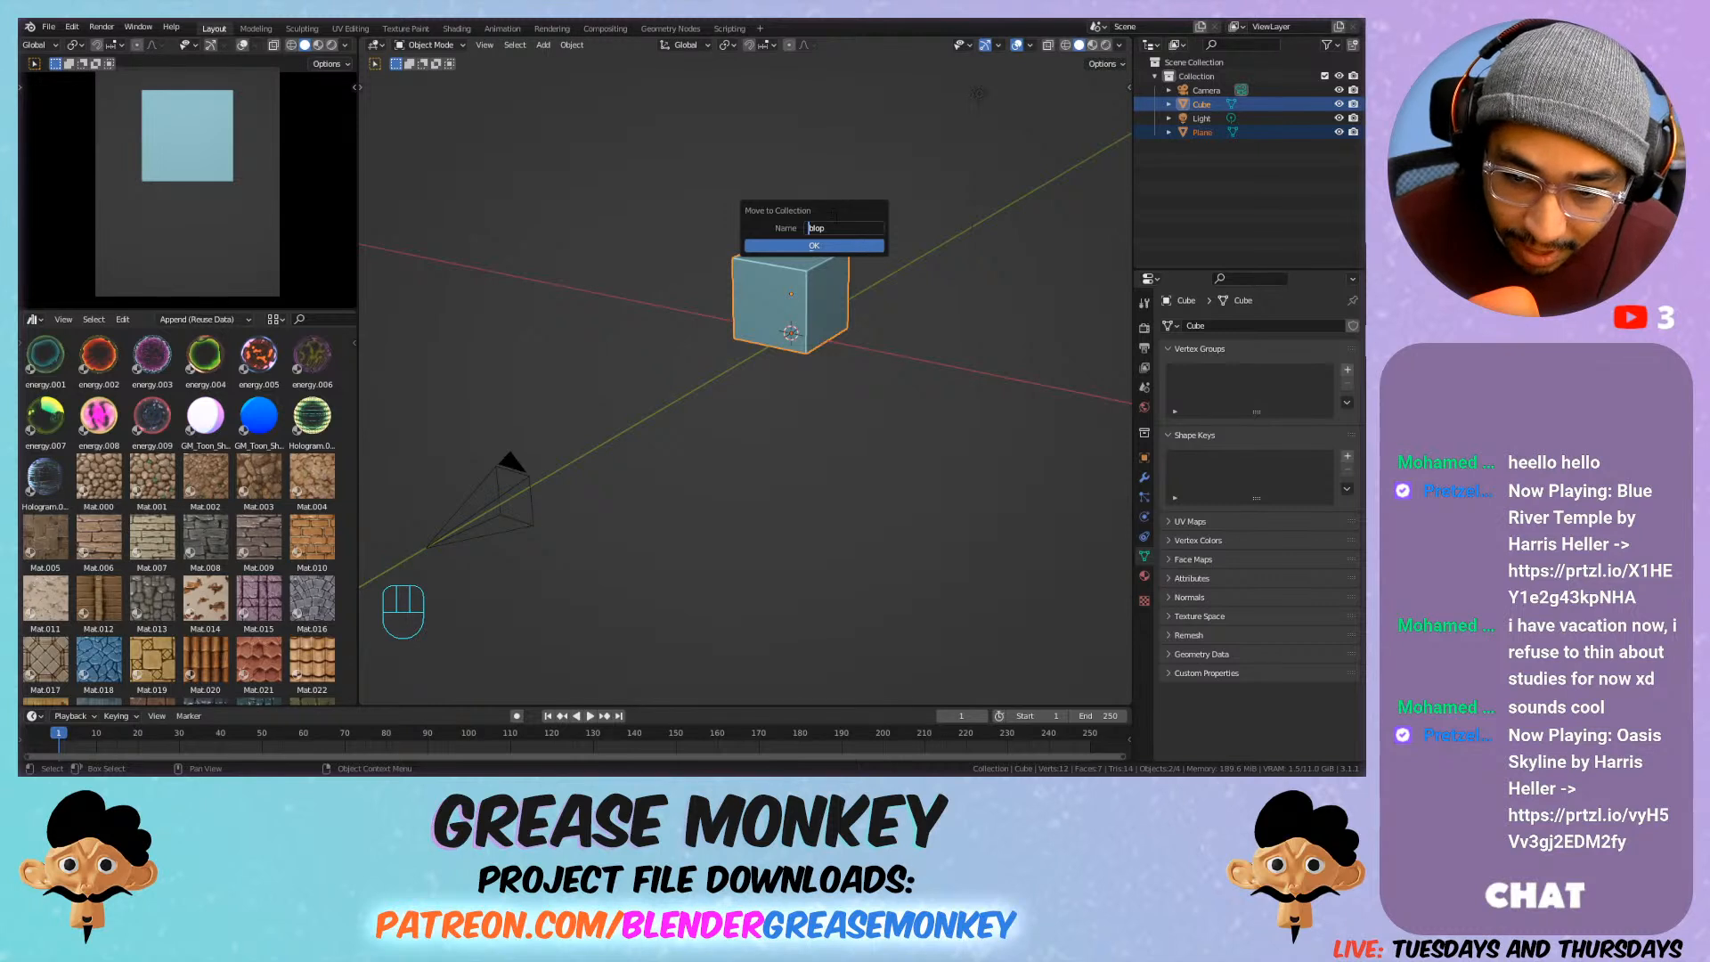
Move the selected cube and plane into a new collection named block_out.
double_click(825, 229)
left_click(825, 229)
key("BackSpace")
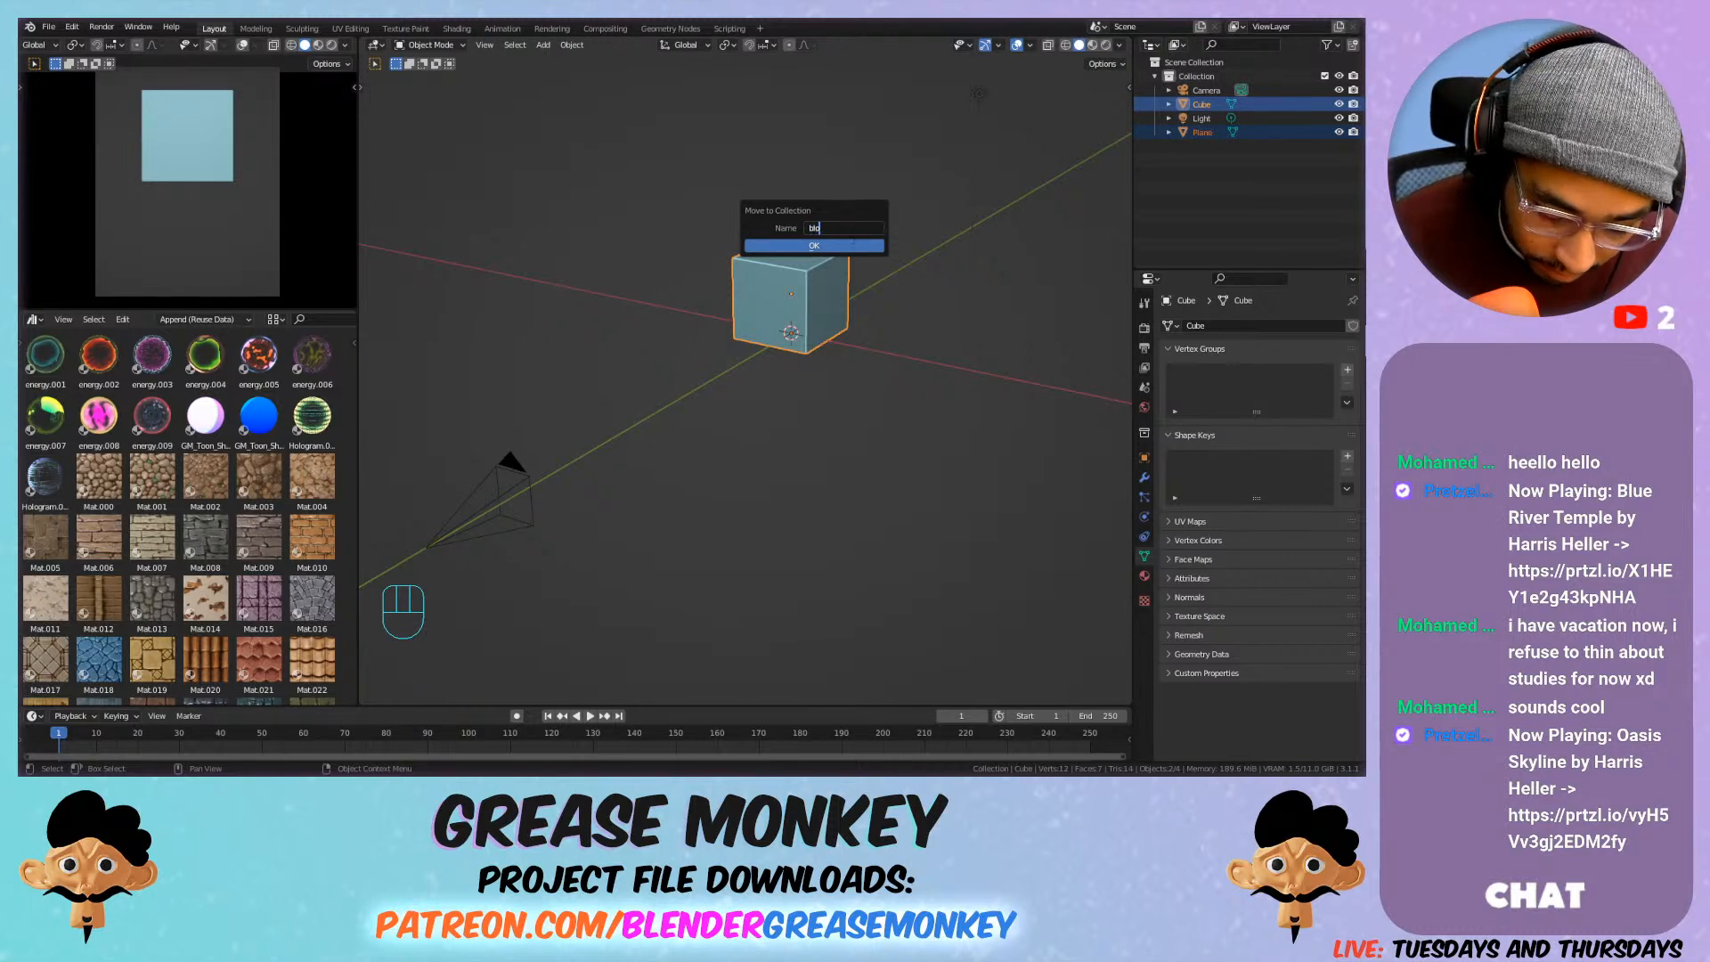
type("ck_out")
key("Return")
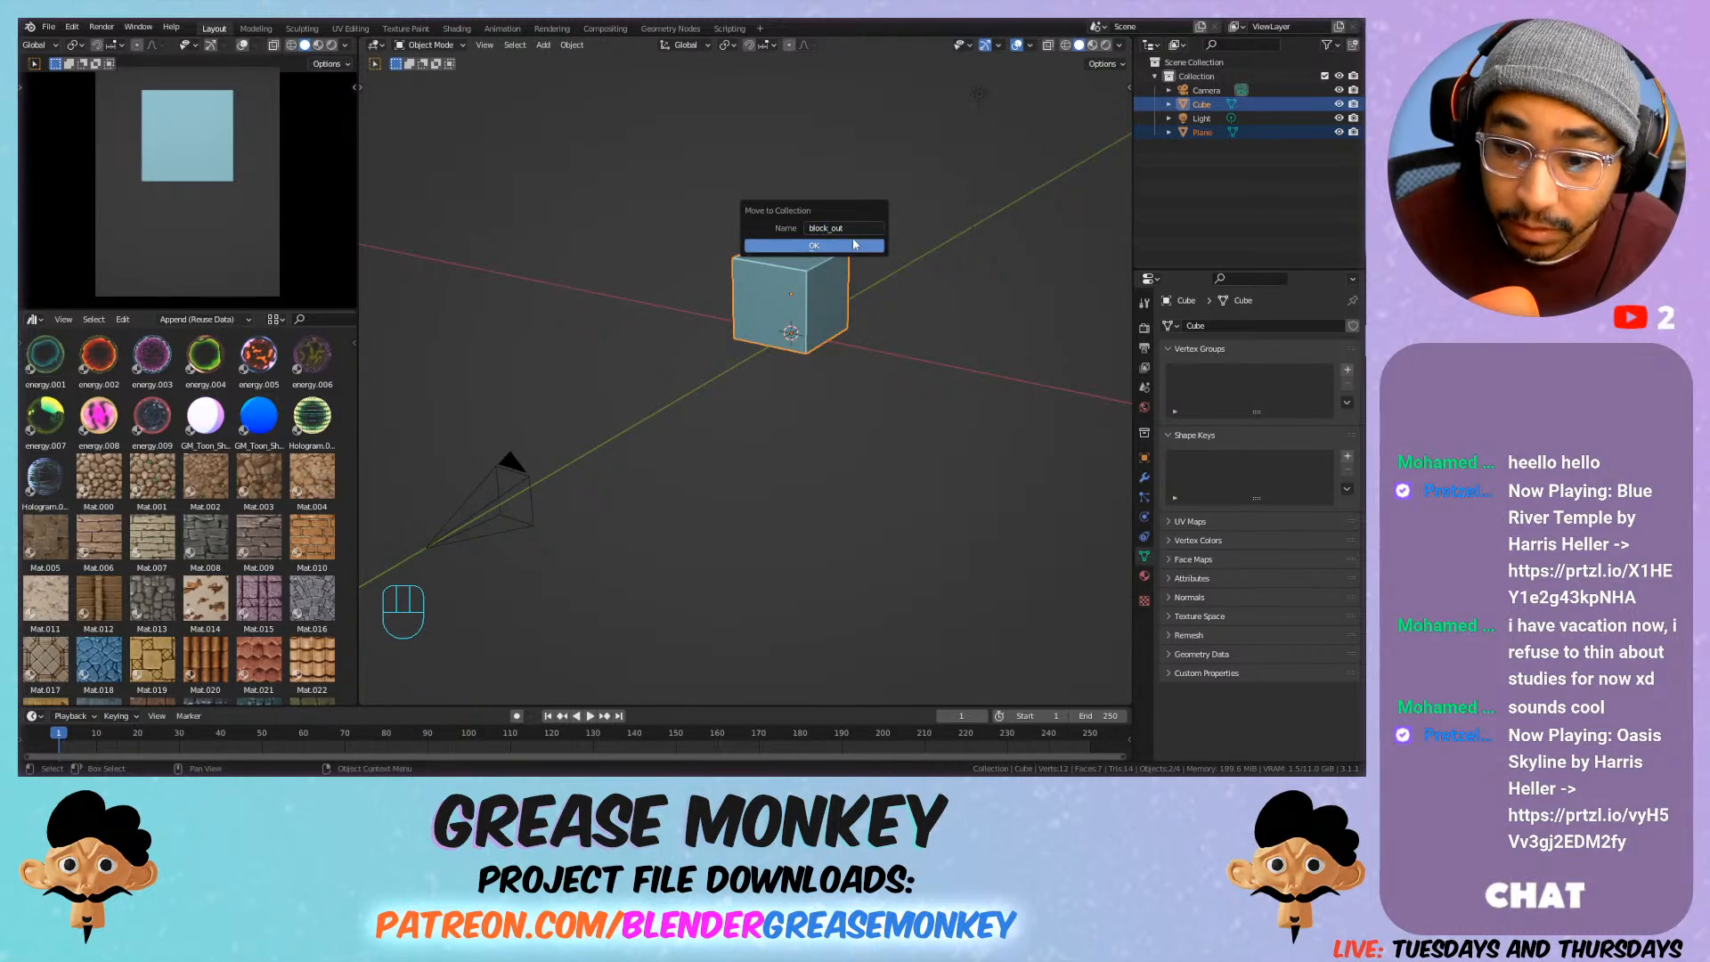
left_click(854, 245)
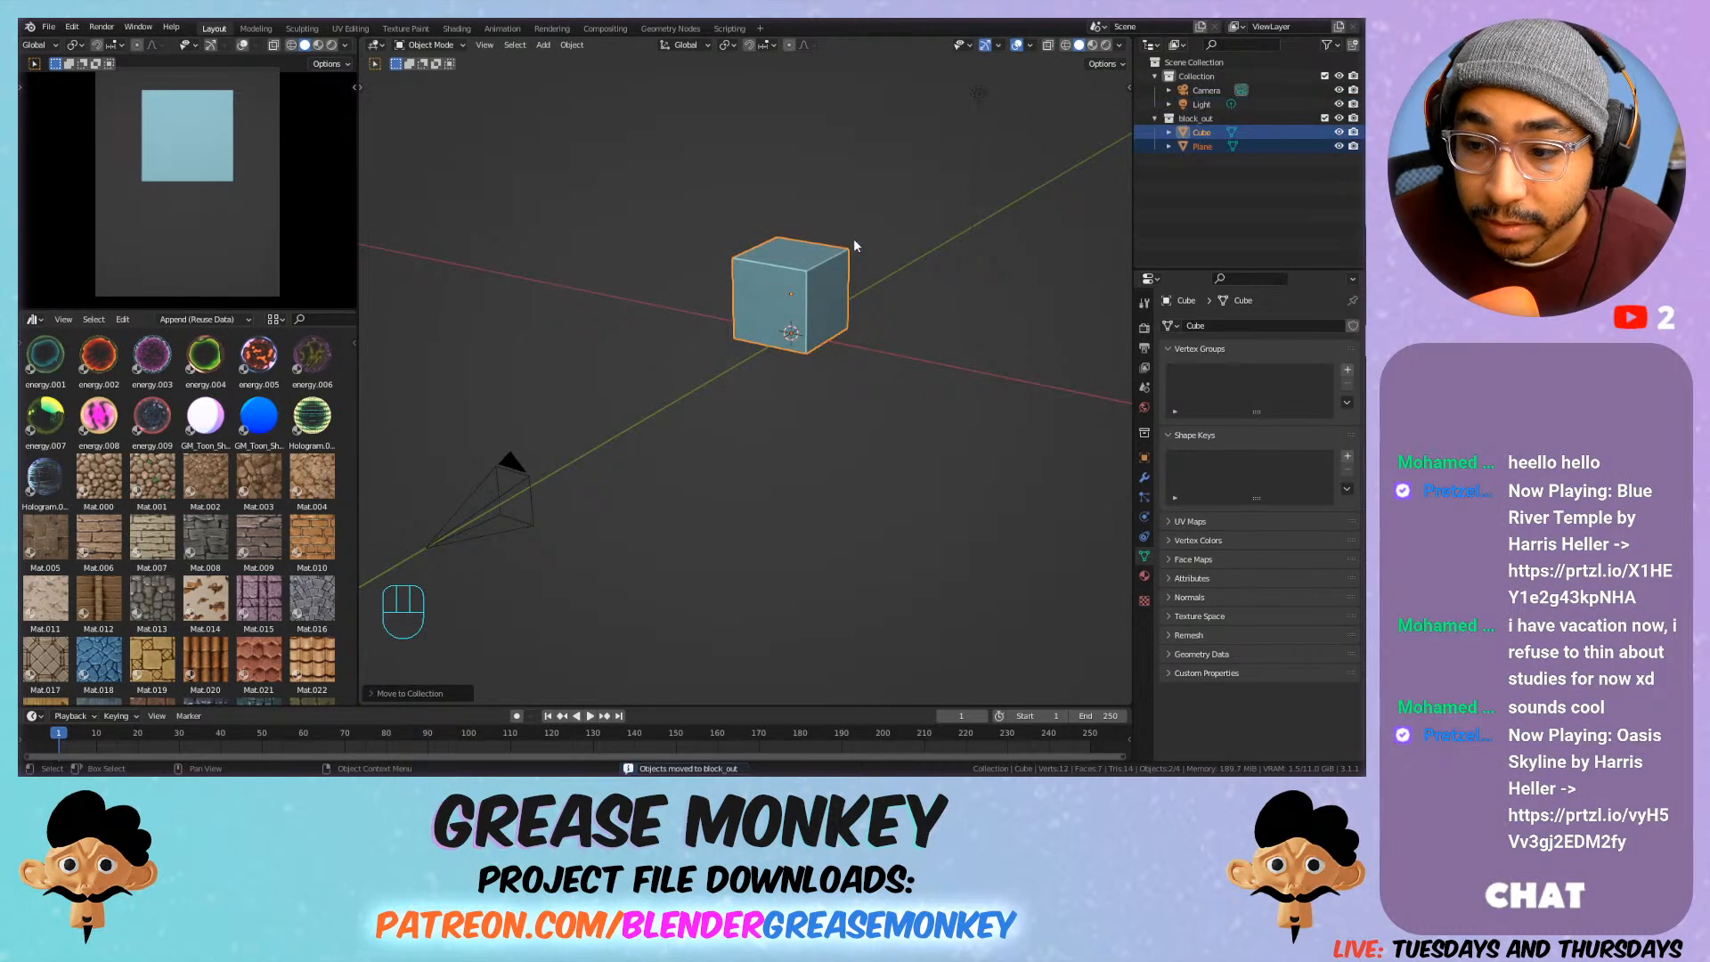
Rename the plane object in the block_out collection as ground.
double_click(1201, 146)
type("ground")
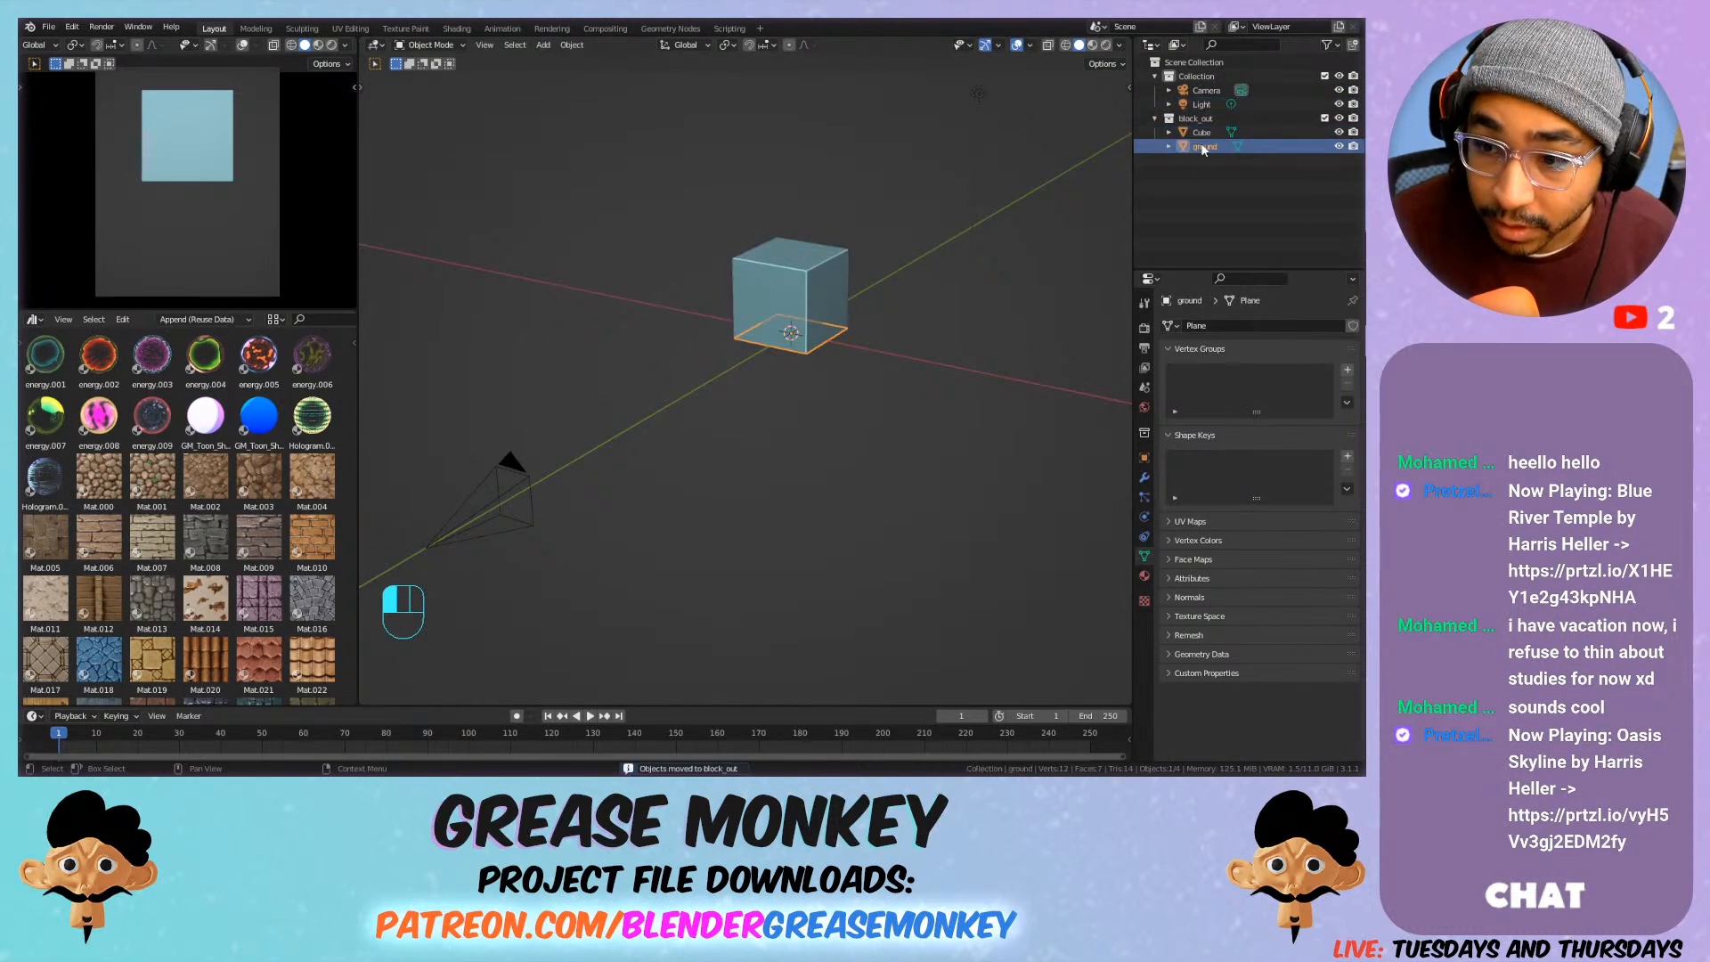
key("Return")
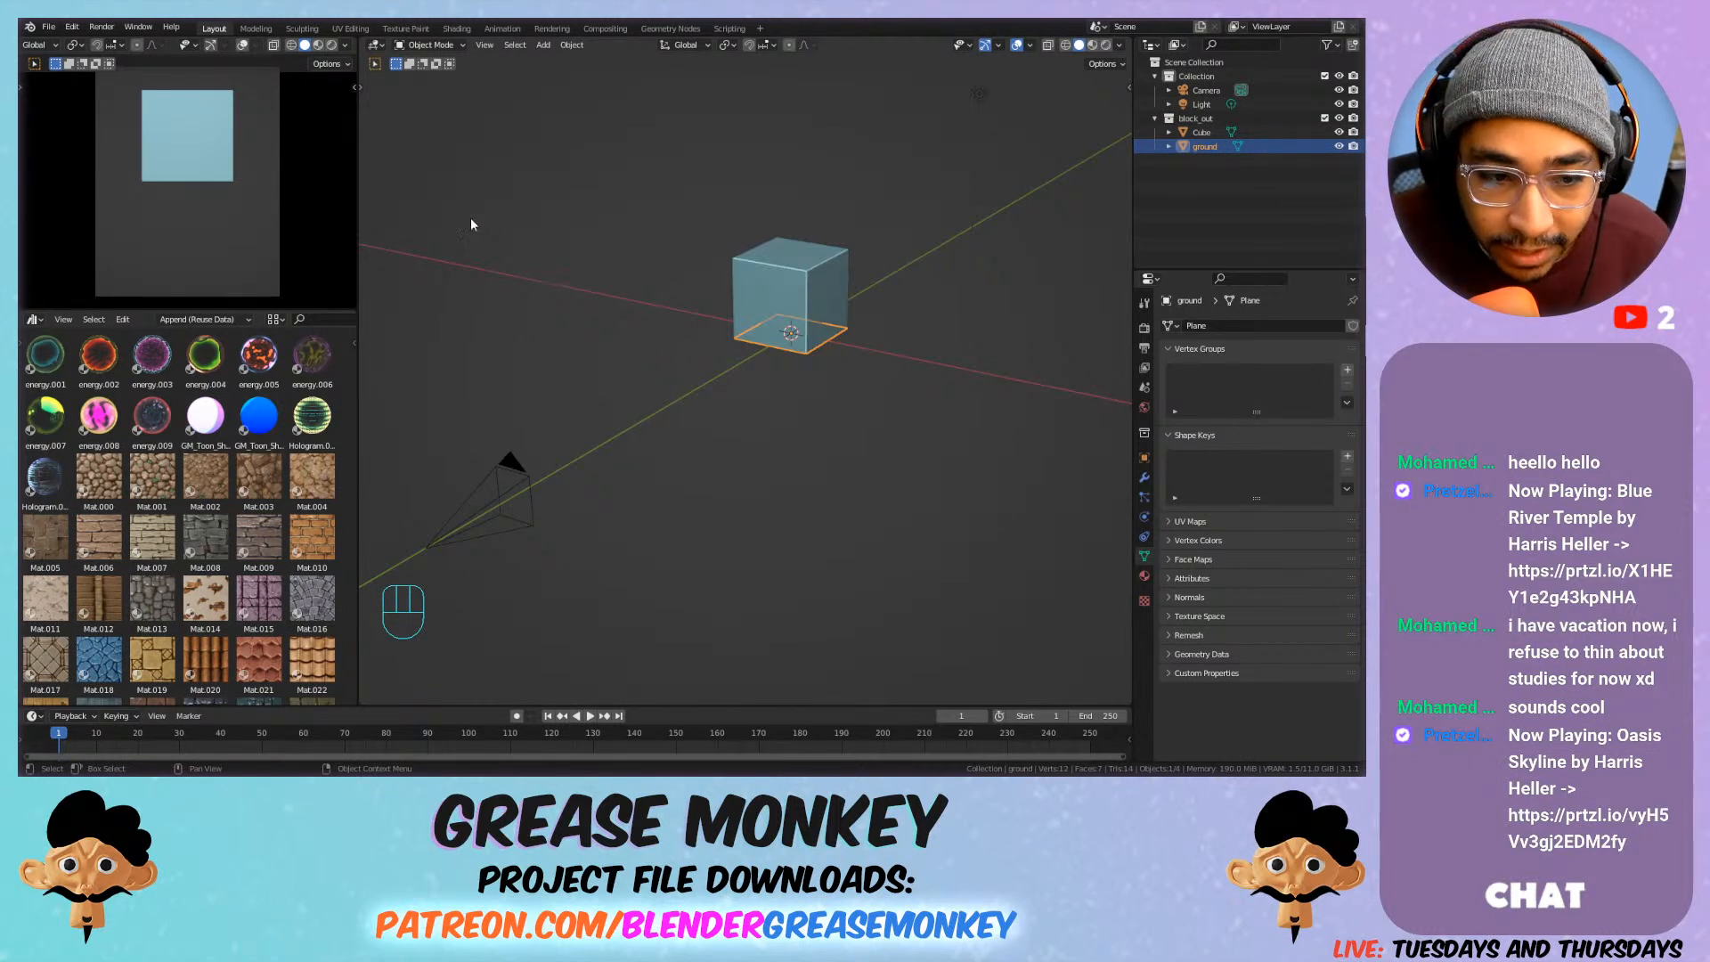
Hide the header of the small camera viewport, fit the camera frame and enlarge that viewport over the asset browser.
right_click(330, 66)
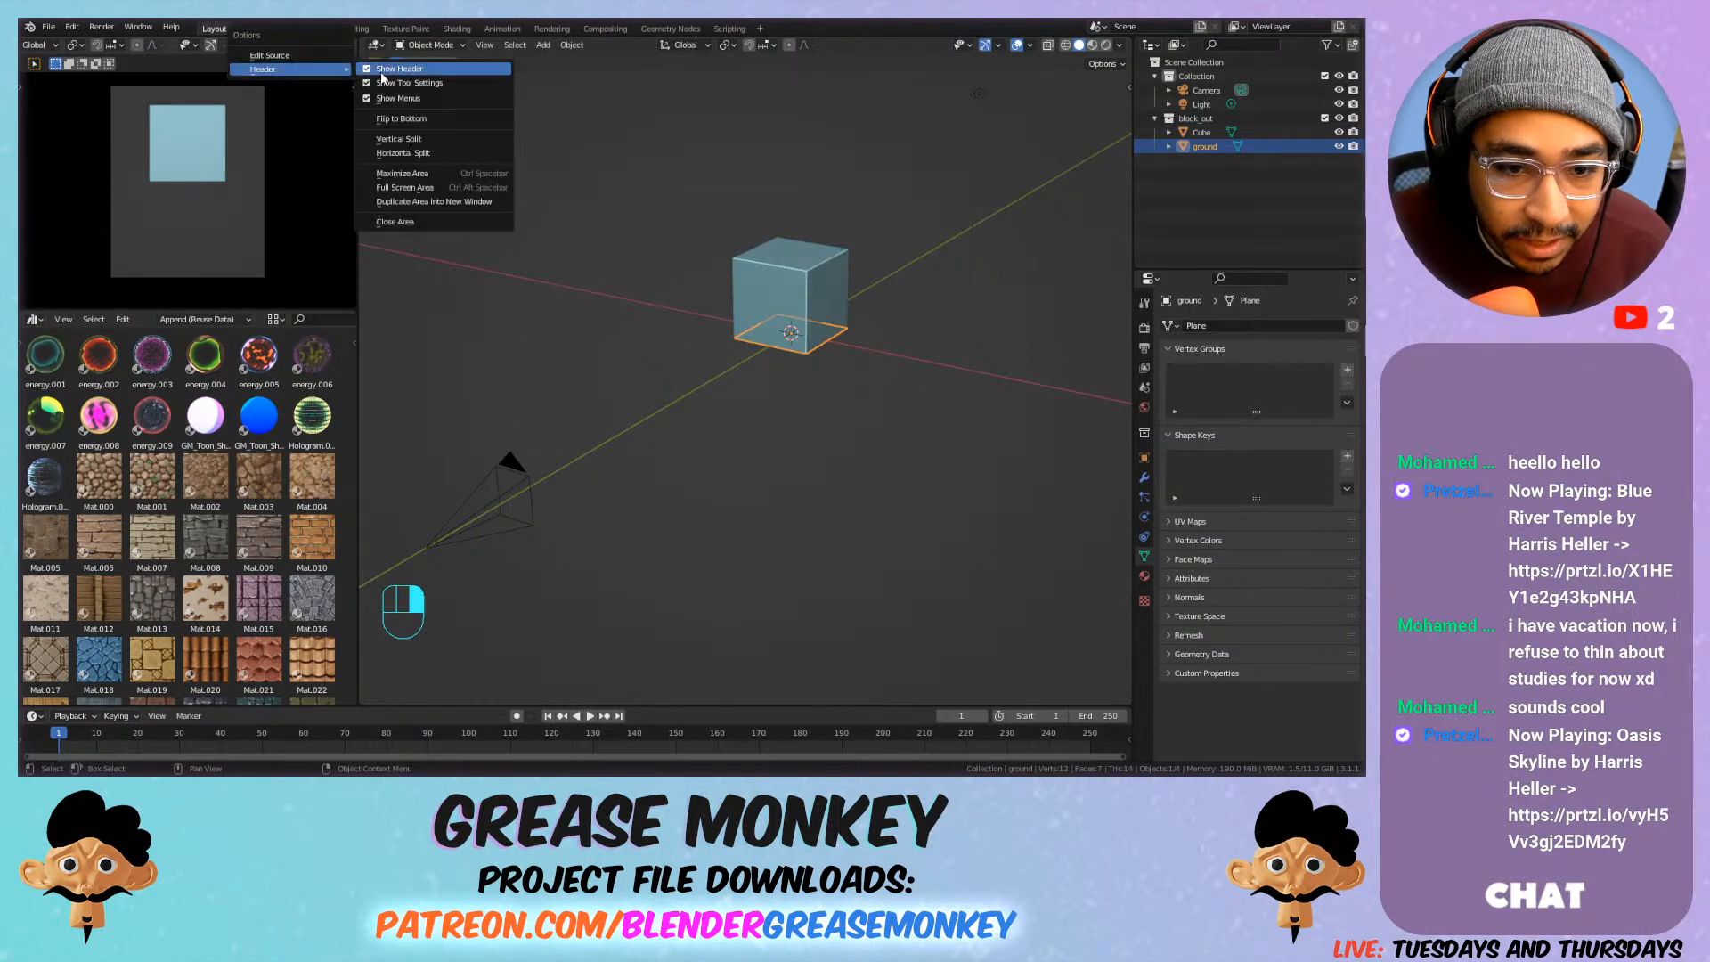
left_click(382, 71)
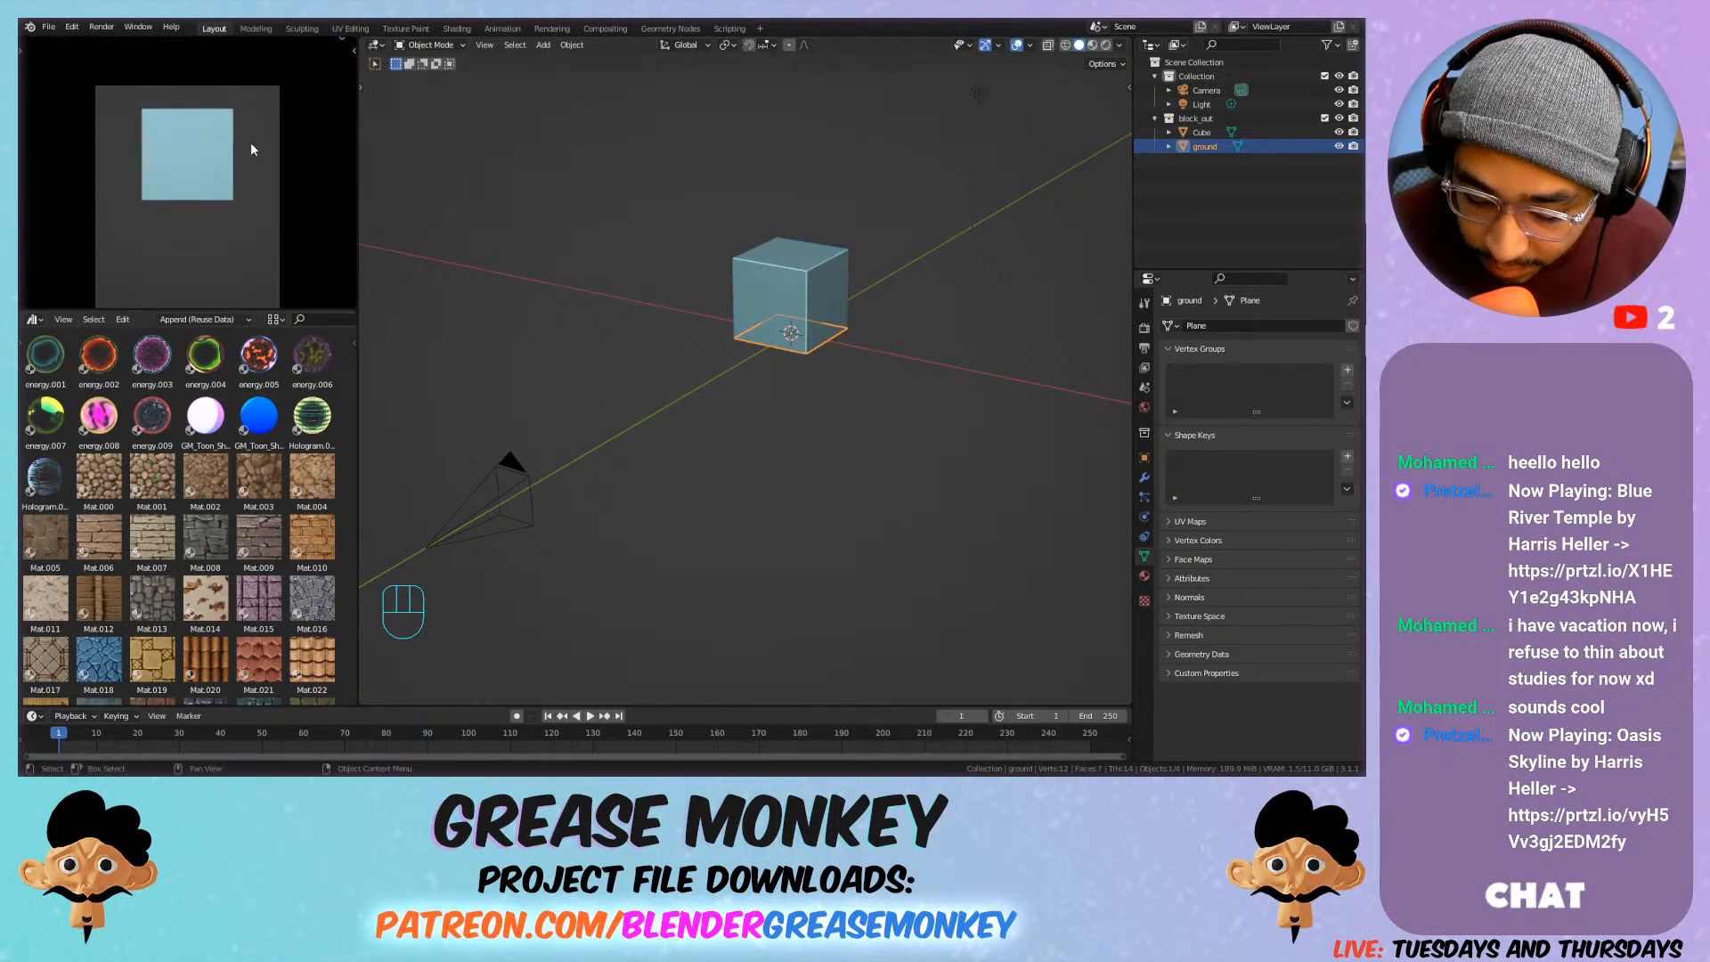
key("Home")
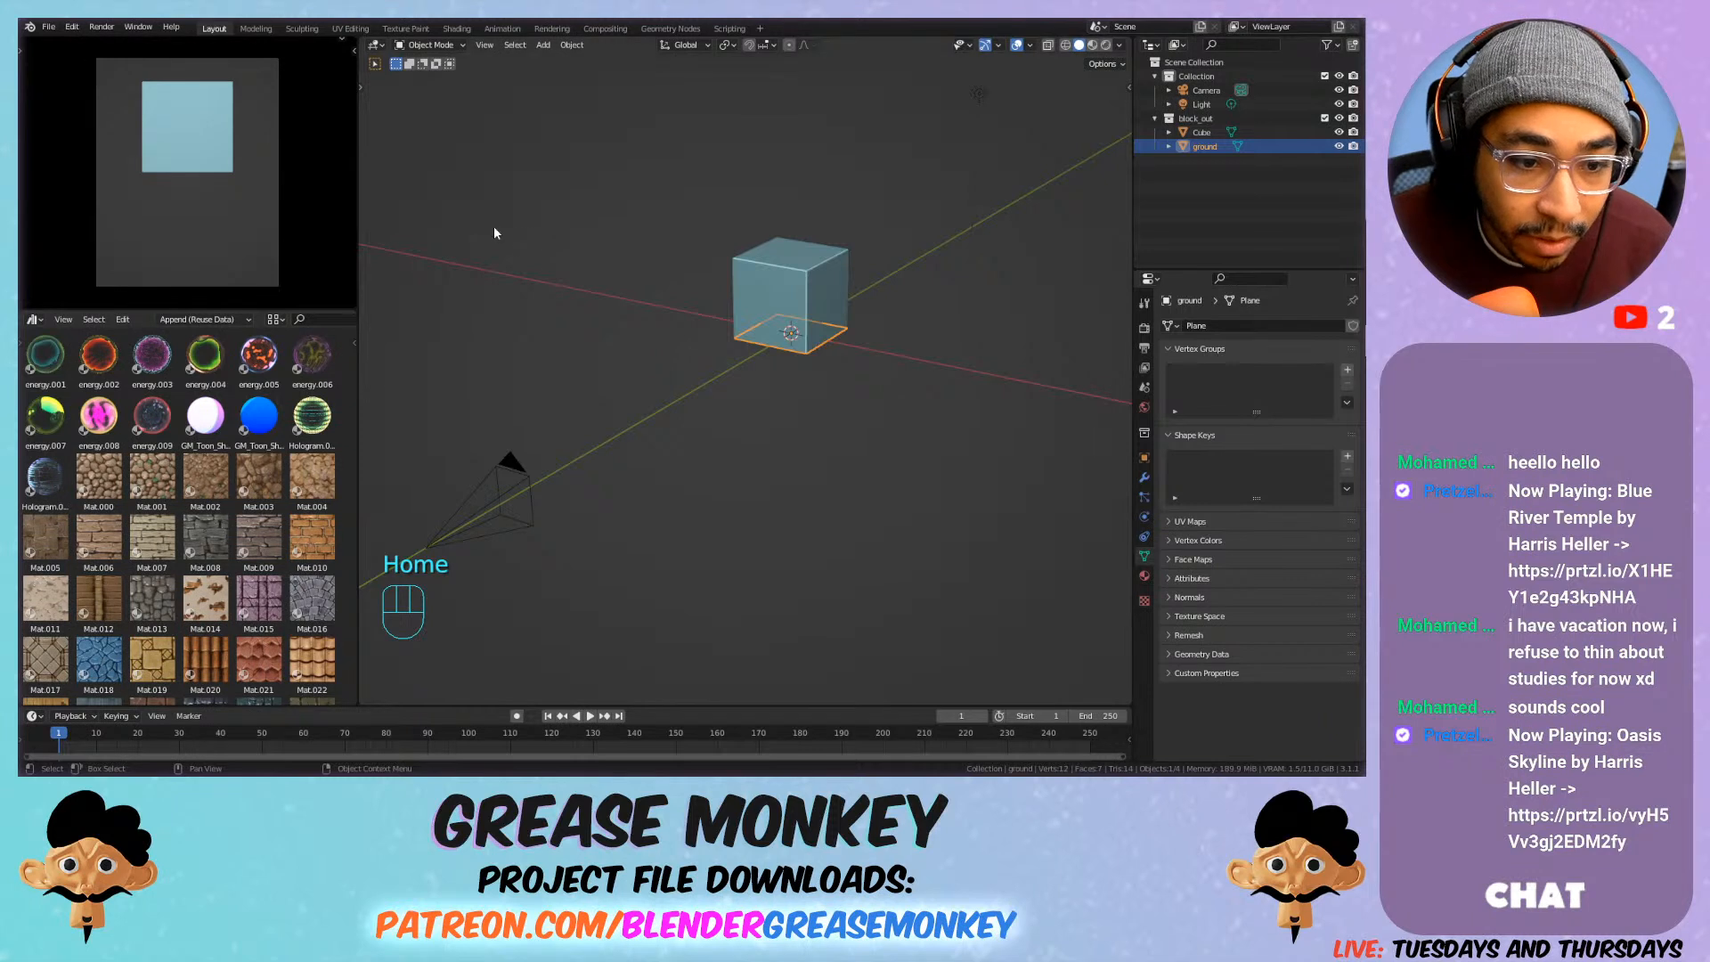
left_click_drag(243, 309, 258, 511)
Scale up the ground plane's mesh in Edit Mode so it forms a wide floor around the cube.
key("Tab")
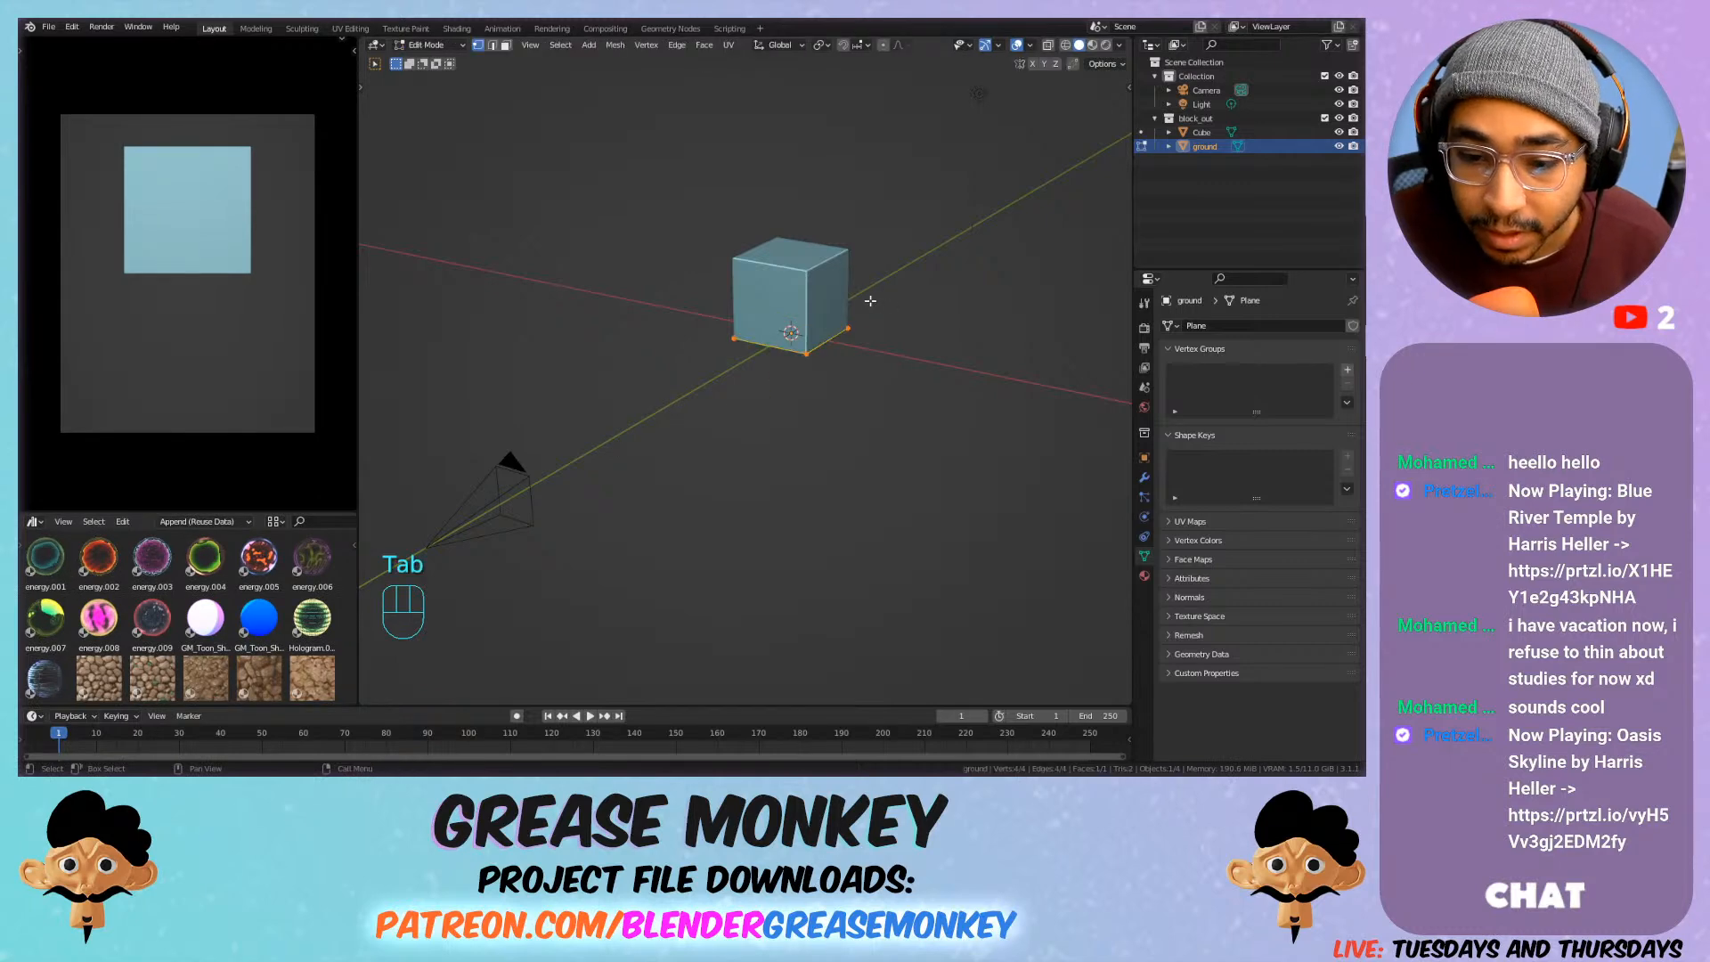
key("s")
left_click(494, 372)
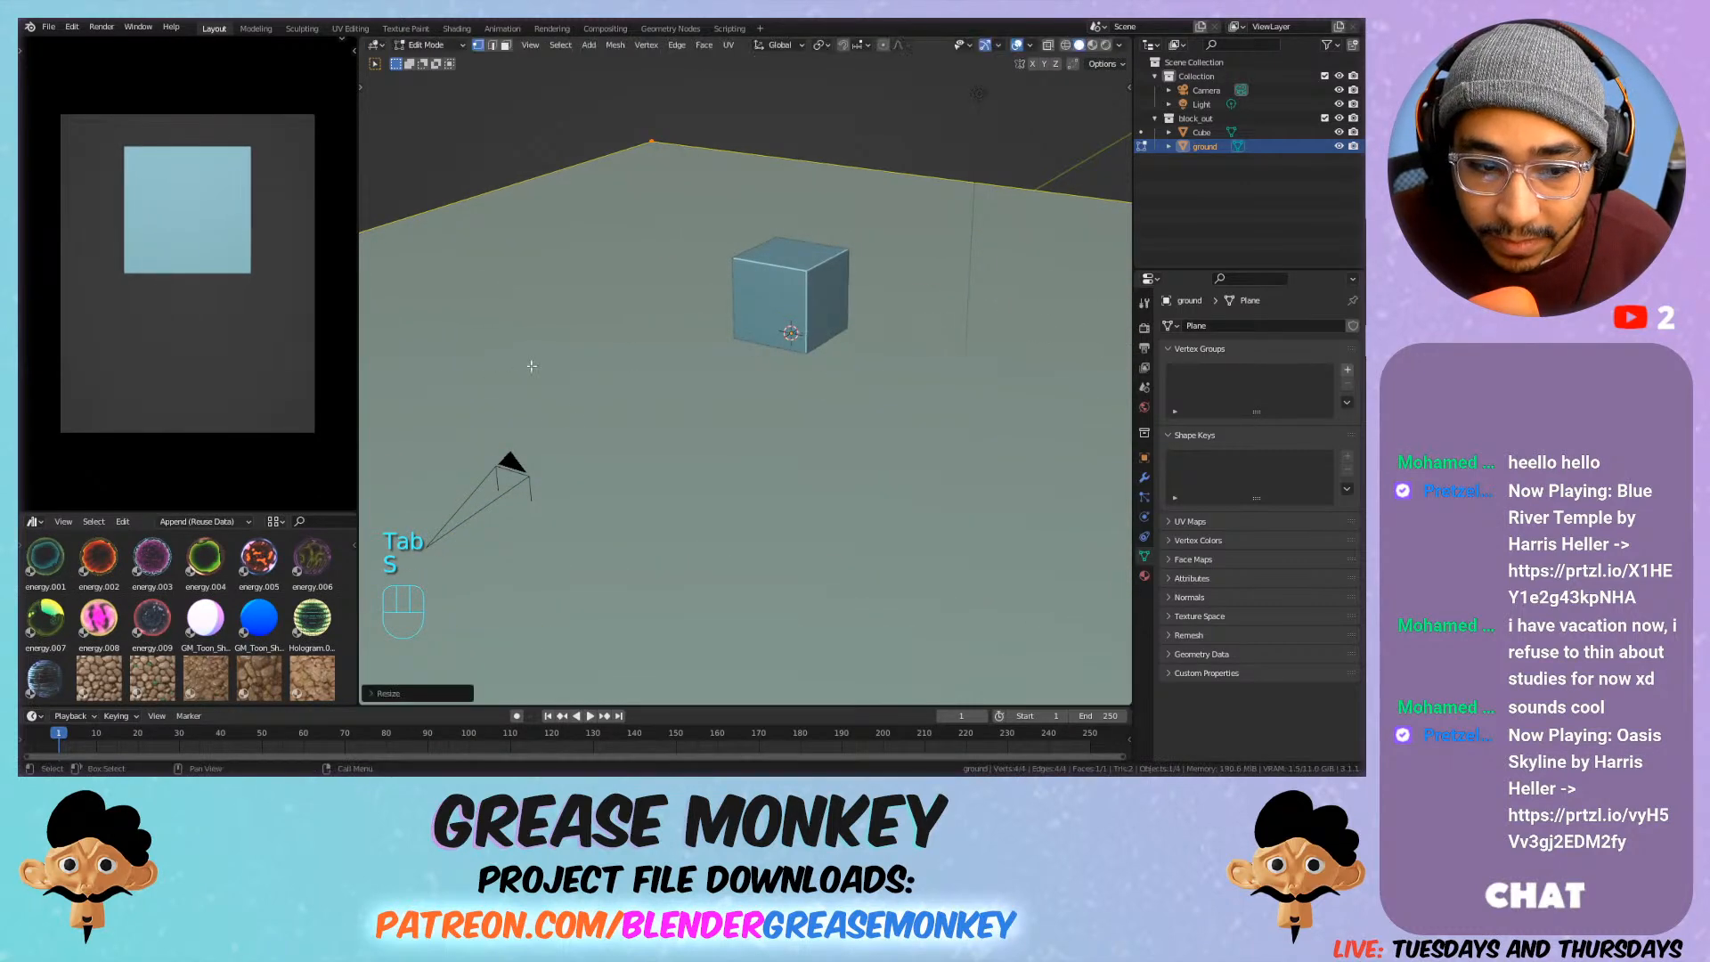
key("Tab")
Raise the camera about 1.4 m along the global Z axis.
left_click(507, 475)
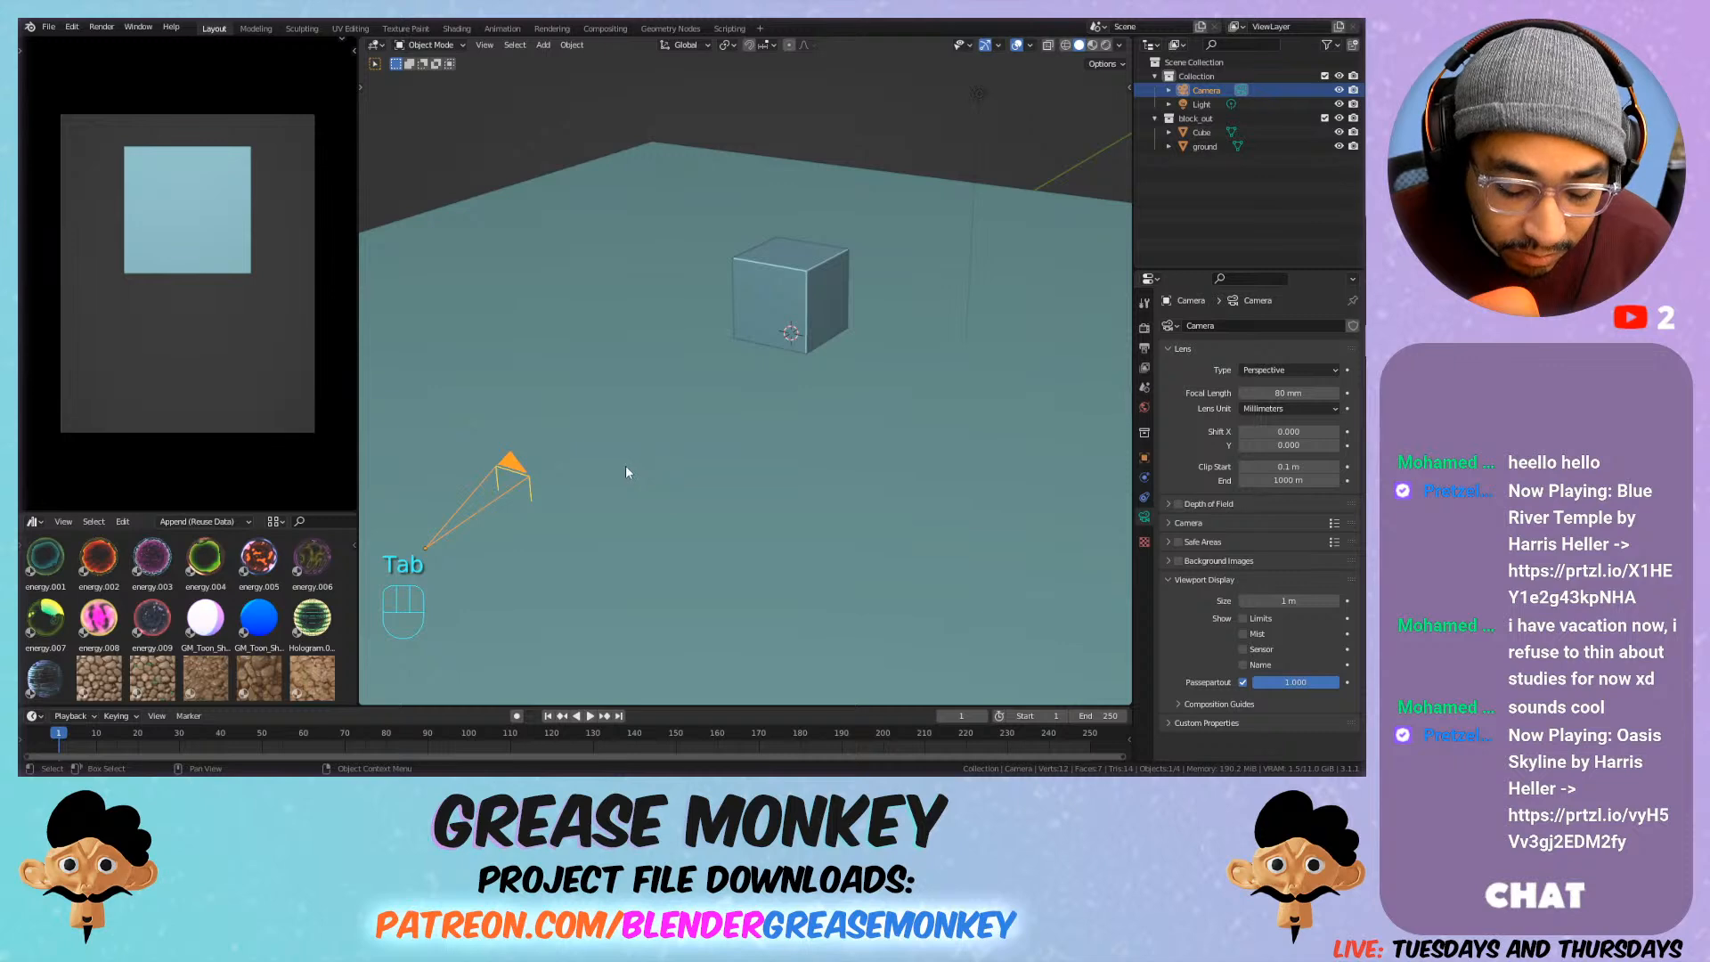
key("g")
key("z")
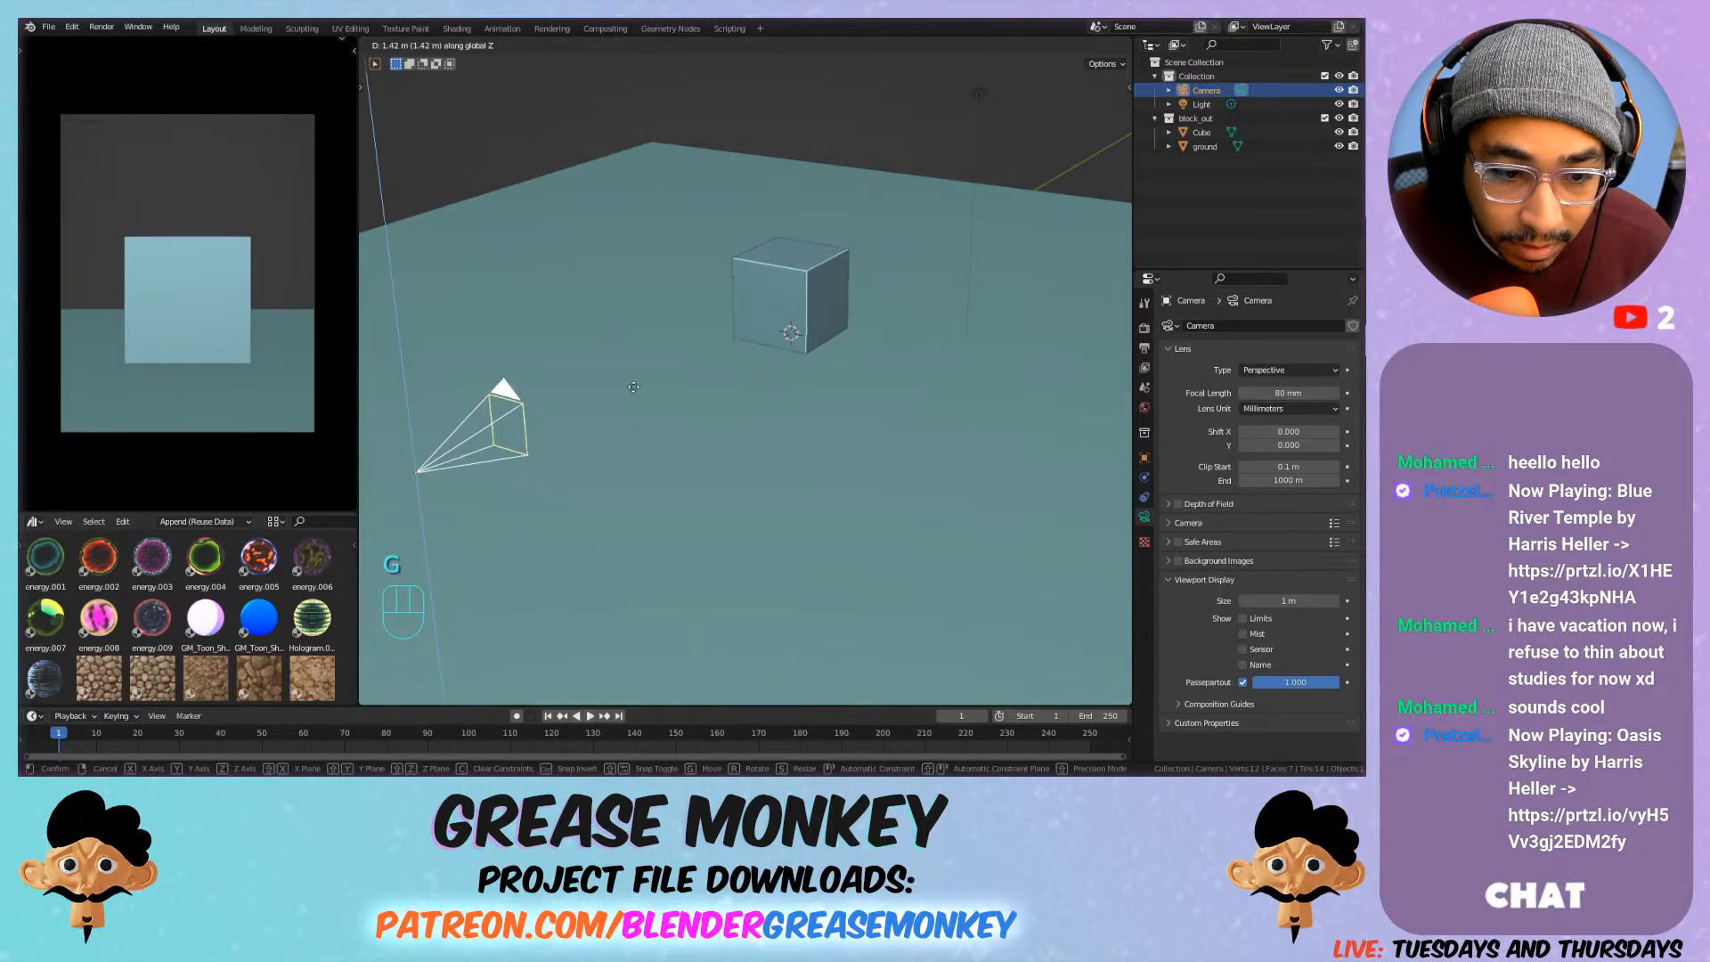
left_click(633, 385)
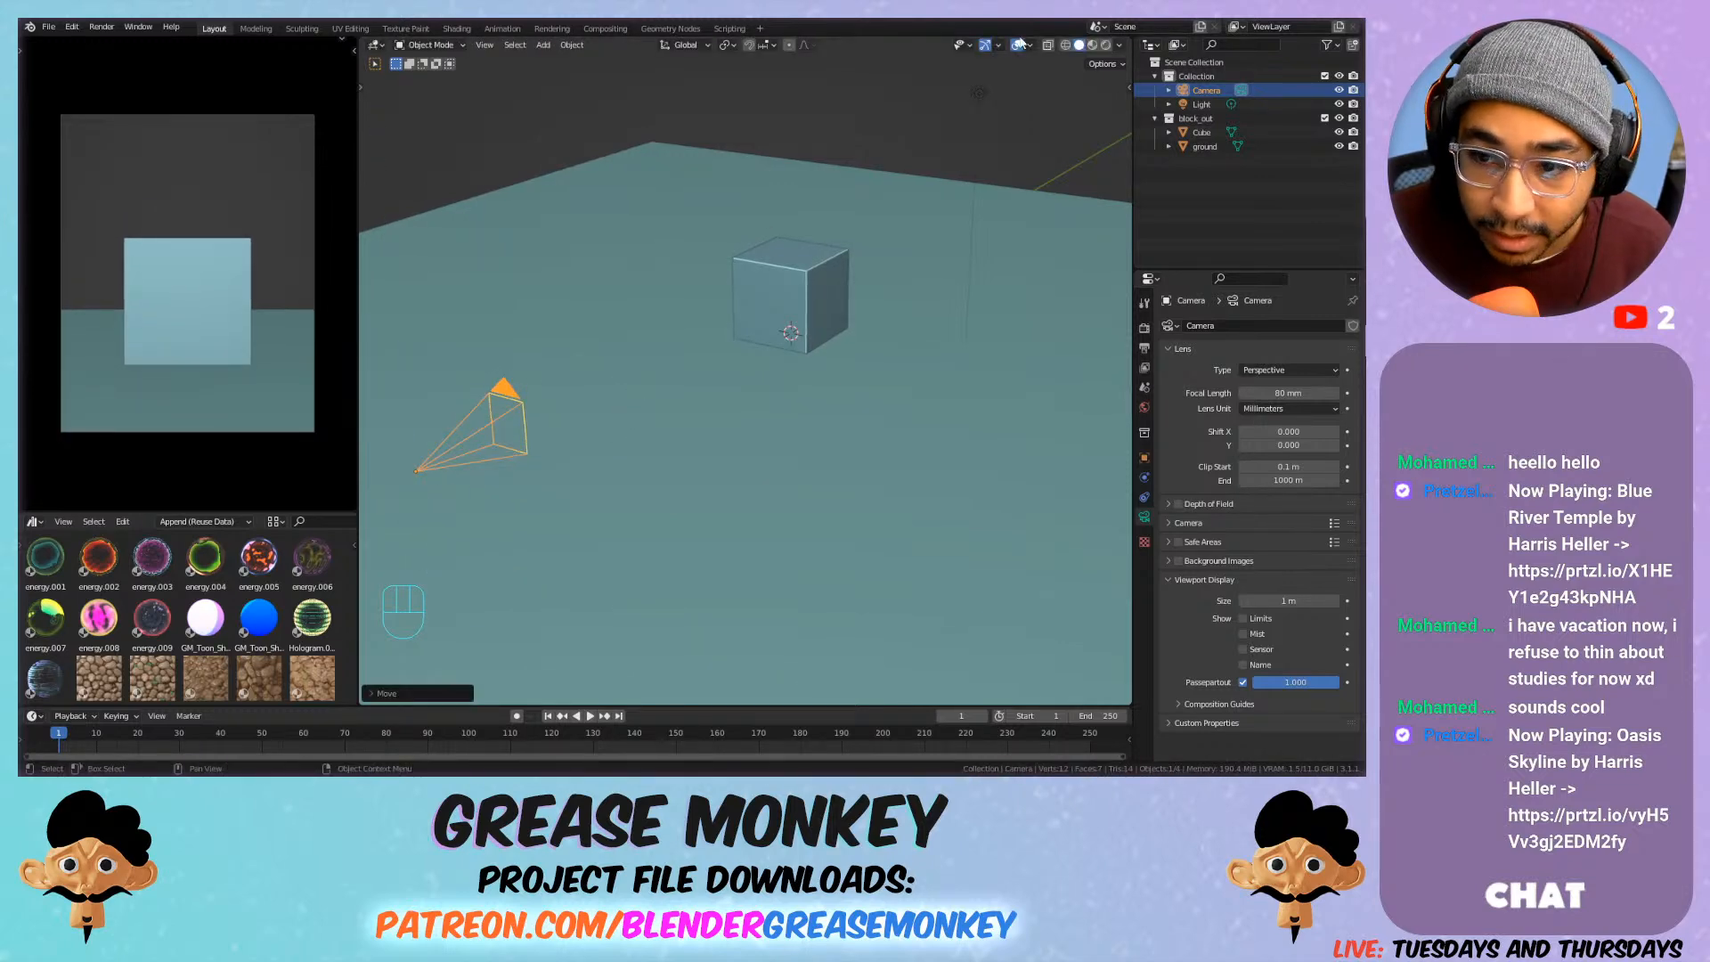
Enable Shadow in the main viewport's solid shading options.
left_click(1119, 44)
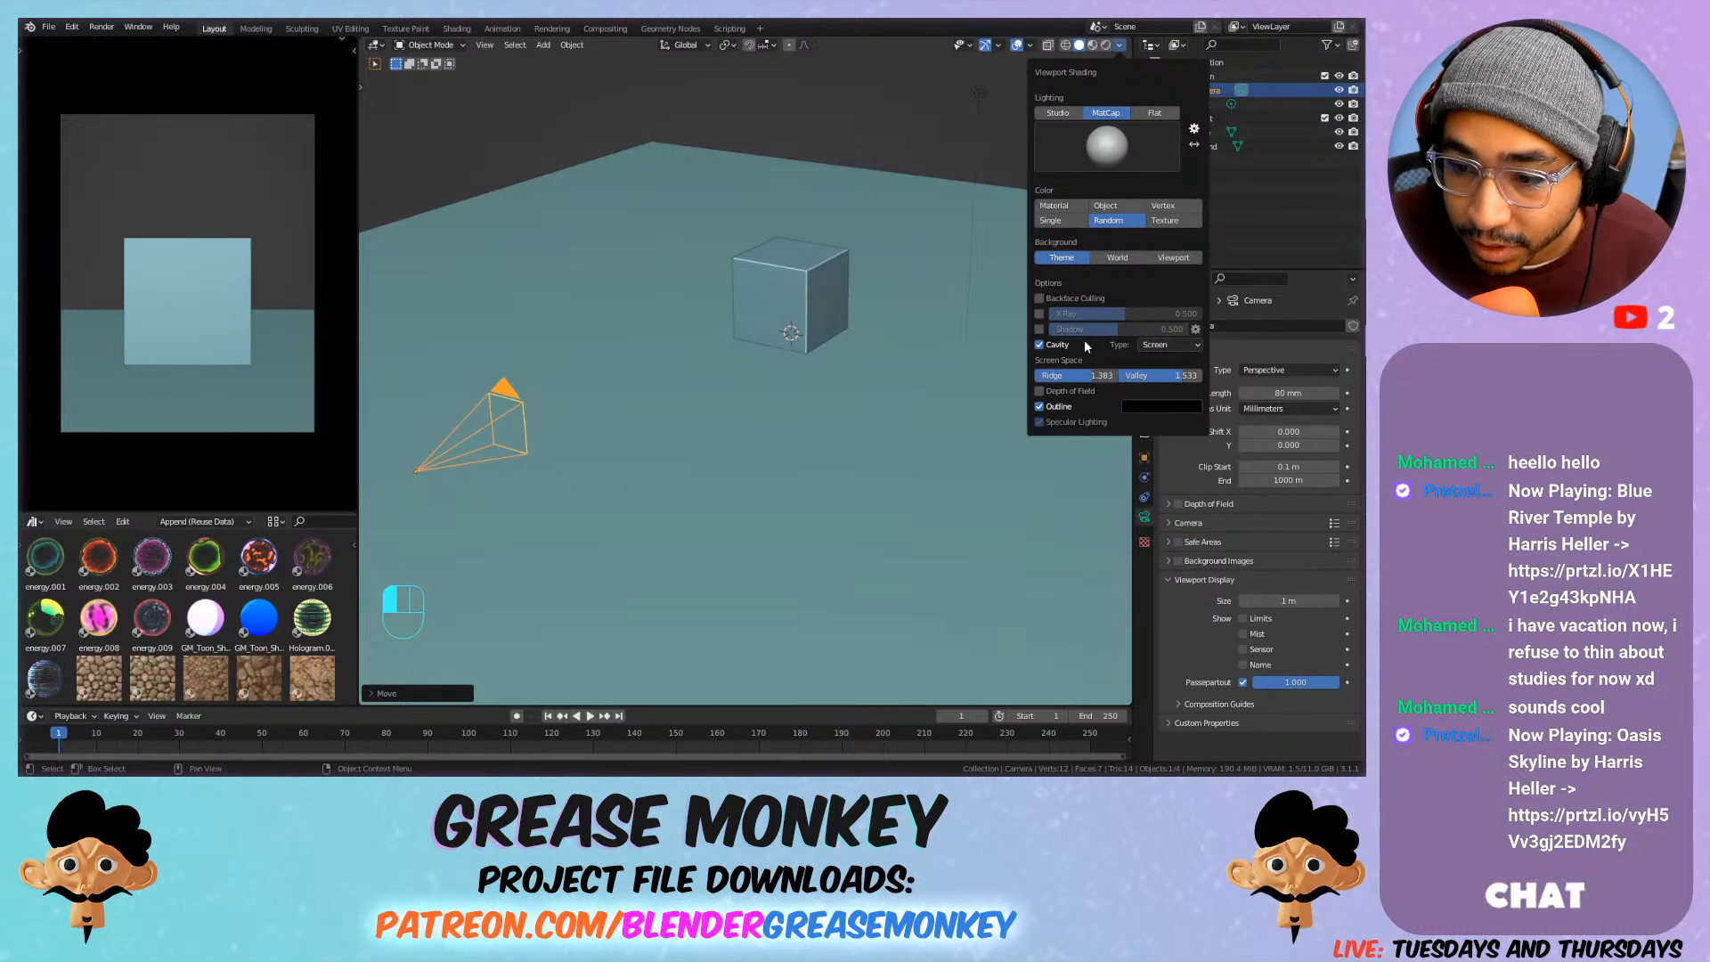
left_click(1040, 329)
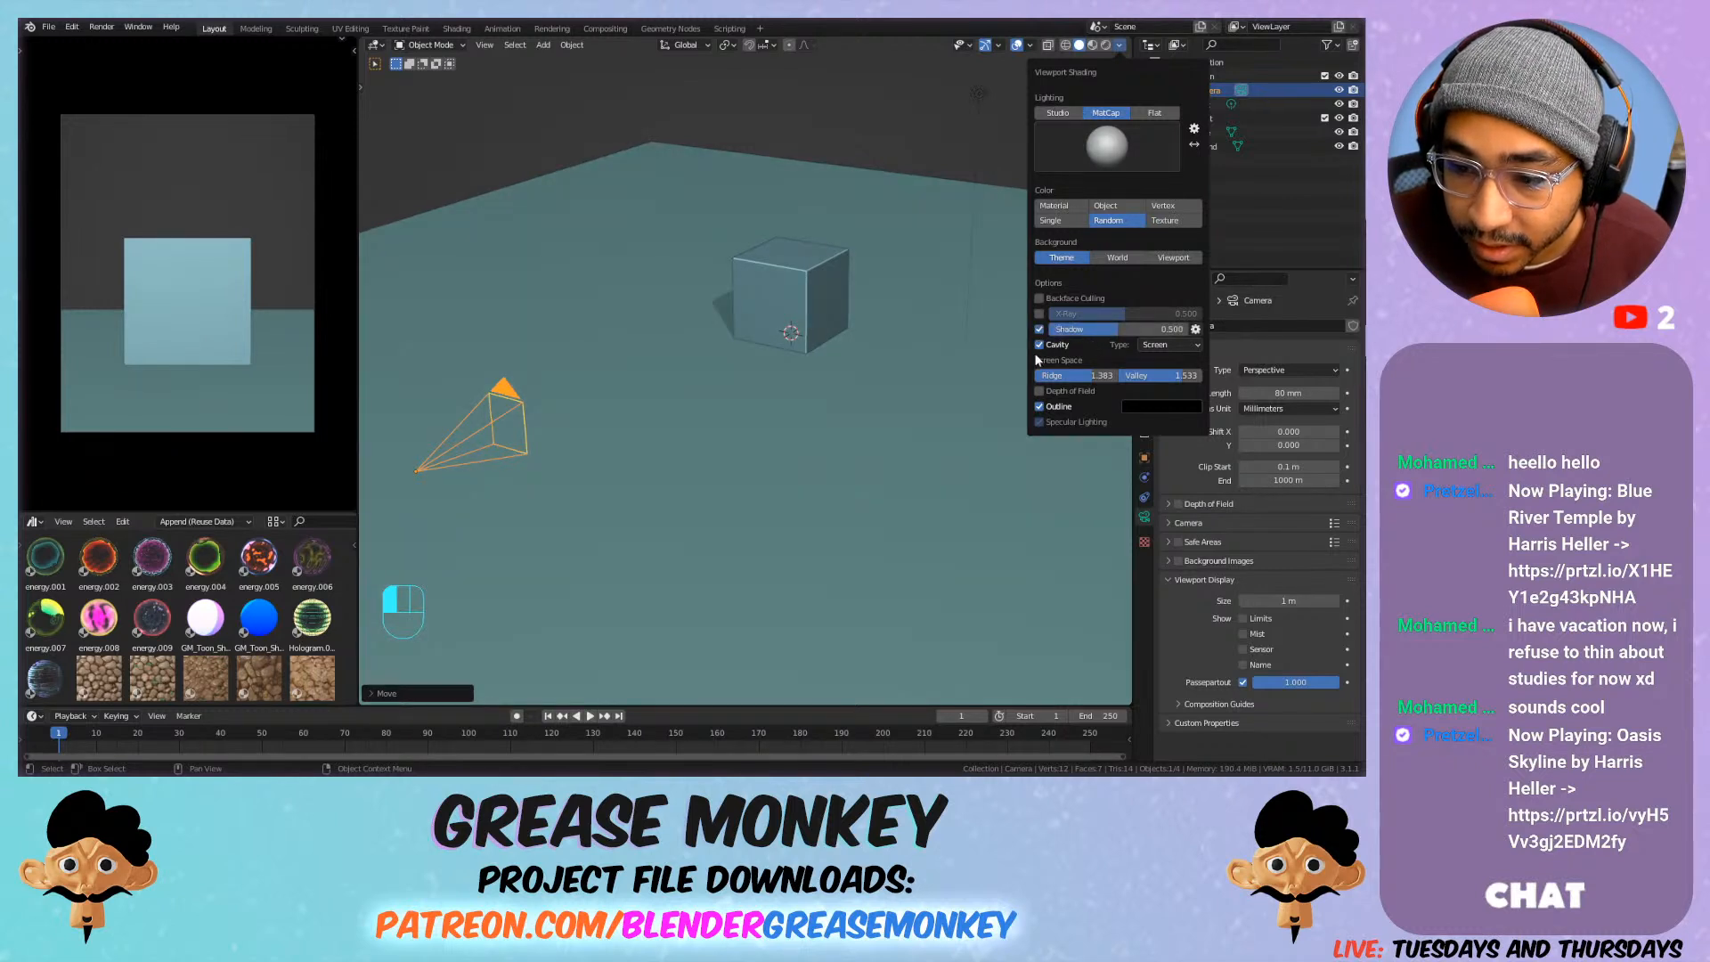
left_click(1041, 329)
left_click(1040, 328)
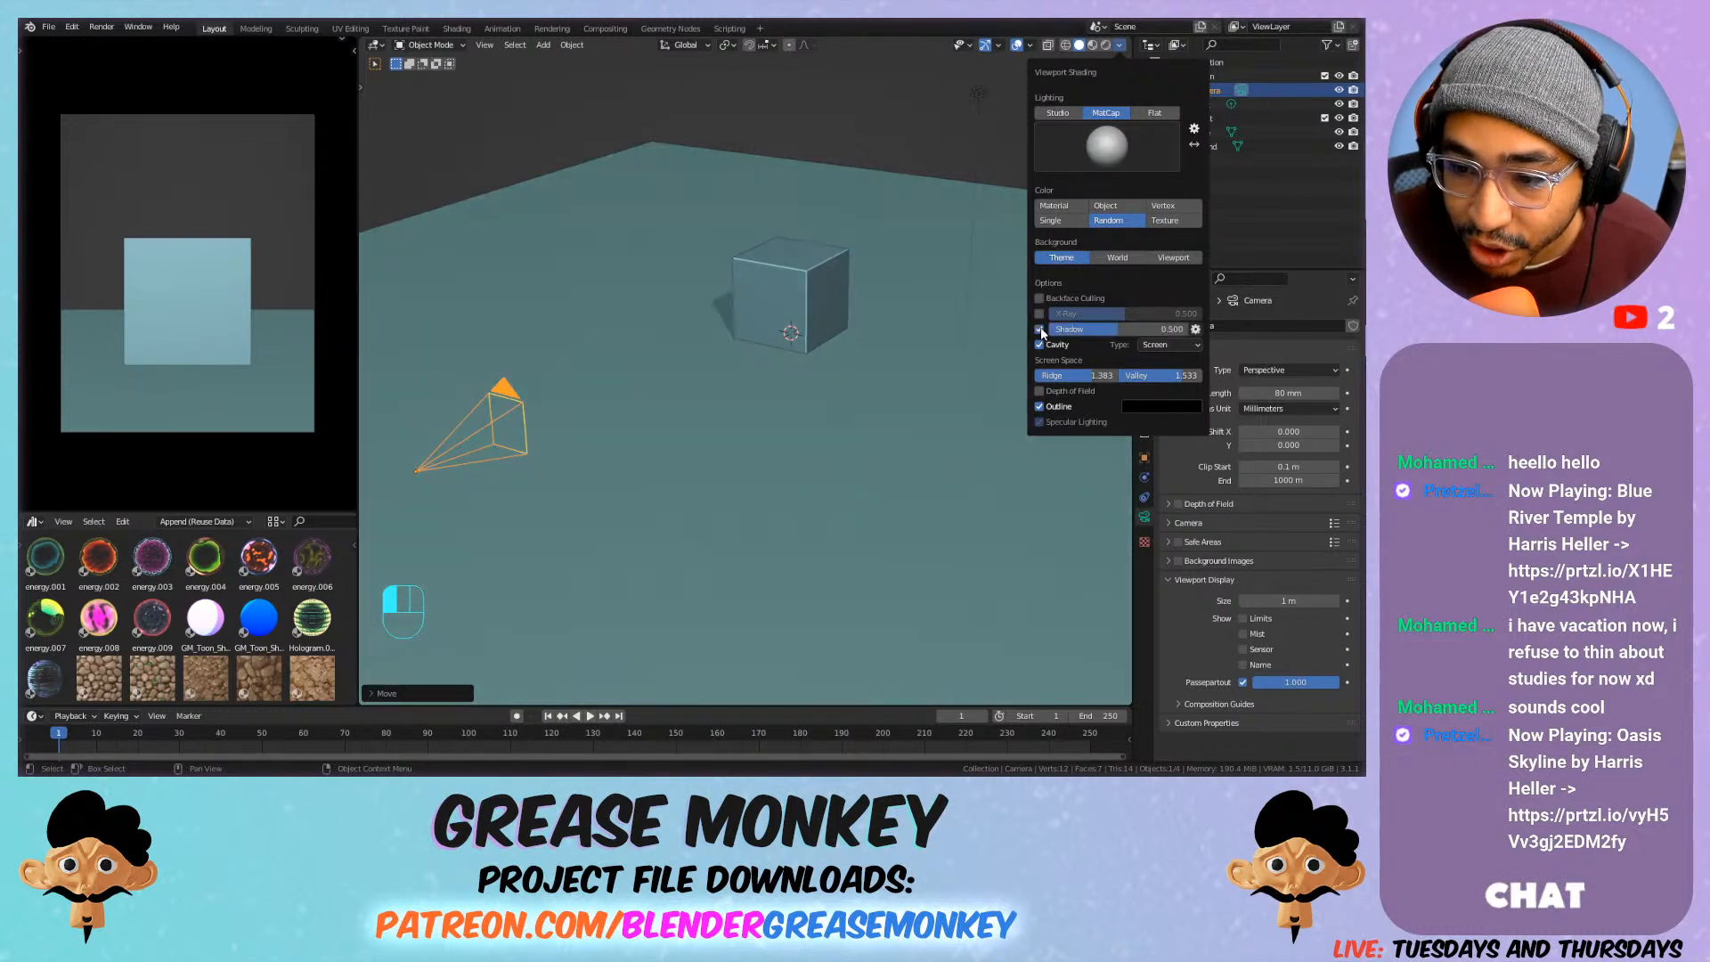
left_click(1080, 49)
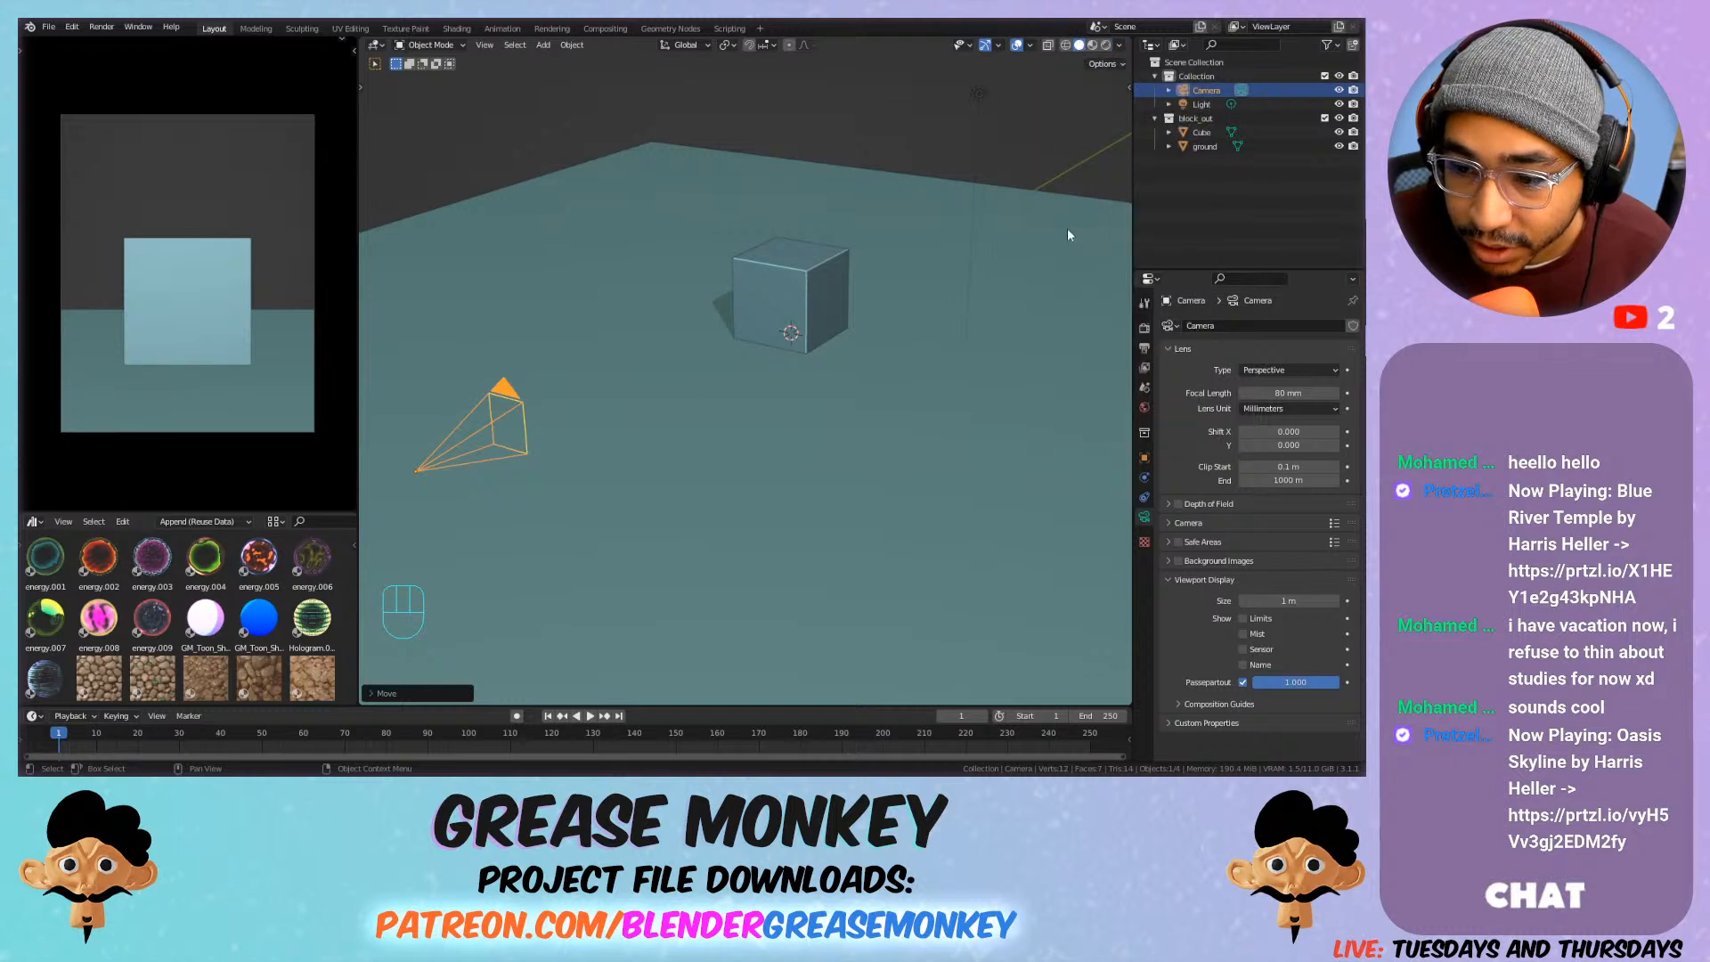
Try a stronger viewport shadow of about 0.735 and restore its intensity to 0.5.
left_click(1122, 45)
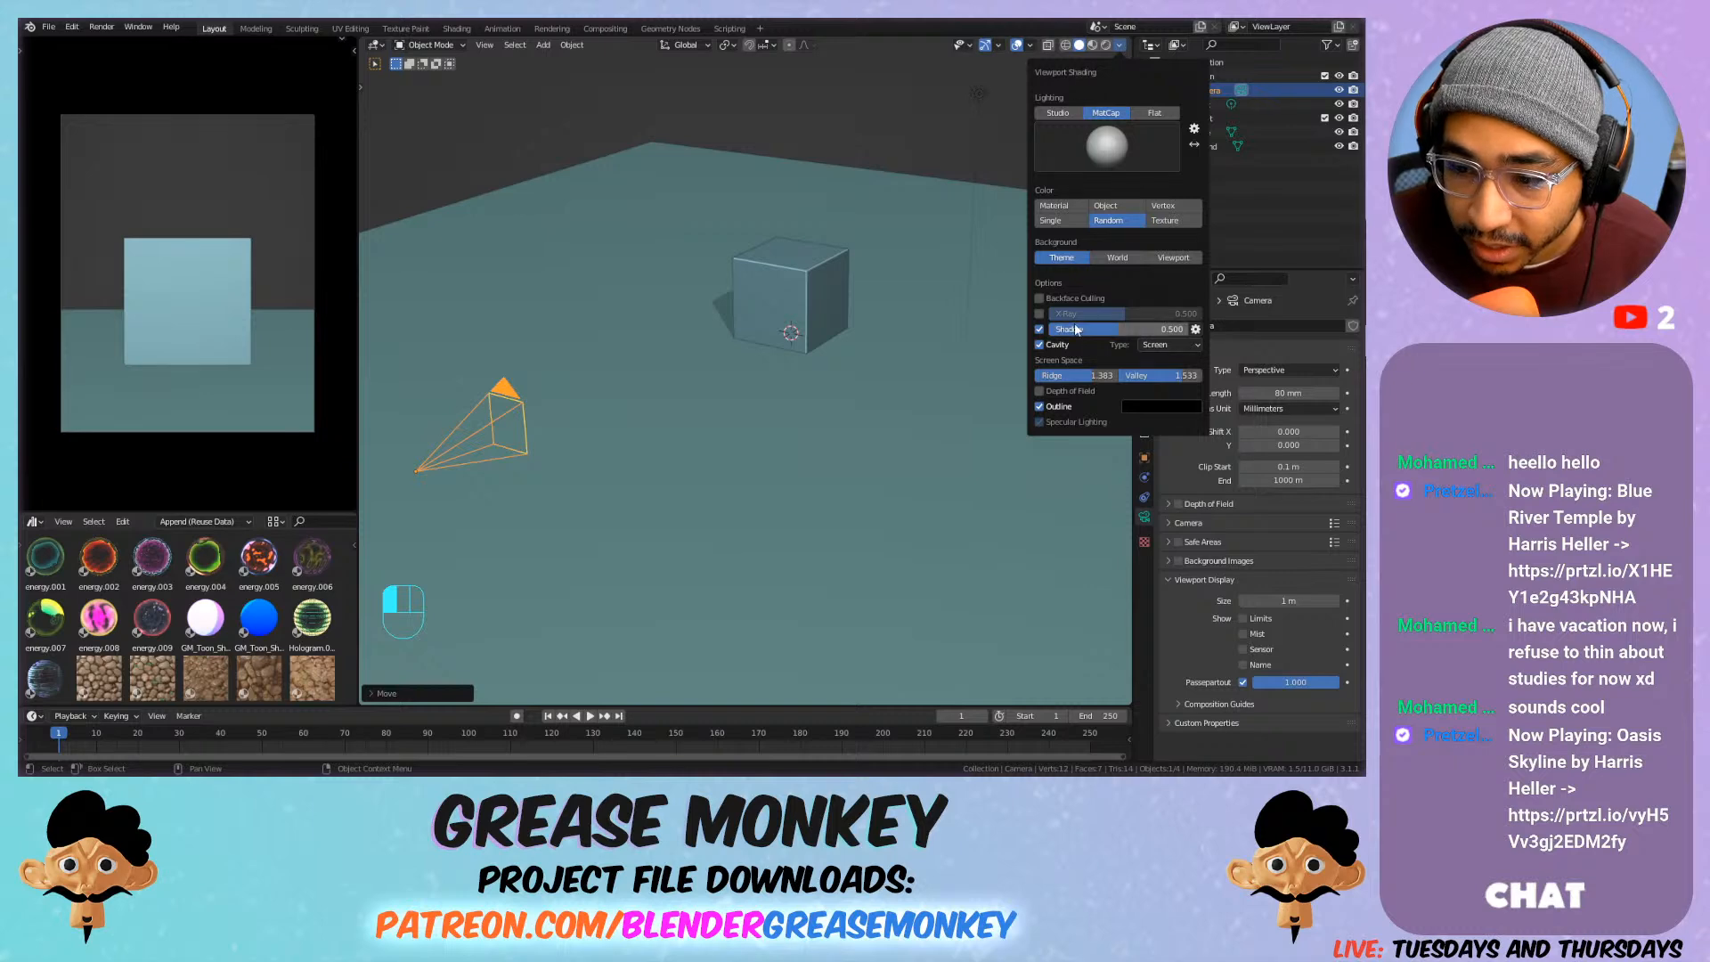
mouse_move(1148, 328)
left_mouse_down()
mouse_move(1053, 329)
mouse_move(1149, 329)
left_mouse_up()
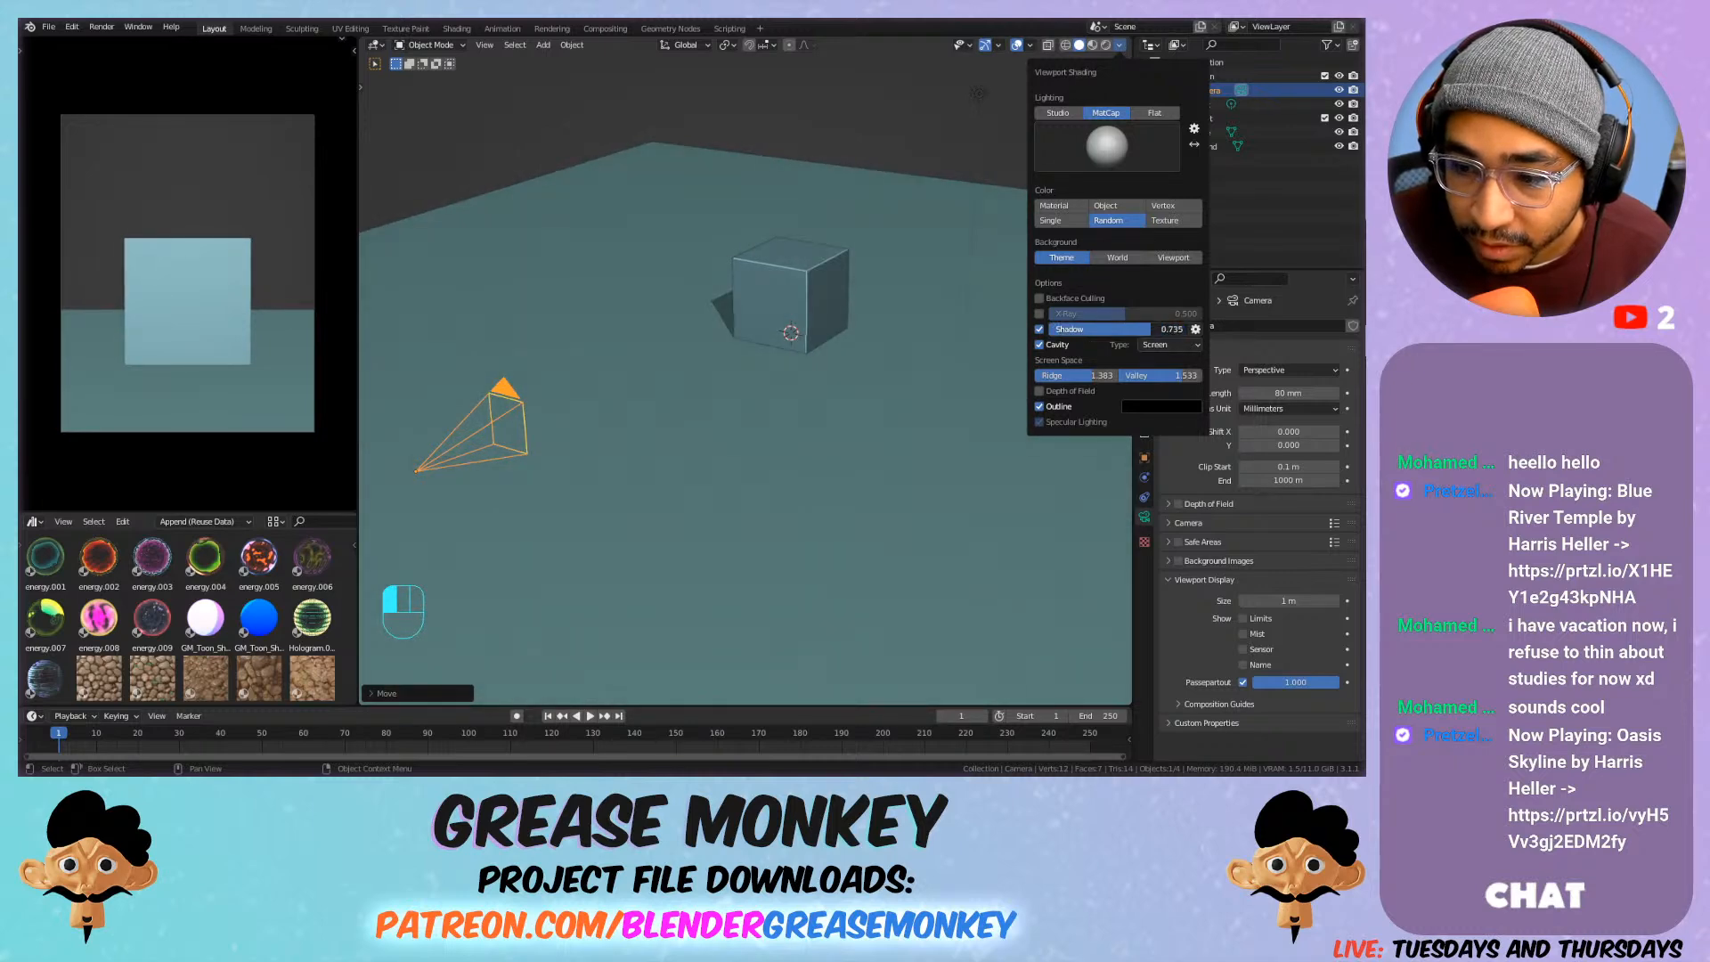
left_click(1150, 329)
type("0.5")
key("Return")
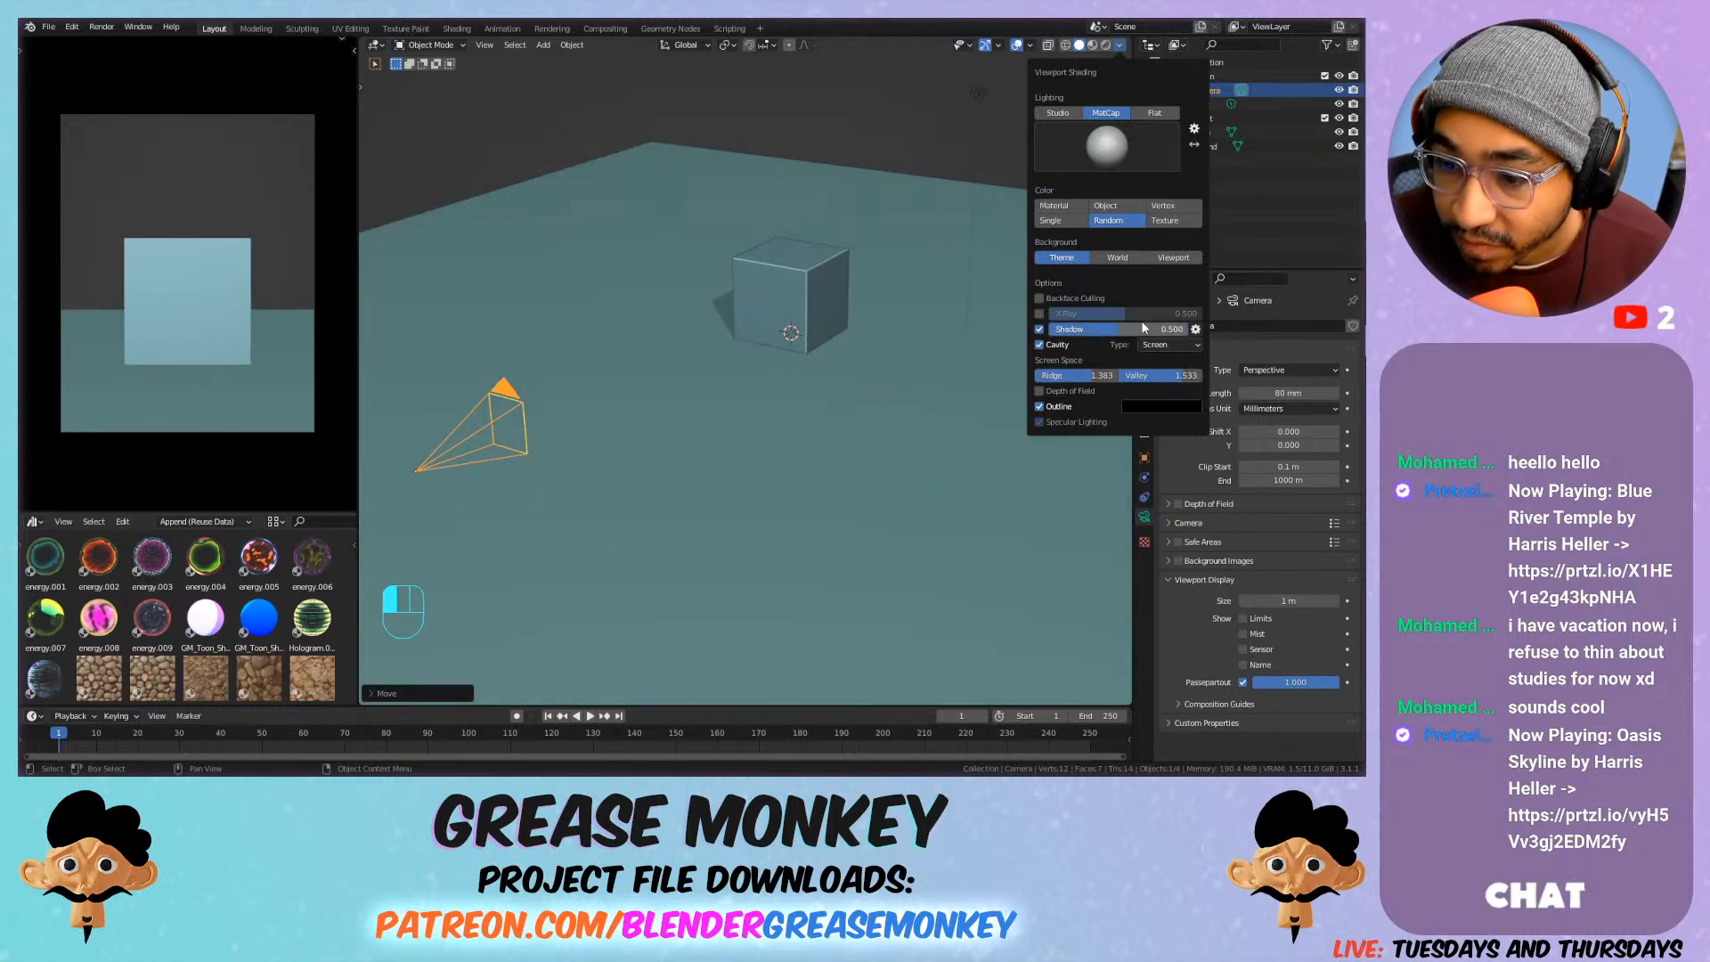
Change the viewport shadow's light direction so the cube casts a longer shadow behind it, away from the camera.
left_click(1196, 329)
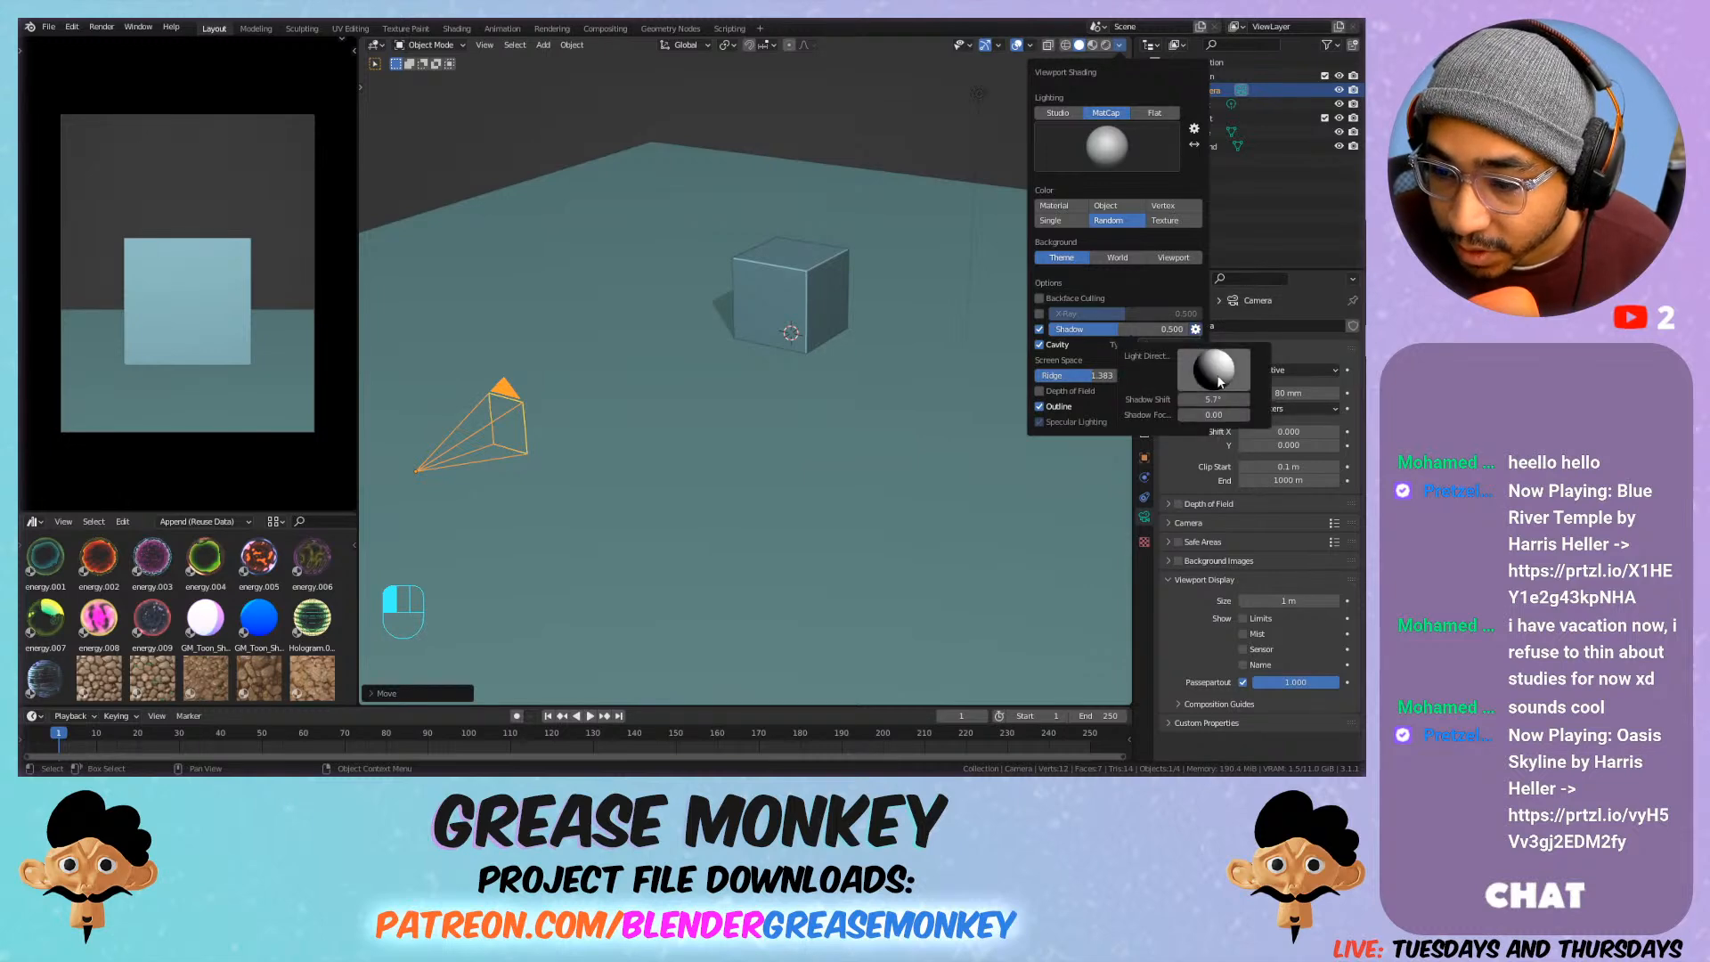
mouse_move(1219, 380)
left_mouse_down()
mouse_move(1181, 394)
mouse_move(1147, 377)
mouse_move(1216, 381)
mouse_move(1218, 365)
mouse_move(1177, 370)
mouse_move(1203, 375)
left_mouse_up()
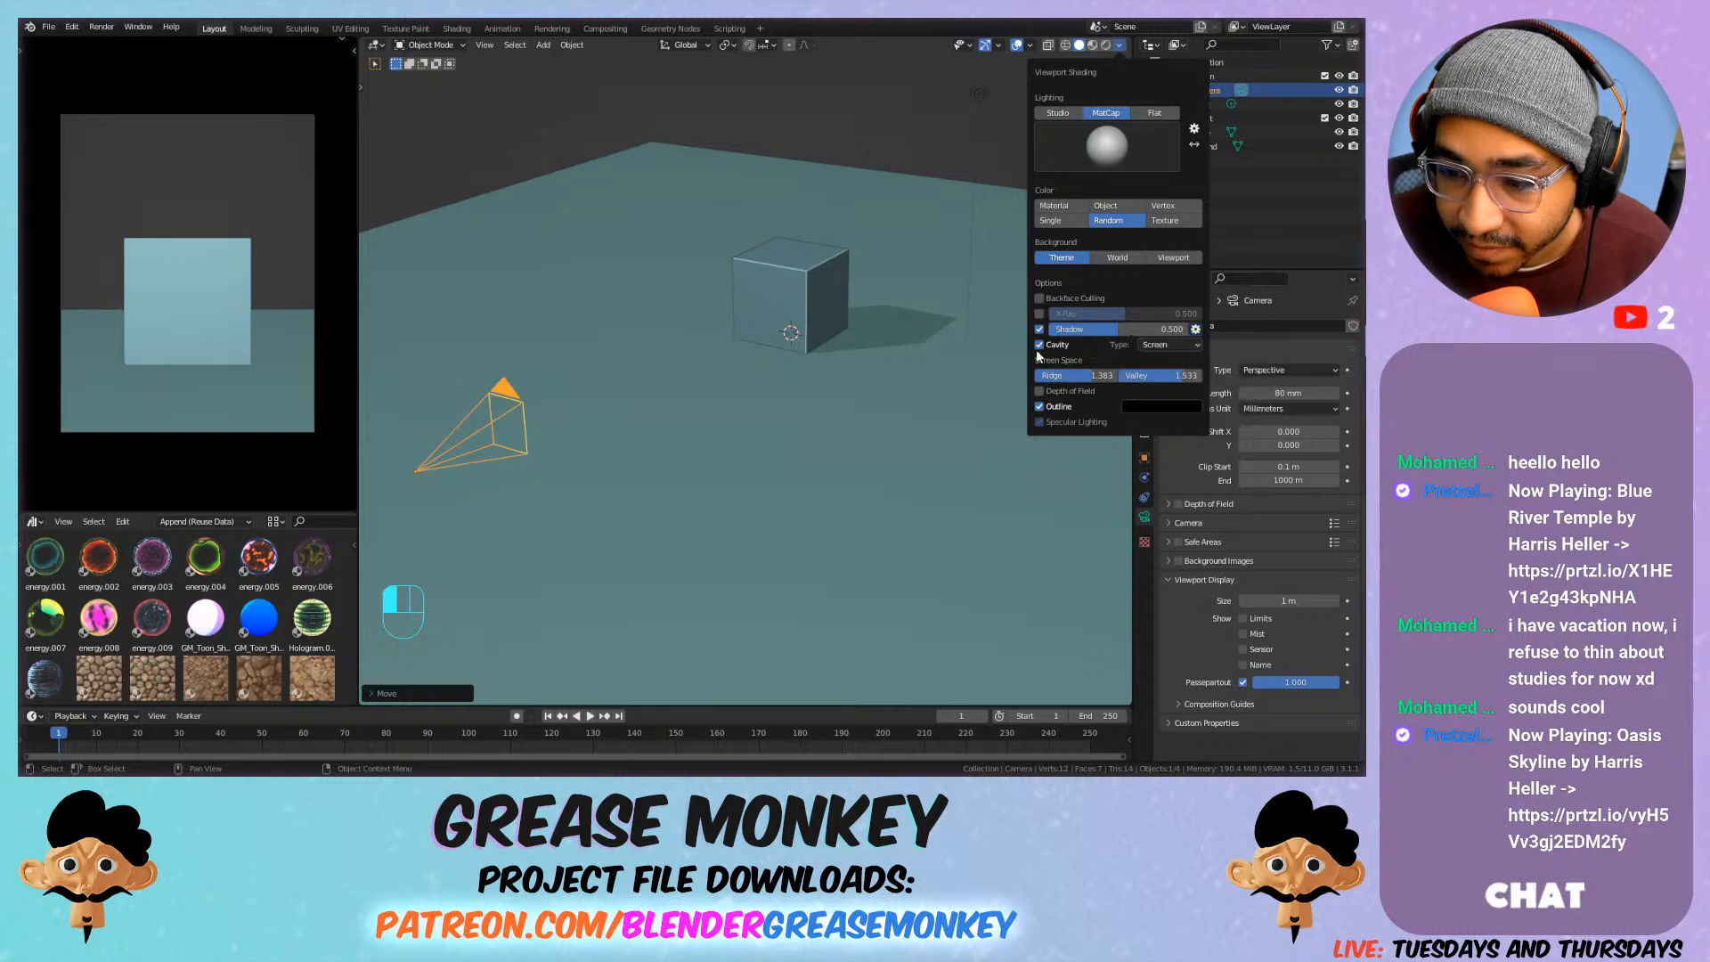
mouse_move(789, 345)
middle_mouse_down()
mouse_move(915, 318)
mouse_move(789, 335)
mouse_move(815, 356)
middle_mouse_up()
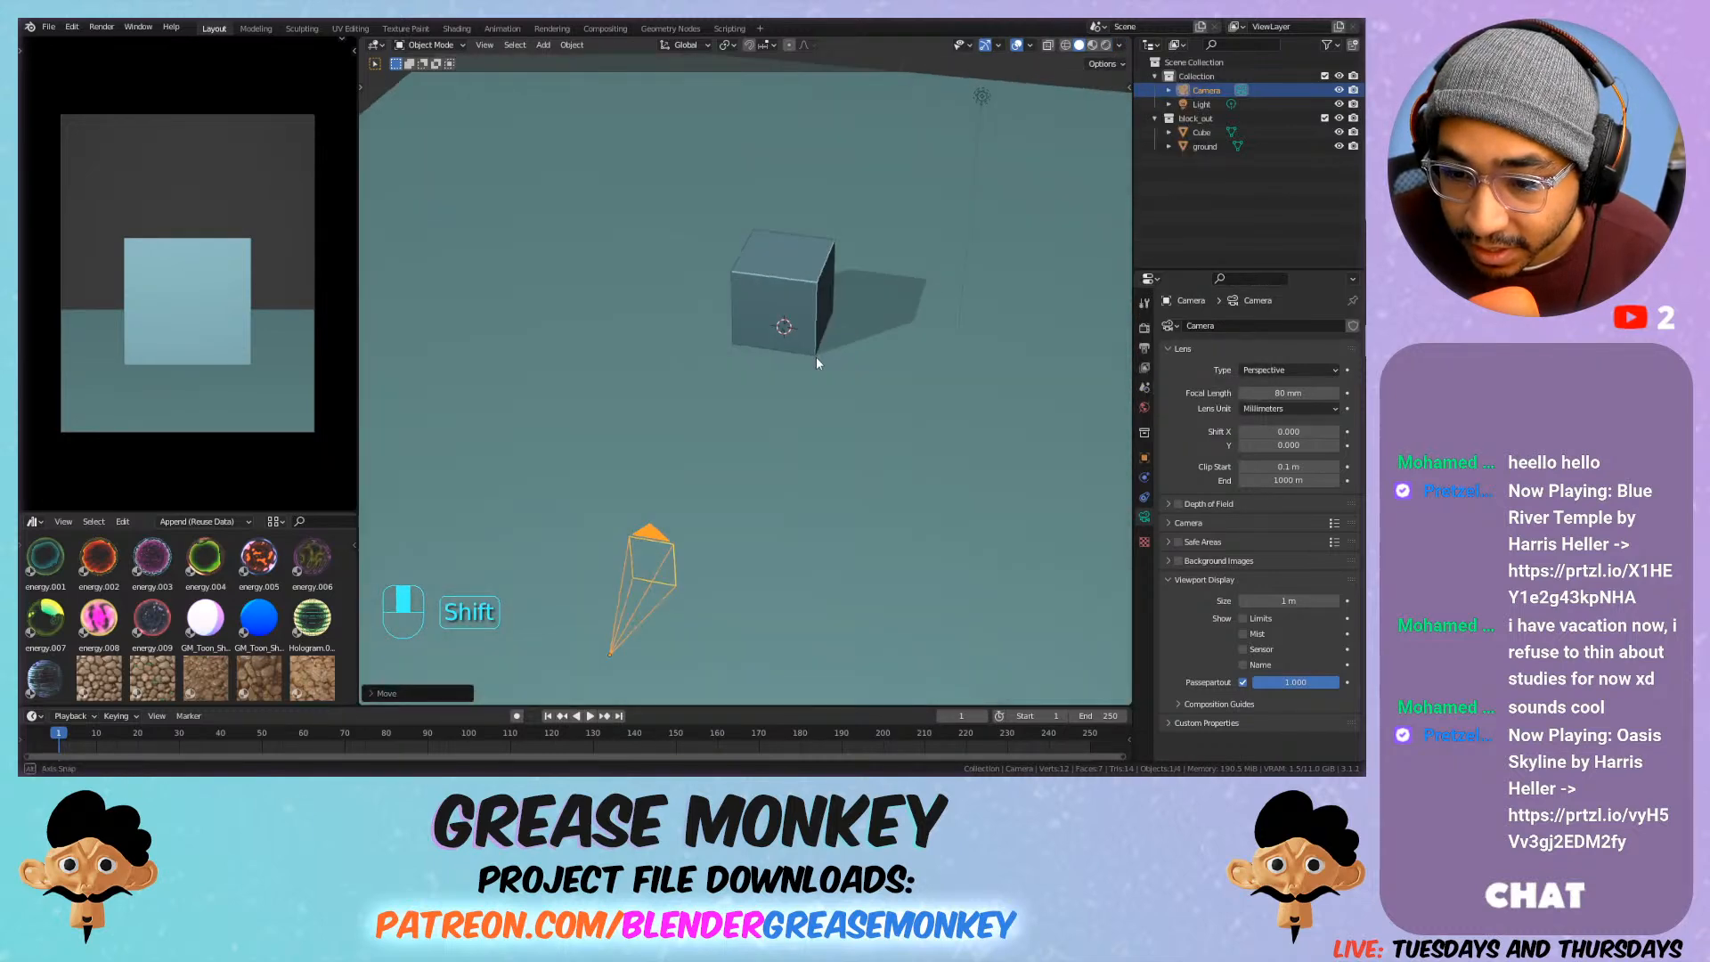
Try the viewport shading with X-Ray on and with Cavity off, restoring both options.
left_click(1119, 45)
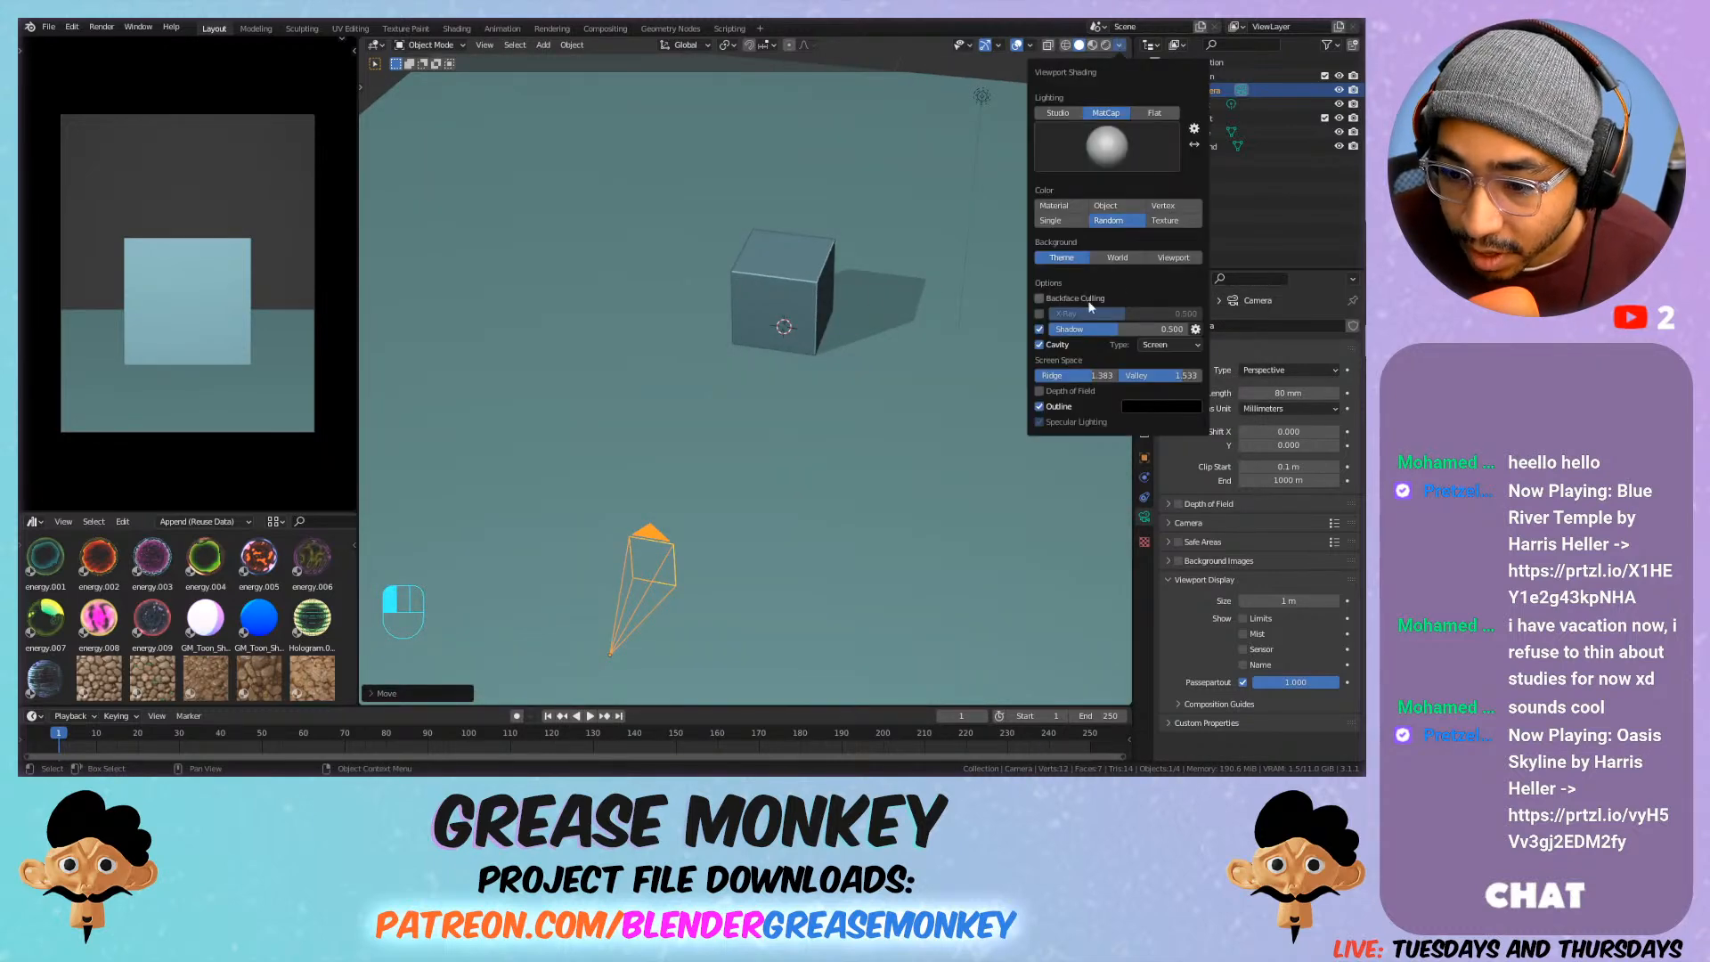
left_click(1039, 313)
left_click(1039, 314)
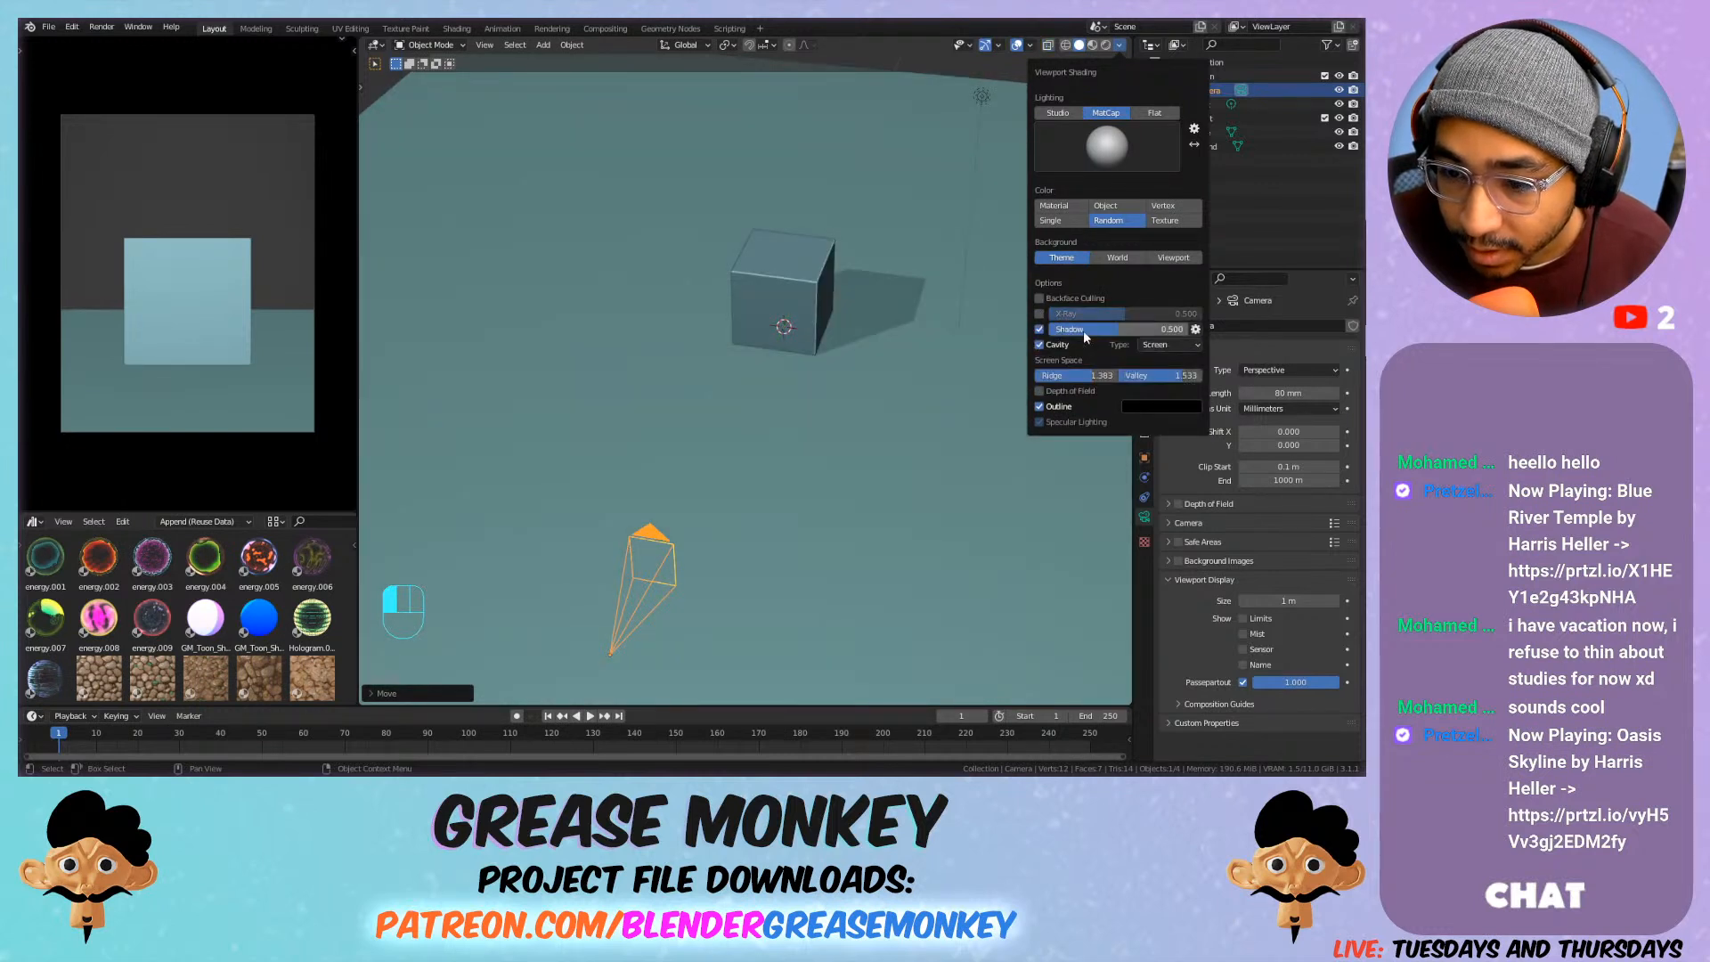
left_click(1040, 345)
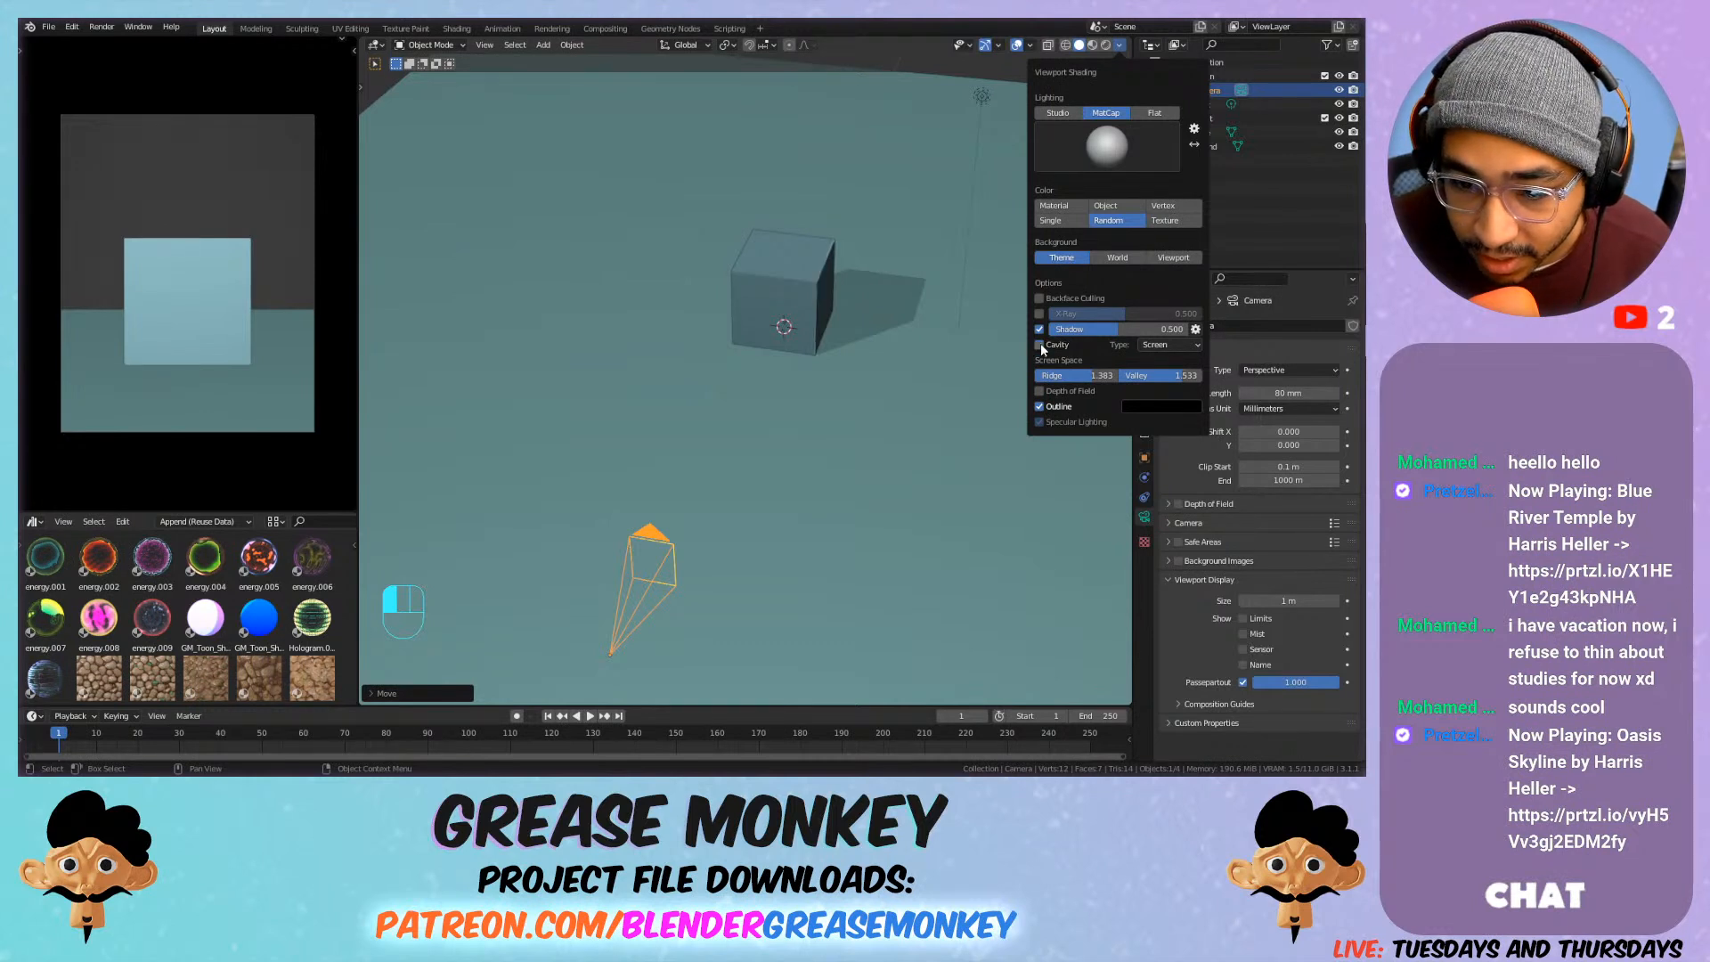
left_click(1040, 345)
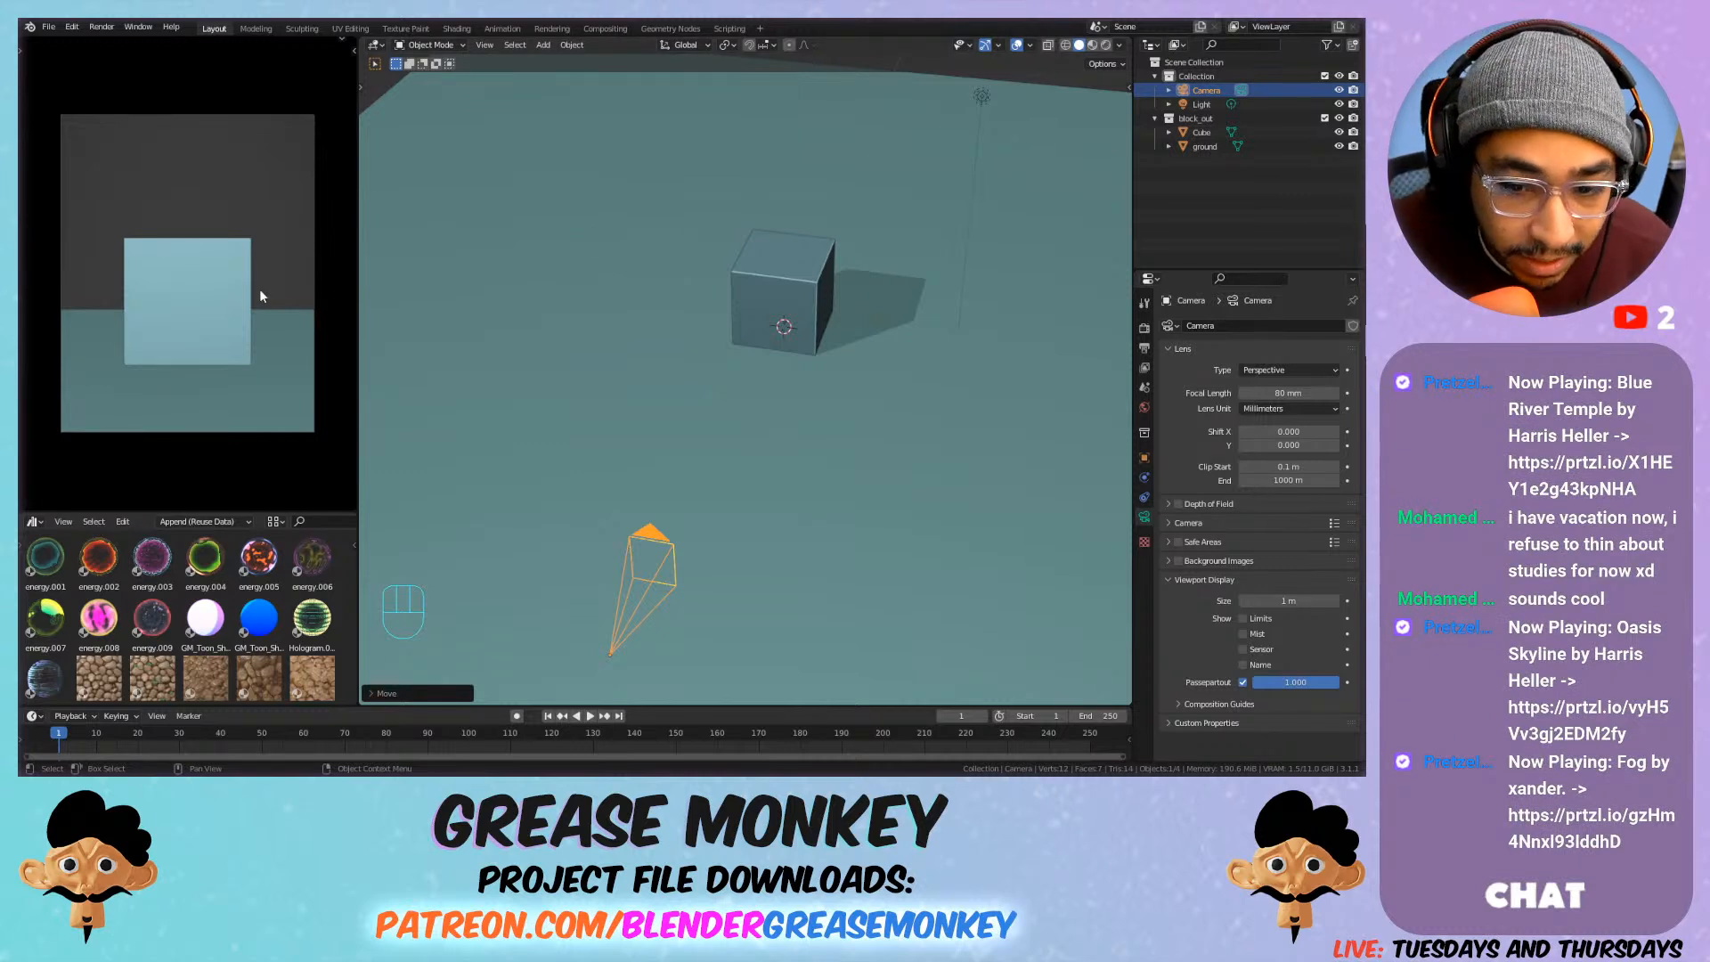
Show the object transform values and set the cube's origin to the 3D cursor.
key("n")
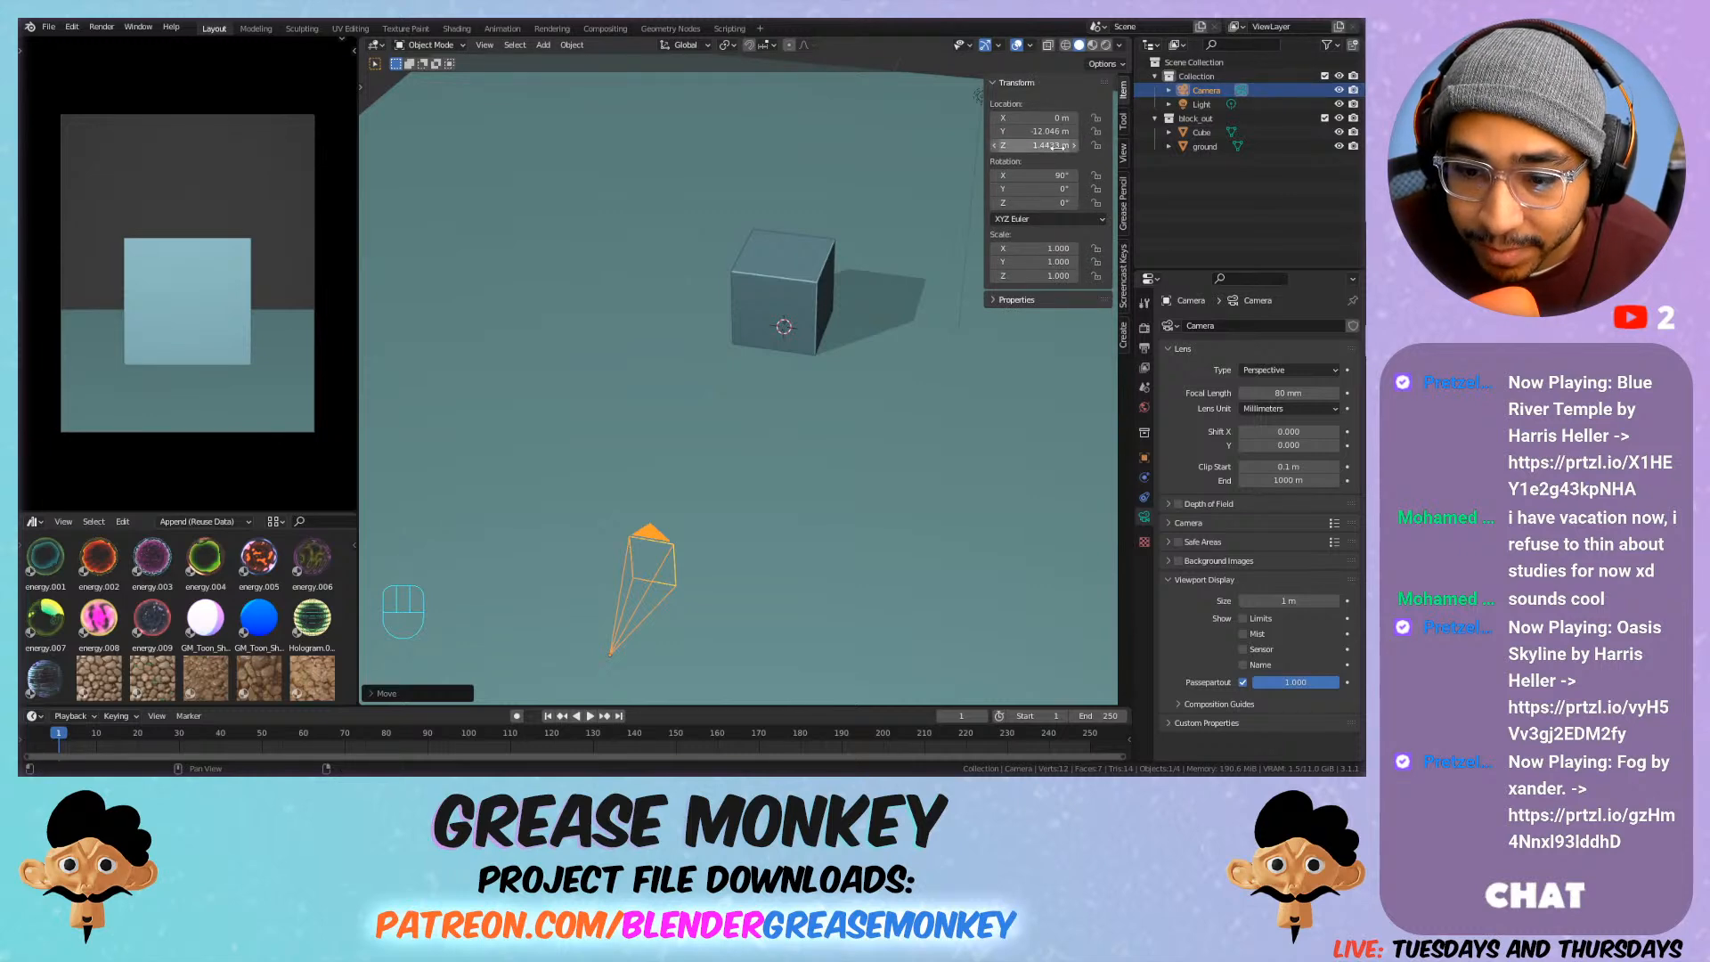
left_click(766, 285)
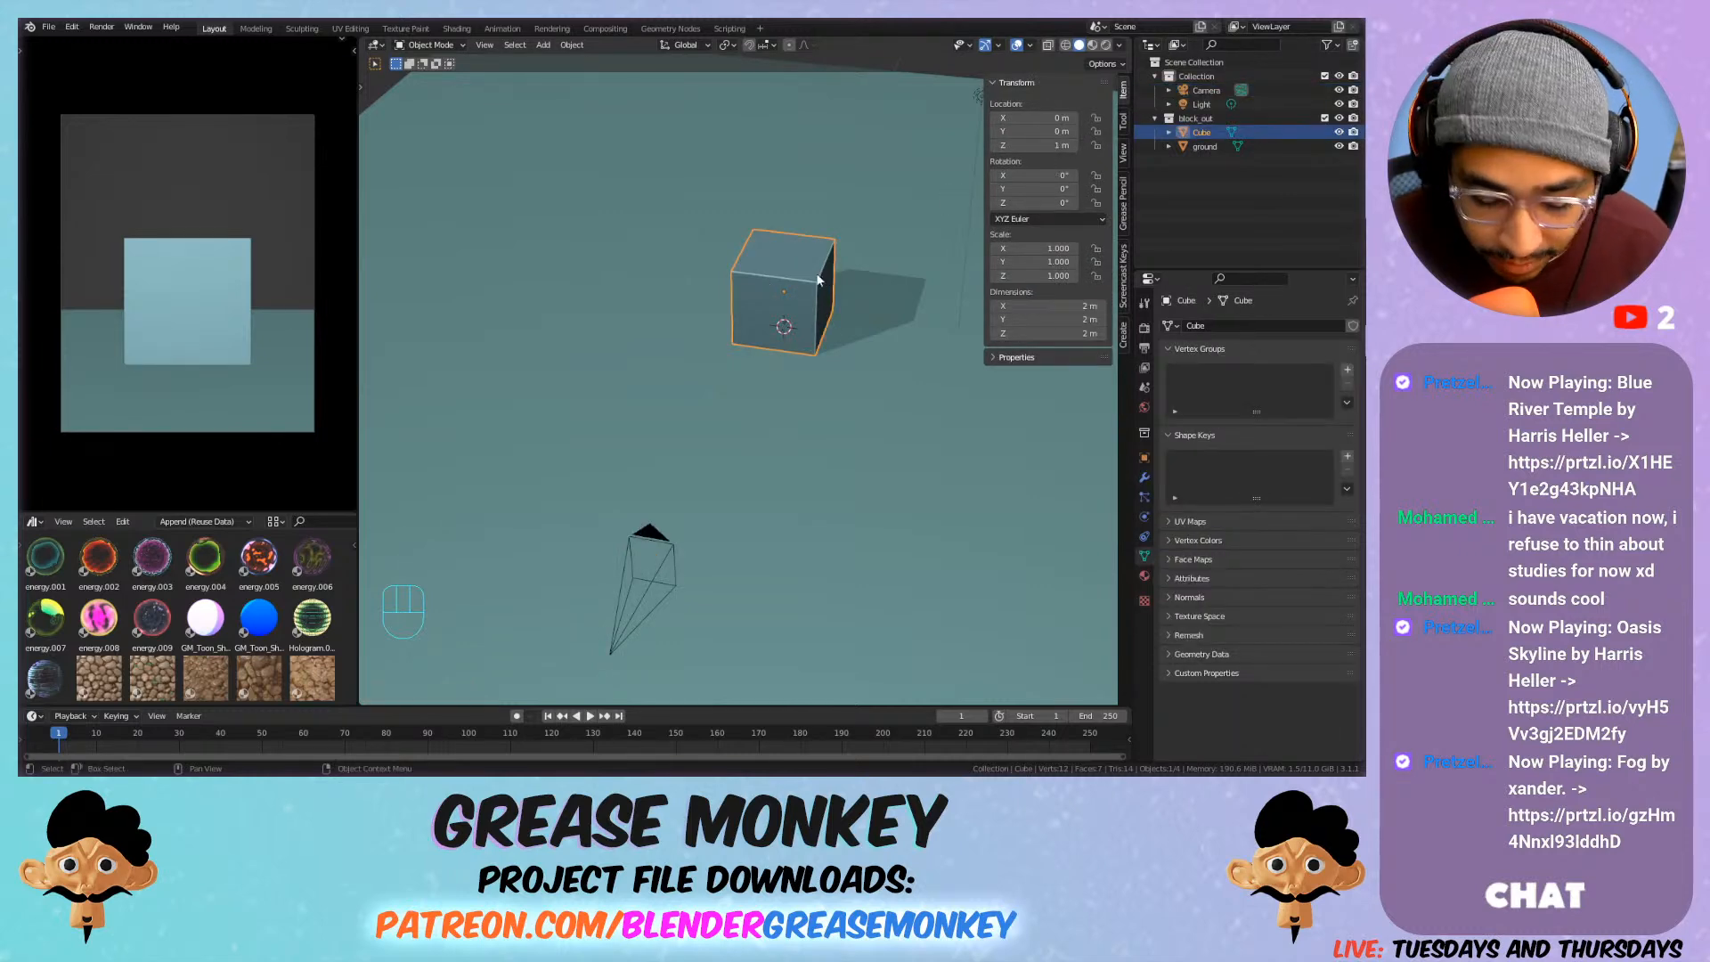
right_click(744, 281)
mouse_move(761, 332)
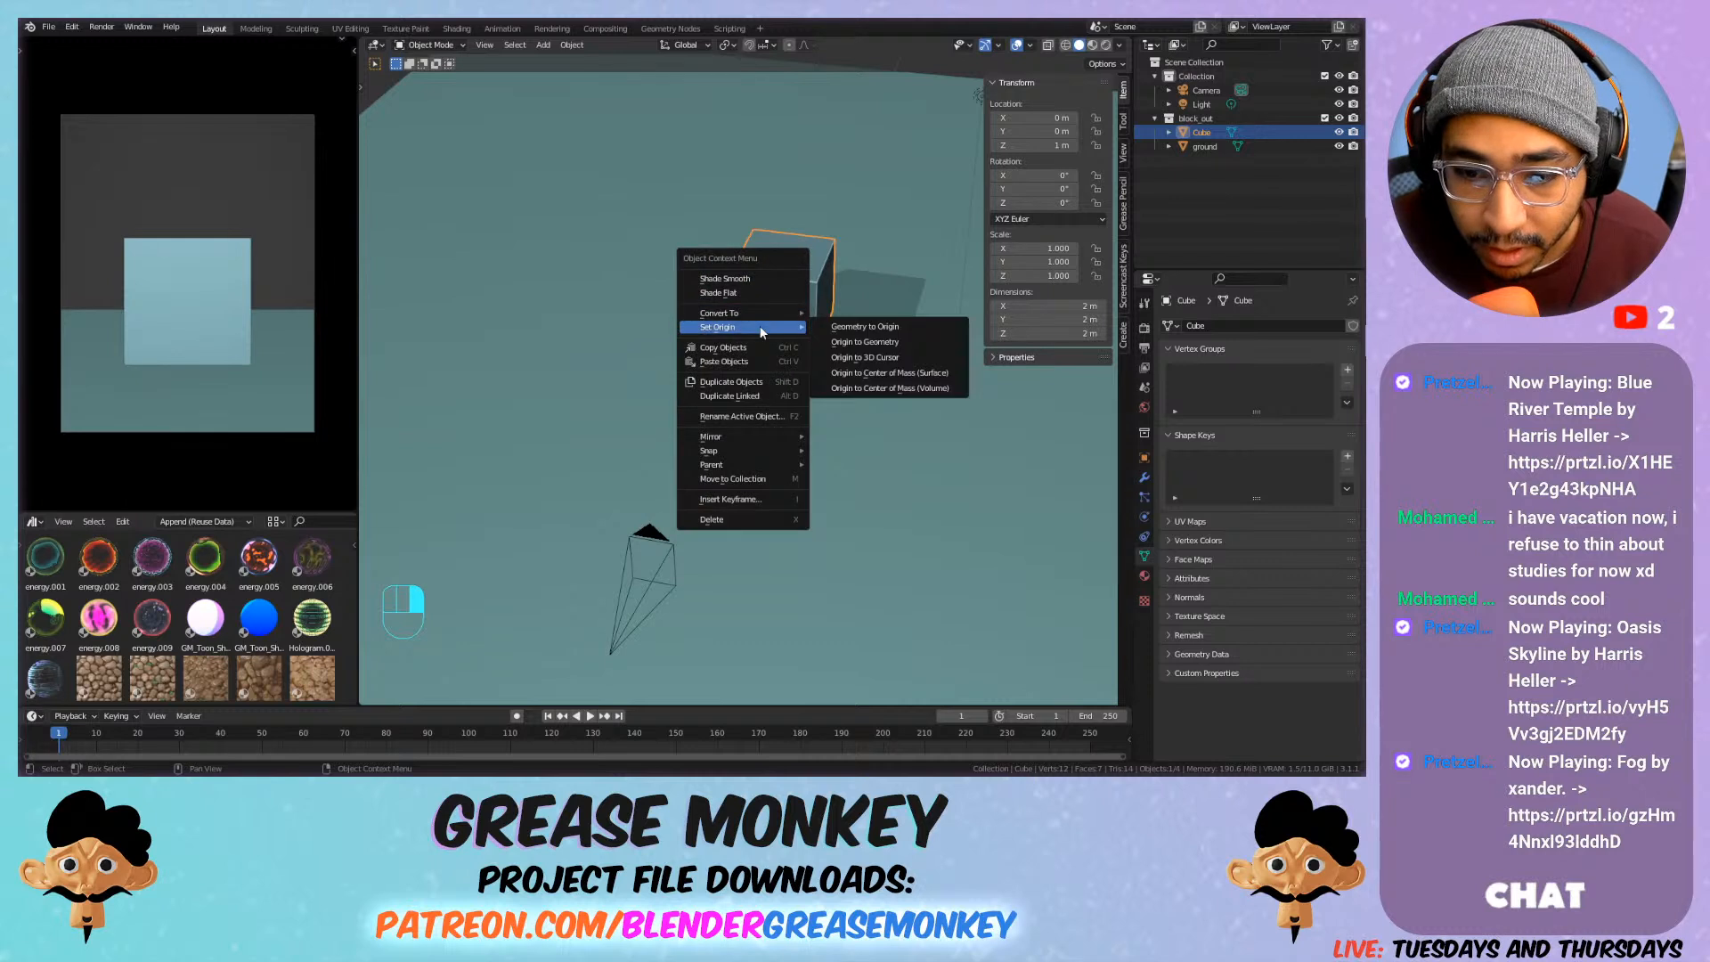
left_click(889, 357)
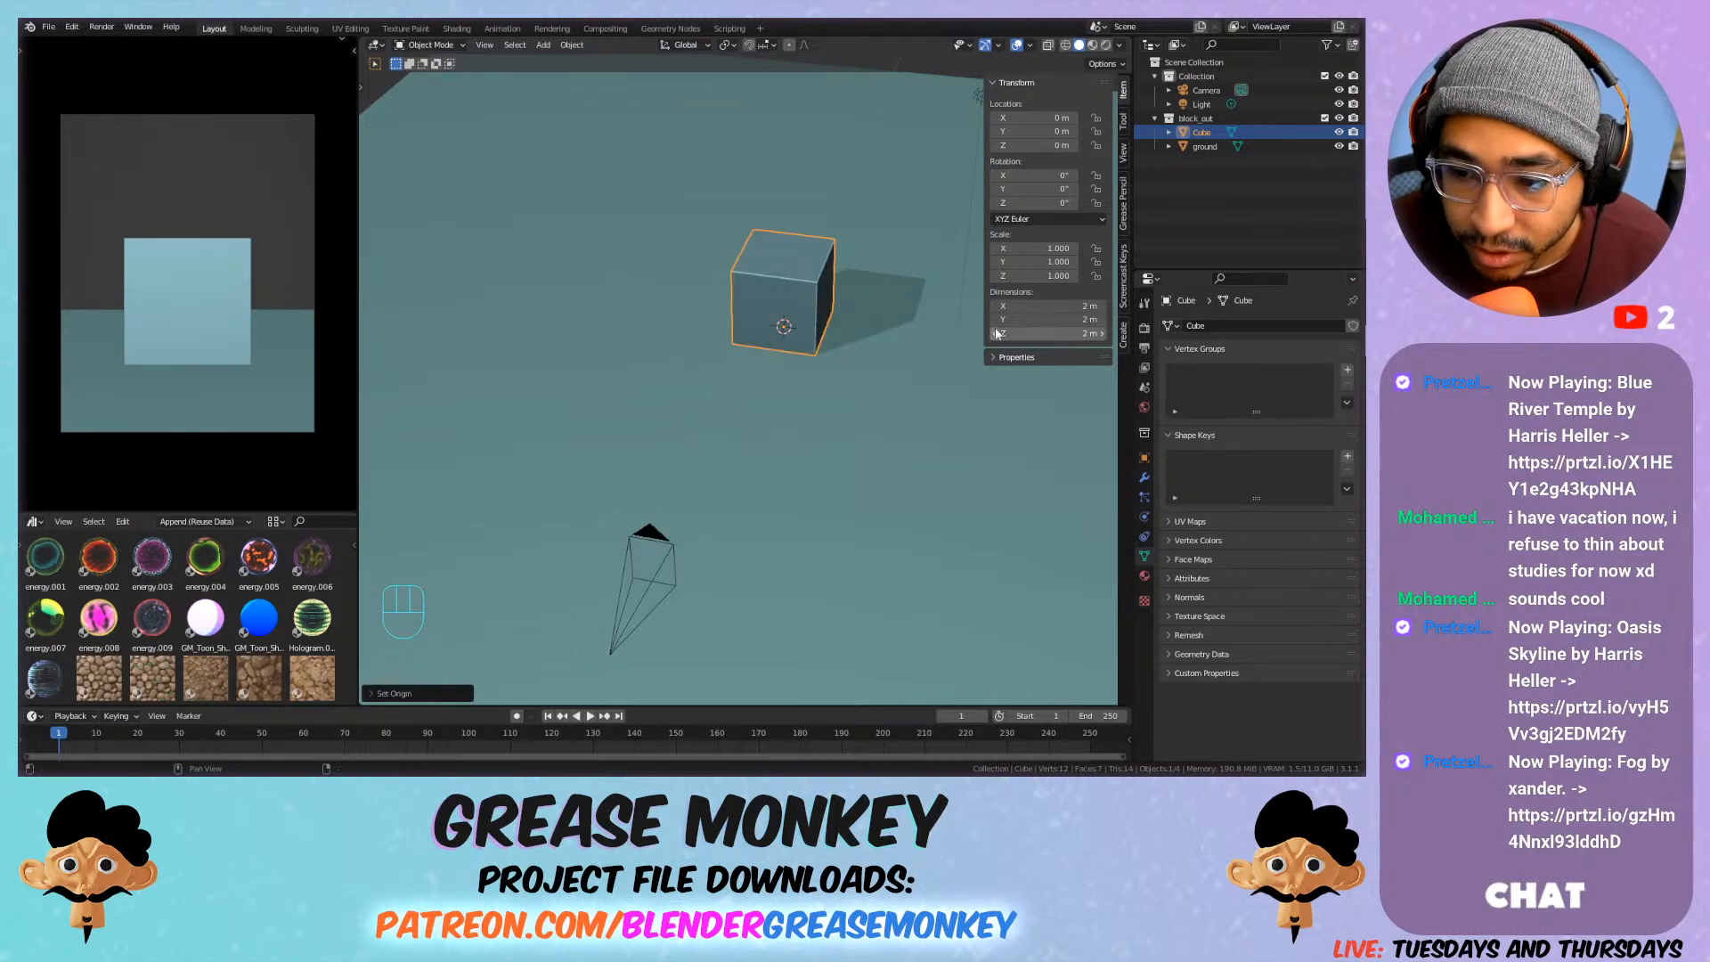
Set the cube's X and Y dimensions to 0.7 m.
left_click(1046, 305)
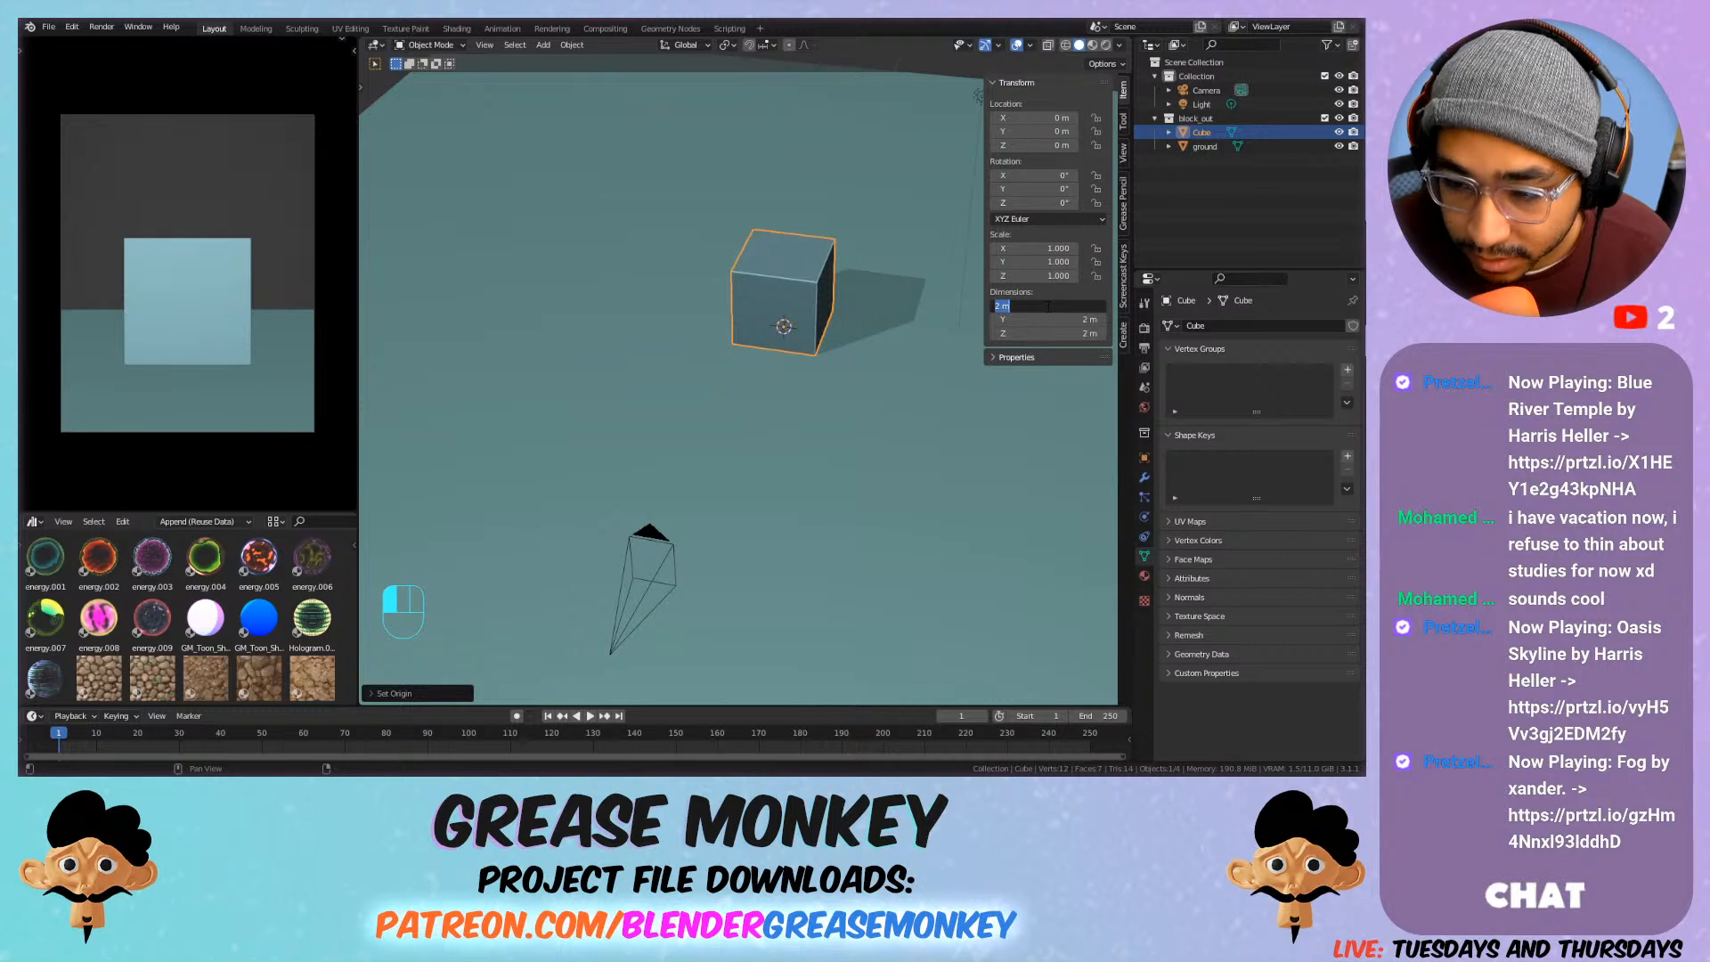
type("0.7")
key("Tab")
type("0.7")
key("Return")
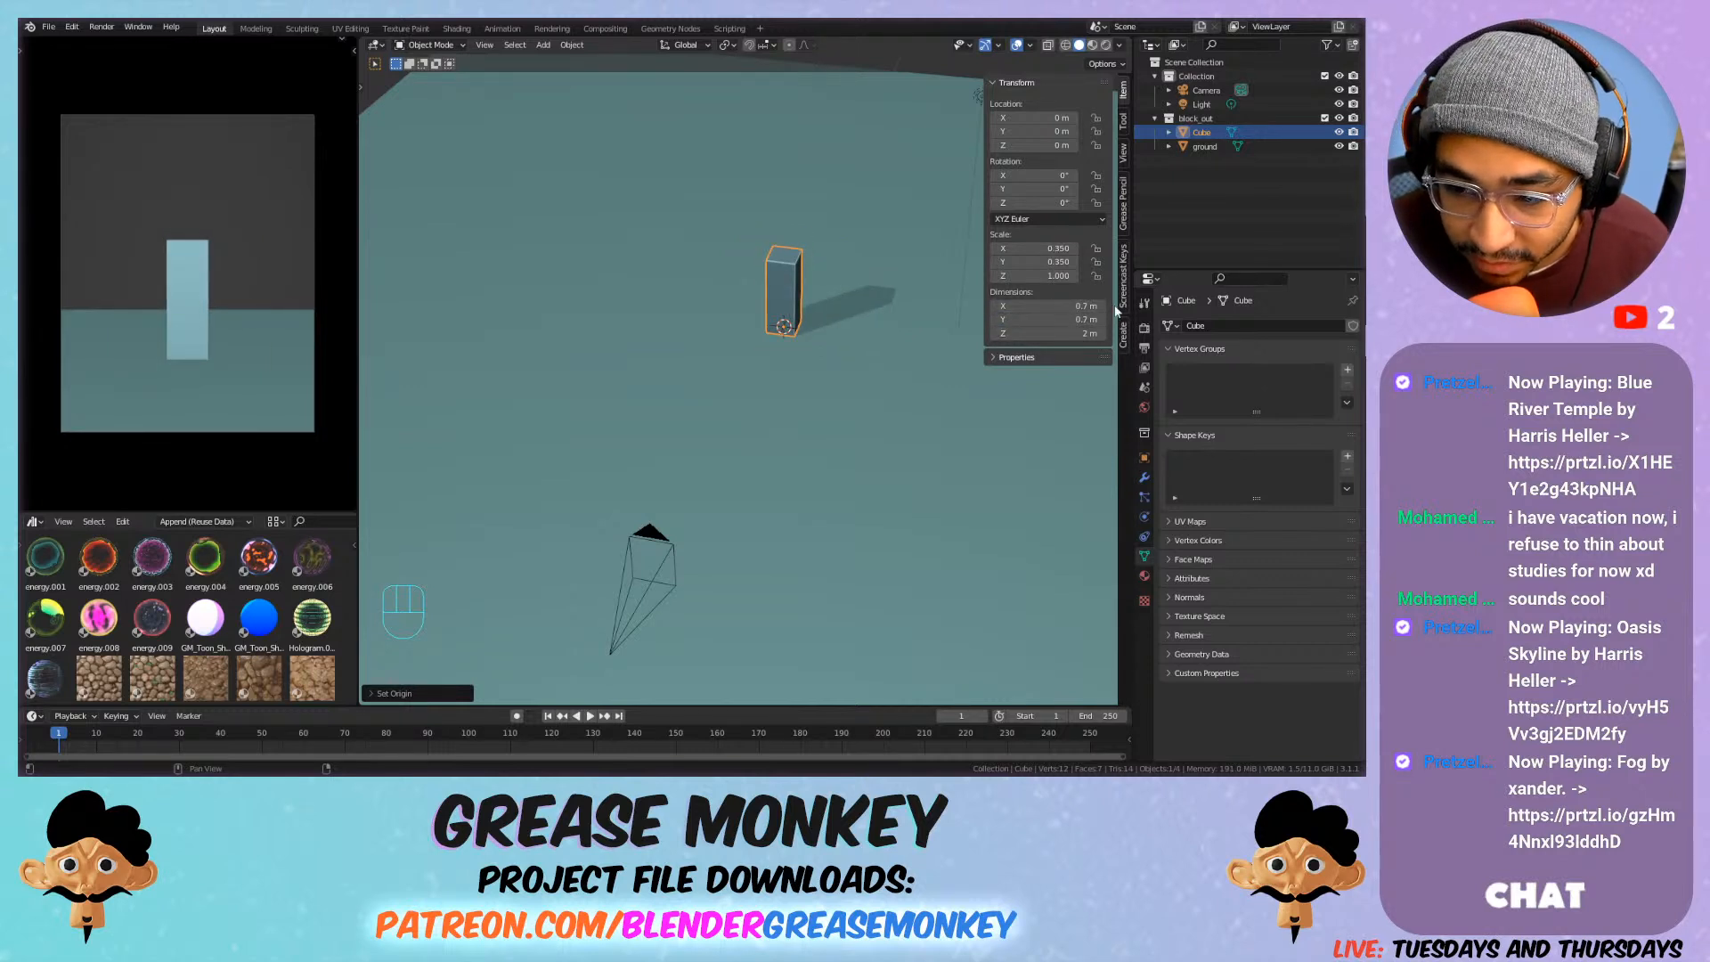
Set the cube's Z dimension to 1.7 m.
left_click(1081, 334)
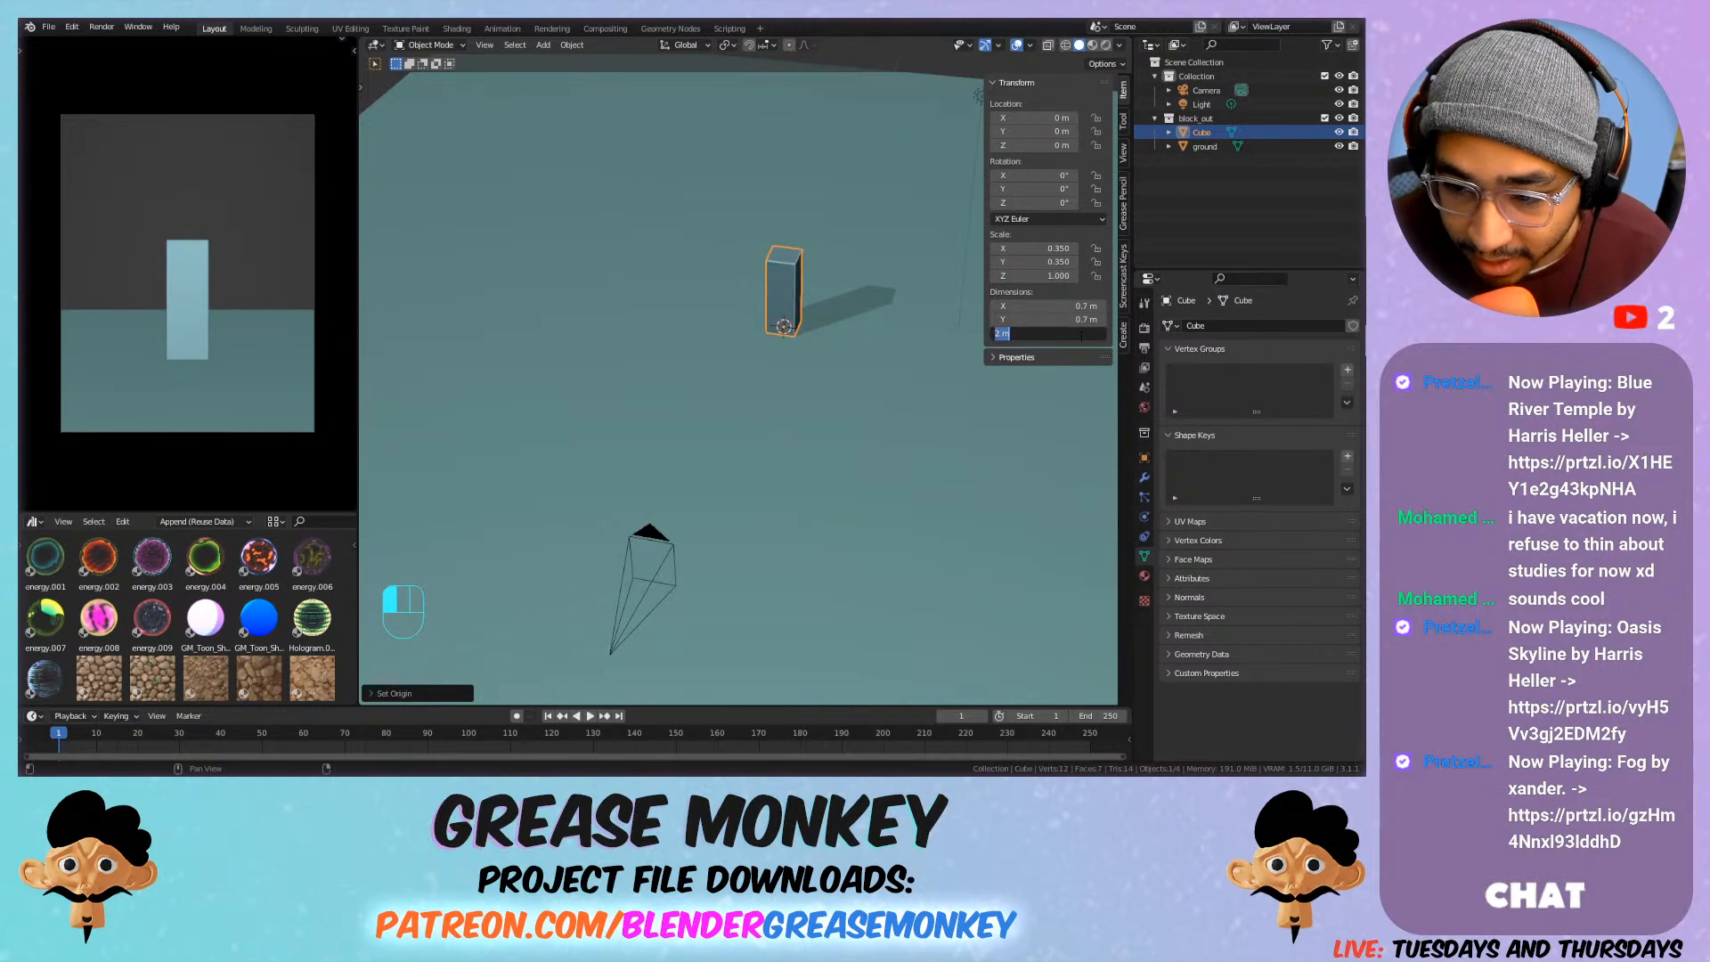
type("1")
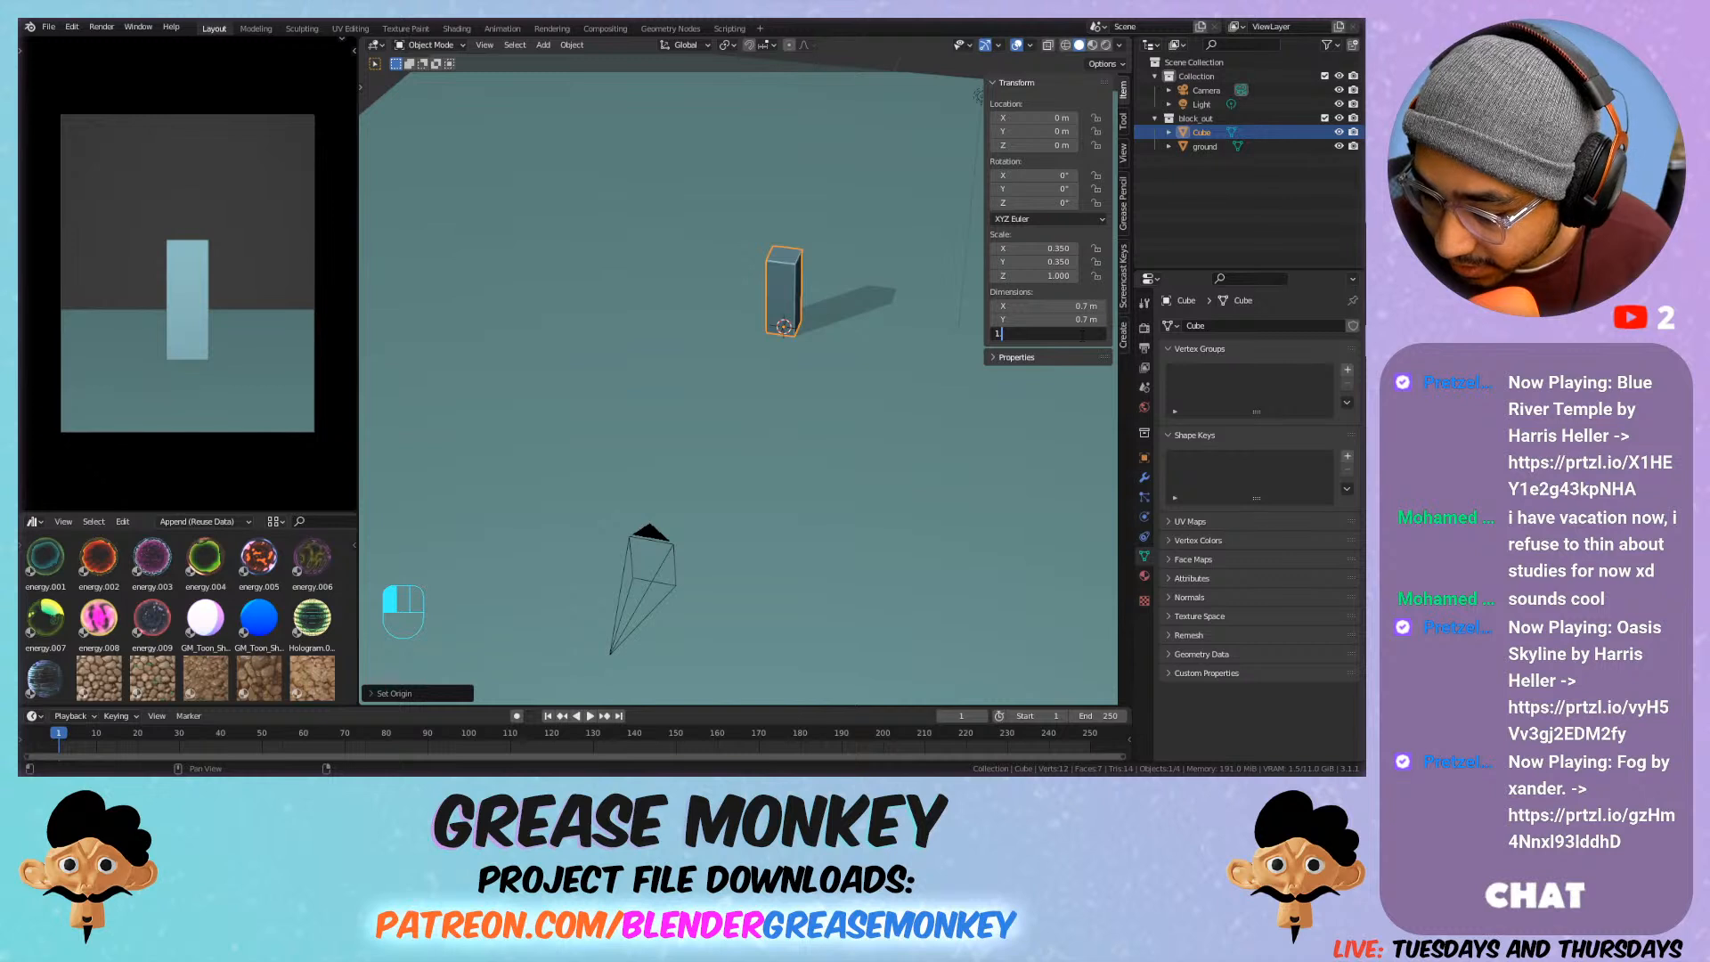
type(".7")
key("Return")
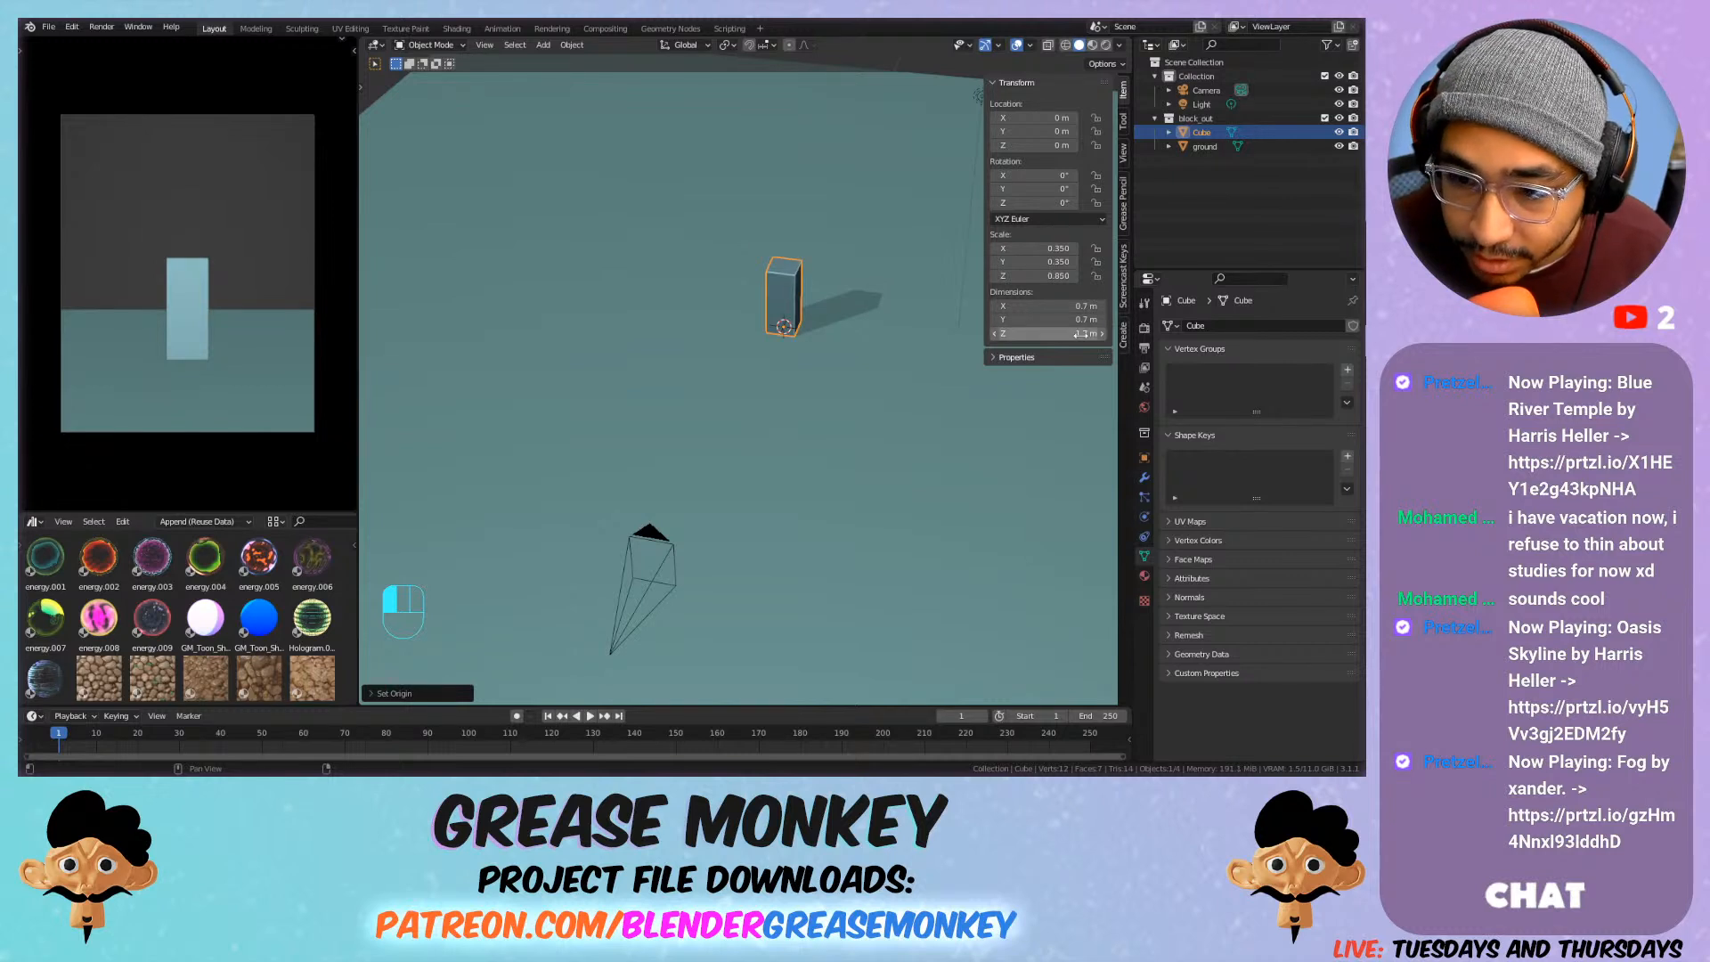
key("g")
right_click(805, 276)
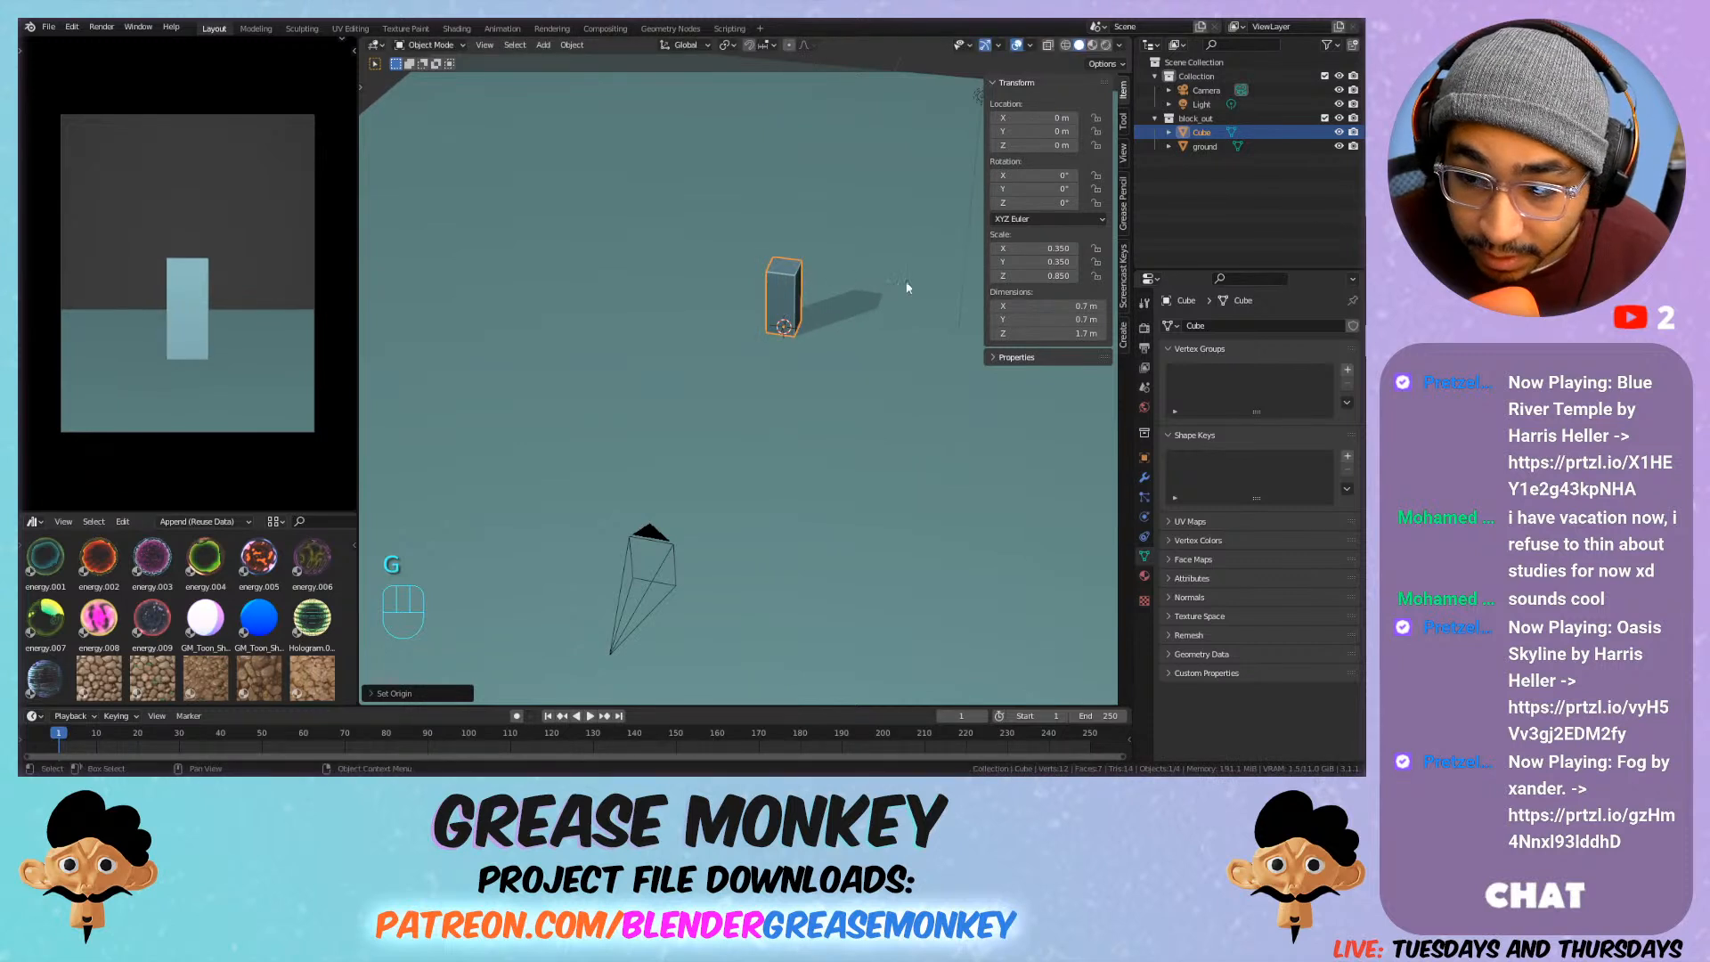
Apply the cube's scale.
key("ctrl+a")
left_click(790, 309)
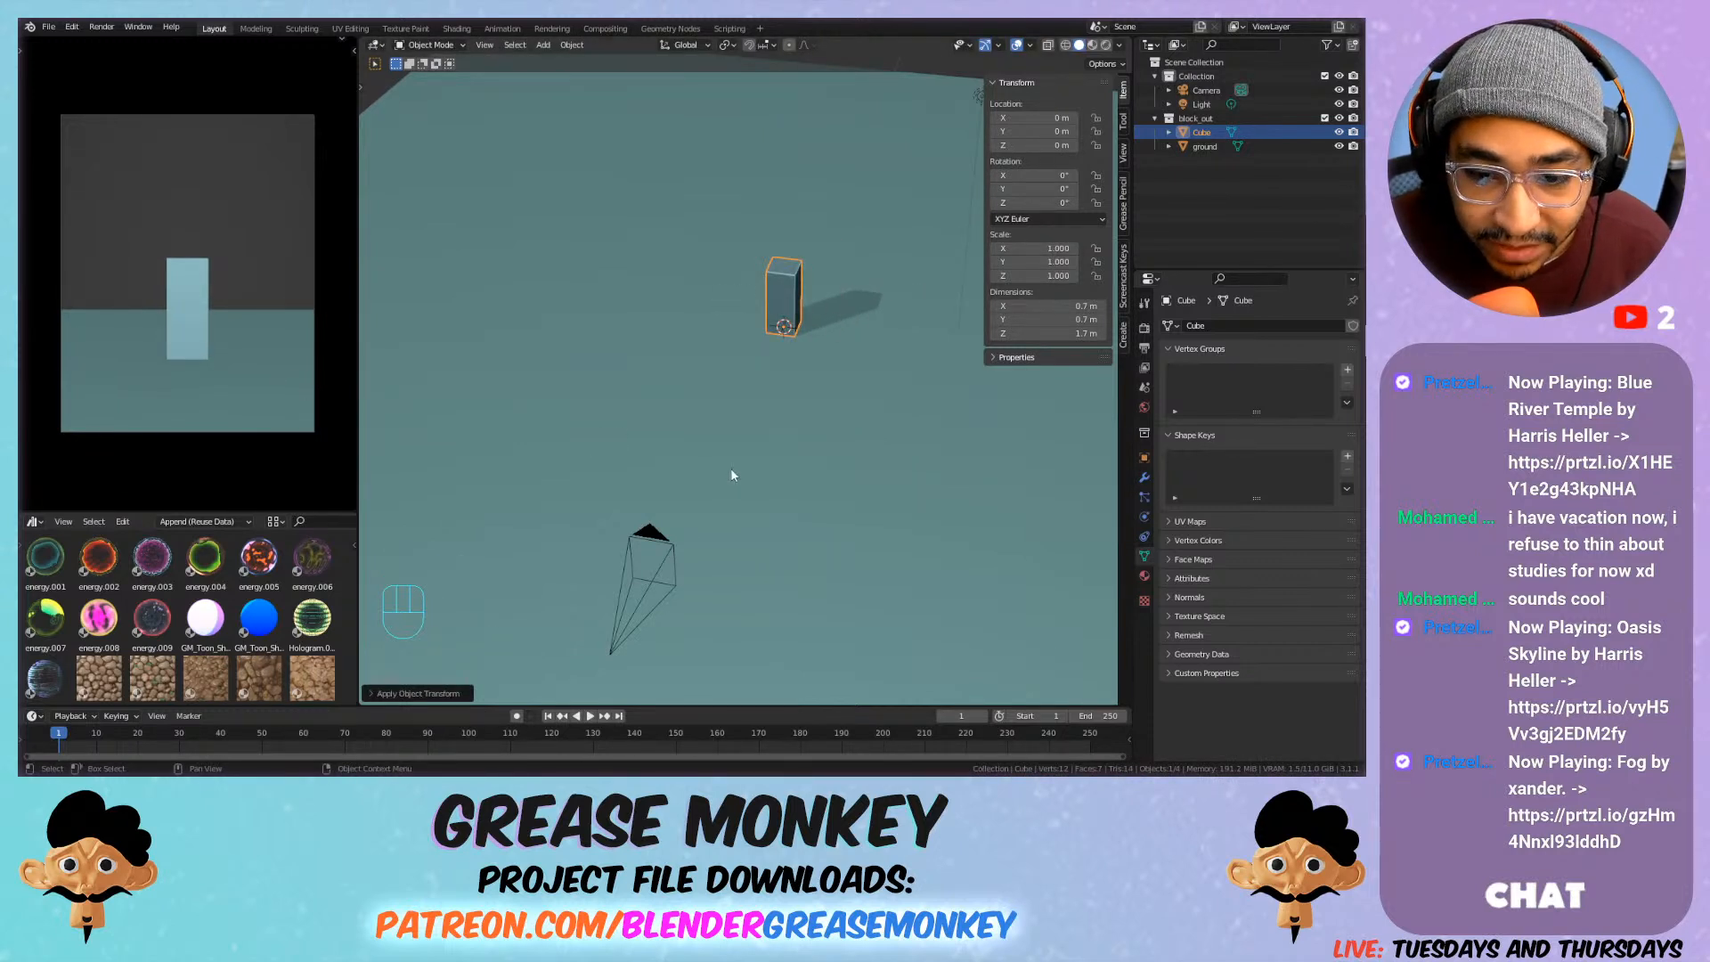
scroll(724, 400, "down", 4)
scroll(725, 399, "up", 4)
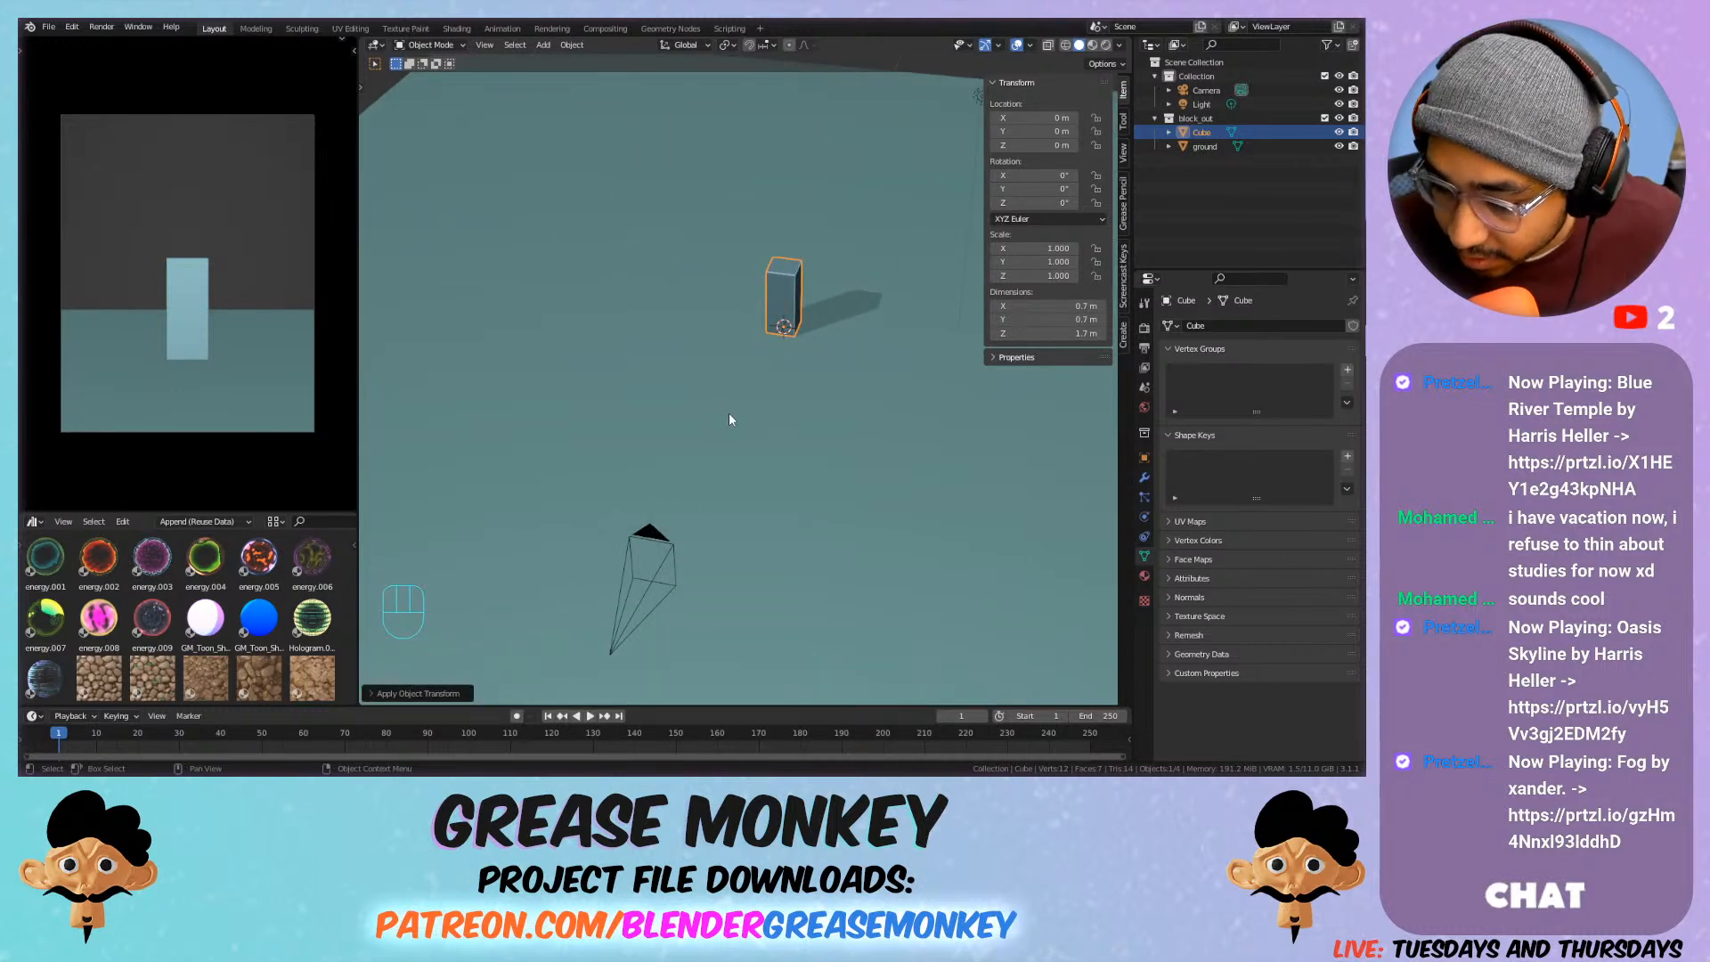
Move the camera back along the Y axis, away from the cube, to about Y -26 m.
left_click(776, 288)
left_click(783, 284)
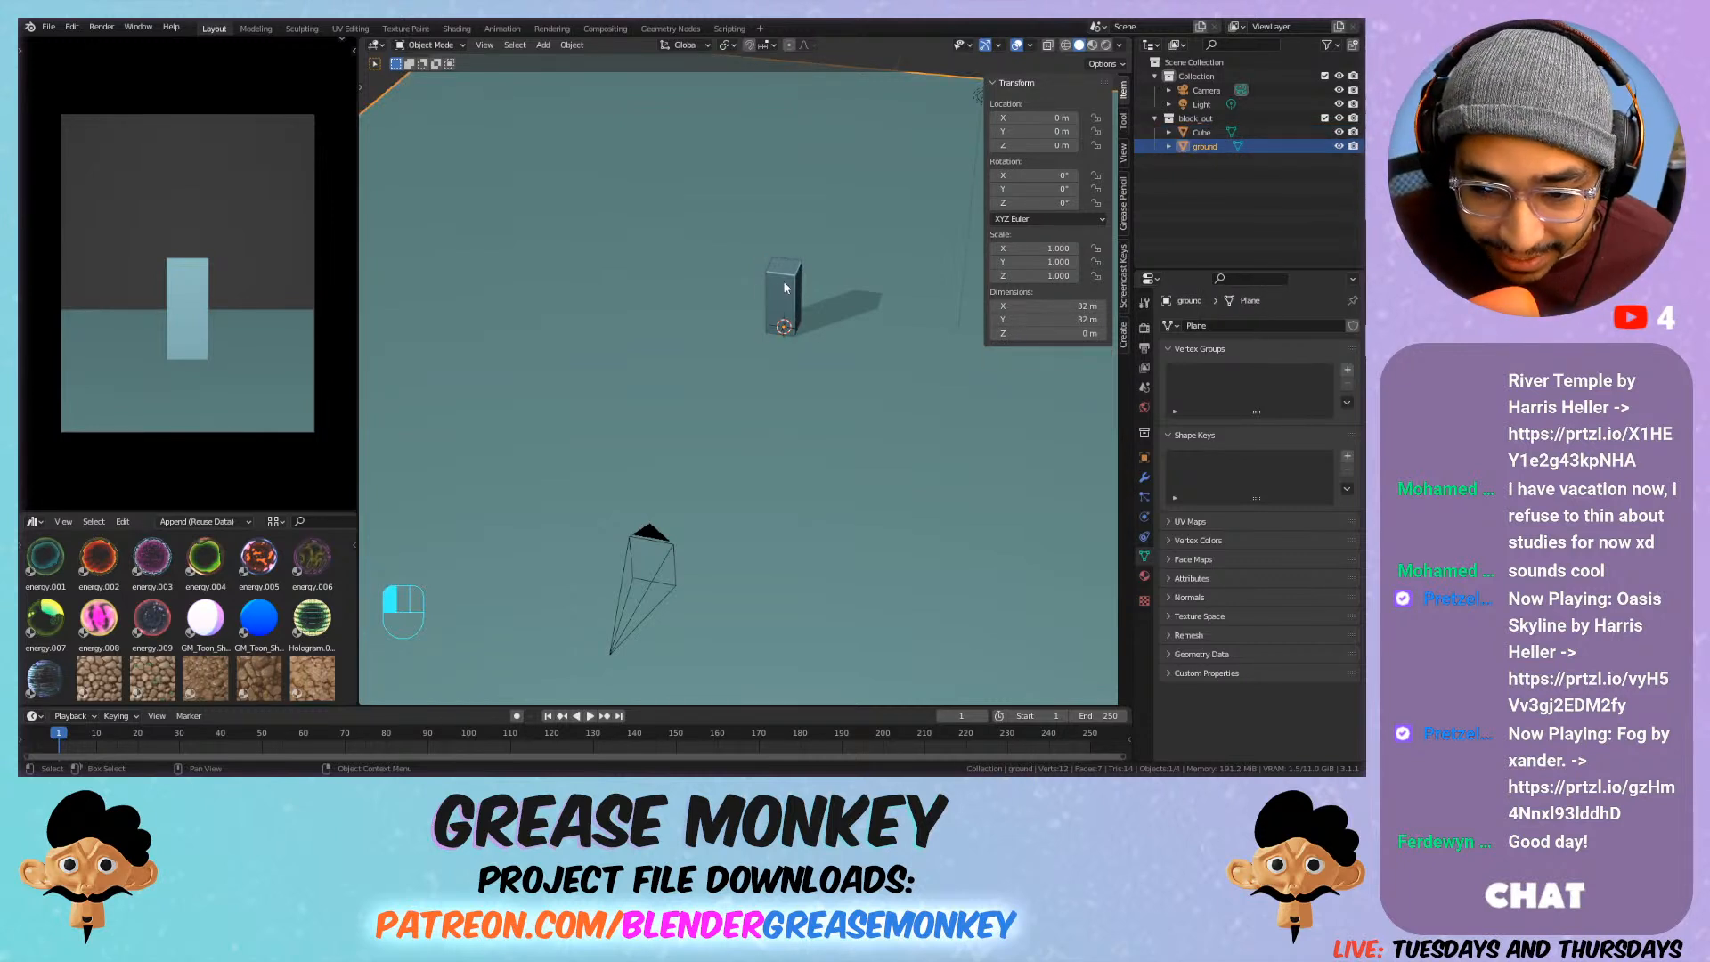
left_click(657, 546)
scroll(877, 306, "down", 10)
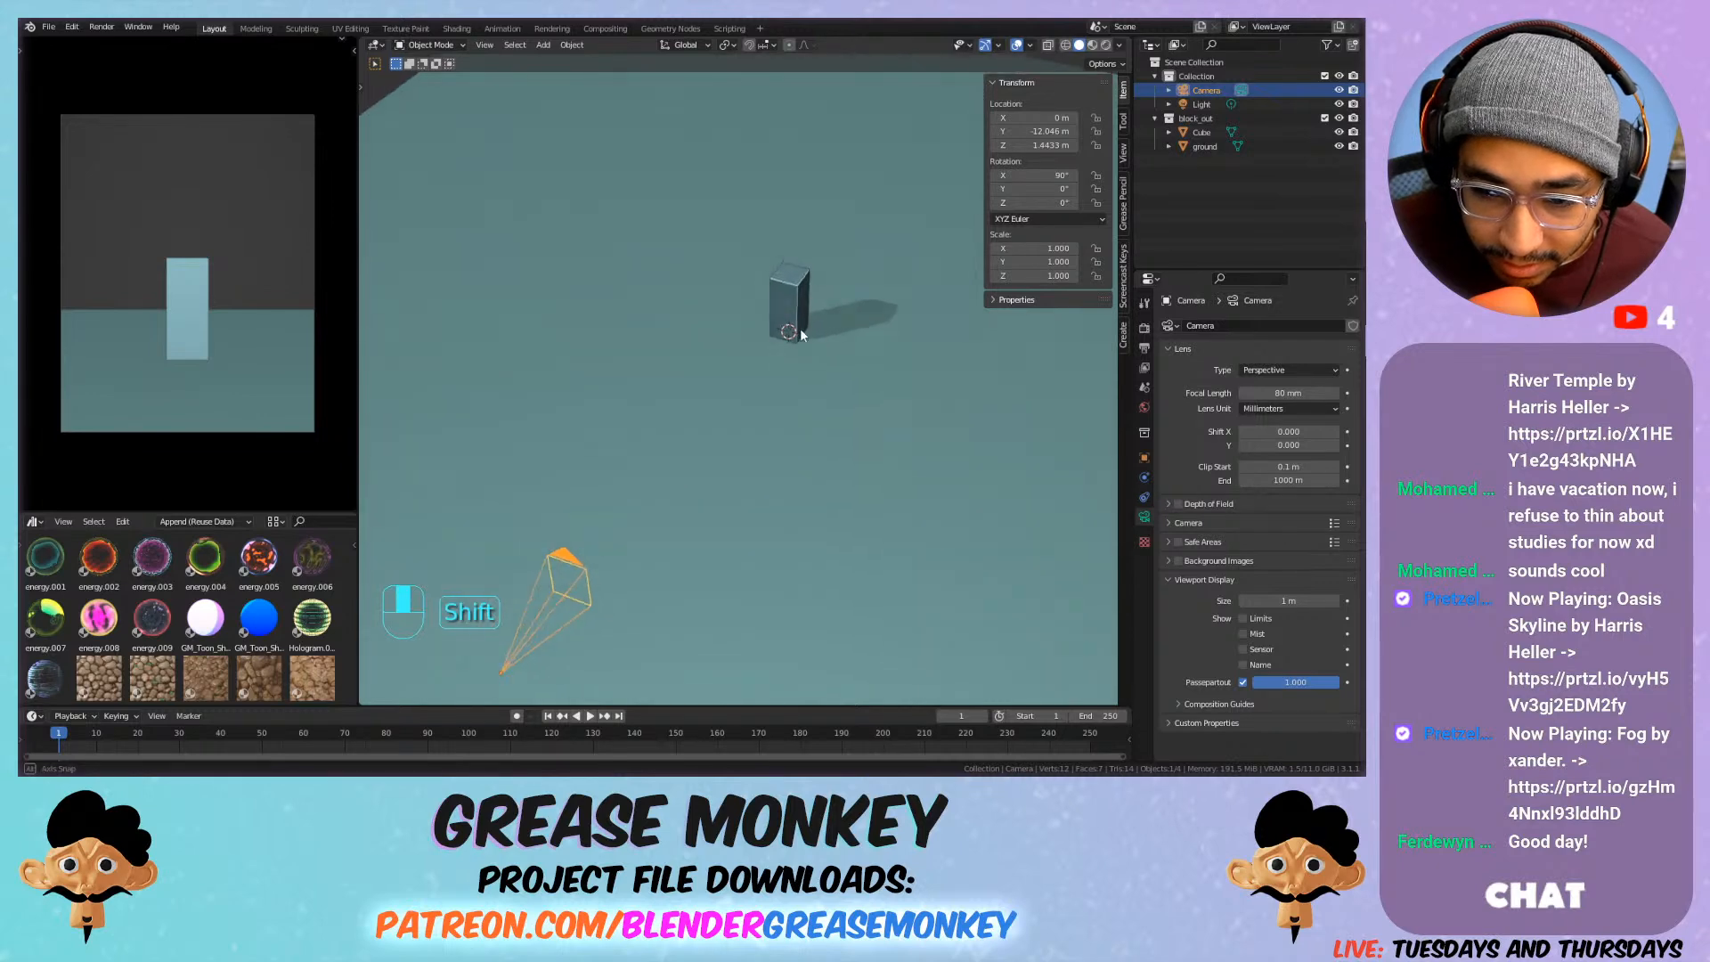
left_click(764, 354)
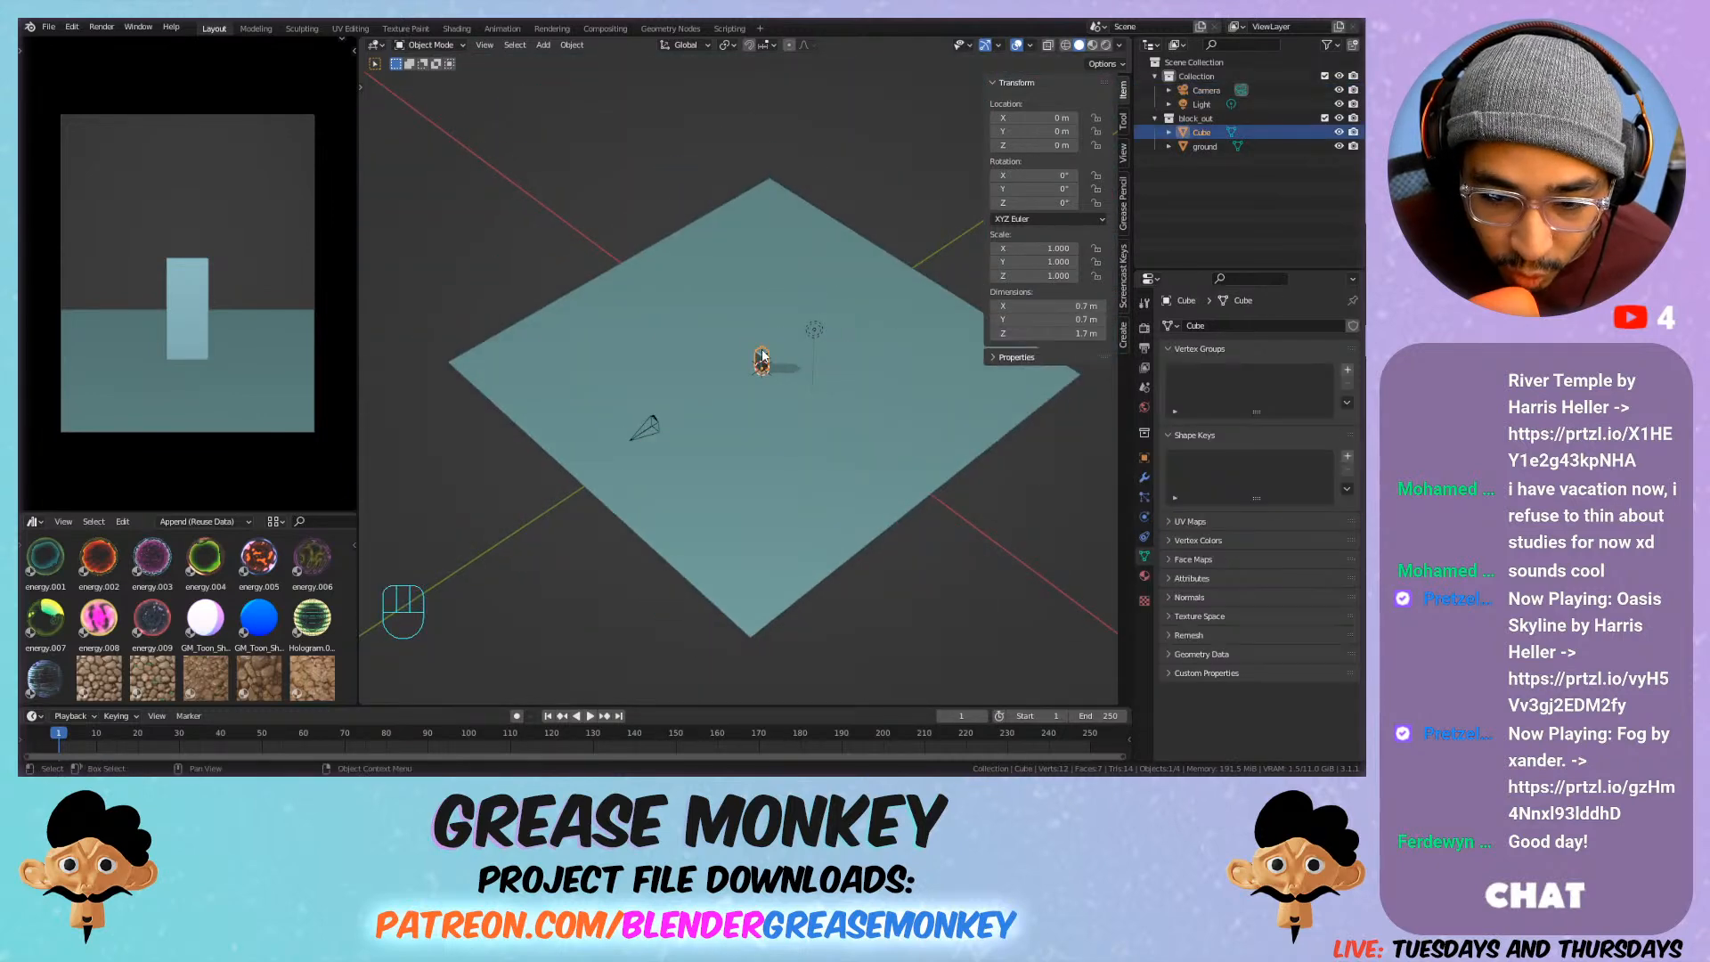
left_click(650, 420)
key("g")
key("z")
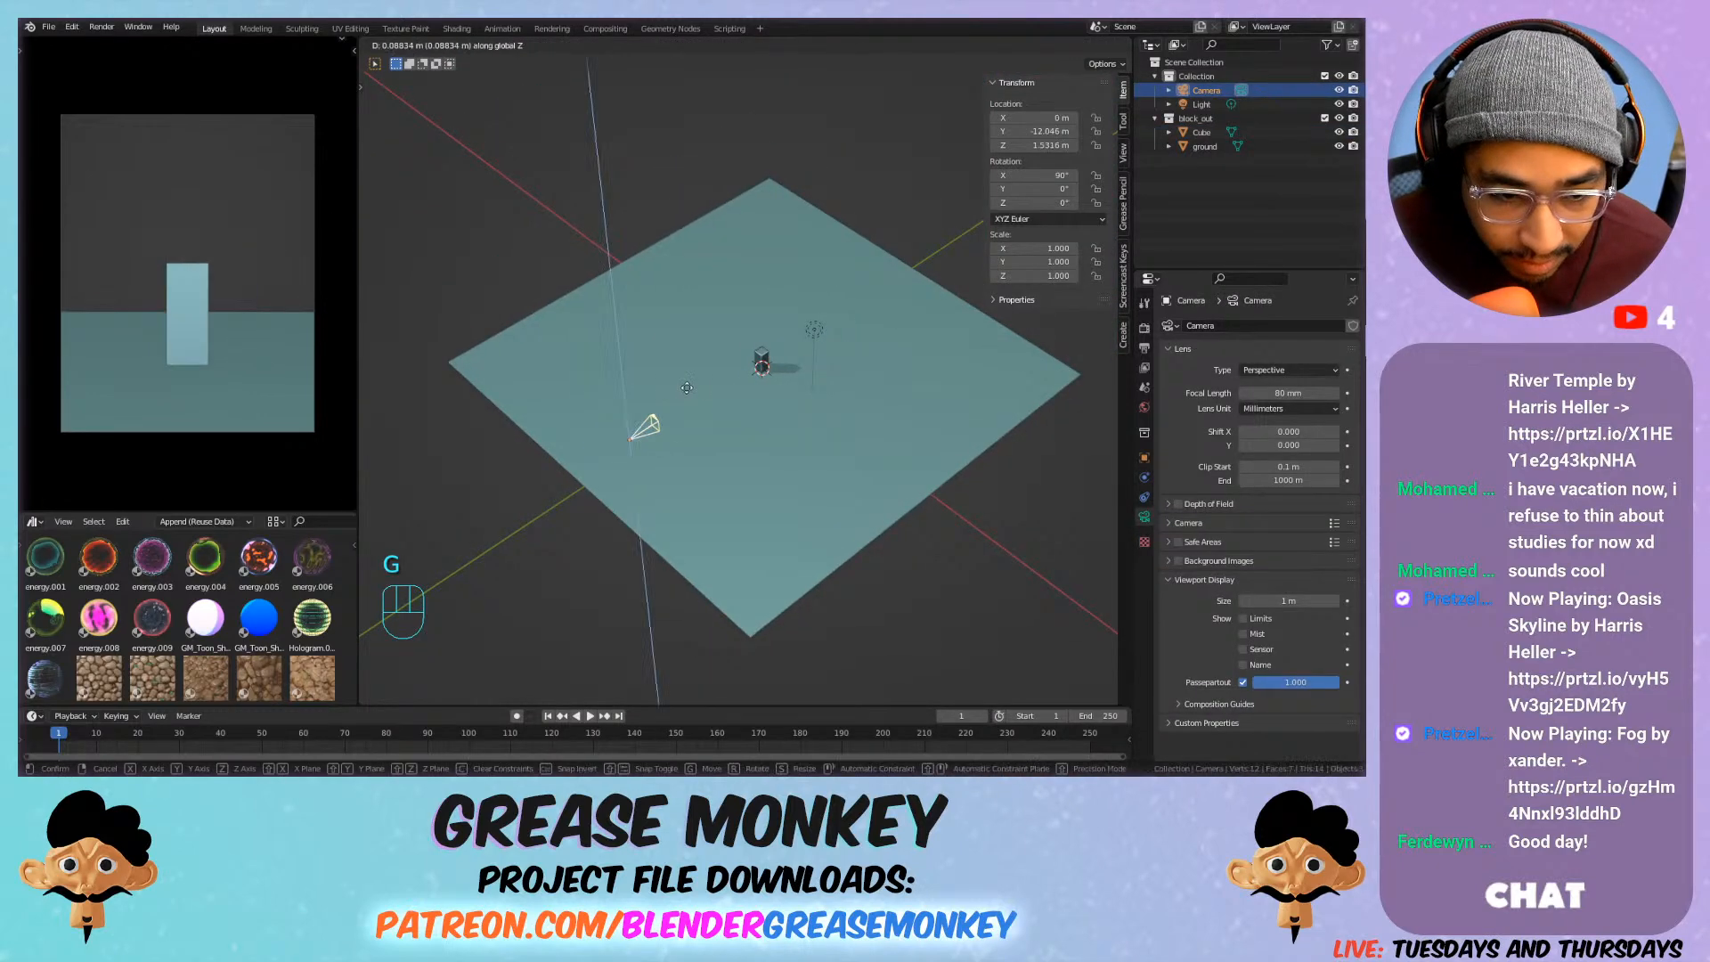
key("y")
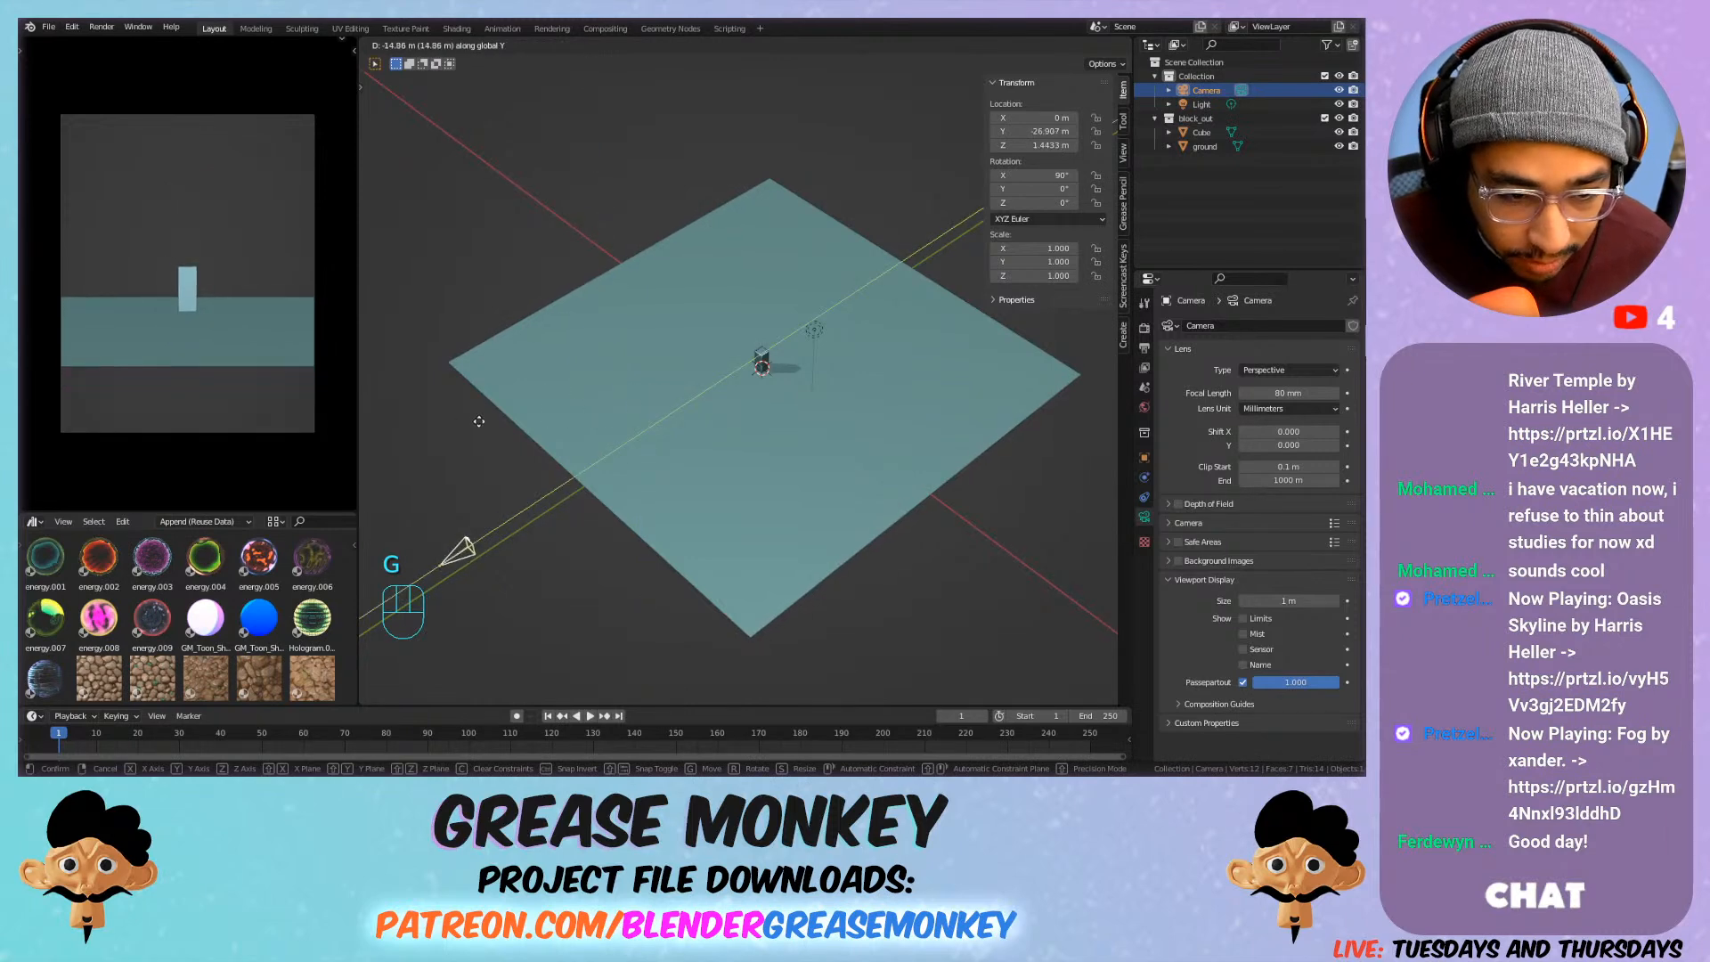
left_click(485, 428)
Raise the camera to about Z 11.7 m and move it farther back to about Y -67 m.
key("g")
key("z")
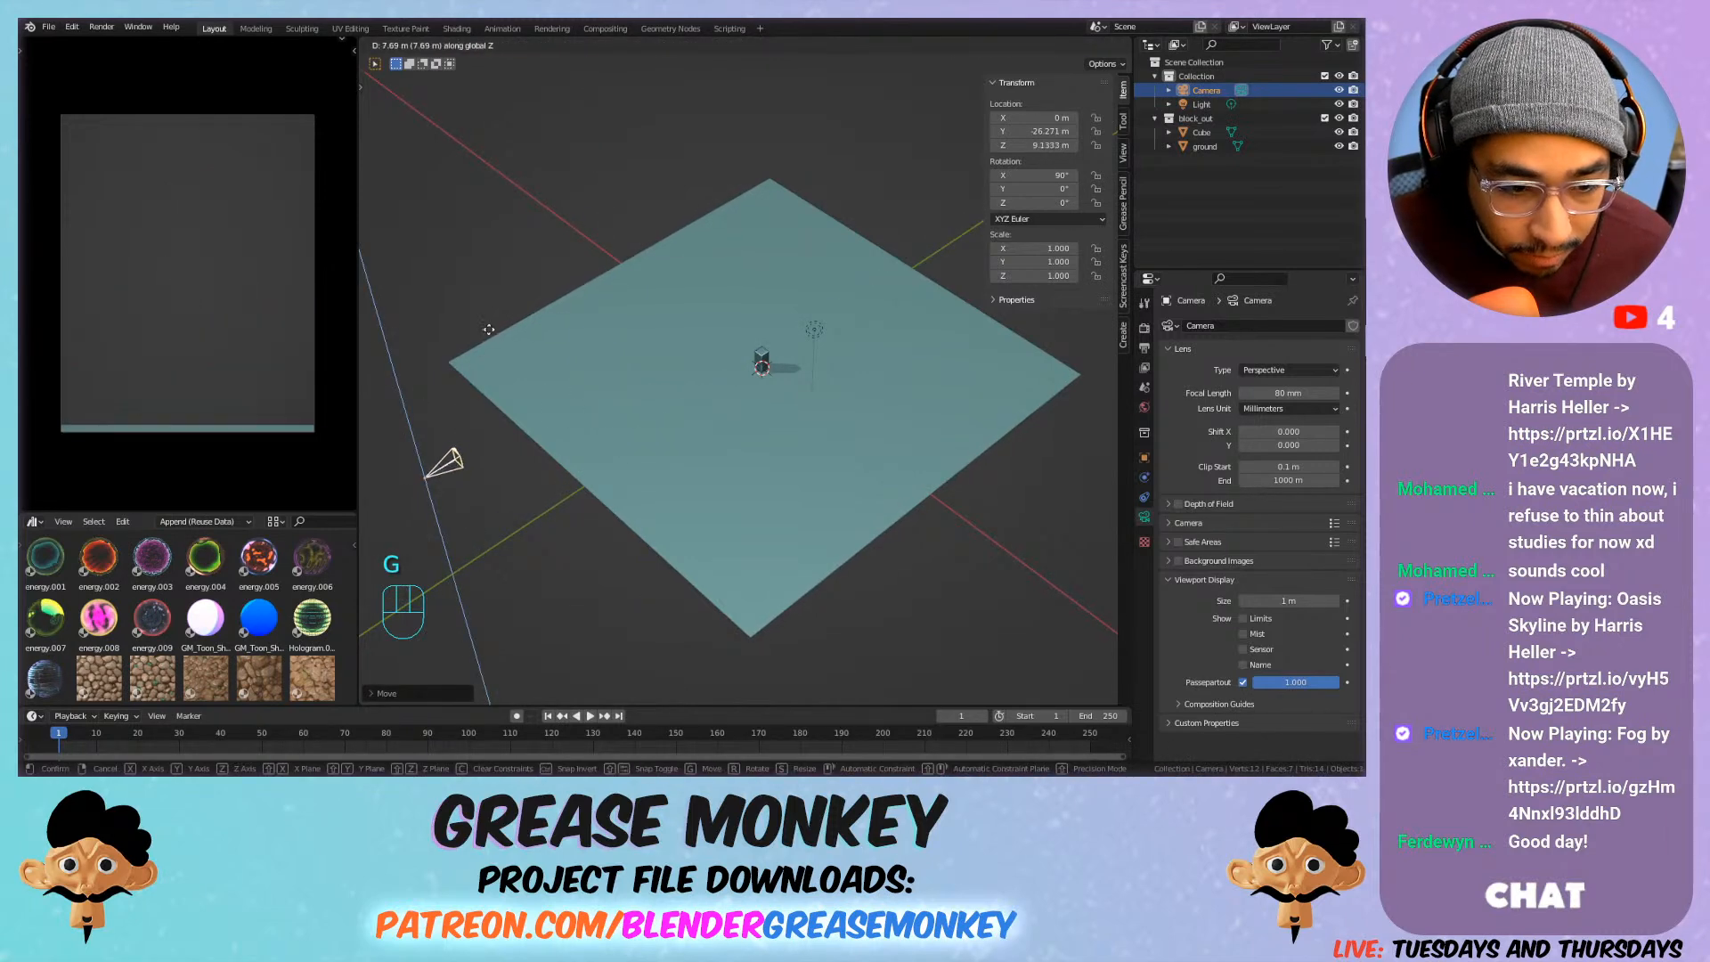
left_click(489, 306)
key("g")
key("y")
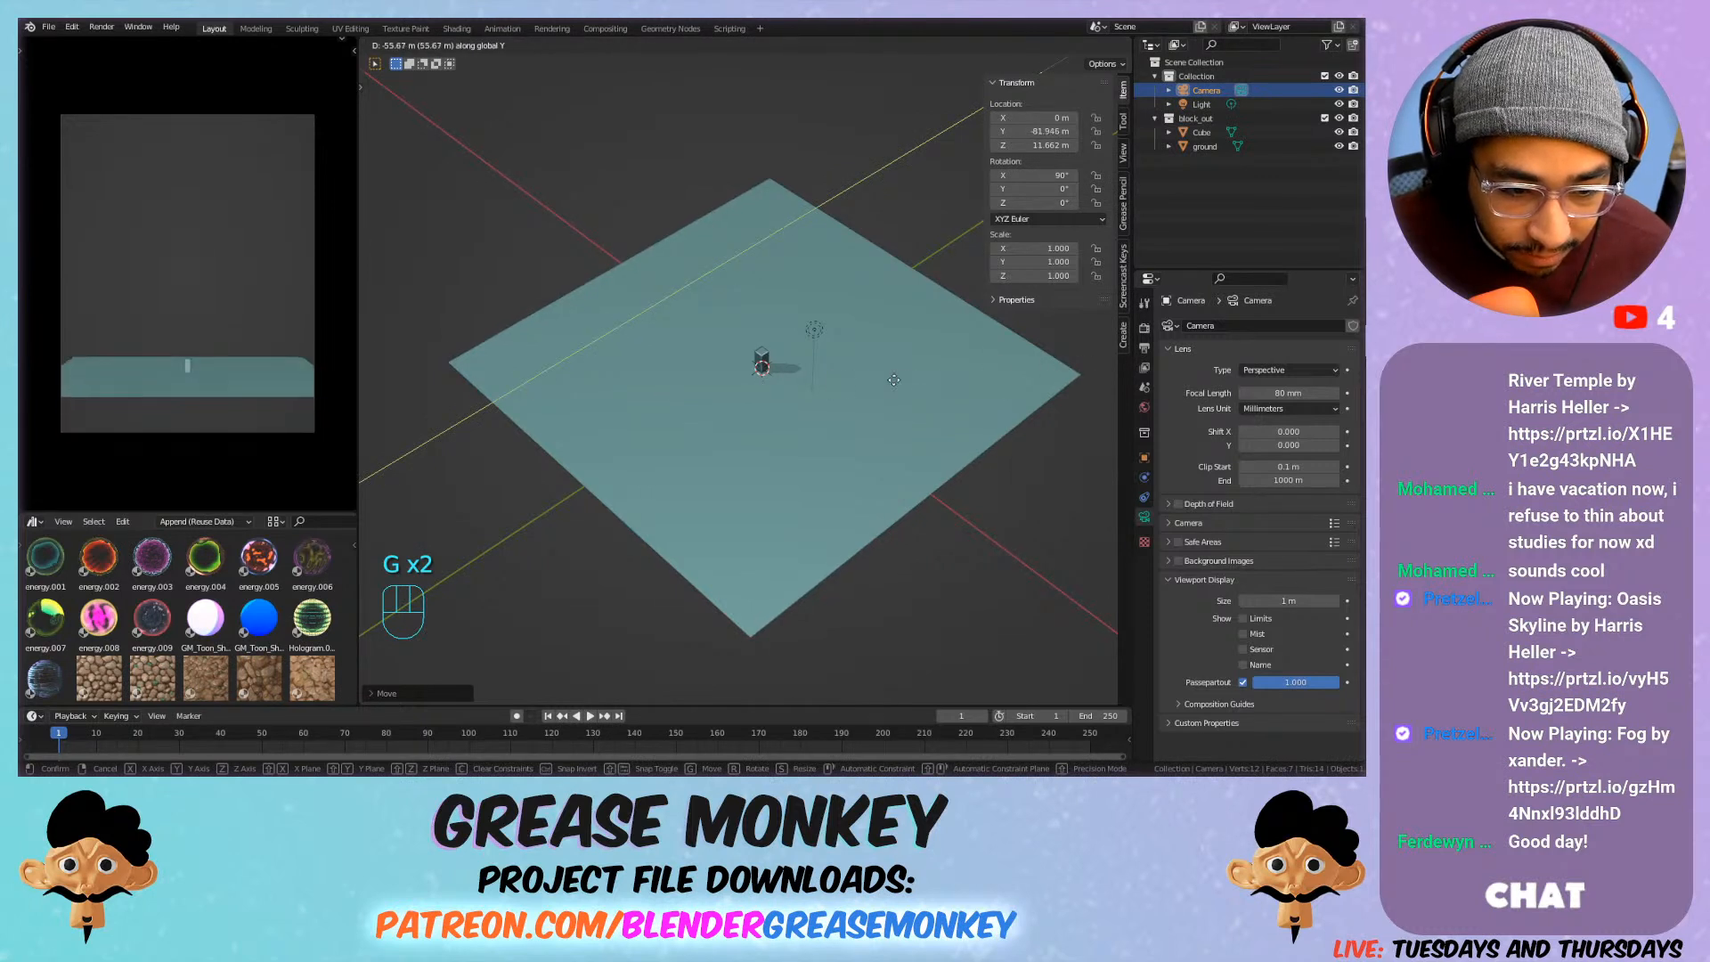
left_click(719, 309)
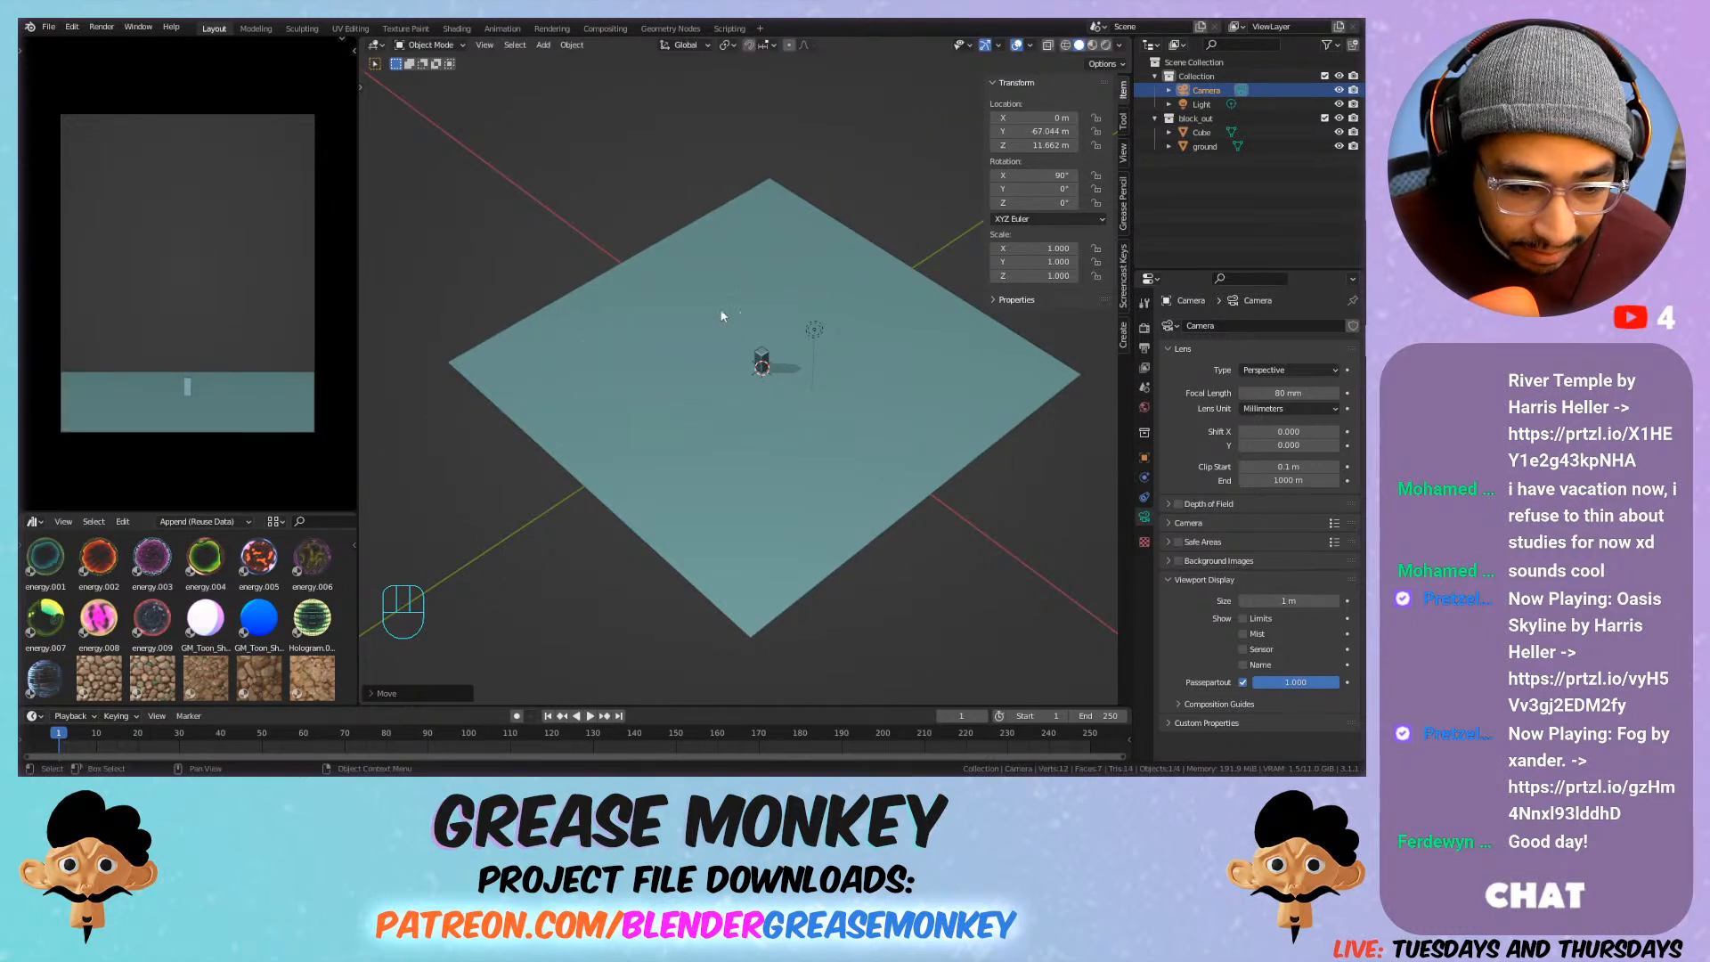
Scale up the whole ground plane mesh in Edit Mode to about 218 m per side.
scroll(720, 308, "down", 6)
middle_click_drag(663, 335, 721, 350)
left_click(721, 351)
key("Tab")
key("a")
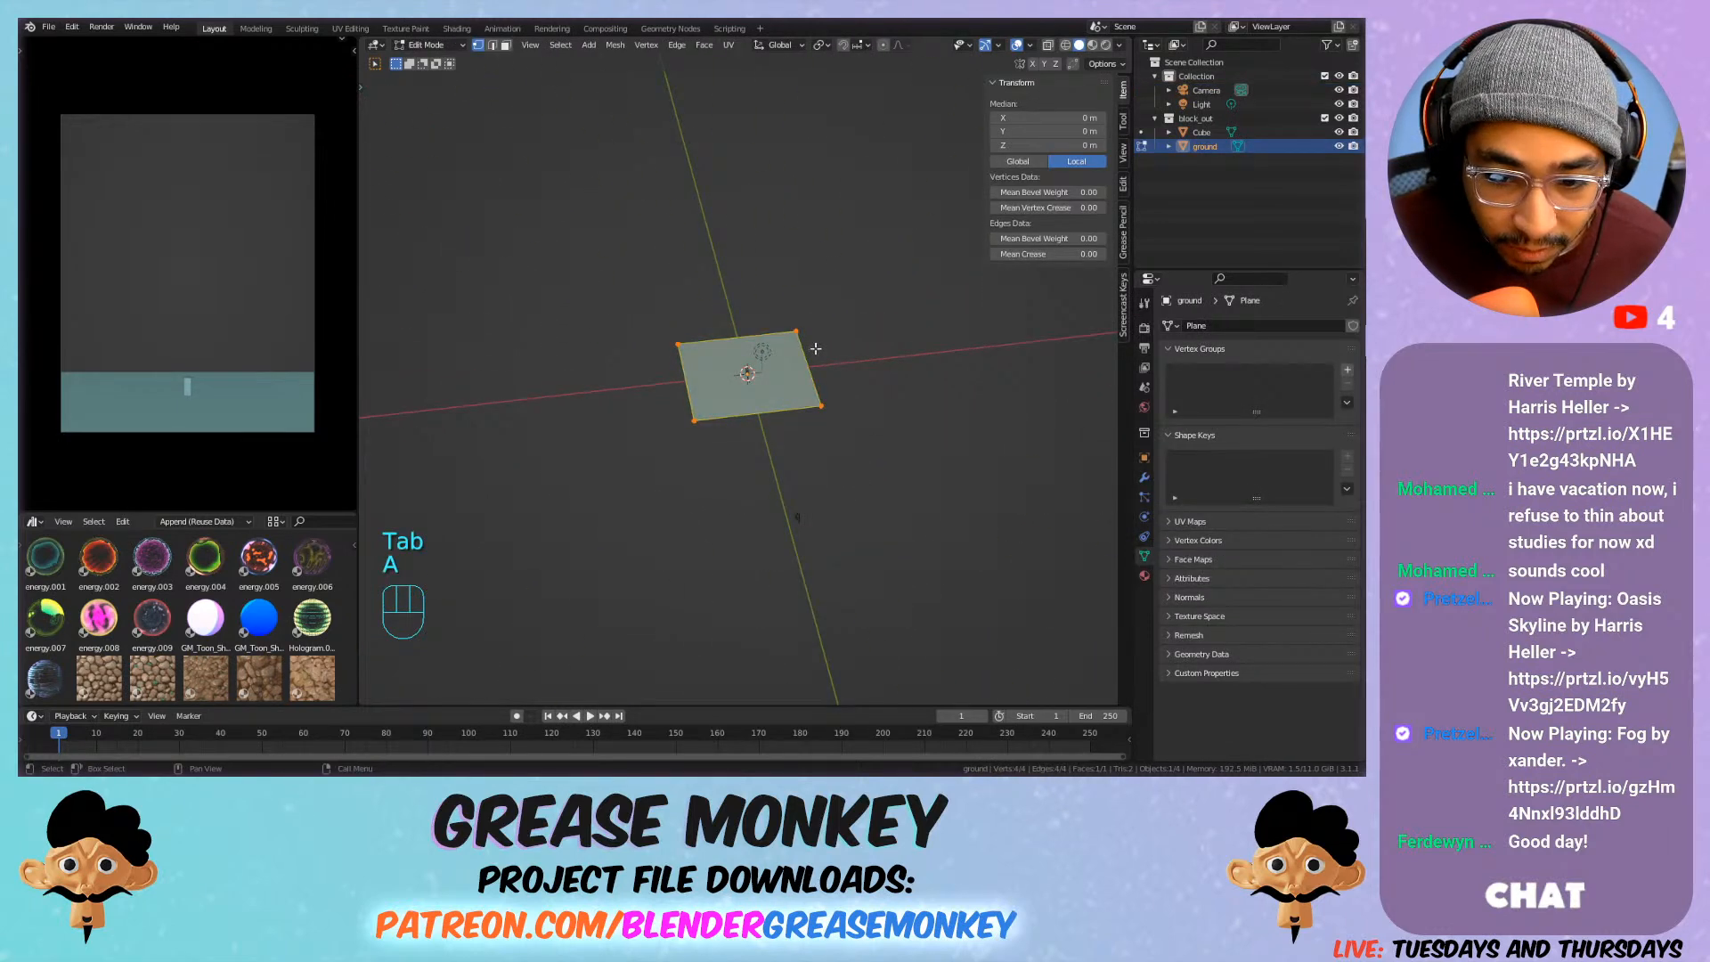
key("s")
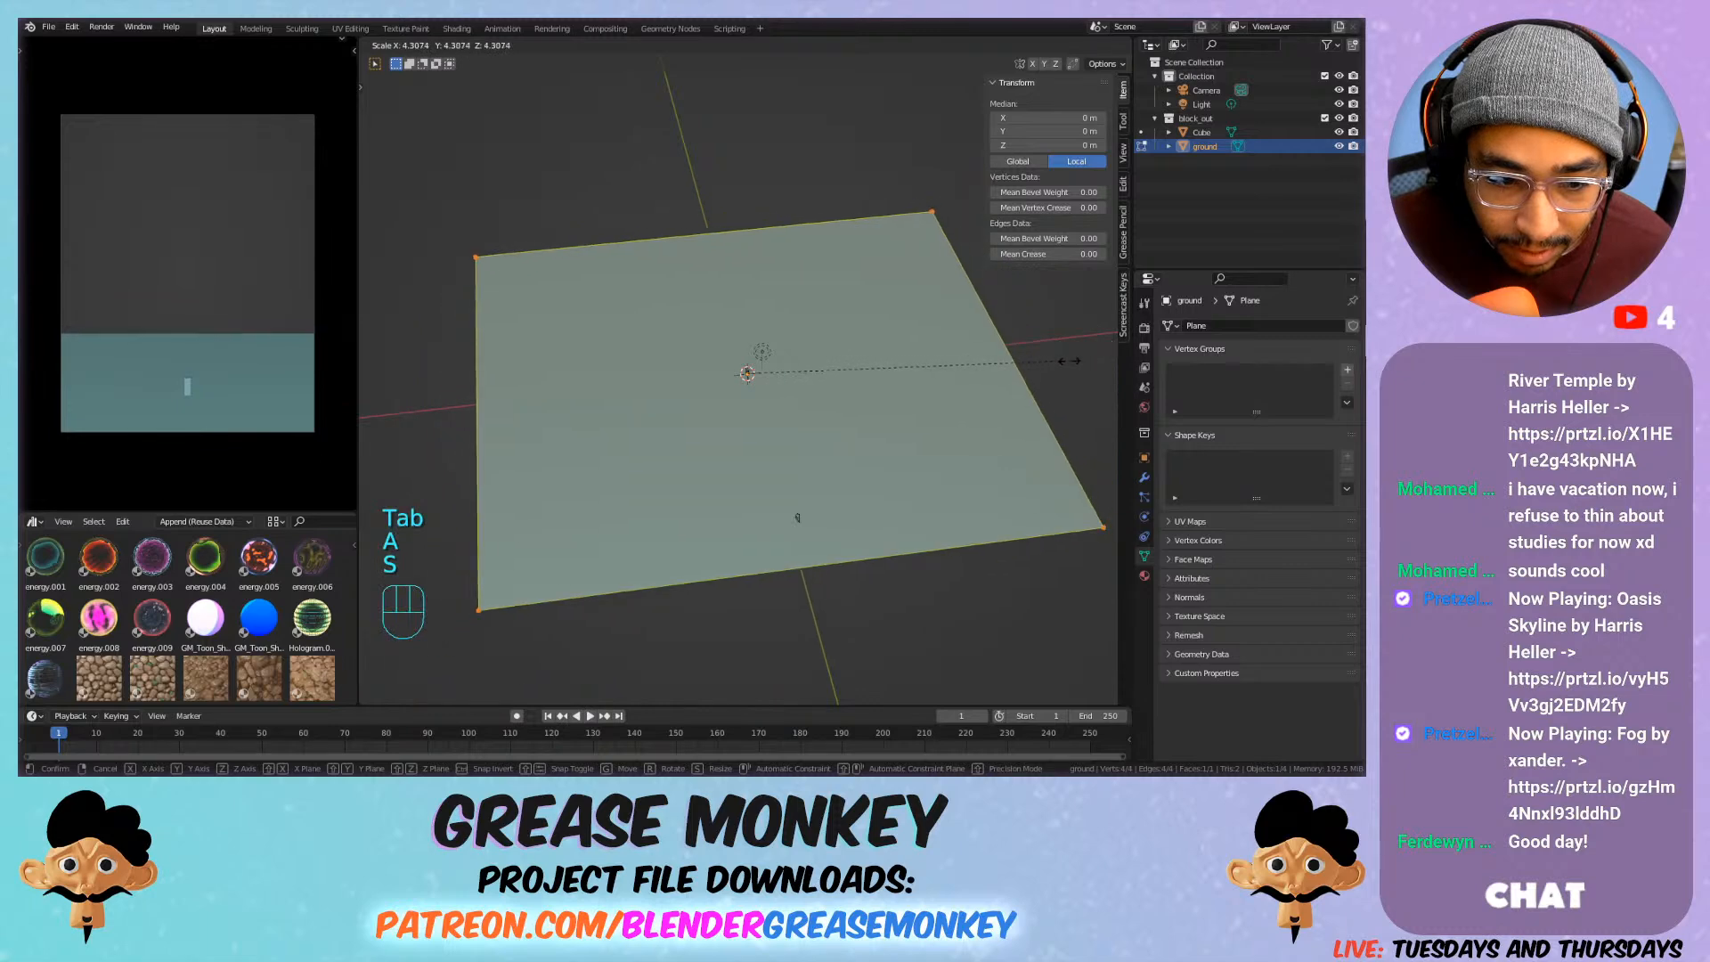
left_click(510, 359)
mouse_move(780, 344)
middle_mouse_down()
mouse_move(767, 349)
mouse_move(784, 361)
middle_mouse_up()
scroll(230, 393, "up", 2)
Enable Shadow and Cavity in the camera view's viewport shading.
scroll(334, 63, "up", 1)
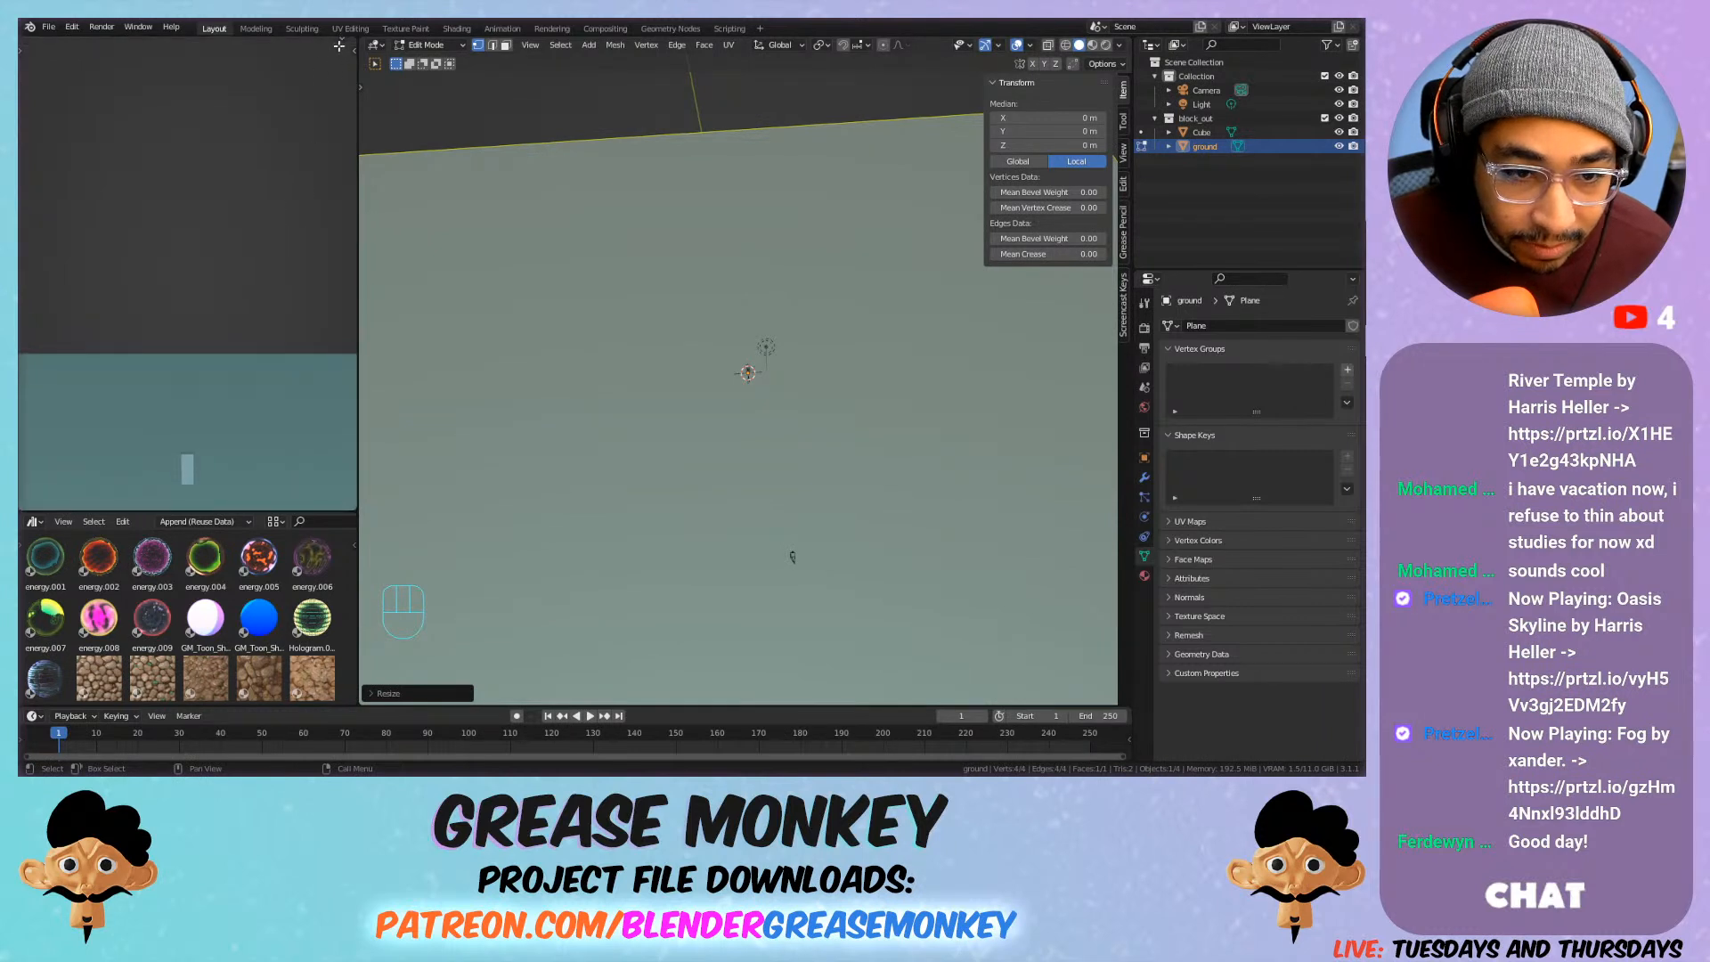
scroll(336, 61, "down", 2)
left_click(342, 46)
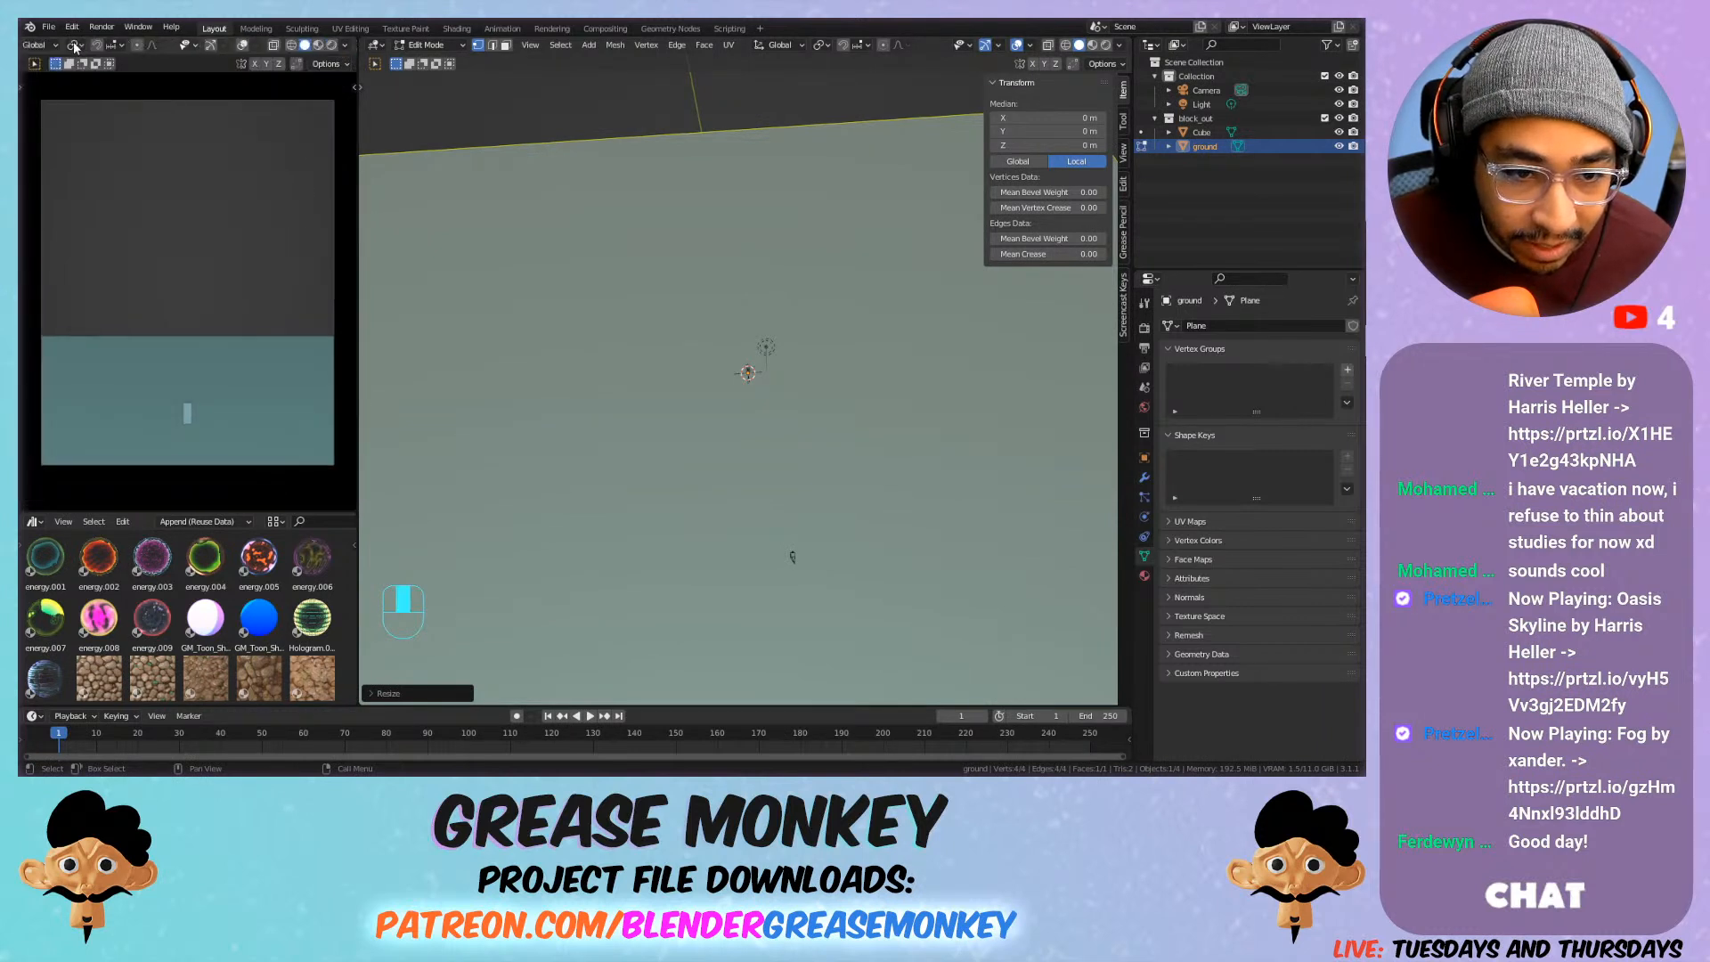
left_click(344, 45)
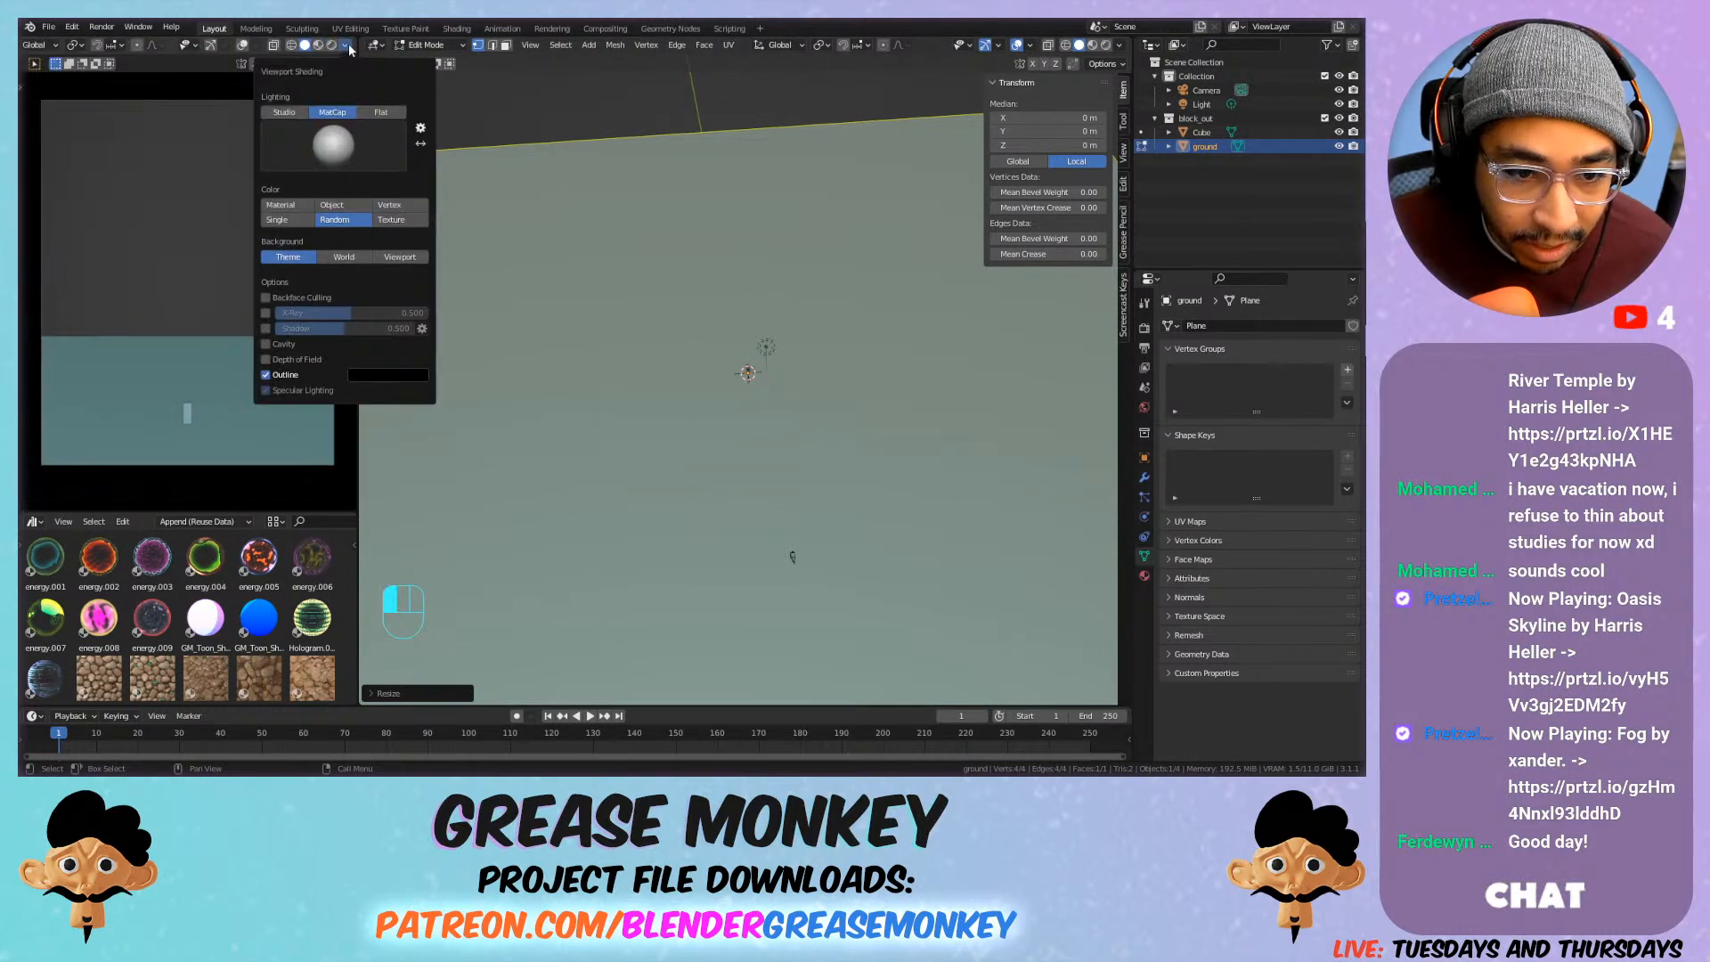
left_click(265, 329)
left_click(265, 344)
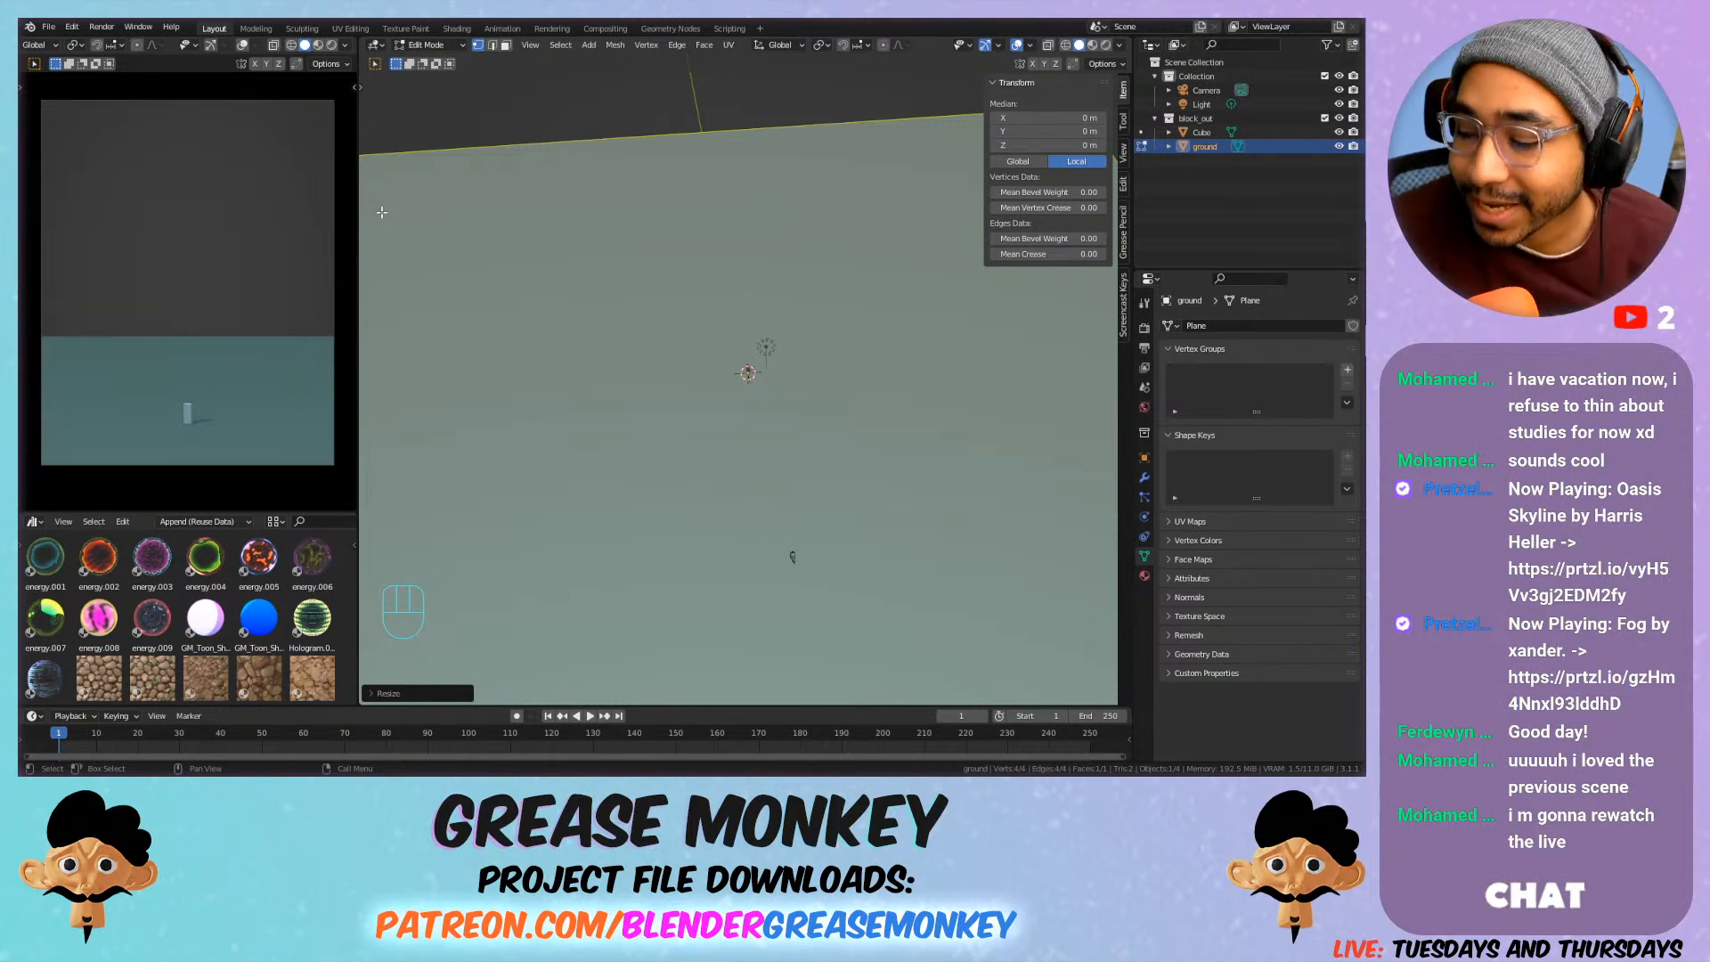
Leave Edit Mode and adjust the camera's location to about Y -86.8 m and Z 14.8 m.
left_click(1198, 90)
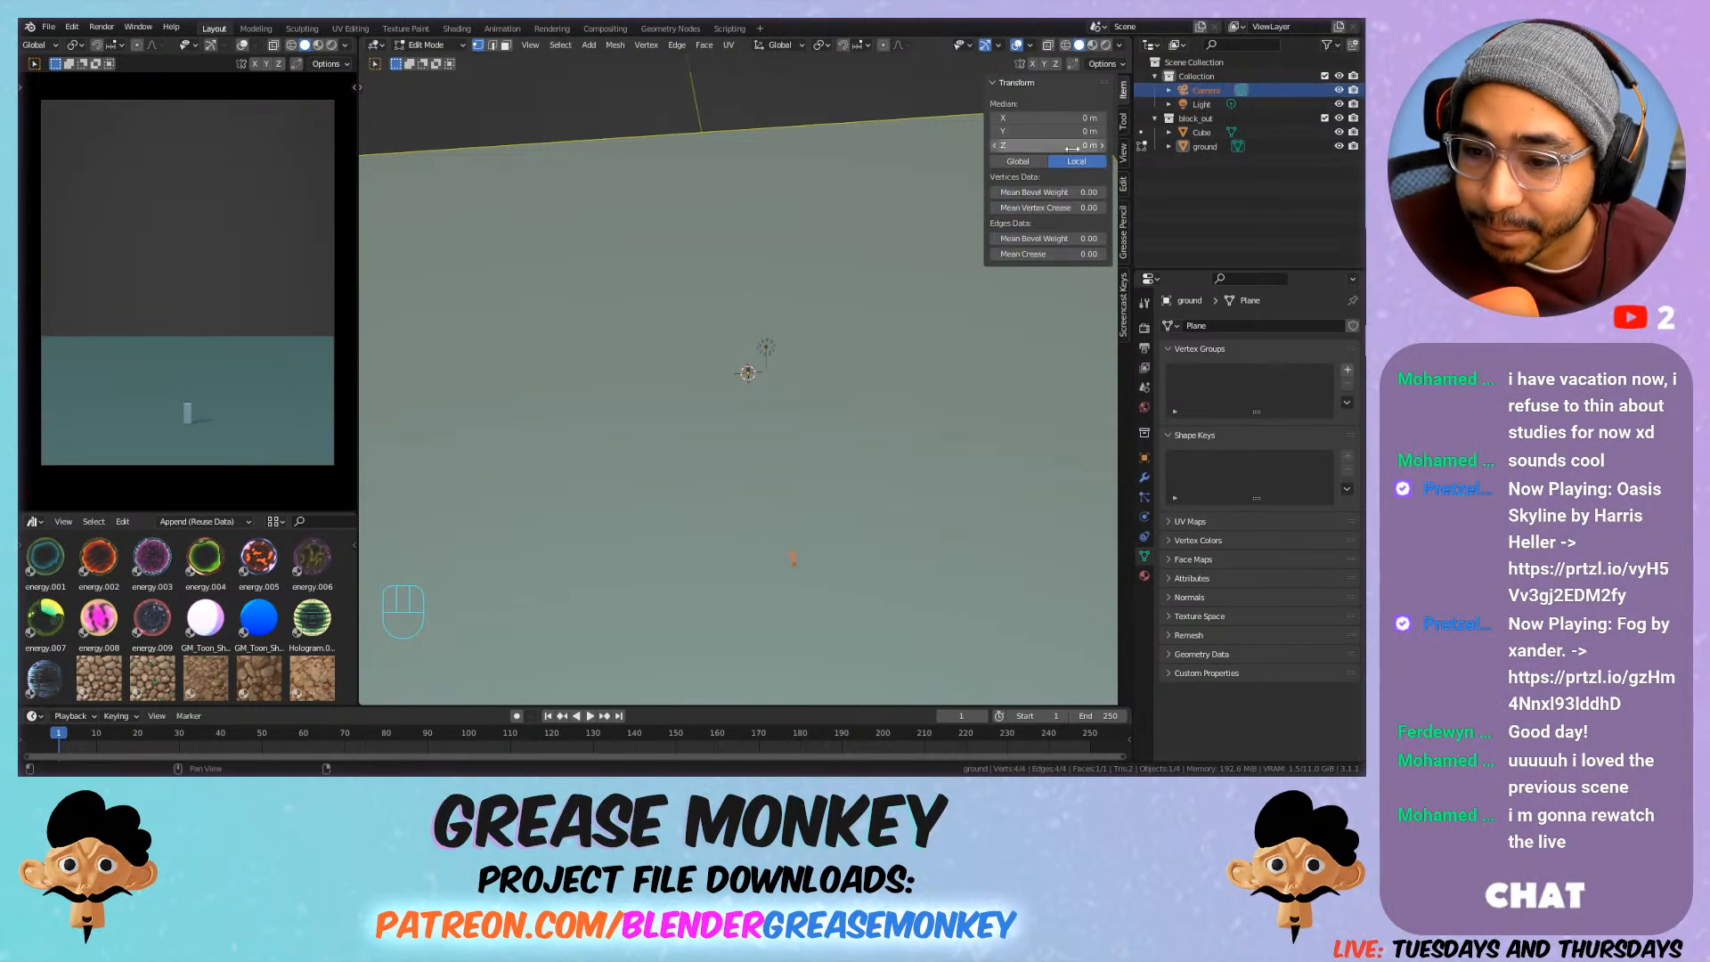
key("Tab")
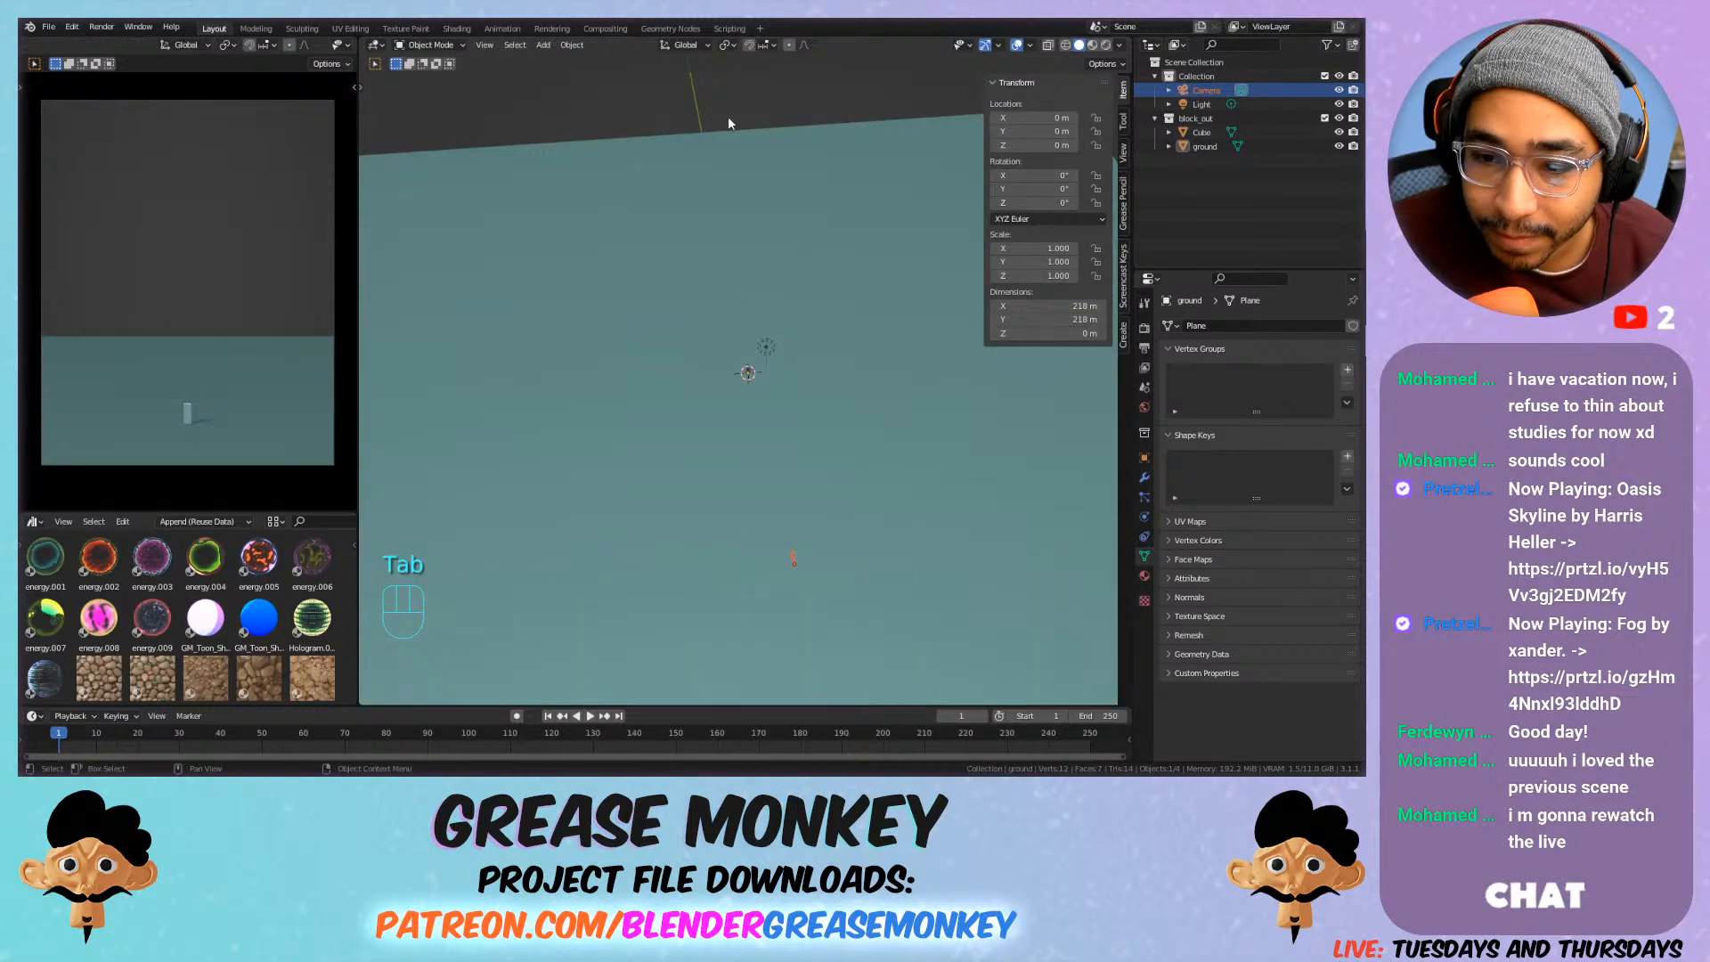
left_click(1193, 90)
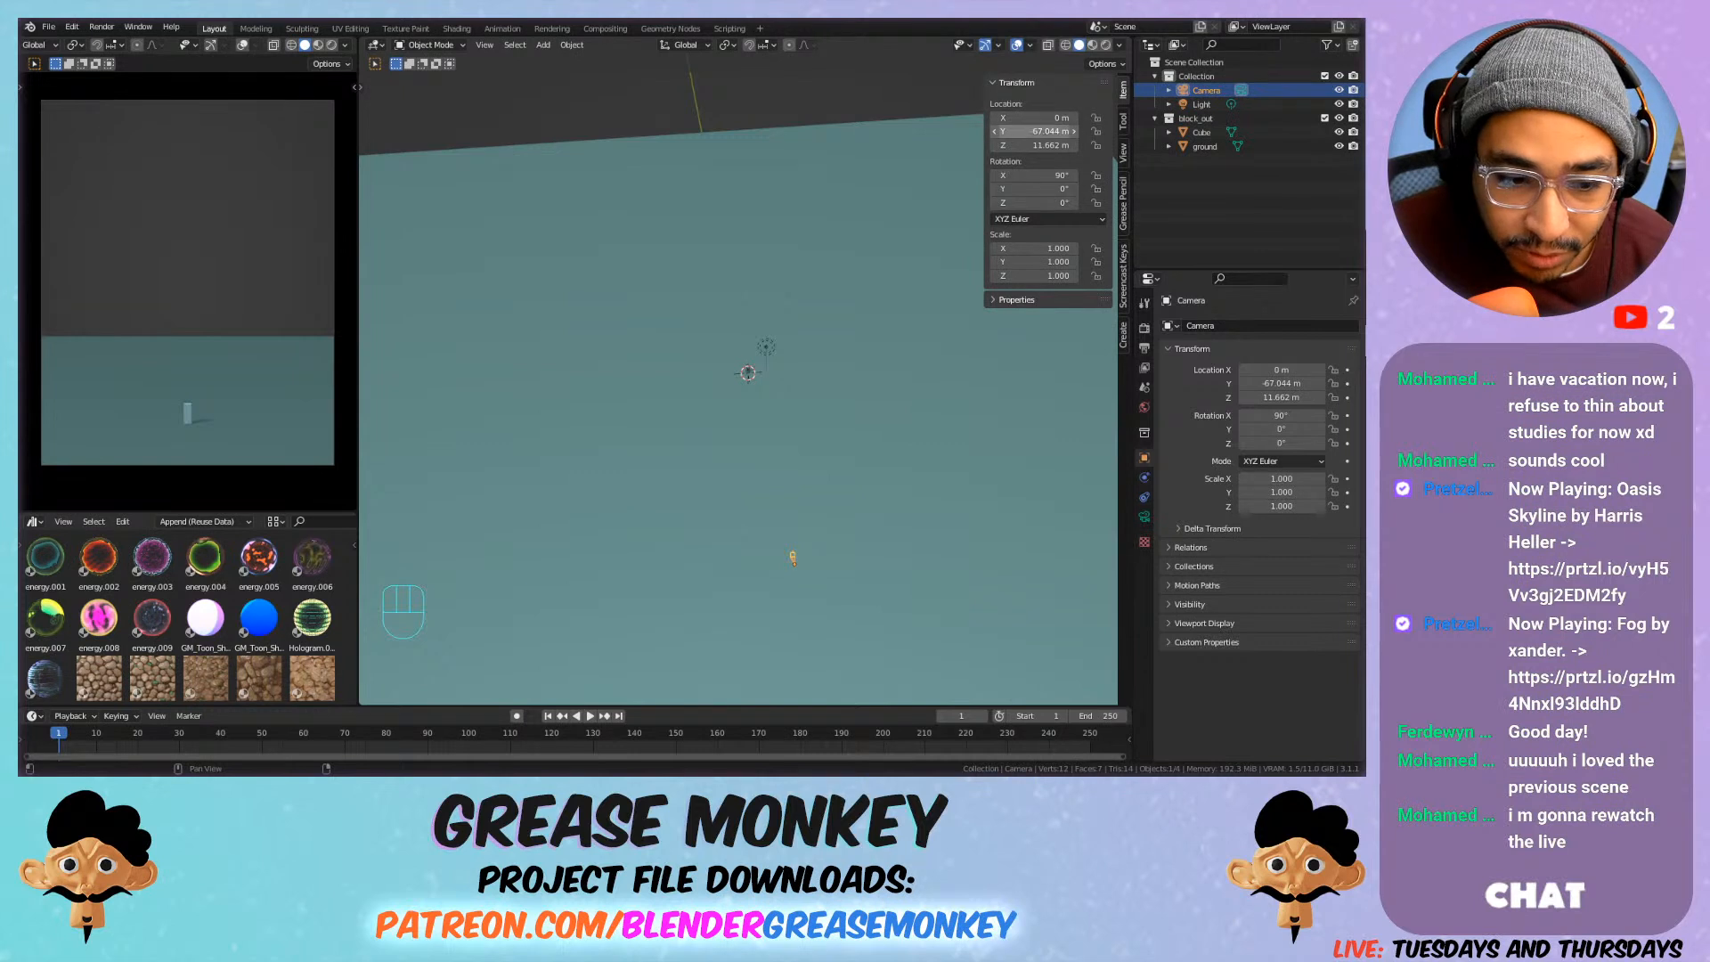
mouse_move(1037, 131)
left_mouse_down()
mouse_move(976, 131)
mouse_move(1052, 146)
left_mouse_up()
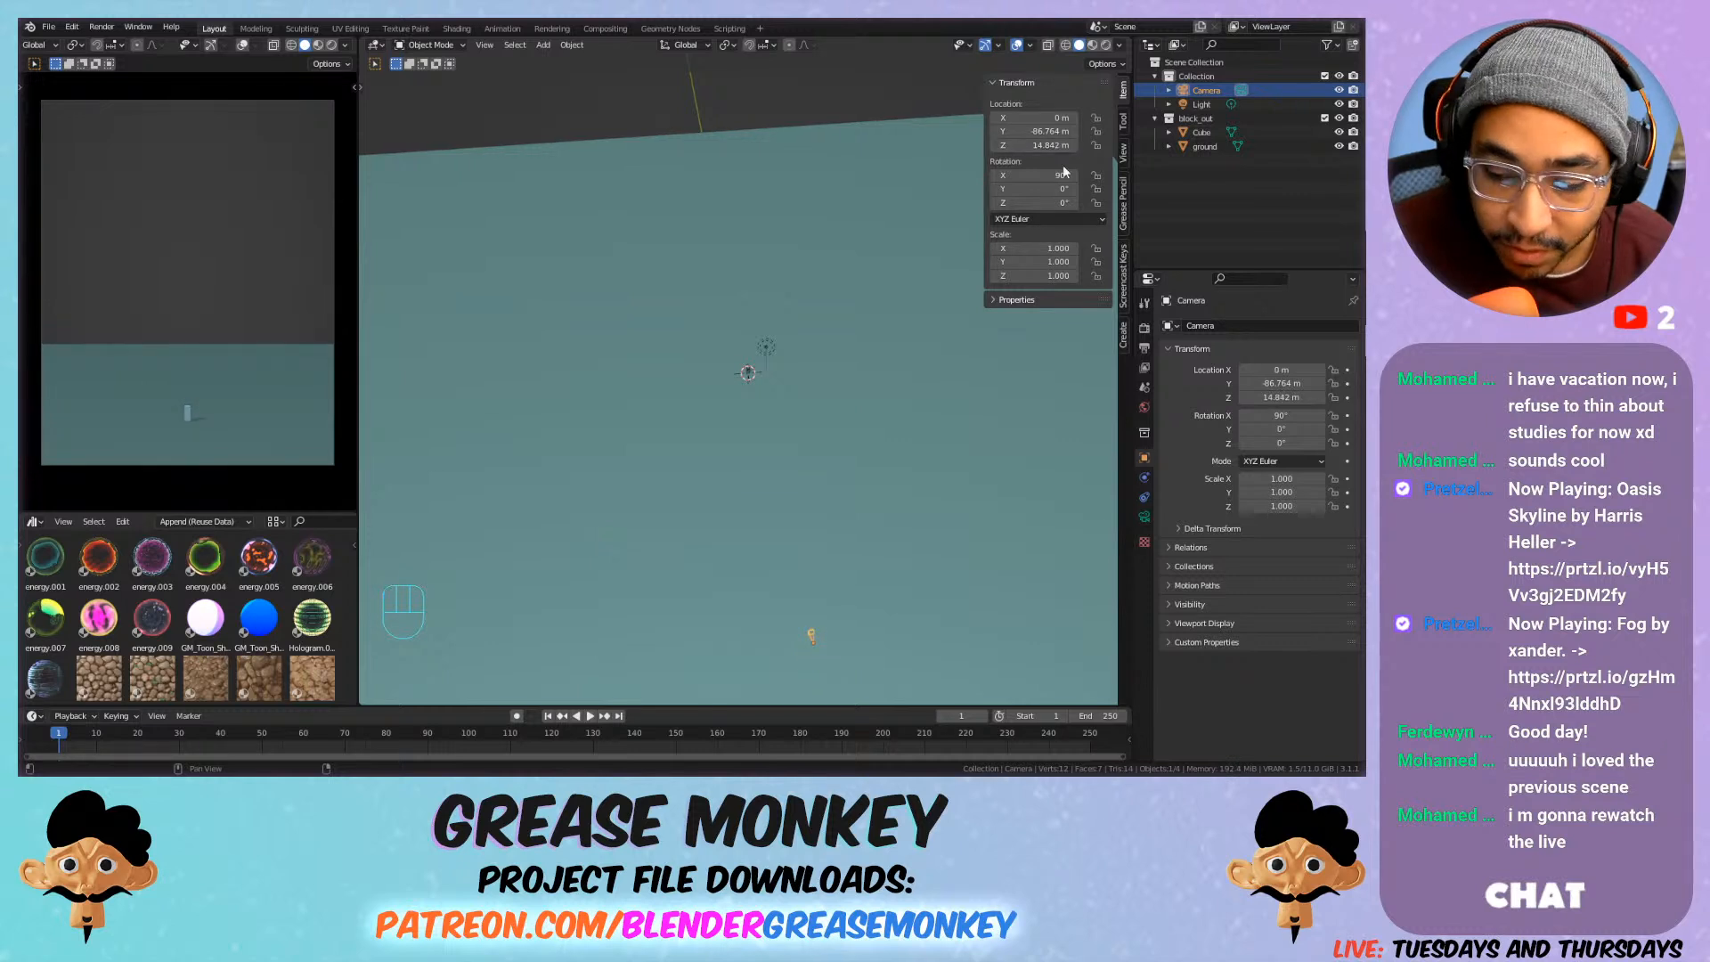
Enable the Thirds and Center composition guides for the camera.
left_click(1145, 517)
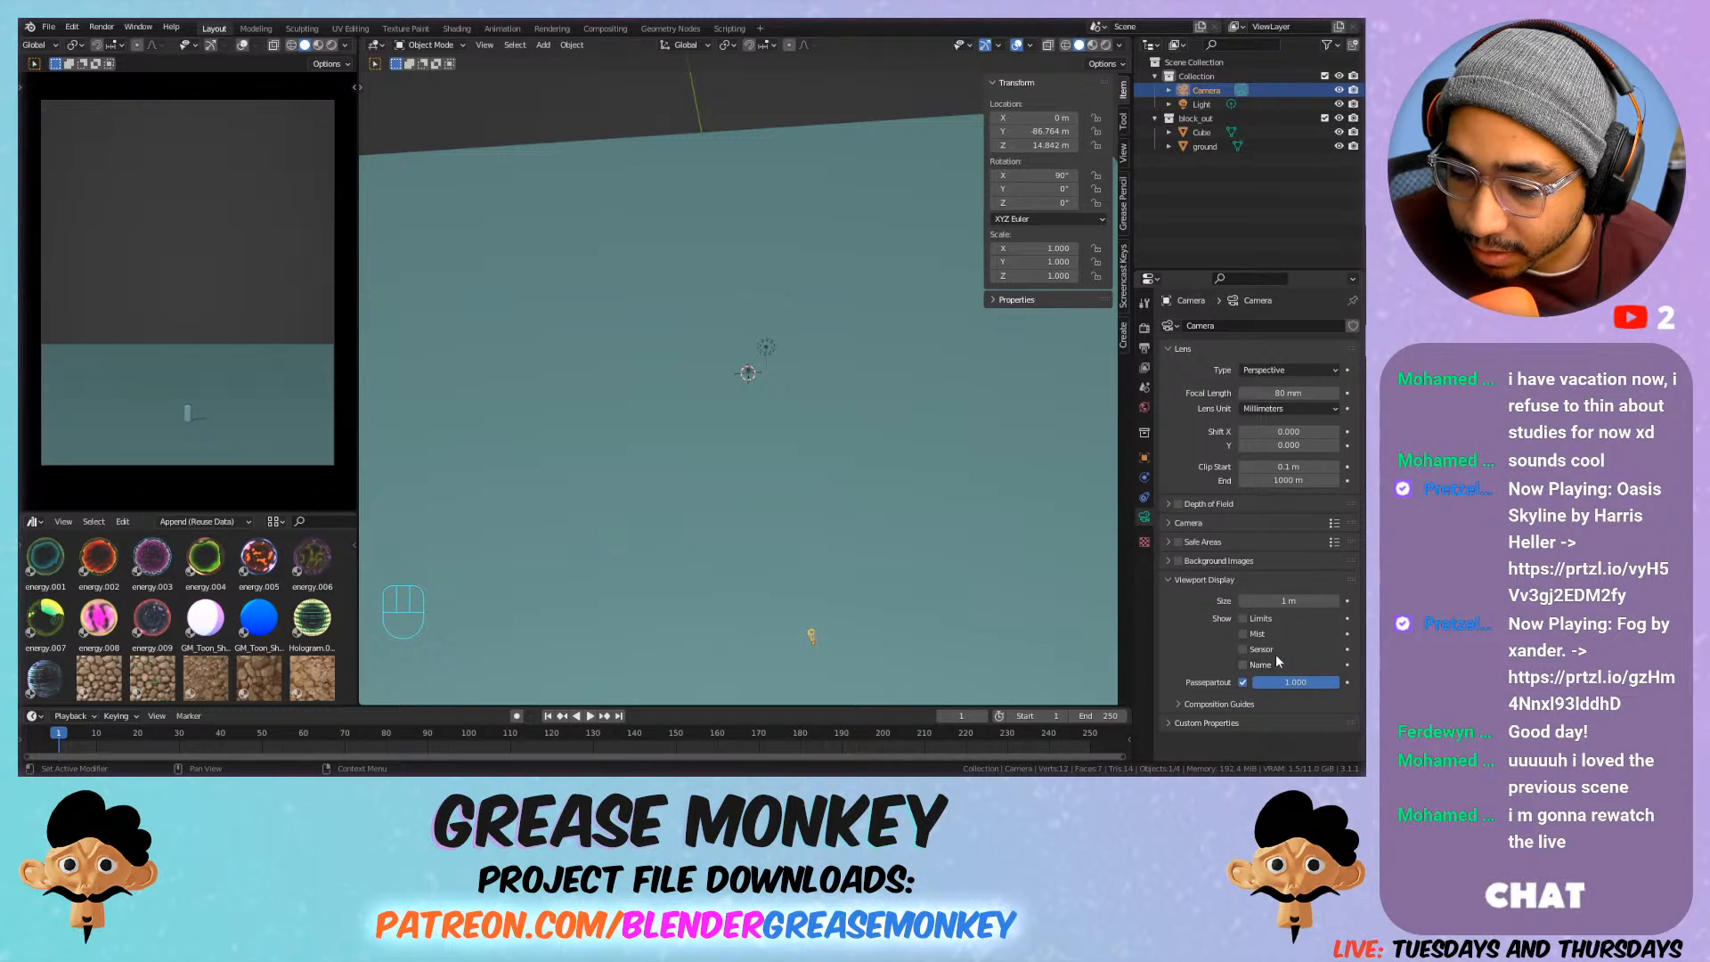
left_click(1247, 703)
scroll(1278, 639, "down", 2)
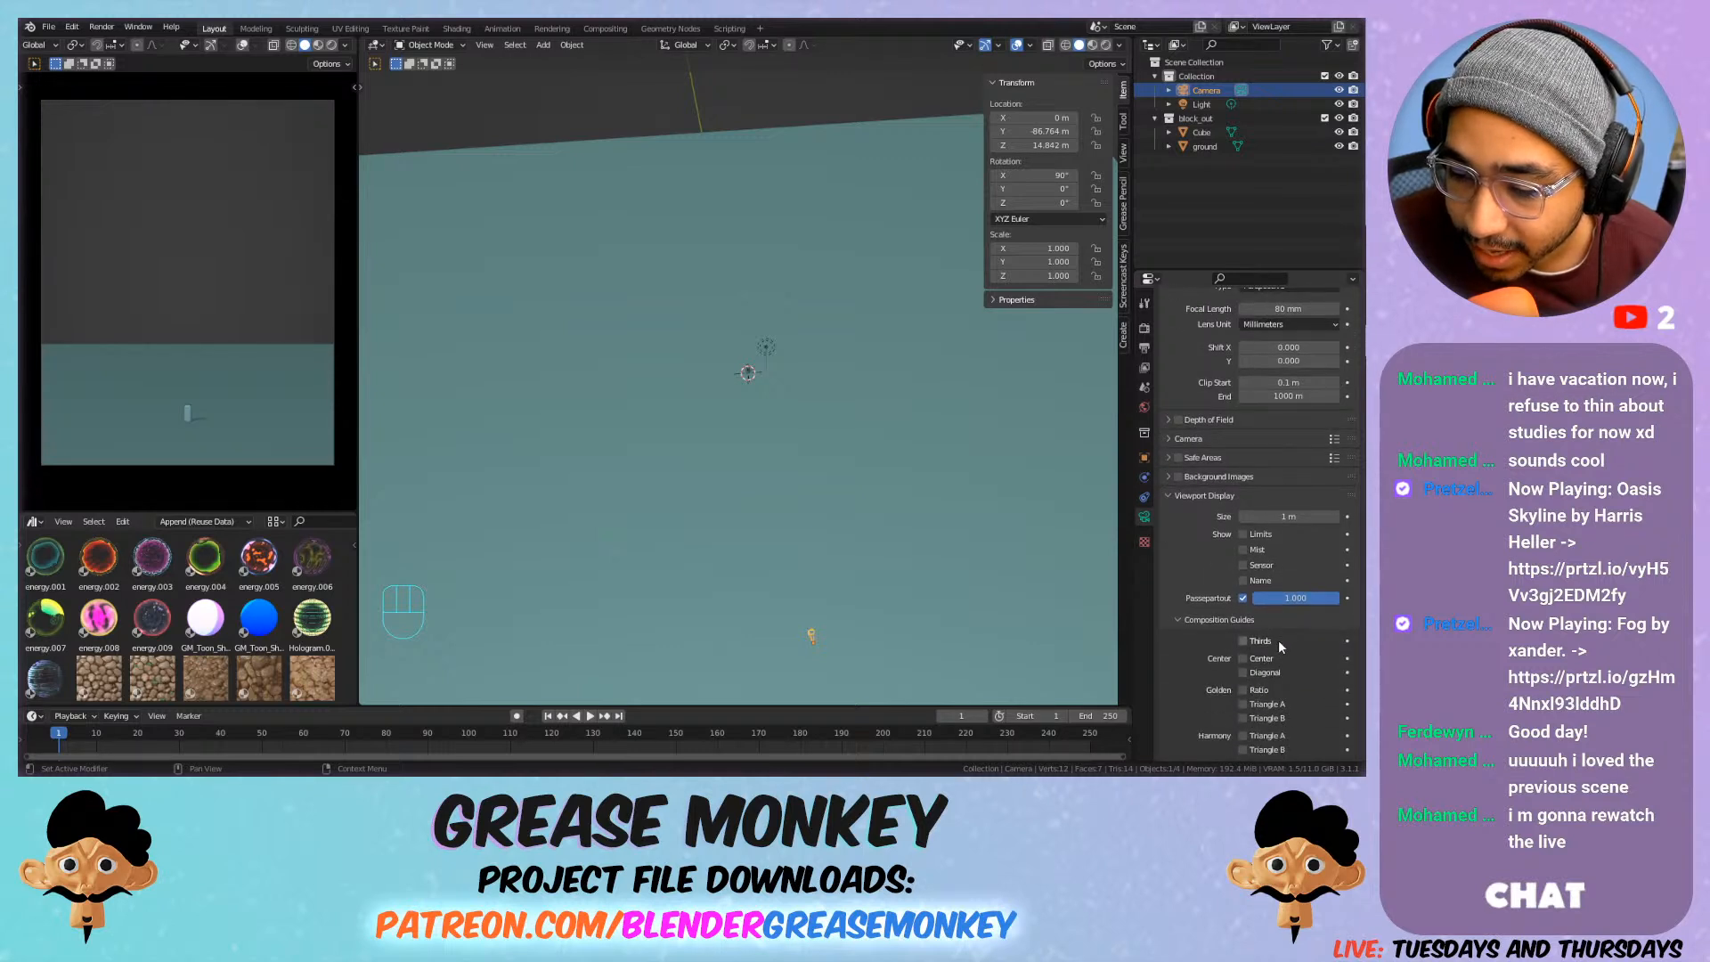
left_click(1196, 616)
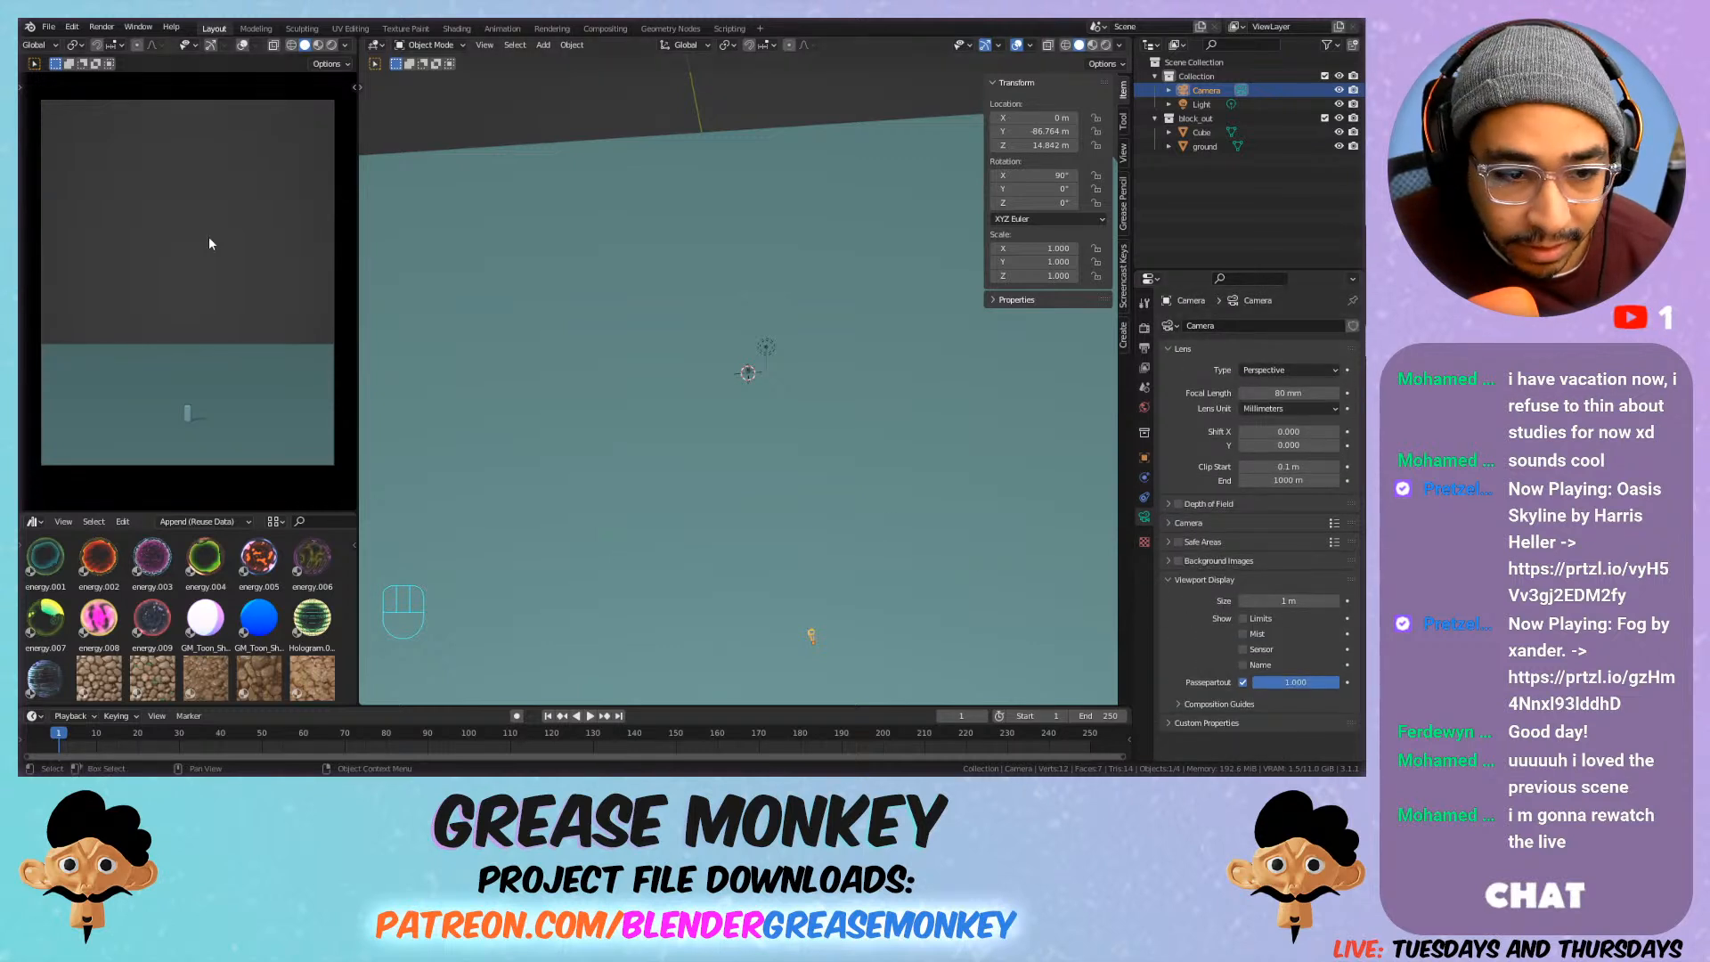
Show overlays in the camera view and disable the floor, X and Y axes, 3D cursor and annotations.
left_click(243, 45)
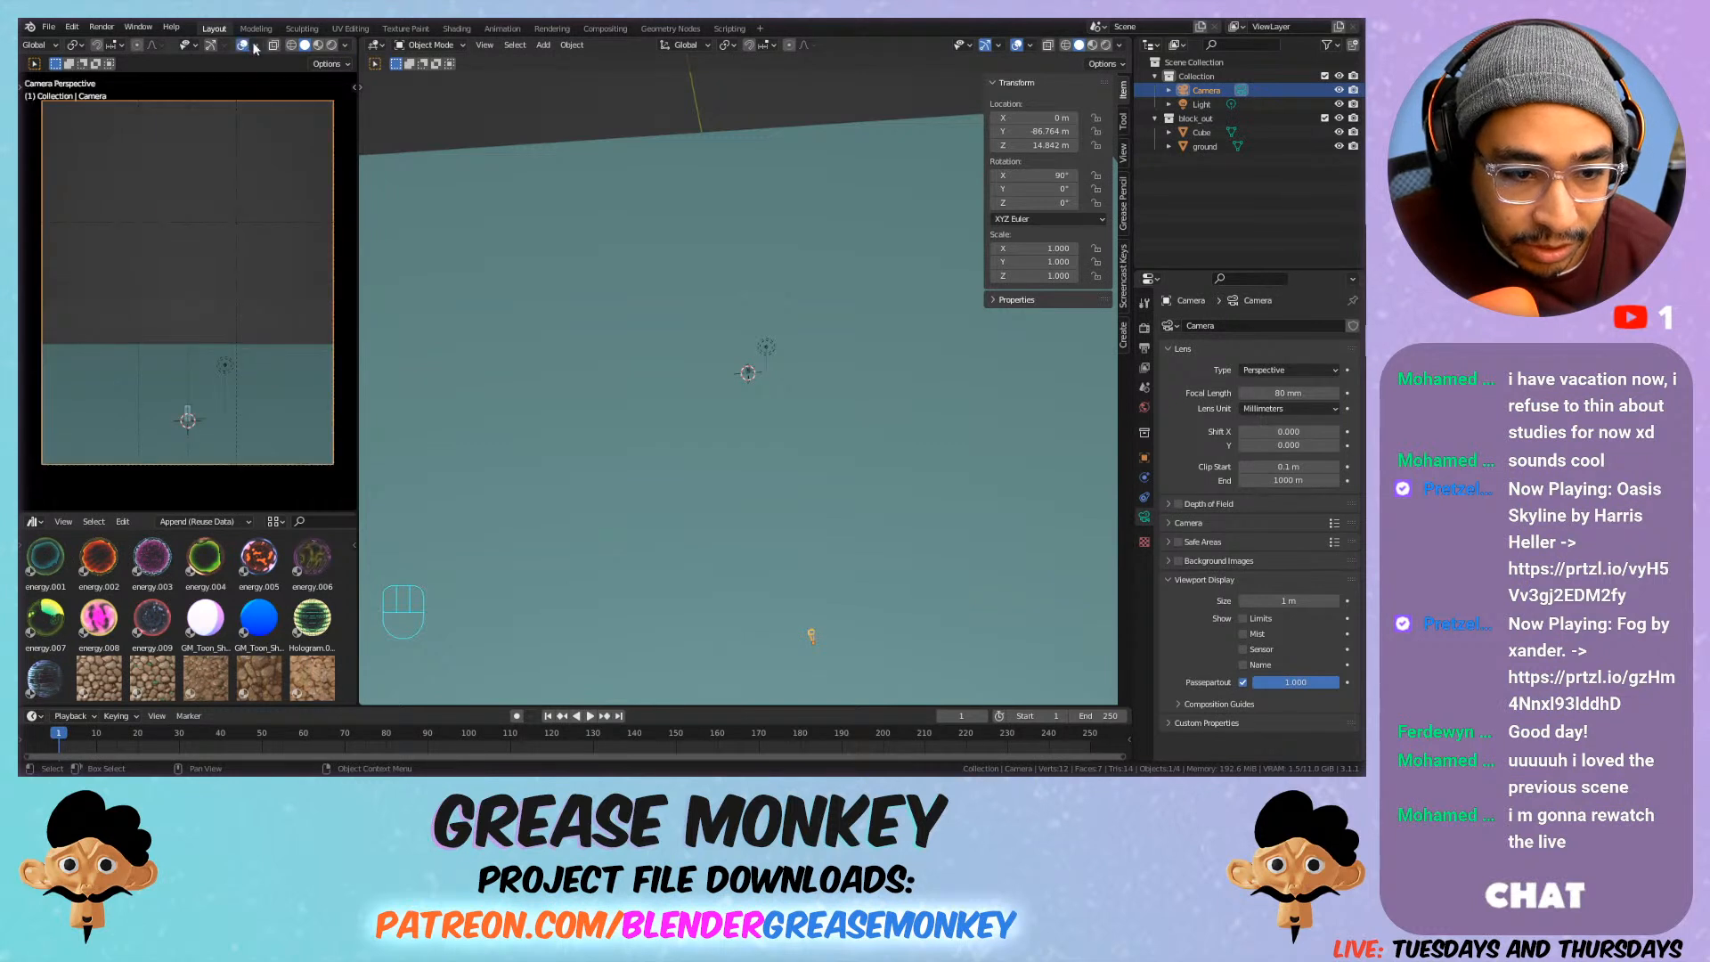
left_click(256, 45)
left_click(217, 112)
left_click(301, 112)
left_click(318, 112)
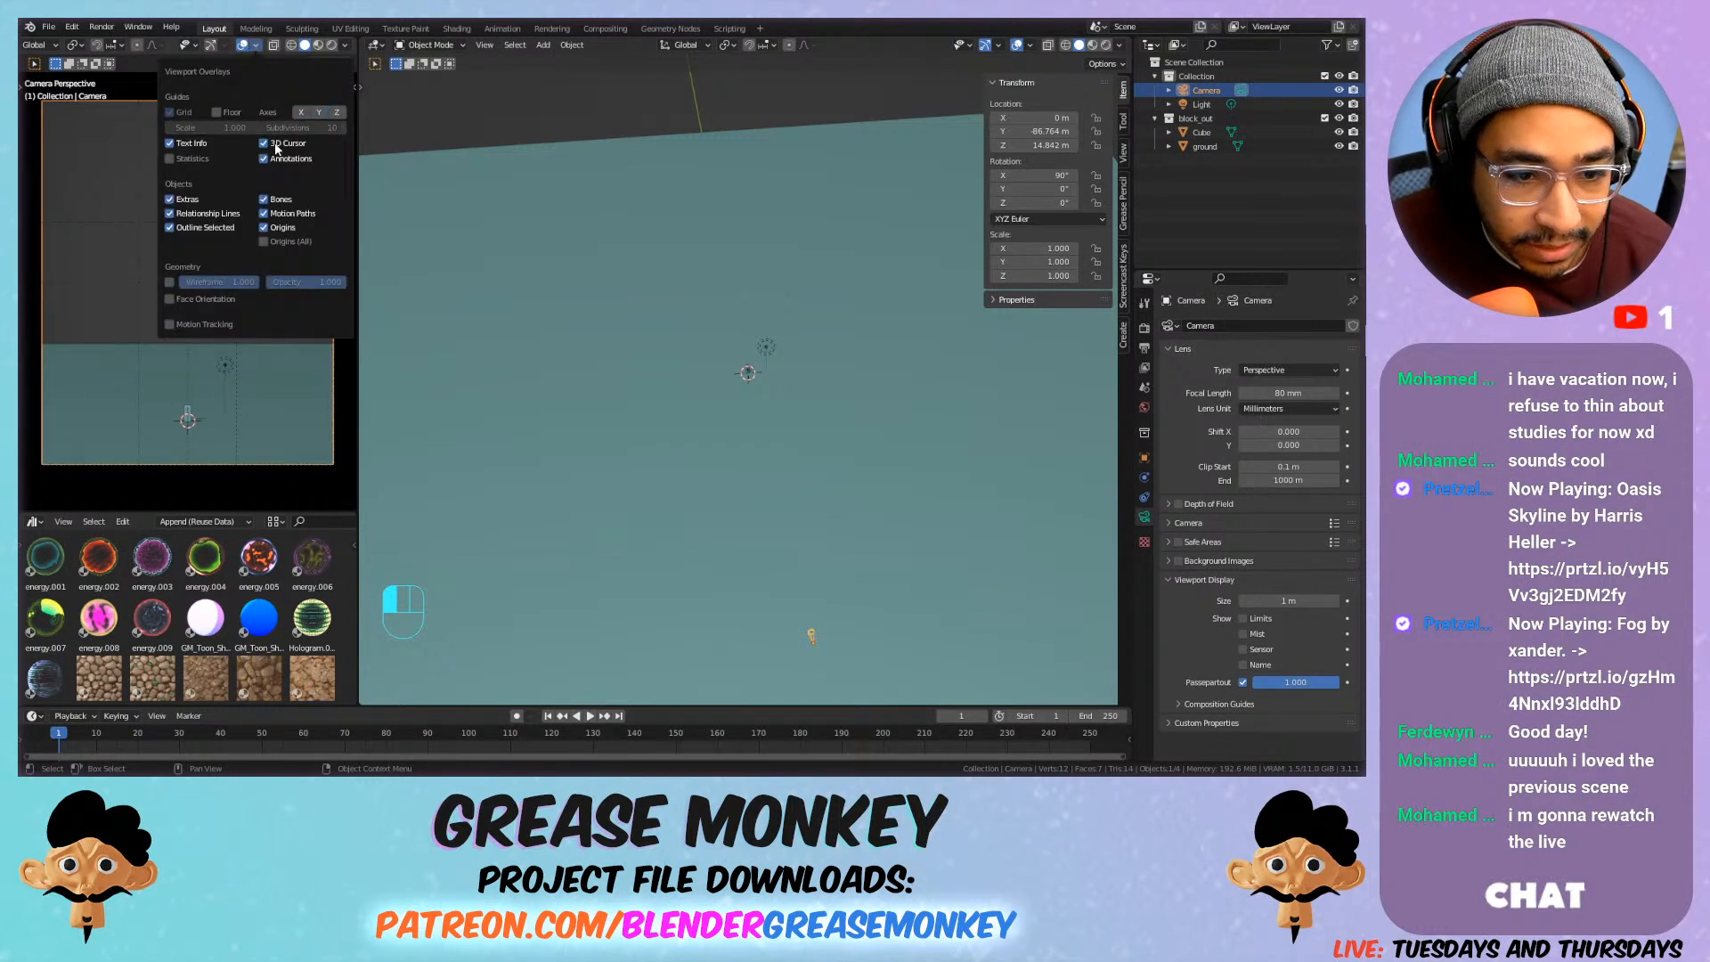
left_click(264, 143)
left_click(279, 159)
Disable the camera view's Extras, Relationship Lines, Outline Selected, Bones, Motion Paths, Origins, Text Info and Grid overlays.
left_click(189, 199)
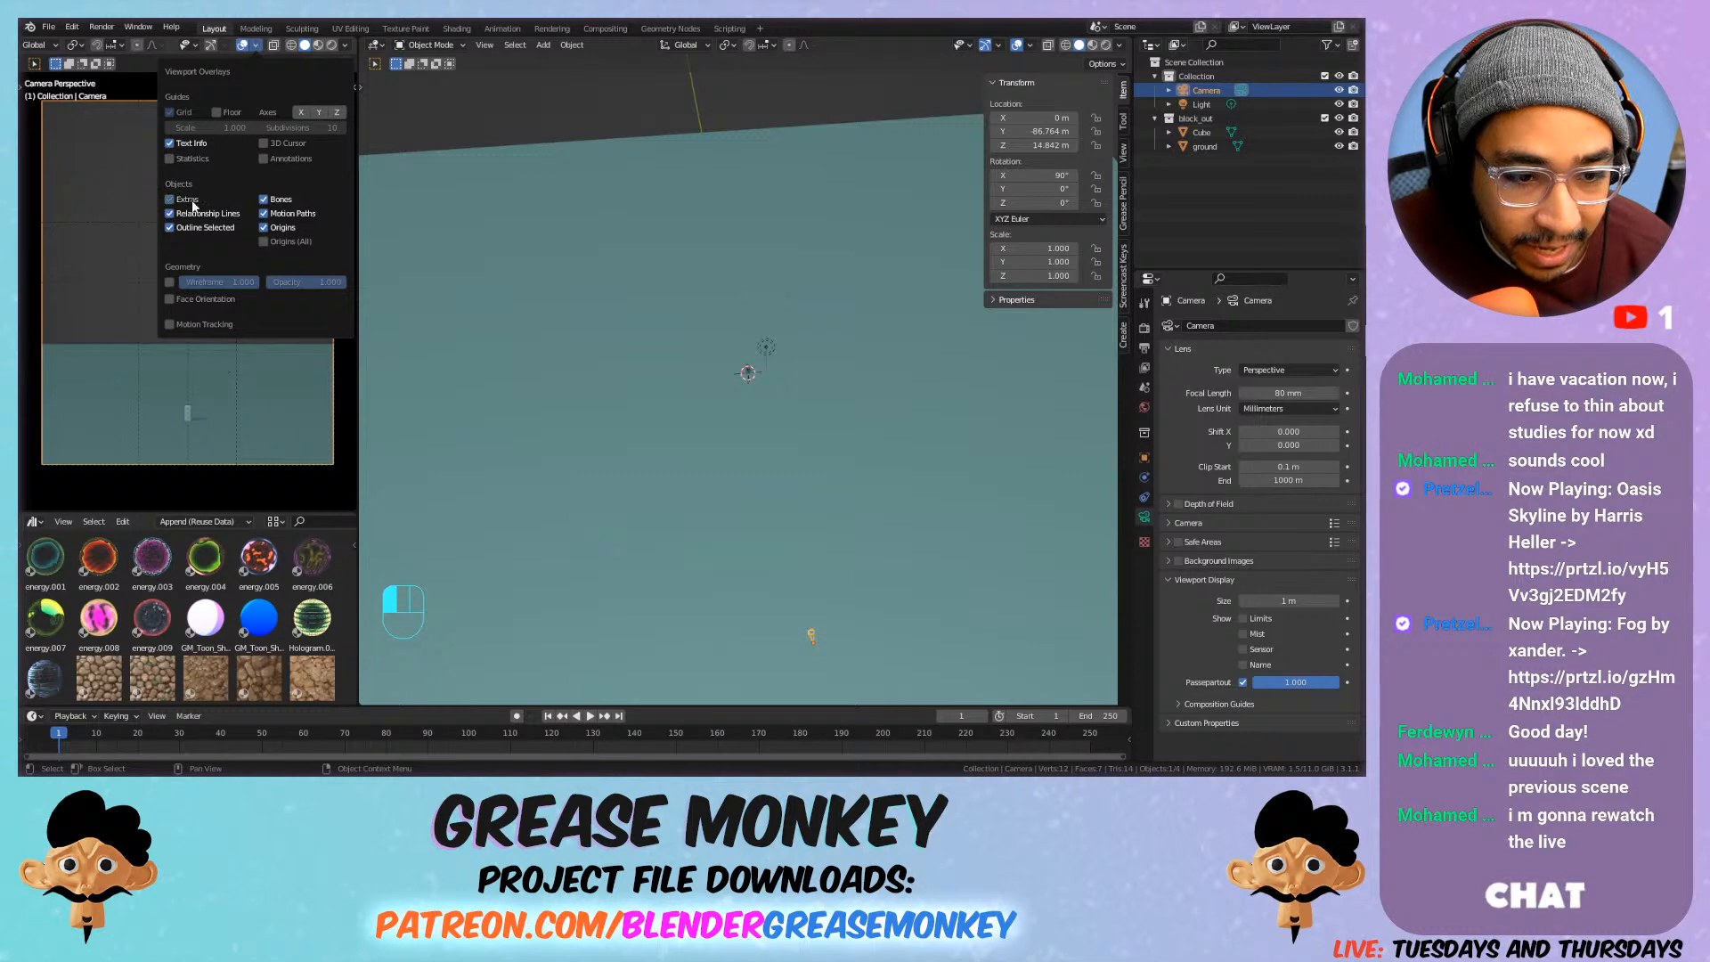
left_click(200, 214)
left_click(264, 200)
left_click(264, 214)
left_click(267, 227)
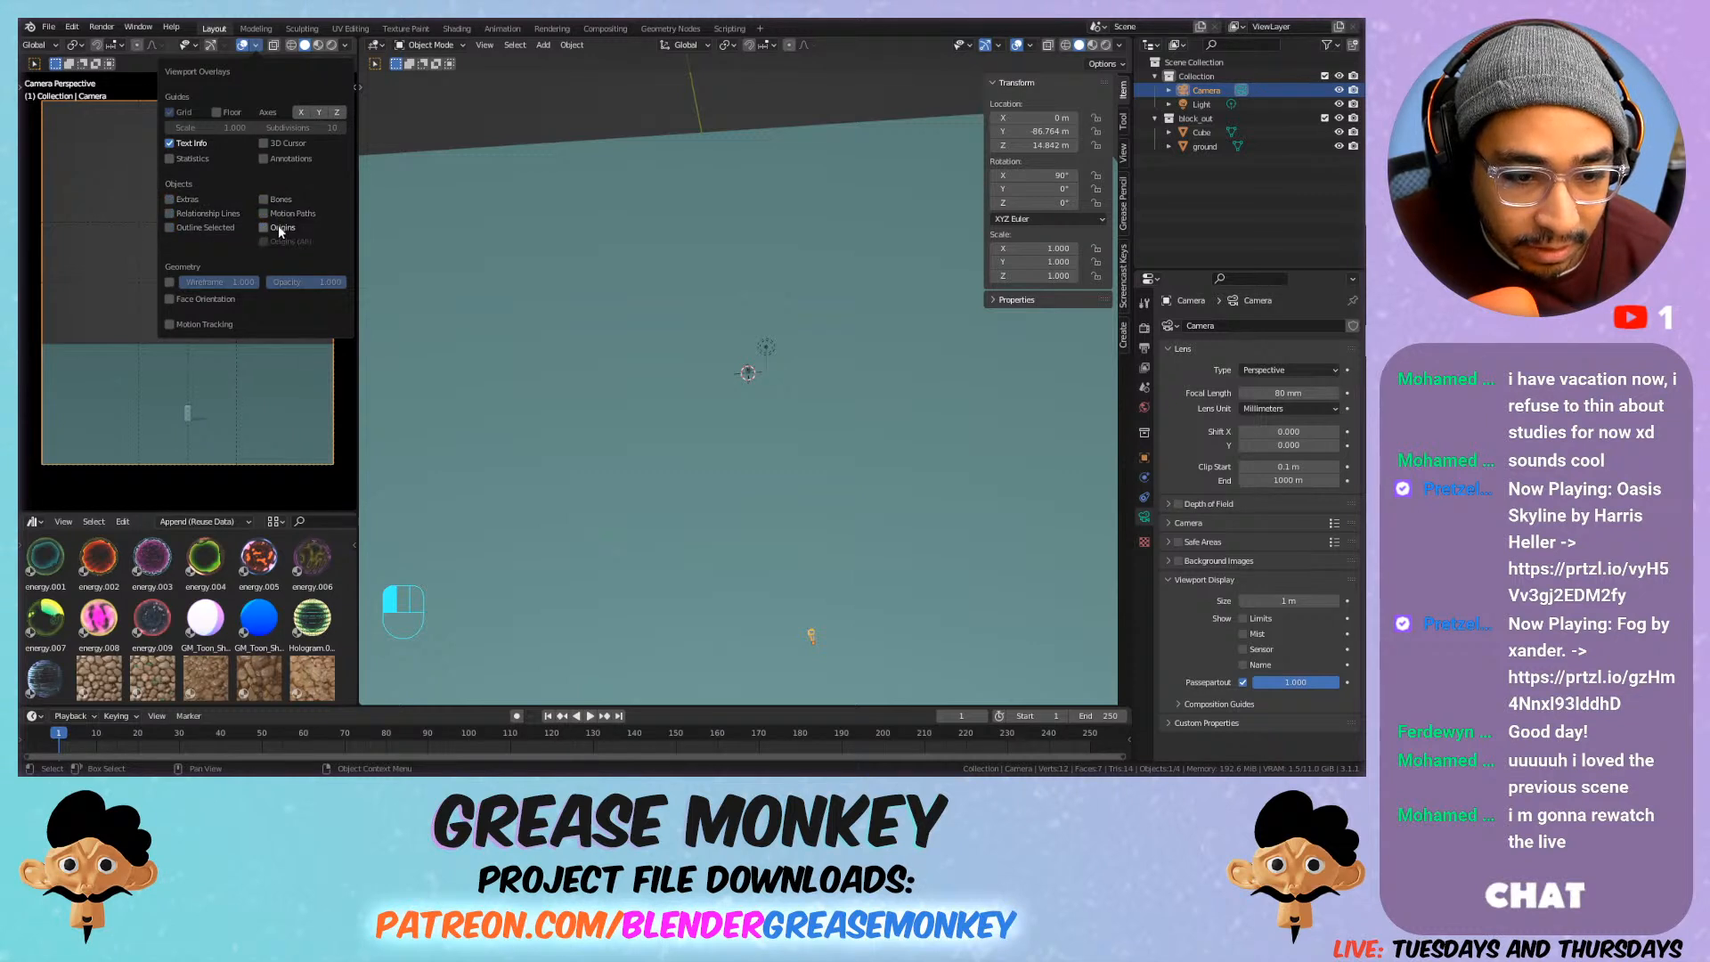
left_click(197, 144)
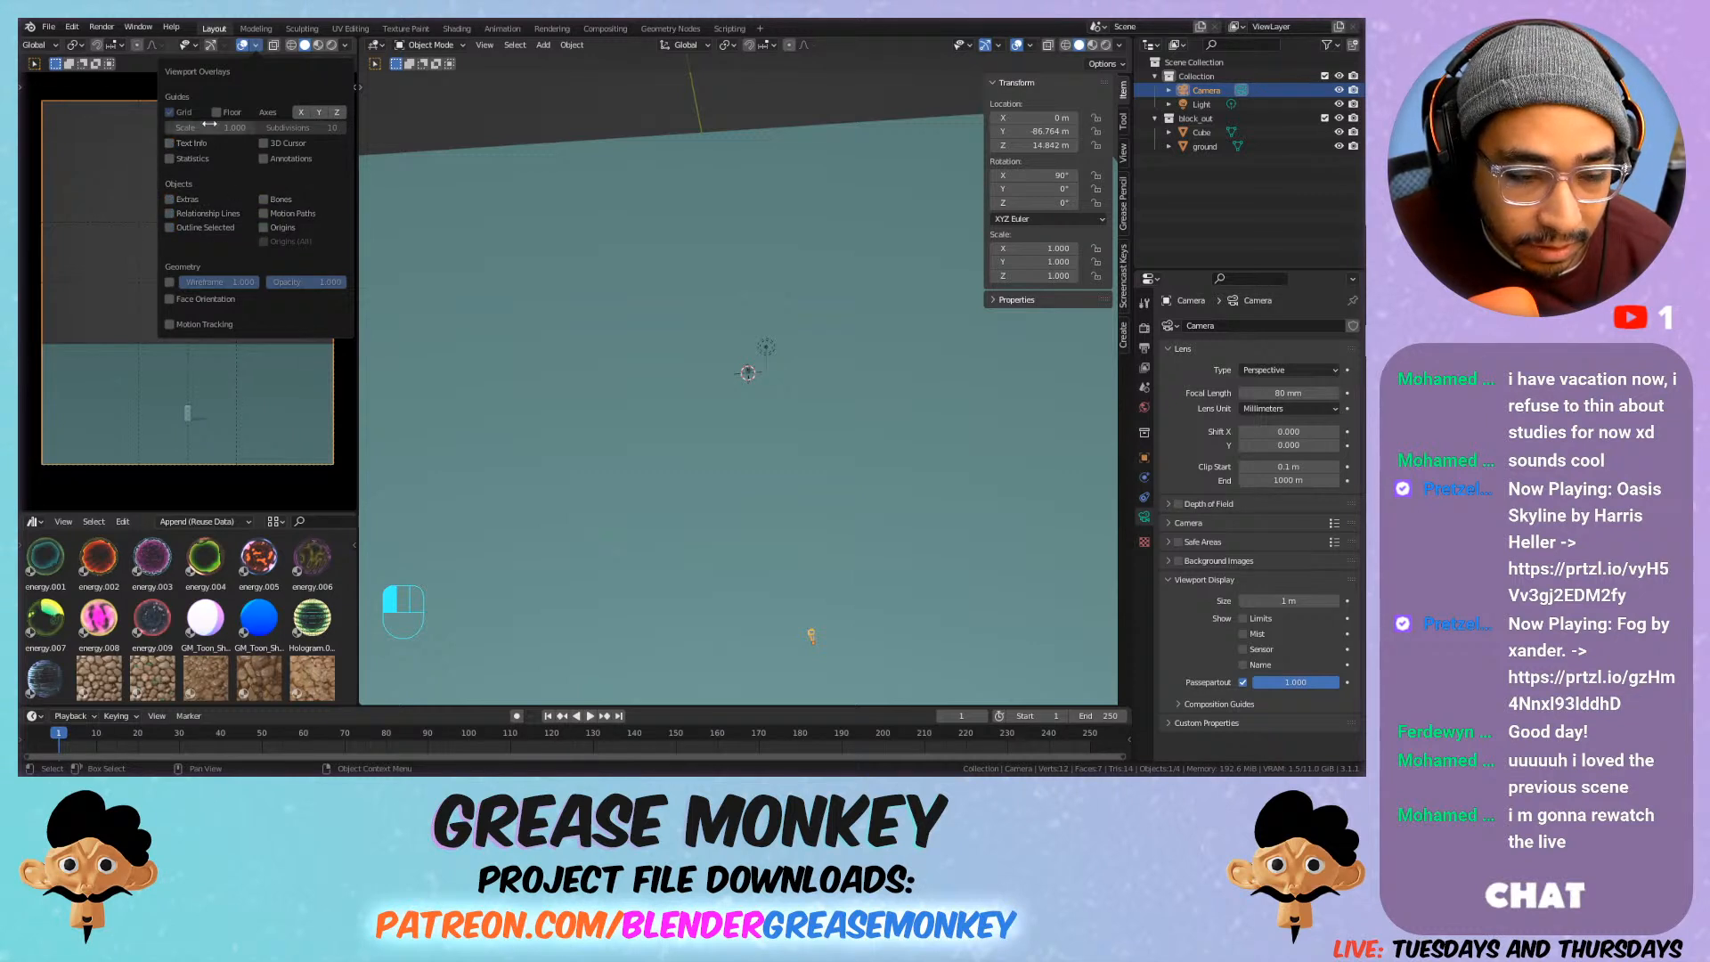
left_click(180, 113)
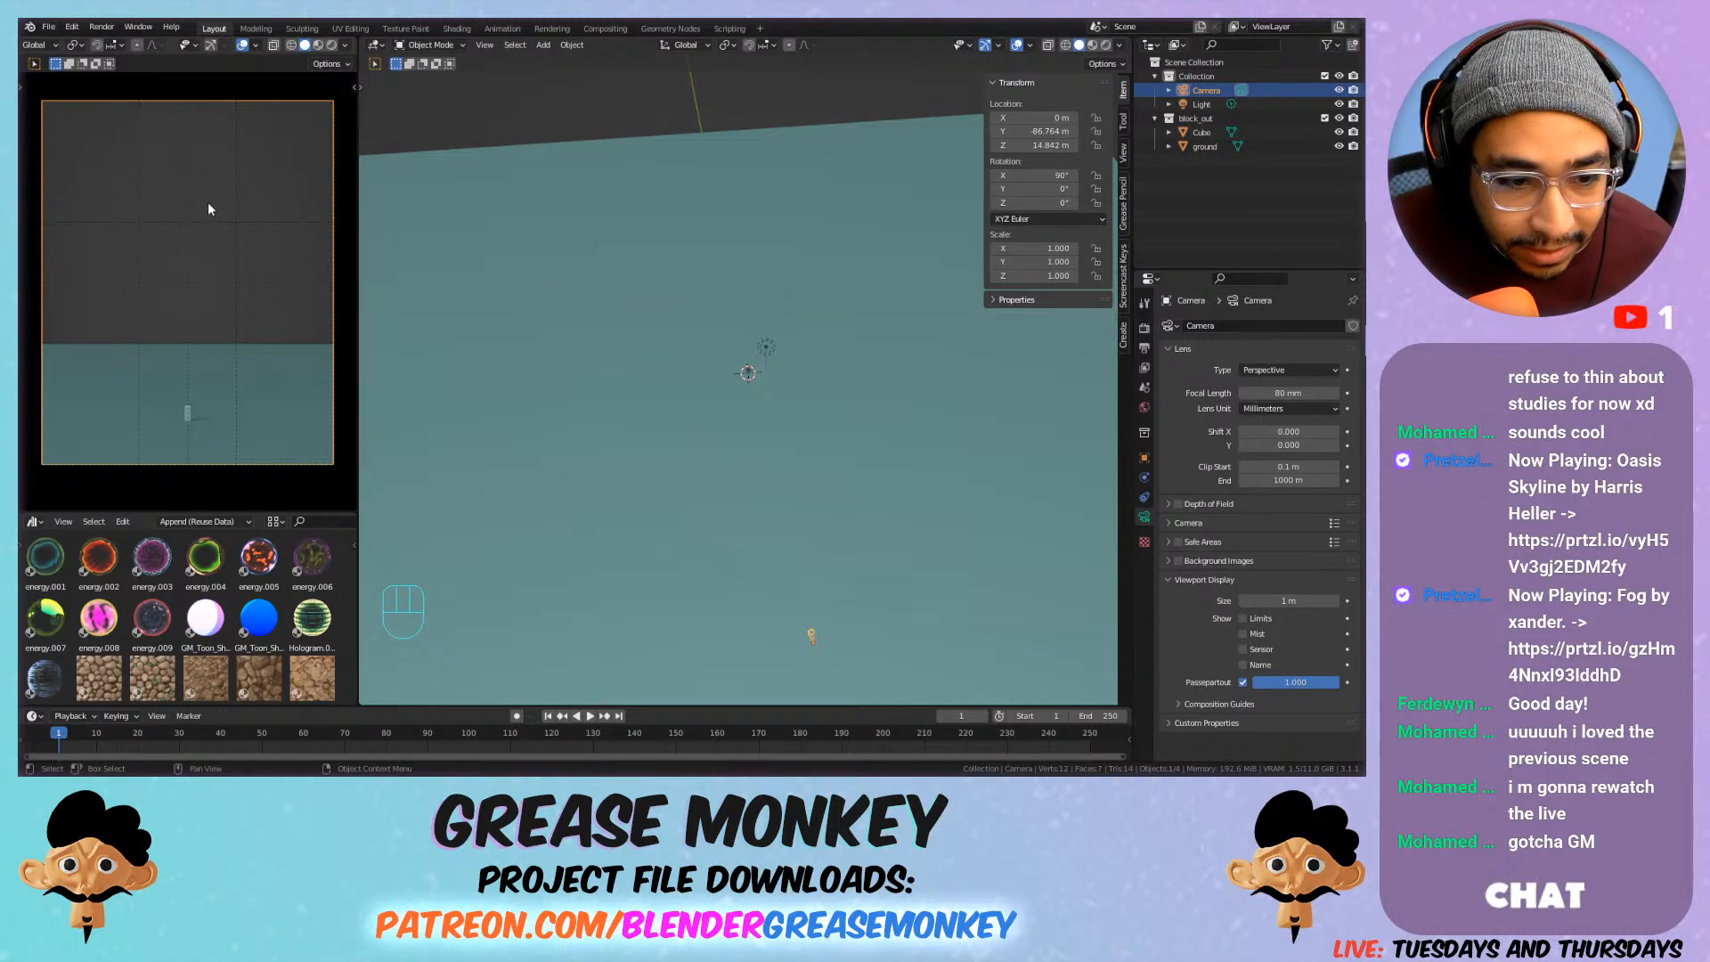
Review the camera's composition guide options.
left_click(1219, 703)
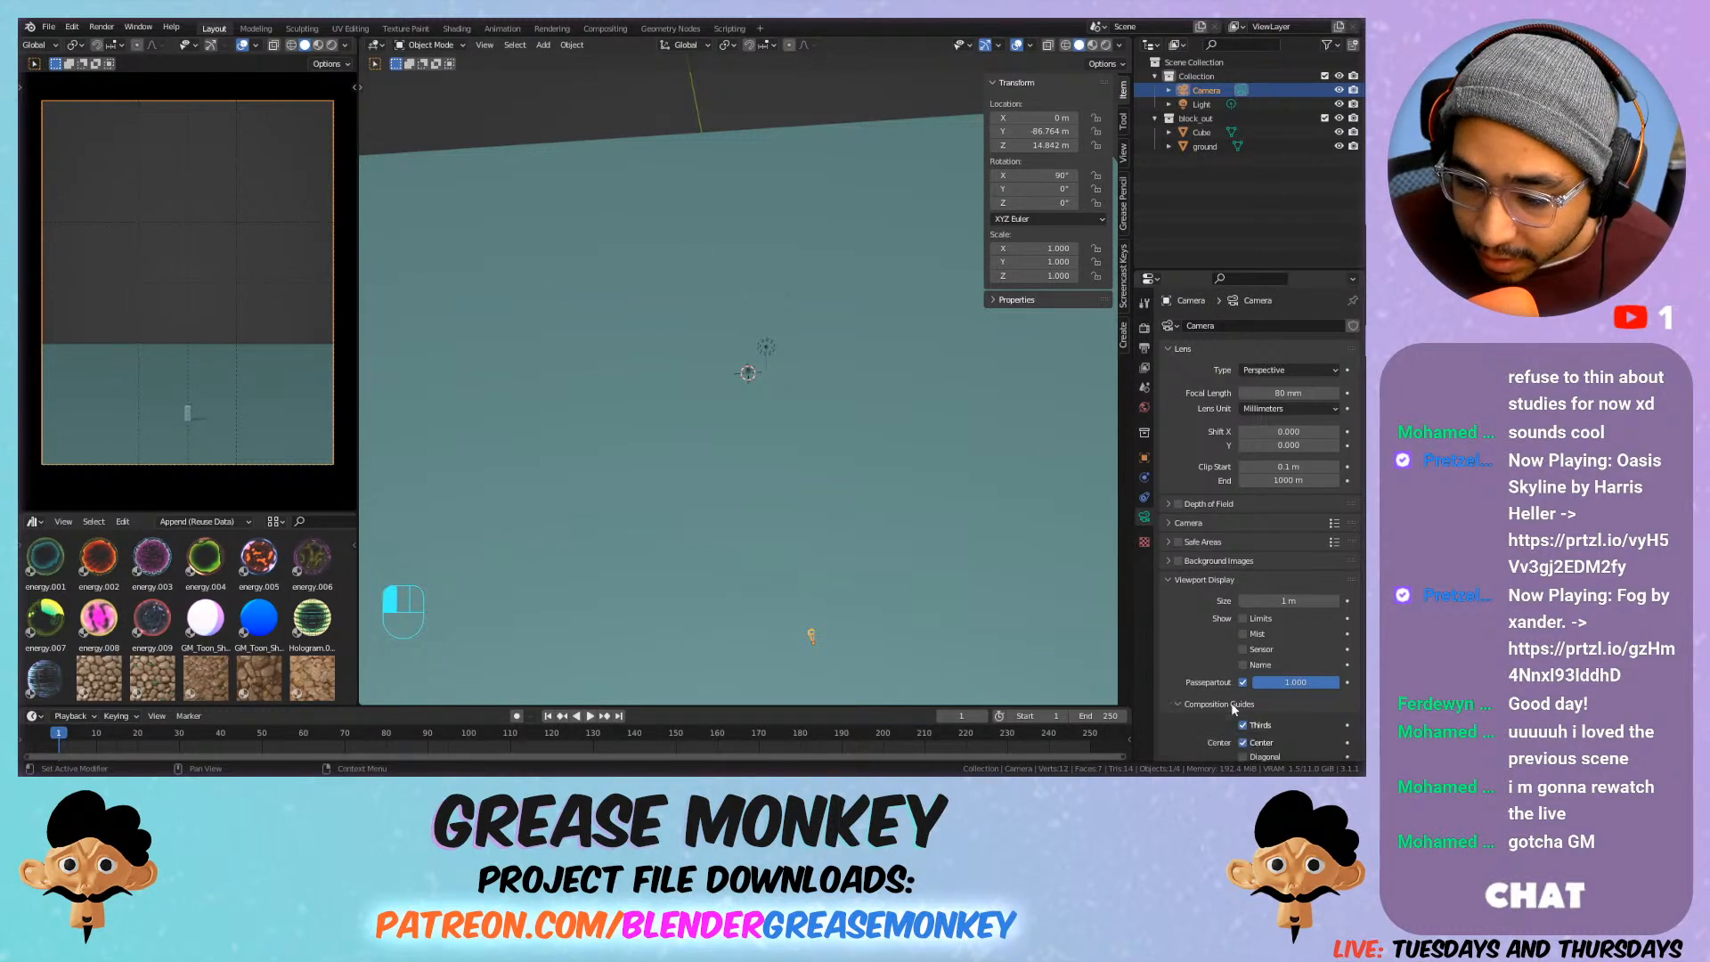
scroll(1216, 628, "down", 3)
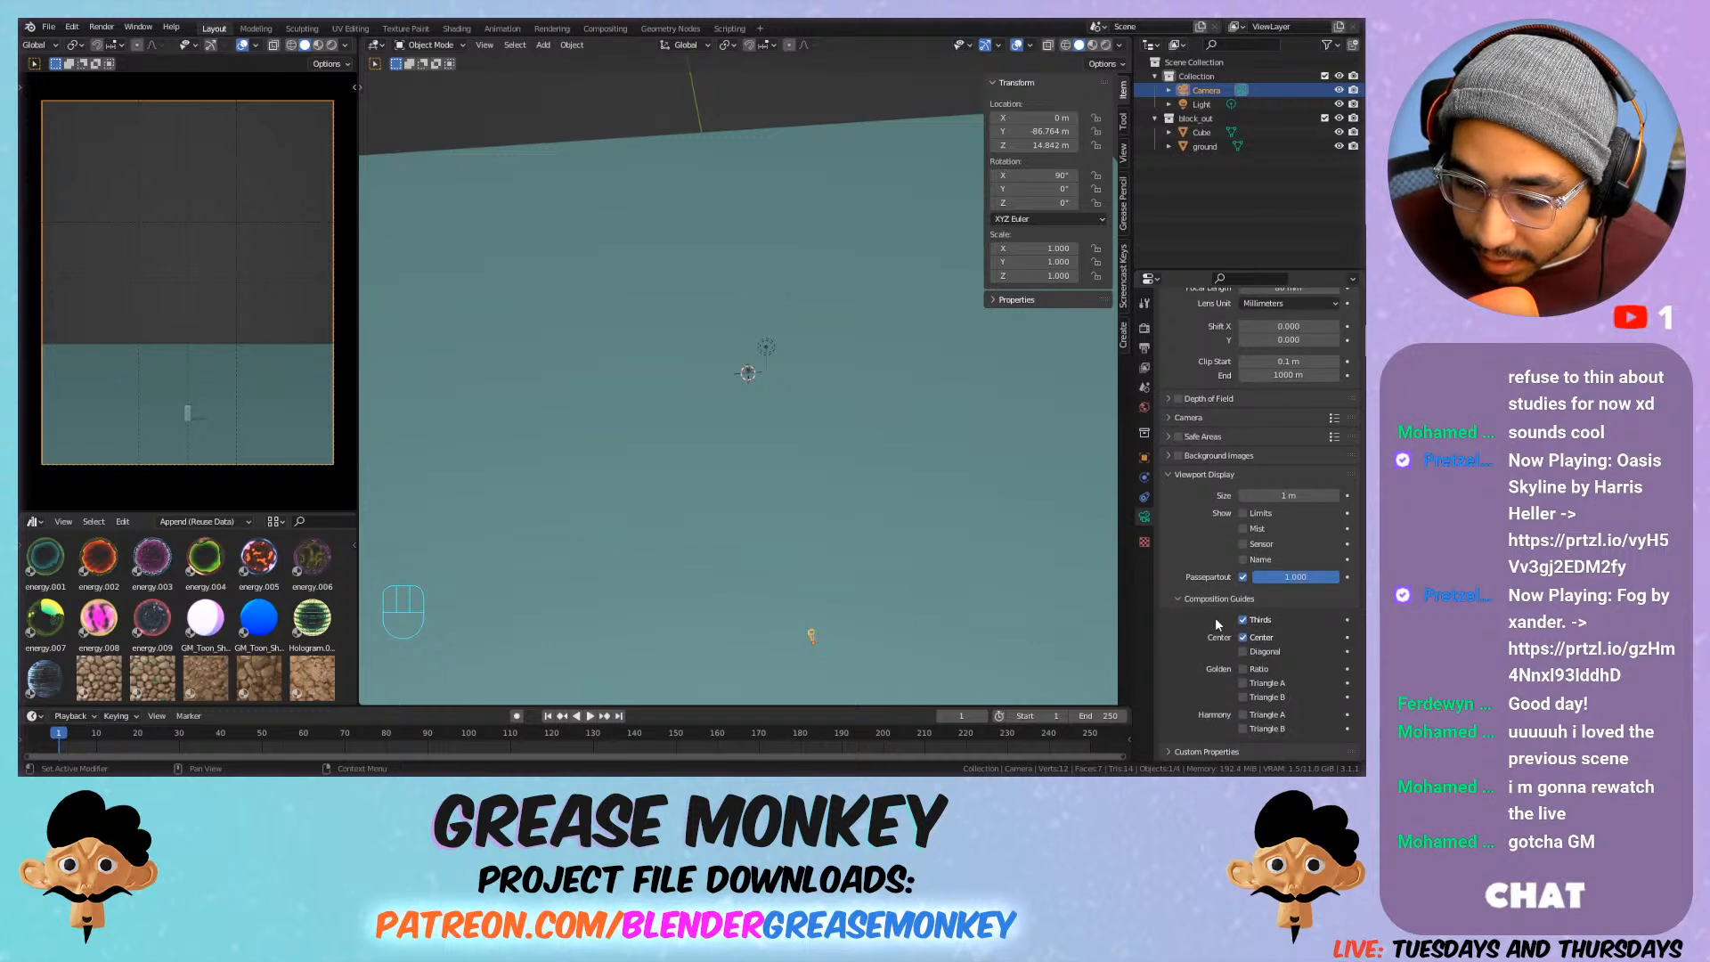
left_click(1207, 597)
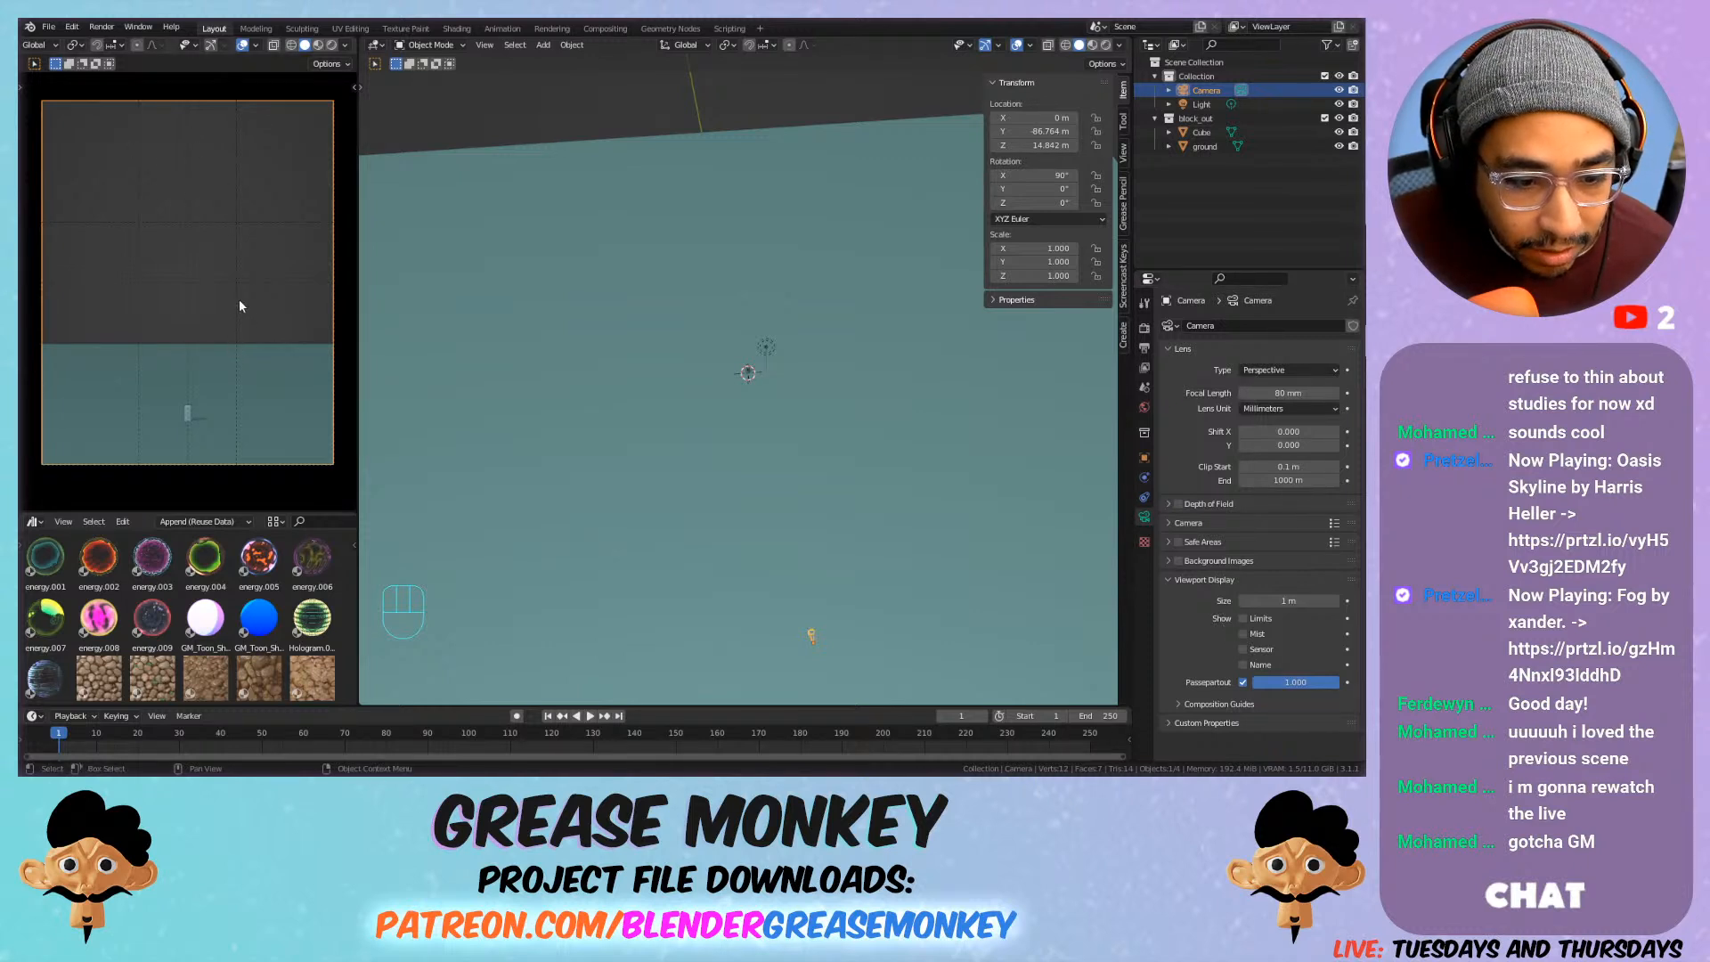
Open the 3D Viewport theme colors in the Blender preferences.
left_click(72, 26)
left_click(127, 245)
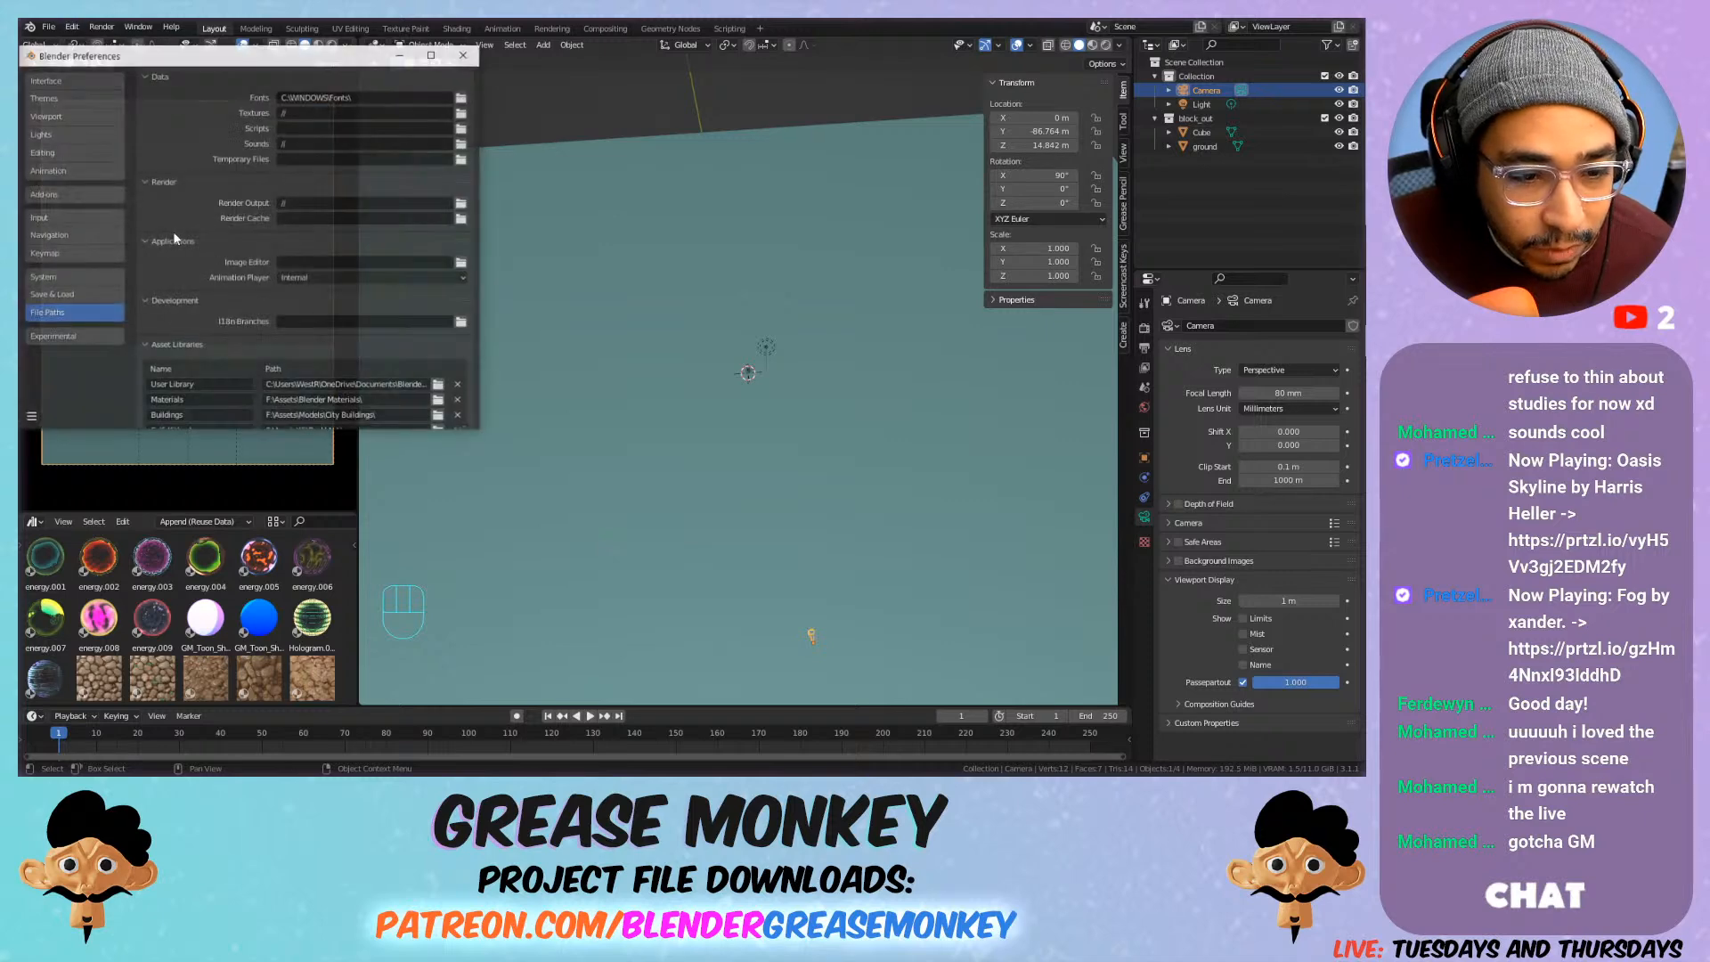
left_click(87, 253)
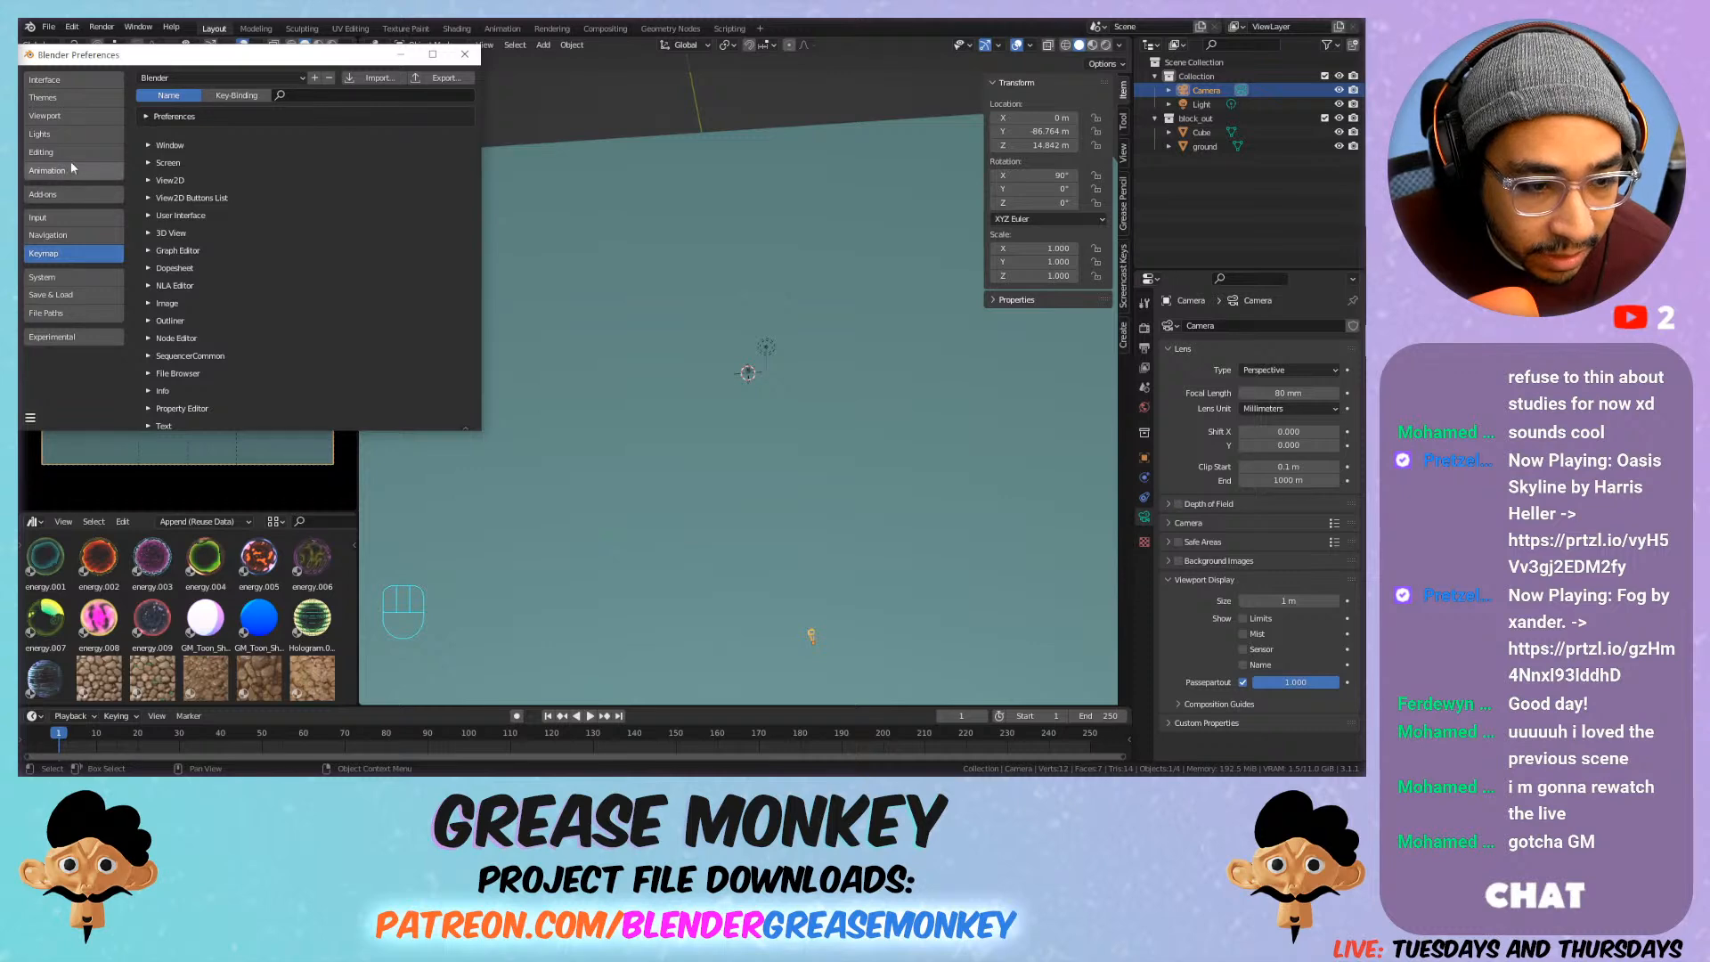
left_click(79, 116)
left_click(94, 98)
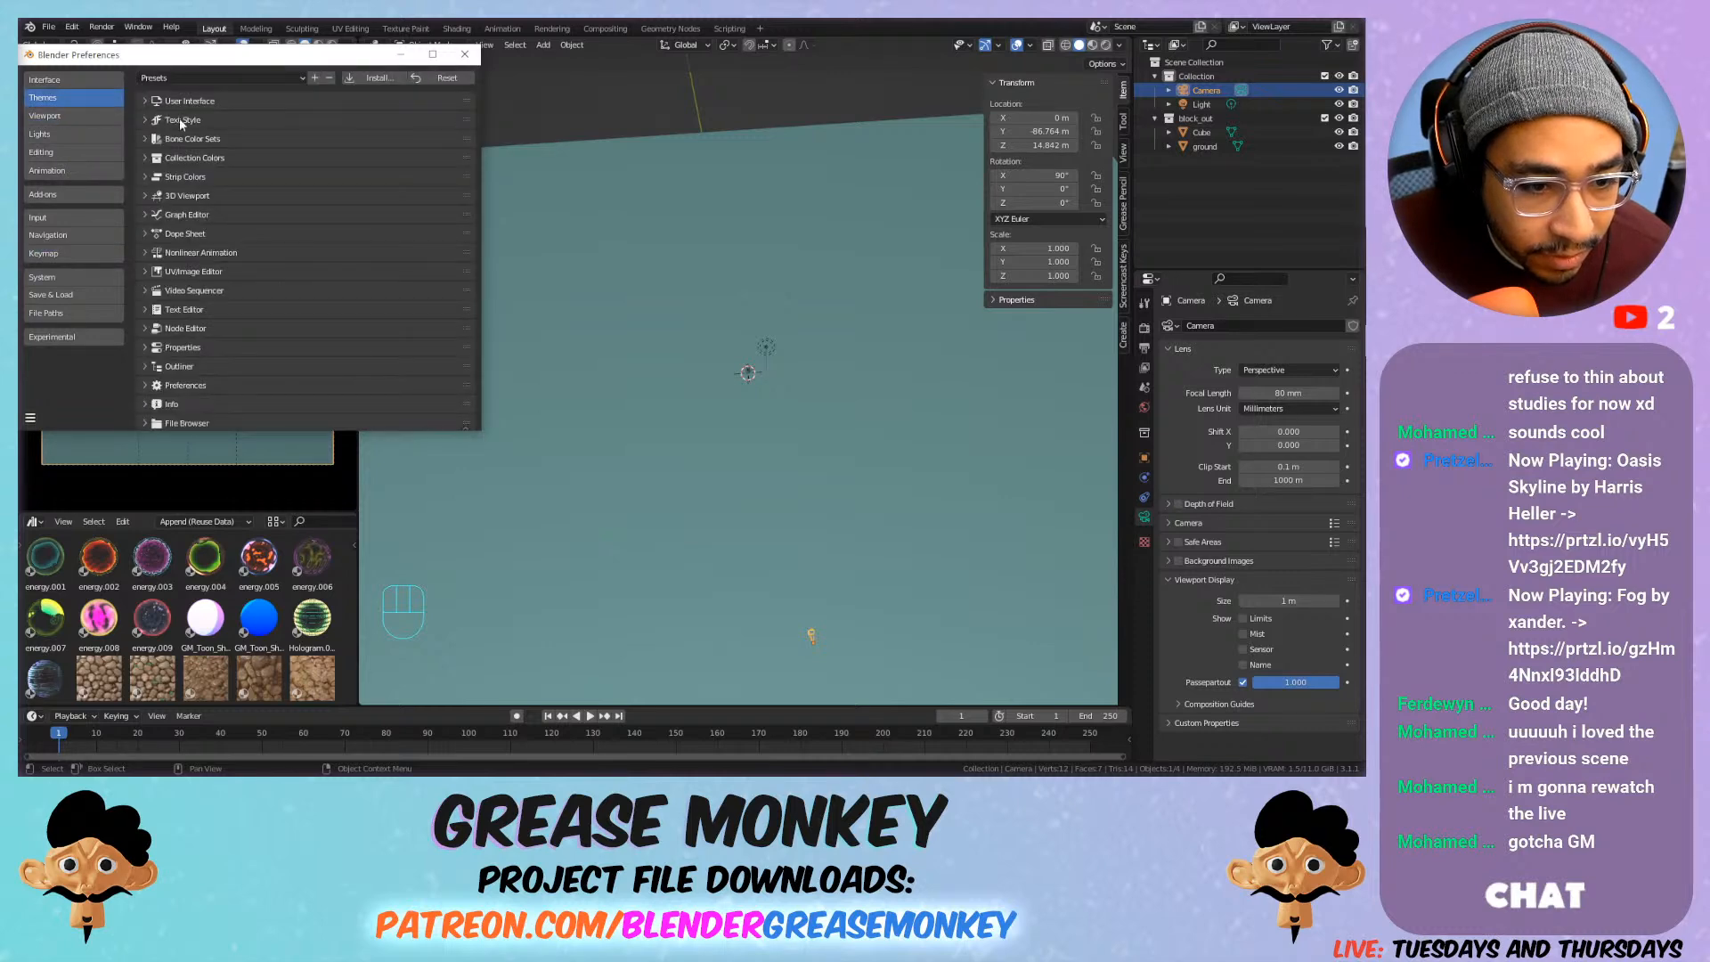
left_click_drag(308, 56, 730, 111)
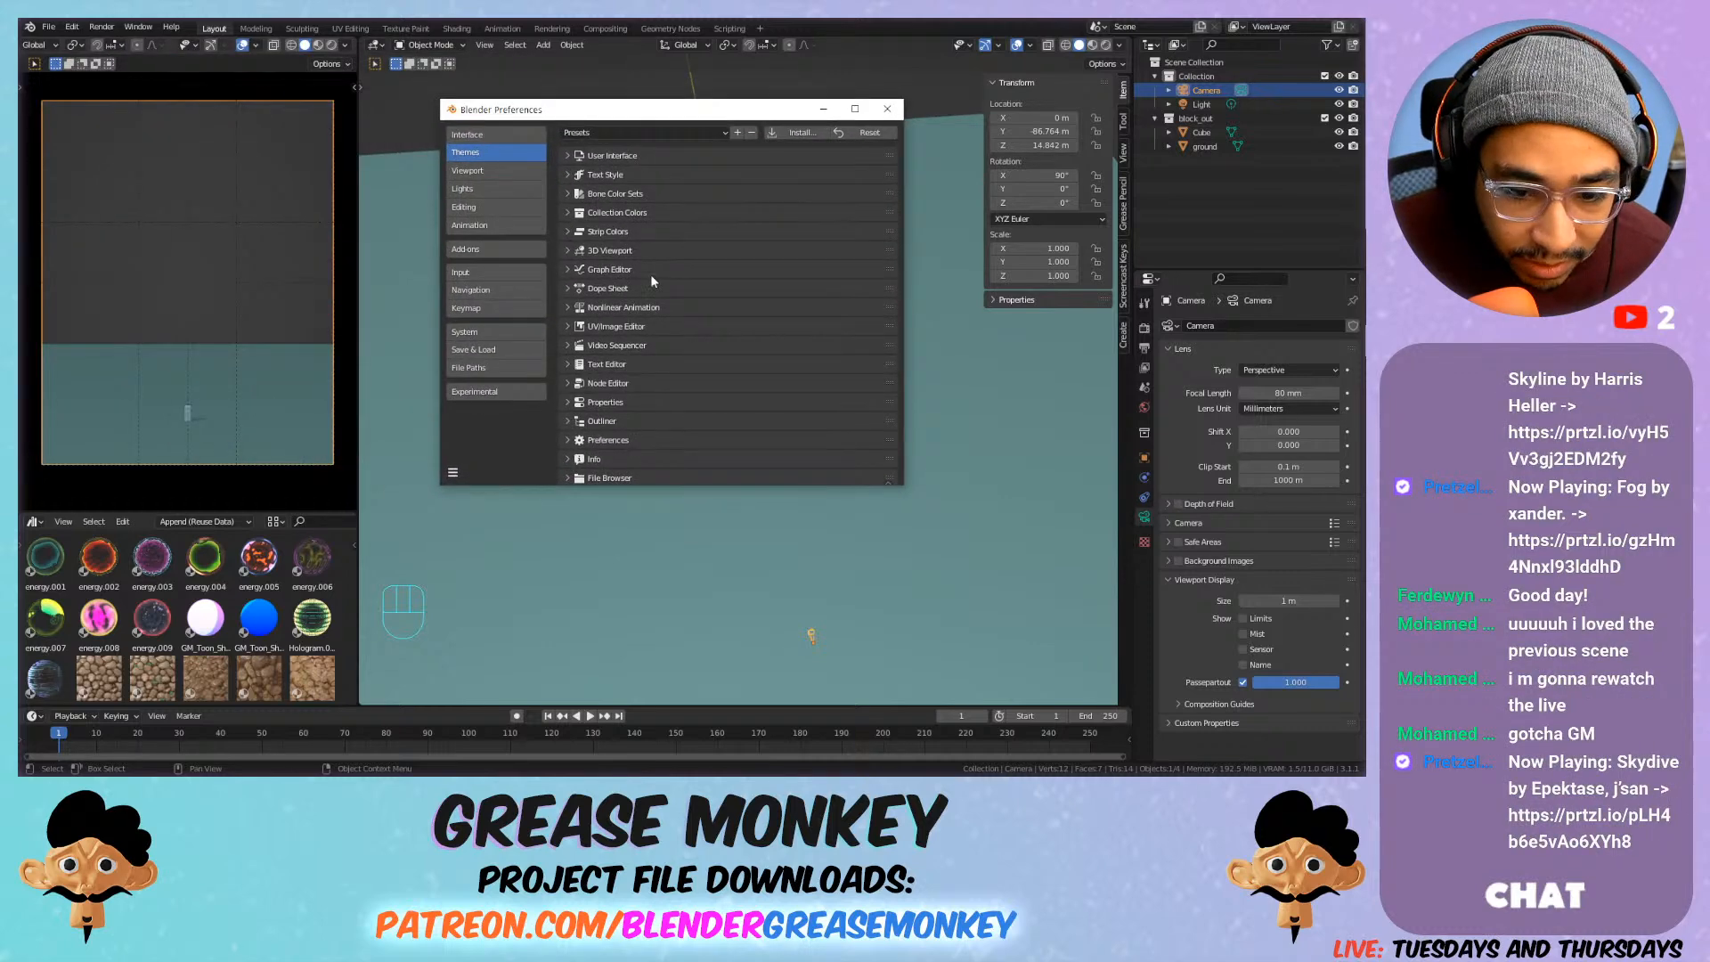
left_click(610, 250)
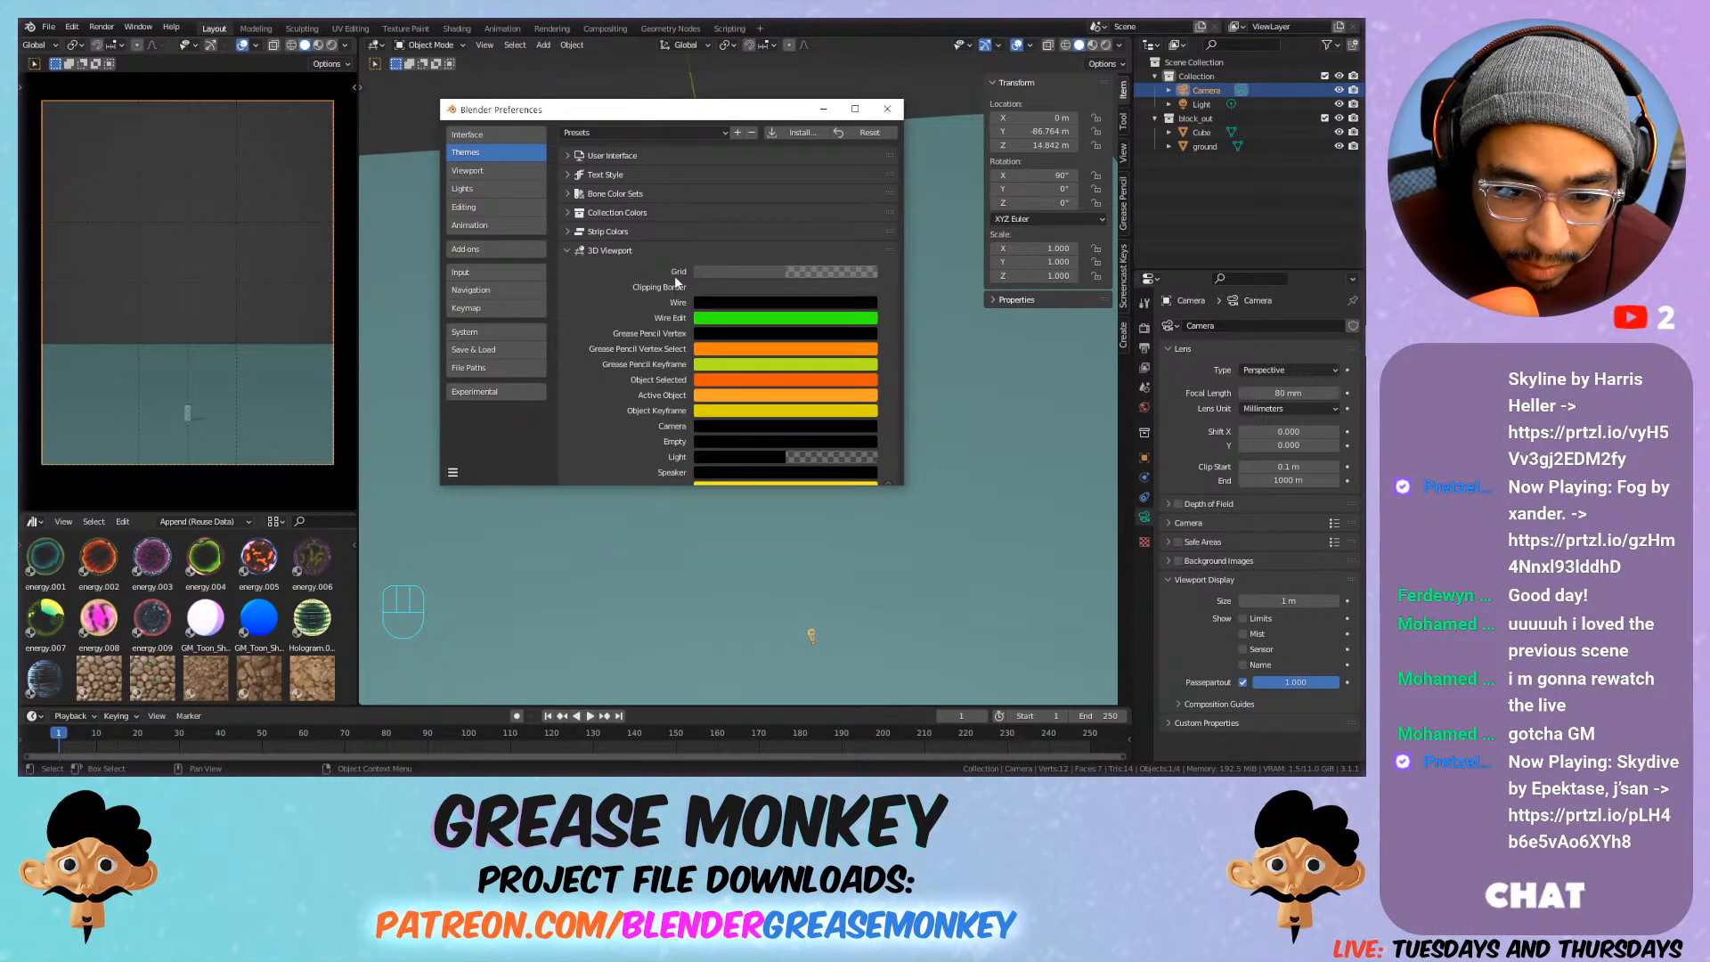
Try adjusting the Camera color in the 3D Viewport theme.
scroll(675, 282, "down", 3)
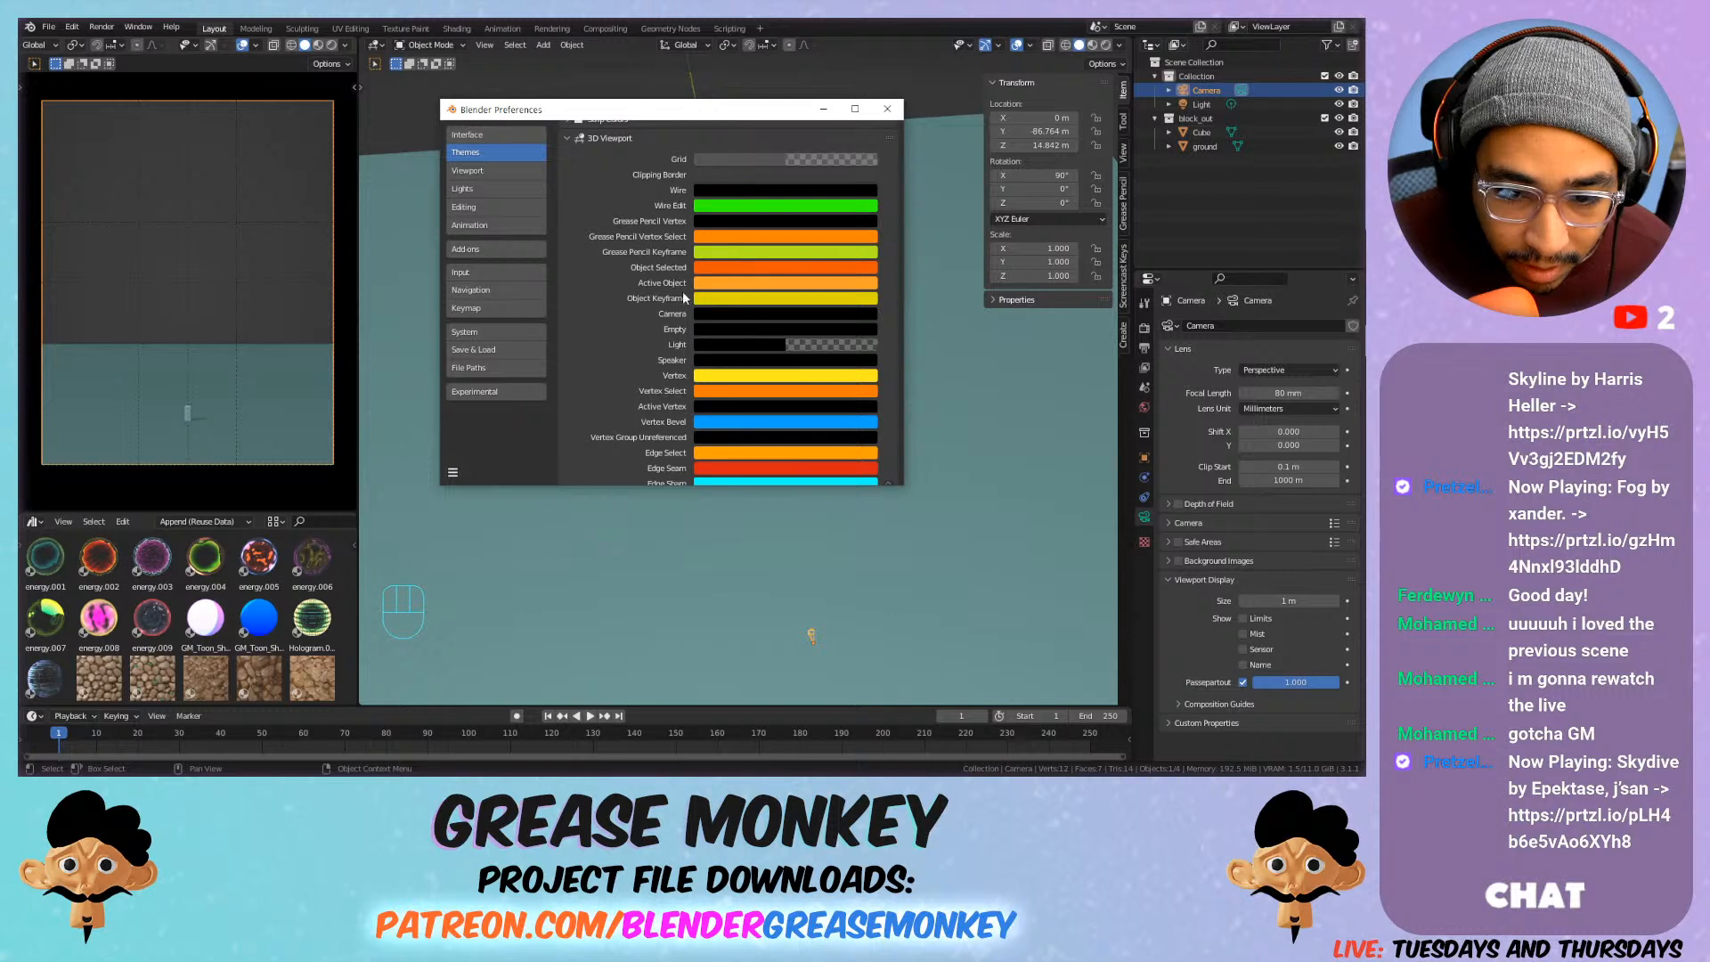
left_click(713, 312)
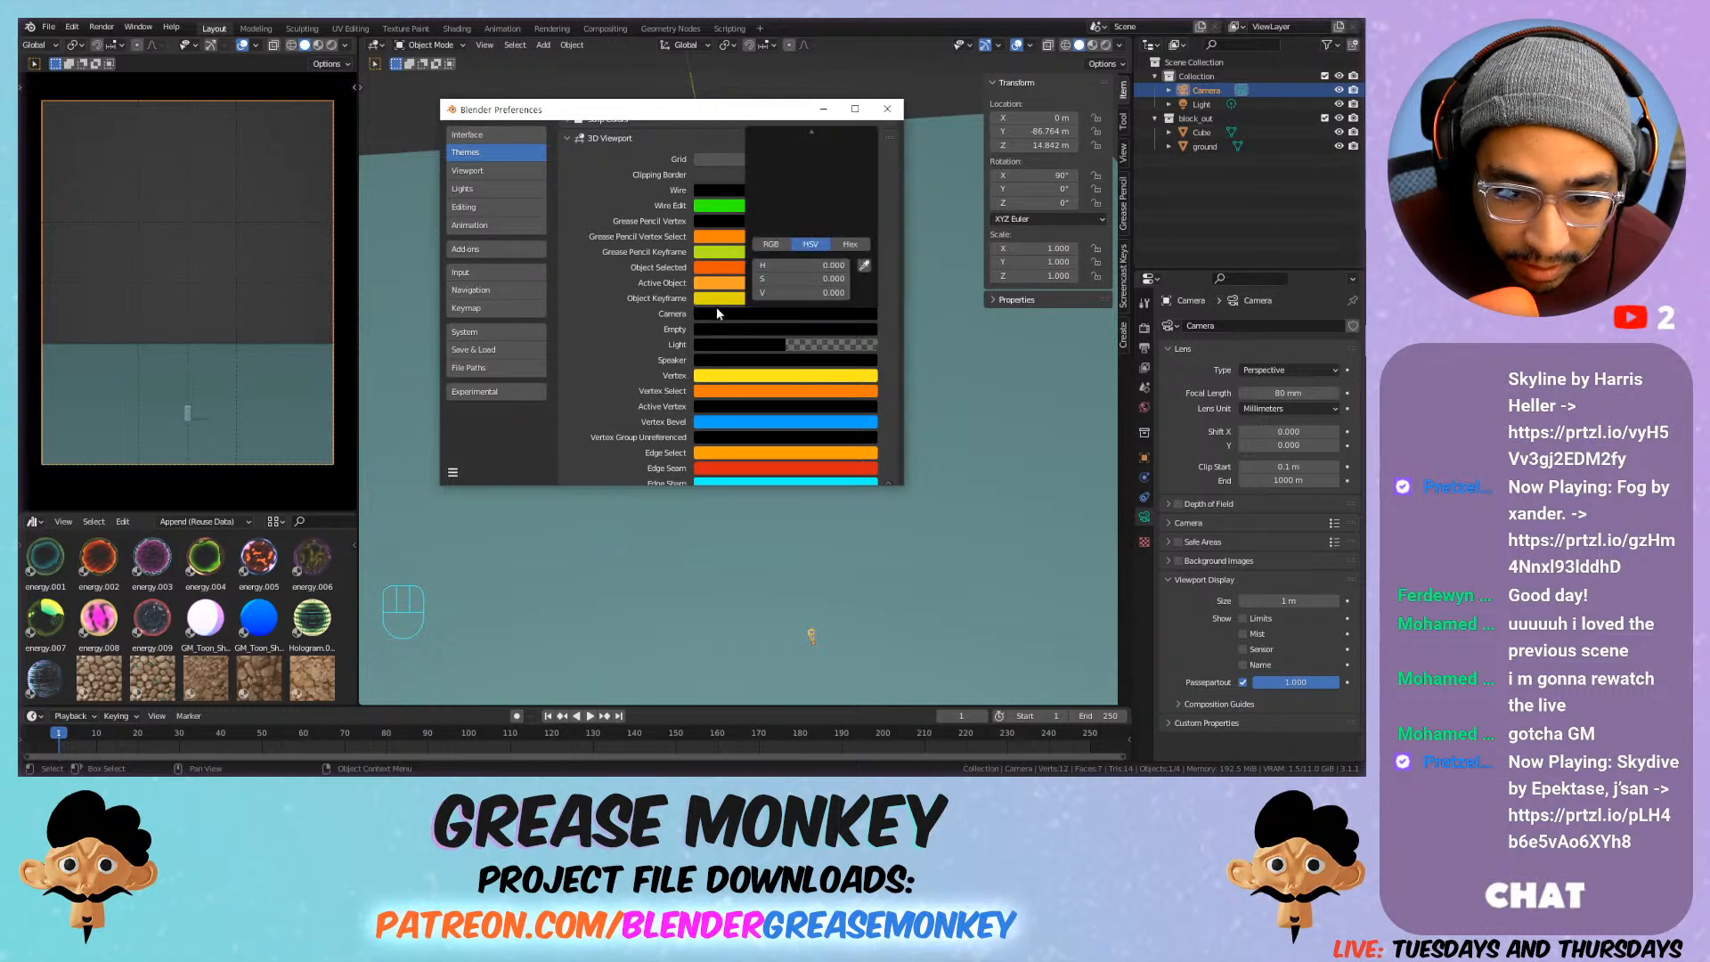
left_click_drag(789, 283, 754, 294)
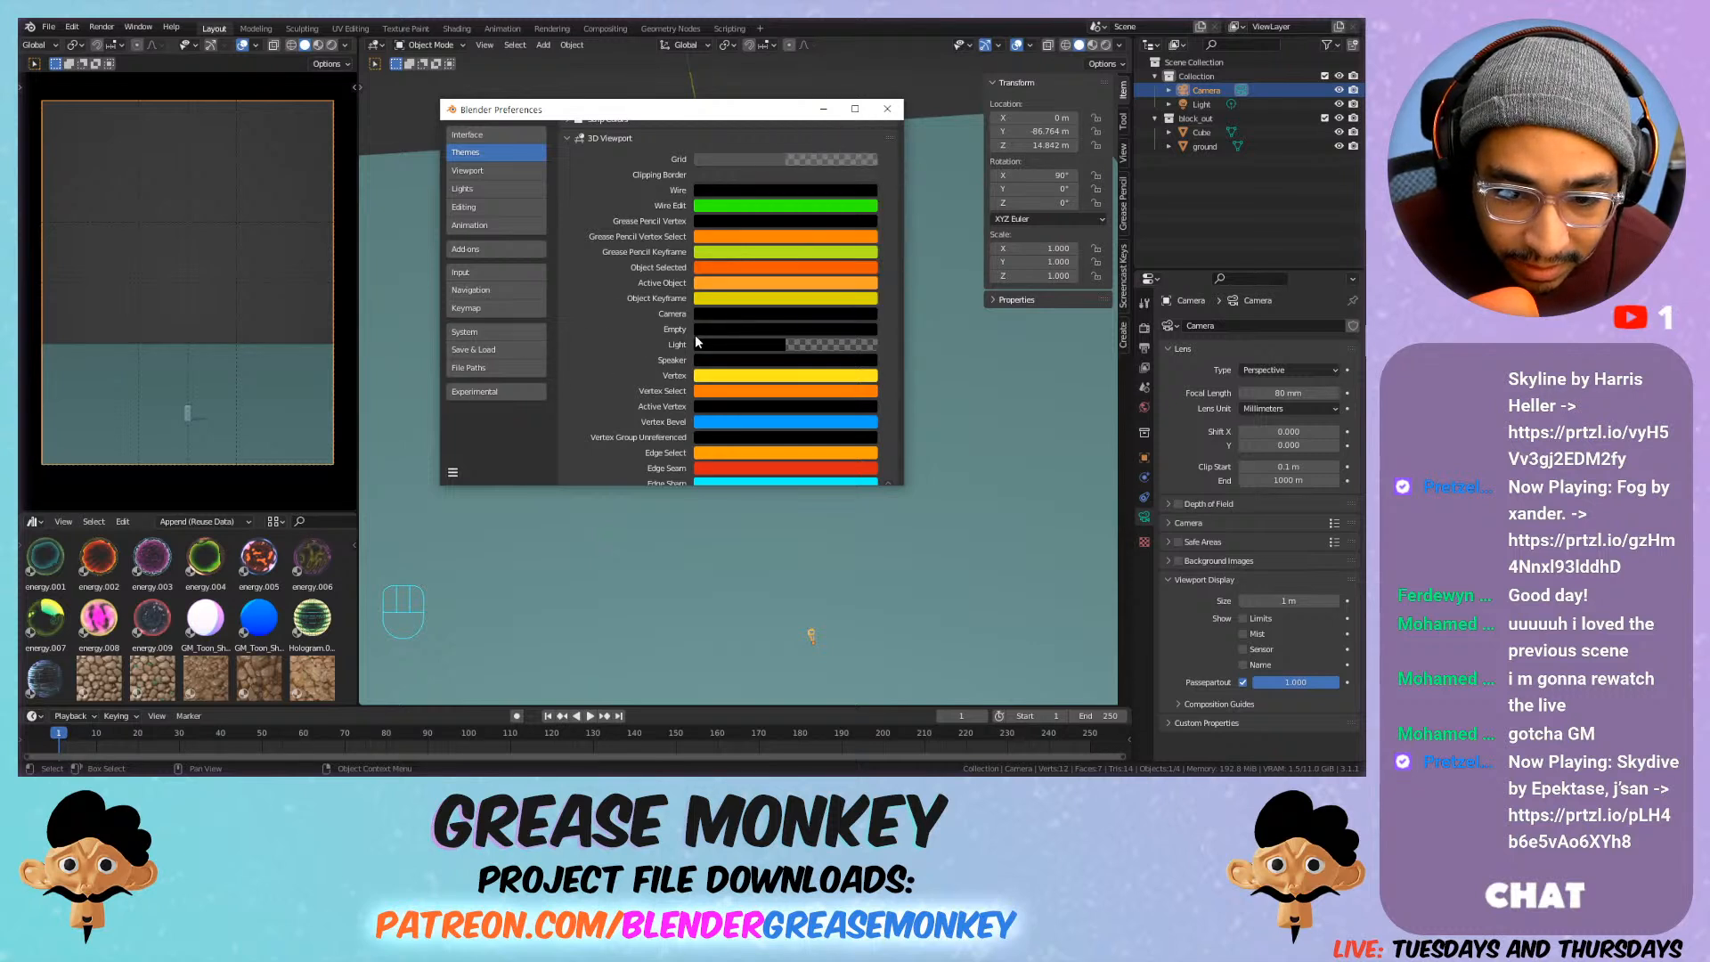
Change the 3D Viewport theme's View Overlay color to a mid grey and close the preferences.
scroll(685, 337, "down", 2)
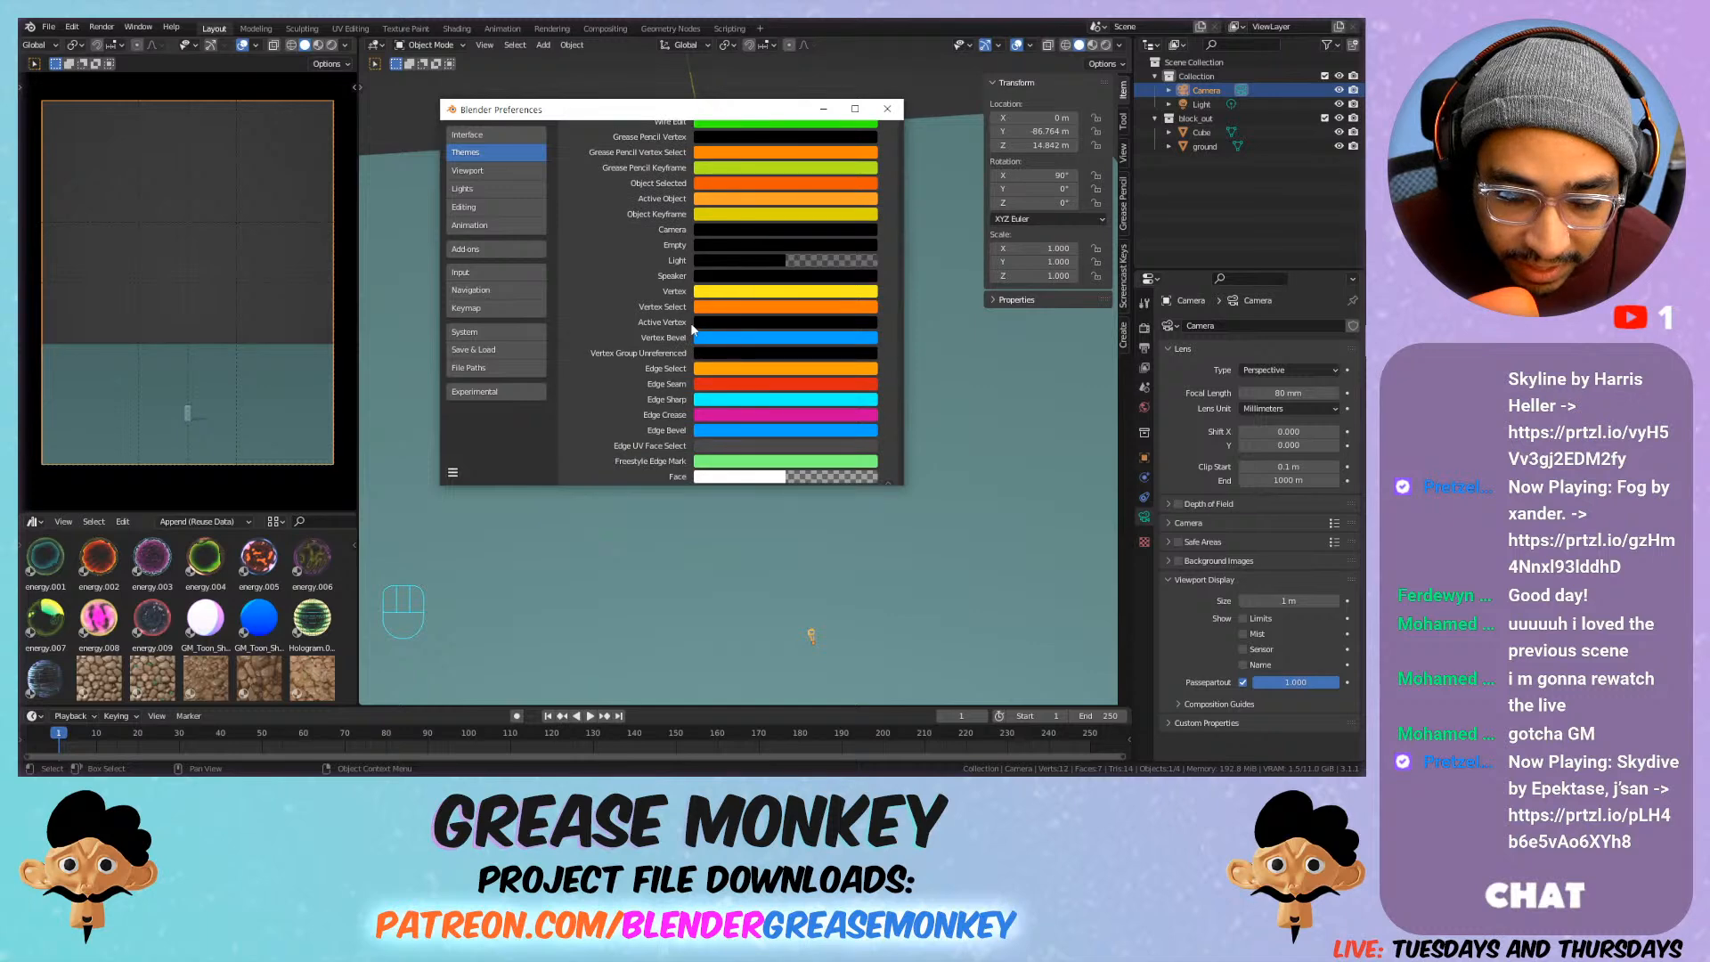
scroll(686, 342, "down", 3)
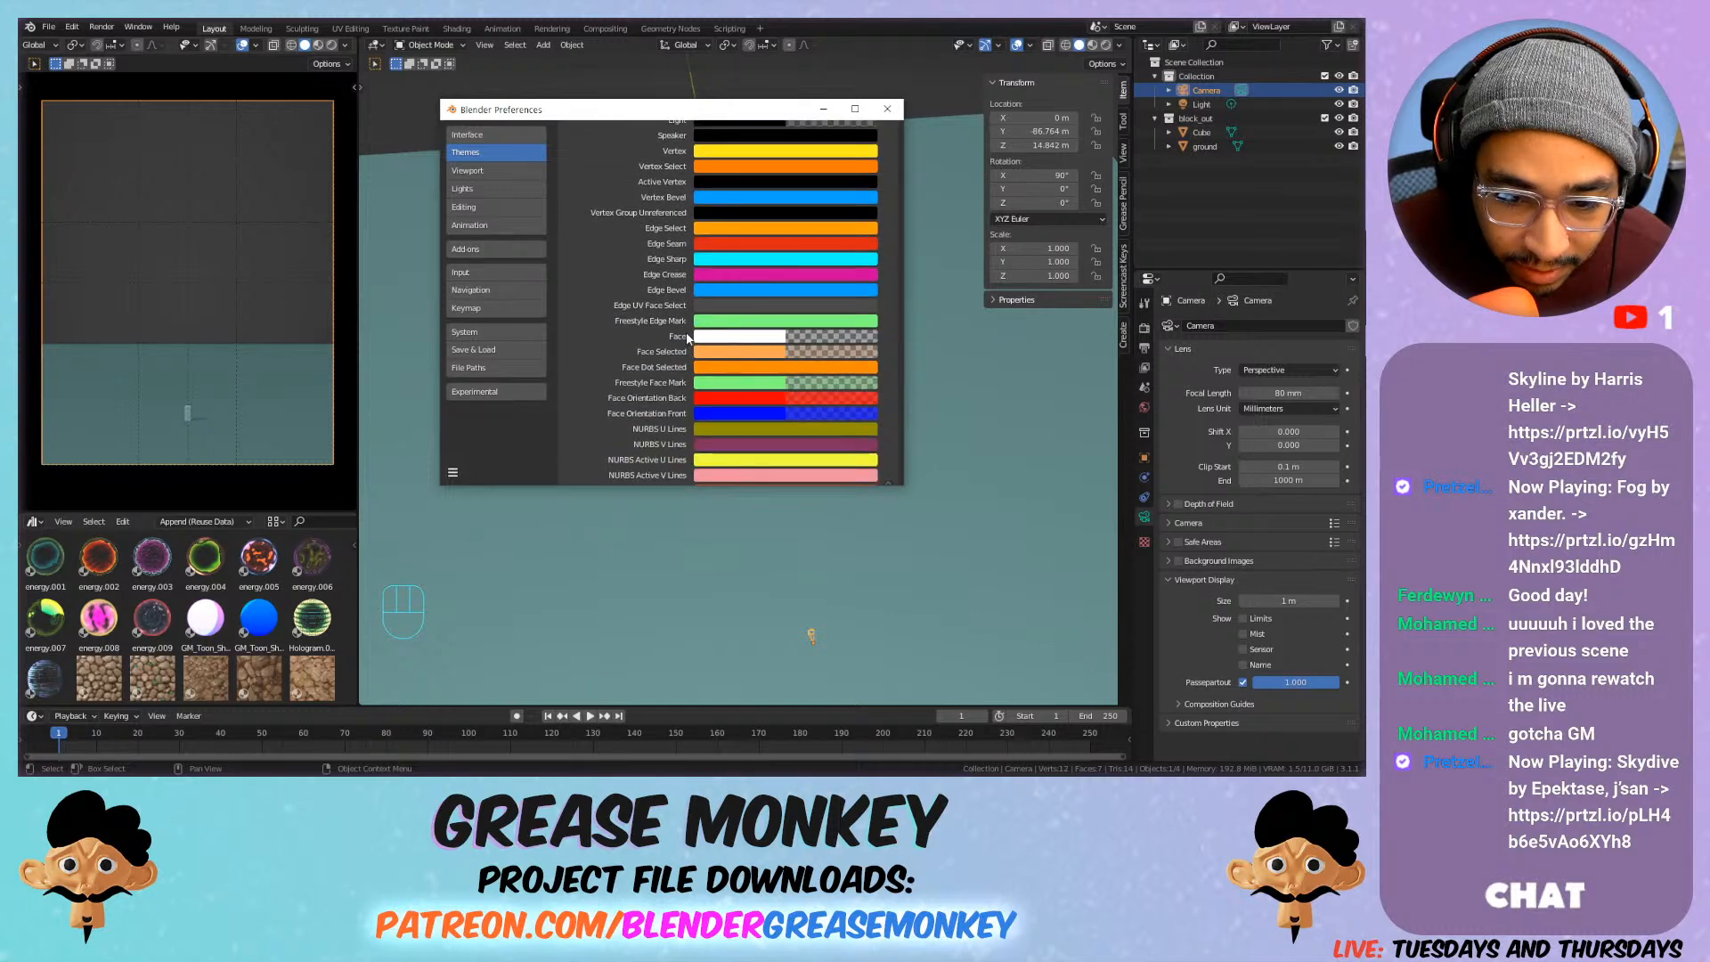
scroll(690, 349, "down", 5)
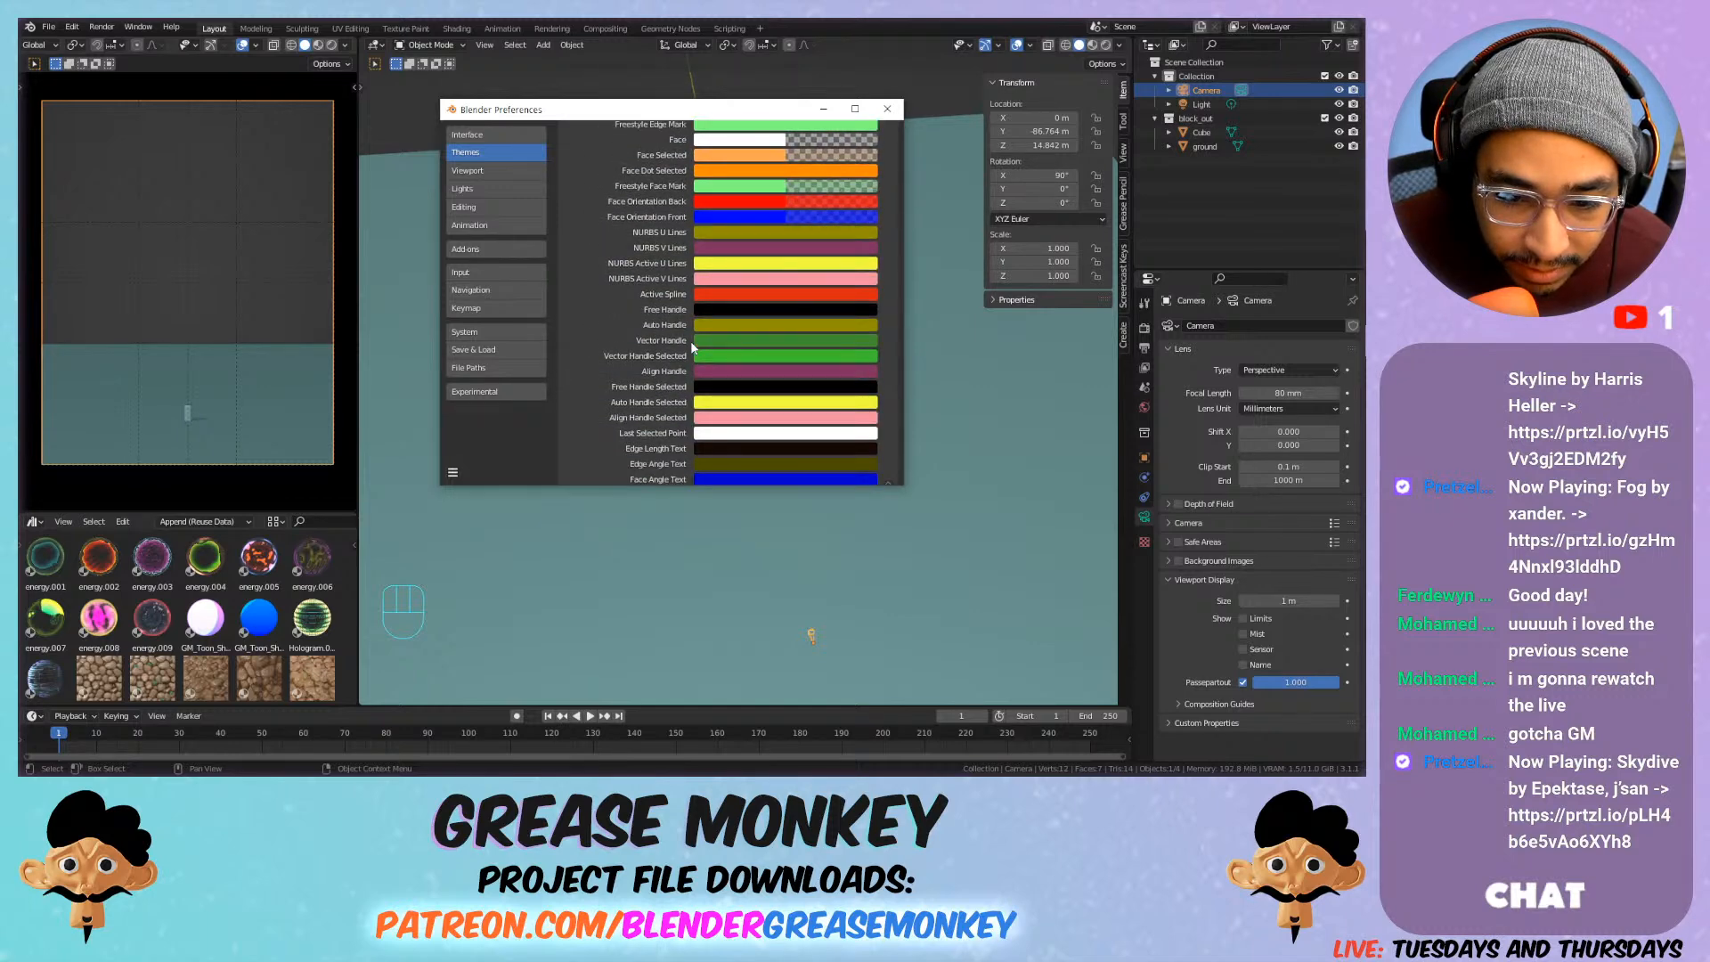
scroll(693, 347, "down", 1)
scroll(685, 337, "down", 1)
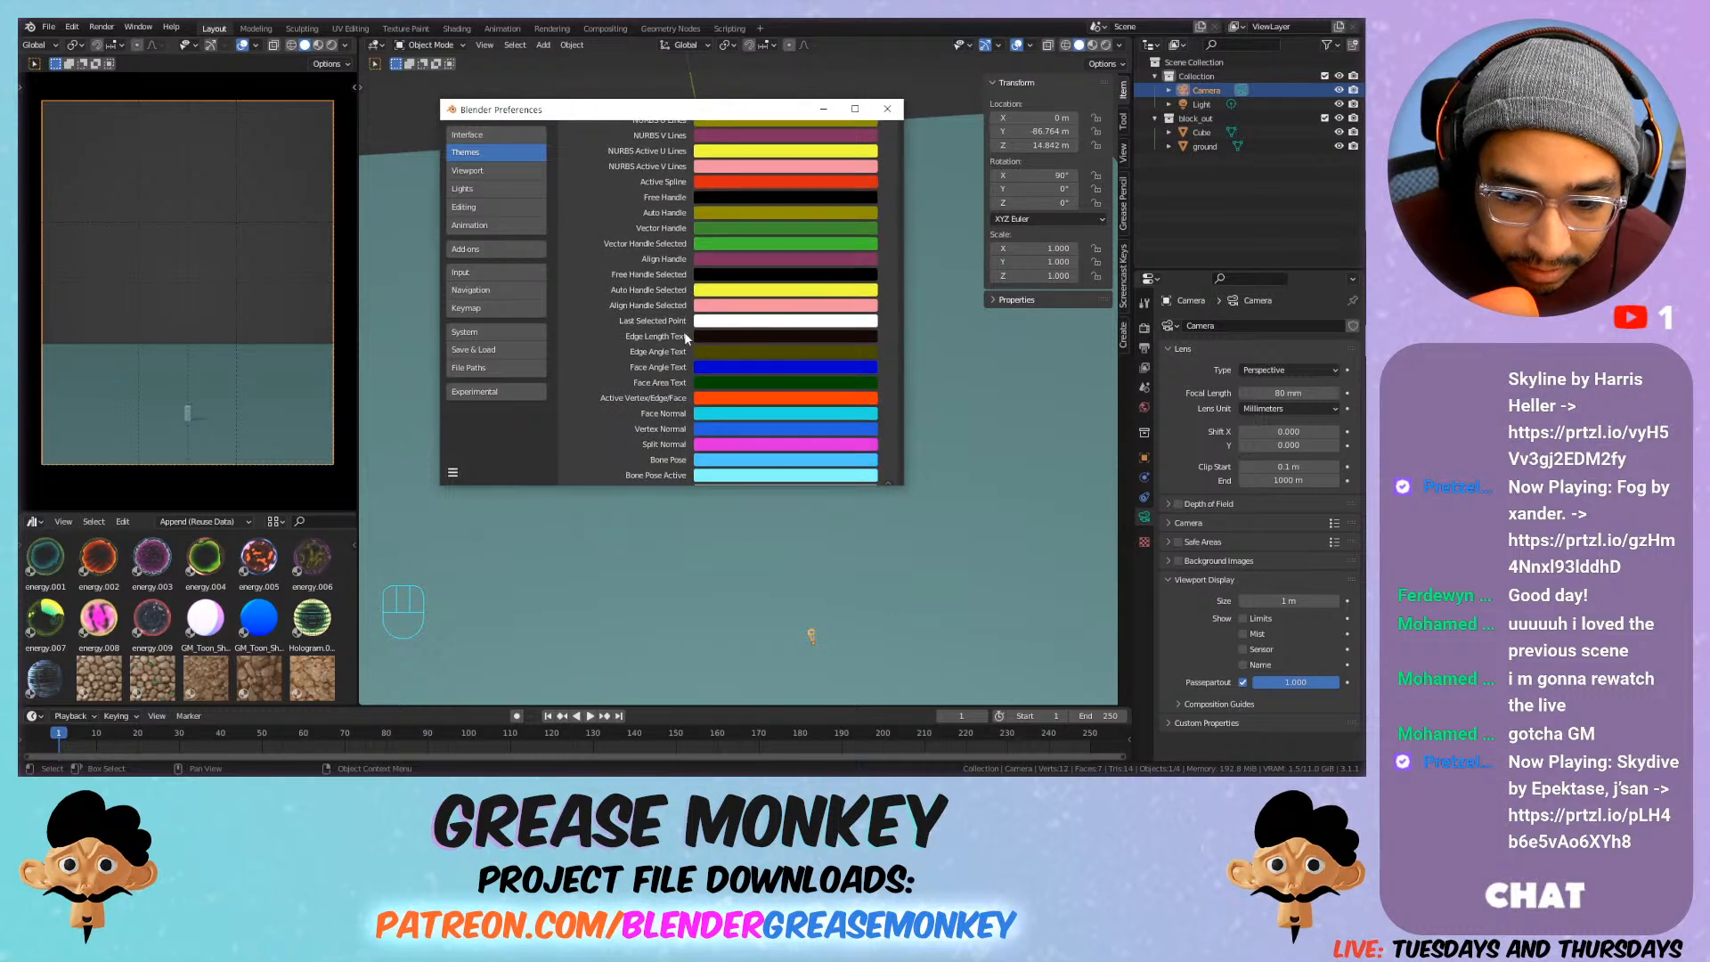
scroll(687, 343, "down", 4)
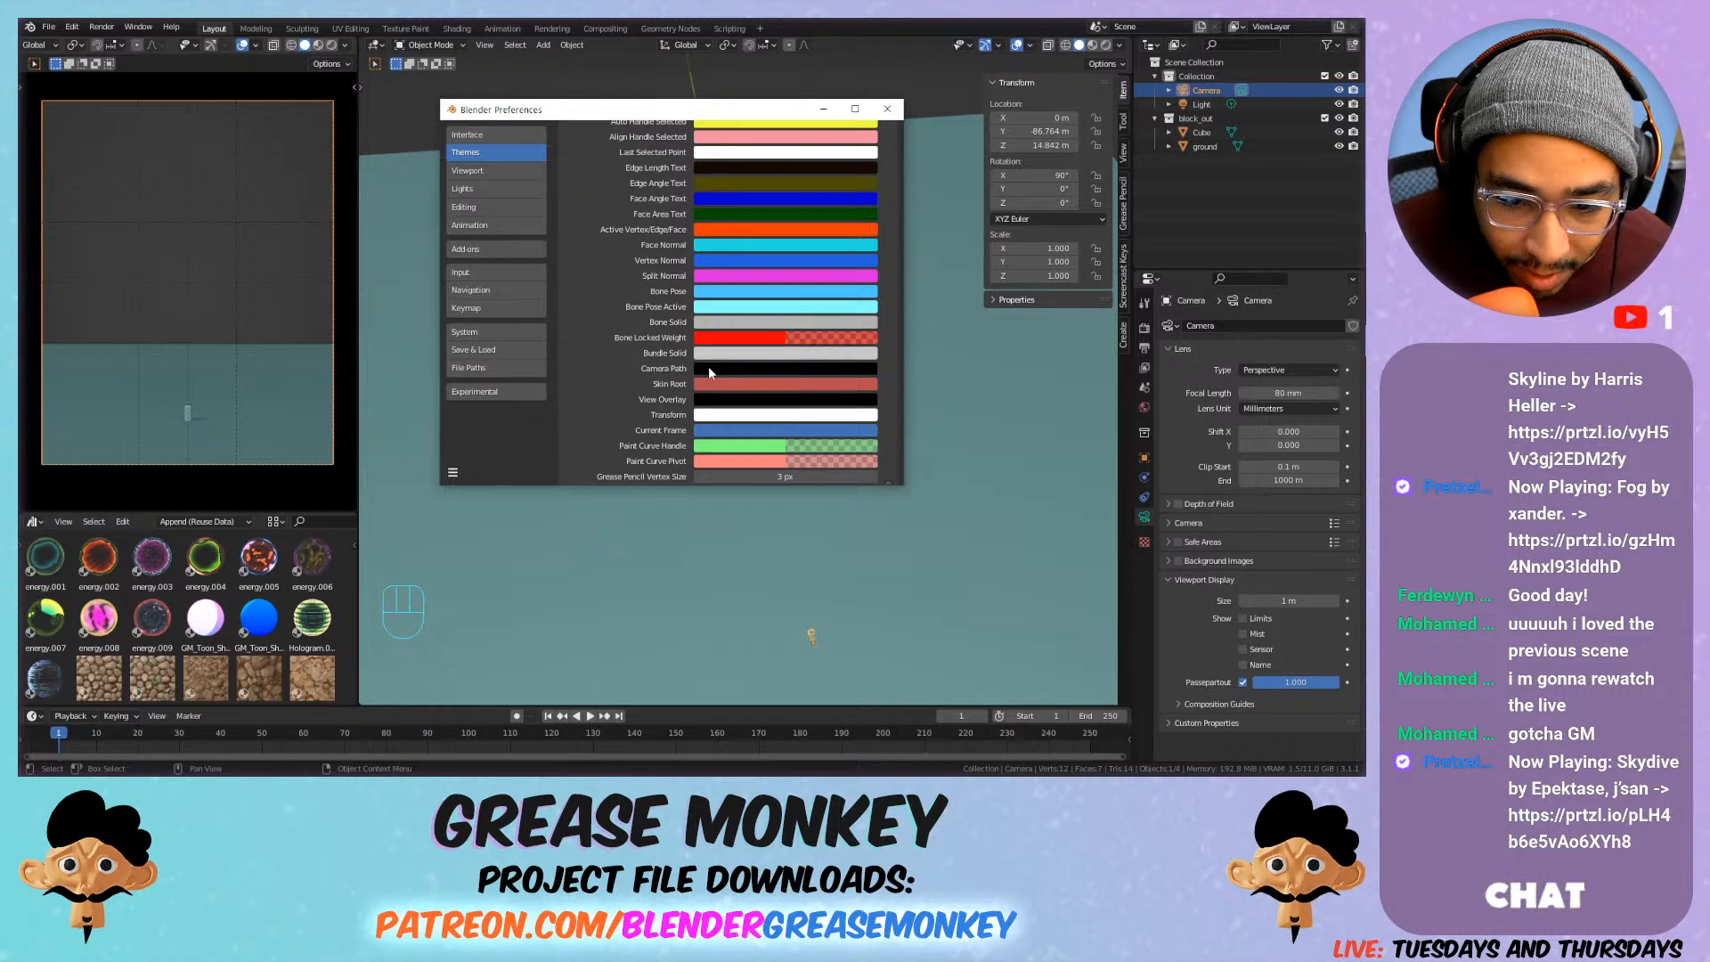
scroll(710, 372, "down", 1)
scroll(709, 365, "down", 1)
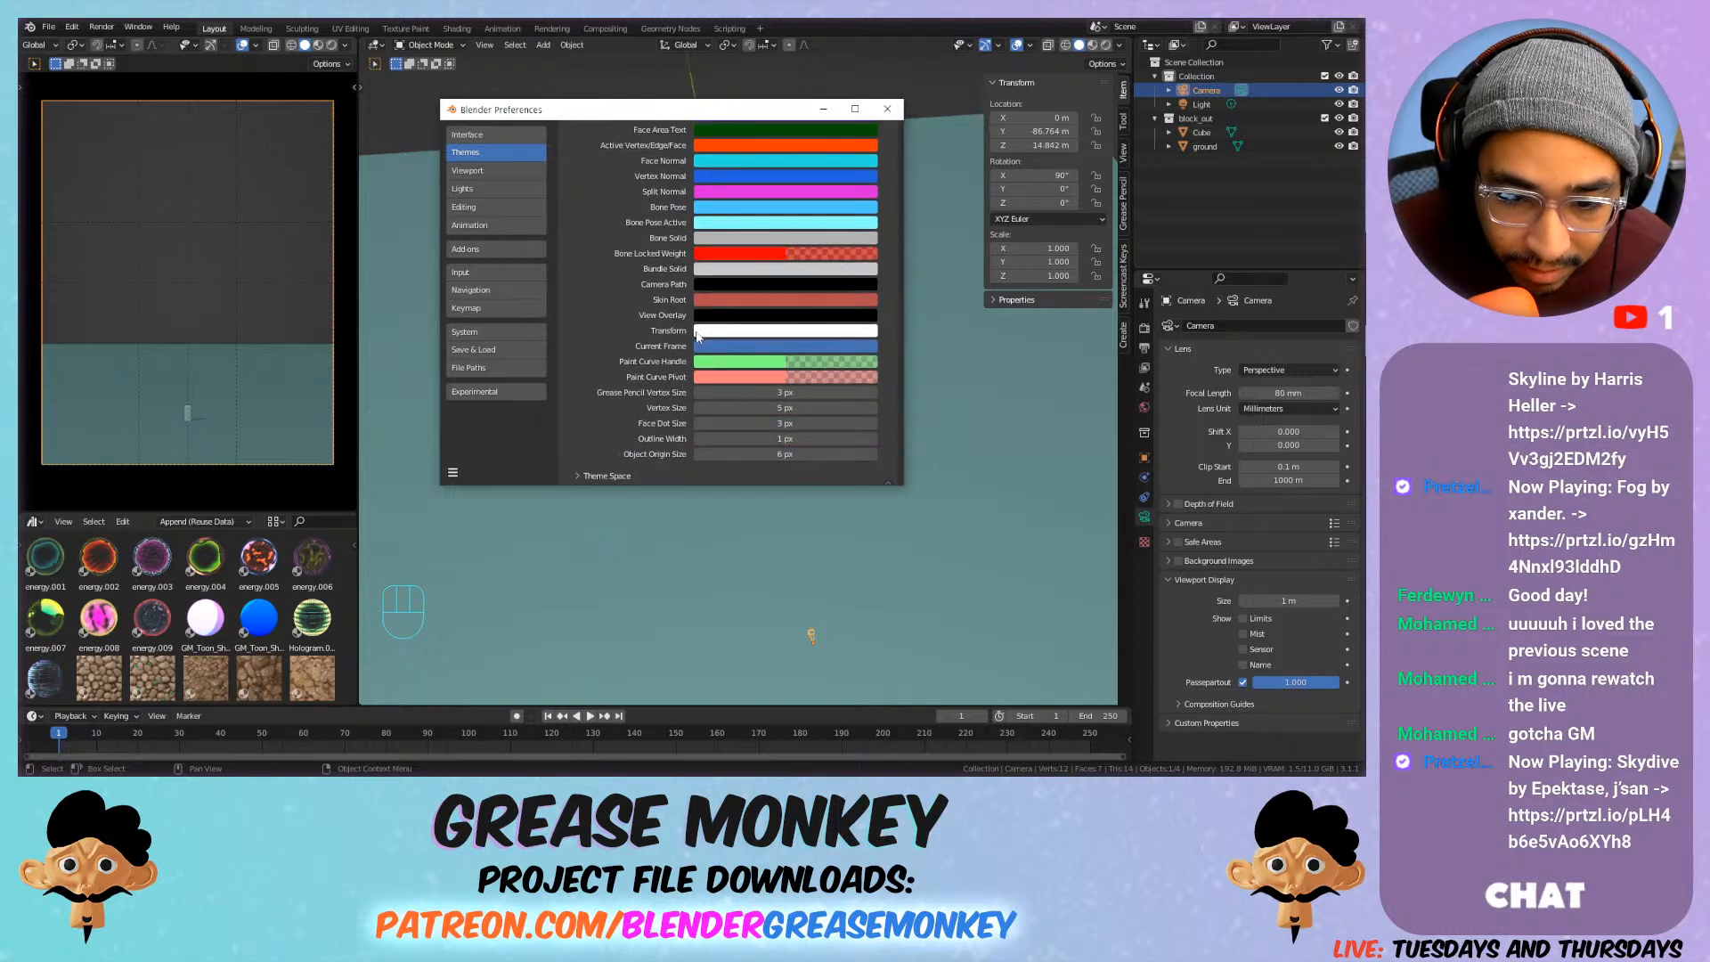
left_click(716, 317)
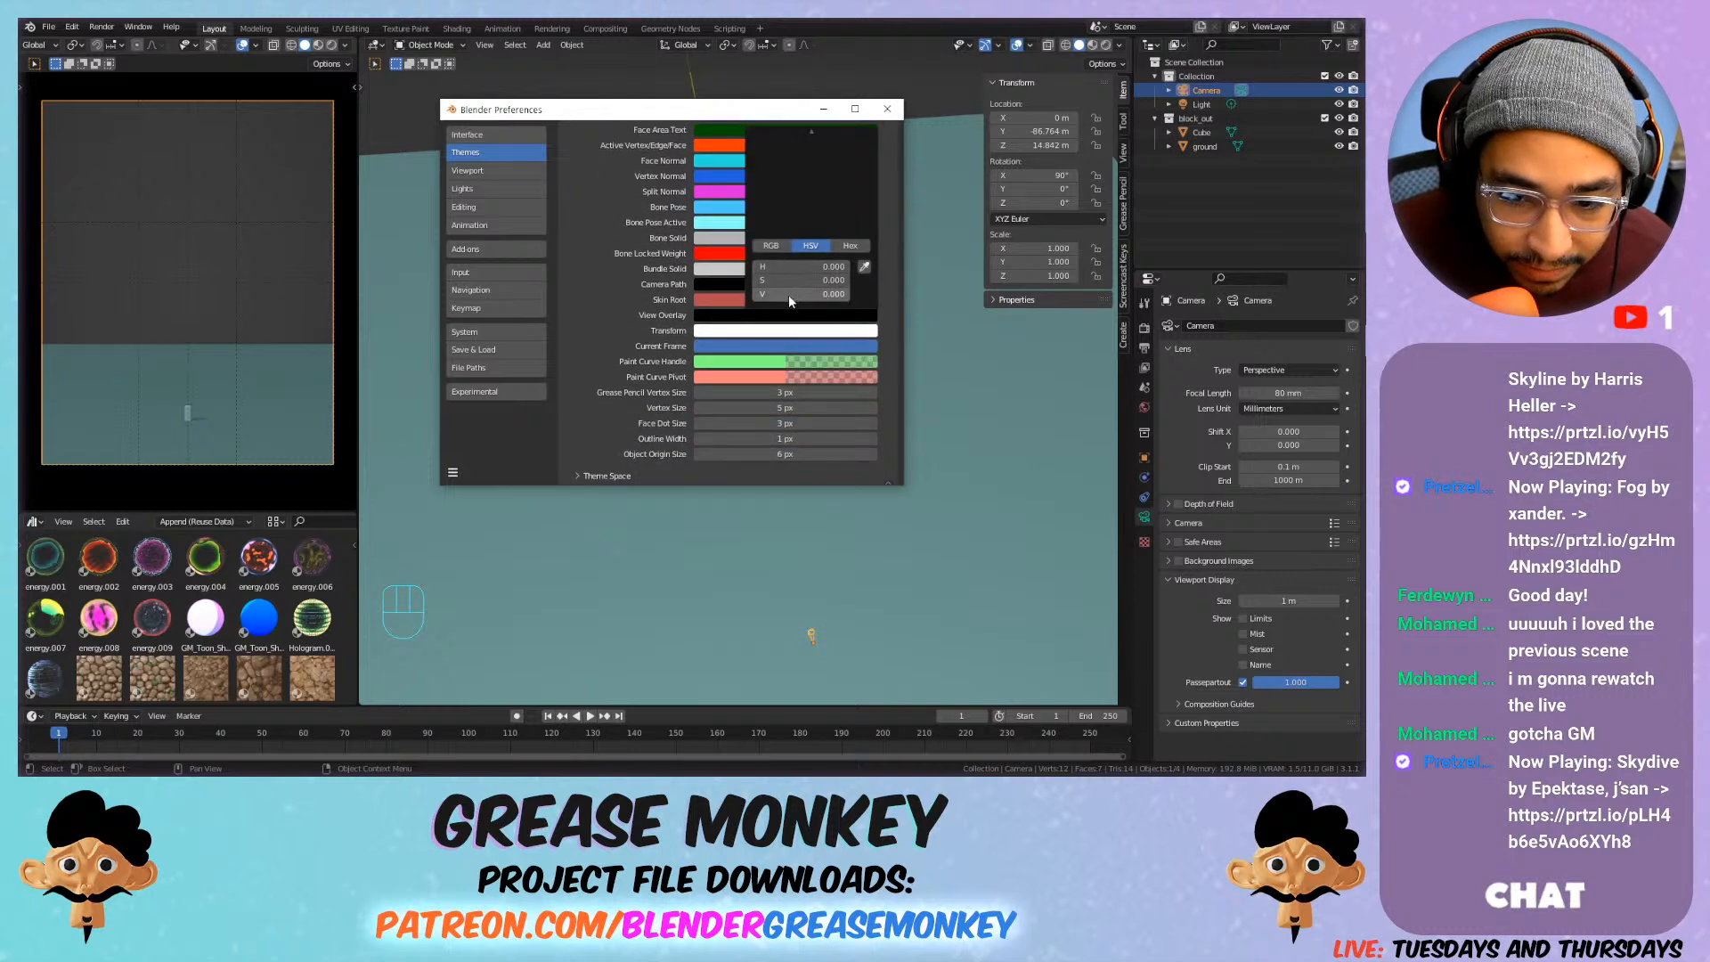
mouse_move(788, 294)
left_mouse_down()
mouse_move(846, 294)
mouse_move(719, 296)
mouse_move(814, 296)
left_mouse_up()
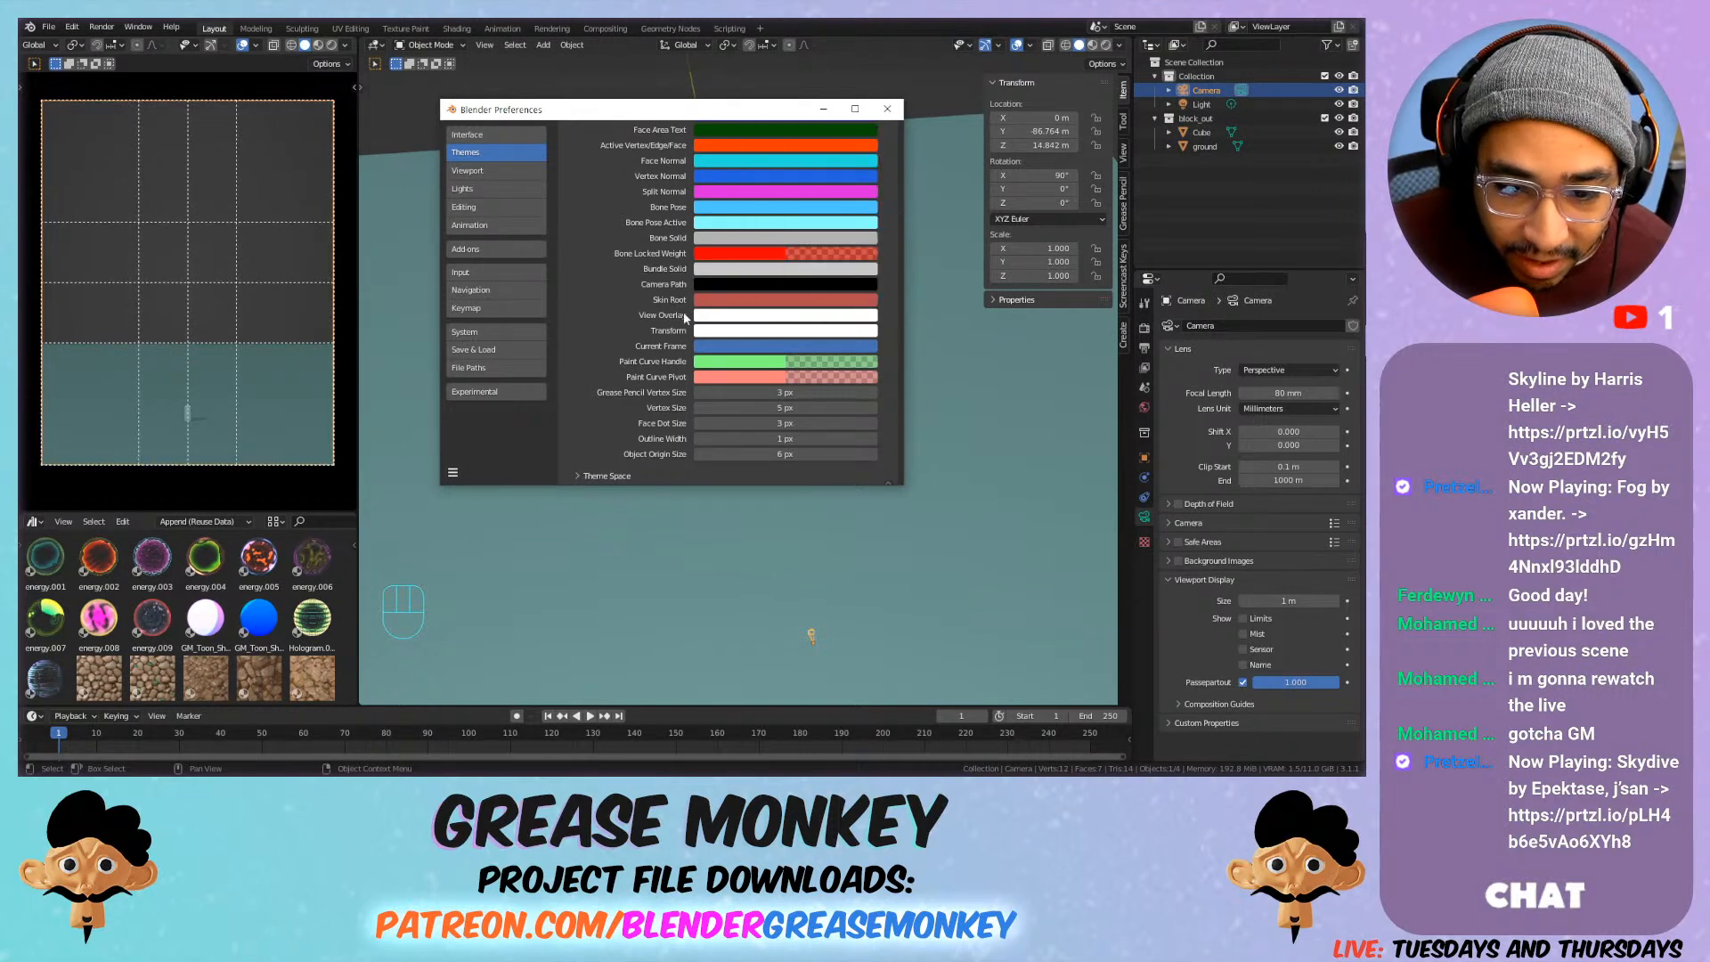
left_click(735, 317)
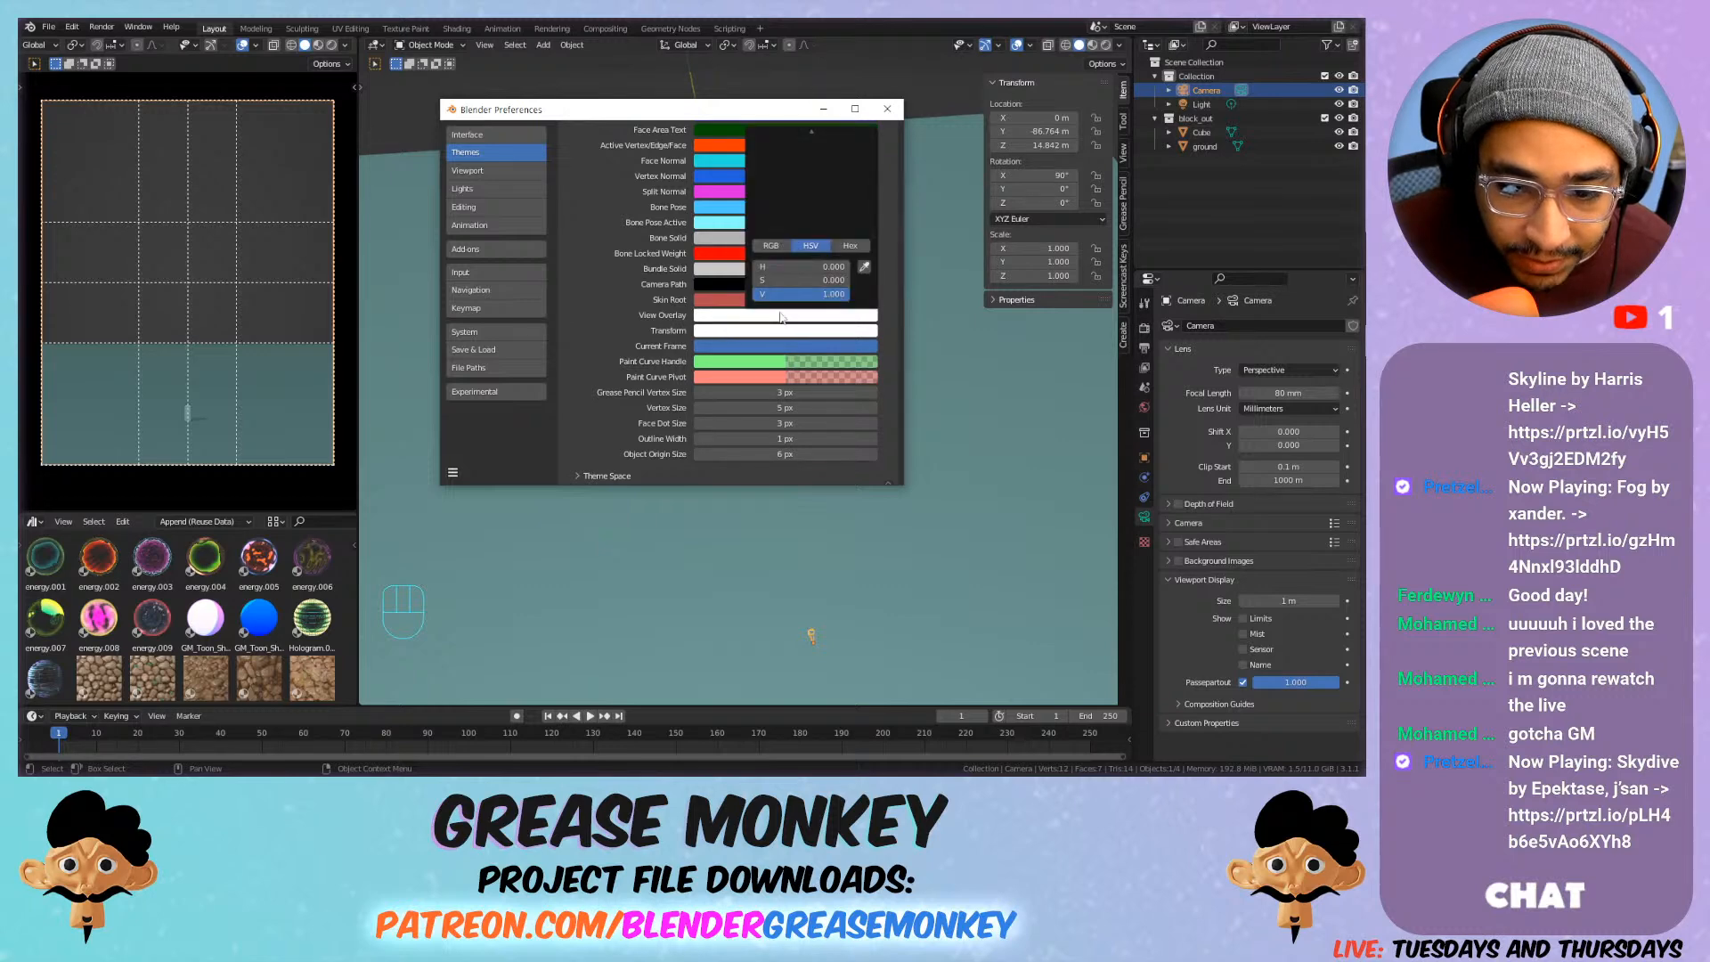
mouse_move(844, 294)
left_mouse_down()
mouse_move(794, 294)
mouse_move(810, 295)
left_mouse_up()
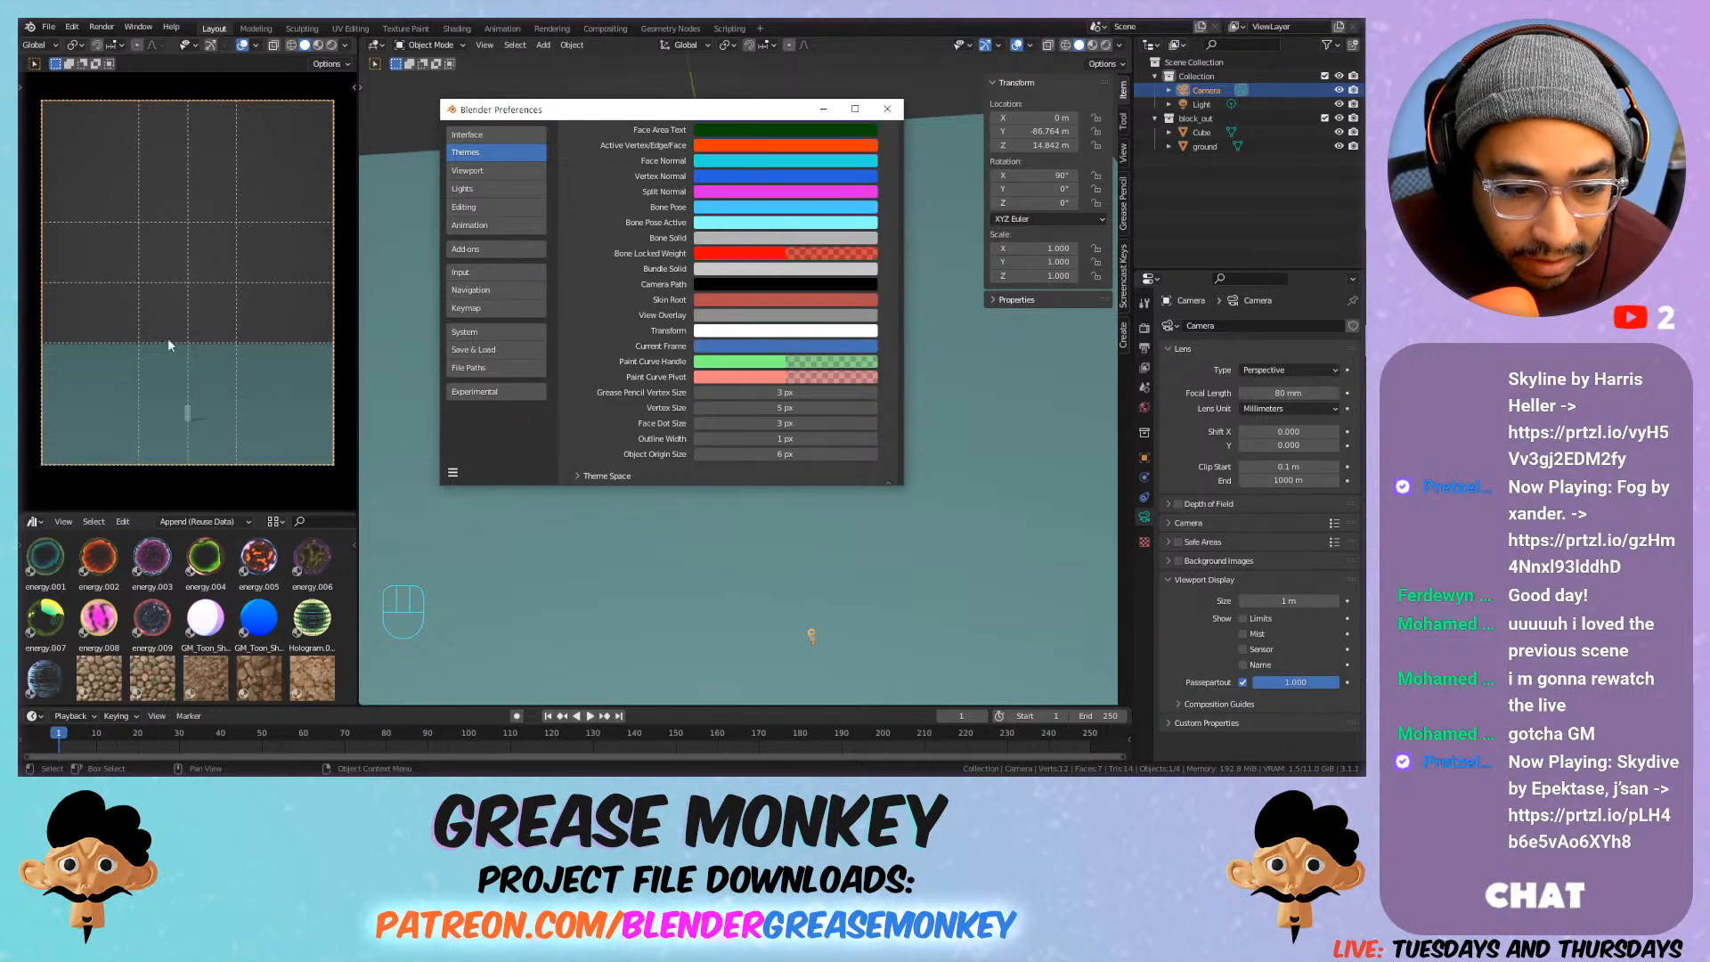
left_click(222, 369)
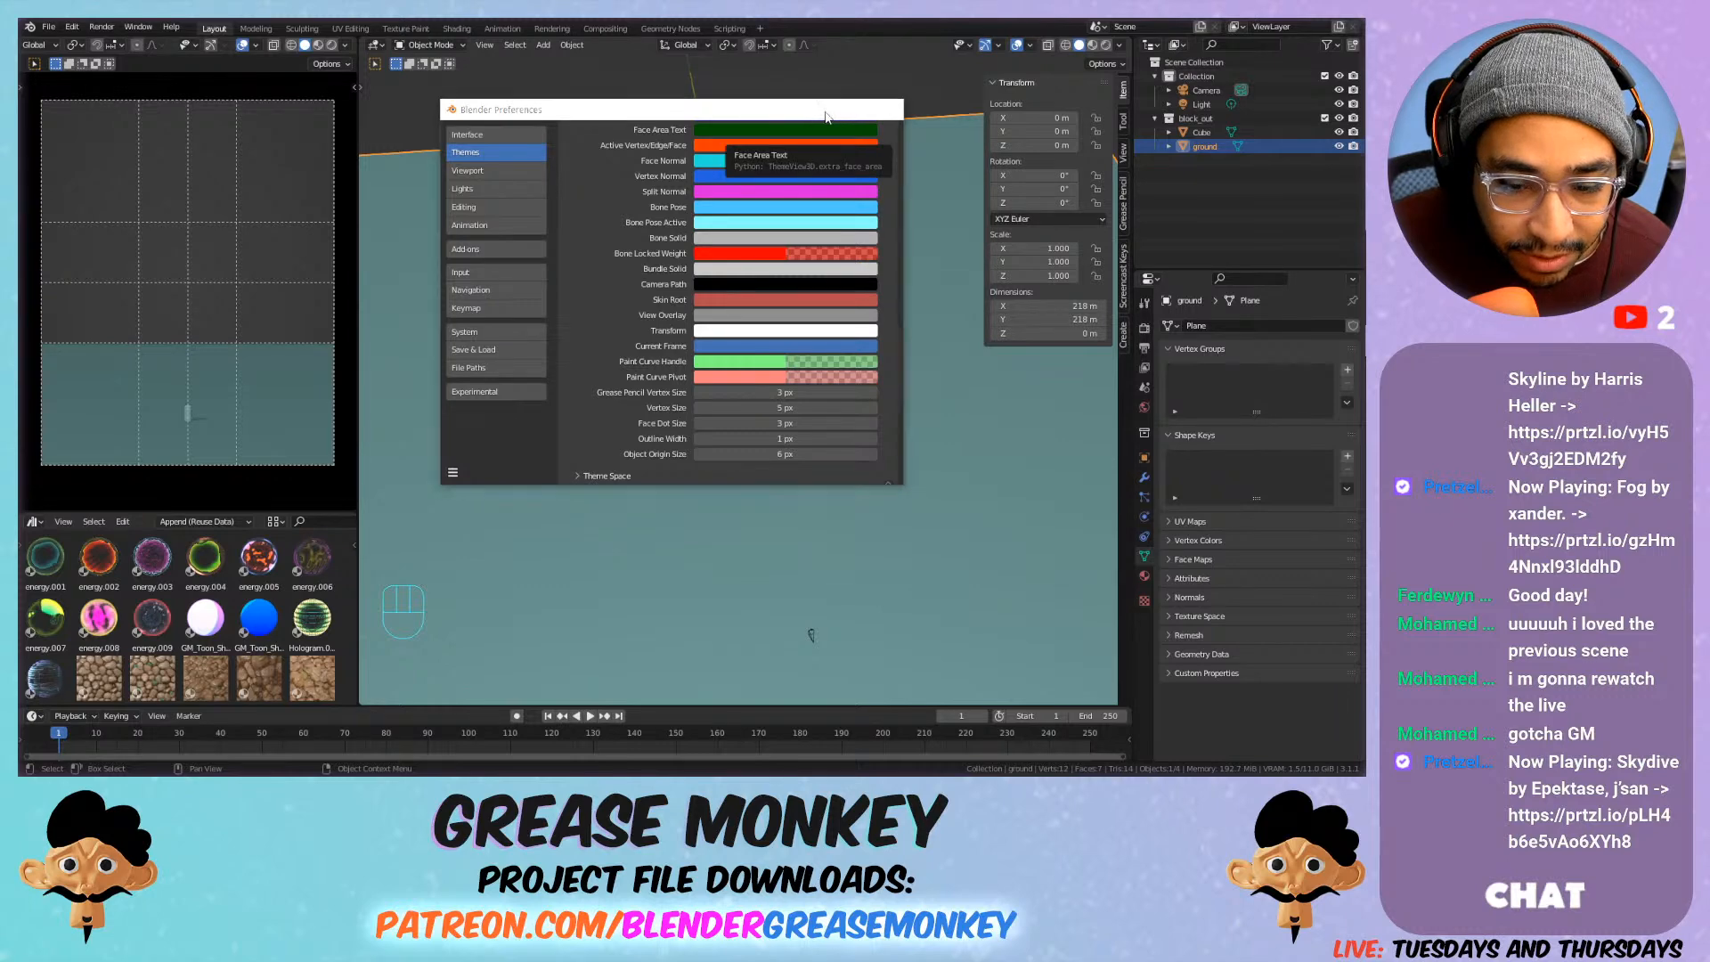
left_click(887, 109)
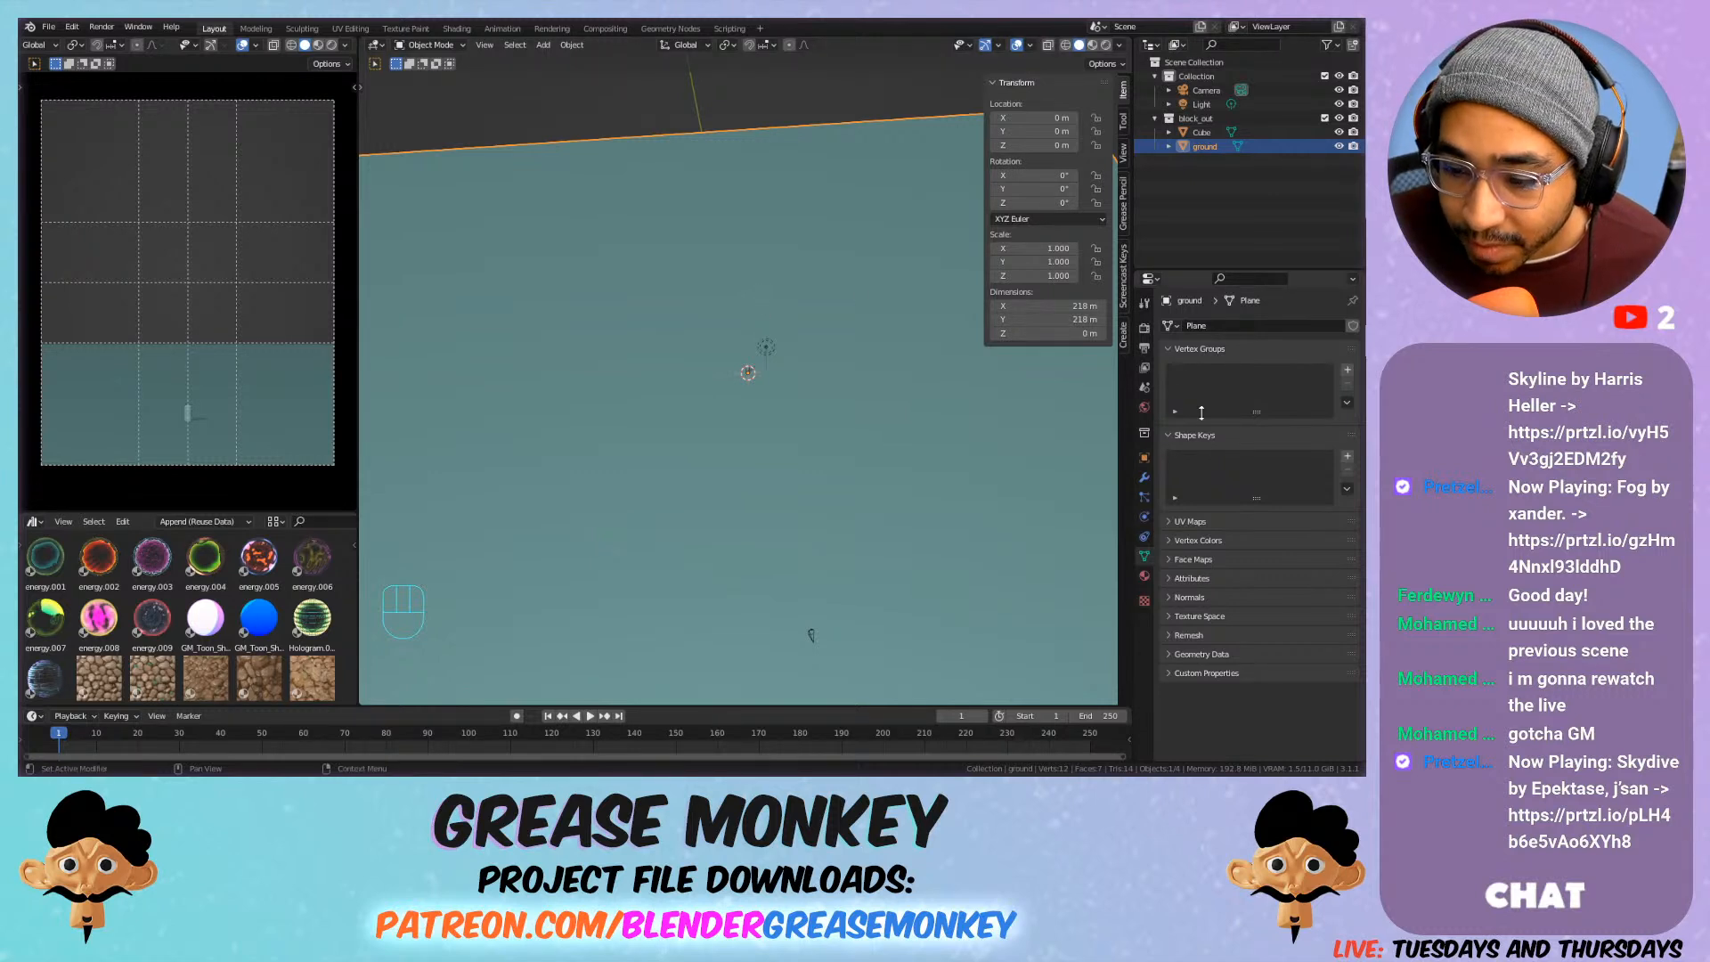
Apply the Fullframe sensor preset to the camera and raise its Z location to about 18 m.
left_click(1202, 90)
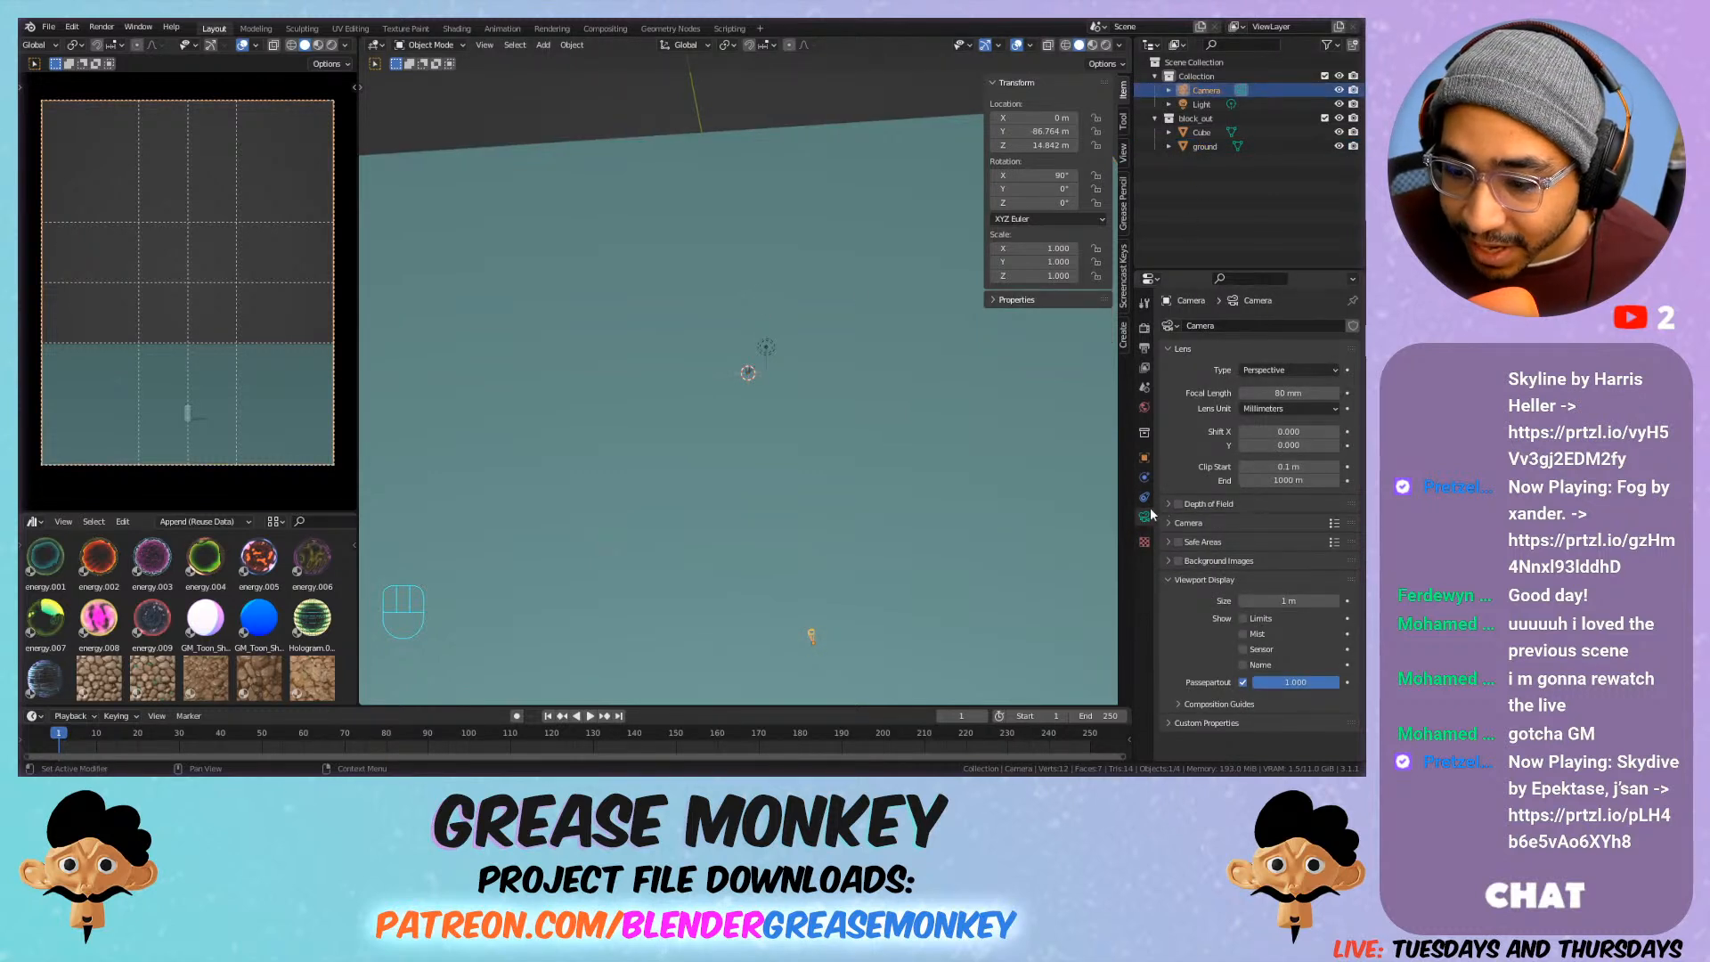
left_click(1331, 523)
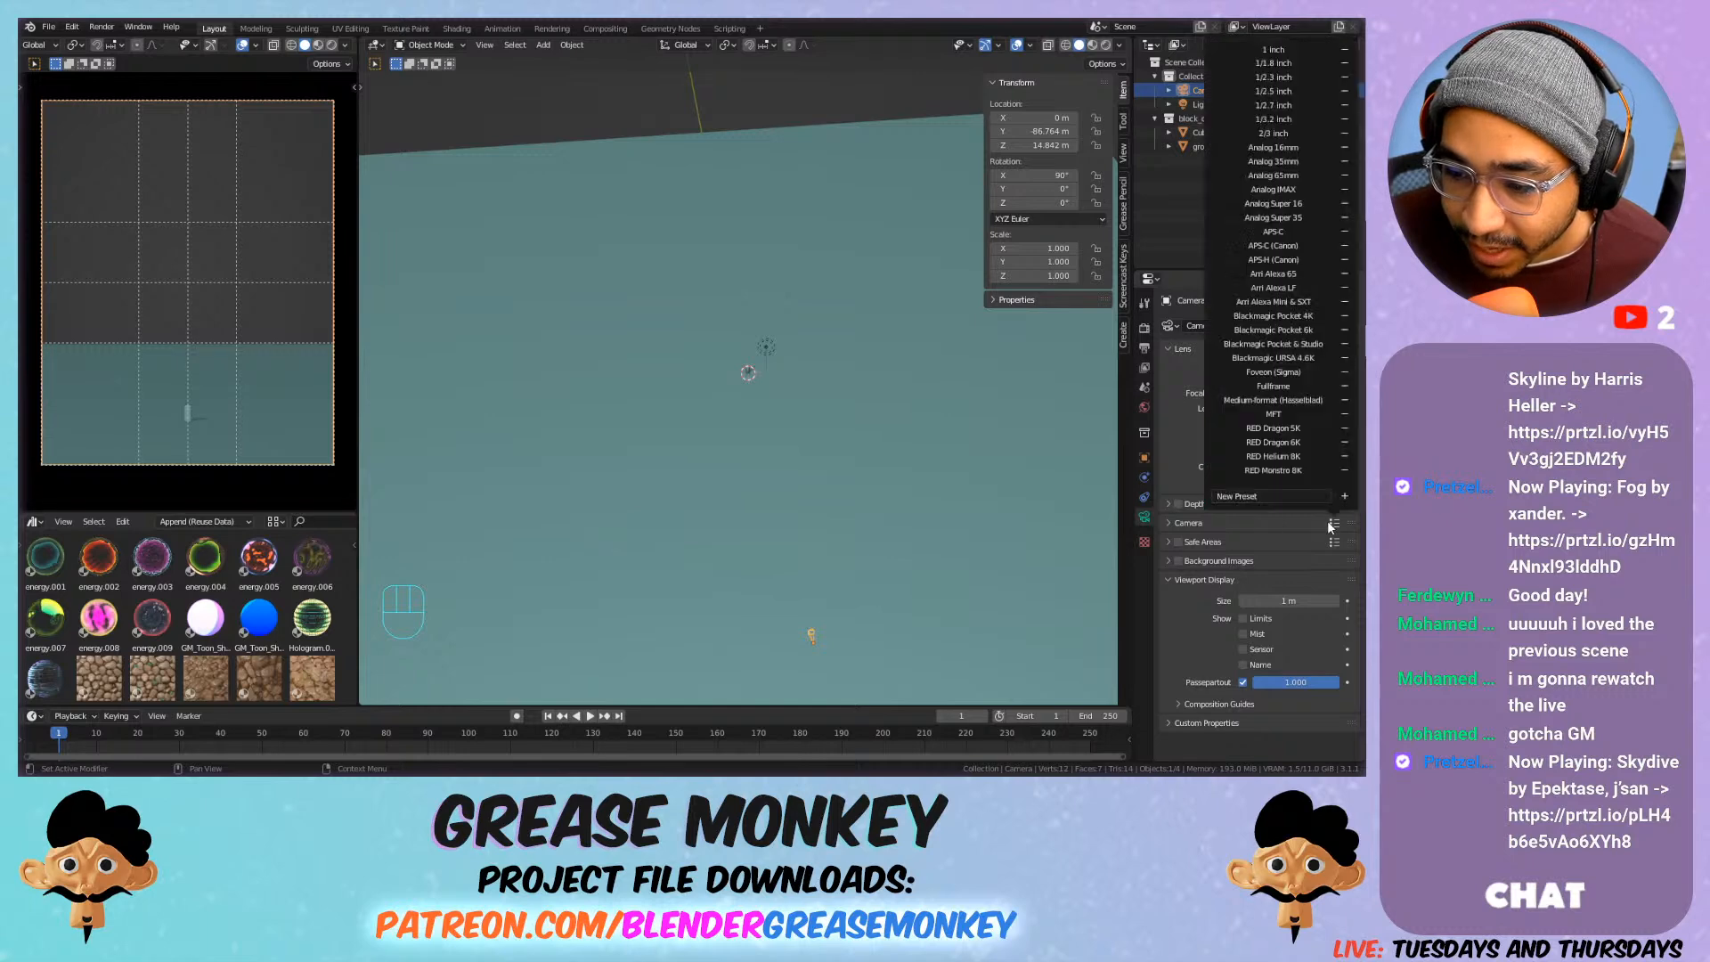
left_click(1279, 384)
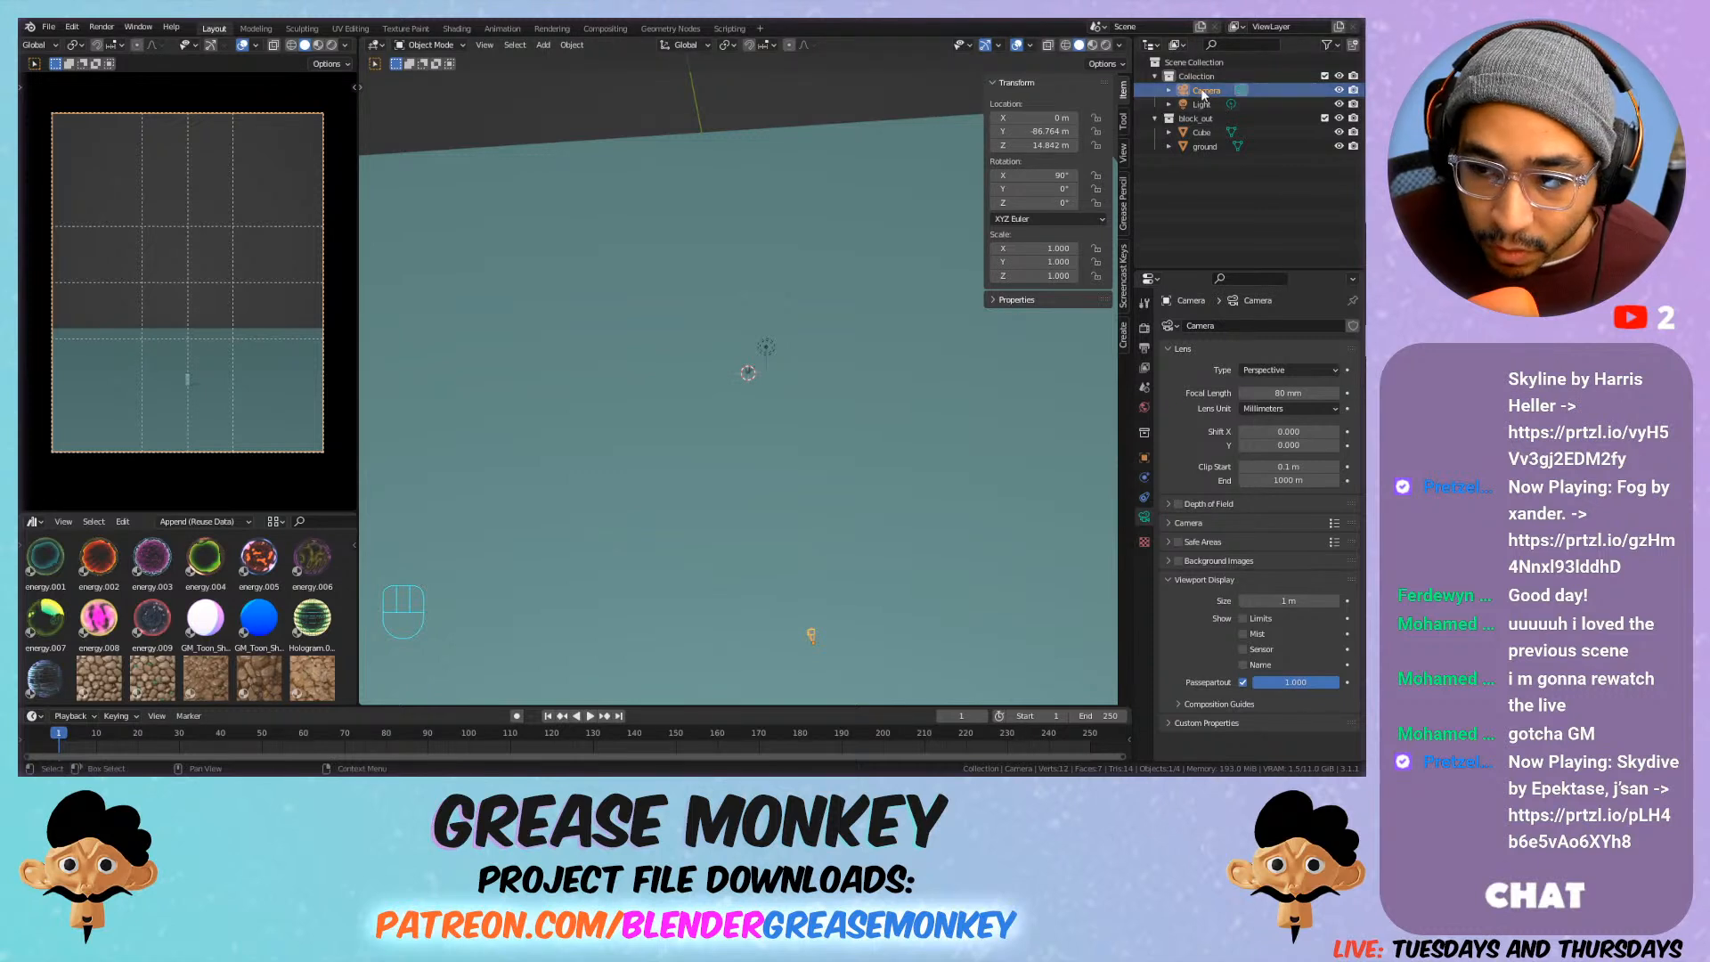
left_click_drag(1033, 131, 1064, 145)
key("ctrl+z")
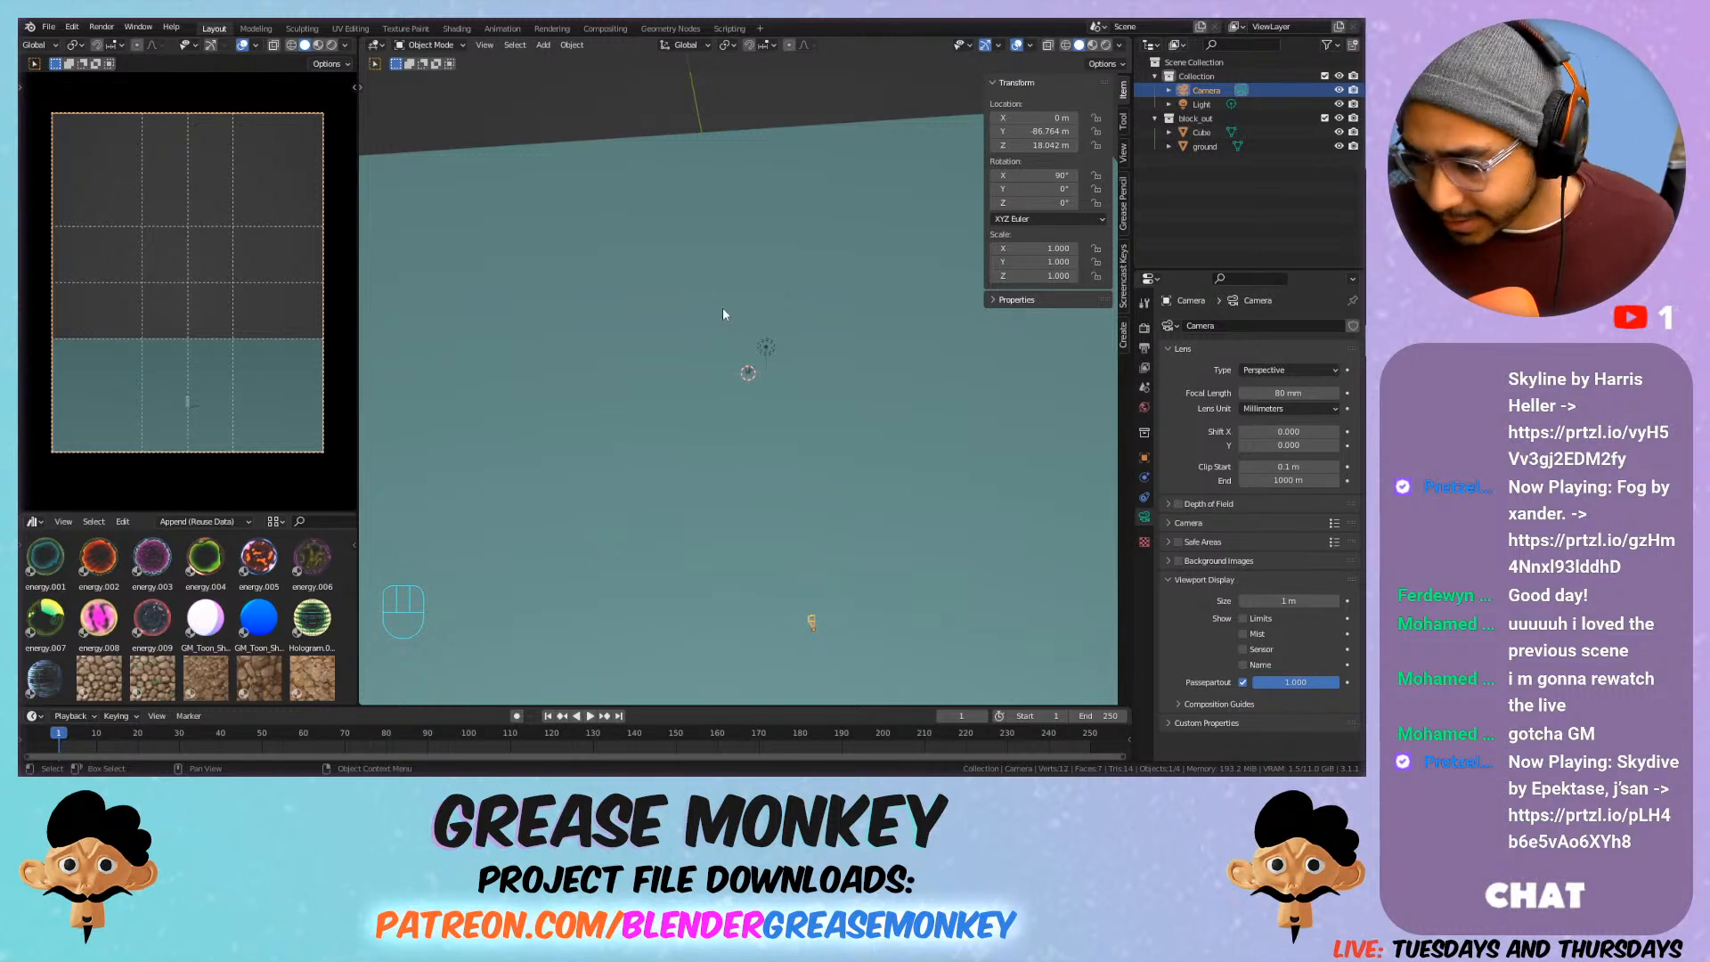
Add a plane at the origin, move it into the block_out collection and make that collection active.
key("shift+a")
mouse_move(729, 260)
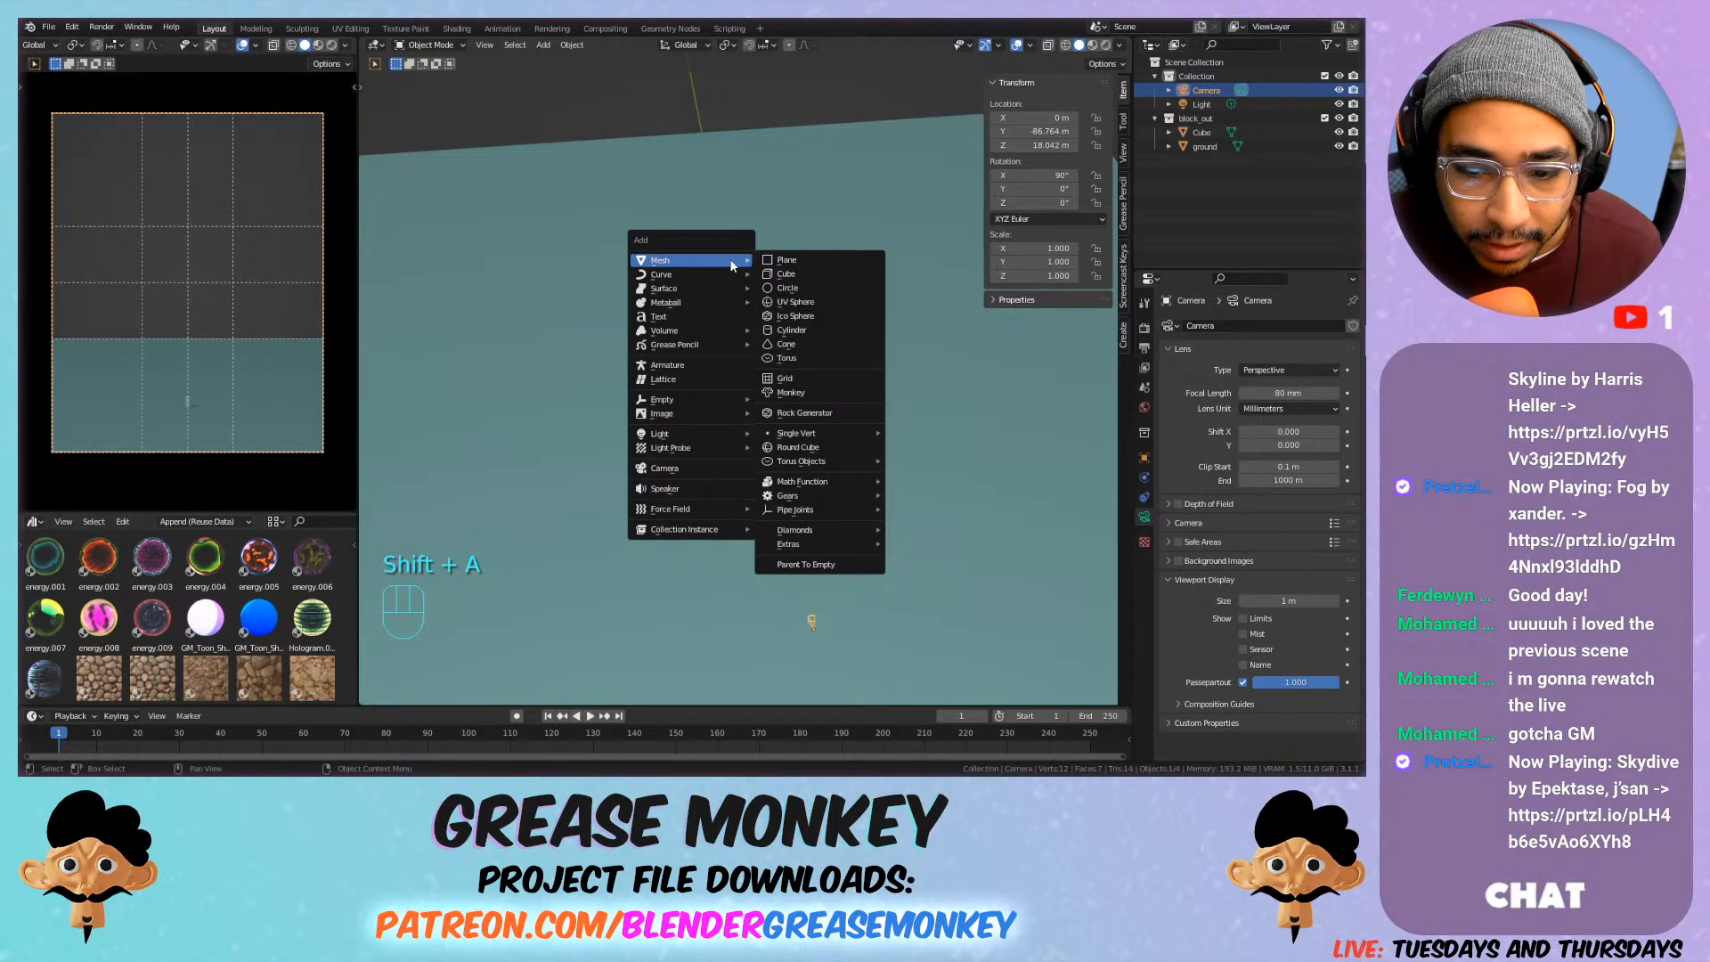
left_click(788, 260)
left_click_drag(1197, 118, 1196, 131)
left_click(1195, 119)
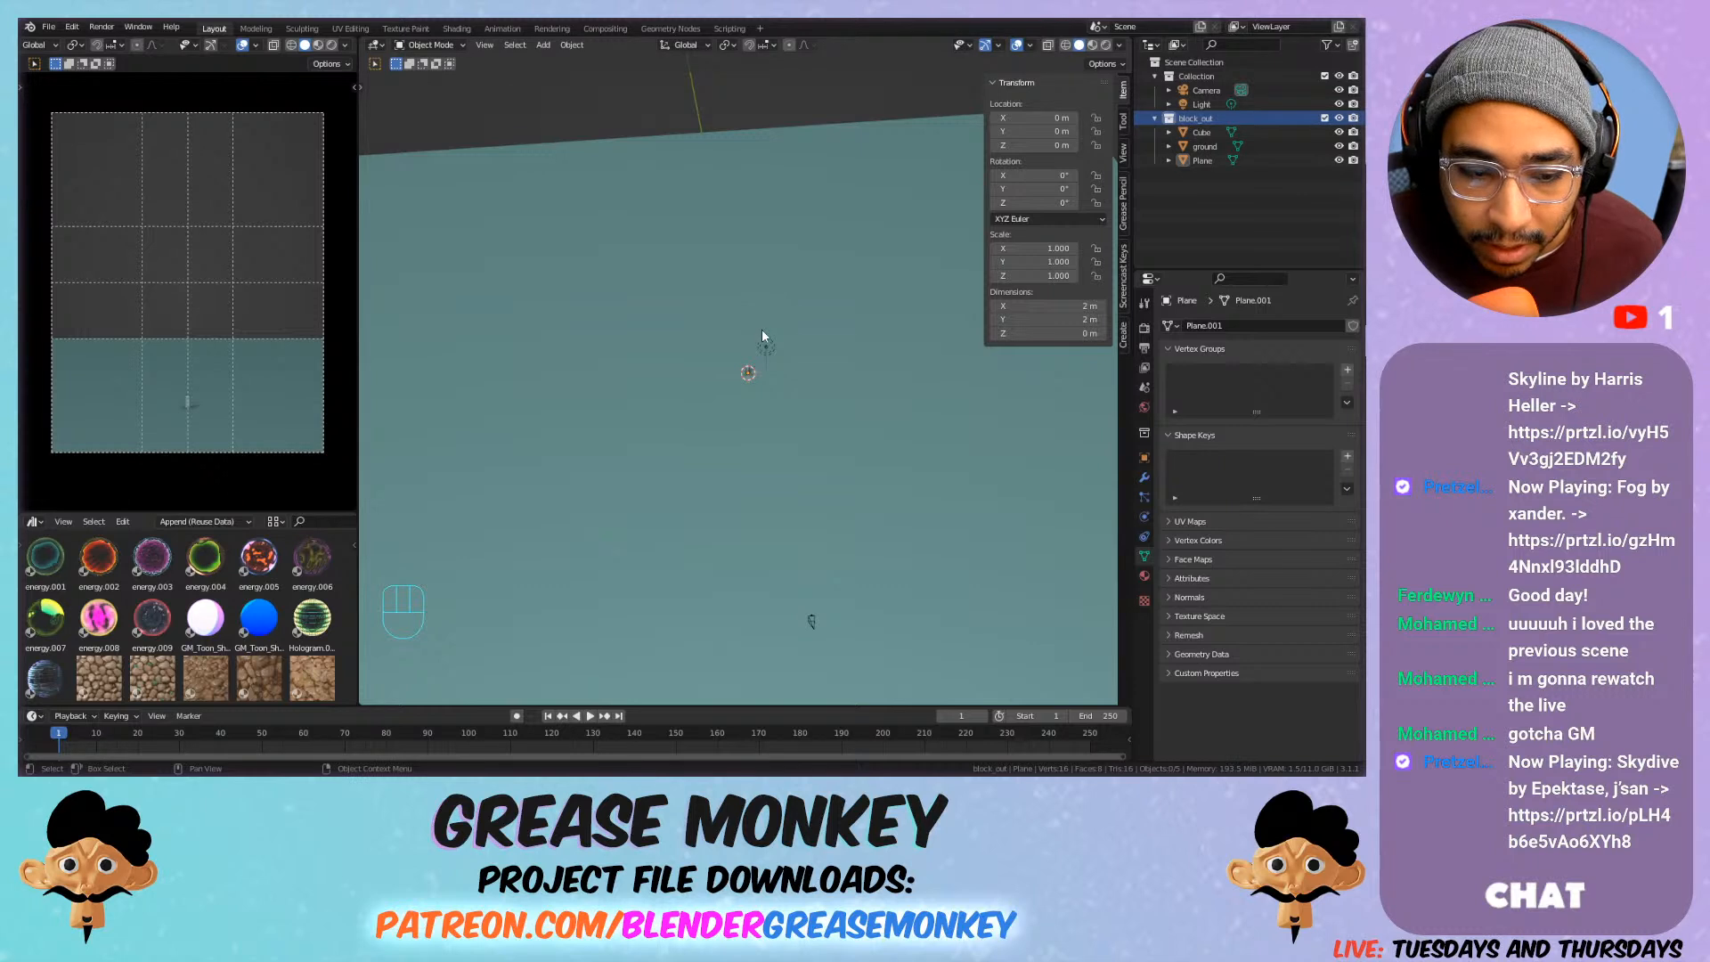
Scale the new plane's mesh by about 8.19 and extrude it upward about 16.5 m into a box.
key("Tab")
key("s")
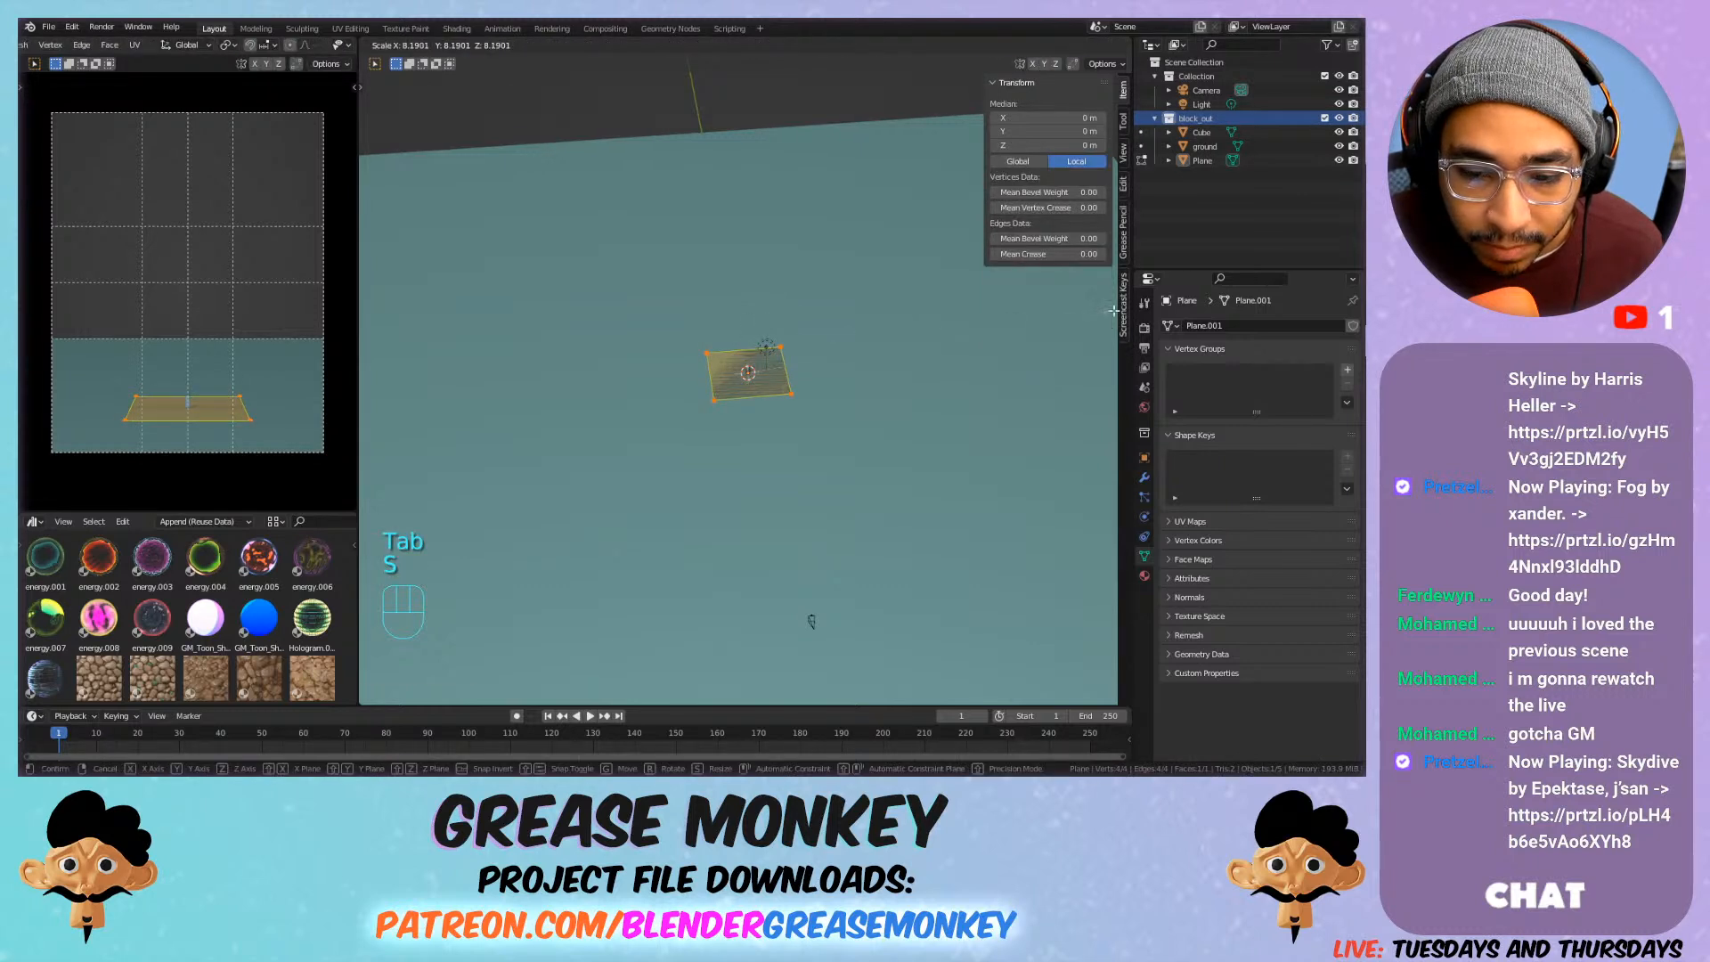
left_click(768, 344)
key("e")
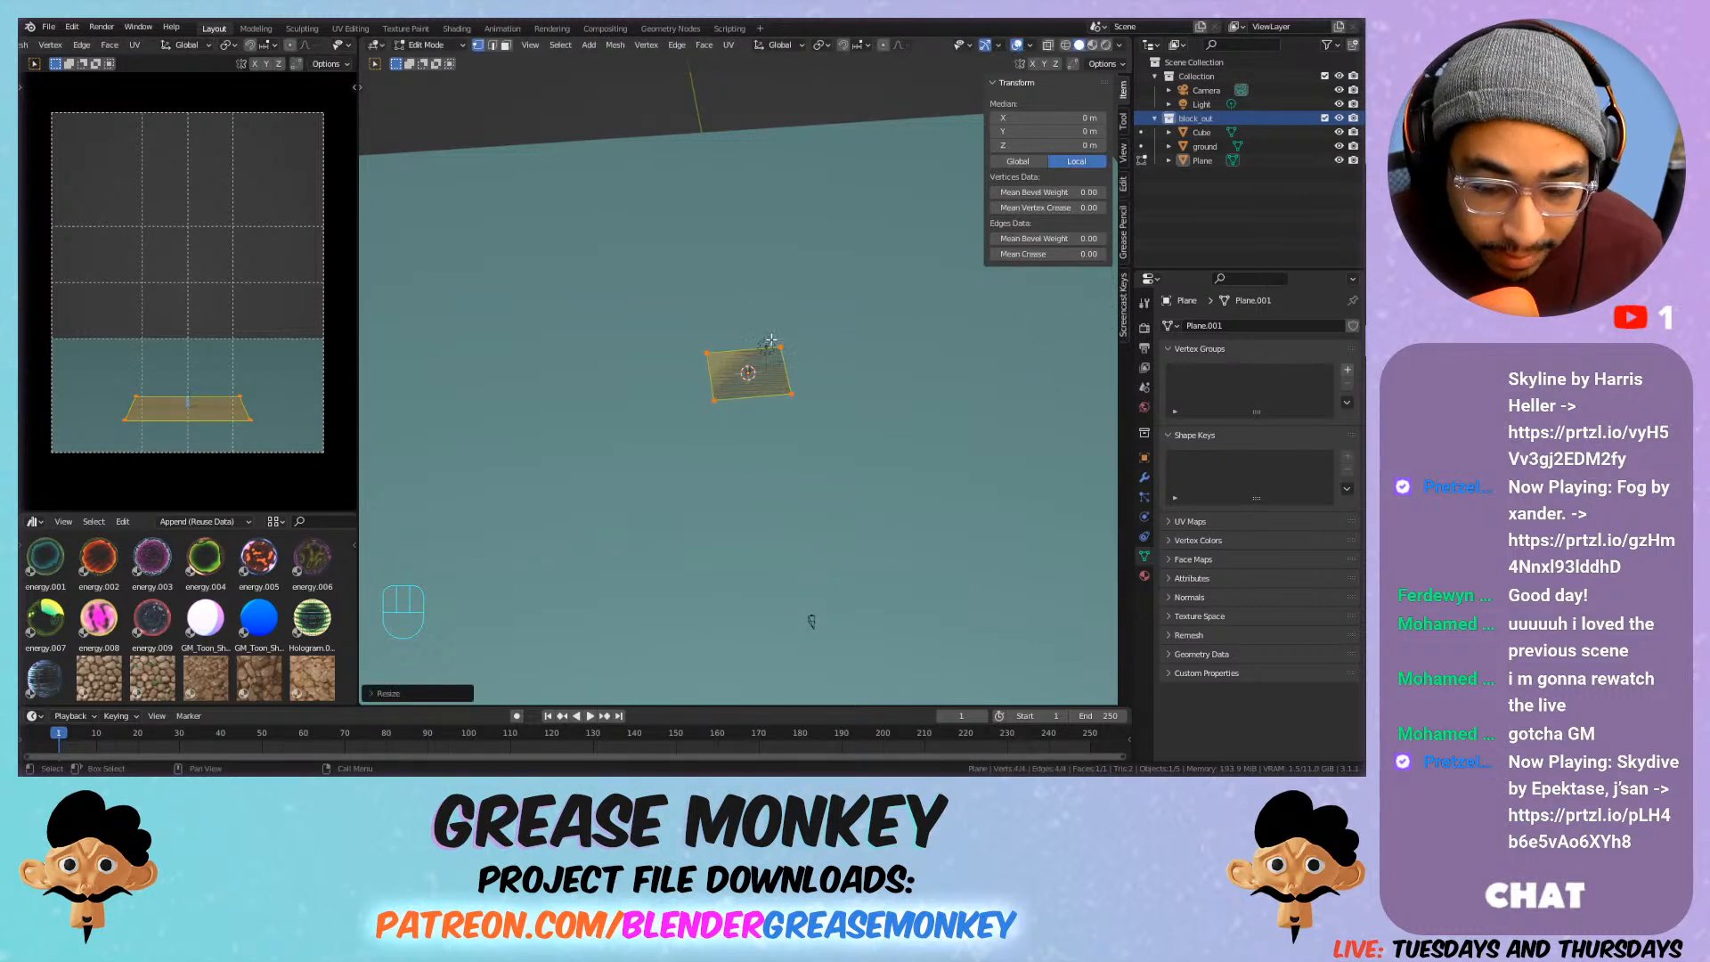
left_click(771, 286)
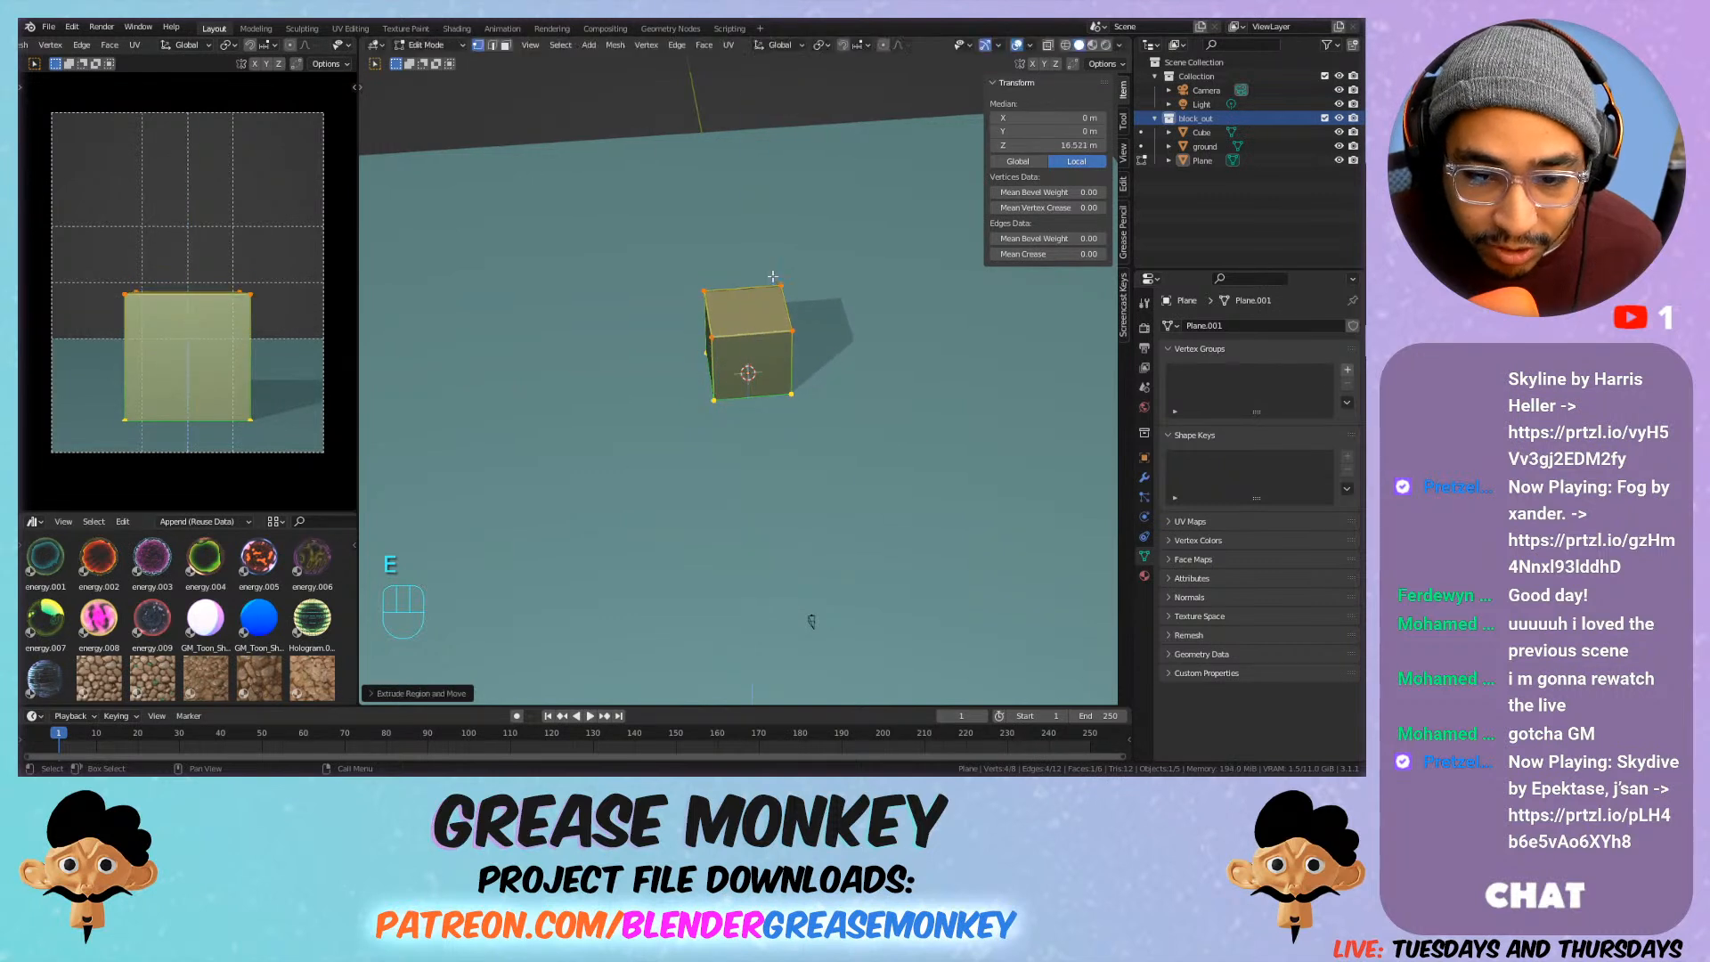
Delete the top, front and bottom faces of the box so only three upright walls are left.
key("3")
key("x")
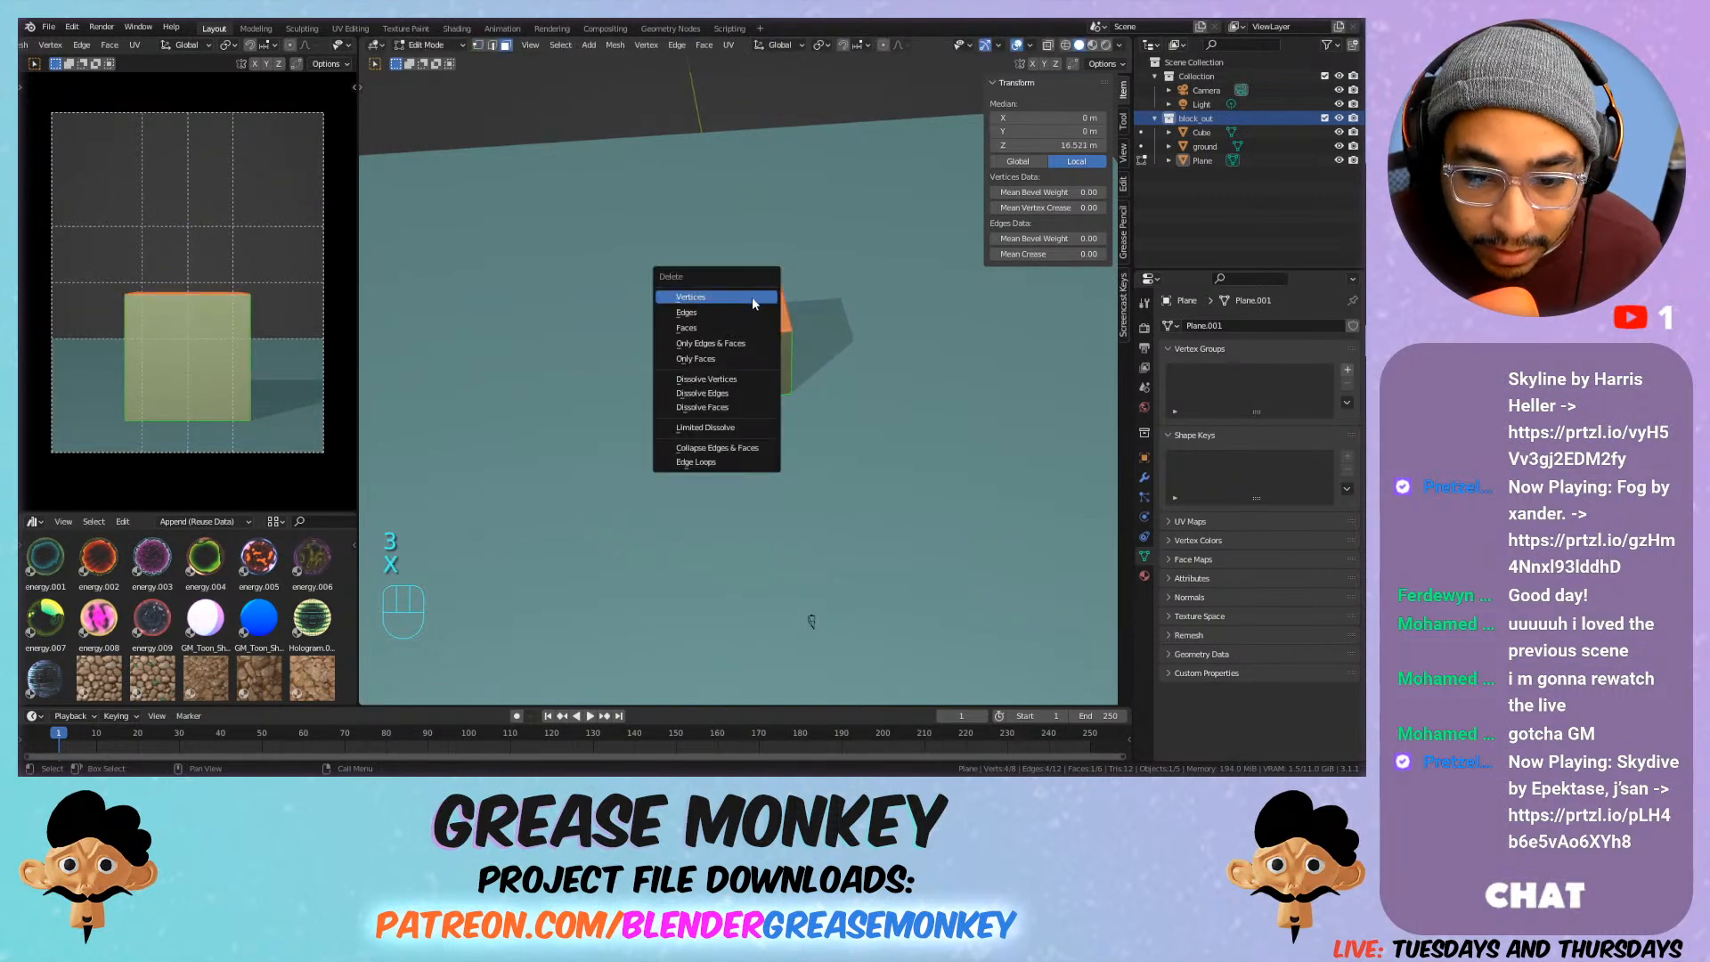
left_click(721, 326)
key("x")
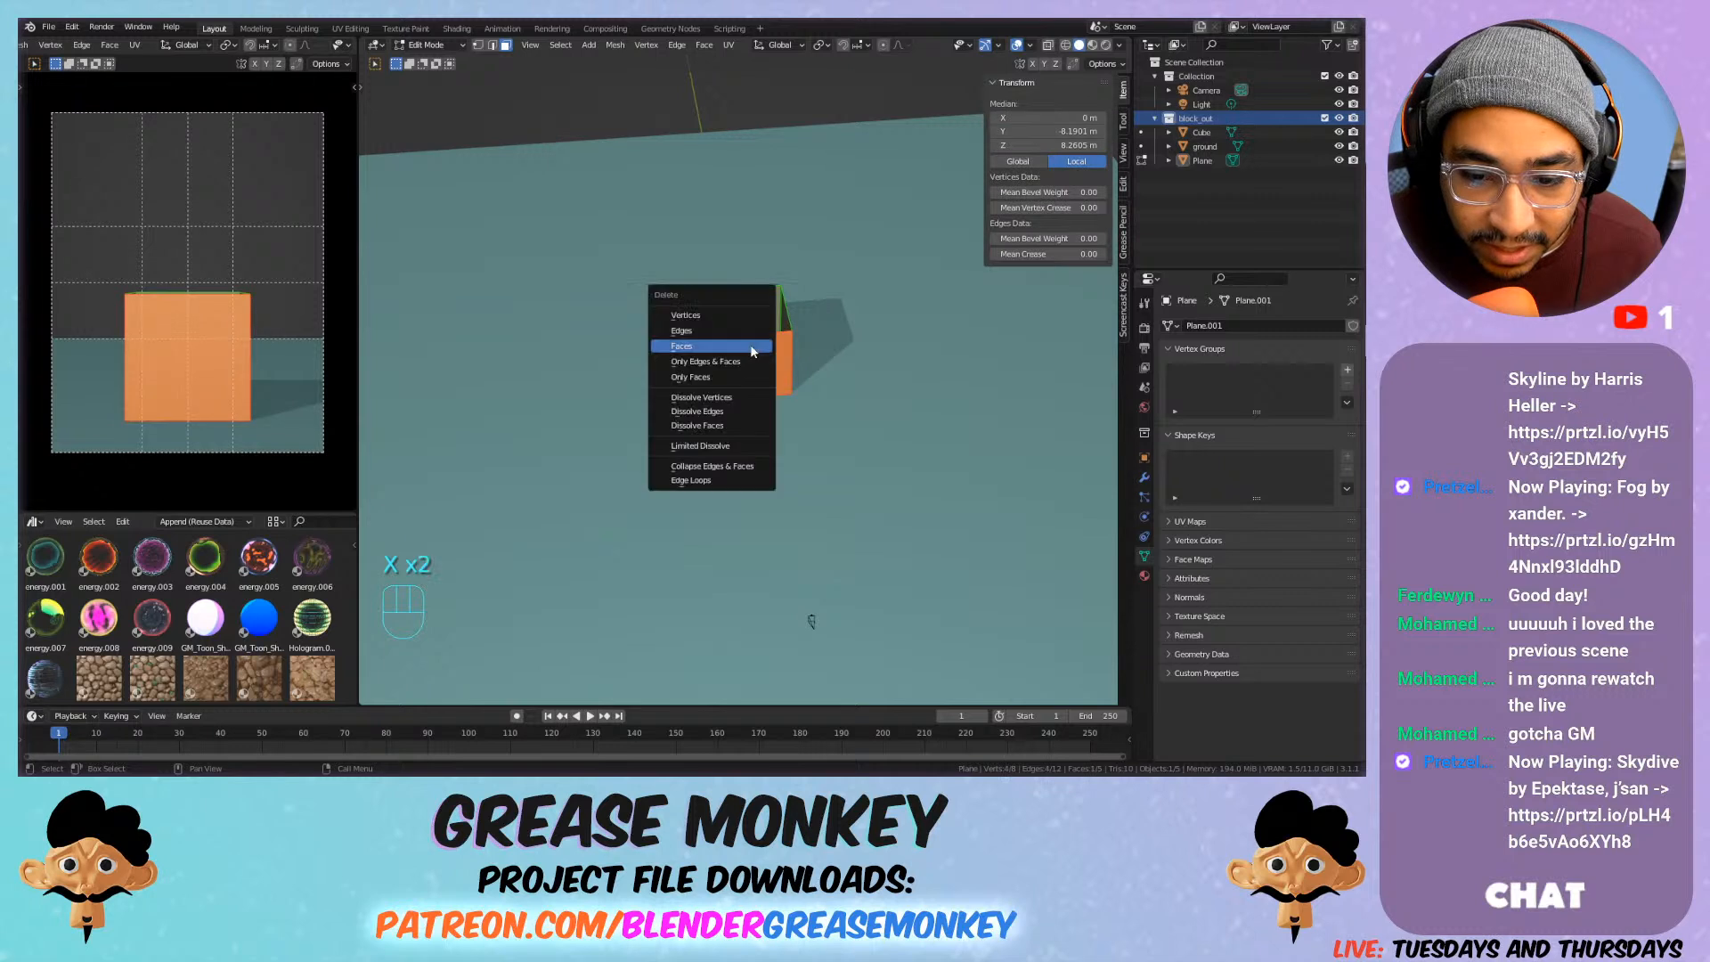
left_click(752, 346)
left_click(760, 384)
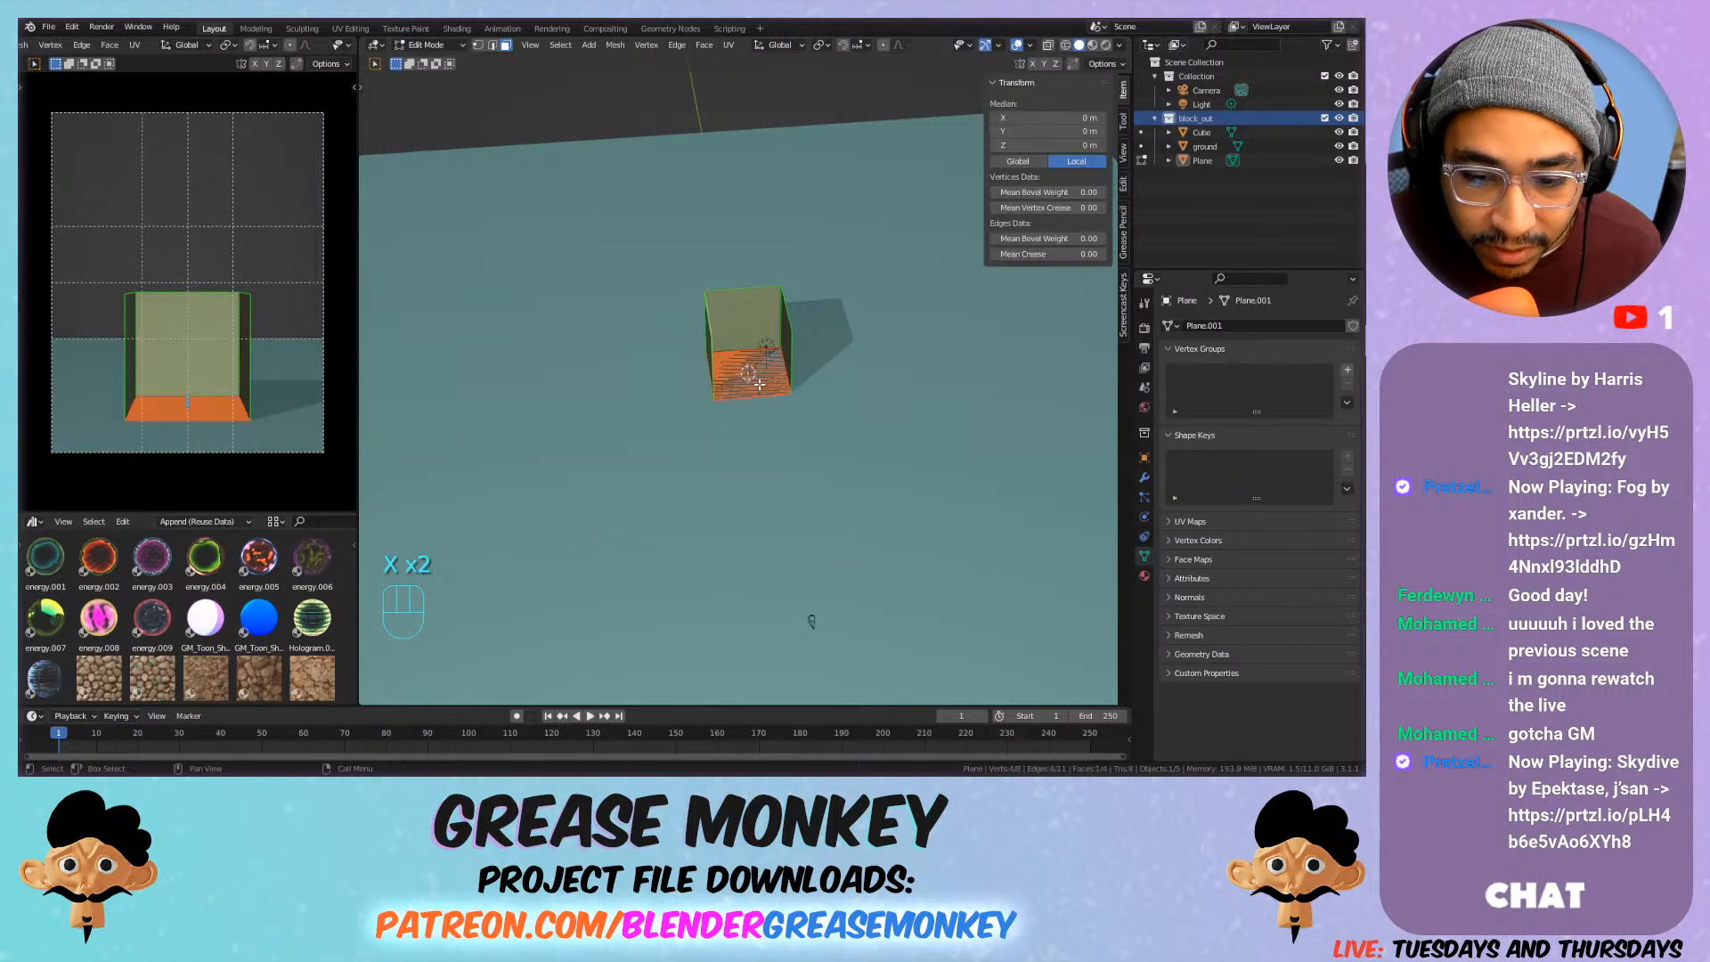
key("x")
left_click(760, 384)
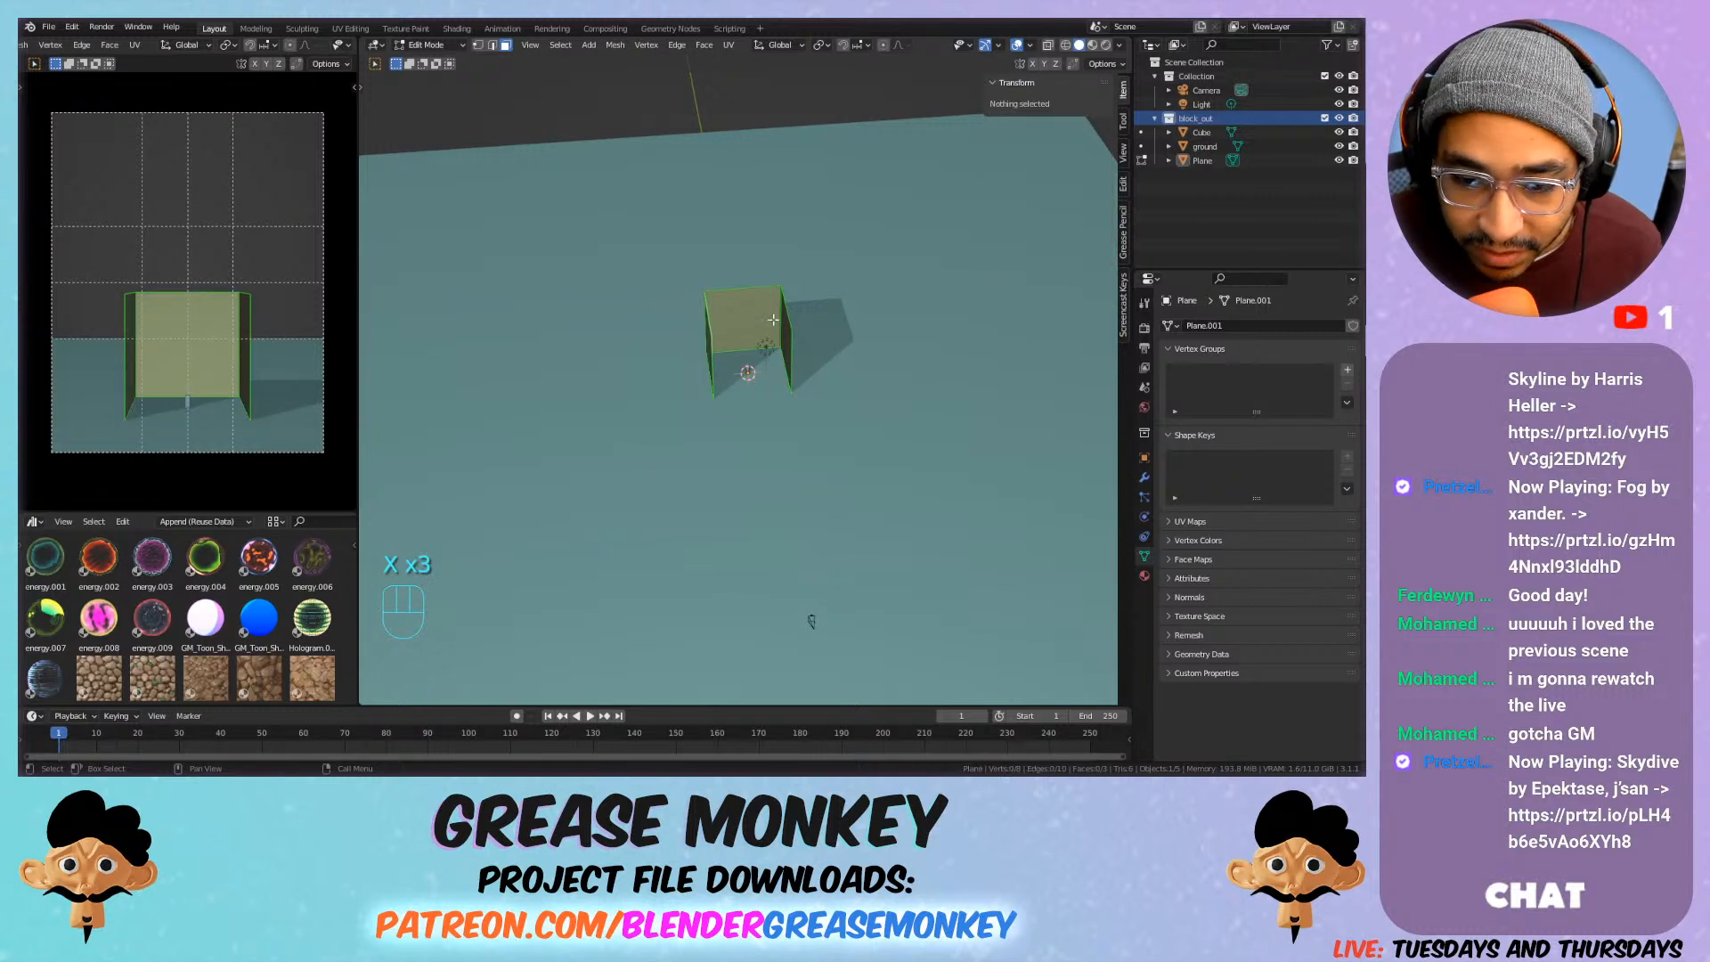
Scale the whole three-walled mesh up uniformly until it is about 32.3 m wide and deep.
mouse_move(771, 313)
middle_mouse_down()
mouse_move(873, 248)
mouse_move(789, 309)
middle_mouse_up()
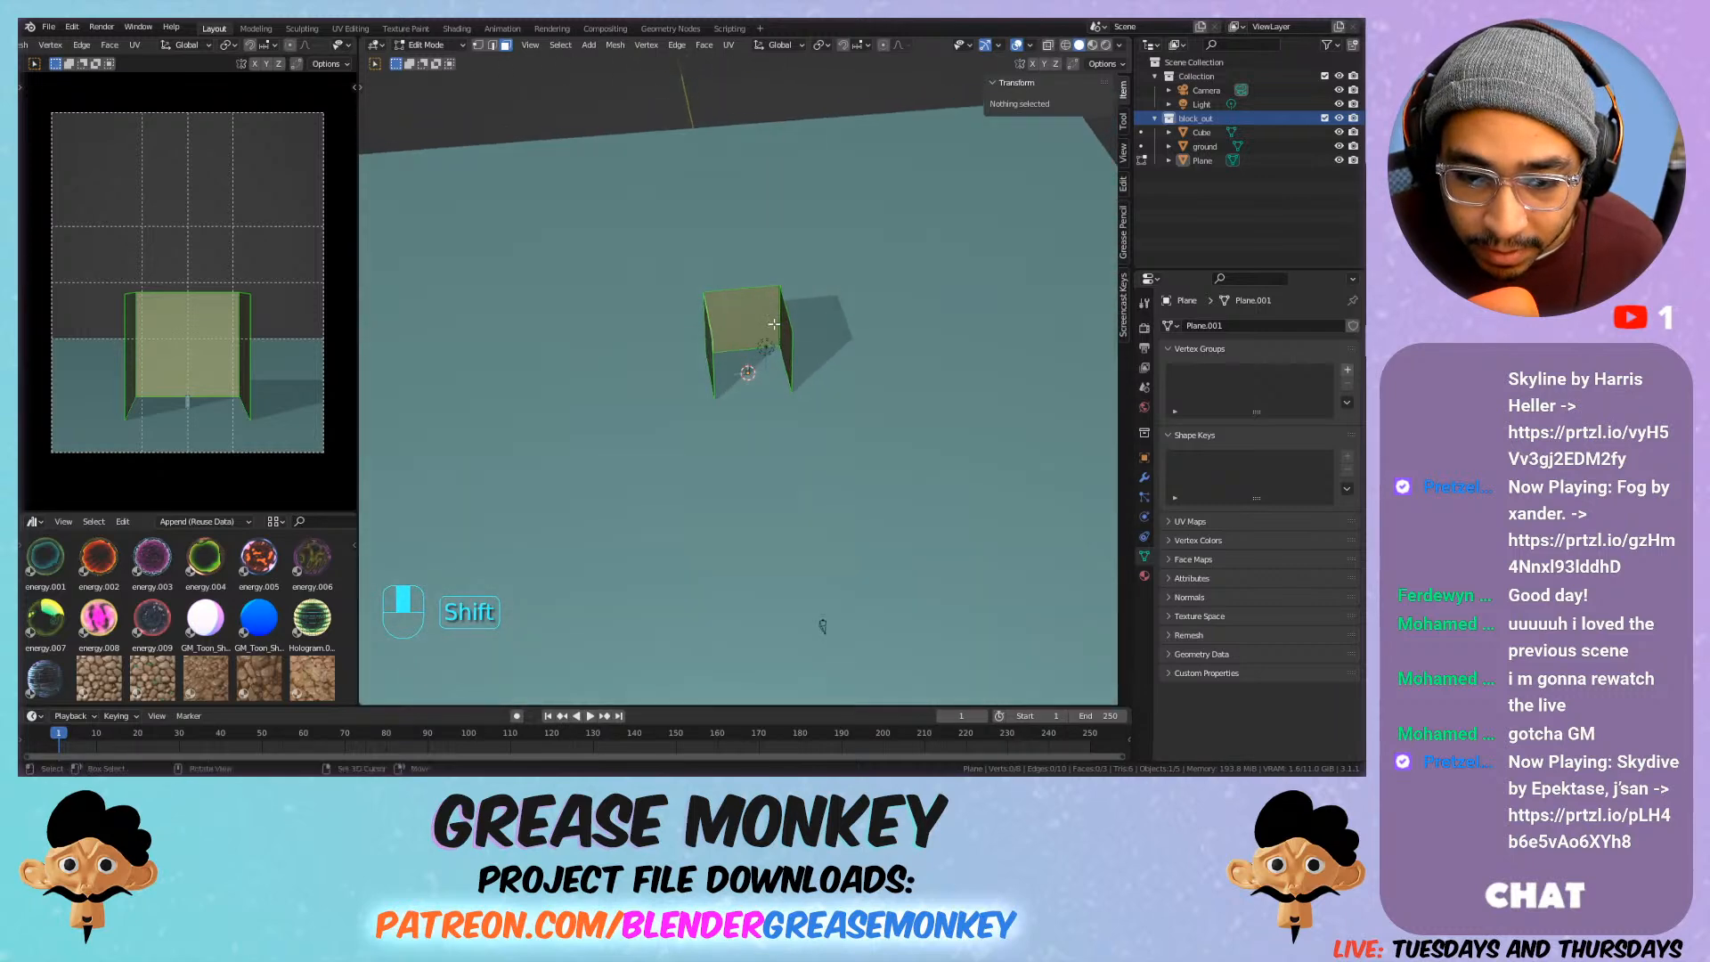
key("Tab")
key("Tab")
key("a")
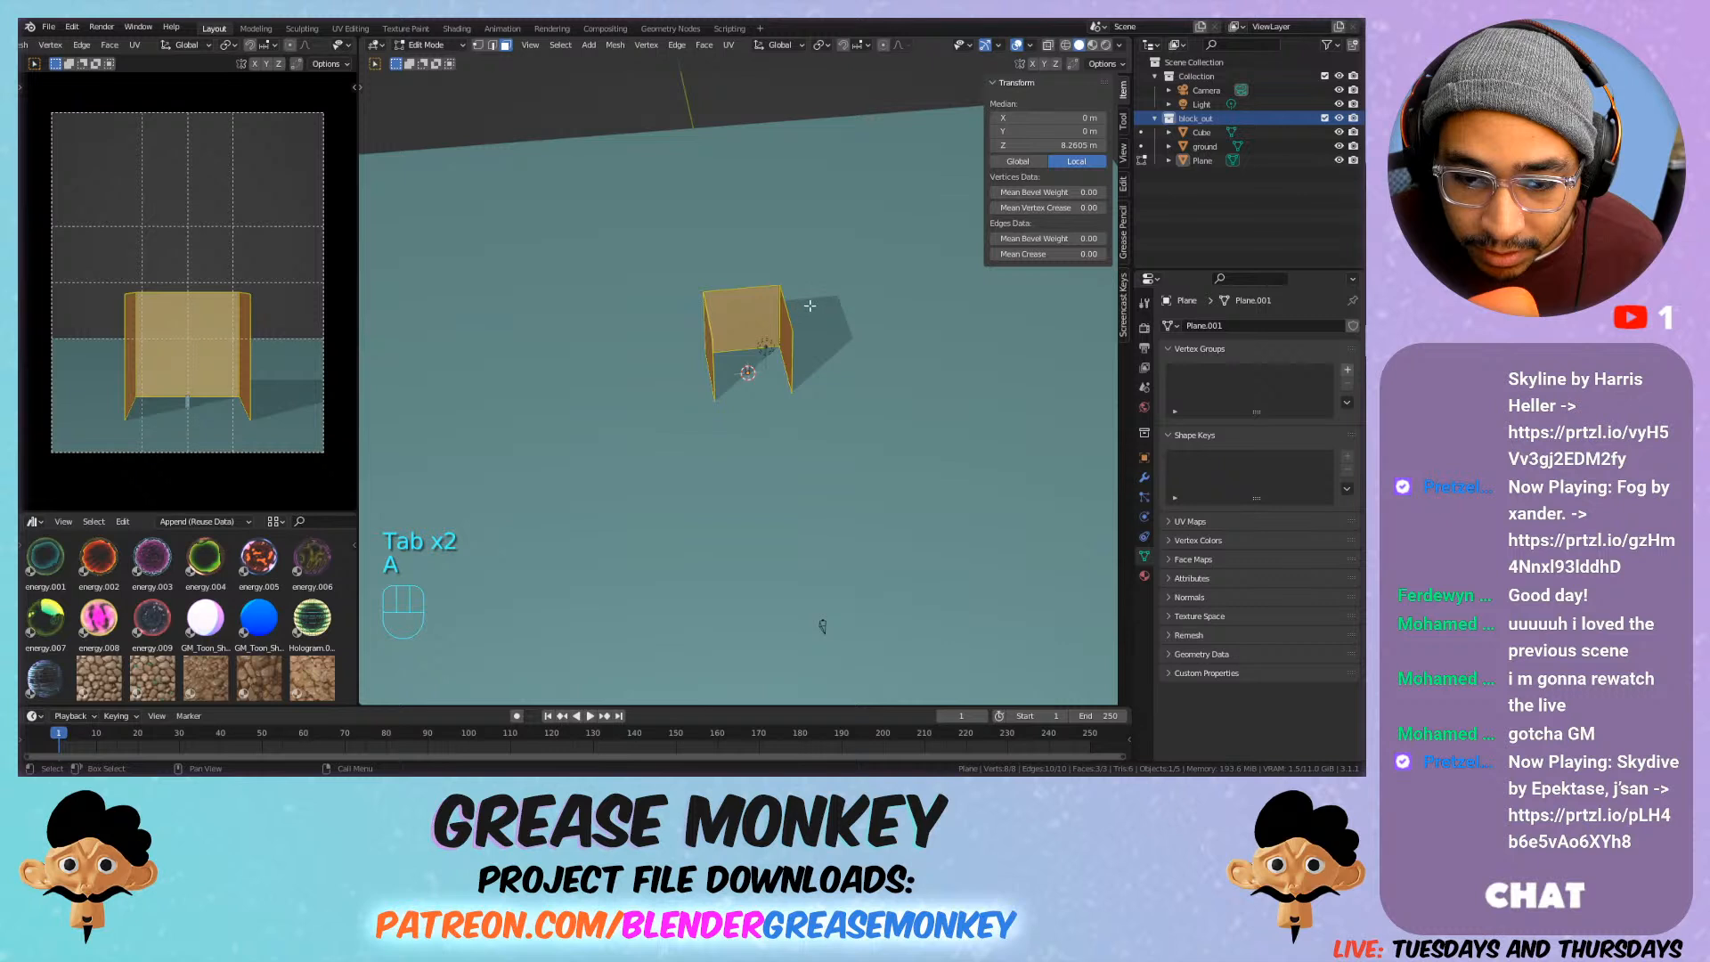
key("s")
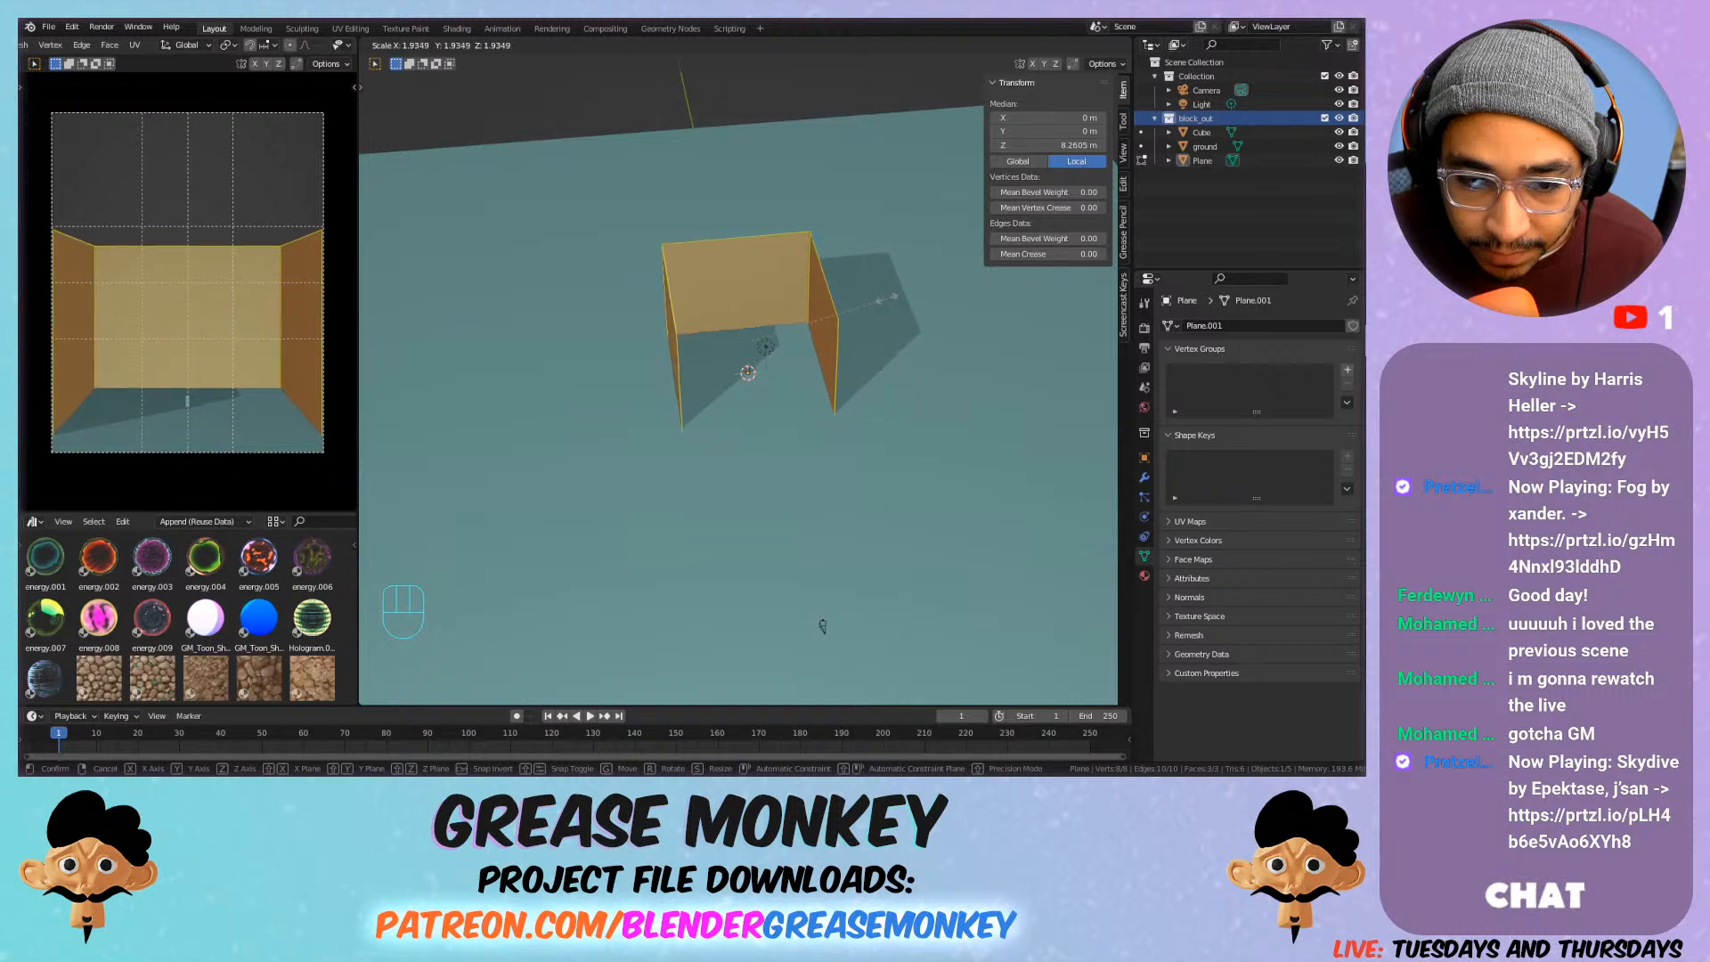
left_click(881, 294)
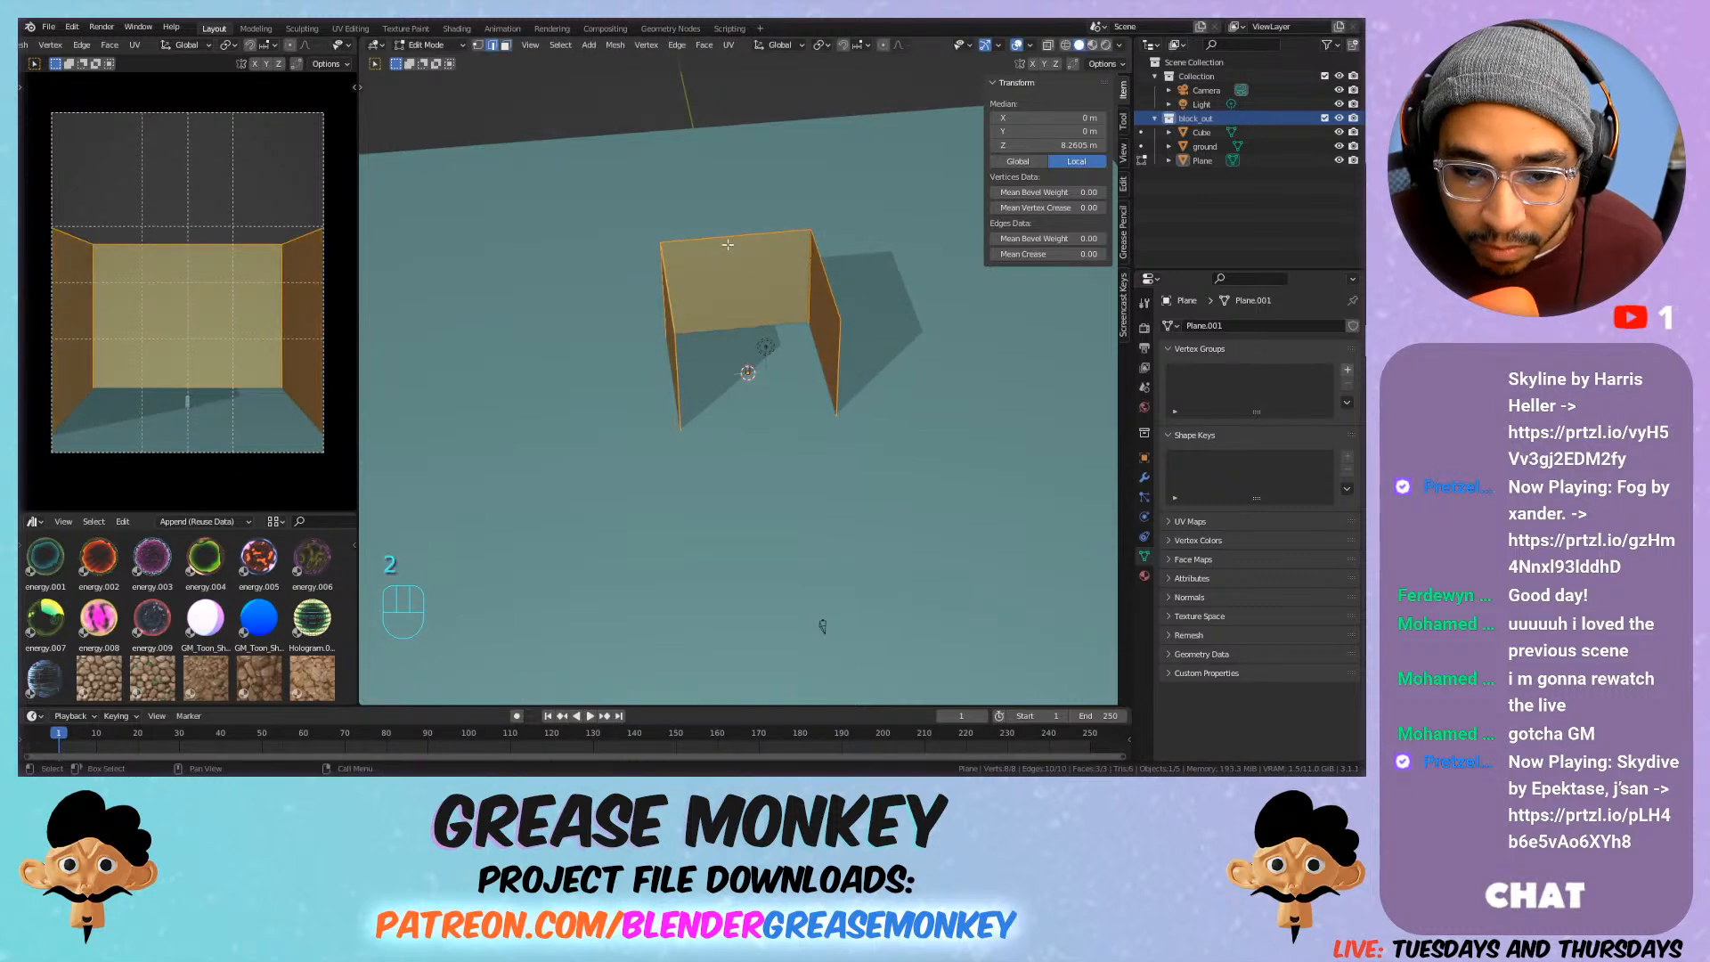
Raise the three top edges of the walls about 8.76 m along Z and return to Object Mode.
key("2")
left_click(667, 263)
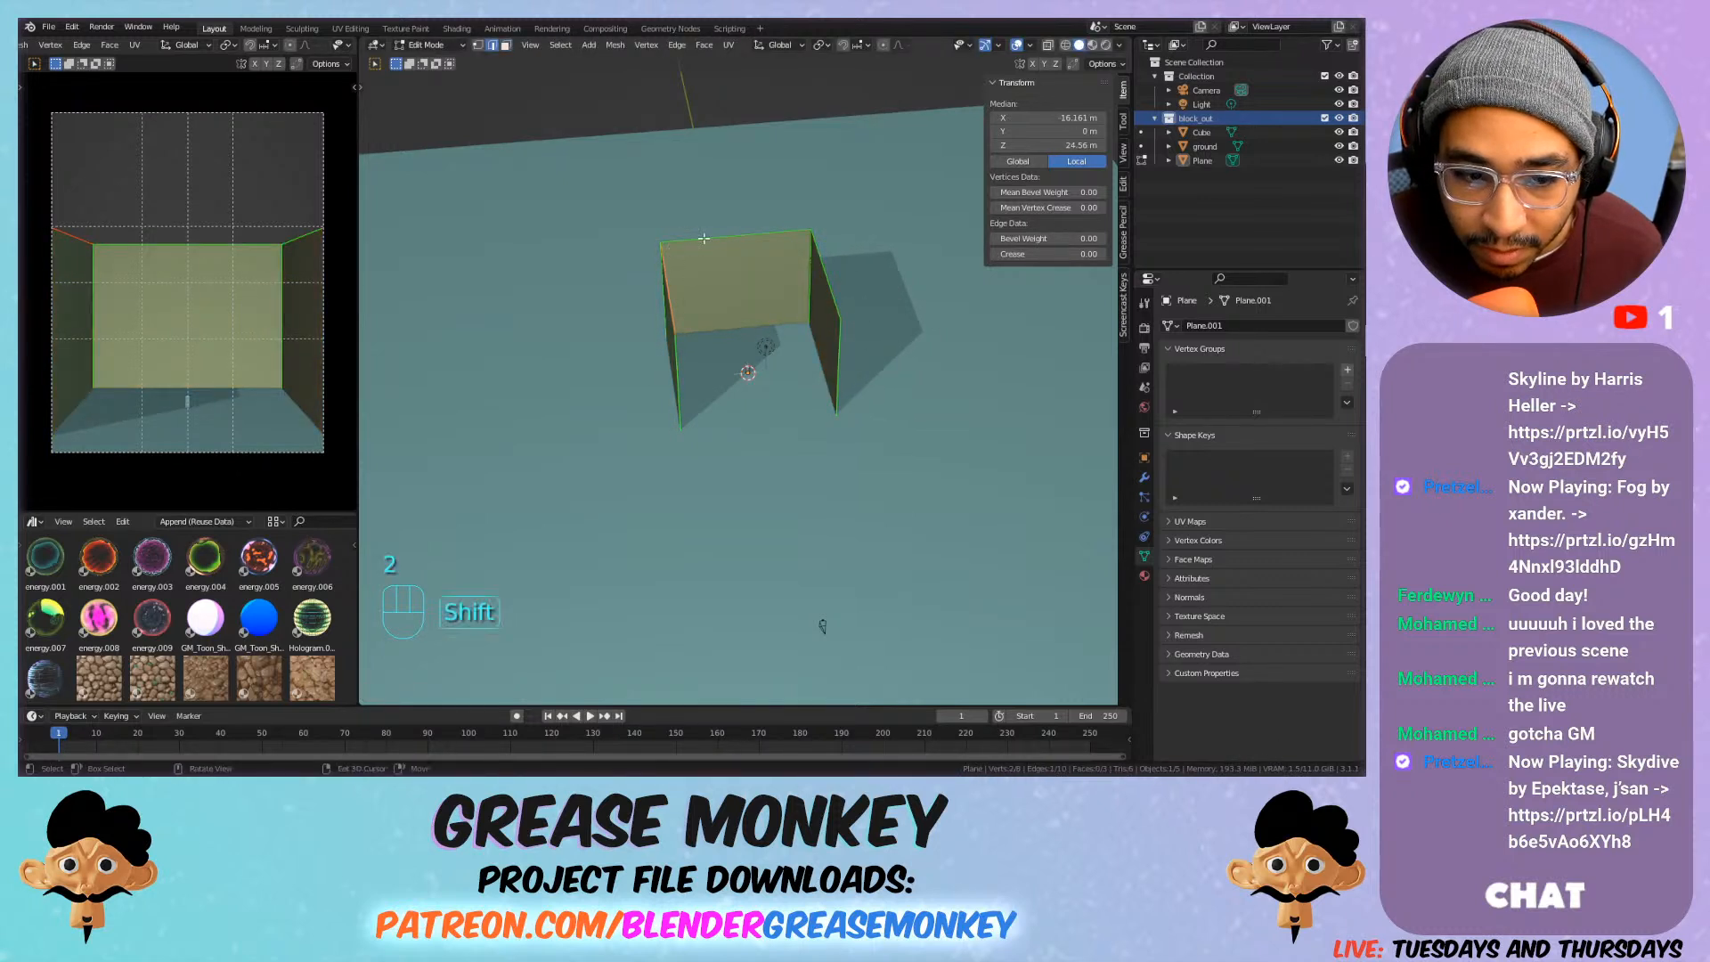
left_click(805, 236, "shift")
left_click(824, 264, "shift")
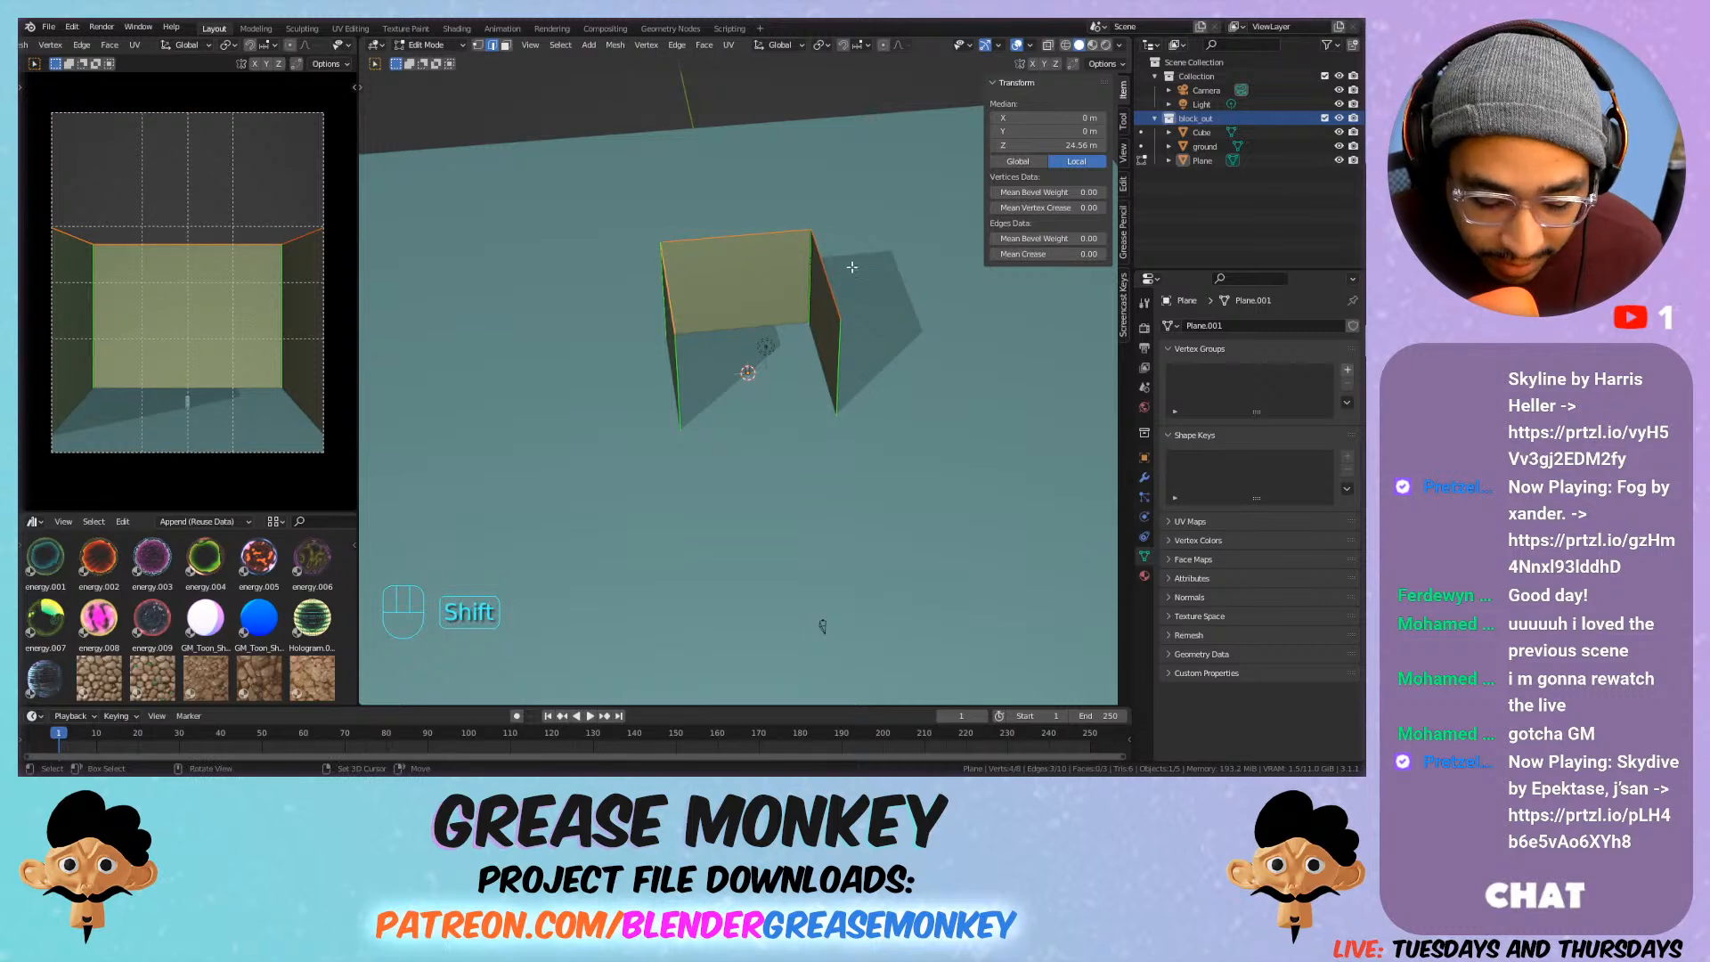
key("g")
key("z")
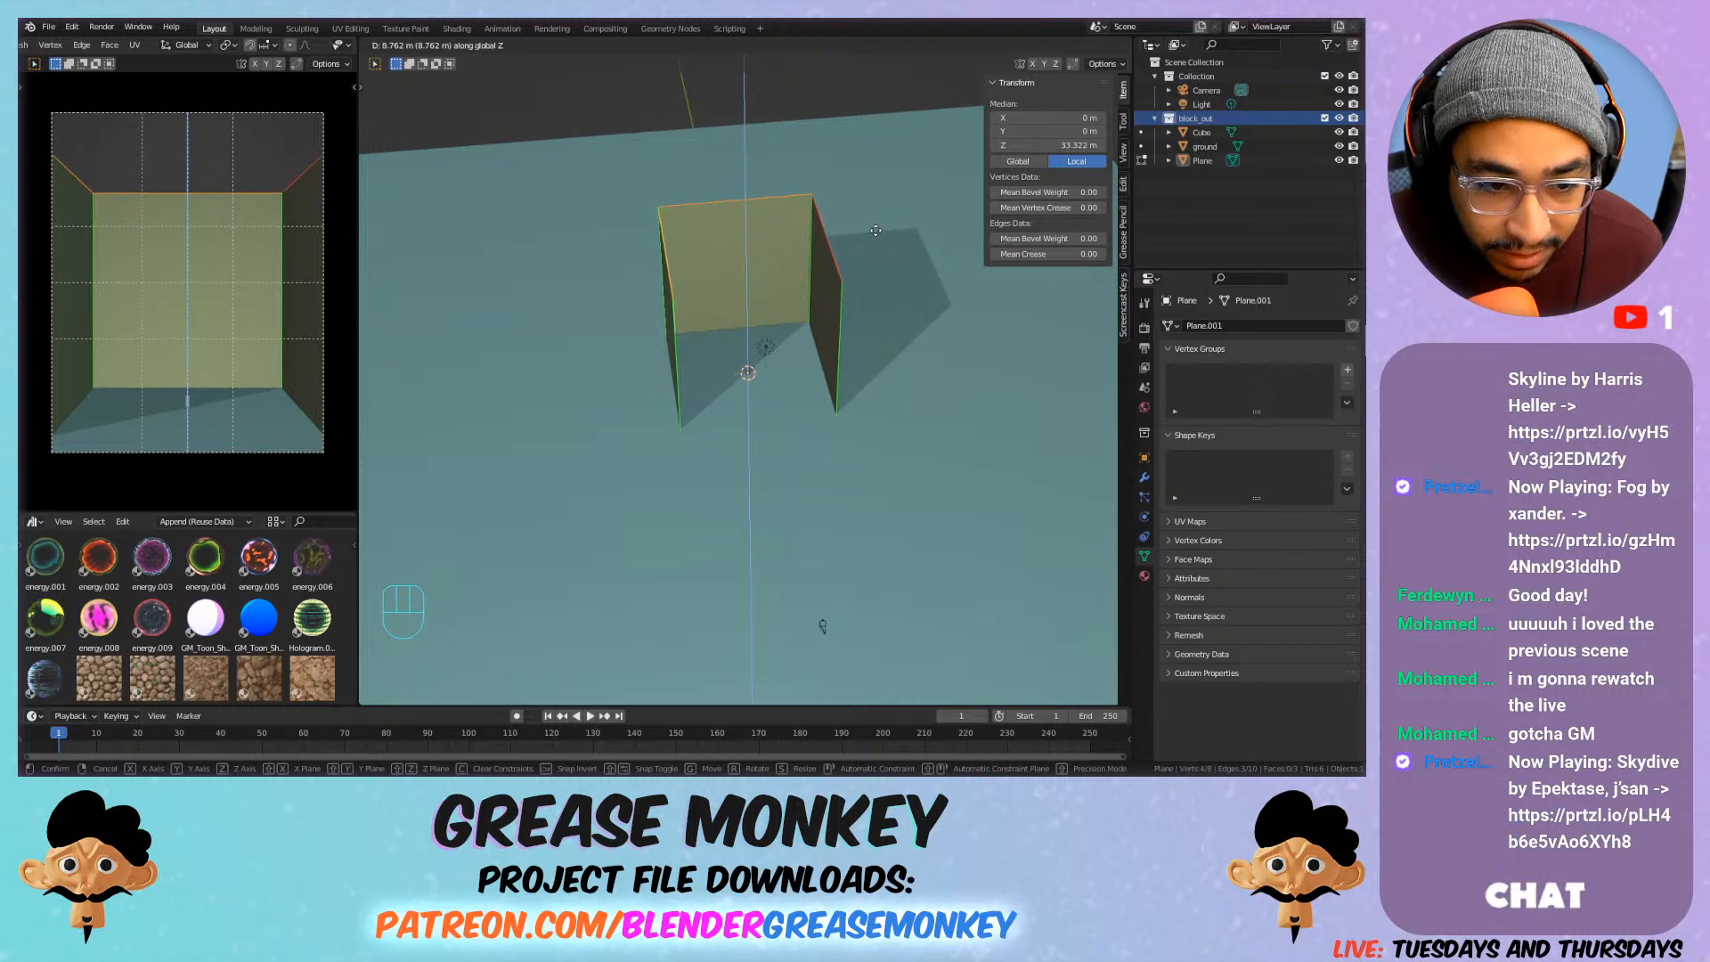
left_click(876, 233)
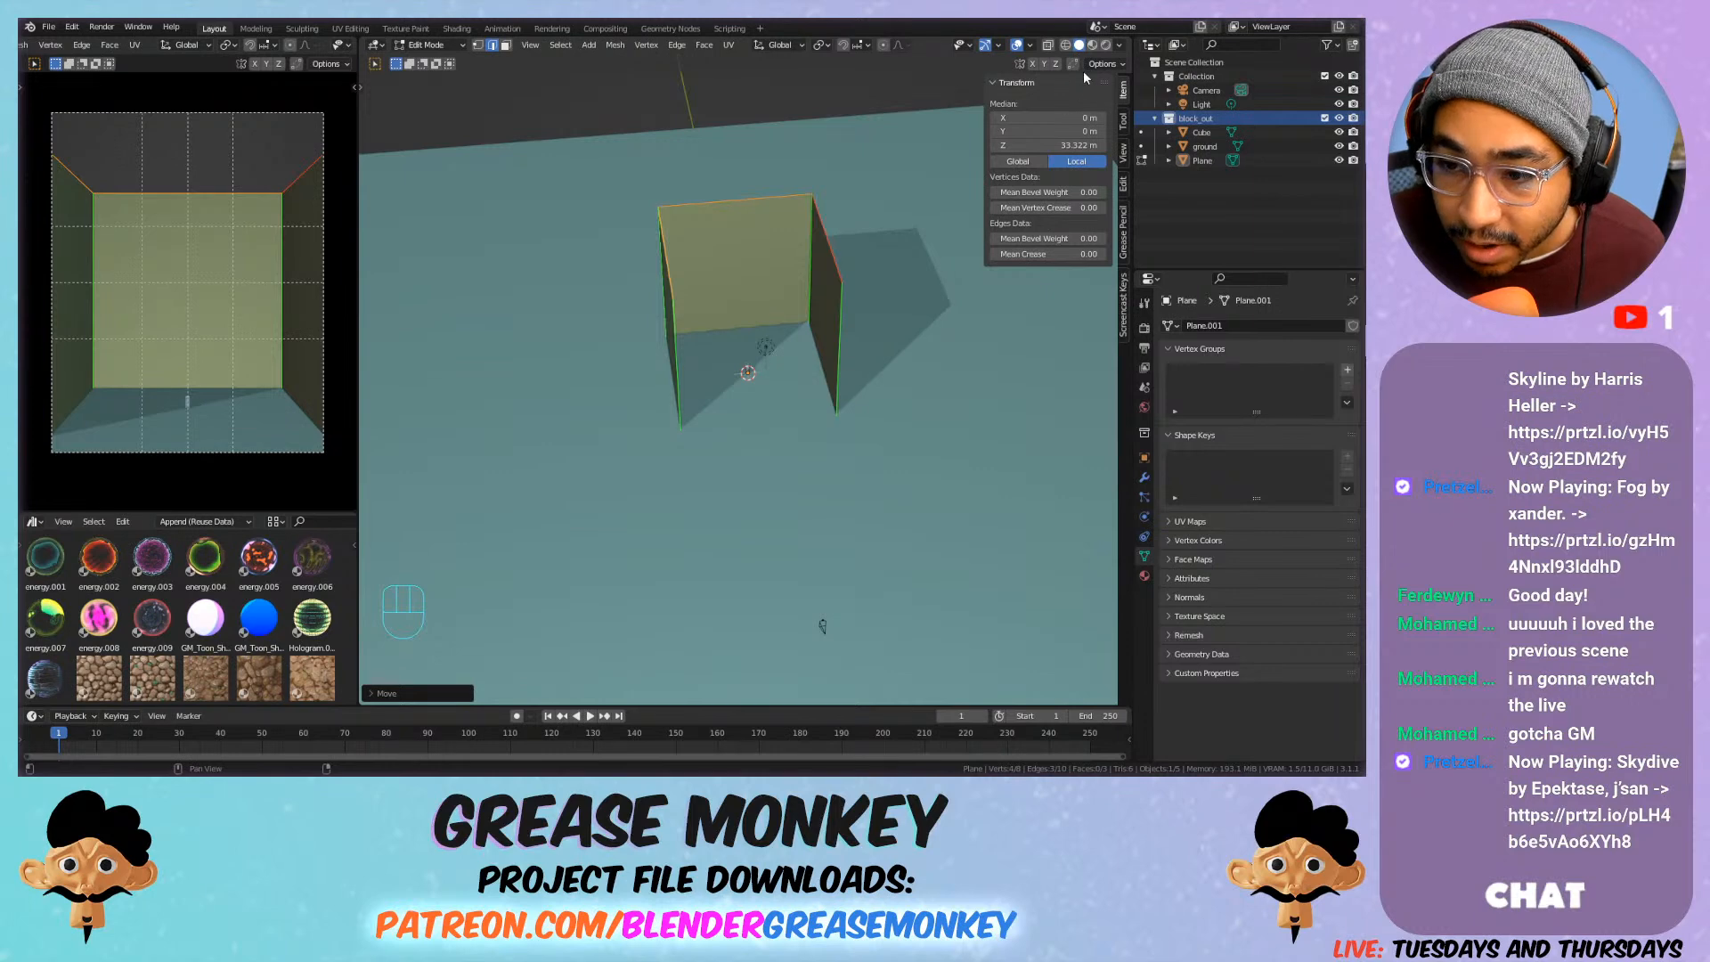
key("Tab")
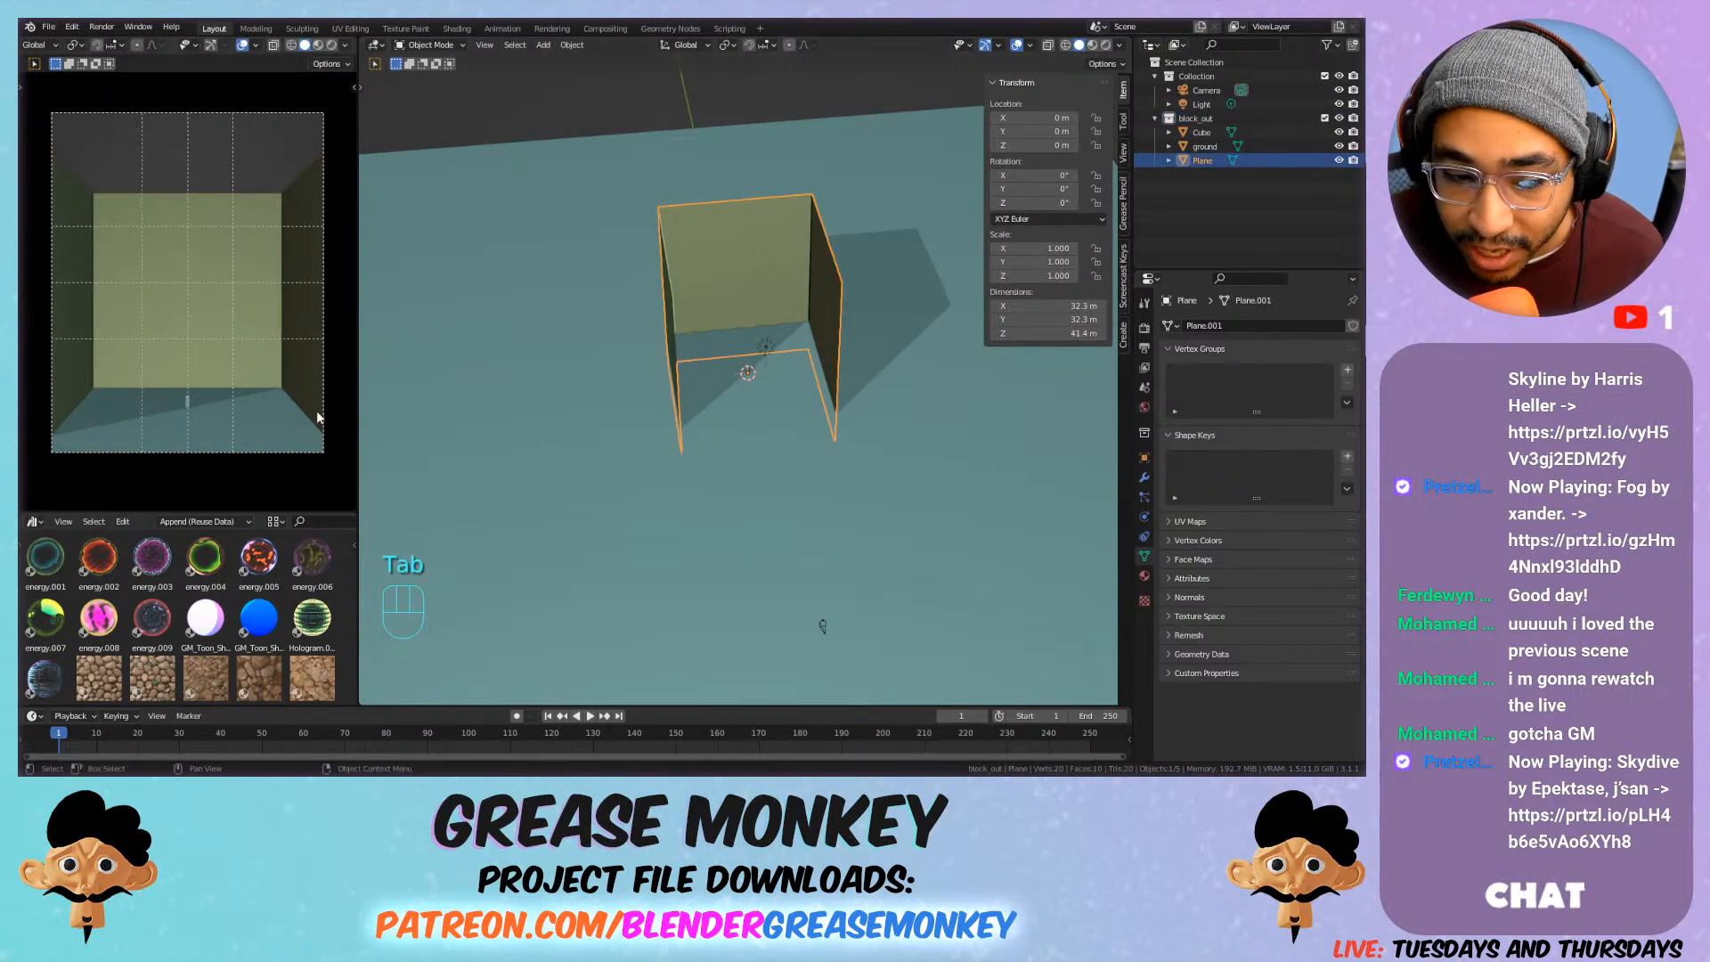
left_click(1144, 575)
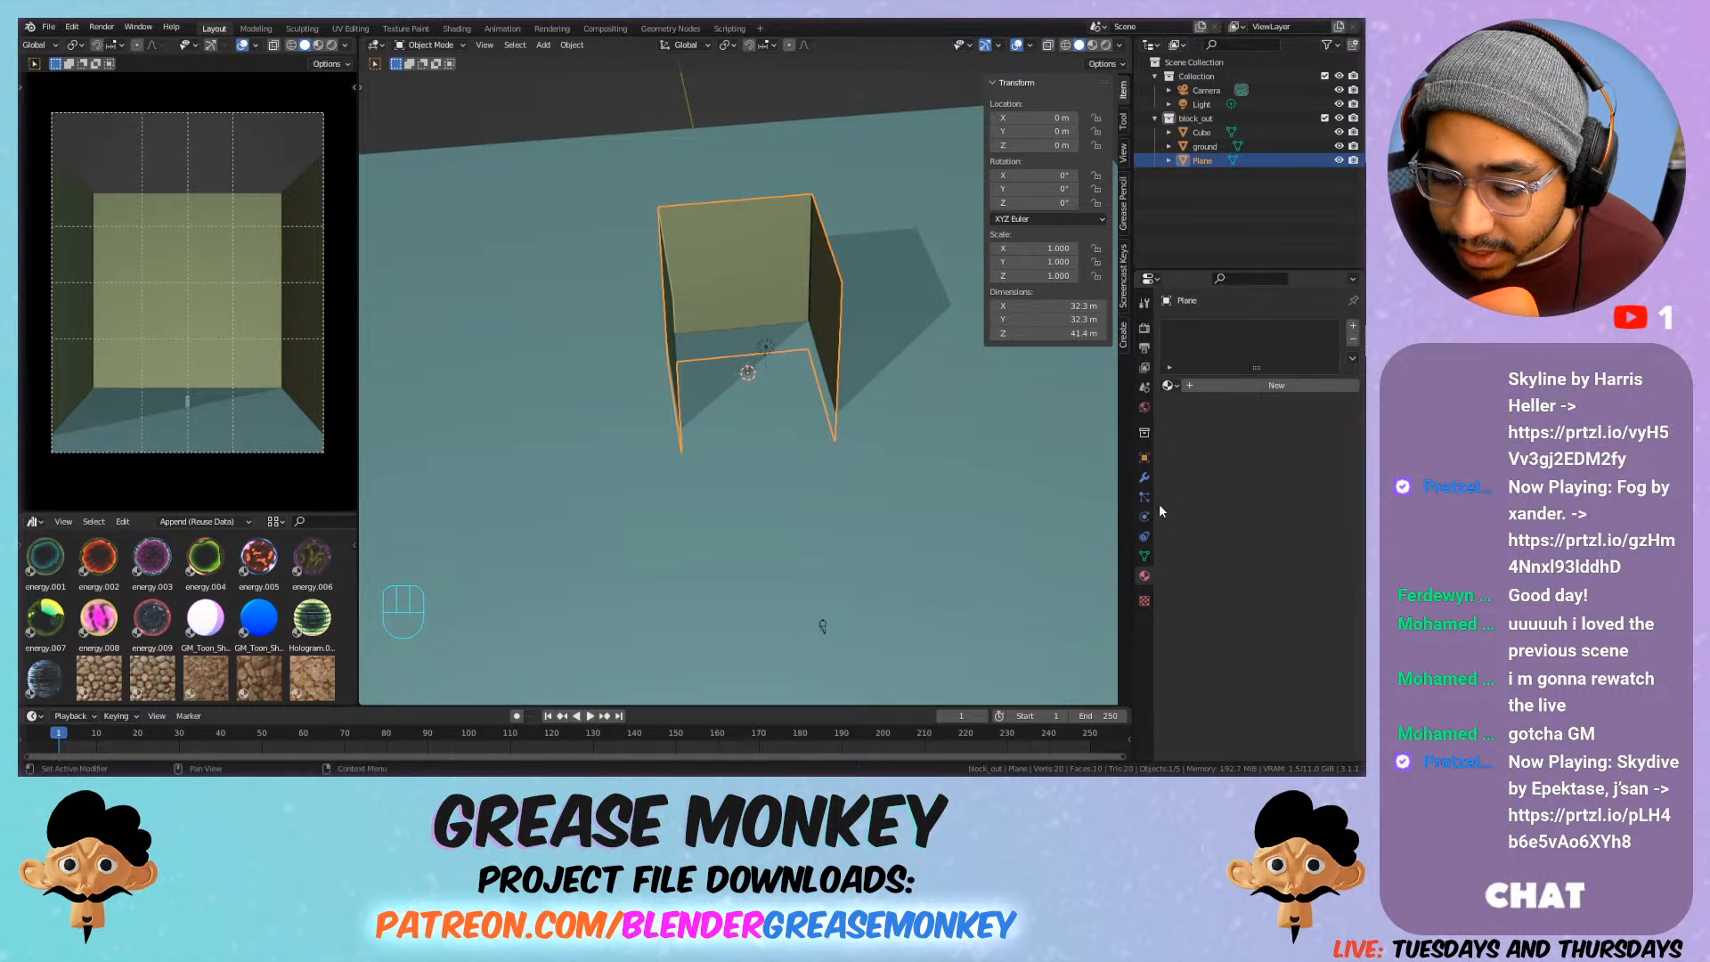
left_click(1117, 44)
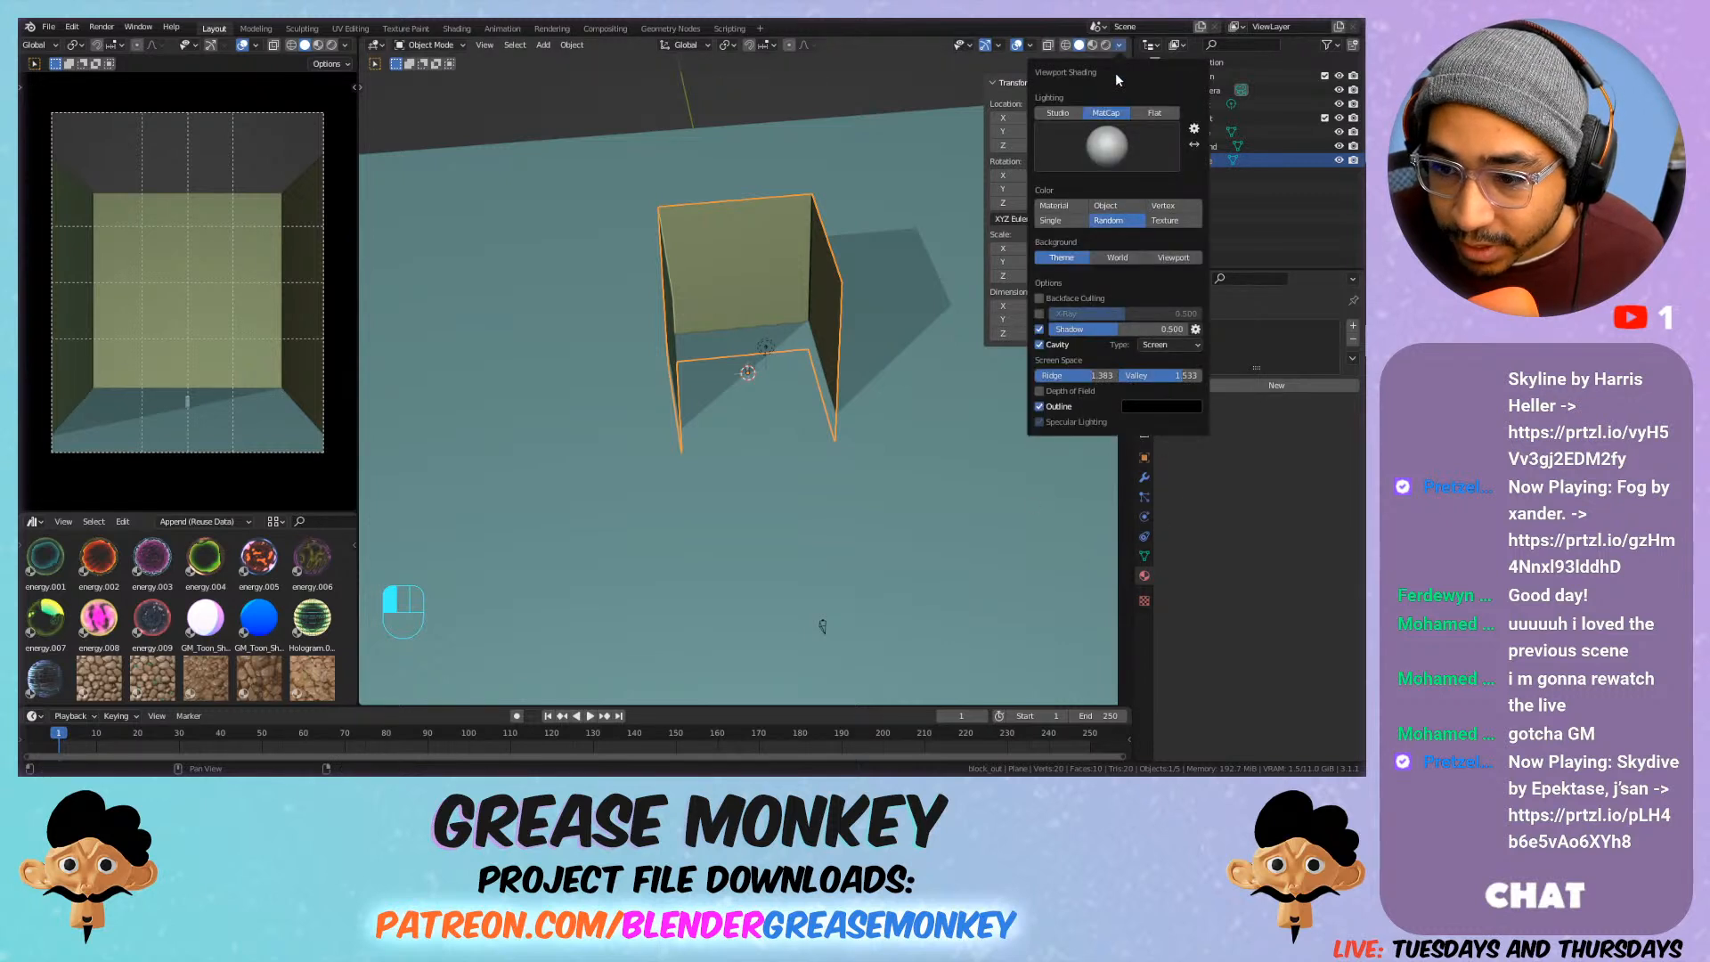
left_click(766, 247)
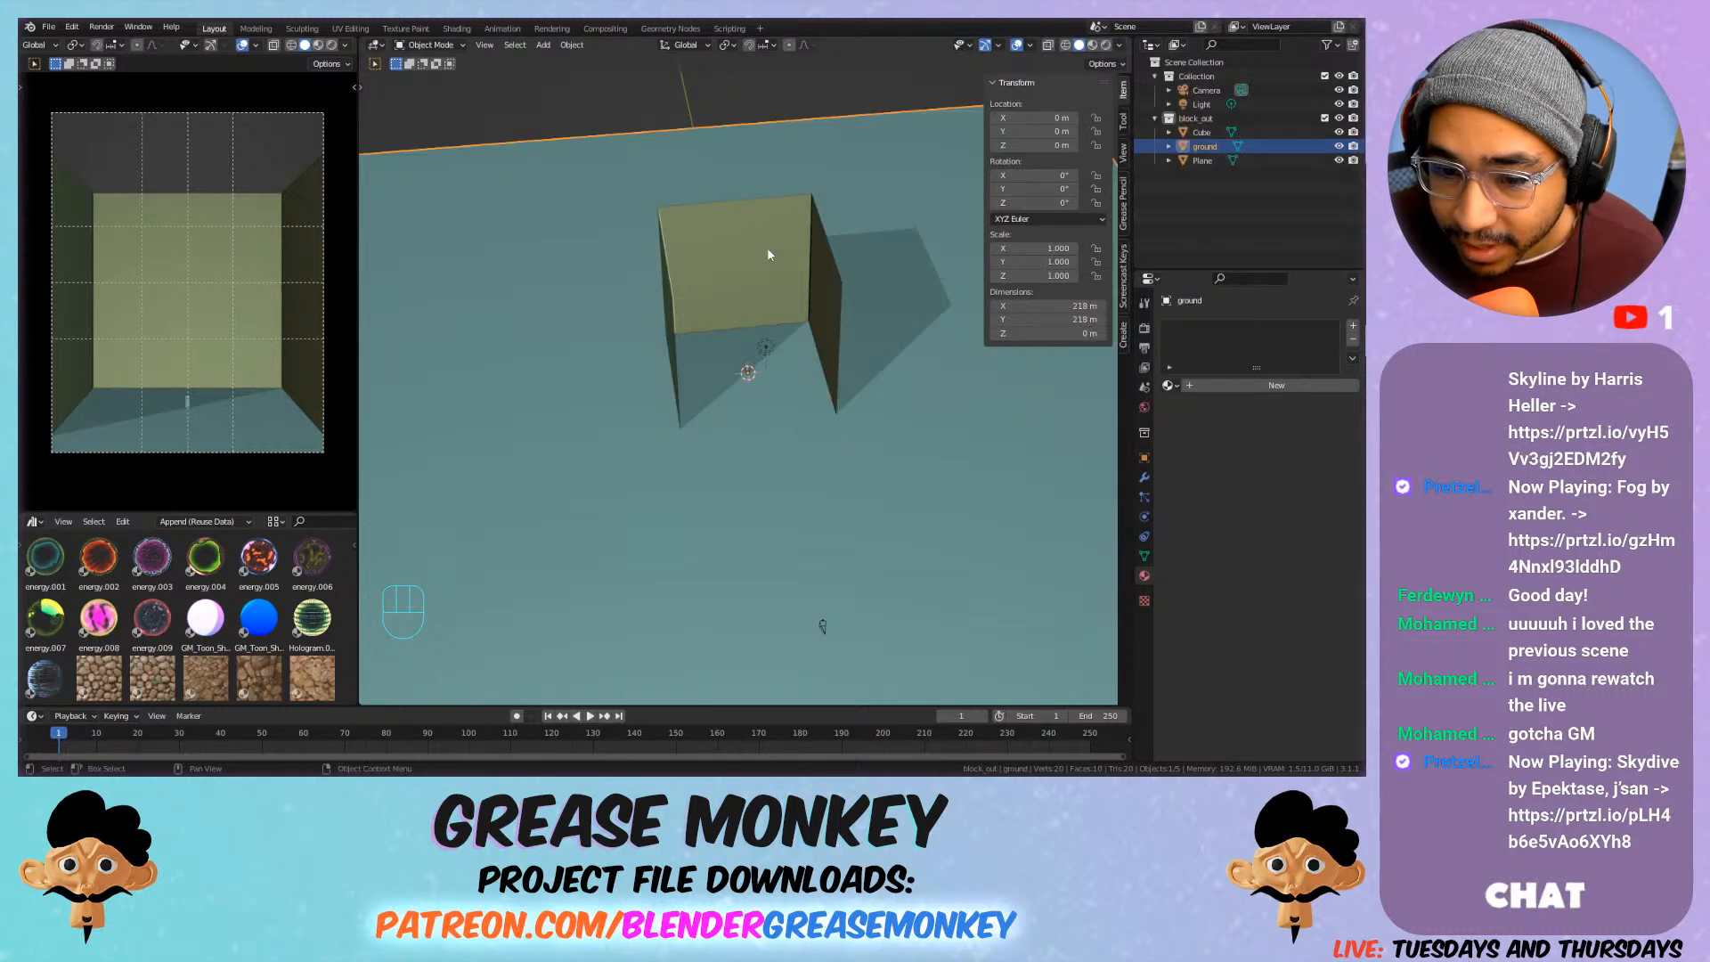
left_click(745, 222)
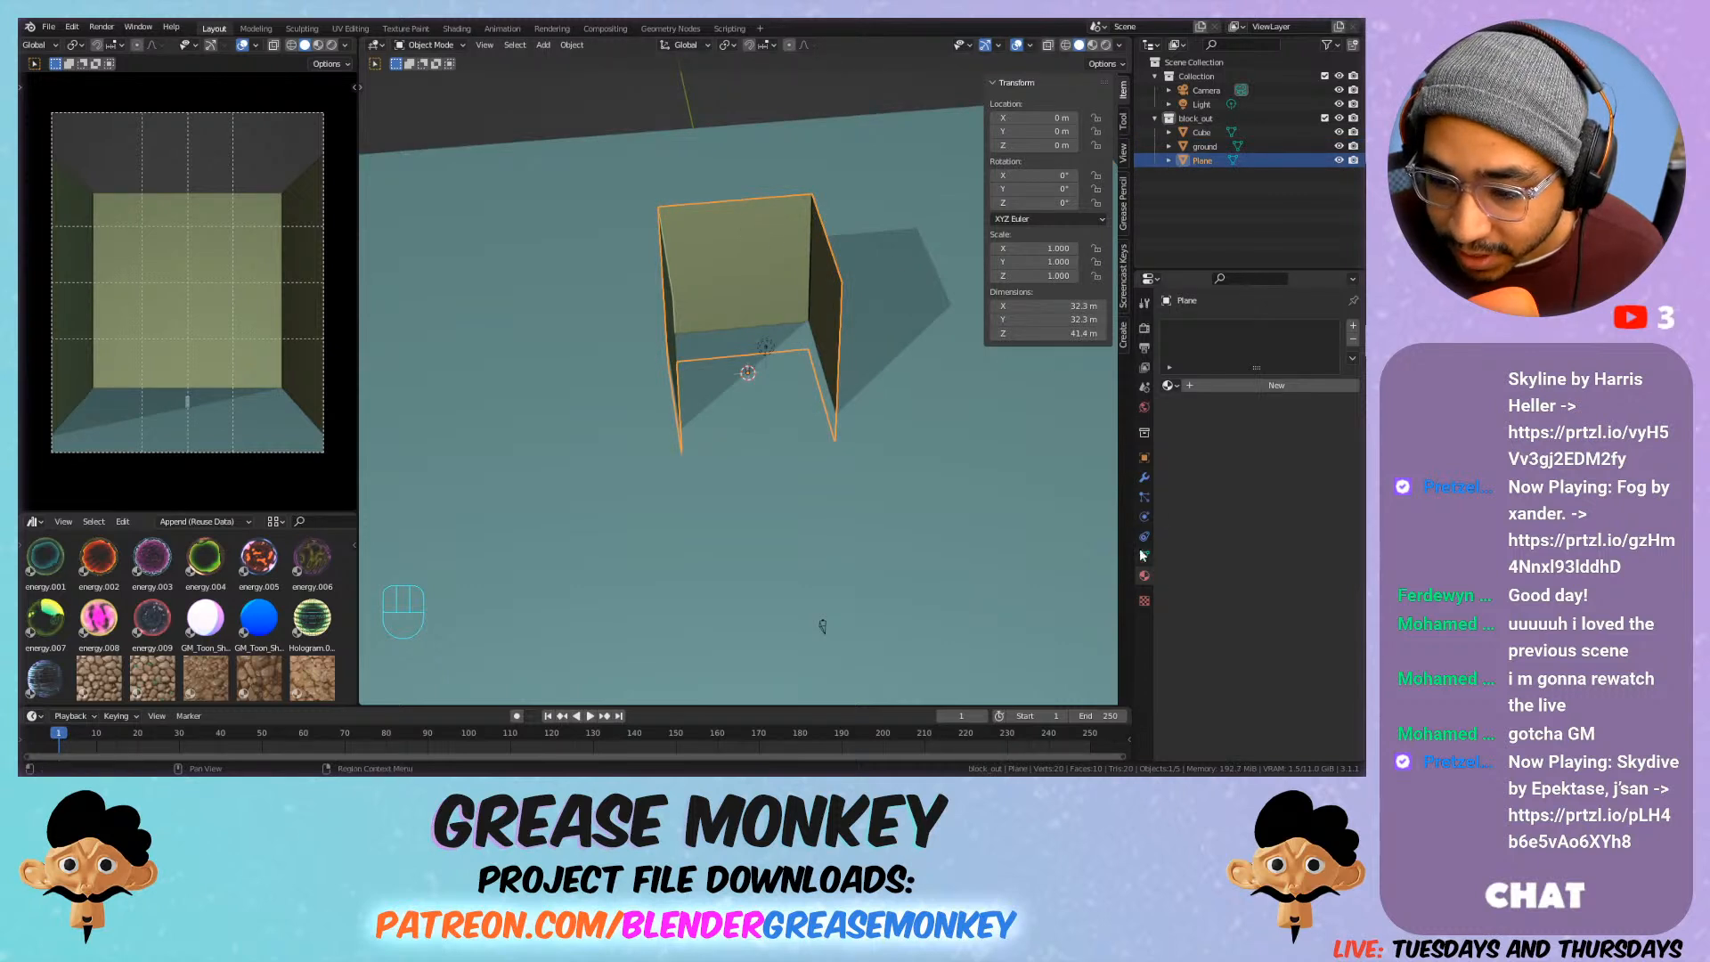
left_click(1145, 496)
left_click(1146, 516)
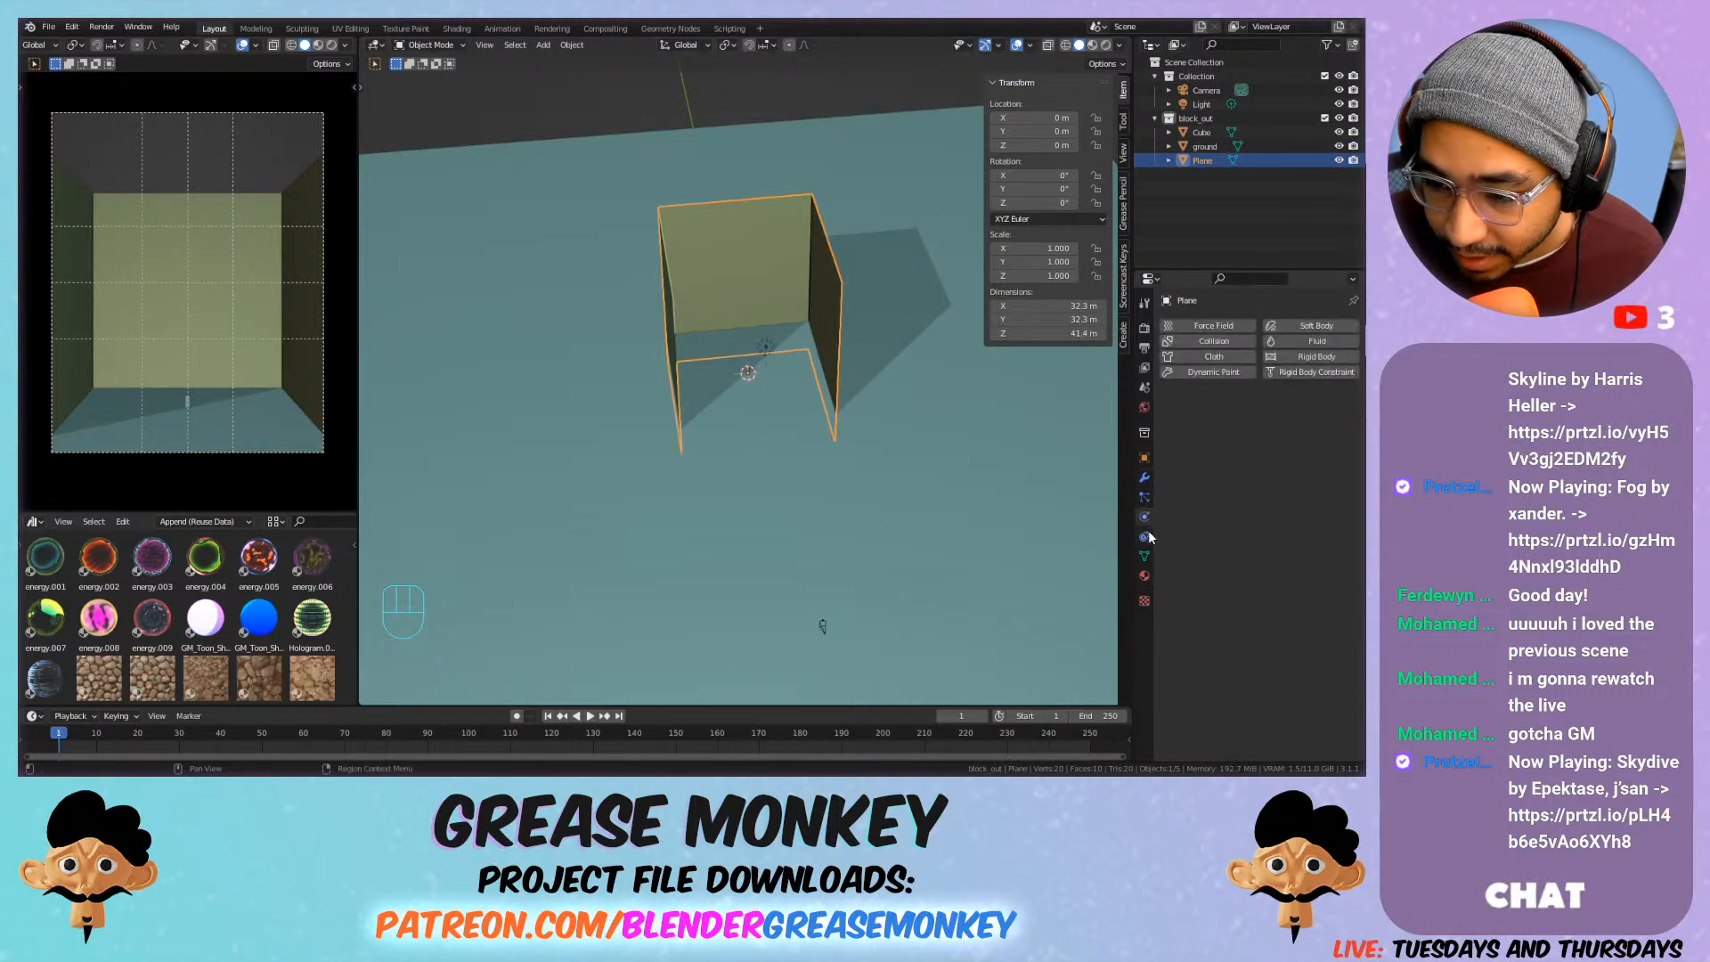
Try toggling the walls object's viewport visibility in its object settings.
left_click(1145, 457)
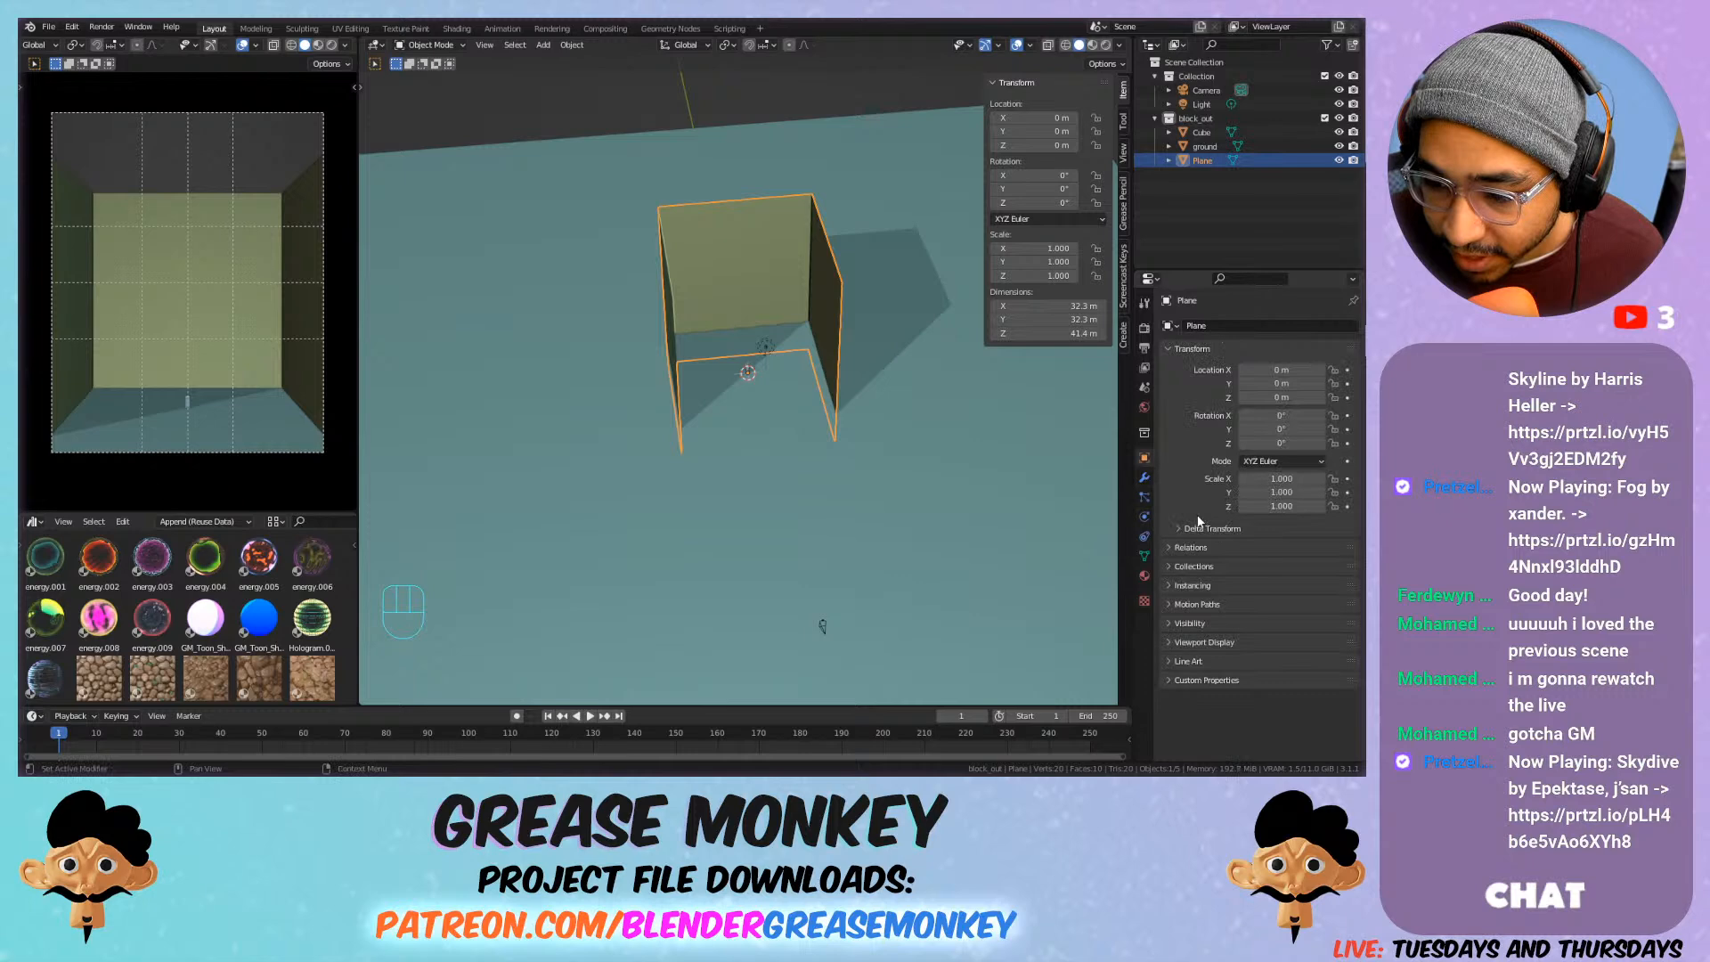
left_click(1200, 621)
scroll(1272, 612, "down", 1)
left_click(1271, 651)
left_click(1272, 650)
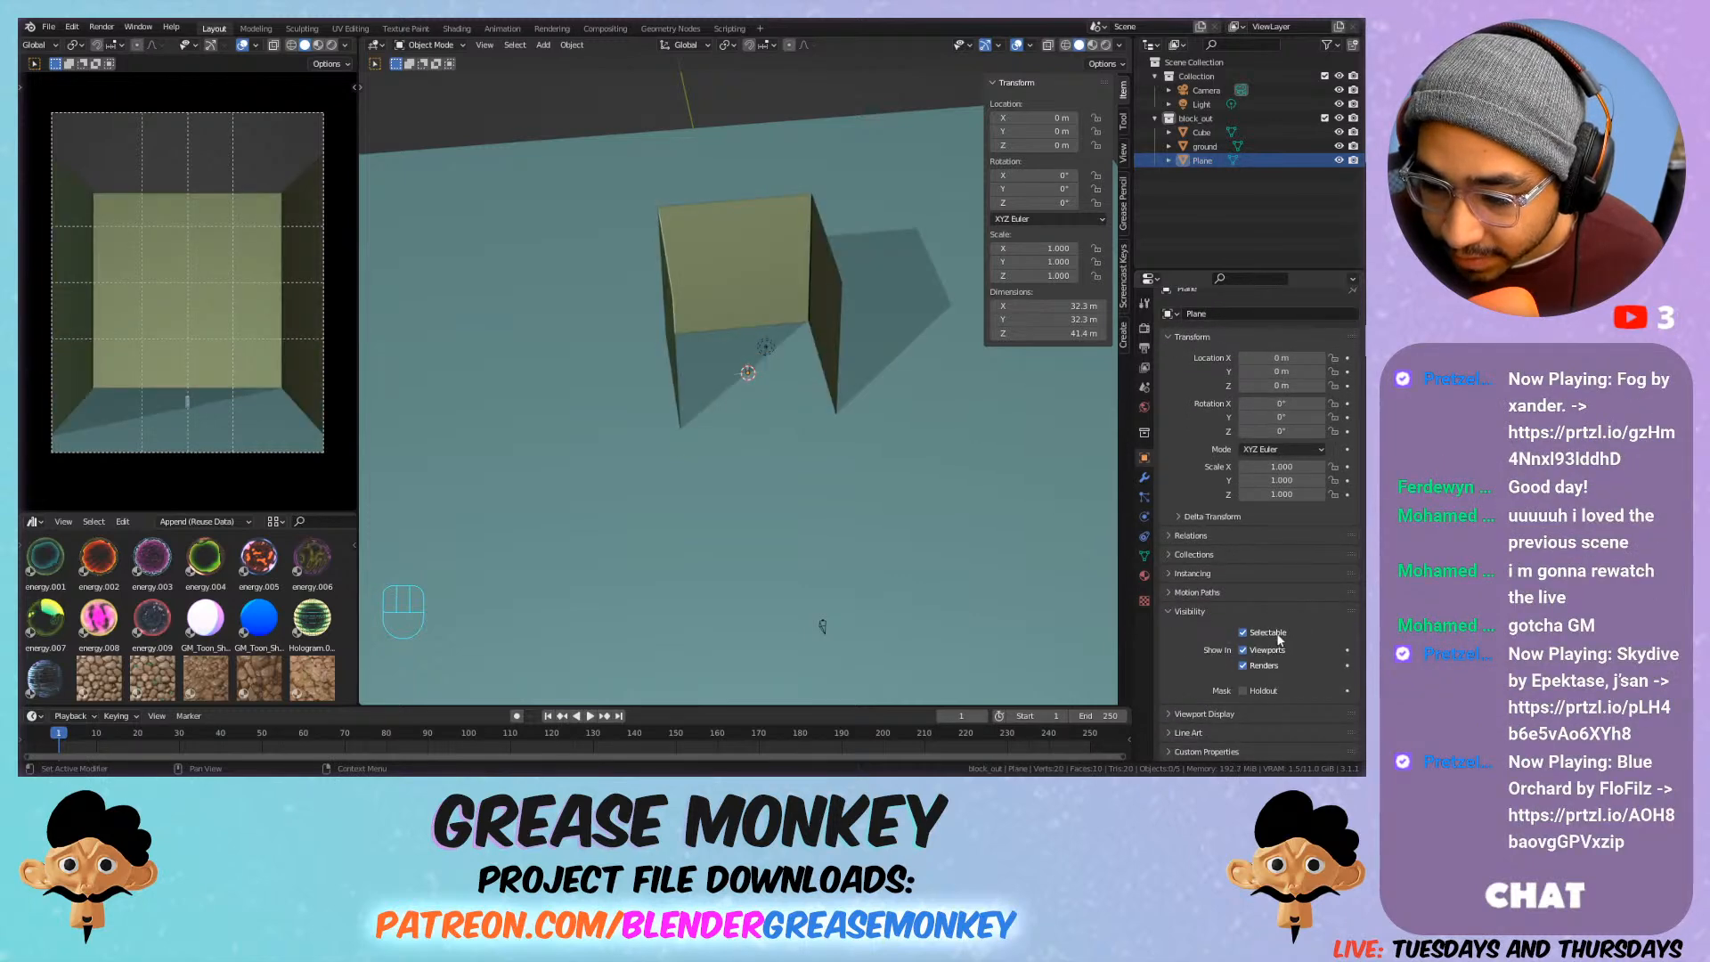
Turn off Shadow in the walls object's Viewport Display settings, toggling it to compare the look.
left_click(1204, 713)
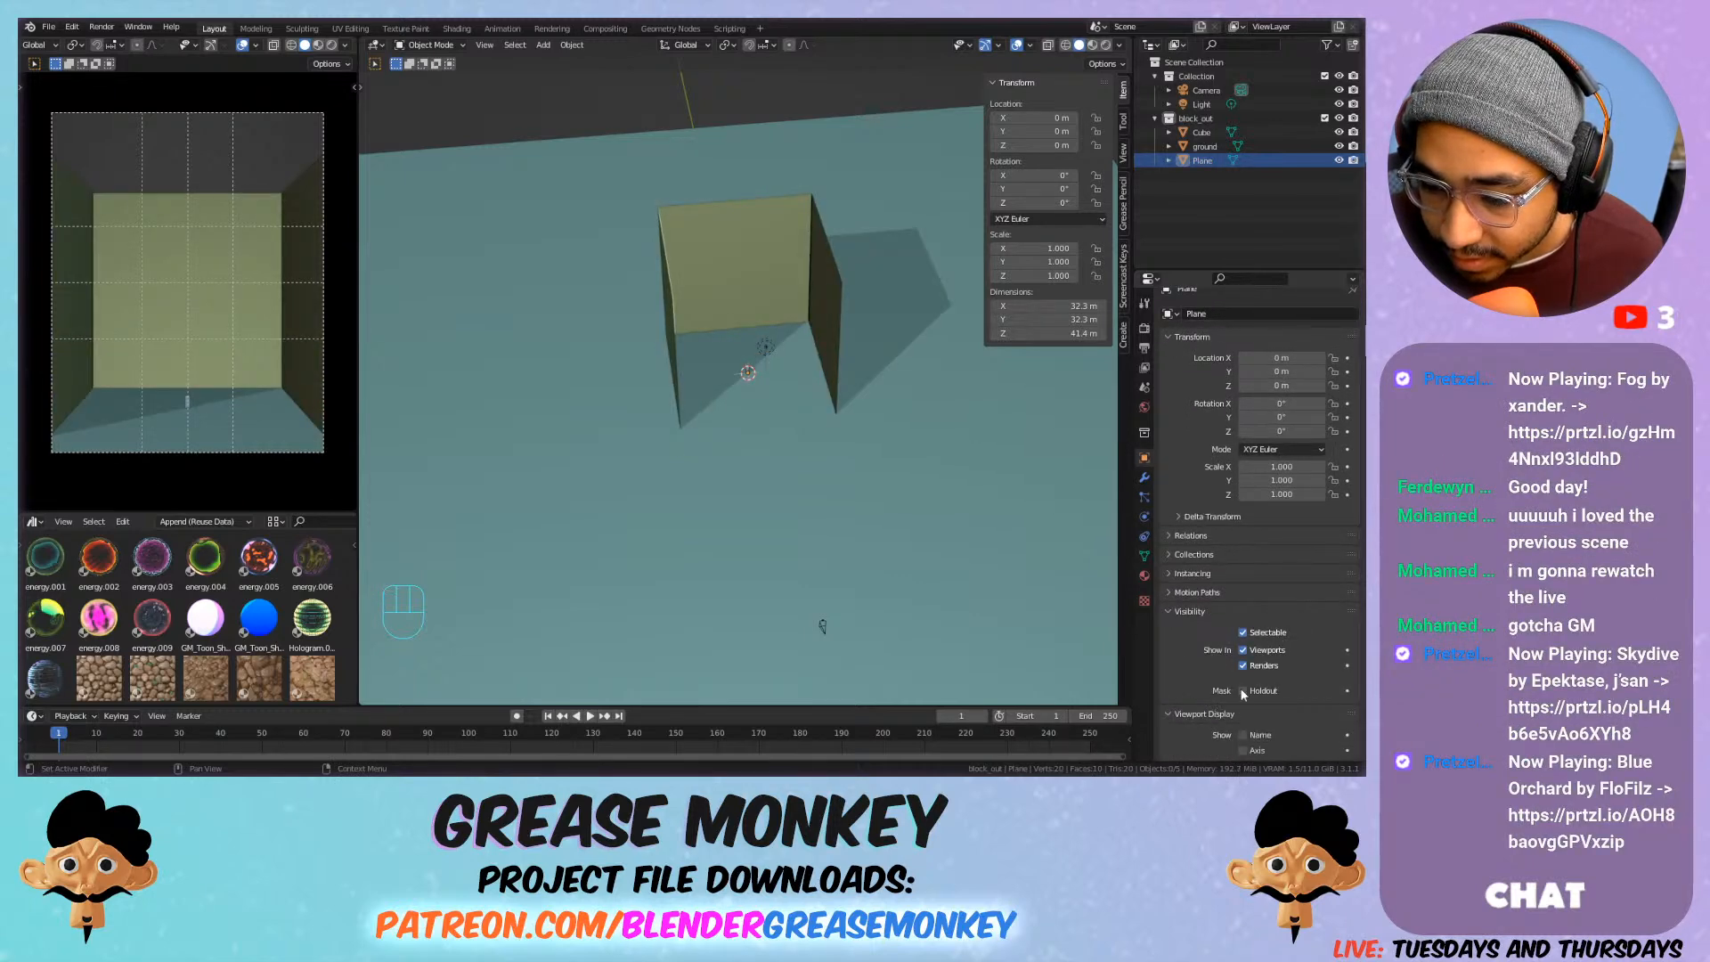
scroll(1240, 688, "down", 5)
left_click(1263, 644)
left_click(1263, 644)
left_click(1264, 650)
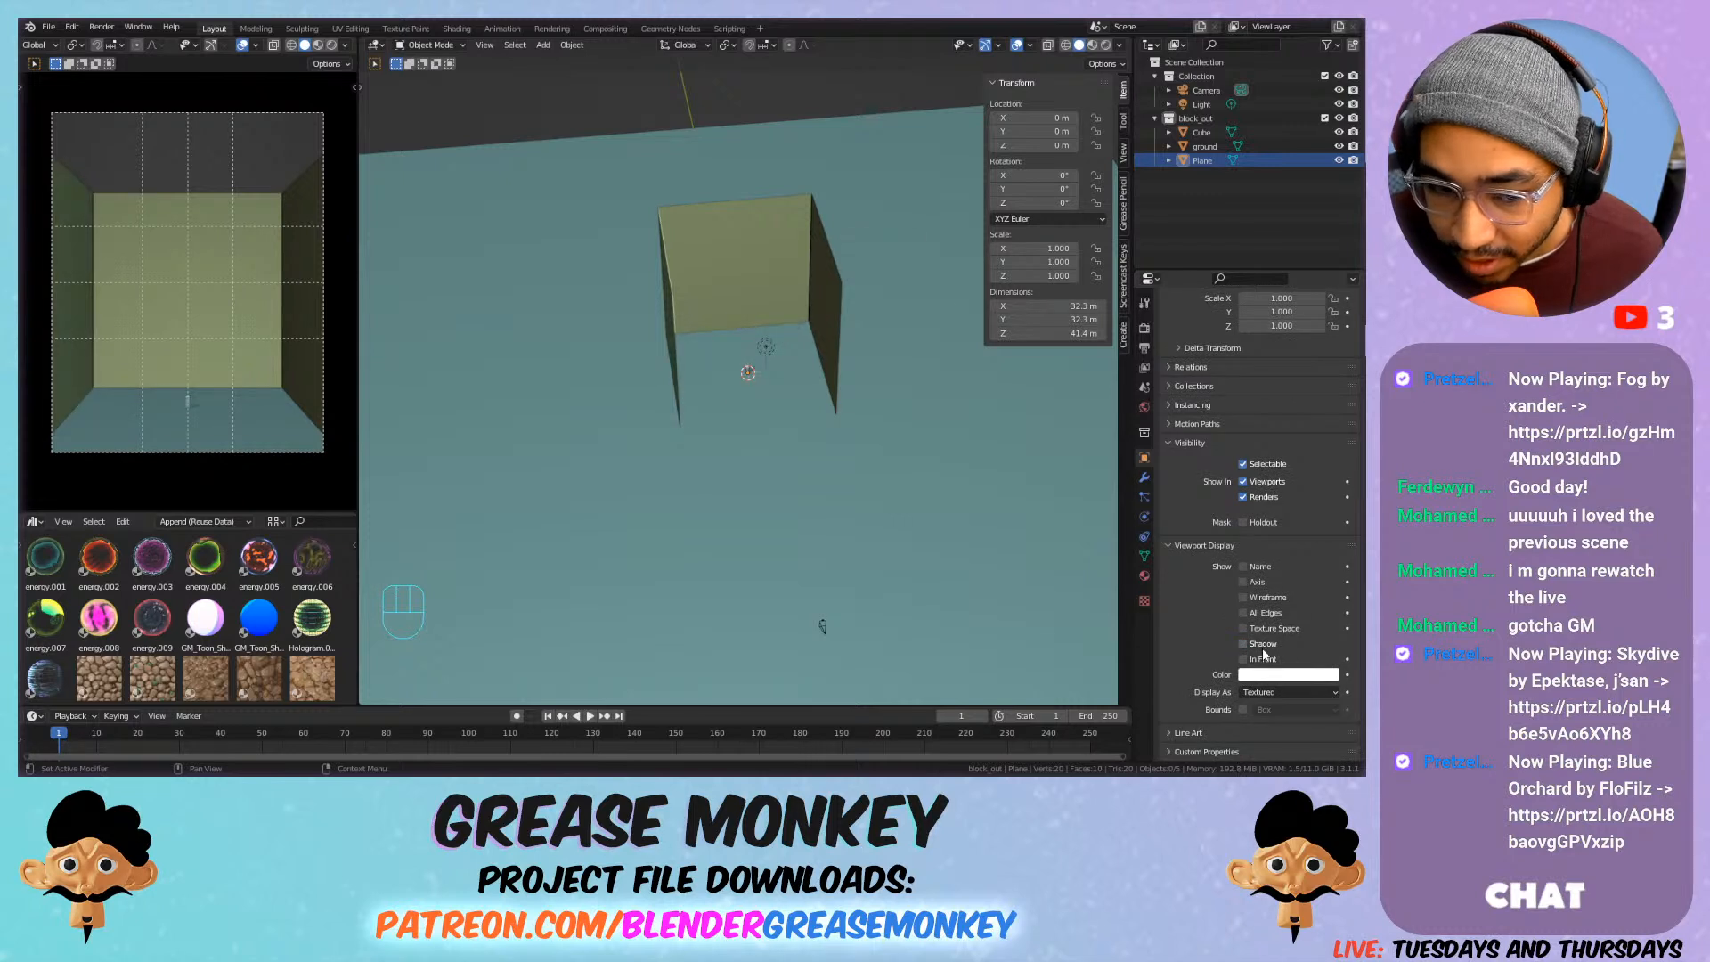
left_click(1263, 649)
left_click(1265, 650)
left_click(1266, 650)
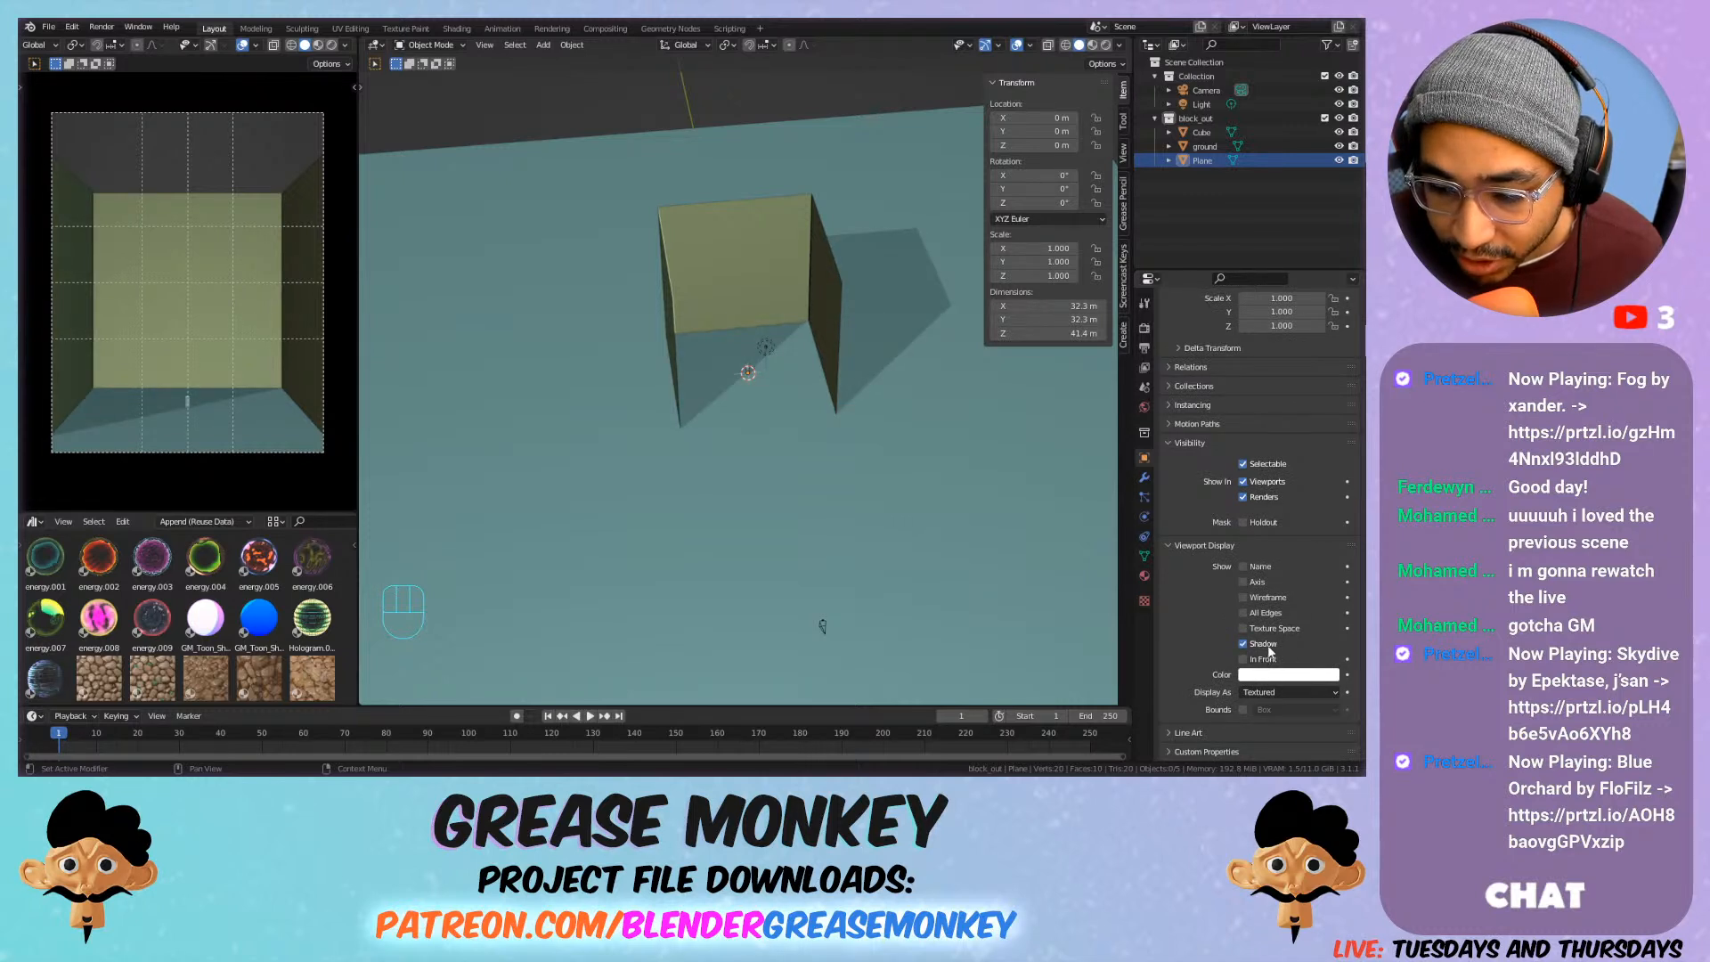
left_click(1269, 650)
left_click(1269, 651)
left_click(1269, 650)
left_click(1269, 650)
left_click(1269, 650)
left_click(1269, 650)
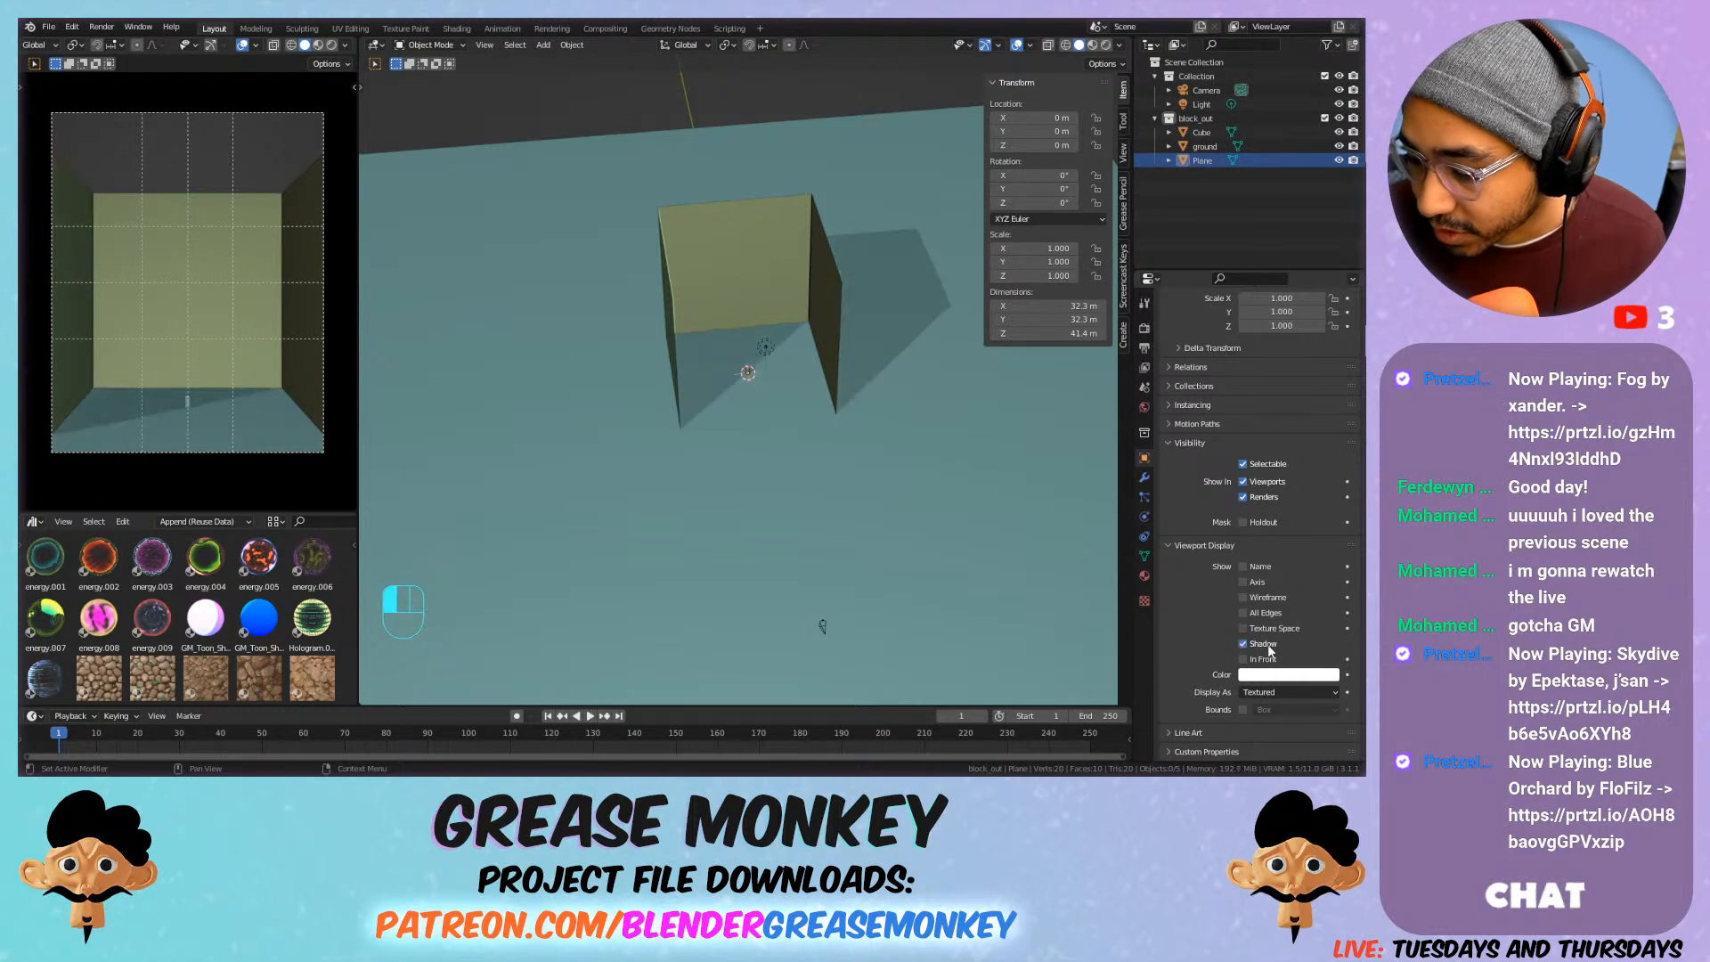
left_click(1269, 650)
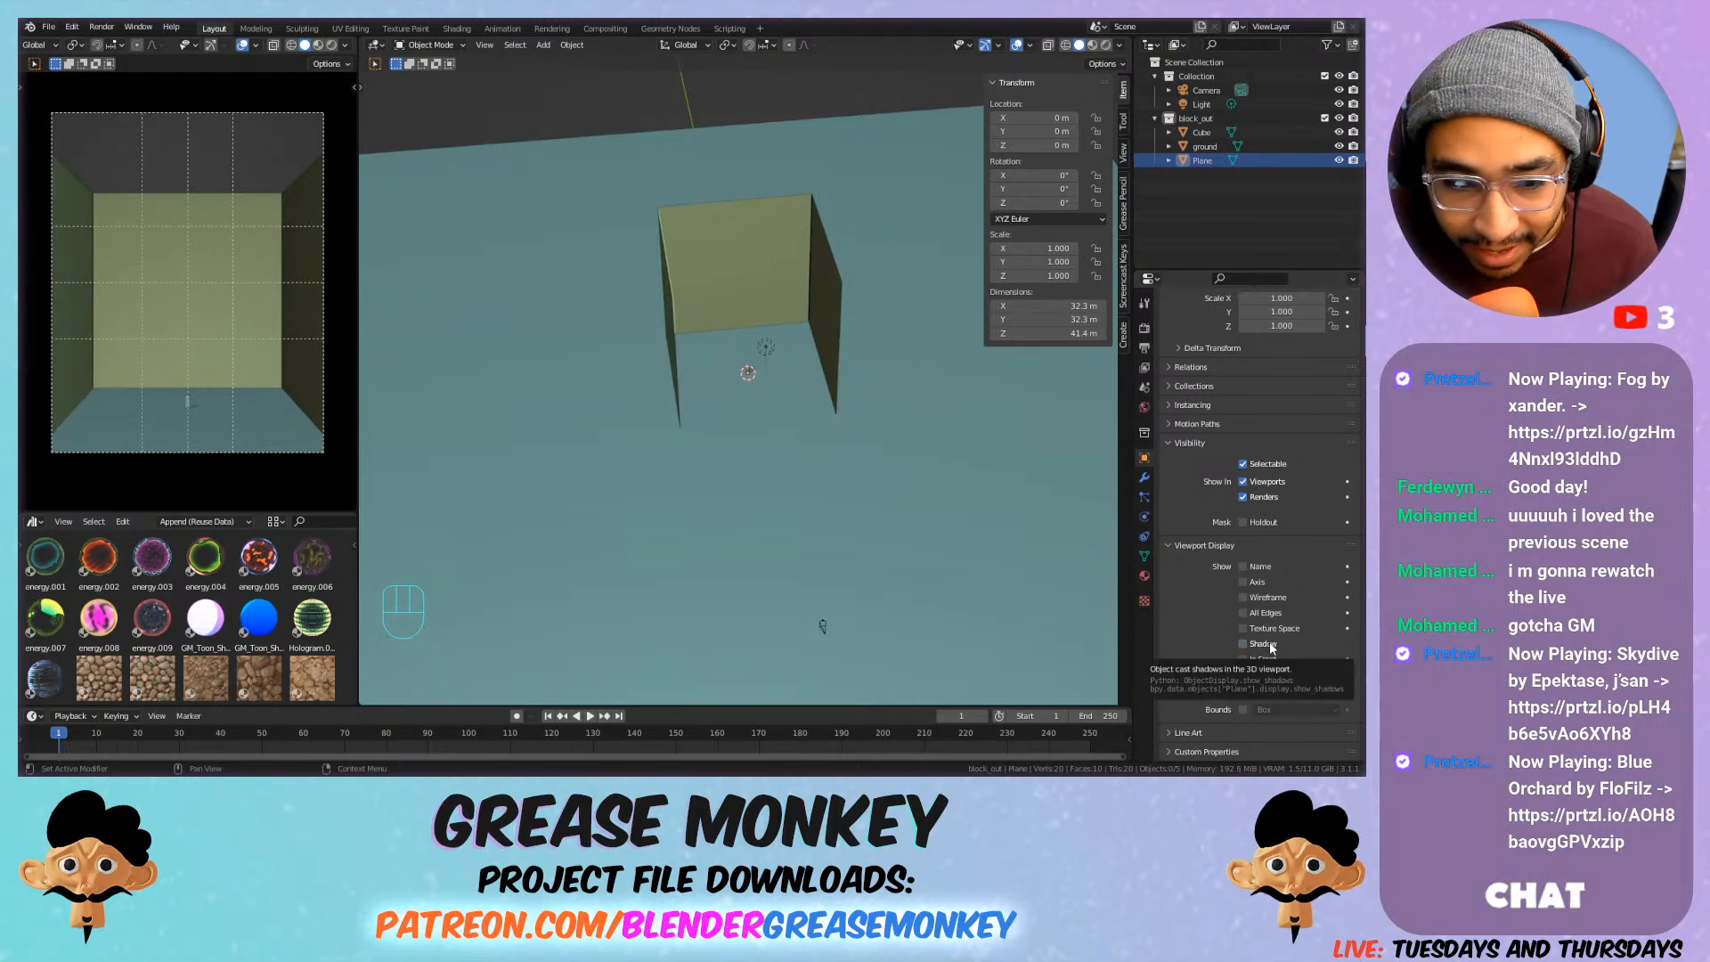
scroll(769, 356, "up", 10)
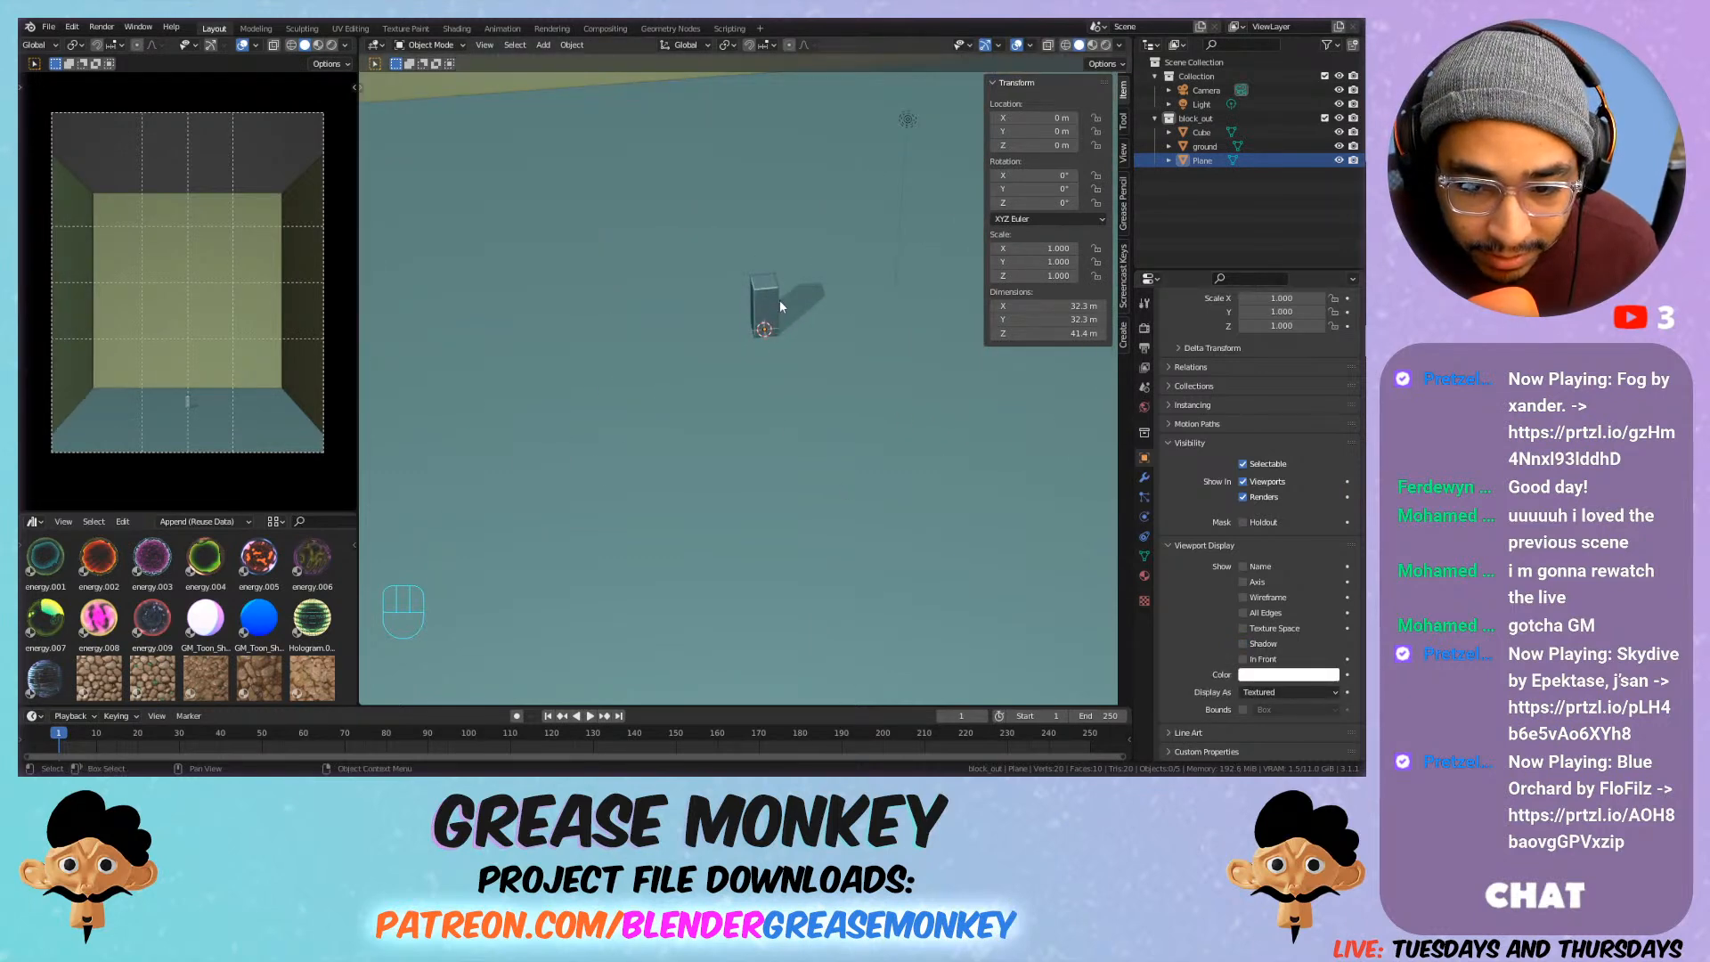
scroll(775, 326, "down", 10)
scroll(765, 342, "up", 2)
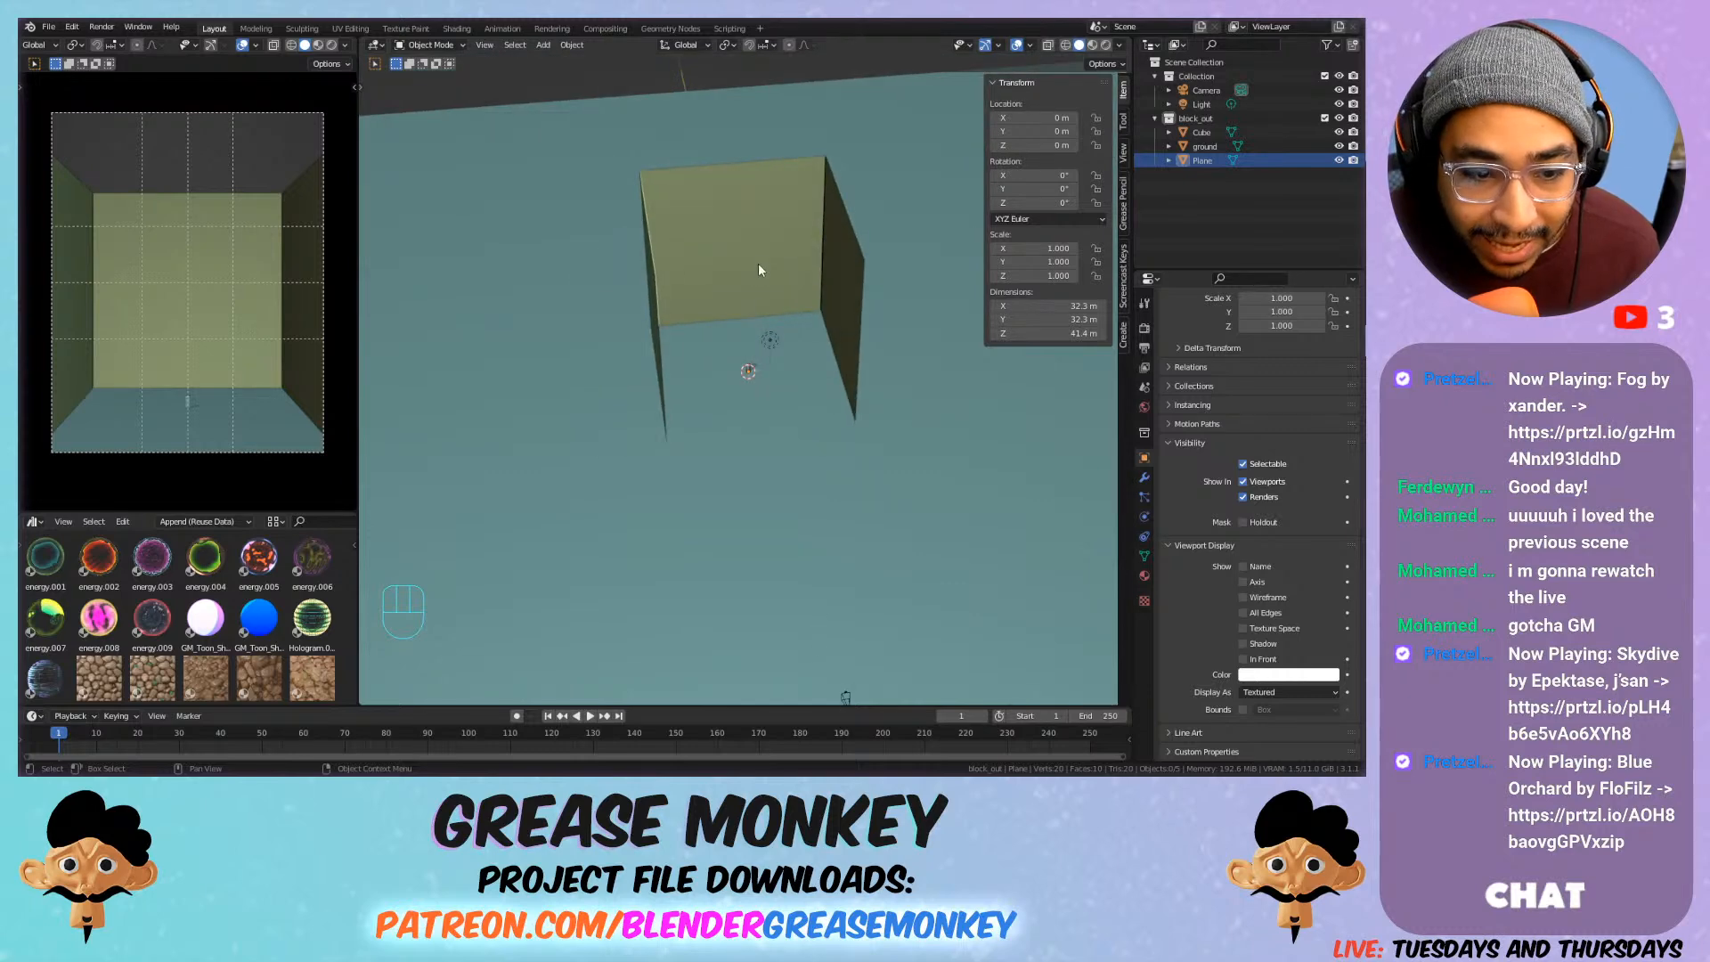
left_click(746, 212)
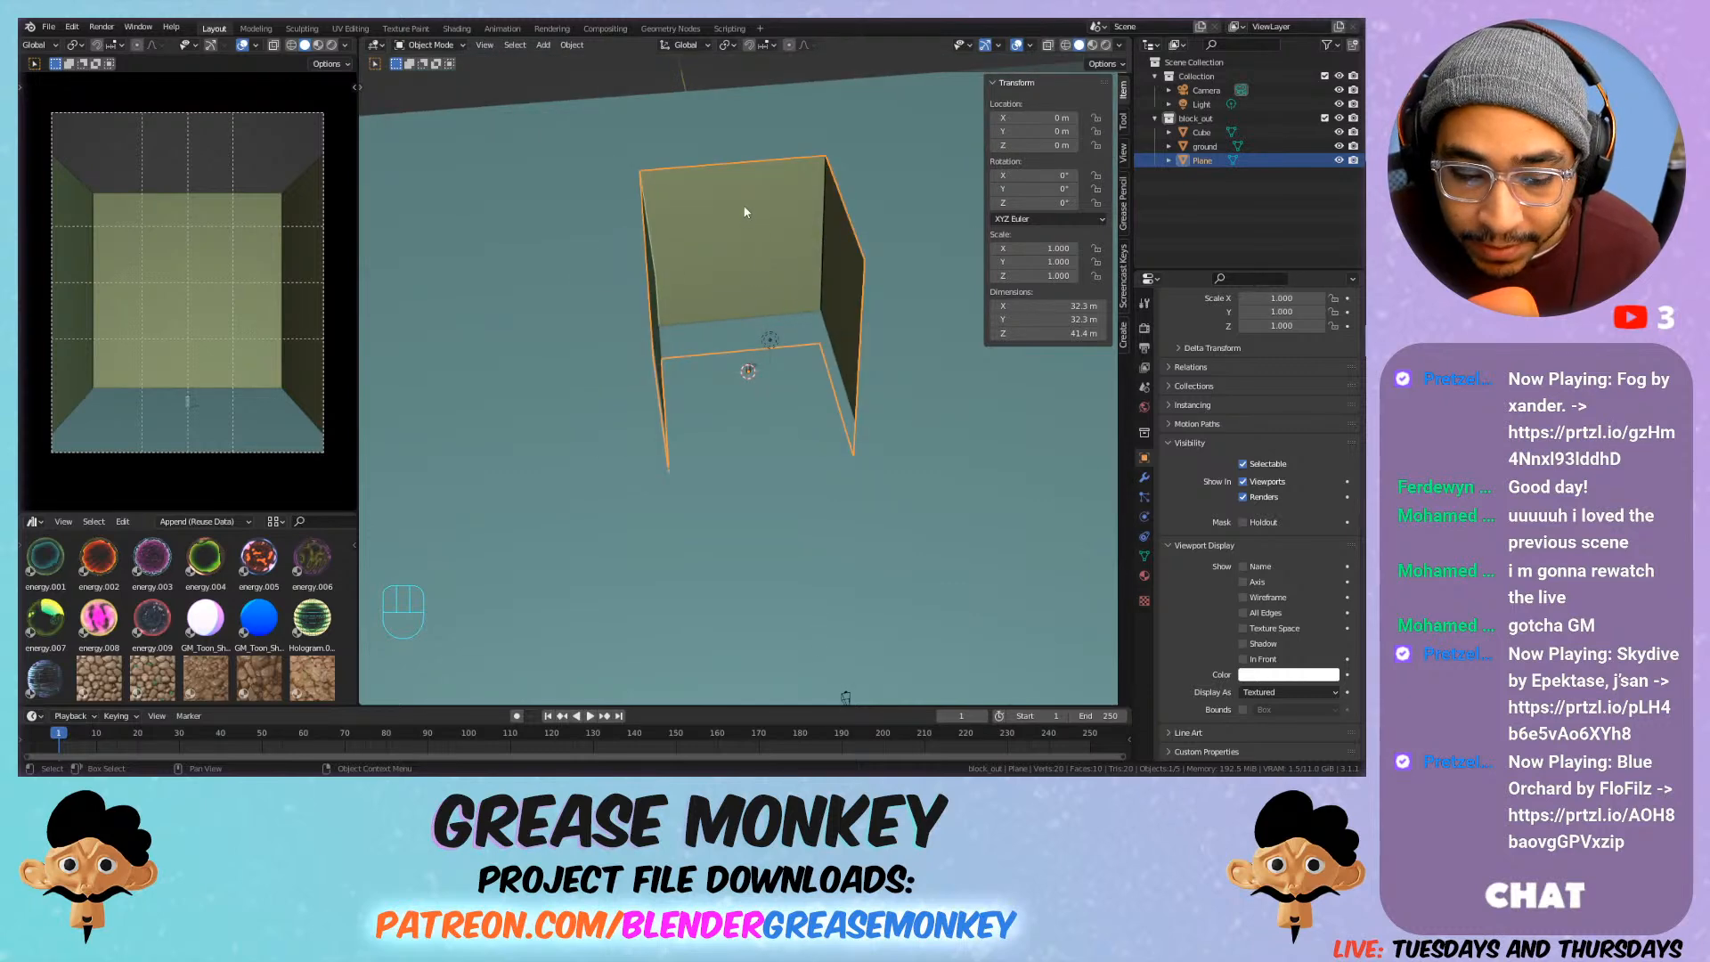
left_click(1144, 347)
left_click(1143, 325)
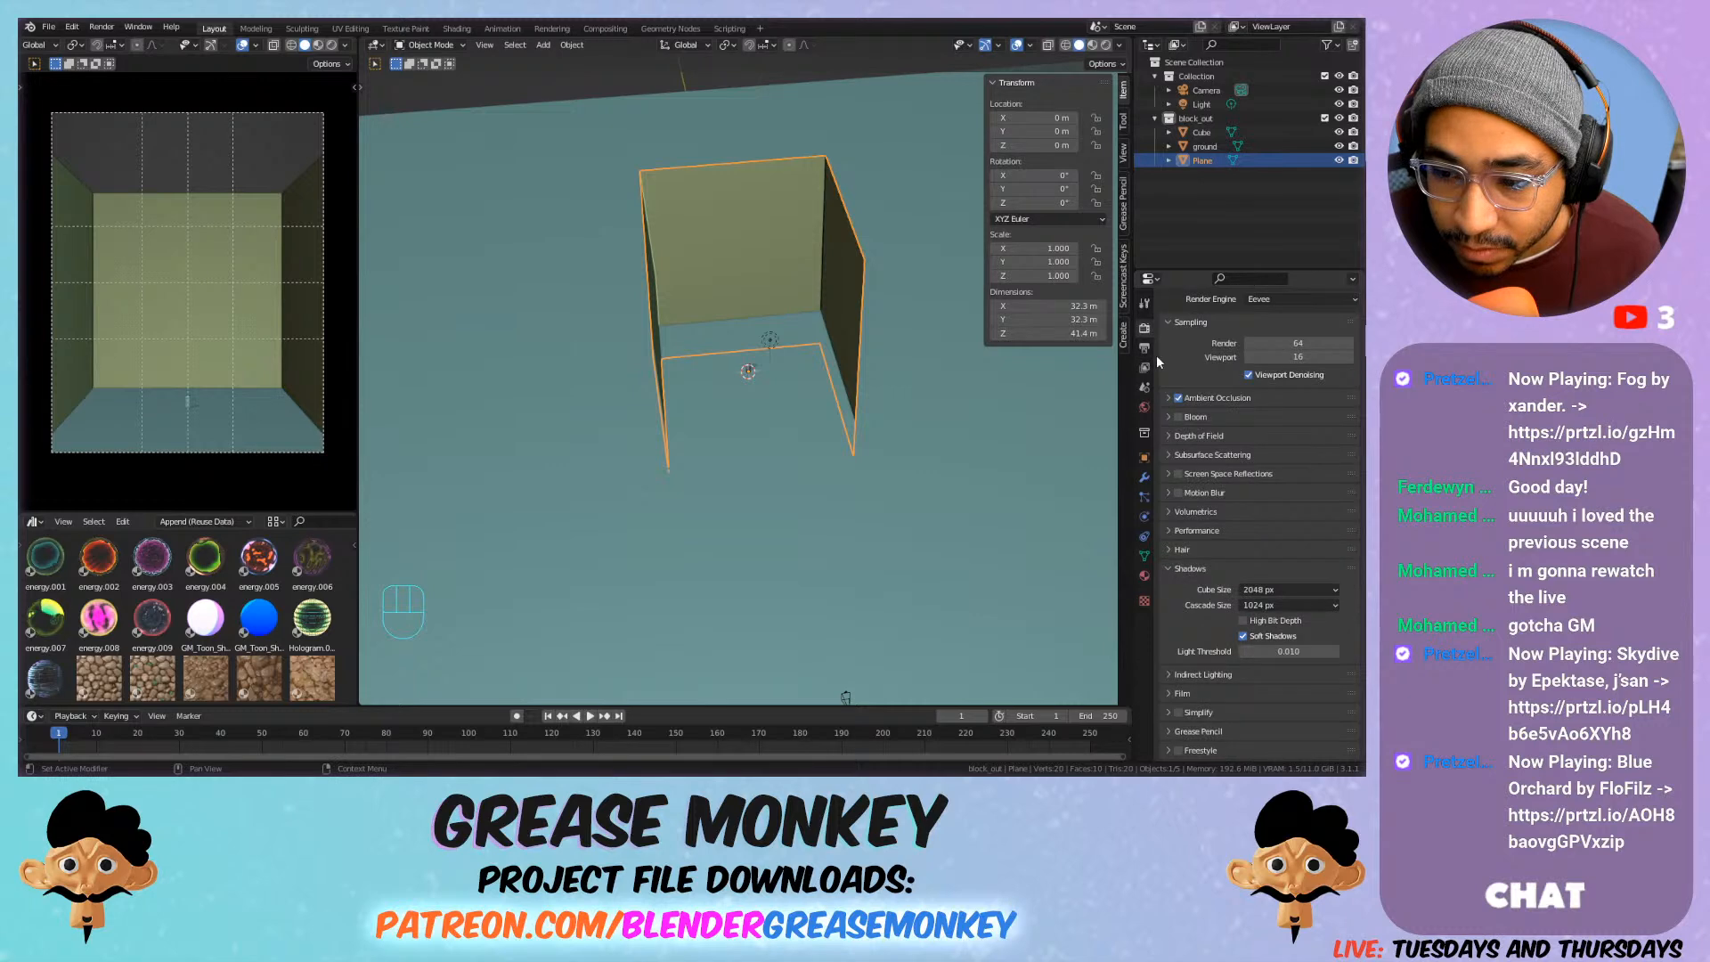
Try the World and Viewport backgrounds and the shadow intensity in the viewport shading options, restoring the Theme background.
left_click(1120, 46)
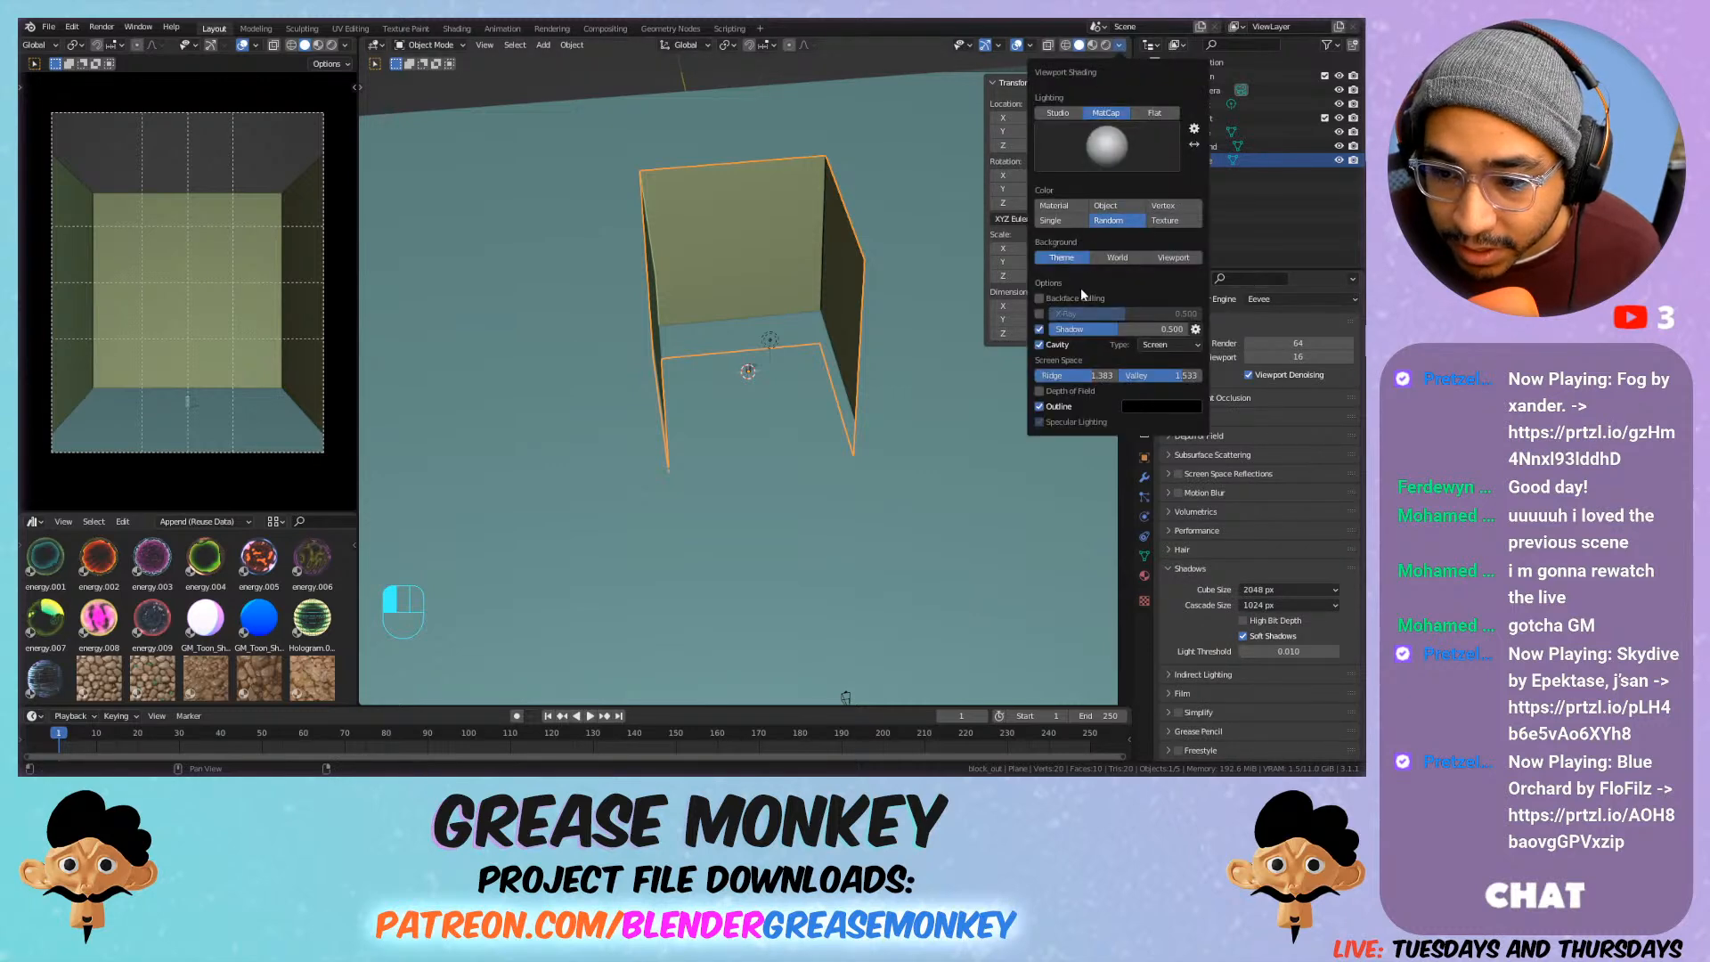
left_click(1082, 390)
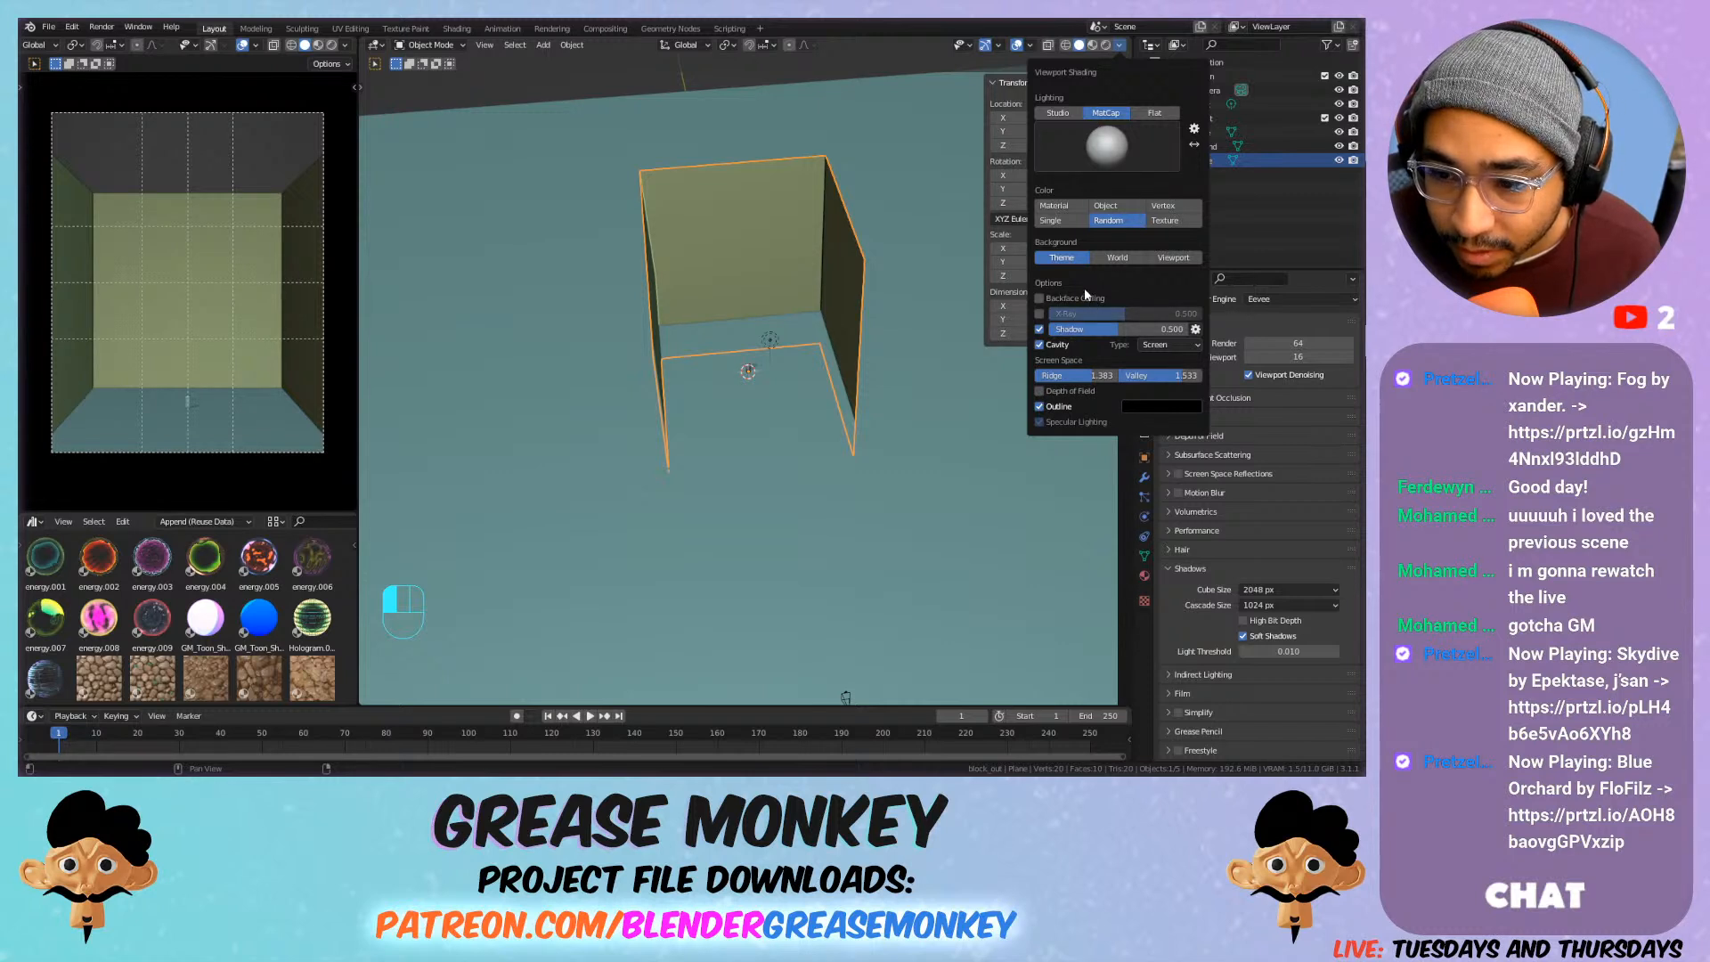
left_click(1116, 258)
left_click(1167, 258)
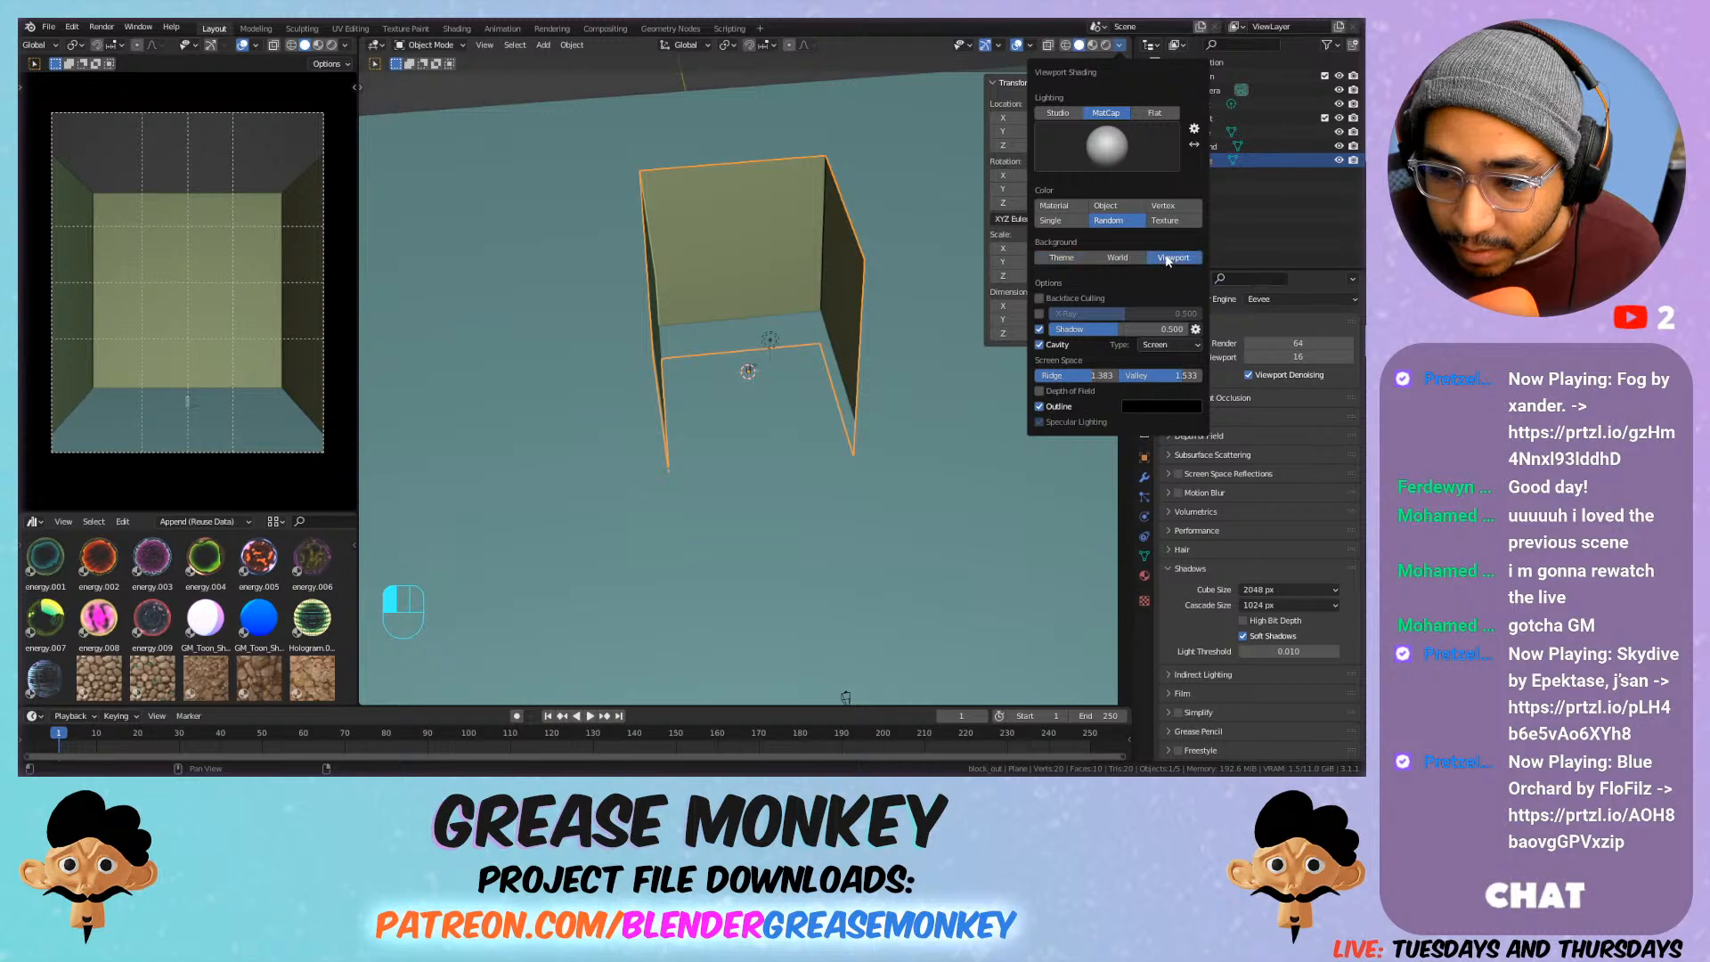
left_click(1076, 260)
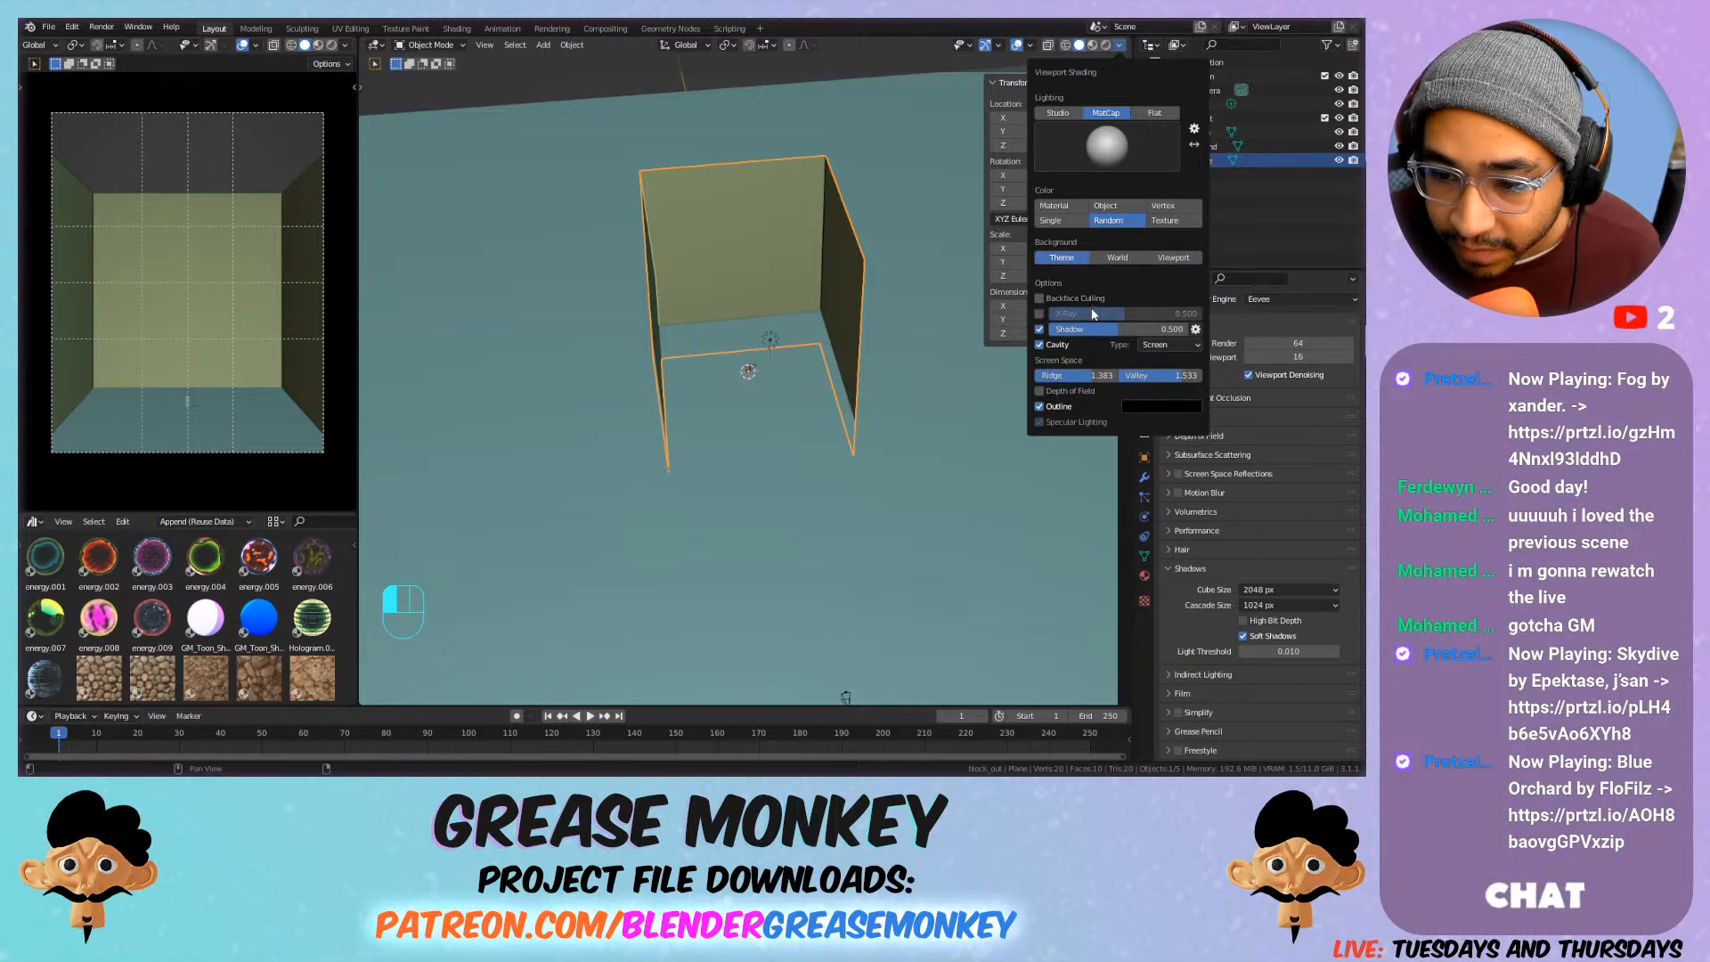
mouse_move(1097, 328)
left_mouse_down()
mouse_move(1147, 329)
mouse_move(1127, 329)
left_mouse_up()
left_click(1126, 328)
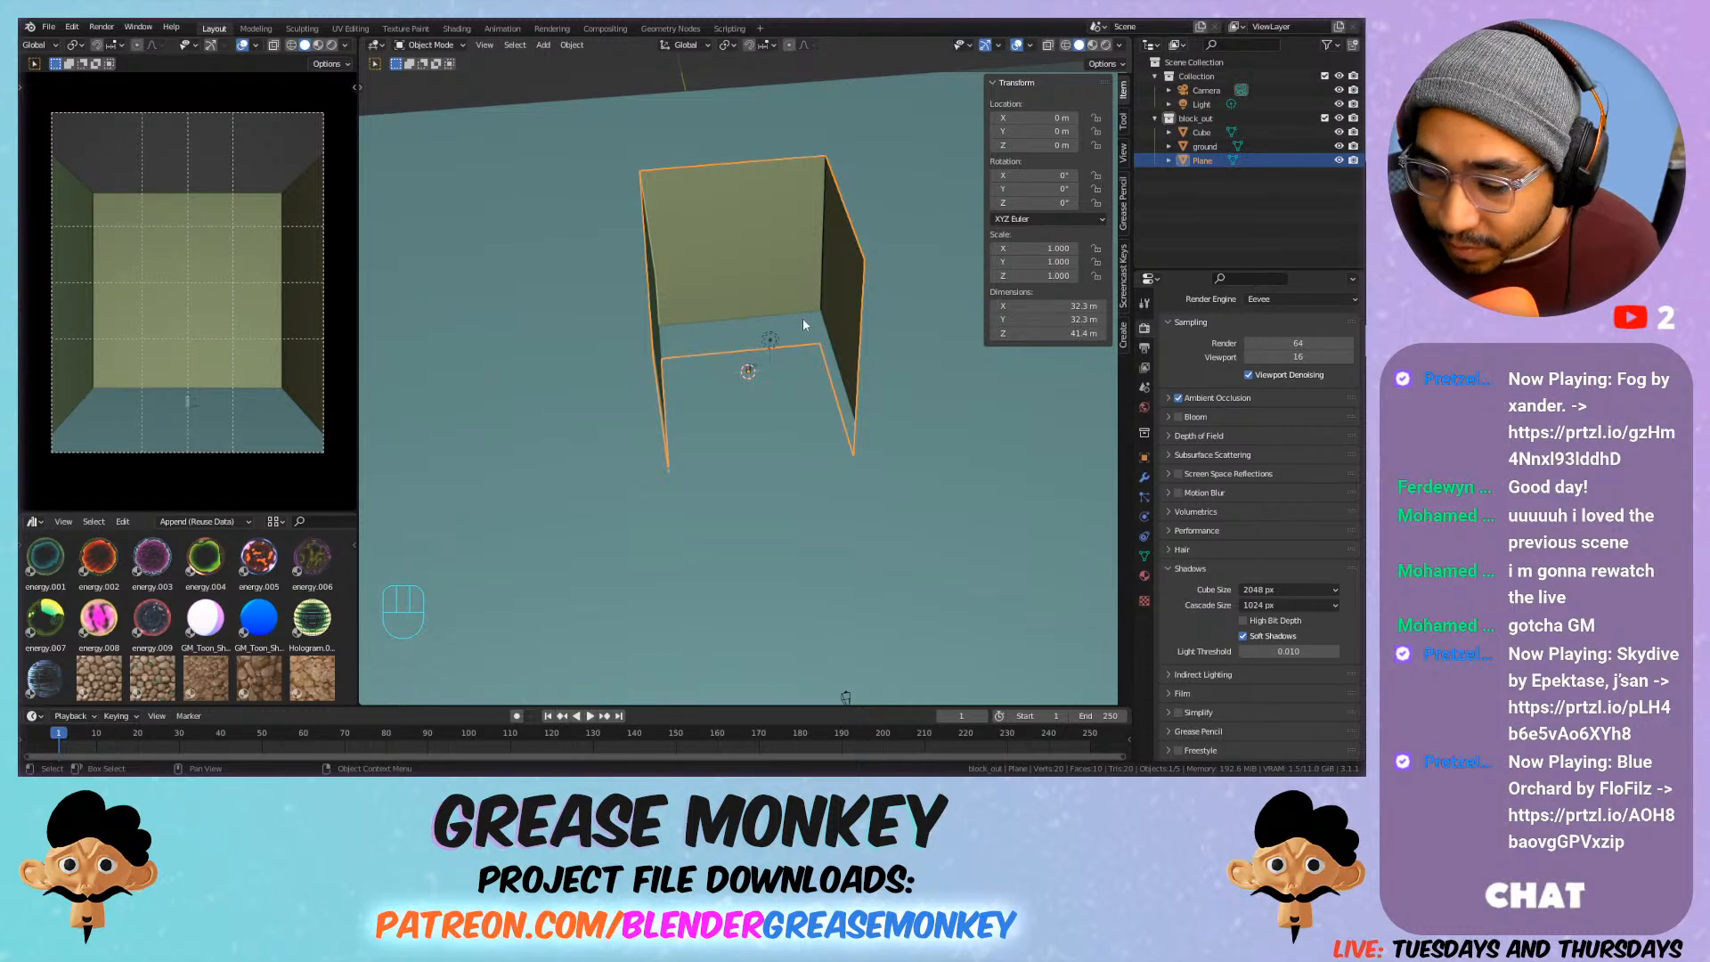
Move the back face of the walls about 89.6 m along Y to deepen the enclosure.
middle_click_drag(752, 233, 736, 303)
key("Tab")
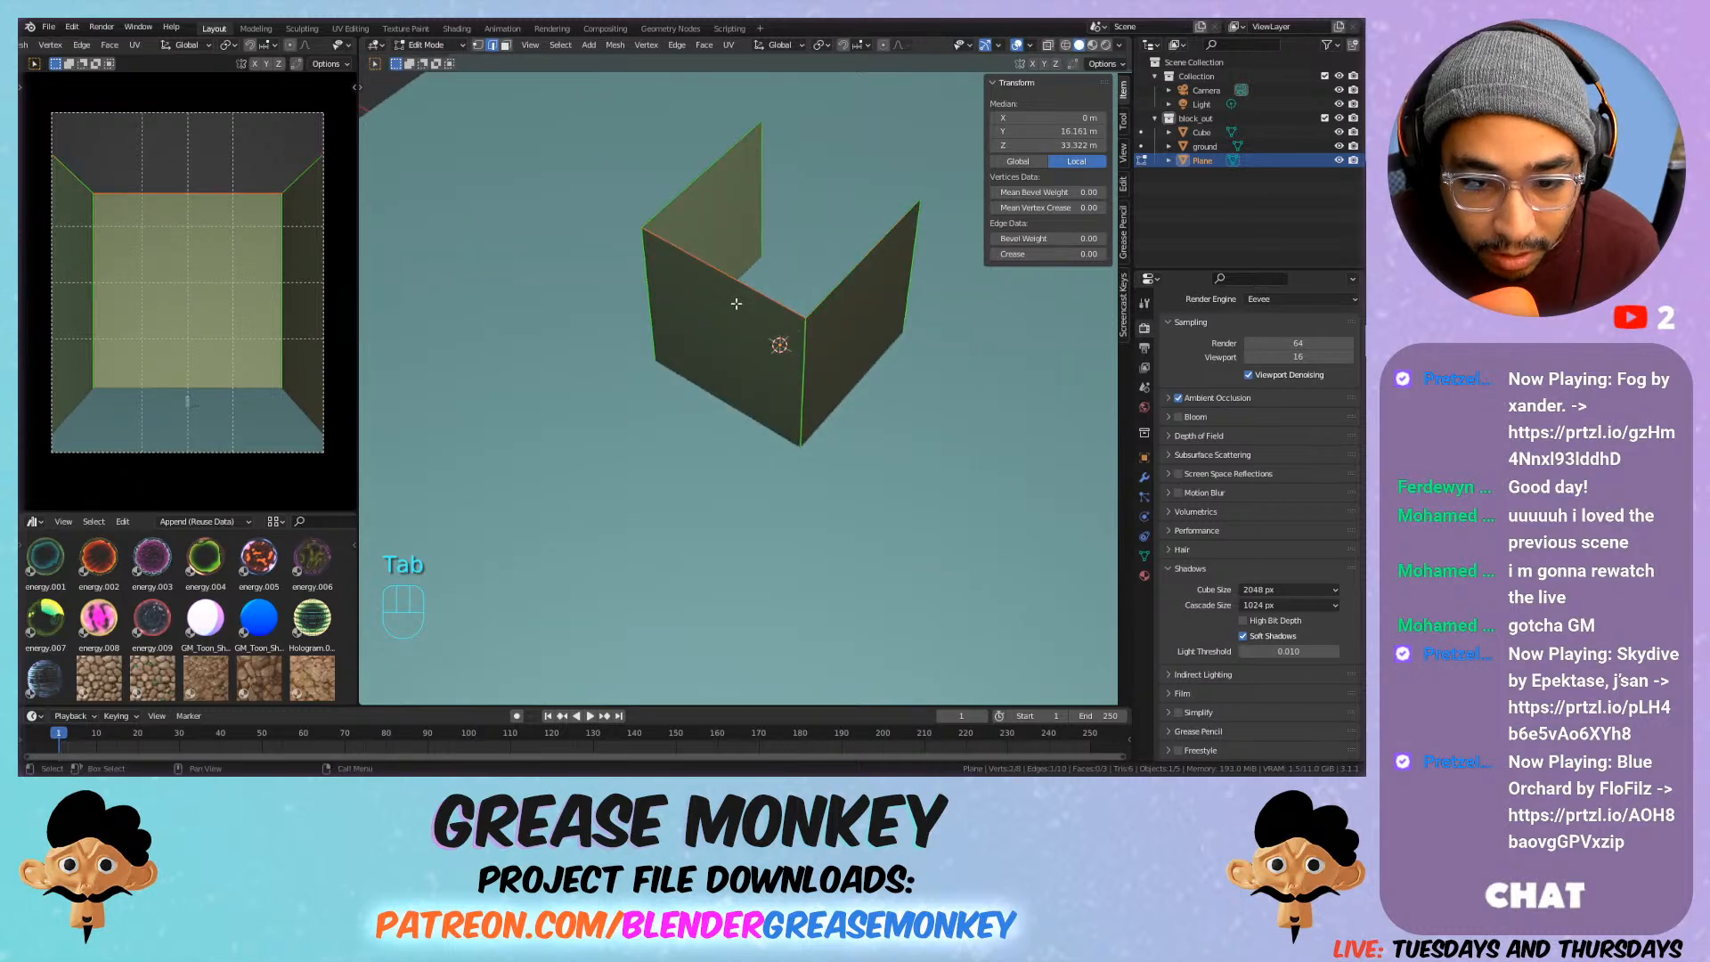
key("3")
left_click(728, 310)
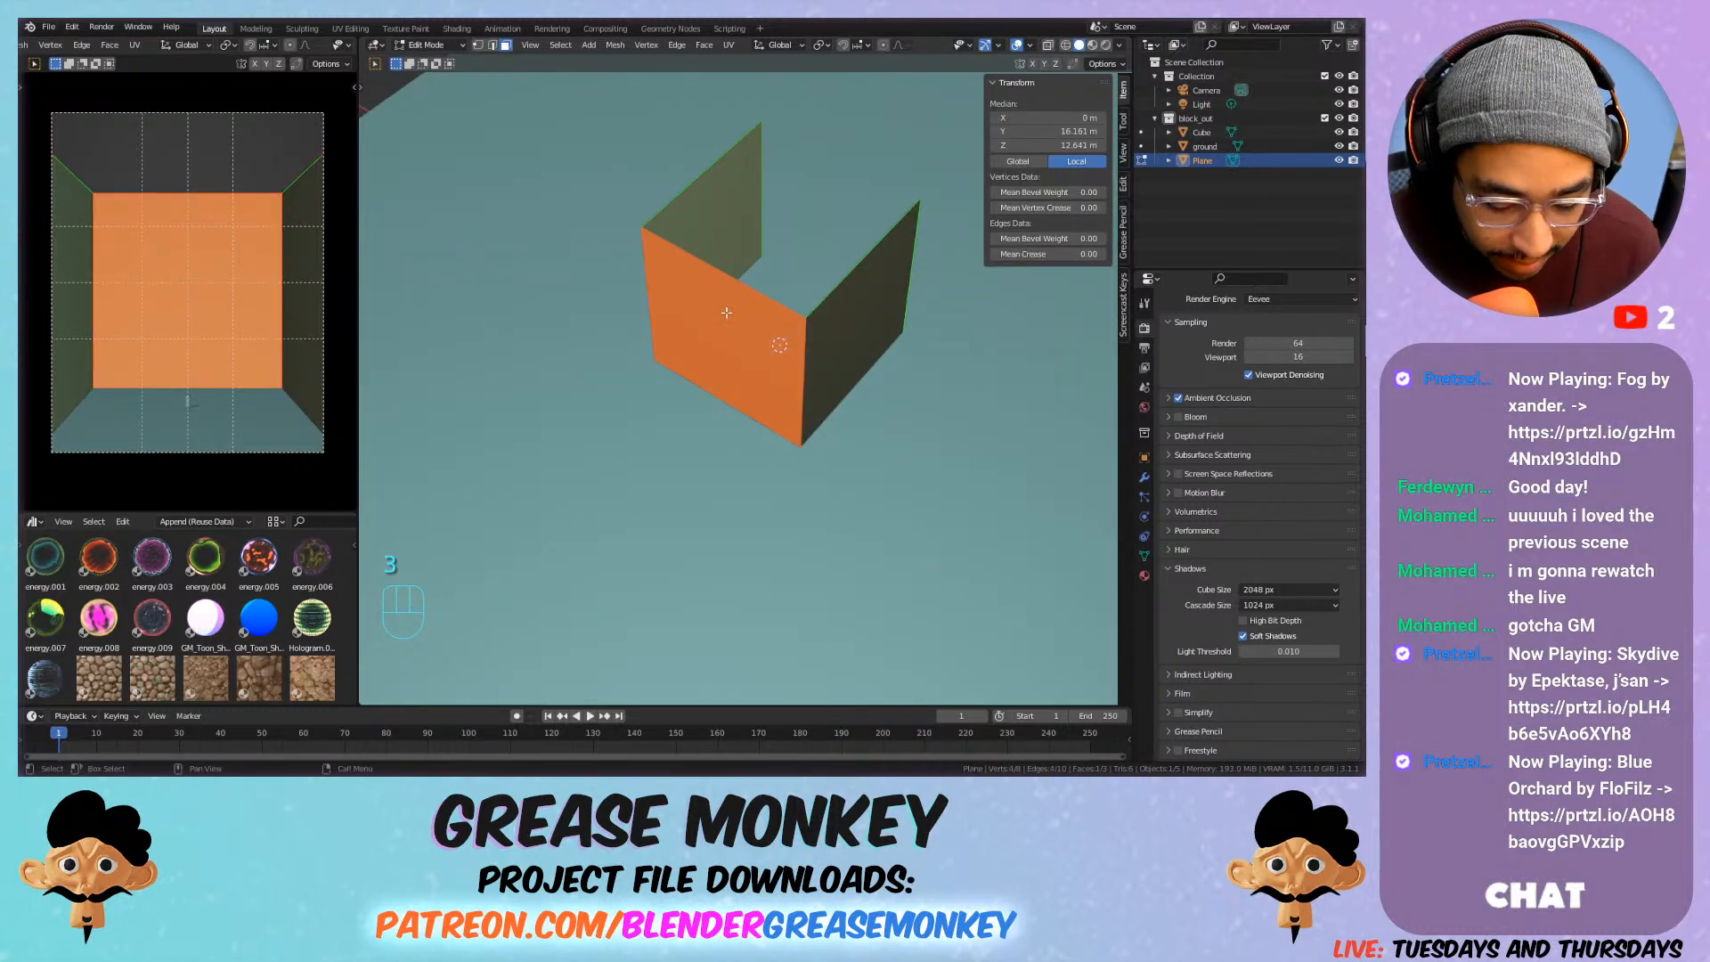
key("g")
key("y")
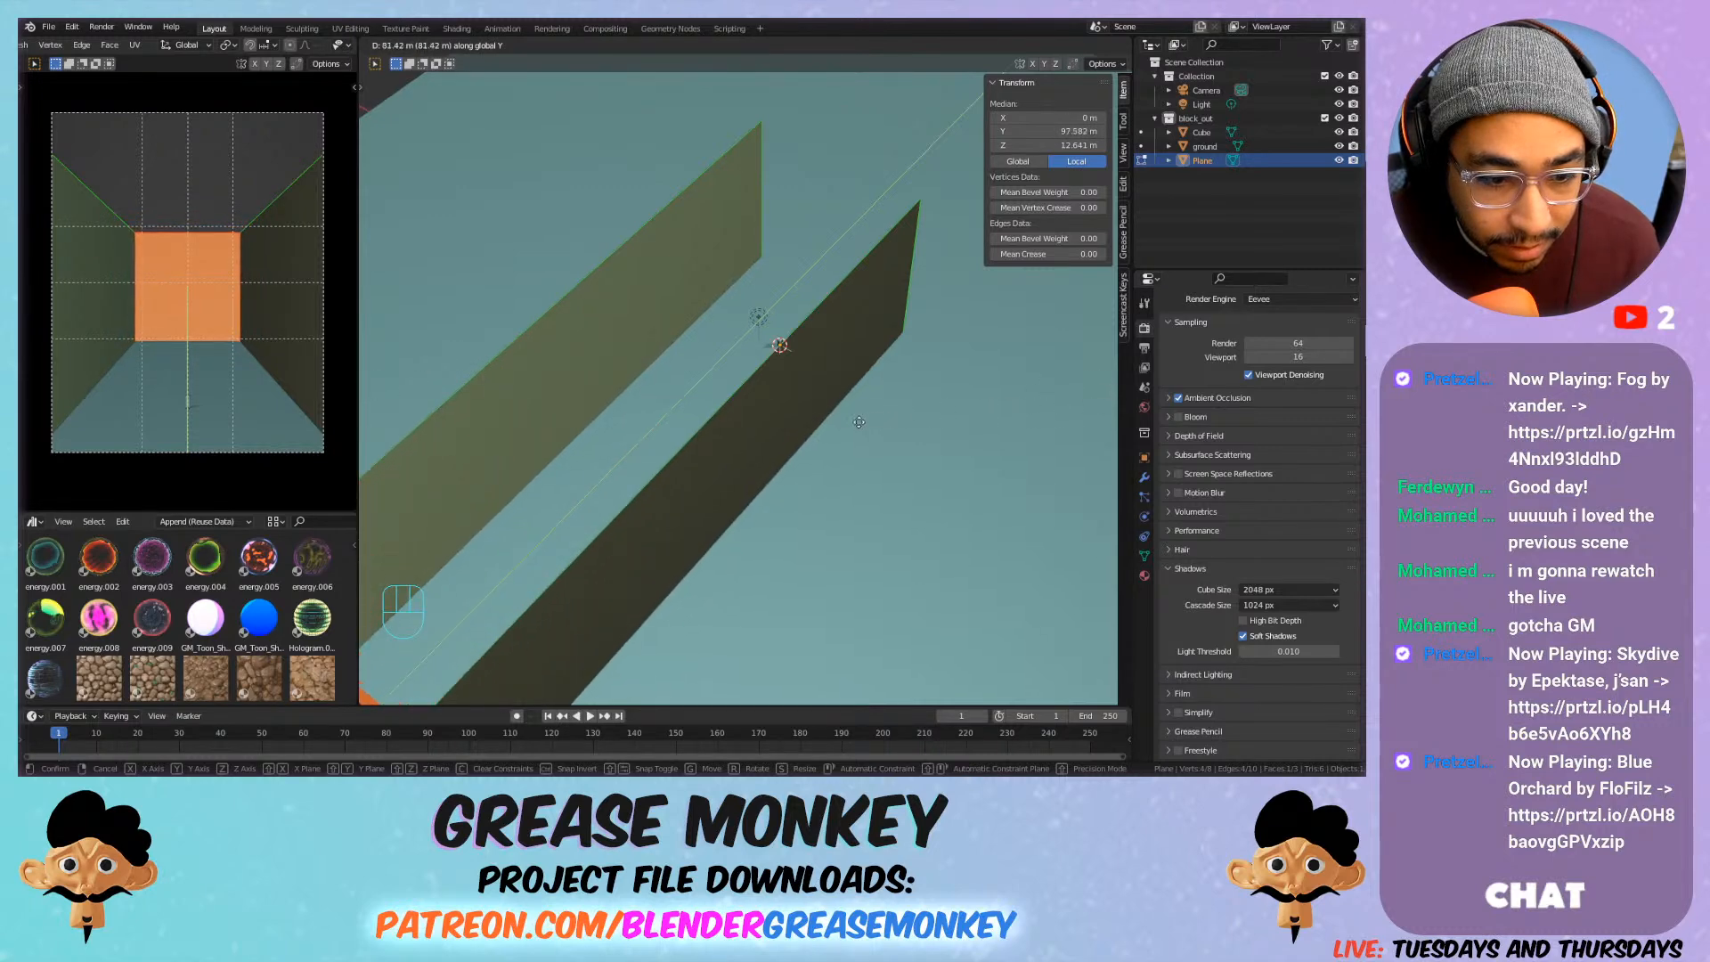
left_click(787, 435)
scroll(728, 328, "down", 4)
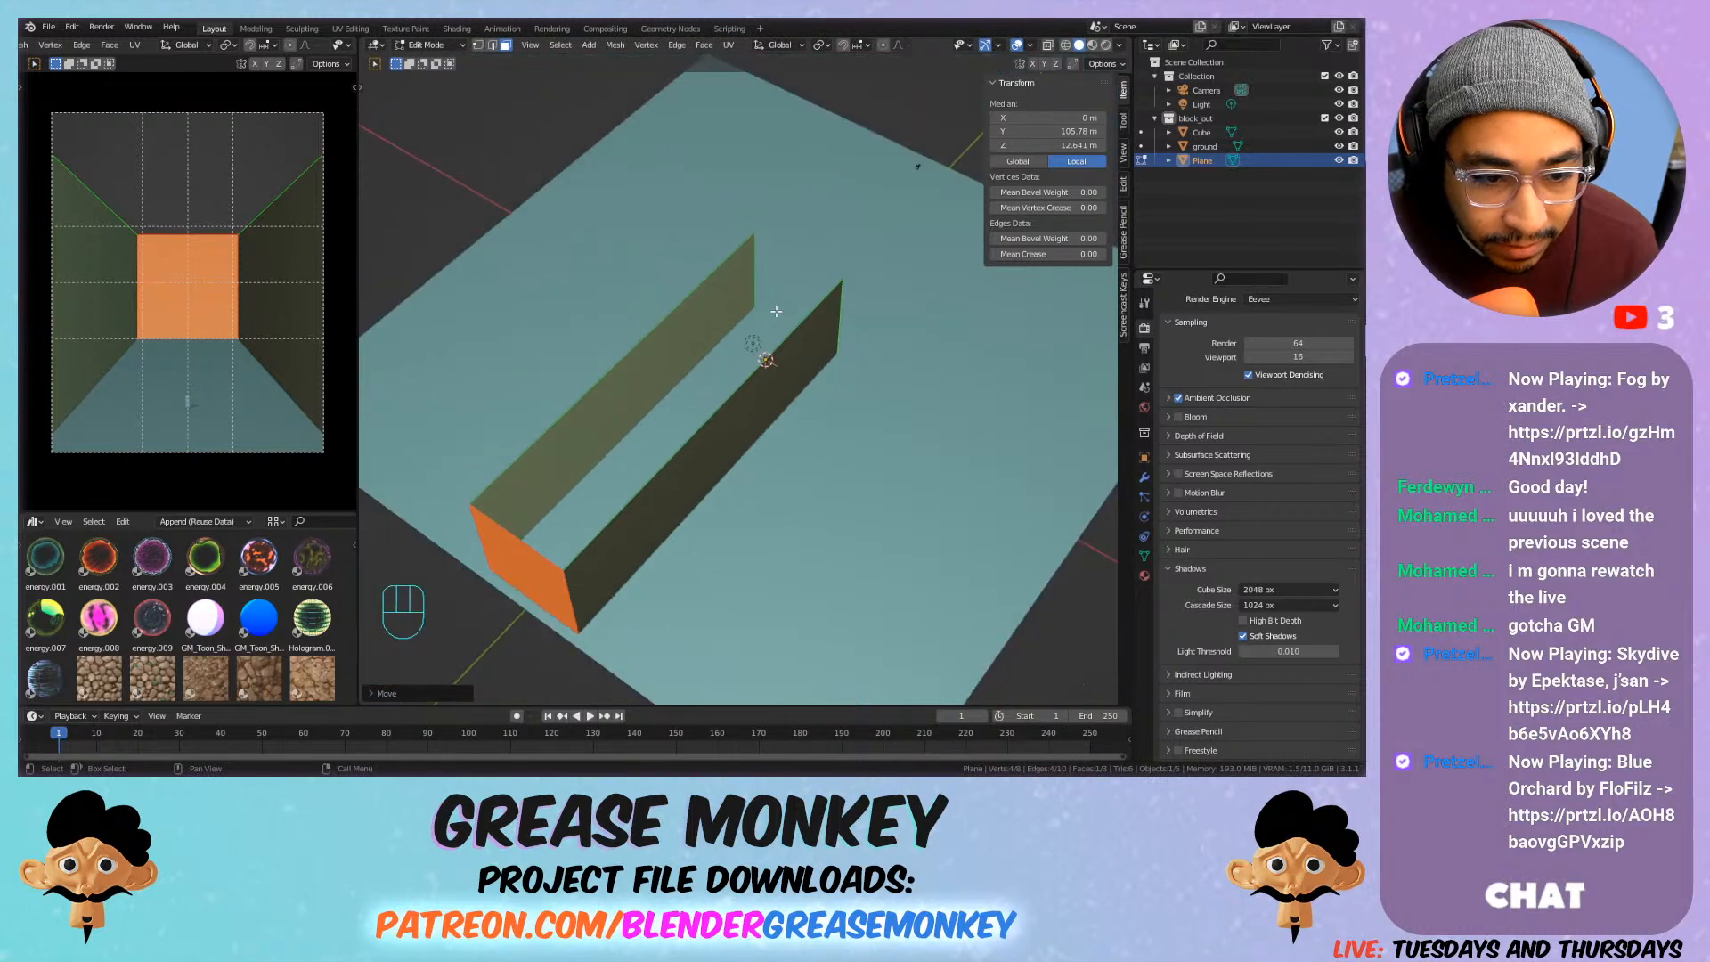
middle_click_drag(823, 292, 782, 292)
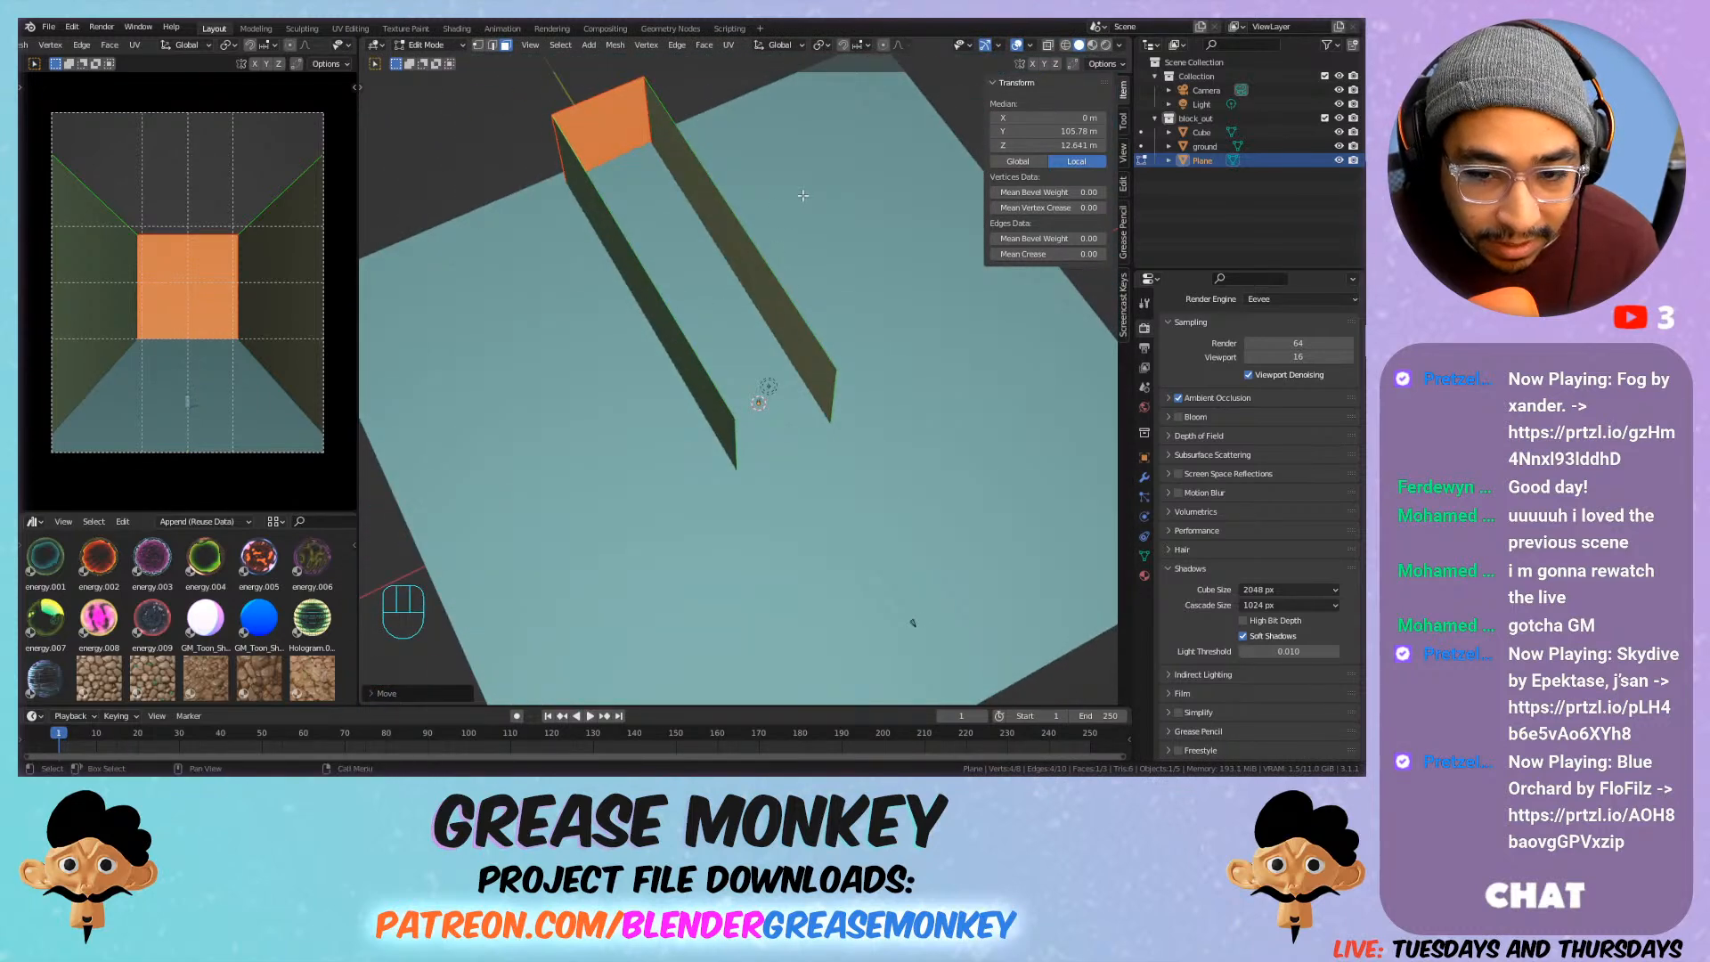
In Object Mode, move the ground plane about 77.6 m along Y to sit under the lengthened walls.
key("Tab")
left_click(870, 303)
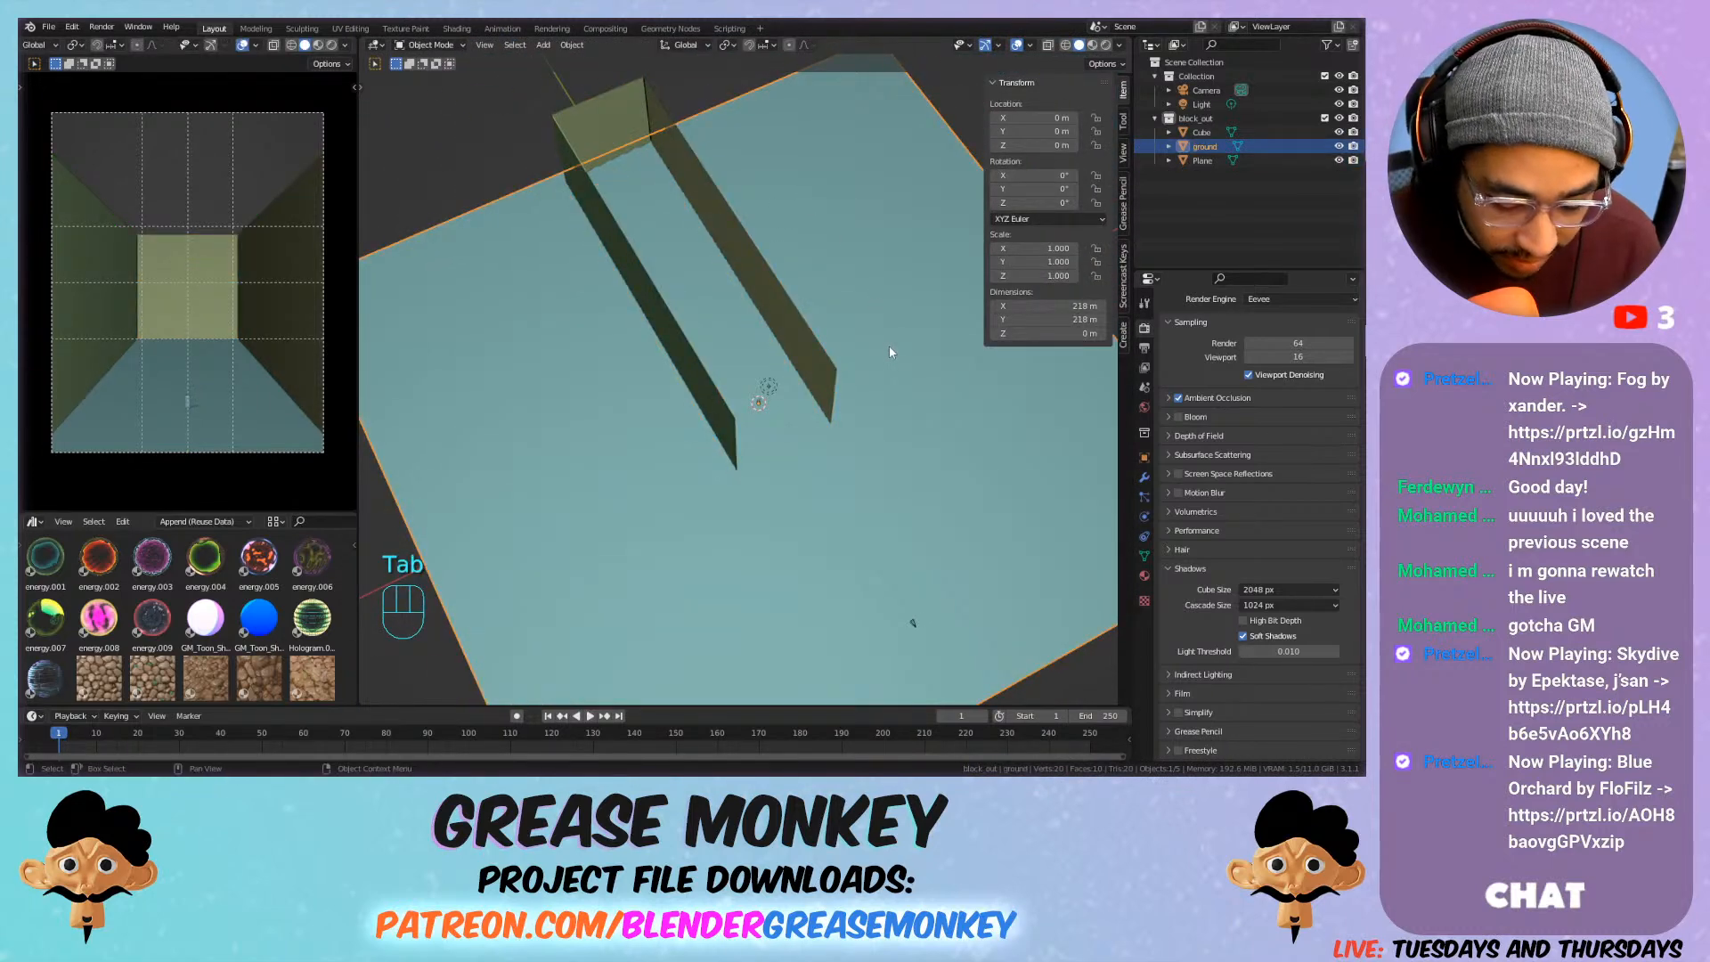
key("g")
key("y")
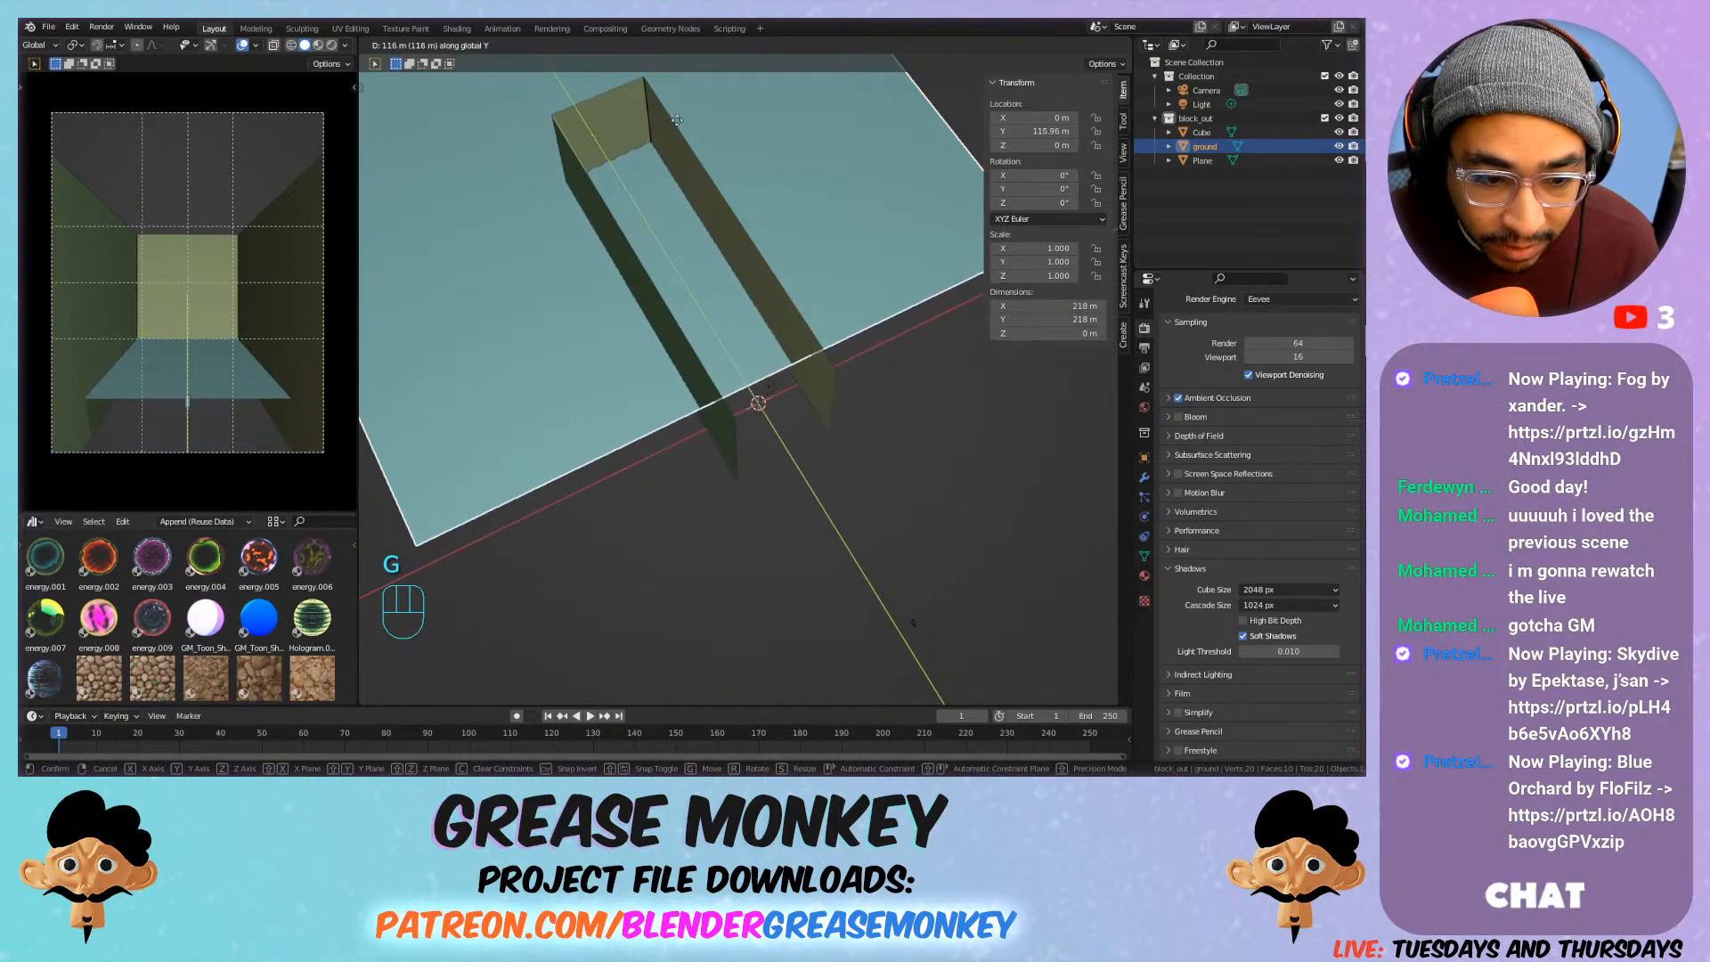
left_click(733, 190)
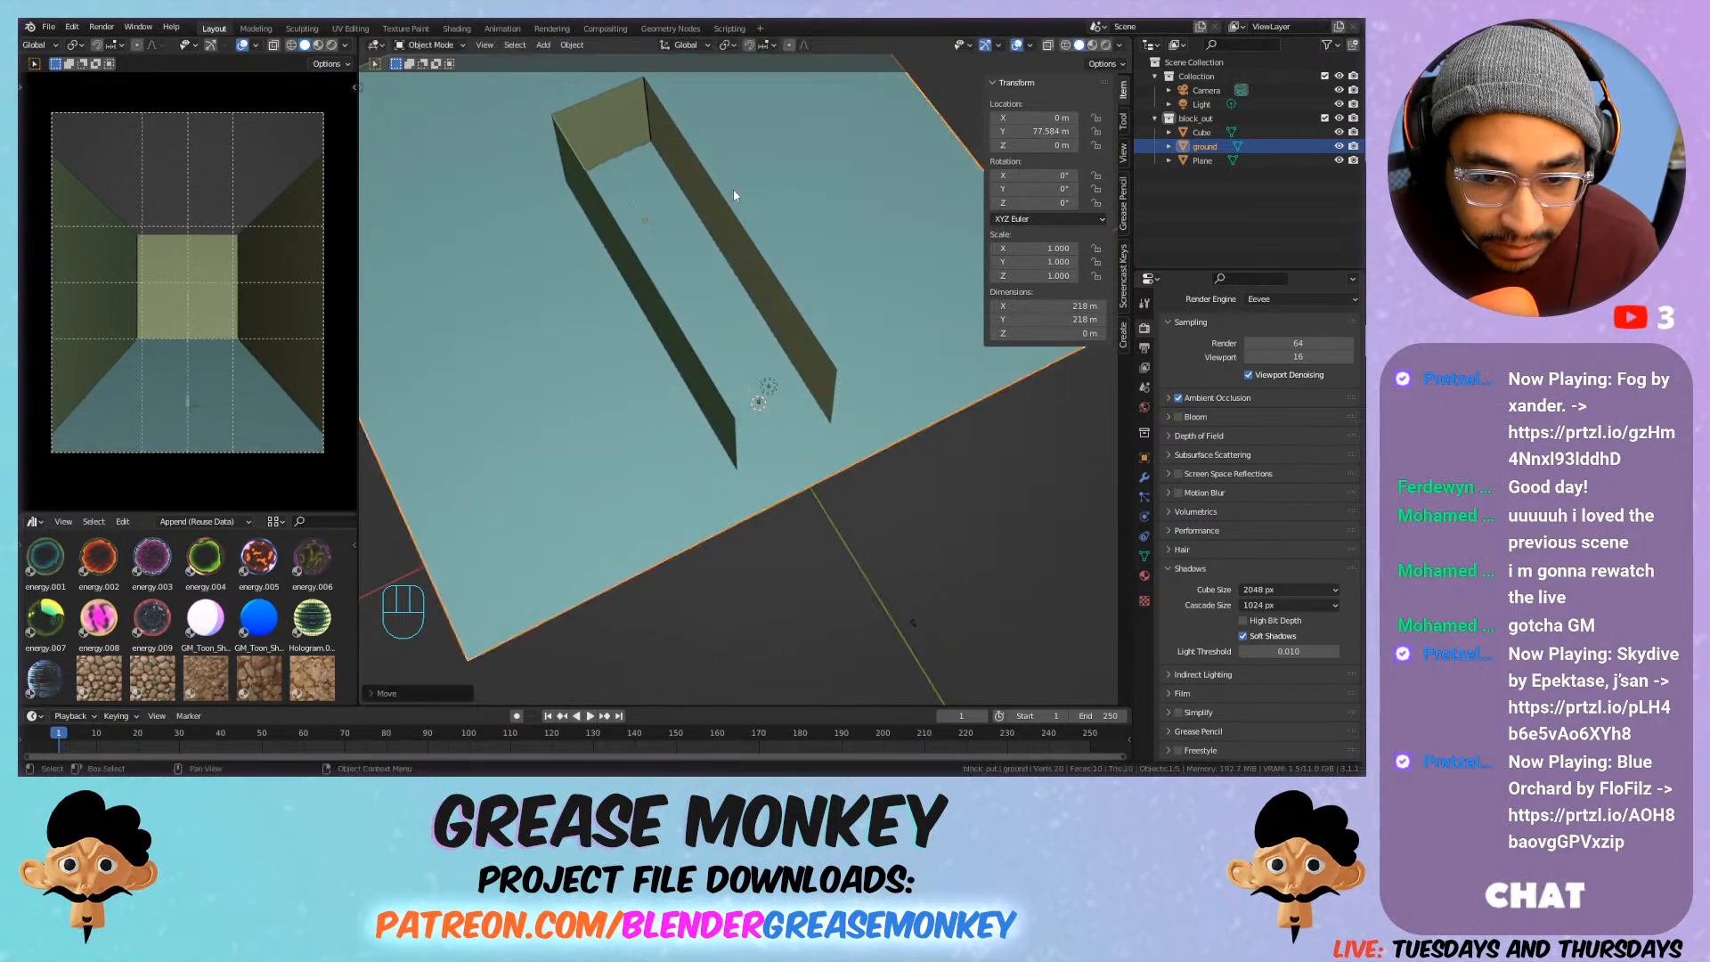
middle_click_drag(734, 188, 727, 152)
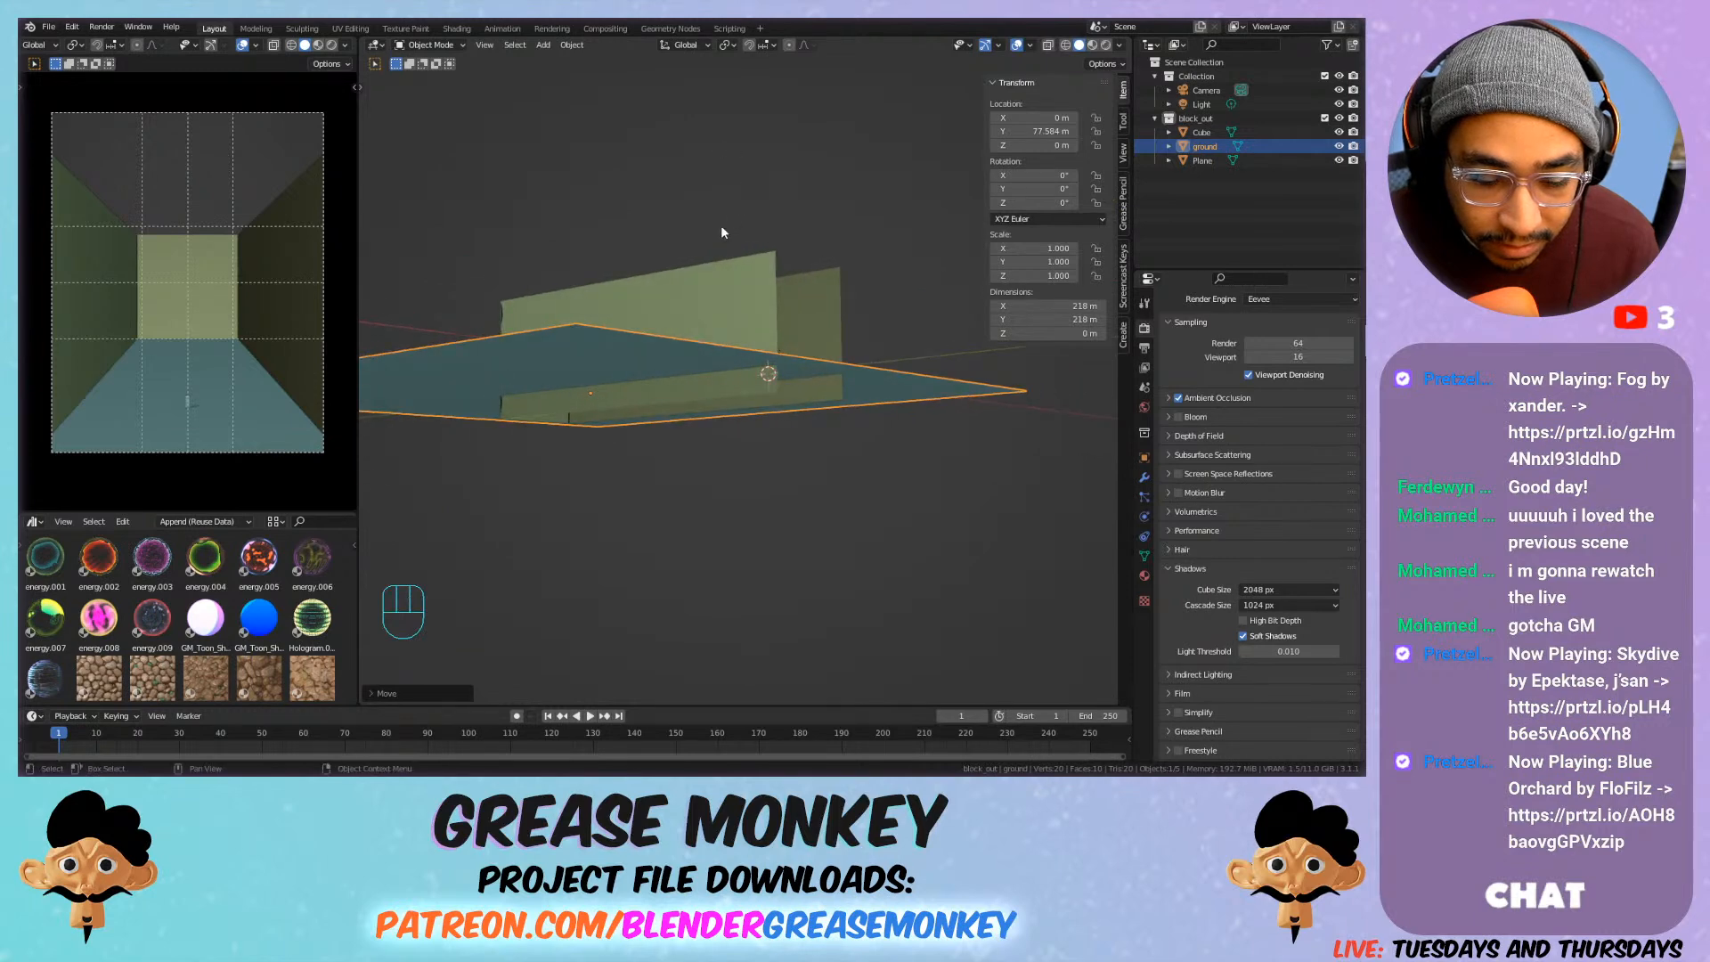
Enter Edit Mode on the walls object and select its three bottom edges beneath the ground.
key("Tab")
key("Tab")
left_click(675, 379)
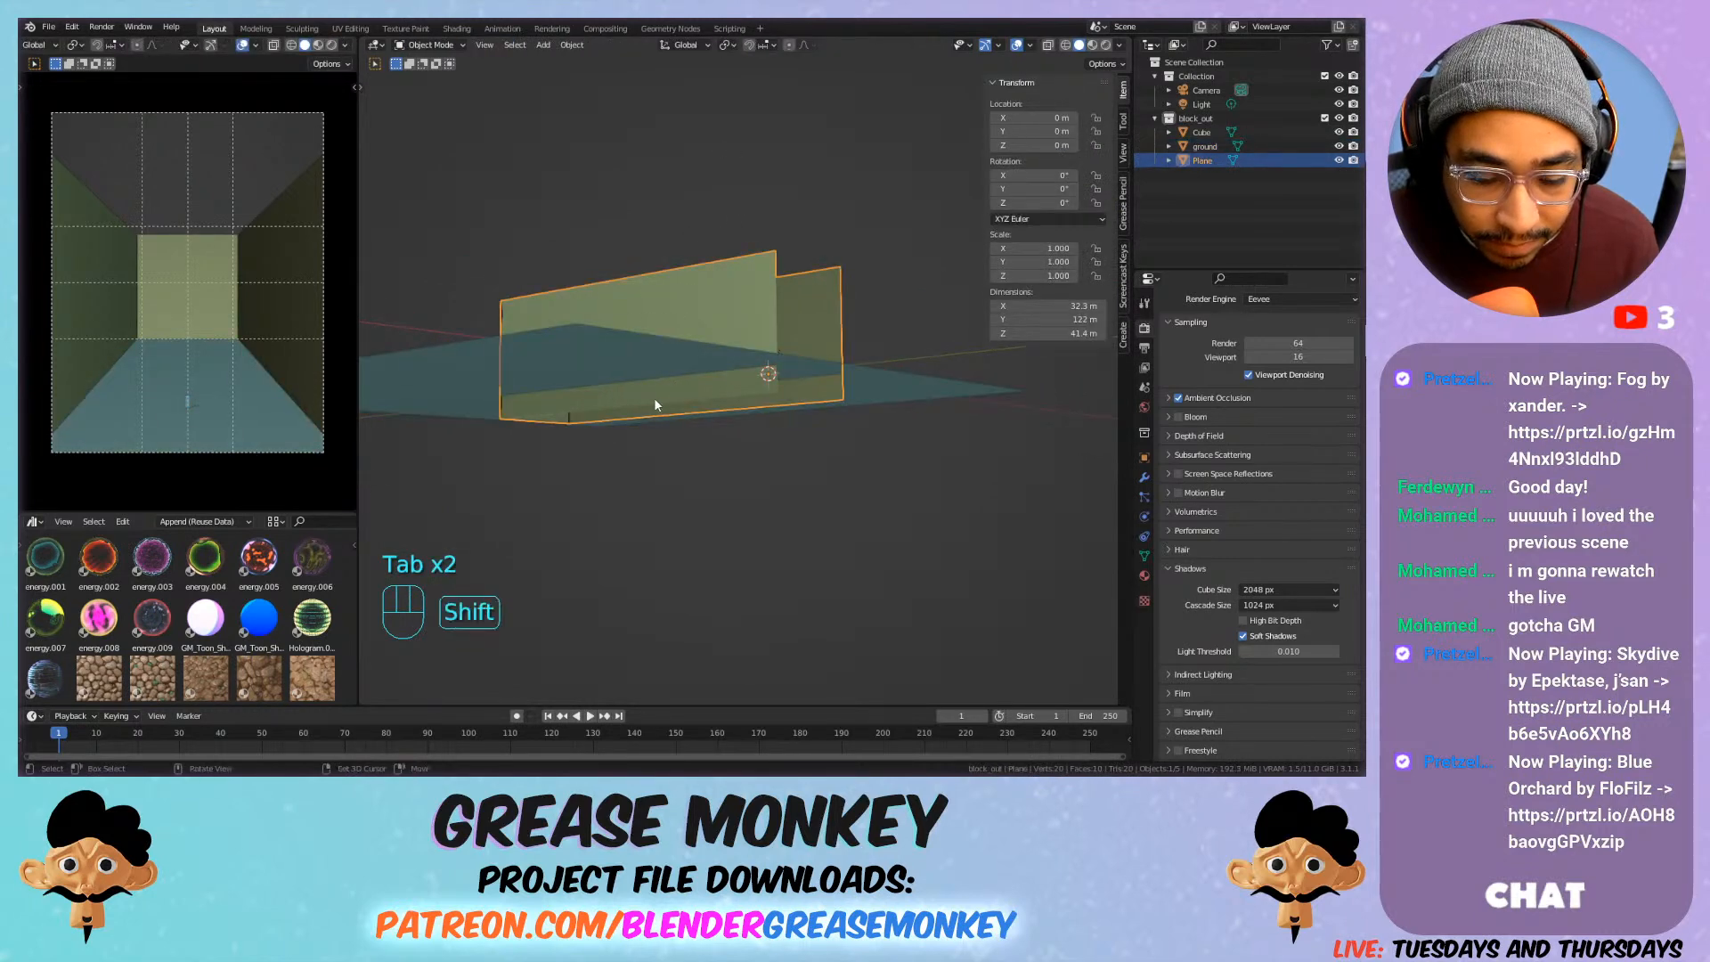
middle_click_drag(654, 397, 669, 334)
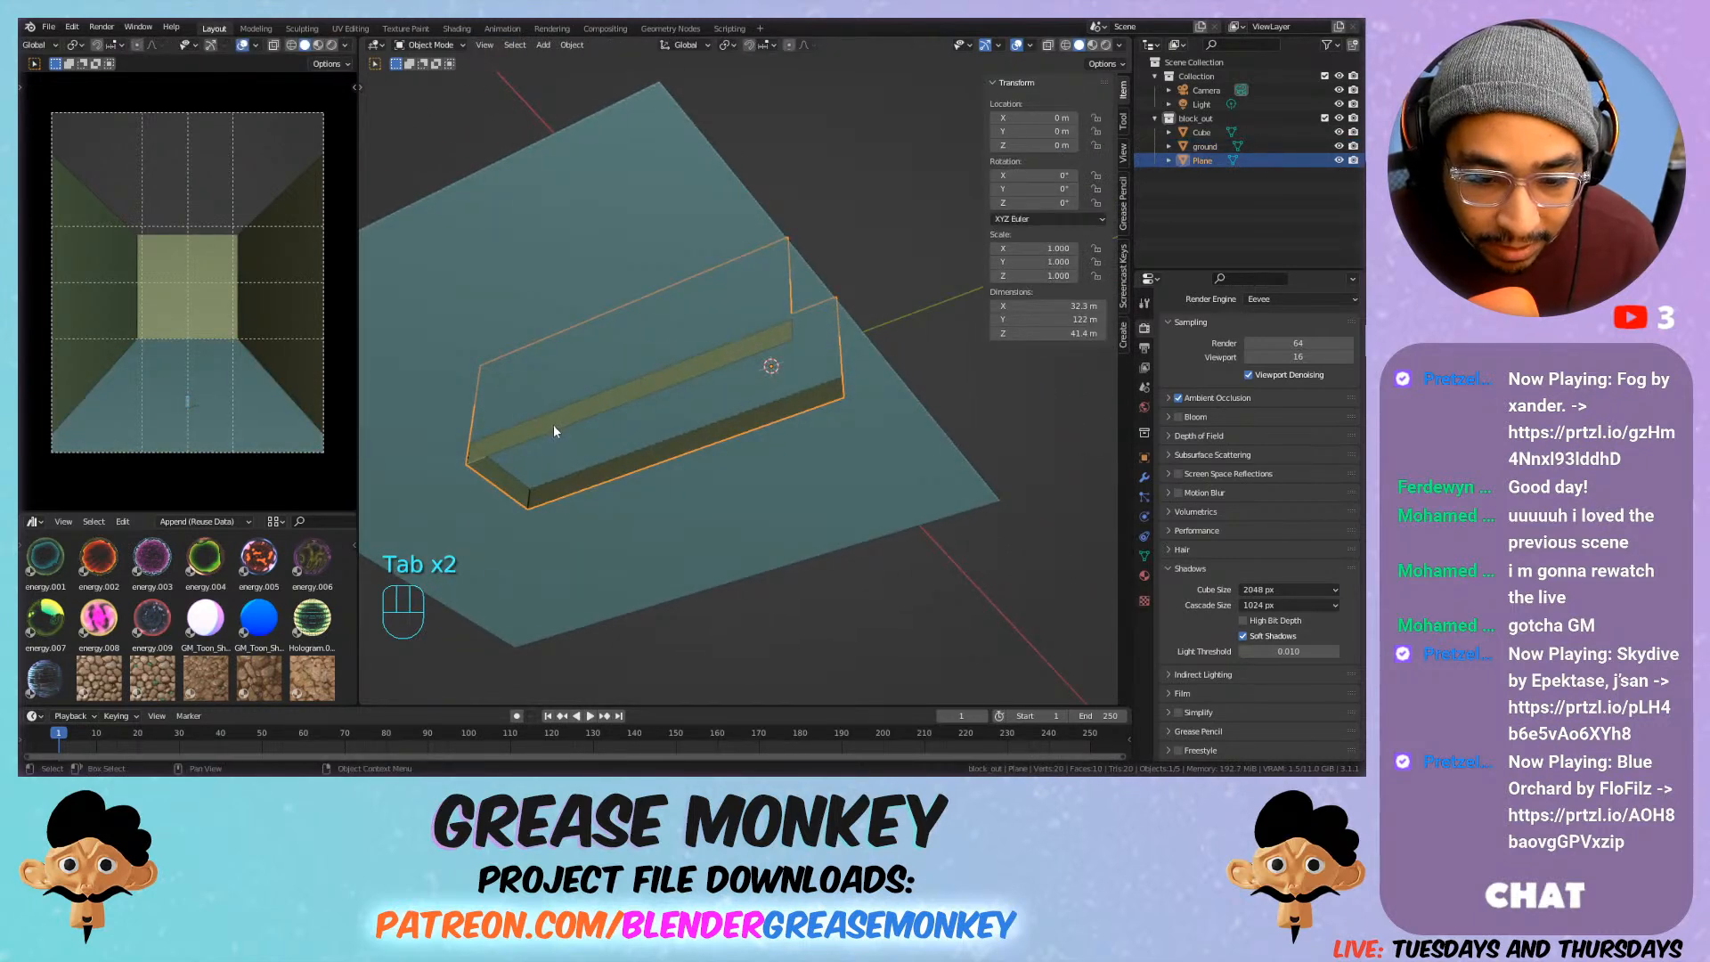
key("Tab")
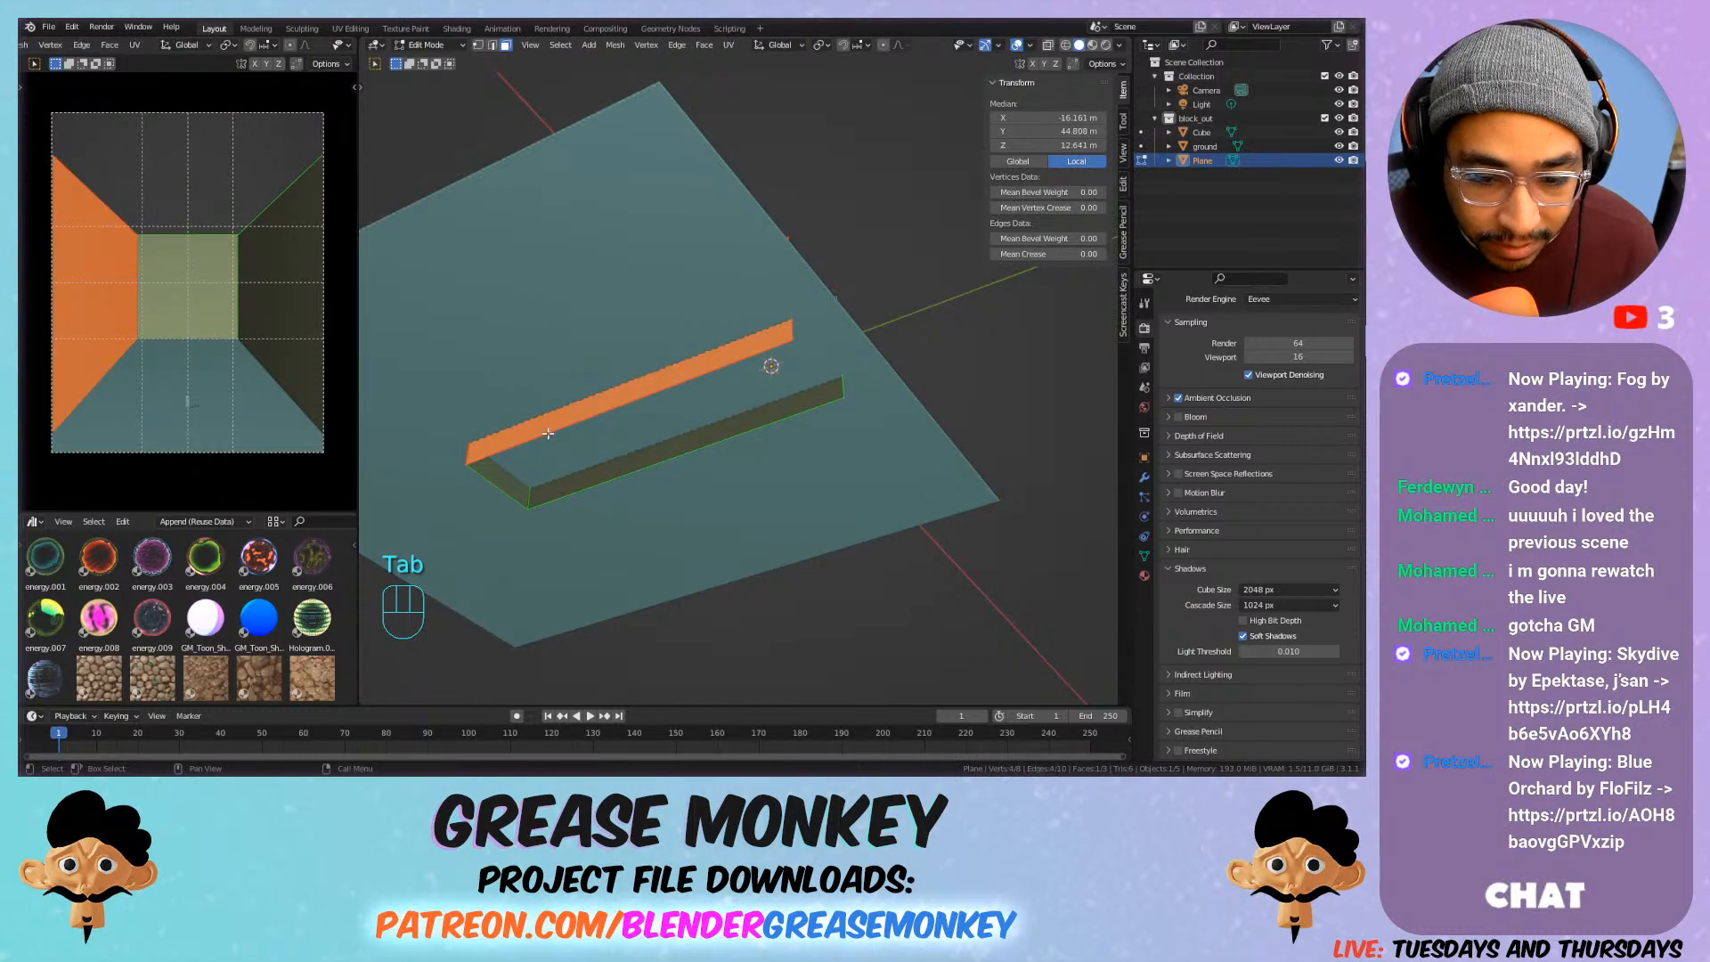
key("1")
left_click(524, 436)
left_click(472, 461, "shift")
key("2")
left_click(502, 452)
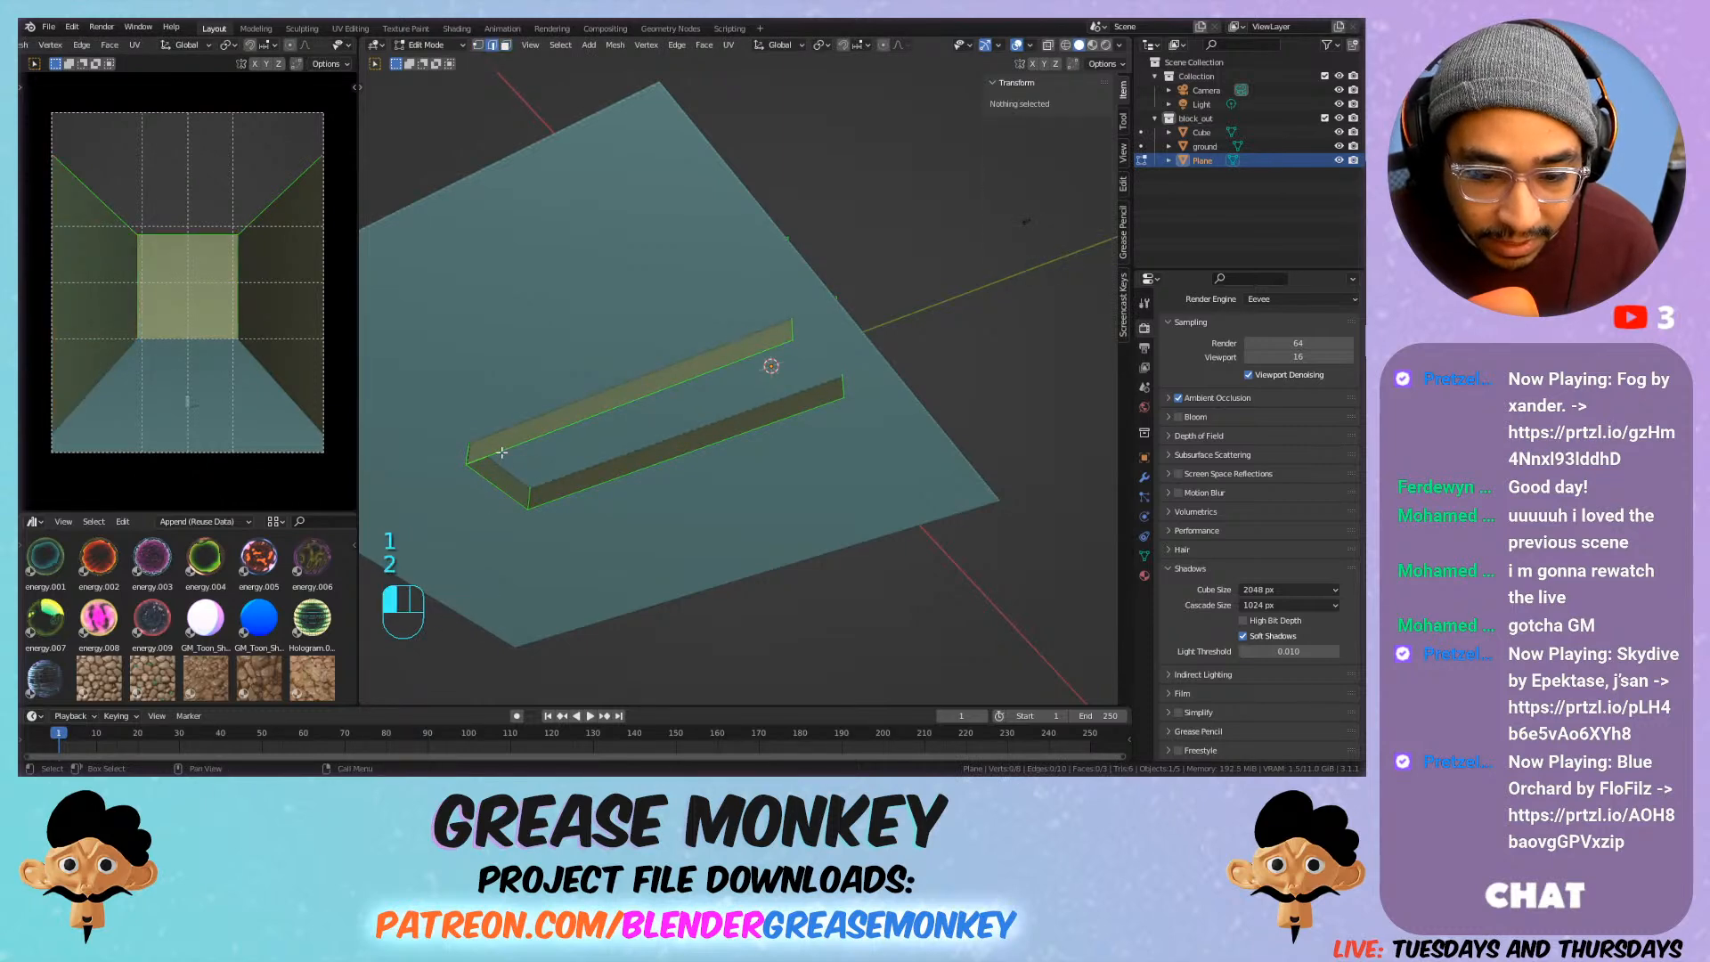
left_click(549, 492, "shift")
middle_click_drag(605, 467, 632, 392)
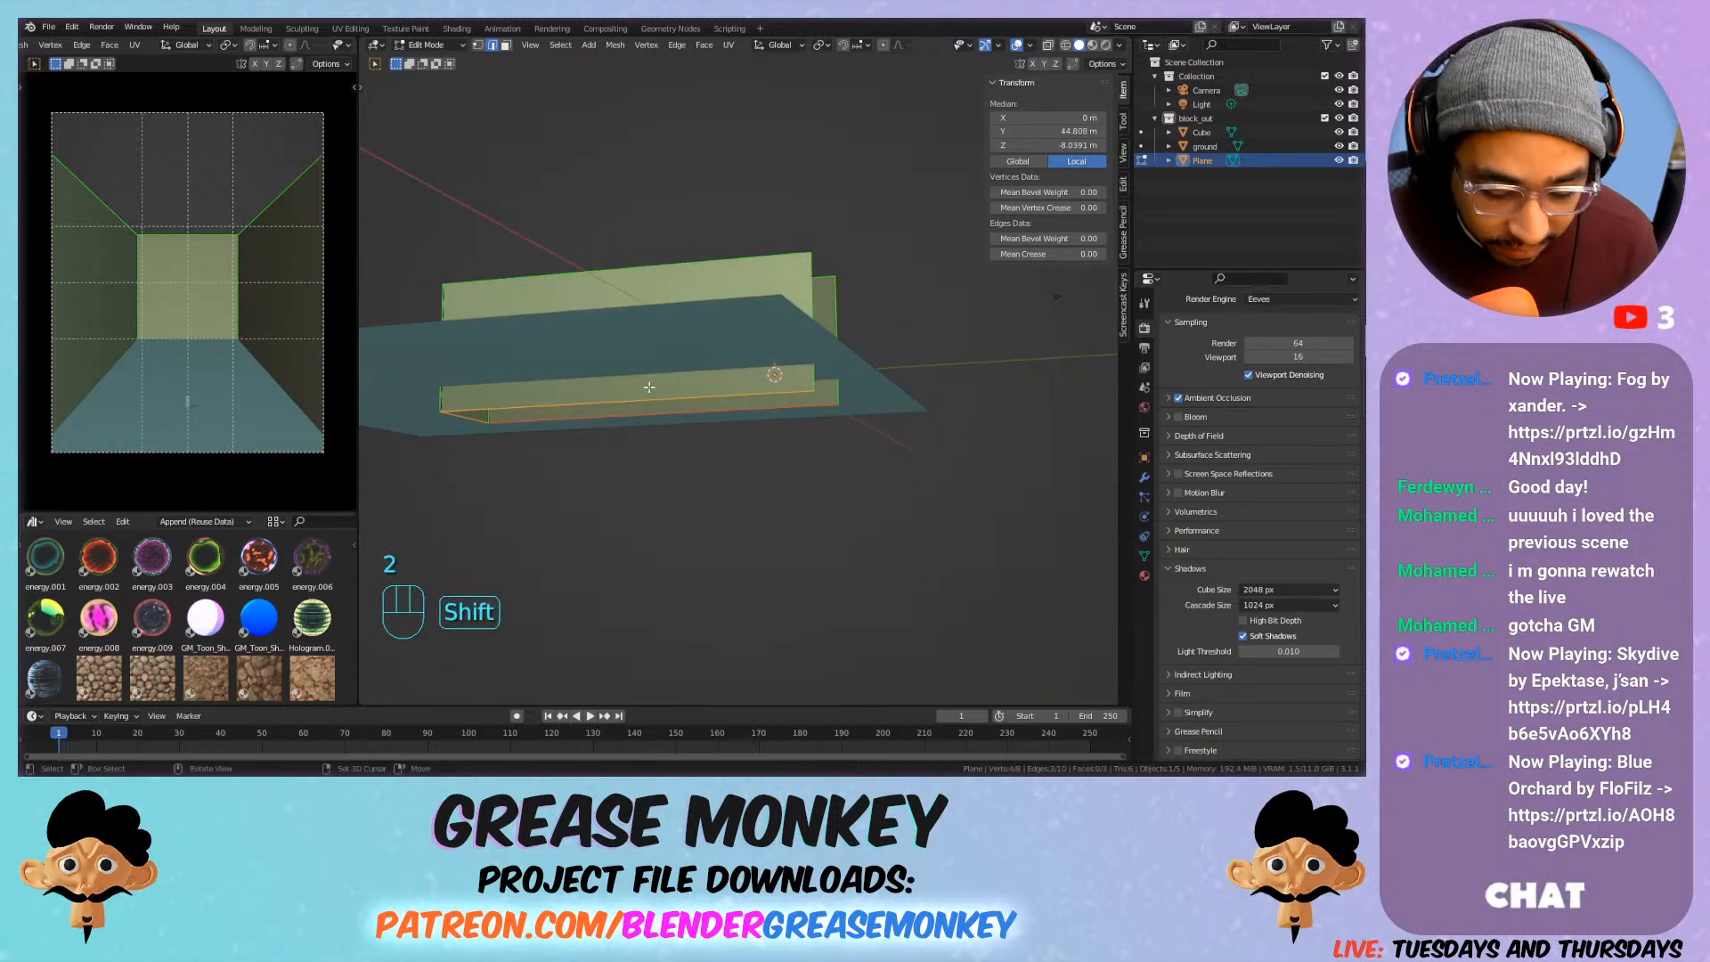
Turn on snapping and set Face as the snap target for moving the walls' bottom edges.
key("g")
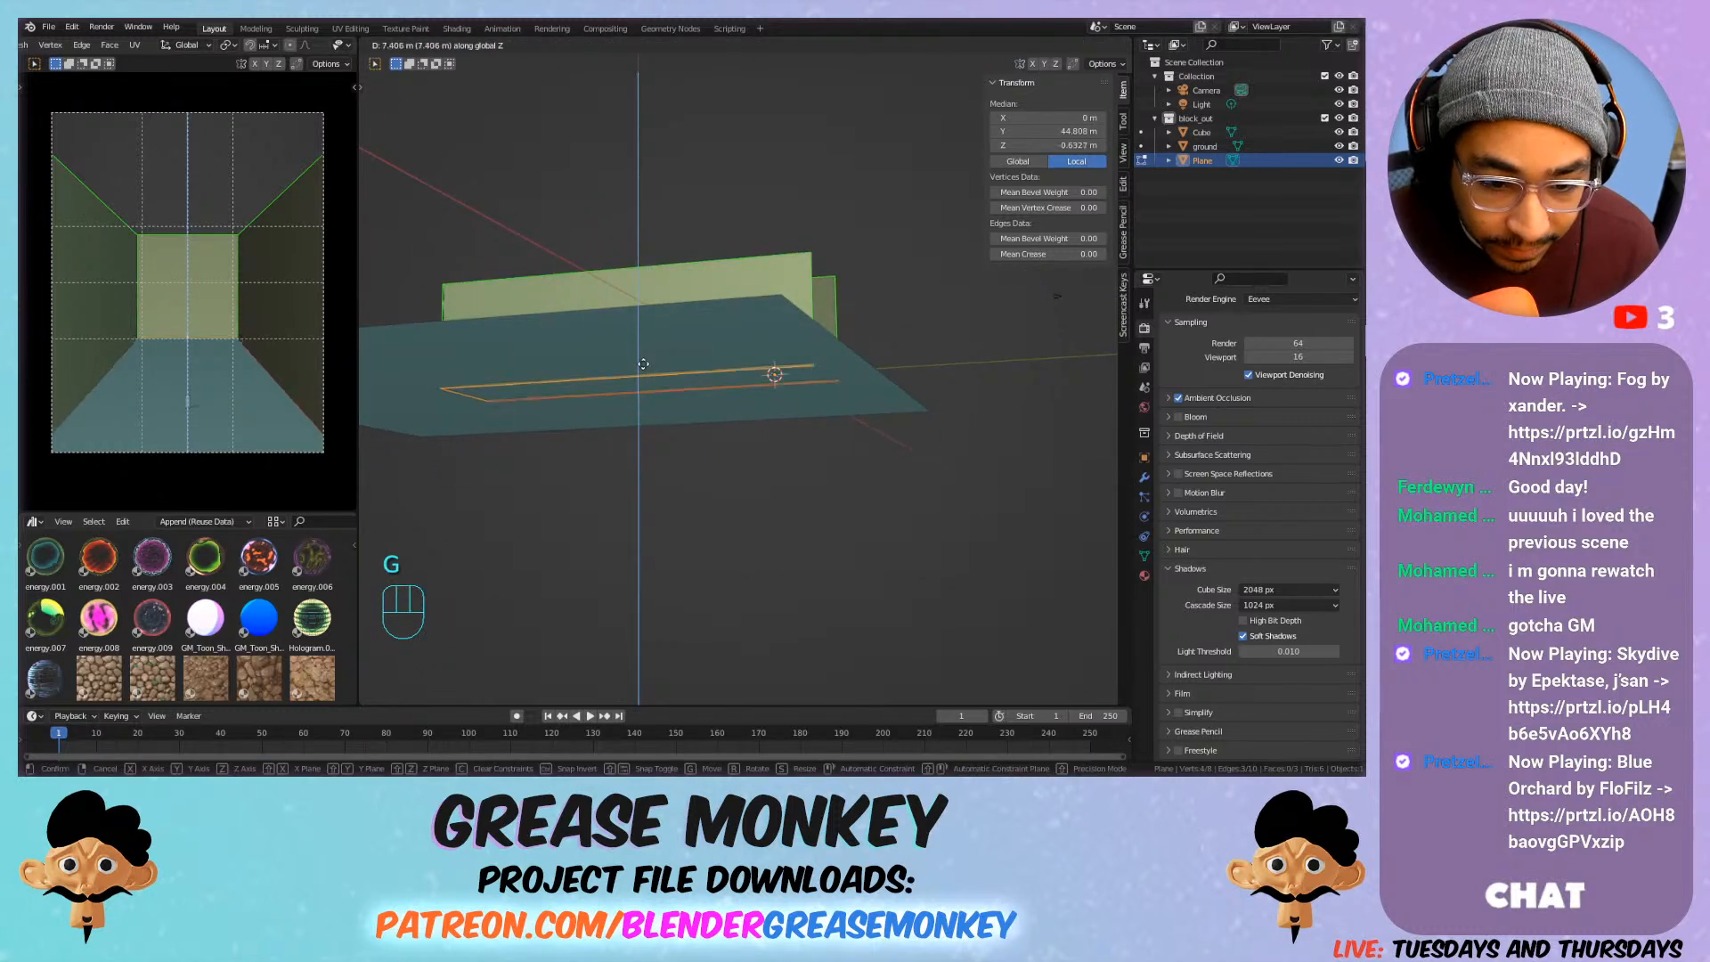
right_click(642, 364)
left_click(842, 46)
left_click(857, 45)
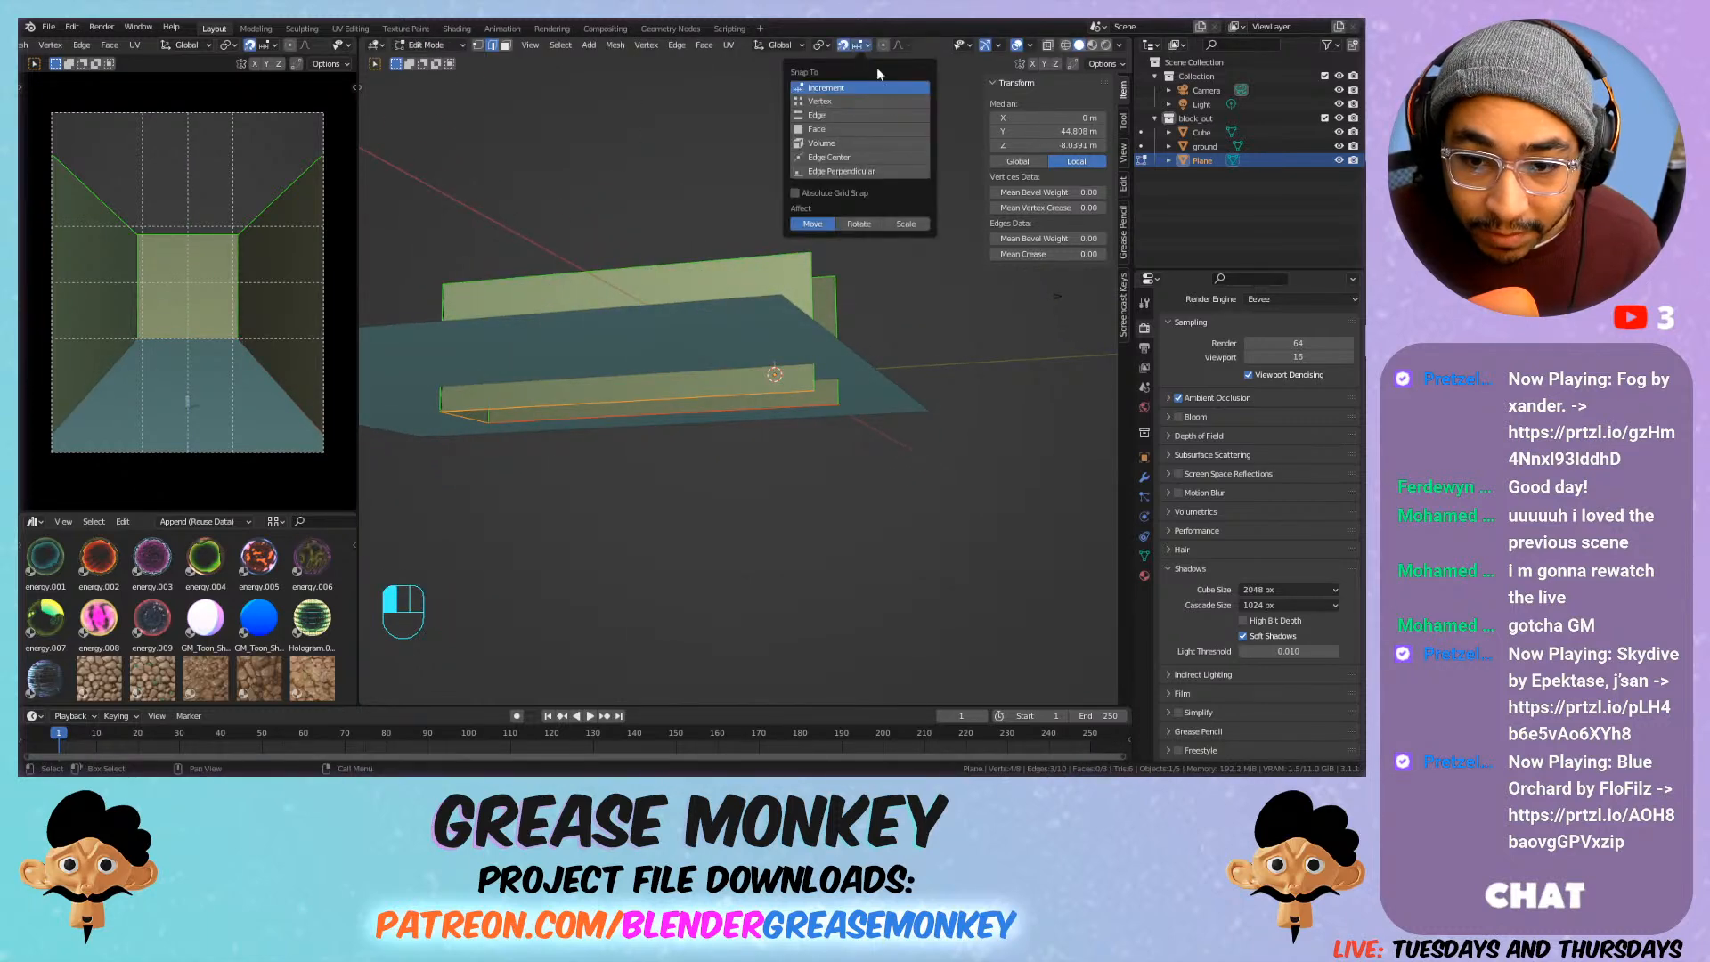
left_click(833, 130)
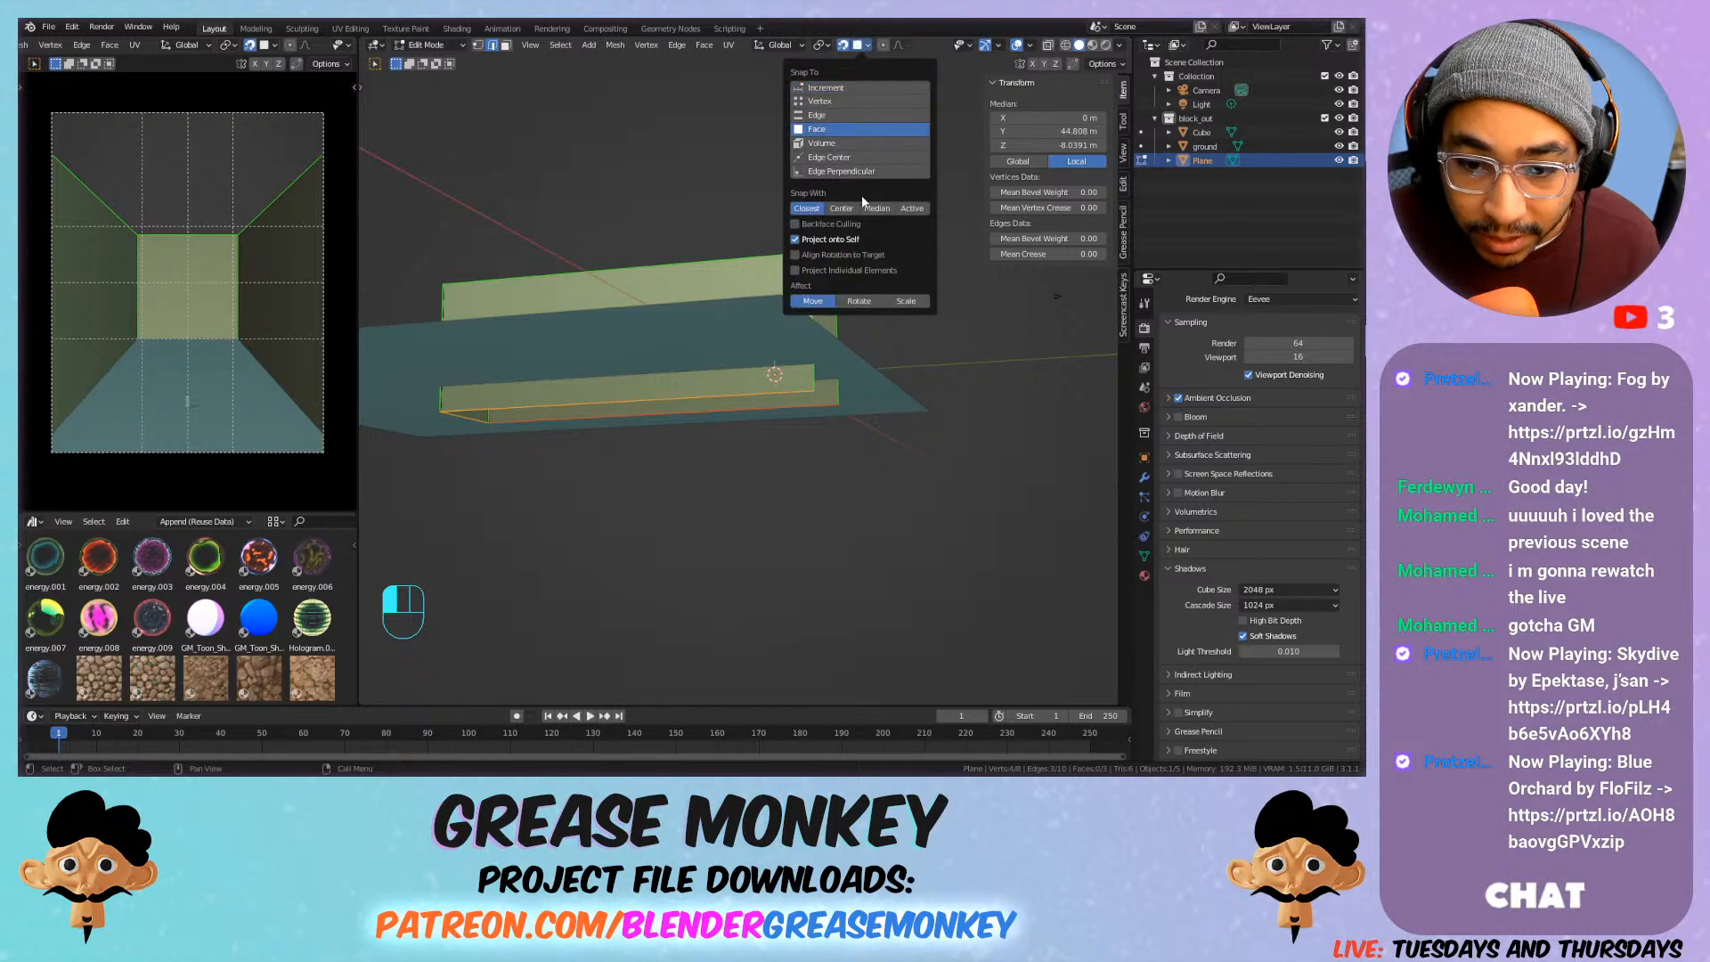
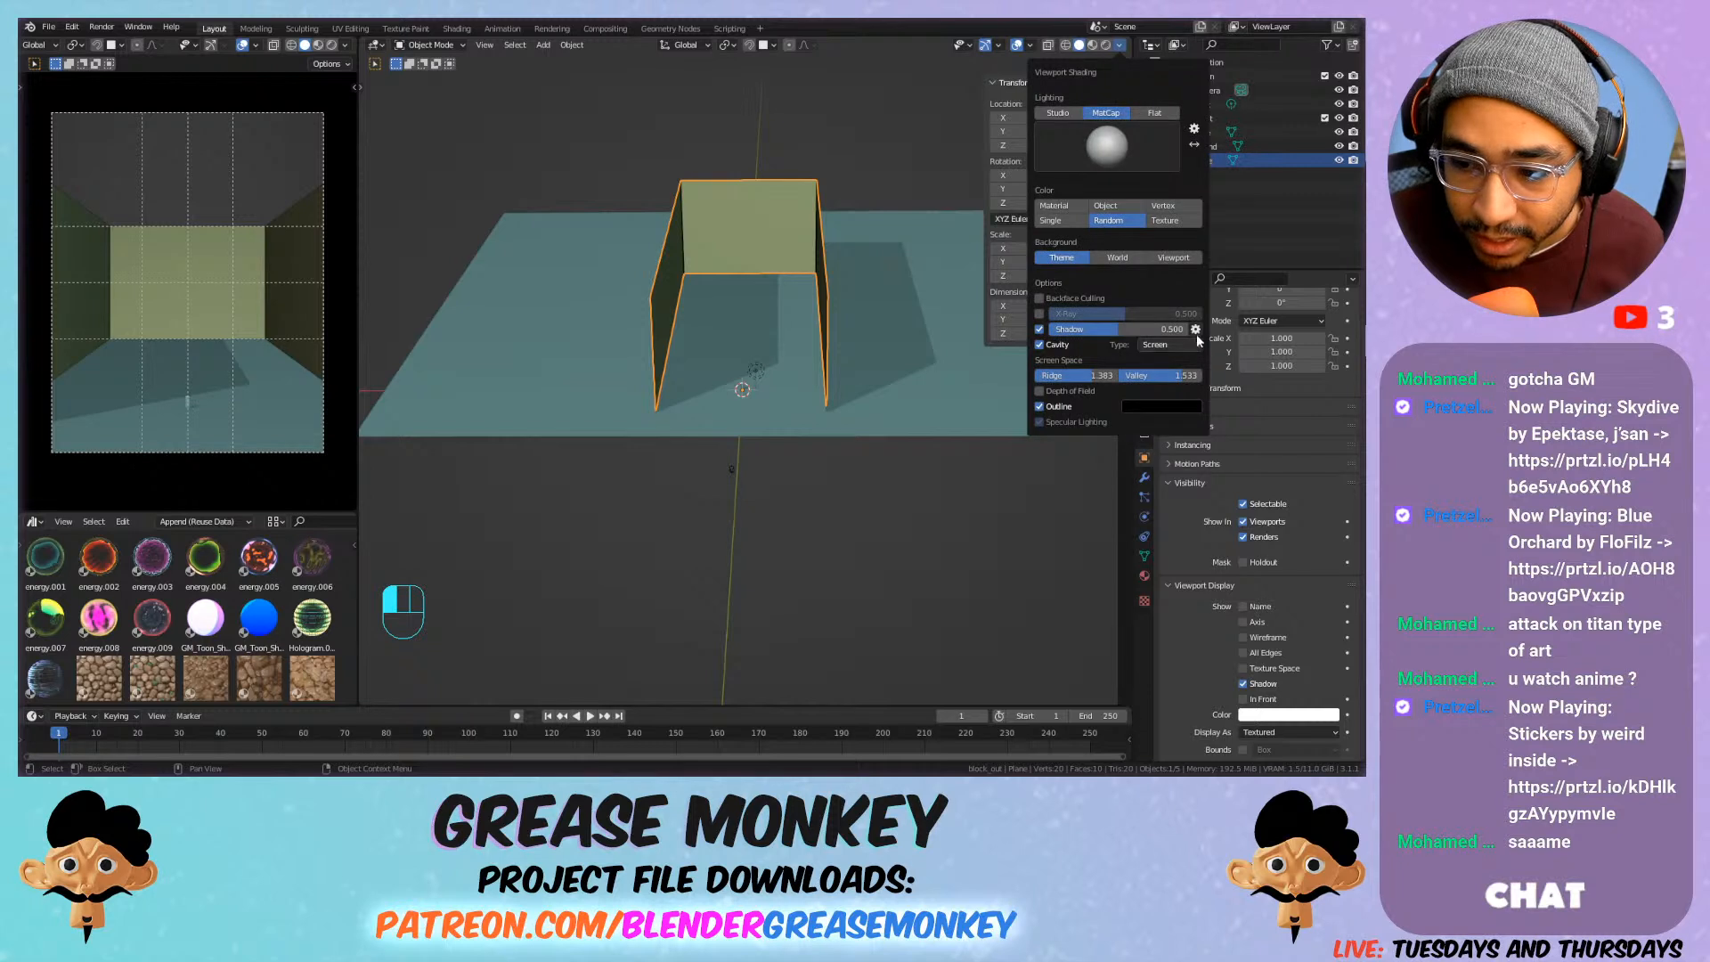
Rotate the viewport shadow's light direction in the shadow settings of the viewport shading options.
mouse_move(1195, 388)
left_mouse_down()
mouse_move(1168, 393)
mouse_move(1272, 367)
mouse_move(1258, 386)
left_mouse_up()
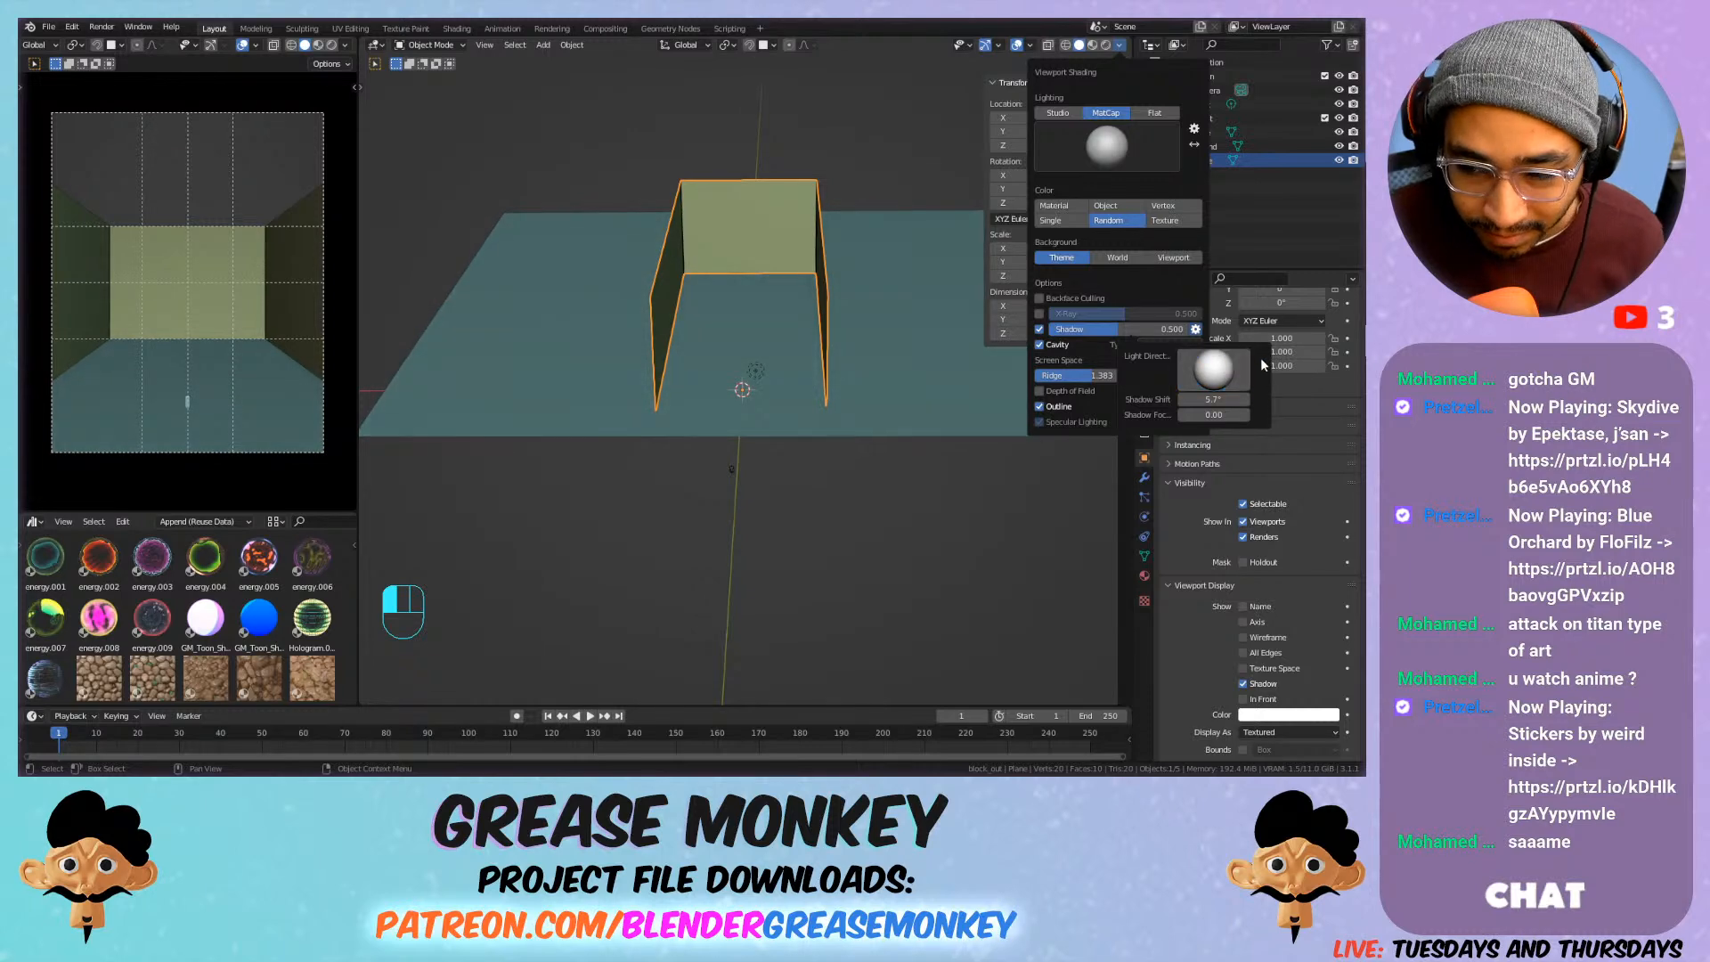
key("ctrl+shift+z")
left_click(1120, 45)
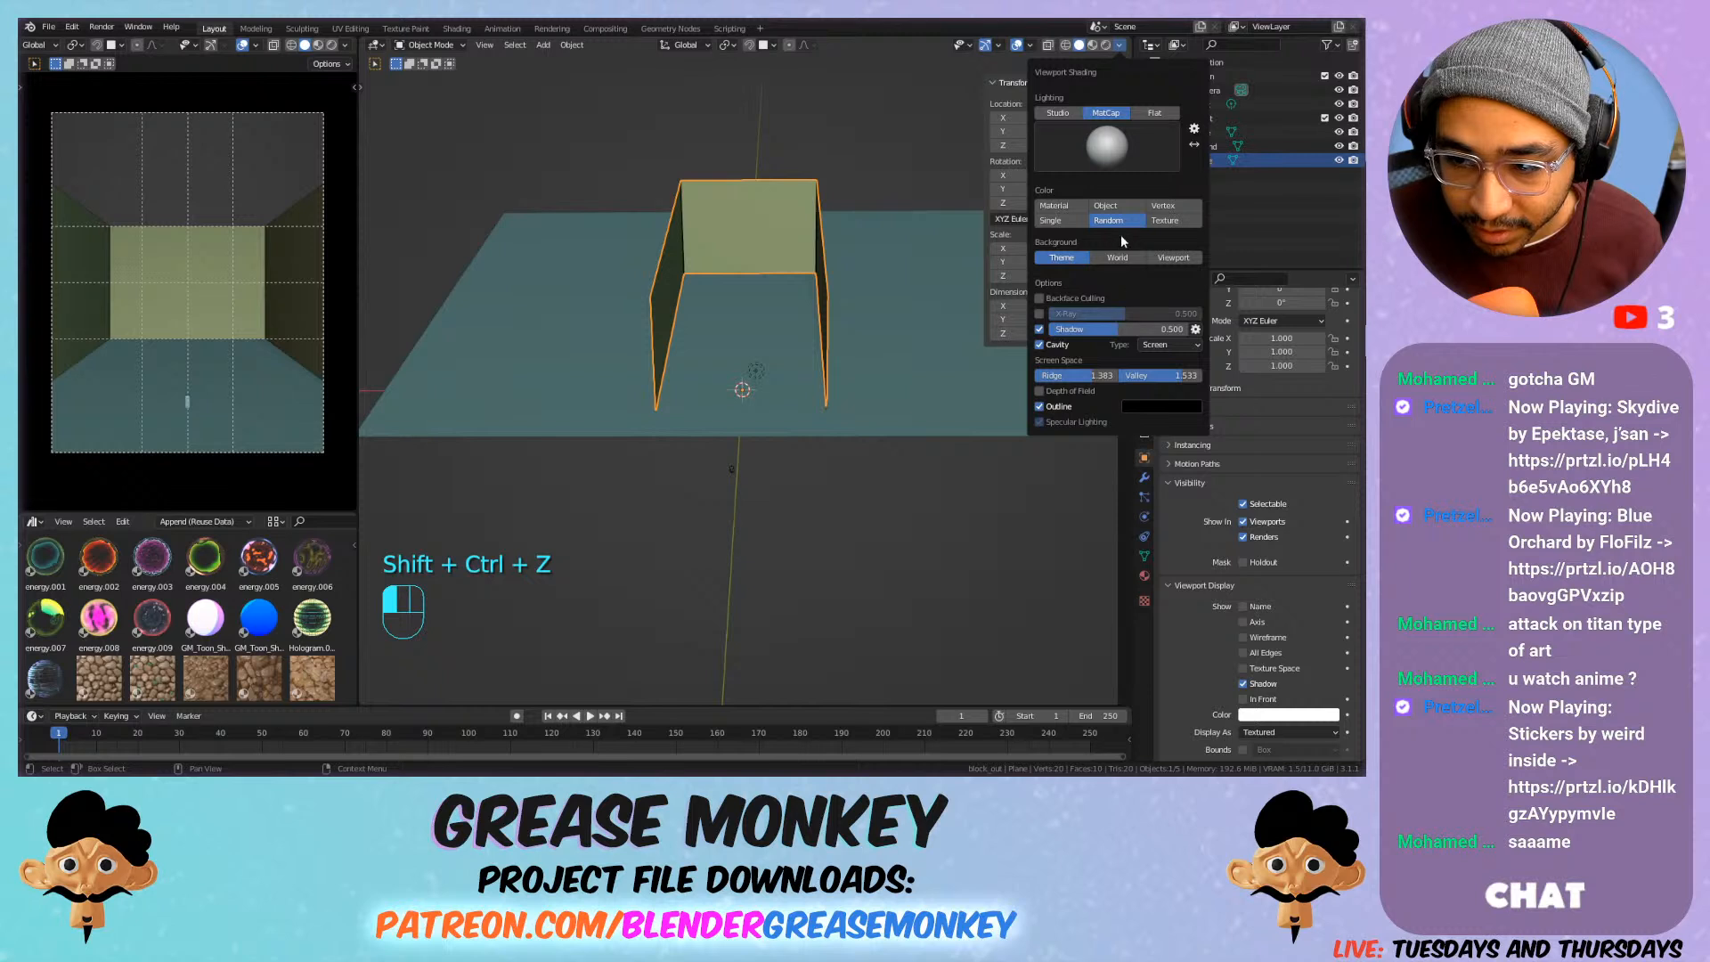
left_click(1195, 329)
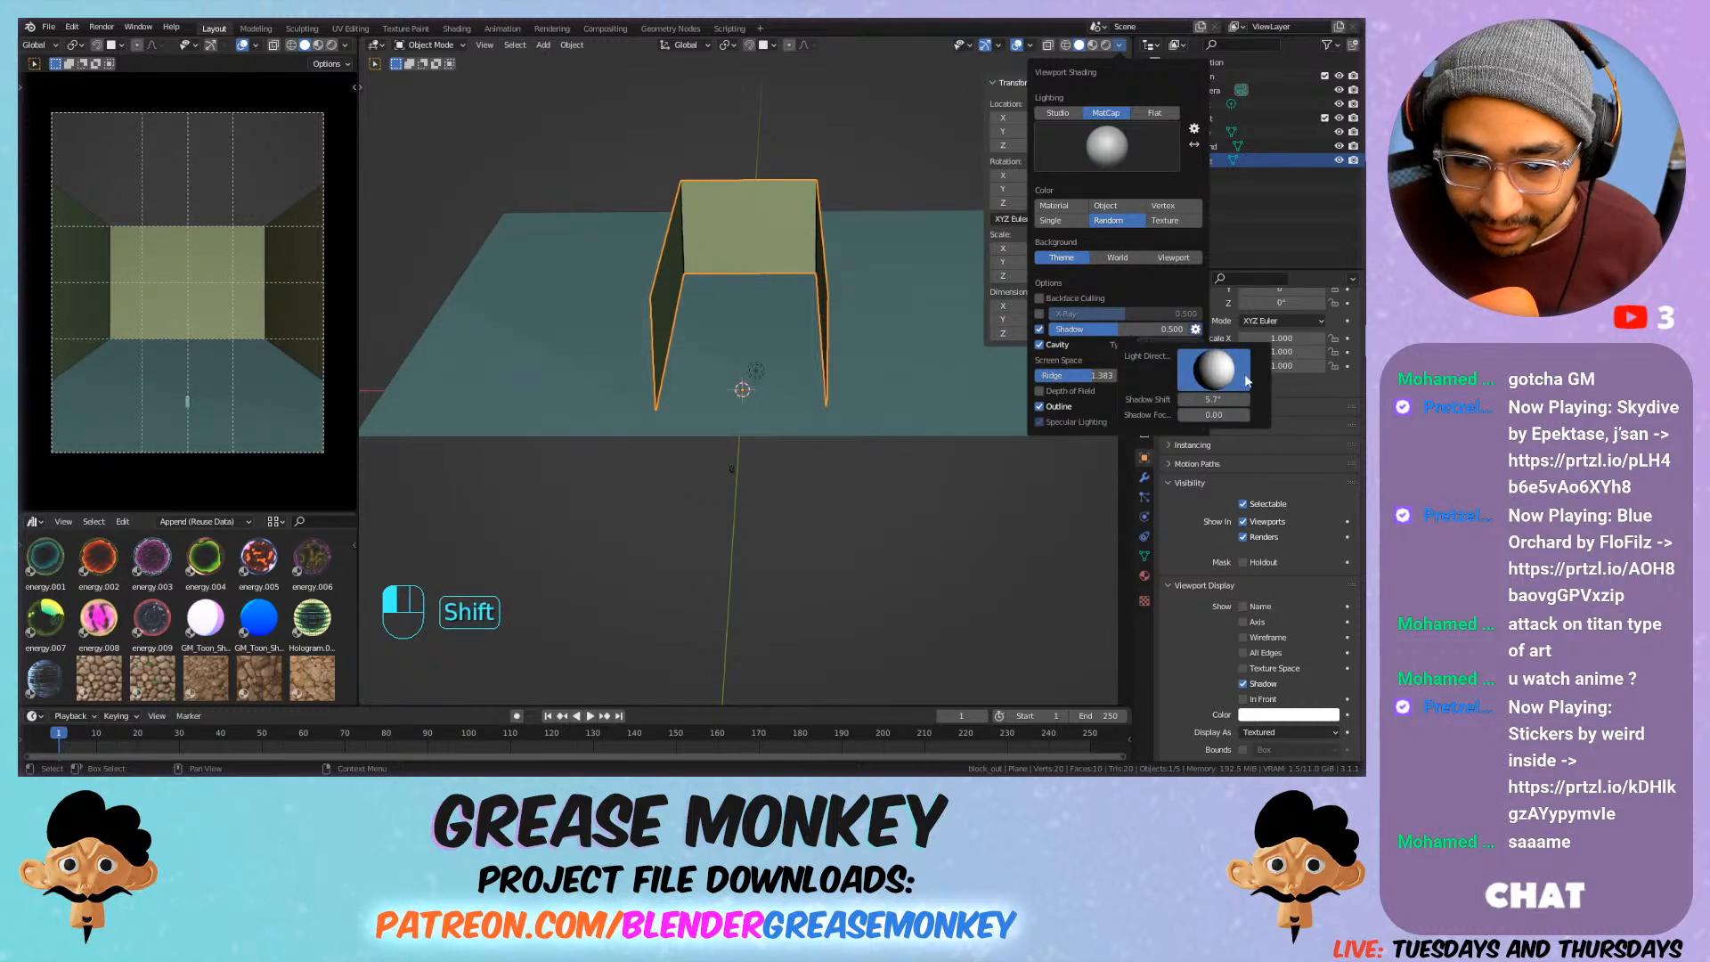
mouse_move(1154, 380)
left_mouse_down()
mouse_move(1219, 361)
mouse_move(1214, 401)
mouse_move(1216, 372)
left_mouse_up()
Readjust the viewport shadow's light direction while viewing the human-scale cube, and select the walls object.
scroll(714, 367, "up", 11)
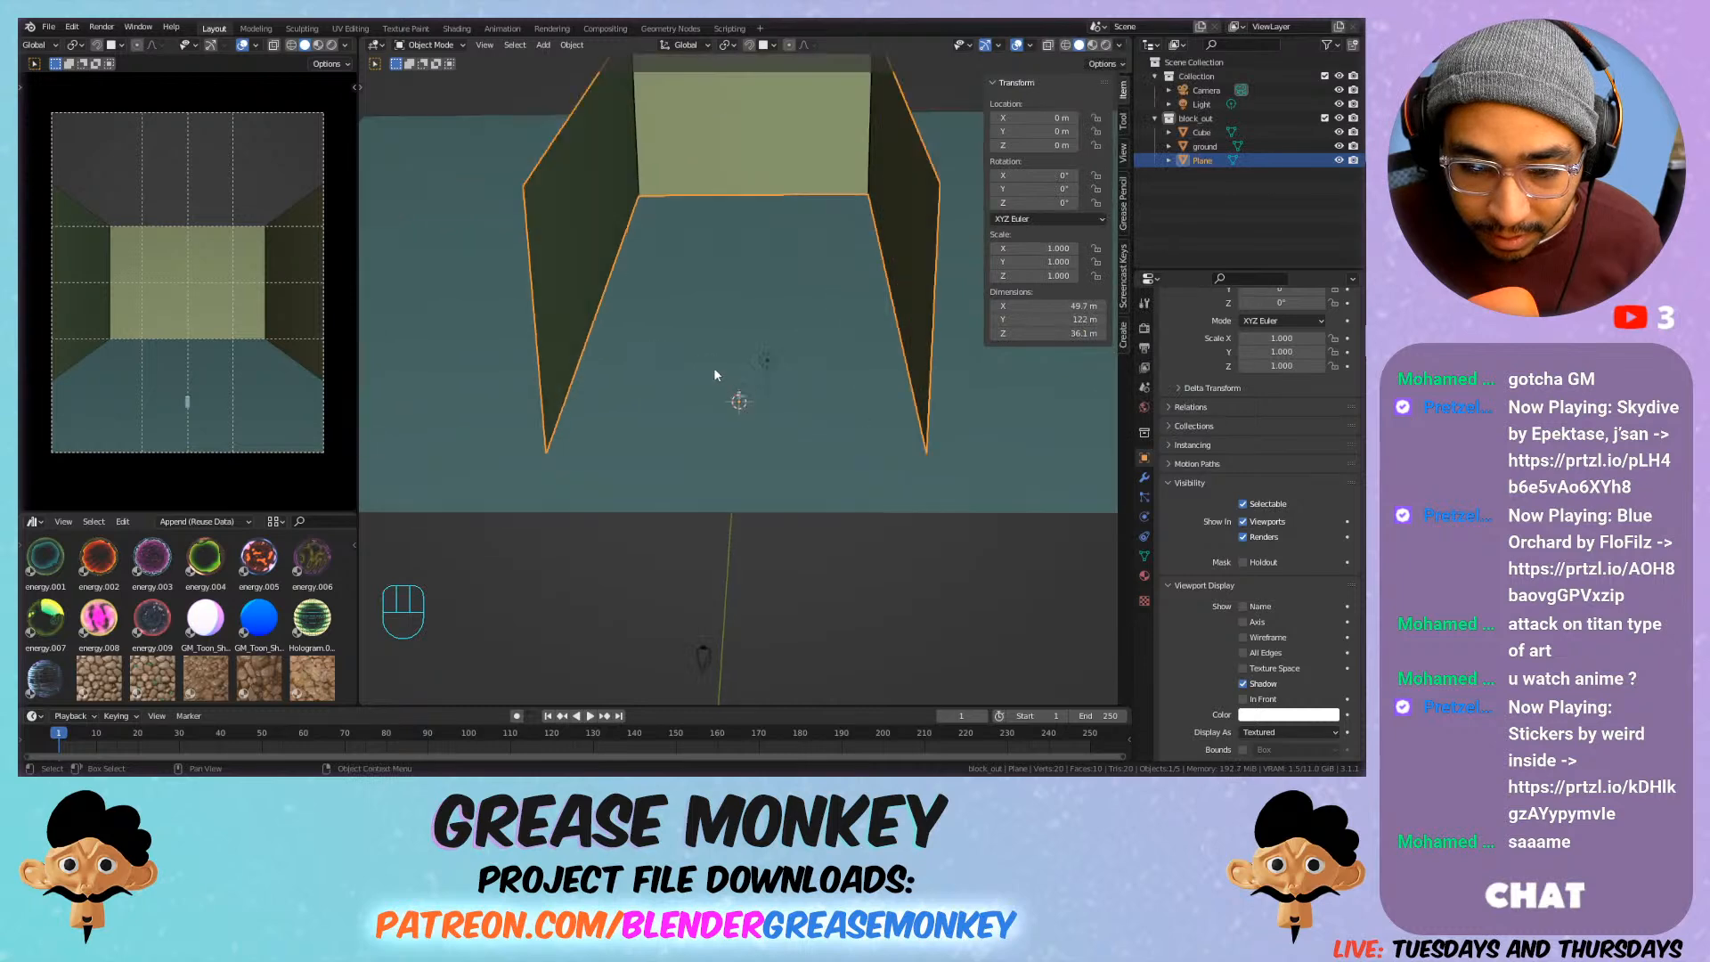
scroll(751, 389, "up", 4)
middle_click_drag(745, 467, 871, 278, "shift")
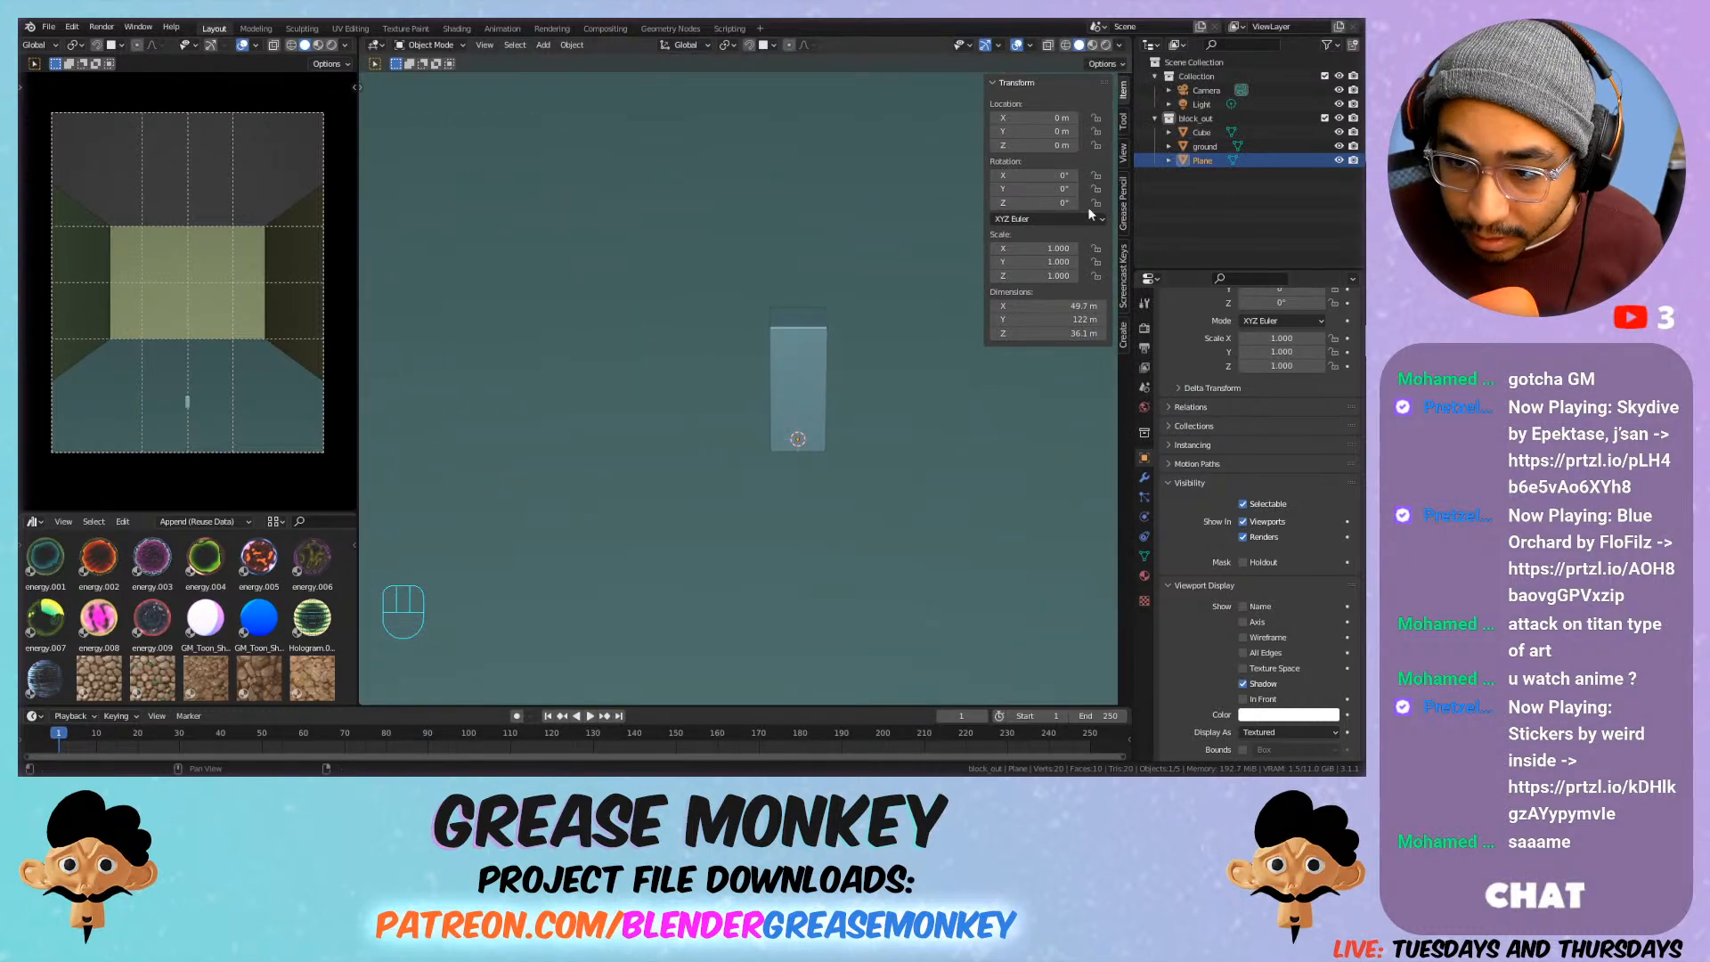
left_click(1119, 45)
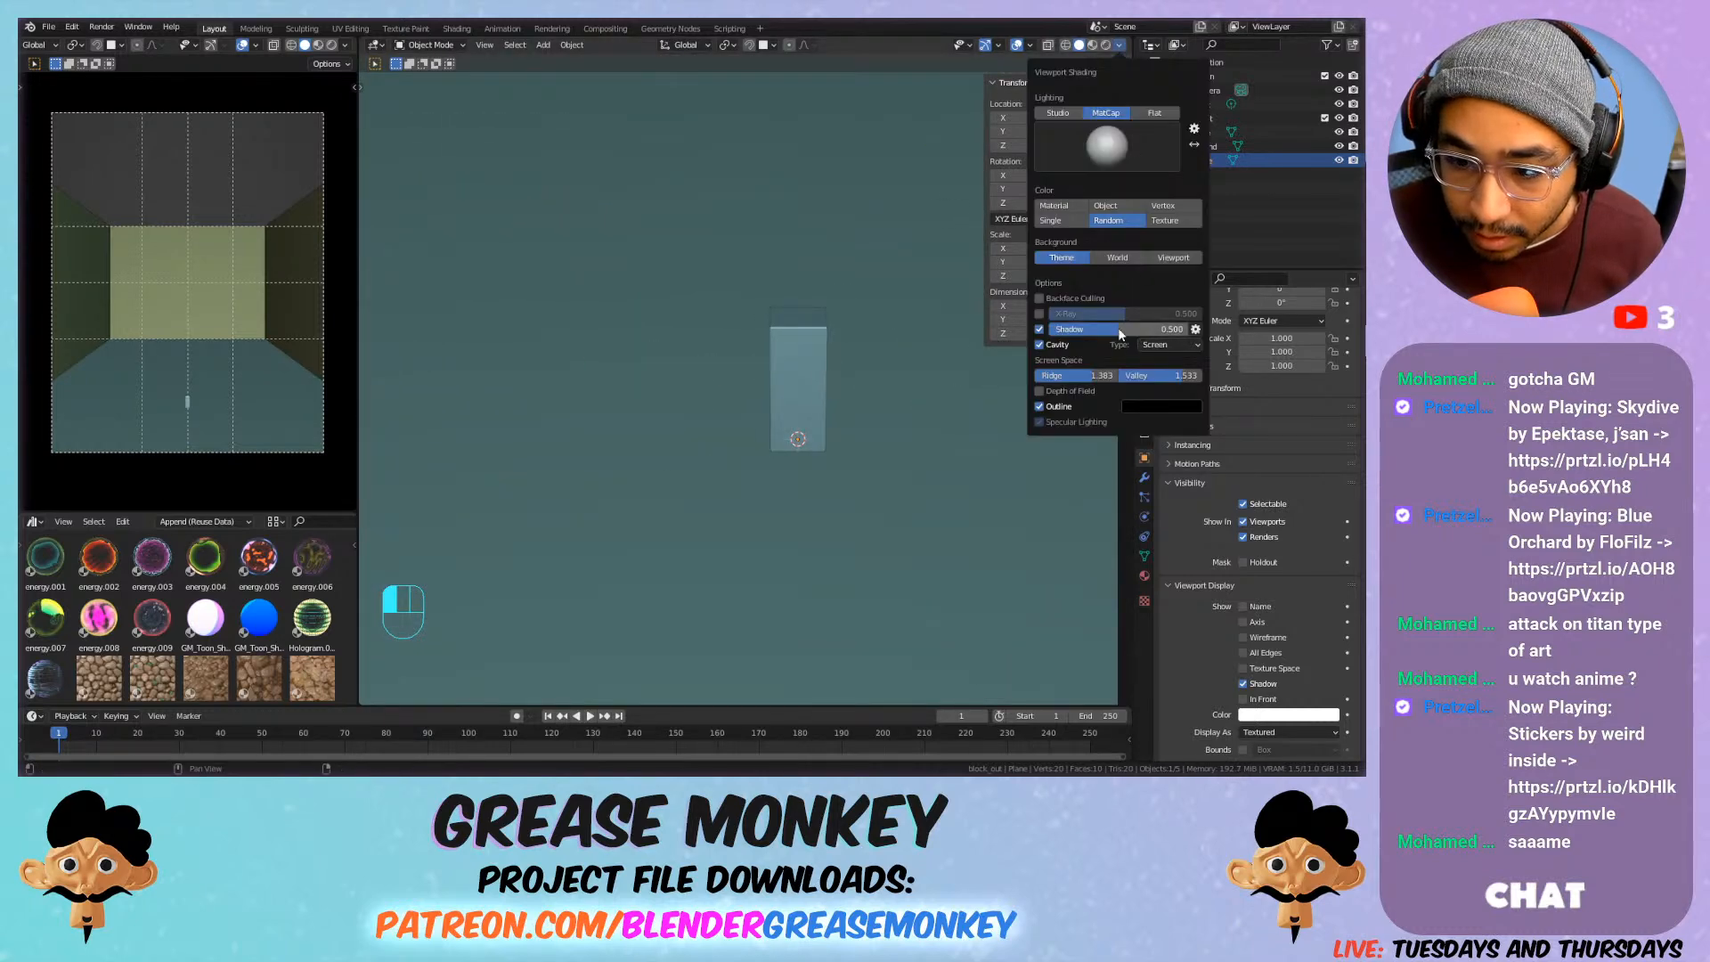
left_click(1191, 329)
mouse_move(1192, 374)
left_mouse_down()
mouse_move(1178, 390)
mouse_move(1246, 368)
mouse_move(1233, 377)
mouse_move(1178, 332)
left_mouse_up()
scroll(742, 235, "down", 9)
left_click(580, 179)
left_click(576, 171)
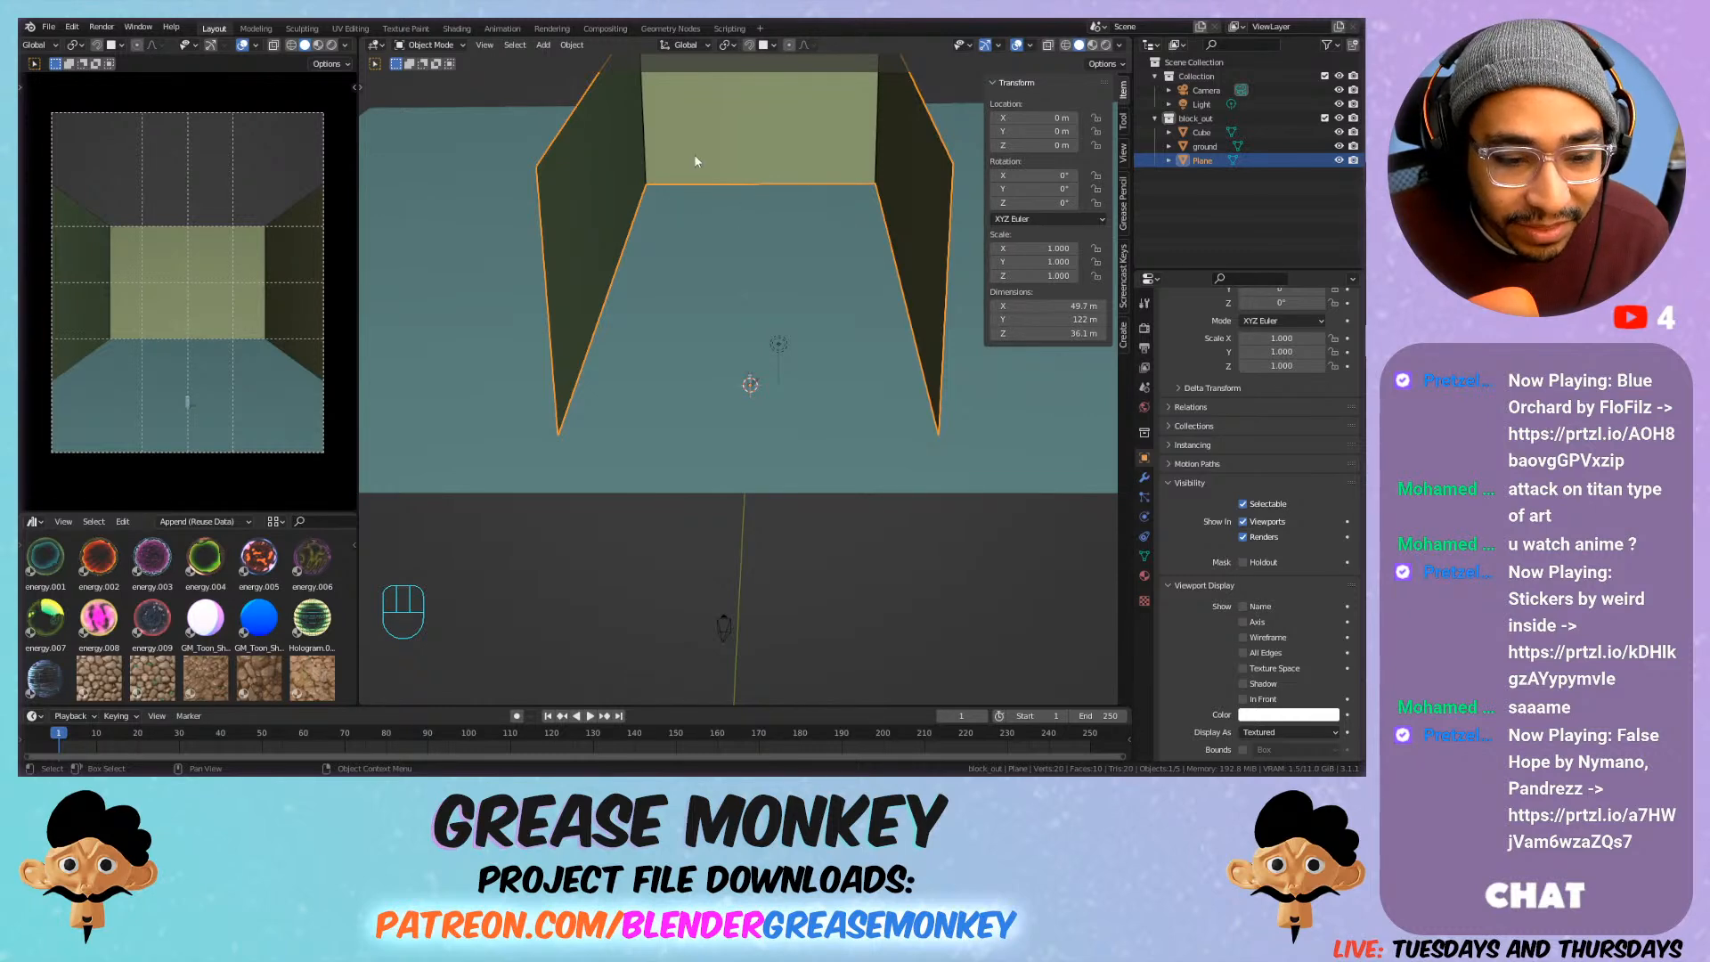
middle_click_drag(766, 209, 755, 293, "shift")
key("shift+a")
mouse_move(751, 282)
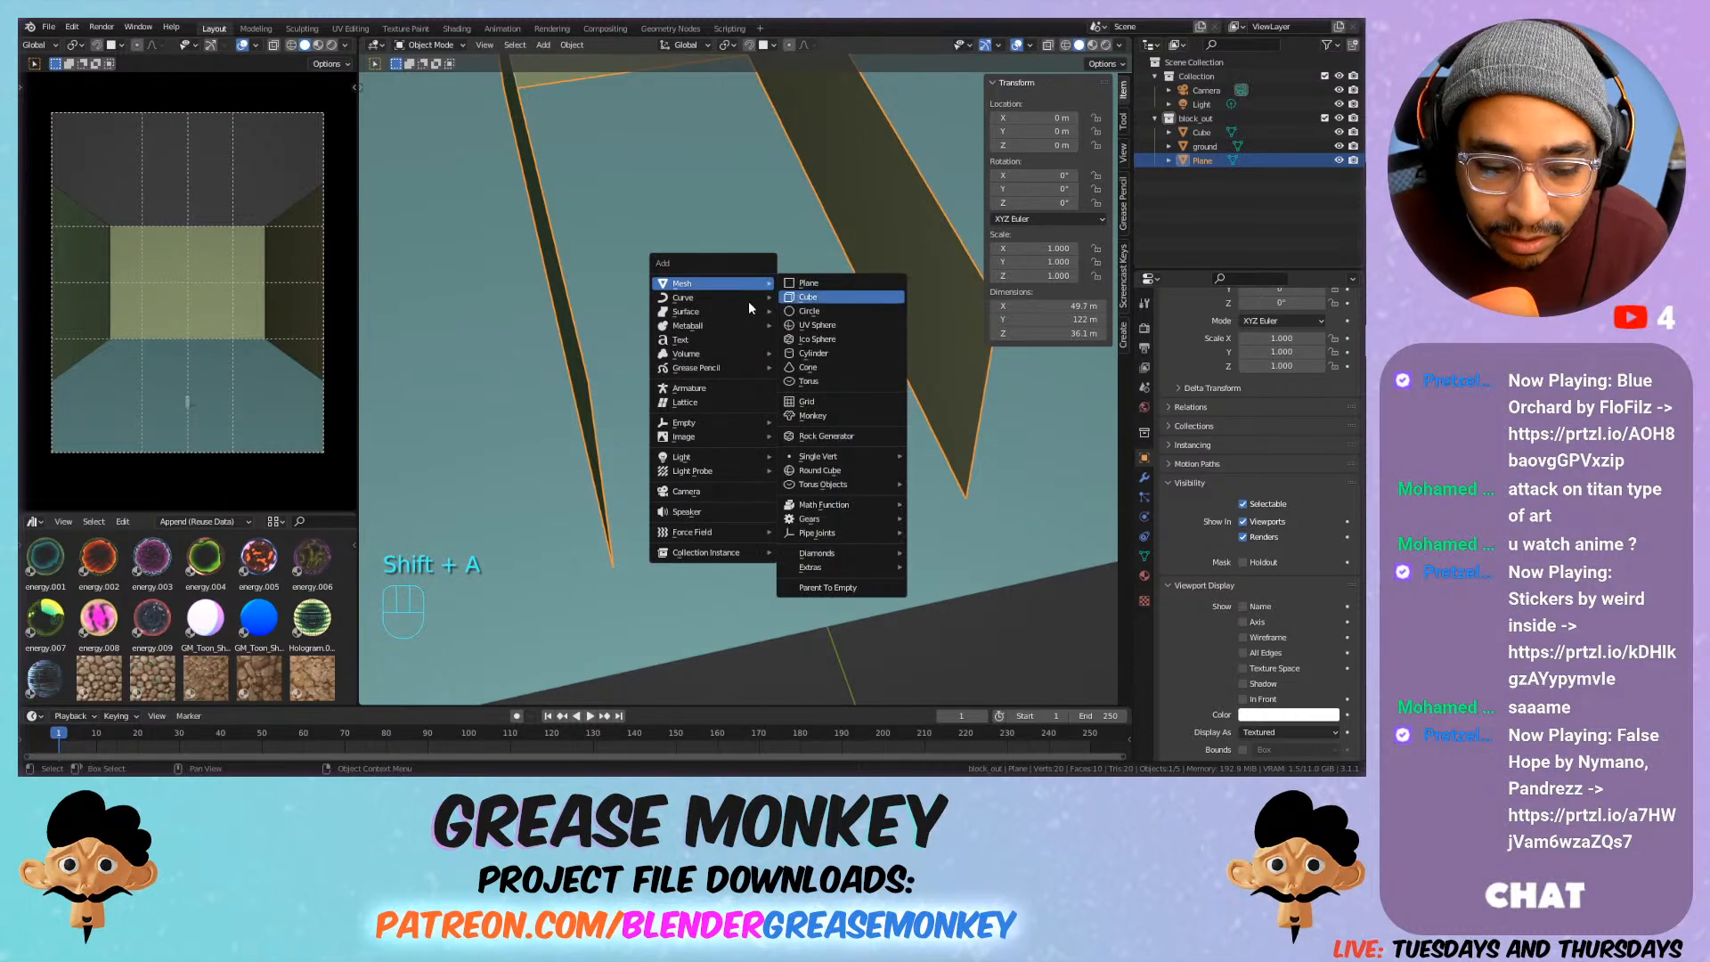
key("Escape")
Select the human-scale cube and rename it person.000.
left_click(764, 447)
scroll(802, 481, "up", 5)
middle_click_drag(862, 522, 824, 413, "shift")
left_click(1120, 48)
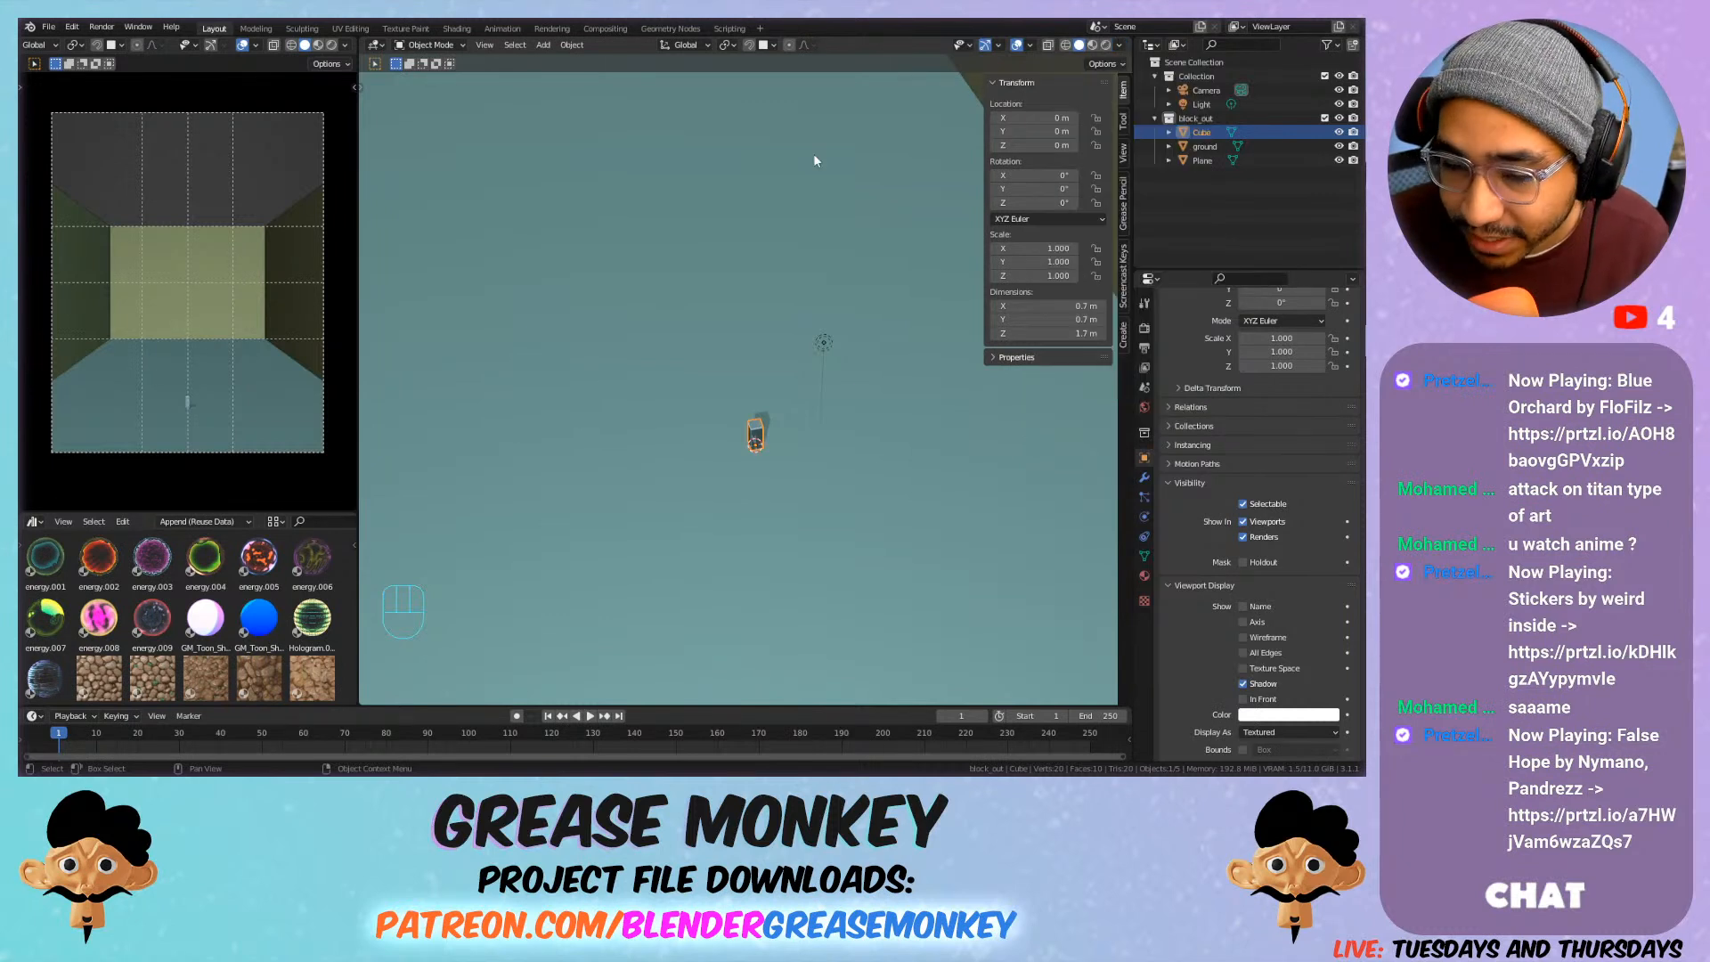
double_click(1202, 131)
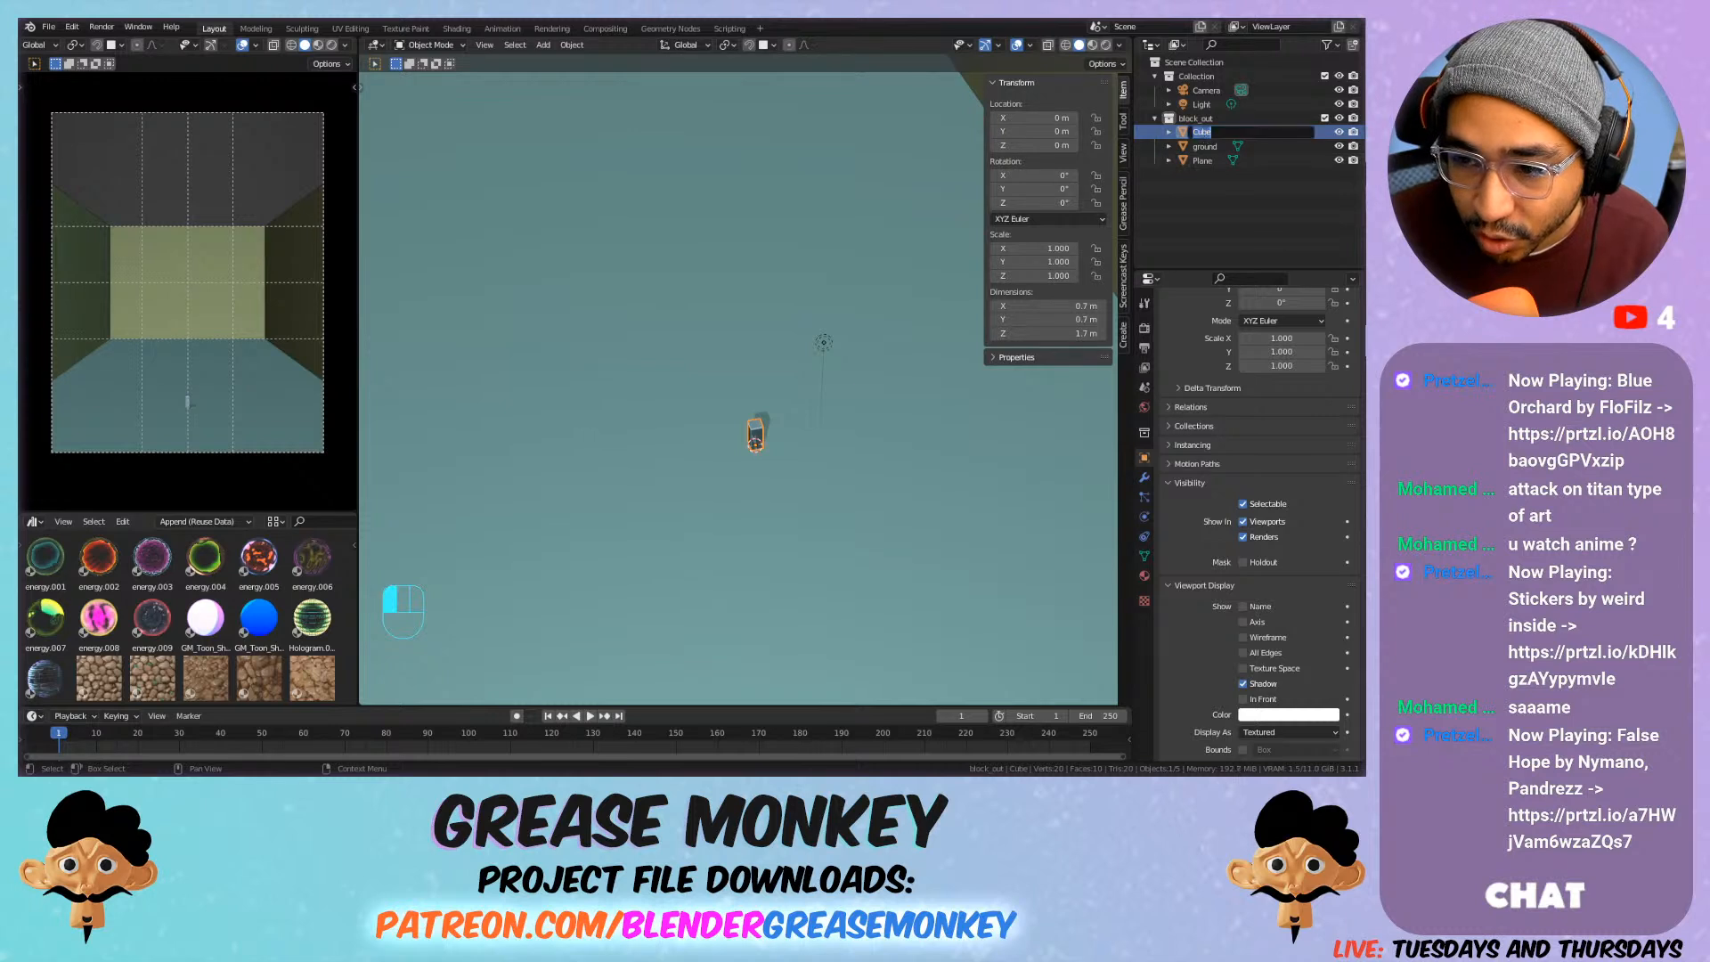
type("pe")
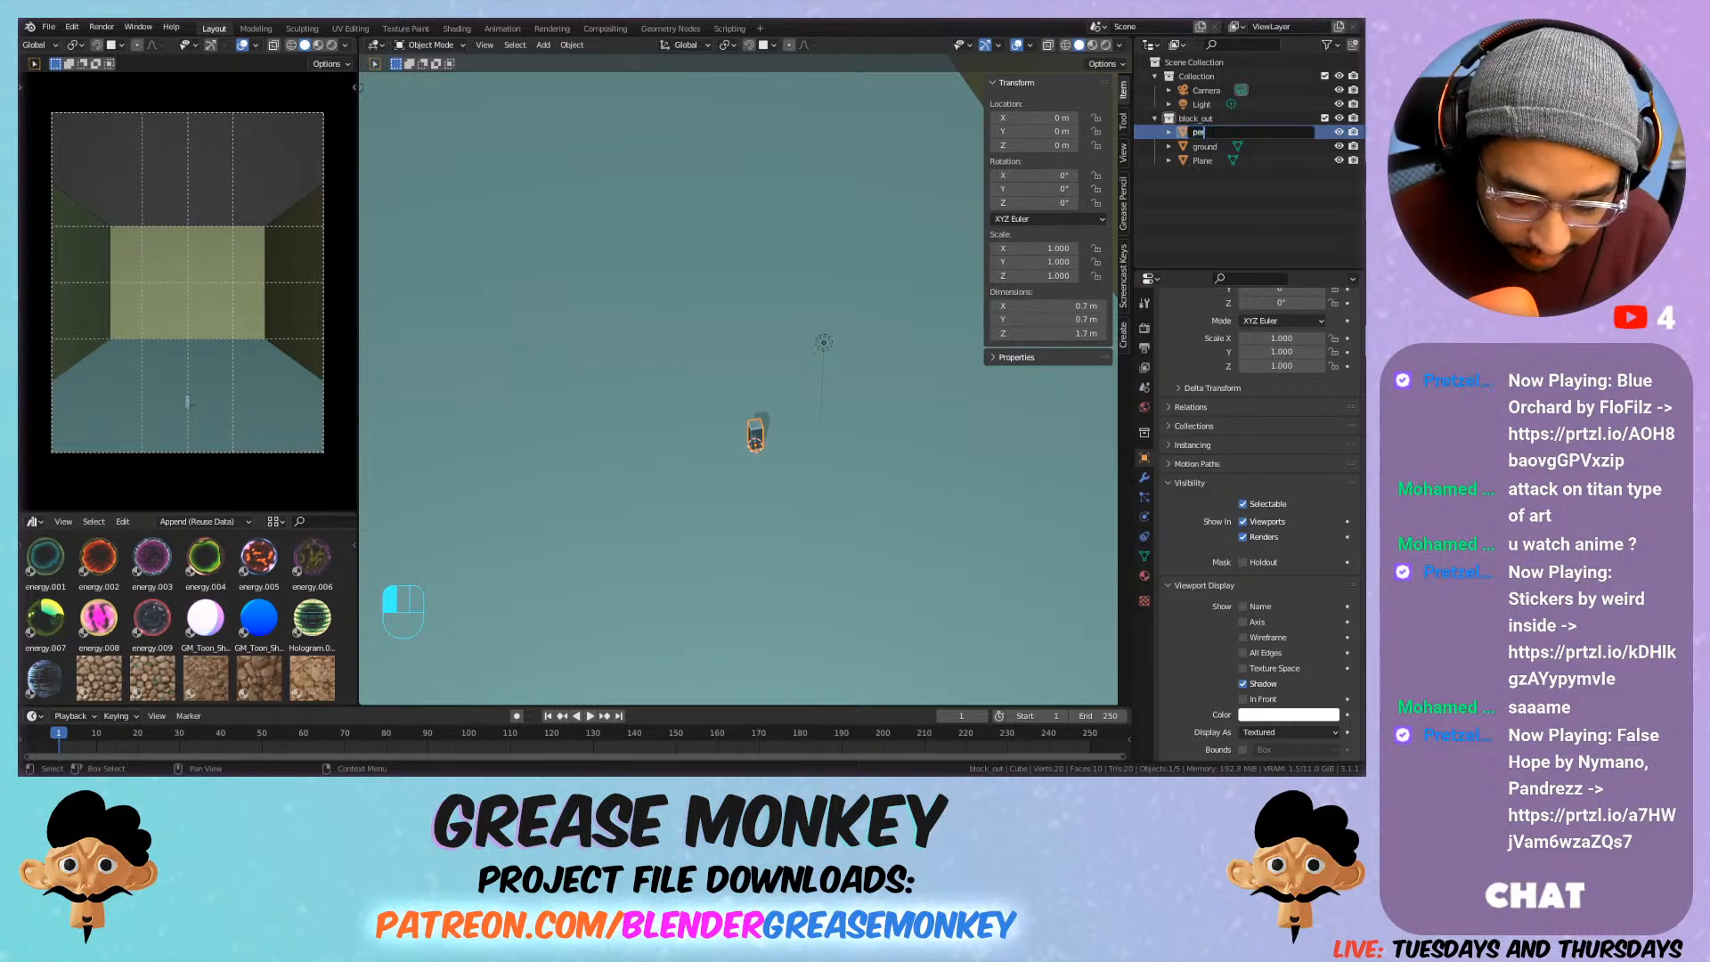
type("rson.000")
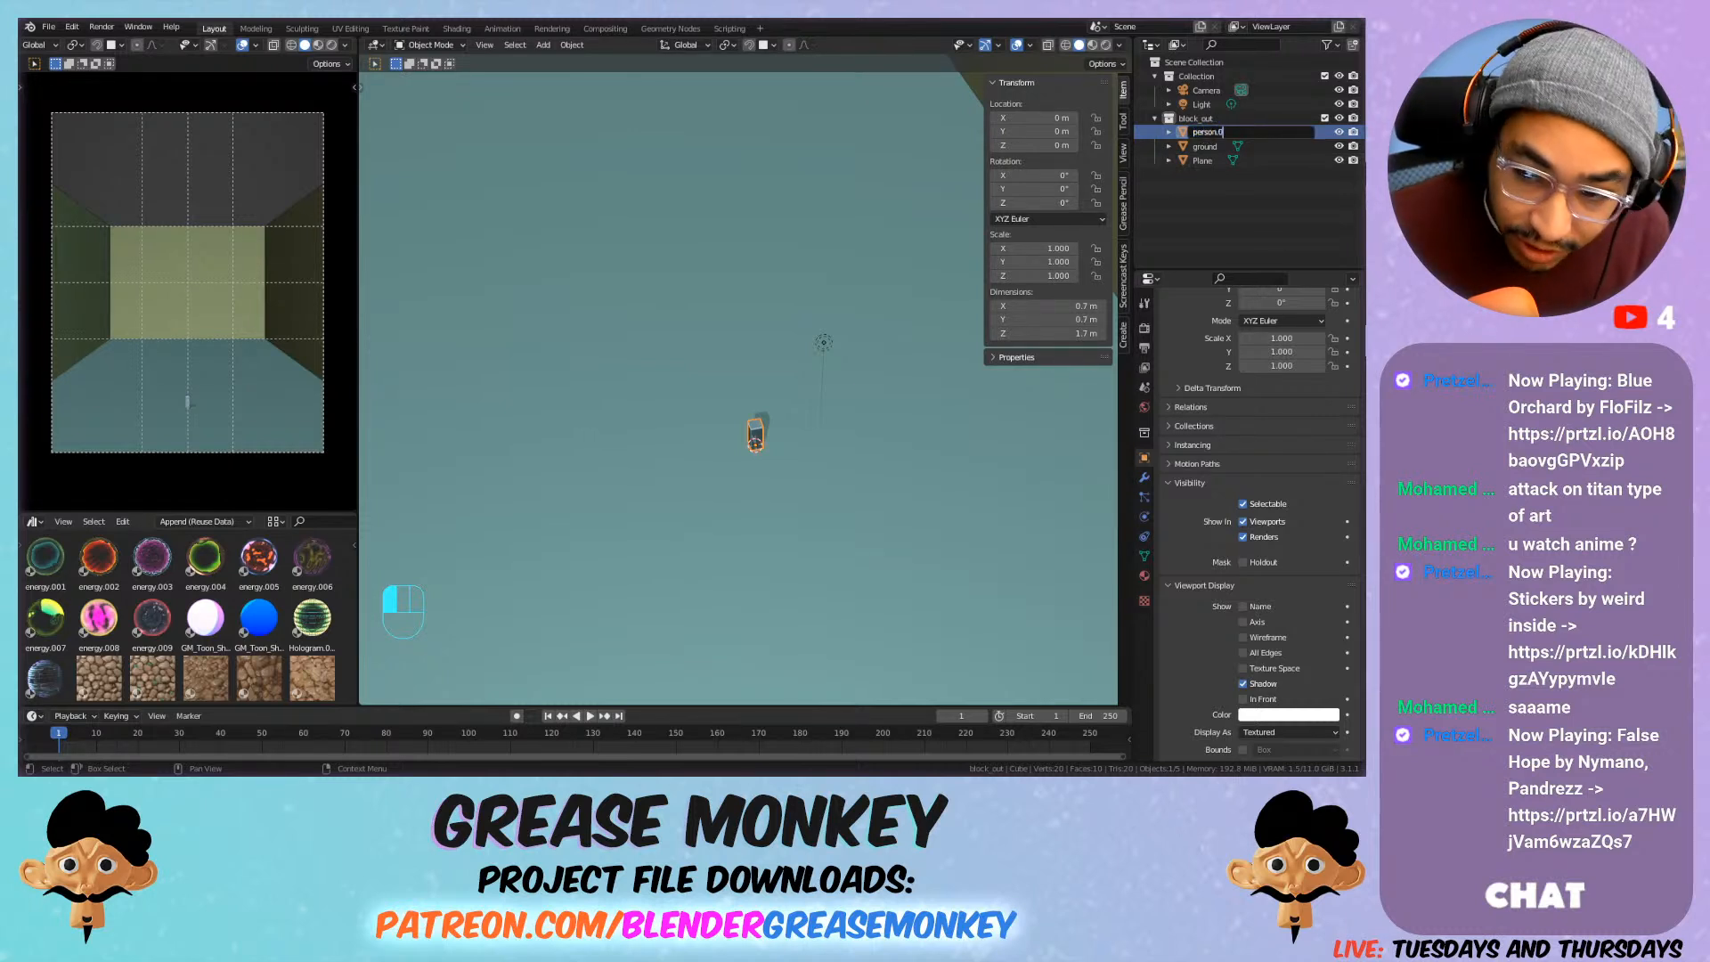
key("Return")
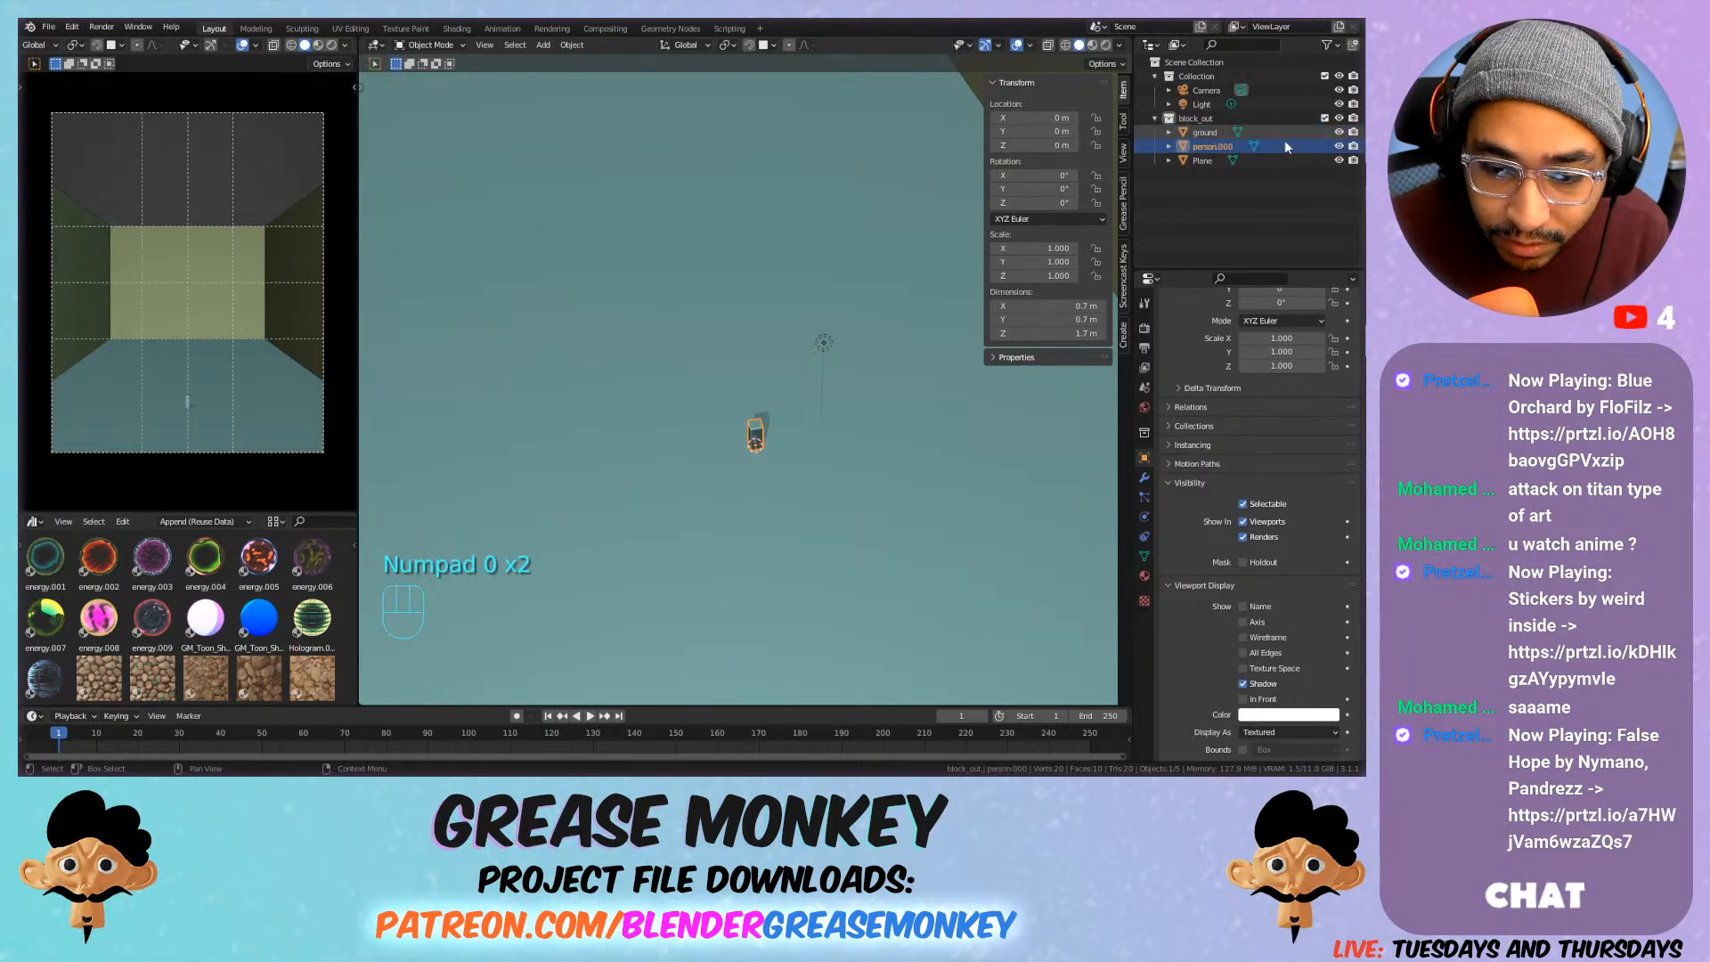
Rename the human-scale cube as persons.000 to change its random viewport color, and open the viewport shading options.
scroll(784, 474, "up", 7)
middle_click_drag(783, 474, 744, 263, "shift")
double_click(1213, 146)
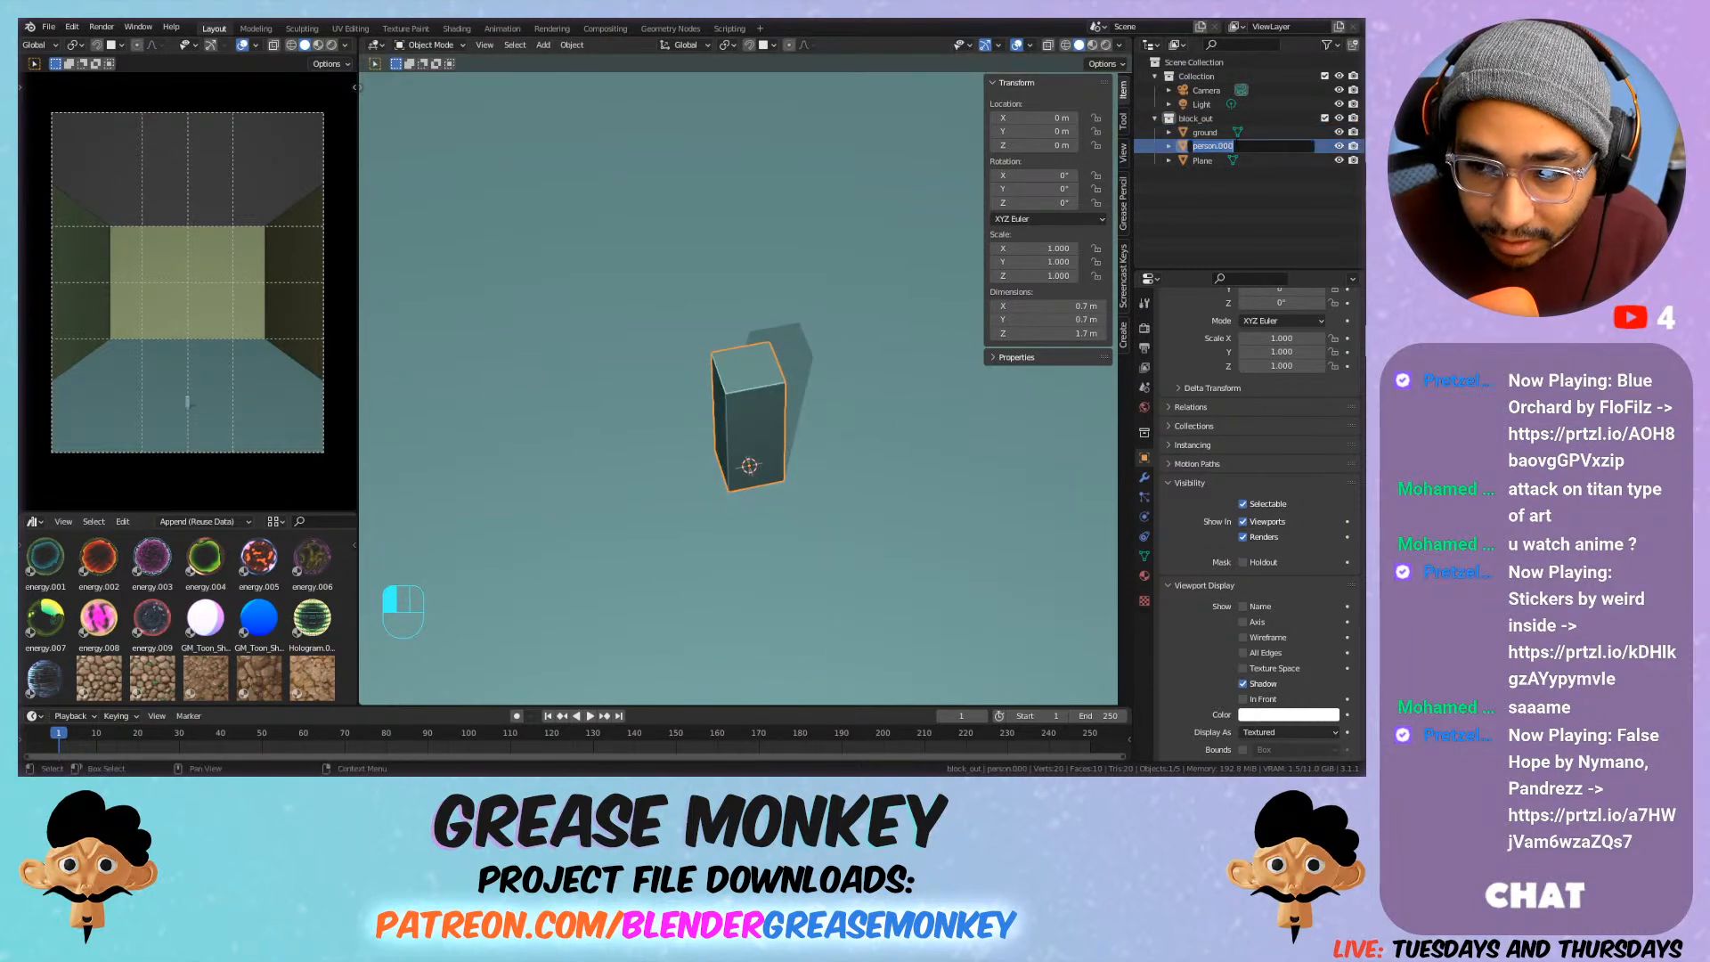
type("s")
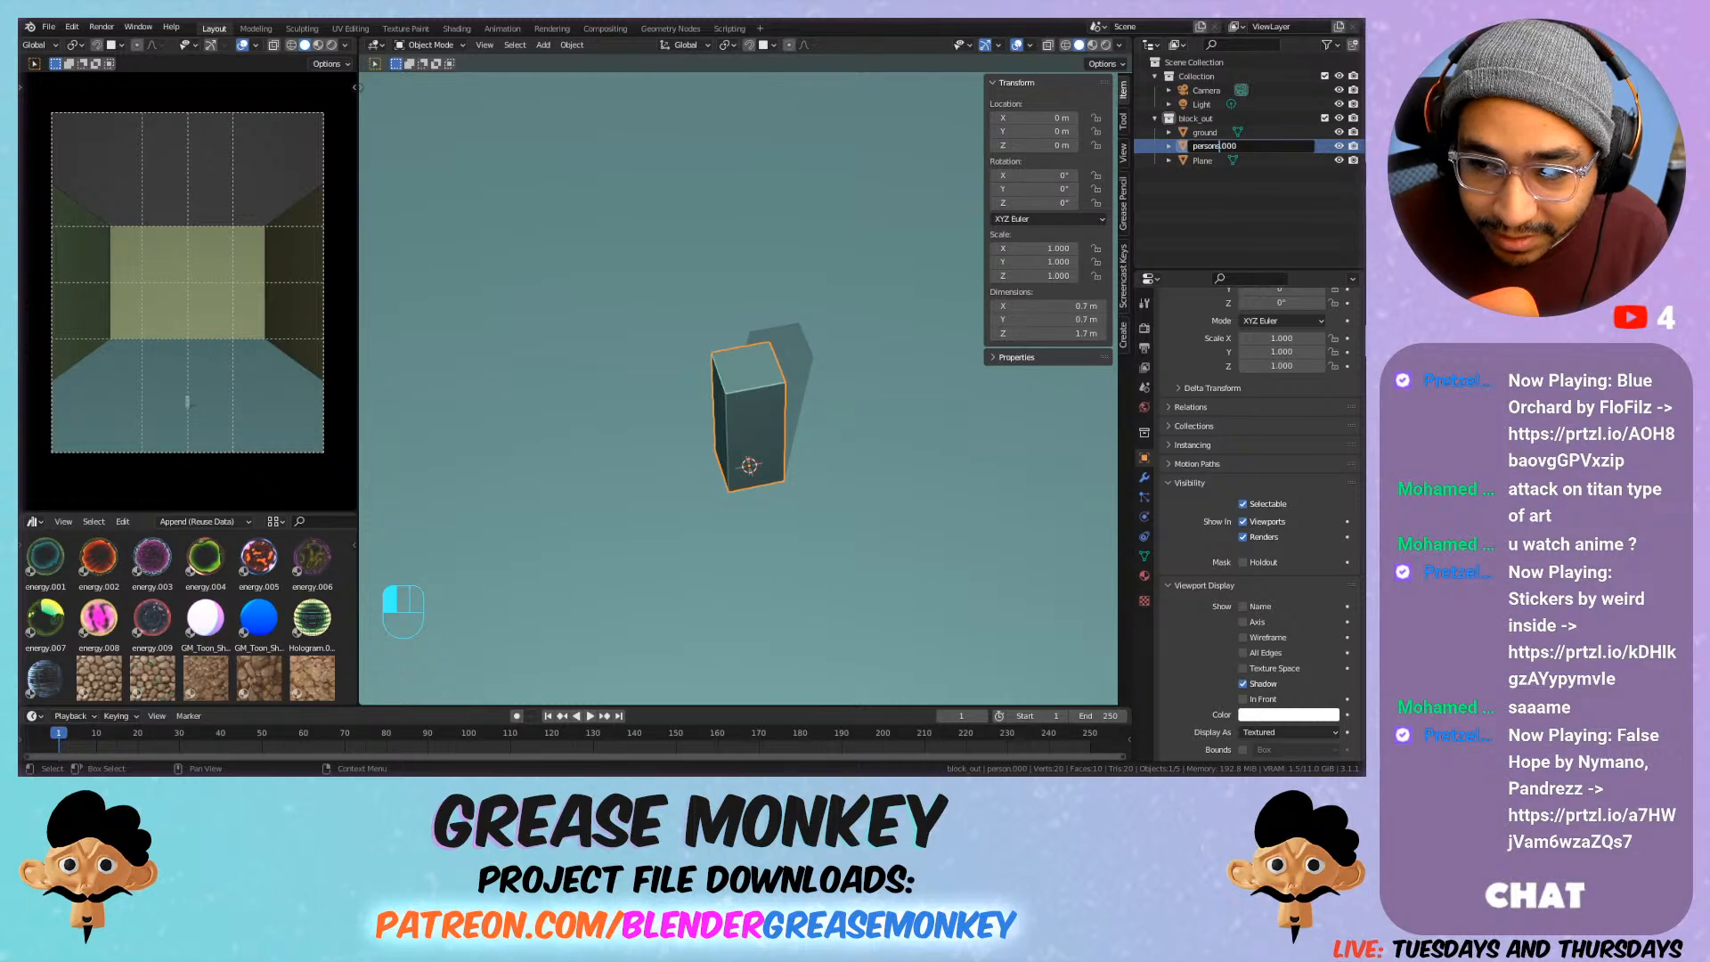
key("Return")
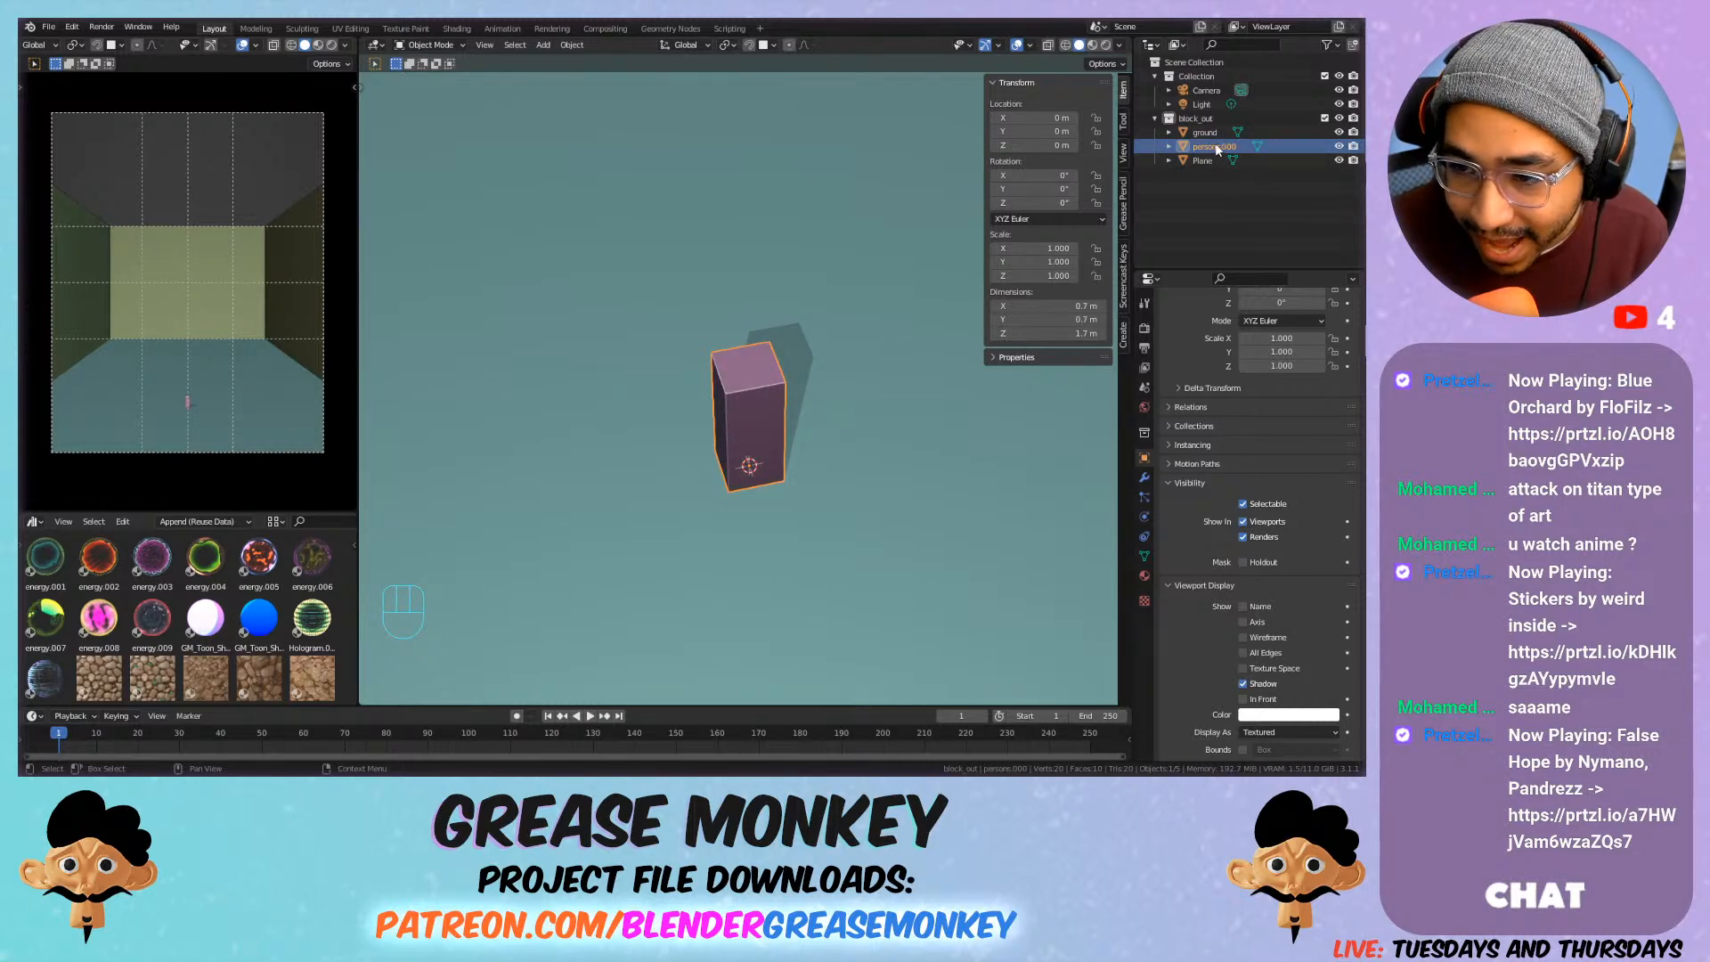
left_click(1119, 44)
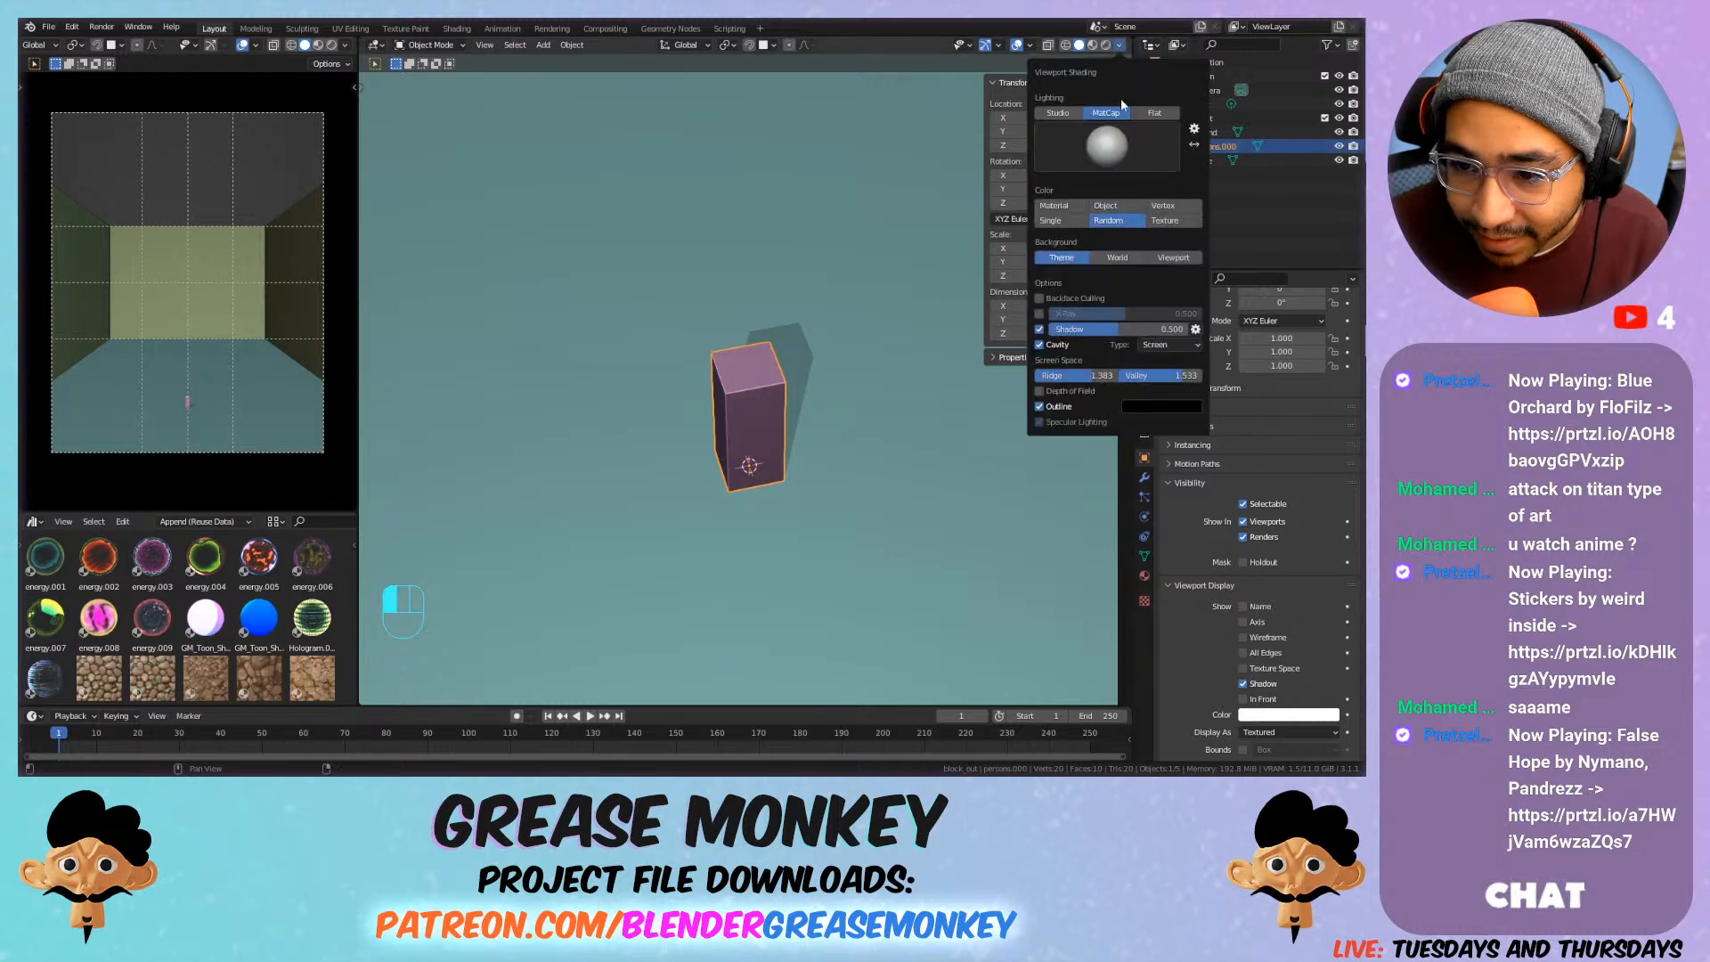
Add a mesh cylinder at the human-scale cube's location and raise it 1 m along Z.
scroll(696, 327, "down", 5)
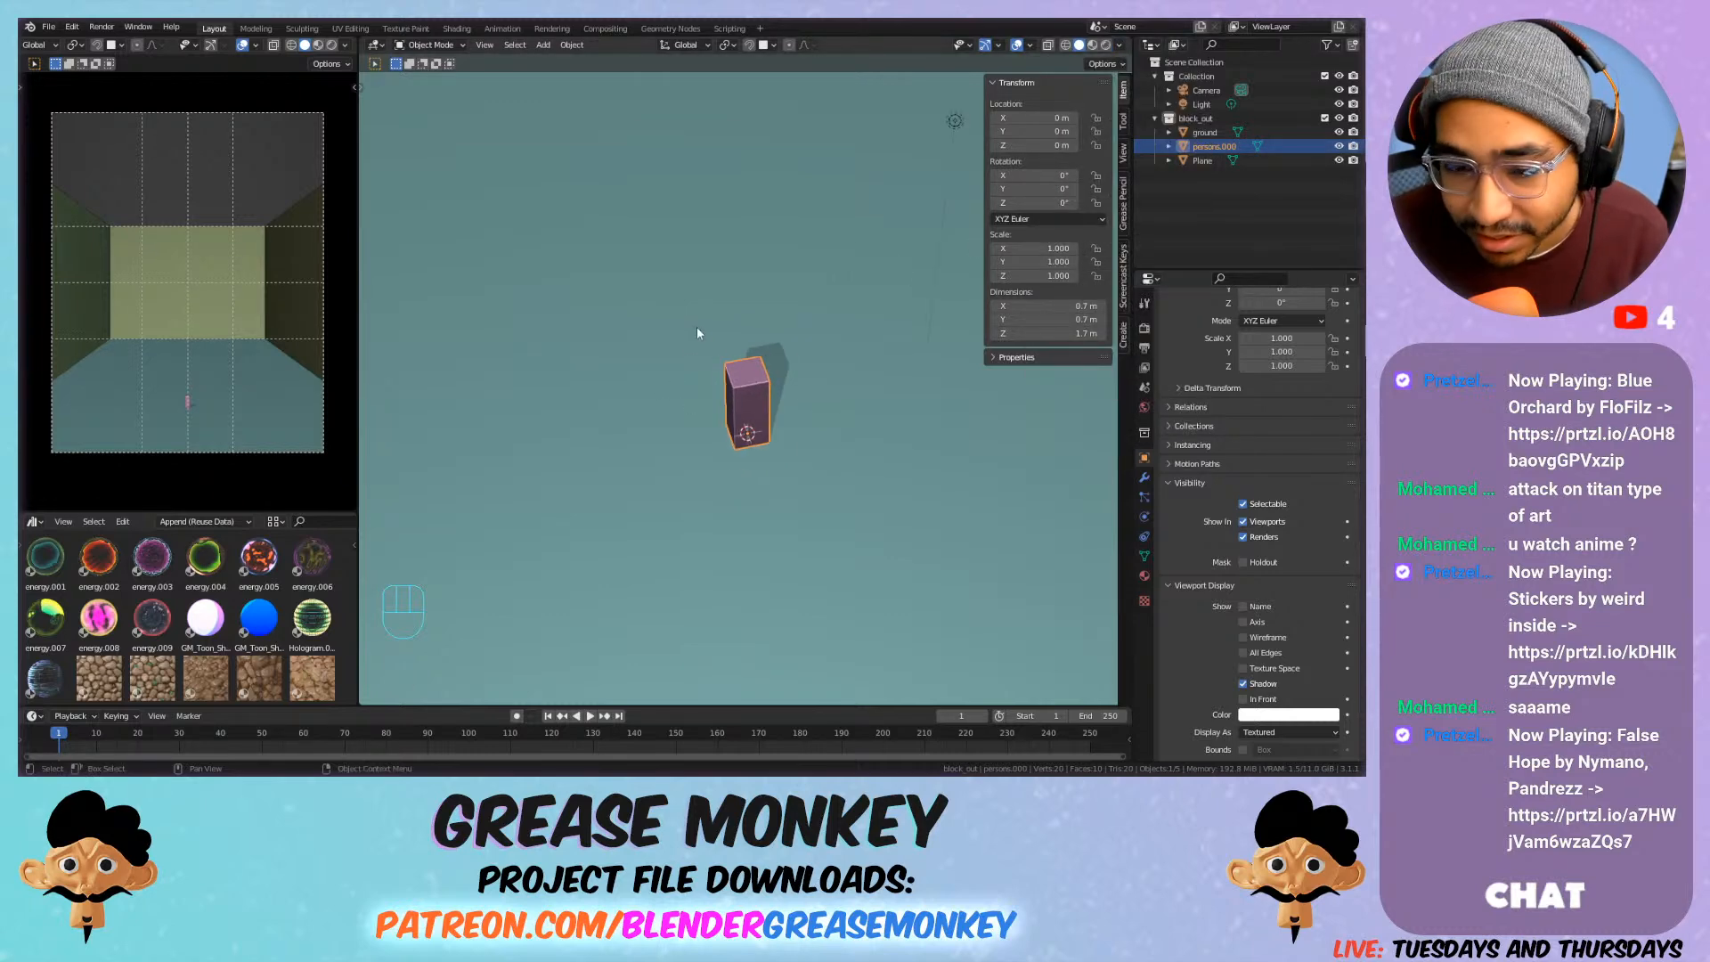
scroll(691, 326, "up", 4)
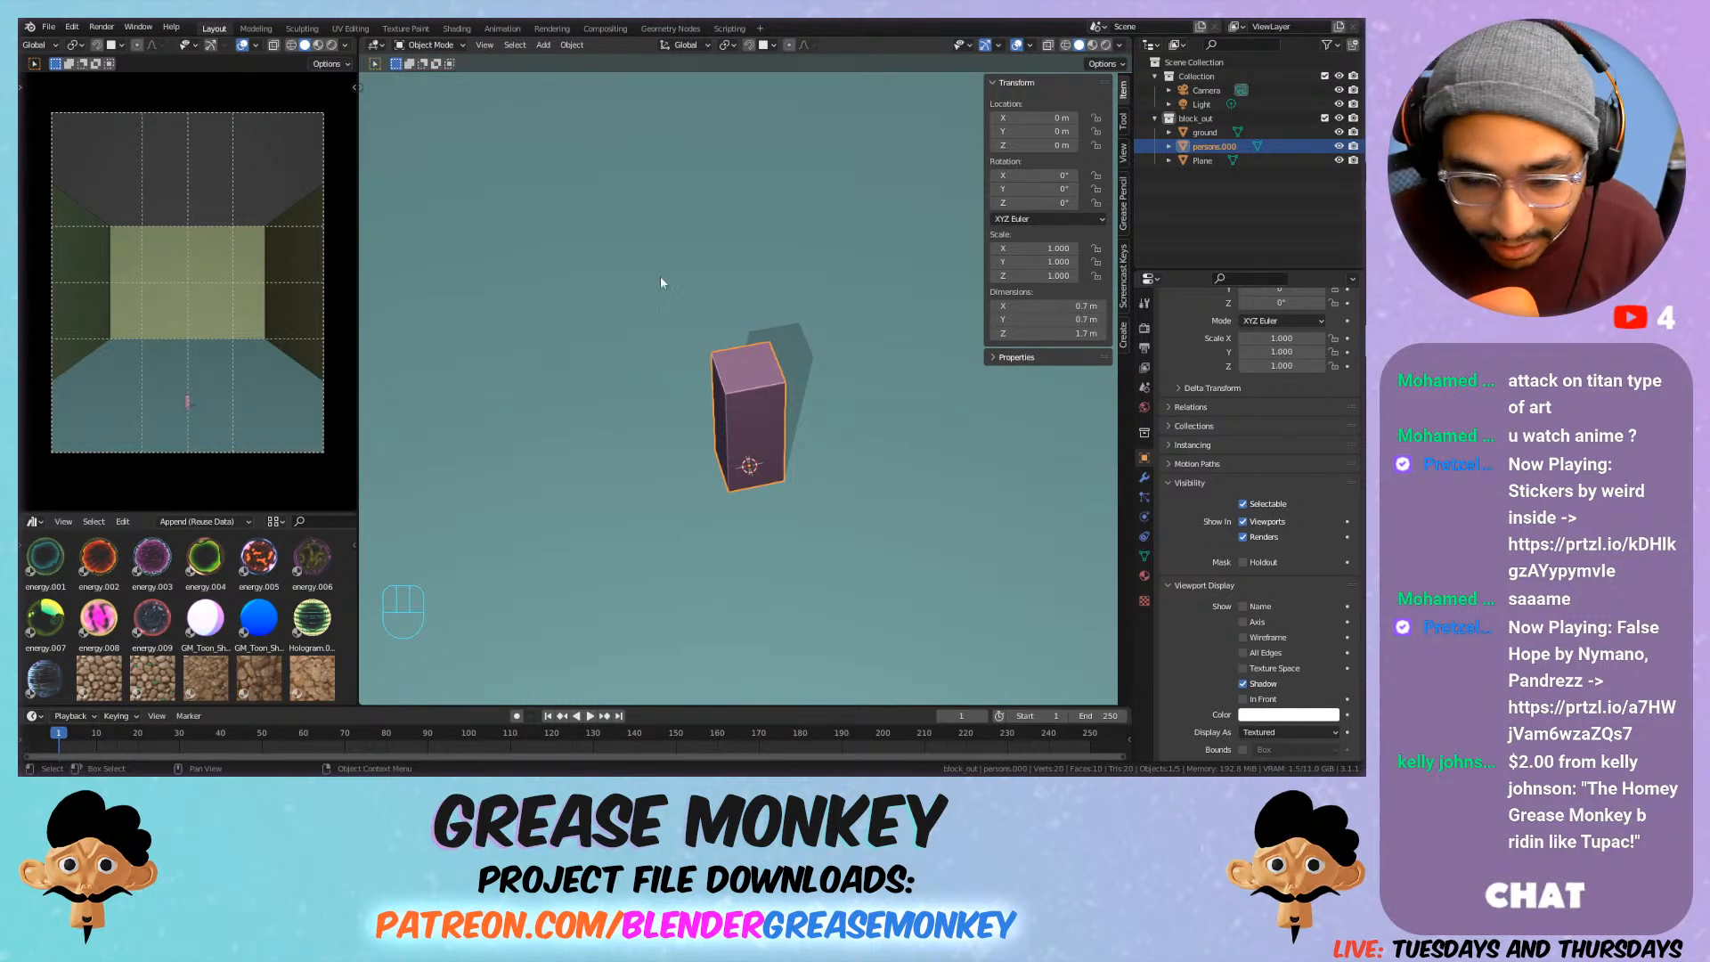
scroll(692, 302, "down", 12)
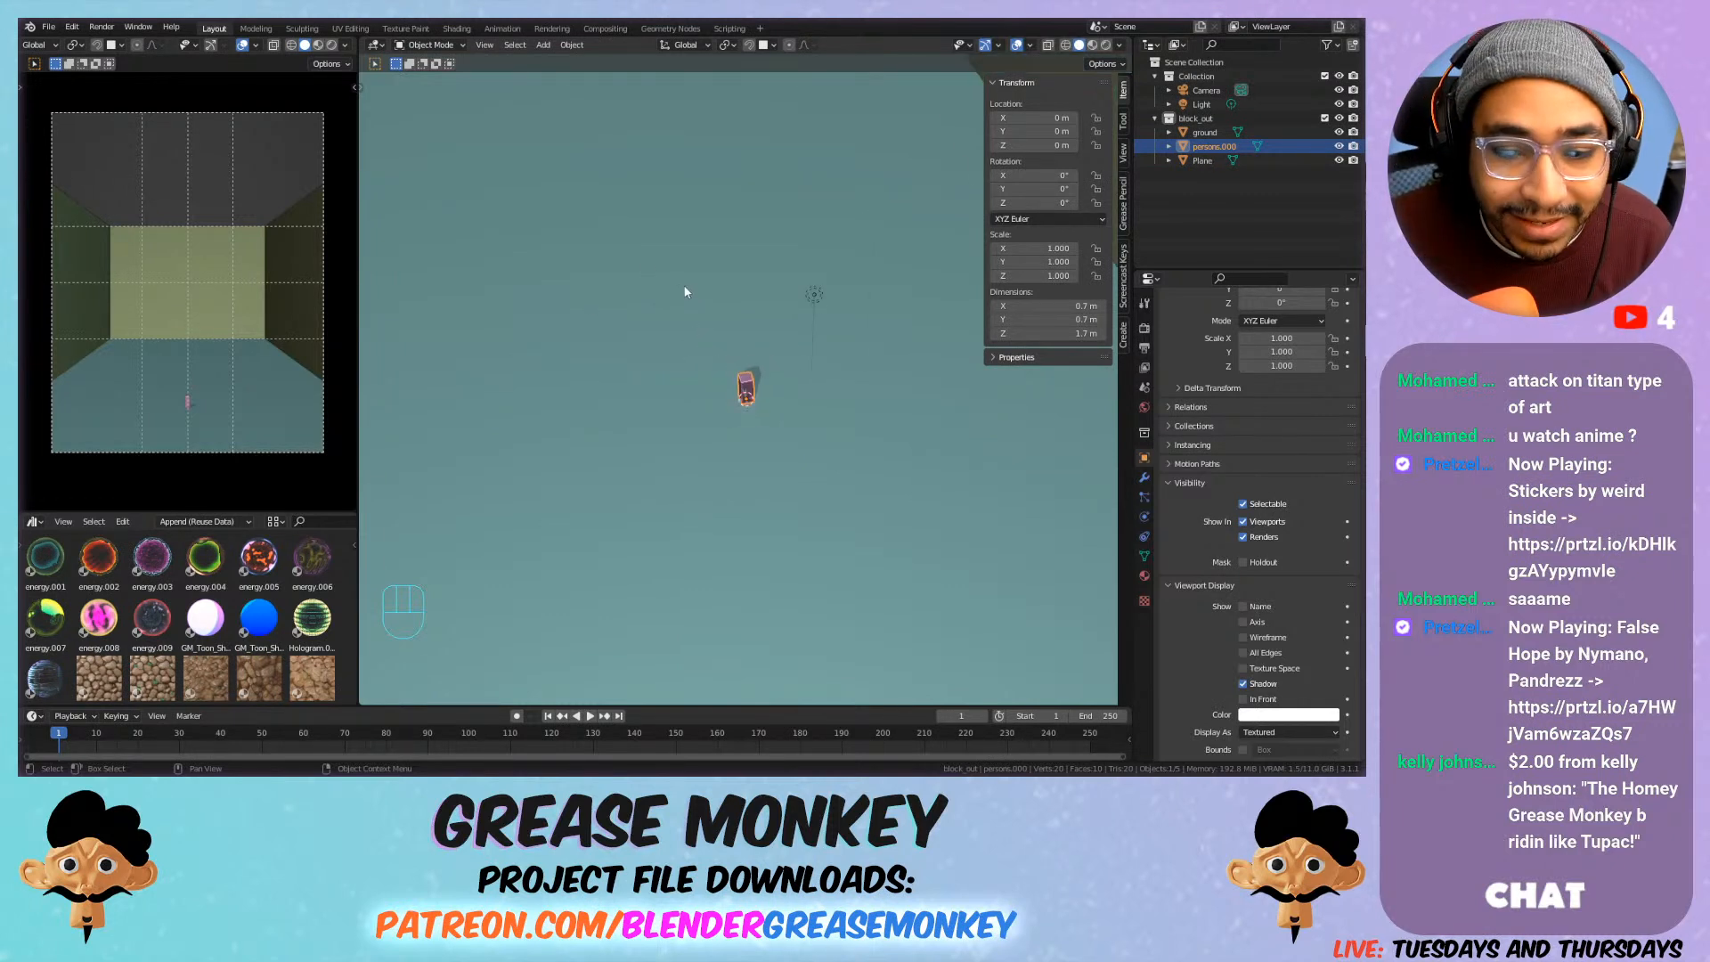
middle_click_drag(708, 285, 659, 322, "shift")
key("shift+a")
mouse_move(658, 322)
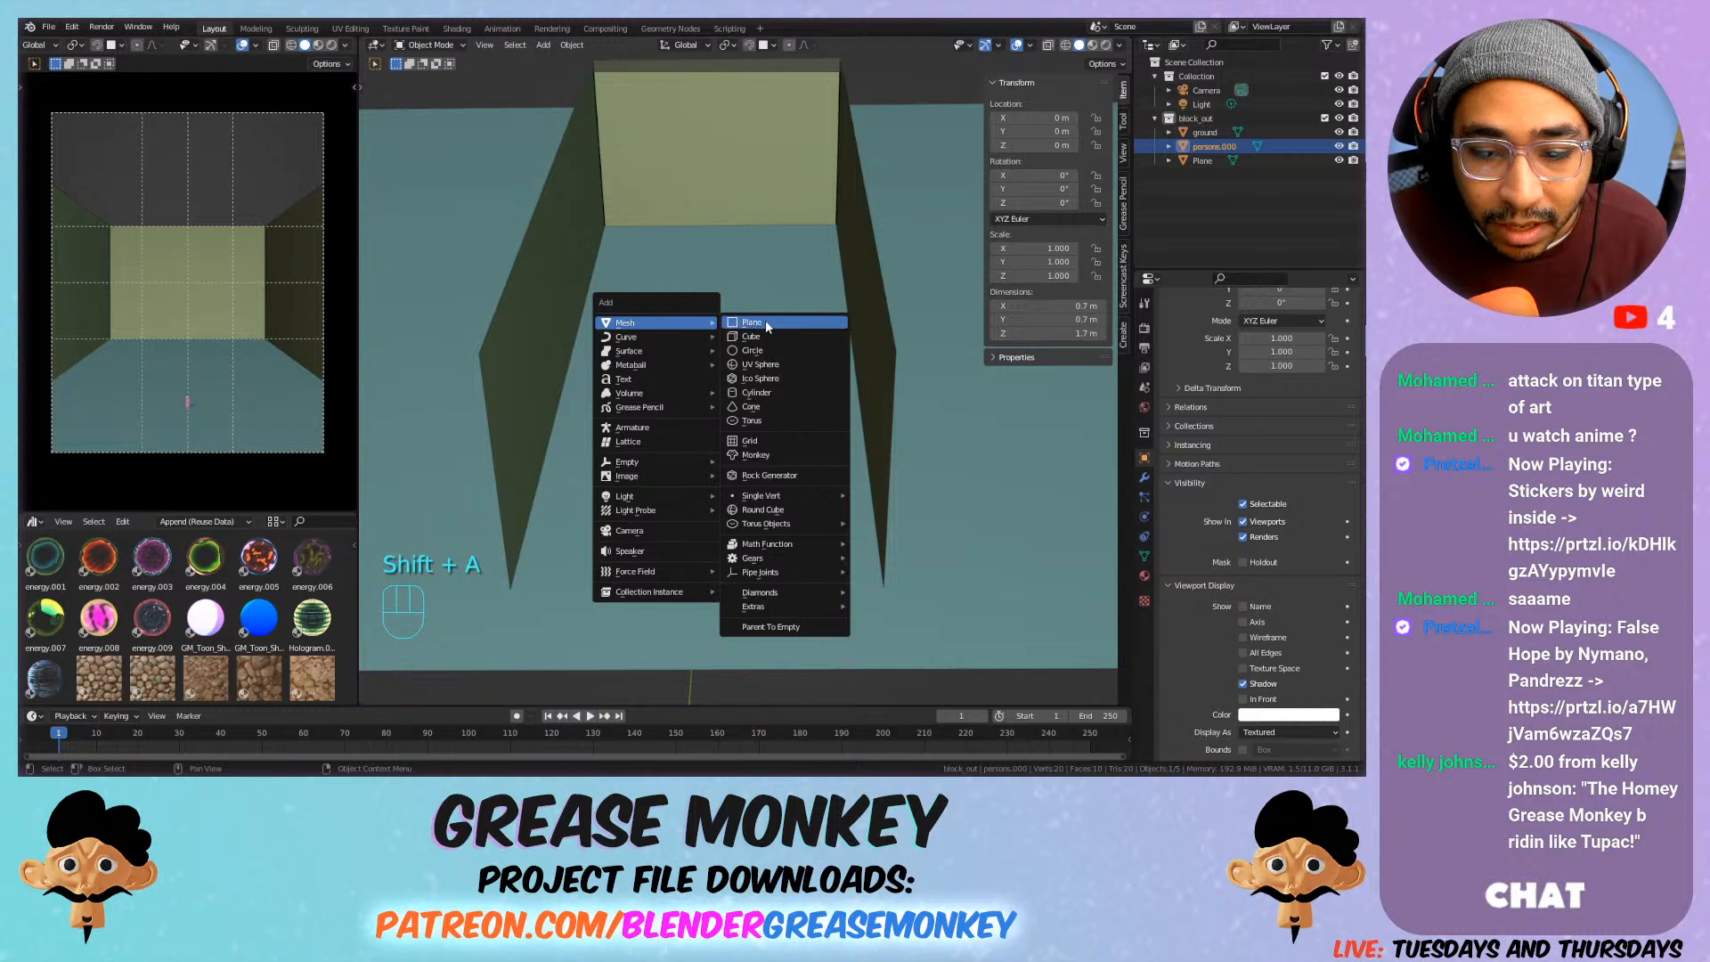
left_click(771, 395)
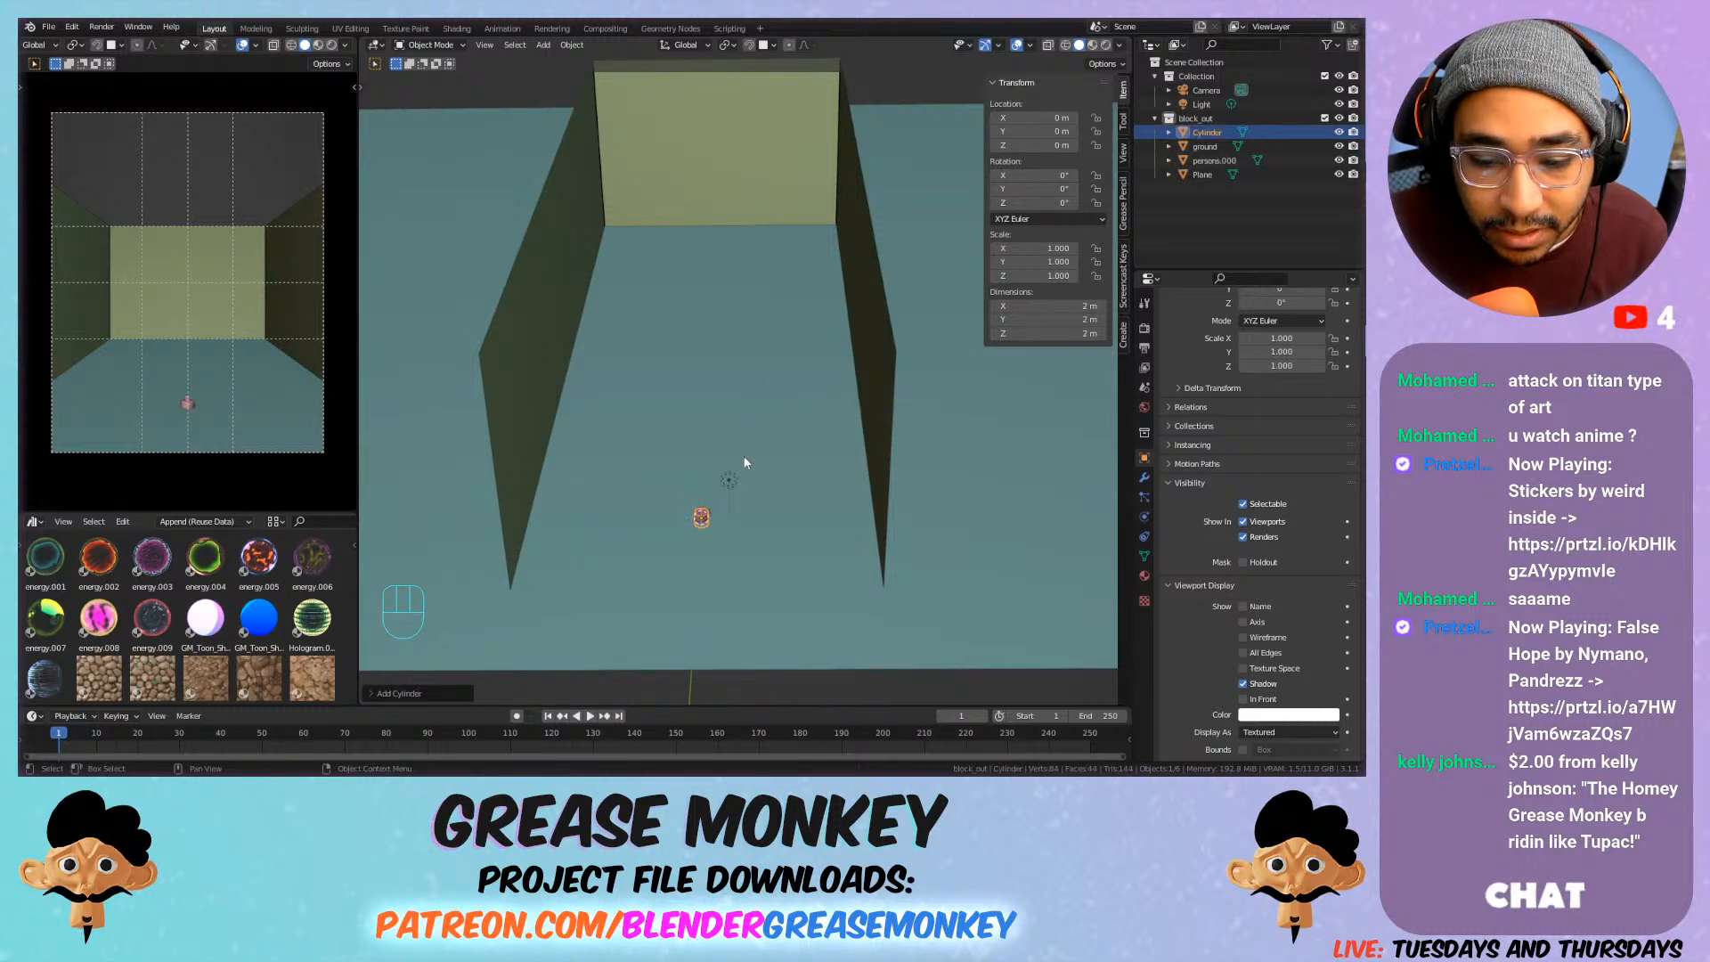
type("gz1")
key("Return")
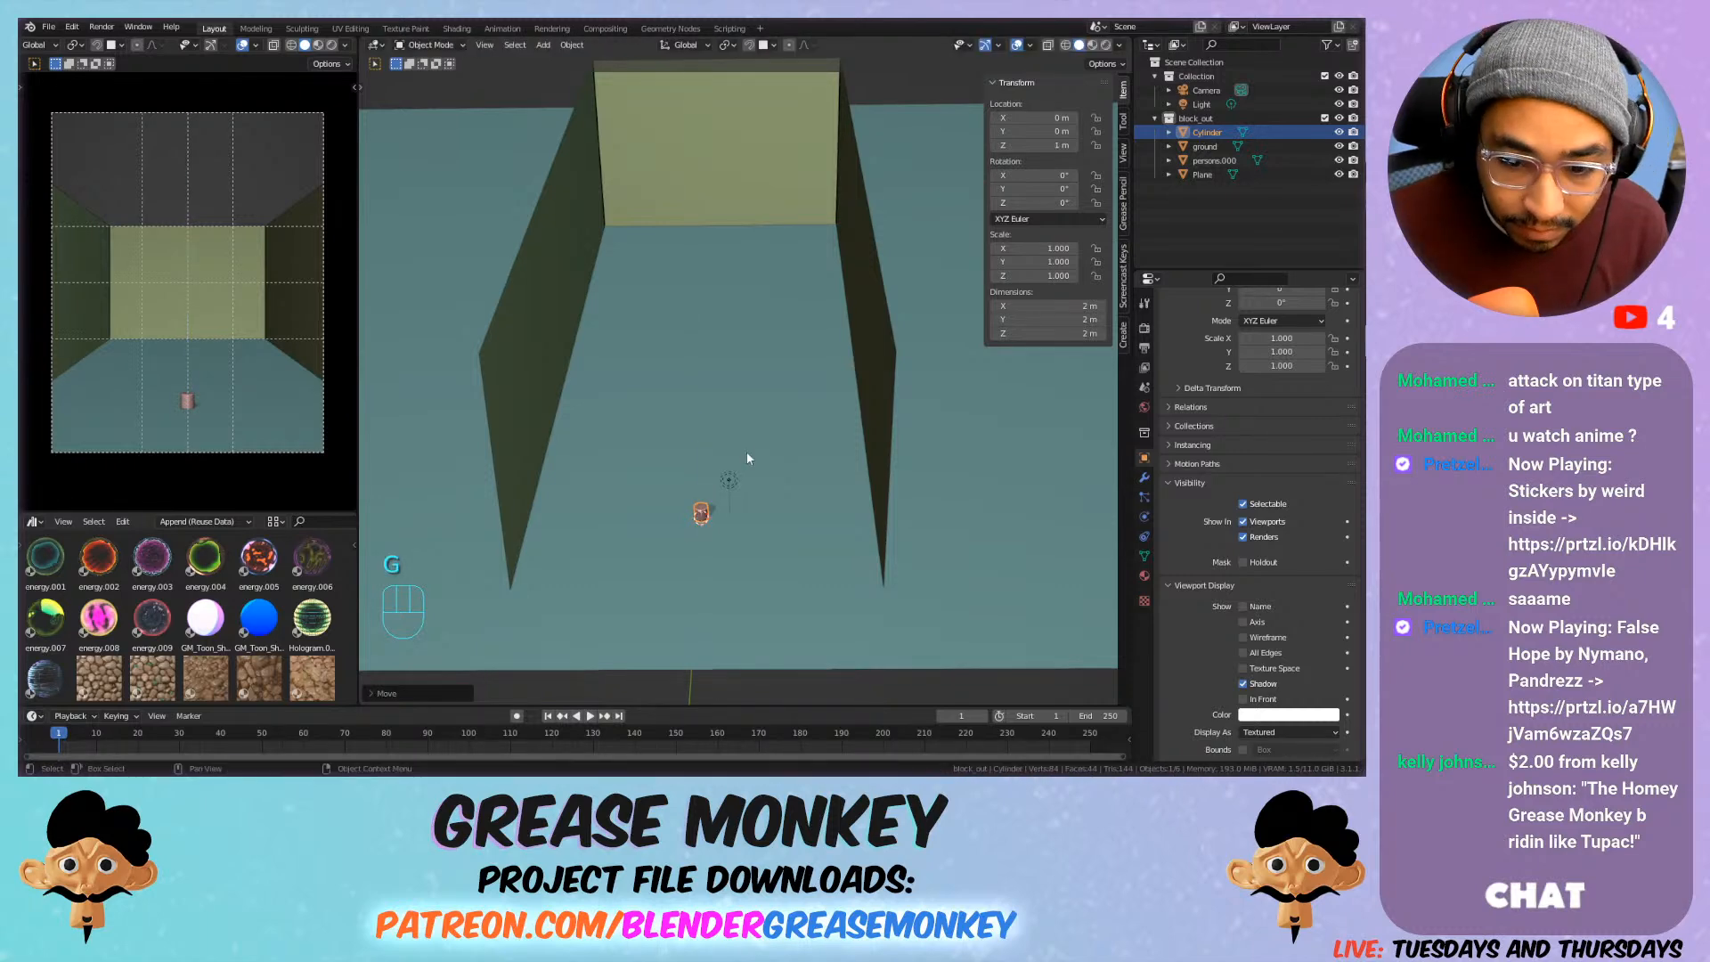
Set the cylinder's origin to the 3D cursor at the cylinder's base.
right_click(675, 497)
mouse_move(704, 504)
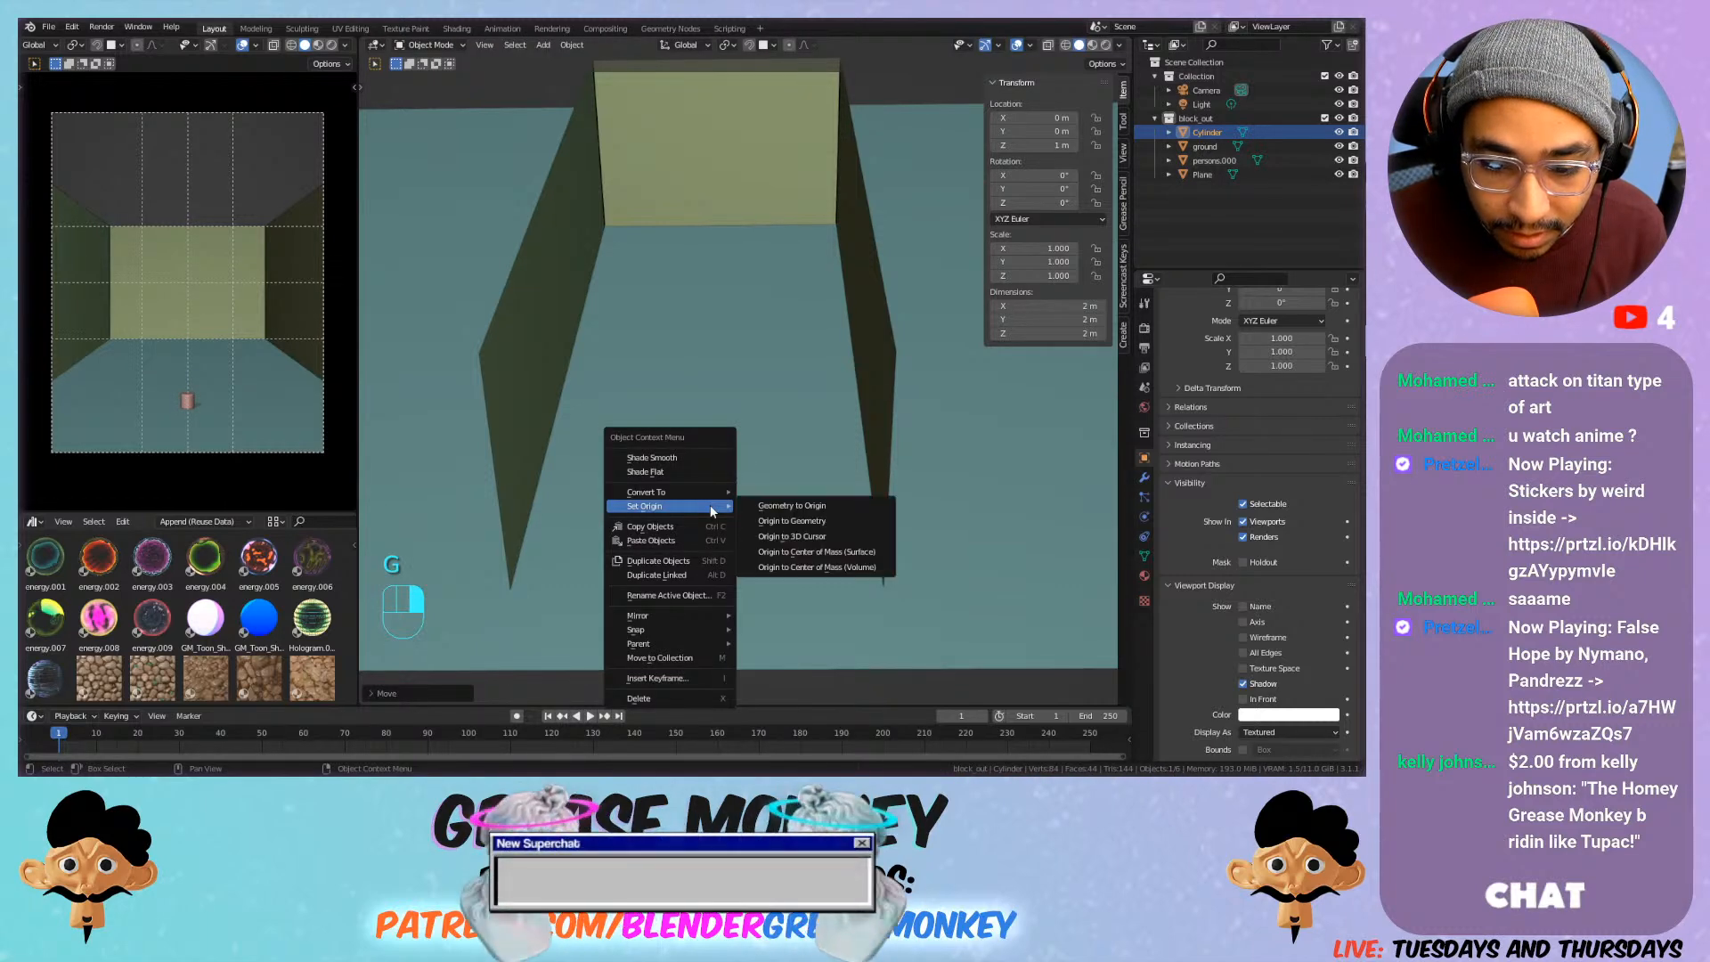
left_click(783, 538)
scroll(772, 504, "up", 3)
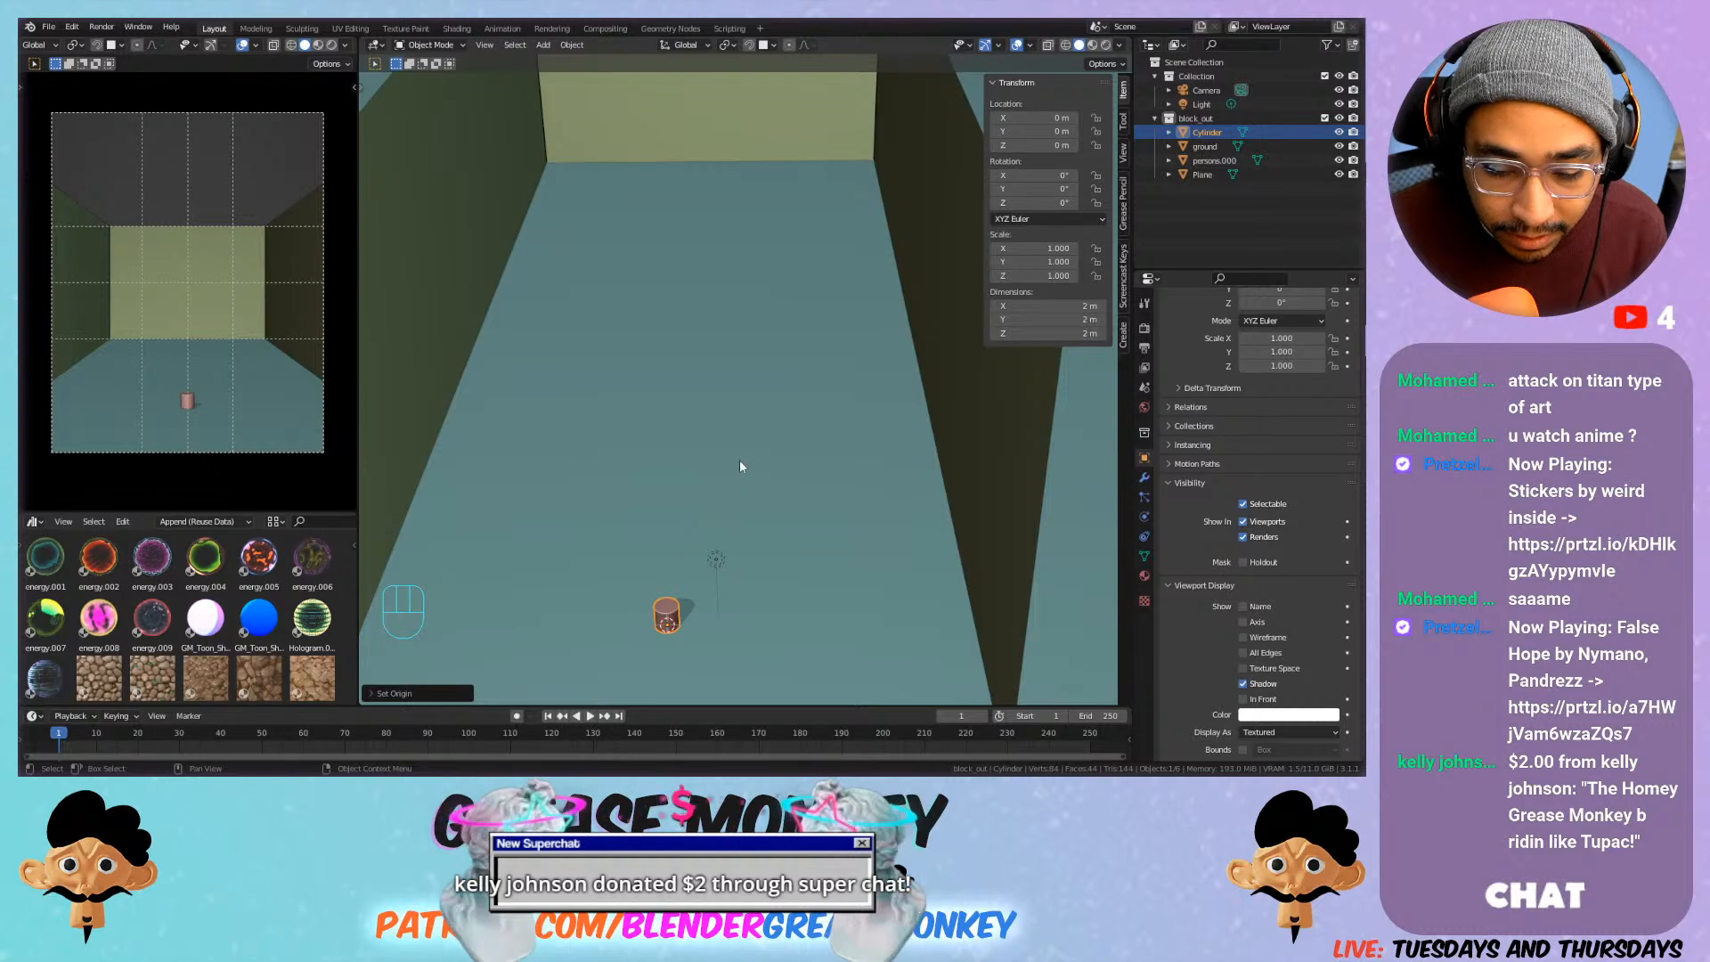
key("Tab")
key("Tab")
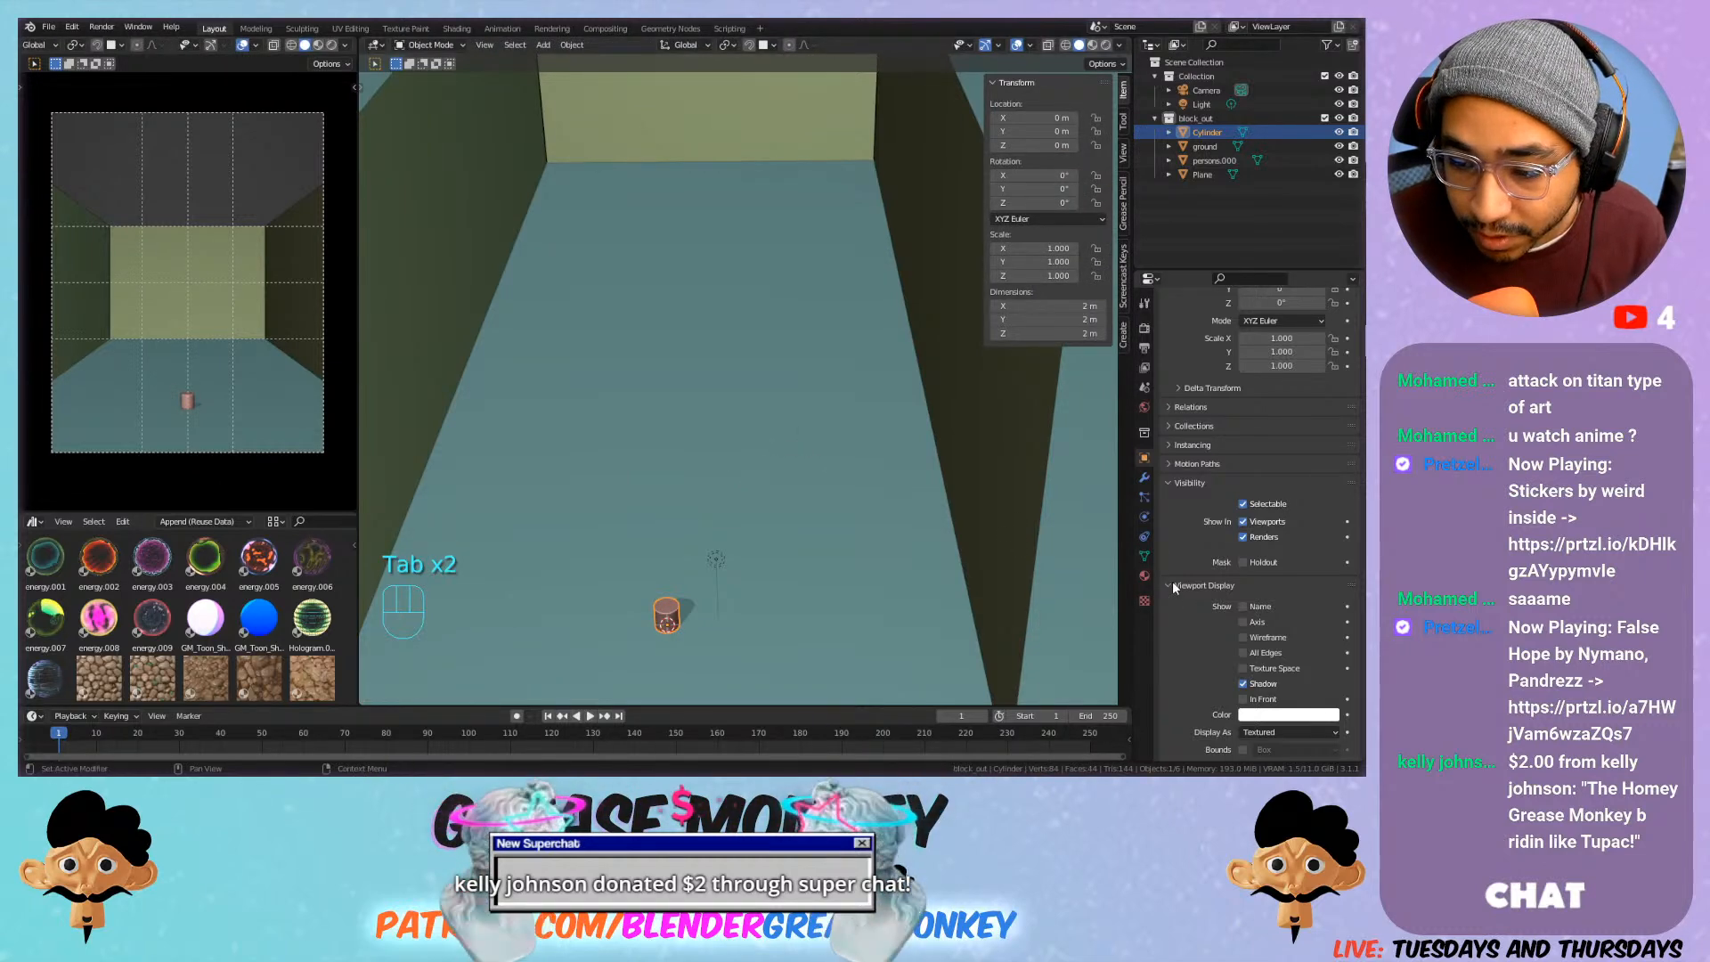
Enable Auto Smooth for the cylinder's normals and shade the cylinder smooth.
left_click(1146, 556)
left_click(1189, 597)
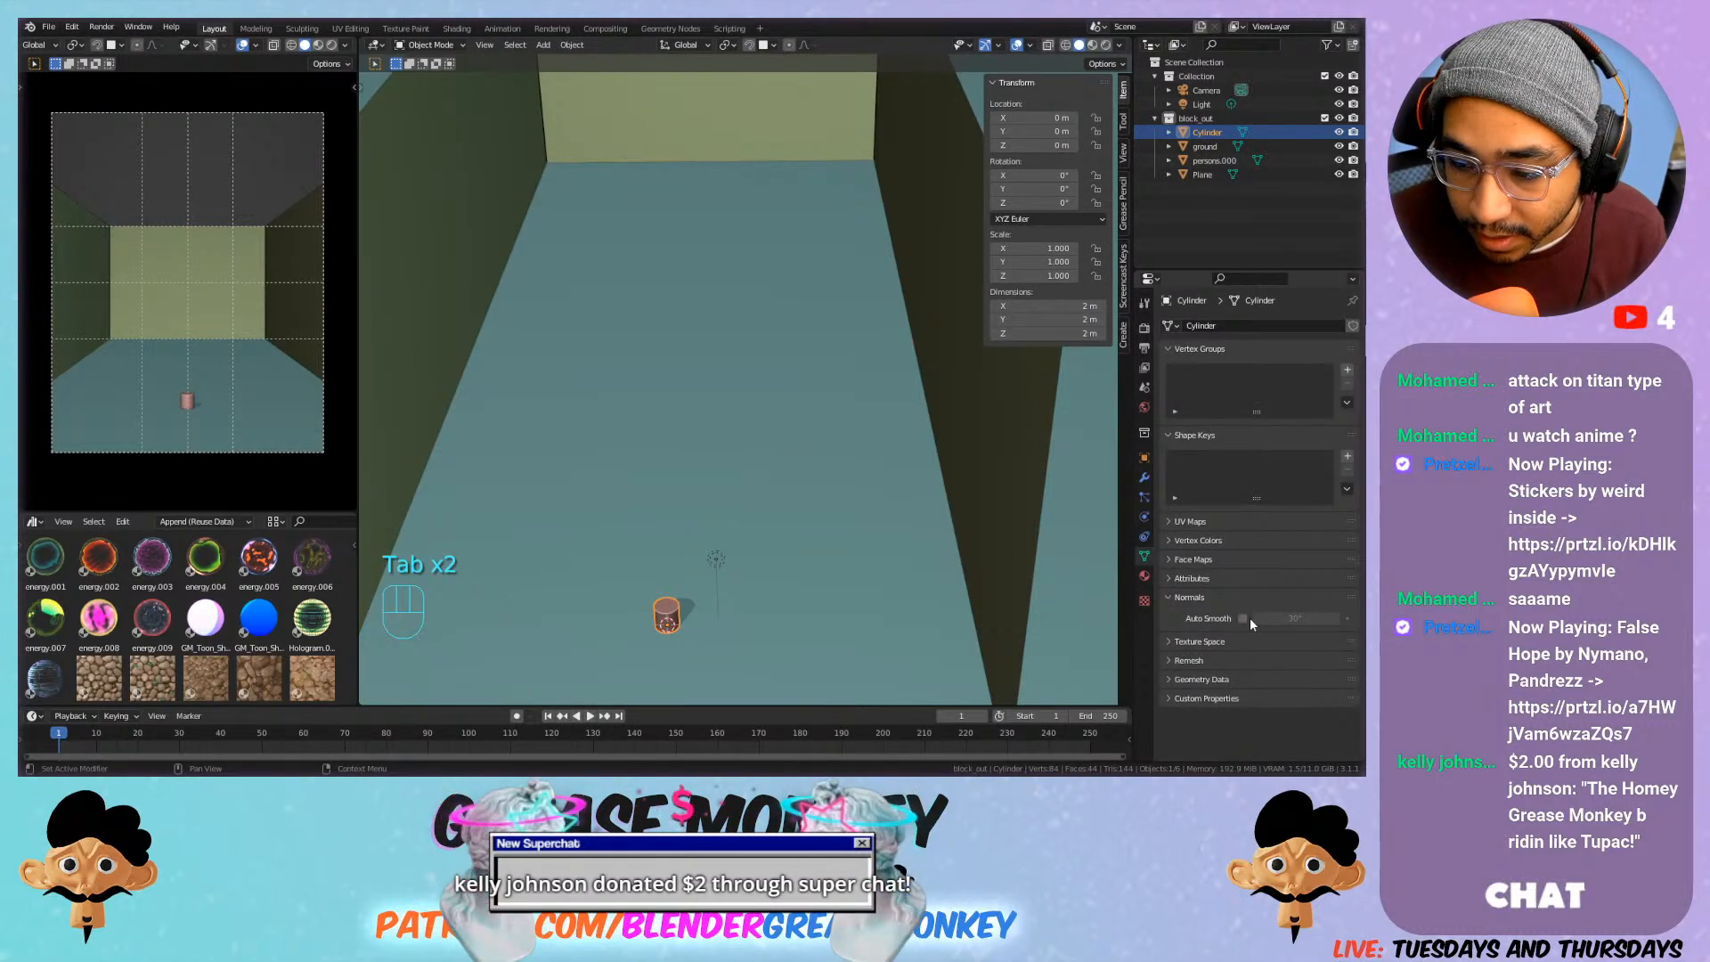
middle_click_drag(704, 571, 779, 424, "shift")
scroll(778, 427, "up", 5)
middle_click_drag(763, 551, 790, 396, "shift")
right_click(746, 462)
left_click(745, 411)
scroll(763, 370, "down", 5)
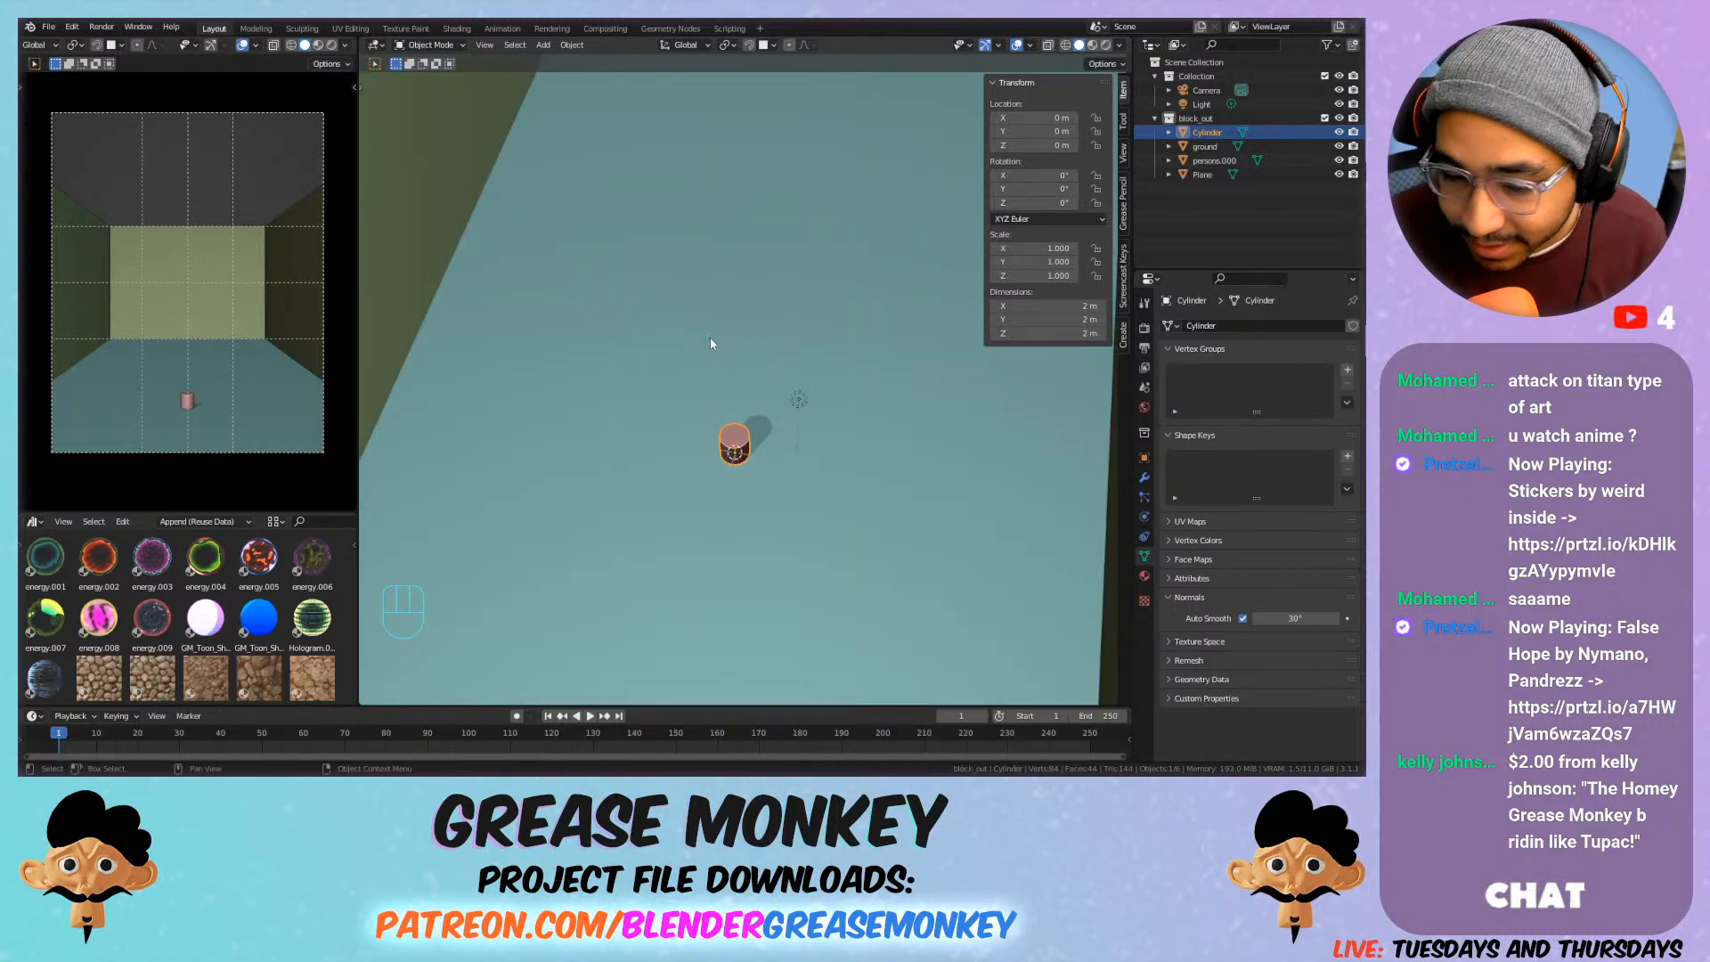
Move the cylinder along Y toward the back wall by about 76.4 m.
scroll(712, 337, "down", 3)
middle_click_drag(748, 316, 776, 374, "shift")
key("Tab")
key("Tab")
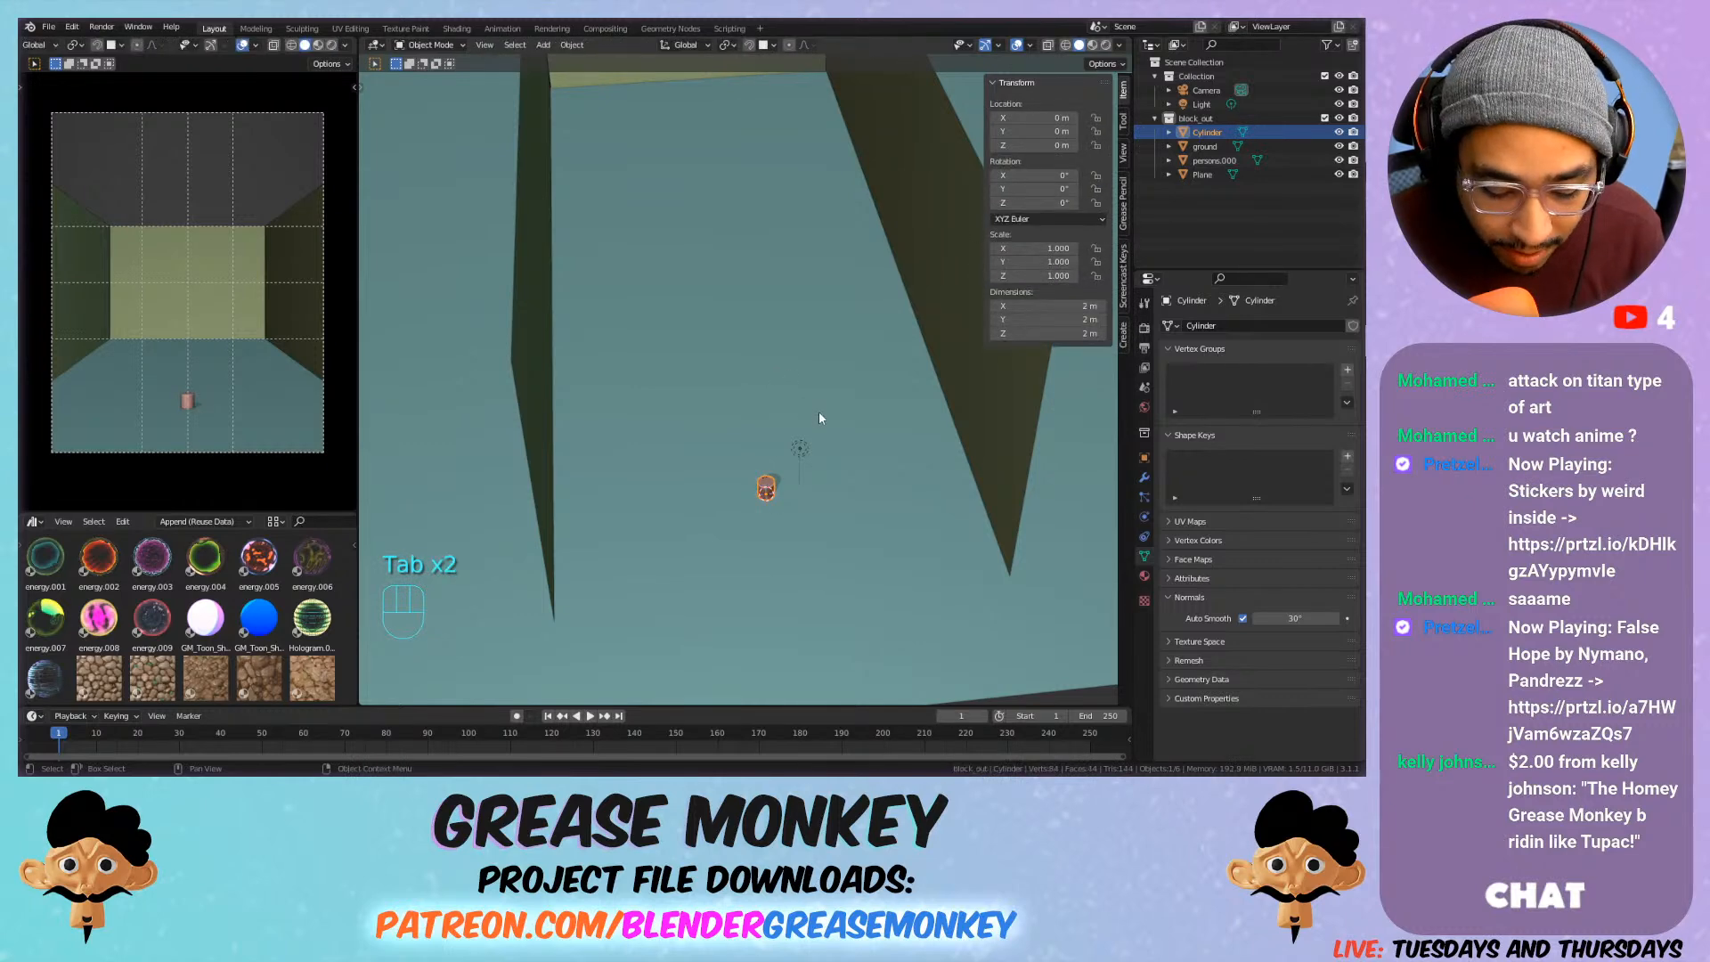
key("g")
key("y")
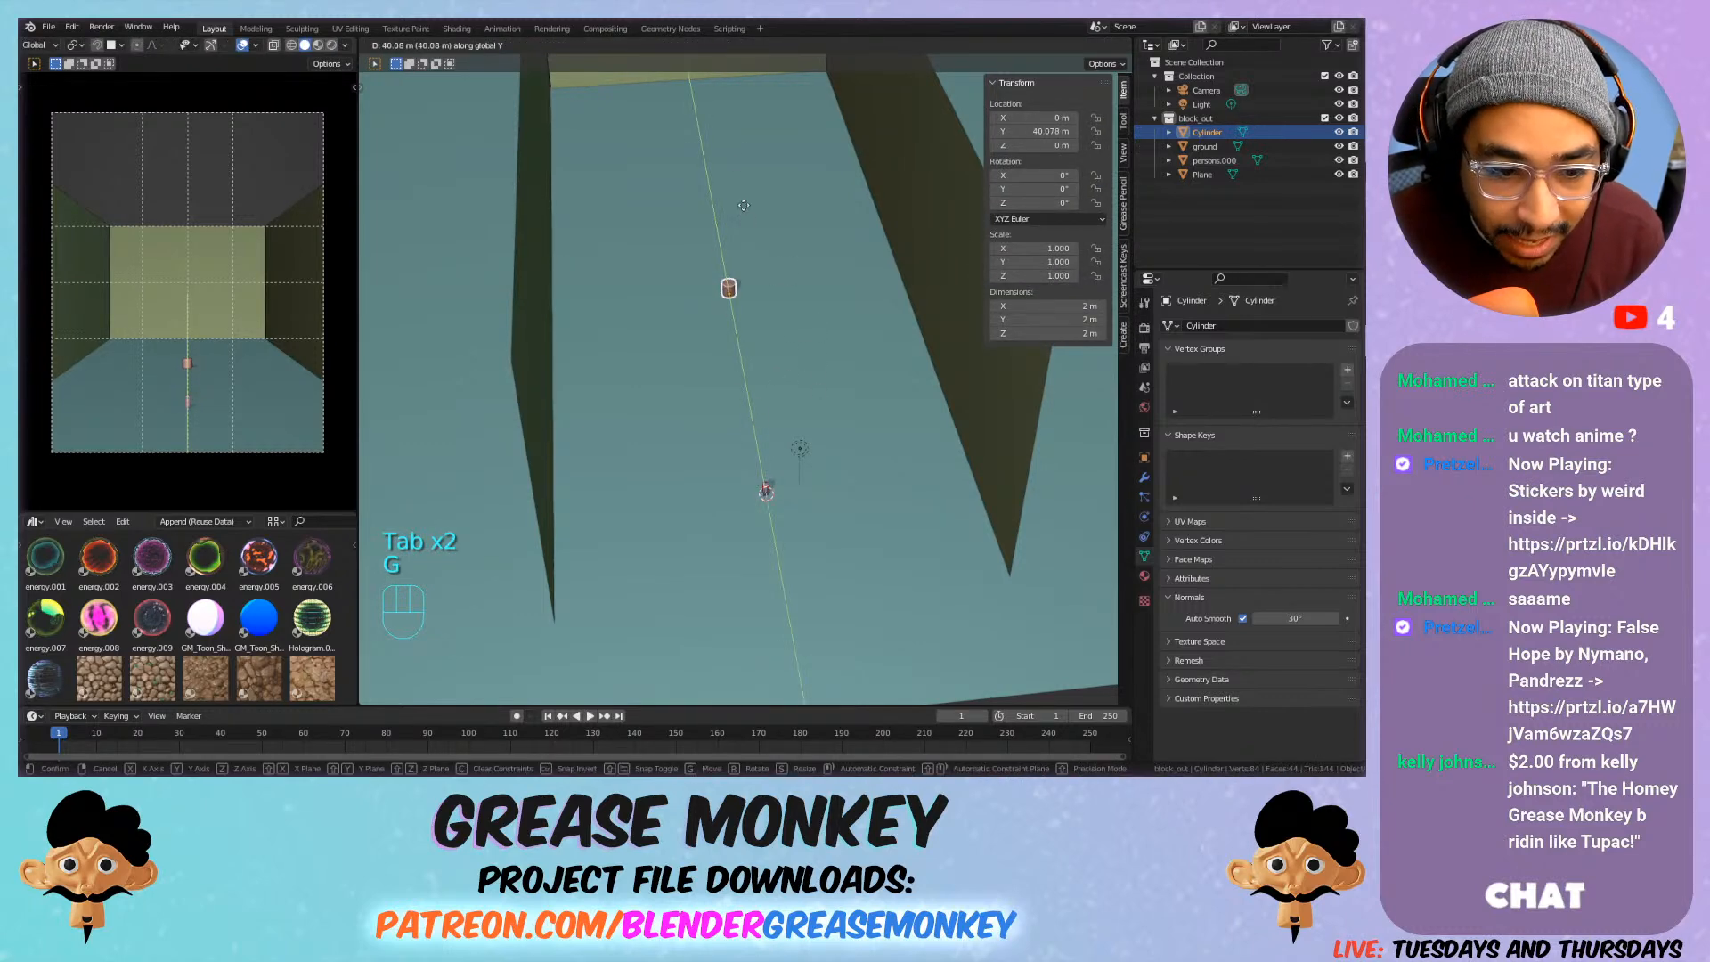
left_click(731, 88)
middle_click_drag(716, 121, 773, 270, "shift")
key("Tab")
key("s")
key("z")
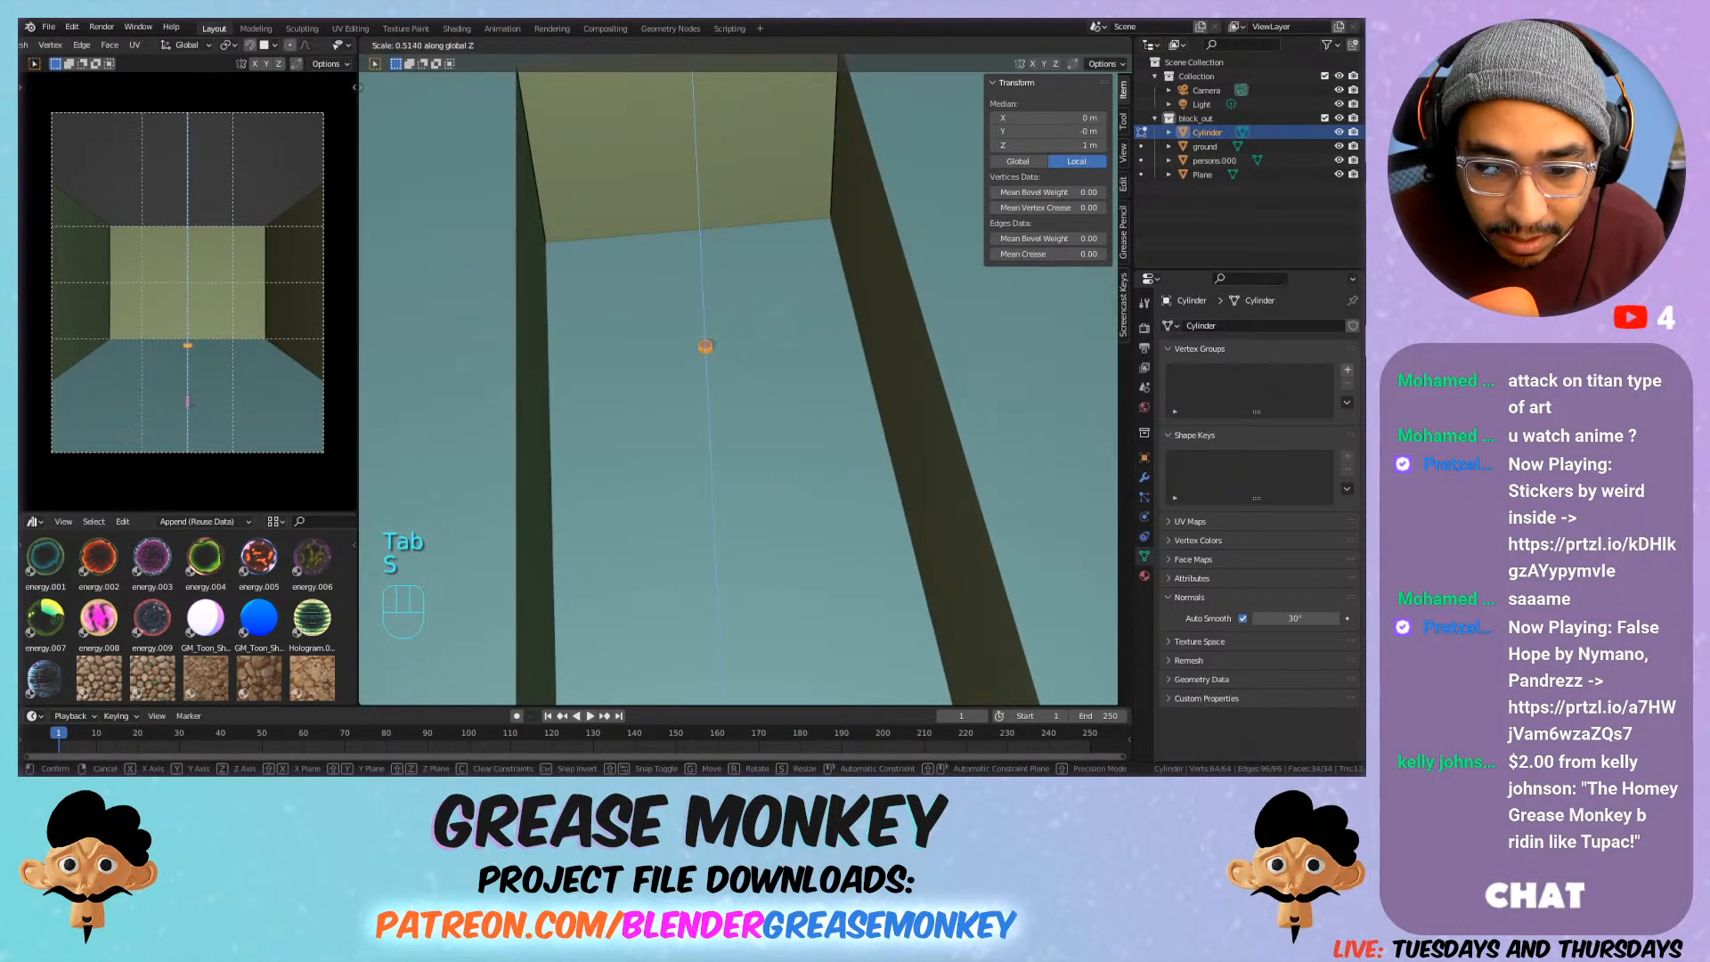
left_click(781, 305)
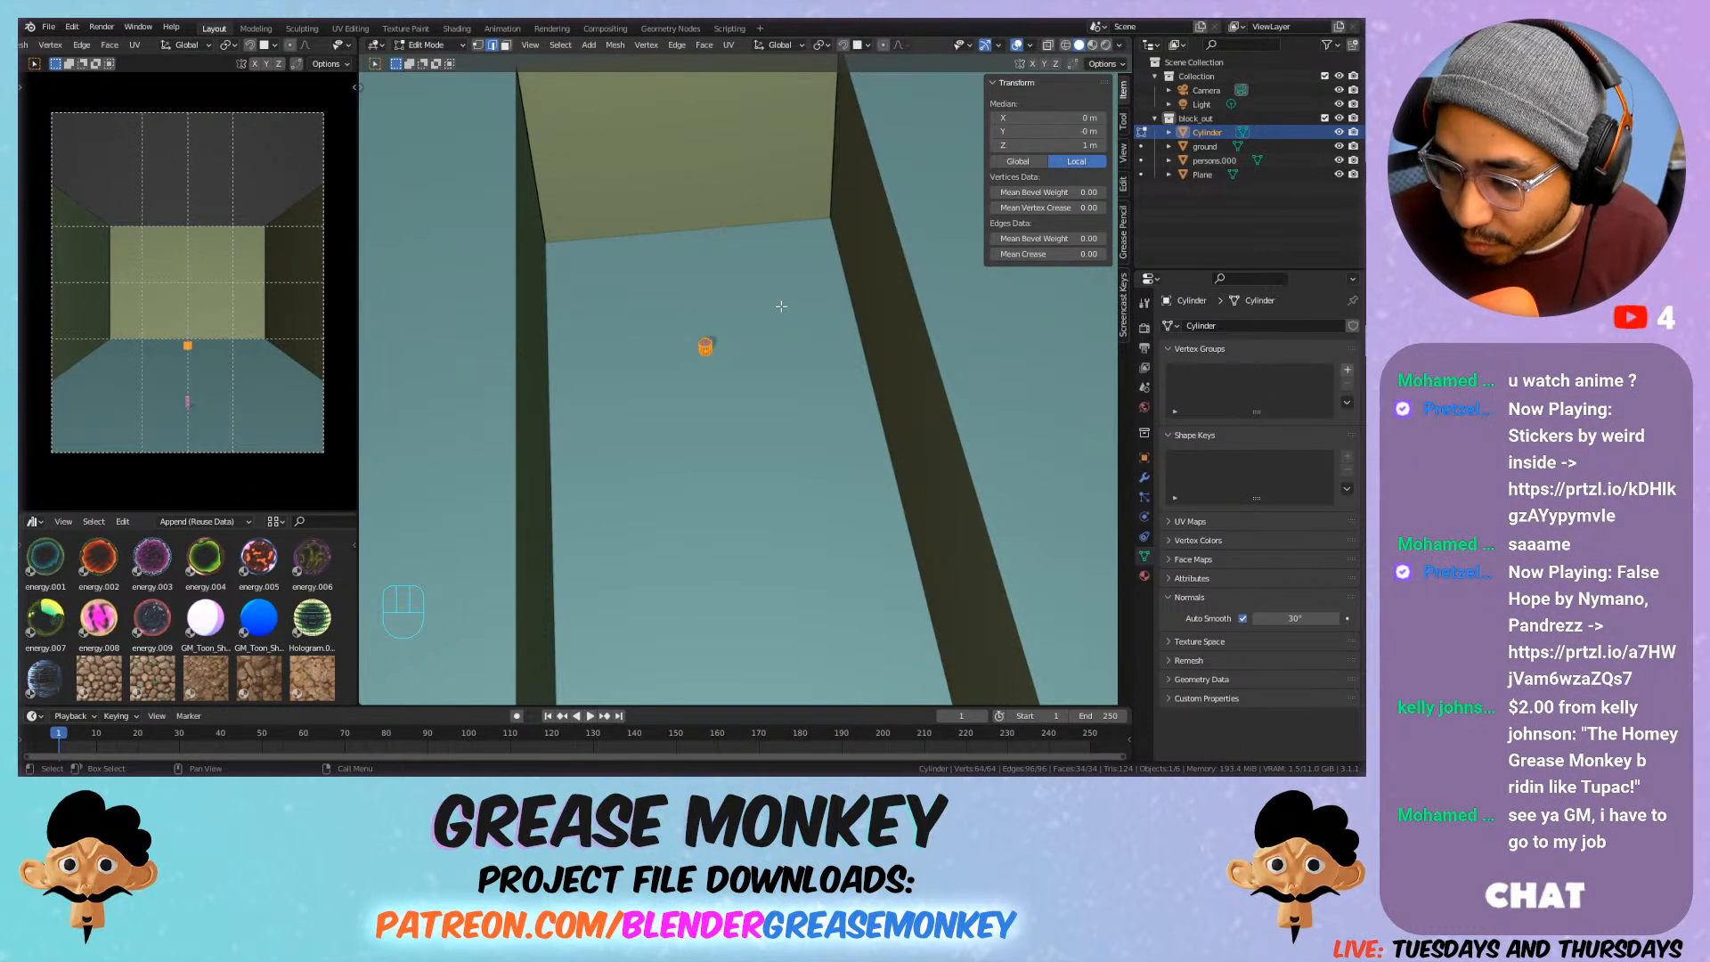
middle_click_drag(695, 213, 713, 261)
key("period")
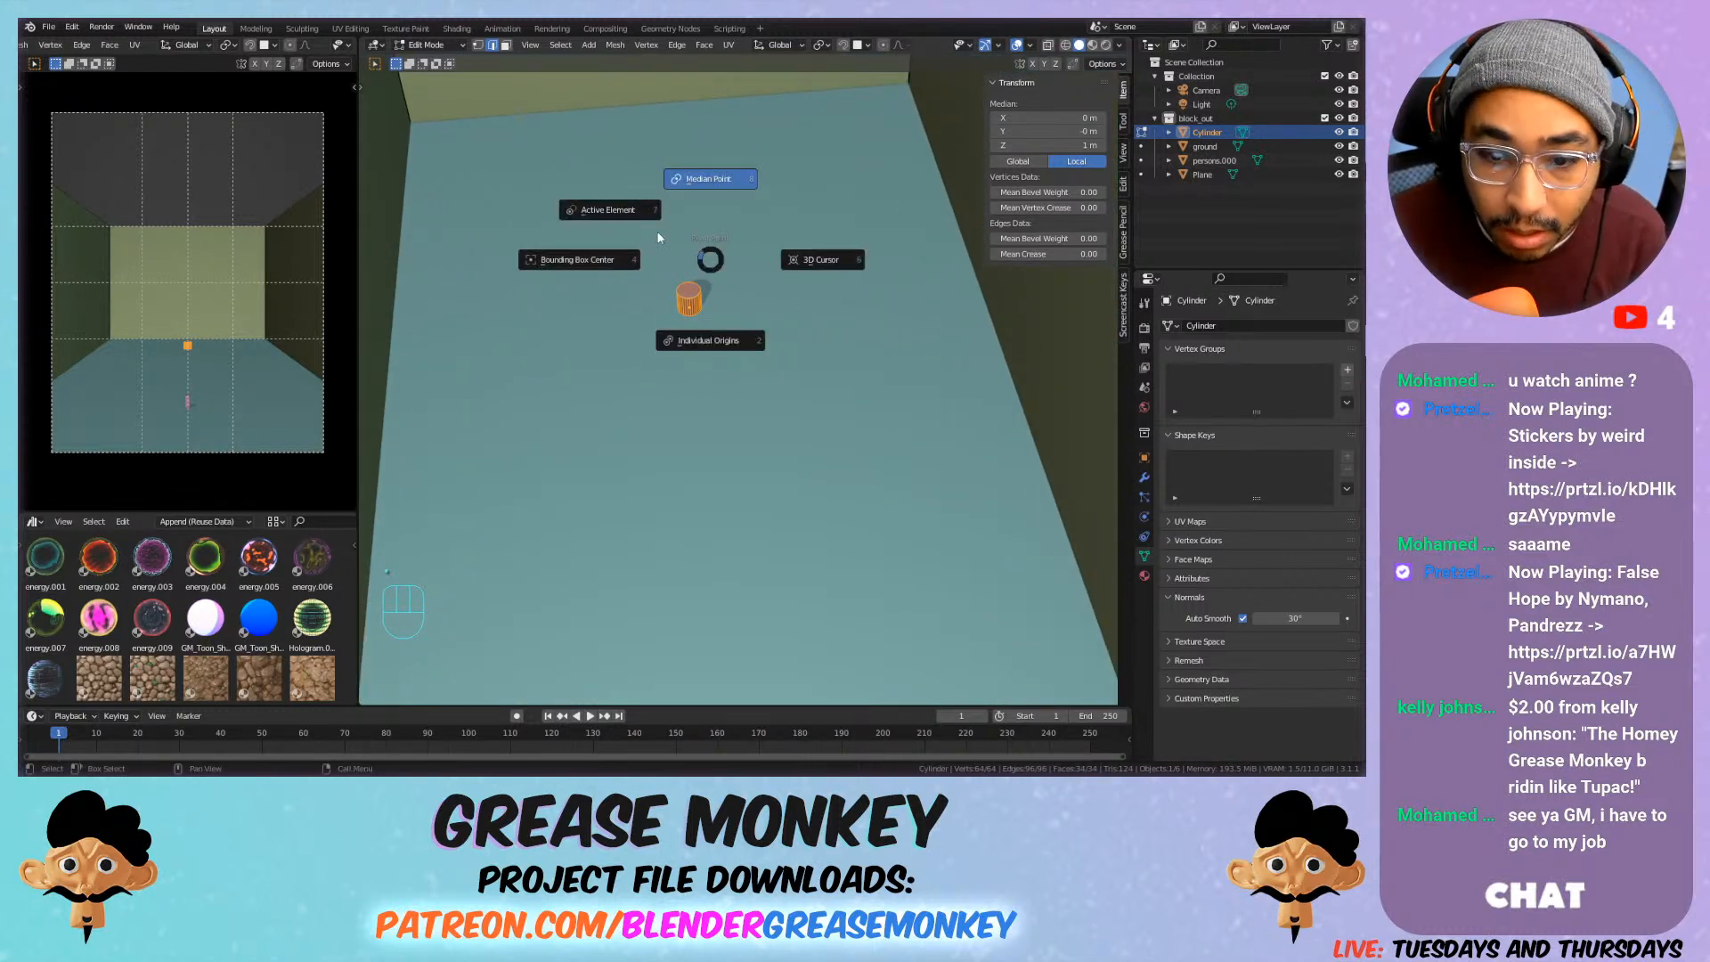
key("Escape")
key("s")
key("z")
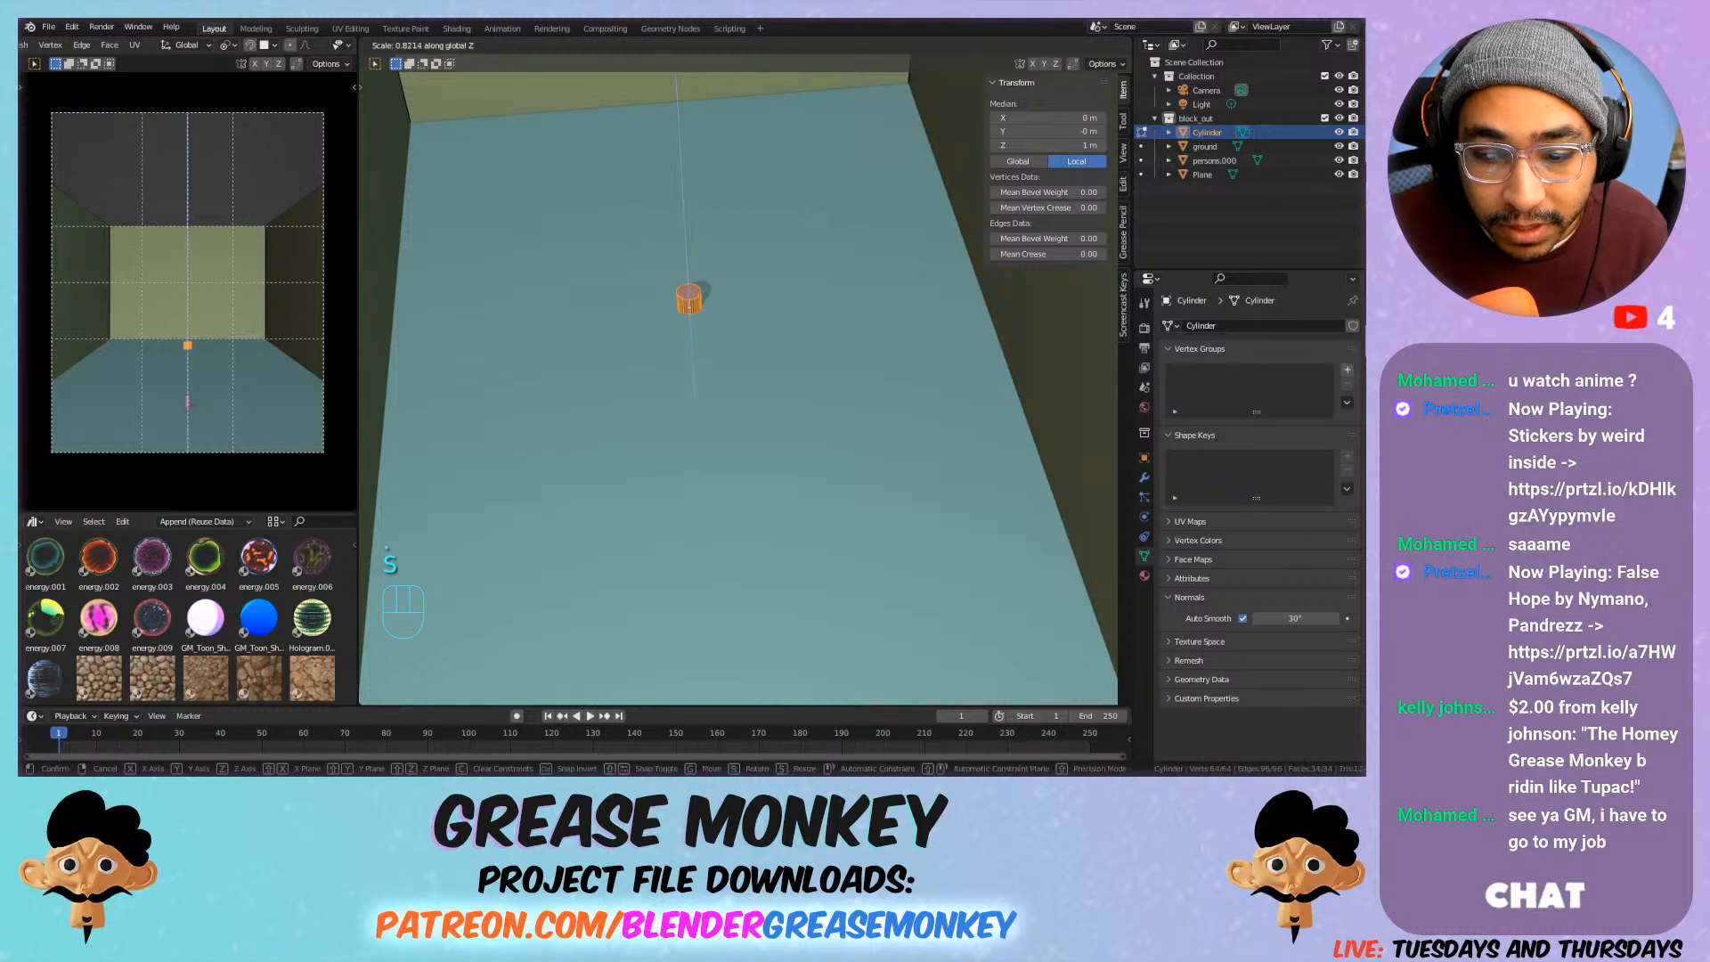
right_click(742, 261)
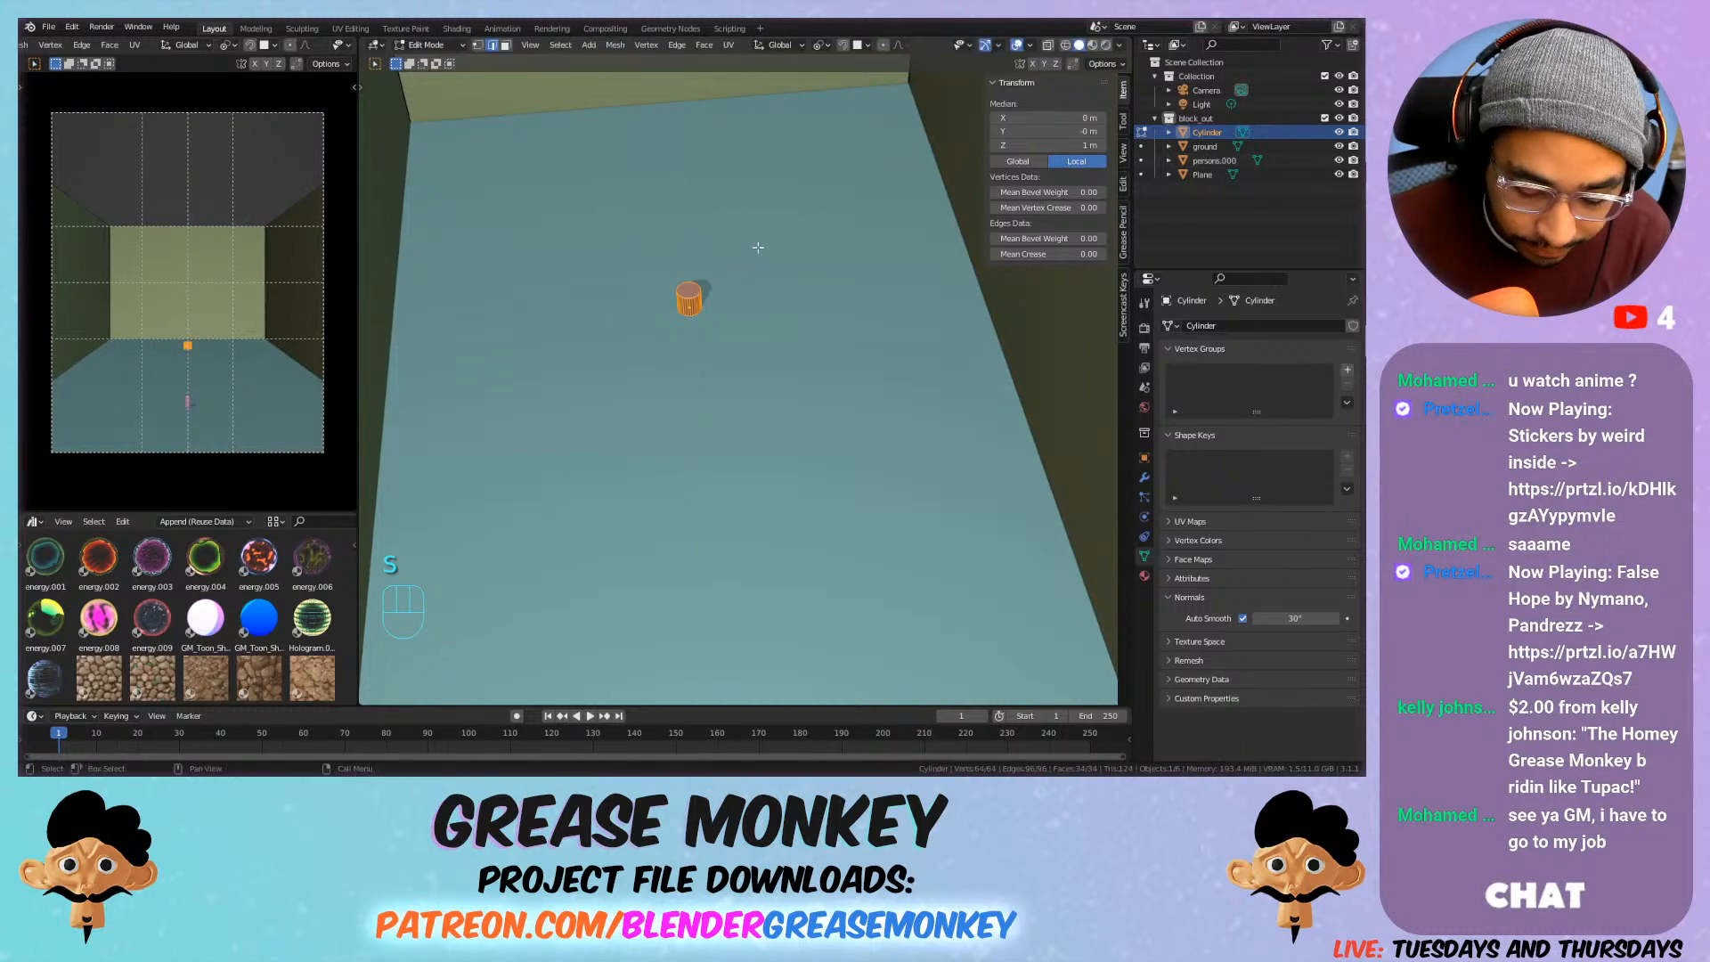
Set the transform pivot point to Active Element and frame the cylinder in the viewport.
key("period")
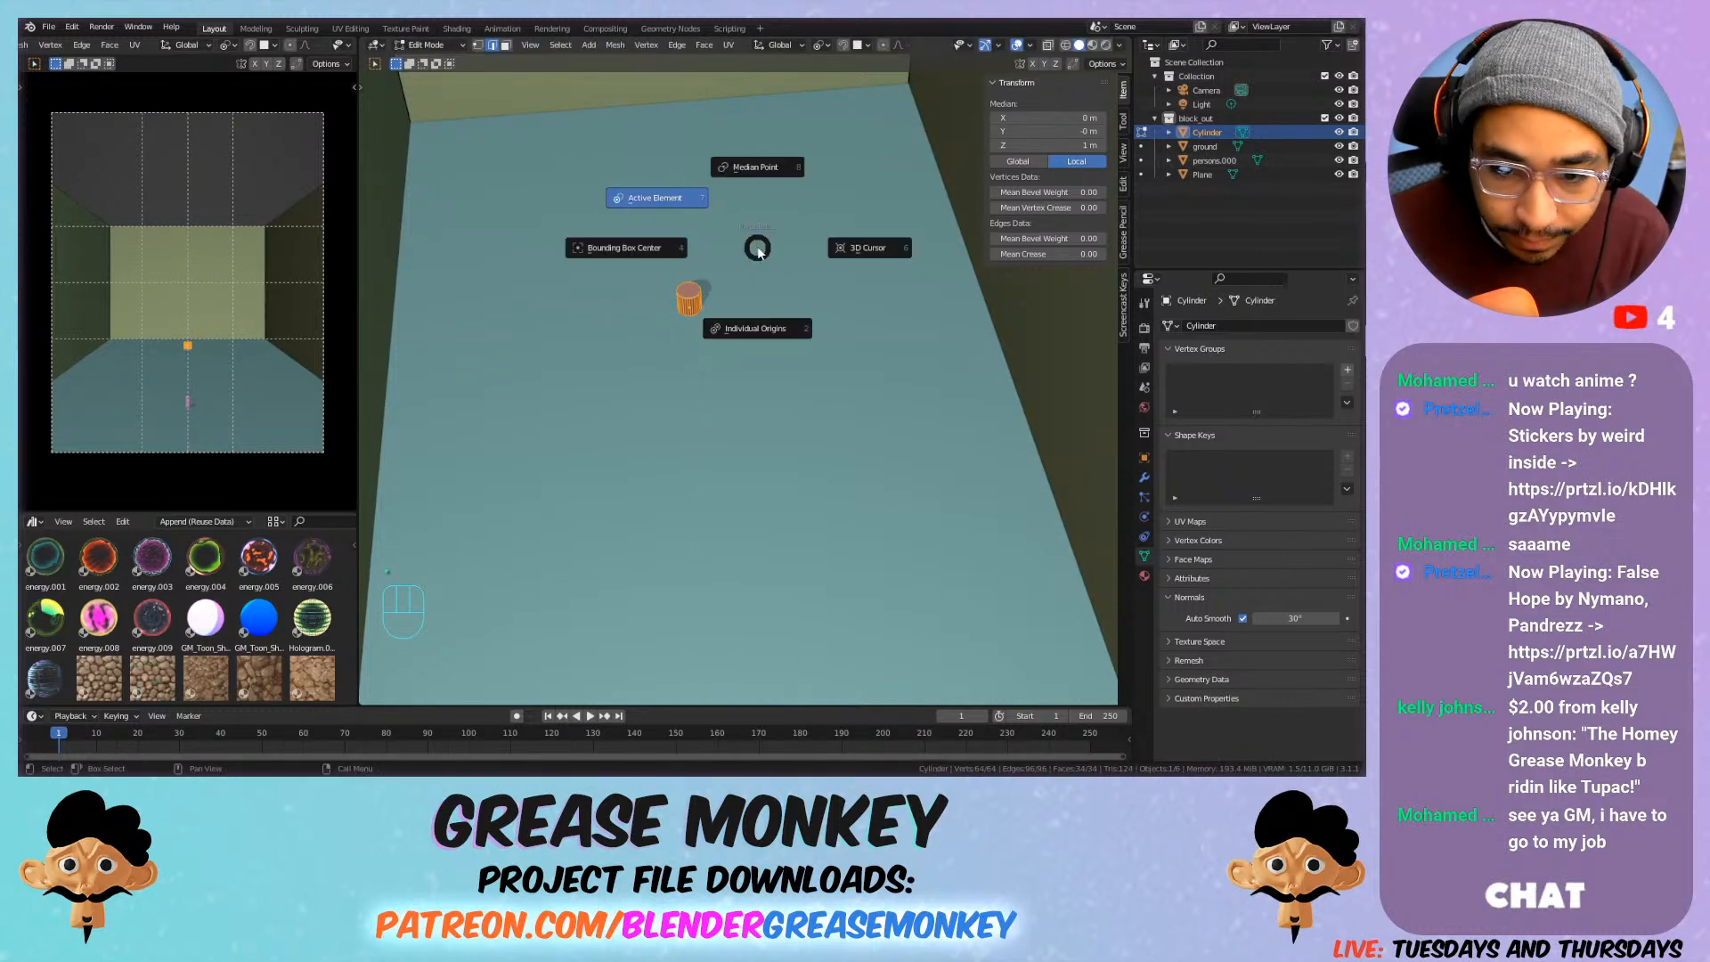
left_click(684, 203)
key("KP_Decimal")
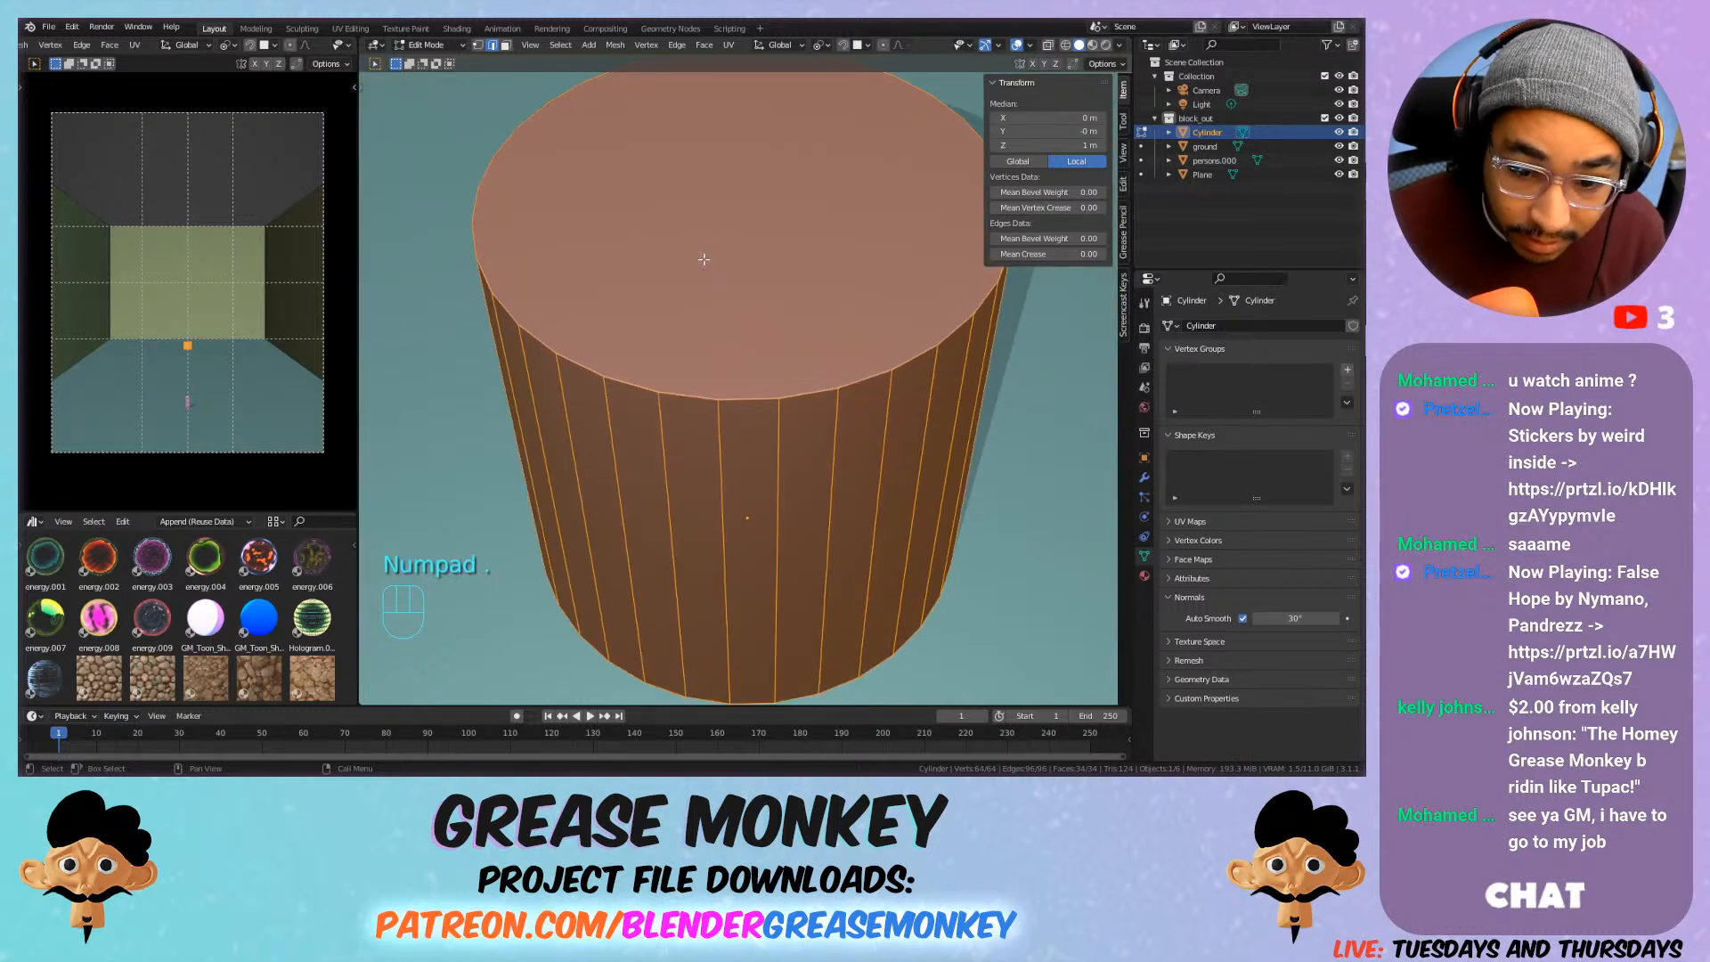
key("Tab")
key("Tab")
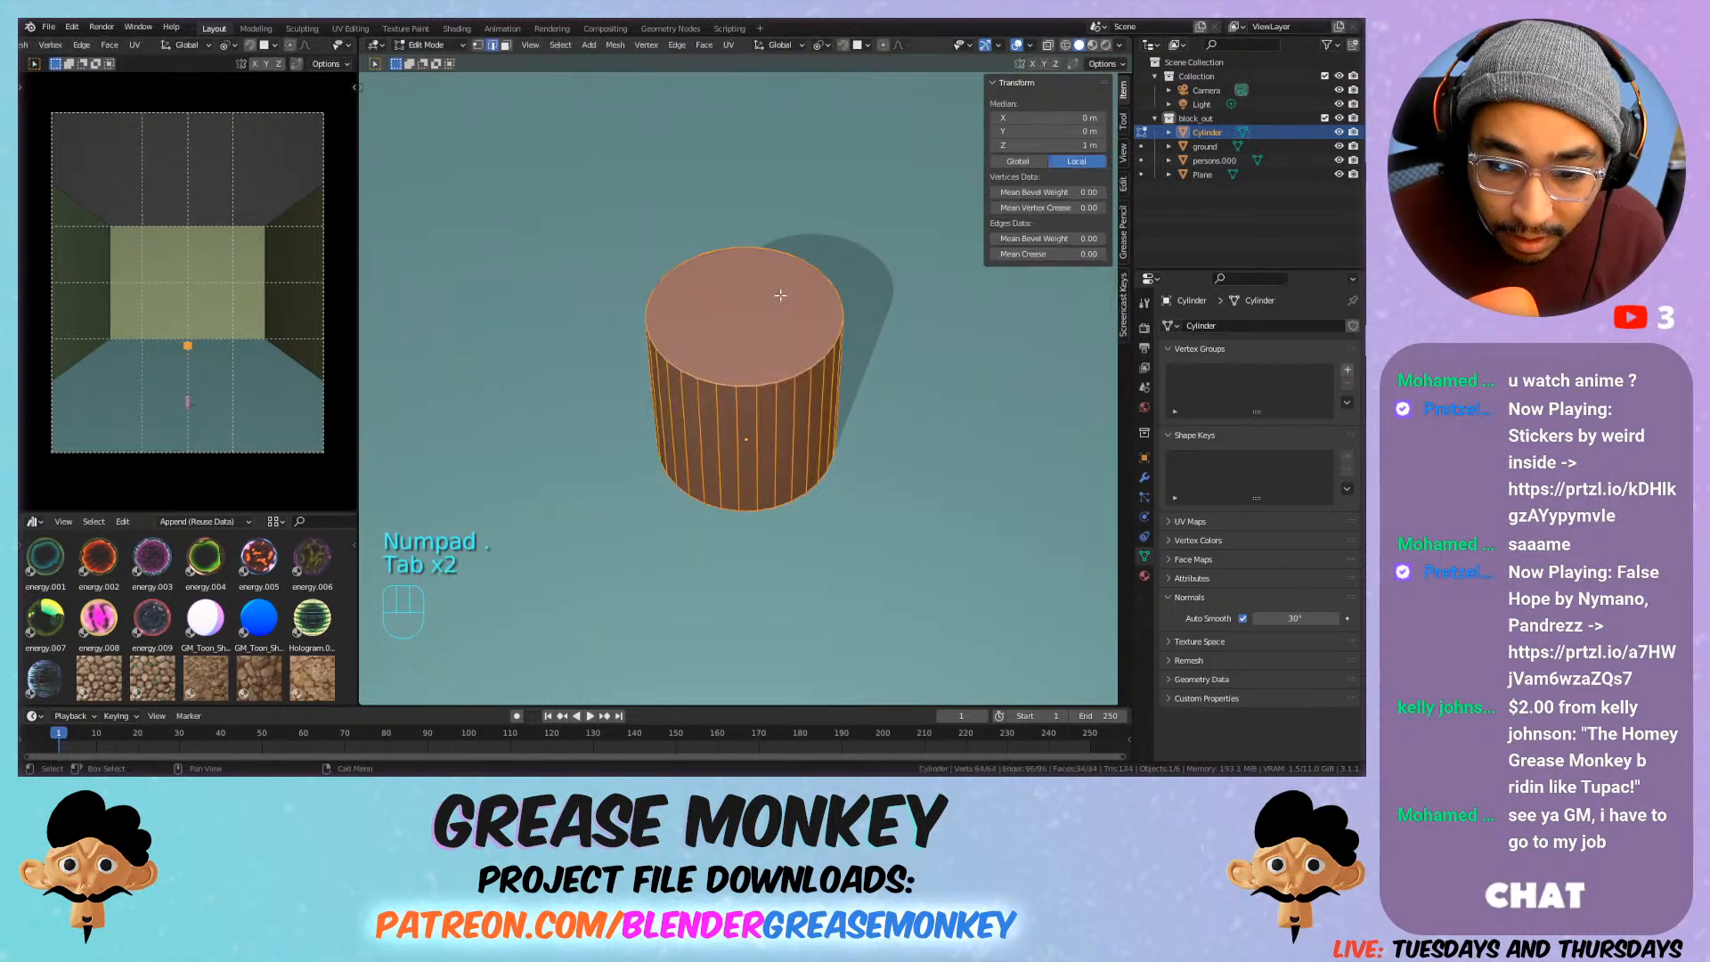
key("Tab")
key("s")
key("z")
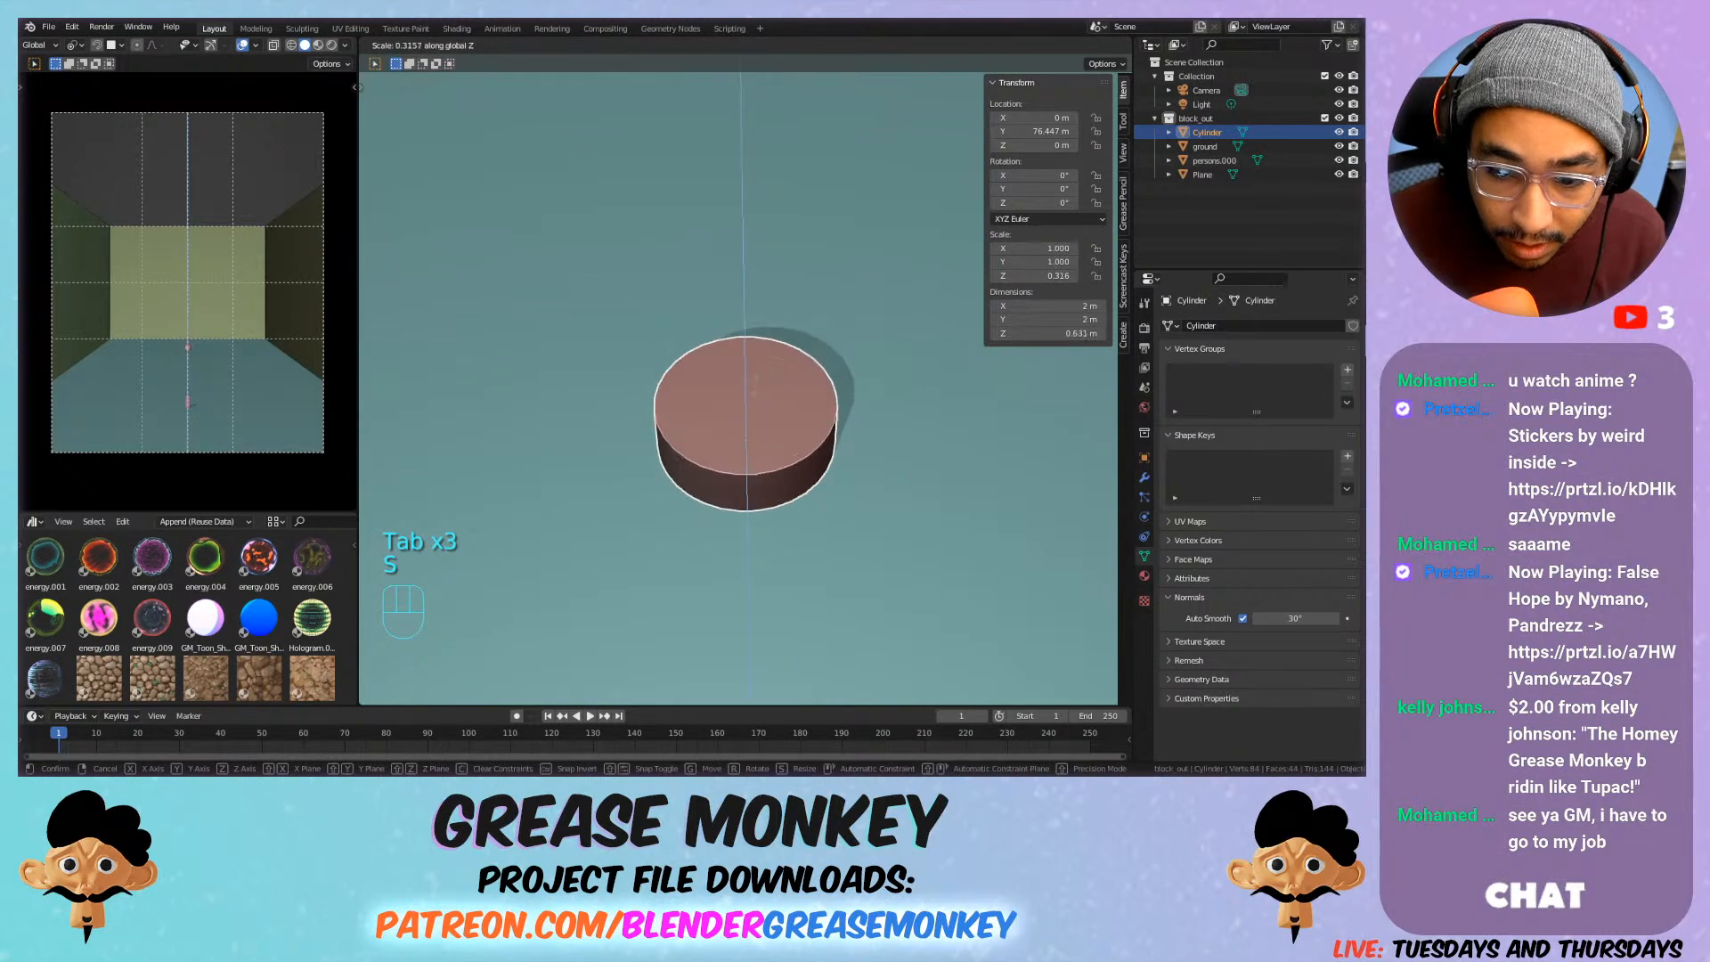
key("Escape")
Try flattening the cylinder's mesh along Z in Edit Mode, undo it, and test a uniform scale.
scroll(810, 330, "down", 8)
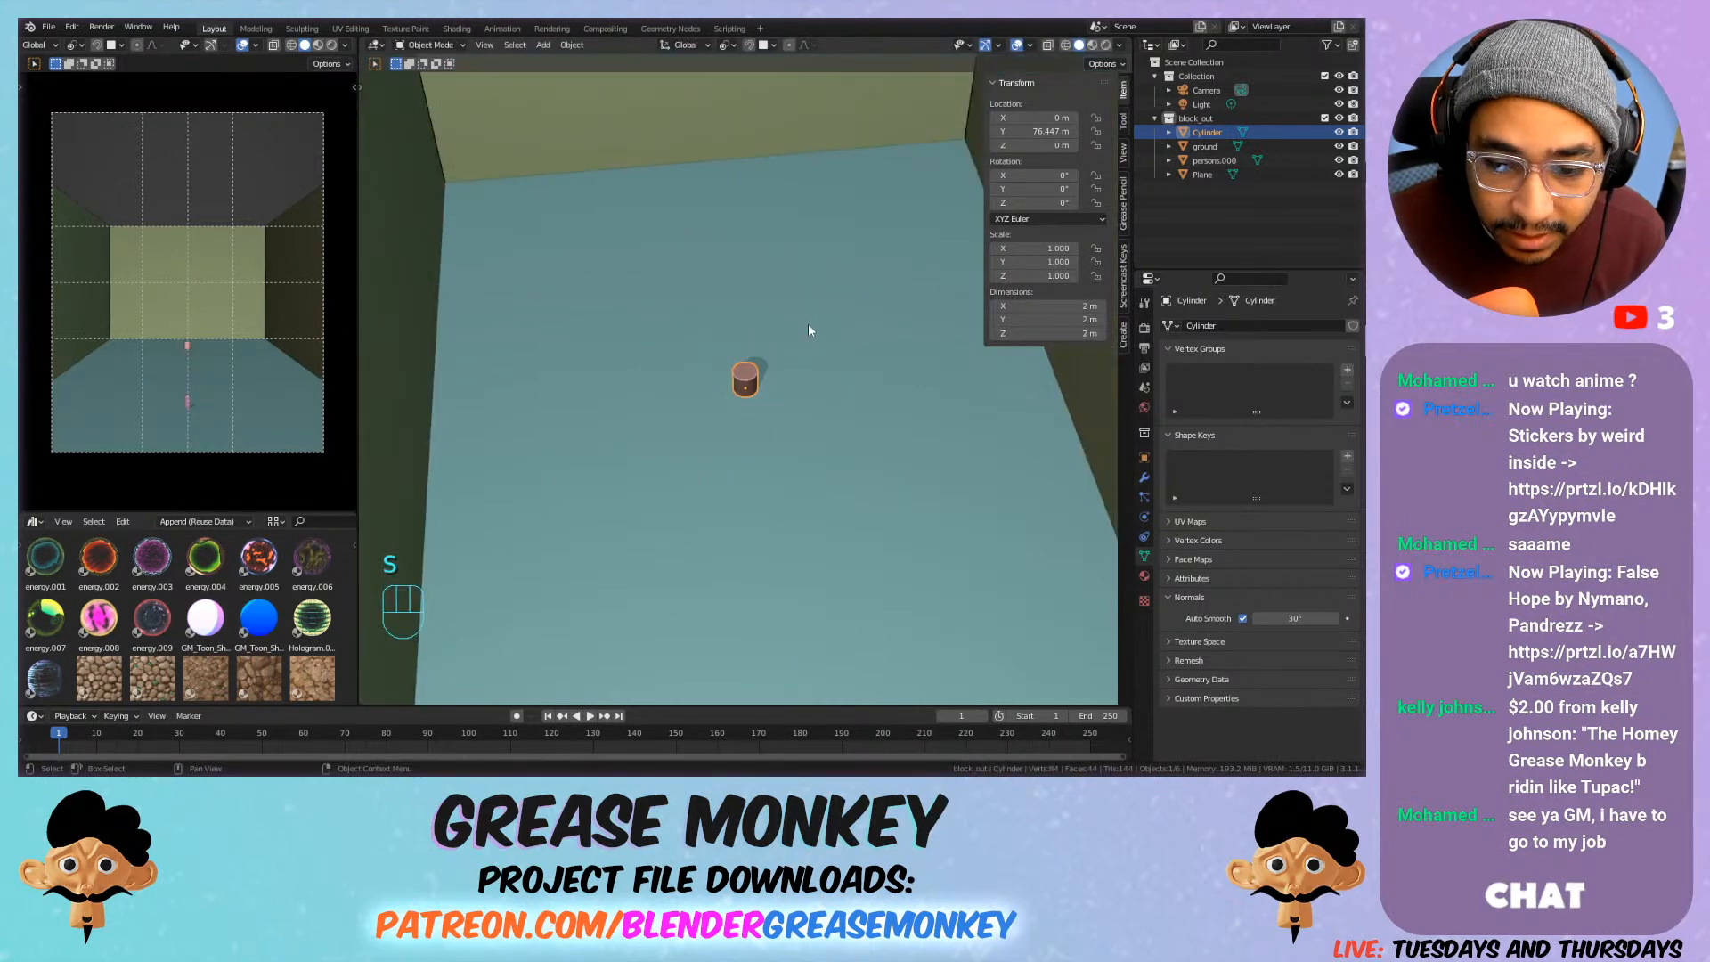
key("Tab")
key("s")
key("z")
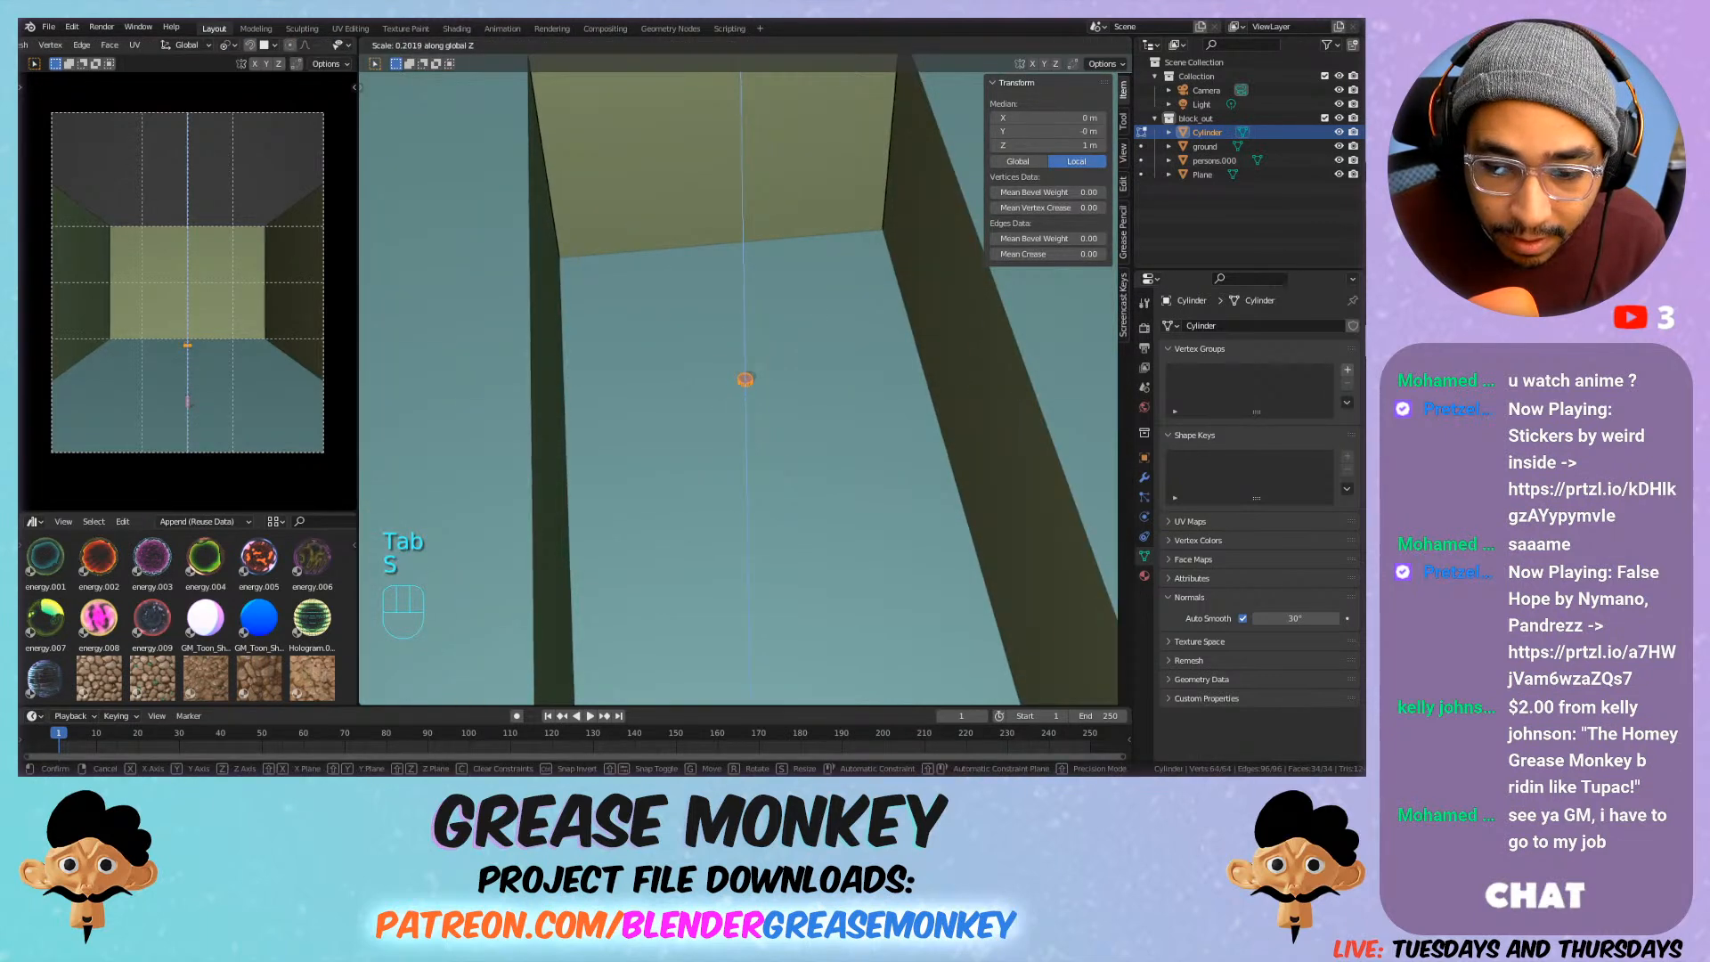
left_click(756, 377)
scroll(757, 378, "up", 9)
middle_click_drag(760, 397, 791, 322)
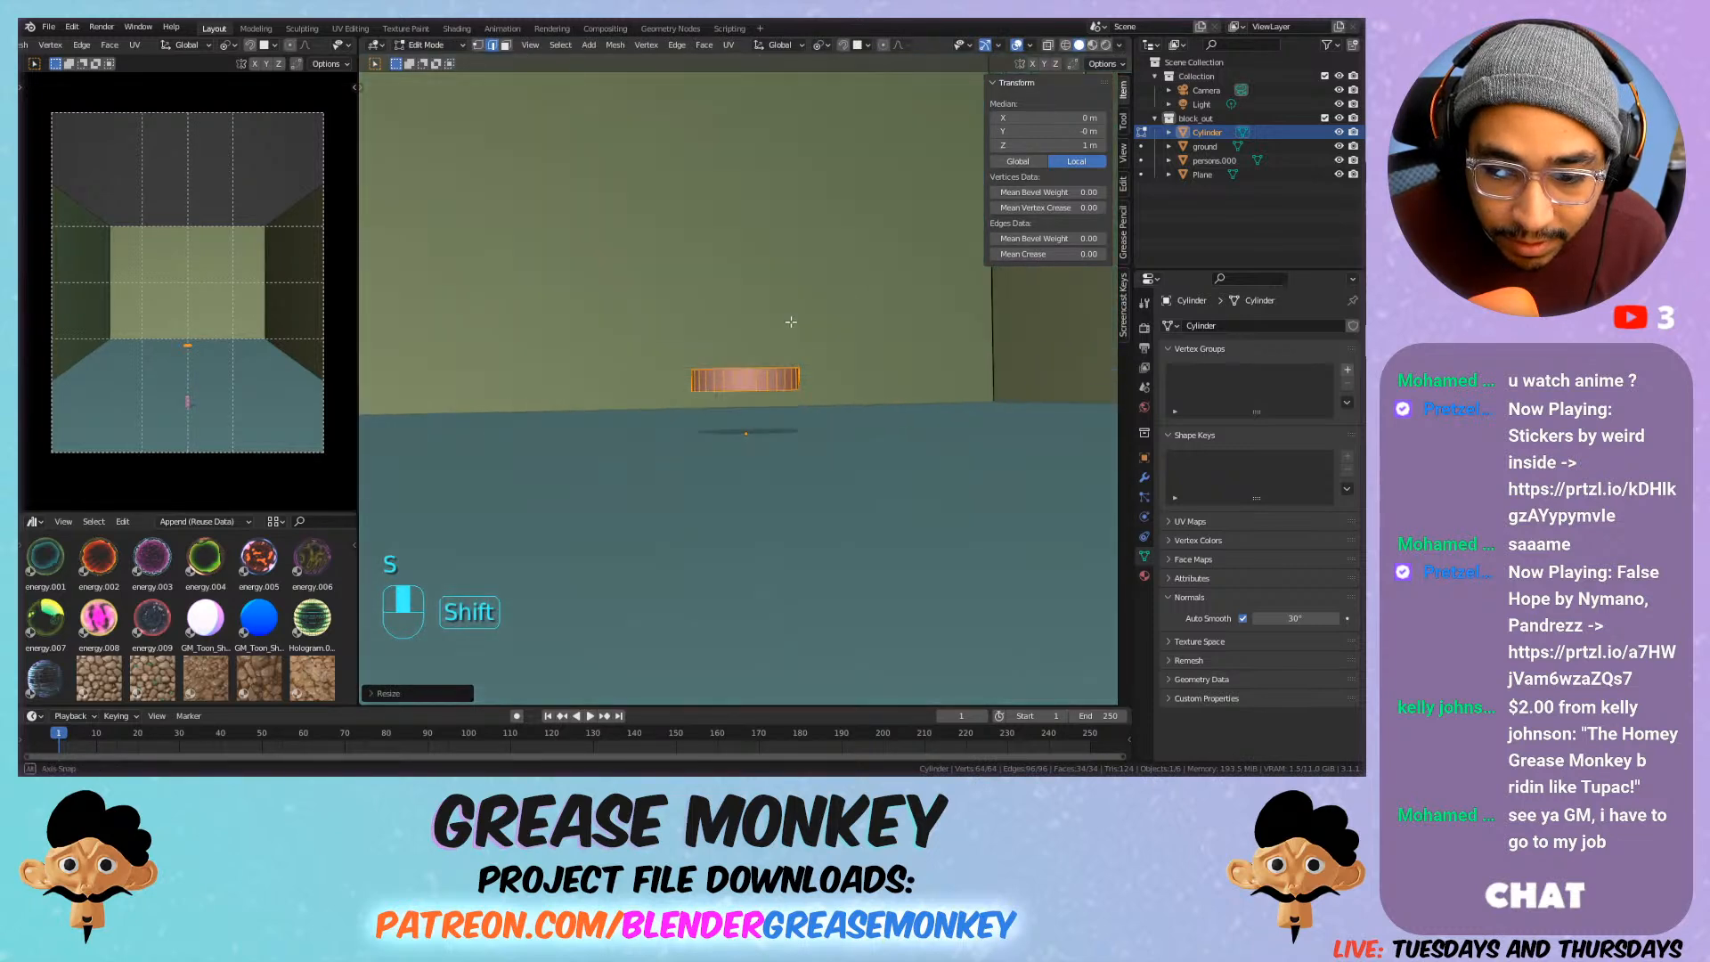
key("ctrl+z")
key("s")
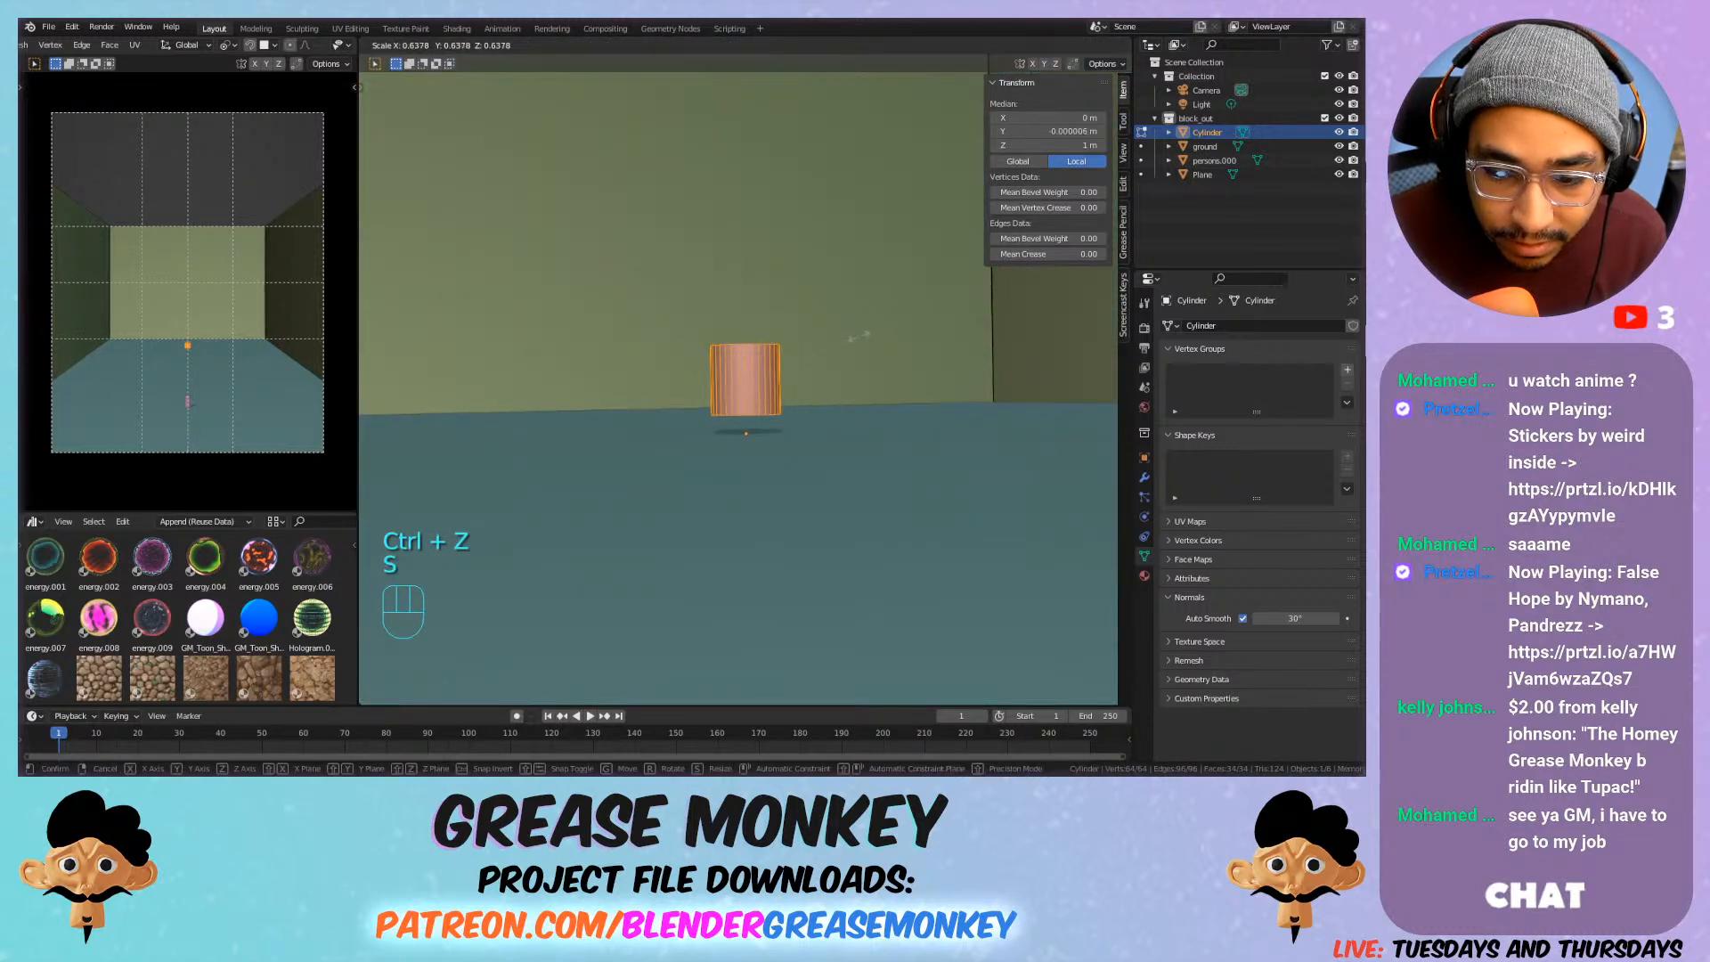
right_click(859, 336)
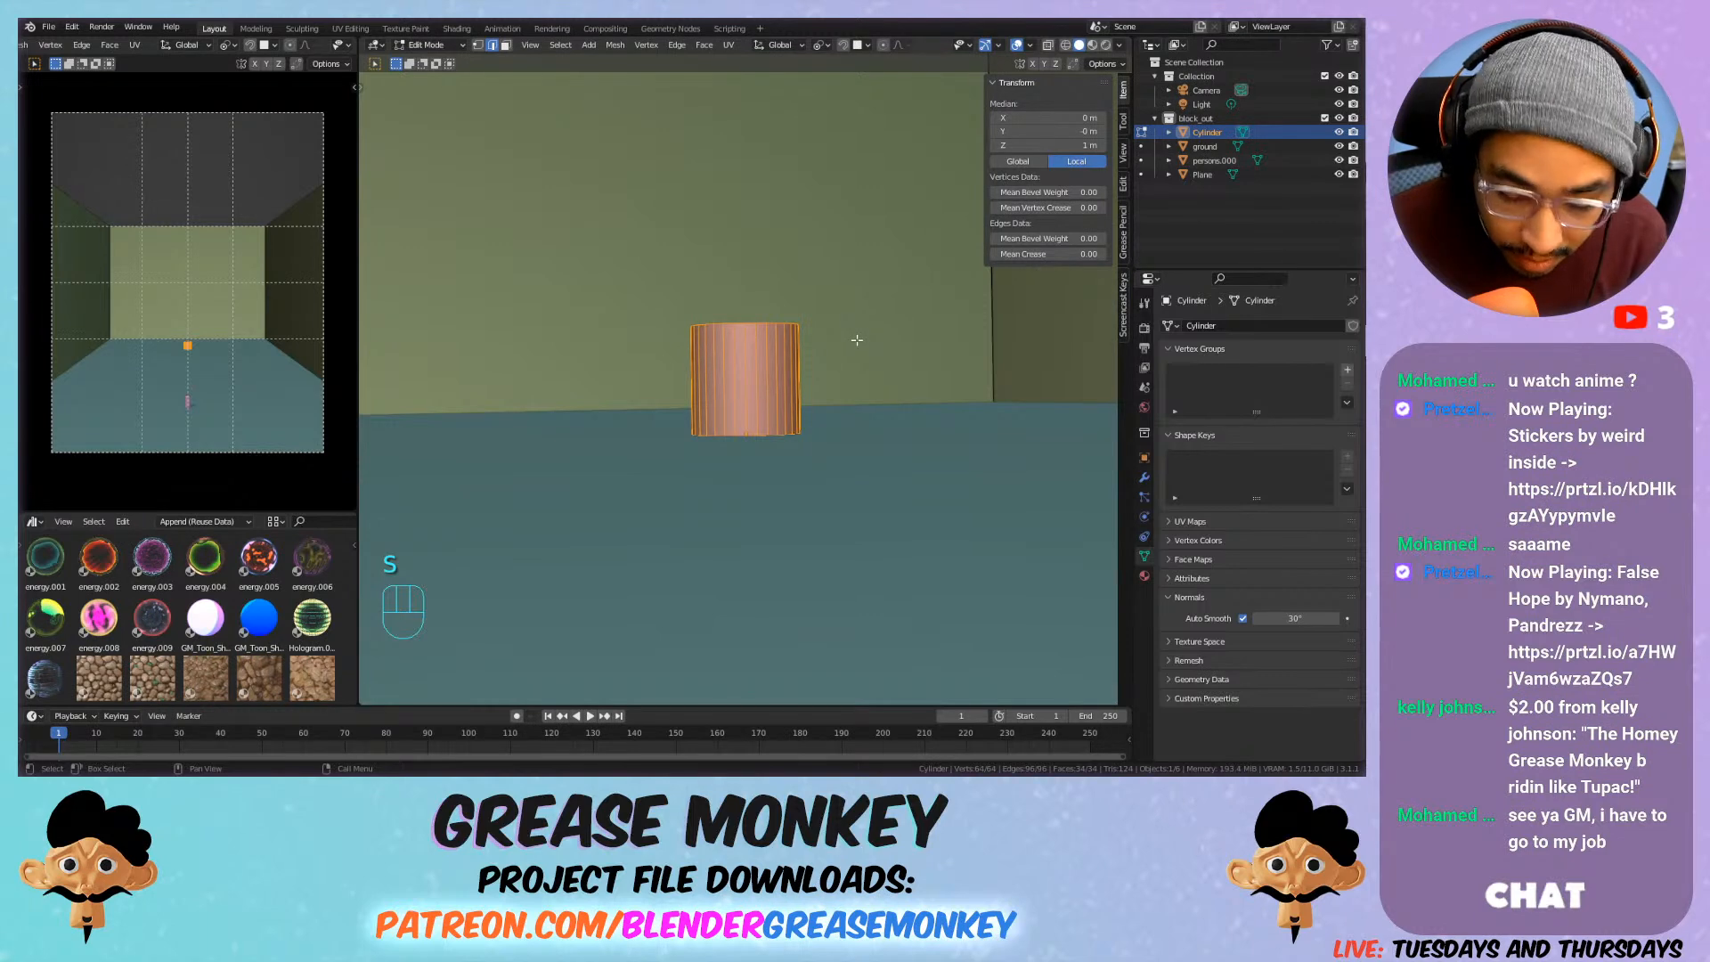
Select all of the cylinder's faces with the bottom face as active element, test a uniform scale, and open the pivot point options.
middle_click_drag(792, 350, 790, 294)
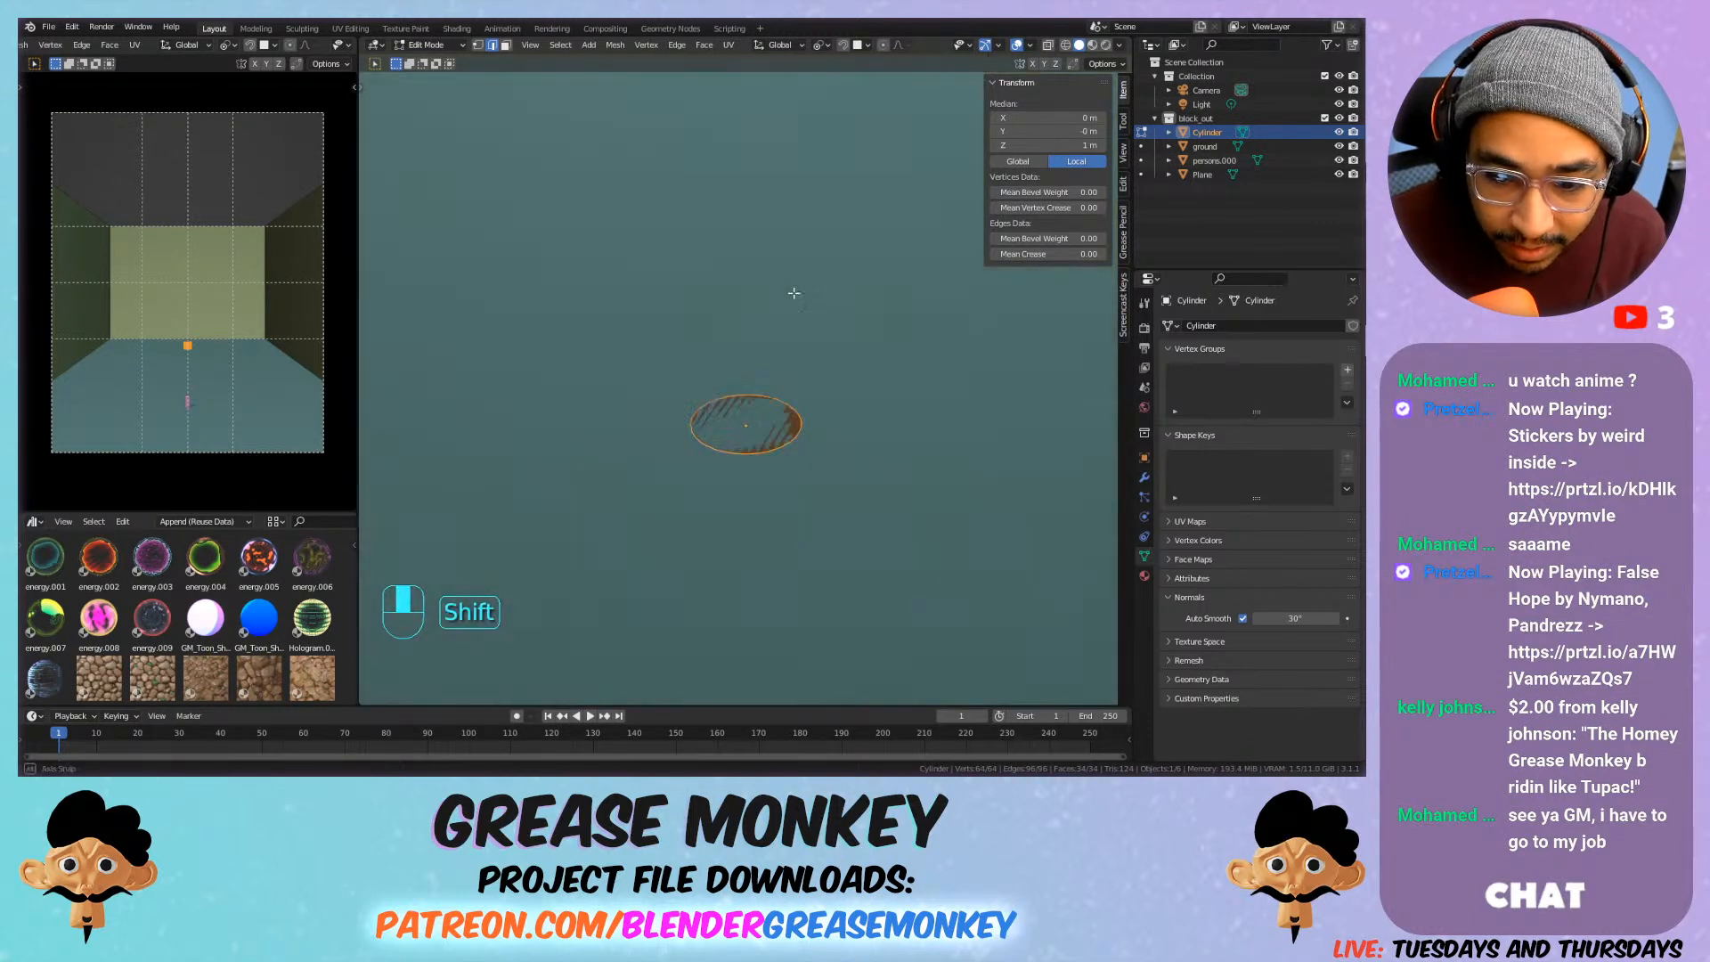
key("3")
left_click(757, 411)
key("a")
left_click(746, 419, "shift")
middle_click_drag(796, 269, 783, 374)
key("s")
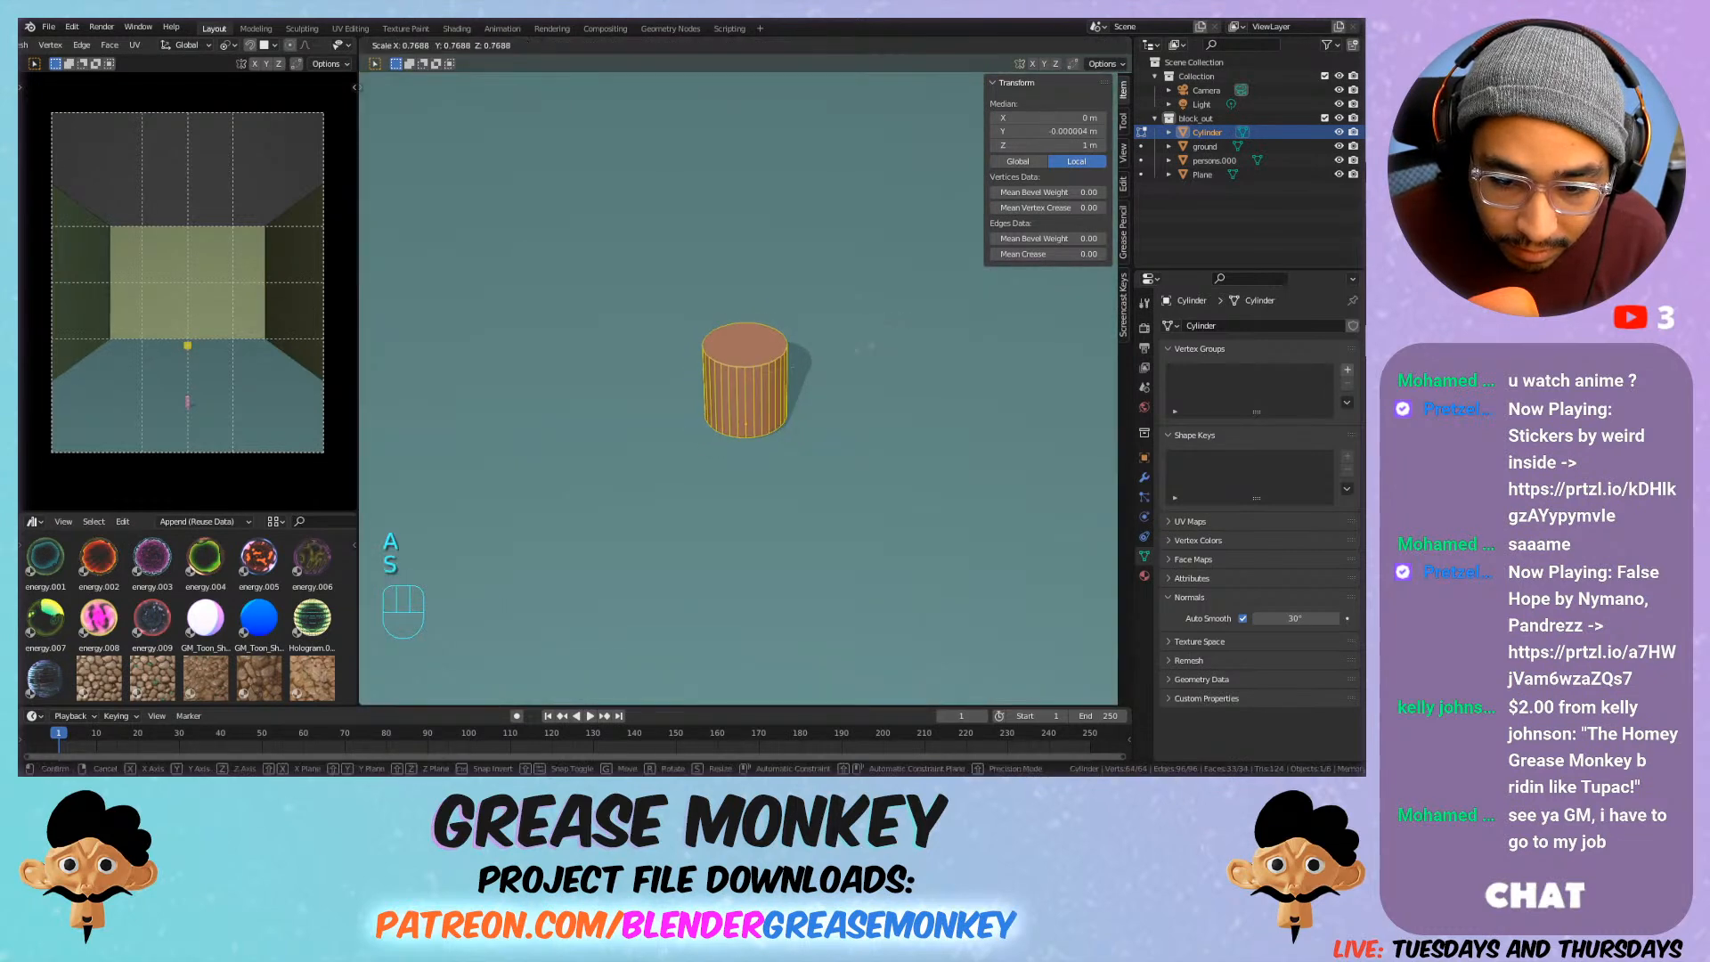
left_click(857, 352)
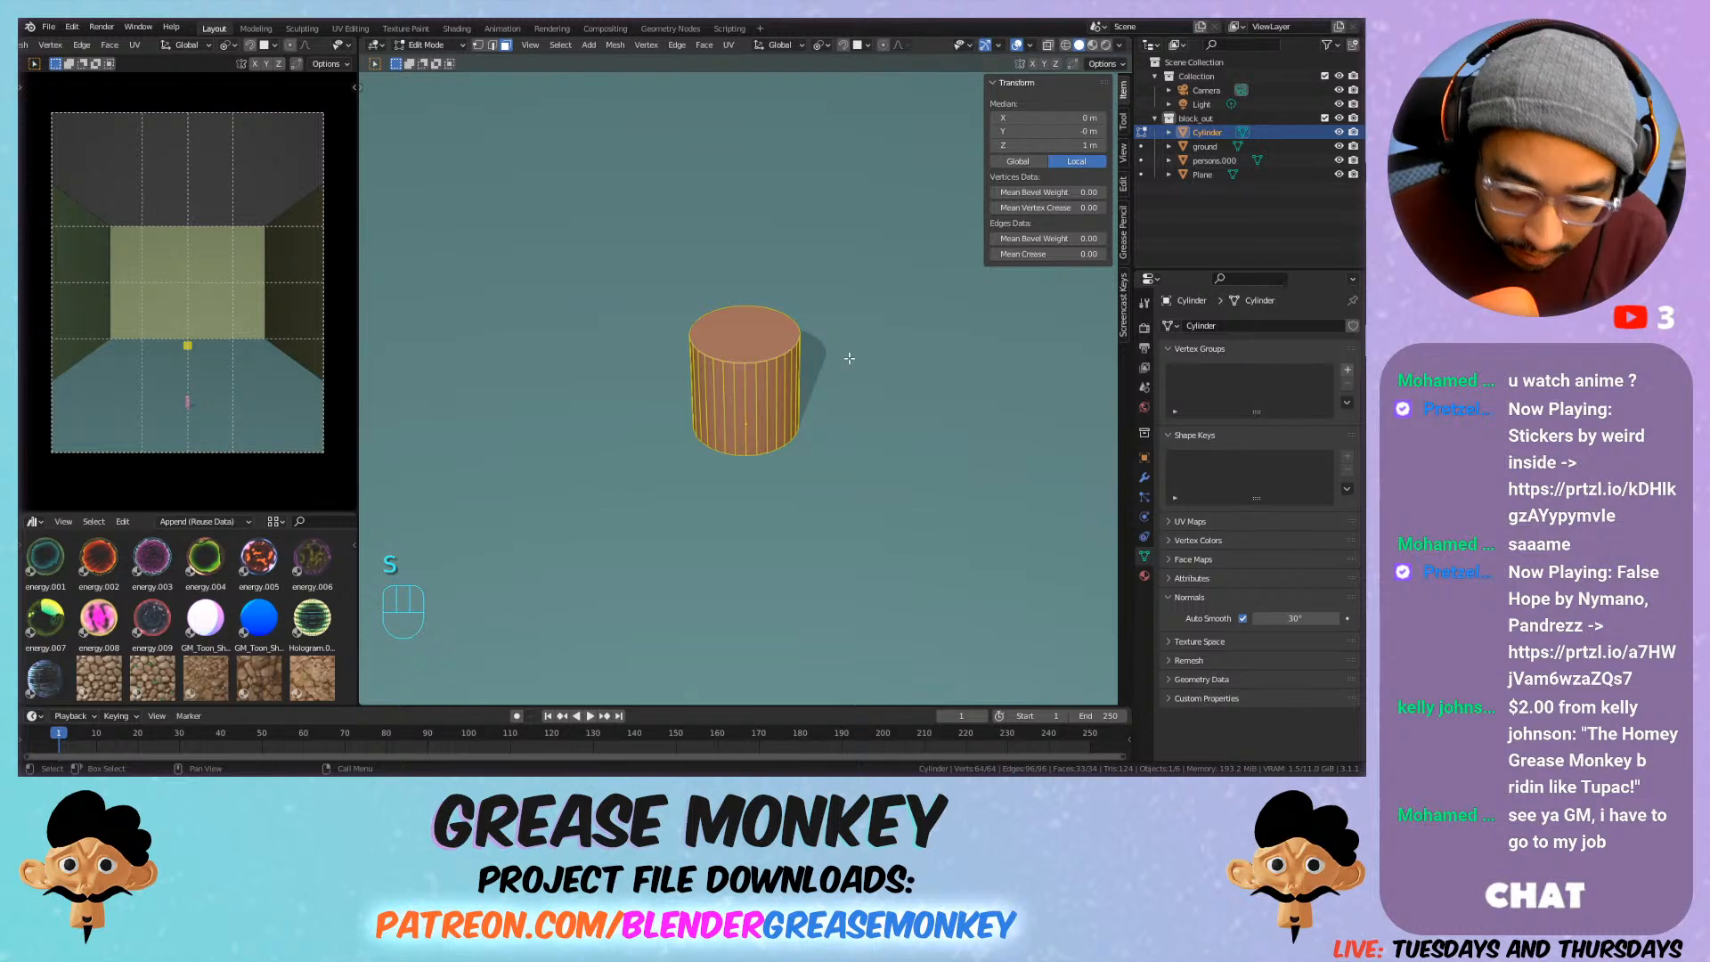
key("period")
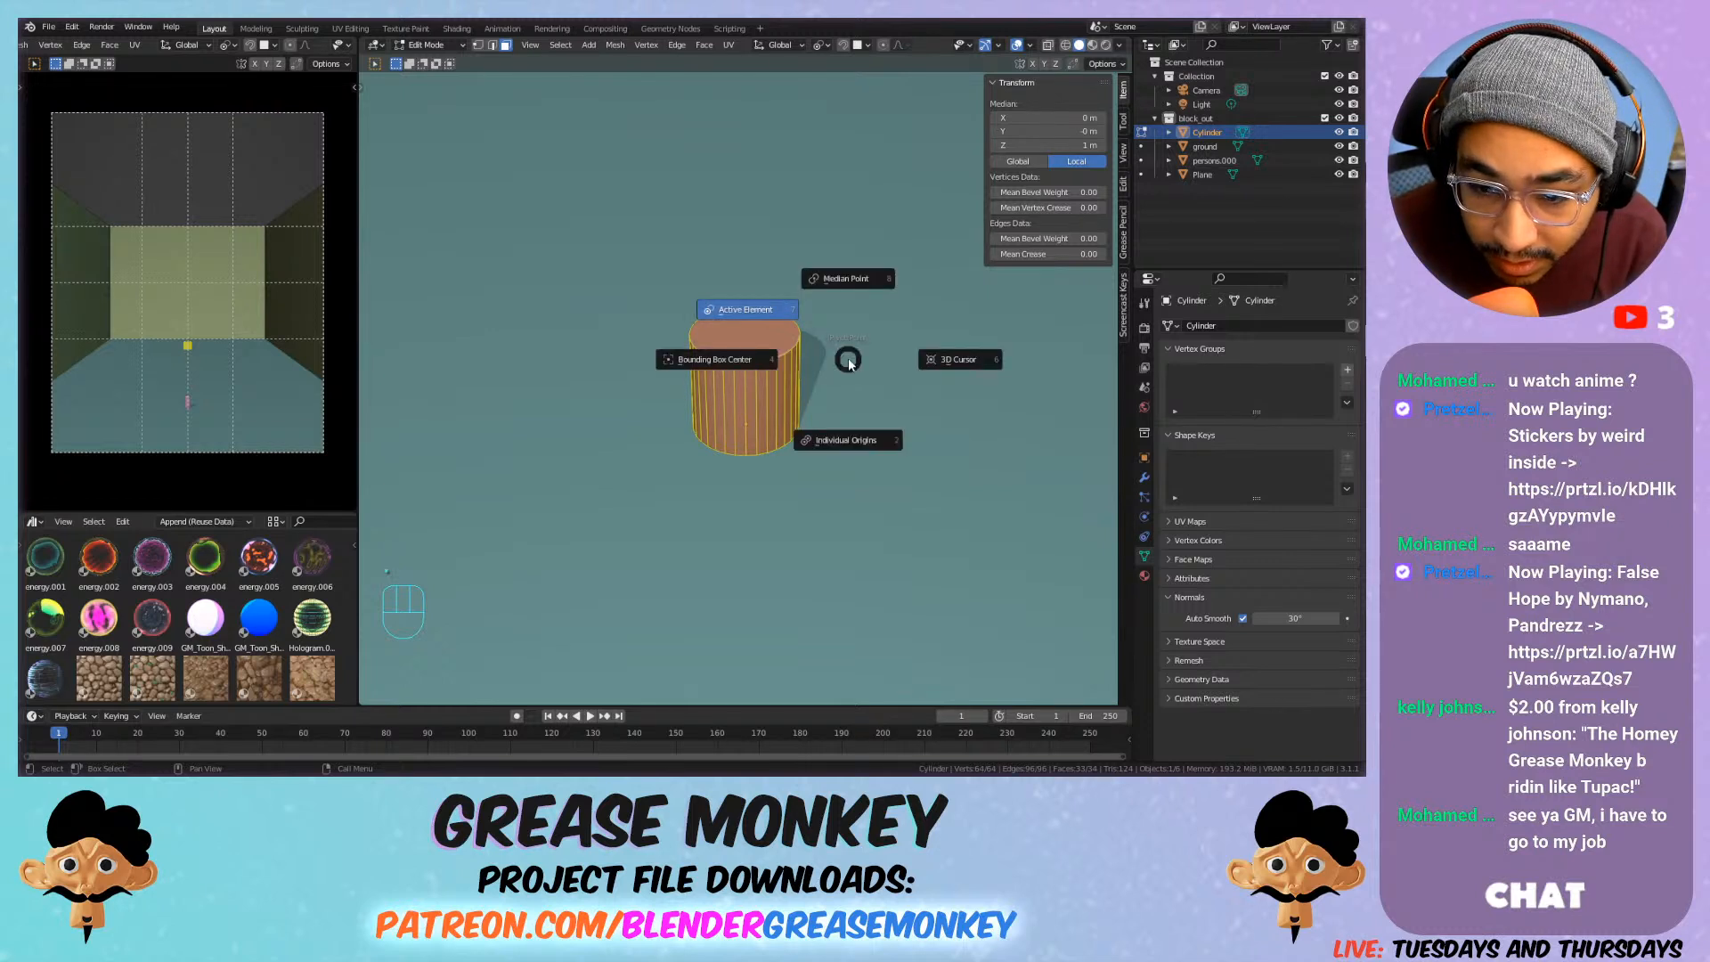
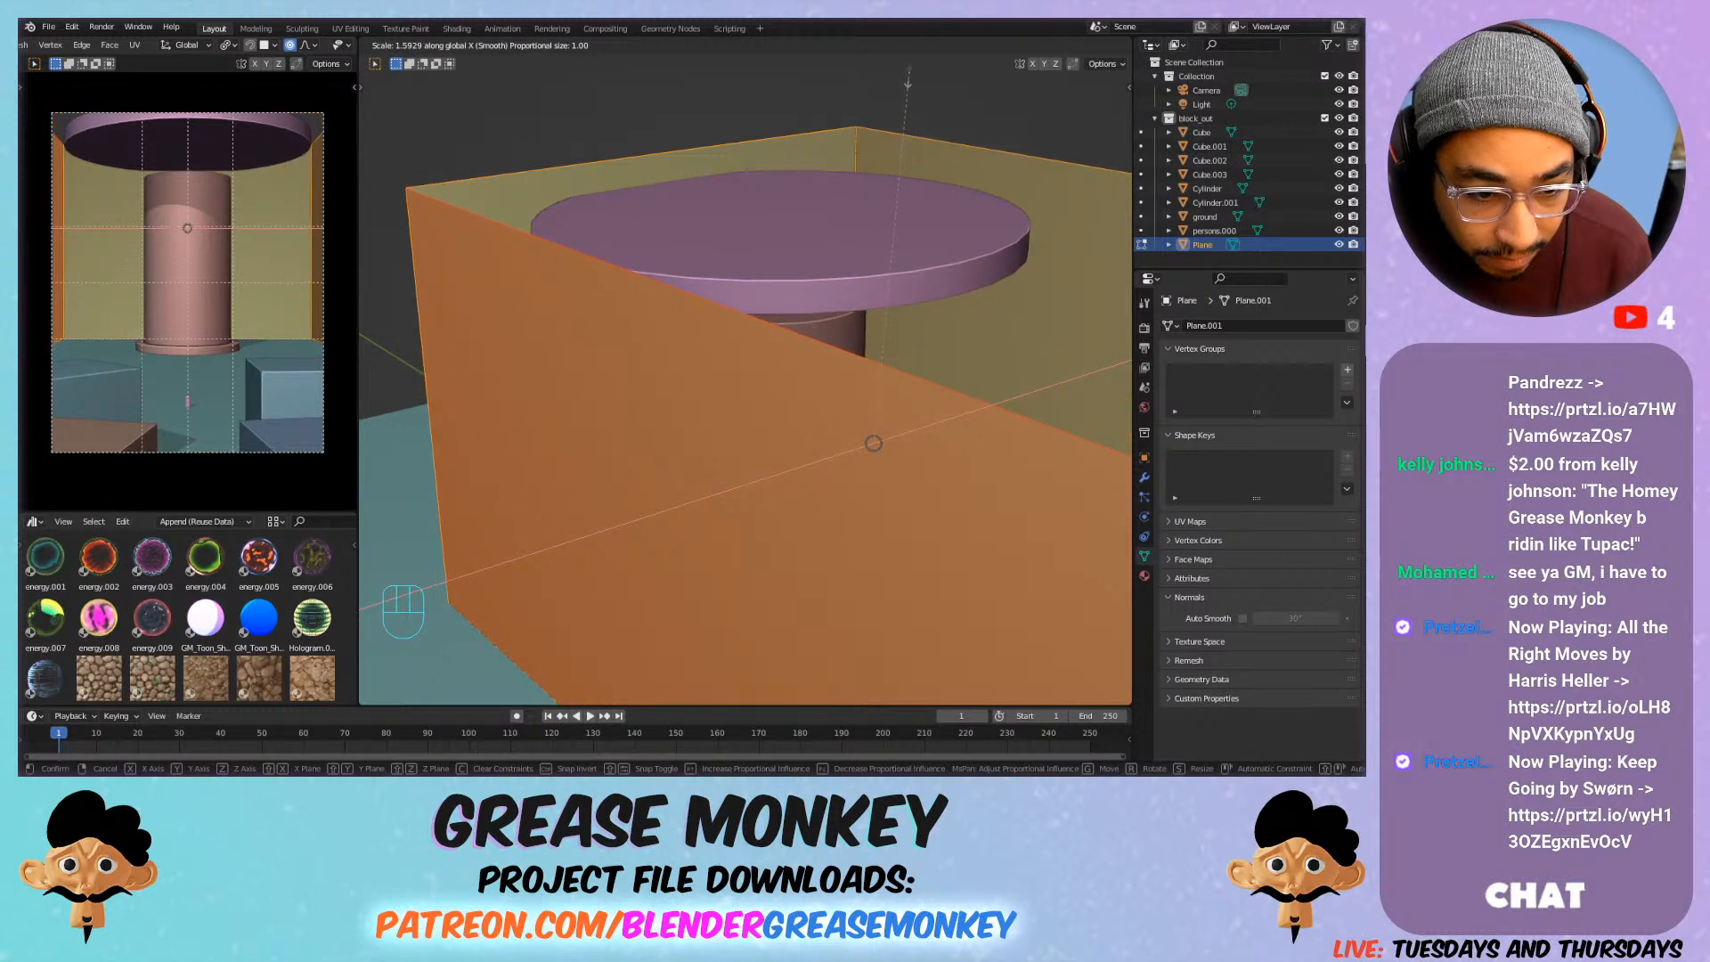
Widen the enclosing walls along X by a factor of about 1.59, and select the back wall's top edge.
left_click(908, 80)
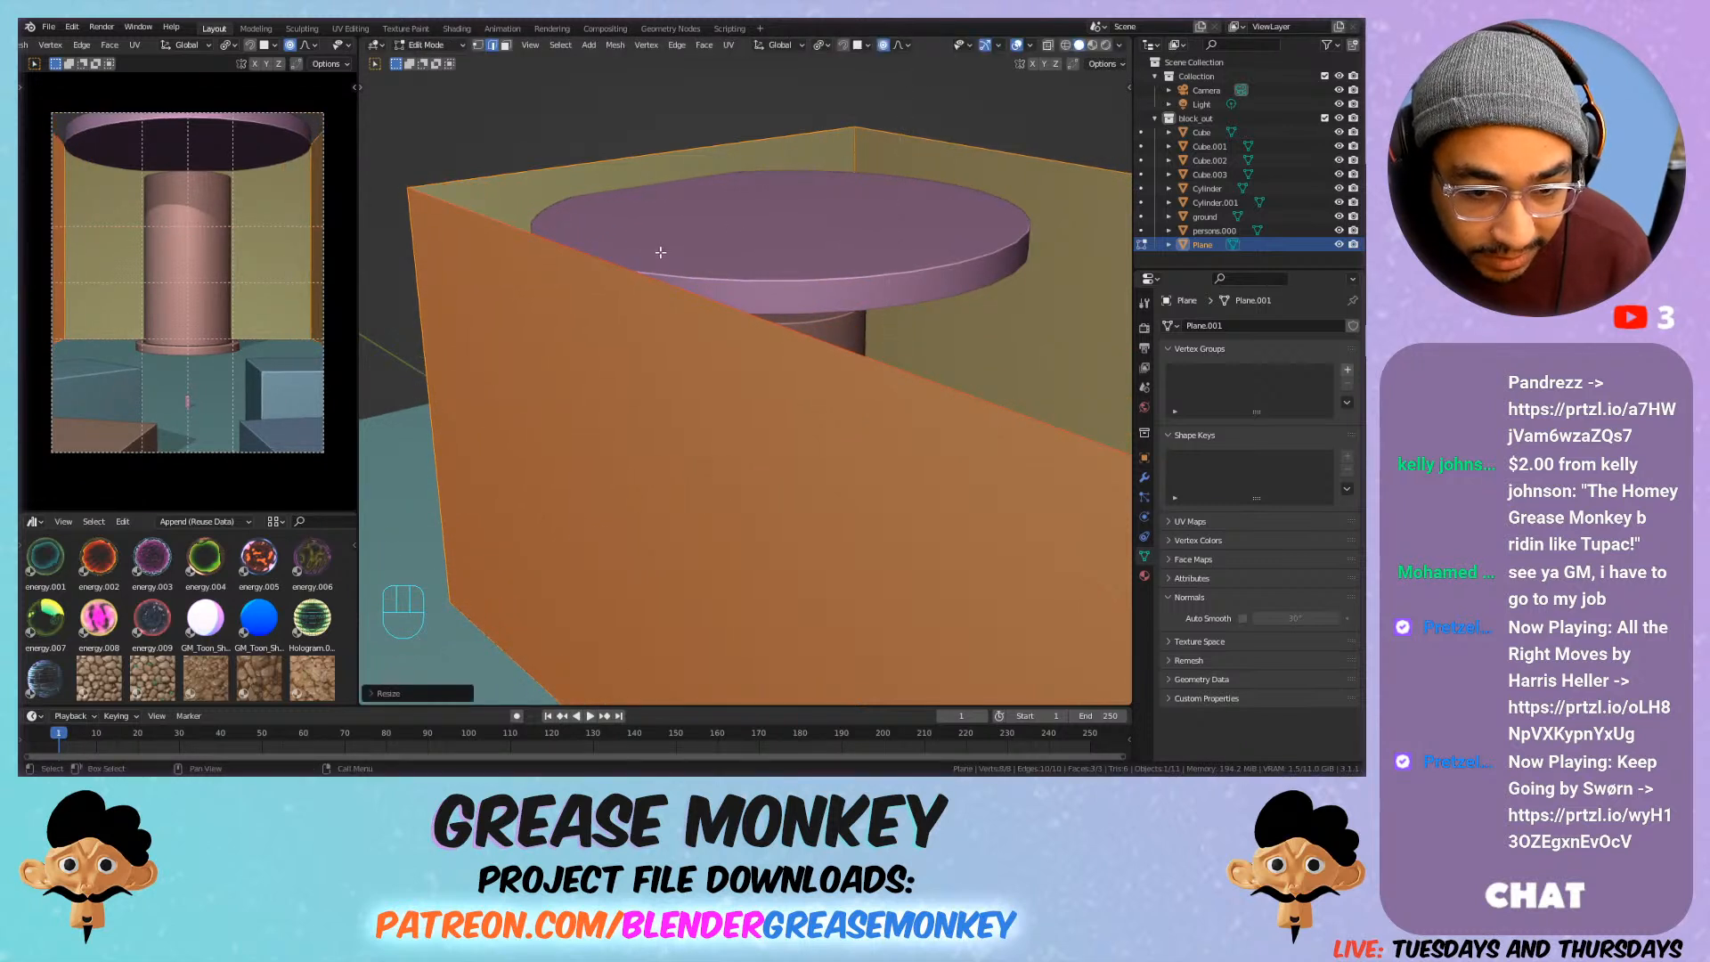
middle_click_drag(656, 255, 634, 306)
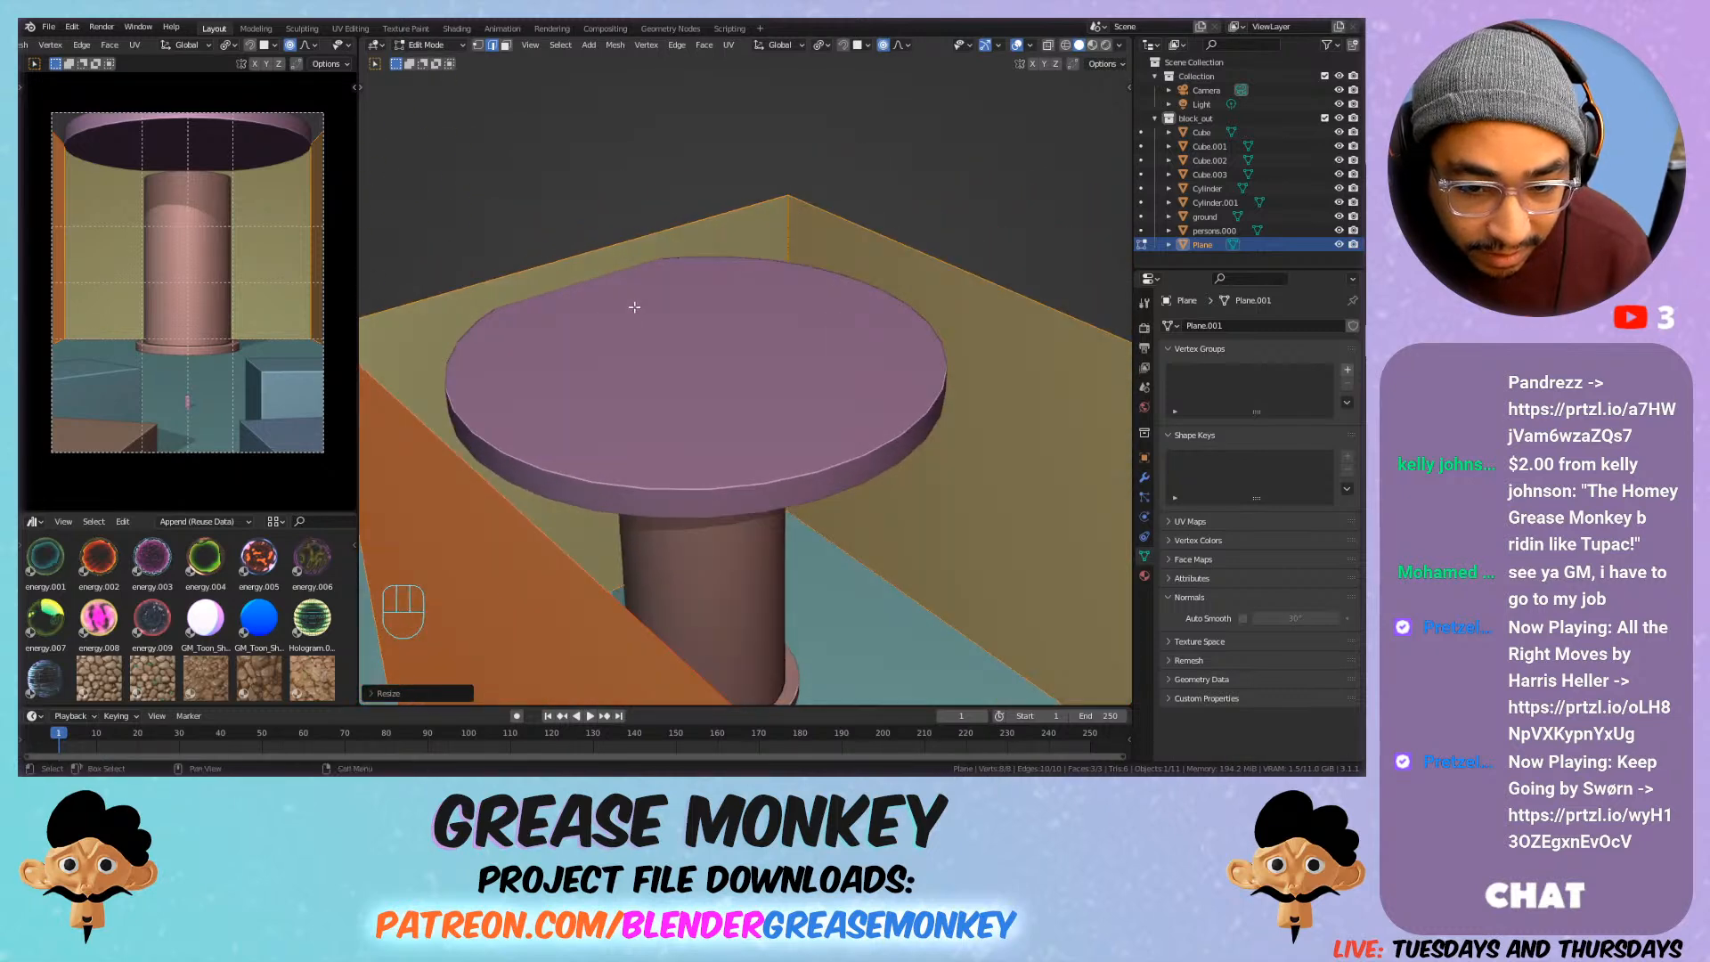
left_click(606, 249)
scroll(606, 249, "down", 2)
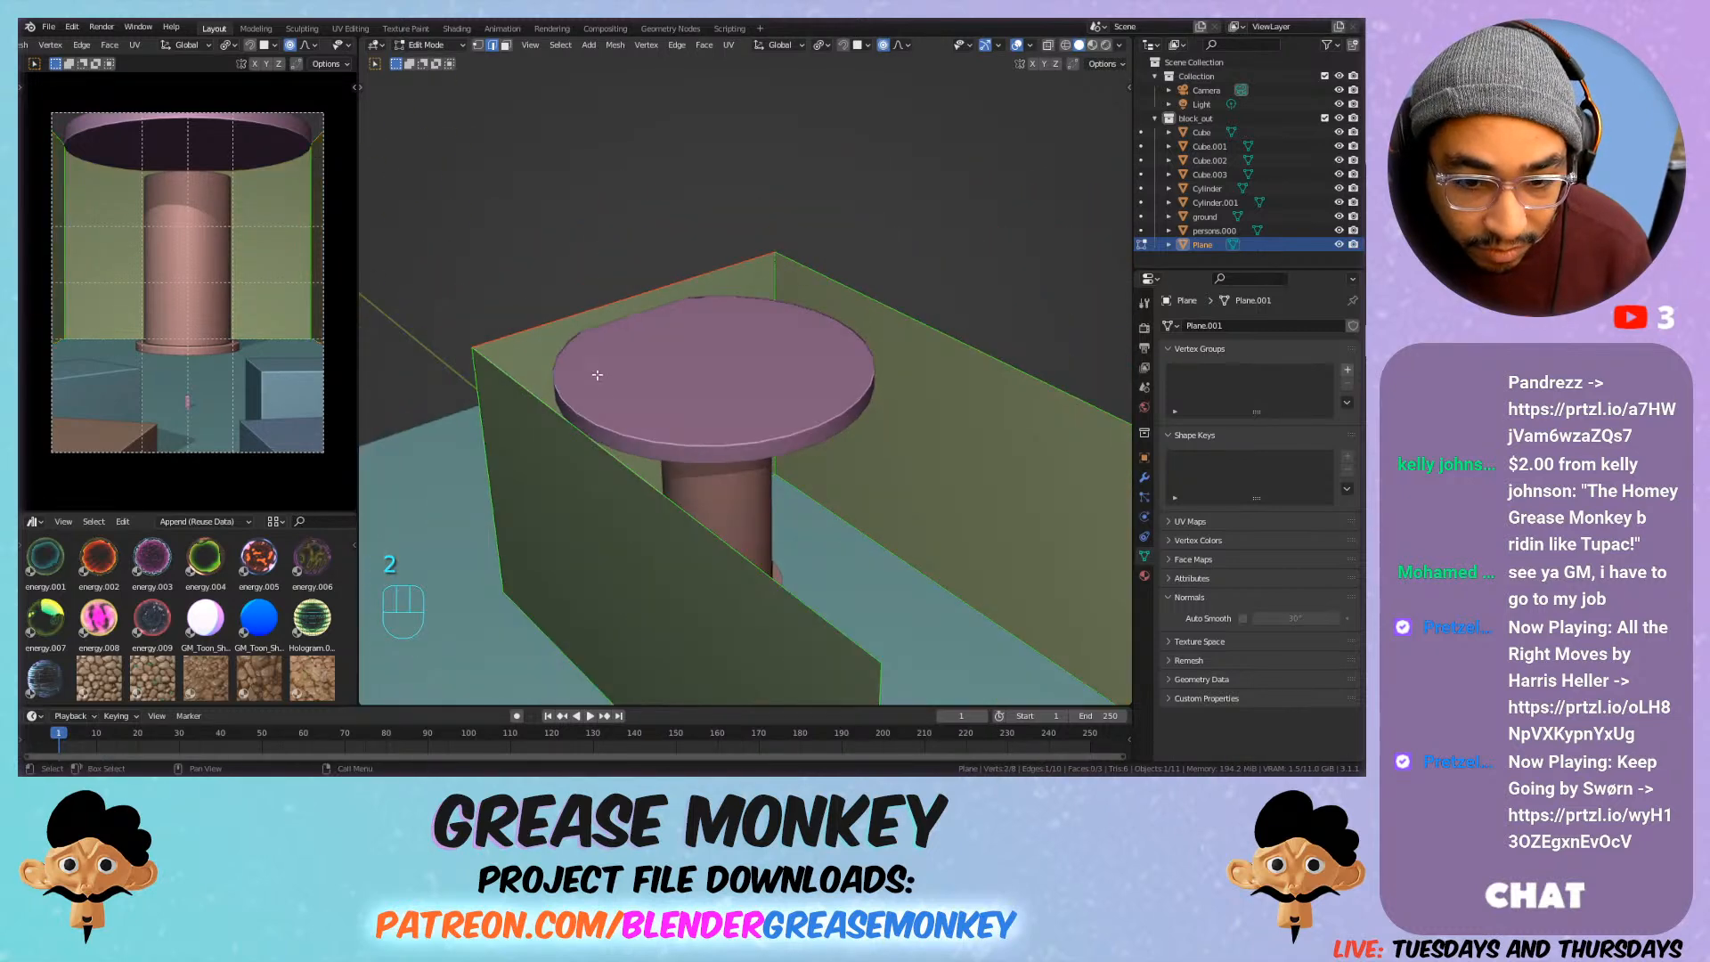
Add both side walls' top edges to the selection and raise all three top edges about 15 m along Z.
left_click(626, 456, "shift")
left_click(921, 328, "shift")
key("g")
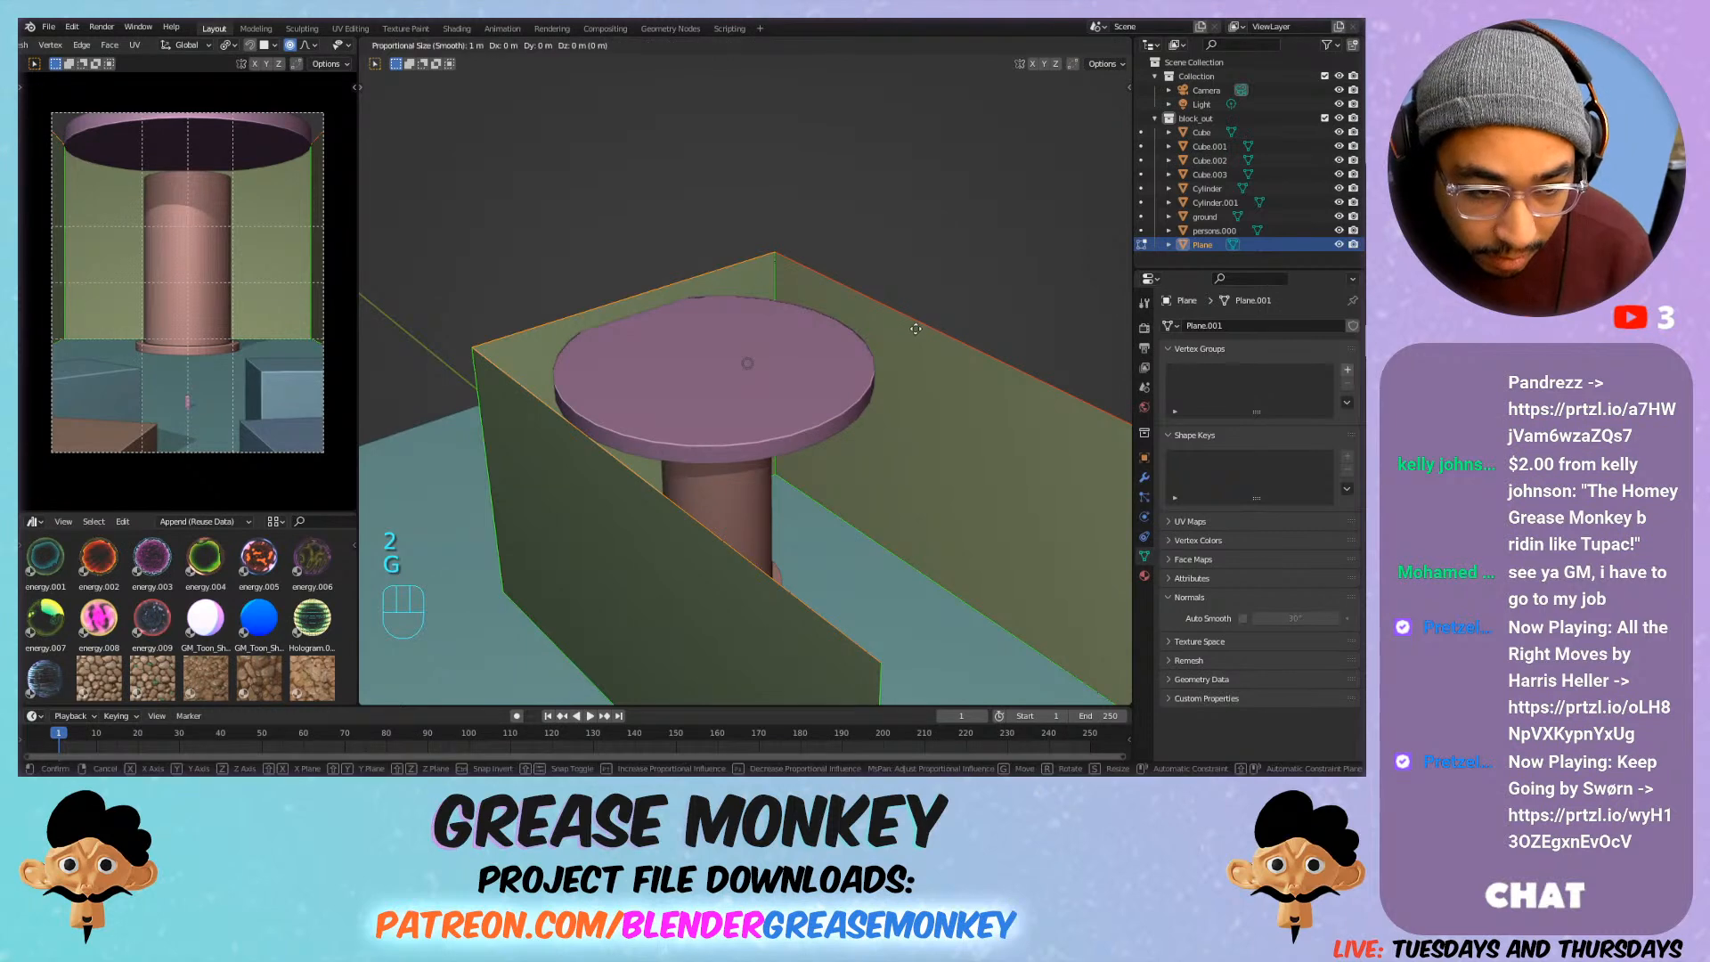
key("z")
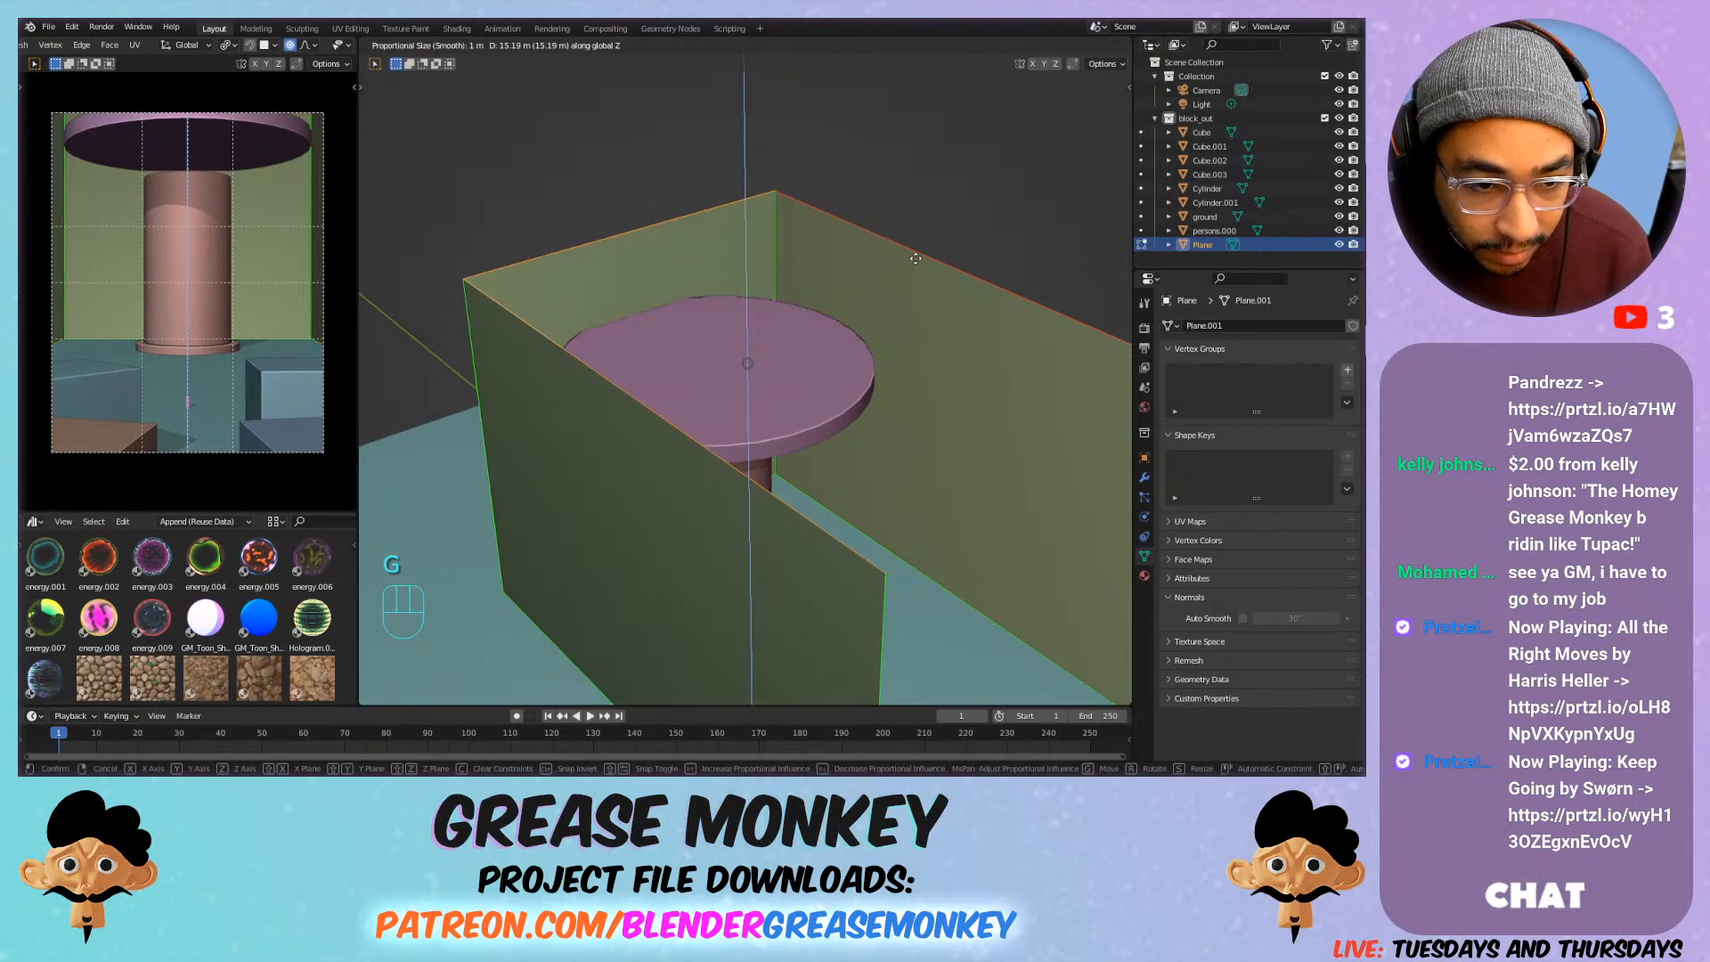
left_click(913, 264)
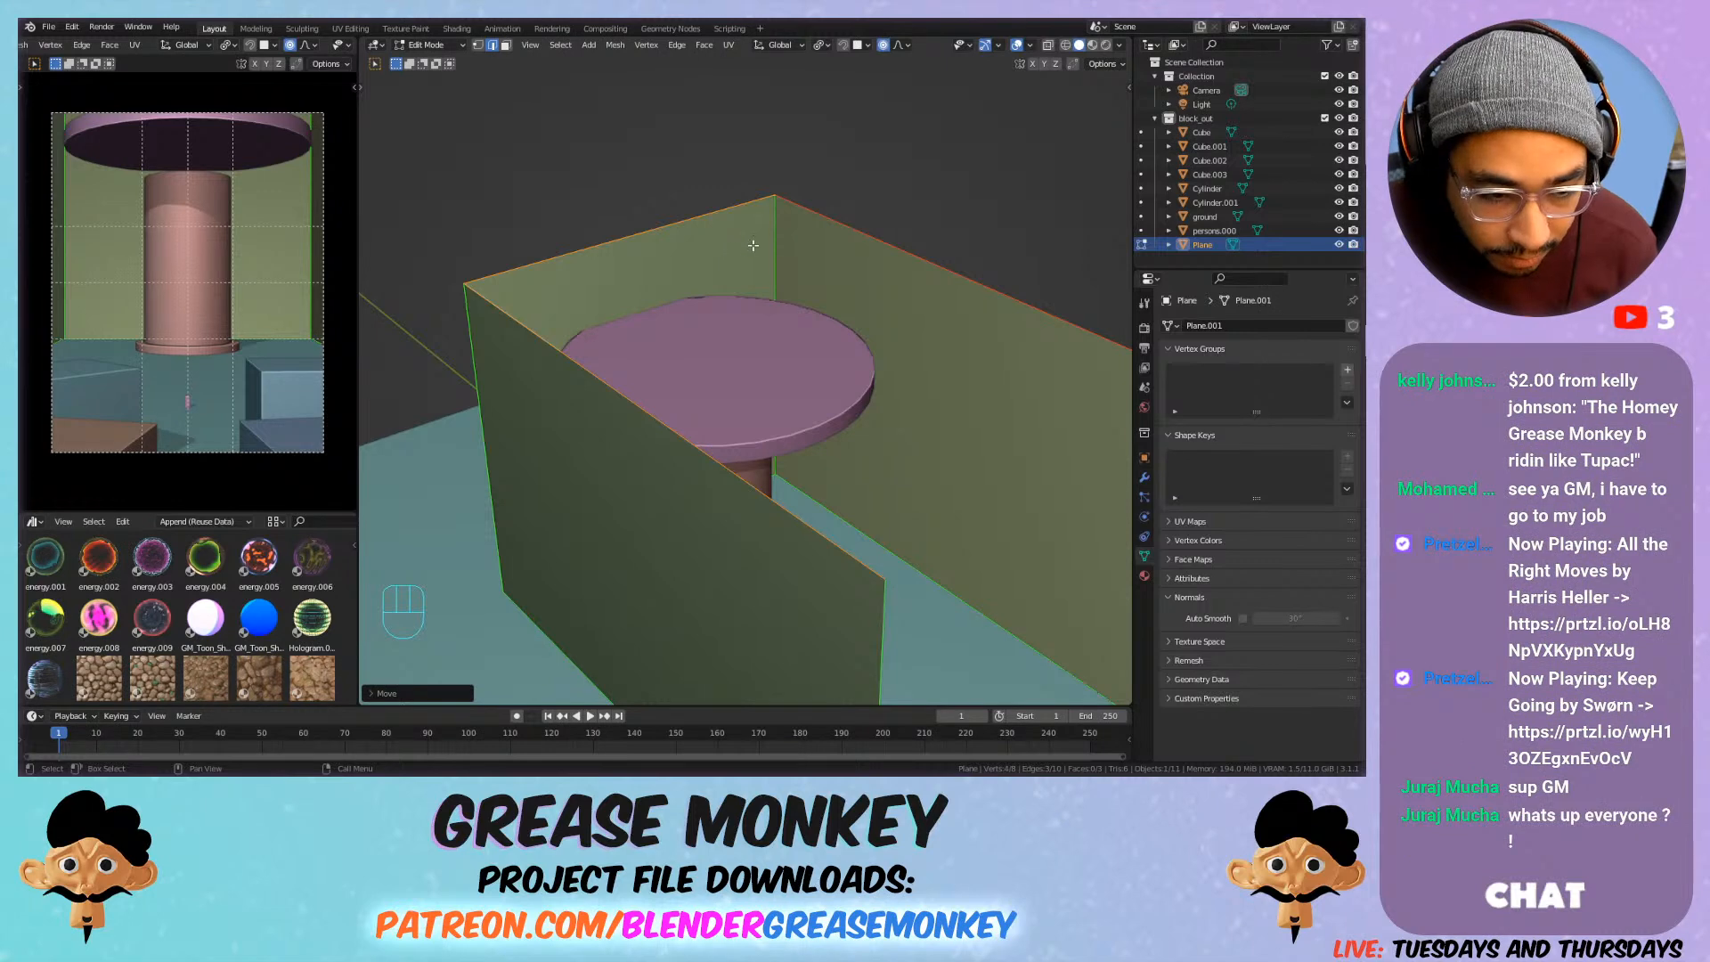
Leave Edit Mode and uniformly scale down the round disc on top of the pillar.
key("Tab")
left_click(766, 319)
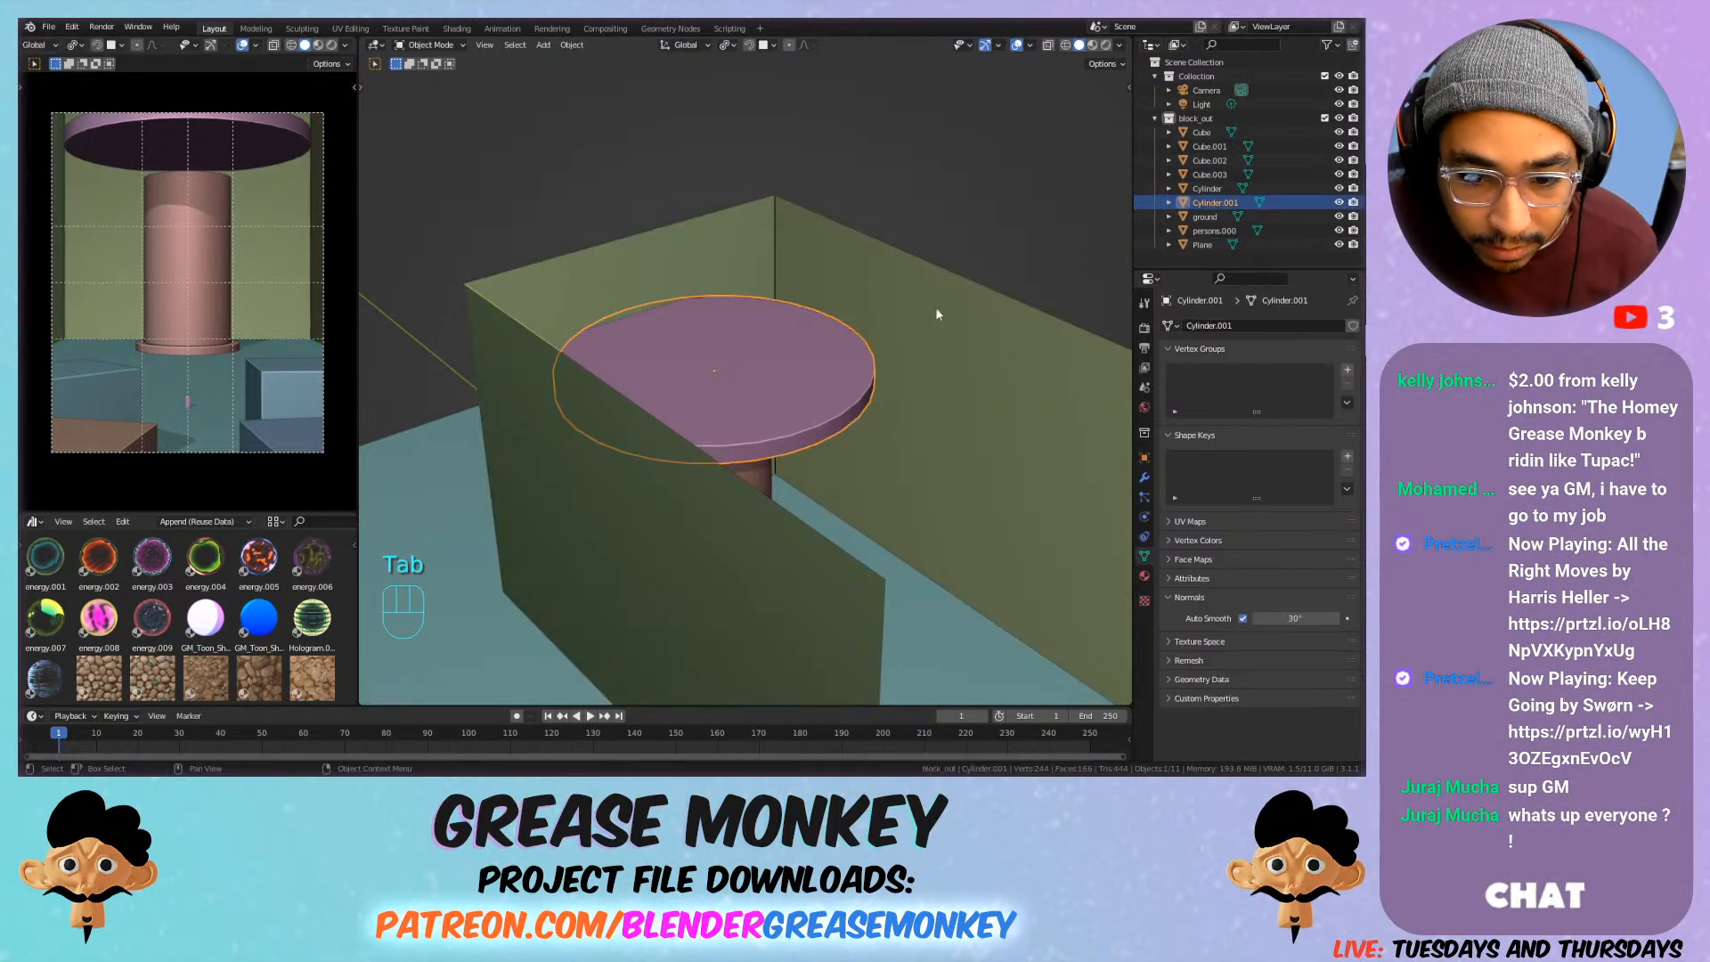
key("s")
left_click(897, 325)
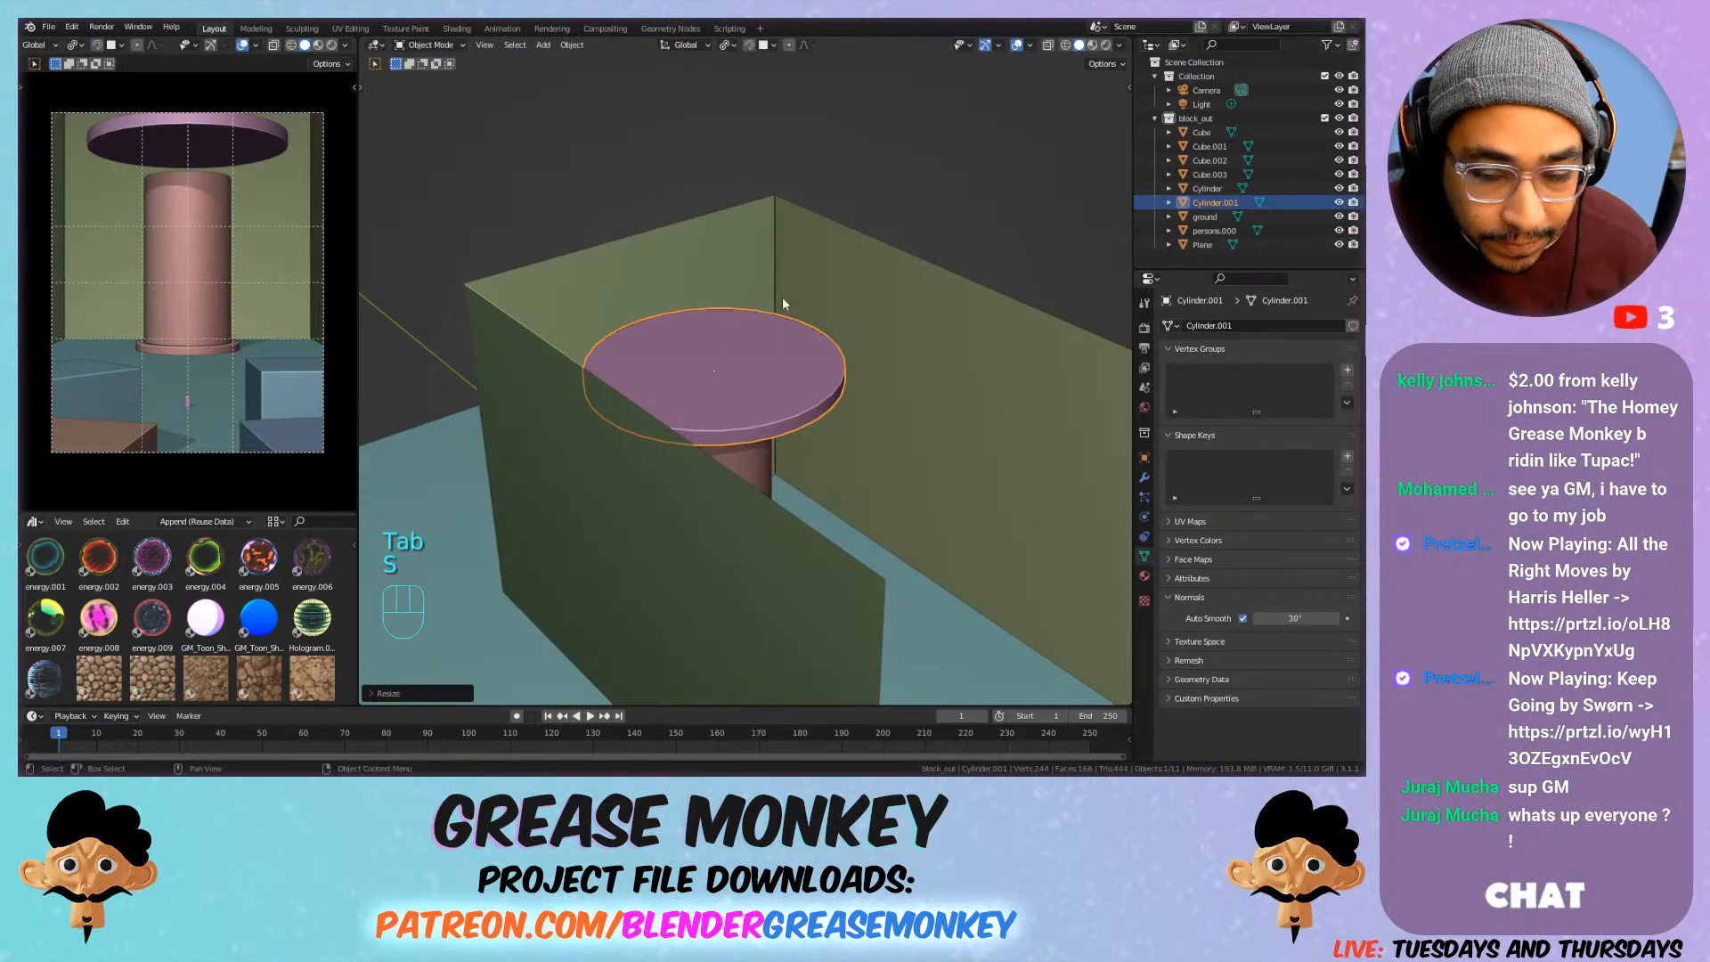
Open the enclosing walls in Edit Mode and select the top edges of the back and both side walls.
left_click(794, 232)
mouse_move(816, 233)
middle_mouse_down()
mouse_move(830, 270)
mouse_move(755, 251)
mouse_move(830, 258)
middle_mouse_up()
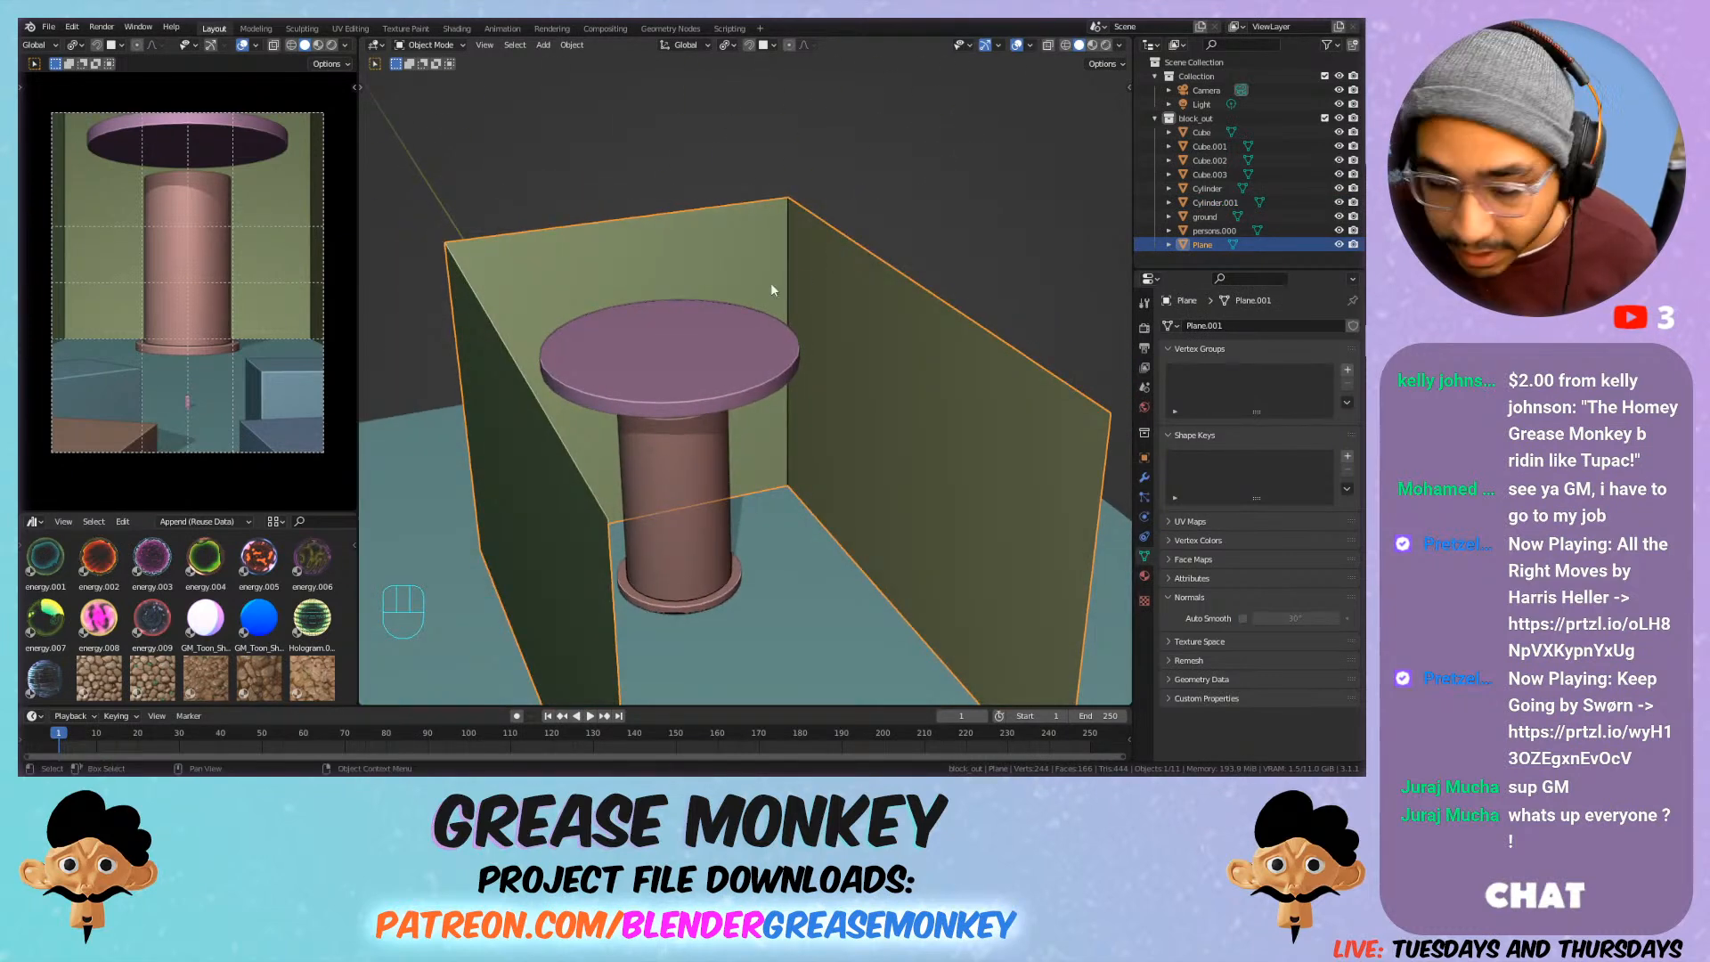
middle_click_drag(692, 285, 714, 272)
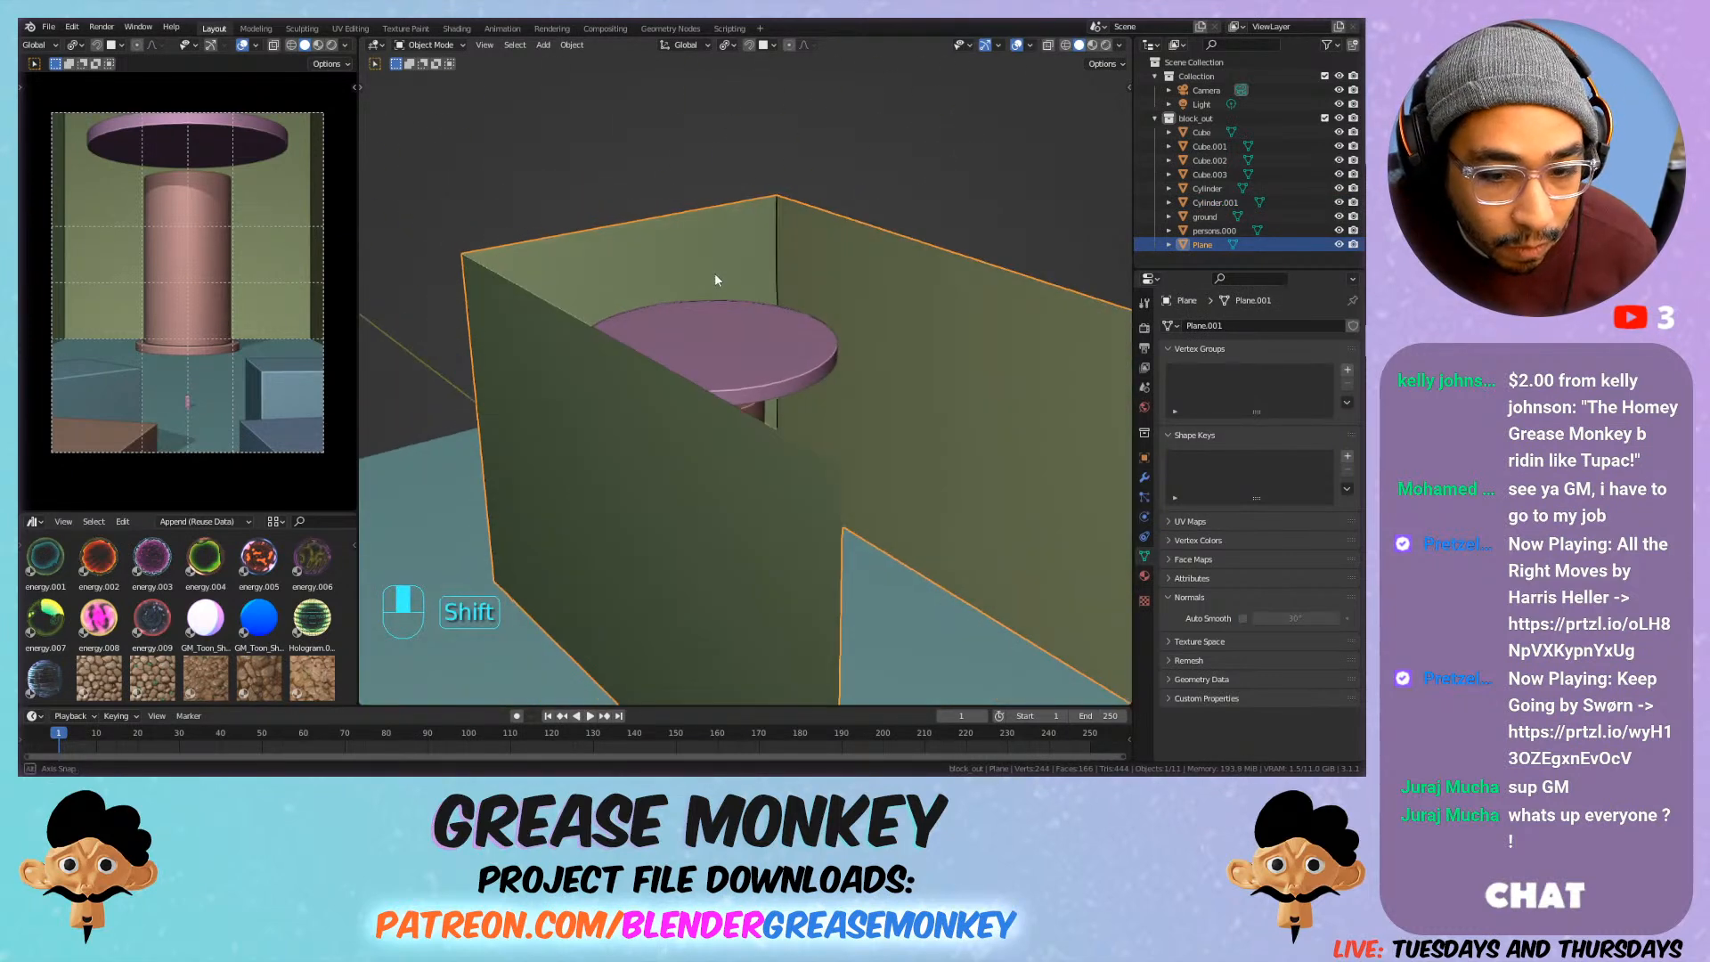
key("Tab")
left_click(671, 221)
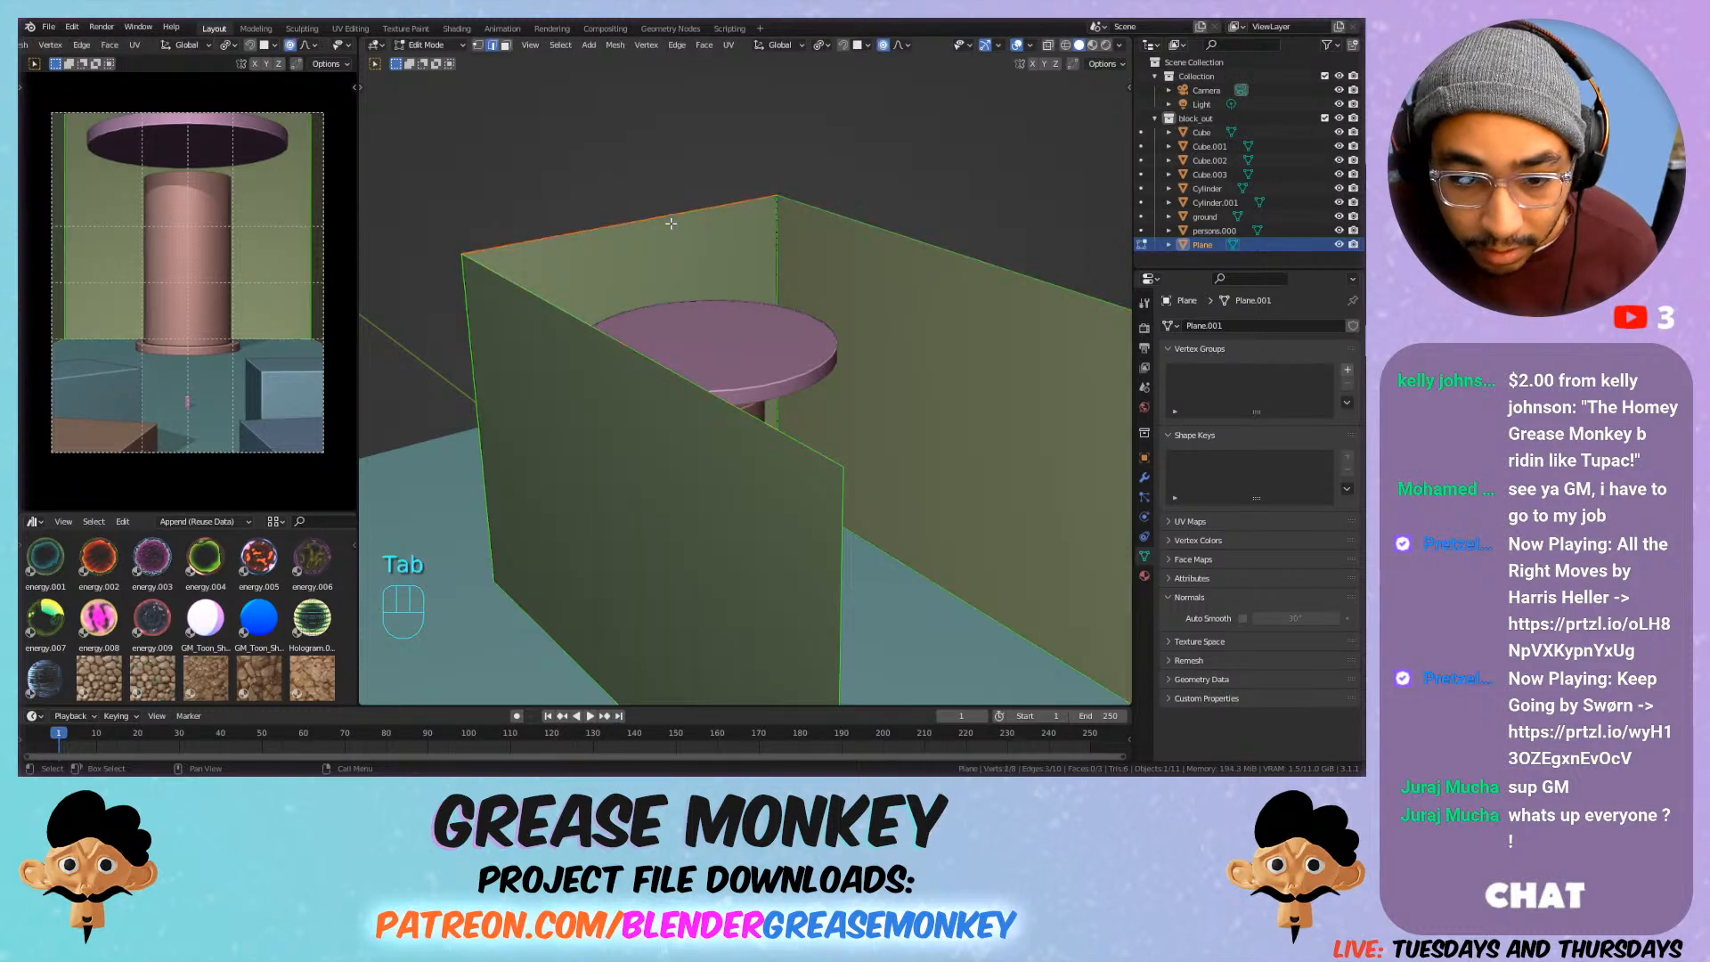
left_click(551, 292, "shift")
left_click(874, 211, "shift")
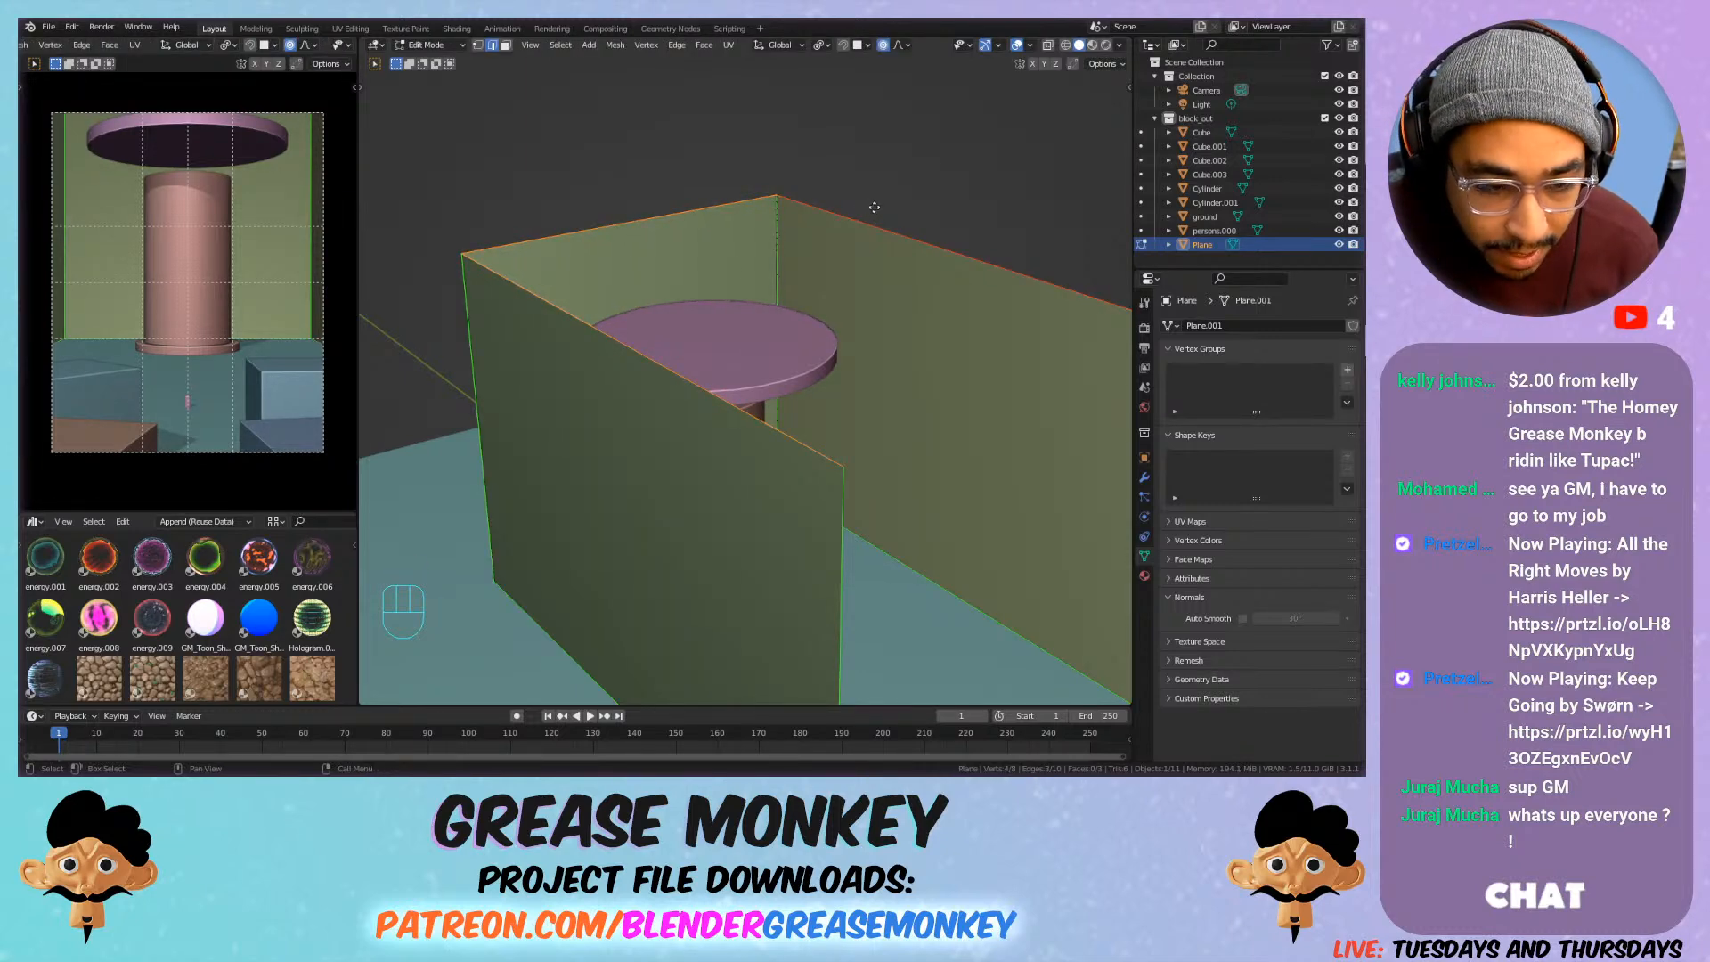
key("g")
key("z")
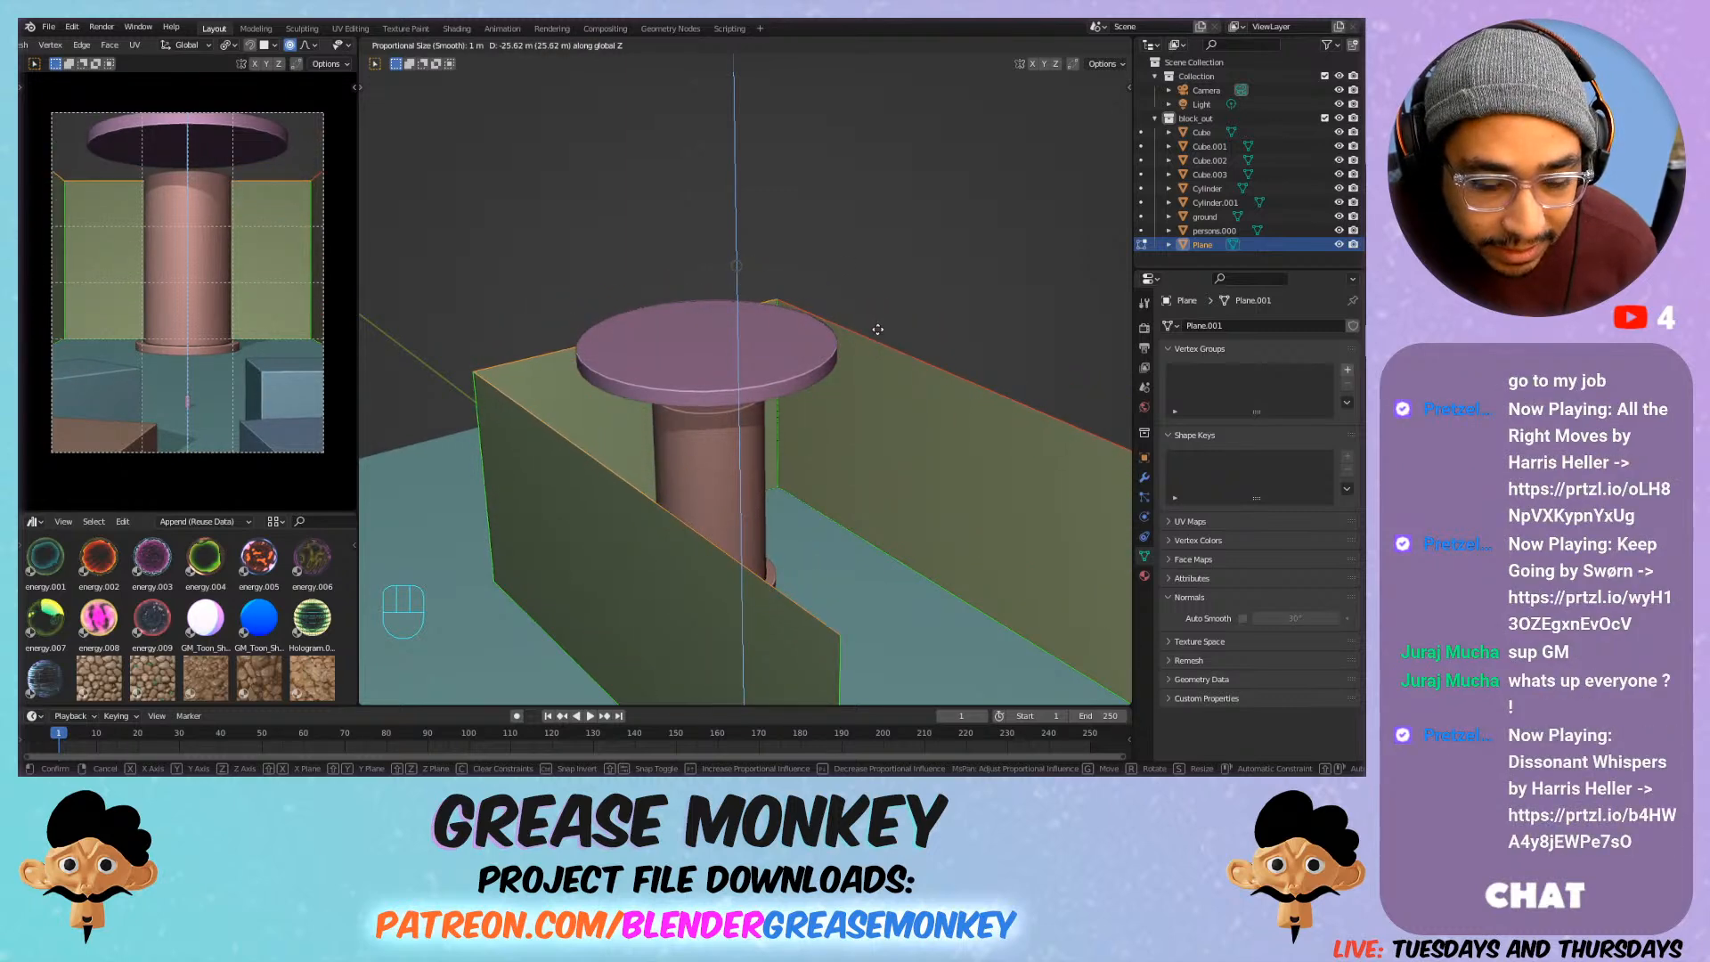
key("Escape")
Lower the selected top edges of the walls slightly along Z, keeping them above the disc.
key("g")
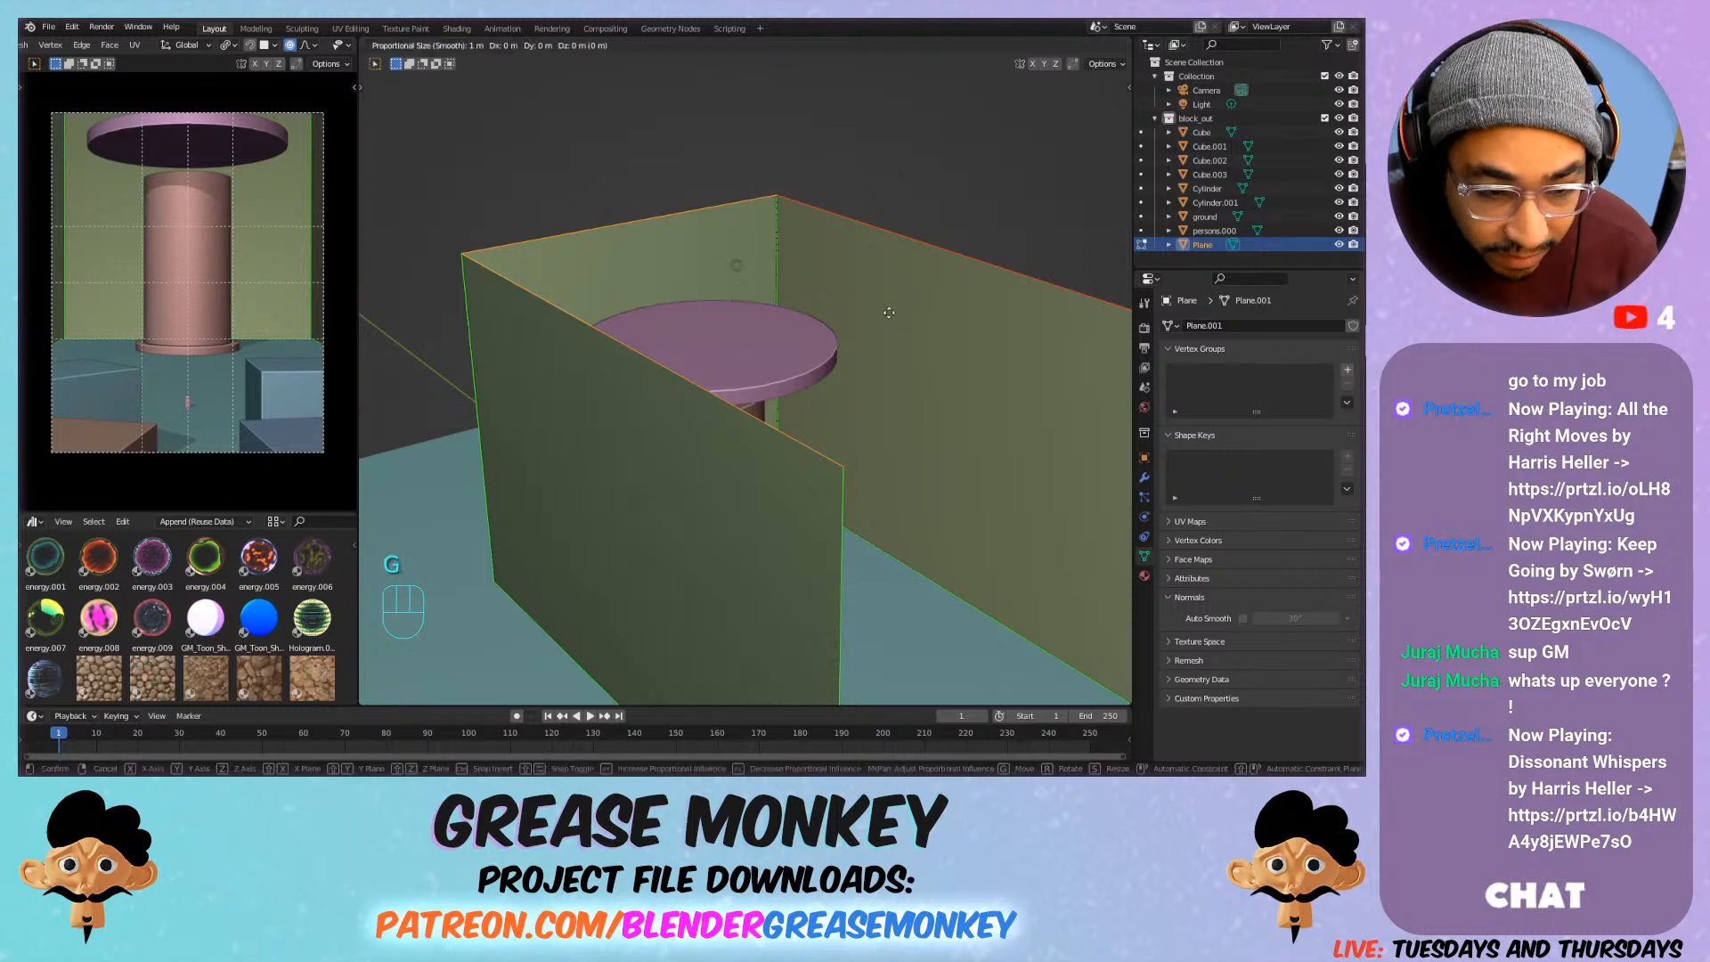
key("z")
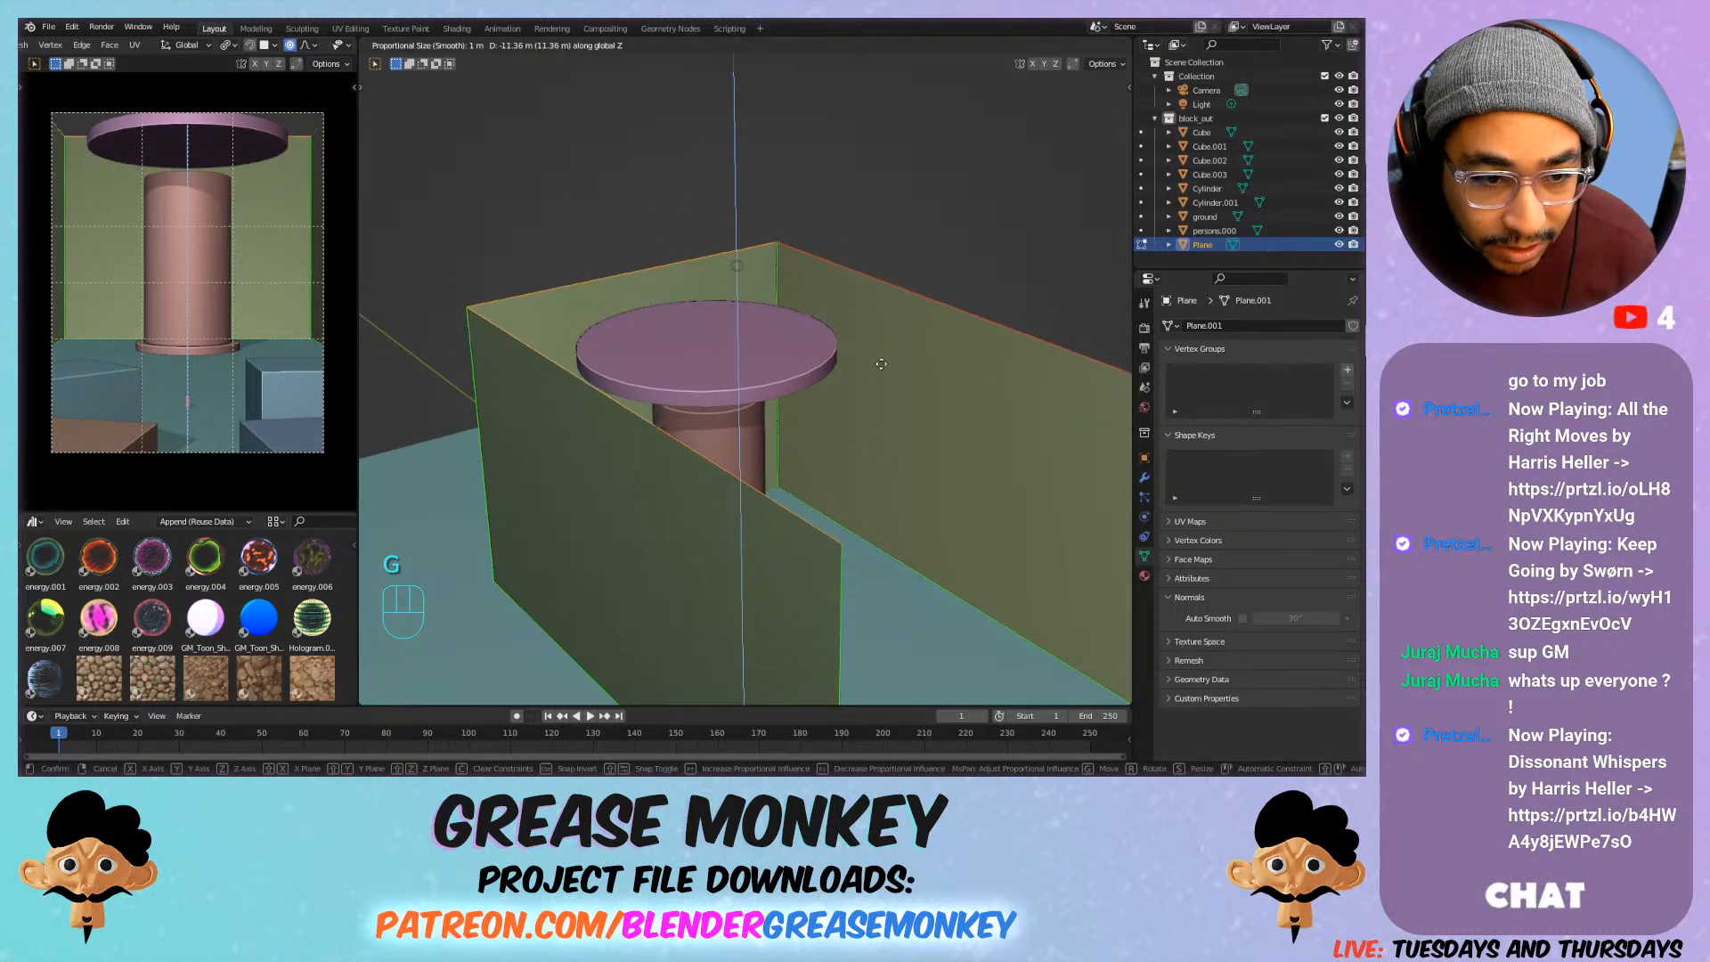
left_click(883, 321)
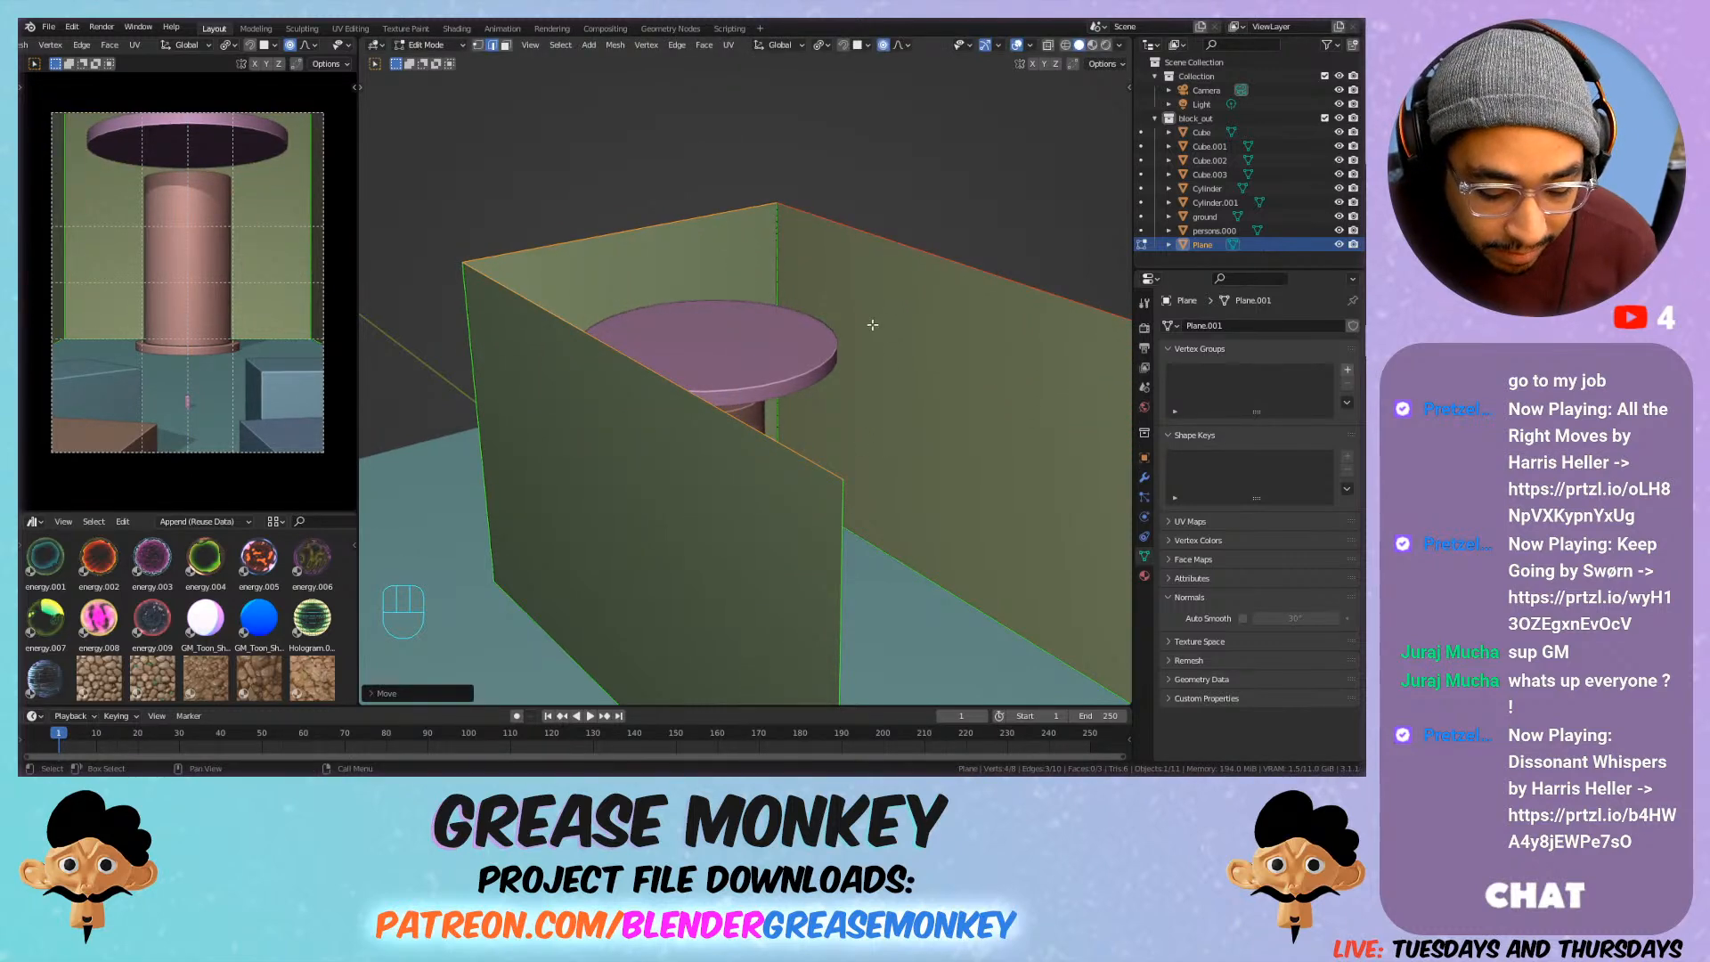
Select the back wall's face and move it far back along Y, behind the pillar, to deepen the enclosure.
key("3")
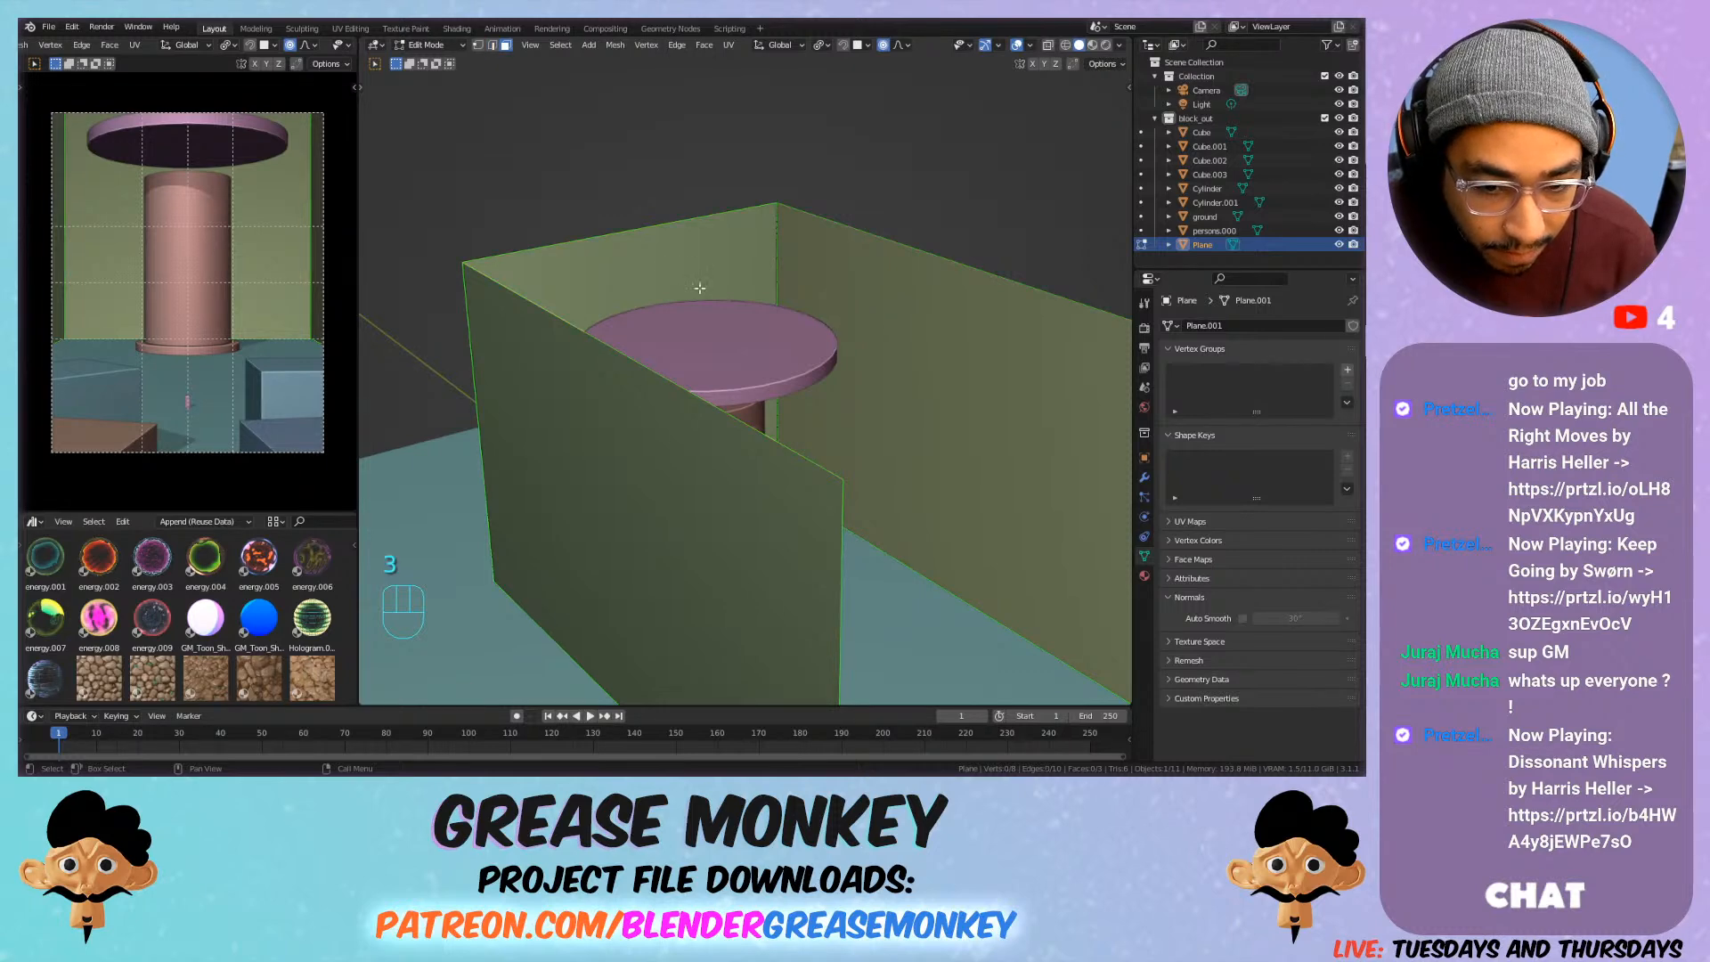
left_click(685, 281)
key("g")
key("y")
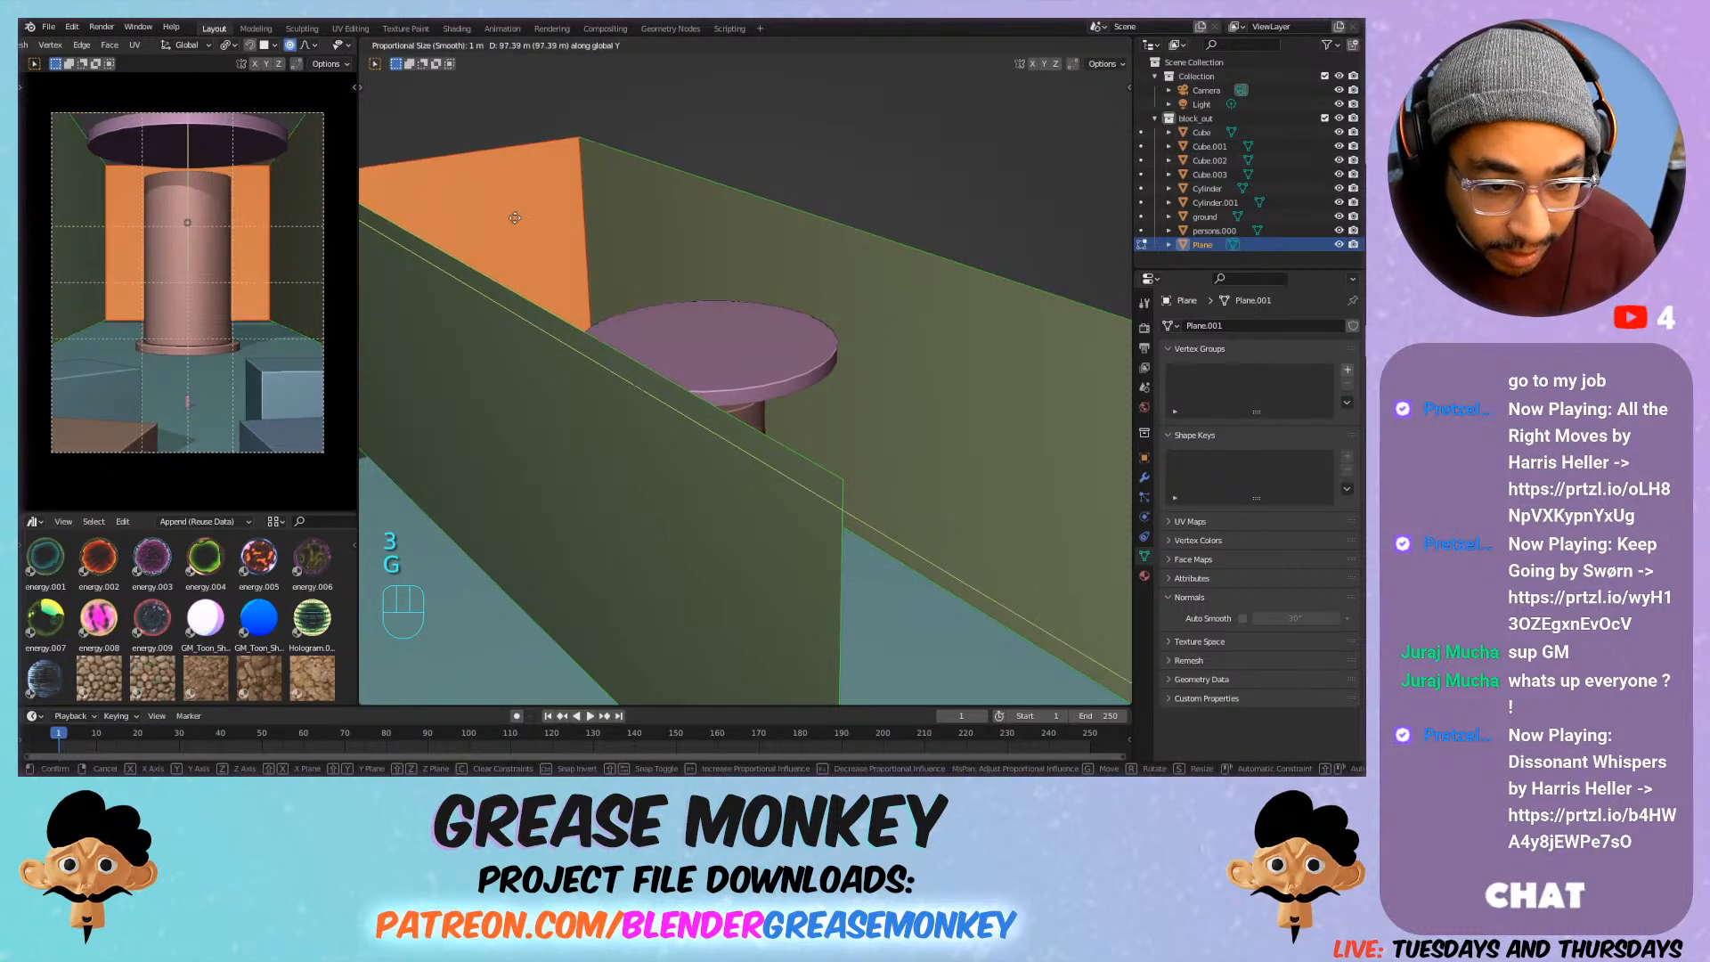
left_click(445, 196)
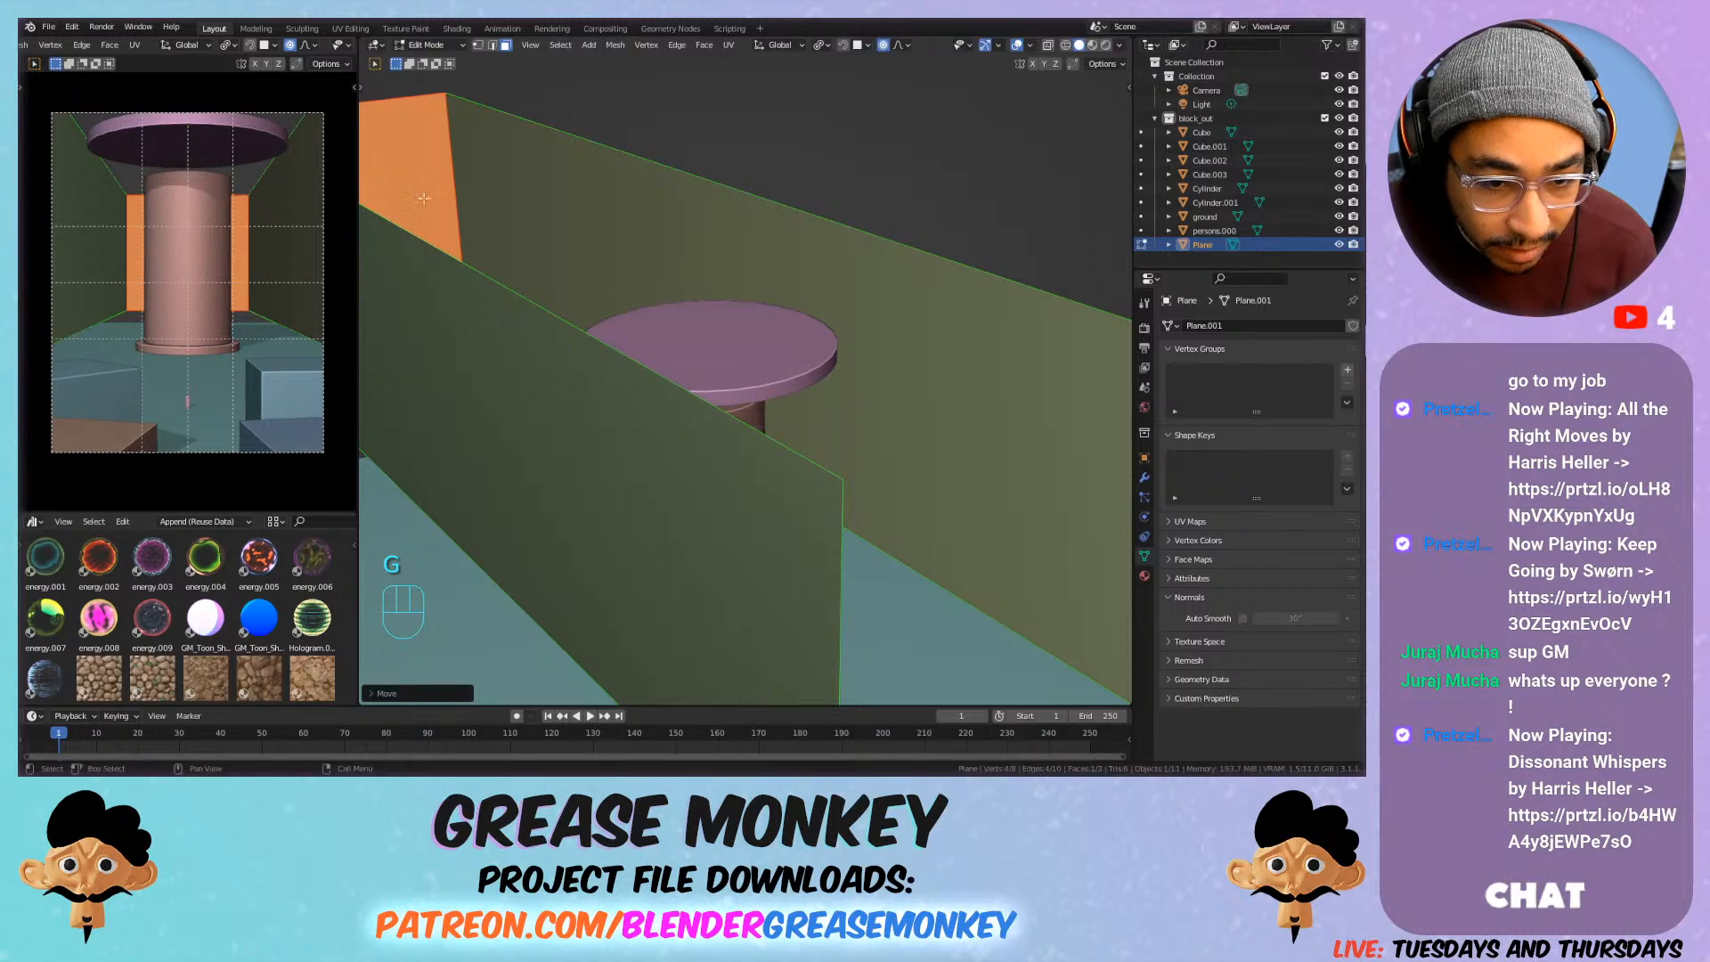
Extend the ground plane's rear edge about 150 m along Y in Edit Mode so it reaches beyond the back wall.
scroll(570, 231, "down", 7)
scroll(639, 285, "up", 3)
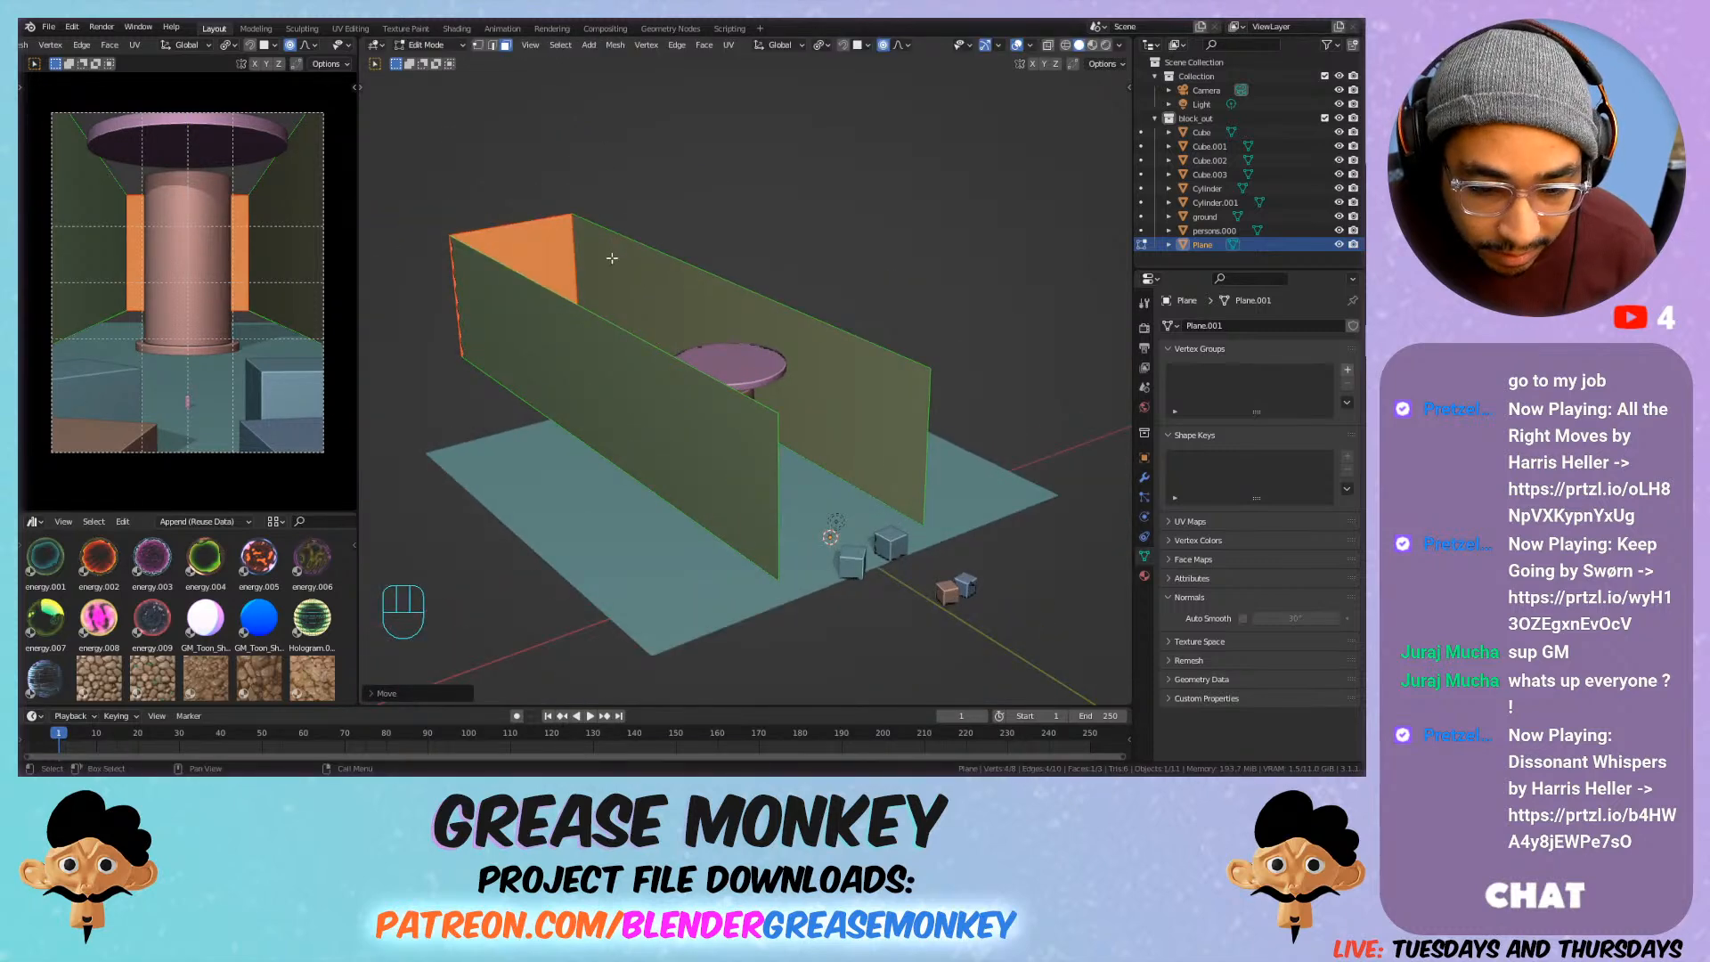
middle_click_drag(612, 259, 681, 334, "shift")
middle_click_drag(681, 334, 663, 356, "shift")
key("Tab")
left_click(652, 496)
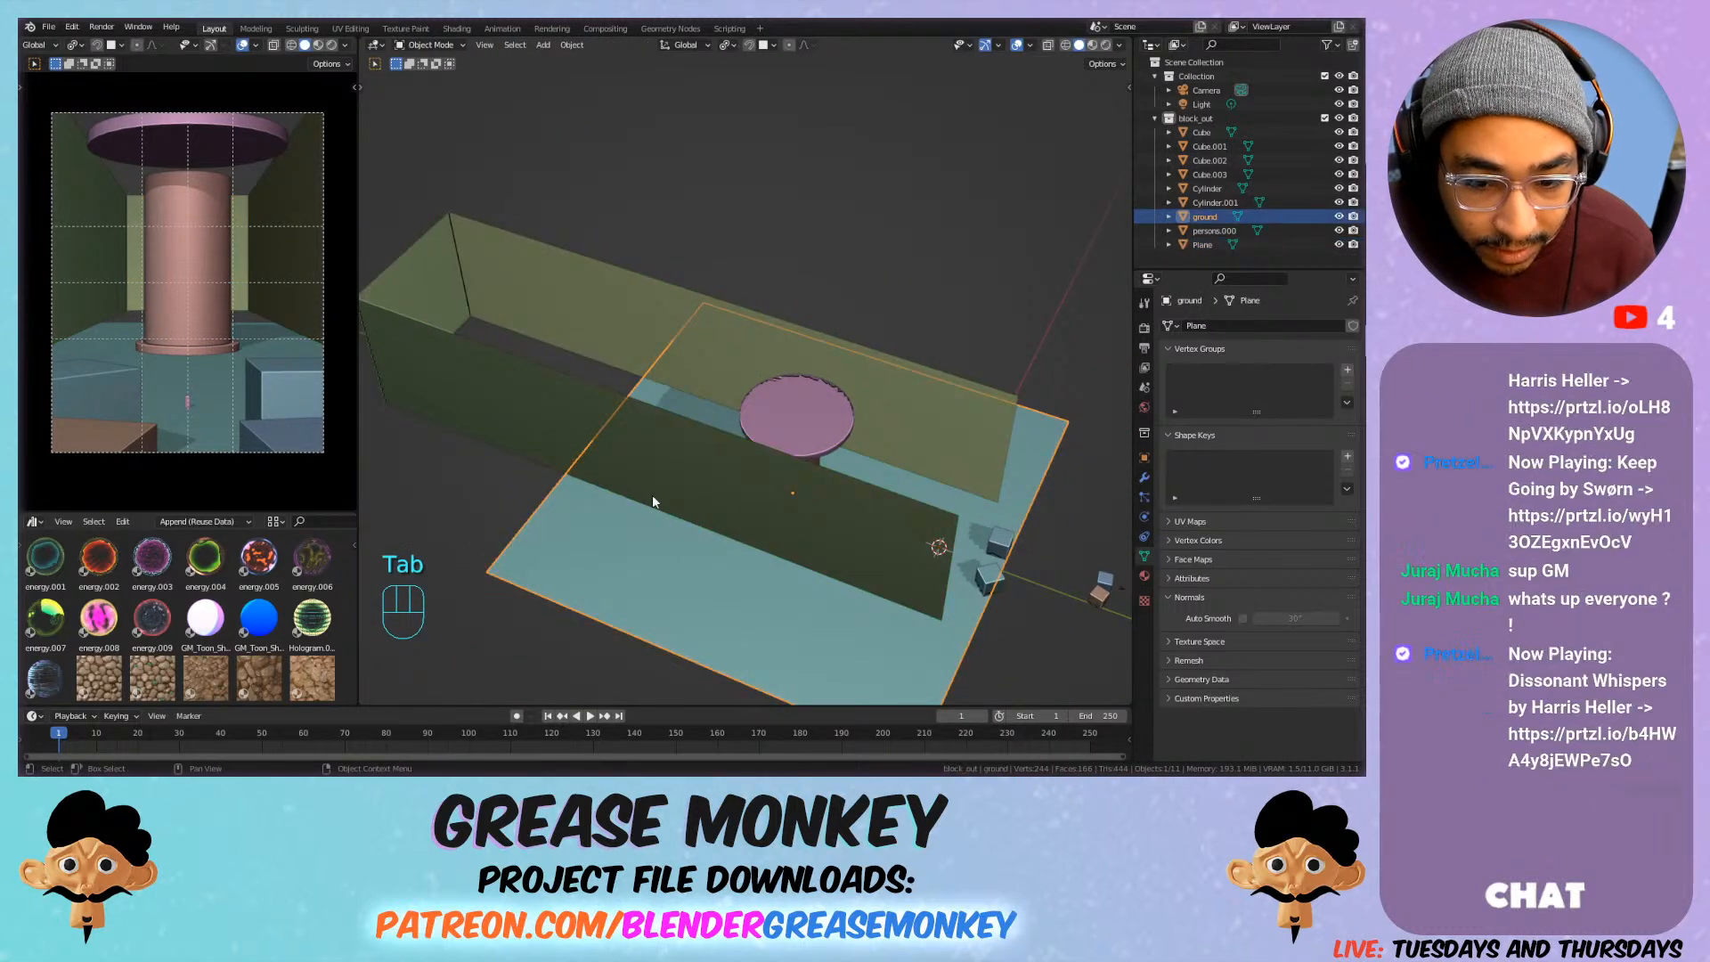
key("2")
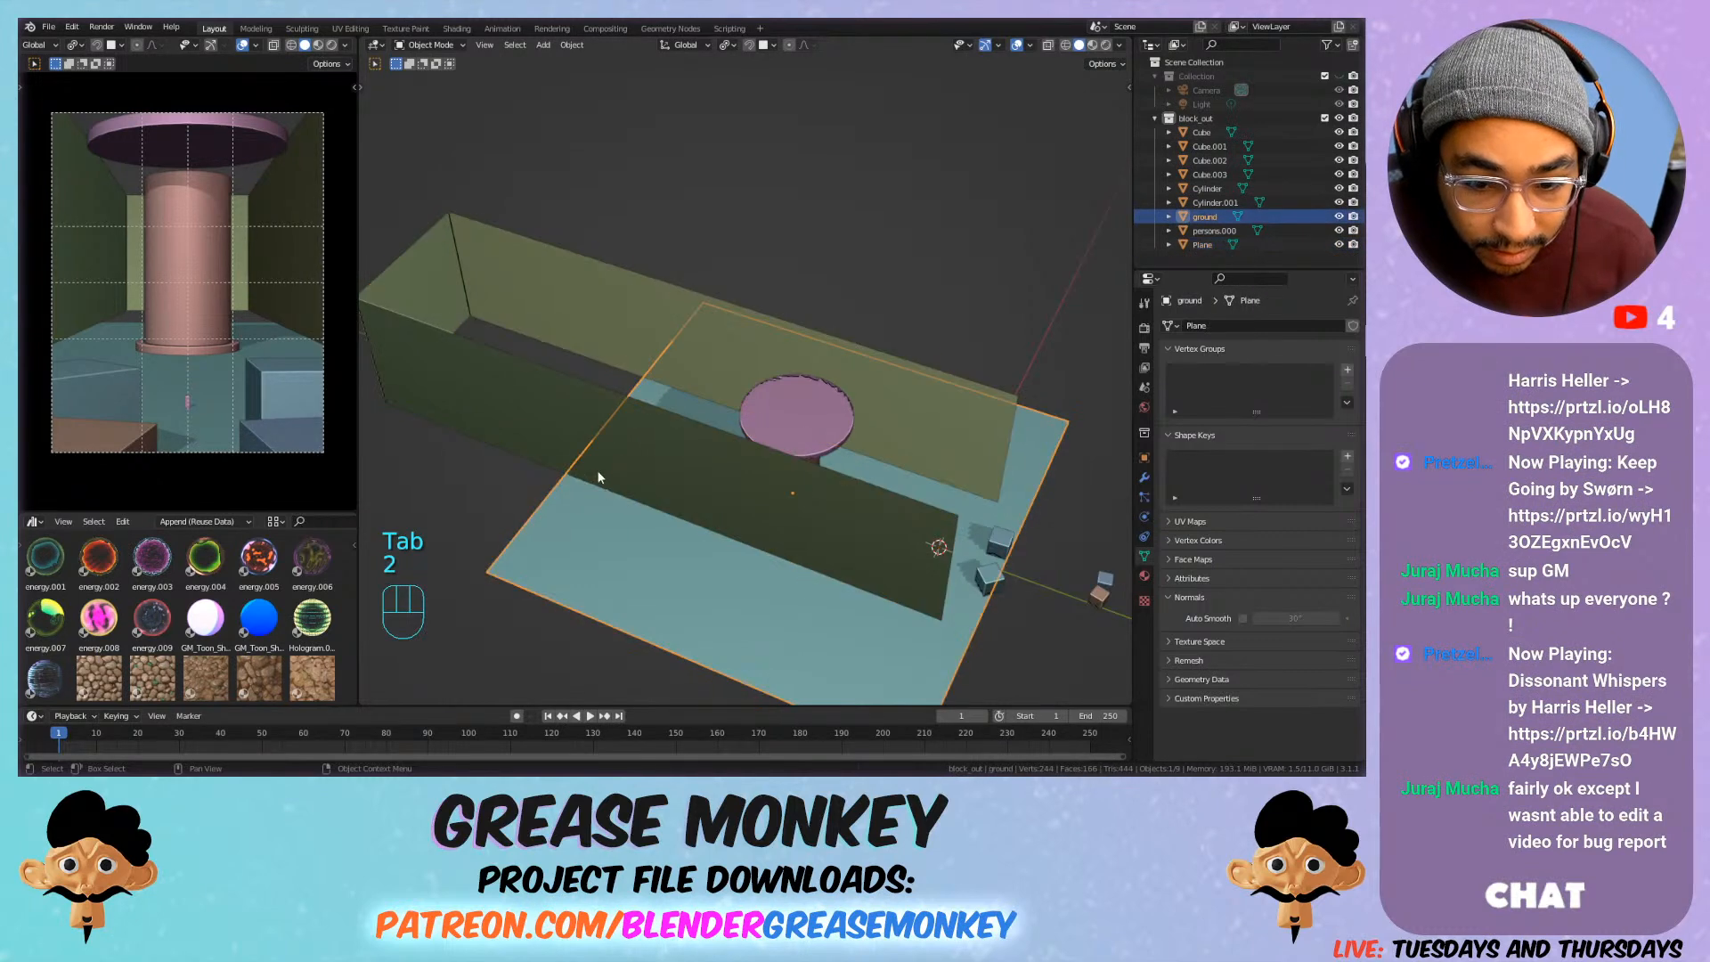
key("Tab")
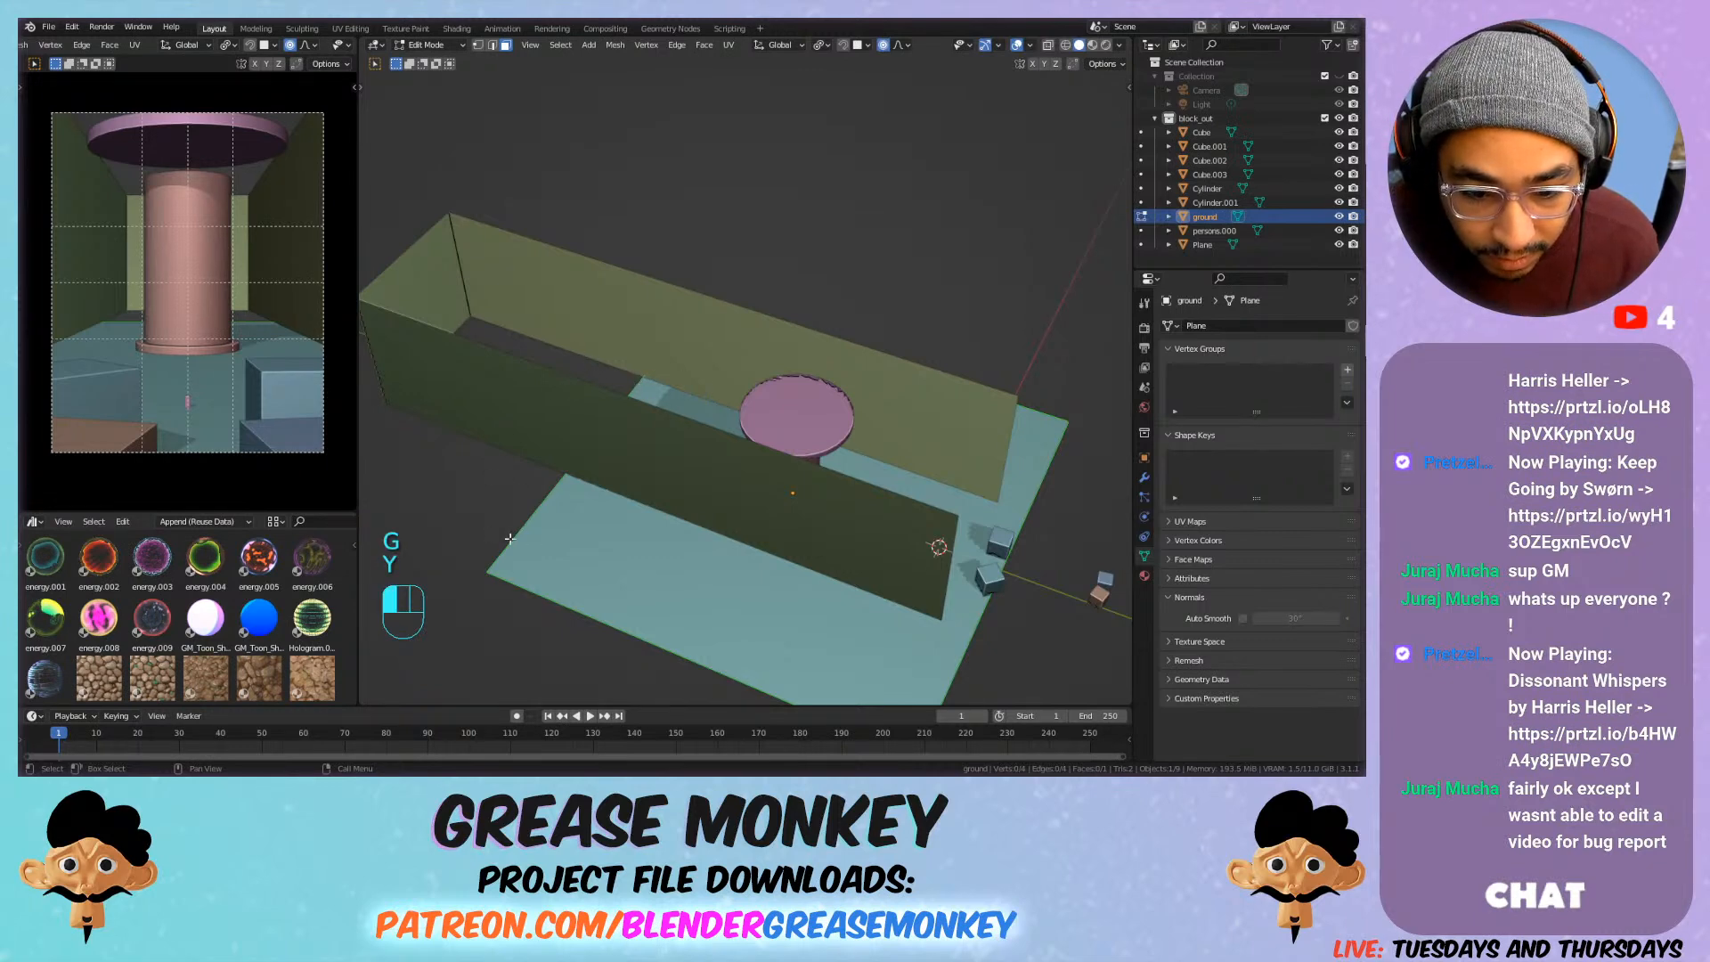
left_click(533, 524)
key("2")
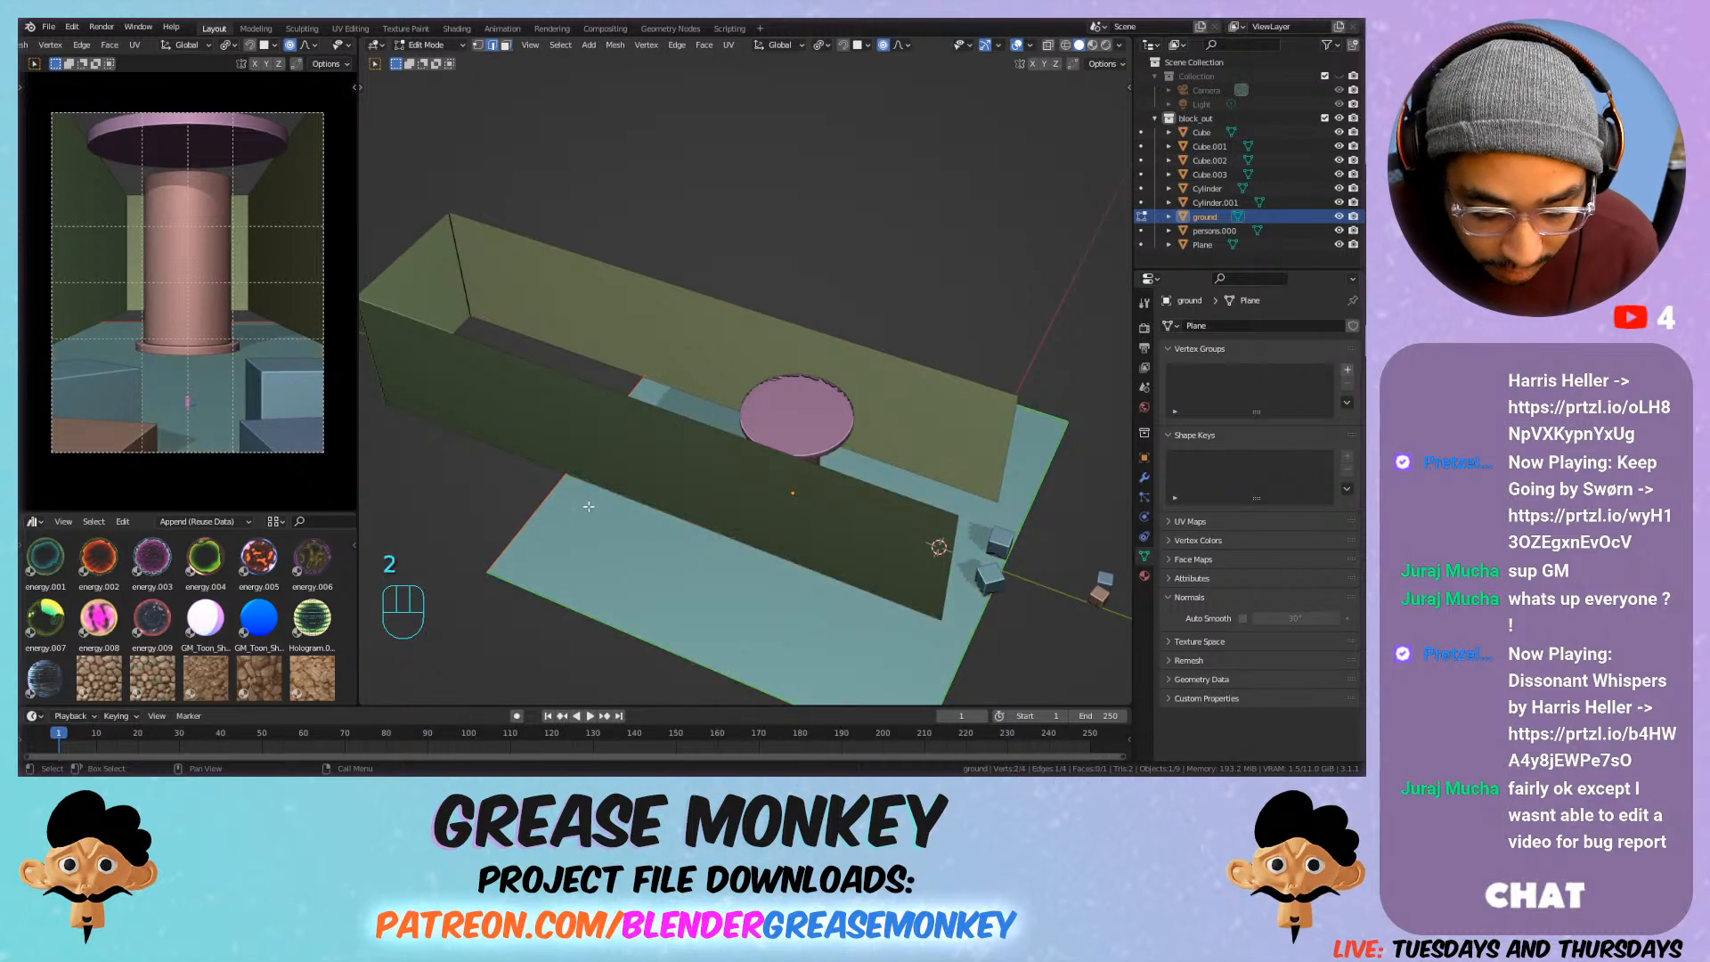
key("g")
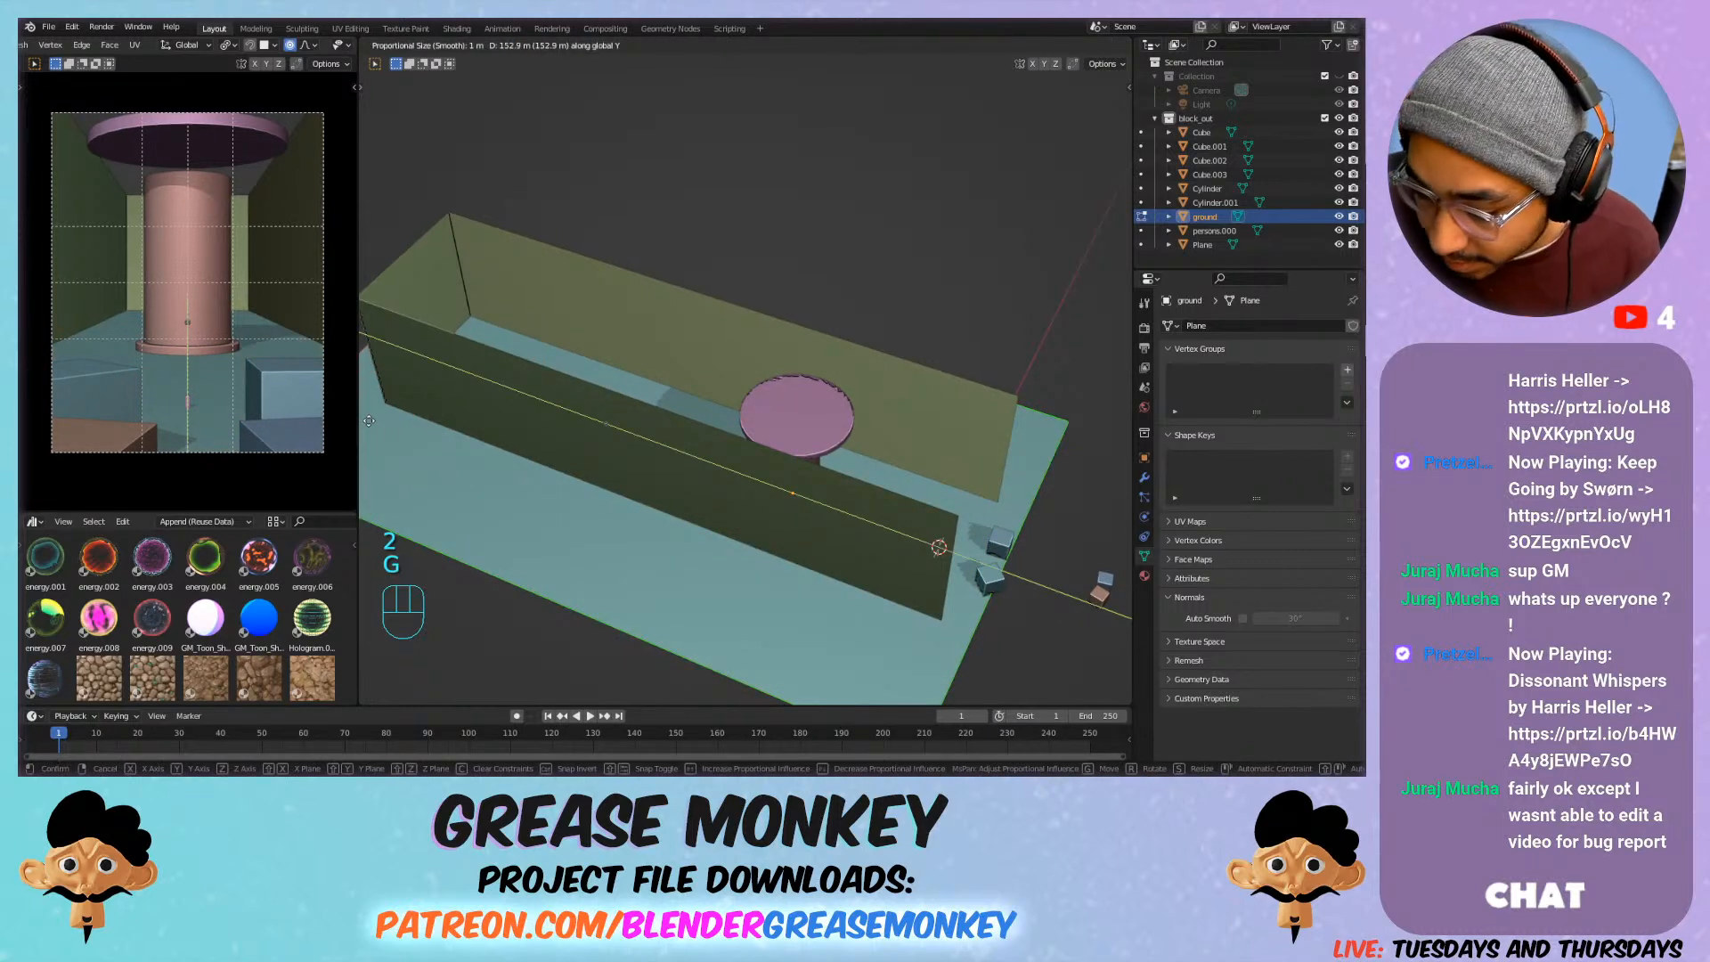
left_click(401, 428)
Raise the top edges of the three enclosing walls about 61 m along Z in Edit Mode, and return to Object Mode.
middle_click_drag(595, 374, 680, 343, "shift")
left_click(606, 233)
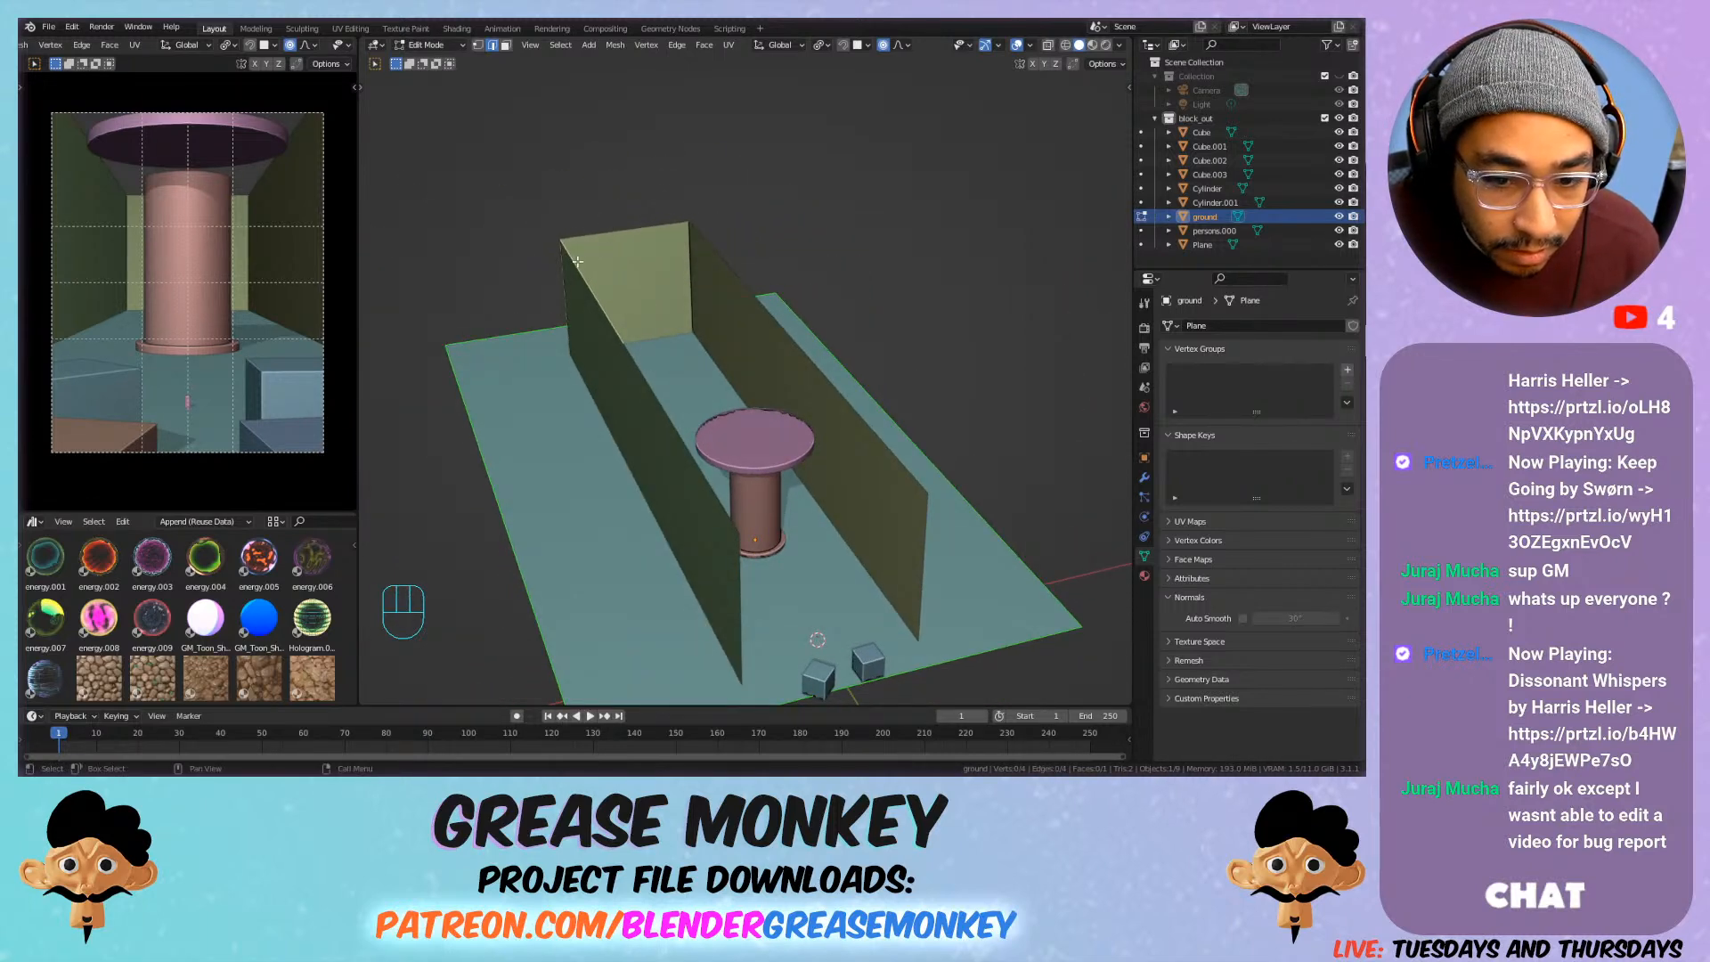
key("Tab")
left_click(582, 270)
key("Tab")
left_click(586, 285)
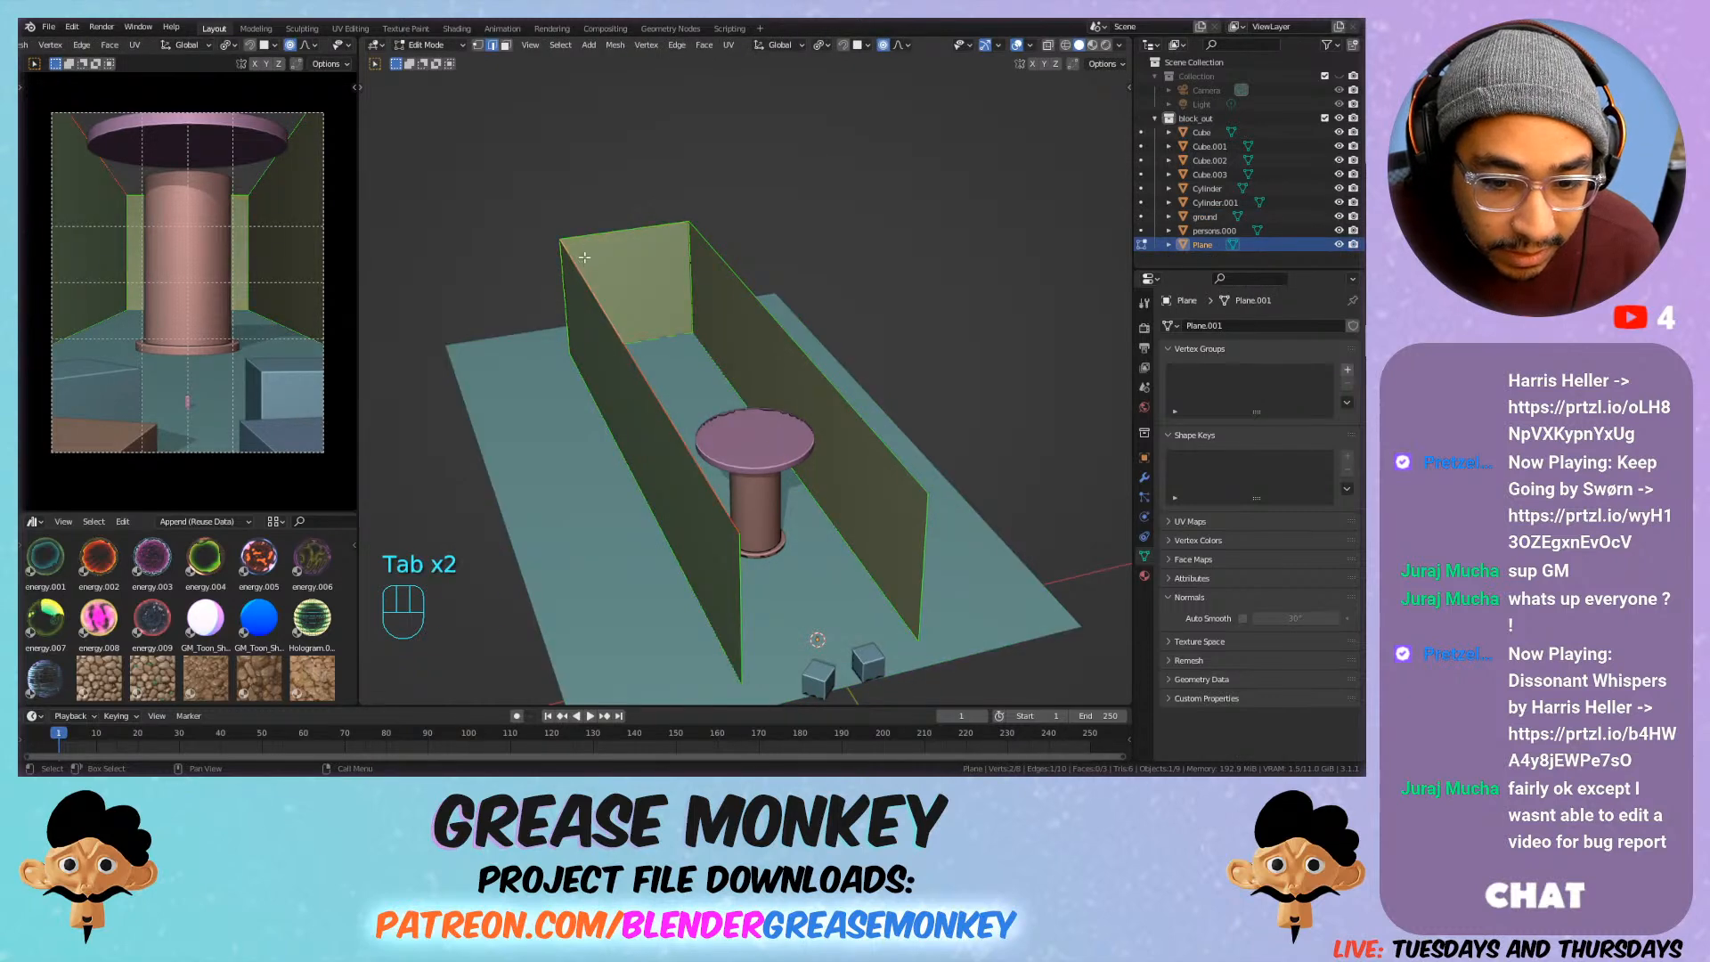
left_click(617, 235, "shift")
key("g")
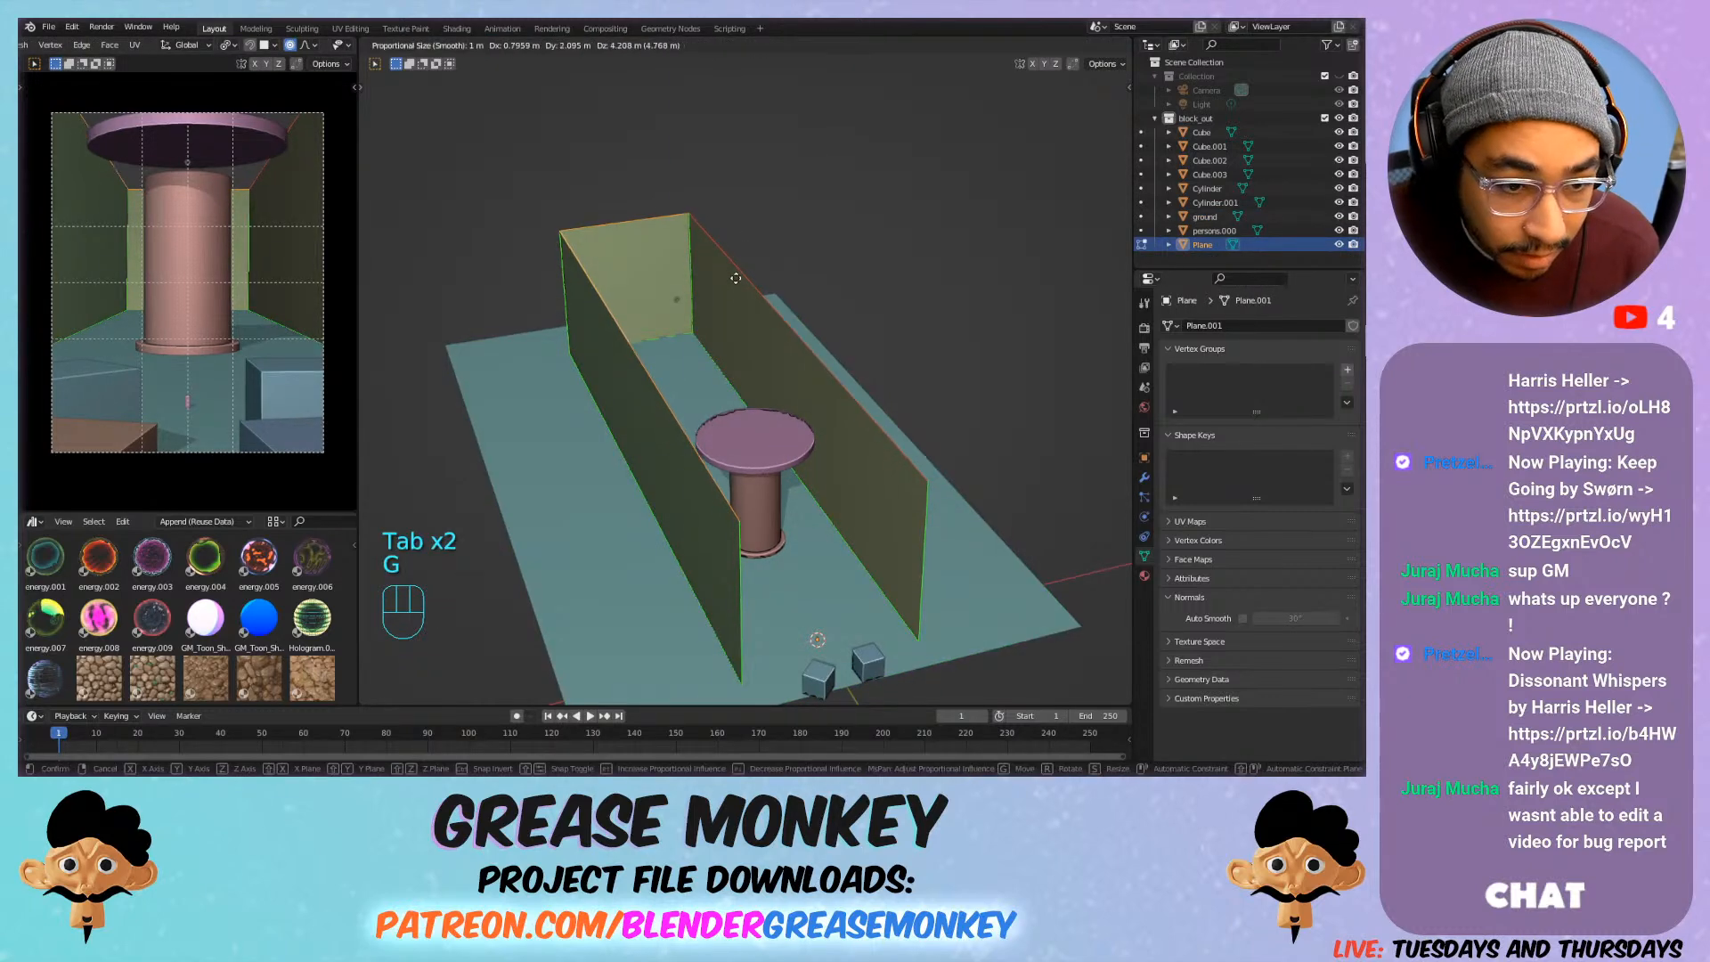
key("z")
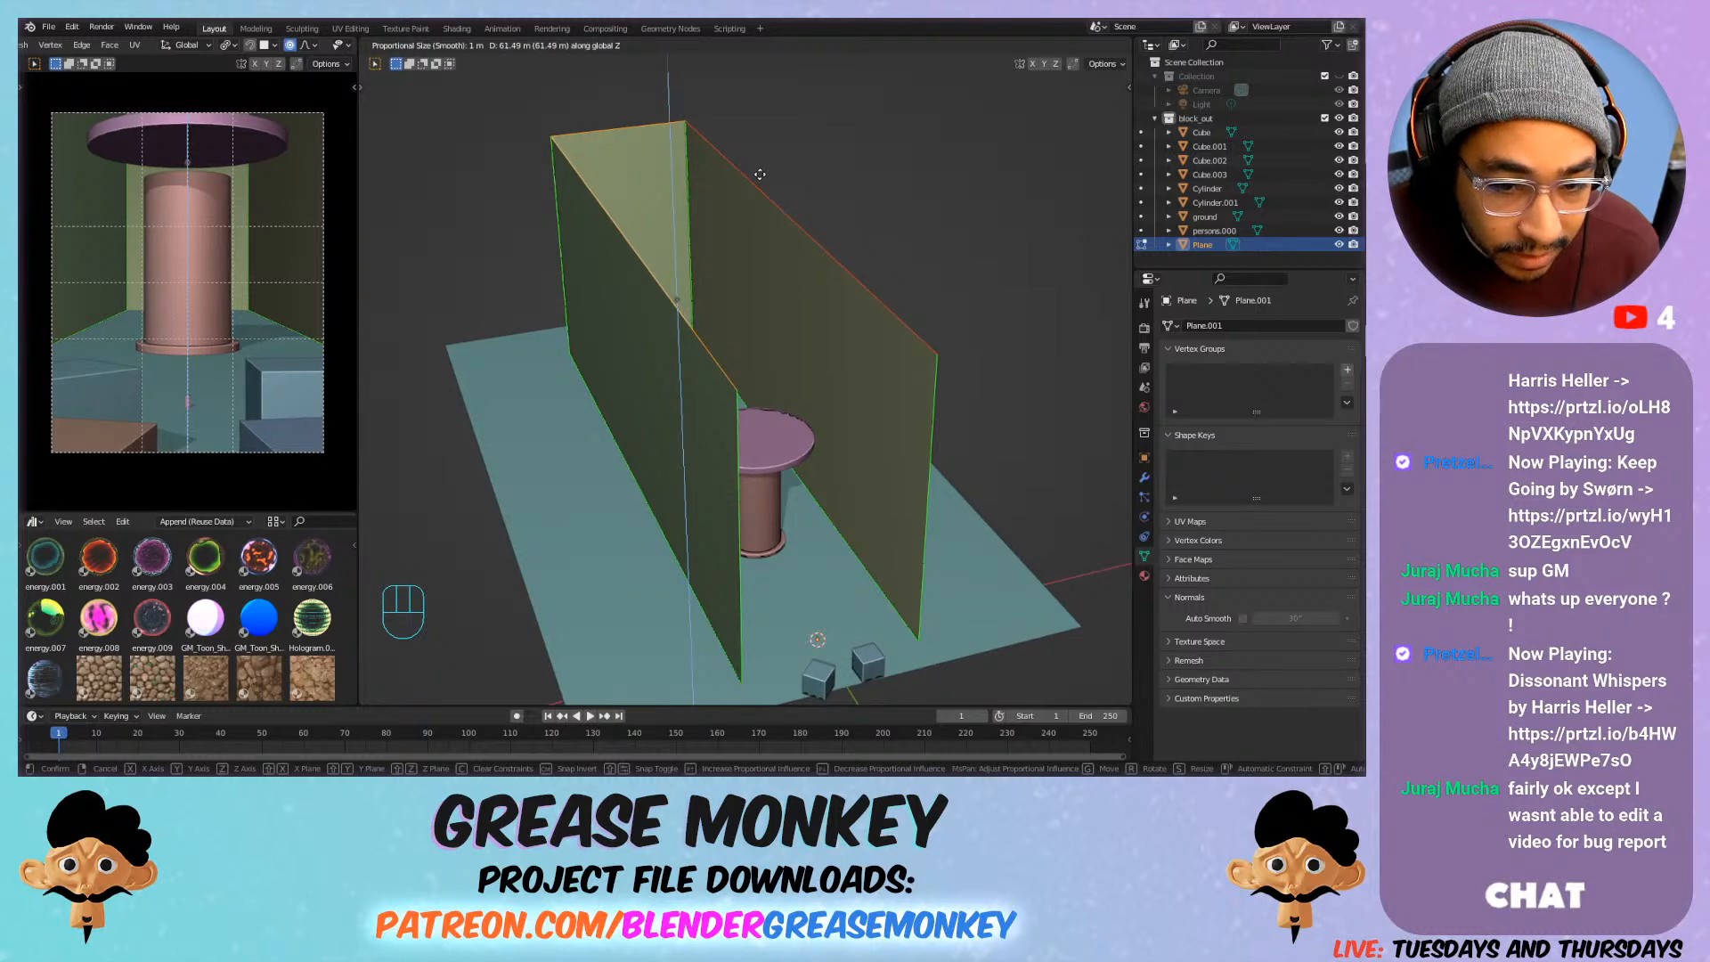
left_click(760, 170)
mouse_move(766, 305)
middle_mouse_down()
mouse_move(718, 303)
mouse_move(711, 283)
mouse_move(751, 275)
mouse_move(717, 326)
mouse_move(744, 309)
middle_mouse_up()
key("Tab")
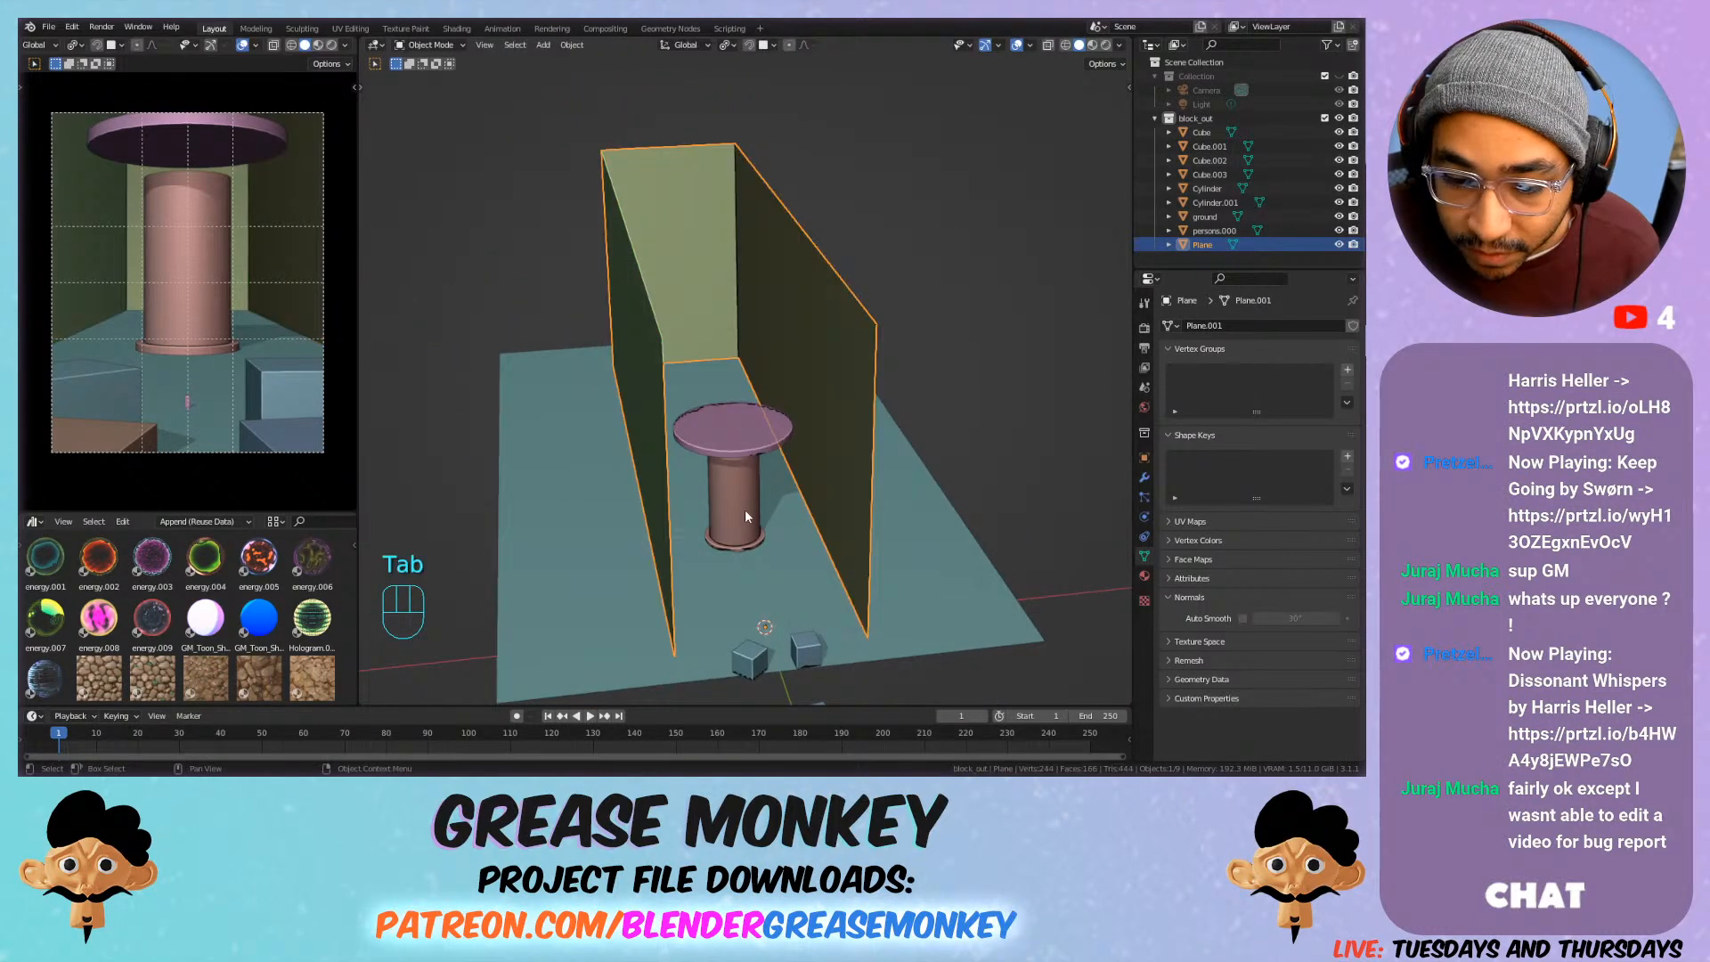
Select the pillar cylinder and add an Array modifier to it.
left_click(733, 494)
left_click(1144, 477)
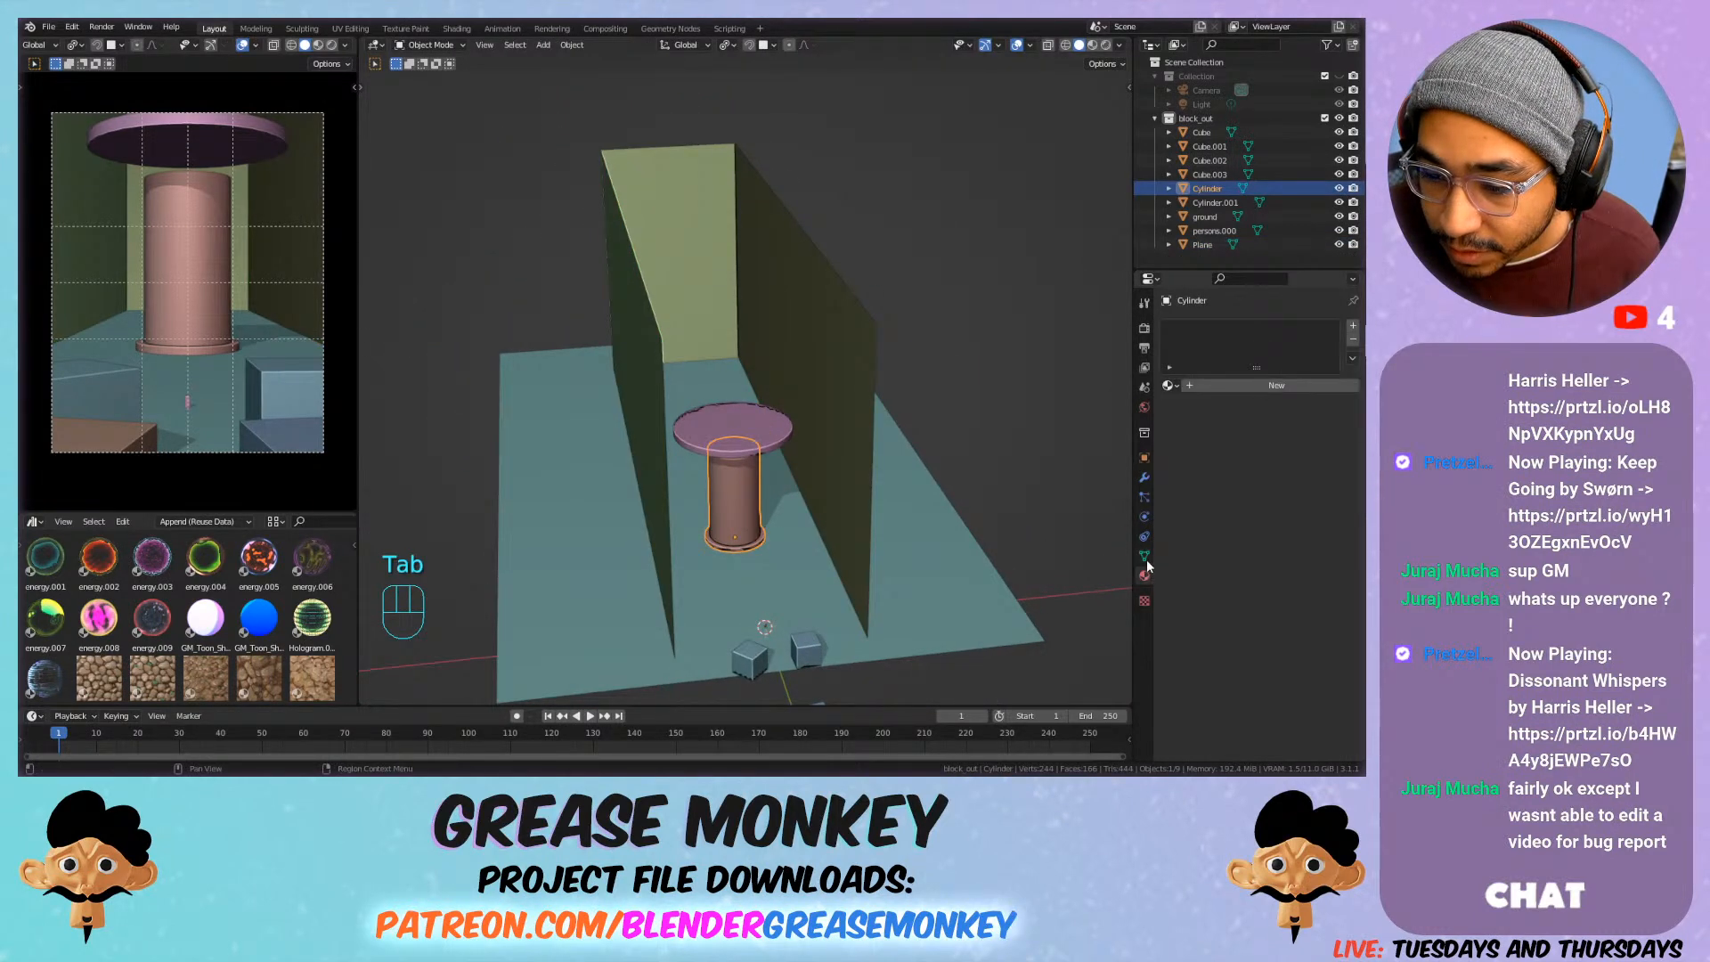
left_click(1184, 326)
left_click(1091, 358)
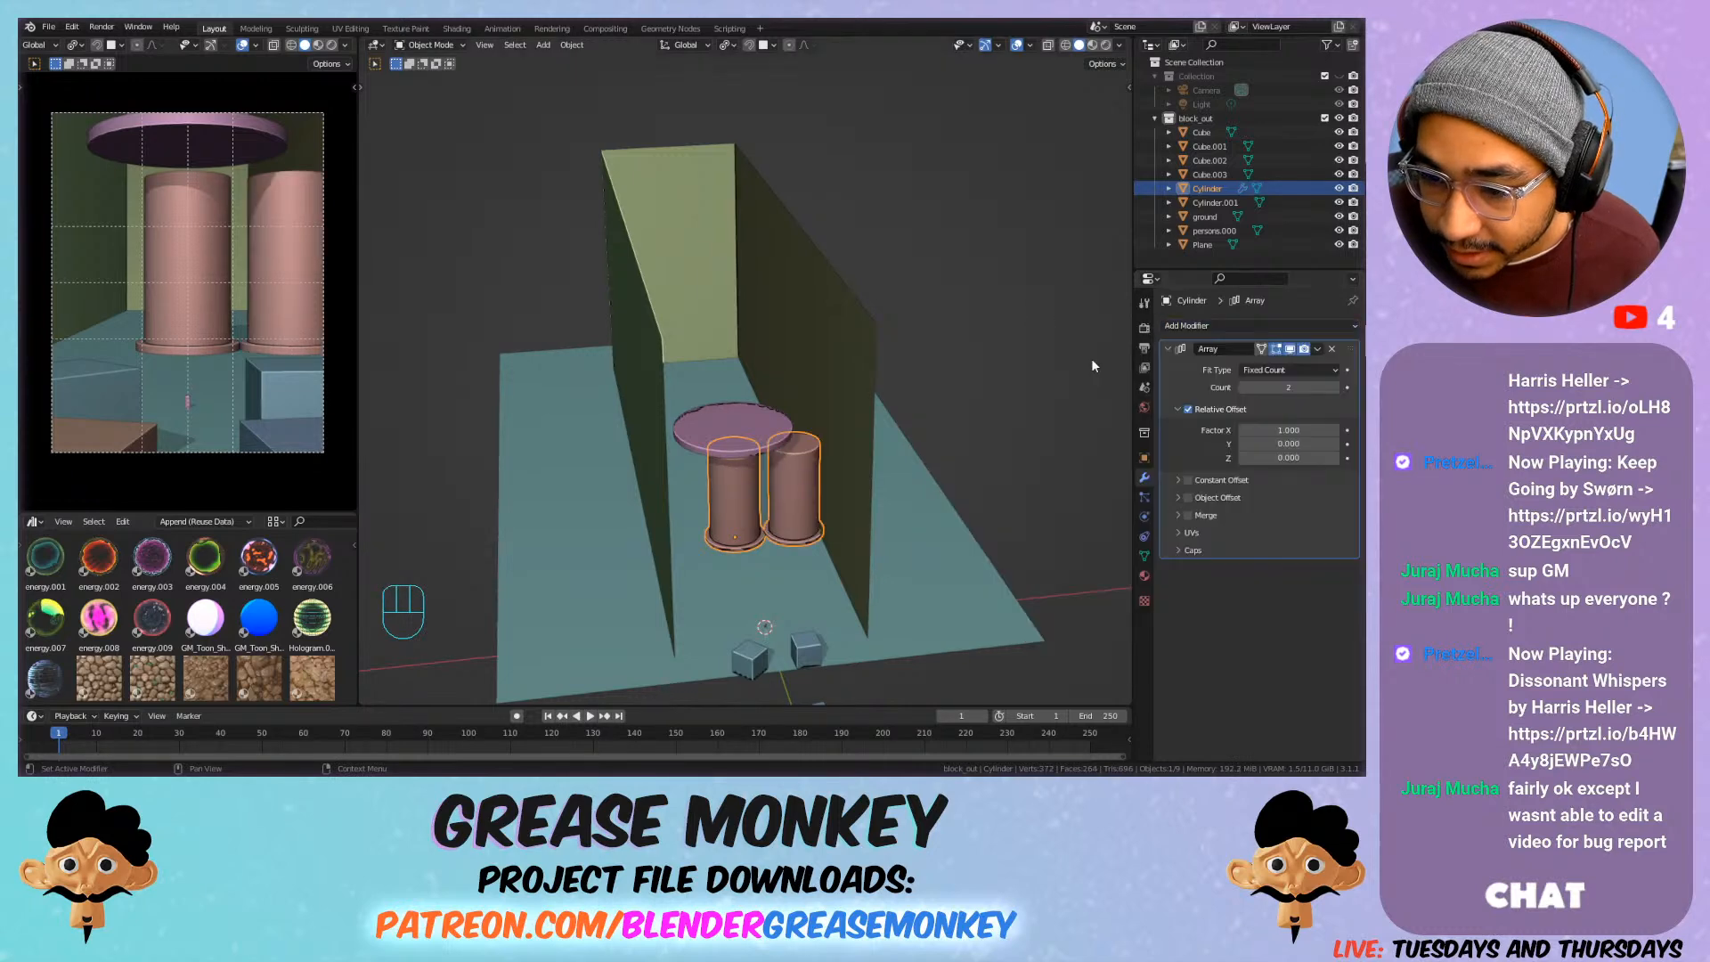
Set the array's relative offset to 0 on X and 1.5 on Y so the pillars line up in depth.
left_click(1290, 430)
type("0")
key("Tab")
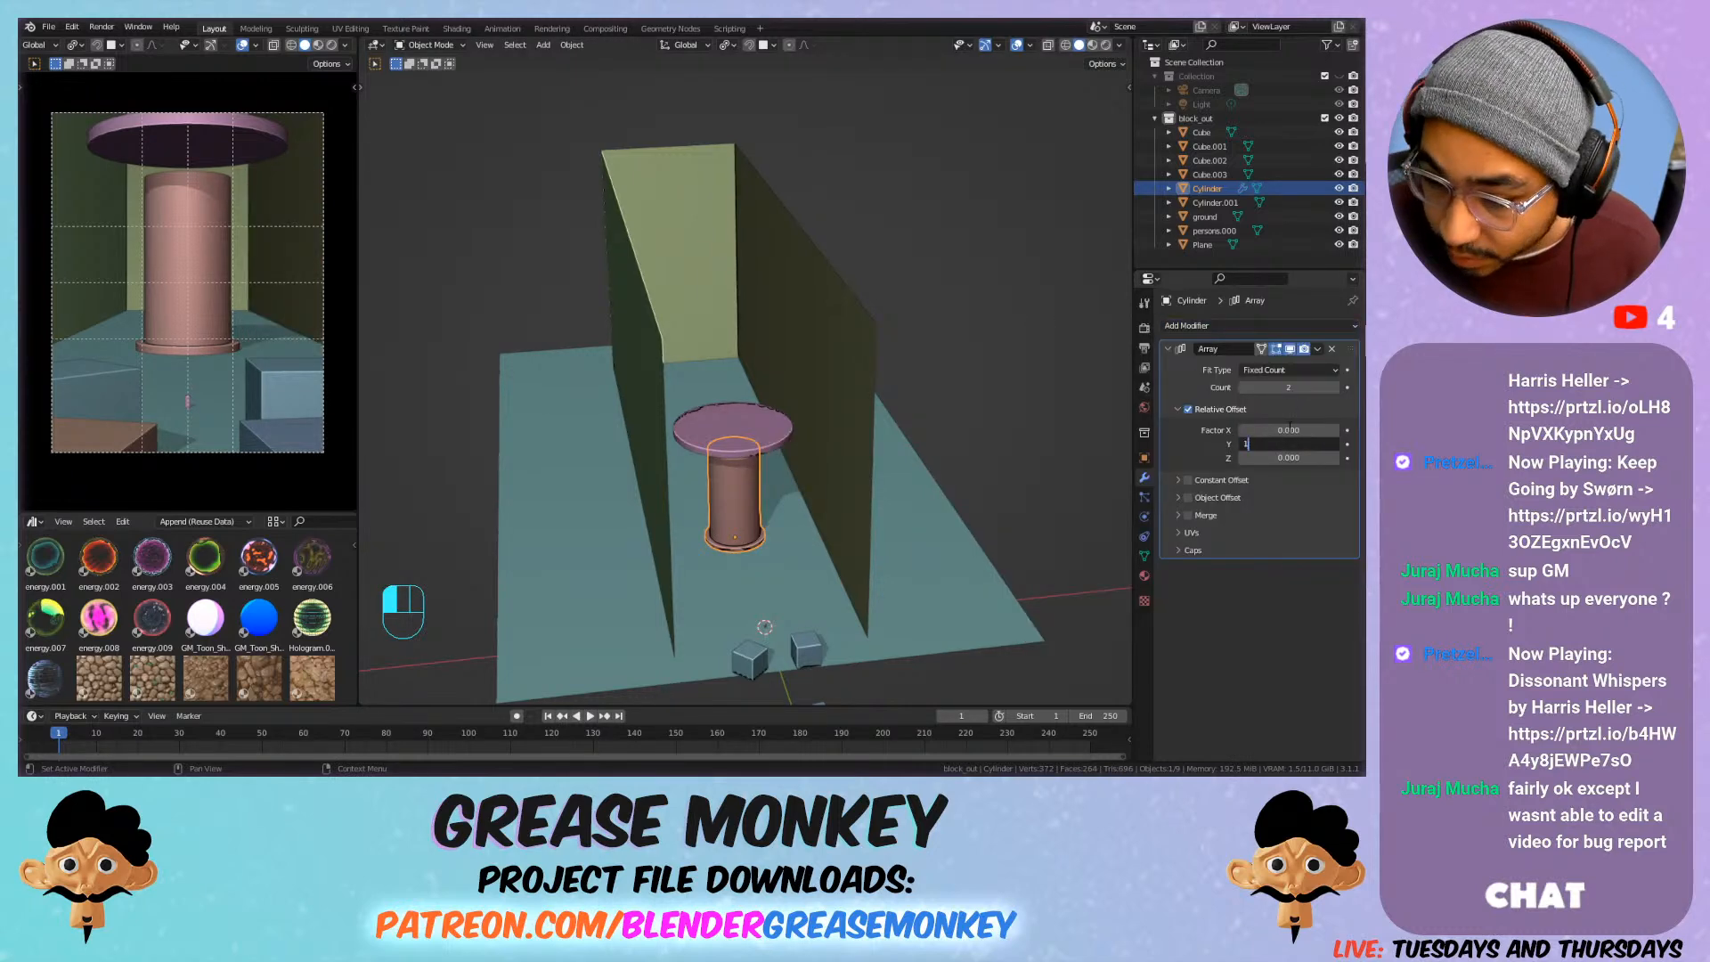
type("1")
key("Return")
left_click_drag(1269, 444, 1298, 443)
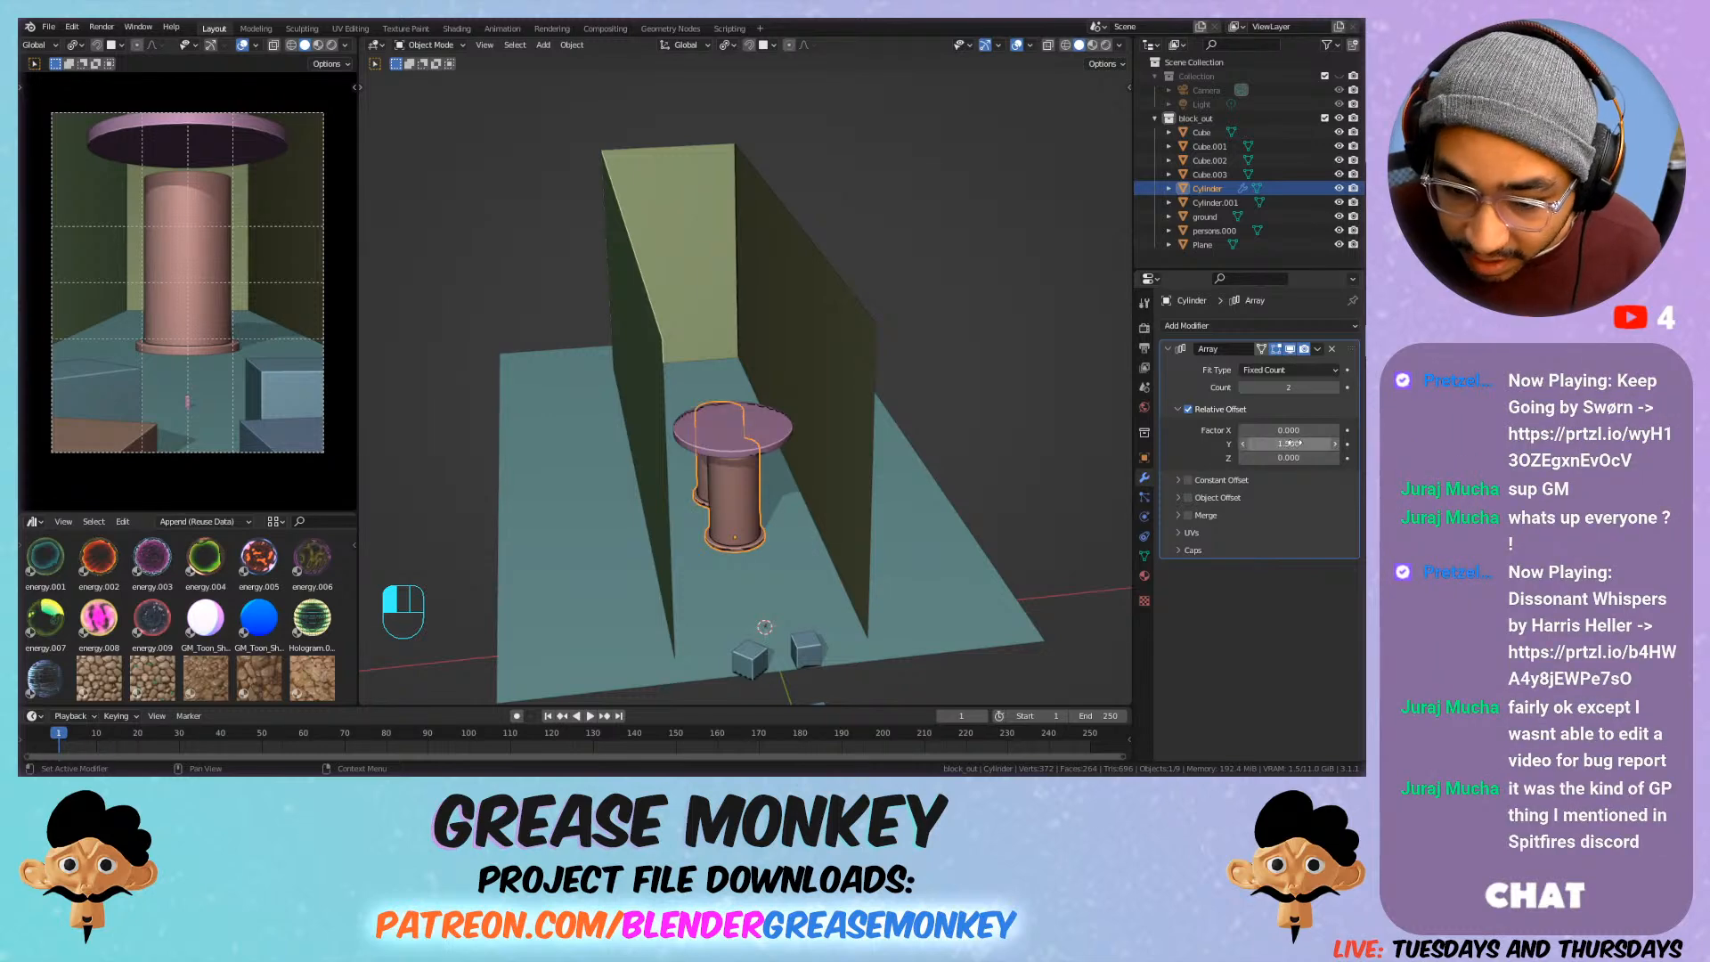
Set the pillar array's count to 5 and view the row from above.
left_click(1338, 386)
left_click(1338, 387)
left_click(1338, 387)
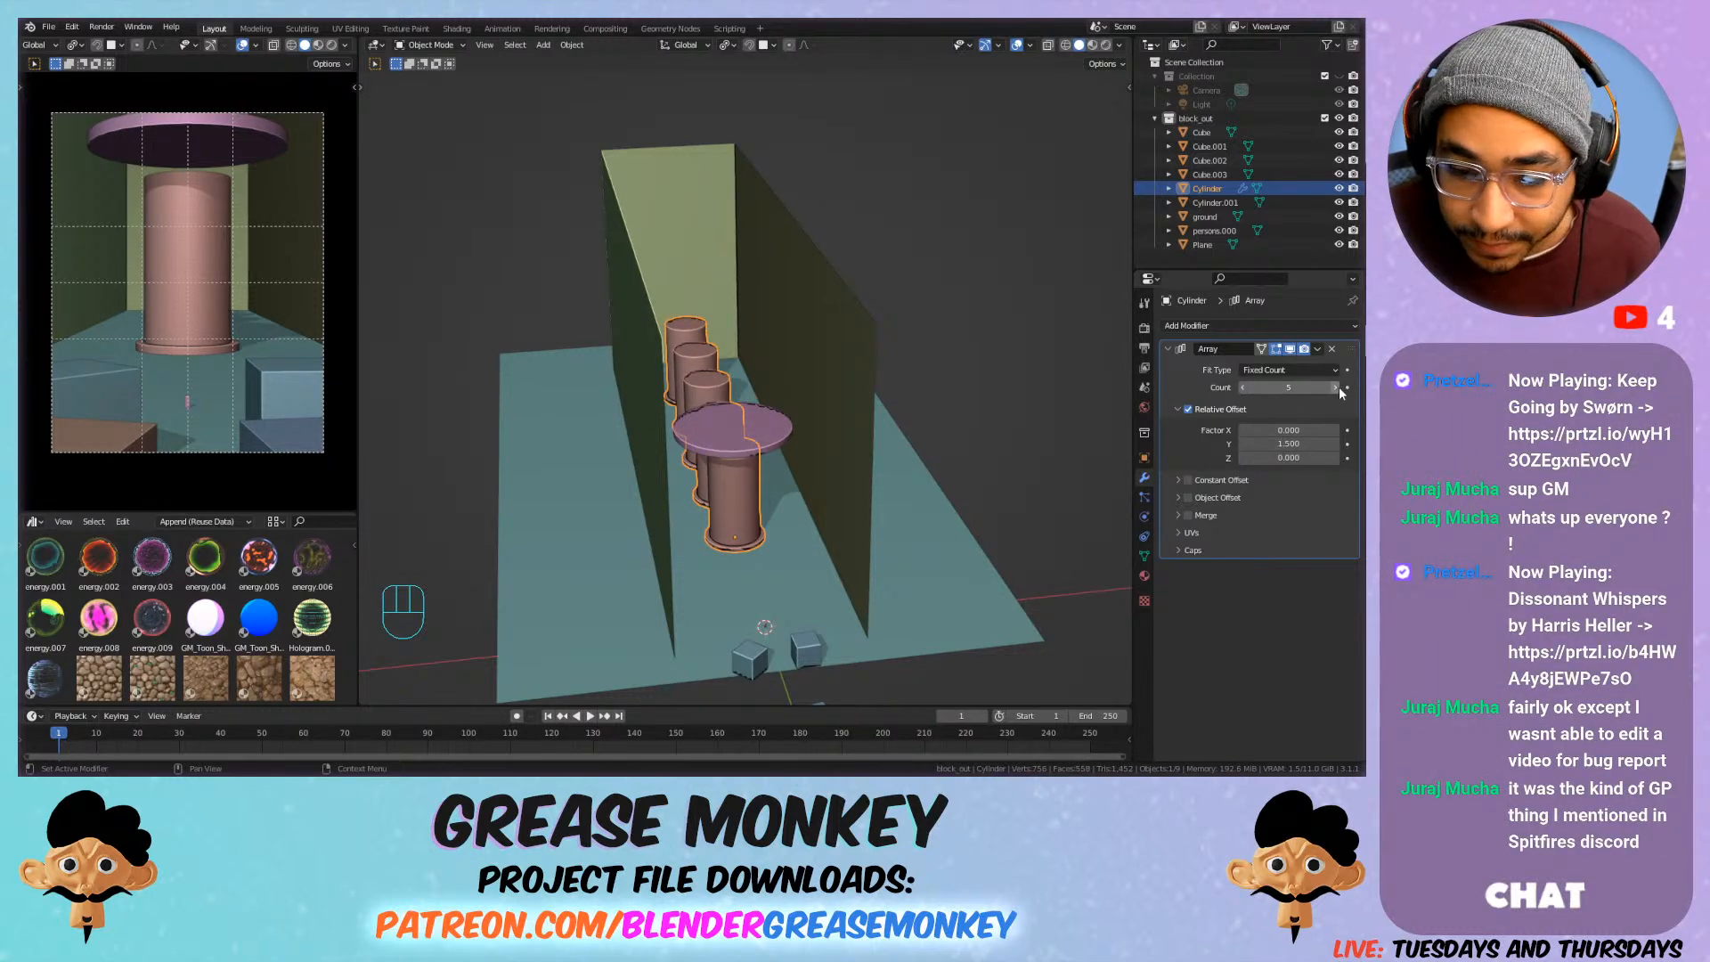
left_click(1334, 388)
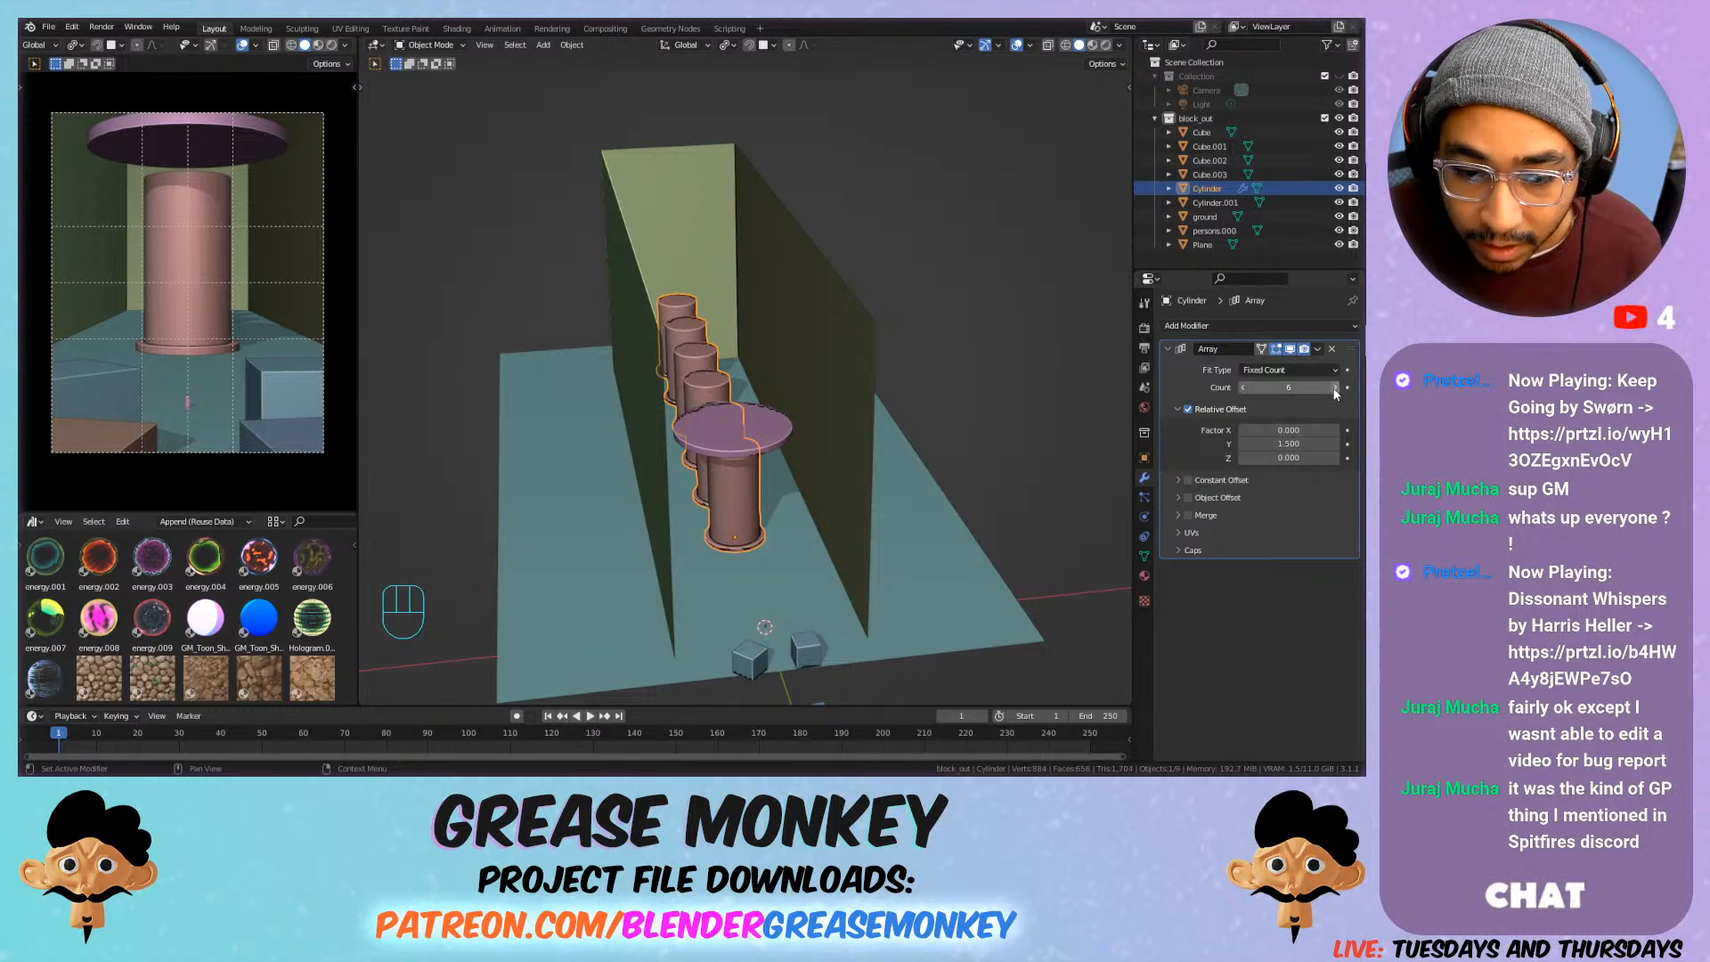
left_click(1243, 388)
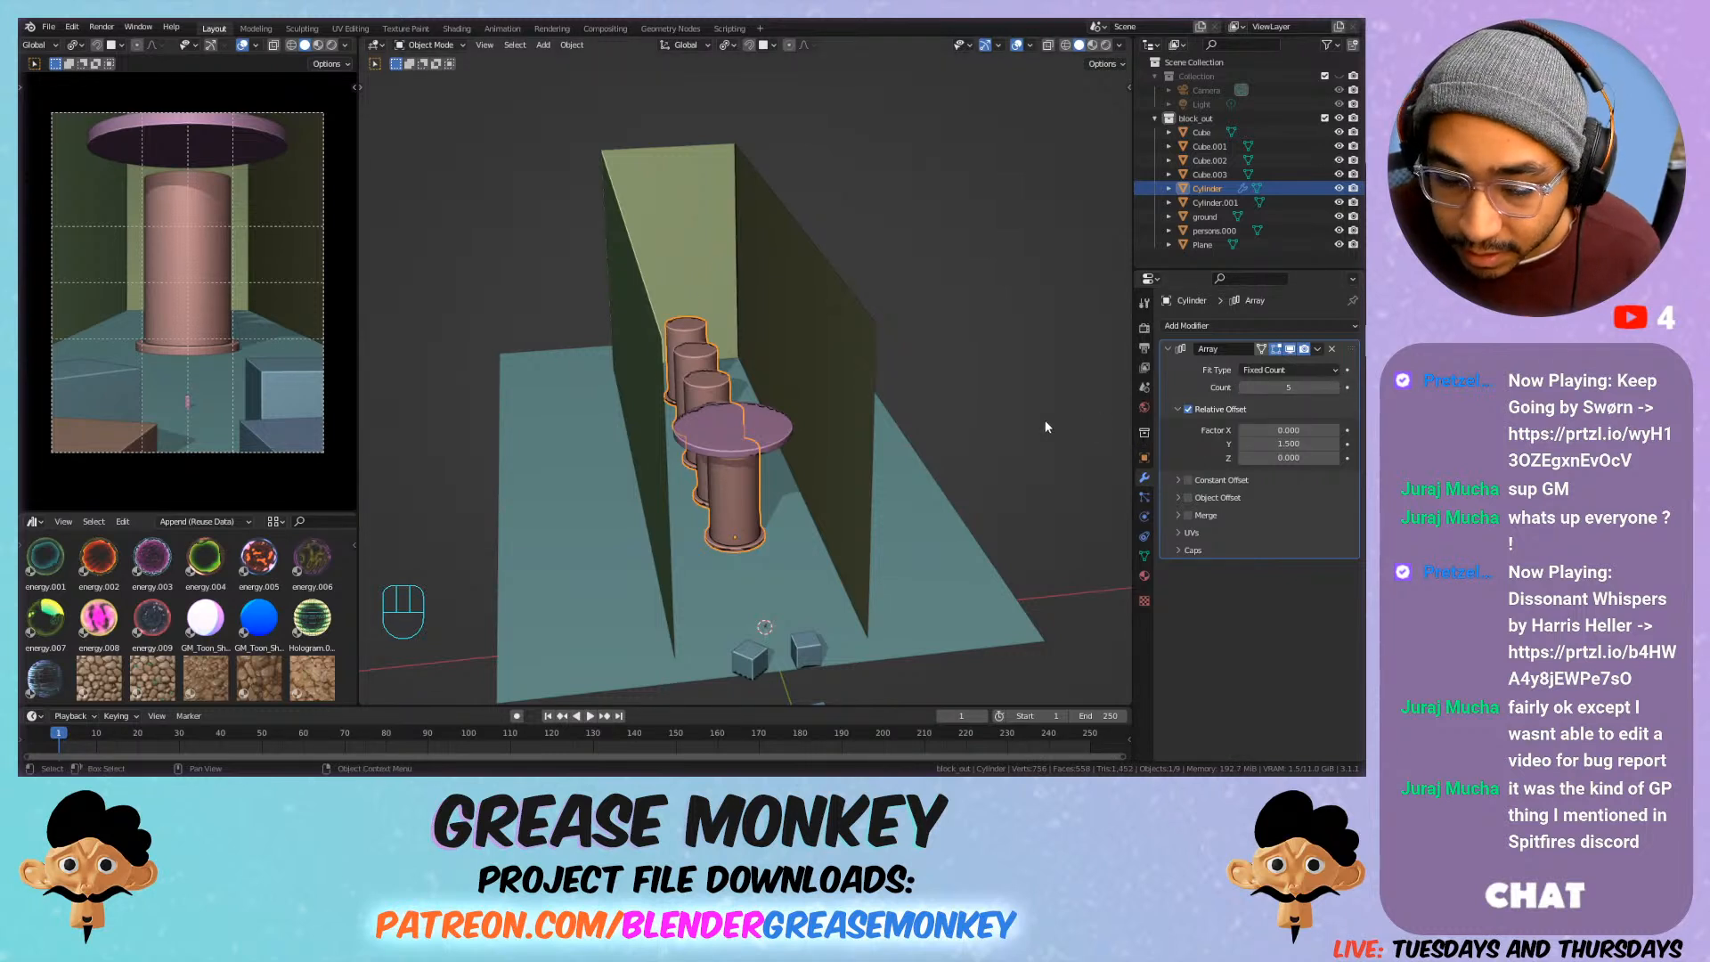
middle_click_drag(798, 365, 802, 410)
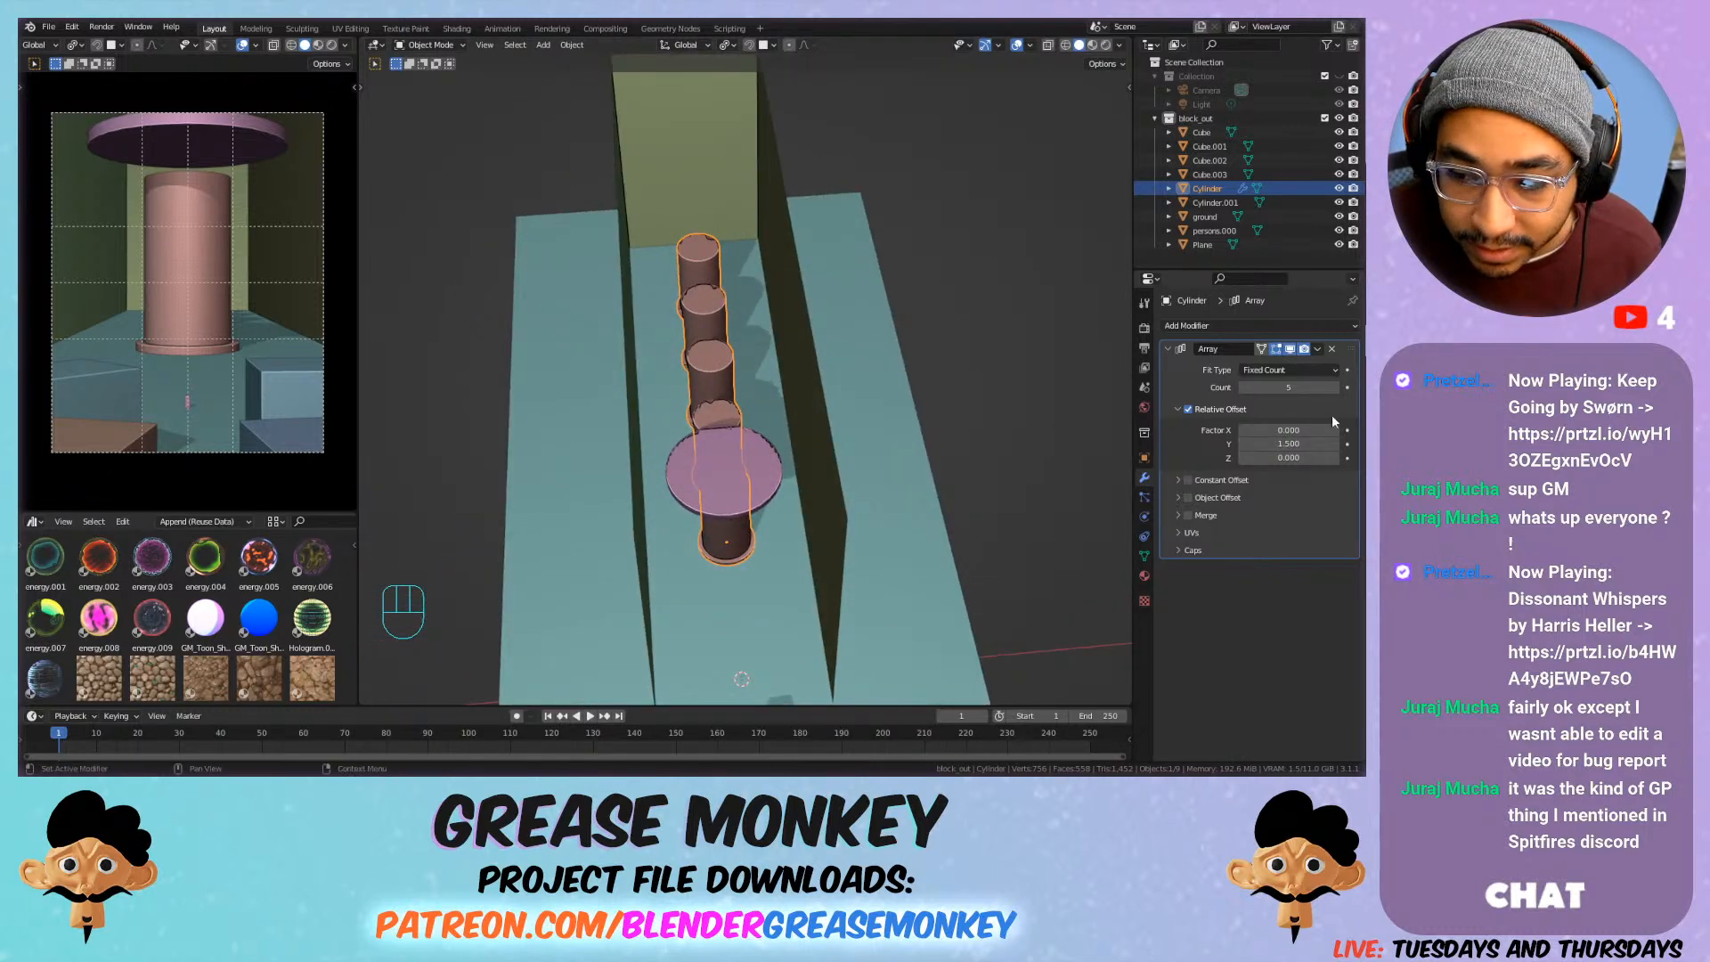
Increase the pillar array's count to 6.
left_click(1333, 387)
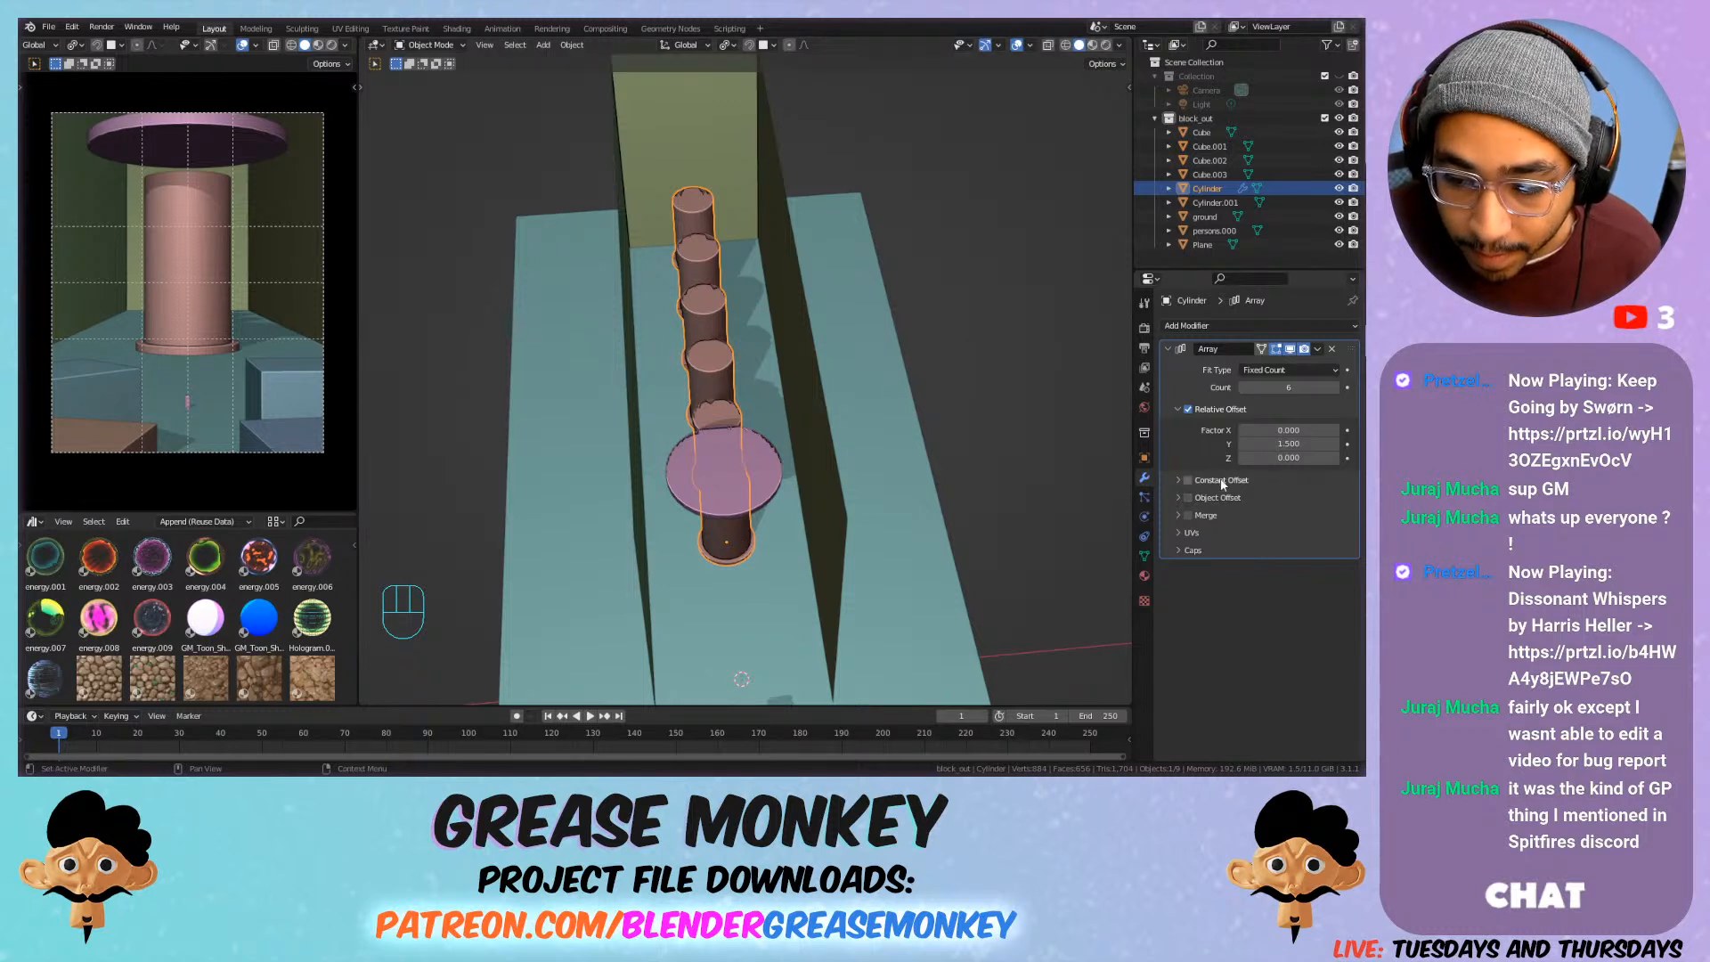
left_click(1187, 480)
left_click(1175, 481)
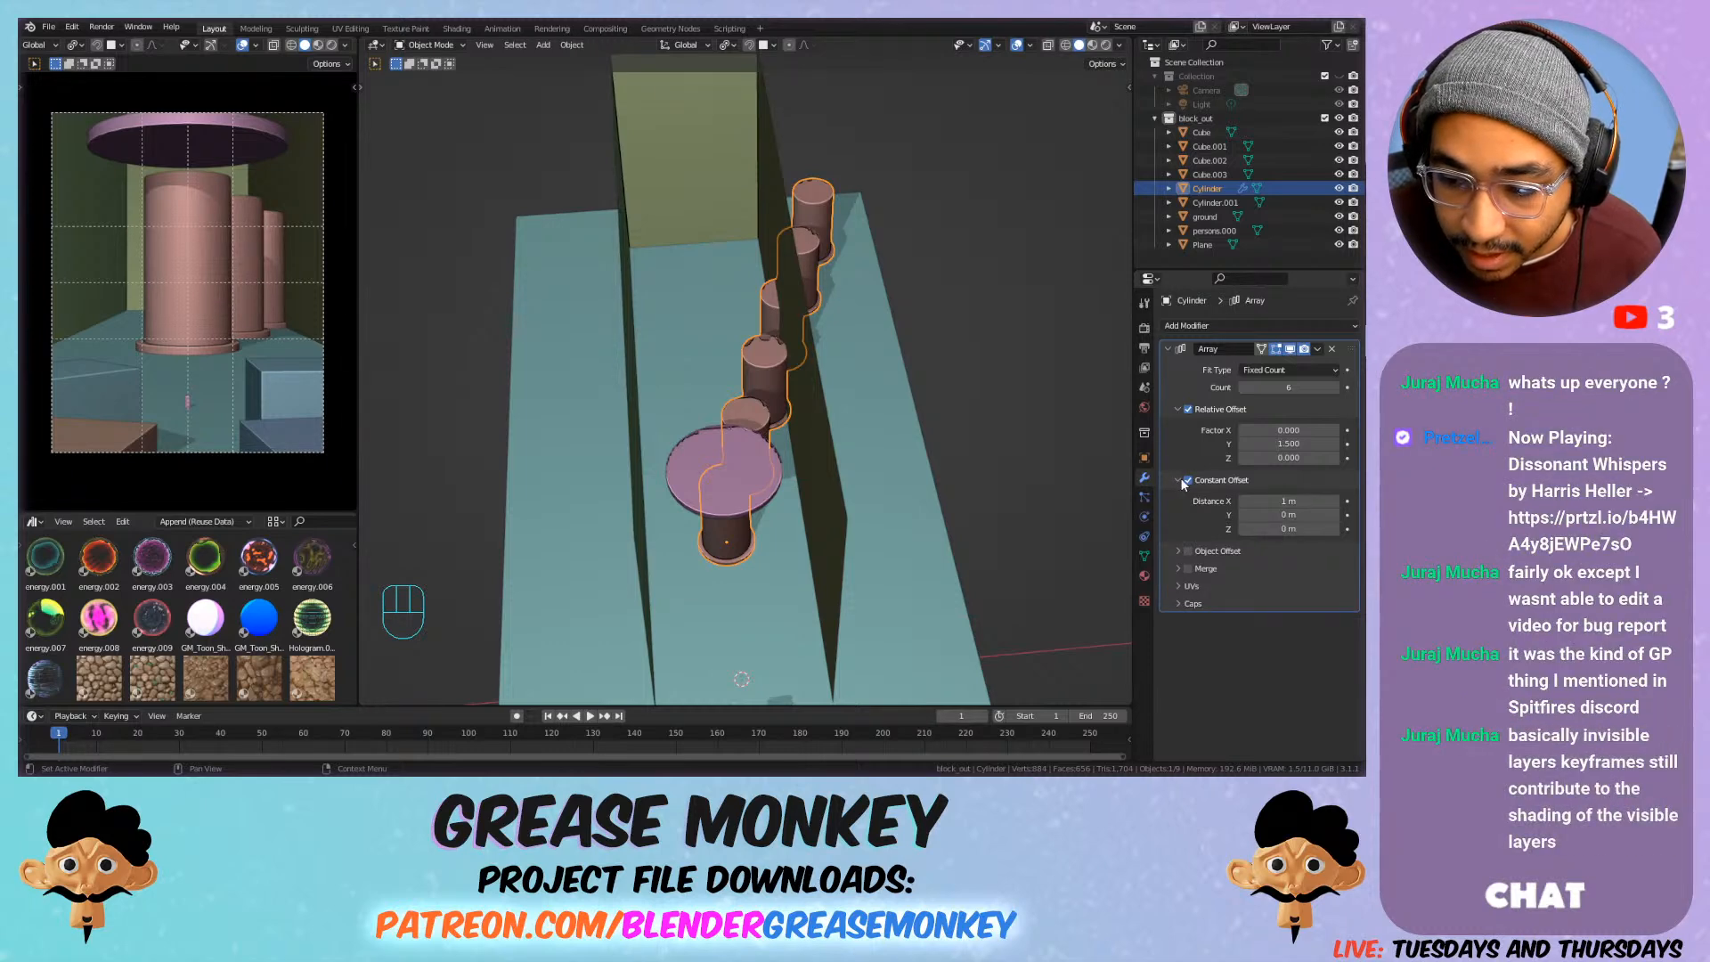
left_click(1168, 479)
left_click(1177, 496)
left_click(1177, 496)
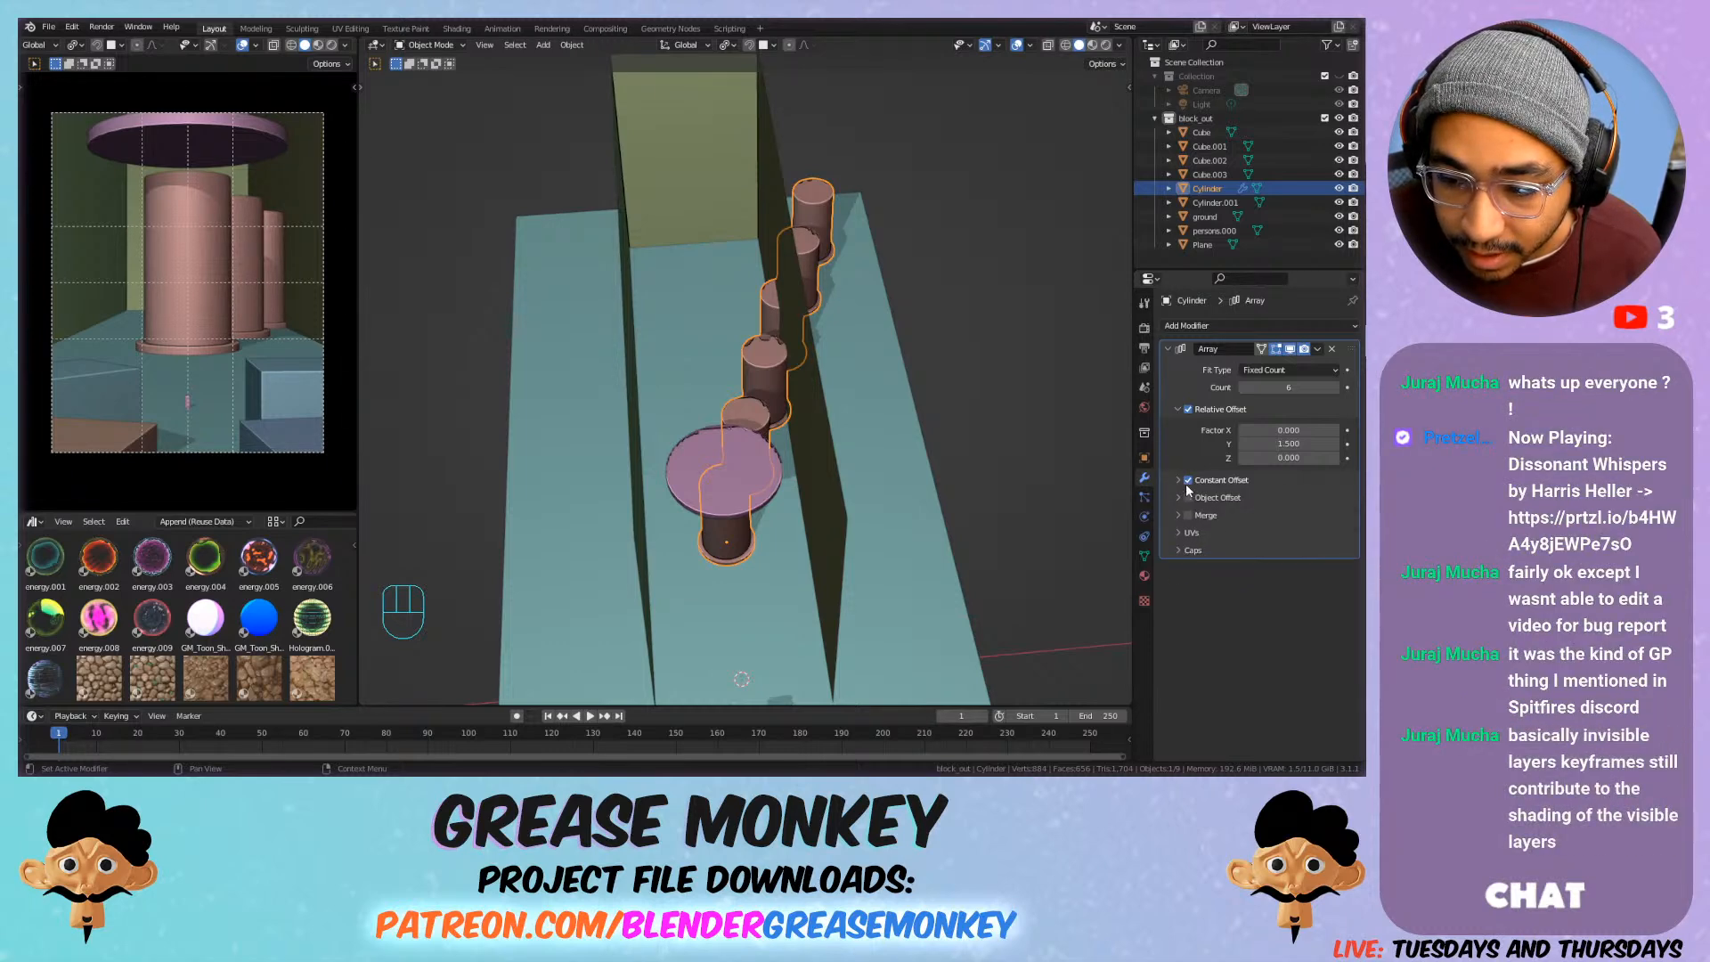
left_click(1187, 480)
Switch the pillar array from relative offset to object offset and expand the object offset settings.
left_click(1187, 409)
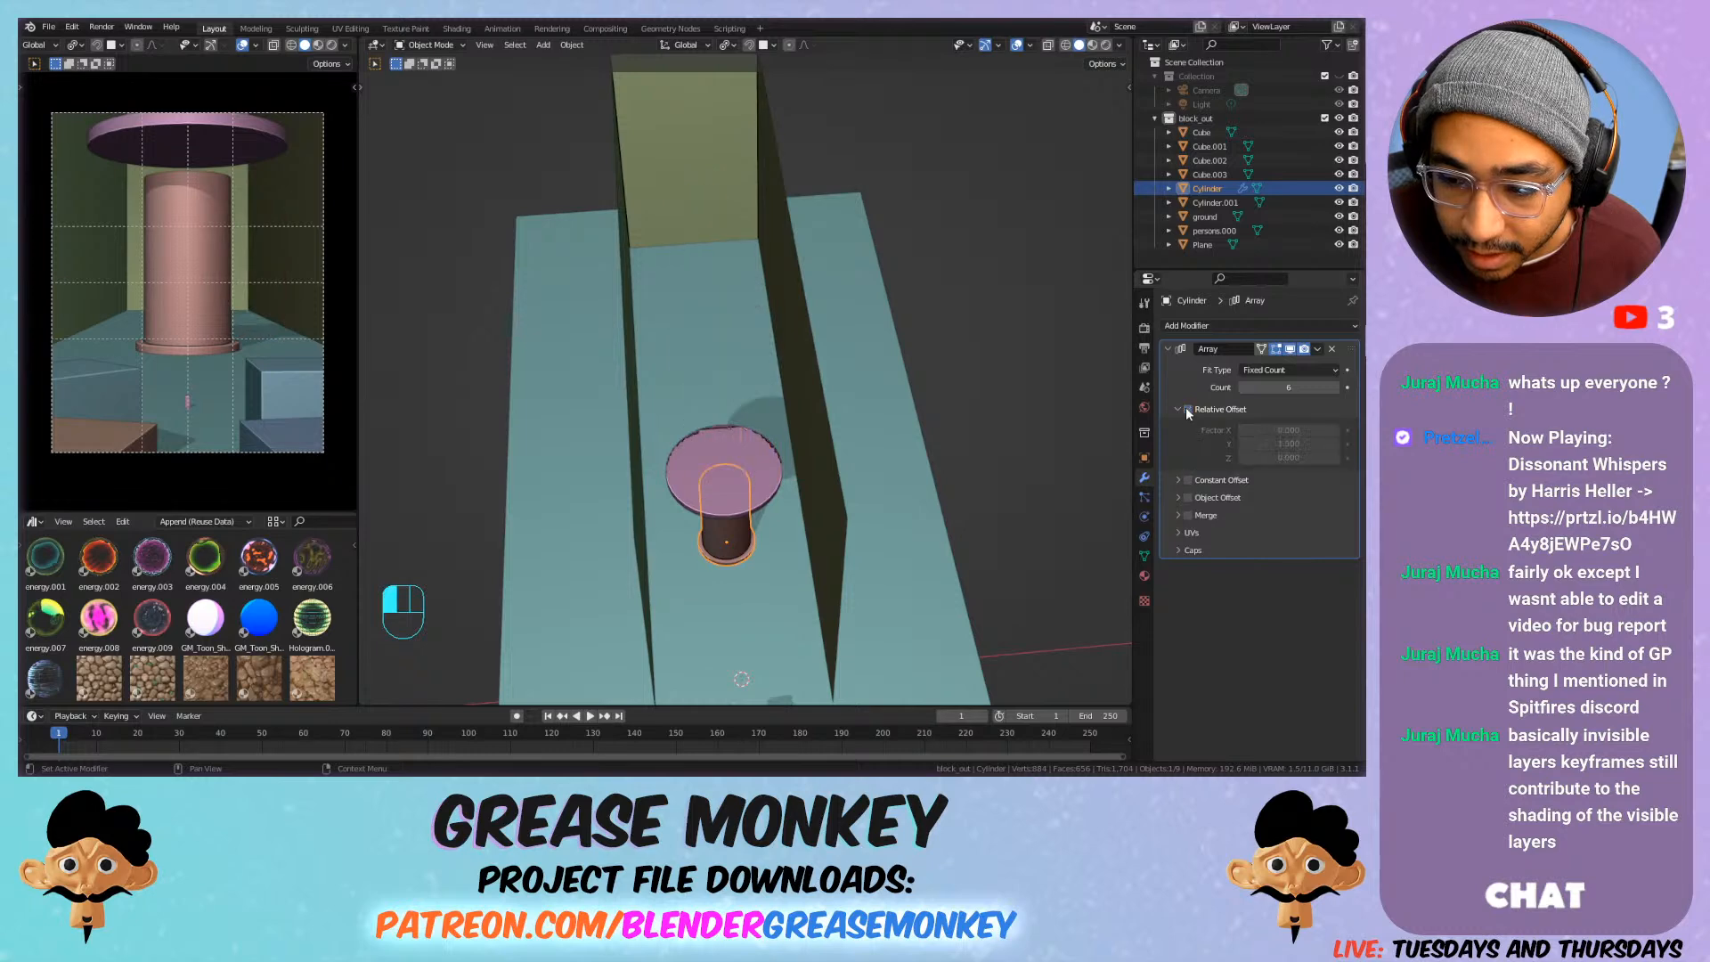
left_click(1188, 497)
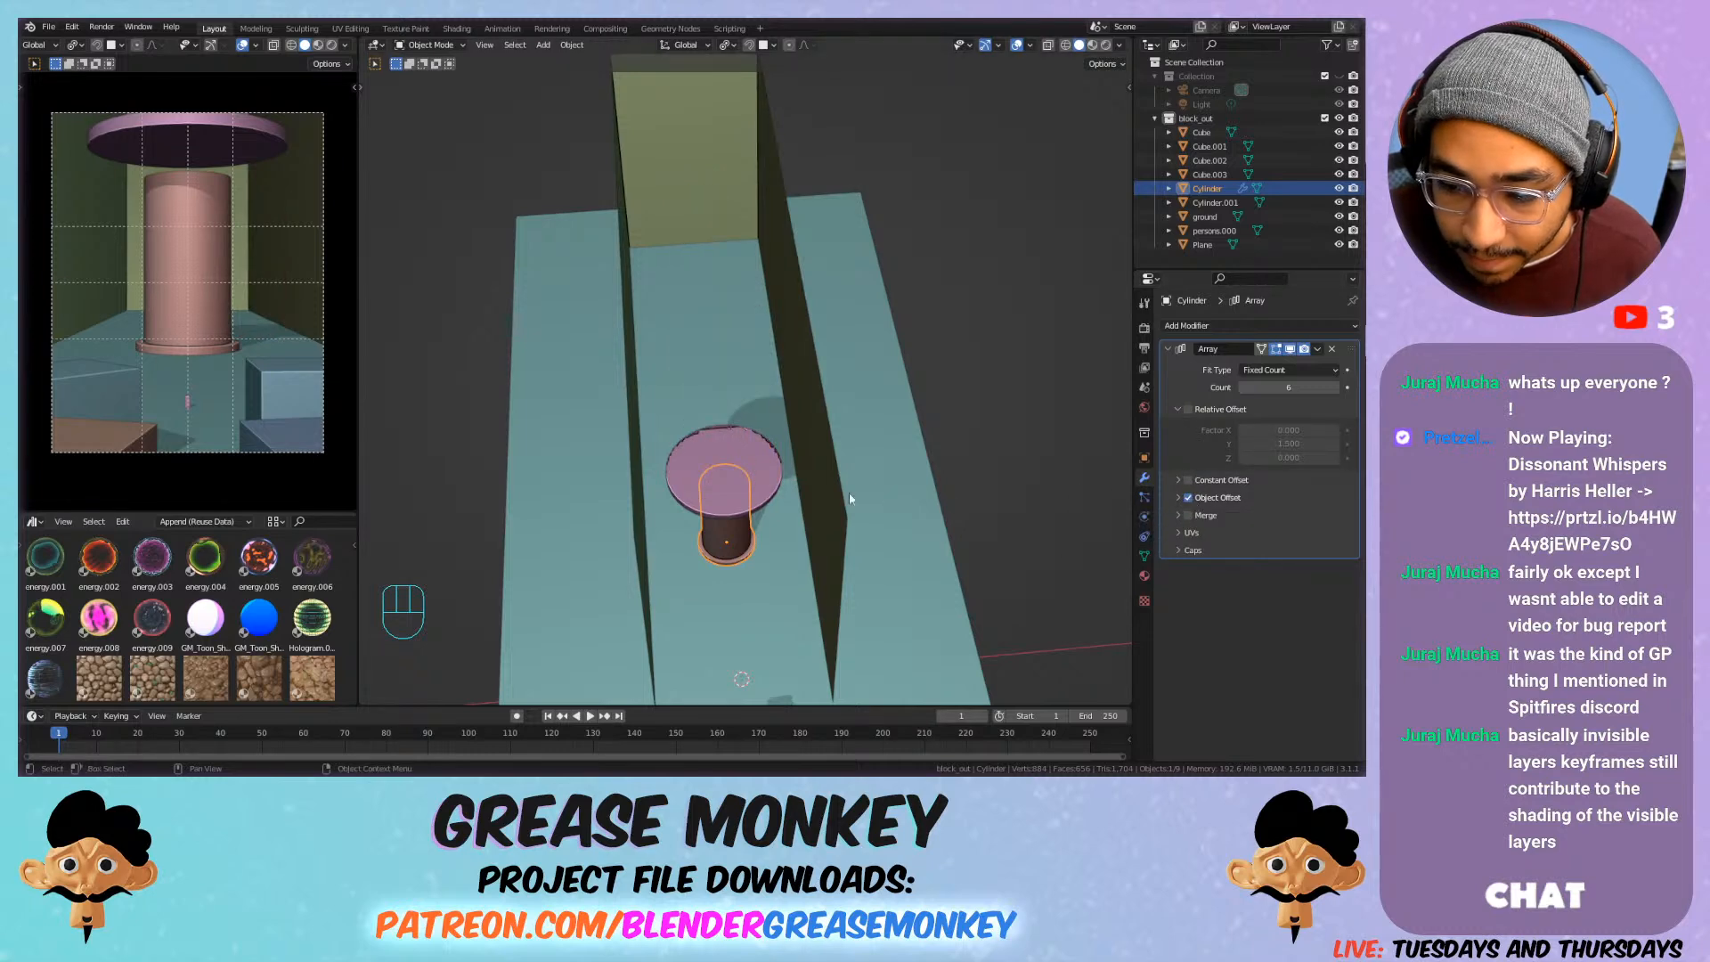
middle_click_drag(849, 499, 866, 434, "shift")
left_click(1178, 497)
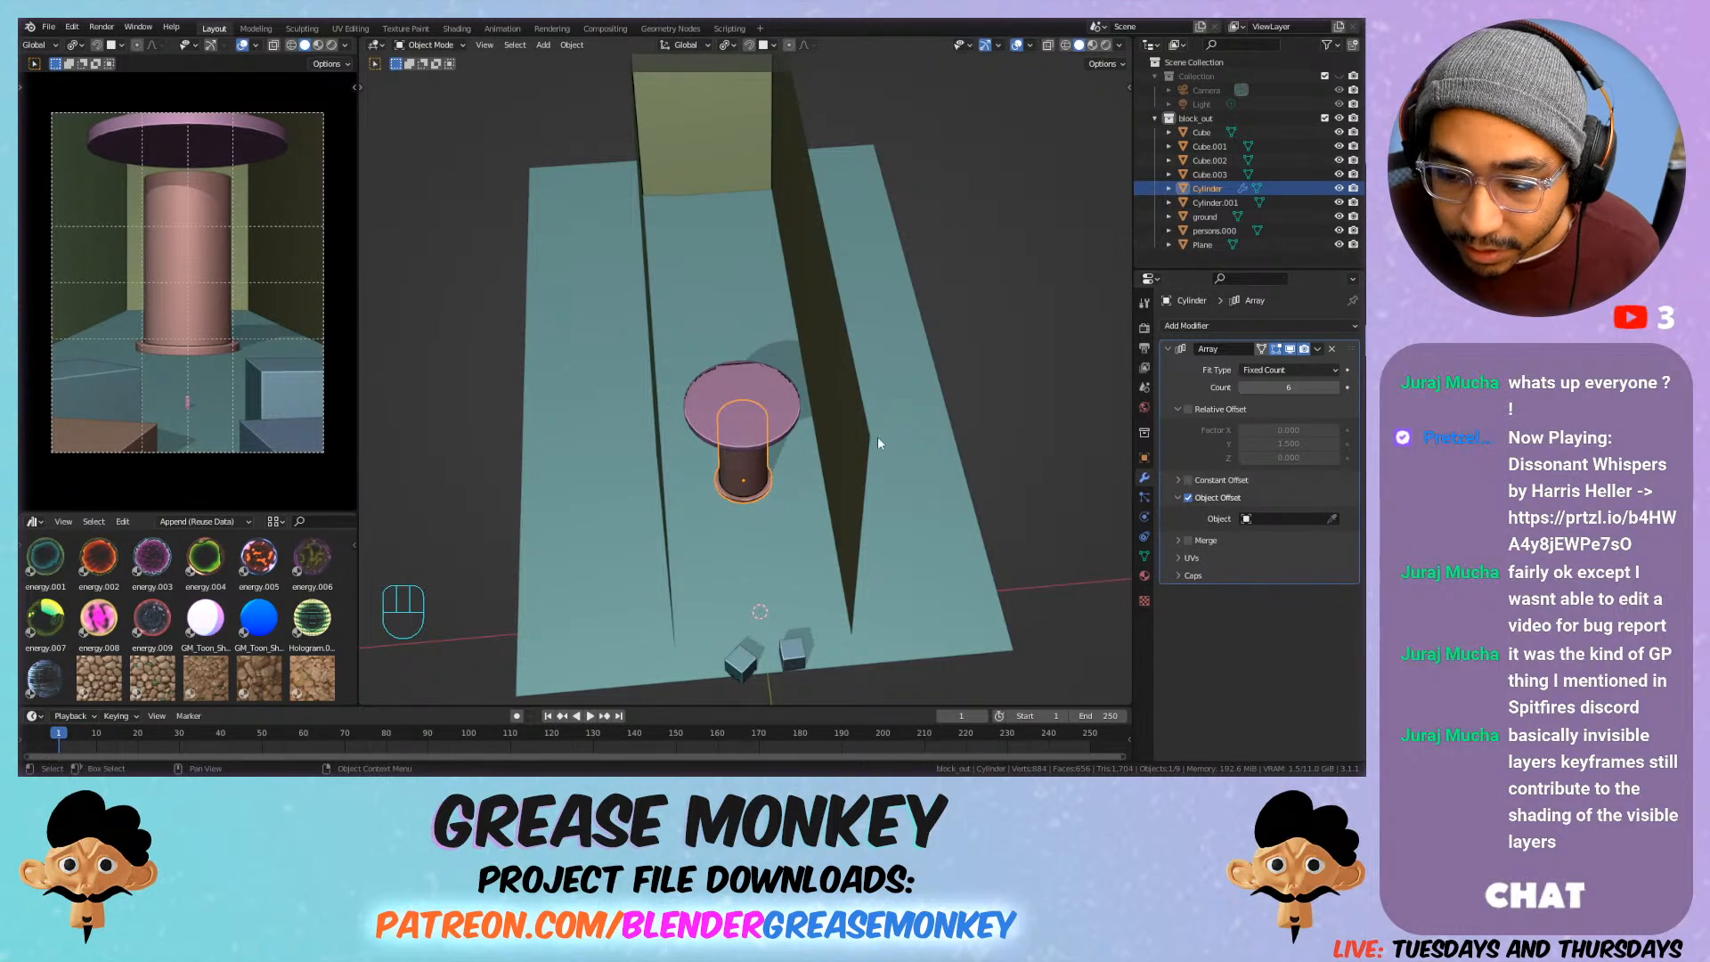
Try to pick the pillar cylinder itself as the array's offset object.
key("shift+a")
mouse_move(852, 442)
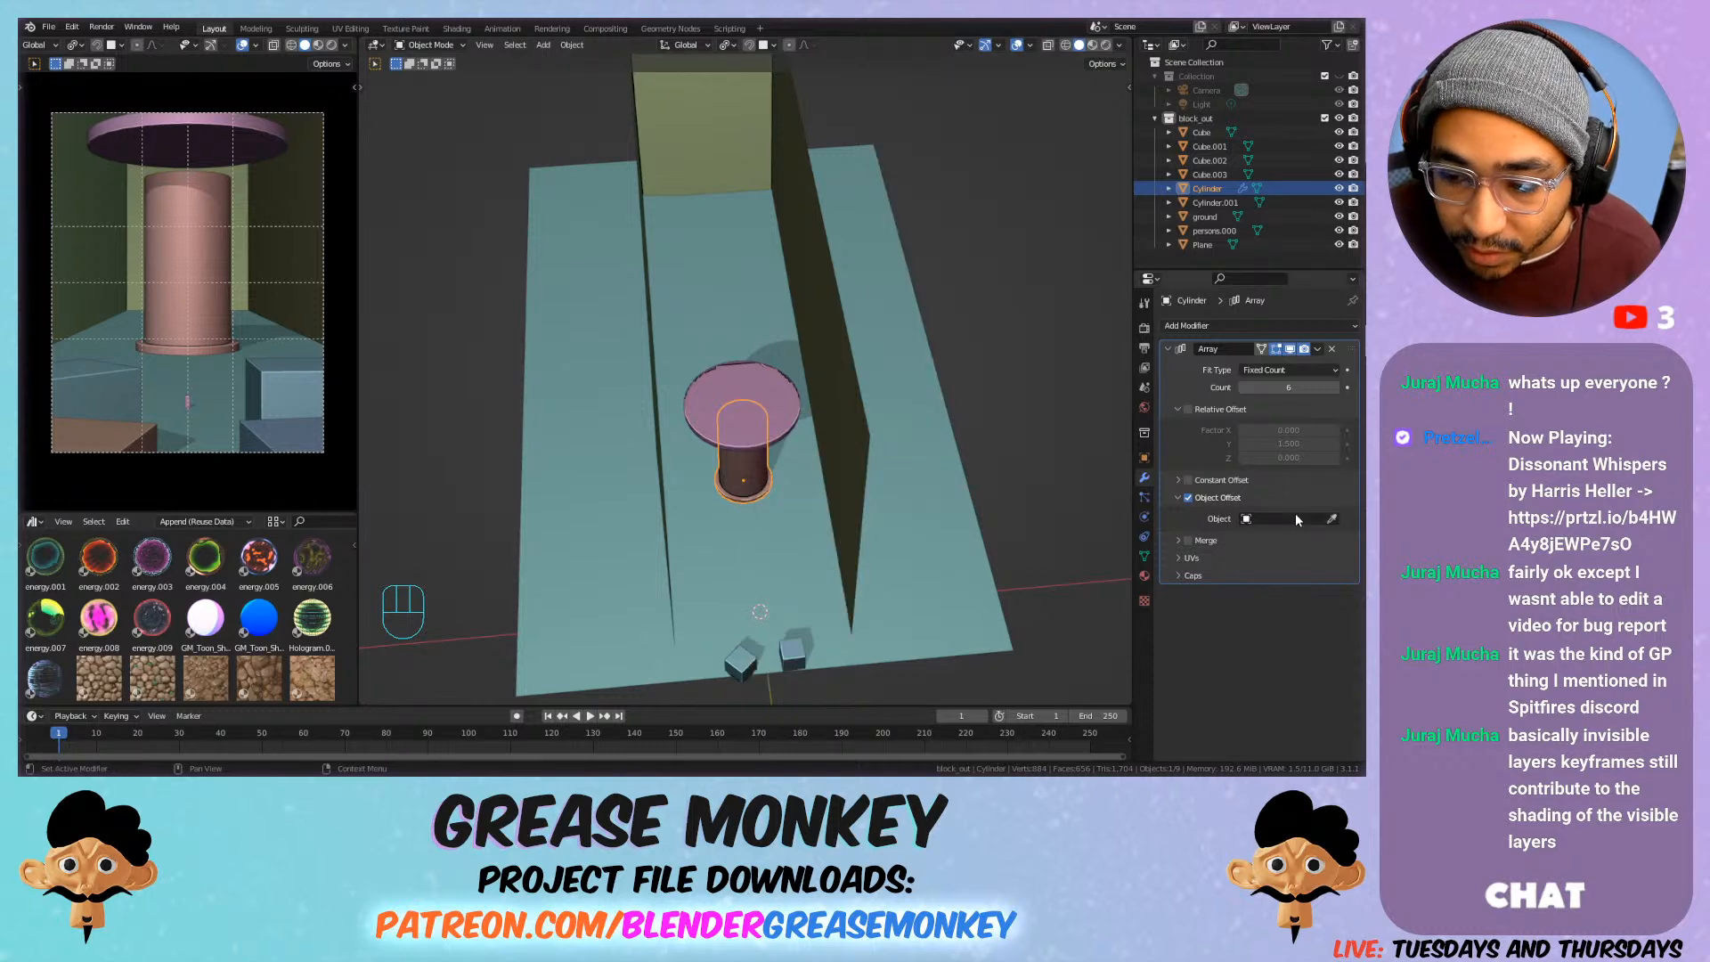
left_click(1332, 518)
left_click(742, 473)
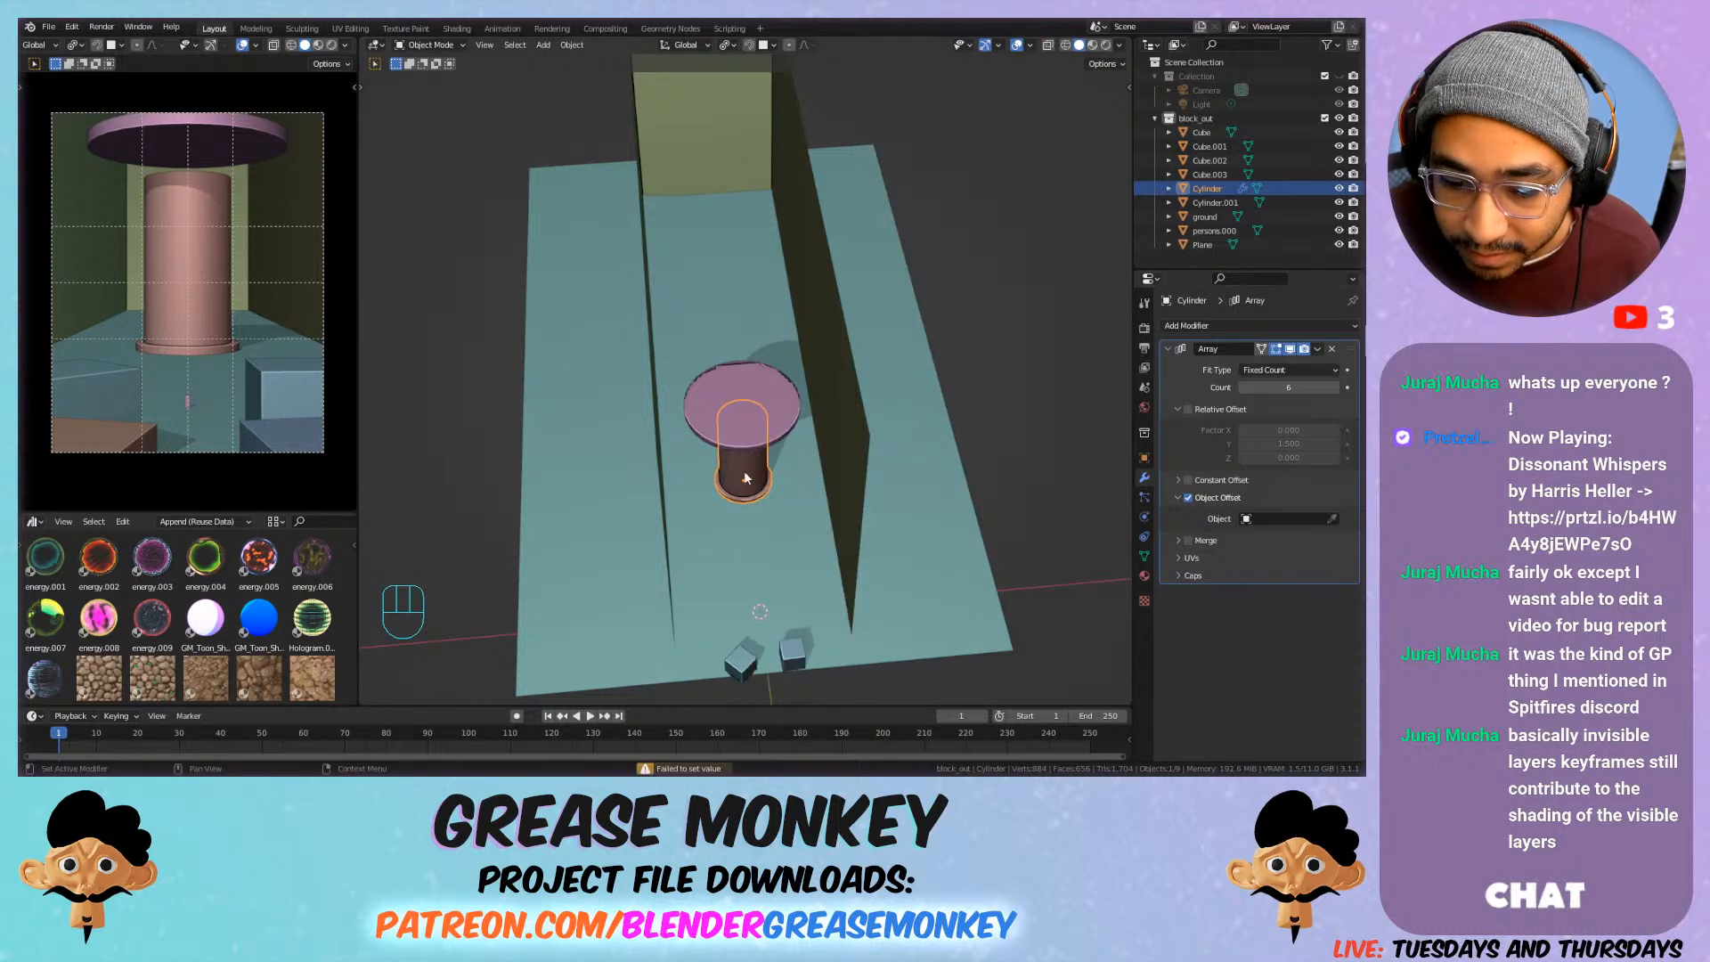
Add a cube-shaped empty at the world origin.
key("shift+a")
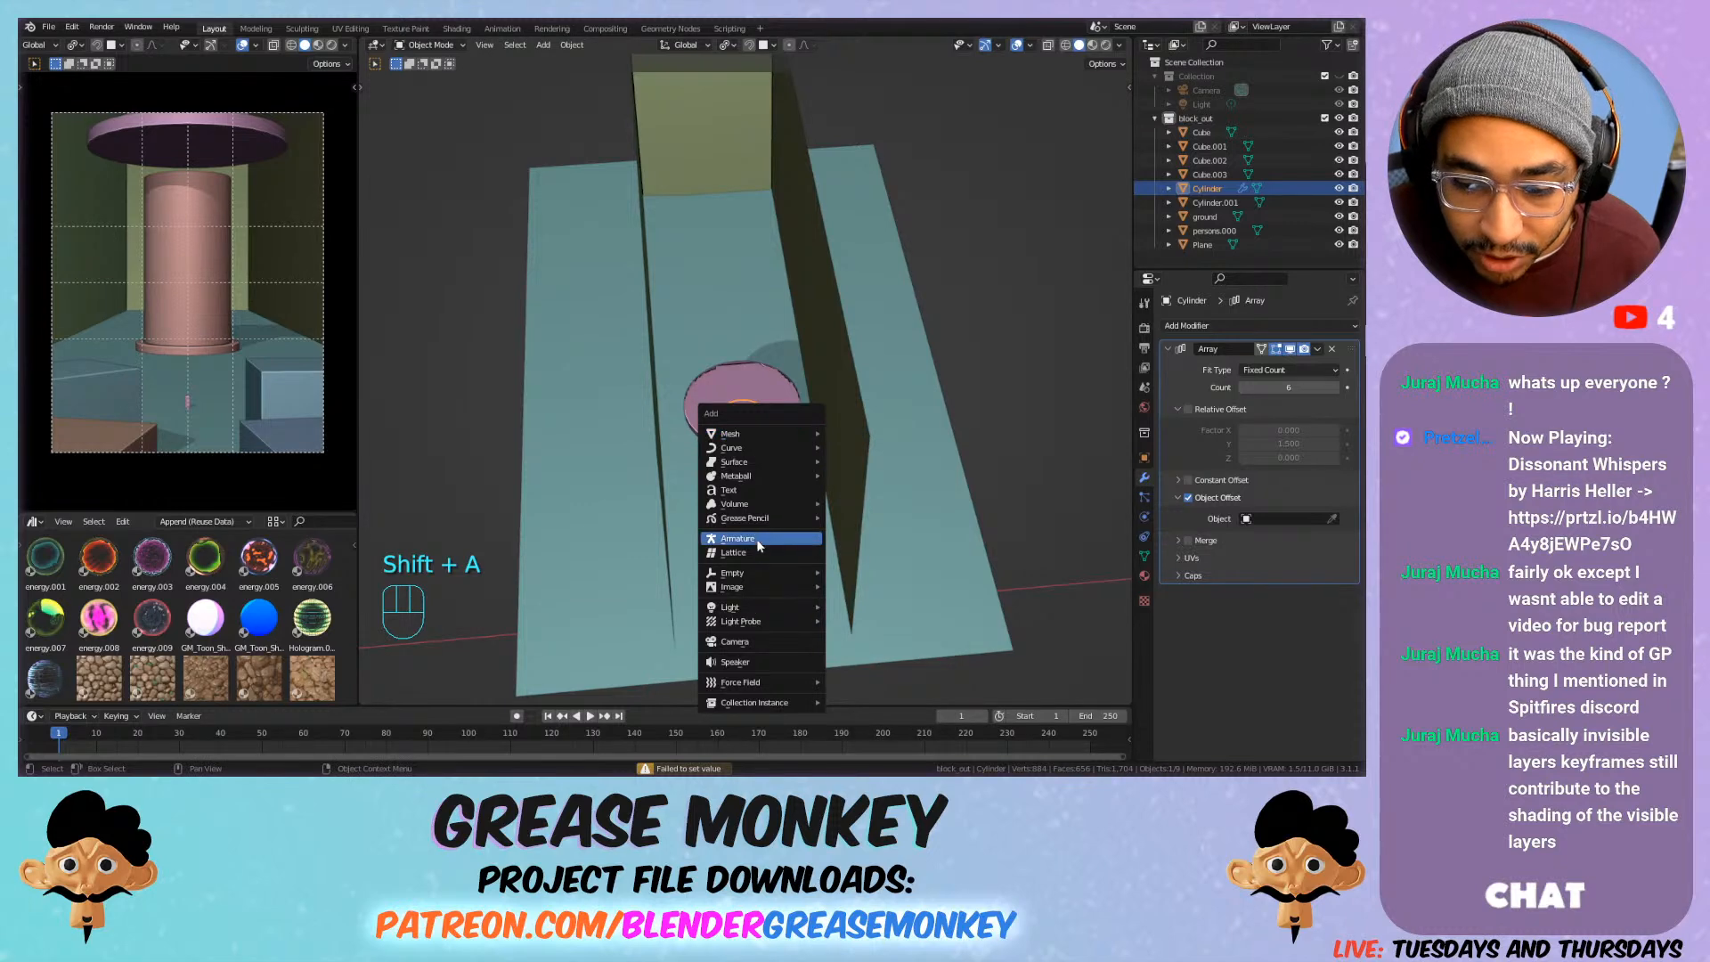
mouse_move(762, 572)
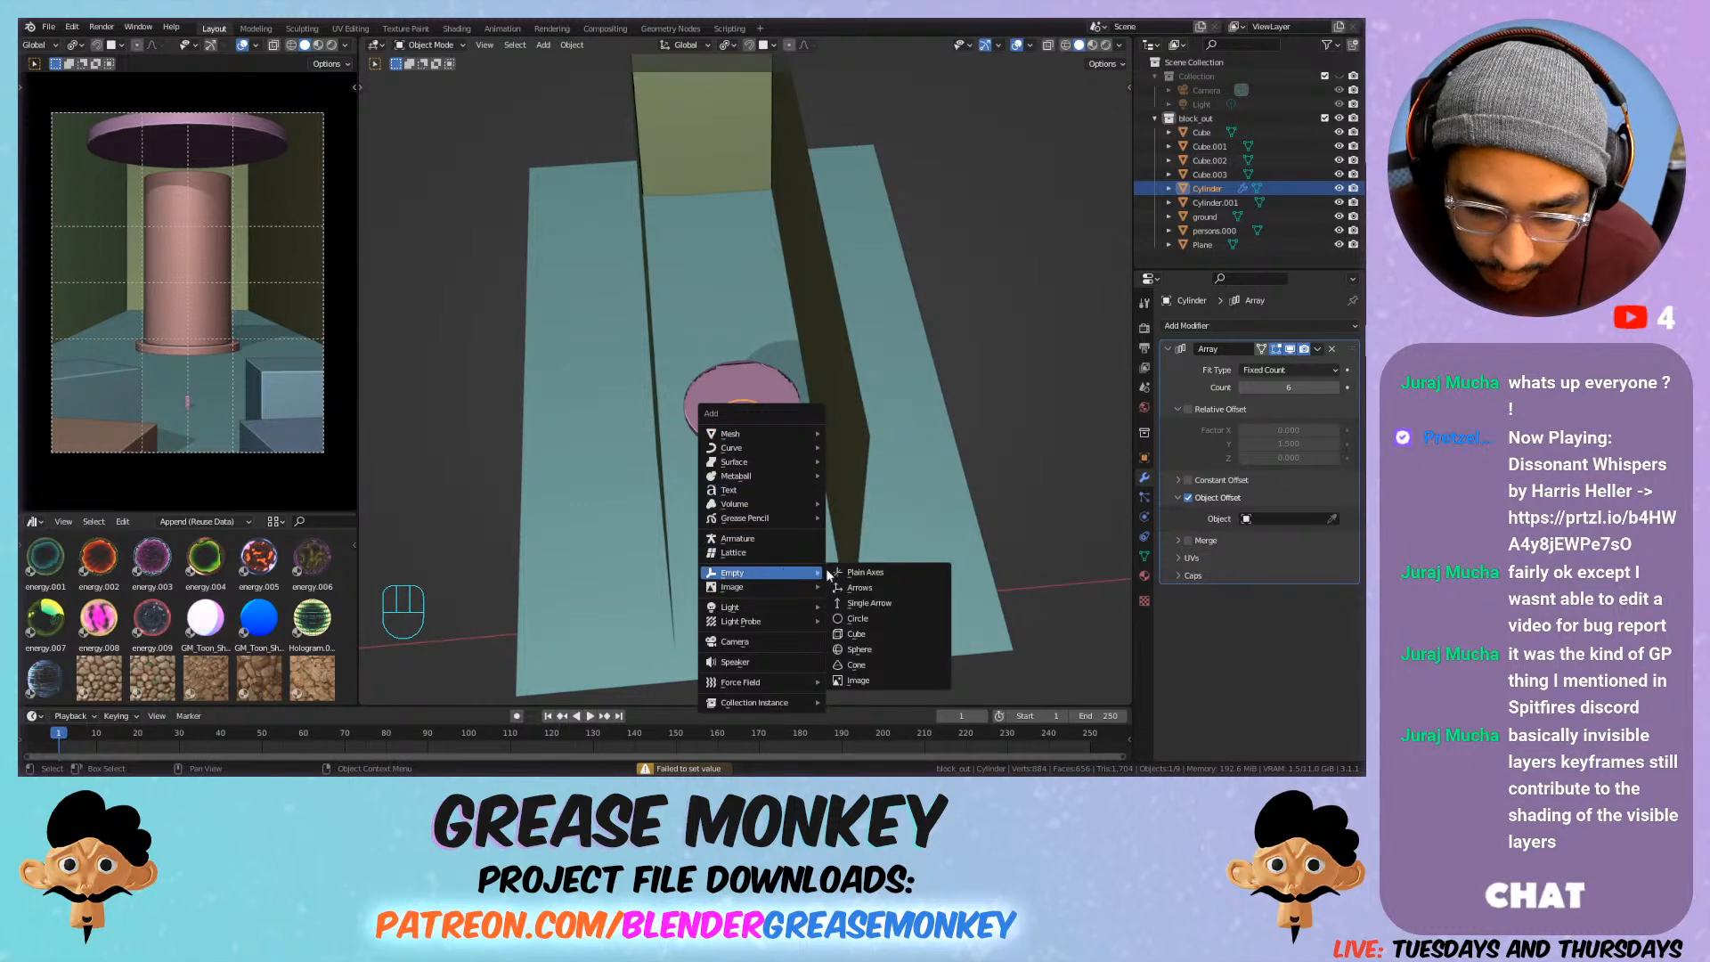
left_click(874, 634)
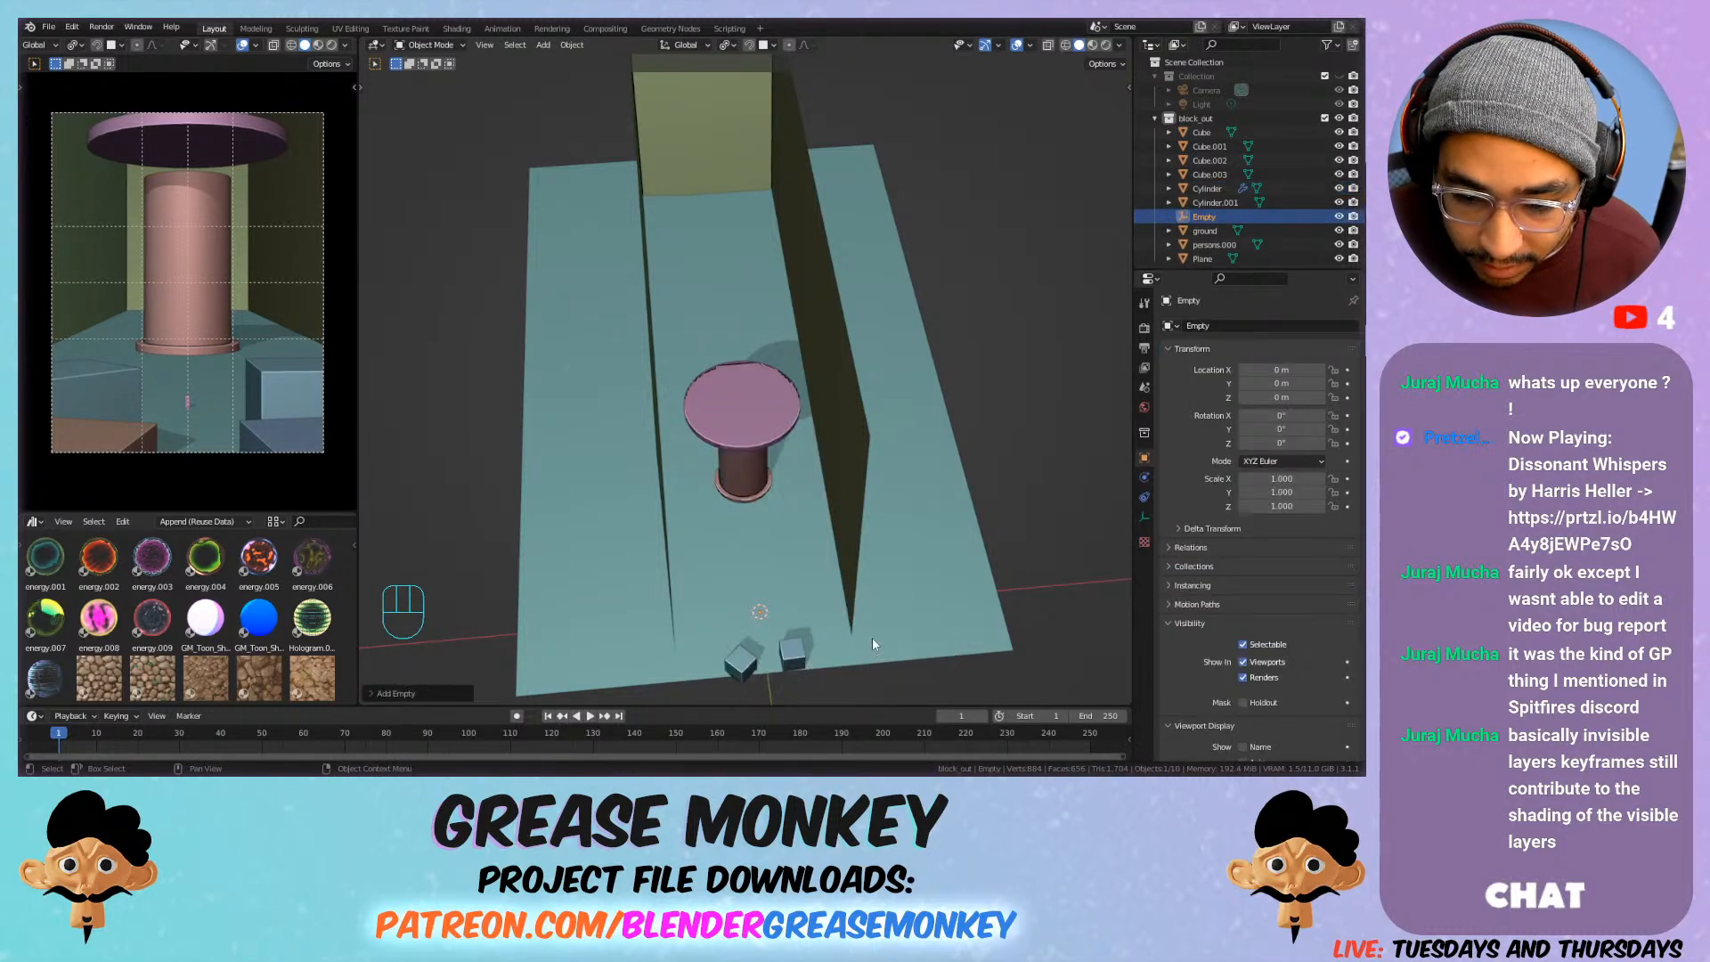
Select the pillar cylinder and assign the empty as its array's offset object.
left_click(762, 476)
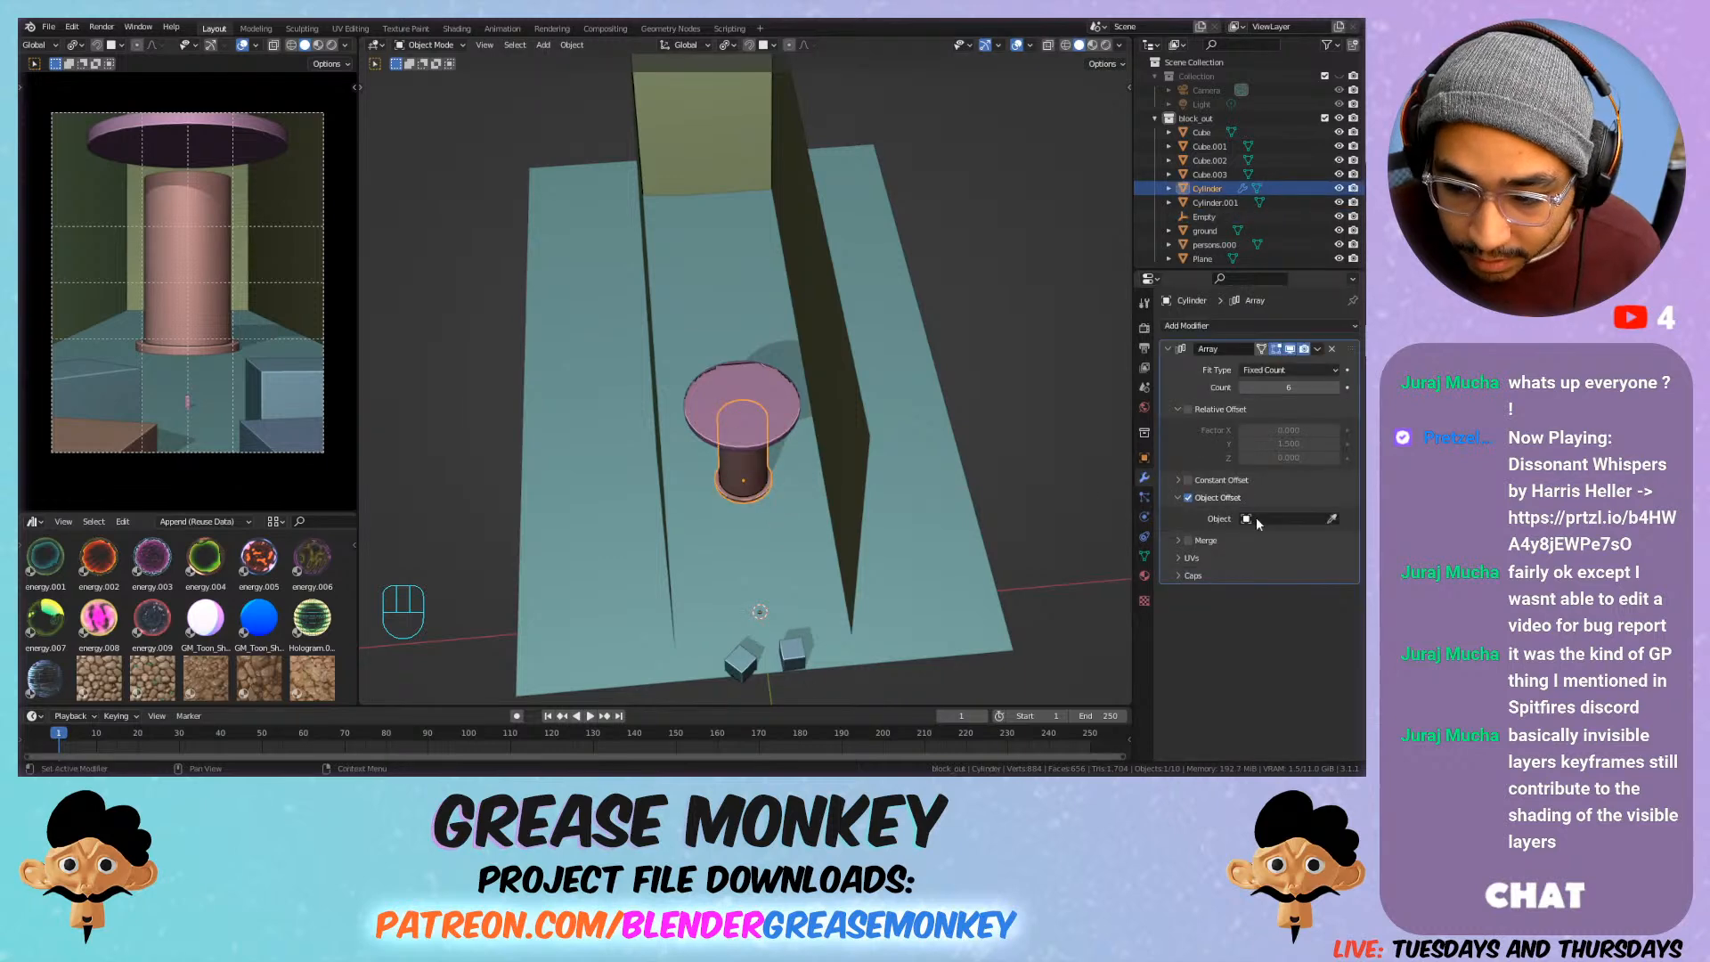
left_click(1287, 518)
left_click(1219, 625)
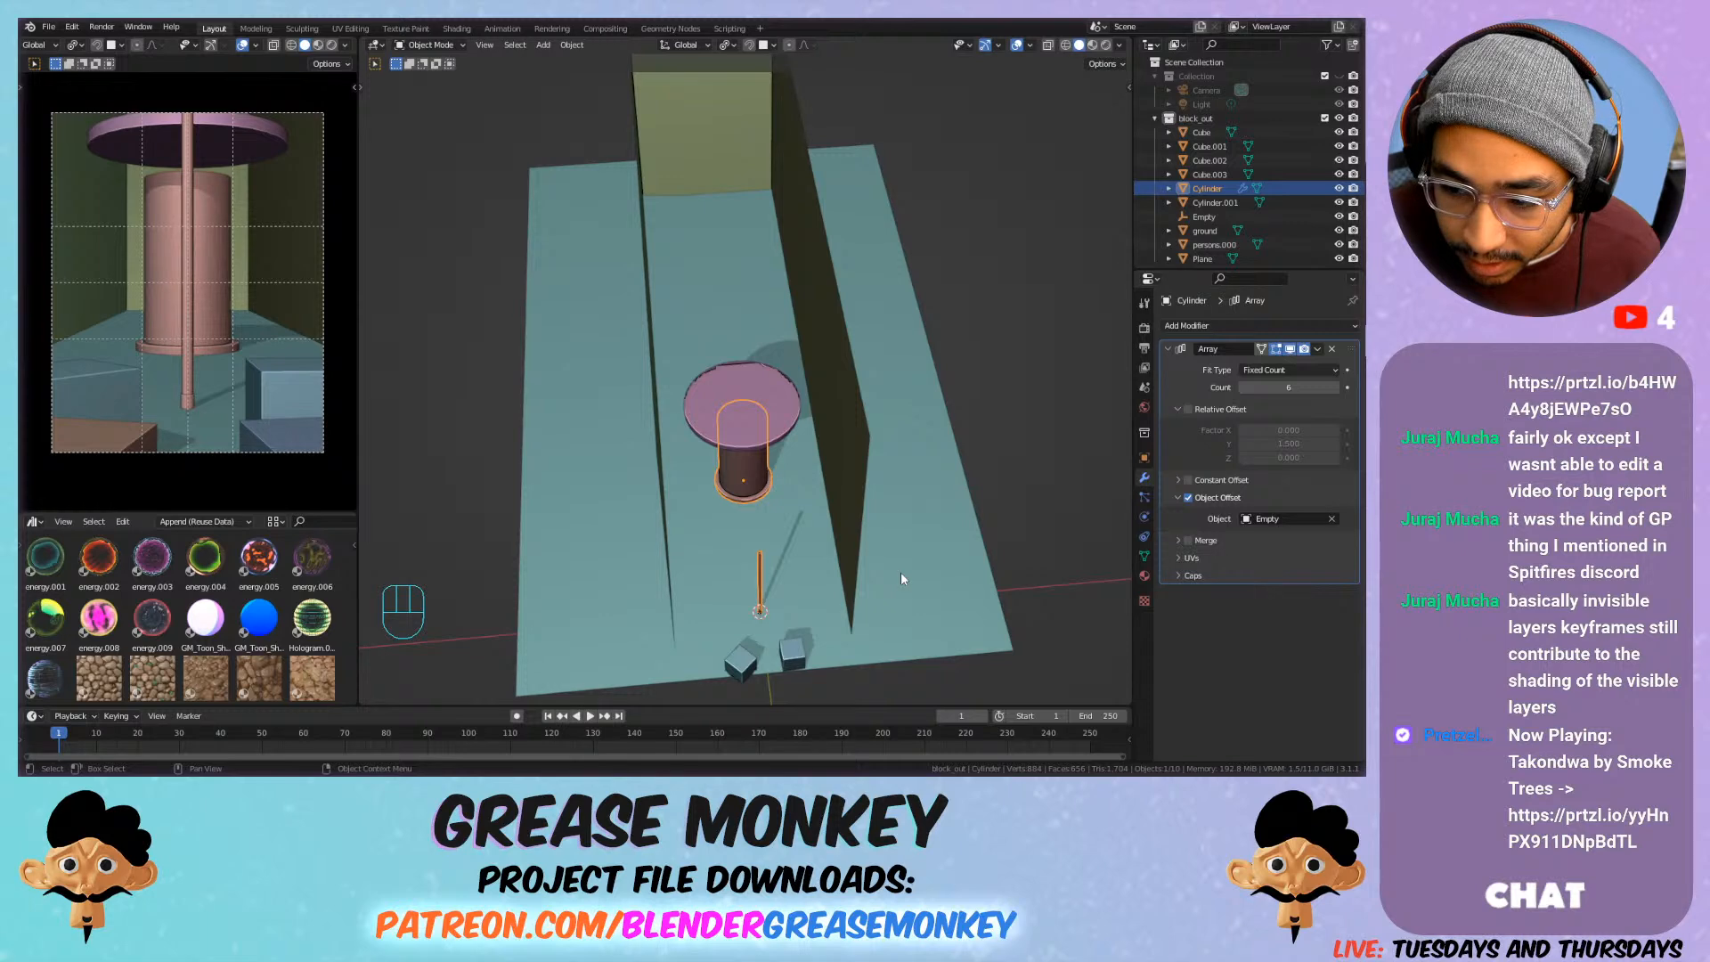
Select the pillar cylinder and apply its object transform so the array copies keep the pillar's size.
middle_click_drag(900, 572, 794, 308, "ctrl")
left_click(758, 243)
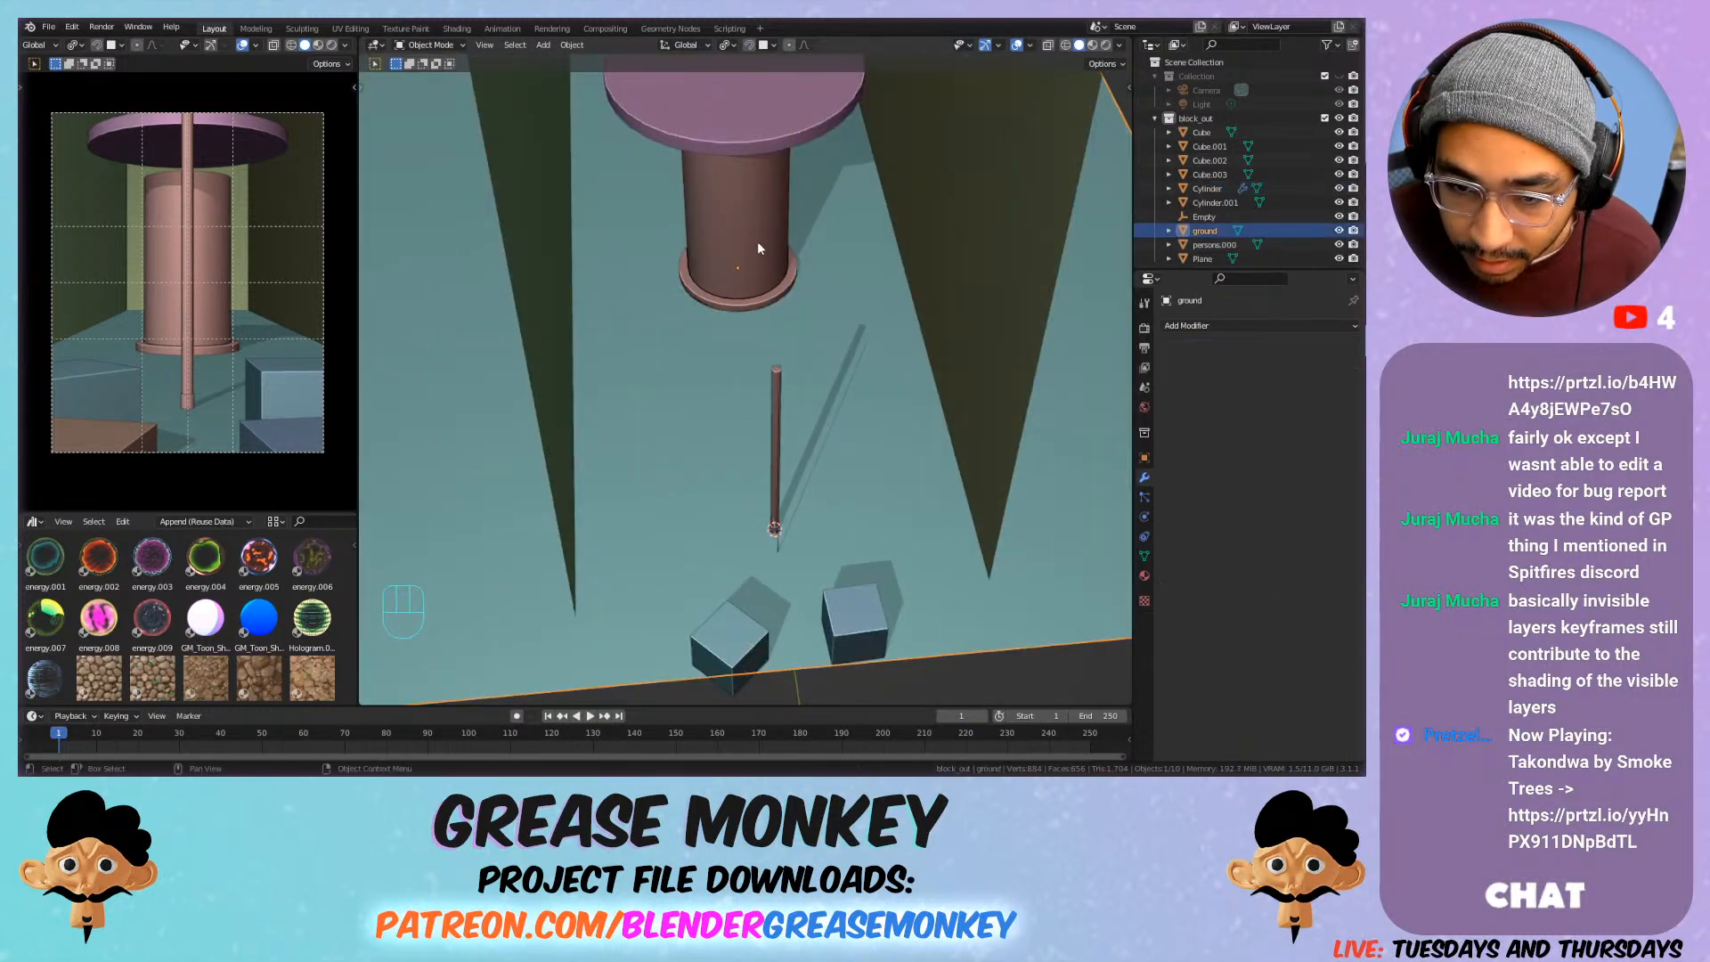
left_click(762, 233)
key("ctrl+a")
left_click(764, 236)
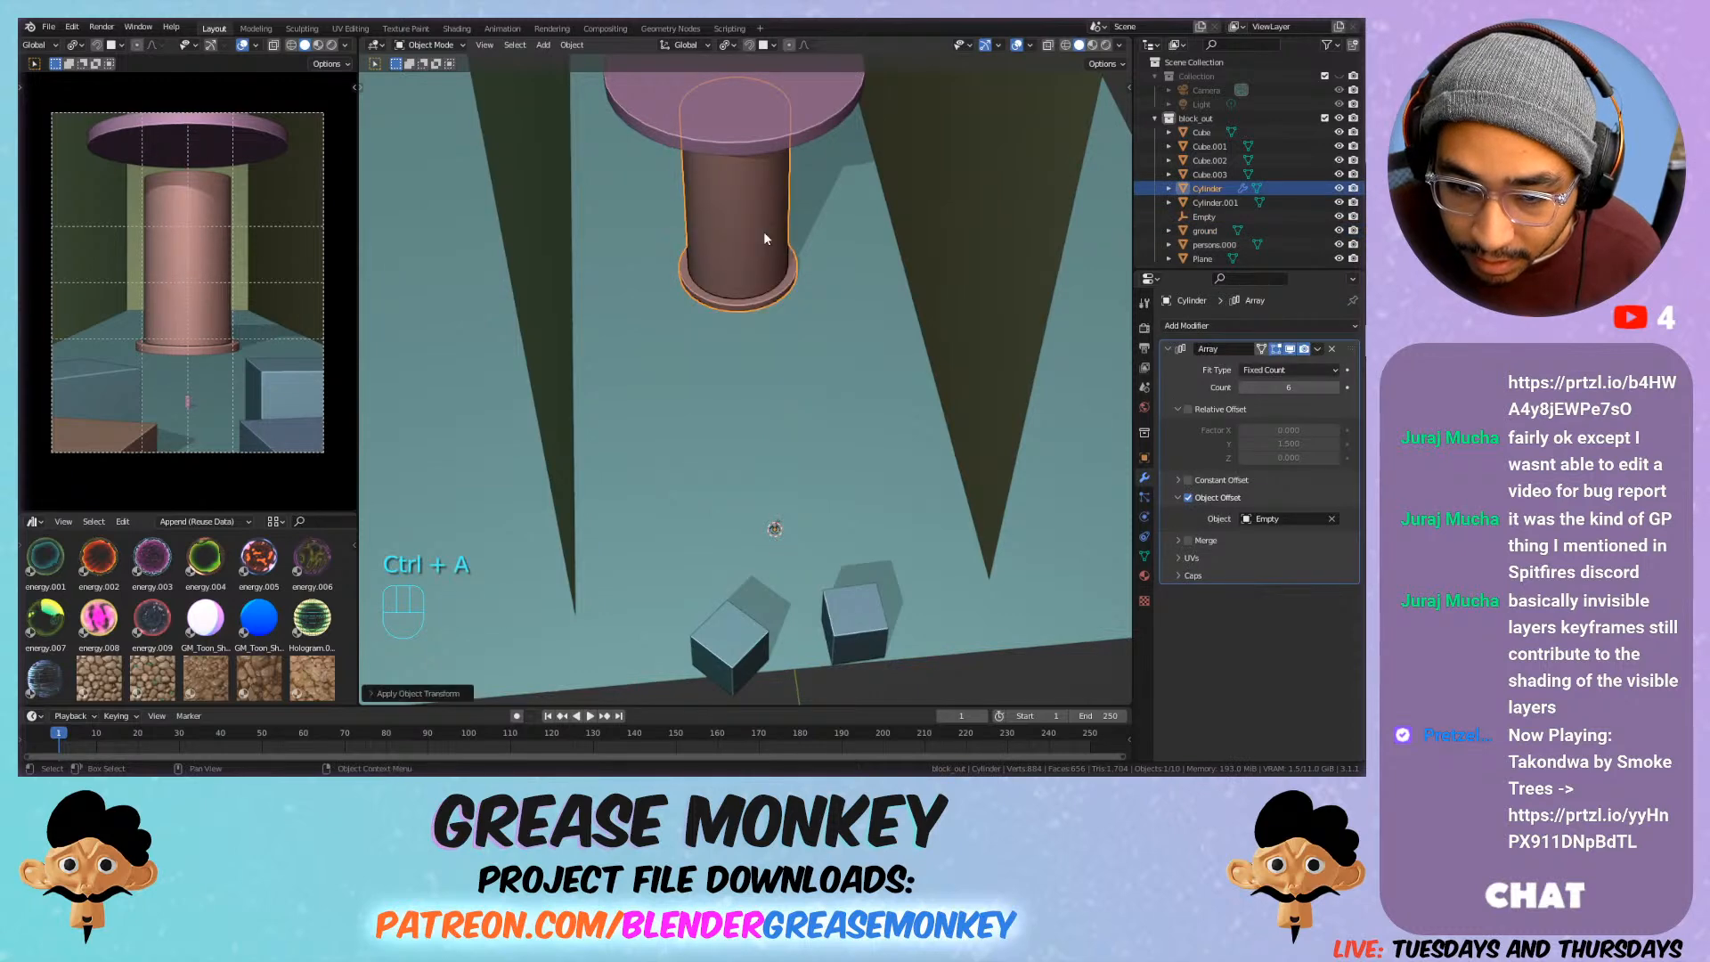
left_click(1204, 216)
key("s")
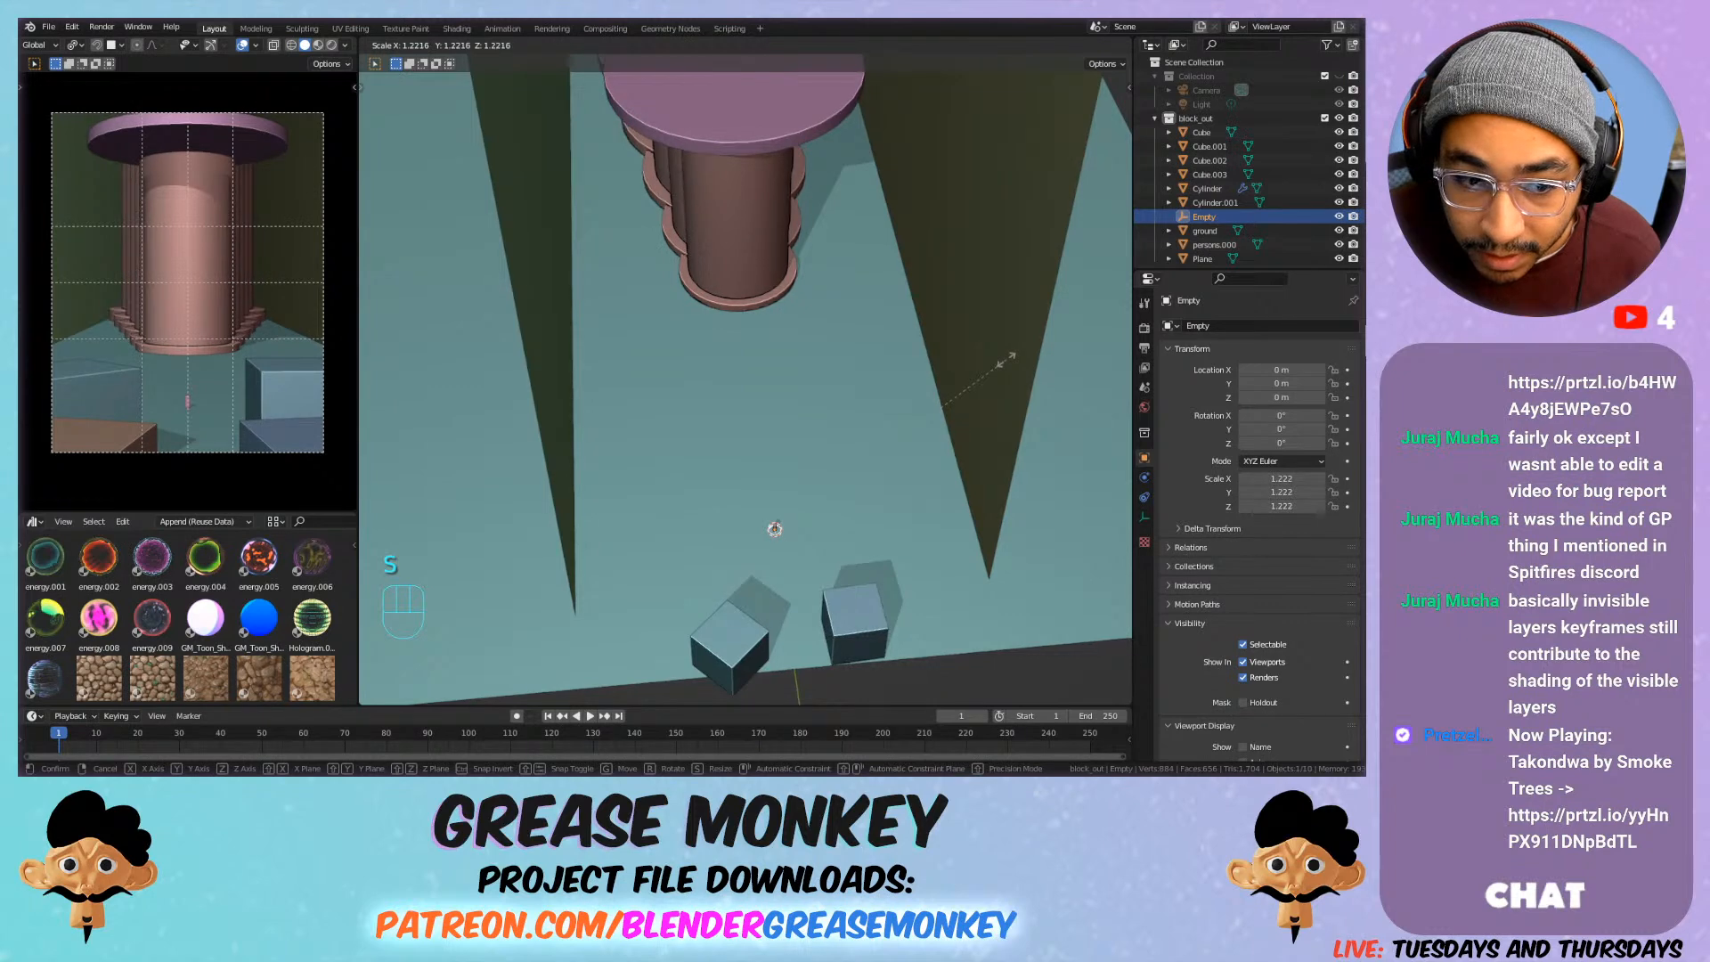
right_click(975, 368)
Move the empty about 31 m along Y to space the arrayed pillars back in depth.
middle_click_drag(862, 406, 775, 514, "shift")
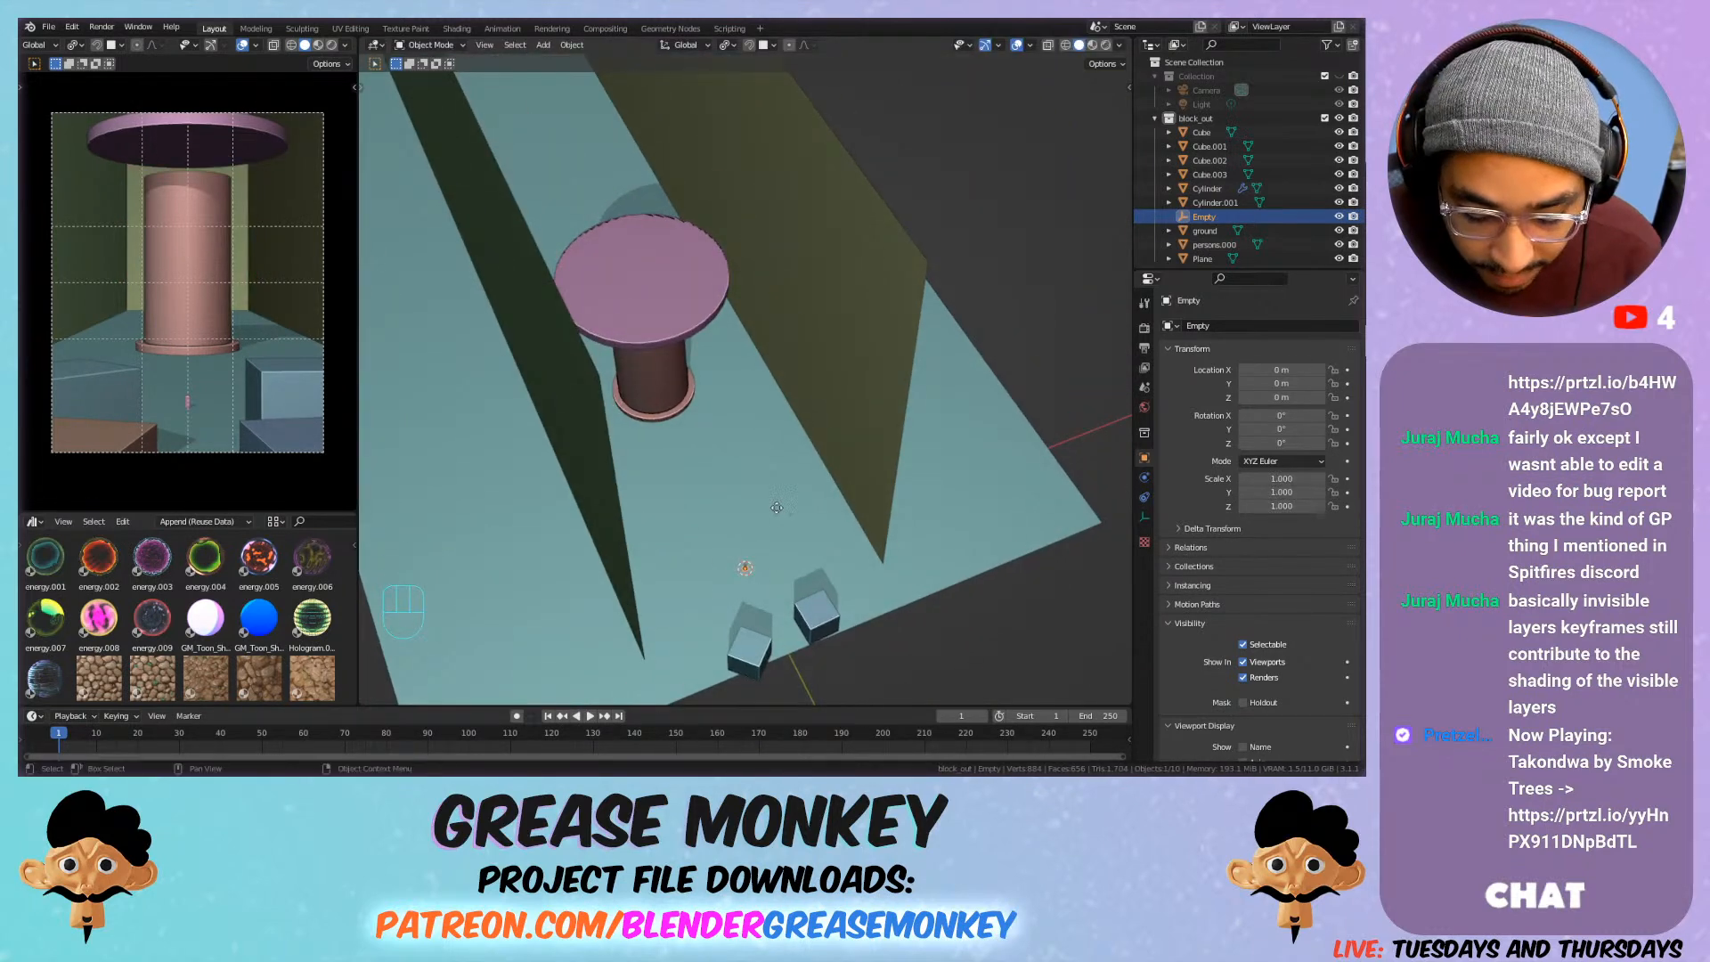
key("g")
key("z")
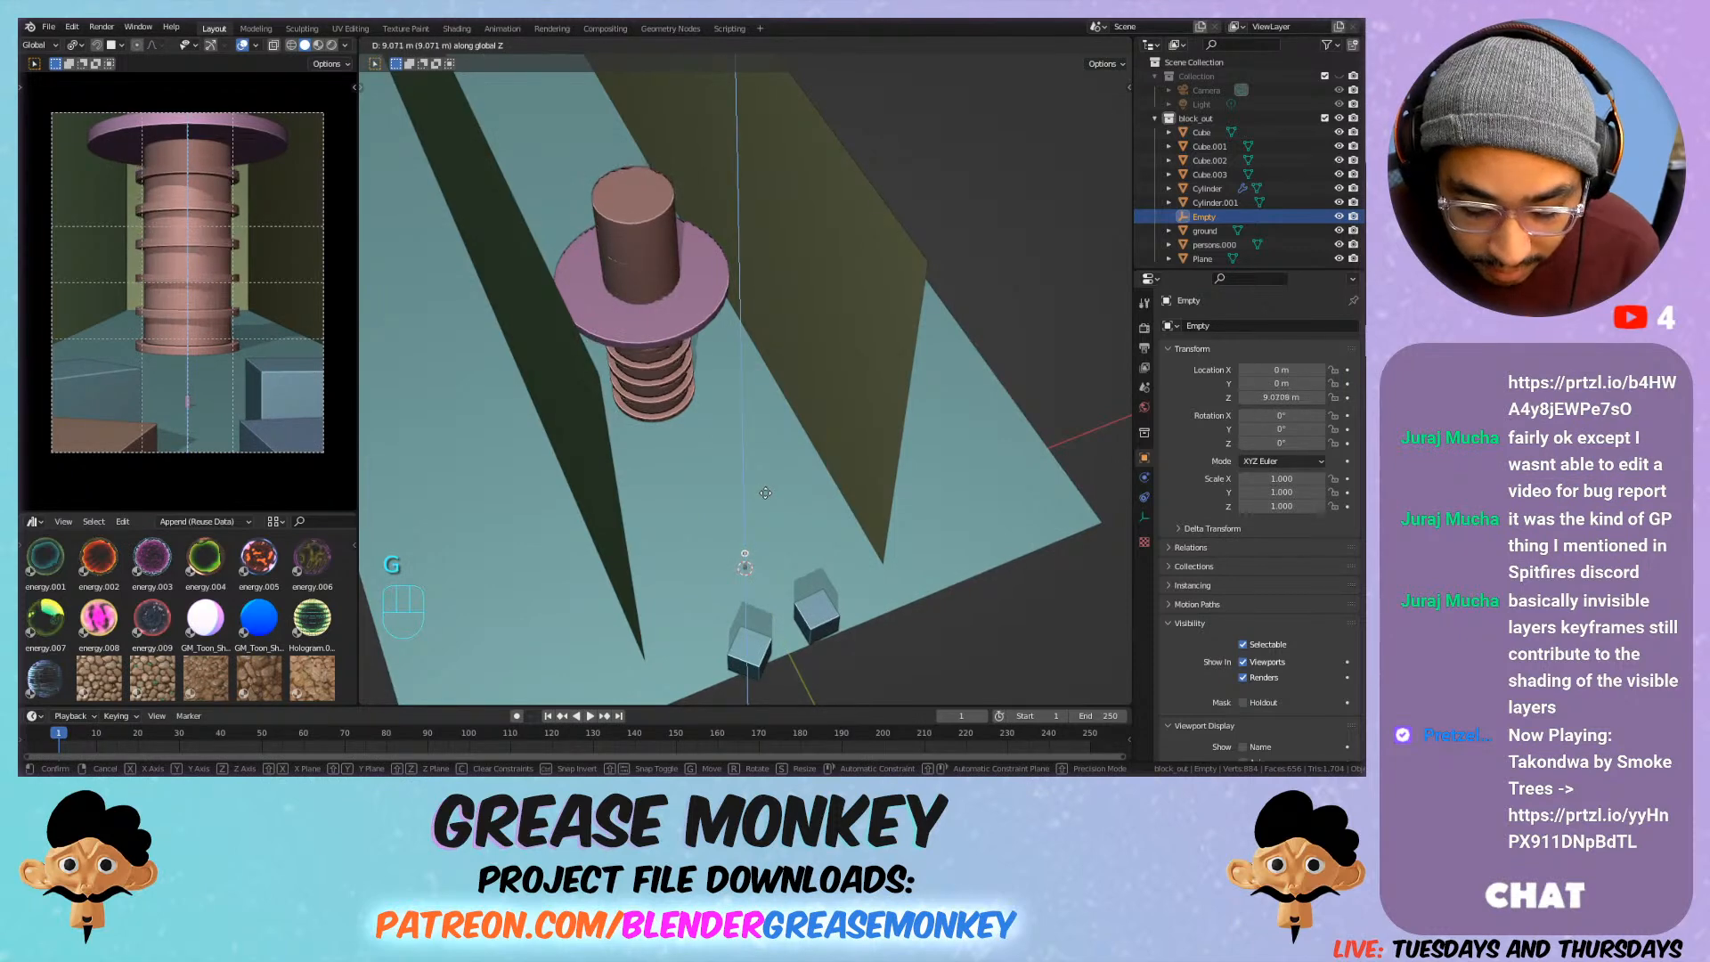
key("y")
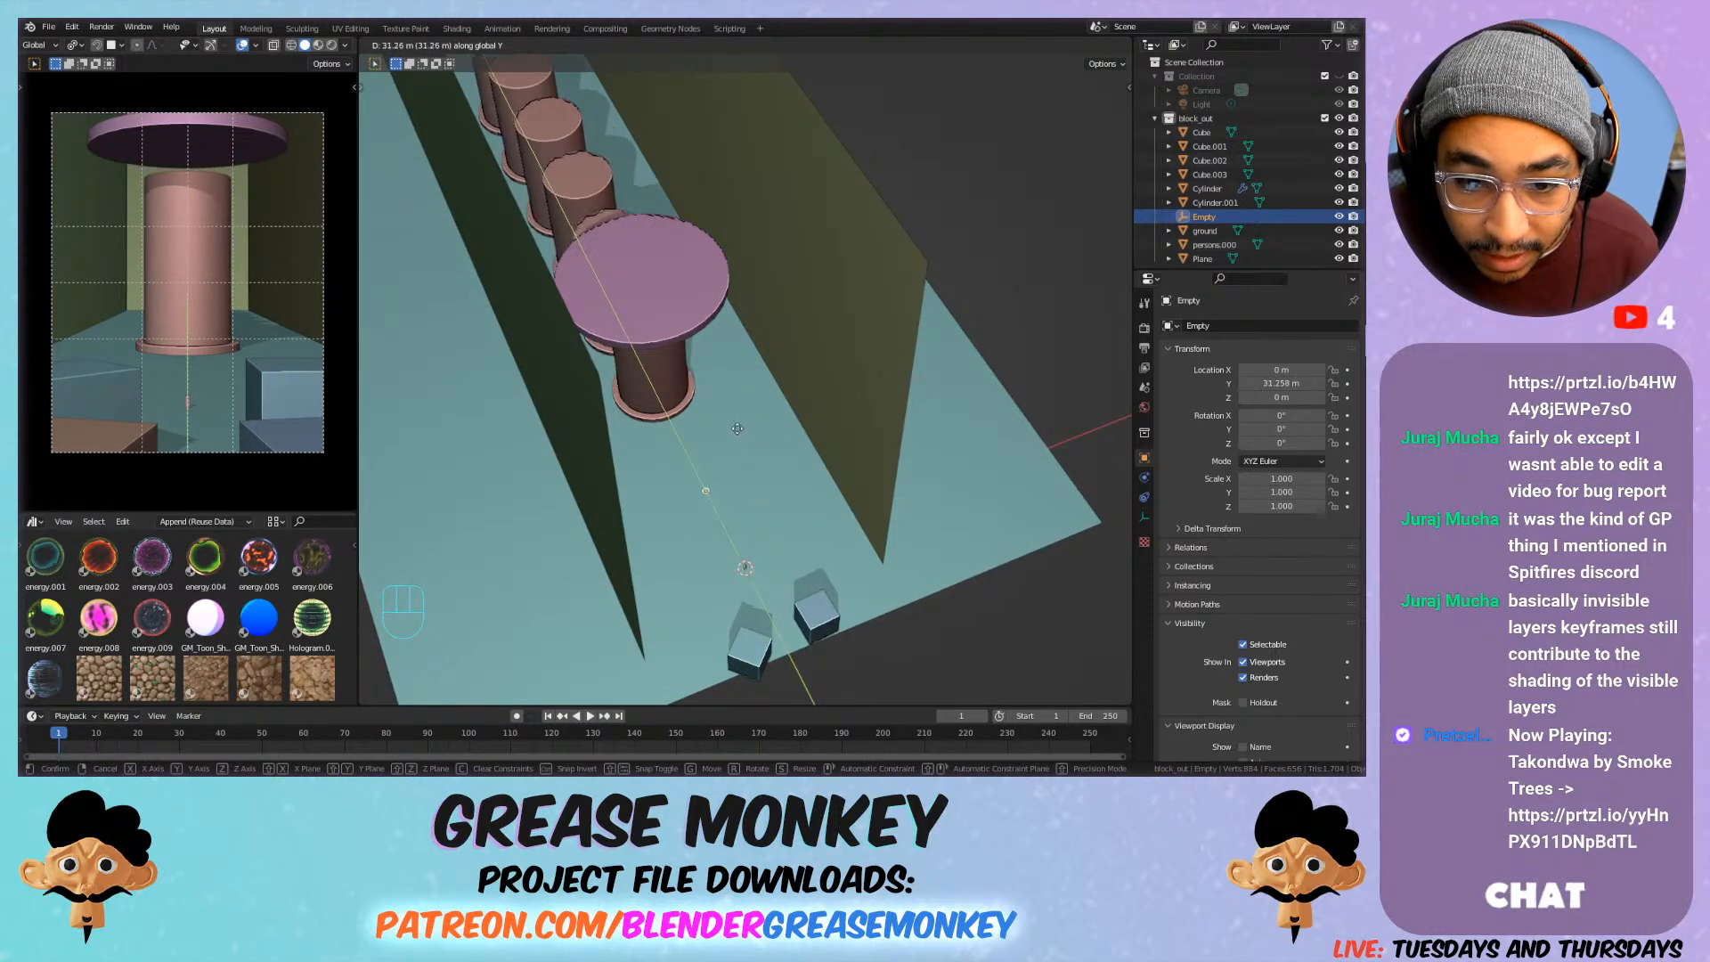
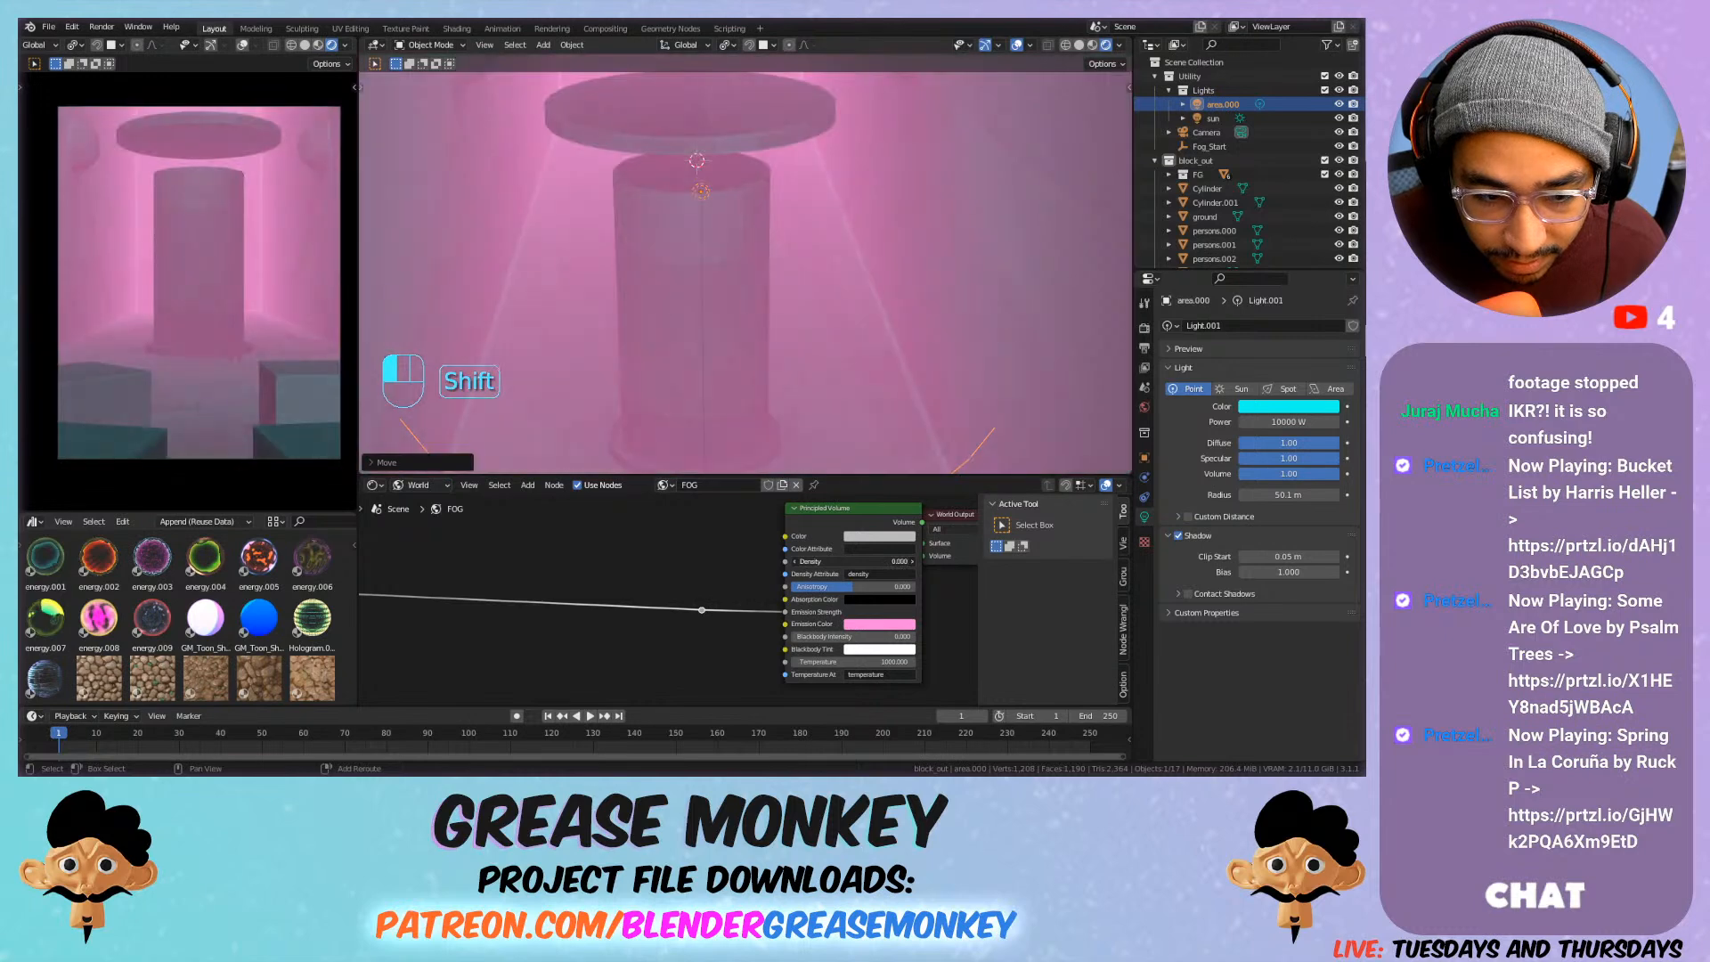
Connect the reroute that feeds Emission Strength to the Principled Volume's Density input as well.
left_click(855, 561, "shift")
left_click(691, 615)
left_click_drag(697, 612, 783, 561)
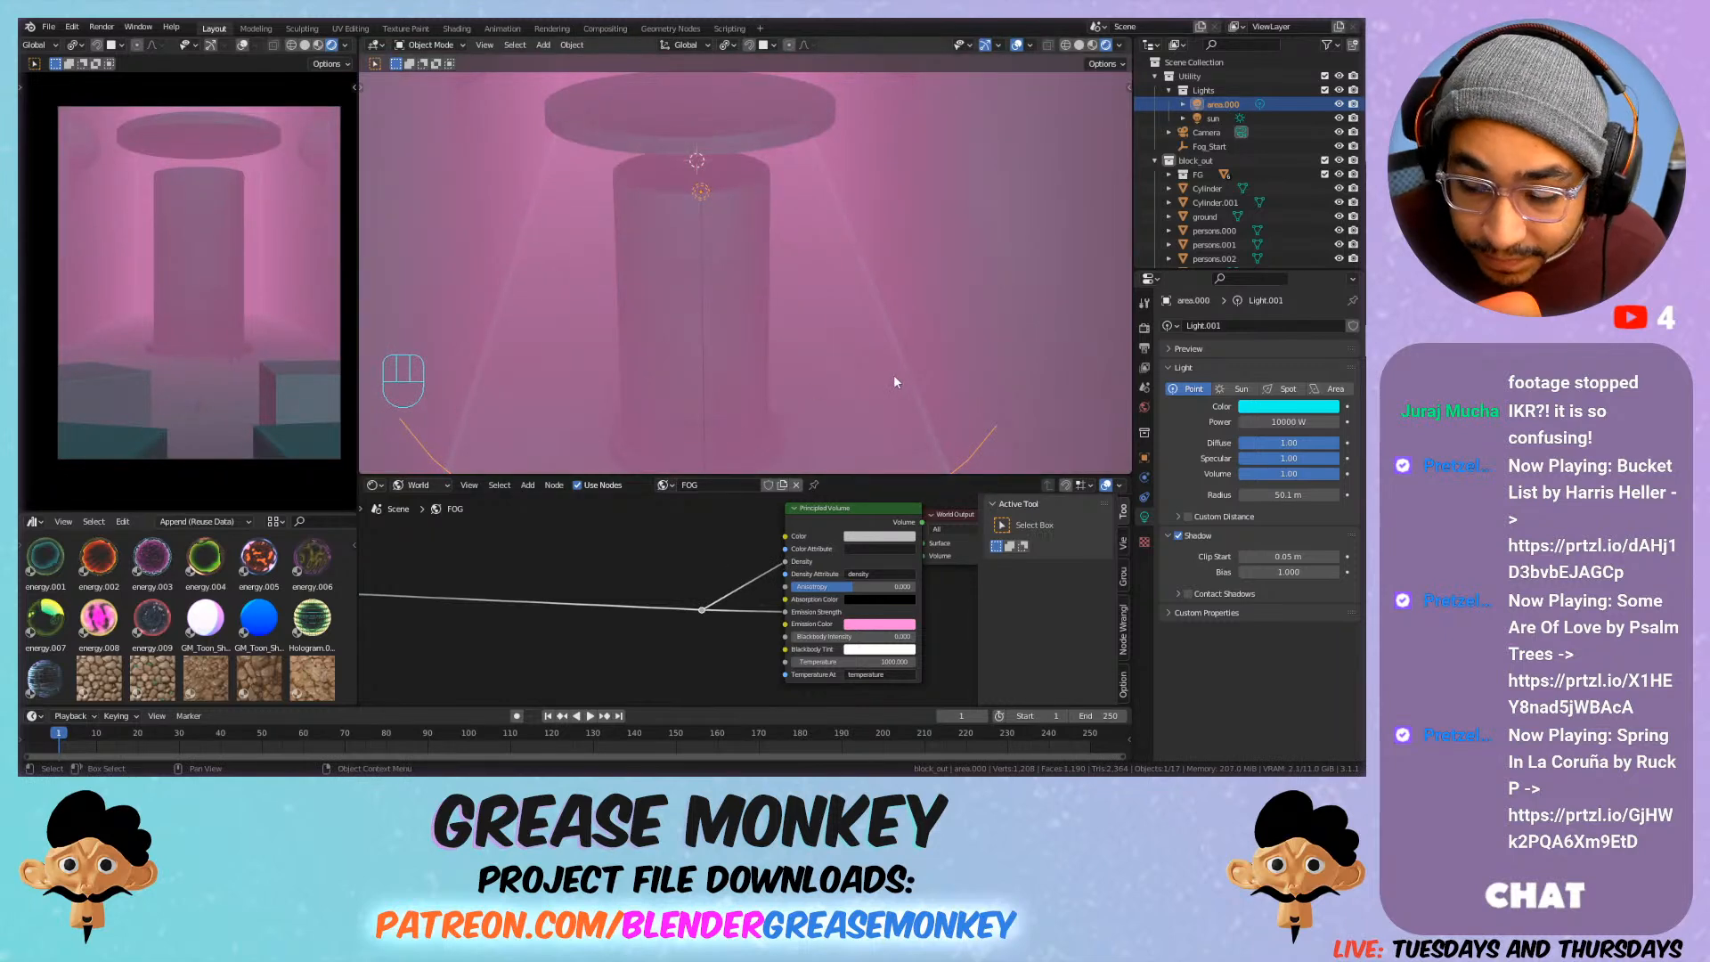
Change the color of the area.000 point light to white.
left_click(1201, 105)
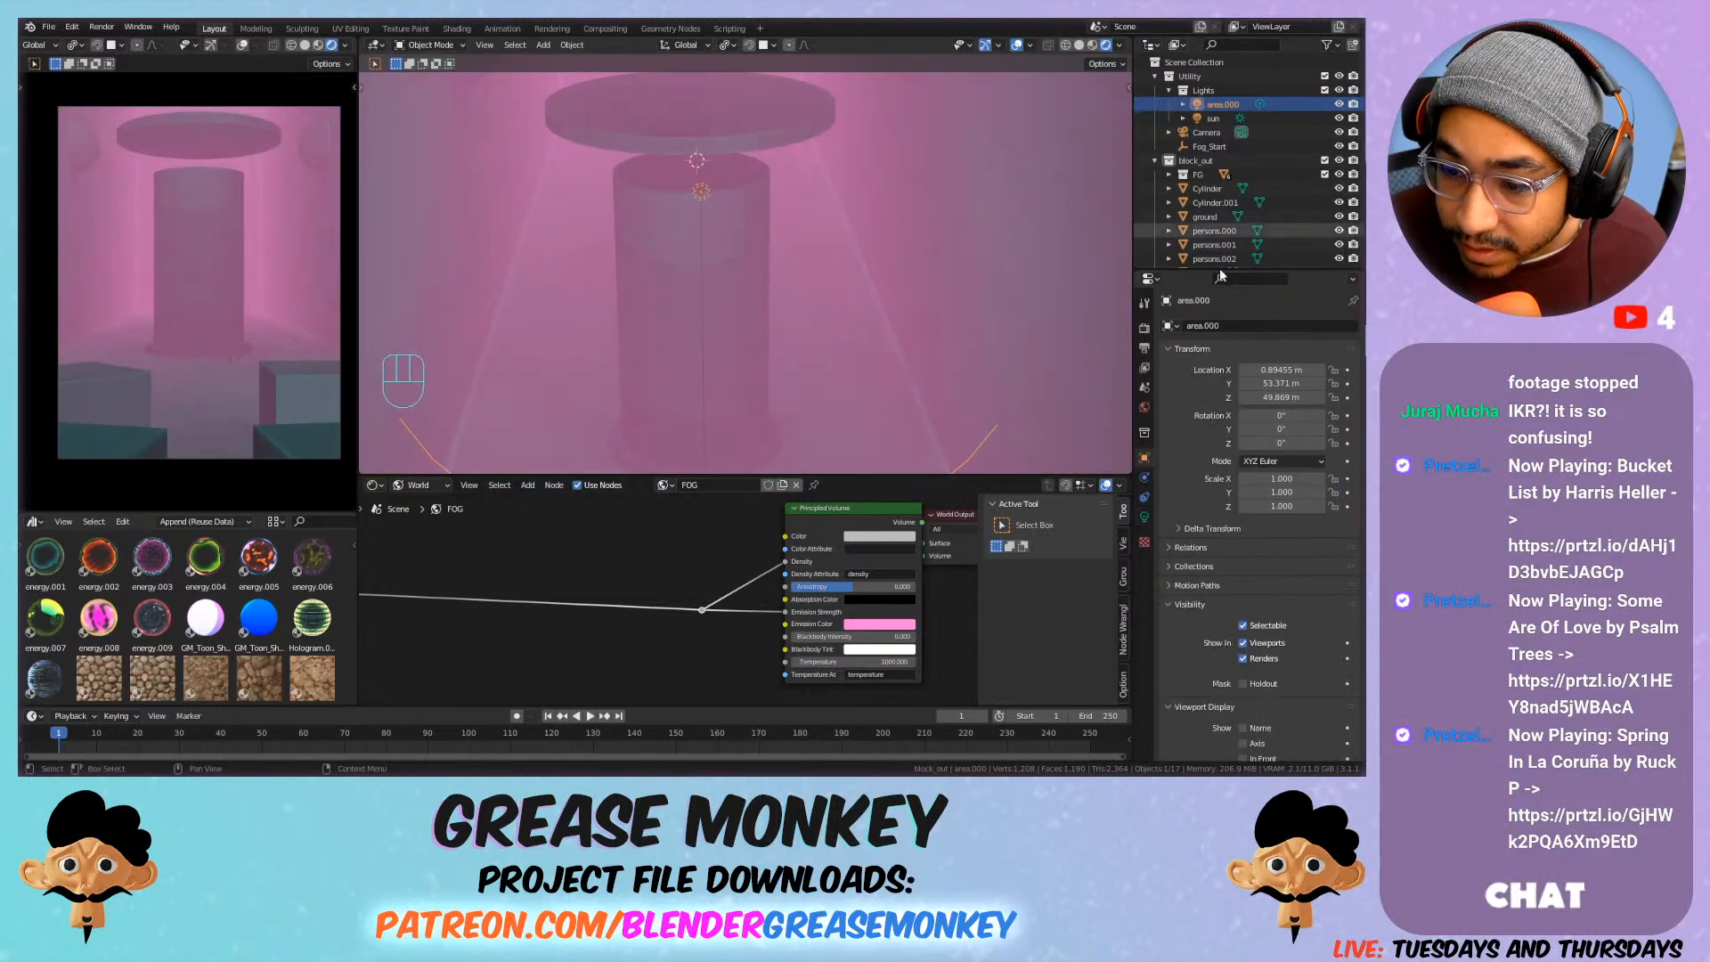
left_click(1142, 518)
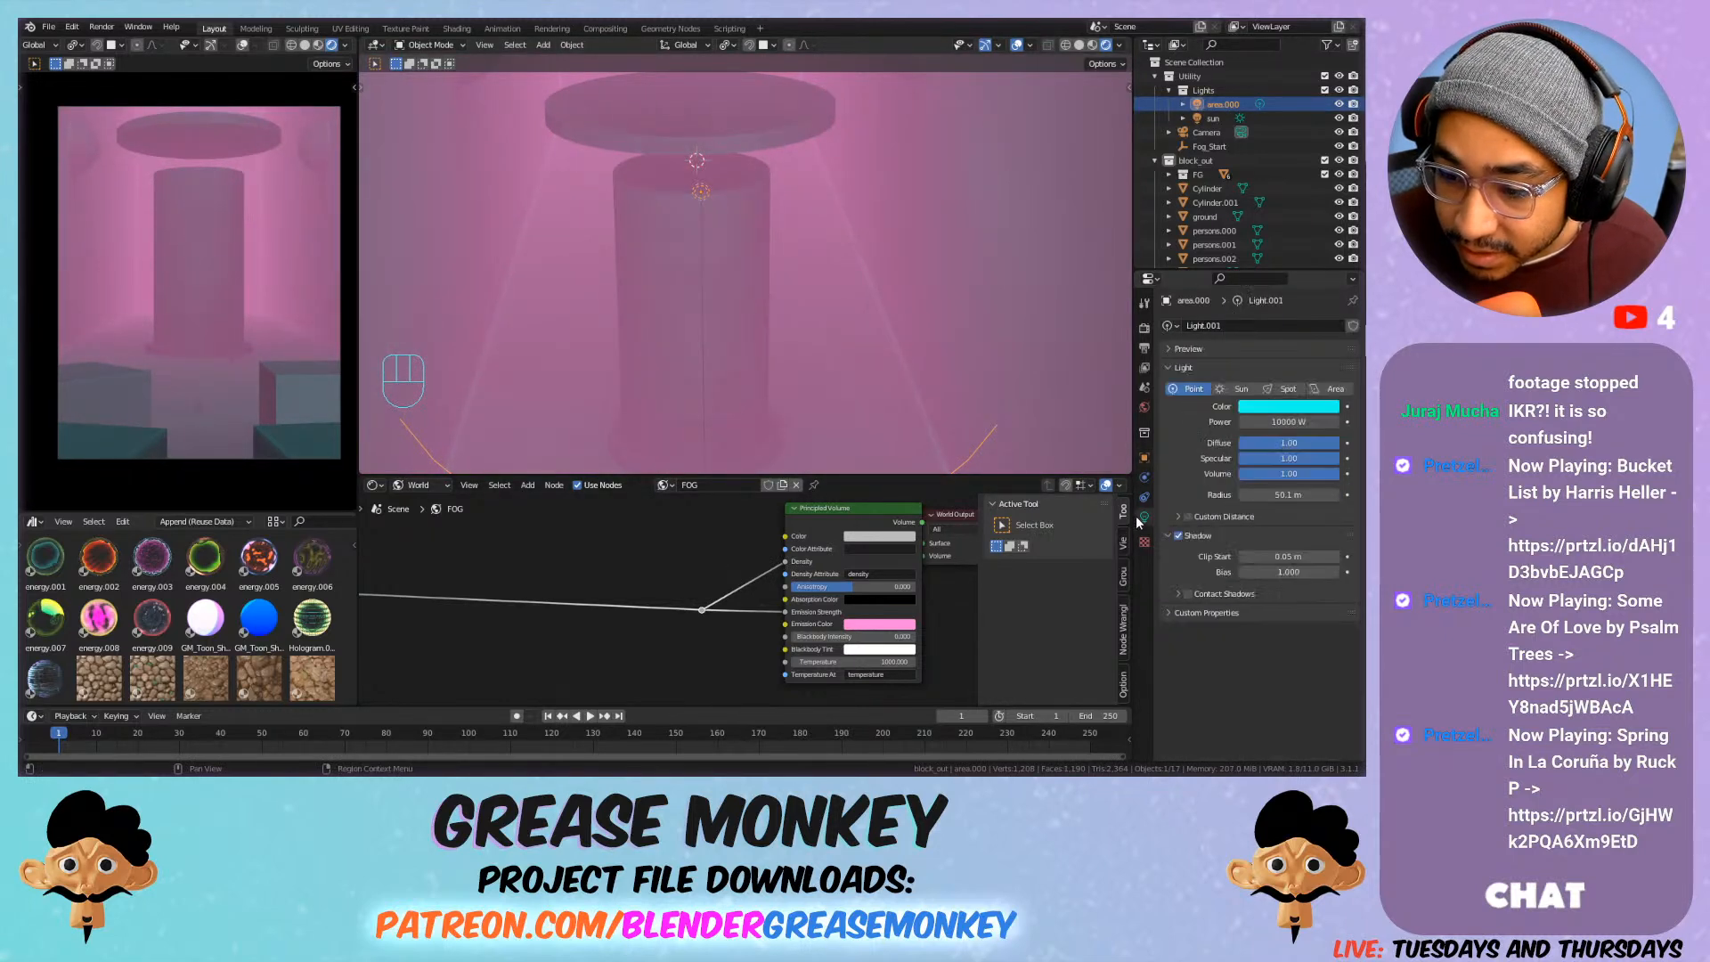
left_click(1288, 406)
left_click(1266, 269)
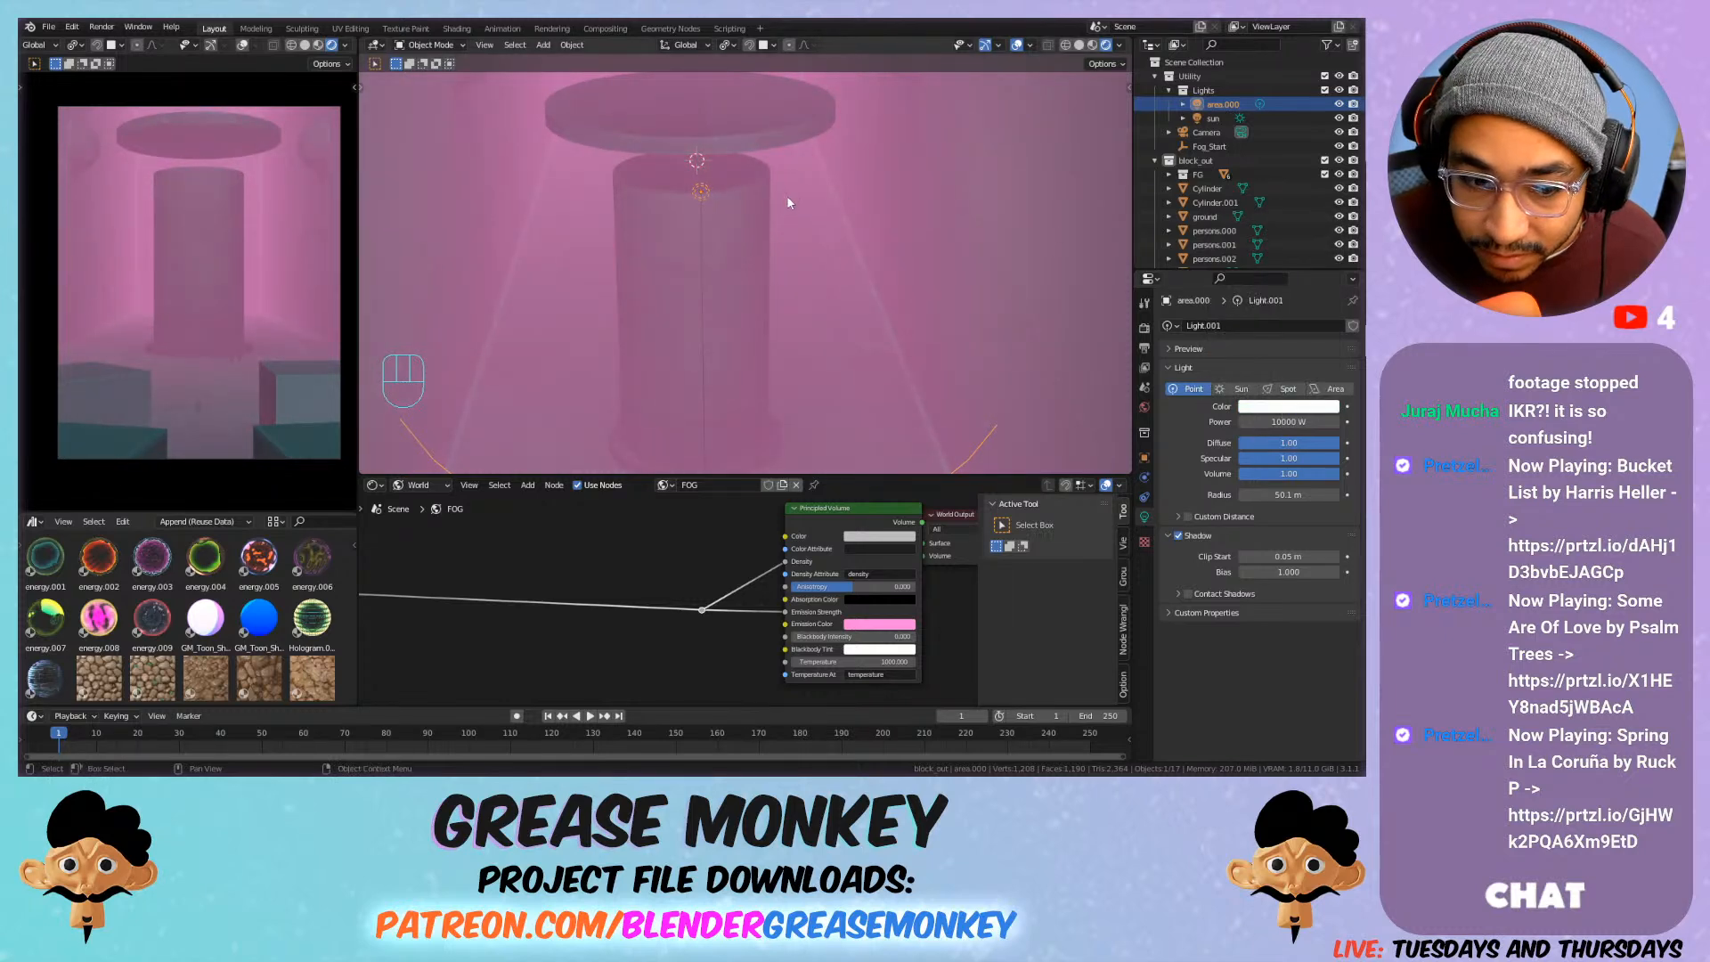
Reduce the point light's radius to 0 m and move the light down closer to the pillar's top.
mouse_move(788, 195)
middle_mouse_down("shift")
mouse_move(762, 226)
mouse_move(766, 184)
mouse_move(783, 190)
middle_mouse_up("shift")
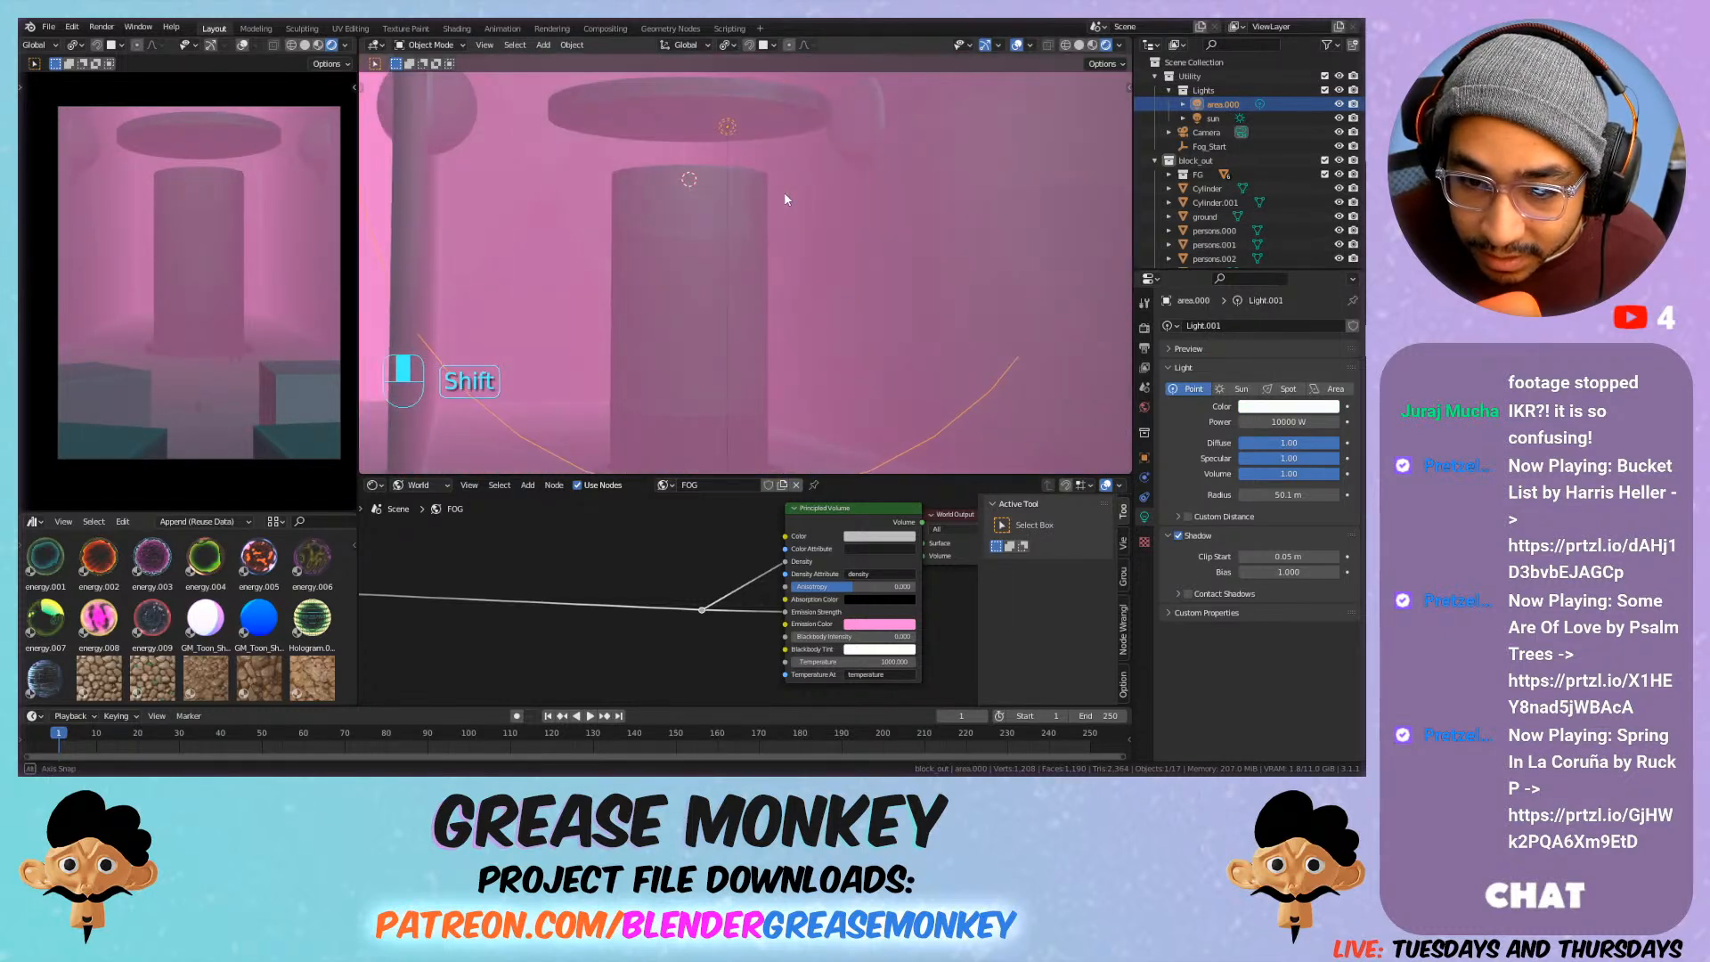
left_click_drag(1279, 488, 1235, 488)
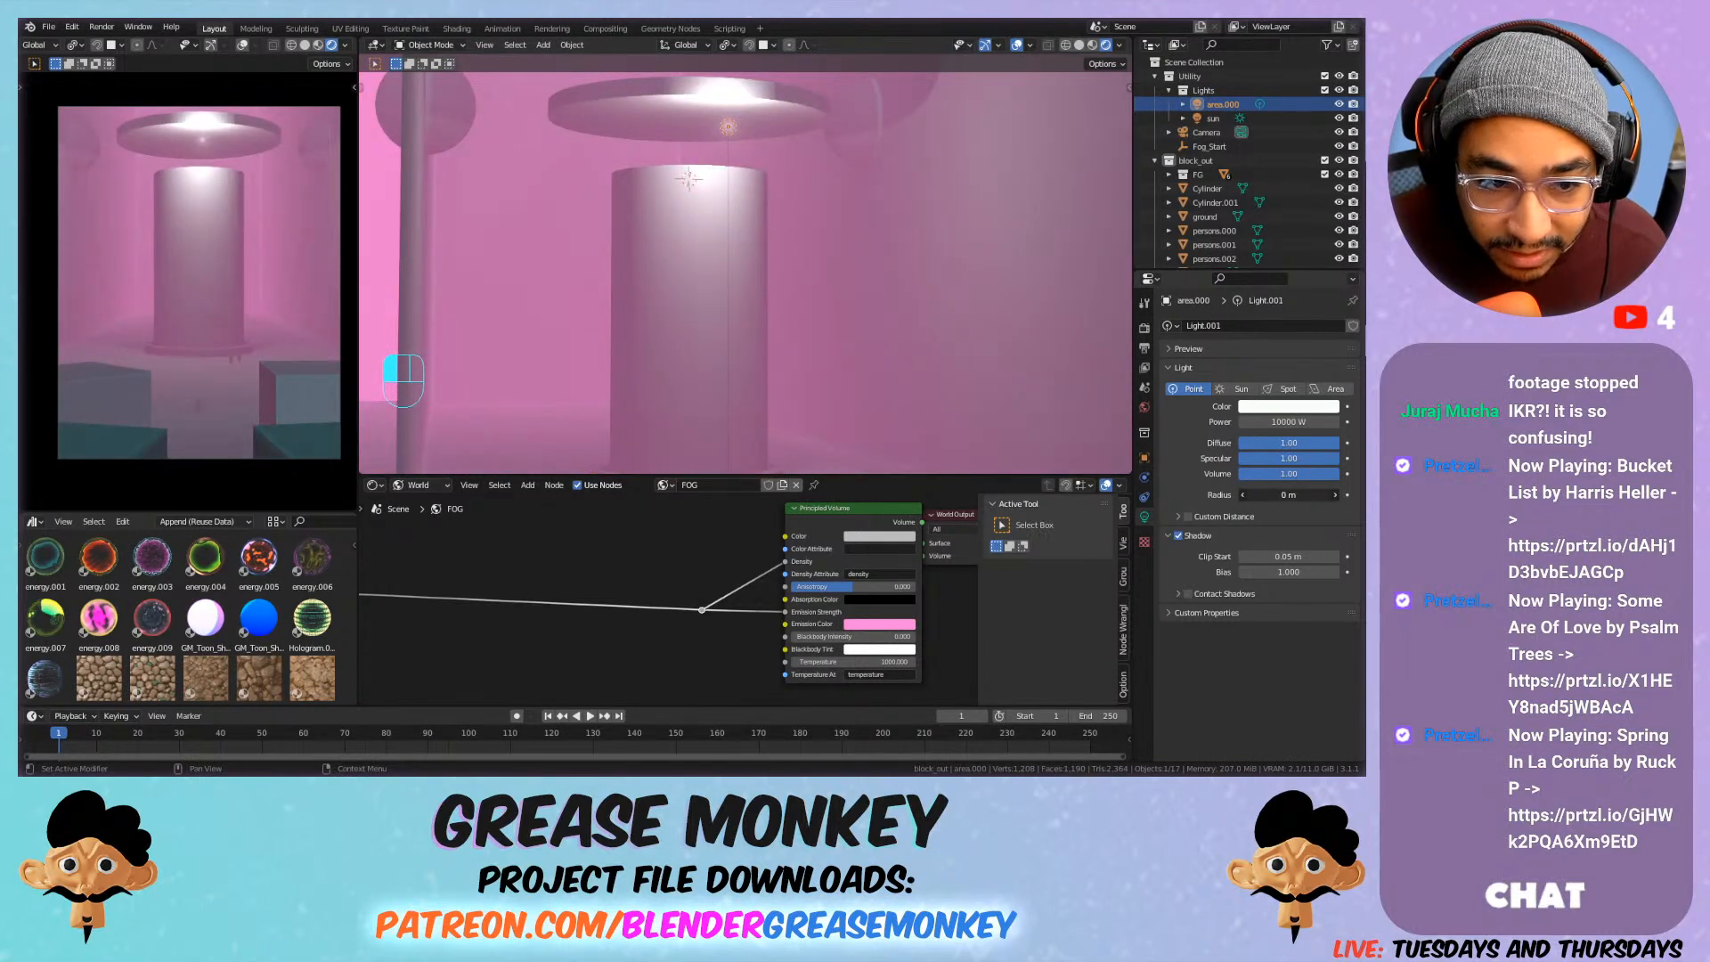
key("g")
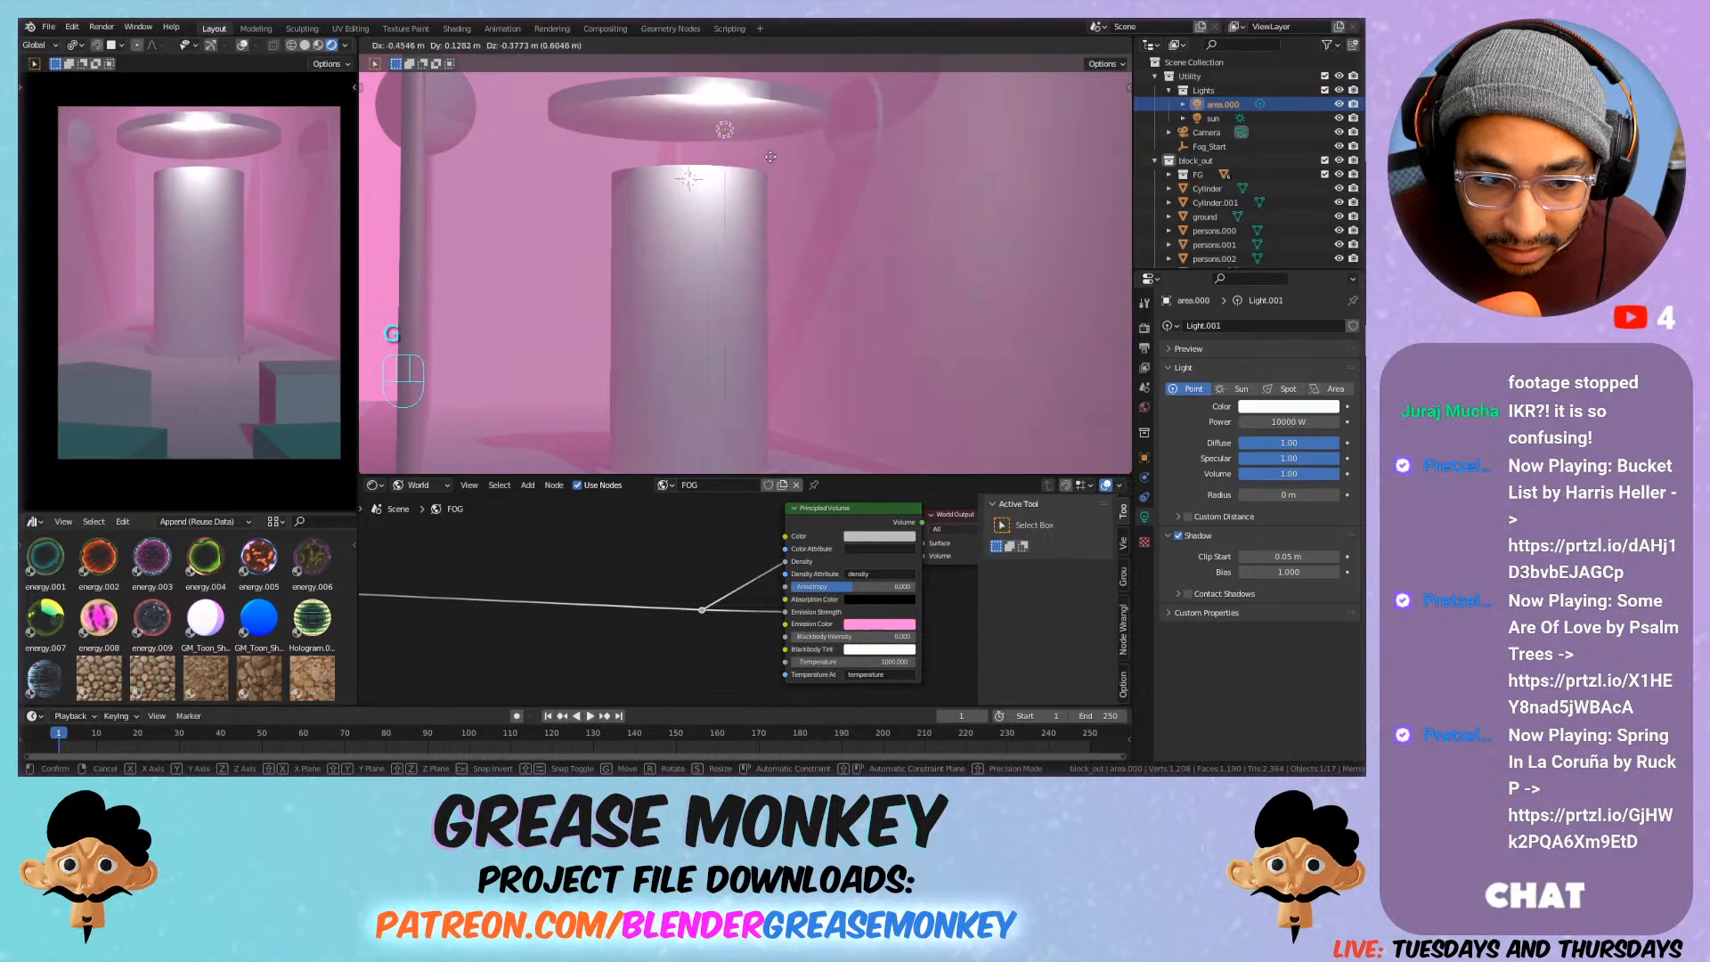
left_click(765, 171)
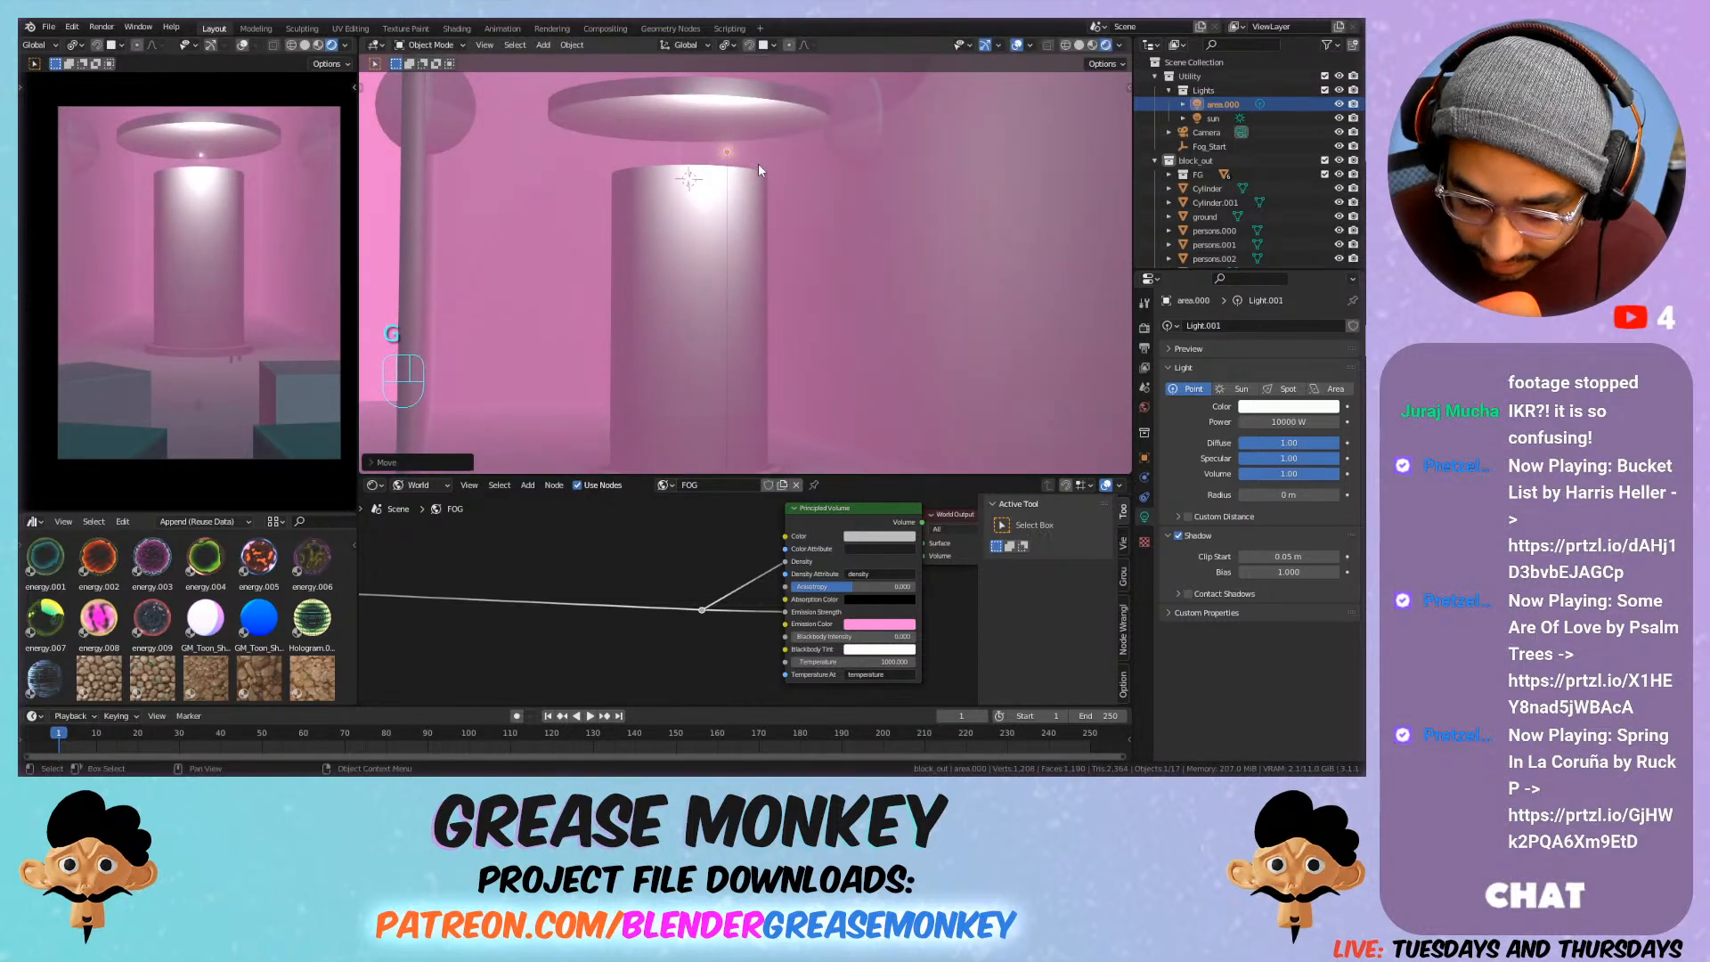
In front view, set the point light's X location to 0 and raise its Z location to 49.113 m.
key("KP_1")
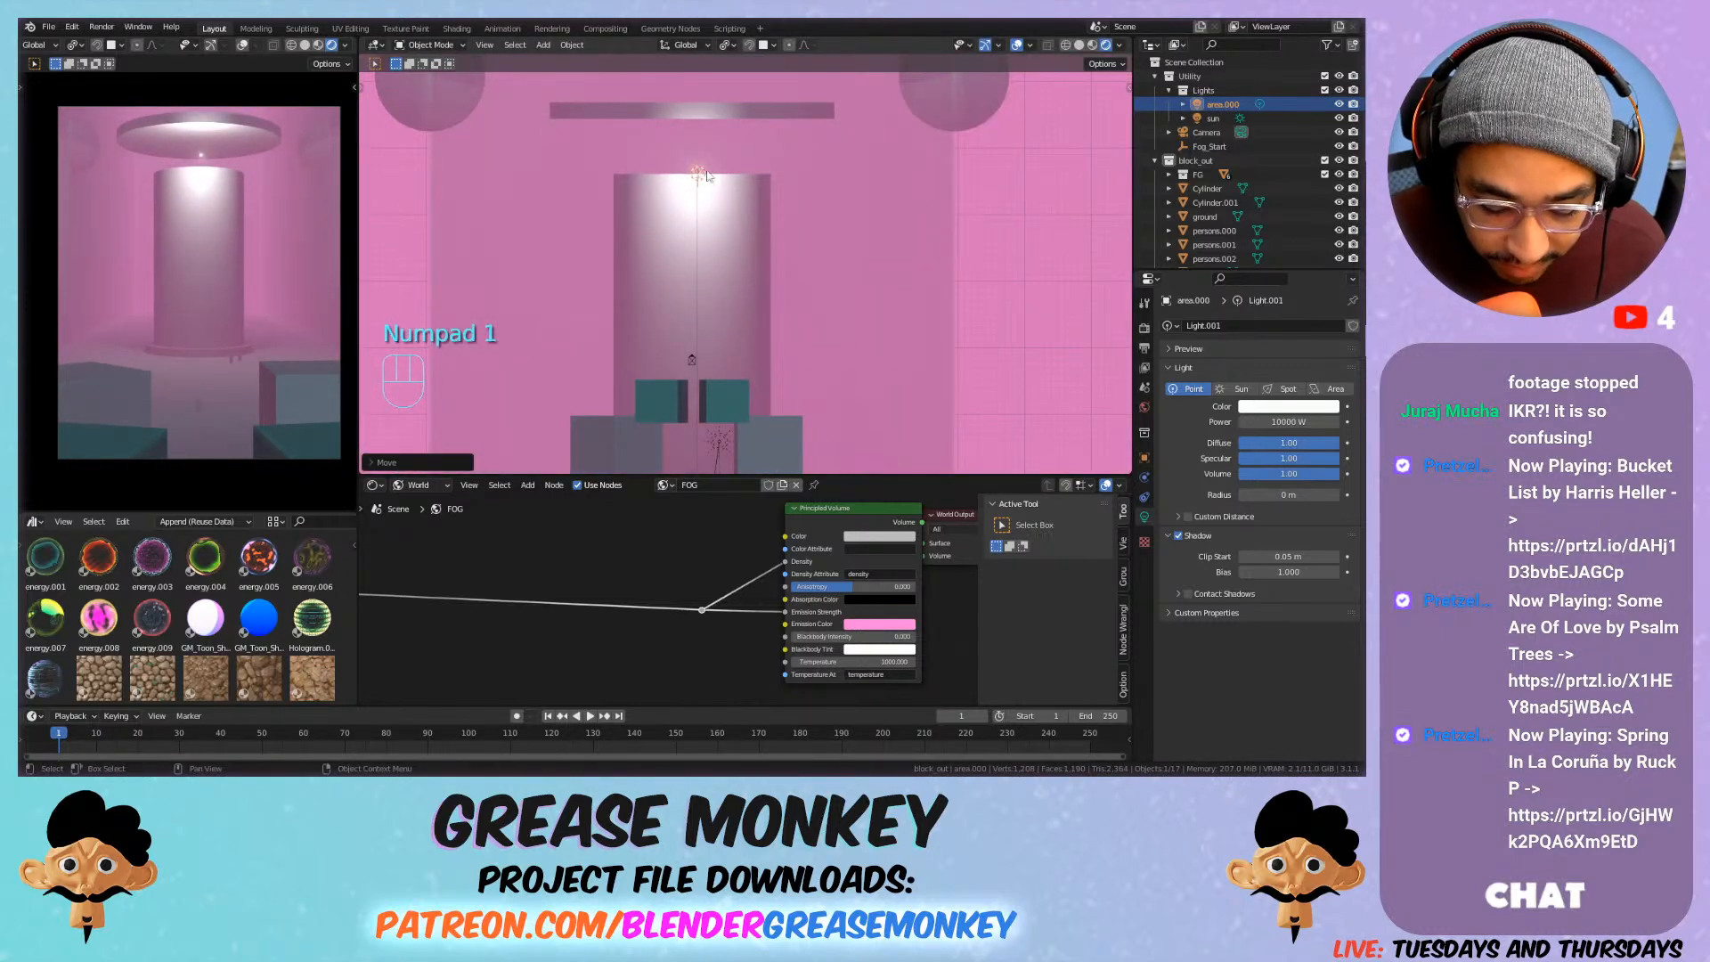
key("n")
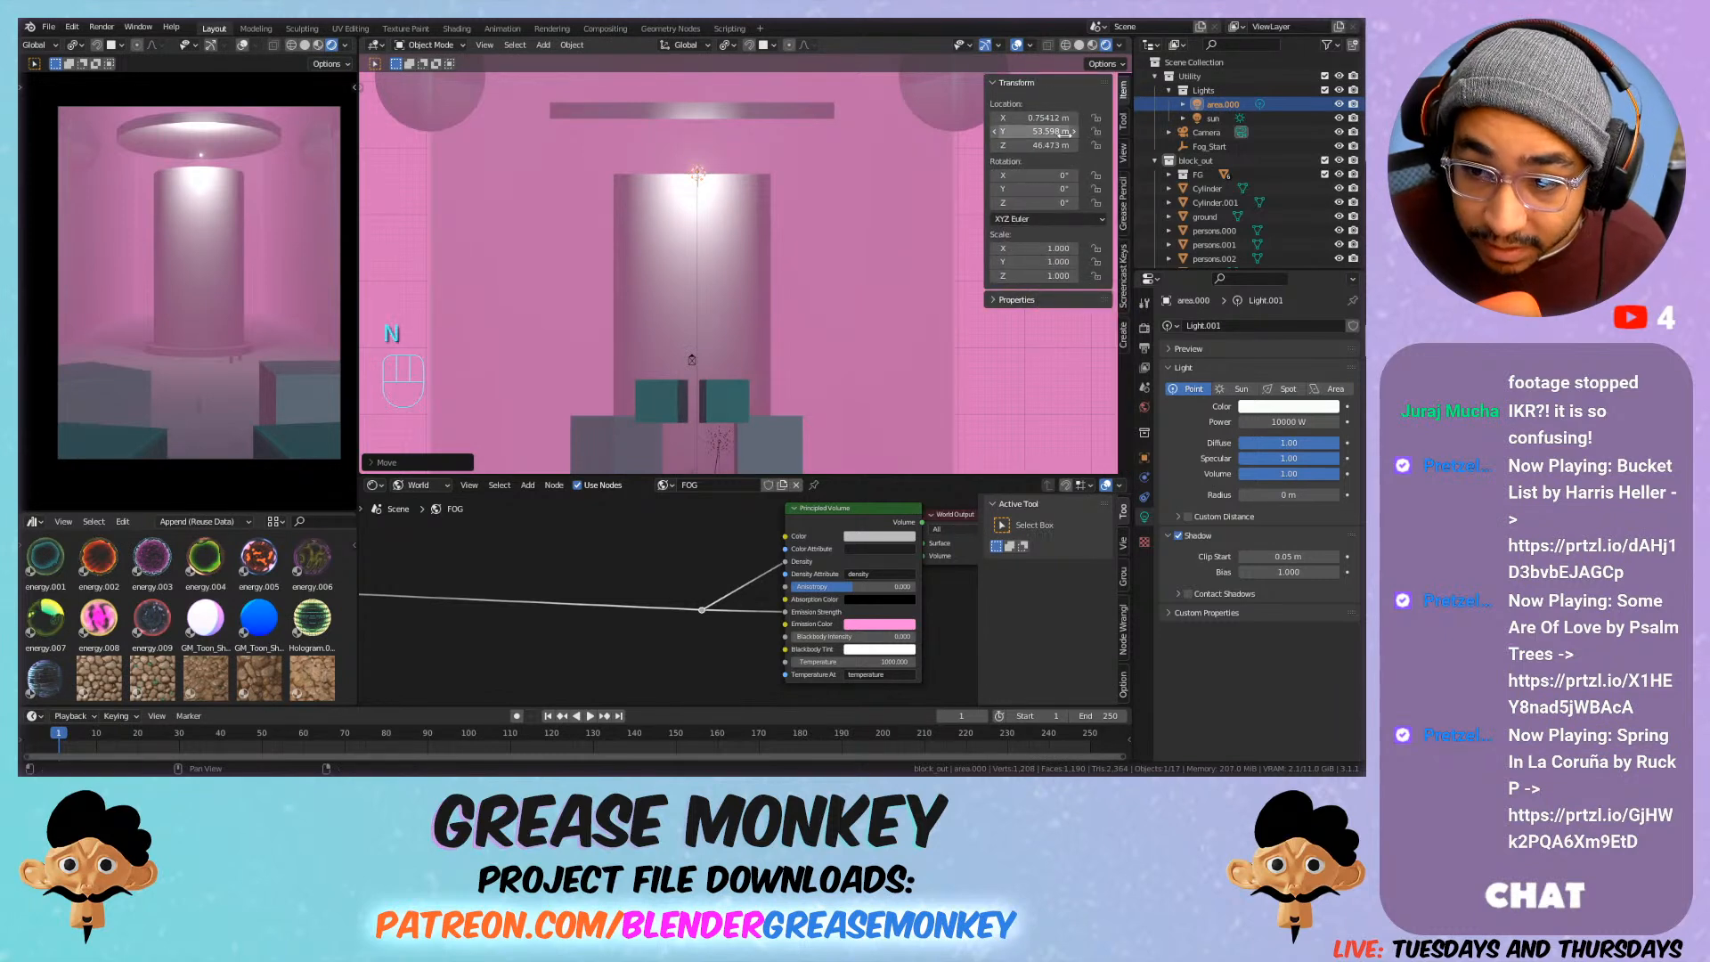
left_click(1033, 118)
type("0")
key("Return")
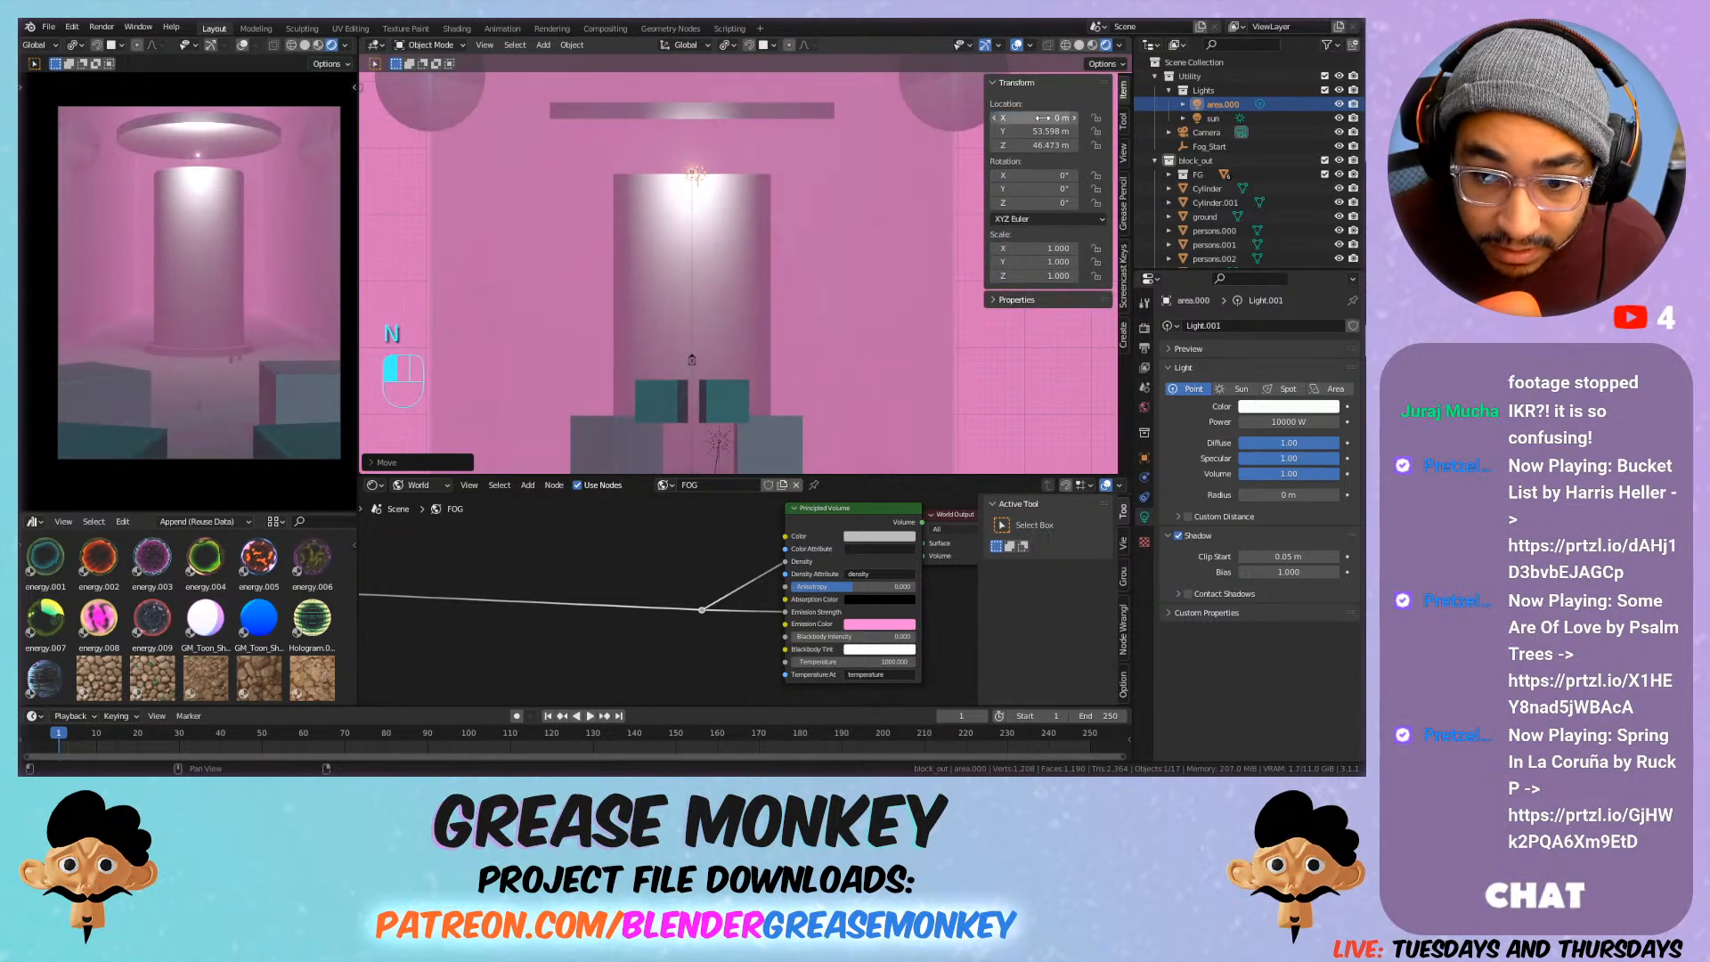
mouse_move(1049, 145)
left_mouse_down()
mouse_move(1024, 145)
mouse_move(1069, 145)
left_mouse_up()
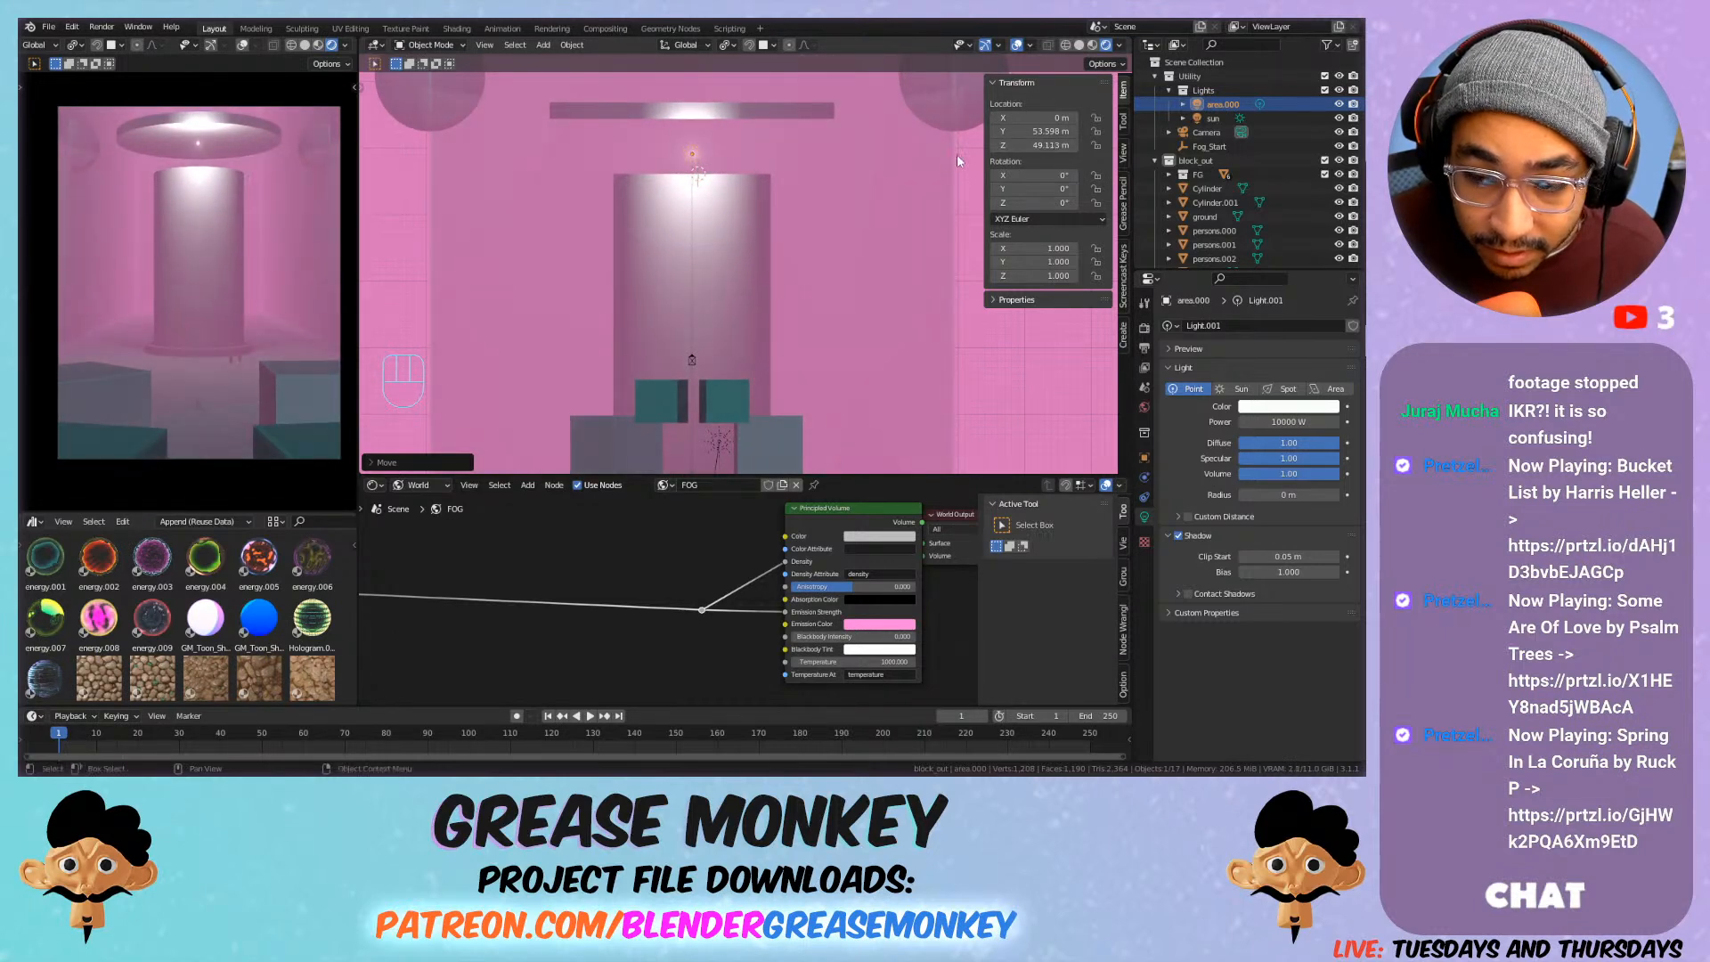
Undo a trial change of the light's radius and set its power to 100000 W.
left_click_drag(1285, 495, 1328, 495)
key("ctrl+z")
left_click(1273, 424)
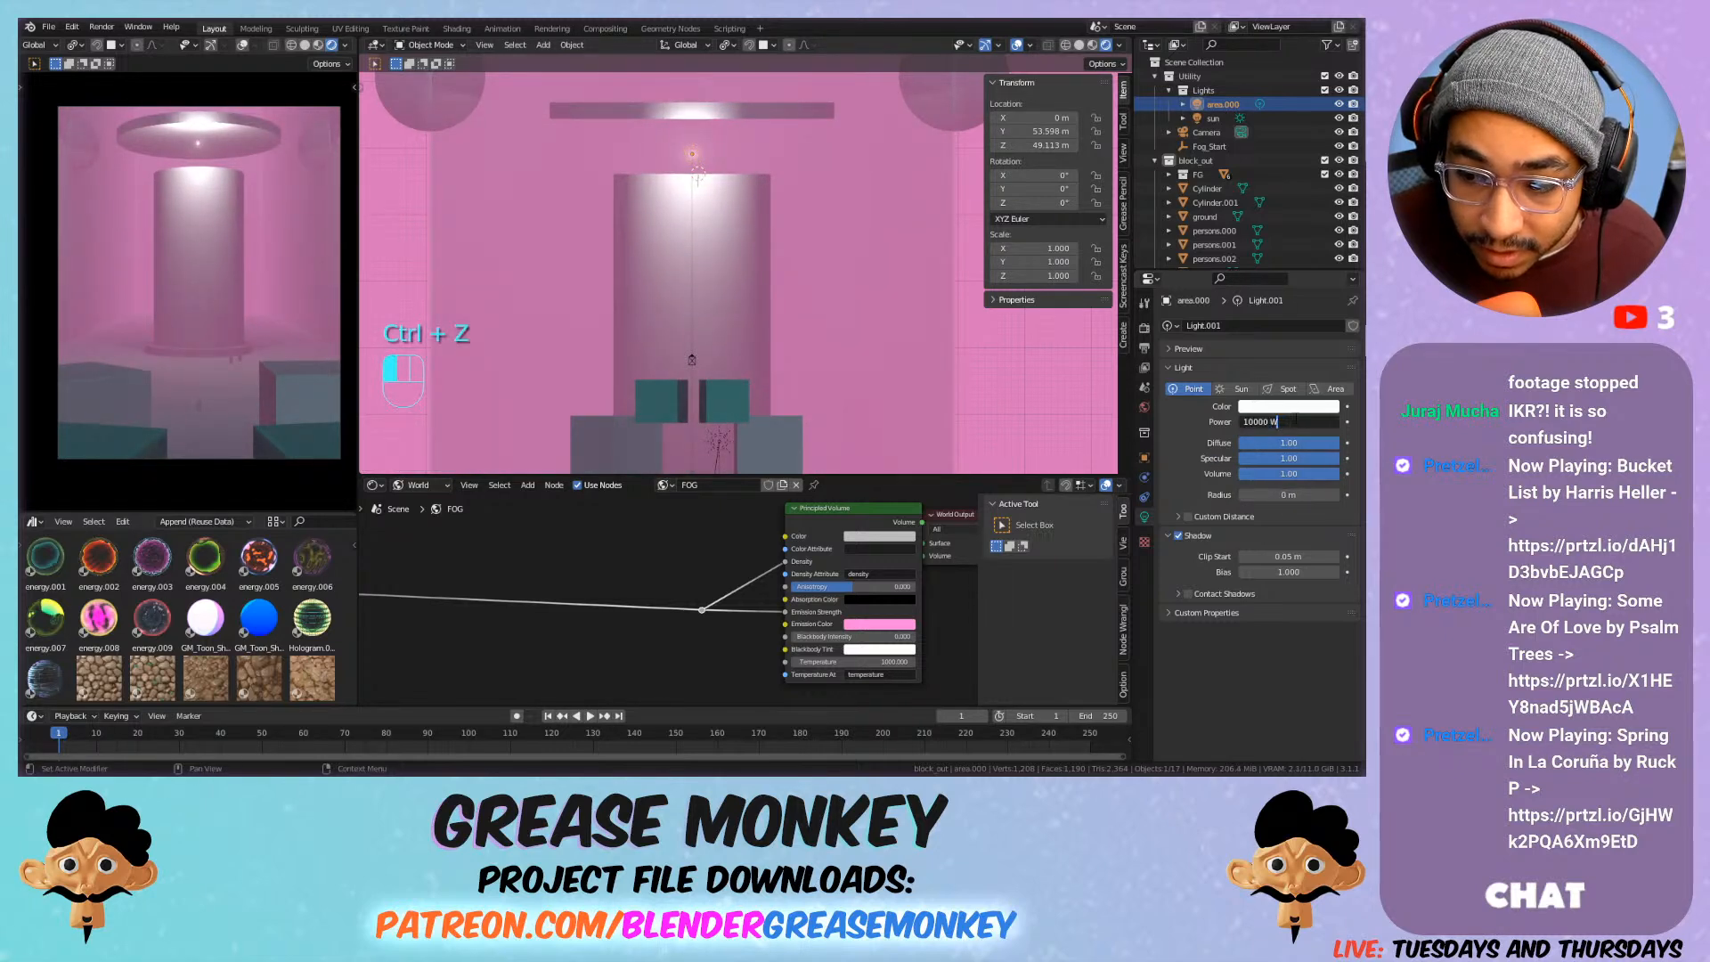
type("0")
key("Return")
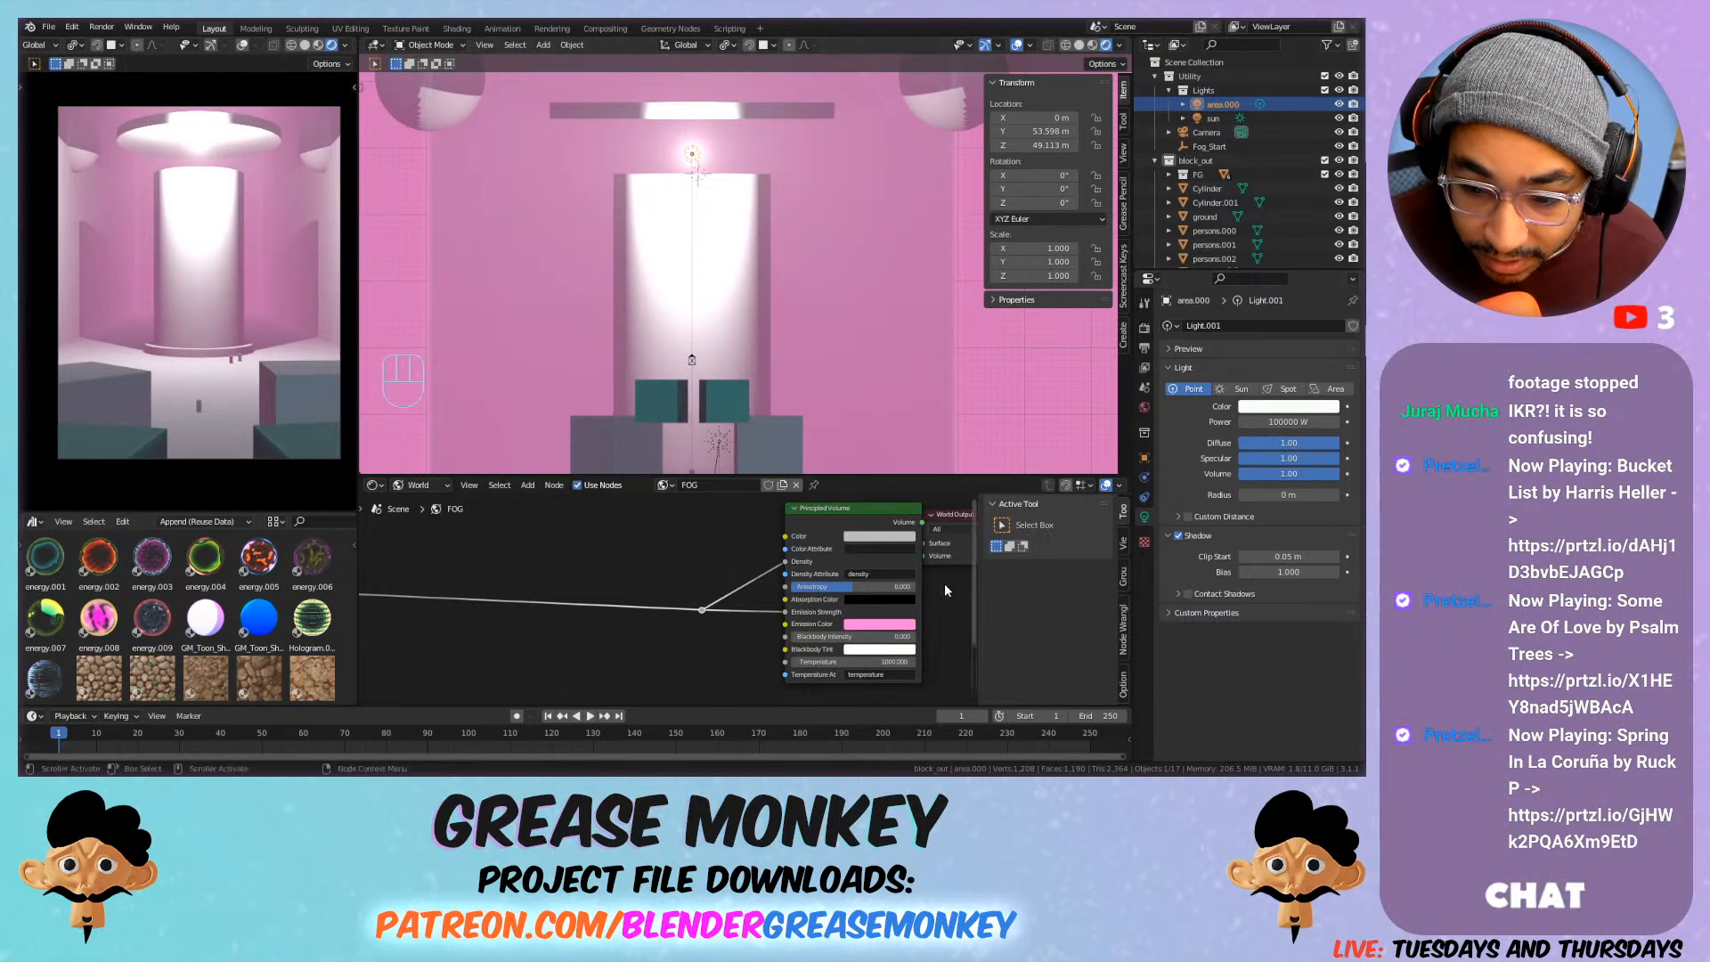
Lower the Principled Volume's anisotropy to a negative value.
left_click_drag(854, 586, 811, 586)
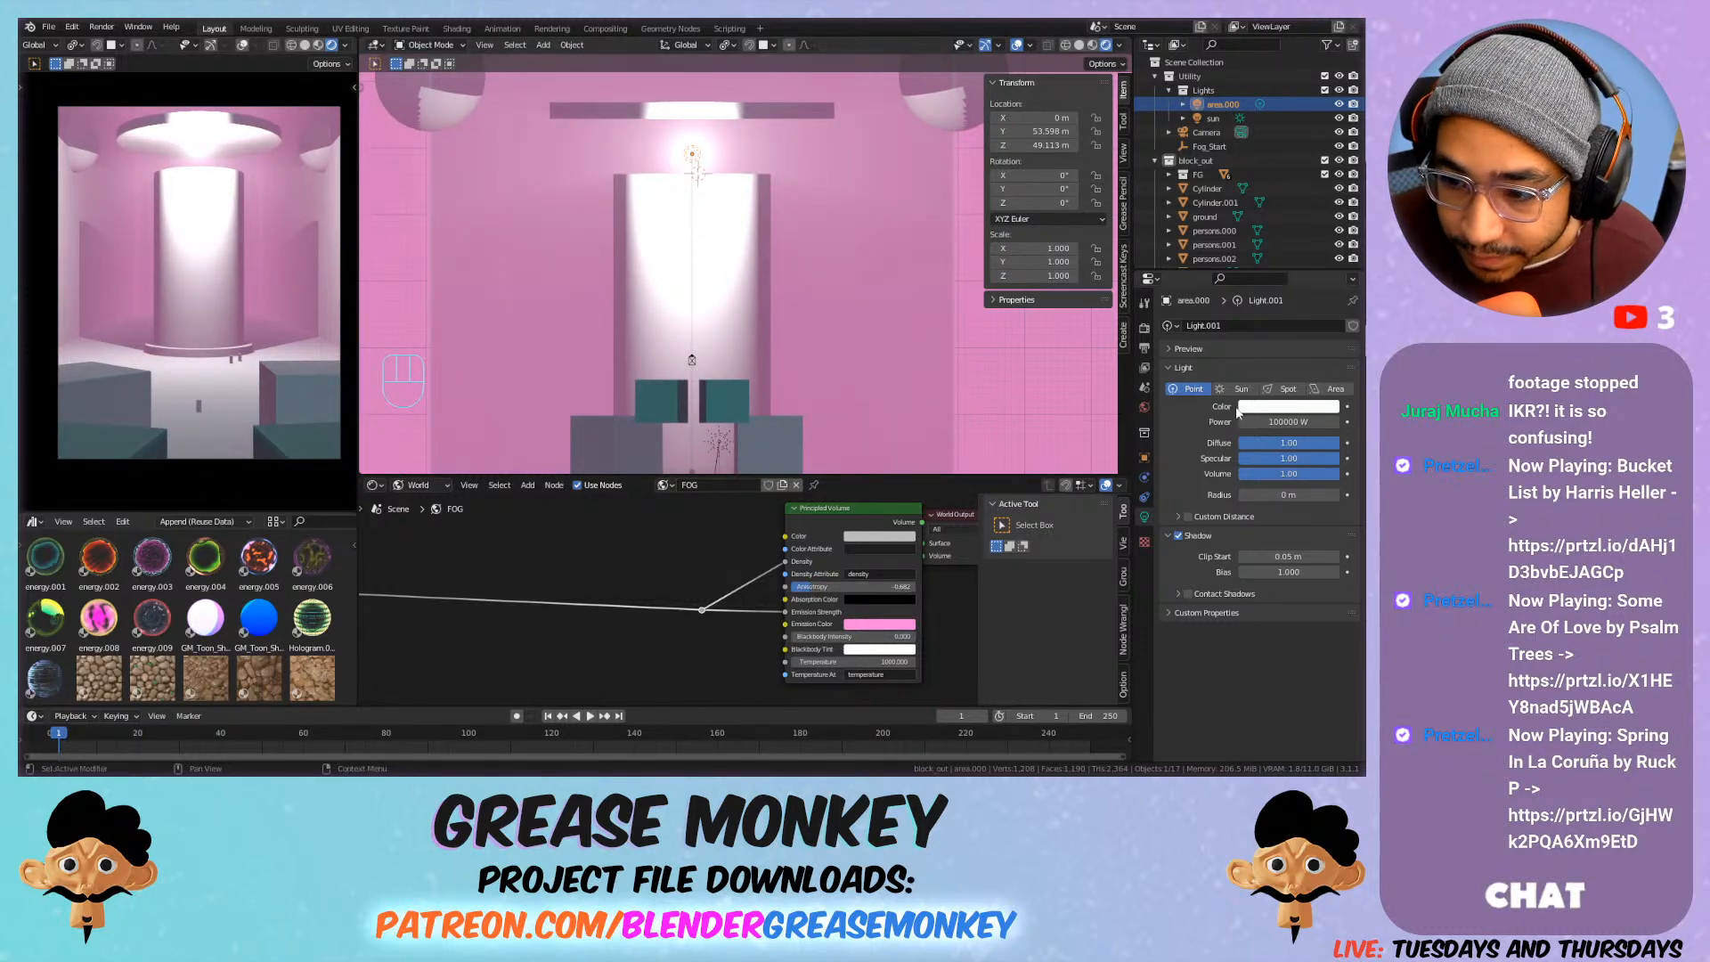
Switch the light to Area type and try rotating it freely above the pillar.
left_click(1327, 391)
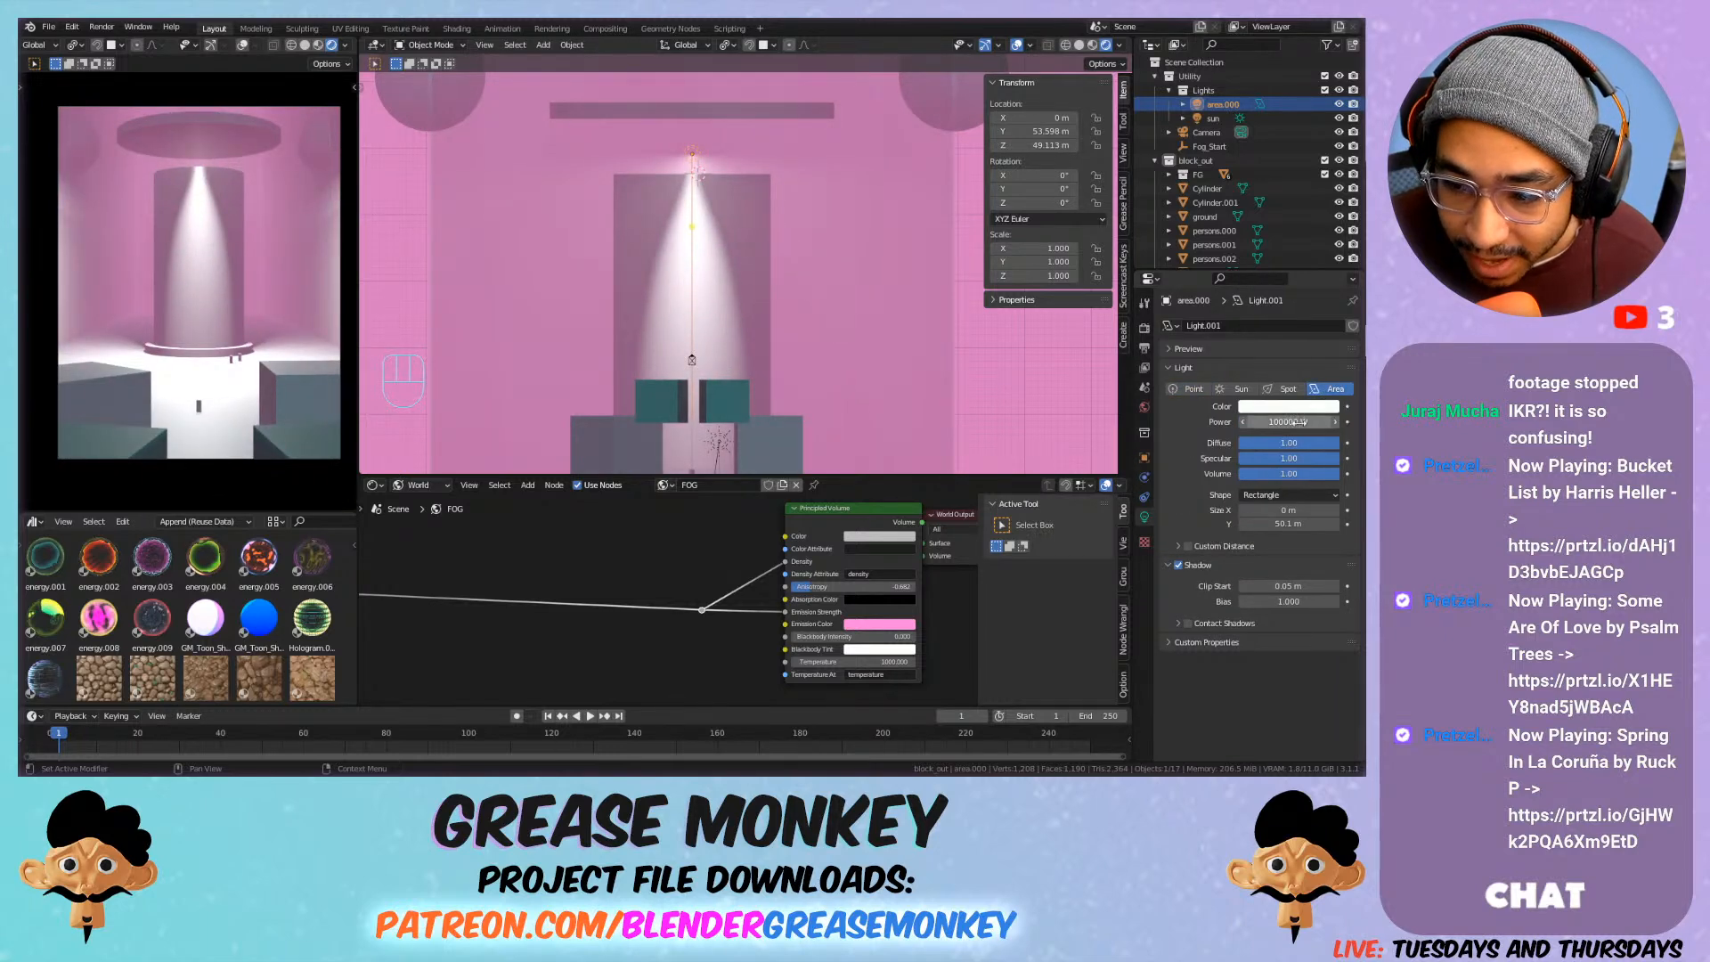
key("r")
key("r")
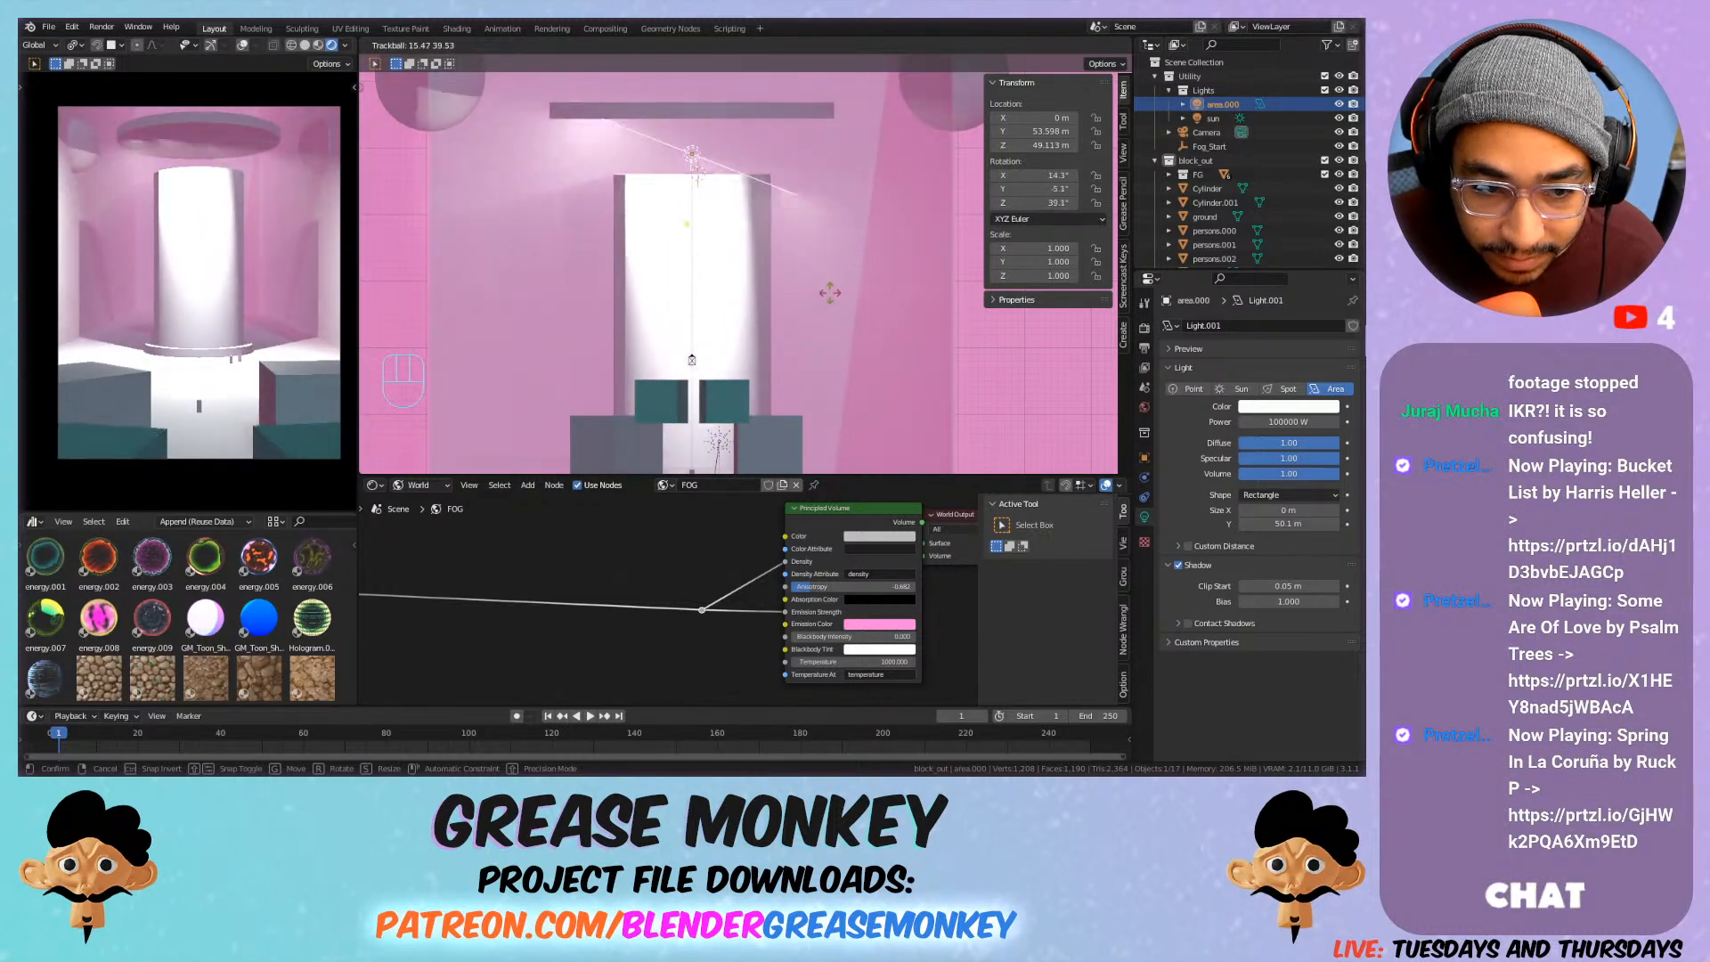
key("Escape")
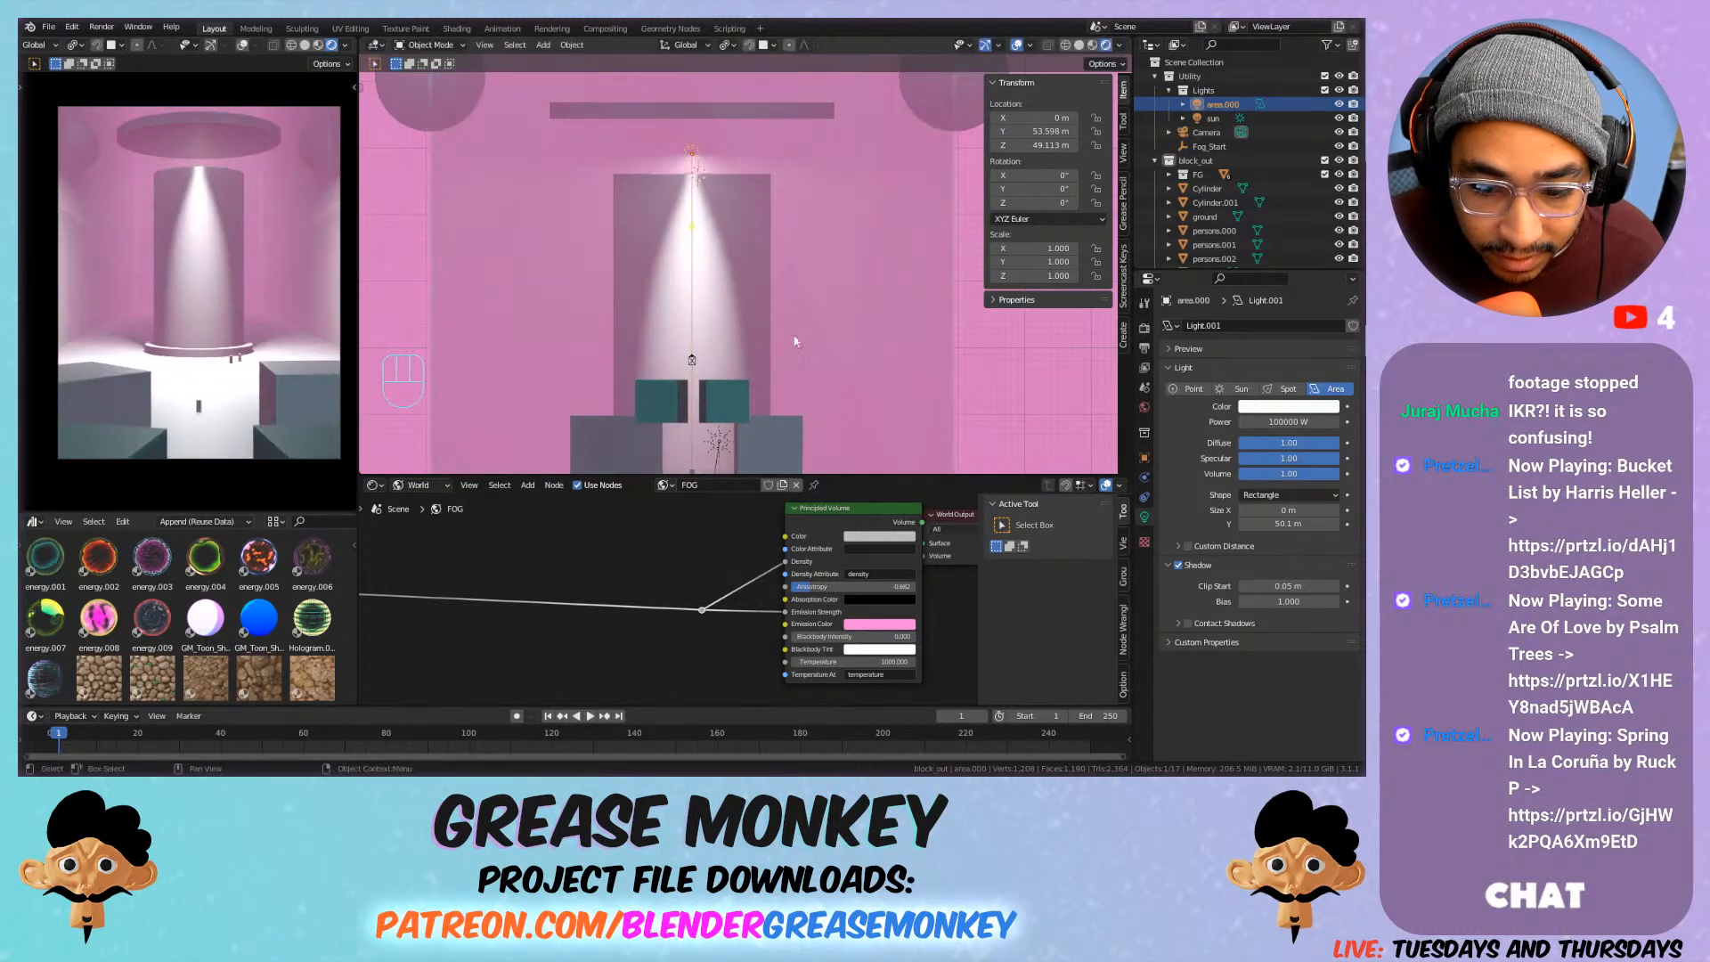
Reposition the fog's reroute node, then duplicate the Divide node and insert the copy into the link feeding the Principled Volume's density.
middle_click_drag(607, 559, 777, 545)
left_click_drag(778, 545, 897, 631)
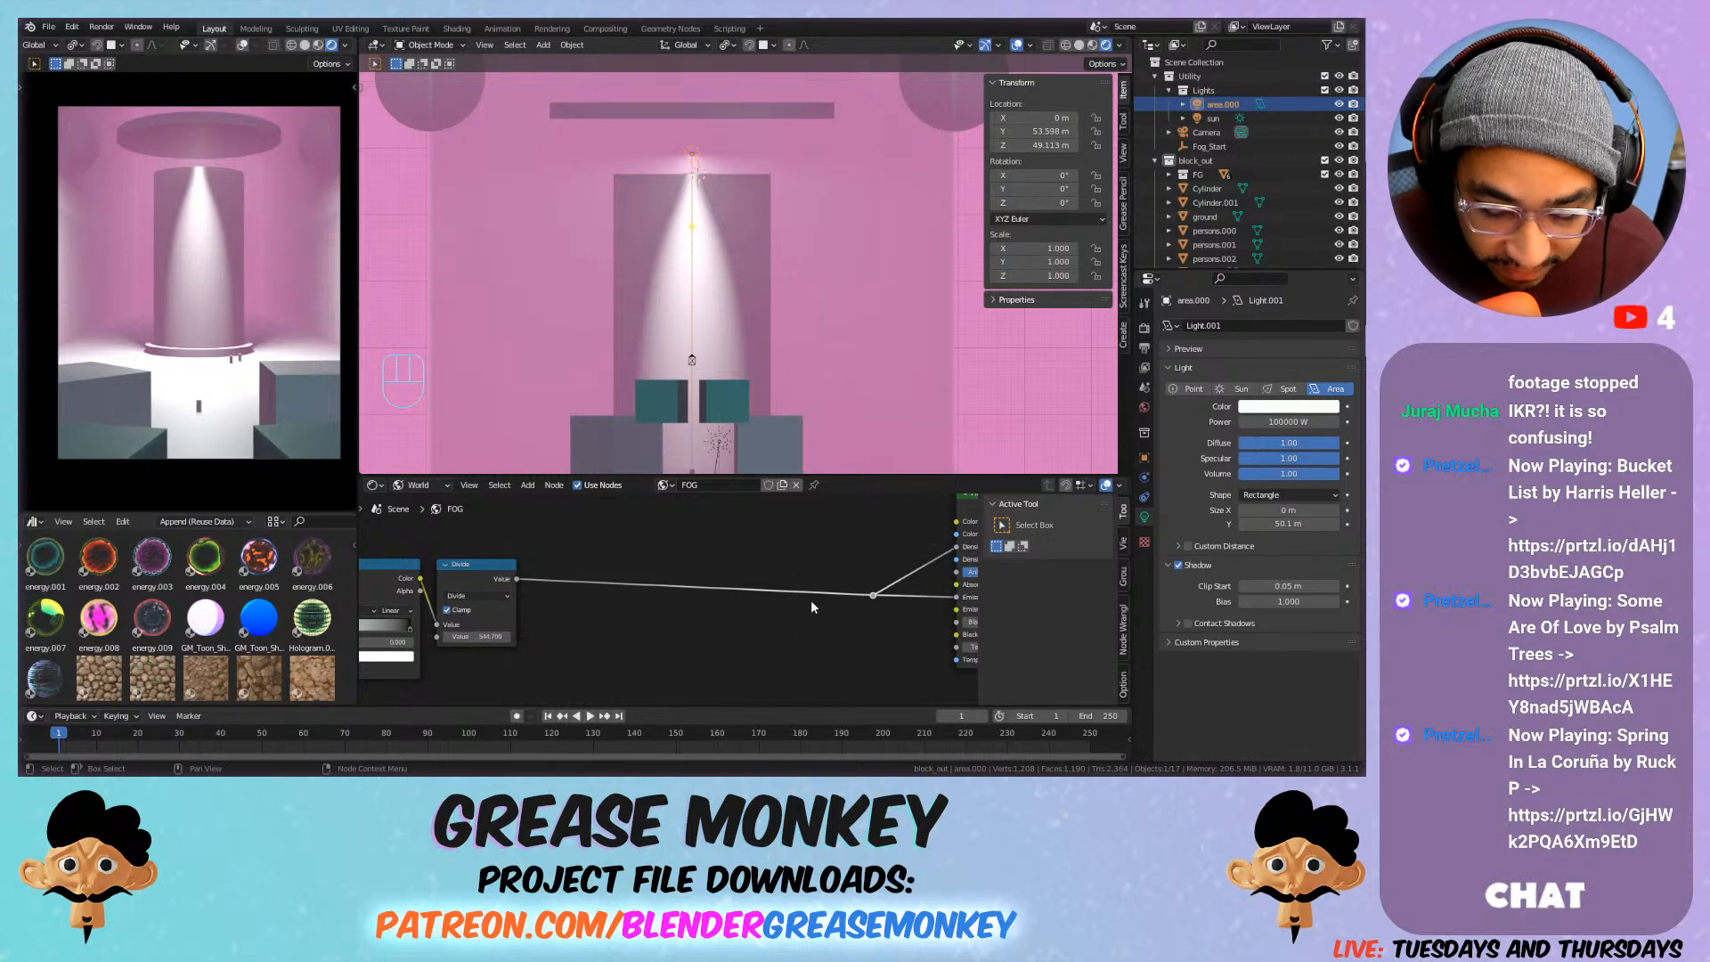
key("g")
left_click(629, 605)
left_click(476, 565)
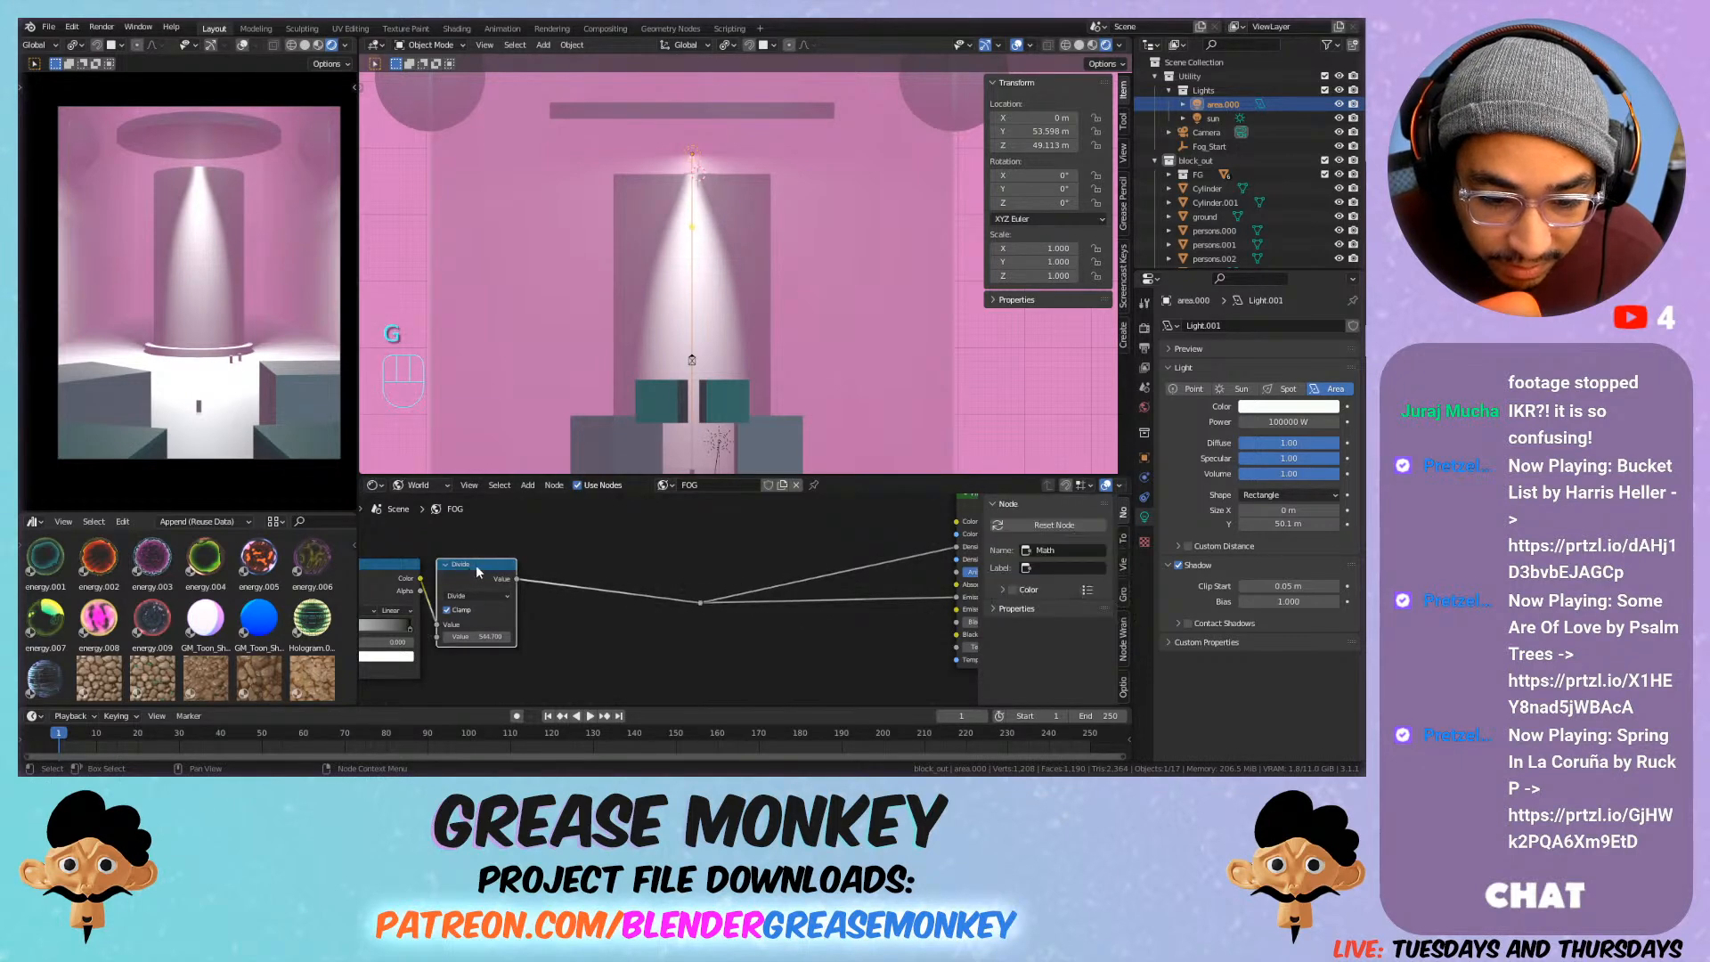
key("shift+d")
left_click(857, 514)
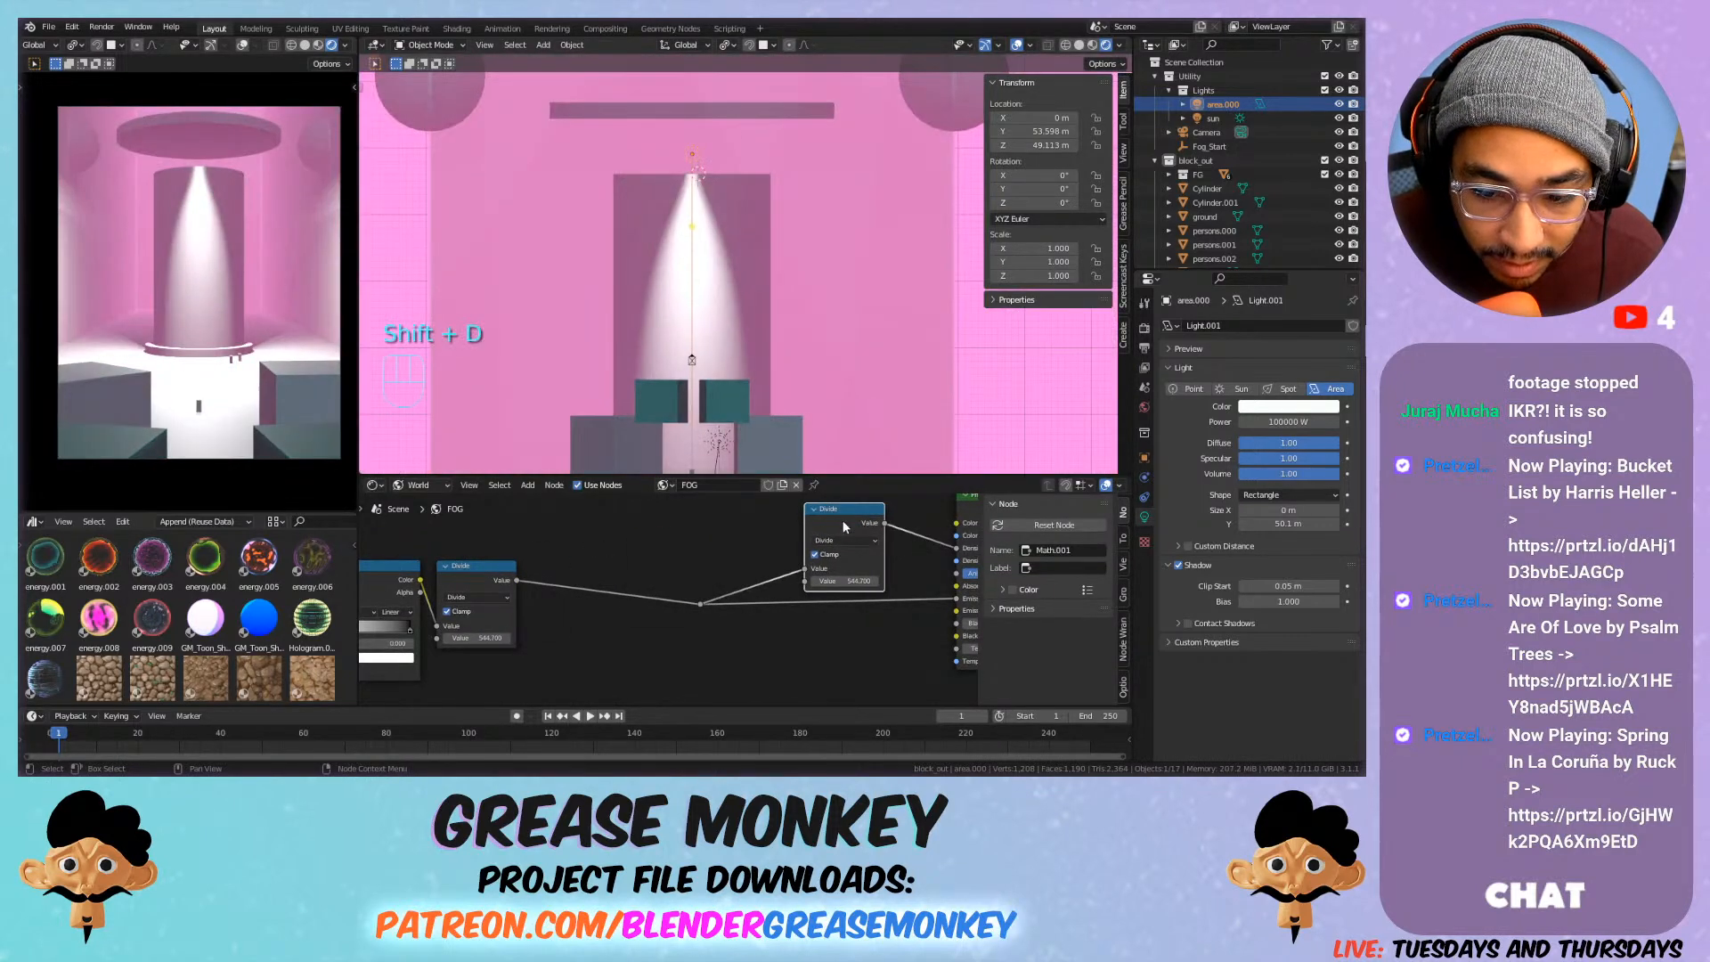
Change the inserted math node's operation to Multiply, enter a value of 5 and fine-tune it against the fog.
left_click(843, 539)
left_click(828, 595)
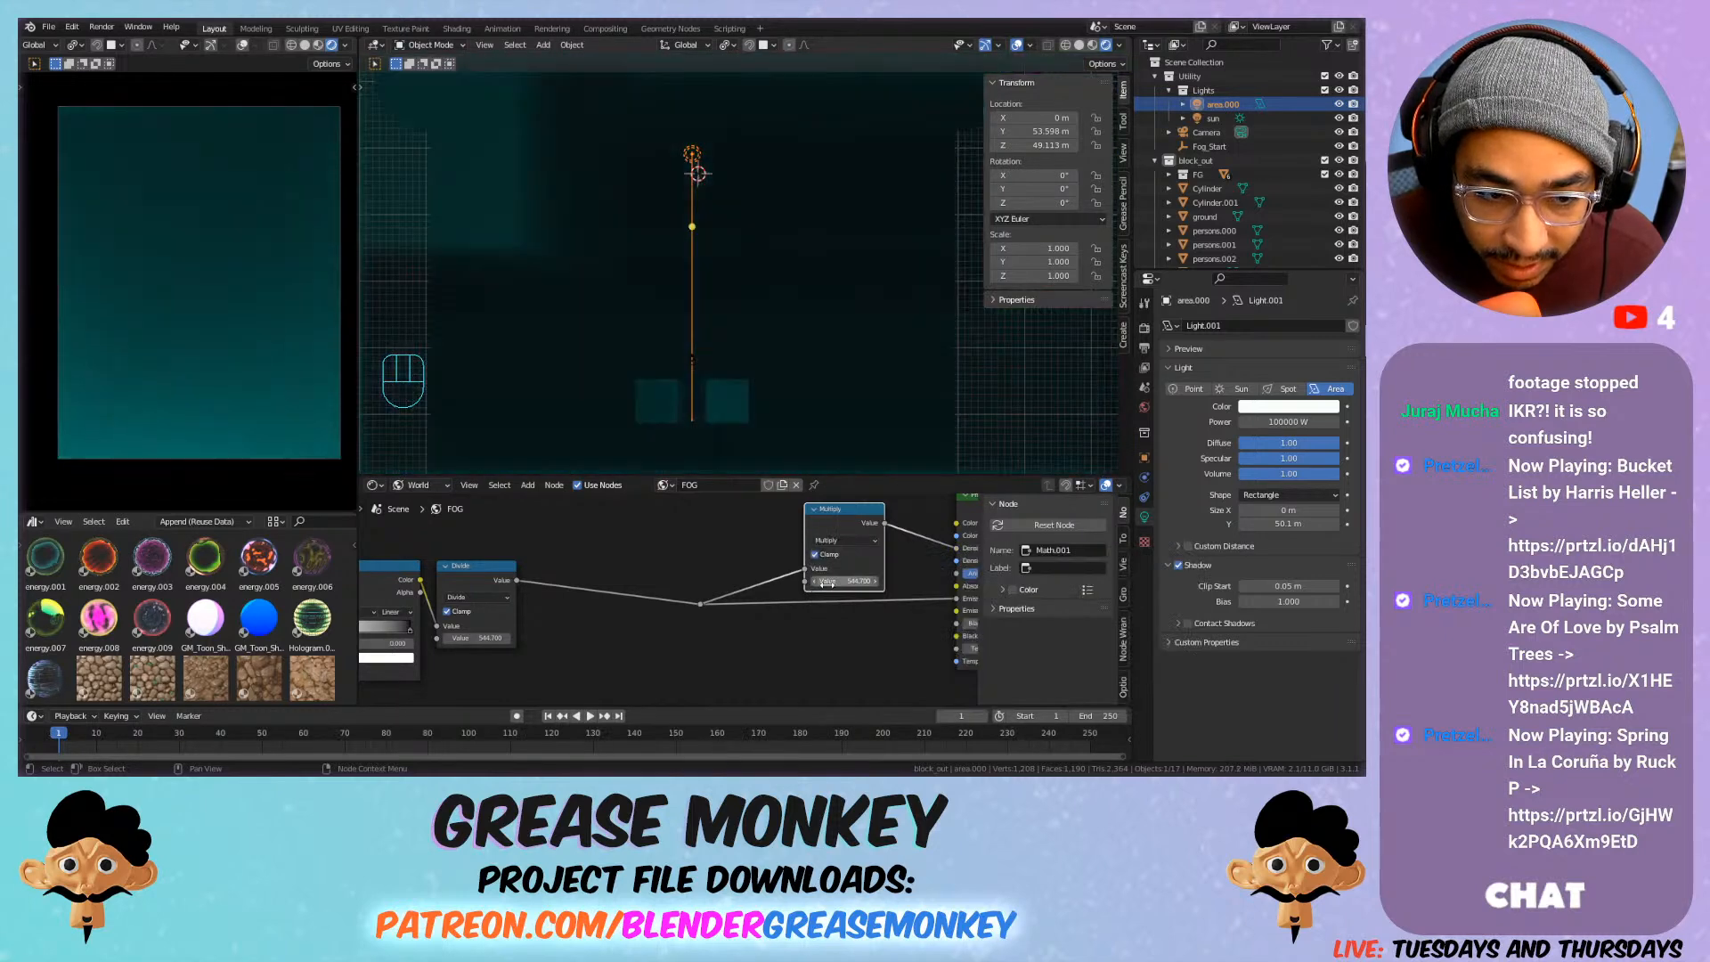
left_click(853, 581)
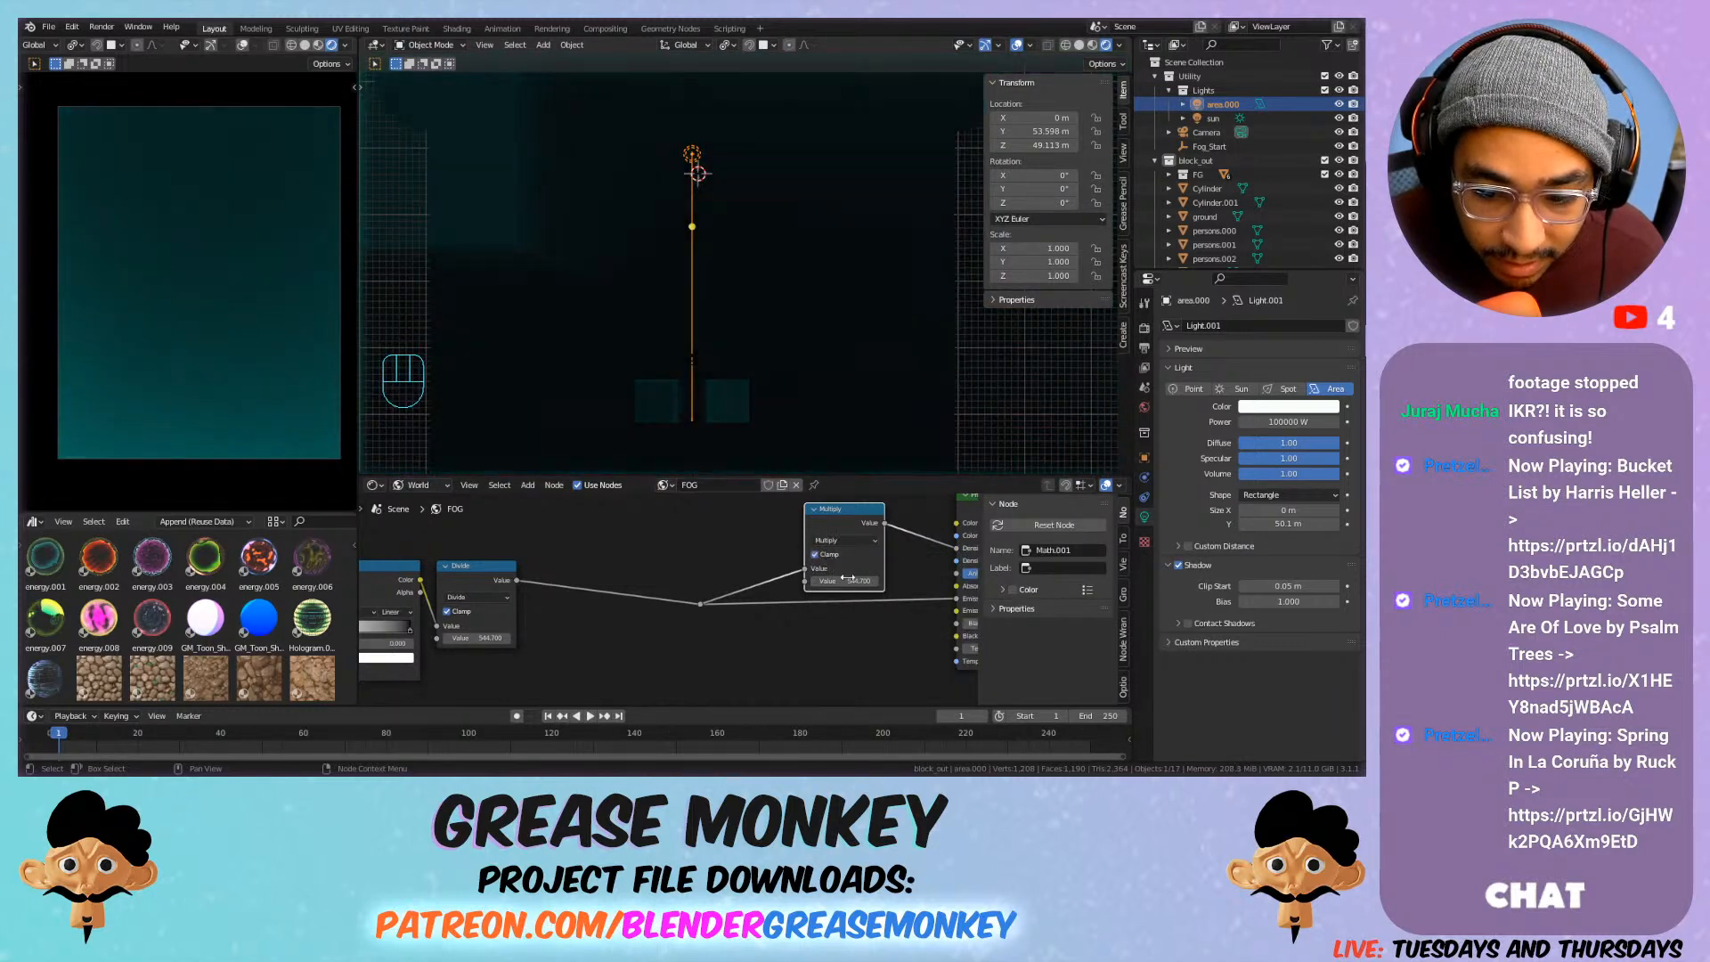
type("5")
key("Return")
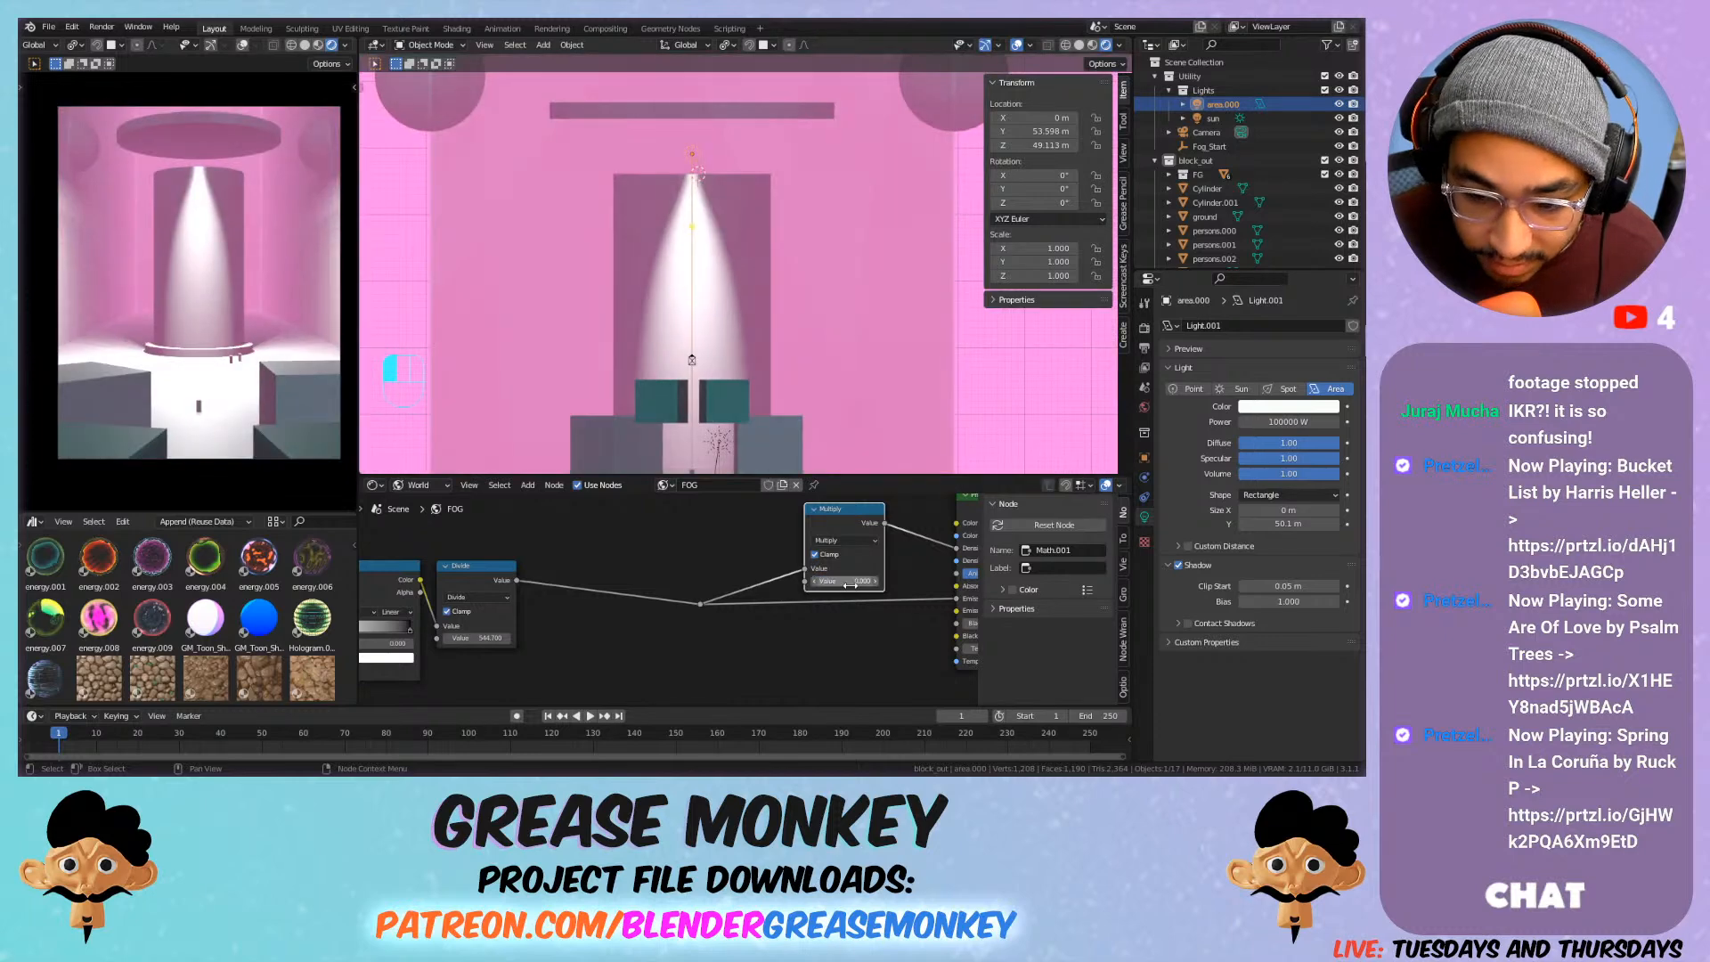
left_click_drag(853, 581, 875, 581)
Connect the reroute to the Principled Volume's Color input and lower the Multiply node's value to about 2.6.
middle_click_drag(845, 506, 737, 549)
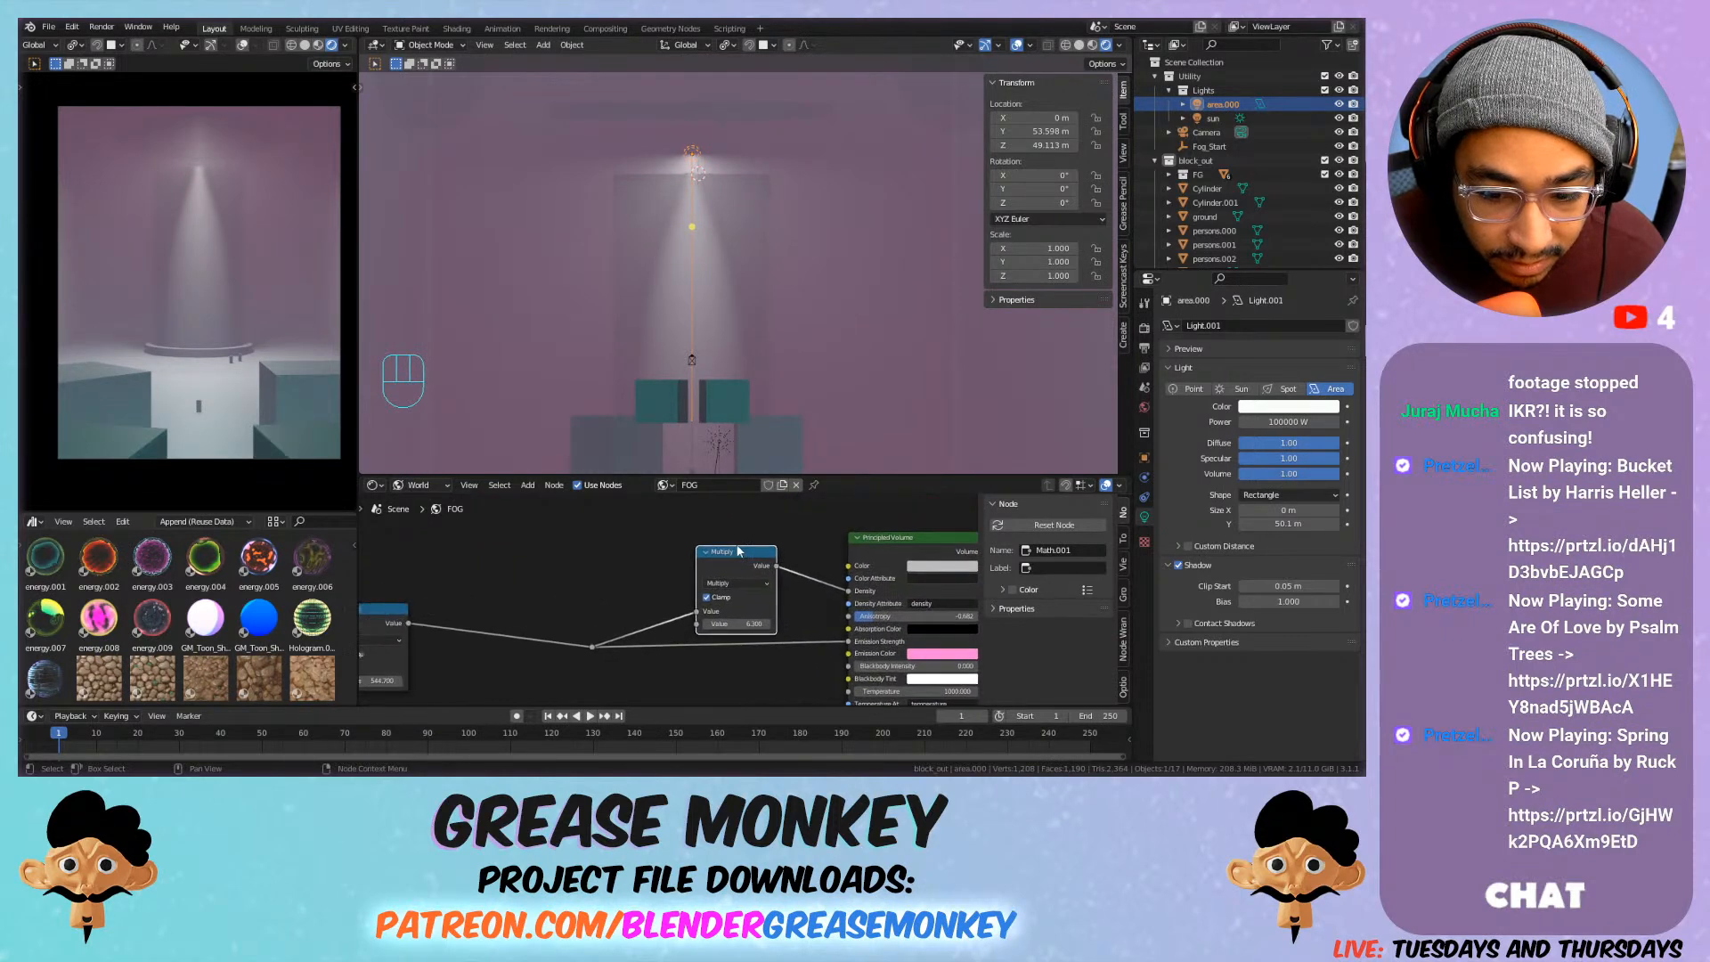
left_click_drag(738, 550, 683, 526)
left_click_drag(592, 647, 846, 567)
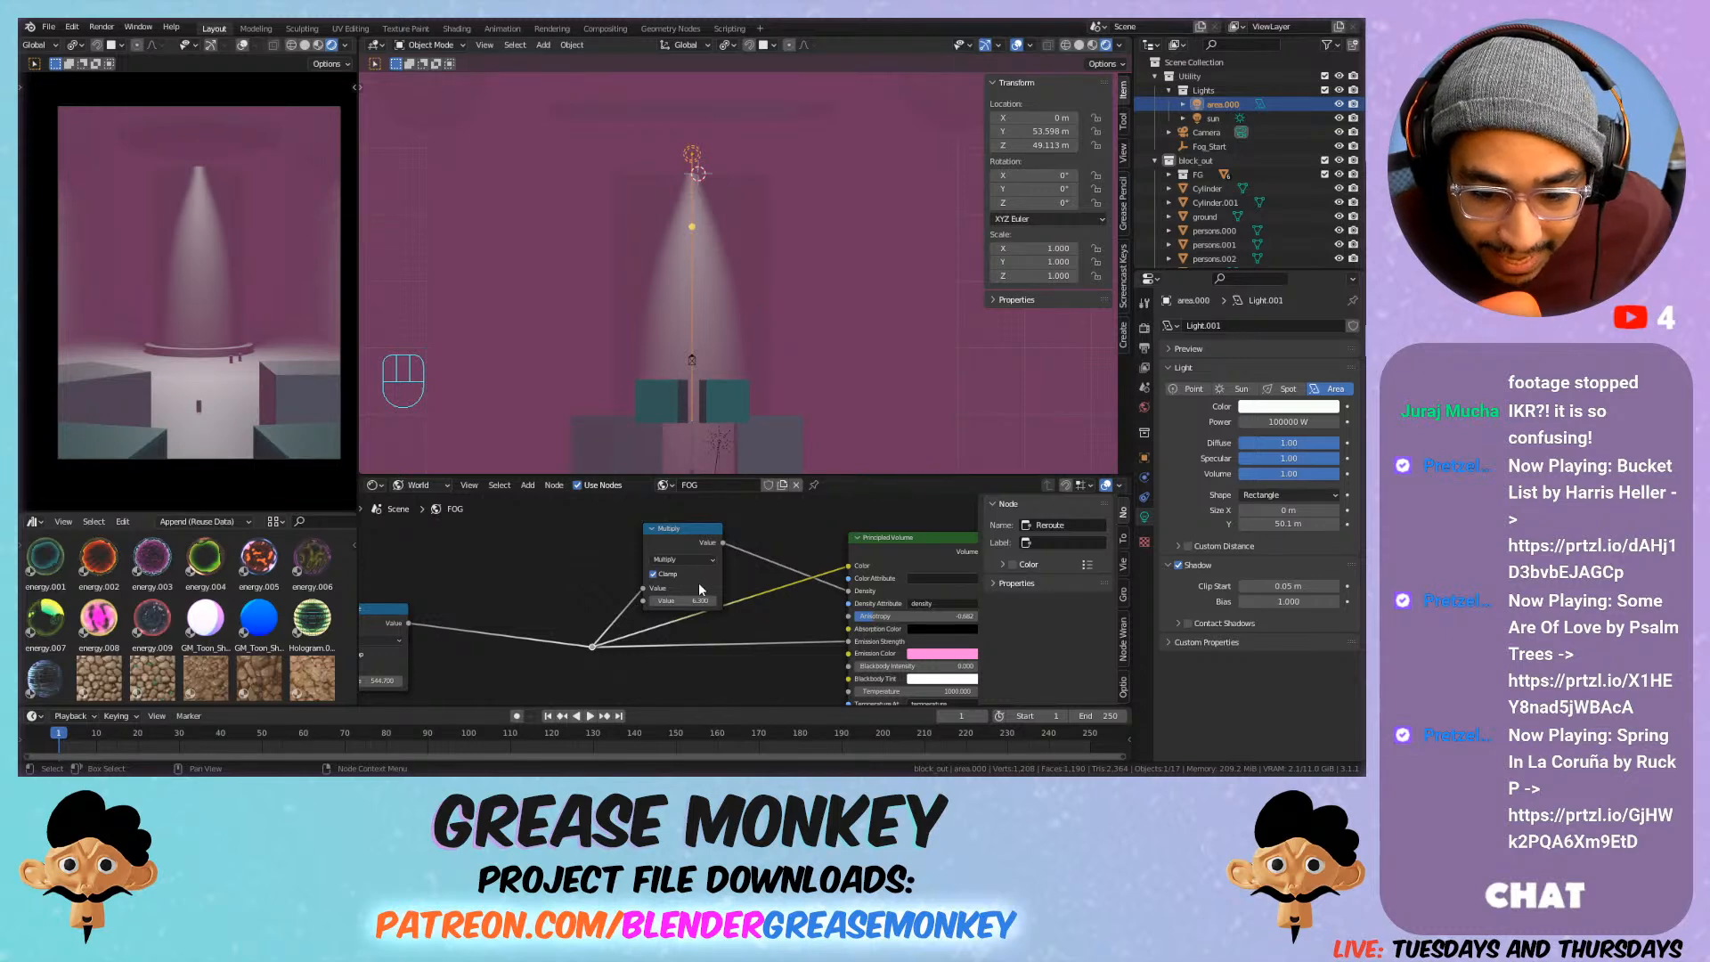
mouse_move(684, 600)
left_mouse_down()
mouse_move(624, 600)
mouse_move(743, 600)
mouse_move(656, 607)
left_mouse_up()
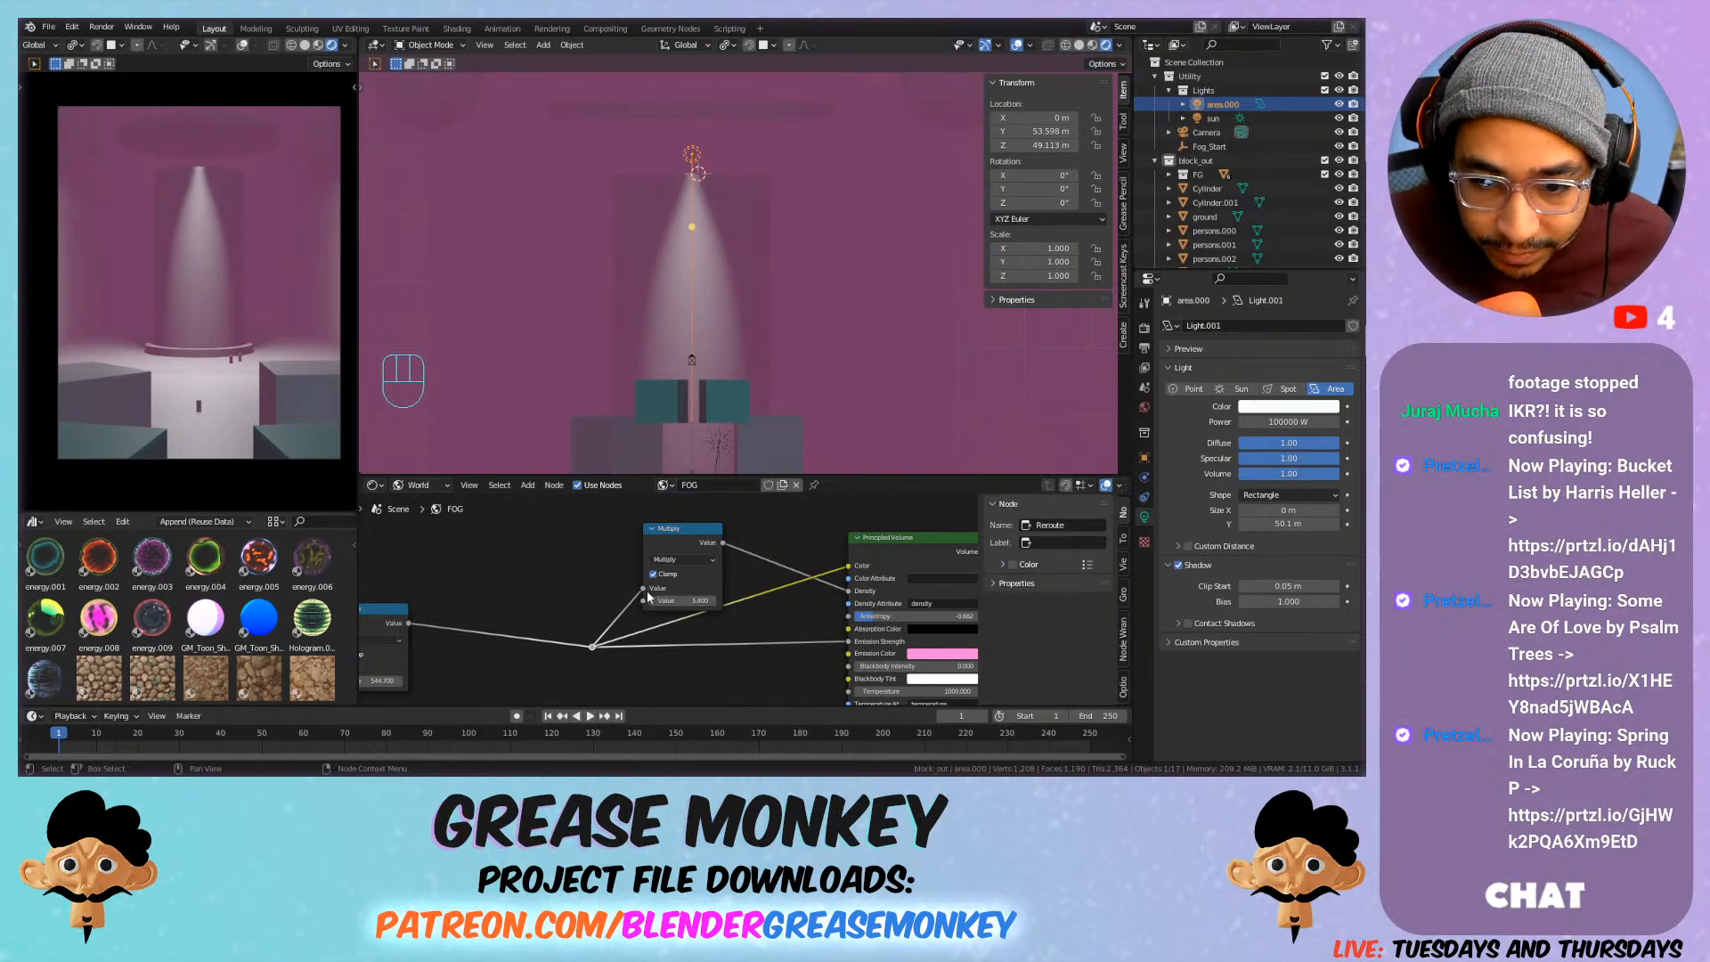
left_click_drag(647, 602, 616, 602)
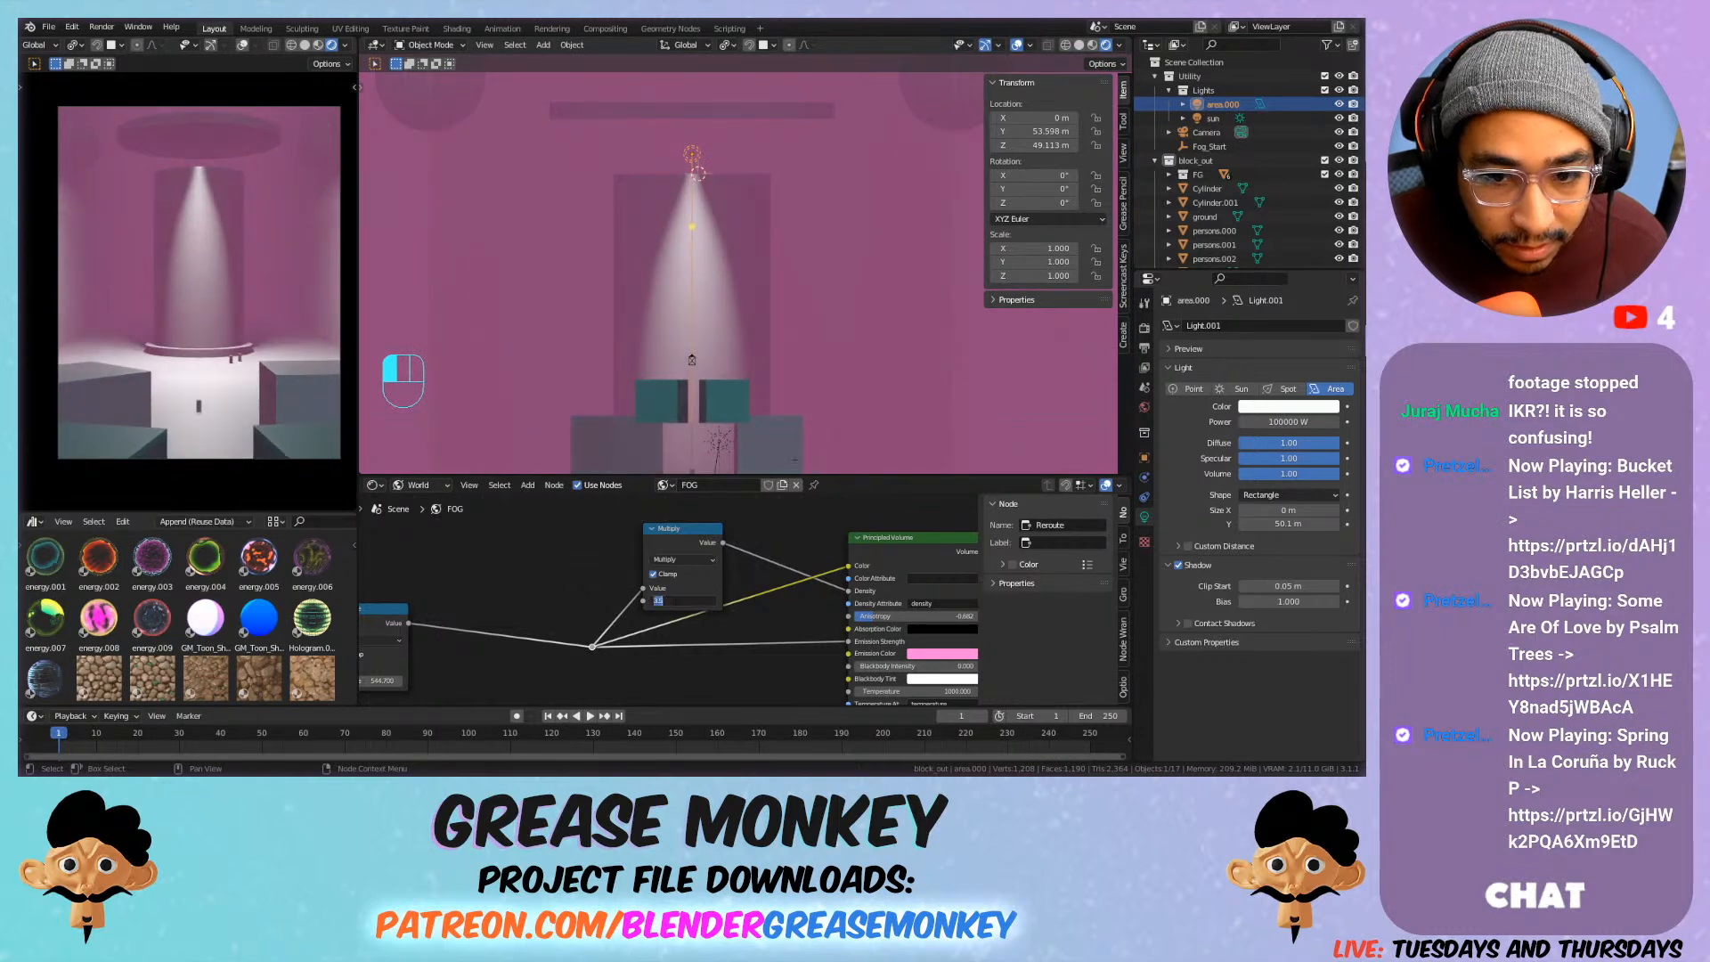
Set the central light back to Point type and reduce its diffuse and specular factors to 0, keeping shadows enabled.
left_click(695, 159)
left_click(691, 158)
left_click(692, 159)
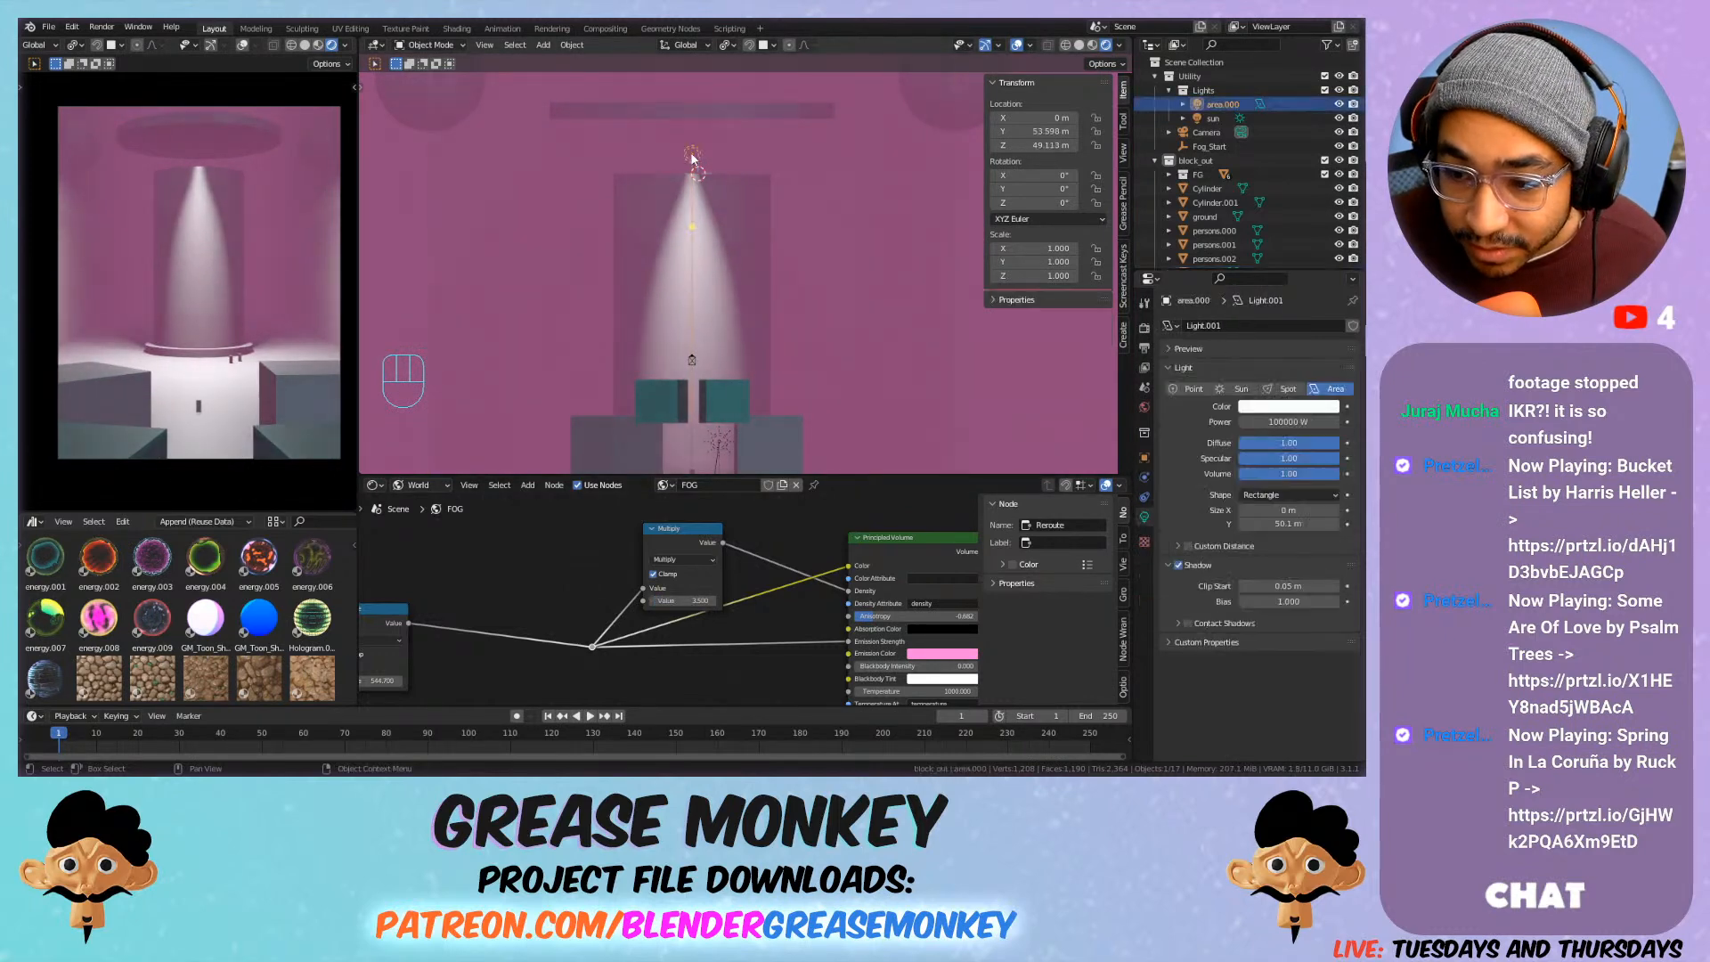
left_click(1173, 390)
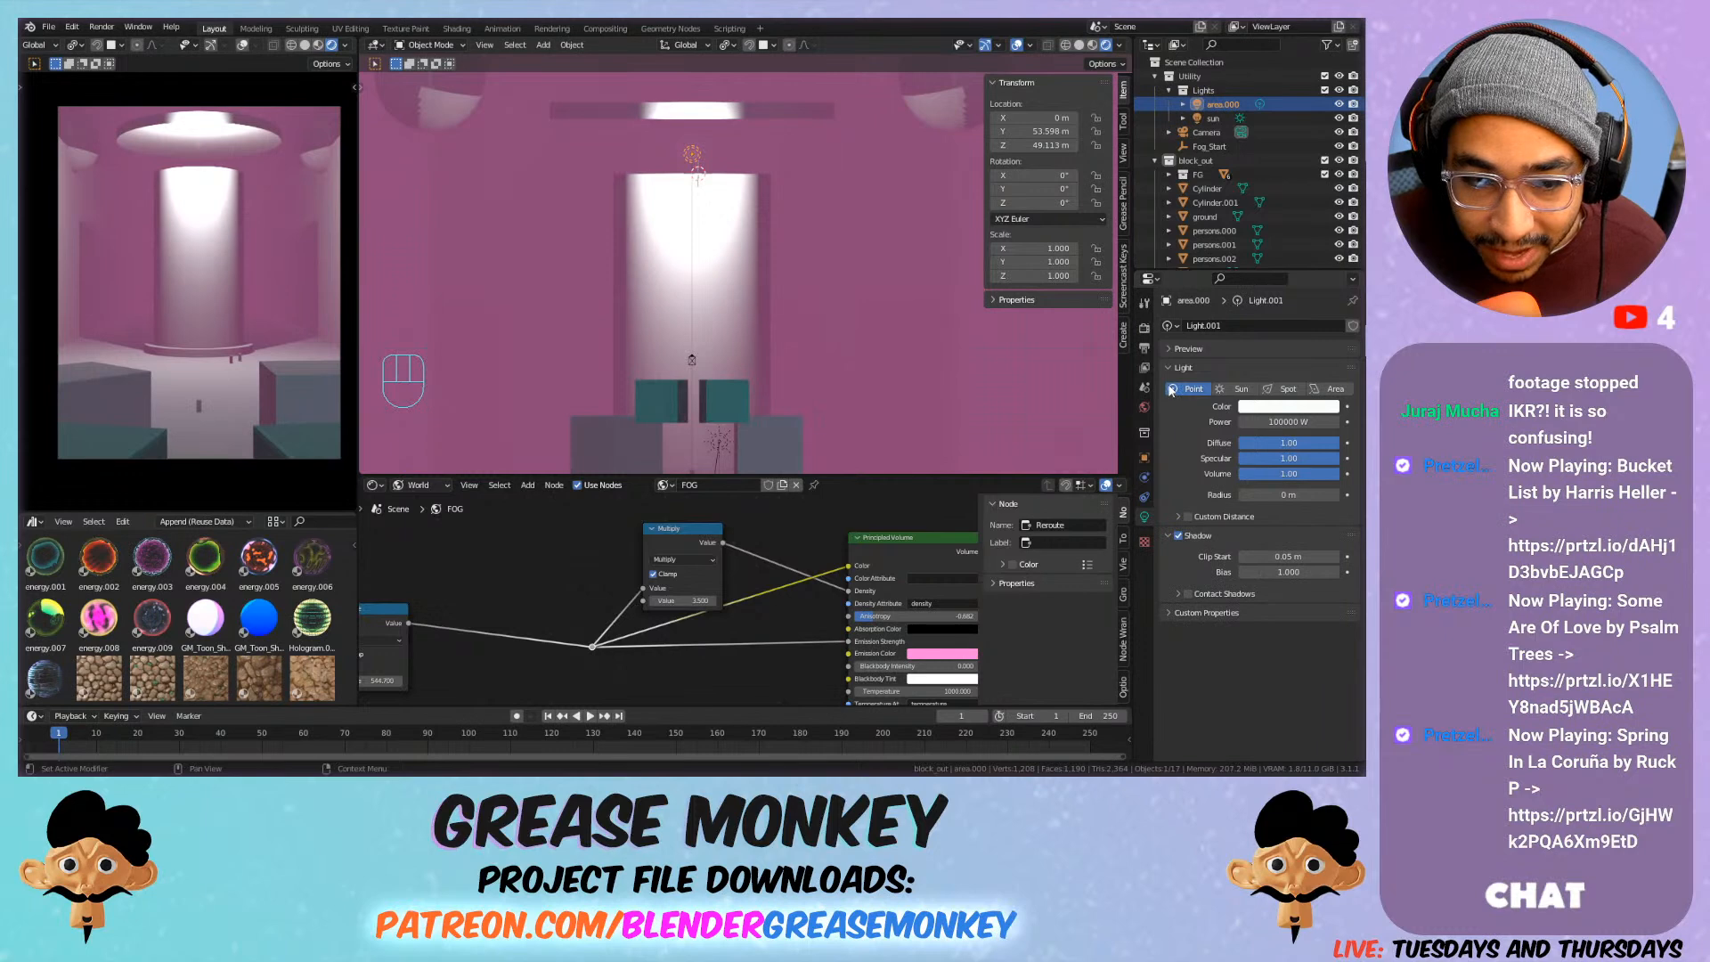
left_click_drag(1286, 444, 1239, 460)
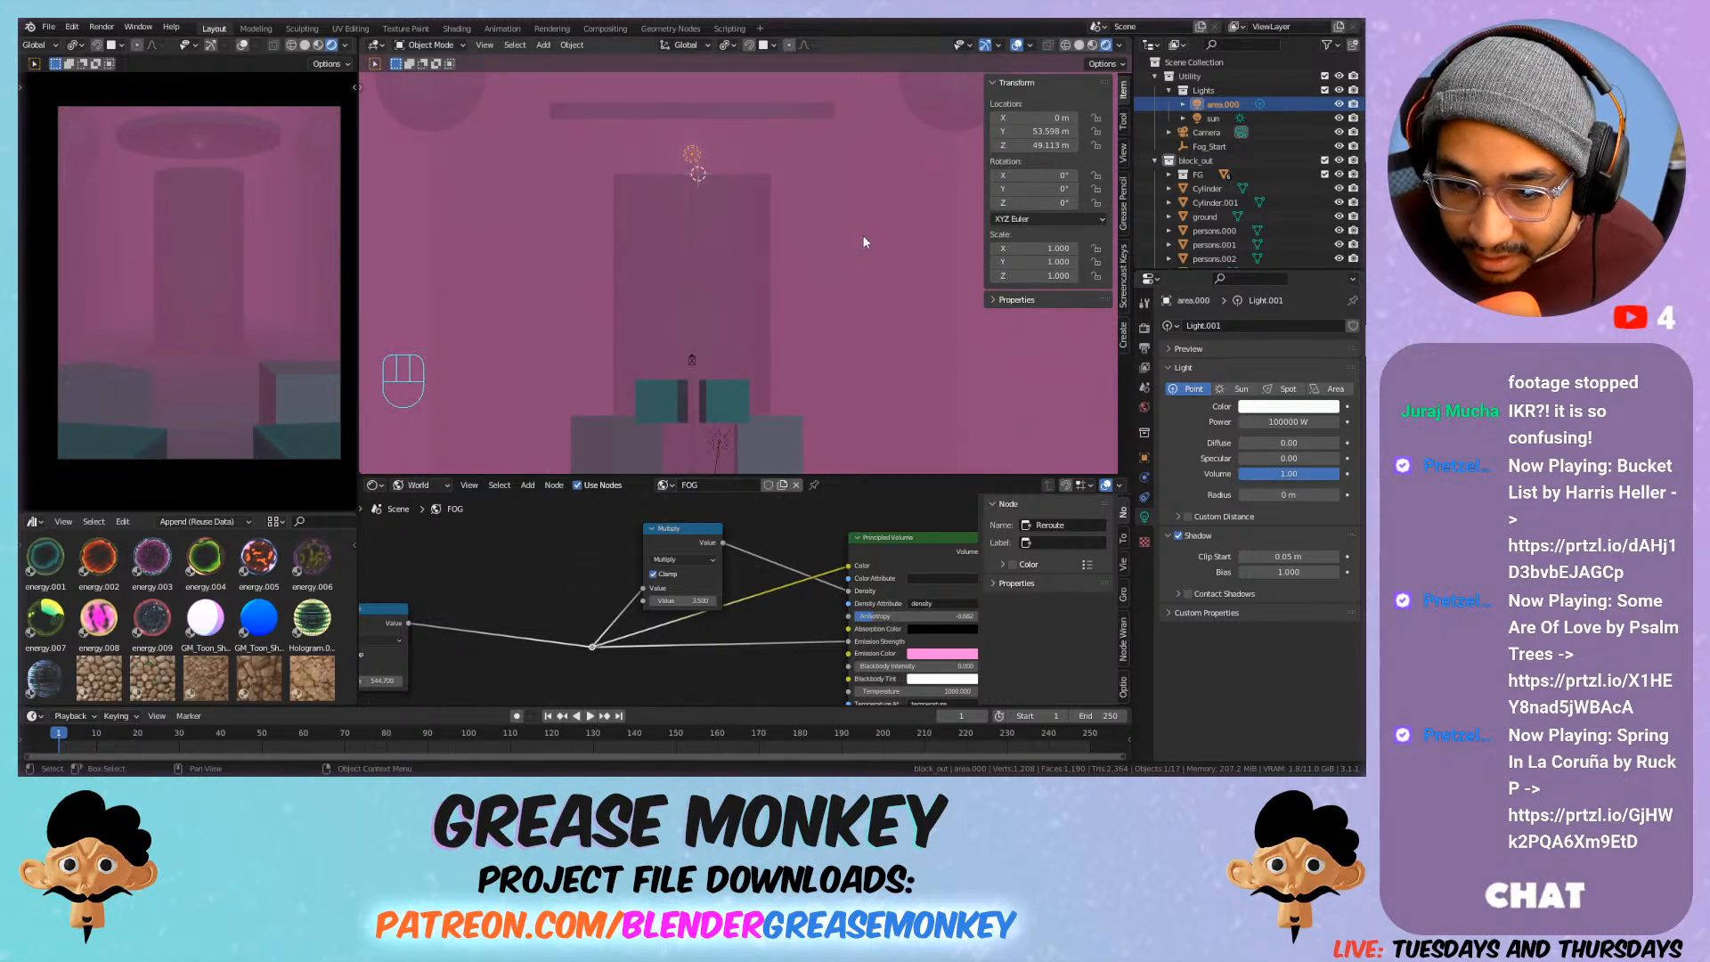
left_click(1179, 536)
left_click(1179, 536)
Try adjusting the volumetric sampling and a volumetric end distance of 2000 m in the Eevee render settings.
left_click(1144, 347)
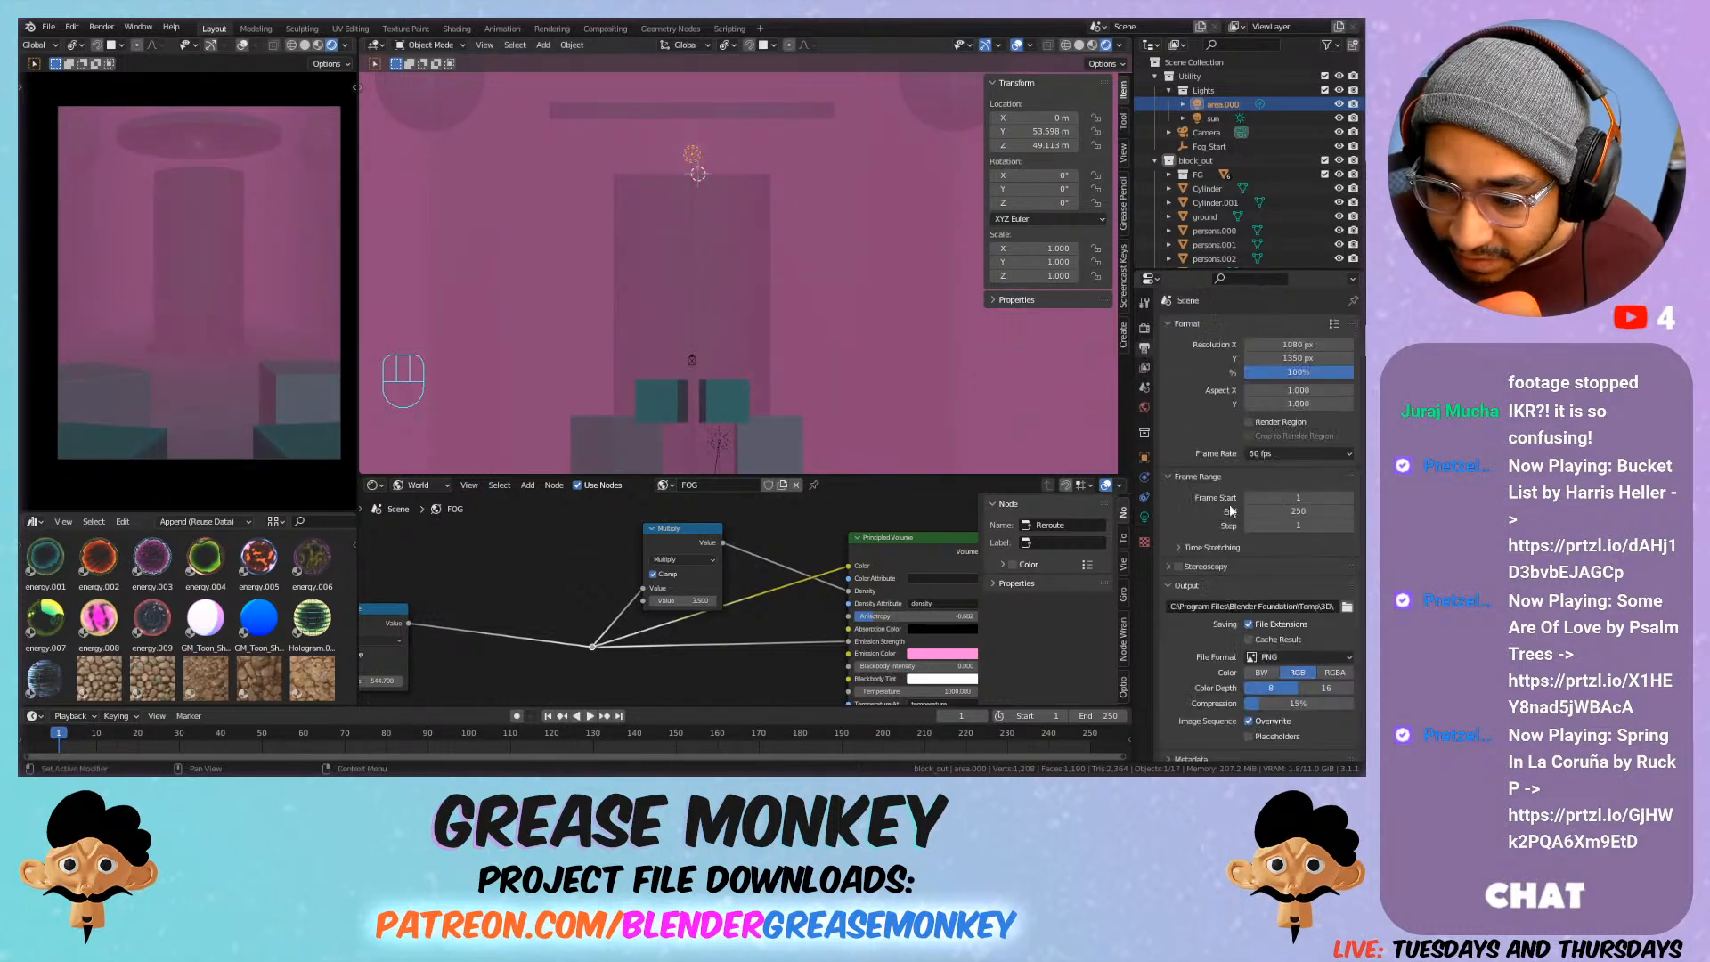
left_click(1144, 327)
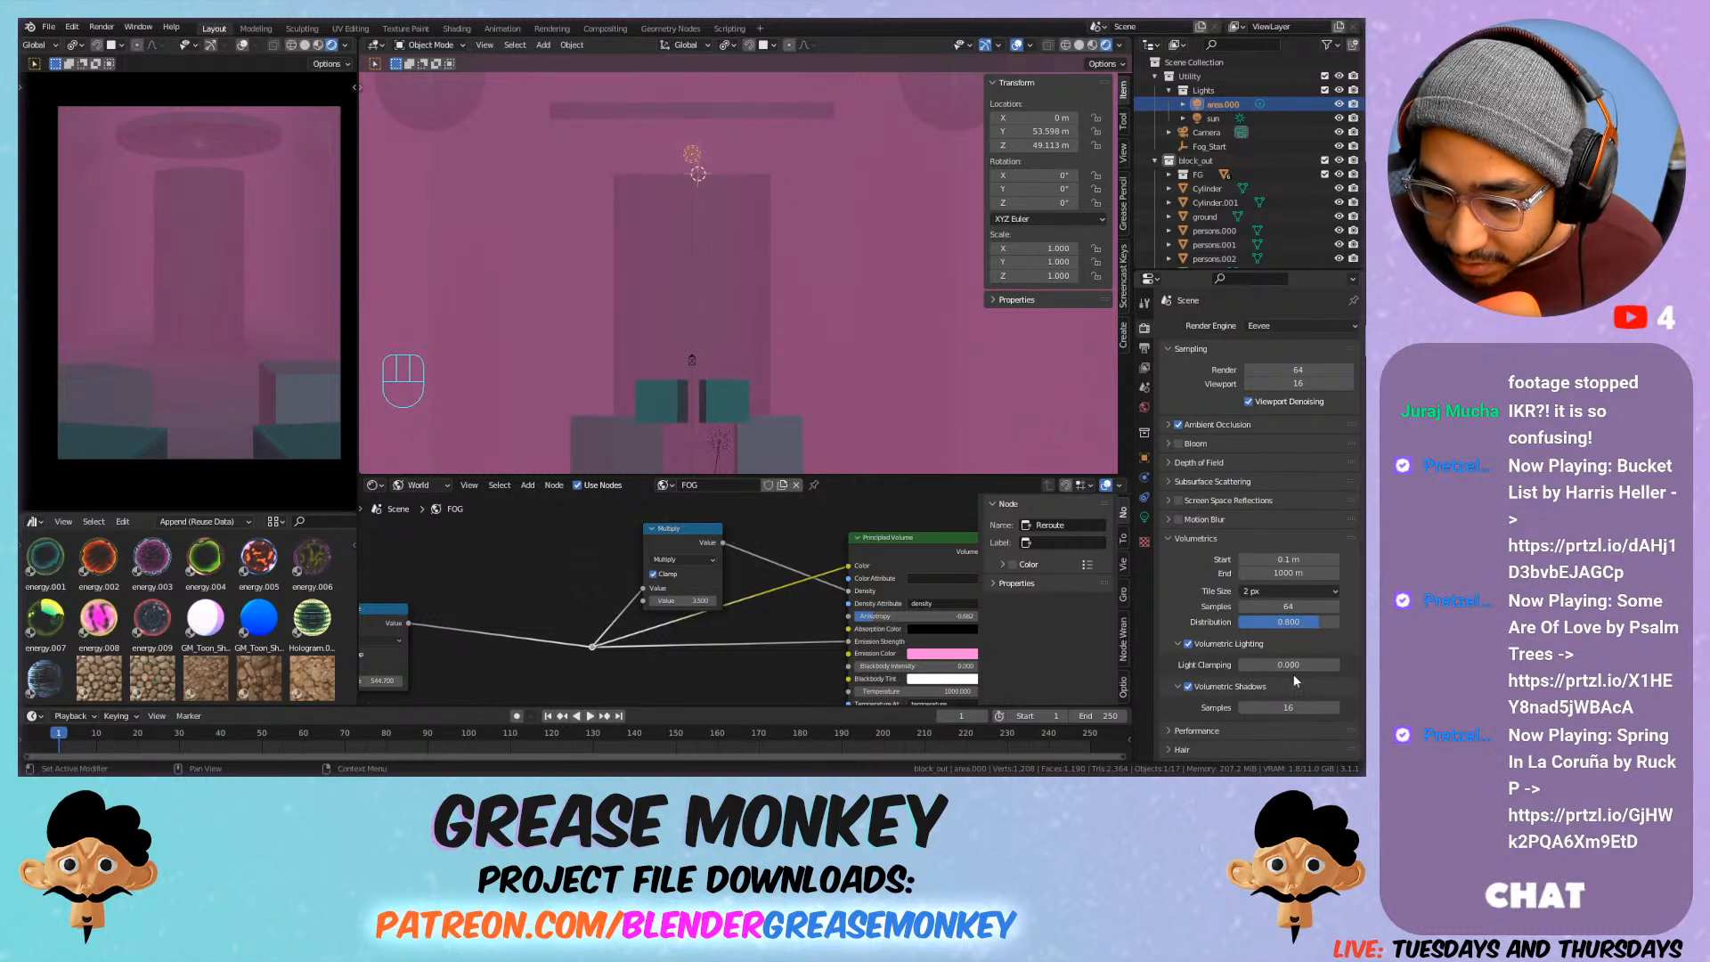
left_click_drag(1284, 606, 1291, 607)
key("ctrl+z")
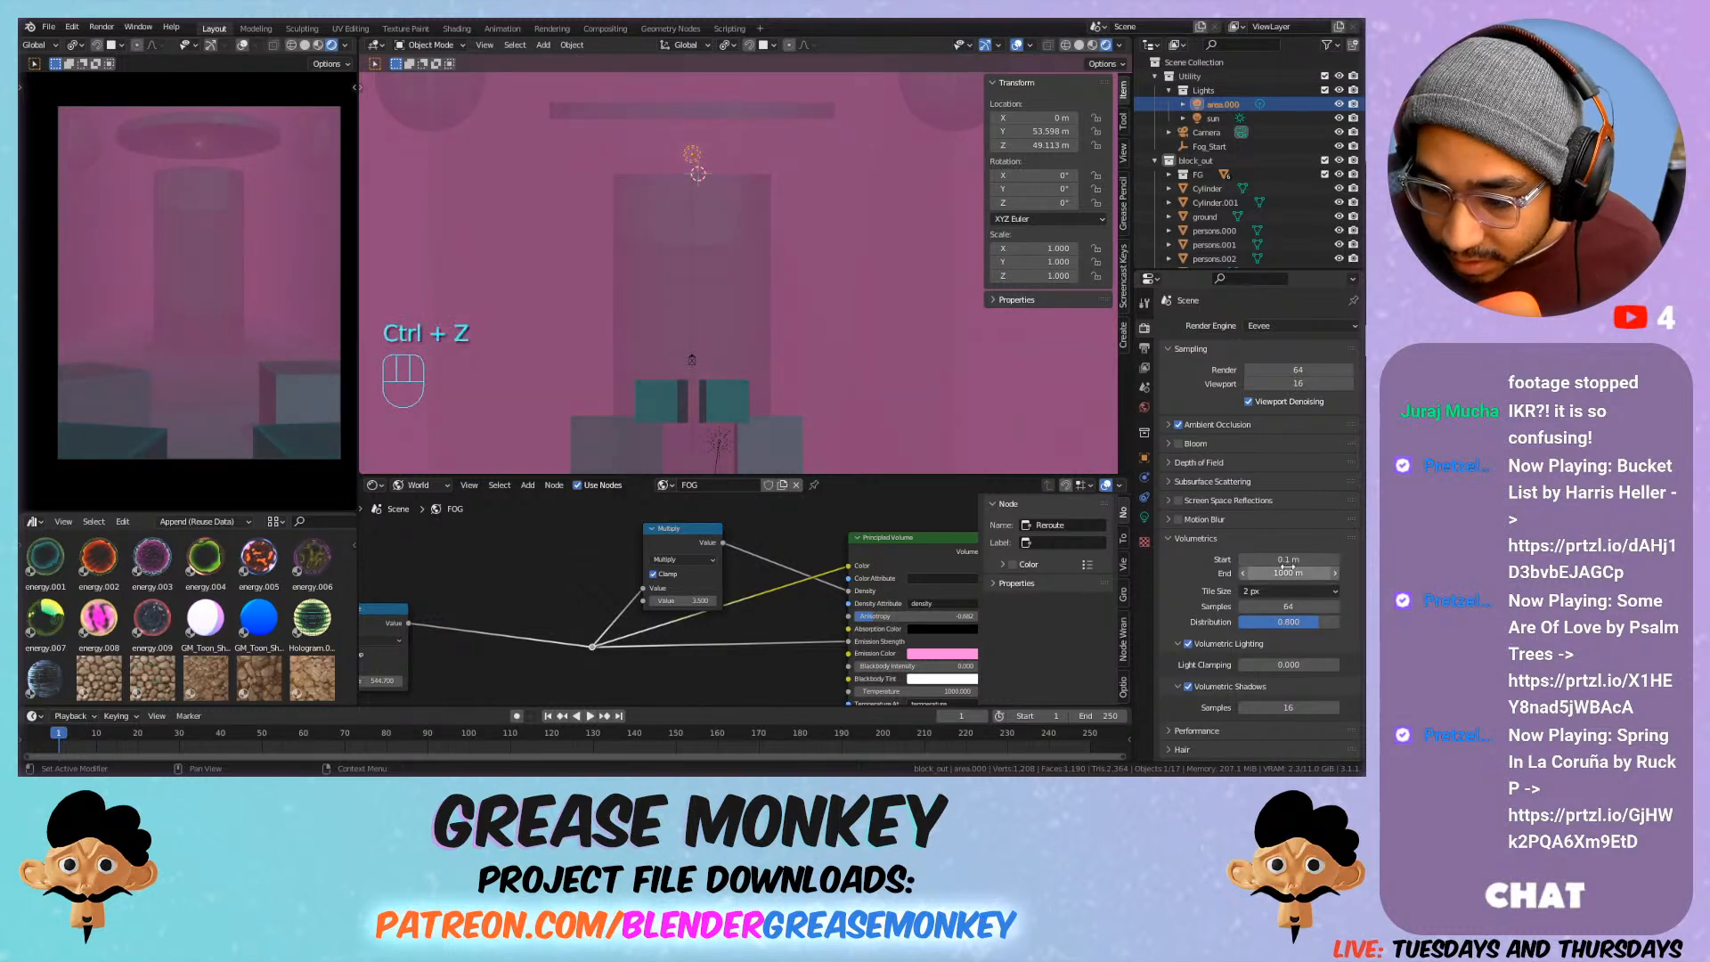
key("ctrl+z")
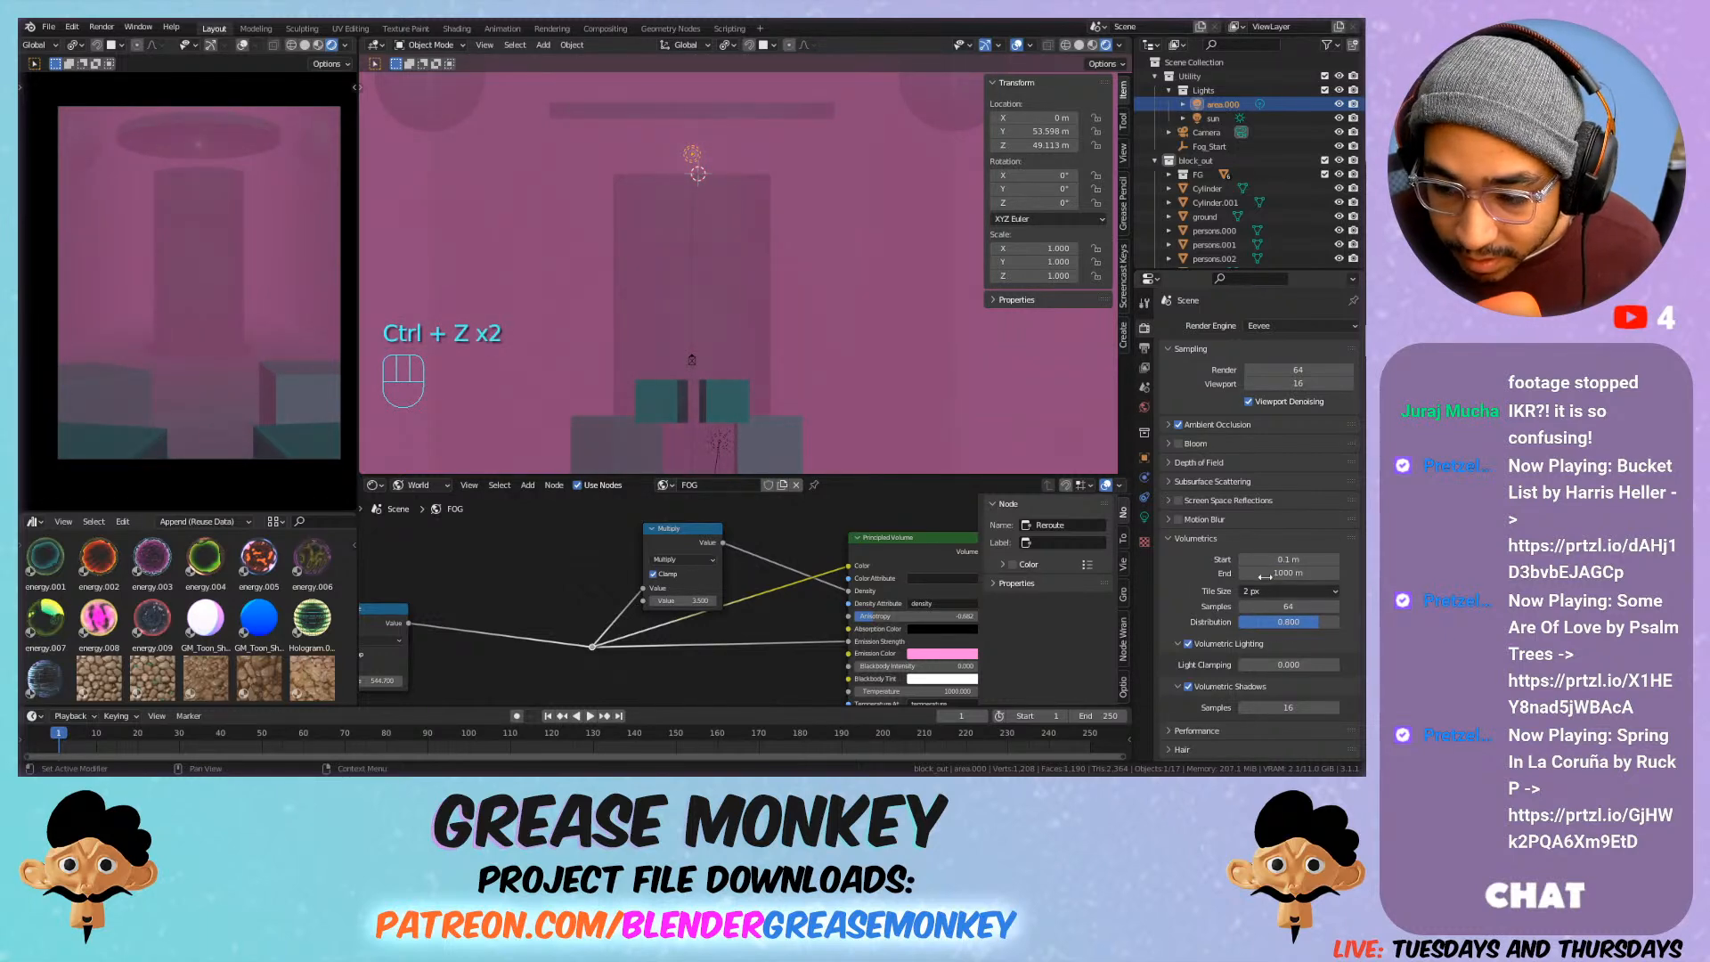
left_click(1280, 573)
type("2000")
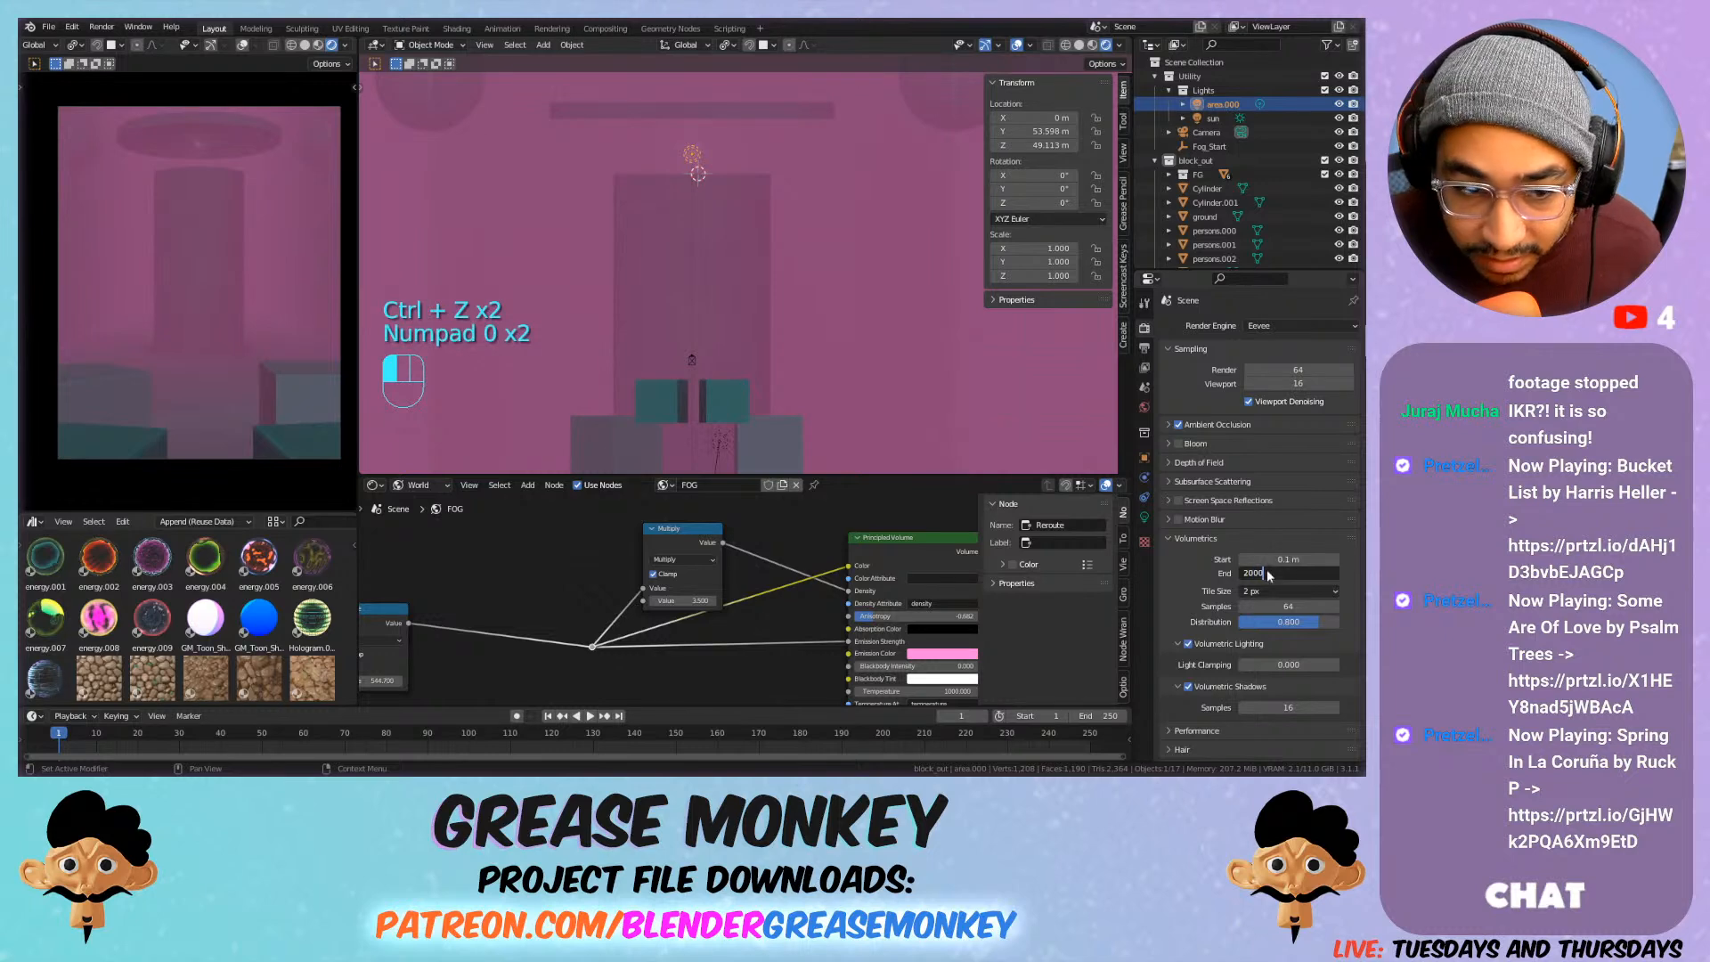
key("ctrl+z")
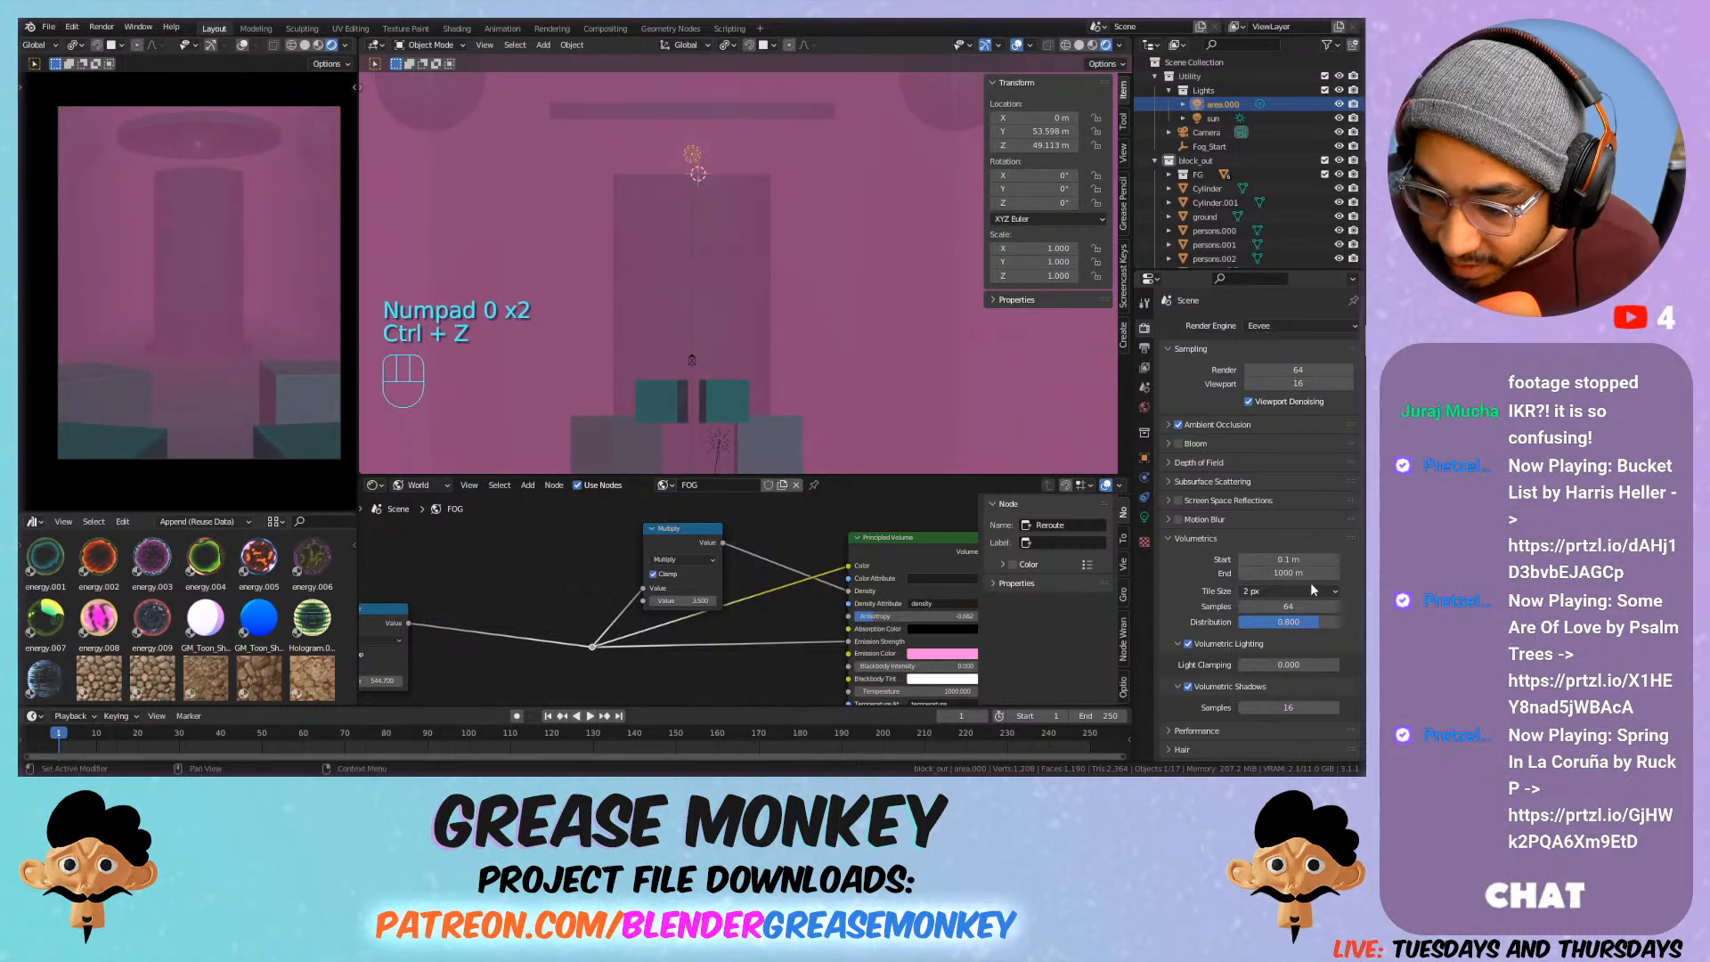
Try a volumetric tile size of 16 px, return it to 2 px and raise the volumetric sample distribution to 1.000.
left_click(1311, 588)
left_click(1275, 653)
left_click(1283, 607)
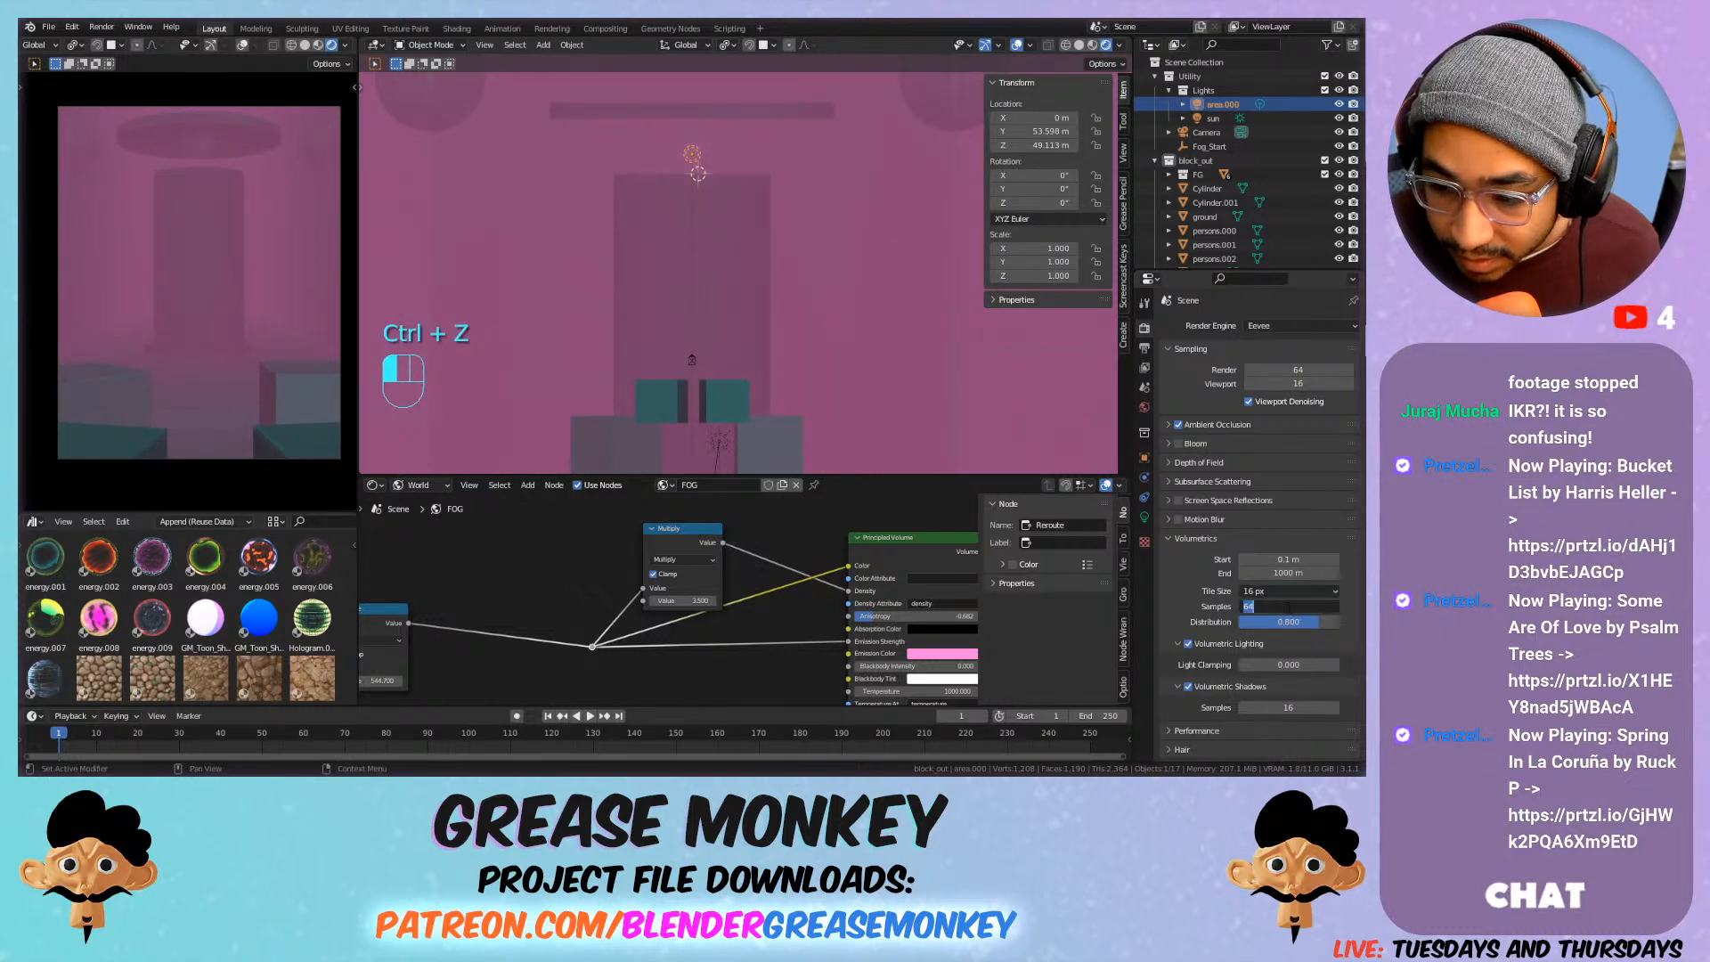
left_click(1293, 594)
left_click(1292, 623)
left_click_drag(1297, 623, 1333, 623)
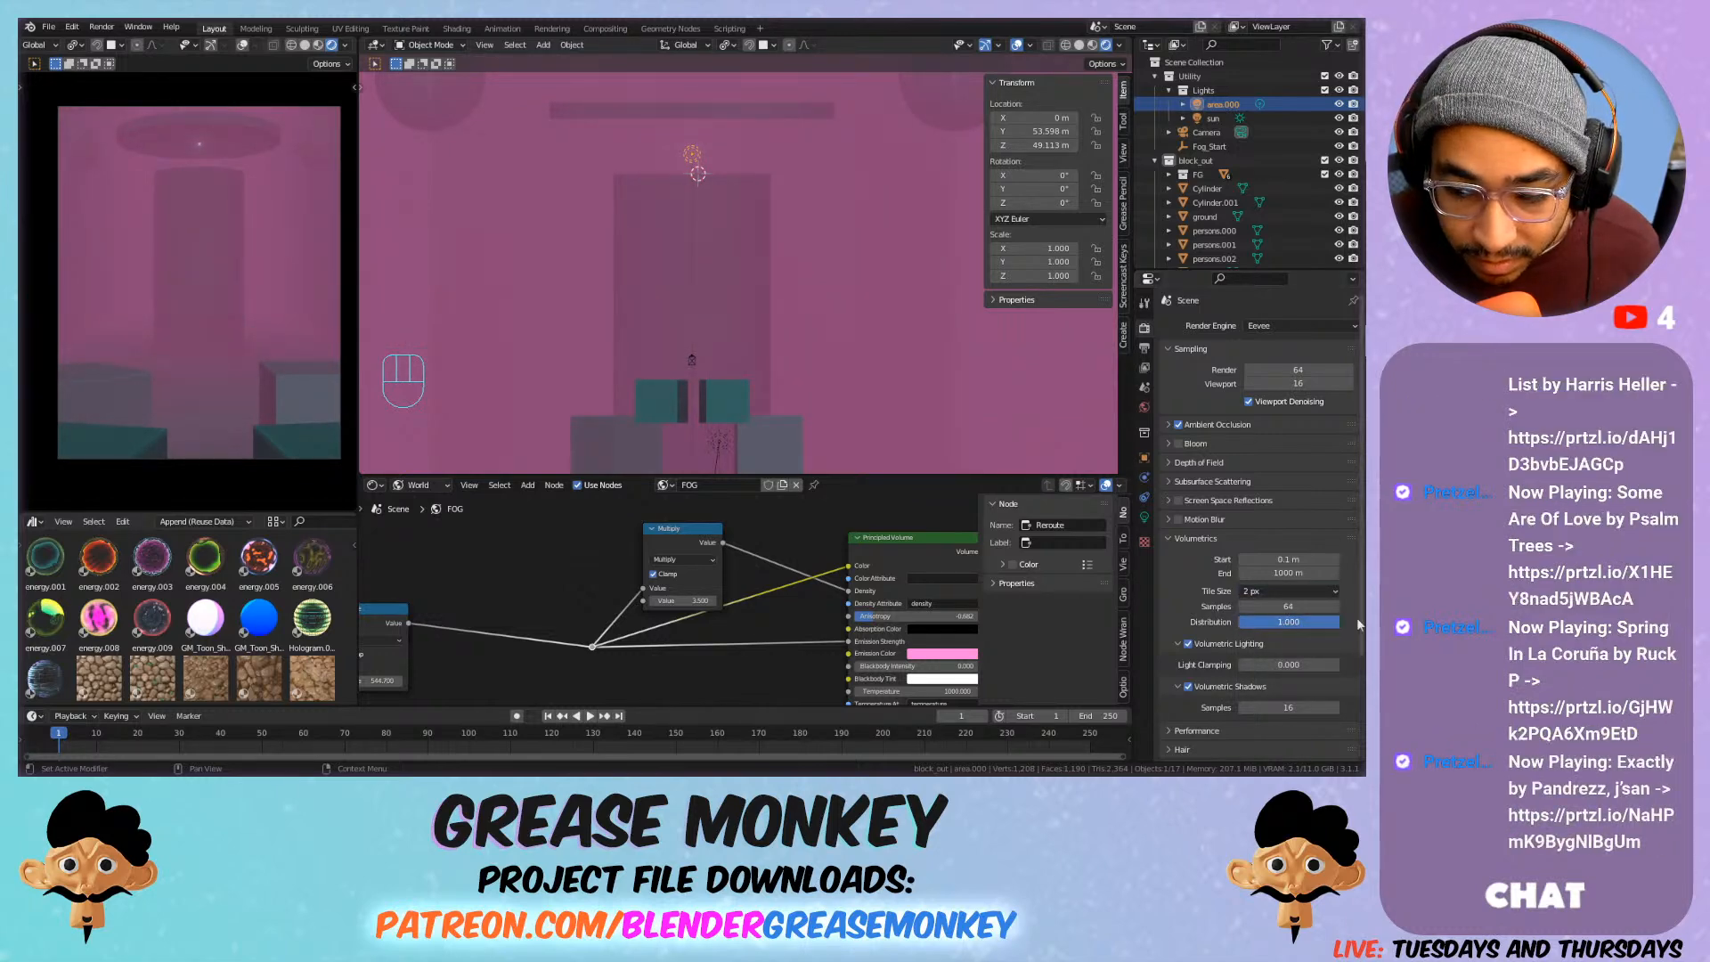
mouse_move(1323, 622)
left_mouse_down()
mouse_move(1236, 623)
mouse_move(1338, 622)
left_mouse_up()
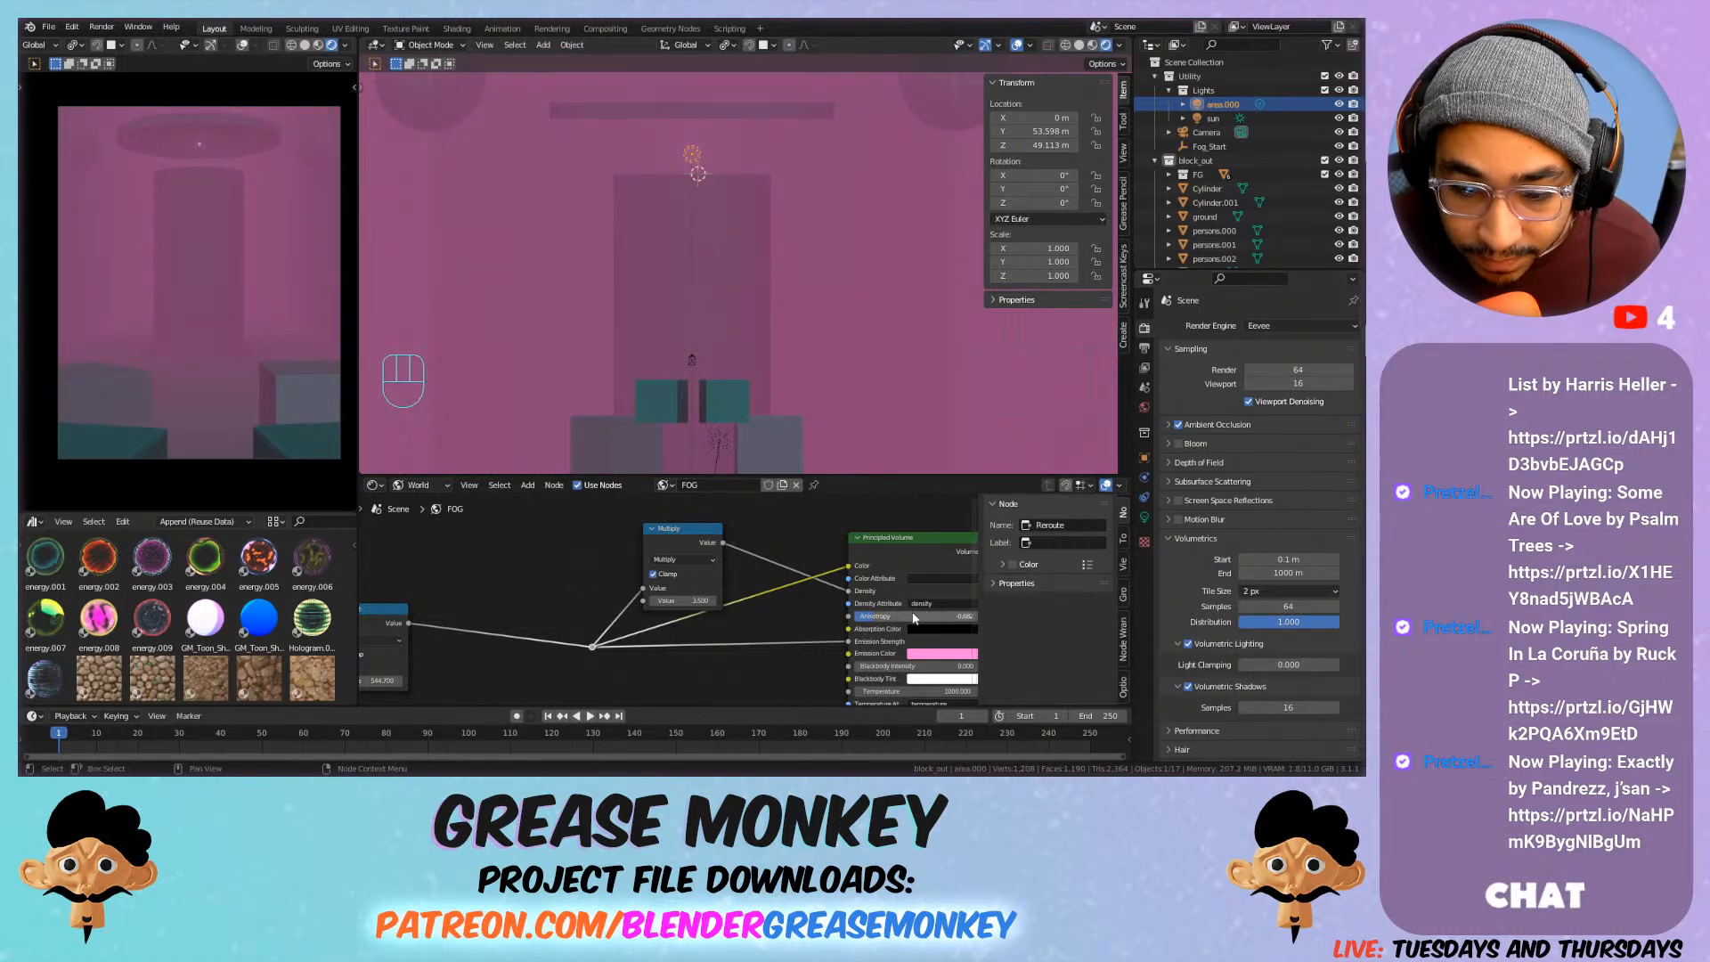
Raise the Principled Volume's anisotropy to 1.000 and reselect the central light.
left_click_drag(912, 617, 980, 617)
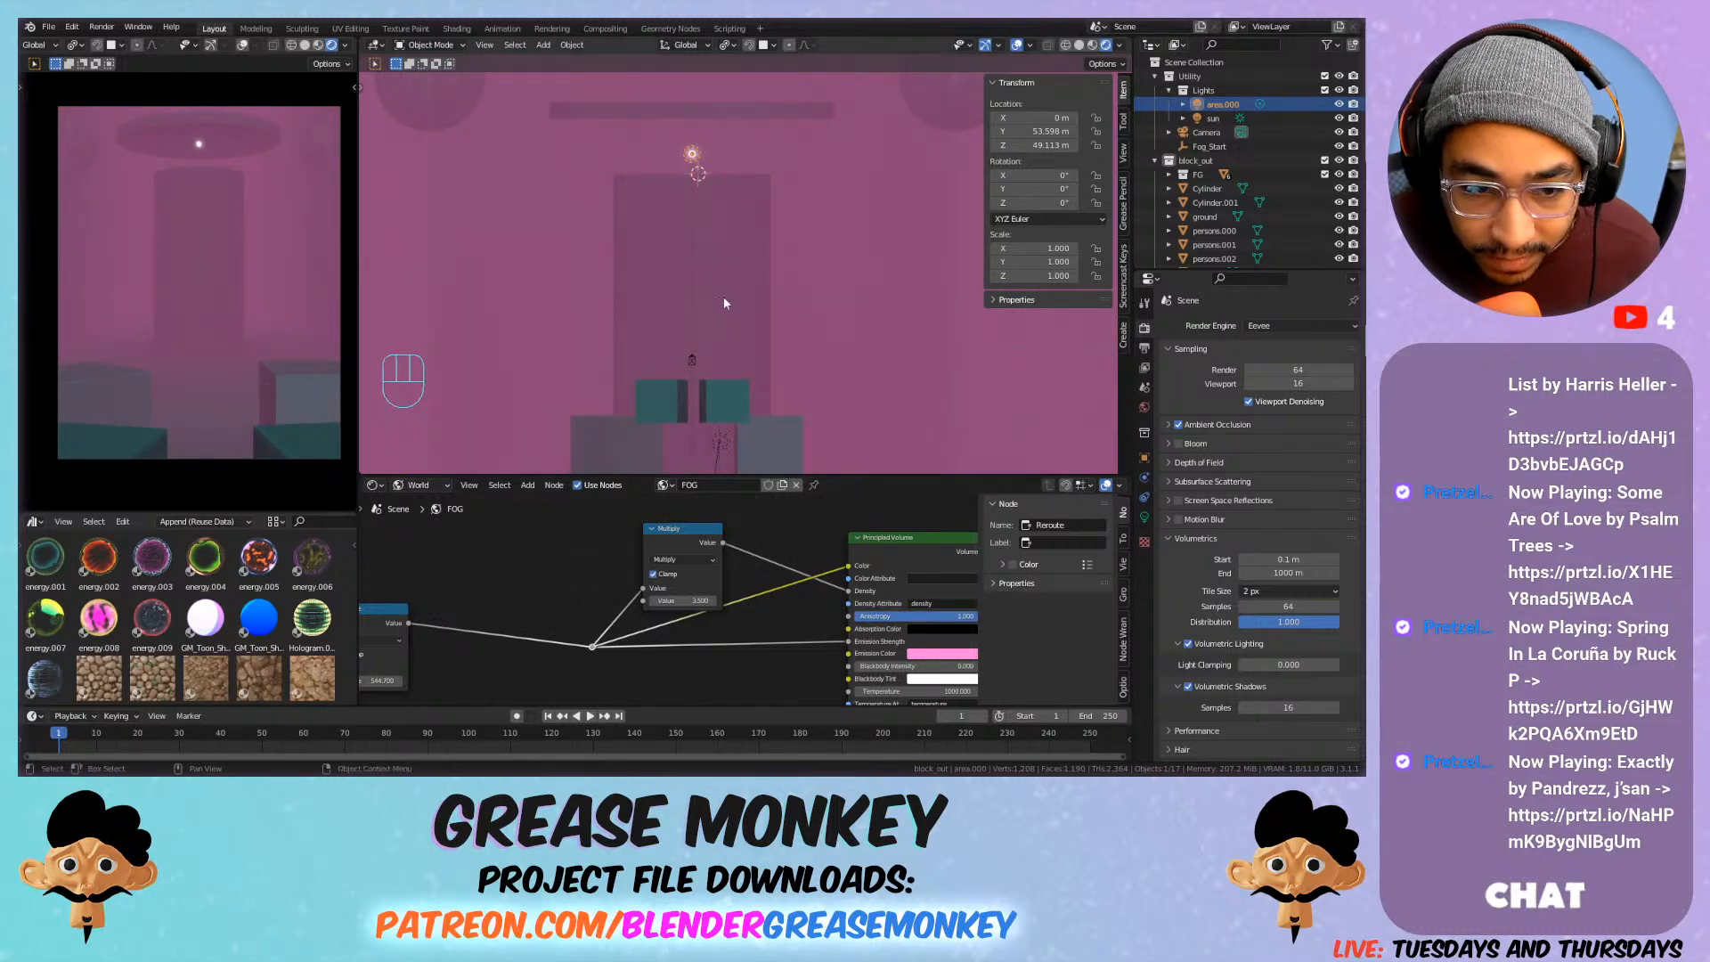
left_click(682, 132)
left_click(691, 154)
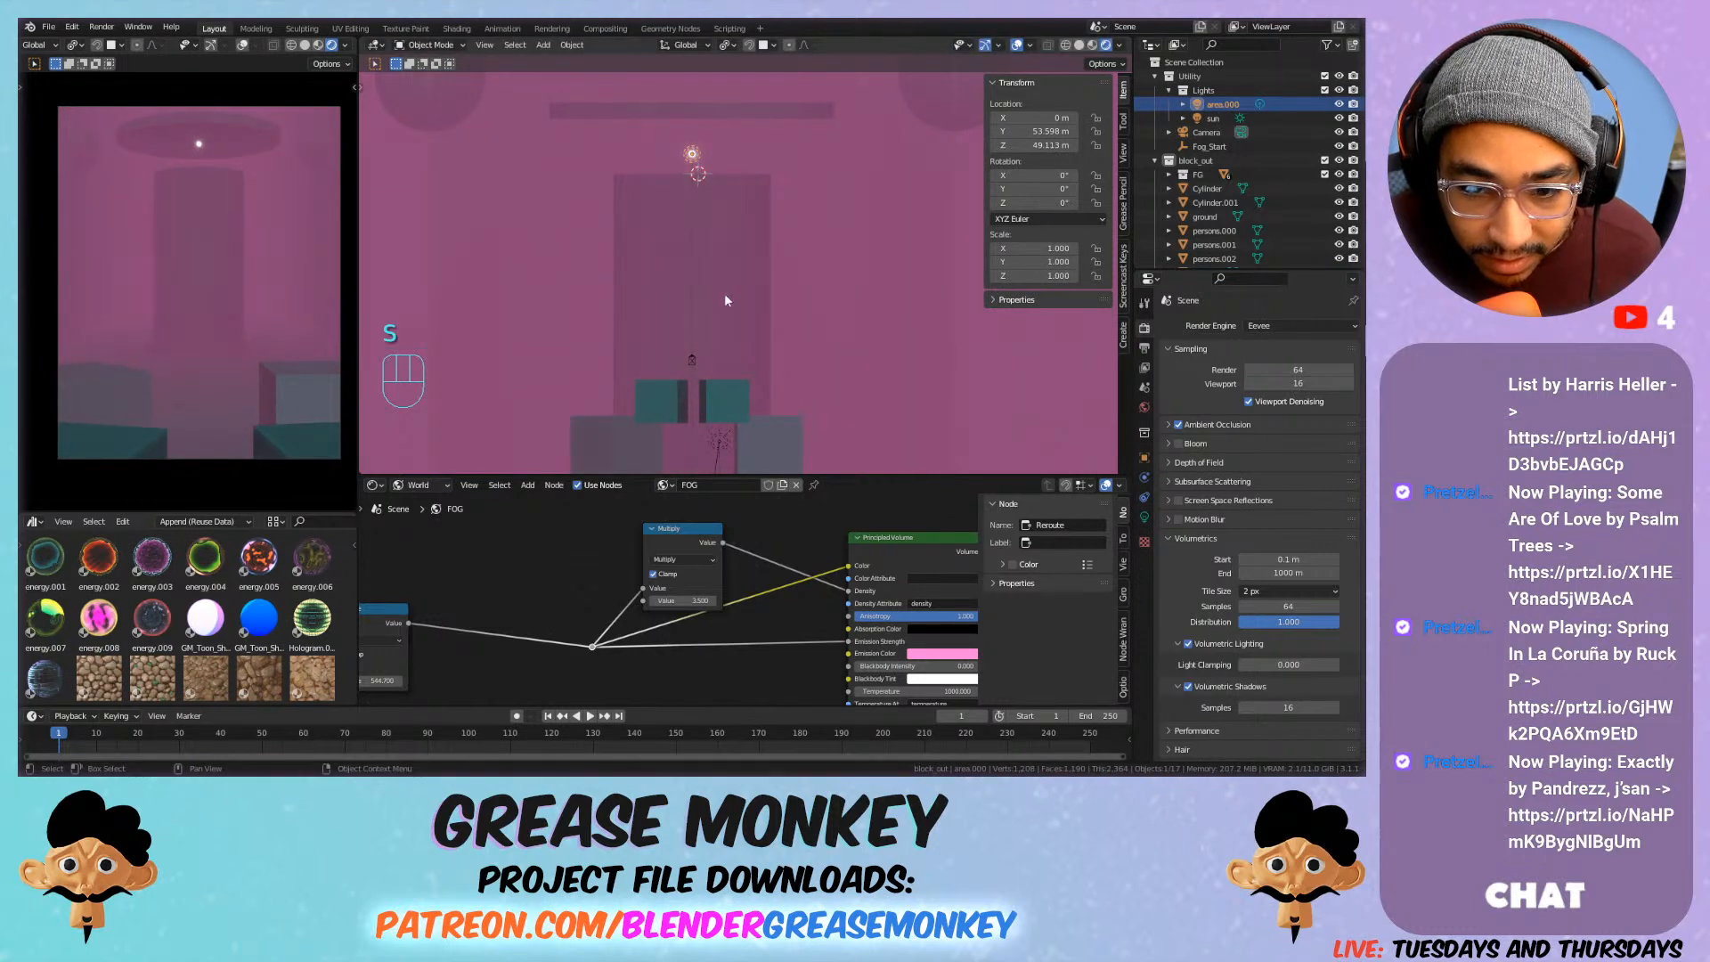
Try a 15 m radius and different shadow clip start and bias values on the point light, undoing each change.
left_click(1145, 517)
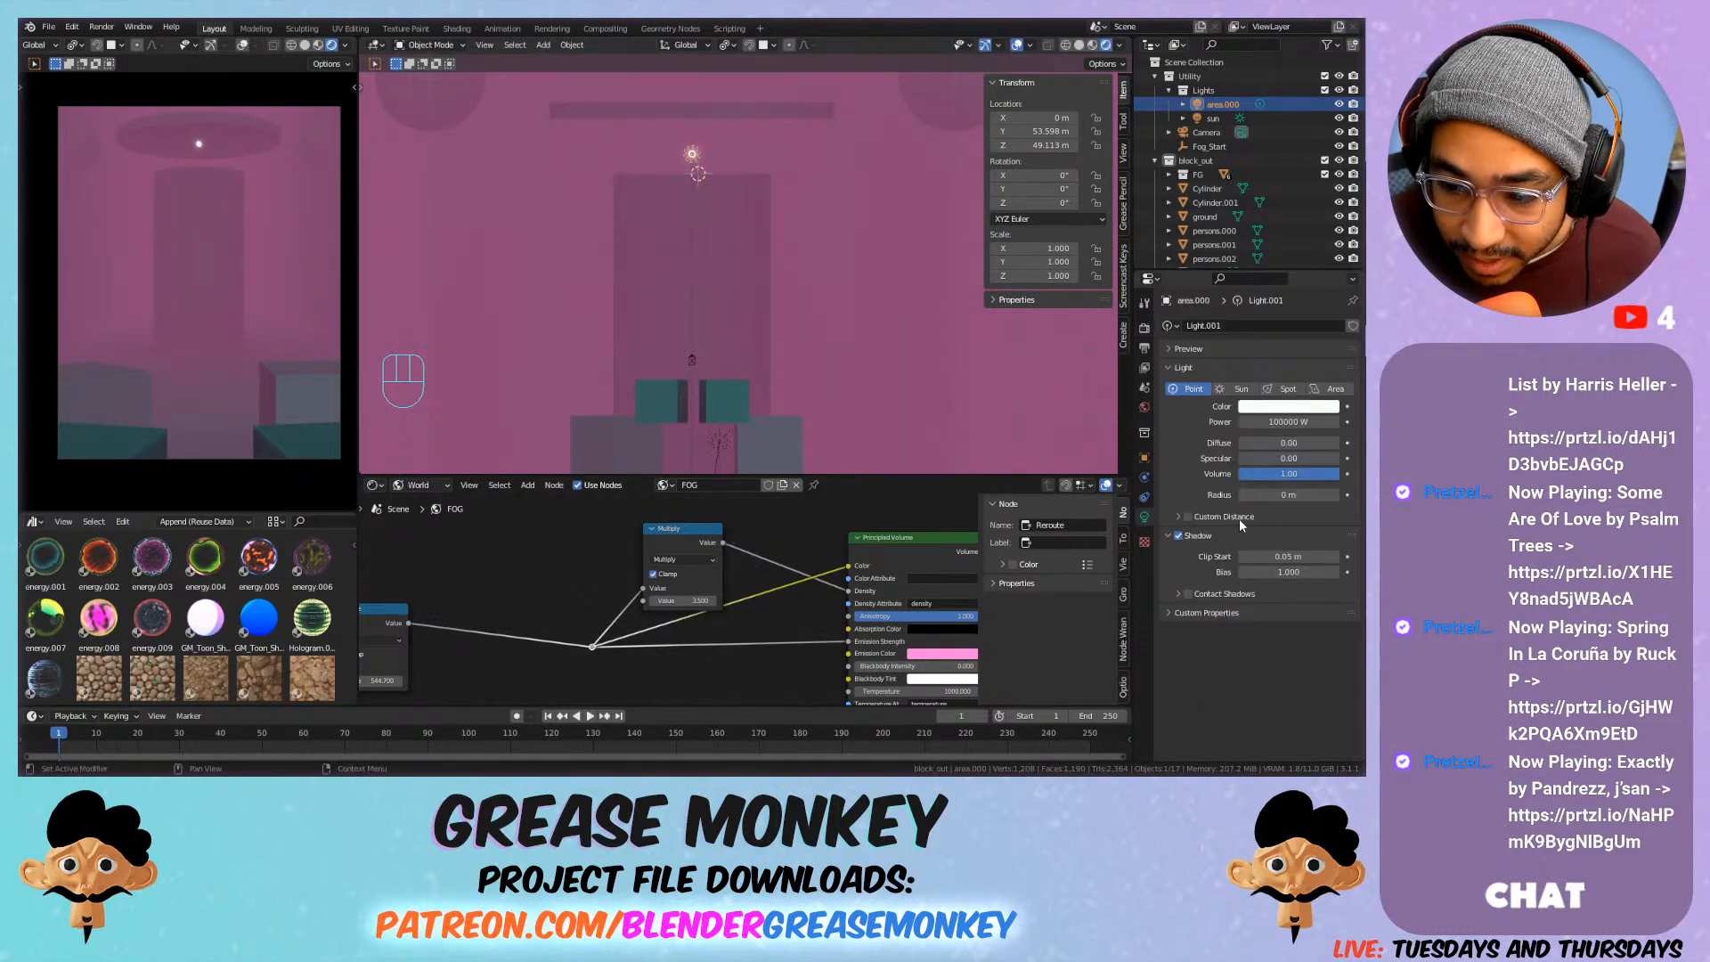
left_click_drag(1288, 494, 1327, 495)
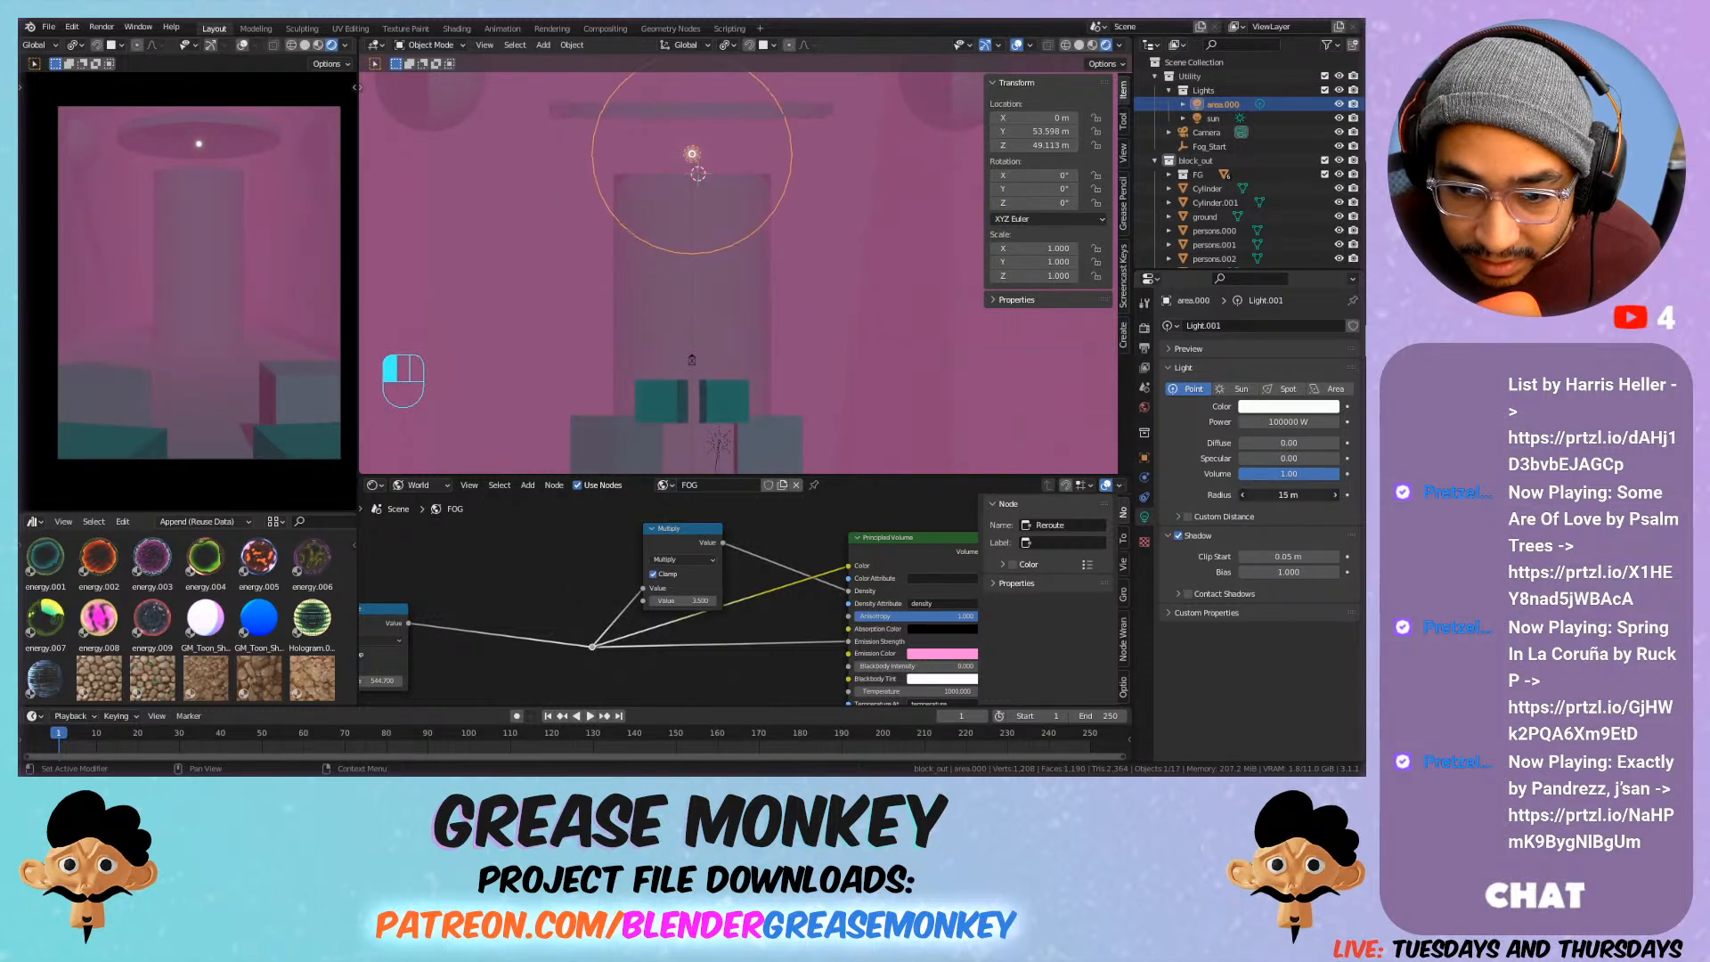
key("ctrl+z")
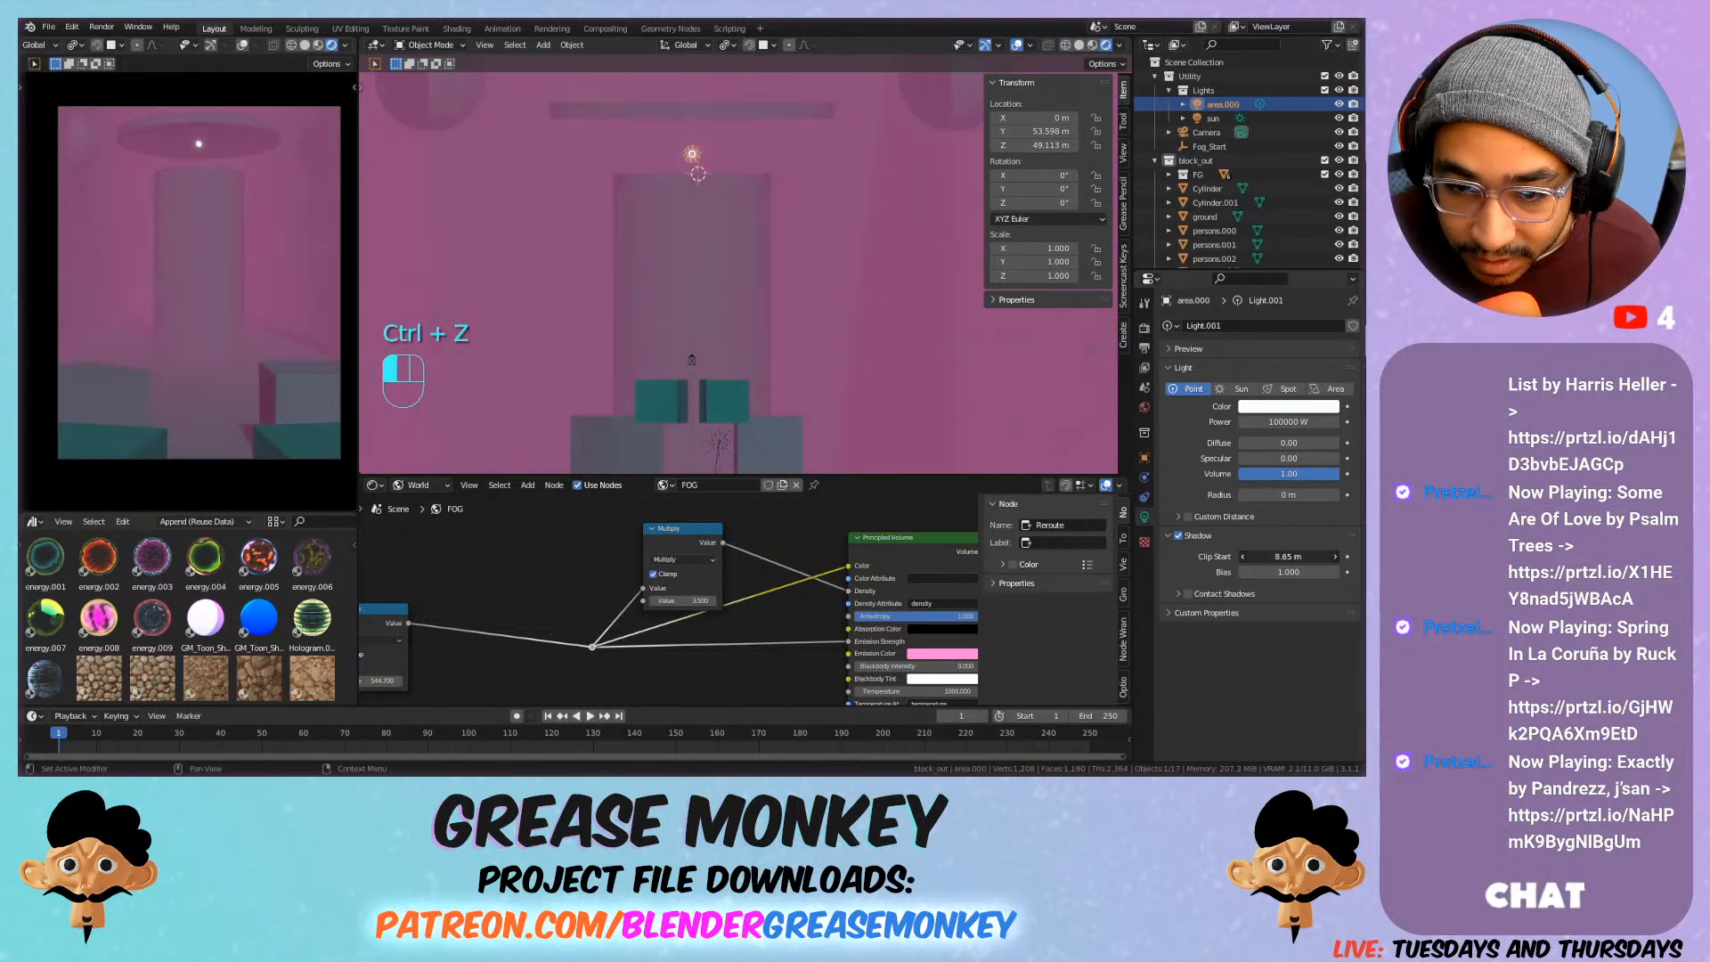
key("ctrl+z")
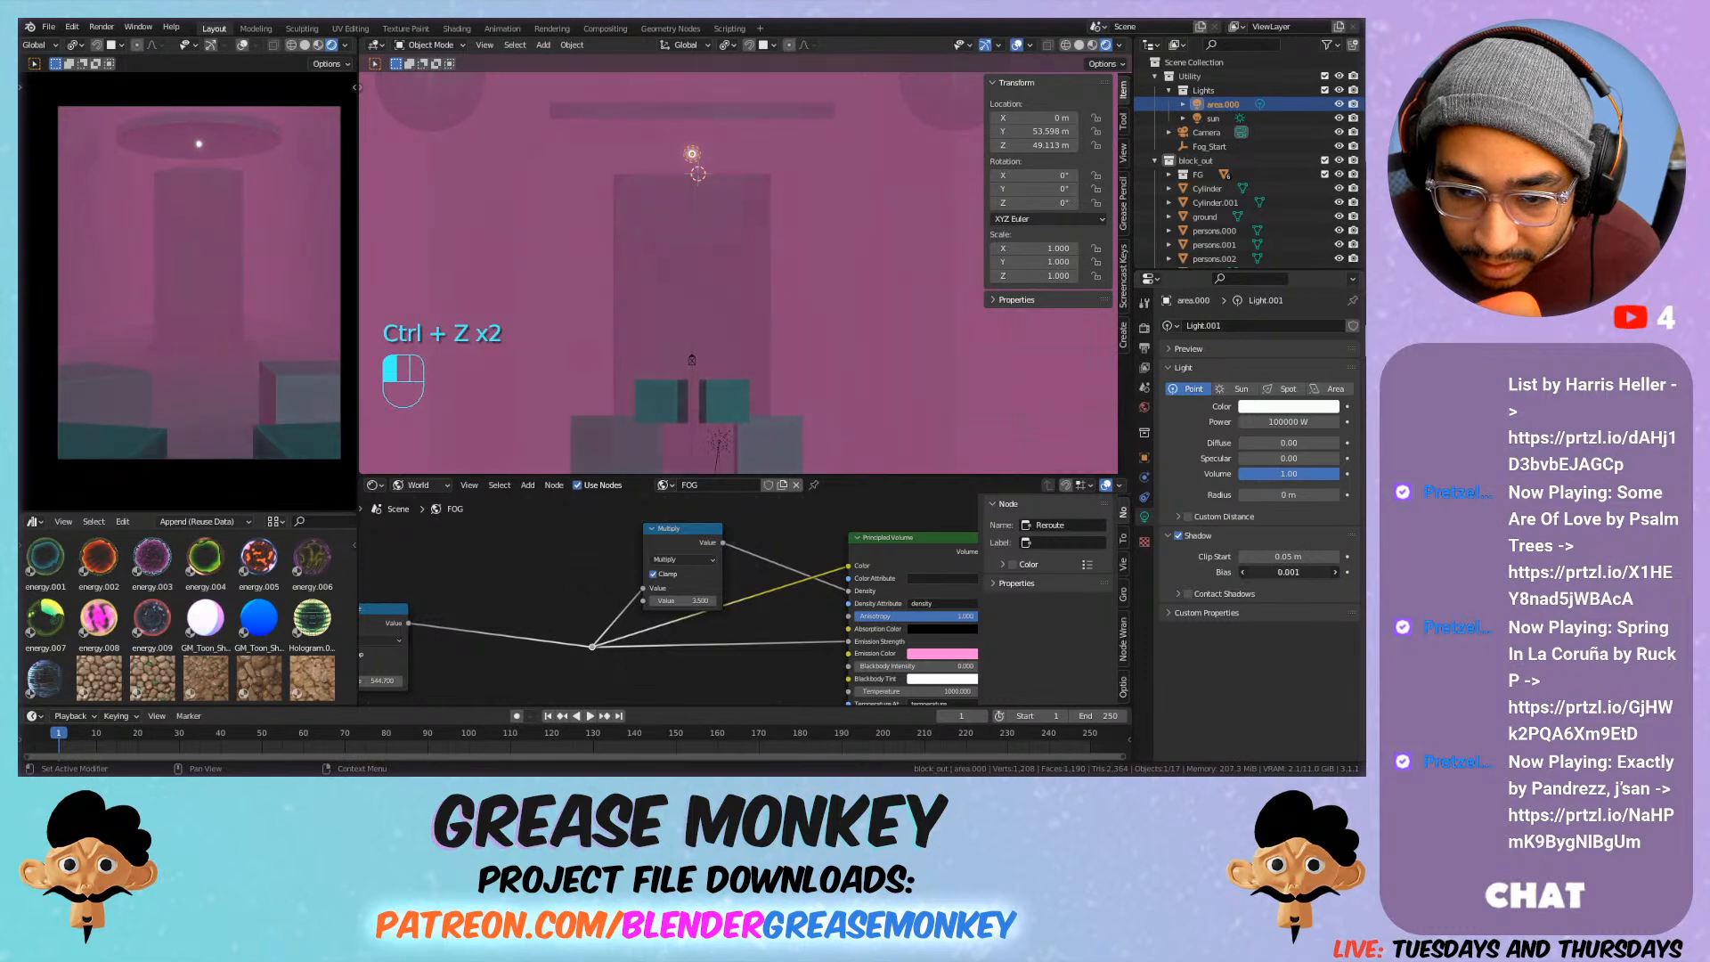
key("ctrl+z")
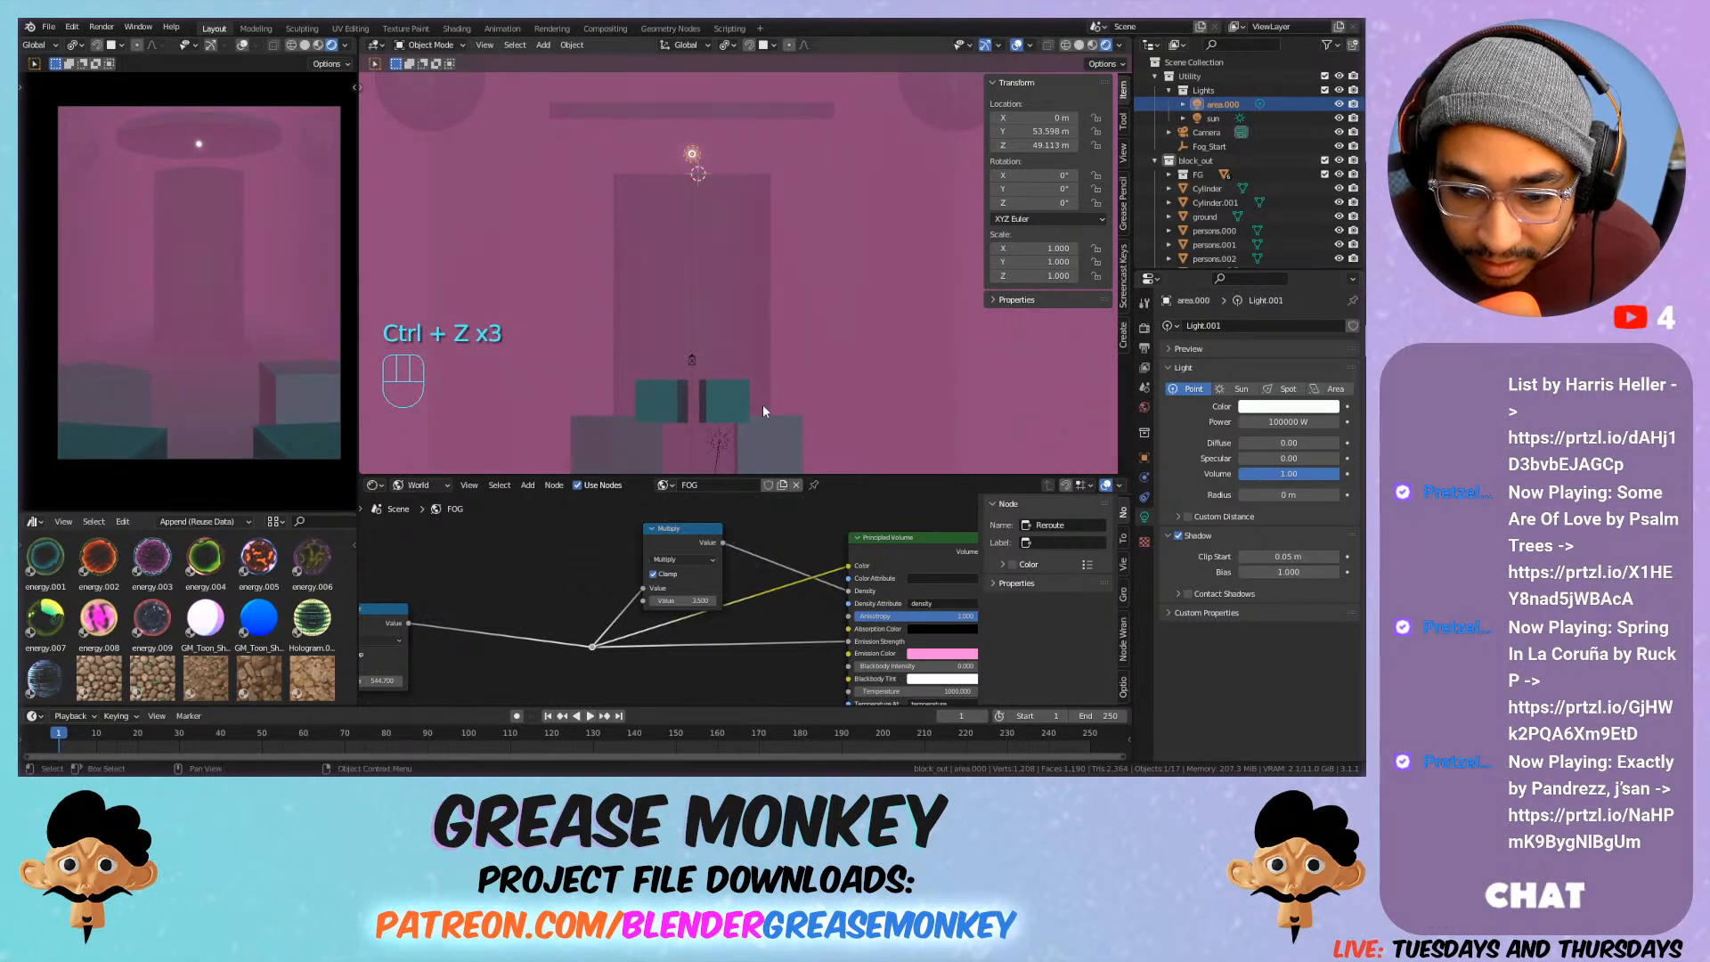
Set the Principled Volume's anisotropy to 0.000 and compare the Area light type against Point, keeping Point.
left_click_drag(938, 616, 885, 615)
left_click(924, 615)
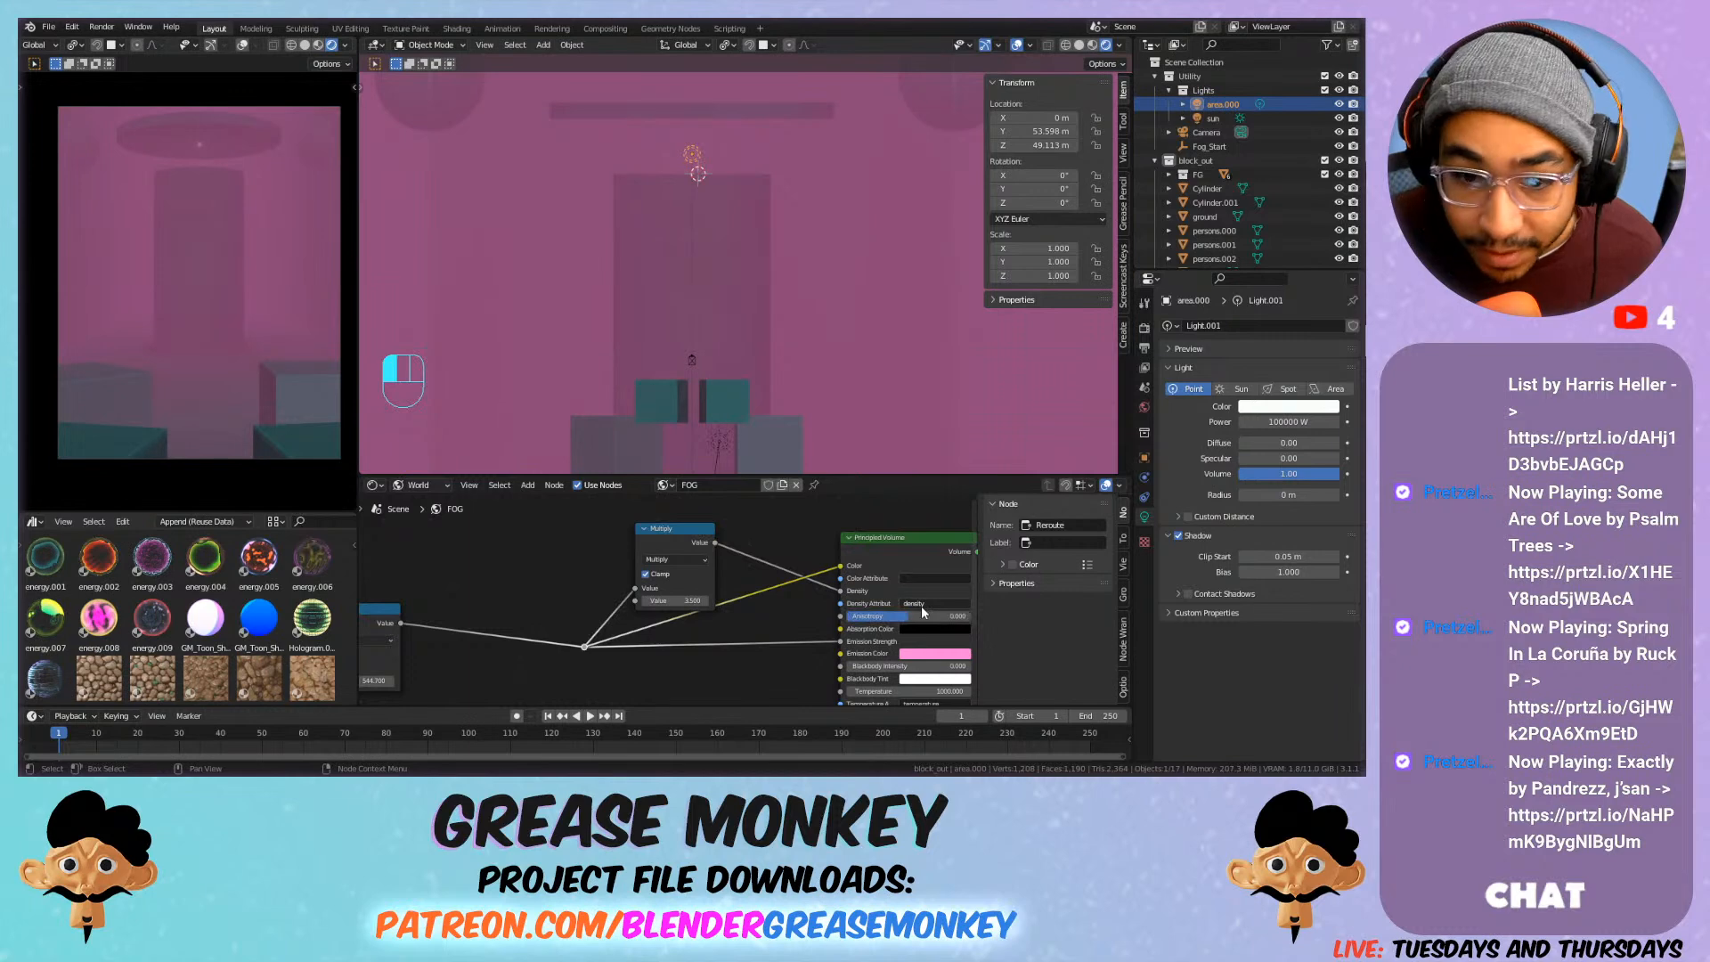
left_click(1330, 389)
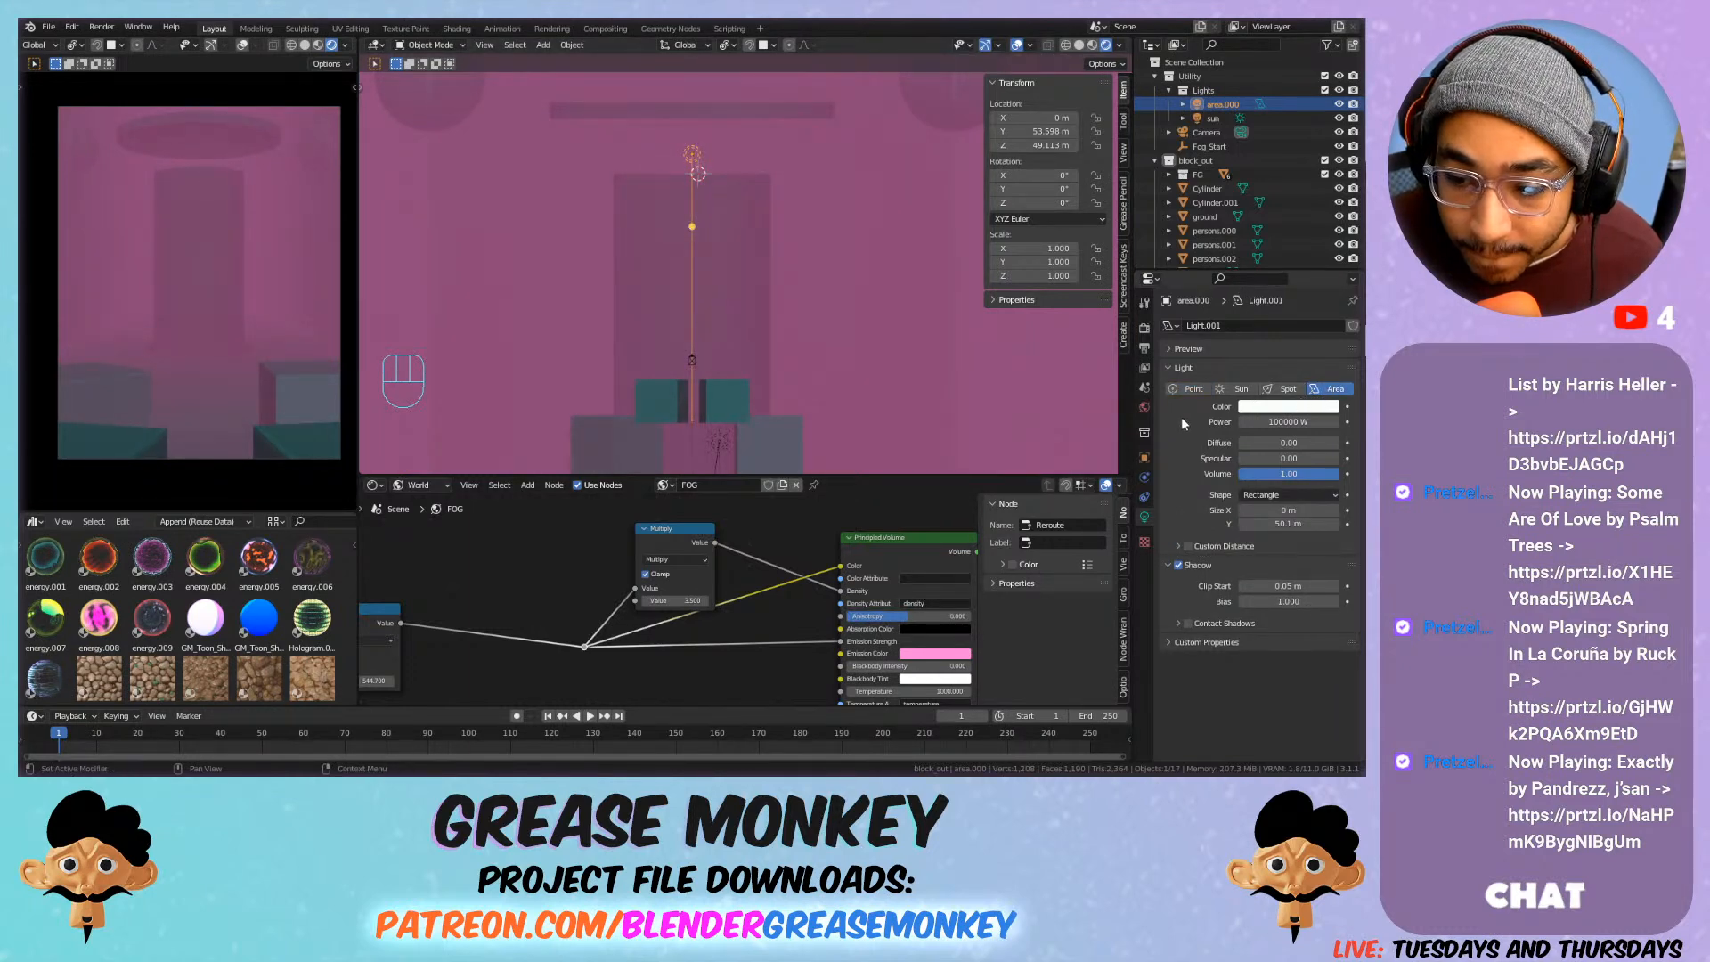
left_click(1194, 389)
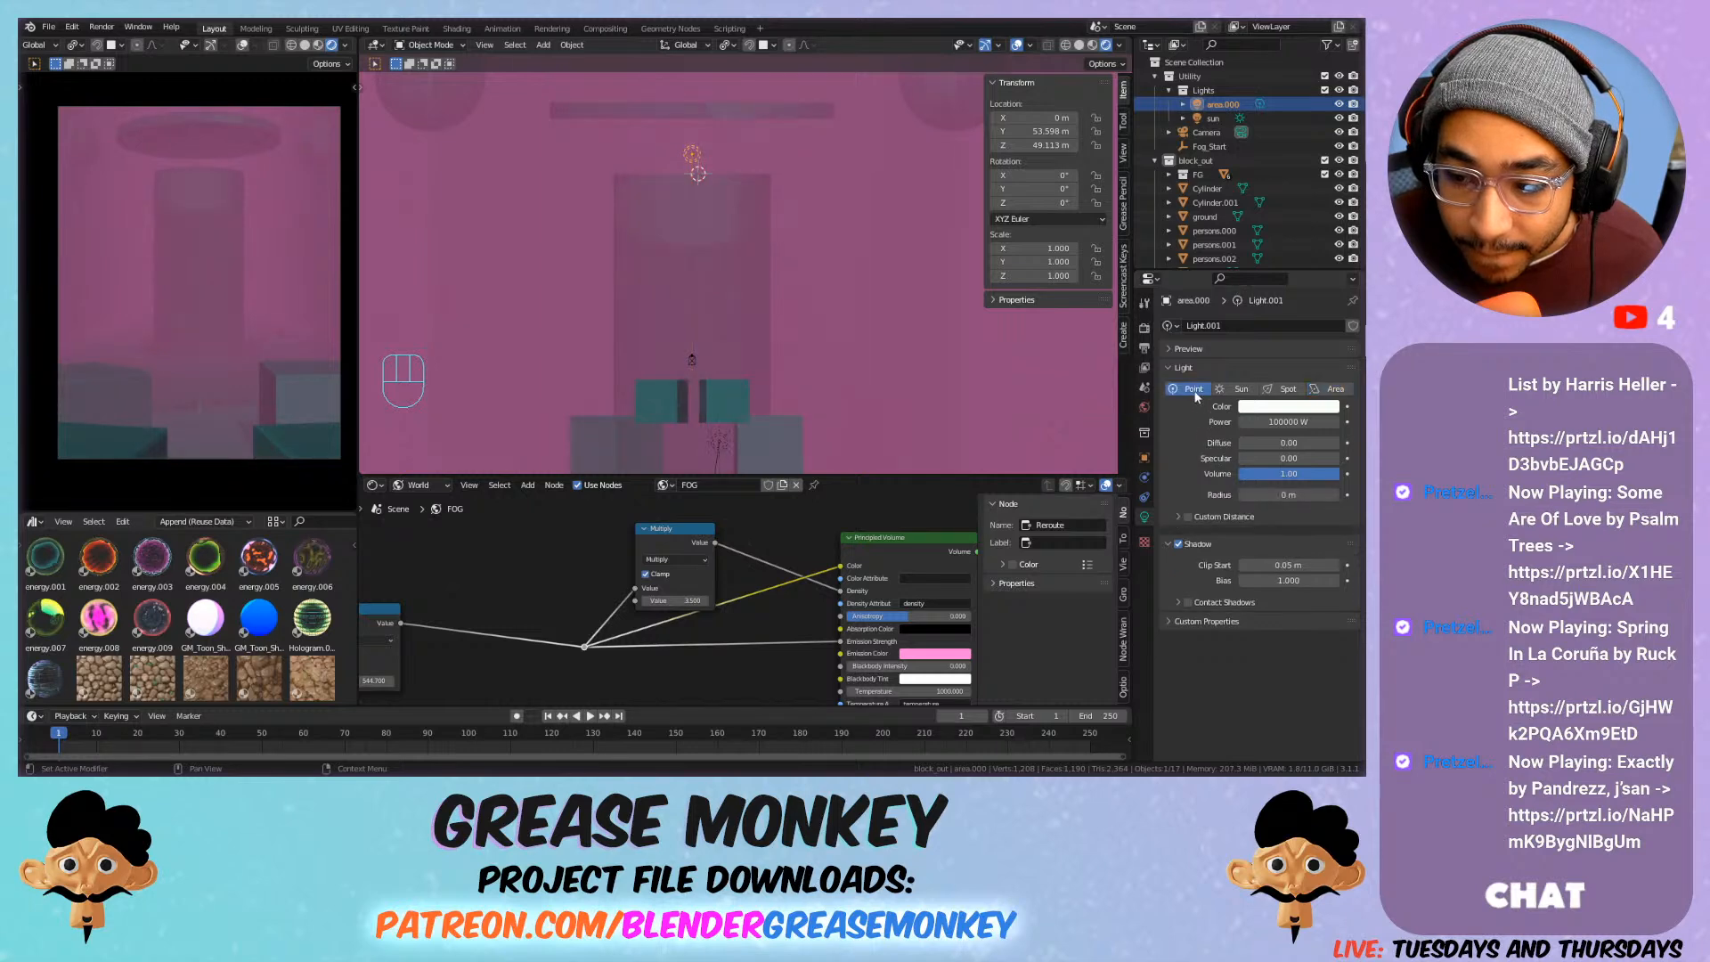
Restore the central point light's diffuse and specular to 1.00 and repeatedly lower its power to 6250 W.
left_click_drag(1266, 443, 1341, 458)
left_click(1288, 422)
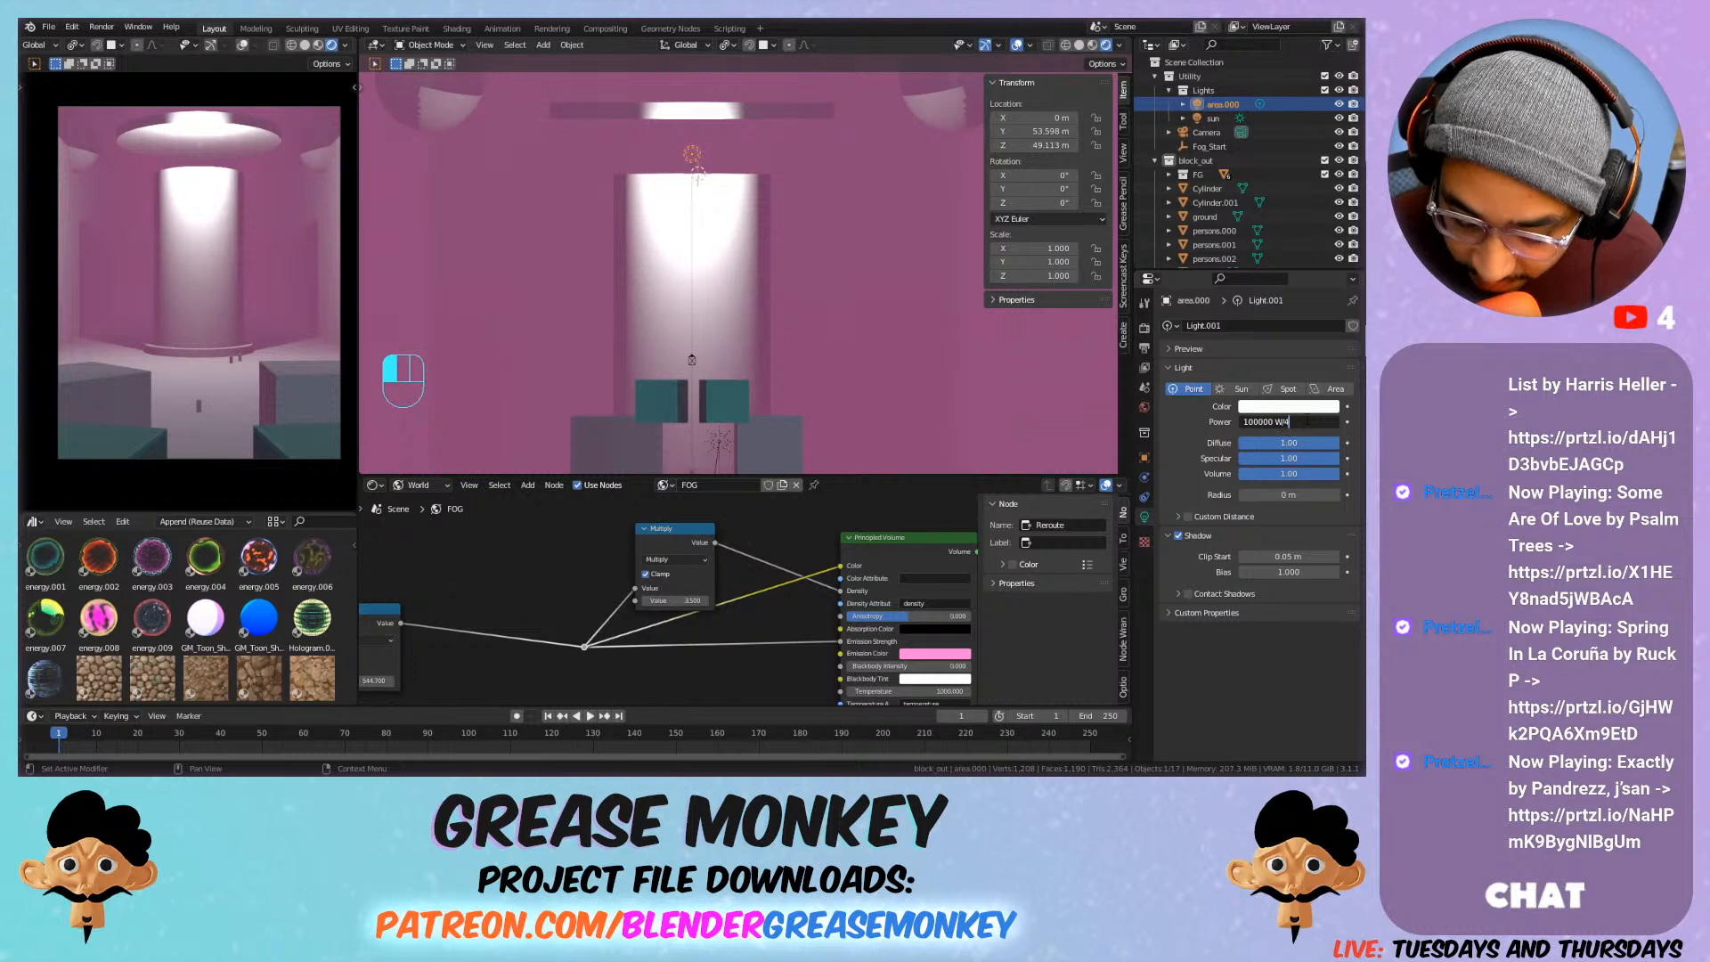
key("Return")
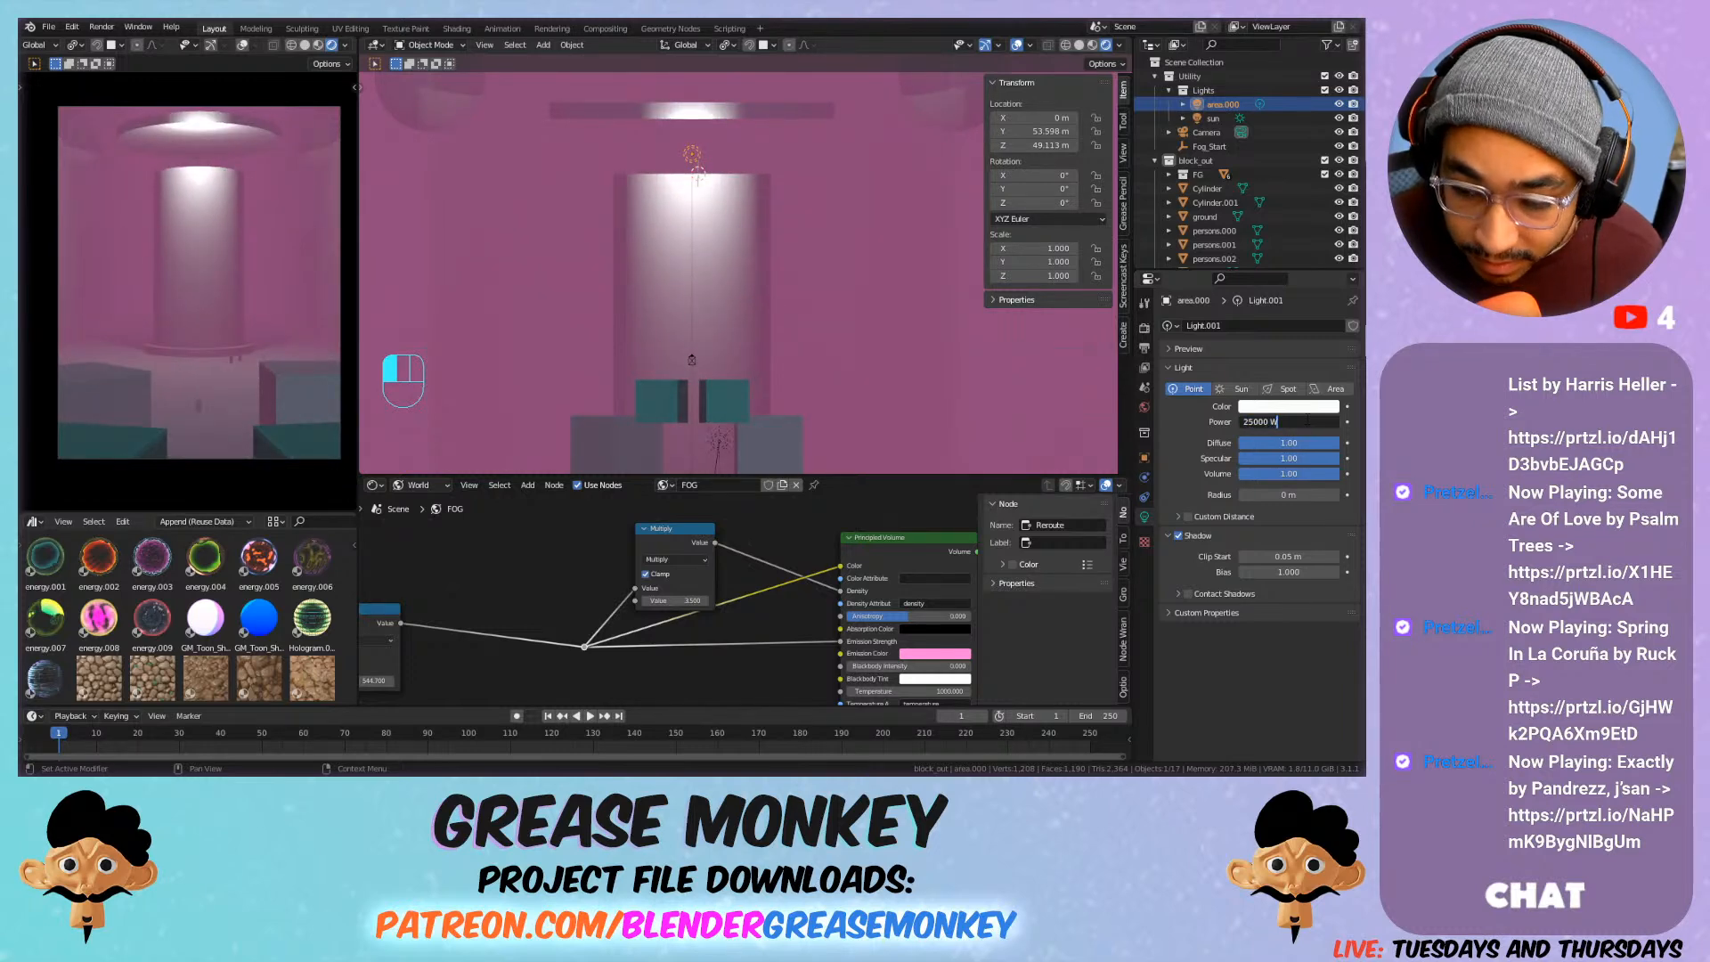
key("Return")
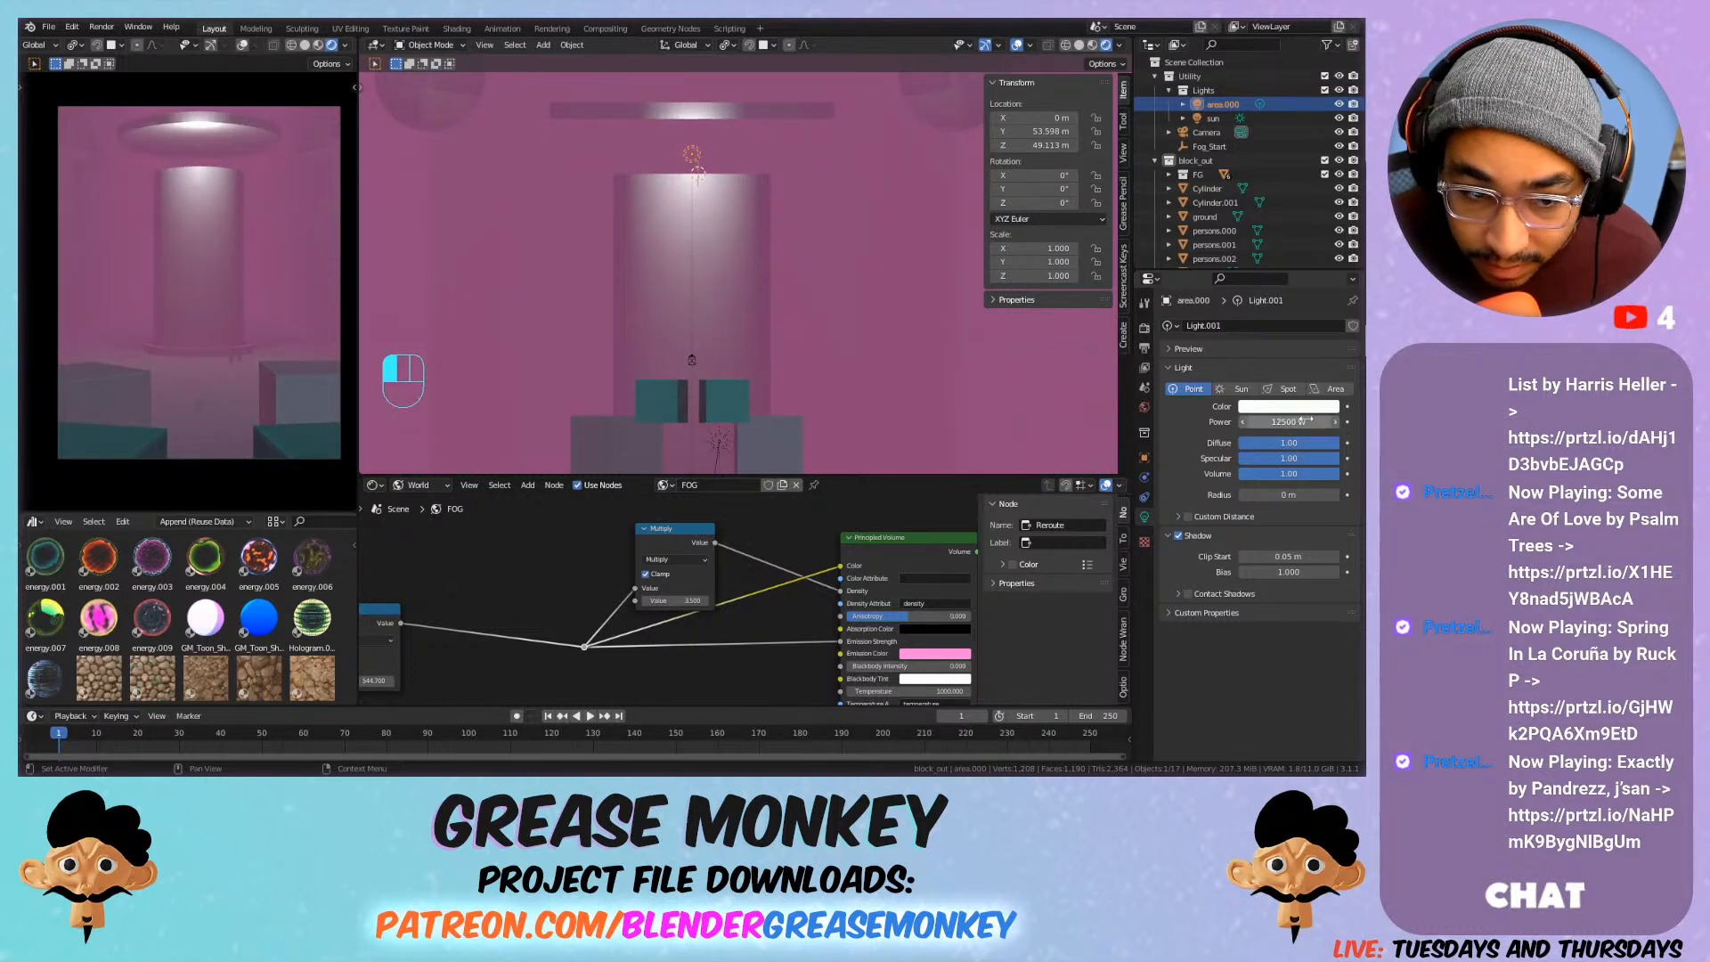
left_click(1305, 421)
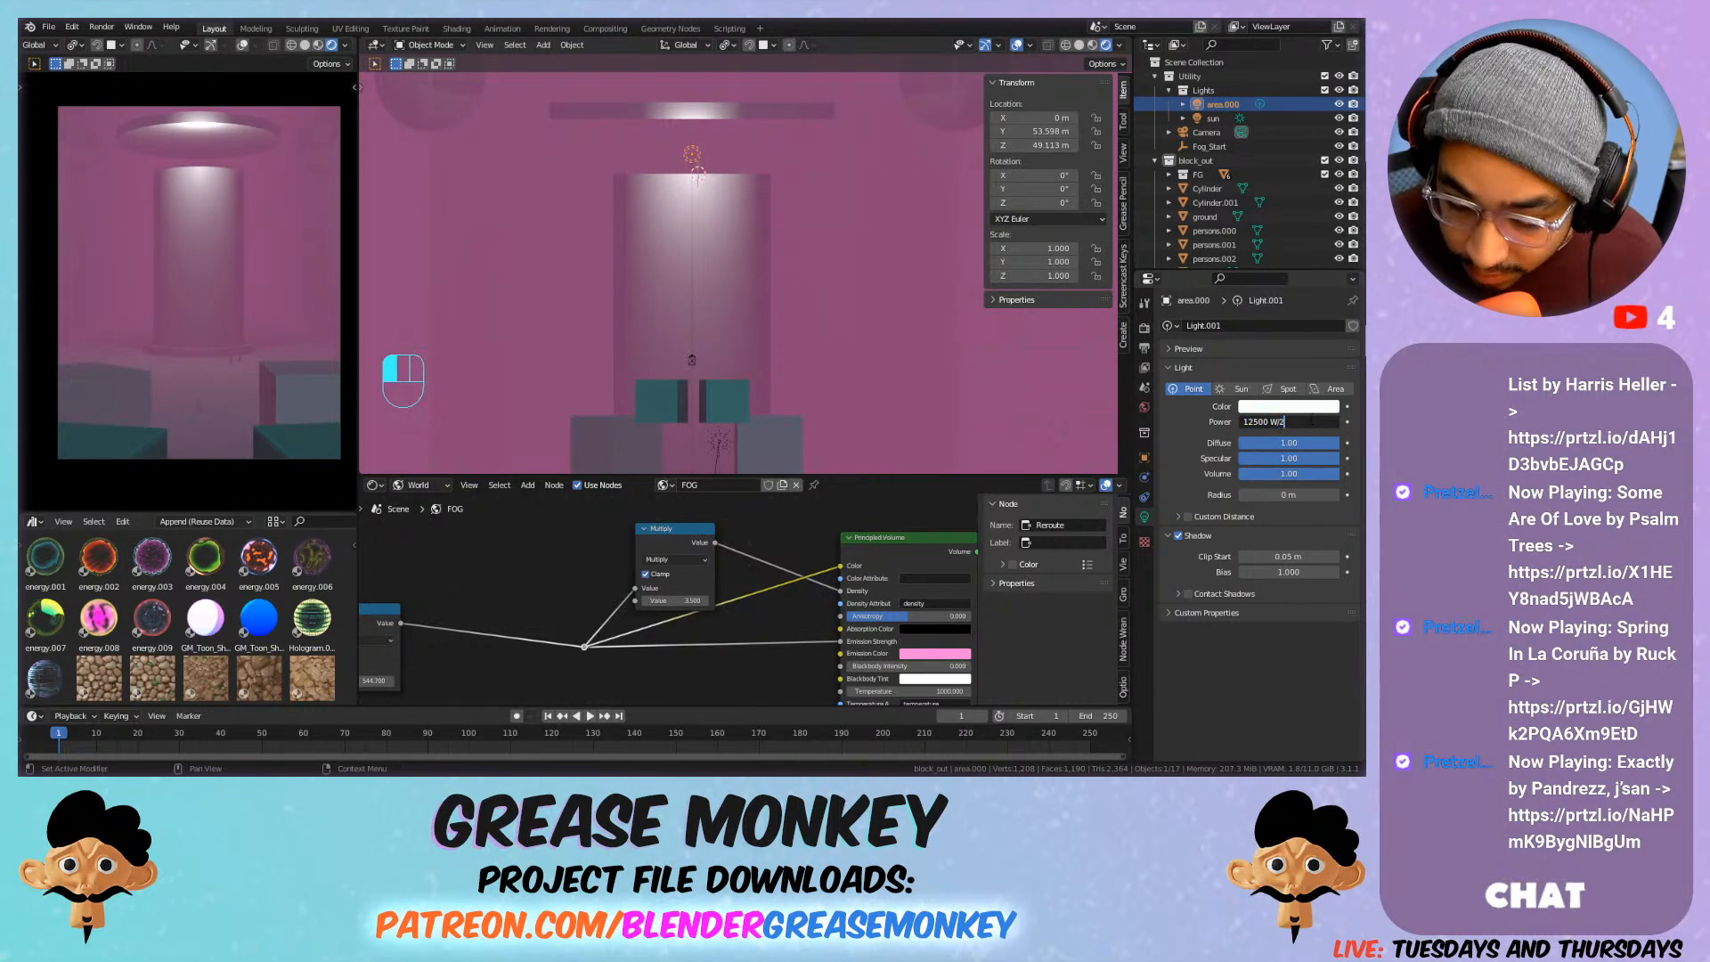
type("/2")
key("Return")
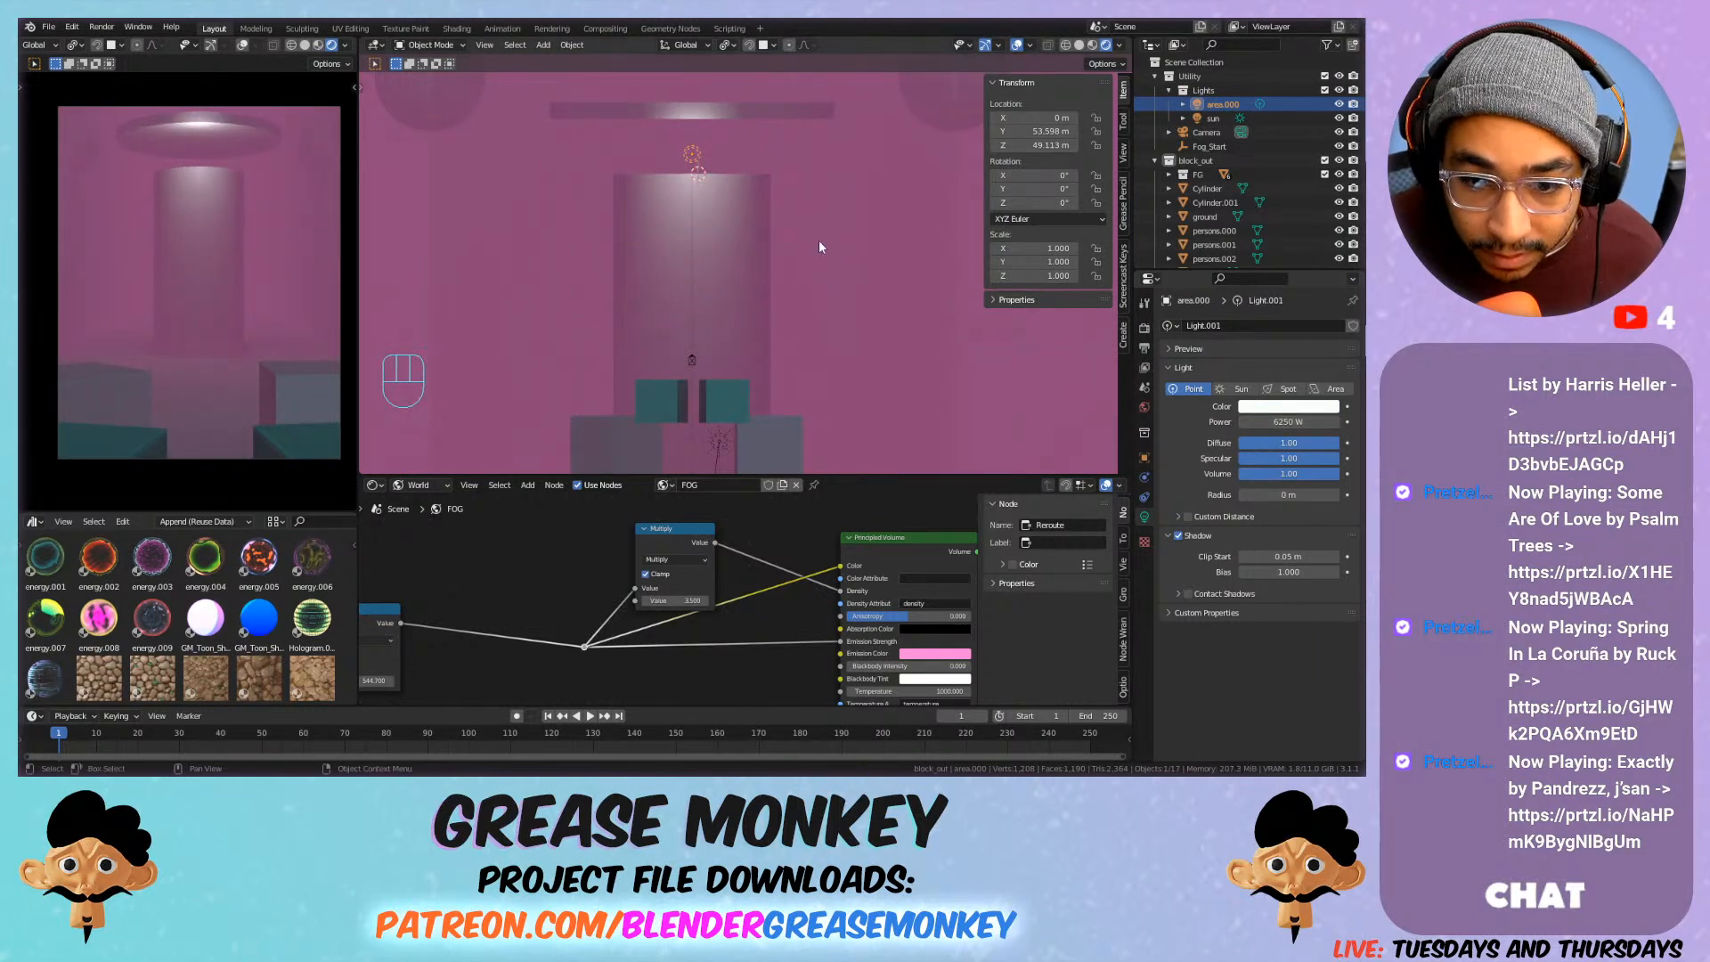
Change the central light to a Spot light and move it along Y to about 63.5 m.
left_click(1272, 389)
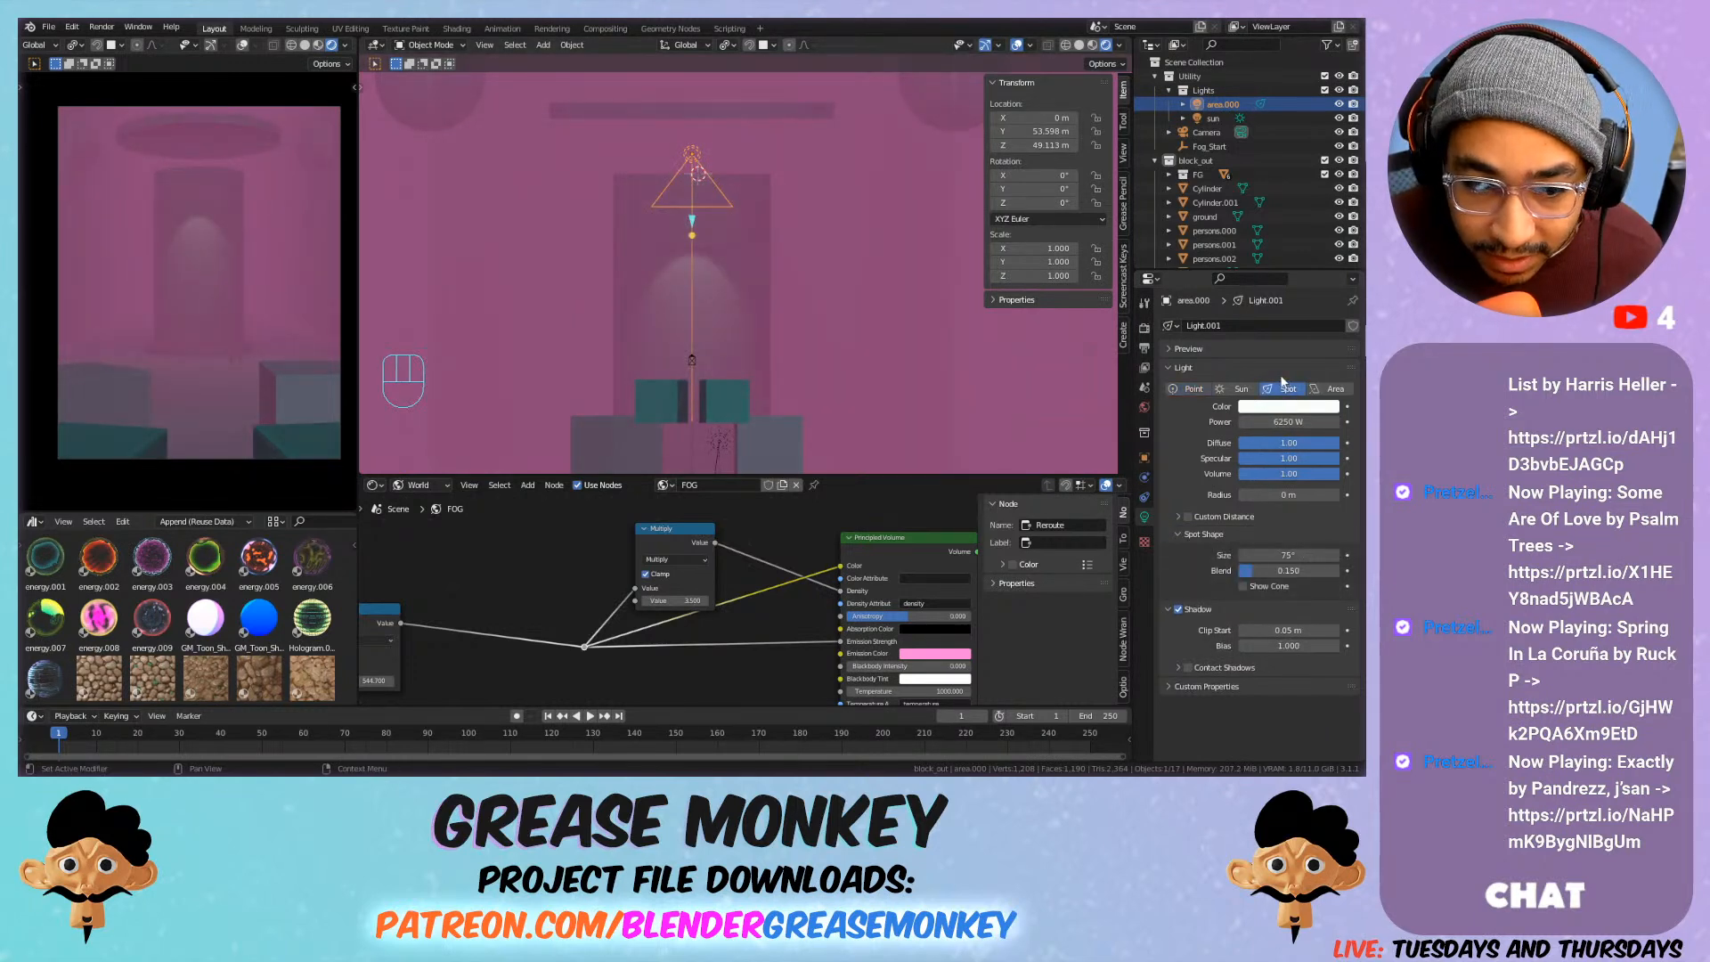
middle_click_drag(724, 176, 789, 291)
key("KP_Decimal")
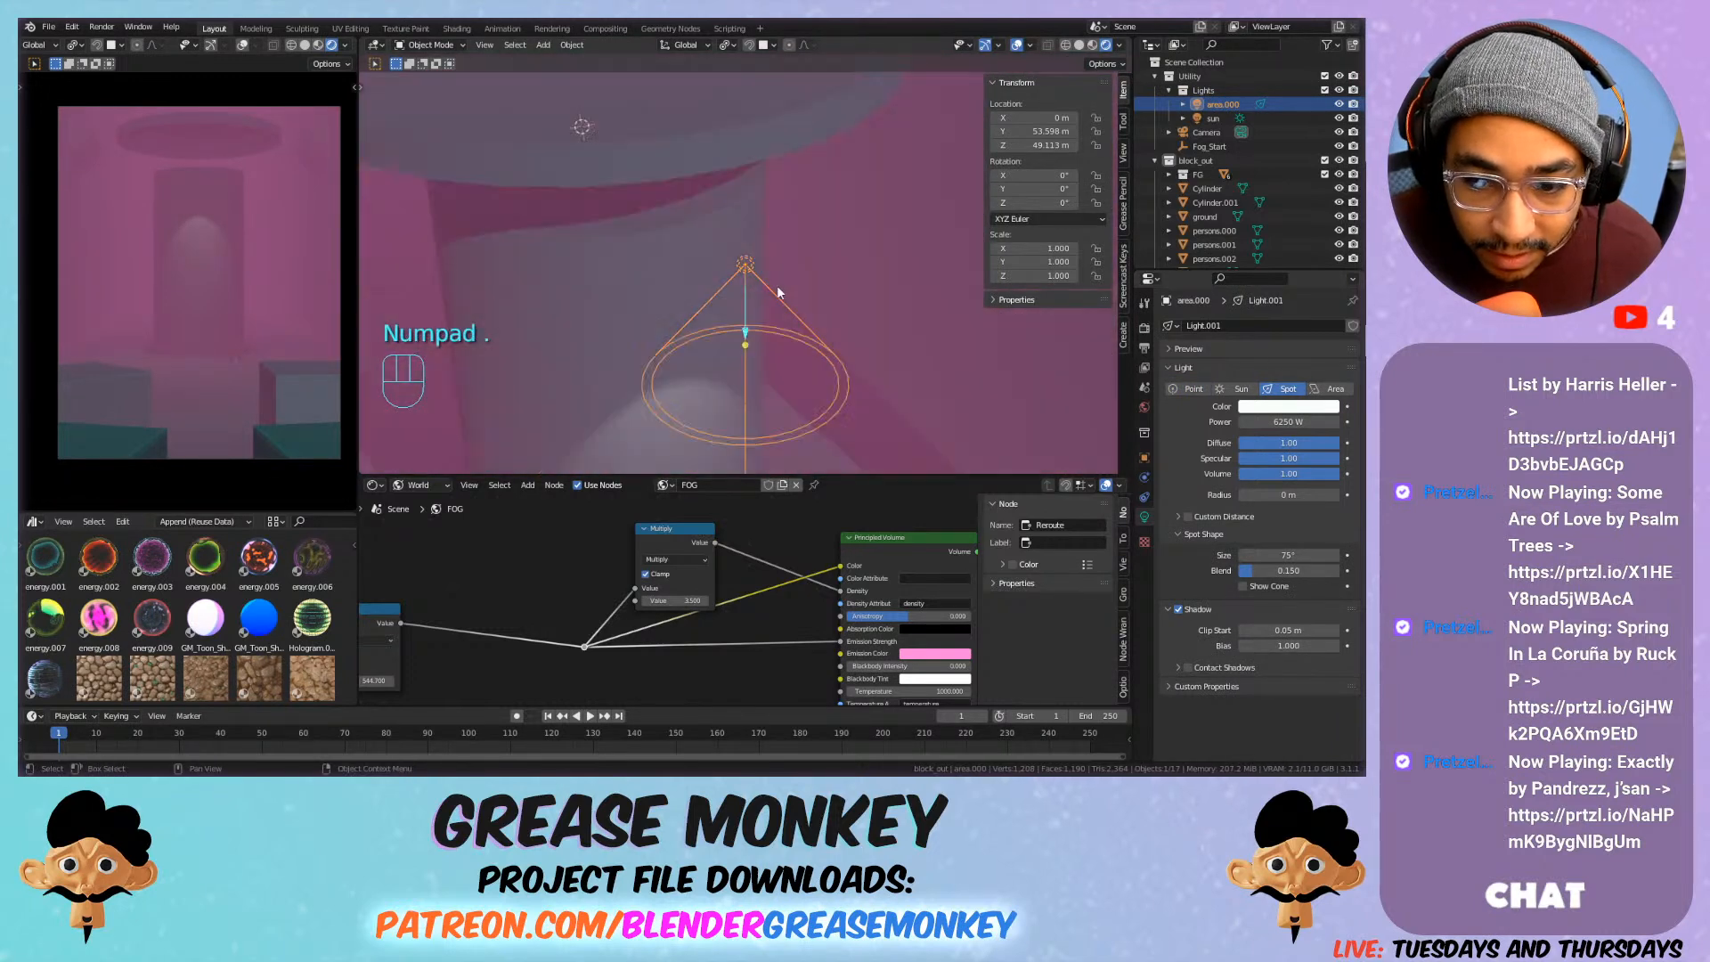
mouse_move(763, 278)
middle_mouse_down("shift")
mouse_move(748, 231)
mouse_move(778, 265)
middle_mouse_up("shift")
key("y")
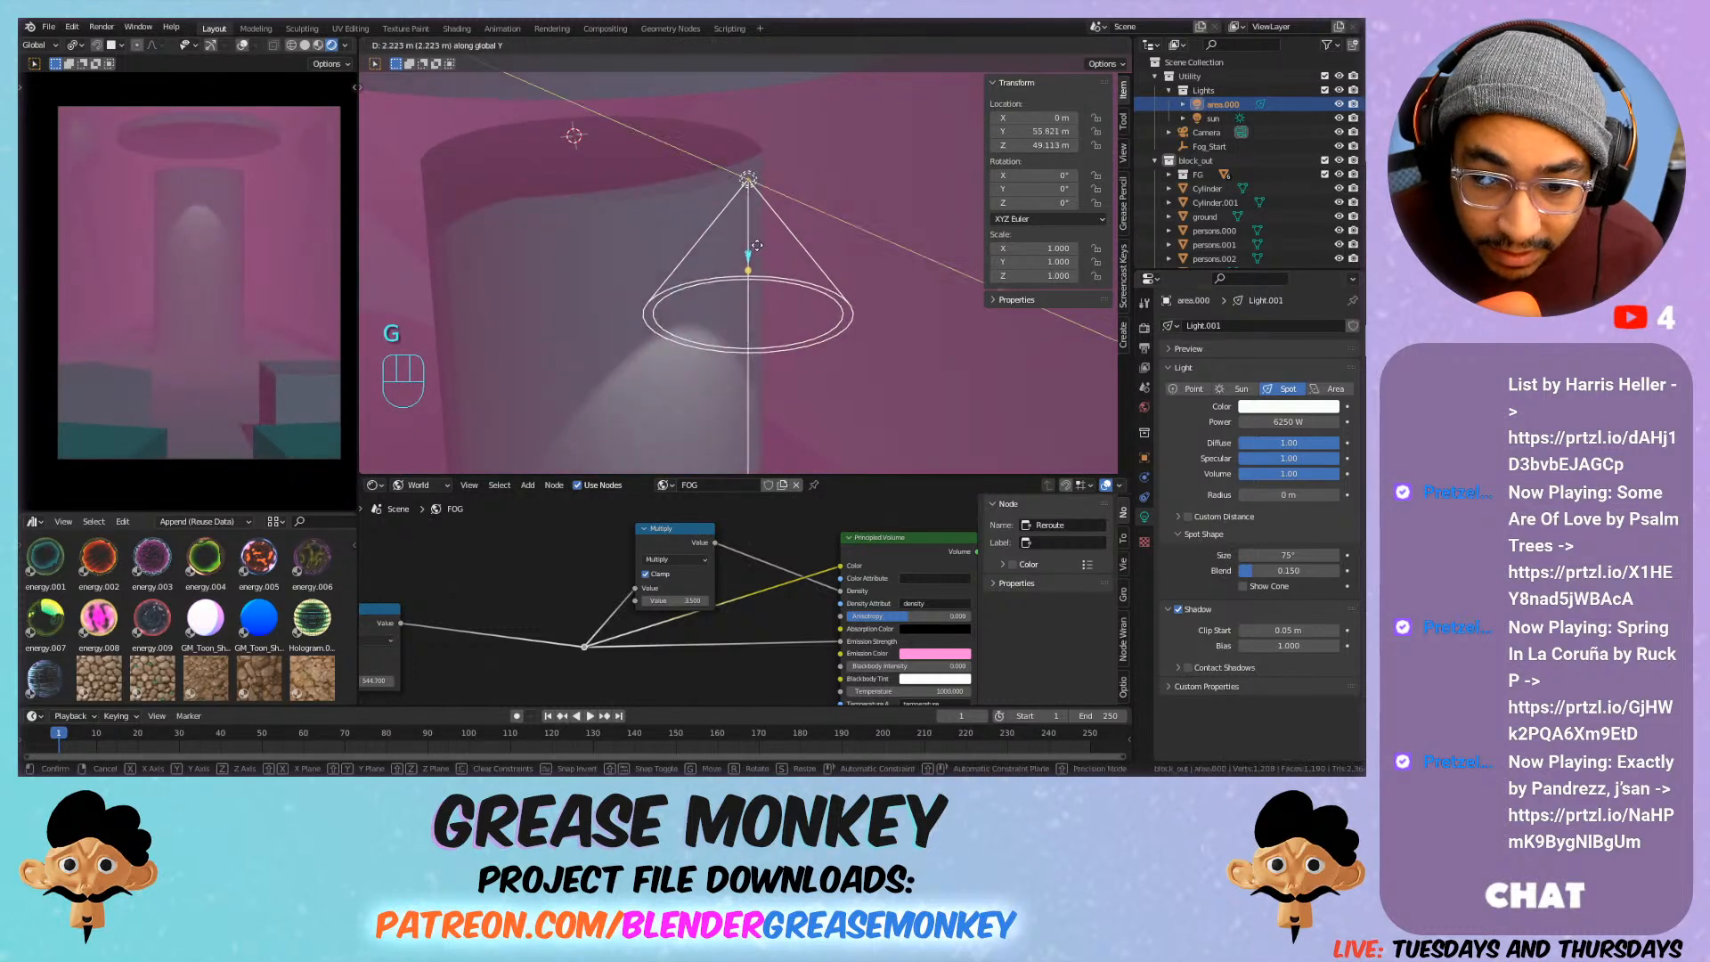
left_click(711, 204)
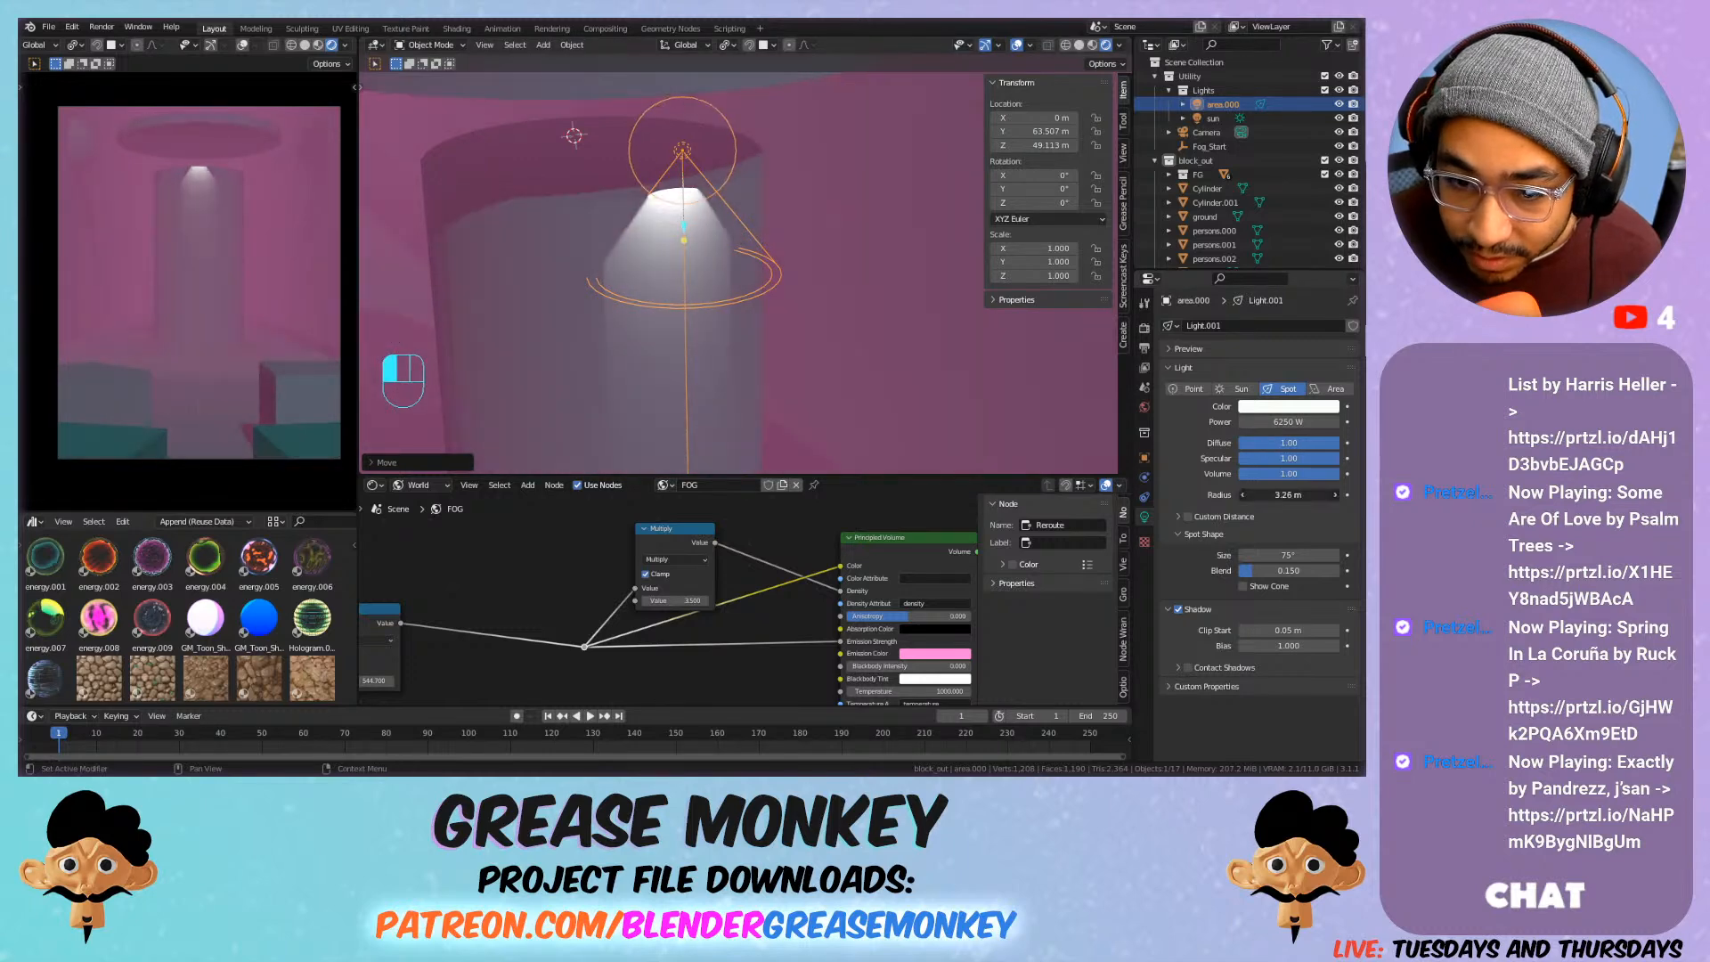
Try a radius of about 3.26 m and a blend of 1.000 on the spot light, undoing the trial changes.
key("ctrl+z")
left_click_drag(1287, 555, 1336, 573)
key("ctrl+z")
key("ctrl+z")
key("ctrl+z")
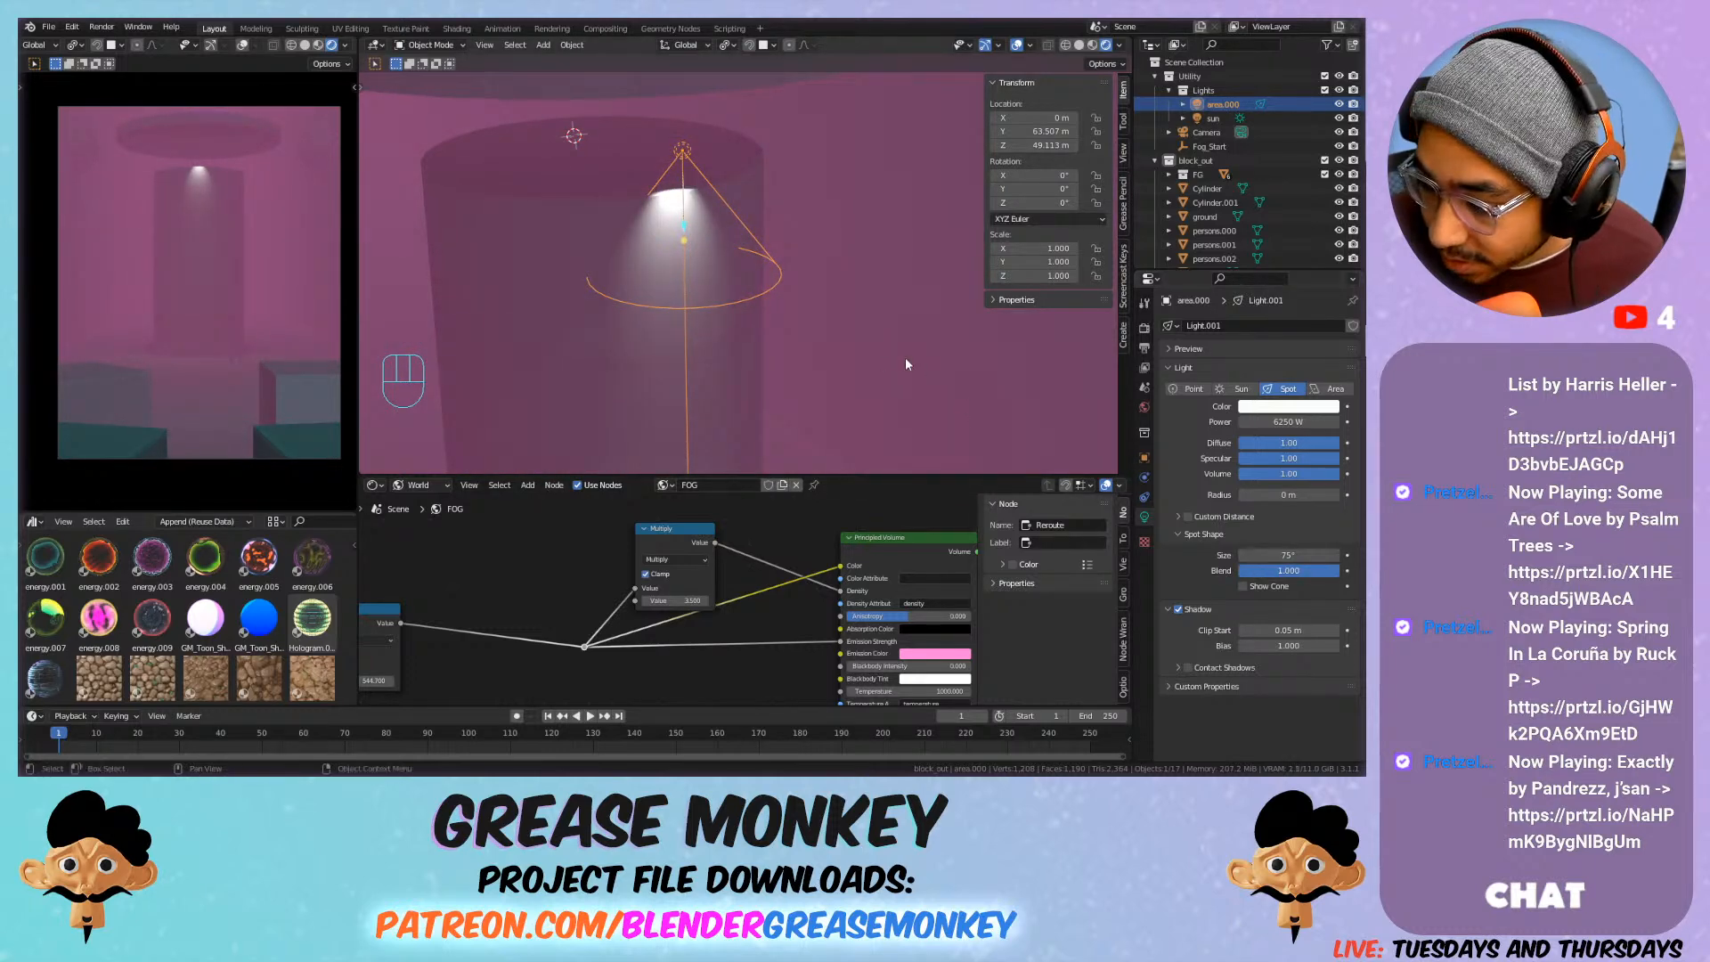
key("ctrl+z")
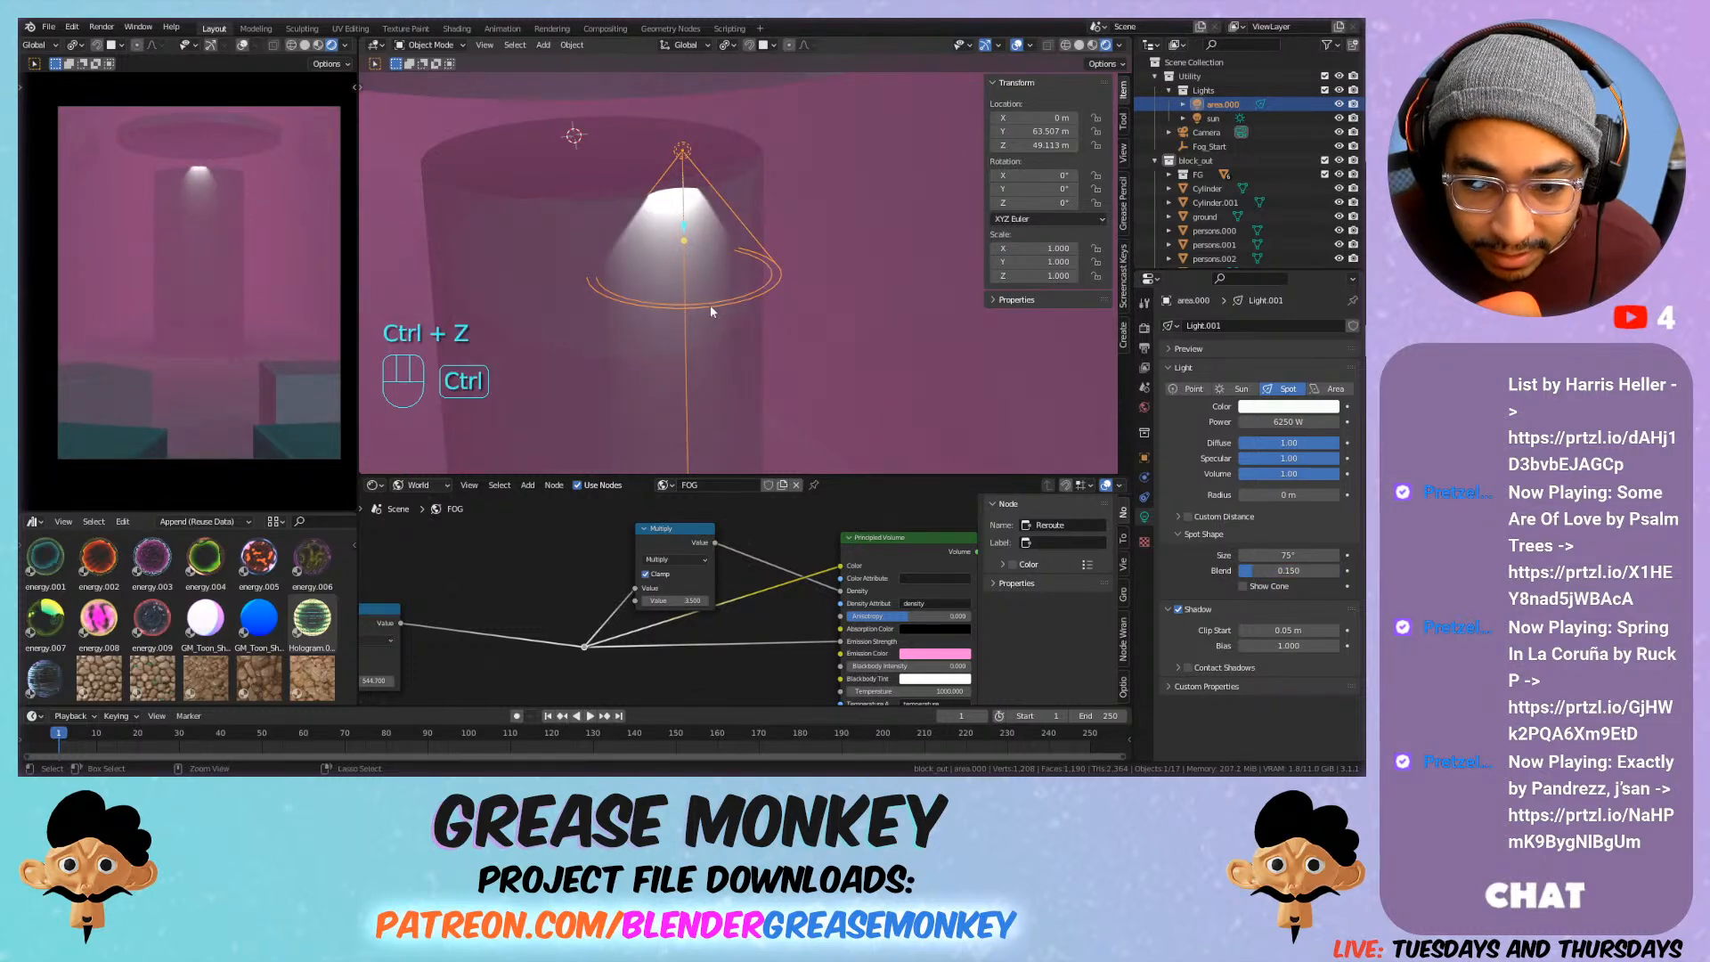
Try the Sun type on the central light and reduce its strength to about 2.790.
left_click(1189, 389)
left_click(1218, 389)
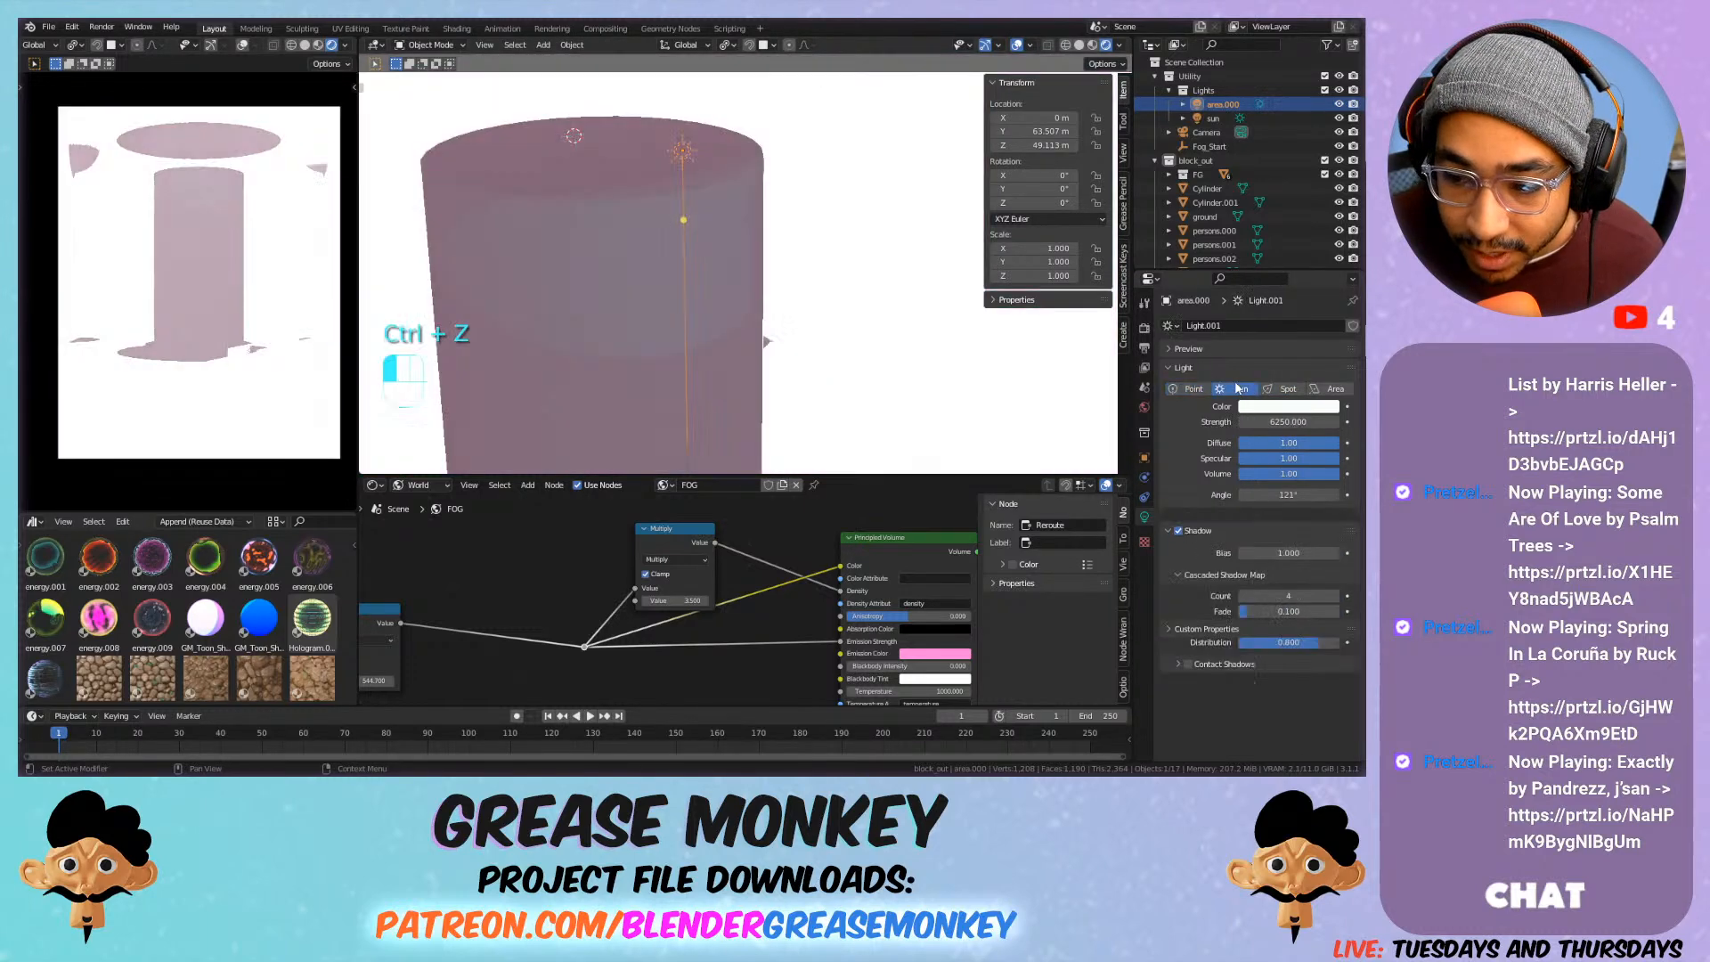
left_click(1282, 421)
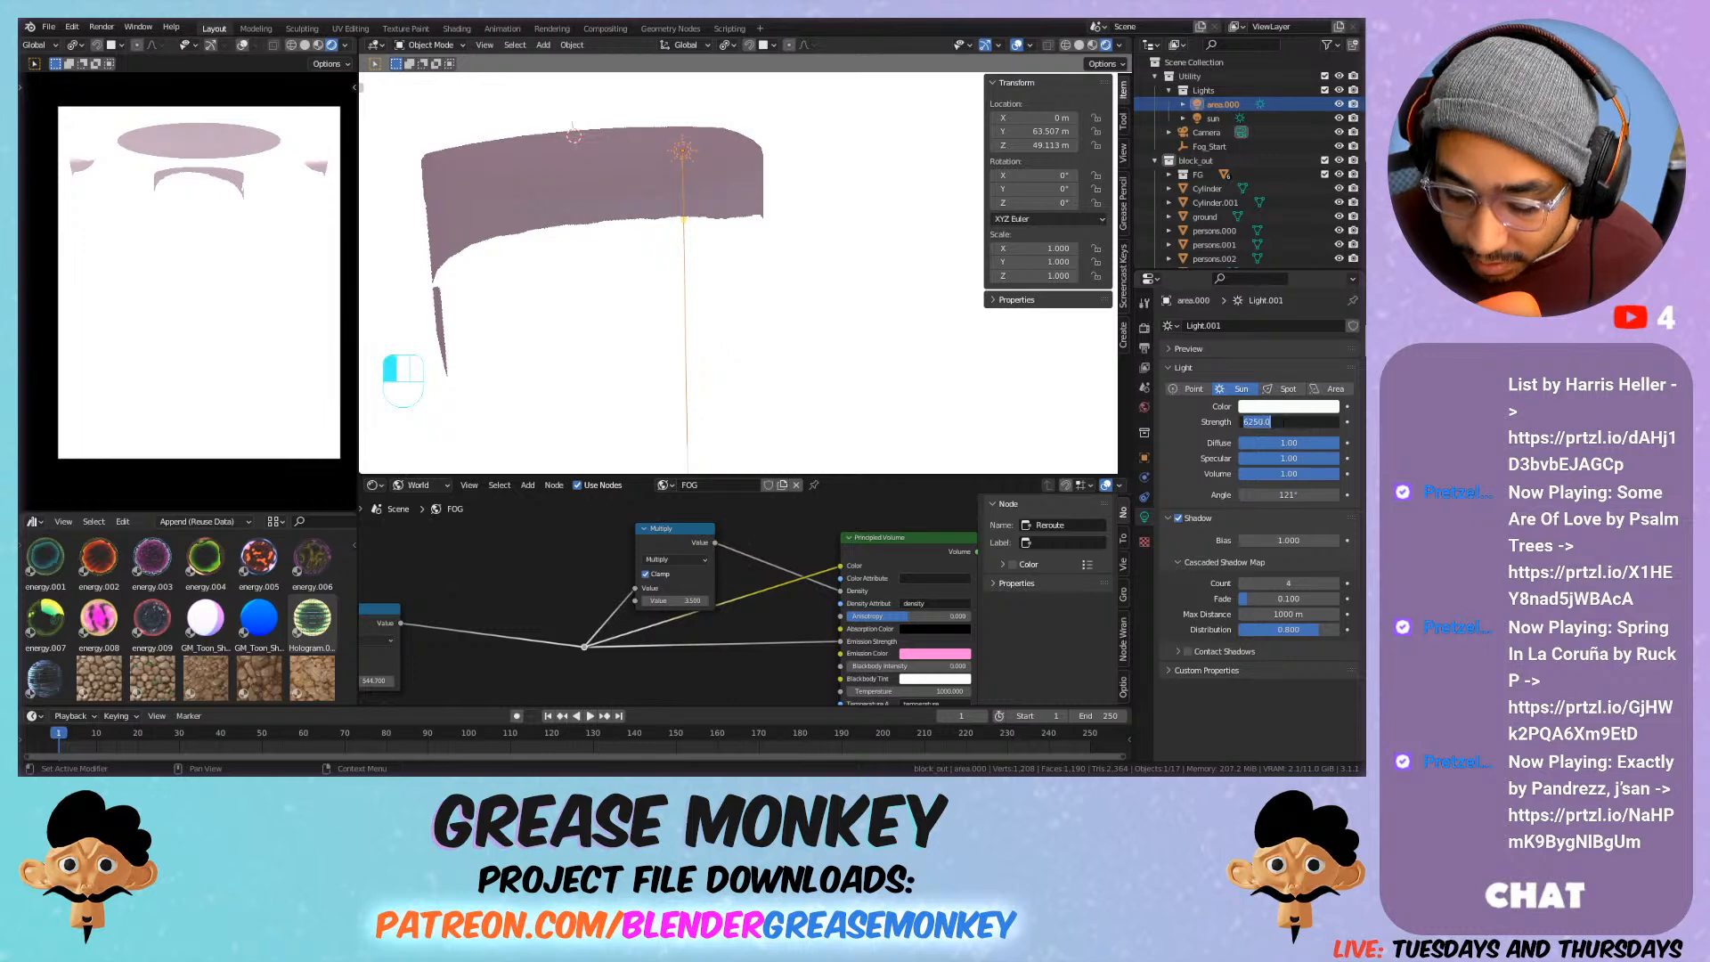
type("1+")
key("Return")
left_click(1282, 422)
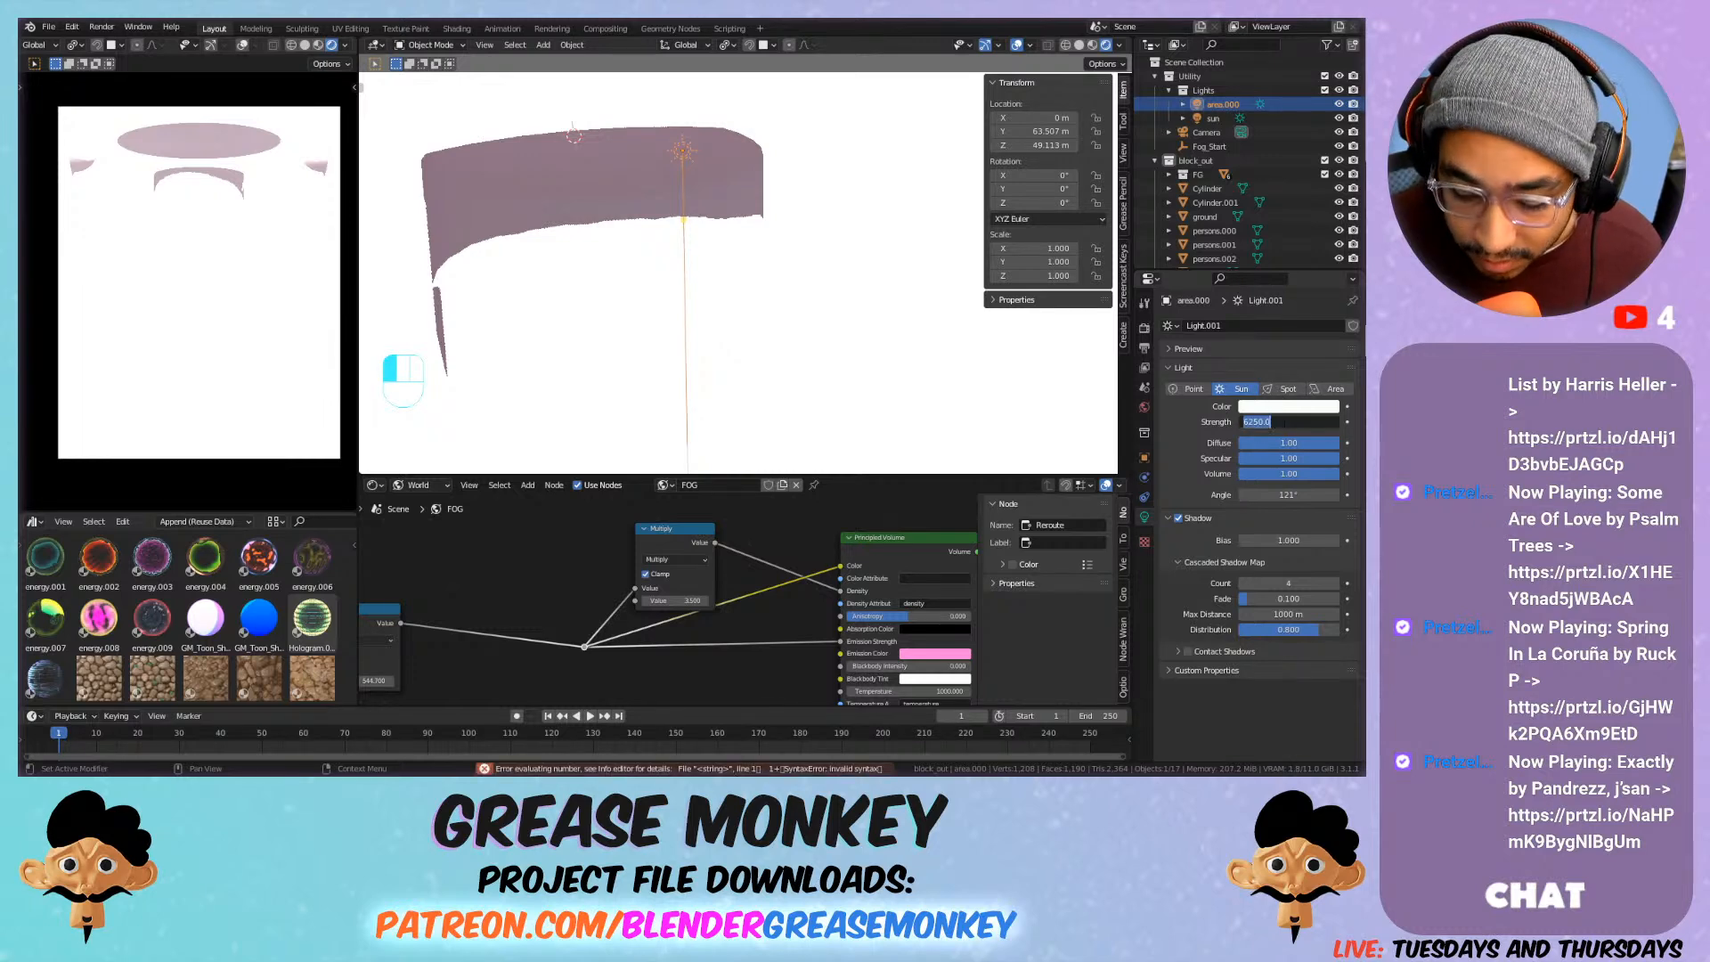
key("Return")
left_click_drag(1280, 422, 1300, 422)
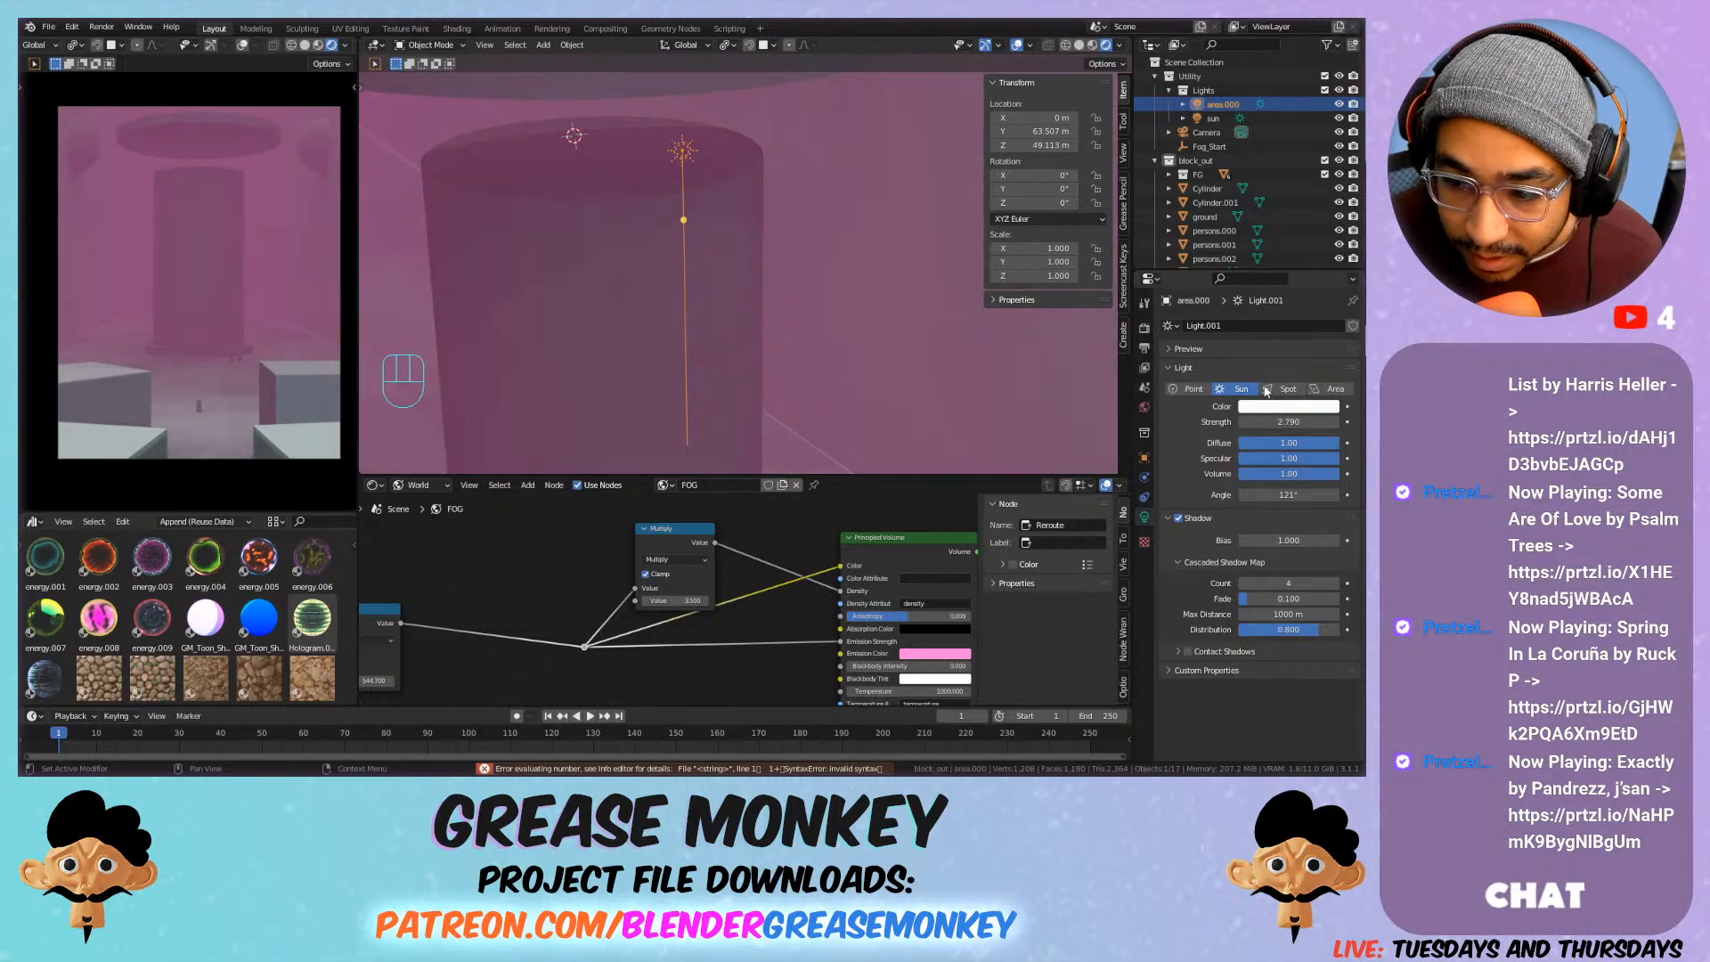
Change the central light to an Area light and set its power to 10000 W.
left_click(1334, 388)
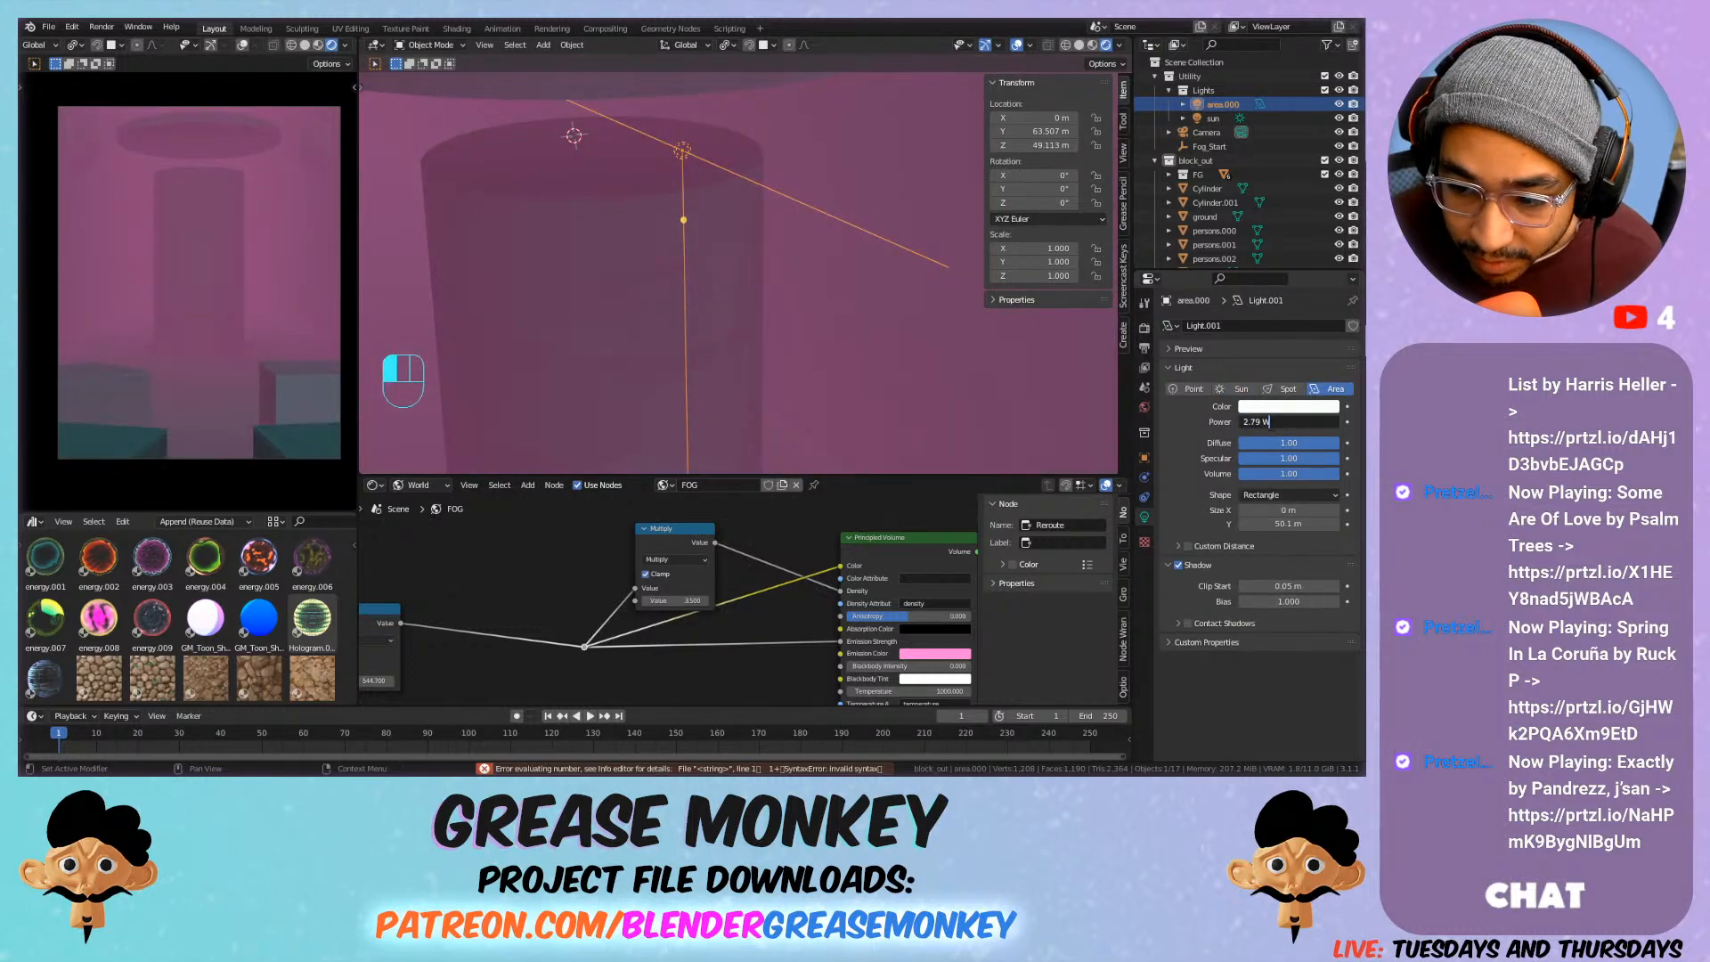
type("0000")
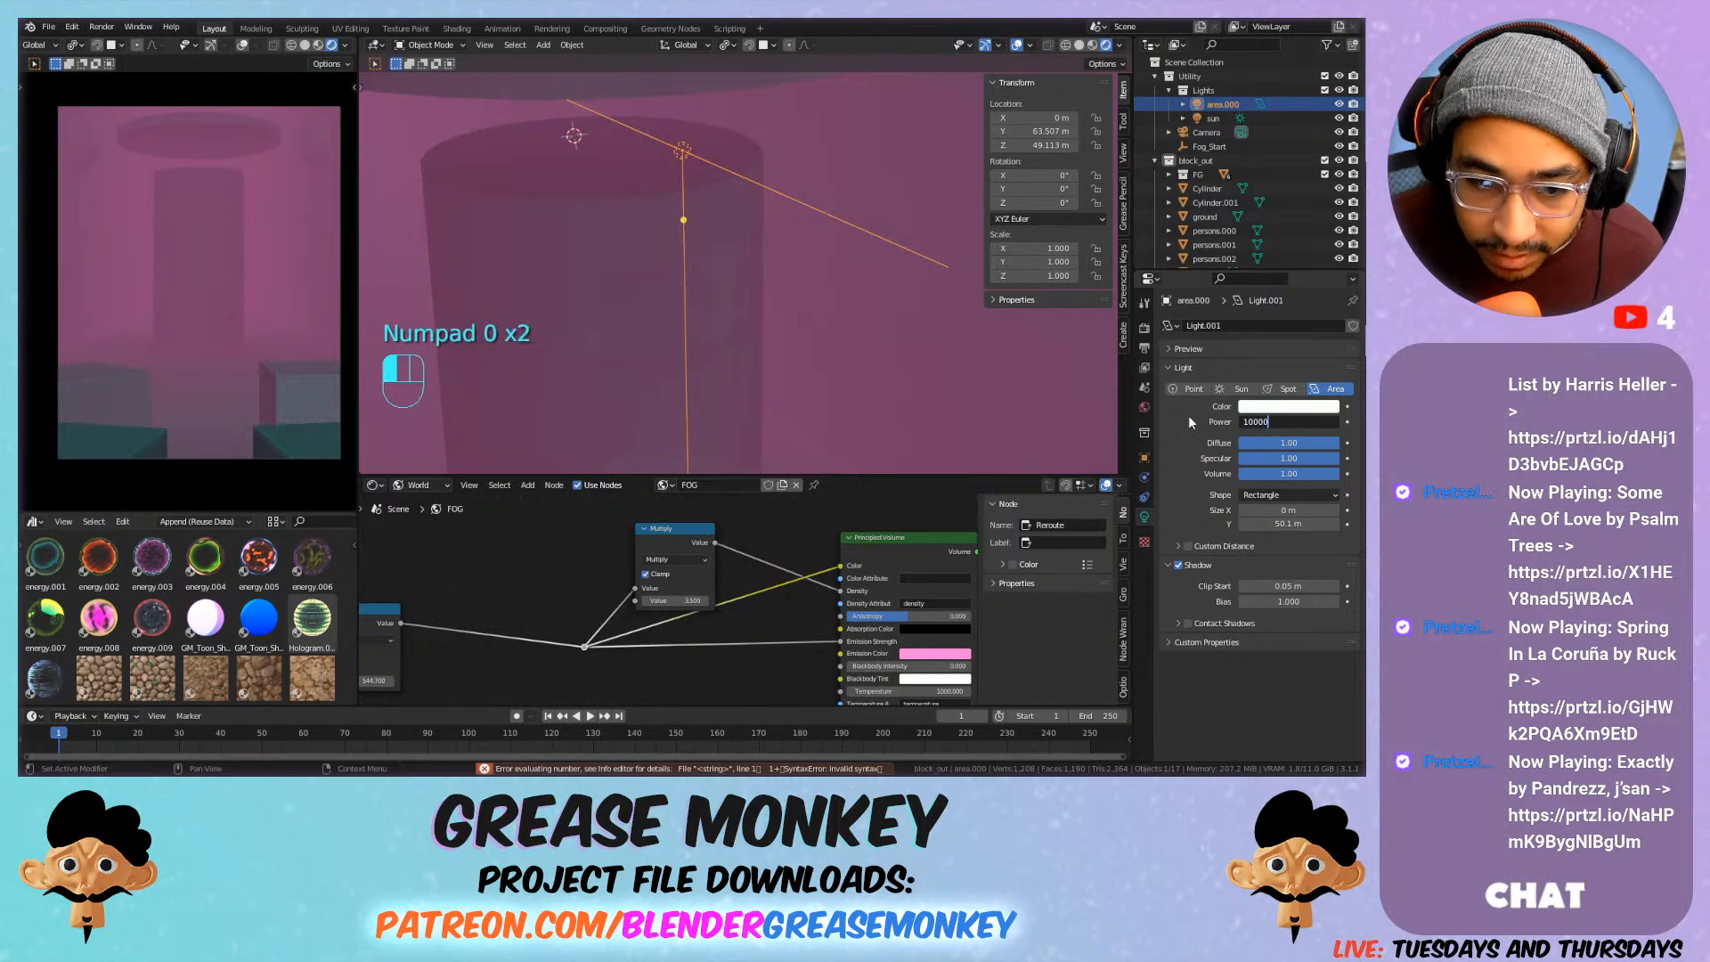
key("Return")
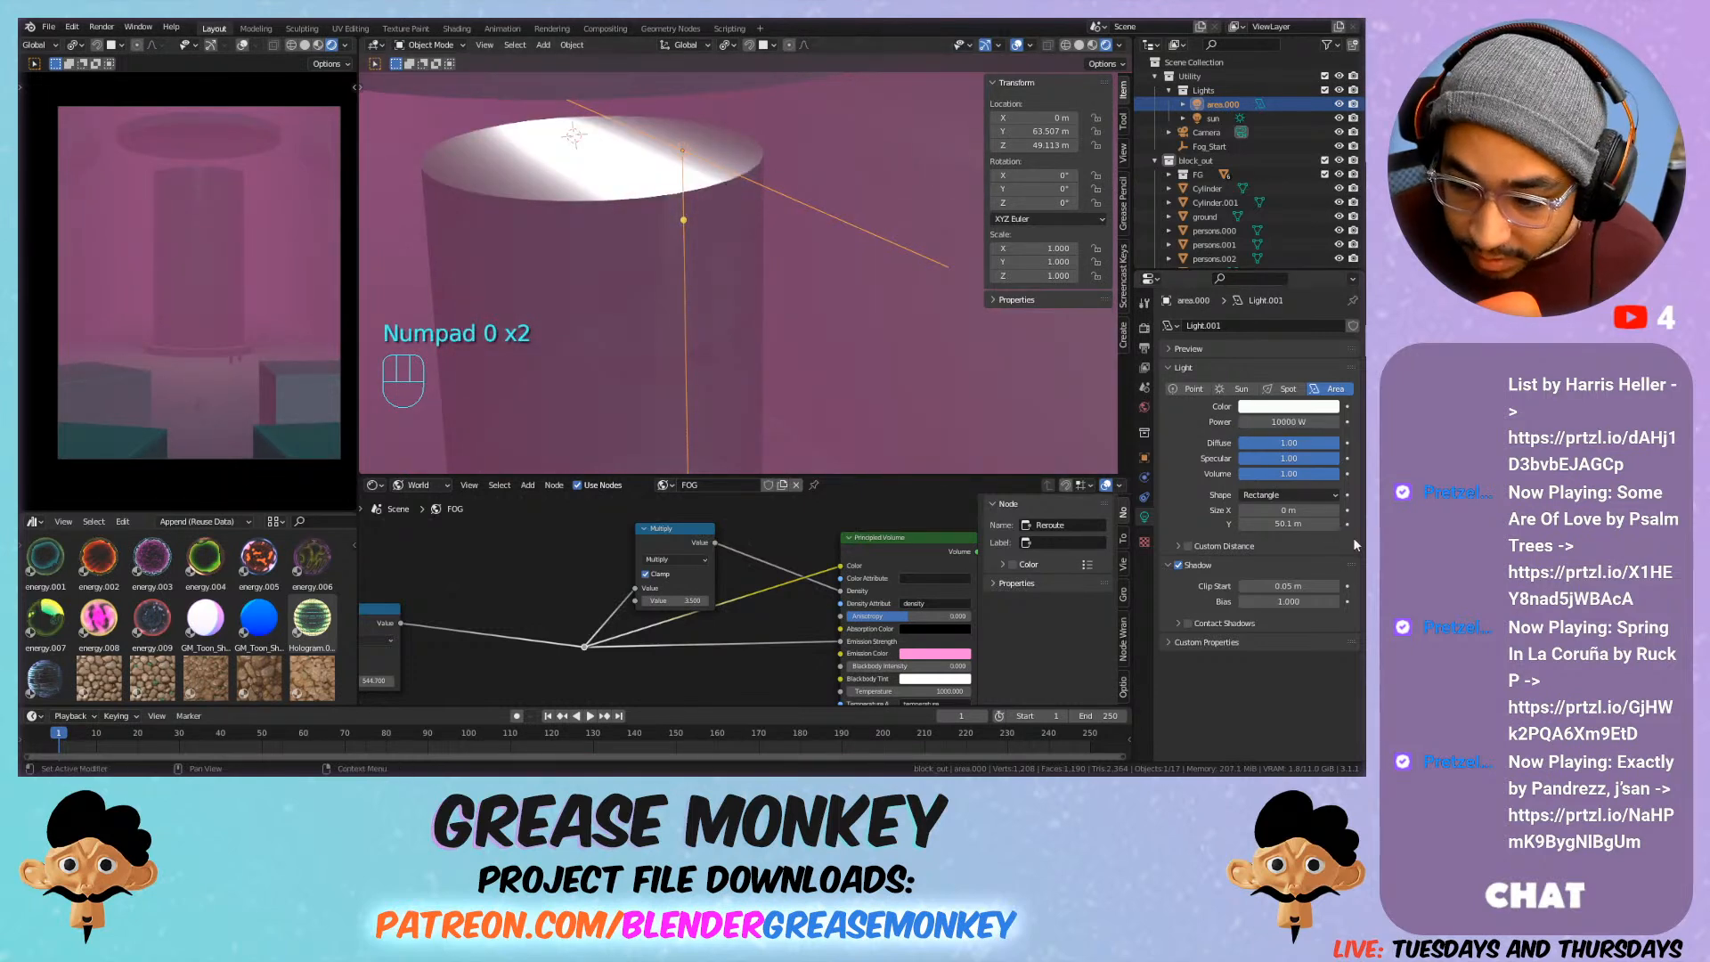
Set the rectangular area light's size to 50 m in both X and Y.
left_click(1288, 510)
type("5")
key("Tab")
type("0")
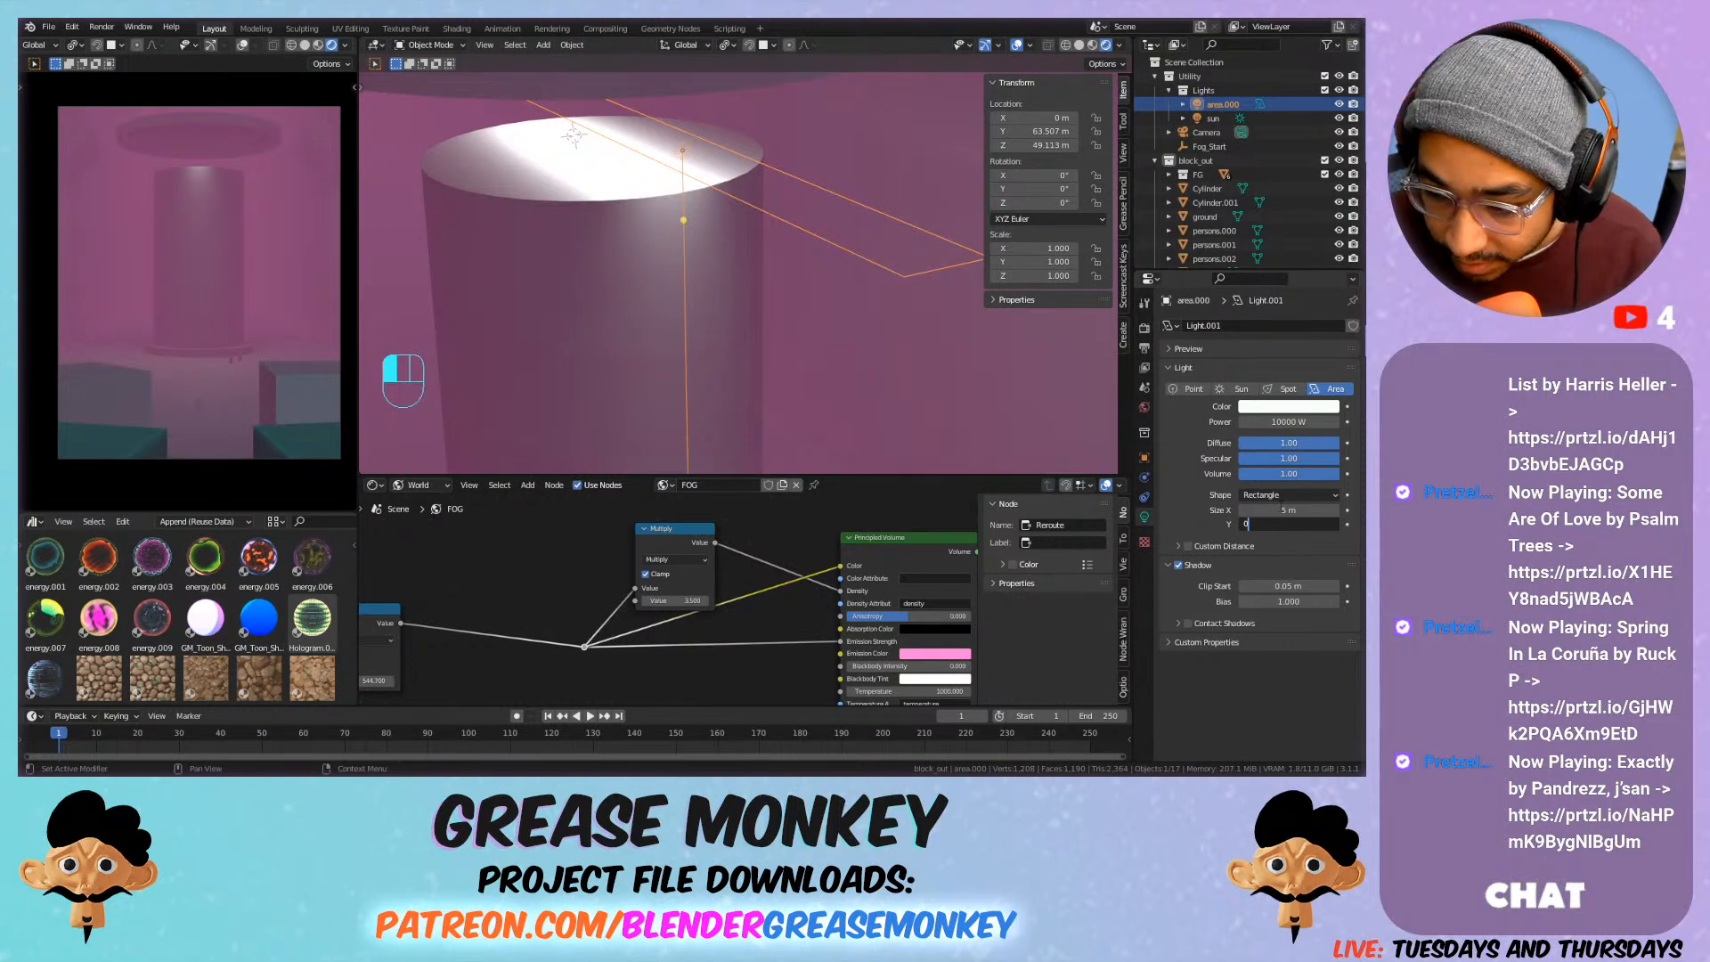
key("shift+Tab")
type("50")
key("Tab")
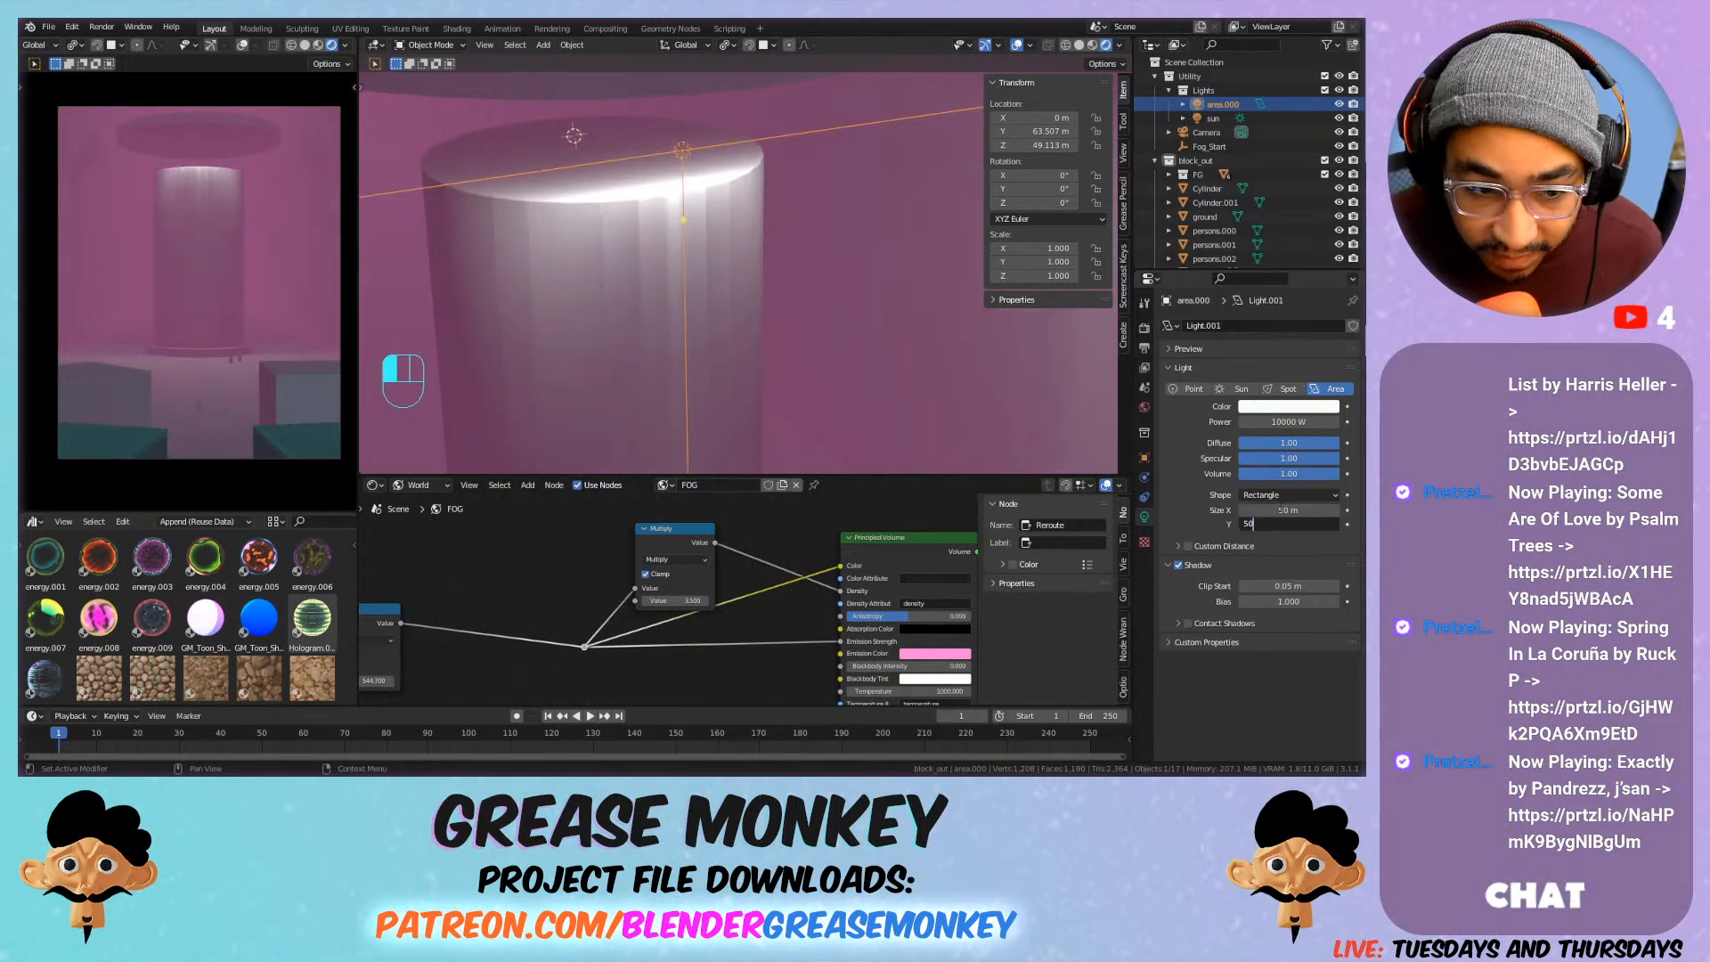
type("50")
key("Return")
Examine how the area light falls on the top and sides of the central pillar from several viewpoints.
scroll(693, 293, "down", 2)
middle_click_drag(694, 294, 850, 218, "shift")
scroll(732, 246, "down", 3)
key("KP_Decimal")
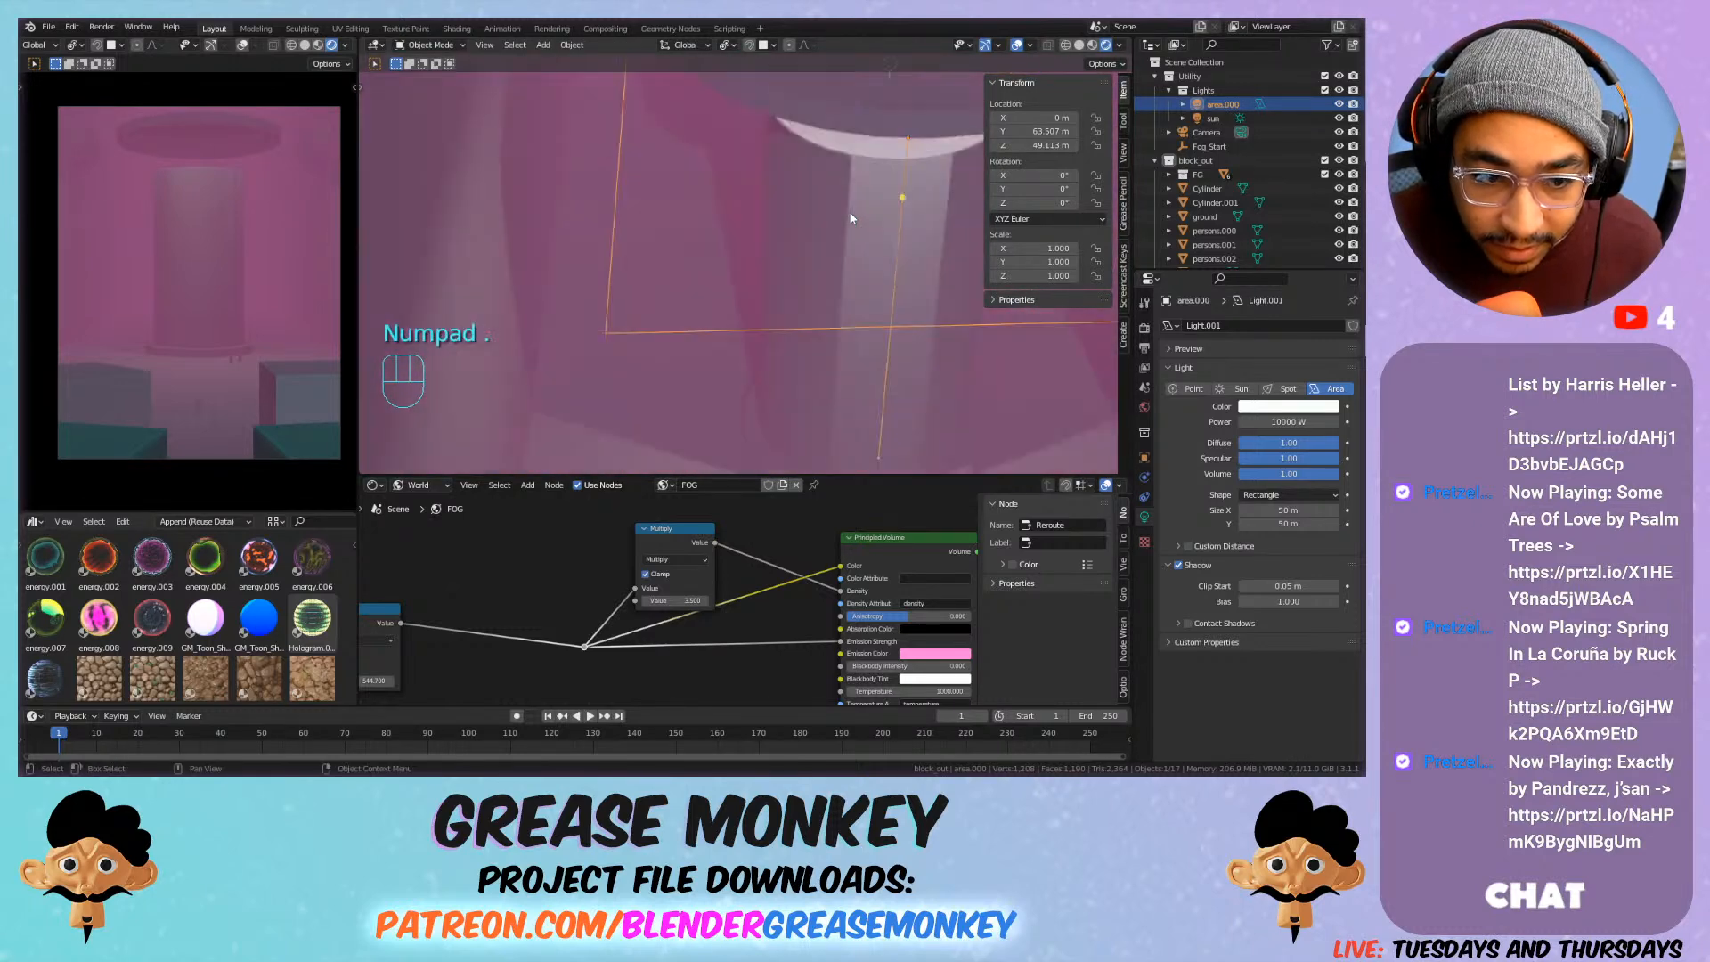
scroll(830, 290, "down", 4)
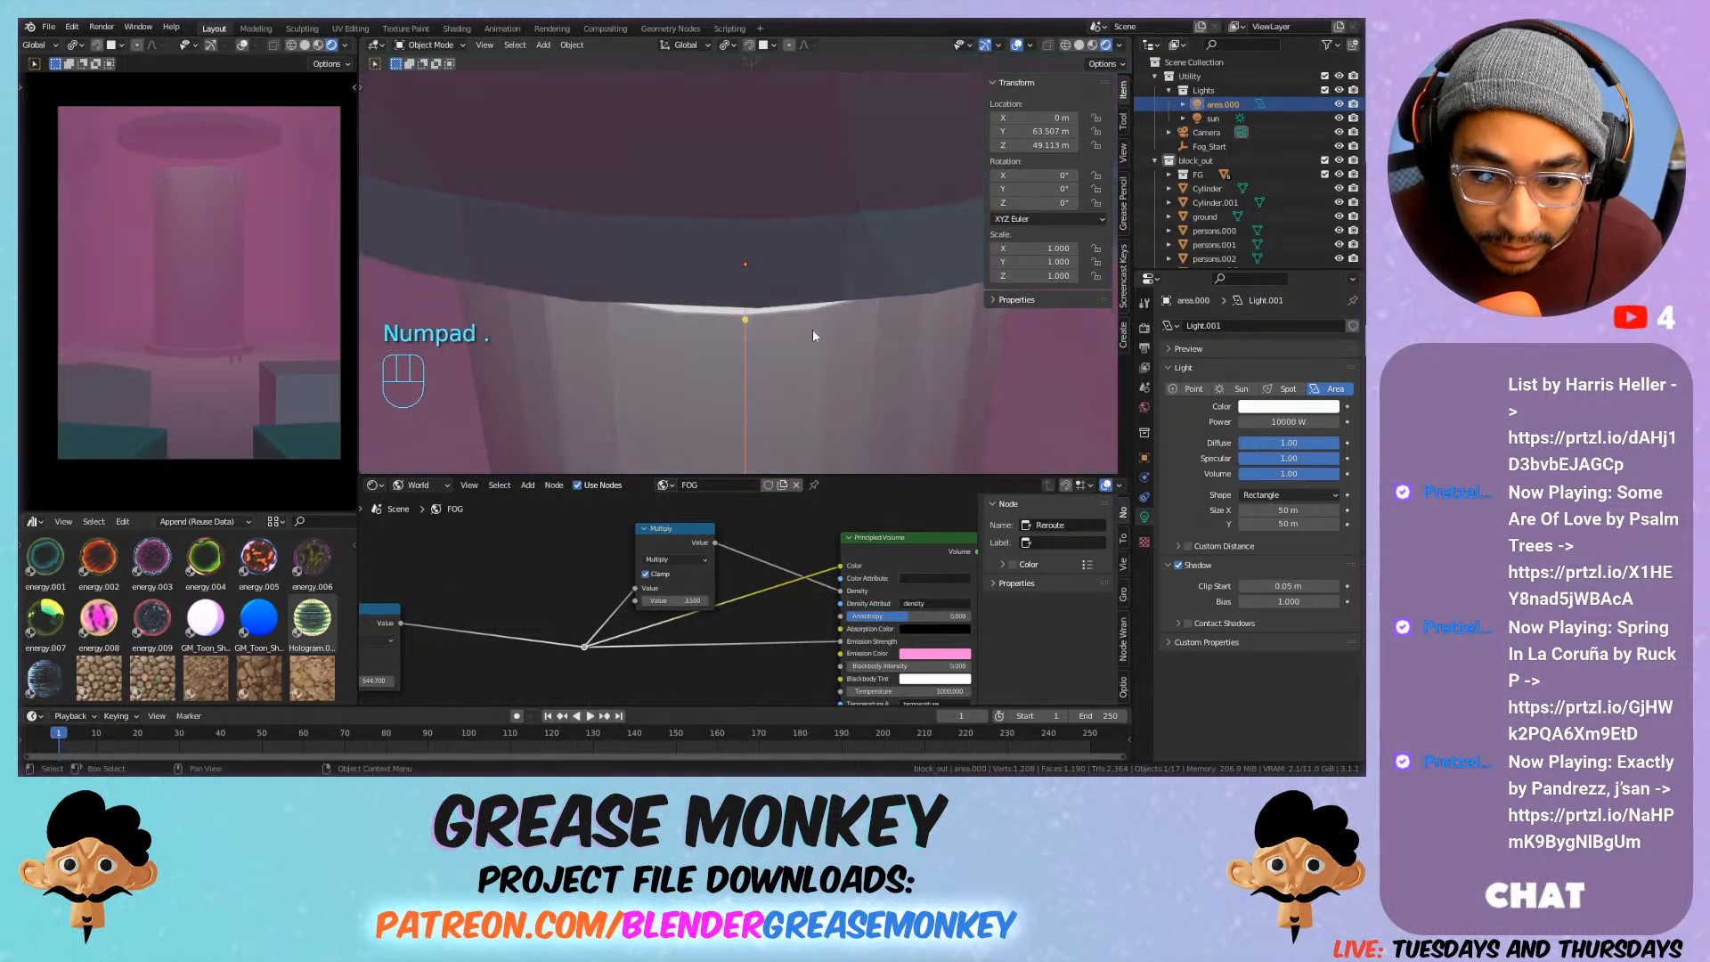
left_click(719, 373)
right_click(719, 373)
left_click(728, 375)
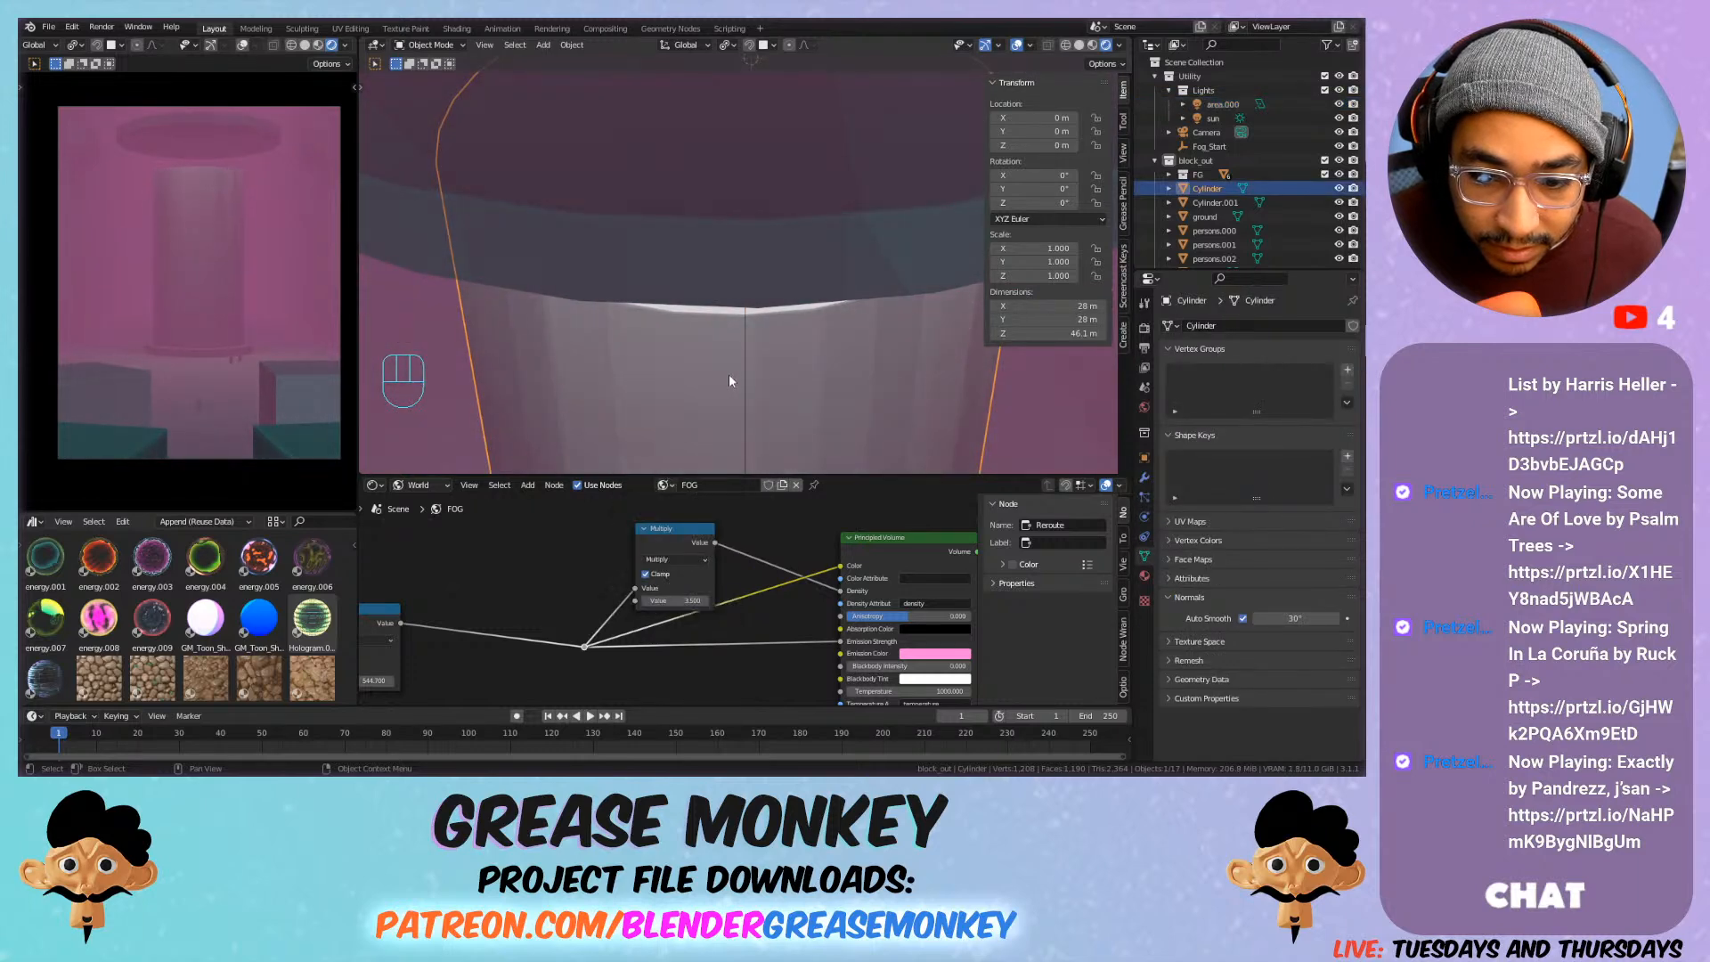
scroll(783, 294, "down", 3)
scroll(775, 267, "up", 2, "shift")
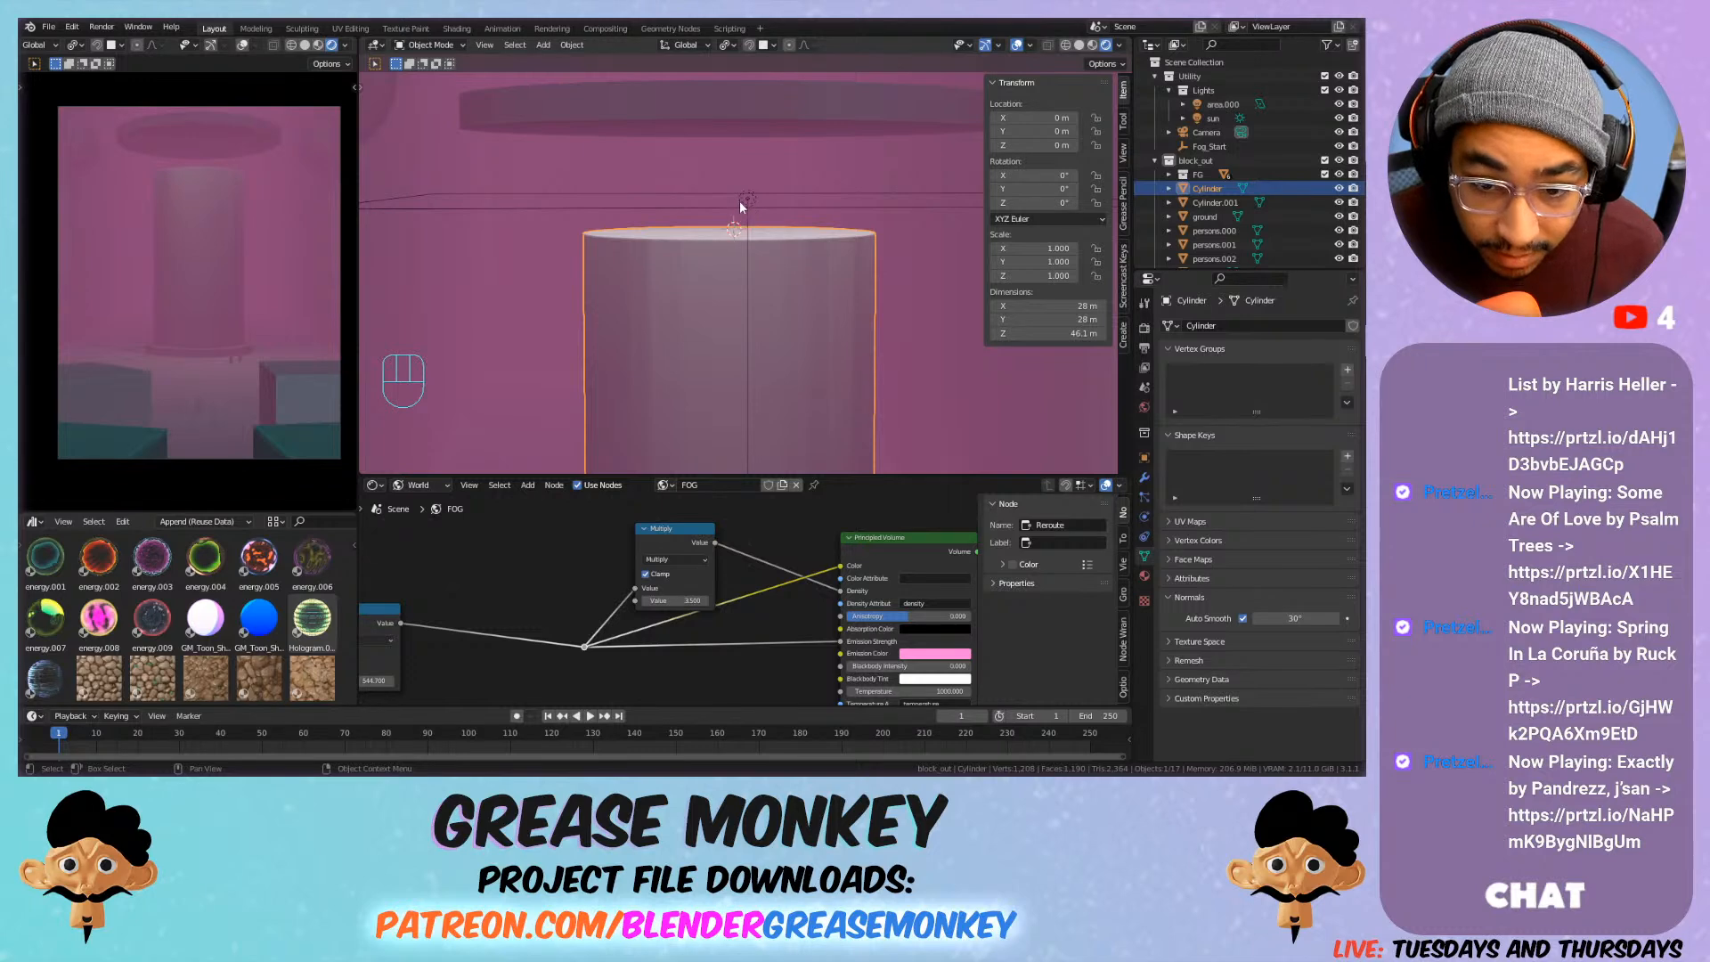
Move the area light along Y to about 29.8 m, in front of the central pillar.
key("g")
right_click(744, 201)
left_click(744, 200)
key("g")
key("y")
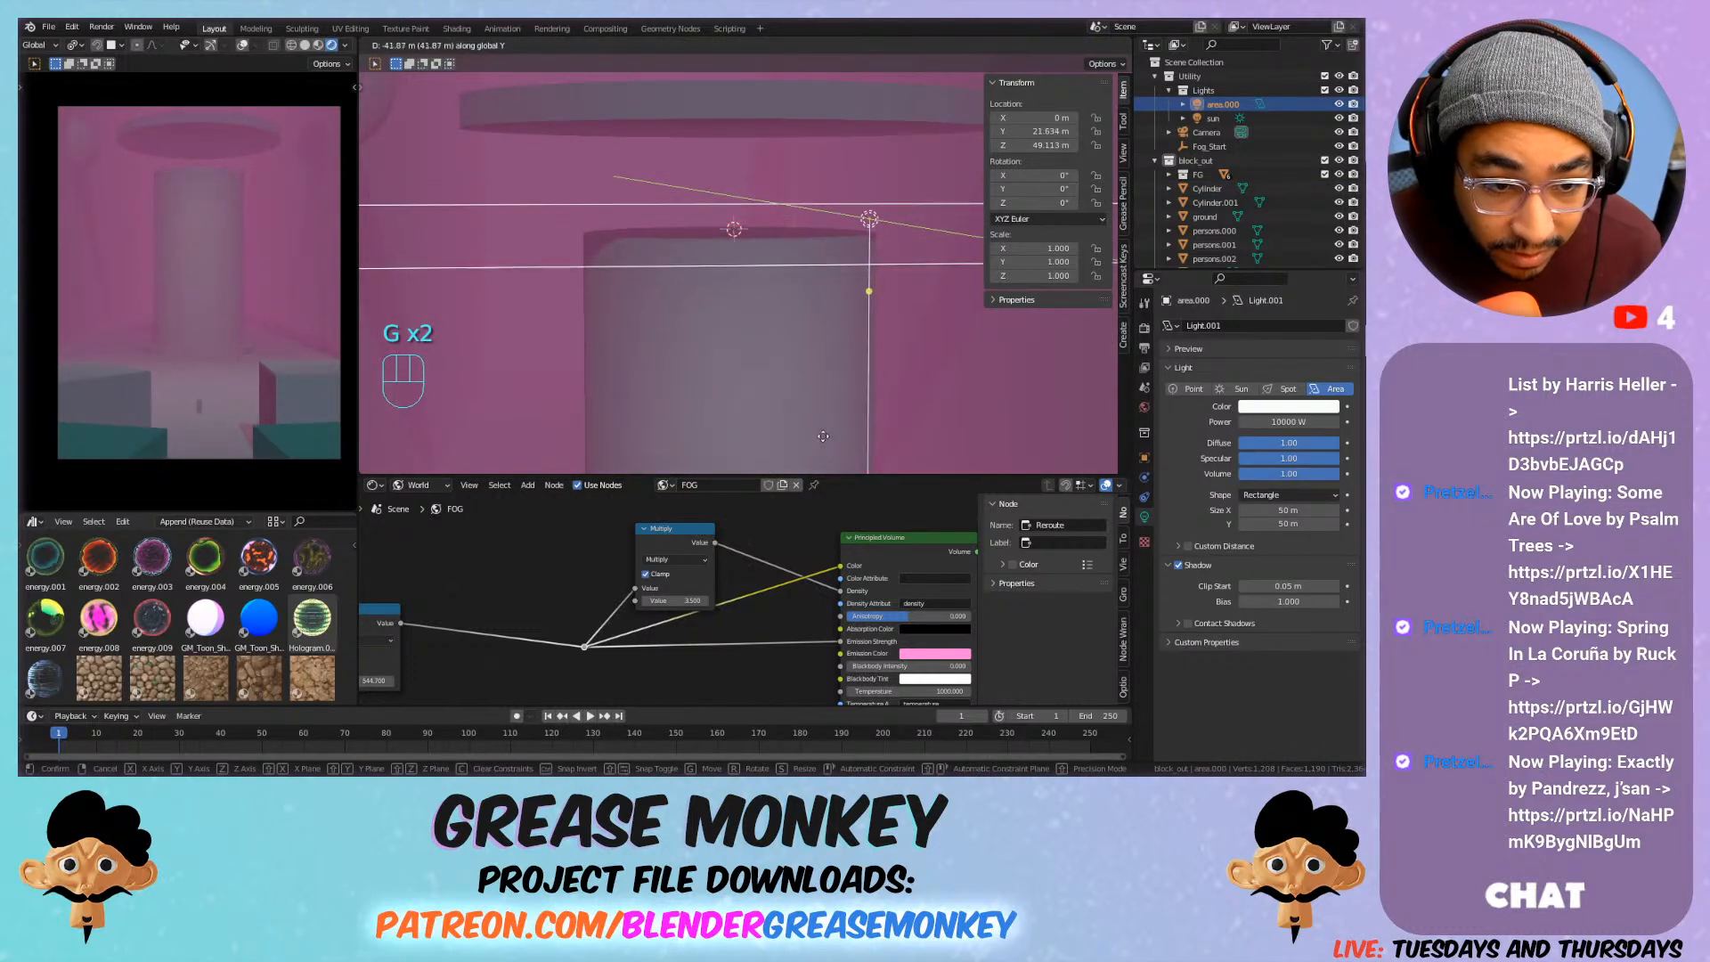
left_click(1154, 463)
Give the area light a pale blue color and raise its power to 50000 W.
left_click(1289, 406)
left_click(1279, 219)
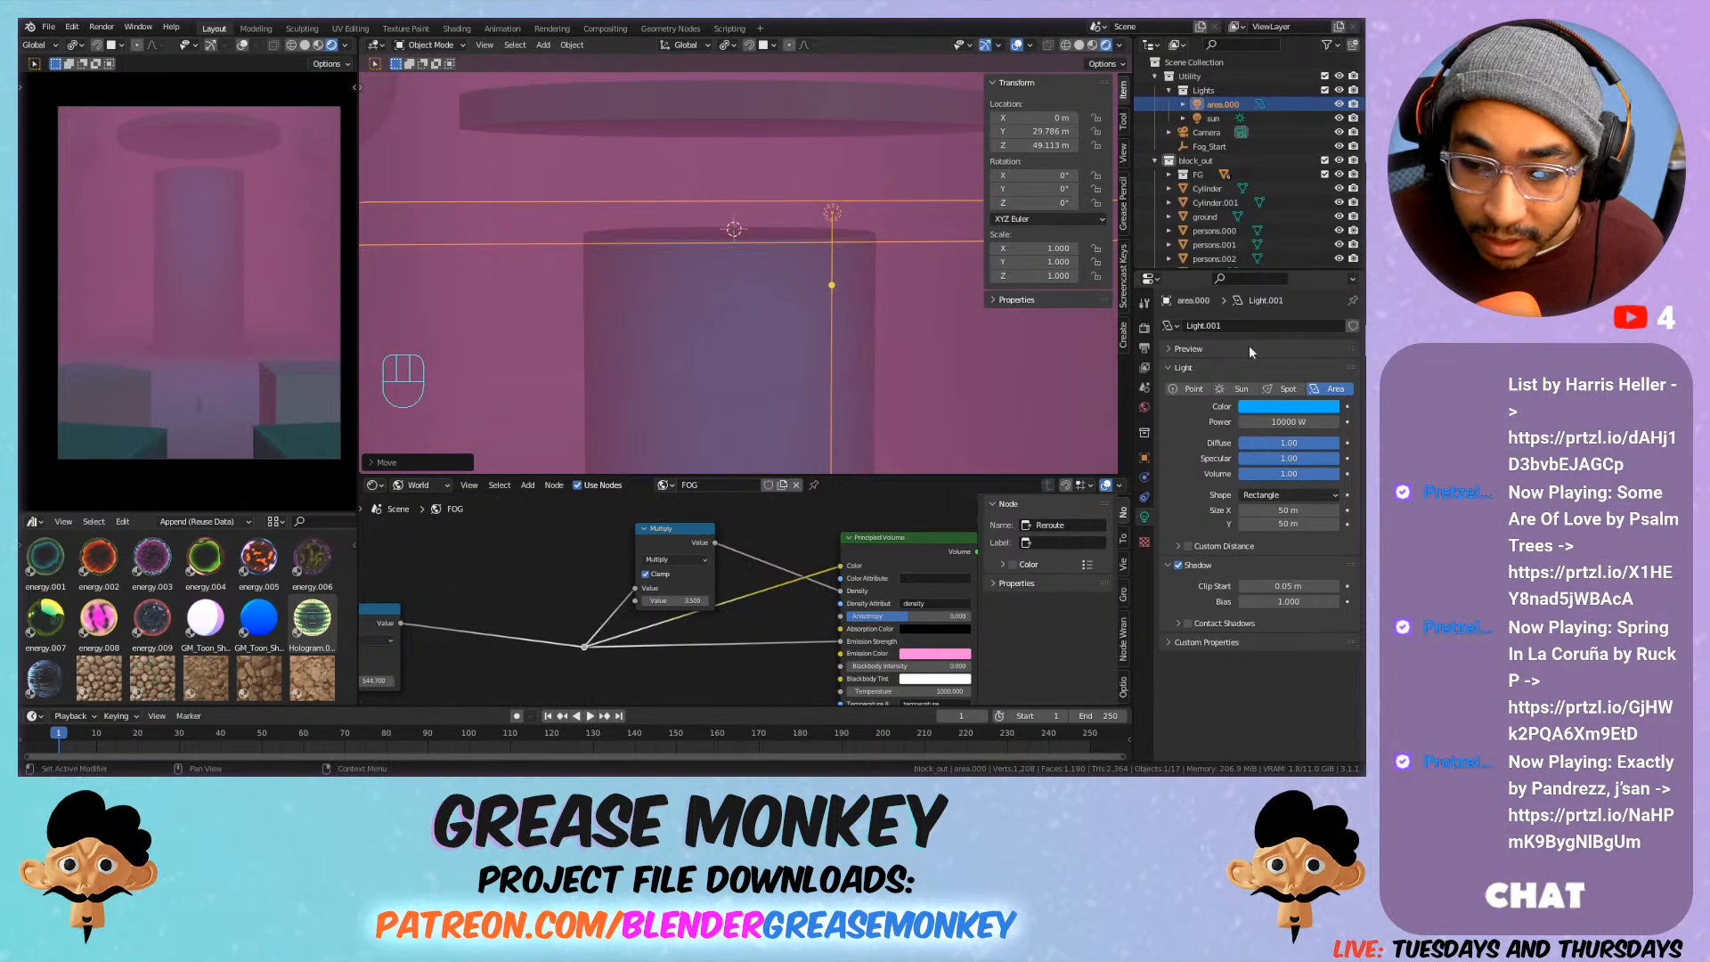
left_click(1288, 422)
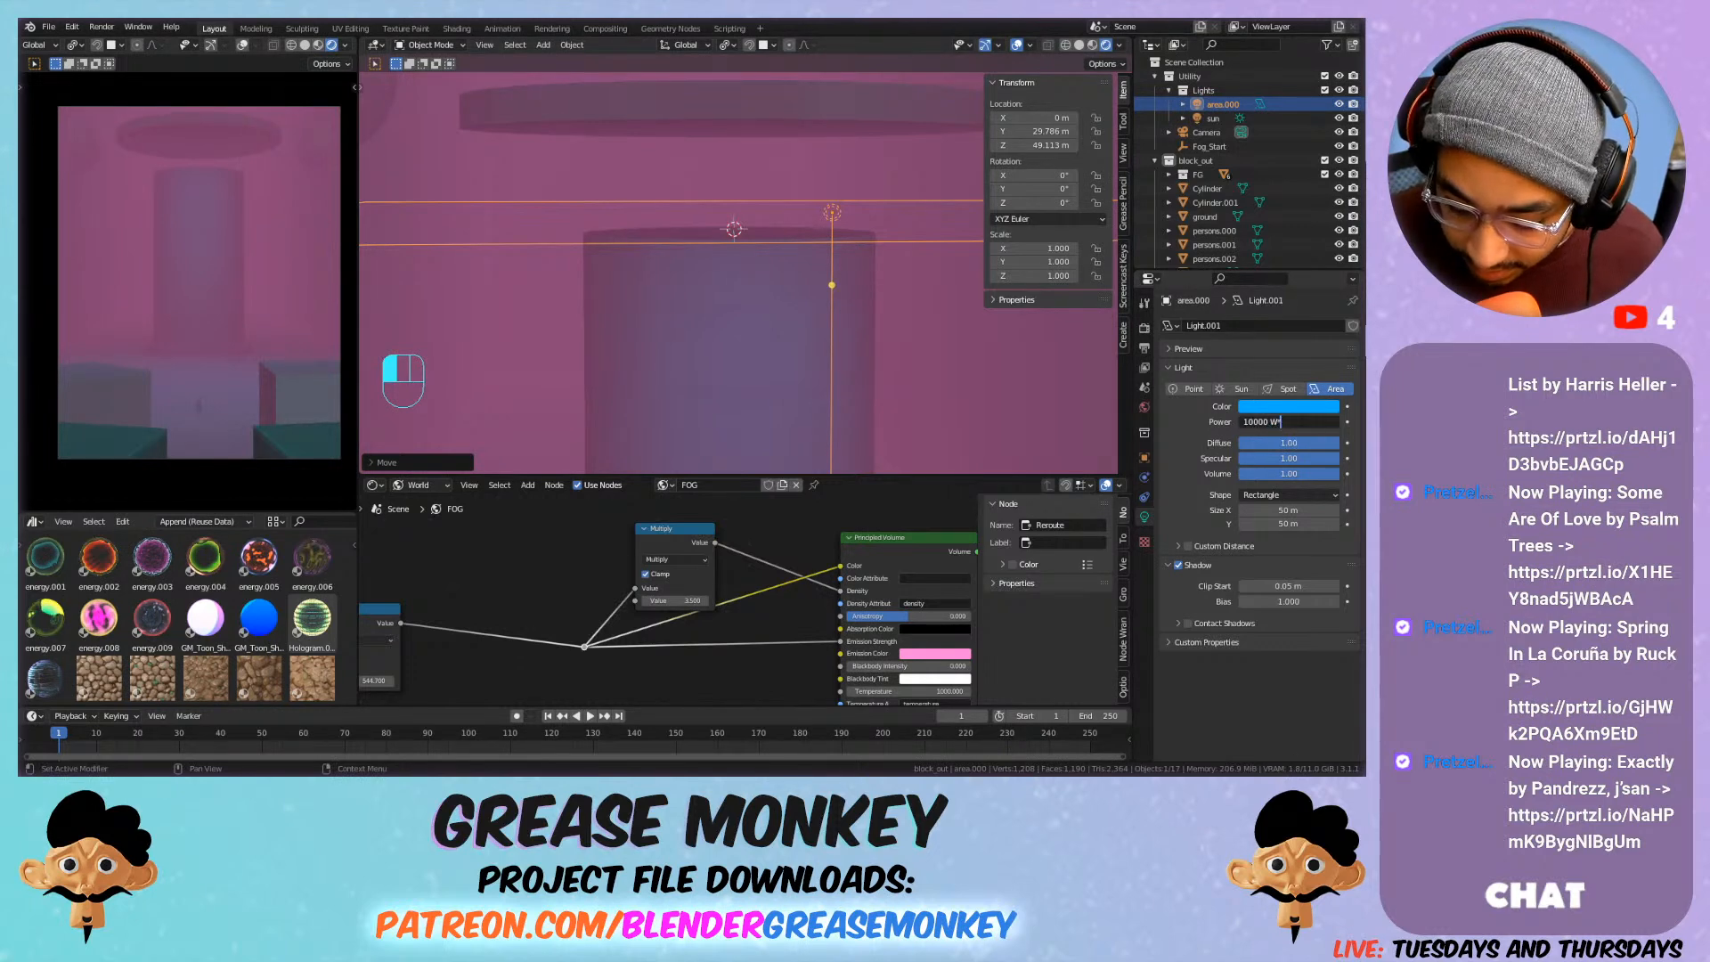
key("Return")
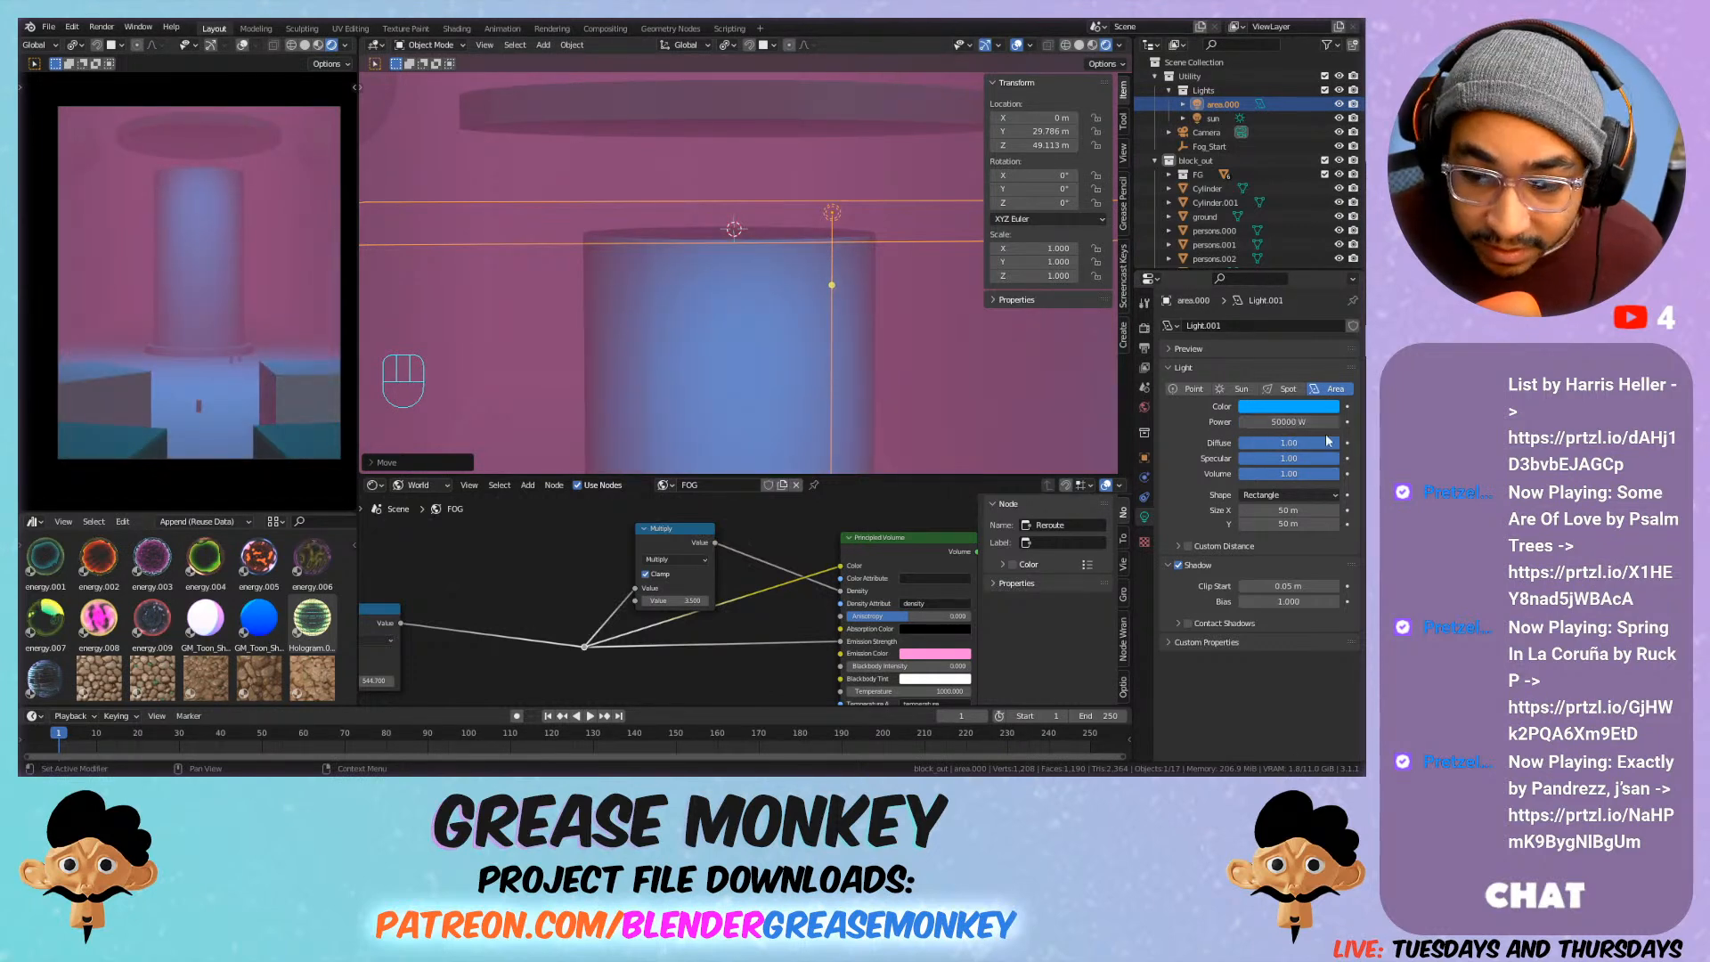
left_click(1309, 407)
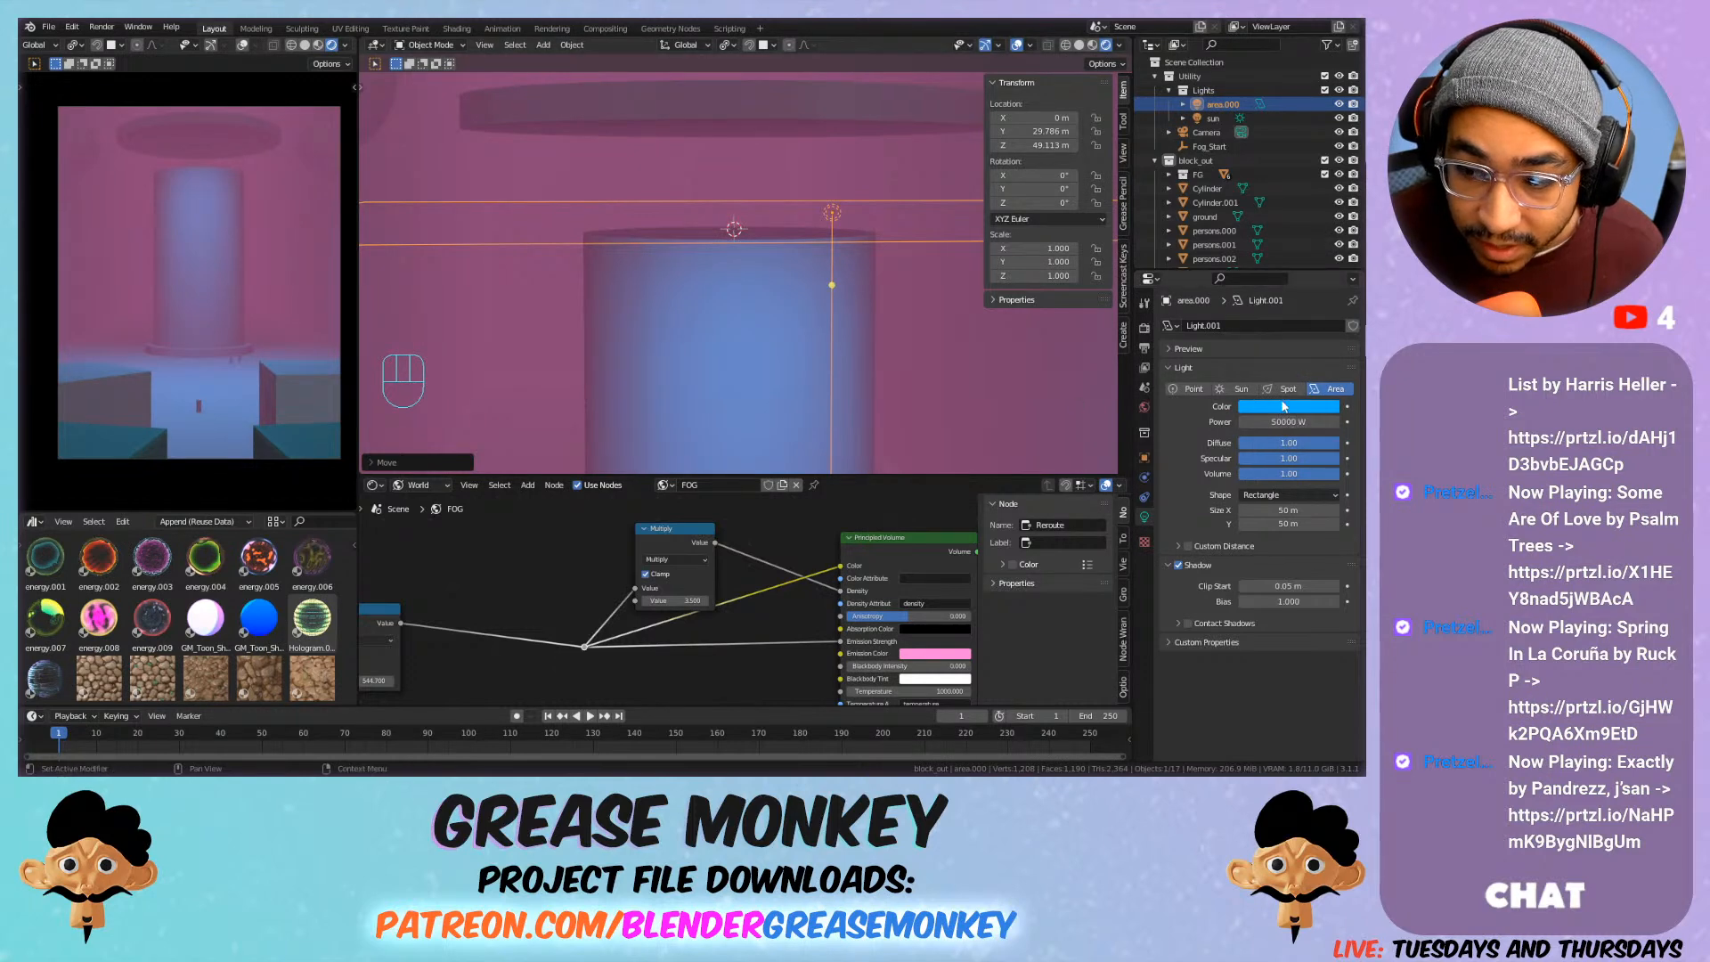
left_click(1283, 407)
left_click_drag(1282, 371, 1244, 371)
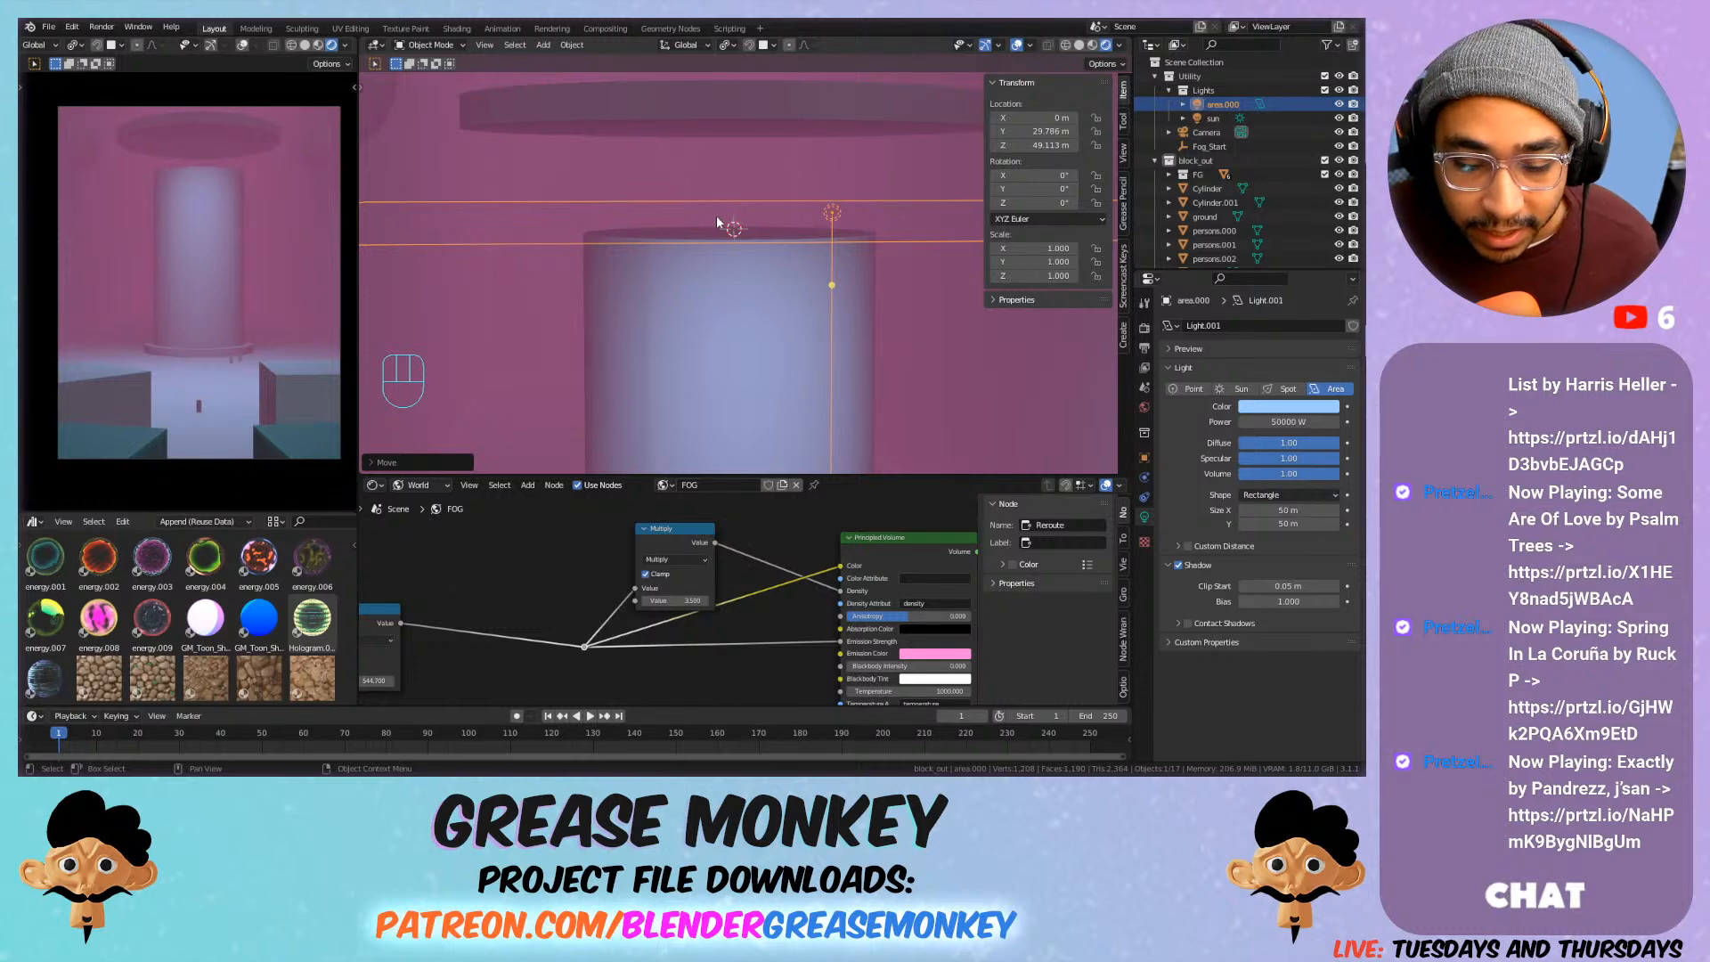
Compare the scene with and without the sun light and leave the sun hidden.
middle_click_drag(900, 372, 737, 191, "shift")
key("KP_Decimal")
scroll(743, 202, "down", 6)
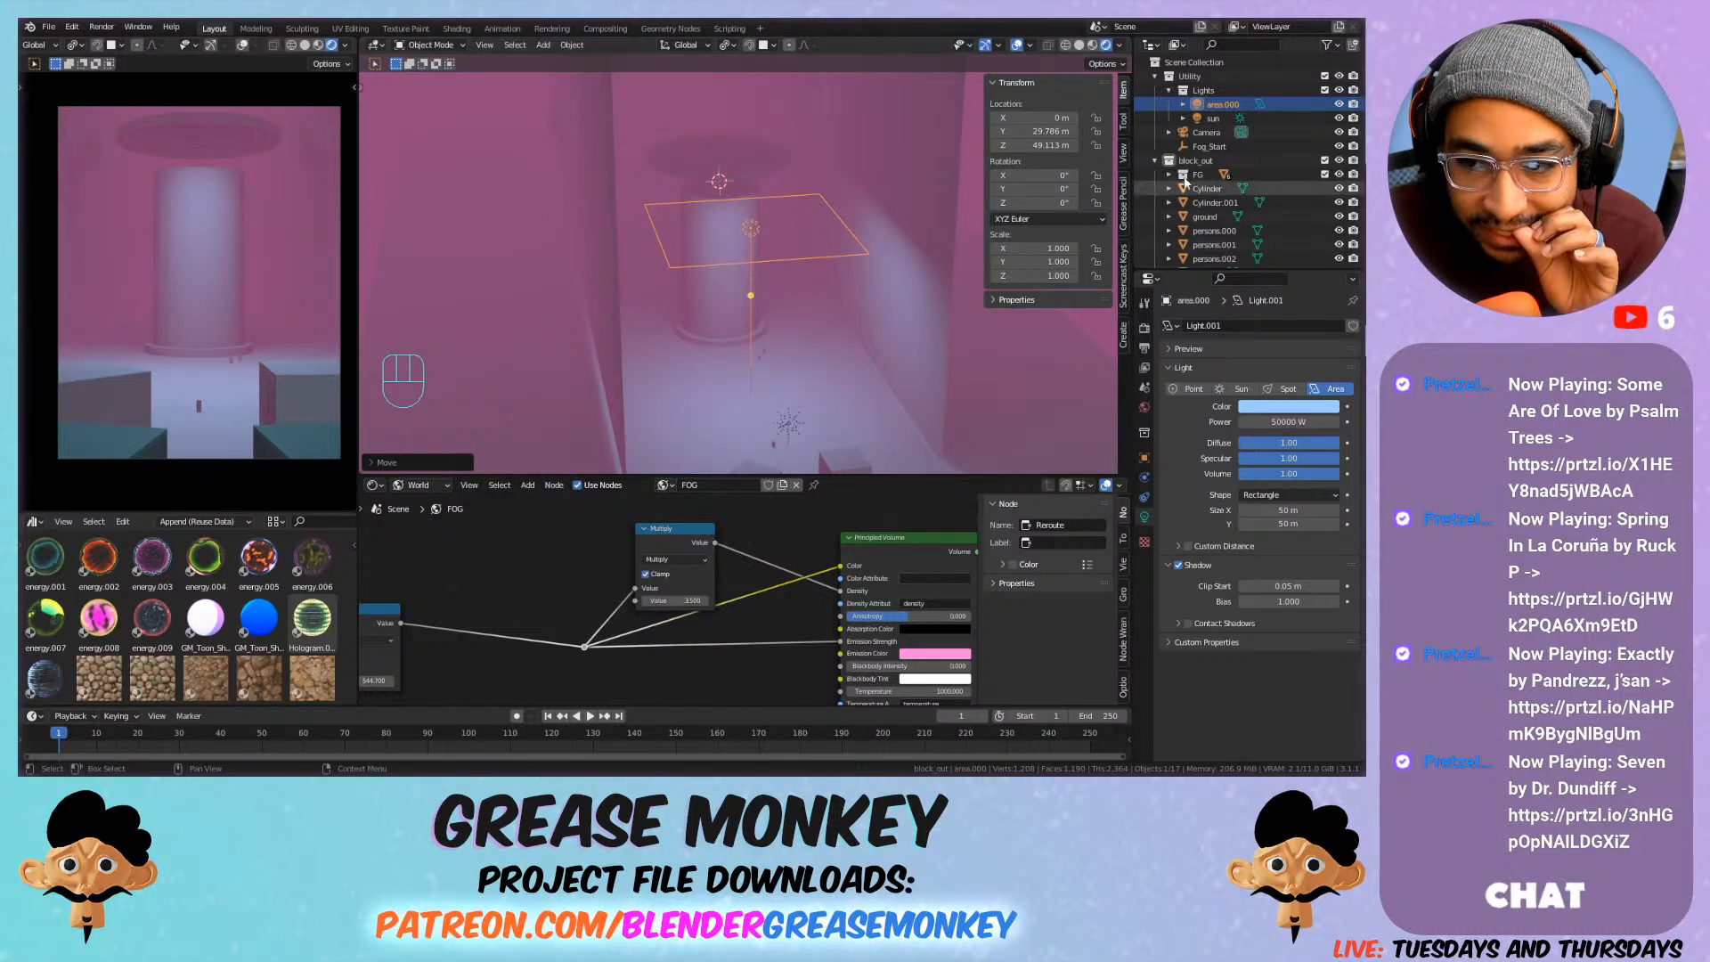
left_click(1338, 117)
left_click(1343, 120)
left_click(1343, 120)
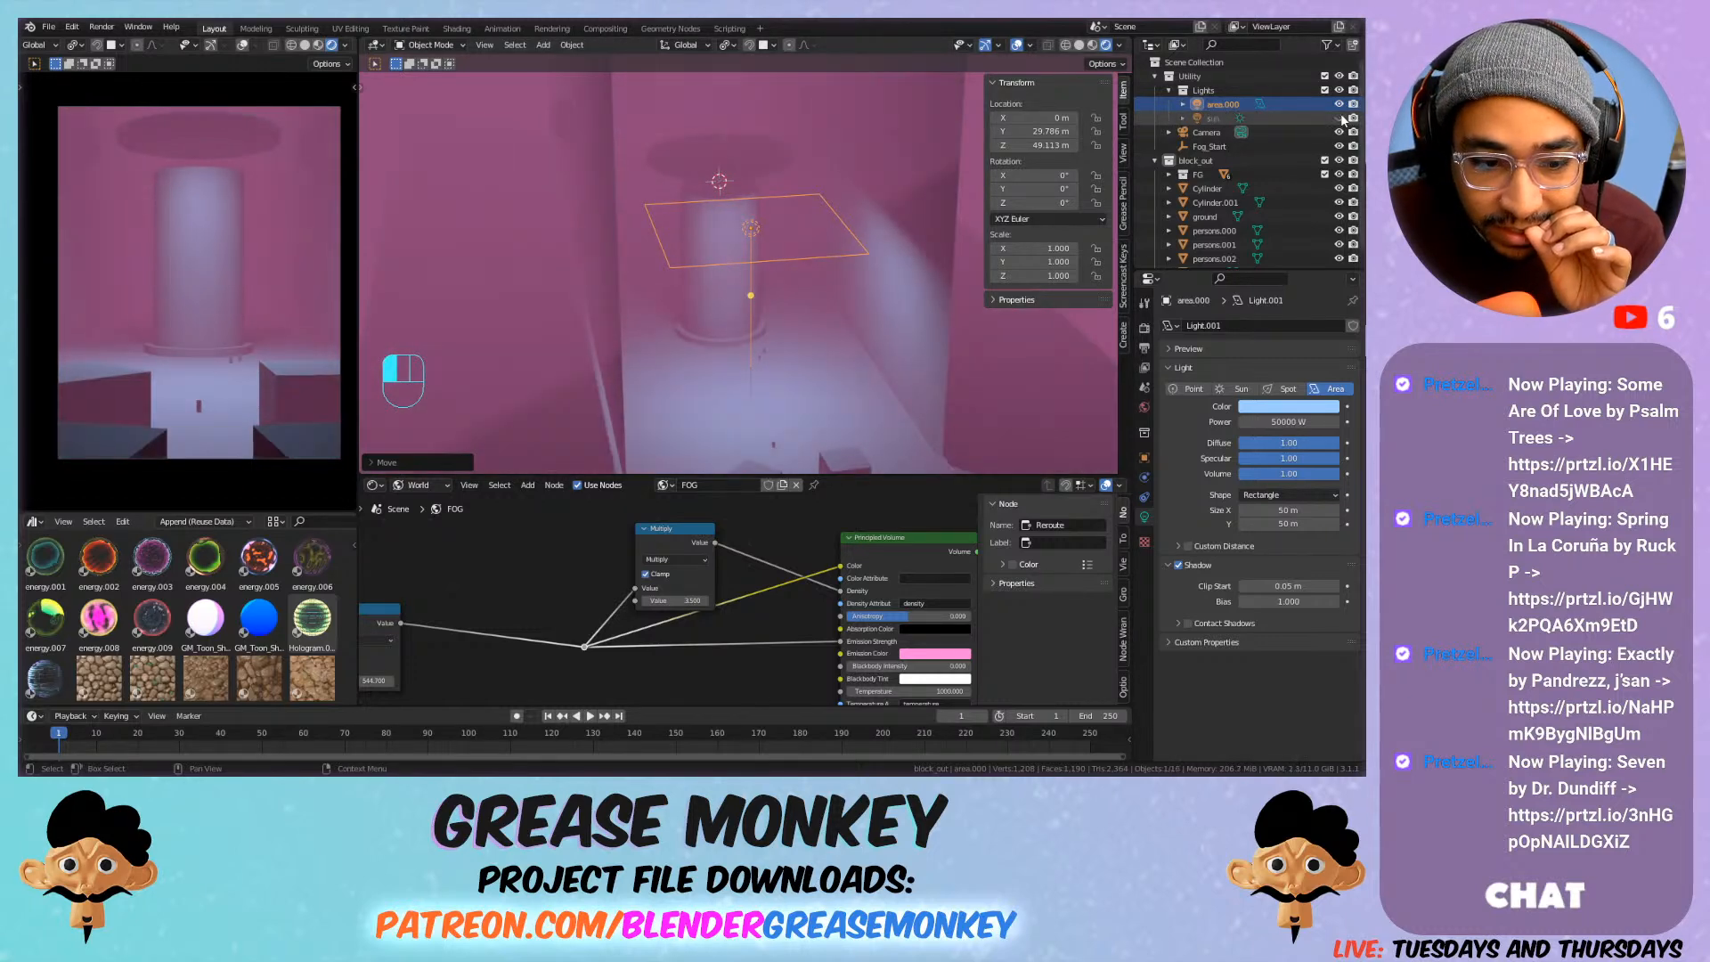
left_click(1343, 119)
left_click(1343, 119)
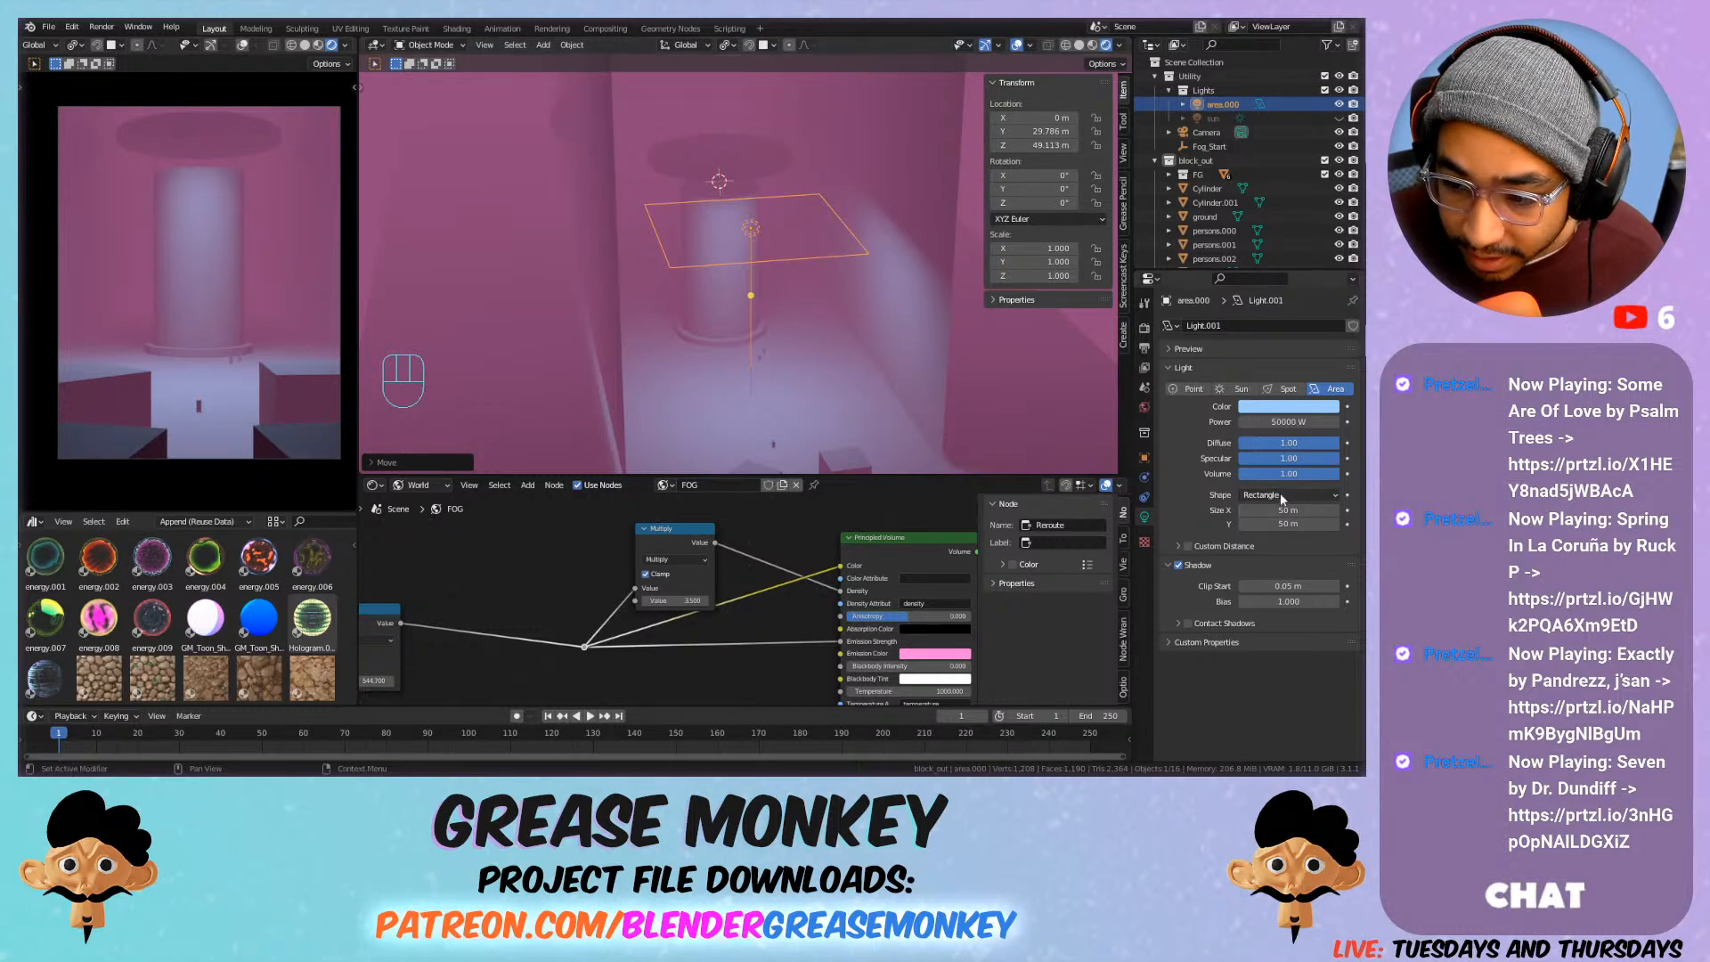
Try a specular value of 0.00 on the area light and return it to 1.00.
left_click_drag(1336, 459, 1240, 458)
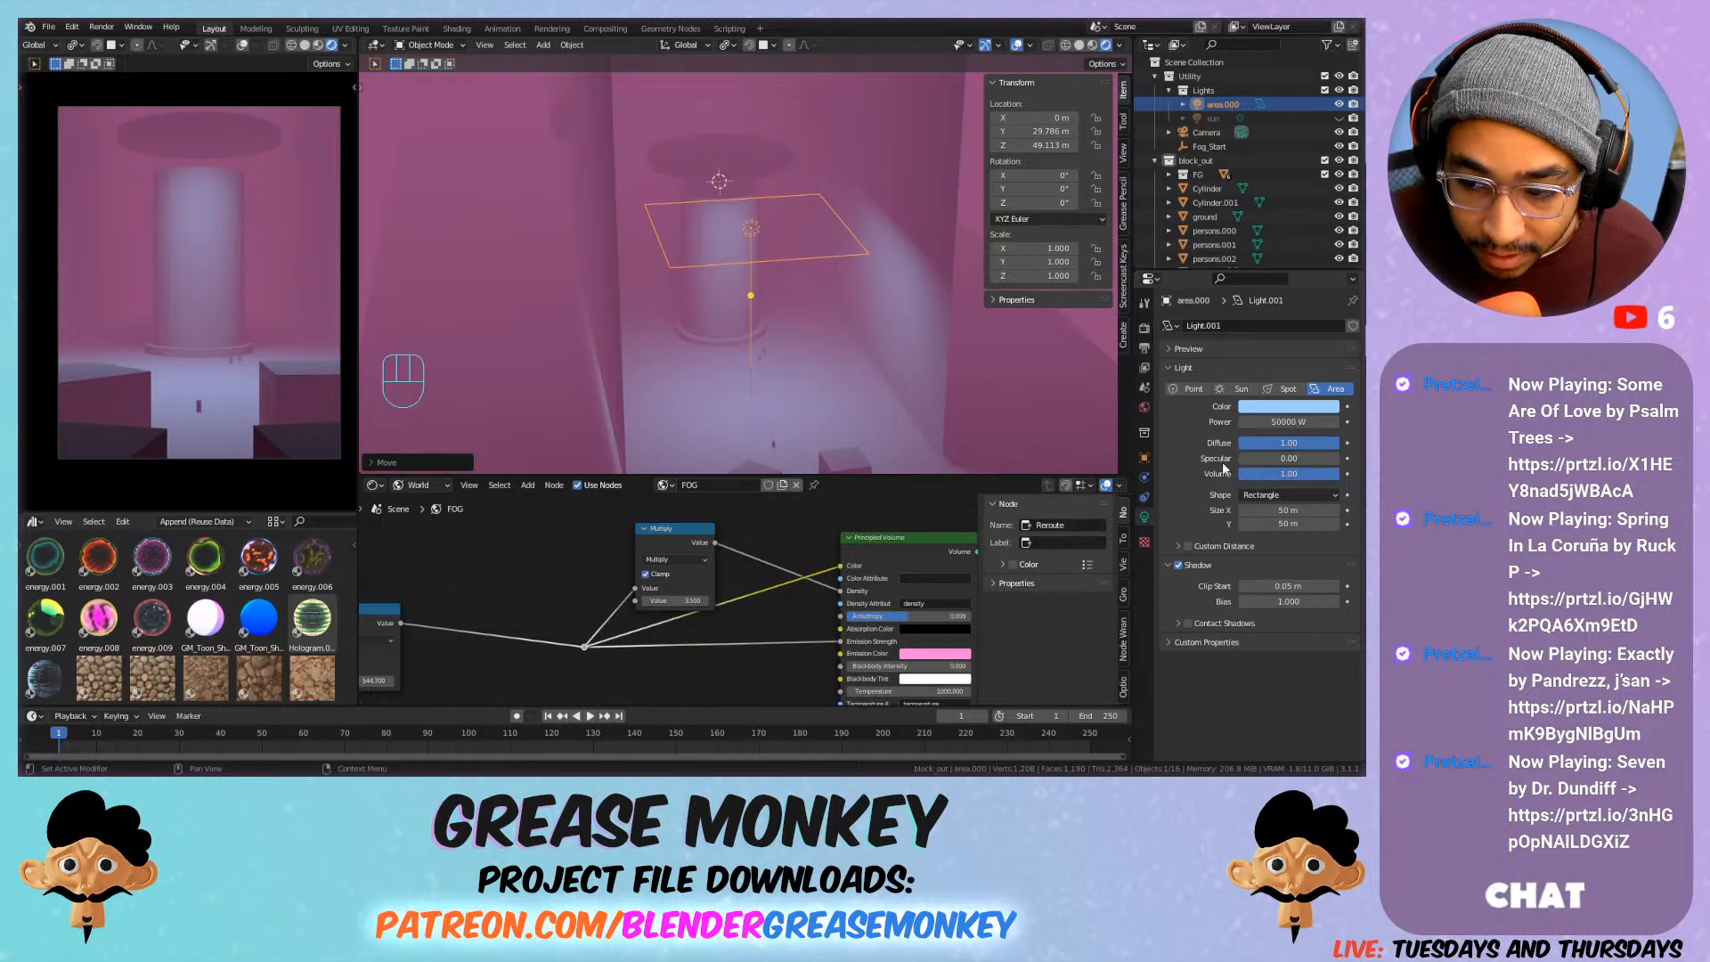
left_click(1282, 474)
left_click_drag(1231, 463, 1338, 458)
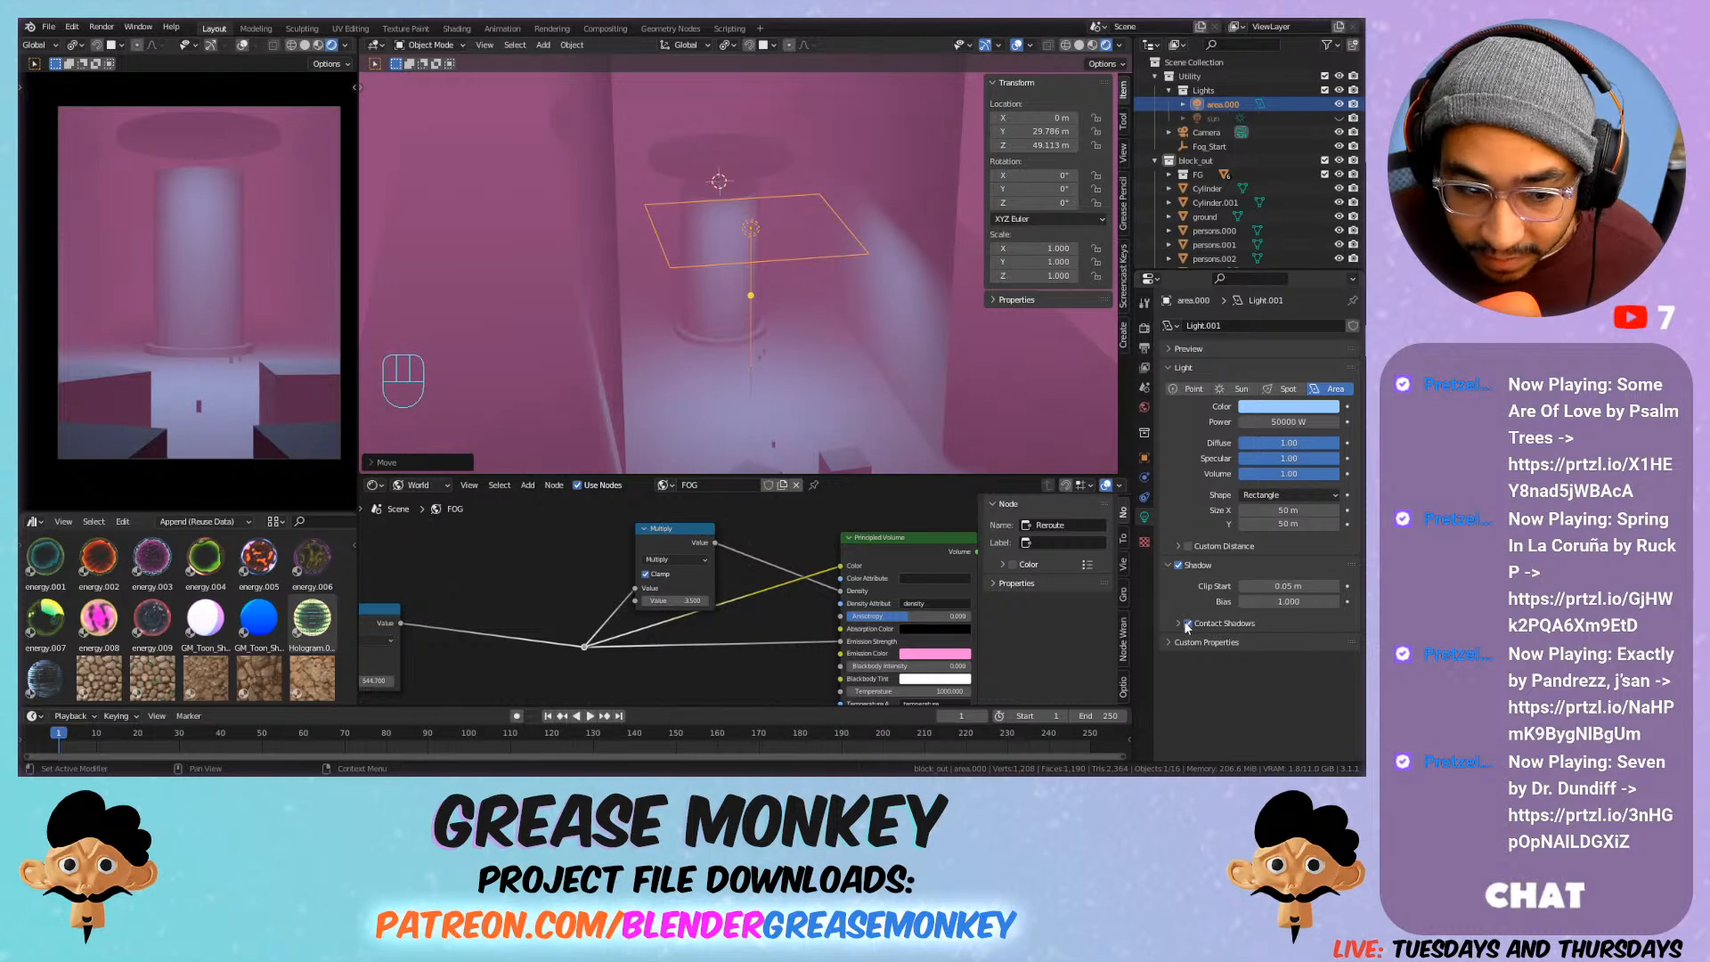
Compare the area light's effect with and without shadows and leave its shadow enabled.
left_click(1169, 565)
left_click(1178, 565)
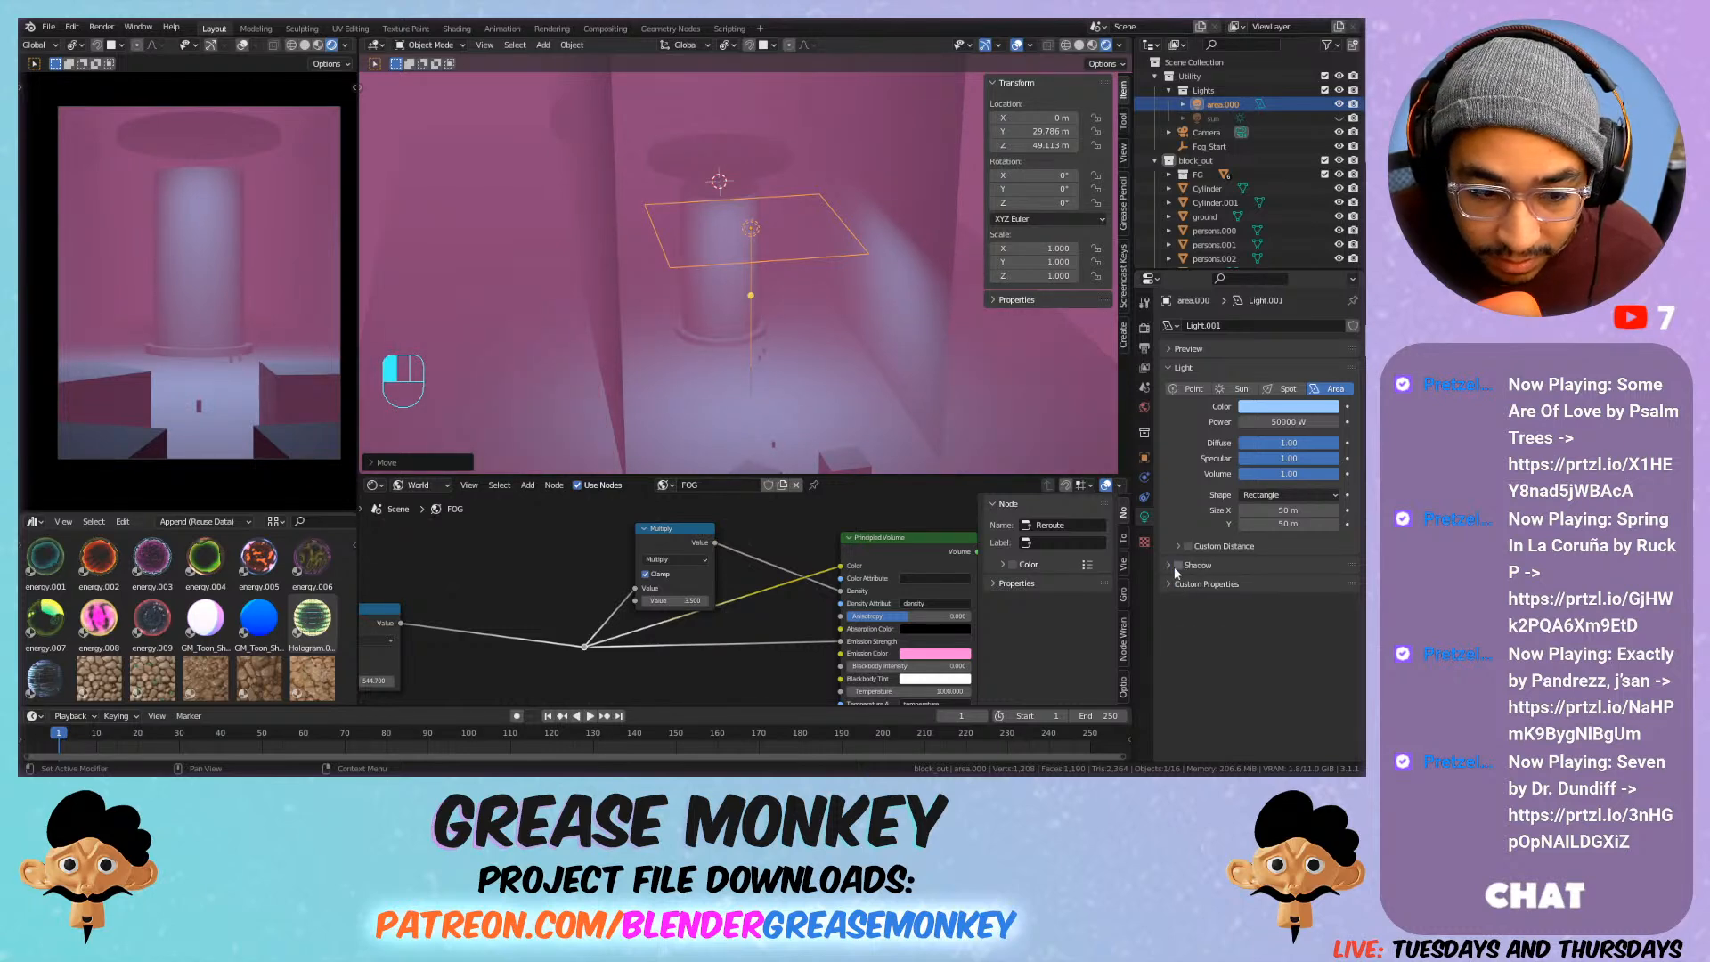
left_click(1175, 567)
left_click(1175, 567)
left_click(1177, 568)
left_click(1176, 568)
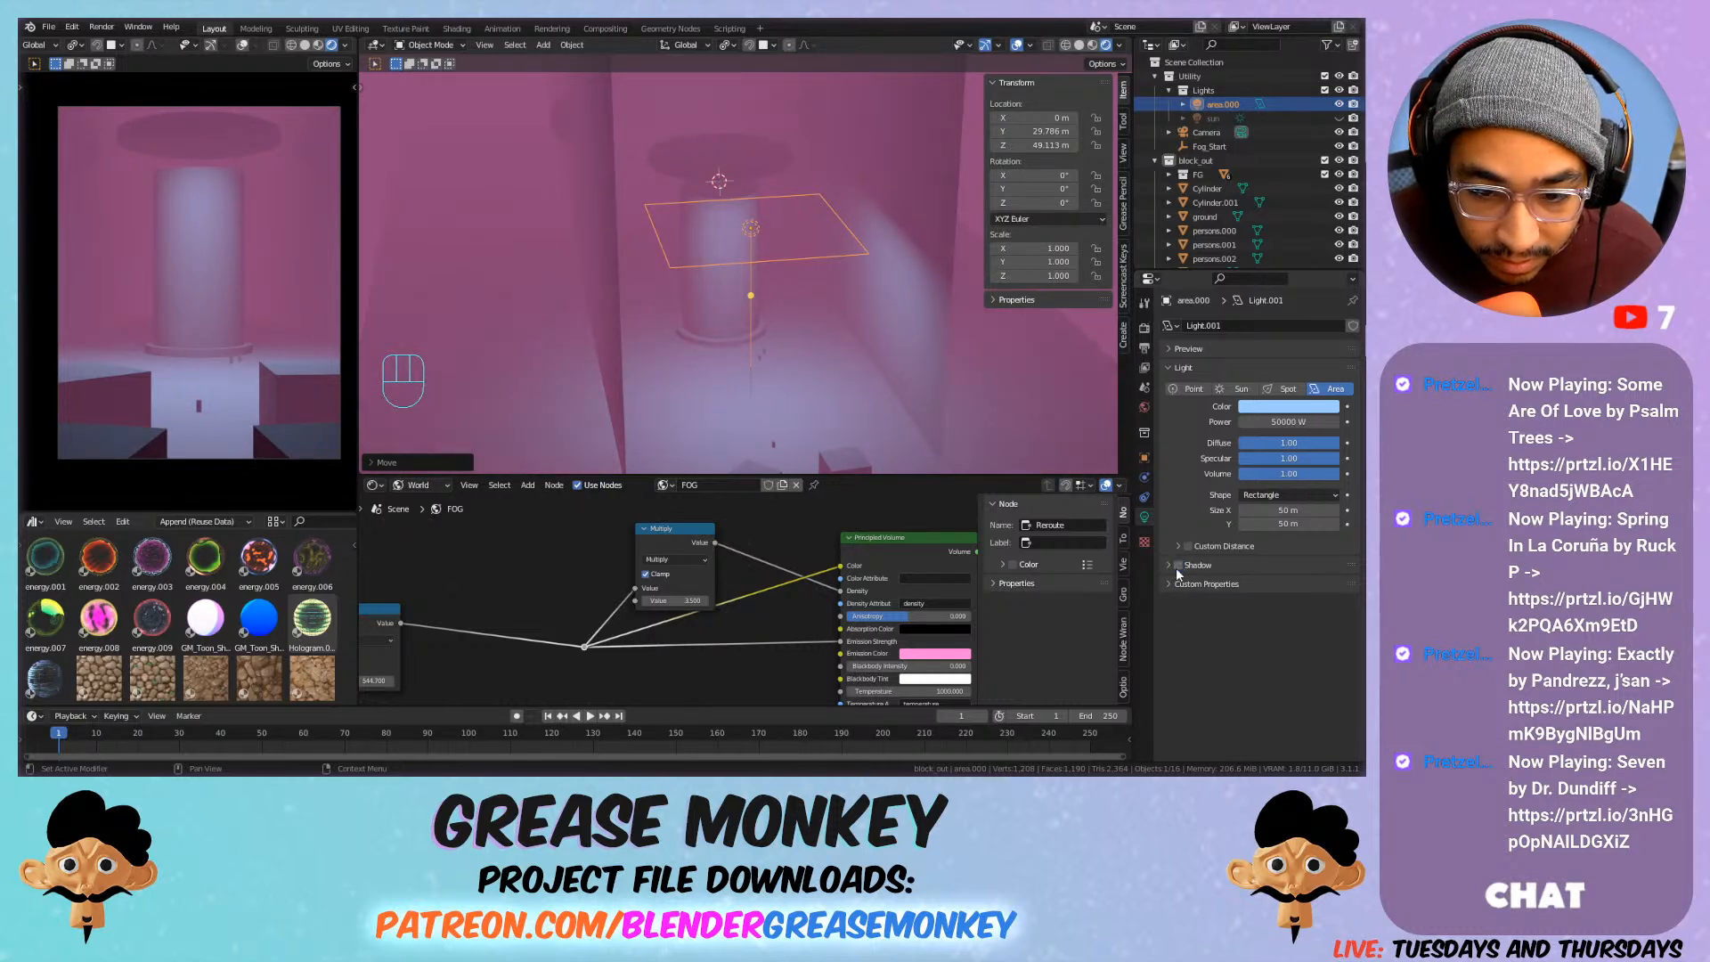
left_click(1176, 567)
left_click(1176, 567)
left_click(1176, 567)
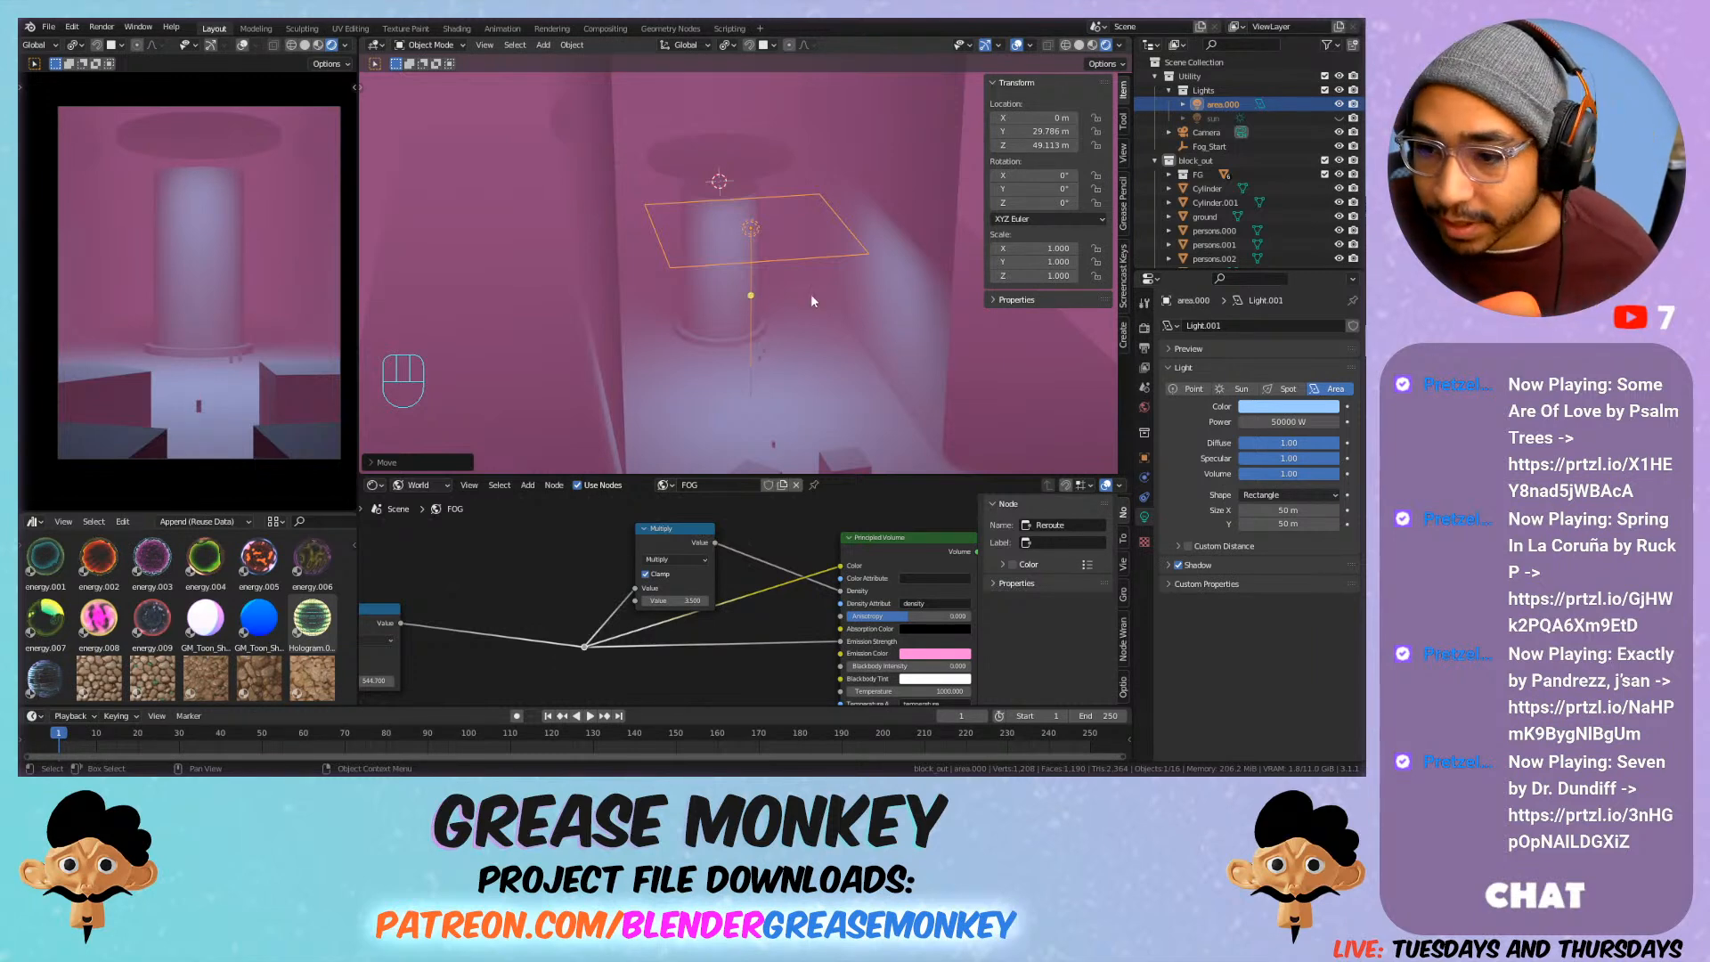
Duplicate the area light in place, convert the copy to a spot light and set its radius to 0 m.
key("shift+d")
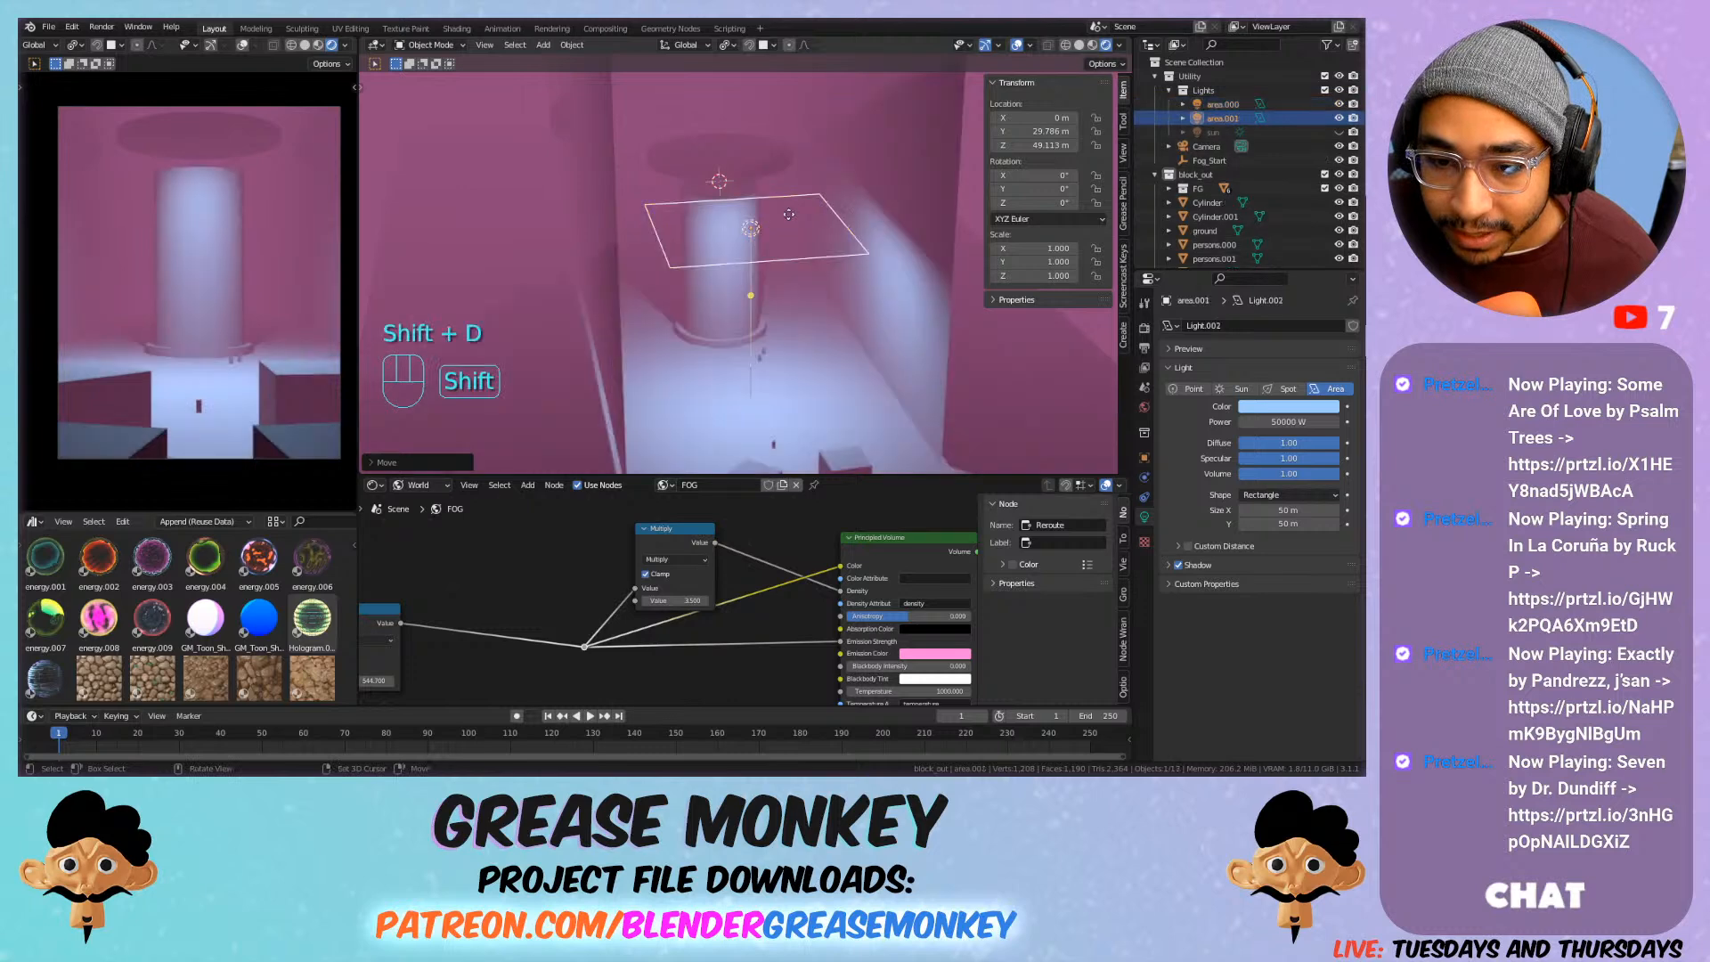
left_click(1287, 388)
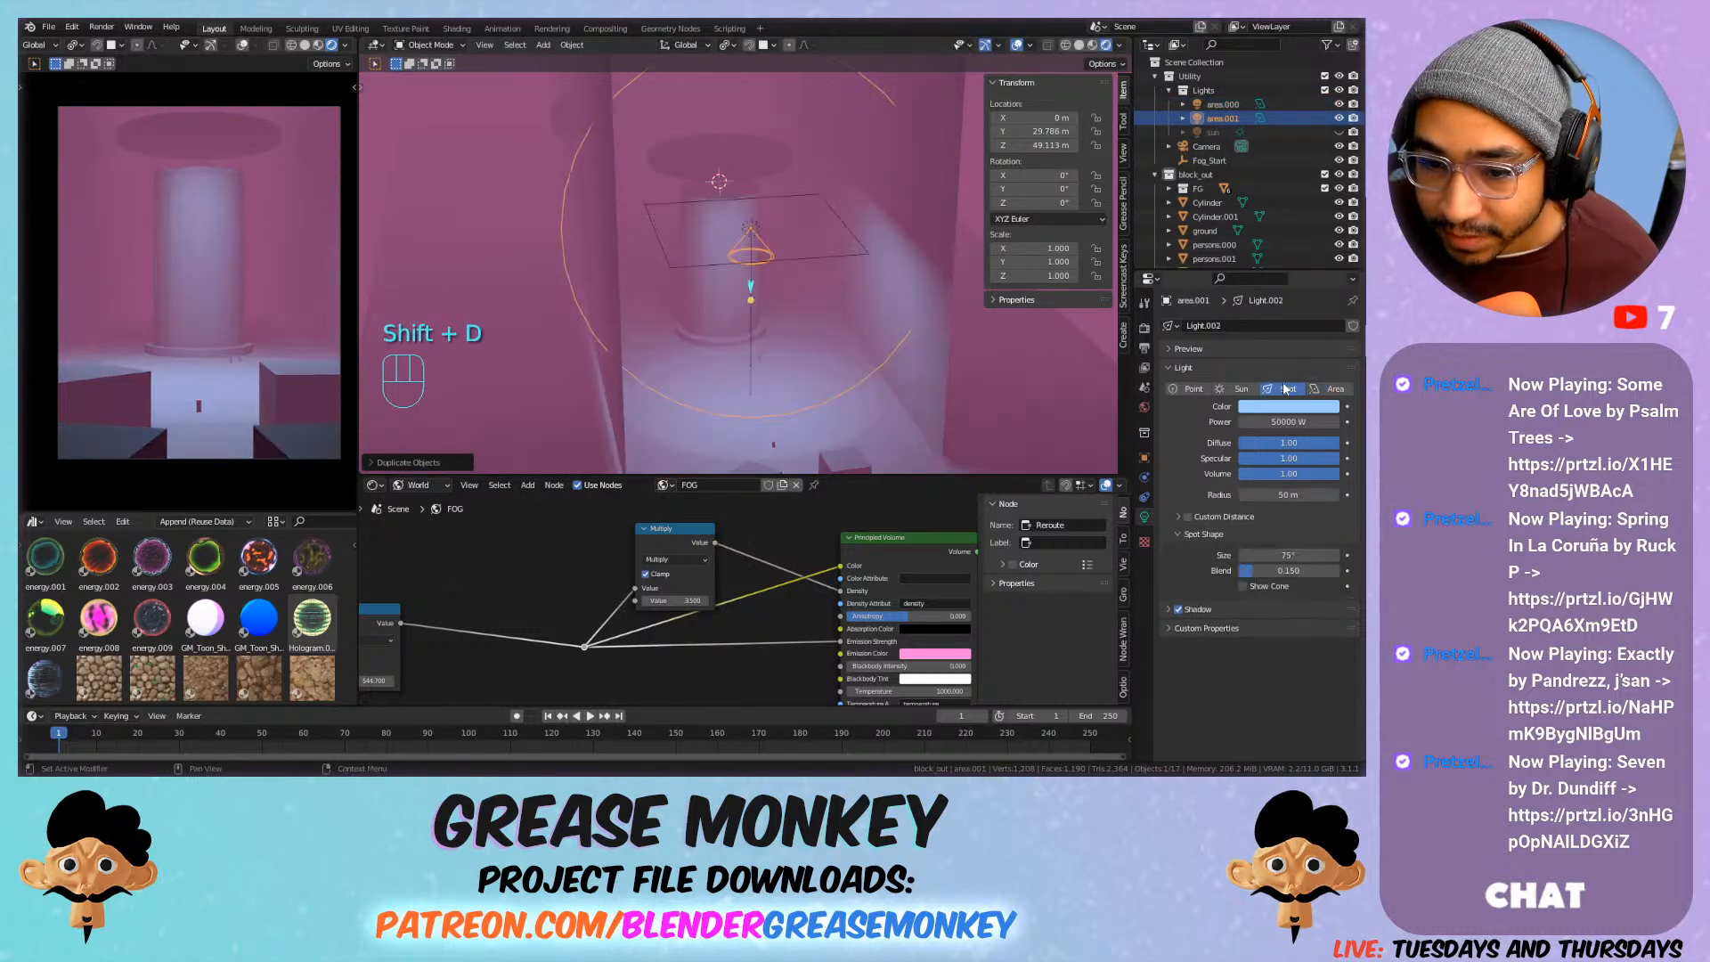
left_click(1296, 492)
type("0")
key("Return")
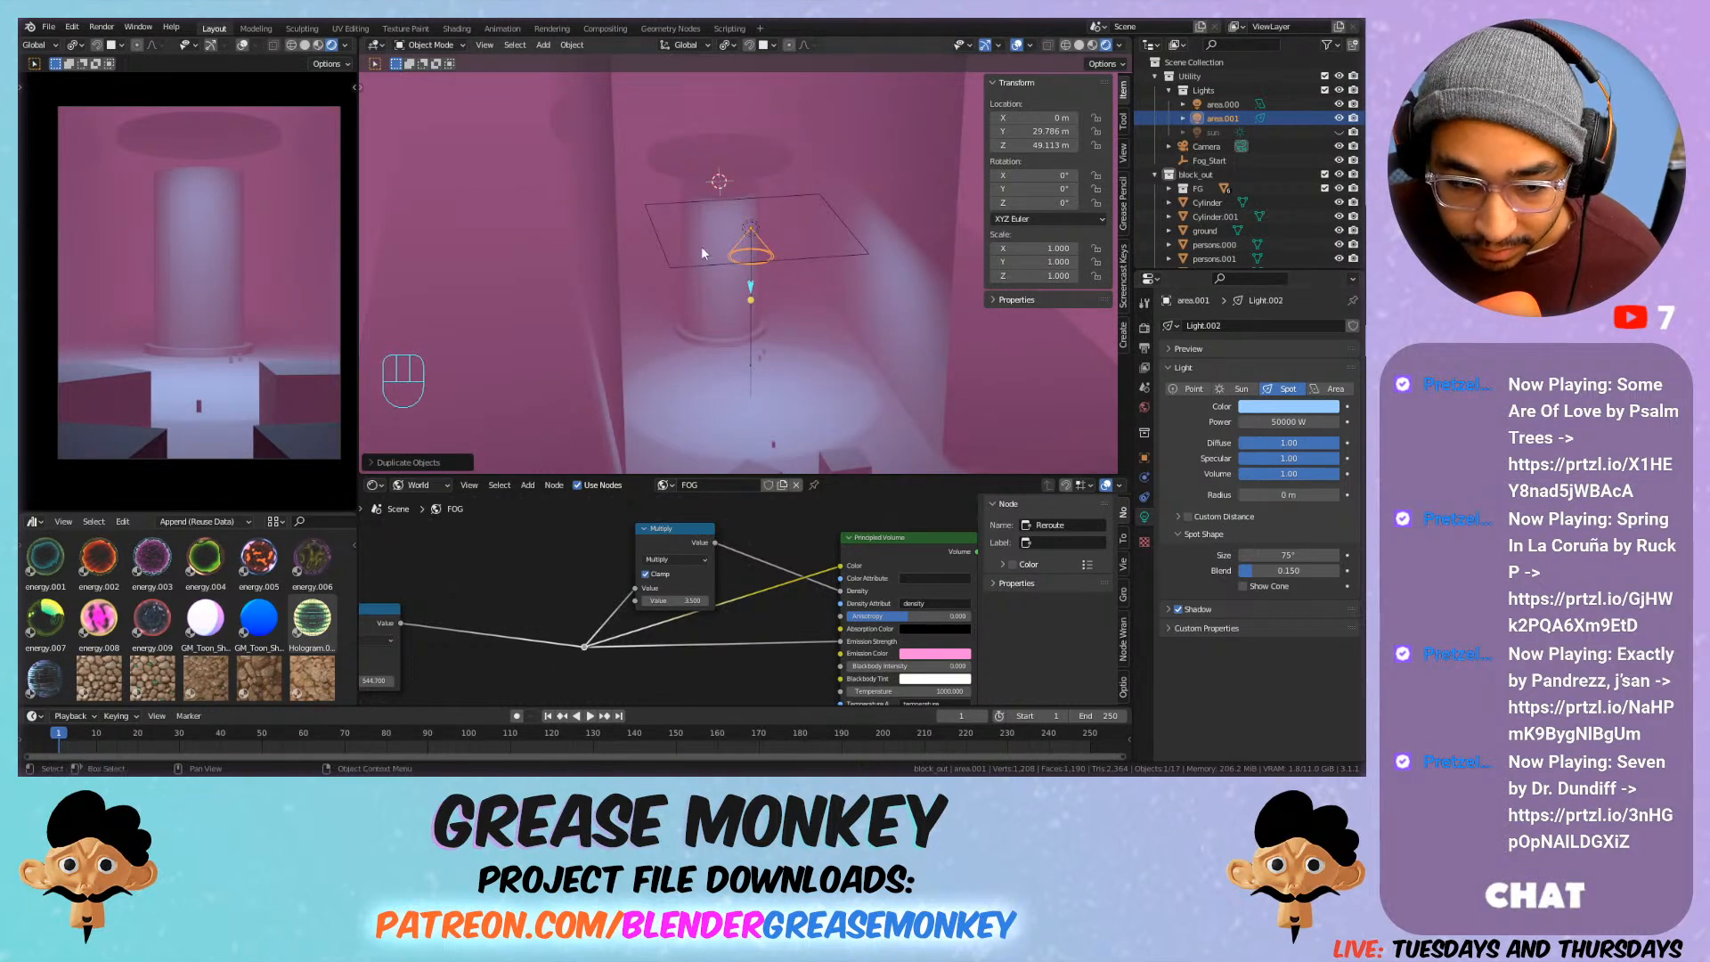
Move the spot light along X to about 38.4 m and along Y to about 115.8 m, near the side wall.
key("g")
key("x")
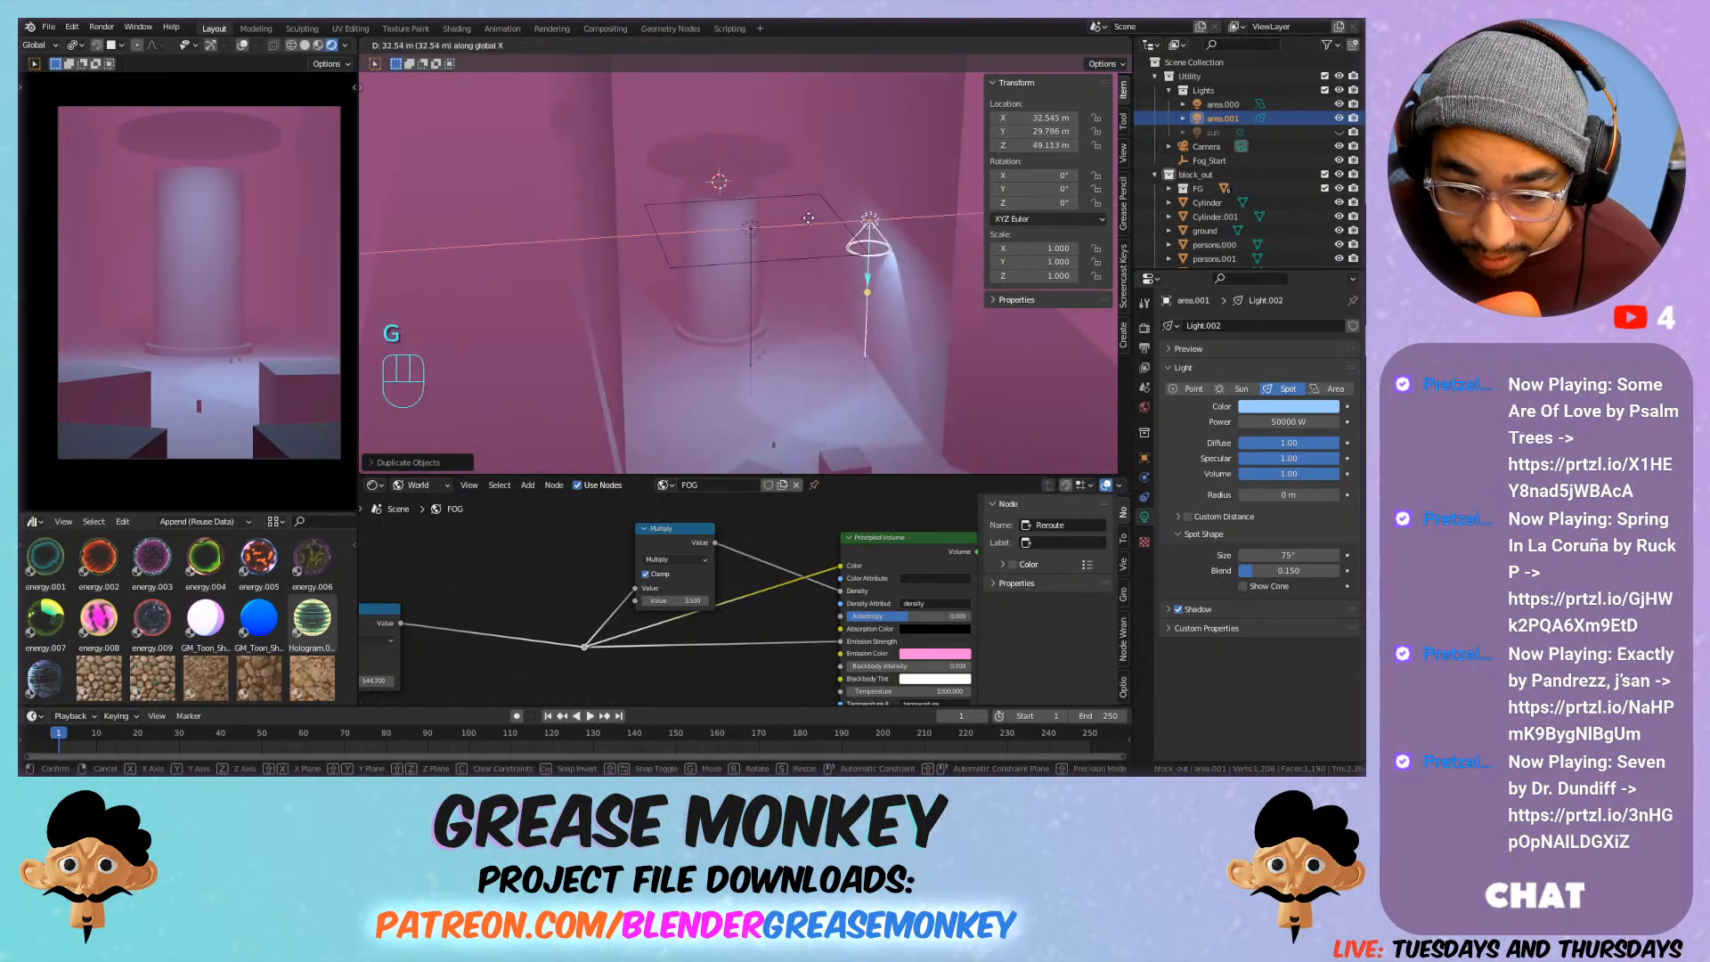
left_click(827, 217)
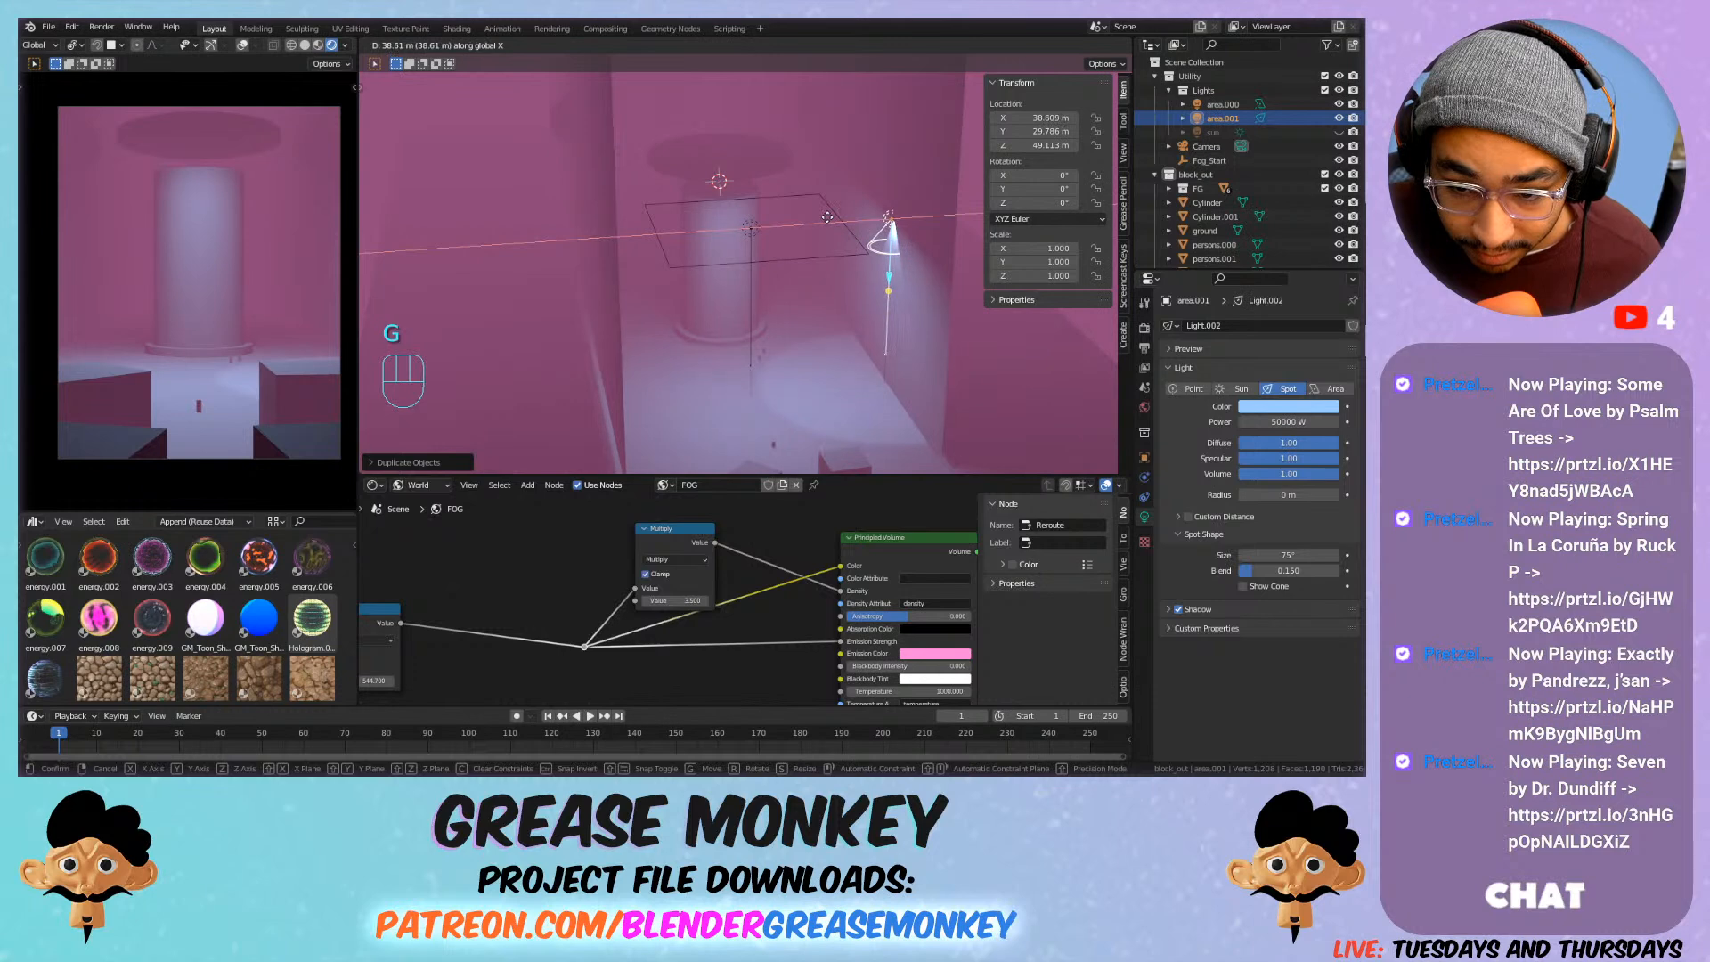
key("g")
key("y")
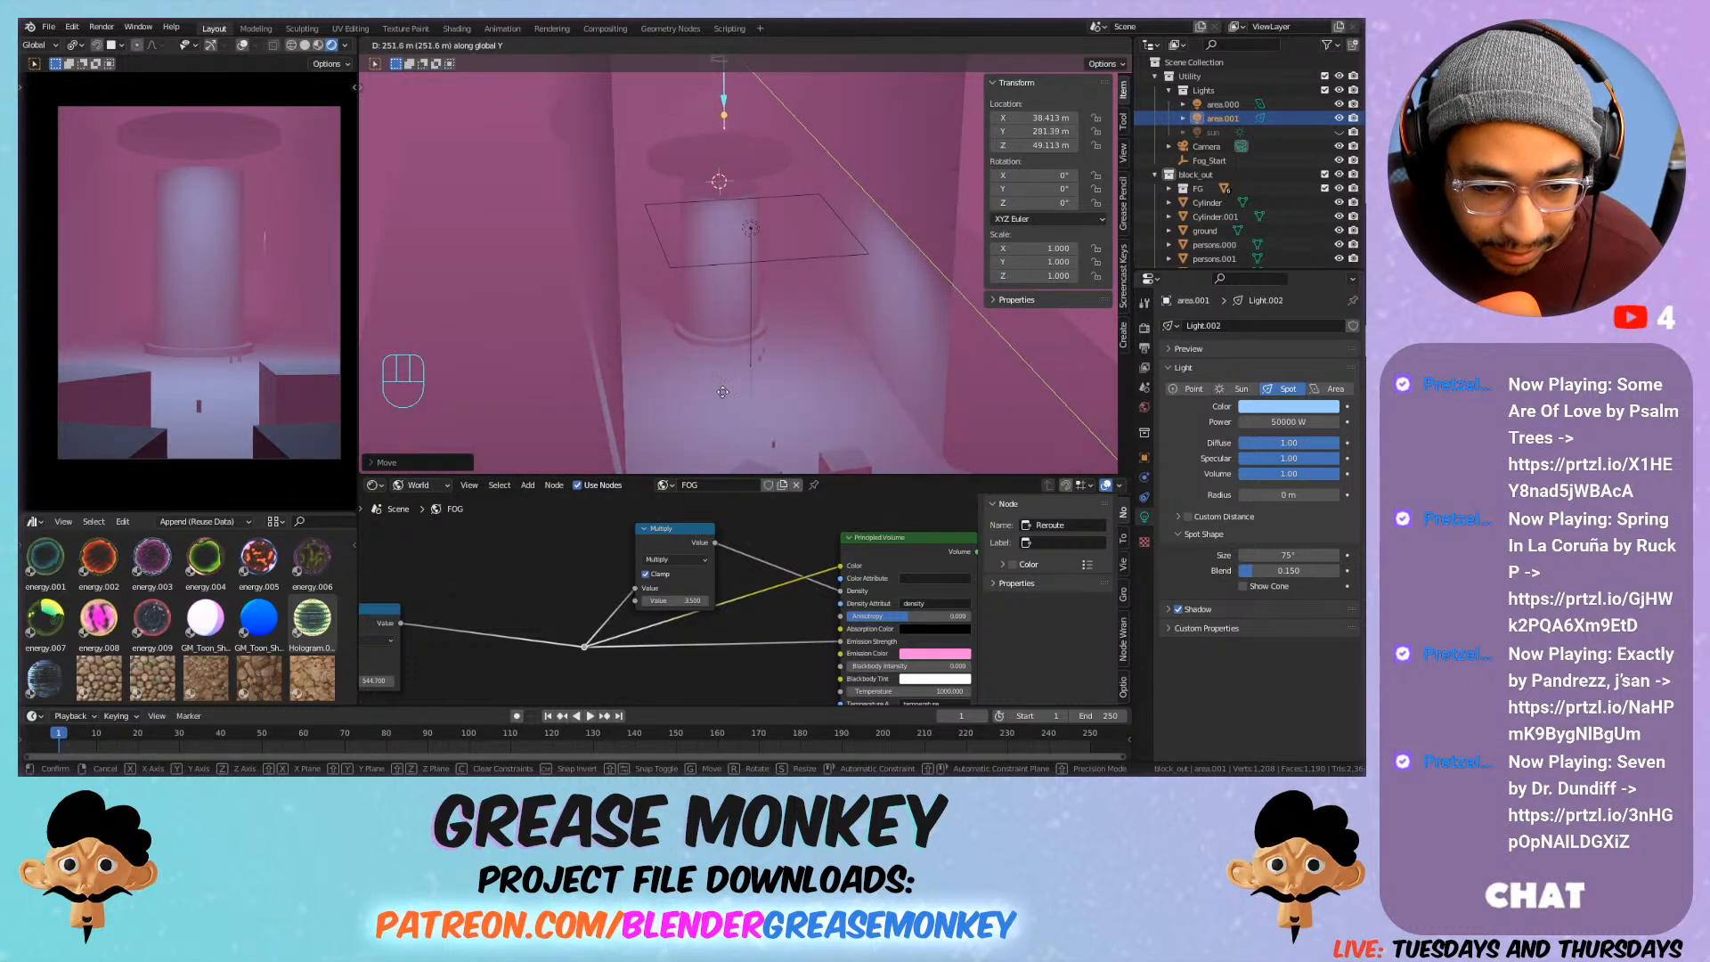
left_click(804, 82)
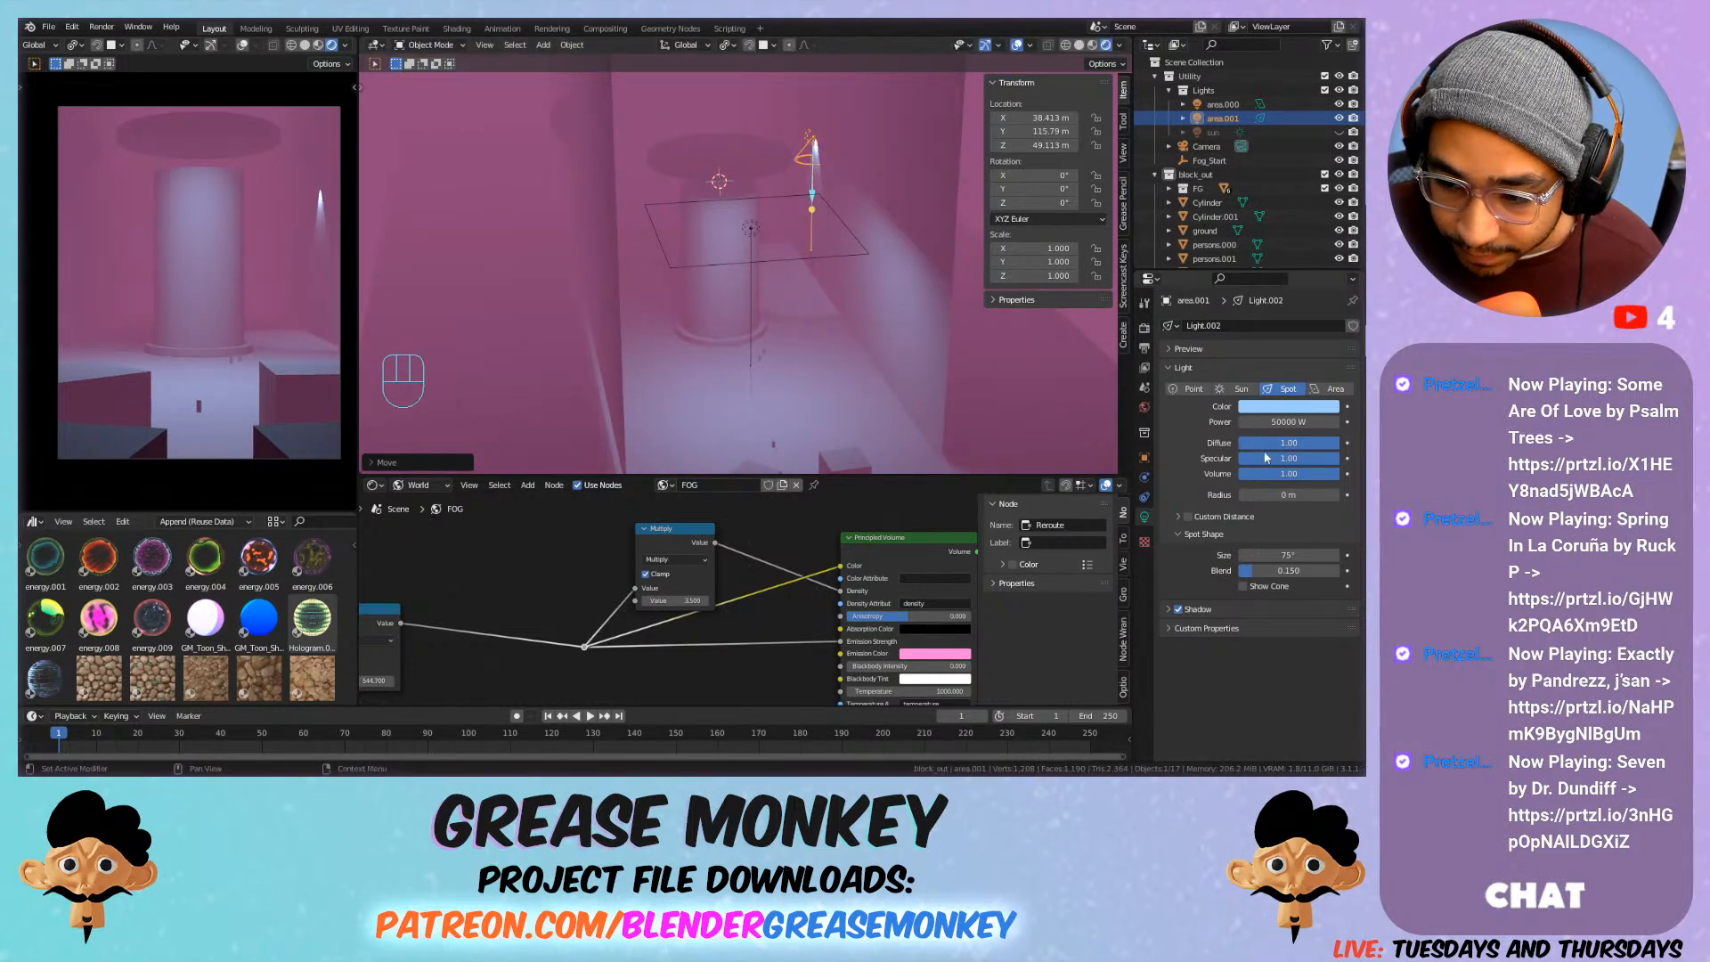
Try a different cone size on the spot light, undo it, and reduce its power to 16667 W.
left_click_drag(1309, 442, 1339, 473)
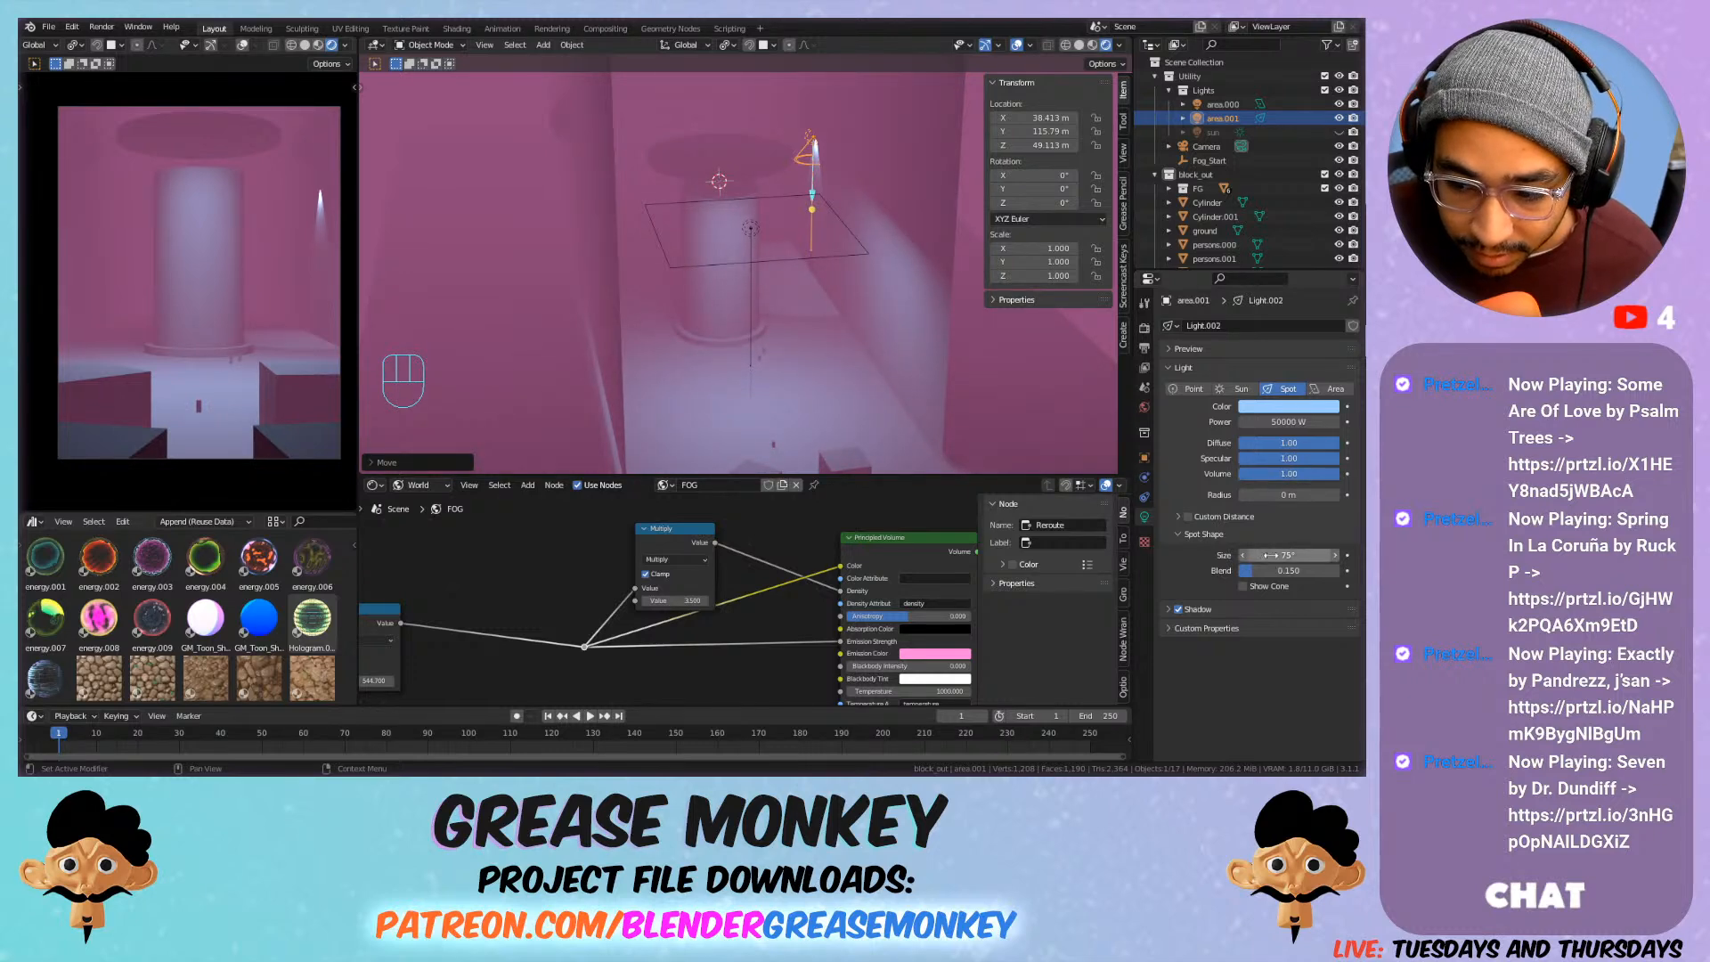
left_click_drag(1271, 555, 1367, 555)
key("ctrl+z")
left_click(1278, 421)
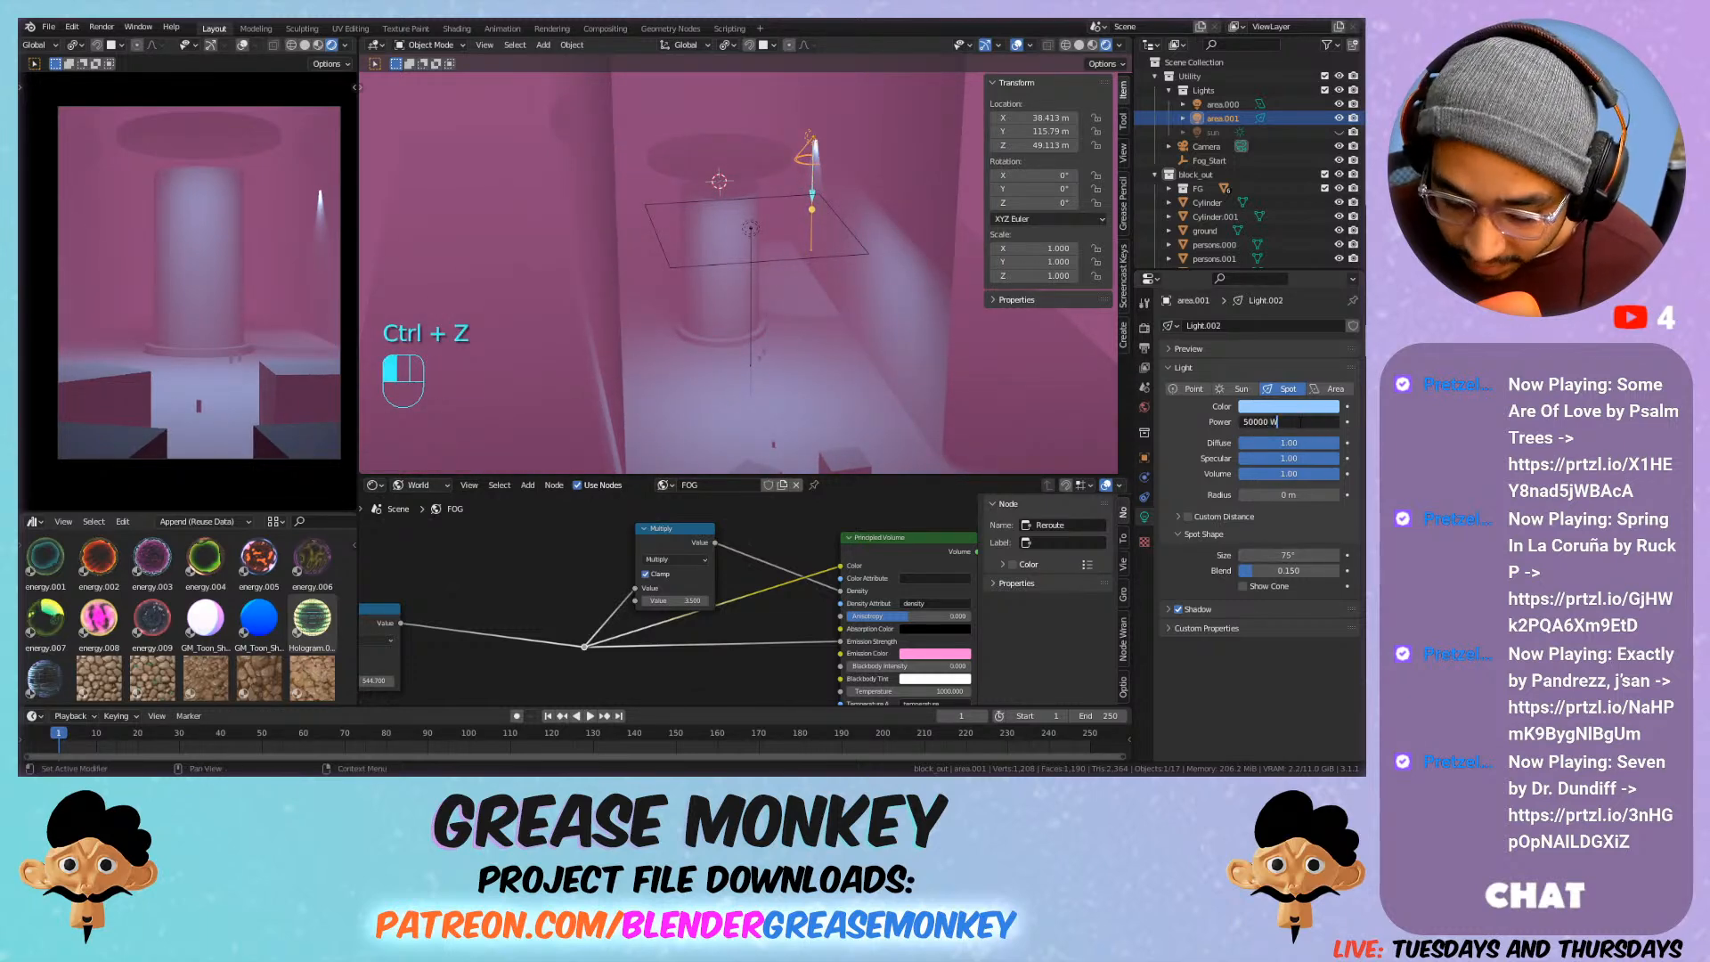
type("/30")
key("Return")
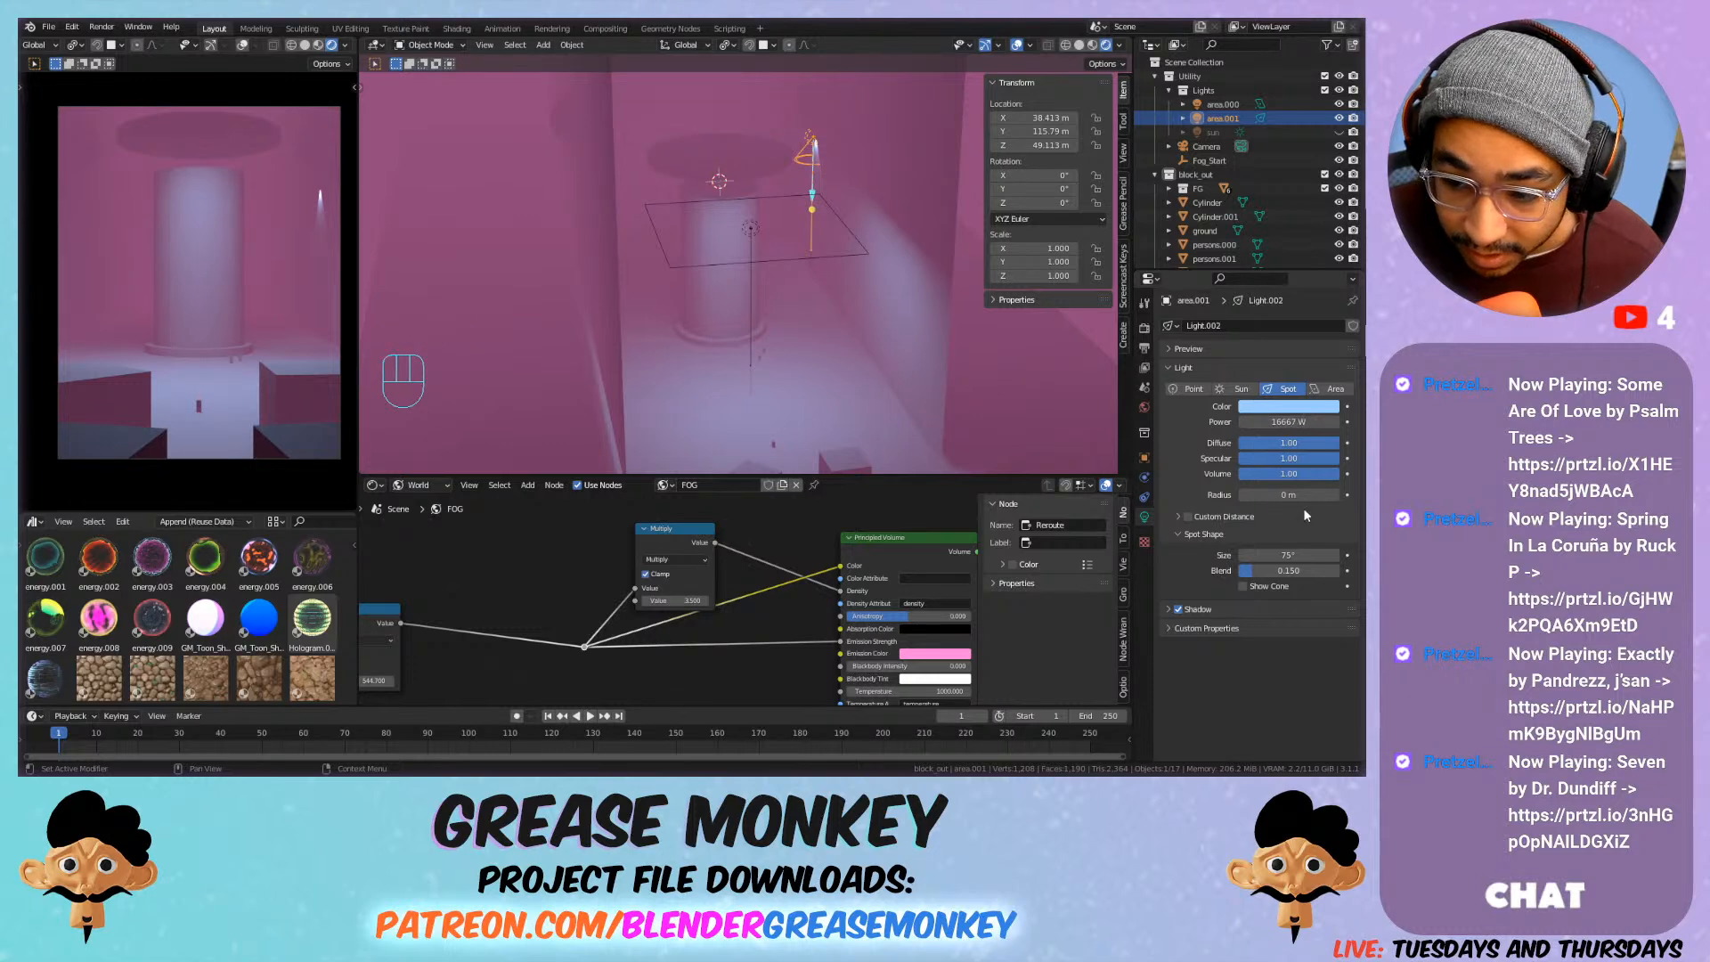
Set the spot light's blend to 1.000 and disable its shadow, undoing the trial radius change.
left_click_drag(1282, 571, 1344, 571)
left_click(1265, 586)
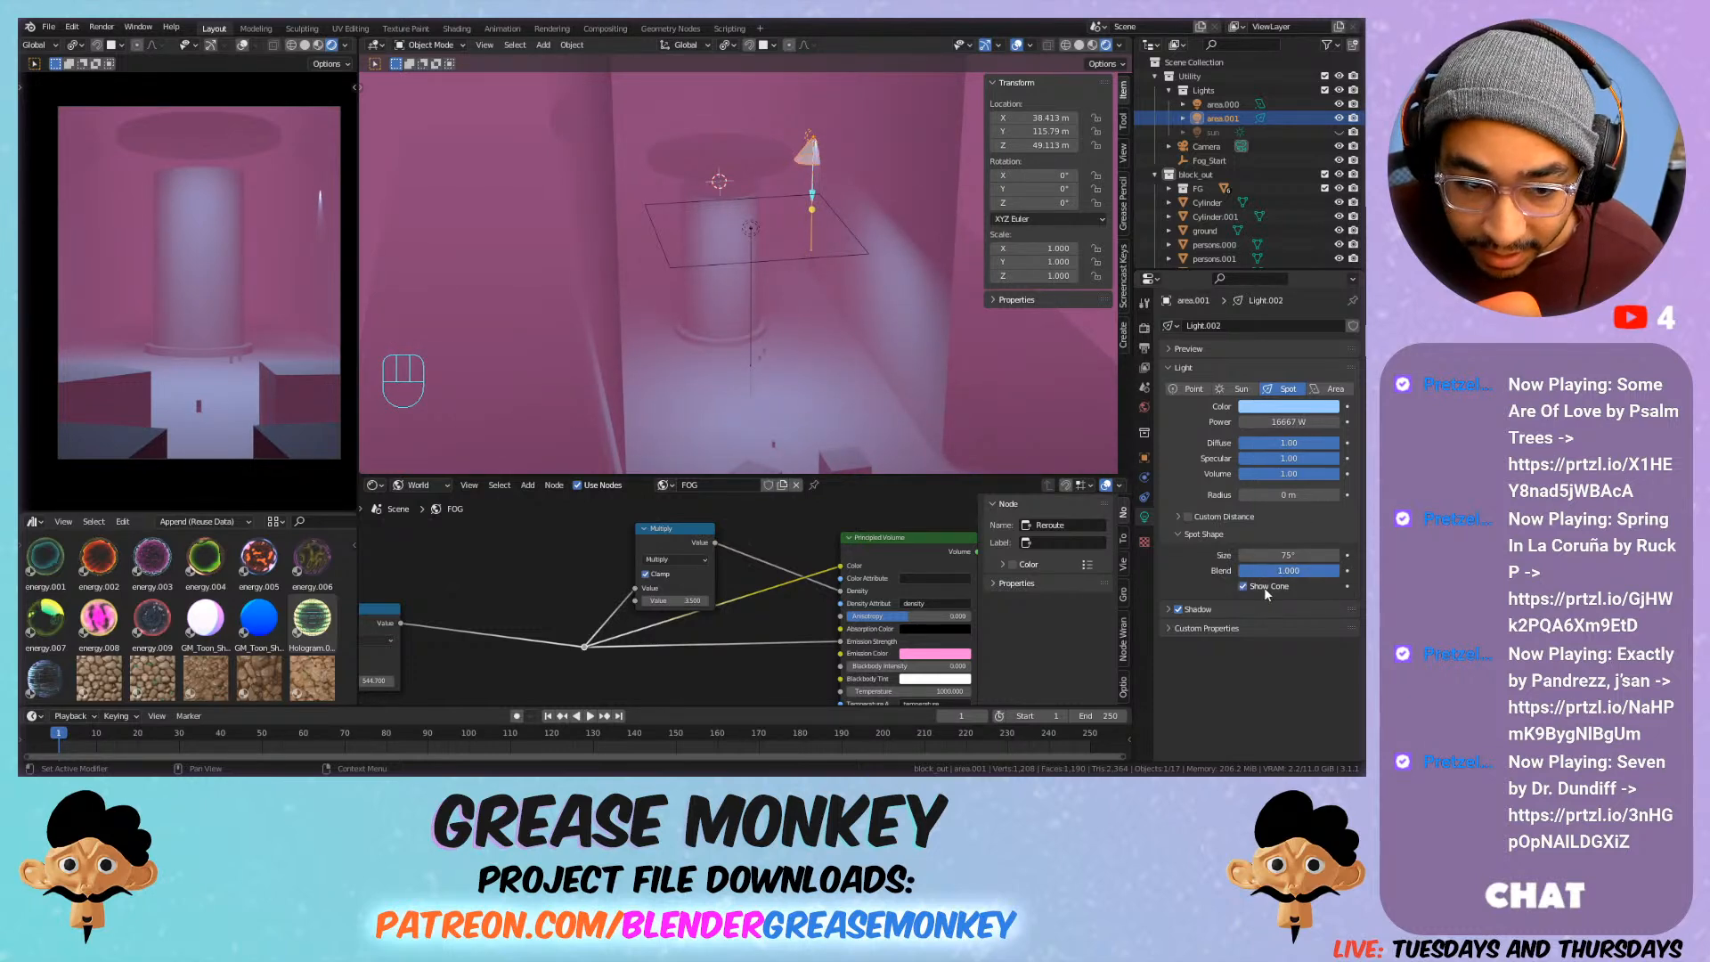
left_click(1265, 586)
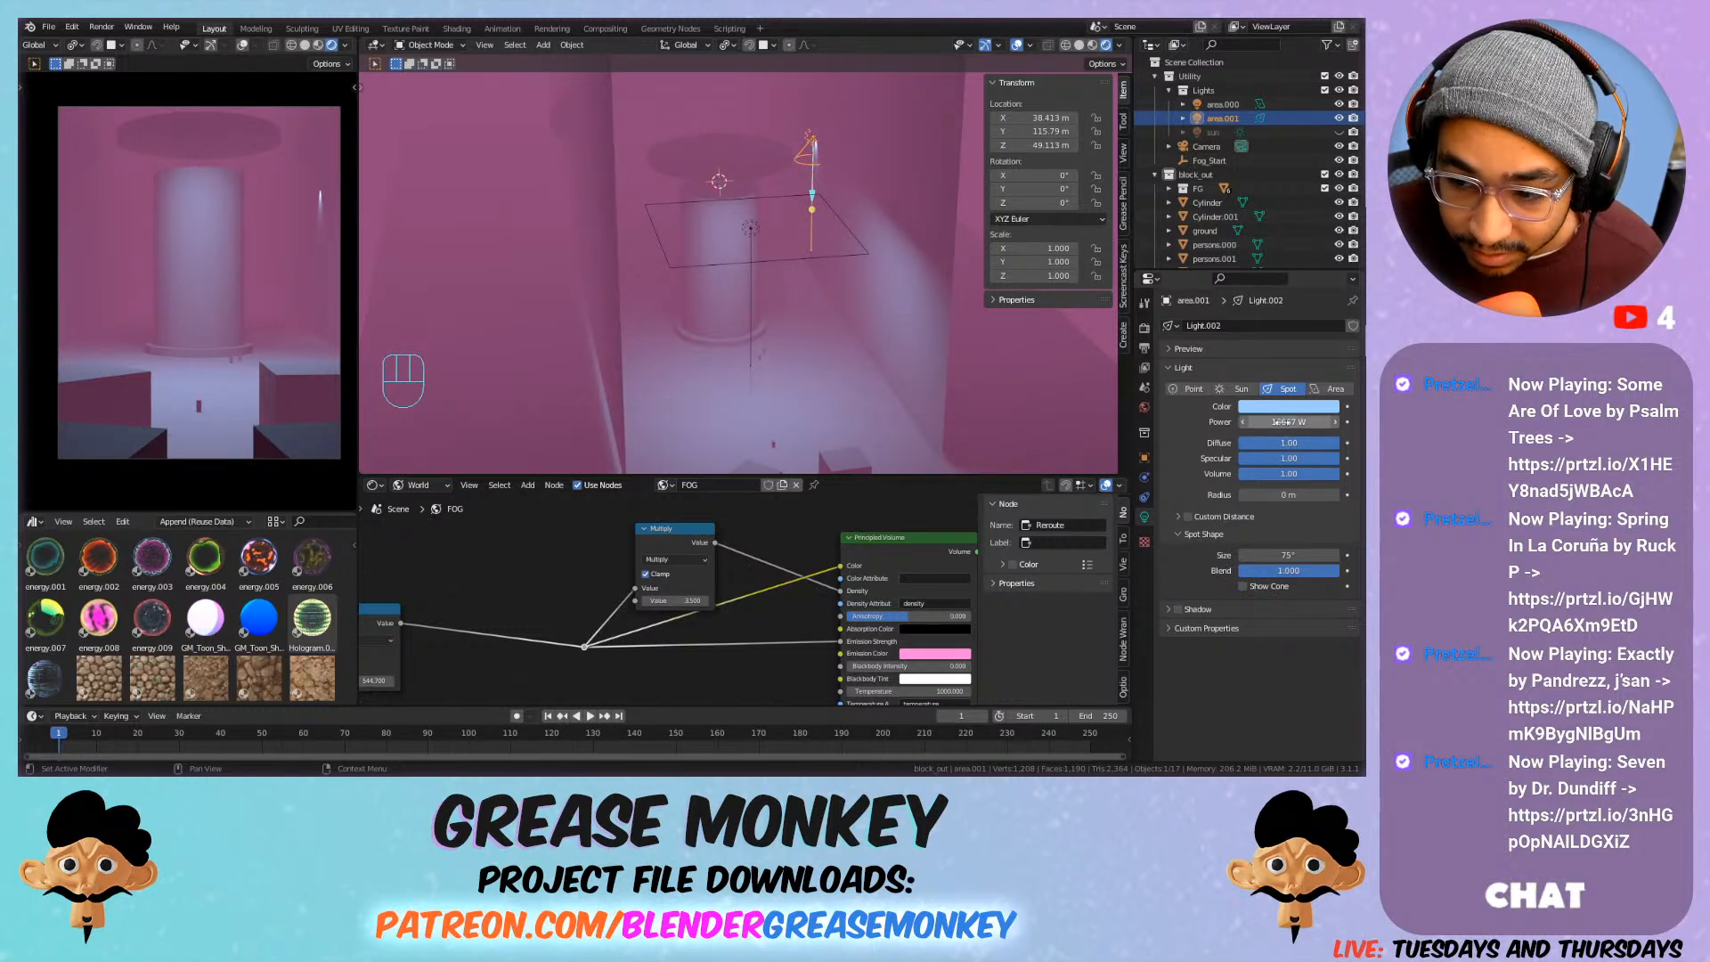
left_click_drag(1269, 496, 1309, 496)
key("ctrl+z")
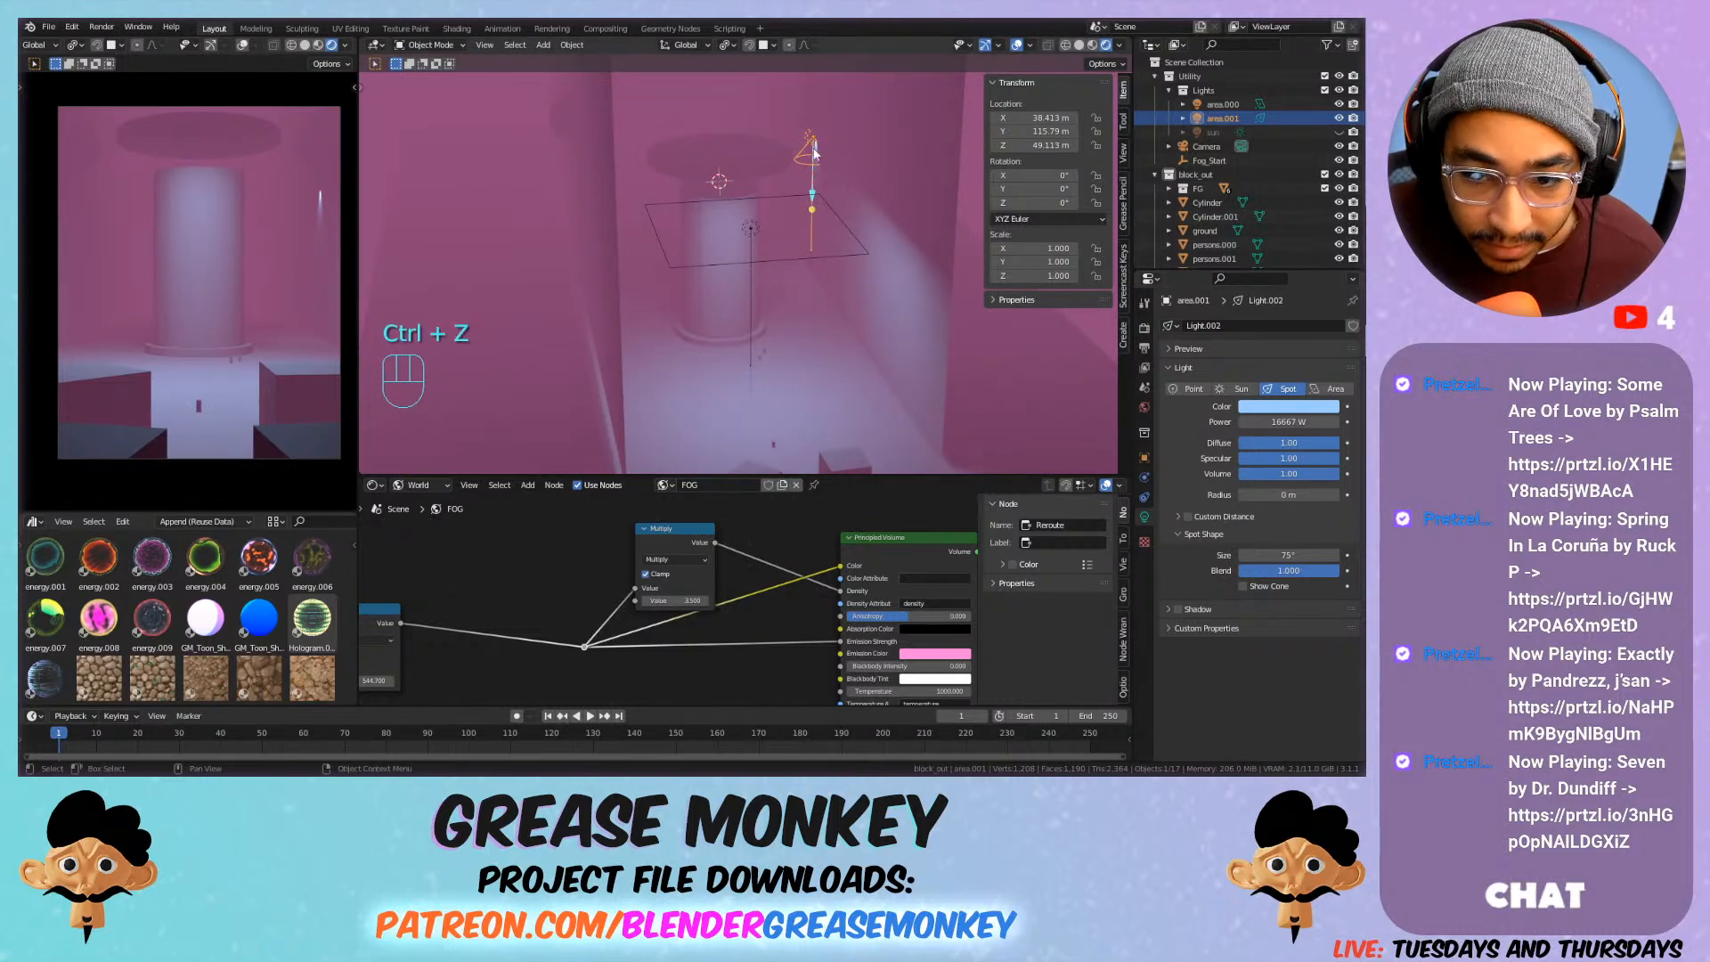
Try raising the spot light along Z to about 72.7 m and shifting it along Y and X.
key("g")
key("z")
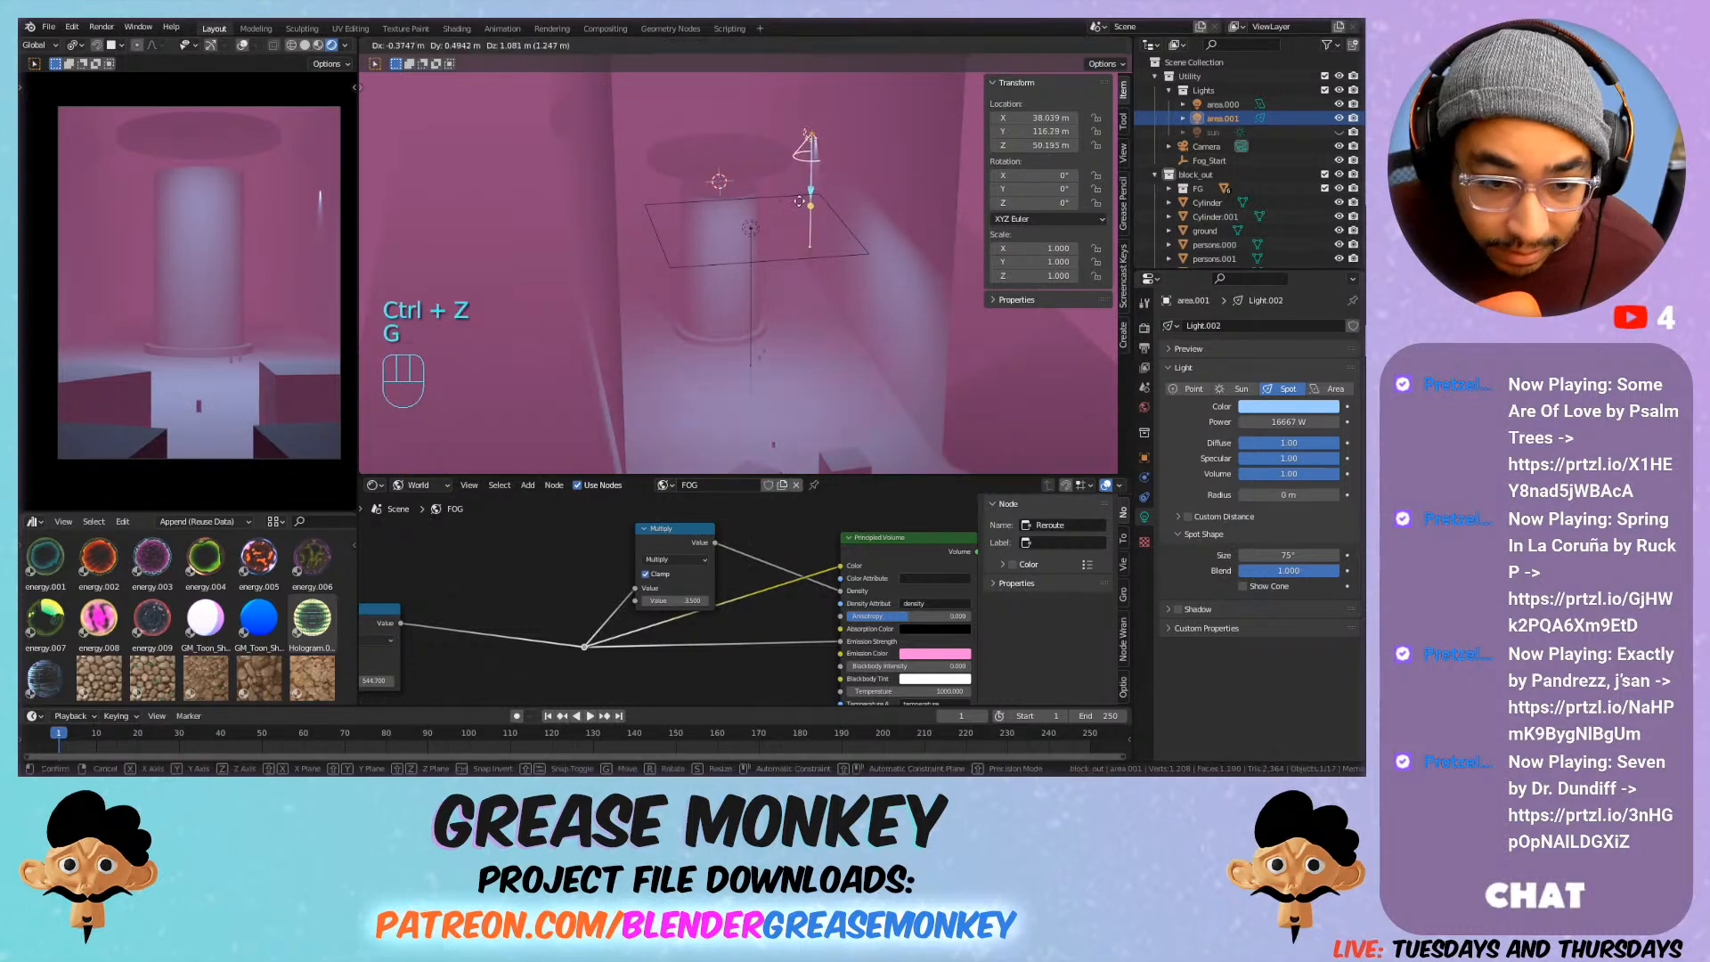
left_click(804, 136)
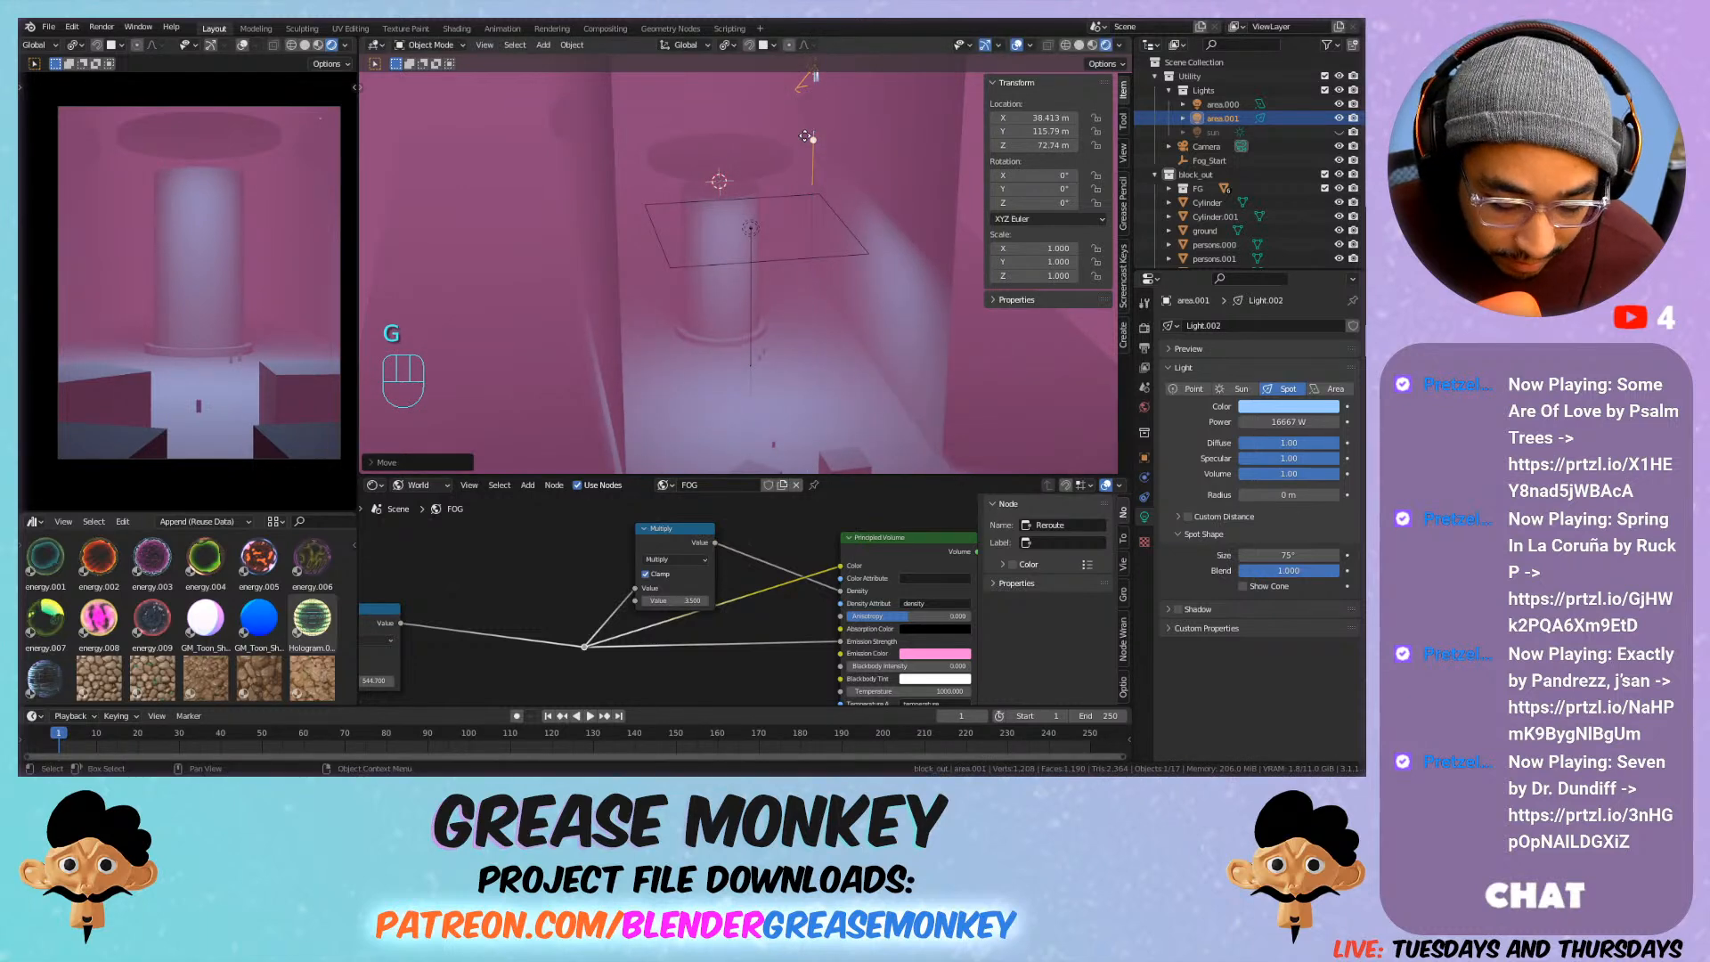
key("g")
key("y")
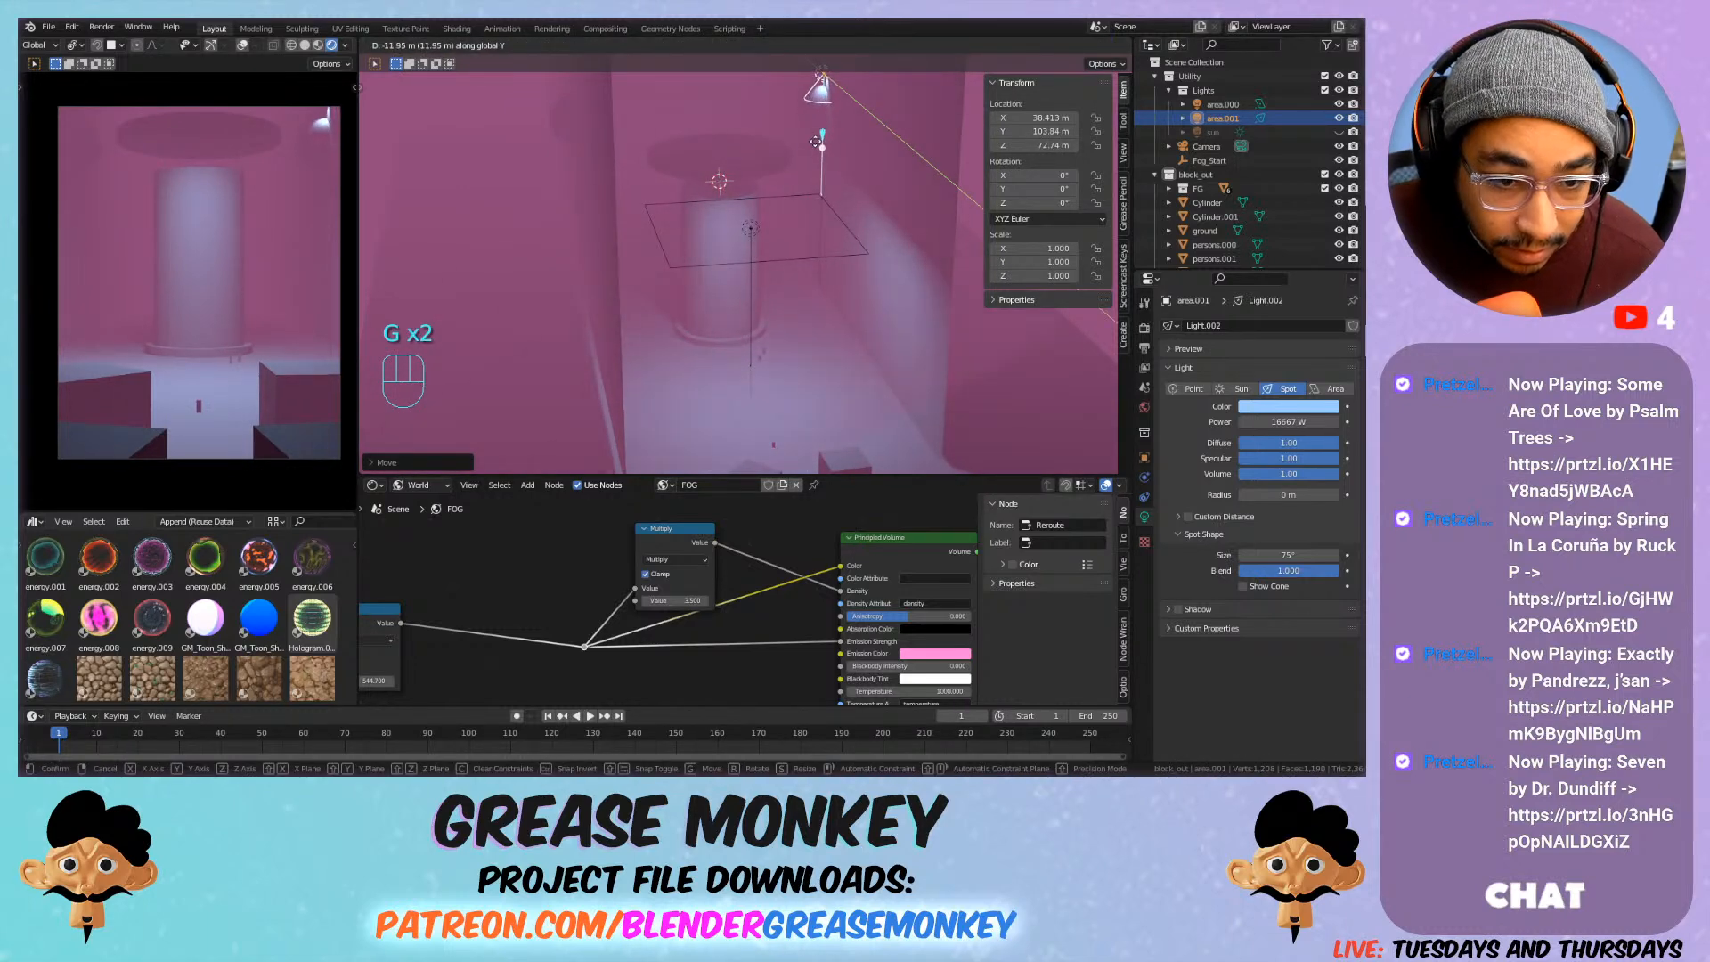
right_click(841, 216)
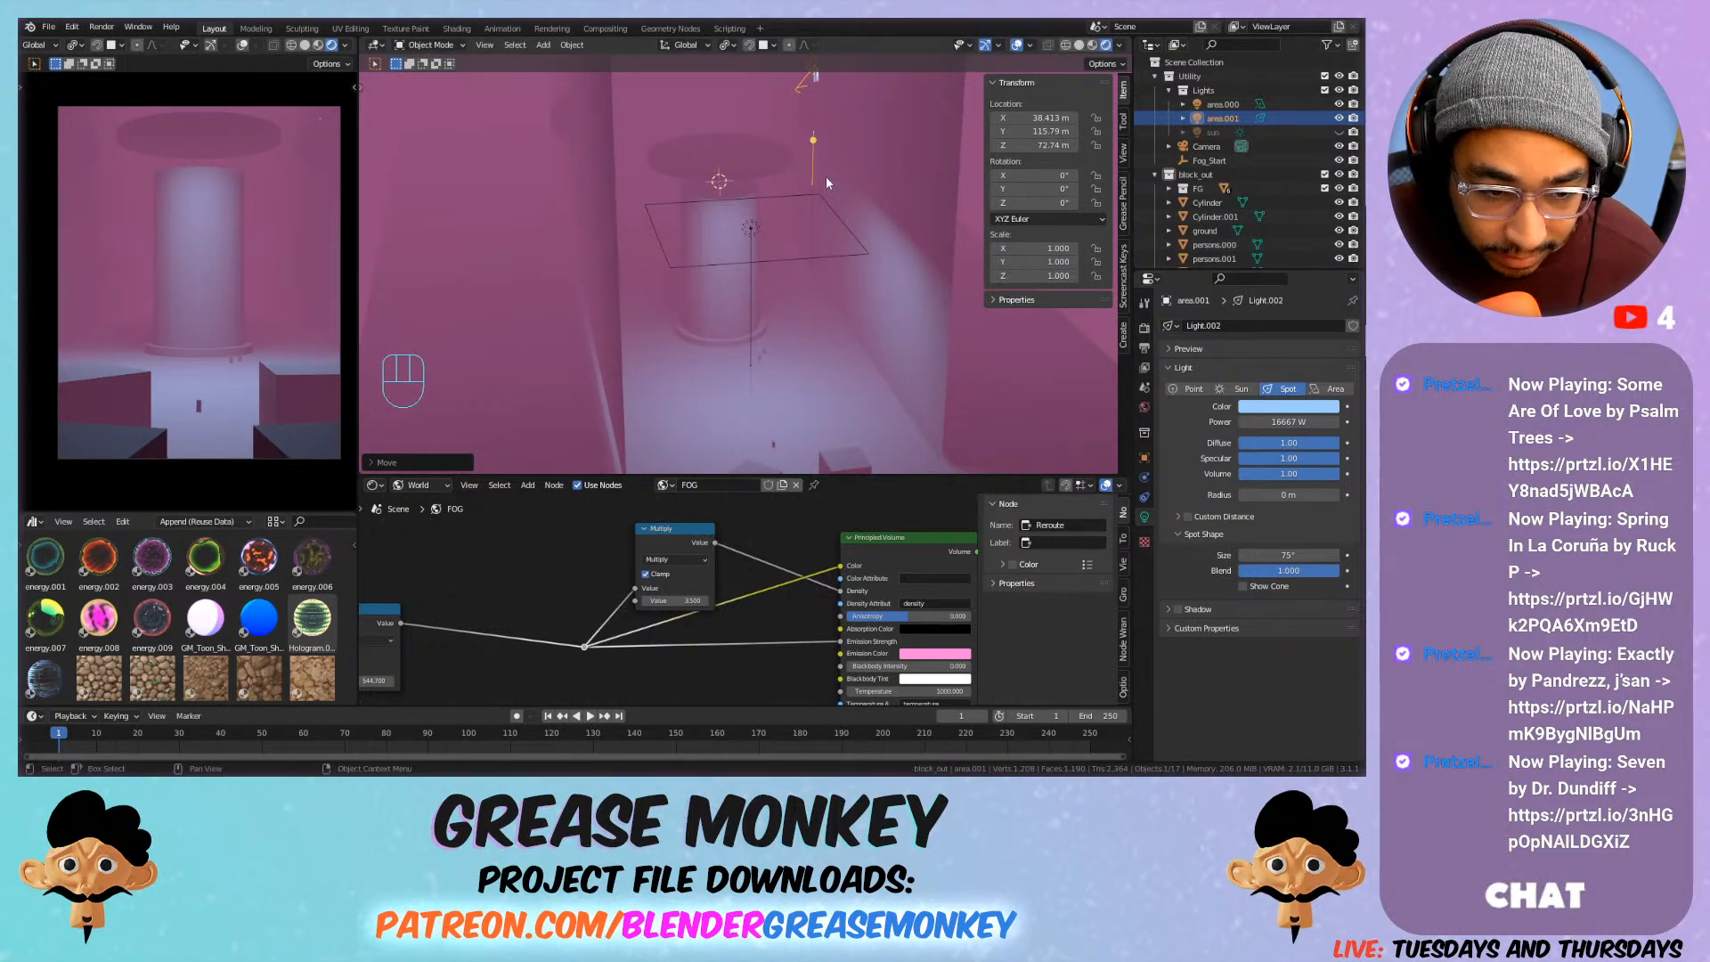
key("g")
key("x")
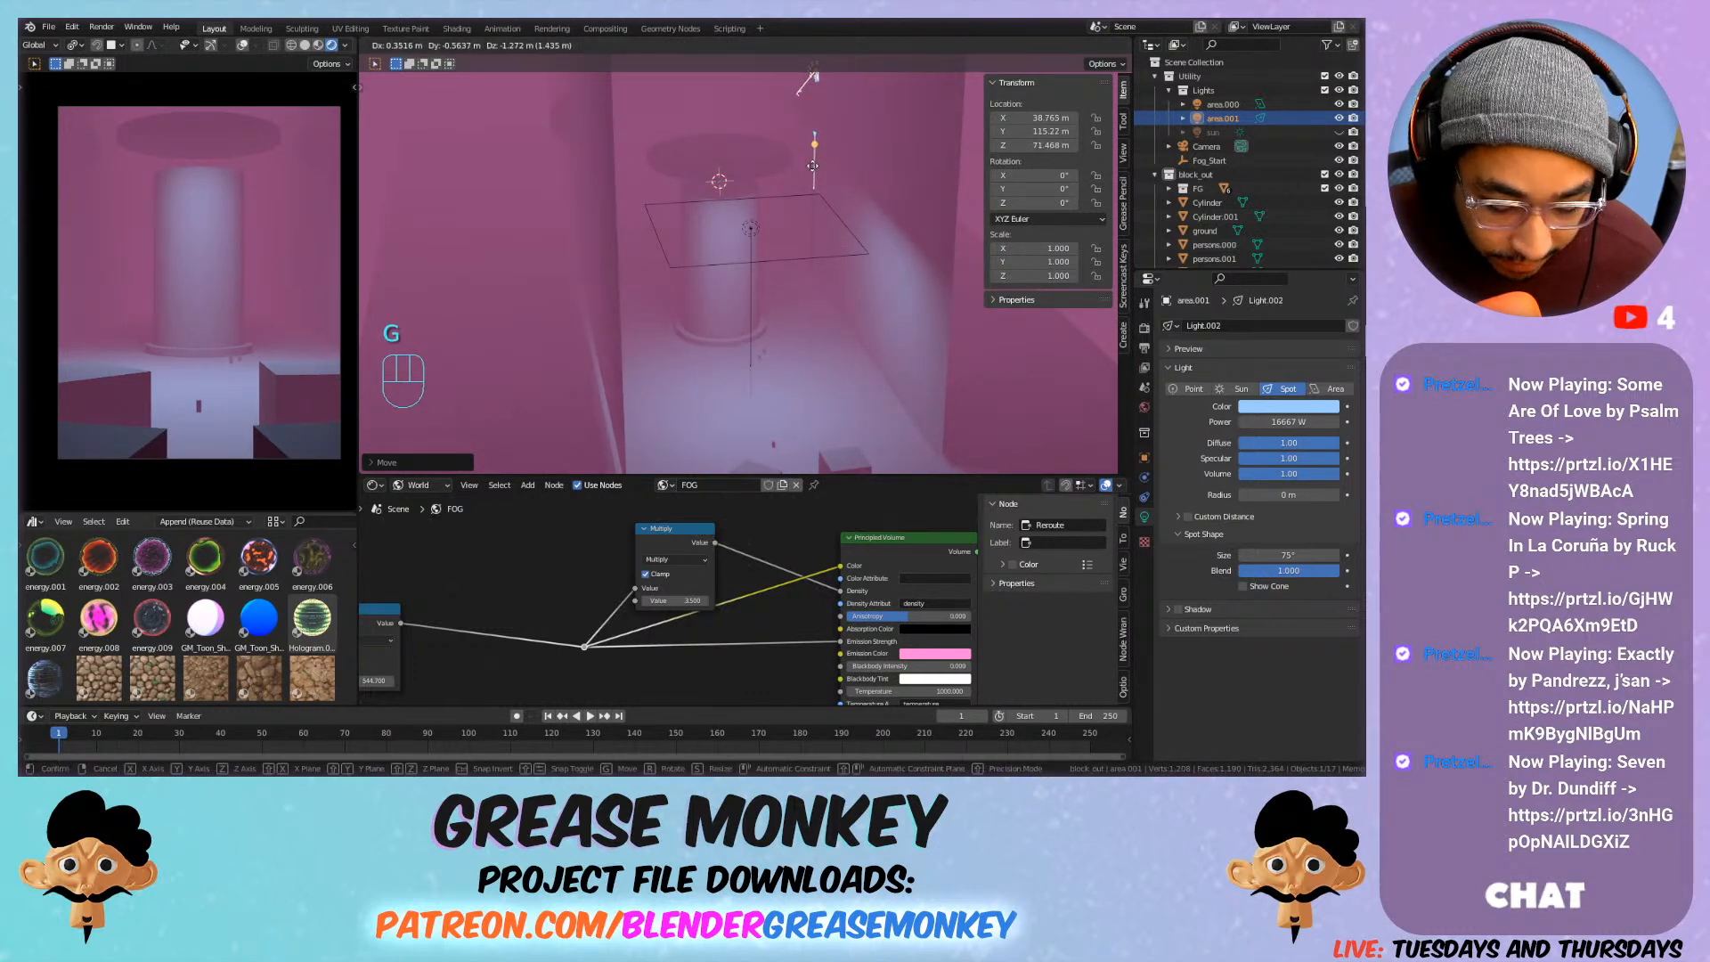
right_click(806, 190)
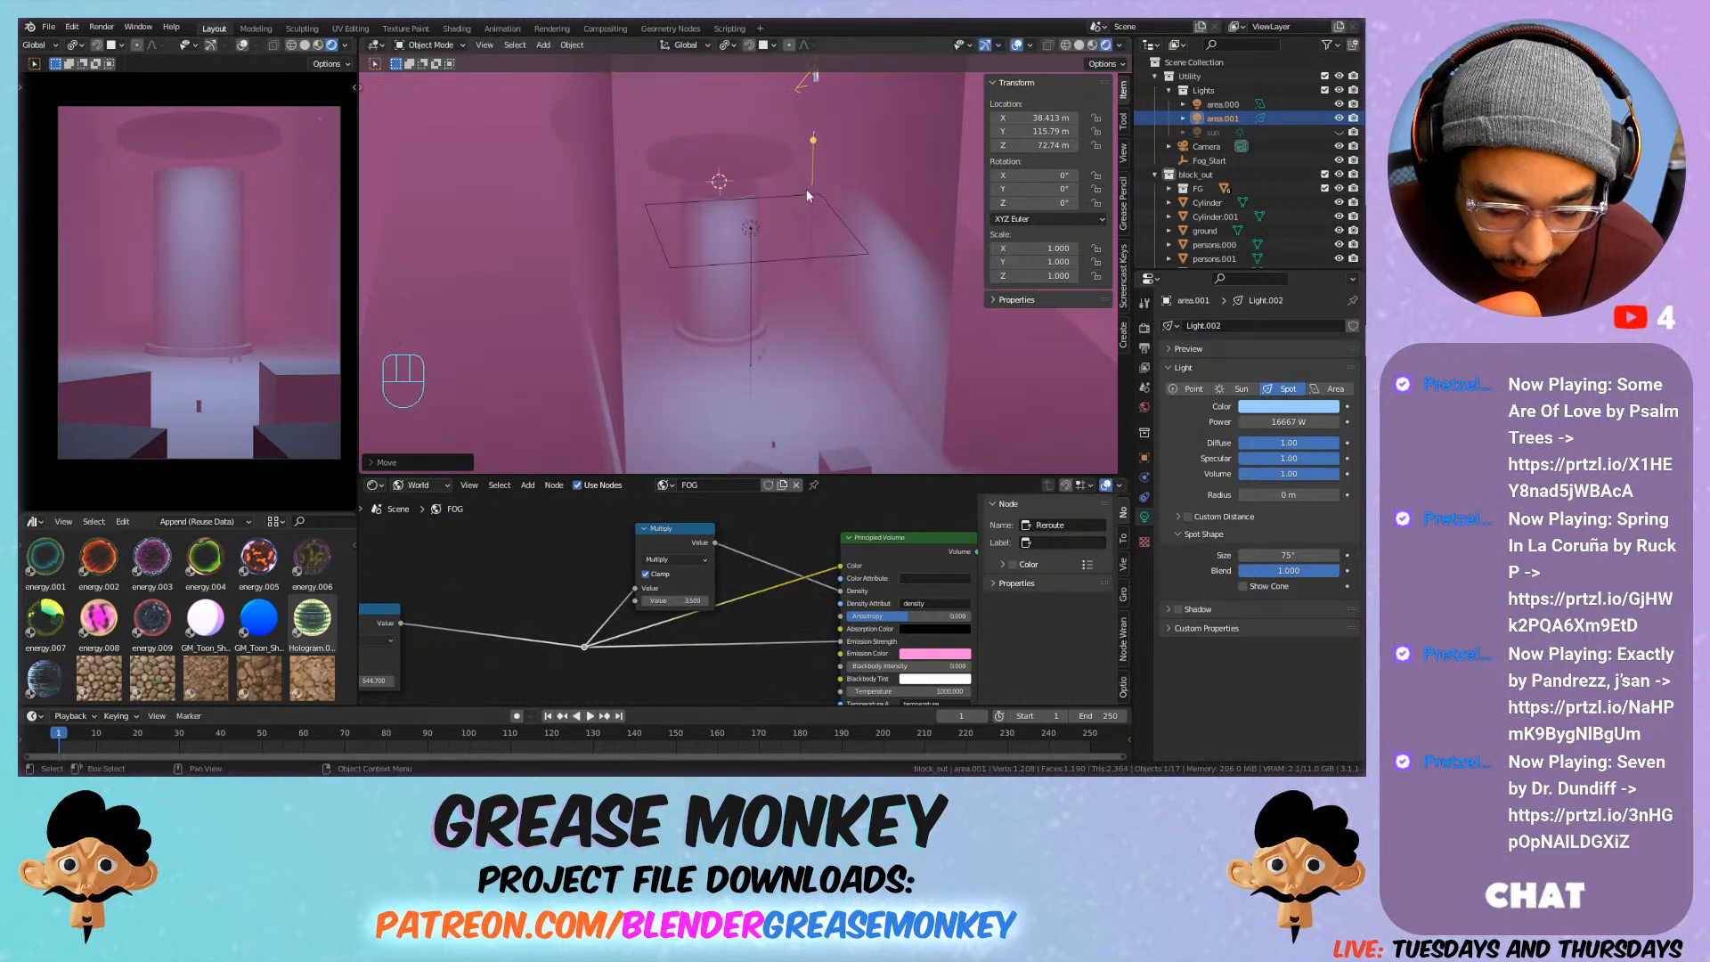
Lower the spot light along Z to about 44.3 m and save the file.
key("g")
key("z")
left_click(807, 270)
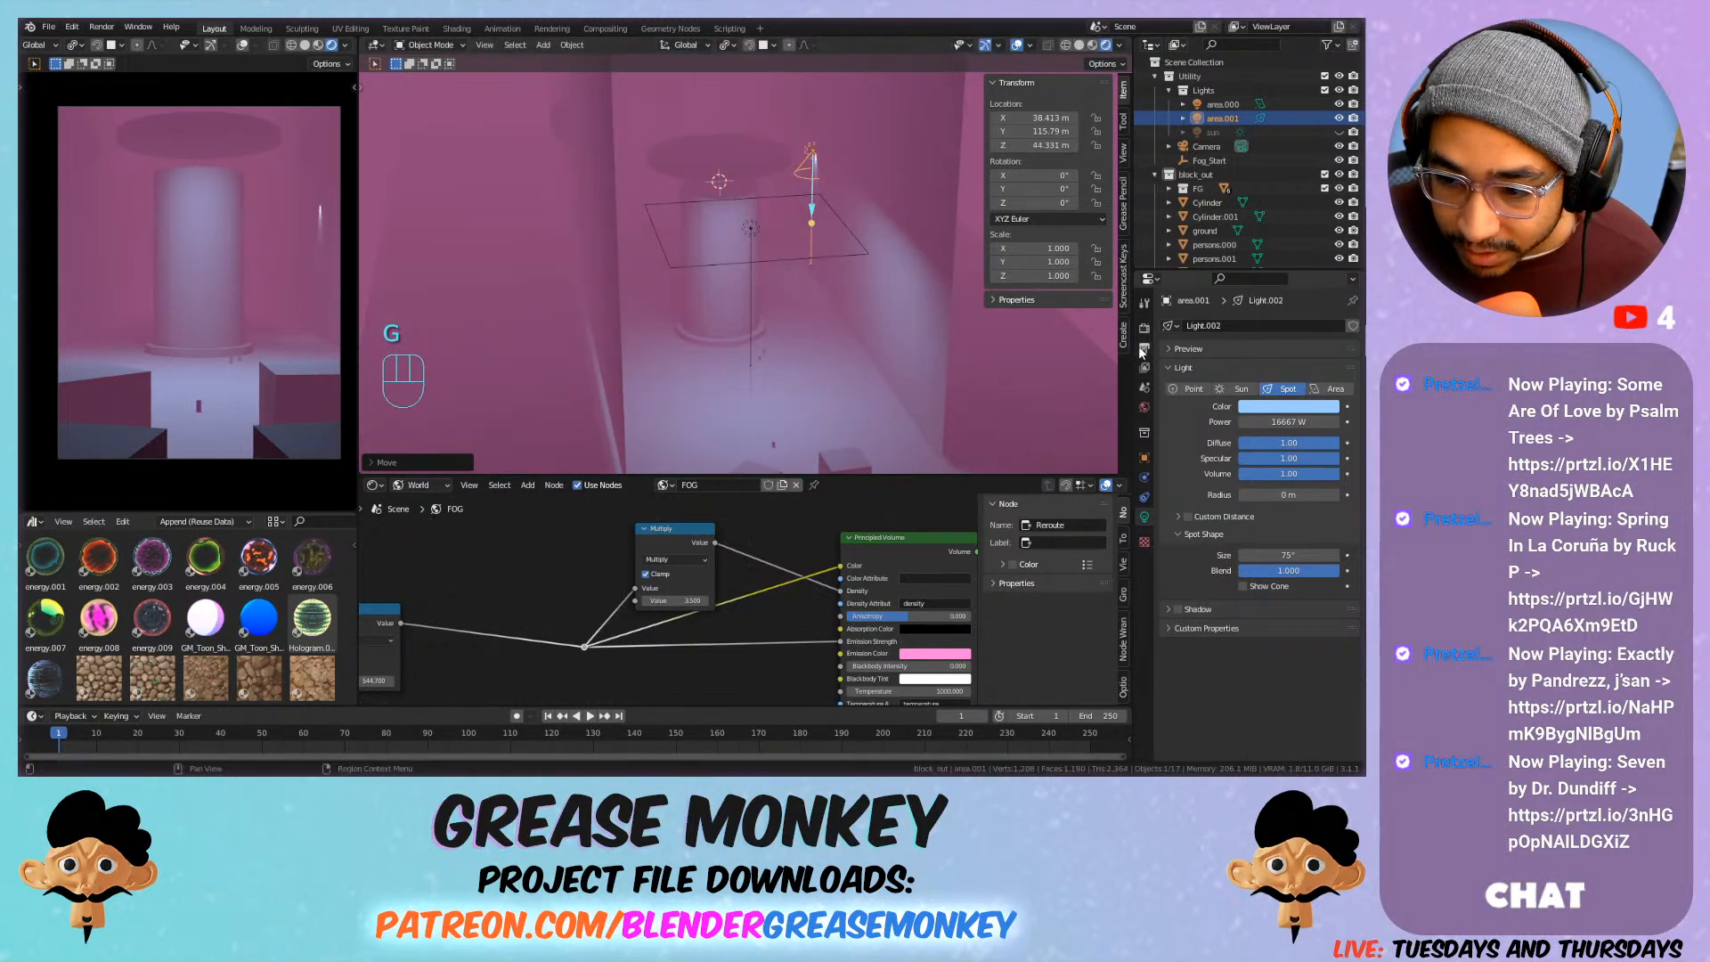
key("ctrl+s")
Check the render settings and lower the spot light along Z to about 28.5 m.
left_click(1146, 367)
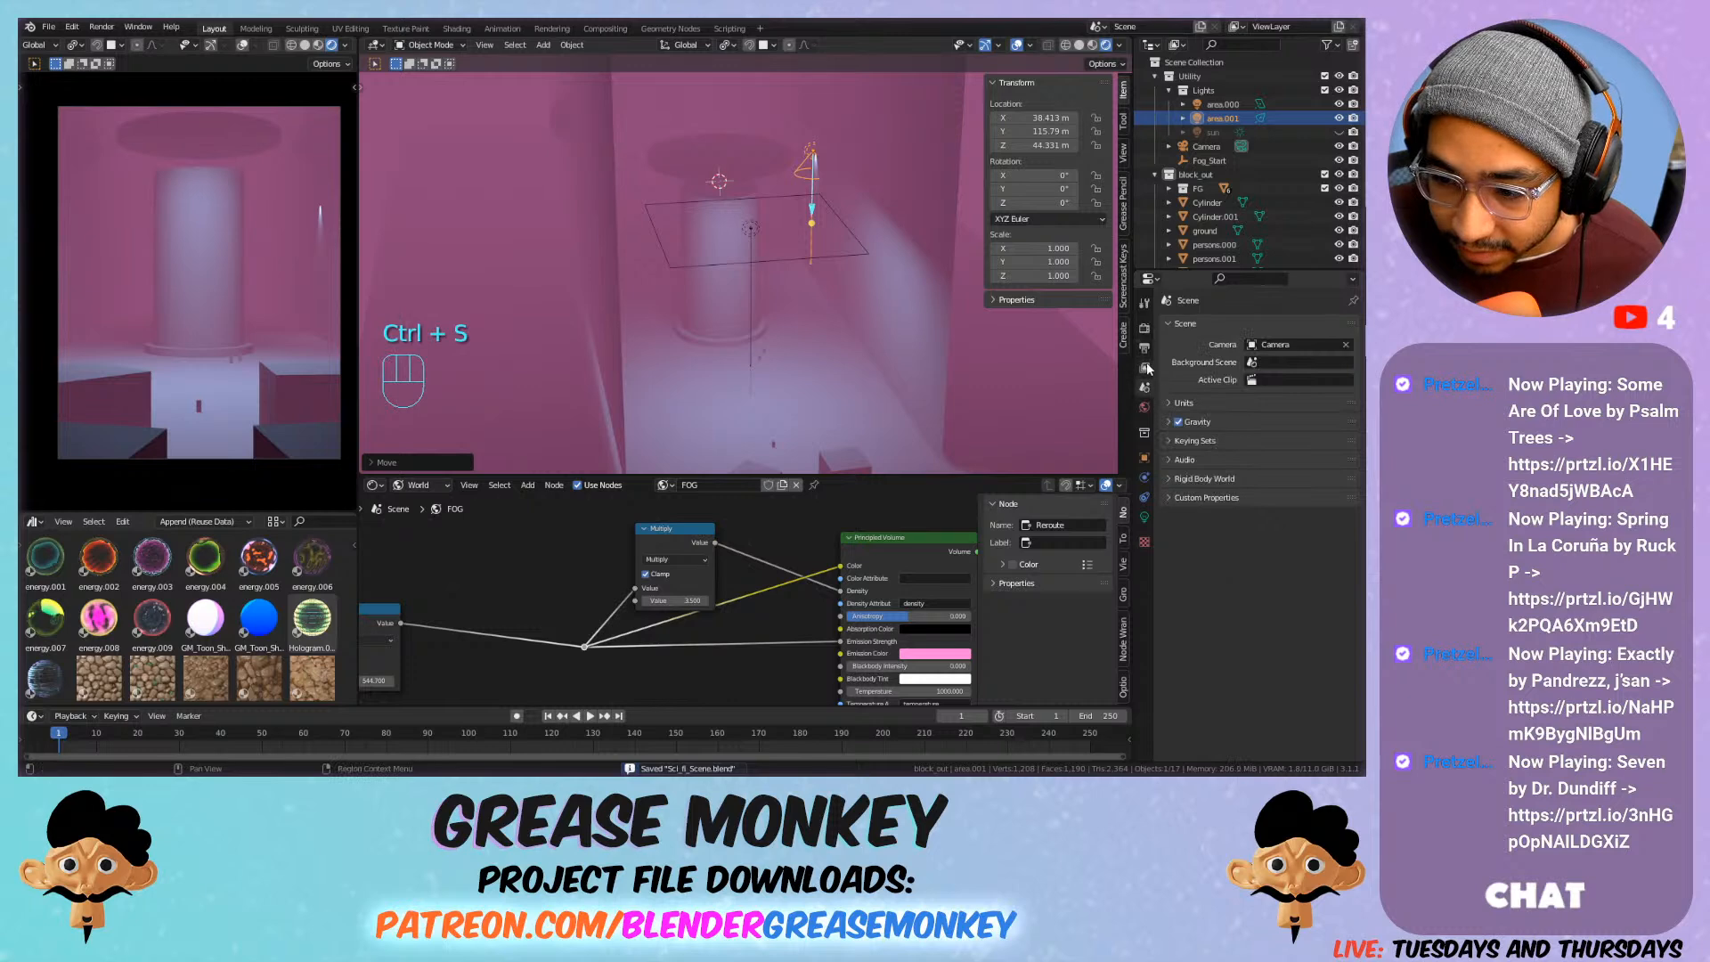
left_click(1144, 328)
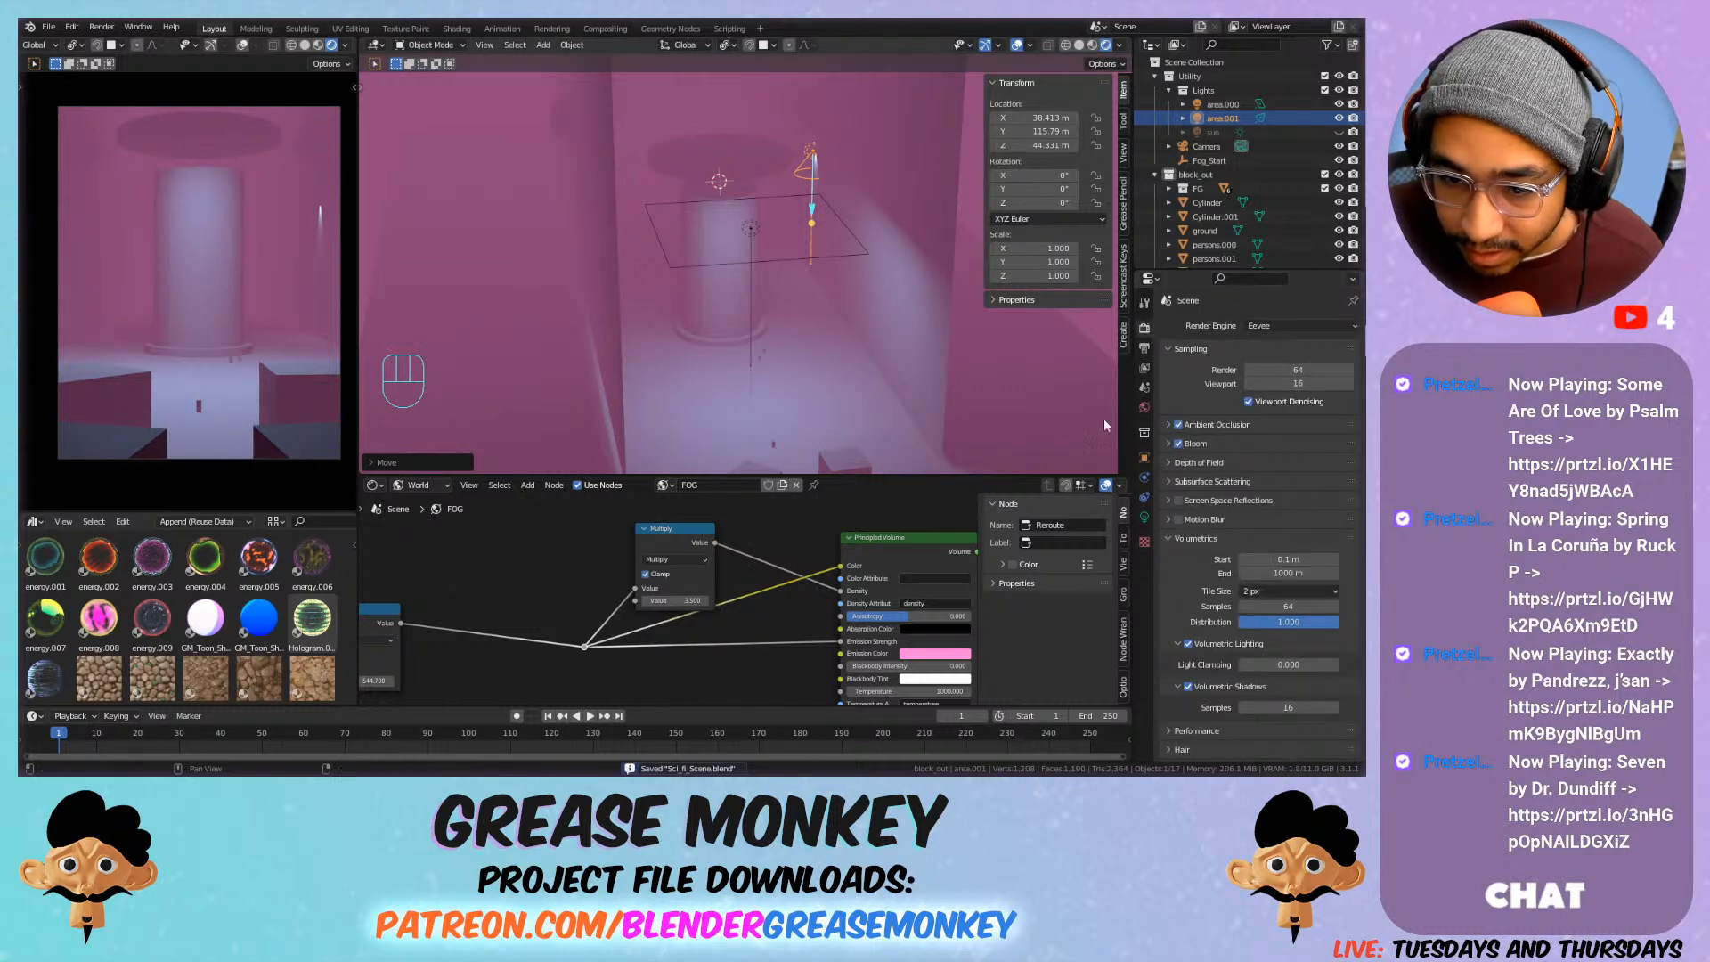
key("g")
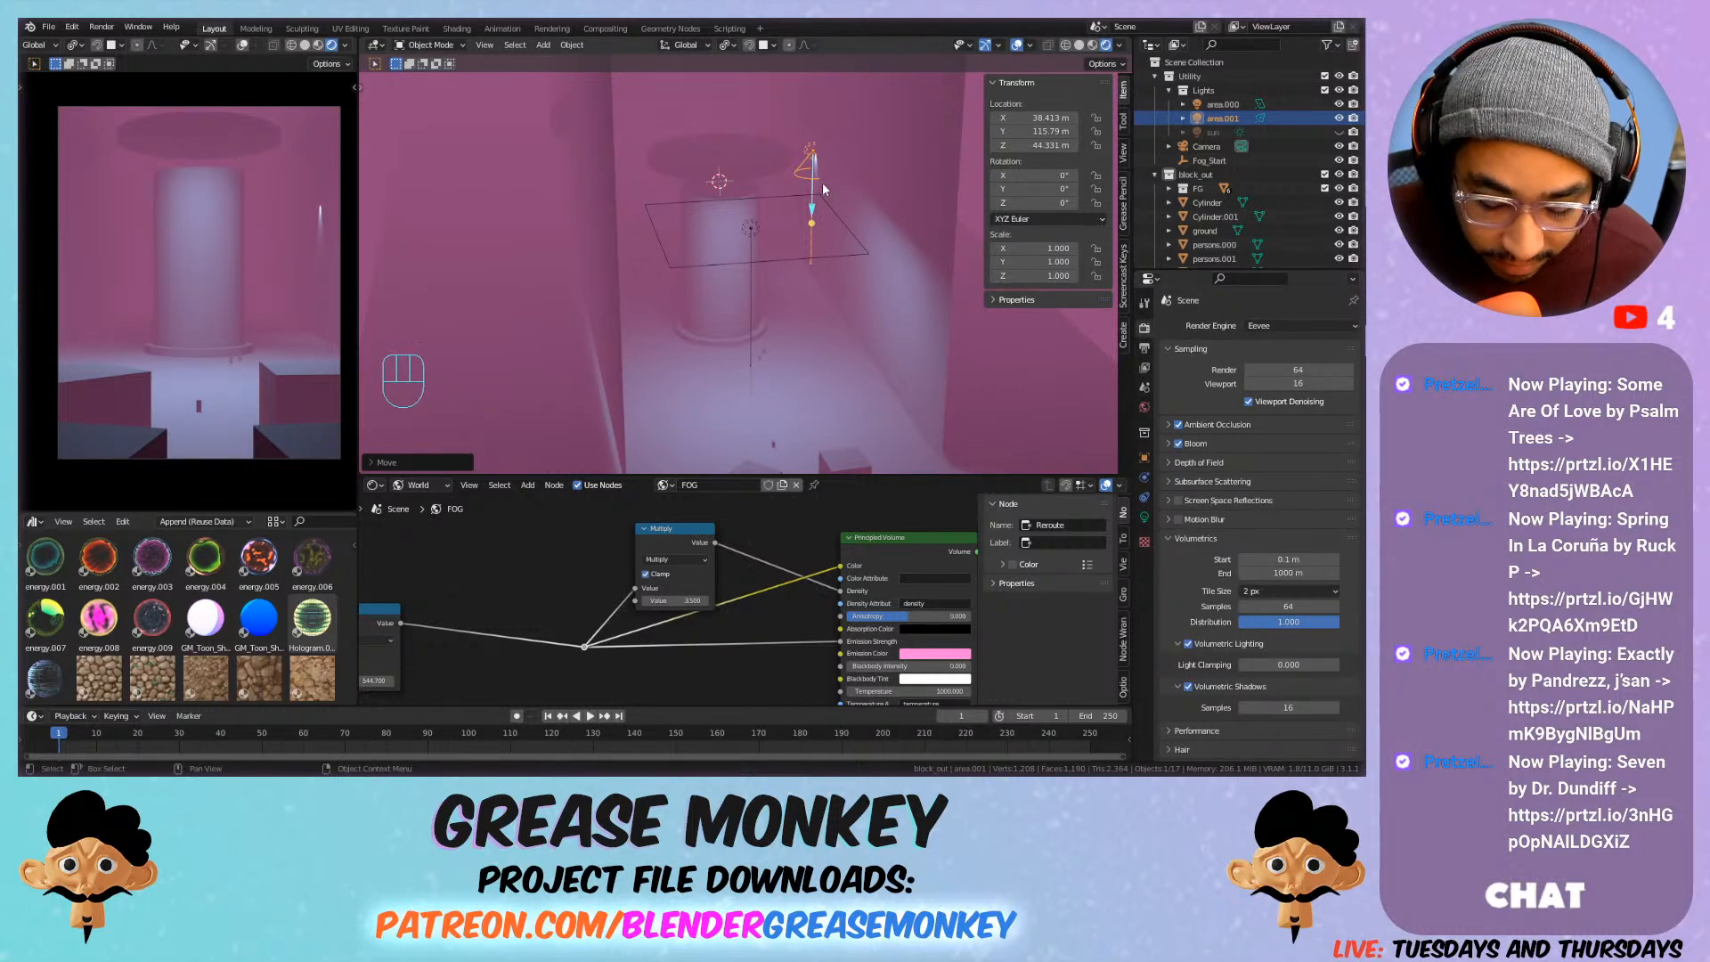
key("z")
left_click(816, 230)
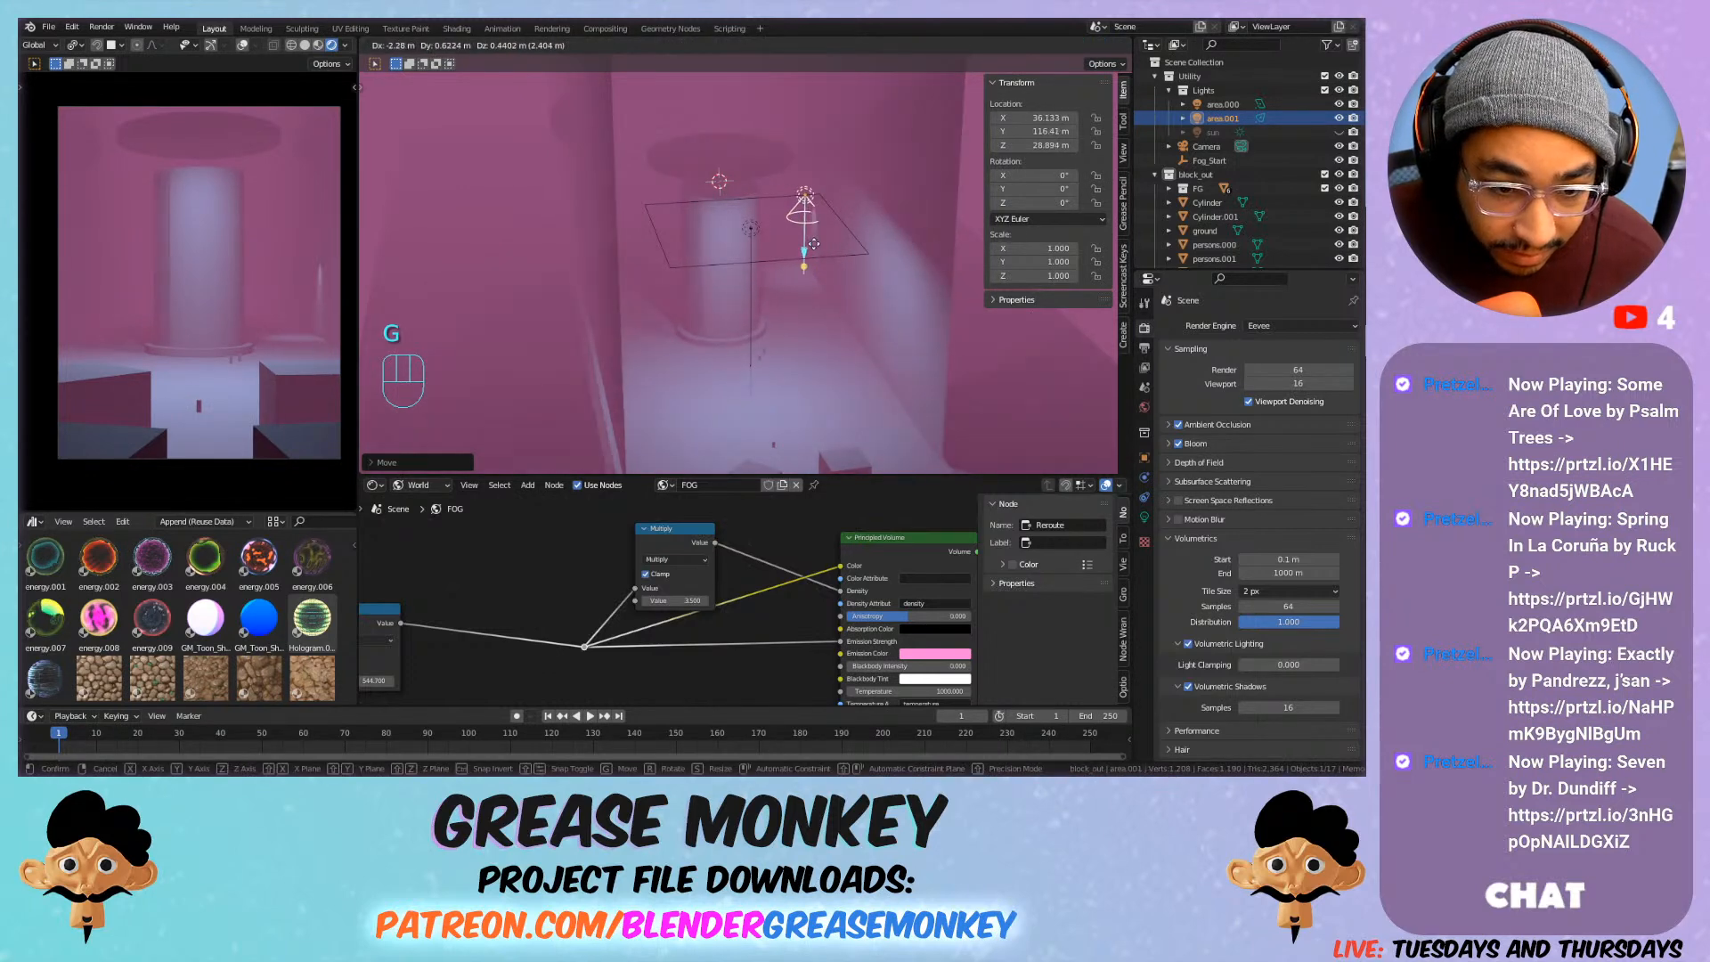
Multiply the spot light's power by 10 to 166667 W.
left_click(1143, 514)
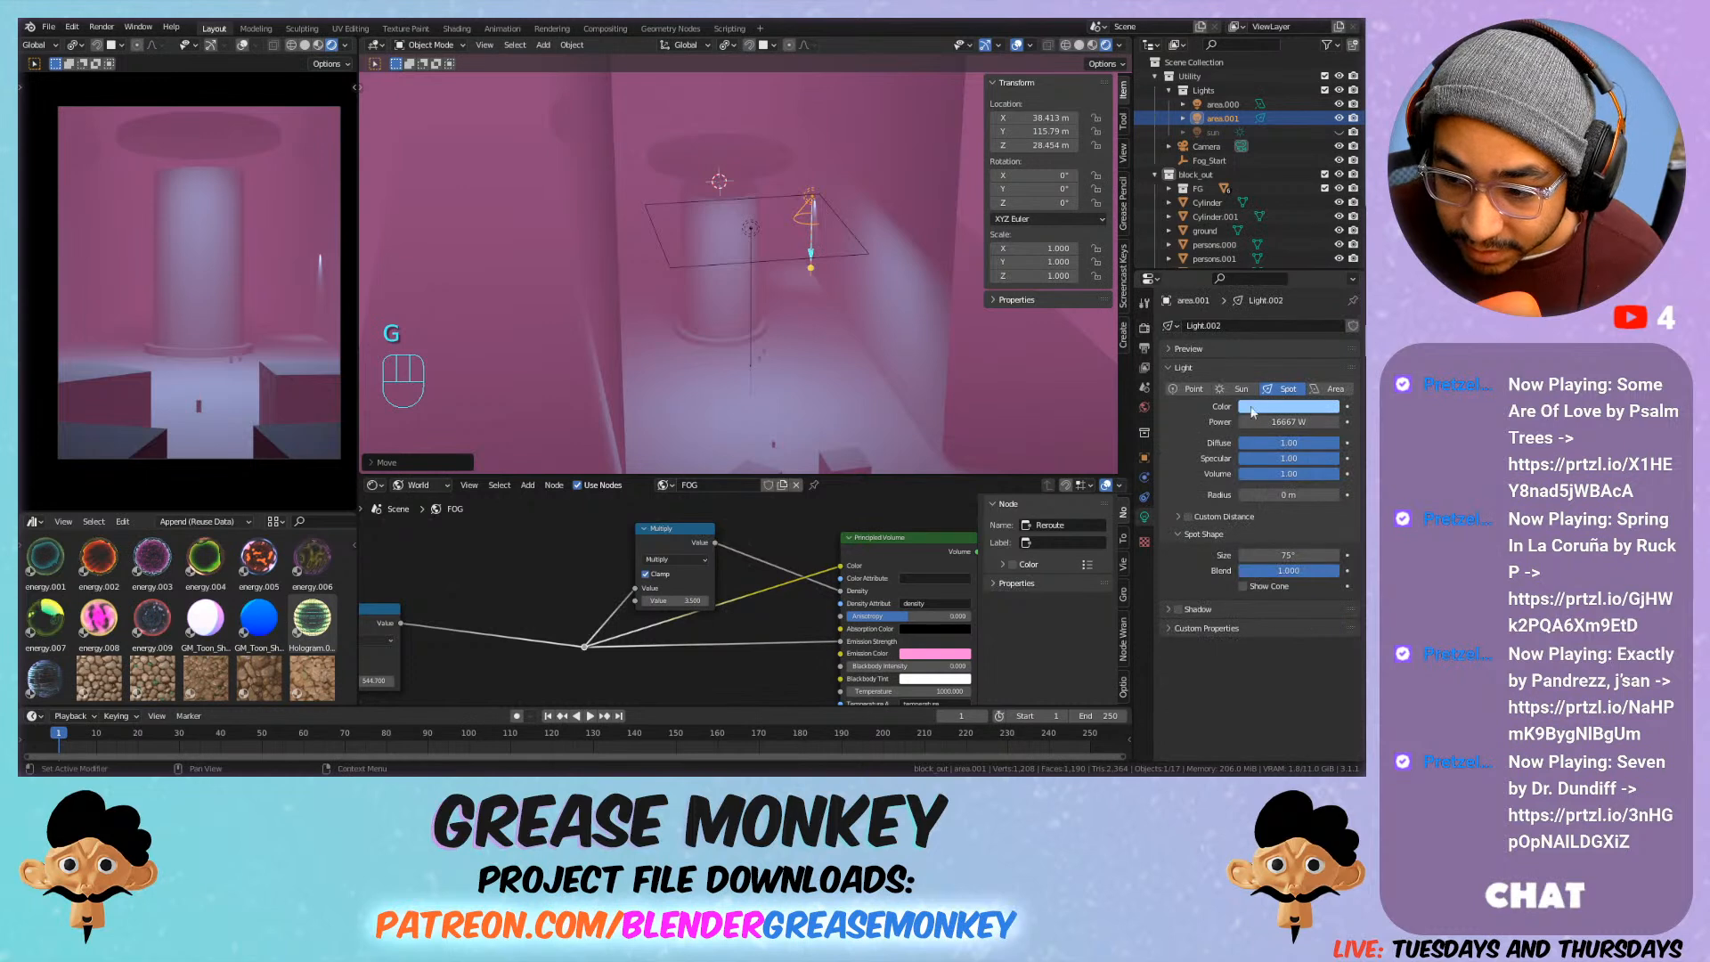
left_click(1289, 406)
left_click(1285, 422)
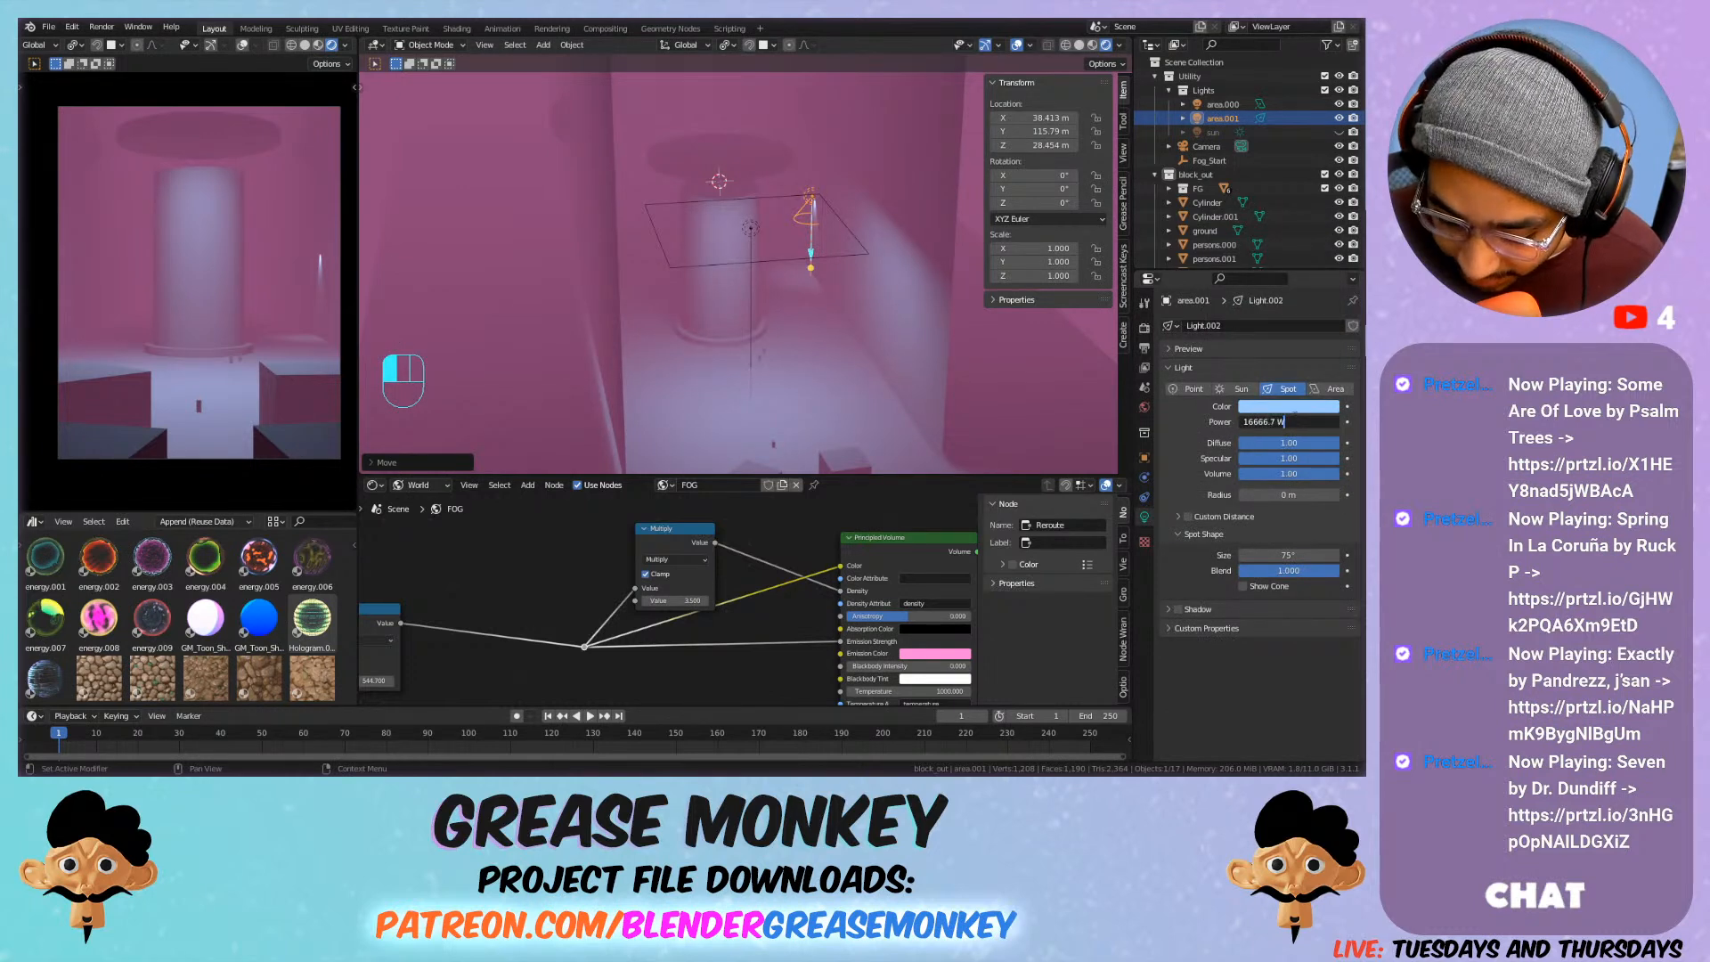
type("*10")
key("Return")
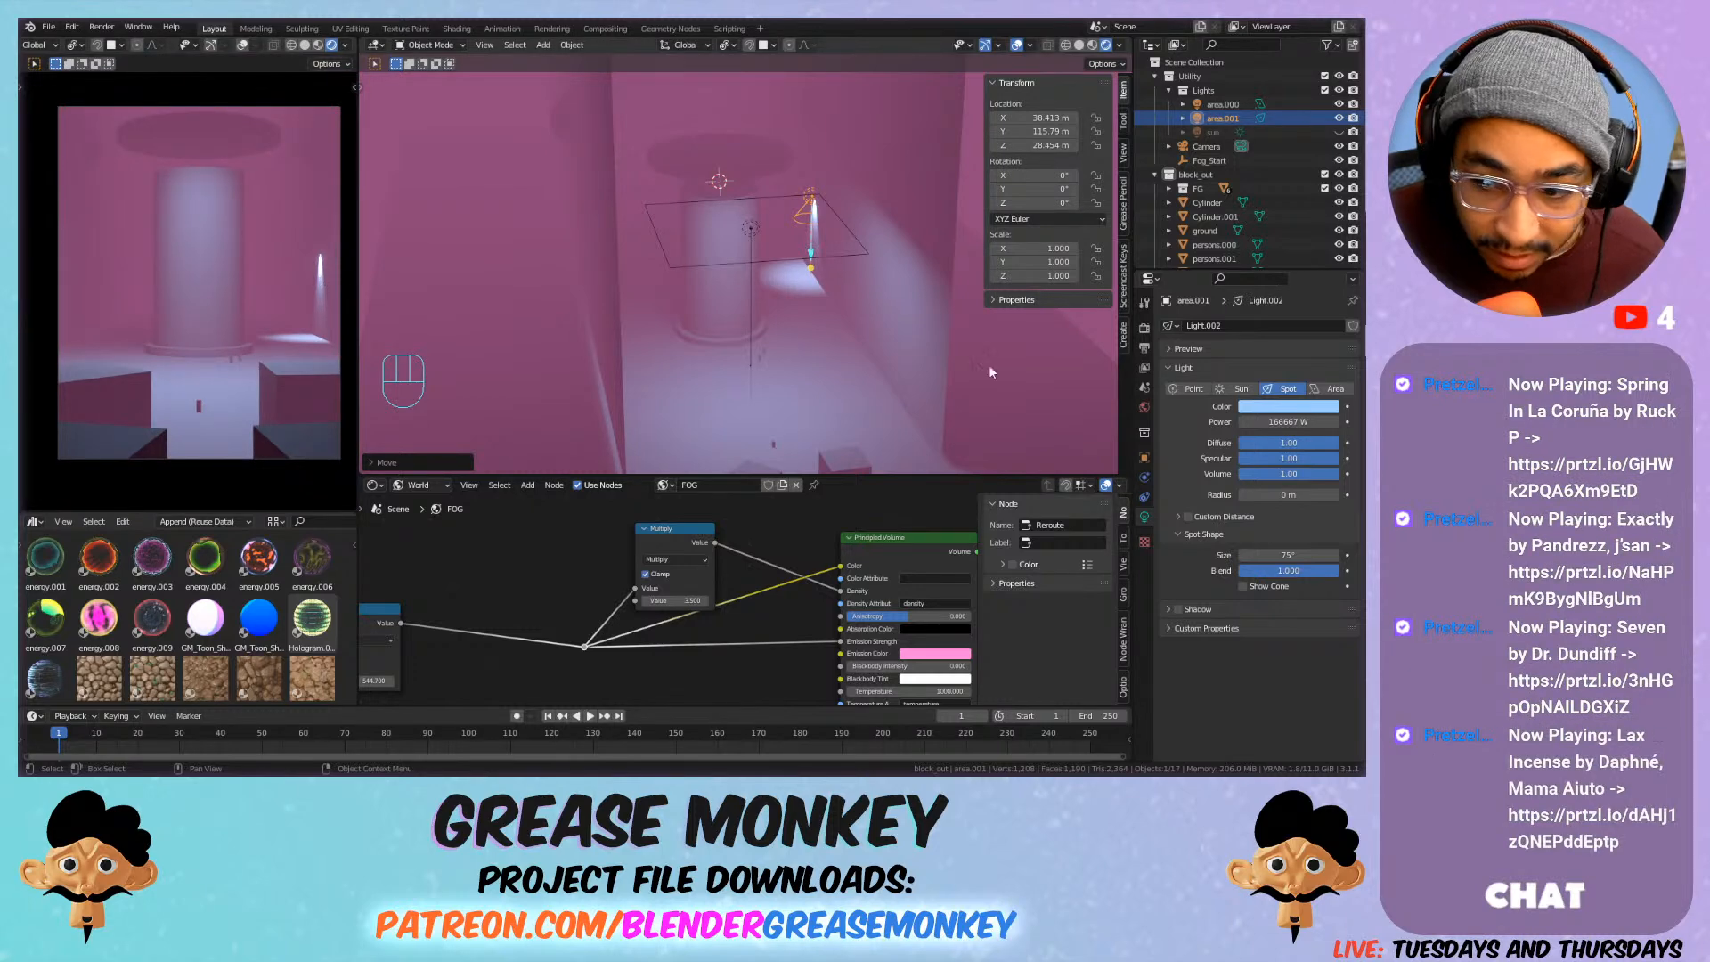
Convert the spot light to a point light and move it behind the central pillar, to about X 7.1 m and Y 276.9 m.
left_click(1190, 388)
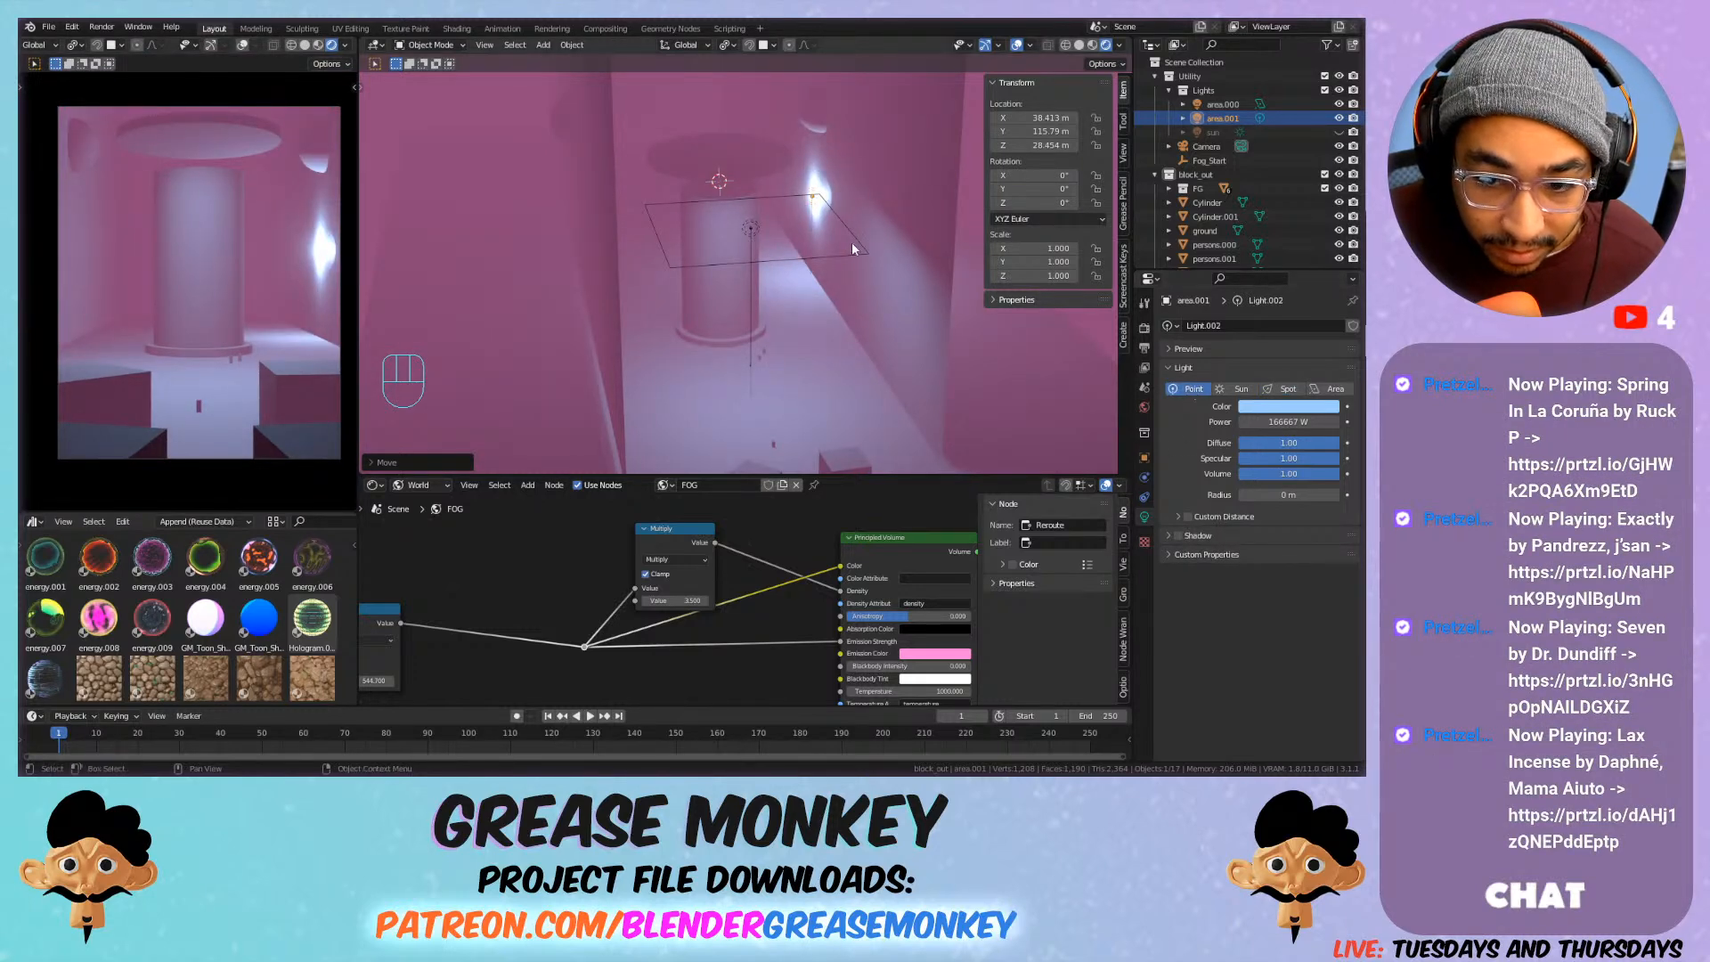
key("g")
key("x")
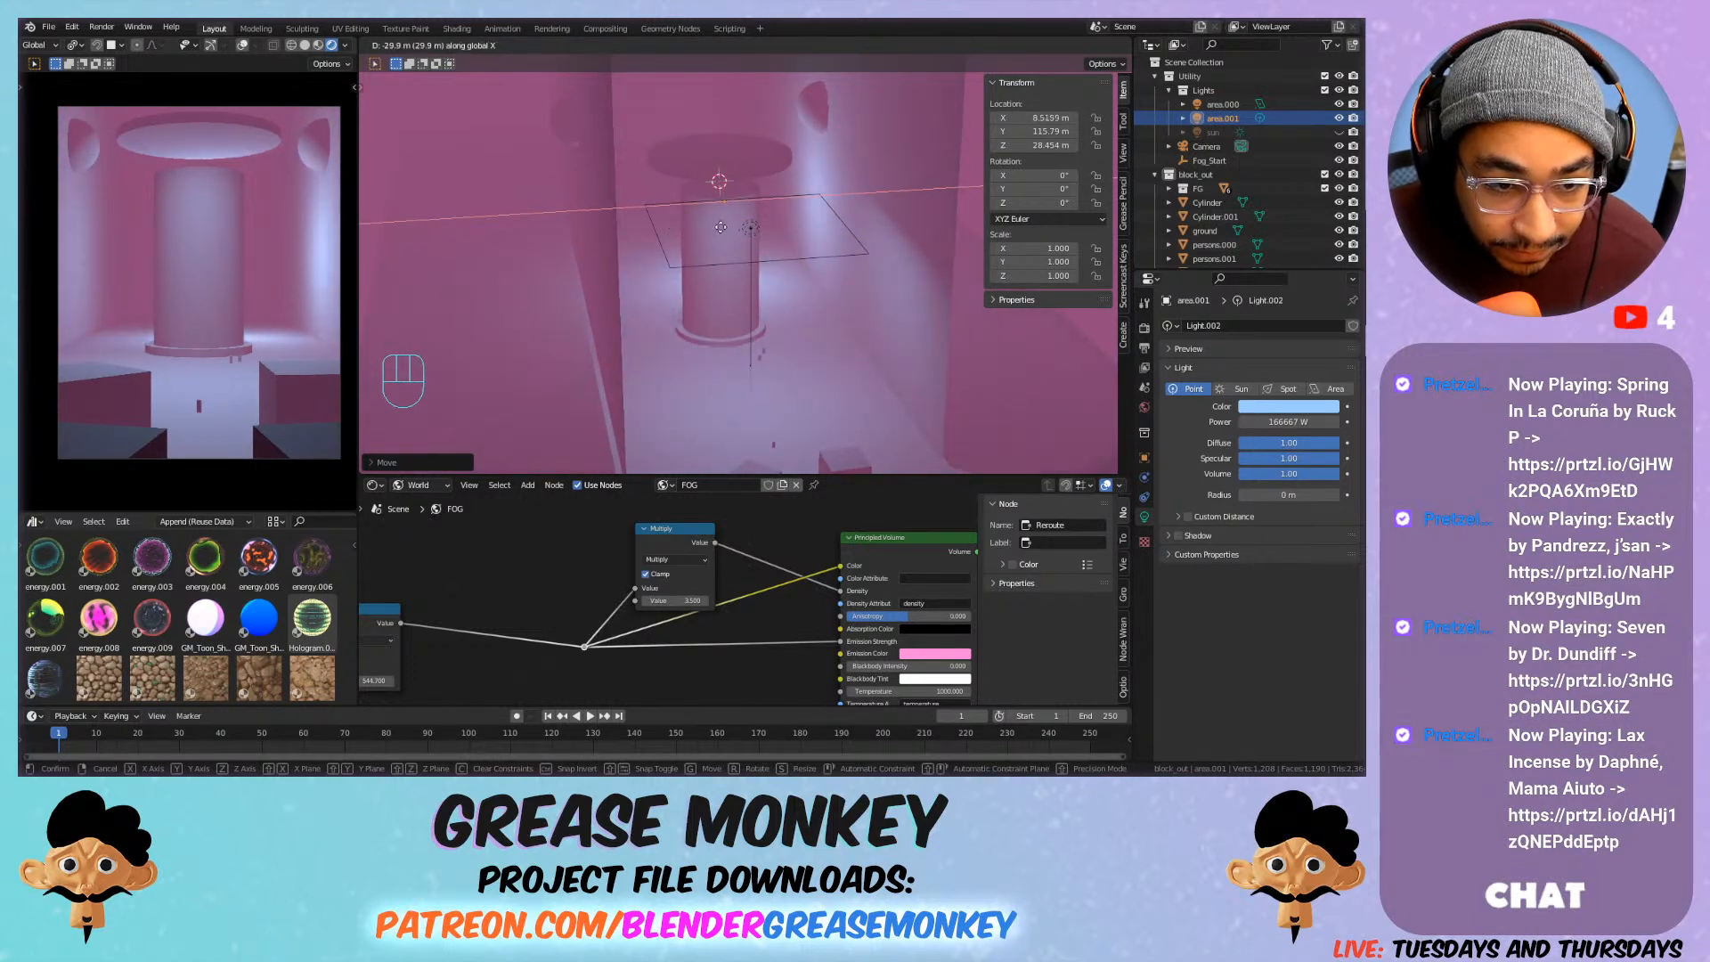
left_click(725, 231)
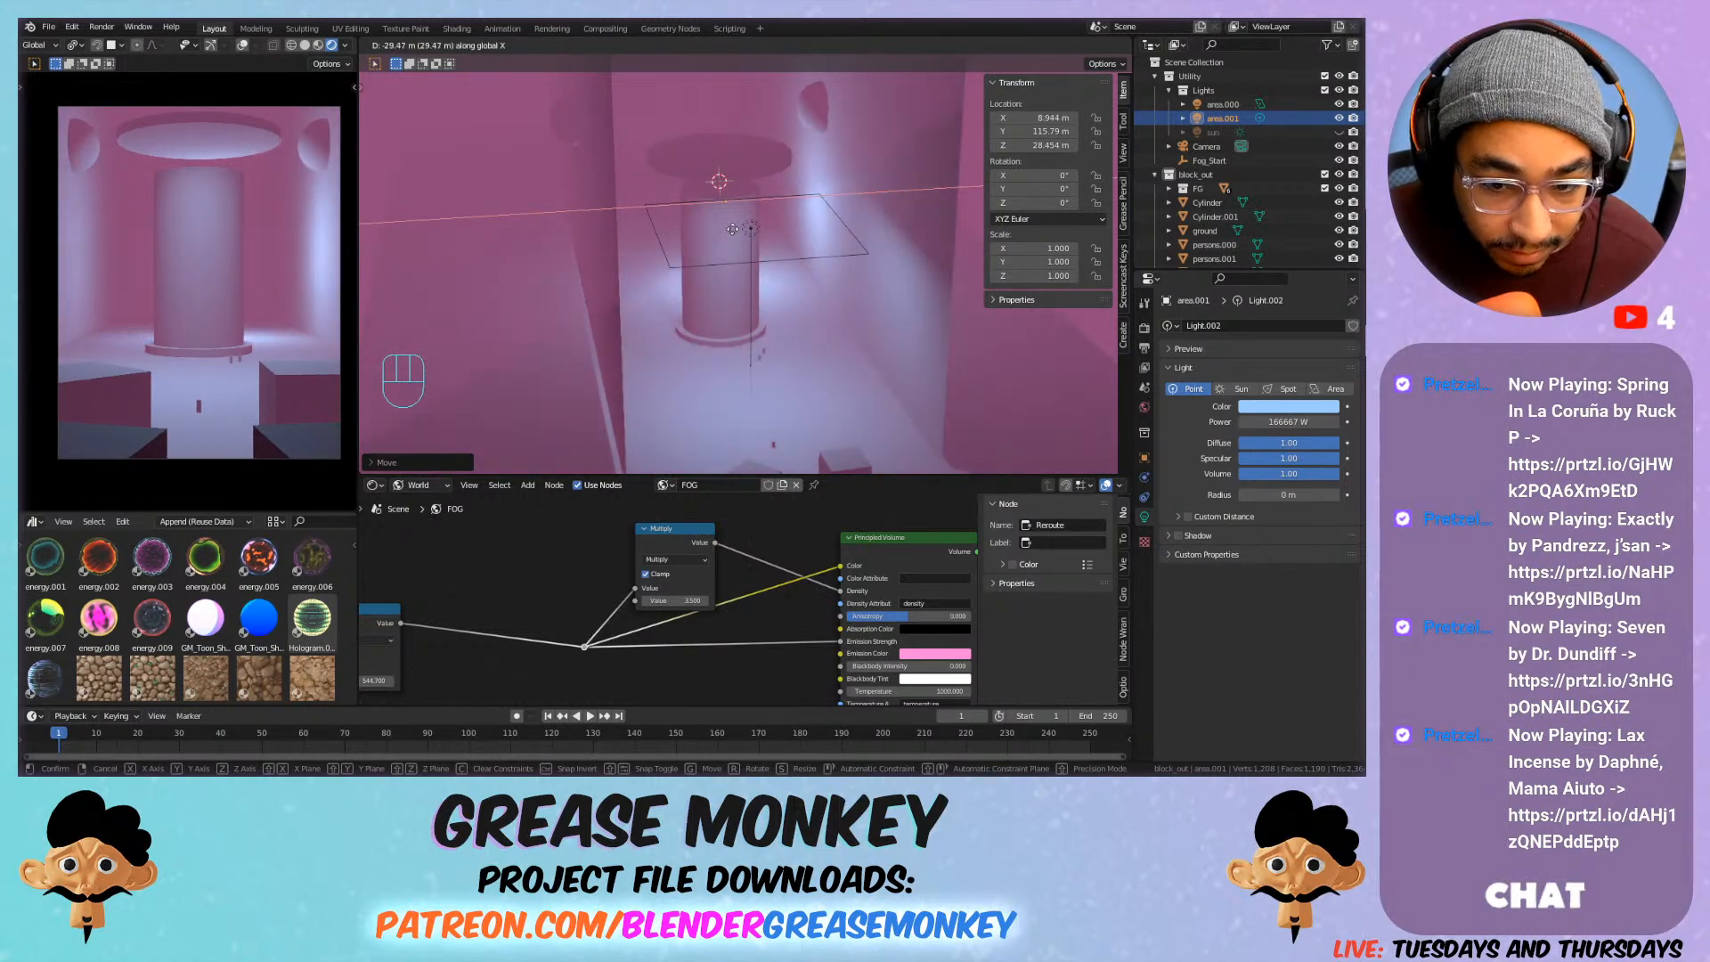
key("g")
key("y")
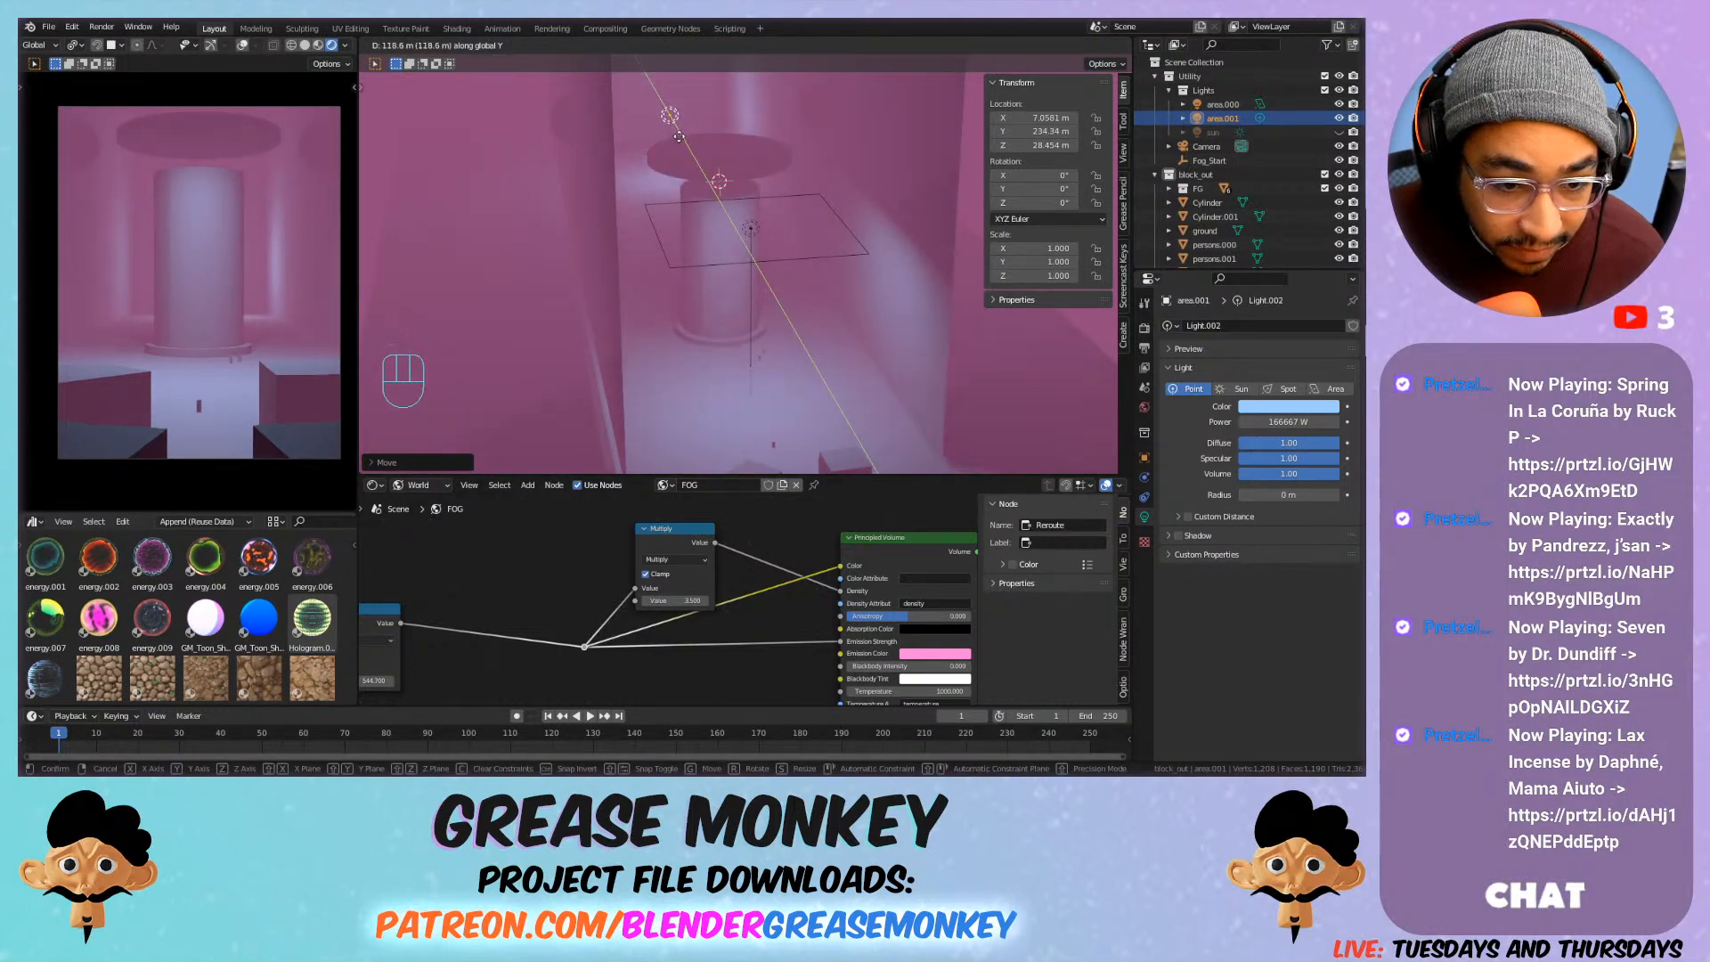
left_click(669, 114)
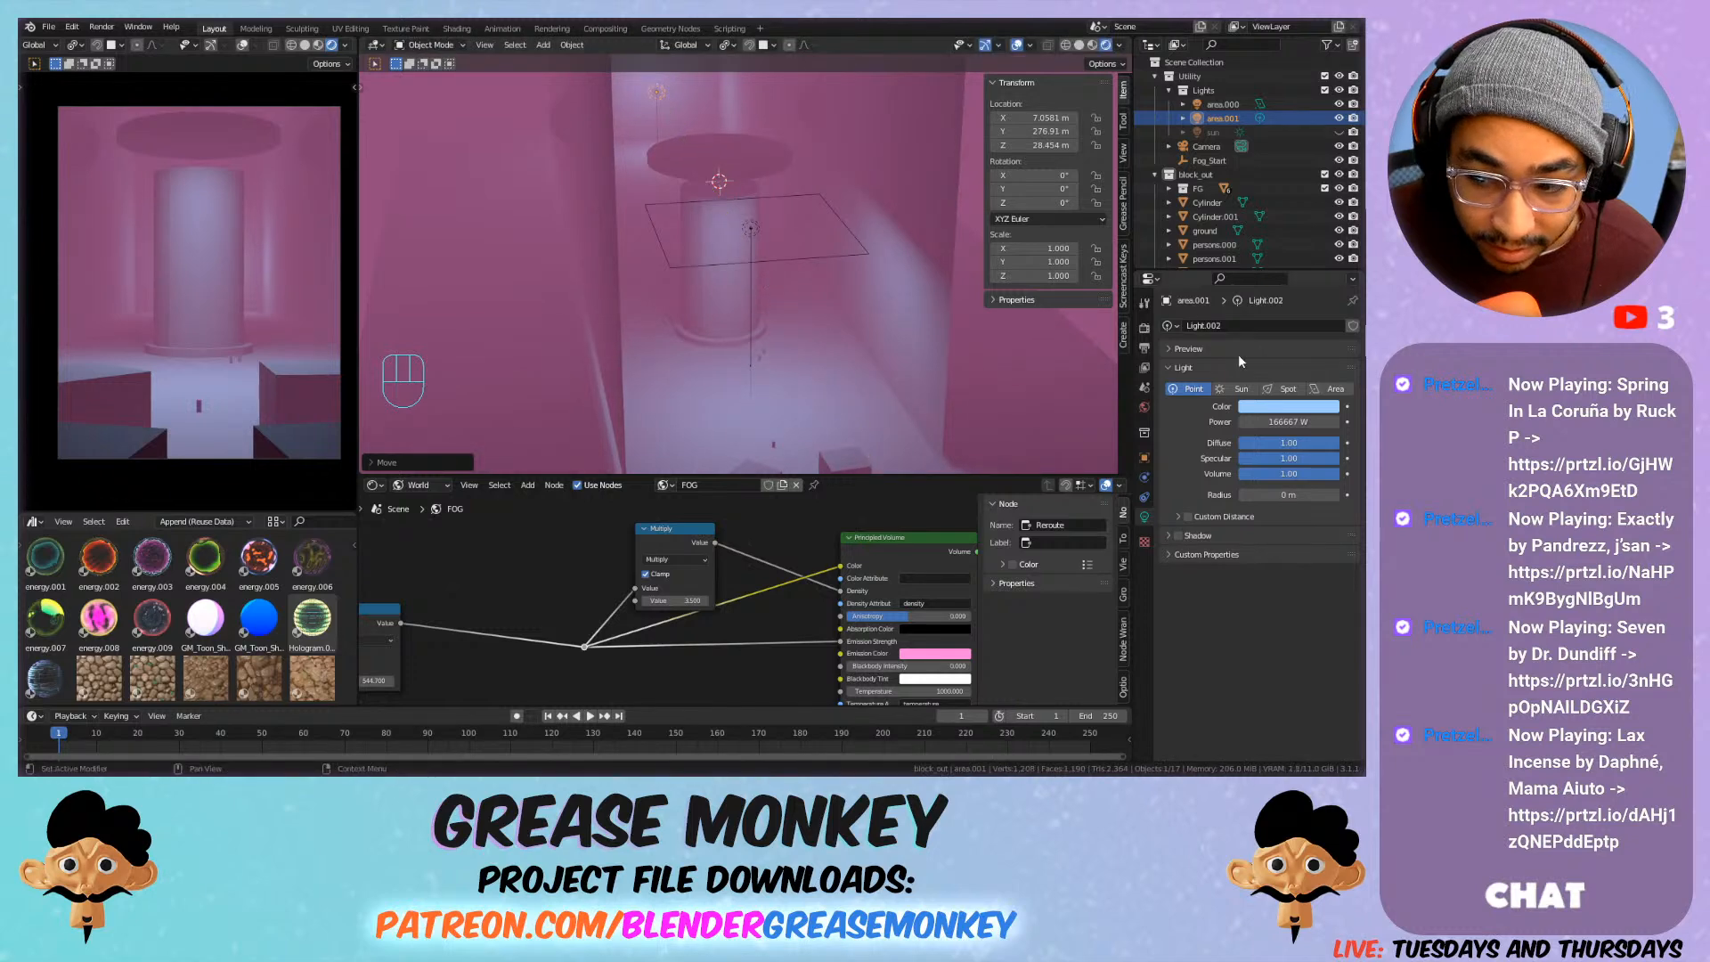
Increase the point light's radius to about 20.7 m and change its colour to a fully saturated cyan.
left_click_drag(1273, 486, 1327, 487)
left_click(1289, 406)
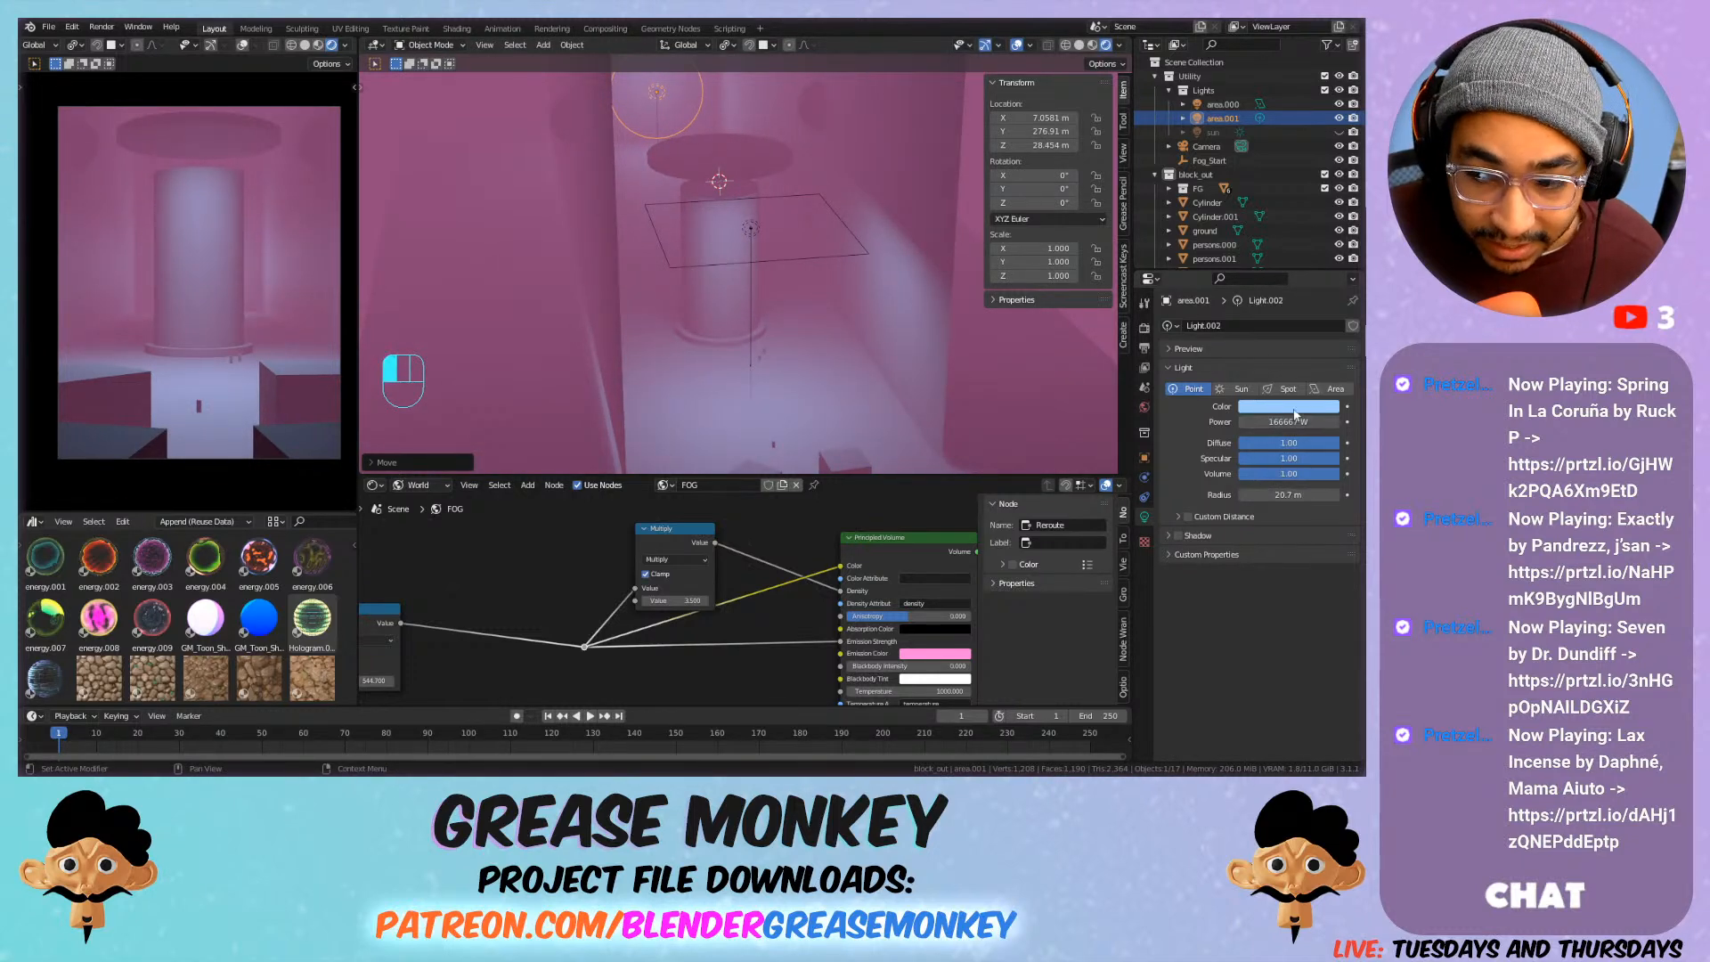
left_click(1213, 265)
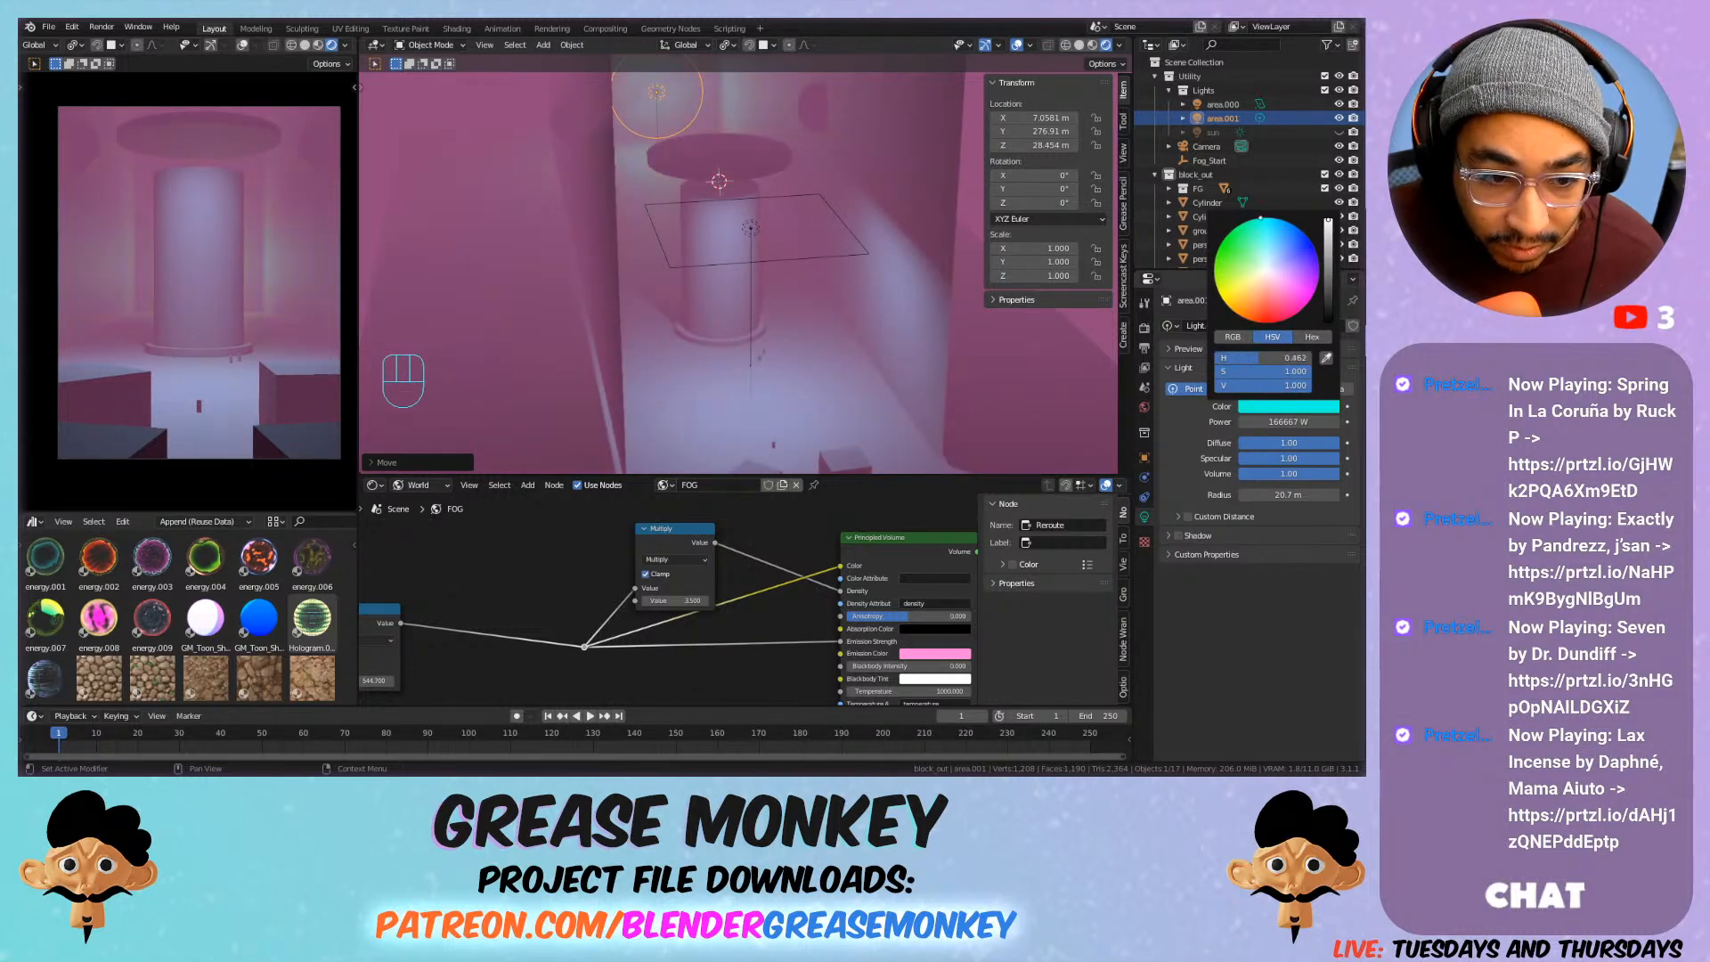
left_click_drag(1214, 264, 1217, 288)
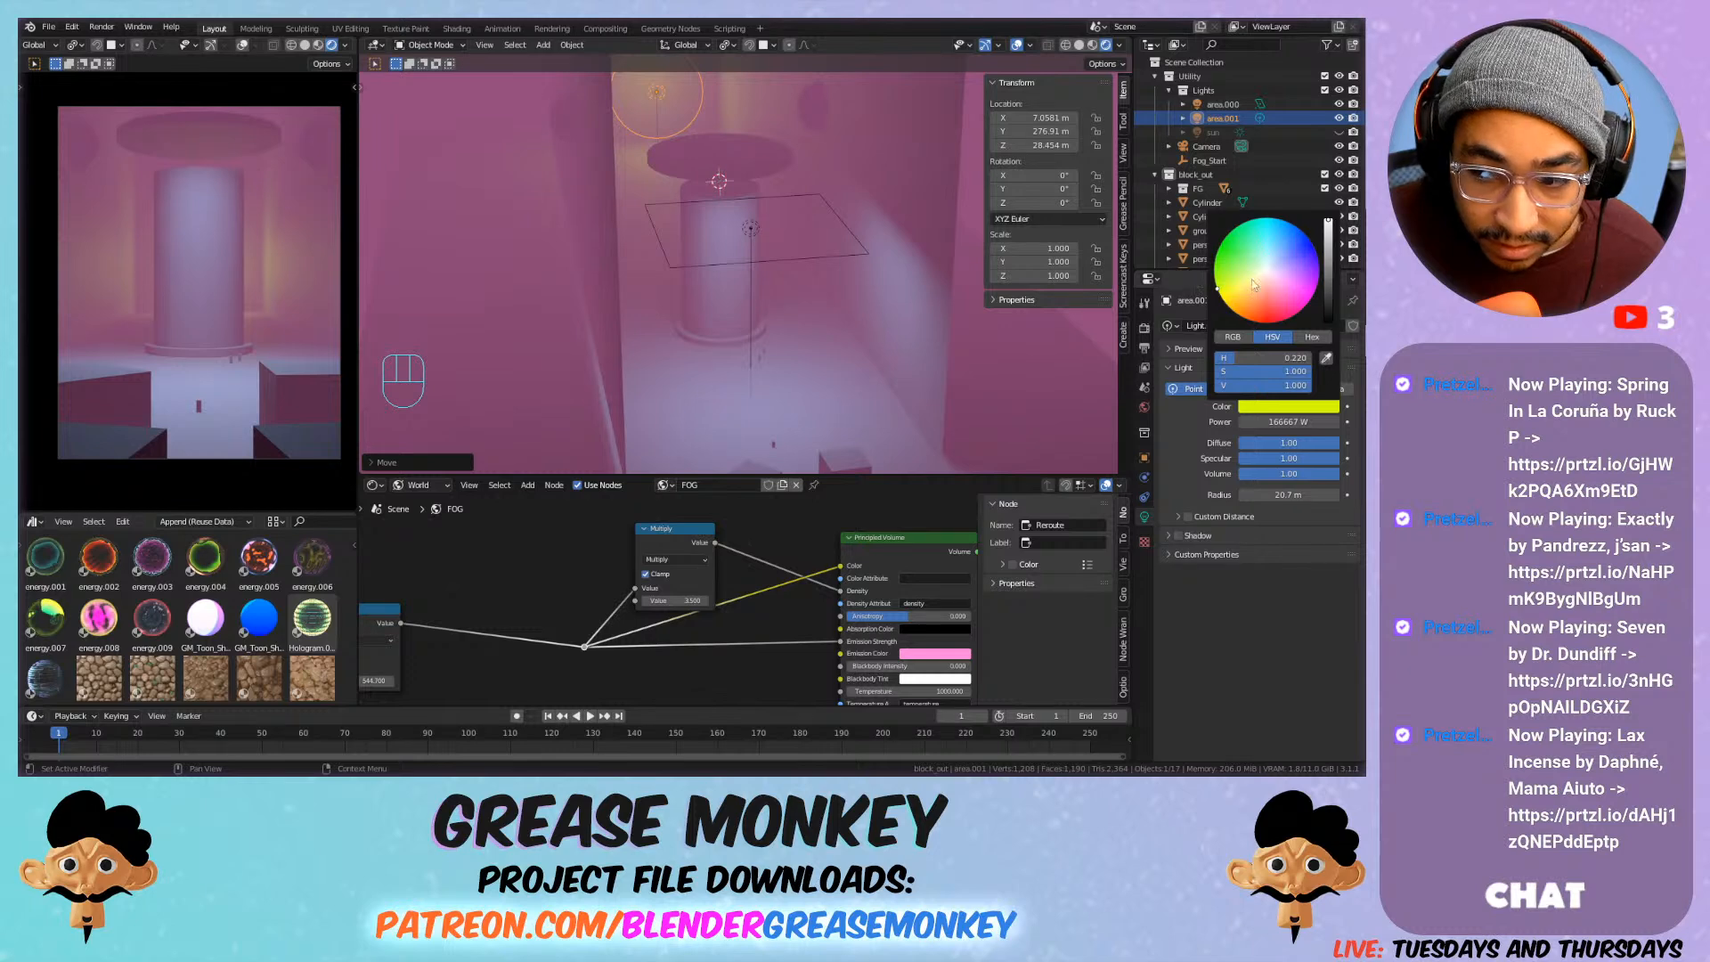
left_click(1264, 217)
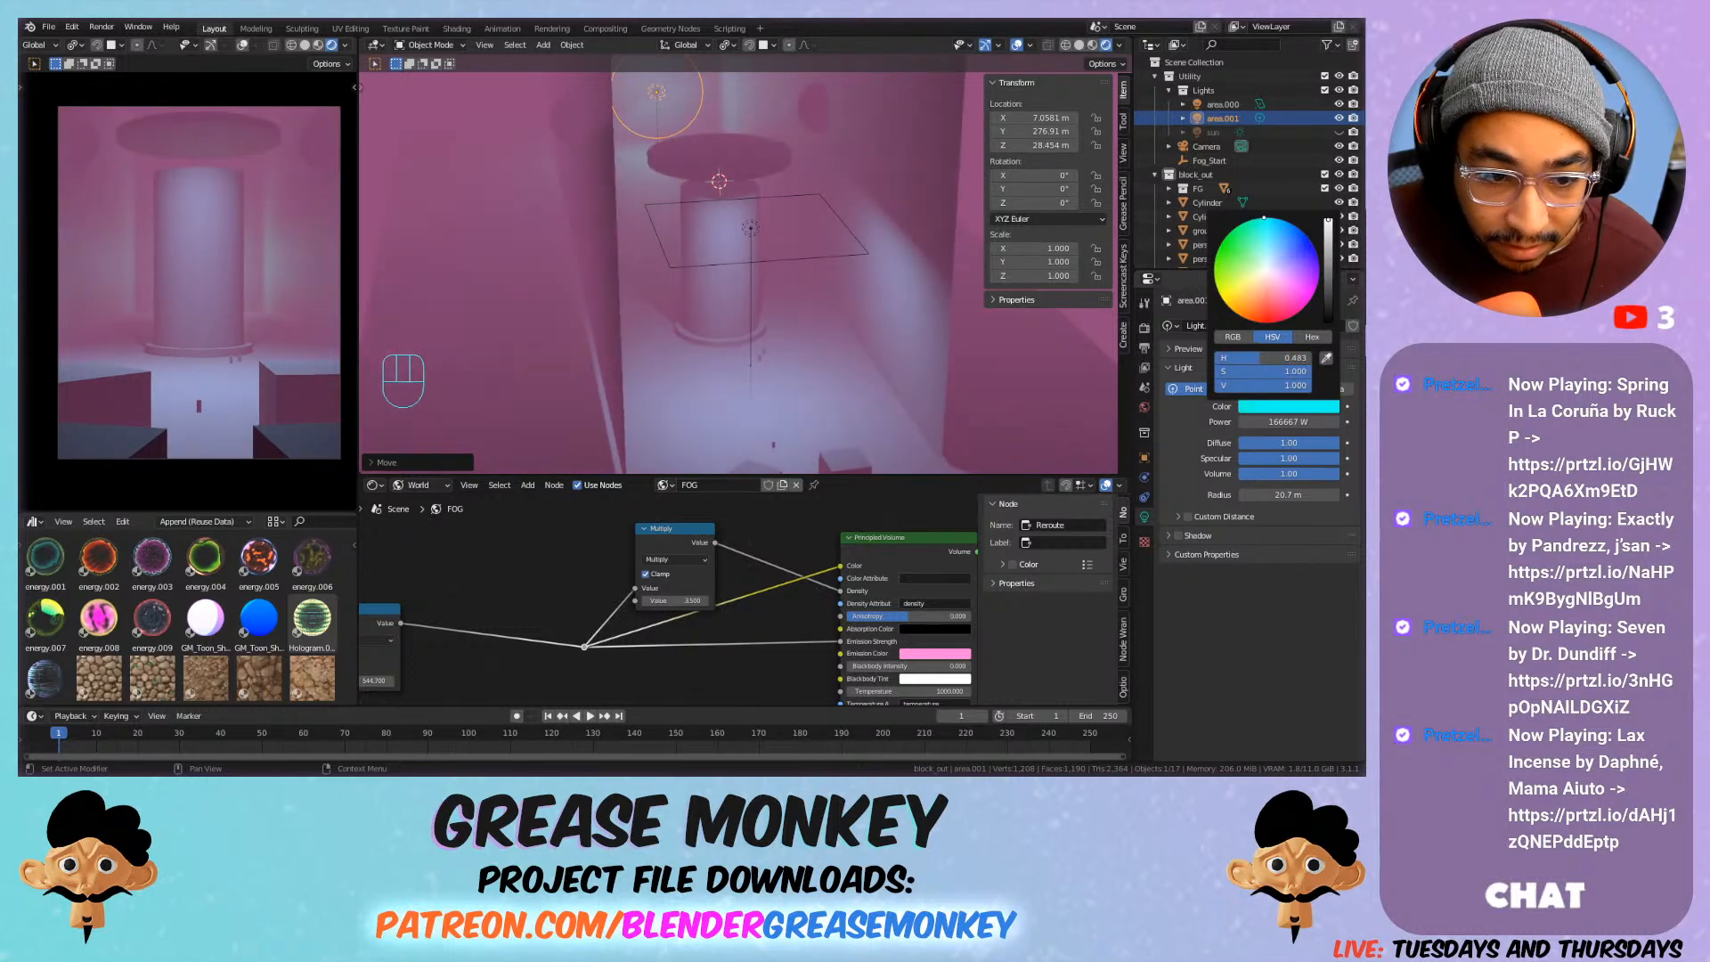
left_click_drag(1264, 218, 1263, 218)
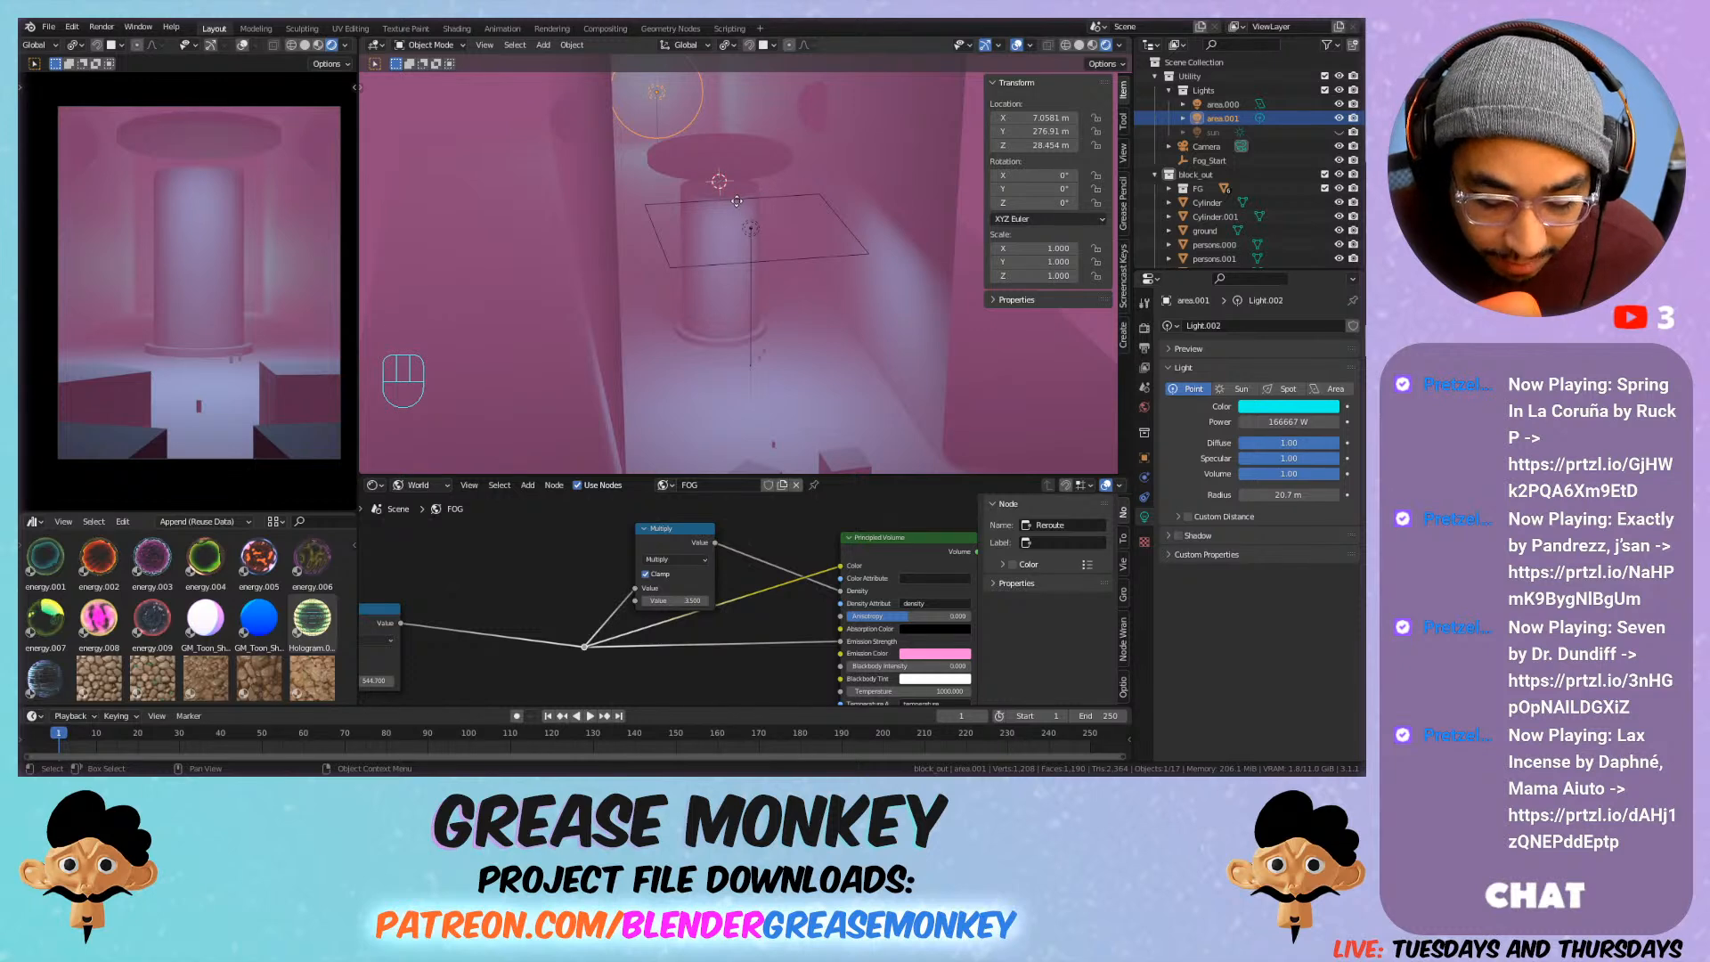
Move the point light along Y to about 68.4 m and set its X location to 0 m.
key("g")
key("y")
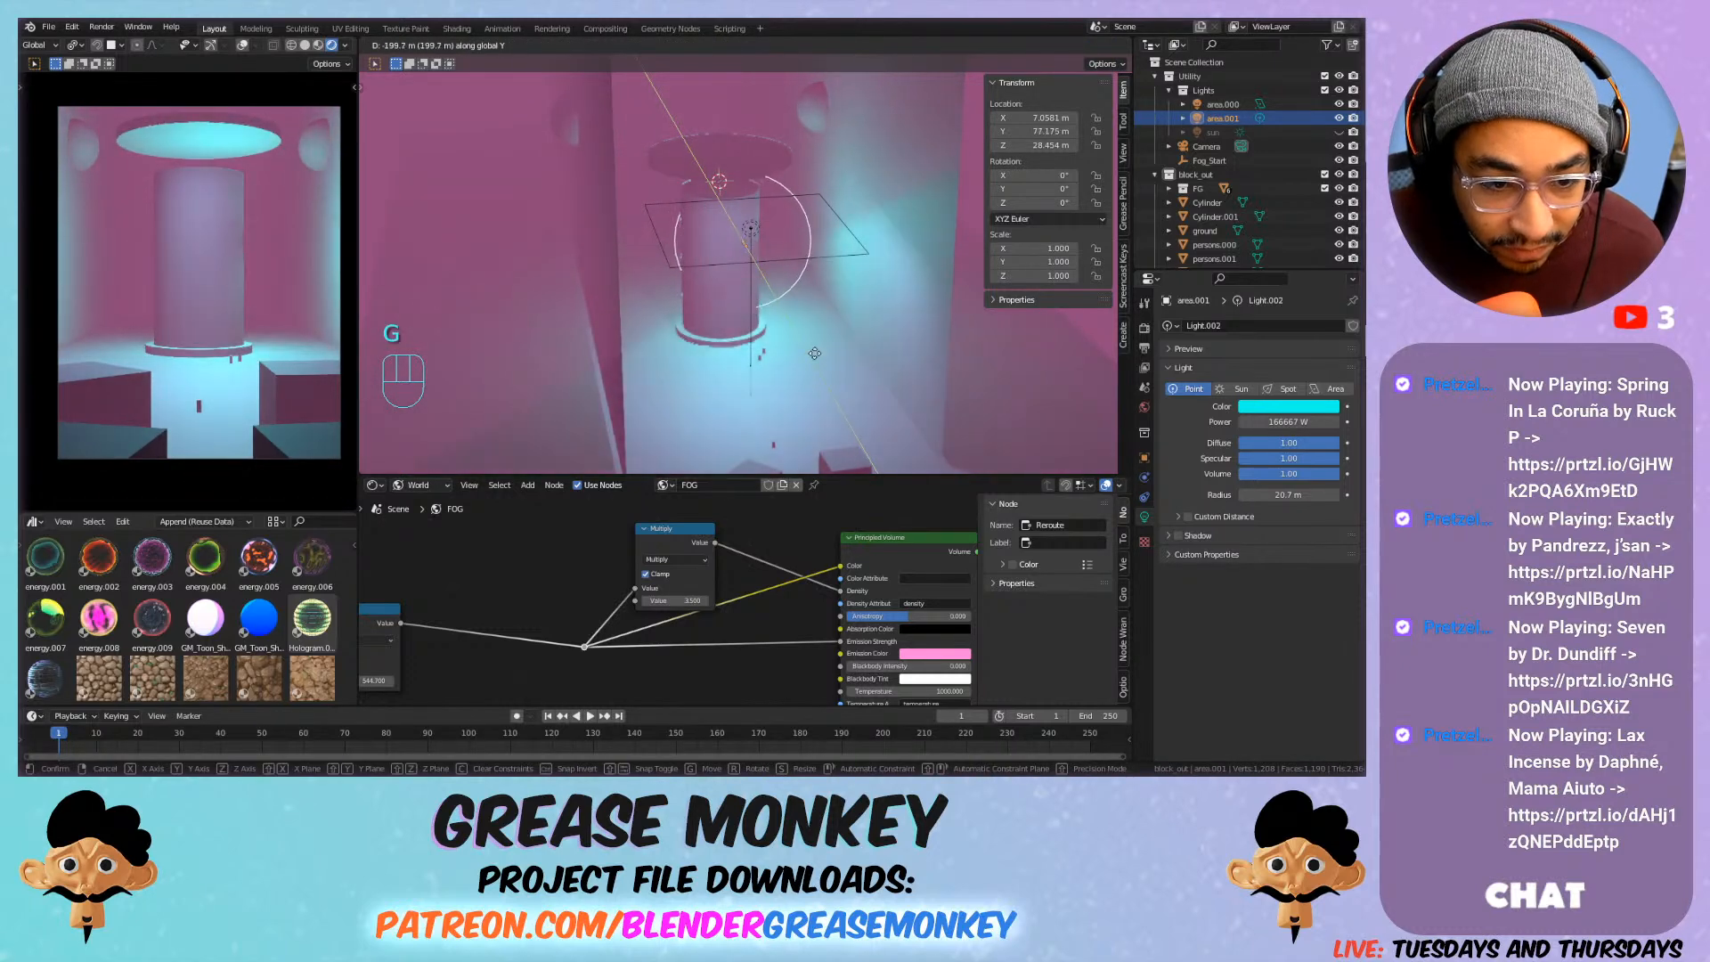
left_click(754, 262, "shift")
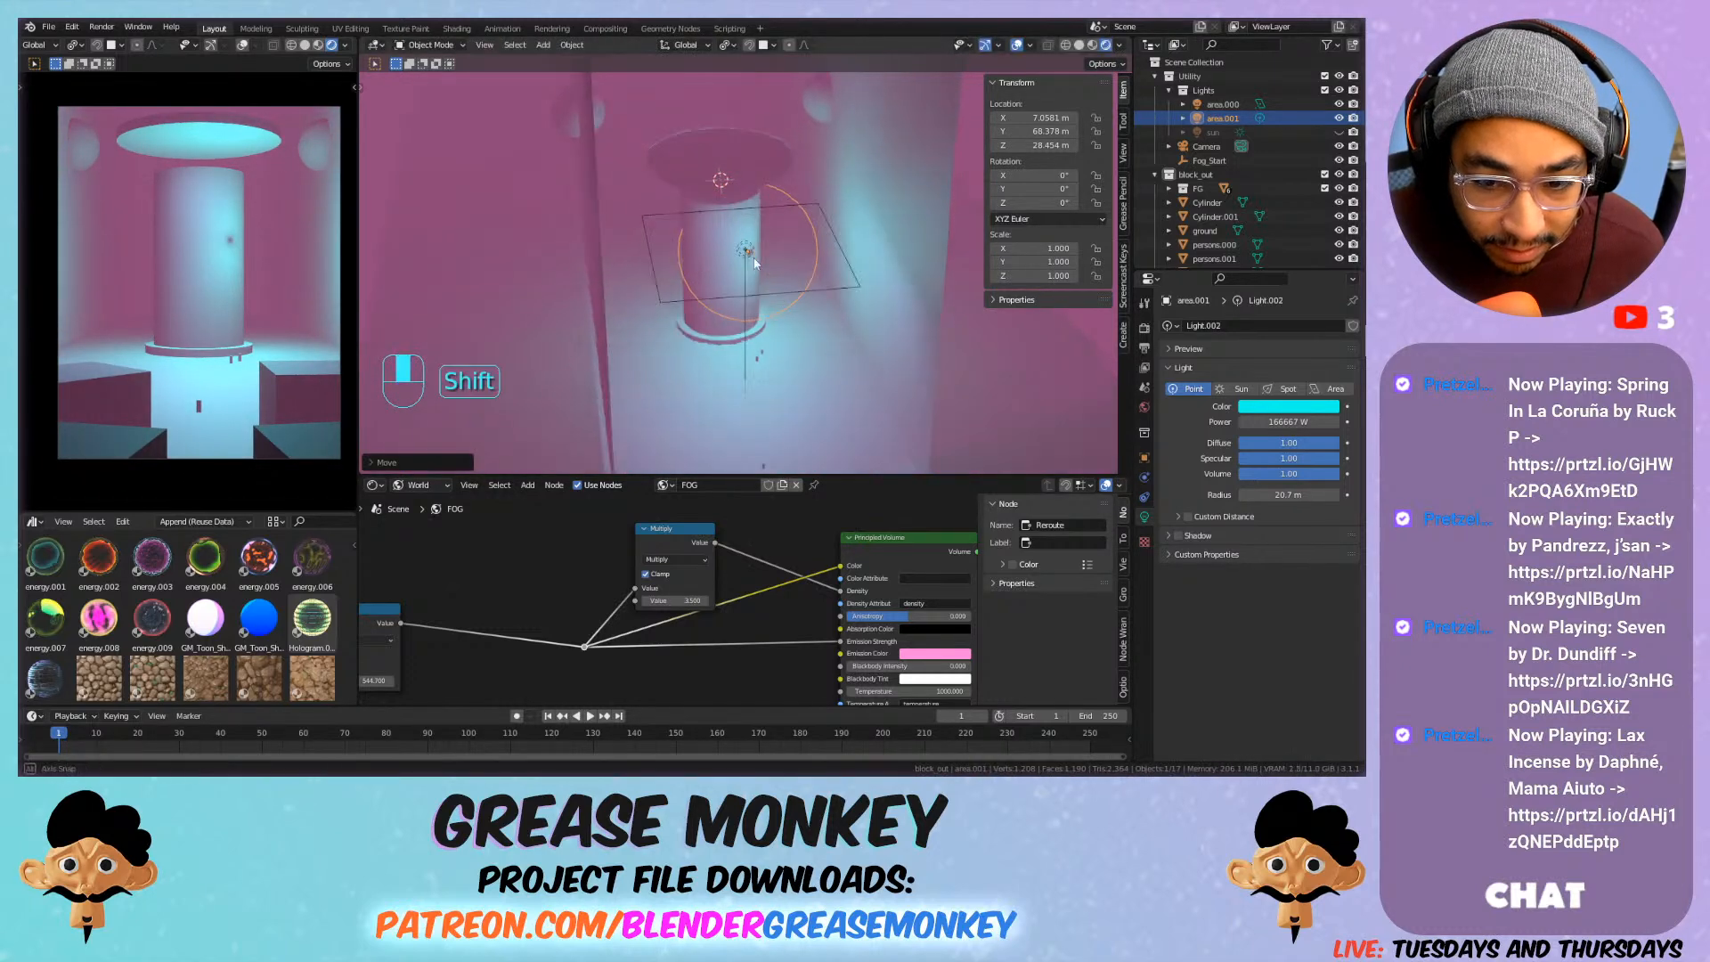
middle_click_drag(755, 263, 745, 313)
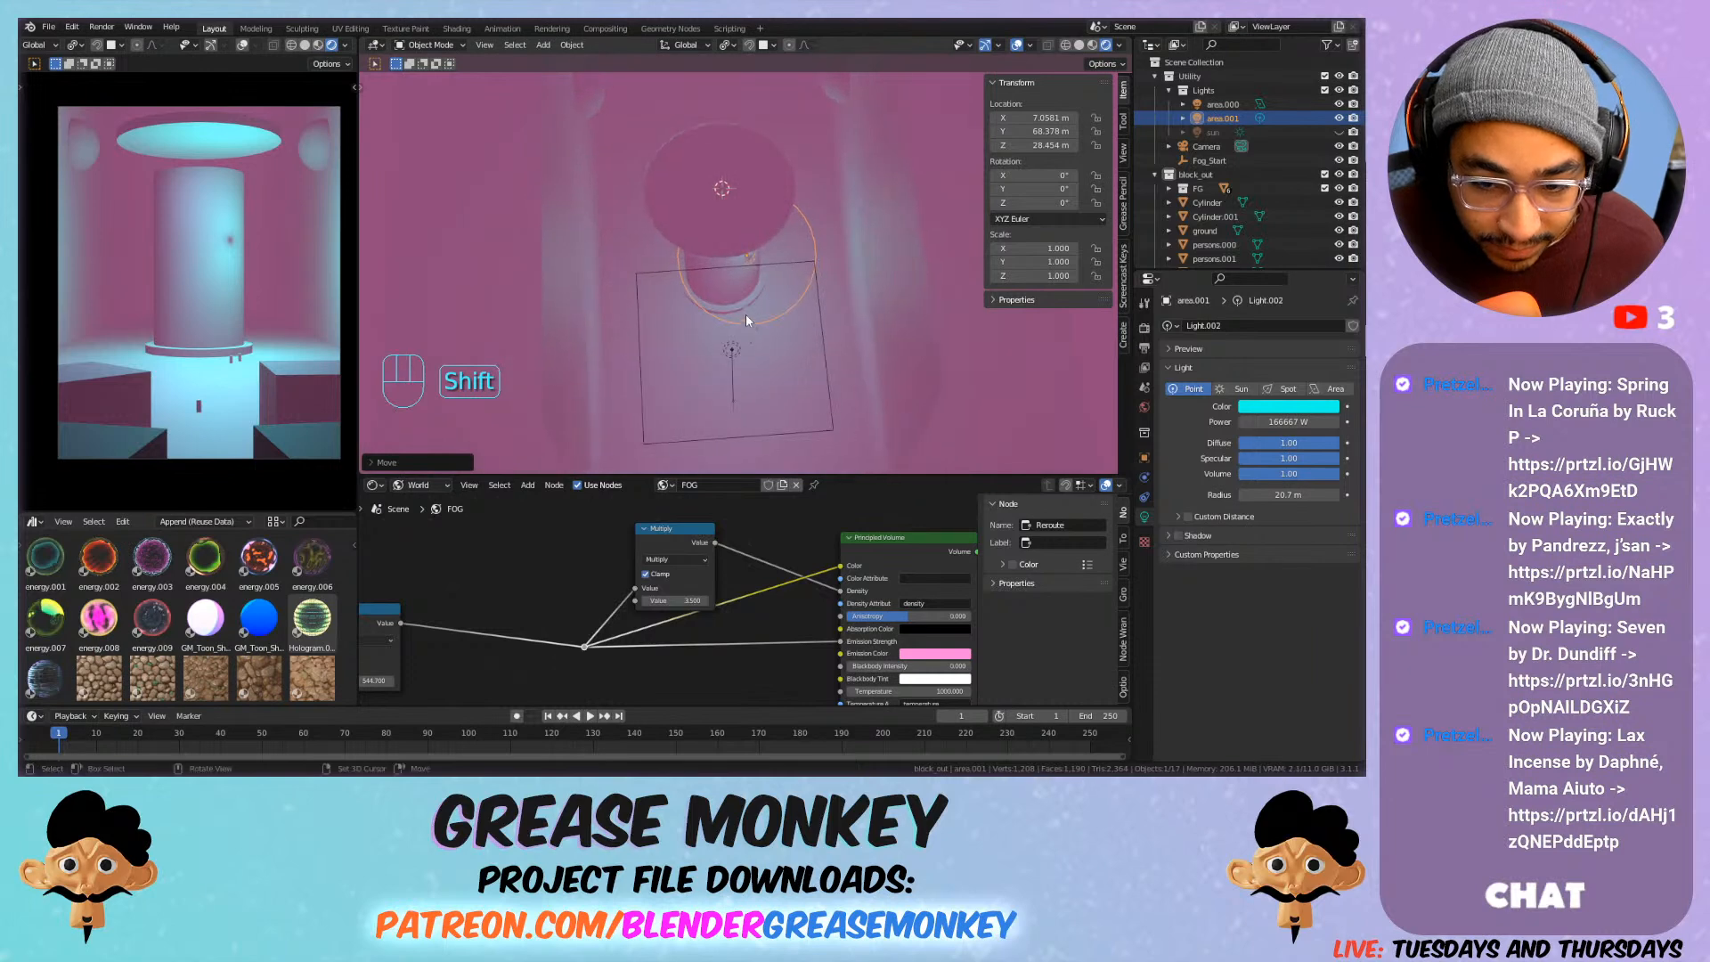
left_click(1033, 117)
type("0")
key("Return")
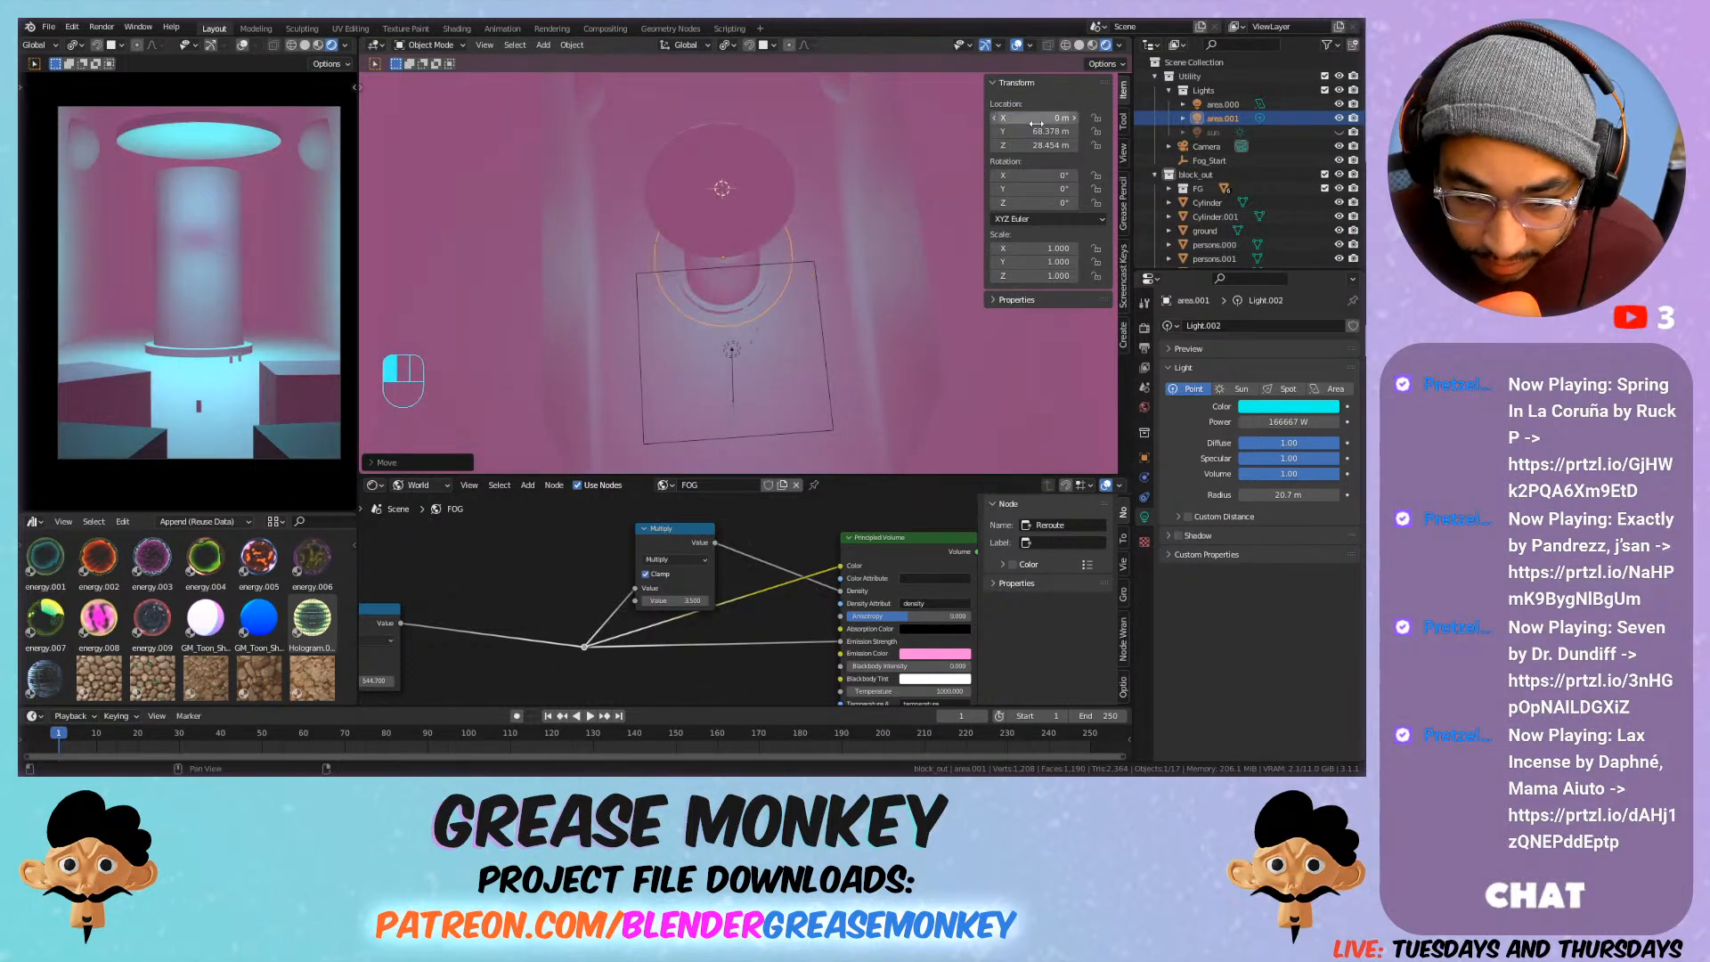
Move the point light behind and to one side of the central pillar, to about X 25.1 m and Y 104.7 m.
key("g")
key("y")
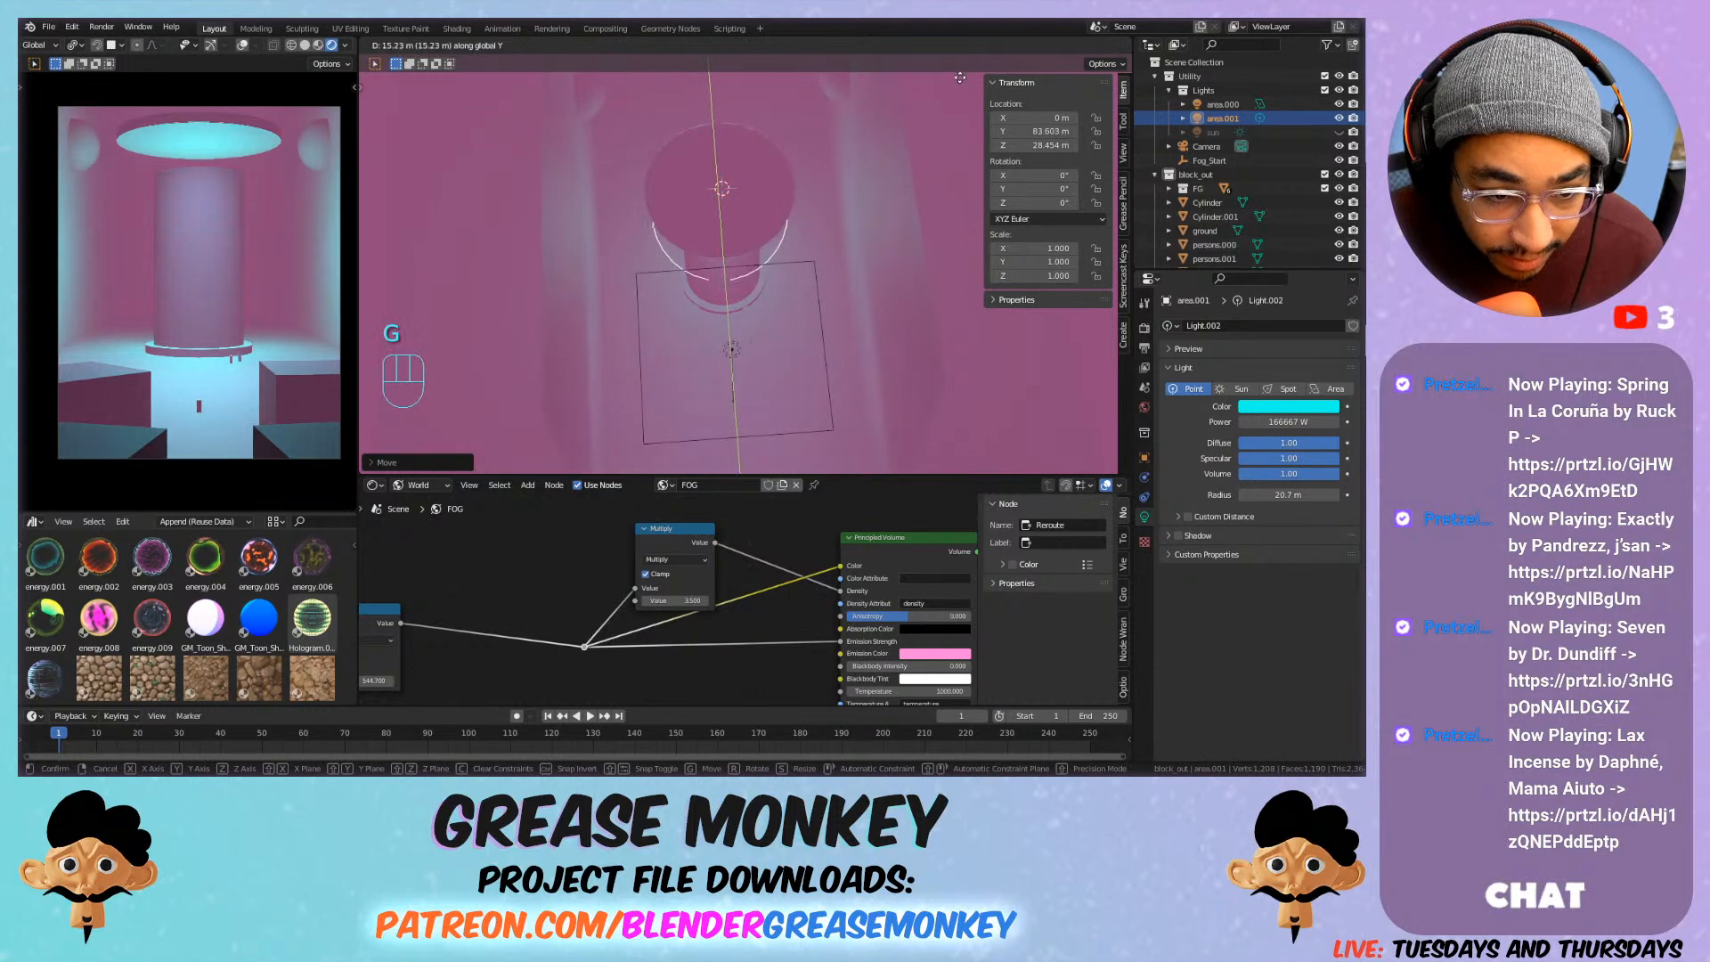
left_click(953, 443)
key("g")
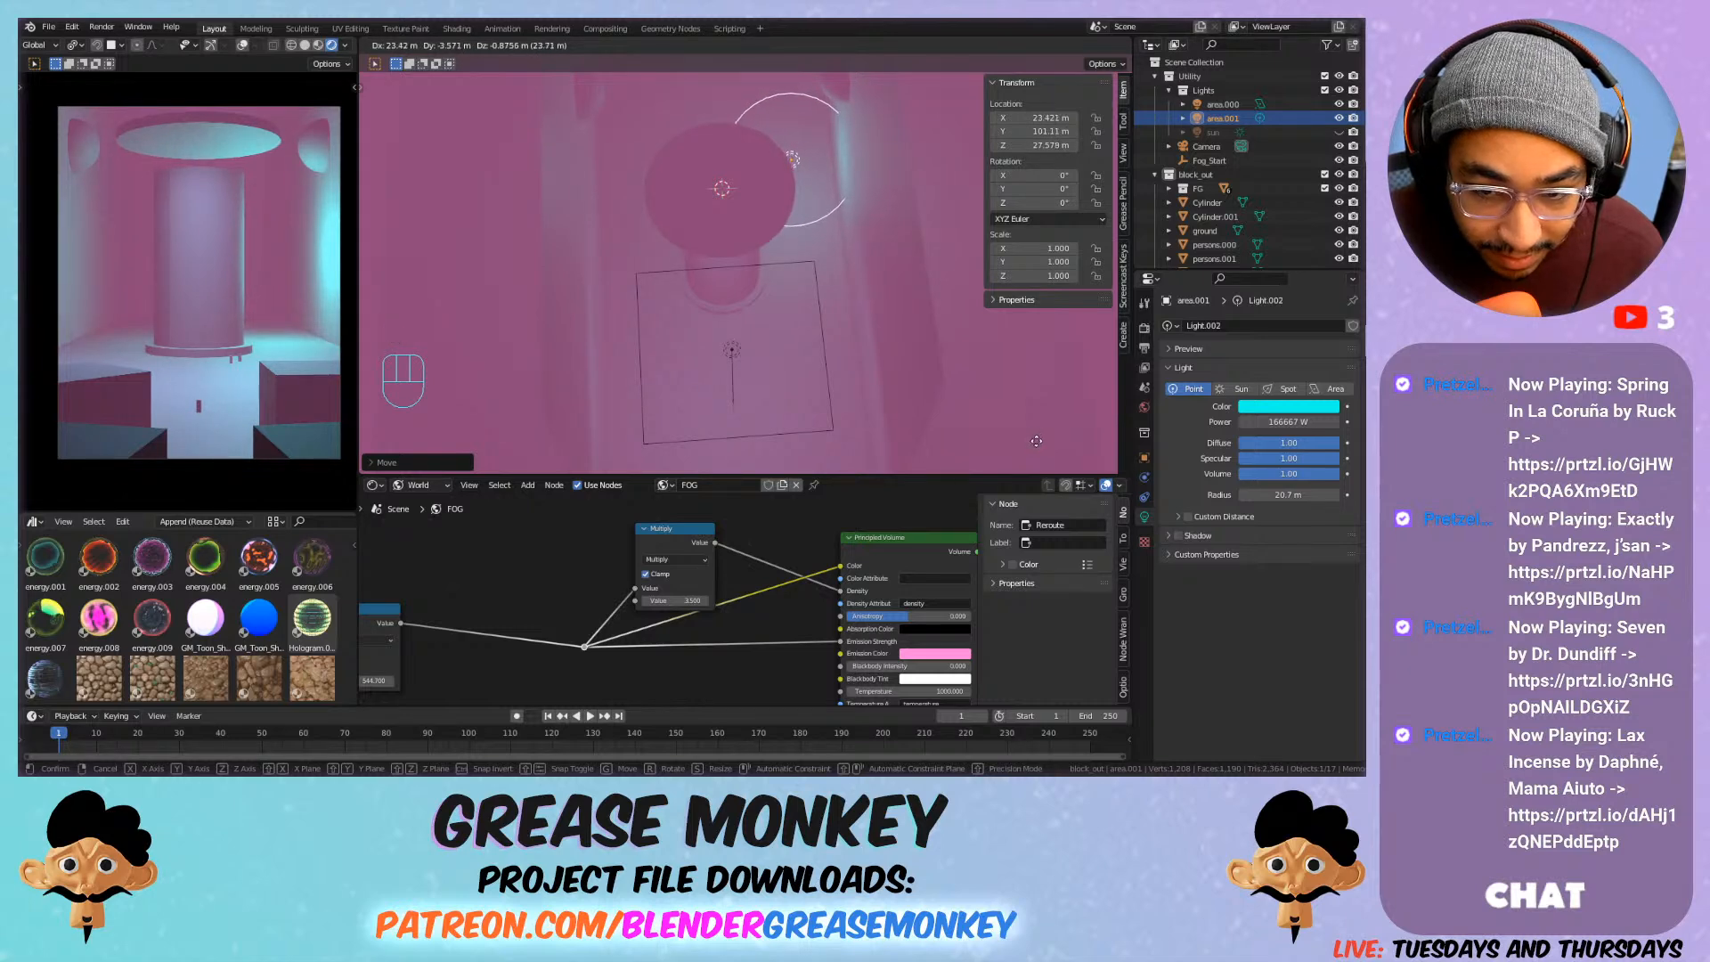
left_click(1046, 432)
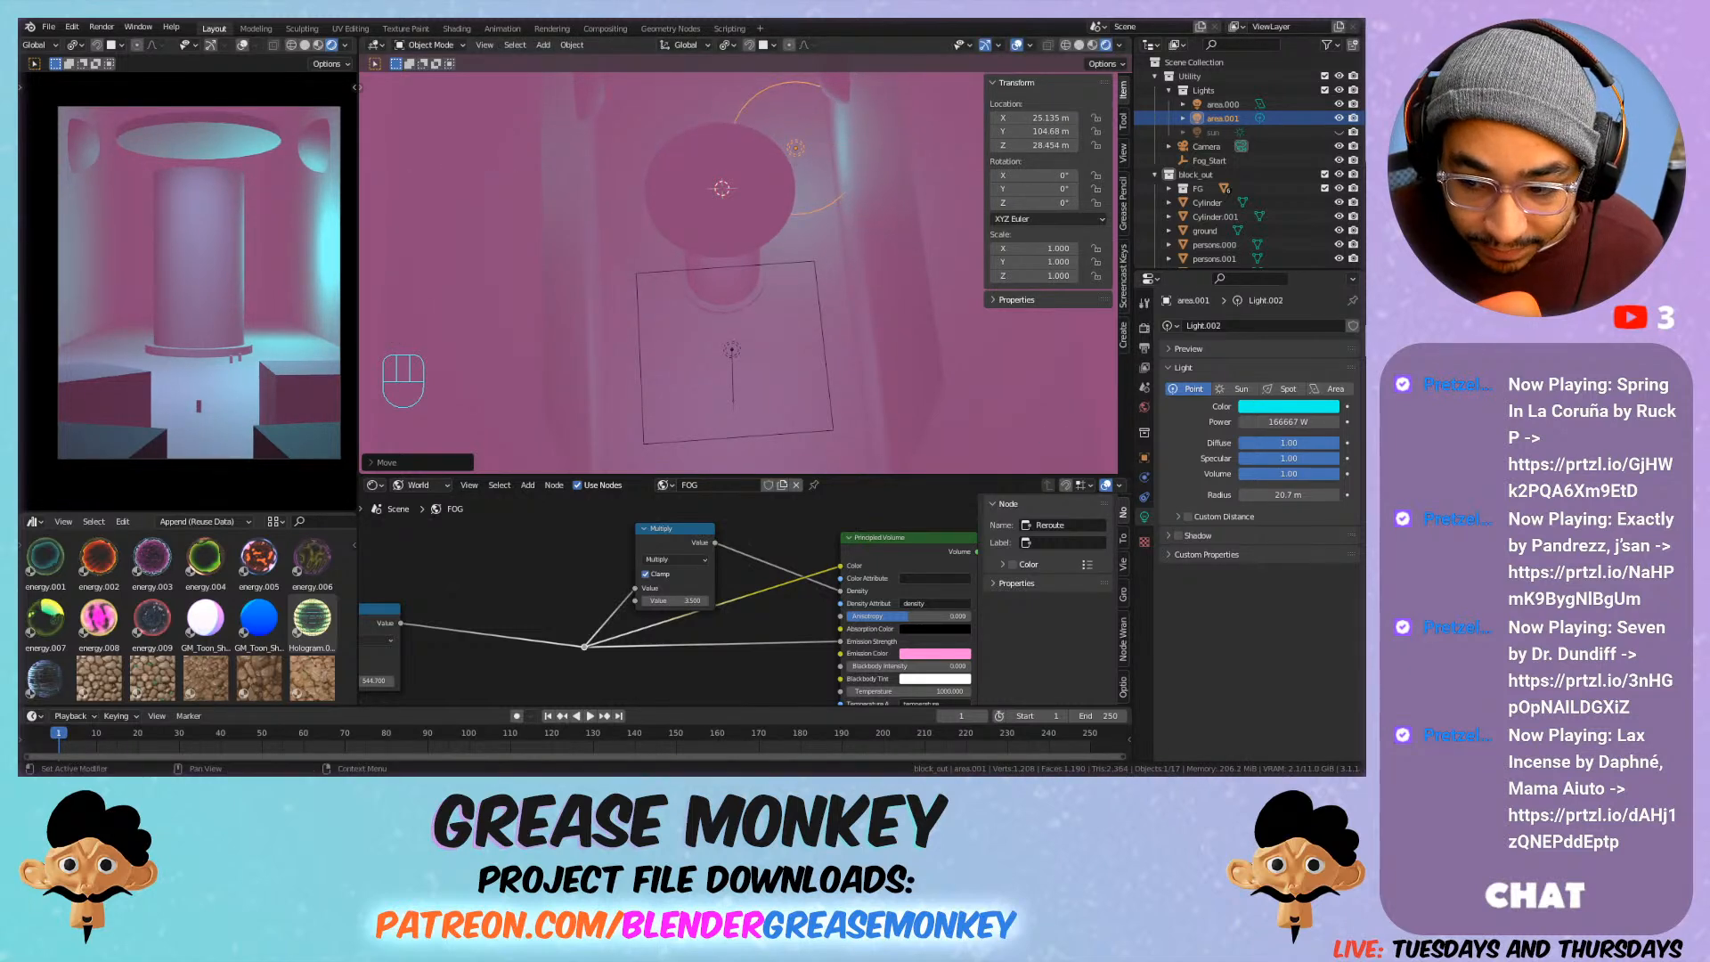
Reduce the point light's radius to 0 m and convert it to an area light.
mouse_move(1291, 494)
left_mouse_down()
mouse_move(1234, 494)
mouse_move(1287, 490)
left_mouse_up()
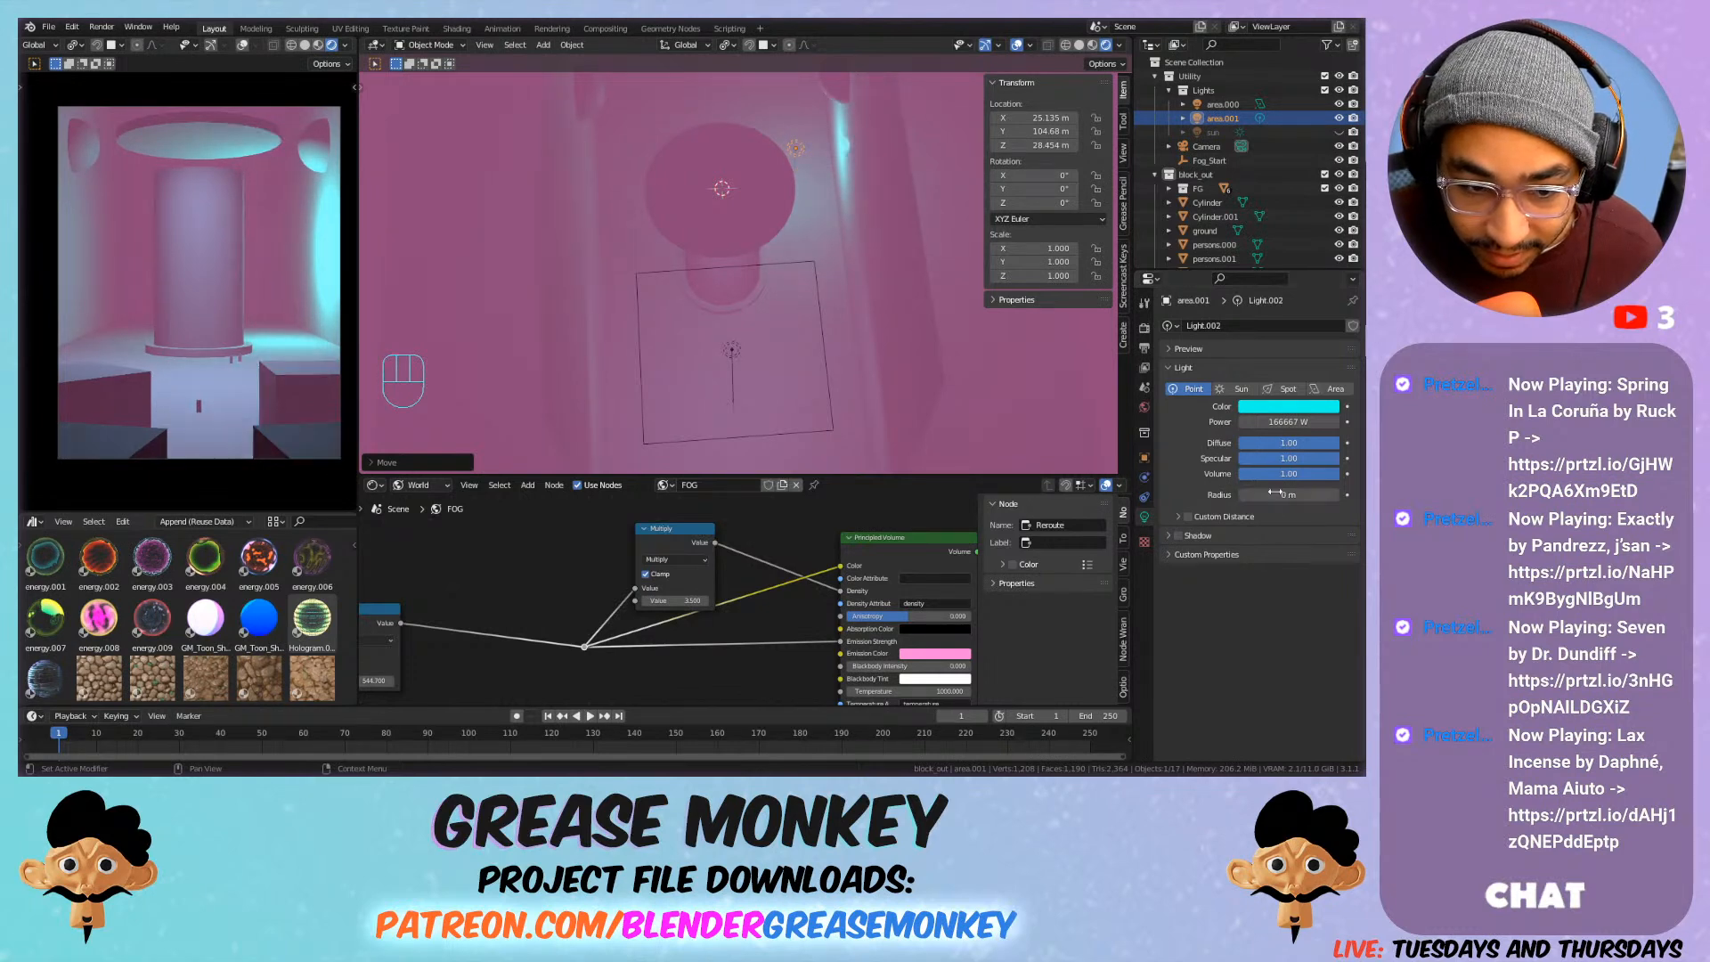
left_click(1335, 389)
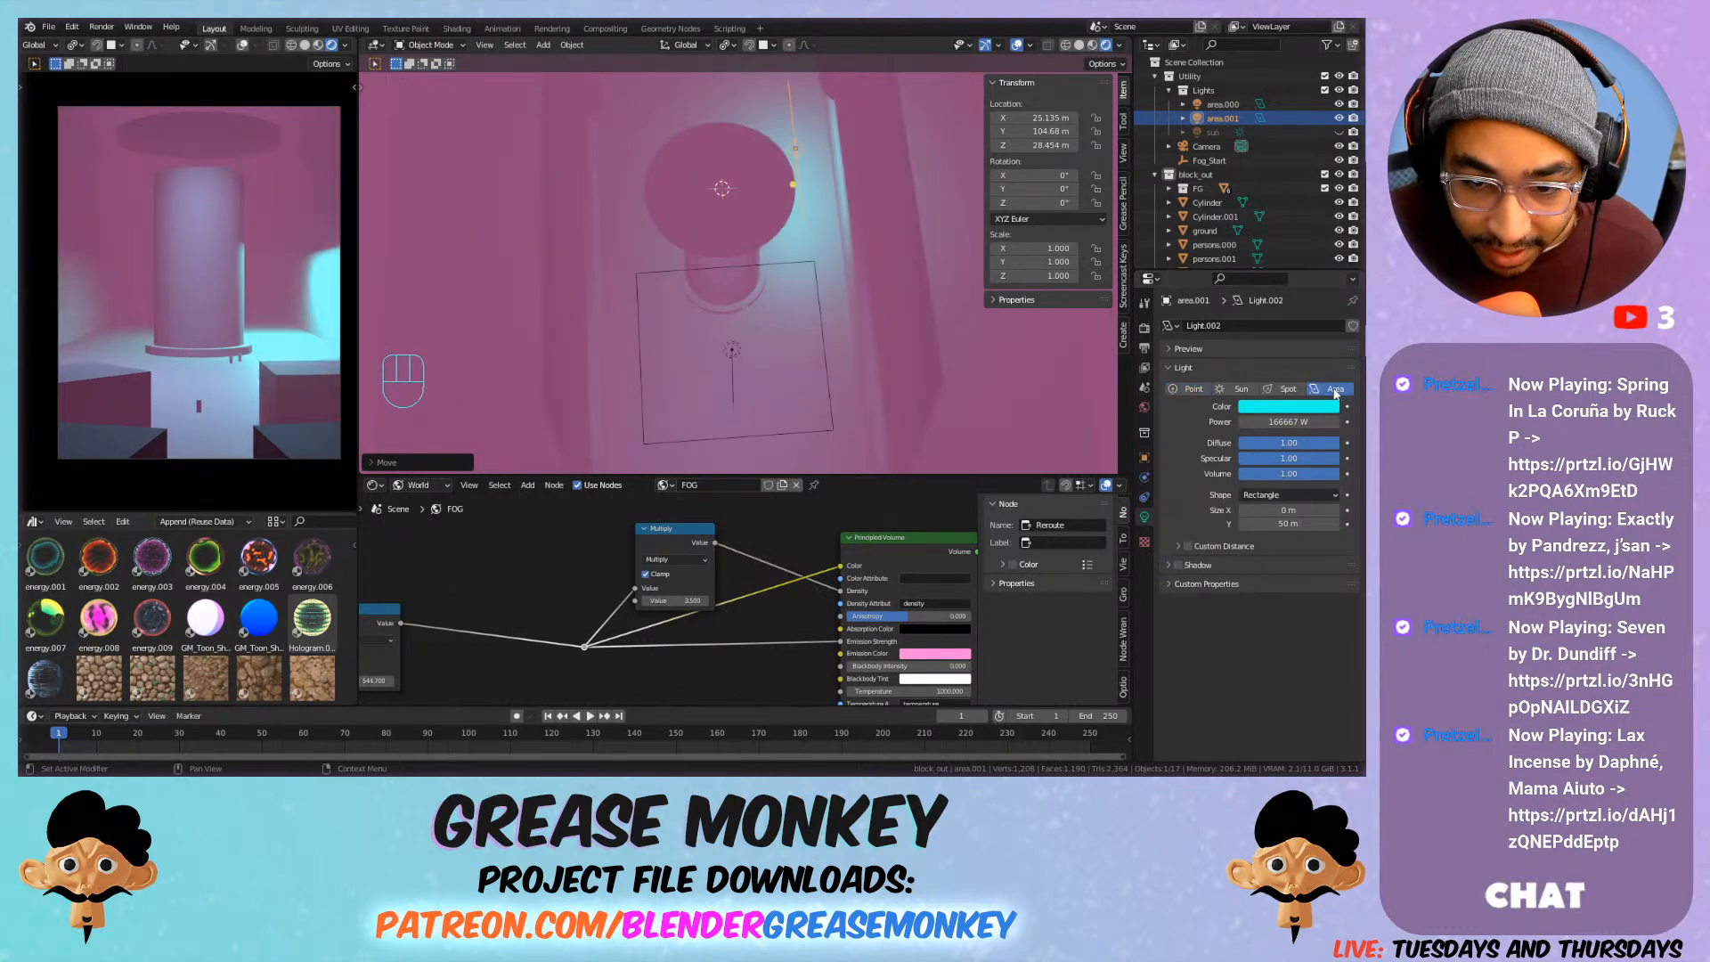
Set the area.001 light's X and Y size to 5 m.
left_click_drag(1288, 509, 1287, 509)
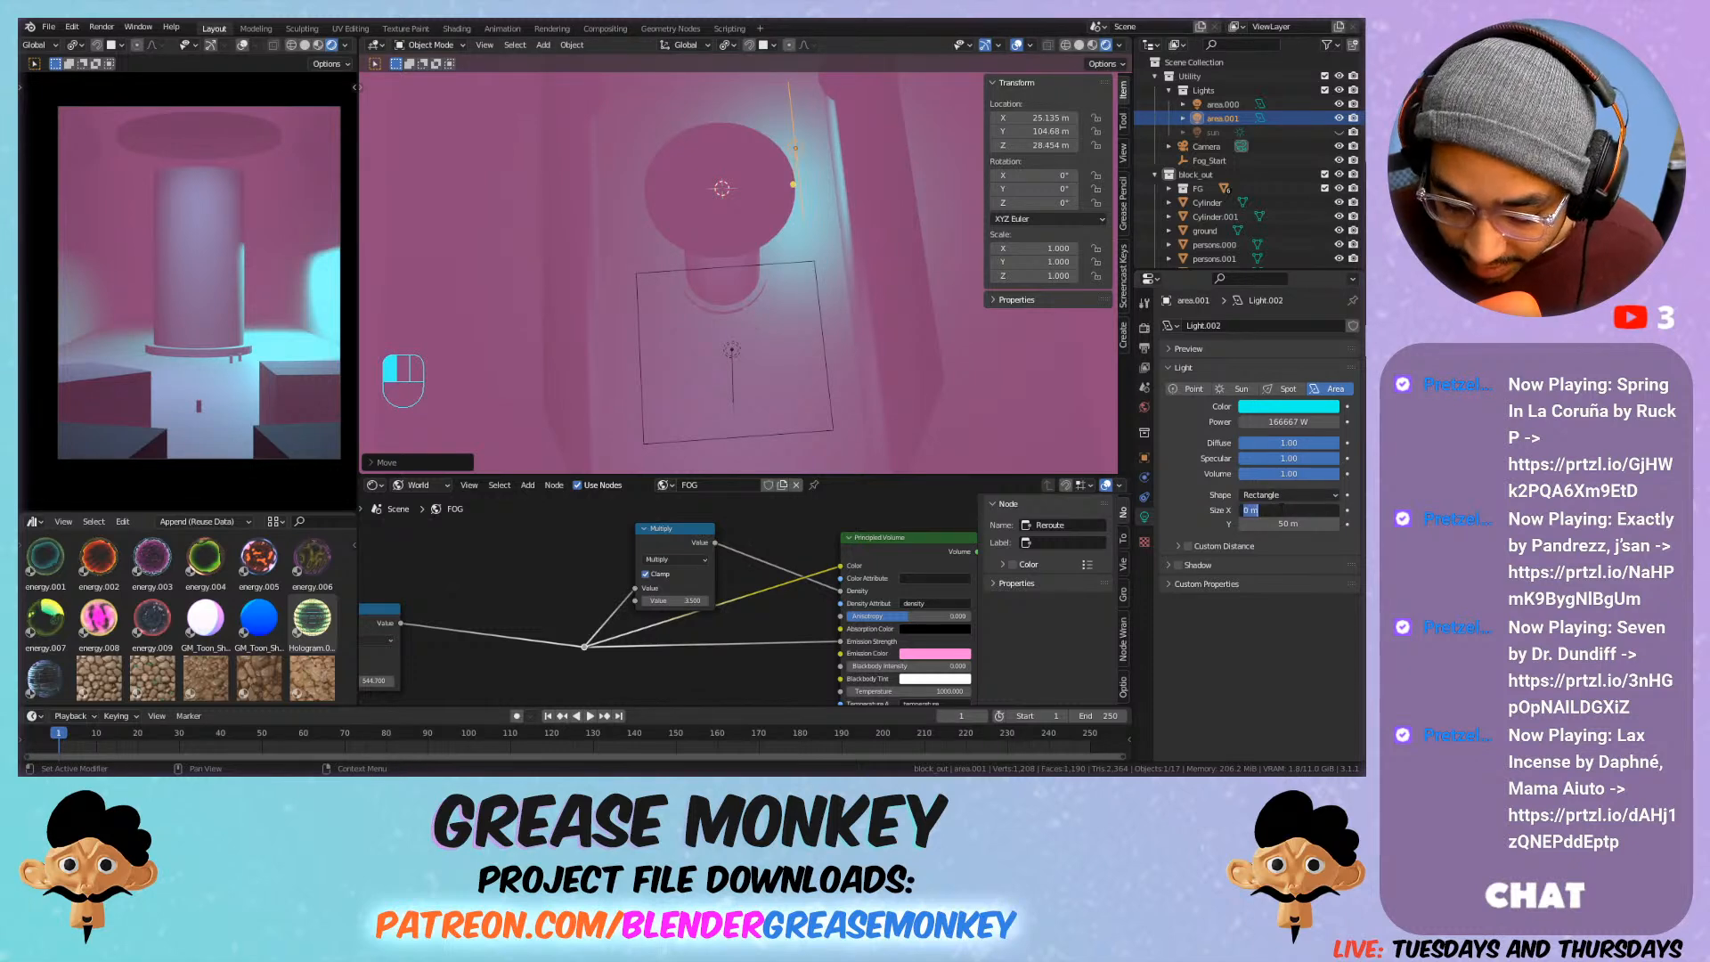
type("5")
key("Return")
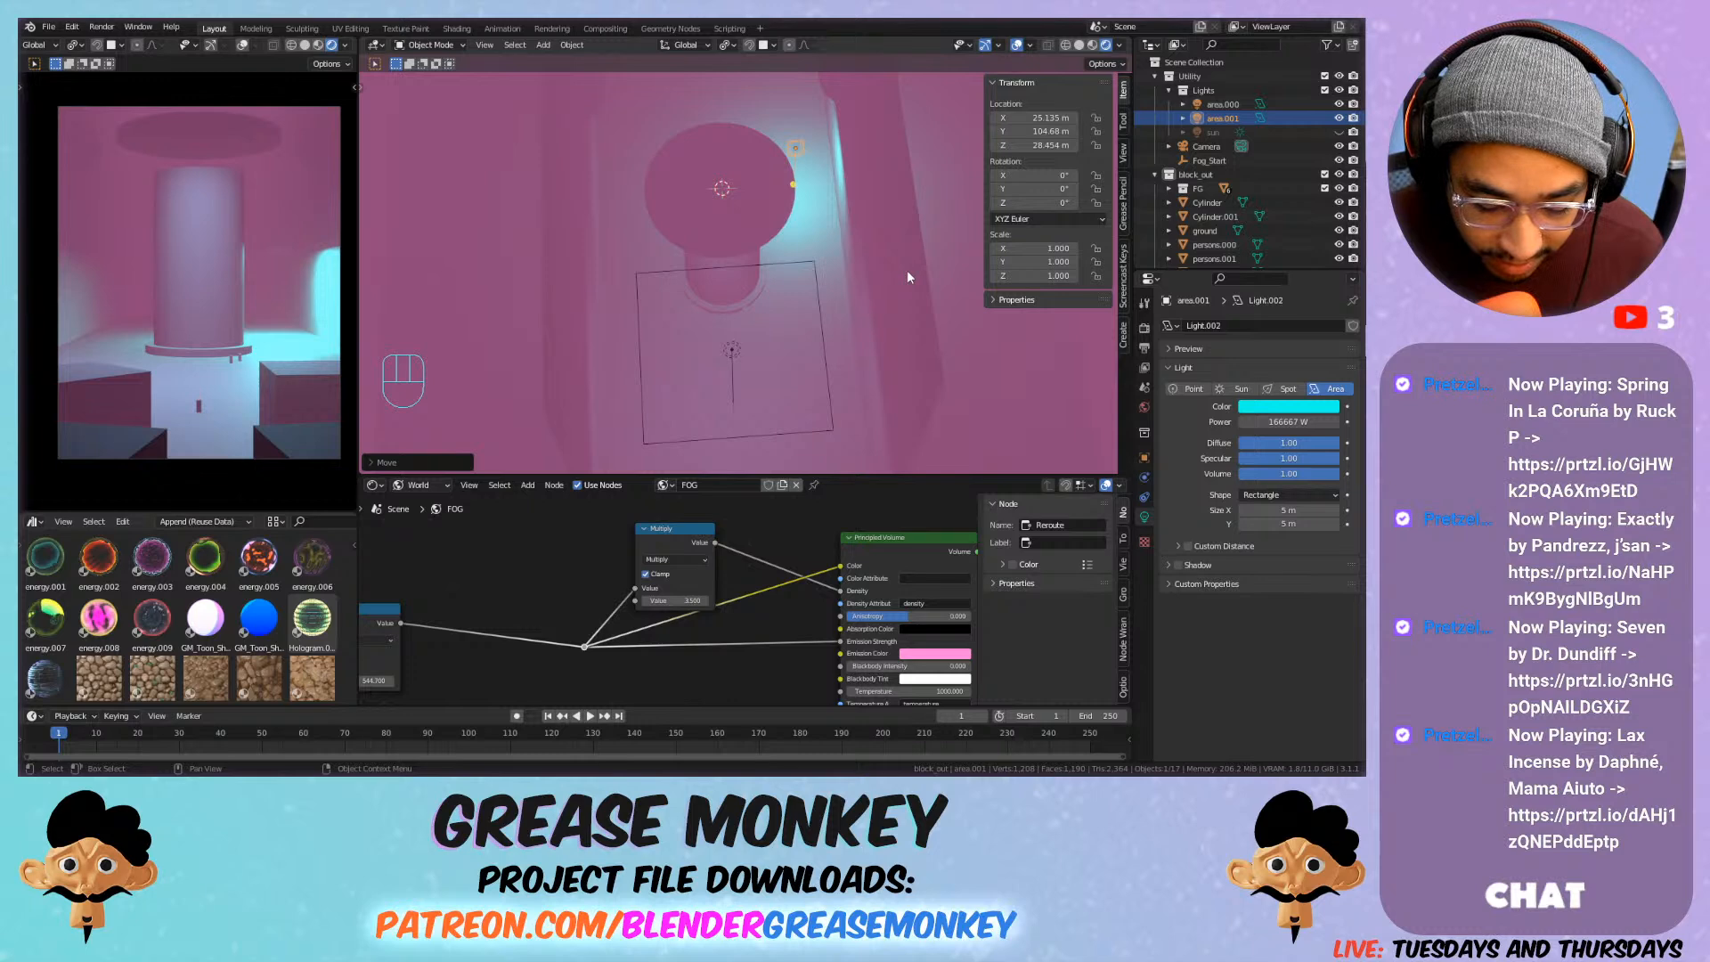
Rotate the area.001 light 90° about the Y axis and set its Z rotation to 25.5°.
key("r")
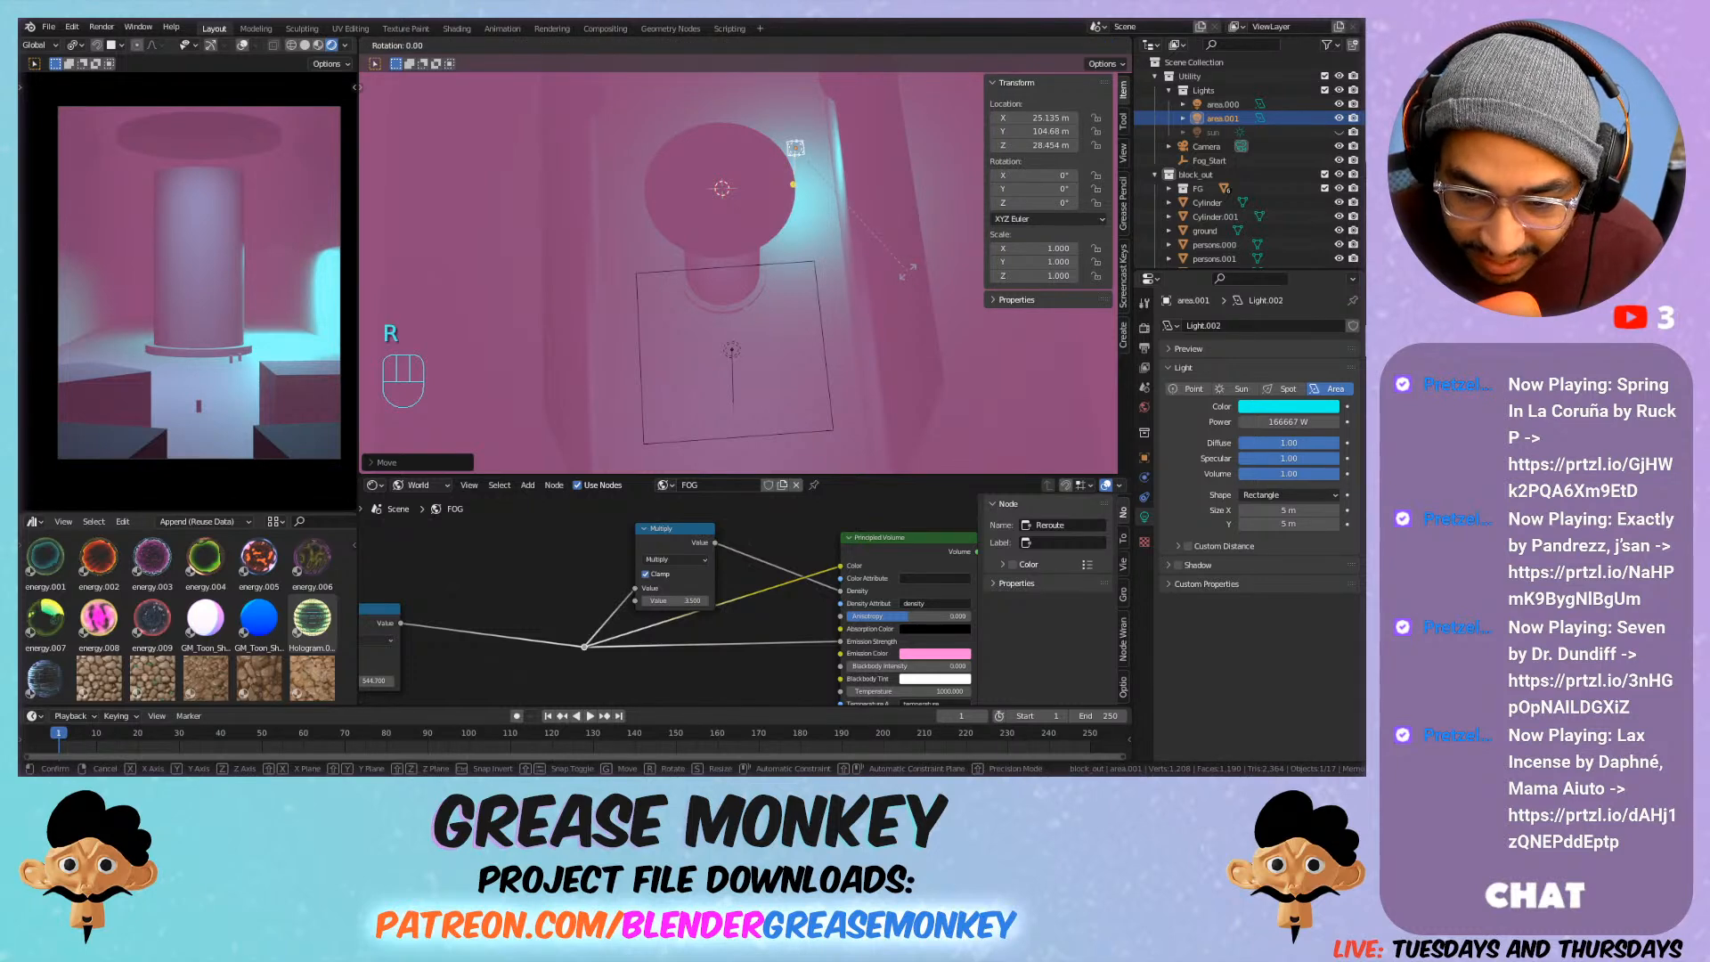
type("y90")
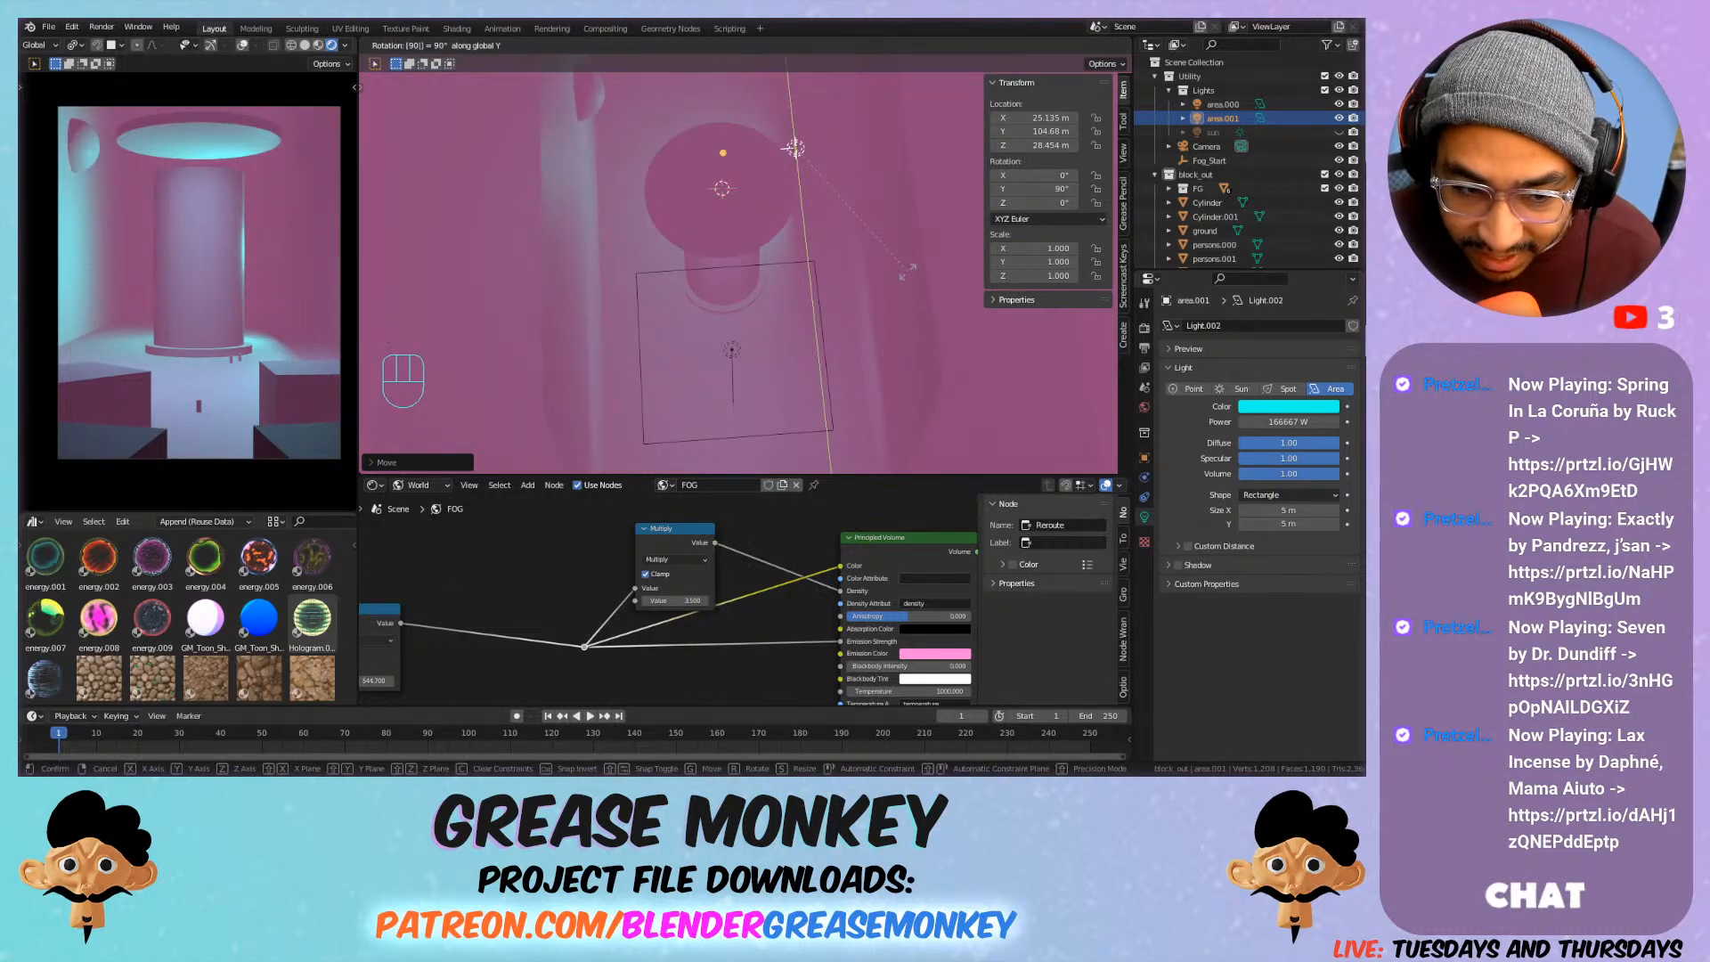
key("Return")
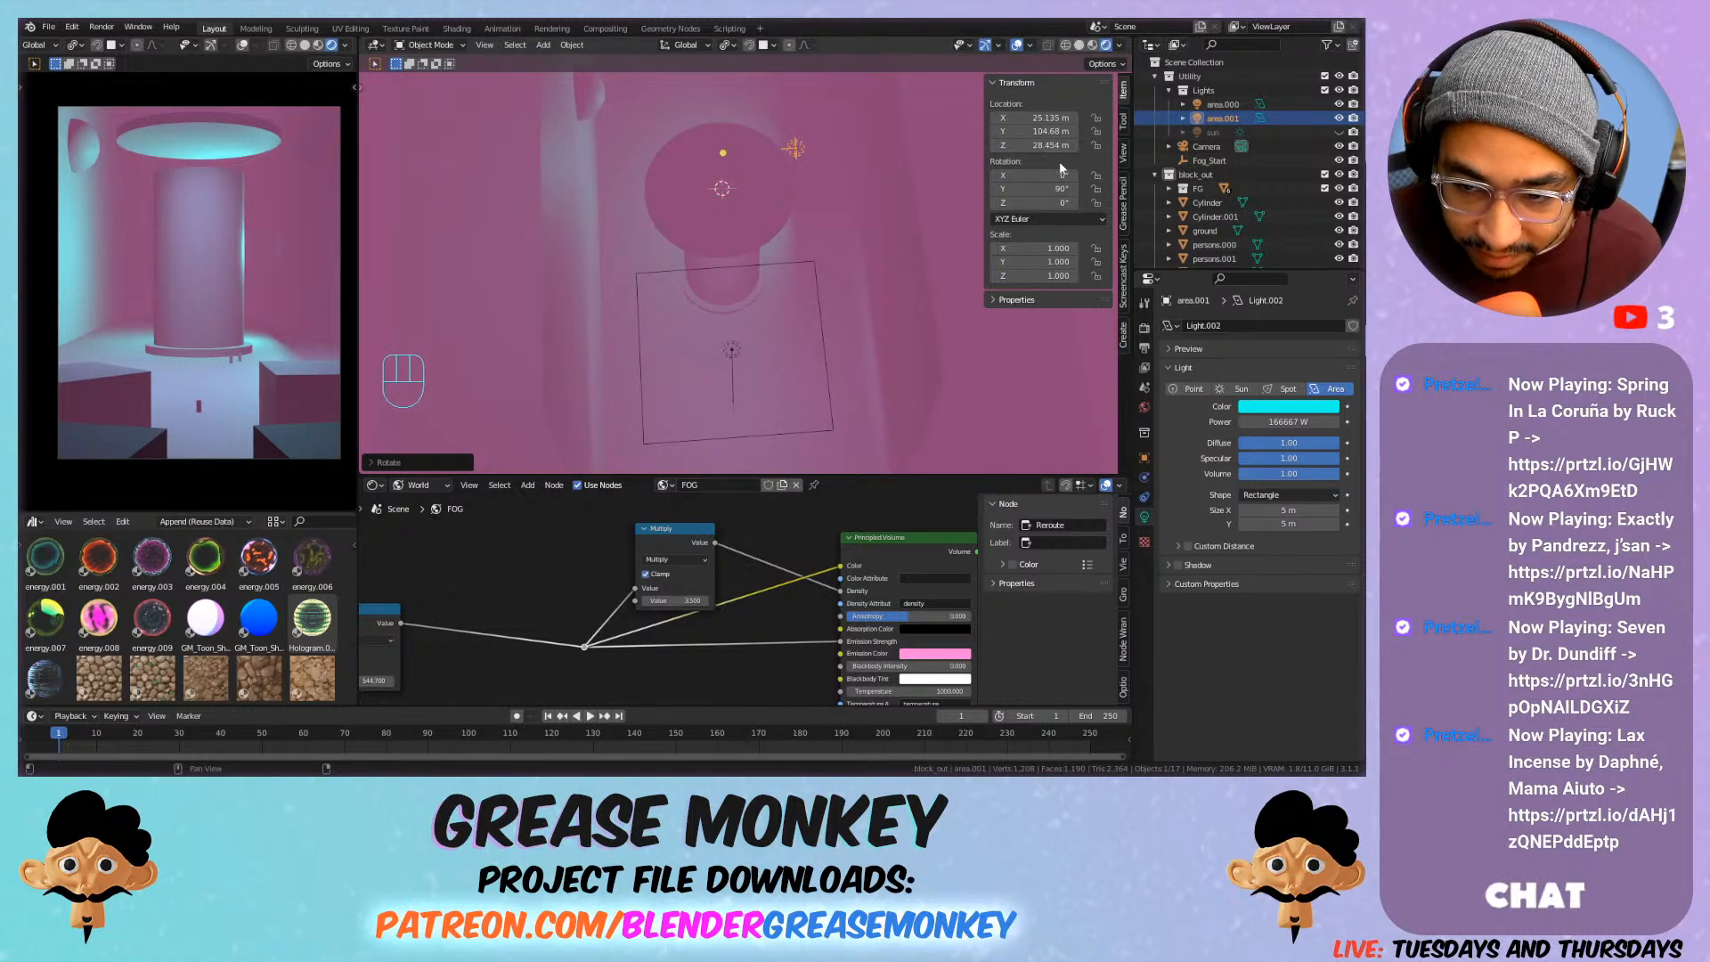
mouse_move(1036, 203)
left_mouse_down()
mouse_move(1072, 203)
mouse_move(1036, 203)
left_mouse_up()
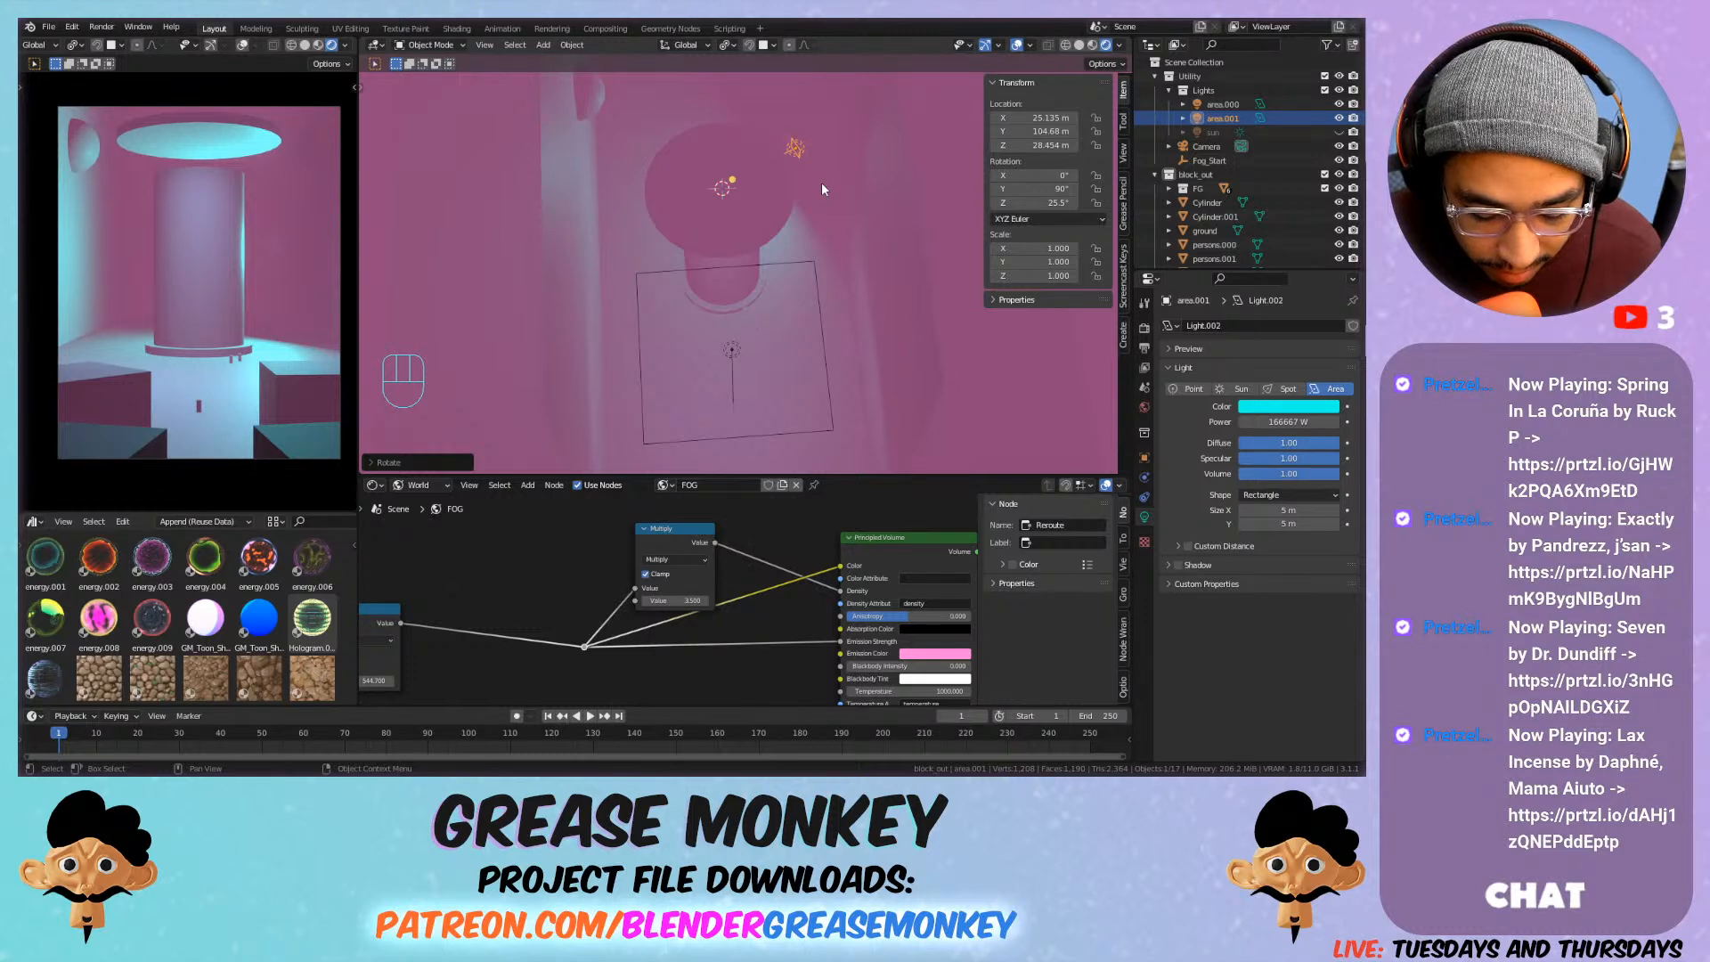
Make a linked duplicate of the area light, rotate it about Z and move it along X to about -23.6 m, across the column.
key("alt+d")
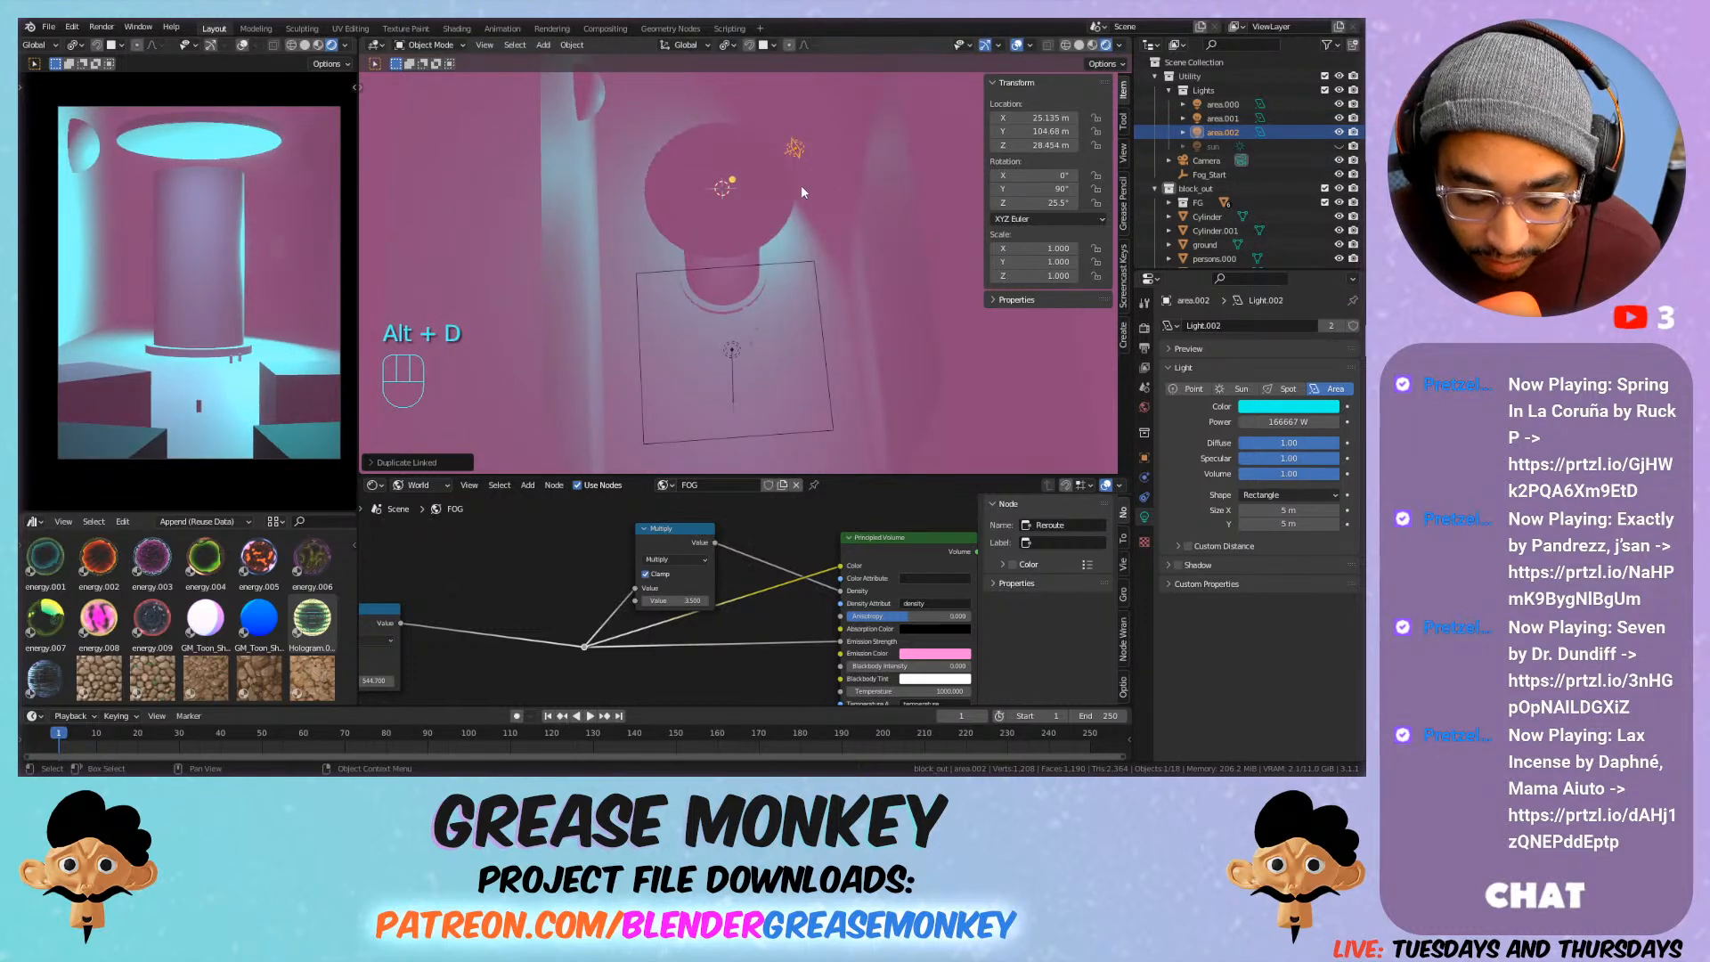
key("r")
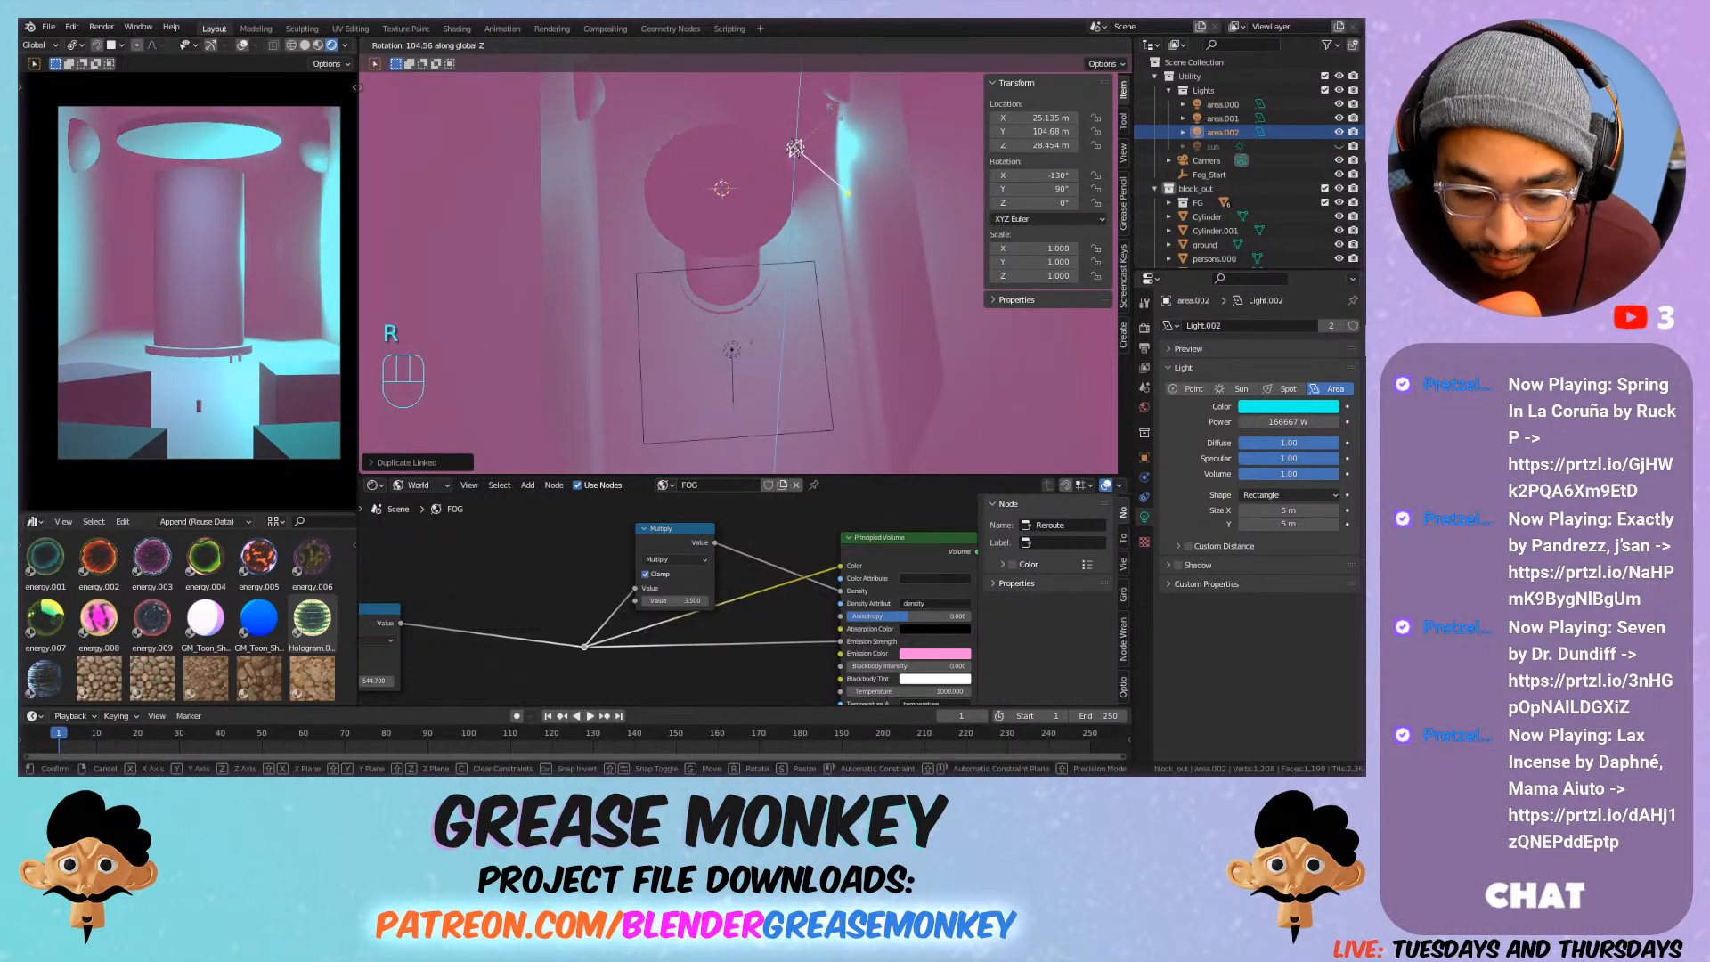
left_click(795, 148)
key("g")
key("x")
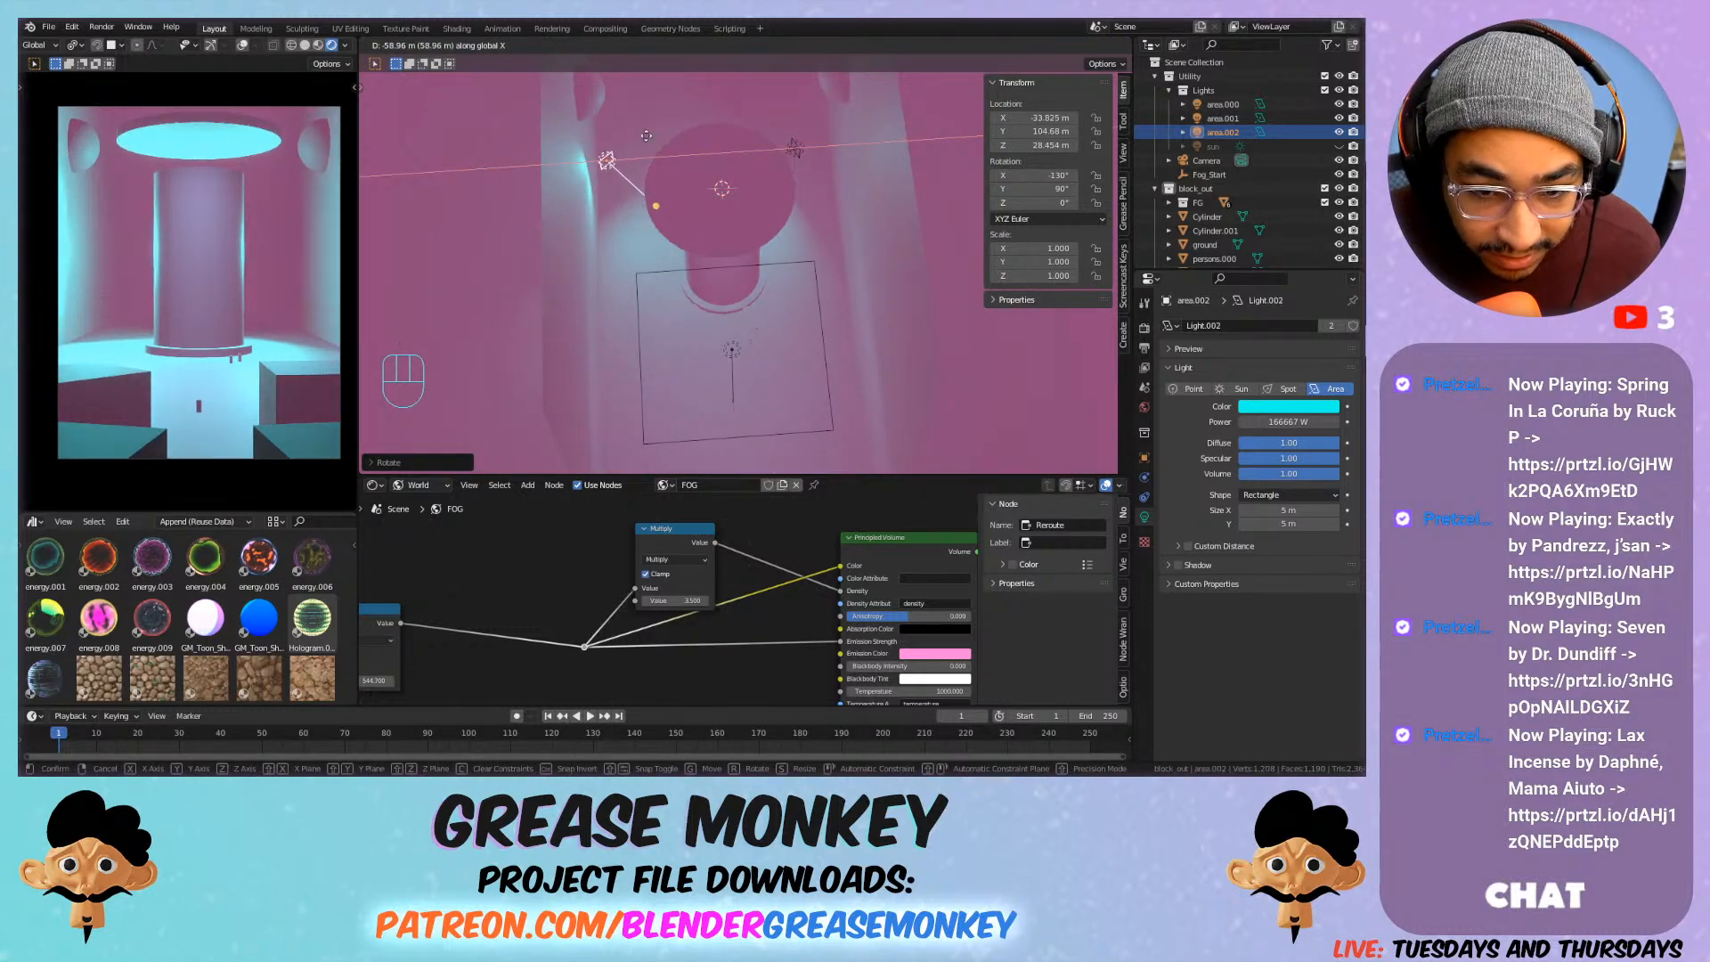
left_click(679, 135)
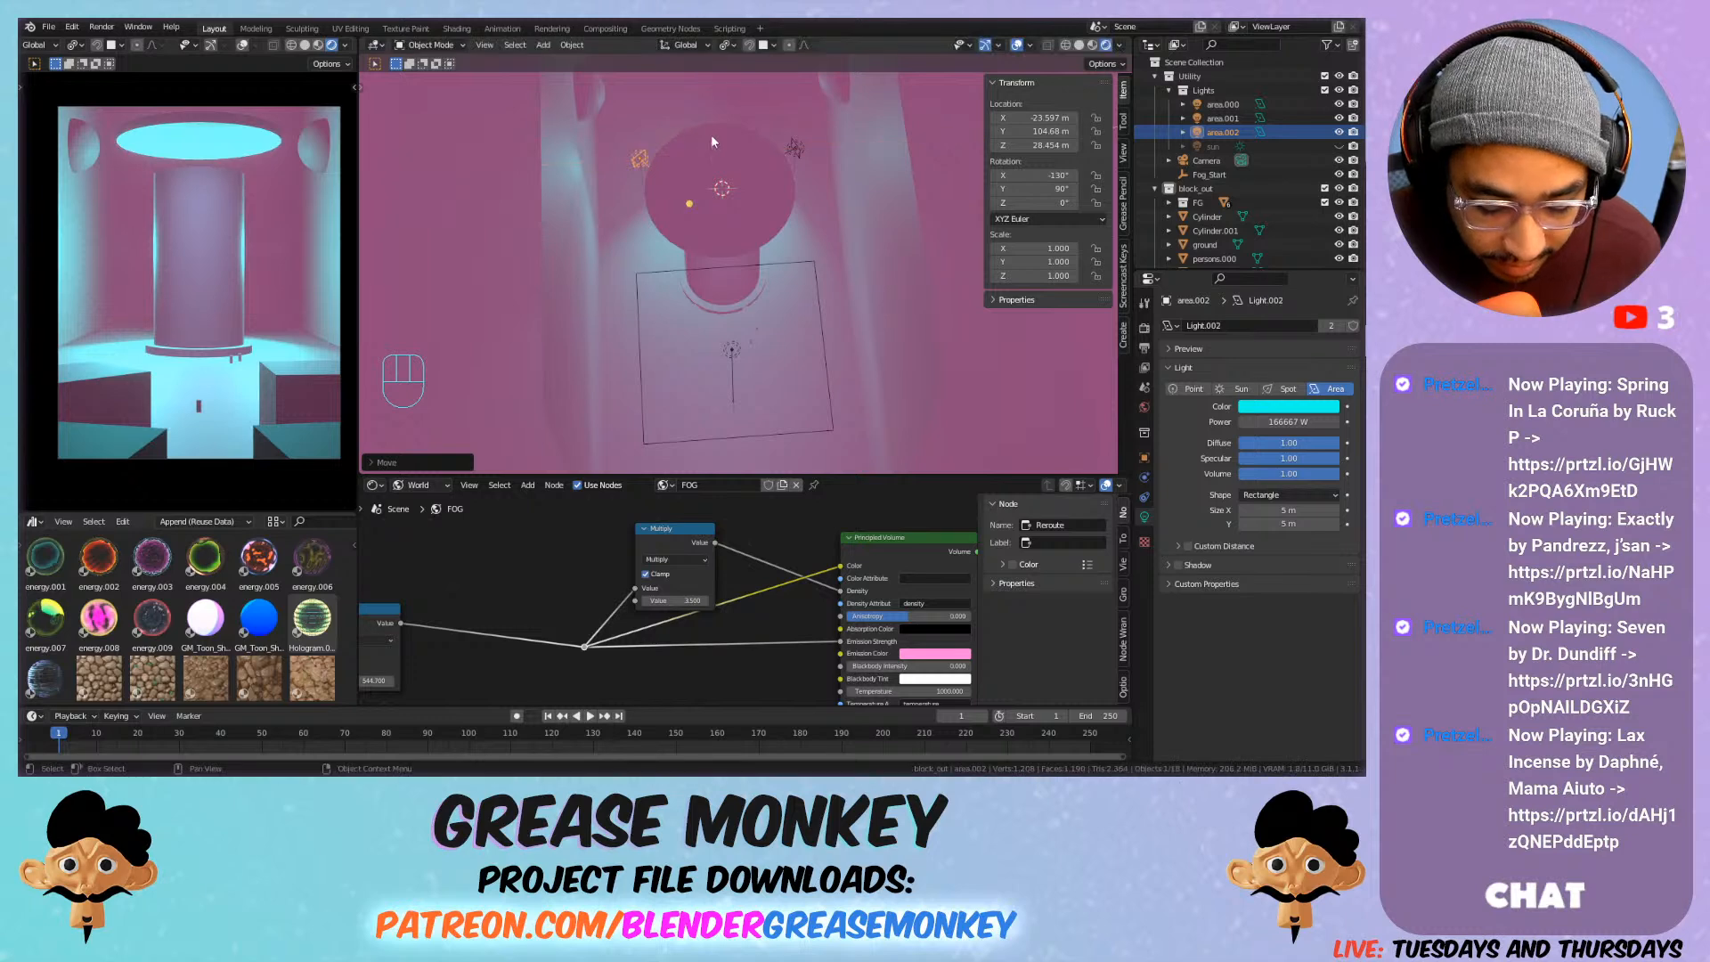
Rotate the duplicated area light about Z to an X rotation of about -162°.
key("r")
key("z")
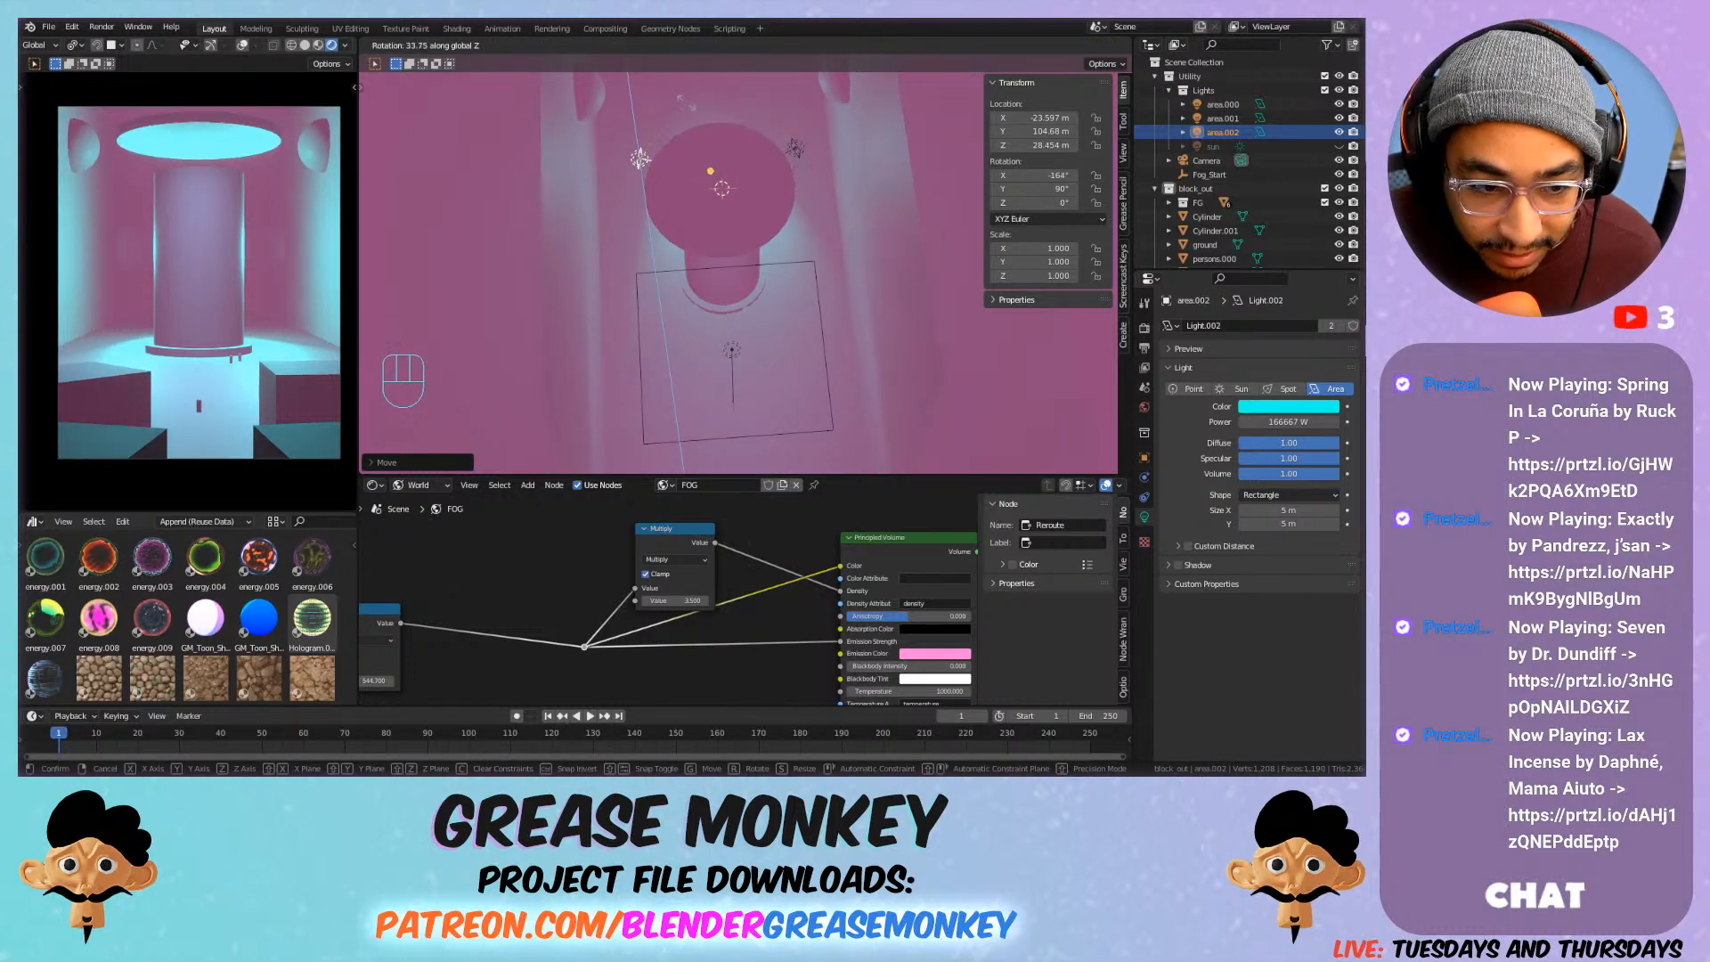
left_click(666, 146)
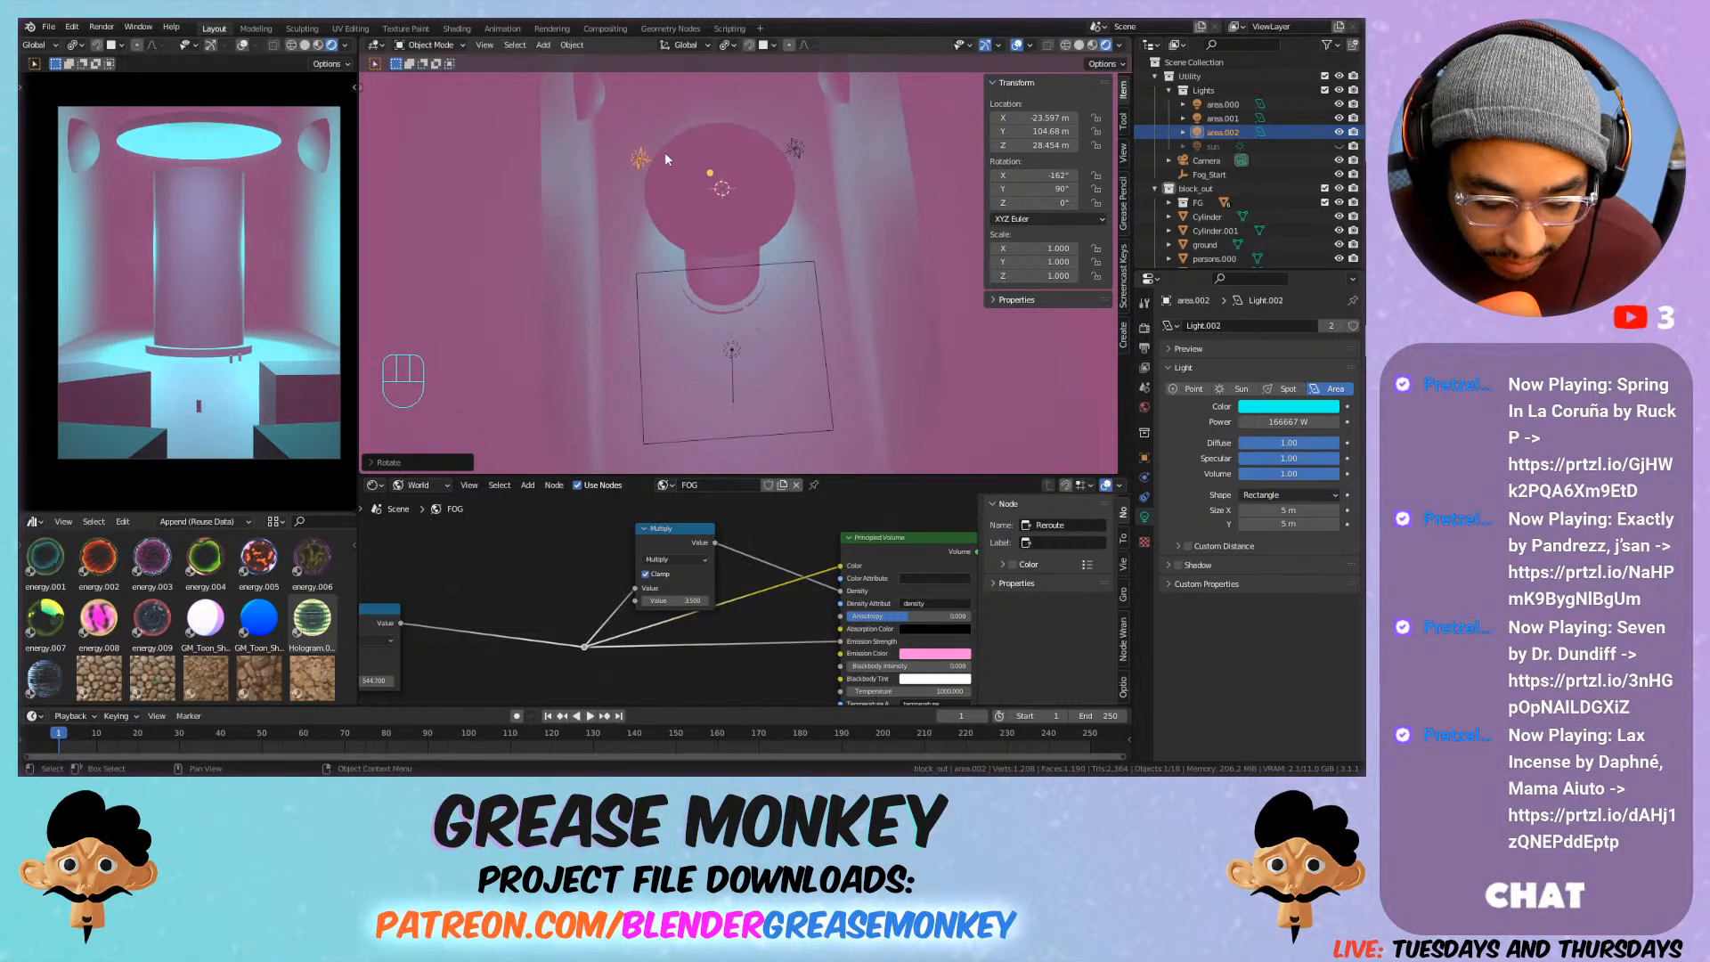
key("g")
key("y")
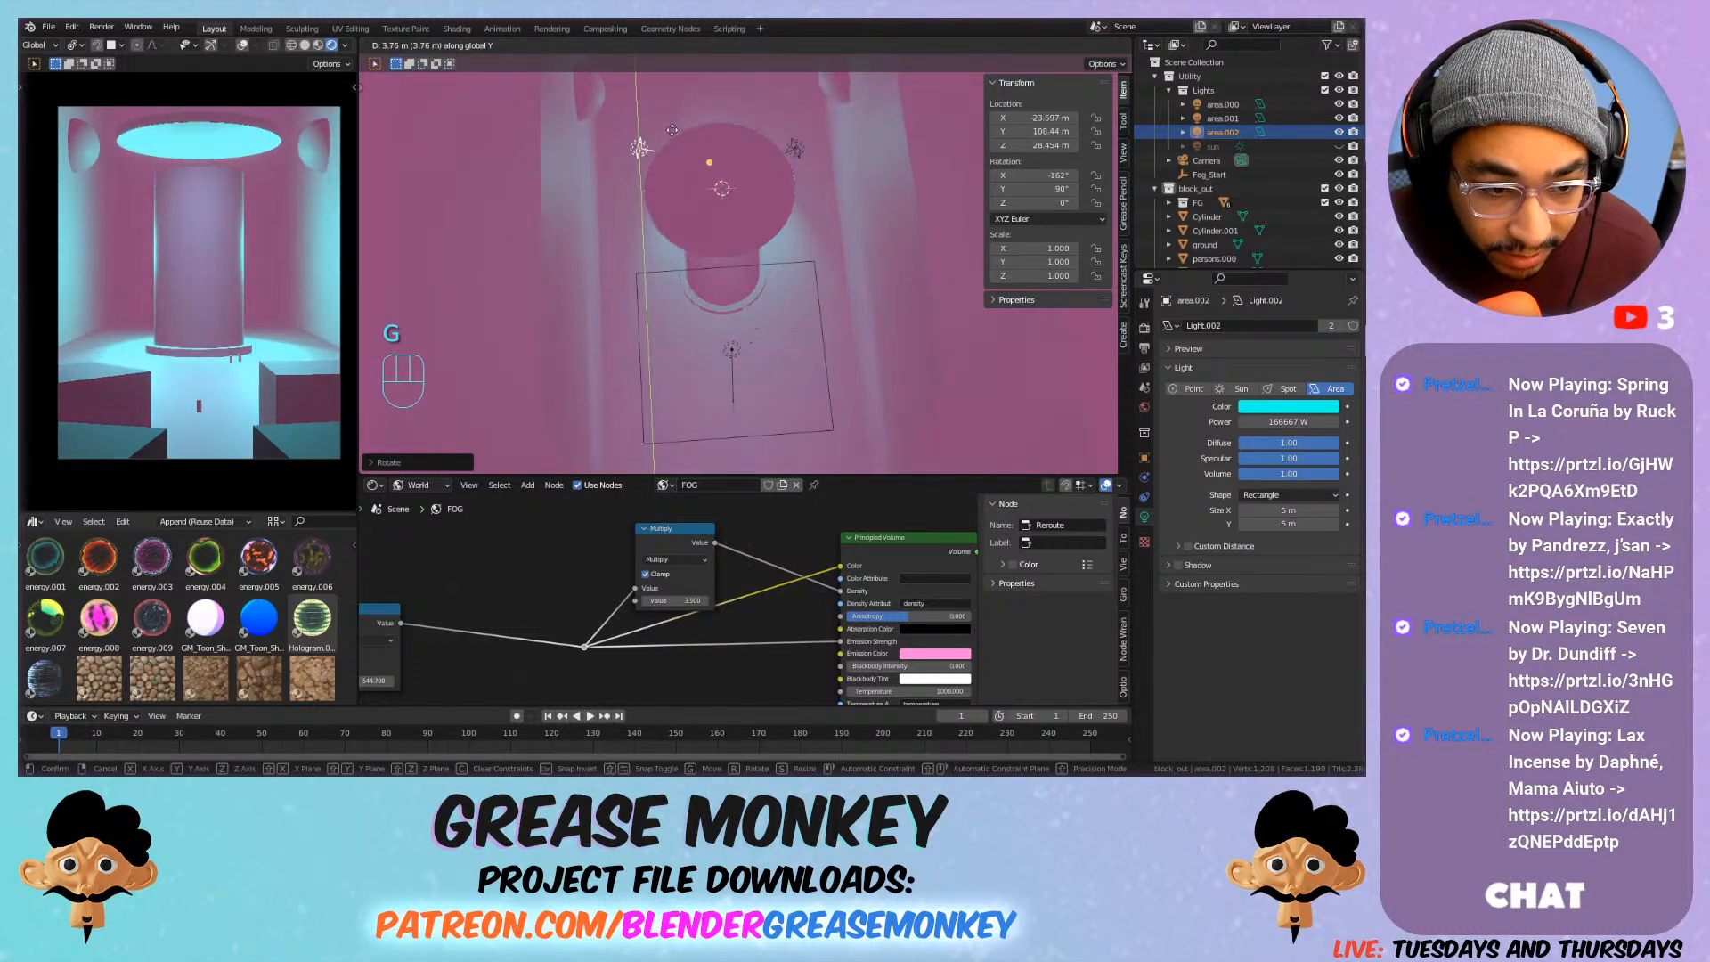
right_click(687, 103)
Select the area.001 light and rotate it slightly in the overhead view.
left_click(794, 144)
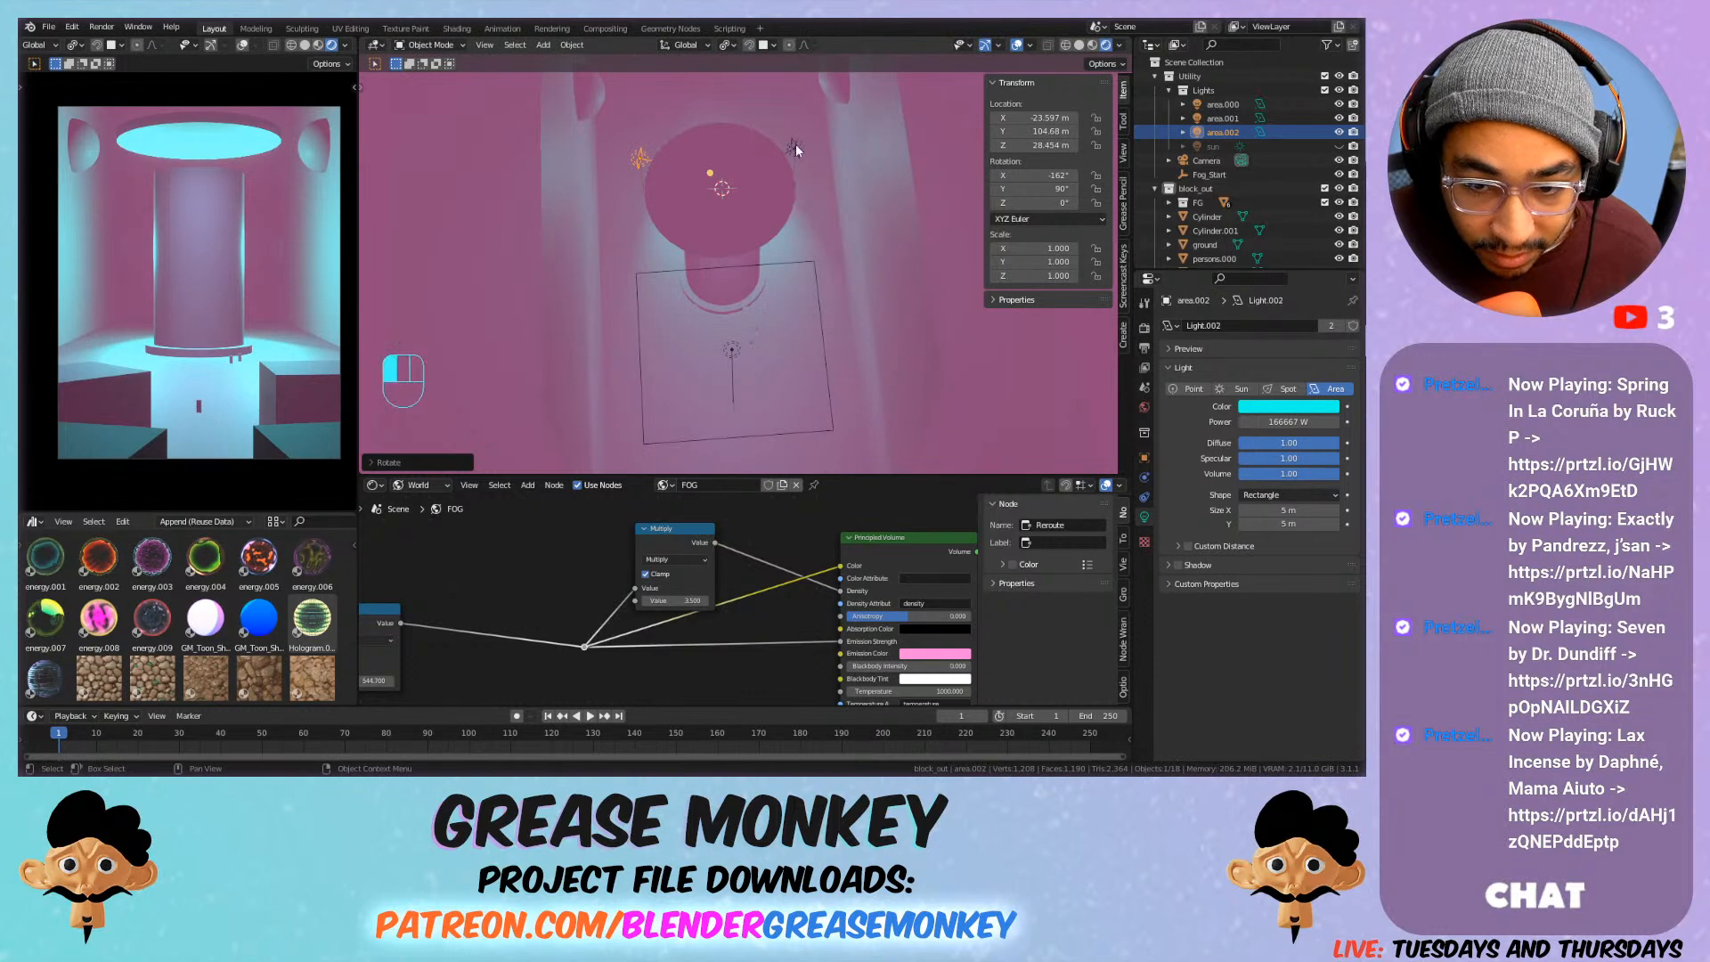
key("t")
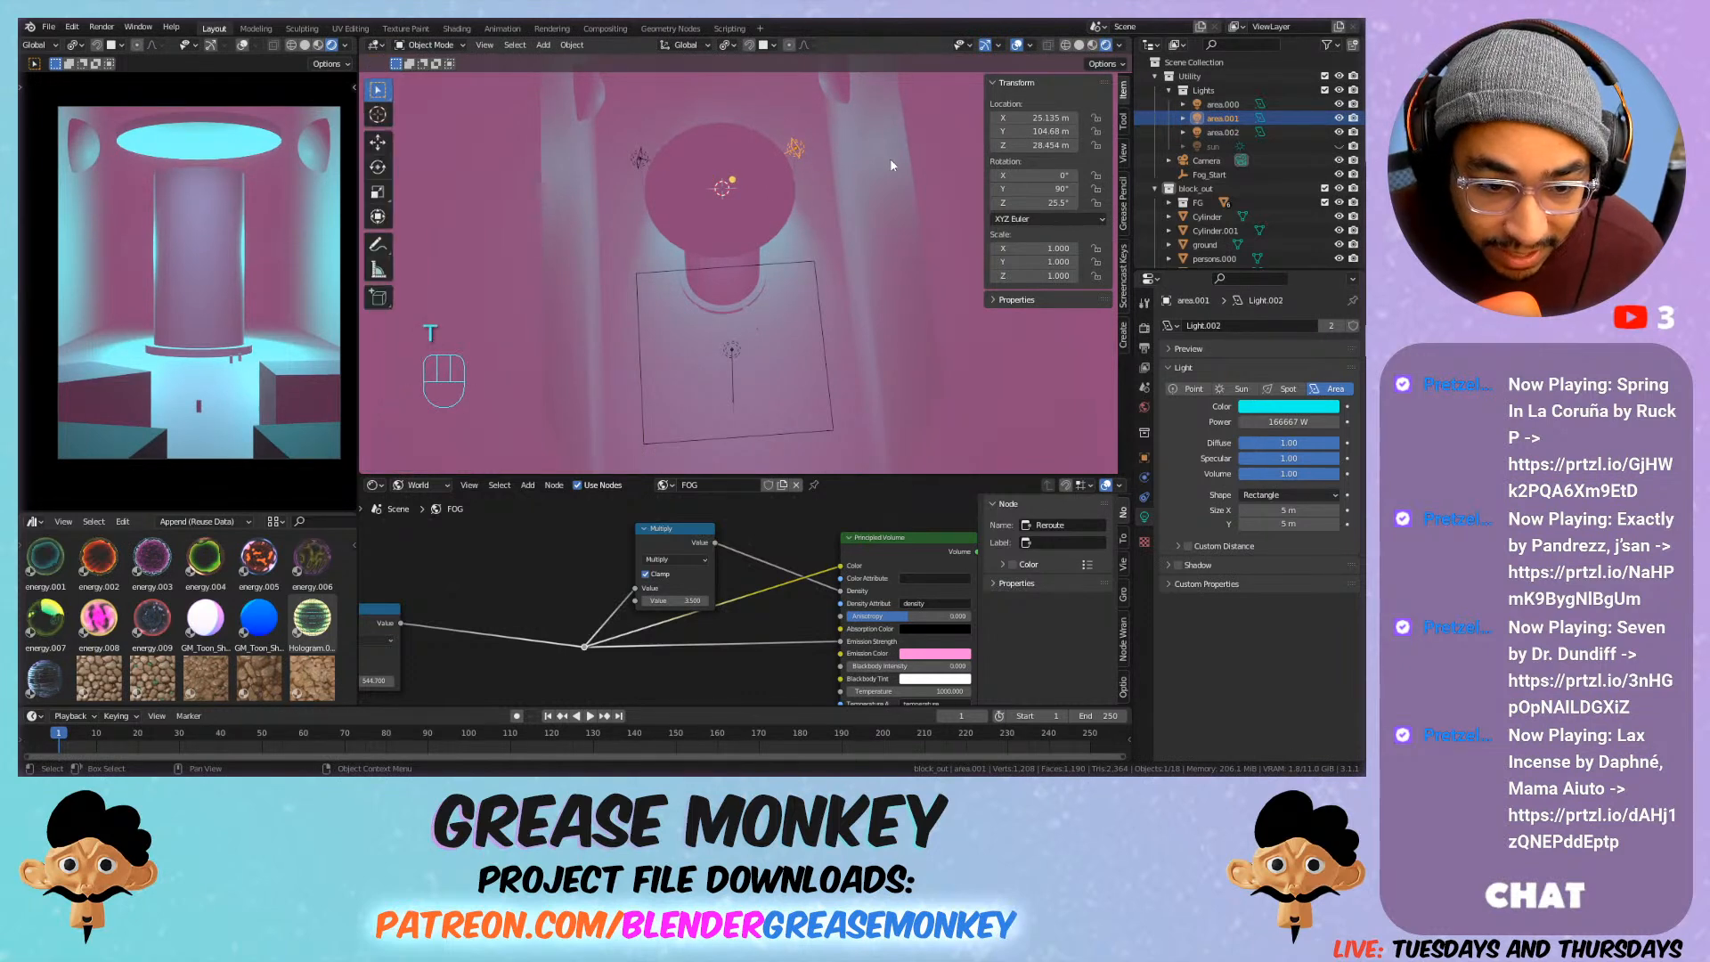
key("t")
key("n")
key("r")
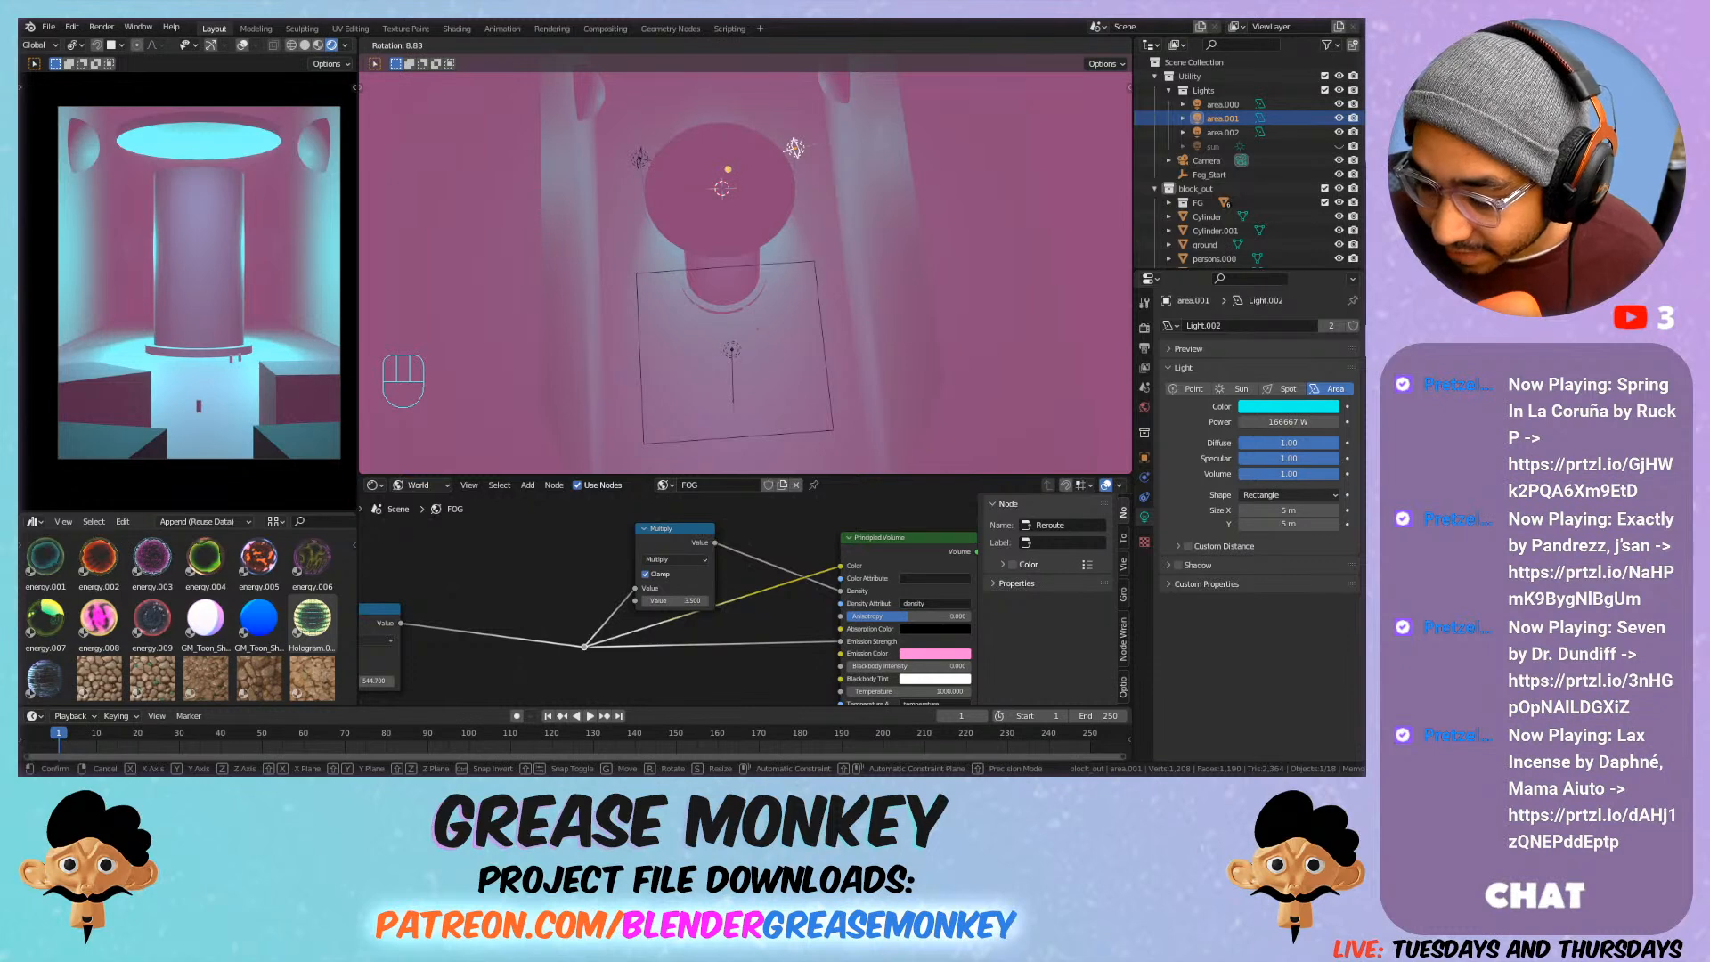
left_click(872, 128)
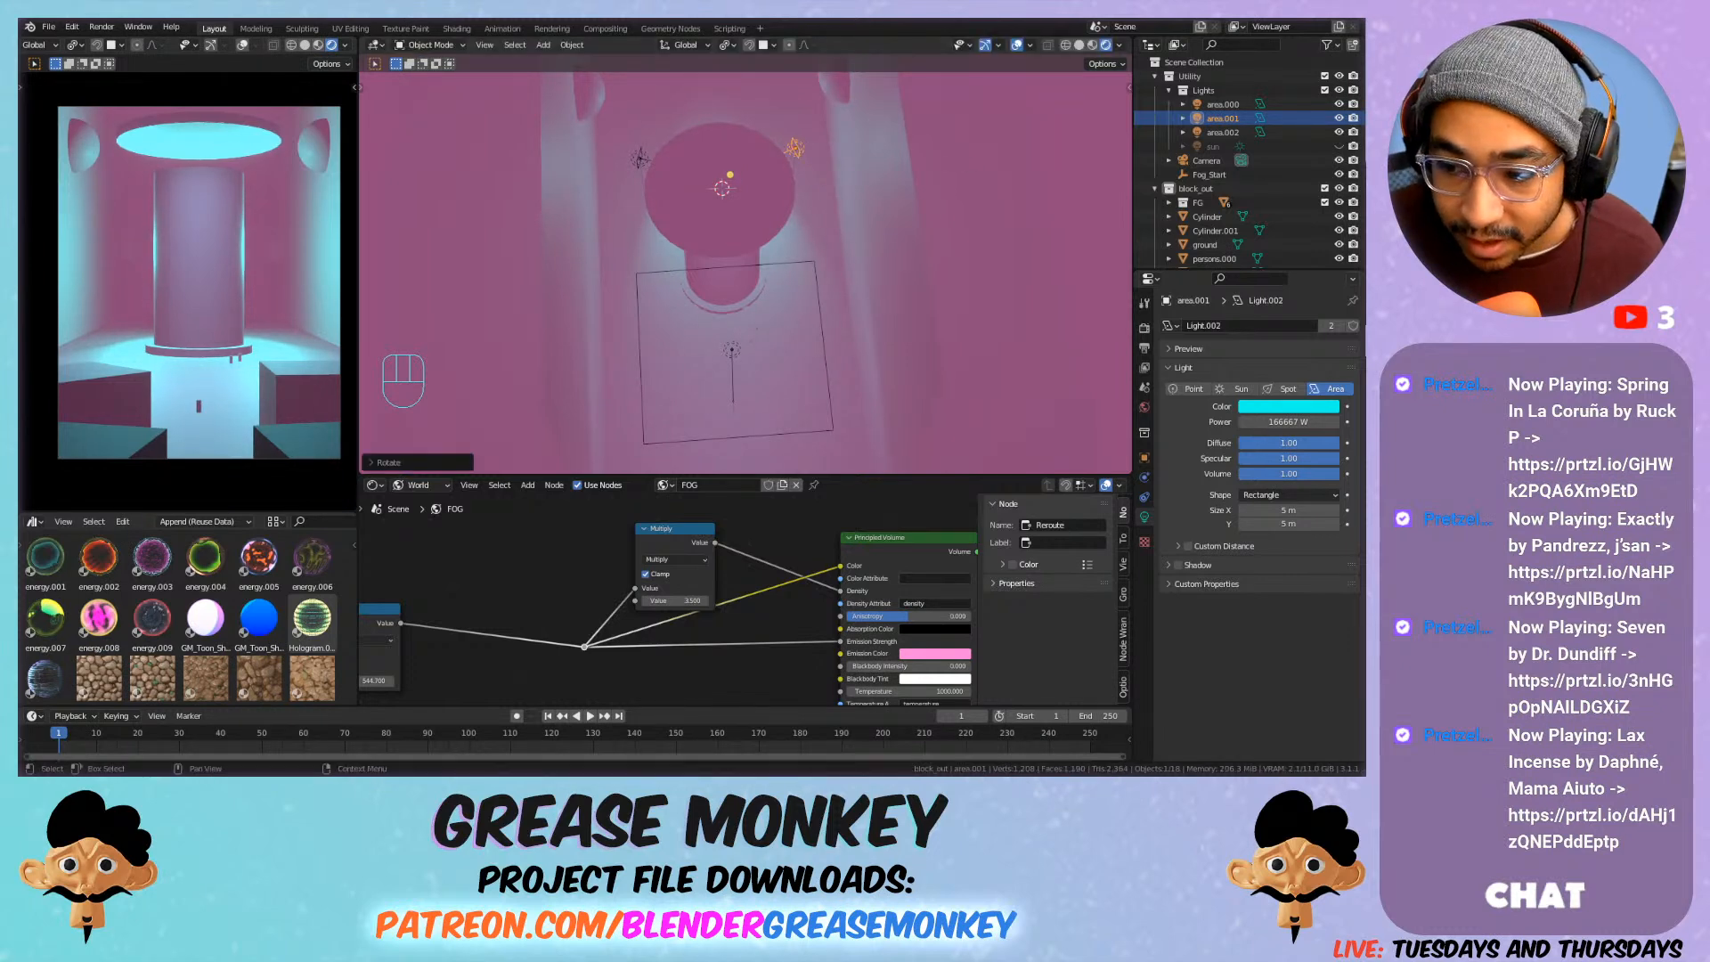
Try a green color for the area.001 light.
left_click(1287, 407)
left_click_drag(1272, 309, 1233, 271)
key("shift+a")
key("shift+s")
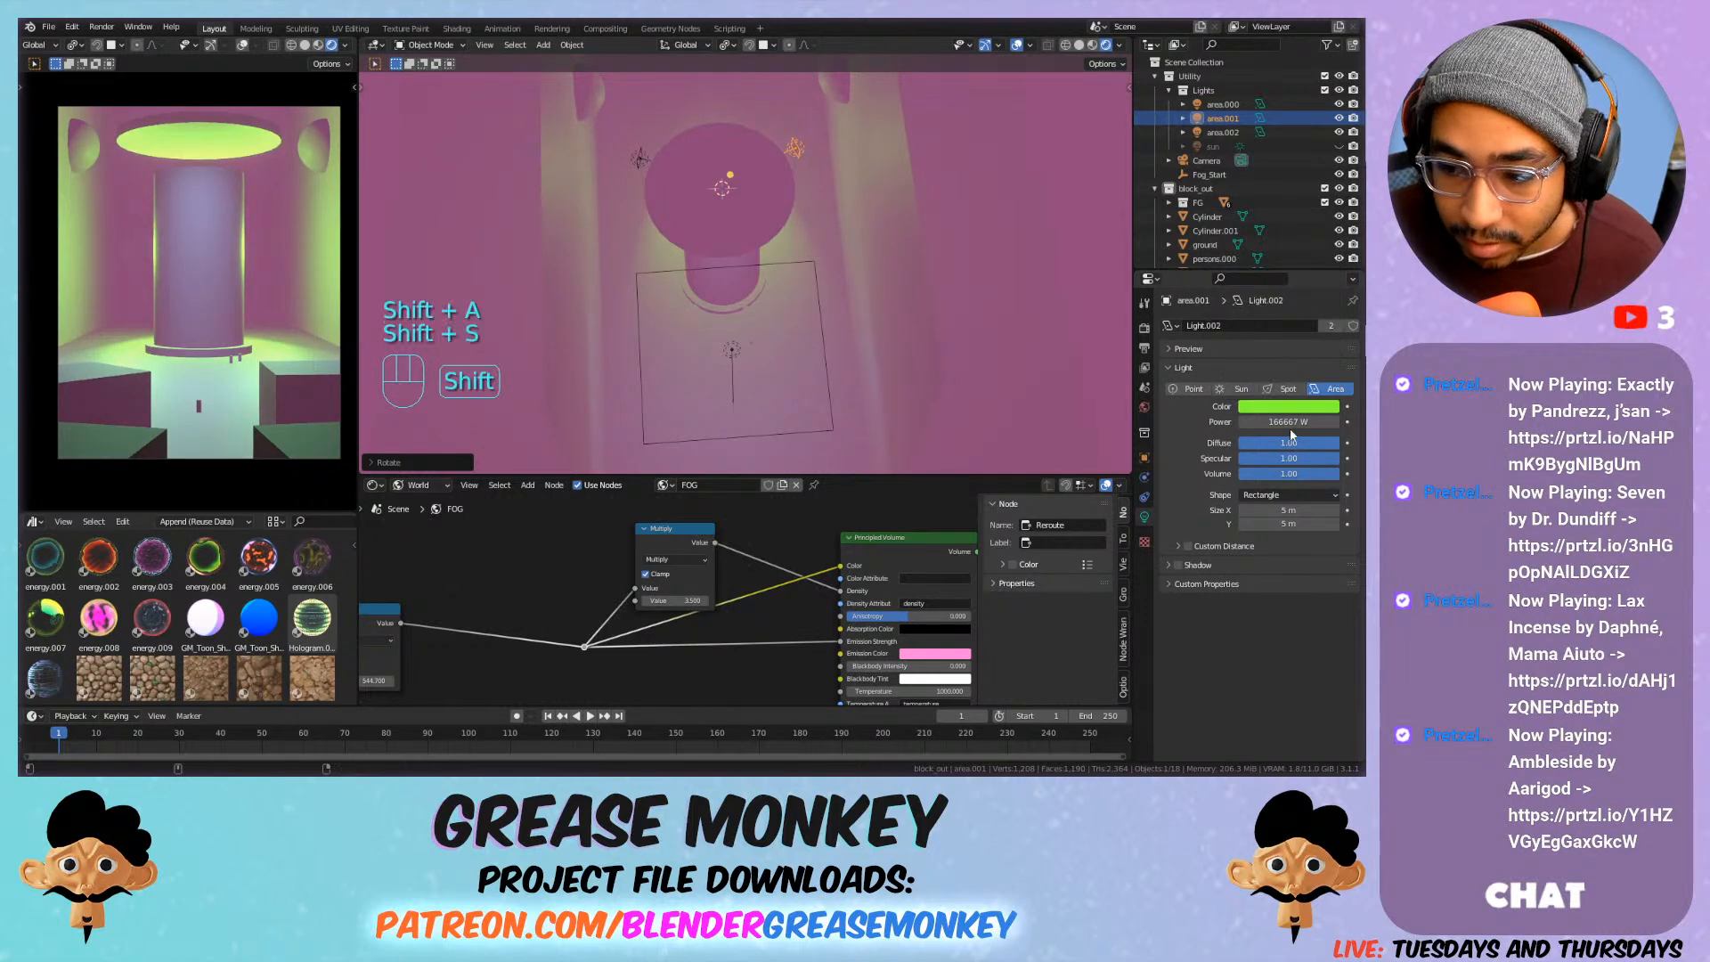
Save the scene file and change the light's color from green to cyan.
key("ctrl+s")
left_click(1288, 407)
left_click_drag(1275, 290, 1265, 223)
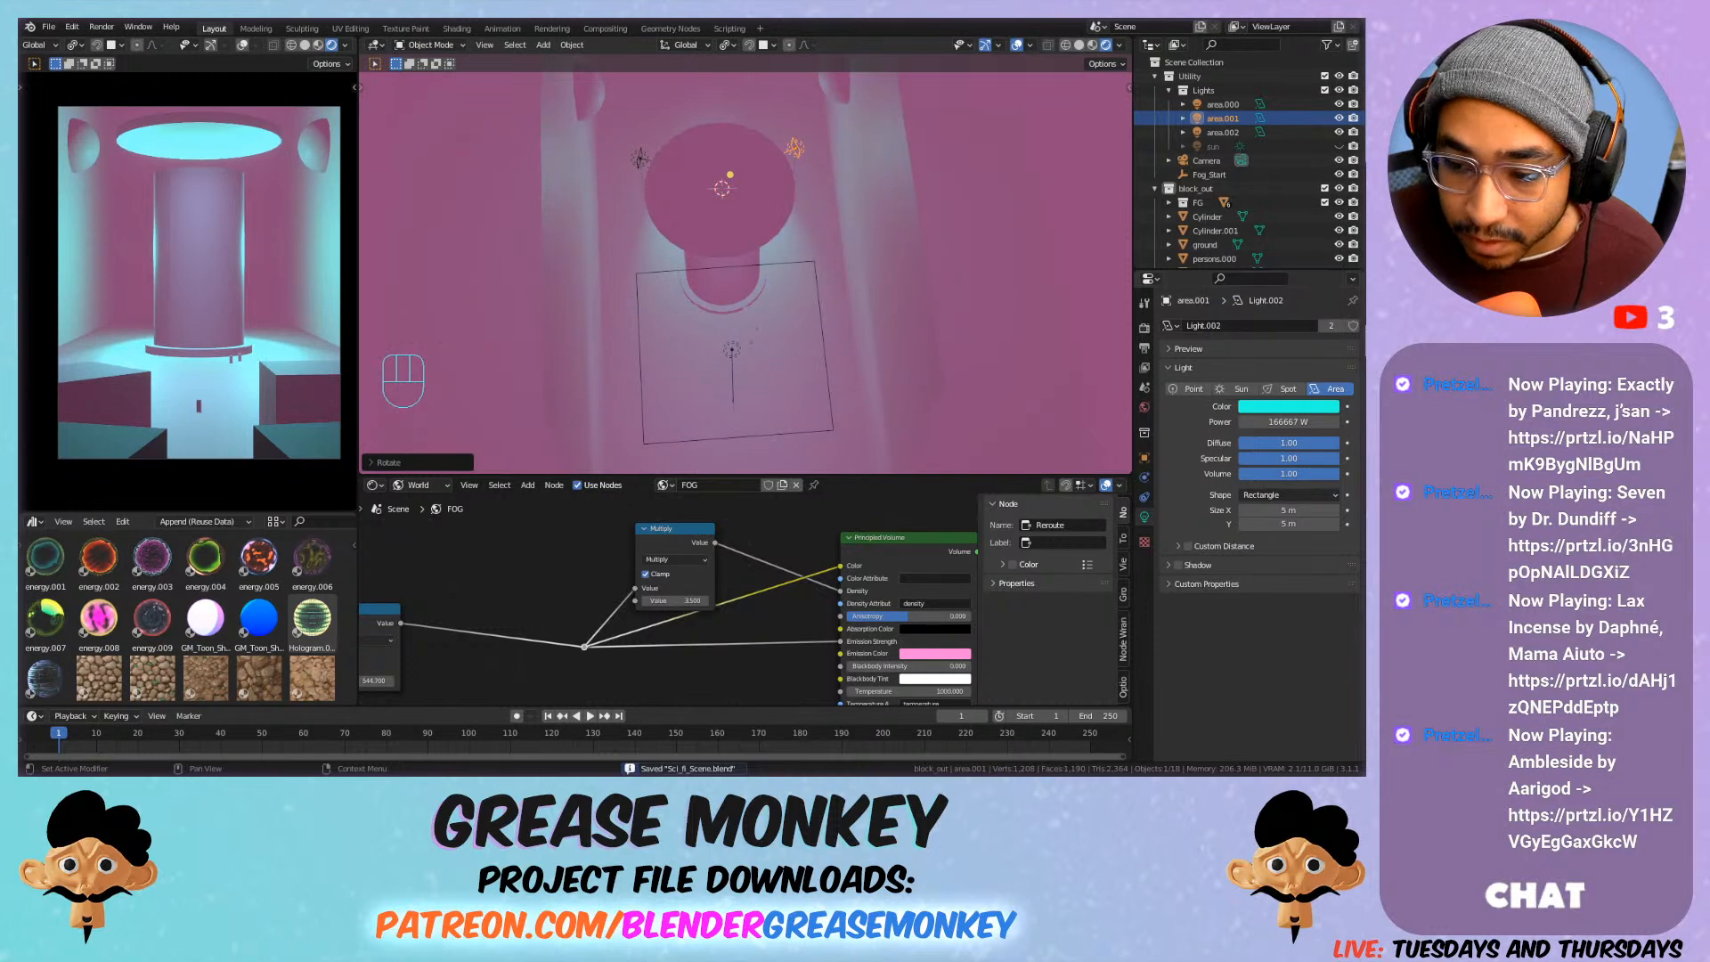
Try a light power of 200 W and raise it gradually.
left_click(1265, 419)
type("200")
key("Return")
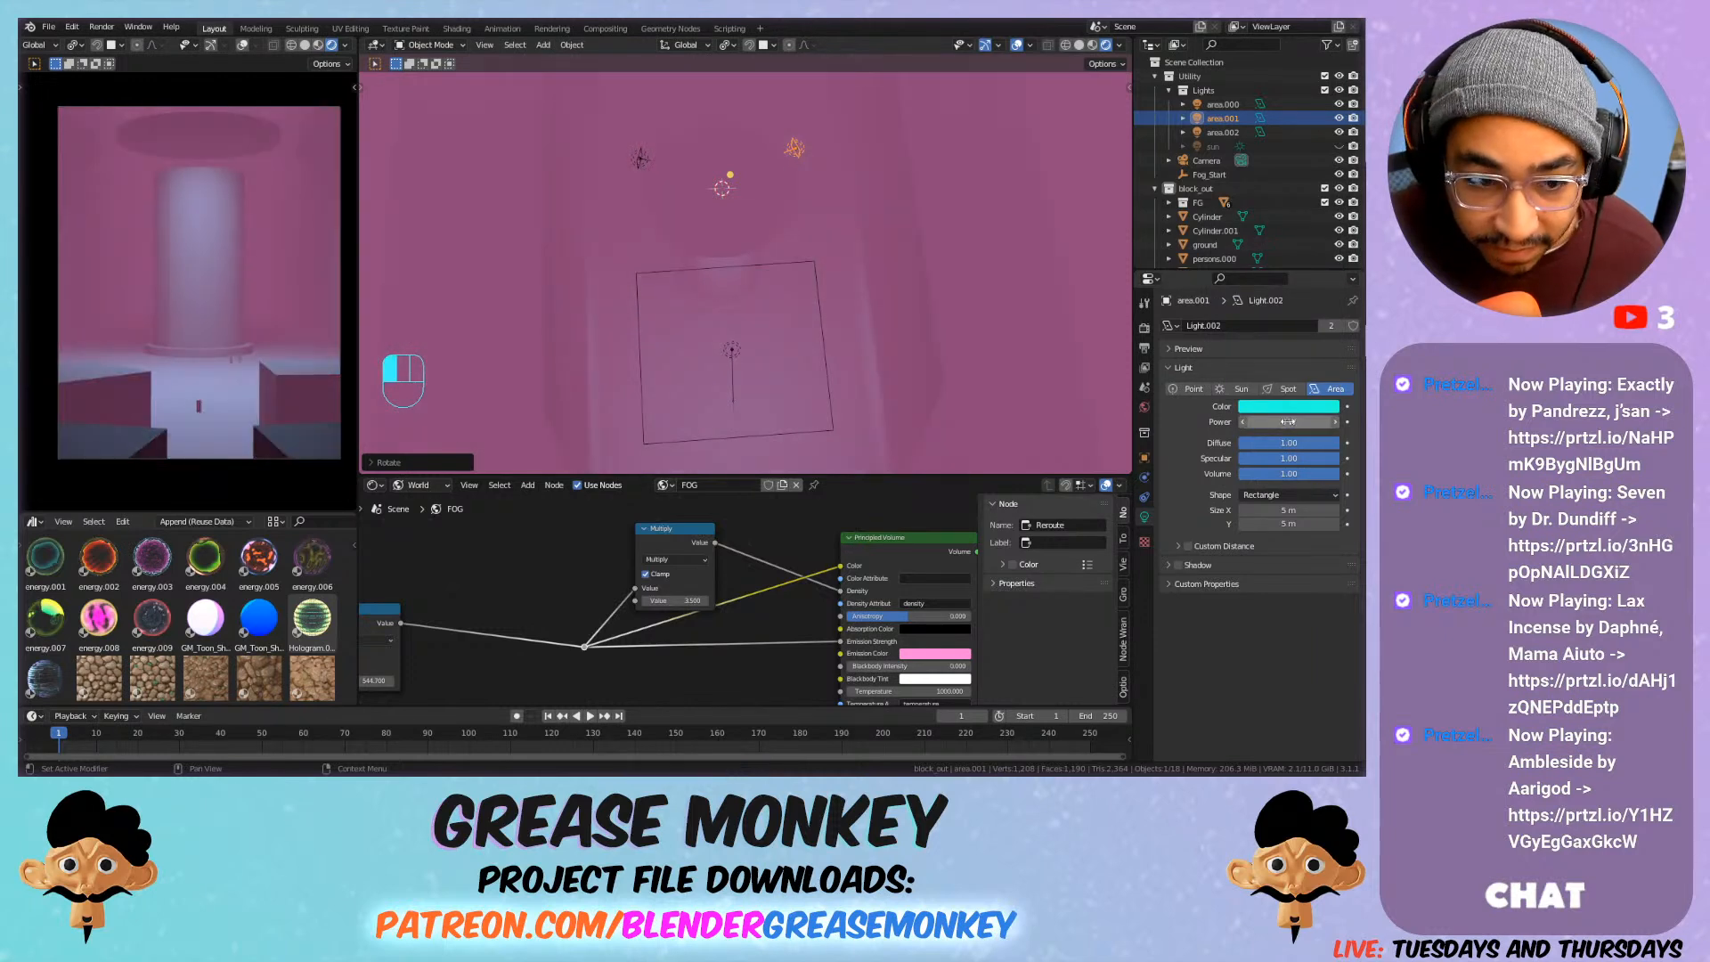
left_click_drag(1288, 422, 1327, 422)
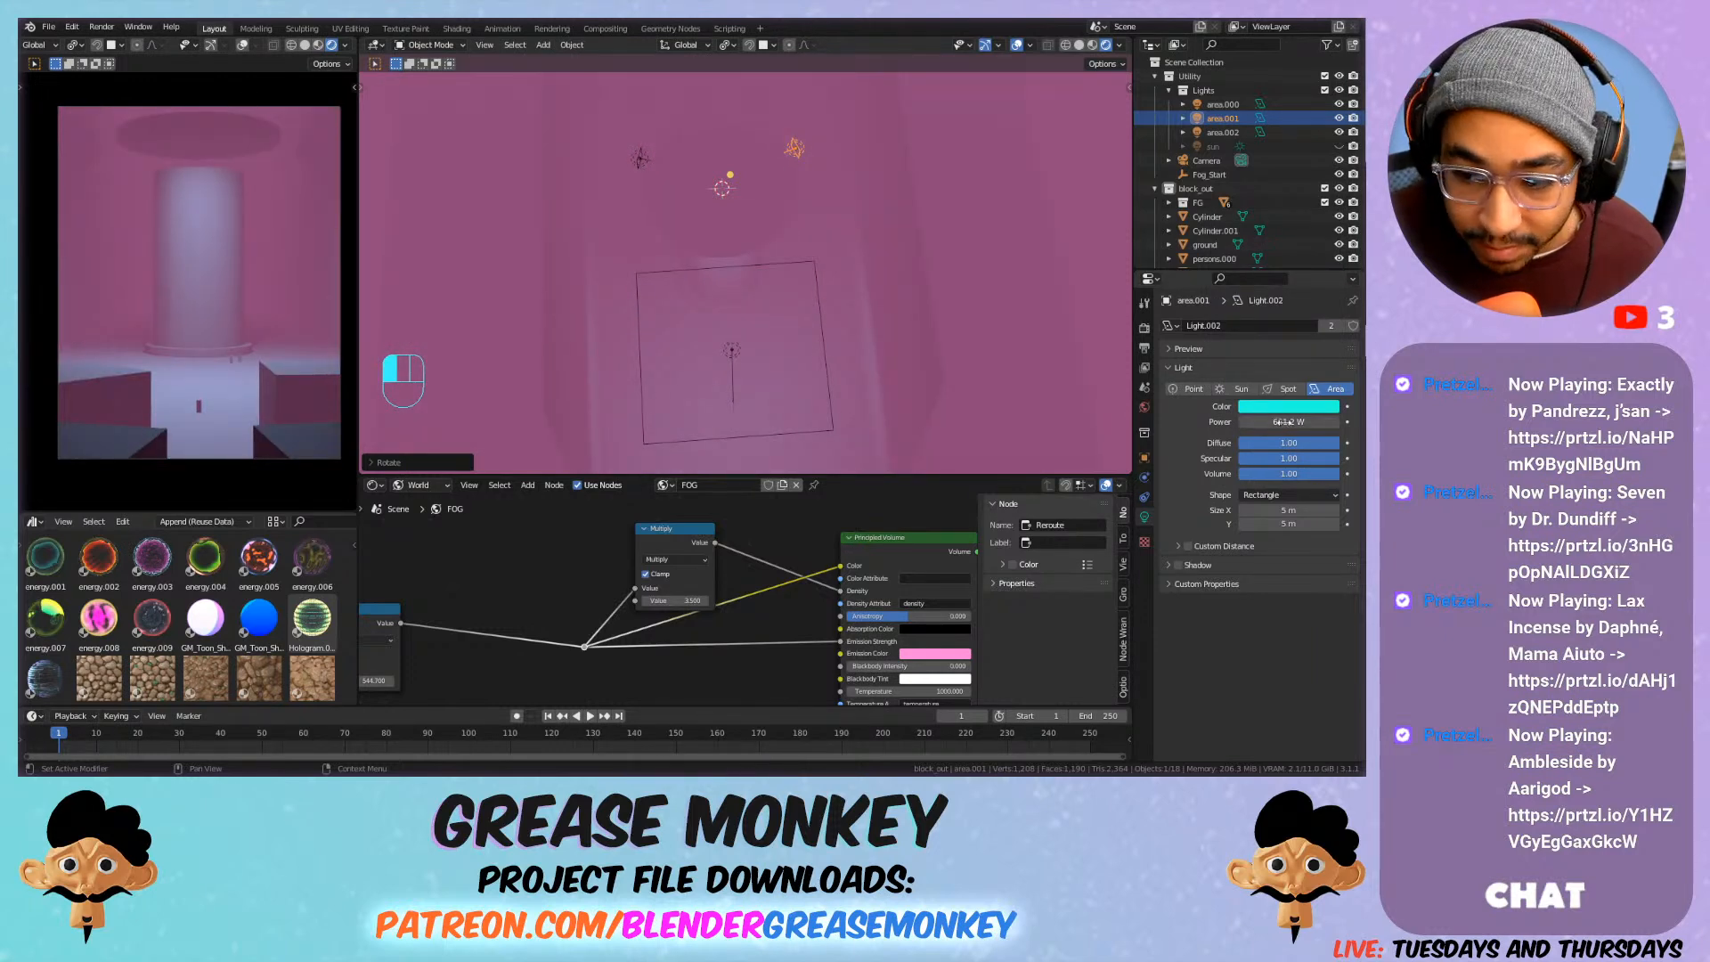
Set the light's power to 1000 W and multiply it by ten twice, reaching 100000 W.
left_click(1273, 422)
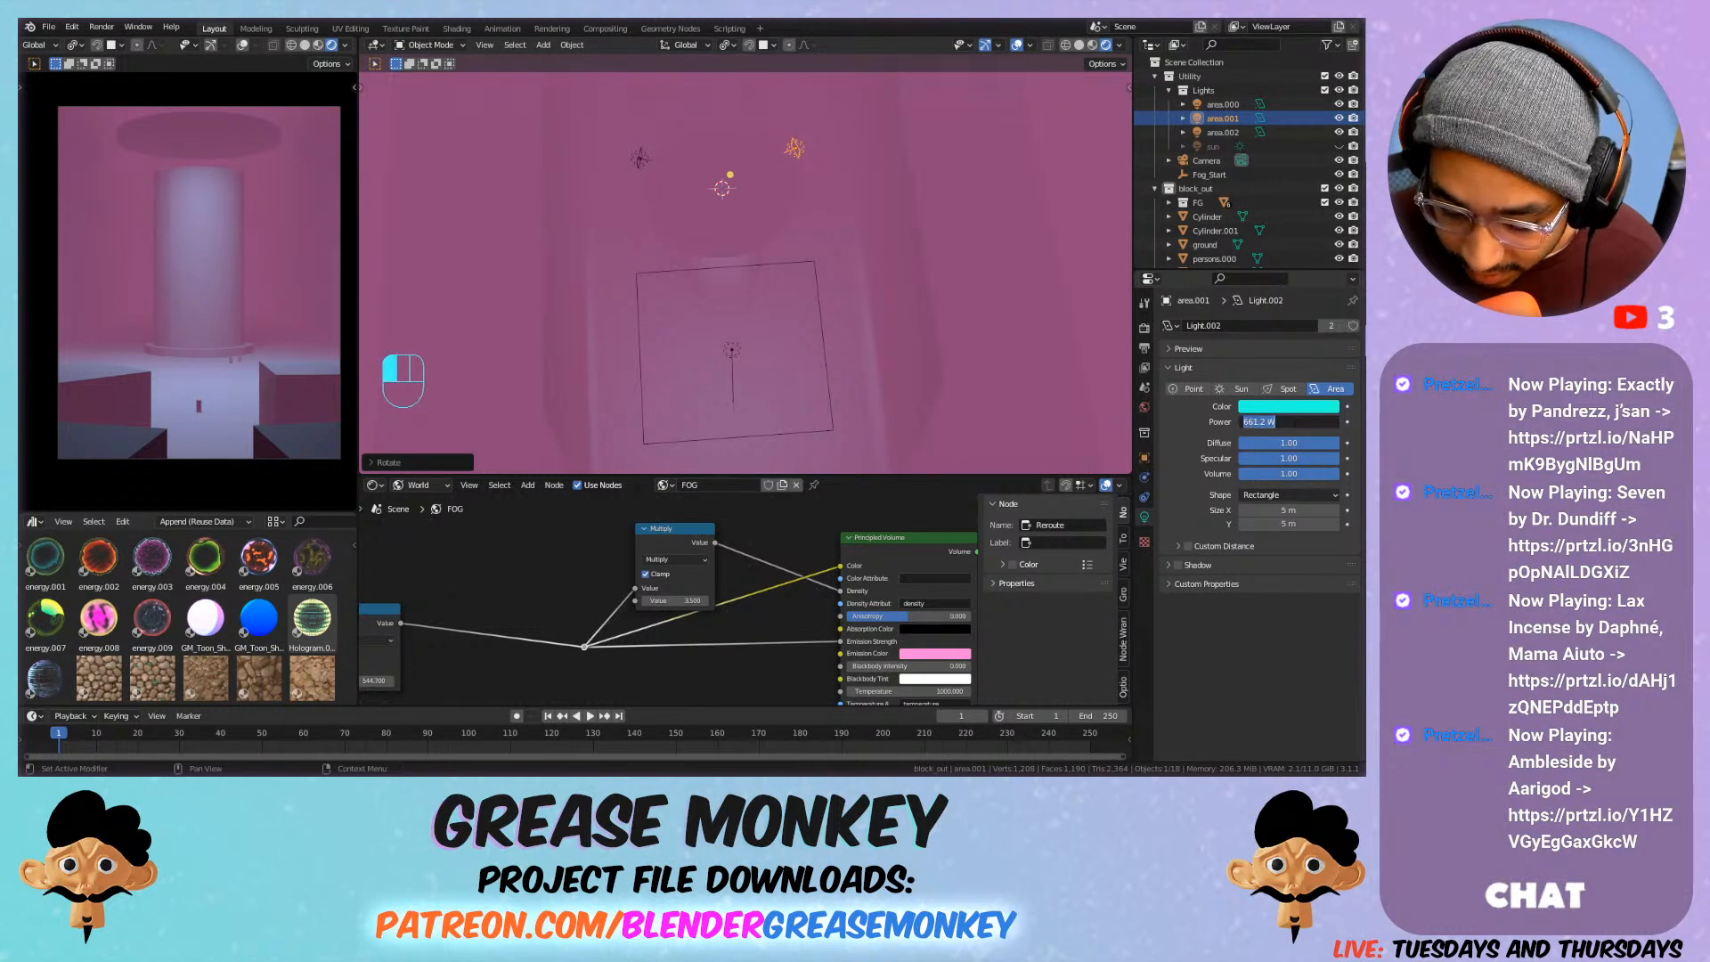
type("1000")
key("Return")
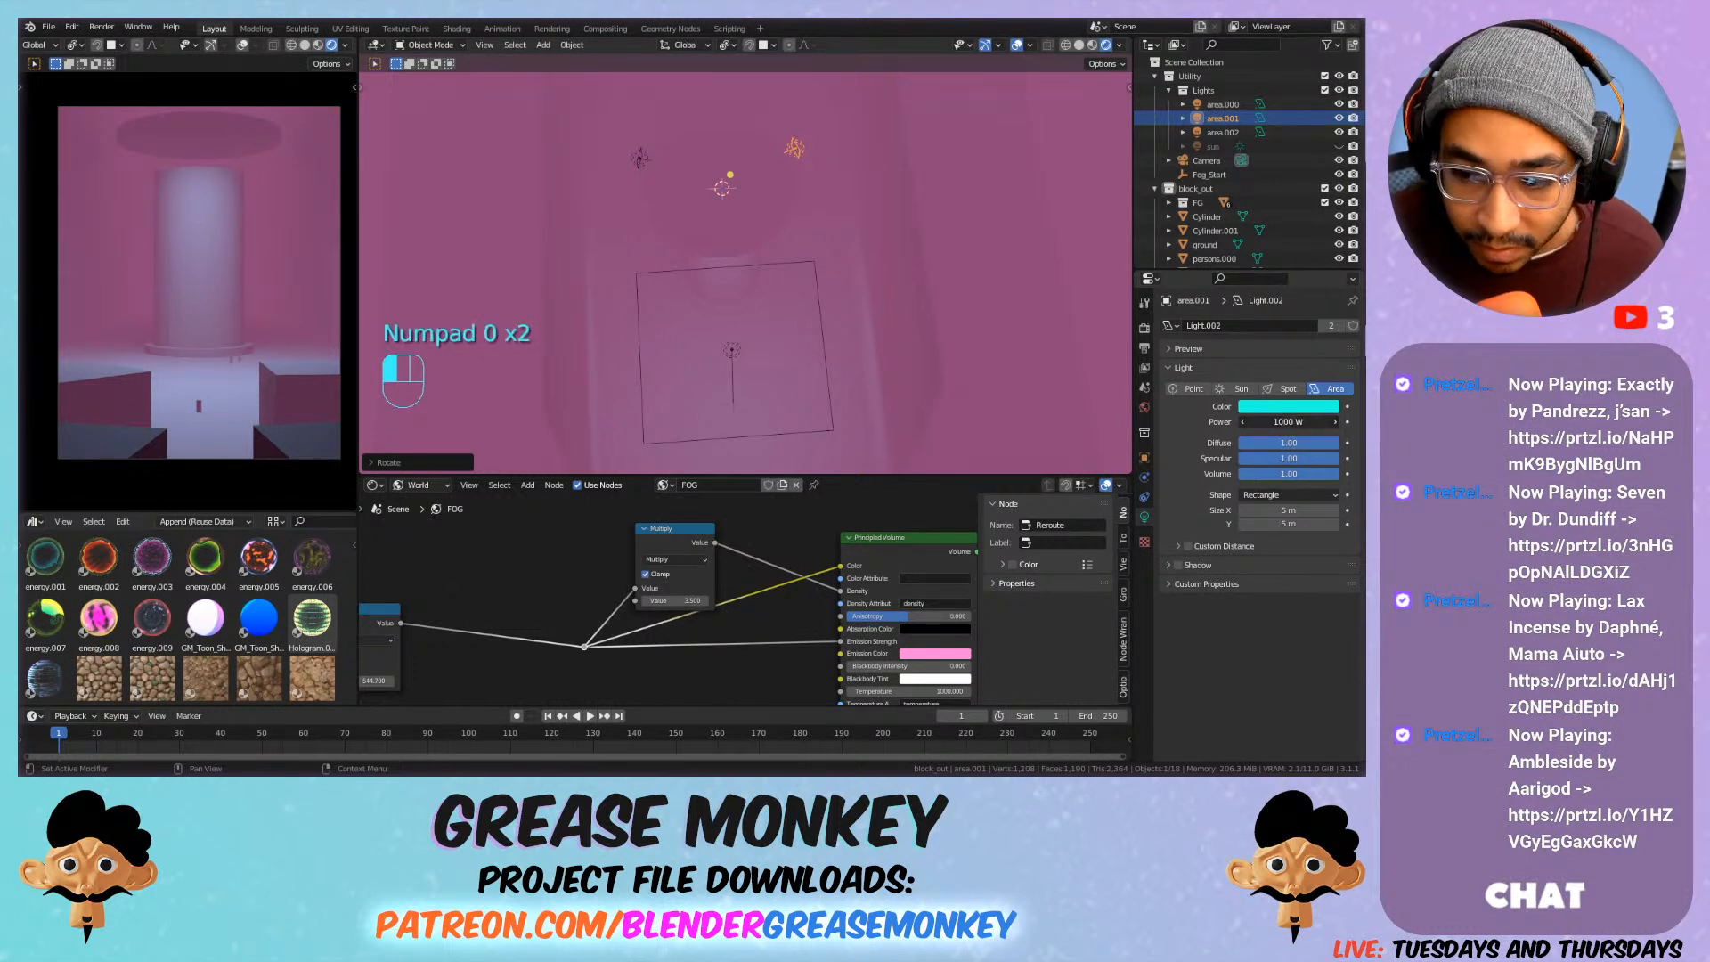
left_click(1300, 423)
type("*10")
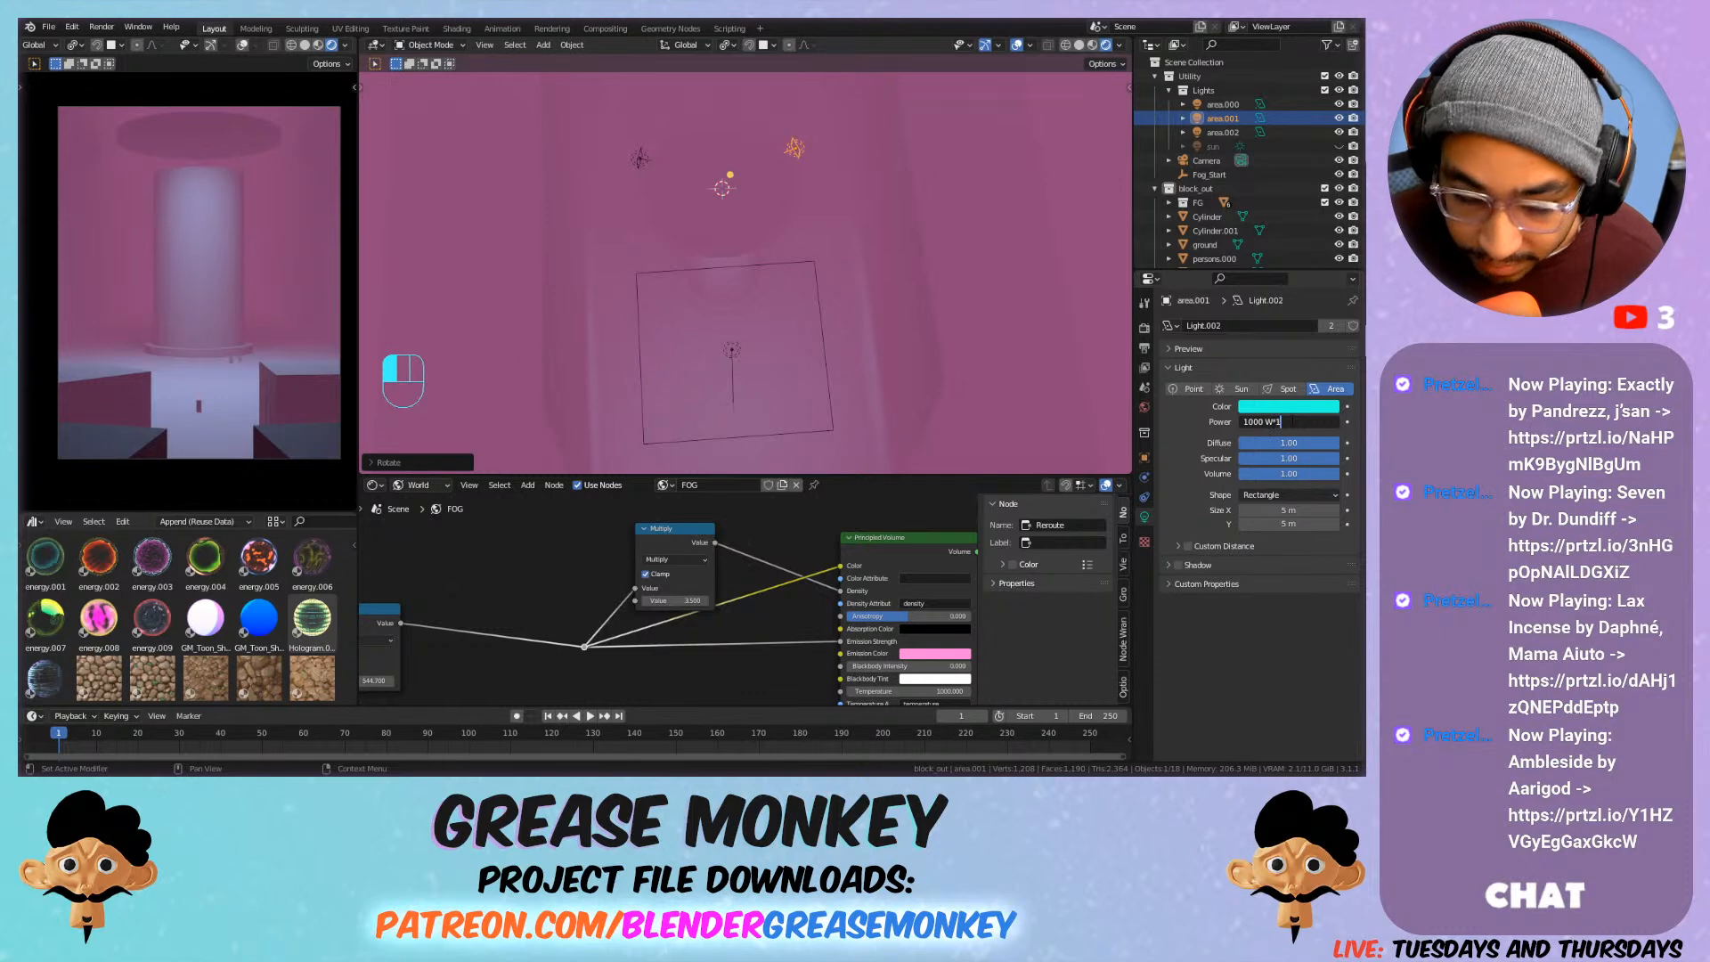
key("Return")
left_click(1286, 422)
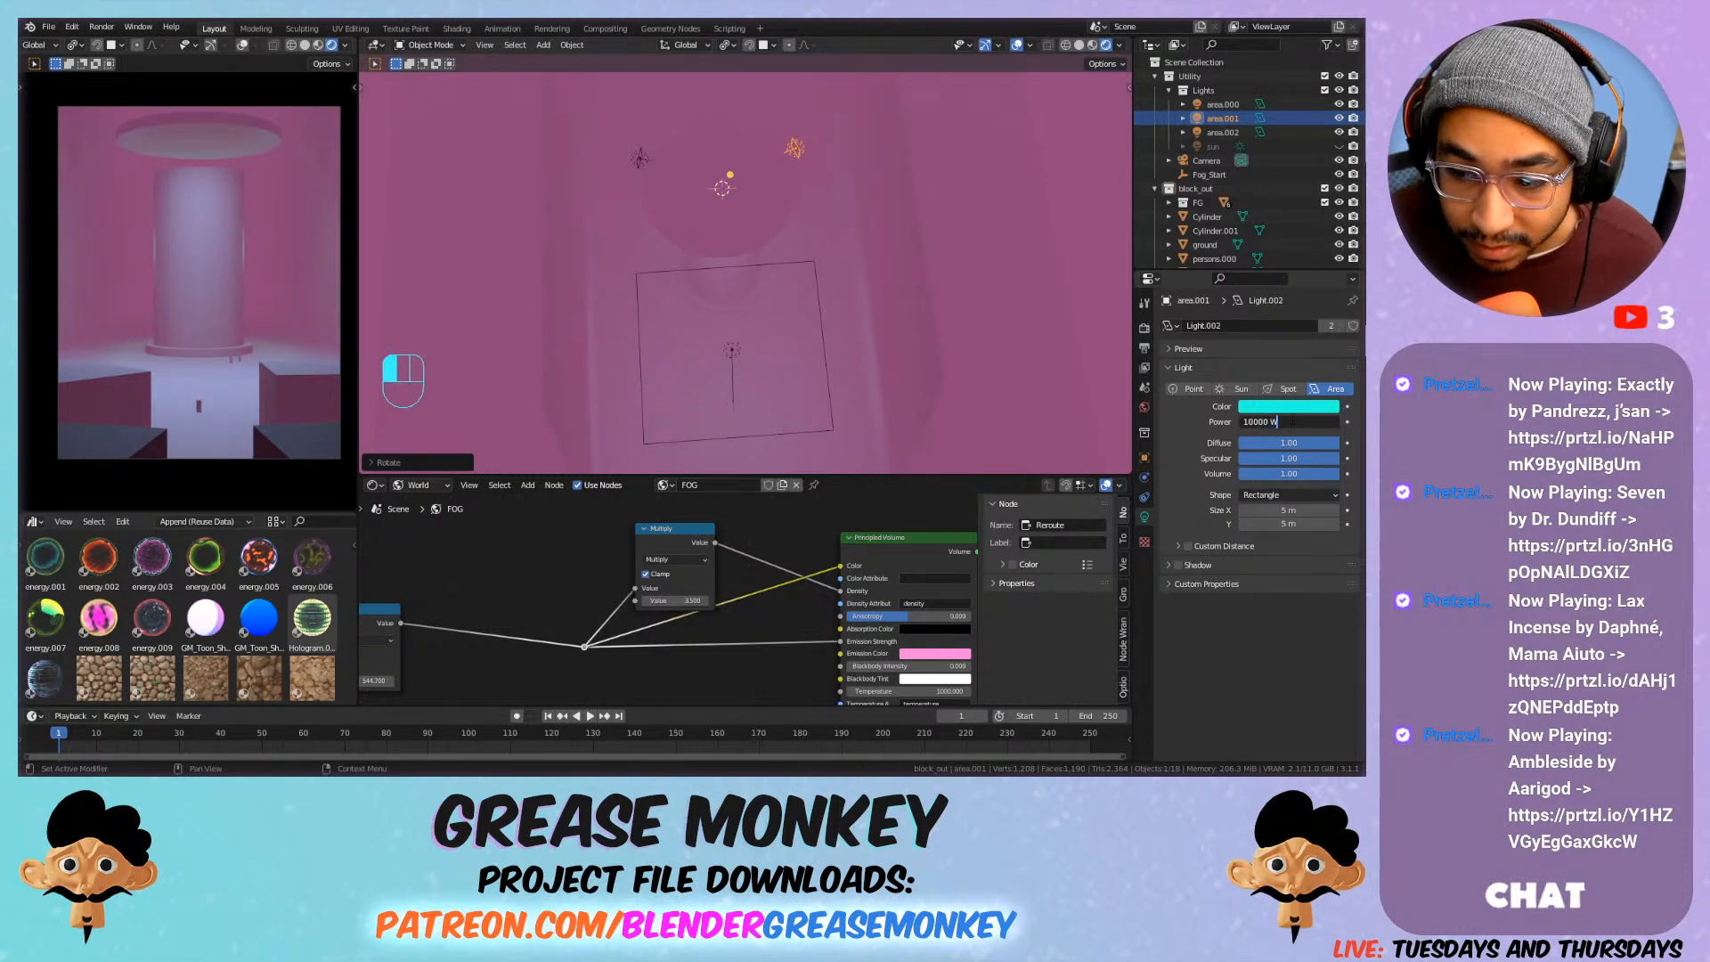
type("*10")
key("Return")
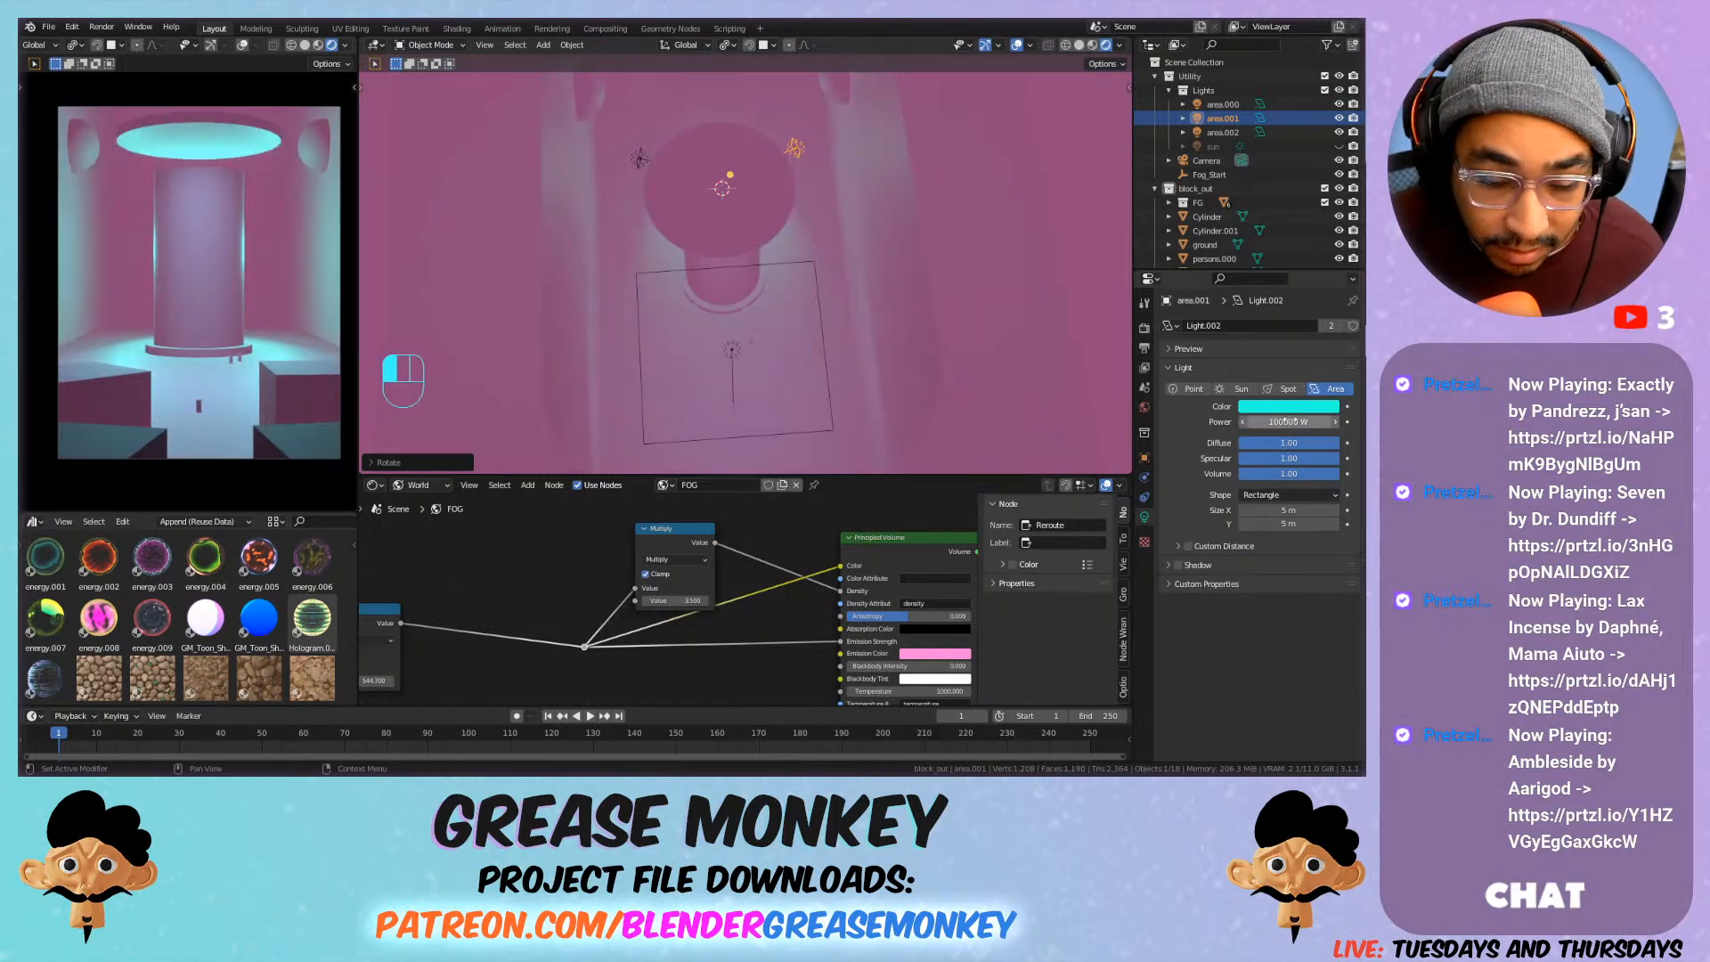
Halve the light's power to 50000 W.
left_click(1285, 422)
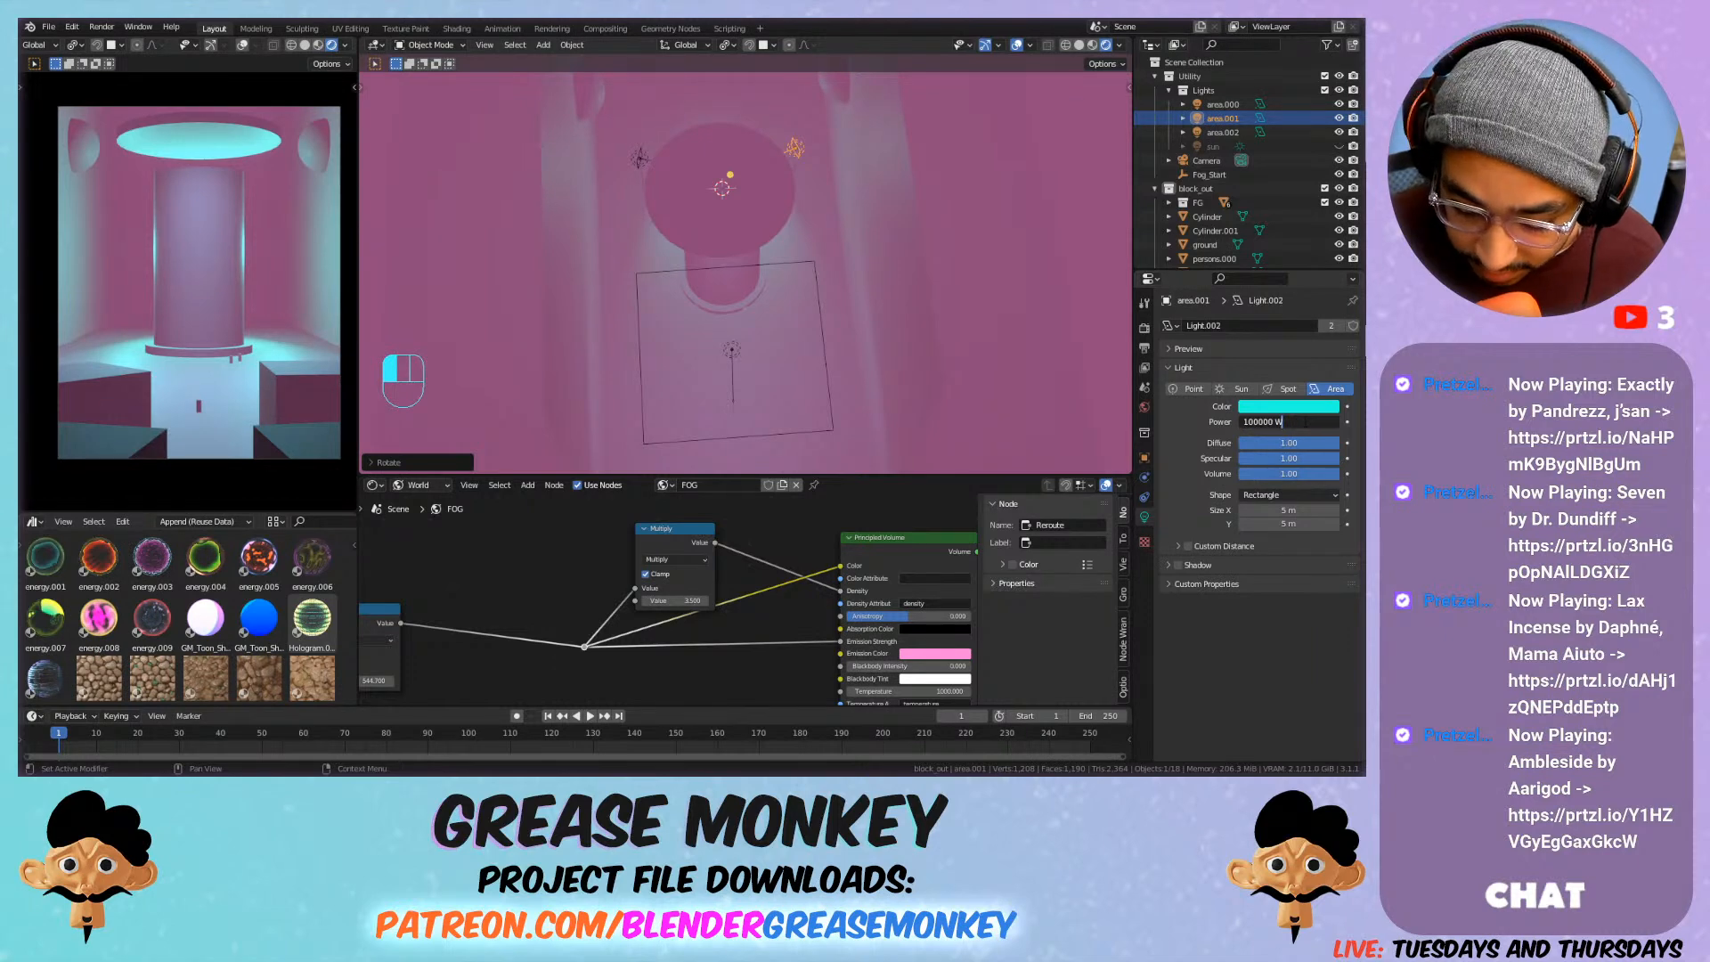
type("/2")
key("Return")
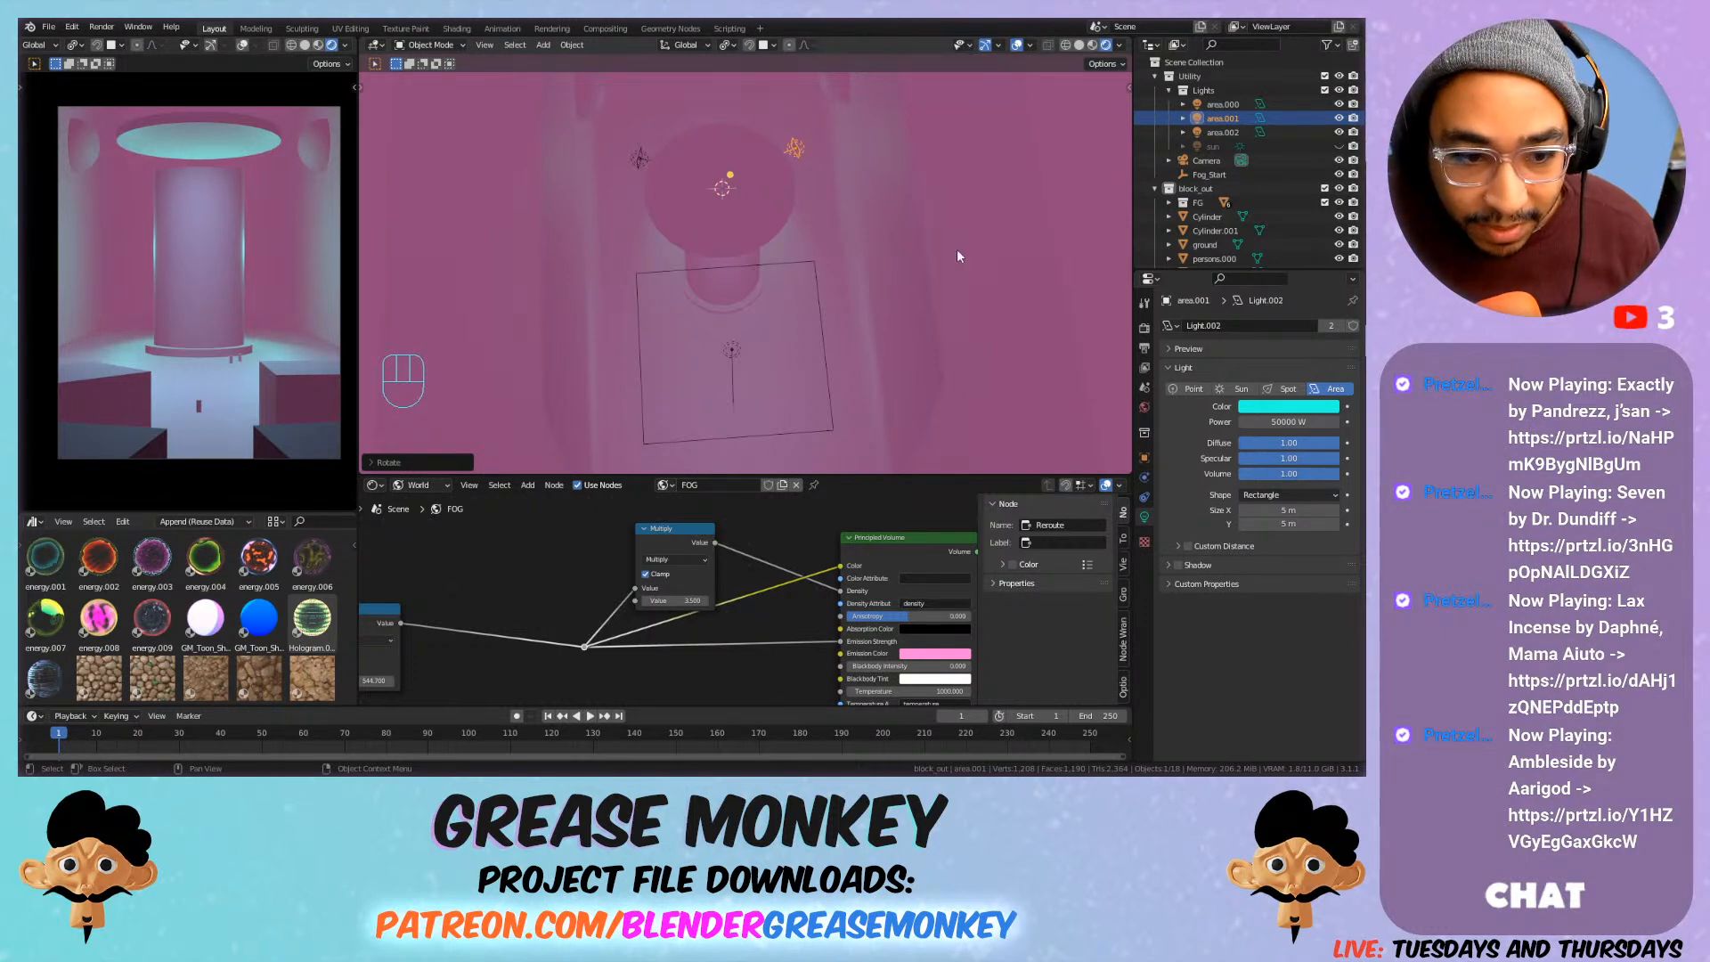
Stretch the light's X size to about 36.7 m and set its diffuse and volume factors to 0.
middle_click_drag(740, 250, 749, 152, "shift")
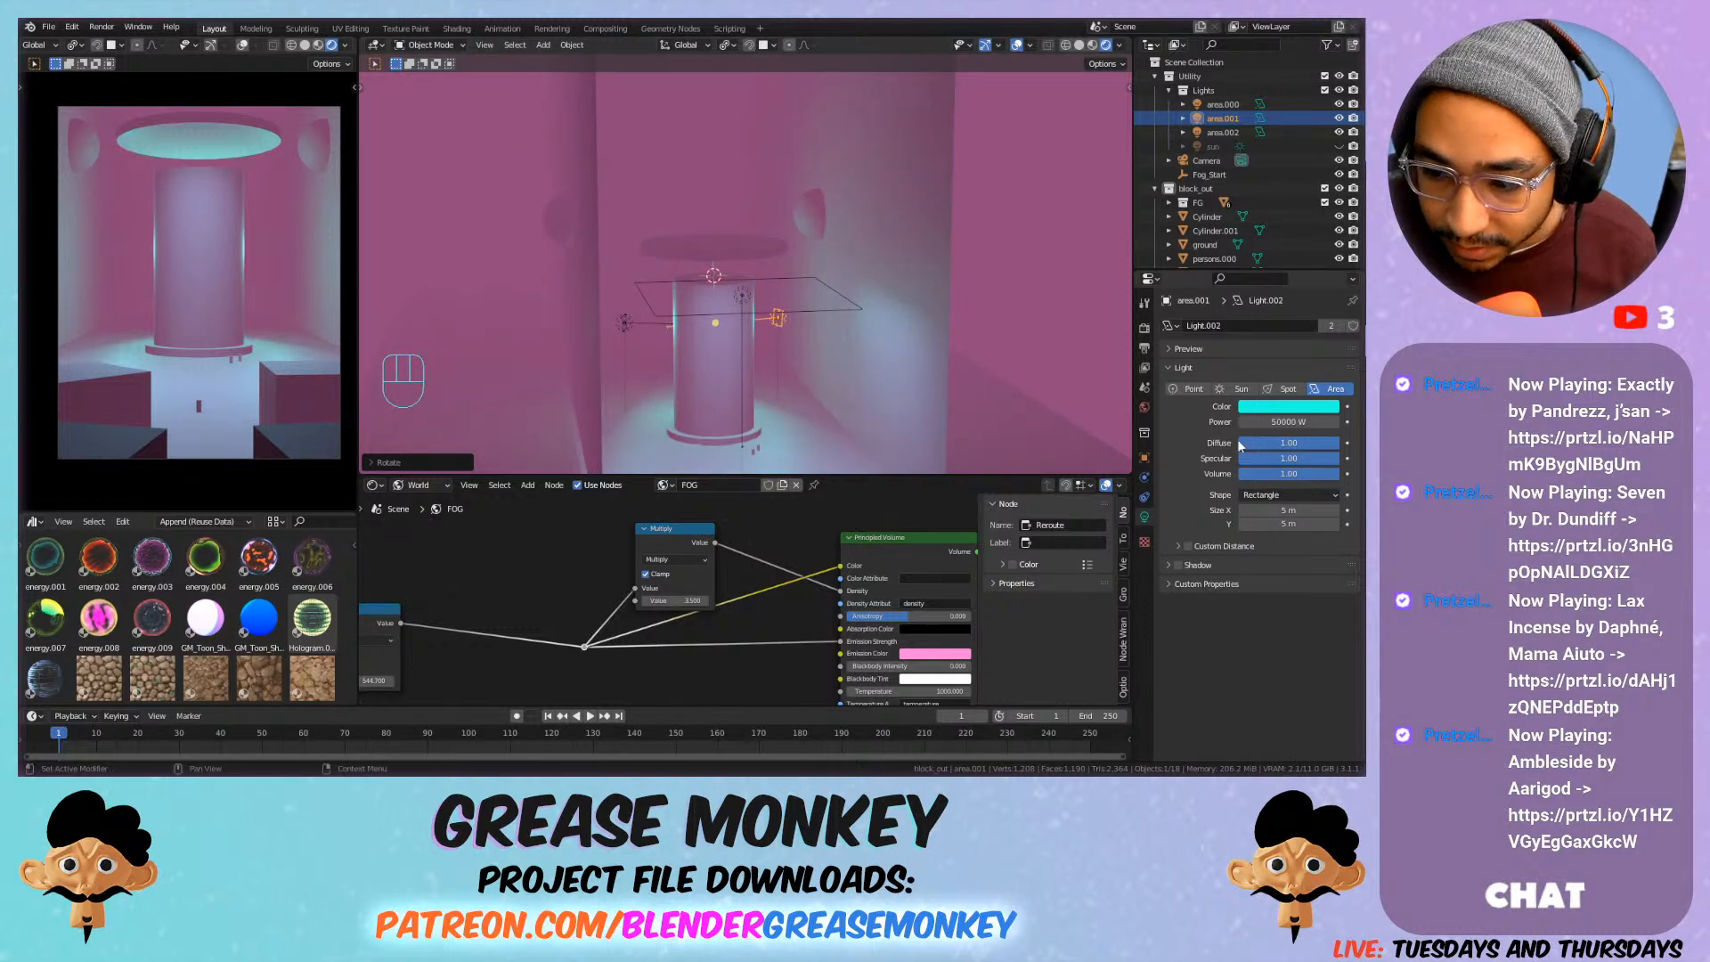
key("ctrl+z")
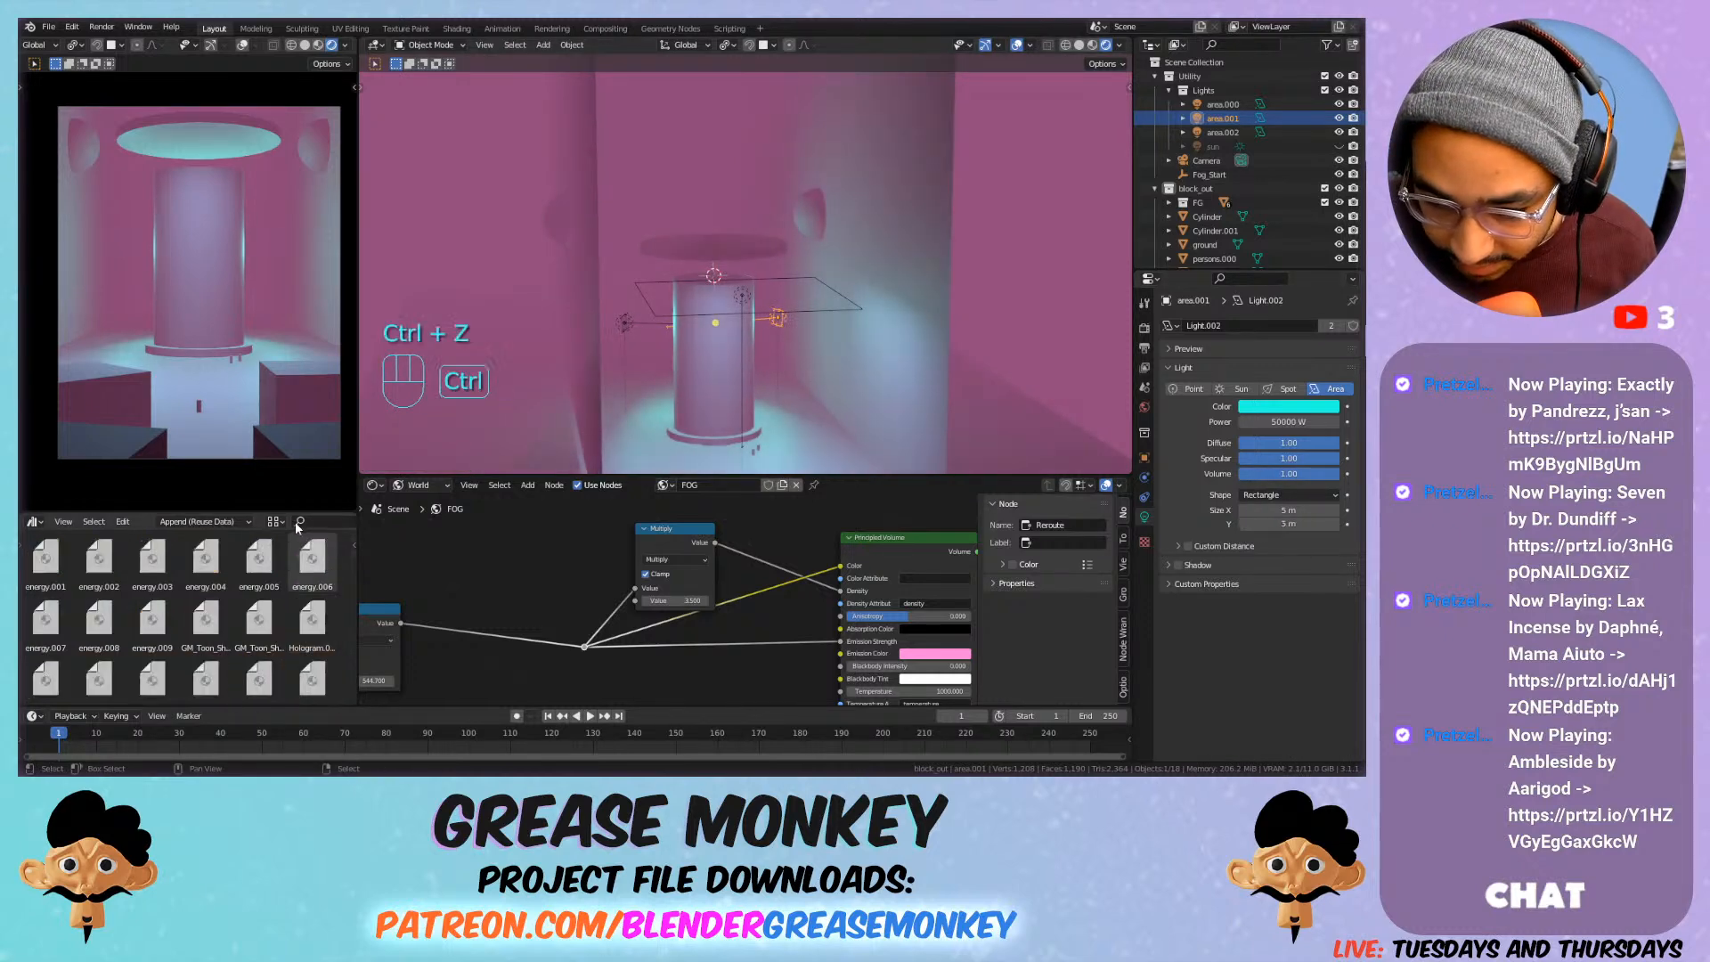
left_click_drag(1289, 509, 1409, 510)
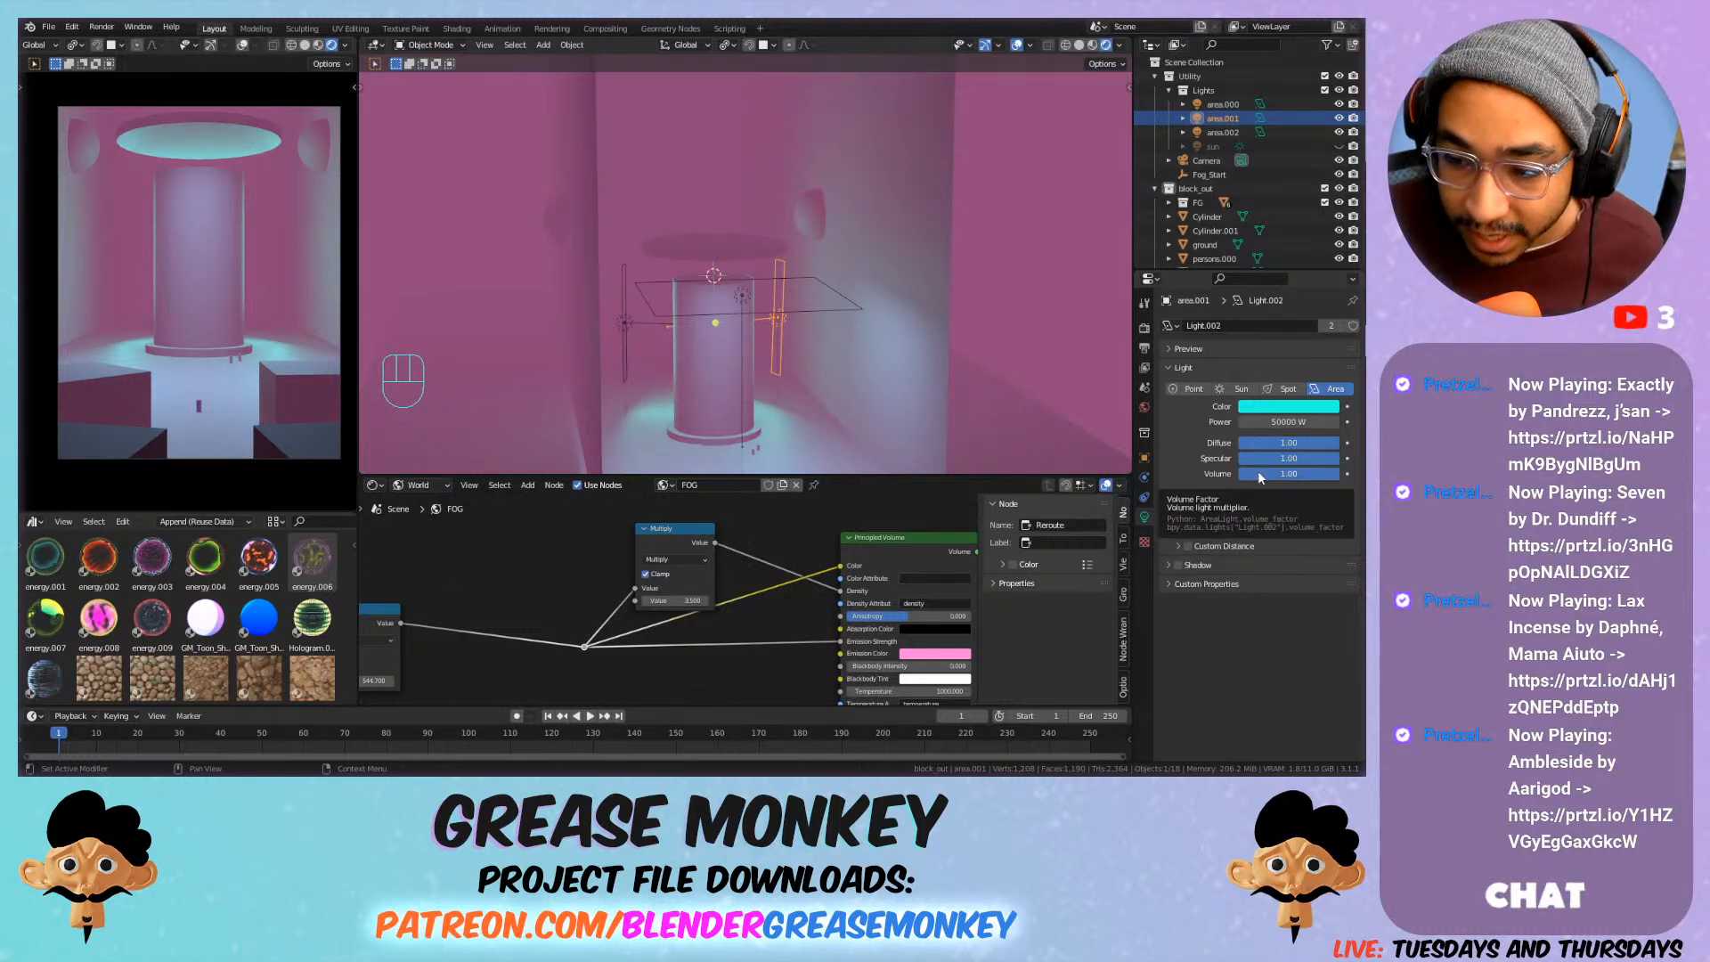
left_click_drag(1296, 465, 1243, 474)
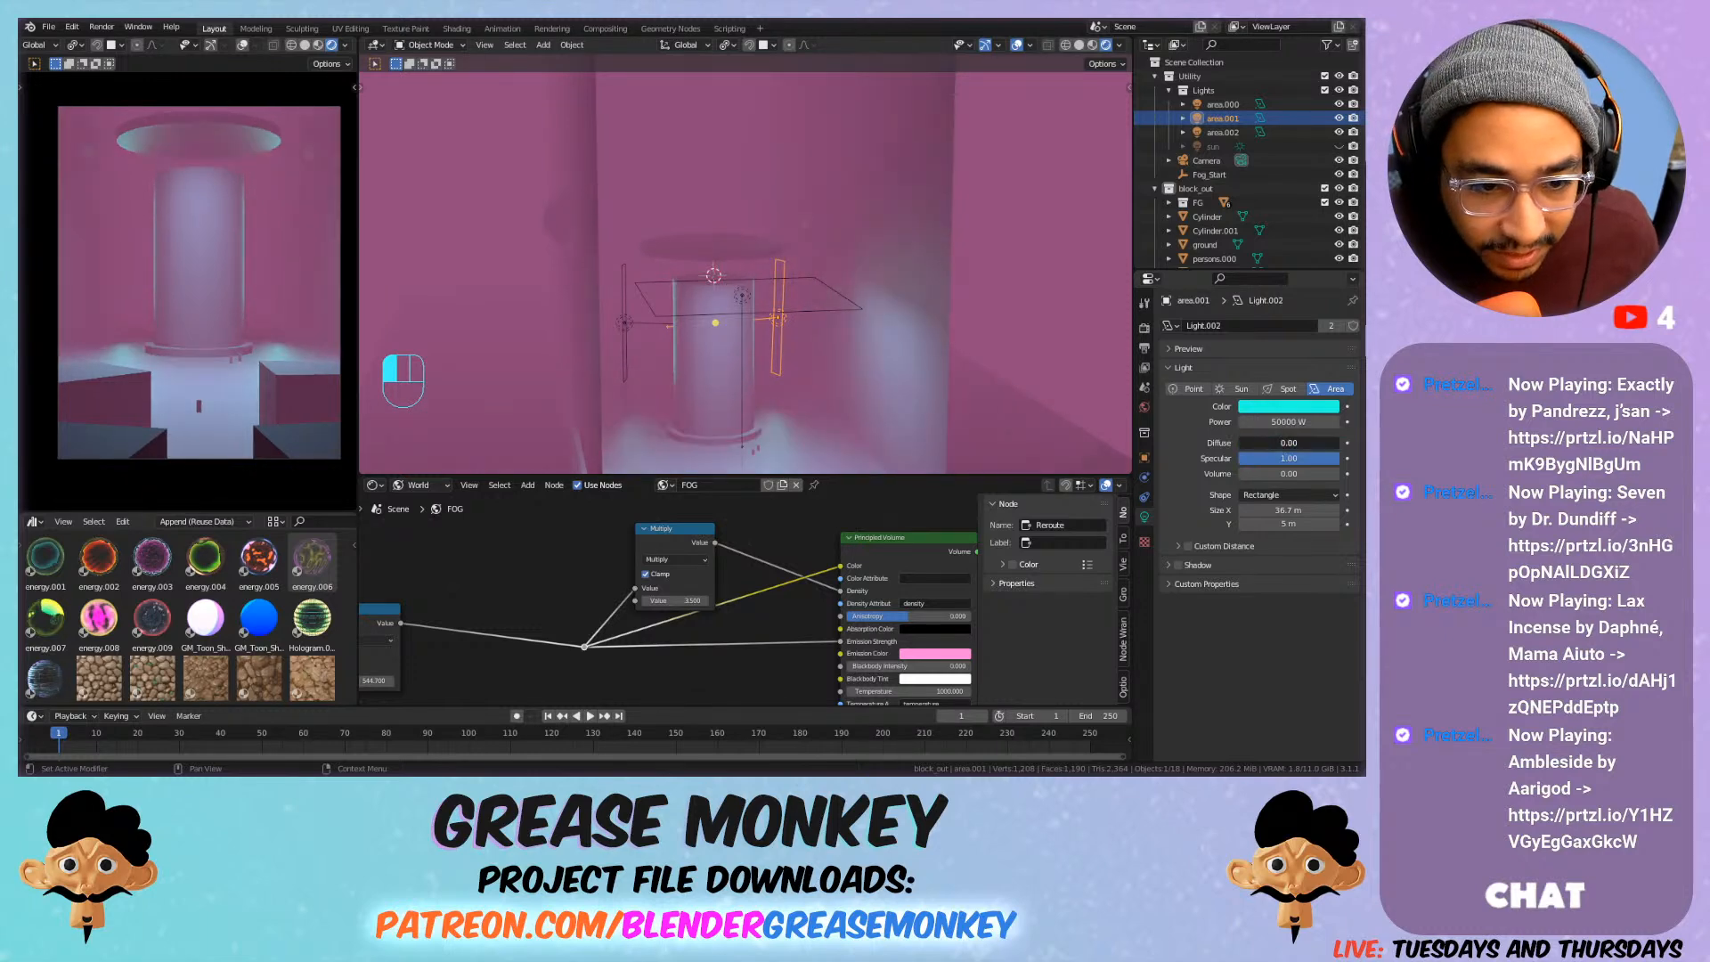
Try multiplying the light's power by ten to 500000 W.
double_click(1291, 422)
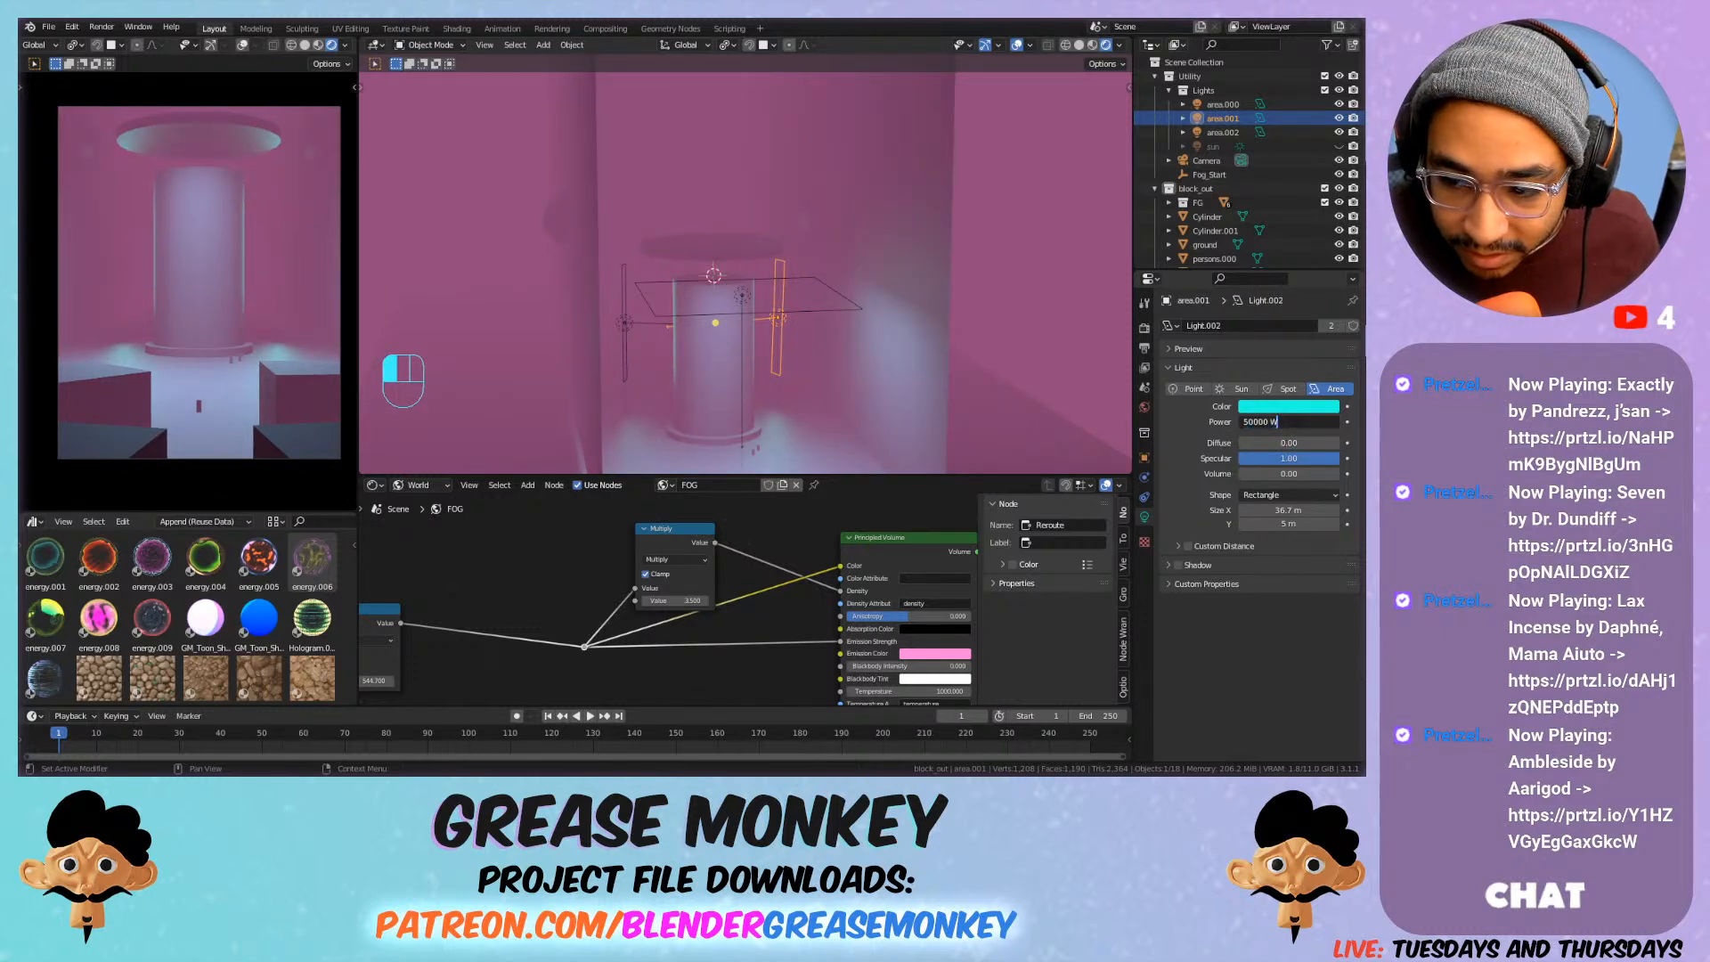
type("*10")
key("Return")
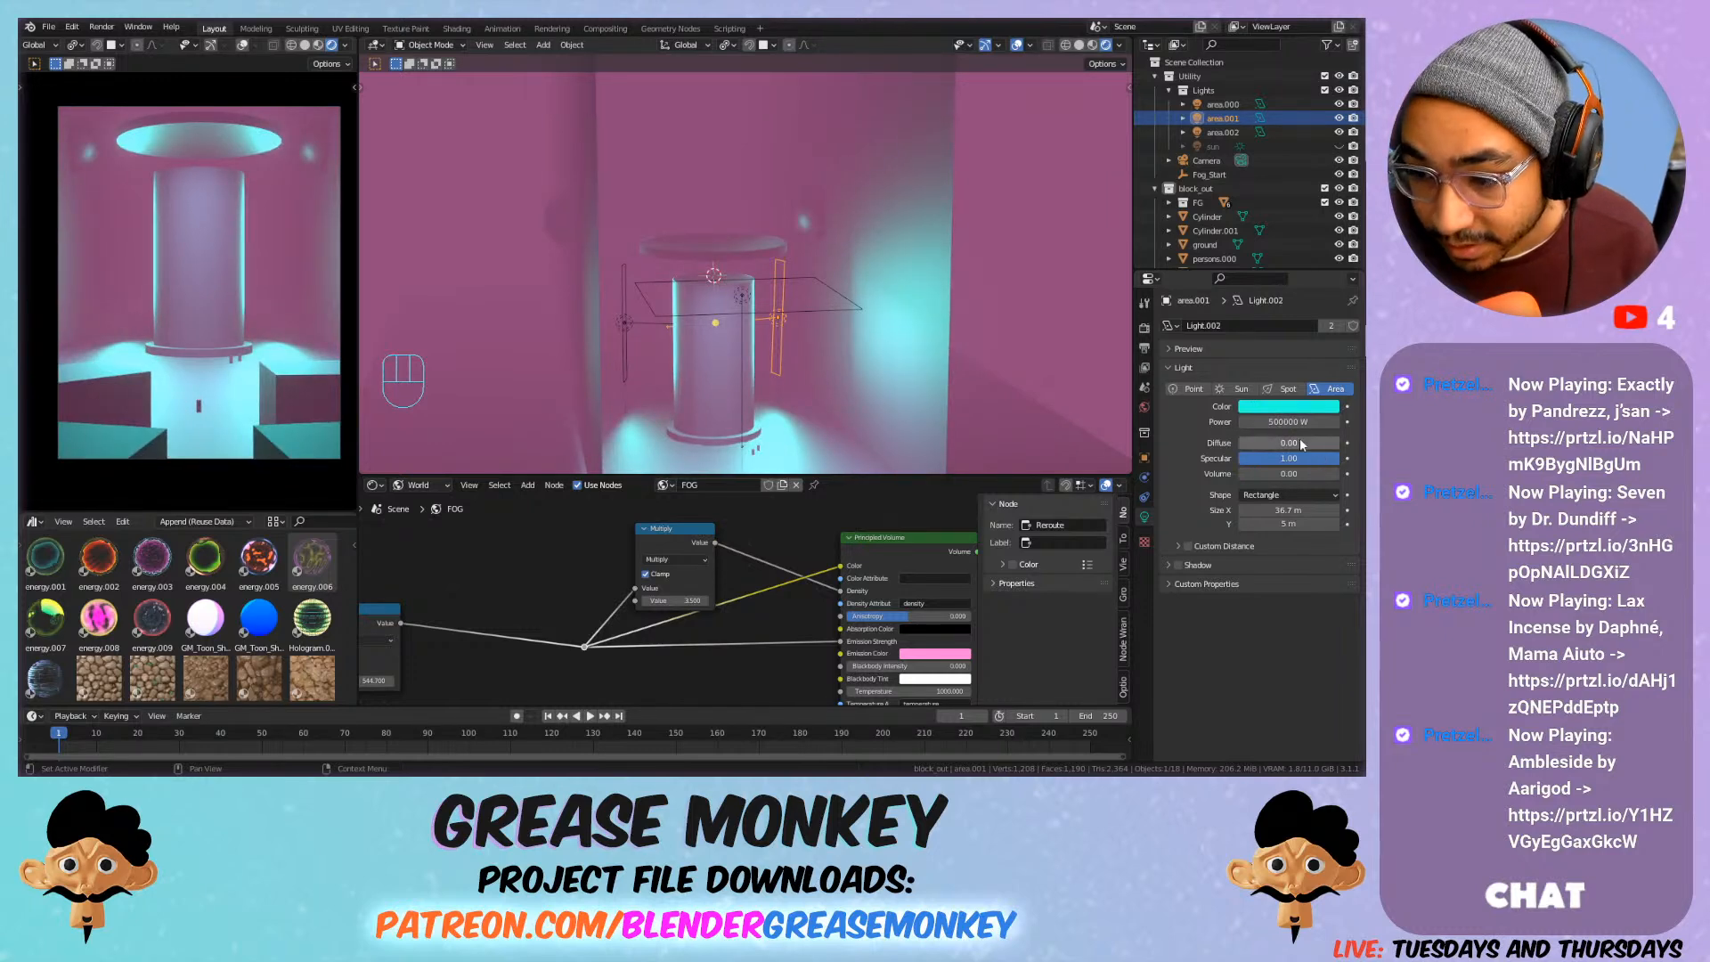
key("ctrl+z")
Save the scene file.
key("ctrl+s")
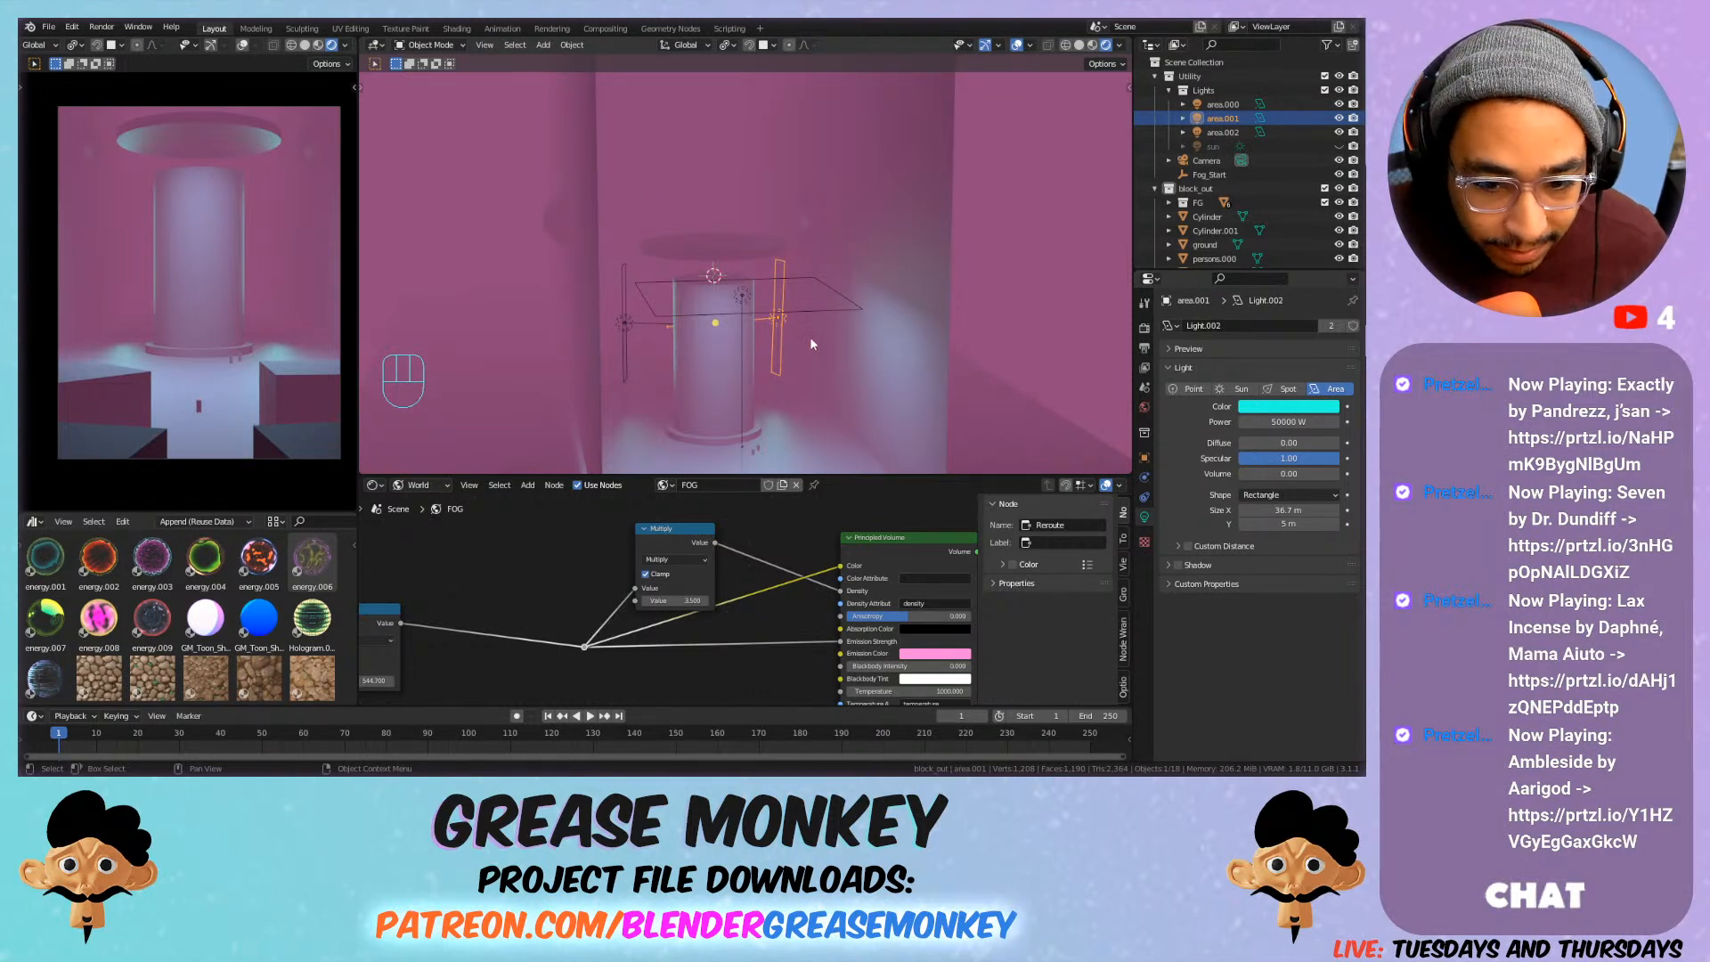
Set the Y rotation of the area.001 light beside the column to 90°.
left_click(788, 326)
left_click(776, 327)
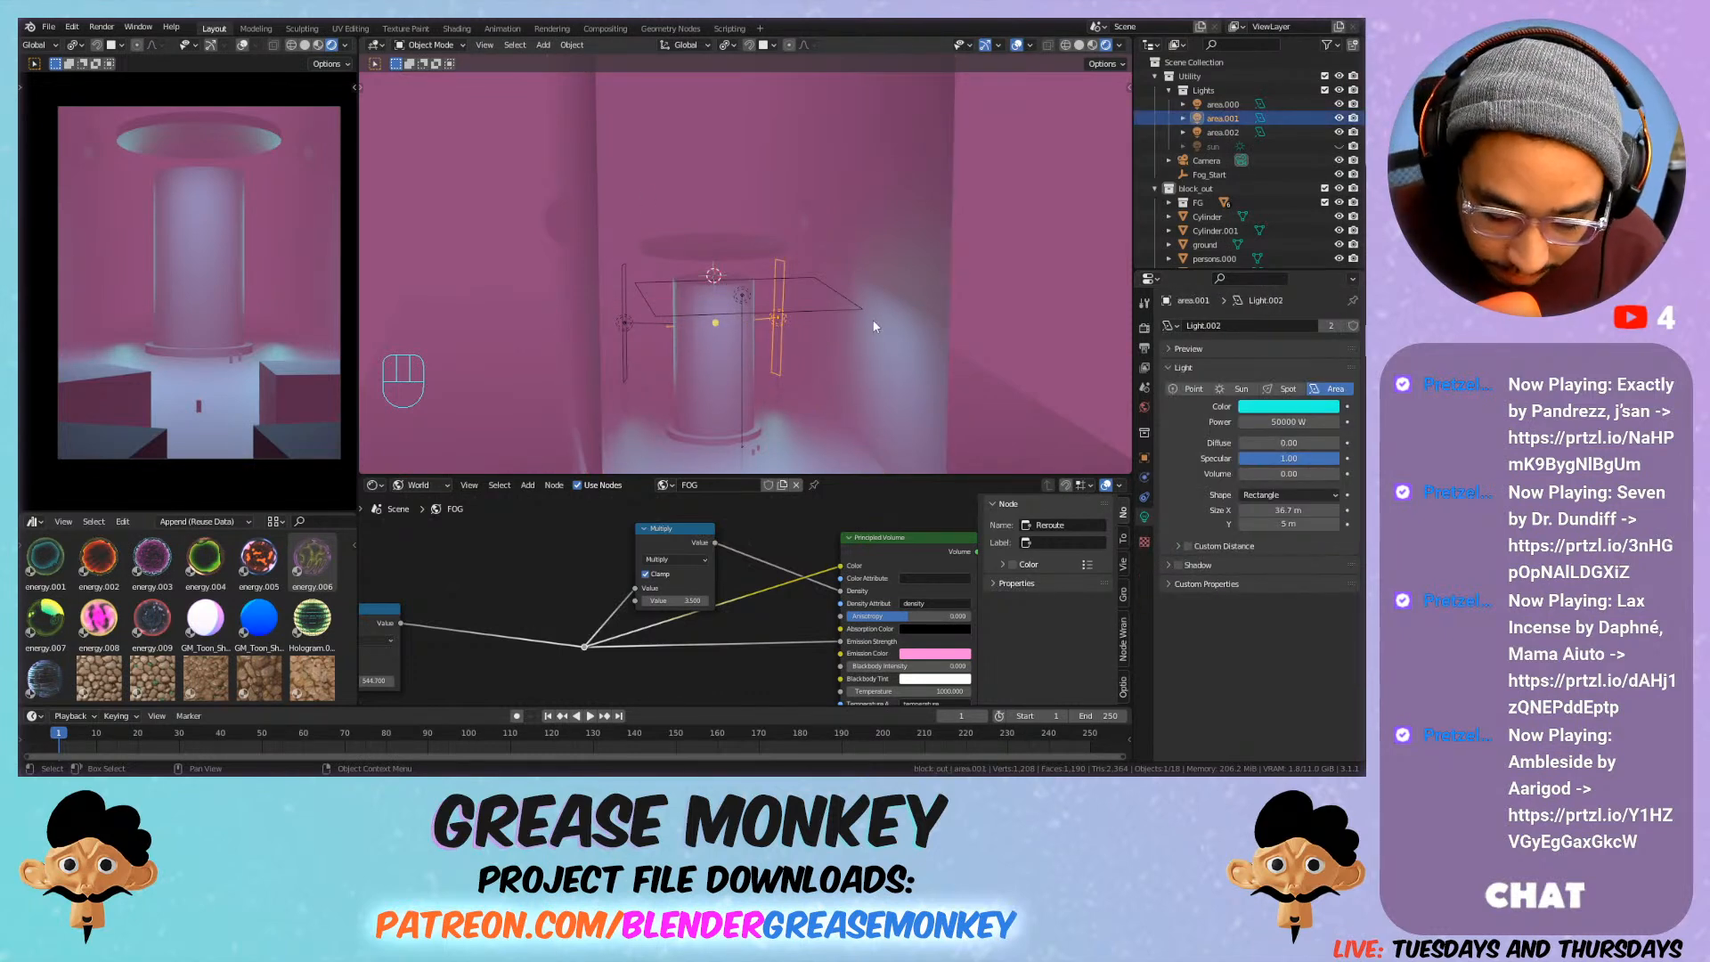
key("n")
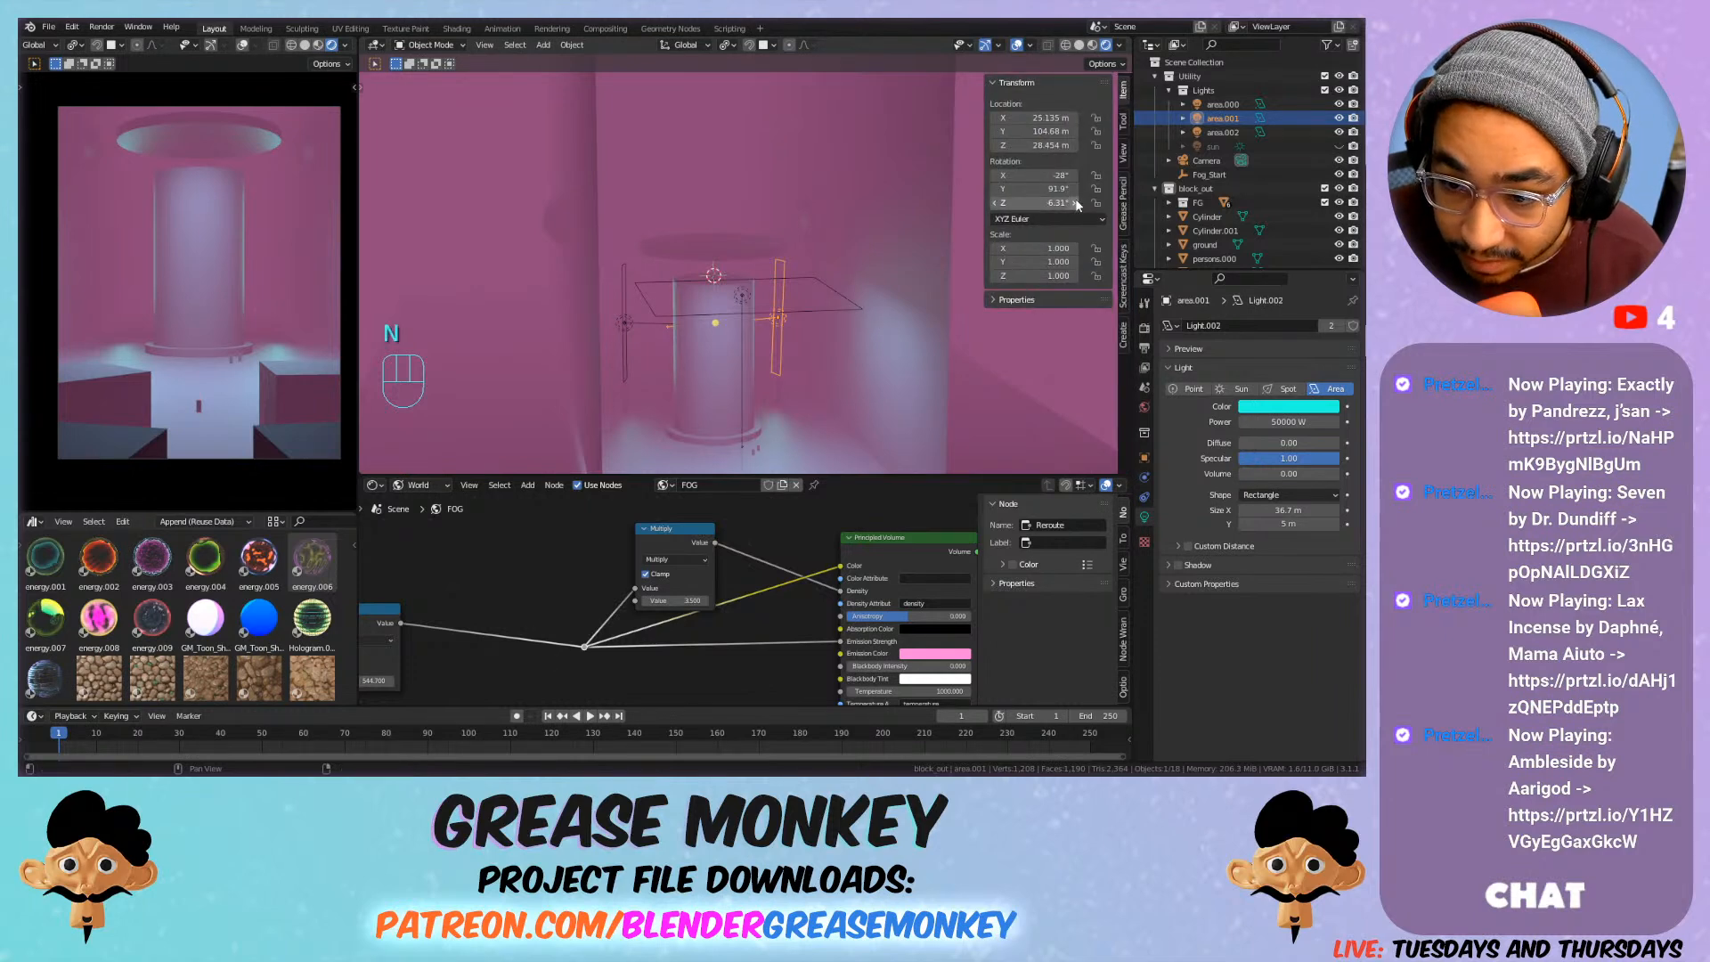
left_click(1054, 189)
type("90")
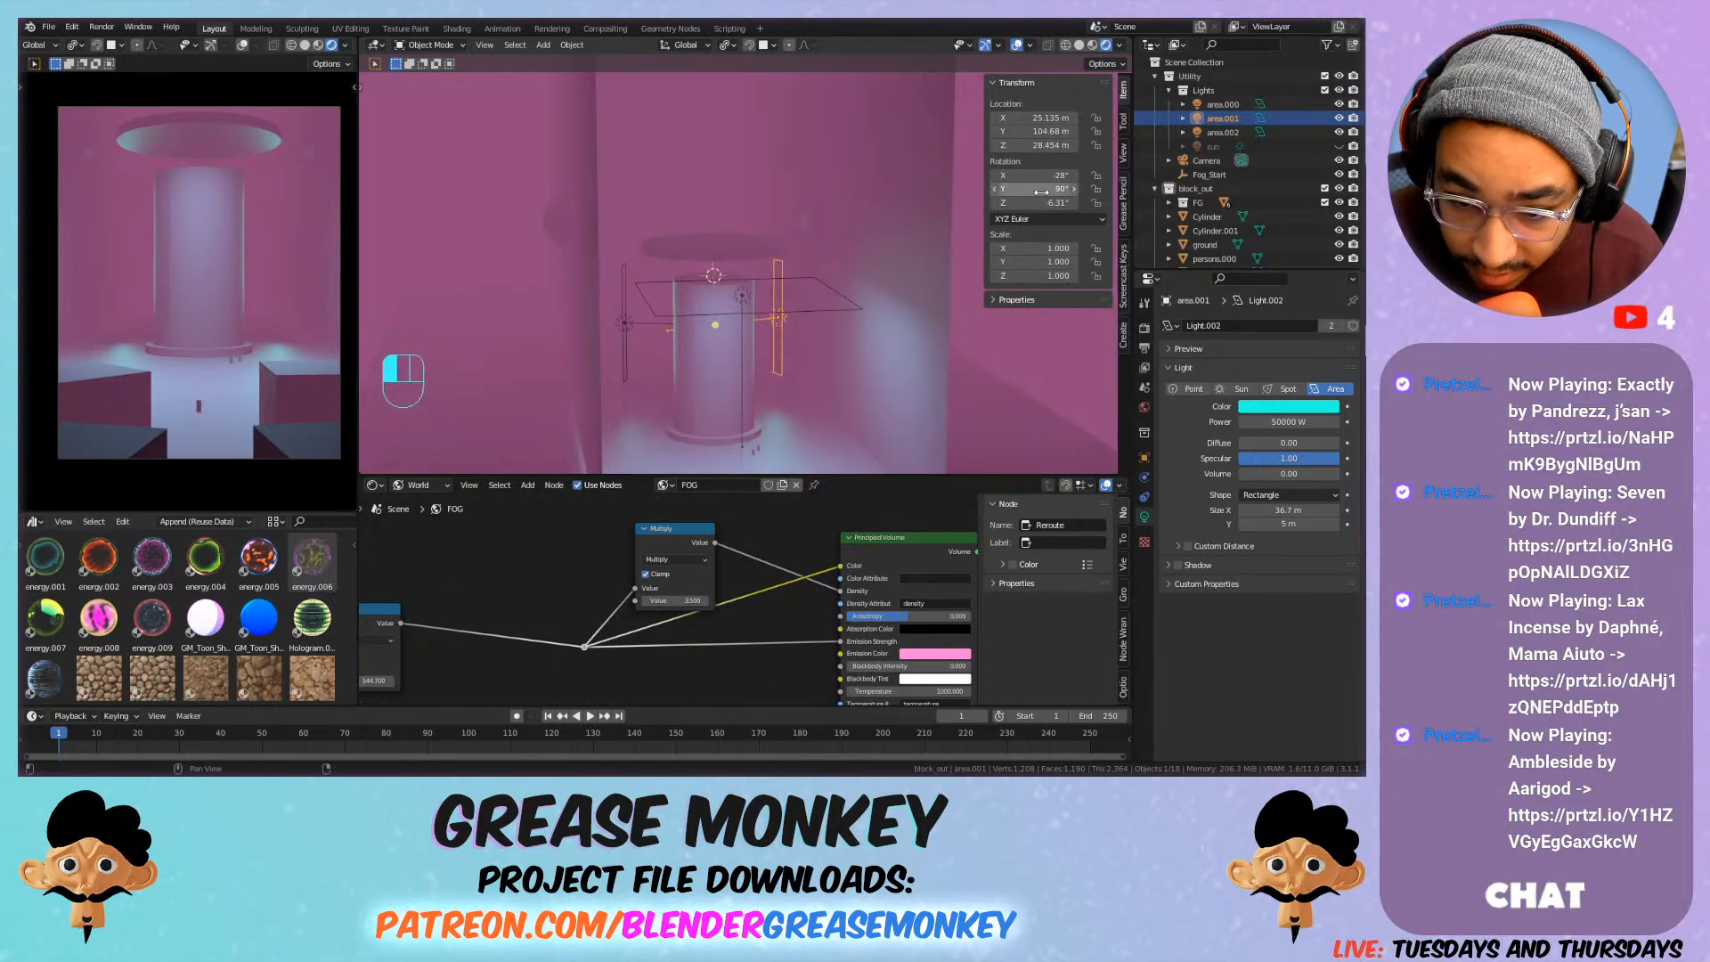
key("Return")
Compare the rotations of the two side lights and try area.001 with shadows on and off.
left_click(626, 300)
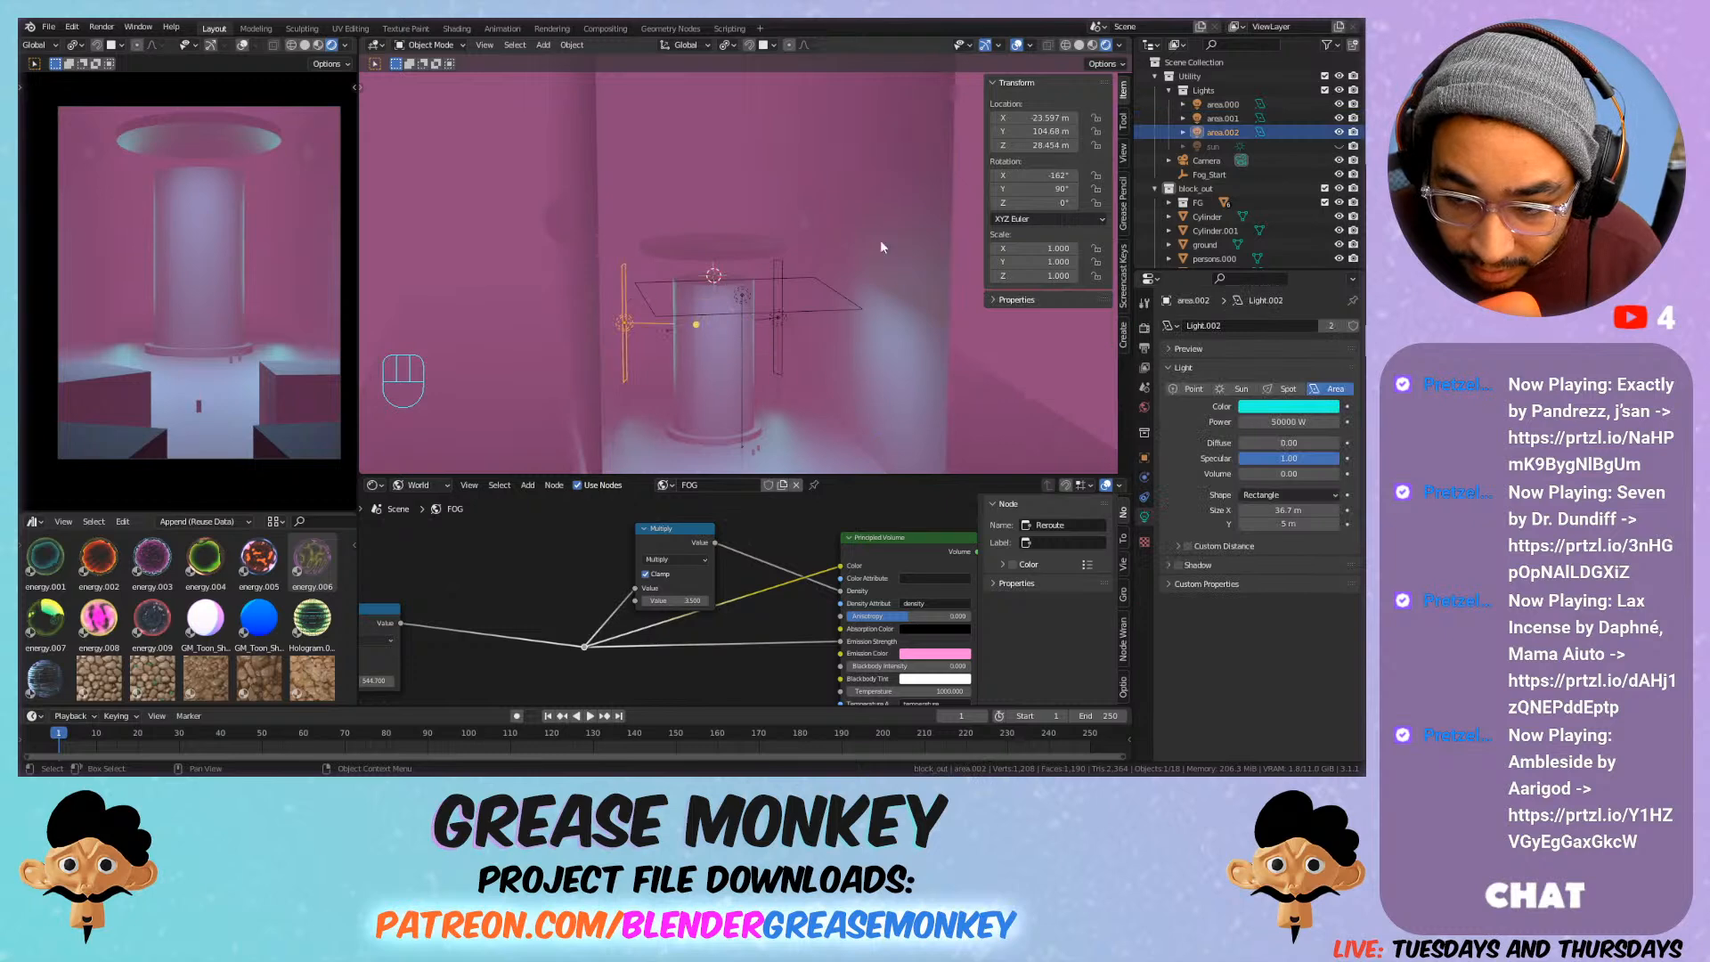
left_click(777, 321)
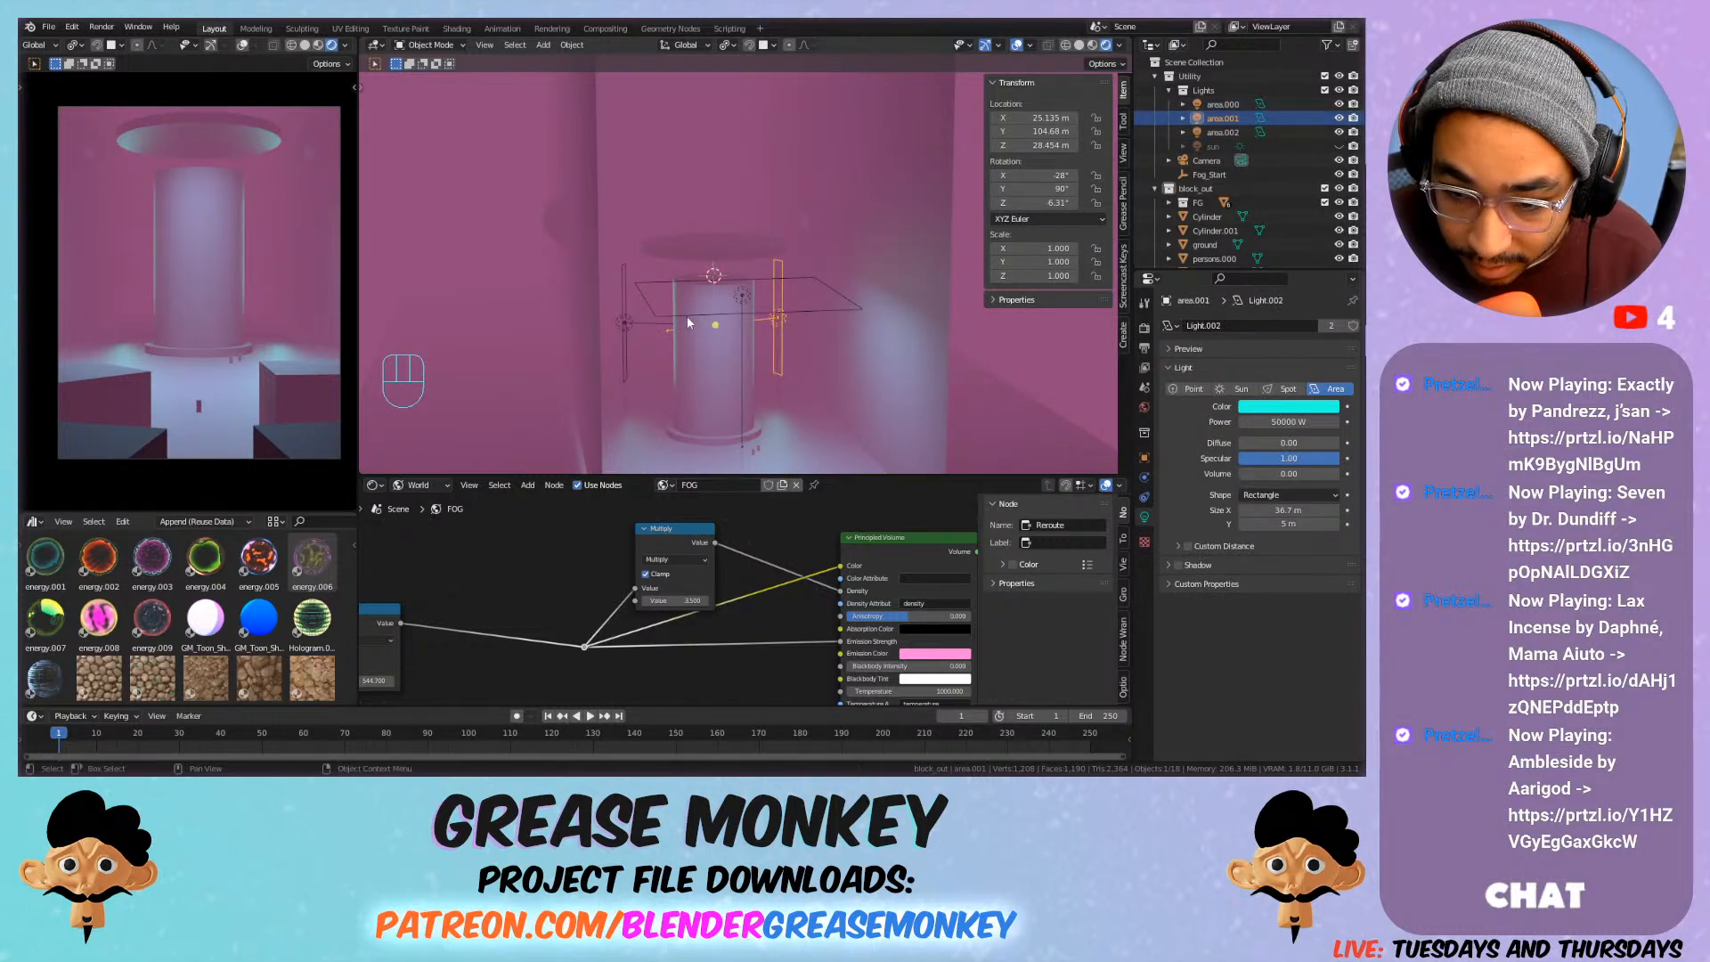
left_click(621, 331)
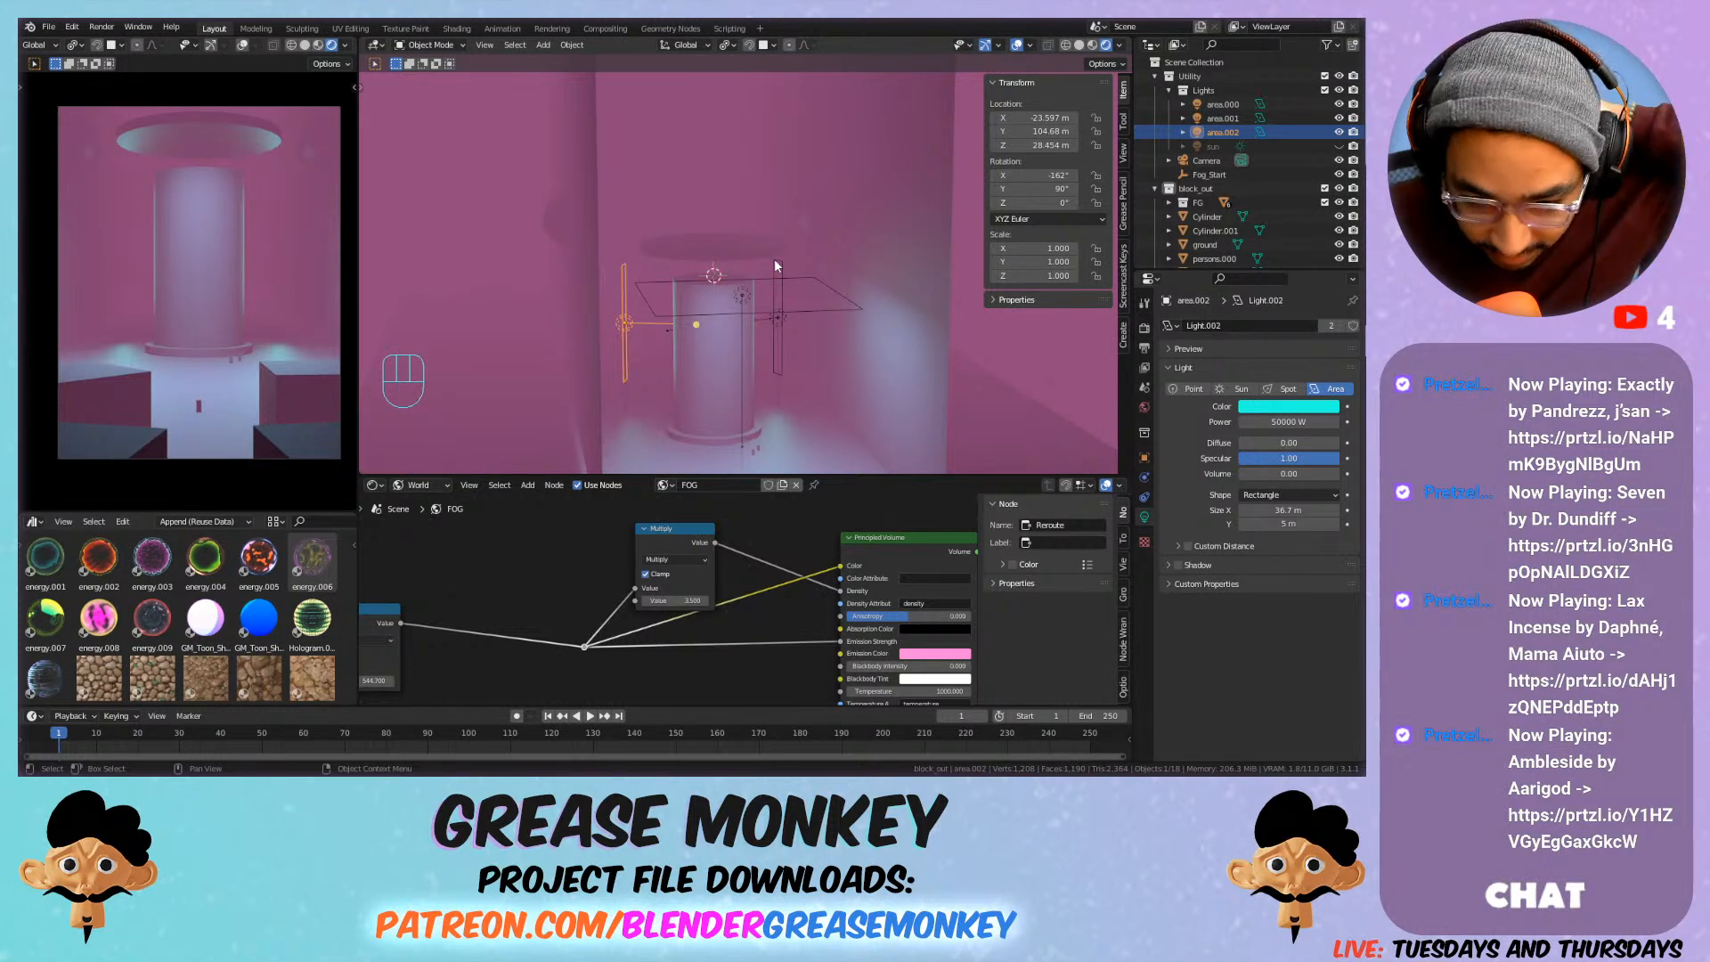
left_click(781, 323)
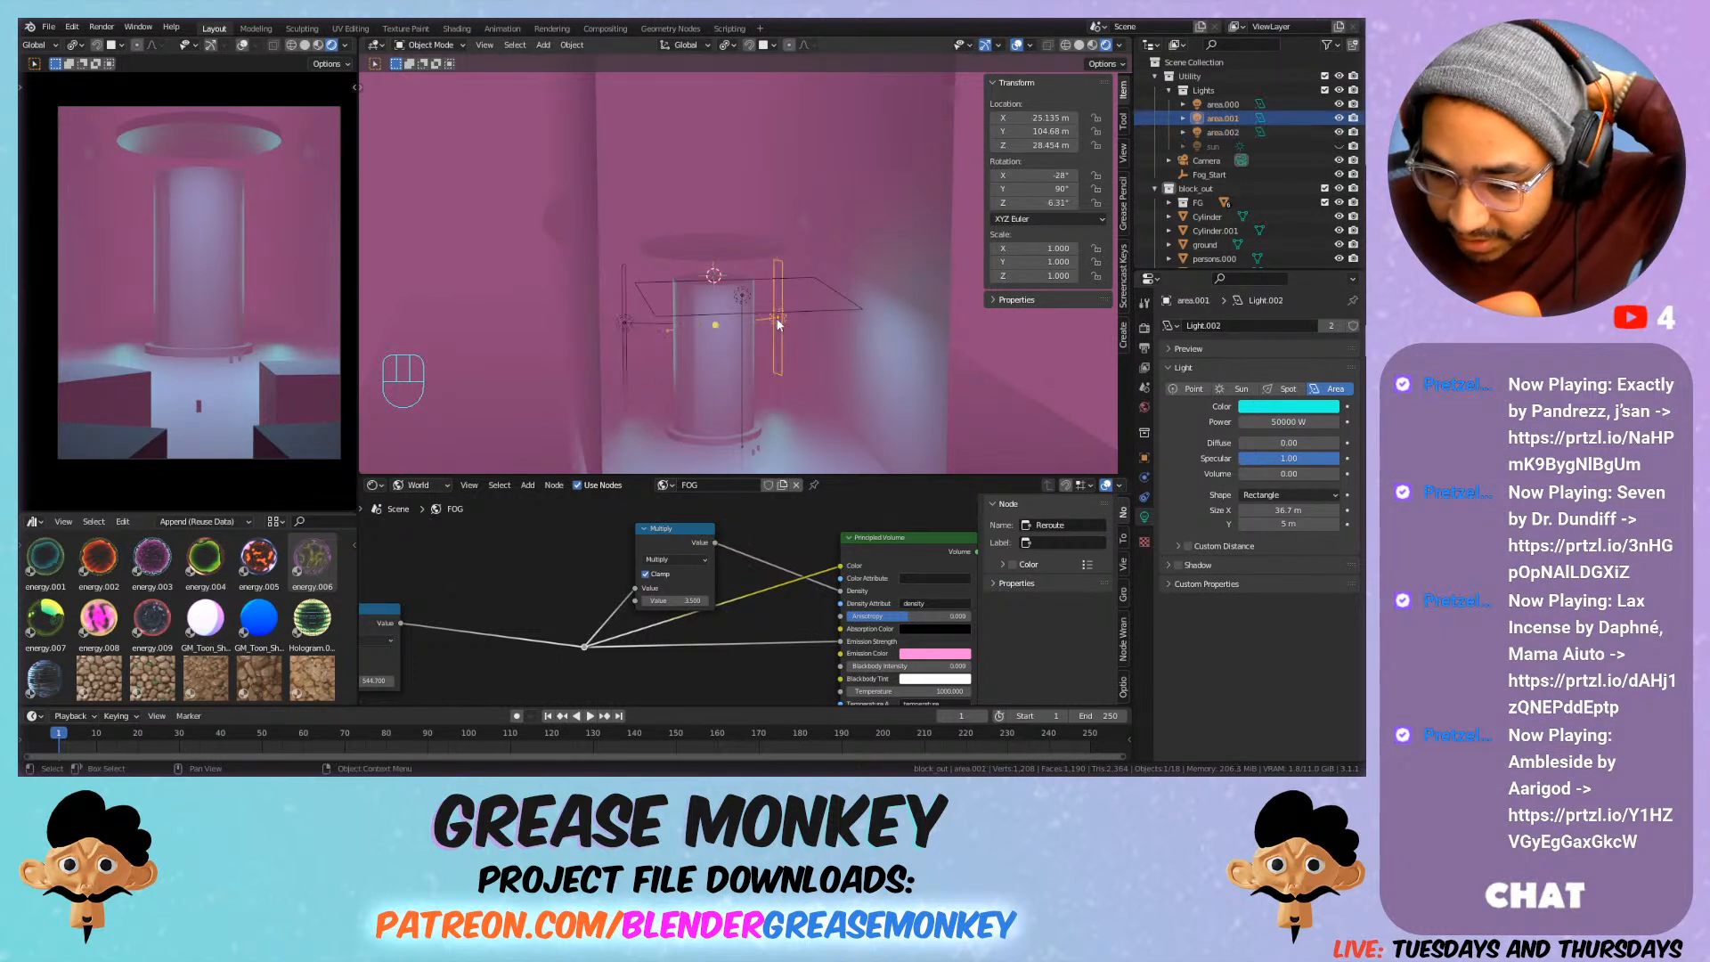
left_click(1172, 563)
left_click(1176, 565)
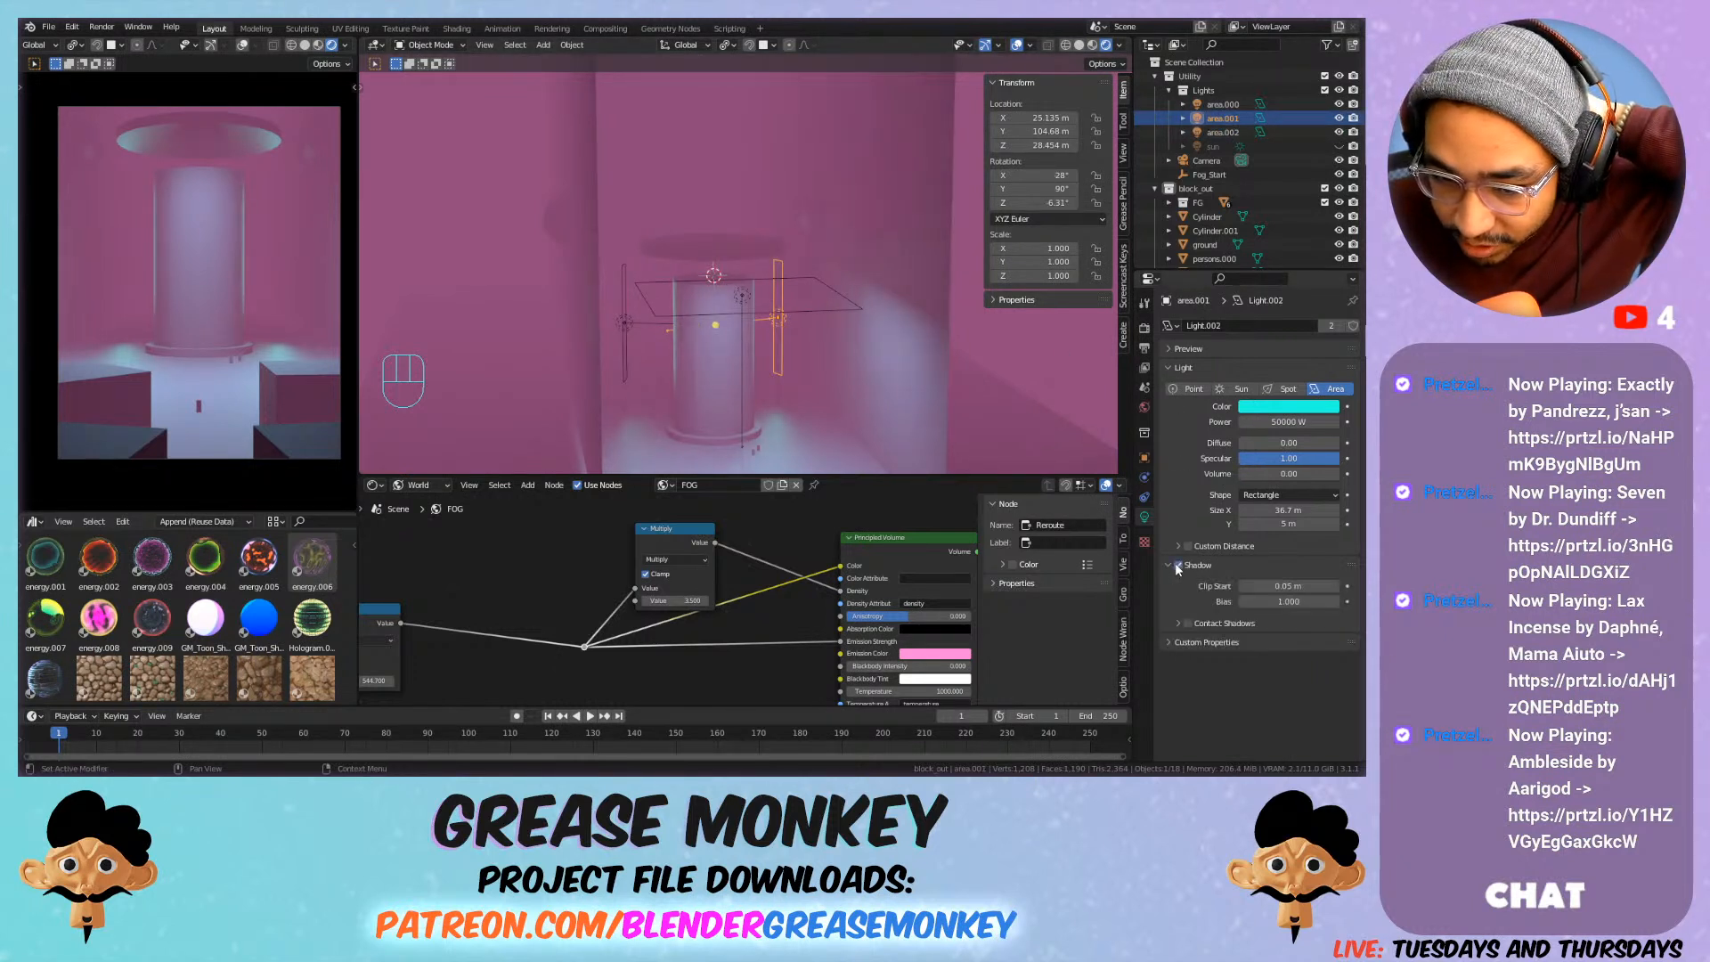
left_click(626, 326)
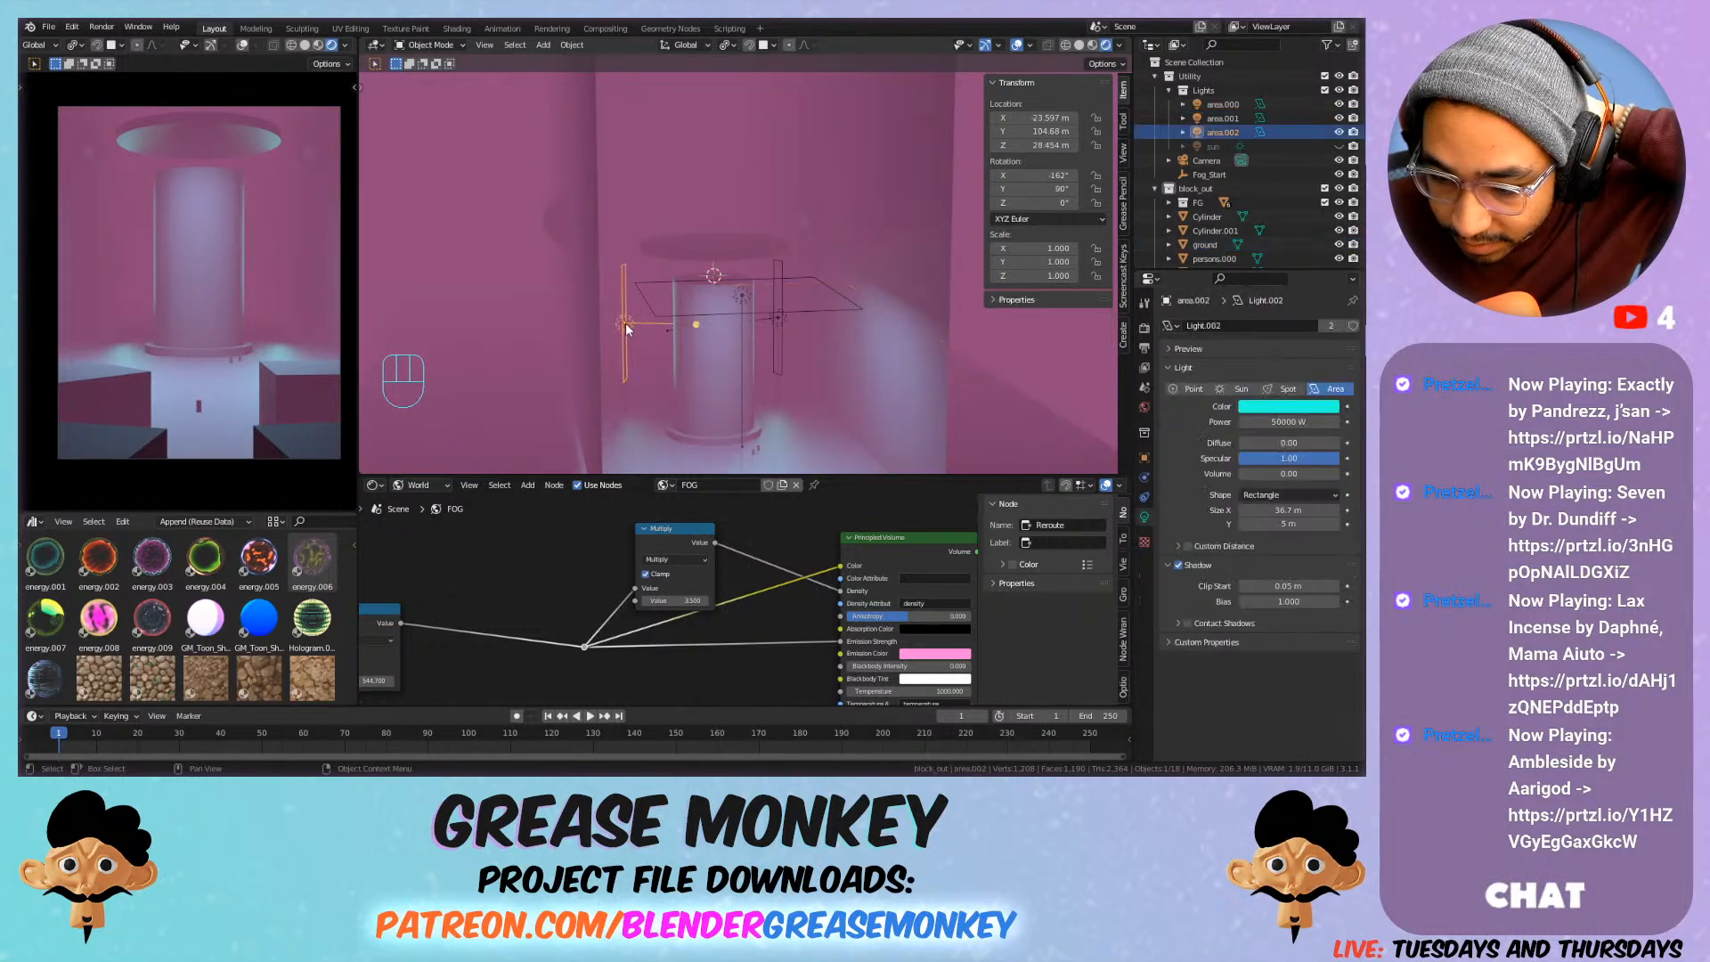
left_click(777, 319)
left_click(1175, 565)
left_click(1175, 565)
left_click(1176, 565)
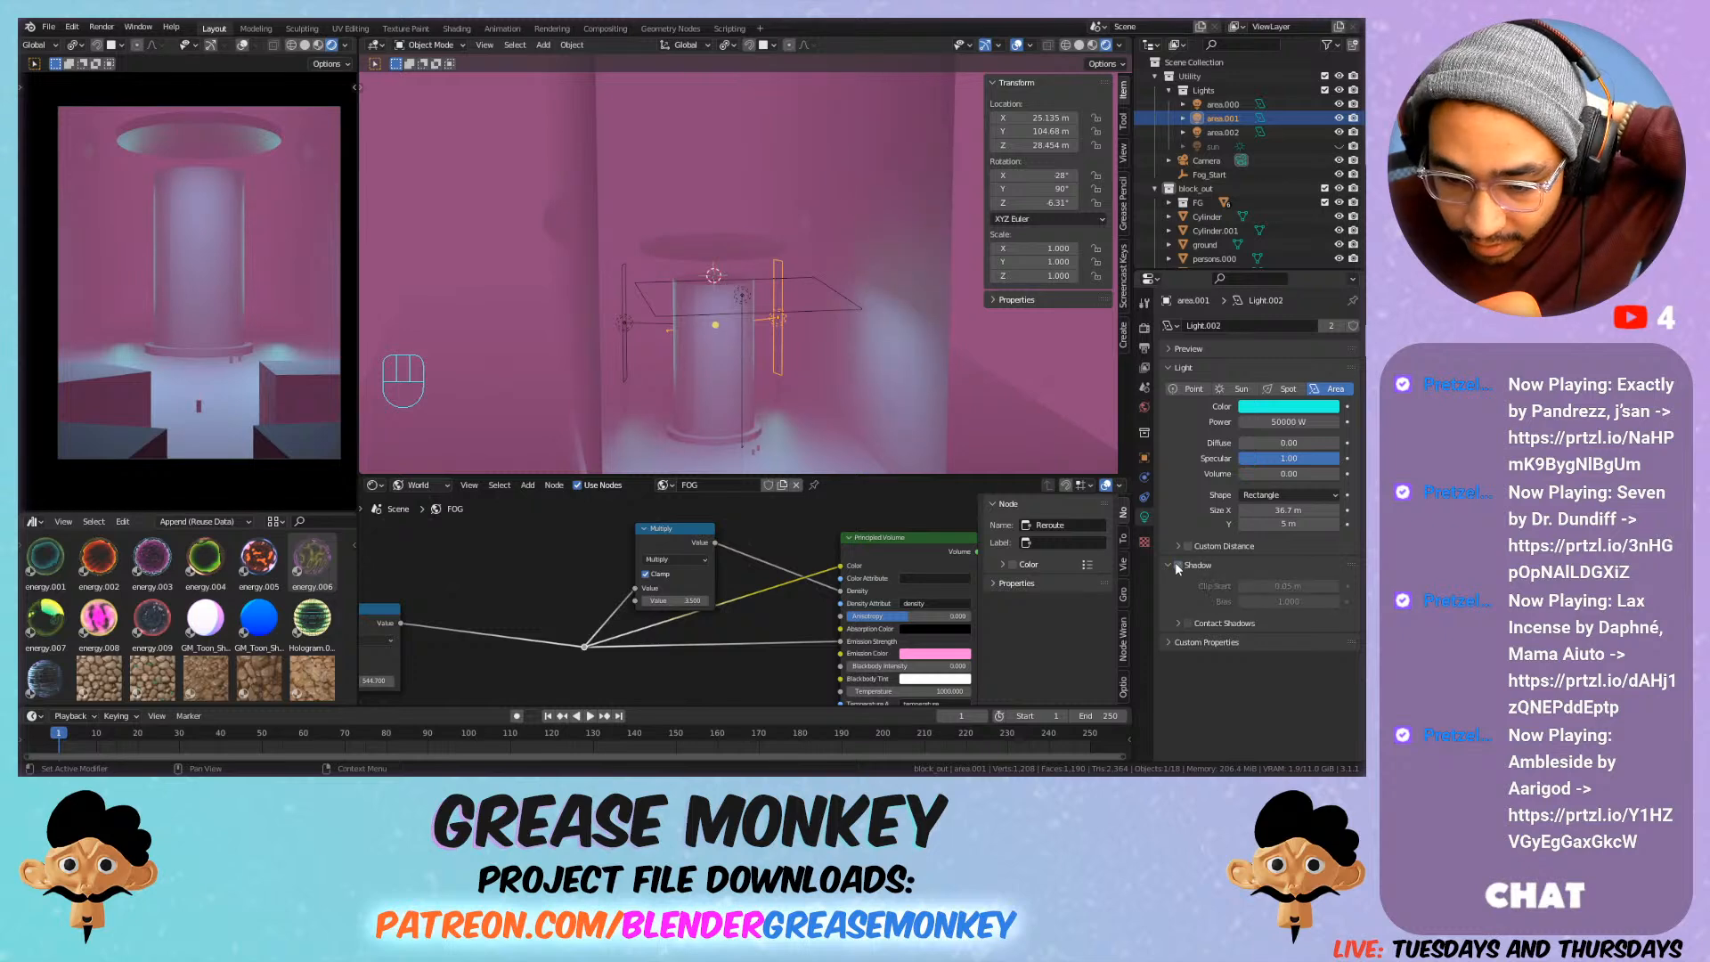
left_click(1176, 564)
left_click(1175, 564)
left_click(1175, 564)
left_click(1176, 564)
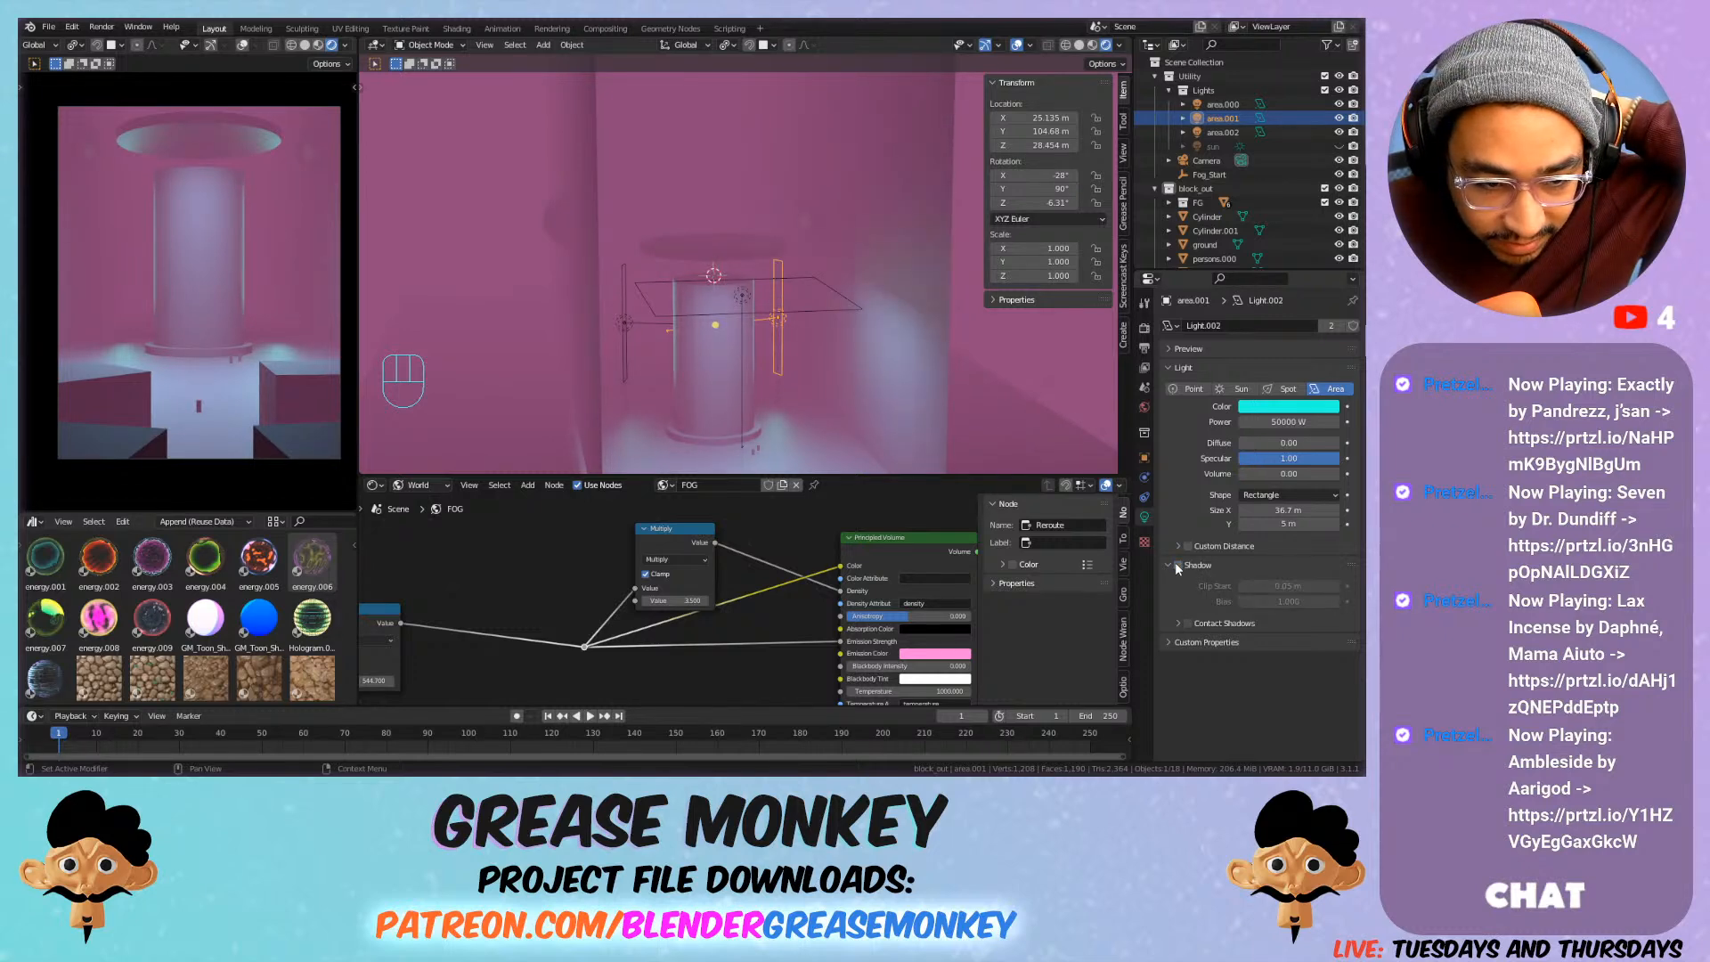
left_click(1176, 565)
left_click(1175, 565)
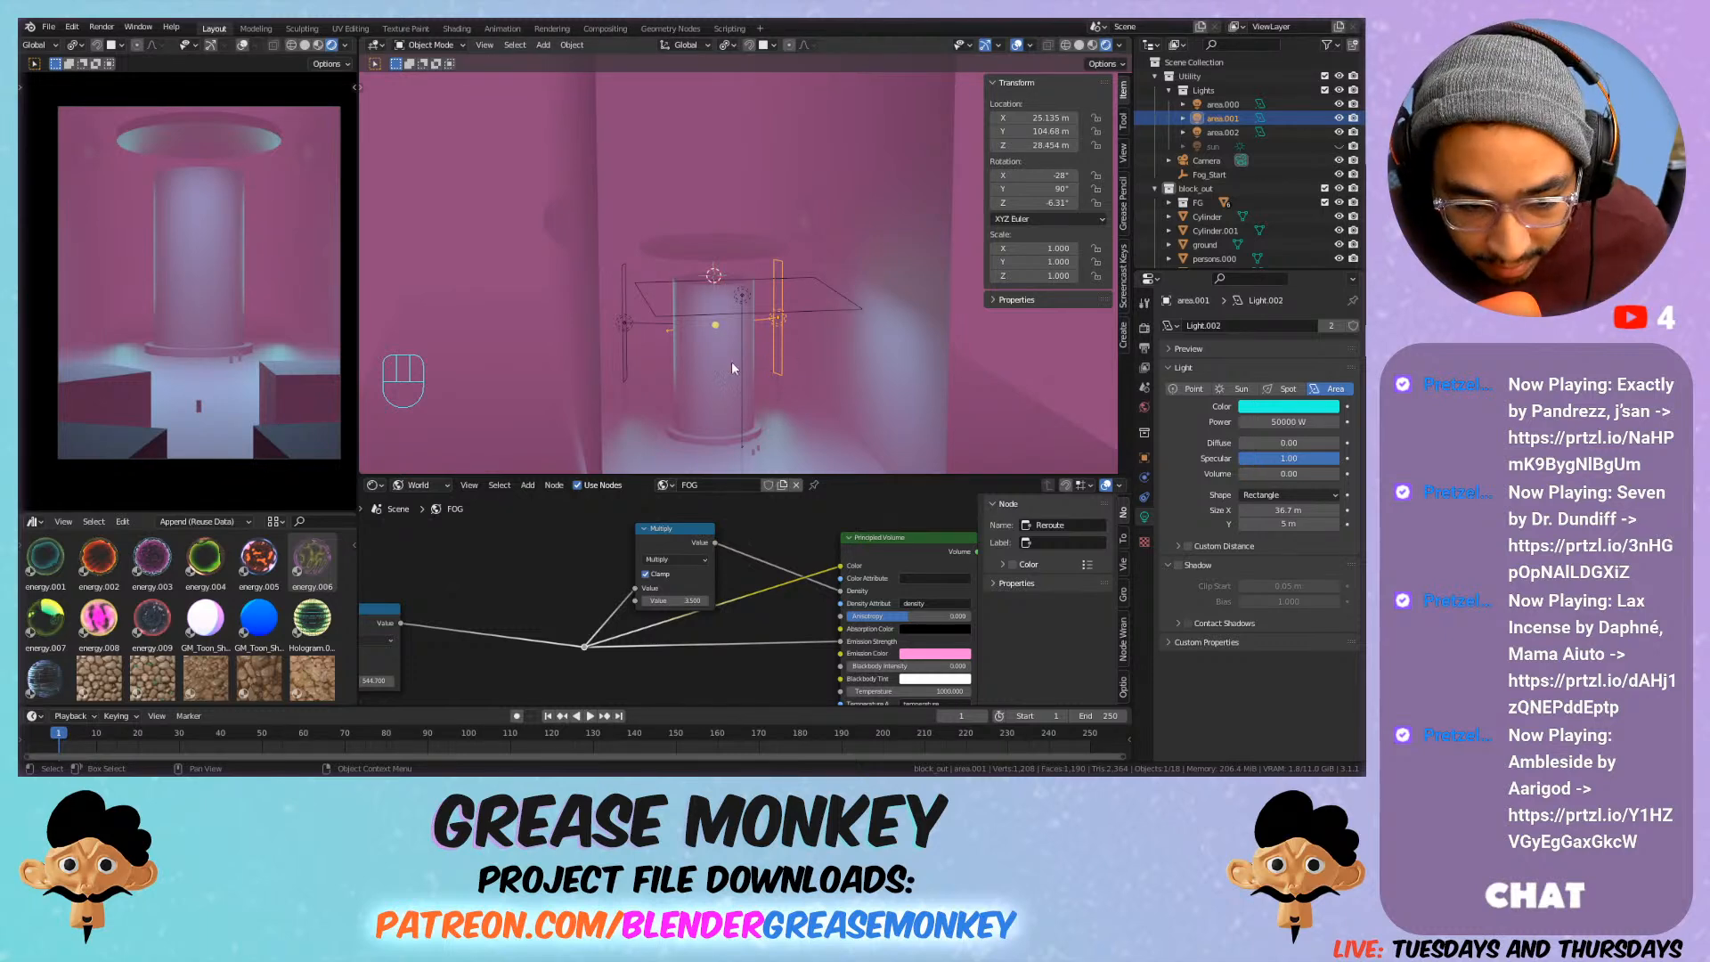
Select the 9.82 m foreground cube, Cube.001, and save the scene file.
middle_click_drag(732, 368, 737, 302, "shift")
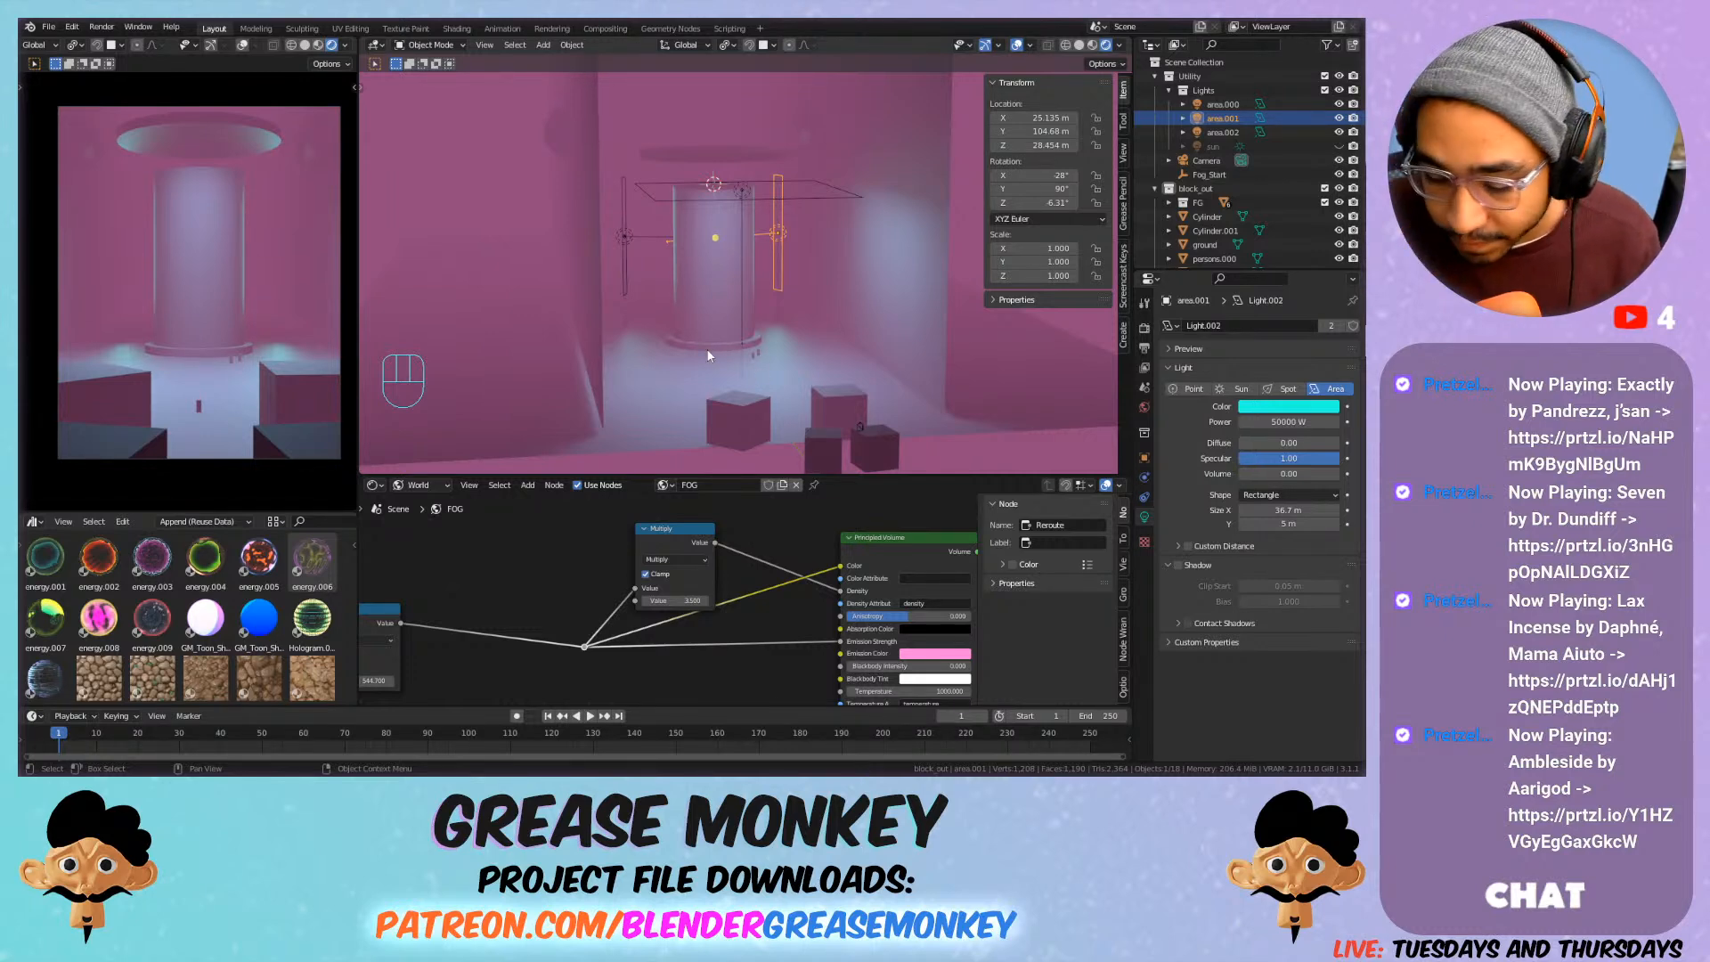
scroll(645, 321, "up", 5)
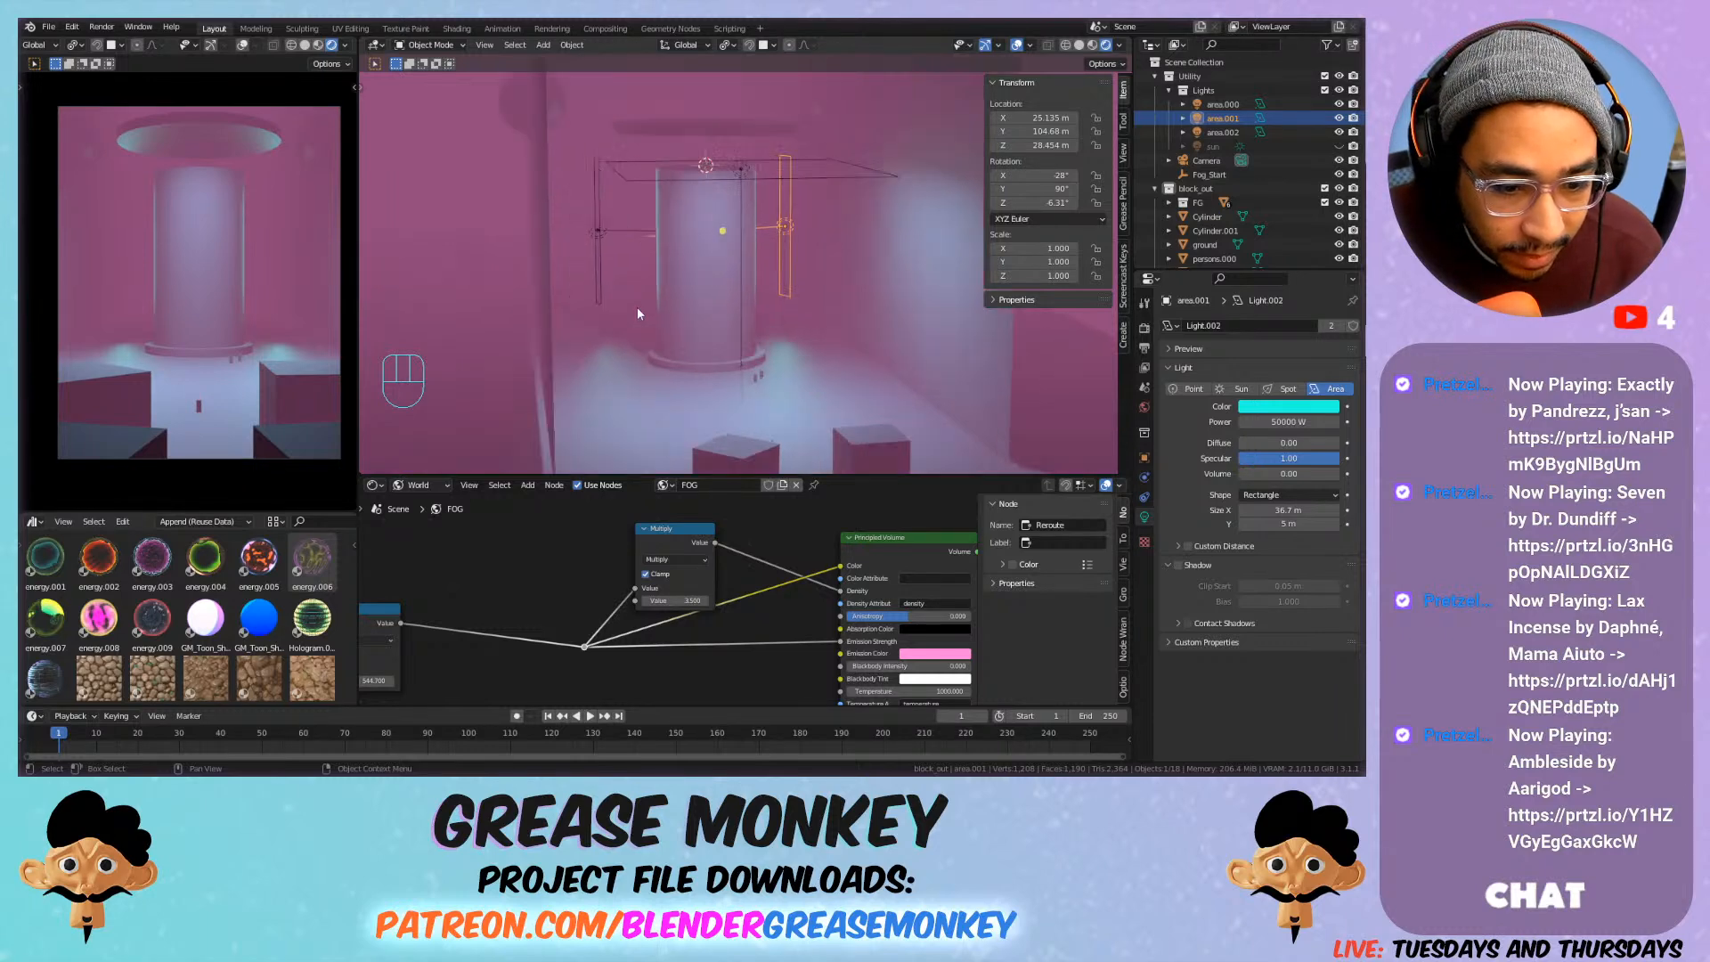
scroll(805, 314, "up", 8)
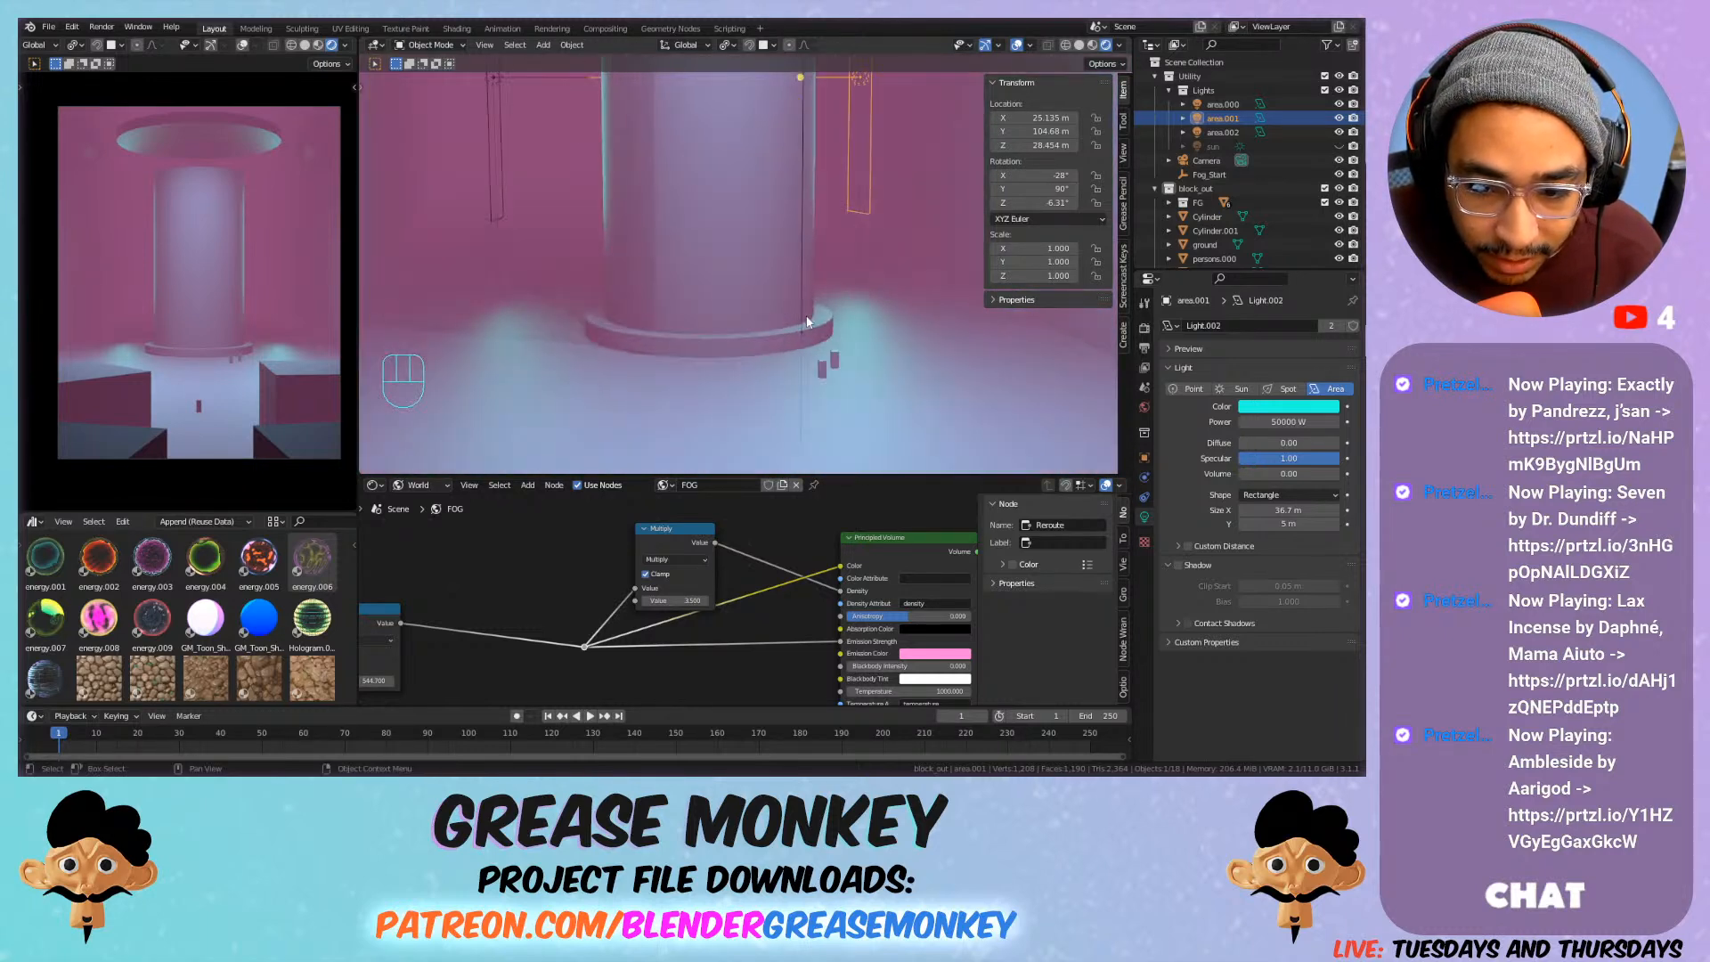
scroll(725, 205, "down", 6)
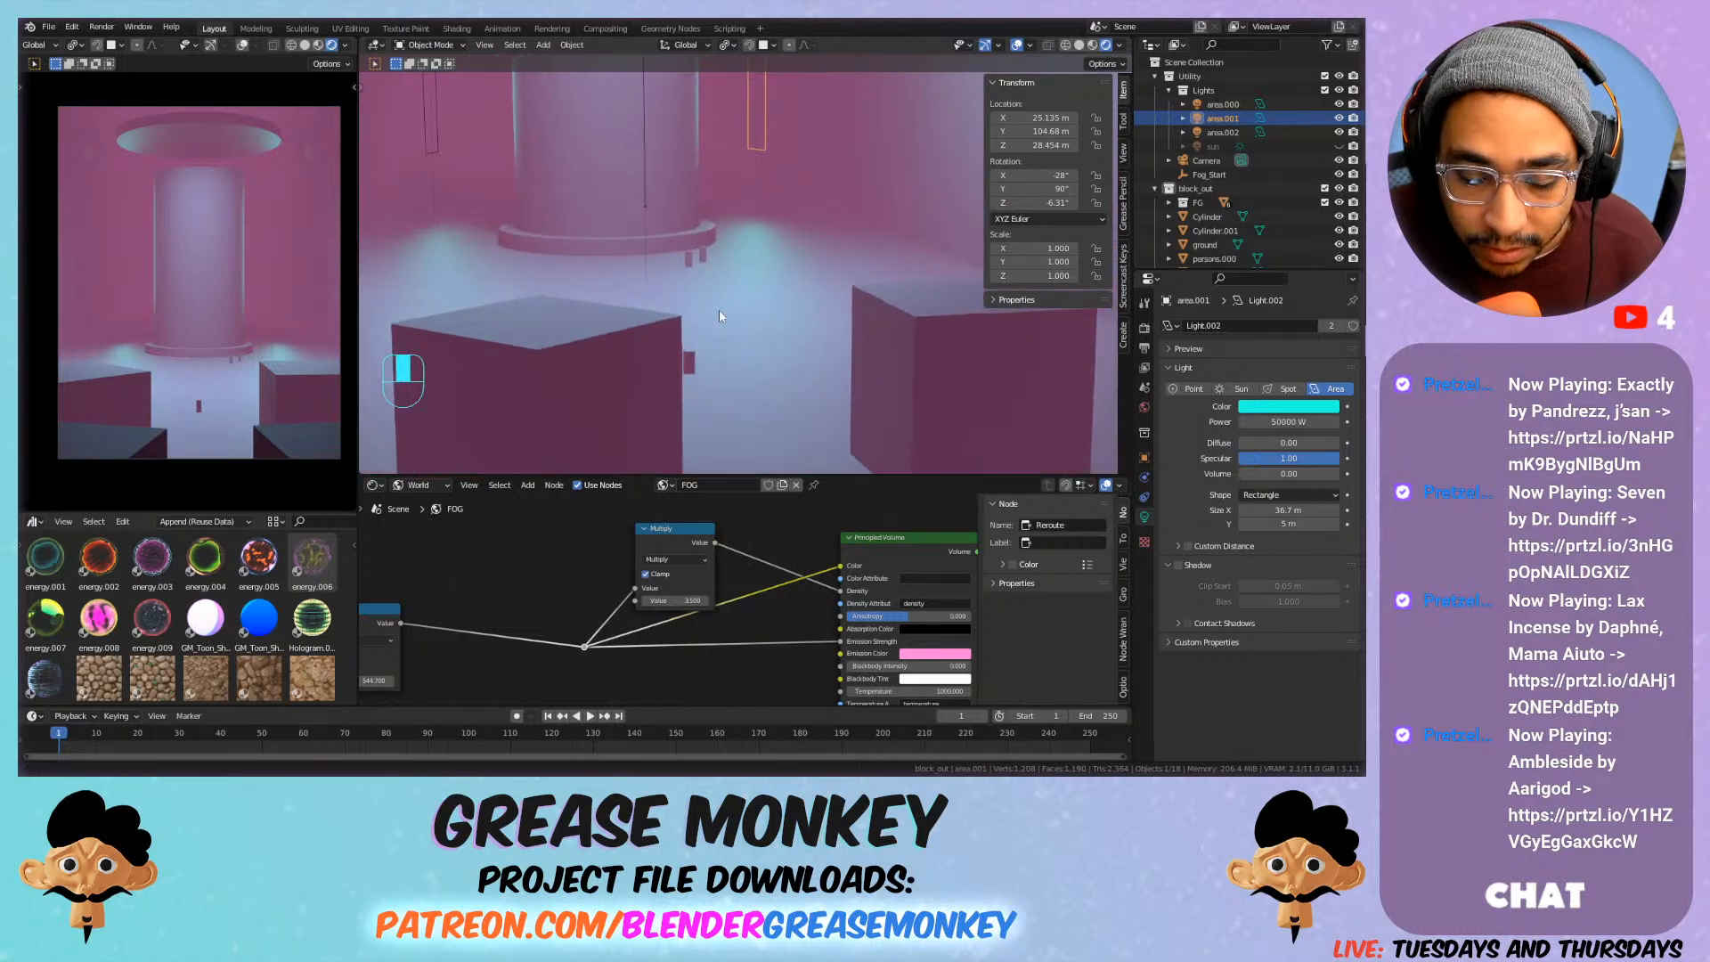
left_click(904, 455)
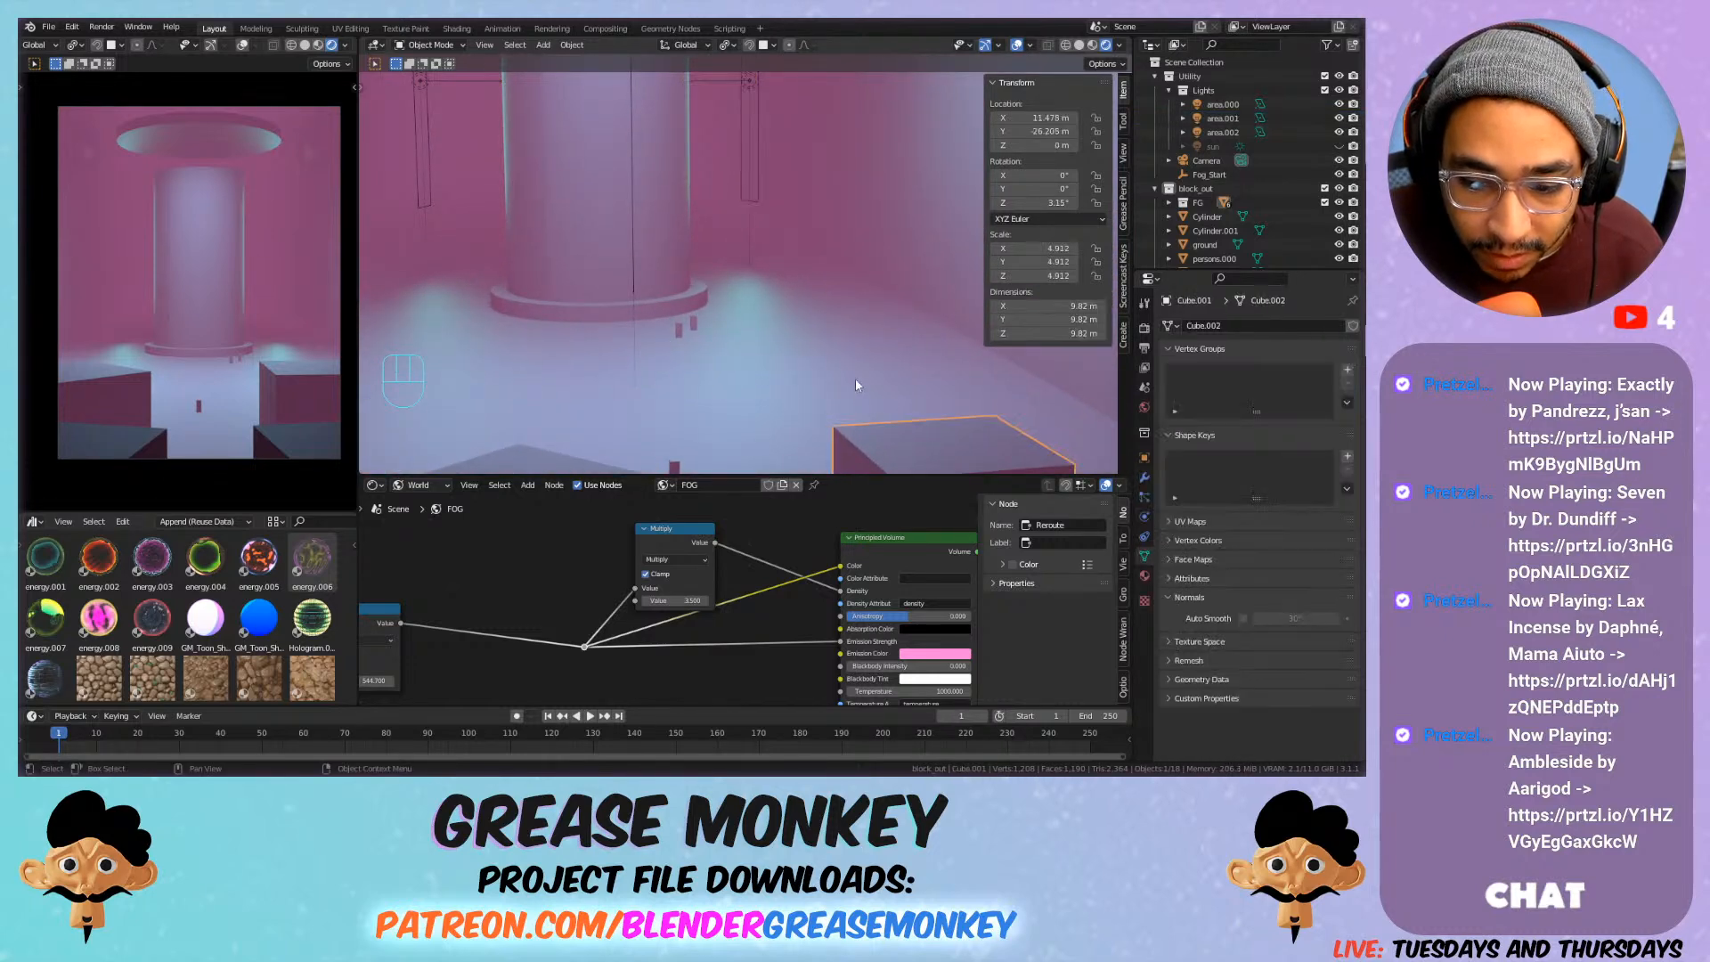
scroll(855, 378, "down", 3)
key("ctrl+s")
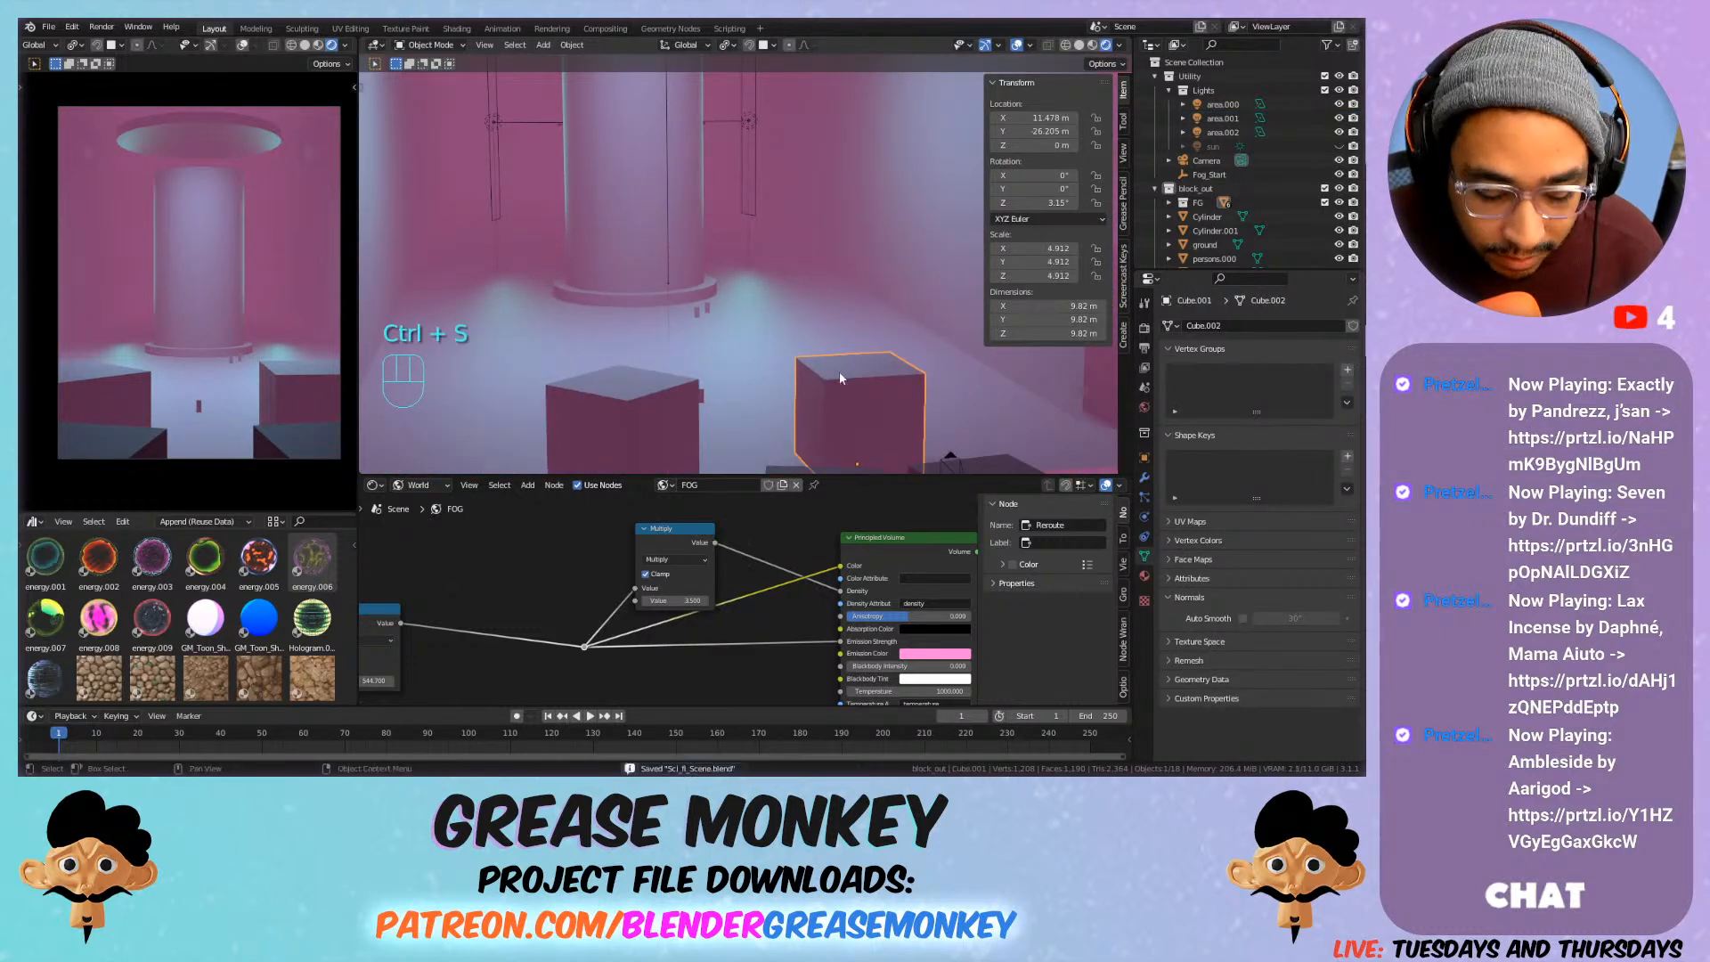
Duplicate the selected cube along the ground toward the column's base and flatten the copy to about 1.5 m high.
key("shift+d")
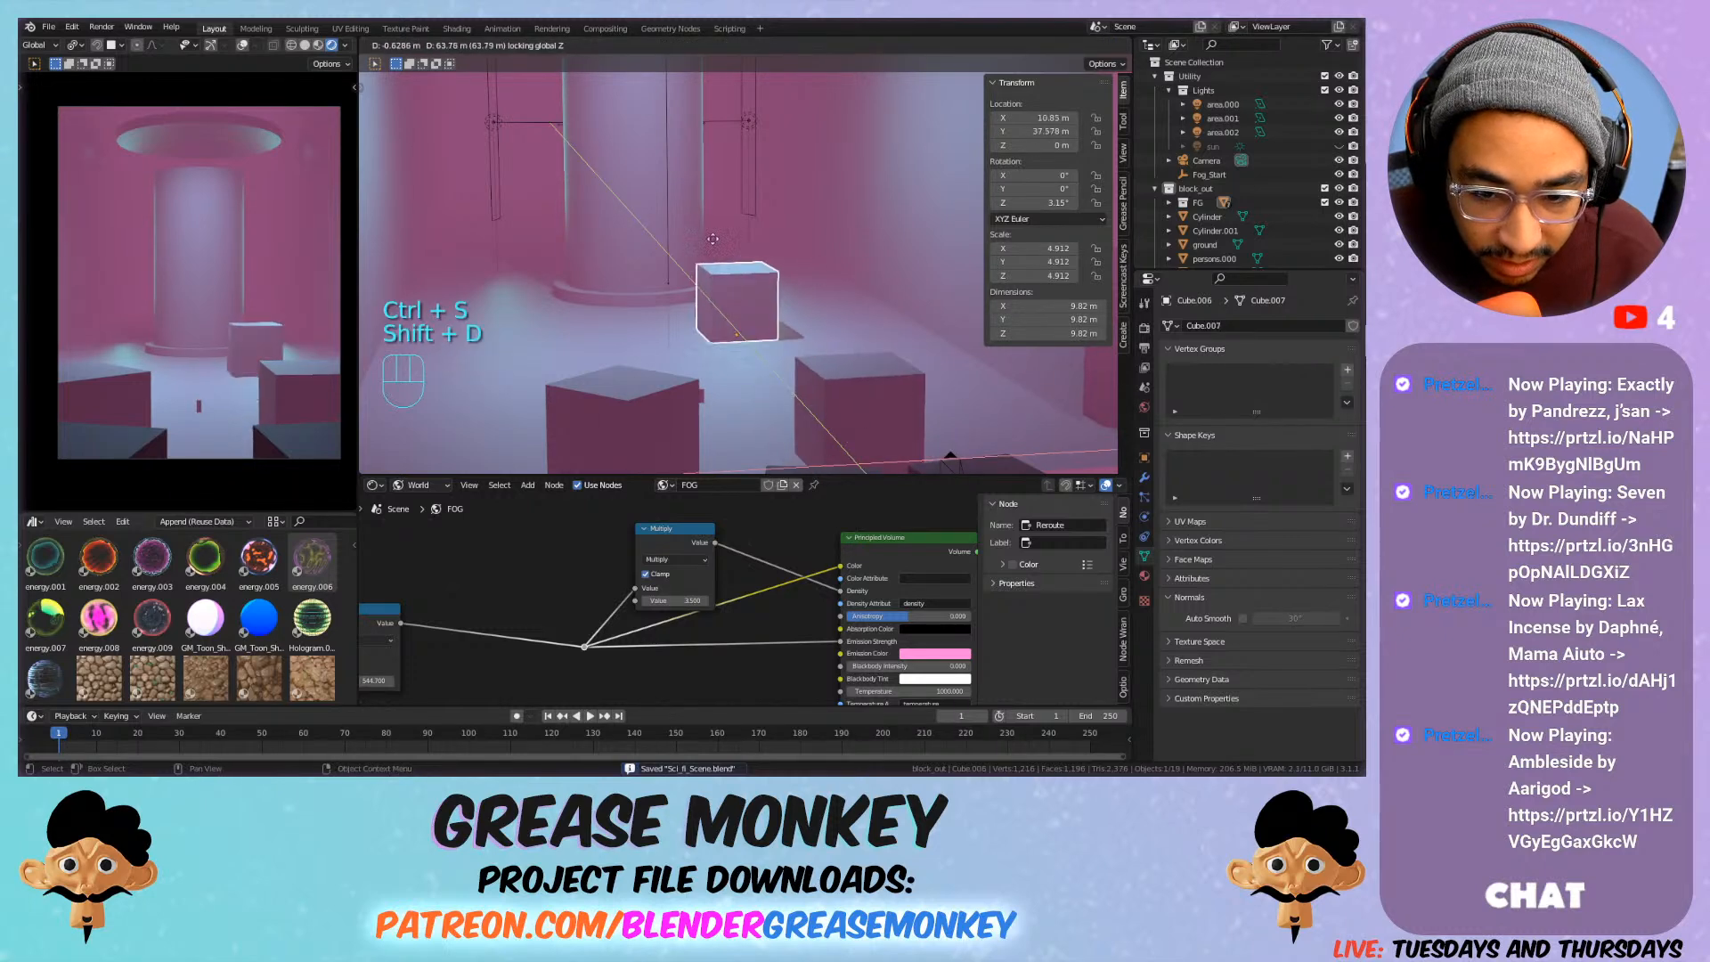
left_click(818, 234)
key("s")
key("z")
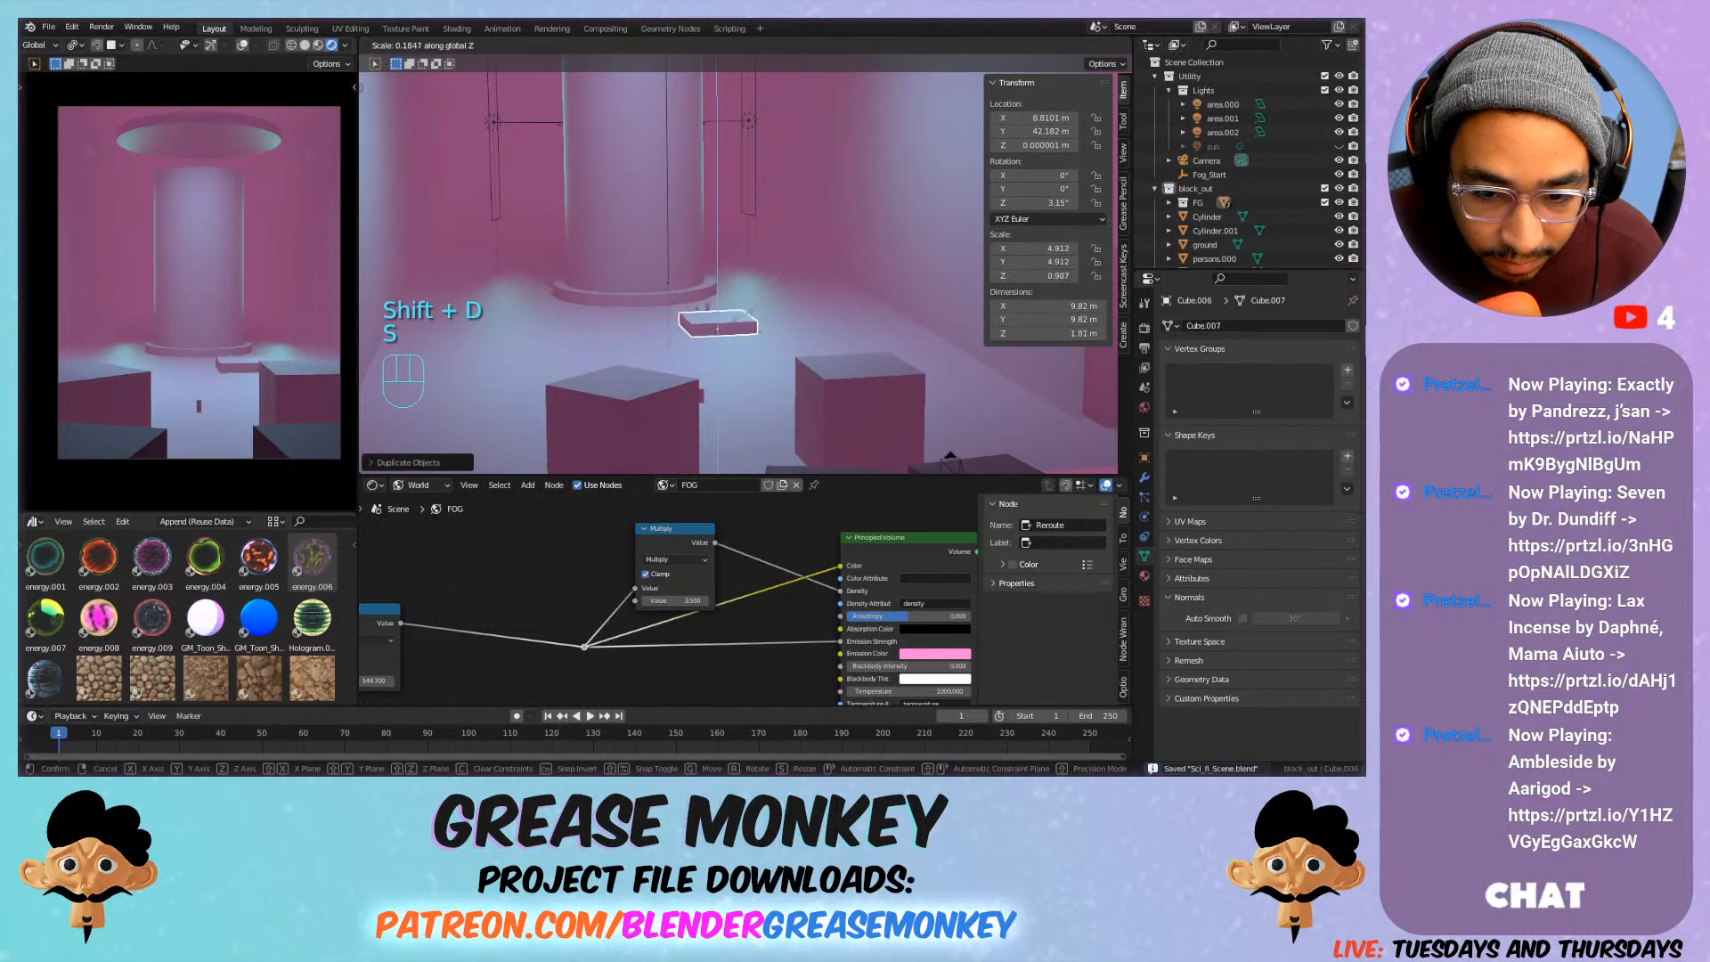
left_click(741, 317)
Shrink the duplicated block along each axis to about 3.17 by 2.71 by 1.18 m.
key("s")
key("x")
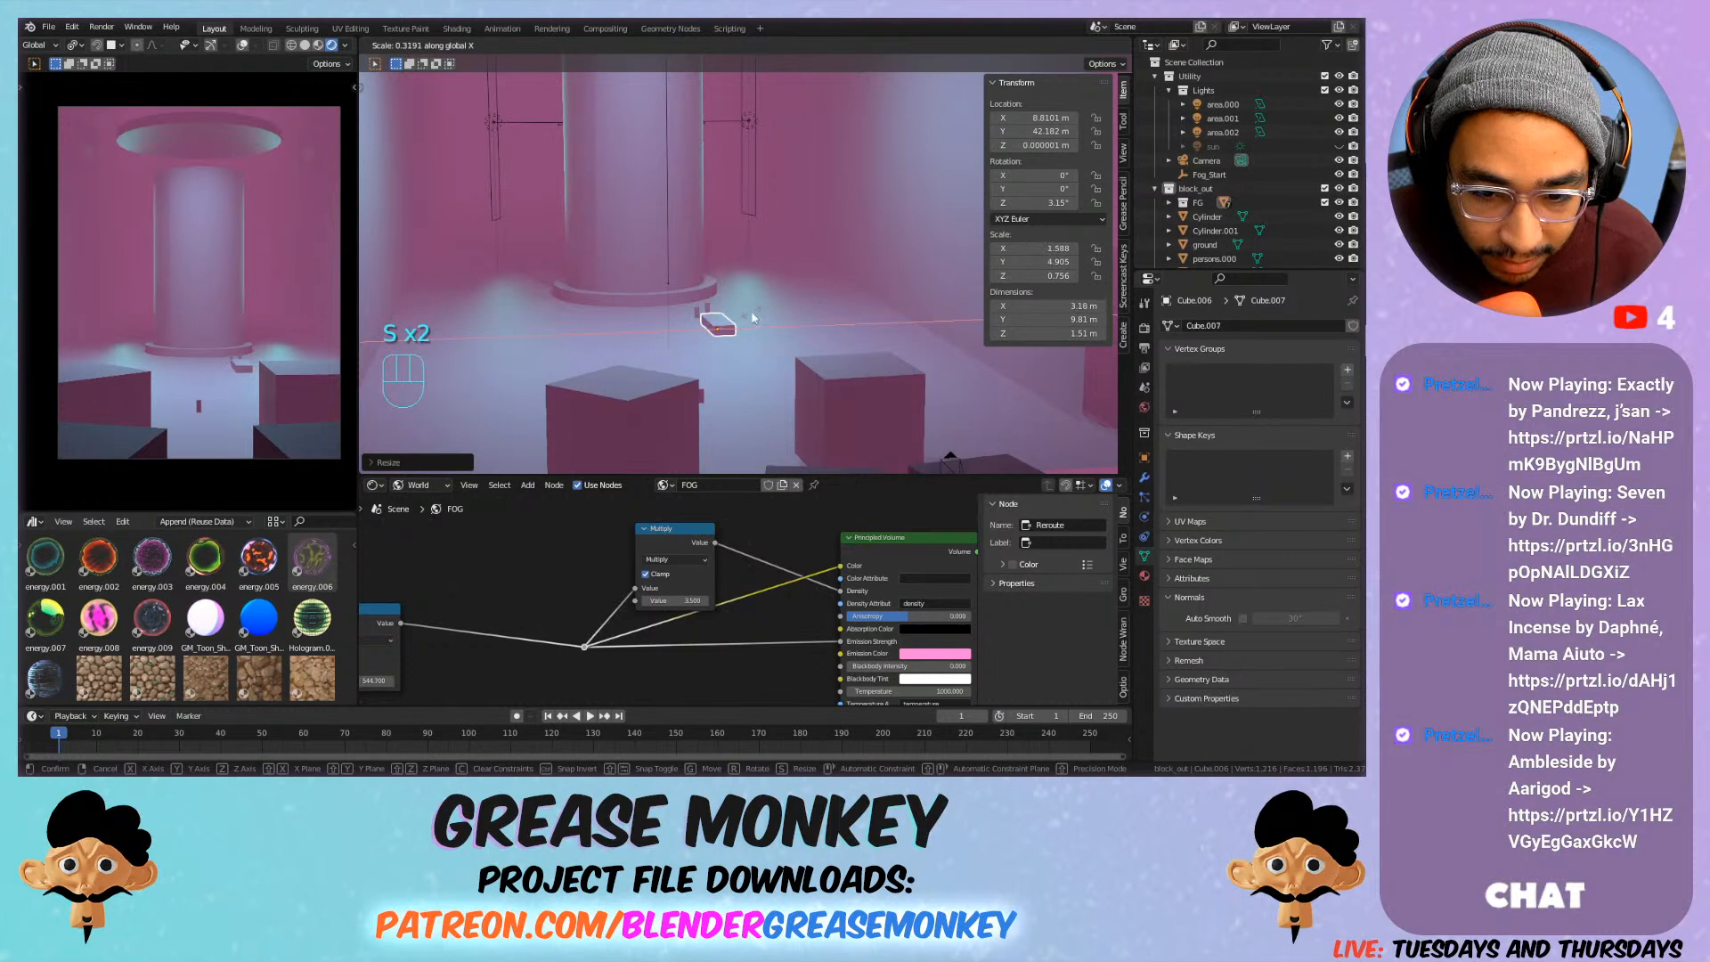
left_click(751, 313)
key("s")
key("z")
left_click(747, 312)
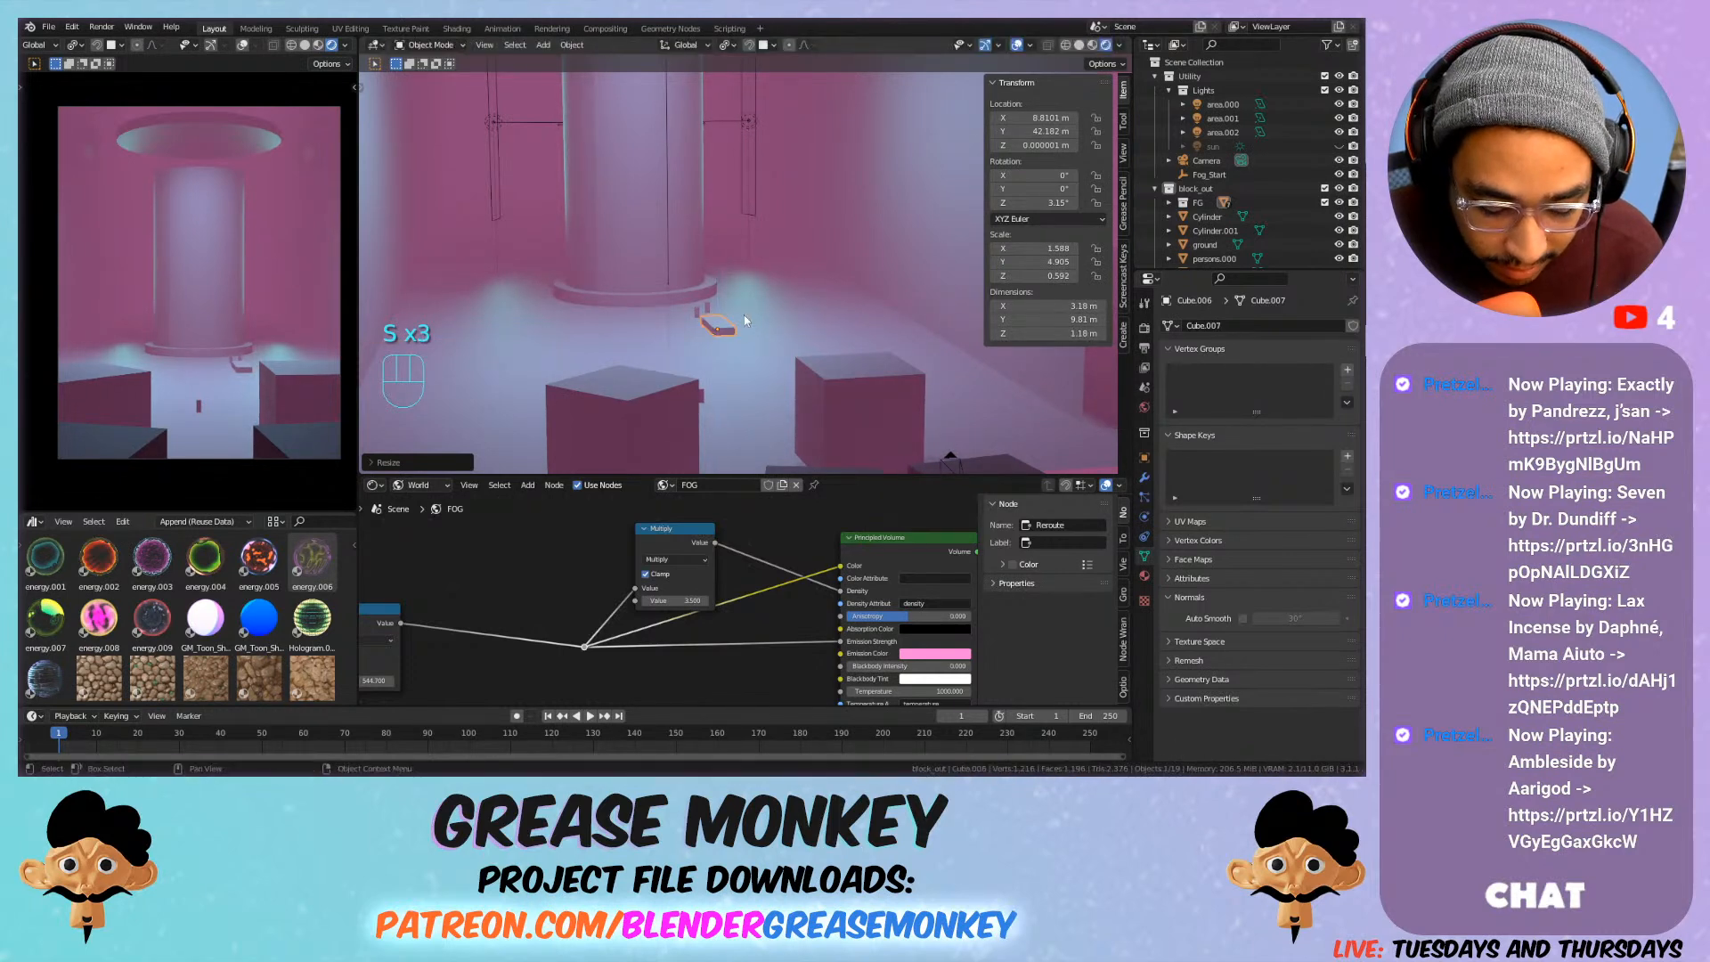
key("s")
key("y")
left_click(720, 316)
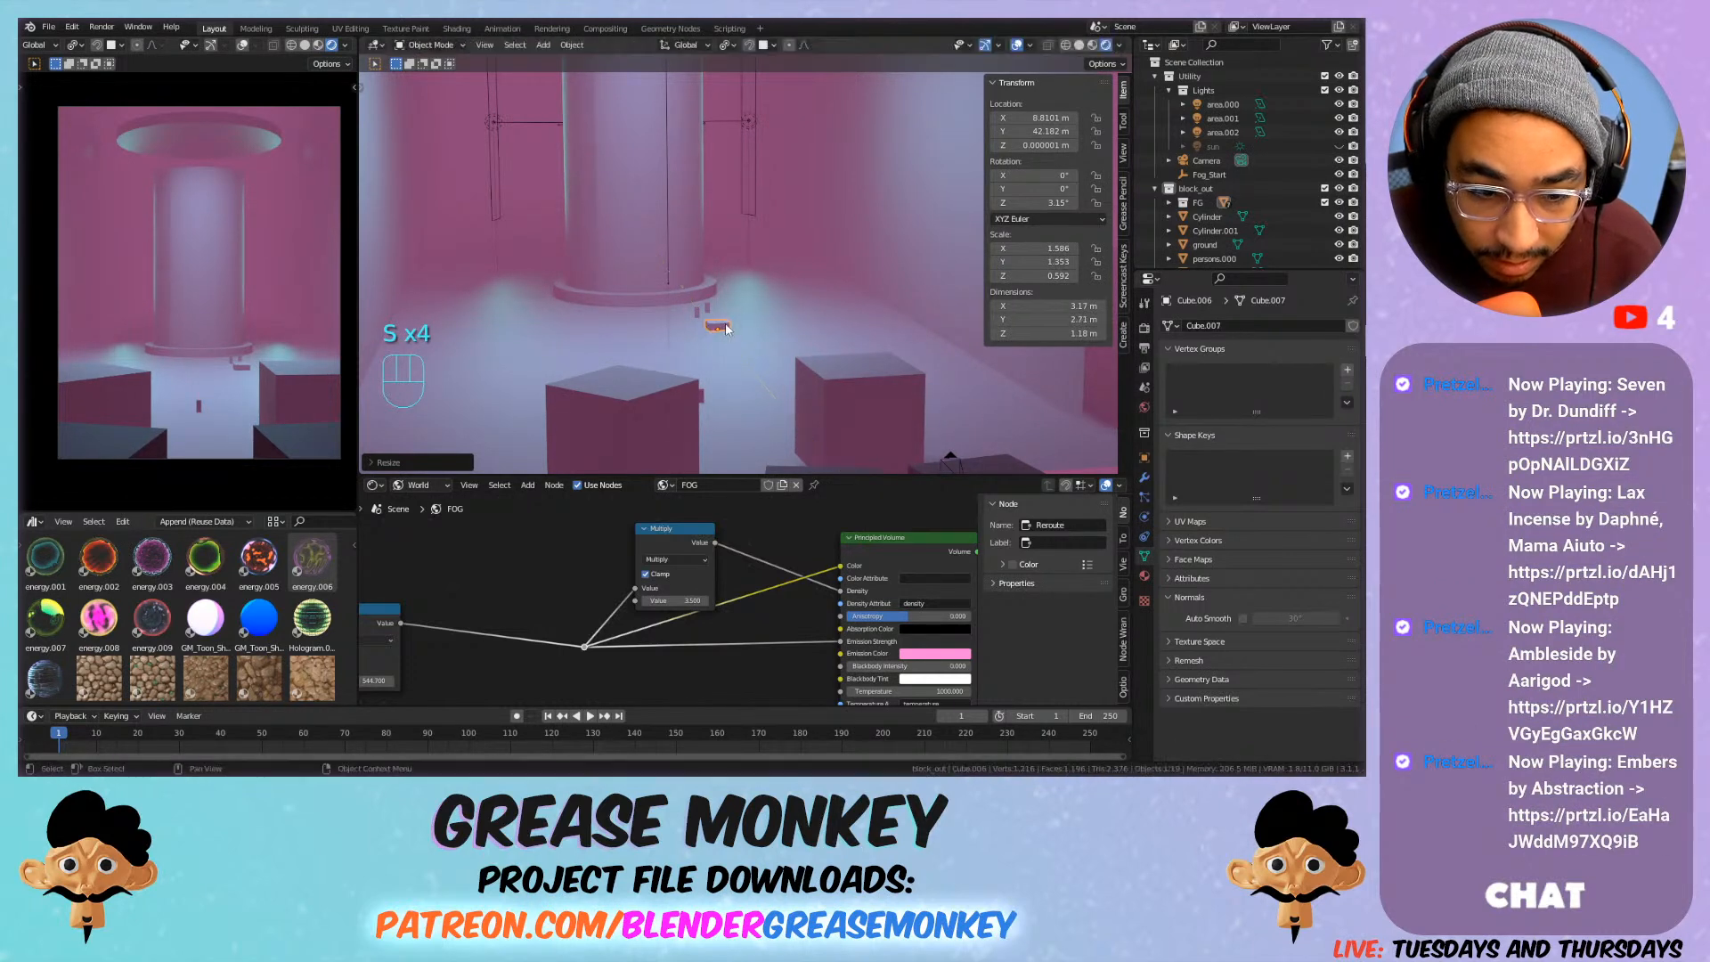
Move the small block along the ground to the column's base, about X 7.86 m, Y 60.2 m, and turn it to about 18° around Z.
scroll(719, 319, "up", 3)
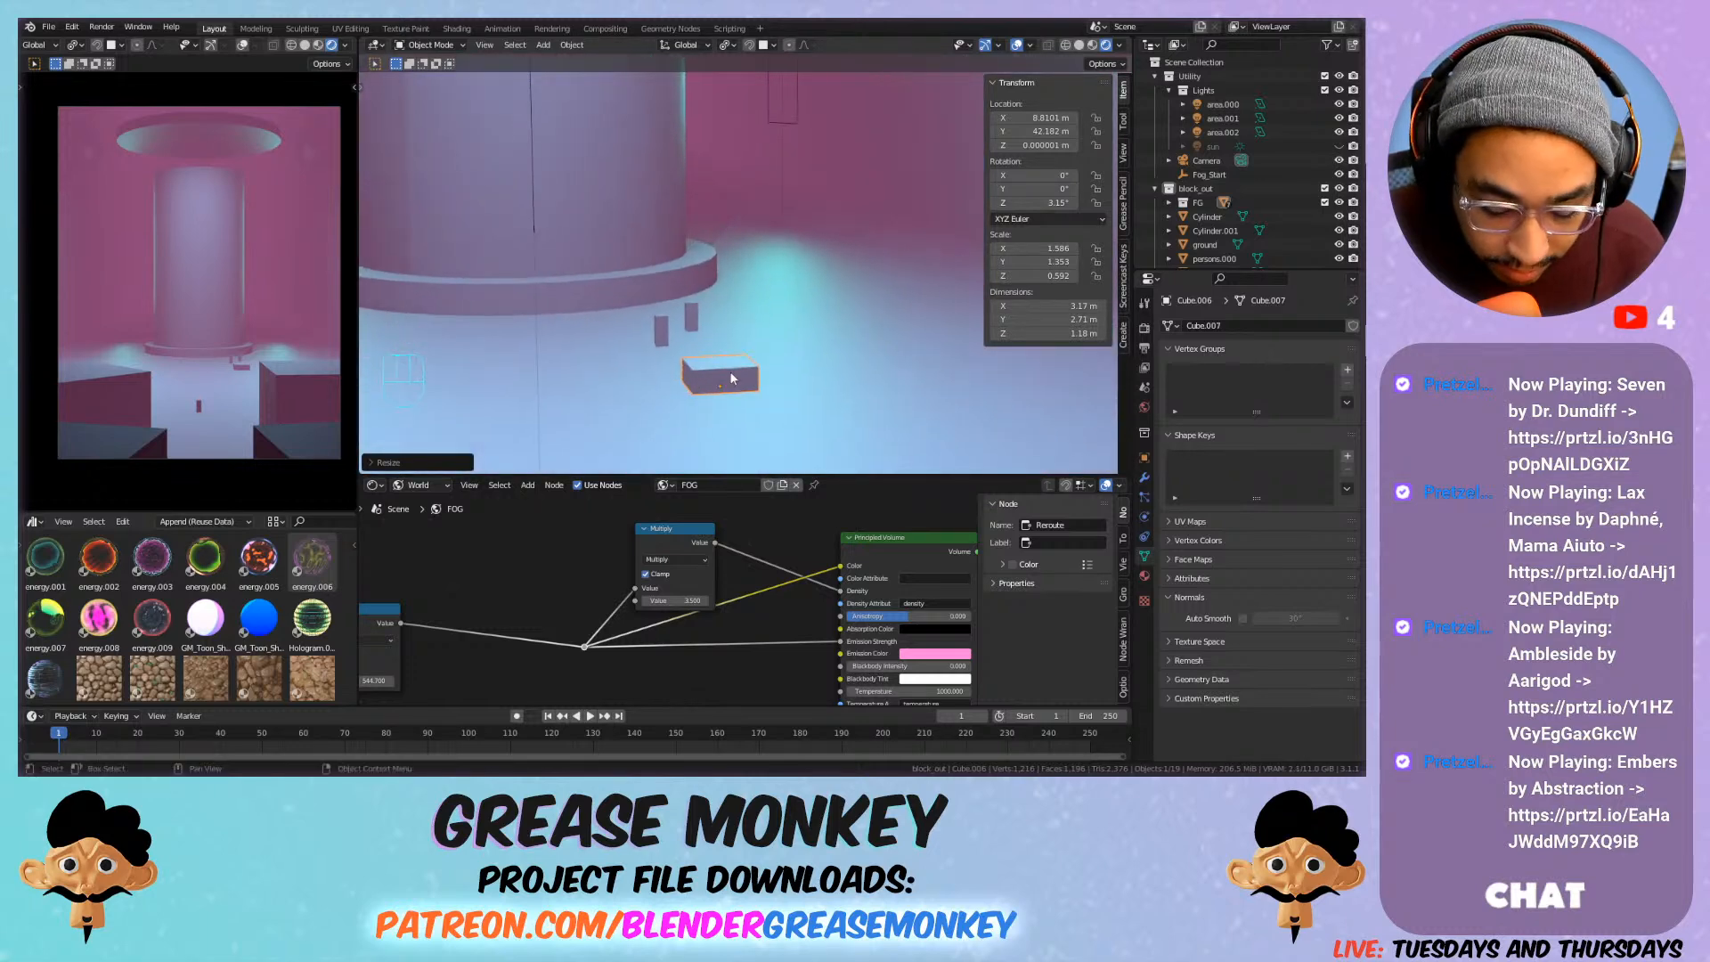
key("g")
key("shift+z")
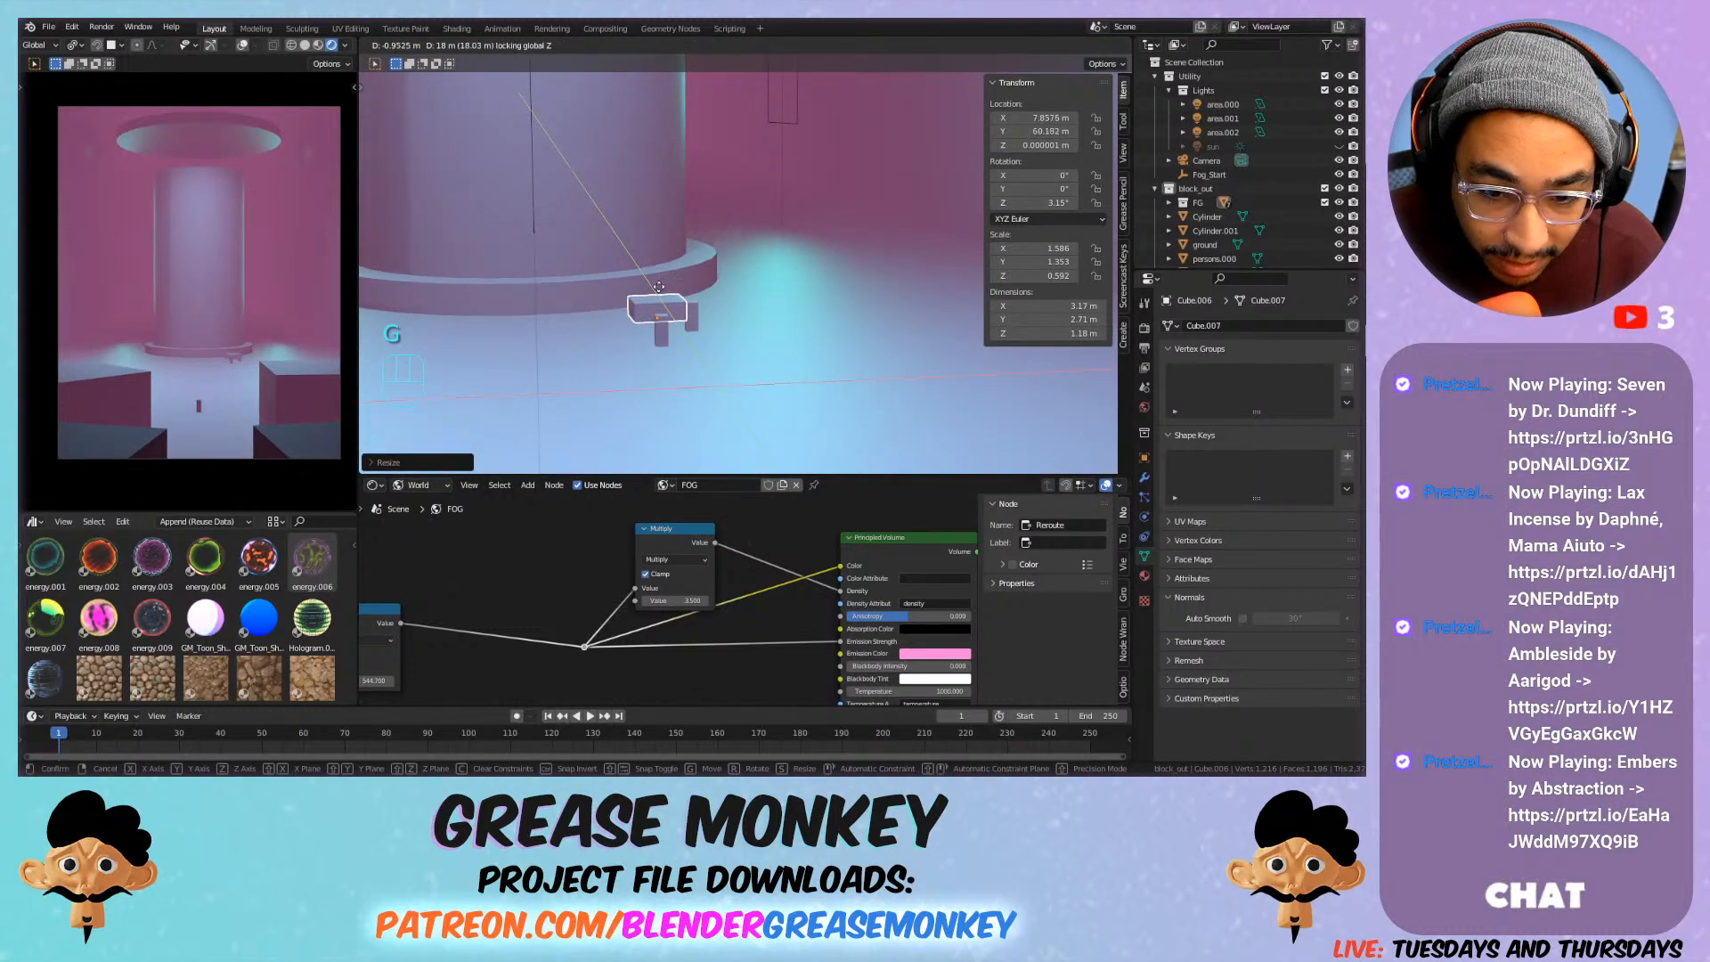
left_click(659, 286)
key("r")
key("z")
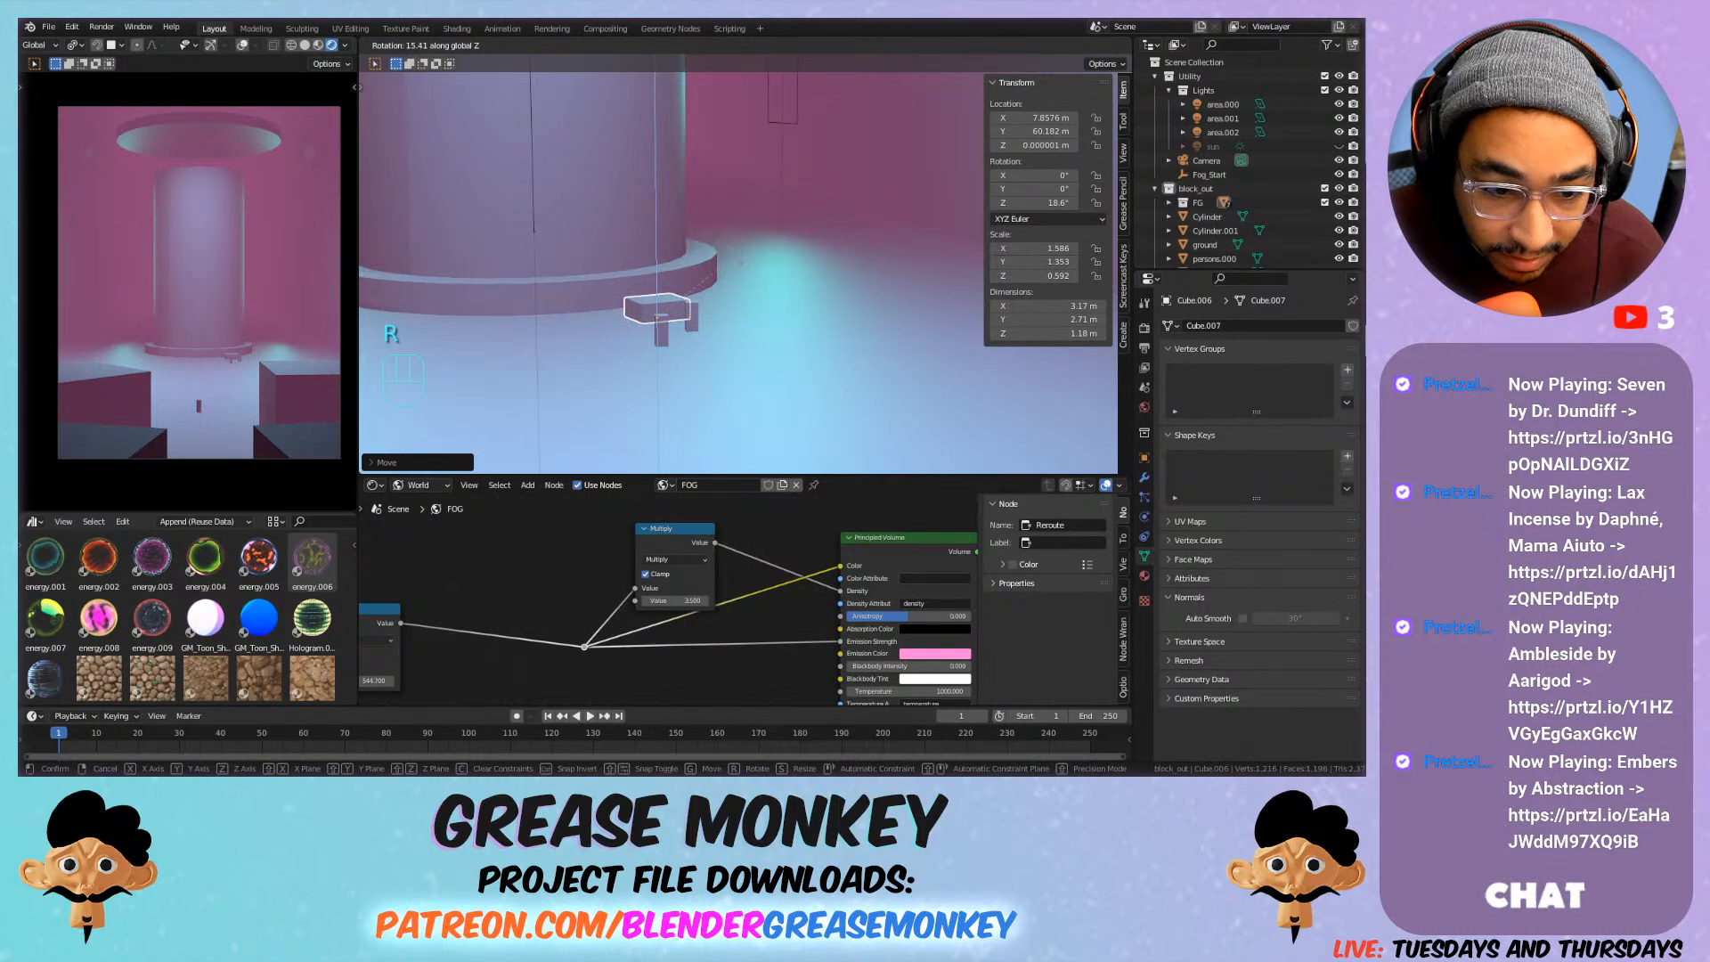
left_click(738, 265)
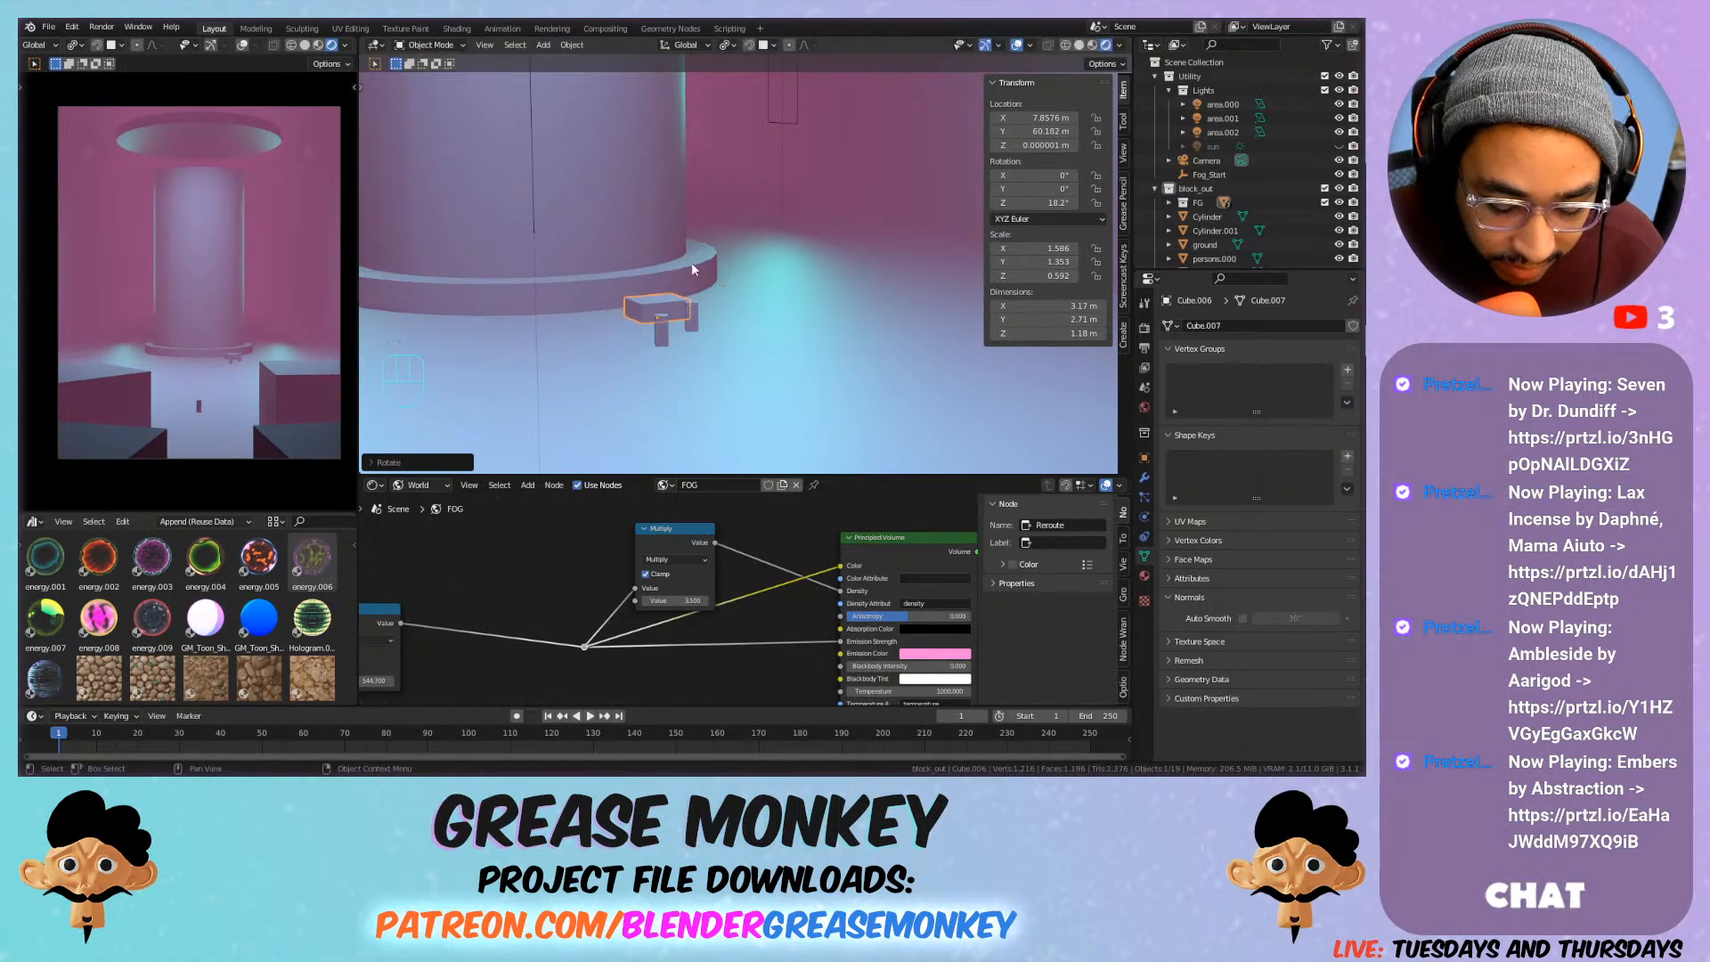
Turn the block to about 31° around Z and slide it along the ground against the column's base ring.
middle_click_drag(691, 262, 687, 371, "shift")
key("r")
key("z")
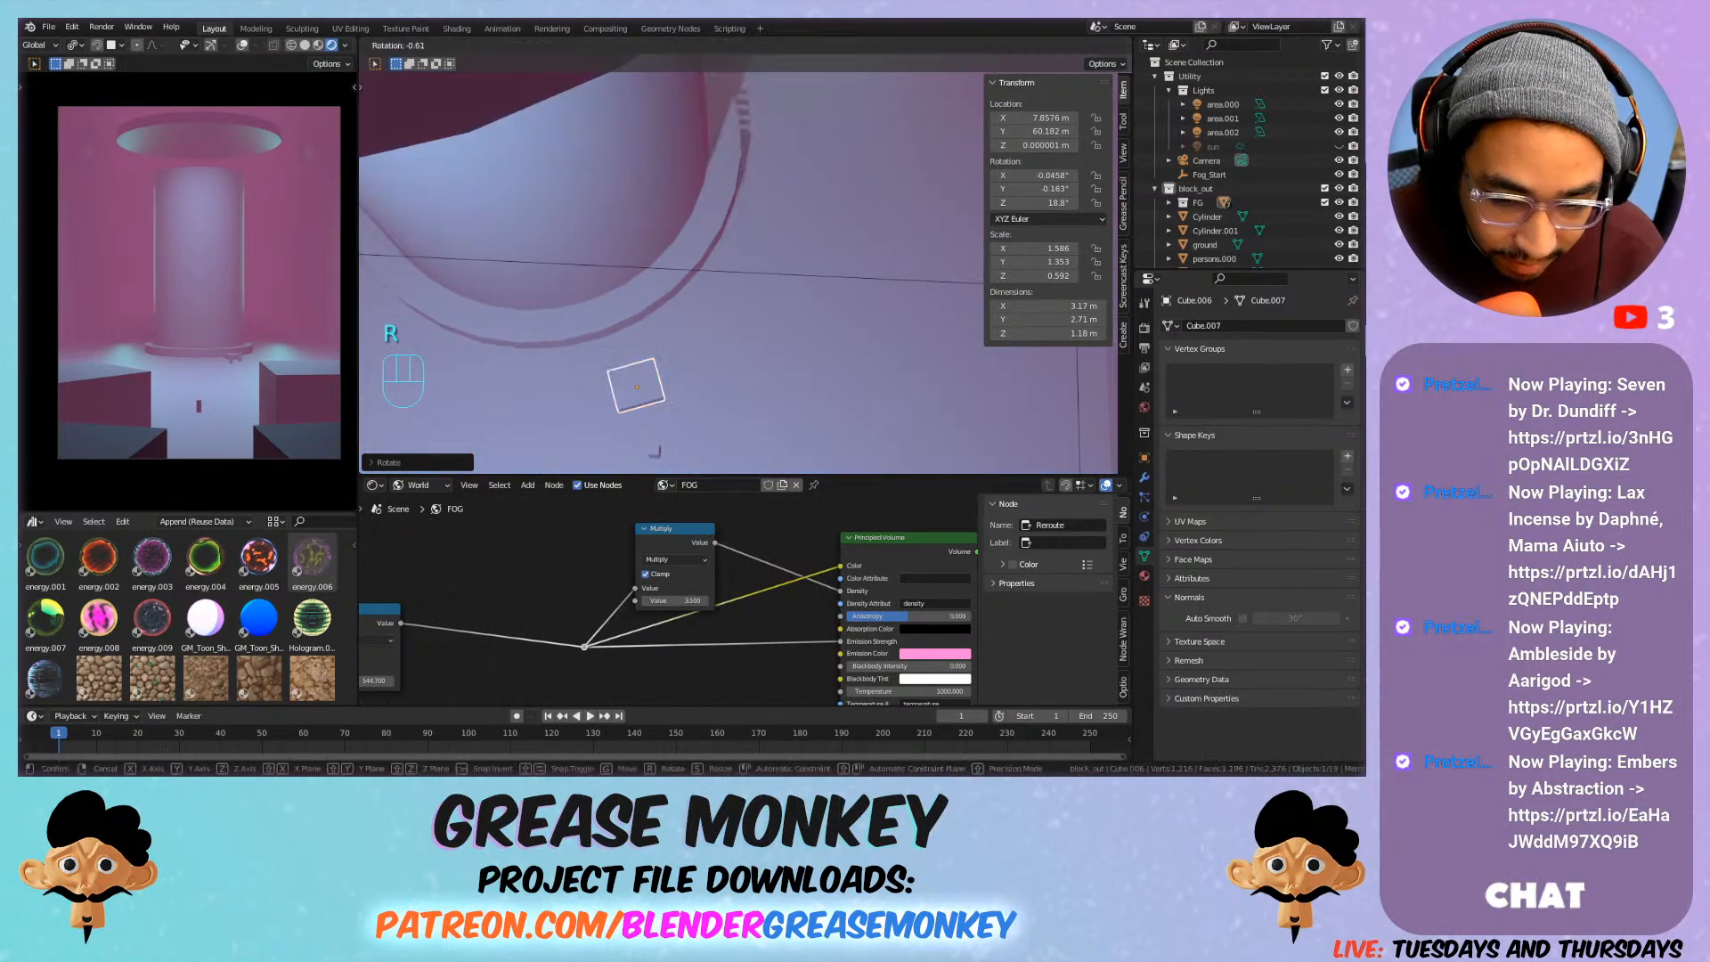
left_click(698, 326)
key("g")
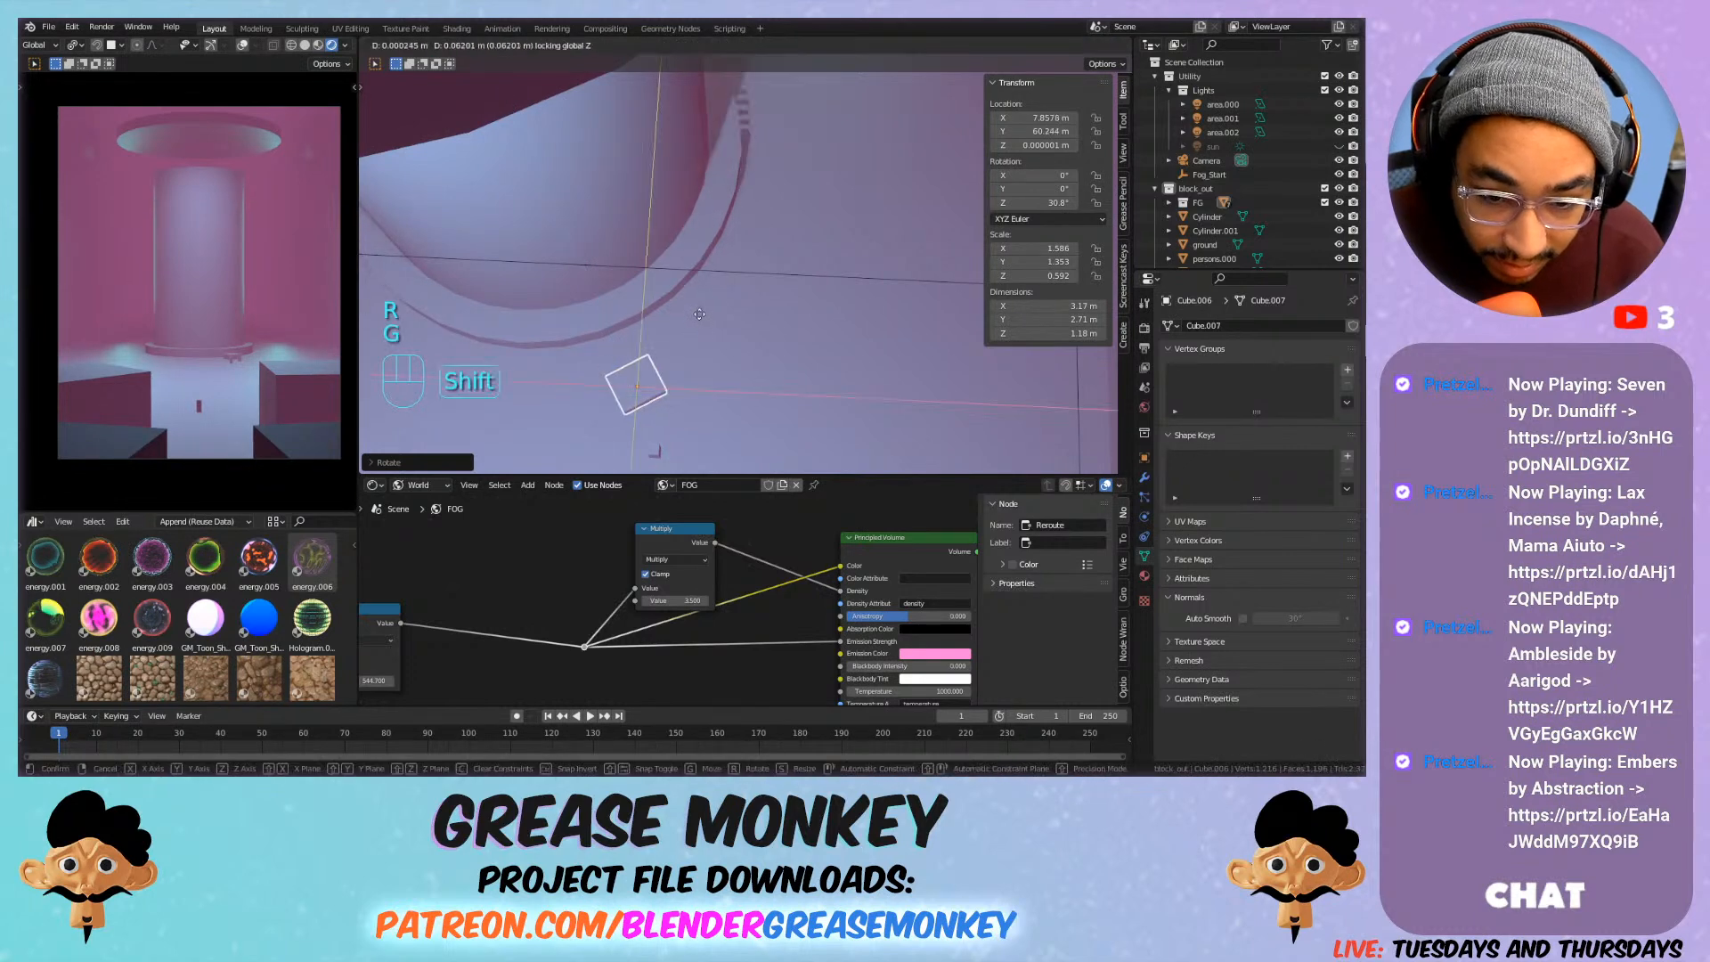
key("shift+z")
left_click(658, 354)
key("Tab")
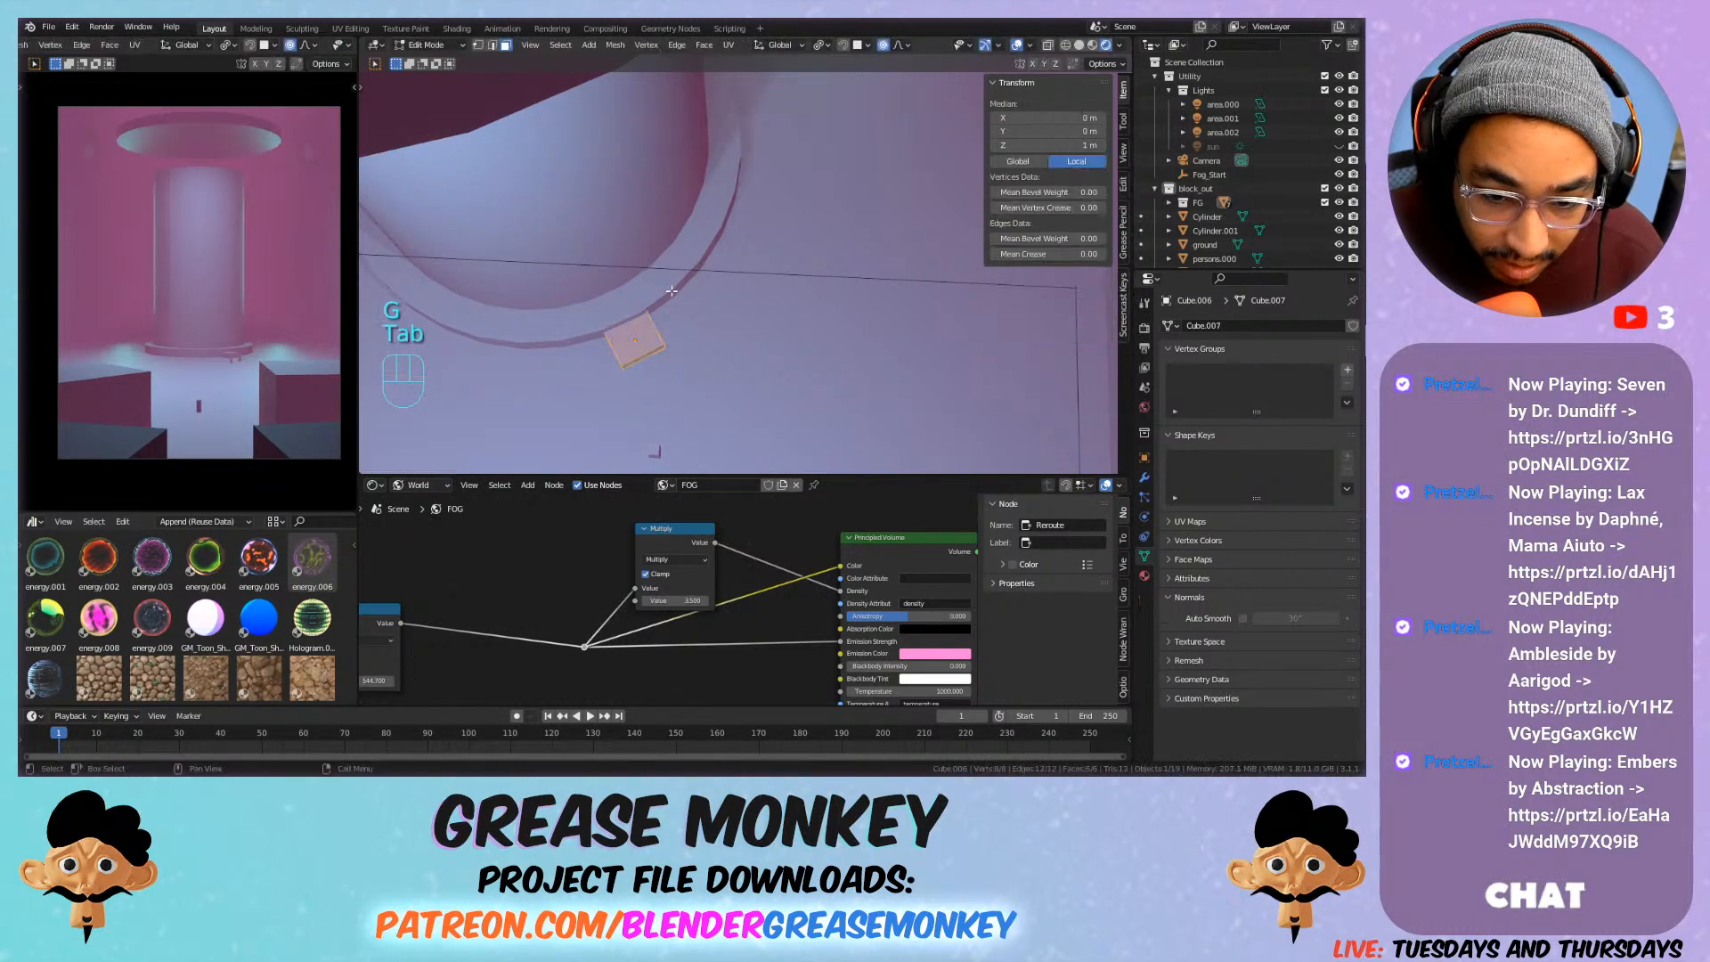
key("Tab")
Select the two person figures near the block and move them along the ground until persons.002 is at about X 8.92 m, Y 48.7 m.
middle_click_drag(646, 328, 681, 247)
left_click(680, 383)
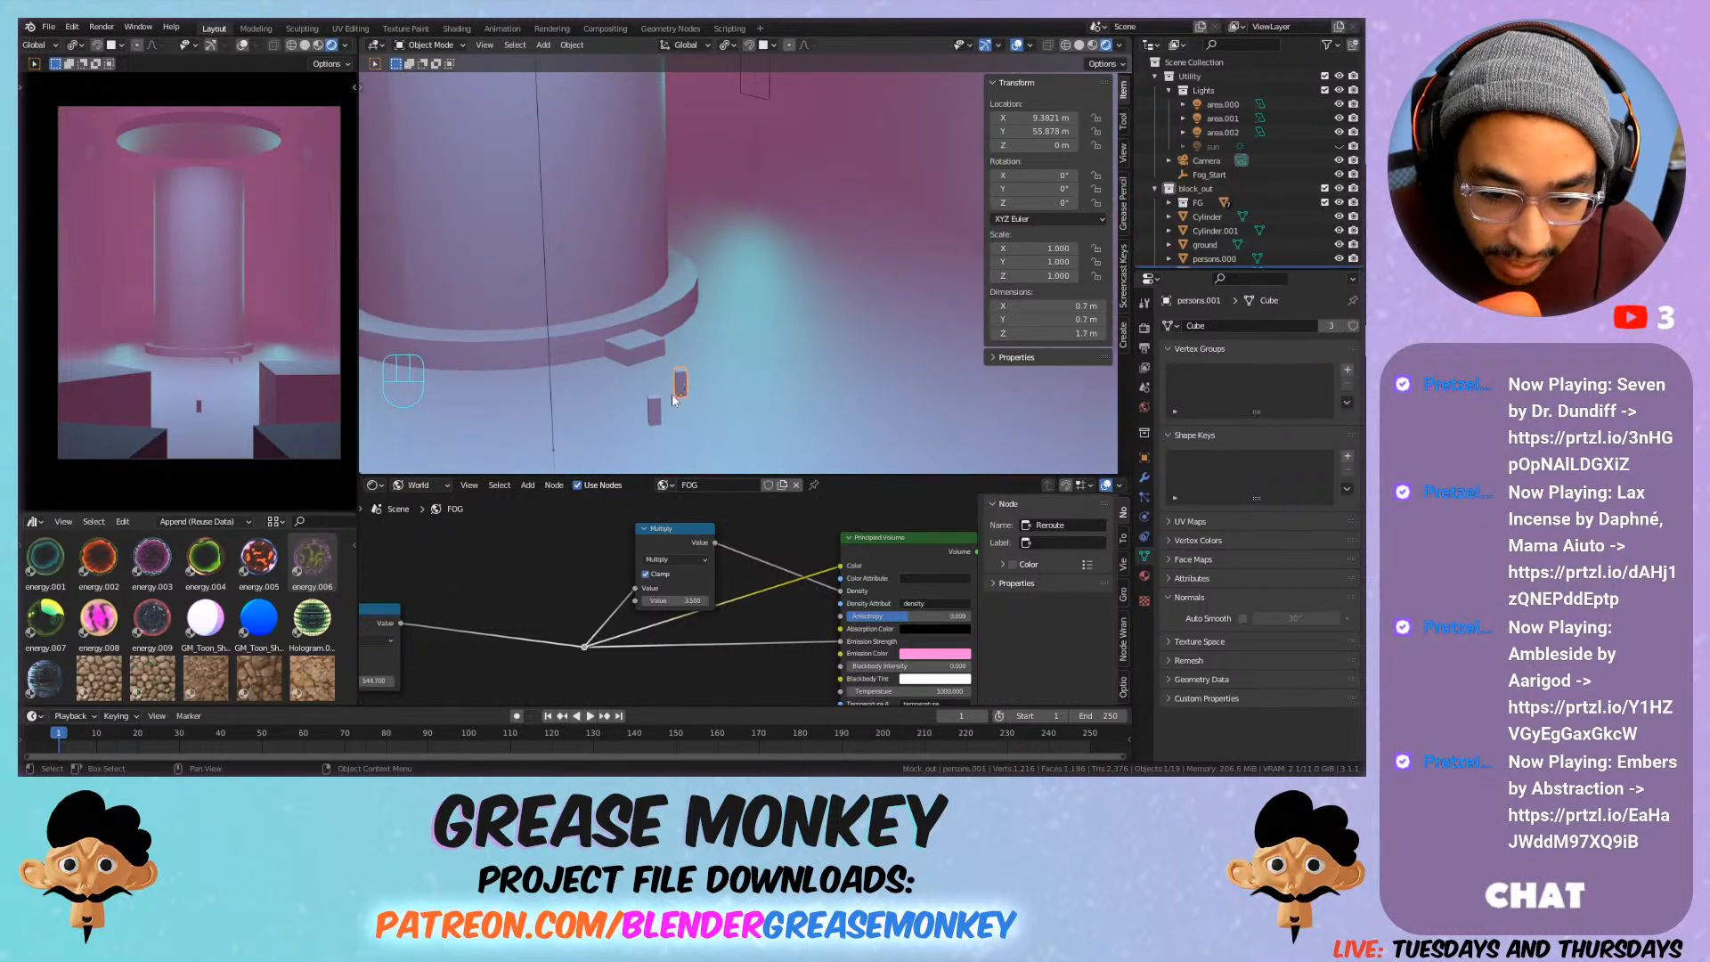
left_click(657, 408, "shift")
key("g")
key("shift+z")
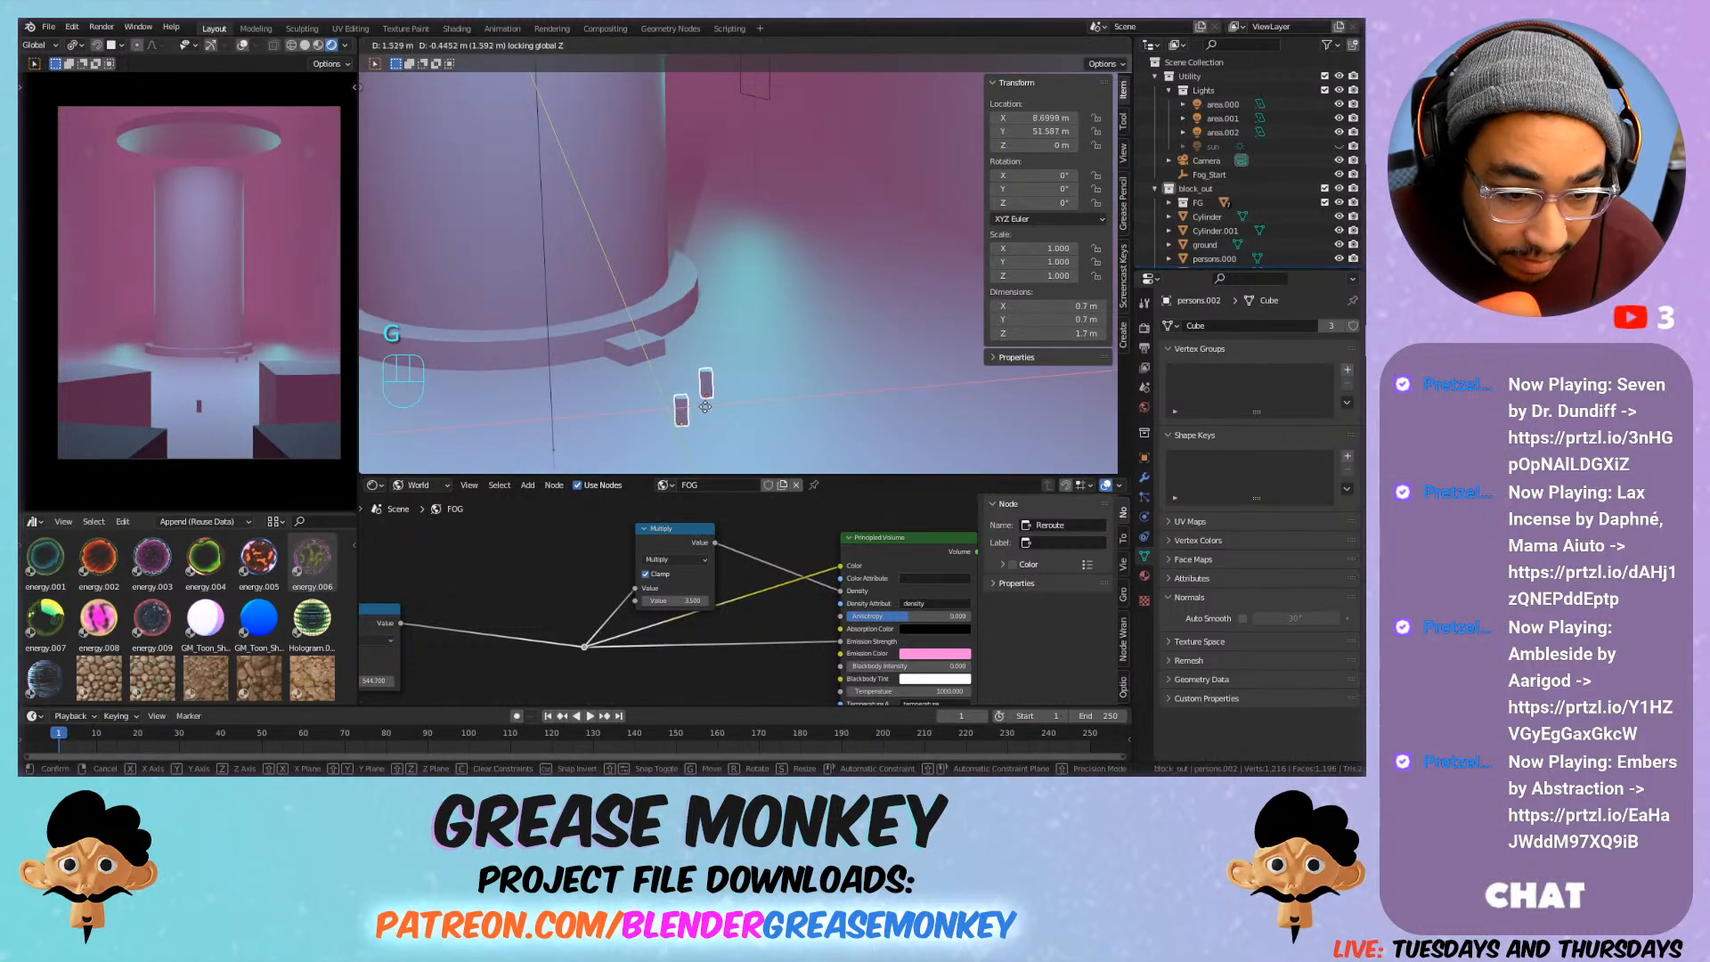
left_click(715, 427)
Show overlays in the camera view and move both person figures farther from the column, placing persons.002 at about X 8.76 m, Y 42.5 m.
left_click(249, 45)
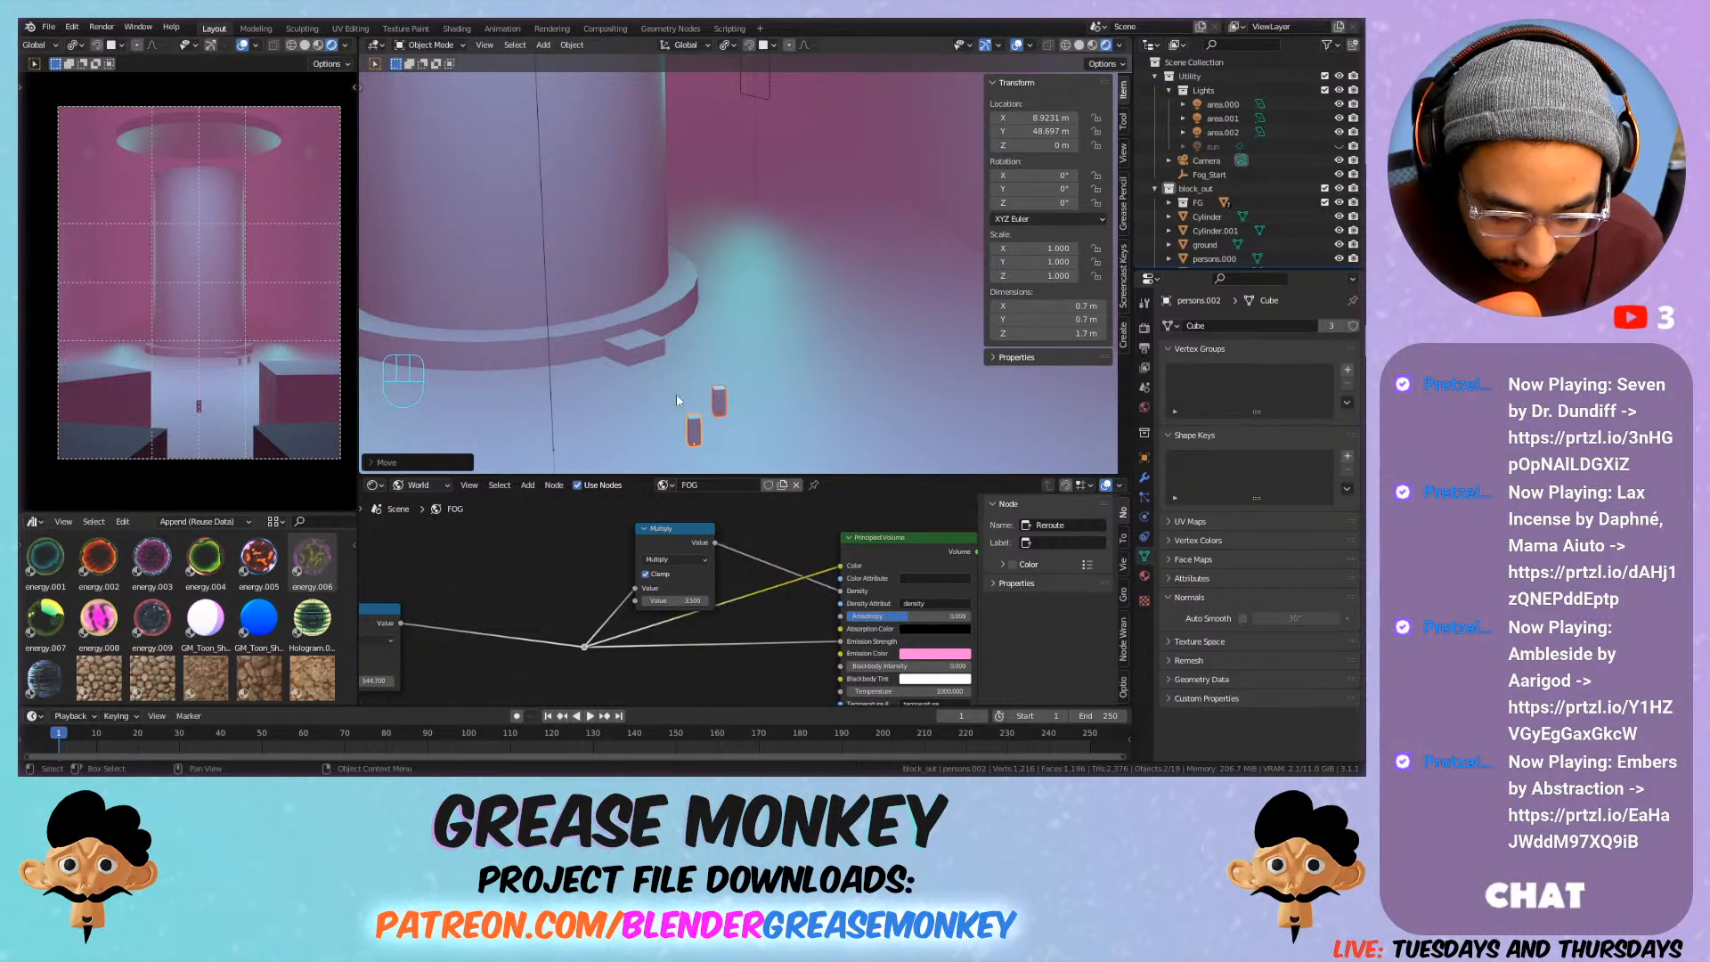
key("g")
key("shift+z")
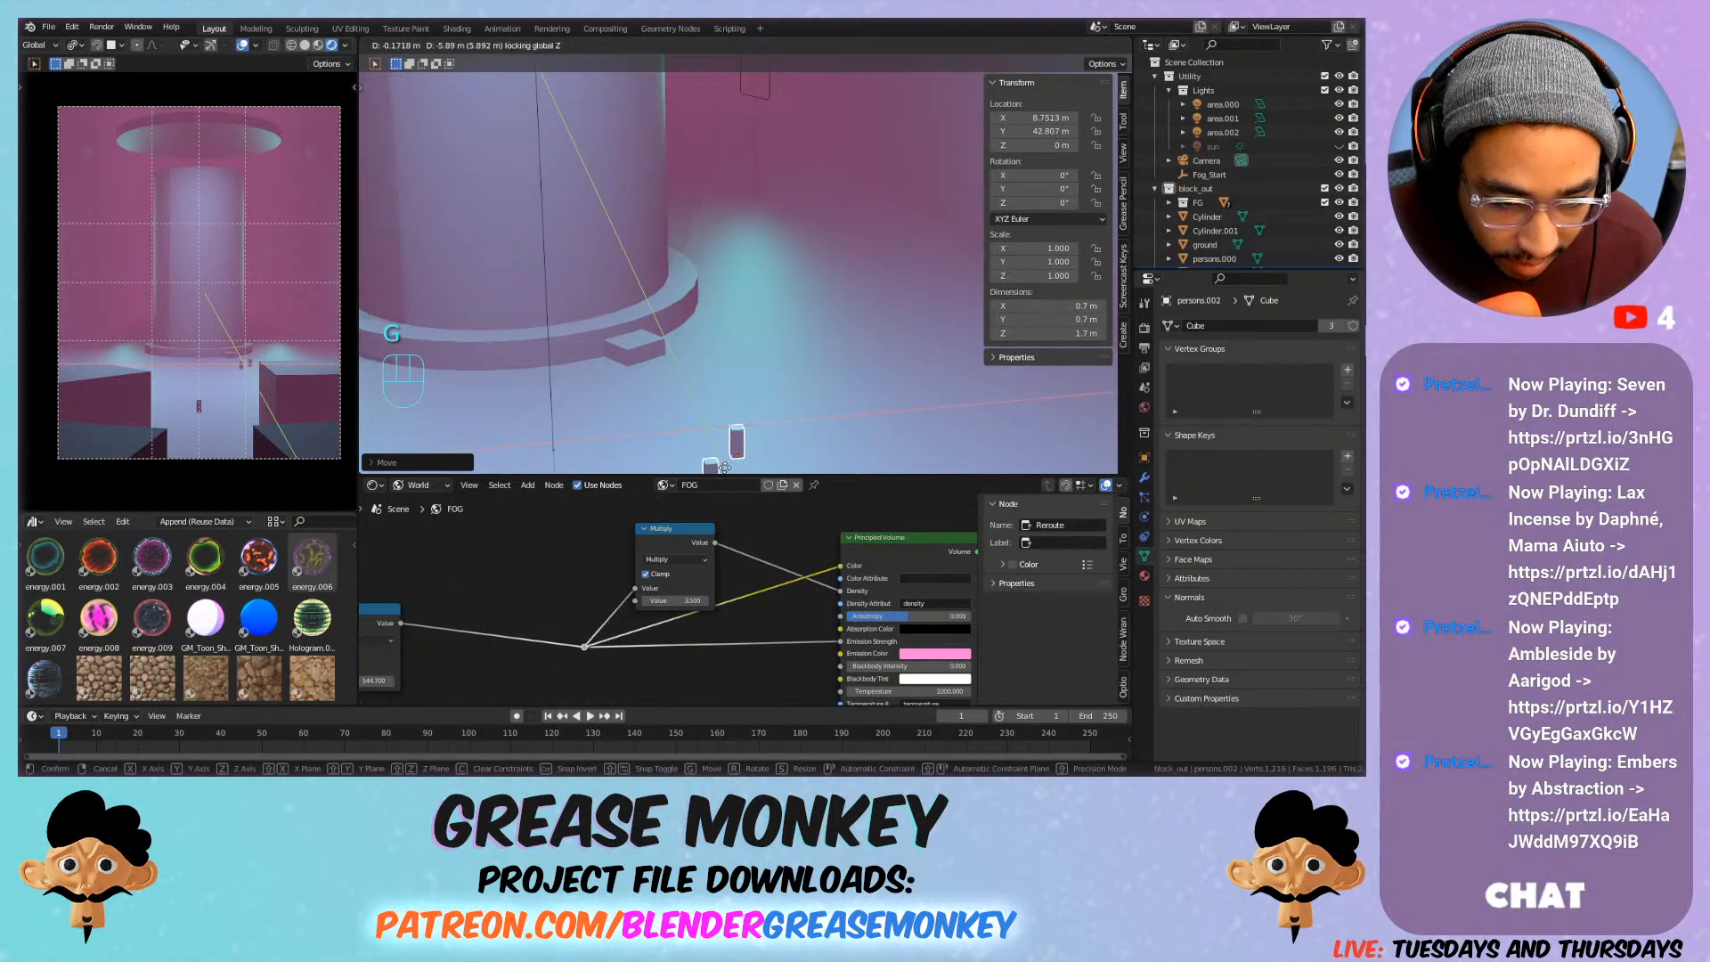
left_click(718, 477)
scroll(228, 410, "up", 3)
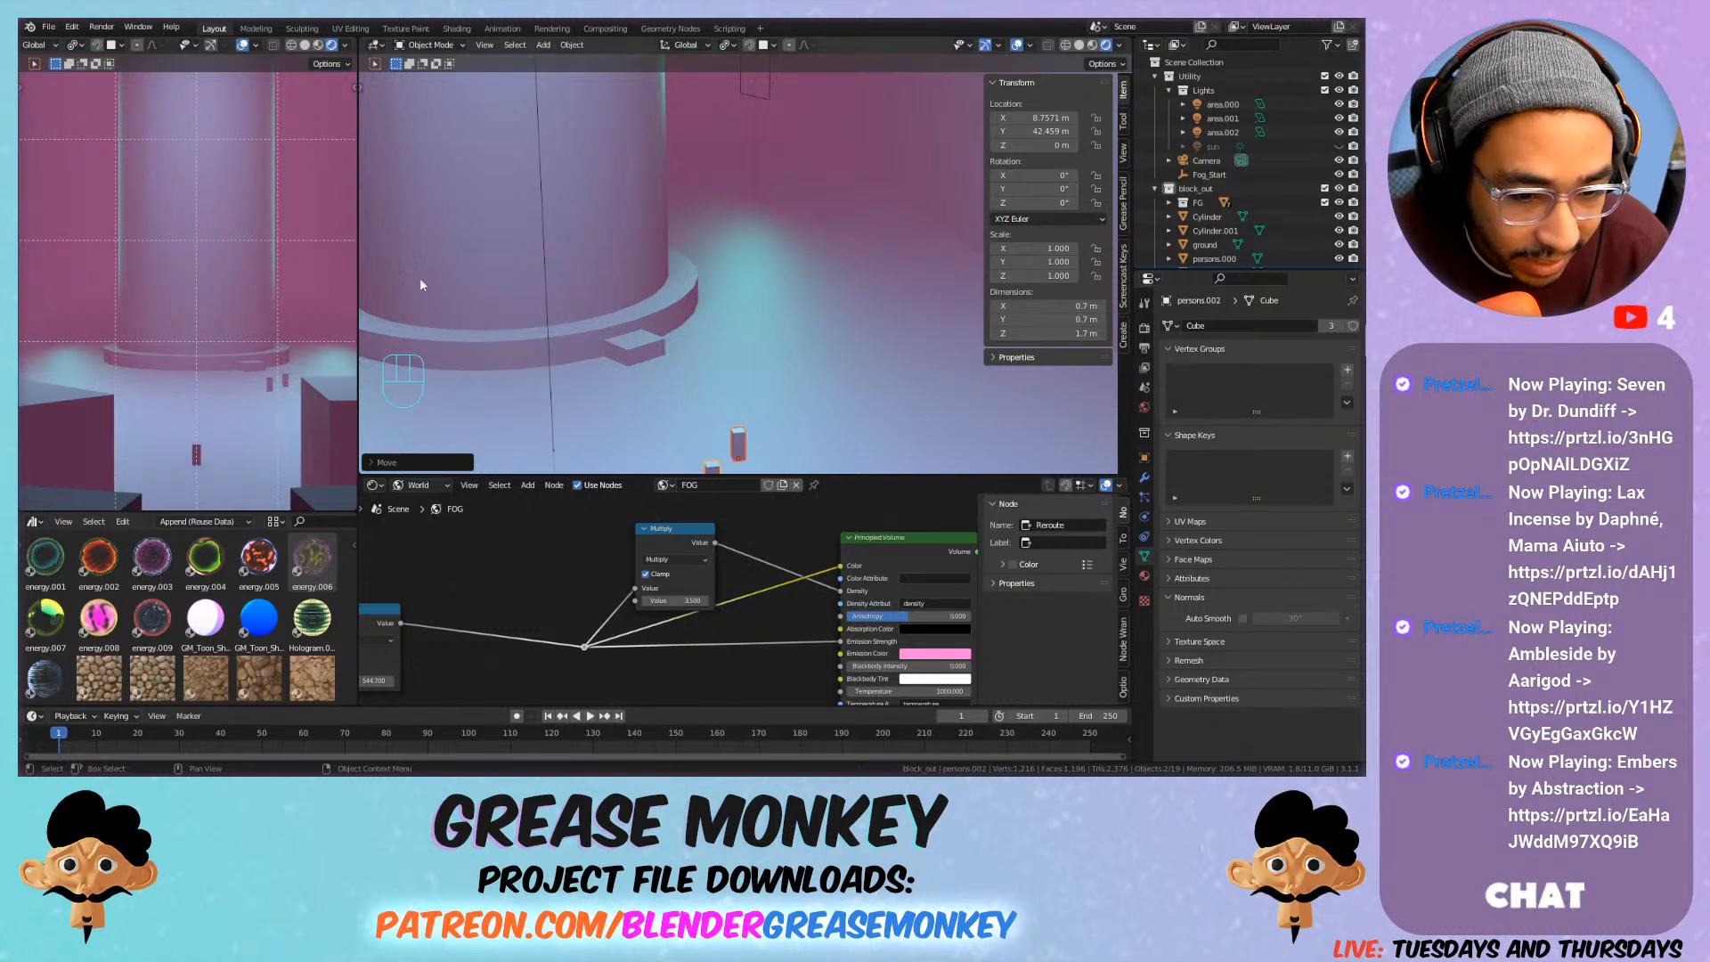
Hide the overlays in the camera view and fit the whole camera frame into it.
scroll(697, 259, "down", 8)
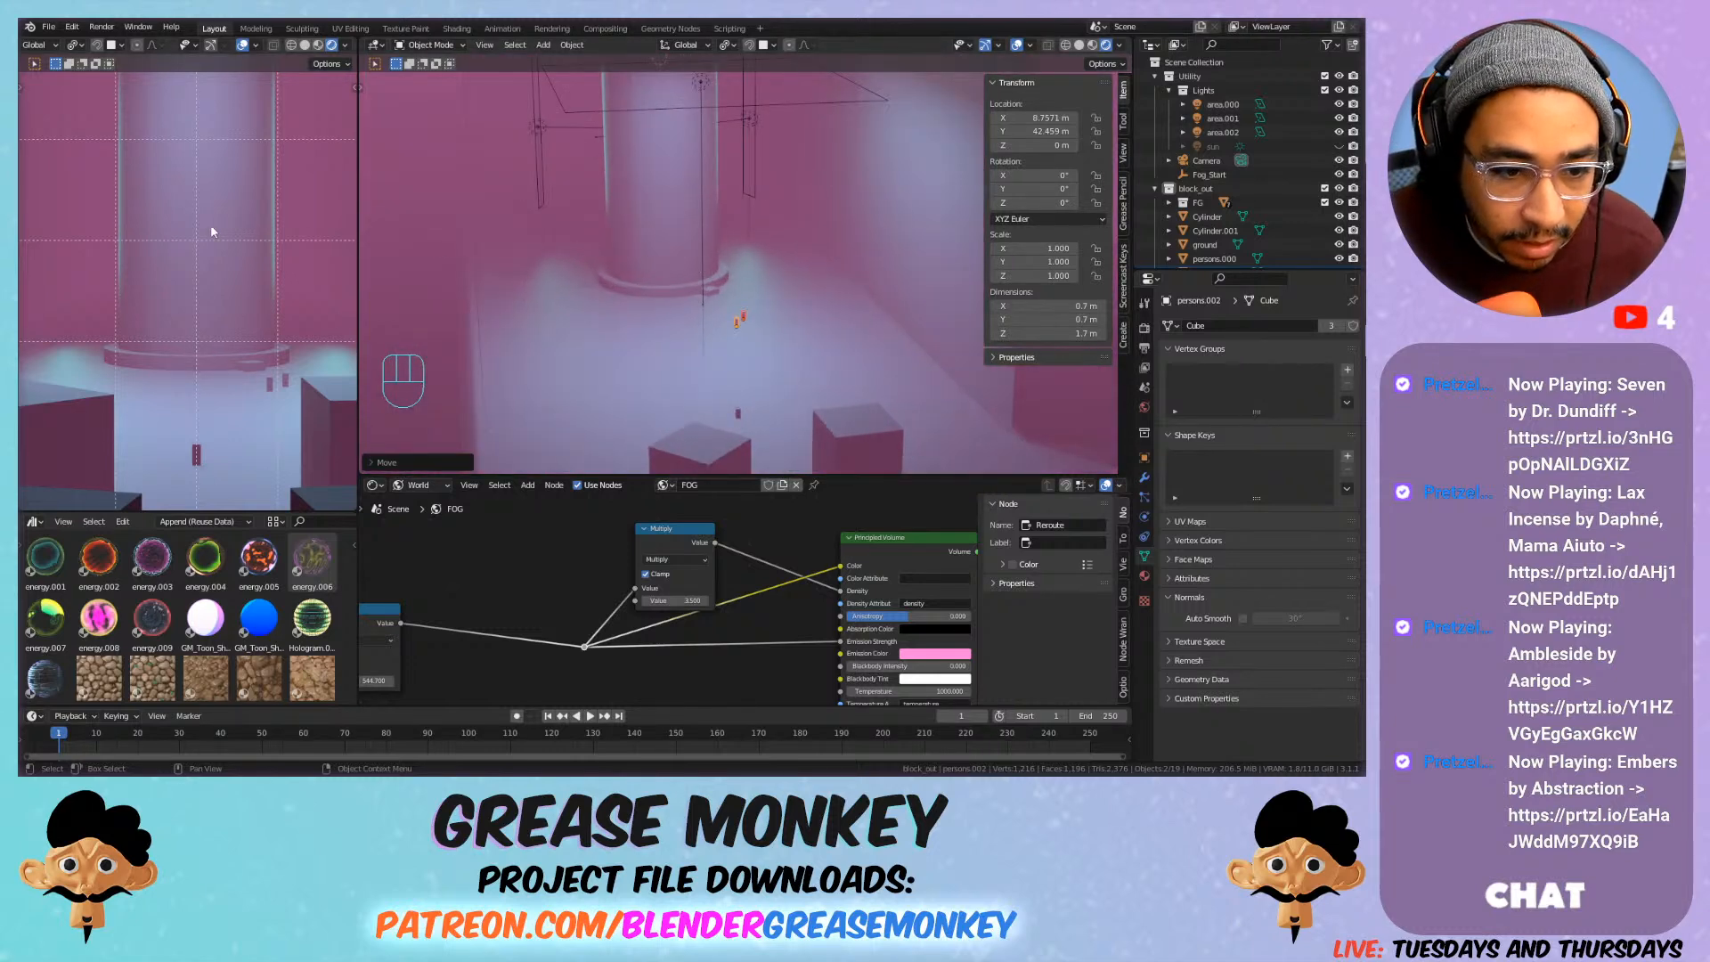
key("Home")
left_click(243, 45)
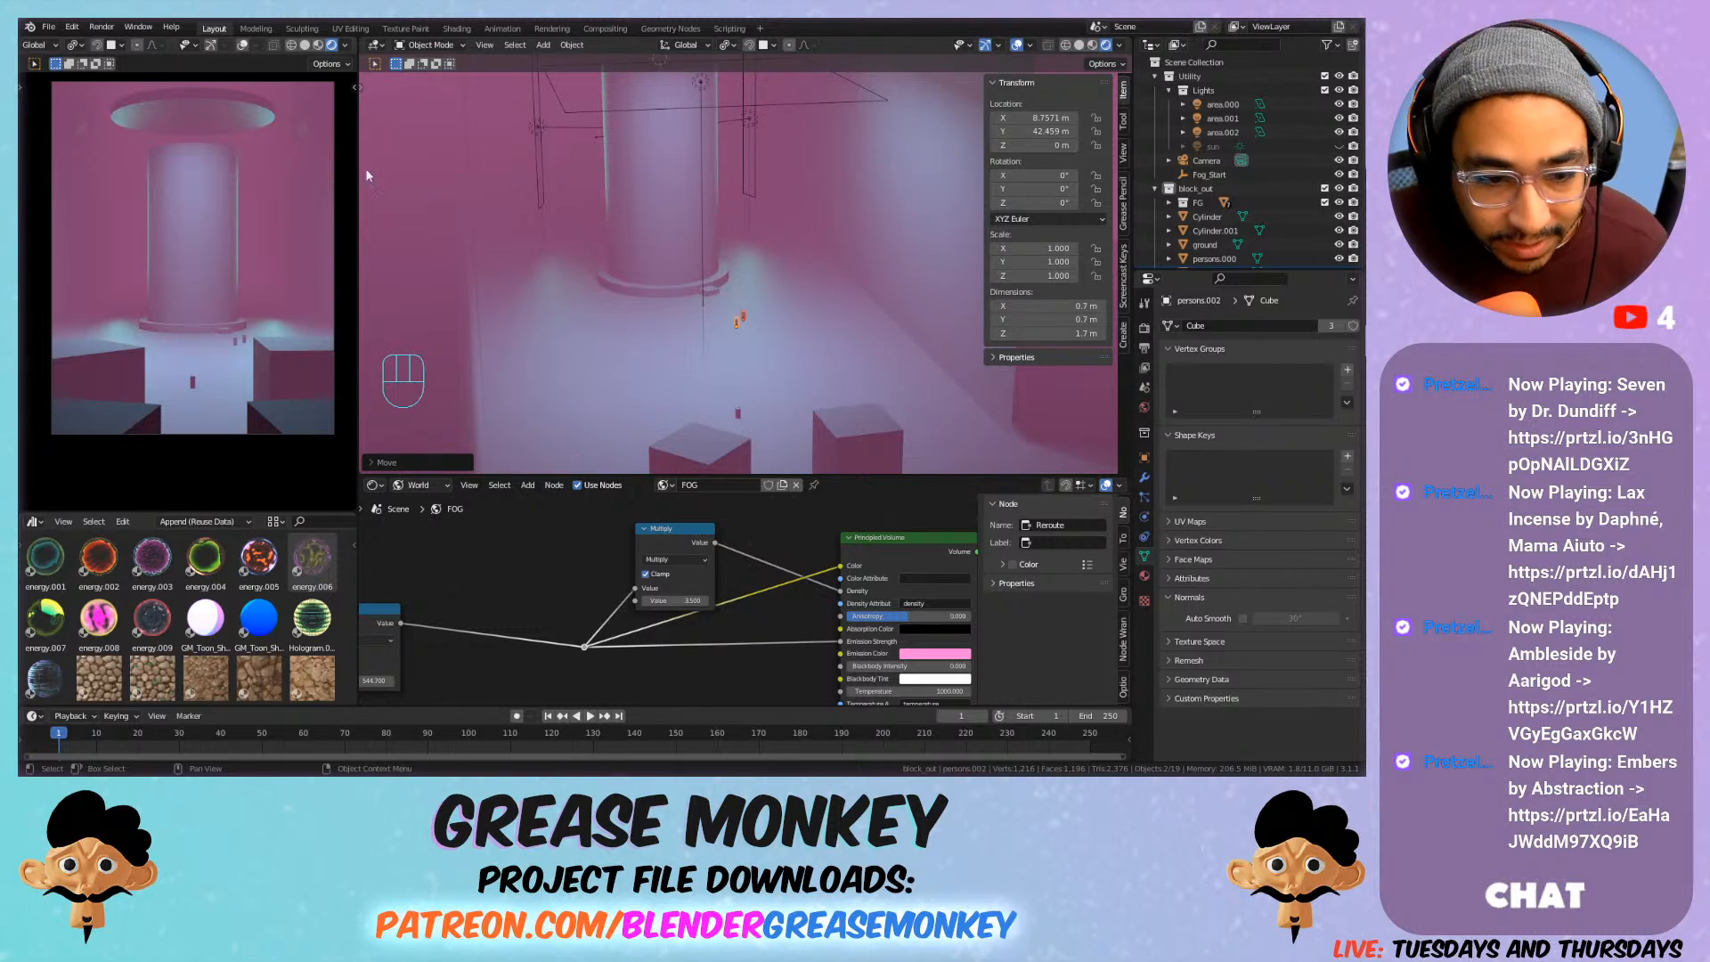
Select the two large spheres high up on either side behind the central column.
scroll(769, 210, "down", 2)
scroll(778, 264, "down", 3)
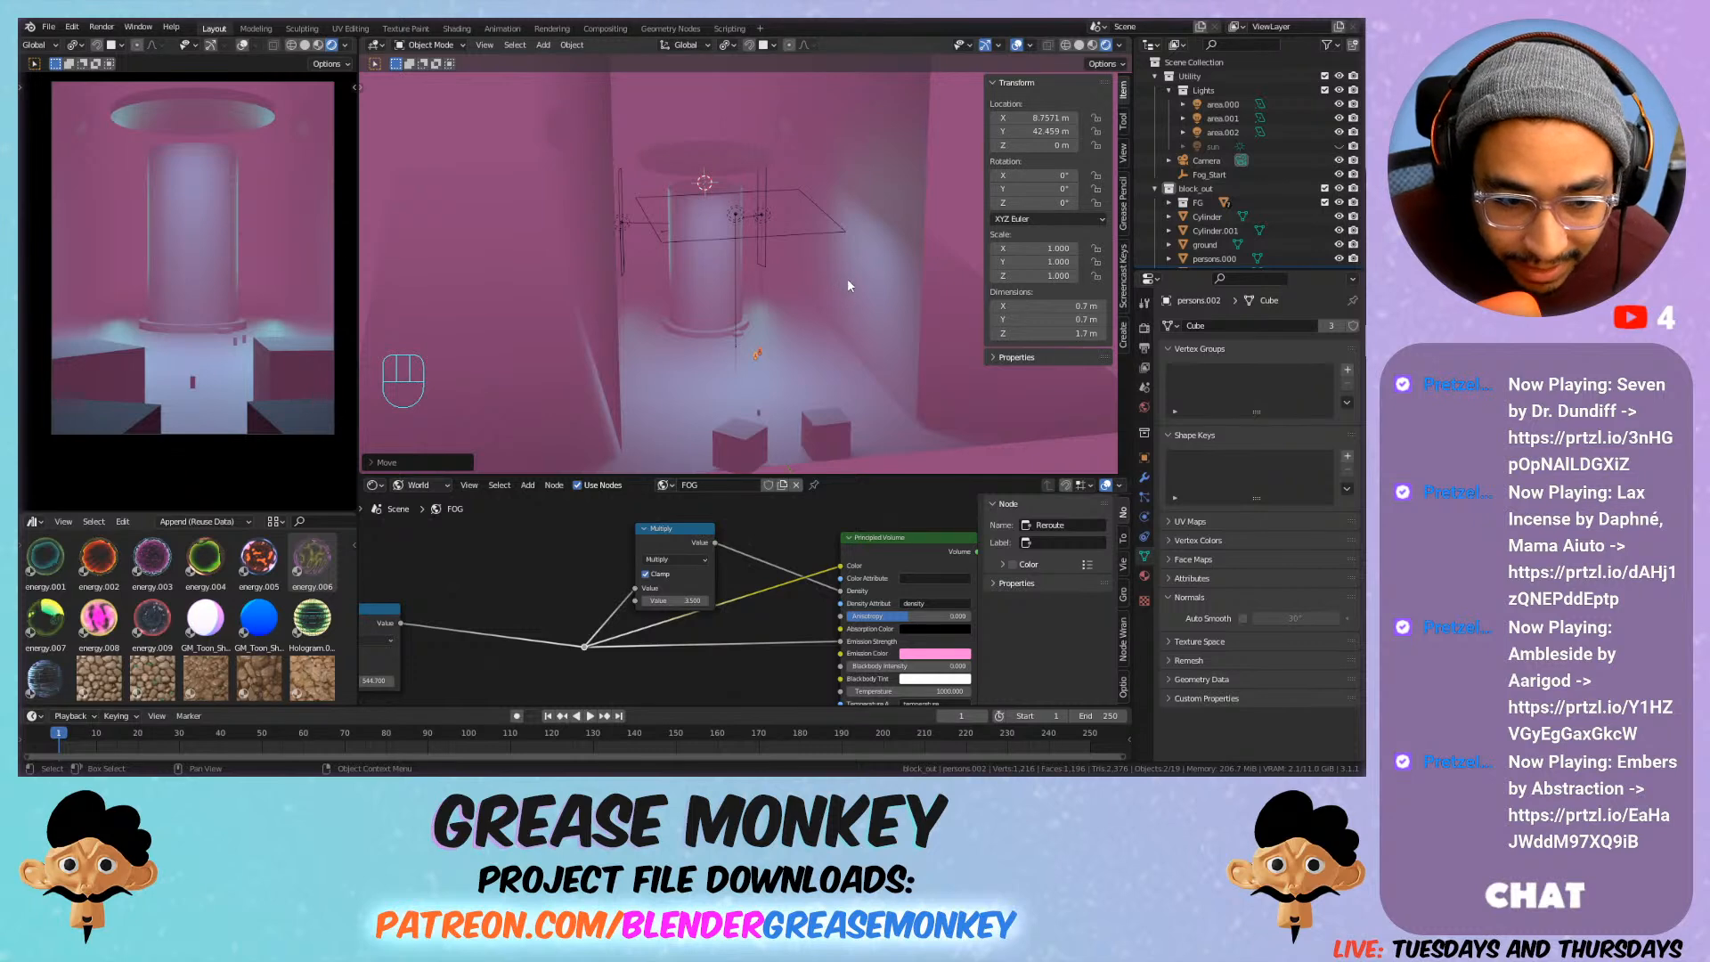
left_click(793, 124)
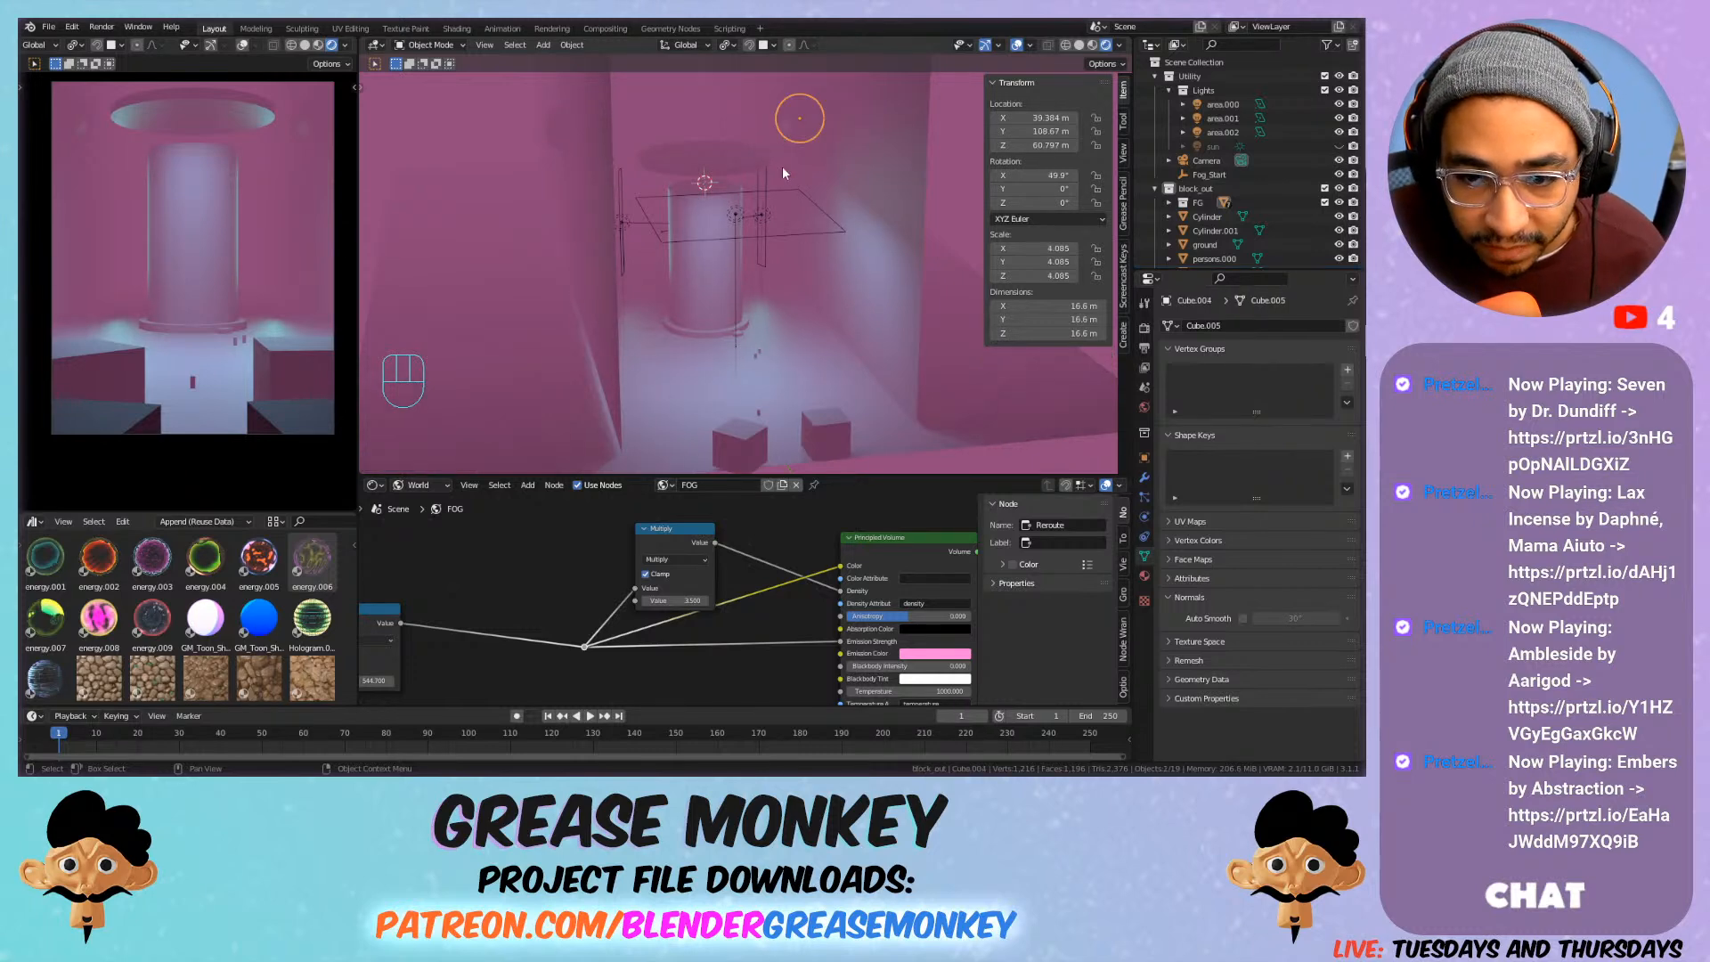
middle_click_drag(784, 172, 716, 150, "shift")
left_click(560, 125, "shift")
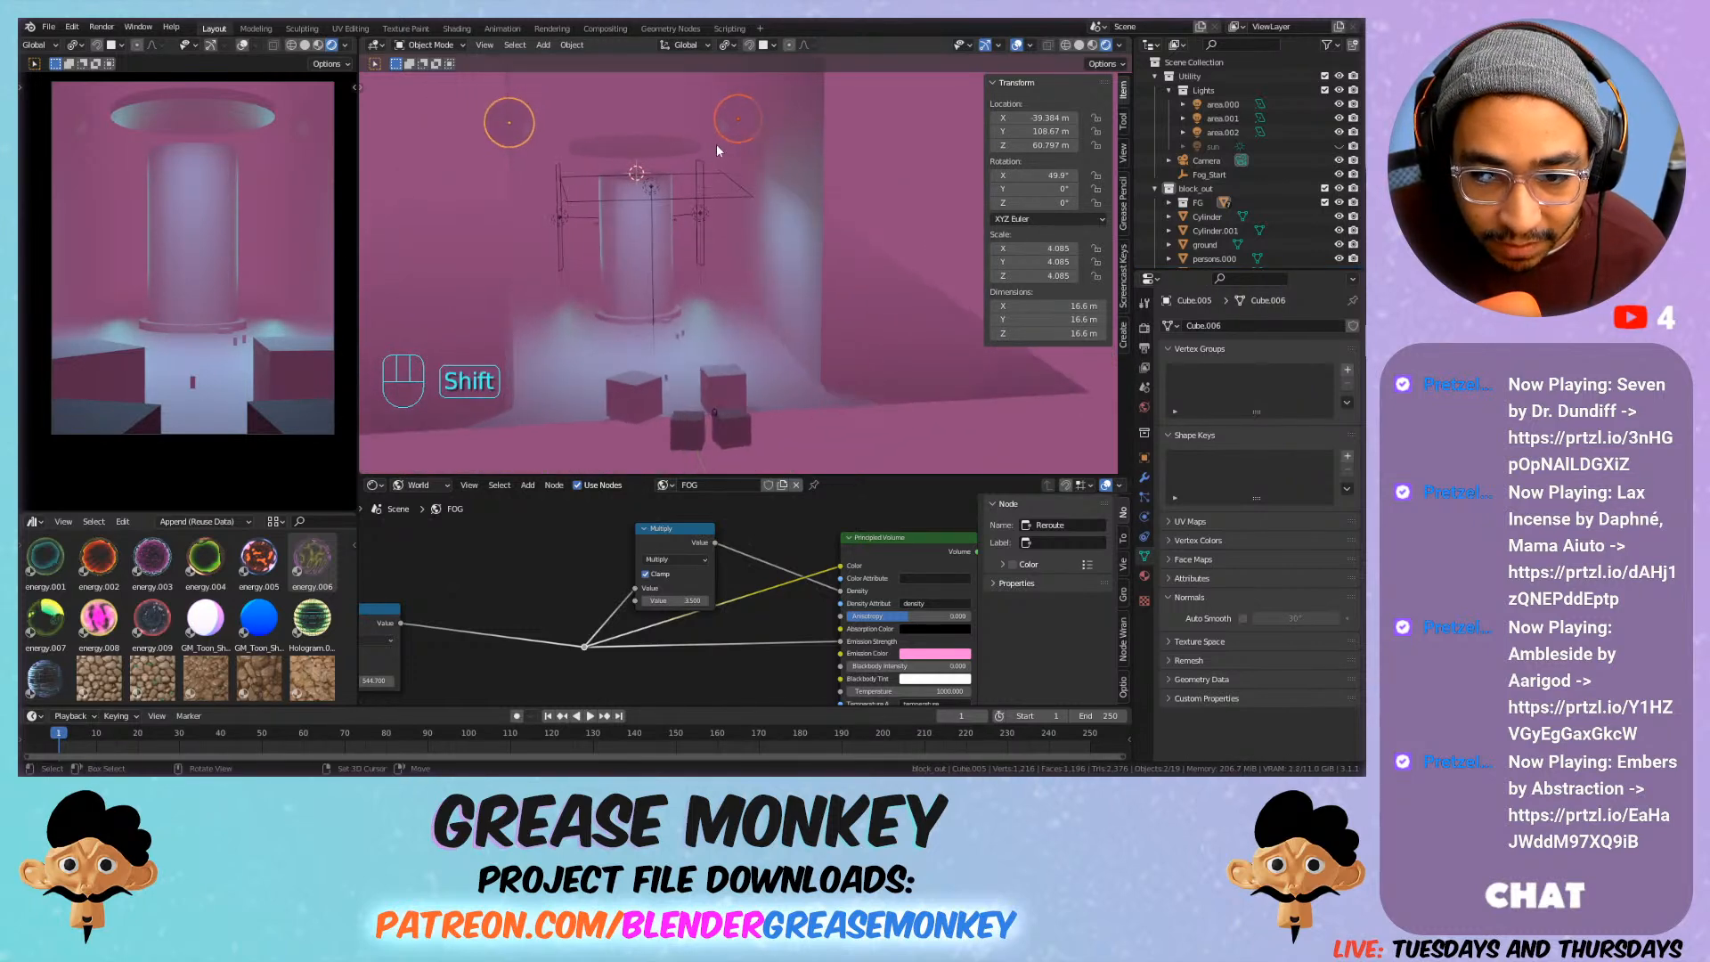
Try duplicating the two spheres straight down along Z, and undo the duplication.
key("shift+d")
key("z")
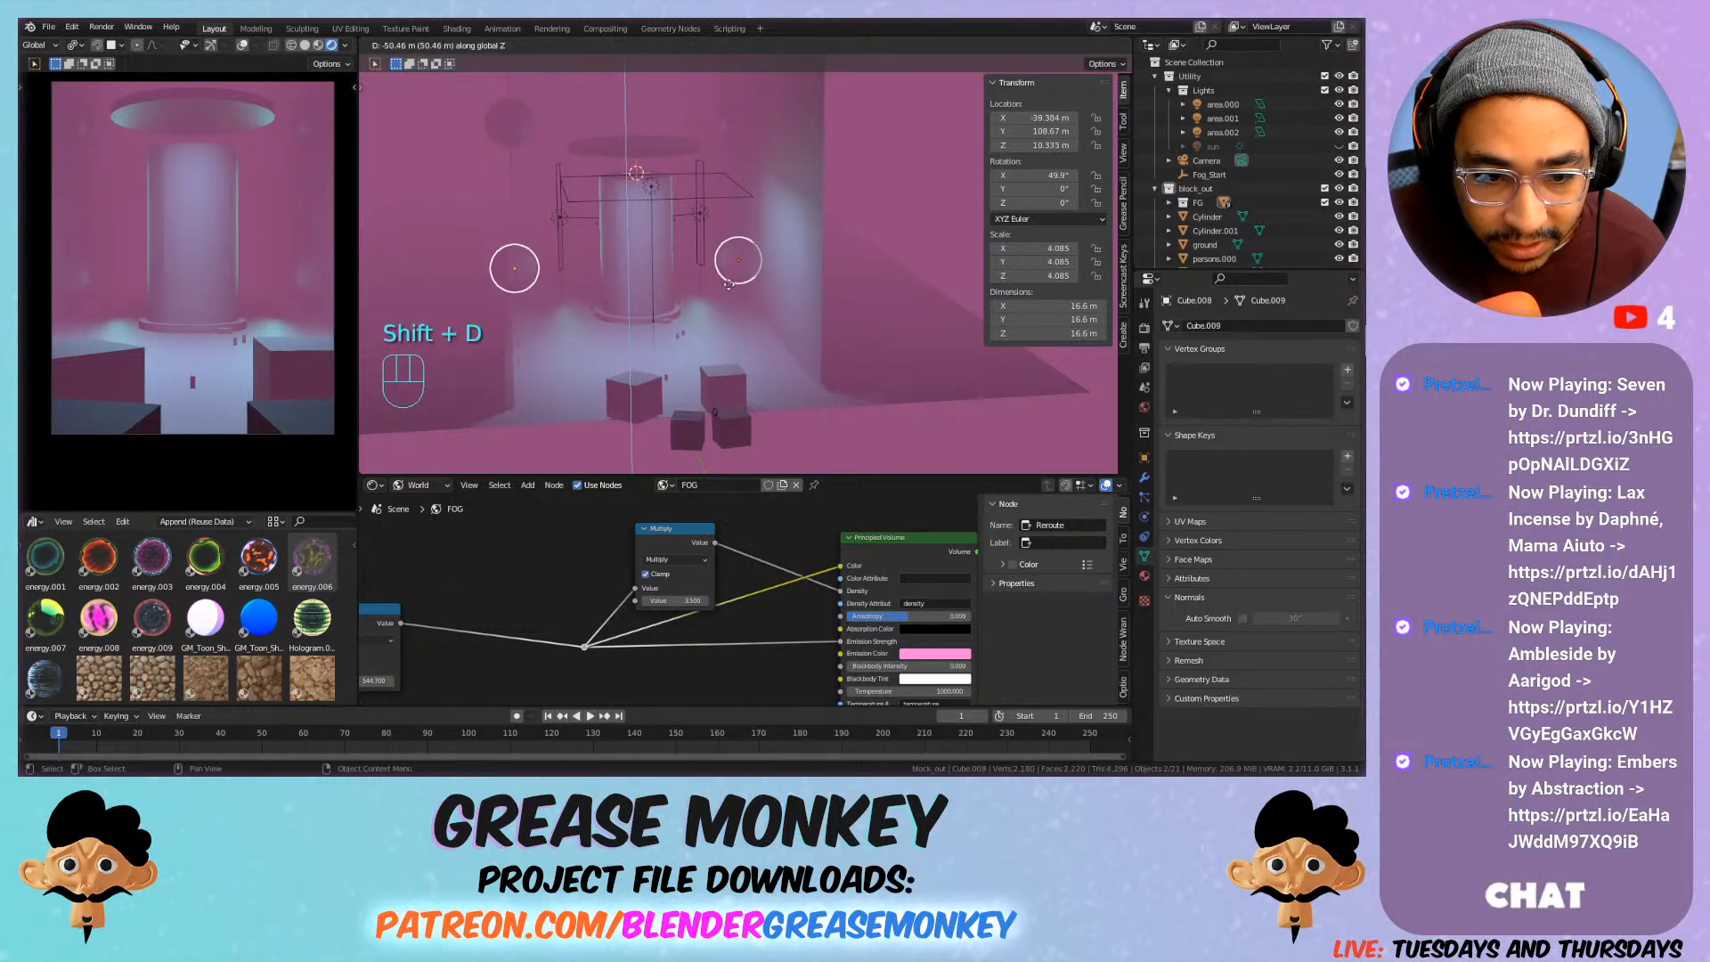
left_click(729, 281)
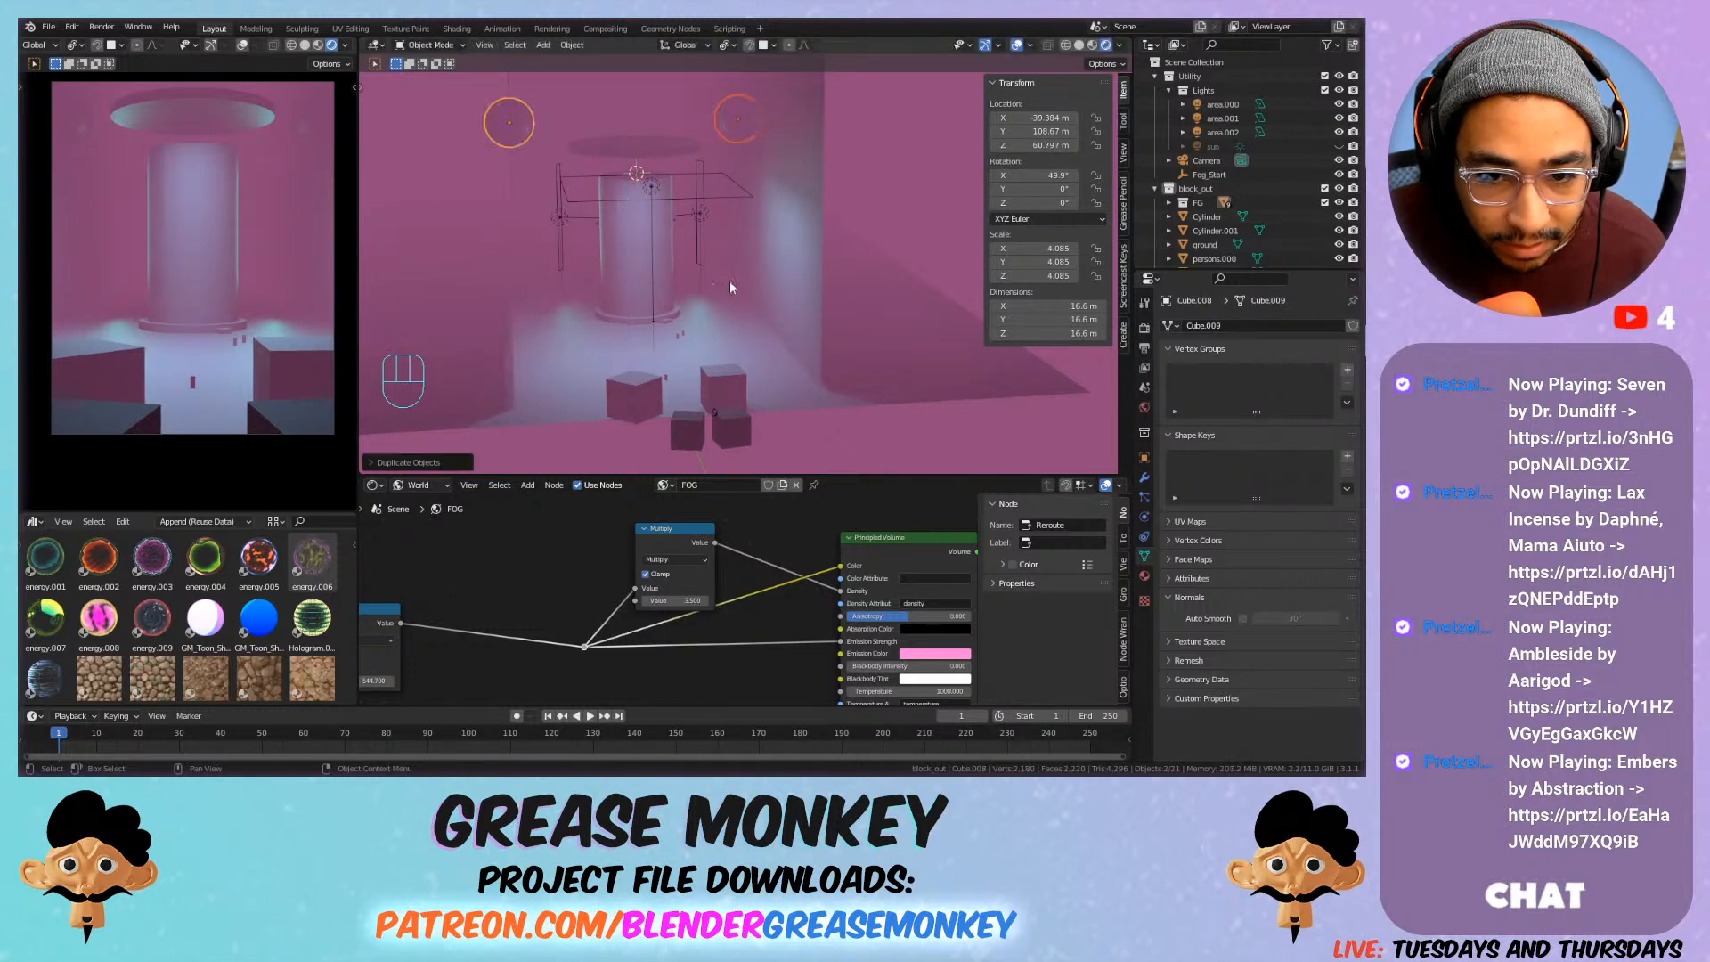
key("ctrl+z")
Move the two selected spheres straight down along Z to about Z -1.8 m.
key("g")
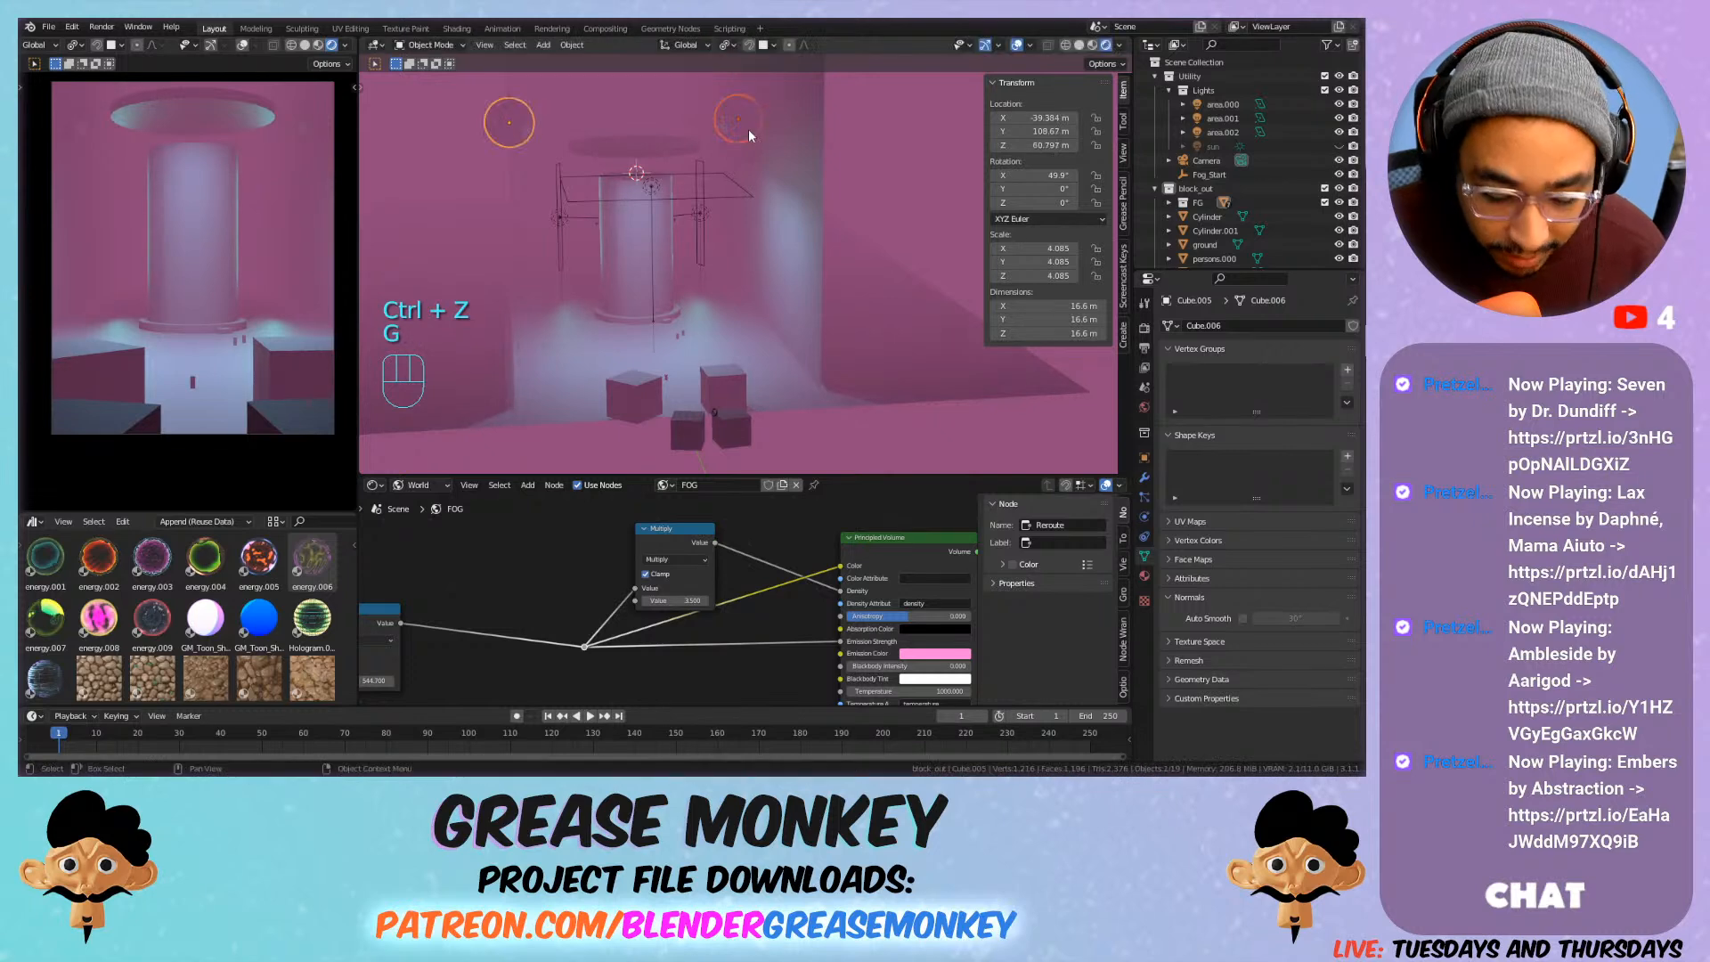
key("g")
key("z")
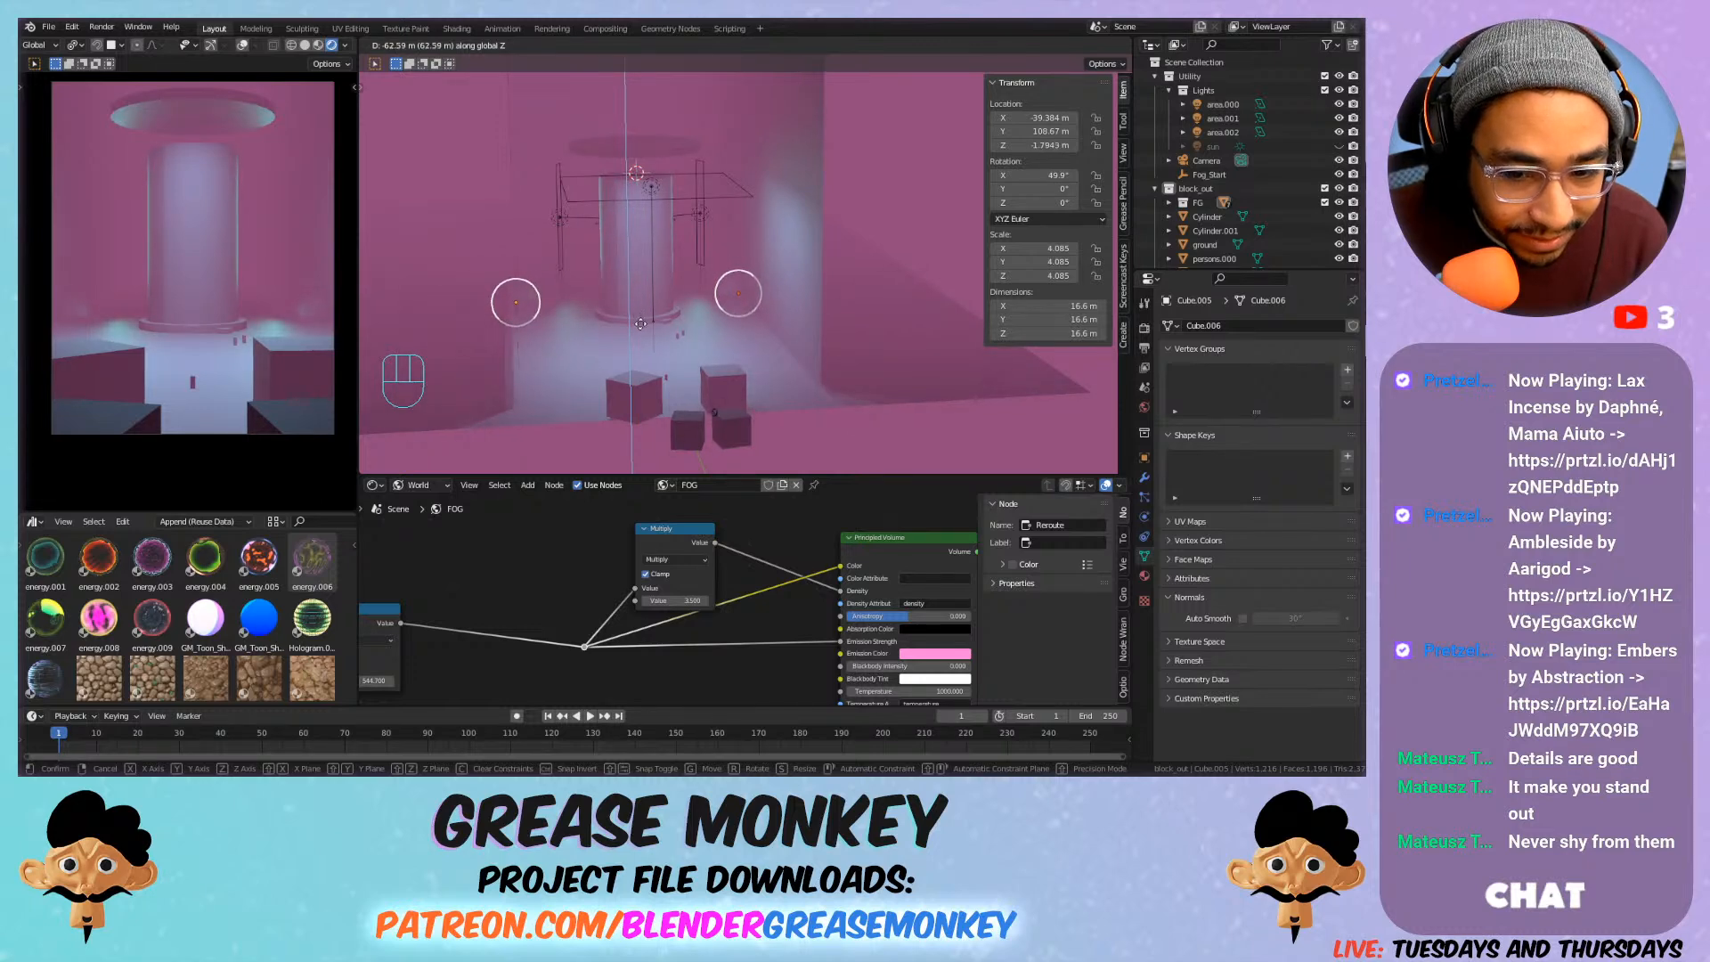
left_click(643, 329)
key("g")
key("y")
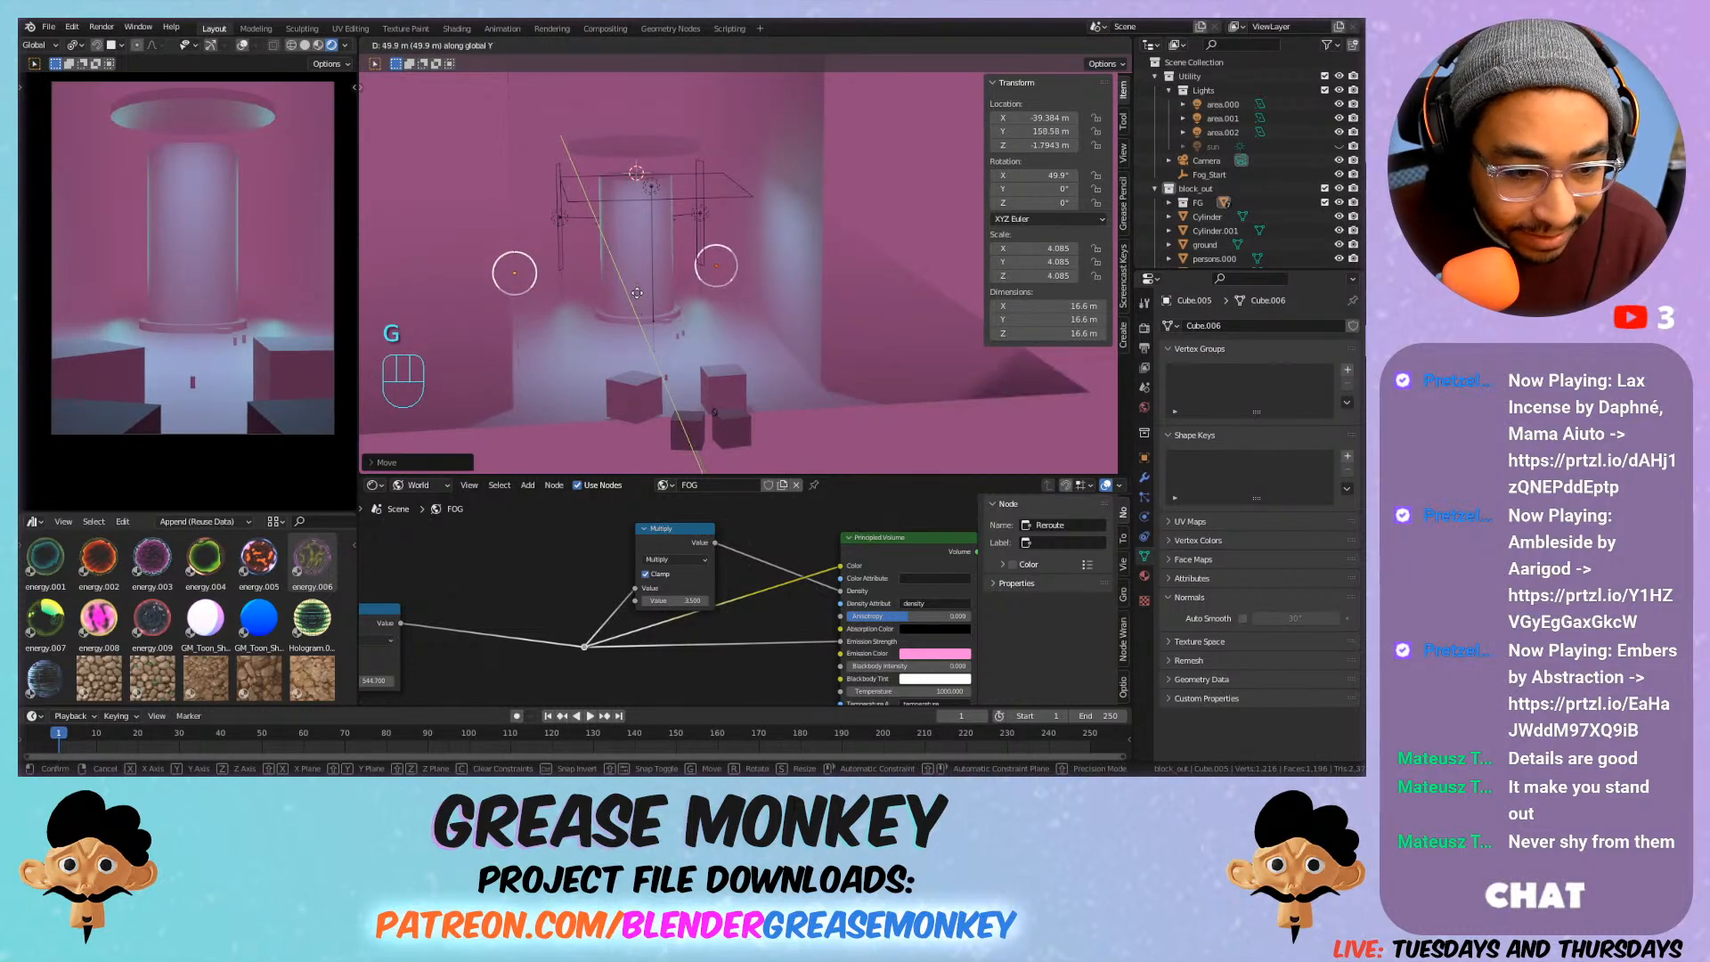
key("Escape")
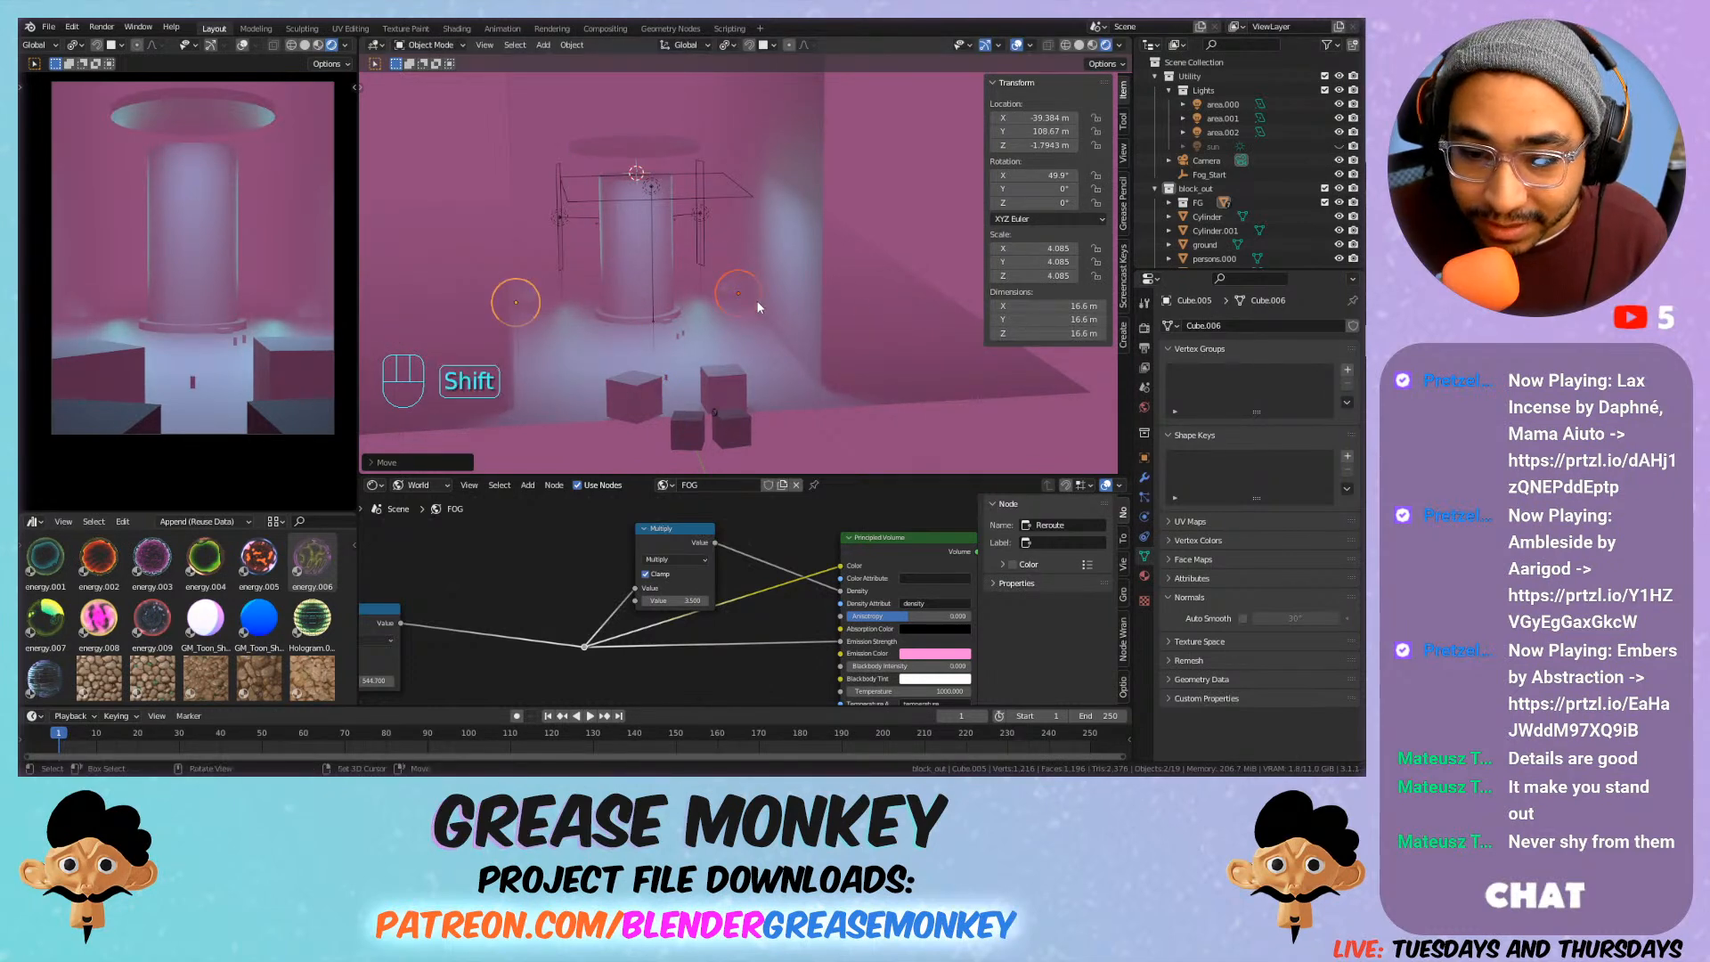
Duplicate both spheres and place the copies straight above them at about Z 33.6 m.
key("shift+d")
left_click(759, 200)
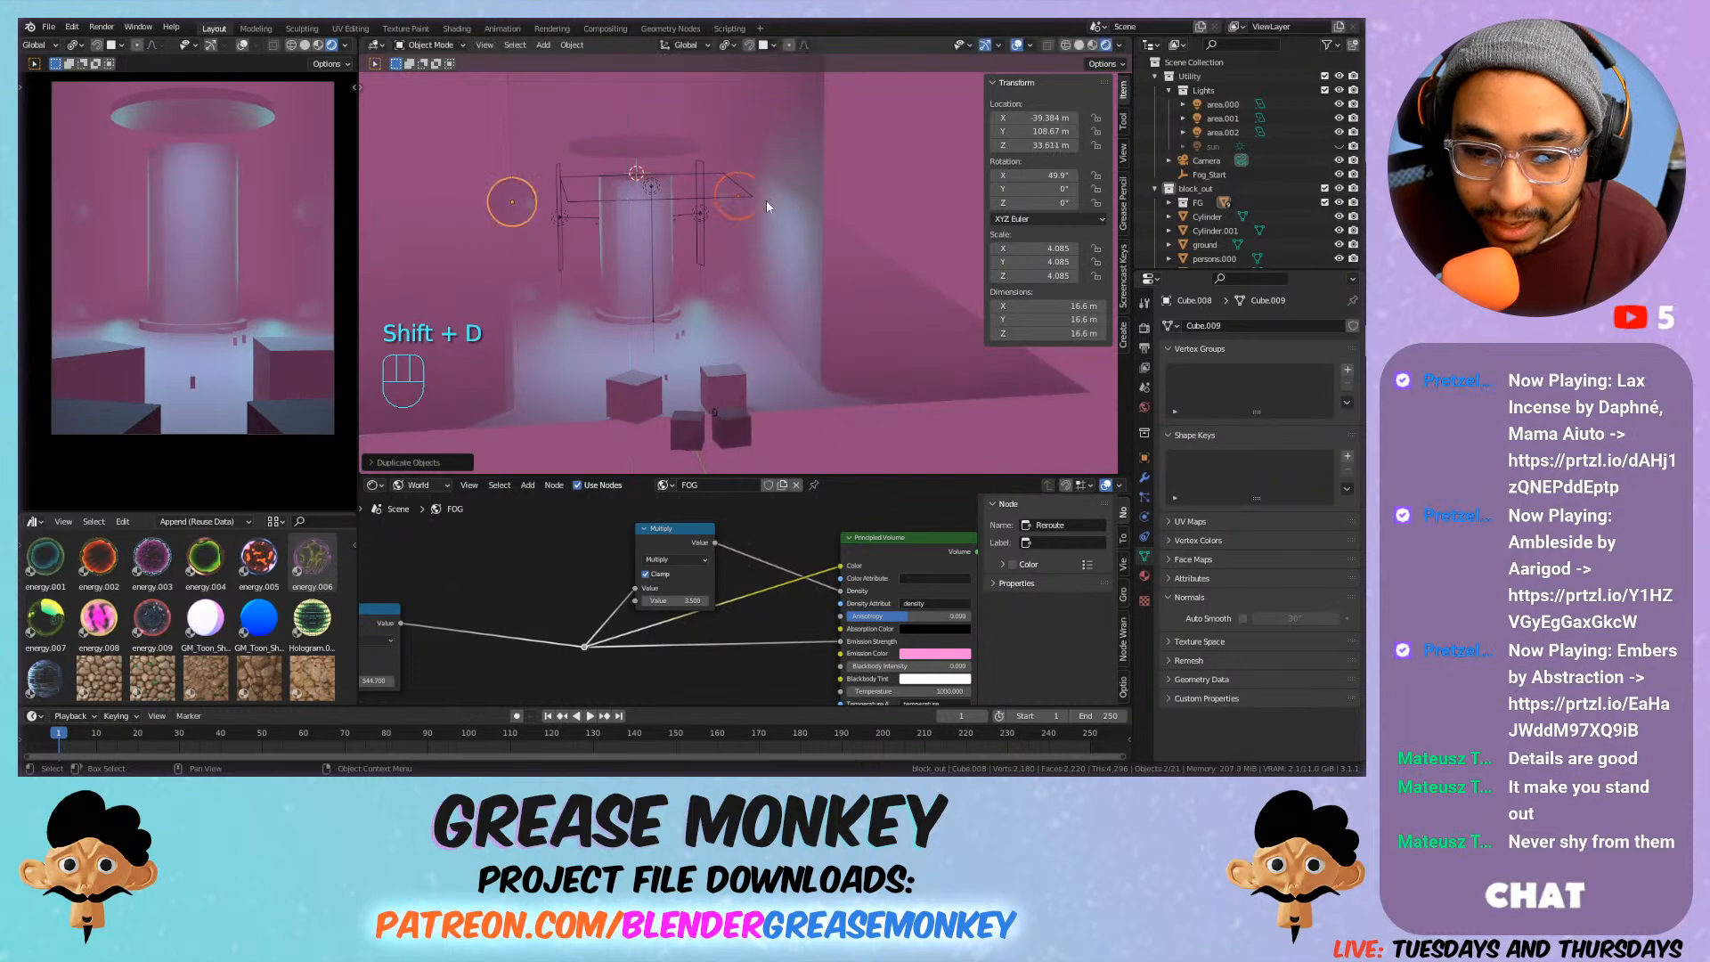
Assign the existing material named Material to the active sphere copy and rename the material emission.000.
left_click(1145, 576)
left_click(1171, 386)
left_click(1219, 405)
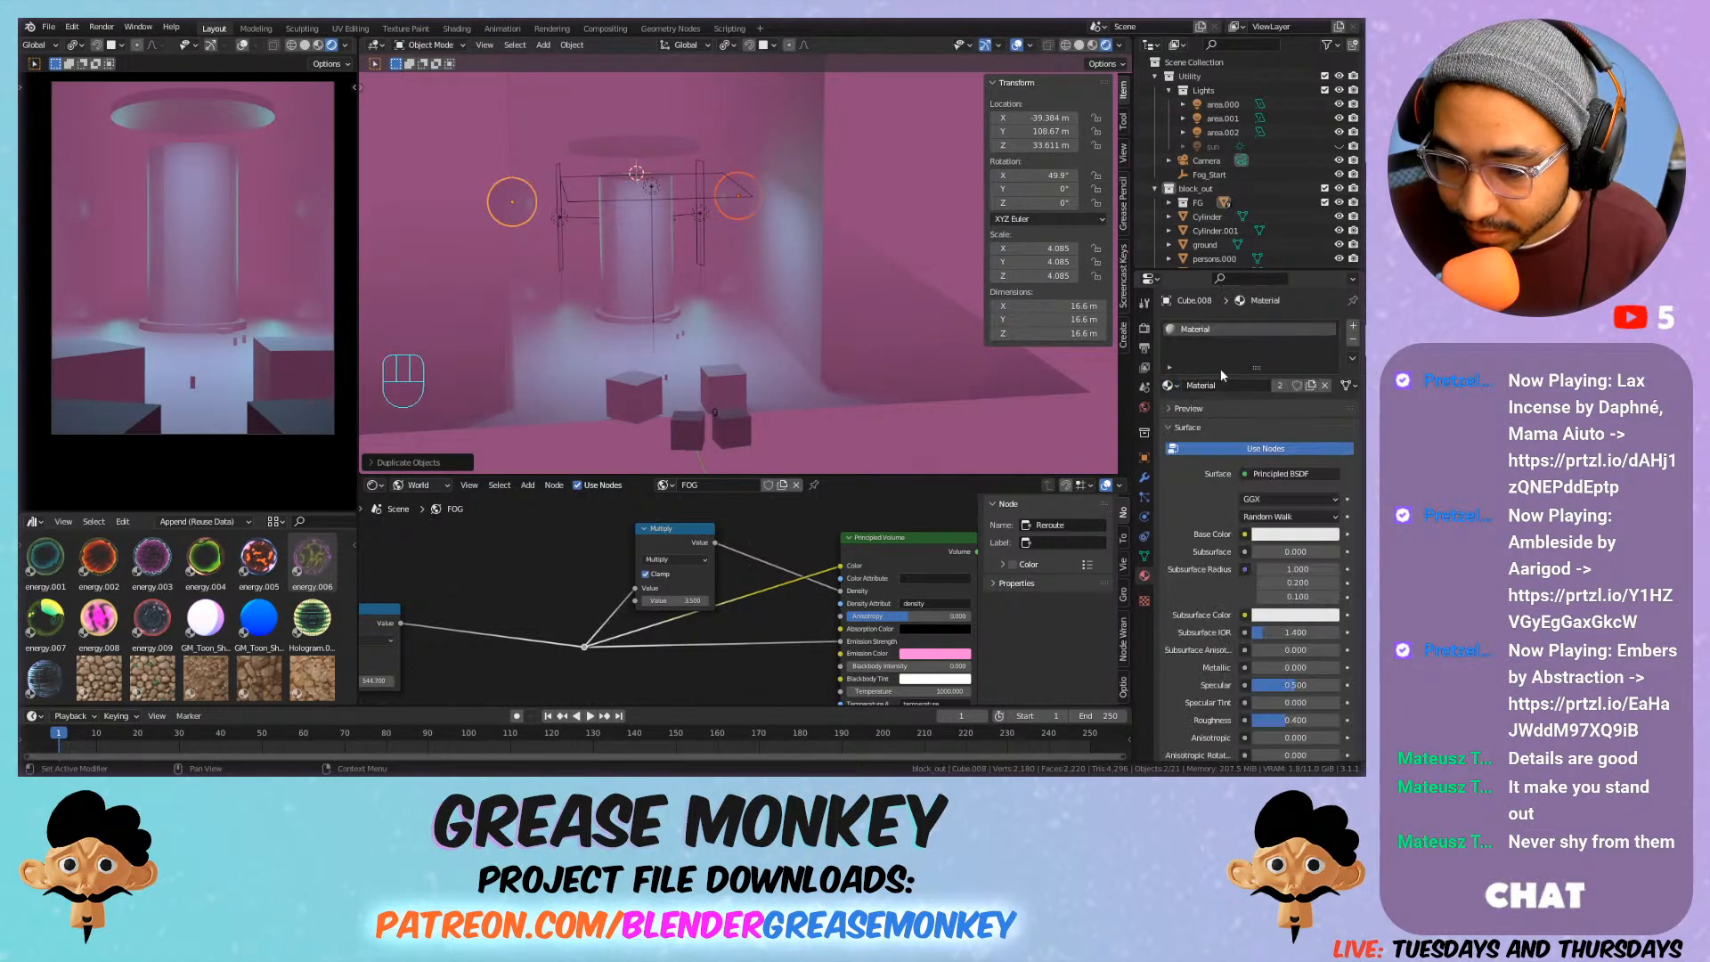
double_click(1206, 331)
type("emission")
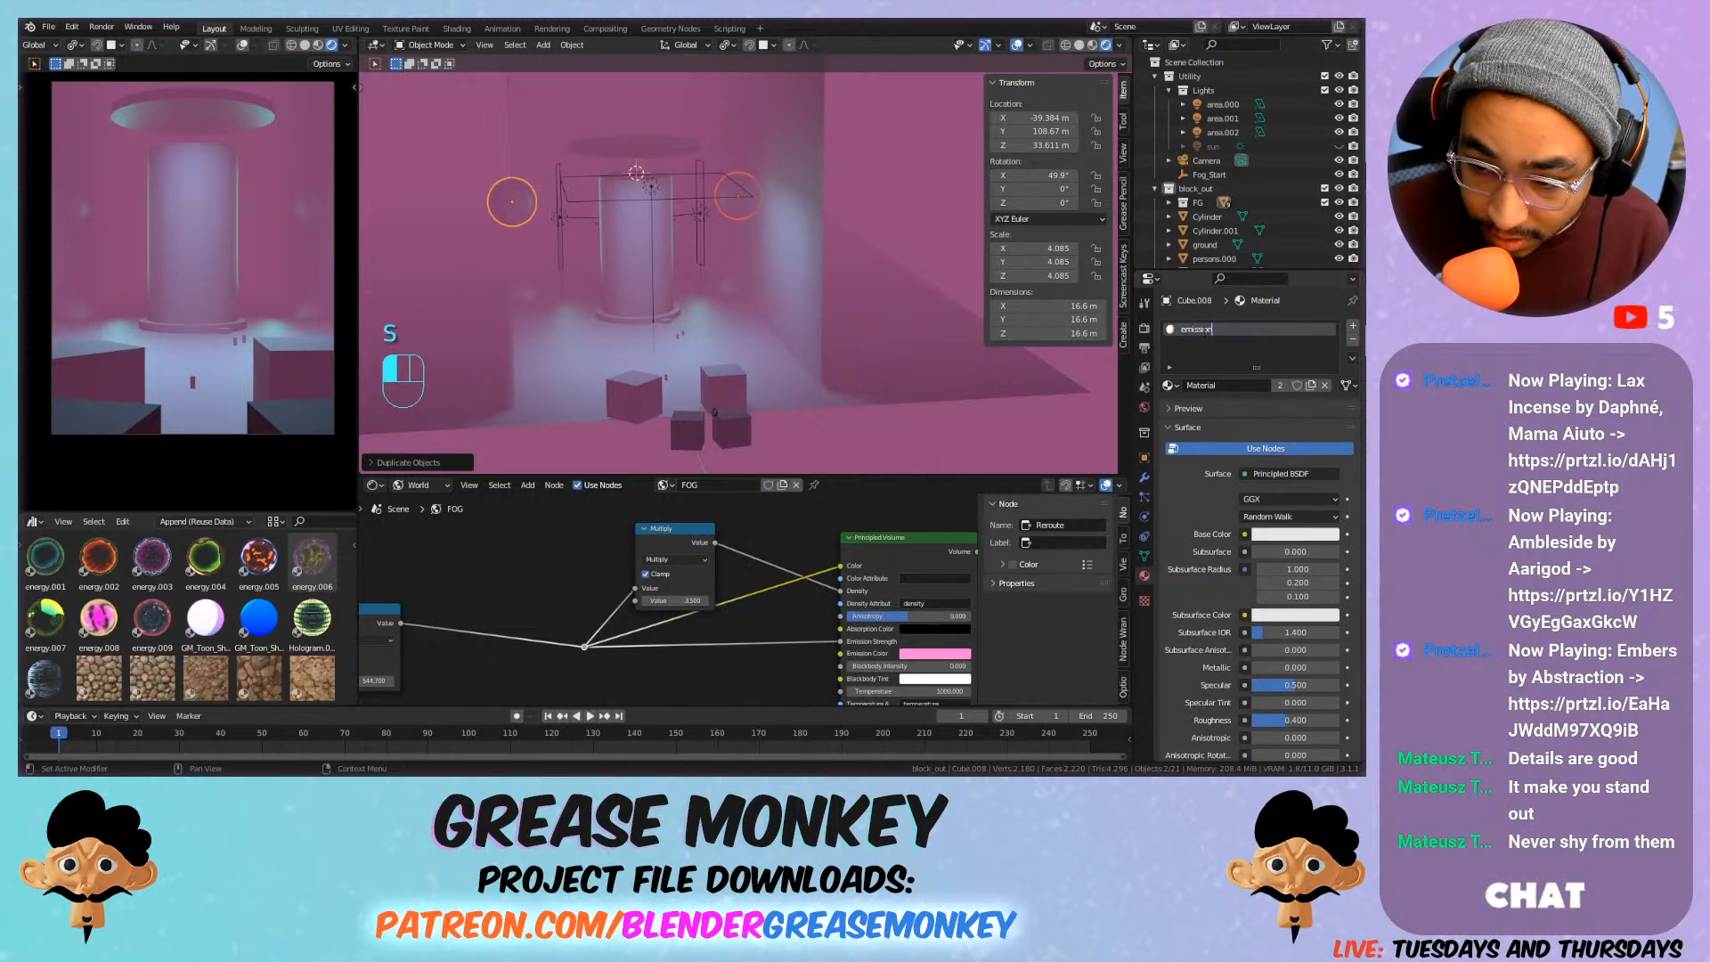
key("Return")
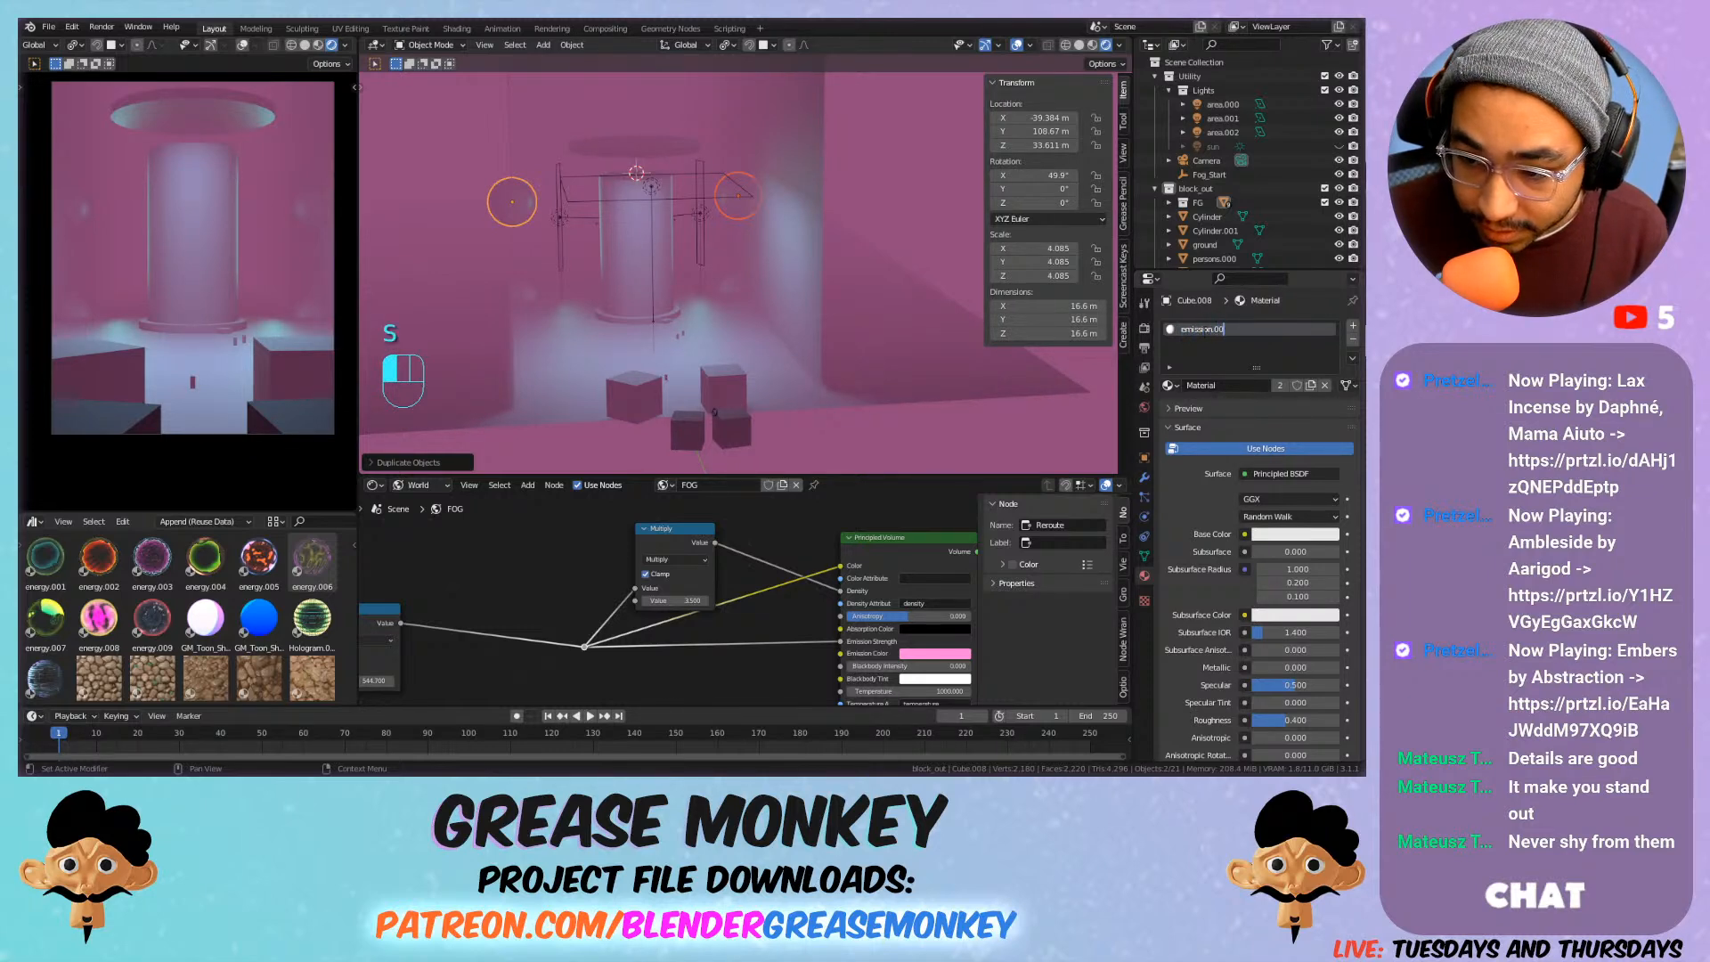
key("KP_0")
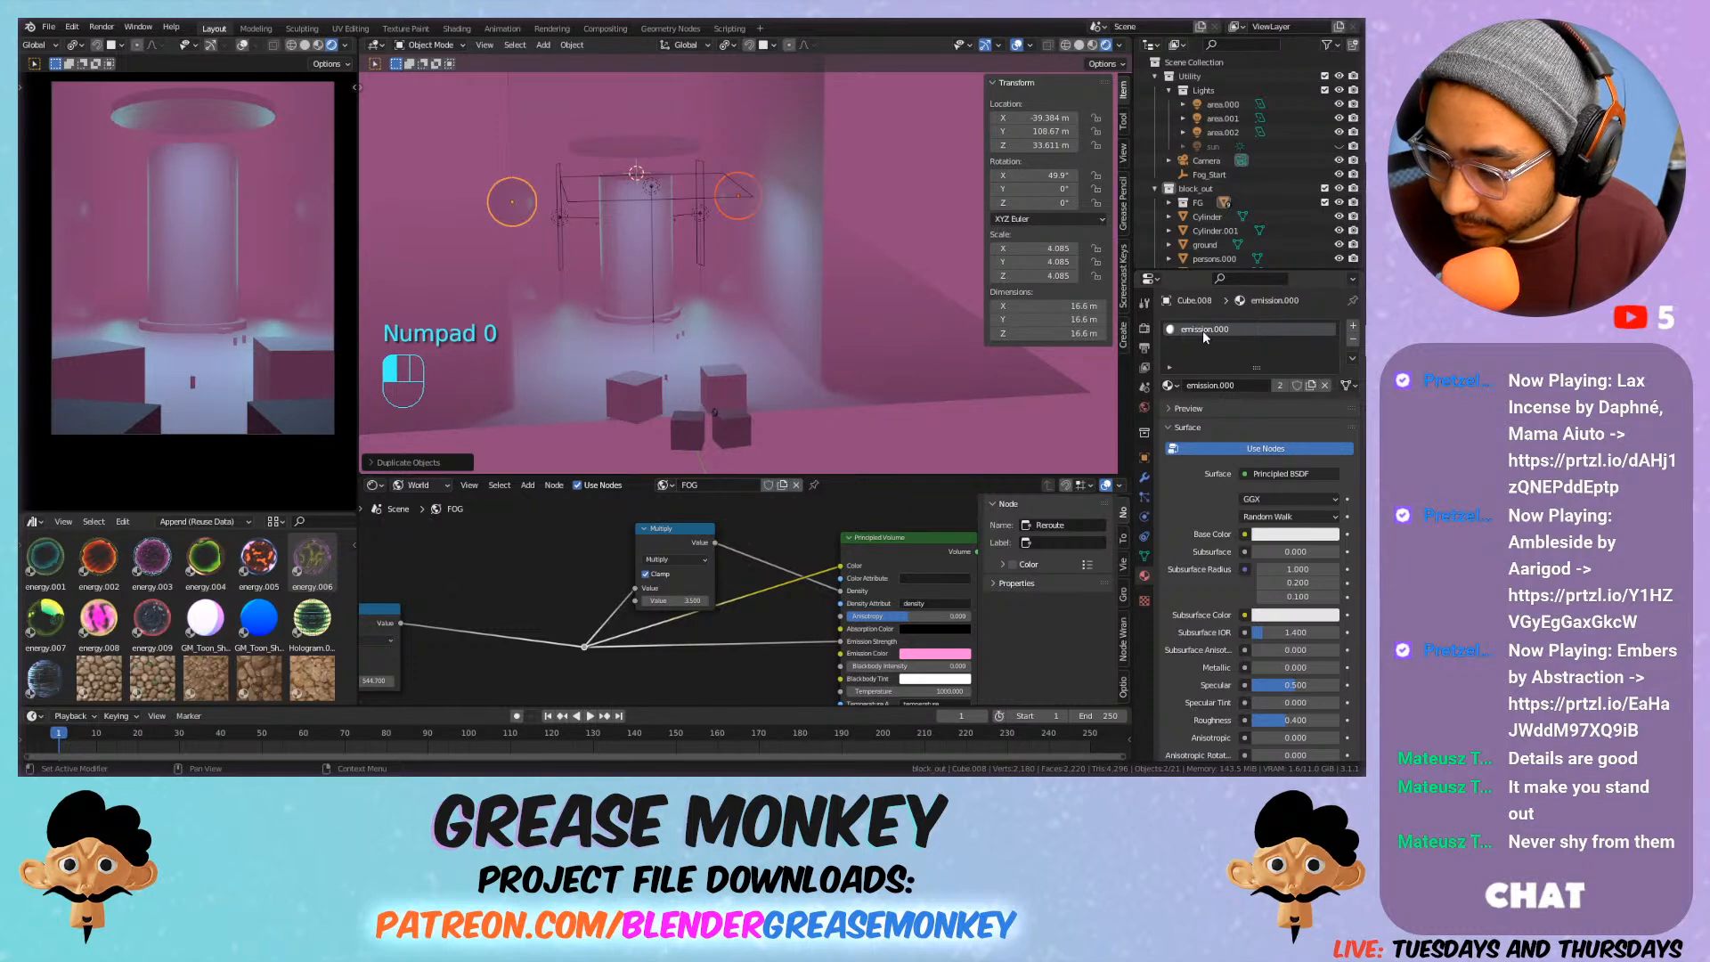
Change the emission.000 surface shader to Emission and raise its strength to 47.7.
left_click(1293, 474)
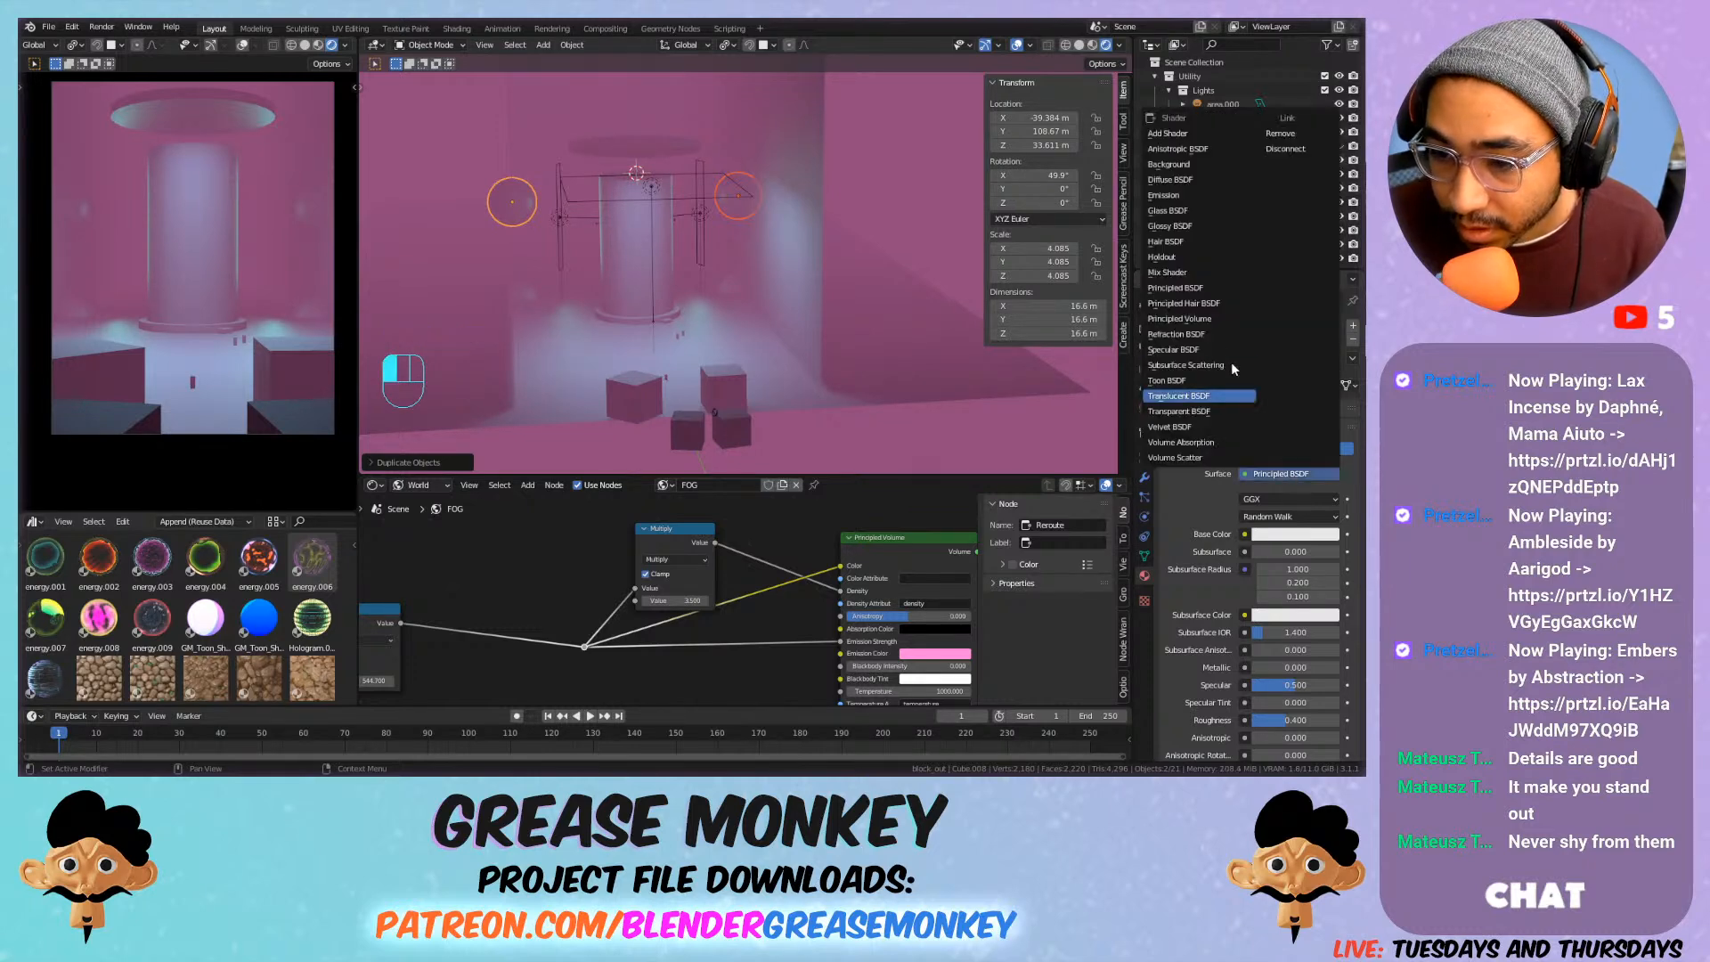
left_click(1177, 196)
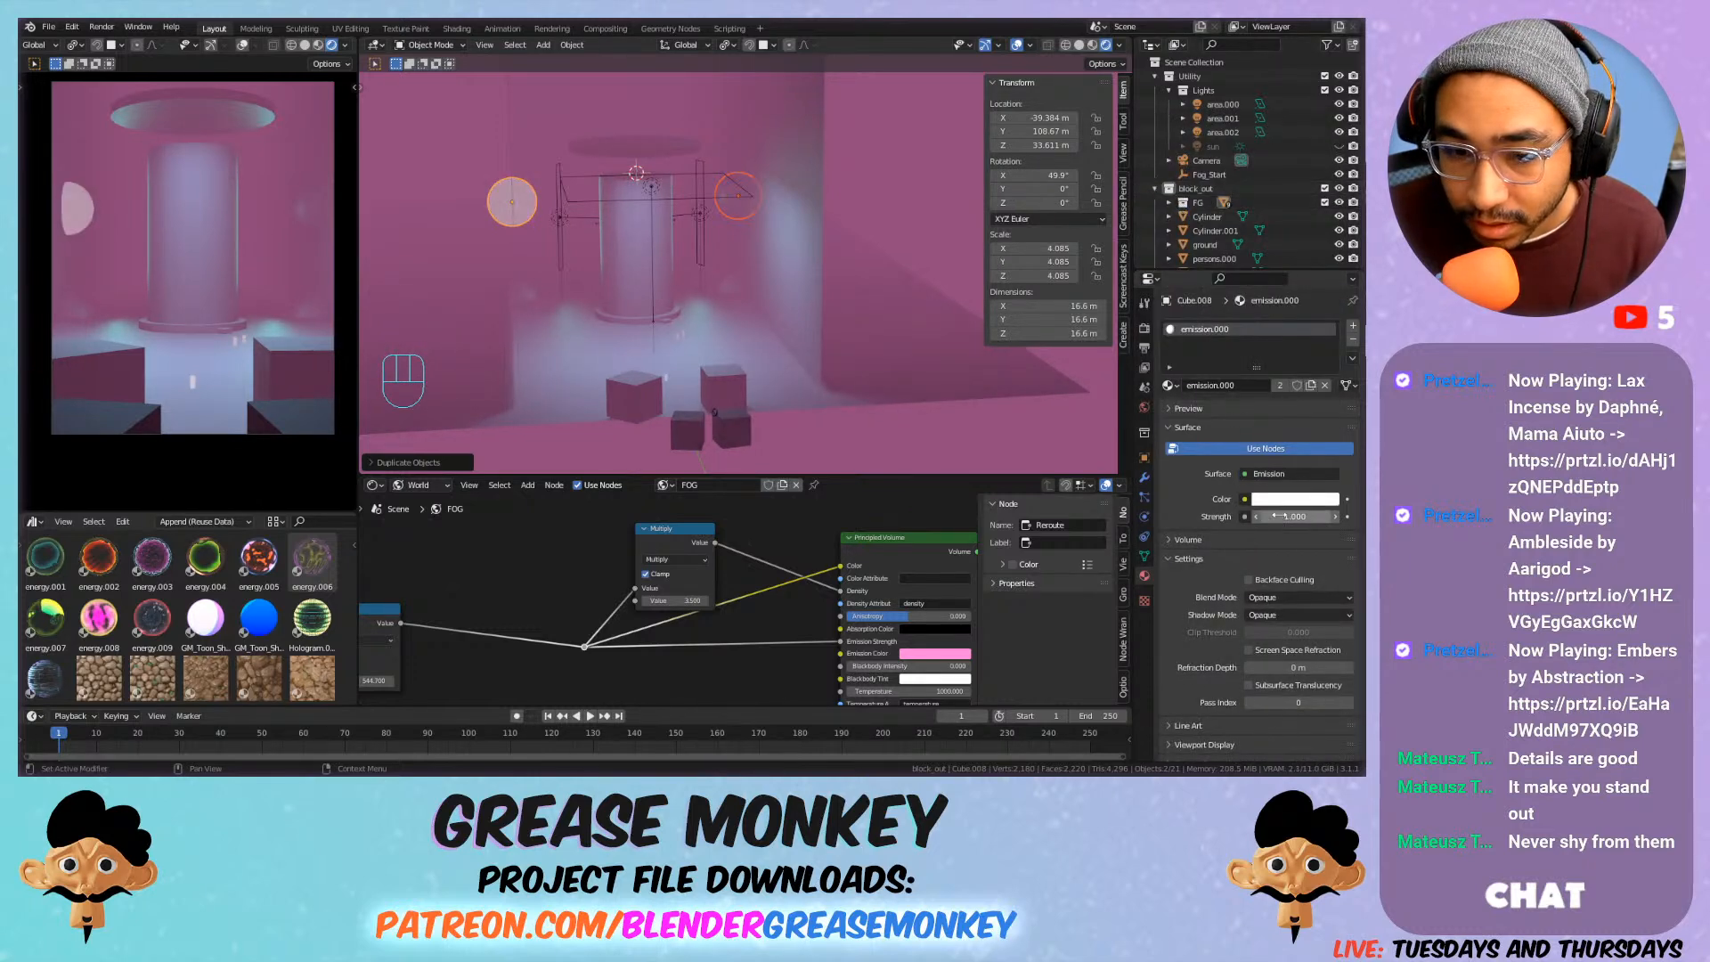
left_click_drag(1291, 517, 1372, 516)
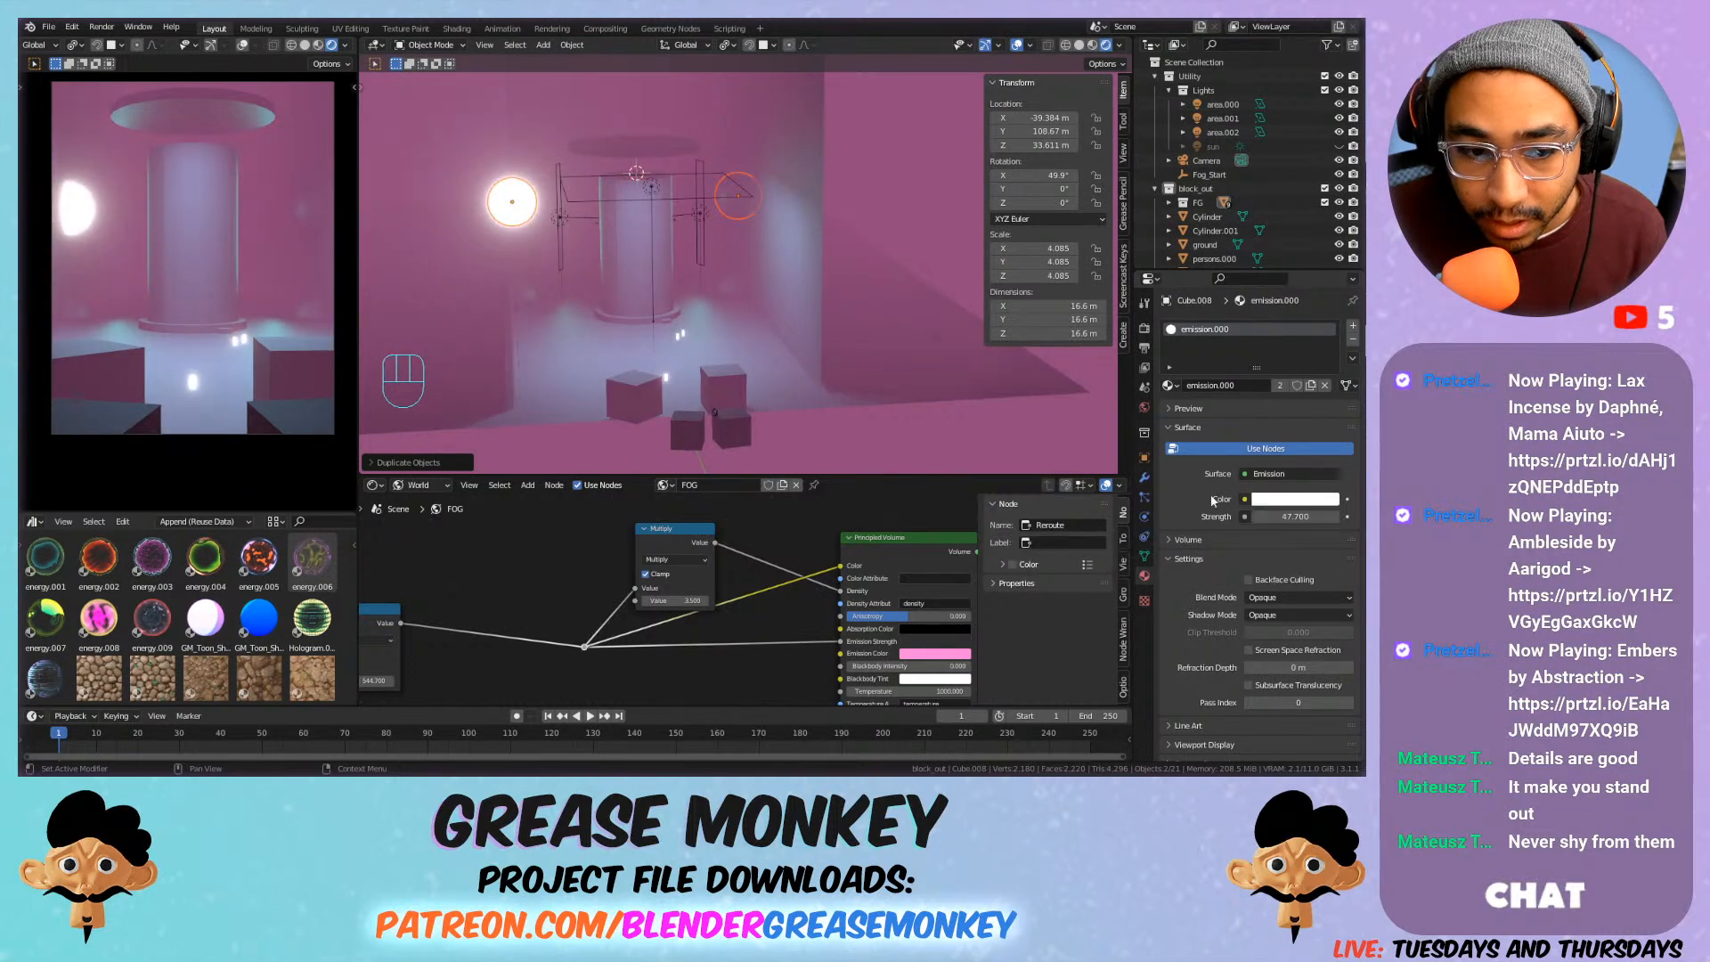
Assign emission.000 to the other sphere copy and raise the emission strength to 66.7.
left_click(737, 198)
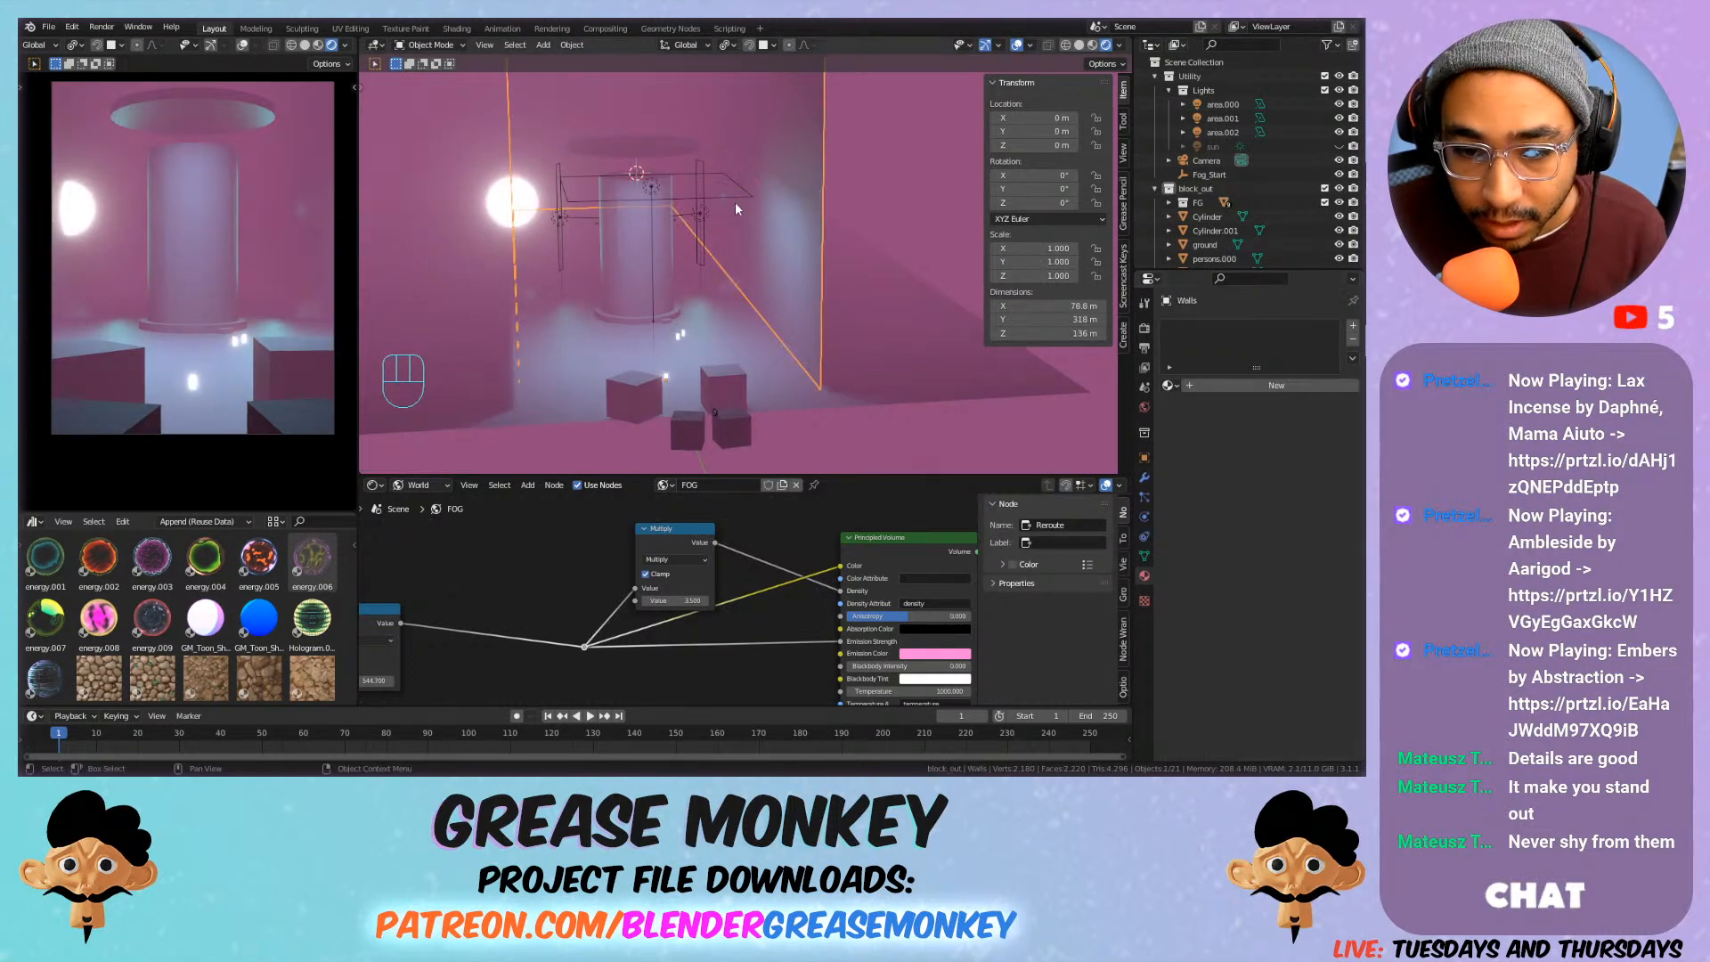
left_click(1169, 385)
left_click(1247, 406)
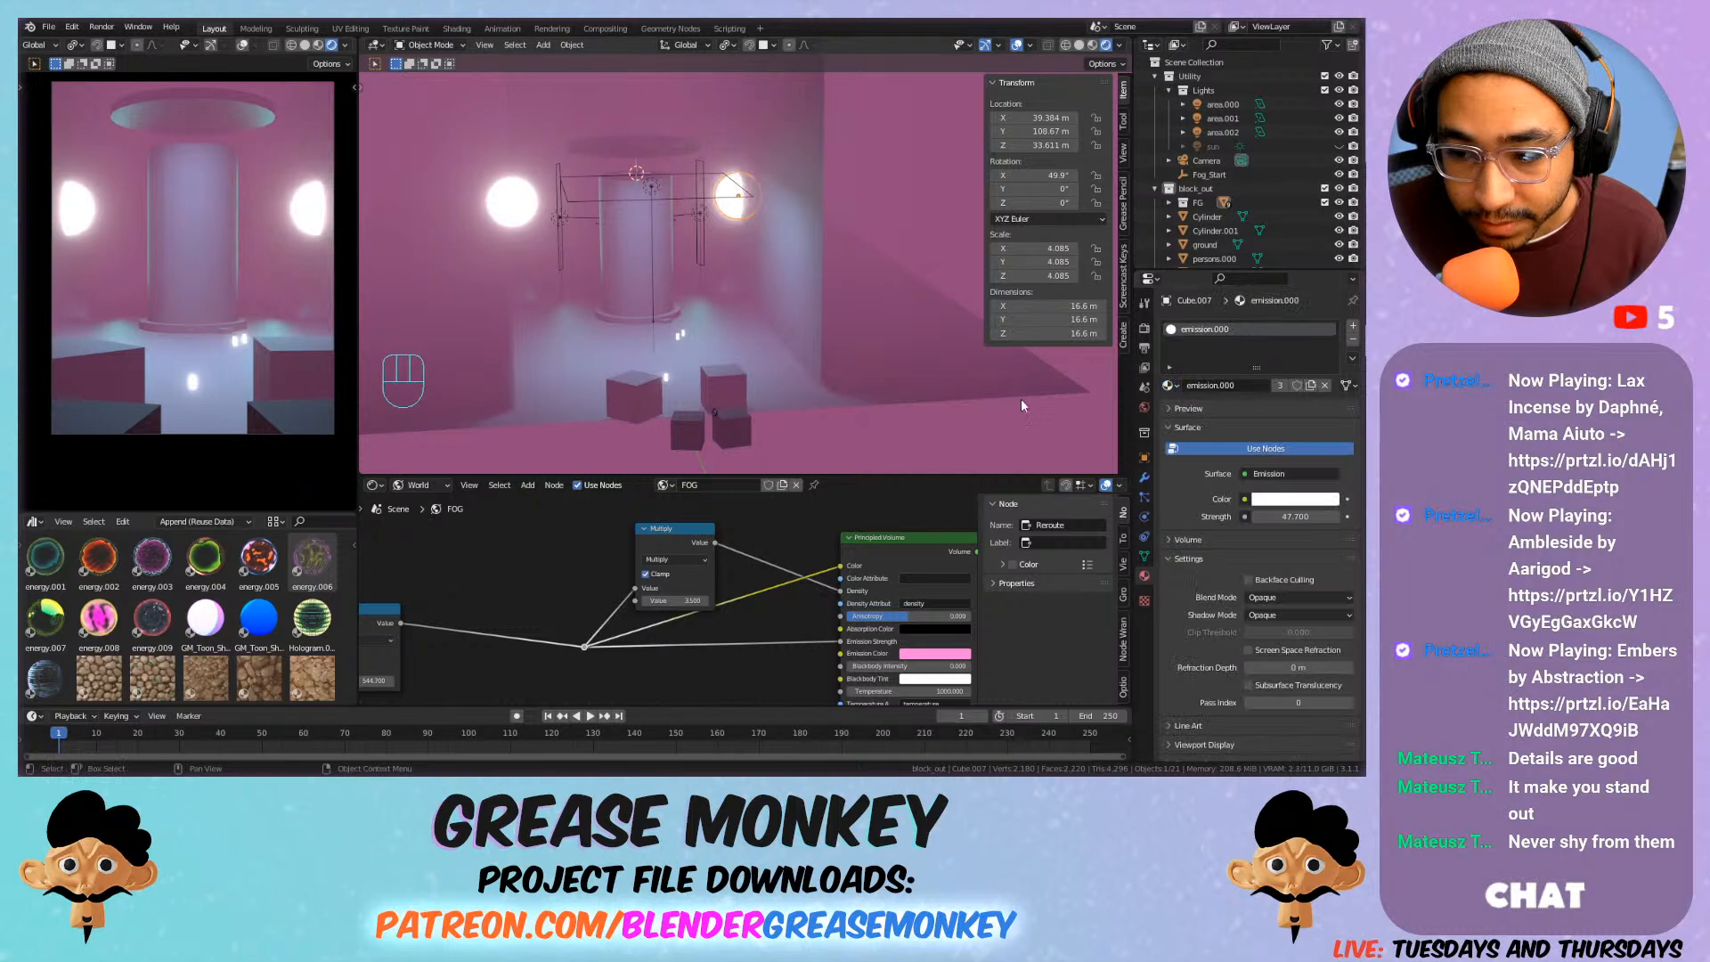
left_click_drag(1296, 516, 1260, 516)
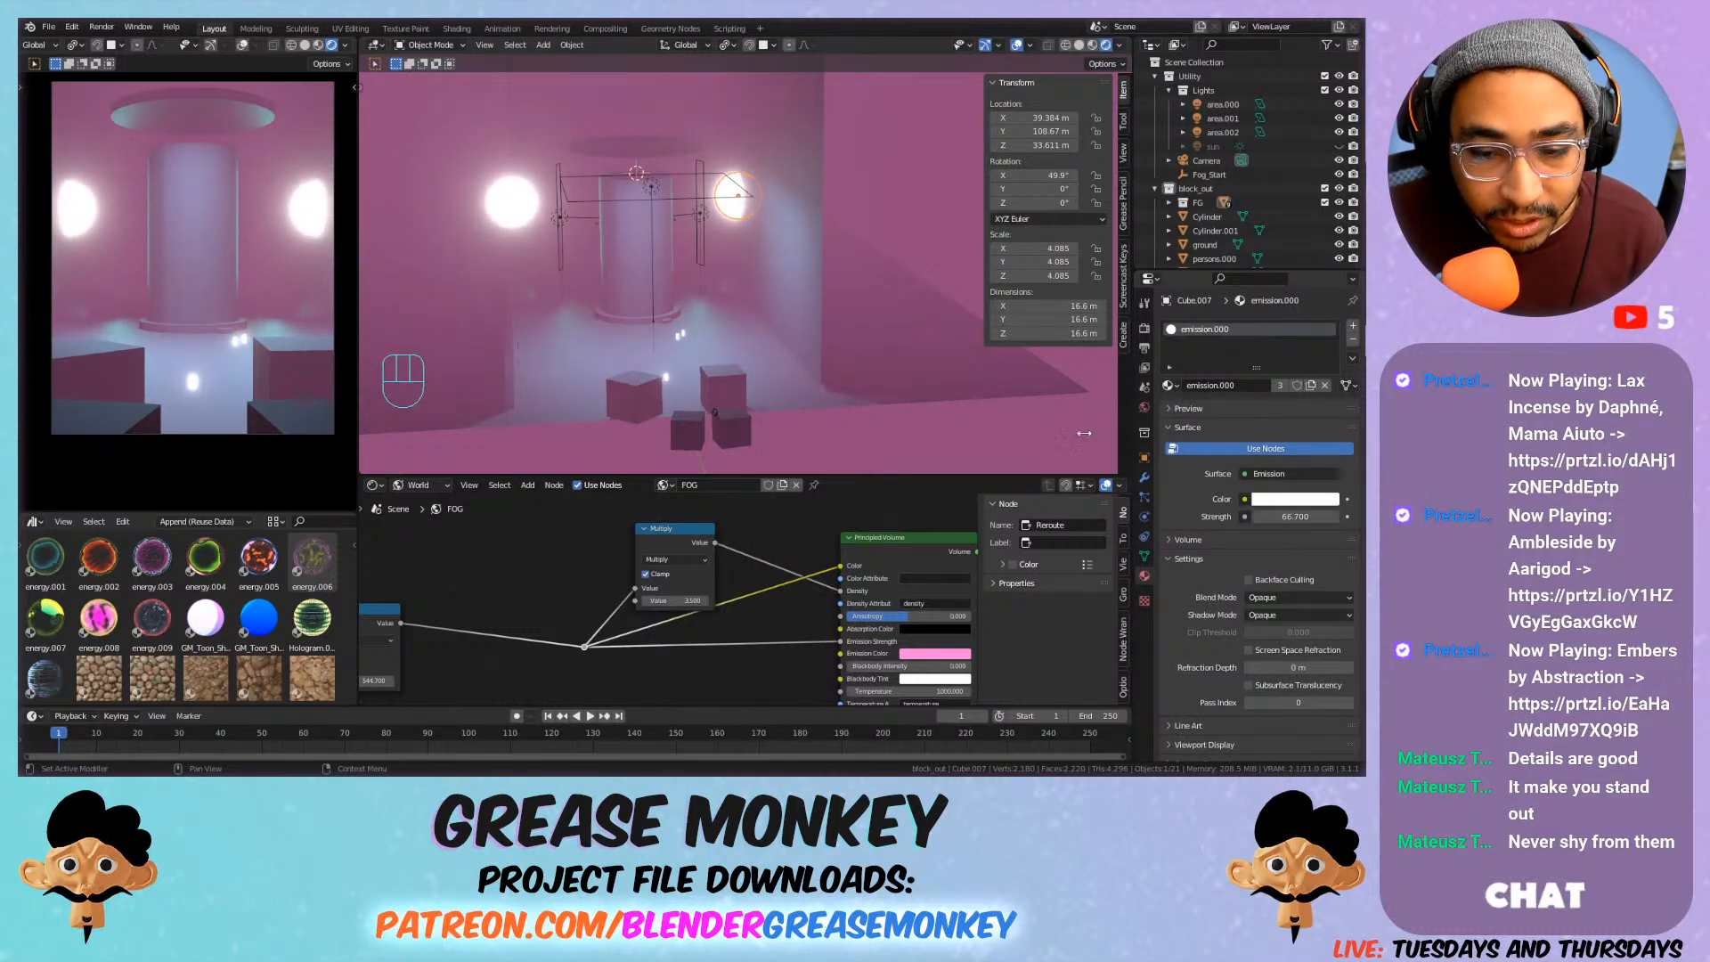
key("g")
key("y")
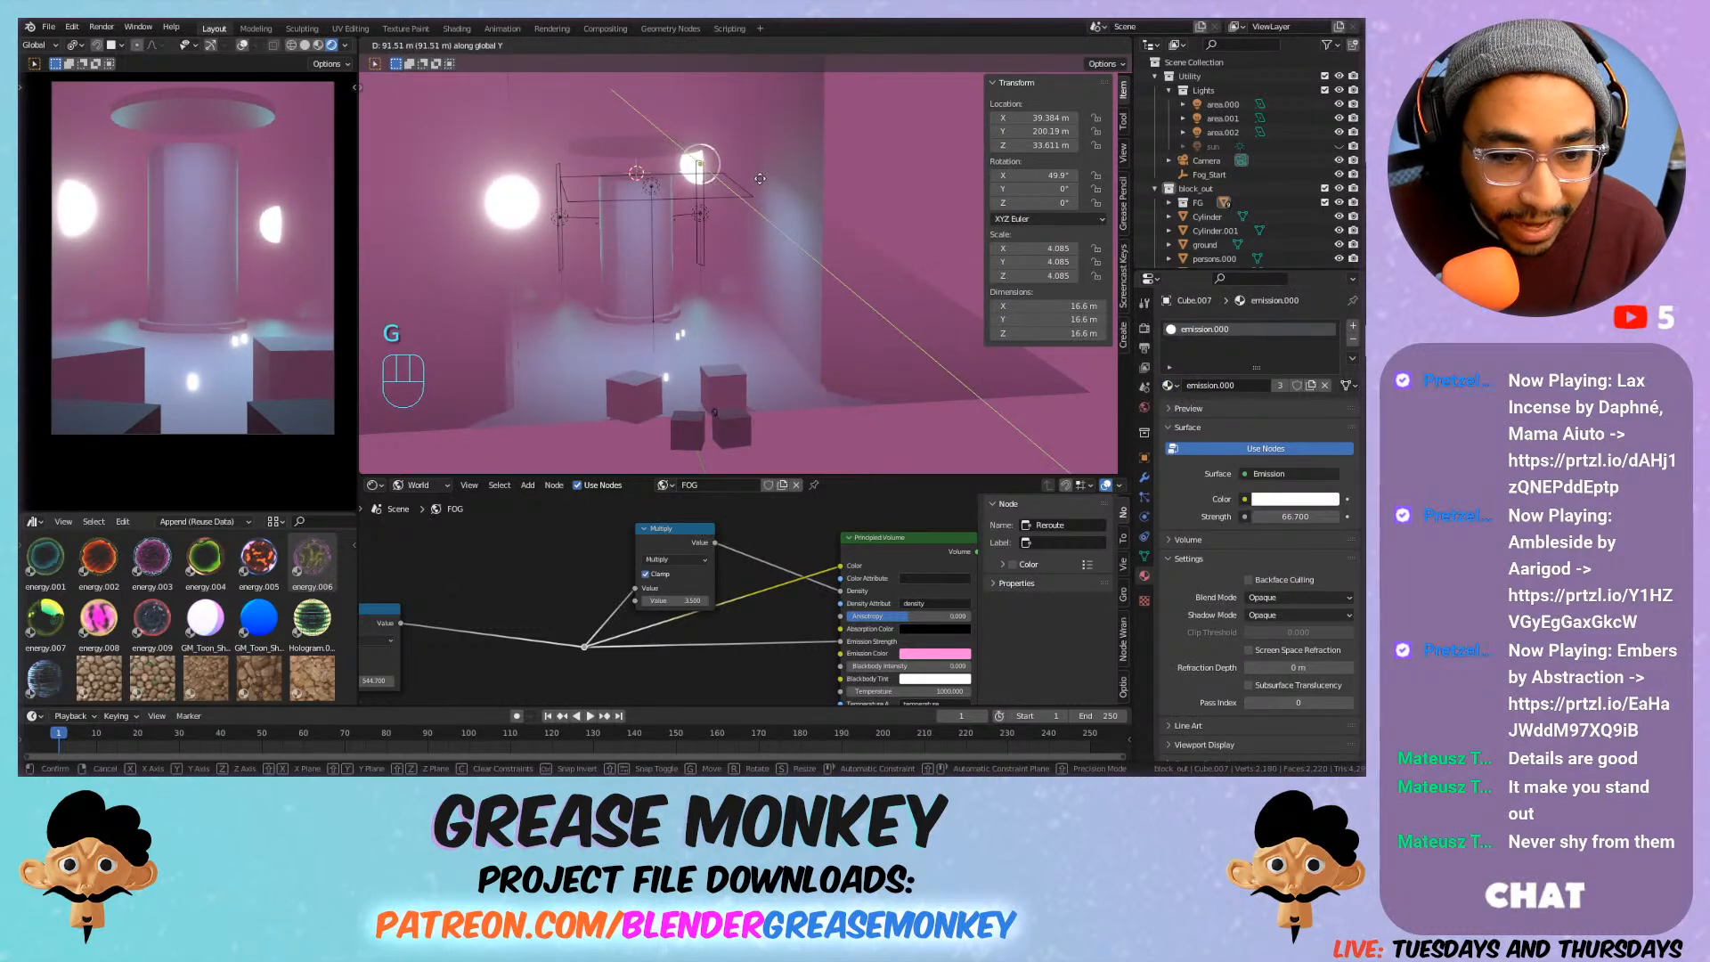
right_click(755, 173)
Select both glowing spheres and move them toward the camera and up, to about Y 38.2 m and Z 50.8 m.
left_click(513, 205, "shift")
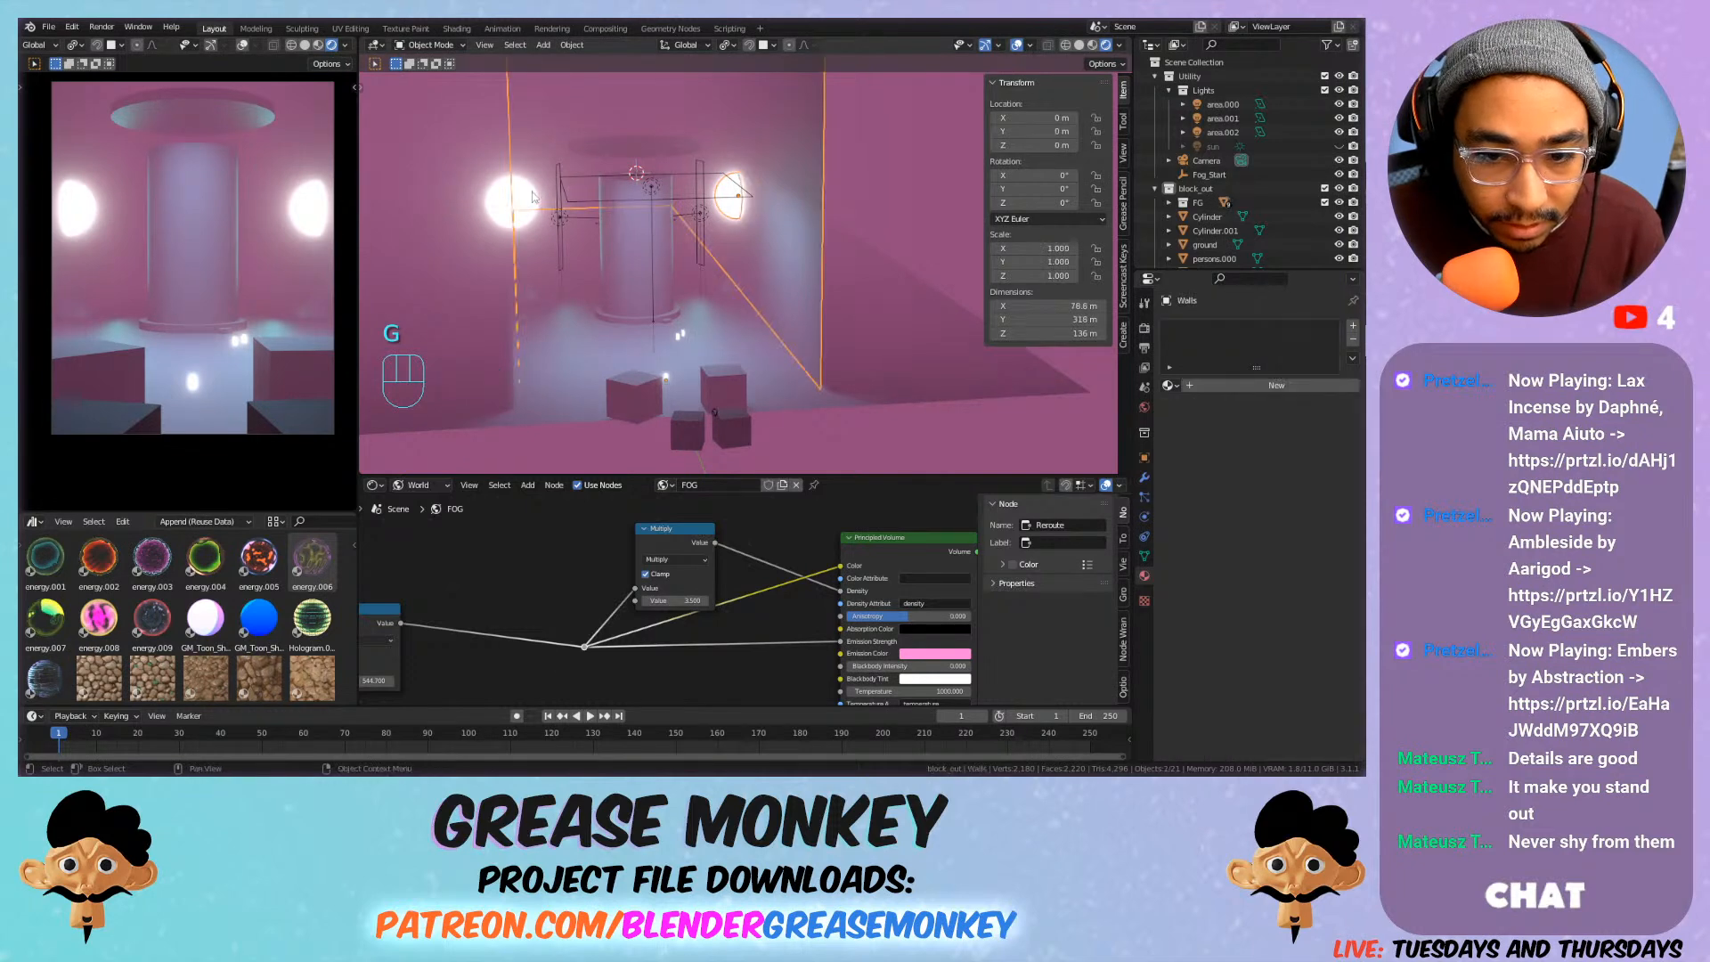
left_click(513, 205)
left_click(732, 211, "shift")
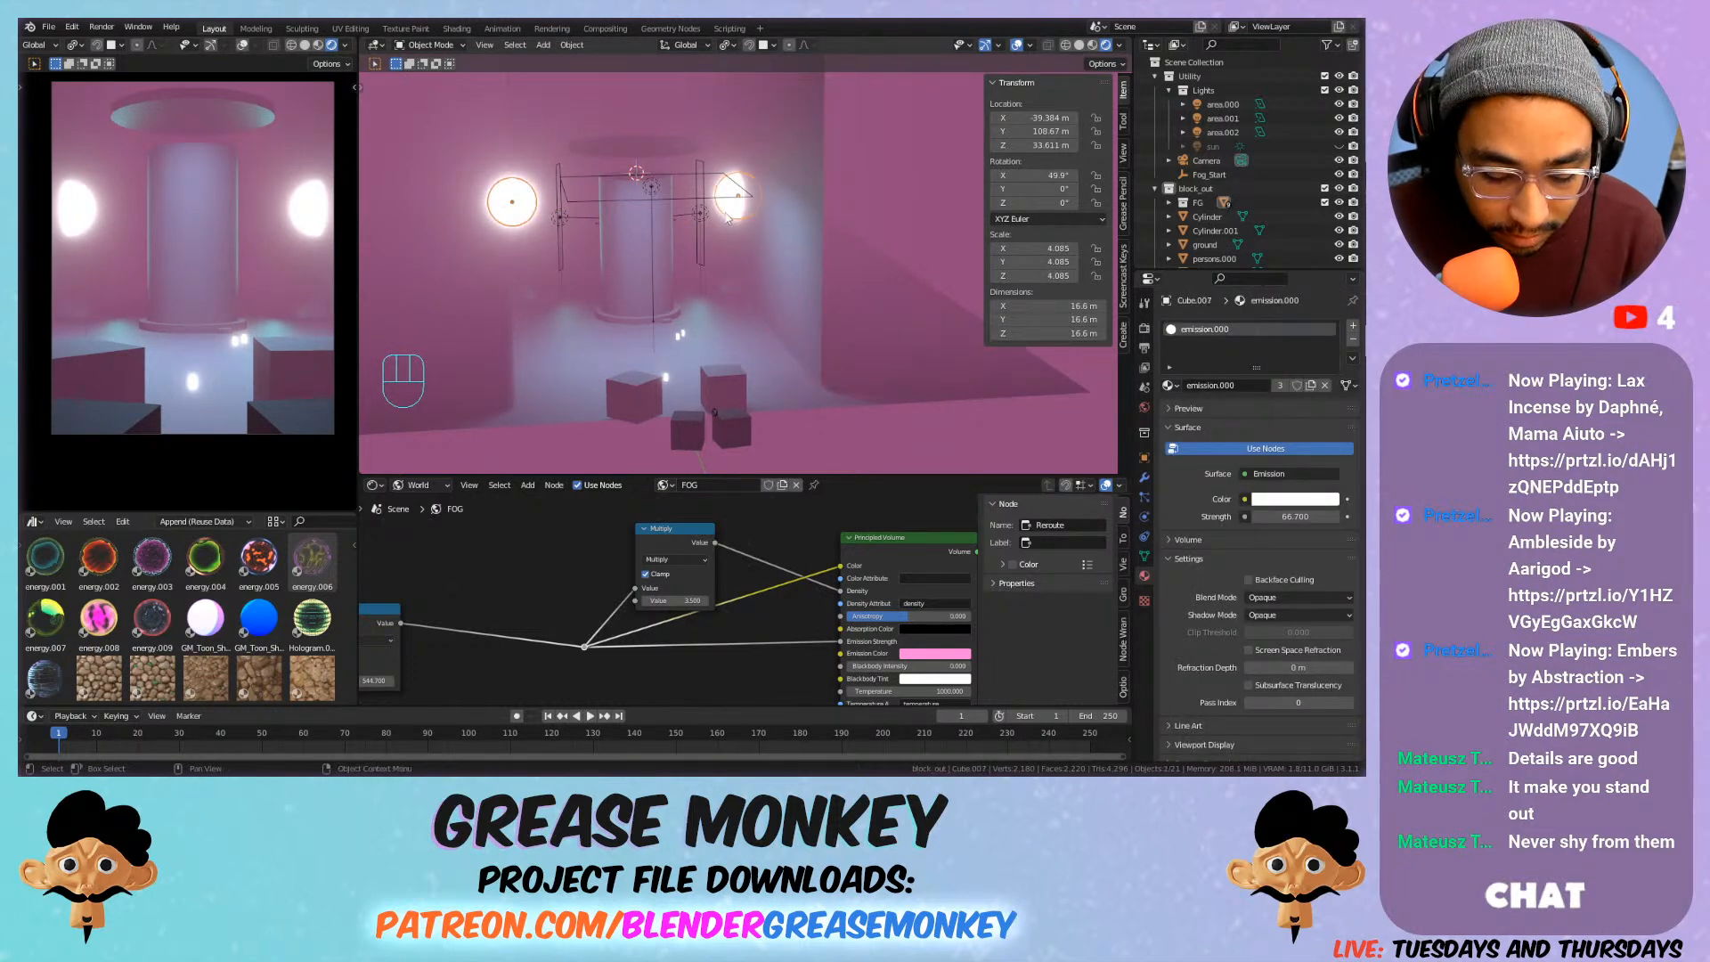
key("g")
key("y")
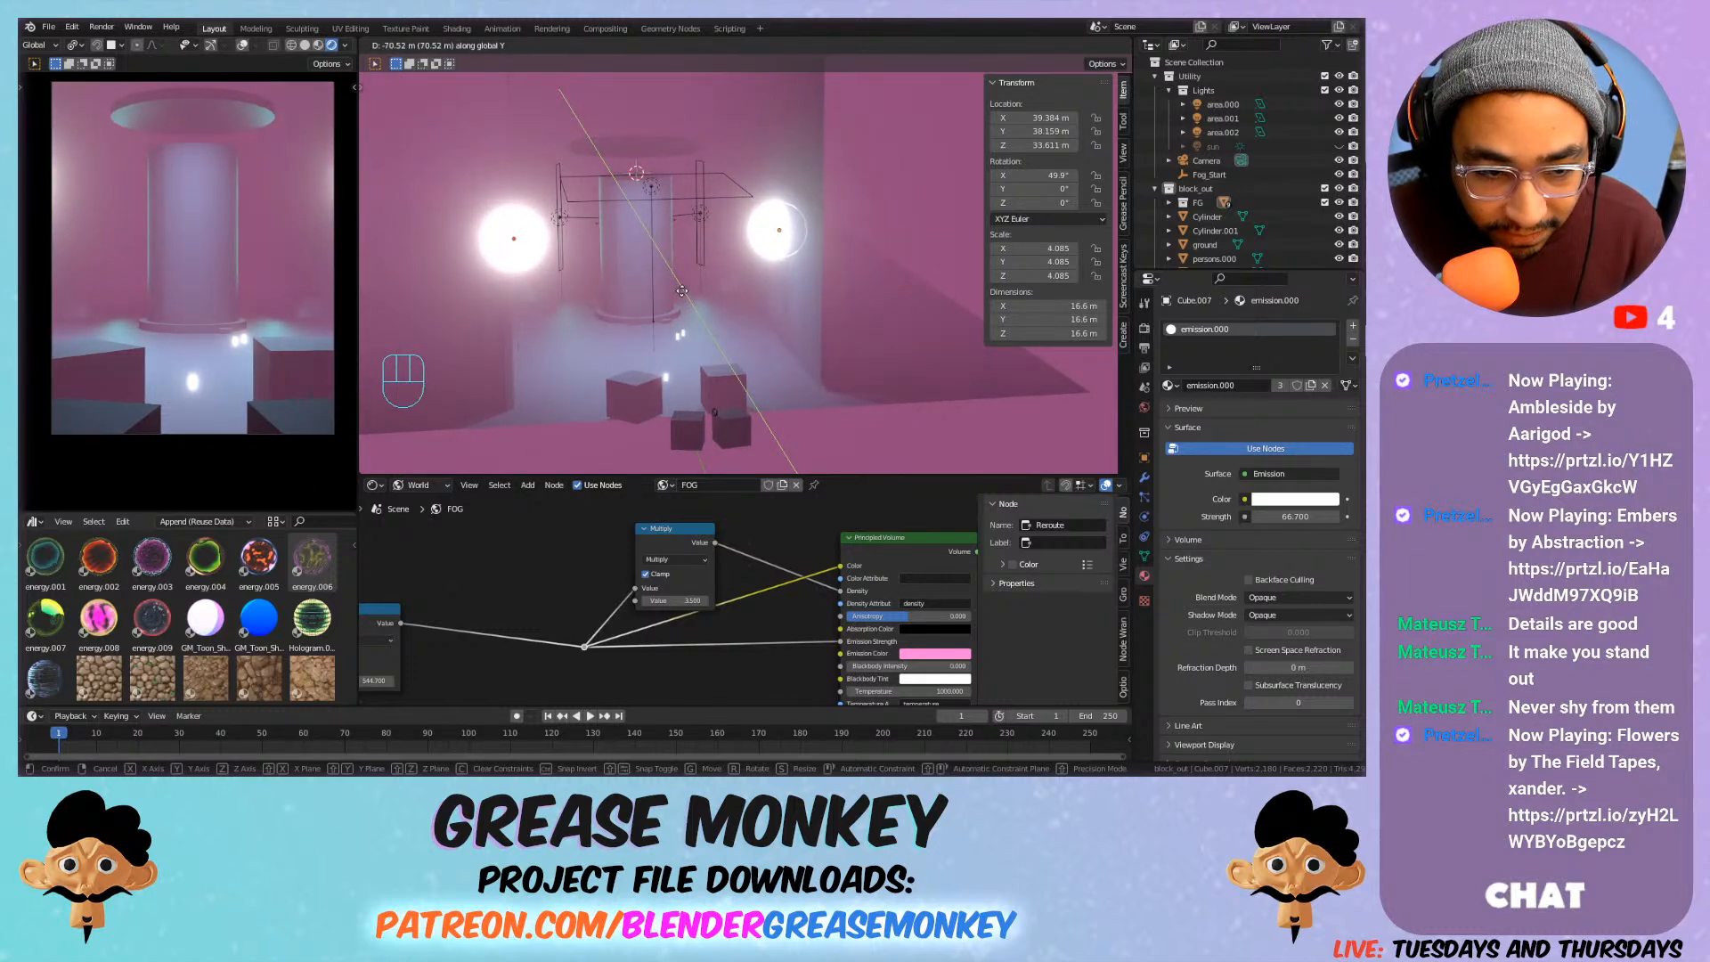
left_click(682, 294)
key("g")
key("z")
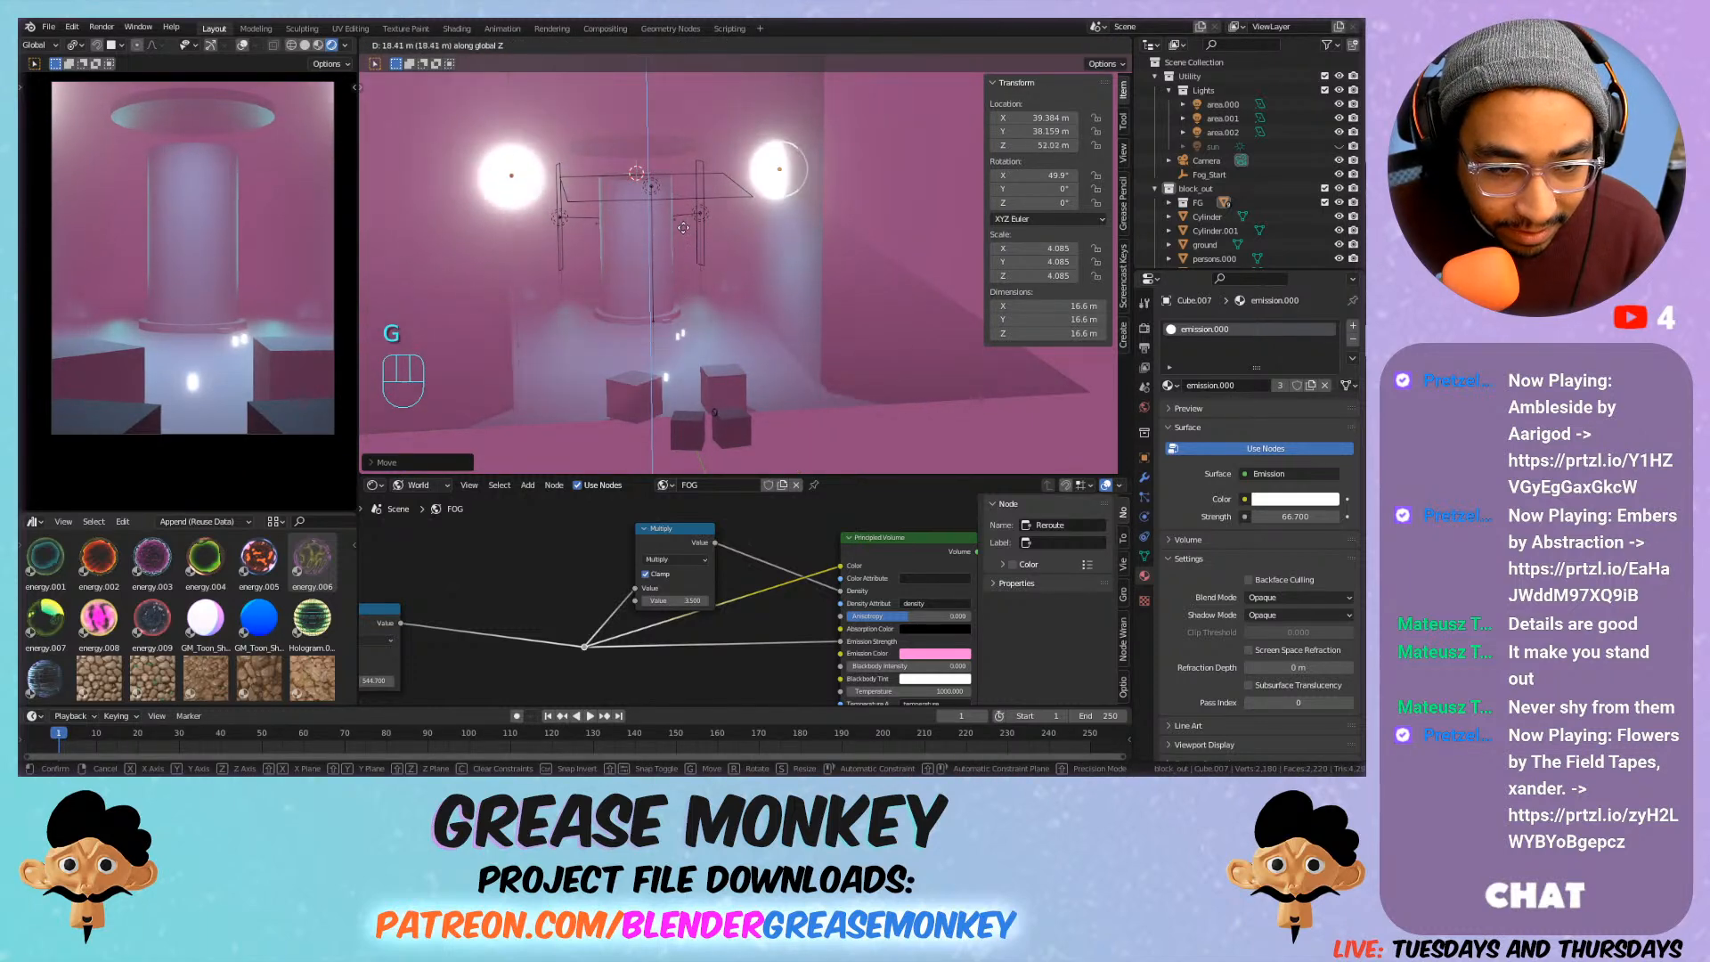
left_click(683, 234)
Set the emission.000 color to a pale green with hue 0.436 and saturation 0.641.
left_click(1295, 499)
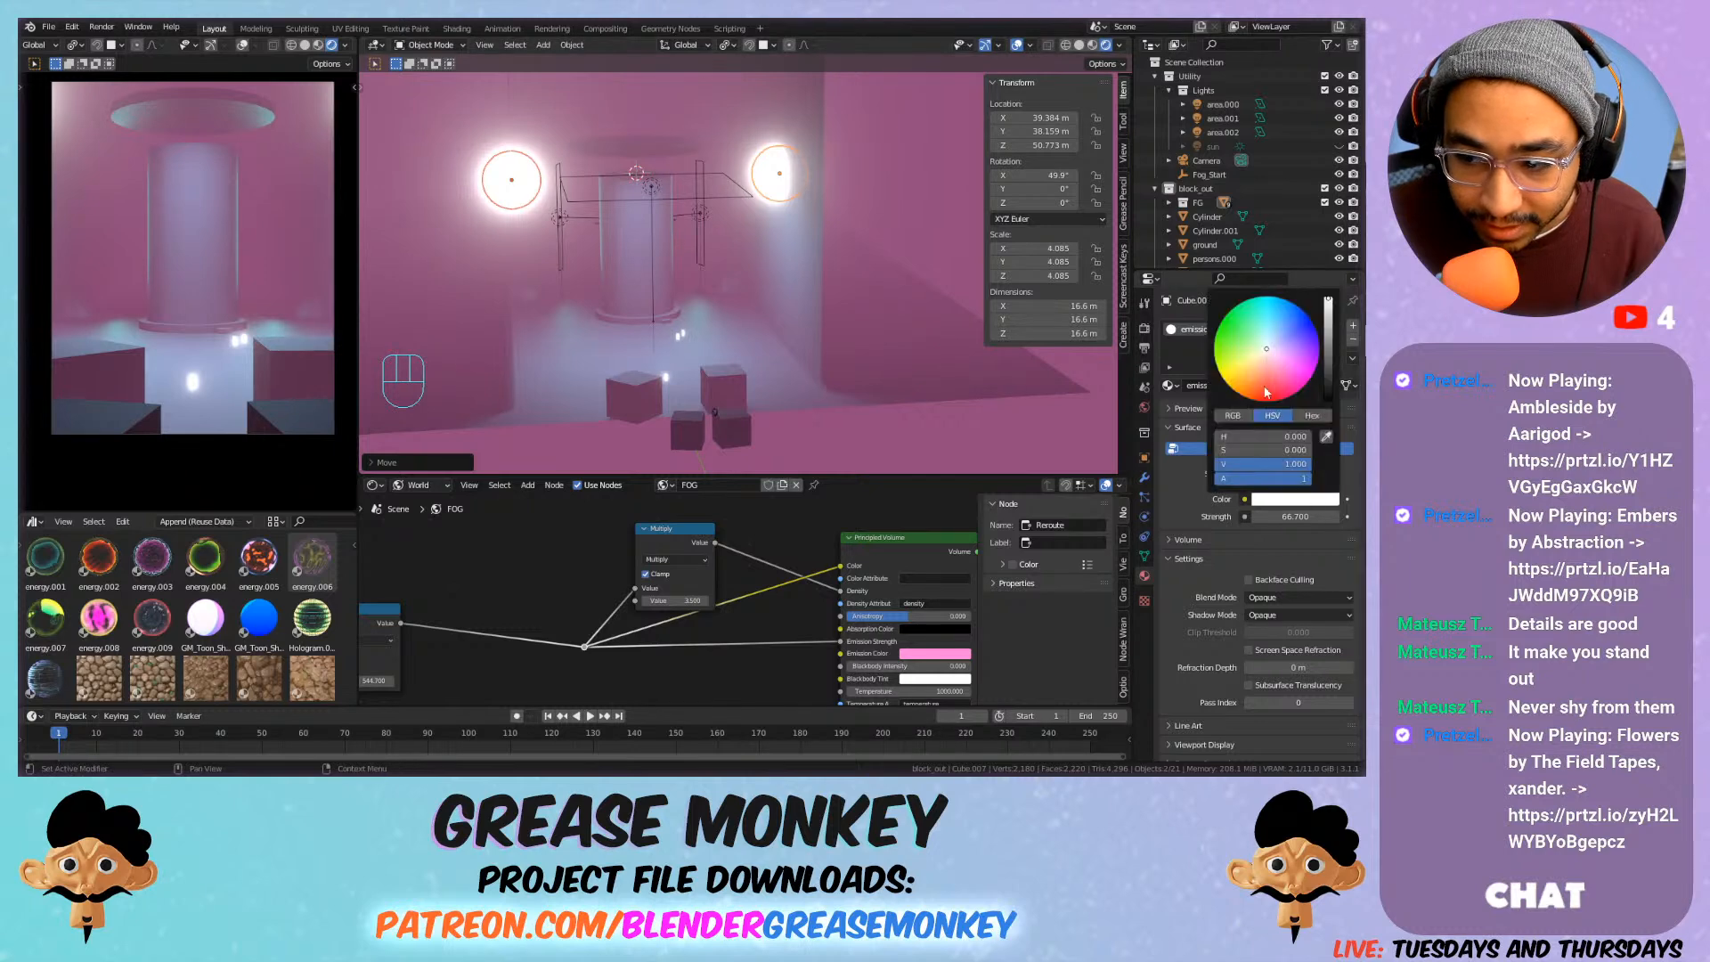
left_click(1245, 376)
mouse_move(1245, 376)
left_mouse_down()
mouse_move(1265, 324)
mouse_move(1249, 319)
mouse_move(1261, 330)
left_mouse_up()
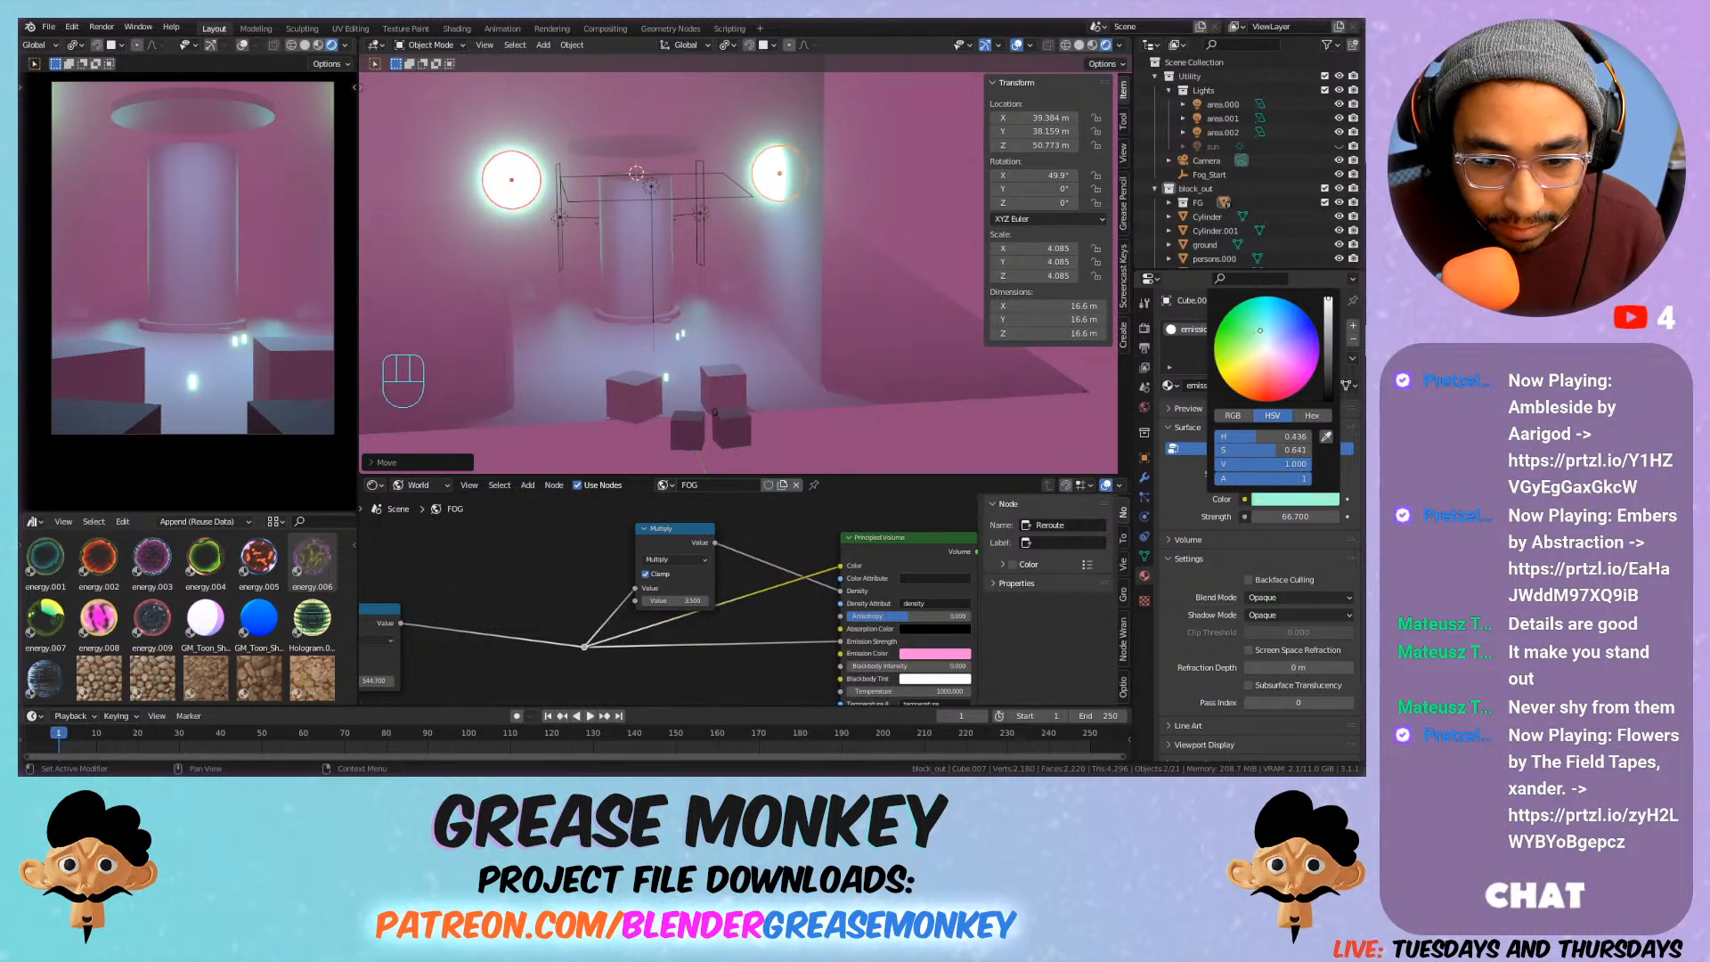
Copy the cyan color of the light area.001 and paste it into the emission.000 color.
left_click(700, 213)
key("ctrl+c")
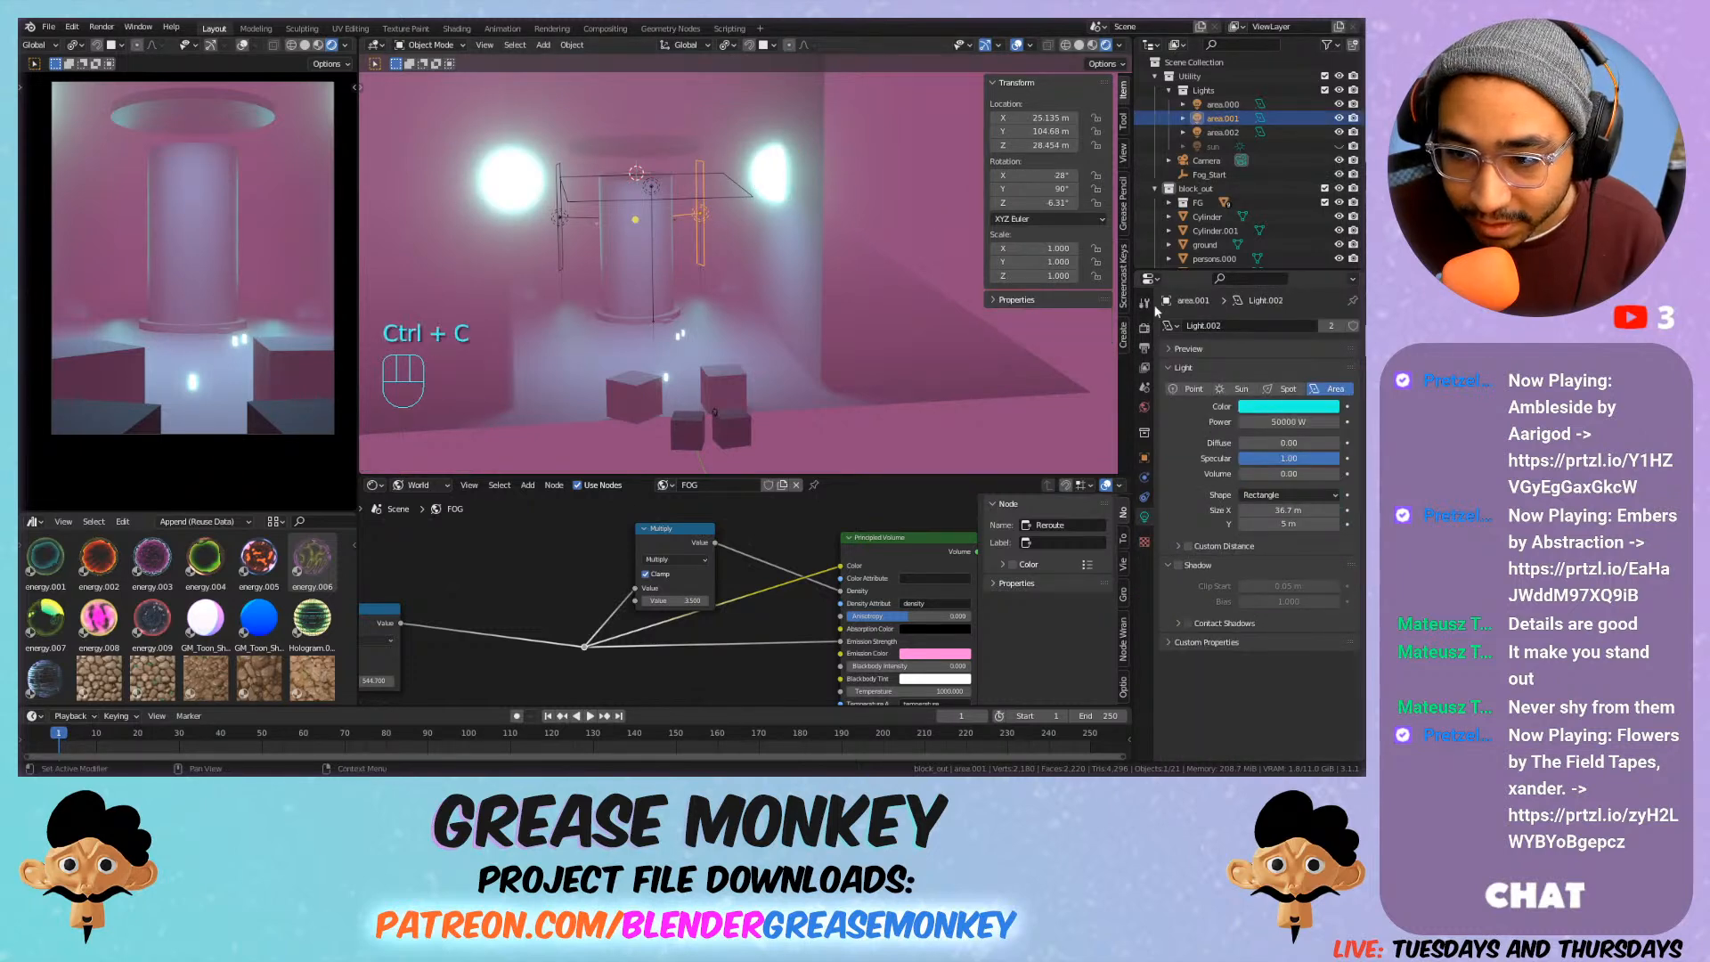
left_click(773, 164)
key("ctrl+v")
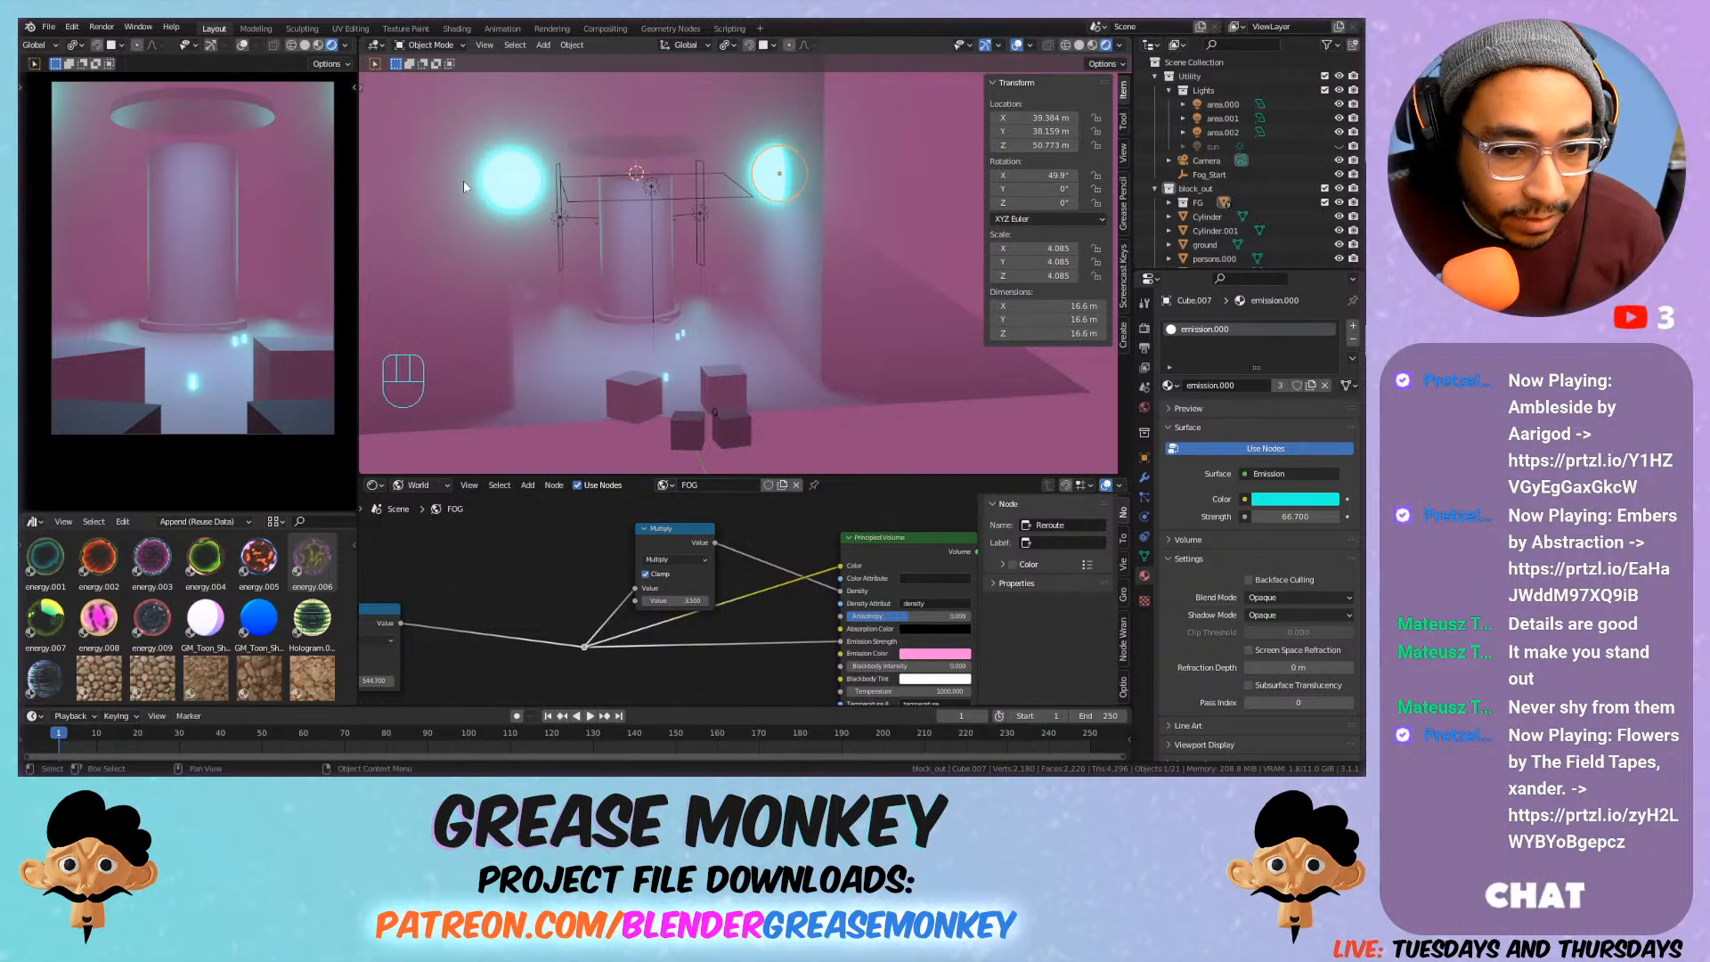
key("g")
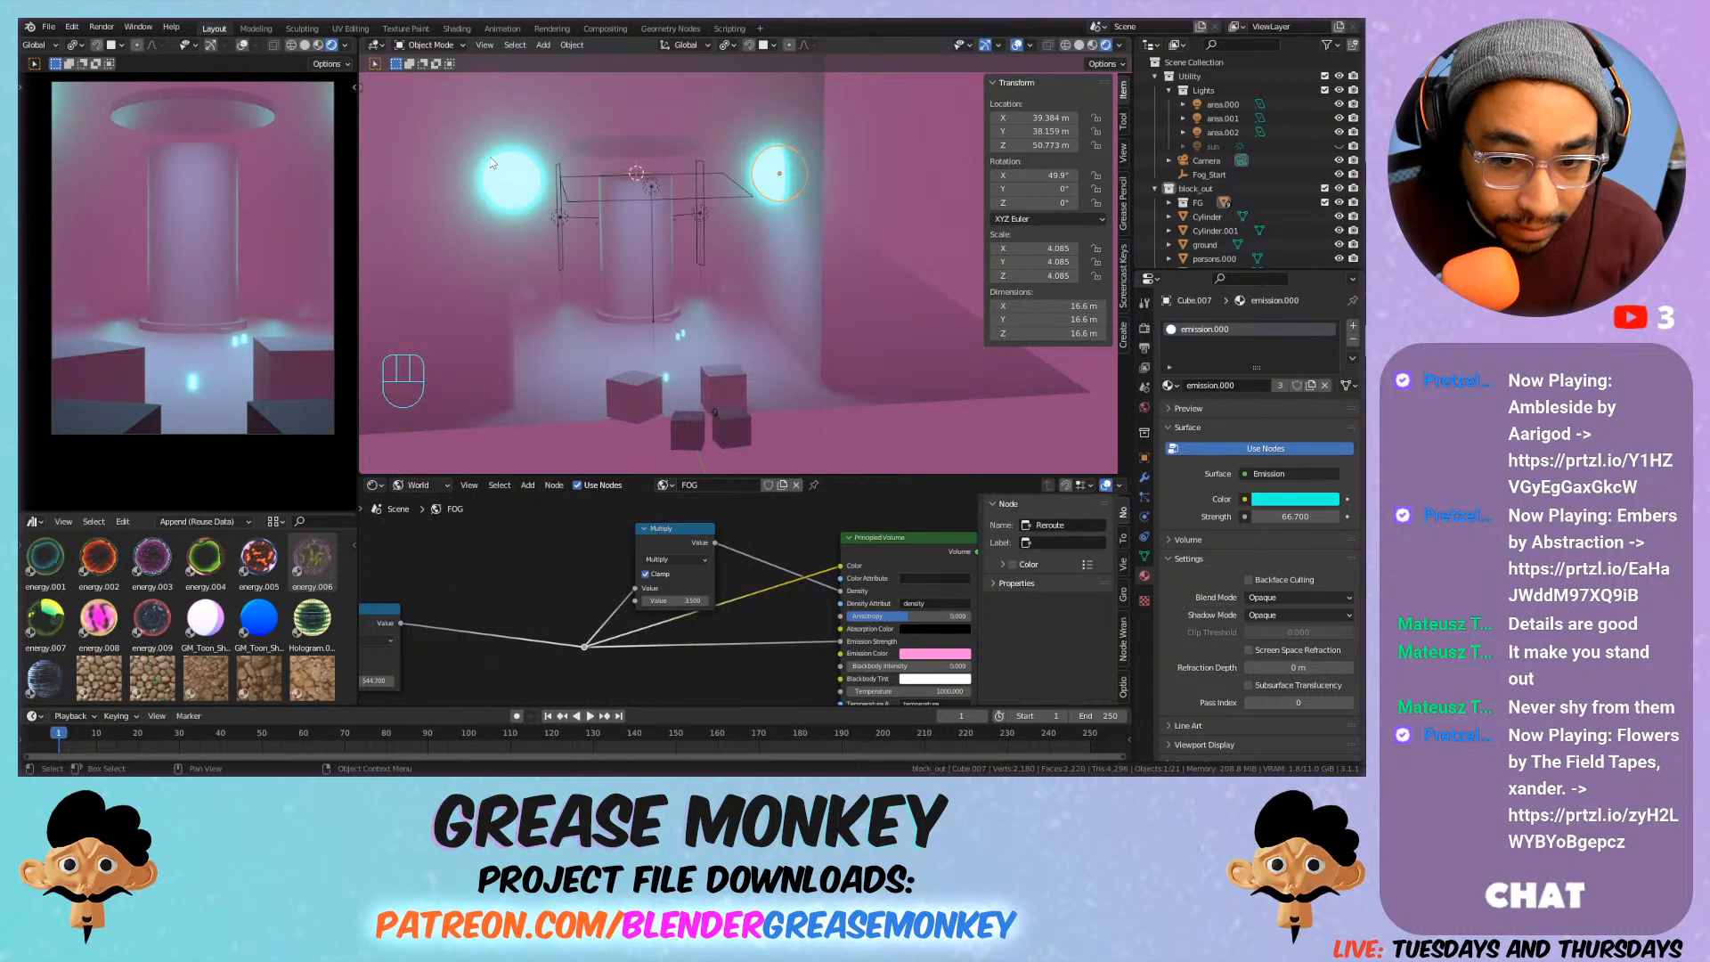
key("z")
right_click(492, 114)
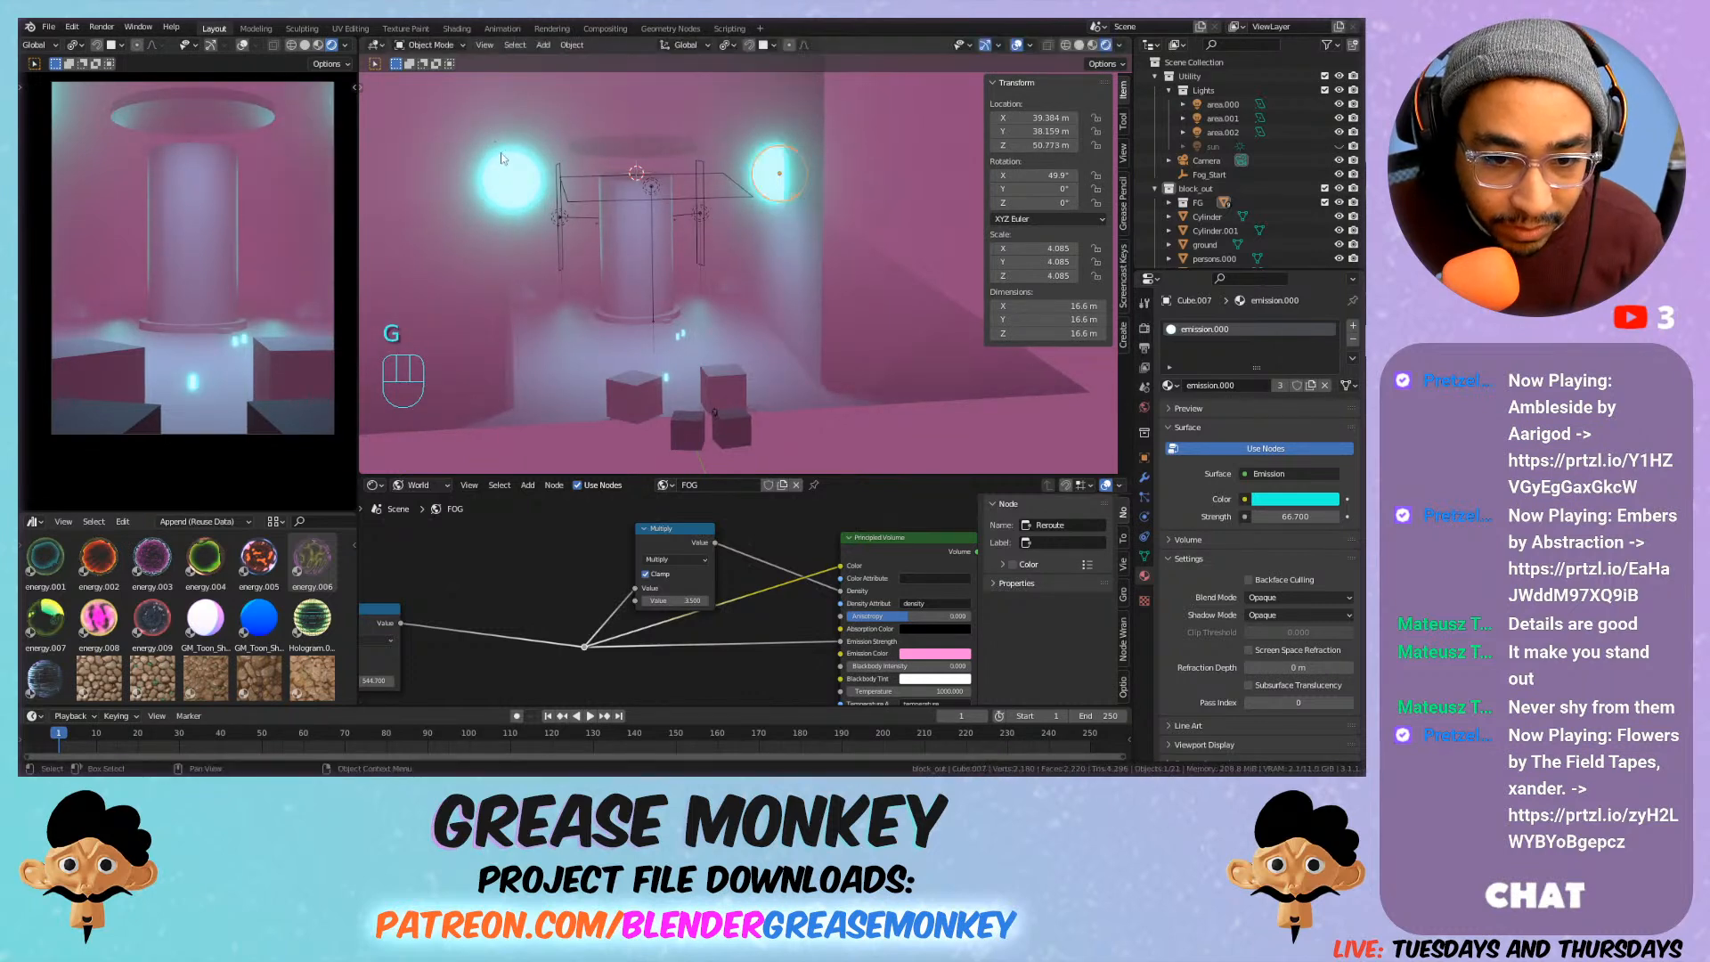
Duplicate the glowing sphere at X 39.4 m, leaving the copy in place.
left_click(512, 176)
left_click(782, 173)
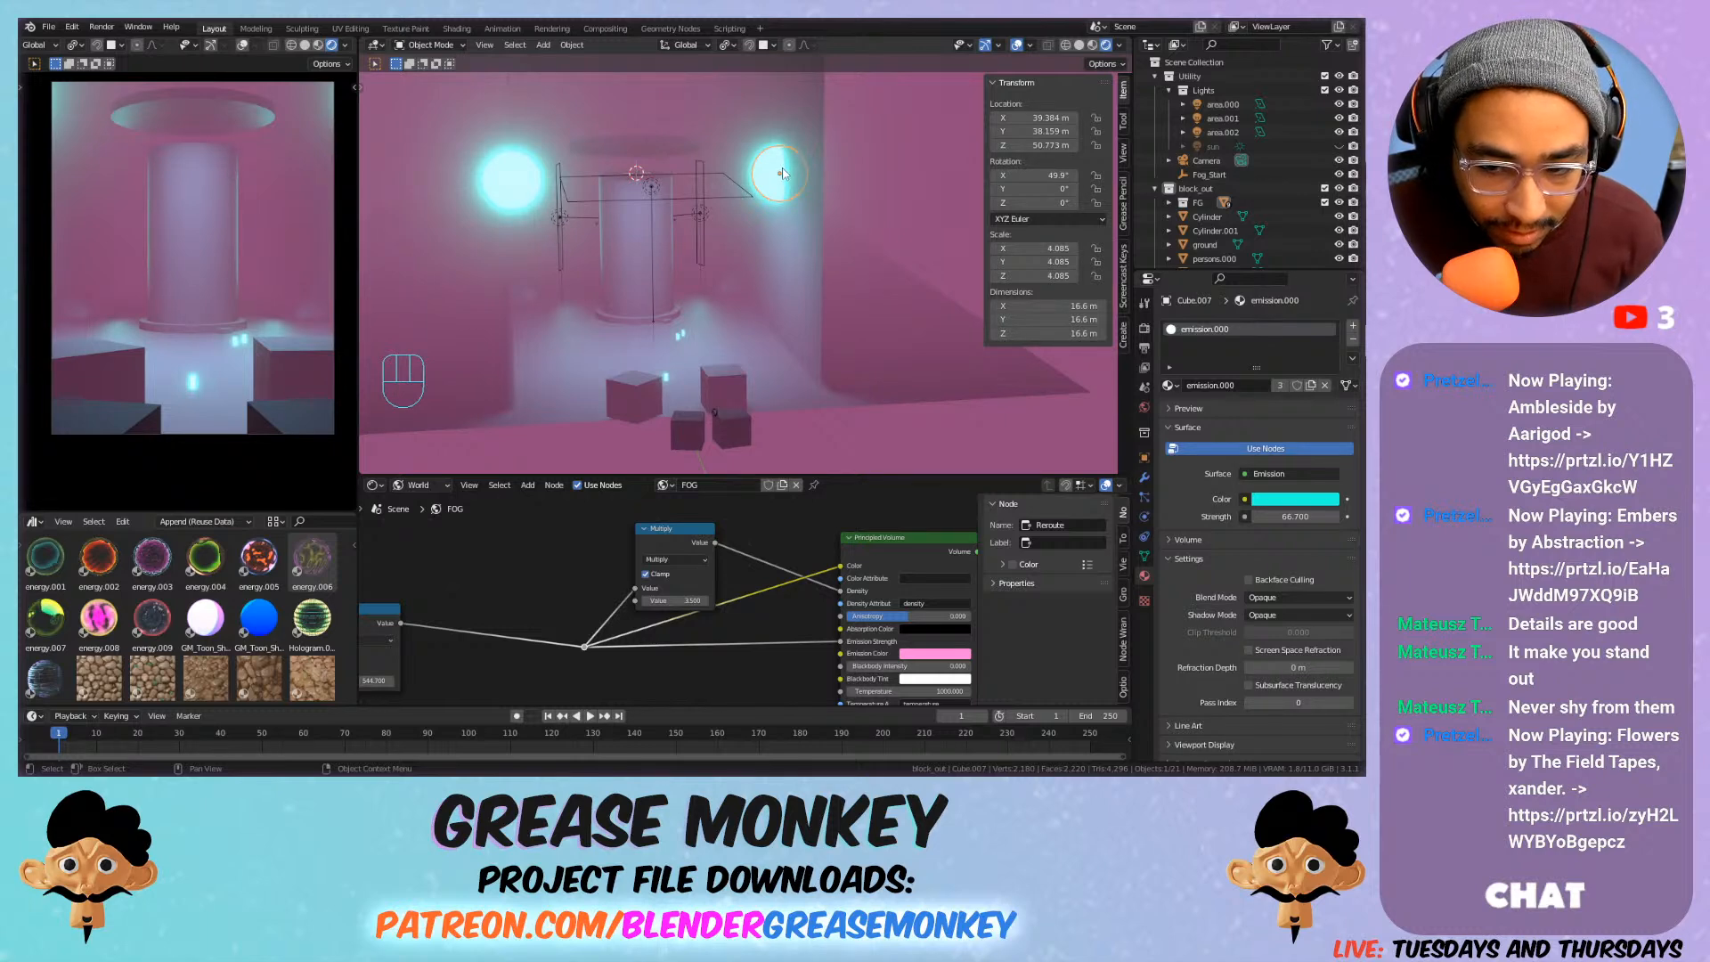
key("shift+d")
right_click(732, 166)
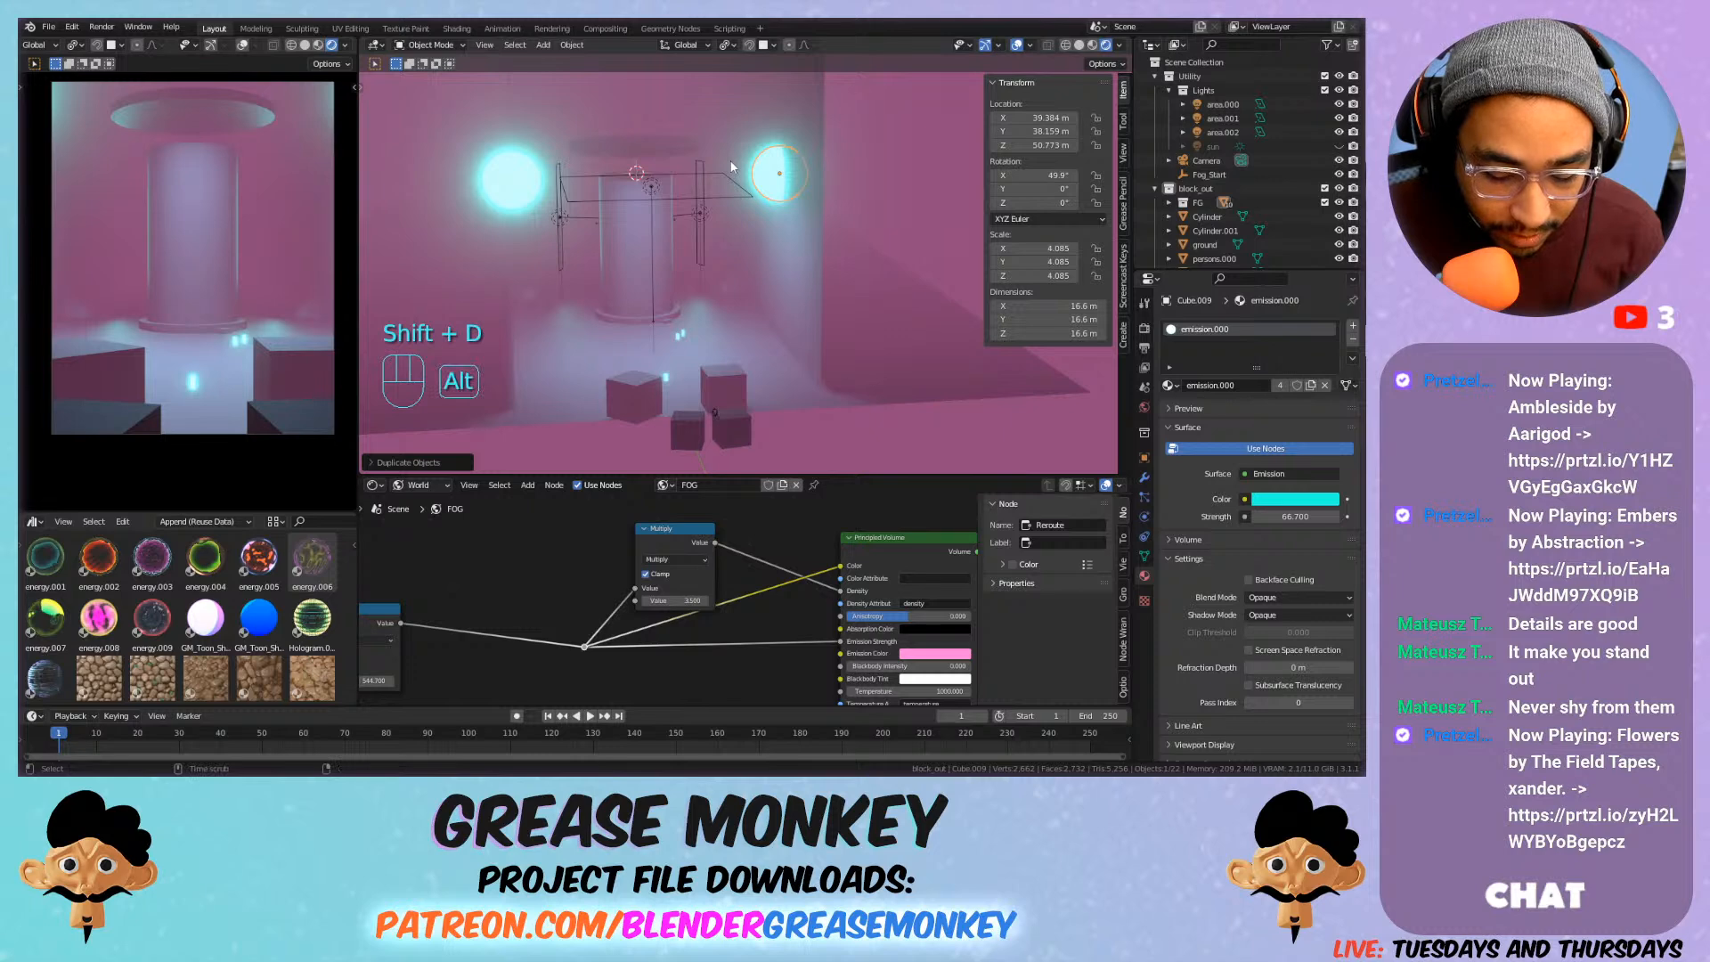
Clear the duplicated sphere's location and move it back and up to about Y 73.1 m and Z 72.5 m.
key("alt+g")
key("g")
key("z")
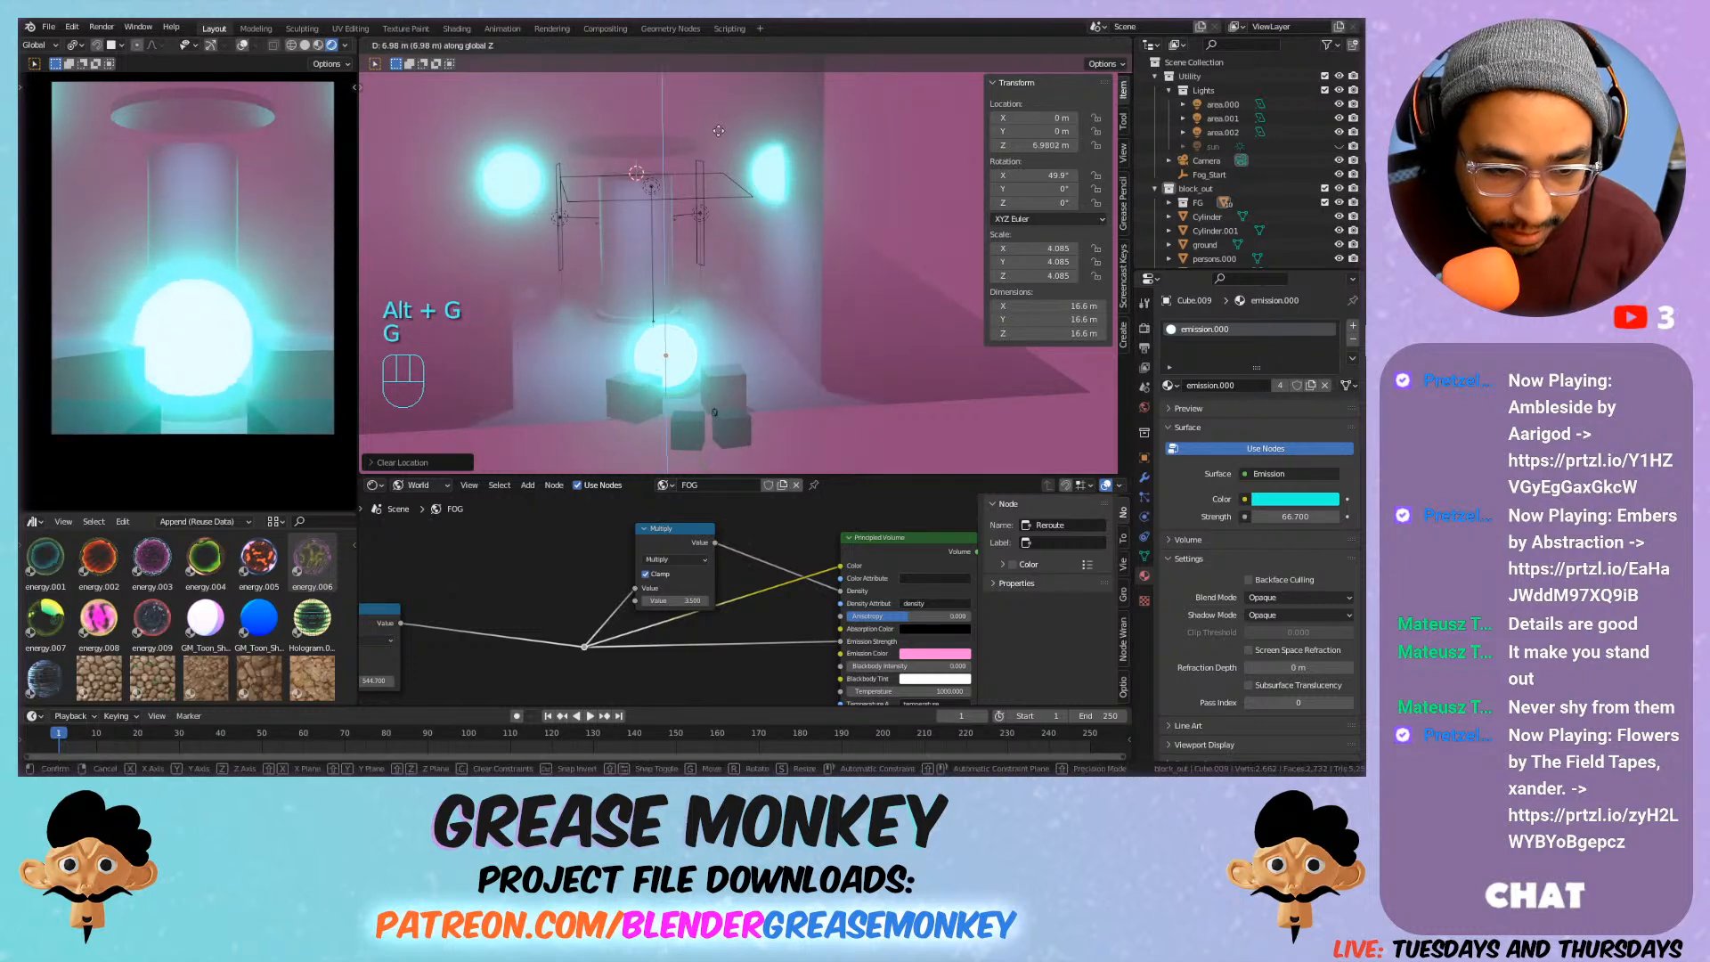
left_click(740, 389)
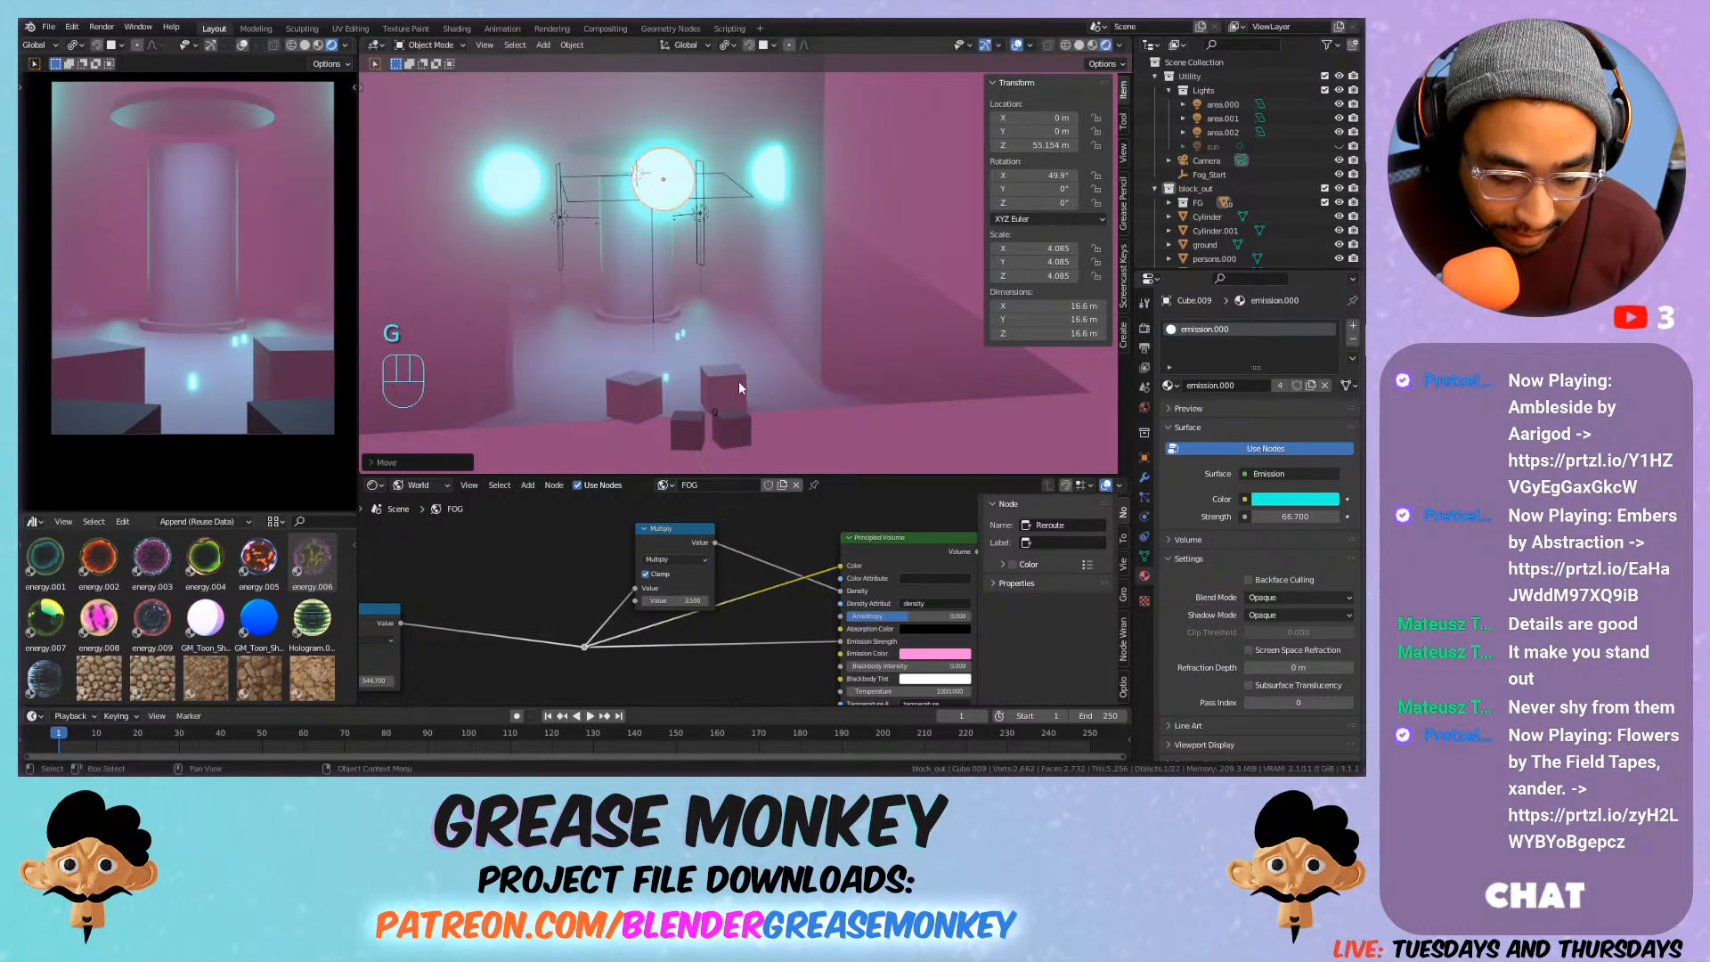
key("g")
key("y")
left_click(713, 355)
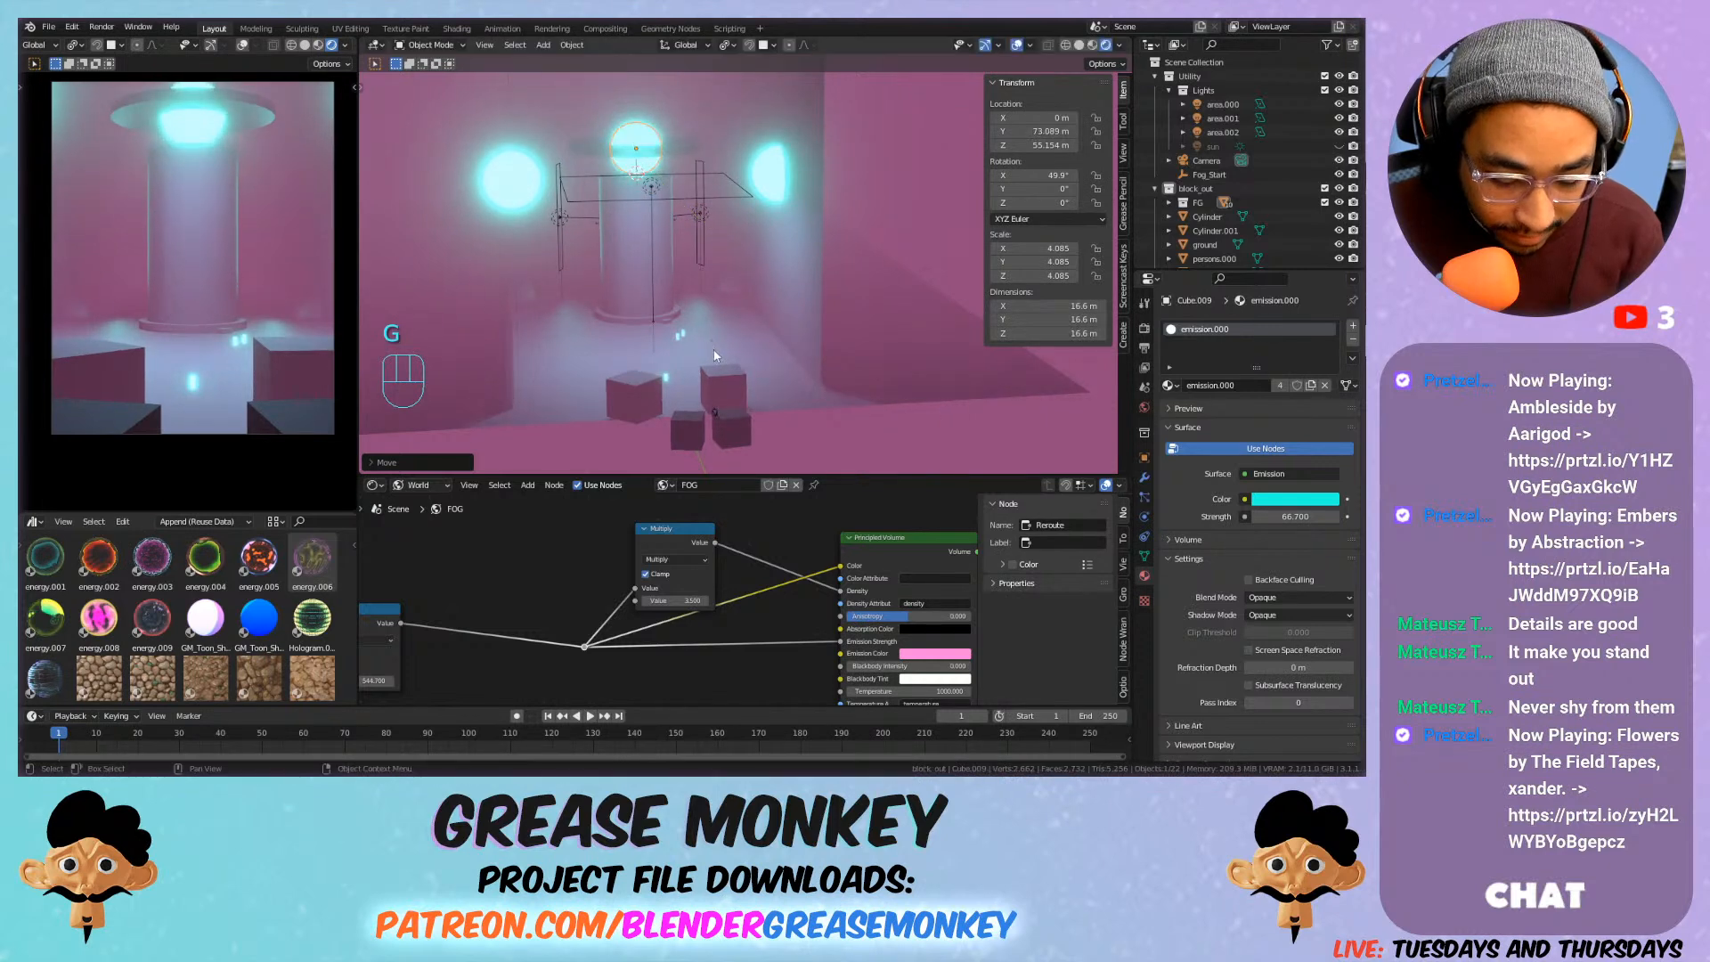
key("g")
key("z")
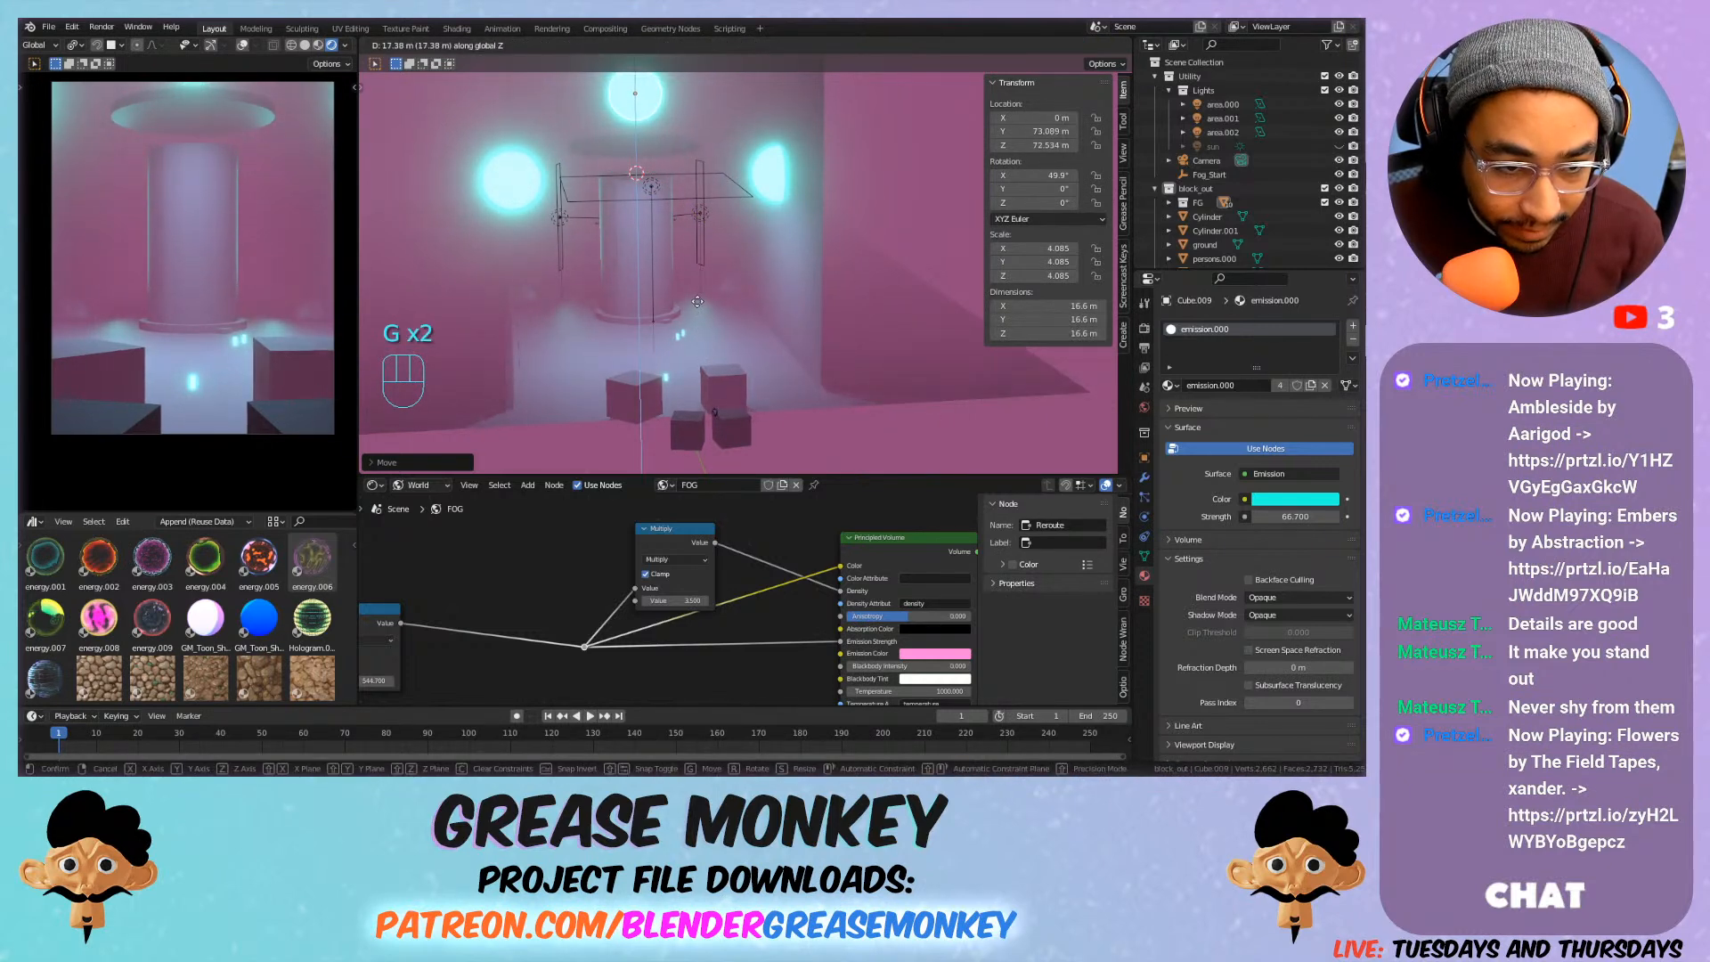
left_click(698, 301)
Stretch the duplicated sphere along X to about 90.7 m wide and raise it to about Z 78.0 m.
key("s")
key("x")
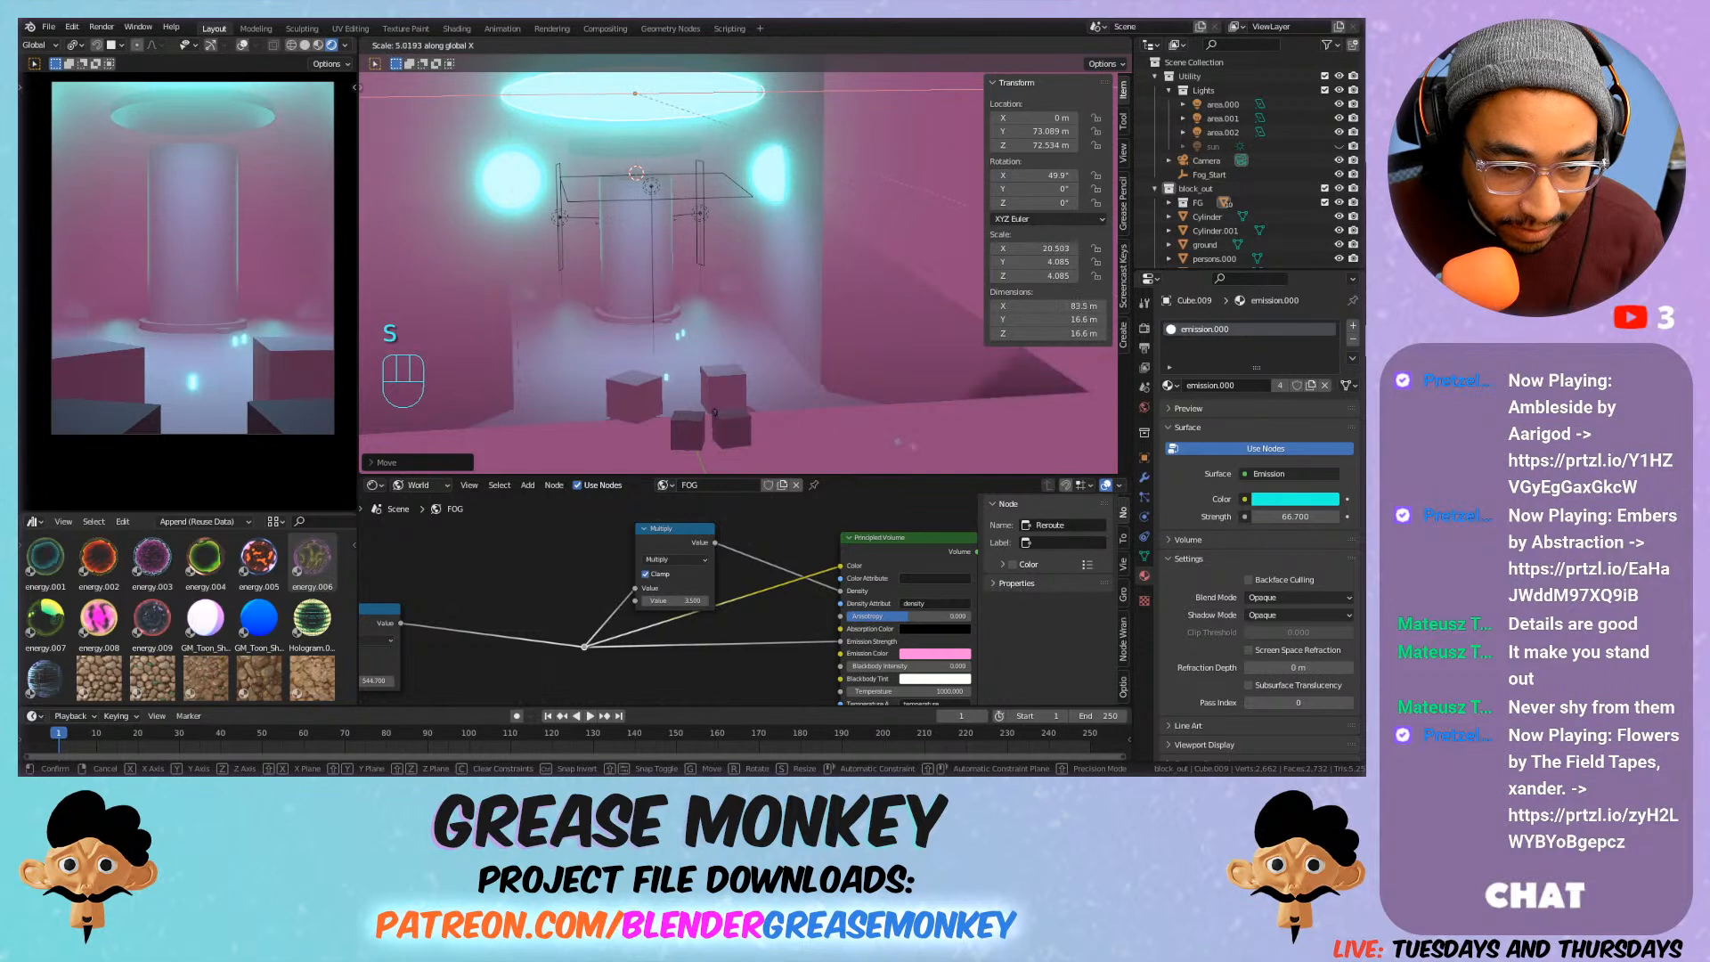
left_click(991, 455)
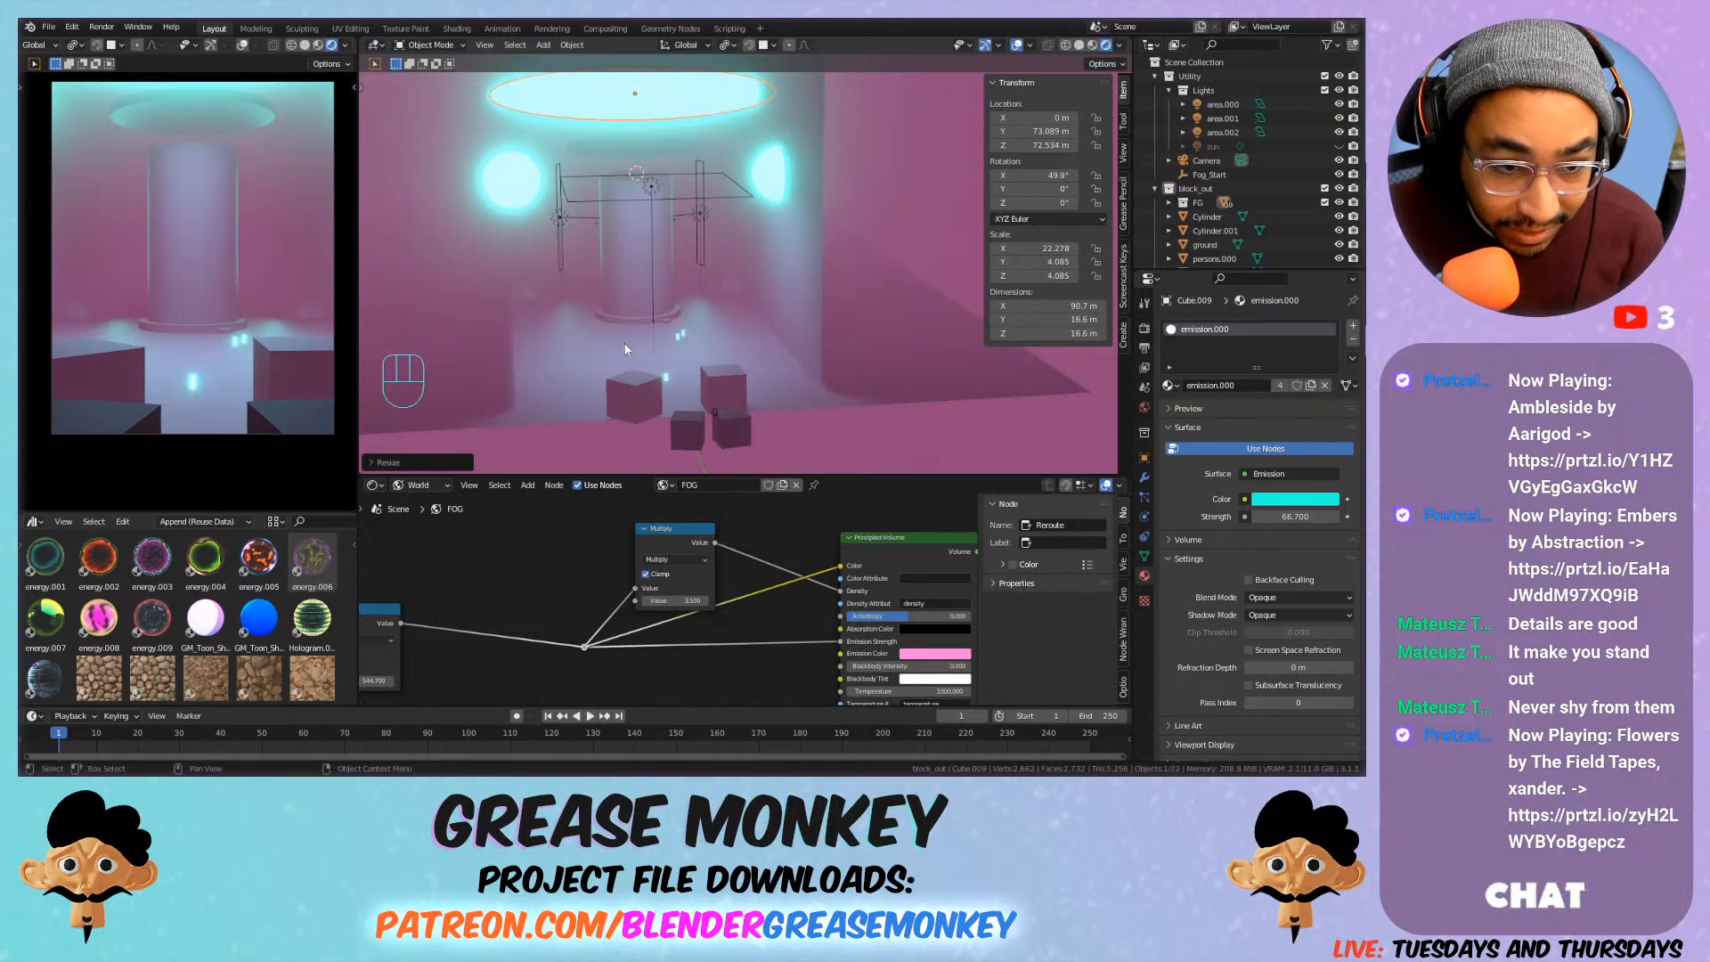
key("g")
key("z")
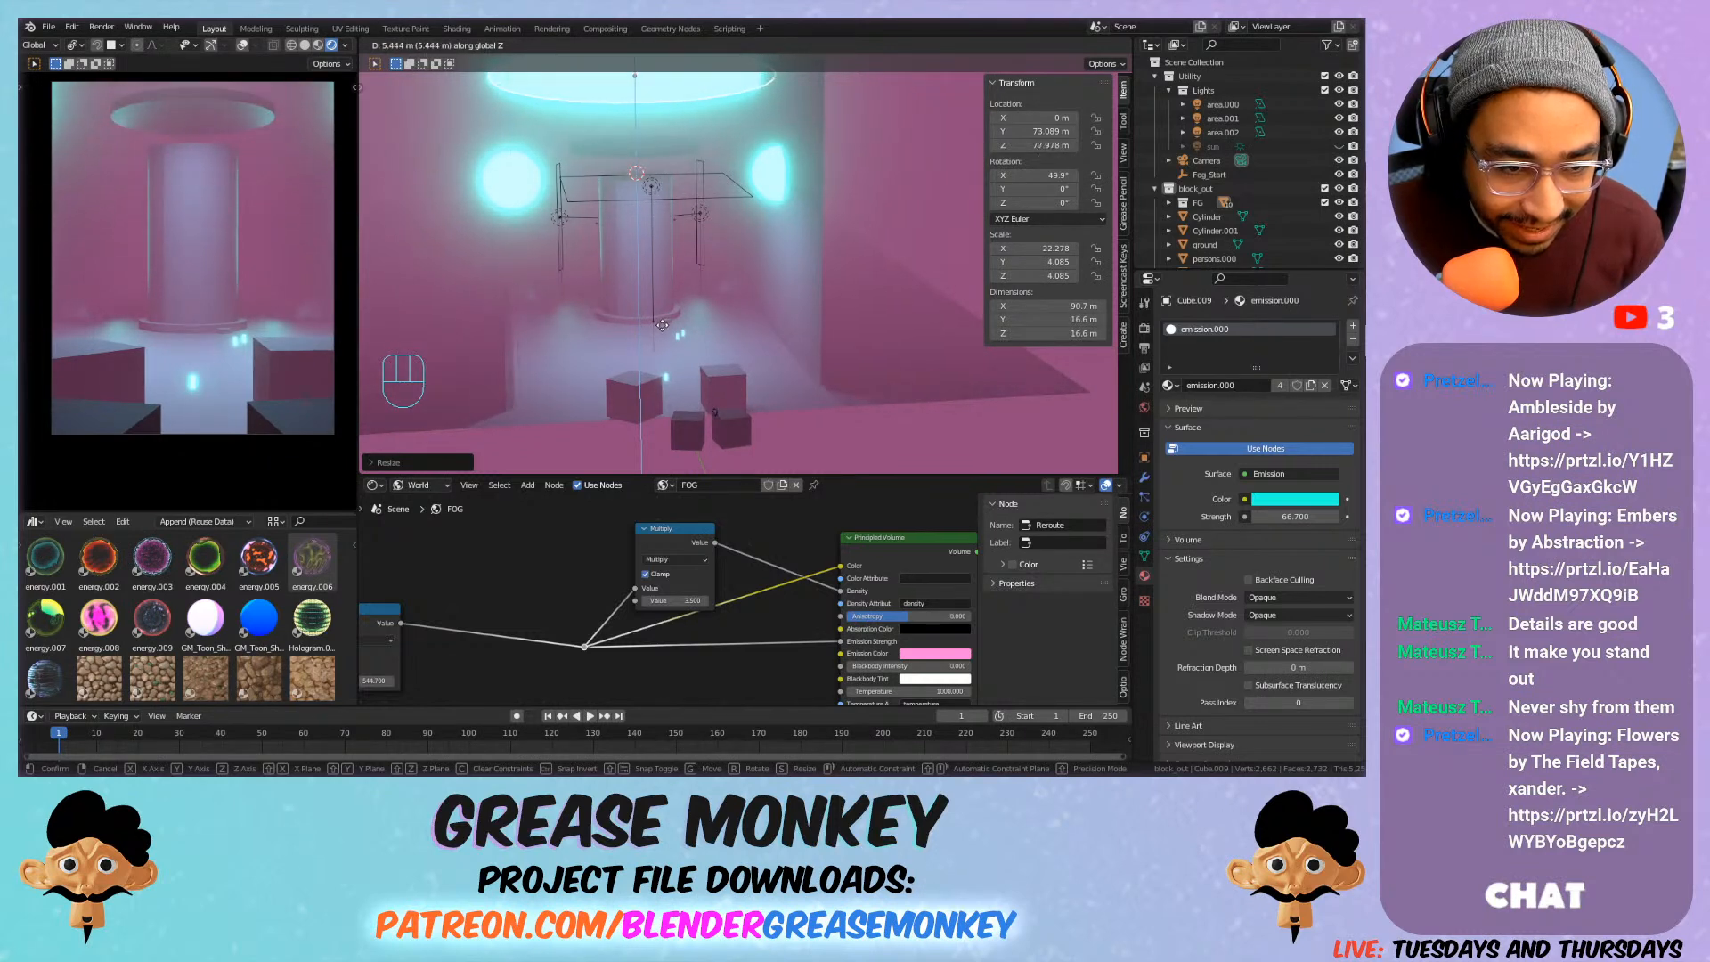
left_click(661, 326)
Widen the stretched glowing shape along X to about 135 m and position it at about Z 76.7 m.
key("s")
key("x")
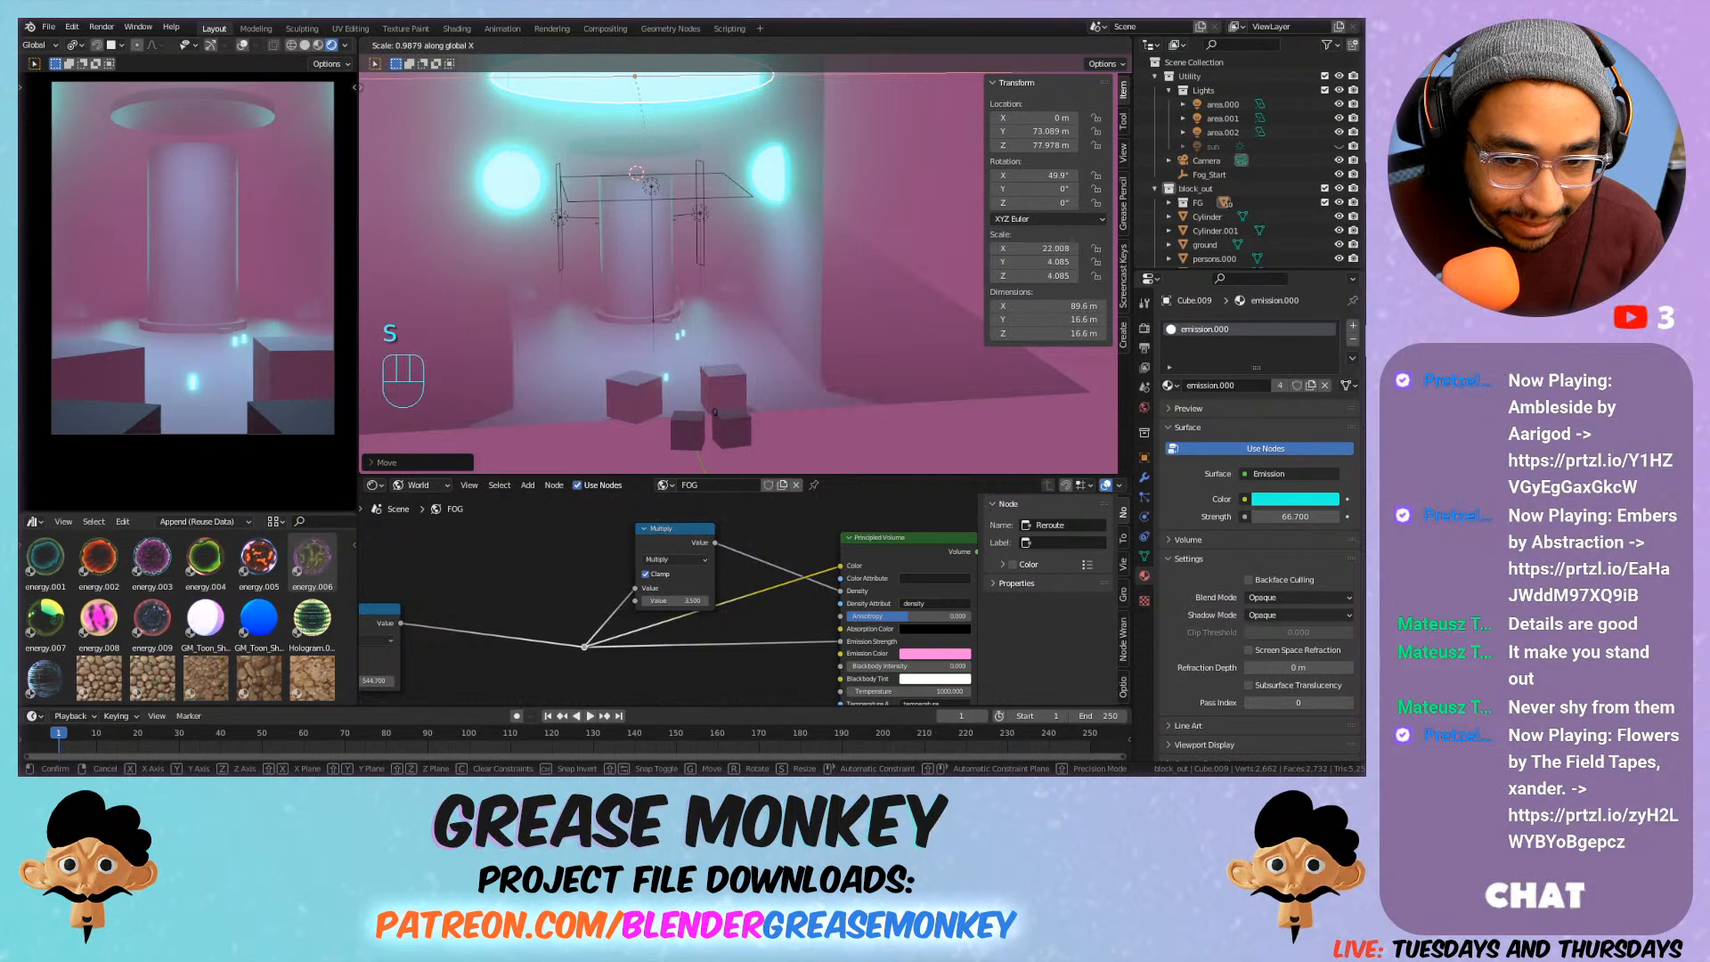
left_click(846, 354)
key("g")
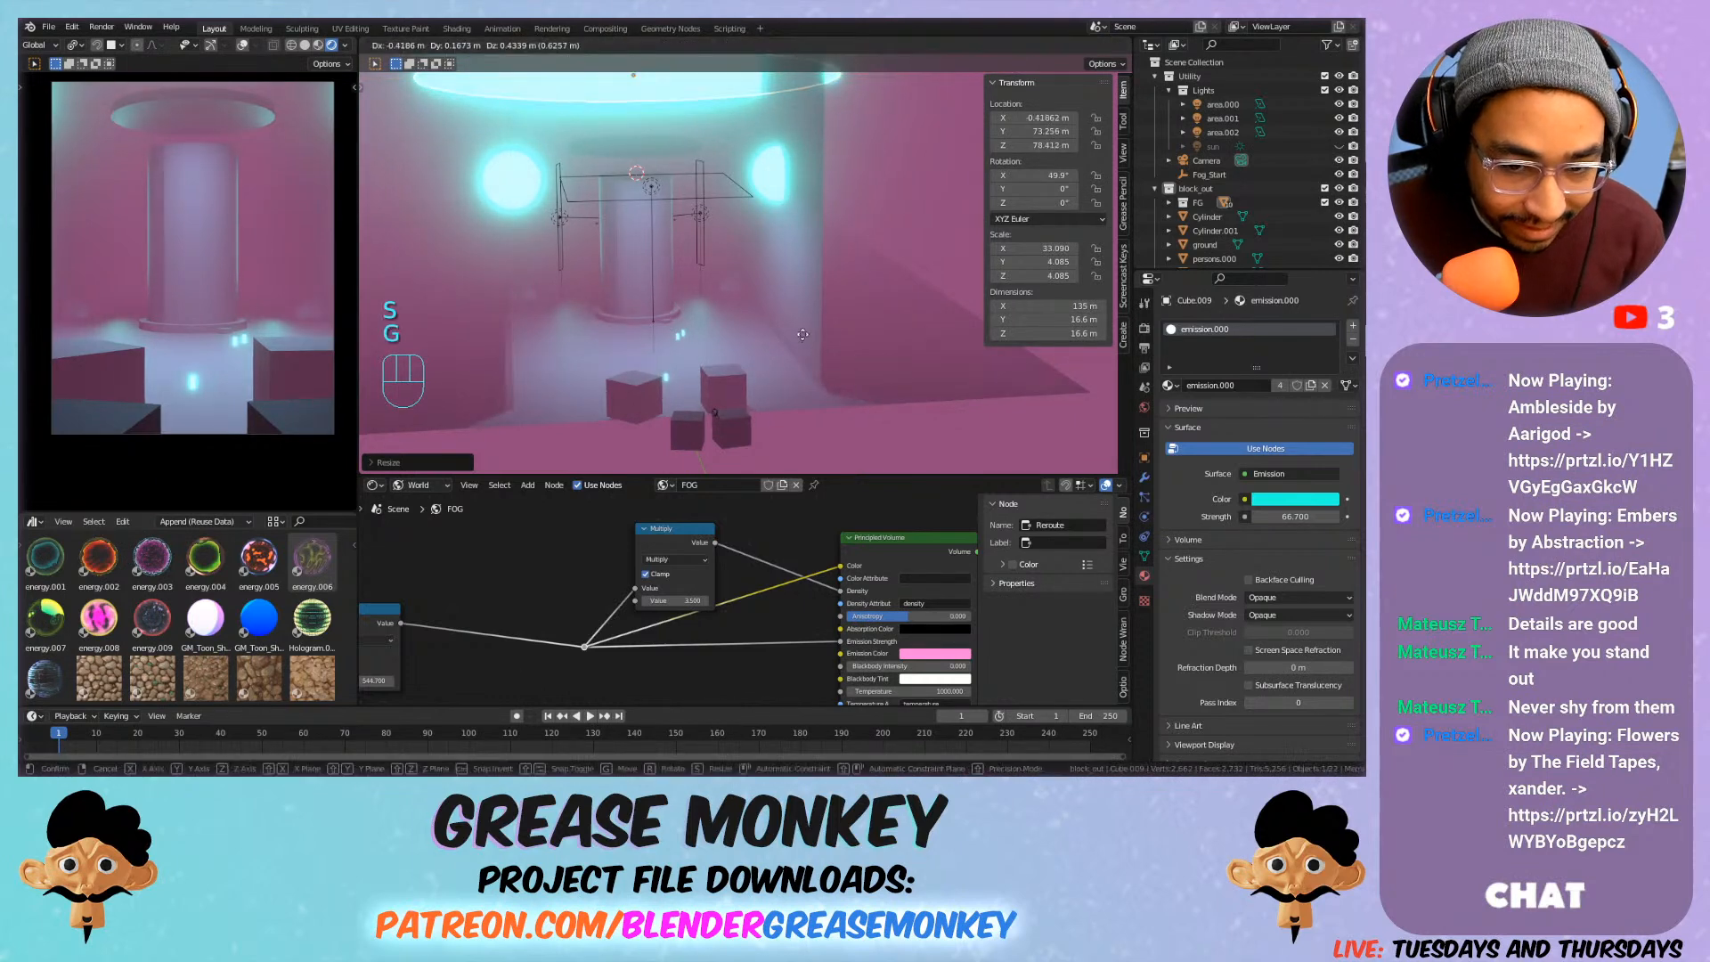
key("z")
left_click(801, 346)
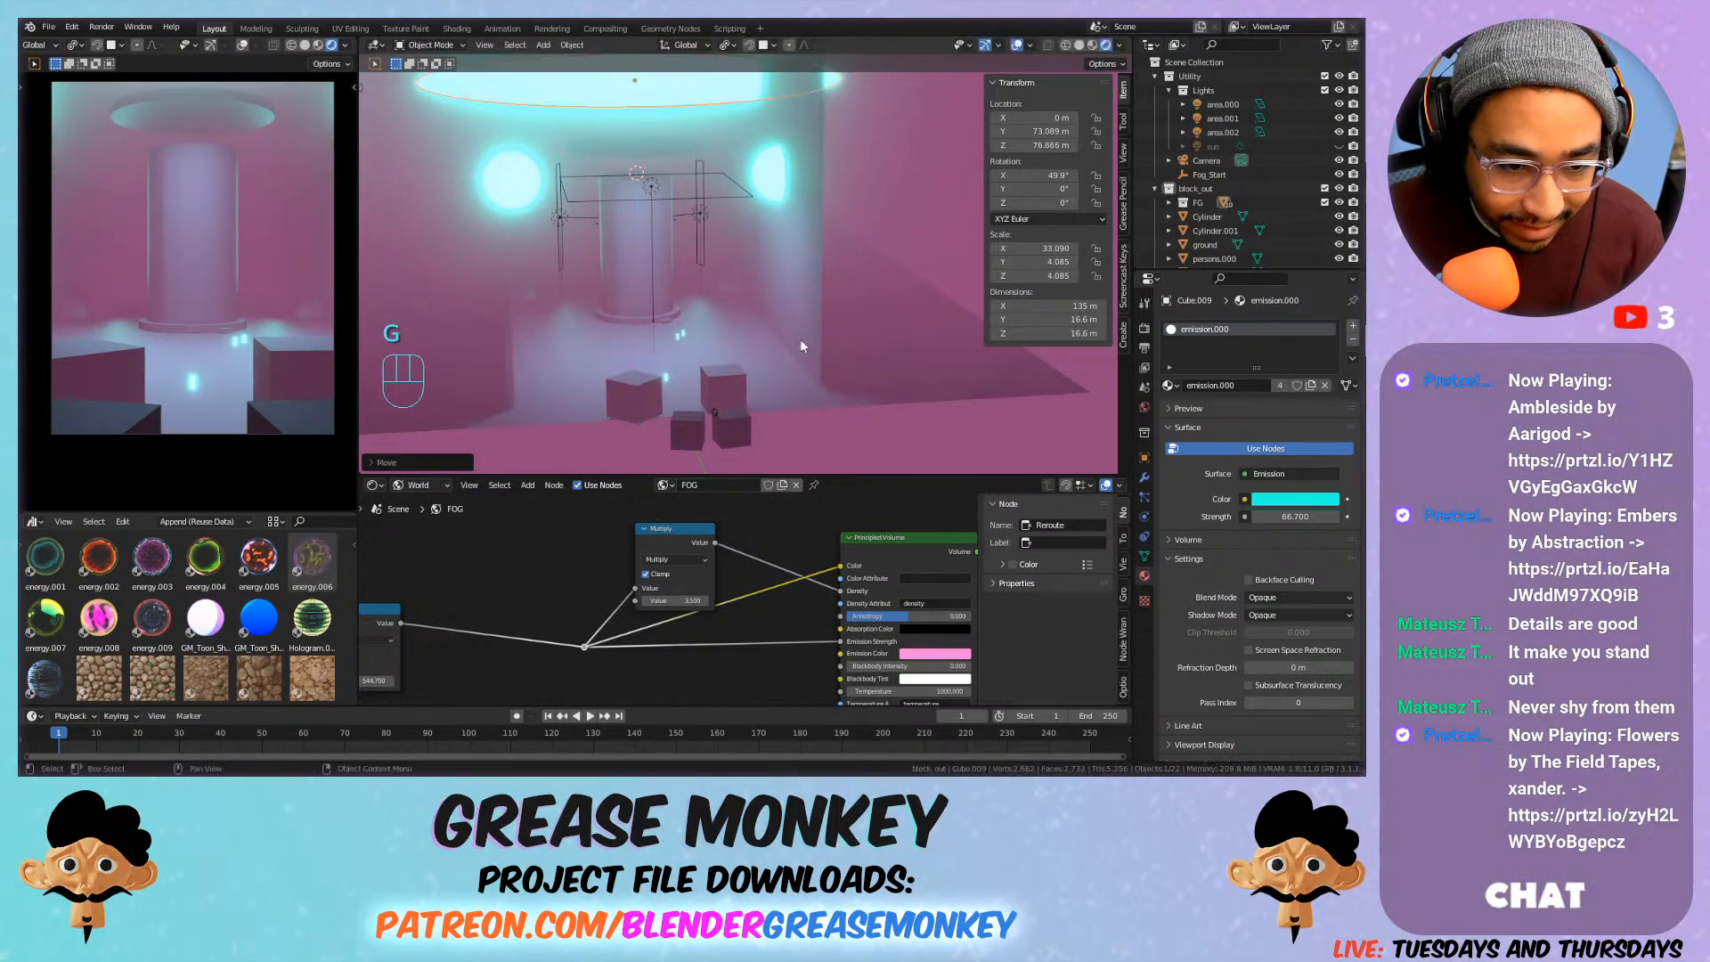
Give the persons.000 figure its own copy of the emission material, name it Default, and set its surface to Principled BSDF.
scroll(693, 382, "up", 2)
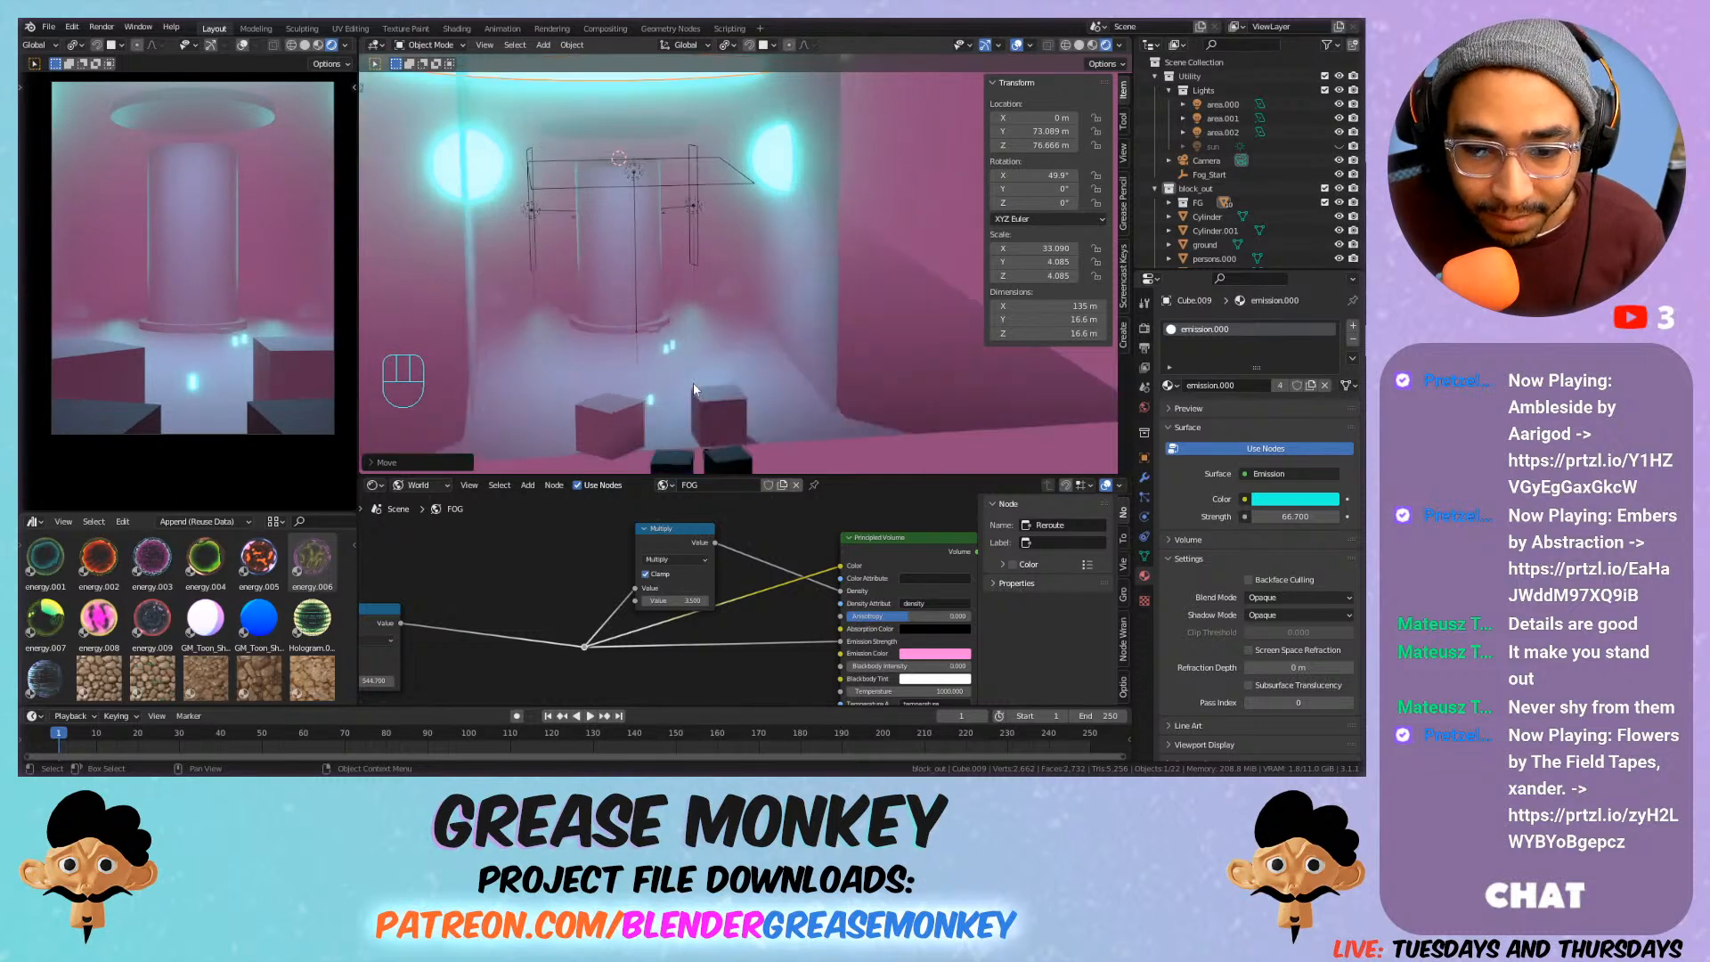
middle_click_drag(694, 383, 711, 317, "shift")
left_click(634, 355)
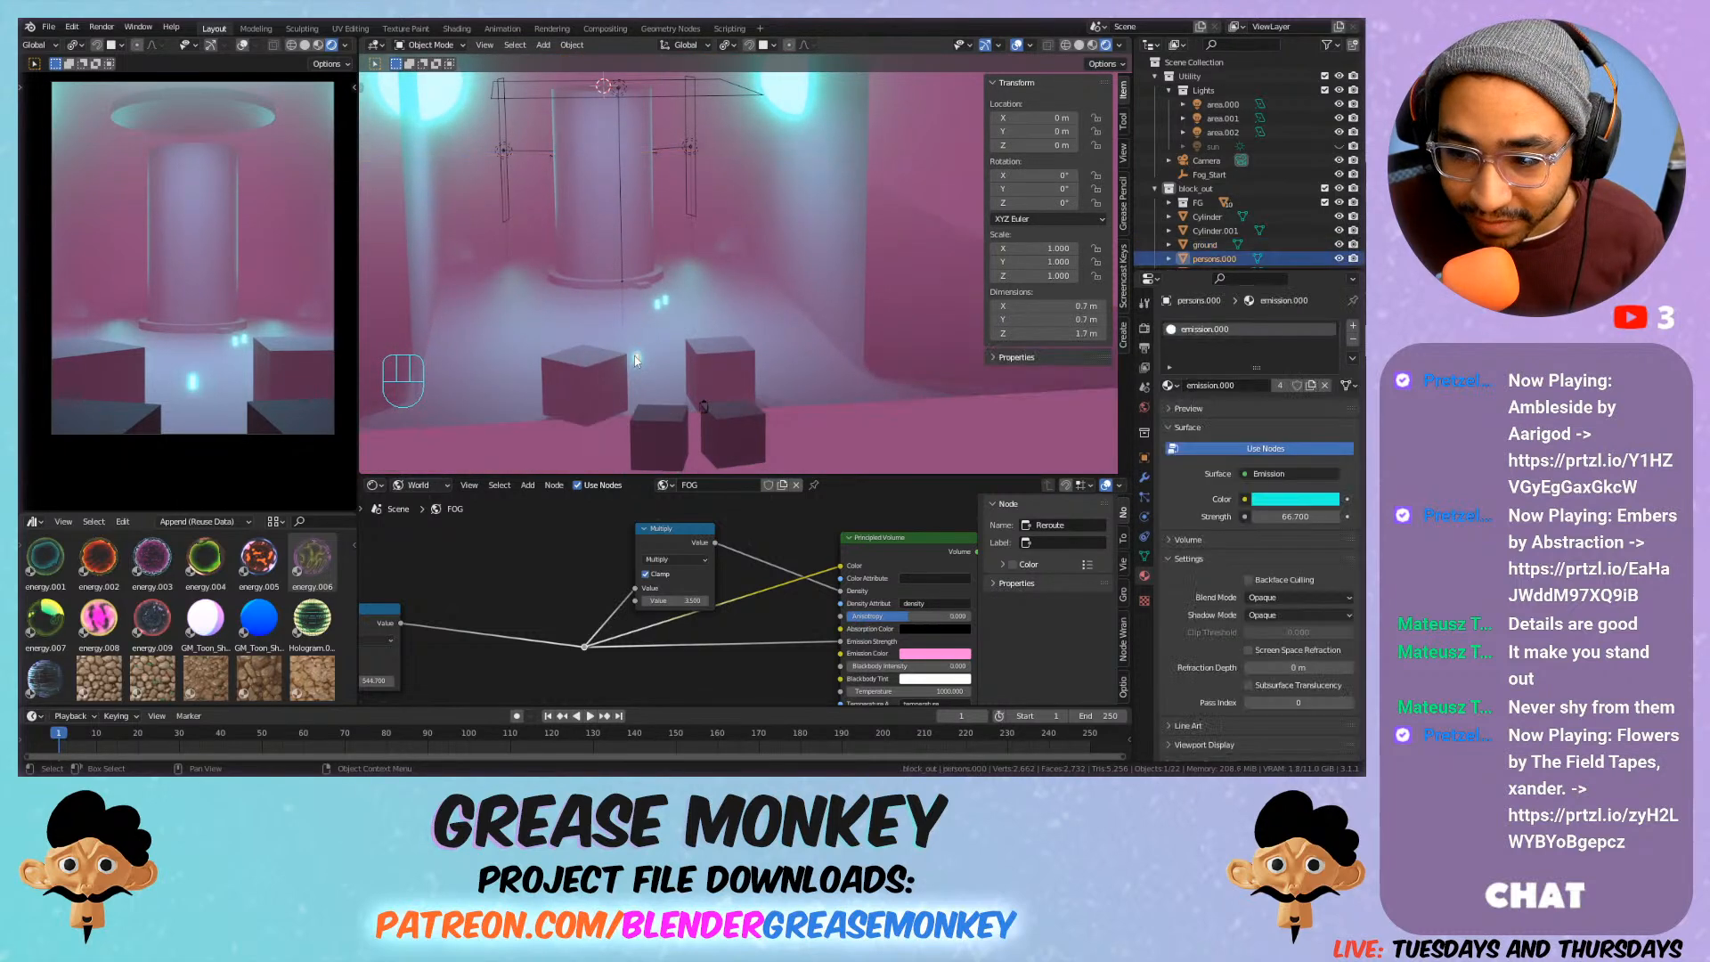
double_click(1205, 331)
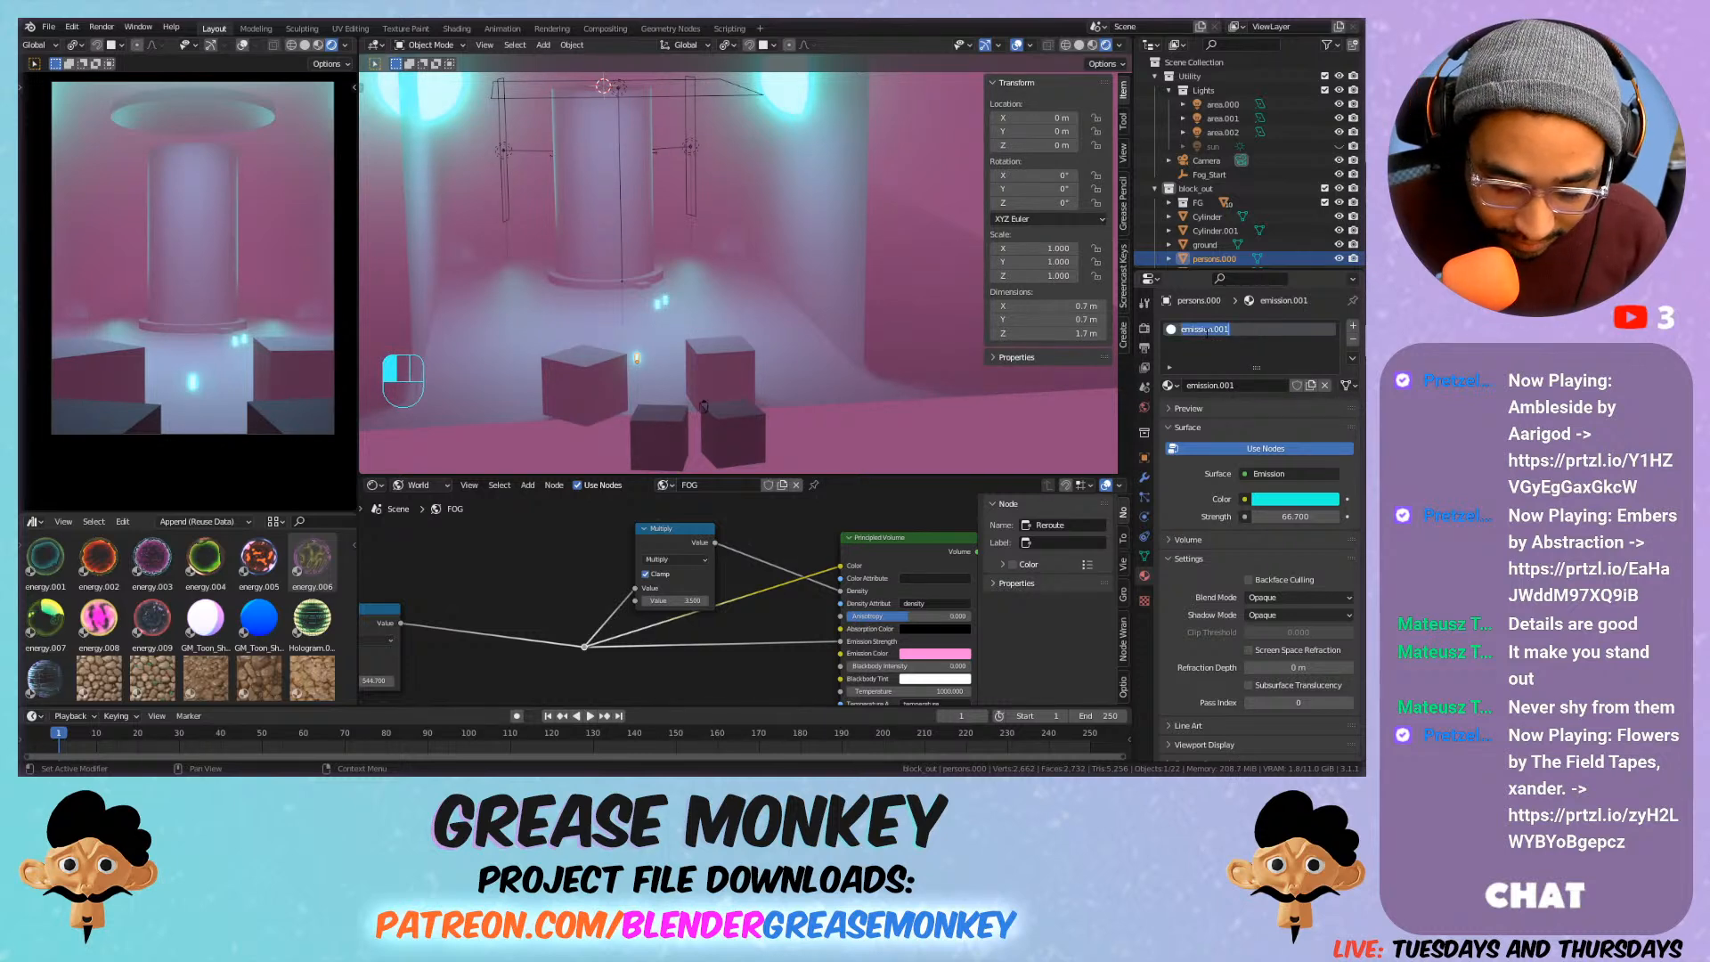
type("Def")
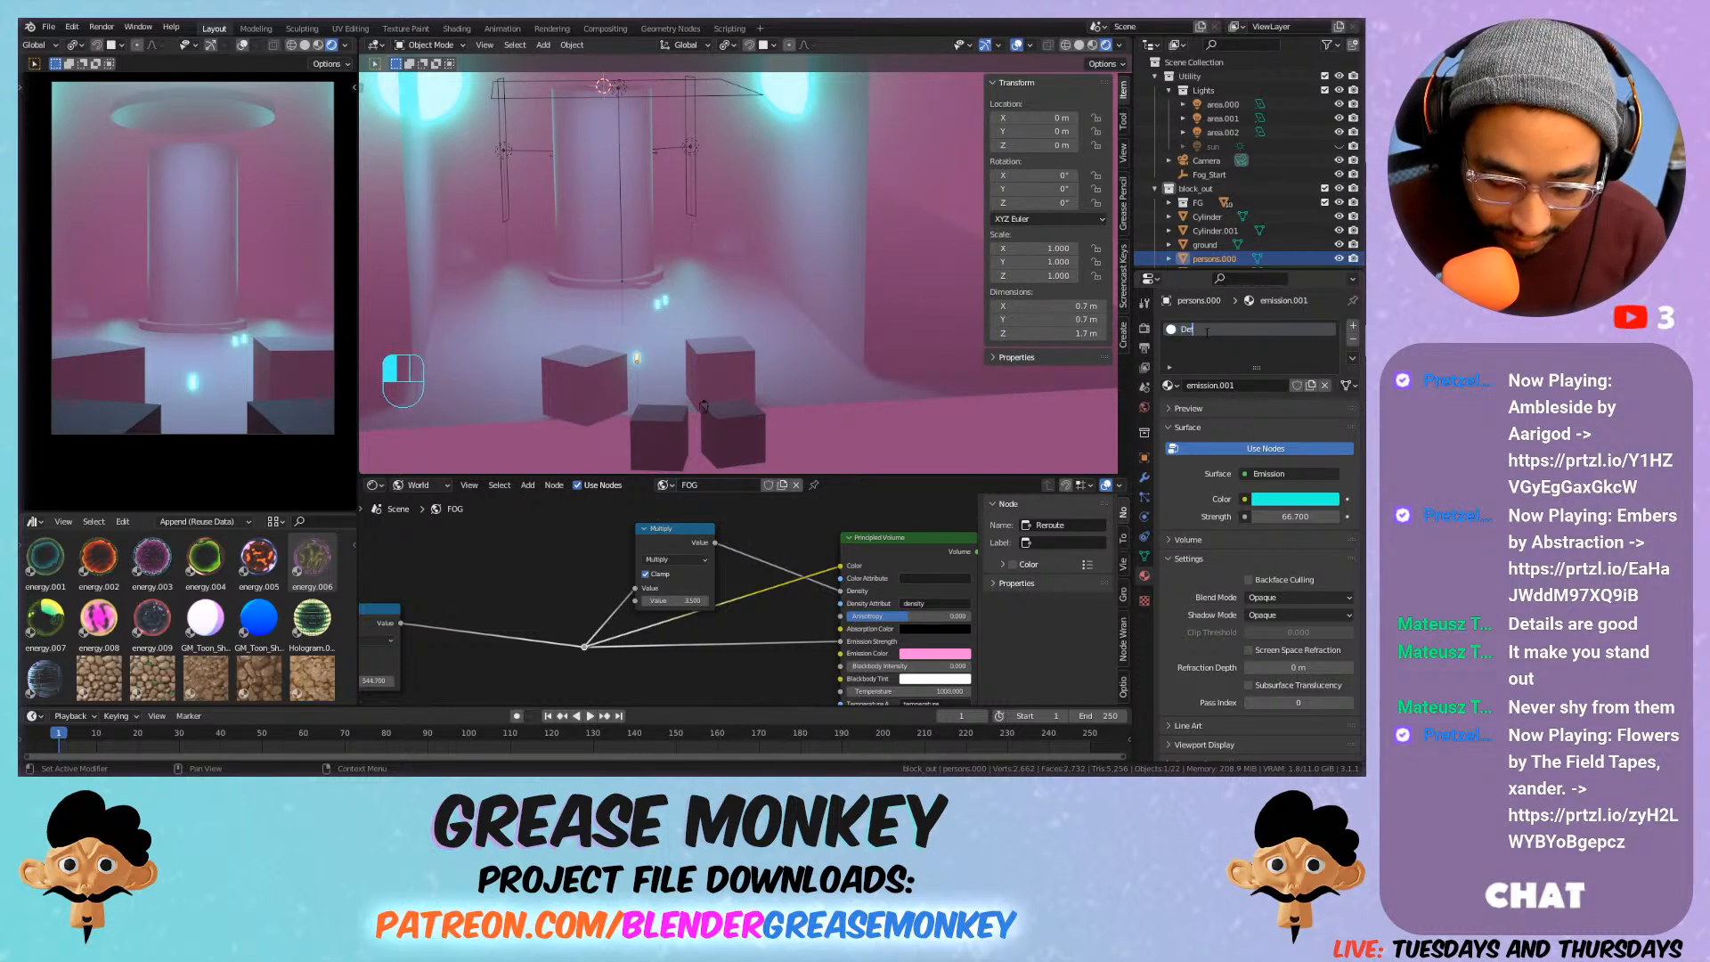
type("ault")
key("Return")
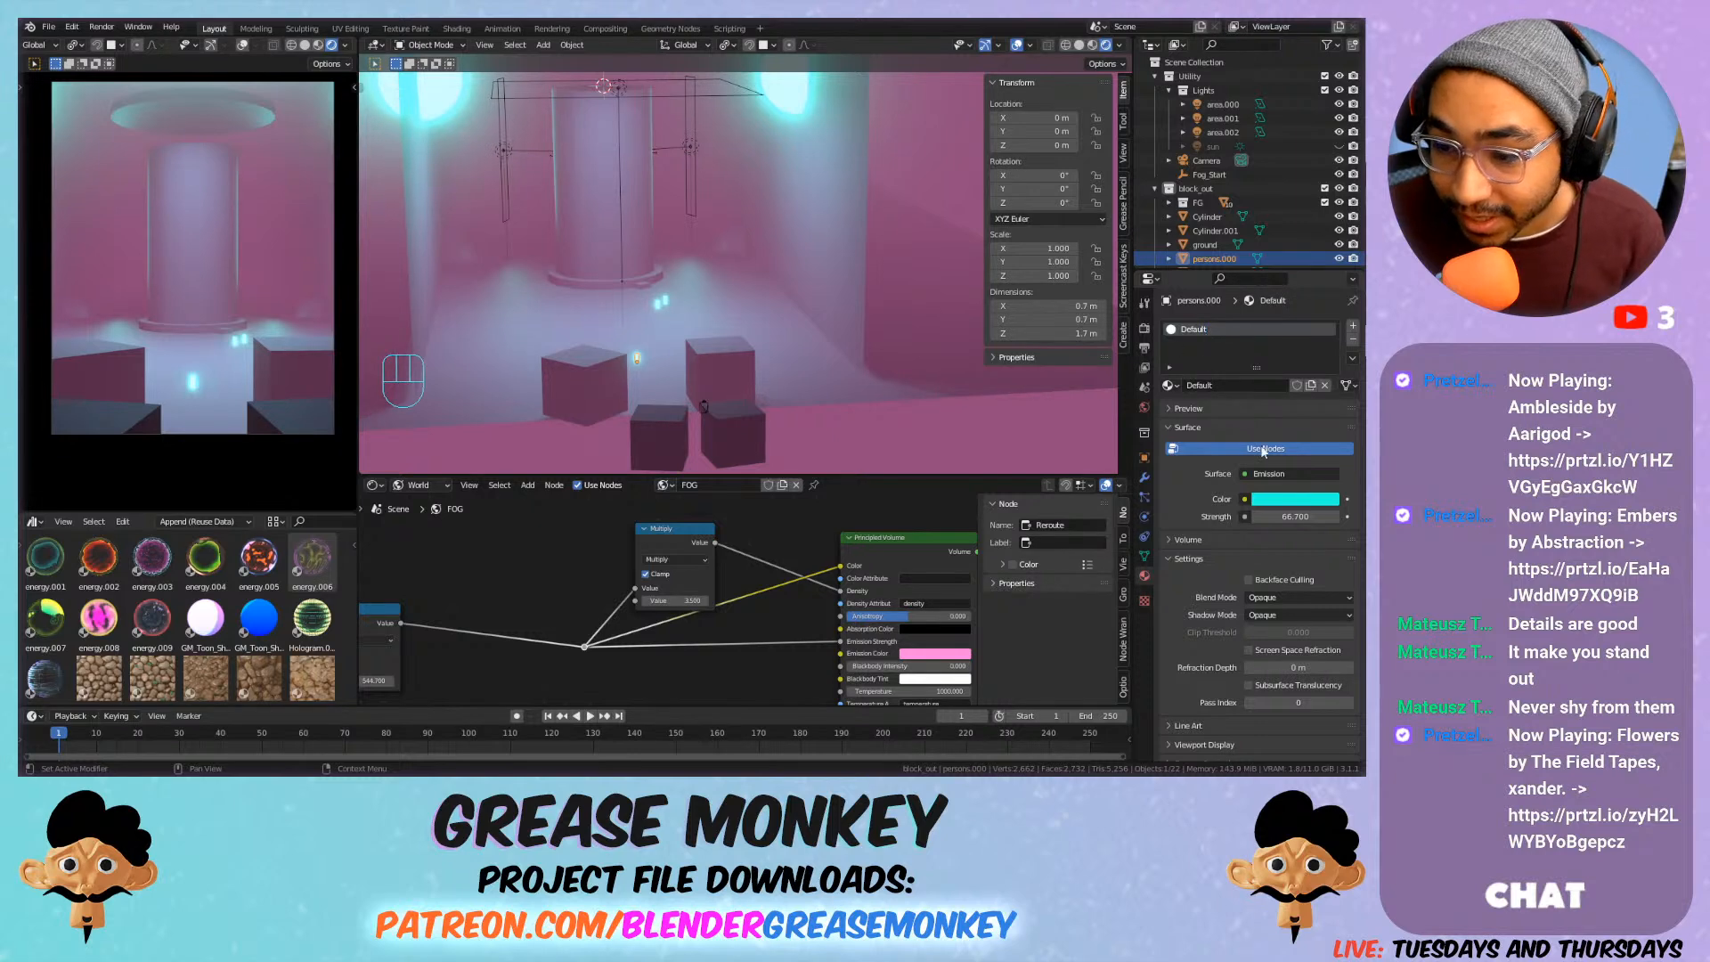
left_click(1282, 473)
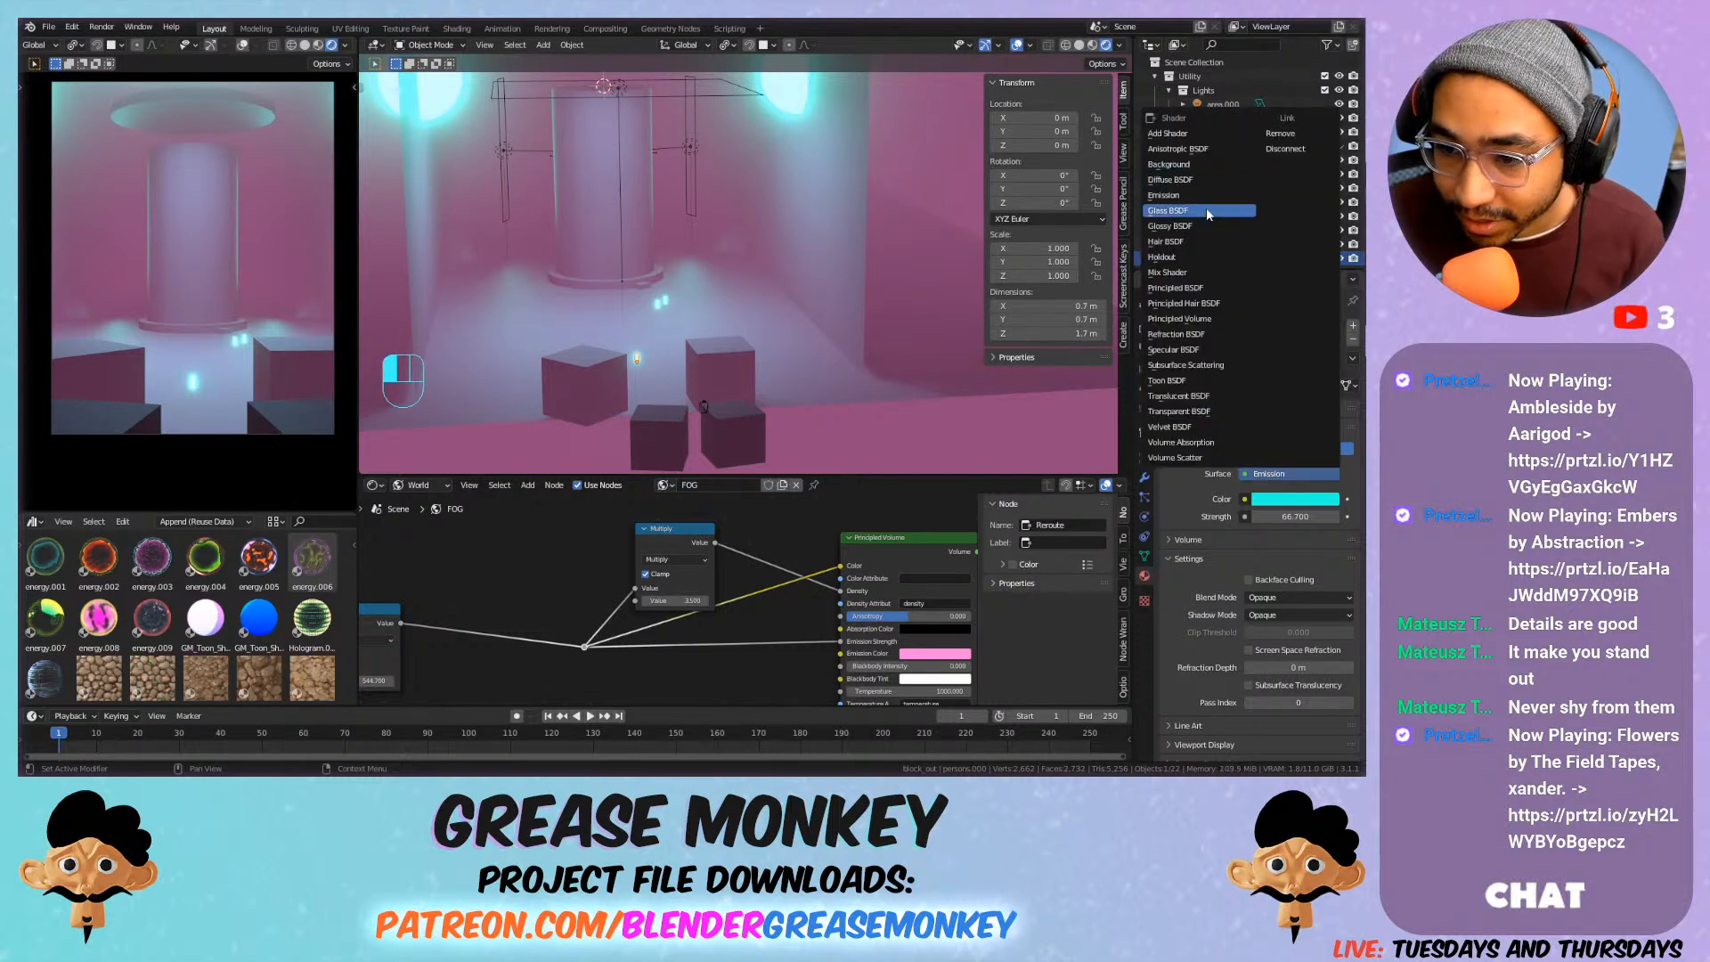
left_click(1175, 288)
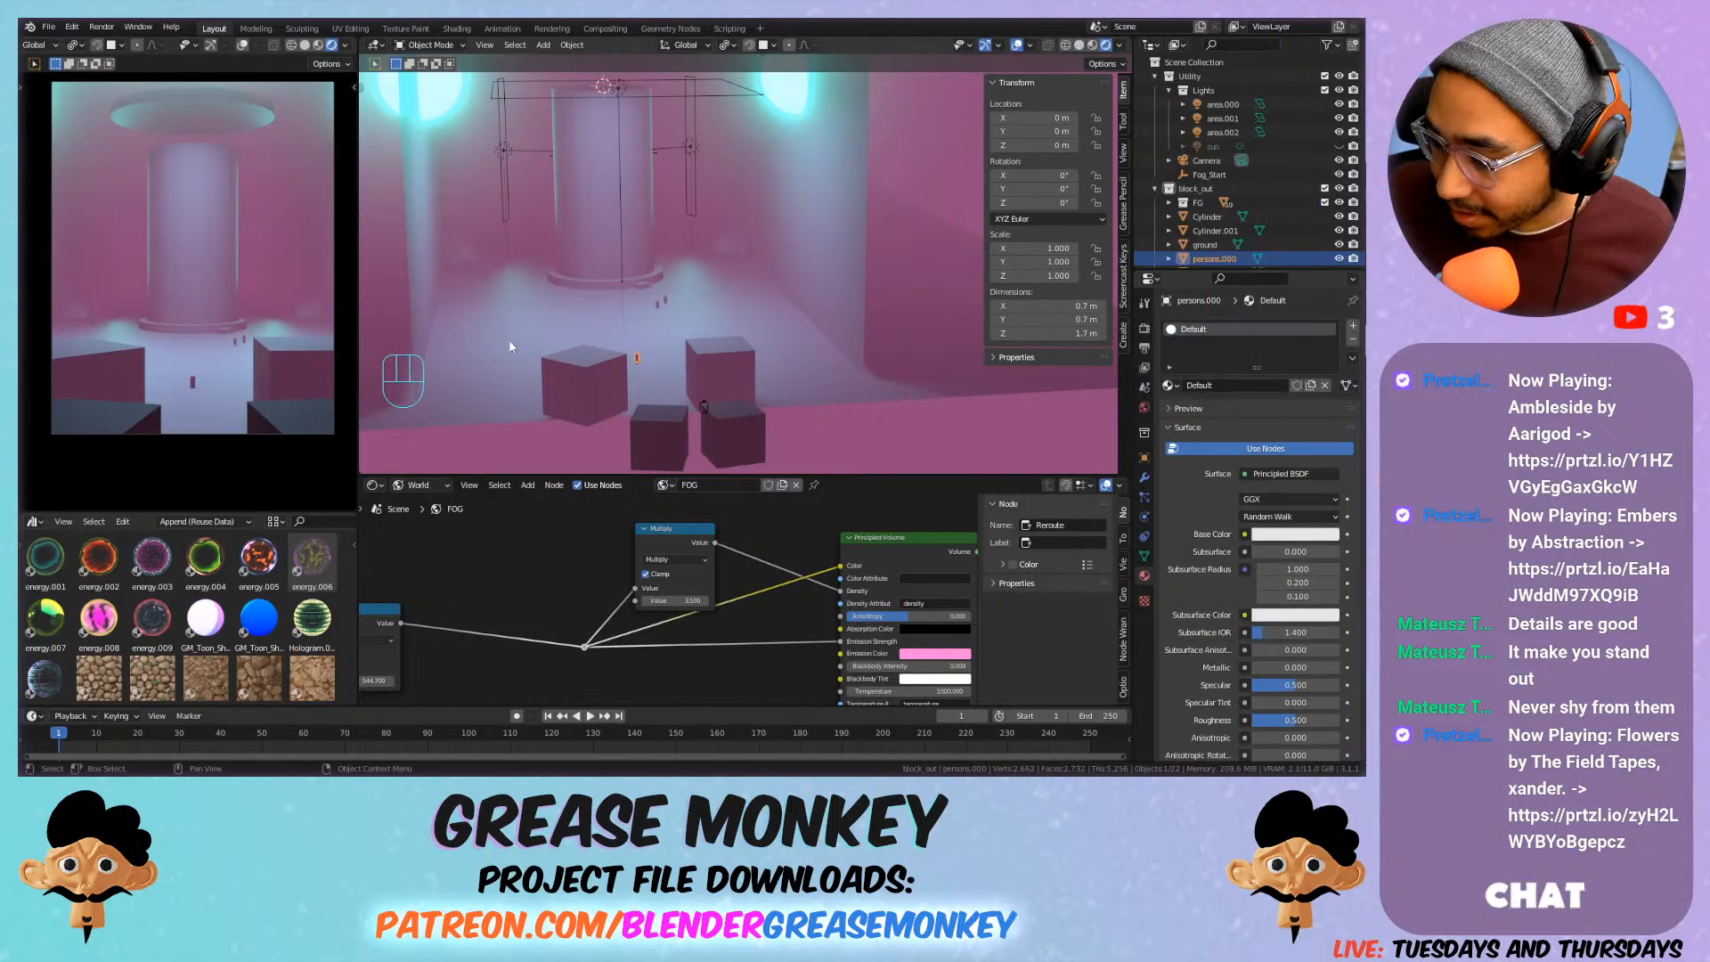
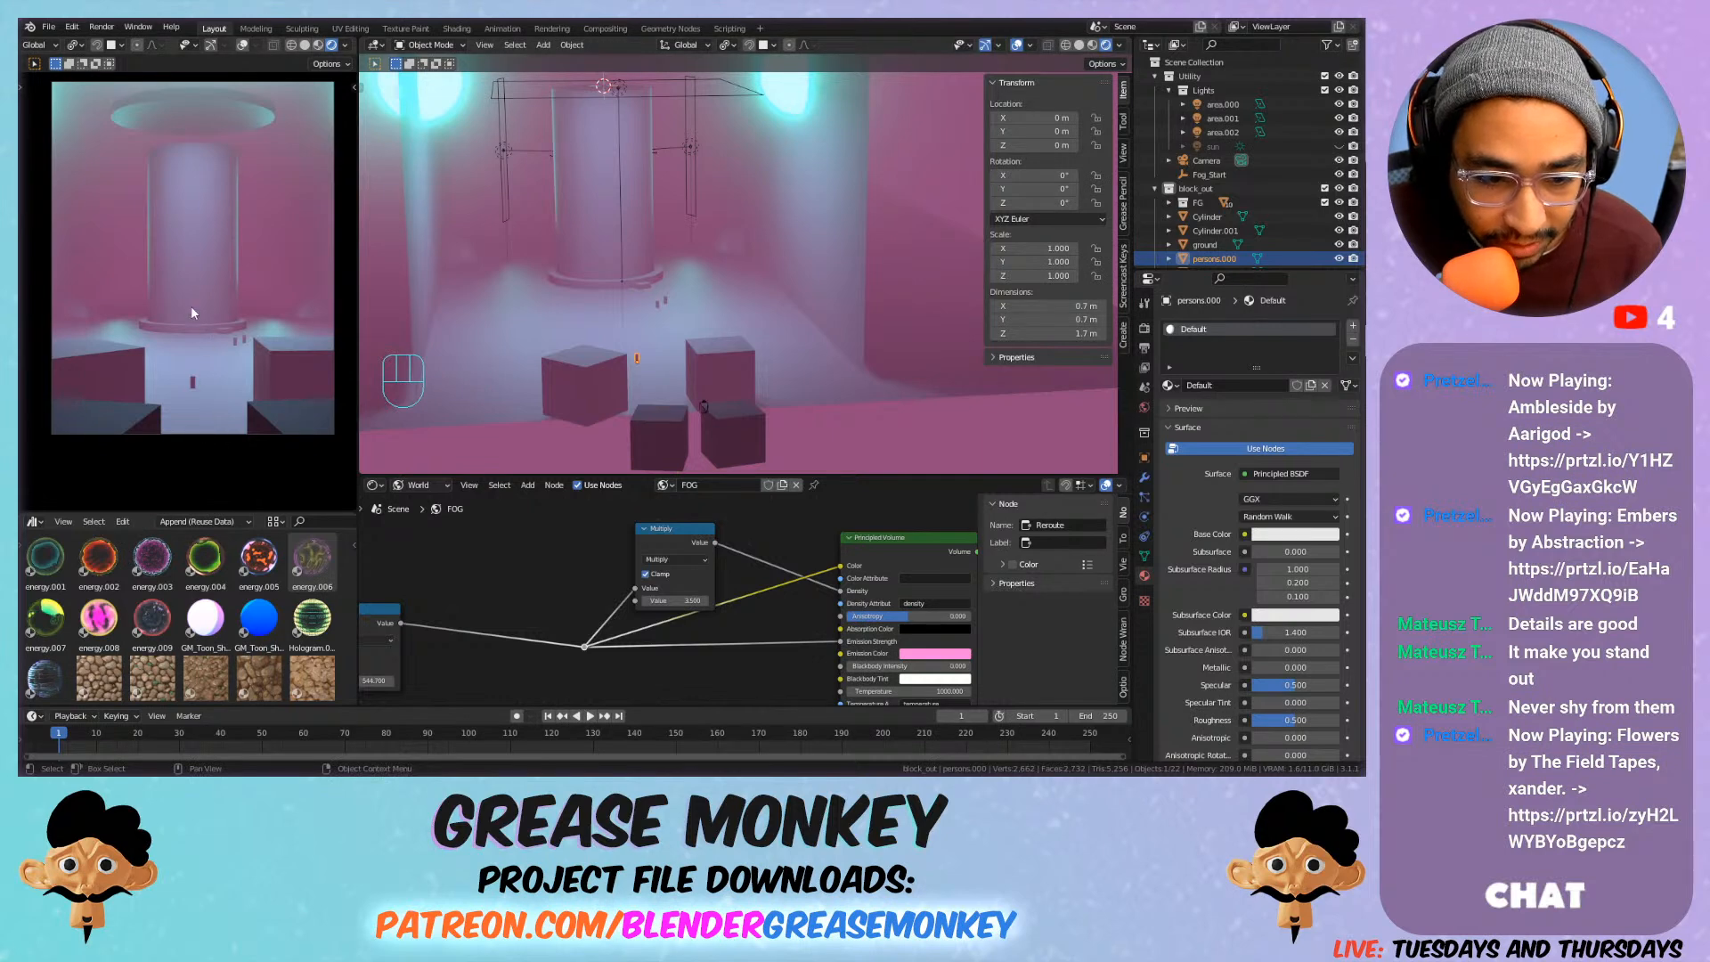
View the scene from above and create a collection named Cable inside the block_out collection.
middle_click_drag(591, 270, 600, 313, "shift")
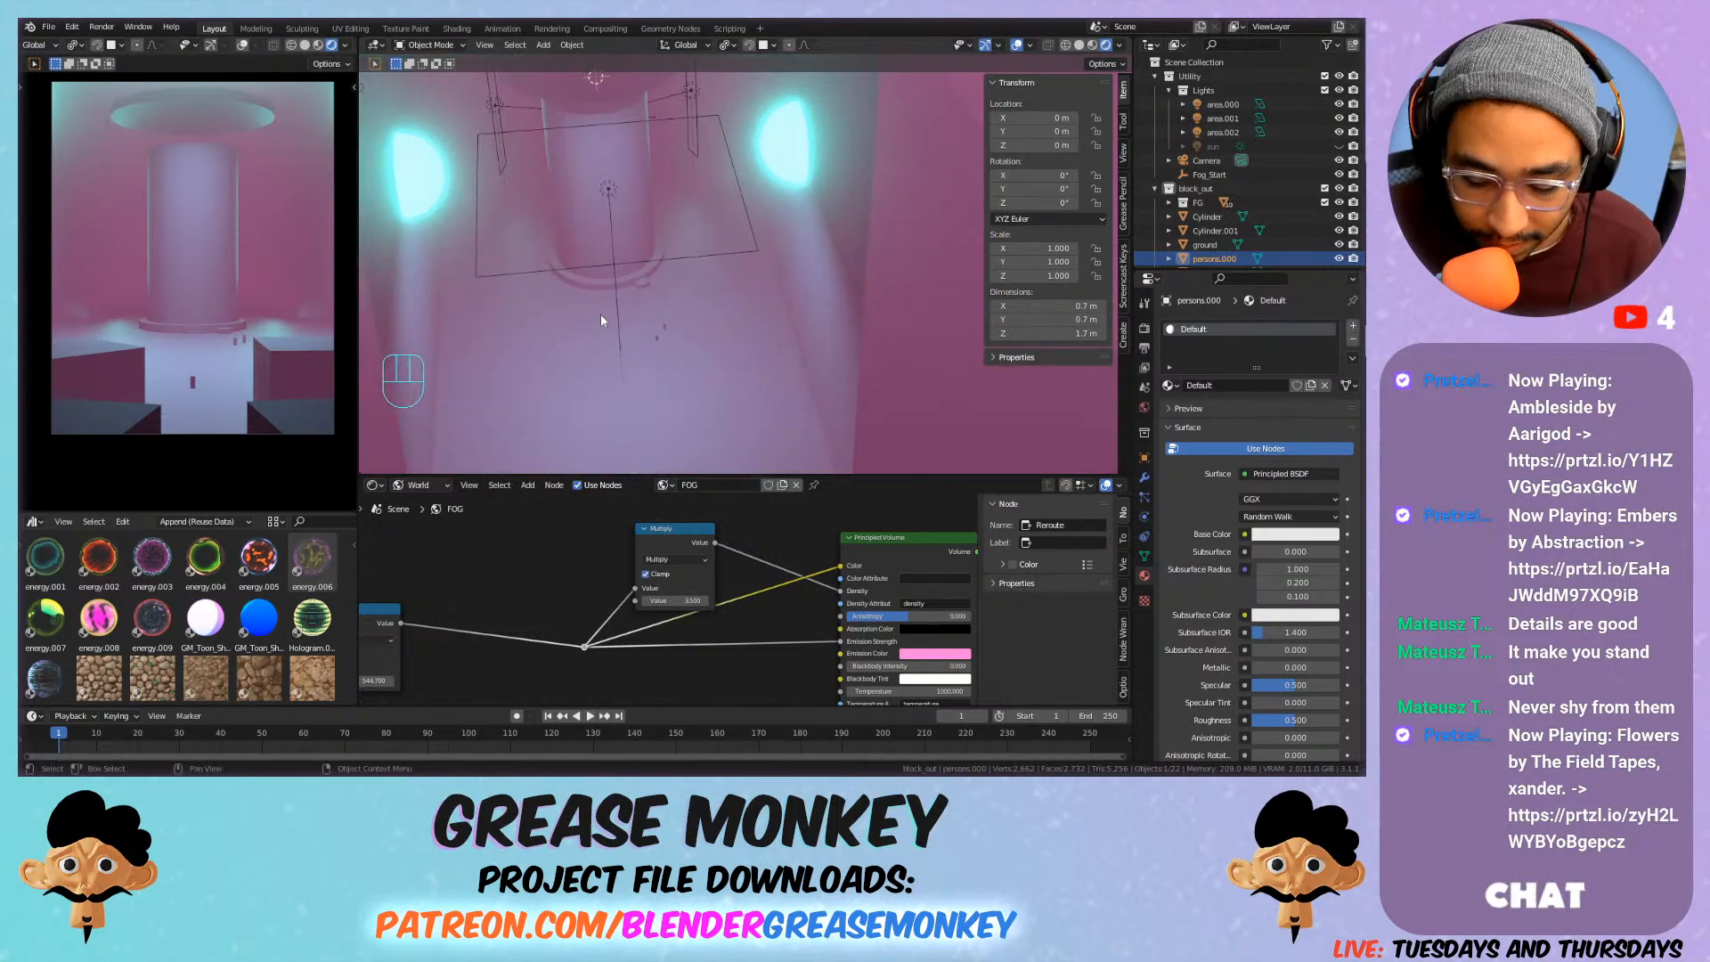
key("KP_7")
scroll(660, 344, "down", 3)
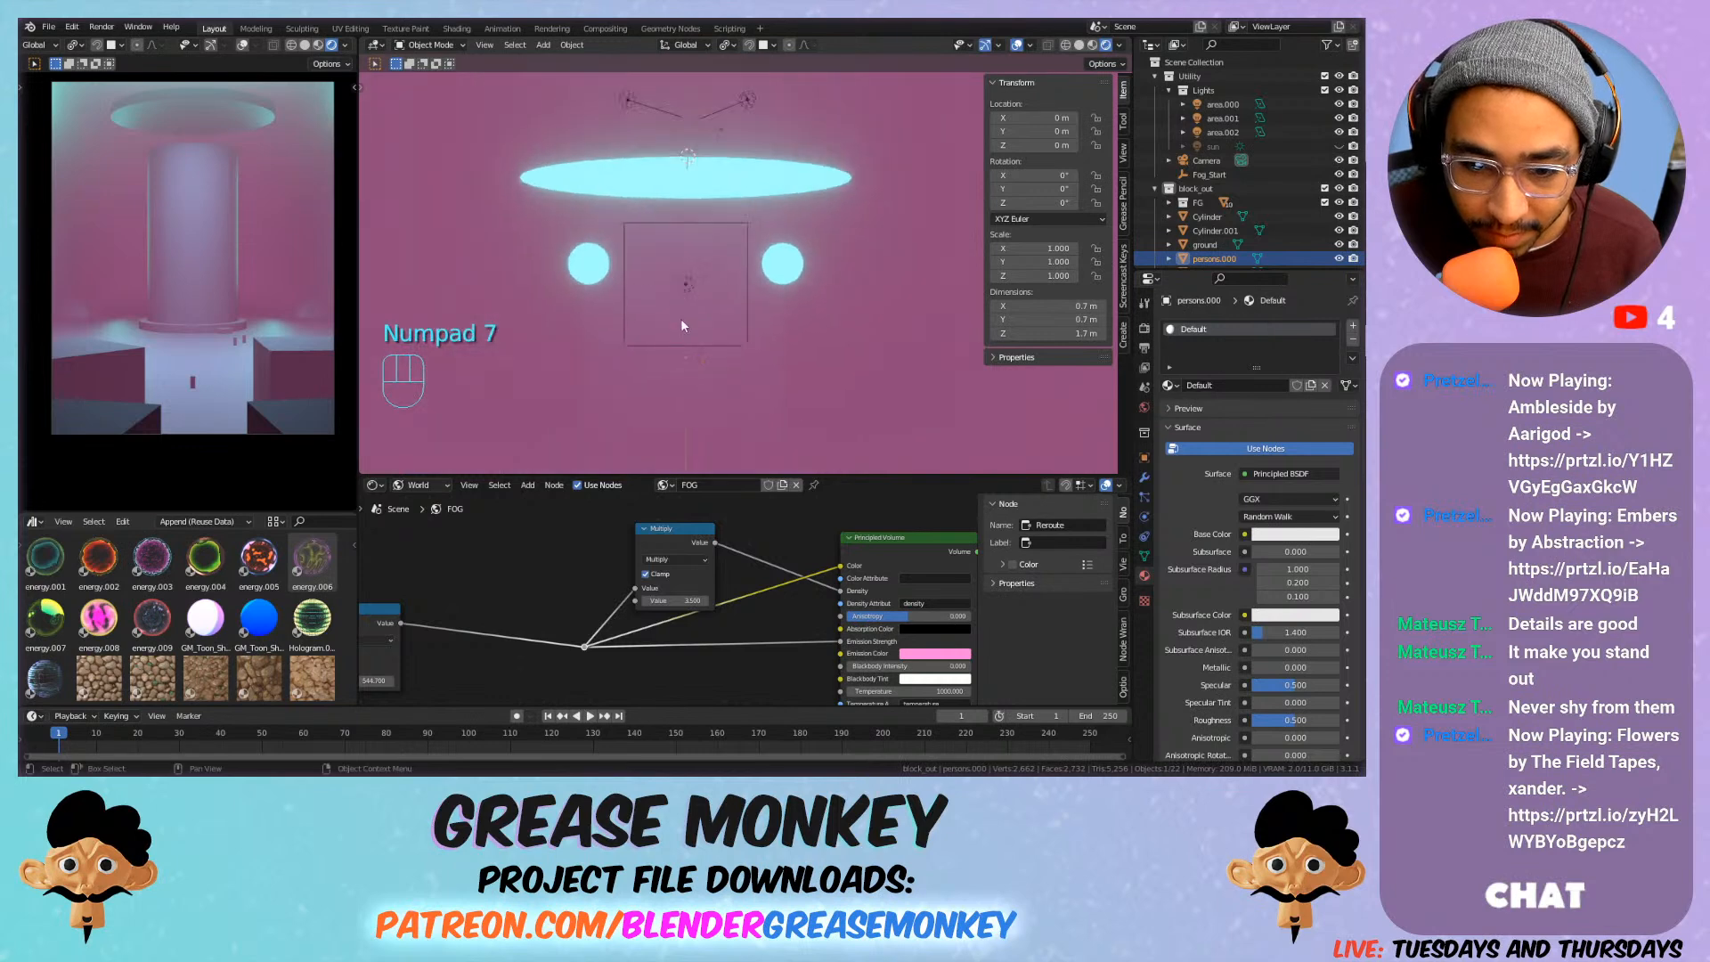
scroll(697, 260, "up", 3)
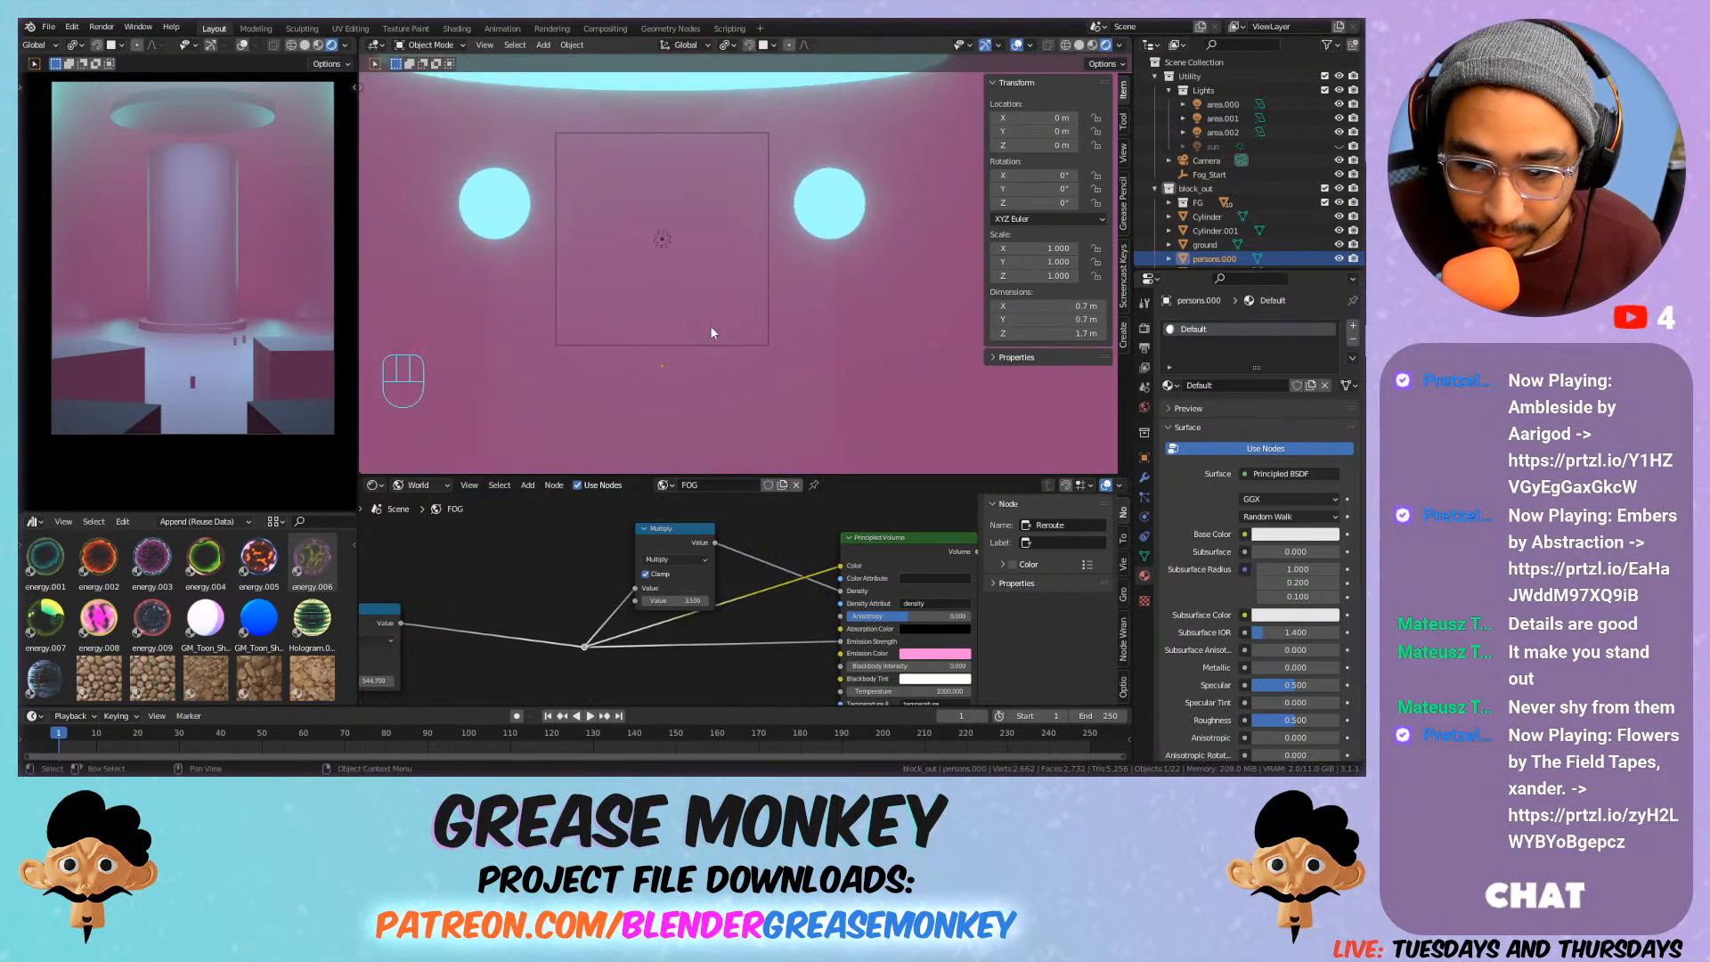
left_click(1175, 189)
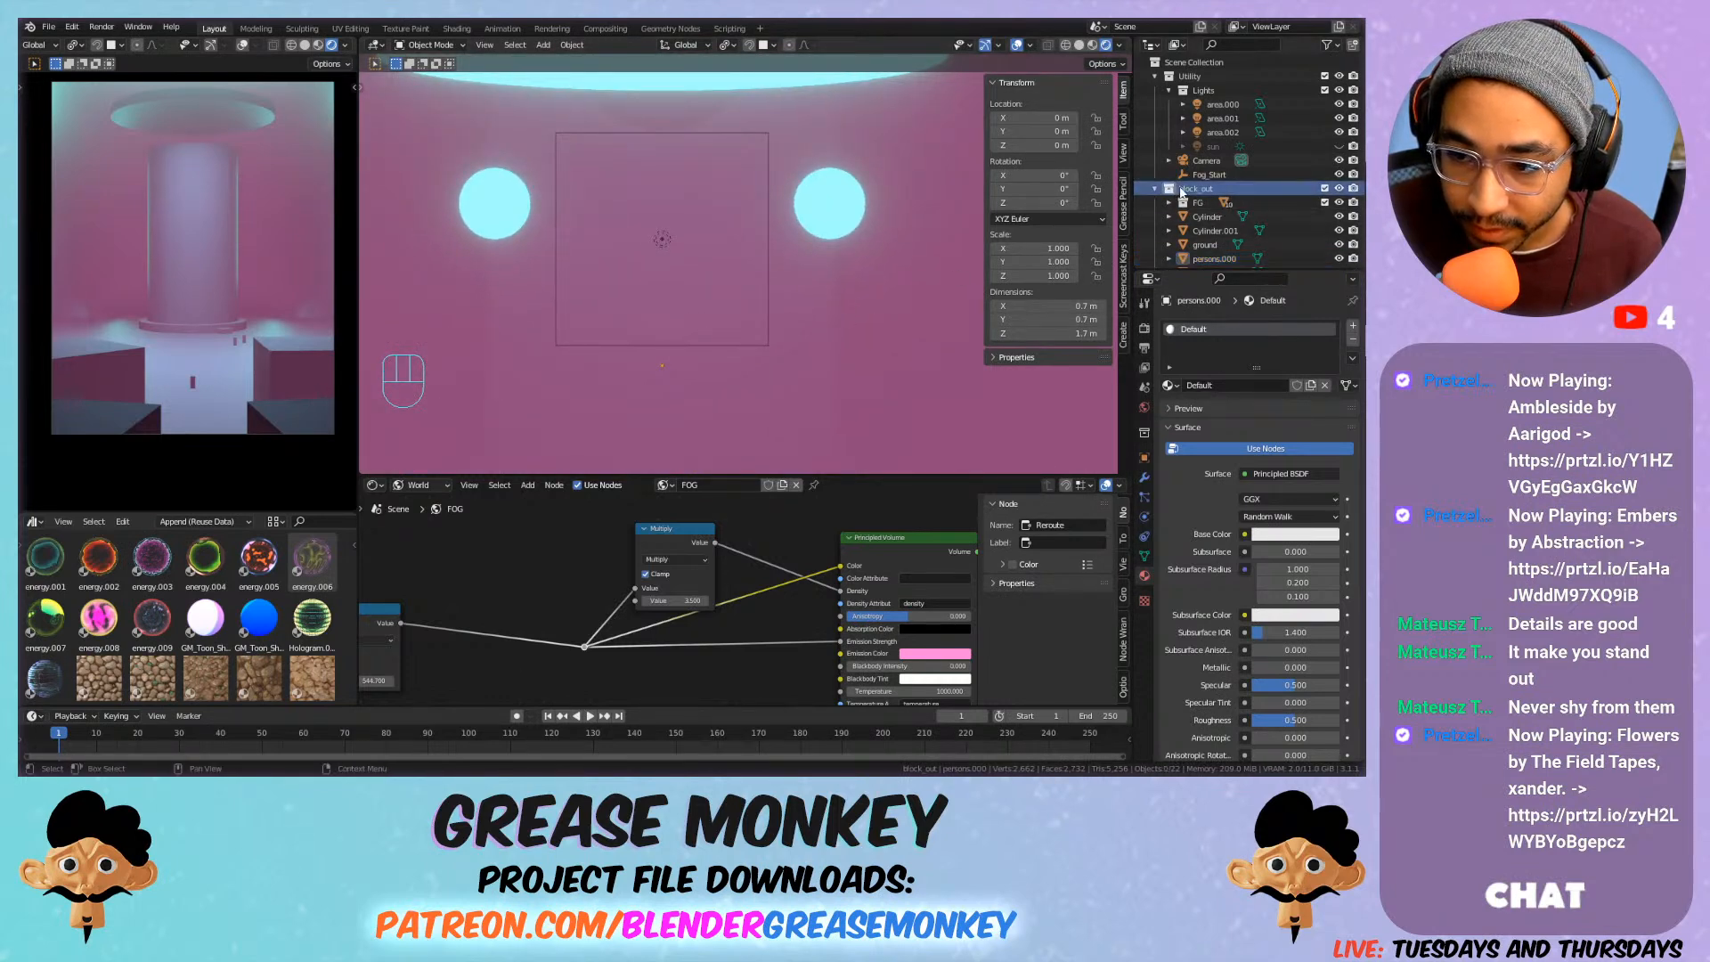
left_click(1353, 46)
double_click(1206, 217)
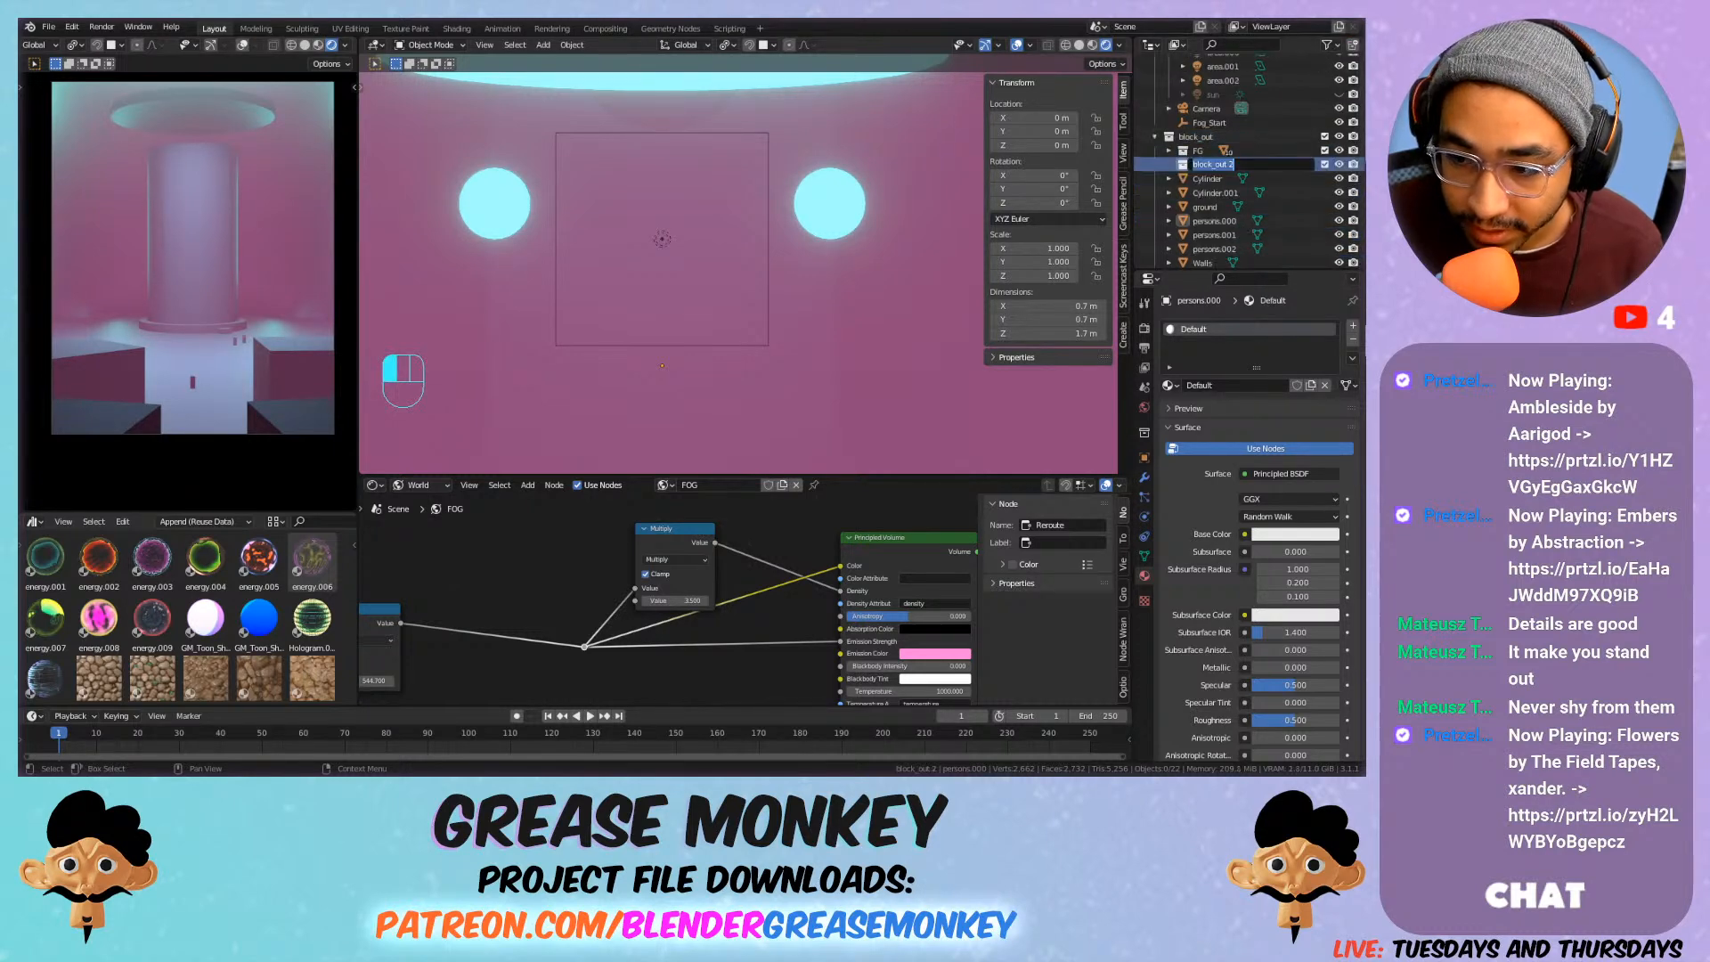
type("Cable")
key("Return")
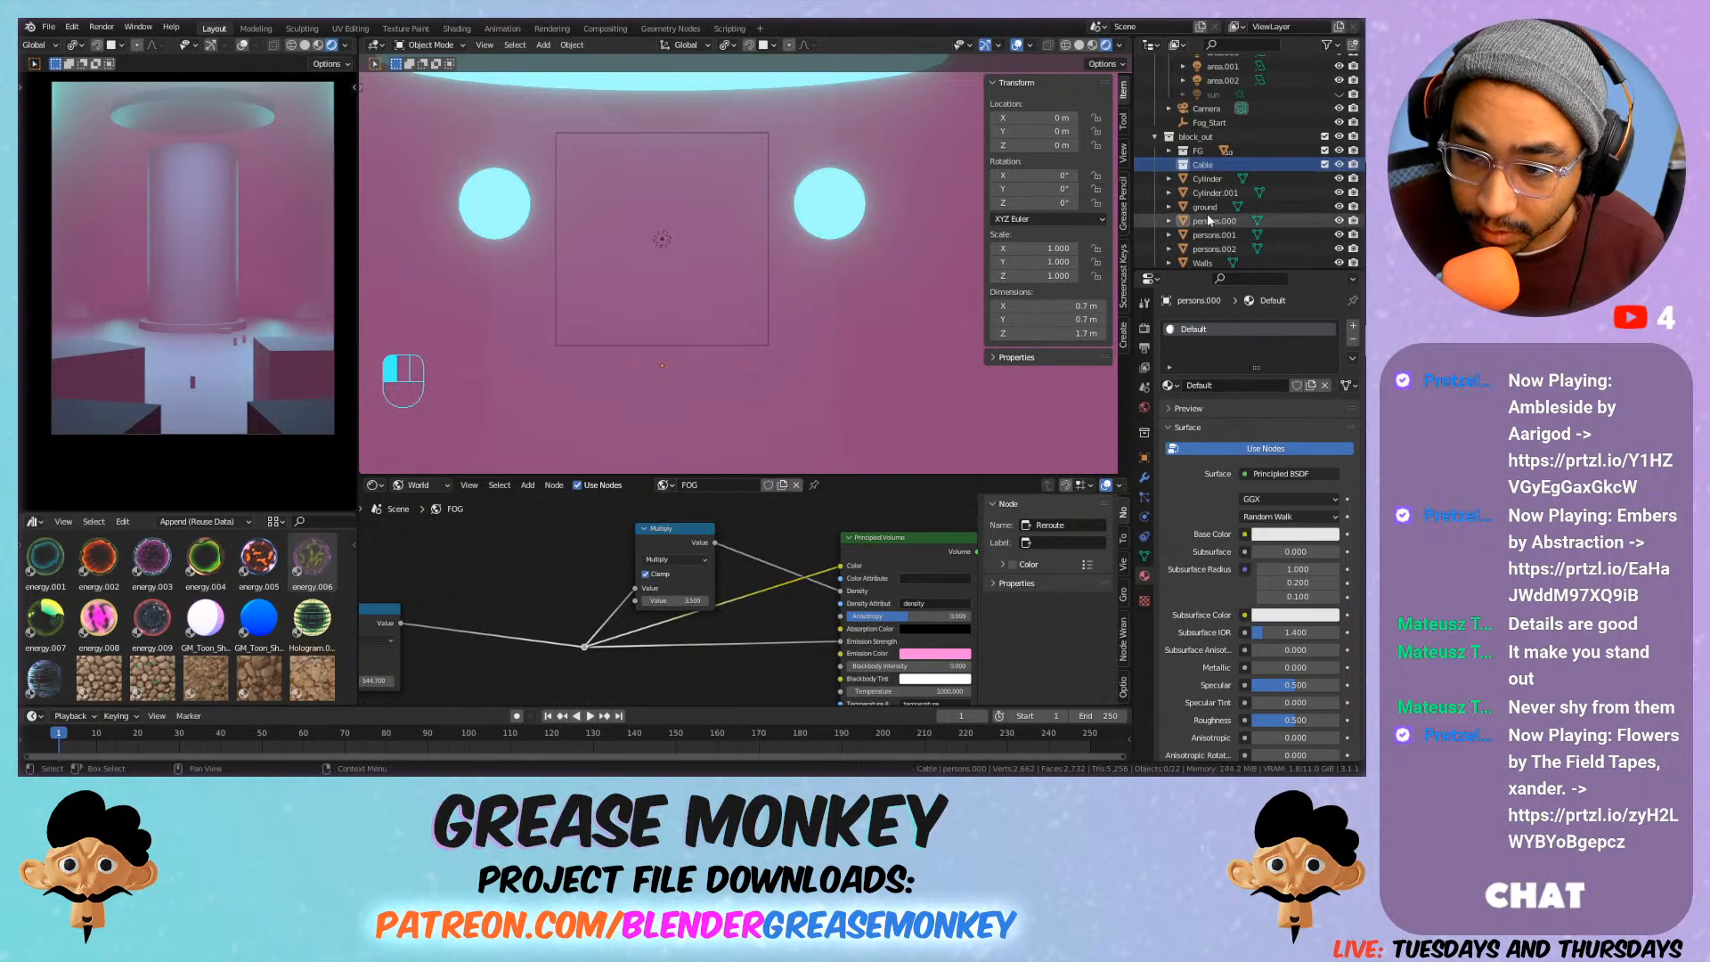
Reset the 3D cursor to the world origin and add a Bezier curve in the Cable collection.
key("shift+a")
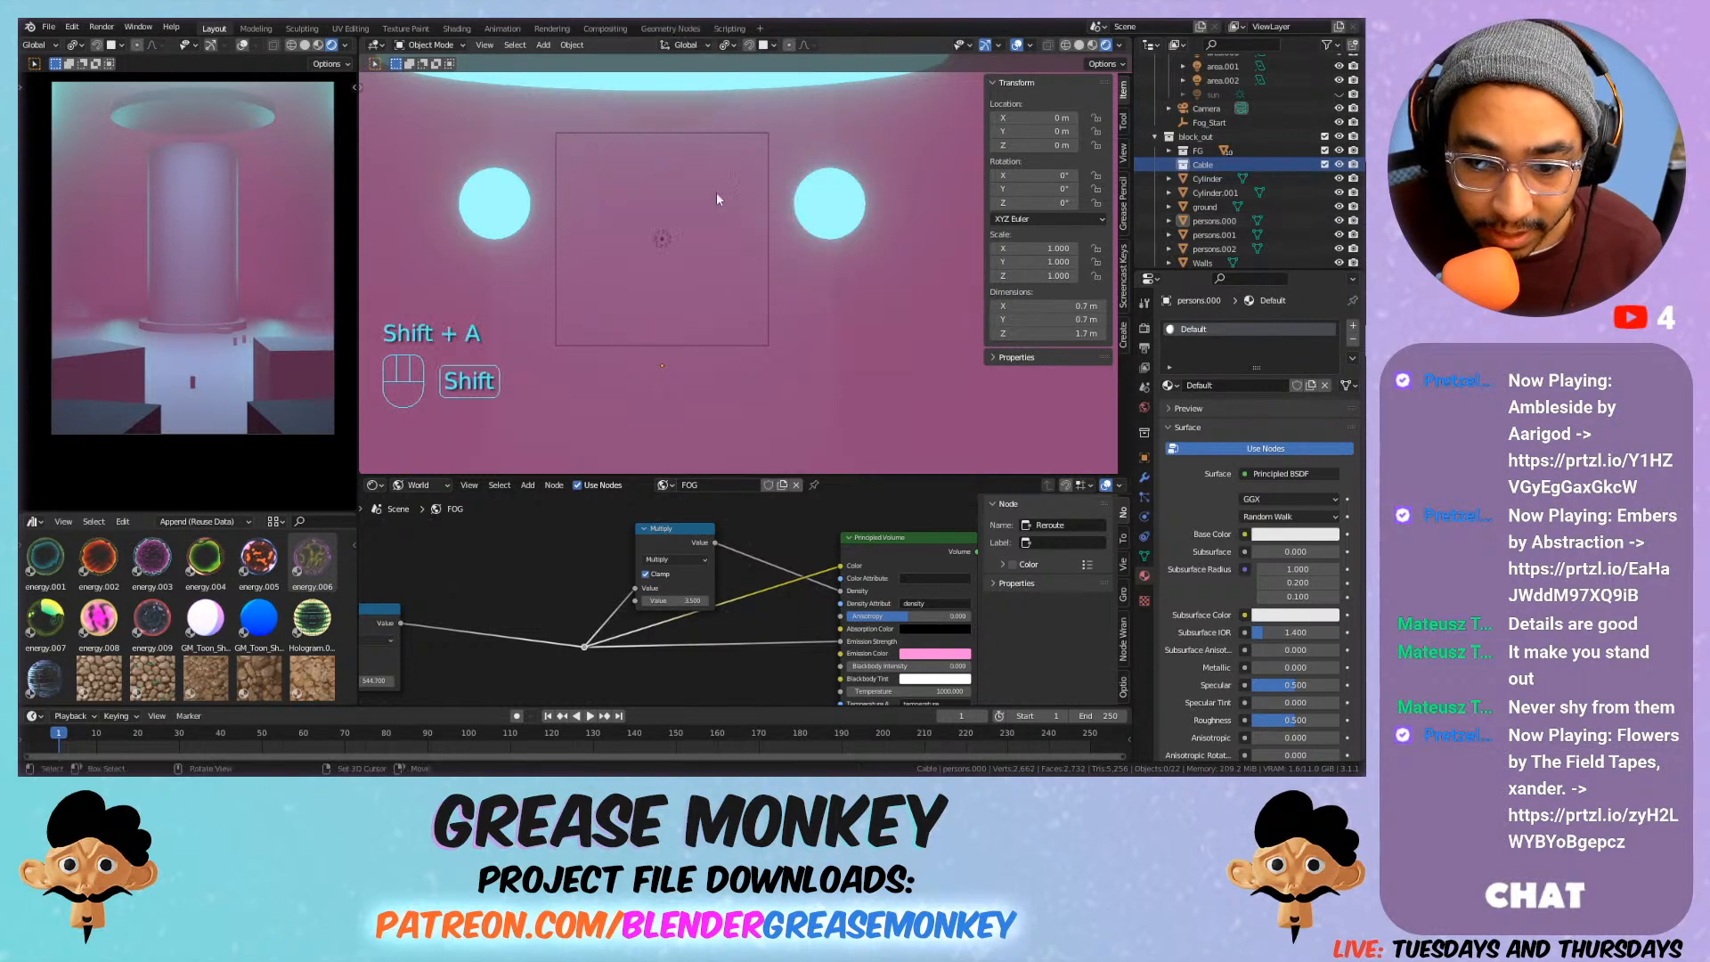
left_click(716, 191)
key("shift+c")
key("shift+a")
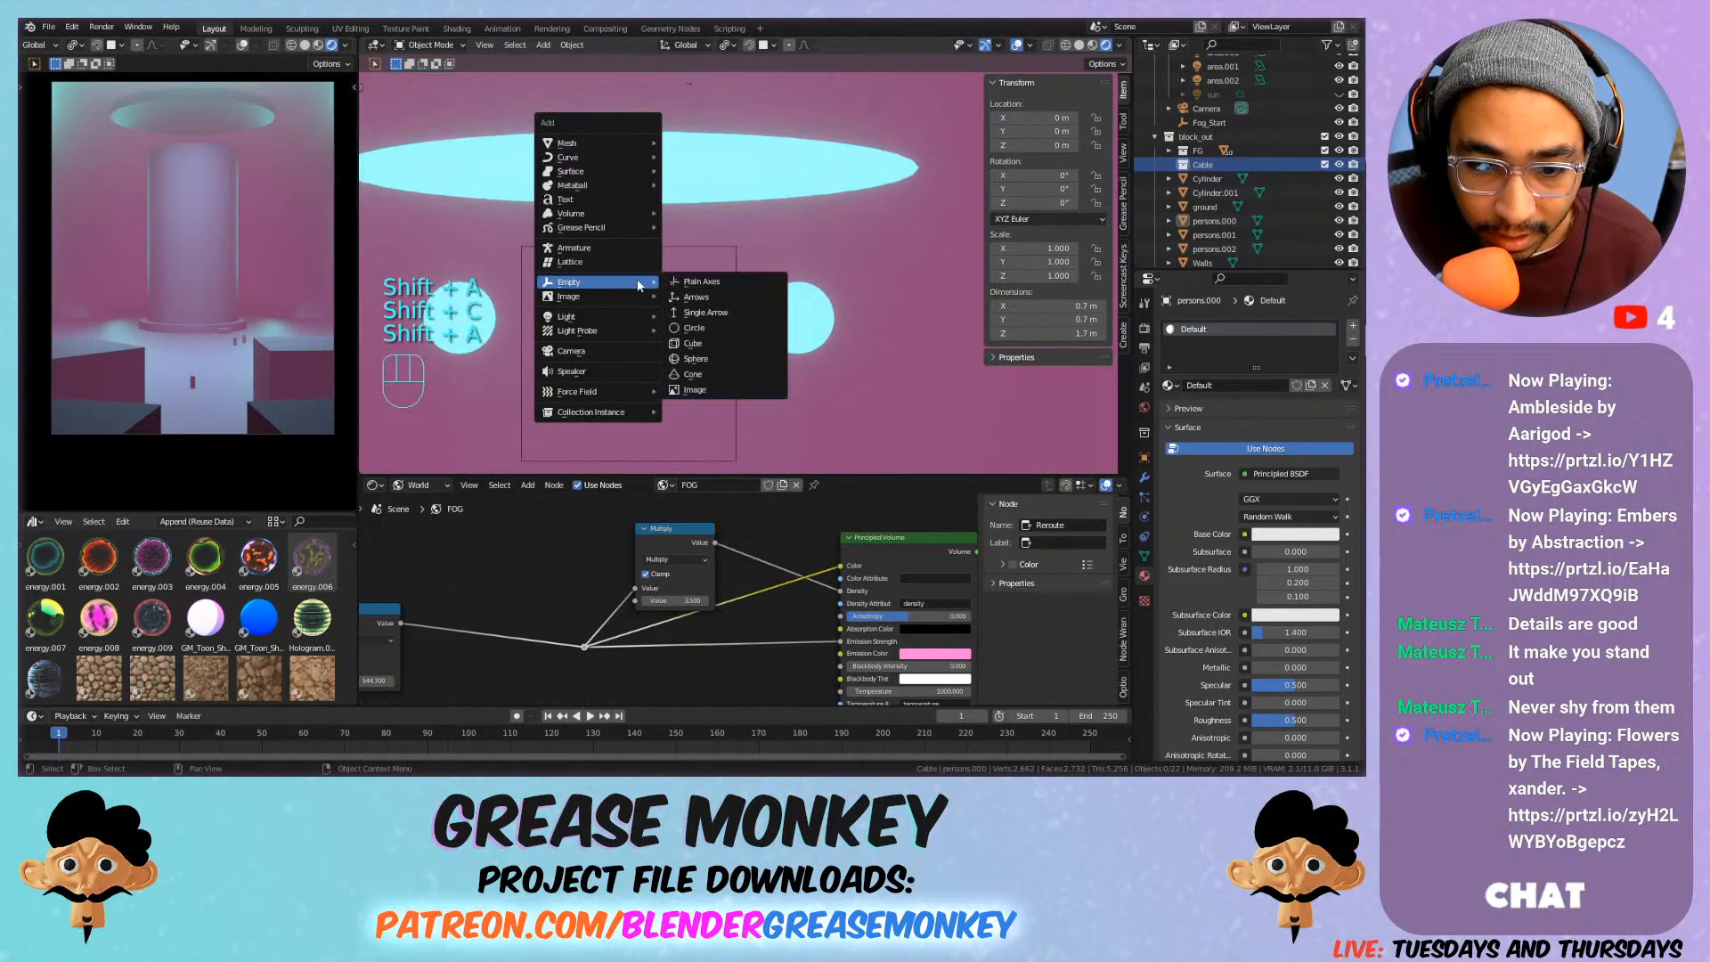
mouse_move(611, 161)
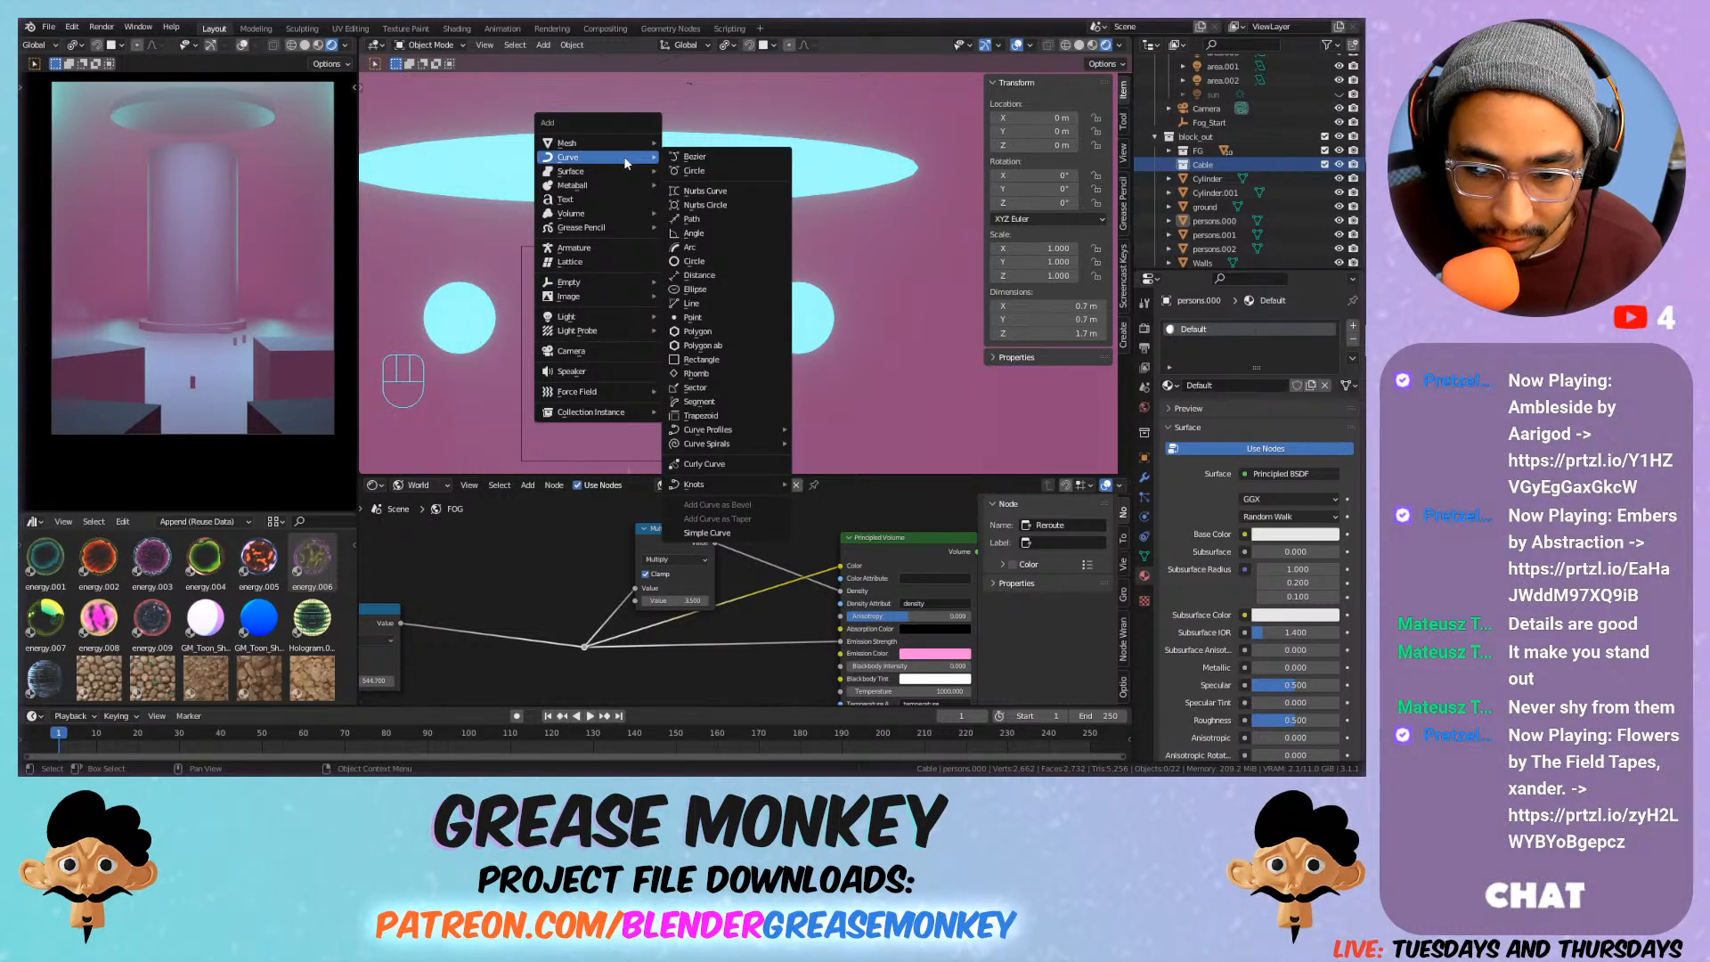
left_click(695, 157)
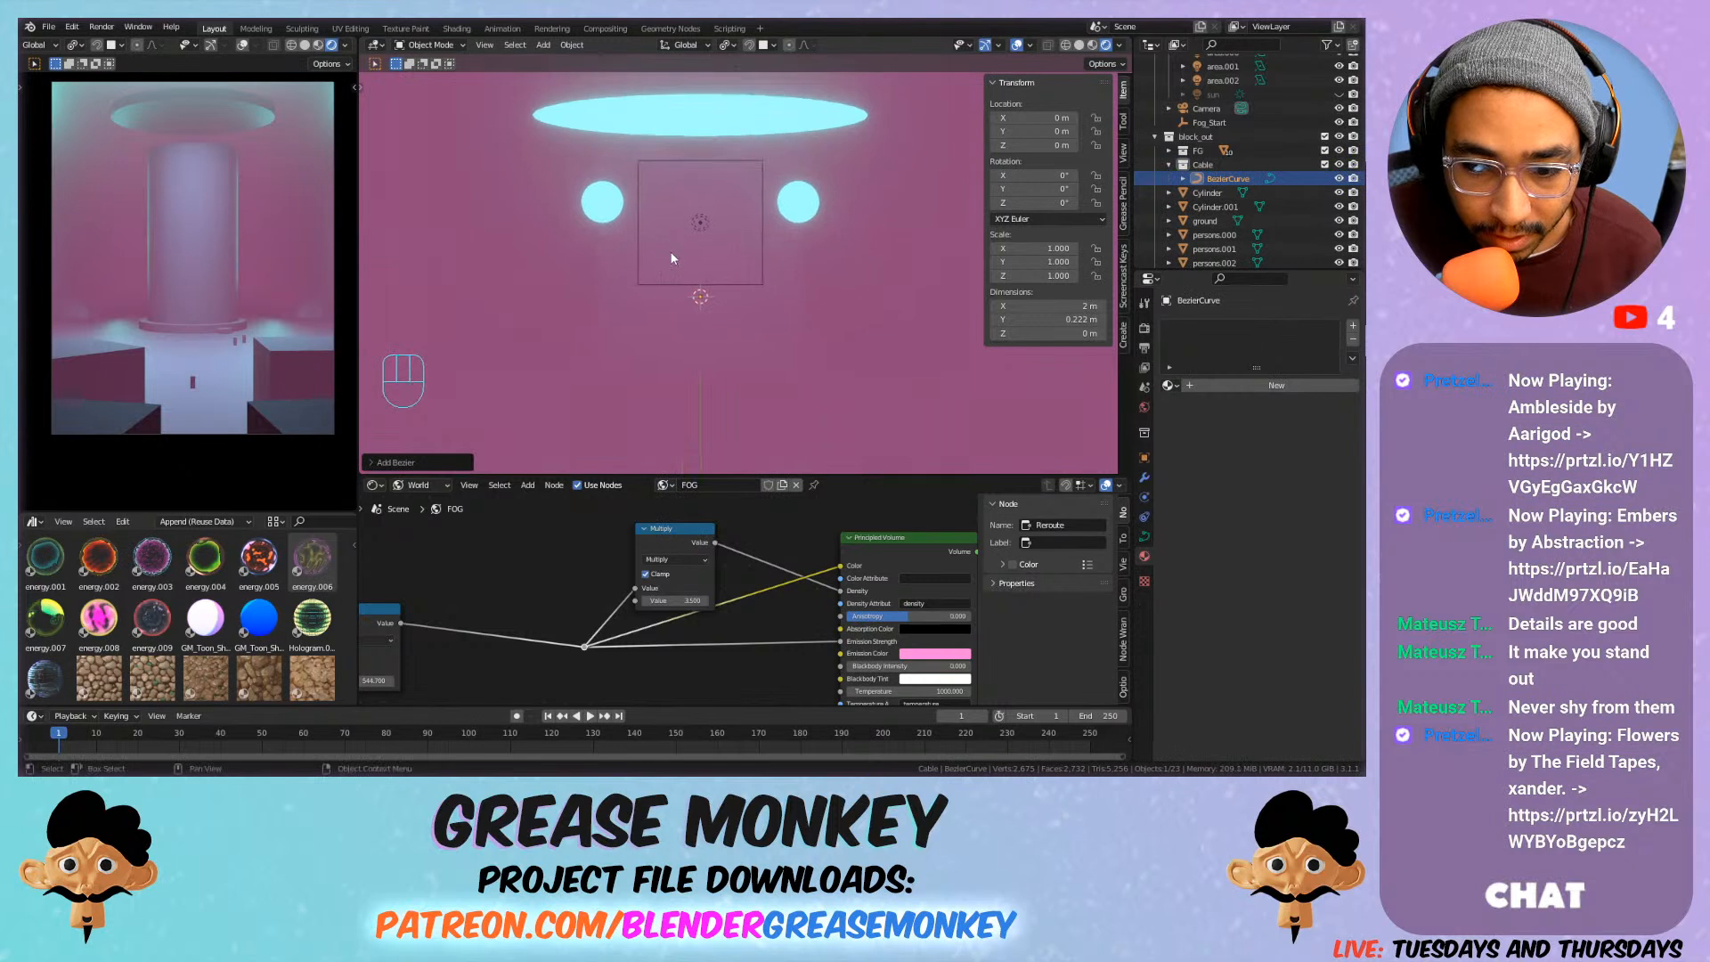
Delete the Bezier curve's default points and draw a winding freehand cable path between the two glowing spheres toward the camera.
key("Tab")
key("x")
left_click(693, 268)
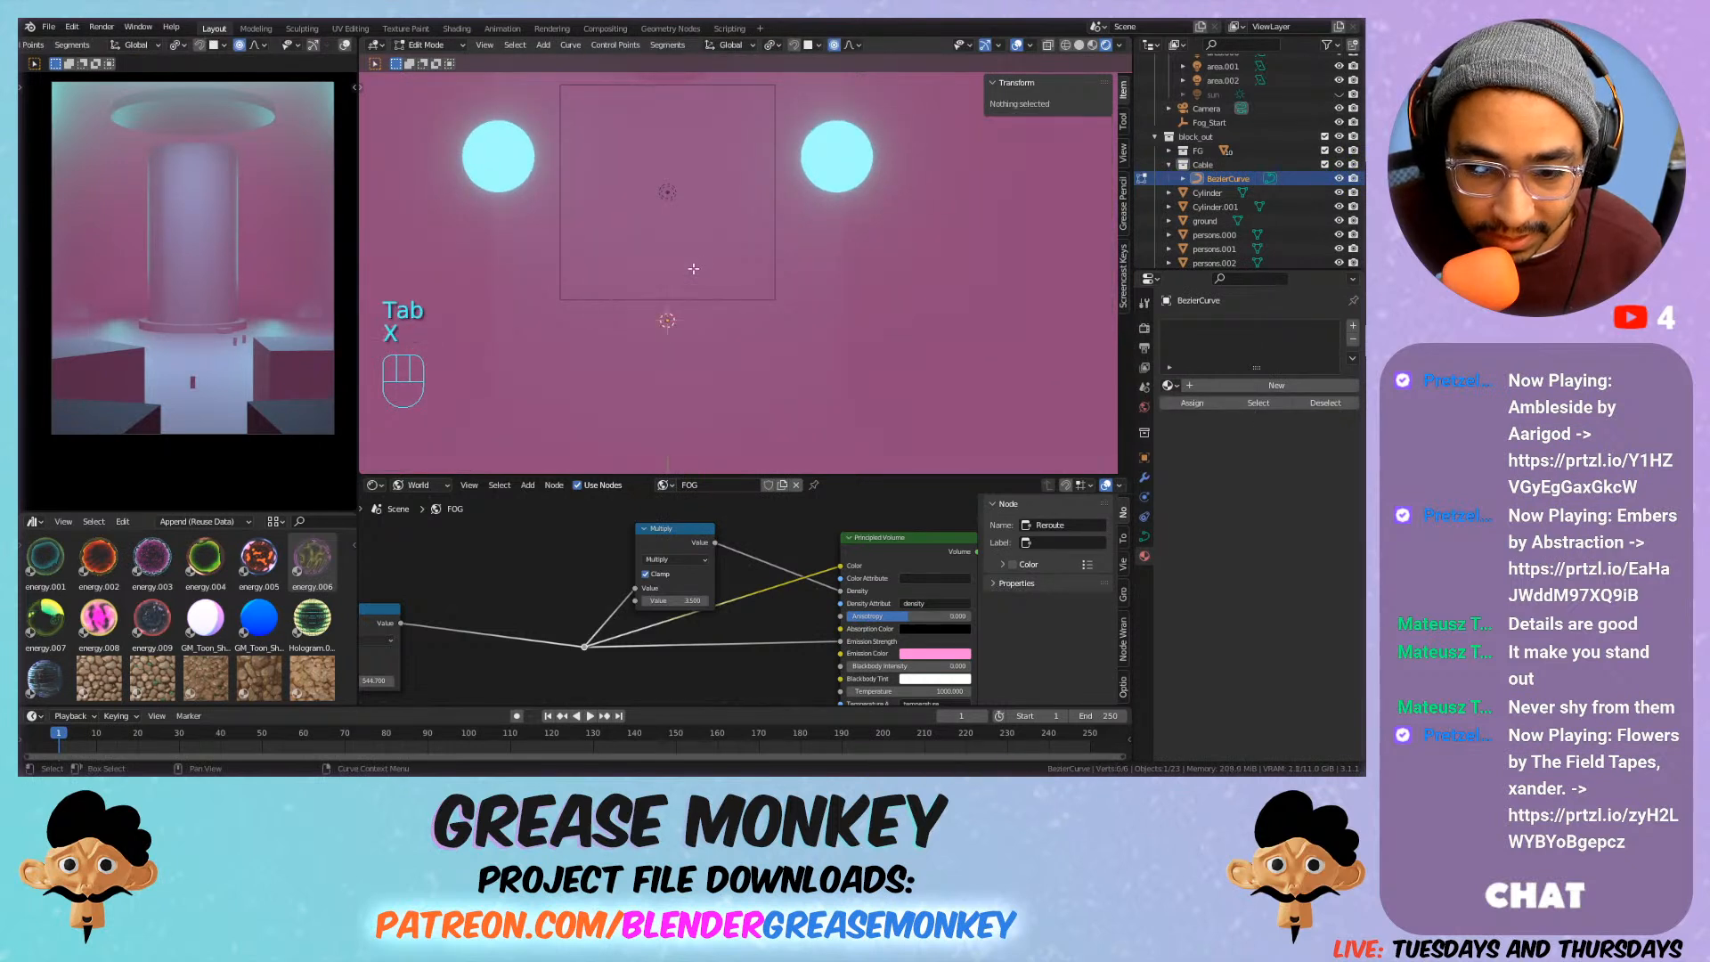
key("t")
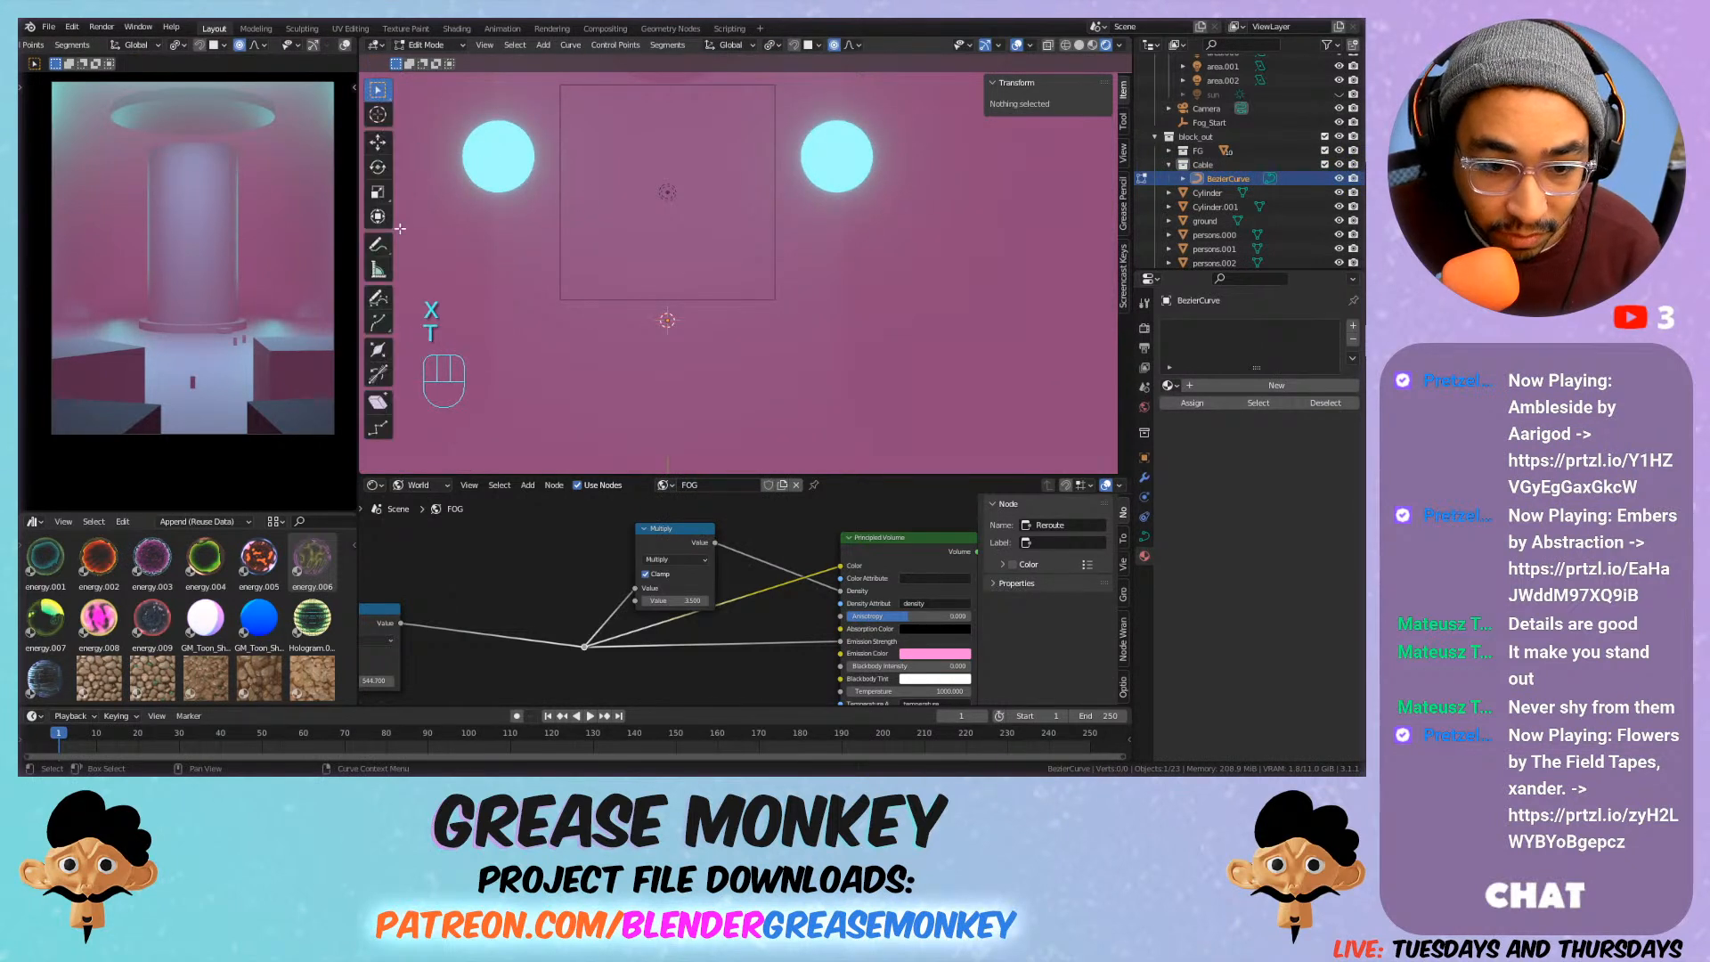
left_click(377, 296)
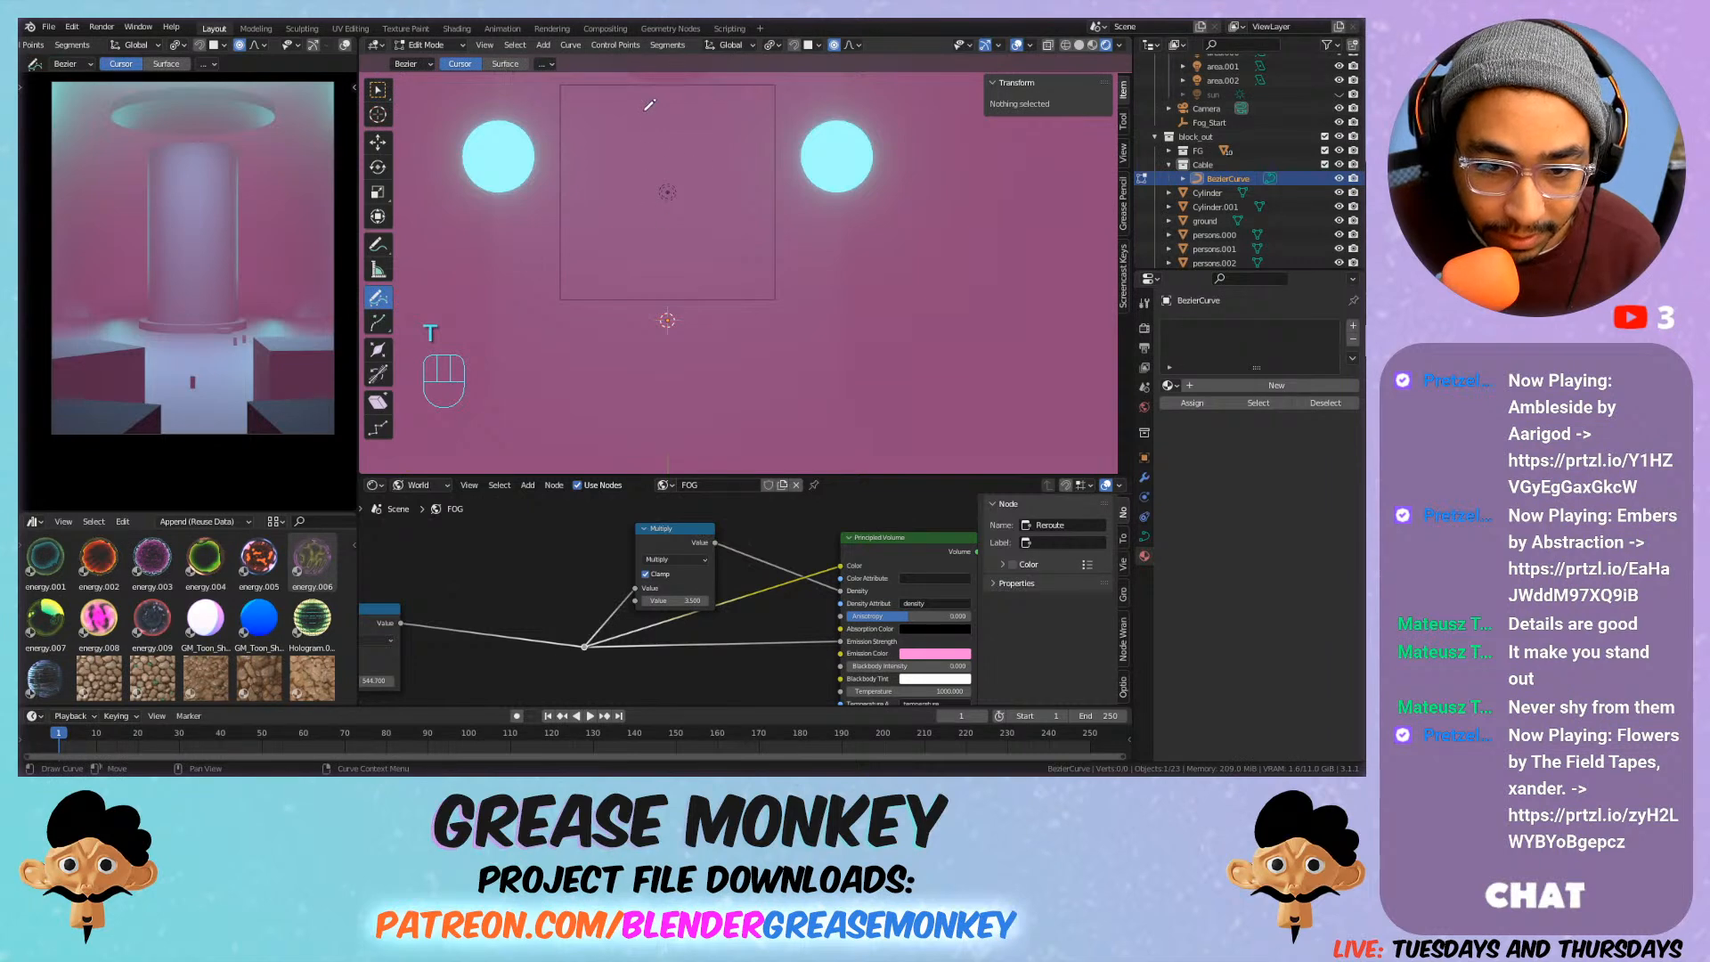
mouse_move(649, 105)
left_mouse_down()
mouse_move(632, 165)
mouse_move(674, 352)
left_mouse_up()
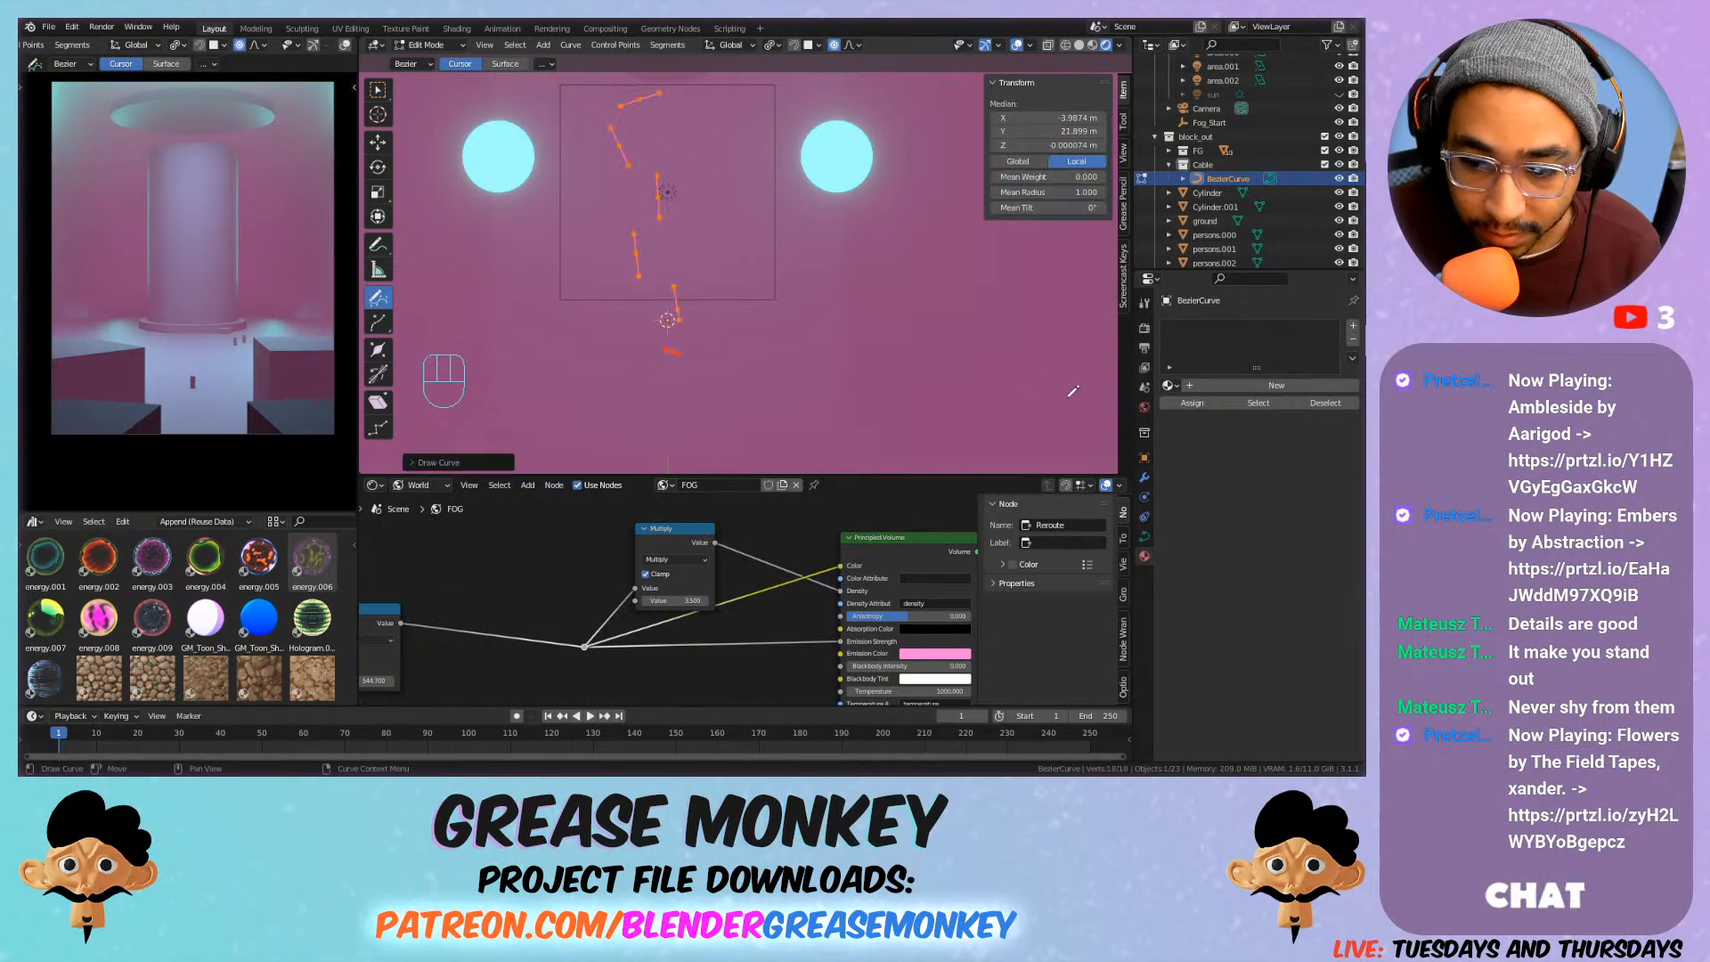
Set the drawn curve's geometry offset to 0.79 m and extrude to 0.53 m, and undo the last change.
left_click(1145, 537)
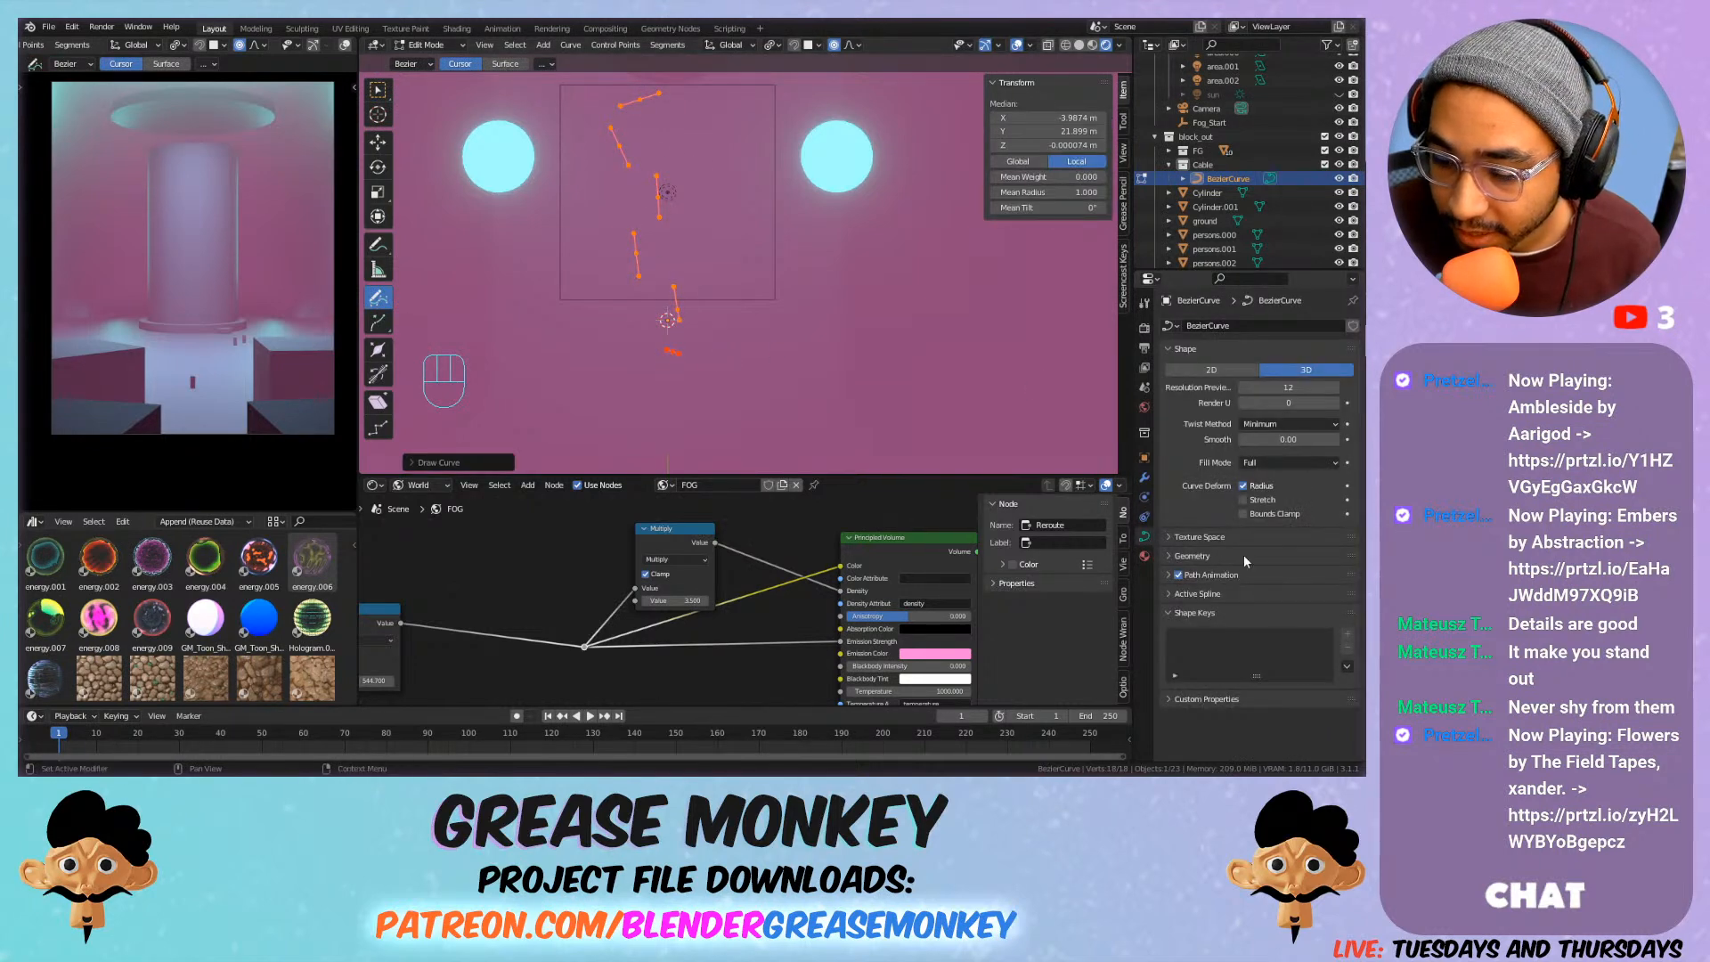
left_click(1221, 555)
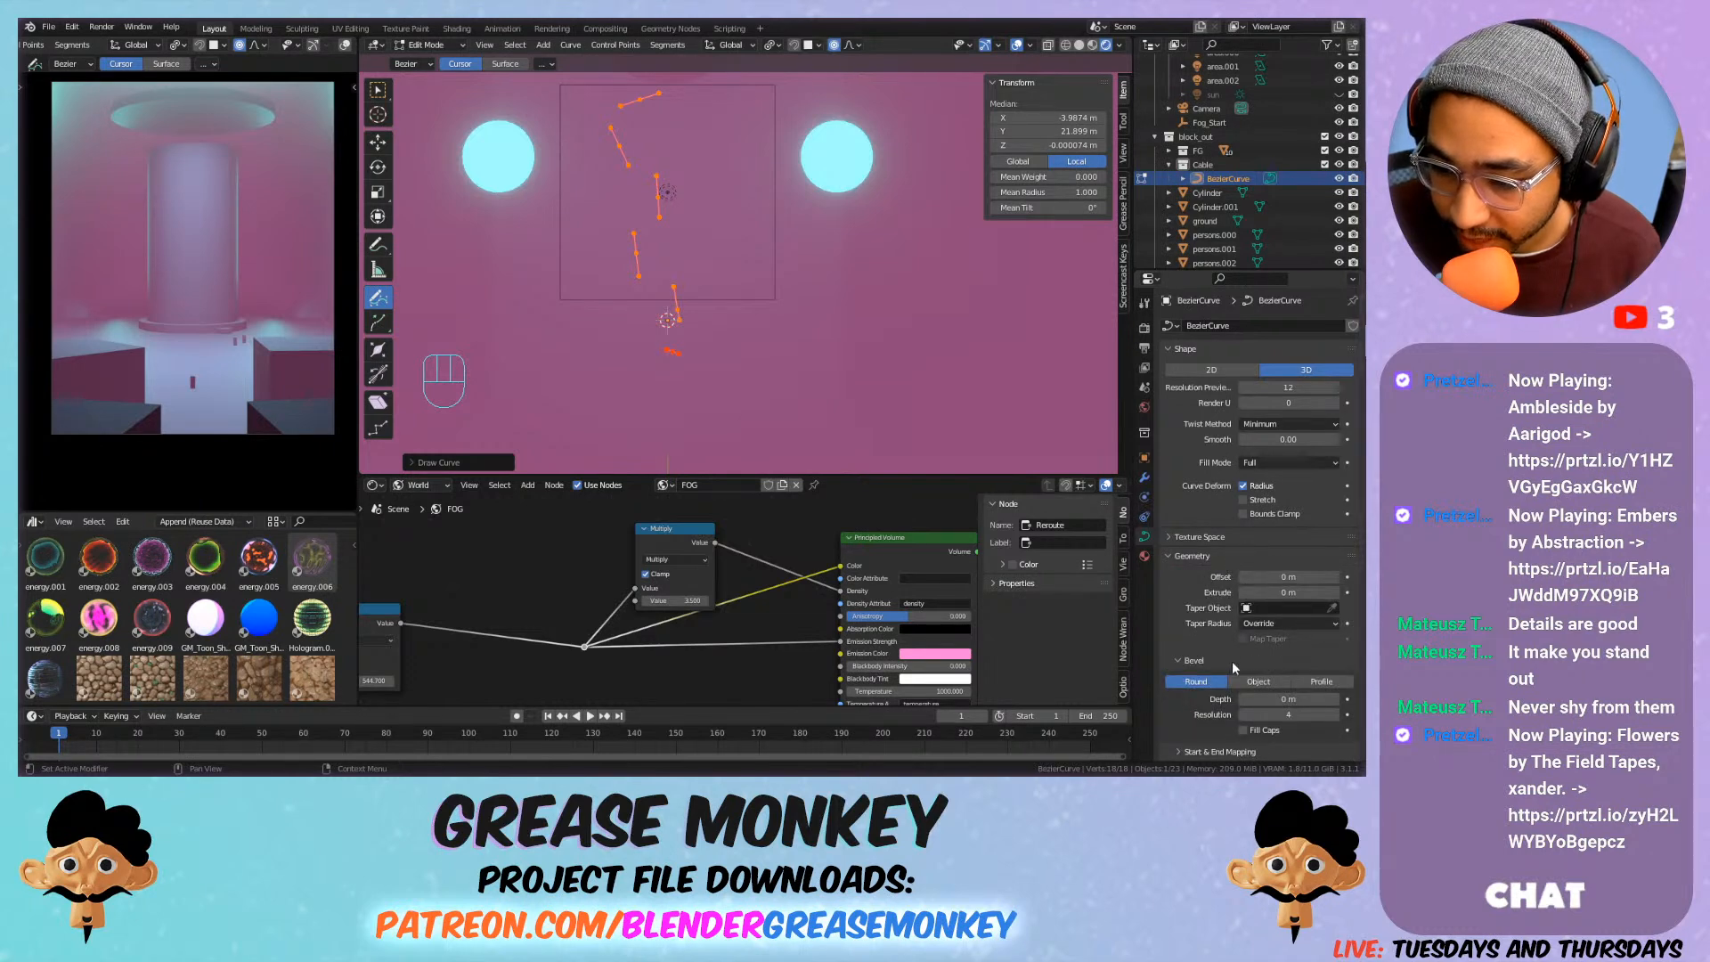
scroll(1234, 659, "down", 4)
mouse_move(1283, 438)
left_mouse_down()
mouse_move(1339, 438)
mouse_move(1323, 452)
left_mouse_up()
key("ctrl+z")
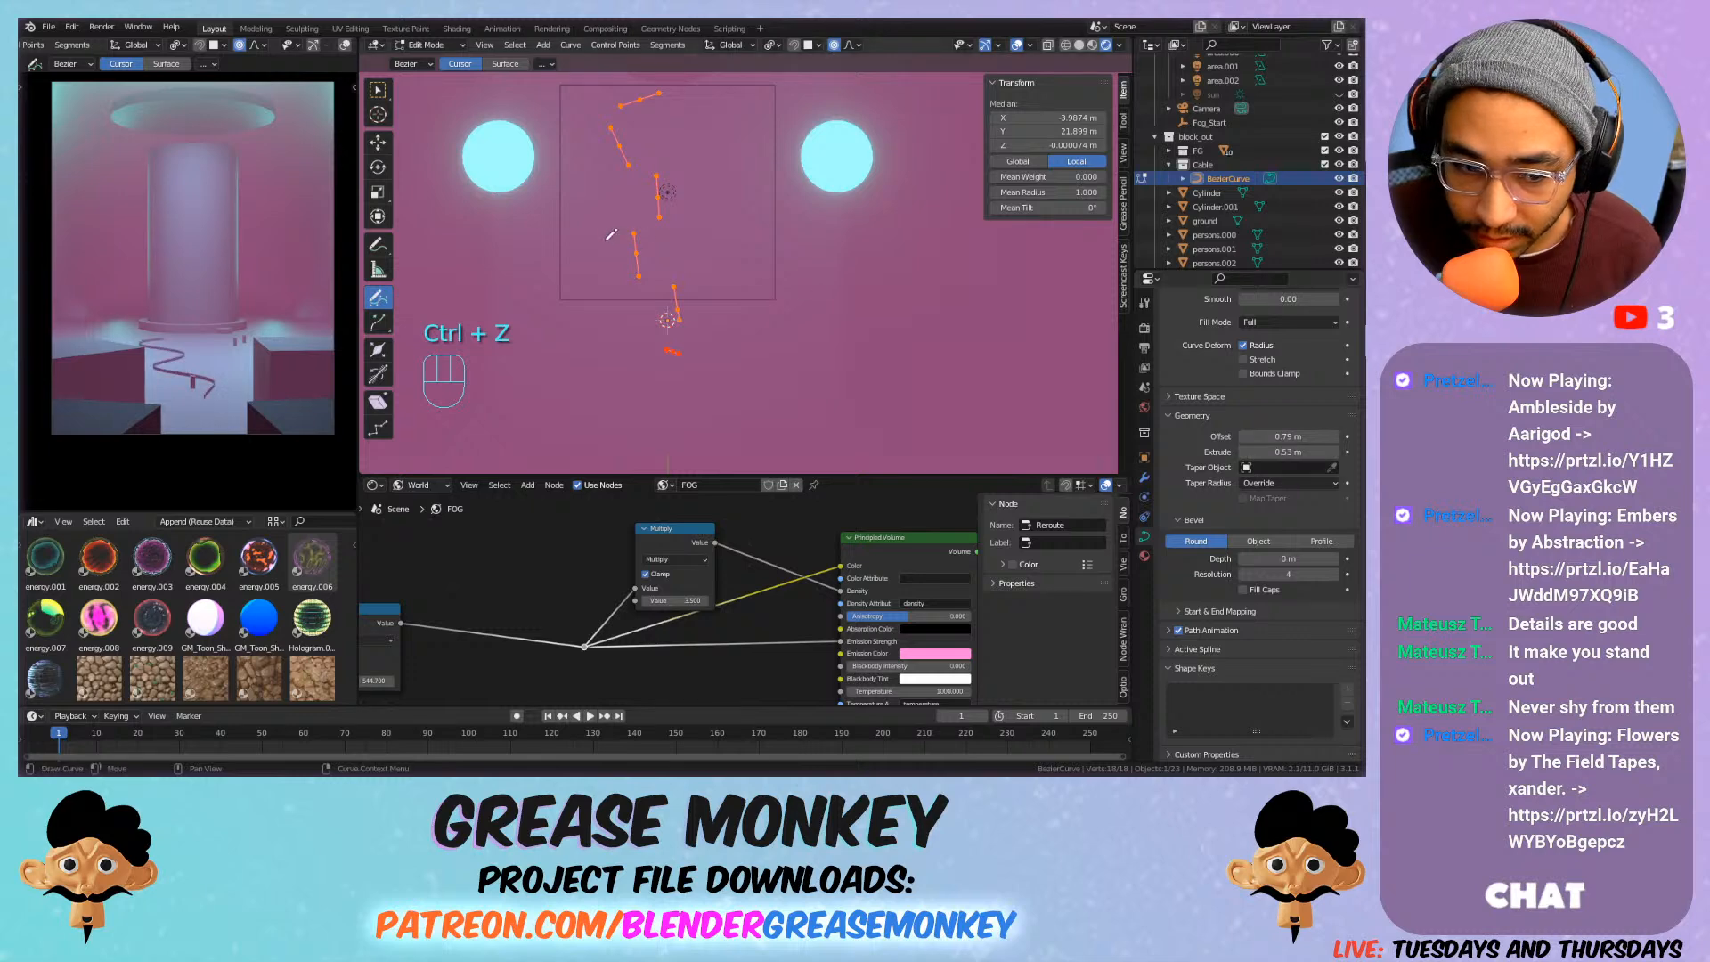
Set the curve's geometry offset and extrude to 0 m and give it a round bevel depth of 0.89 m.
scroll(624, 227, "up", 3)
middle_click_drag(667, 206, 661, 178)
middle_click_drag(660, 178, 675, 127, "shift")
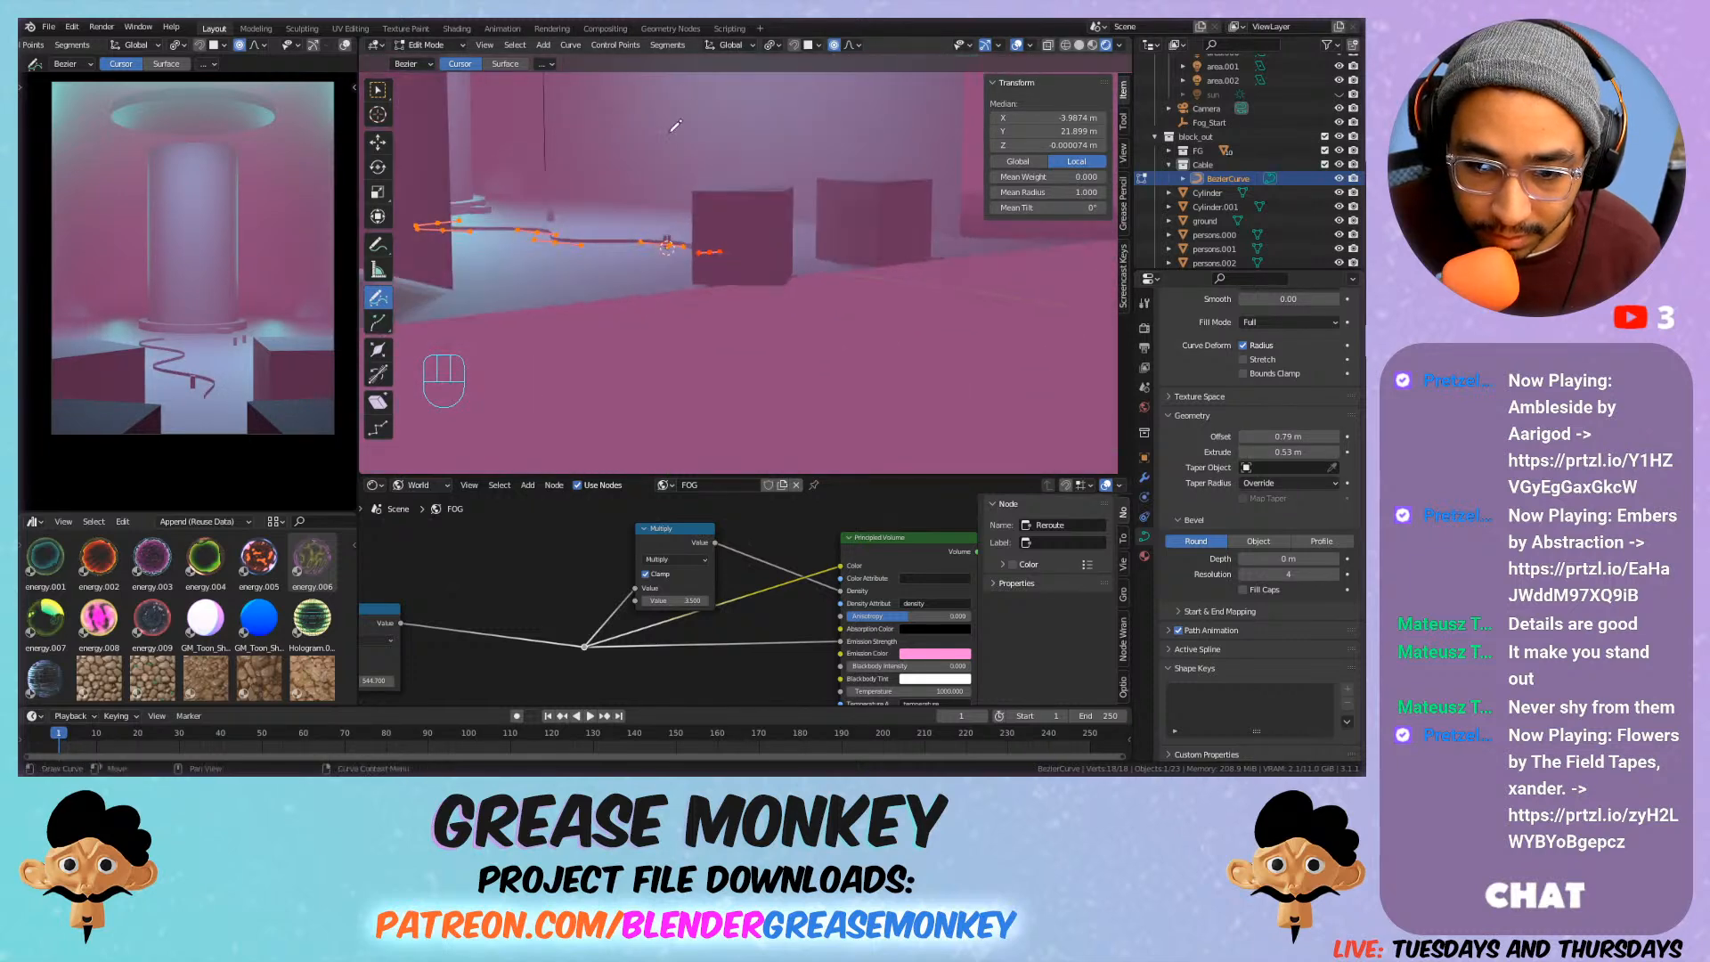
scroll(681, 183, "up", 4)
middle_click_drag(683, 203, 864, 33, "shift")
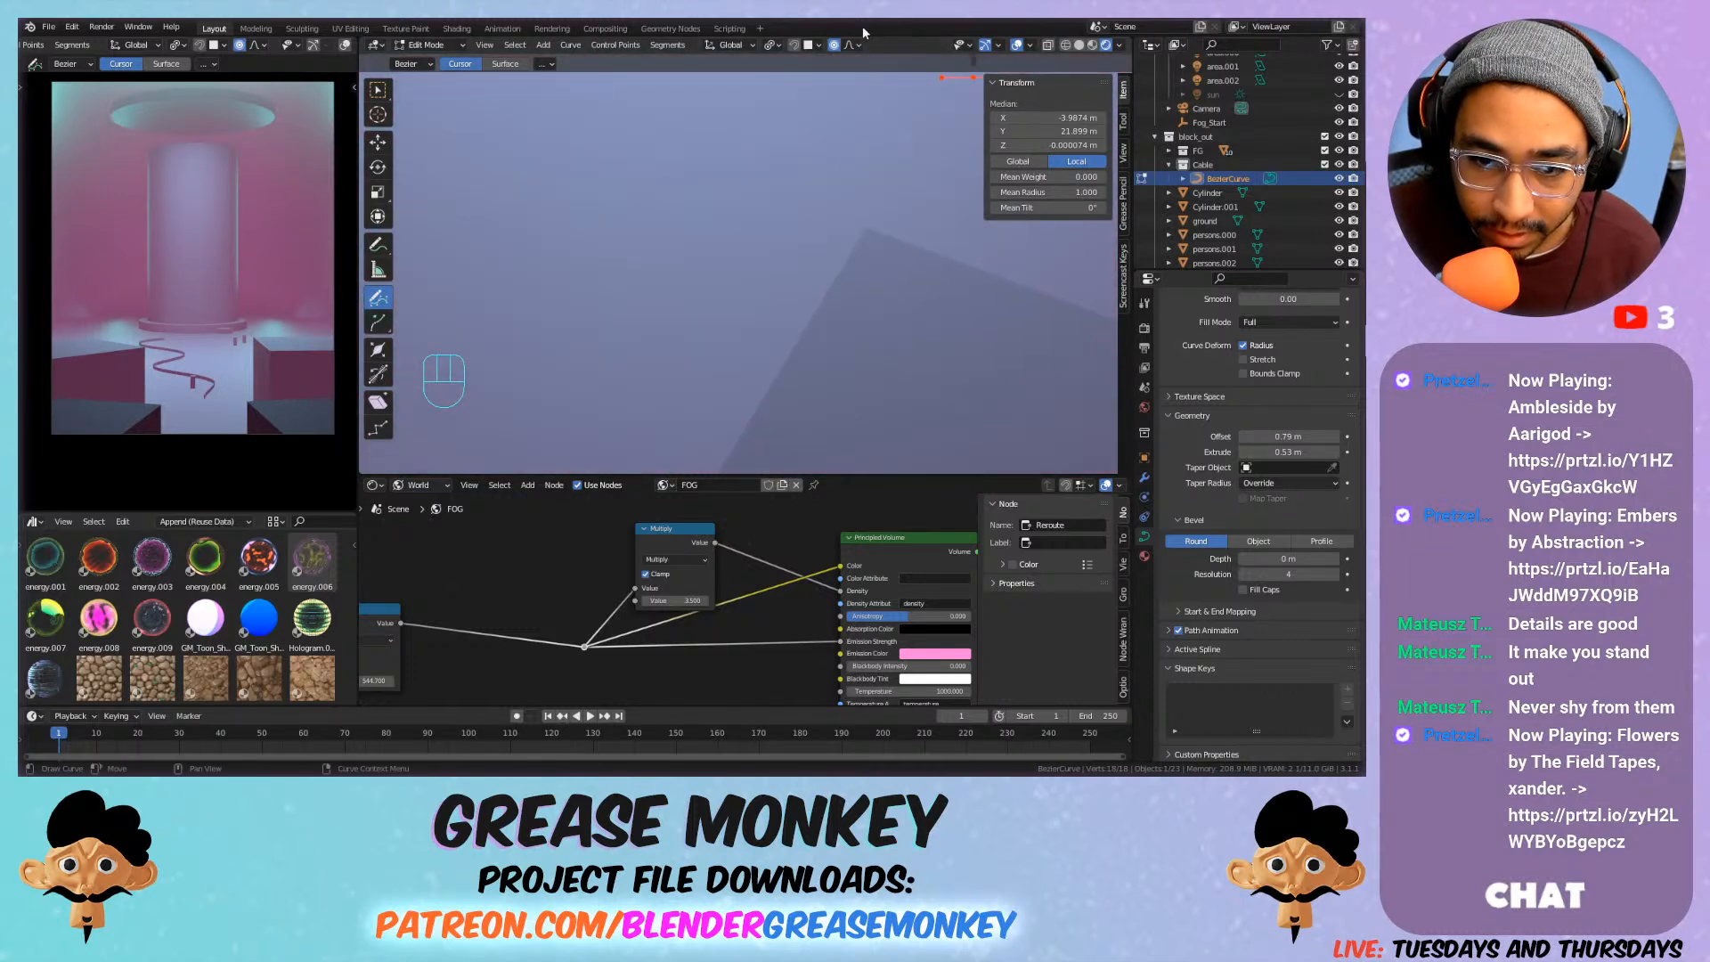
scroll(861, 120, "down", 5)
middle_click_drag(858, 125, 818, 222, "shift")
scroll(820, 237, "up", 3)
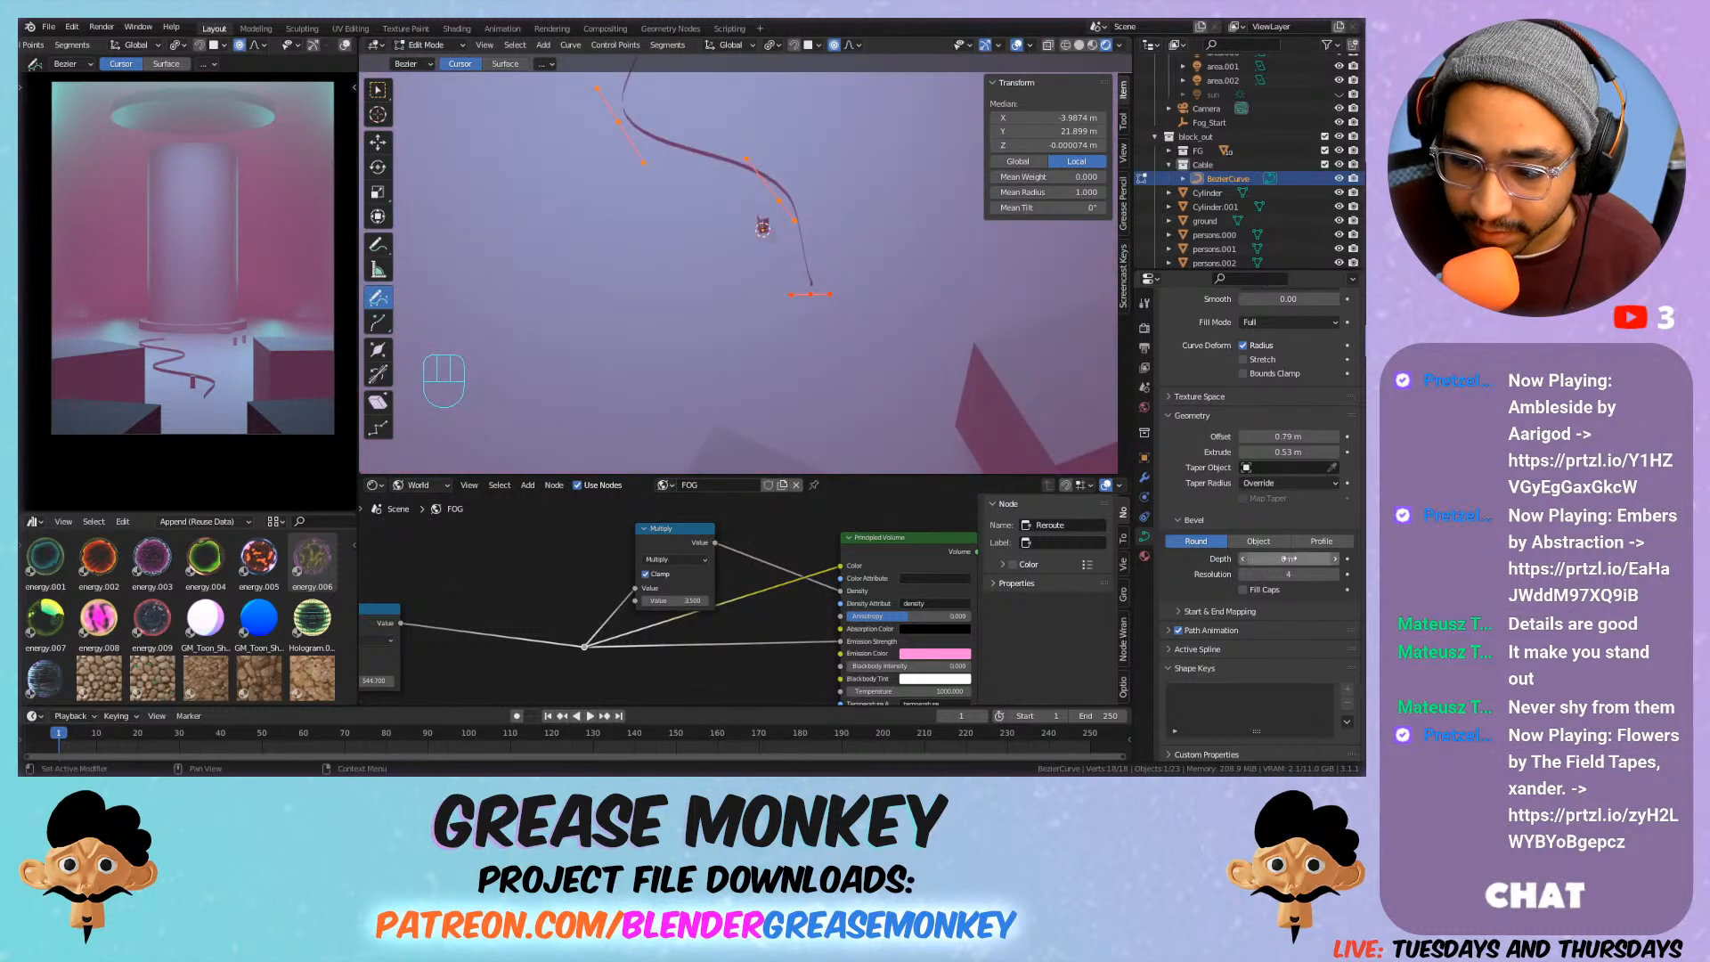
left_click_drag(1301, 437, 1218, 437)
left_click(1301, 436)
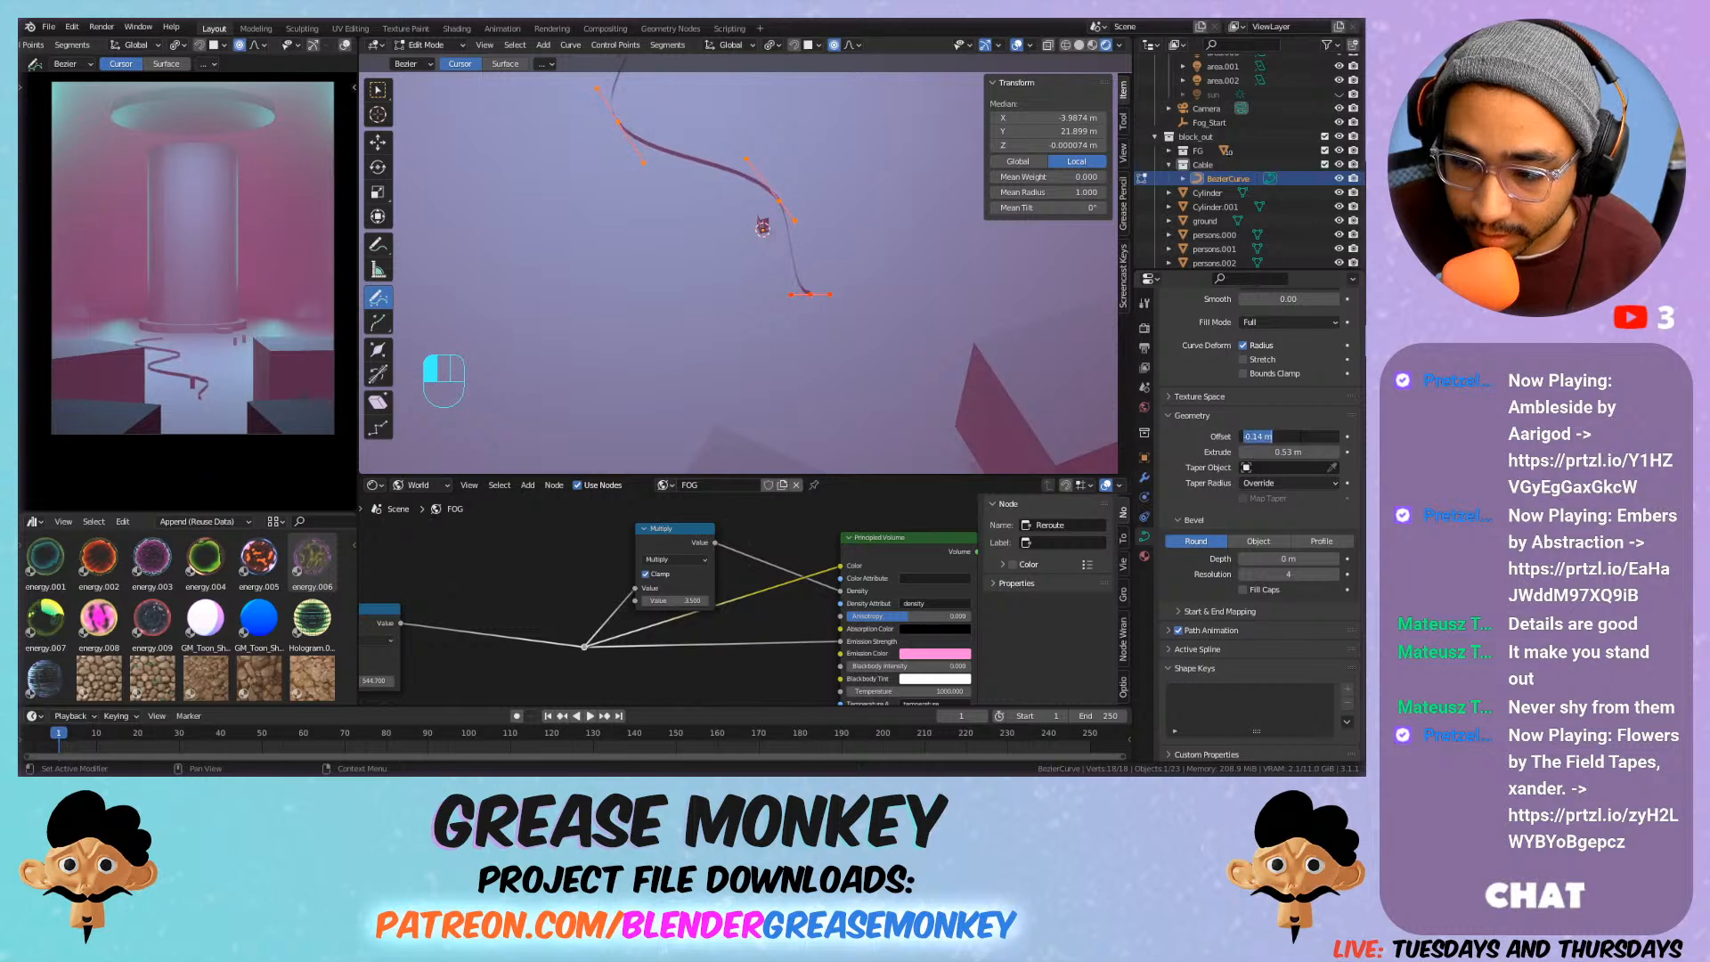
type("0")
key("Tab")
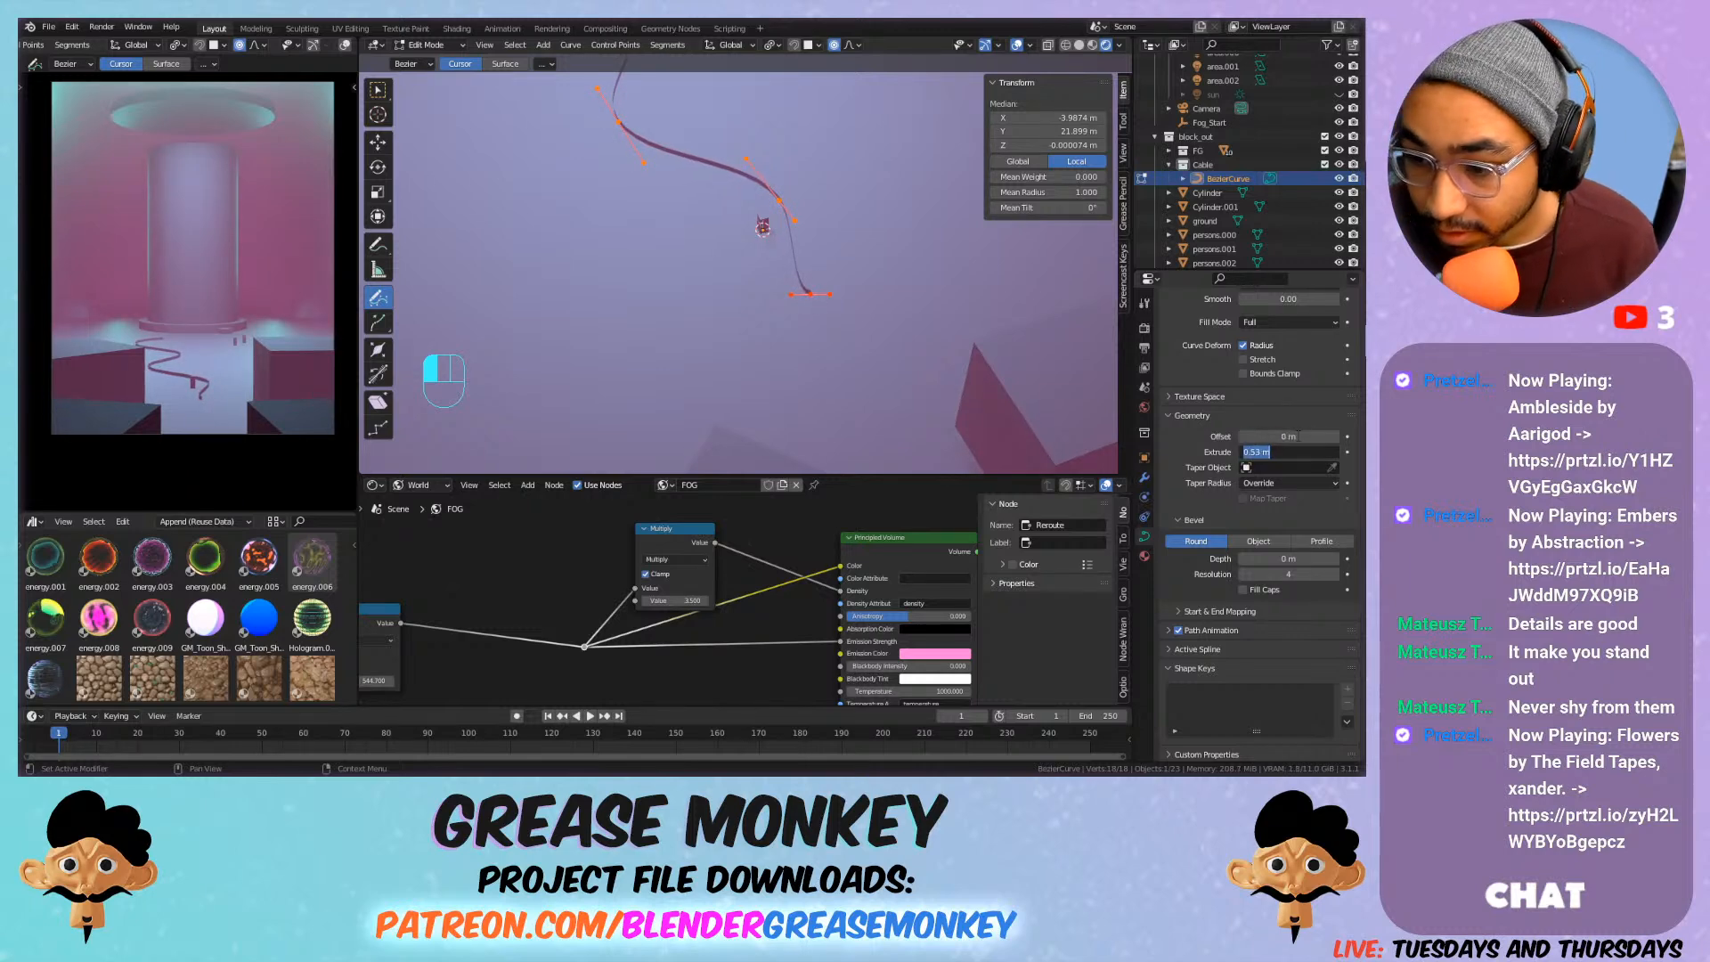
type("0")
key("Return")
scroll(1282, 434, "down", 1)
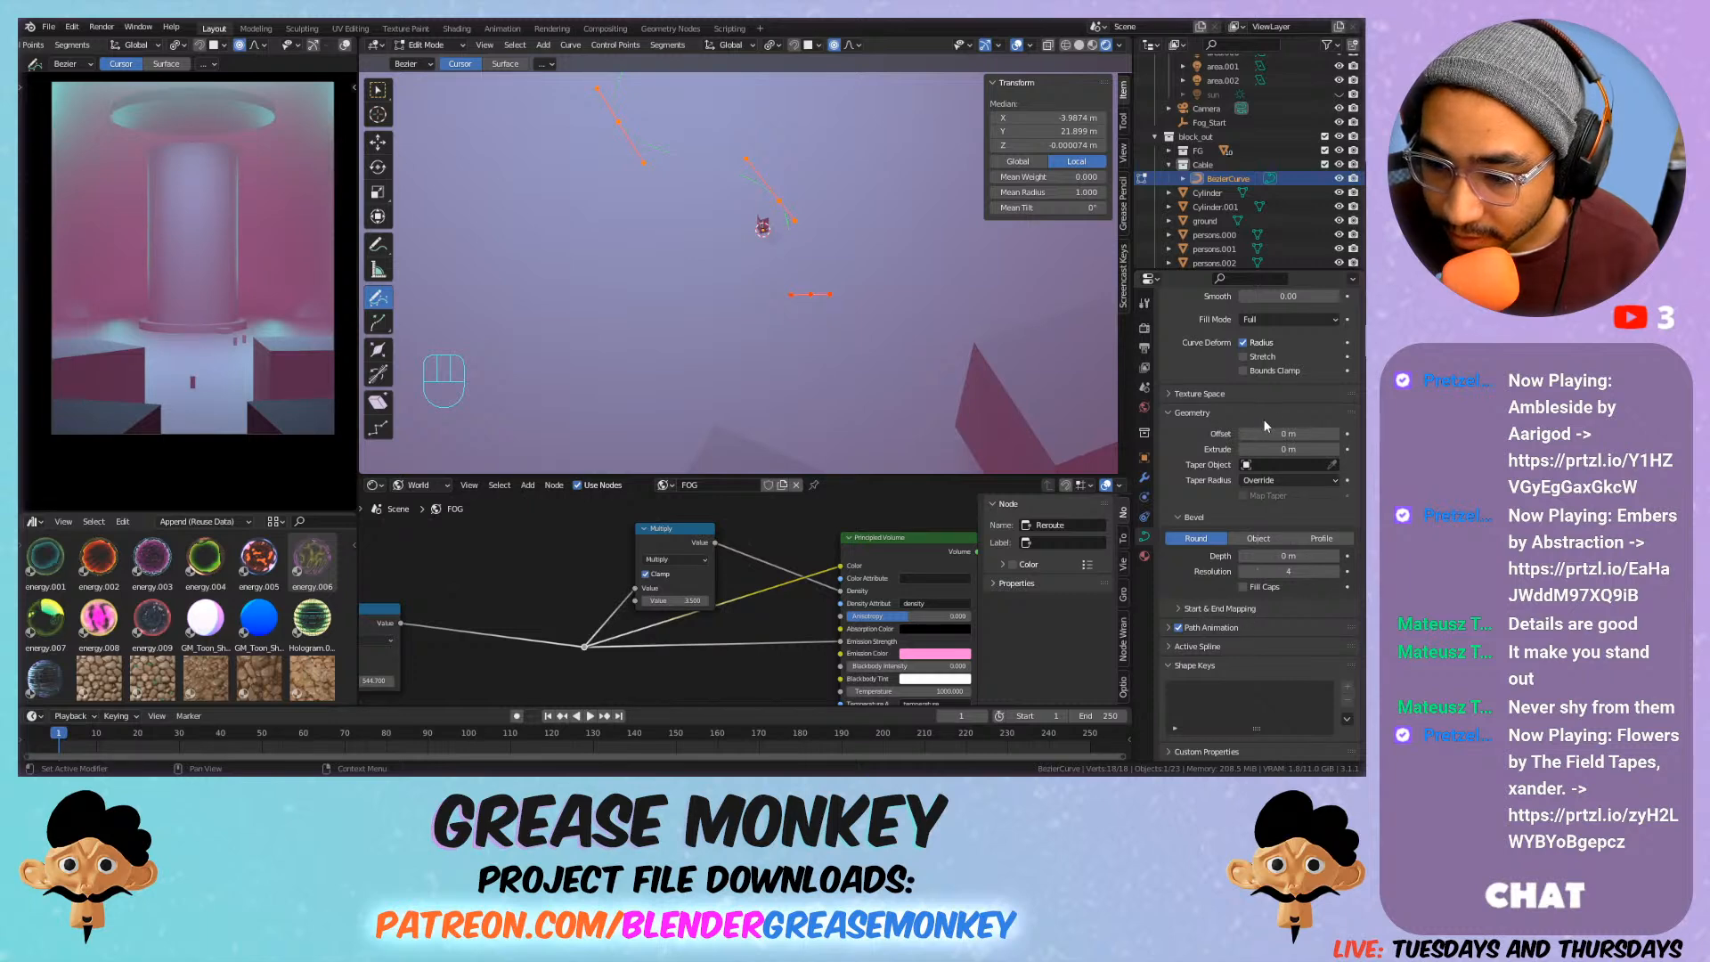
left_click_drag(1289, 555, 1336, 556)
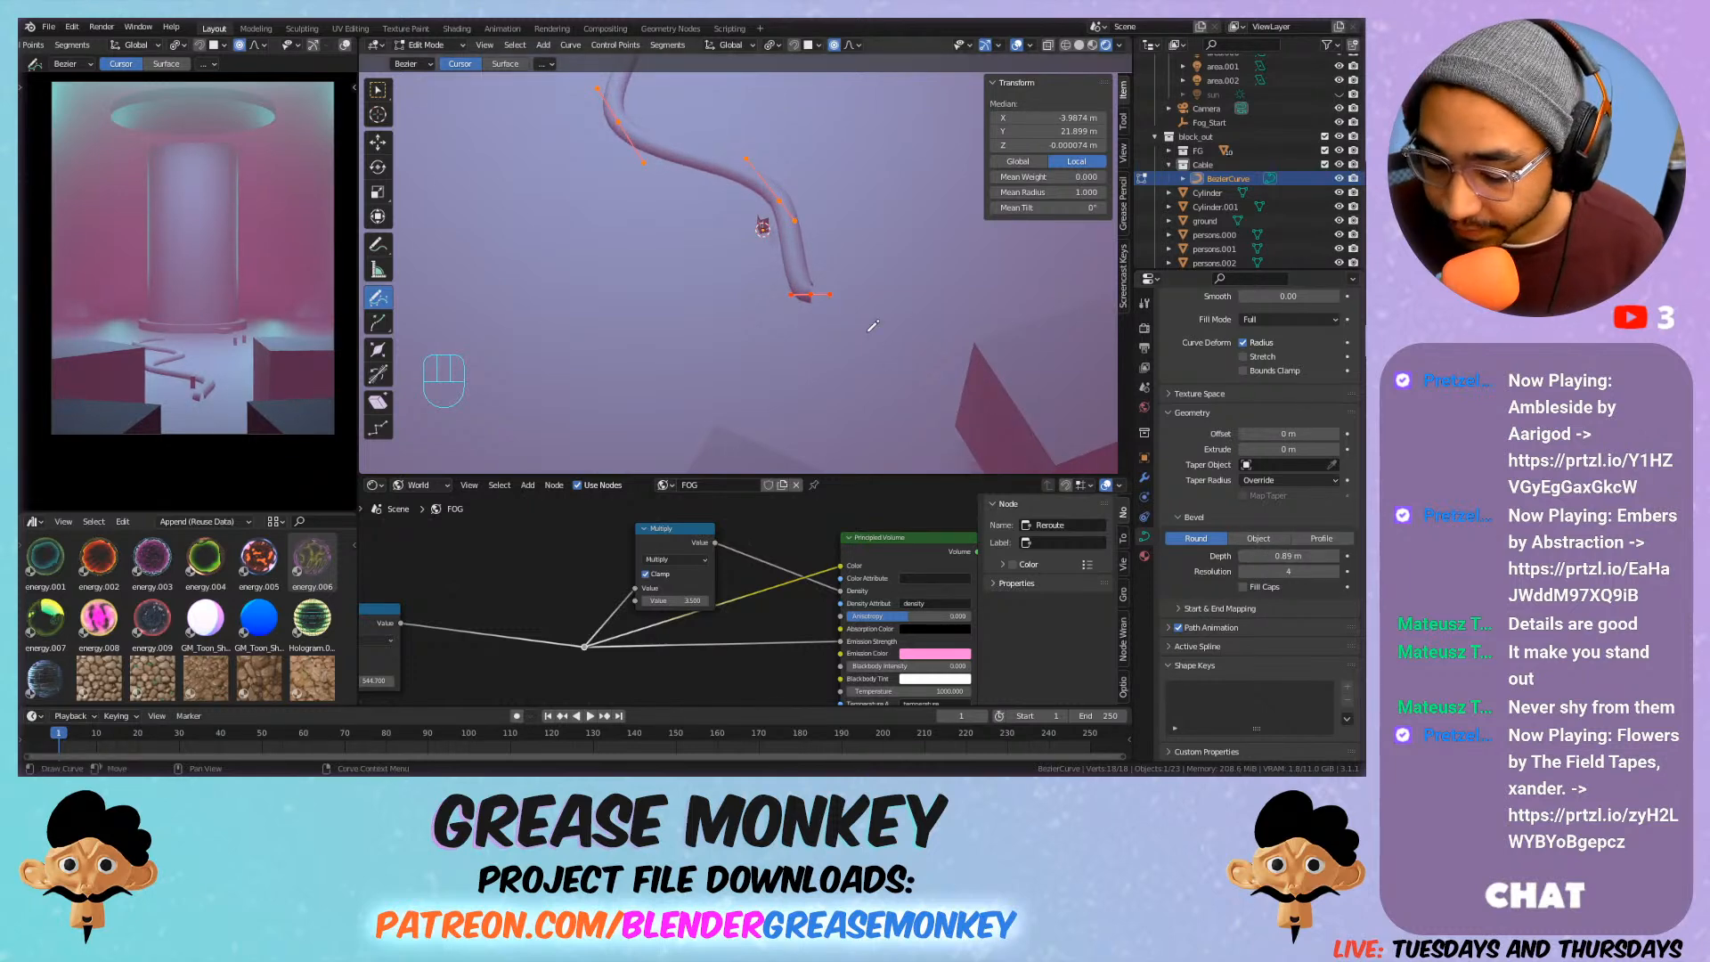
From the top view, move the cable's end point nearest the camera to about X -2.36 m, Y -30.5 m.
key("KP_7")
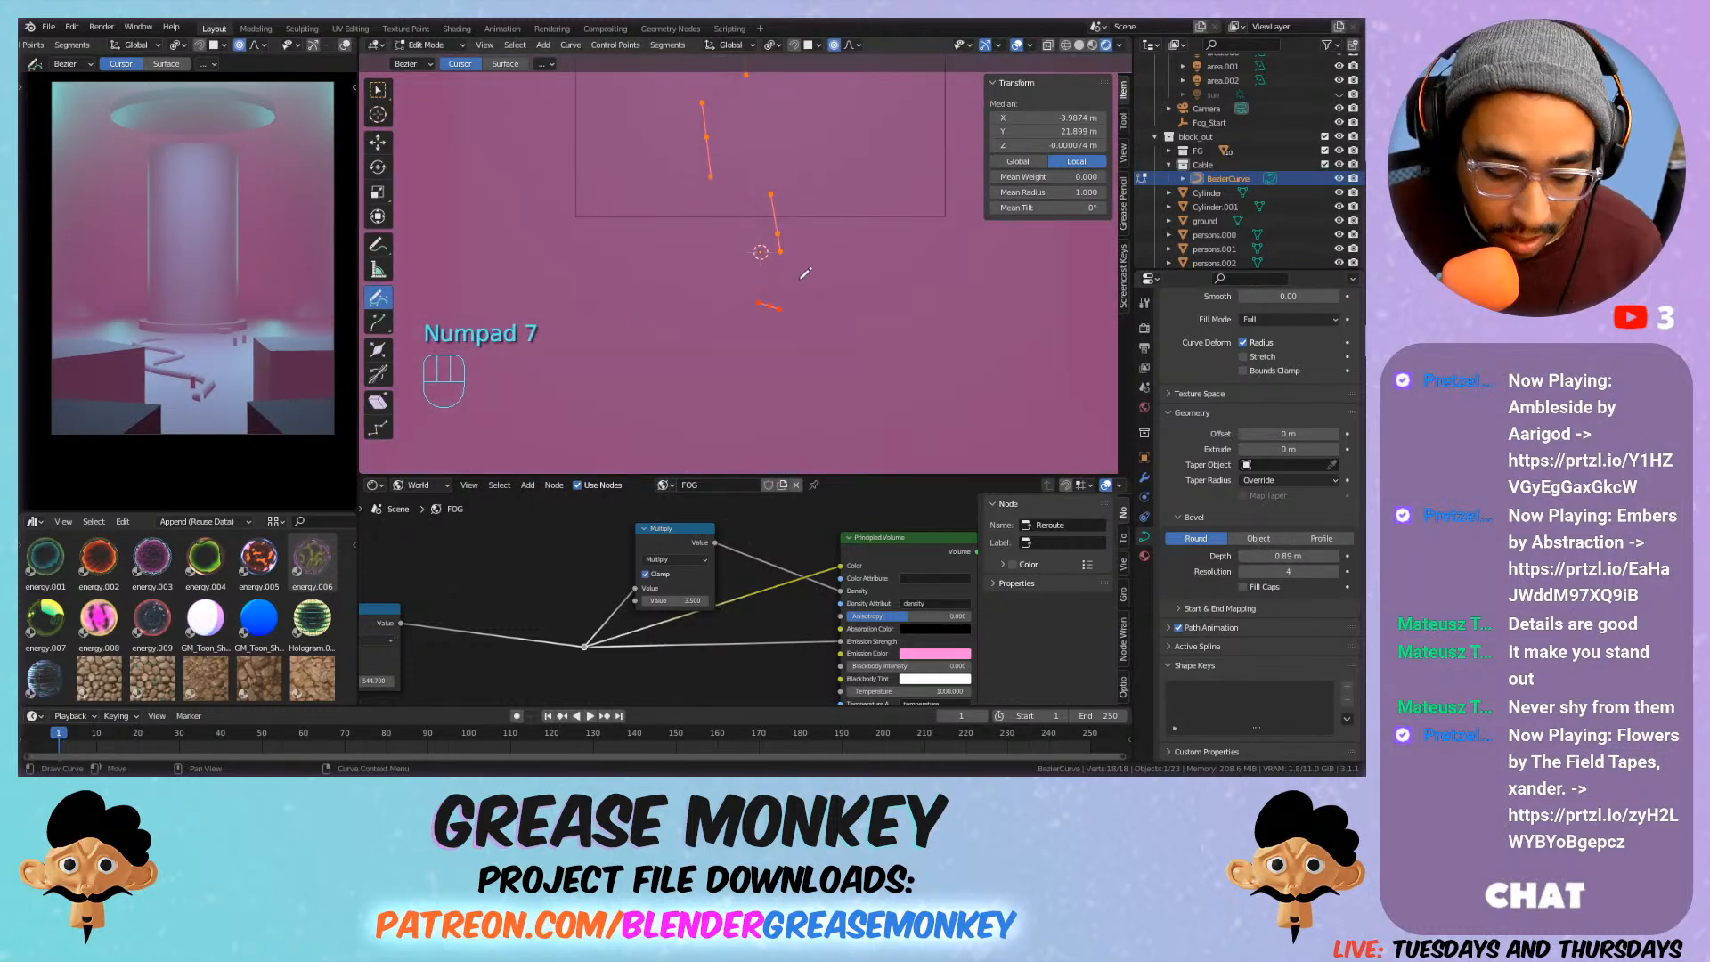
key("Tab")
key("Tab")
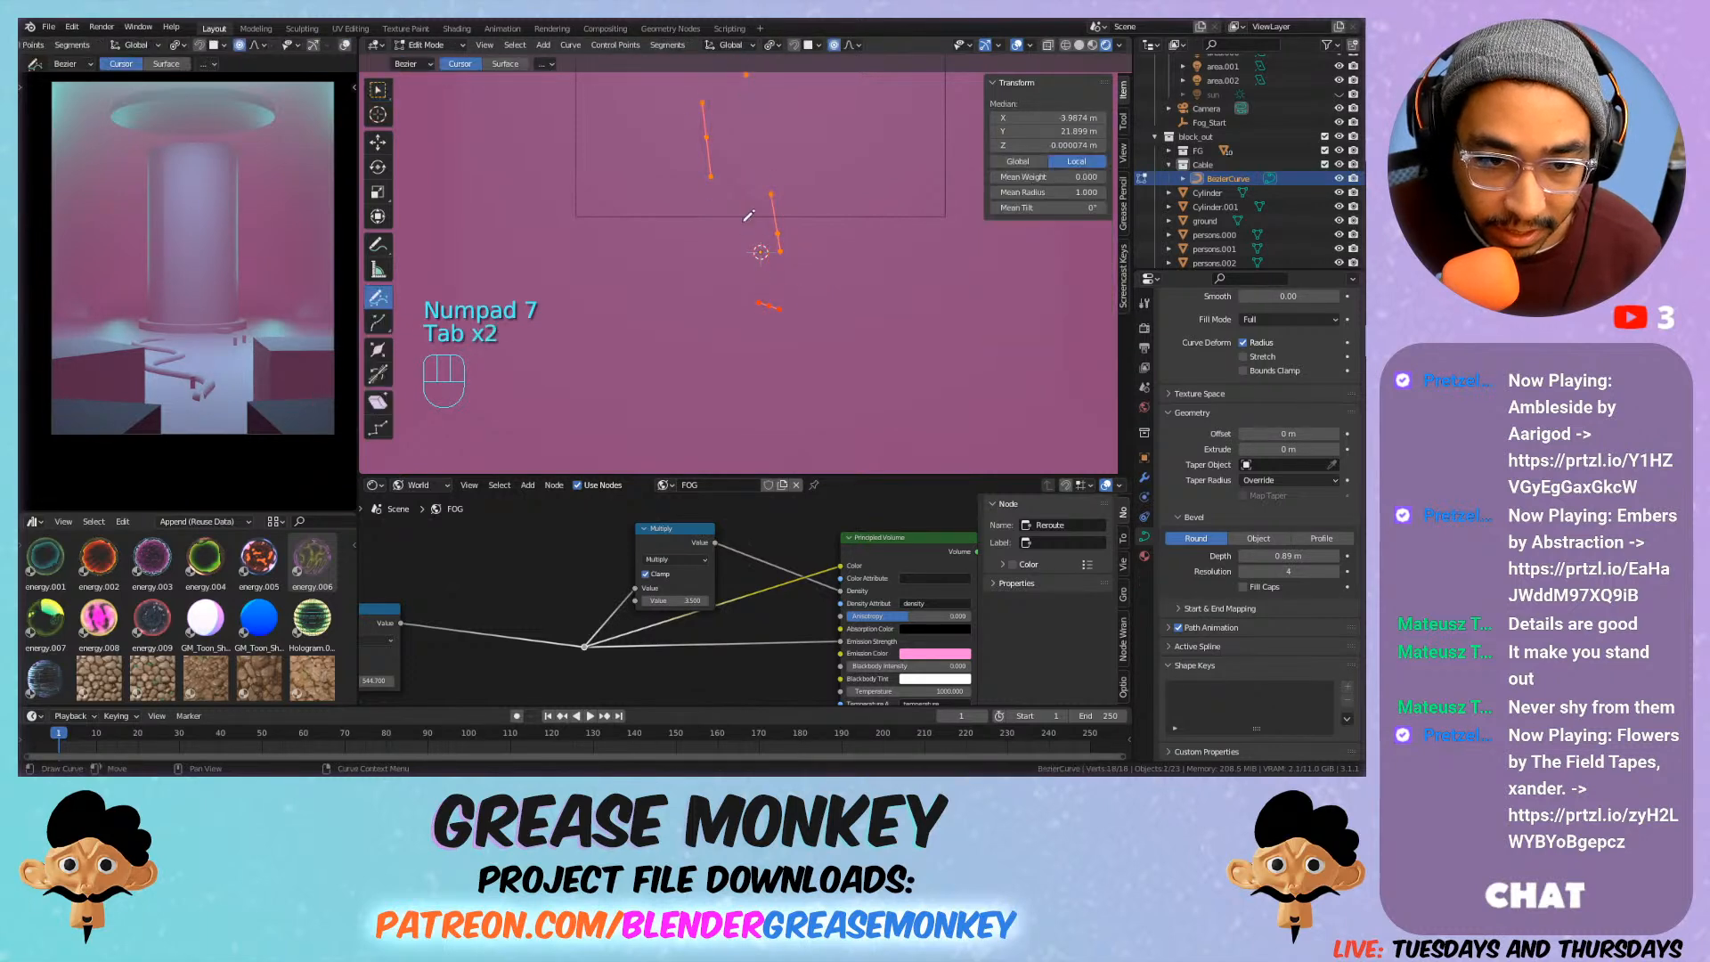
left_click(388, 96)
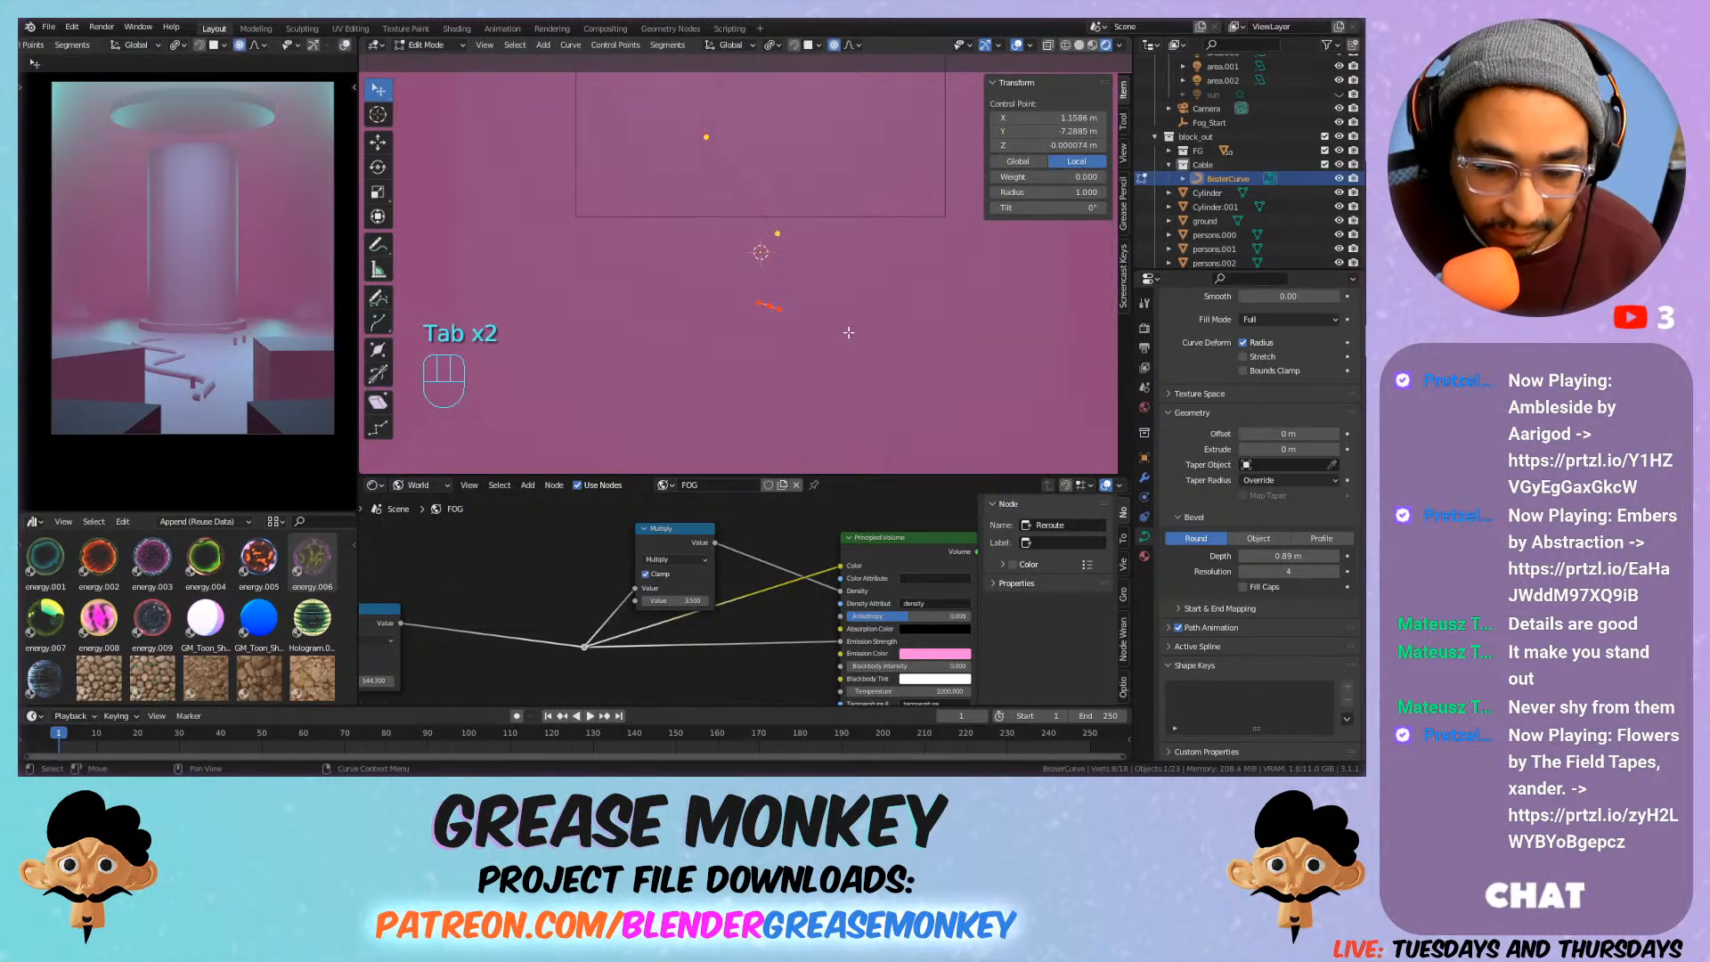
left_click(766, 306)
key("g")
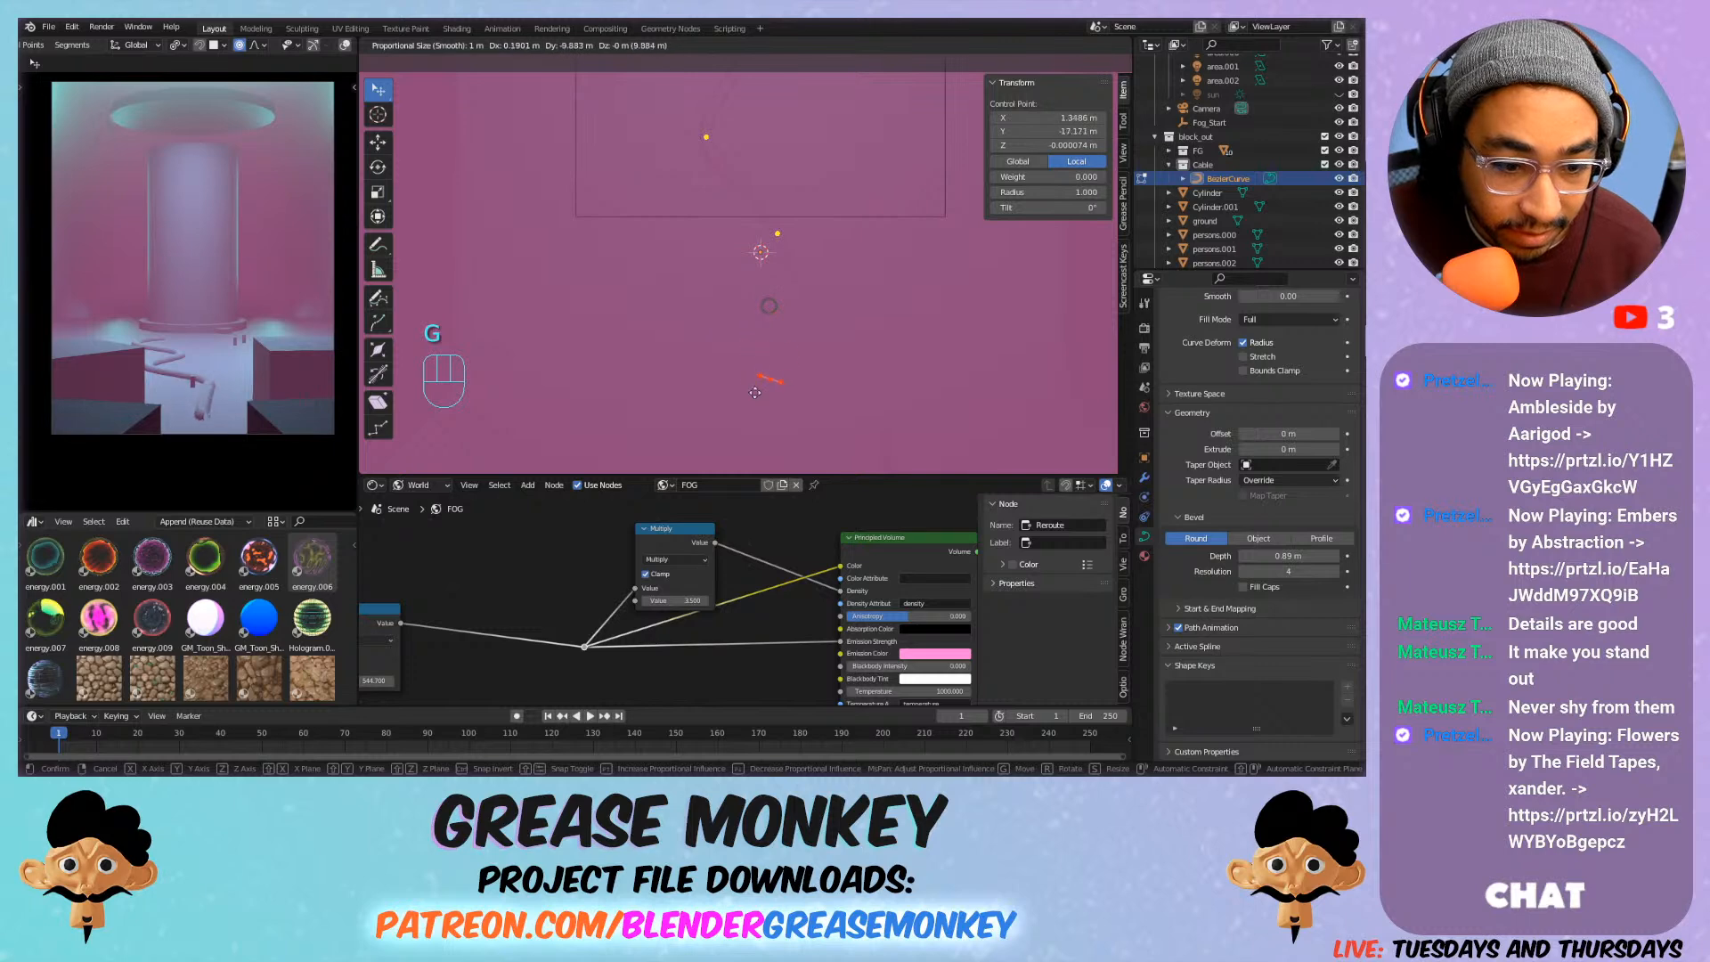
left_click(728, 64)
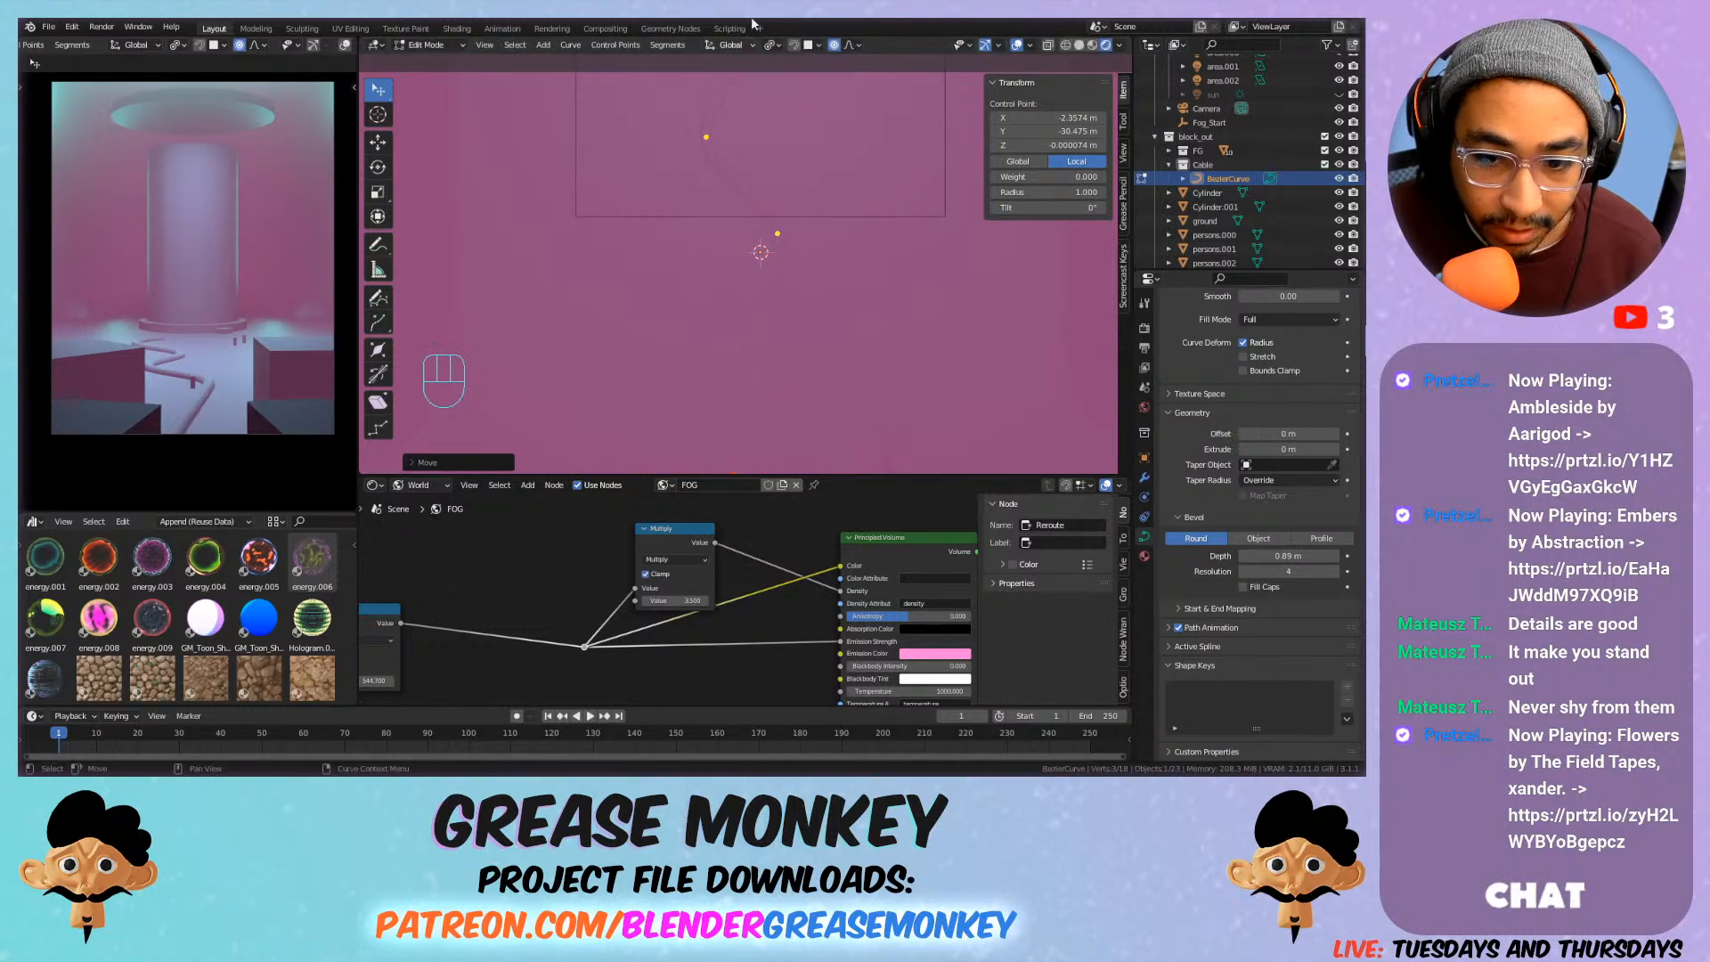
Delete the cable's second control point from the camera end, just in front of the world origin.
scroll(792, 187, "down", 3)
key("s")
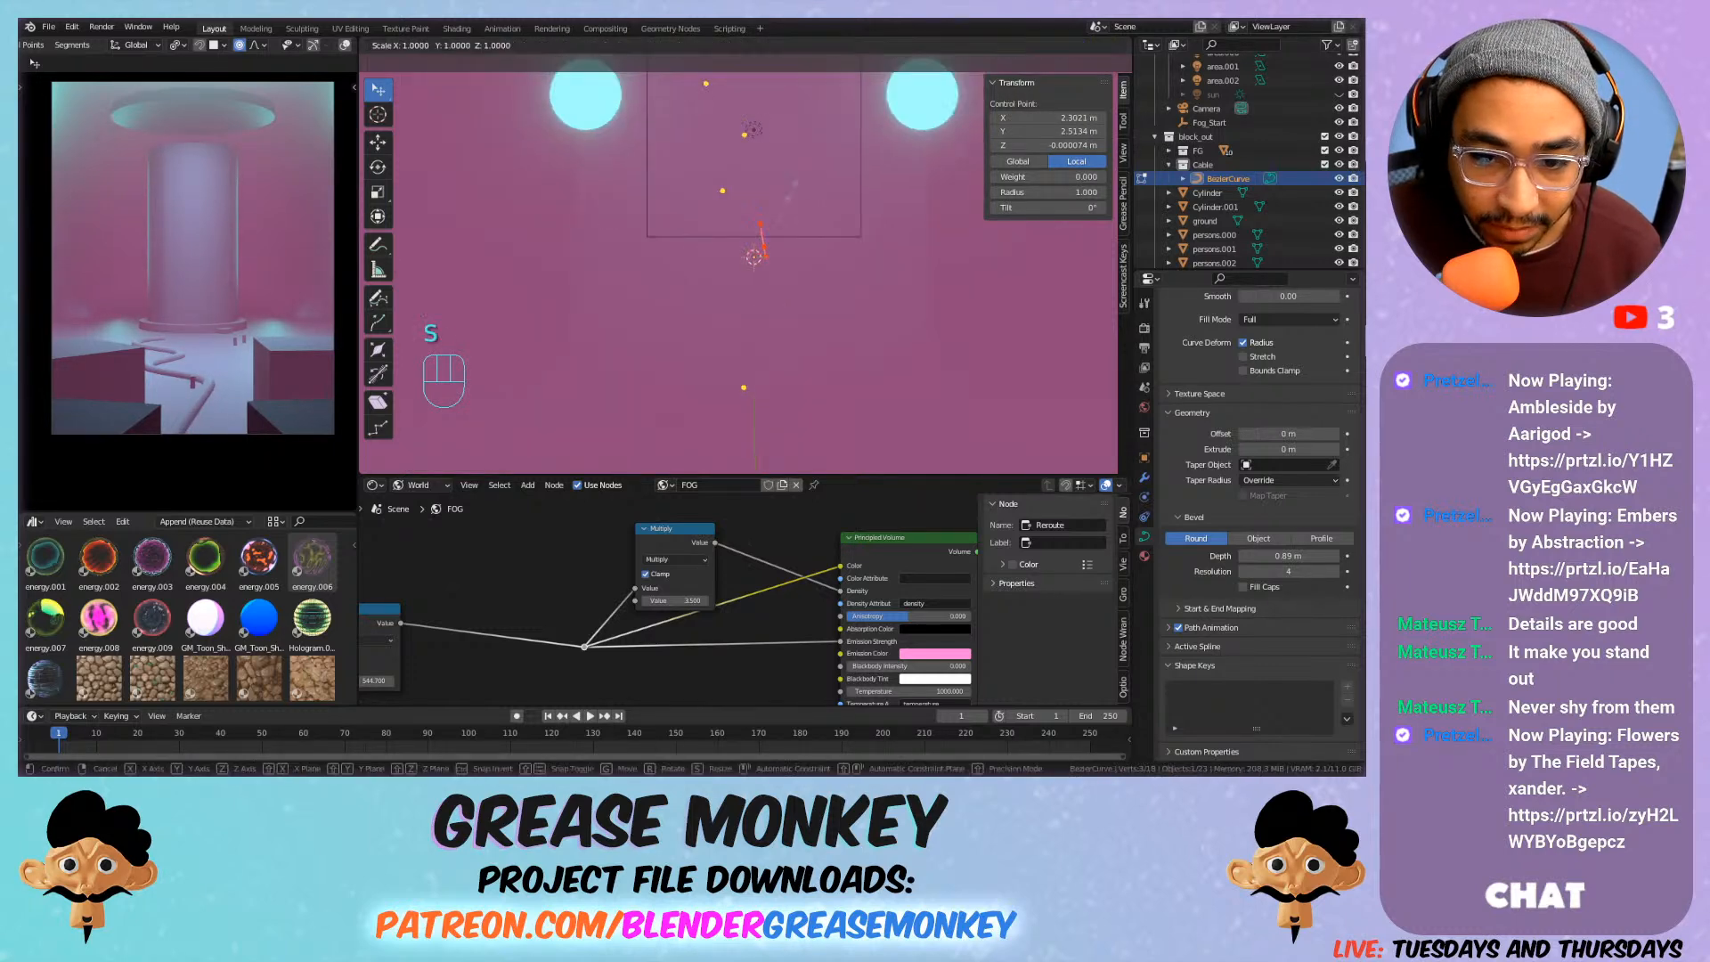
right_click(836, 190)
key("x")
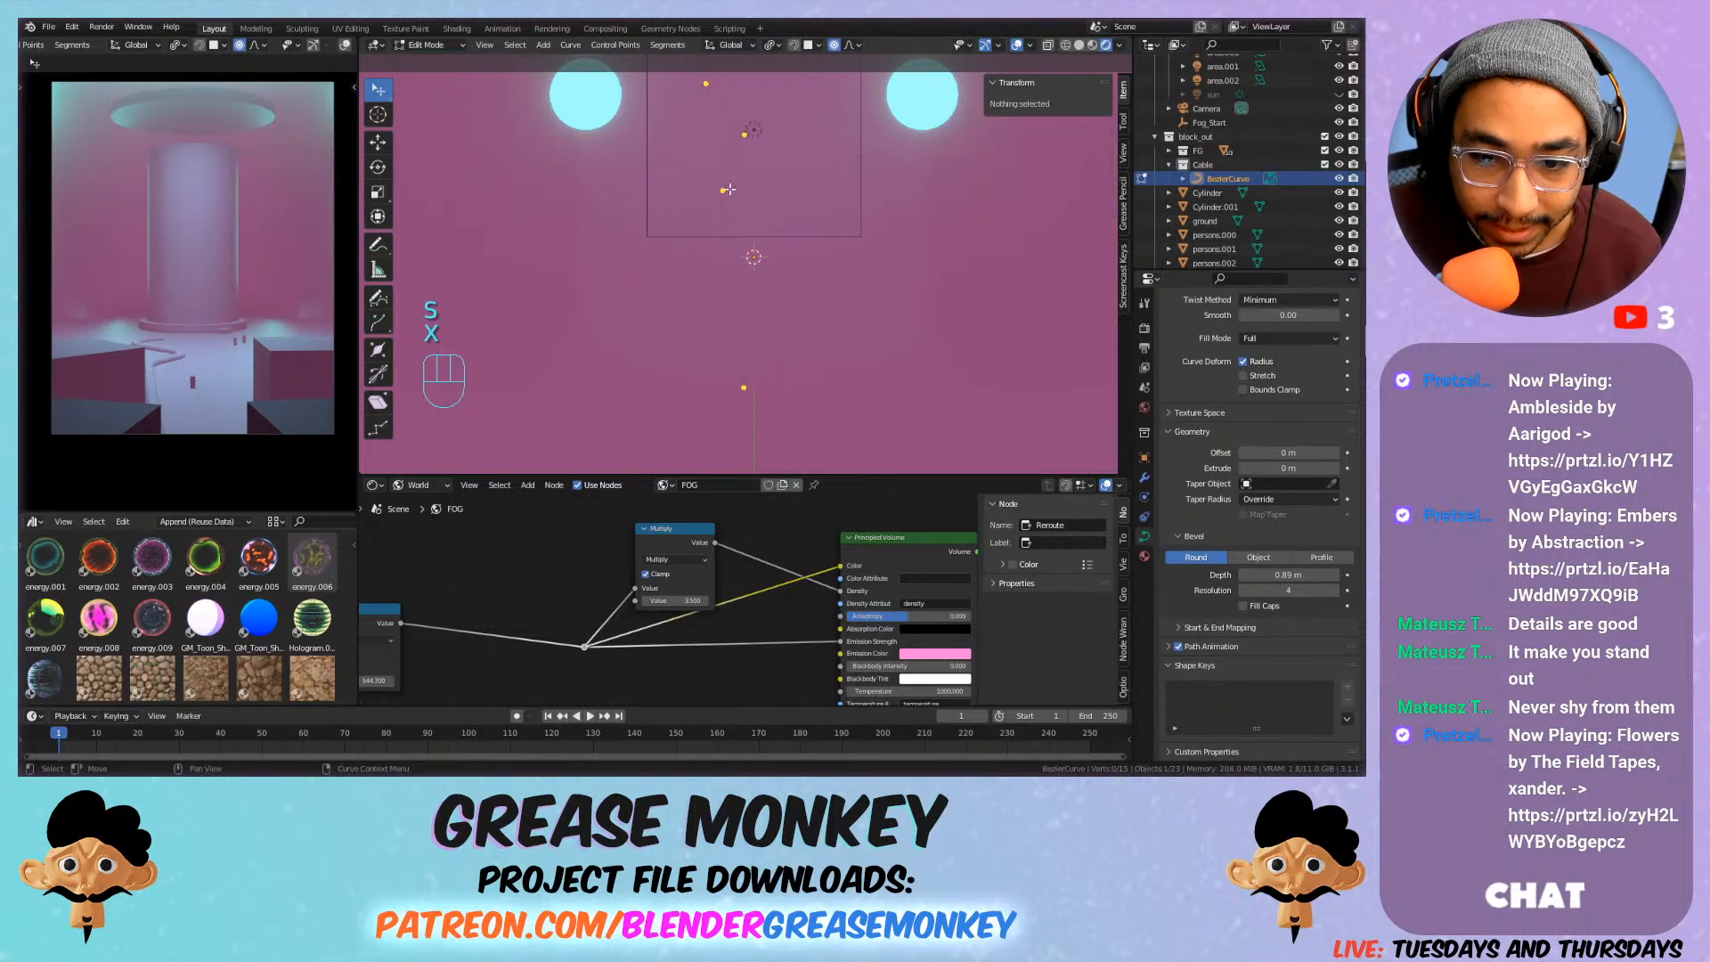
Move the new second control point to about X 4.65 m, Y 3.43 m and lengthen its handles into a smooth bend.
key("g")
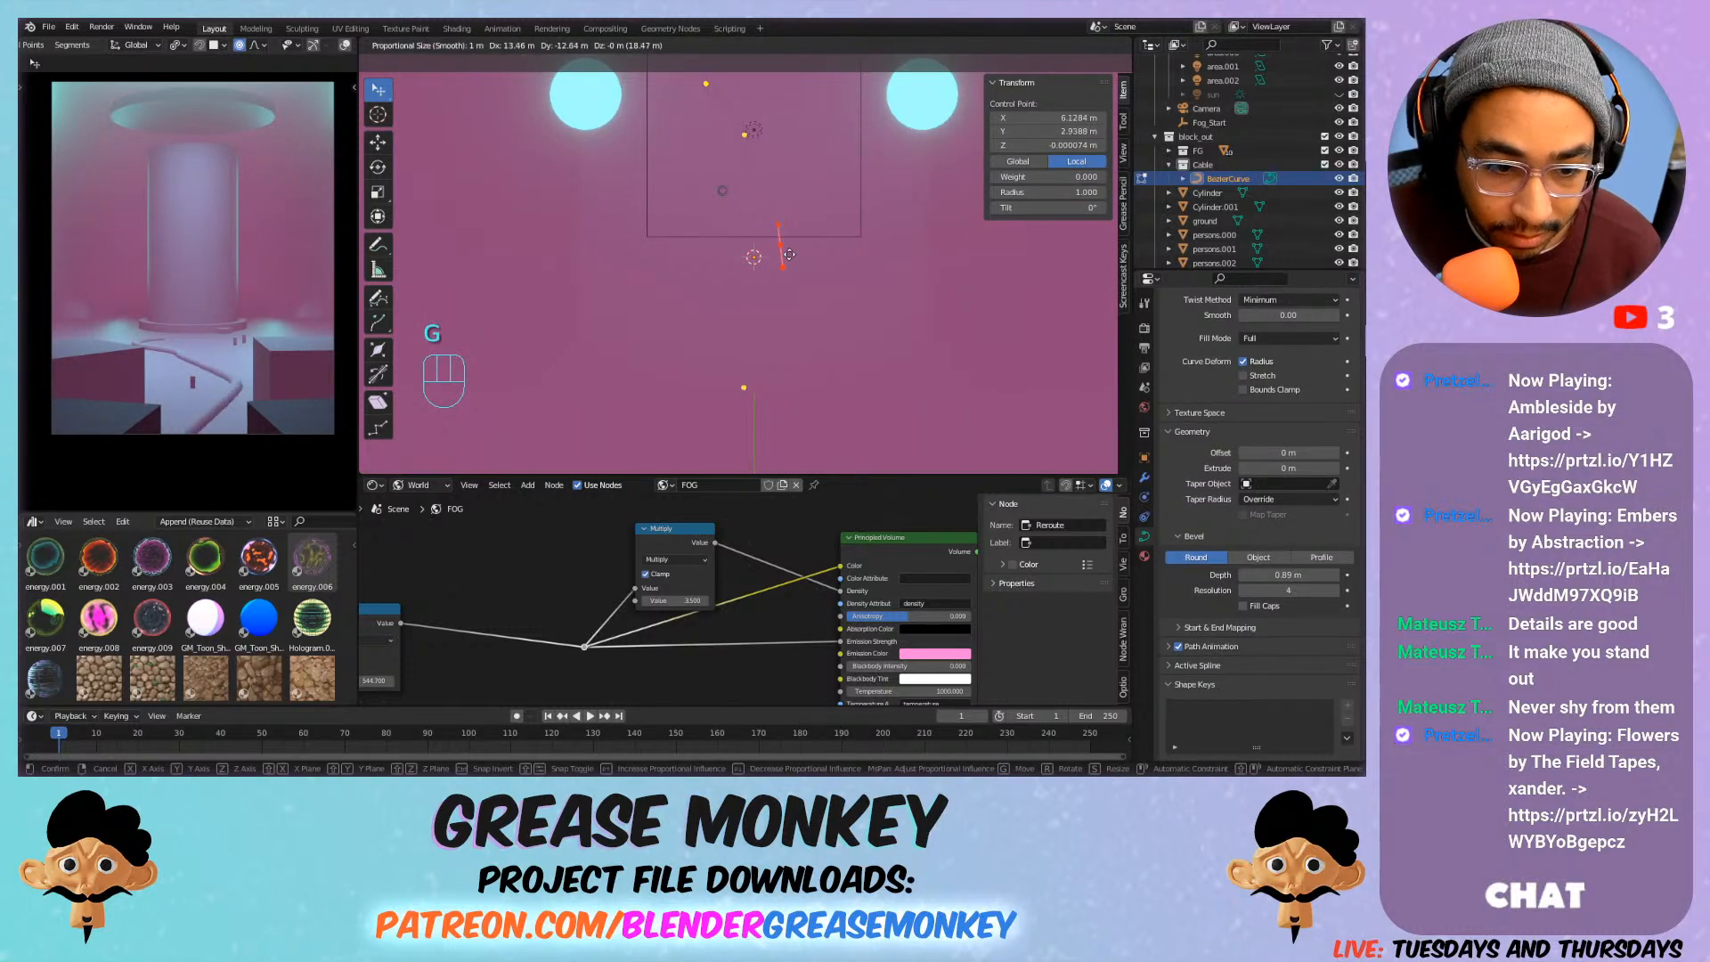
left_click(784, 253)
key("s")
left_click(939, 360)
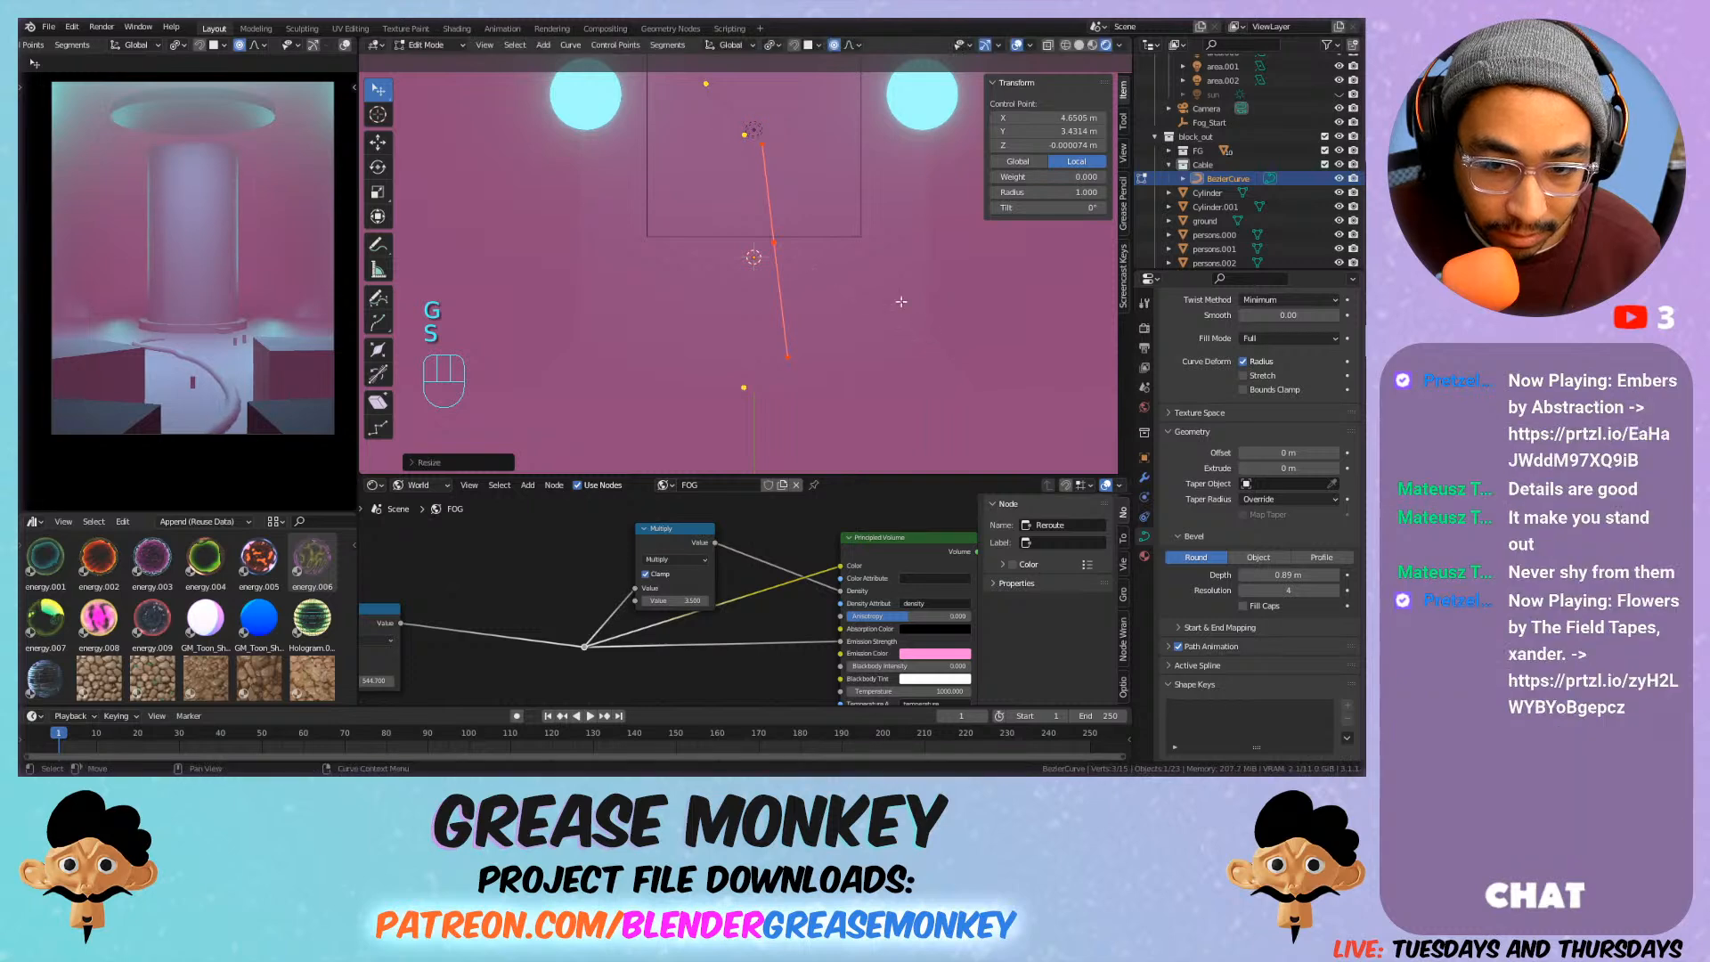
Delete the two remaining intermediate control points between the central bend and the cable's far end.
middle_click_drag(778, 169, 812, 230, "shift")
left_click(780, 196)
key("x")
left_click(785, 212)
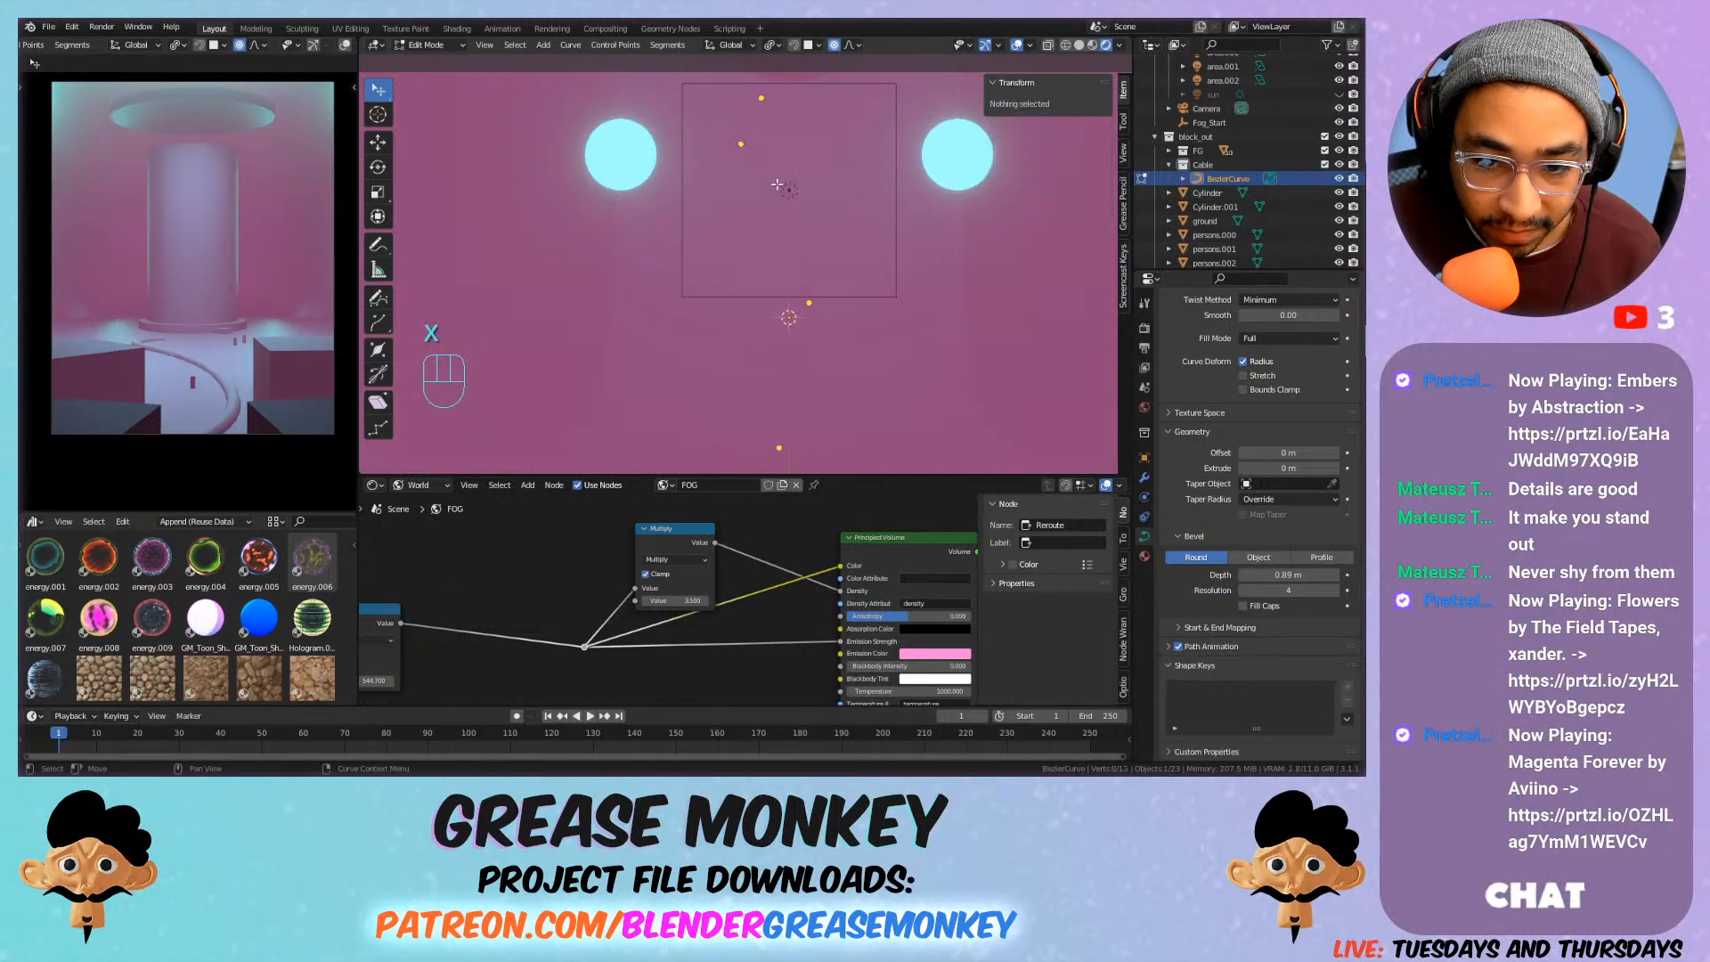
key("x")
left_click(747, 146)
Lengthen and steepen the far end point's handles and move the point horizontally to about X -9.64 m, Y 62.4 m.
left_click(761, 97)
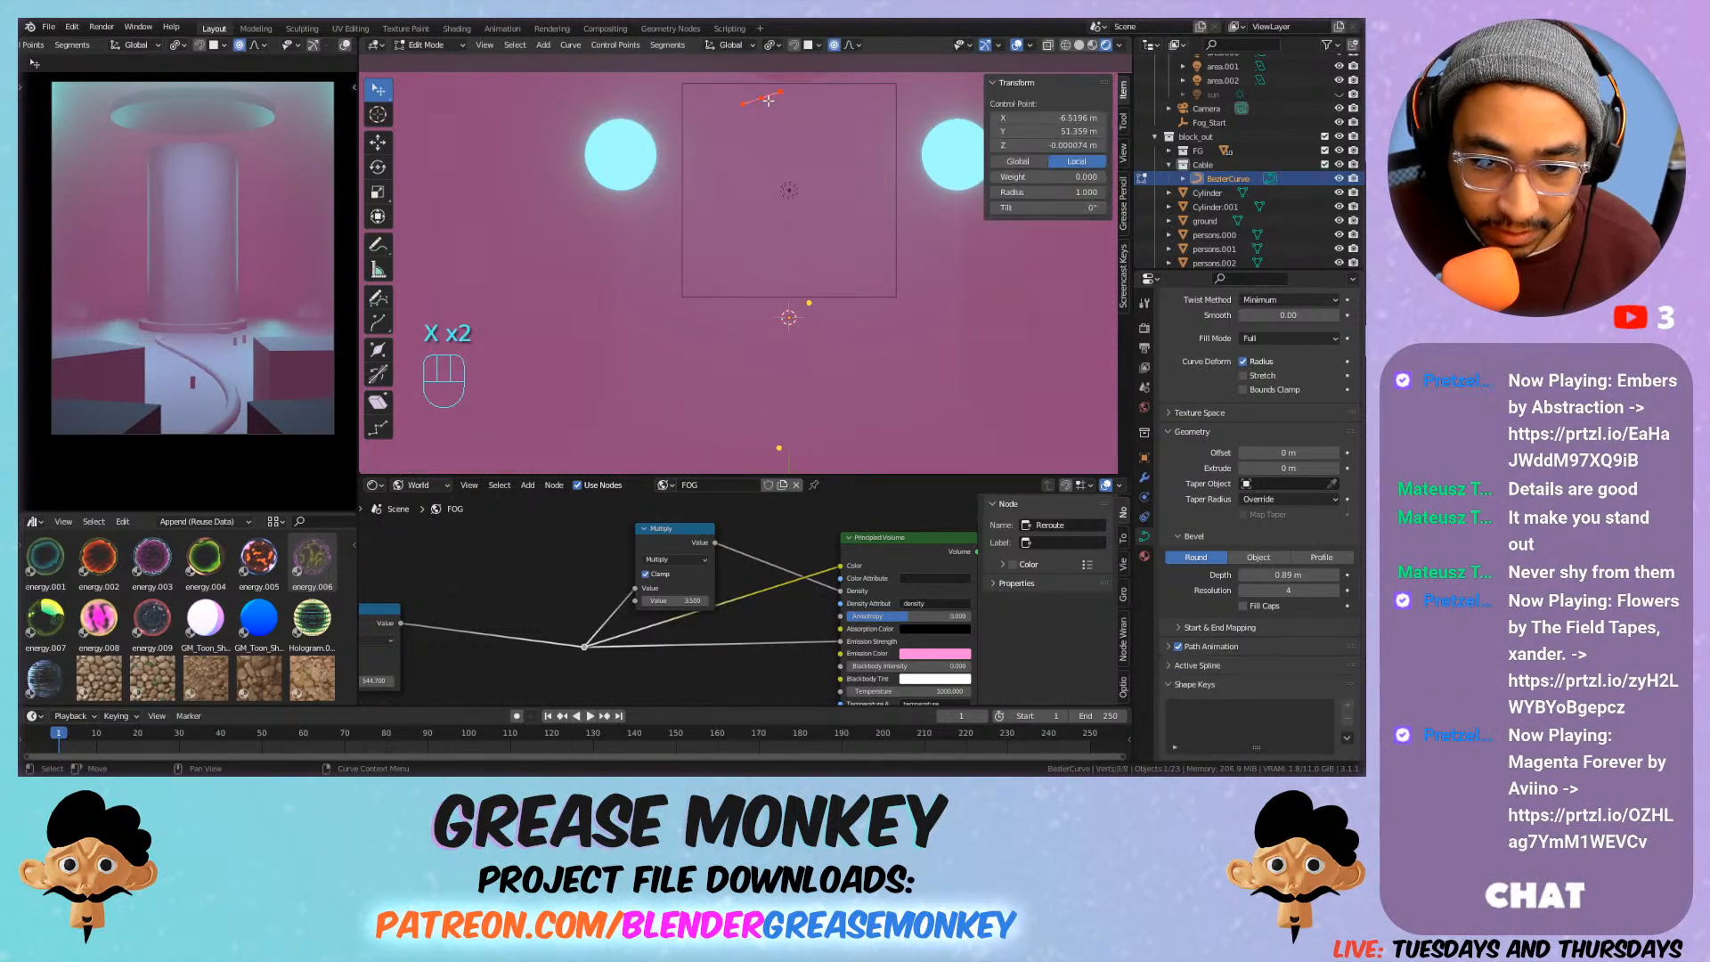
key("s")
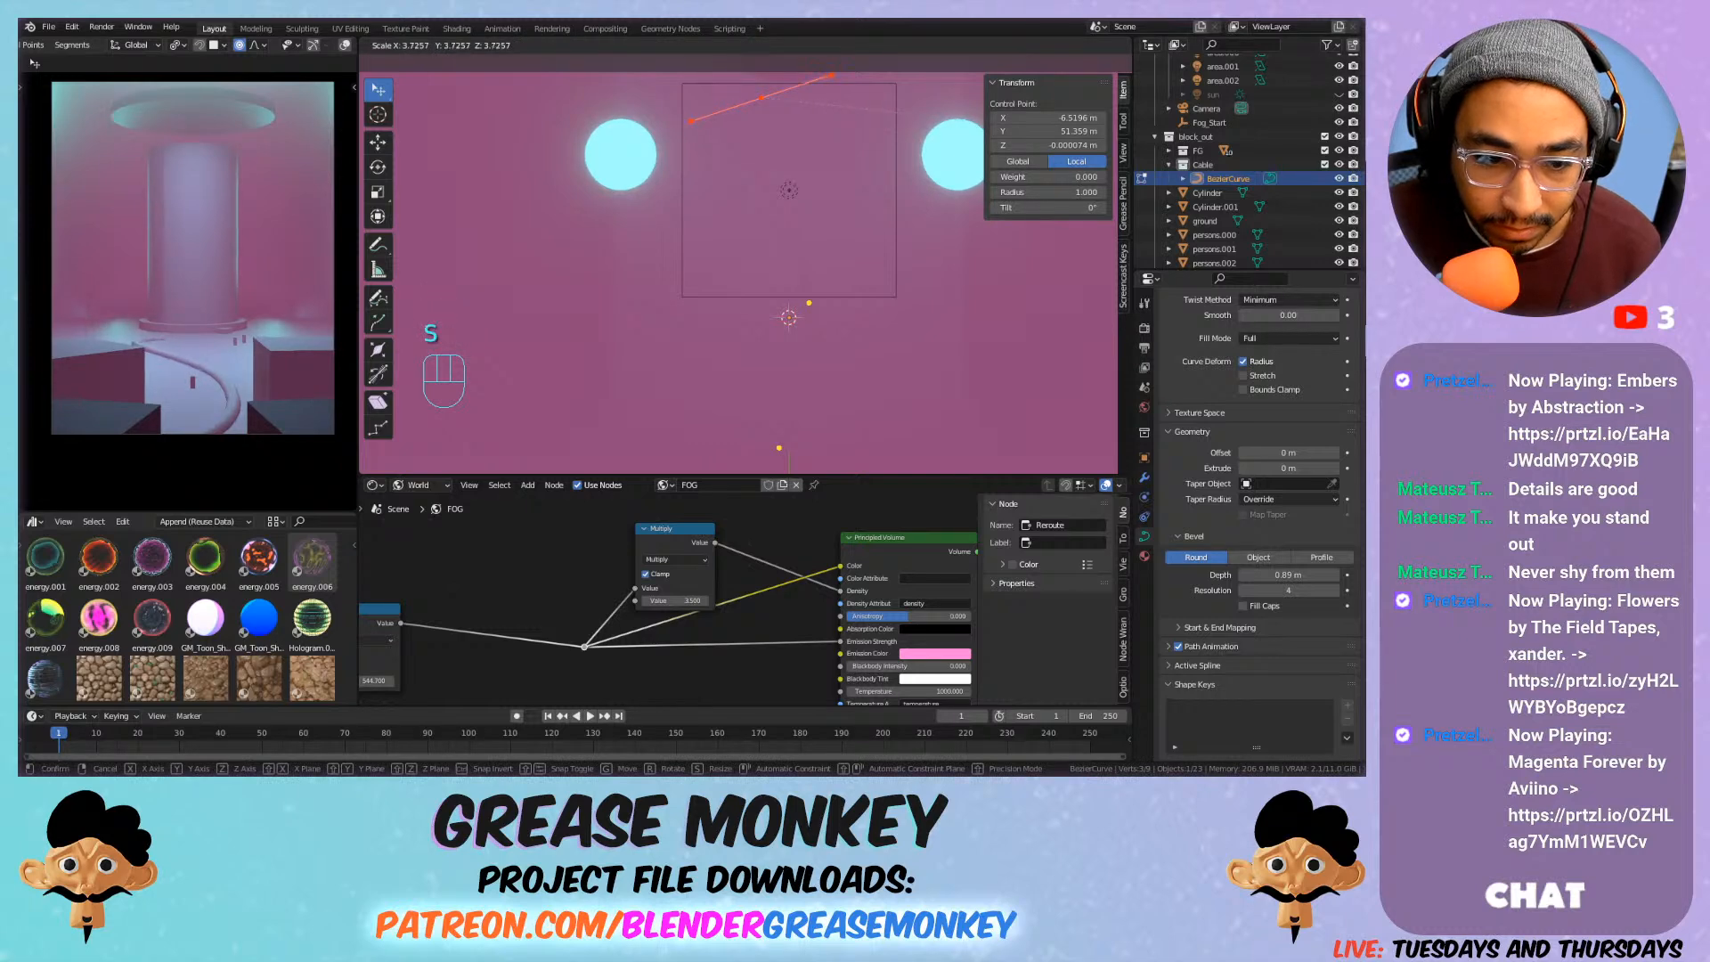
left_click(899, 113)
middle_click_drag(899, 98, 900, 179, "shift")
key("r")
left_click(847, 117)
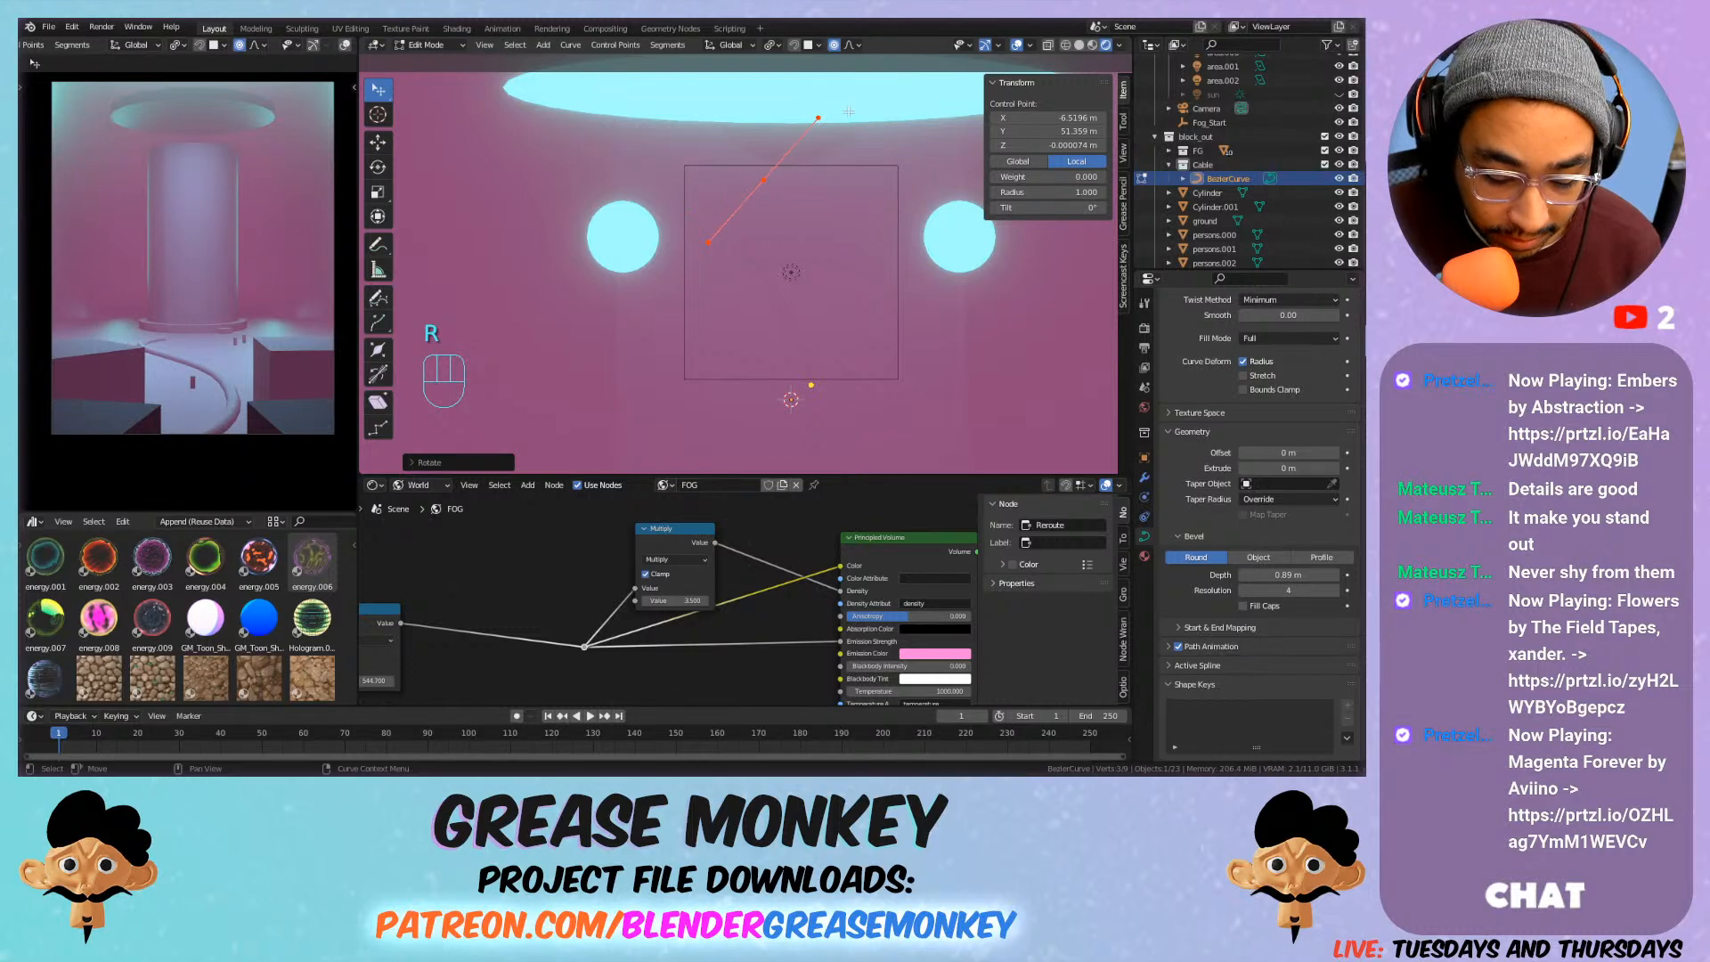
key("g")
key("shift+z")
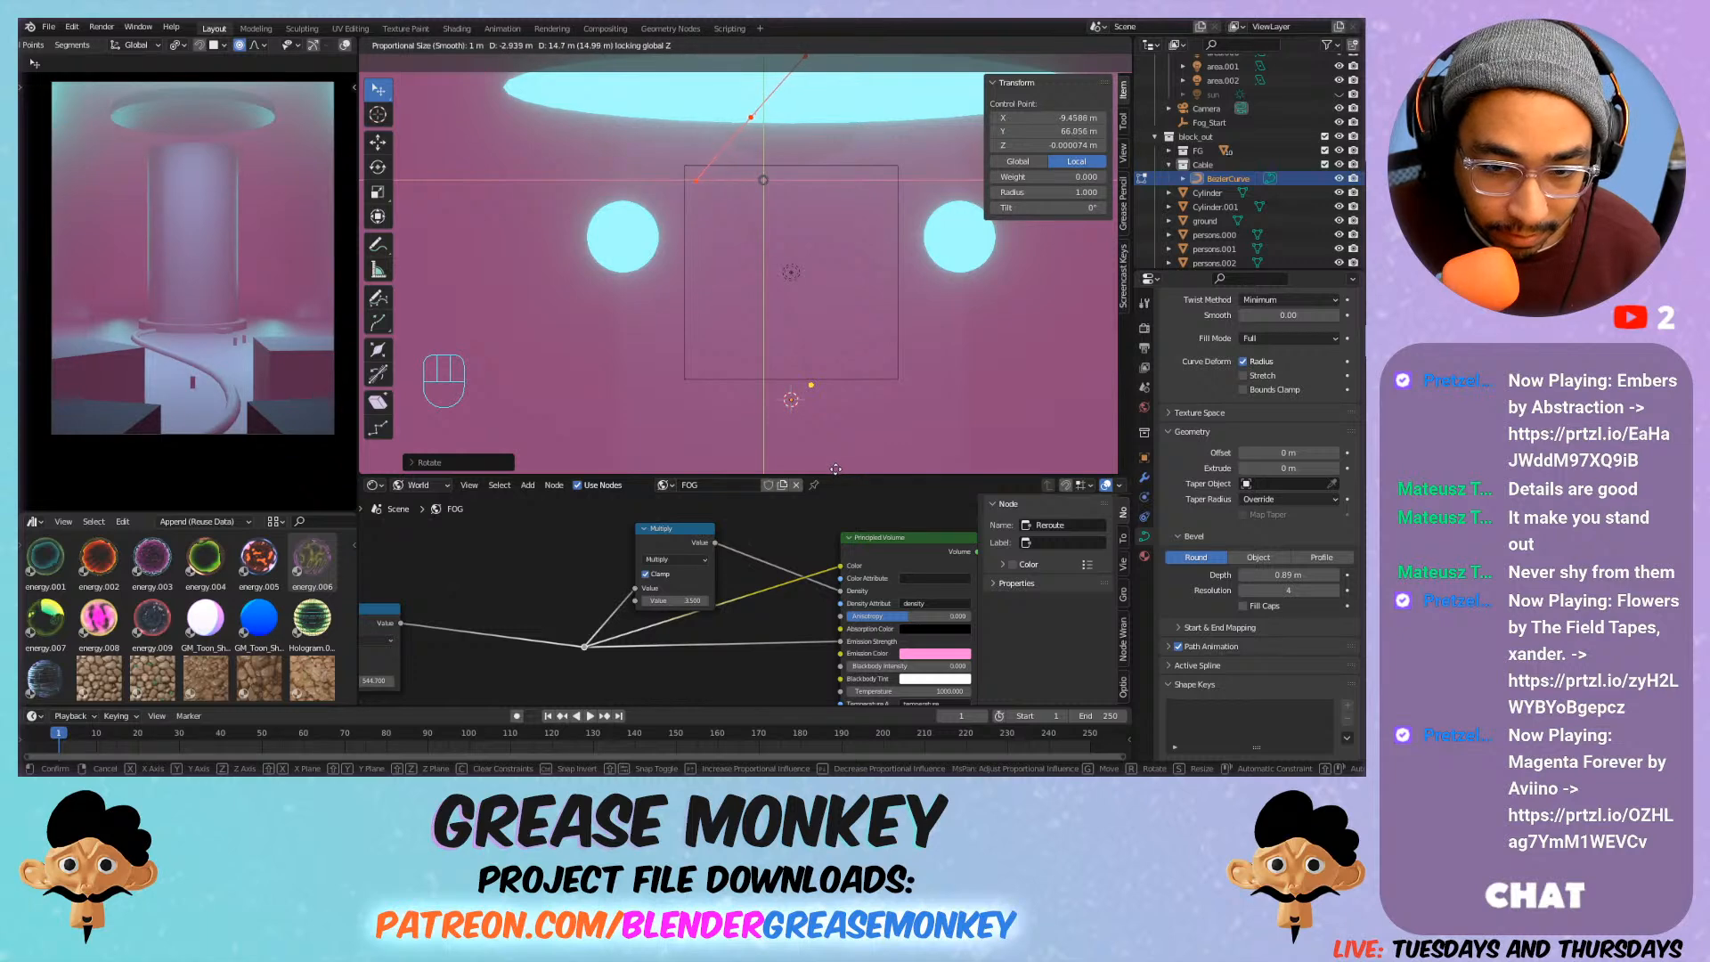
left_click(792, 109)
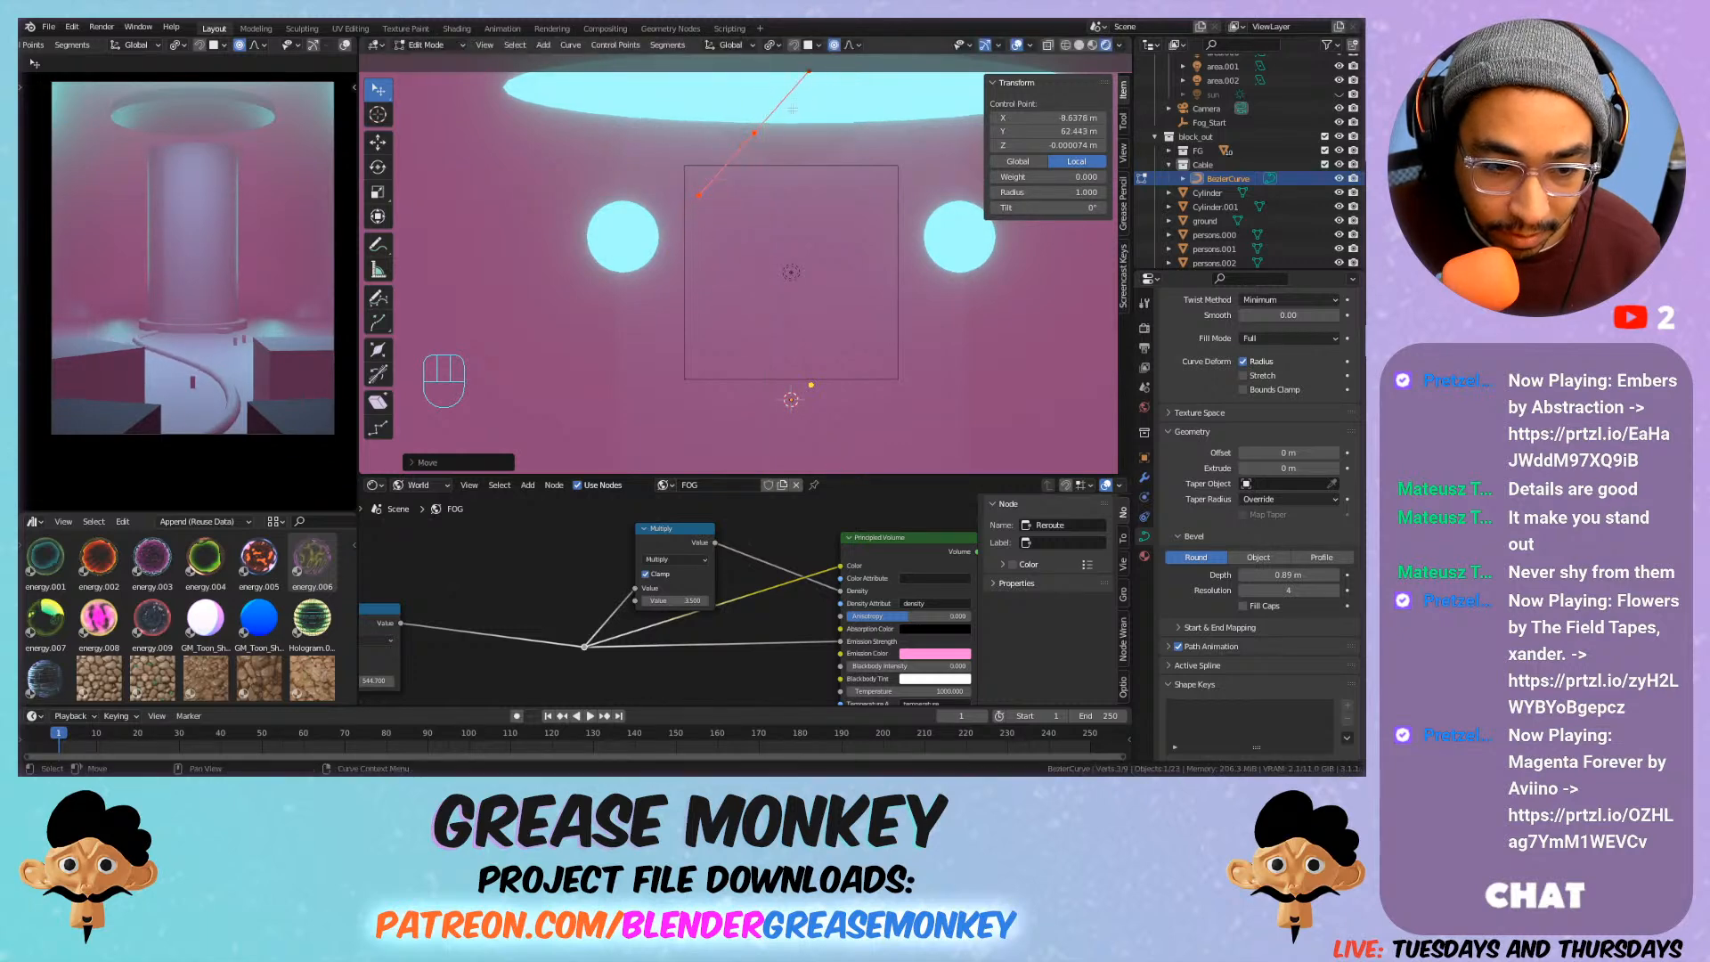
Leave curve editing and thin the cable to a bevel depth of 0.42 m.
scroll(738, 294, "down", 1)
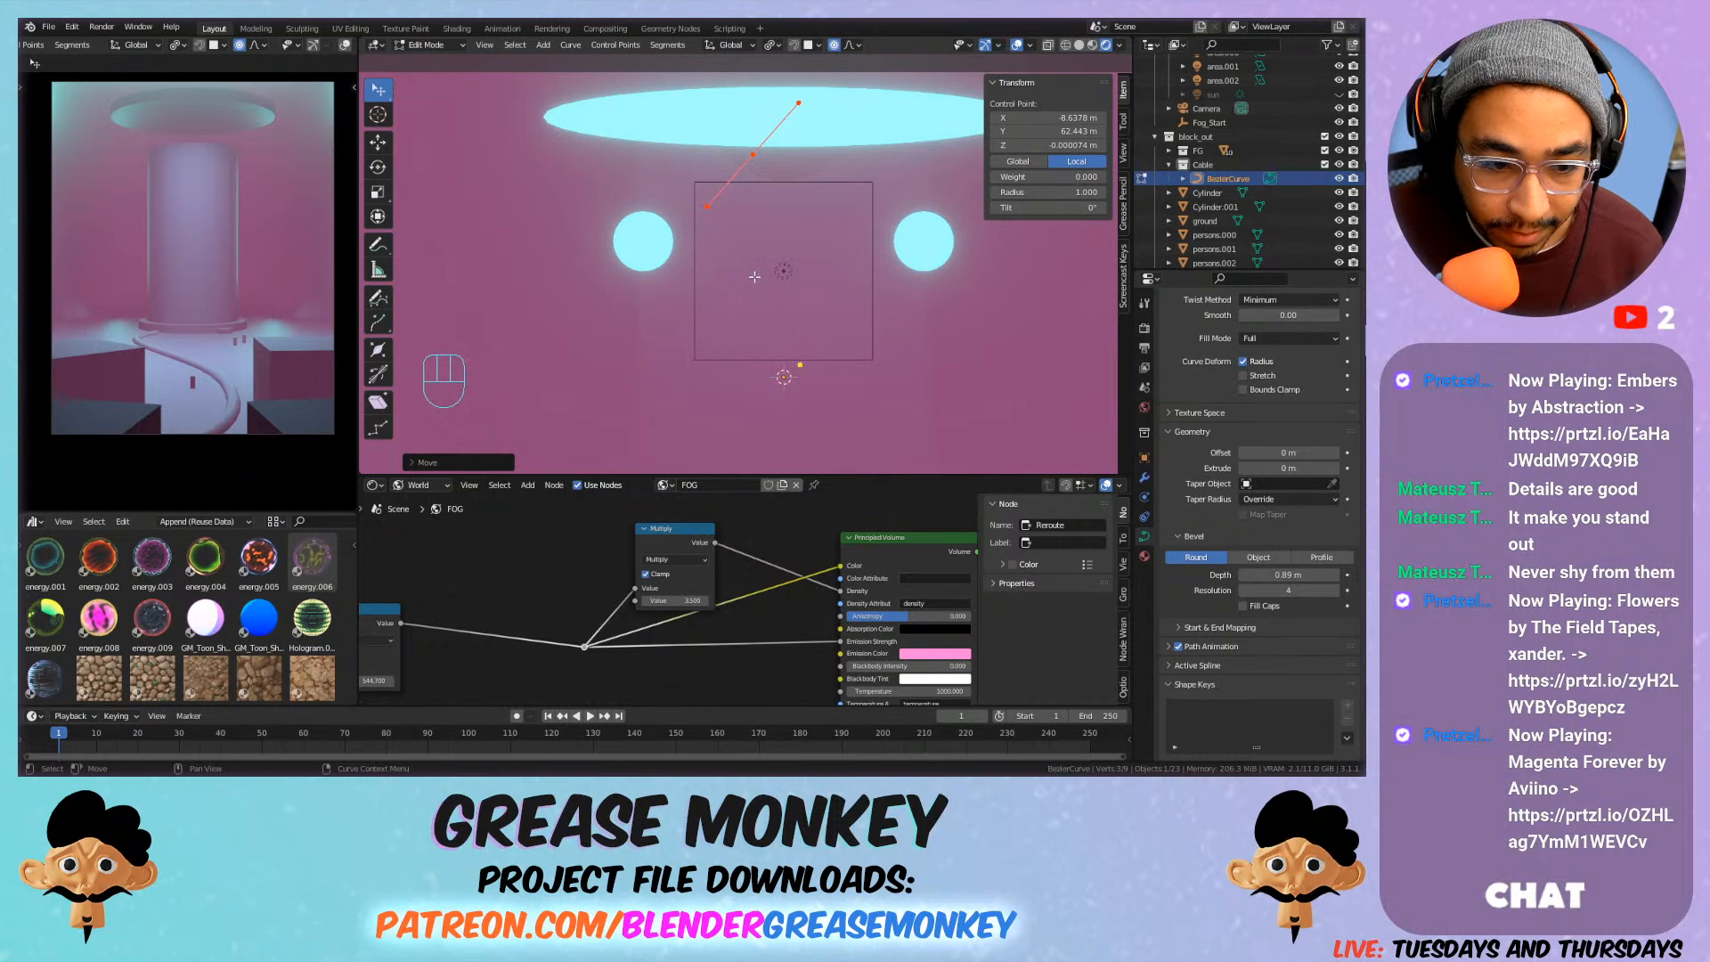
key("Tab")
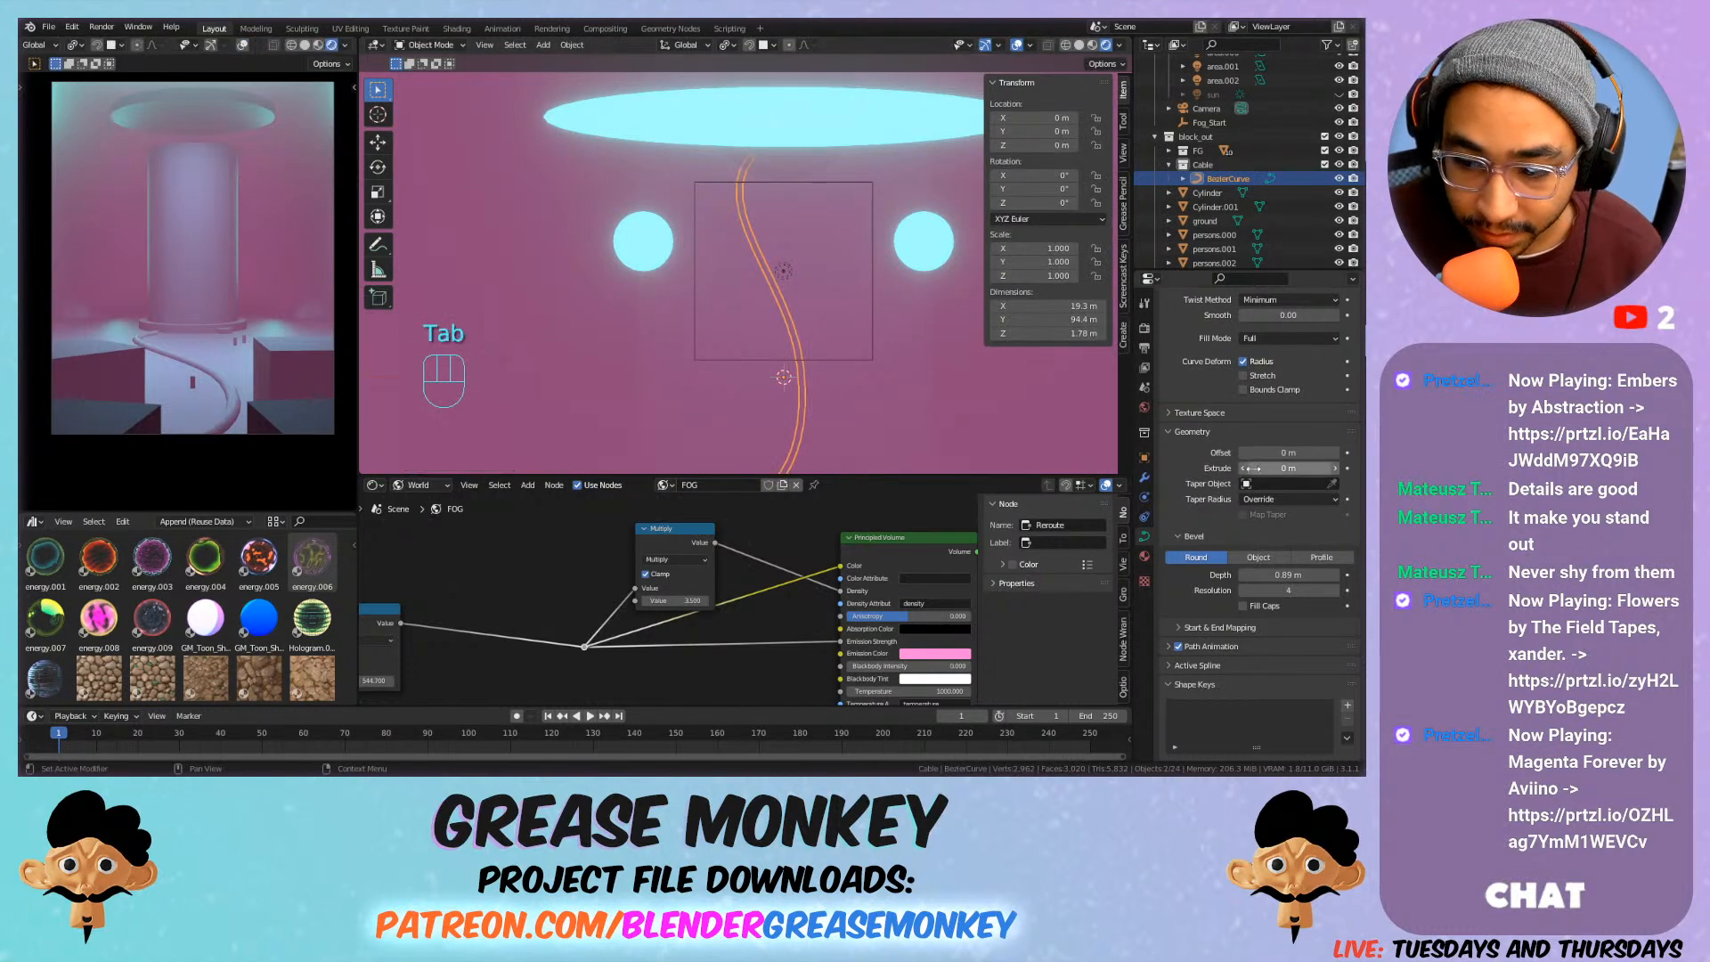
left_click_drag(1287, 574, 1245, 574)
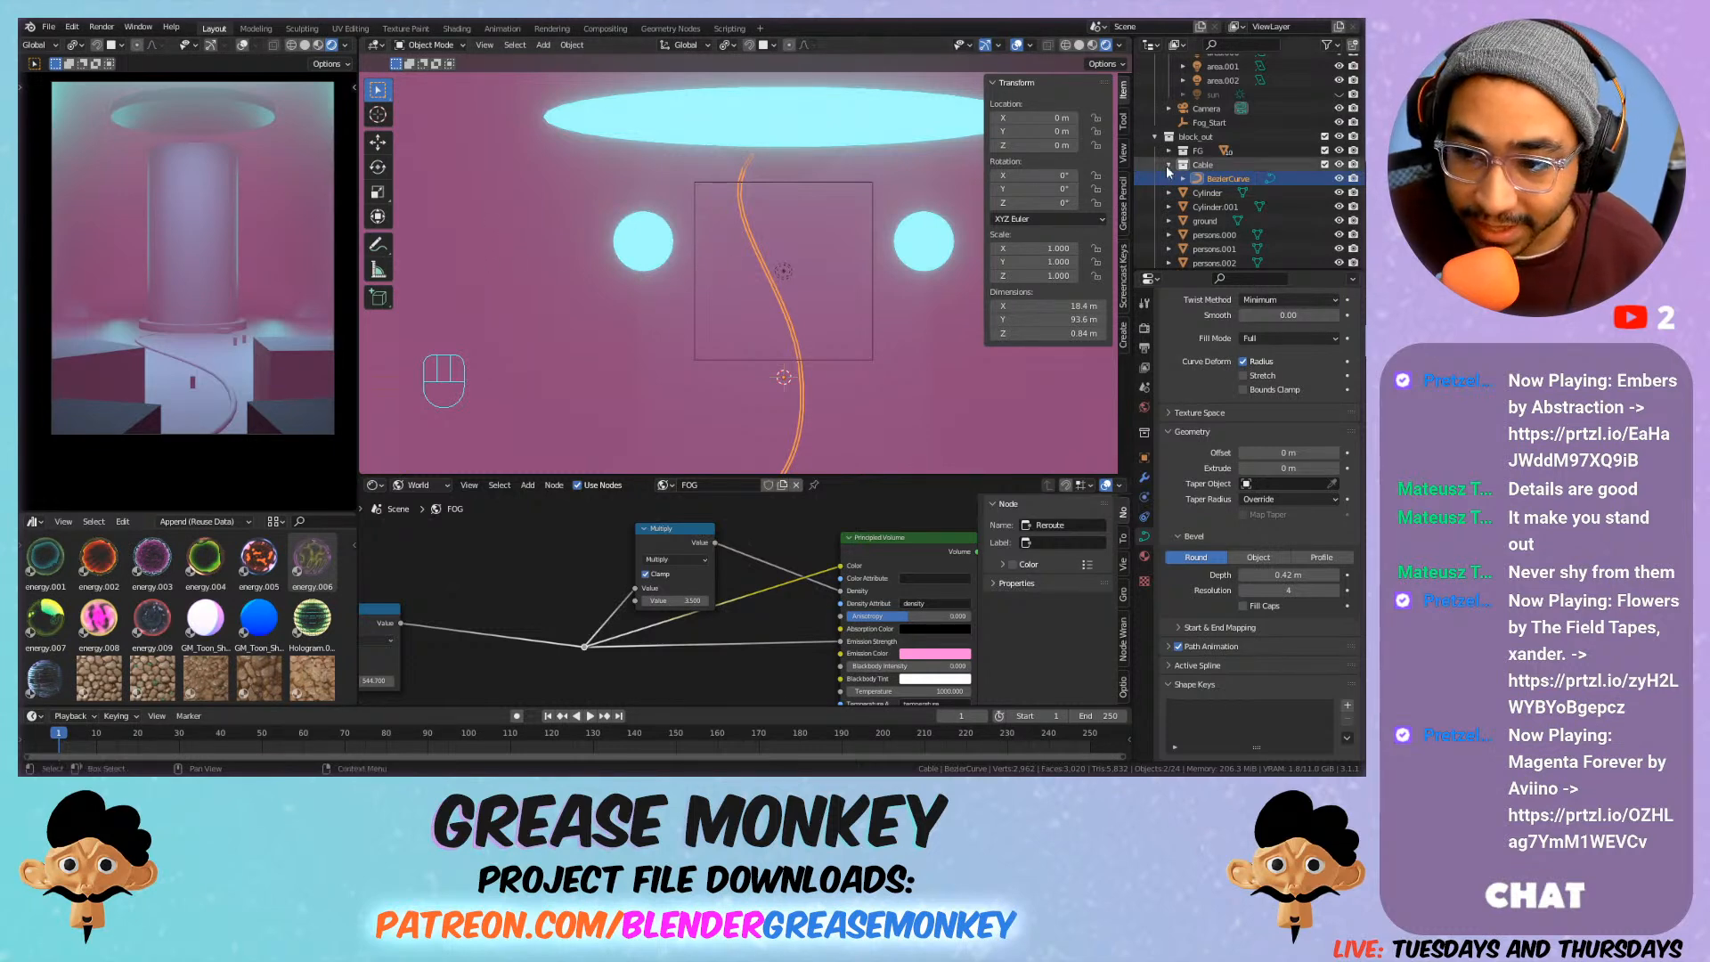
Rename the curve object as cable.000 and save the file.
double_click(1228, 179)
type("cable")
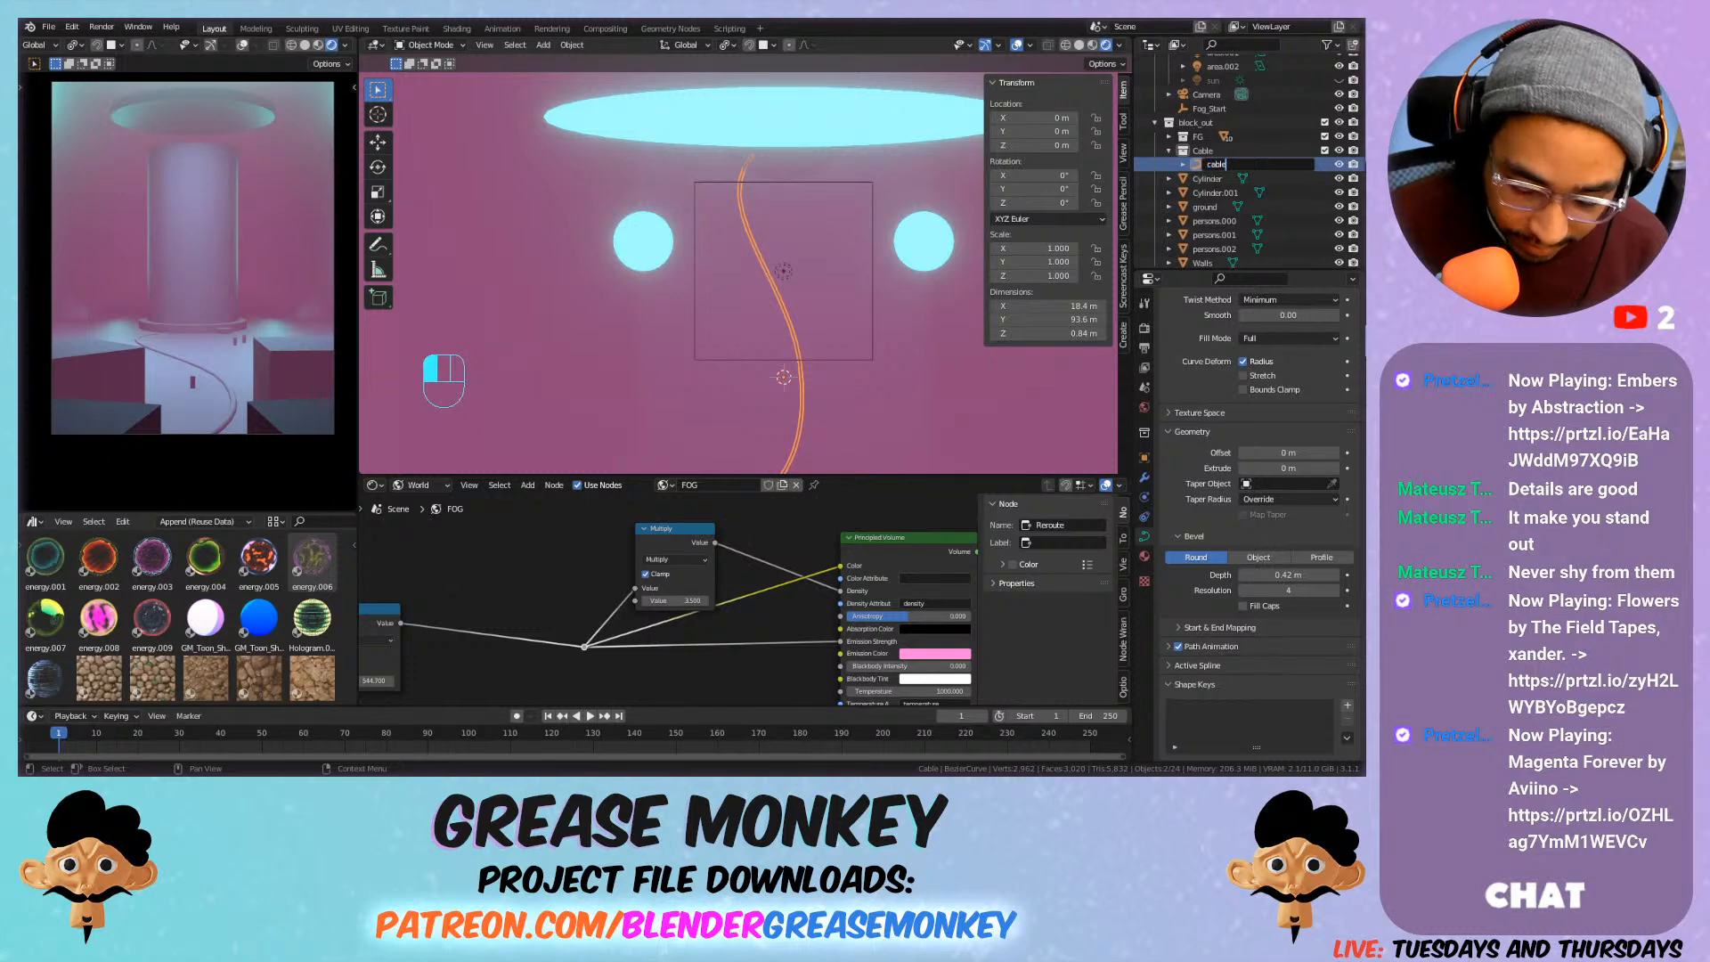
type(".000")
key("Return")
key("ctrl+s")
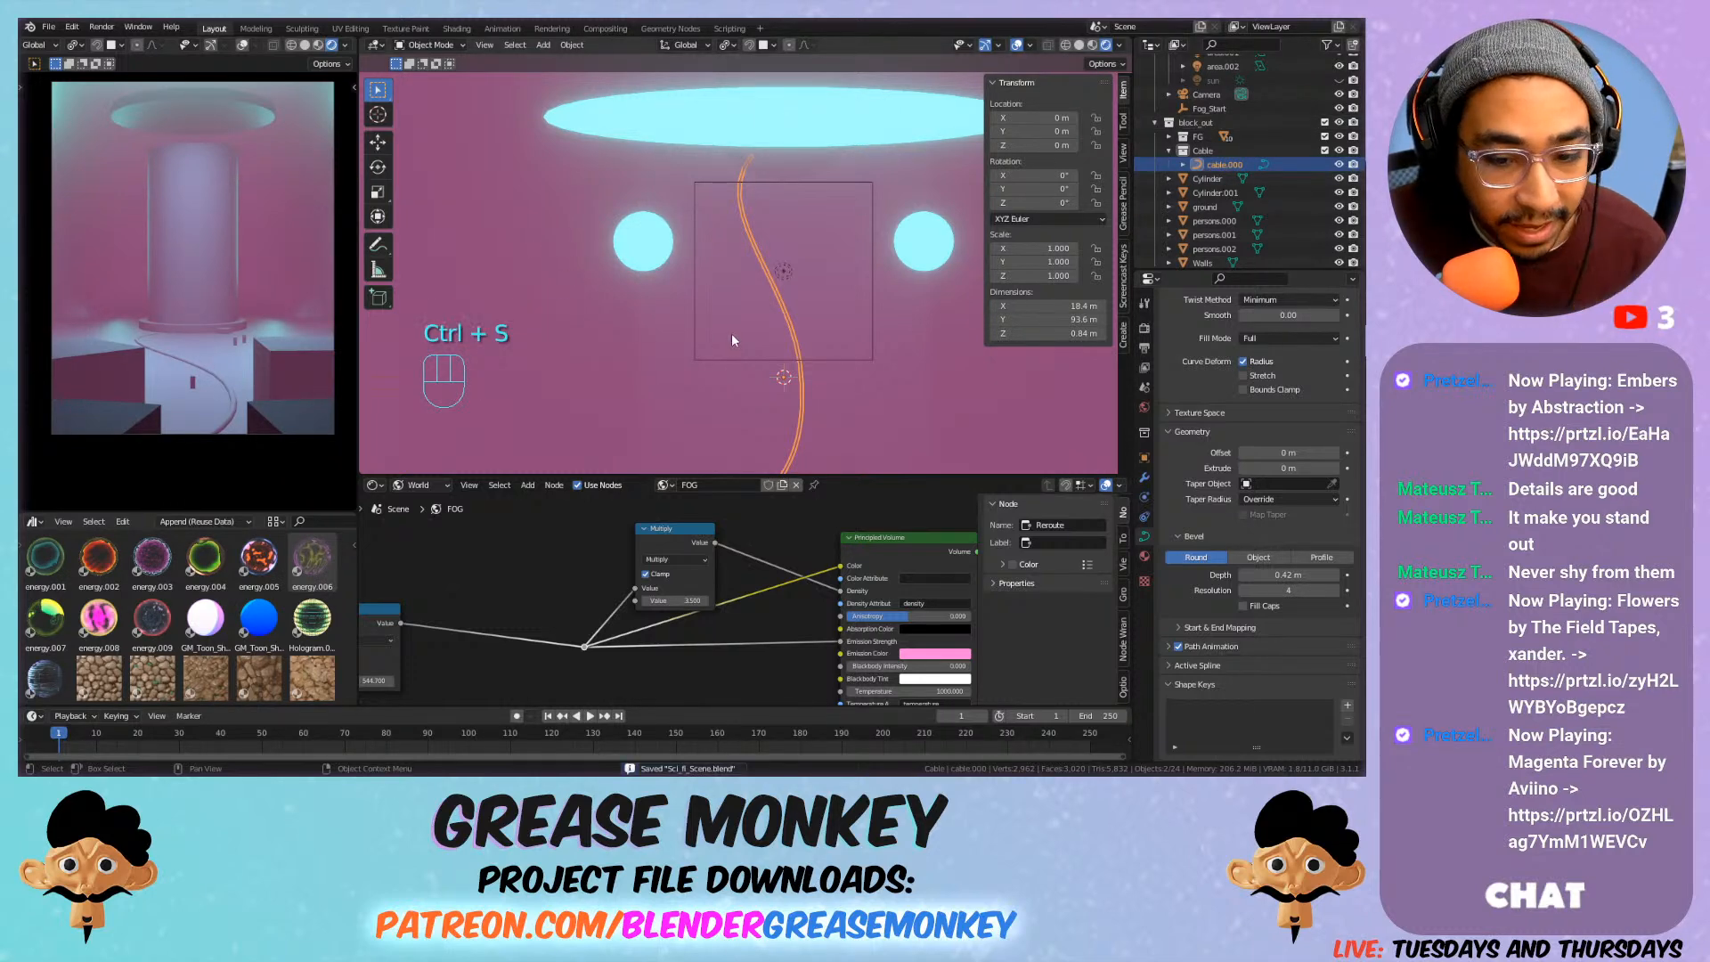
Move the cable's far end point in the ground plane to about X -4.5 m, Y 62.6 m.
key("Tab")
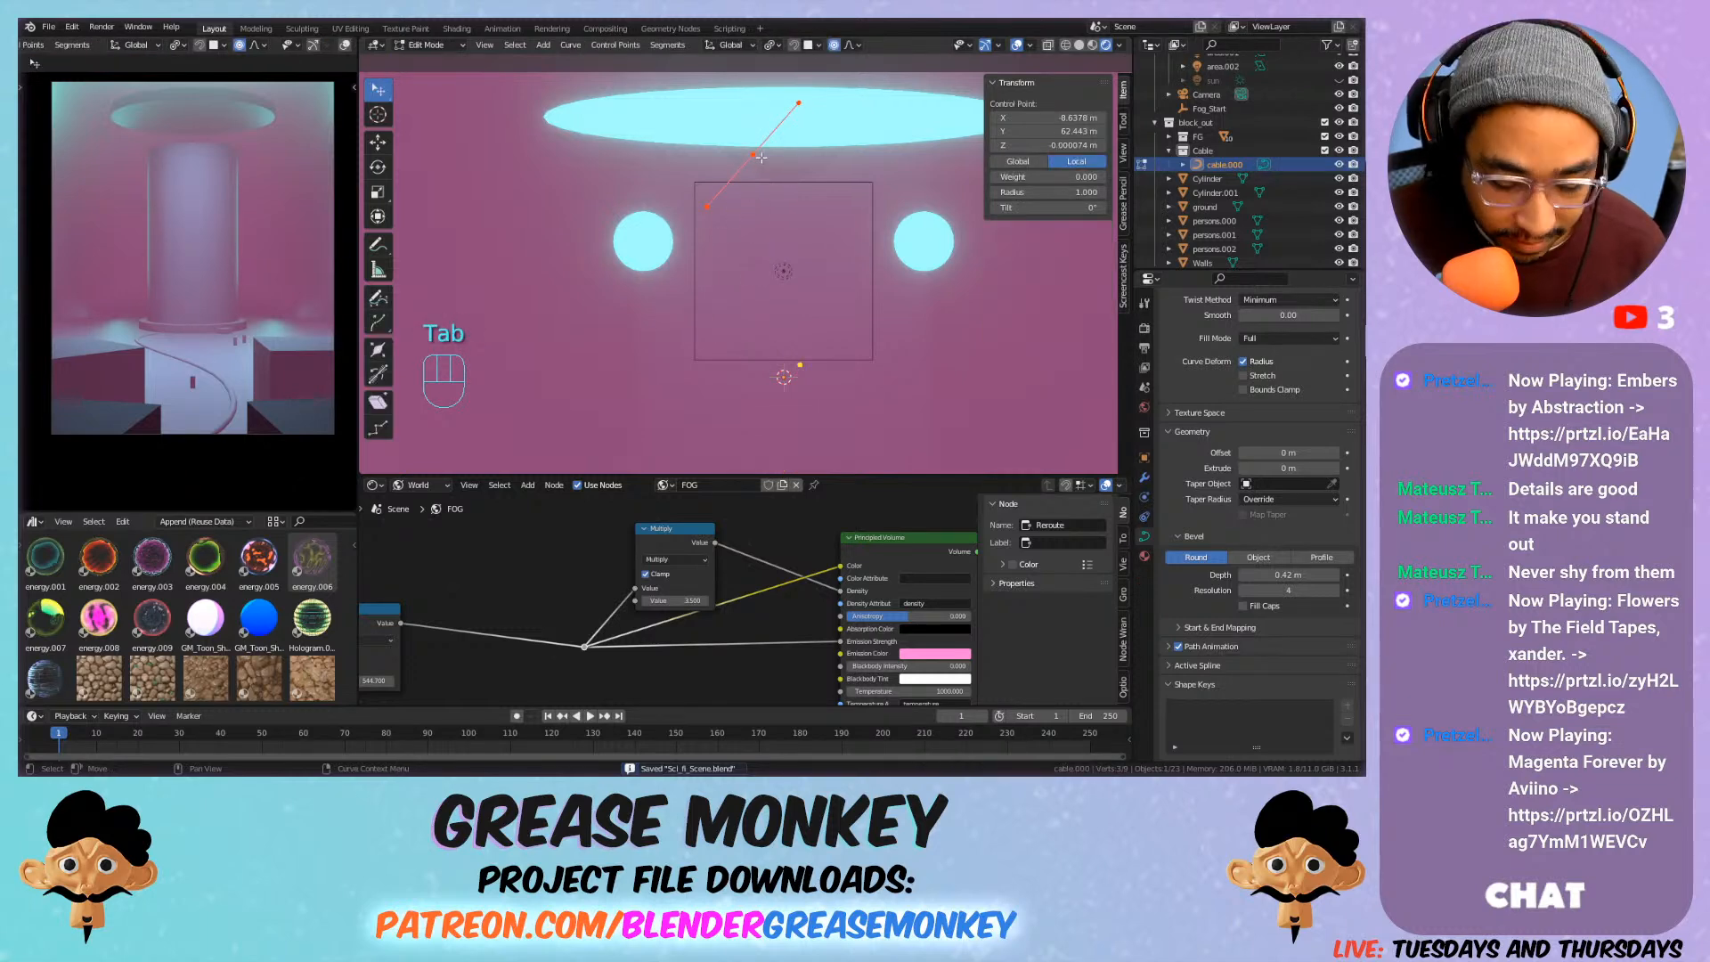
key("g")
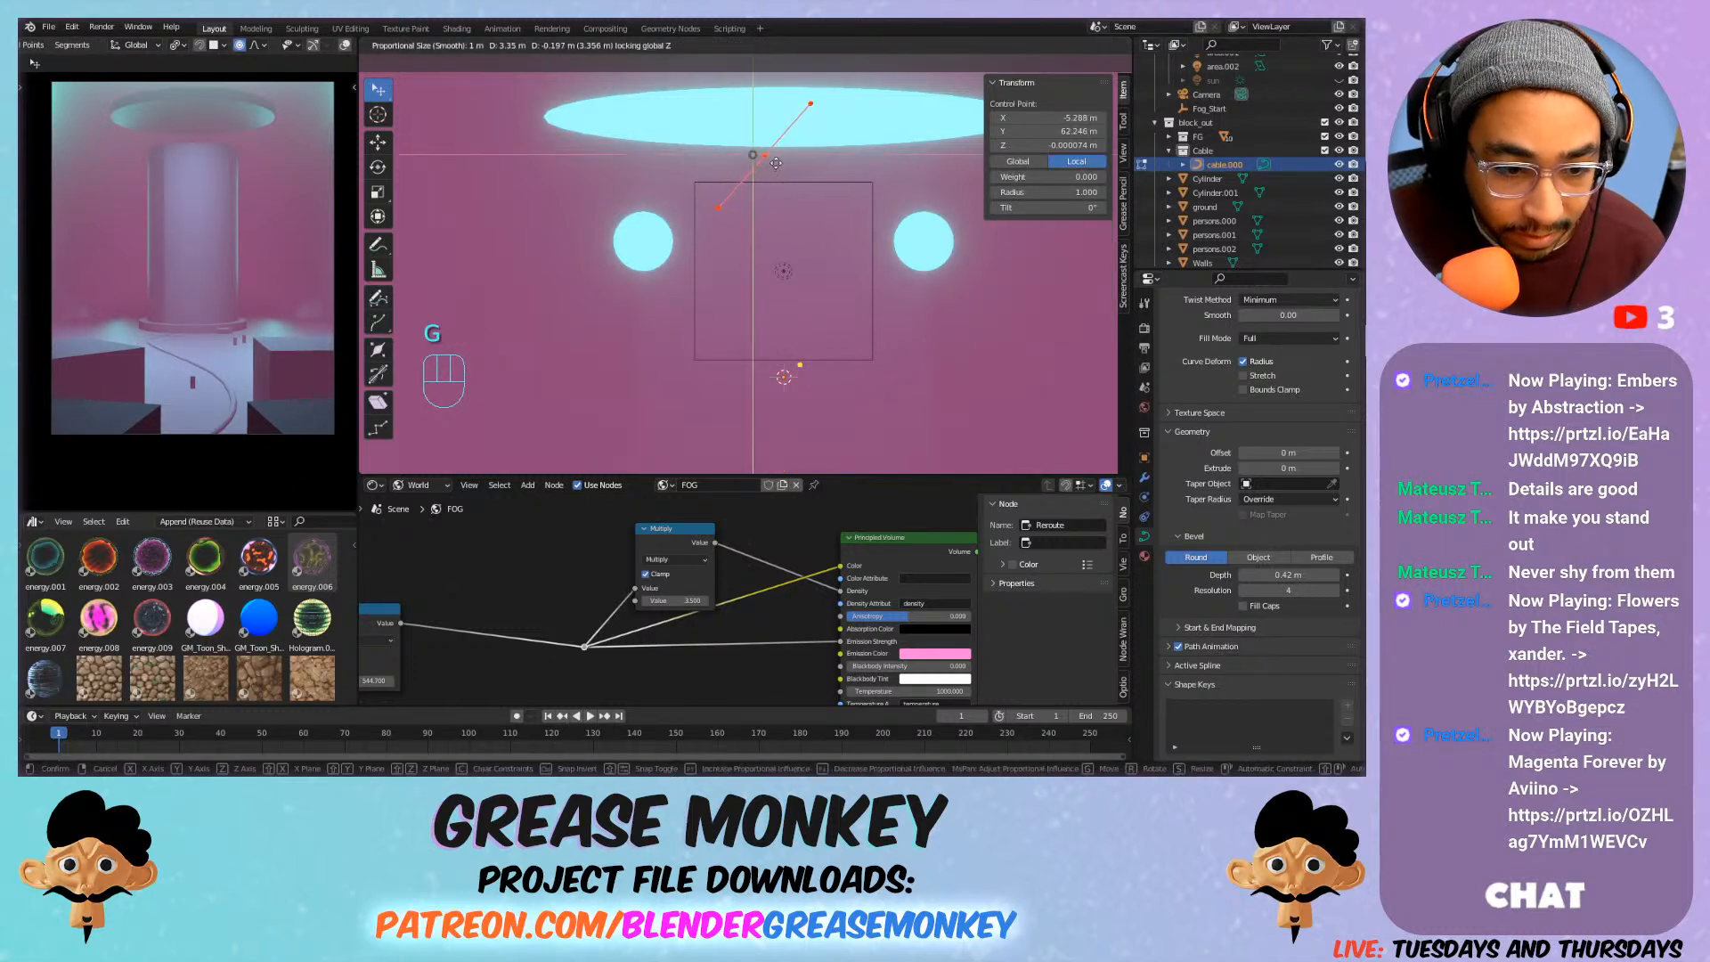
left_click(778, 161)
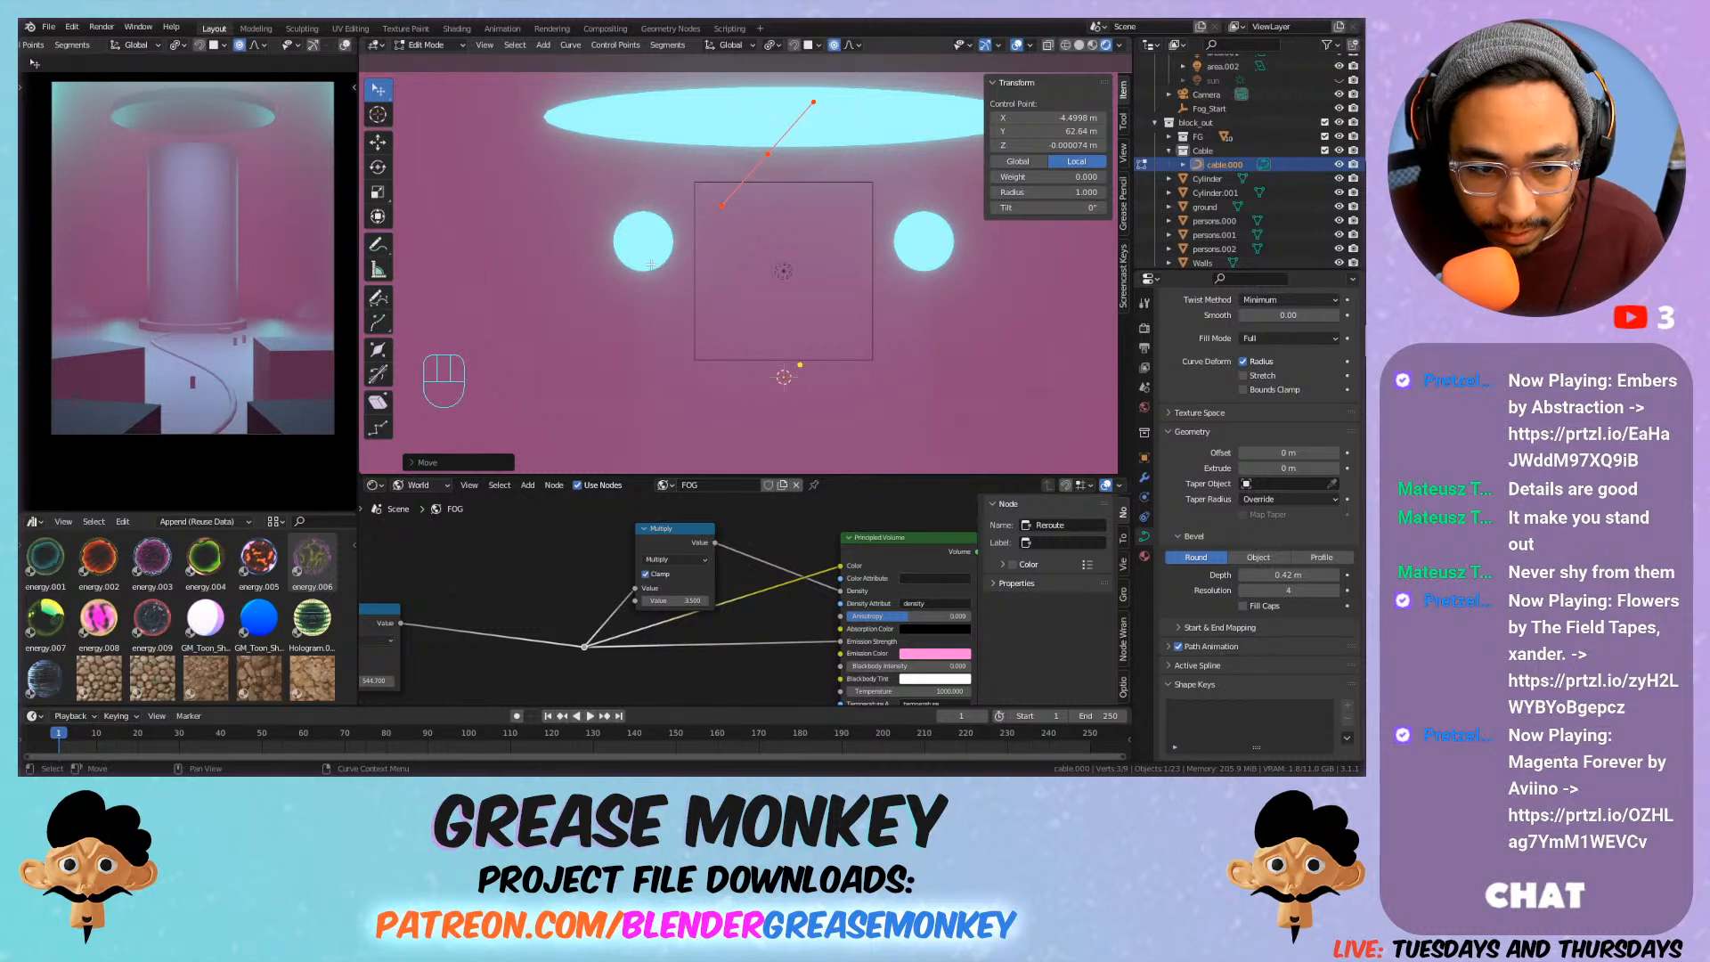
Hide the sidebar and tool shelf in the main 3D view and bring the column into a perspective view.
scroll(653, 265, "down", 2)
middle_click_drag(705, 257, 623, 203)
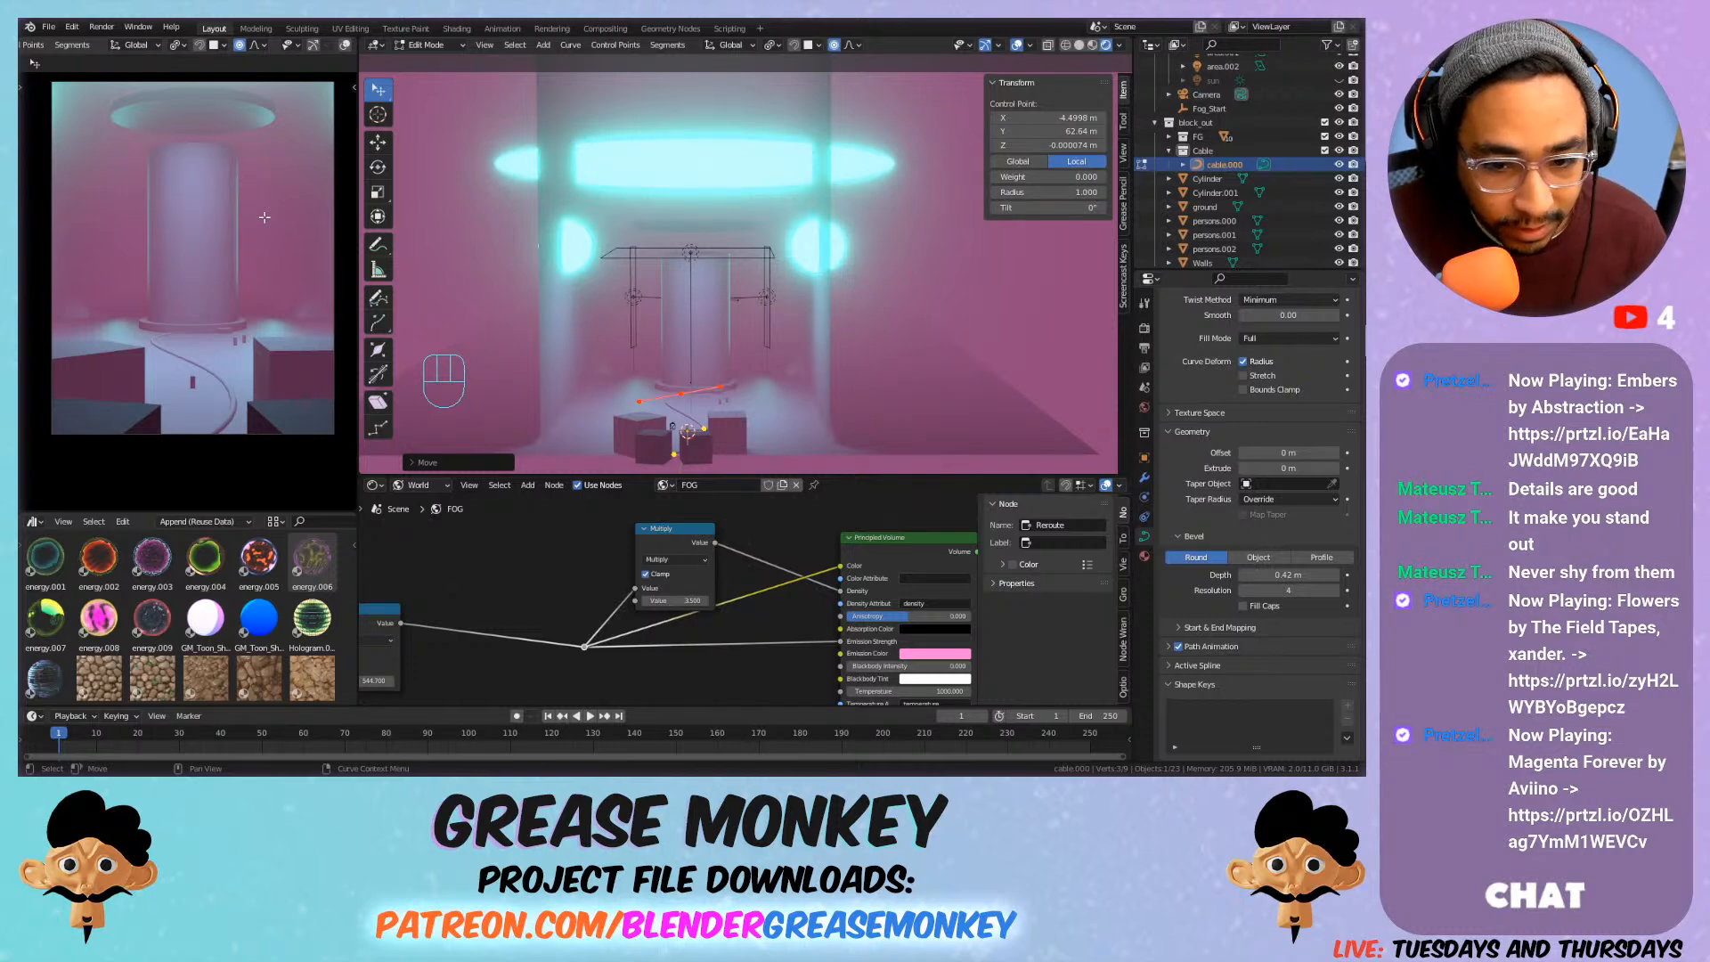
key("n")
key("n")
key("n")
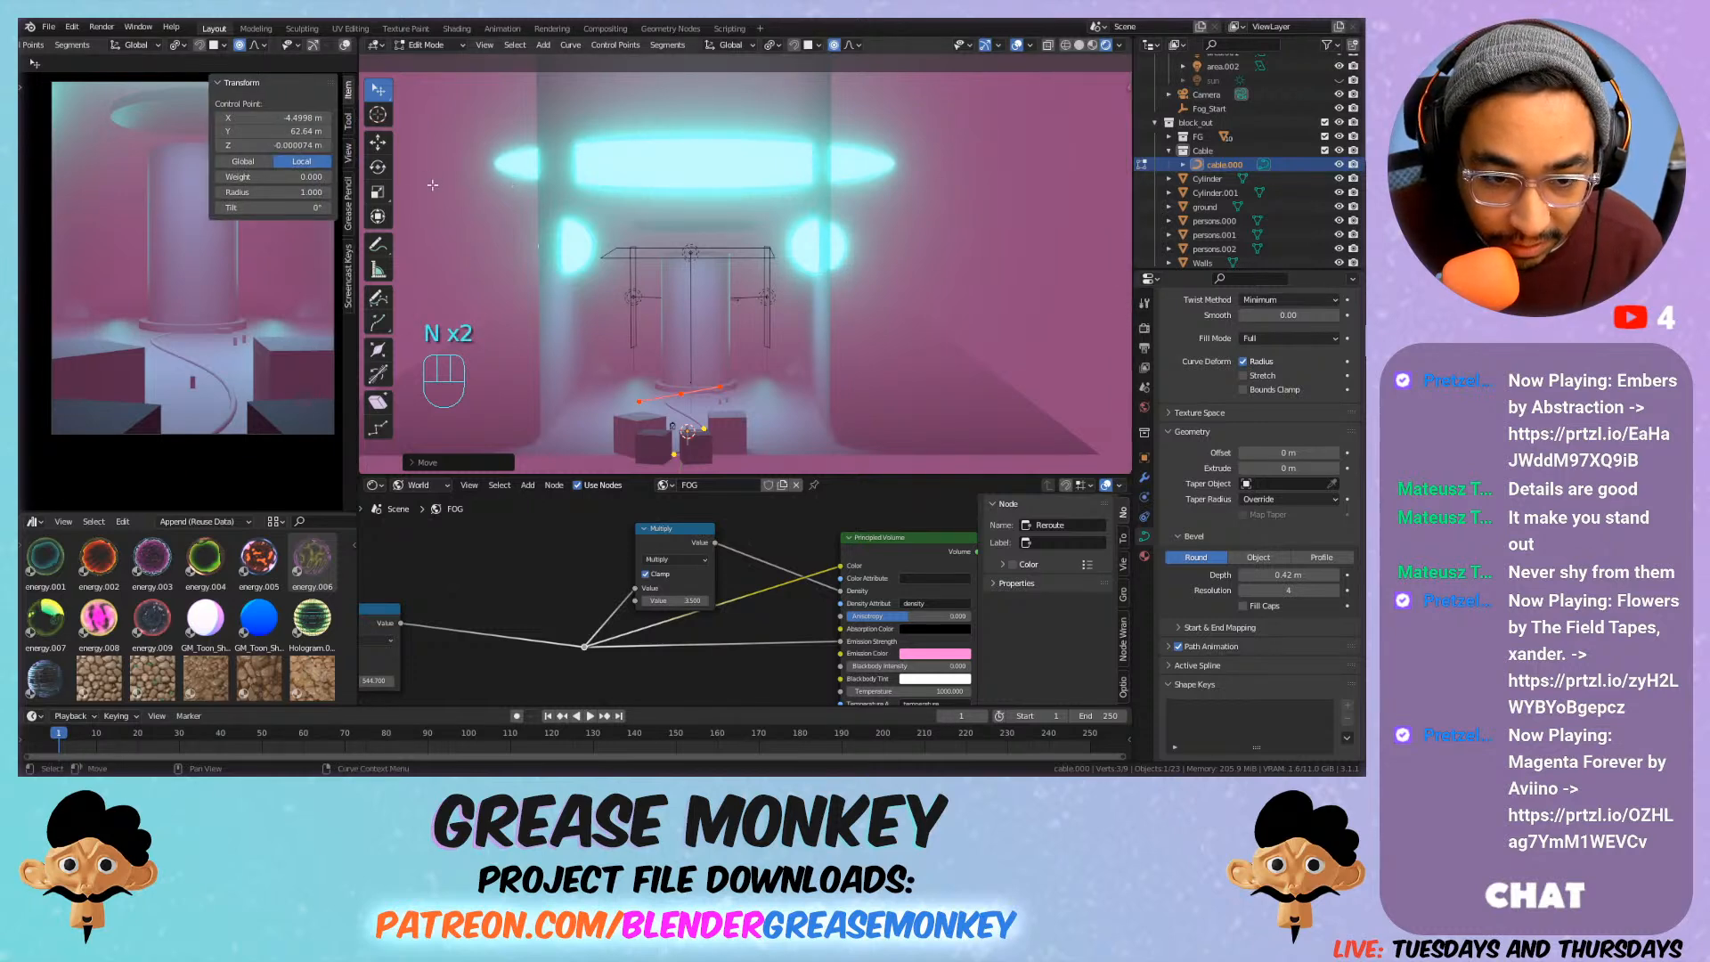
key("t")
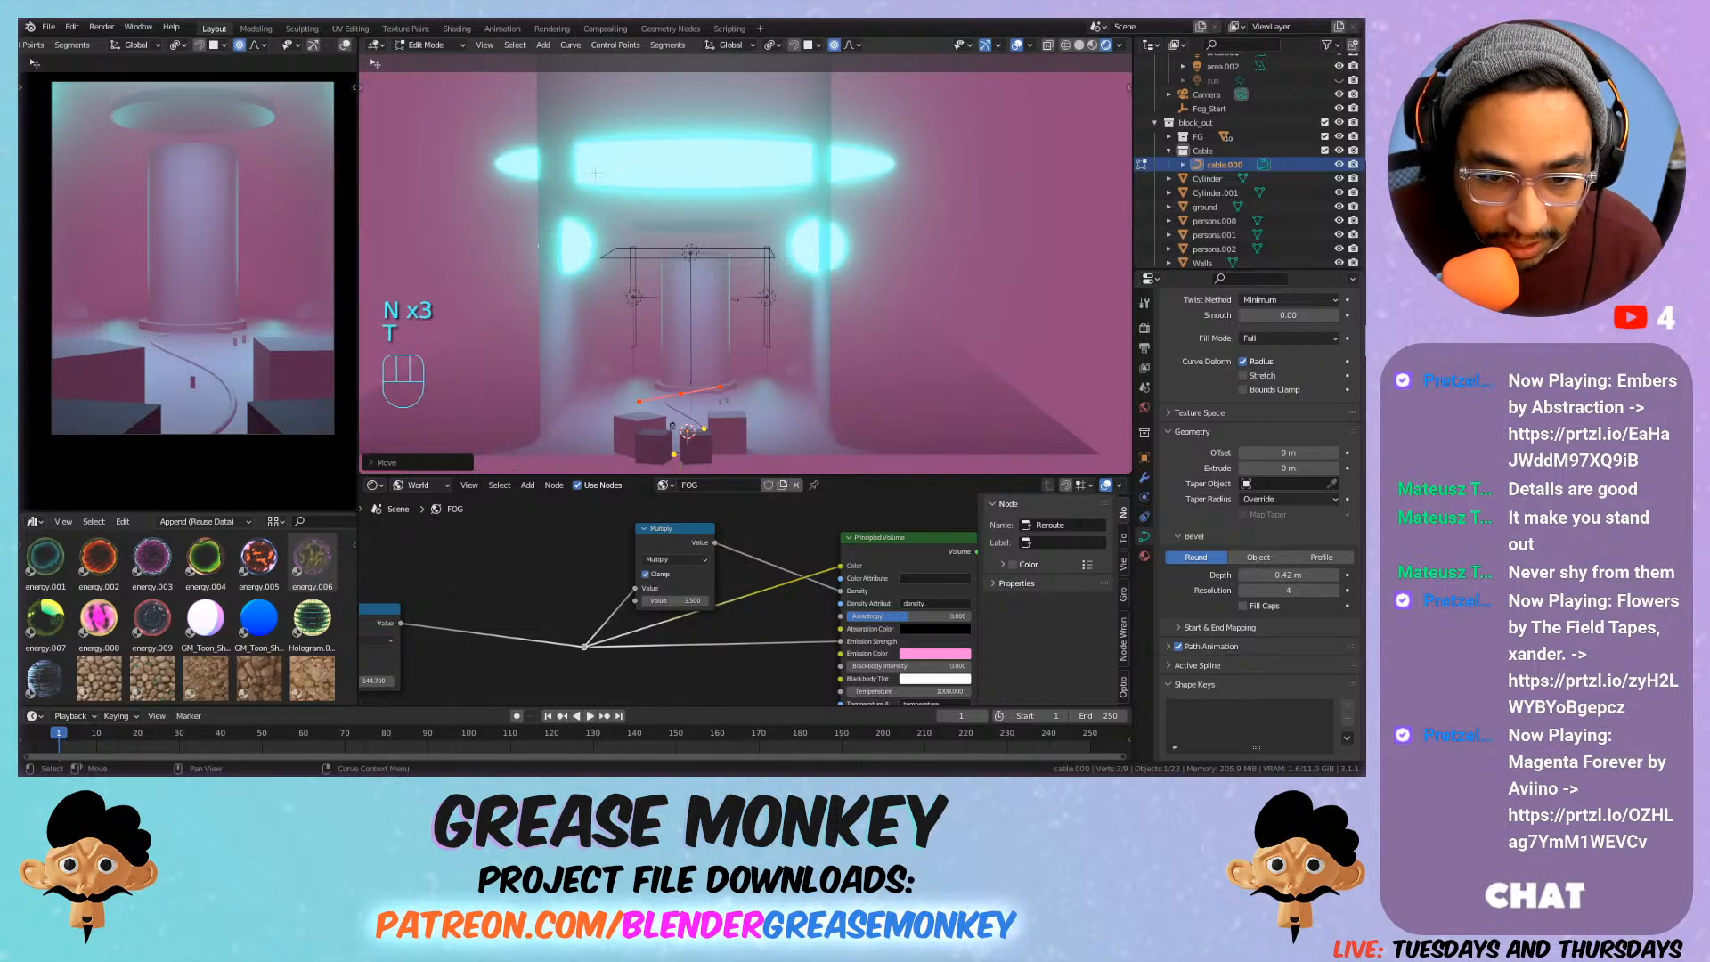
mouse_move(627, 206)
middle_mouse_down("shift")
mouse_move(608, 218)
mouse_move(618, 253)
mouse_move(629, 224)
middle_mouse_up("shift")
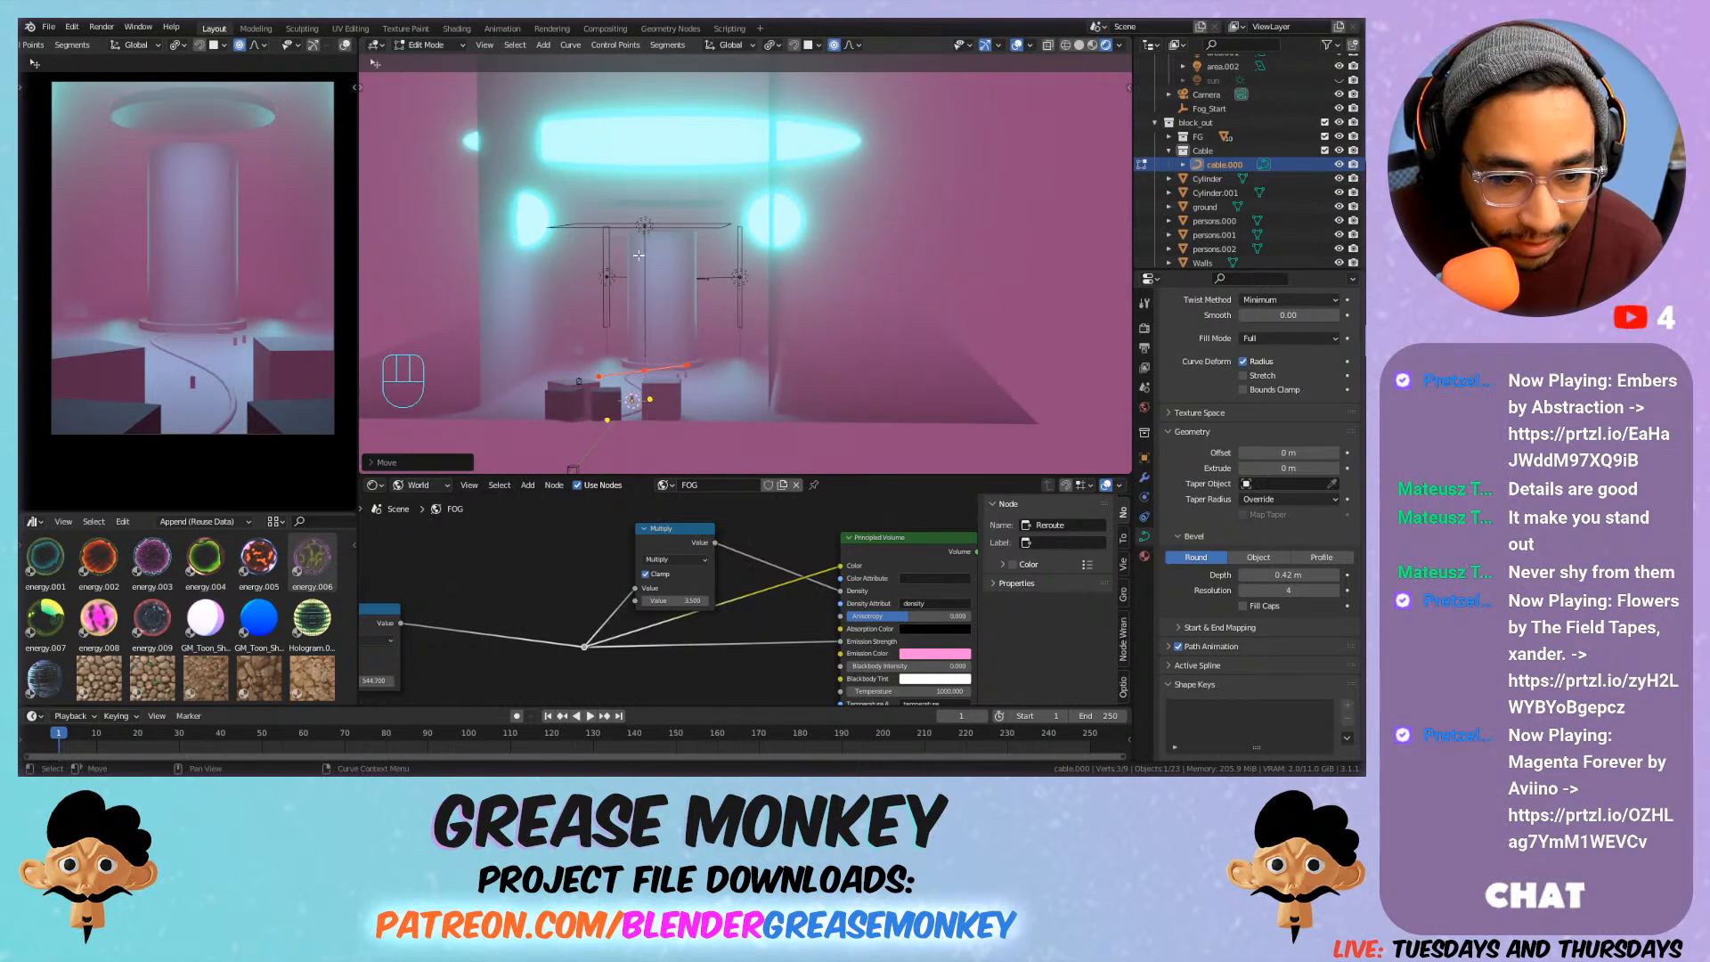
scroll(638, 256, "up", 2)
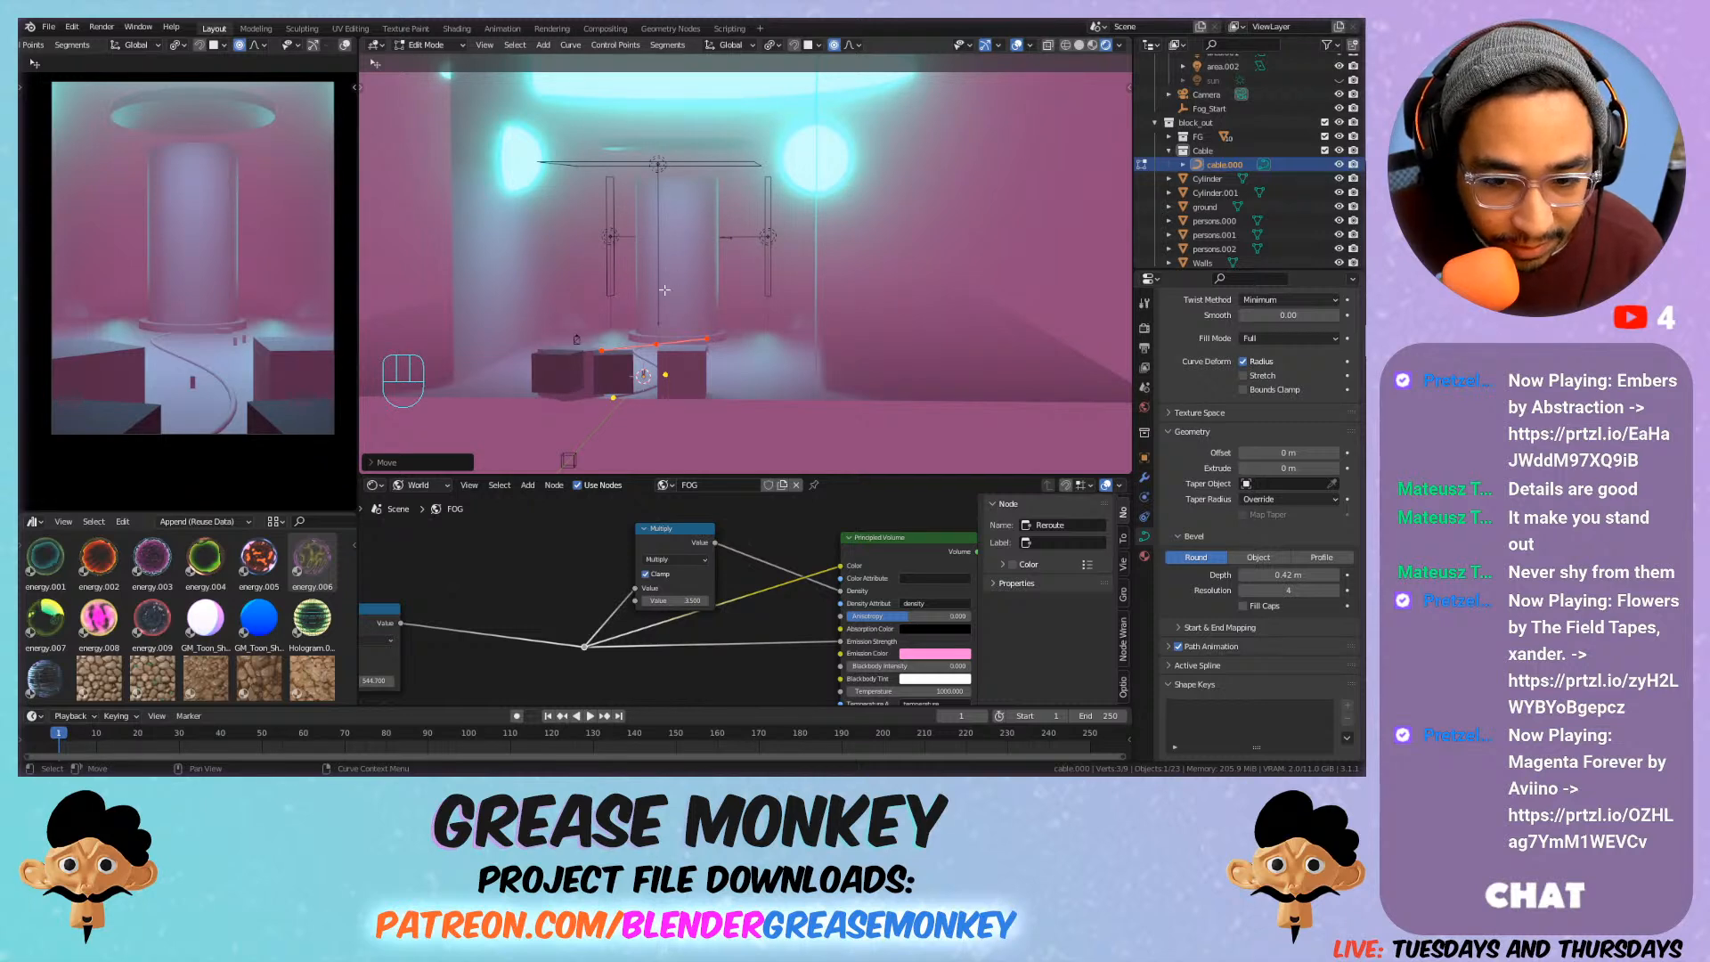
Leave curve editing, add a cone mesh to the Cable collection and frame it in the main 3D view.
mouse_move(665, 290)
middle_mouse_down("shift")
mouse_move(691, 356)
mouse_move(698, 292)
middle_mouse_up("shift")
scroll(703, 294, "up", 2)
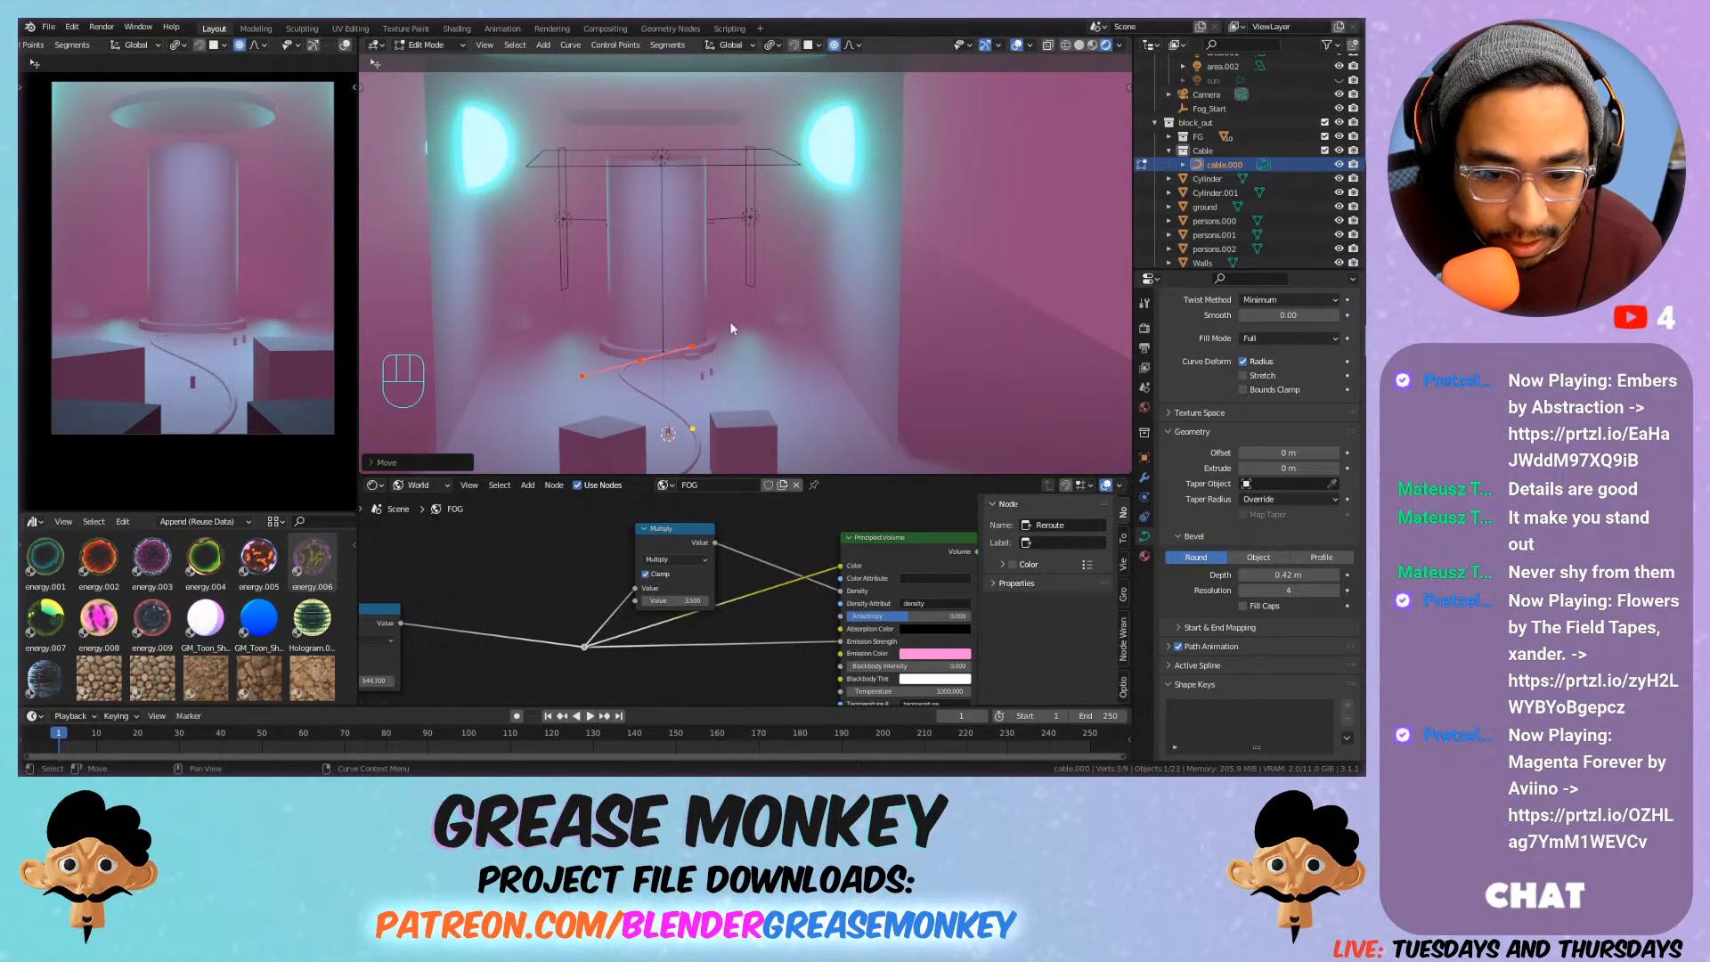
key("Tab")
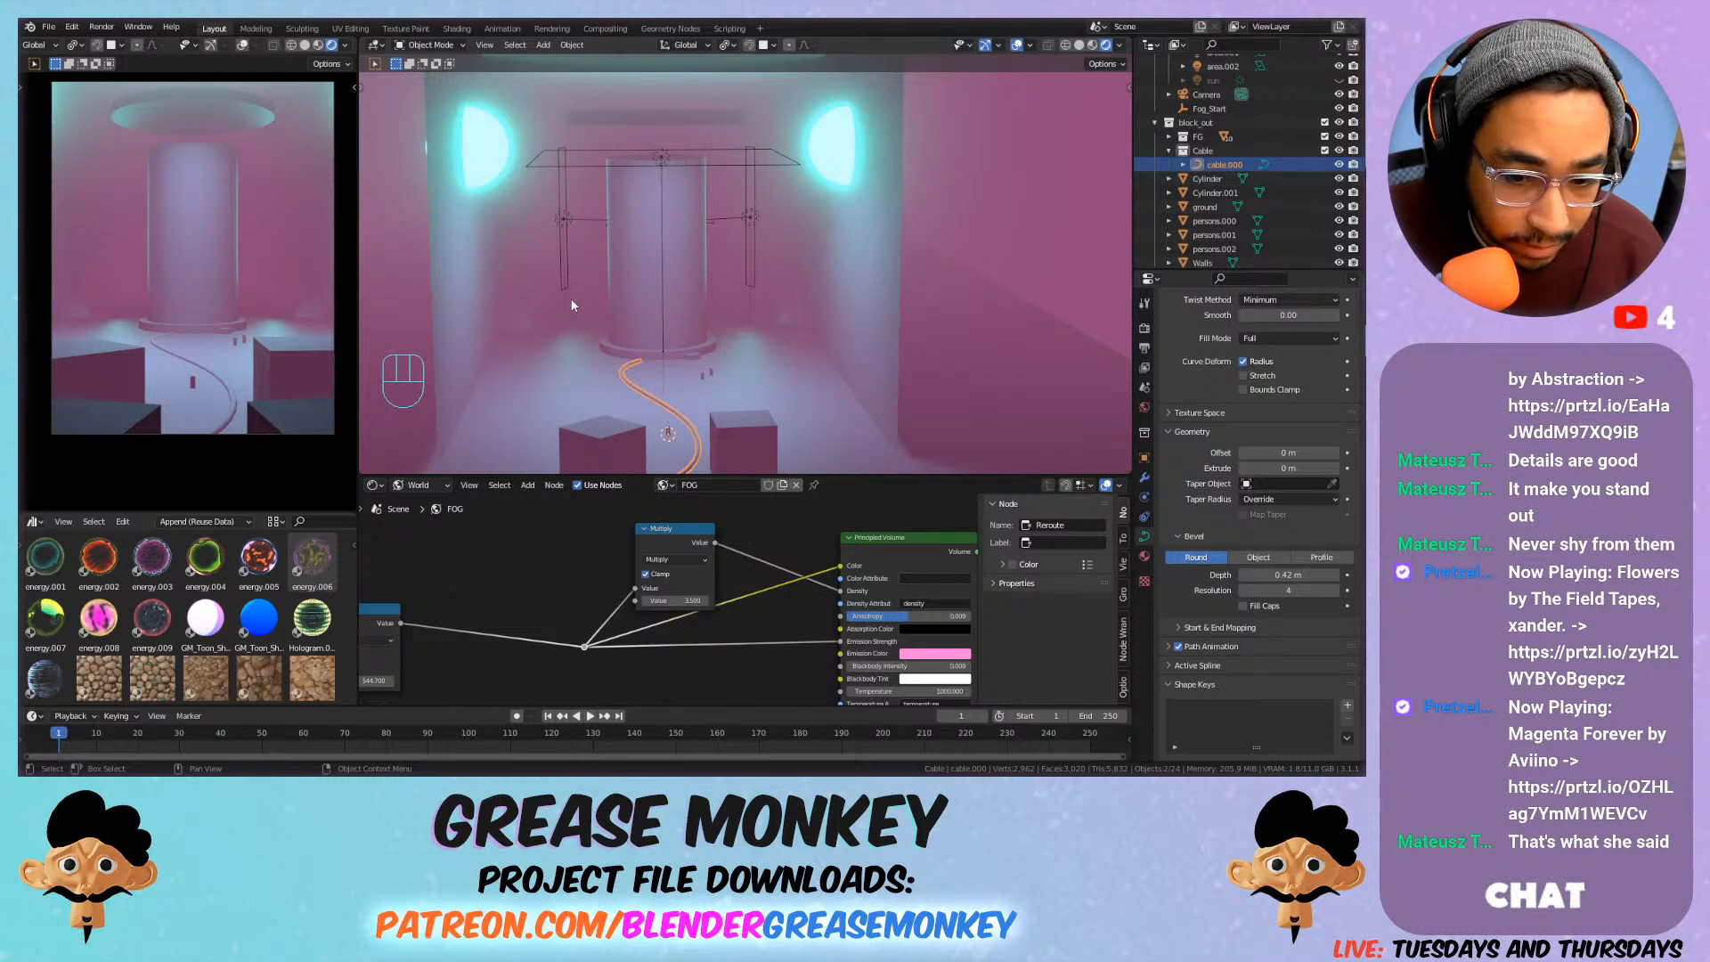
middle_click_drag(705, 280, 712, 291, "shift")
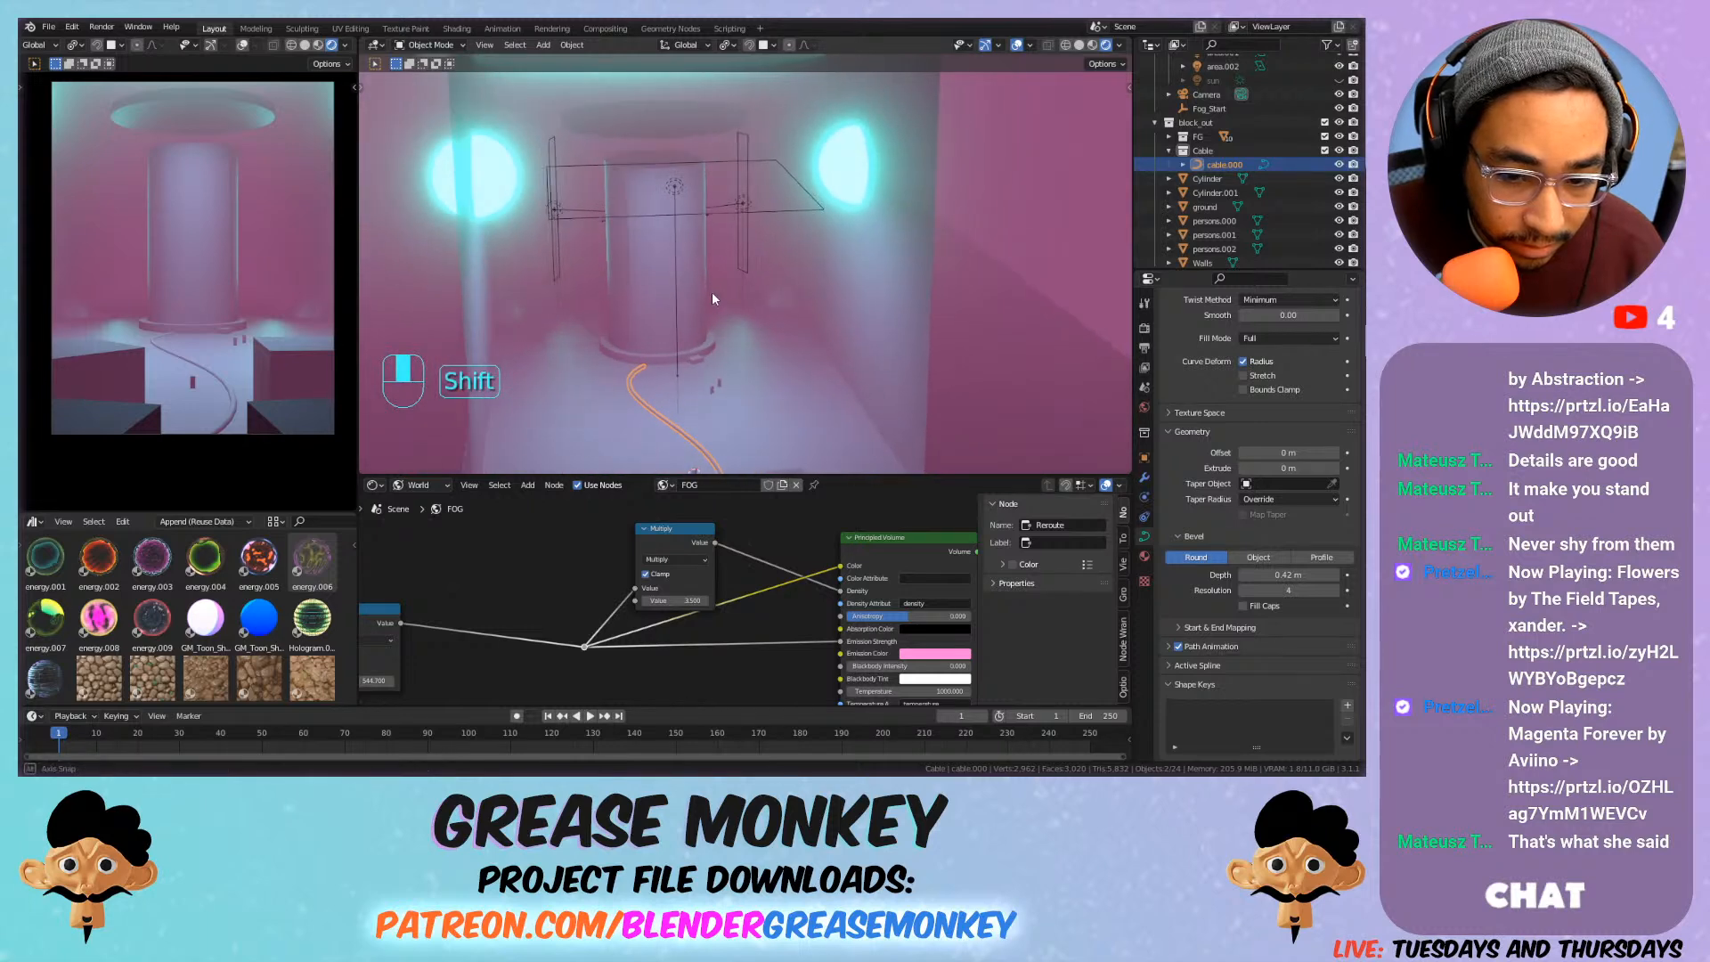
key("shift+a")
mouse_move(698, 271)
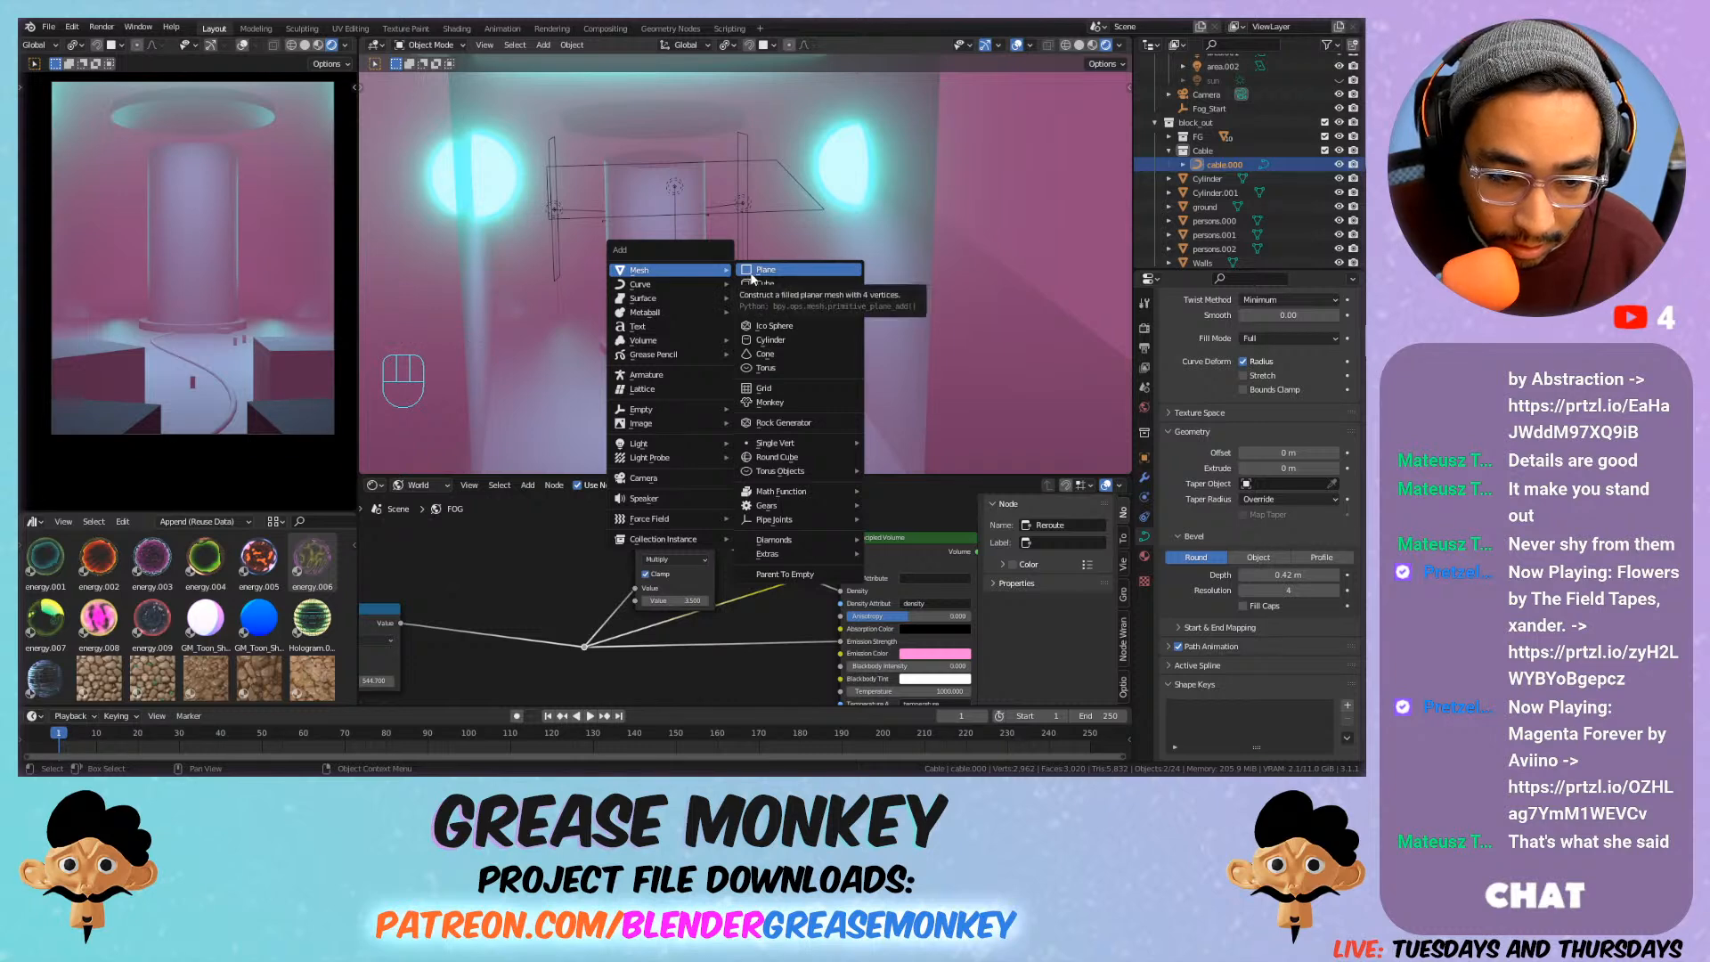
left_click(787, 356)
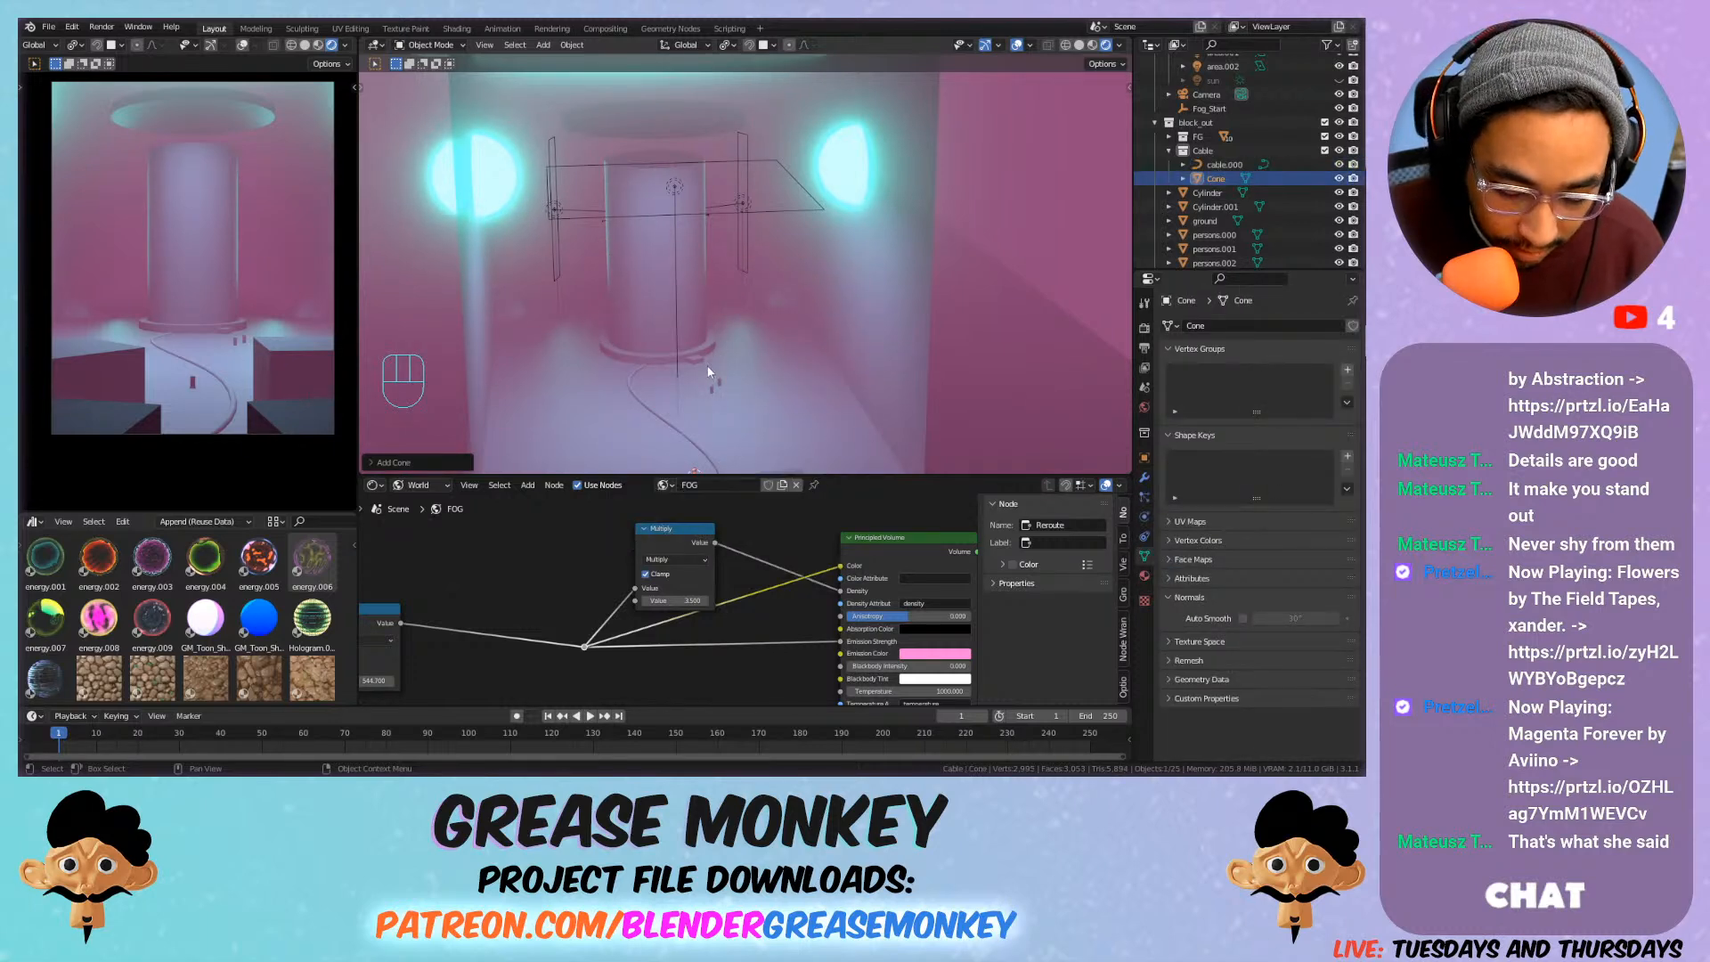
key("KP_Decimal")
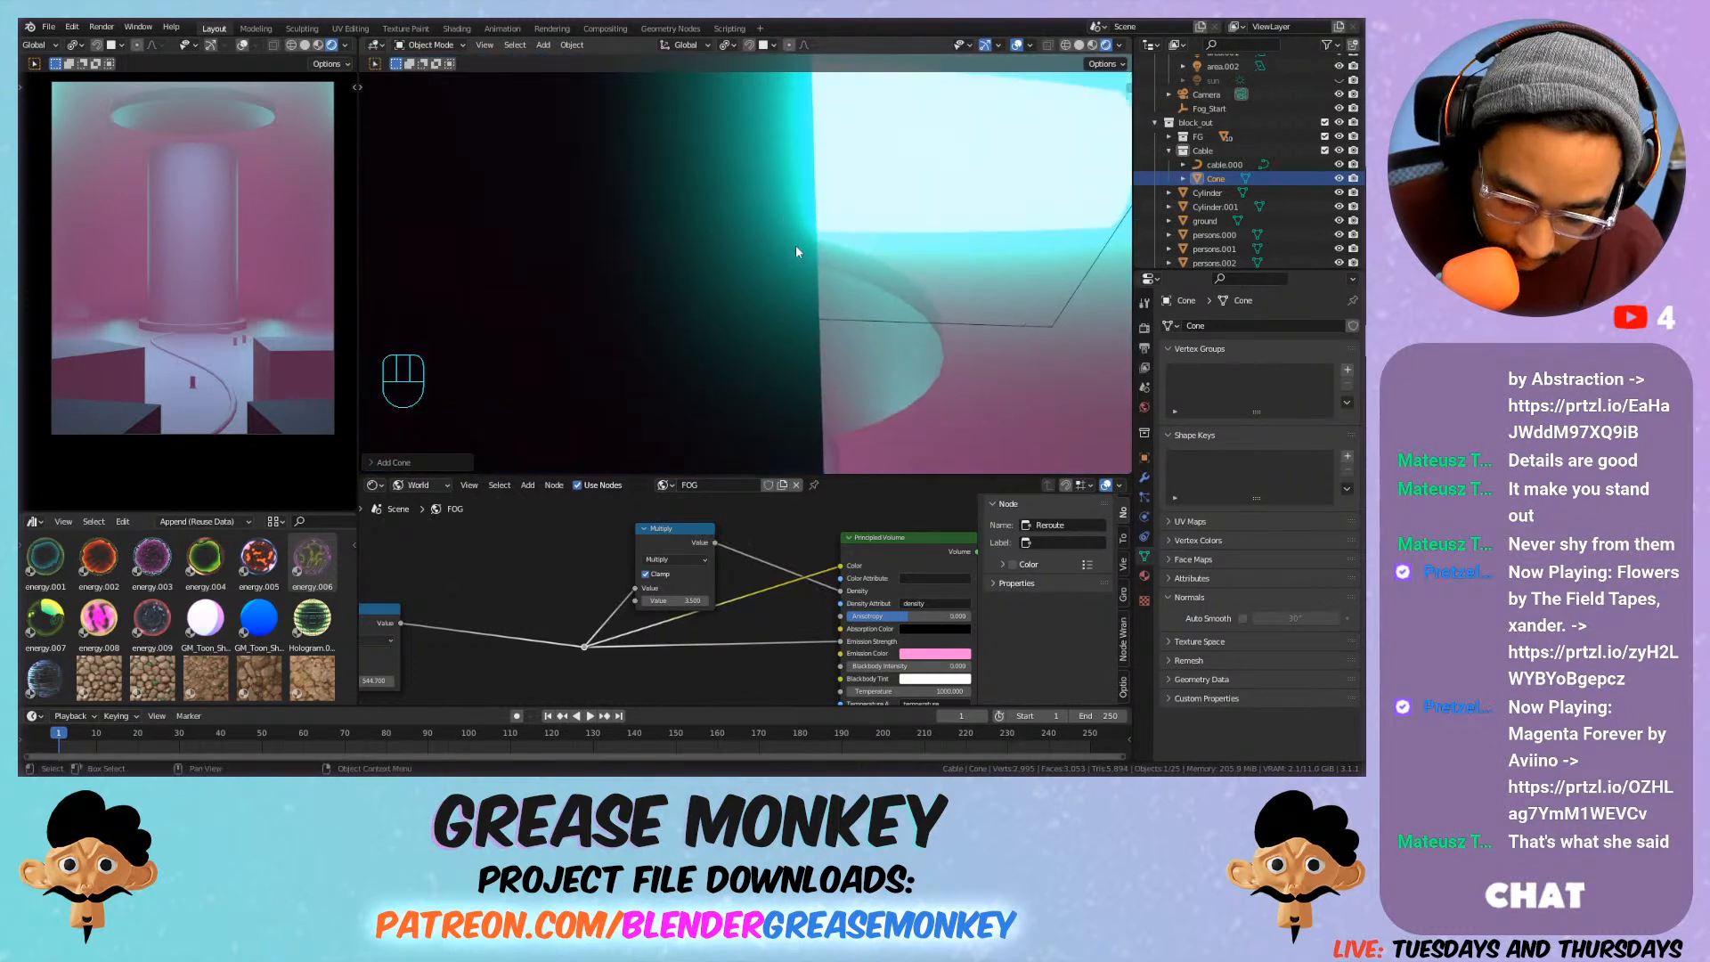
key("KP_Decimal")
Snap the 3D cursor to the centre of the cone's base face and return to object mode.
key("Tab")
key("3")
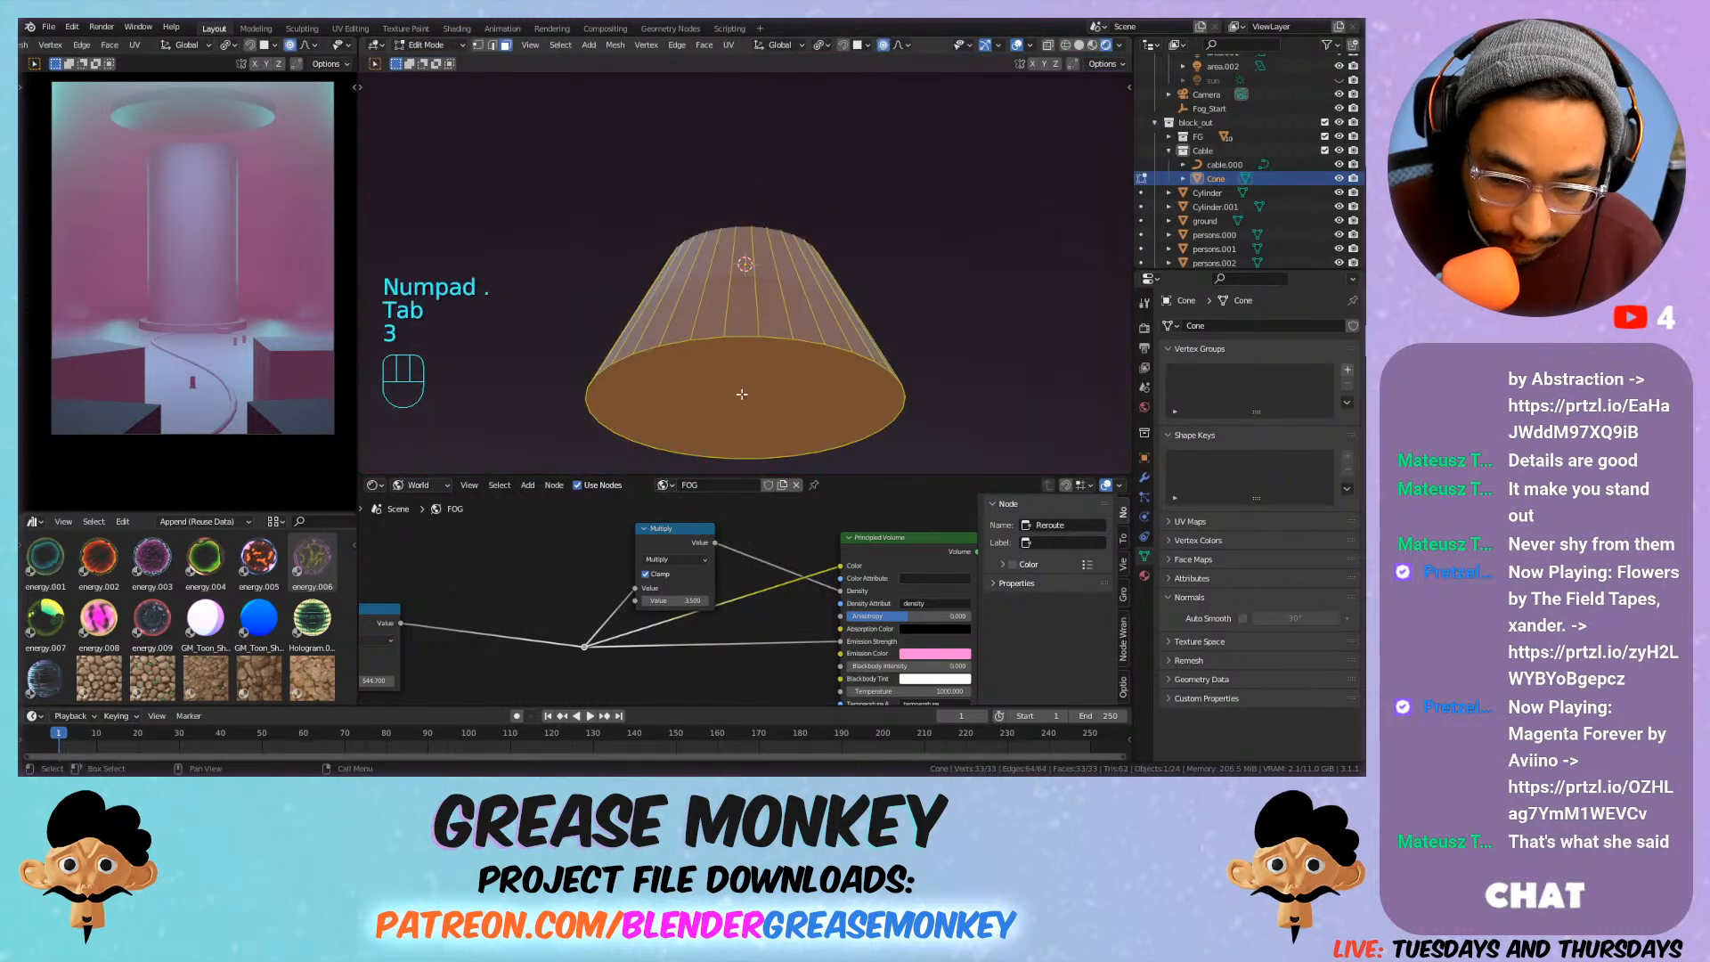
left_click(742, 398)
key("shift+s")
left_click(764, 394)
key("Tab")
right_click(768, 372)
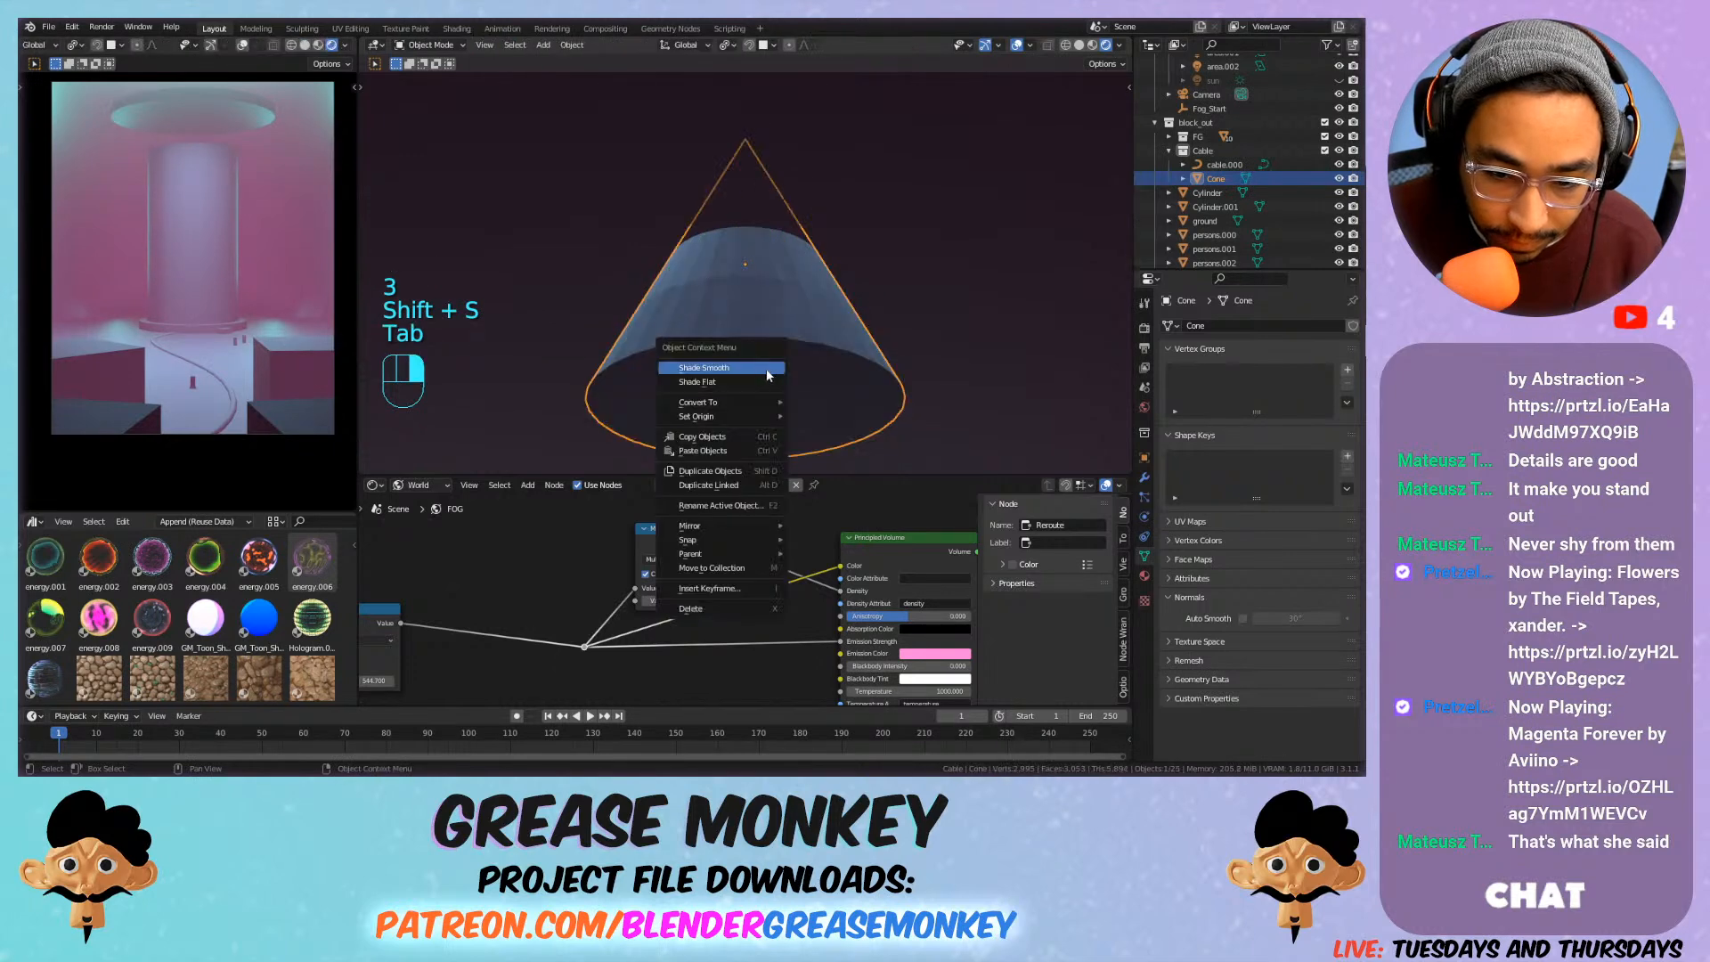
left_click(846, 416)
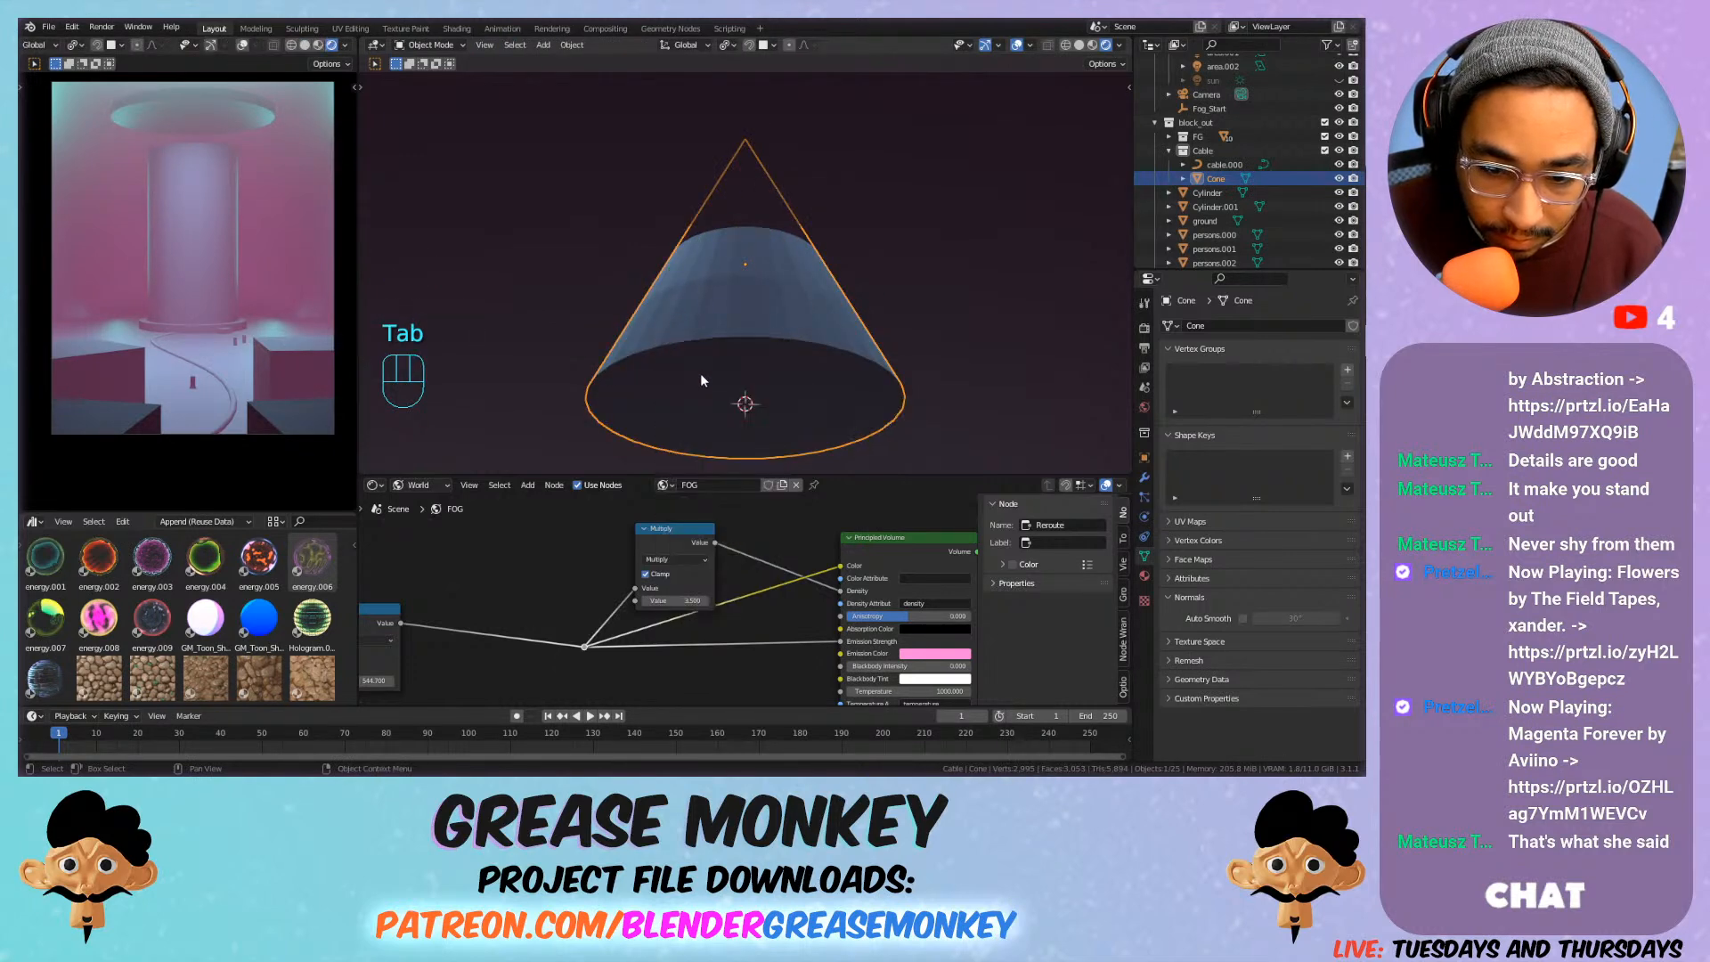
Shade the cone smooth with Auto Smooth enabled, and set its origin to the 3D cursor.
right_click(747, 350)
left_click(745, 350)
right_click(752, 349)
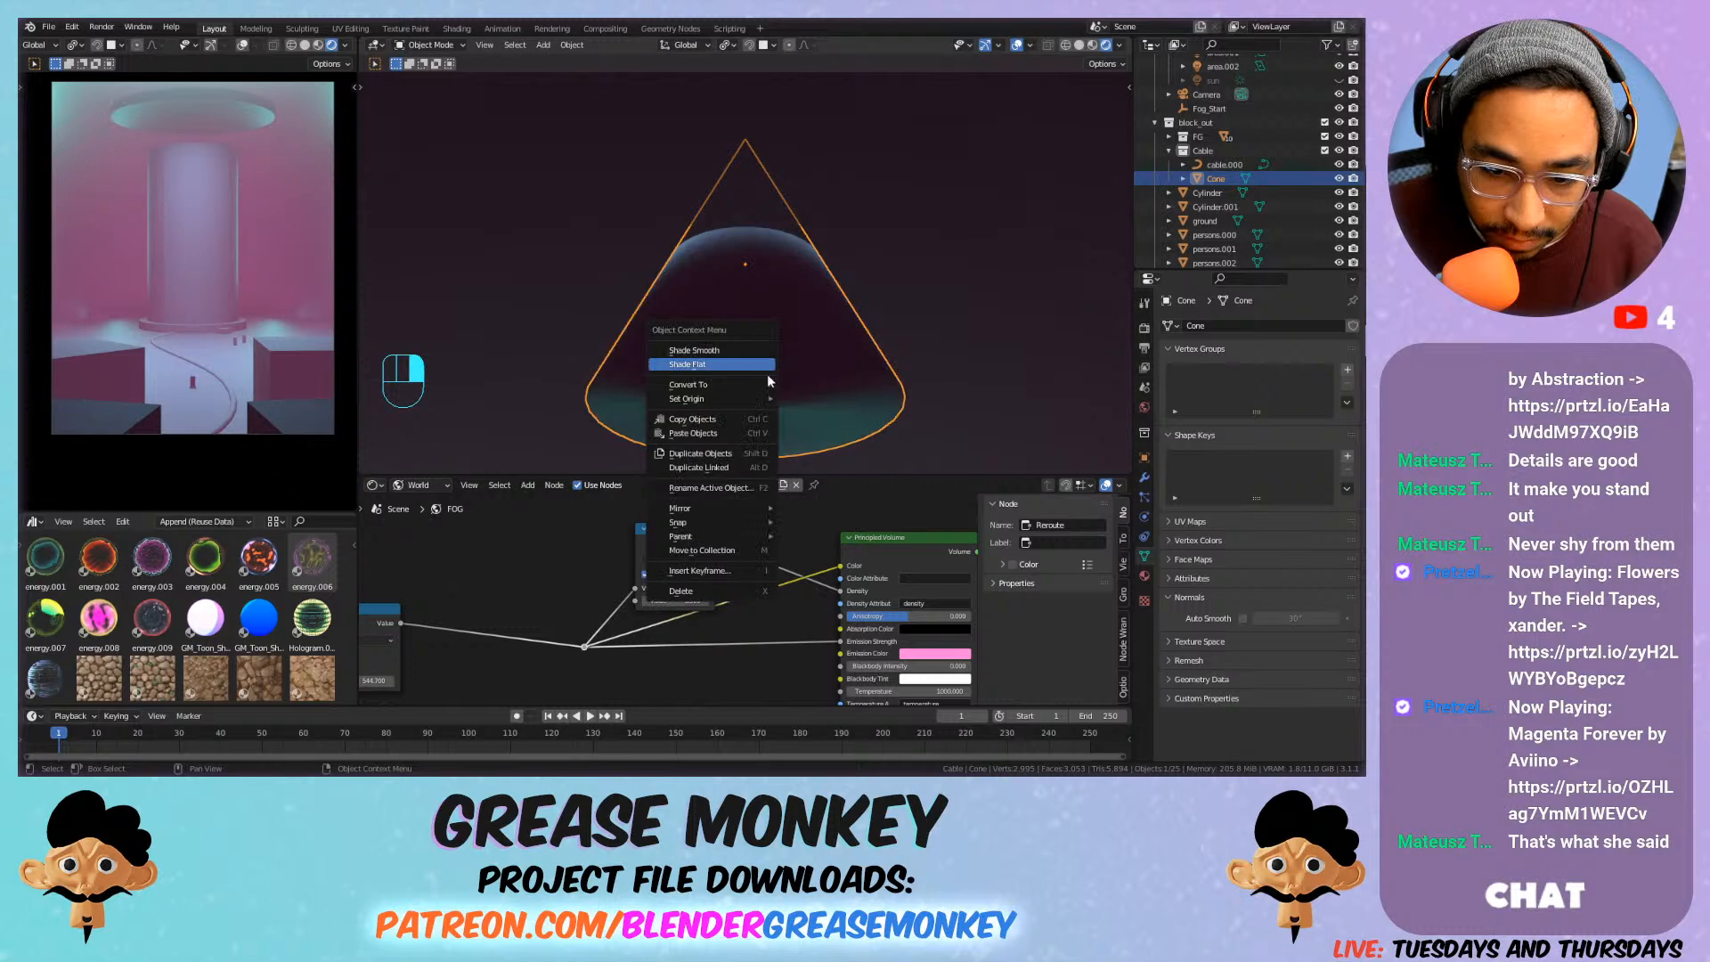
mouse_move(749, 399)
left_click(849, 427)
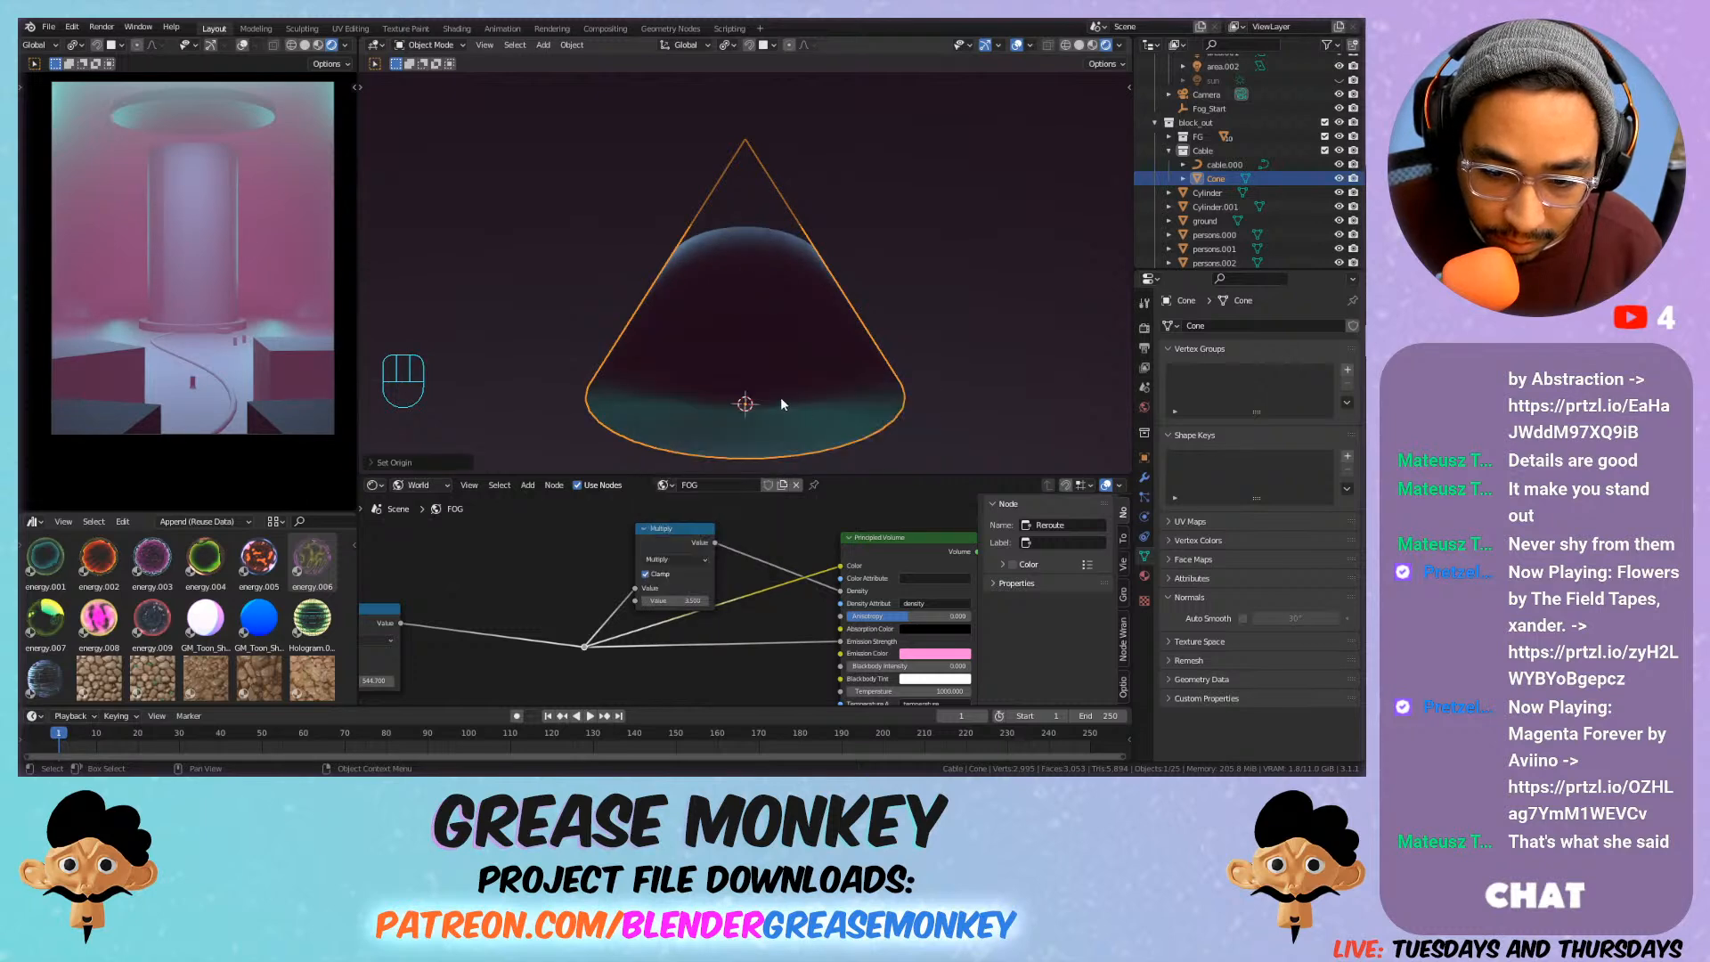
left_click(962, 432)
left_click(842, 419)
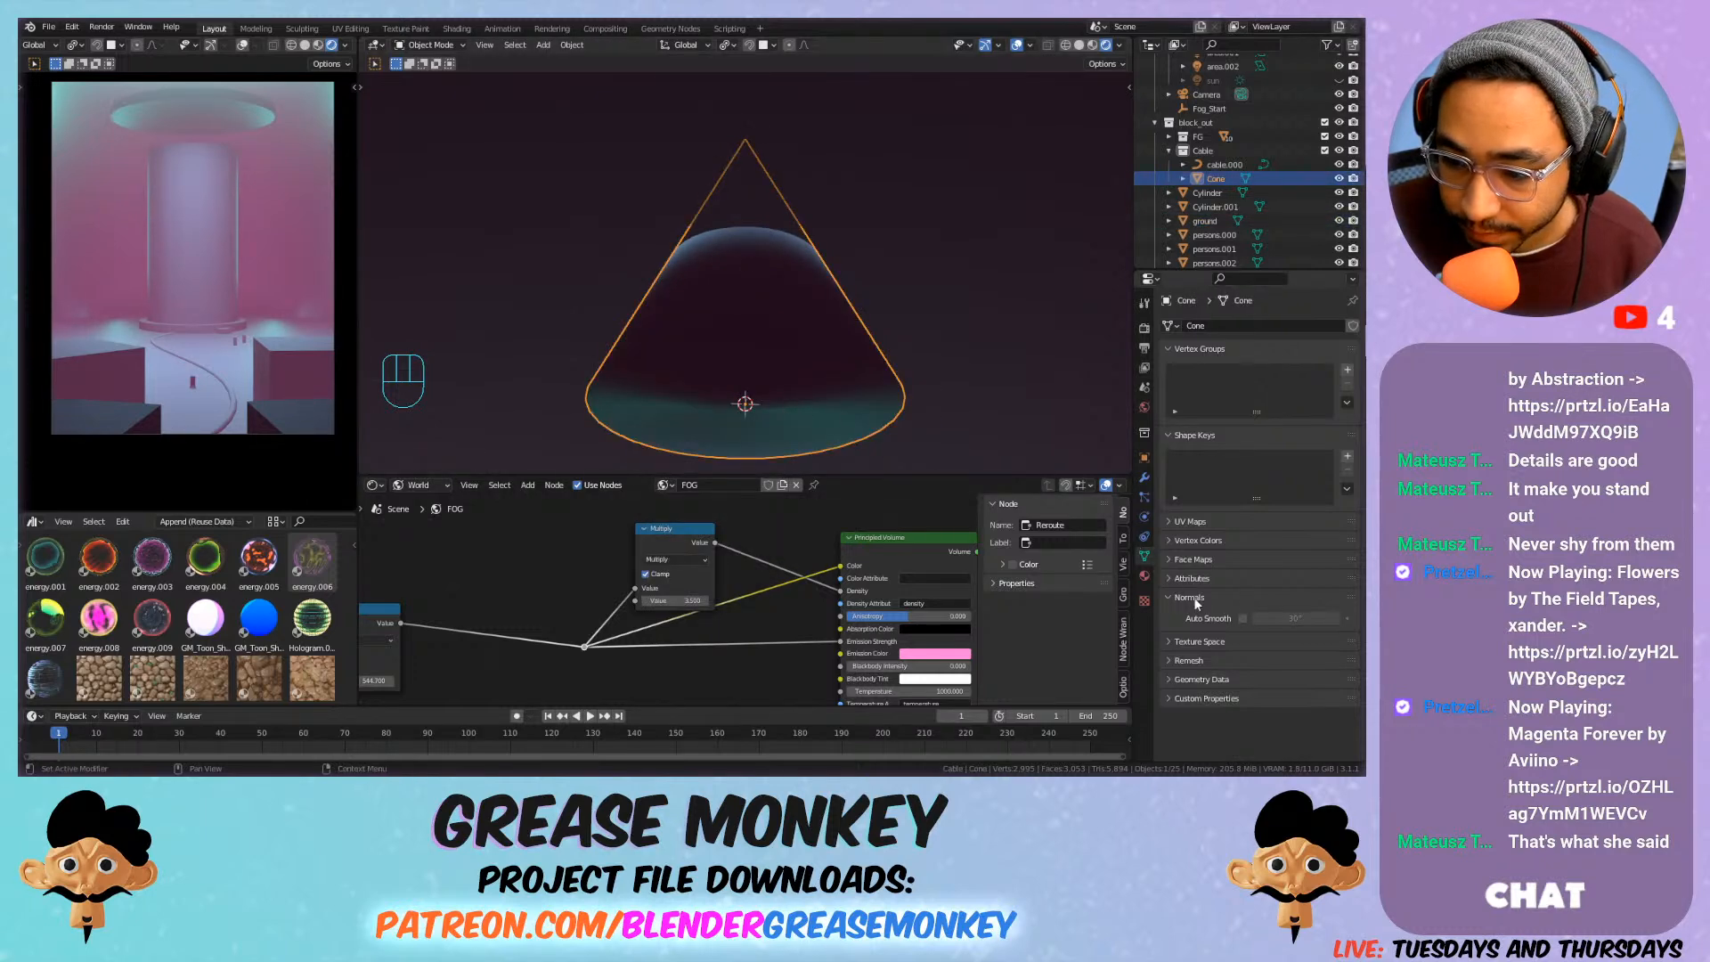
left_click(1243, 618)
Clear the cone's location and scale it up until it towers over the foreground blocks.
scroll(749, 307, "down", 4)
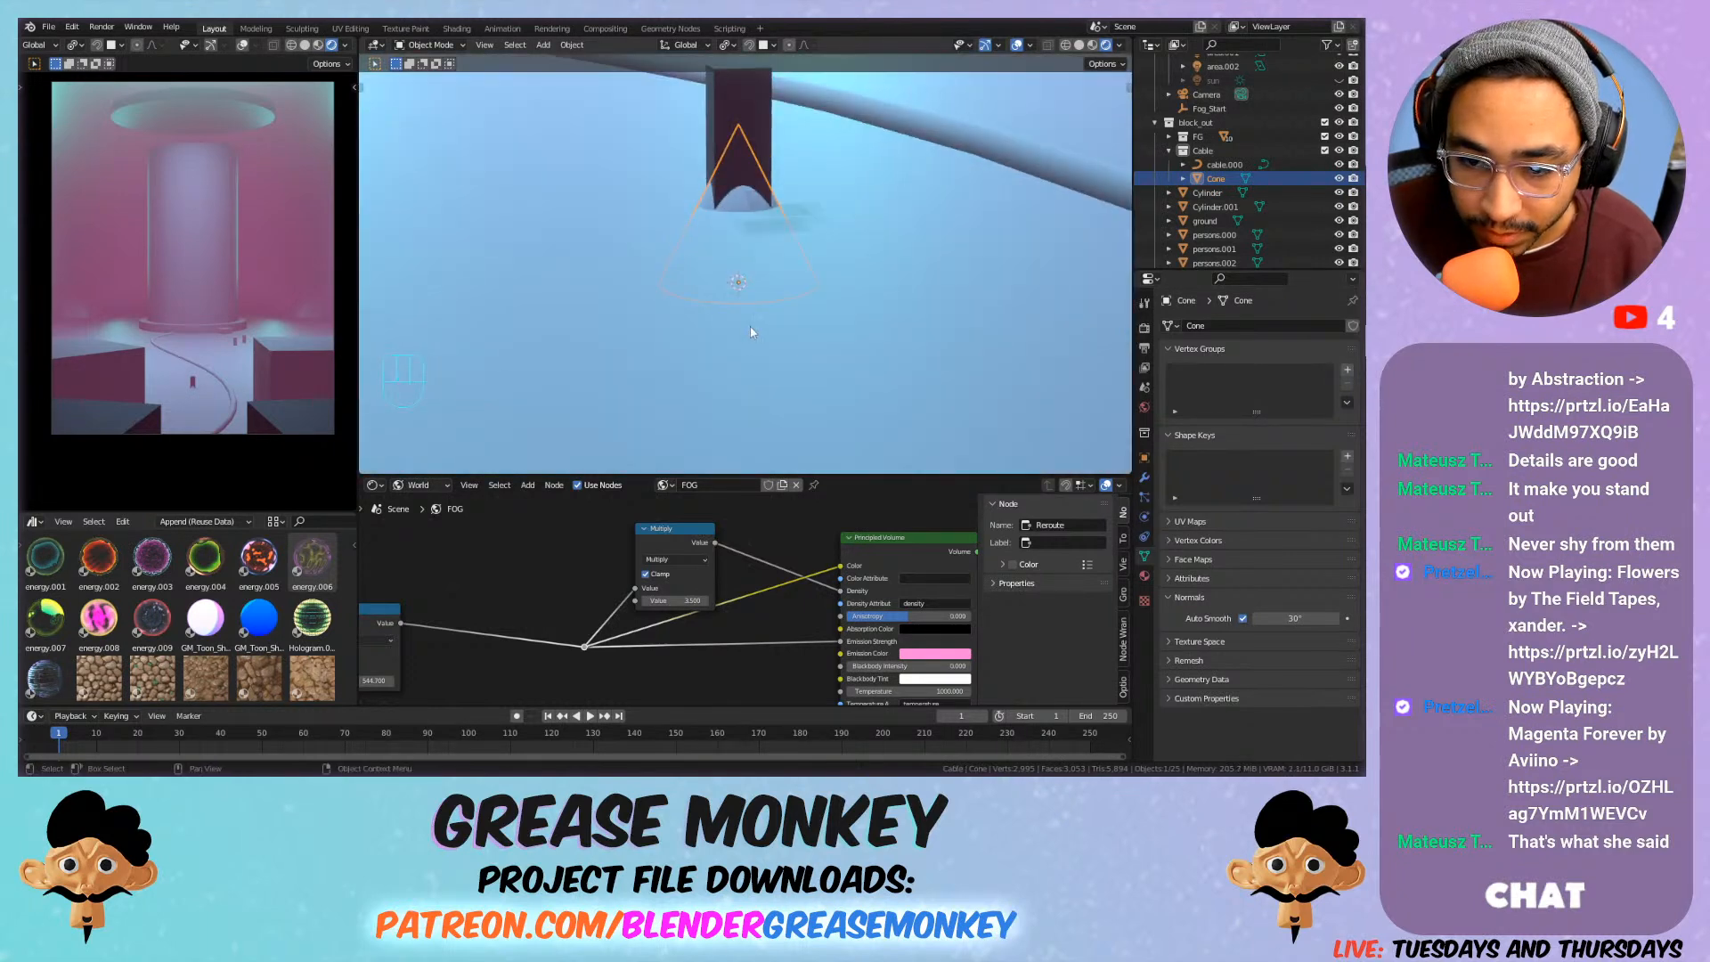
scroll(749, 303, "down", 7)
middle_click_drag(781, 296, 778, 423, "shift")
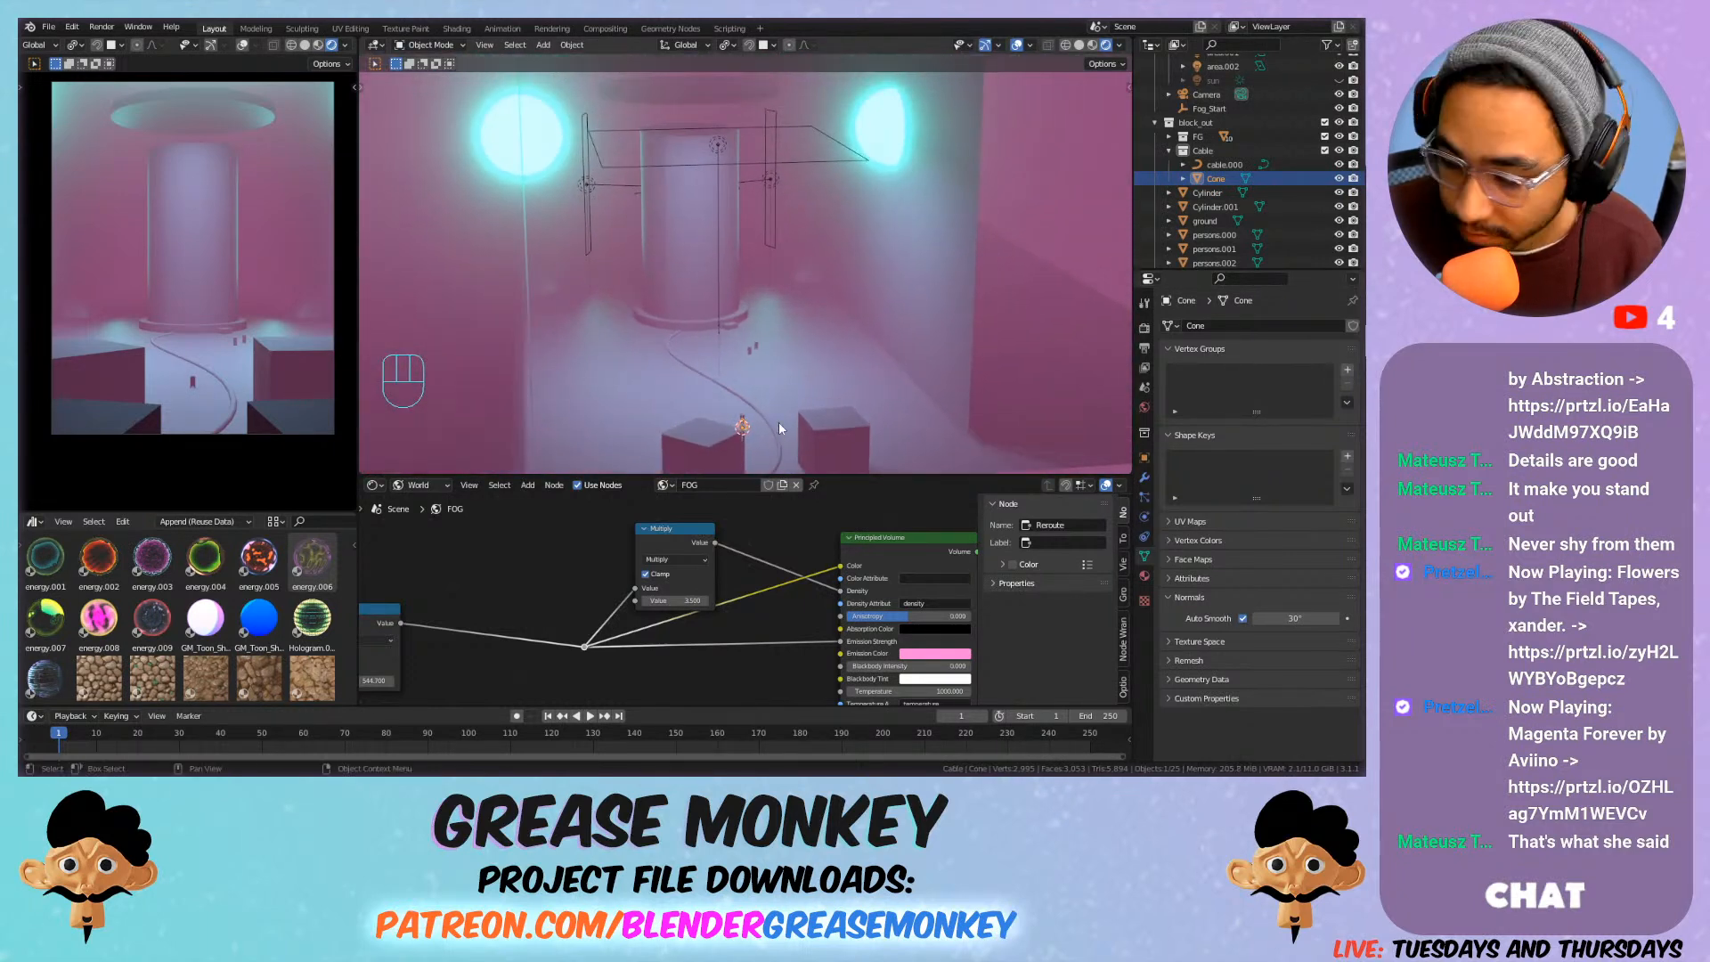
key("alt+g")
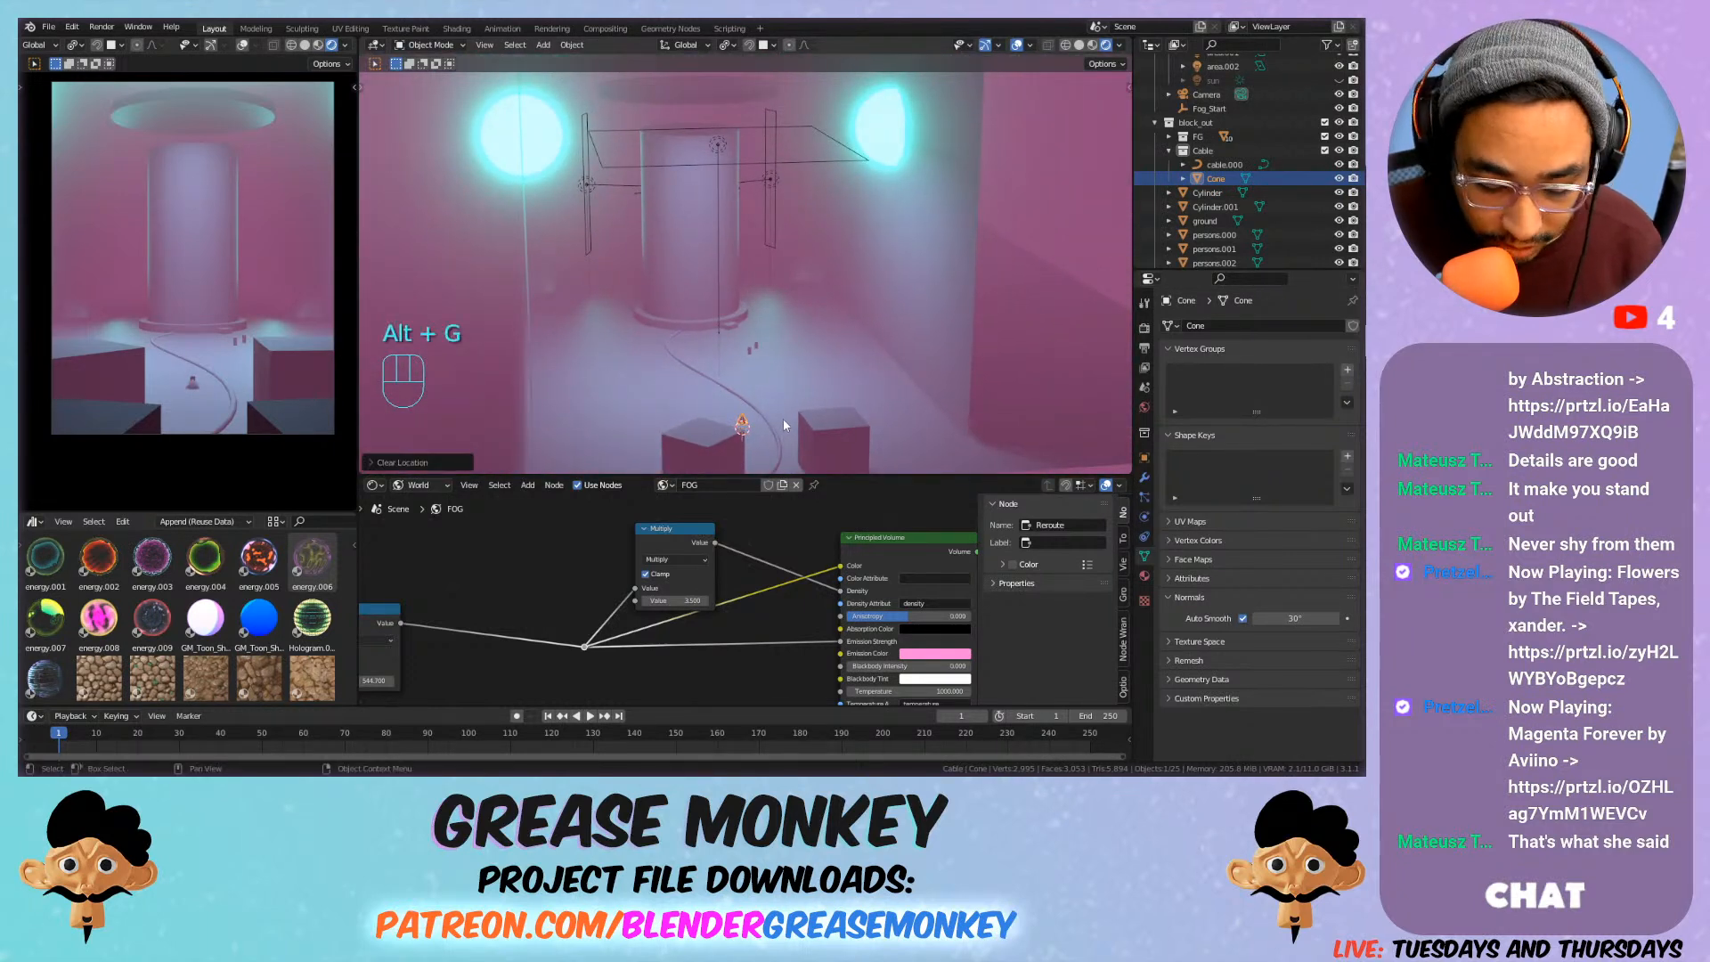
key("s")
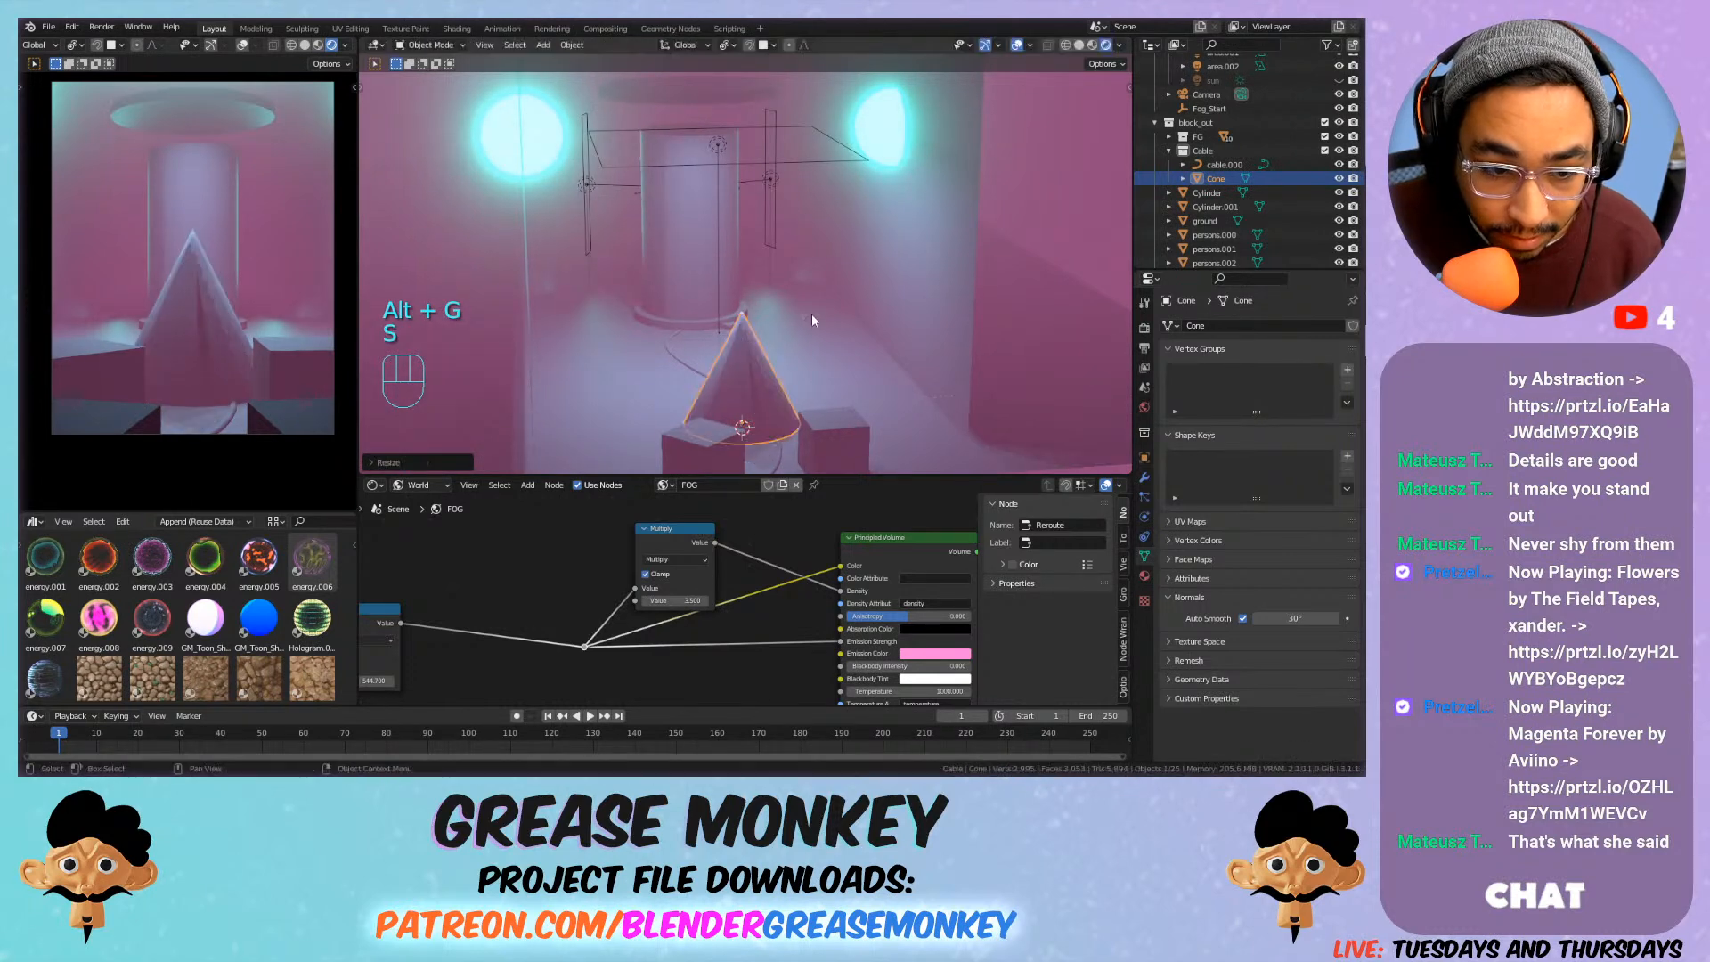
left_click(812, 321)
Move the cone in the ground plane to the left of the column, about 128 m away.
key("g")
key("z")
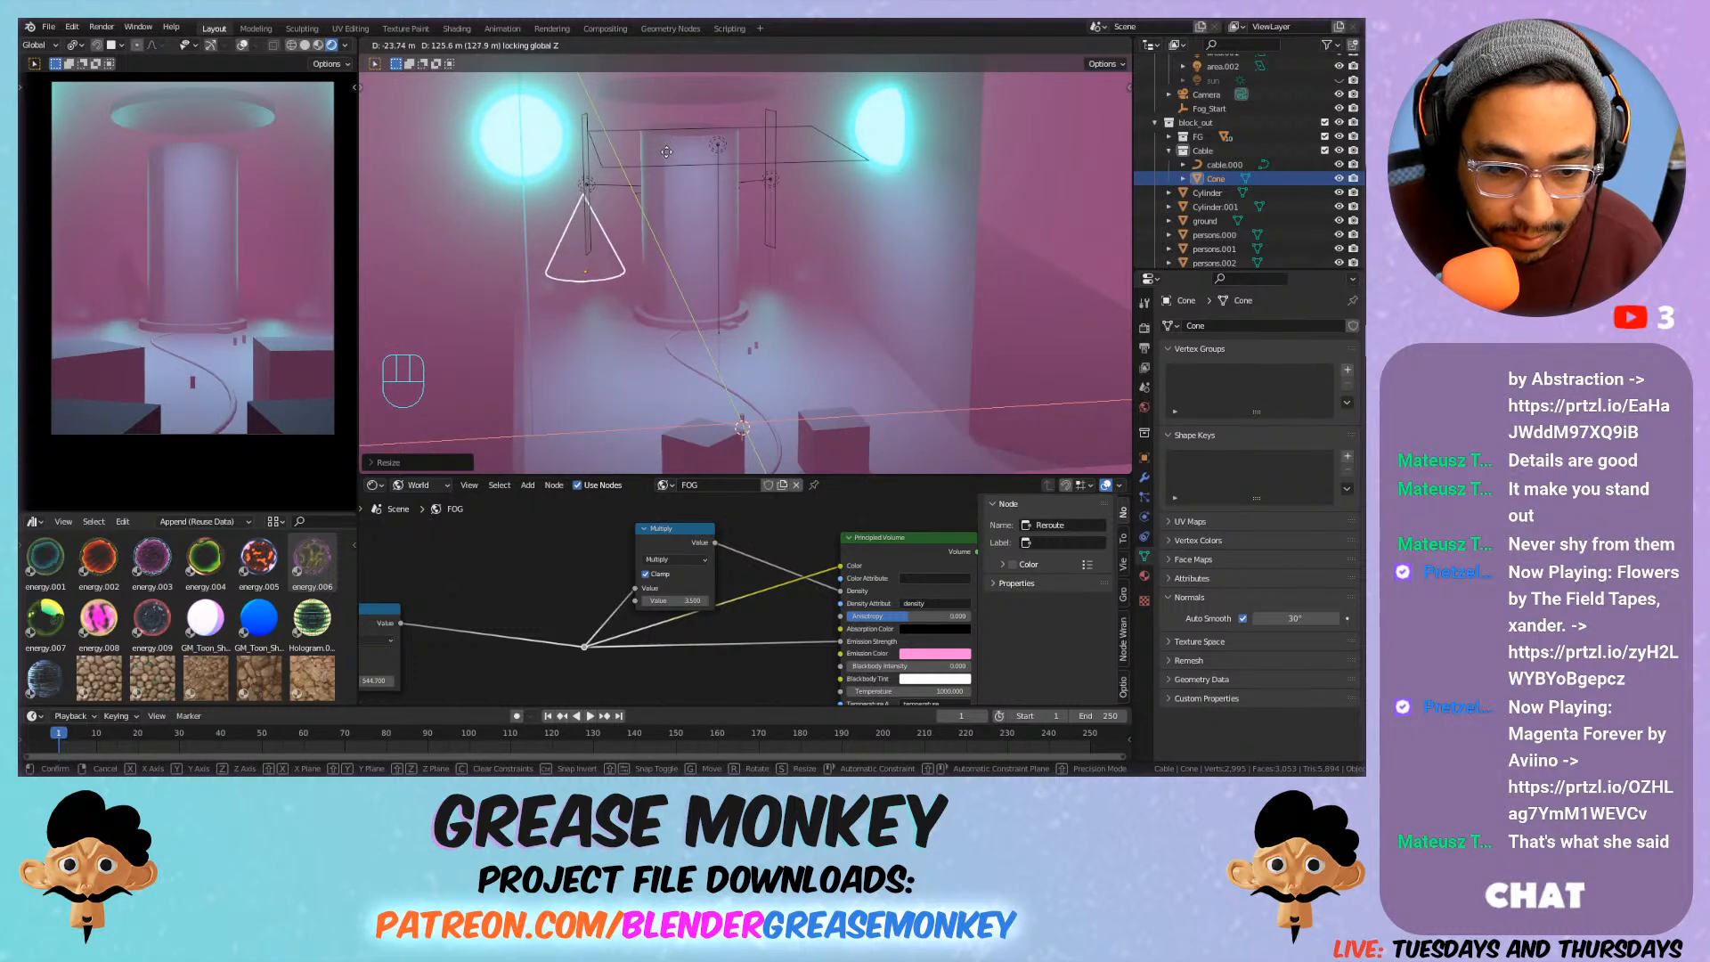
left_click(663, 152)
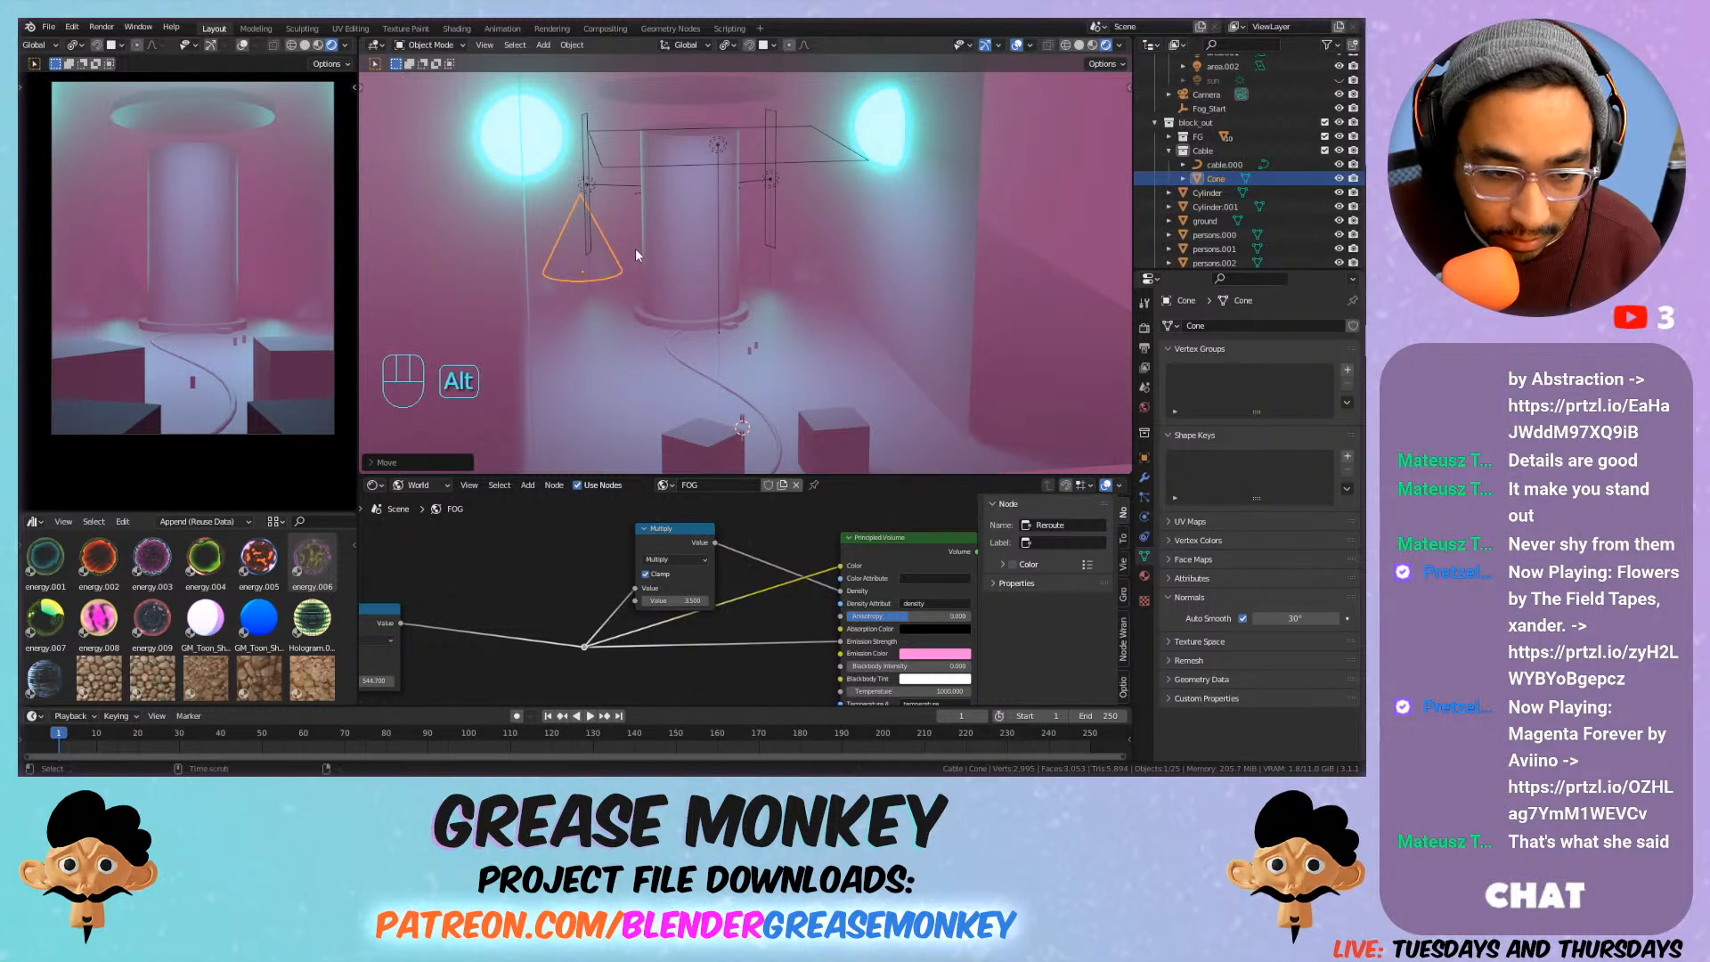
Make a linked duplicate of the cone and place it in the ground plane about 48 m away, right of the column.
key("alt+d")
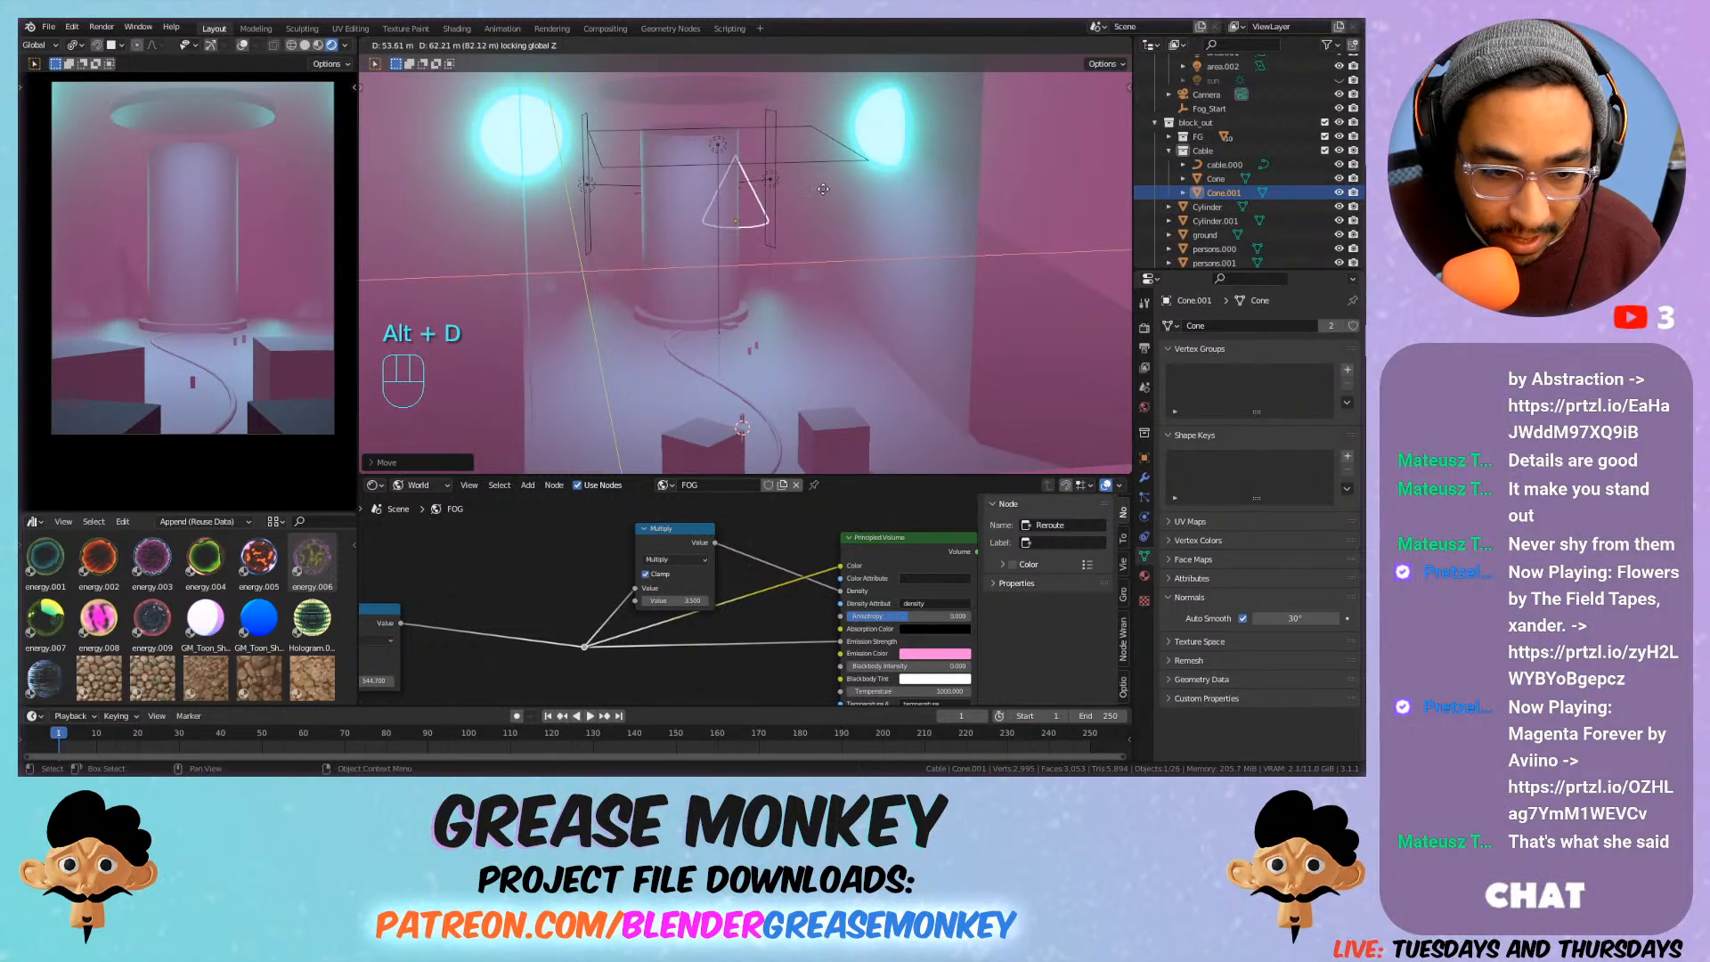
key("shift+z")
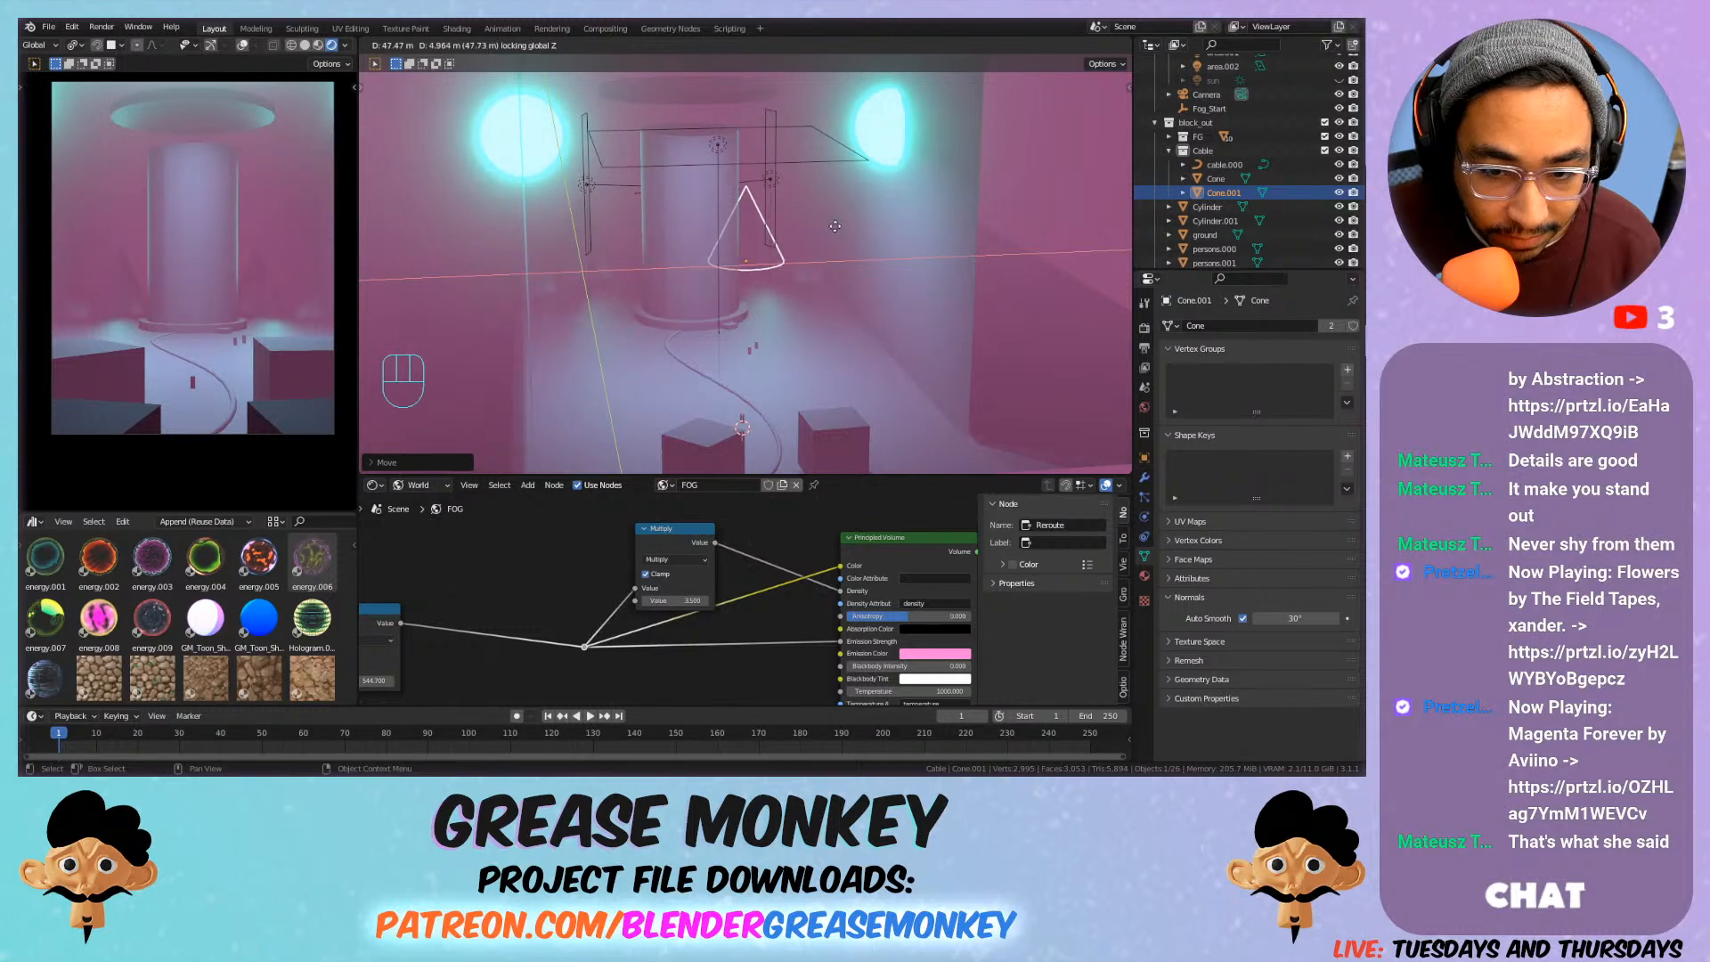
left_click(838, 225)
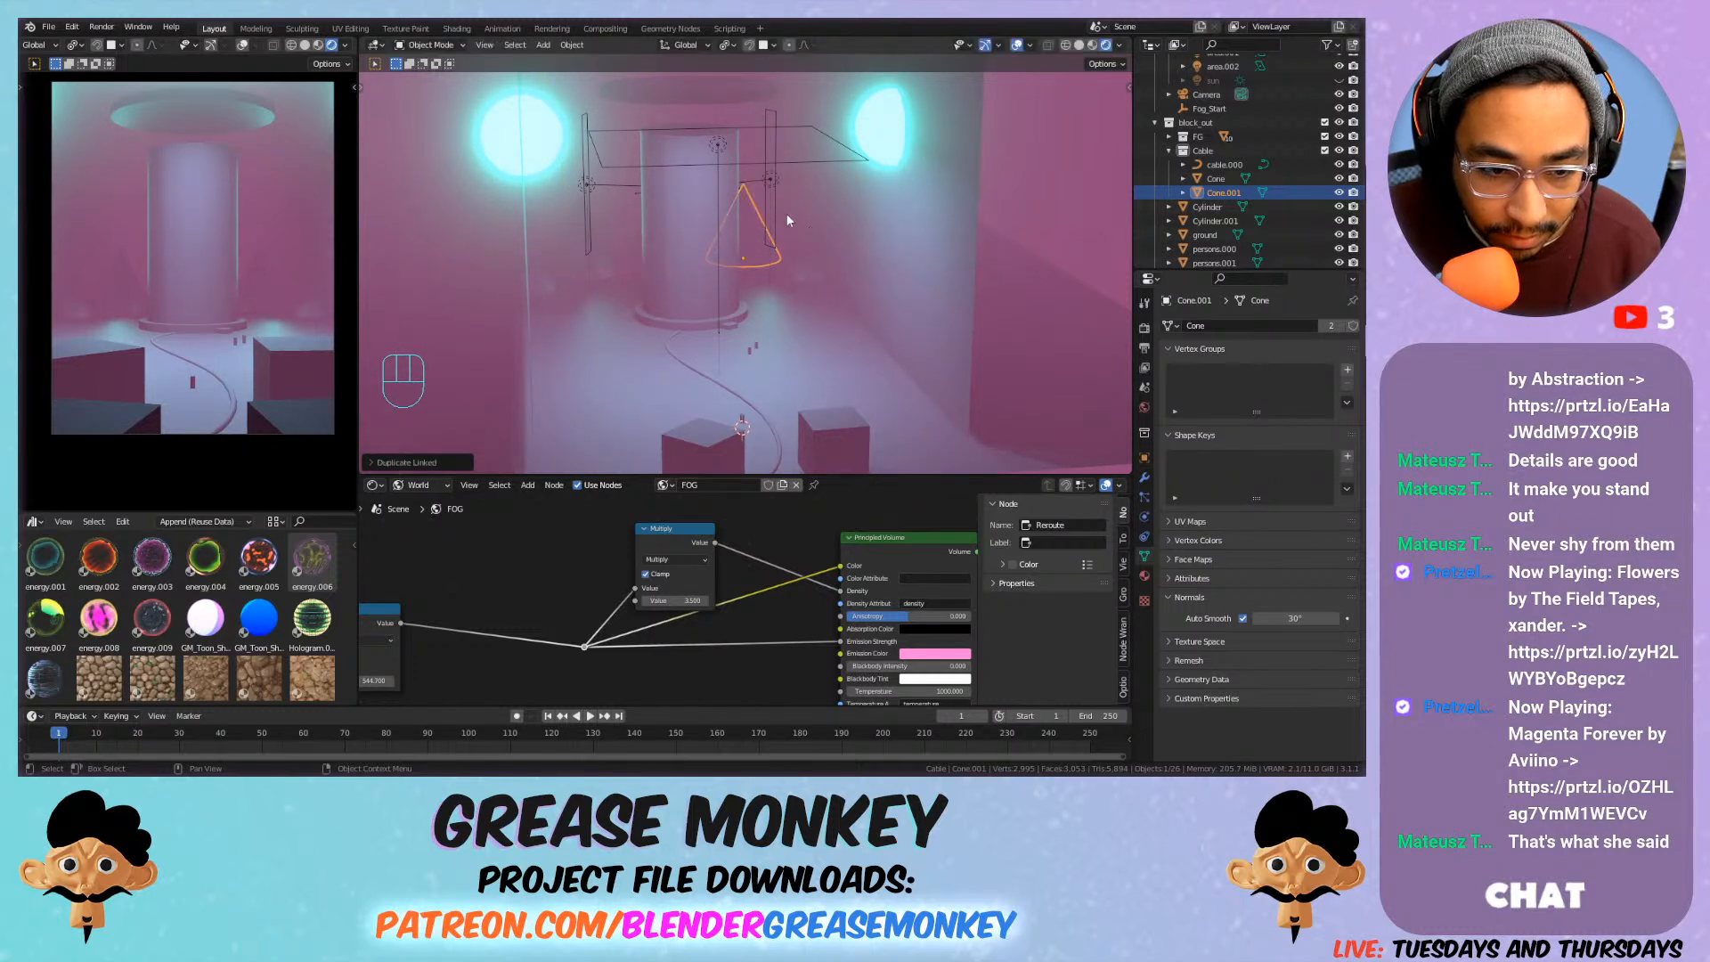
scroll(778, 283, "up", 3)
middle_click_drag(777, 283, 757, 249, "shift")
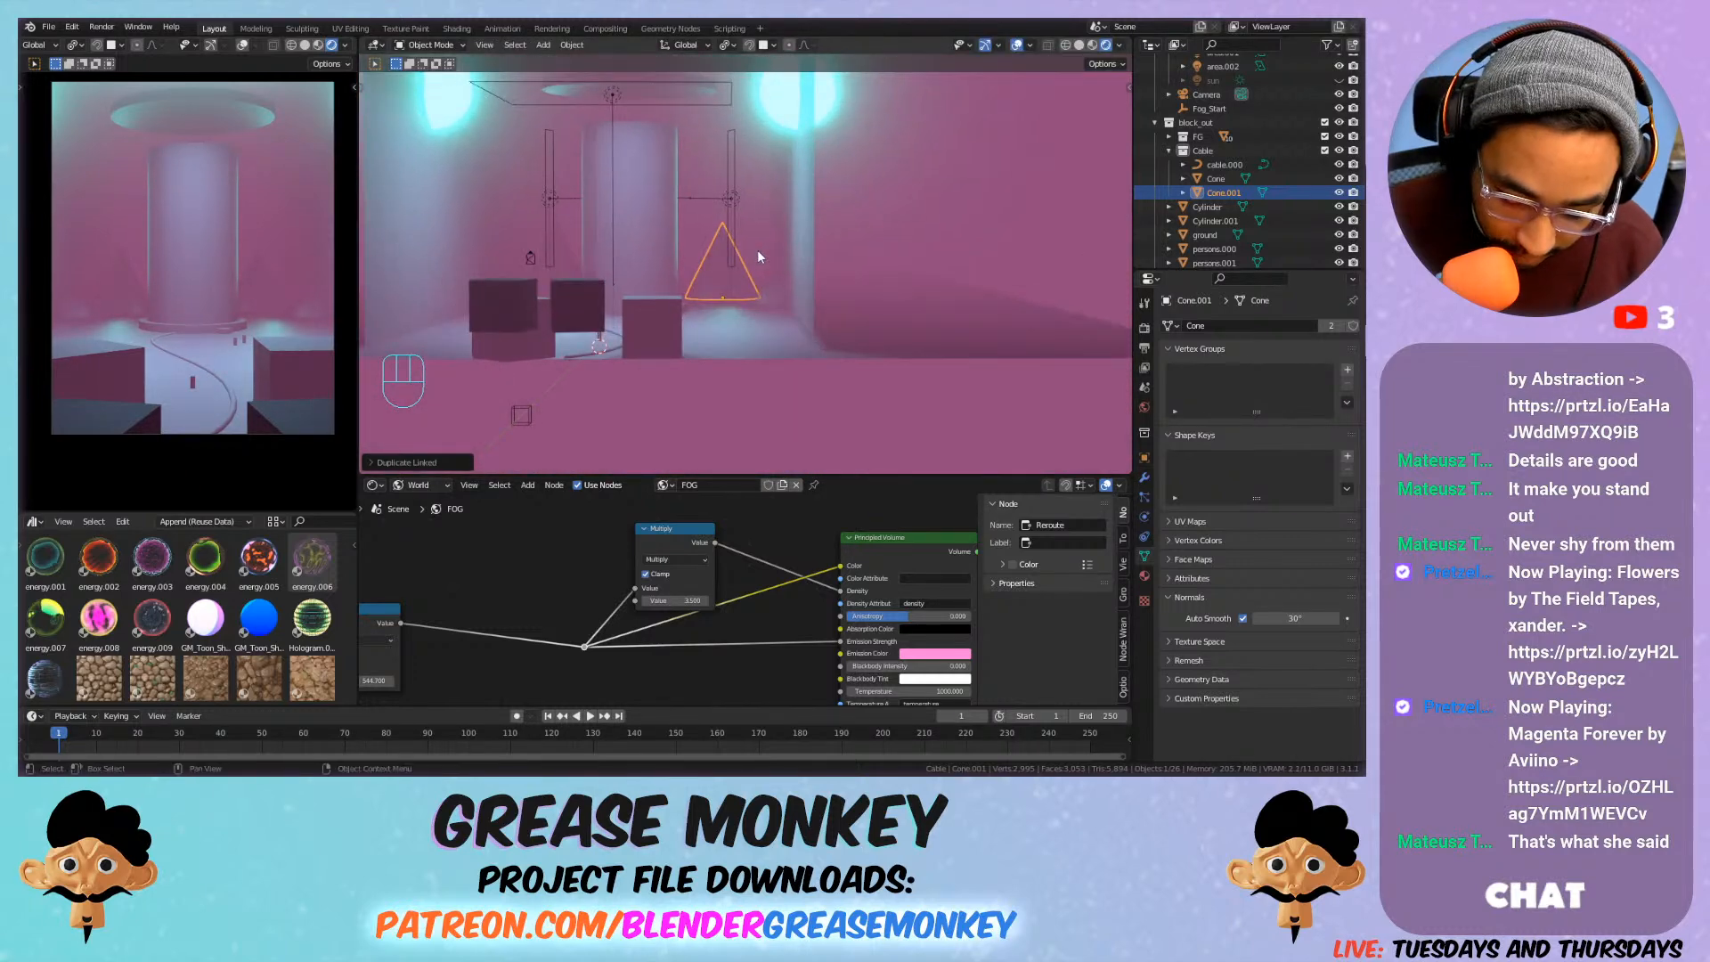
In camera view, make a linked duplicate of the right cone, place it farther back and scale it up about 2.7 times.
key("KP_0")
scroll(781, 248, "down", 2)
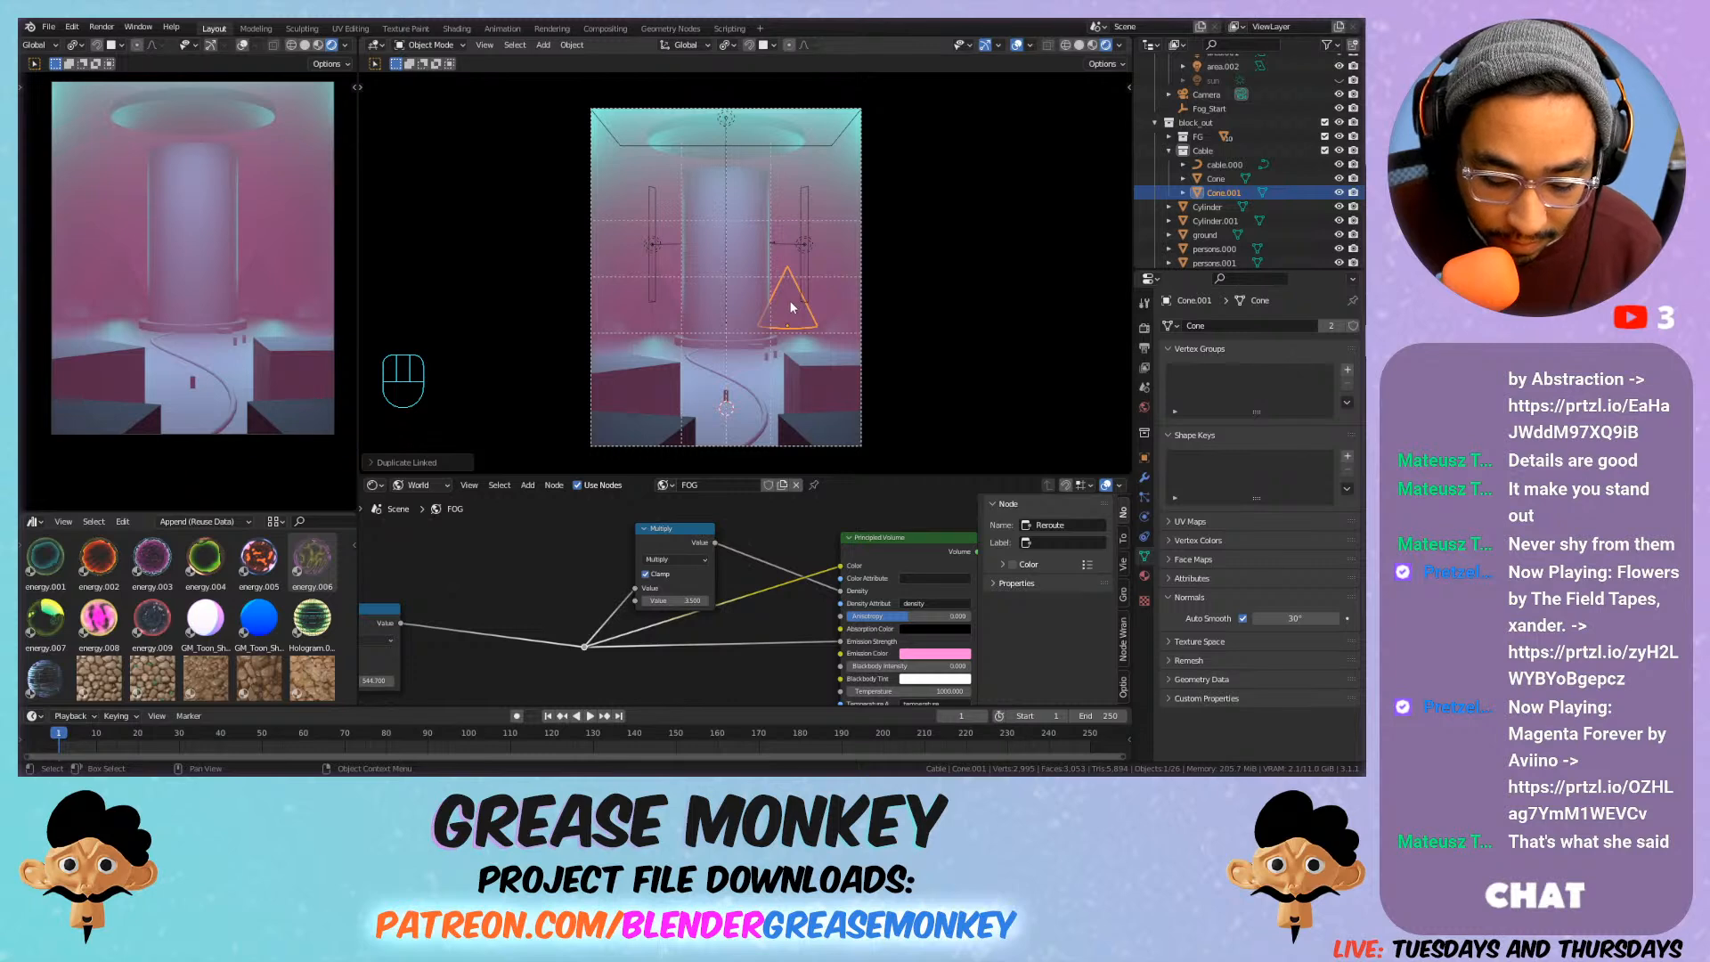
key("alt+d")
key("z")
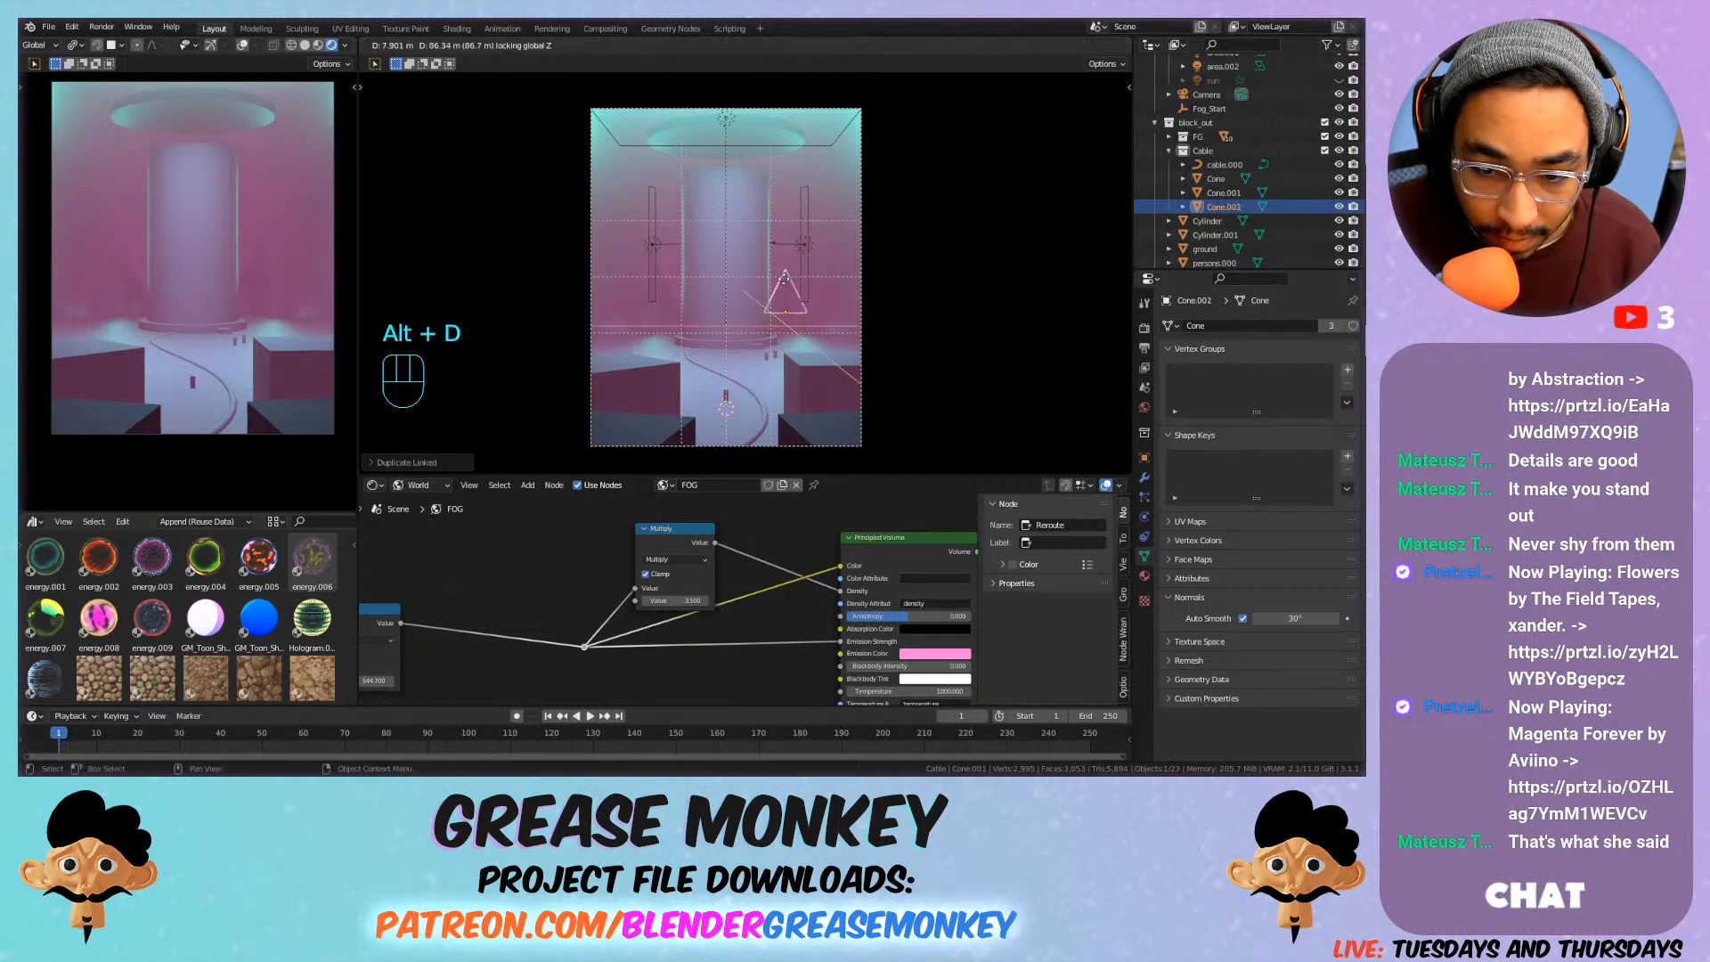
key("s")
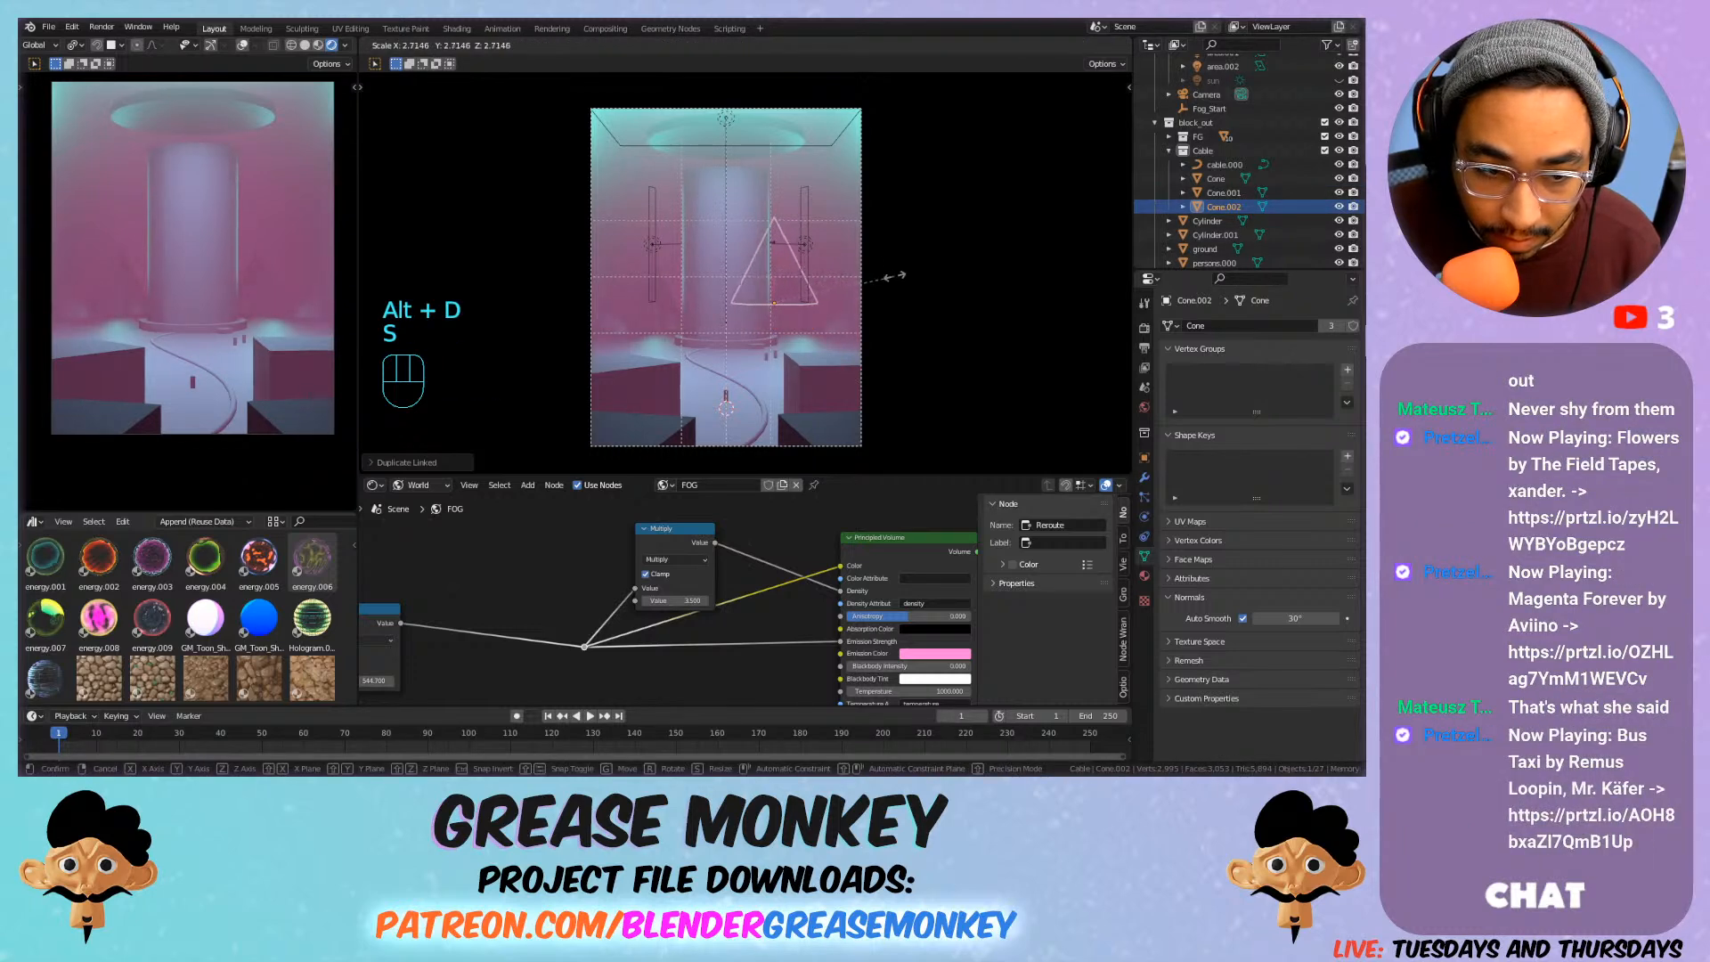
left_click(873, 282)
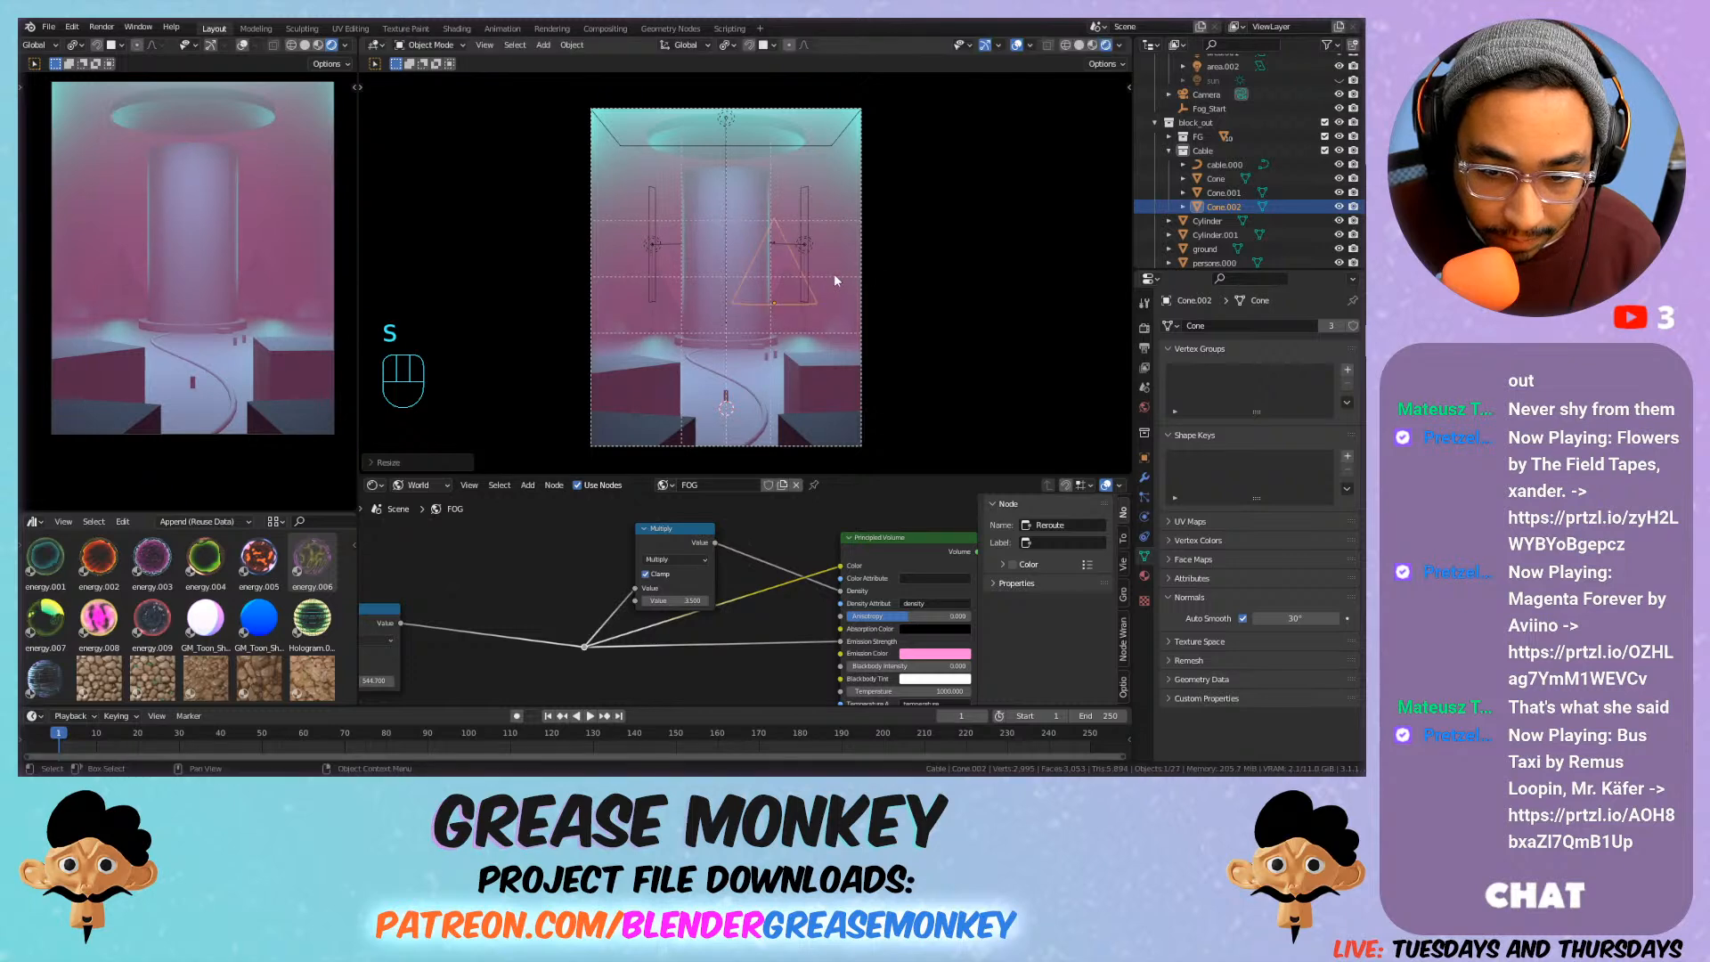
Move the enlarged cone about 136 m toward the camera in the ground plane, right of the column.
key("g")
key("z")
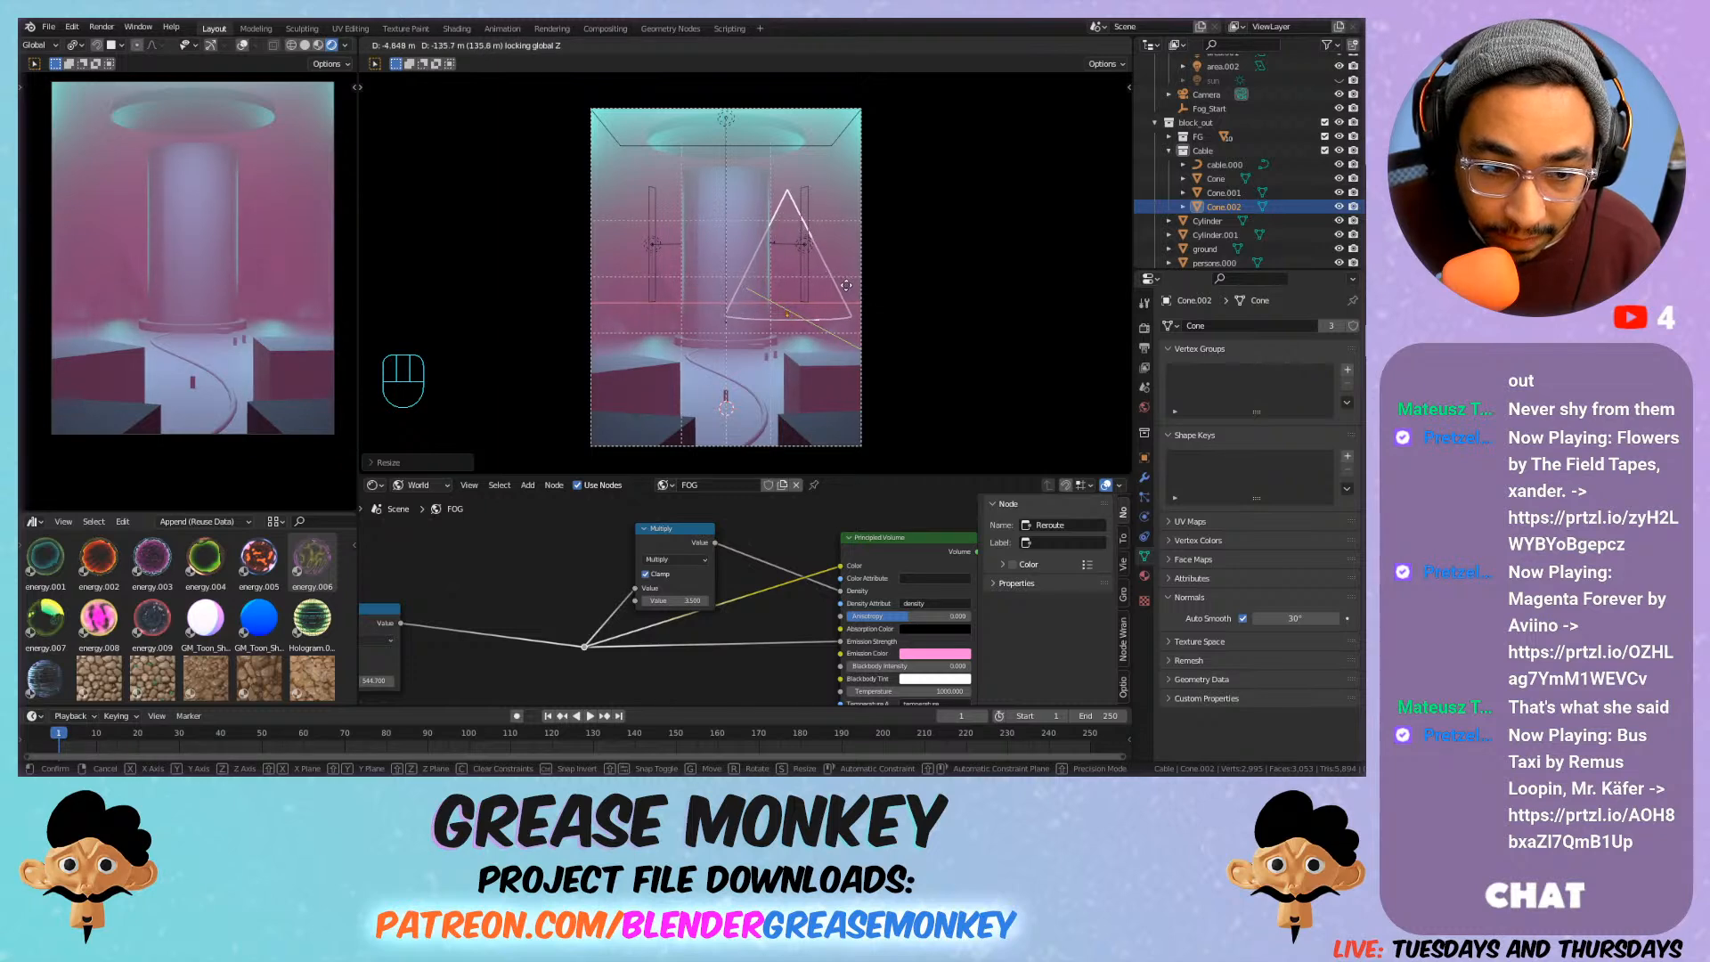
left_click(846, 285)
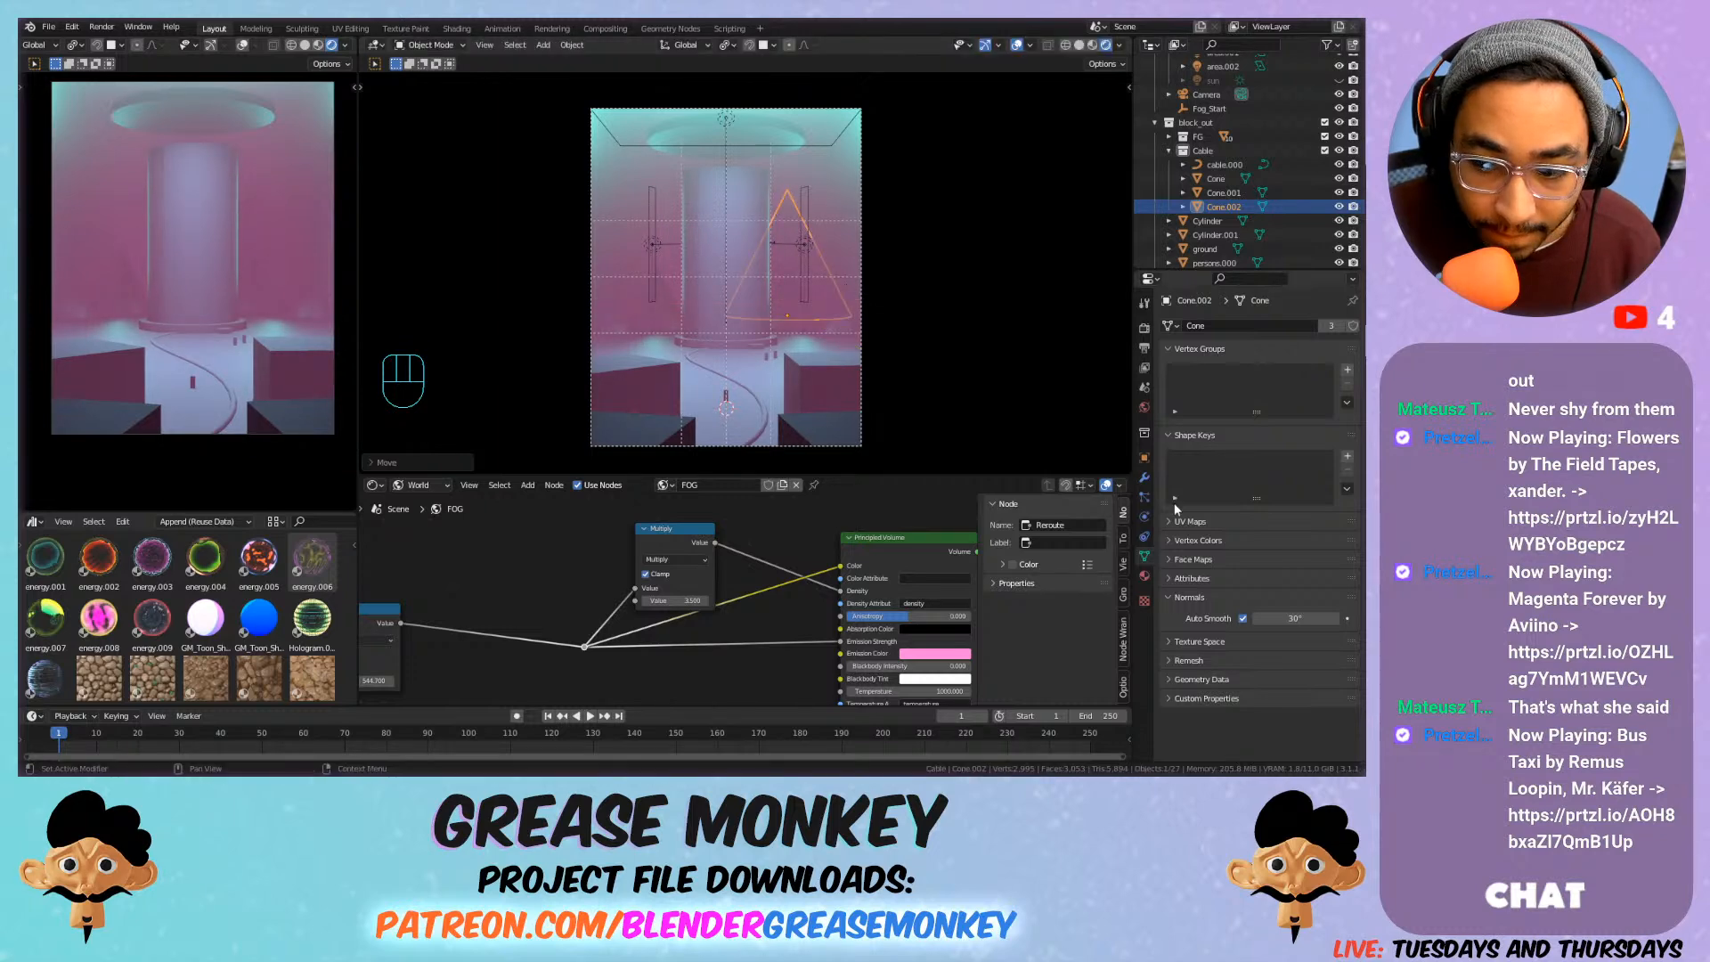
Try the emission.000 material on the linked cones and undo the assignment.
left_click(1145, 574)
left_click(1168, 385)
left_click(1184, 419)
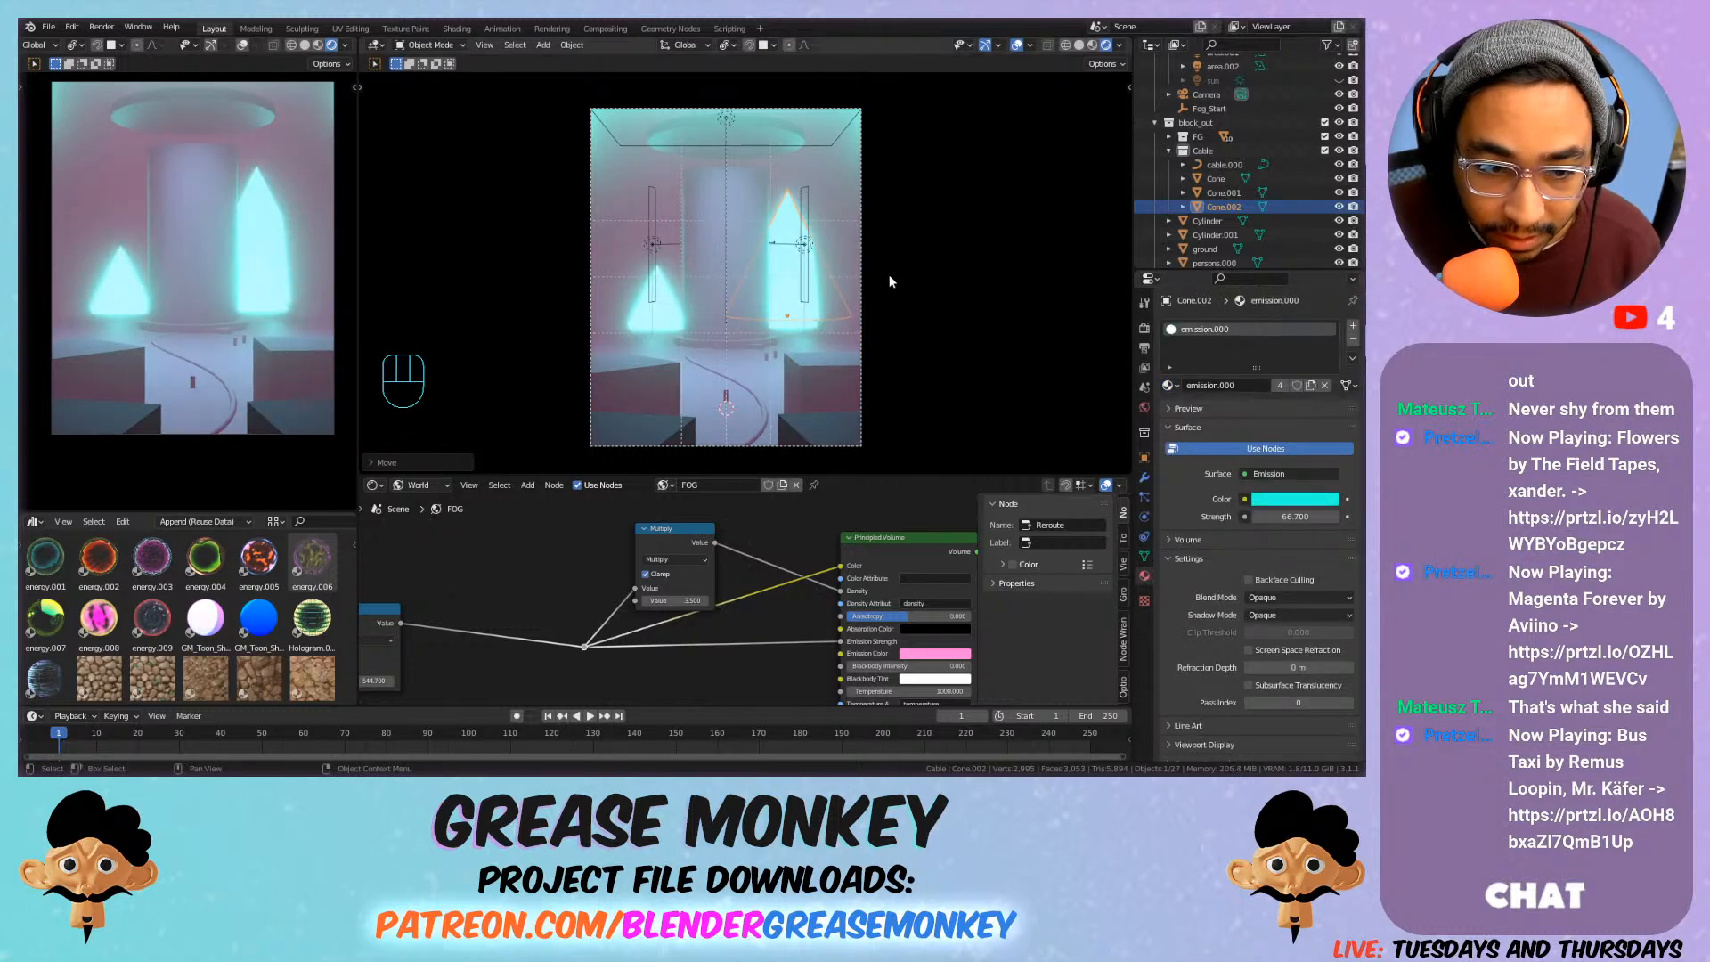
key("ctrl+z")
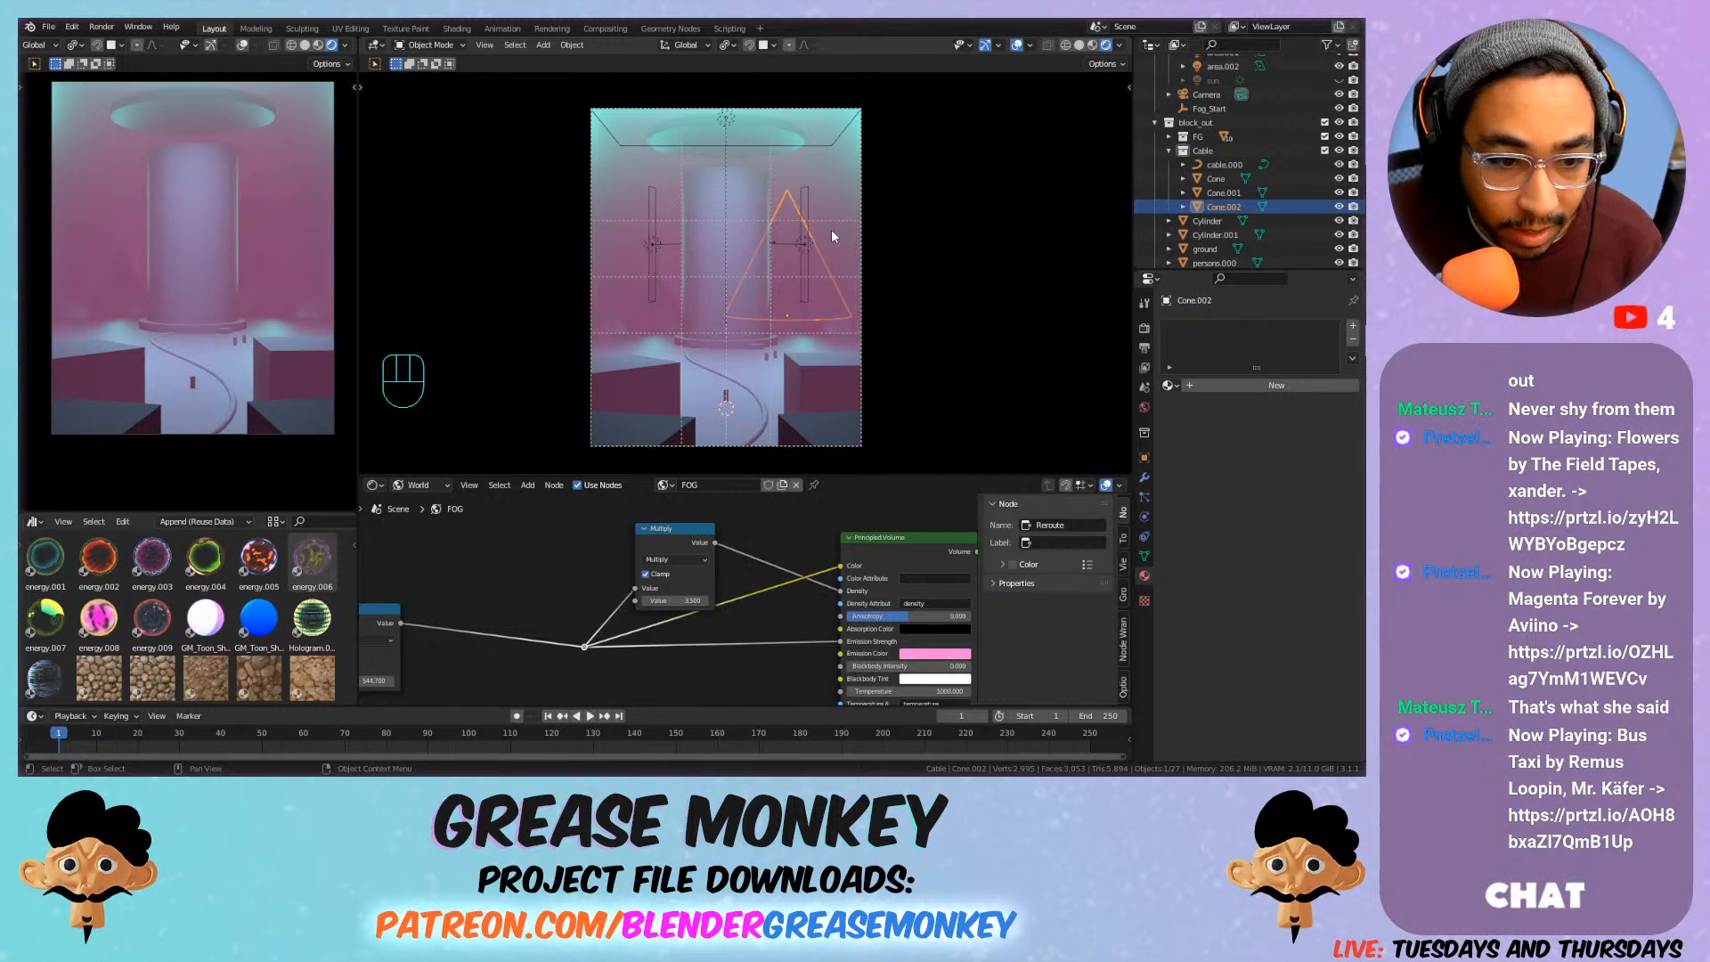
Make a linked duplicate of the large cone about 57 m to the left in the ground plane and save the file.
middle_click_drag(793, 200, 789, 260)
key("alt+d")
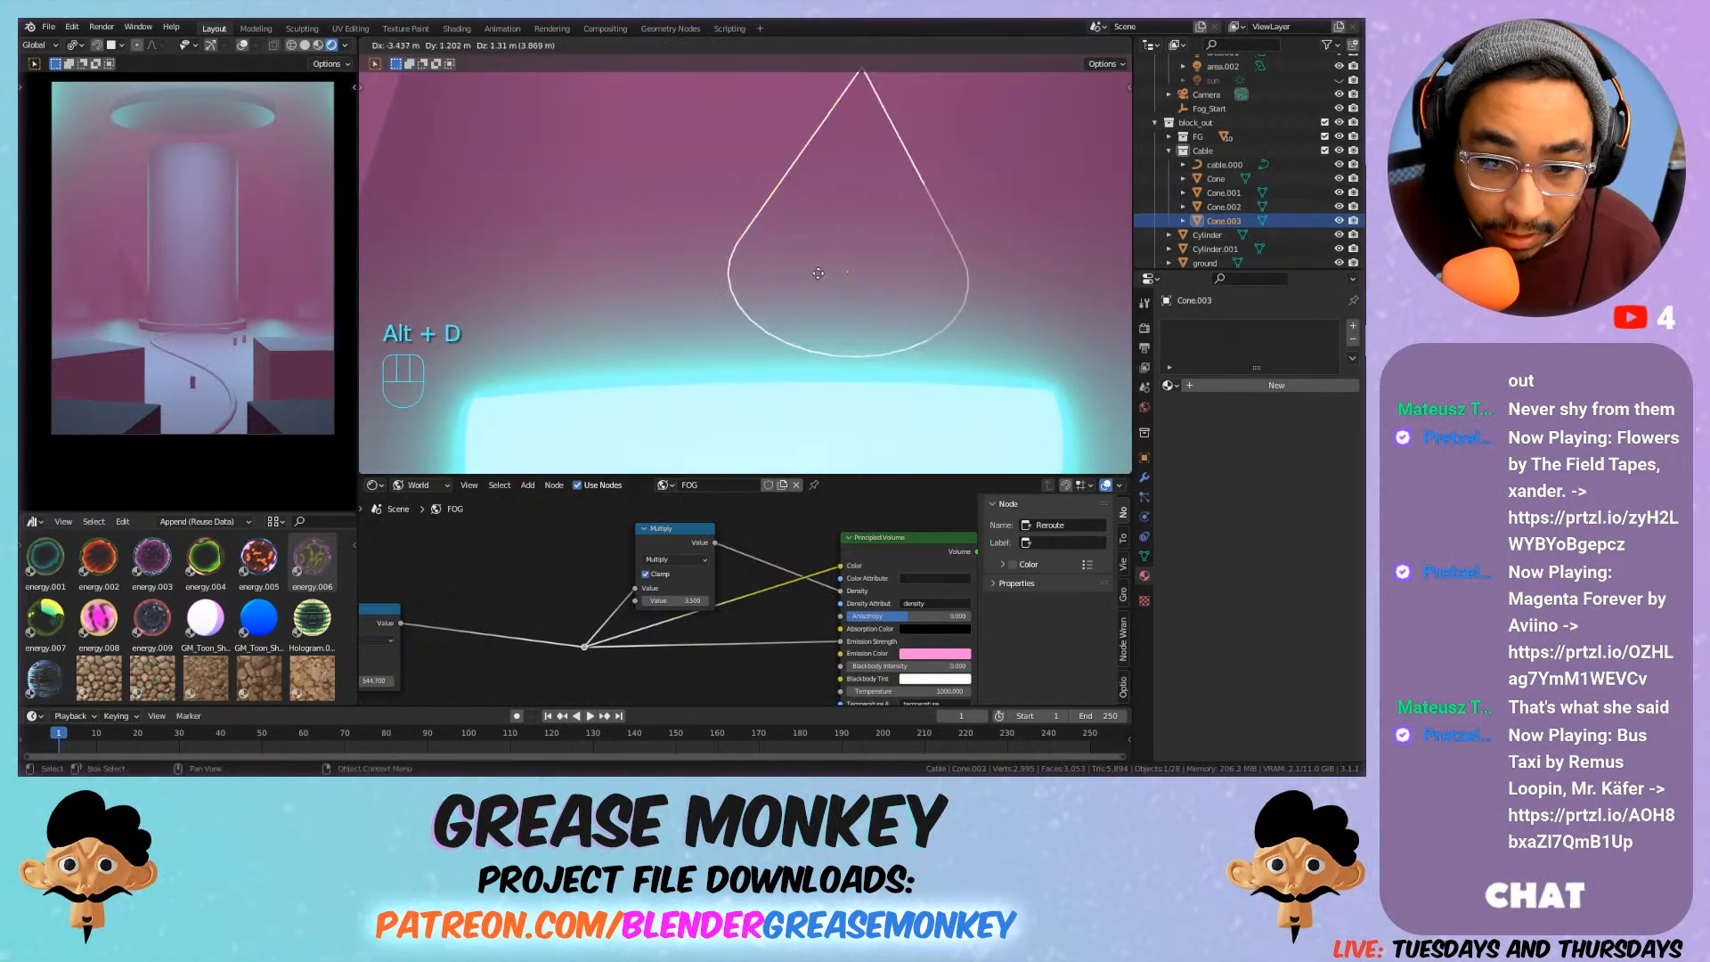
key("shift+z")
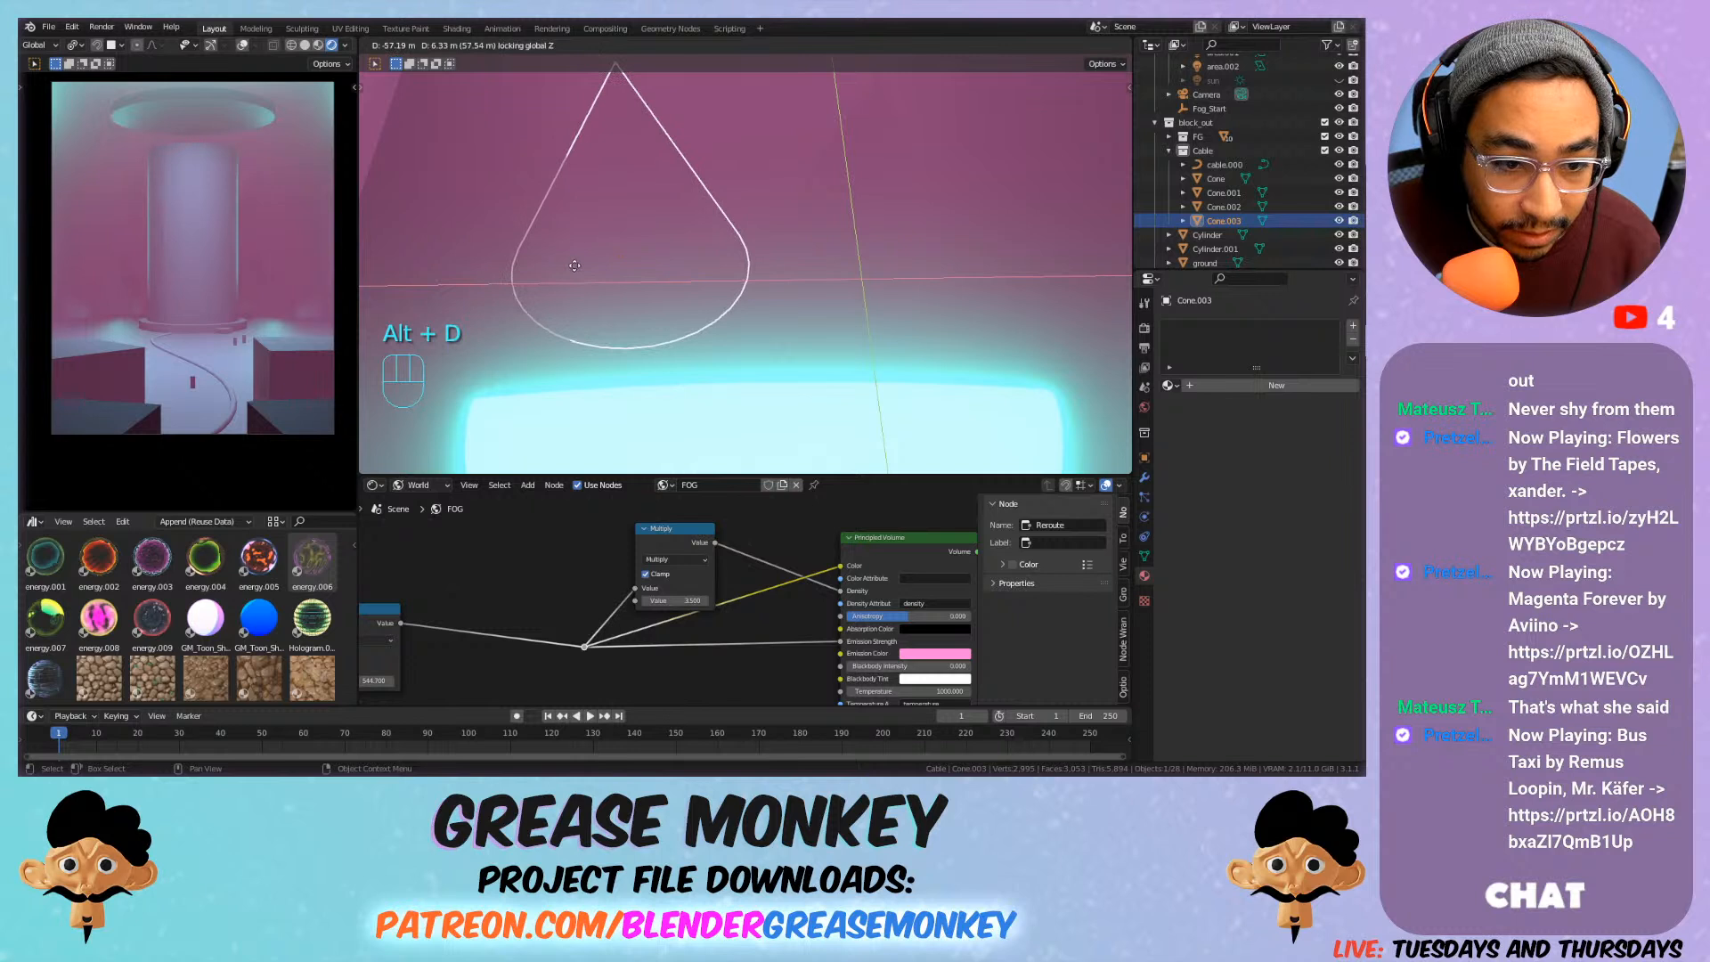
left_click(574, 266)
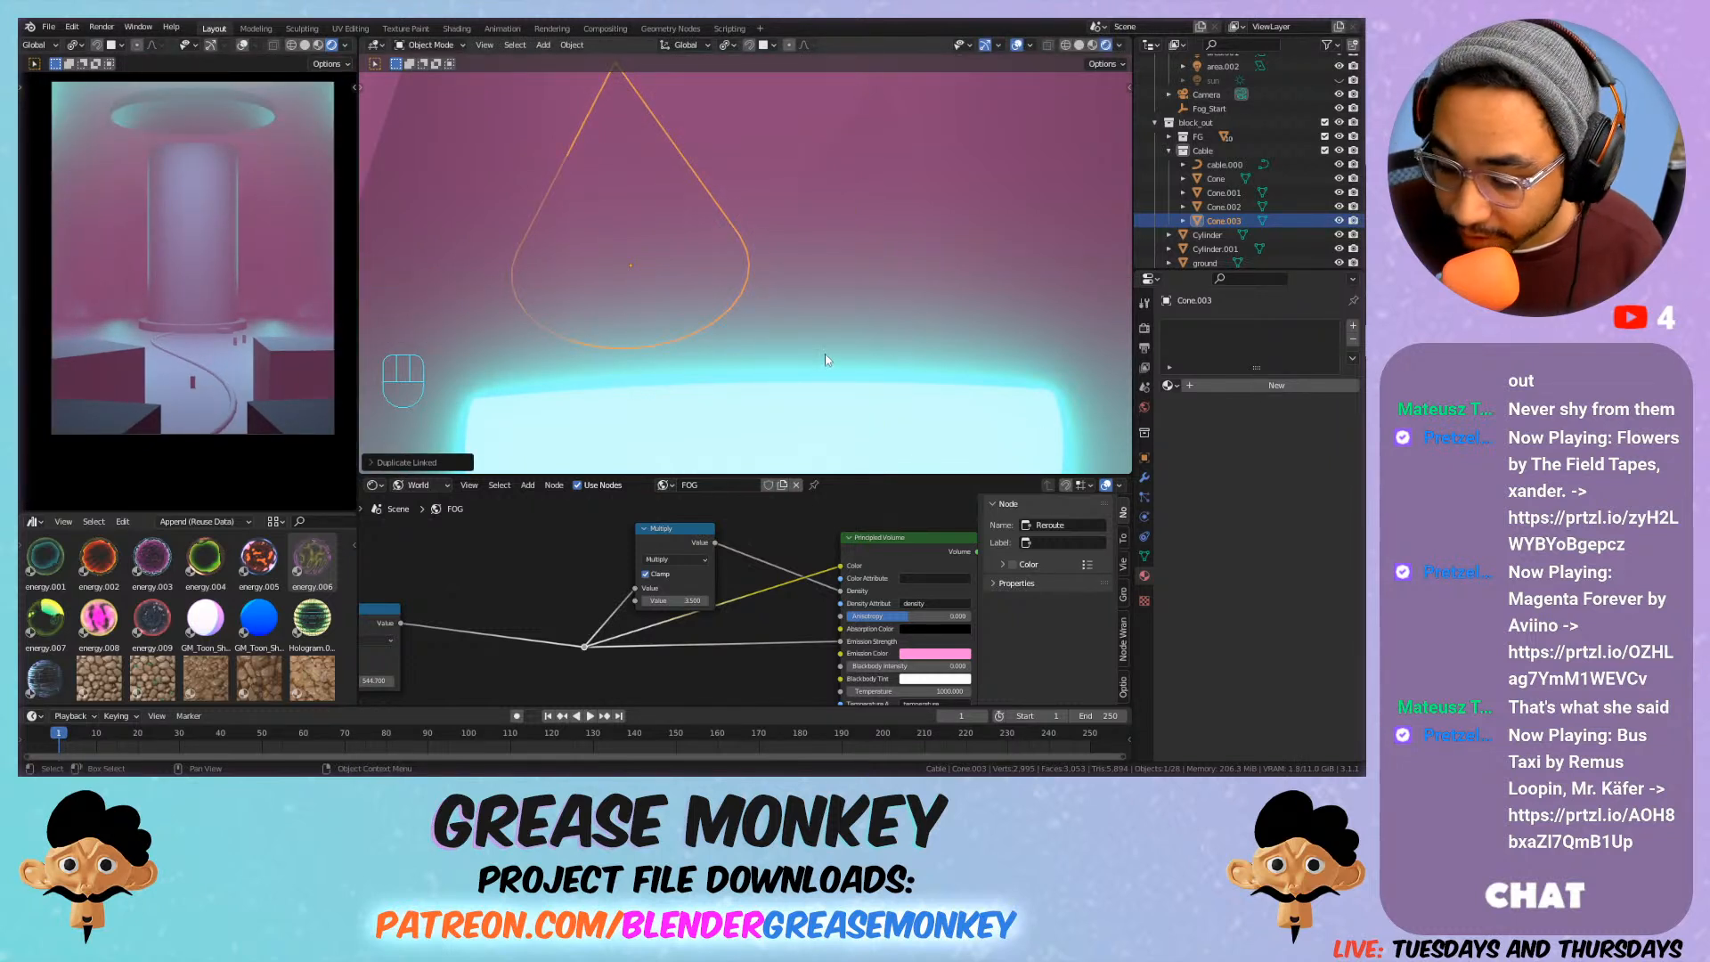
mouse_move(825, 360)
middle_mouse_down()
mouse_move(821, 385)
mouse_move(822, 354)
middle_mouse_up()
key("KP_0")
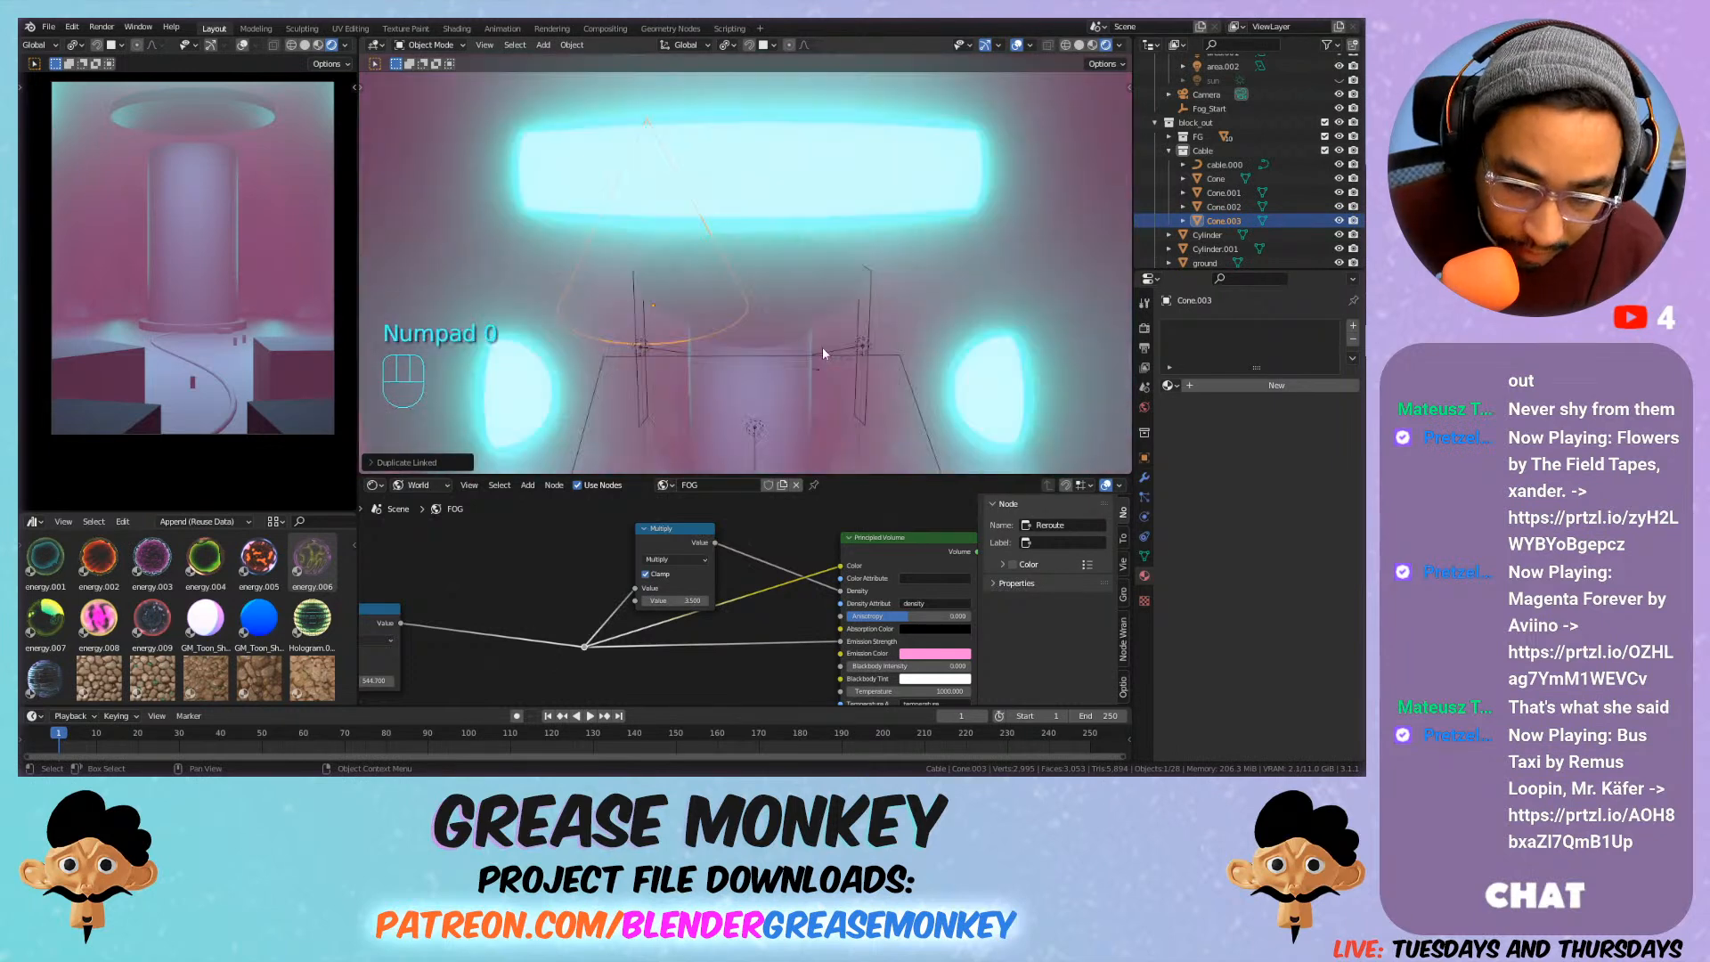
key("ctrl+s")
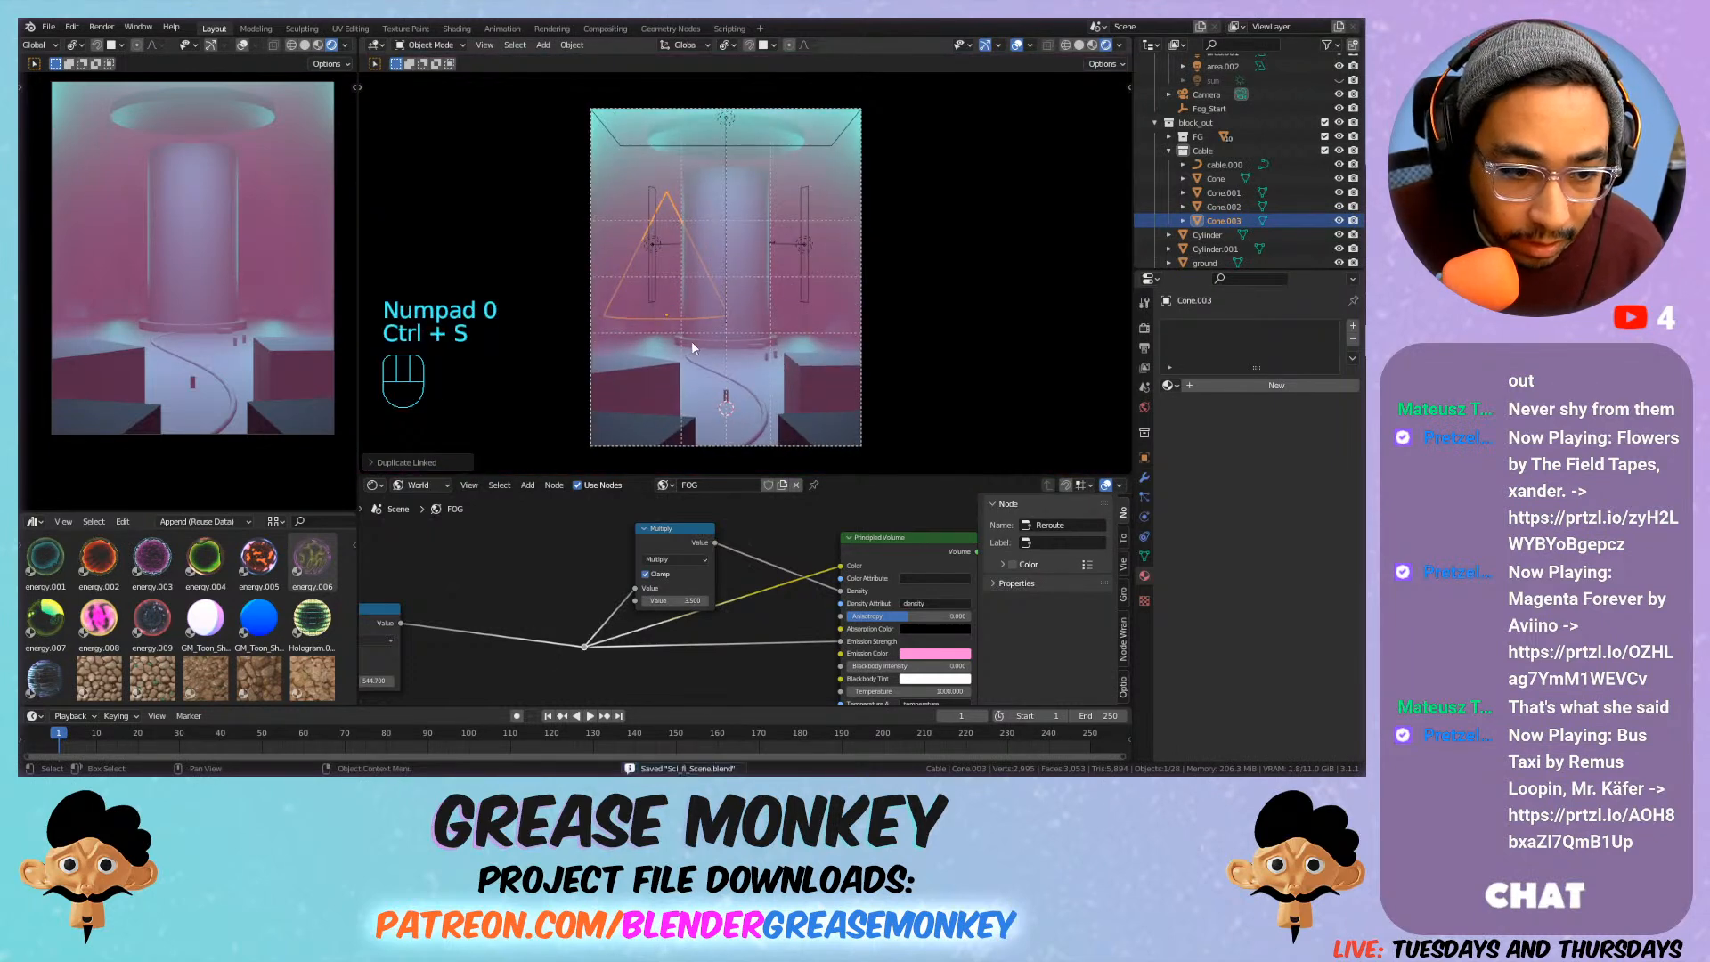
Try the Very High Contrast and Medium Contrast looks in the scene's color management settings.
left_click(1146, 329)
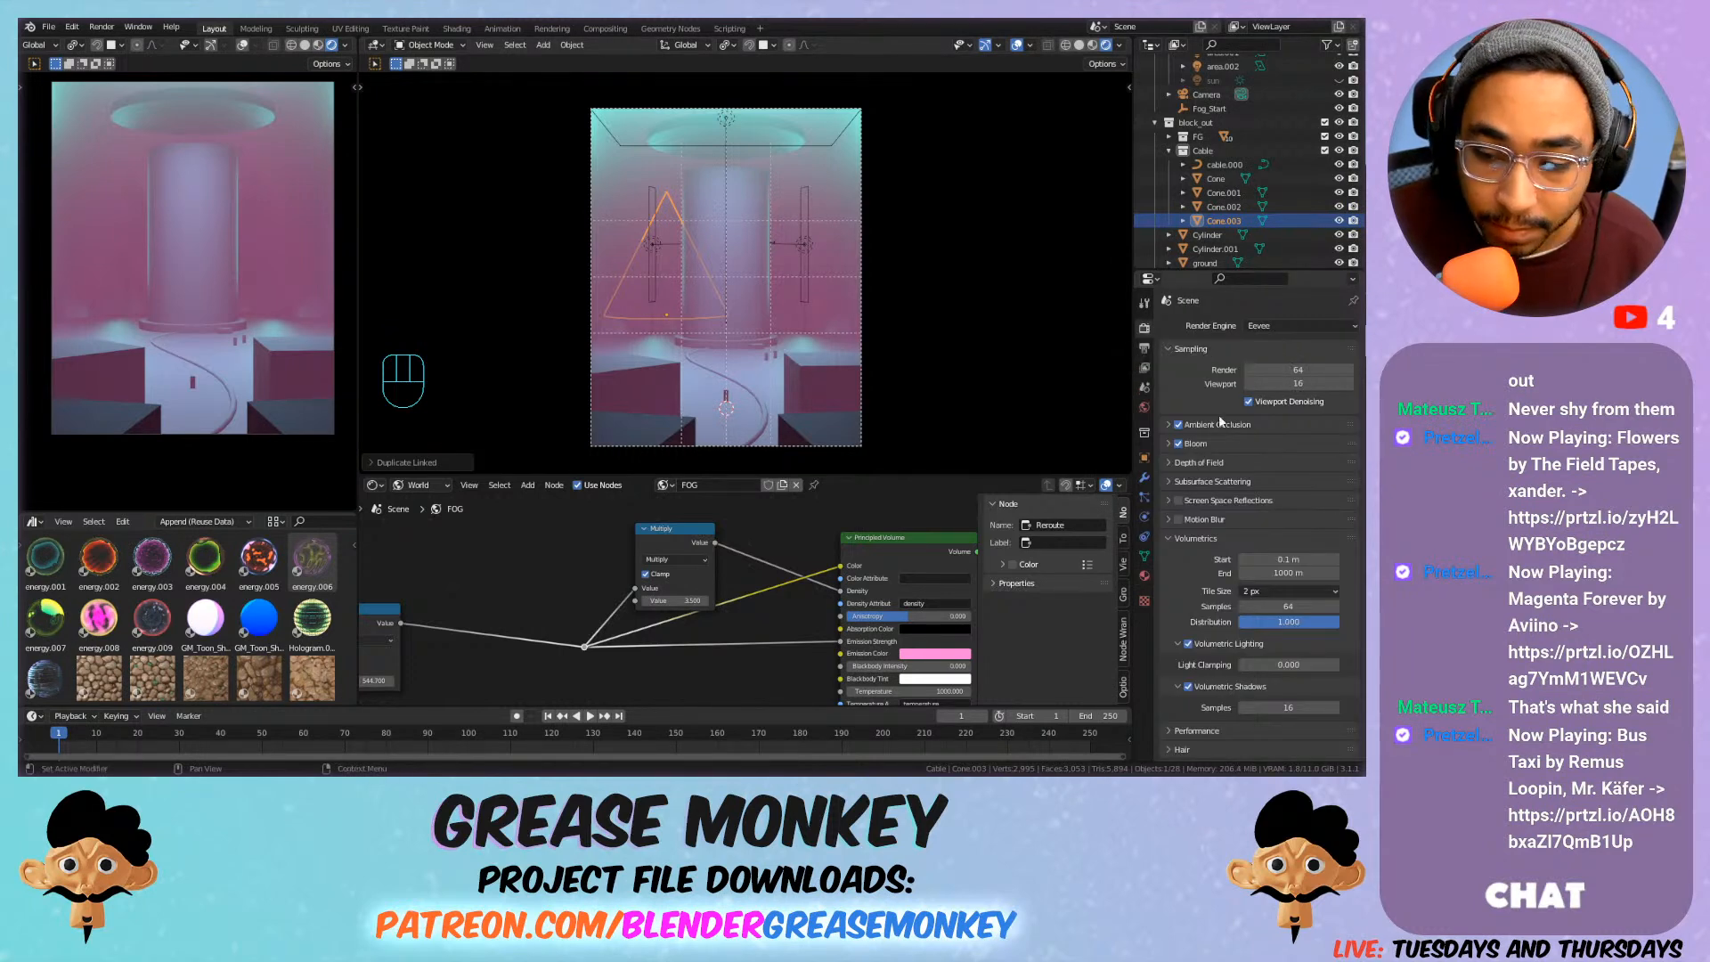
left_click(1233, 538)
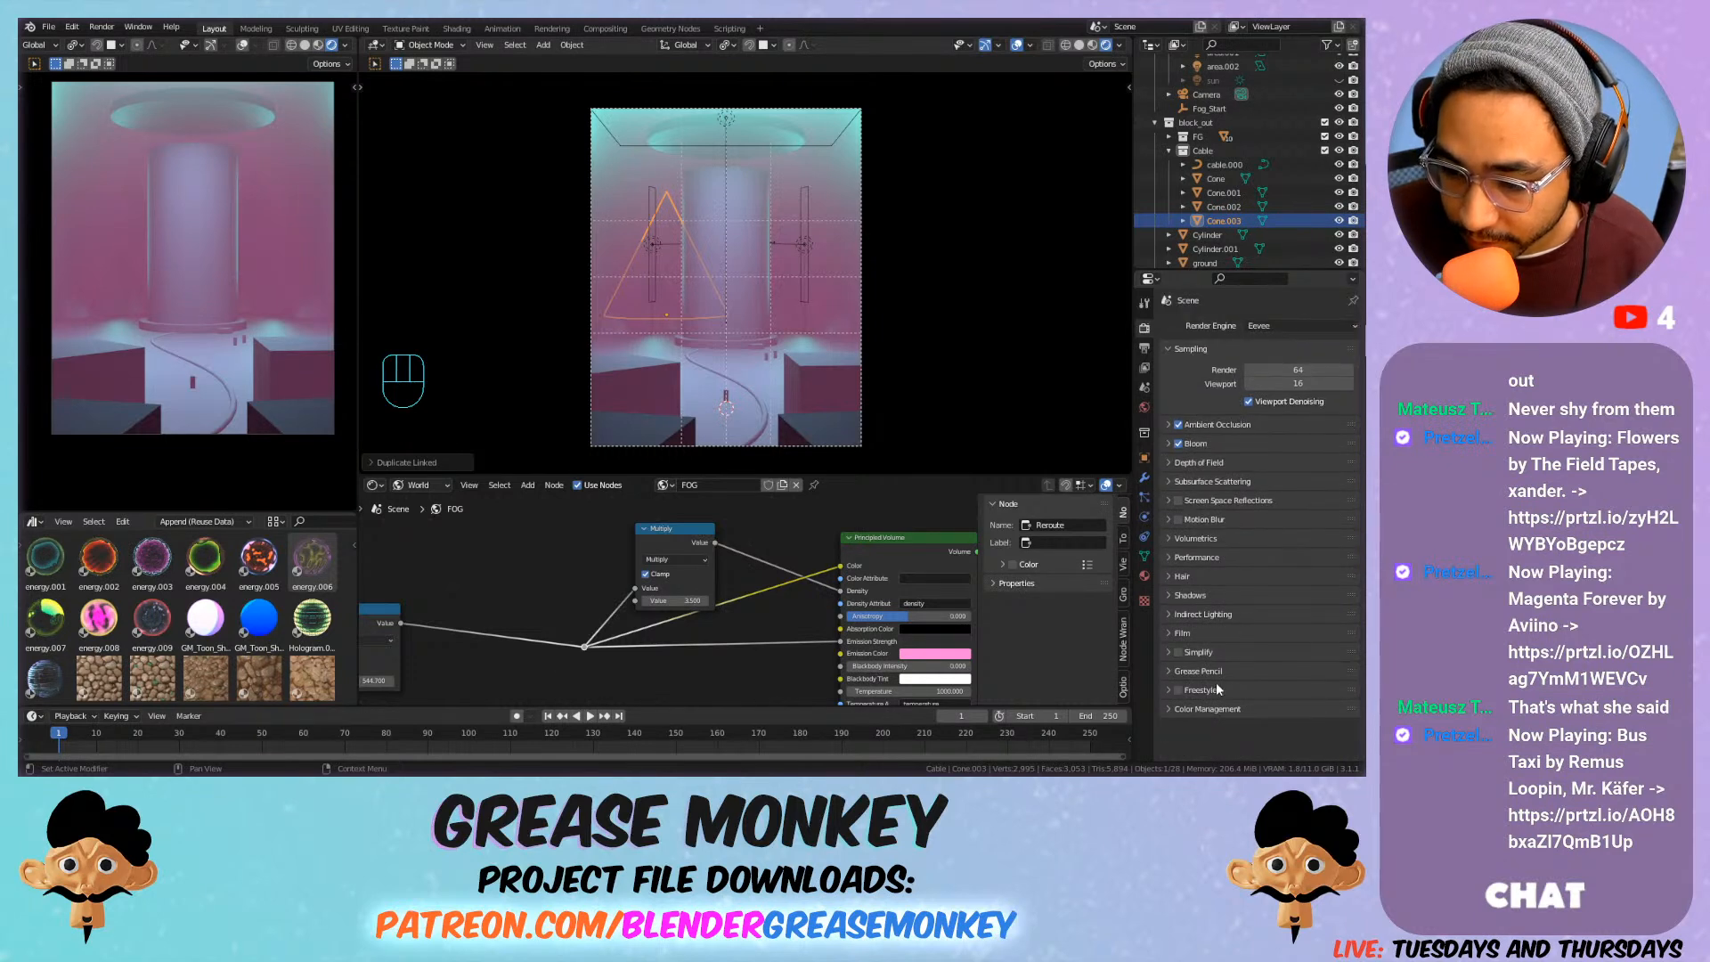
left_click(1216, 709)
scroll(1324, 613, "down", 3)
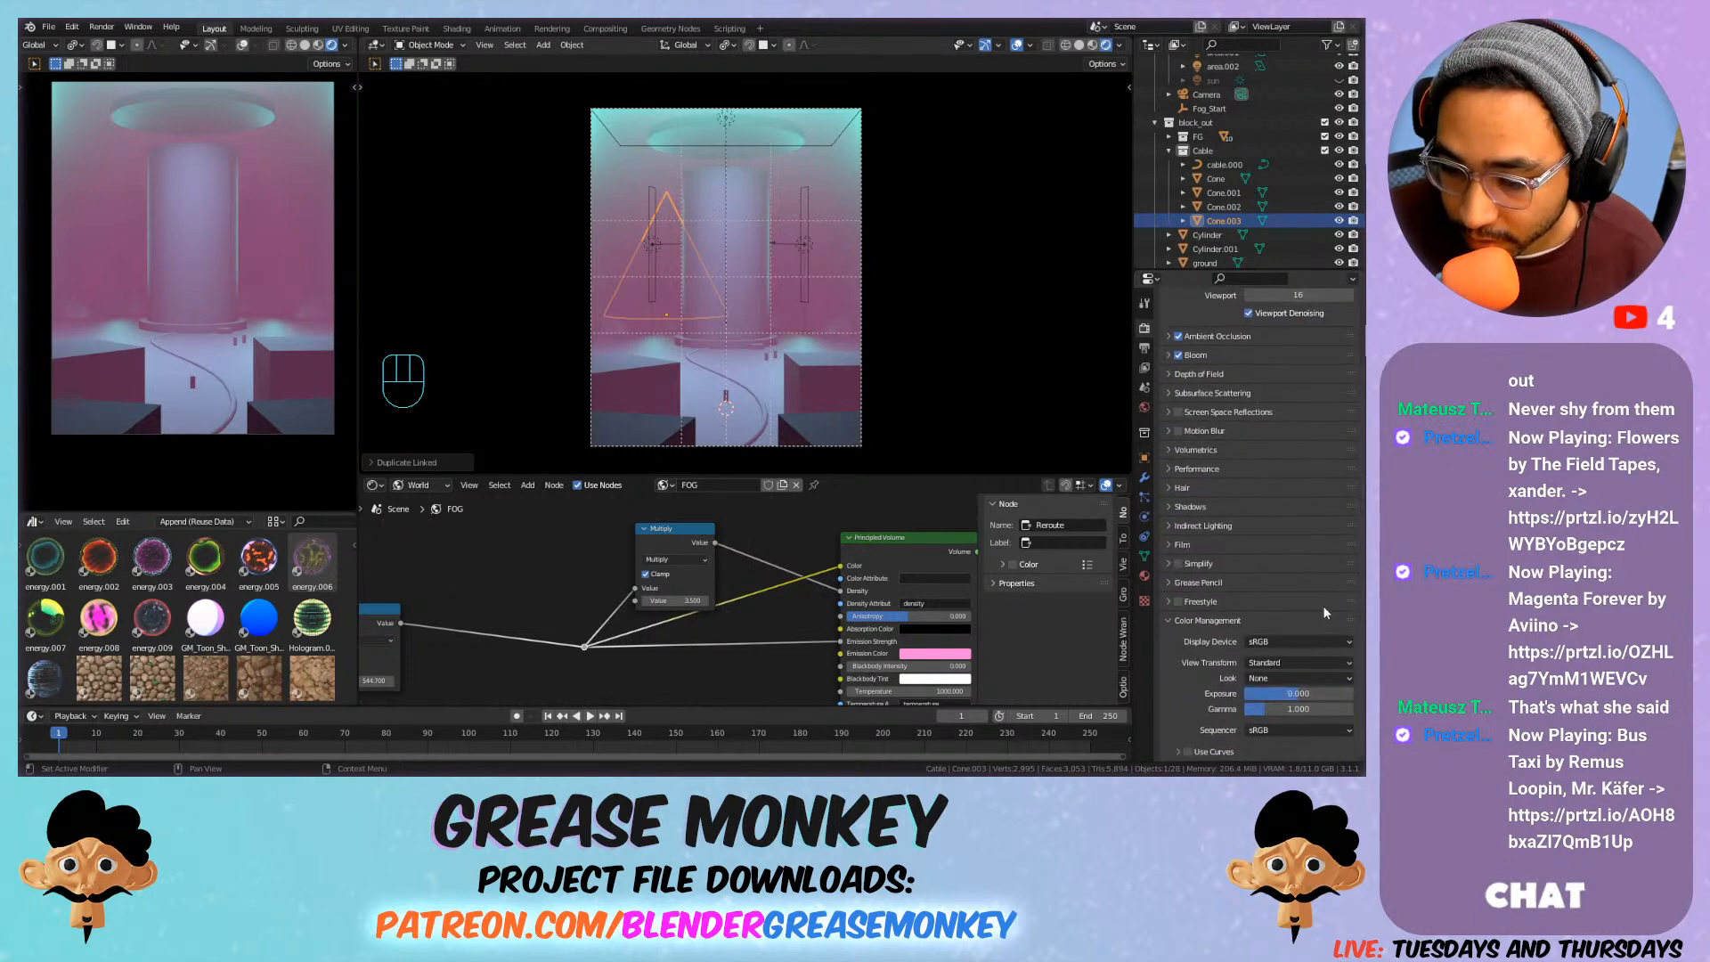
left_click(1279, 678)
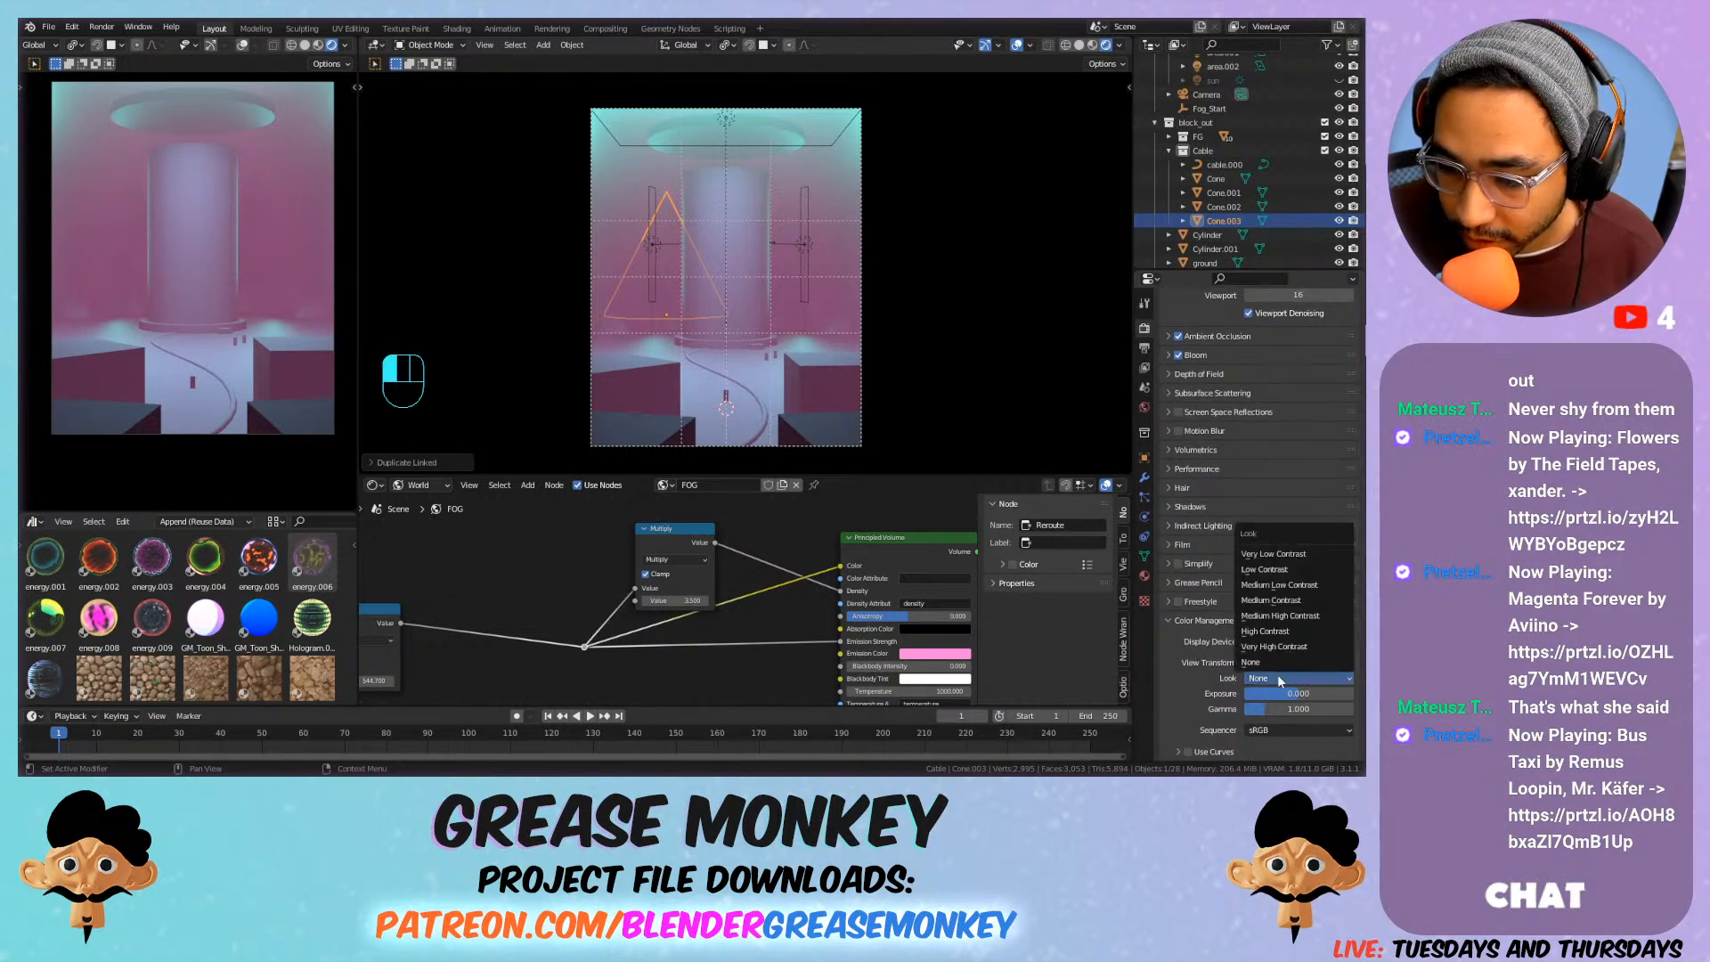
left_click(1277, 646)
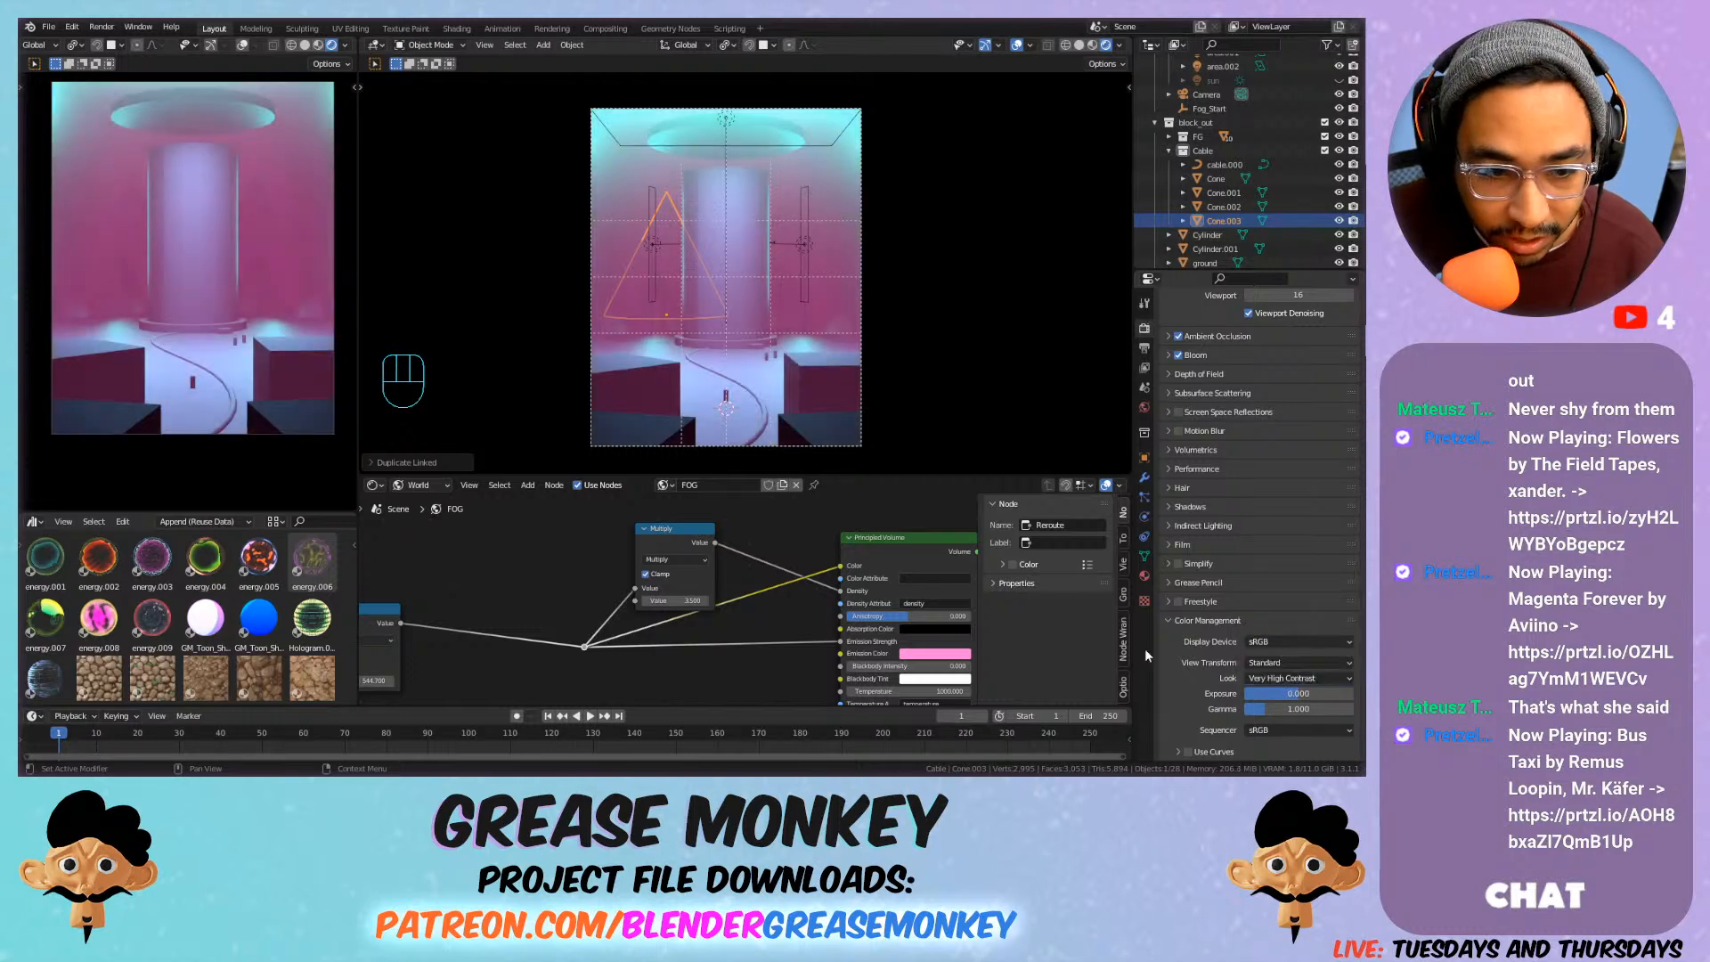
scroll(242, 230, "up", 4)
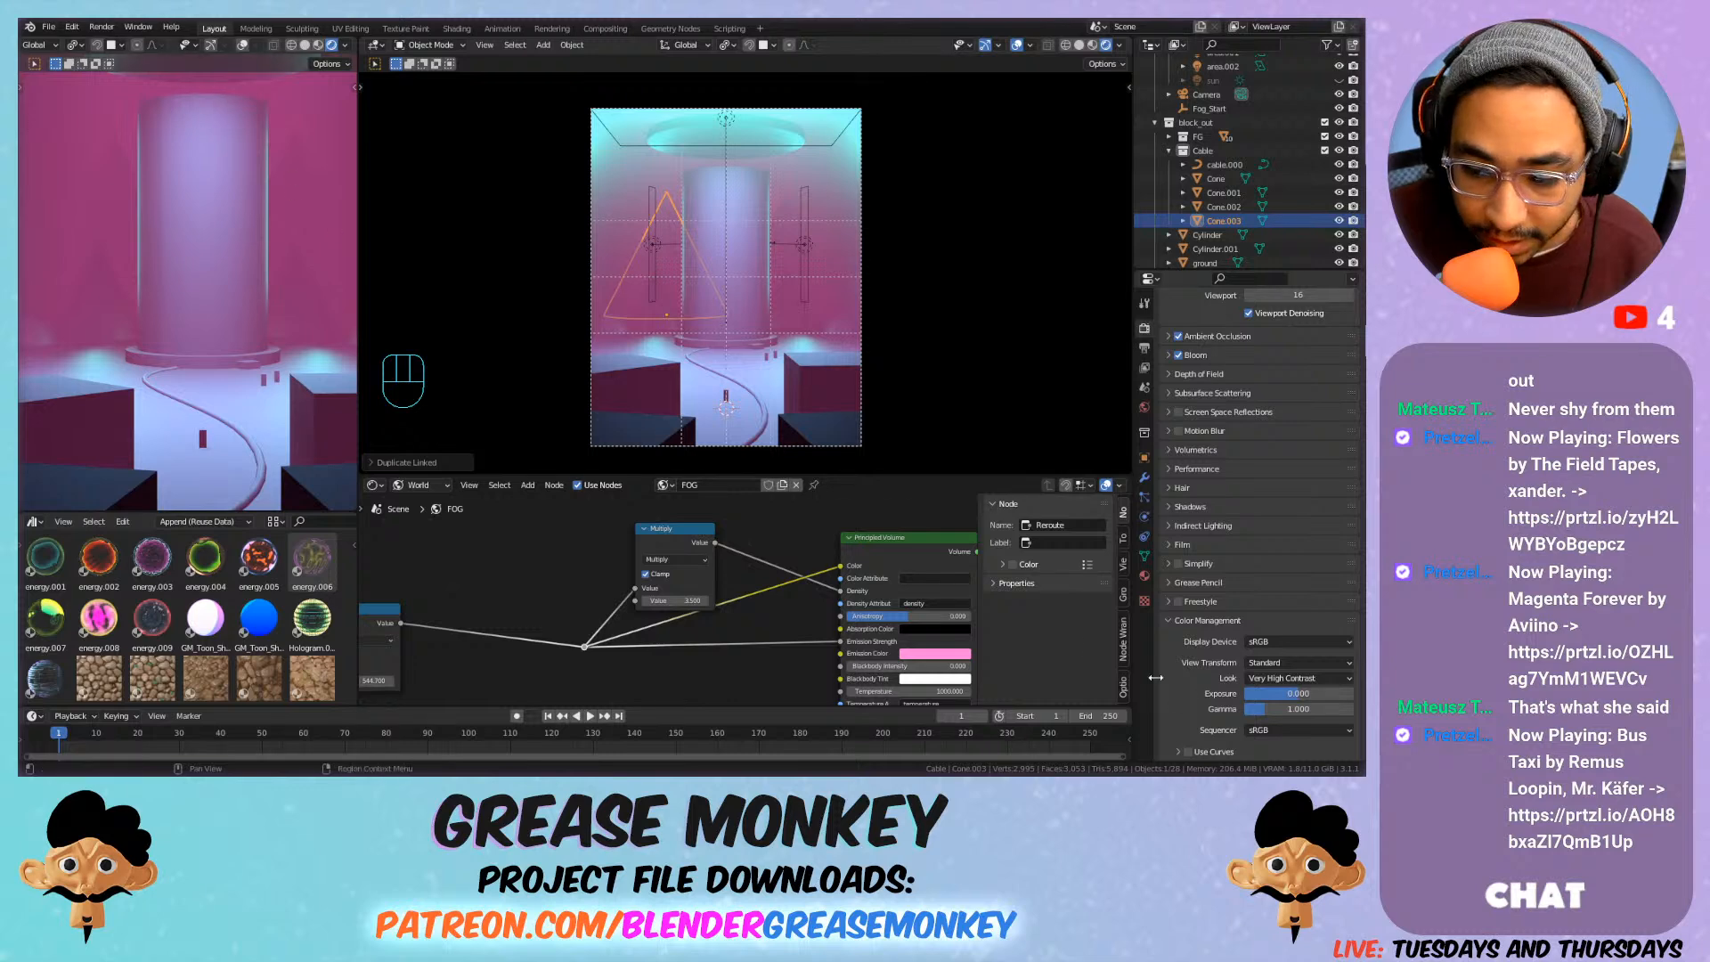
left_click(1298, 678)
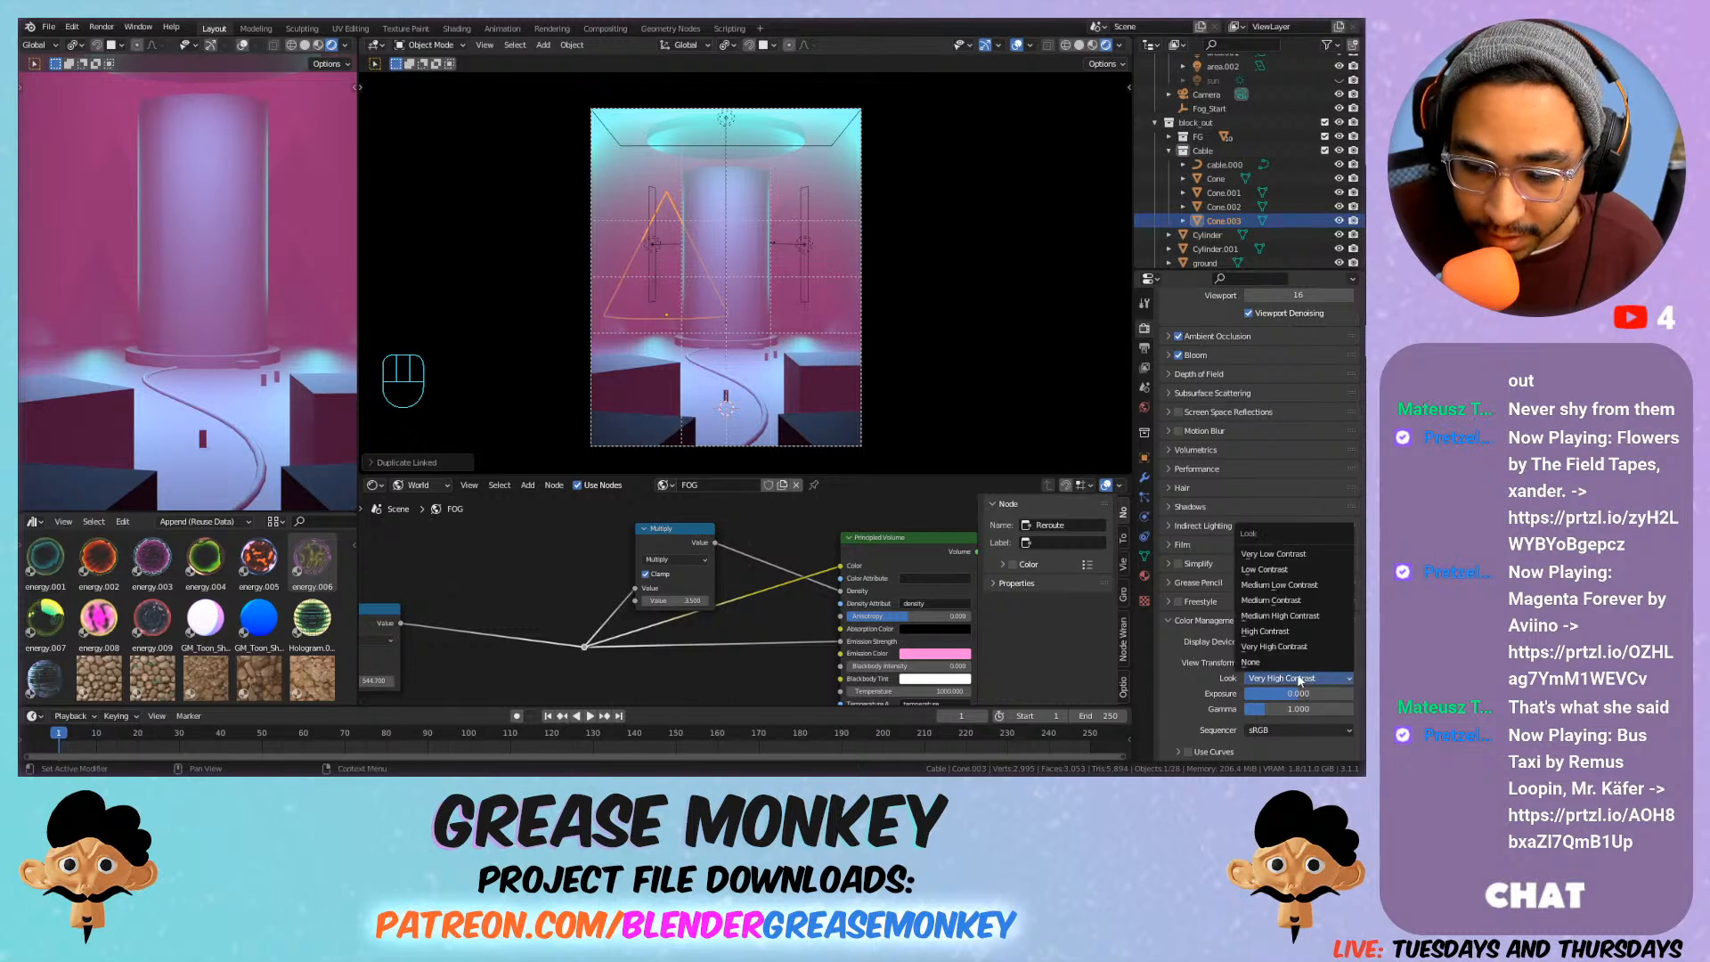
left_click(1283, 599)
key("Home")
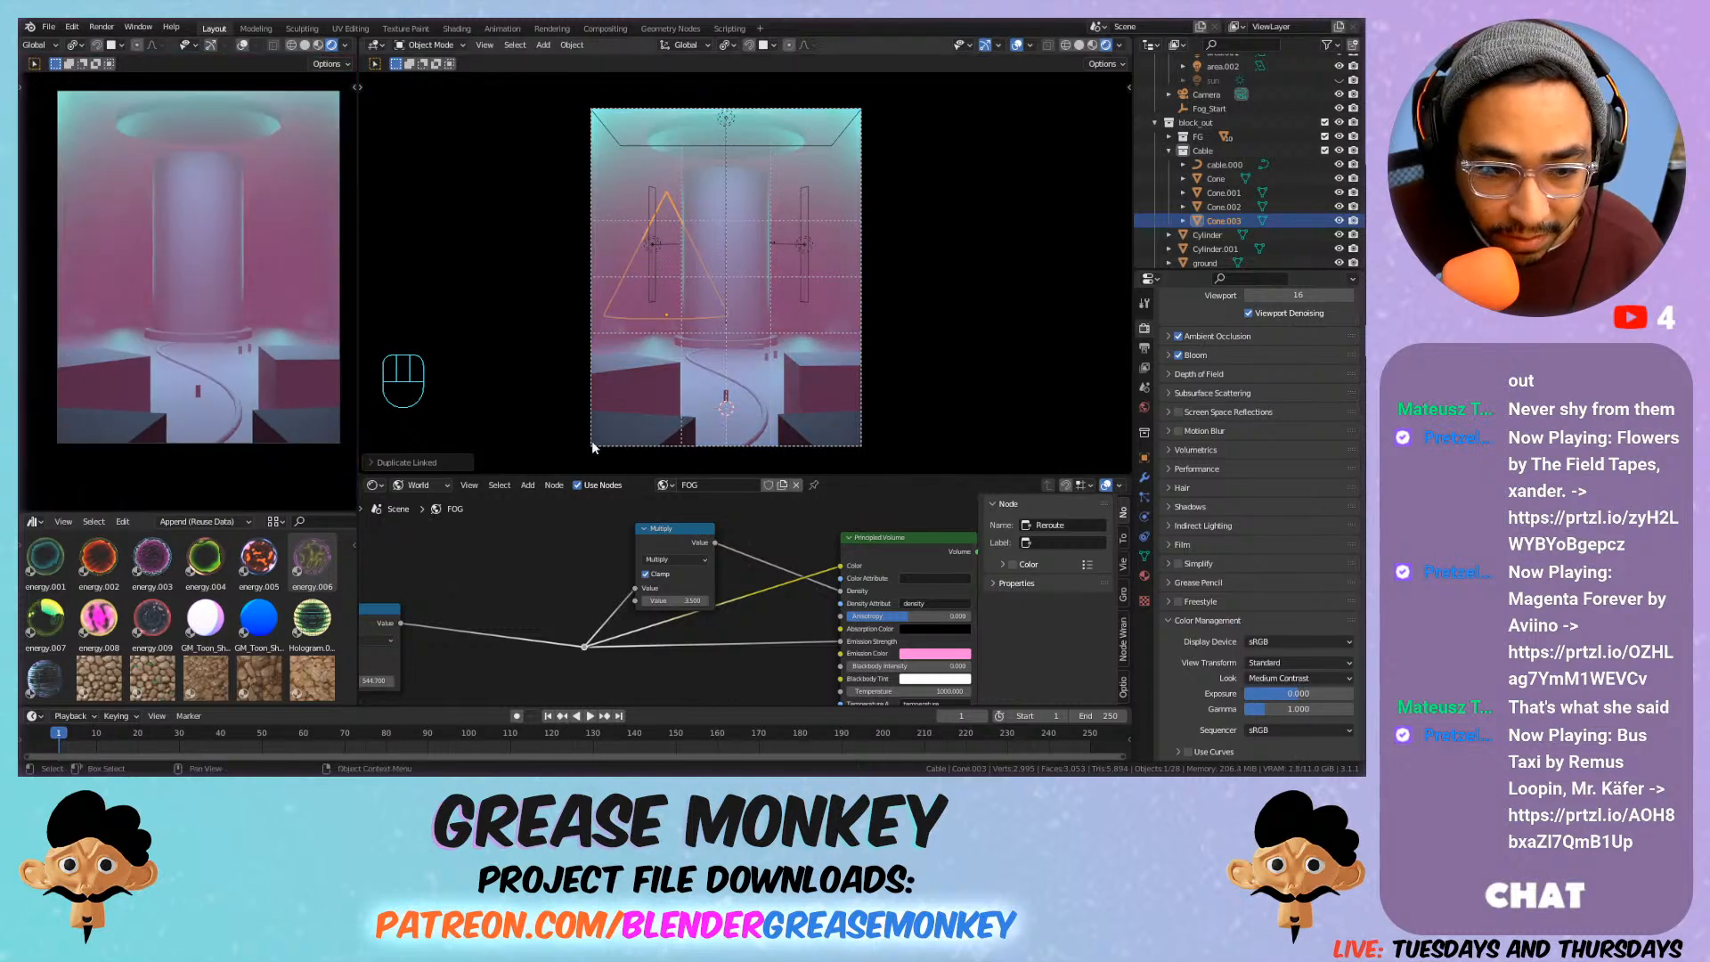
Set the color management look to Medium High Contrast and save the file.
left_click(1291, 679)
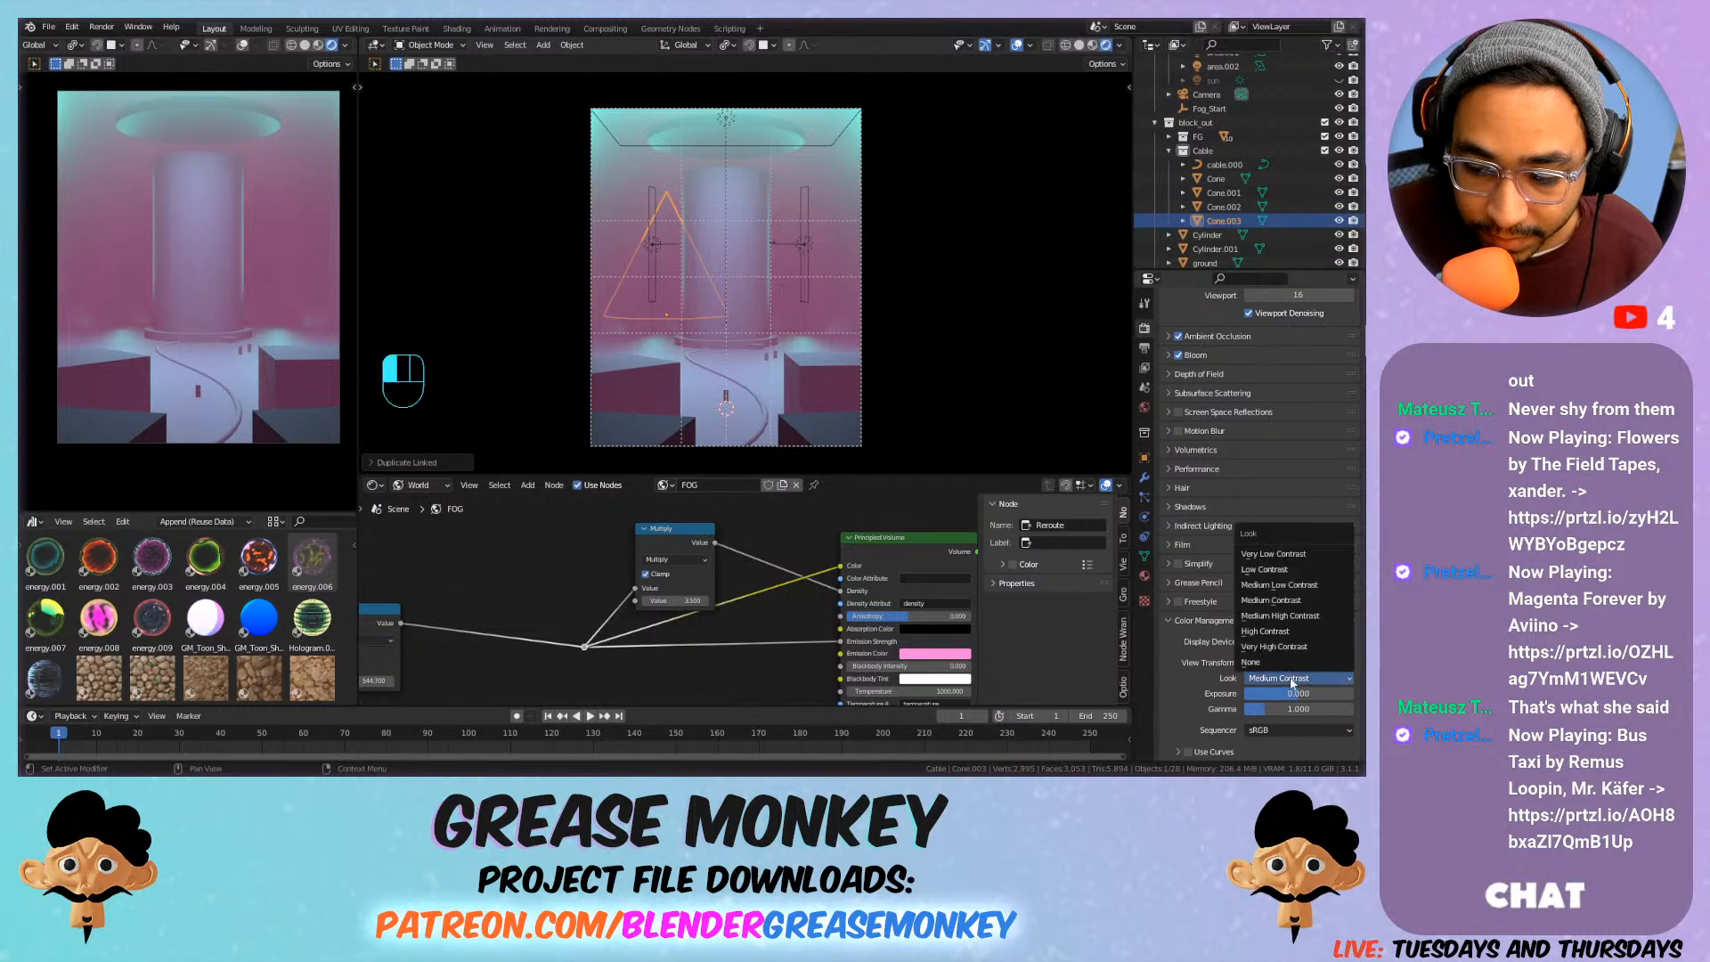
left_click(1291, 616)
scroll(201, 332, "up", 3)
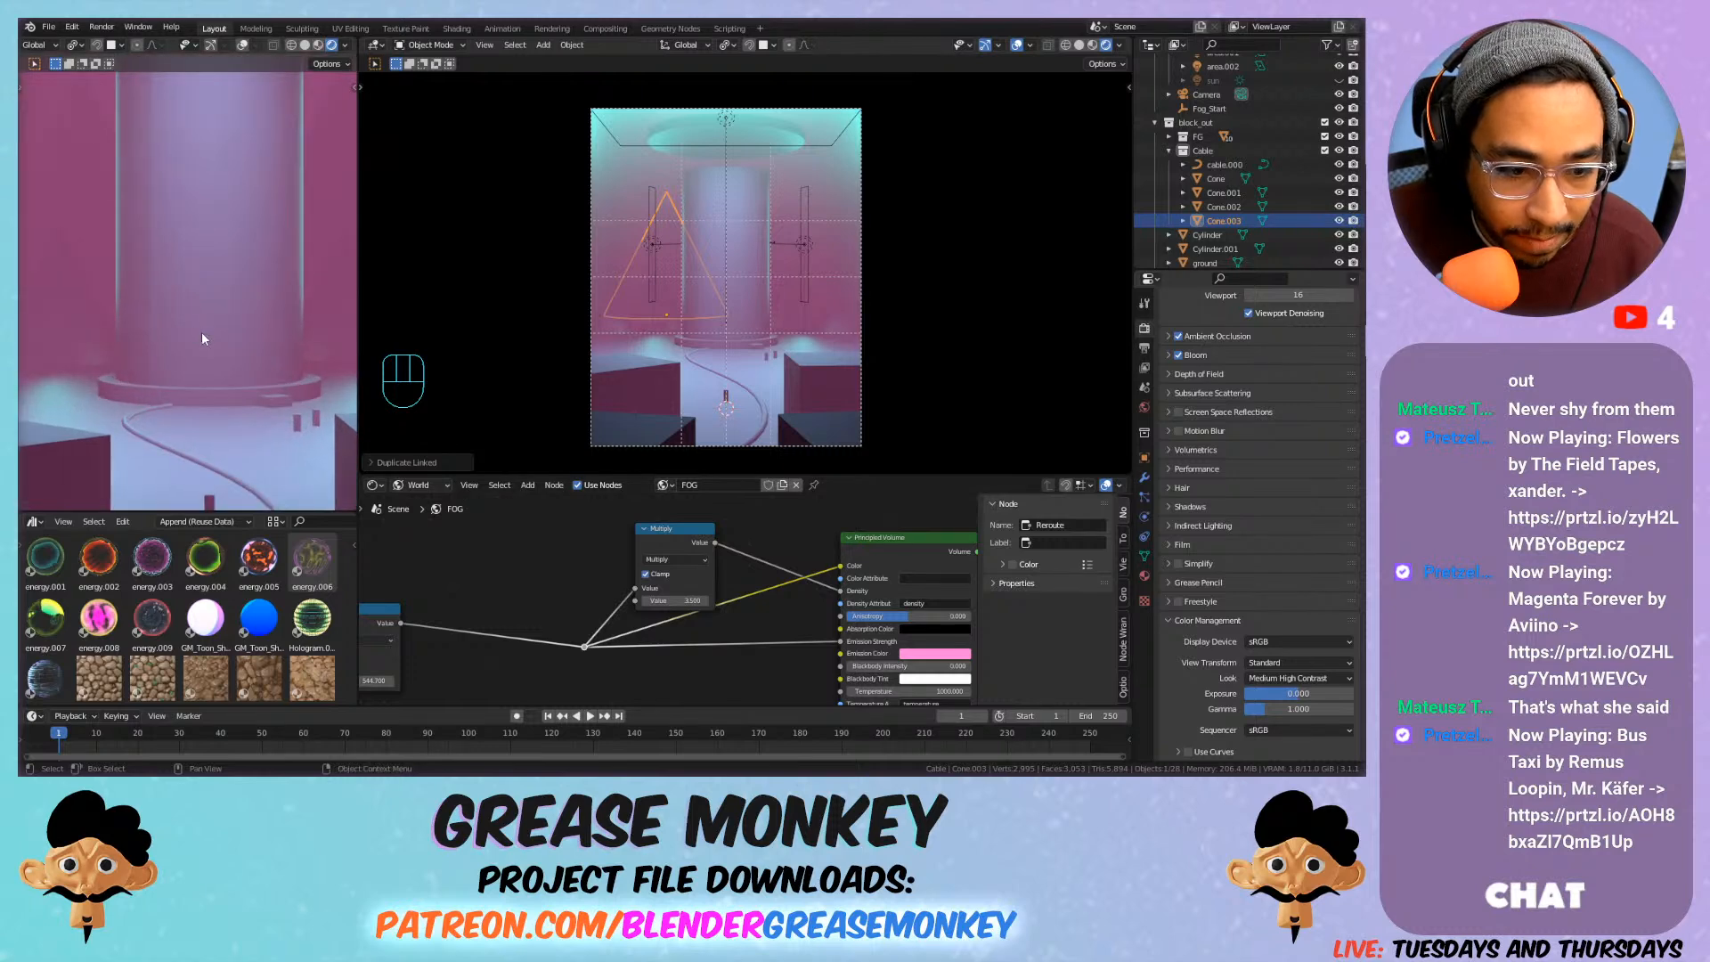
scroll(201, 333, "down", 1)
scroll(213, 331, "down", 1)
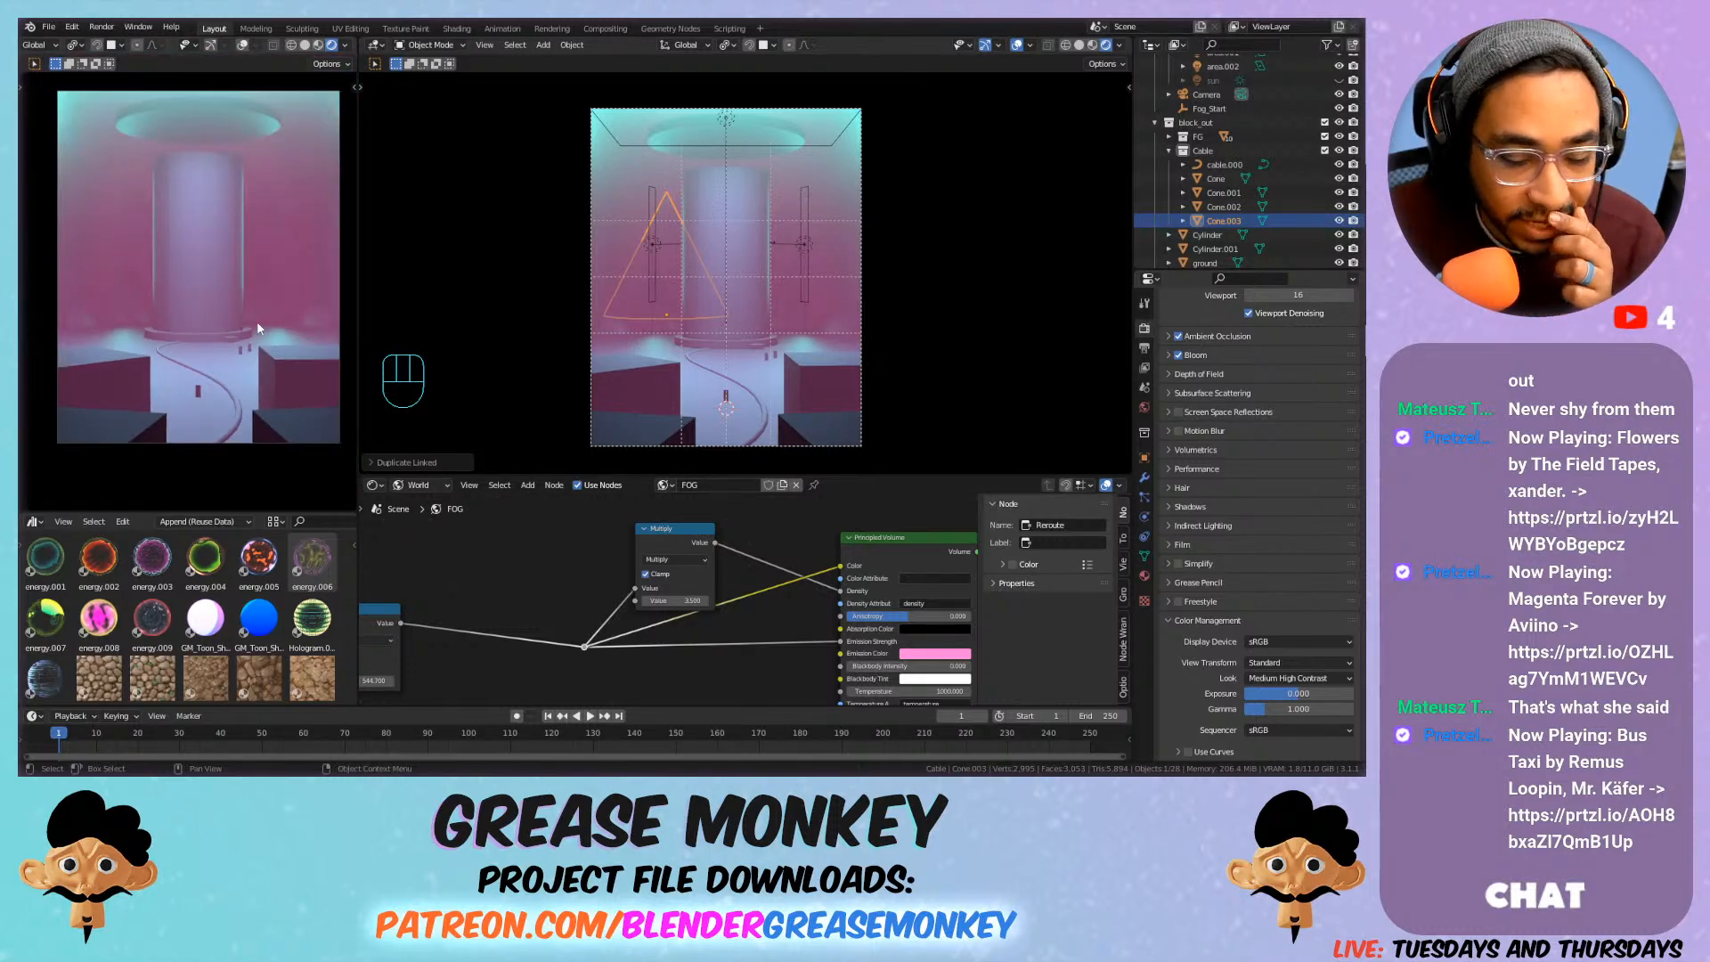
scroll(666, 601, "down", 1)
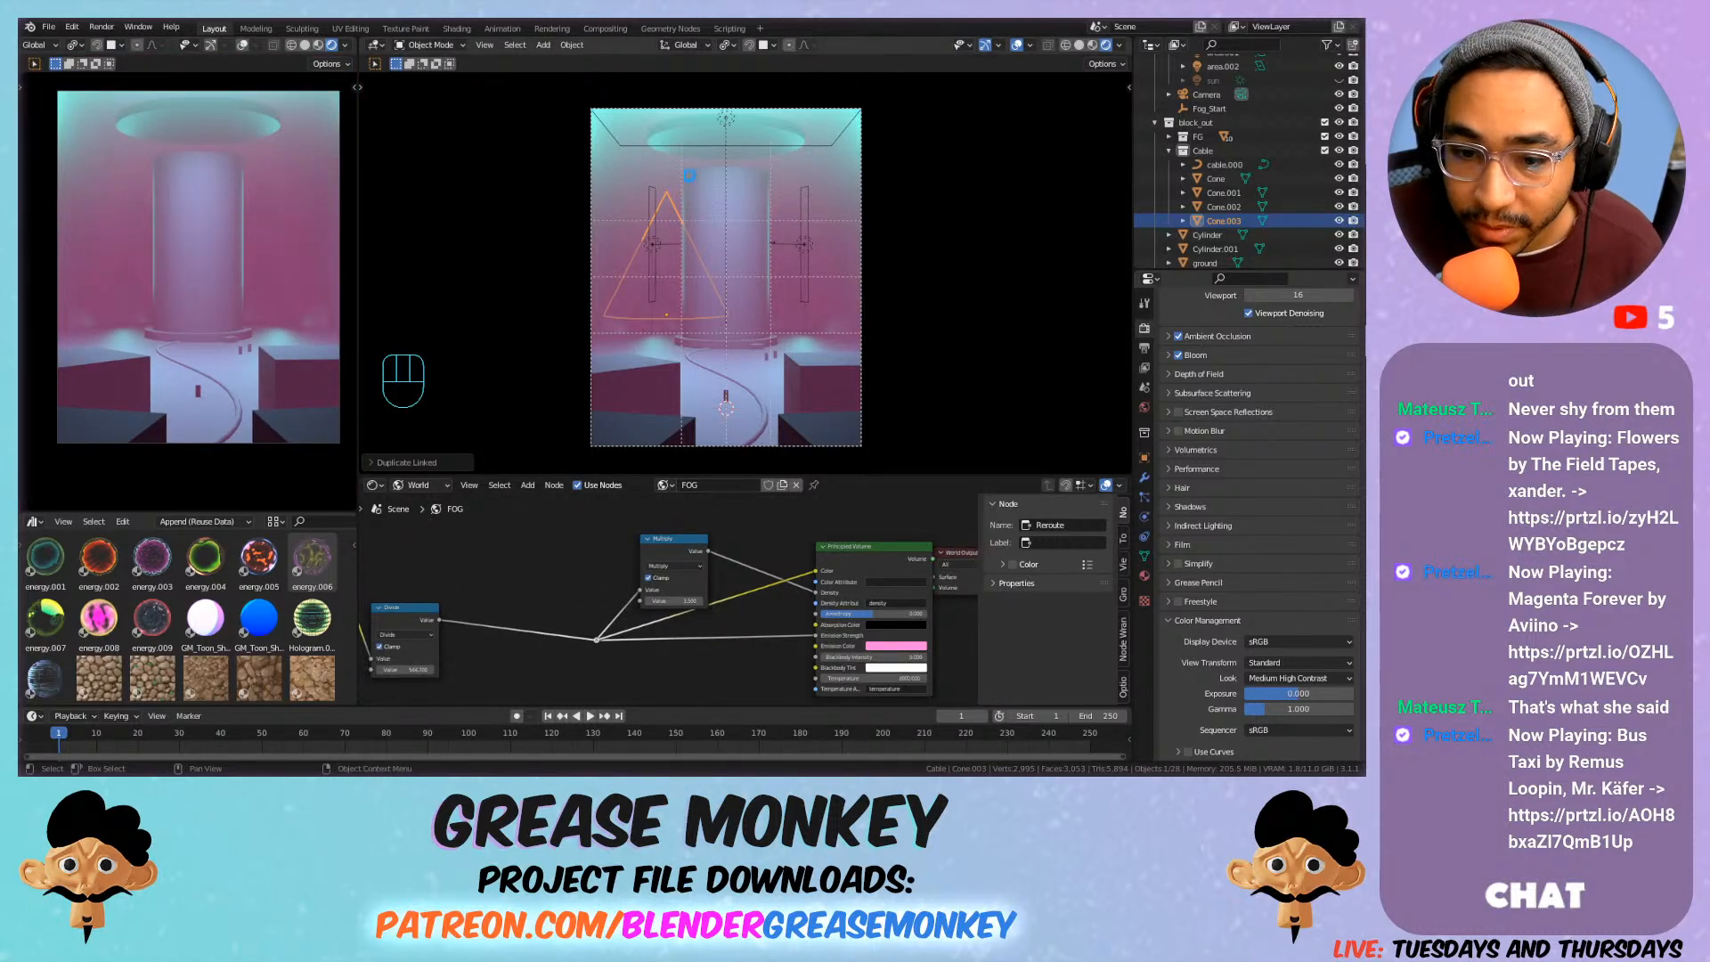
key("ctrl+s")
Try moving the Fog_Start empty along the Y axis to test the fog's starting distance.
left_click(1268, 125)
scroll(1252, 152, "up", 3)
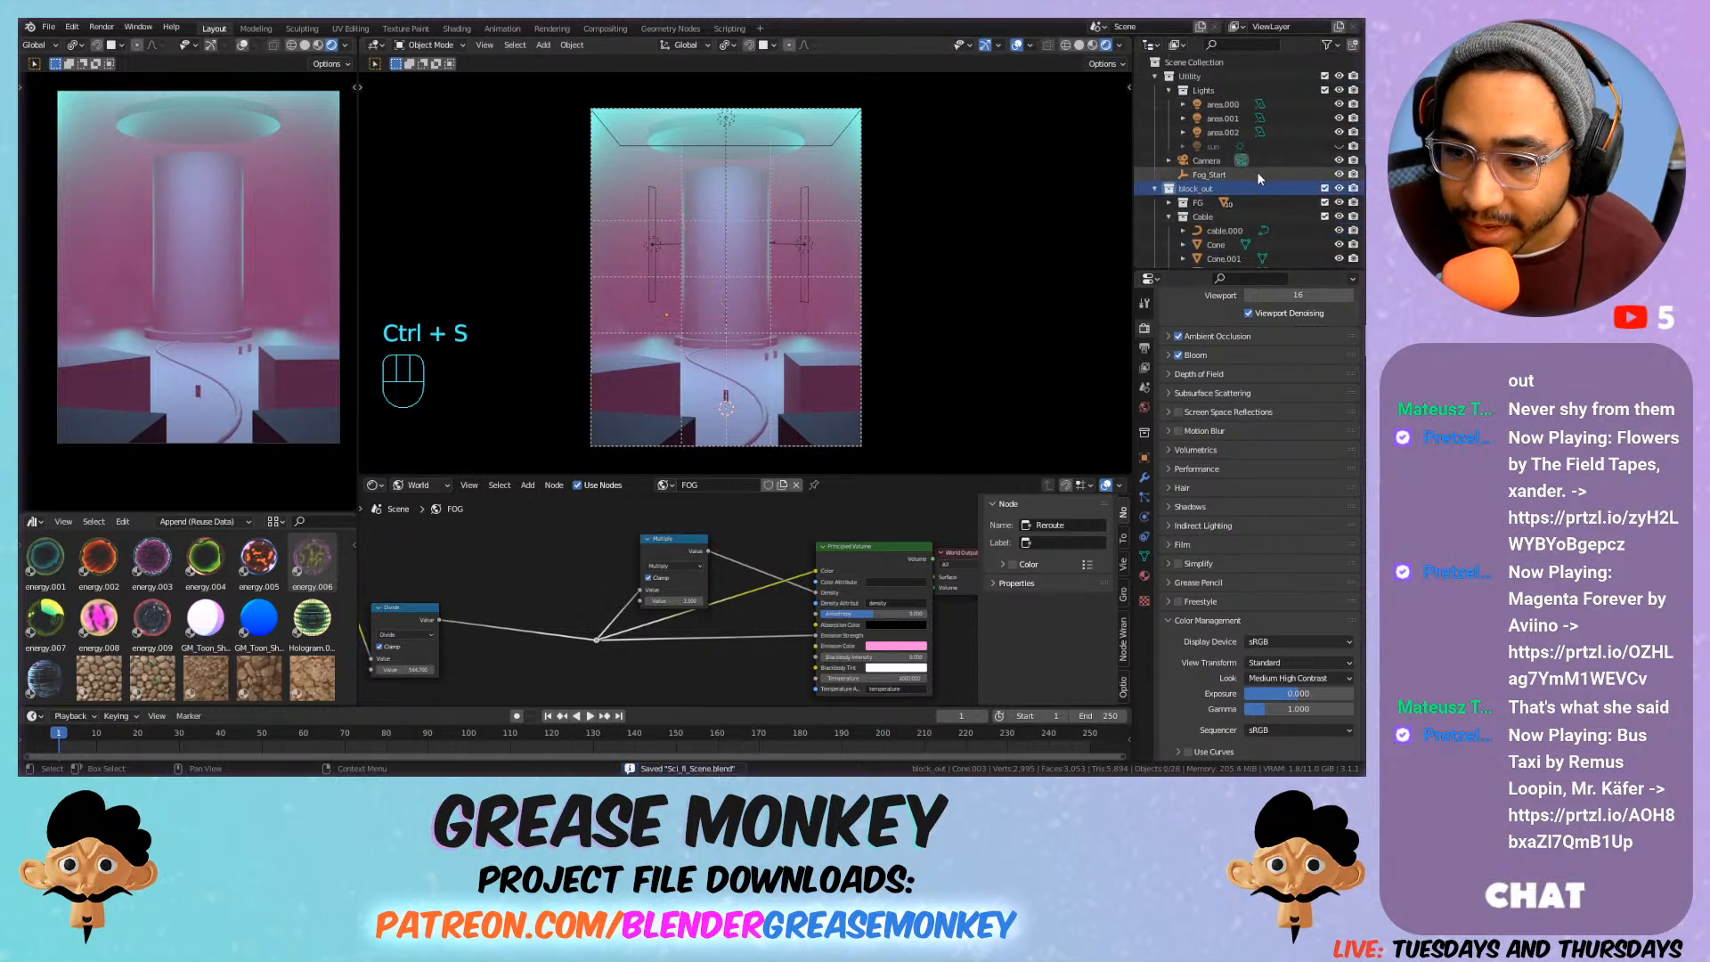
left_click(1208, 174)
middle_click_drag(832, 208, 680, 297, "shift")
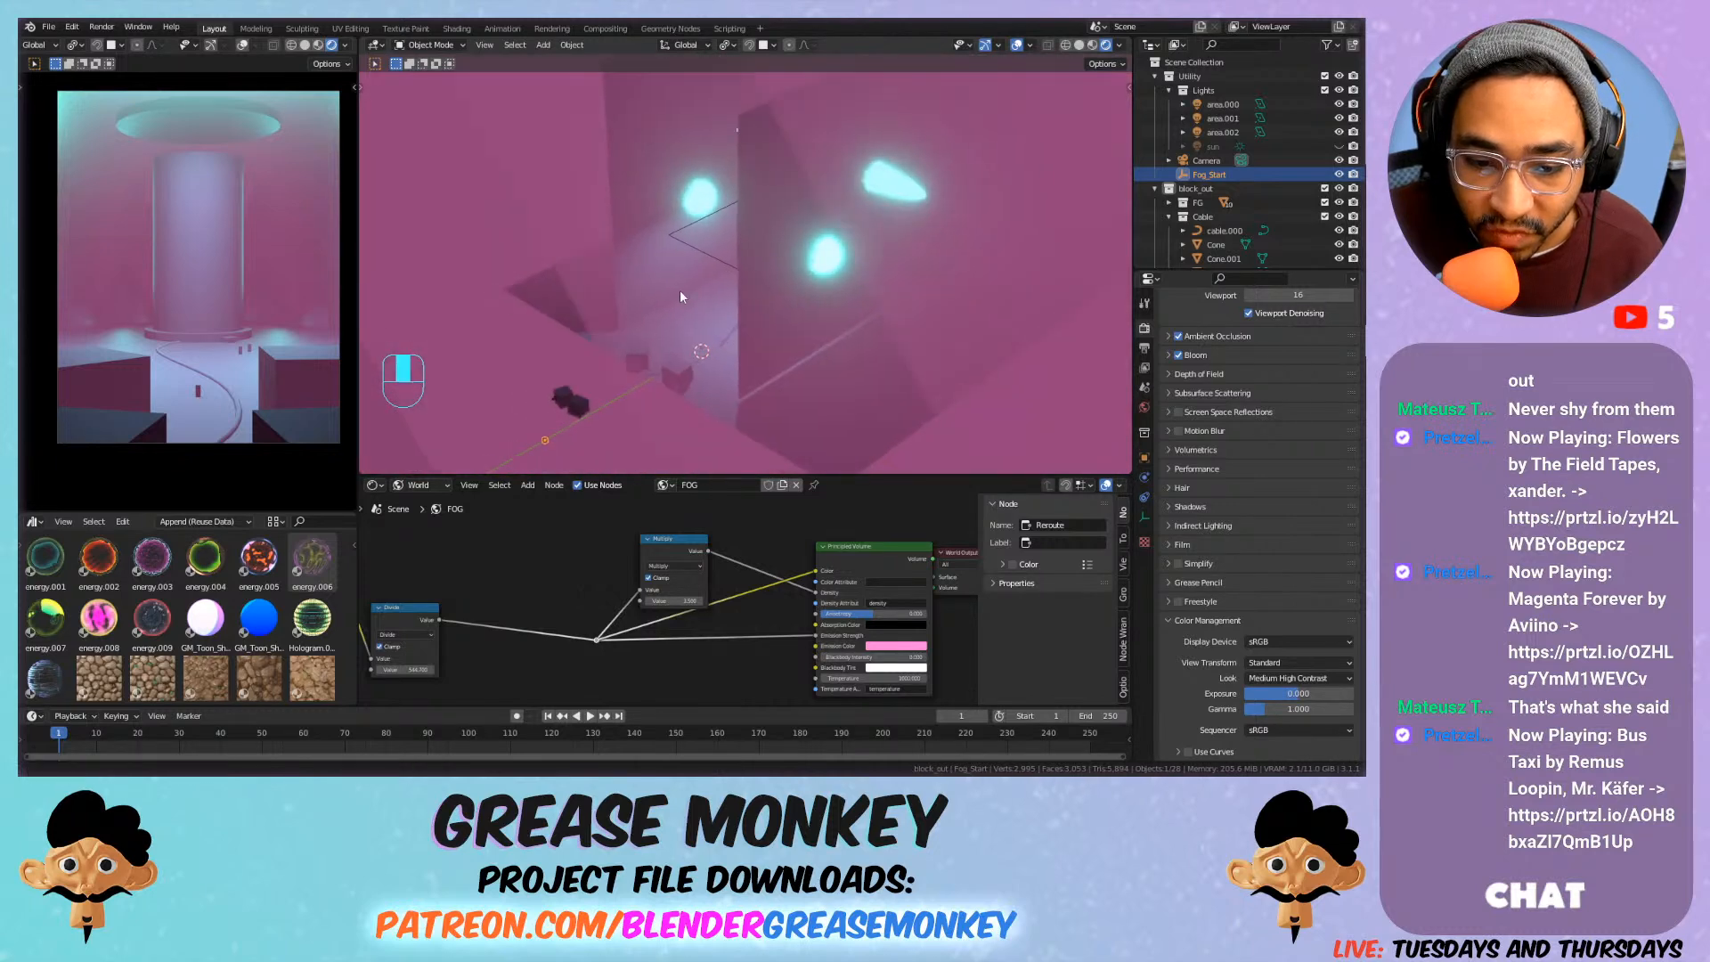
key("g")
key("y")
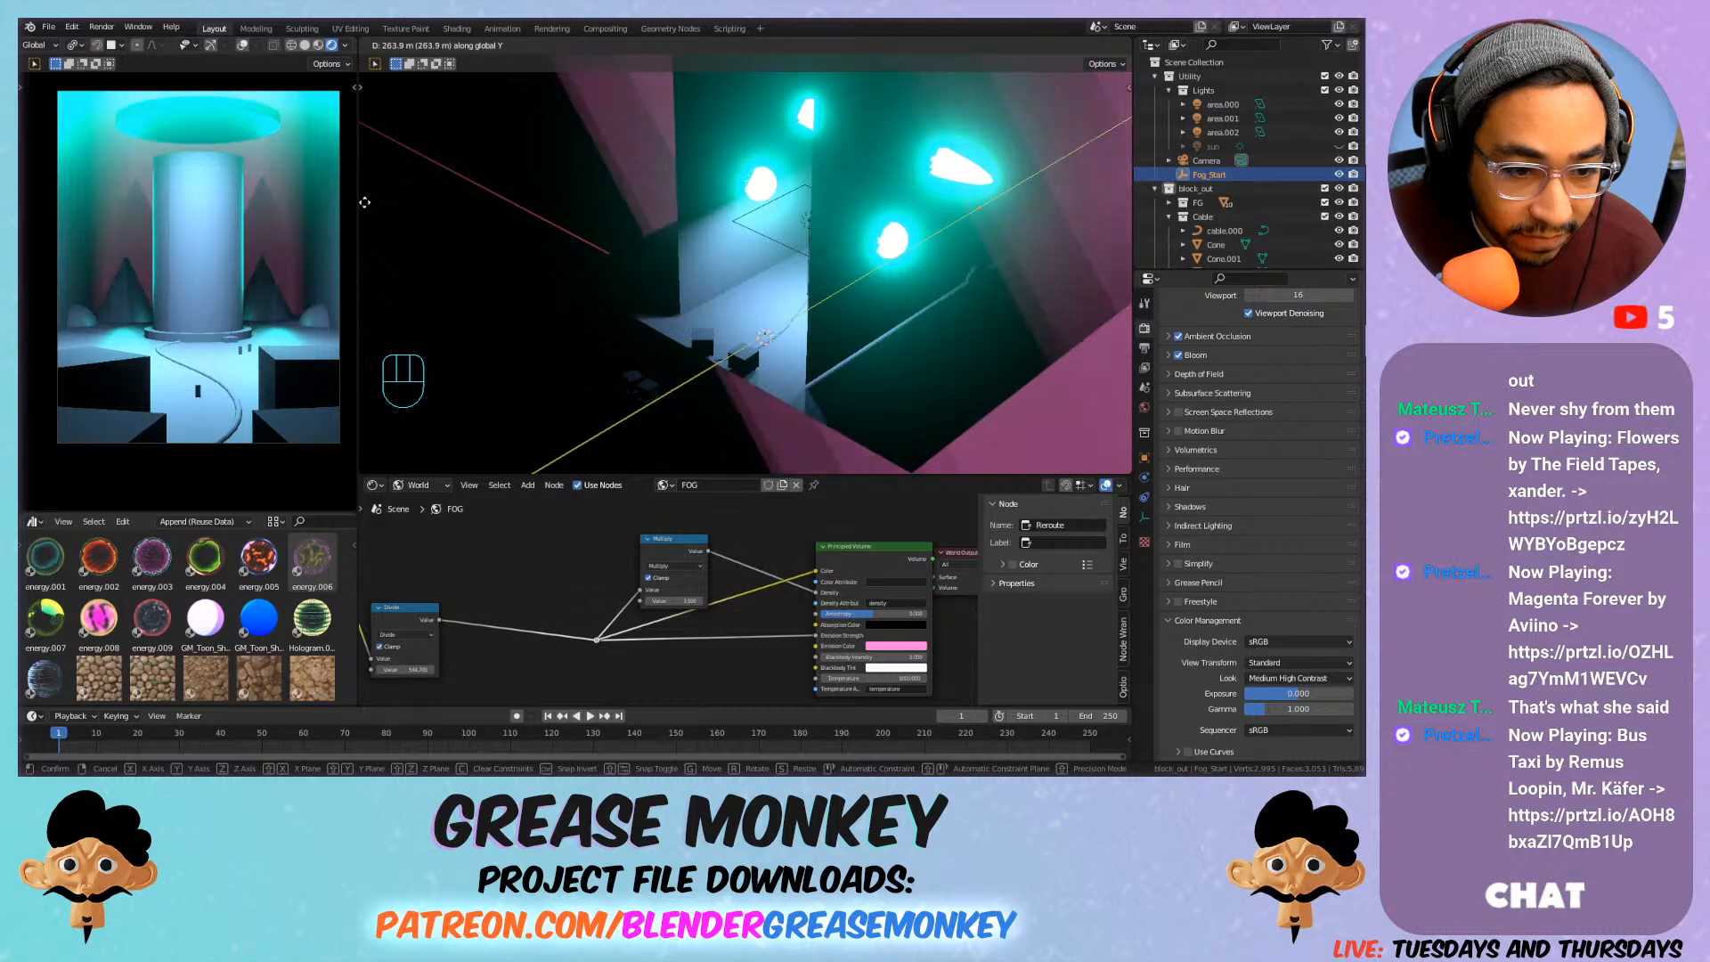
left_click(1001, 215)
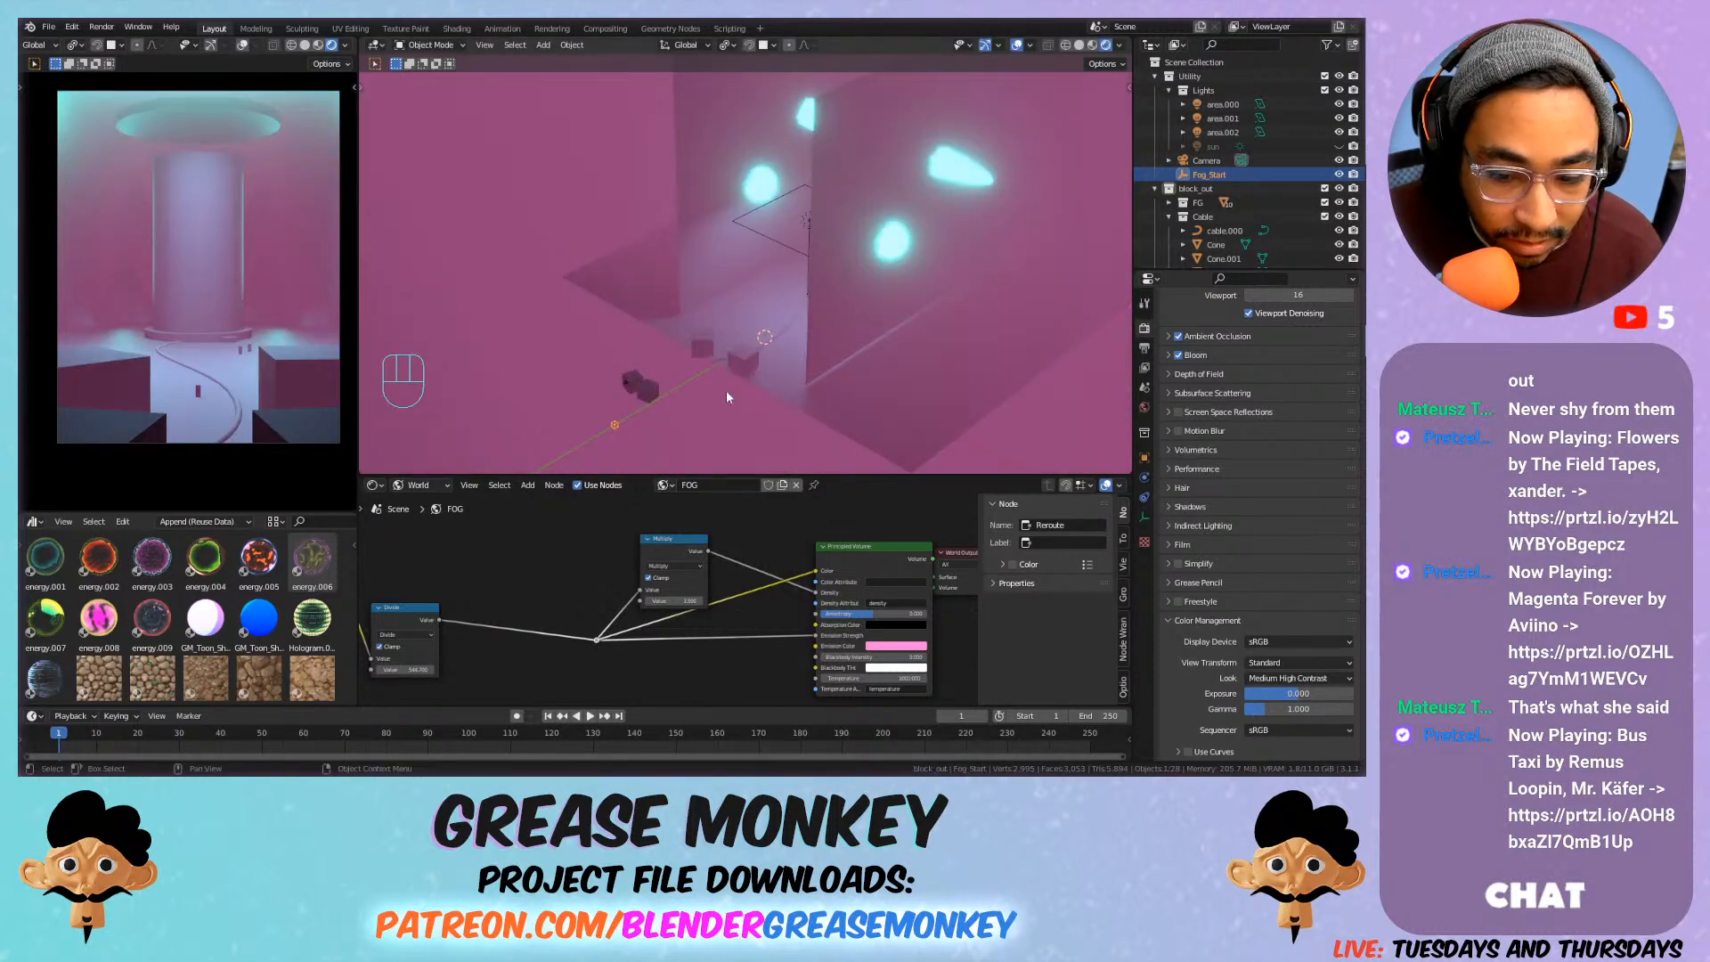
Set the divisor of the Divide node in the FOG world shader to 1000.
middle_click_drag(600, 598, 672, 569)
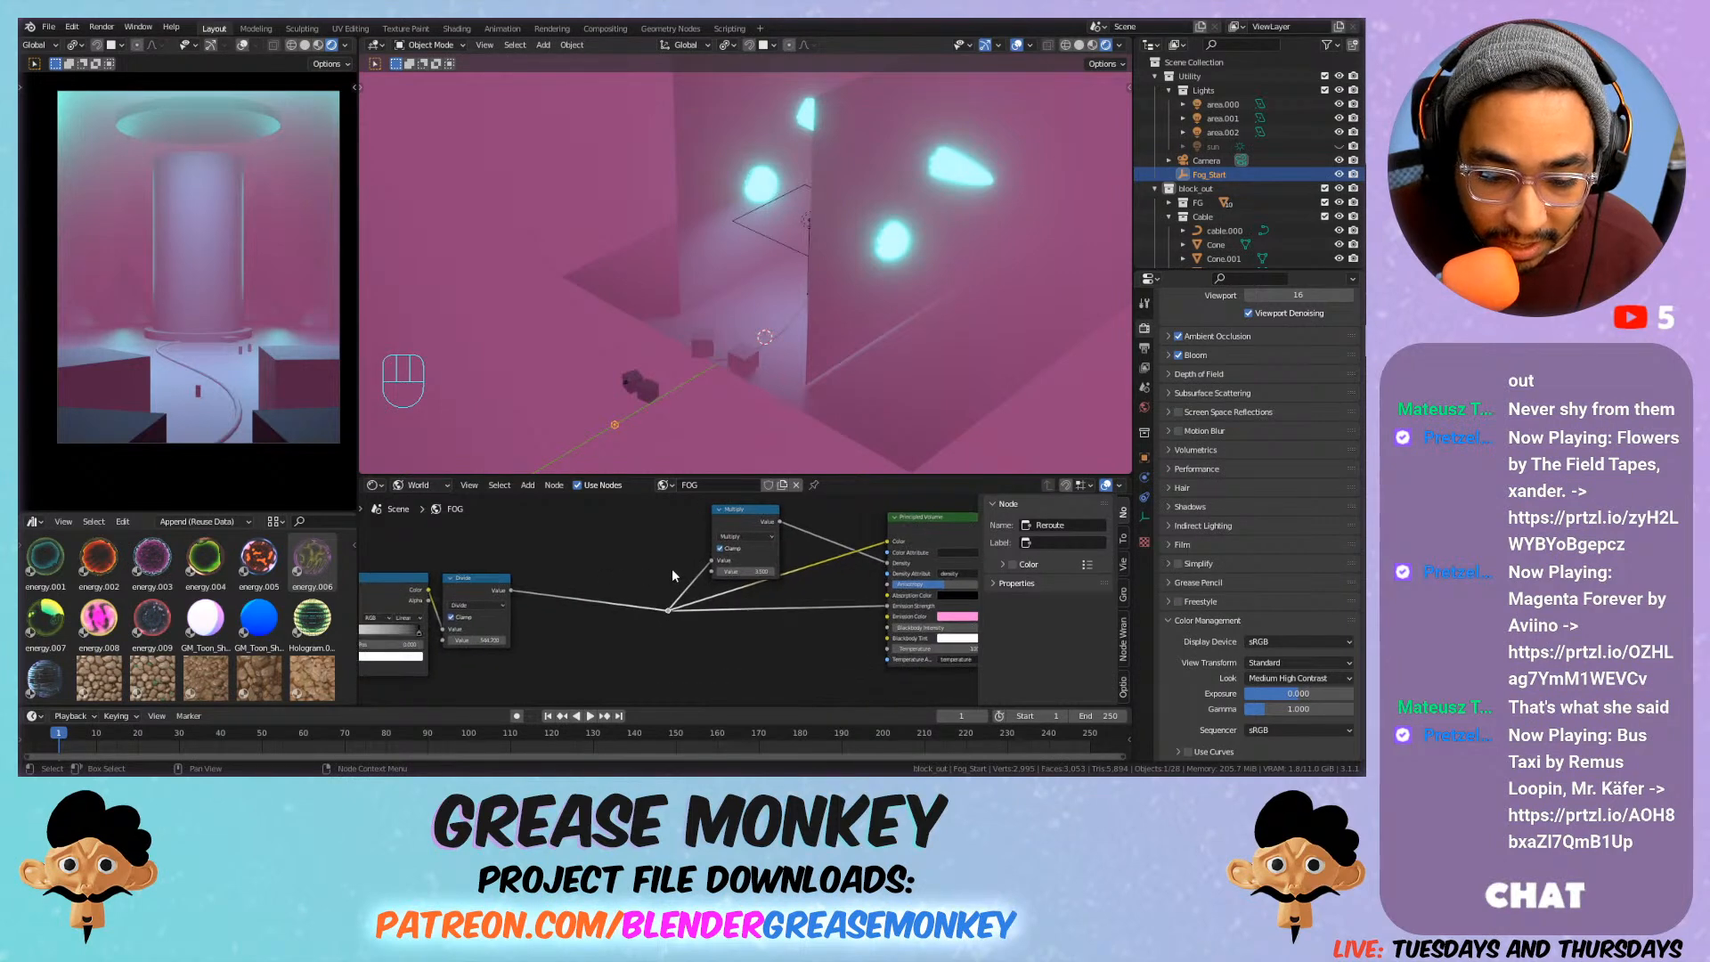
left_click_drag(730, 533, 708, 559)
key("ctrl+z")
middle_click_drag(539, 622, 628, 580)
scroll(628, 581, "up", 5)
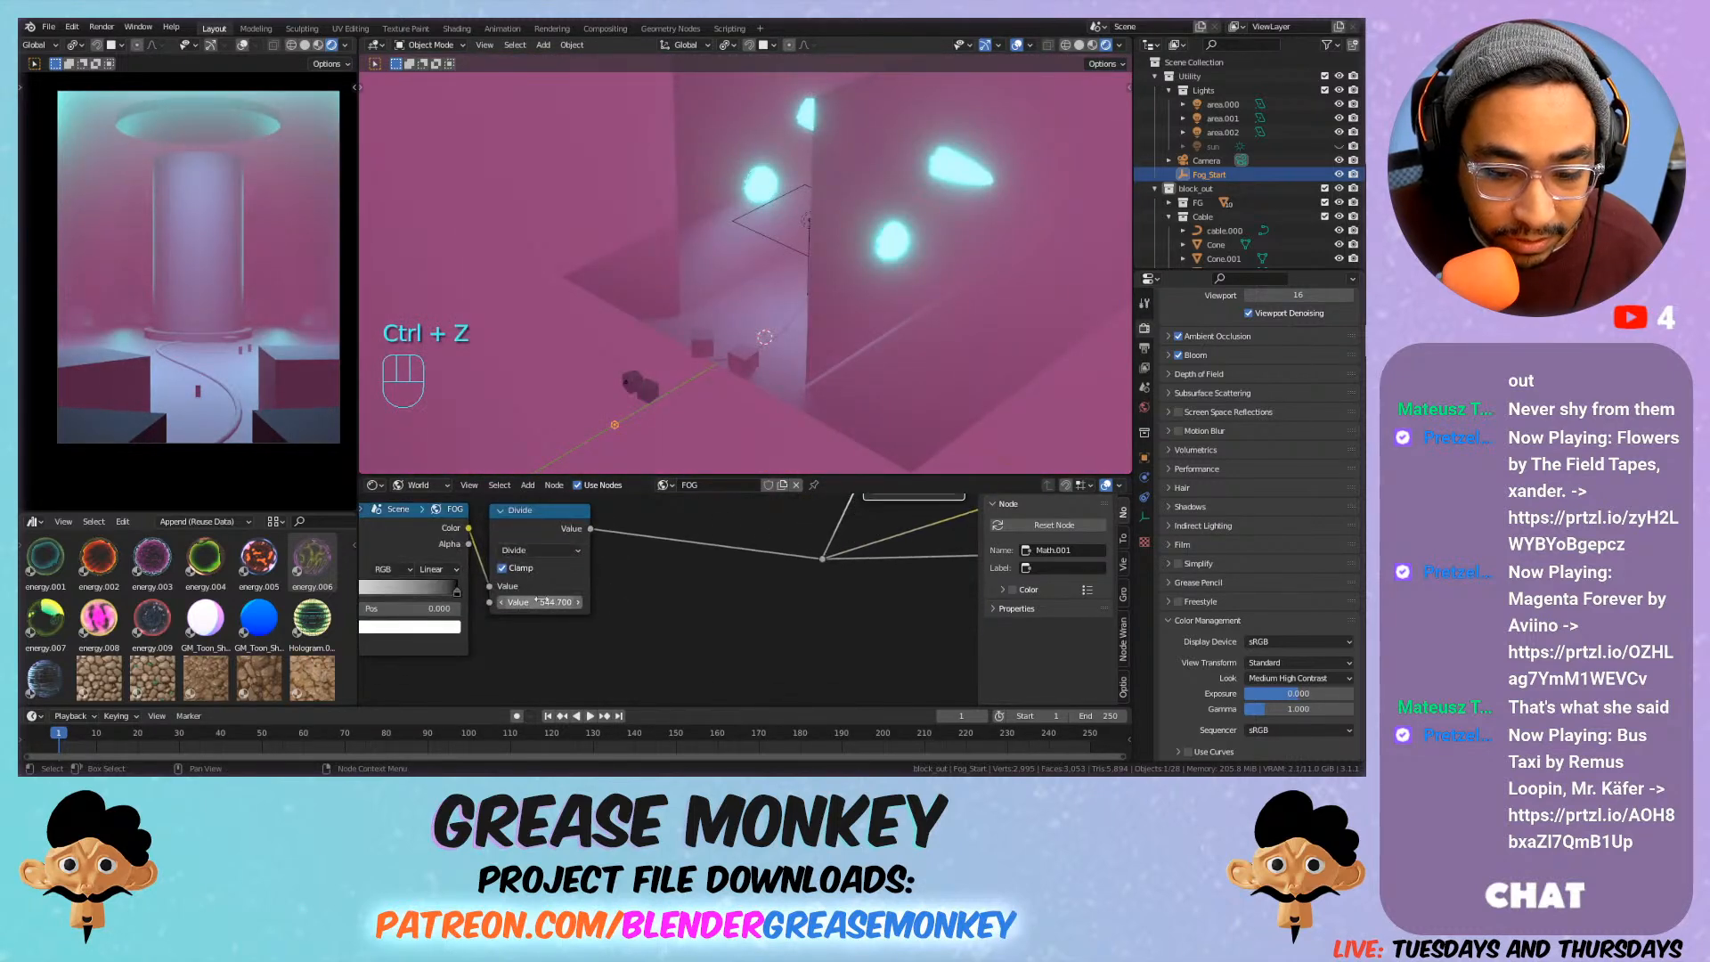
double_click(534, 603)
left_click(671, 601)
left_click(545, 602)
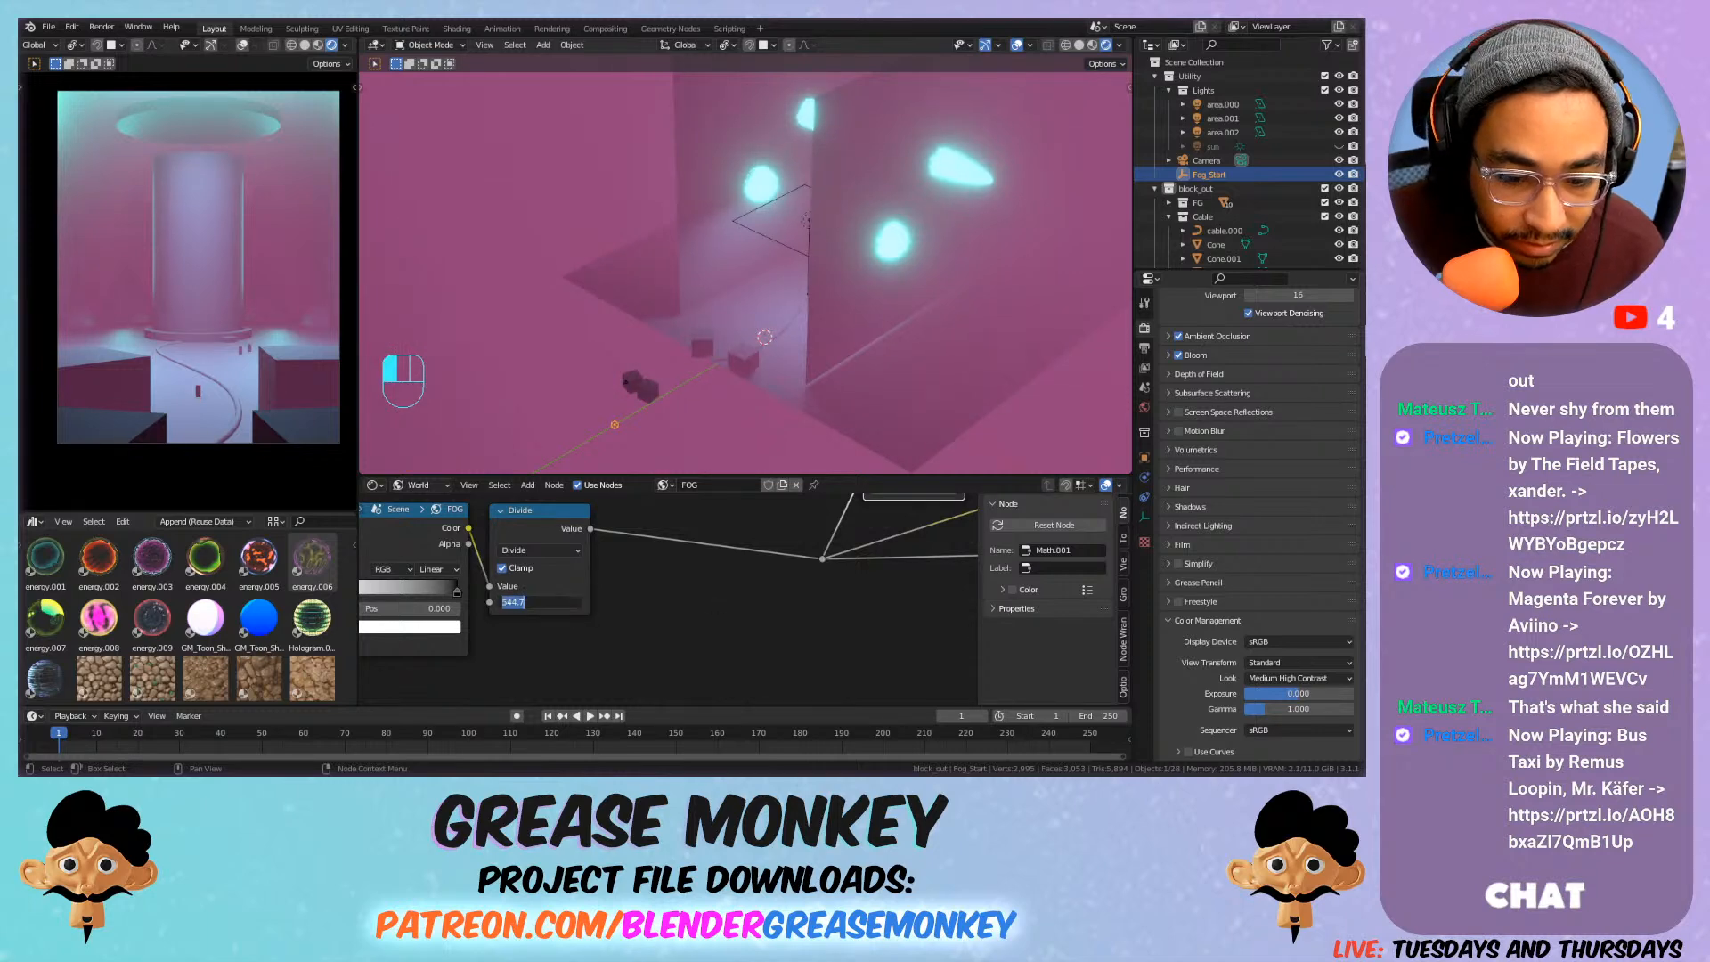
type("10")
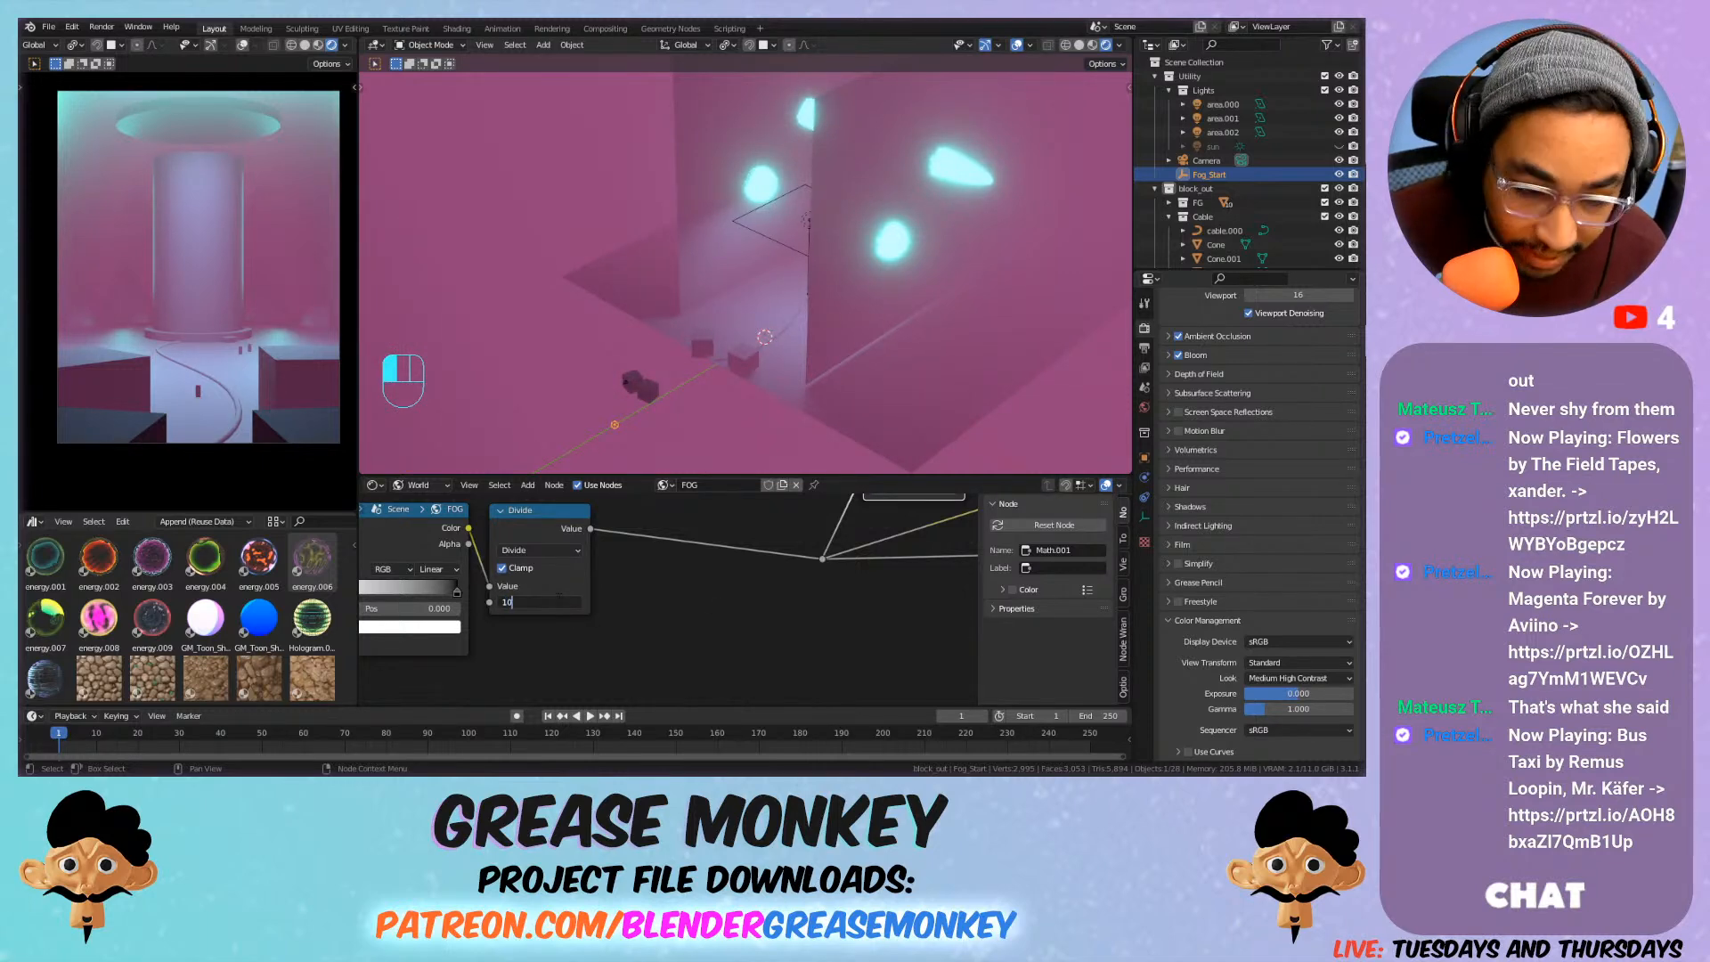
type("00")
key("Return")
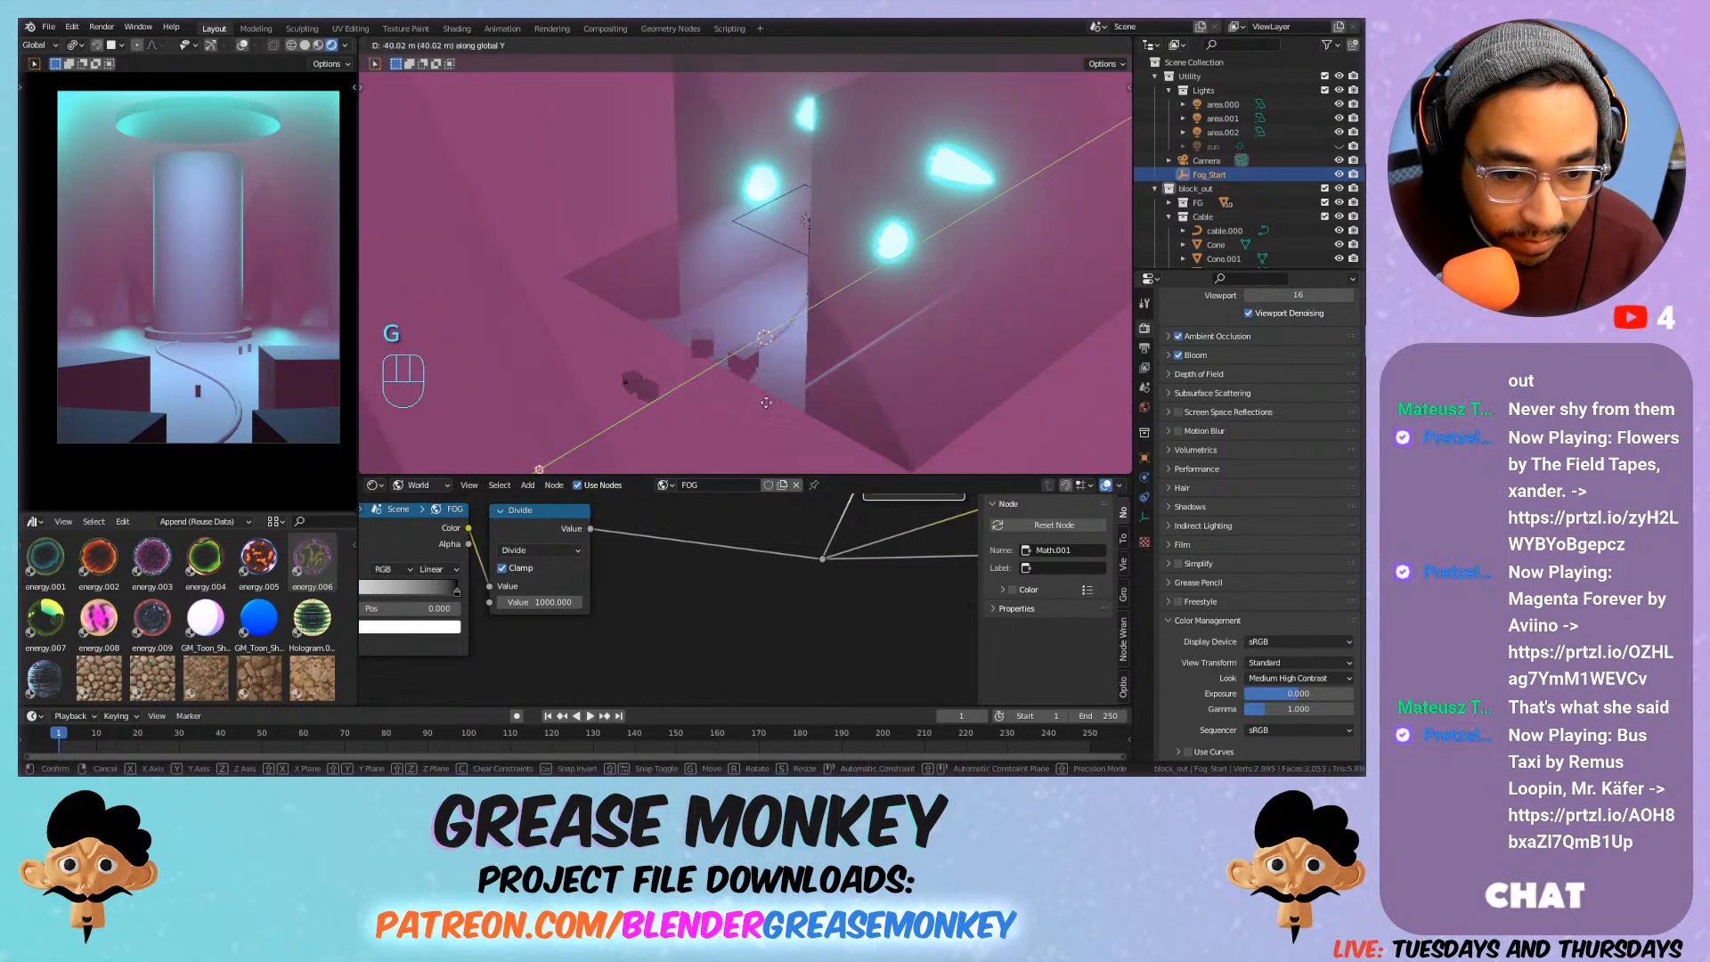
Try moving Fog_Start backward along the Y axis with the new fog divisor.
key("g")
key("y")
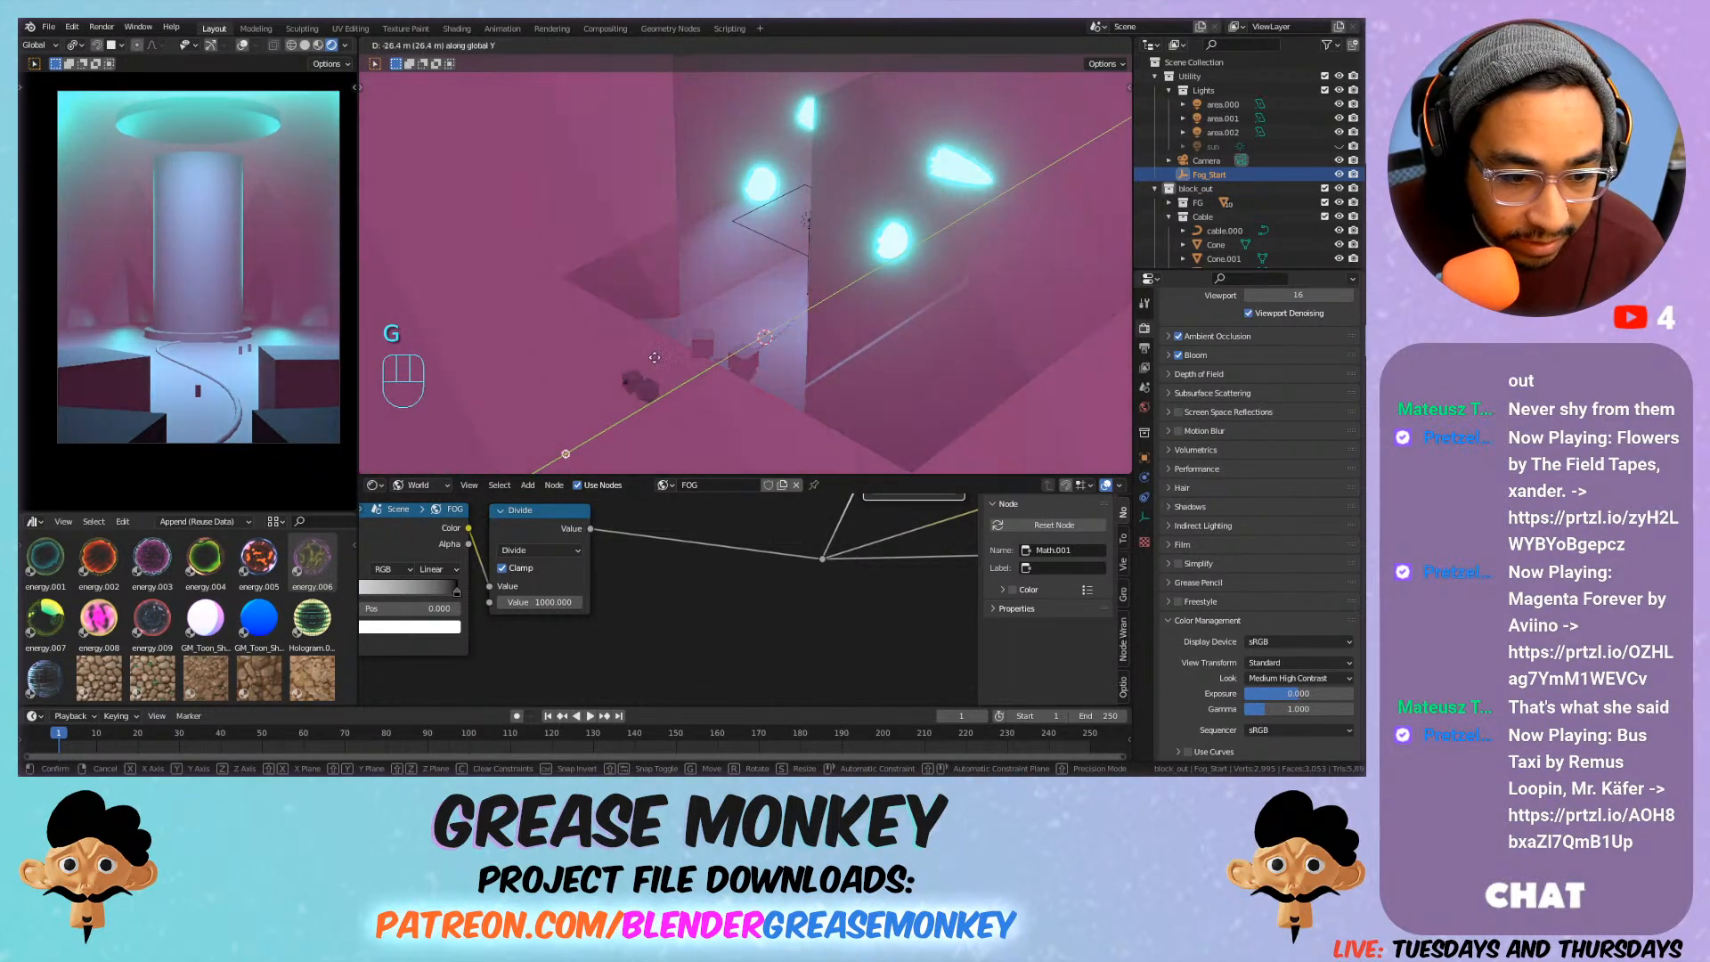
left_click(635, 362)
Return both viewports to the camera view and save the file.
middle_click_drag(261, 256, 272, 317, "shift")
middle_click_drag(292, 327, 294, 320, "shift")
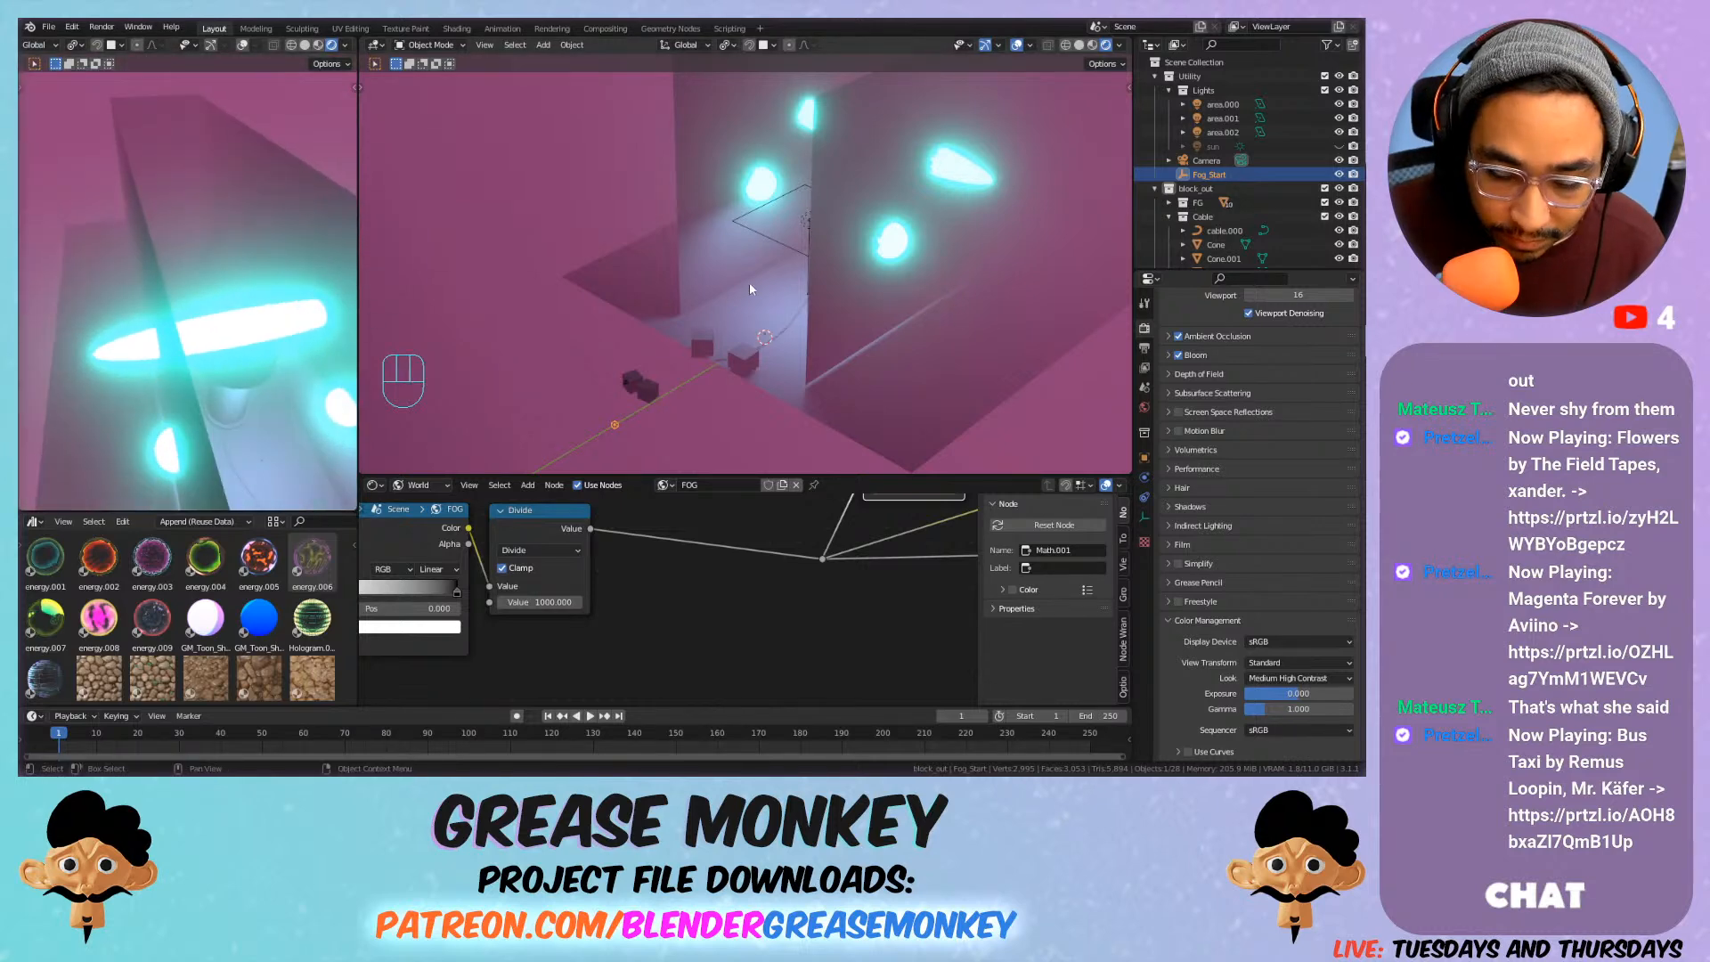
key("KP_0")
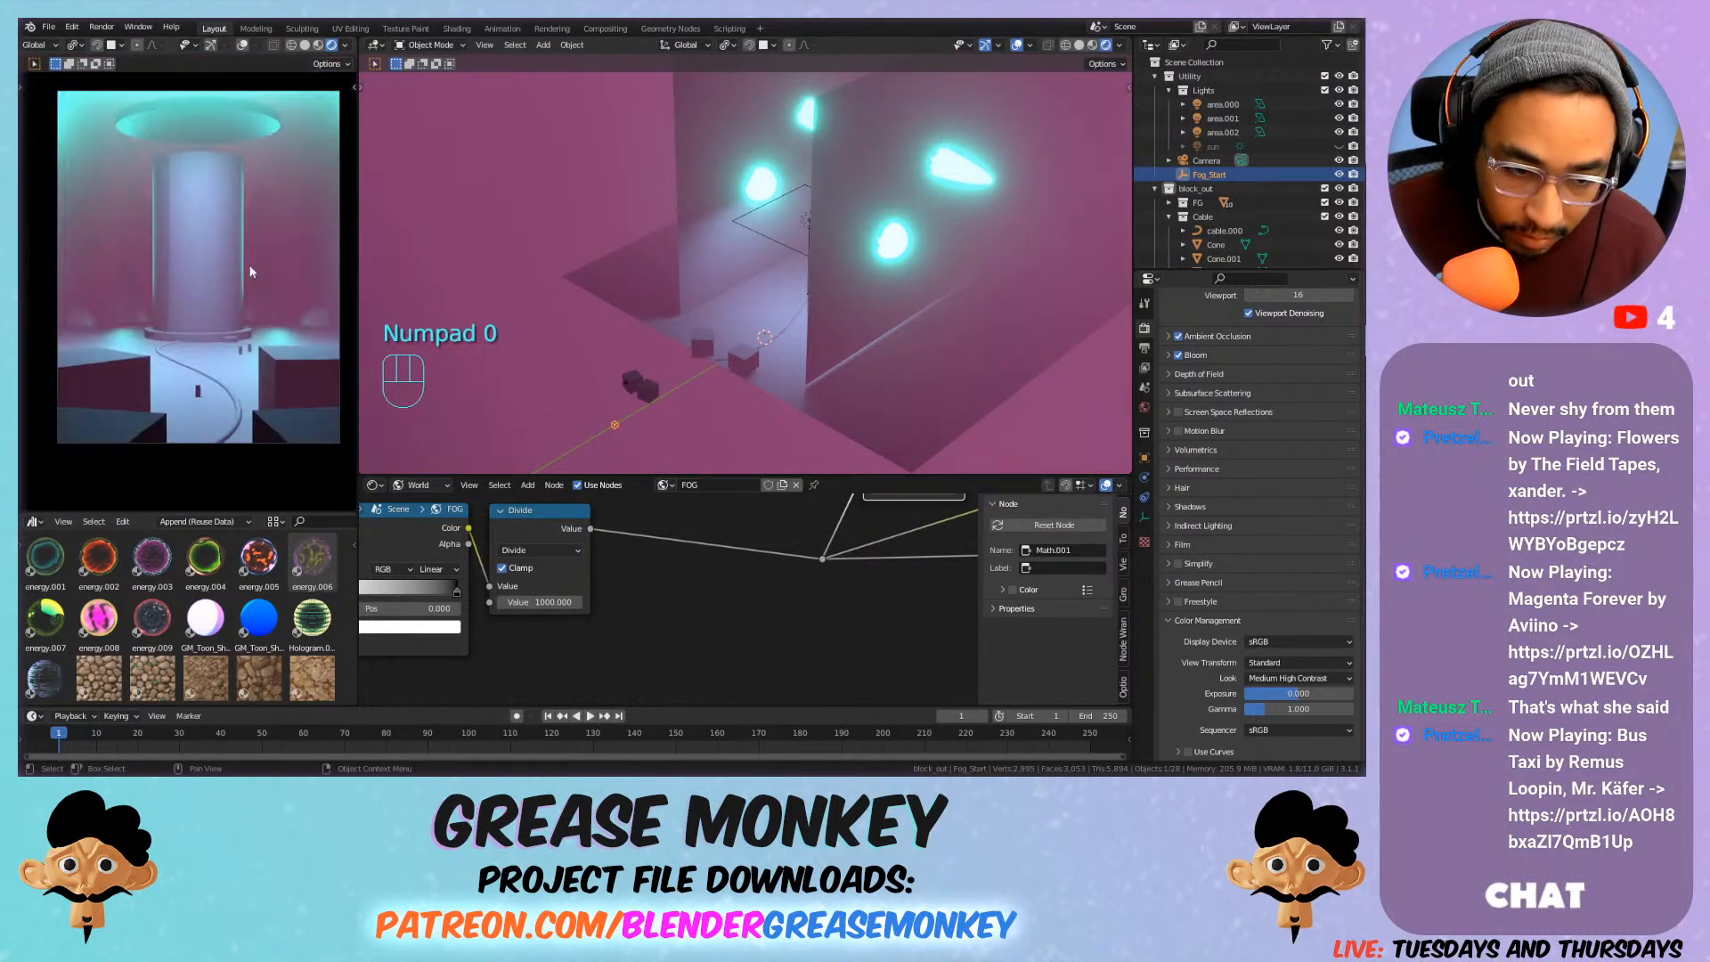
middle_click_drag(723, 259, 748, 220)
key("KP_0")
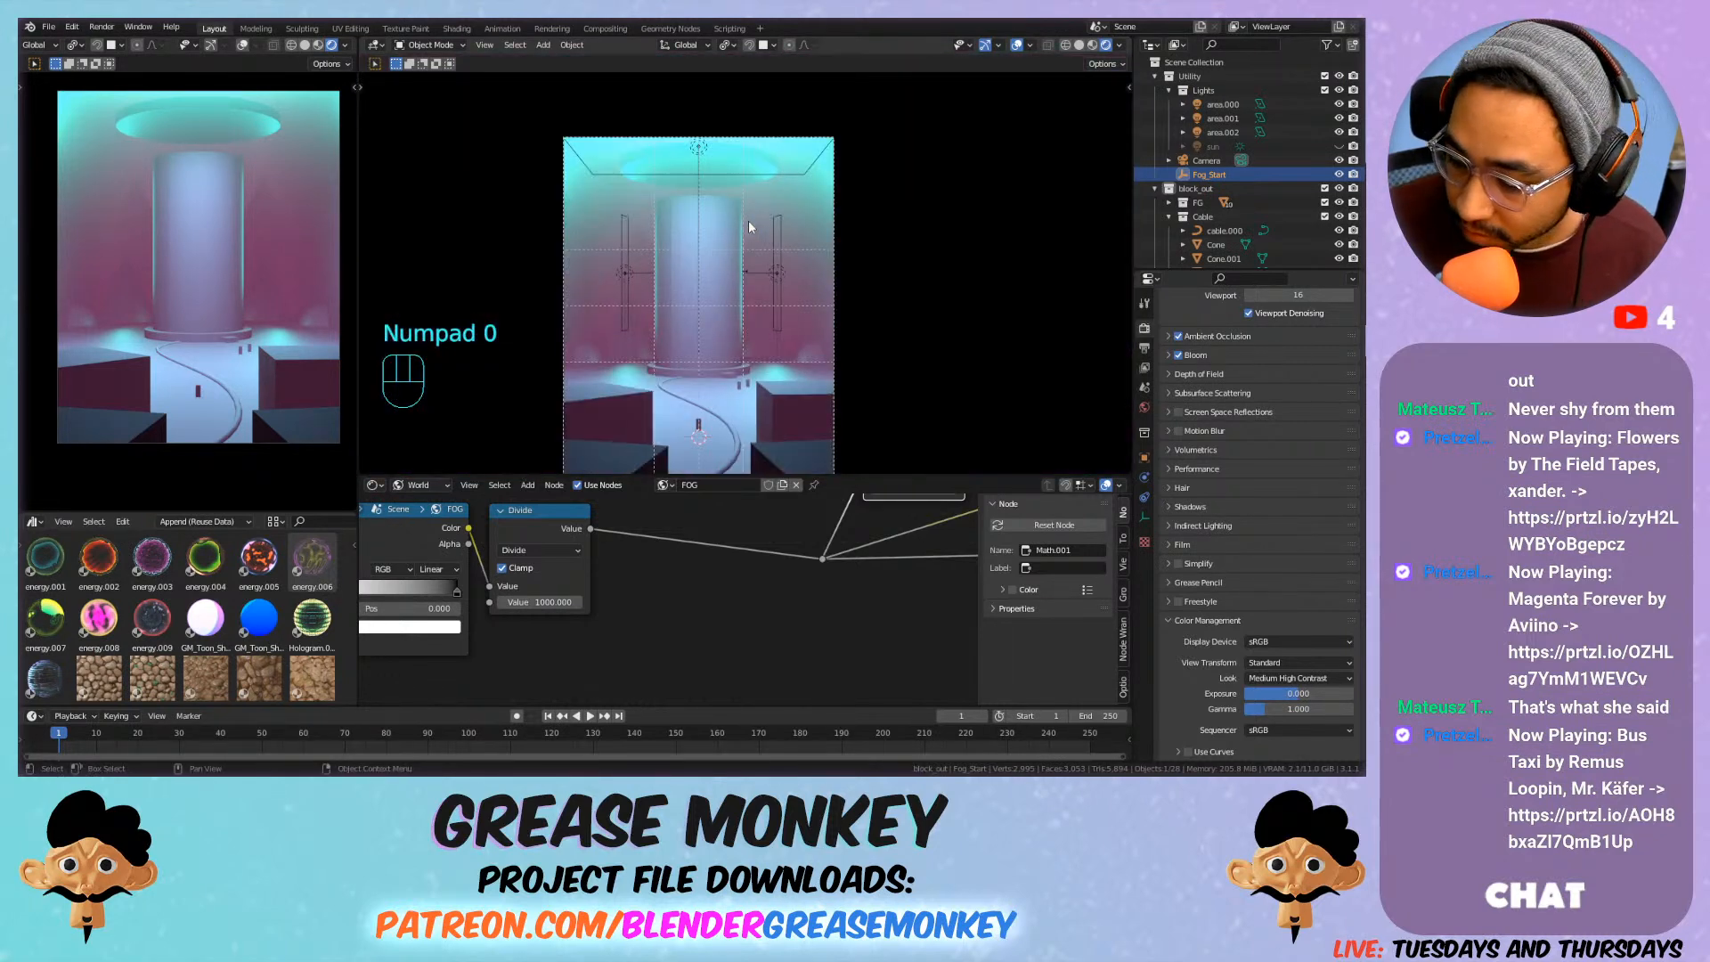
key("ctrl+s")
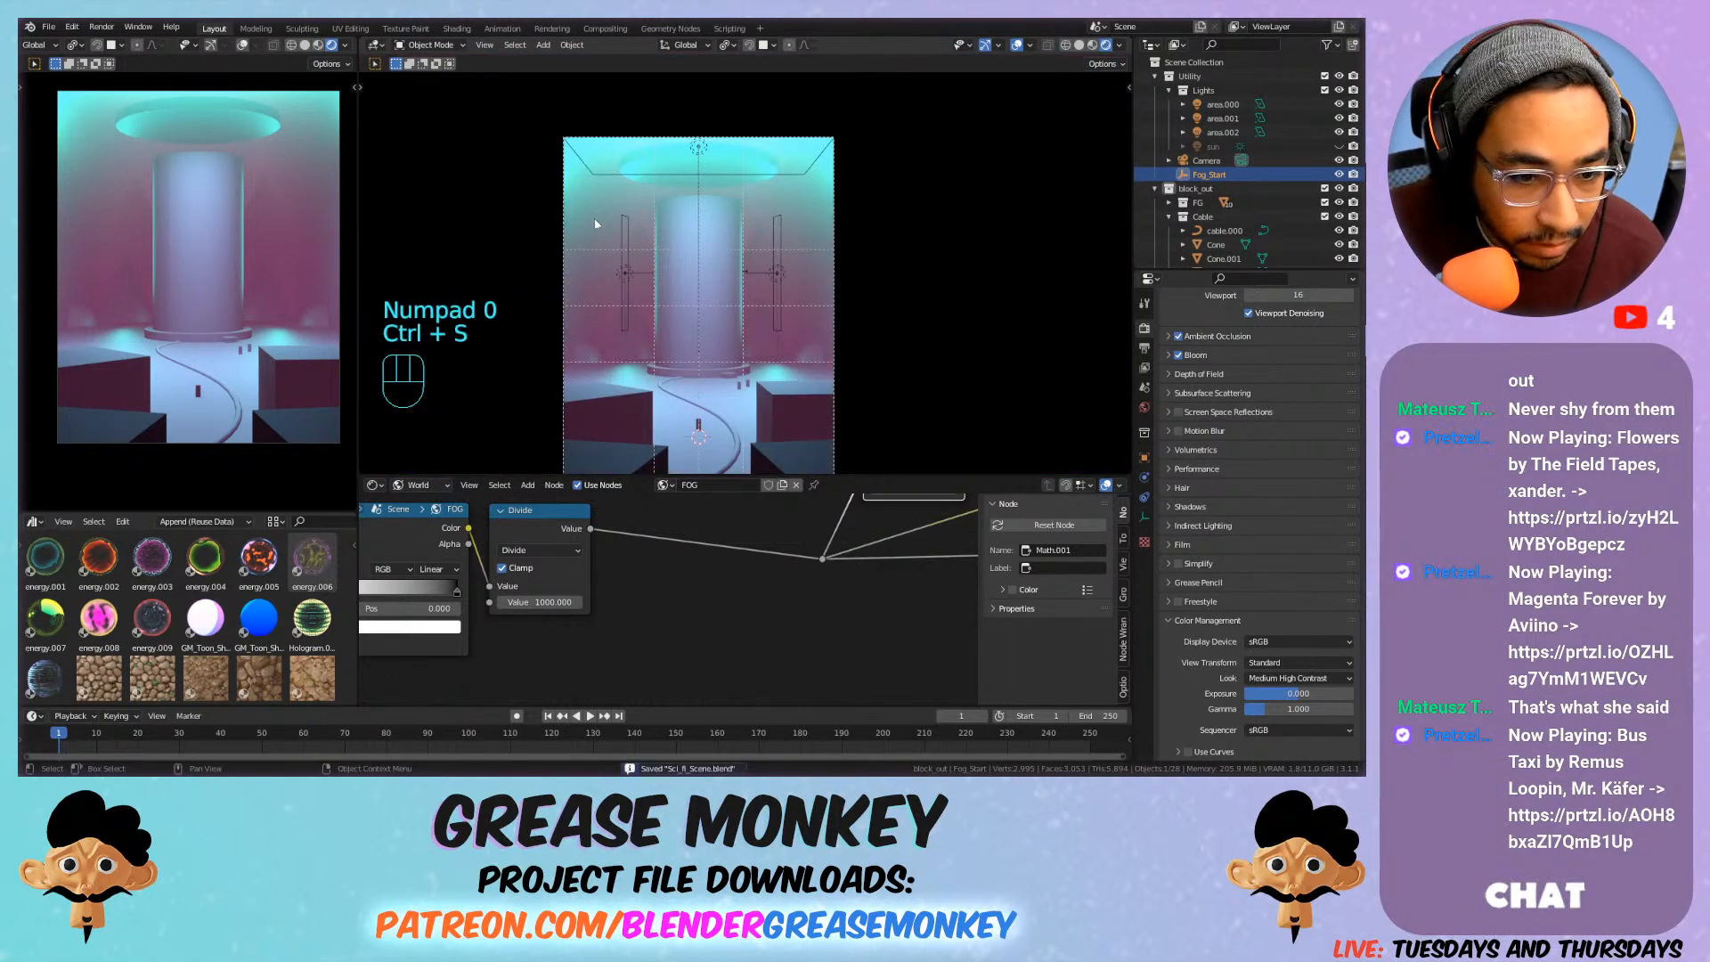
Rotate the small cone left of the column about 29° in camera view and move it toward the frame's left edge.
scroll(187, 277, "up", 2)
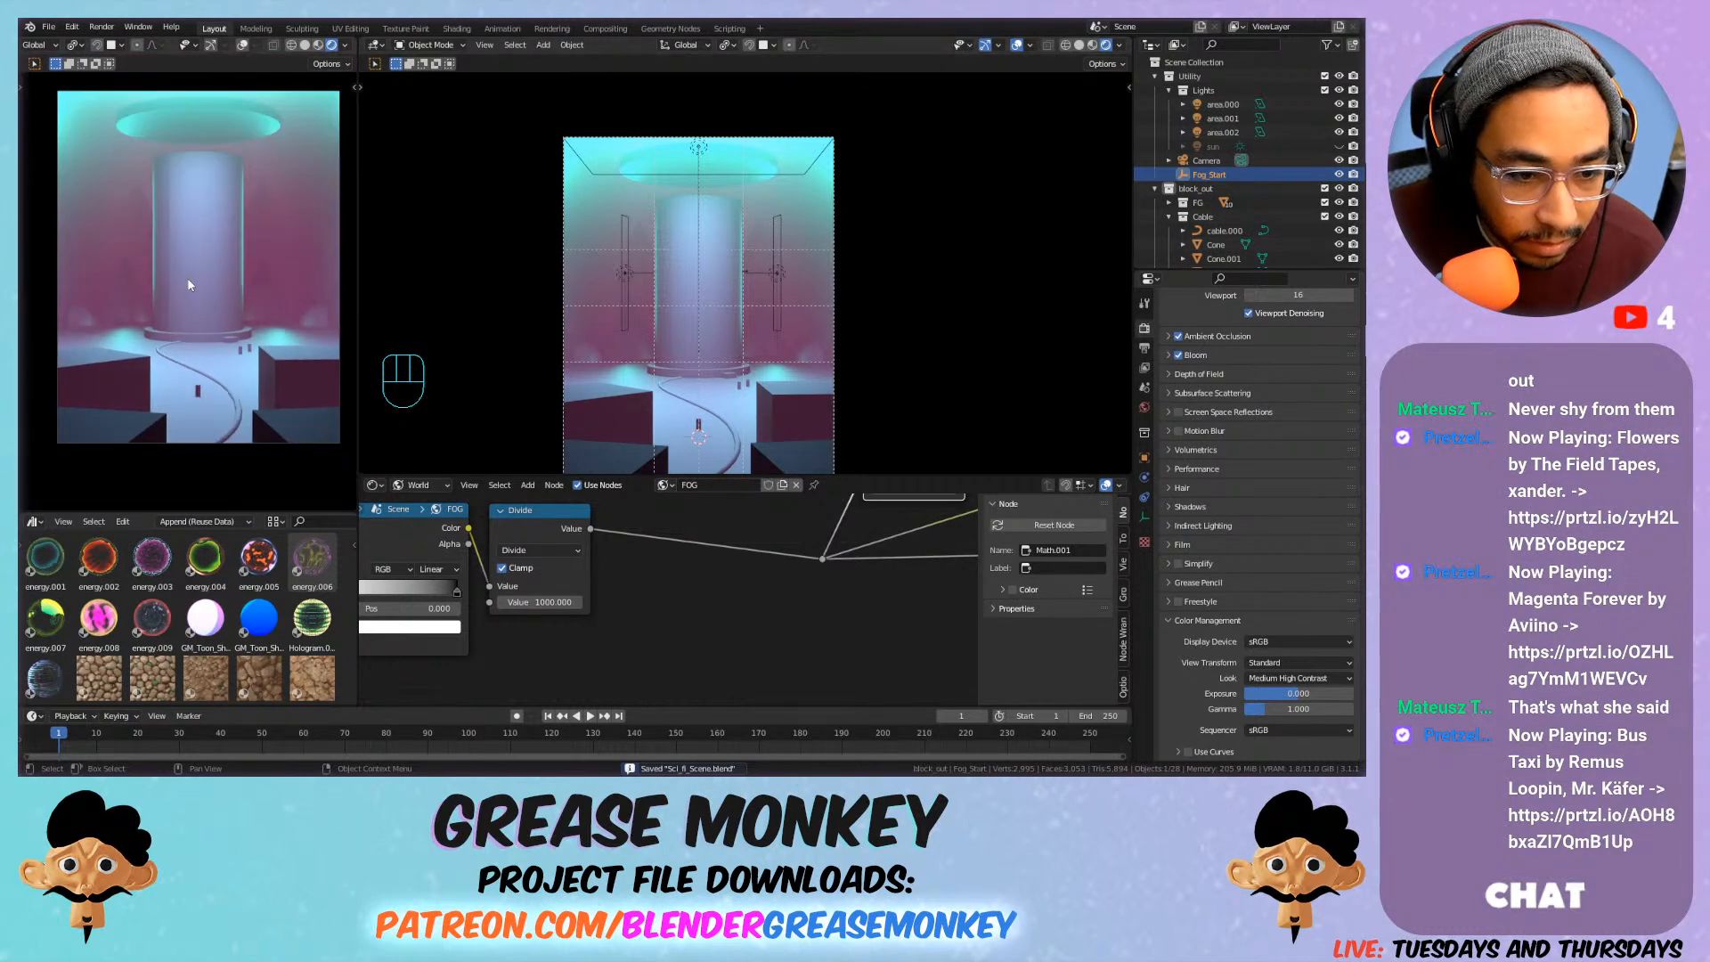
scroll(188, 283, "down", 2)
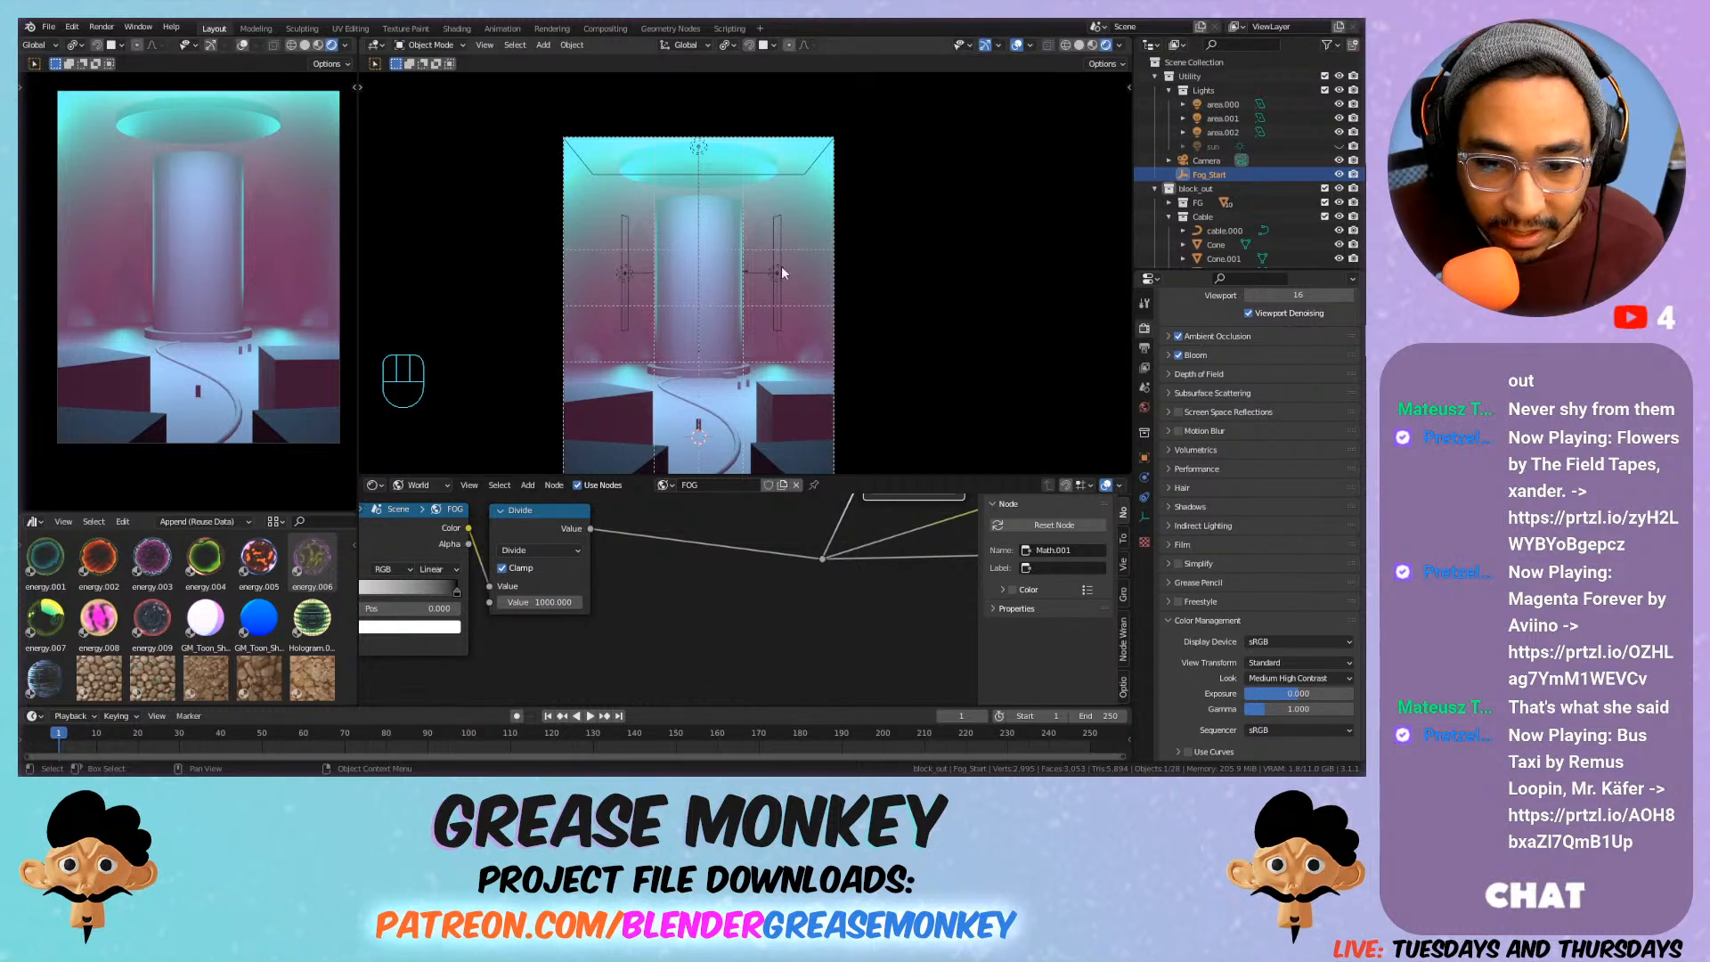
left_click(759, 253)
left_click(641, 251)
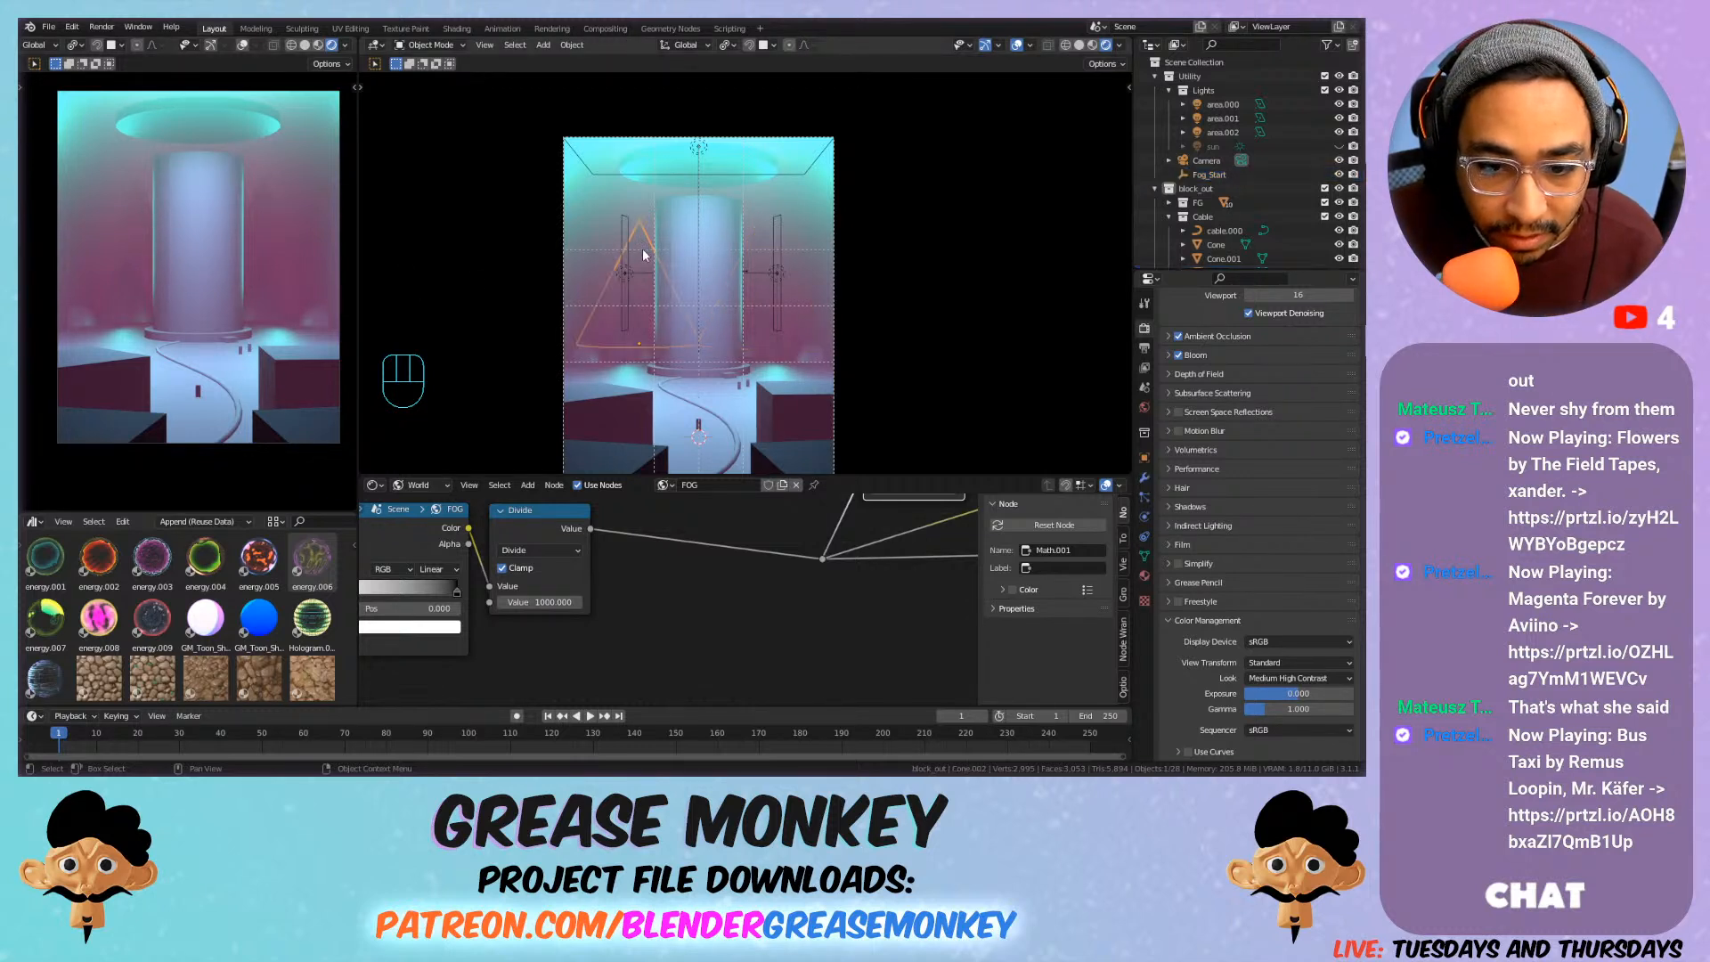
left_click(614, 337)
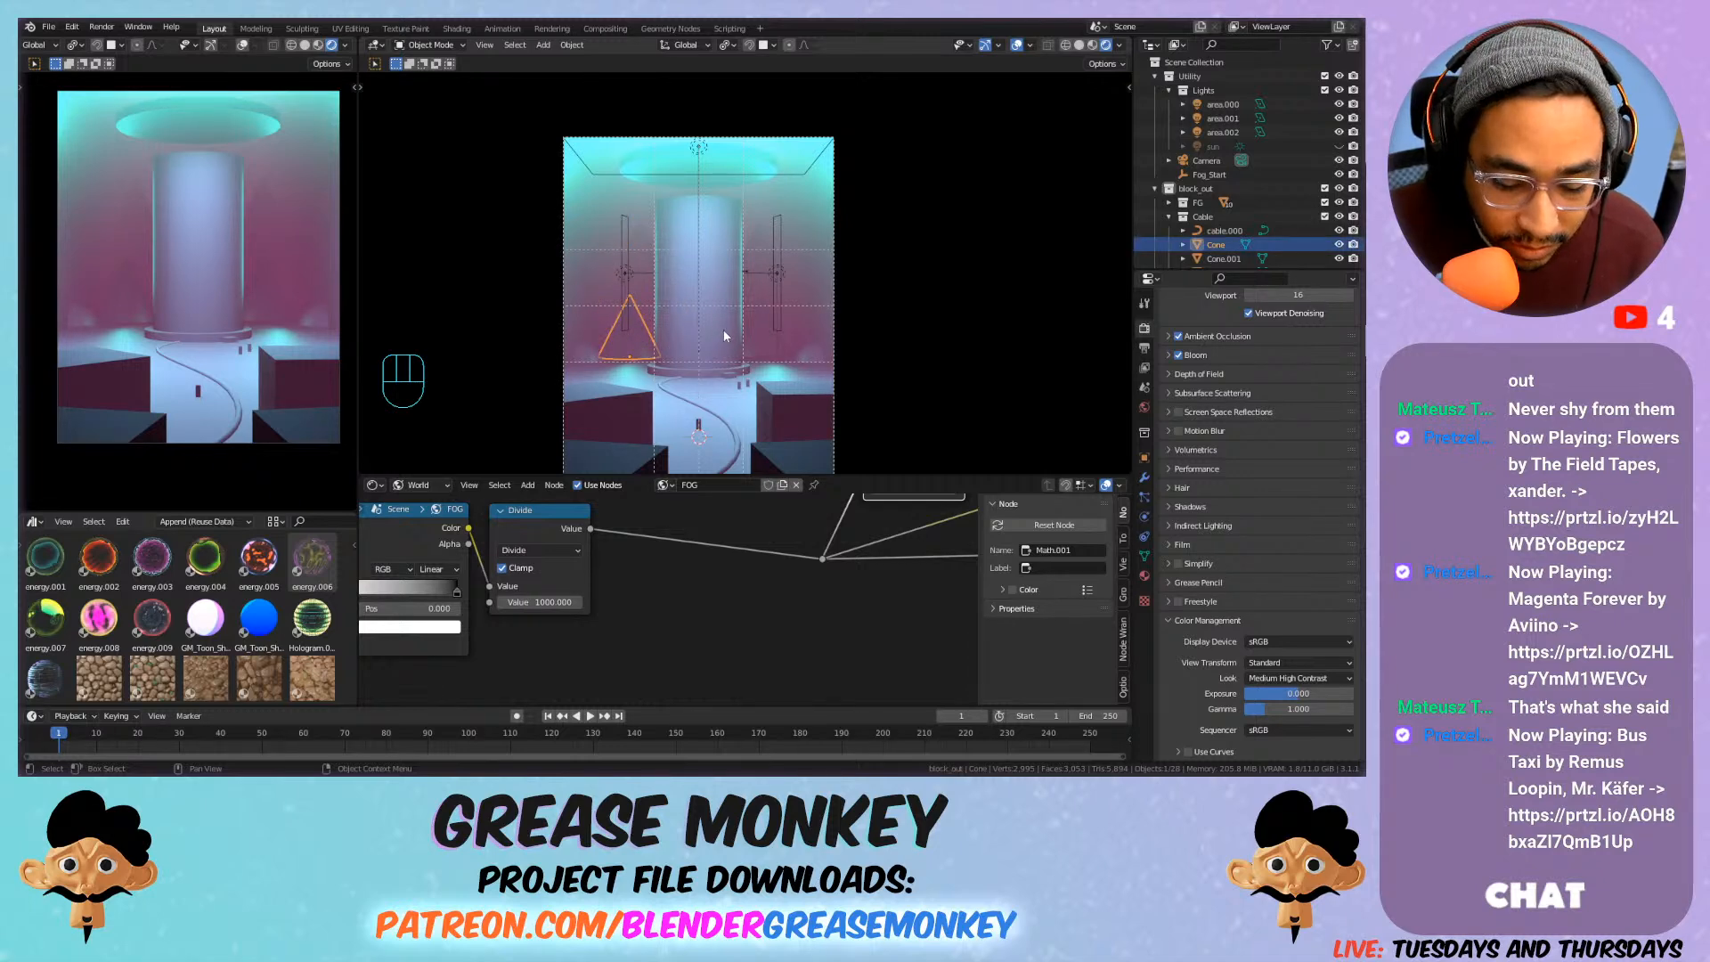
key("r")
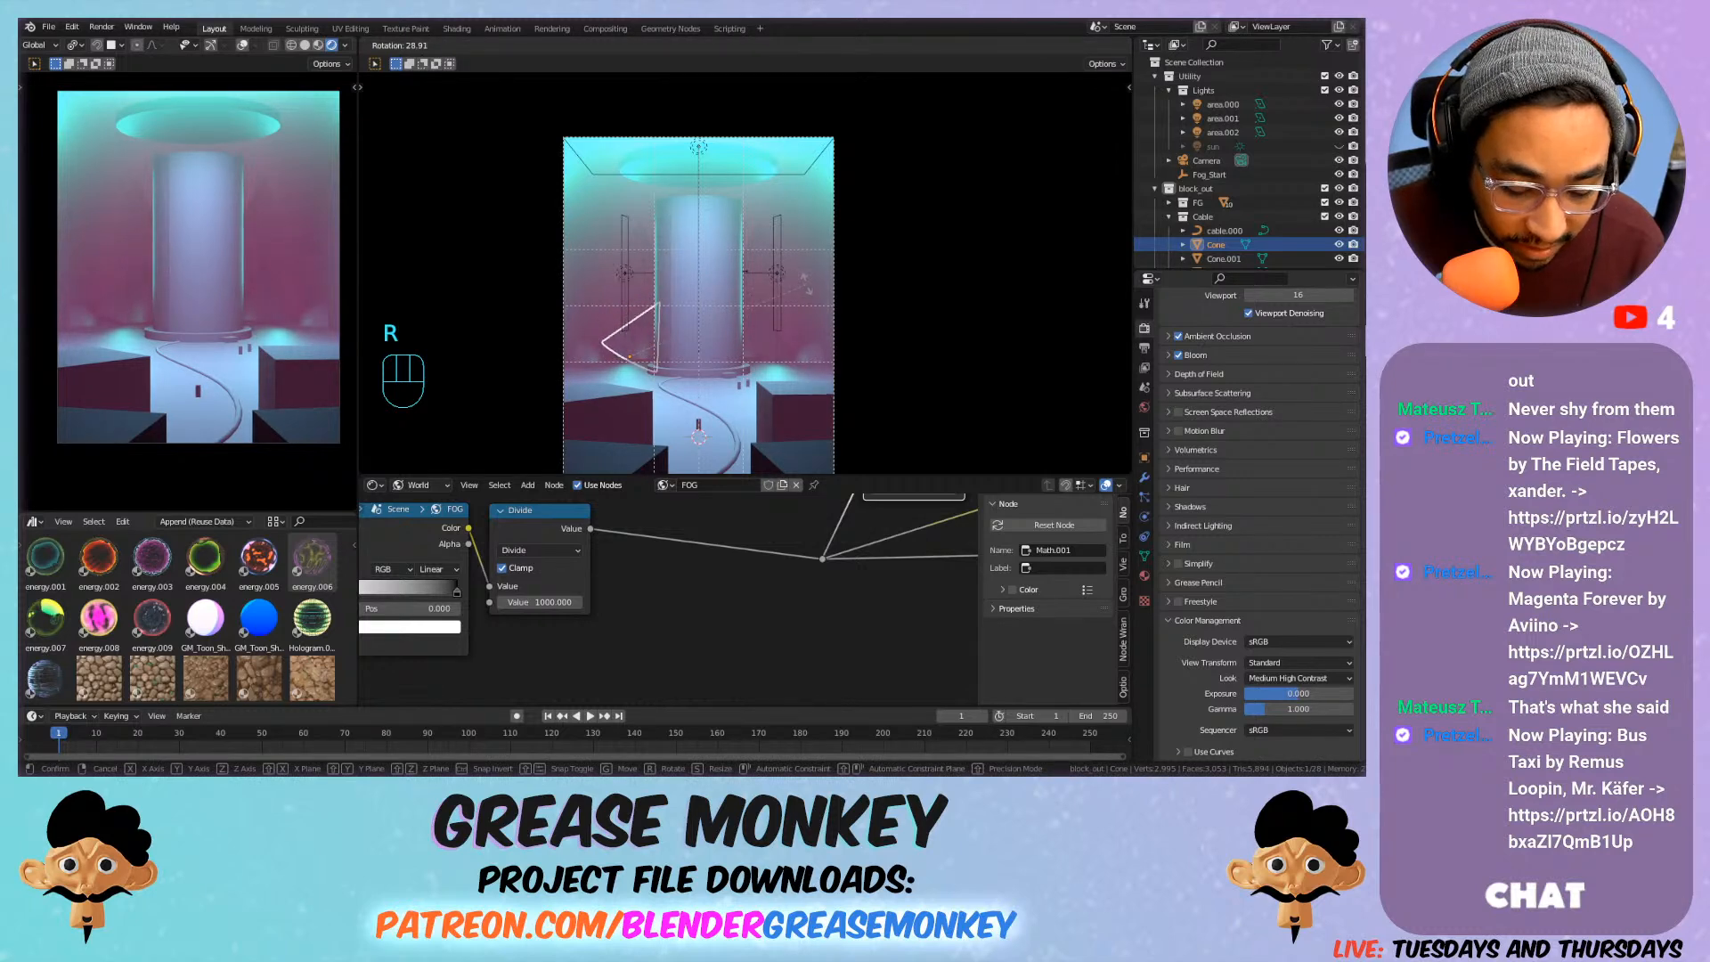
left_click(782, 284)
key("g")
left_click(665, 260)
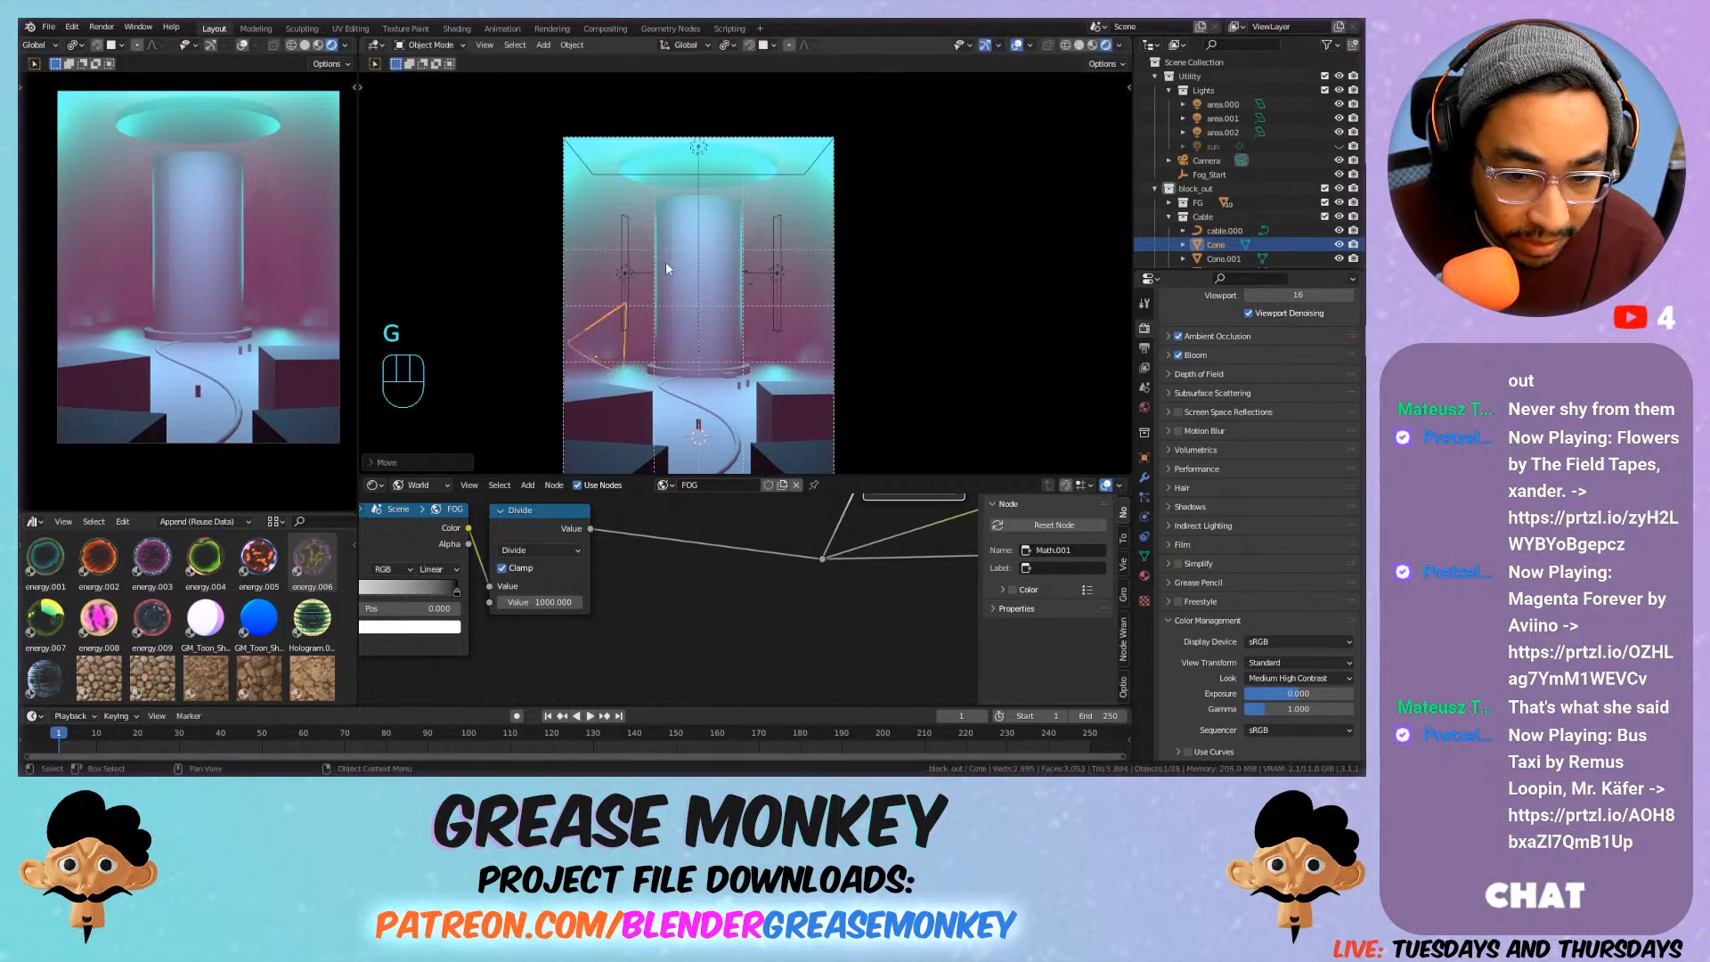
Try to rotate the large cone left of the column in camera view.
left_click(646, 265)
key("t")
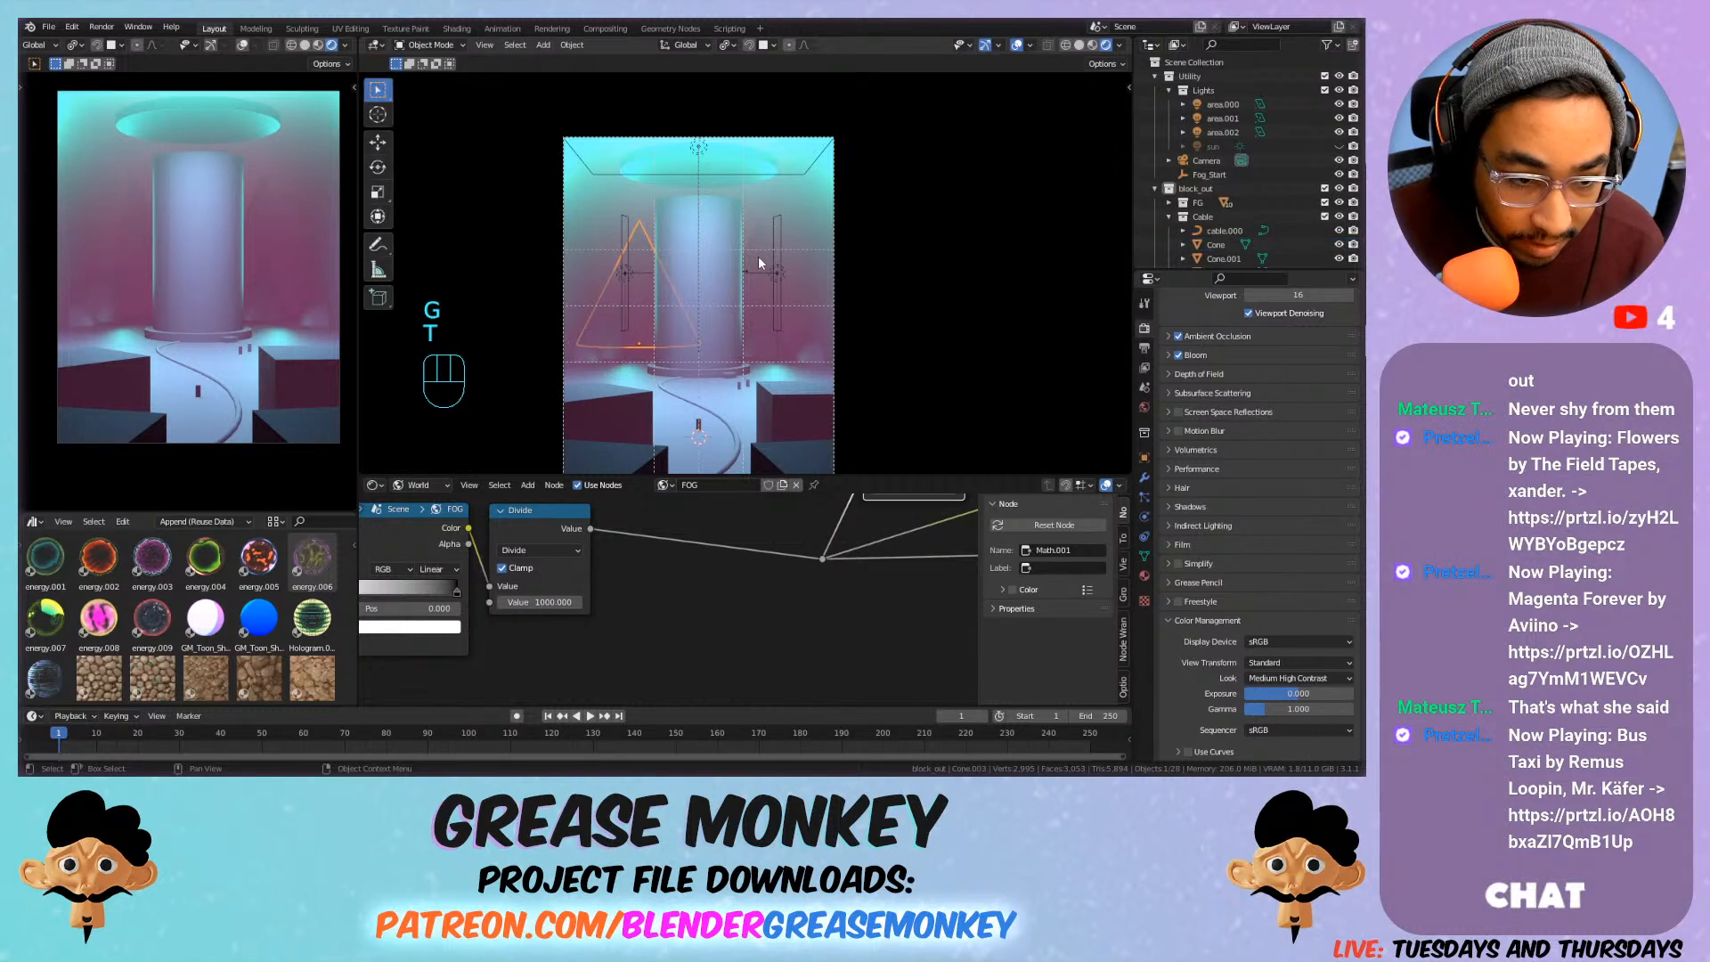
key("r")
left_click(660, 235)
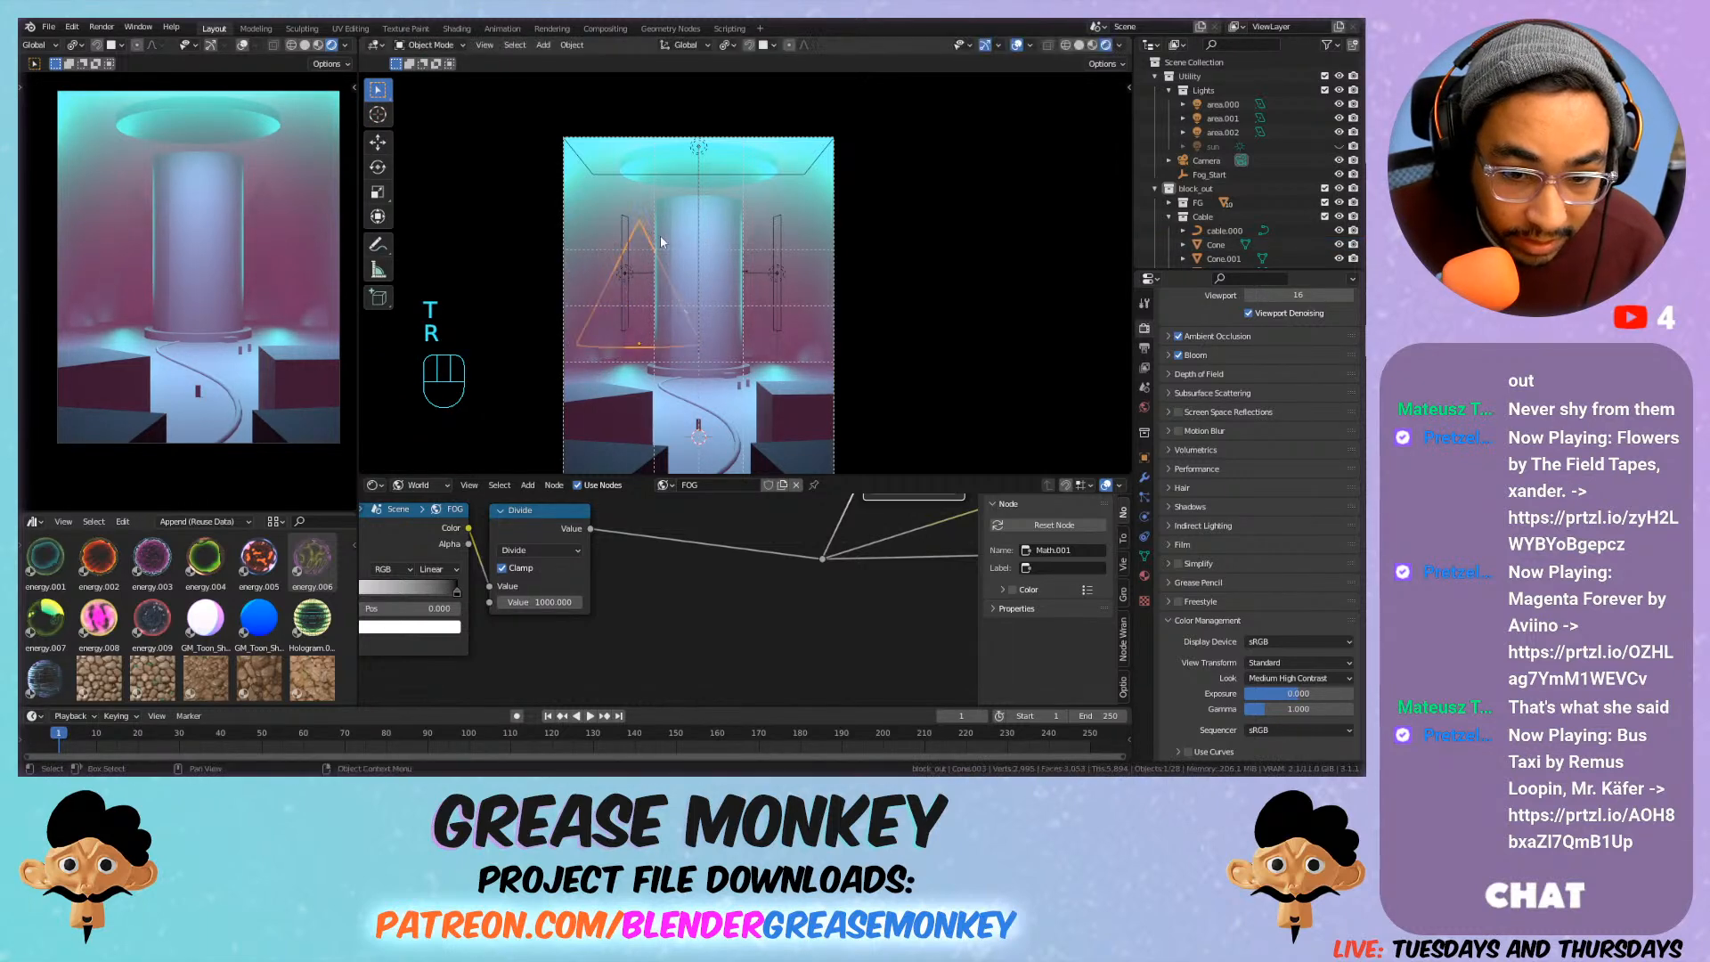
key("r")
left_click(682, 243)
key("t")
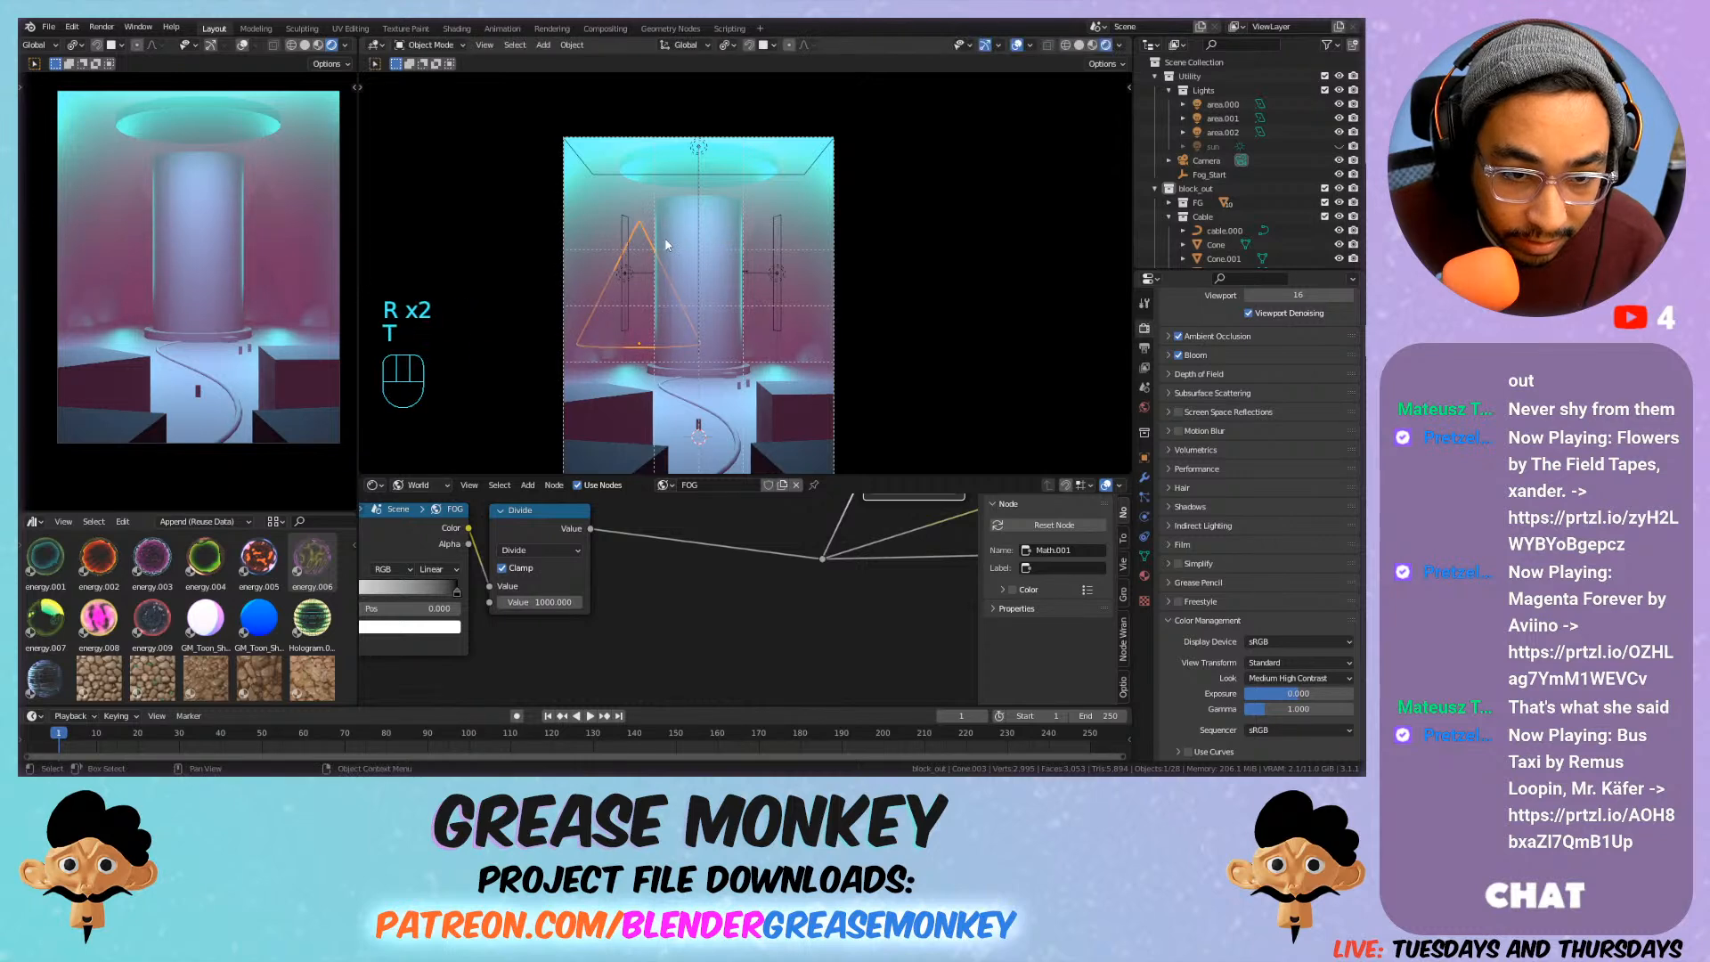
Rotate the large cone left of the column about 30° in camera view and move it toward the frame's left edge.
key("r")
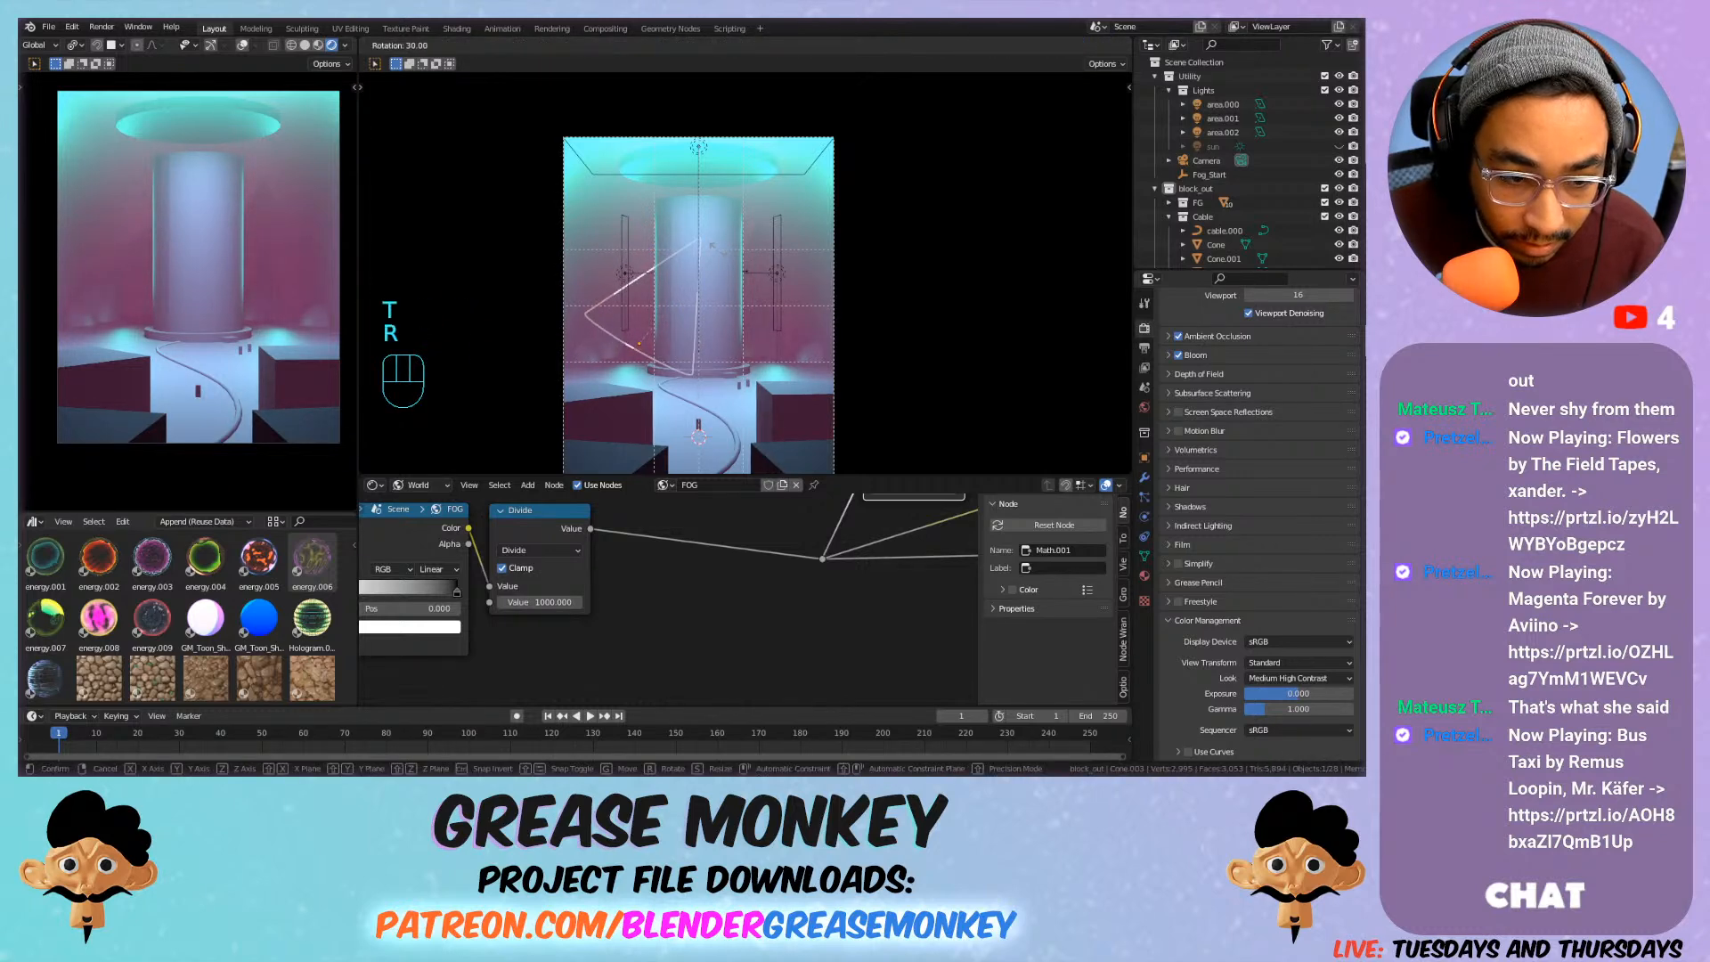
left_click(667, 242)
key("g")
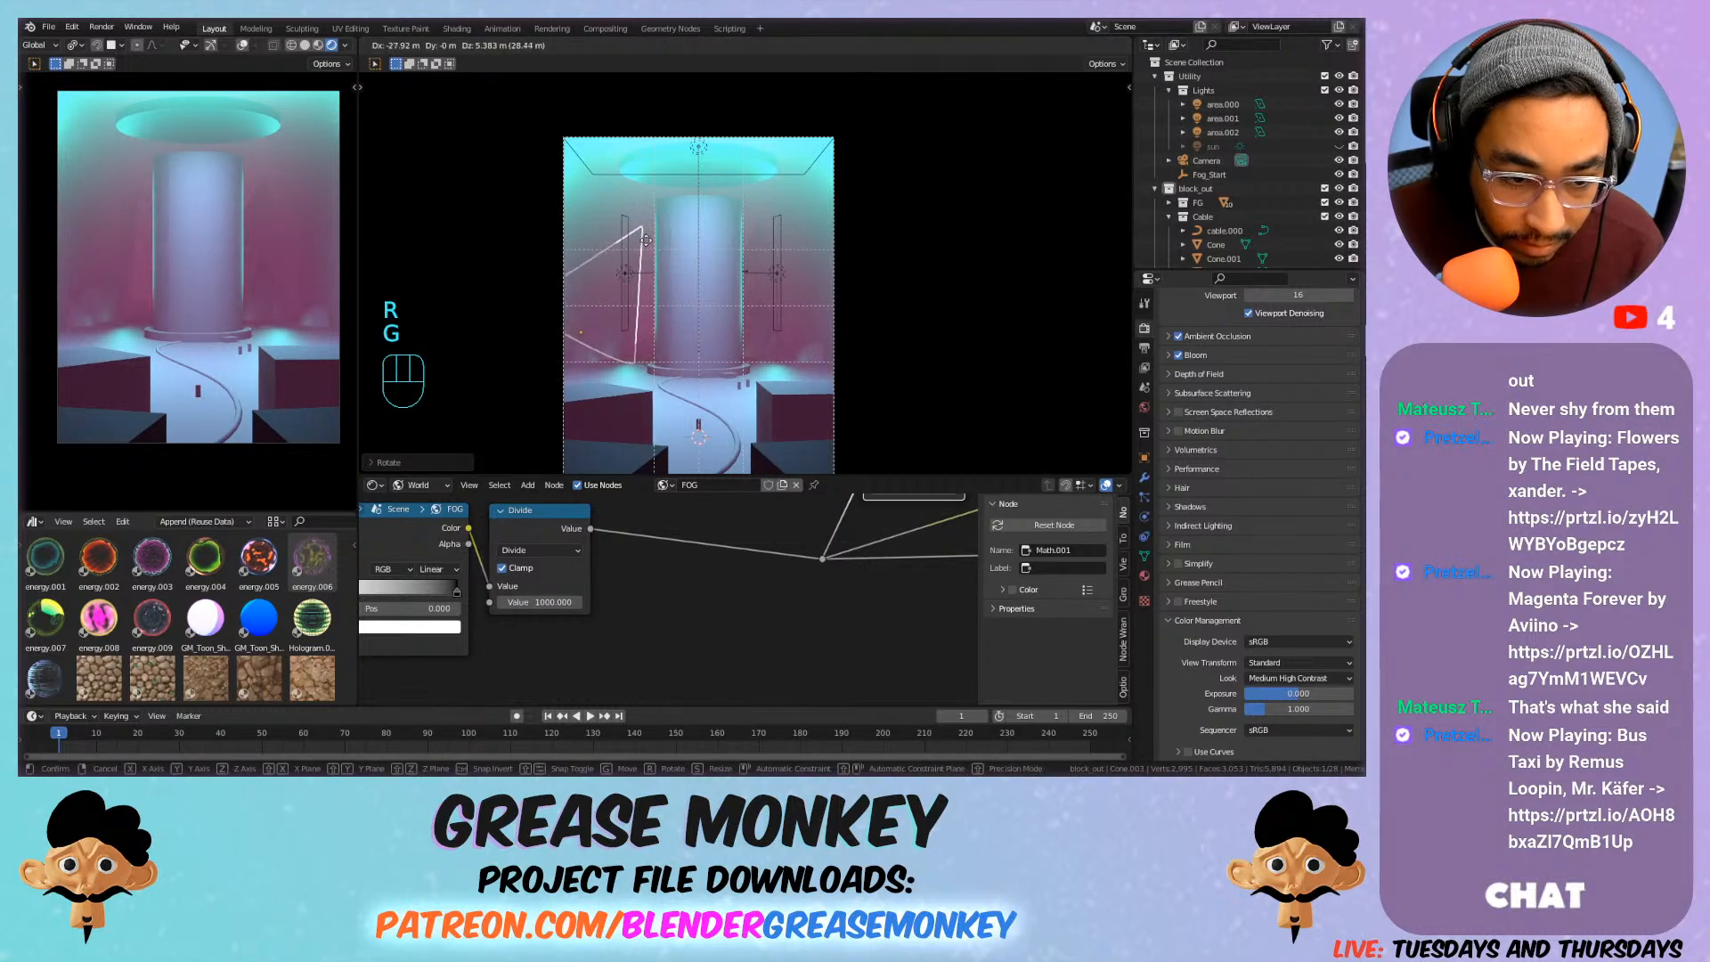
left_click(656, 239)
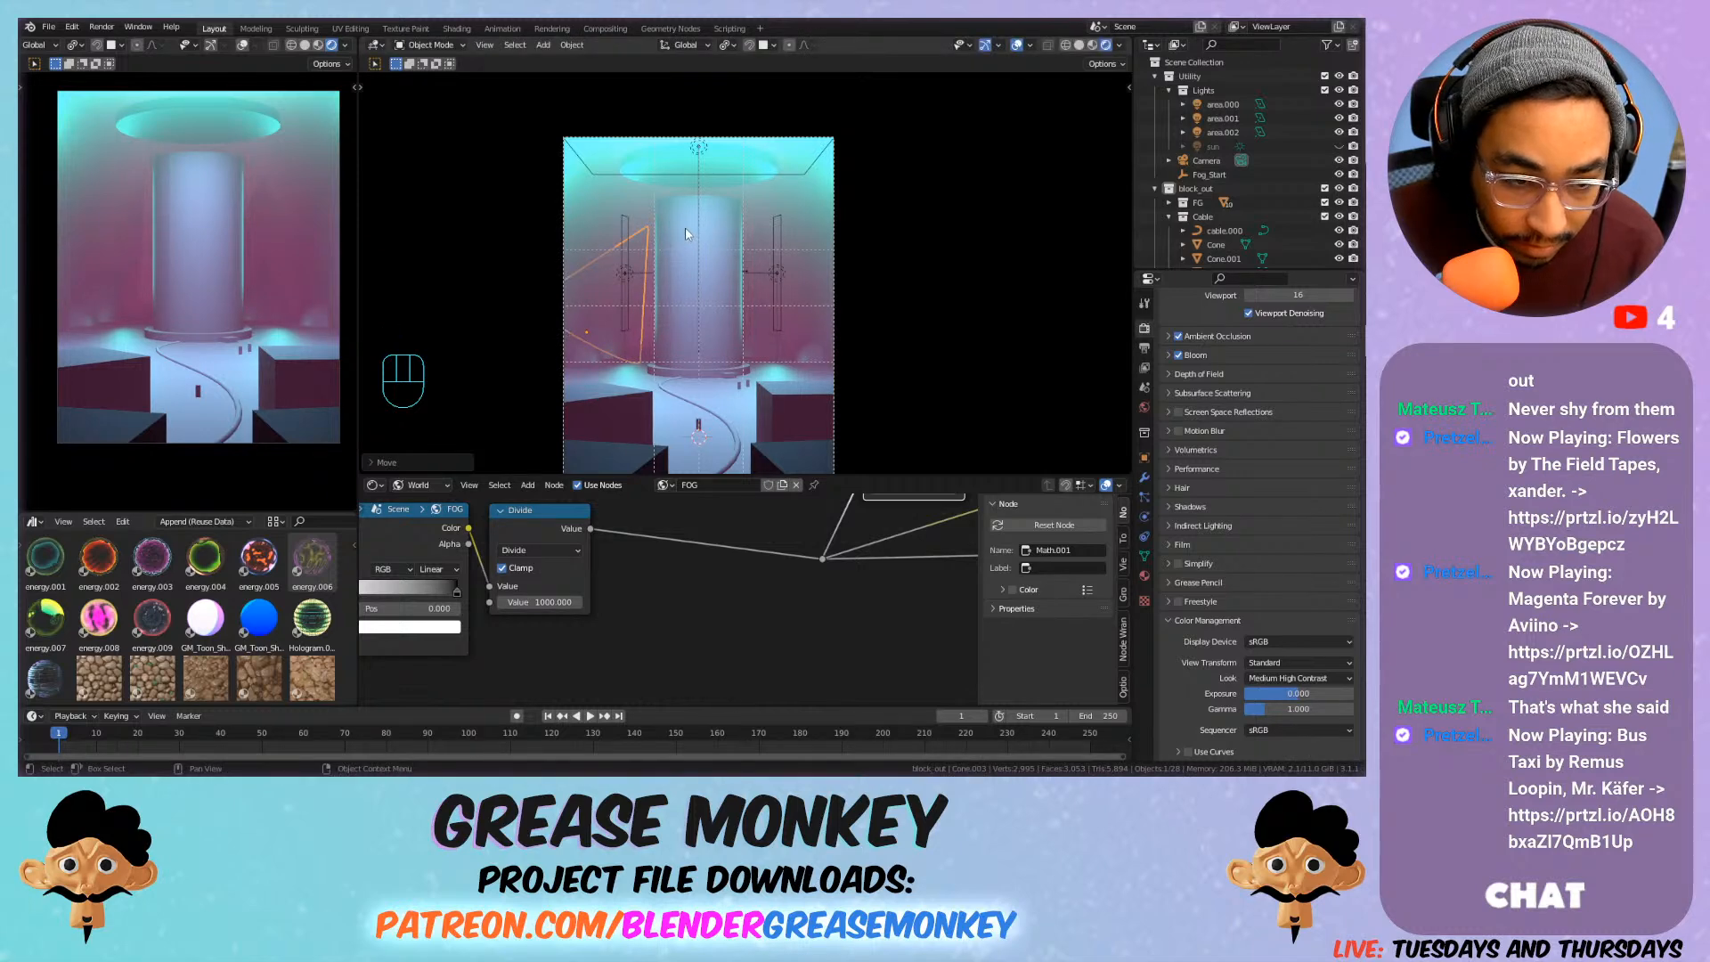
Tilt the large cone about 10° further toward the column and scale it down to about 0.78.
key("r")
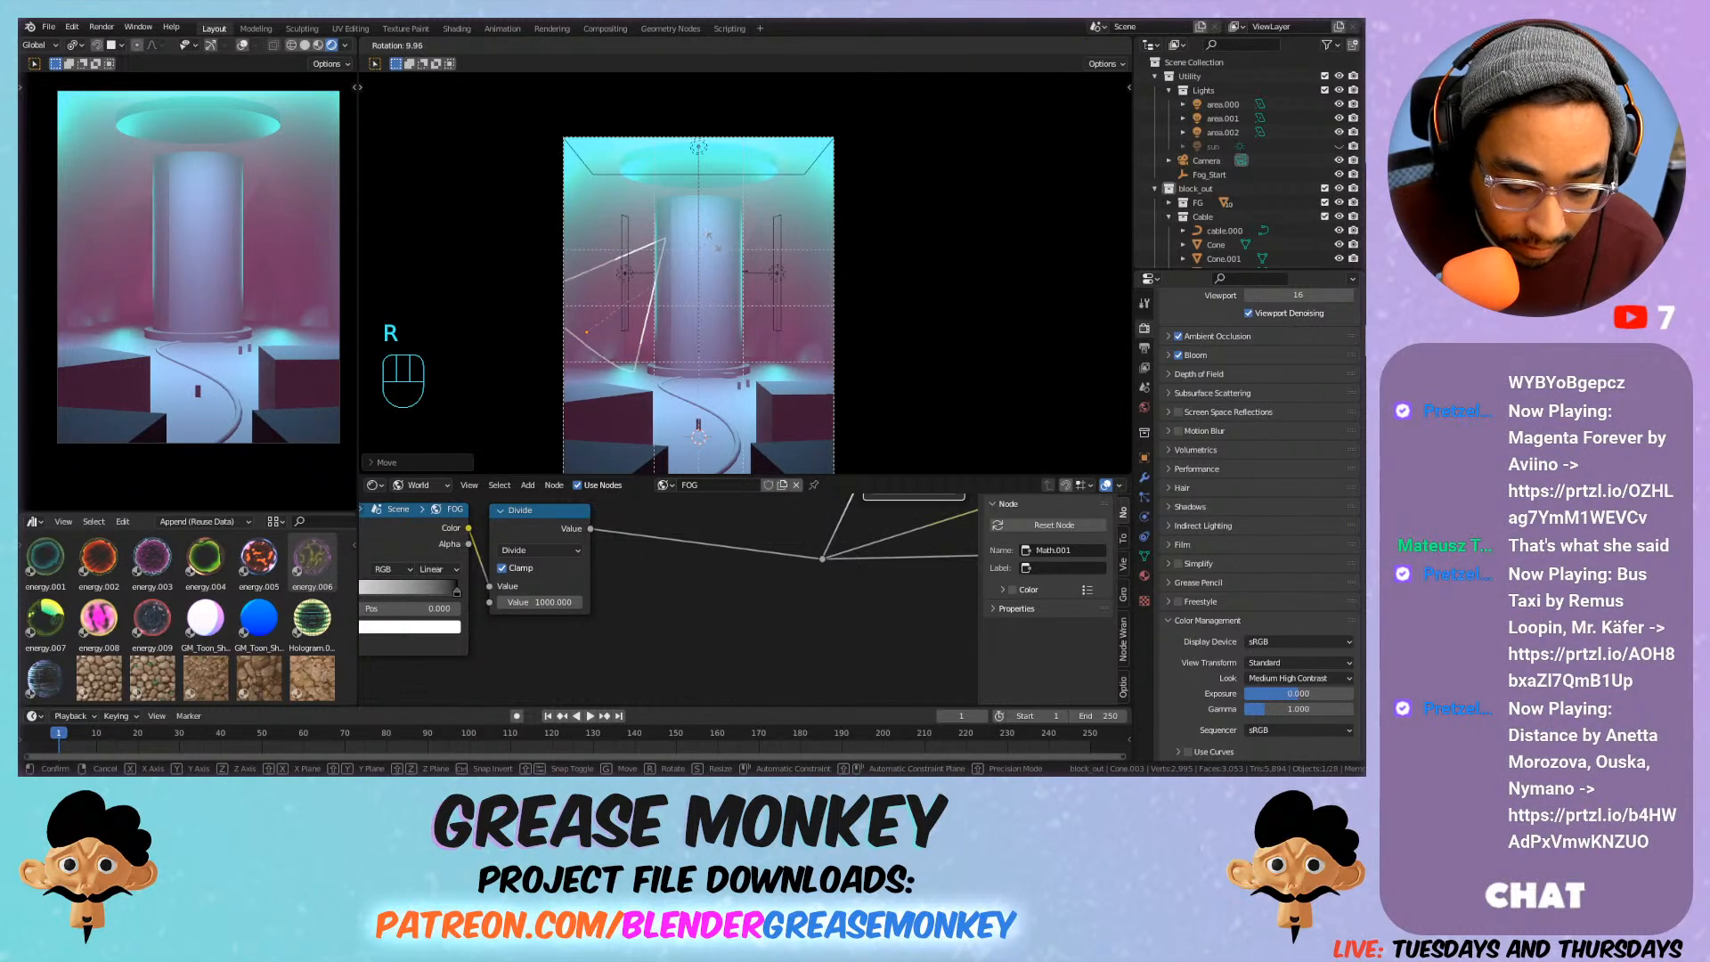
left_click(699, 243)
key("s")
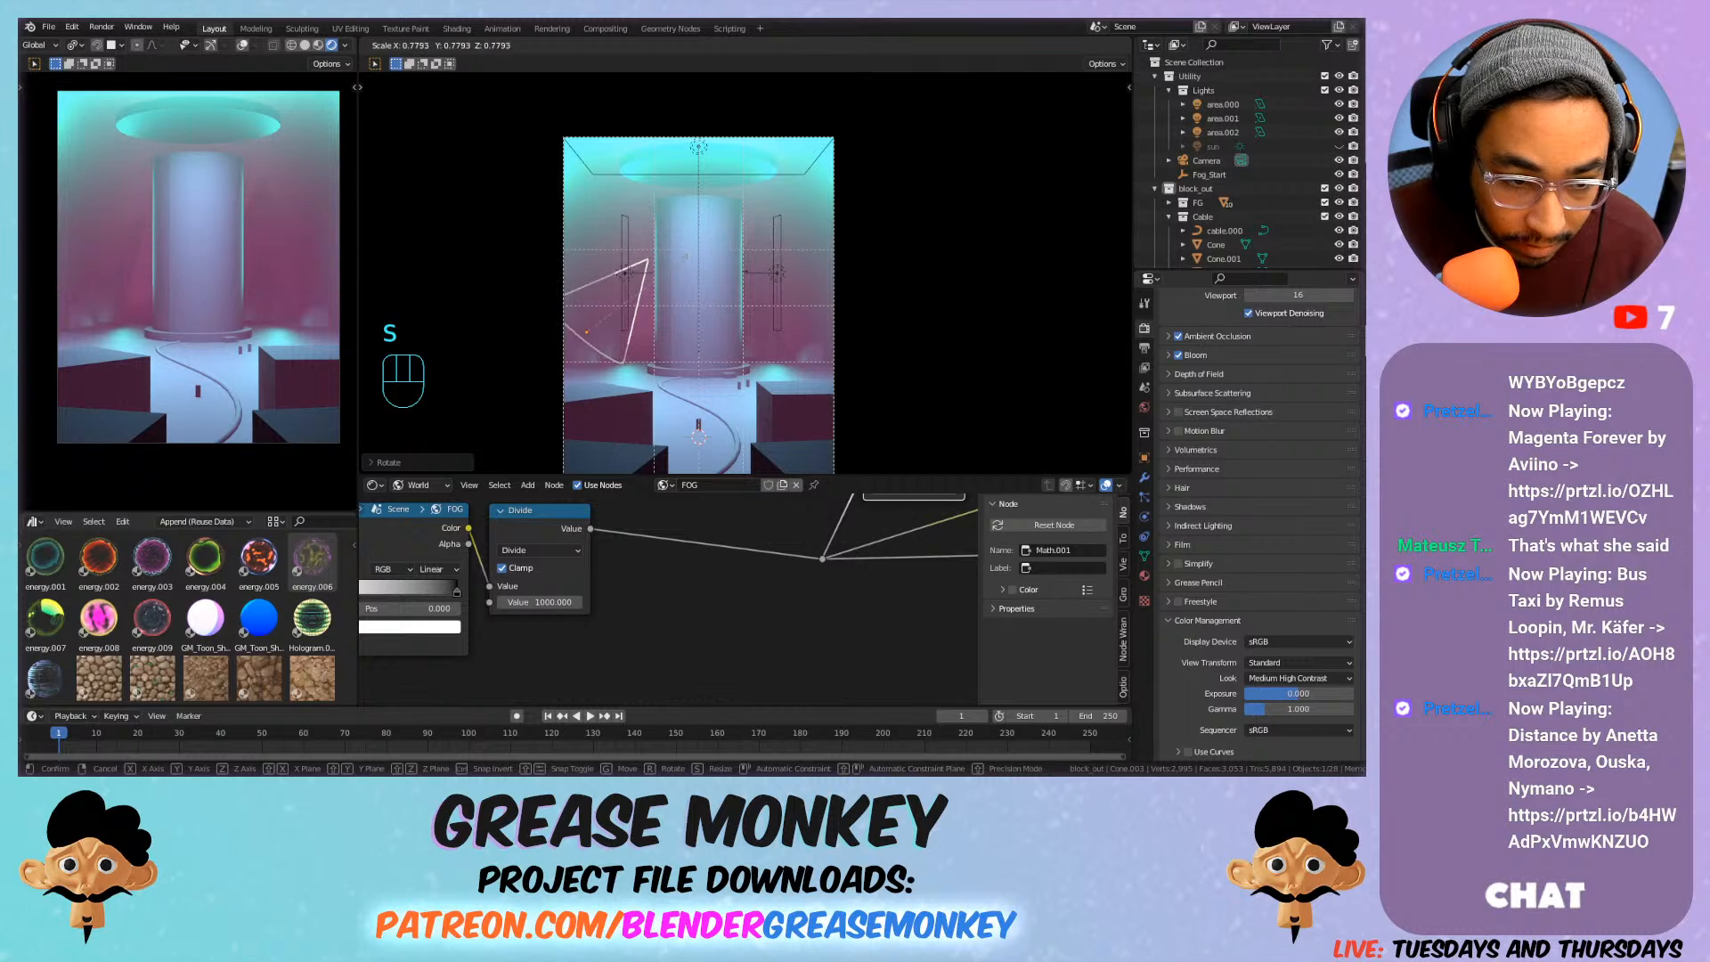
left_click(738, 277)
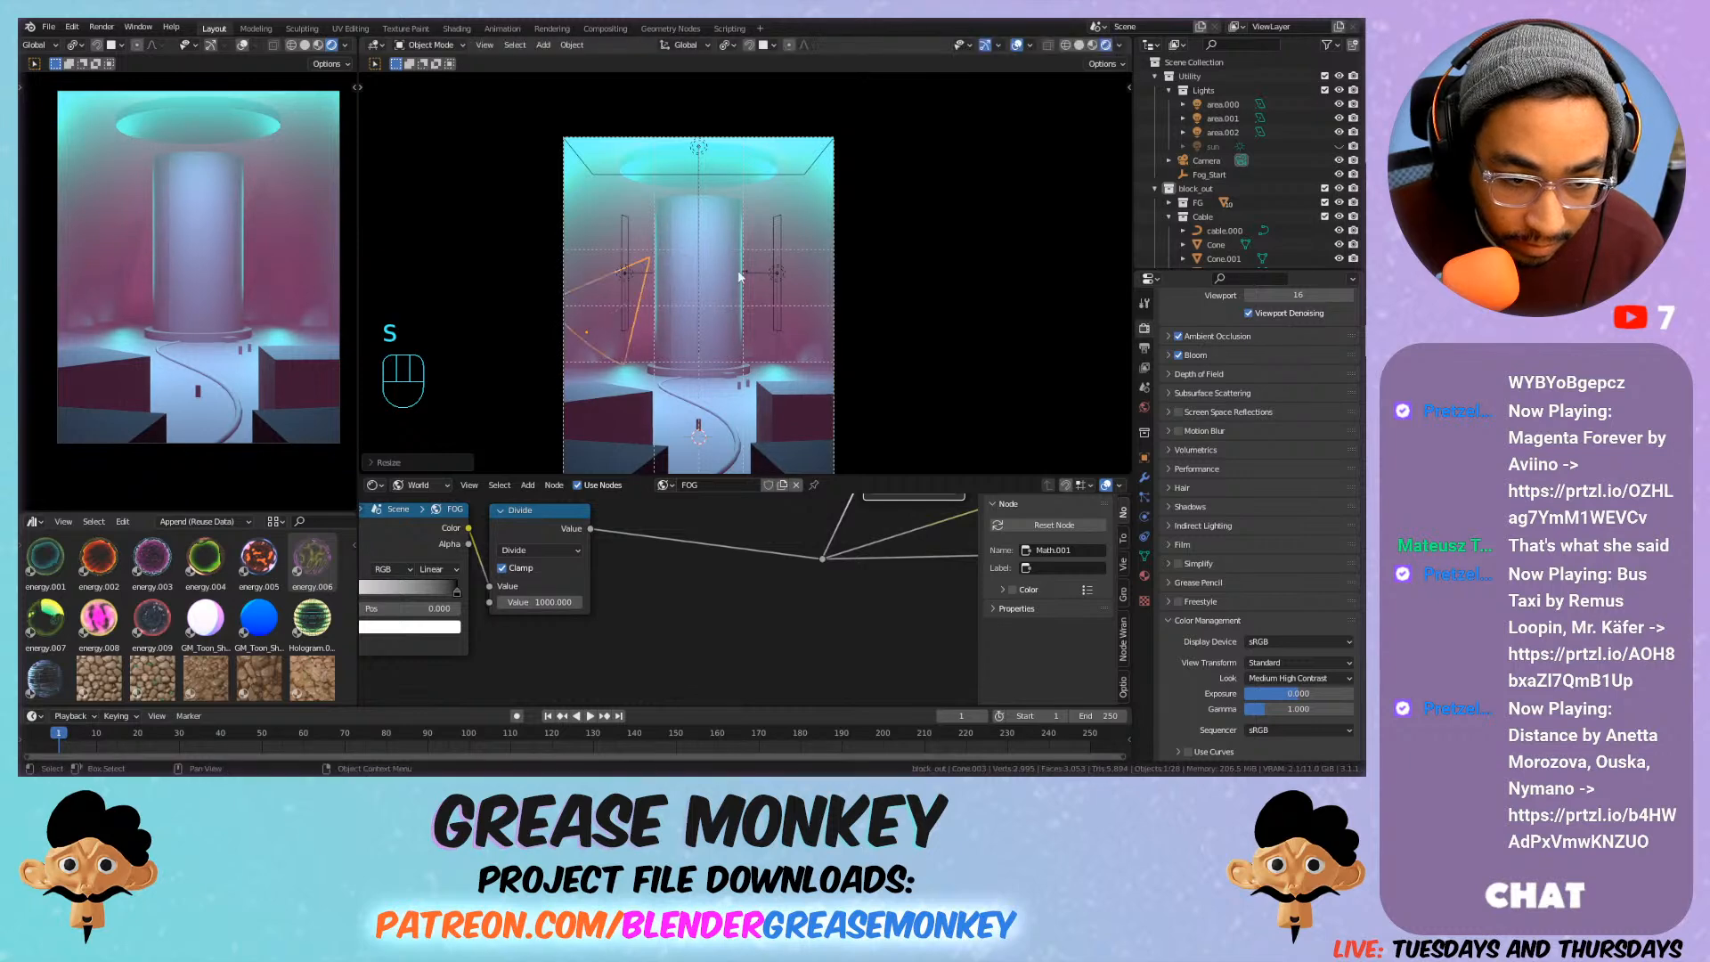
Select the small and large cones left of the column and join them into one object.
left_click(760, 332)
left_click(631, 266)
left_click(640, 233, "shift")
left_click(641, 231)
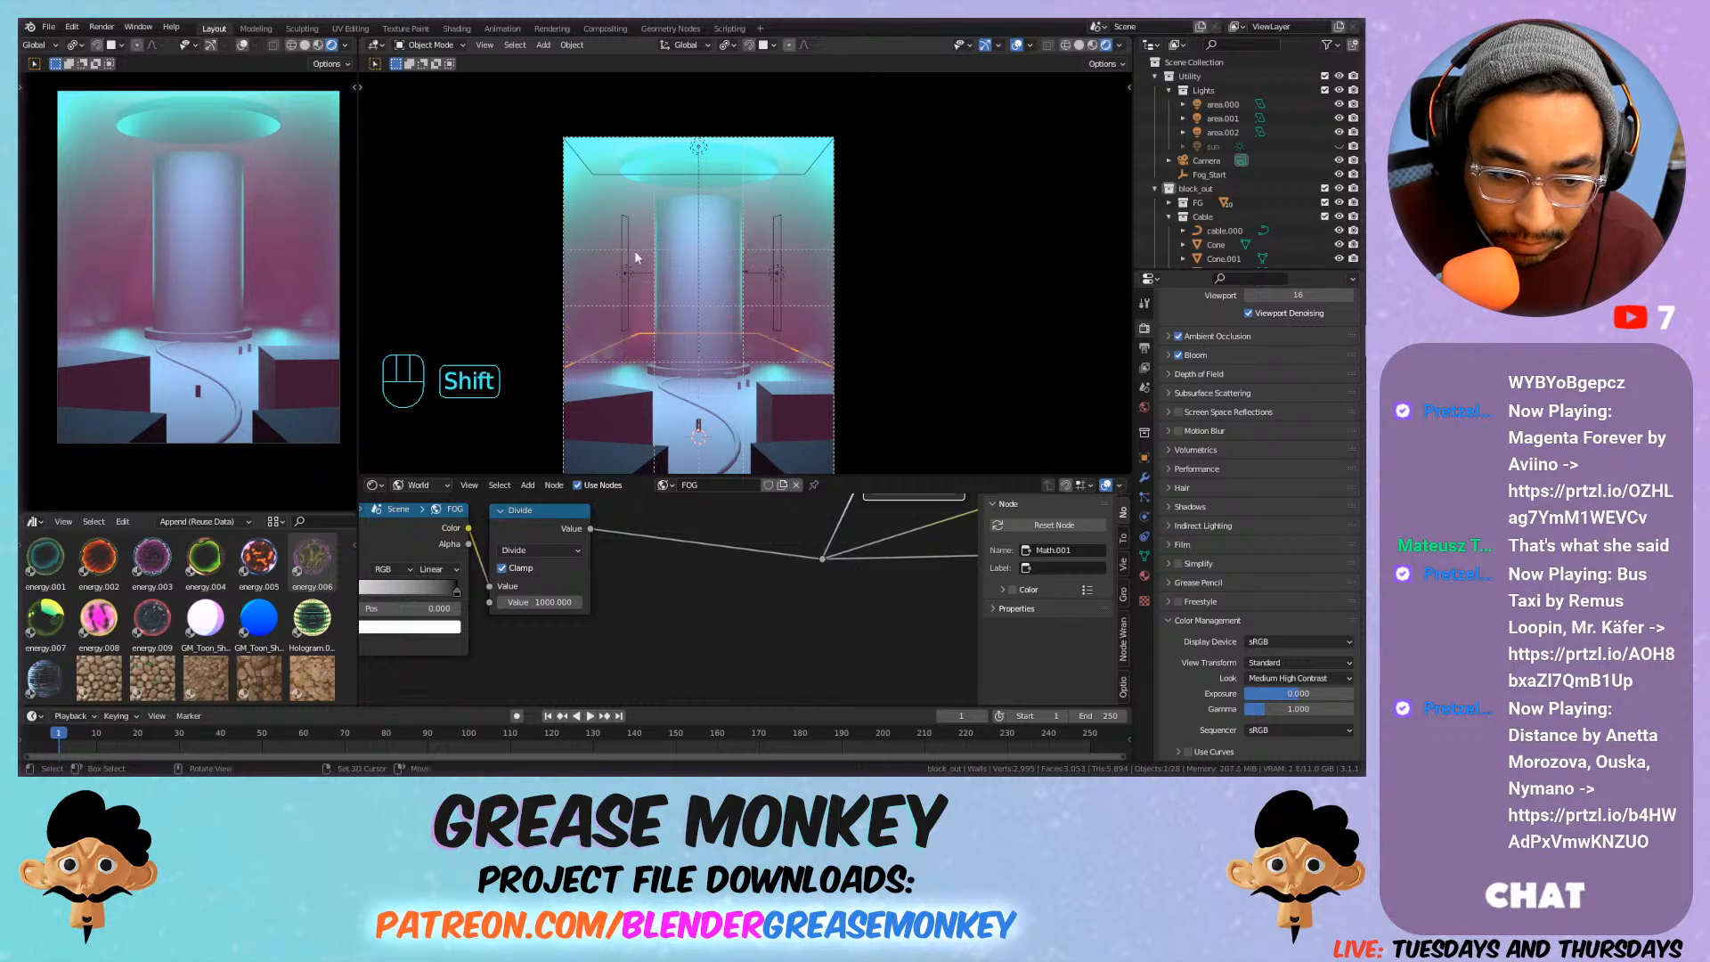
left_click(114, 273, "shift")
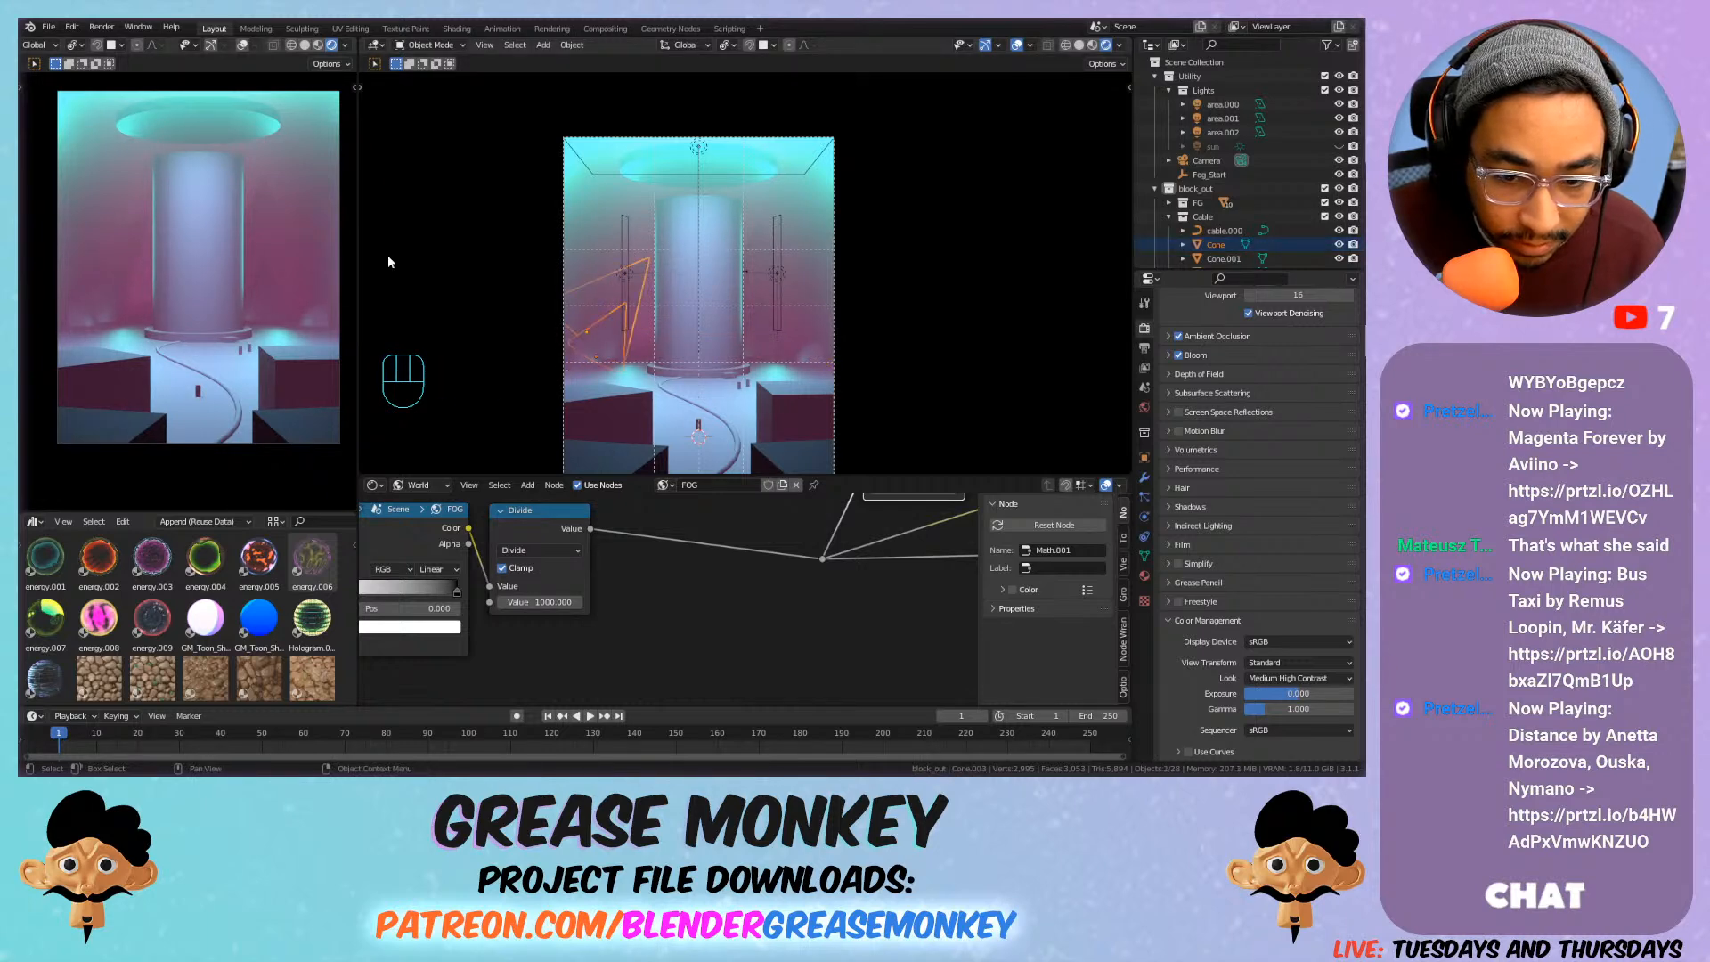
key("ctrl+j")
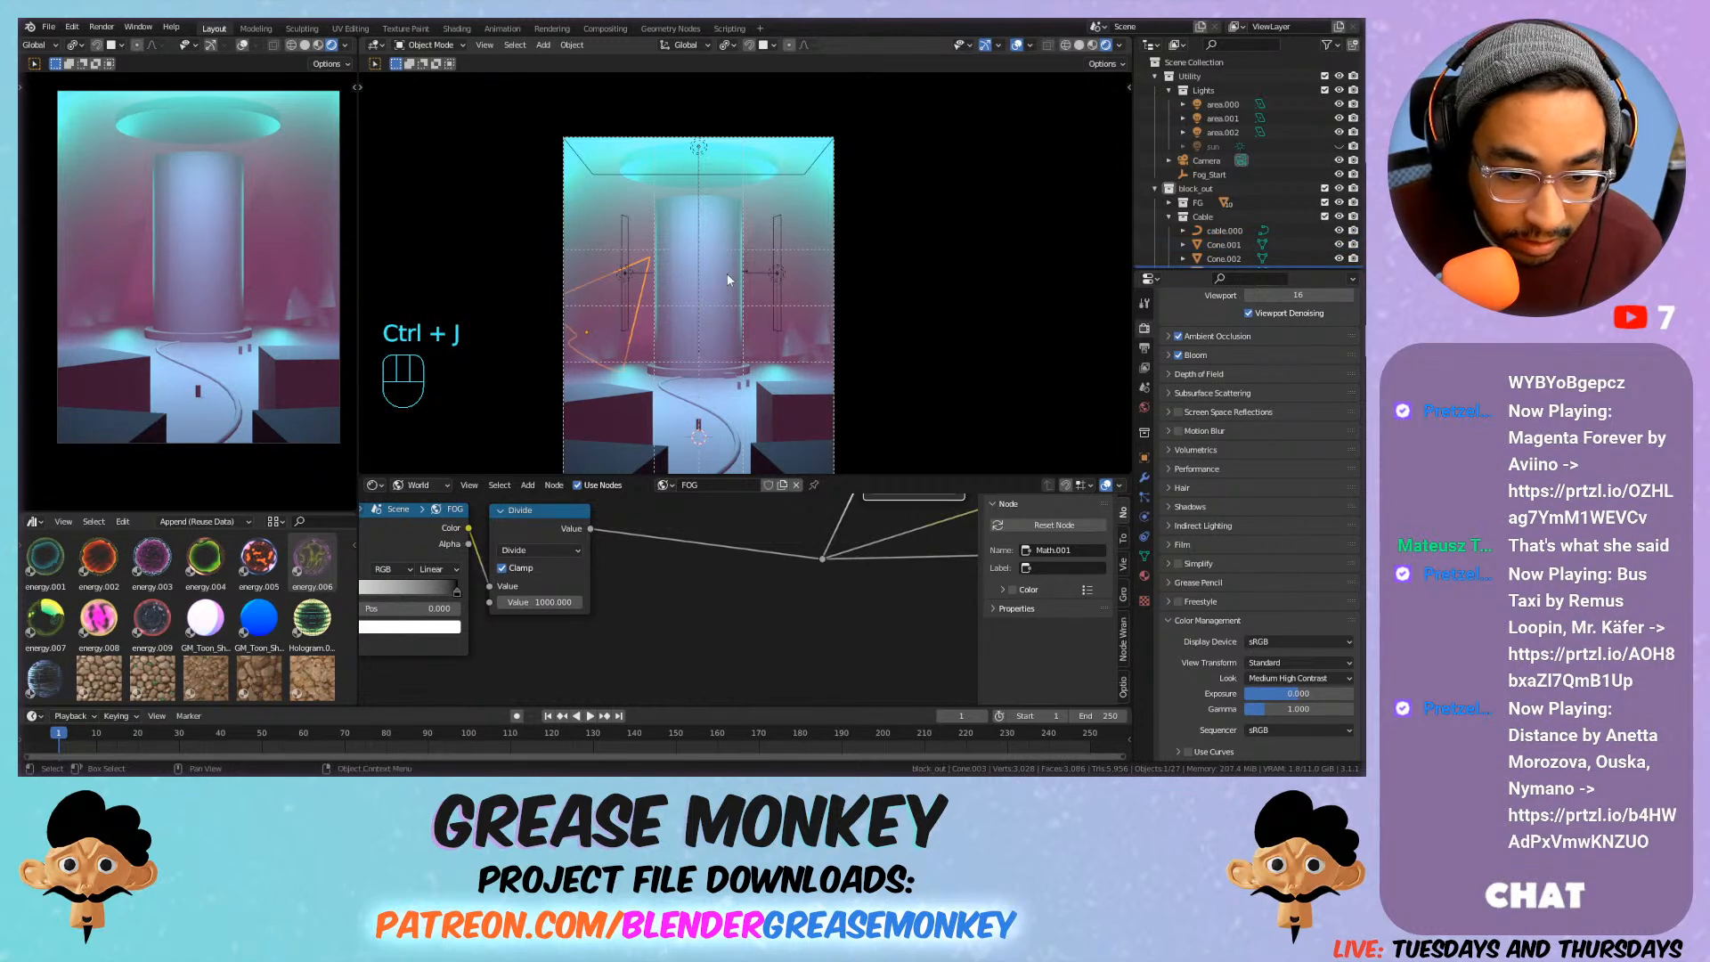
Delete the two separate cones on the right side of the column.
left_click(764, 237)
key("x")
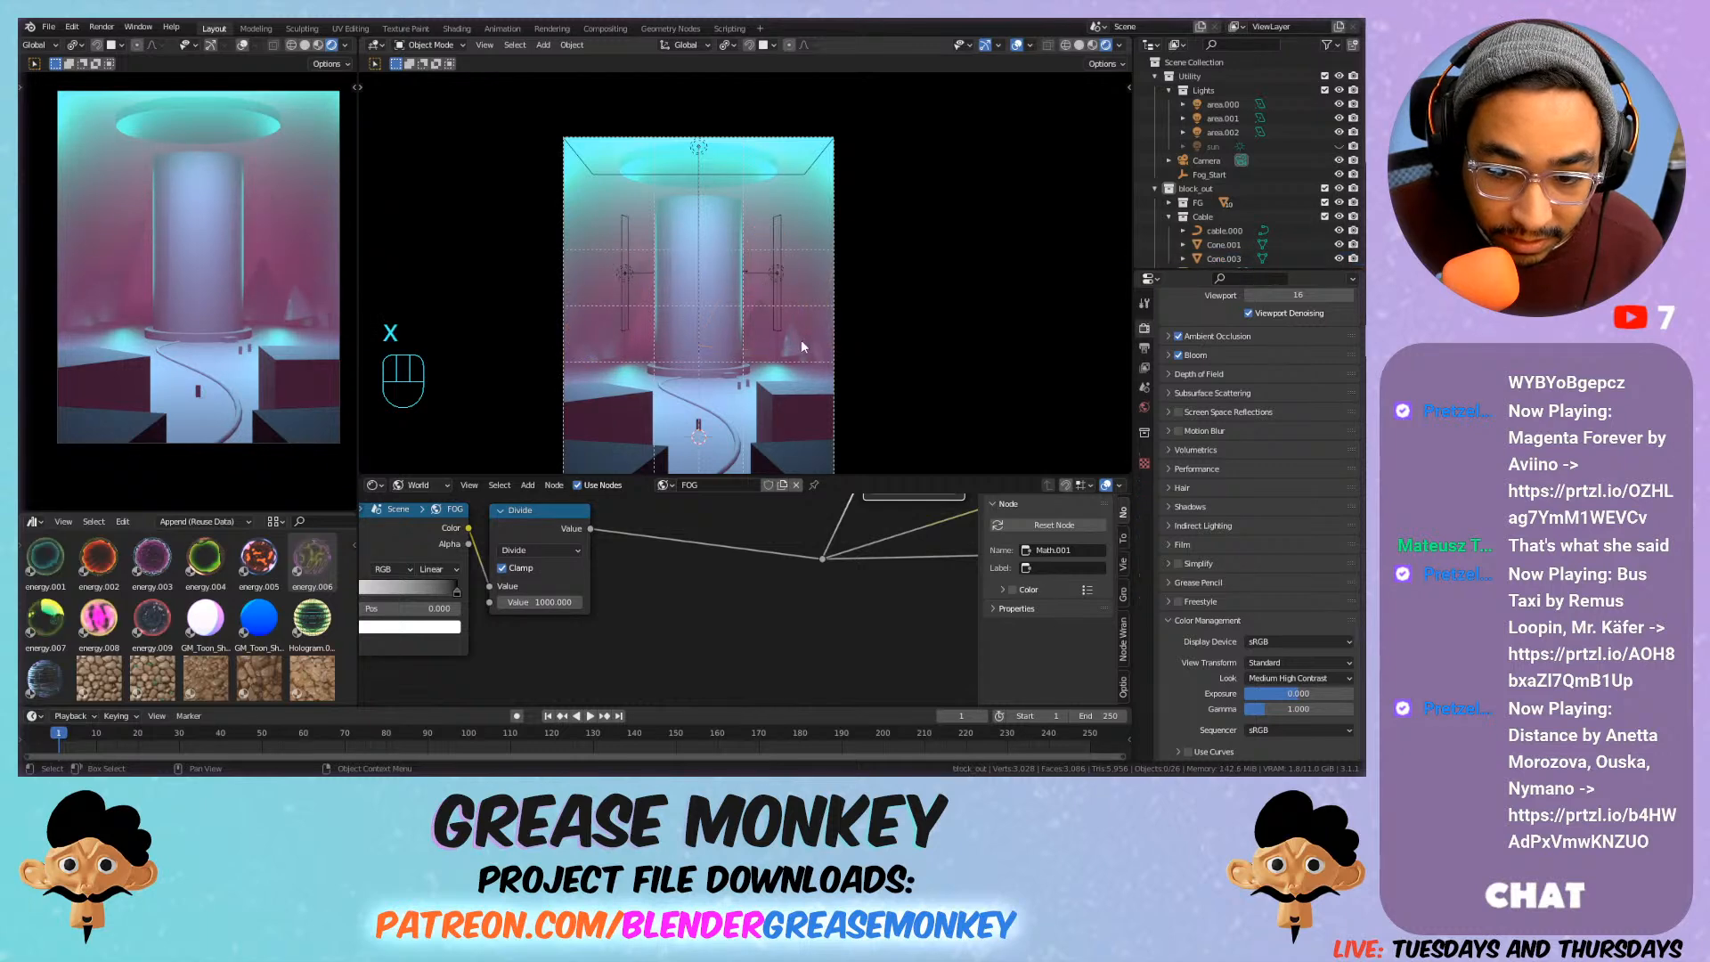
key("x")
left_click(779, 339)
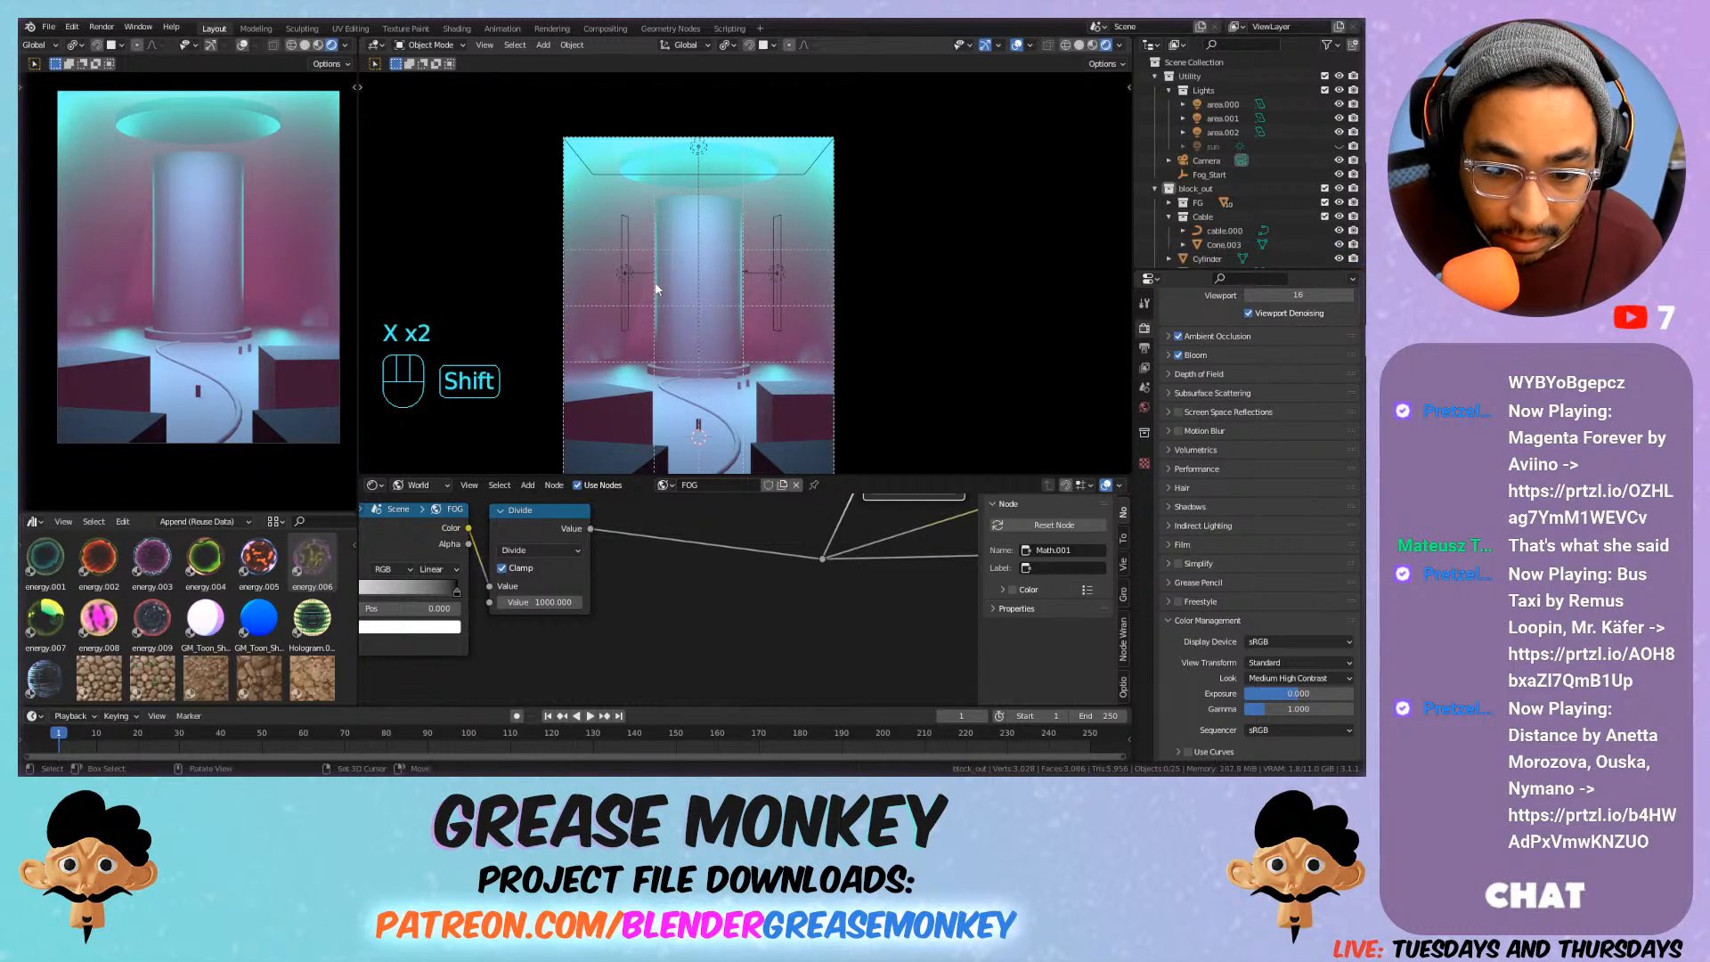
Reset the 3D cursor to the world origin and set the joined cones' origin to the 3D cursor.
key("shift+c")
scroll(701, 301, "up", 8)
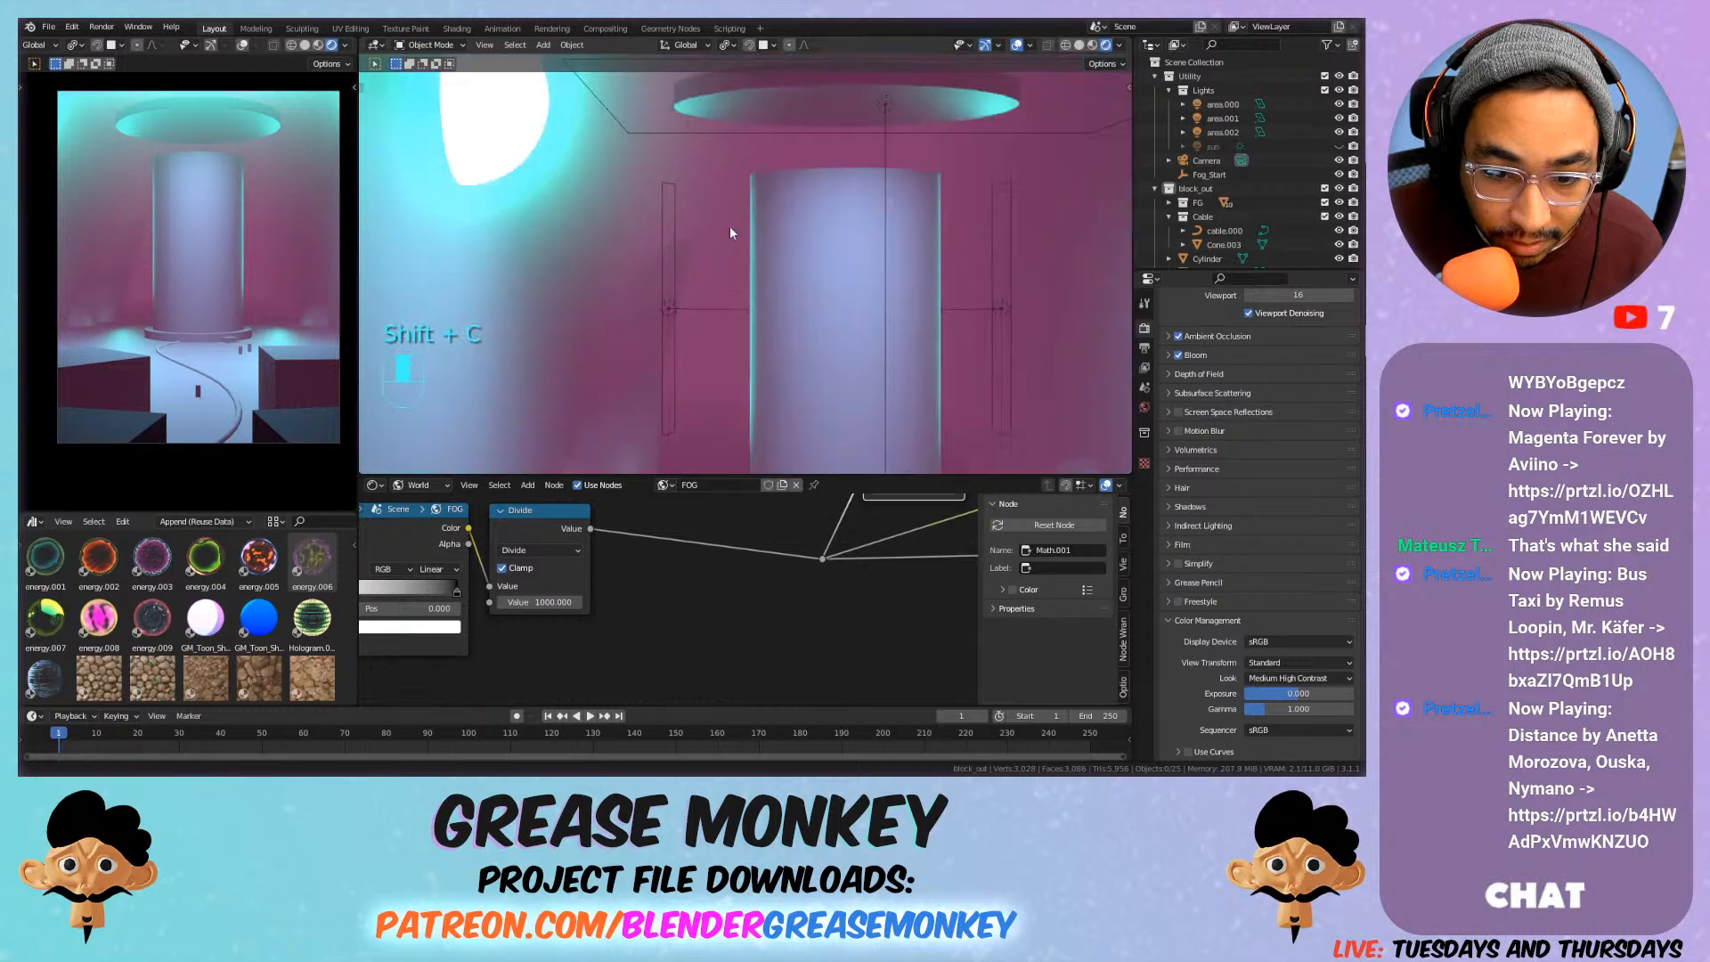
left_click(701, 190)
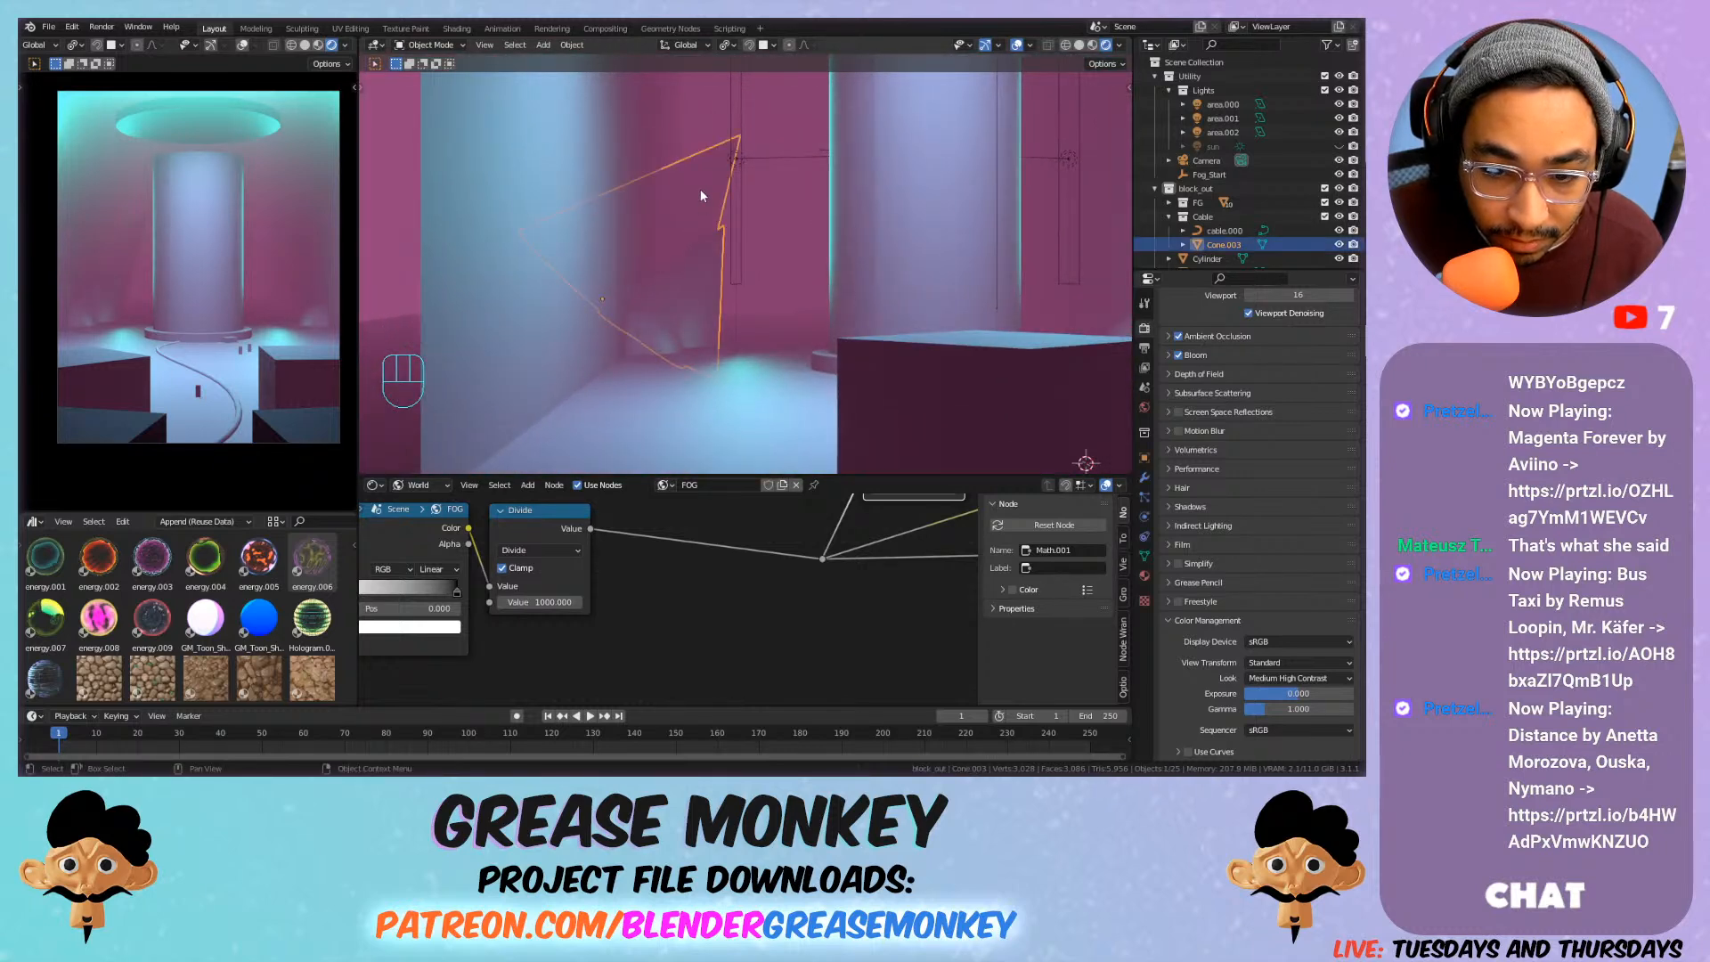
right_click(700, 189)
mouse_move(700, 189)
left_click(807, 220)
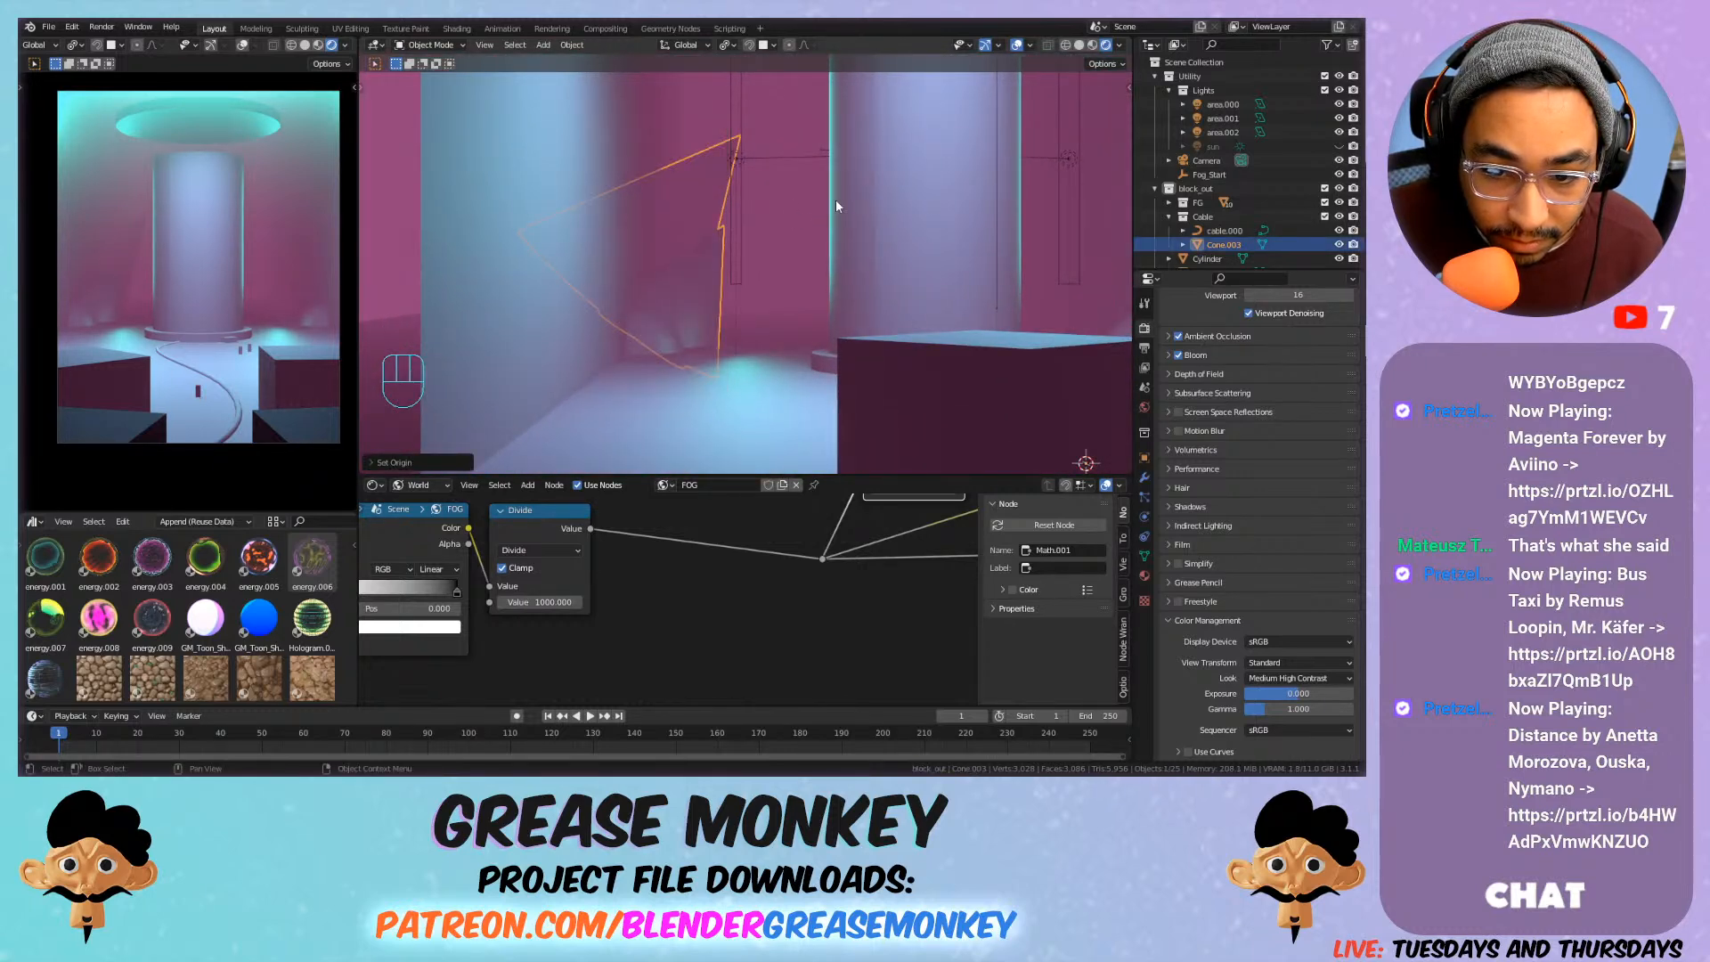
Add a Mirror modifier to the joined cones, try the other axes and keep only the X axis.
left_click(1144, 477)
left_click(1199, 328)
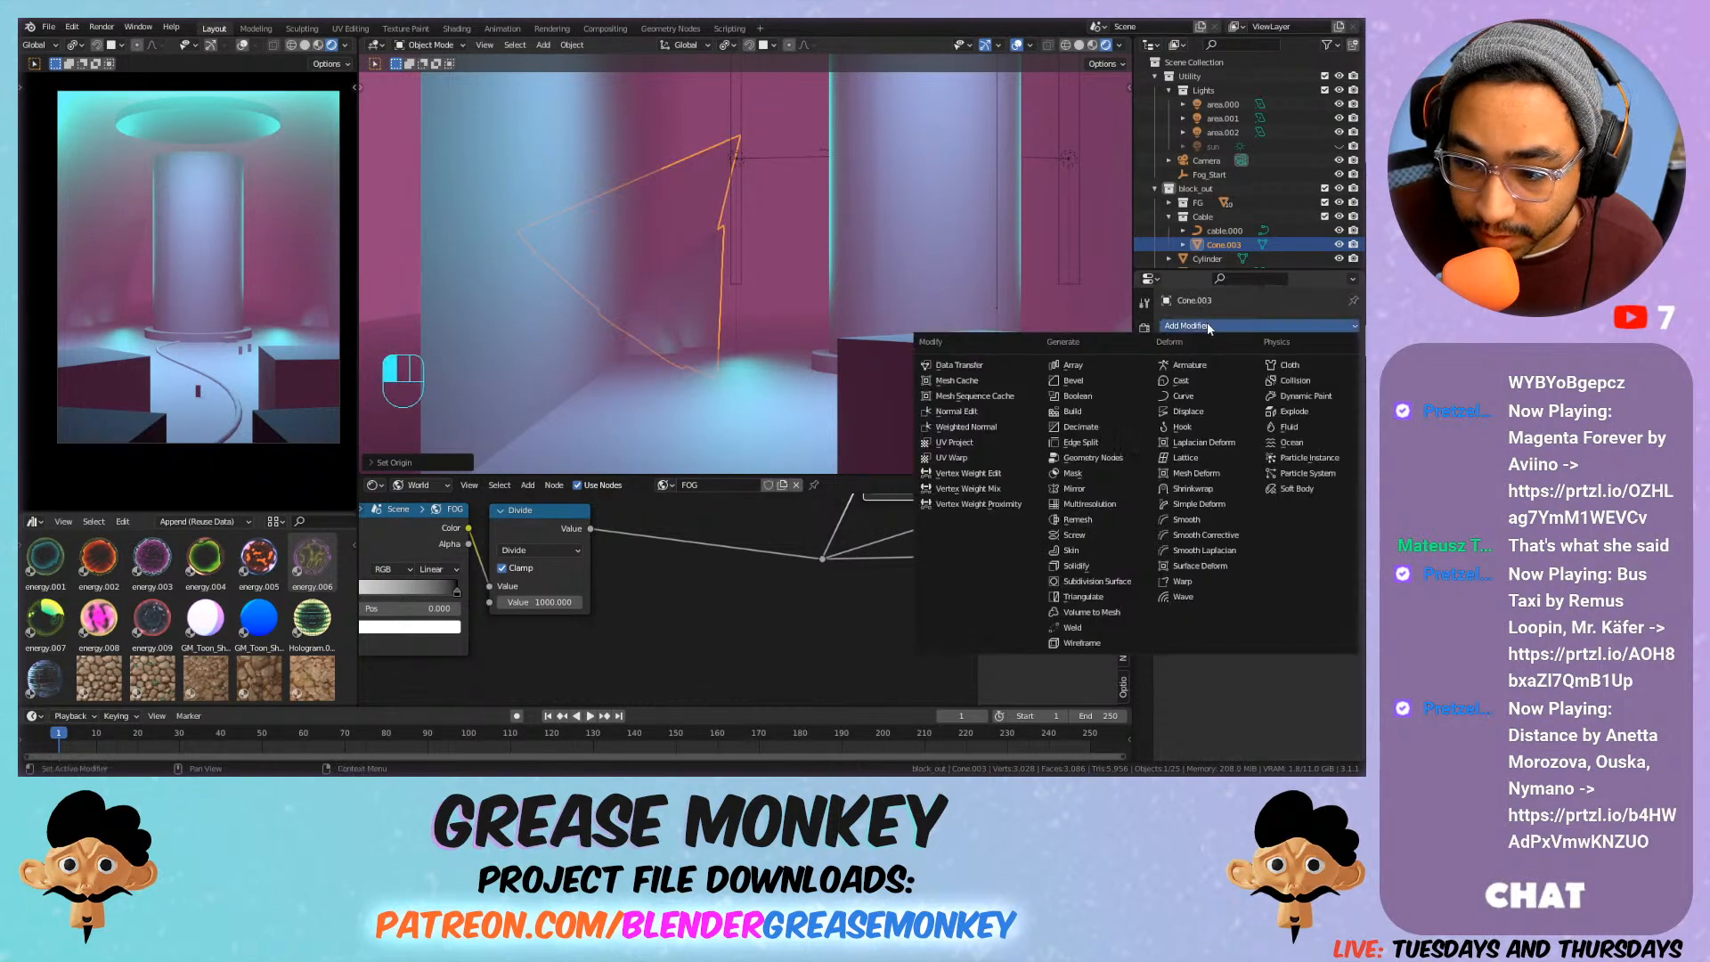
left_click(1091, 482)
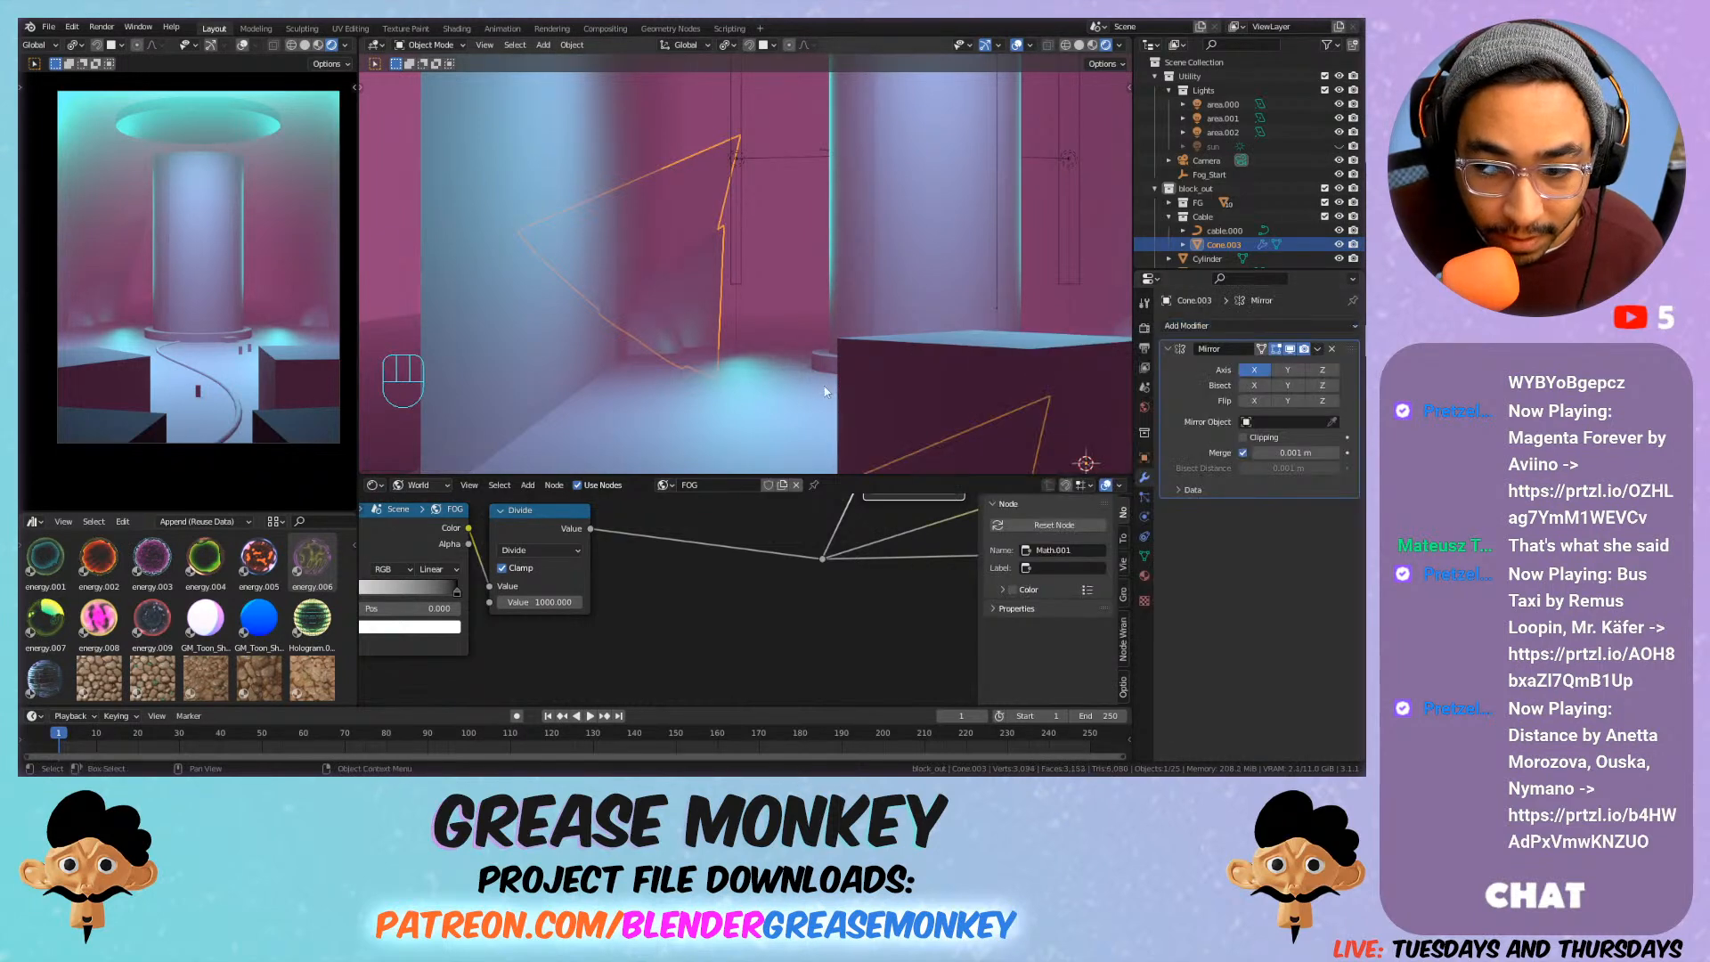
left_click(1287, 369)
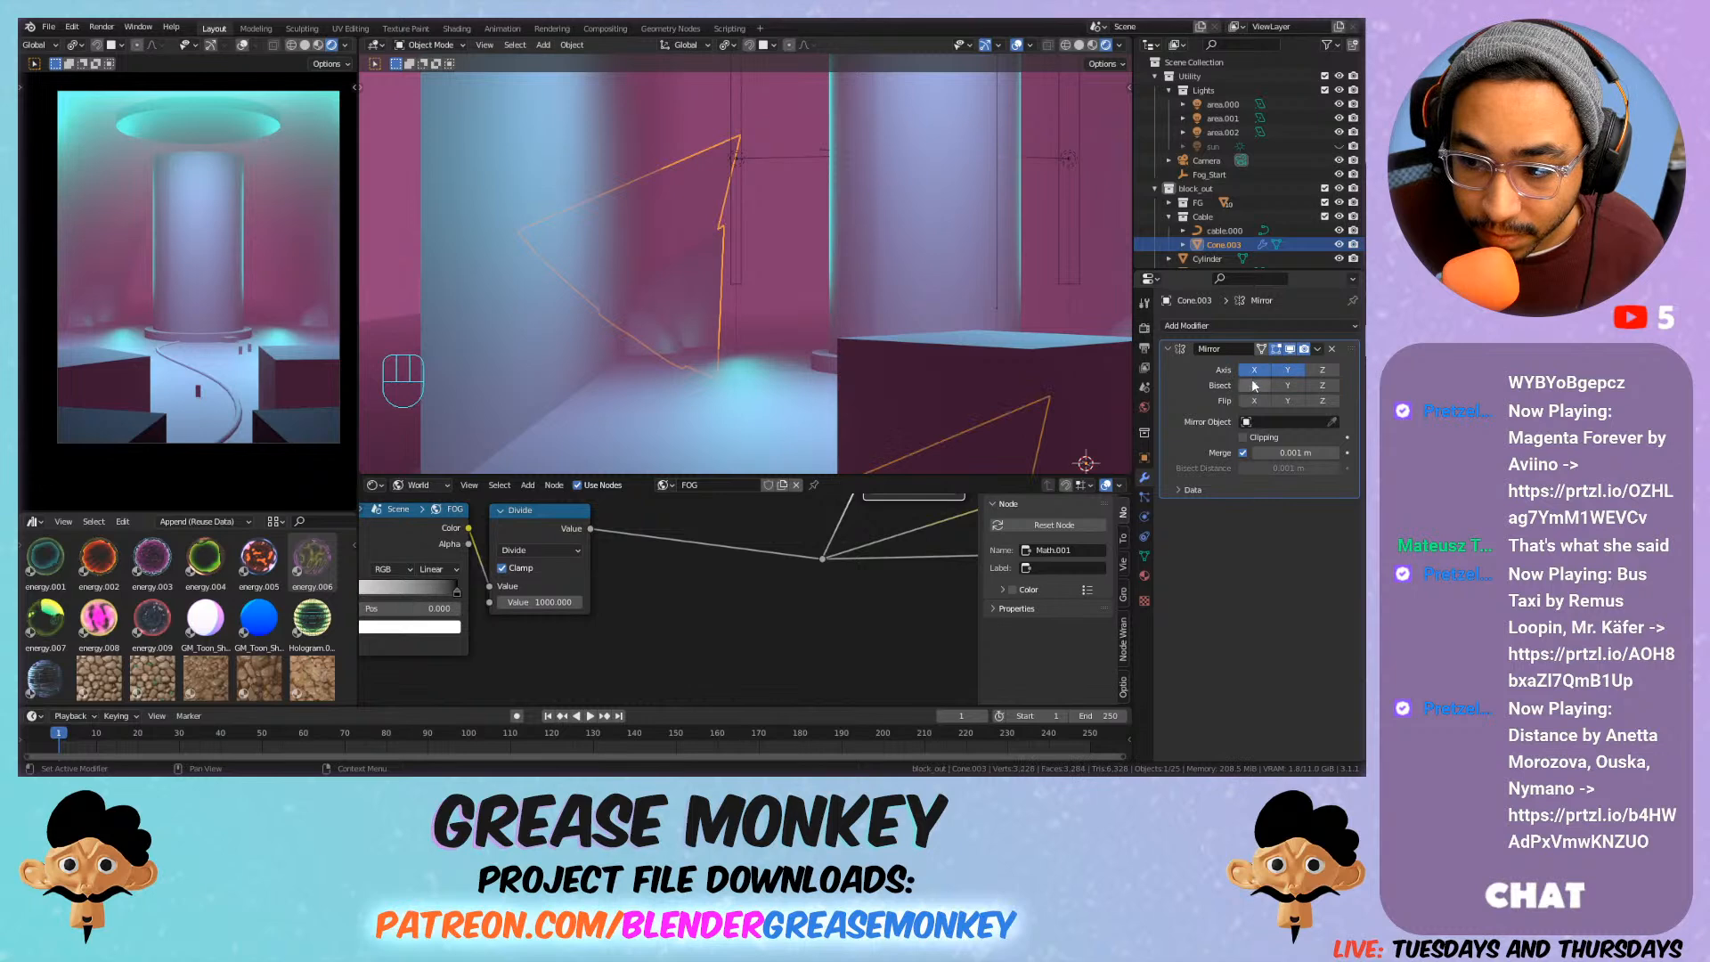
left_click(1256, 368)
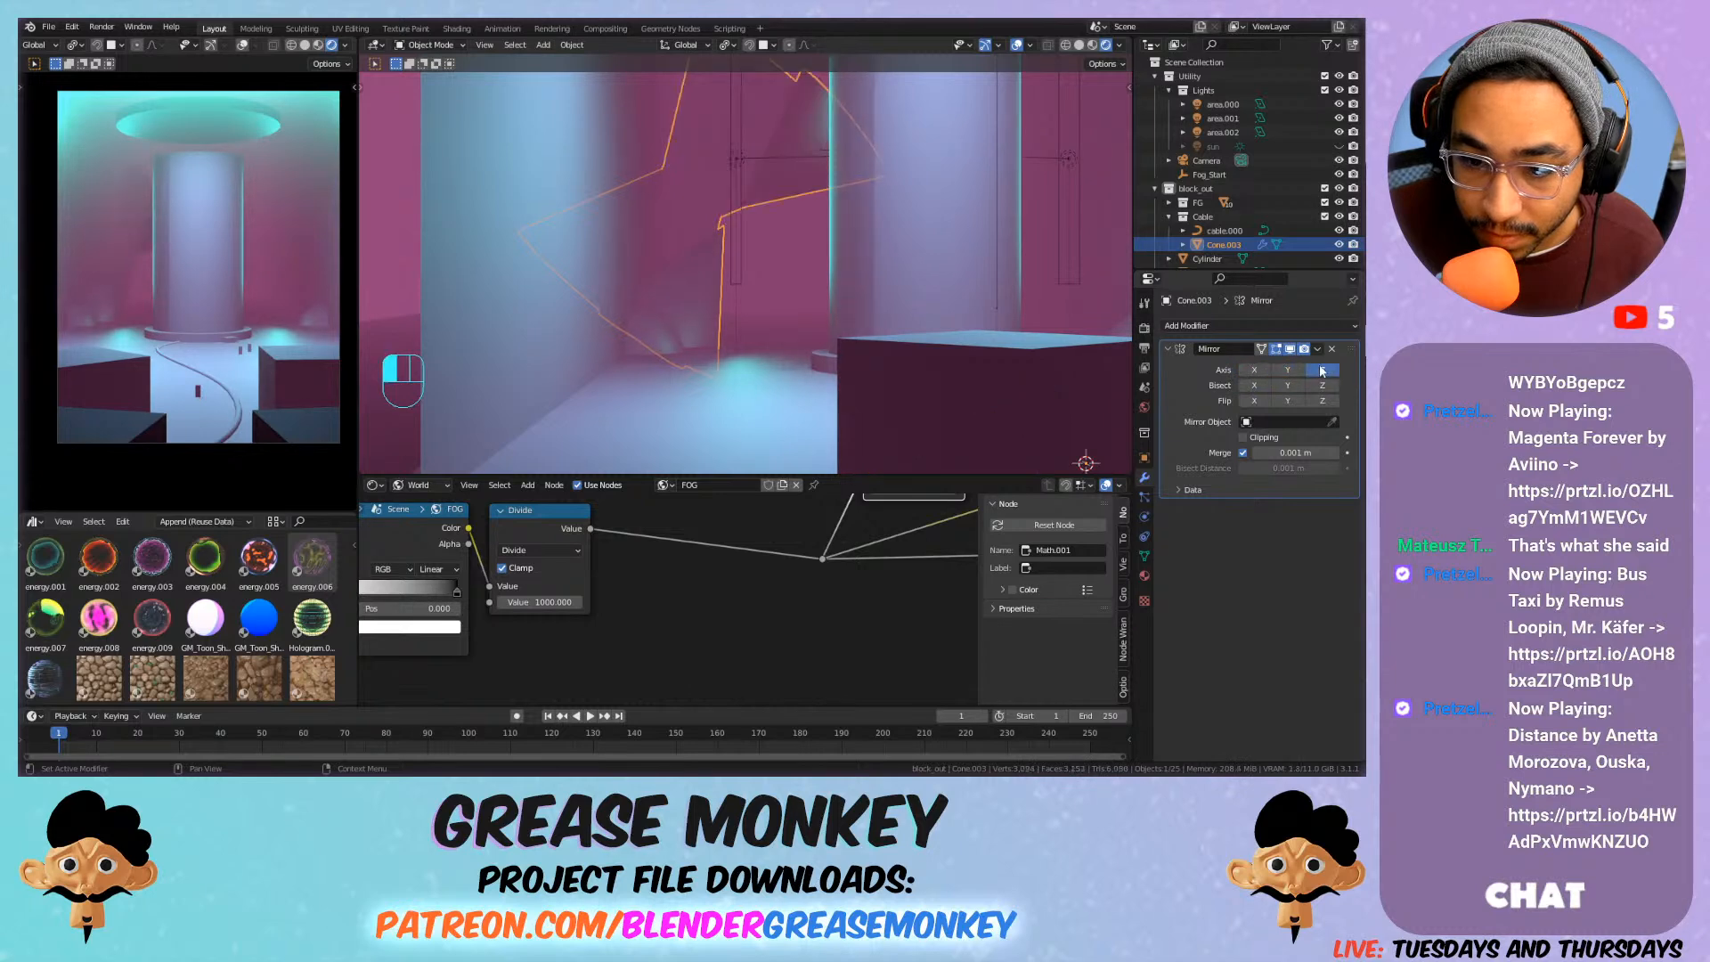
left_click(1256, 369)
Apply all transforms to the joined cones so they mirror across the column.
scroll(946, 292, "down", 5)
middle_click_drag(877, 274, 868, 274, "shift")
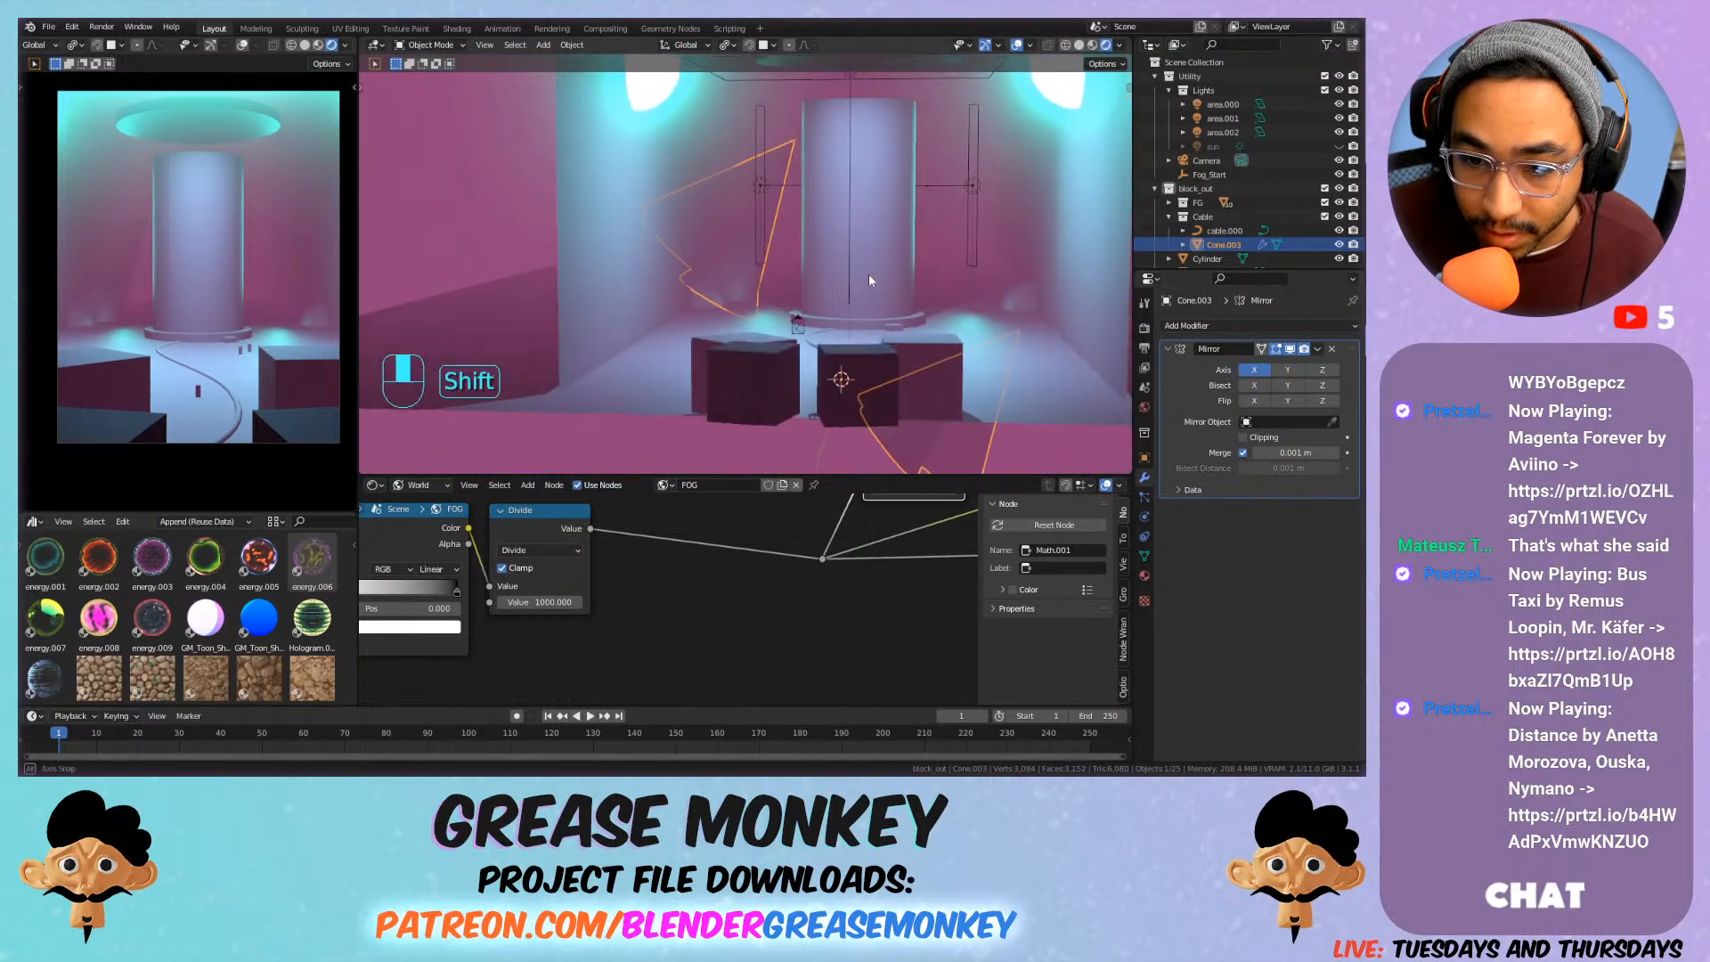
right_click(753, 257)
key("Escape")
key("ctrl+a")
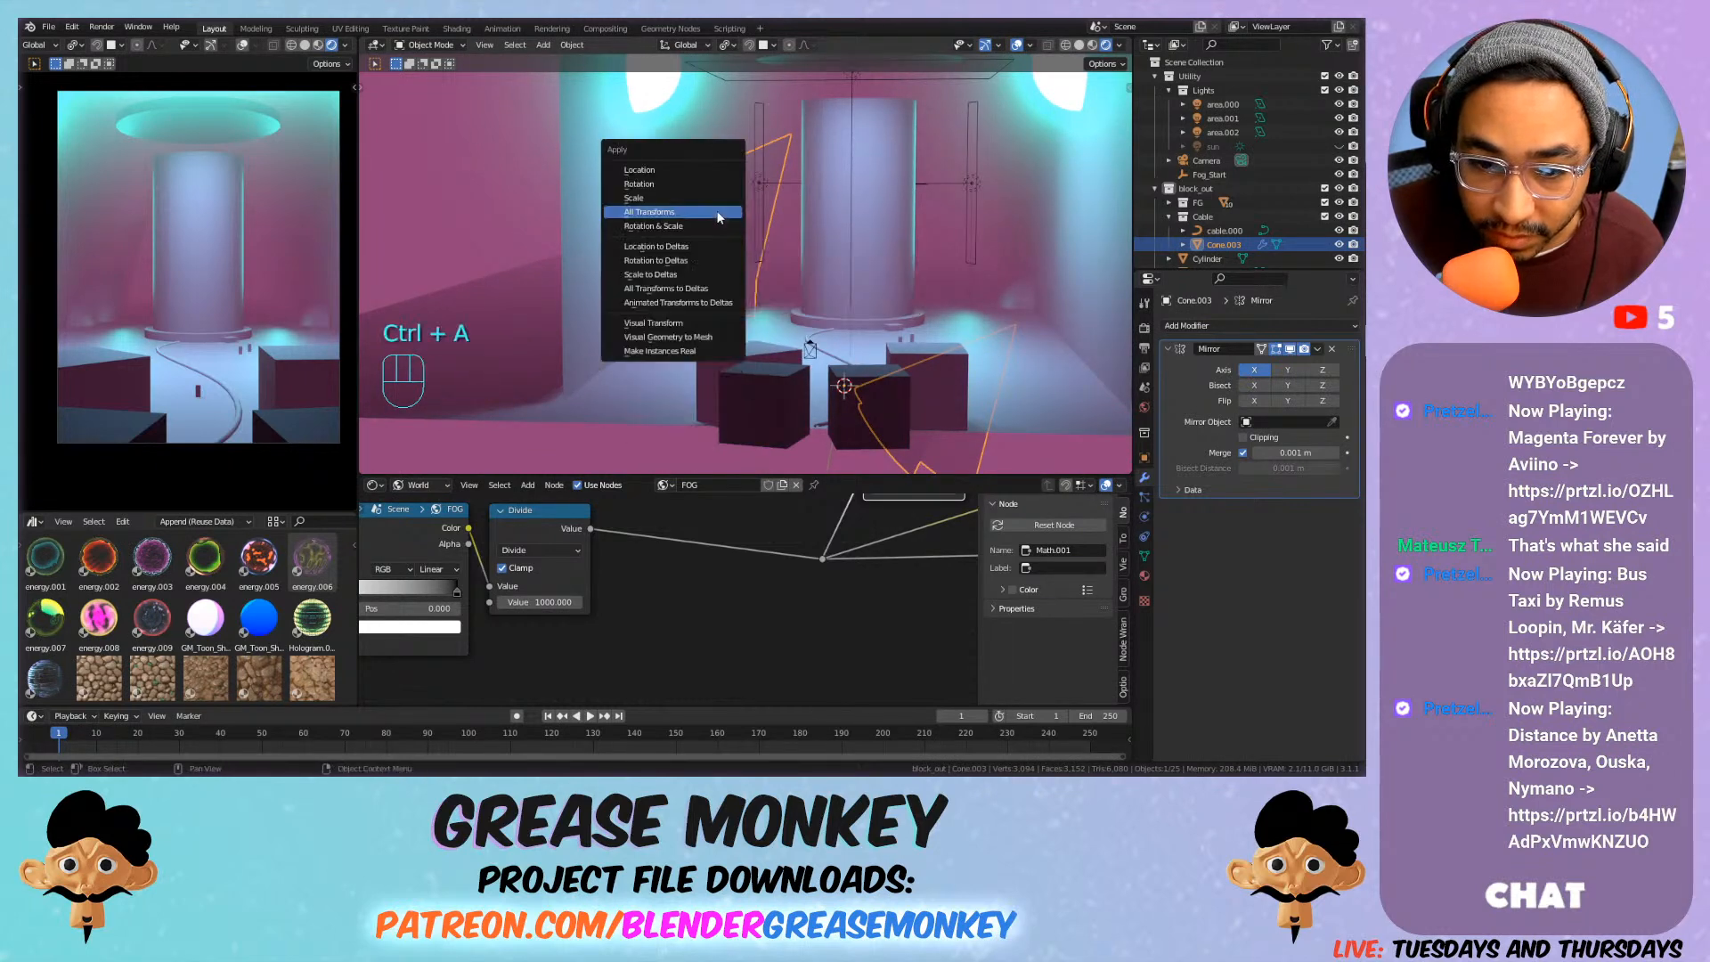
left_click(718, 214)
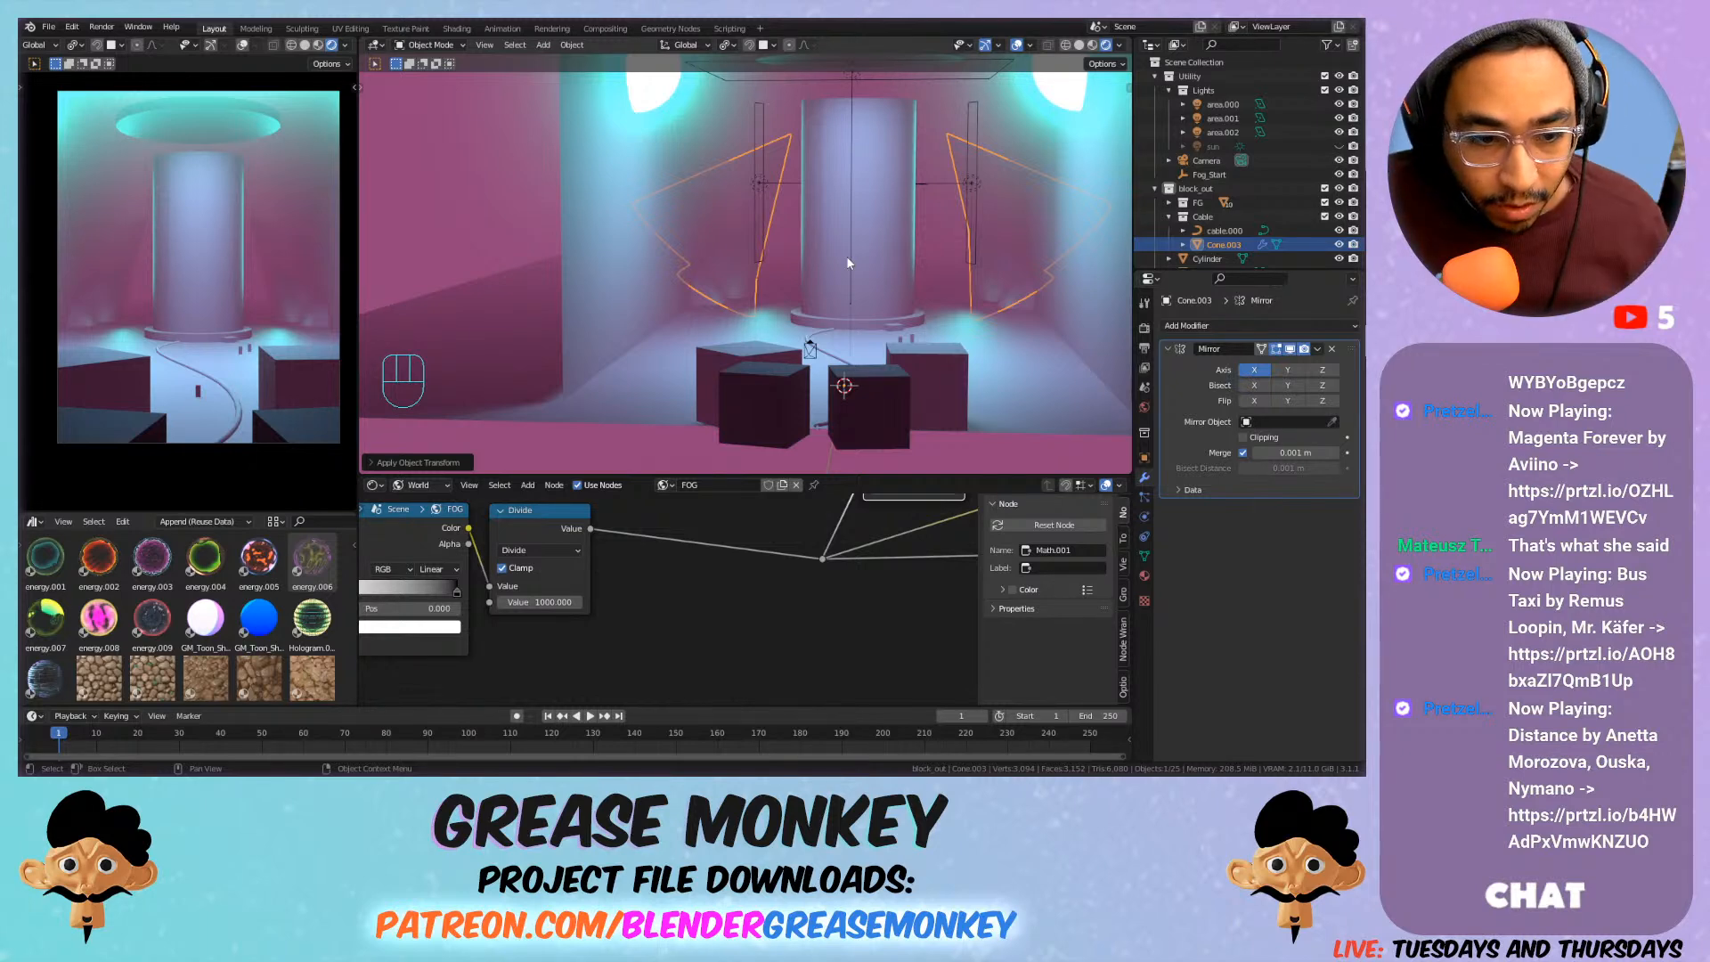
Rotate the small cone inside the joined cone mesh by about 6° in Edit Mode.
left_click(743, 283)
key("Tab")
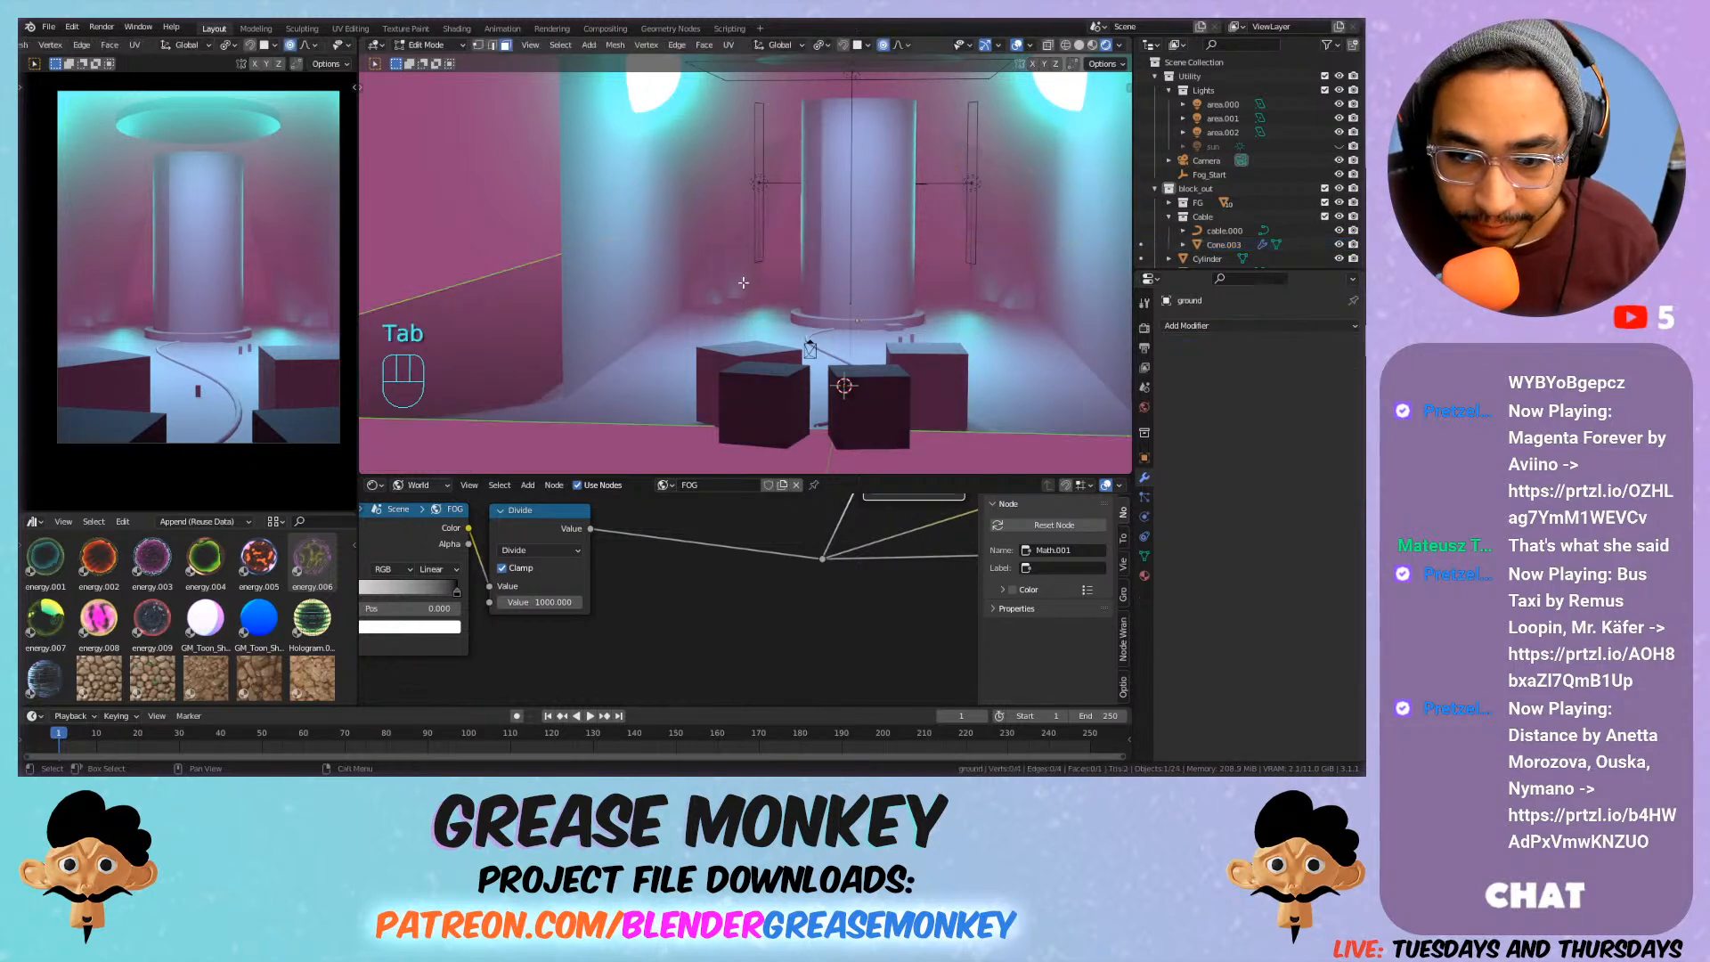
key("Tab")
left_click(746, 269)
key("Tab")
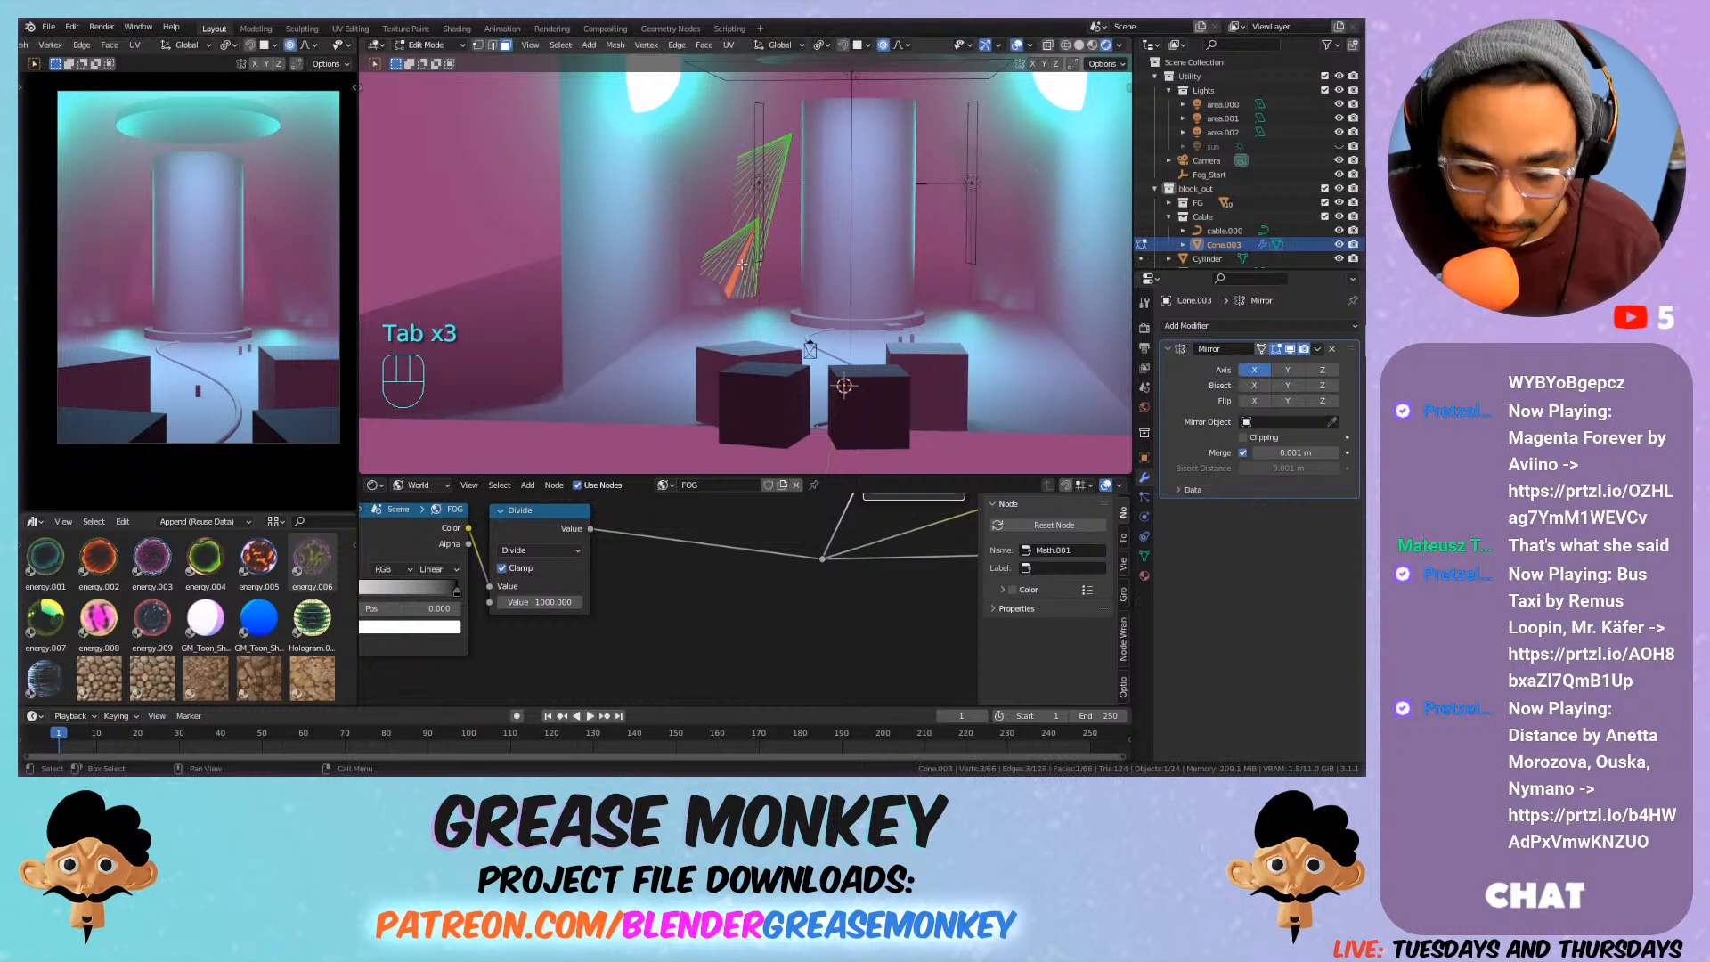
key("l")
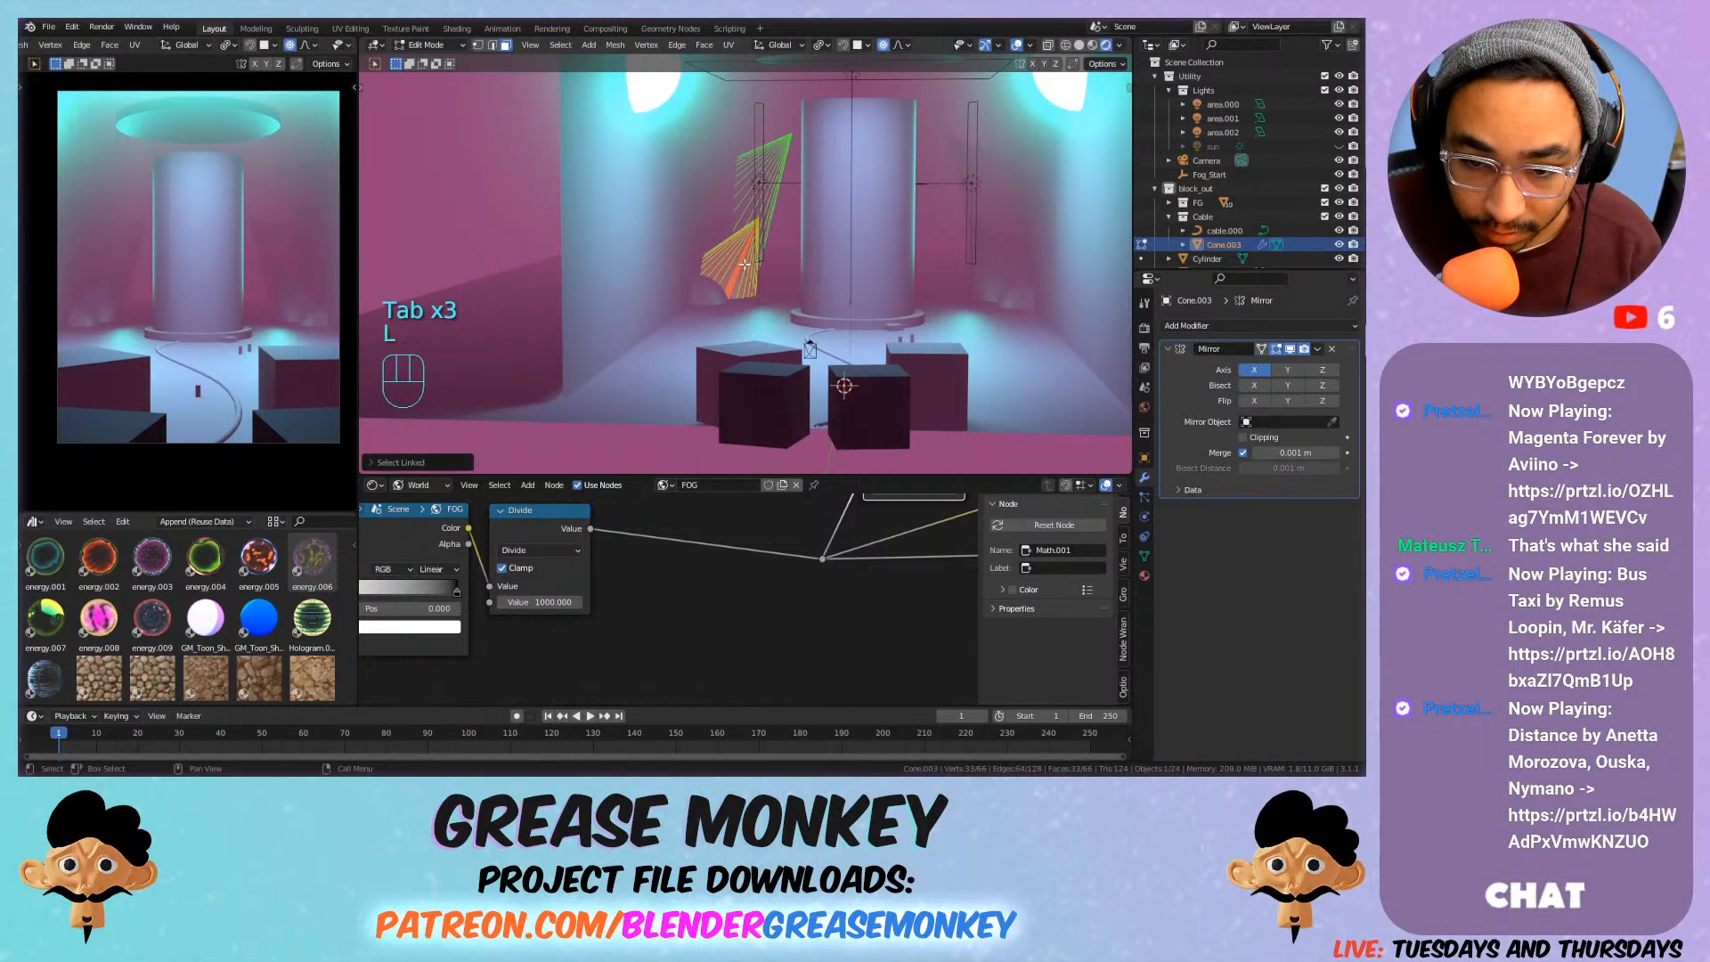
key("r")
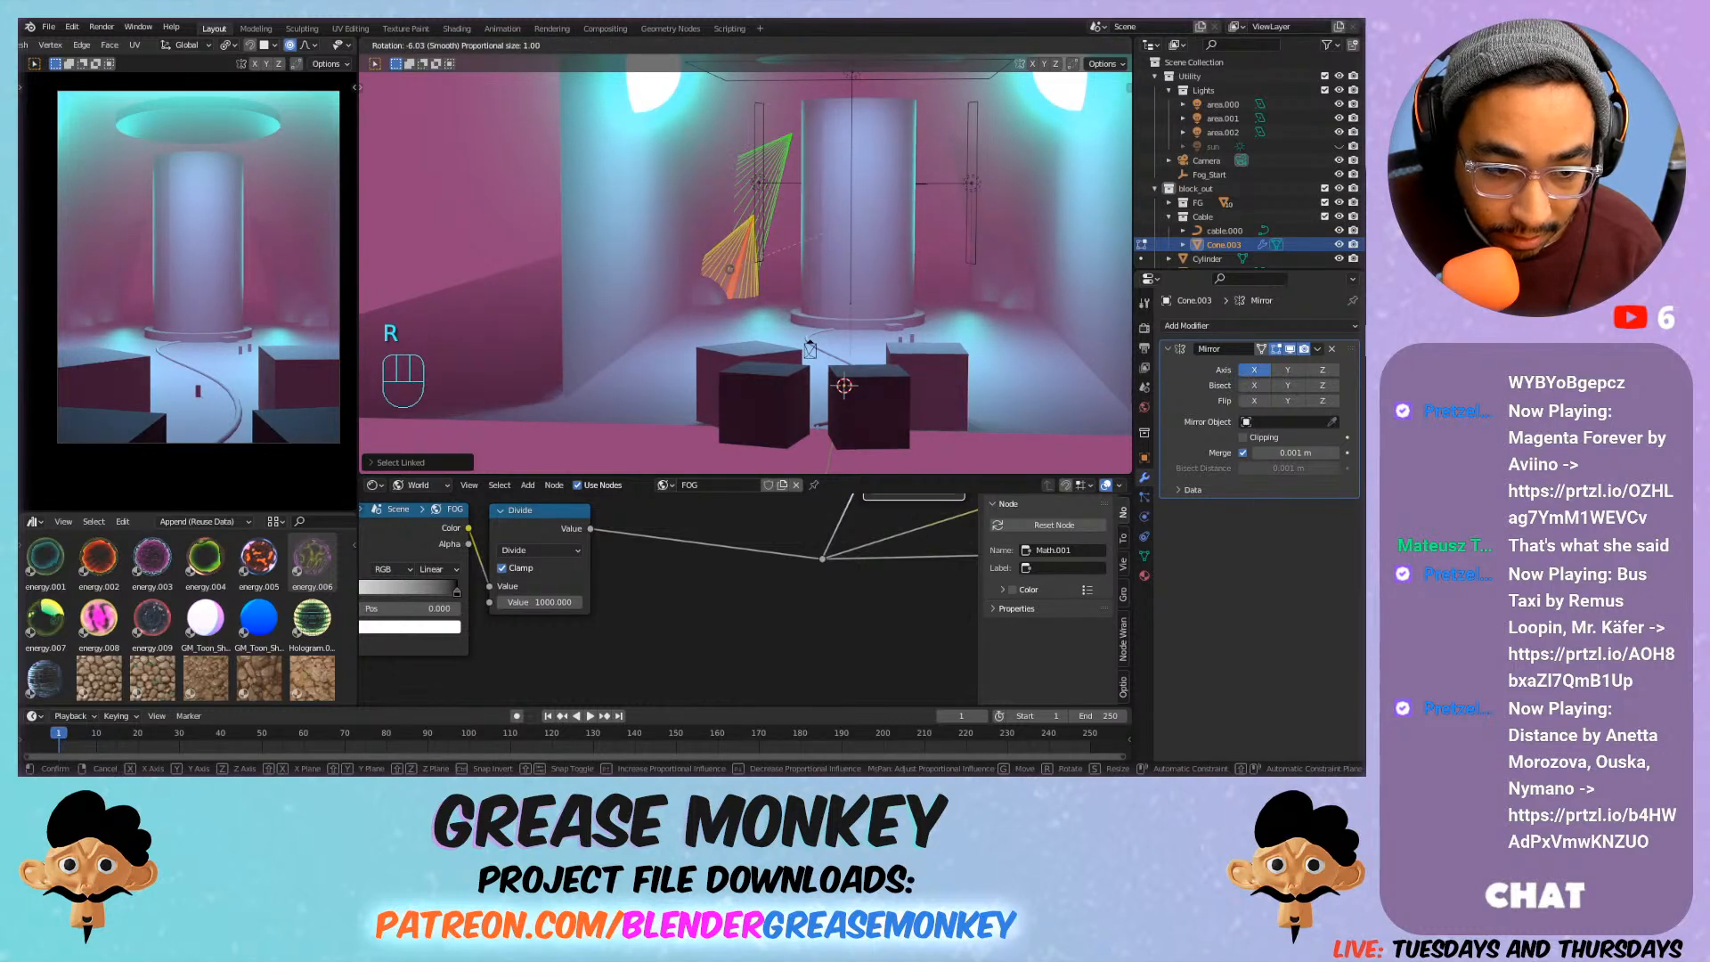
left_click(831, 228)
key("Tab")
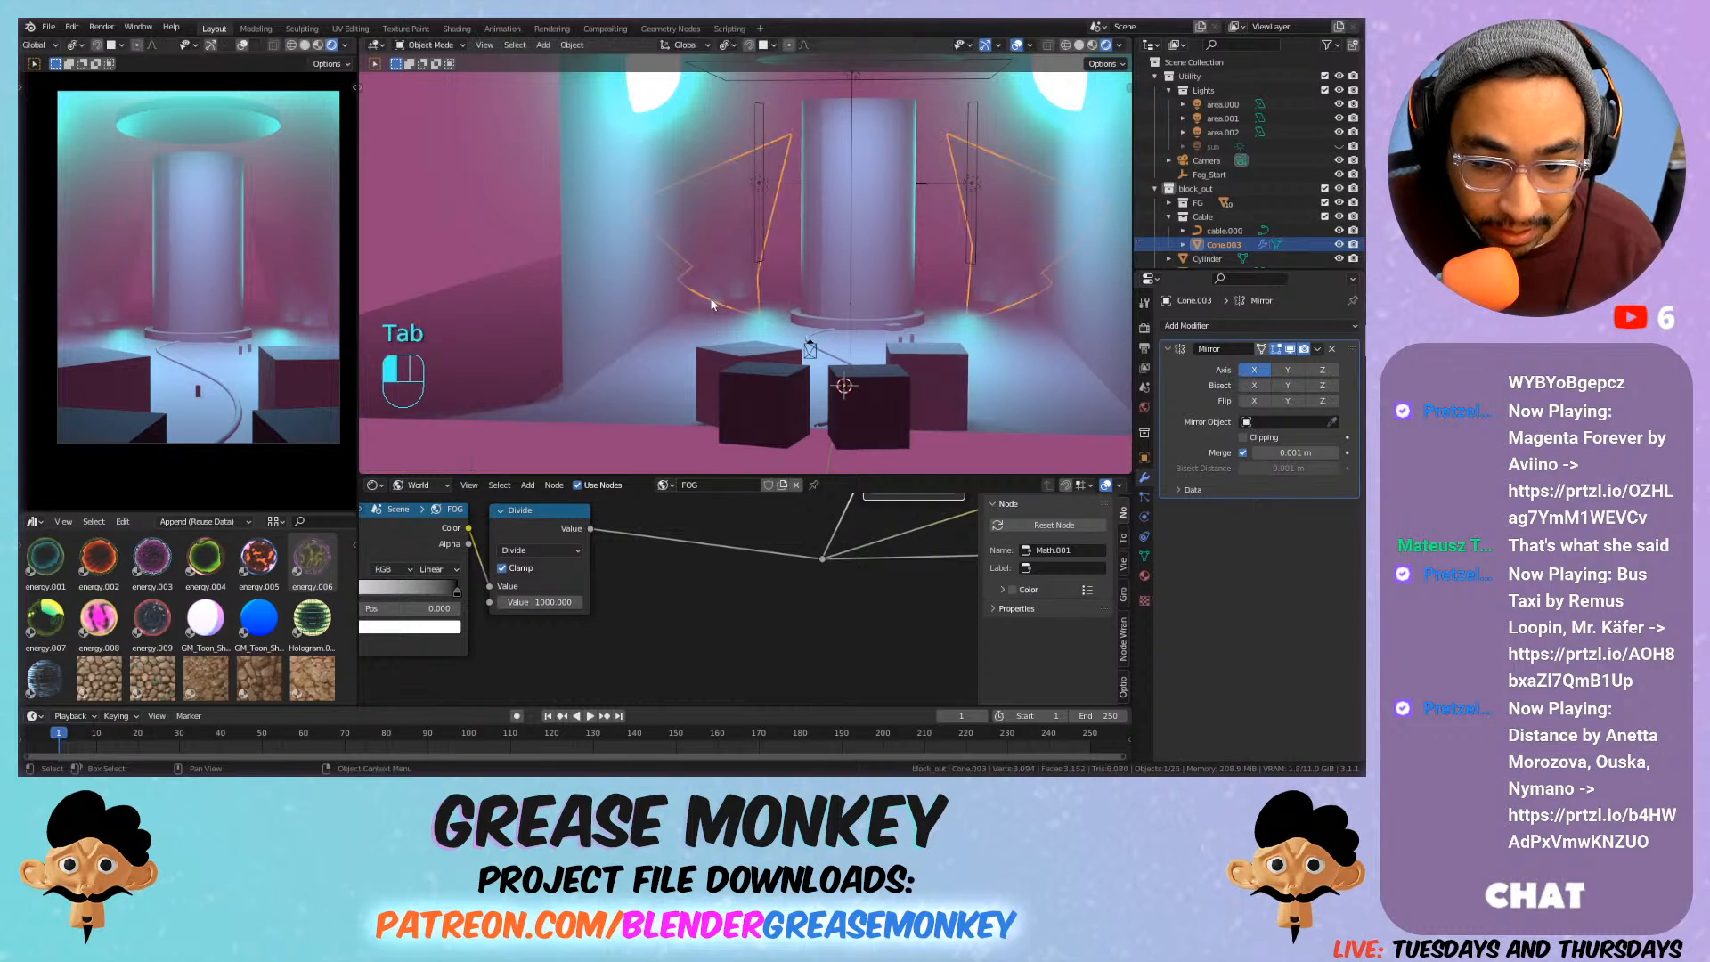
Set the origin of the rounded object Cube.005, left of the column, to the 3D cursor.
left_click(715, 305)
key("s")
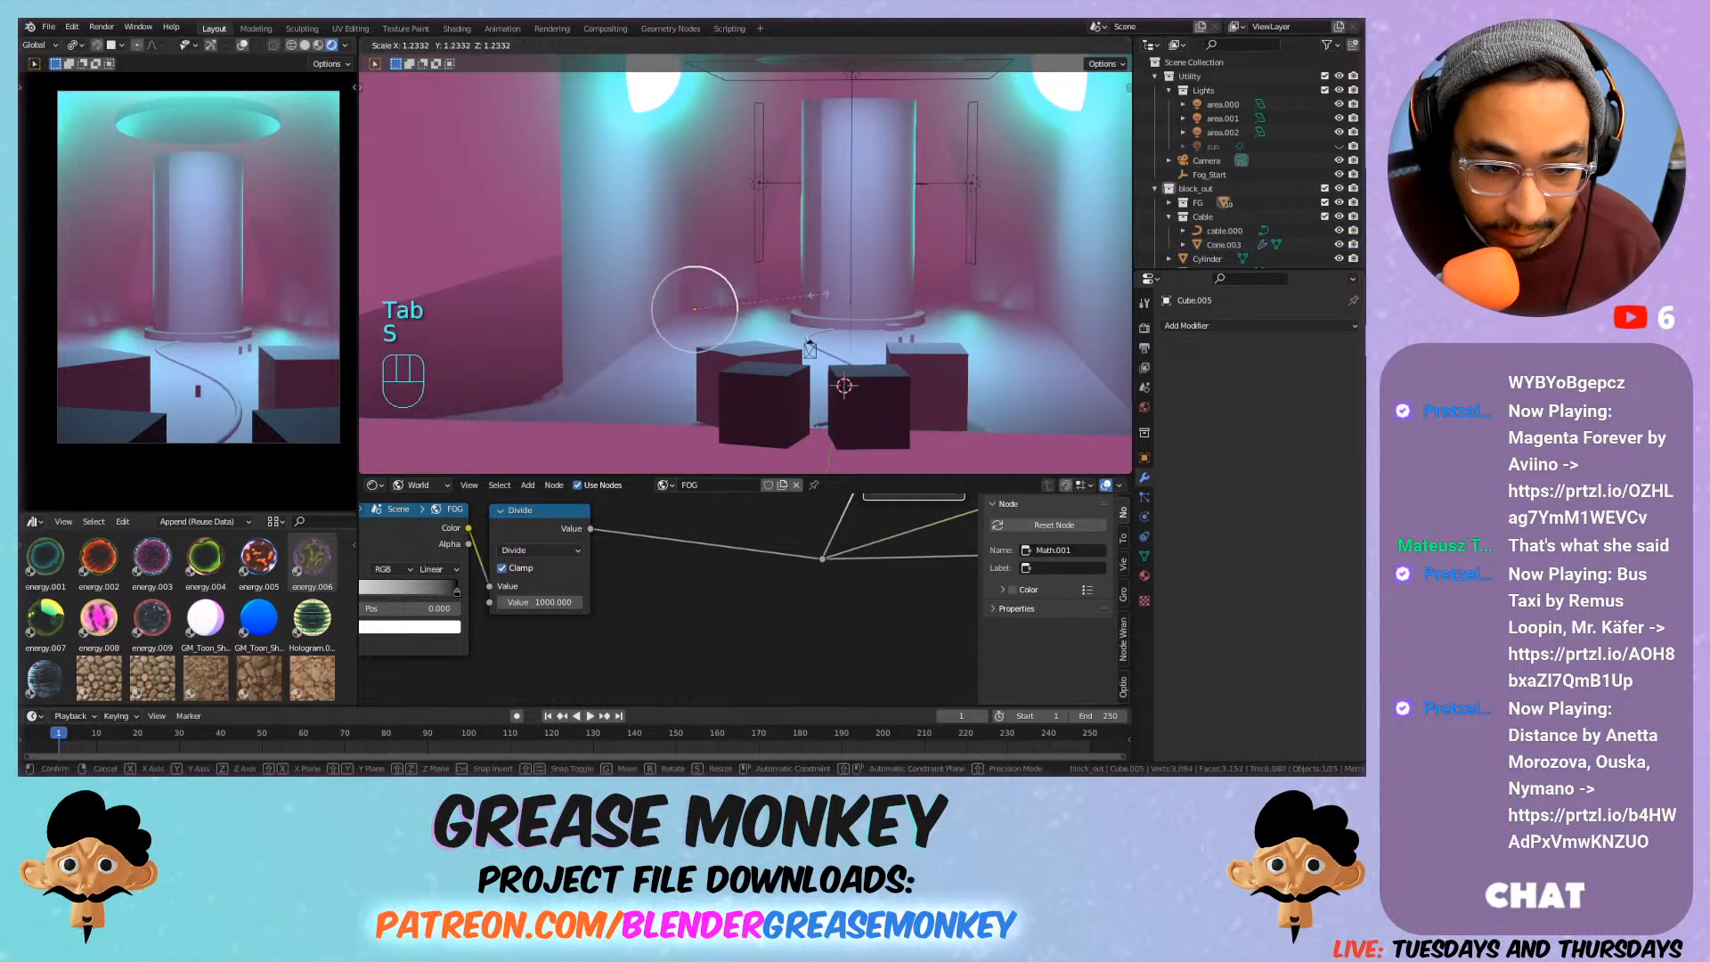
right_click(768, 295)
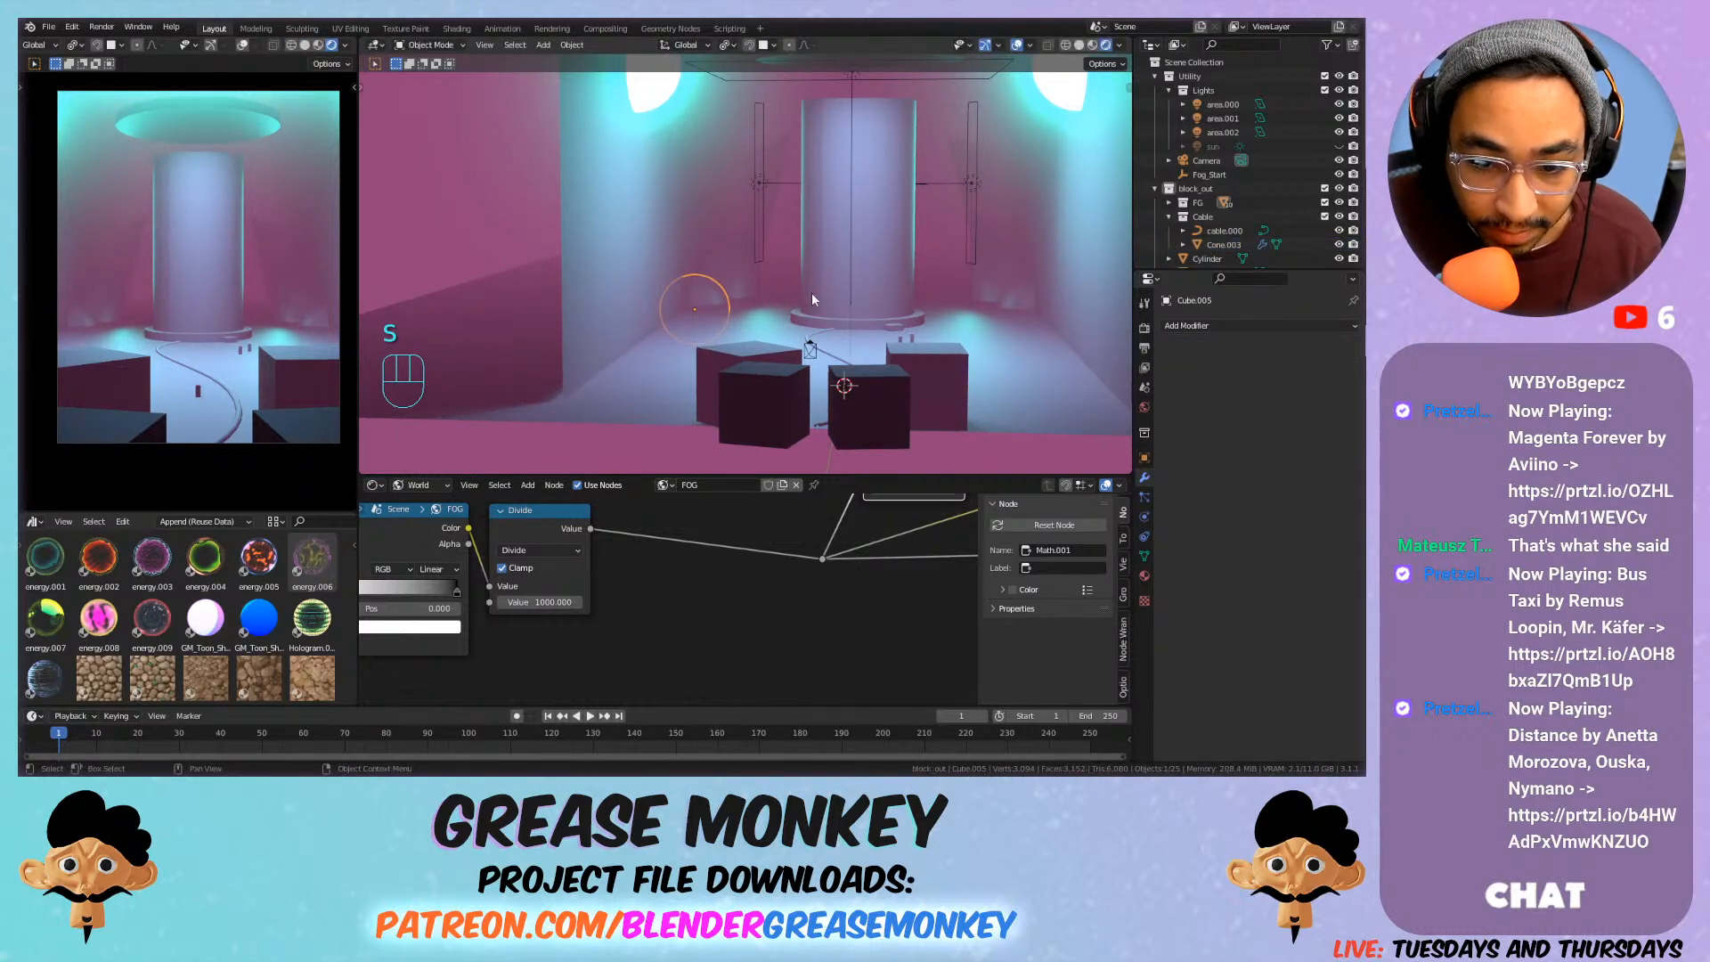
right_click(728, 308)
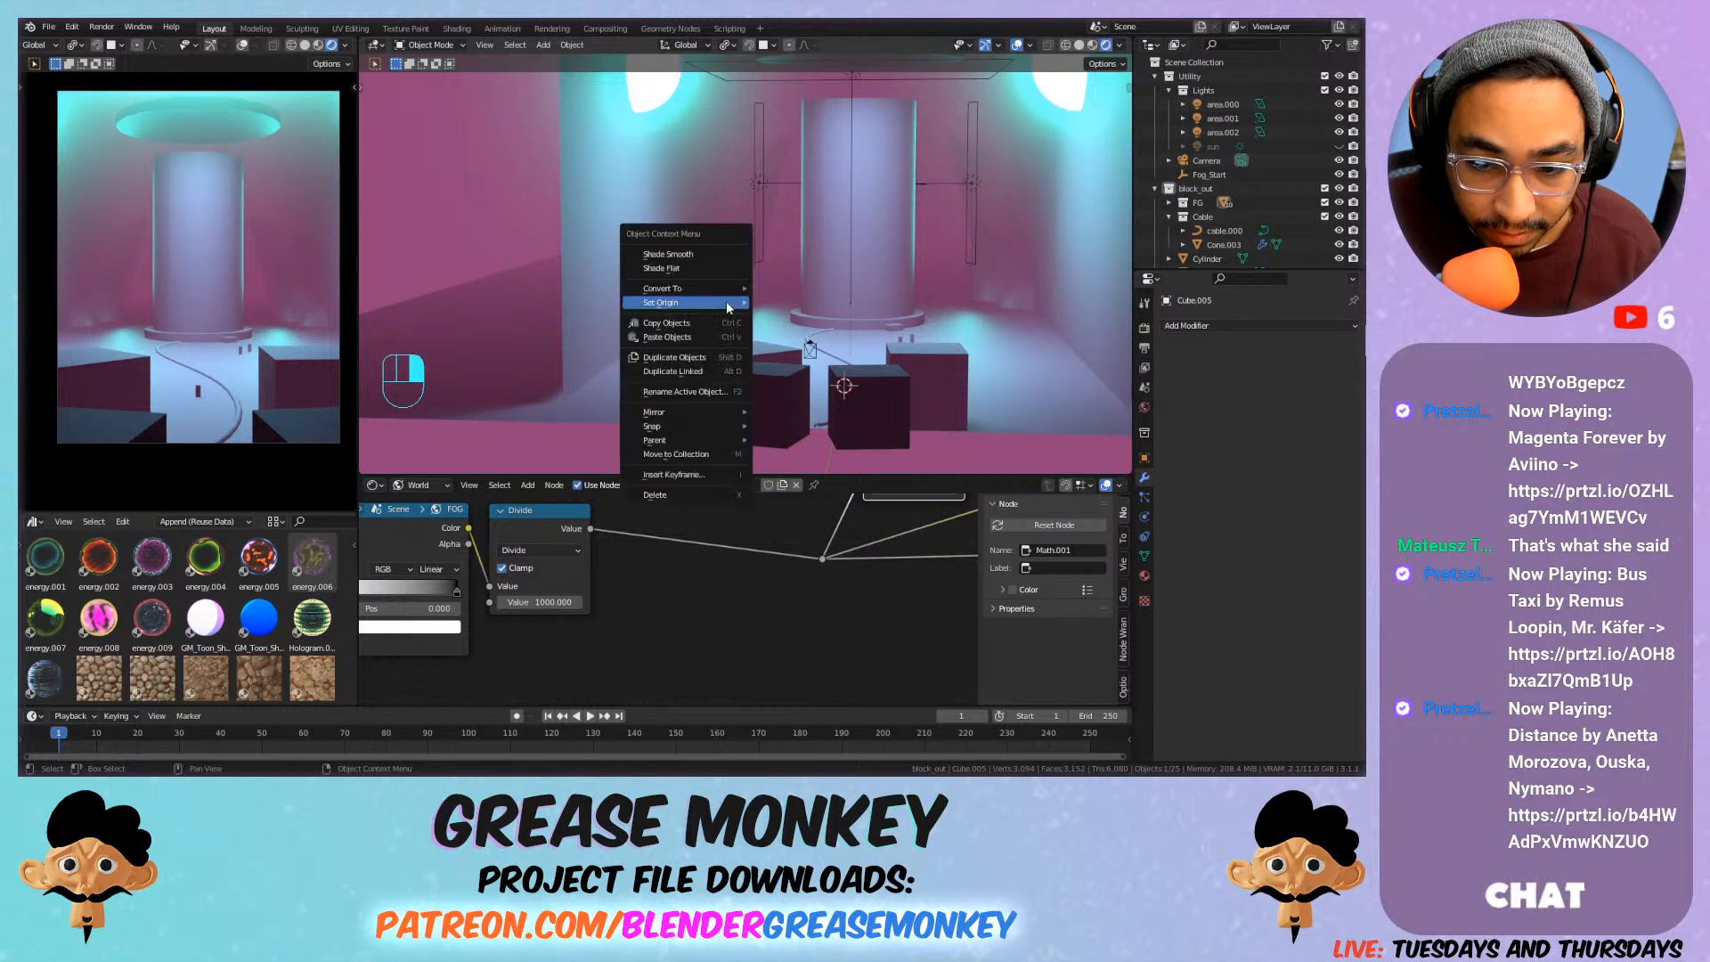
mouse_move(753, 305)
left_click(829, 334)
Delete the matching rounded object Cube.004 on the right side of the column.
left_click(1015, 301)
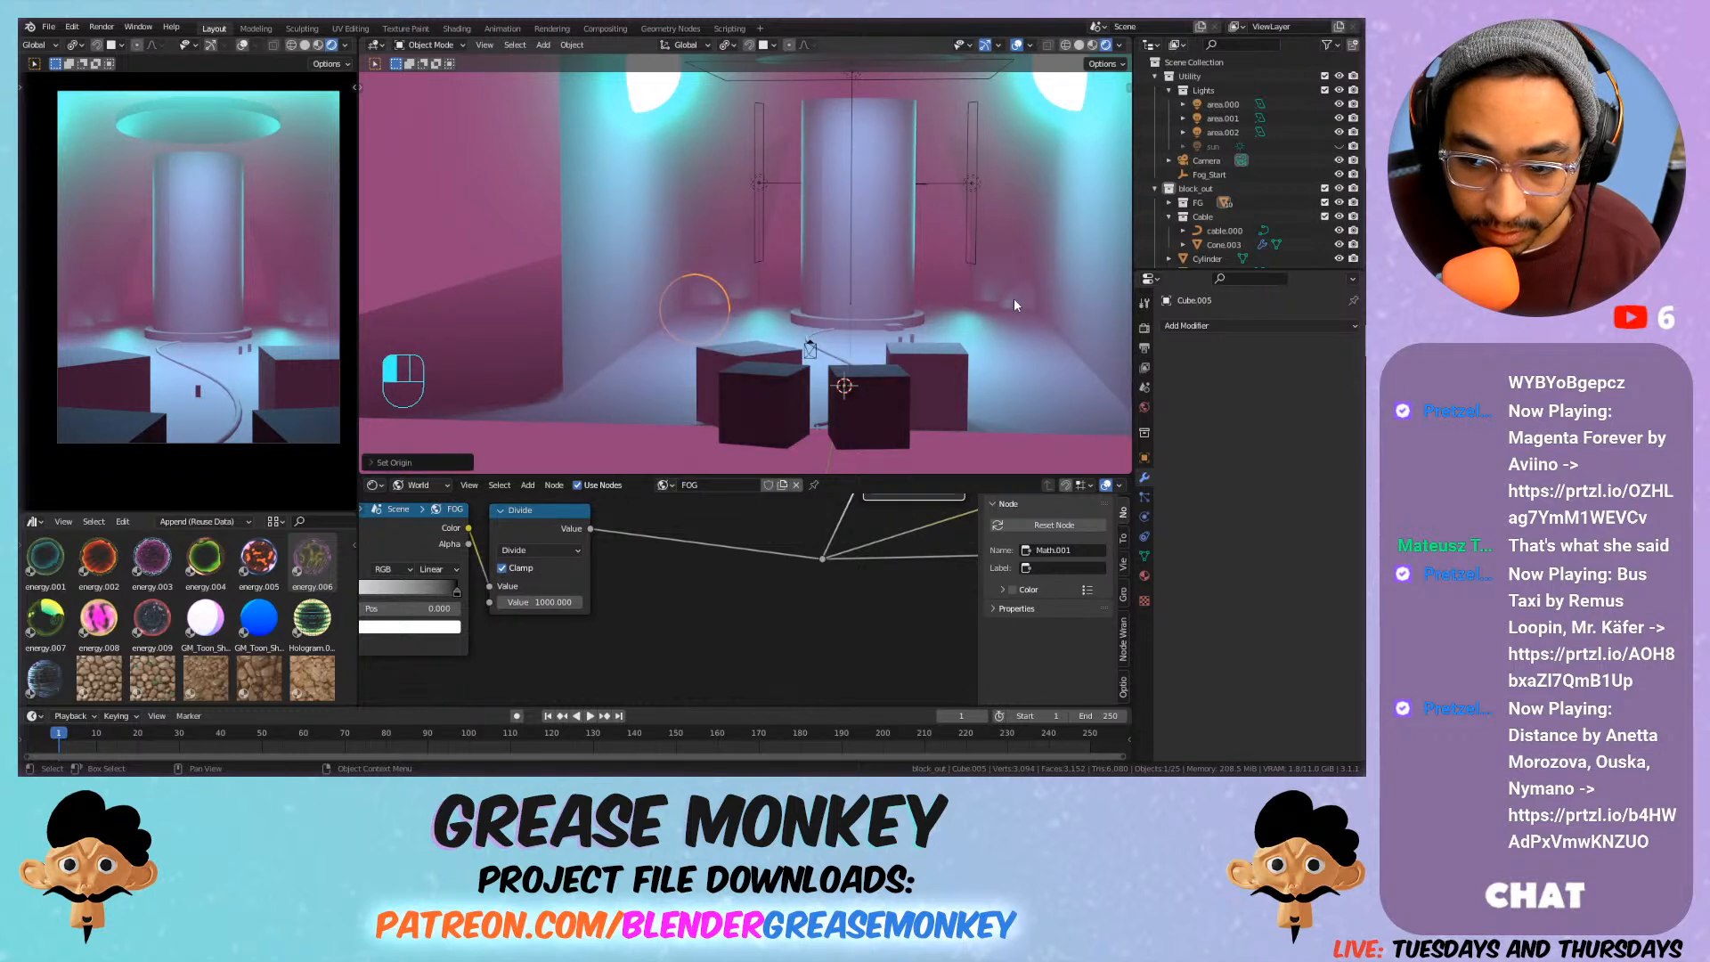
key("c")
right_click(767, 290)
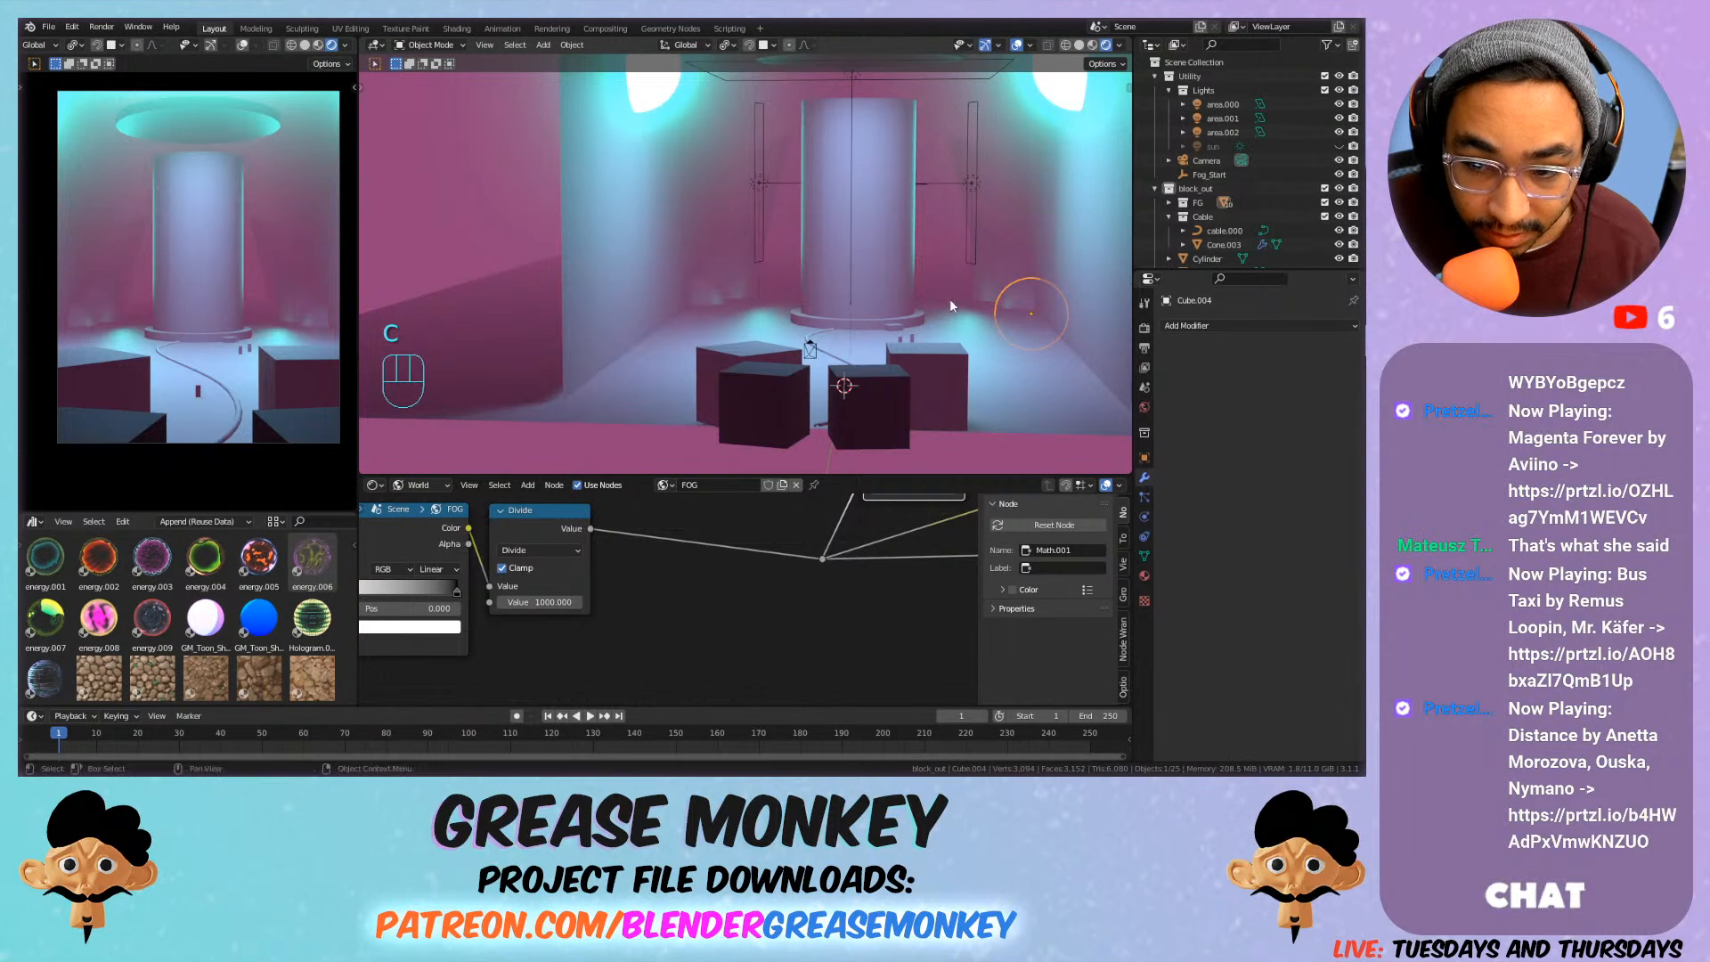
key("x")
left_click(960, 297)
Apply all transforms to Cube.005 and add a Mirror modifier on the X axis.
left_click(707, 287)
key("ctrl+a")
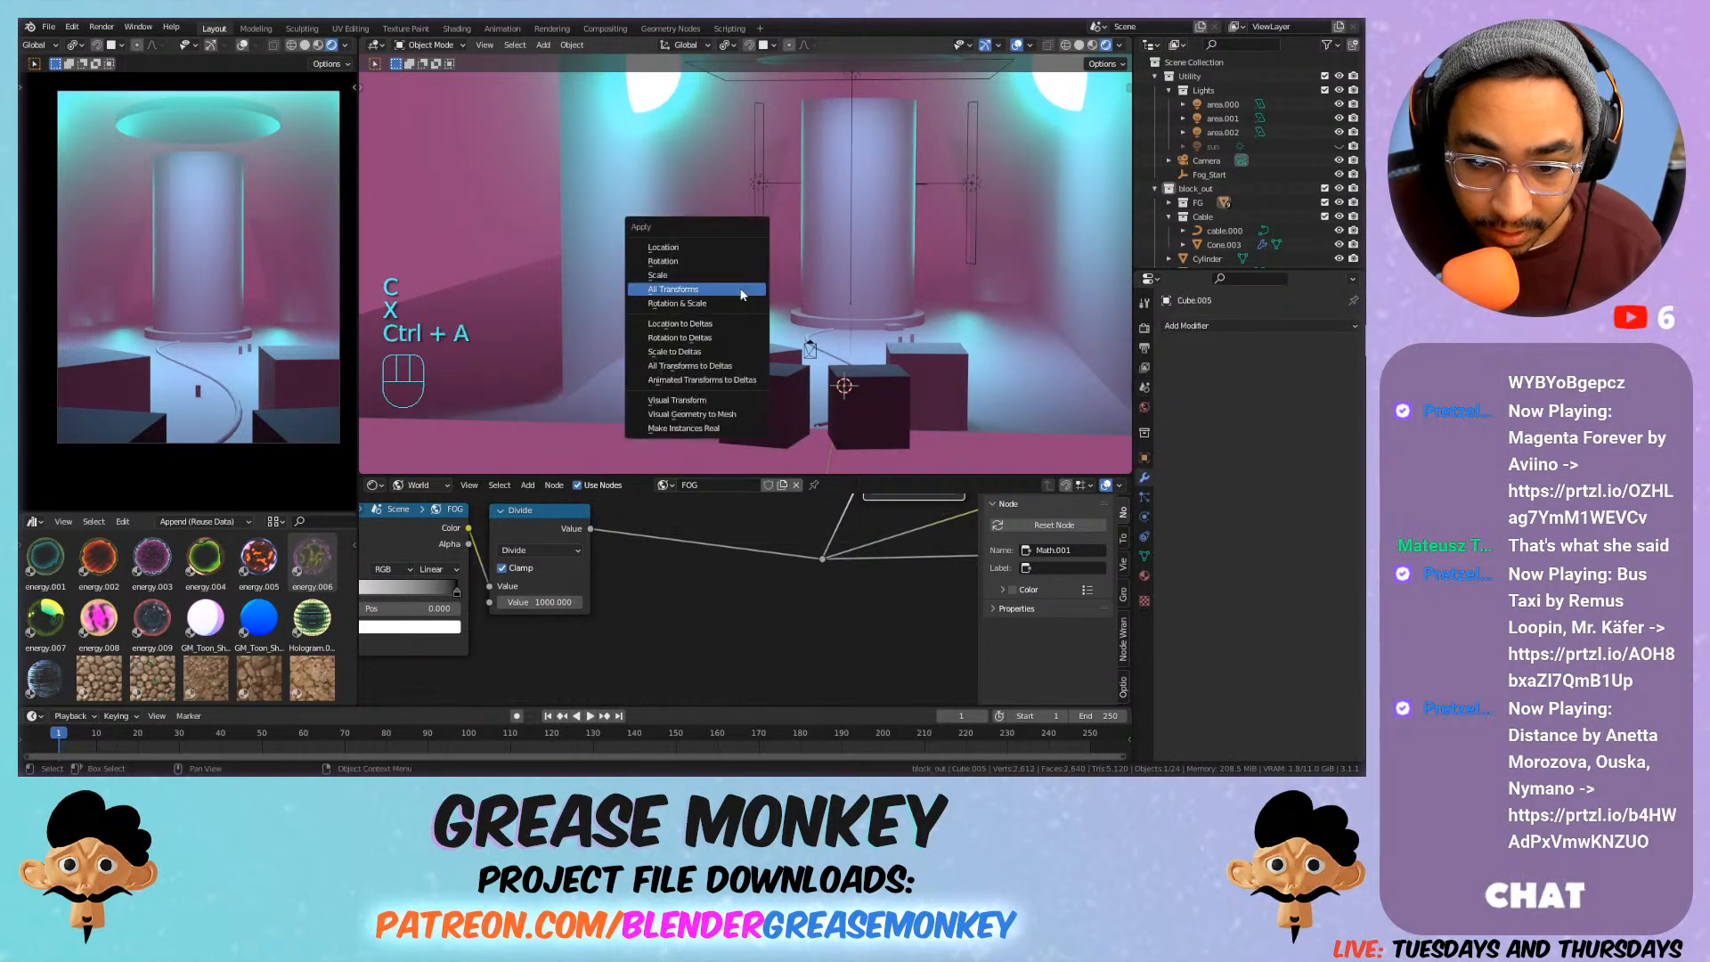
left_click(717, 295)
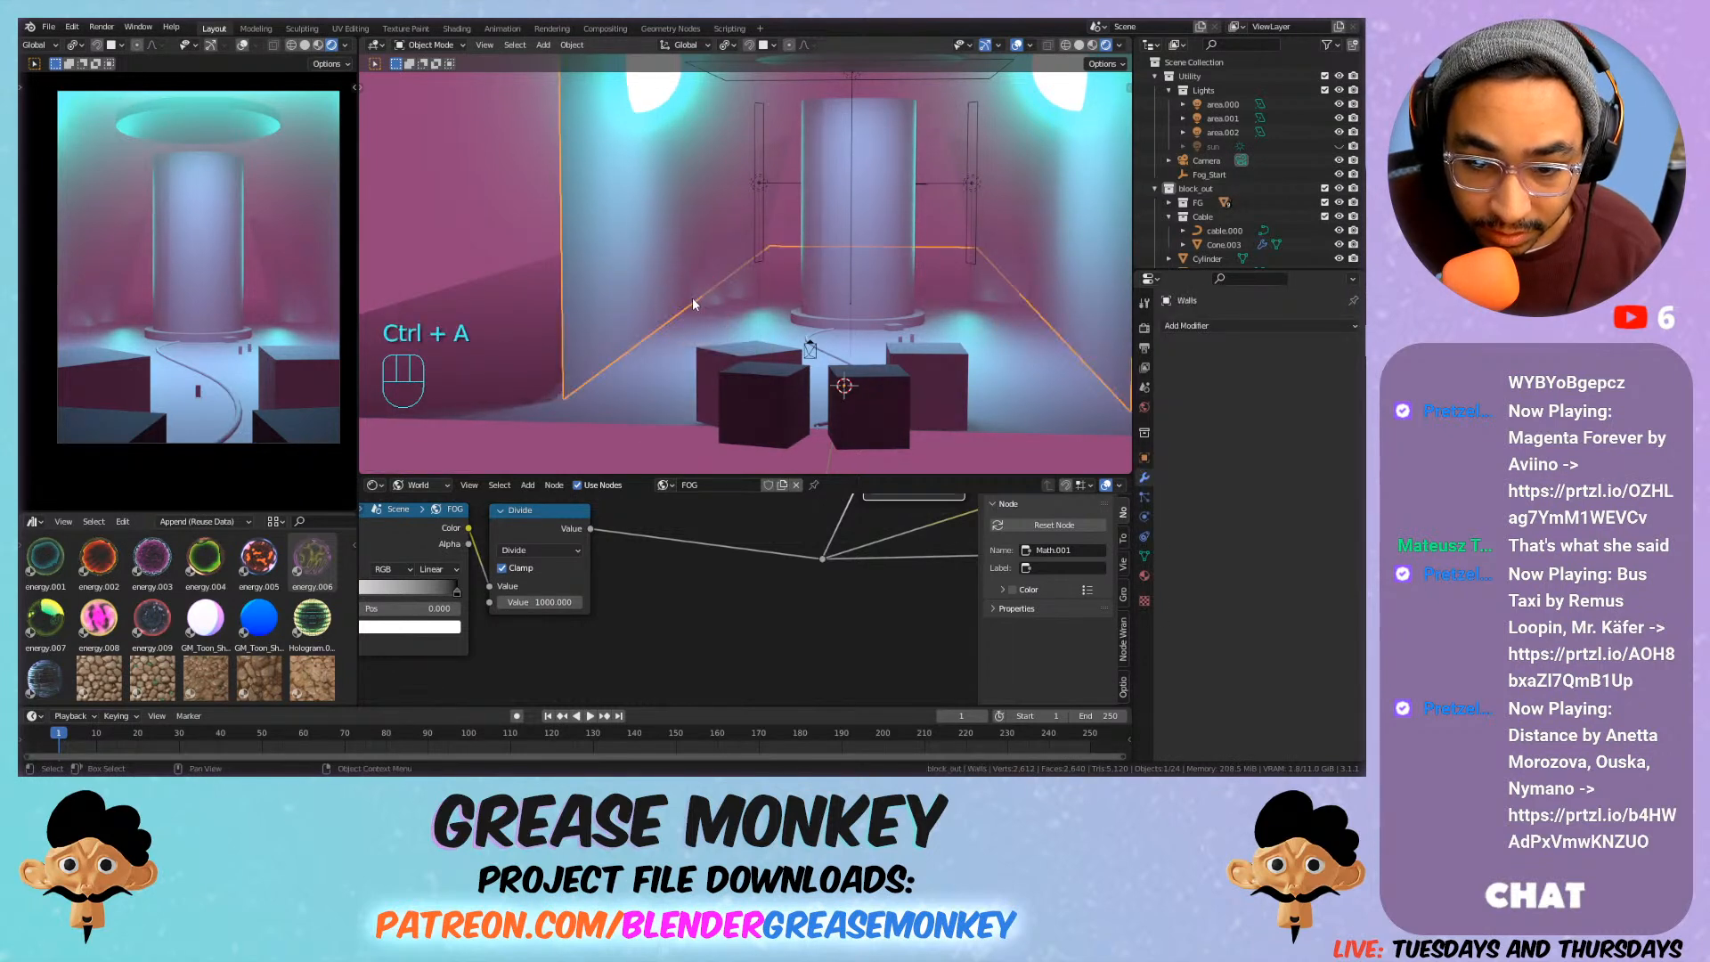
left_click(1211, 326)
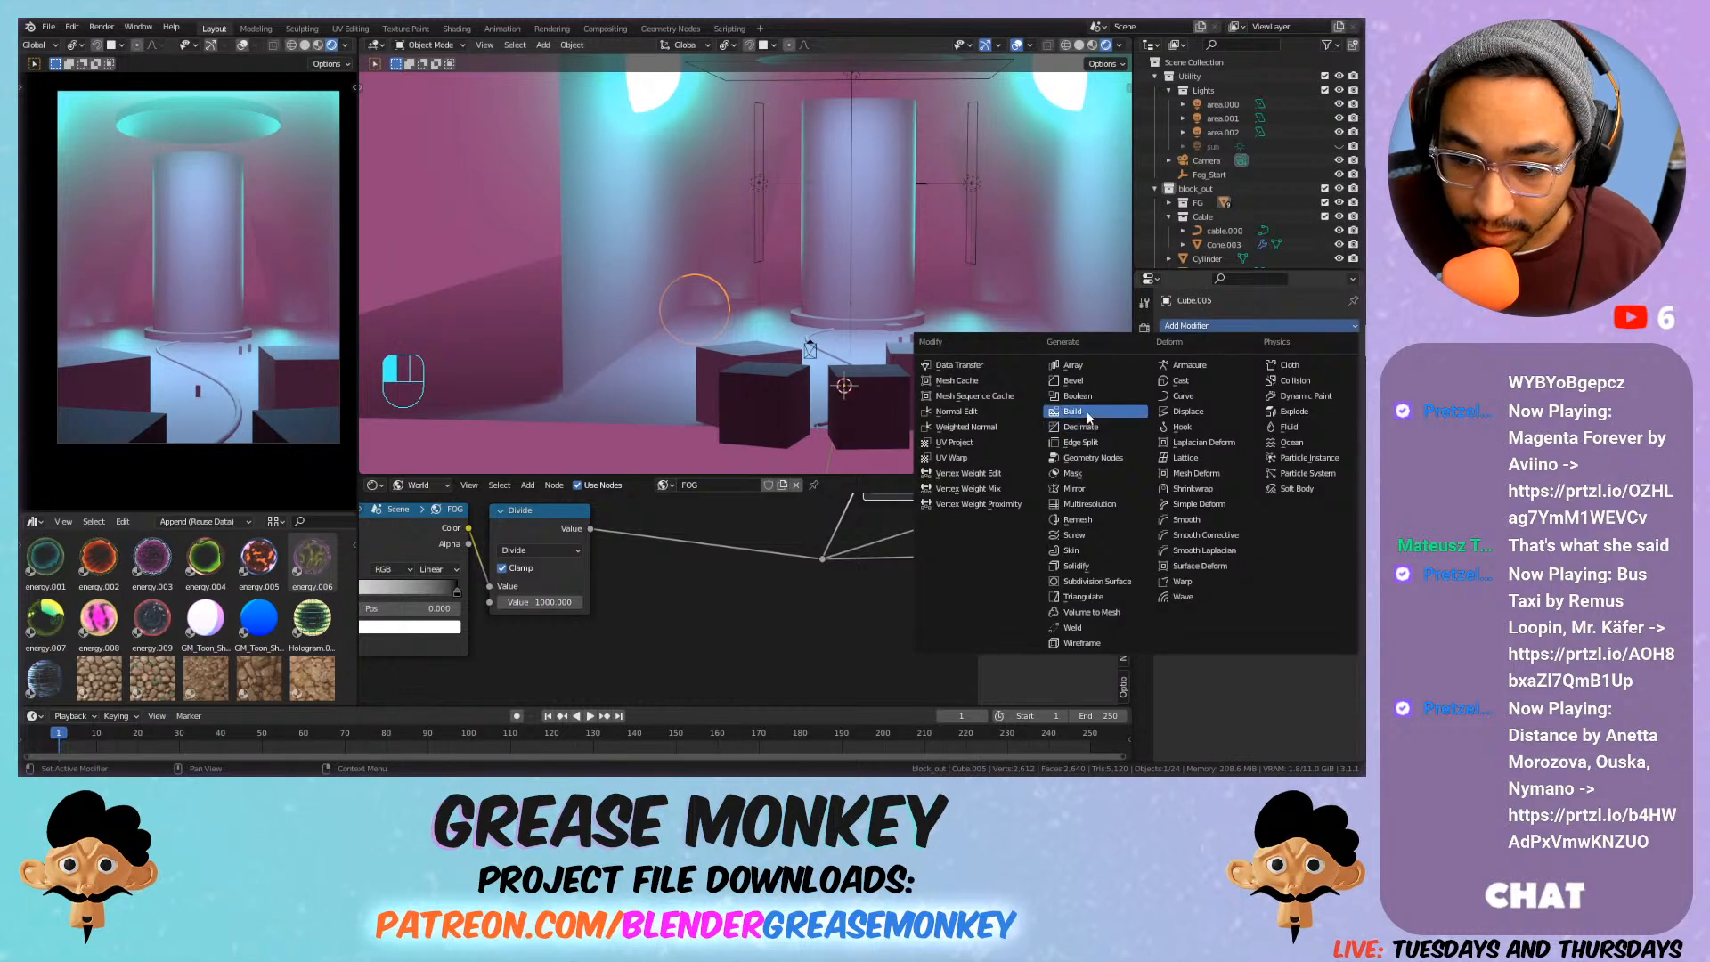
left_click(1074, 489)
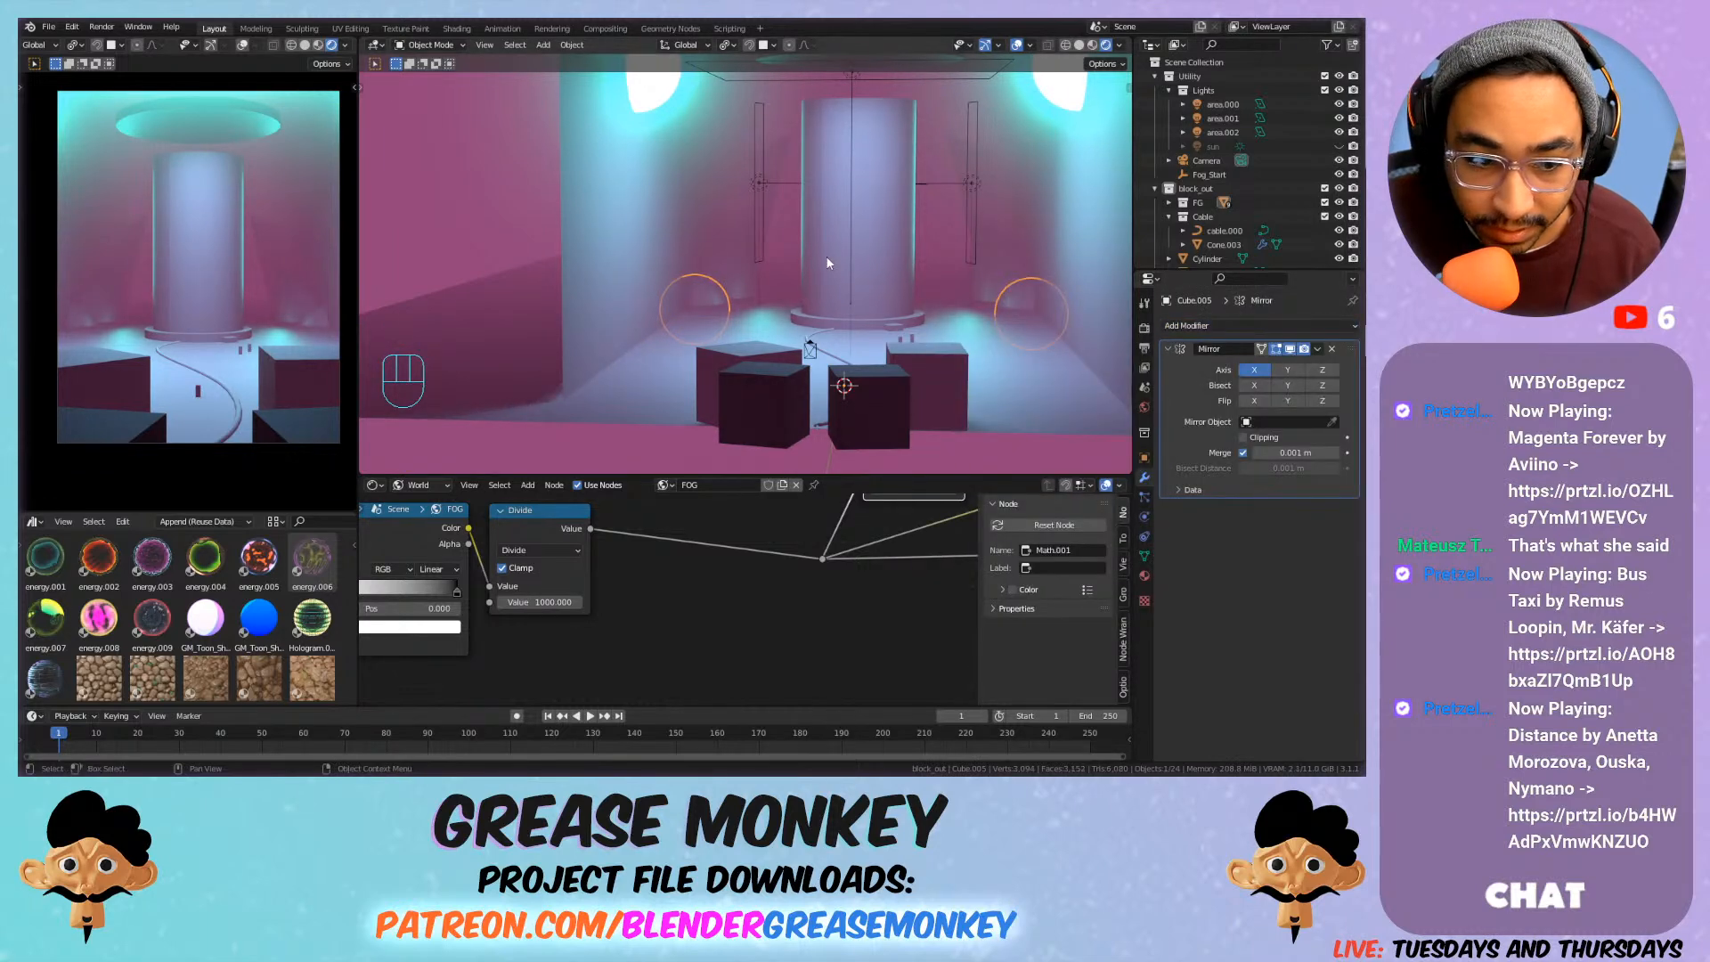
Move the mirrored rounded object Cube.005 about 7 m along negative Y and scale it up.
key("Tab")
key("Tab")
key("g")
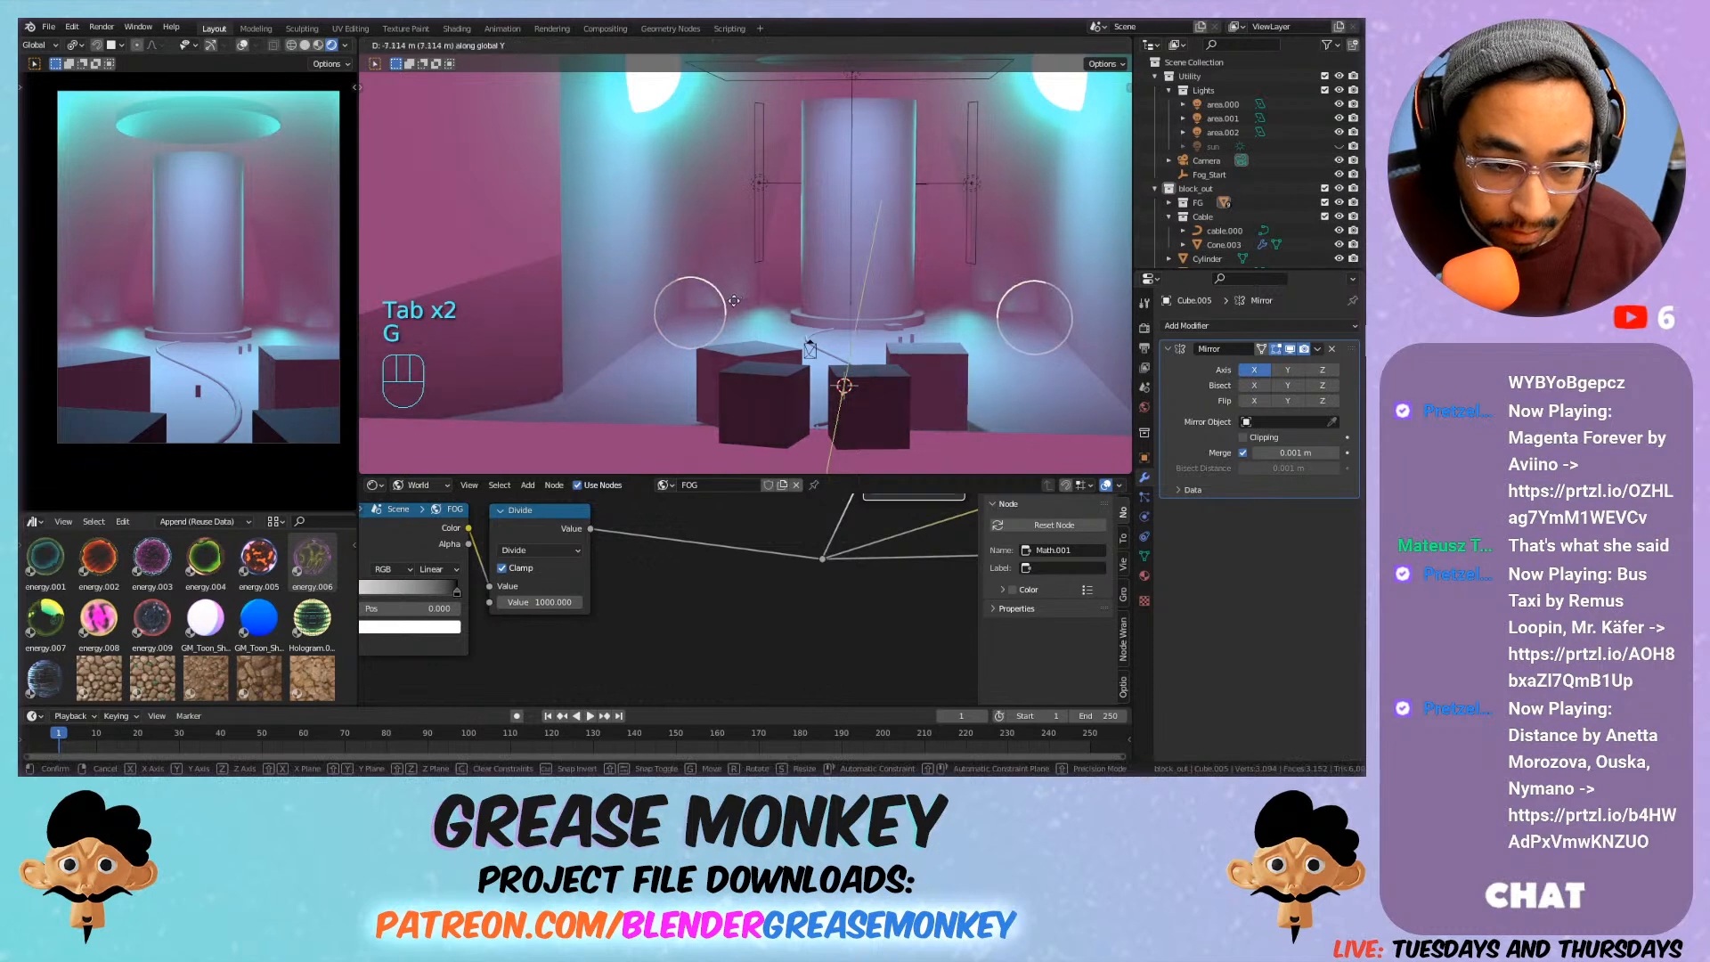
left_click(734, 301)
key("s")
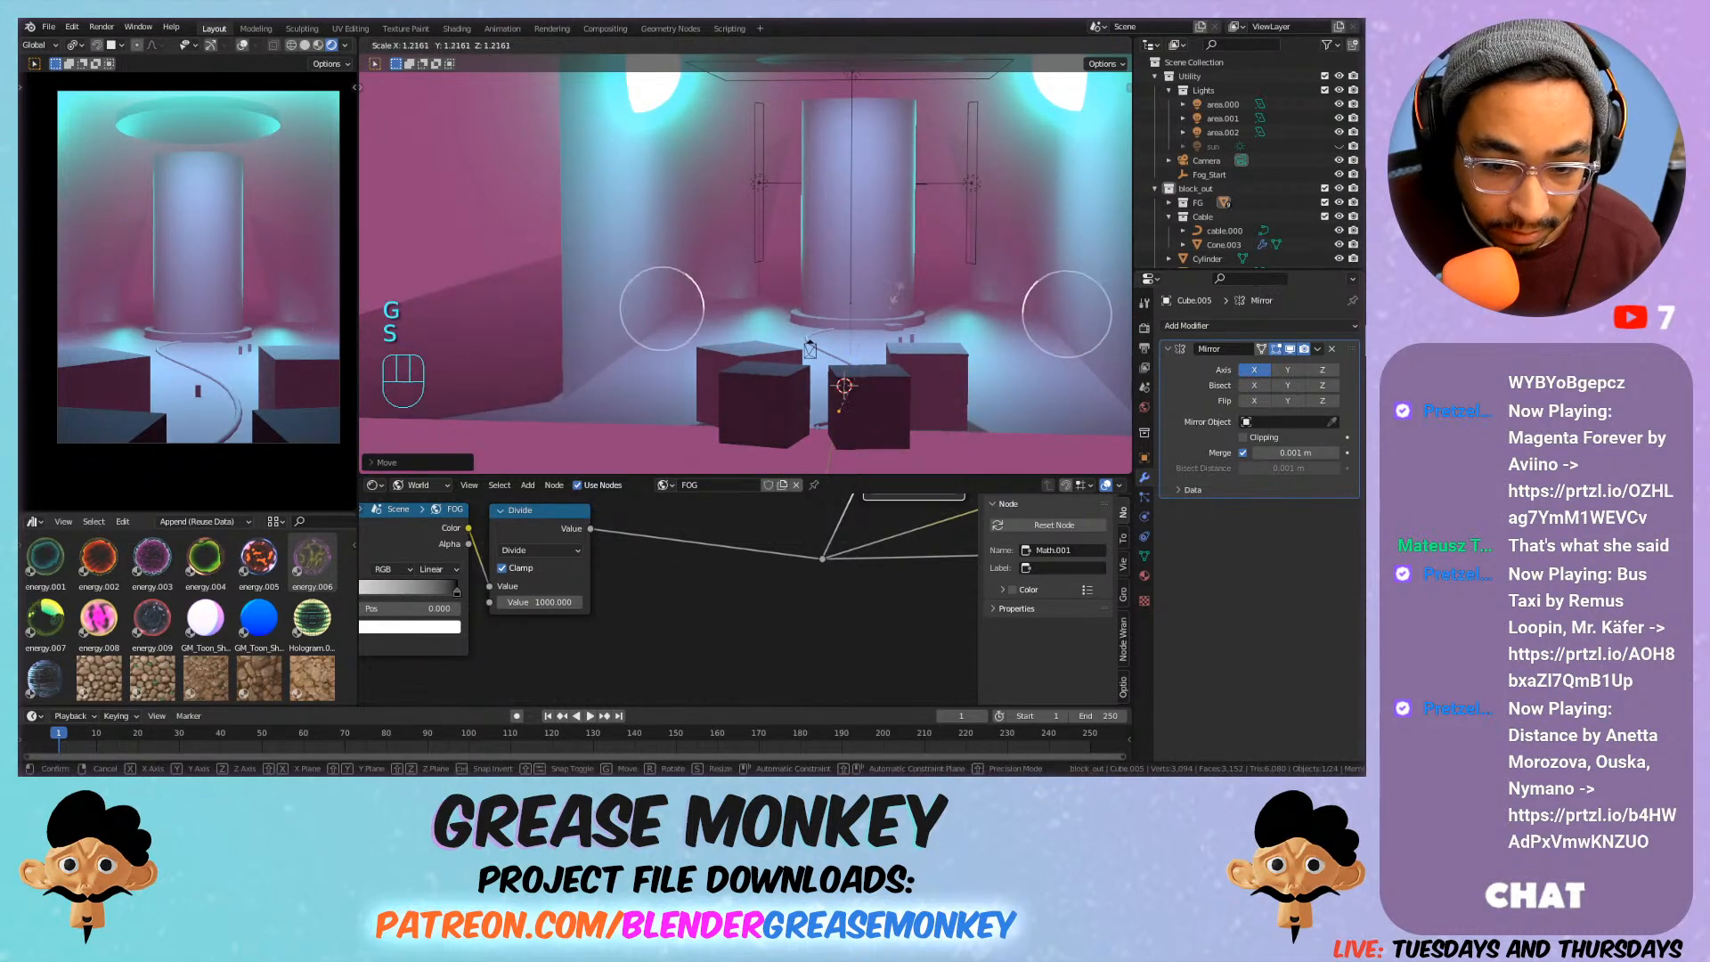
left_click(739, 294)
Lower the rounded mesh of Cube.005 in Edit Mode so only a low dome rises above the floor.
key("Tab")
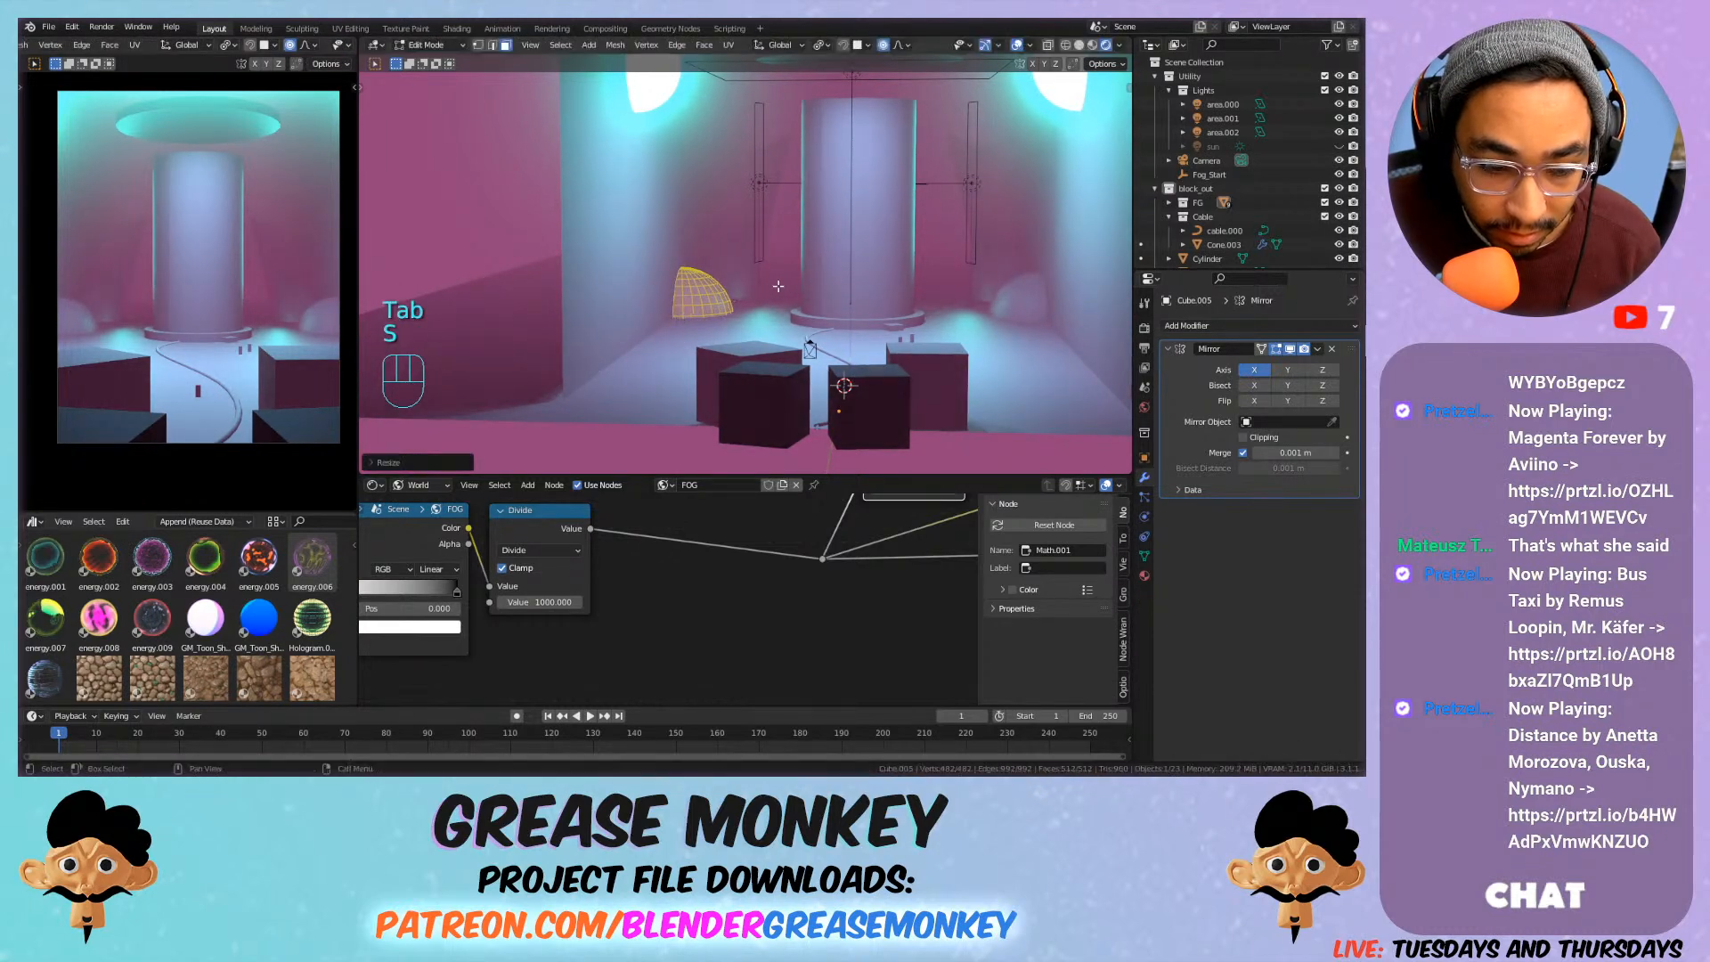
key("g")
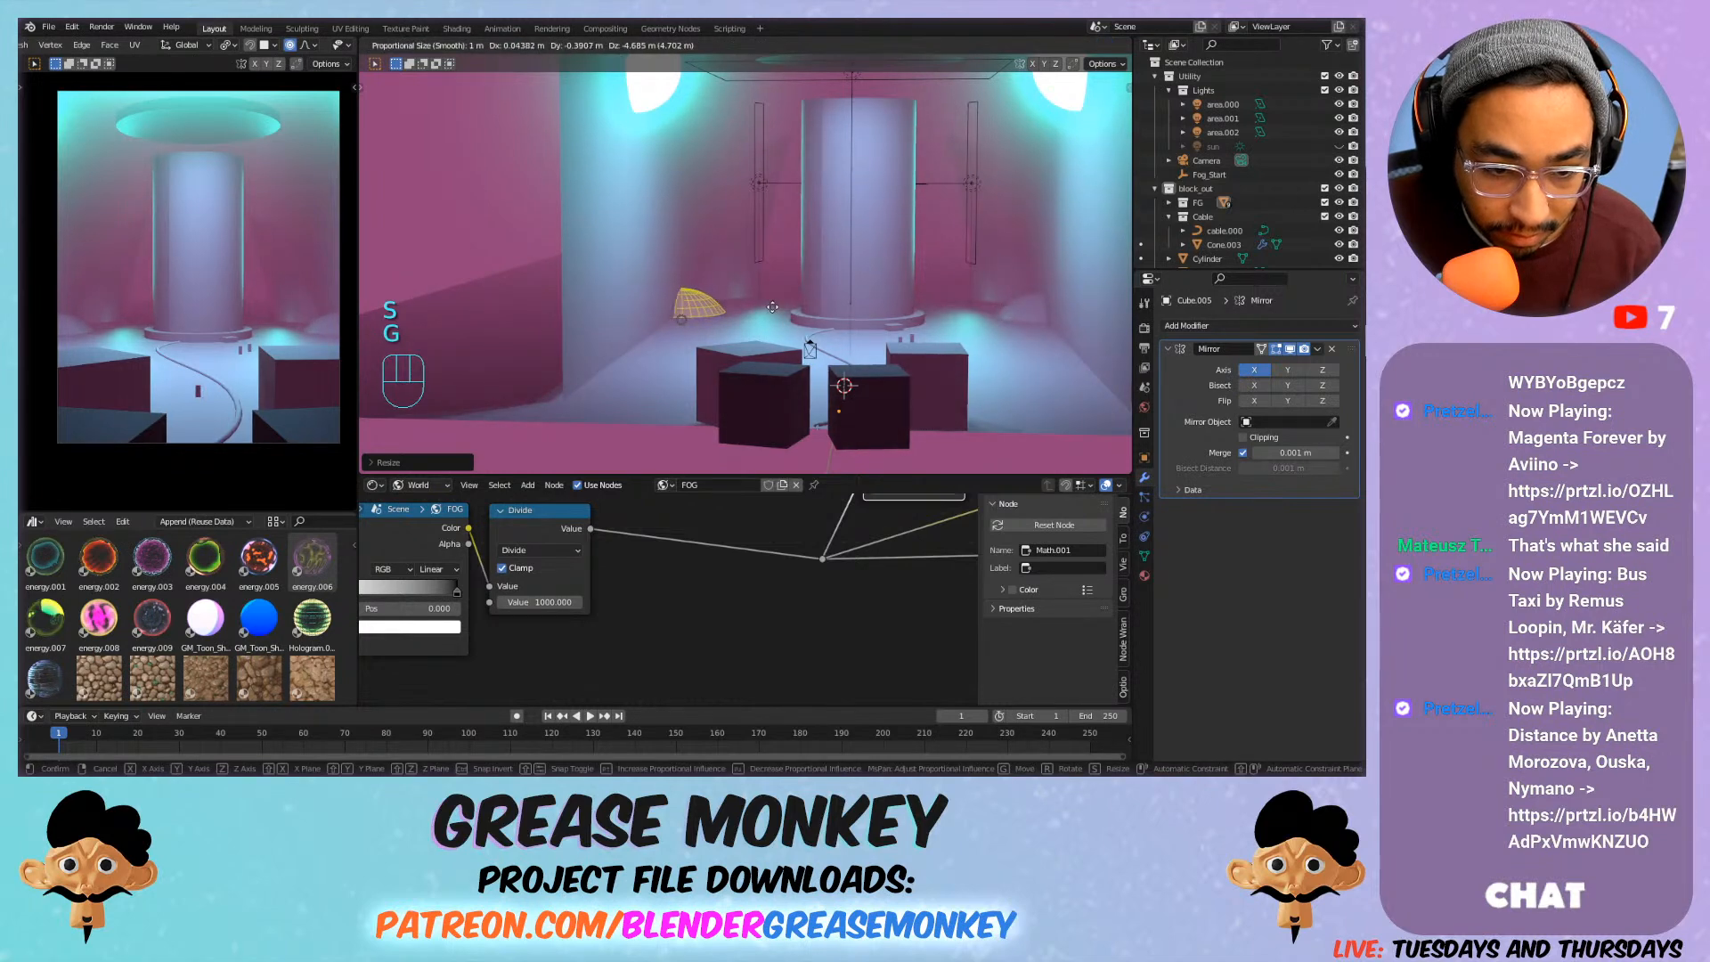
left_click(771, 303)
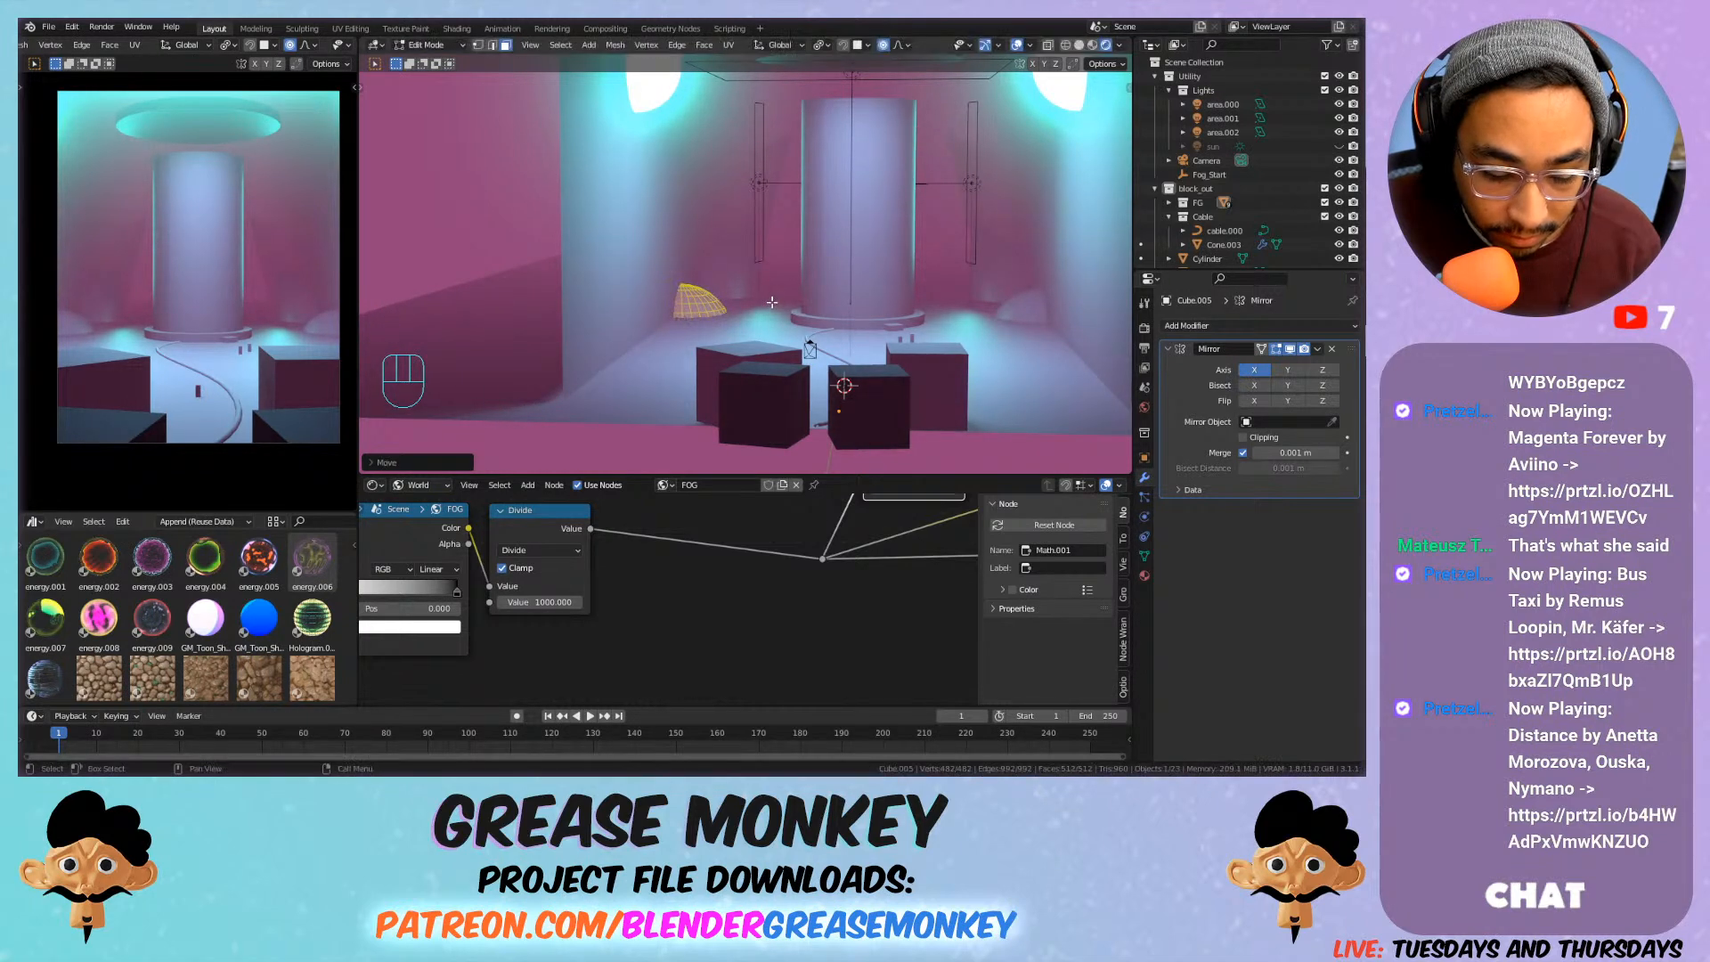
Duplicate the dome mesh about 40 m along negative Y and enlarge the copy.
key("shift+d")
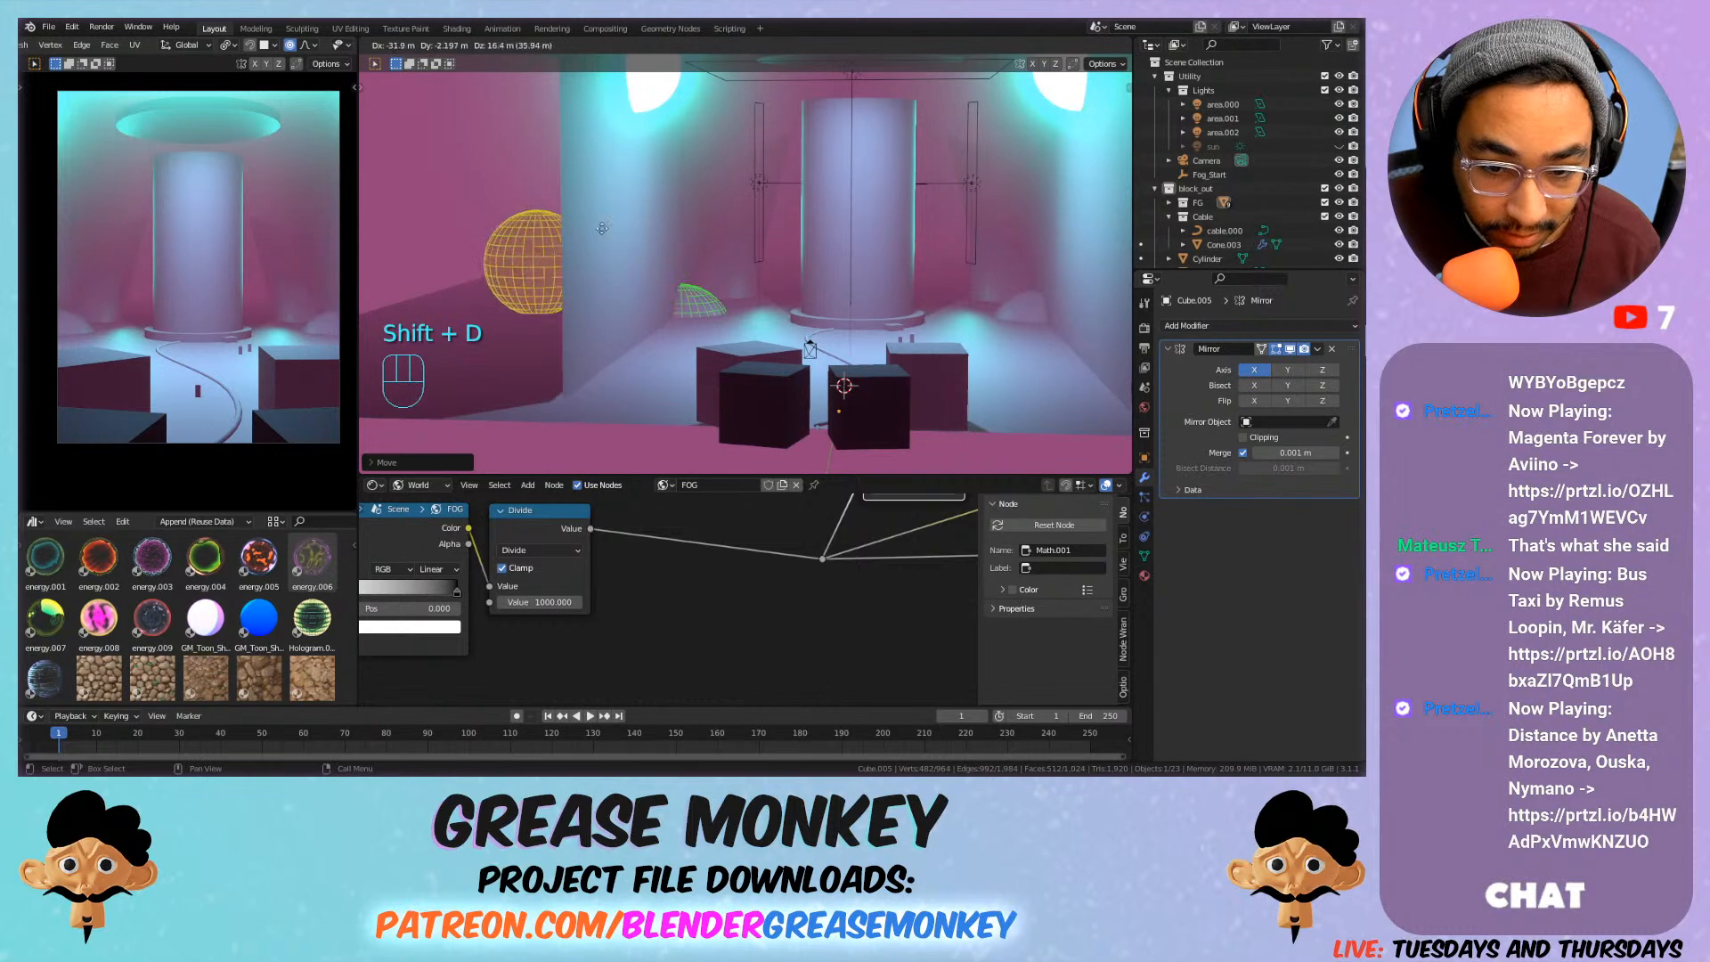
key("x")
key("y")
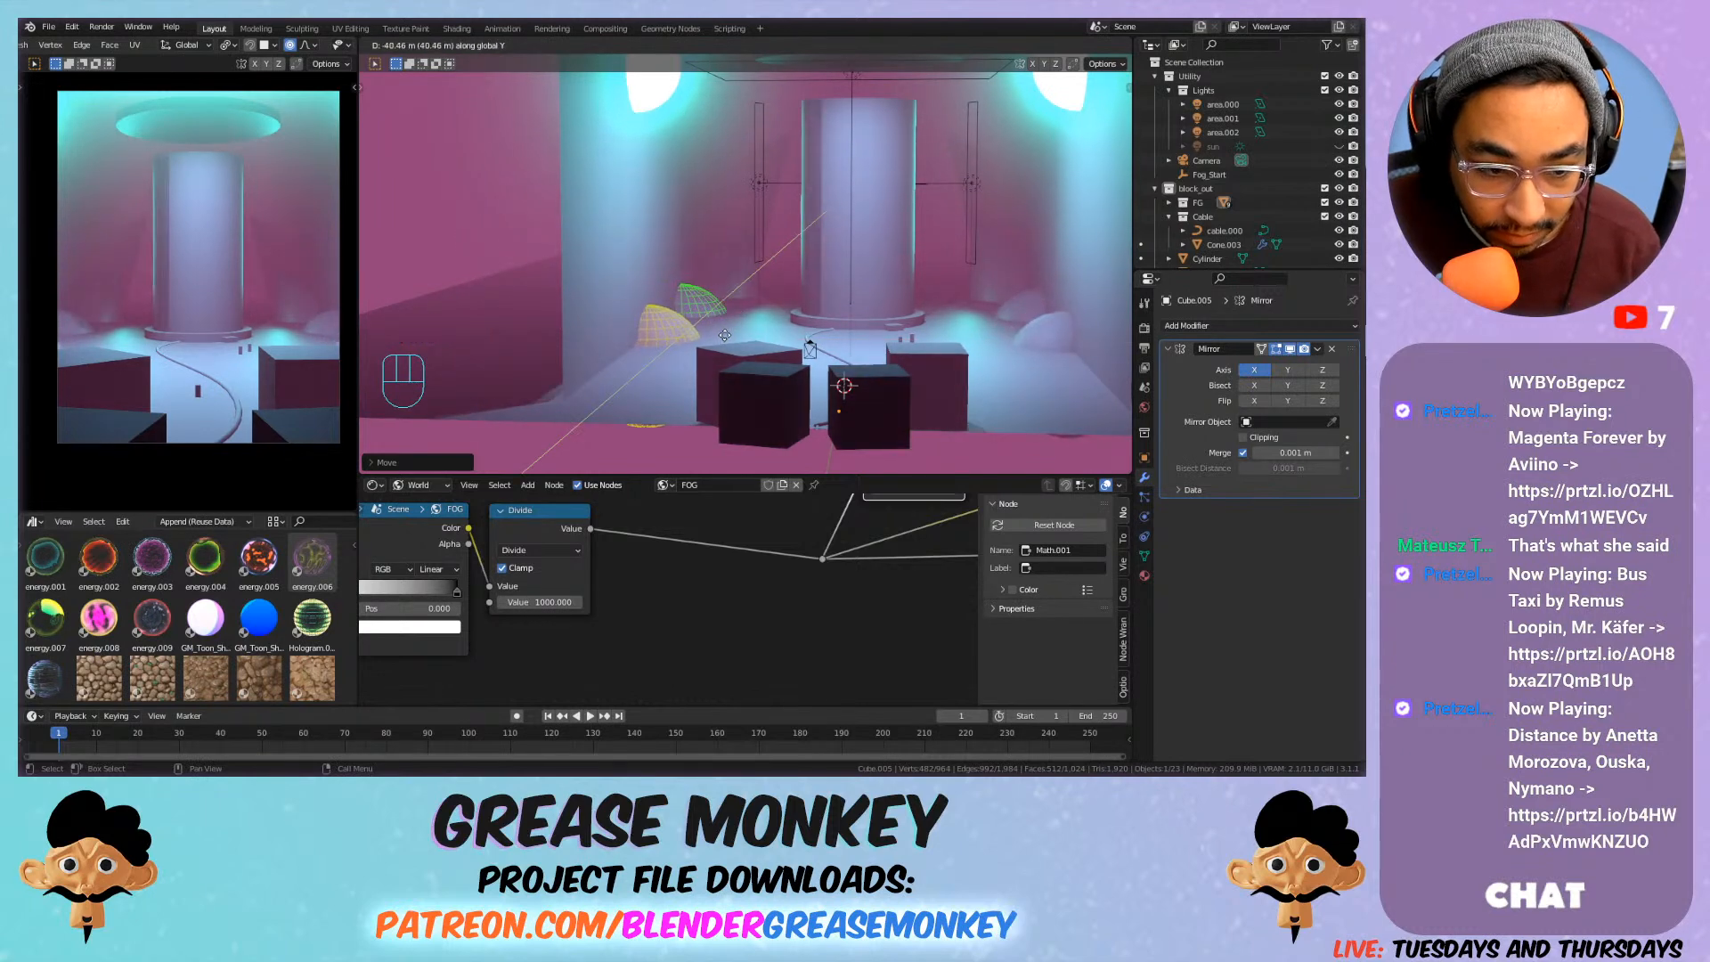
left_click(727, 332)
key("s")
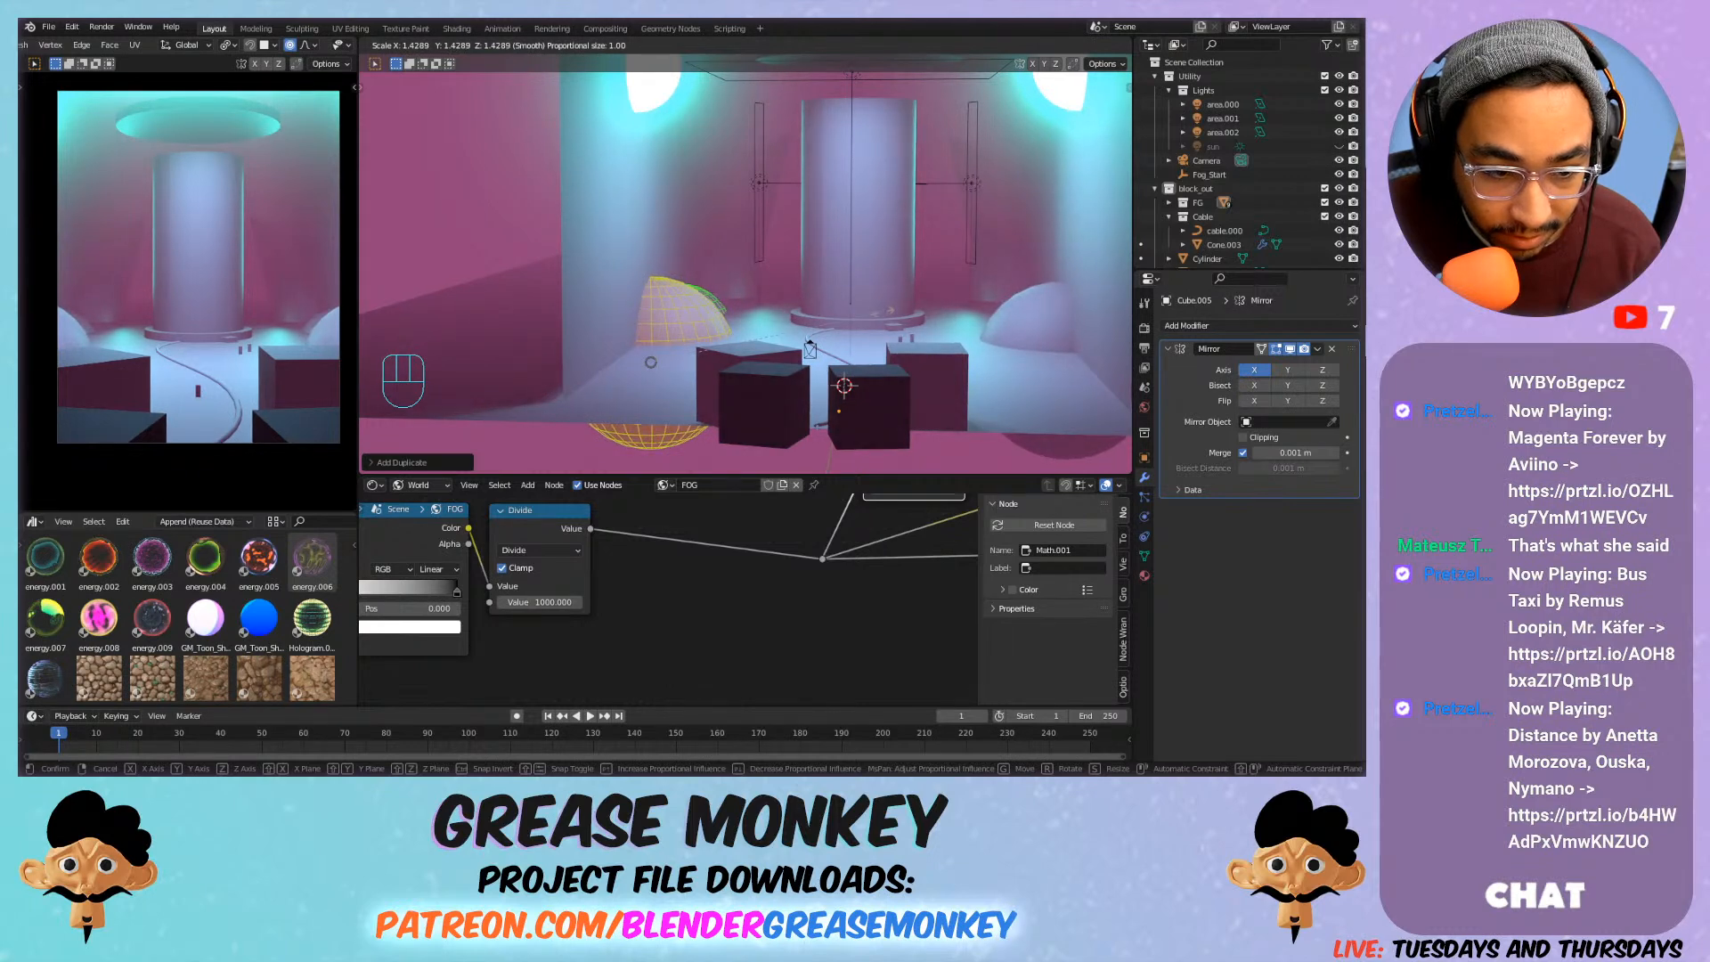
left_click(724, 297)
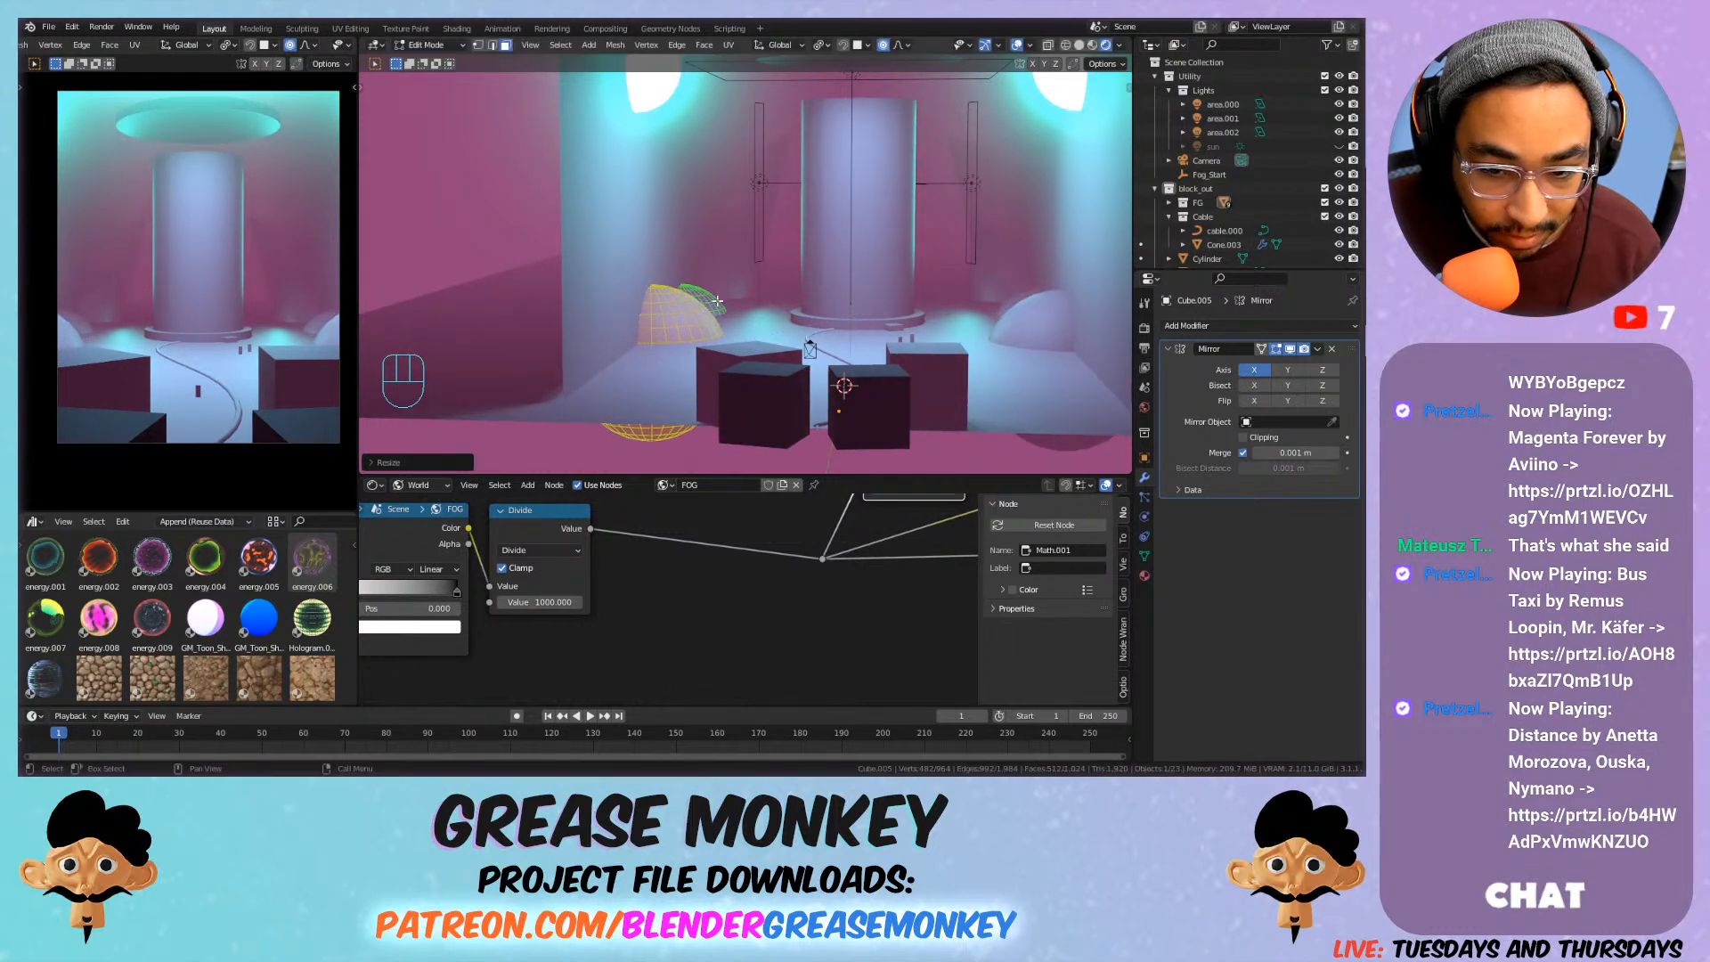
Select the whole rear dome mesh and shift it along X toward the central column.
left_click(707, 302)
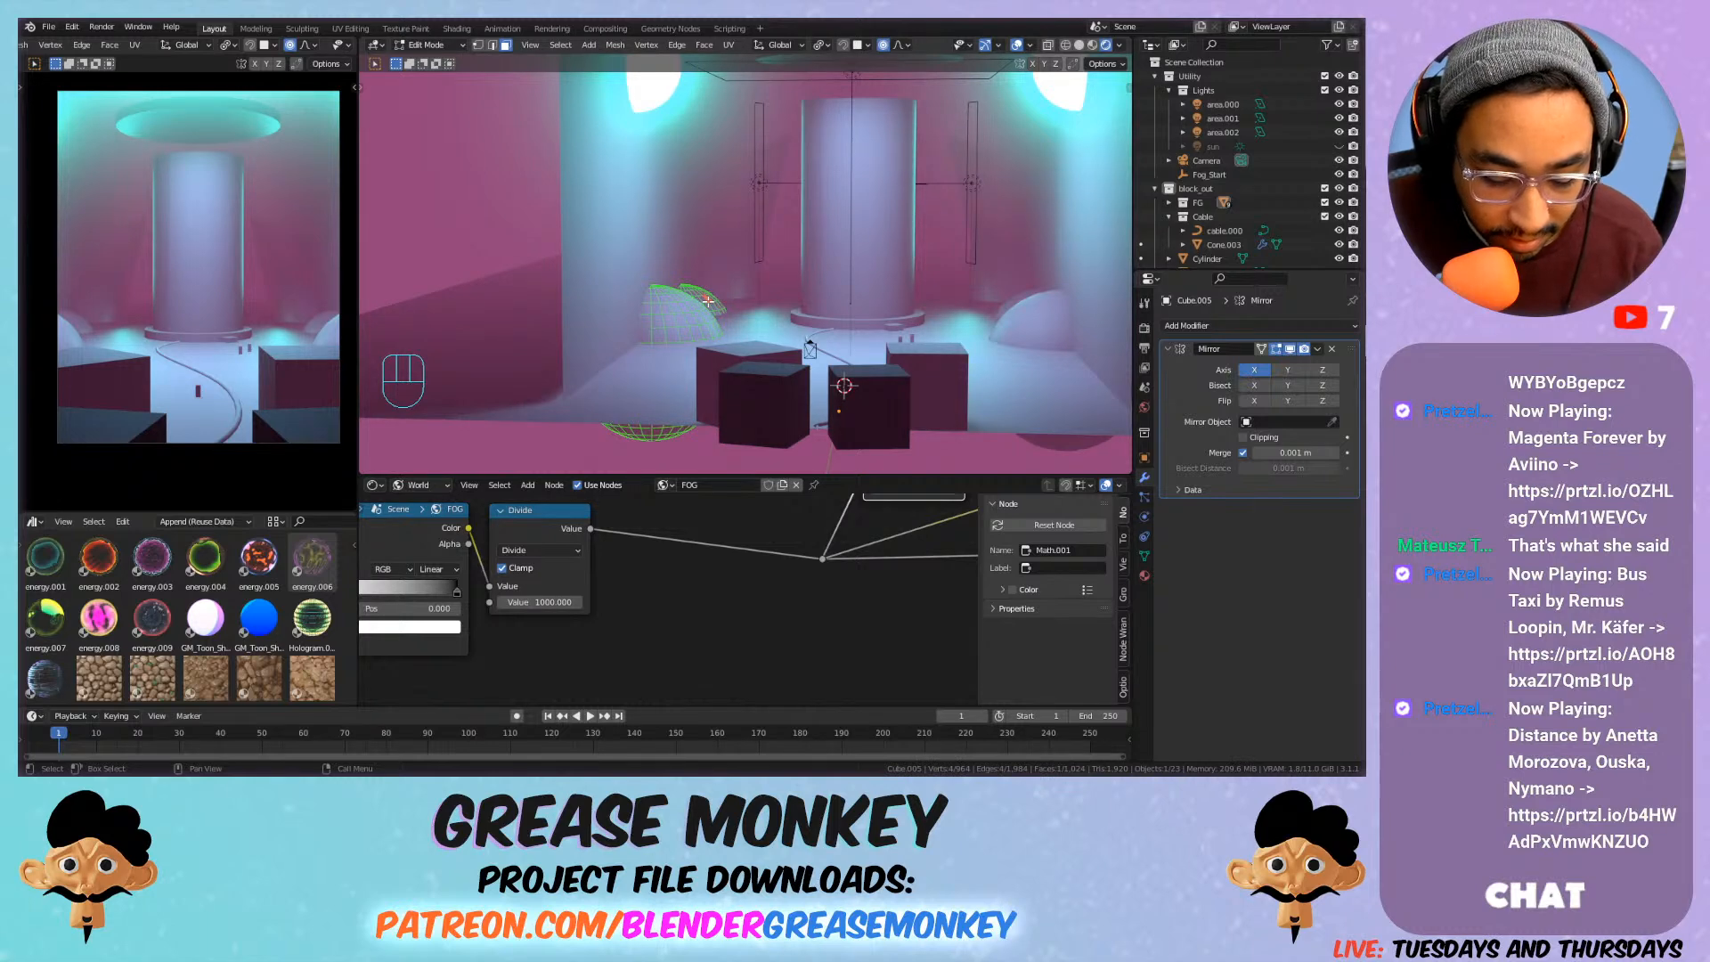
key("l")
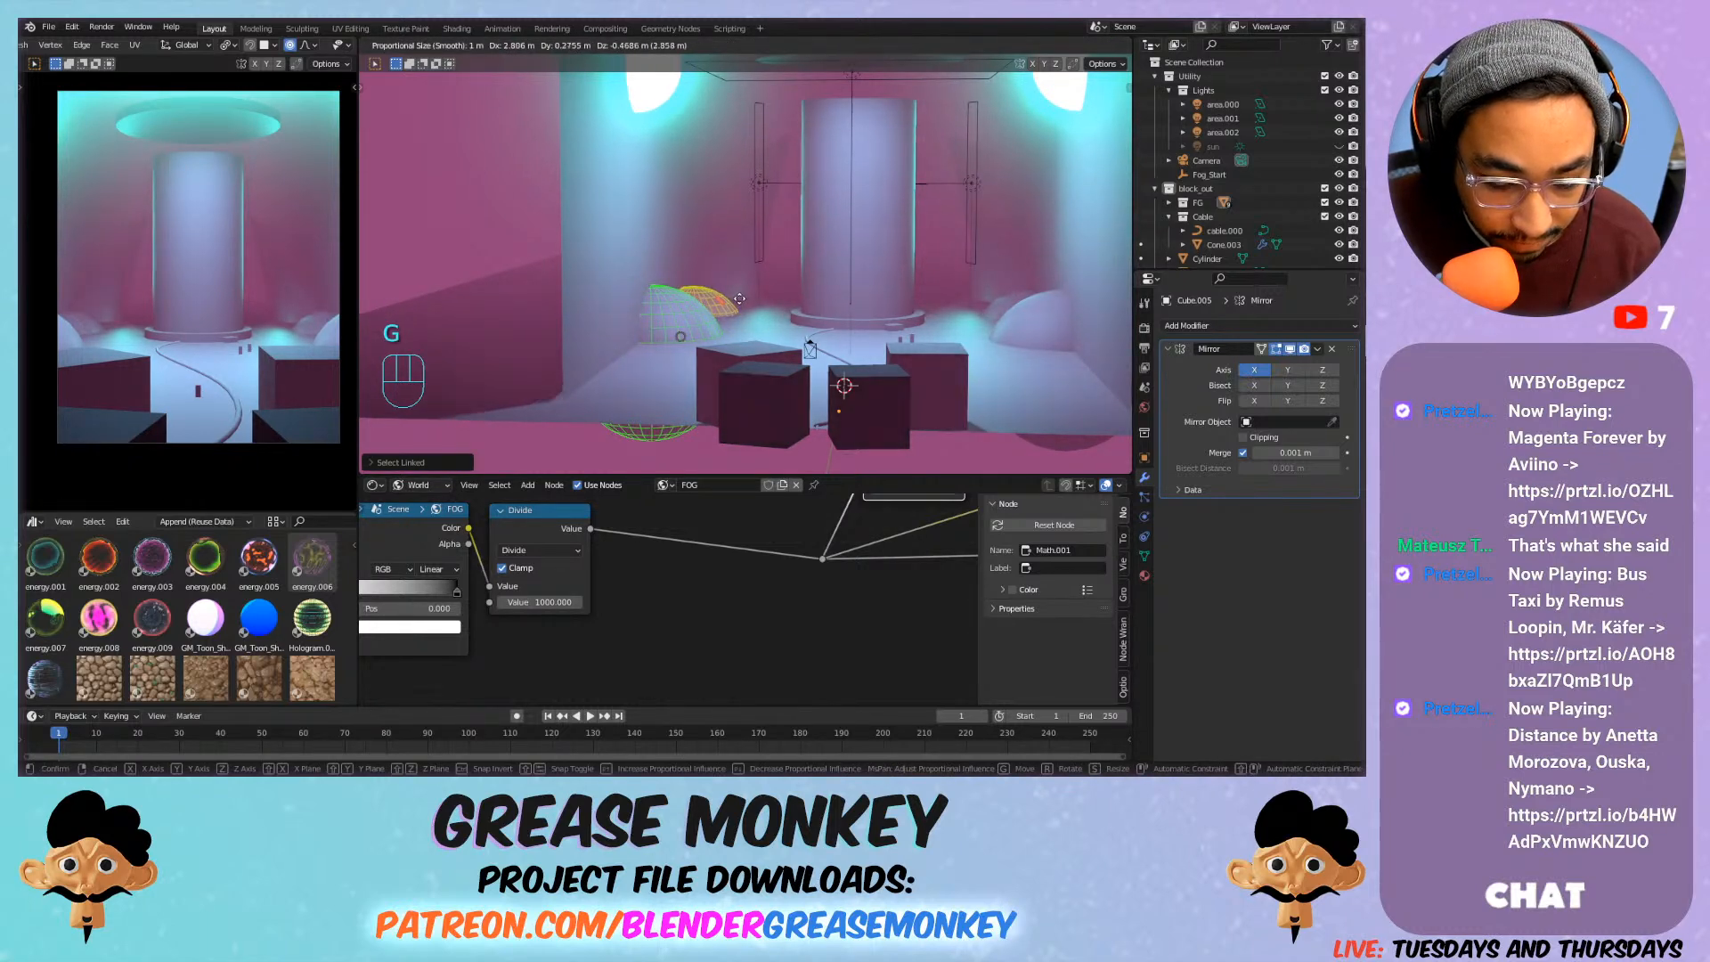
key("g")
key("x")
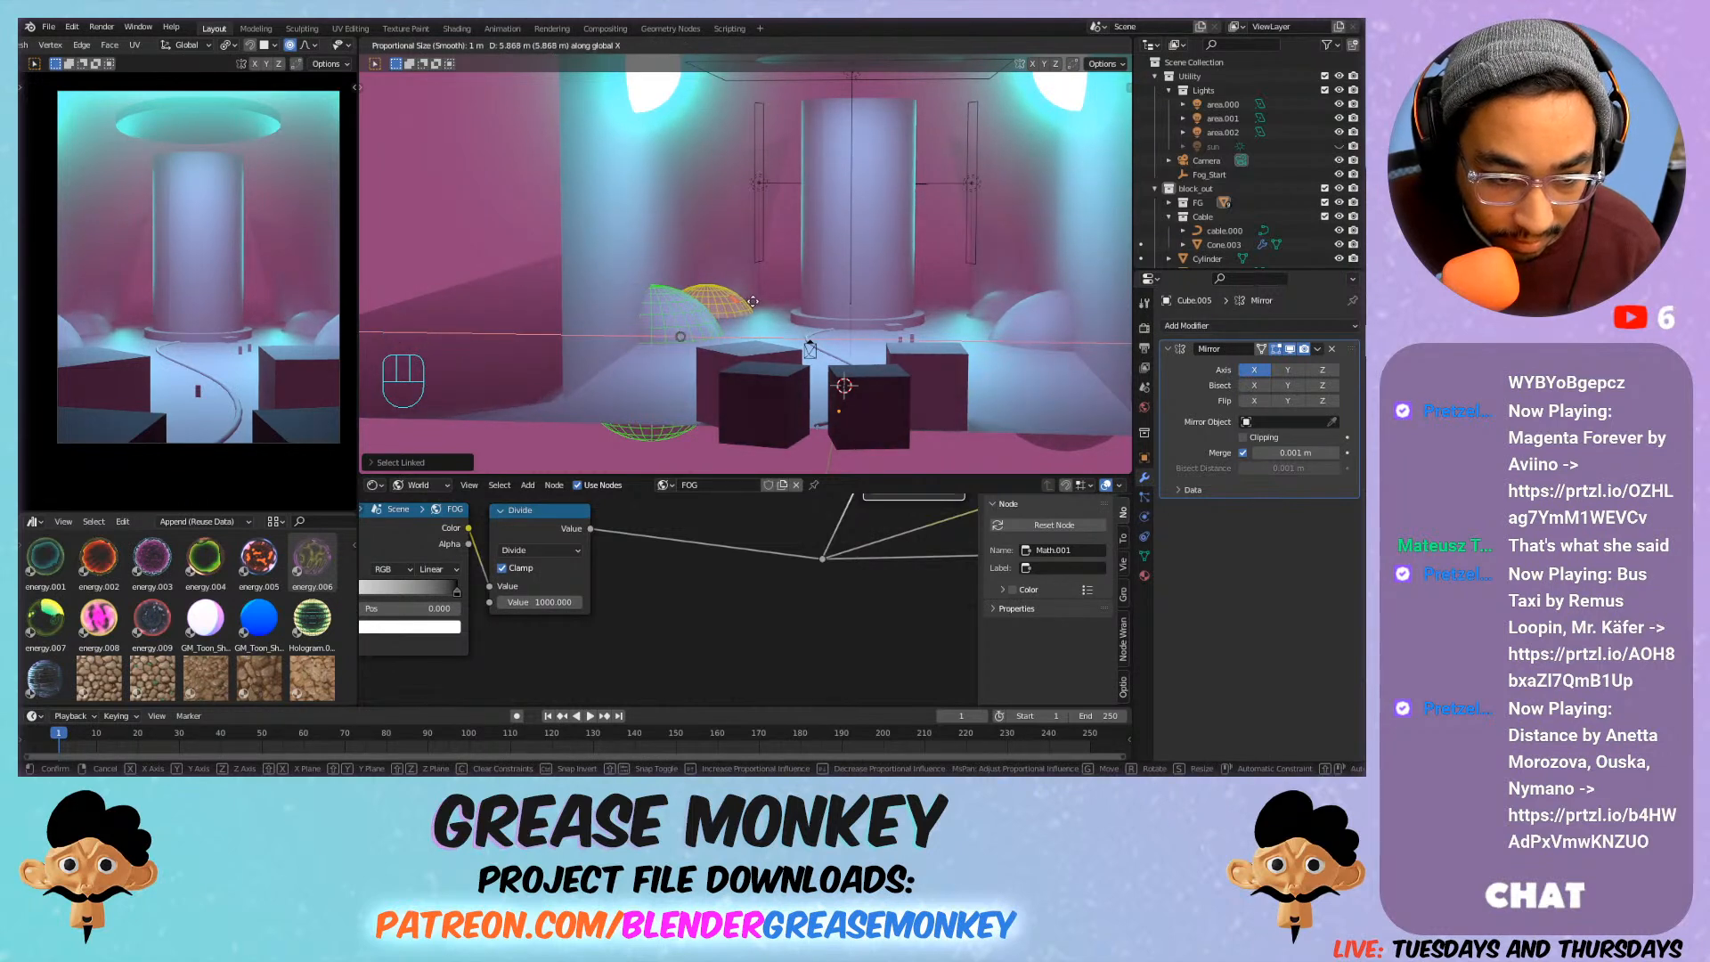
left_click(746, 301)
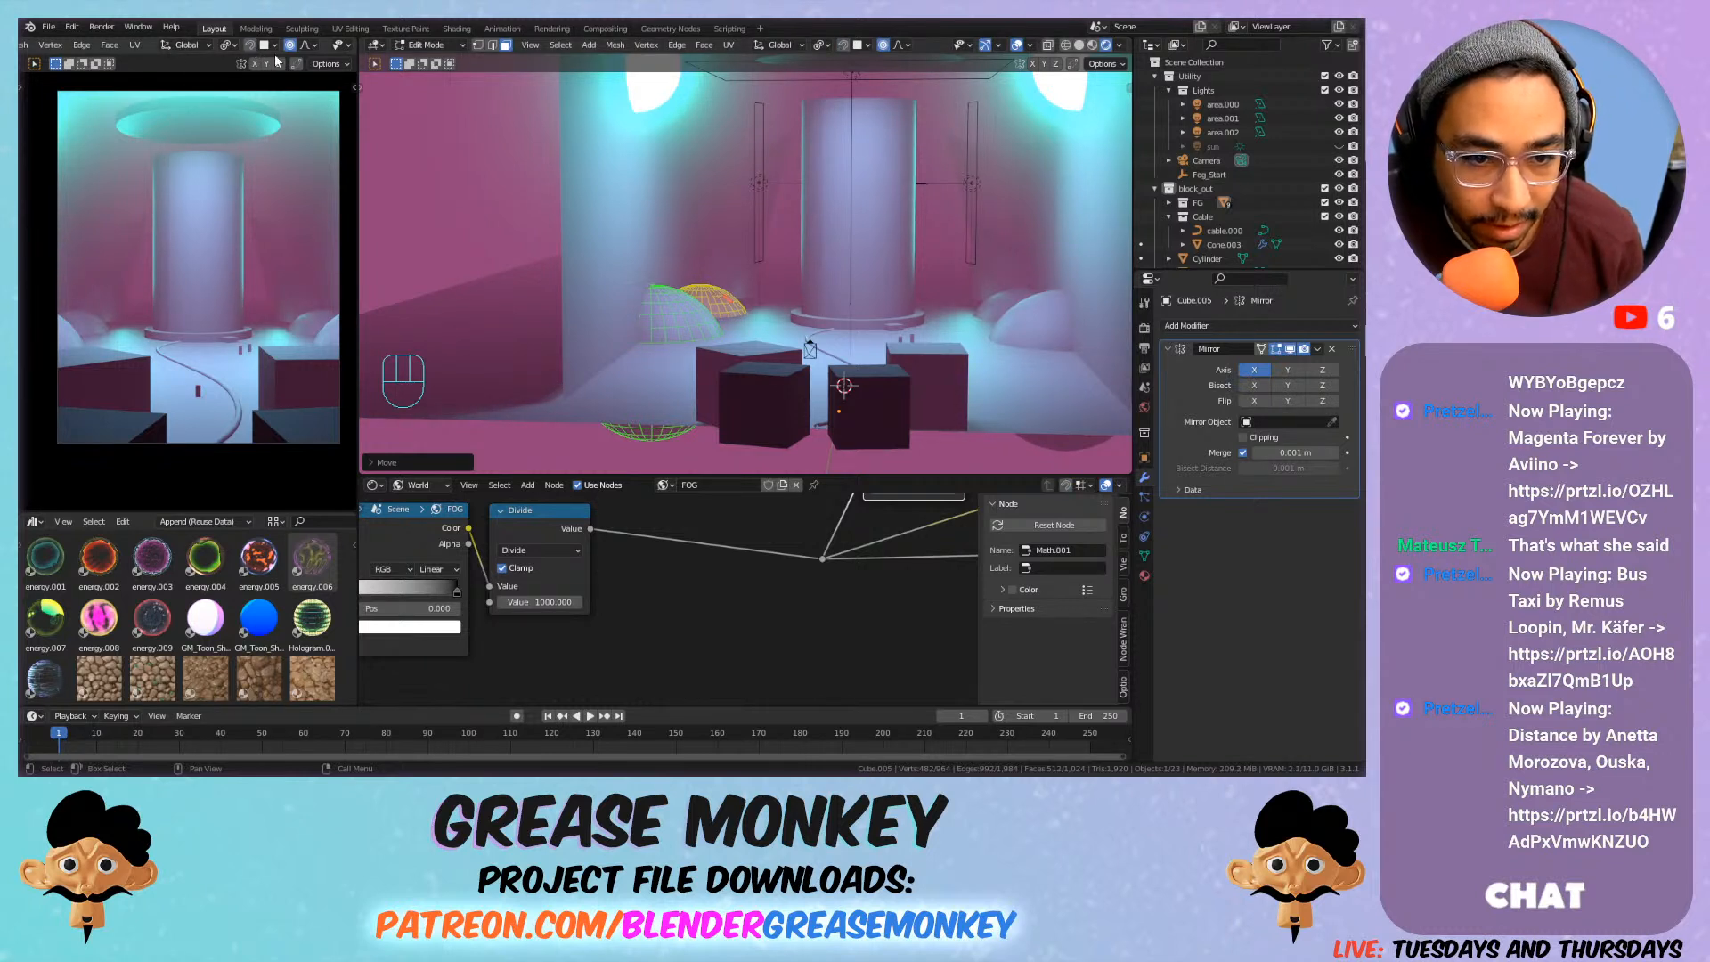
Check the dome placement with overlays temporarily shown in the camera preview, and save the scene file.
scroll(278, 42, "down", 4)
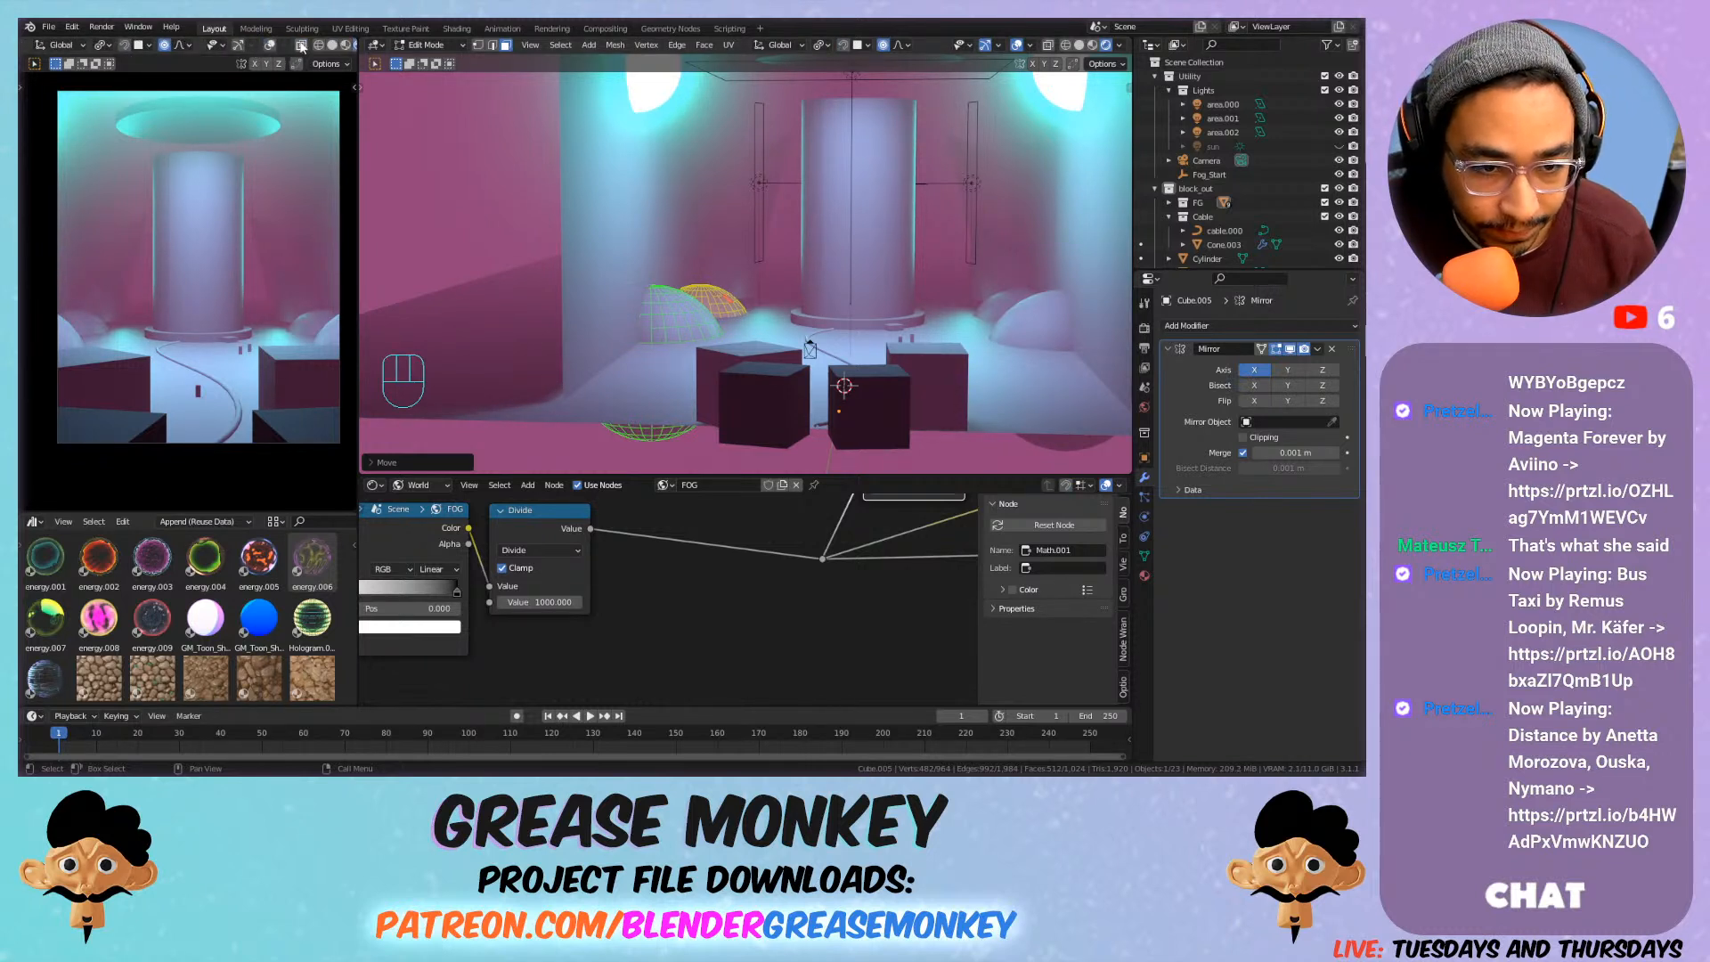
left_click(269, 44)
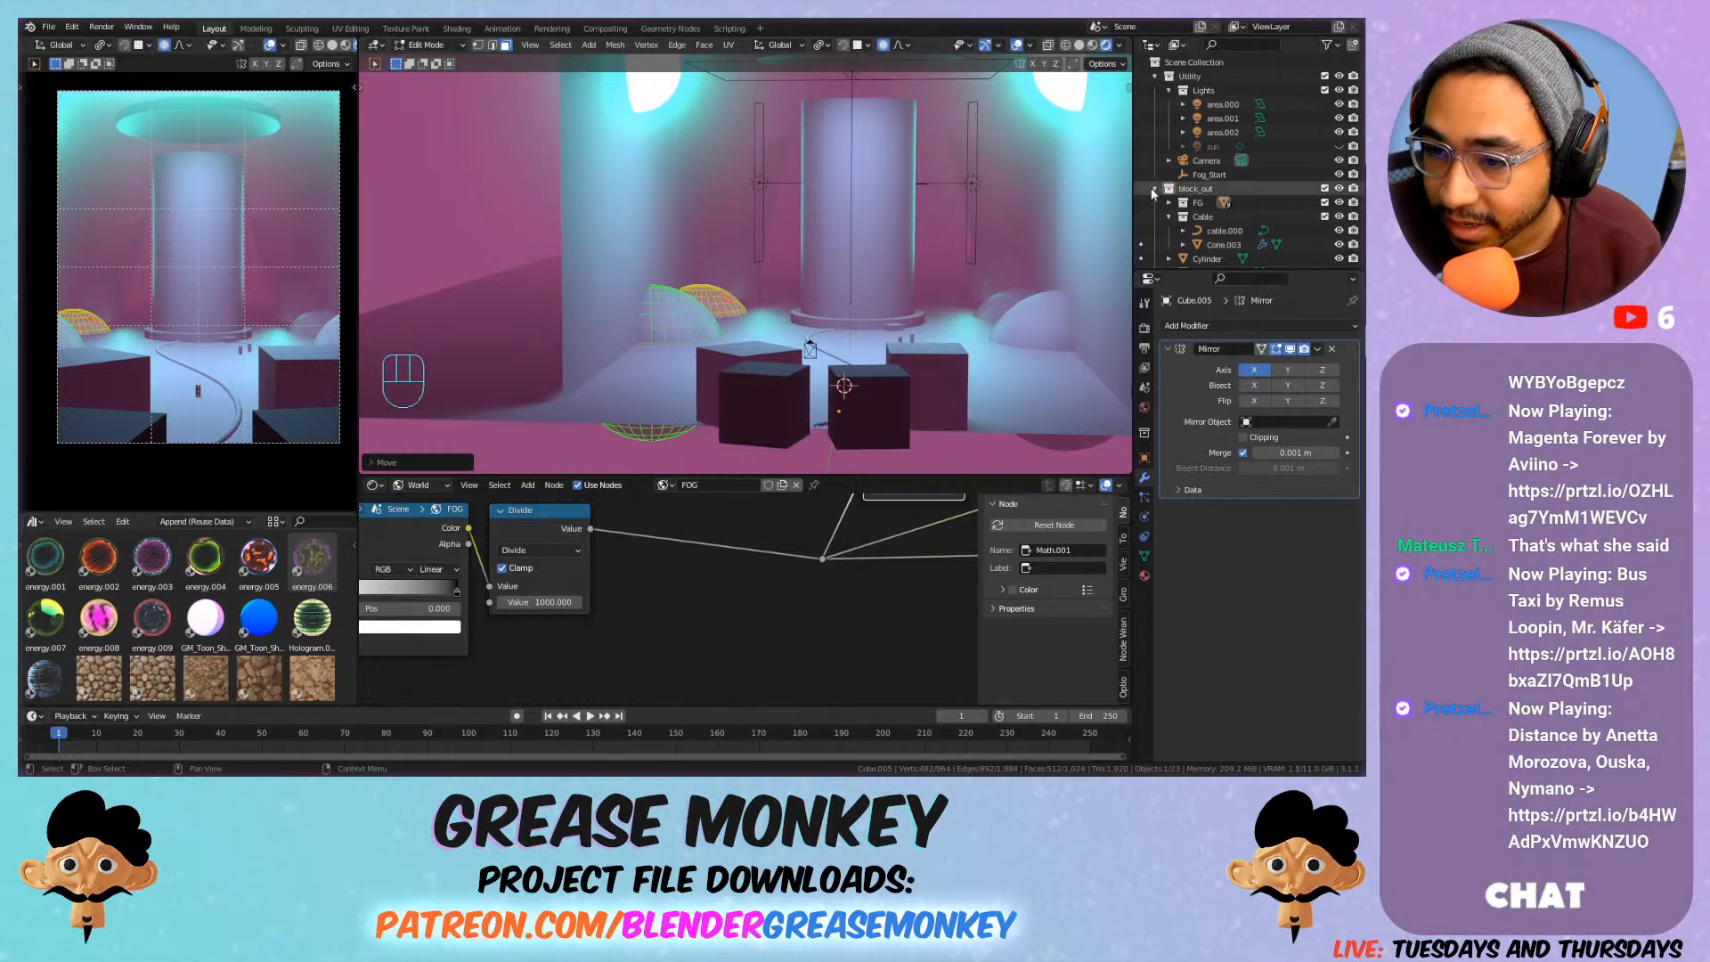
left_click(1207, 160)
key("ctrl+s")
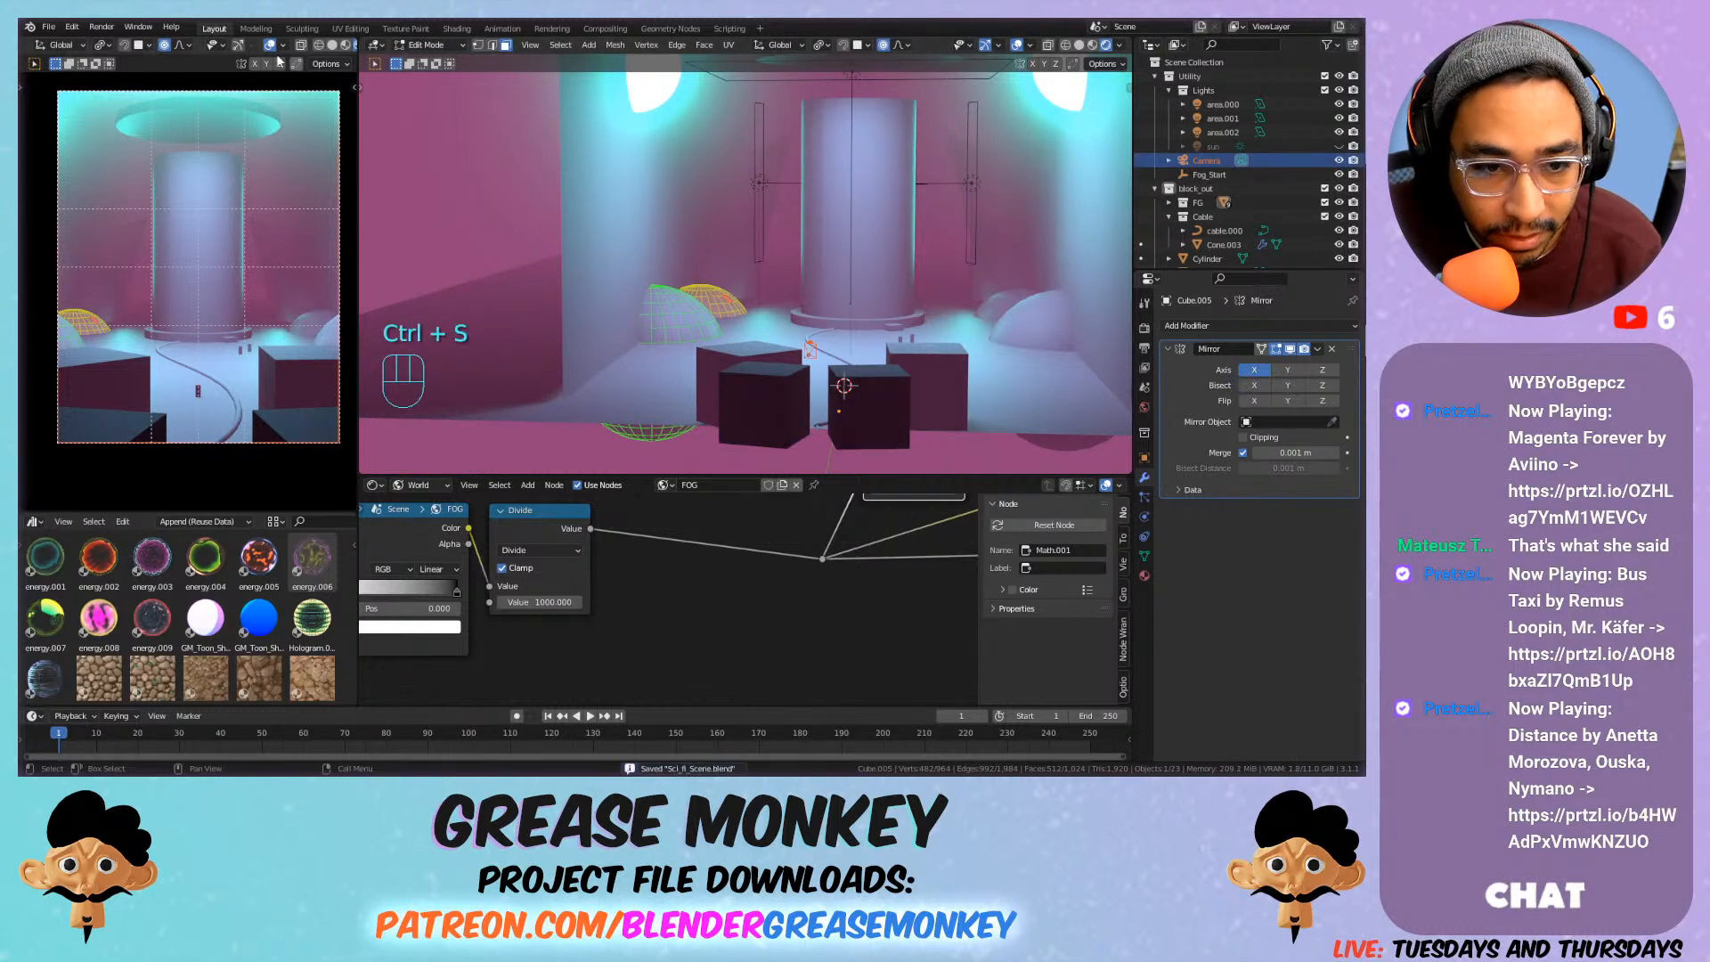
left_click(267, 46)
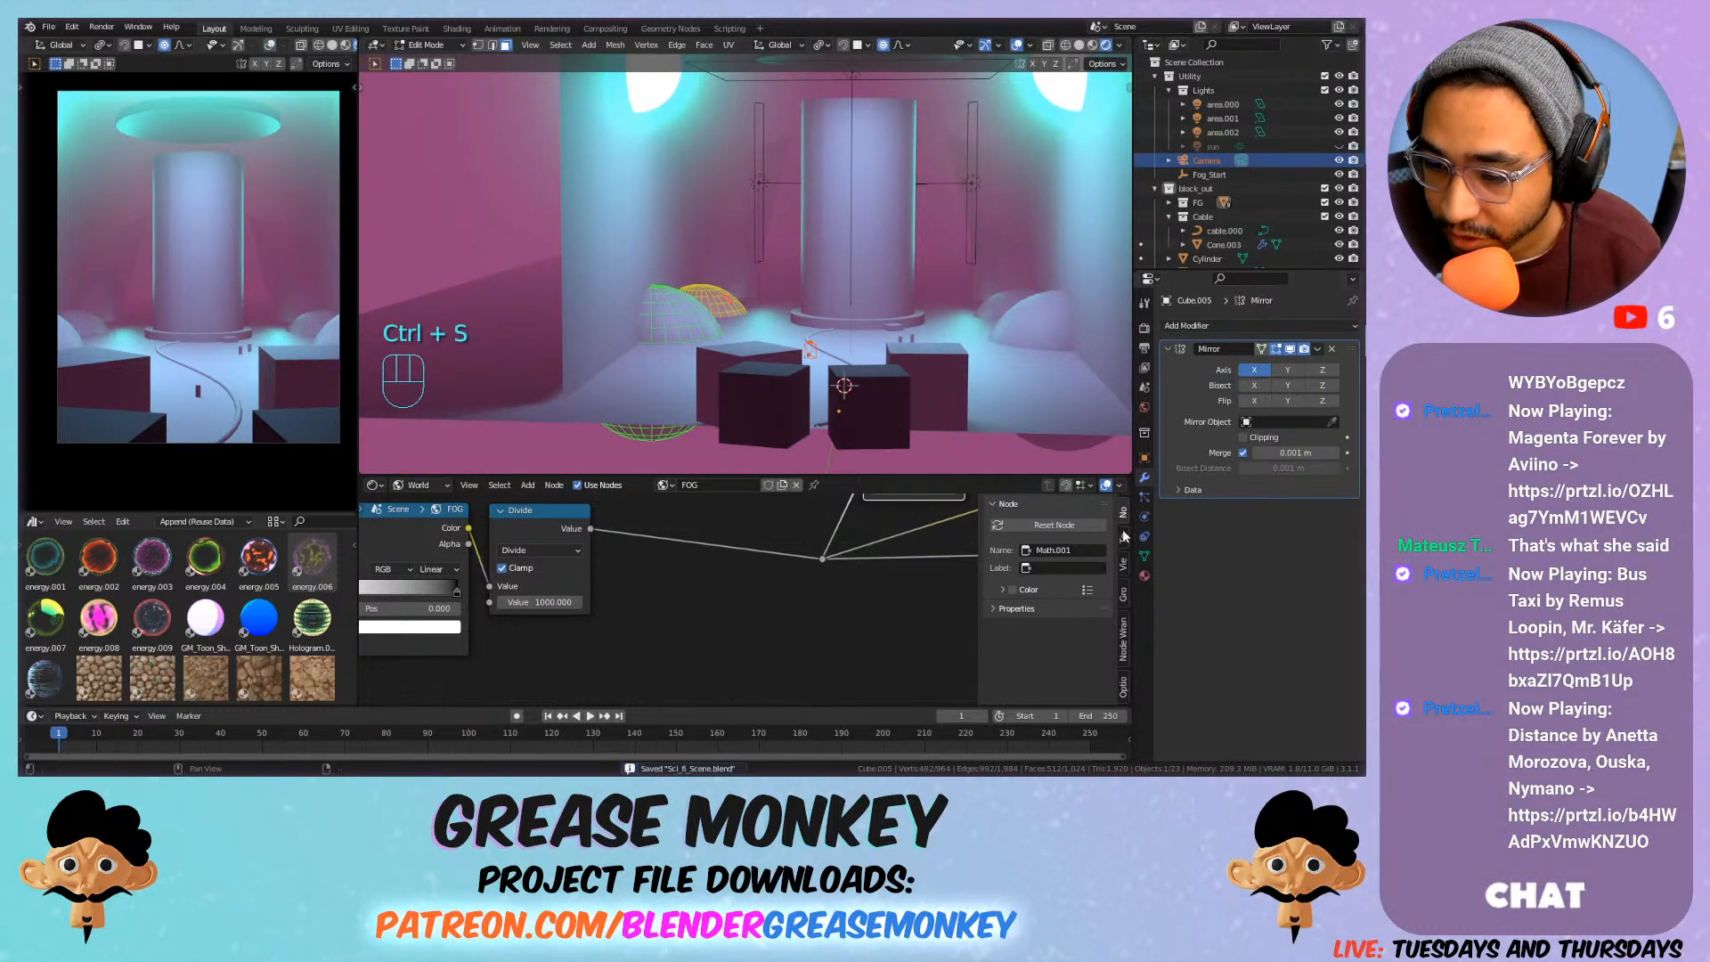
Return to Object Mode and enable the camera's Depth of Field, focused on the Cylinder object with an F-Stop of 0.1.
key("Tab")
key("Tab")
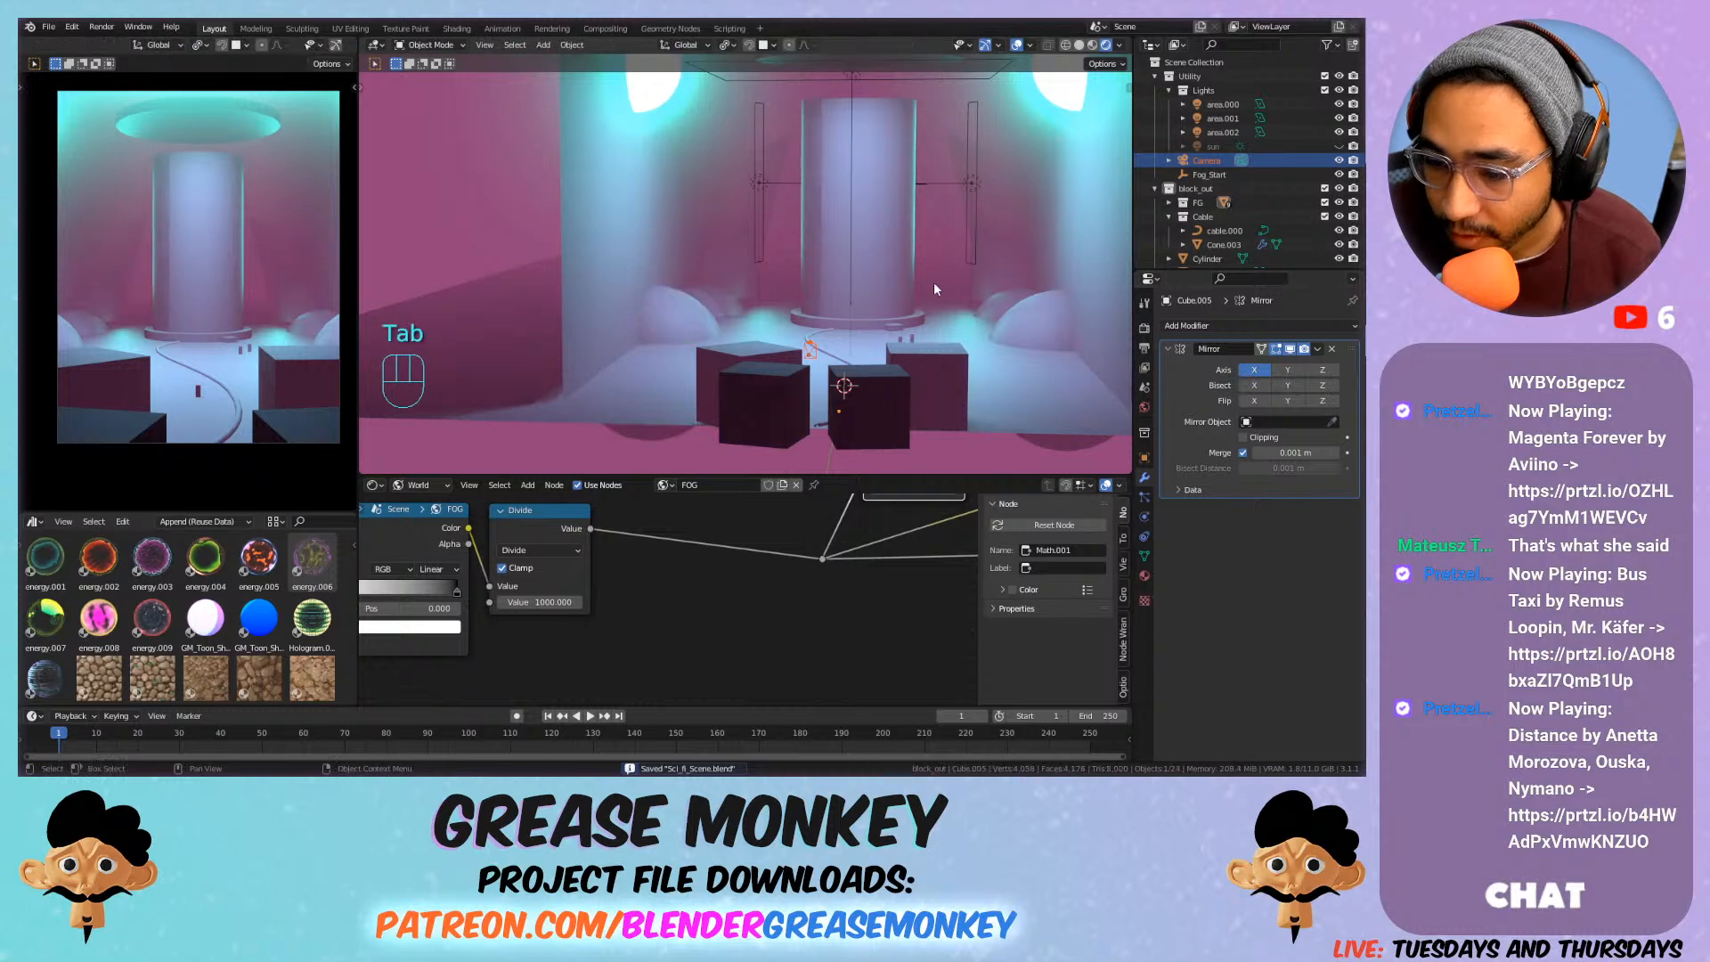
key("Tab")
left_click(1207, 160)
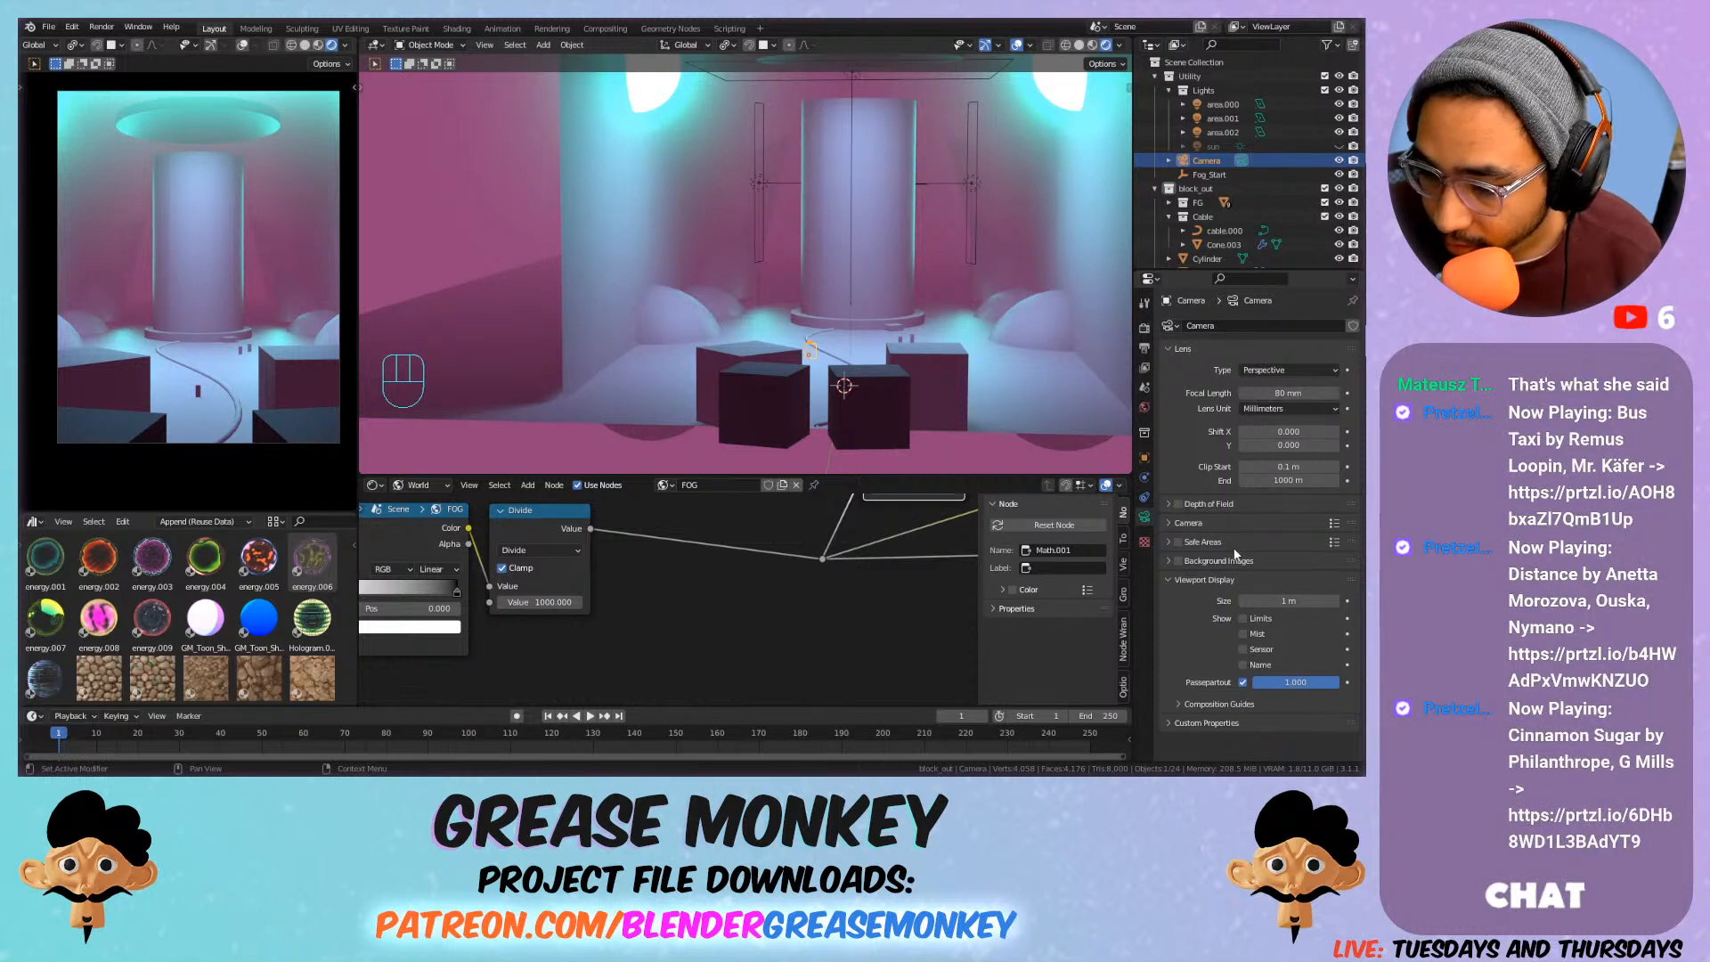
left_click(1173, 504)
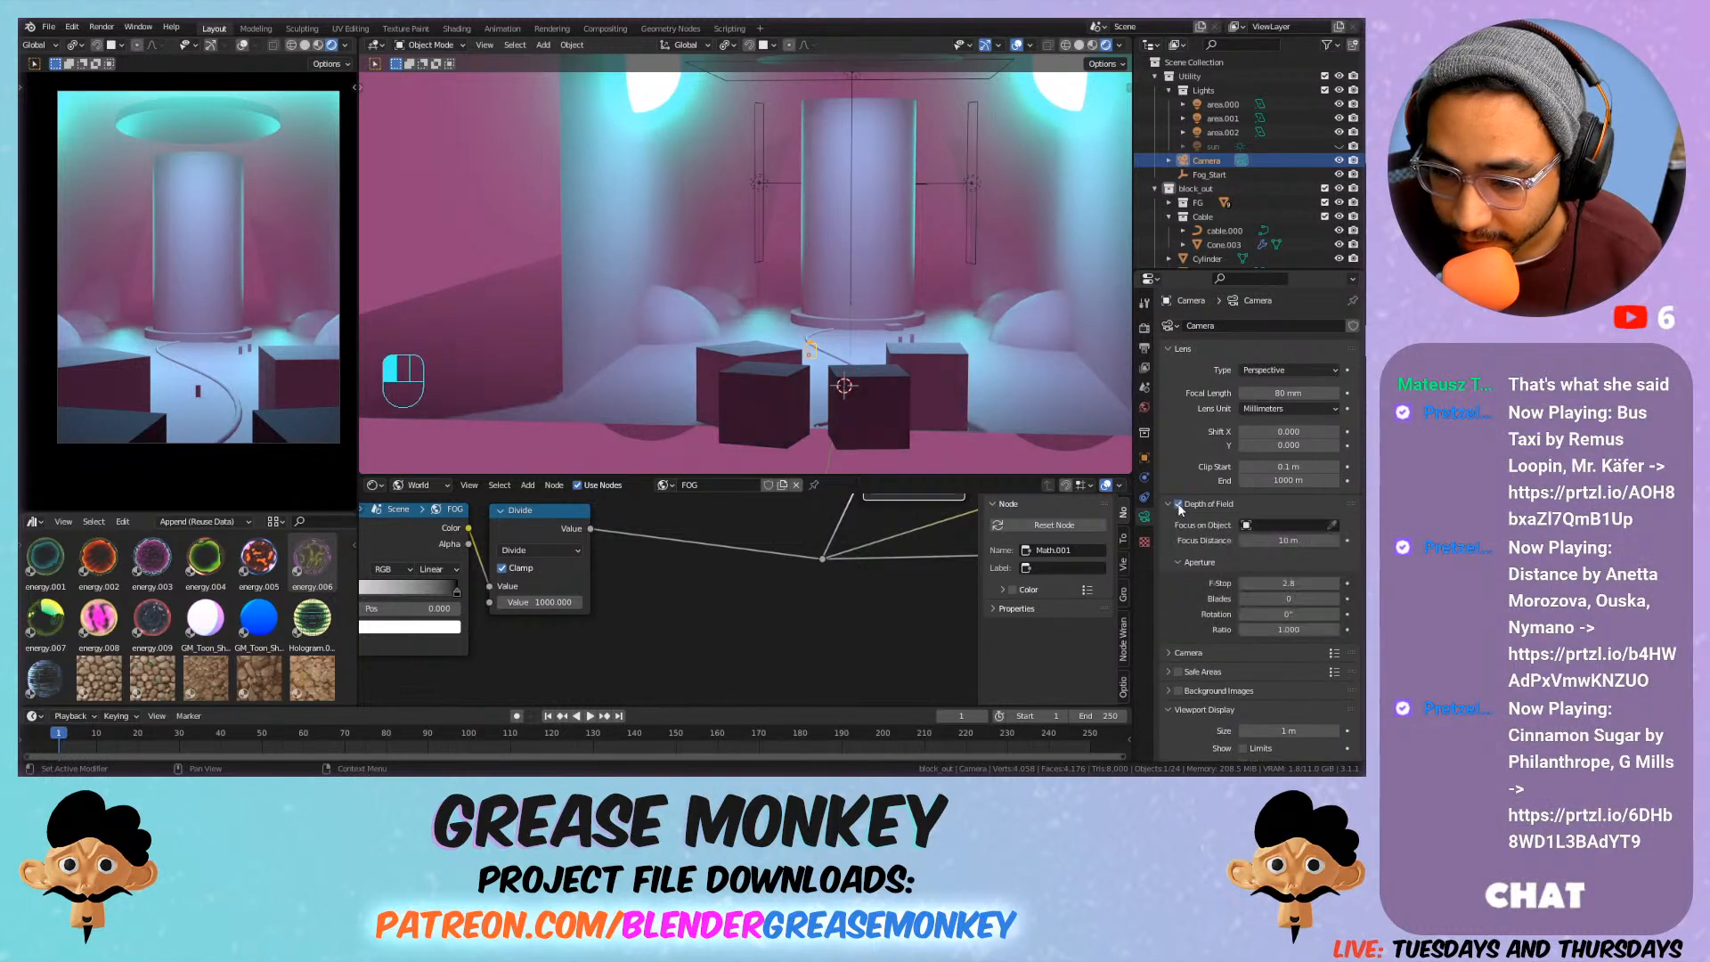
left_click(1179, 504)
left_click(1331, 526)
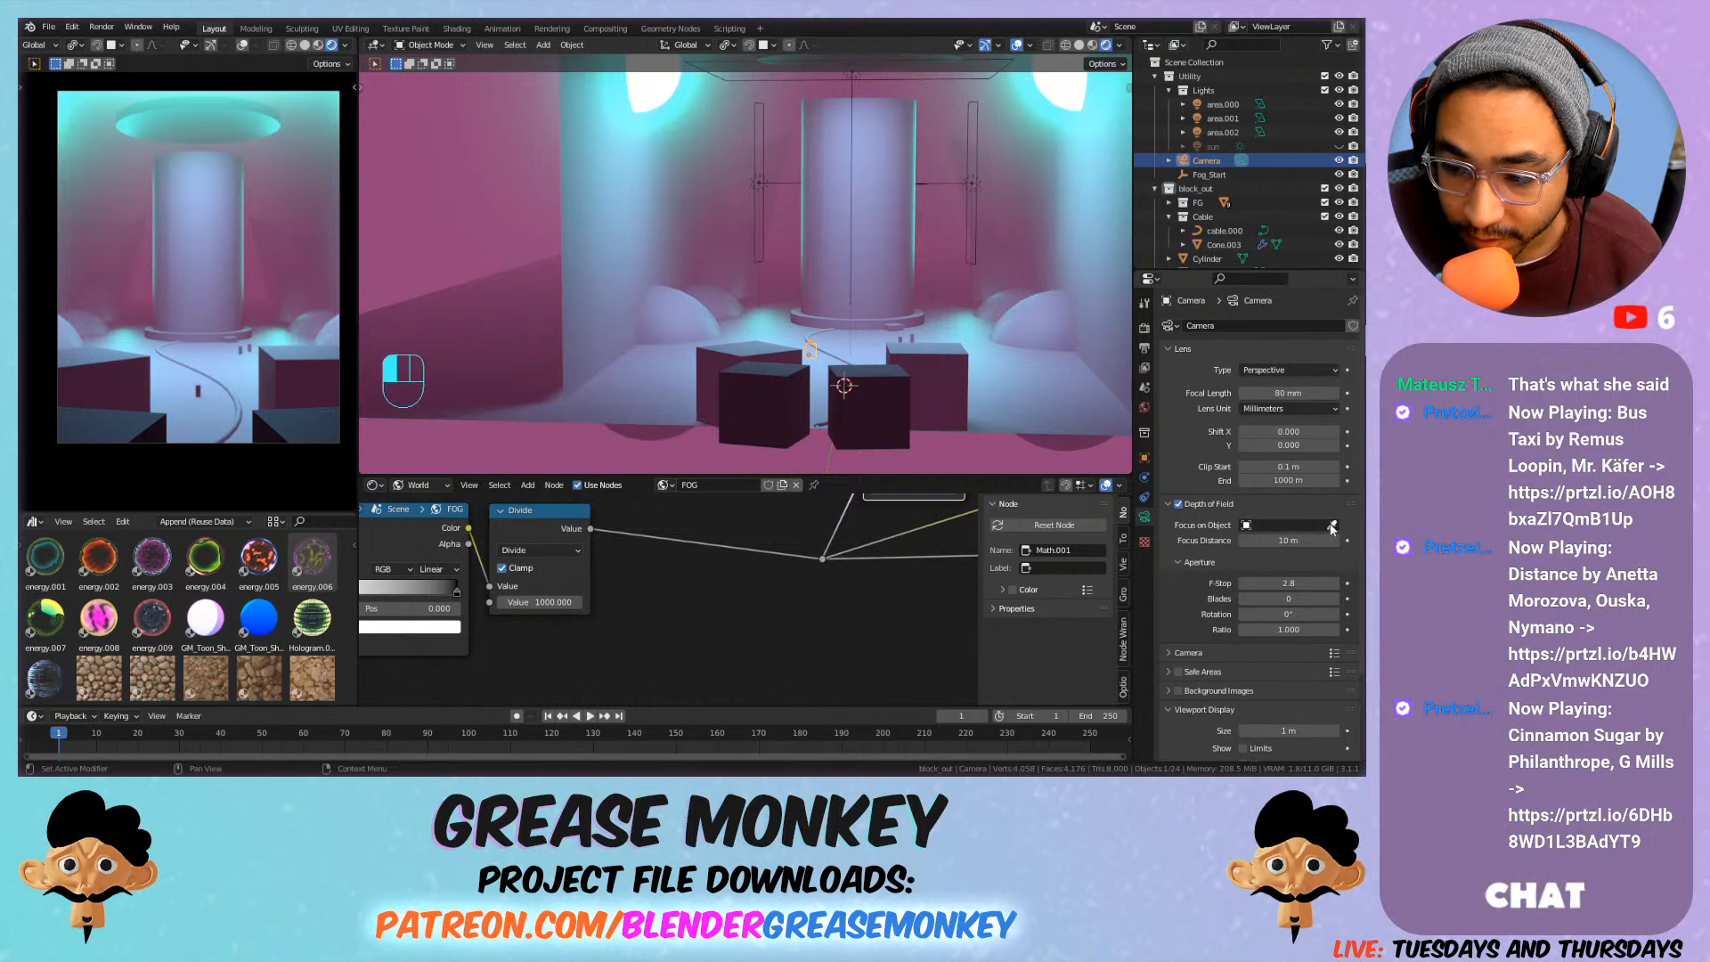
left_click(868, 236)
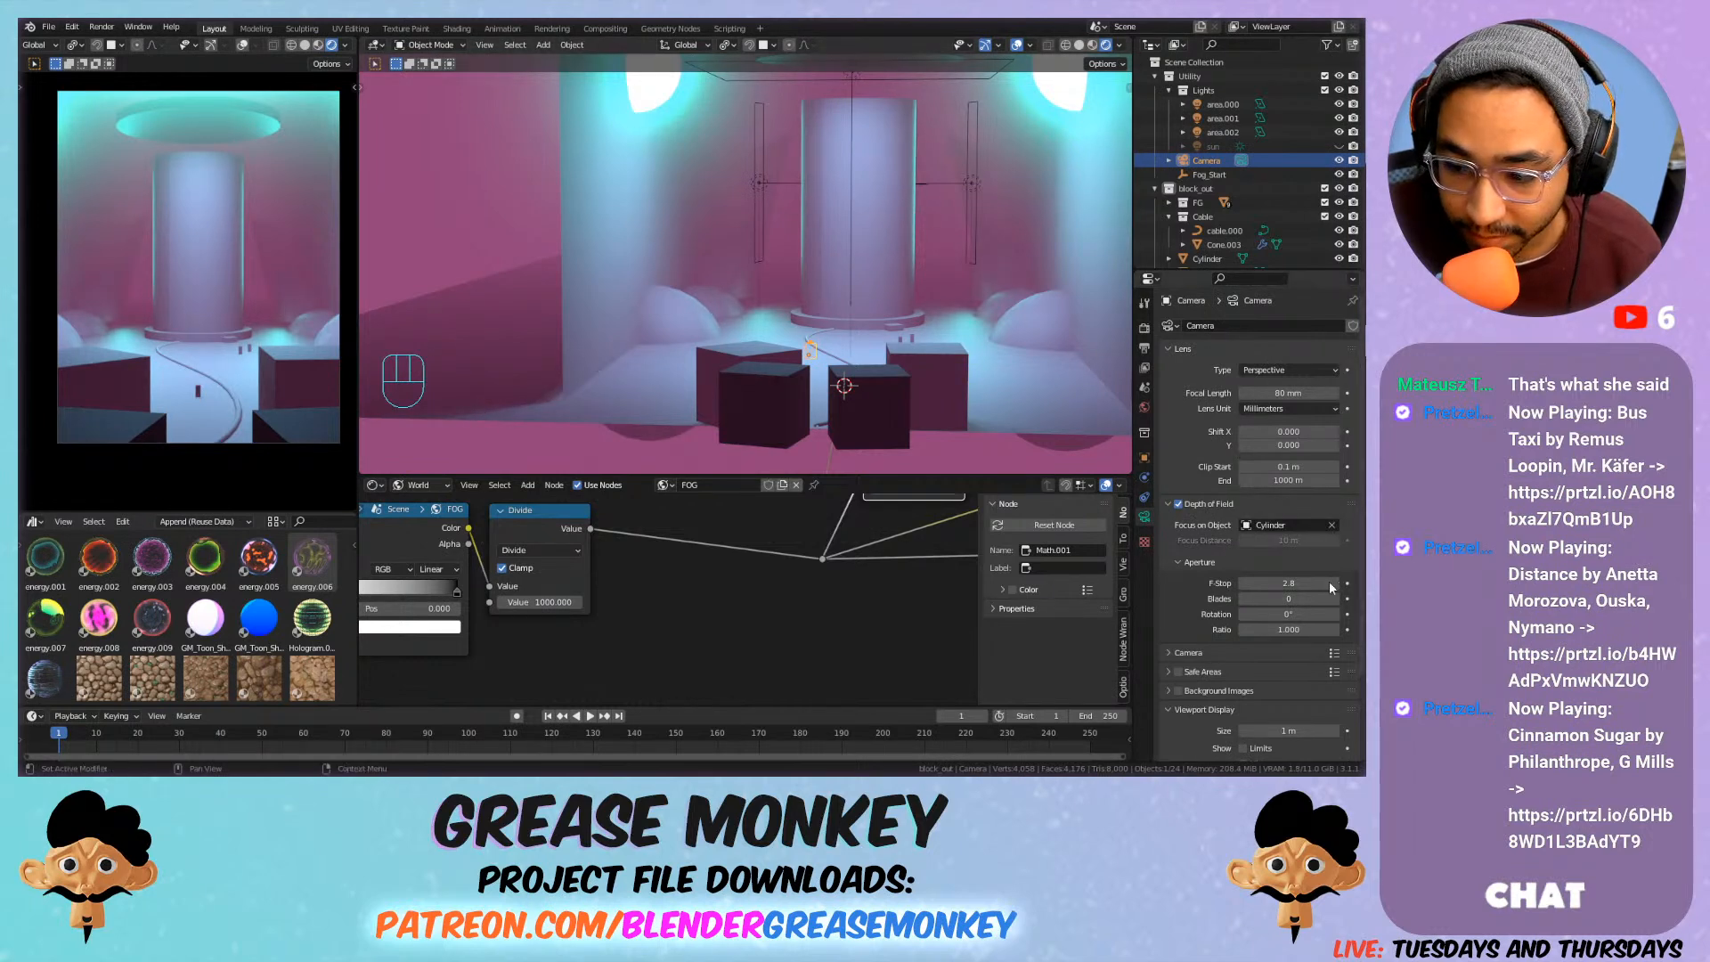
left_click_drag(1329, 581, 624, 551)
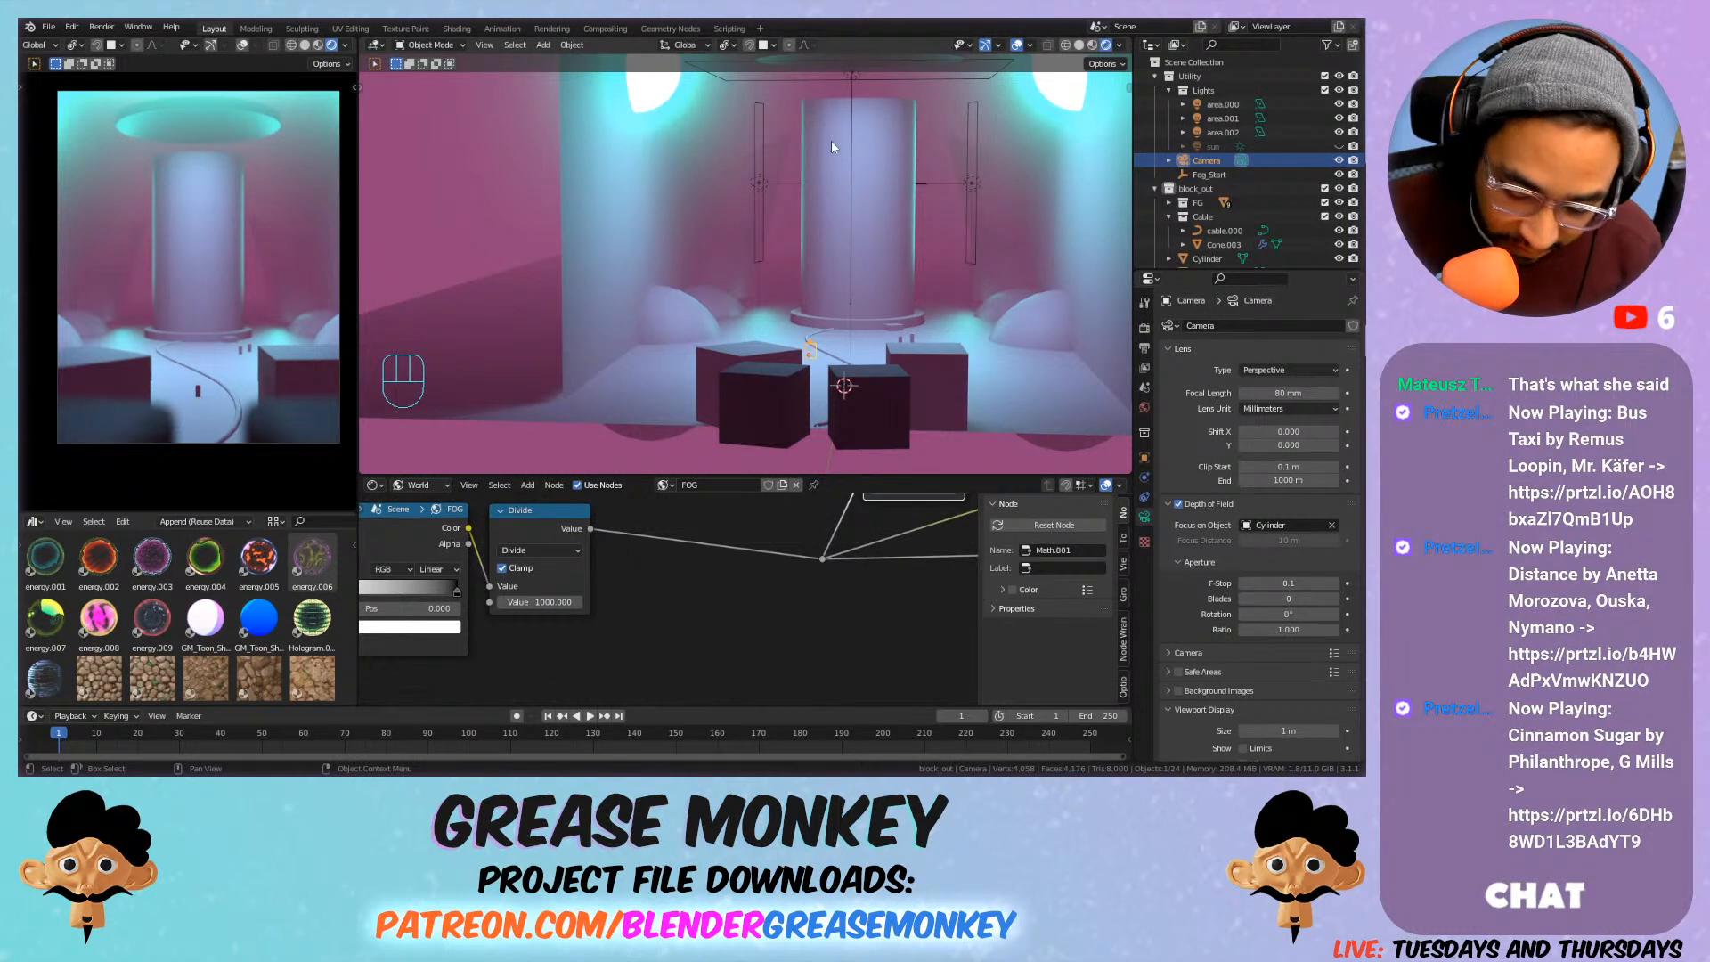
Inspect the depth of field through the camera in solid shading and return the main viewport to rendered shading.
key("KP_0")
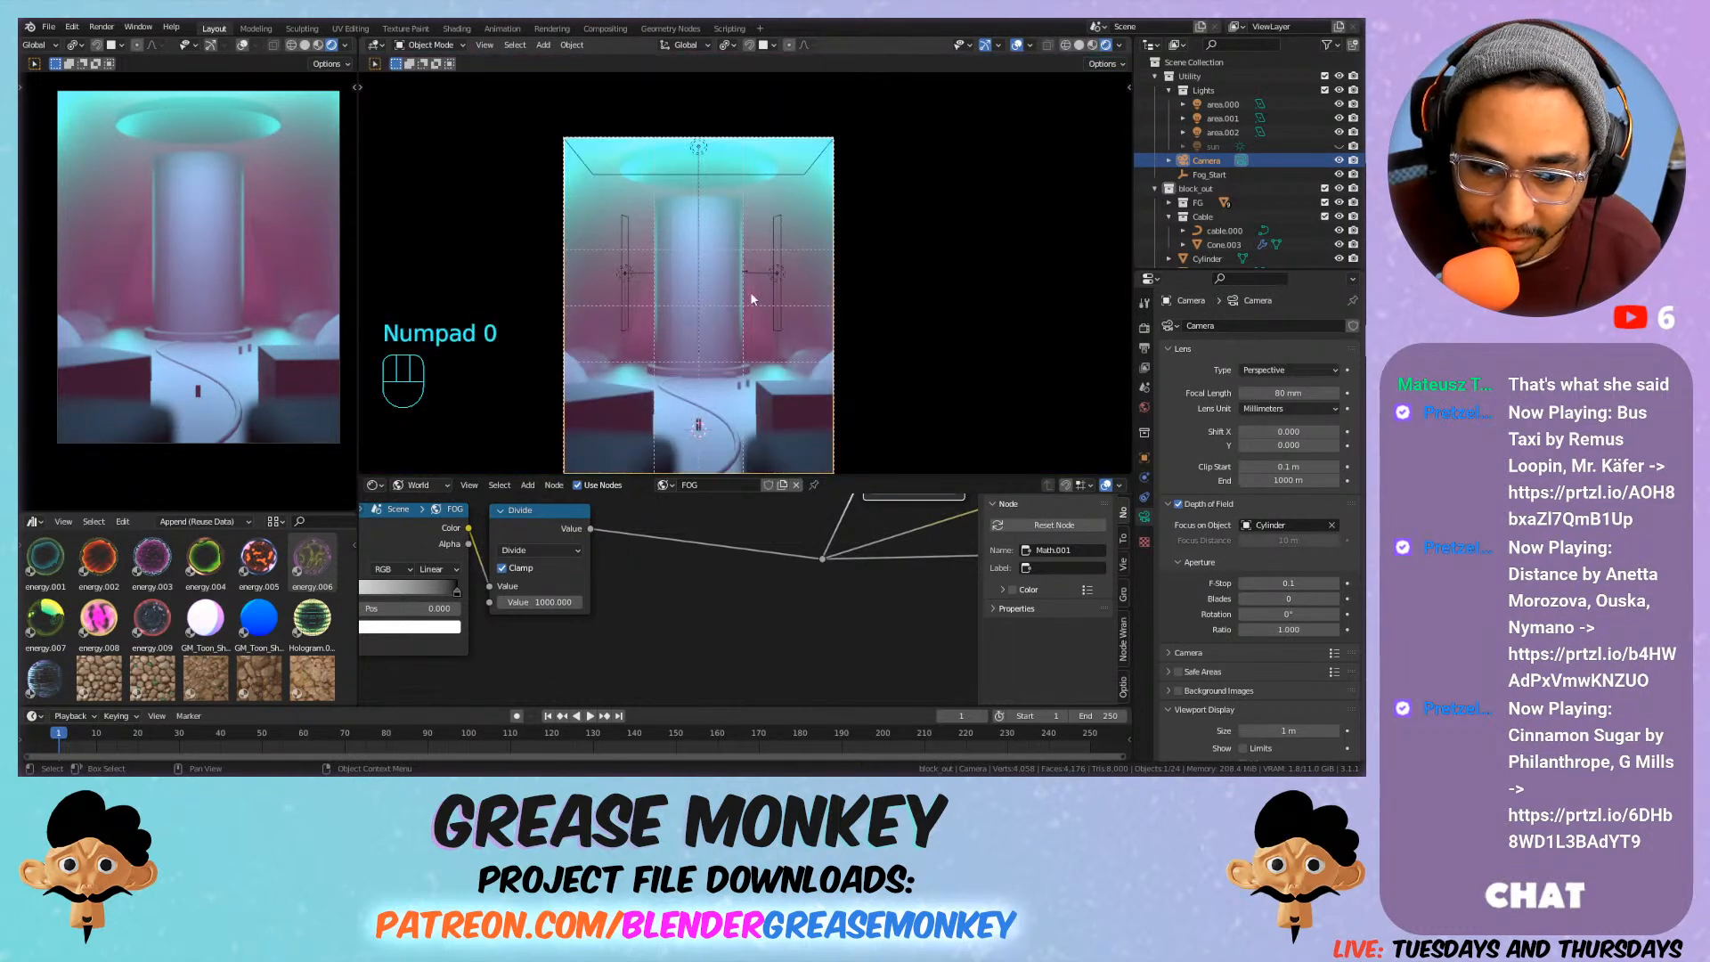
scroll(751, 299, "up", 1)
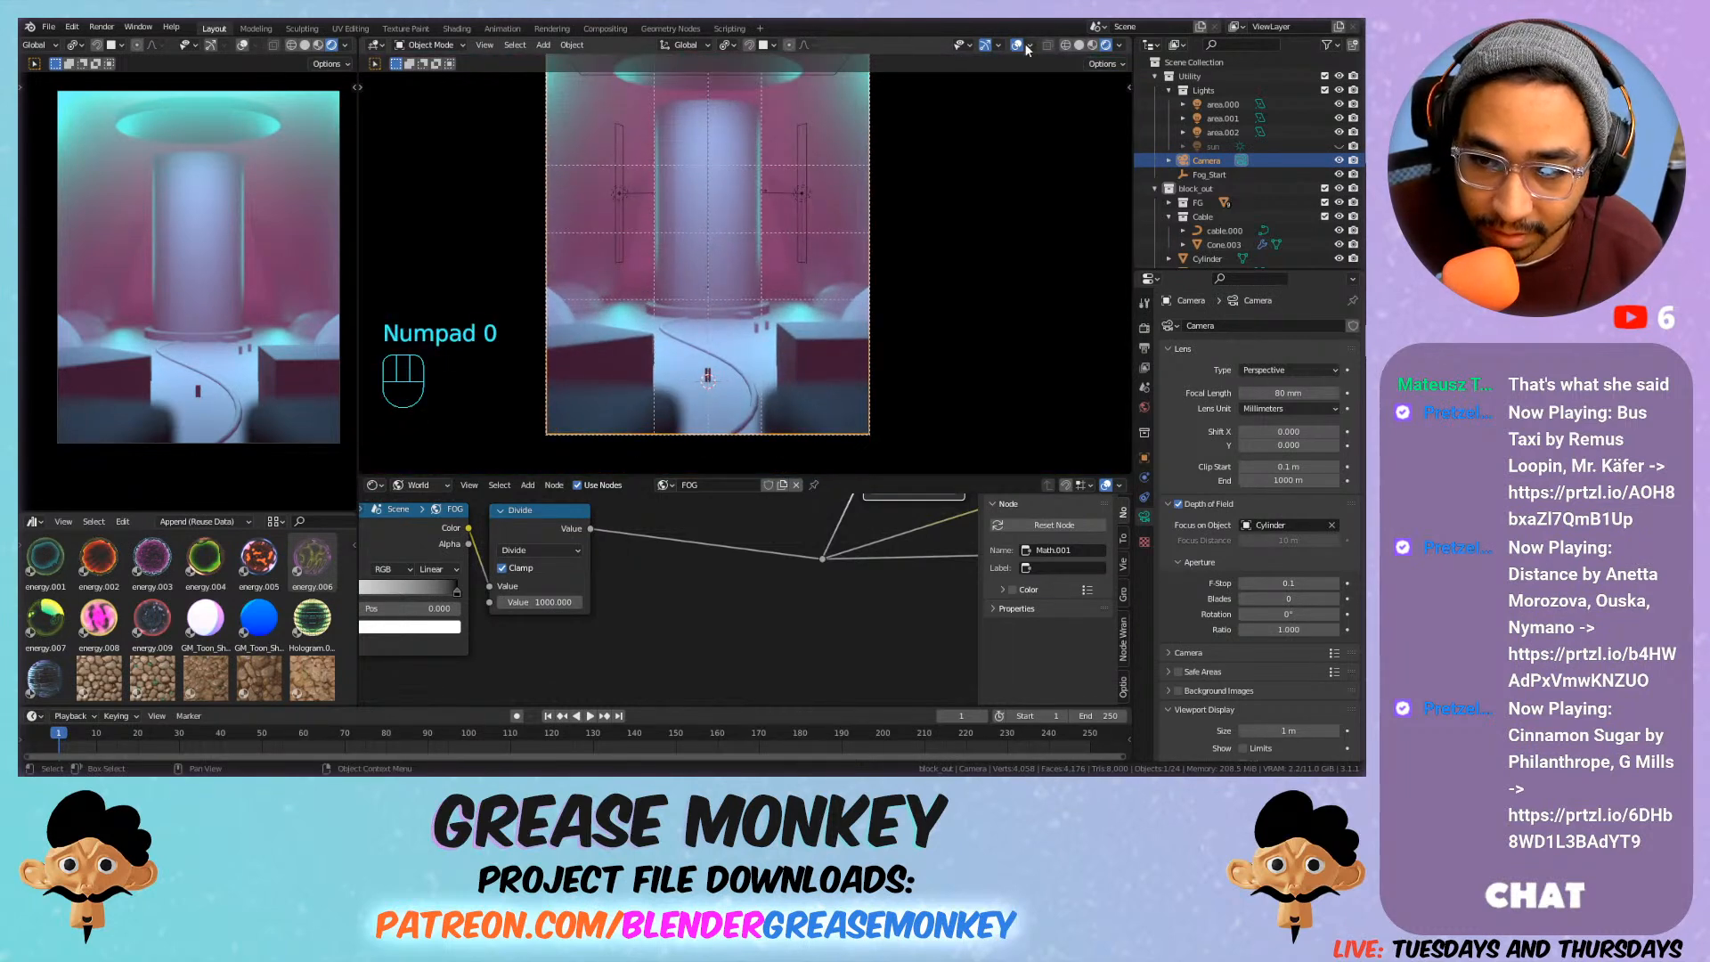
left_click(1029, 46)
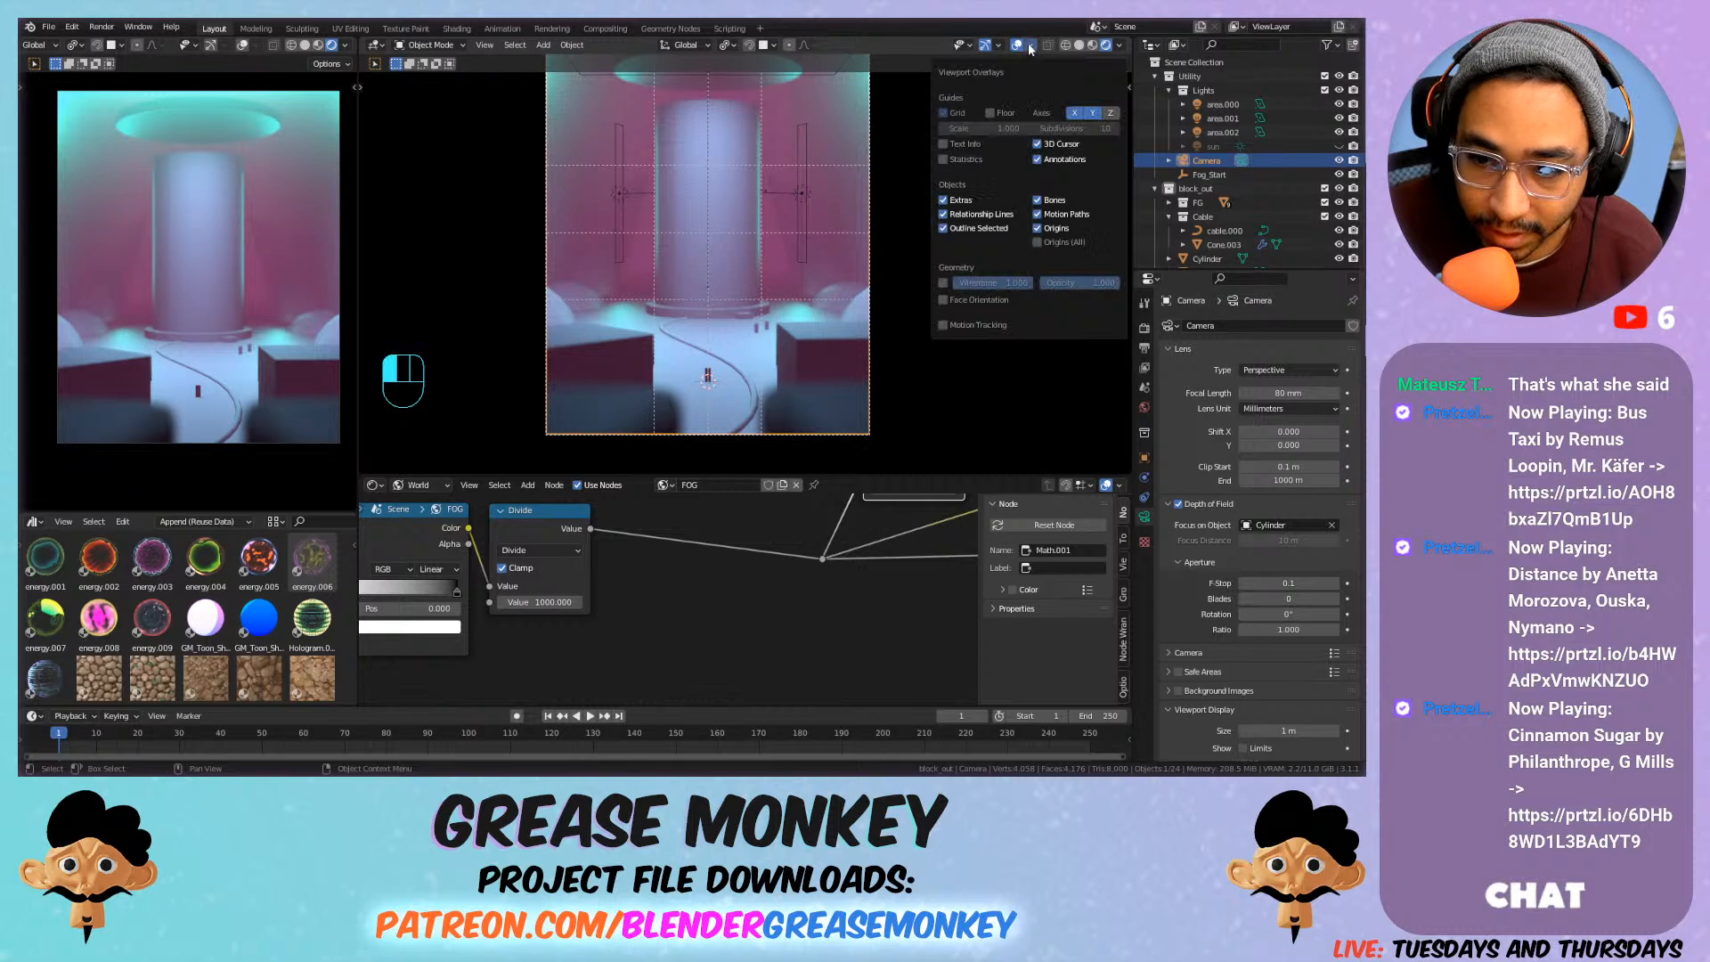
left_click(1119, 46)
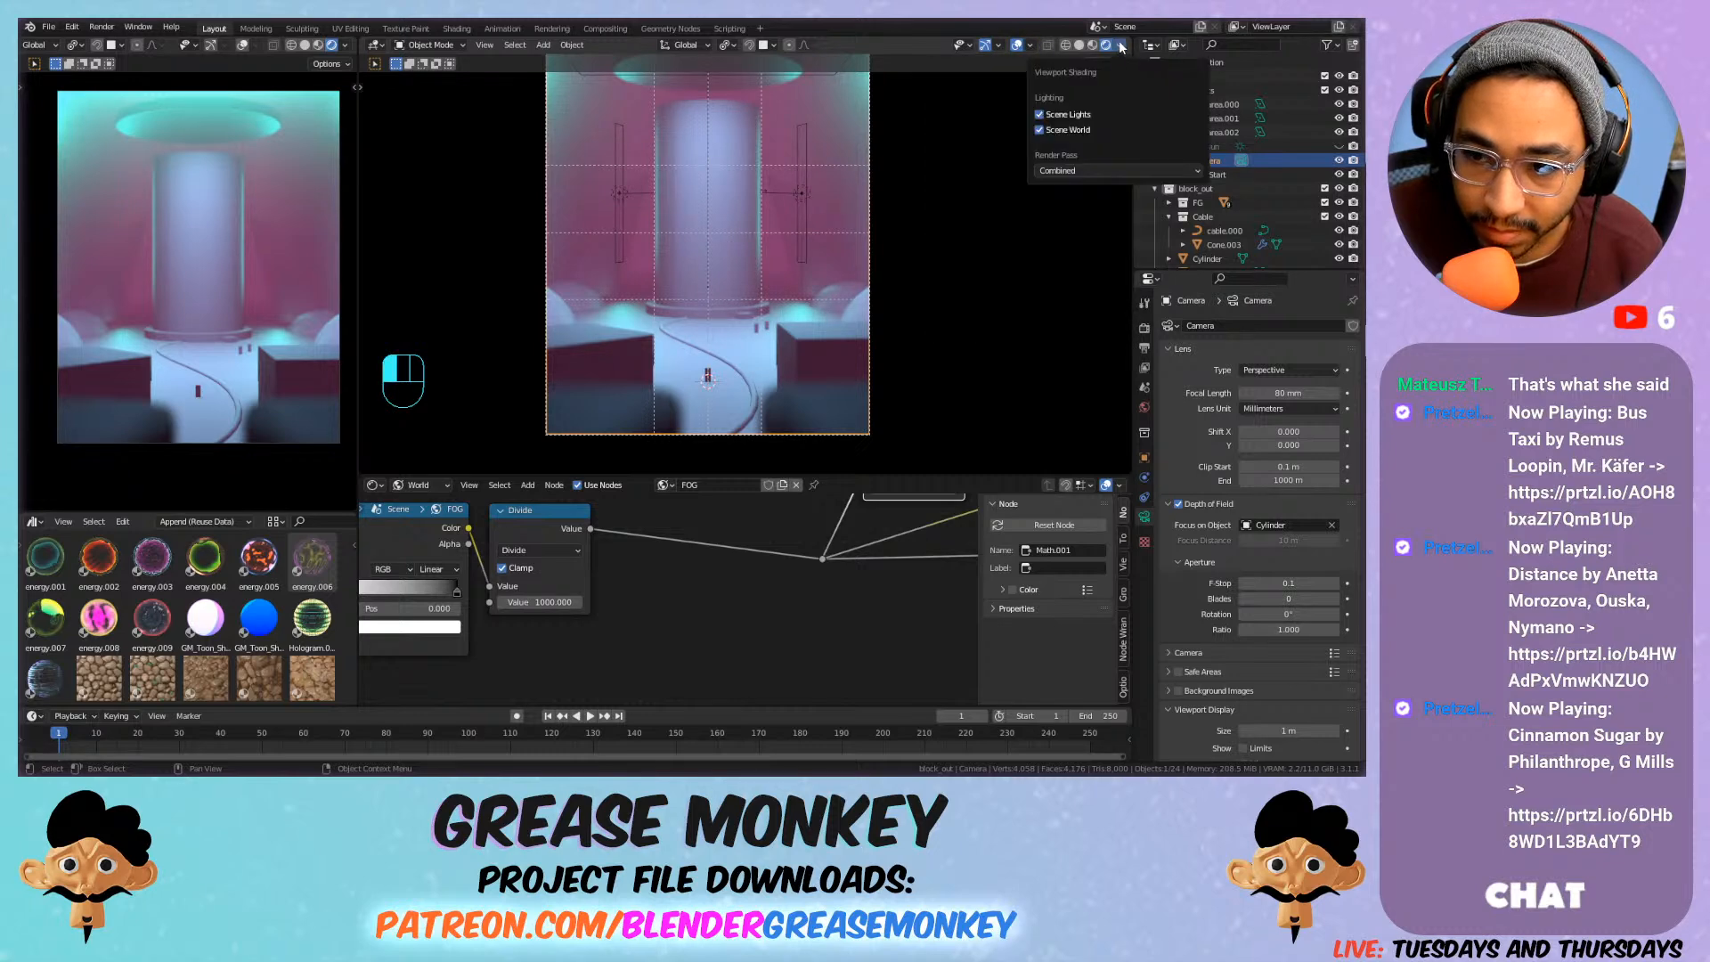
left_click(1120, 46)
left_click(1079, 45)
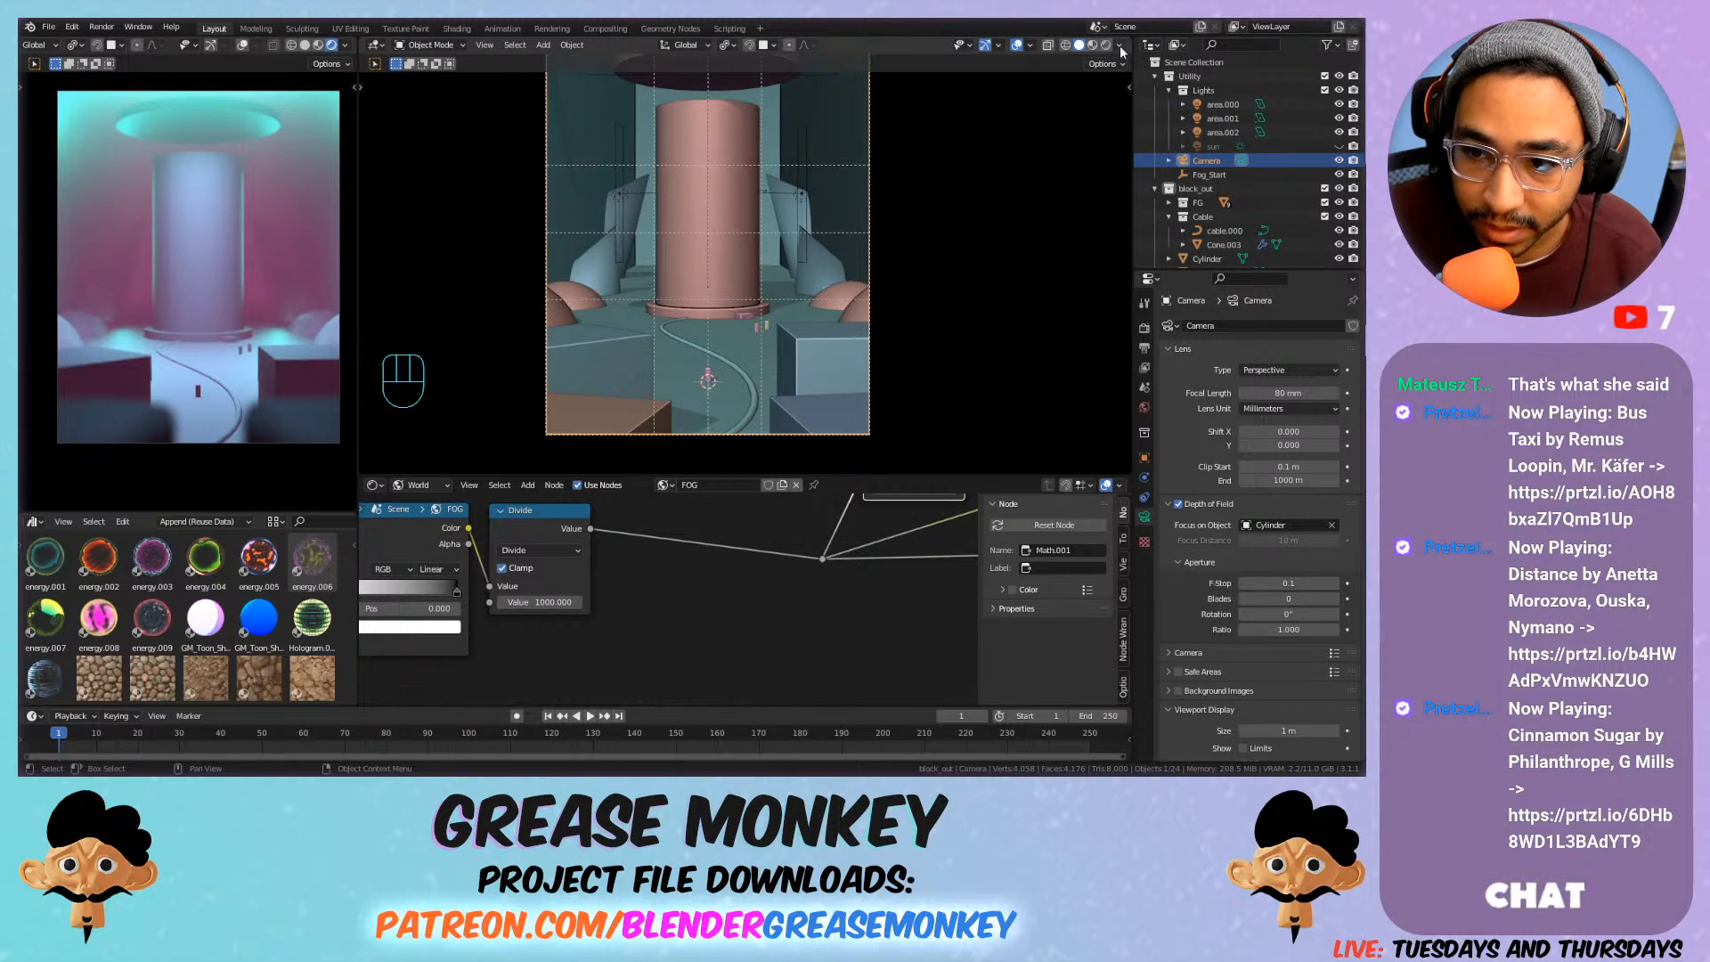
left_click(1119, 45)
left_click(1058, 392)
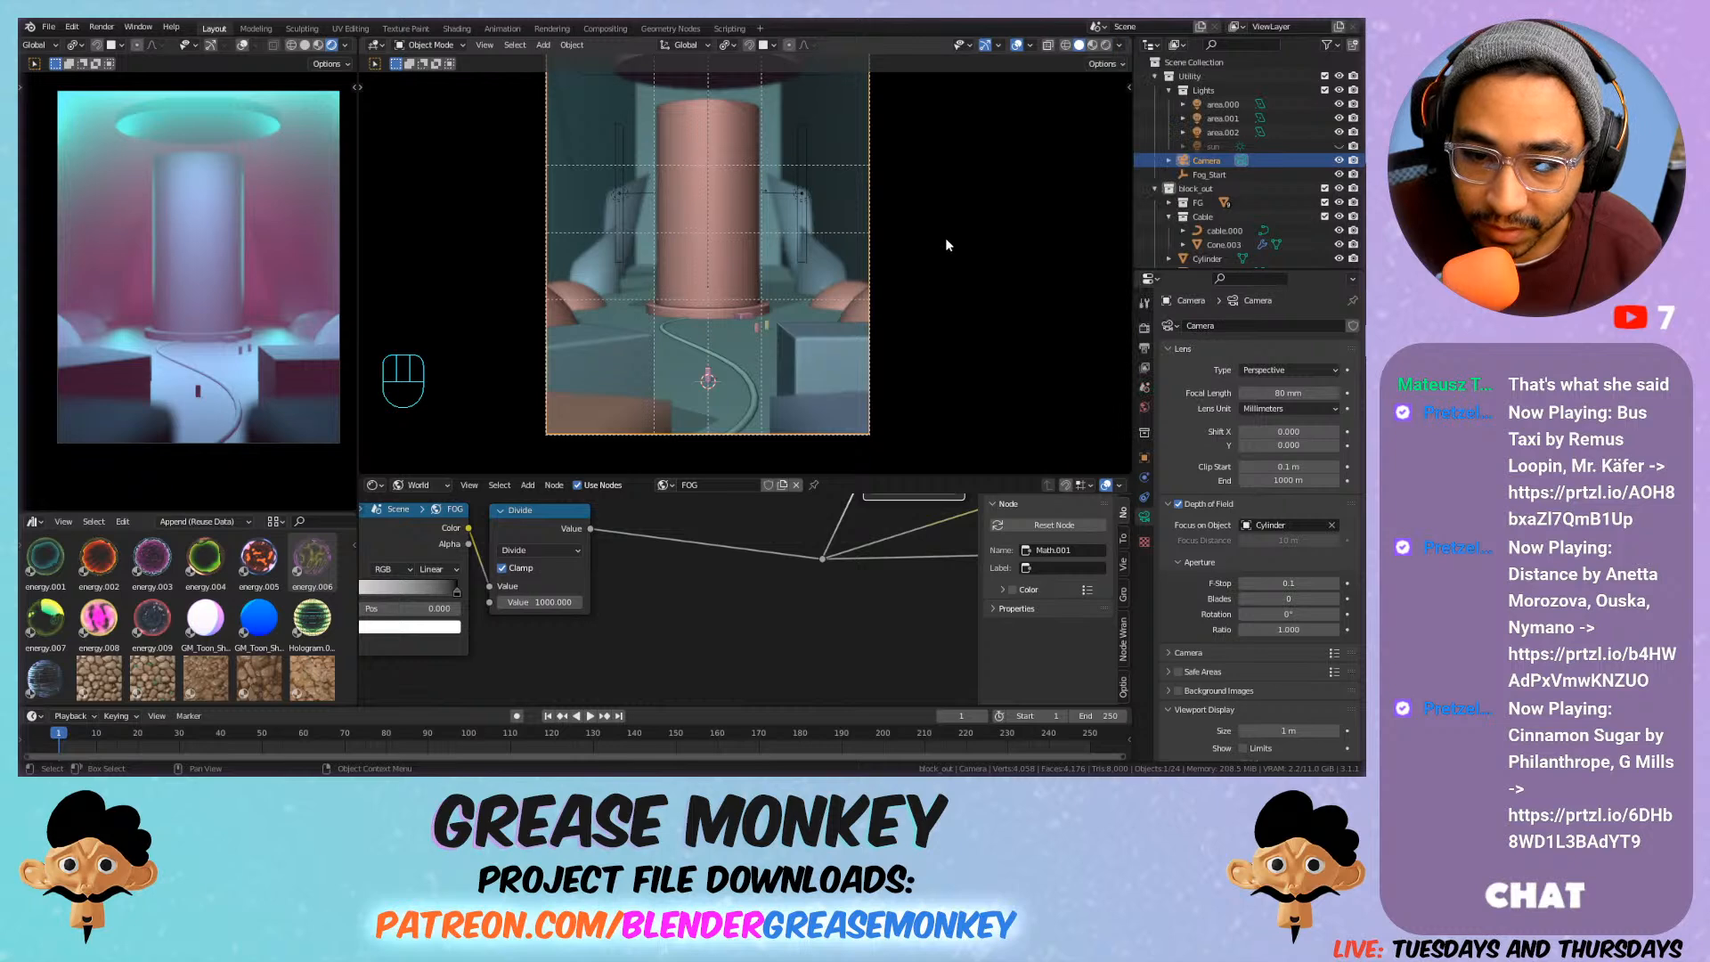
left_click(1106, 45)
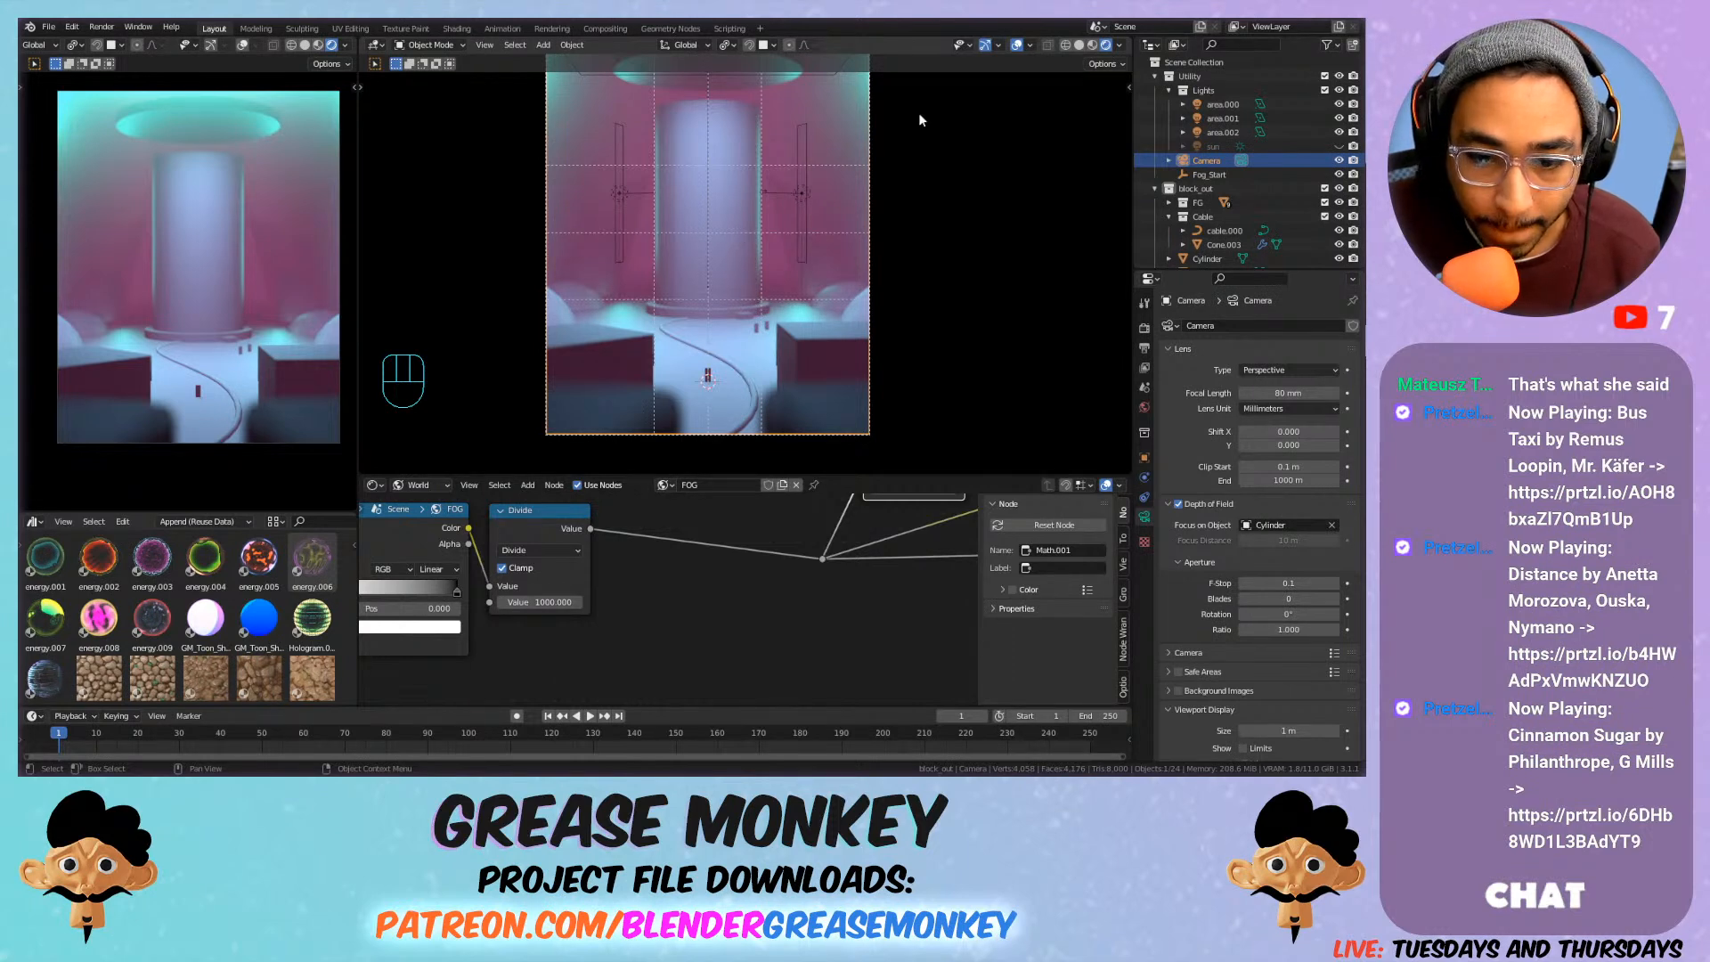
Turn off the camera's Depth of Field and save the scene file.
left_click(1177, 504)
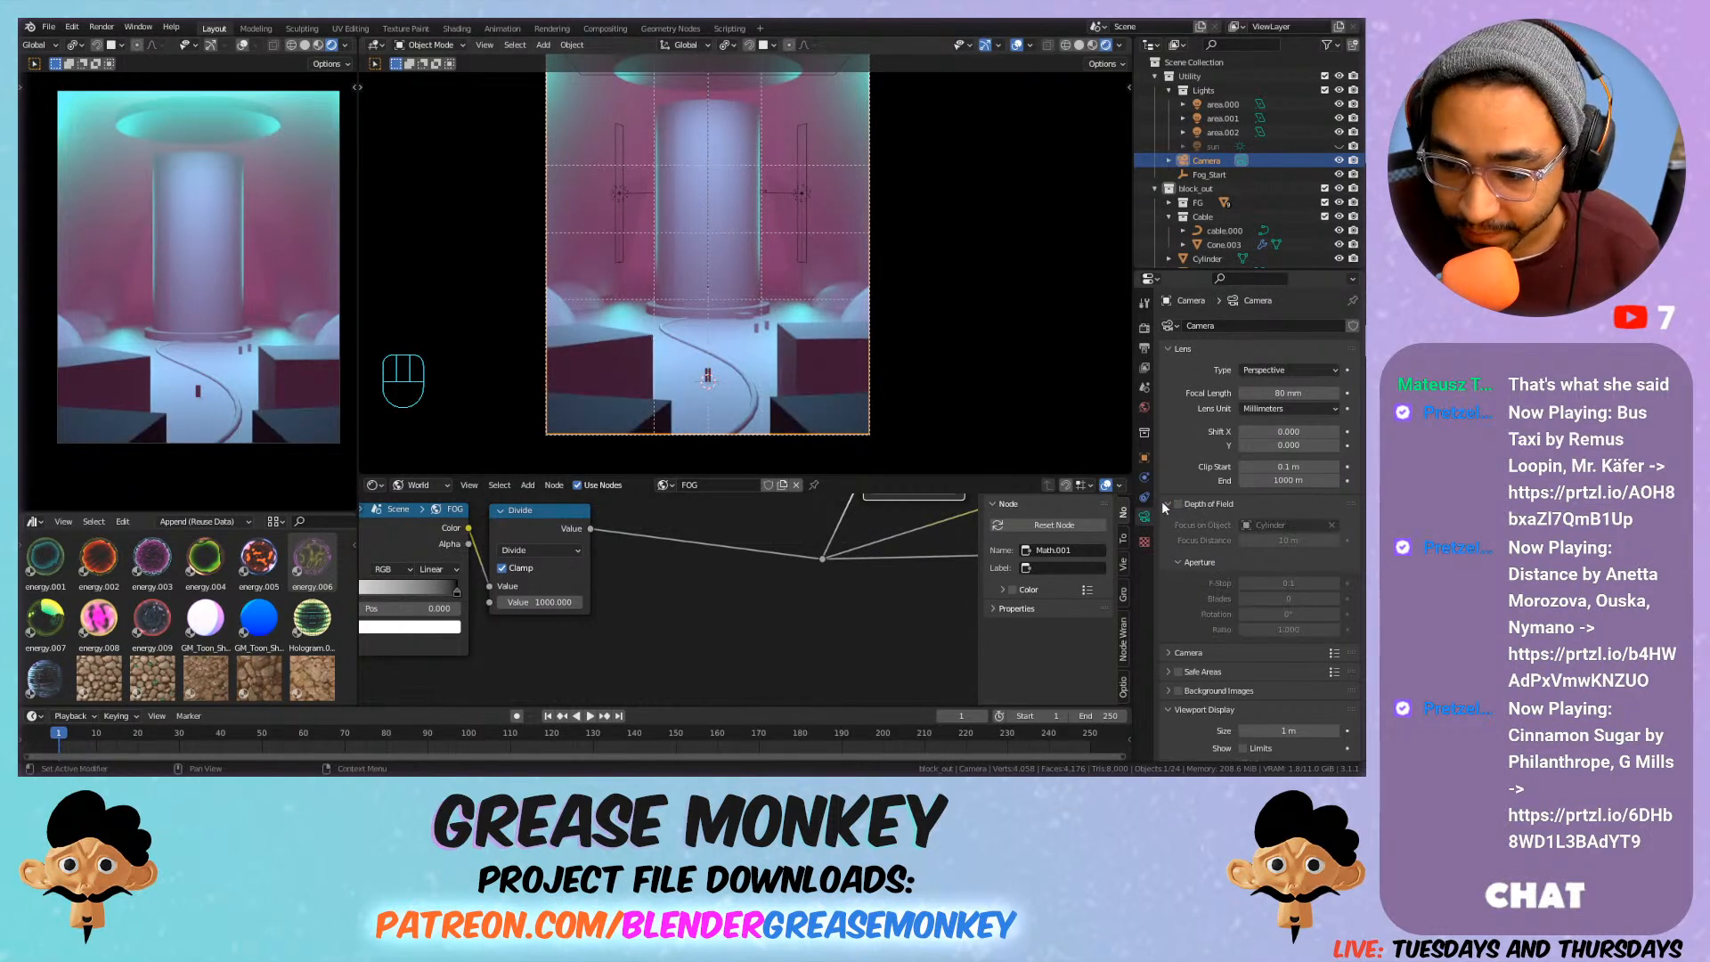
key("ctrl+s")
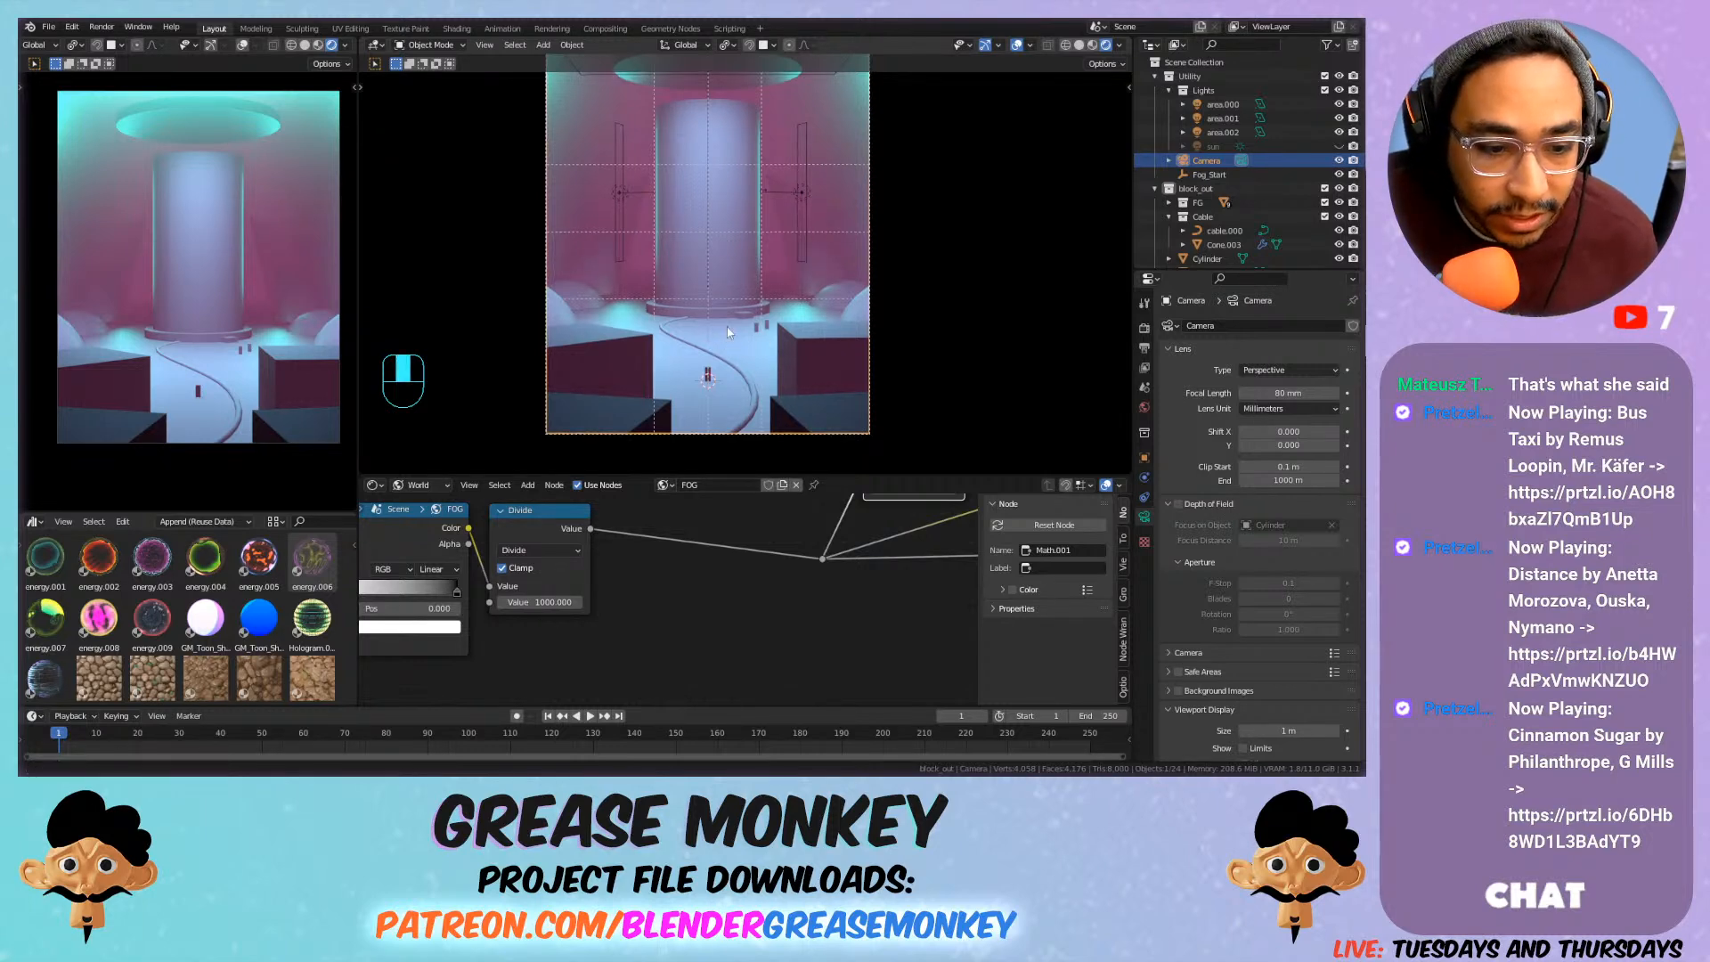
Select the person placeholder block standing beside the cable in the middle of the floor.
scroll(762, 341, "up", 6)
left_click(721, 260)
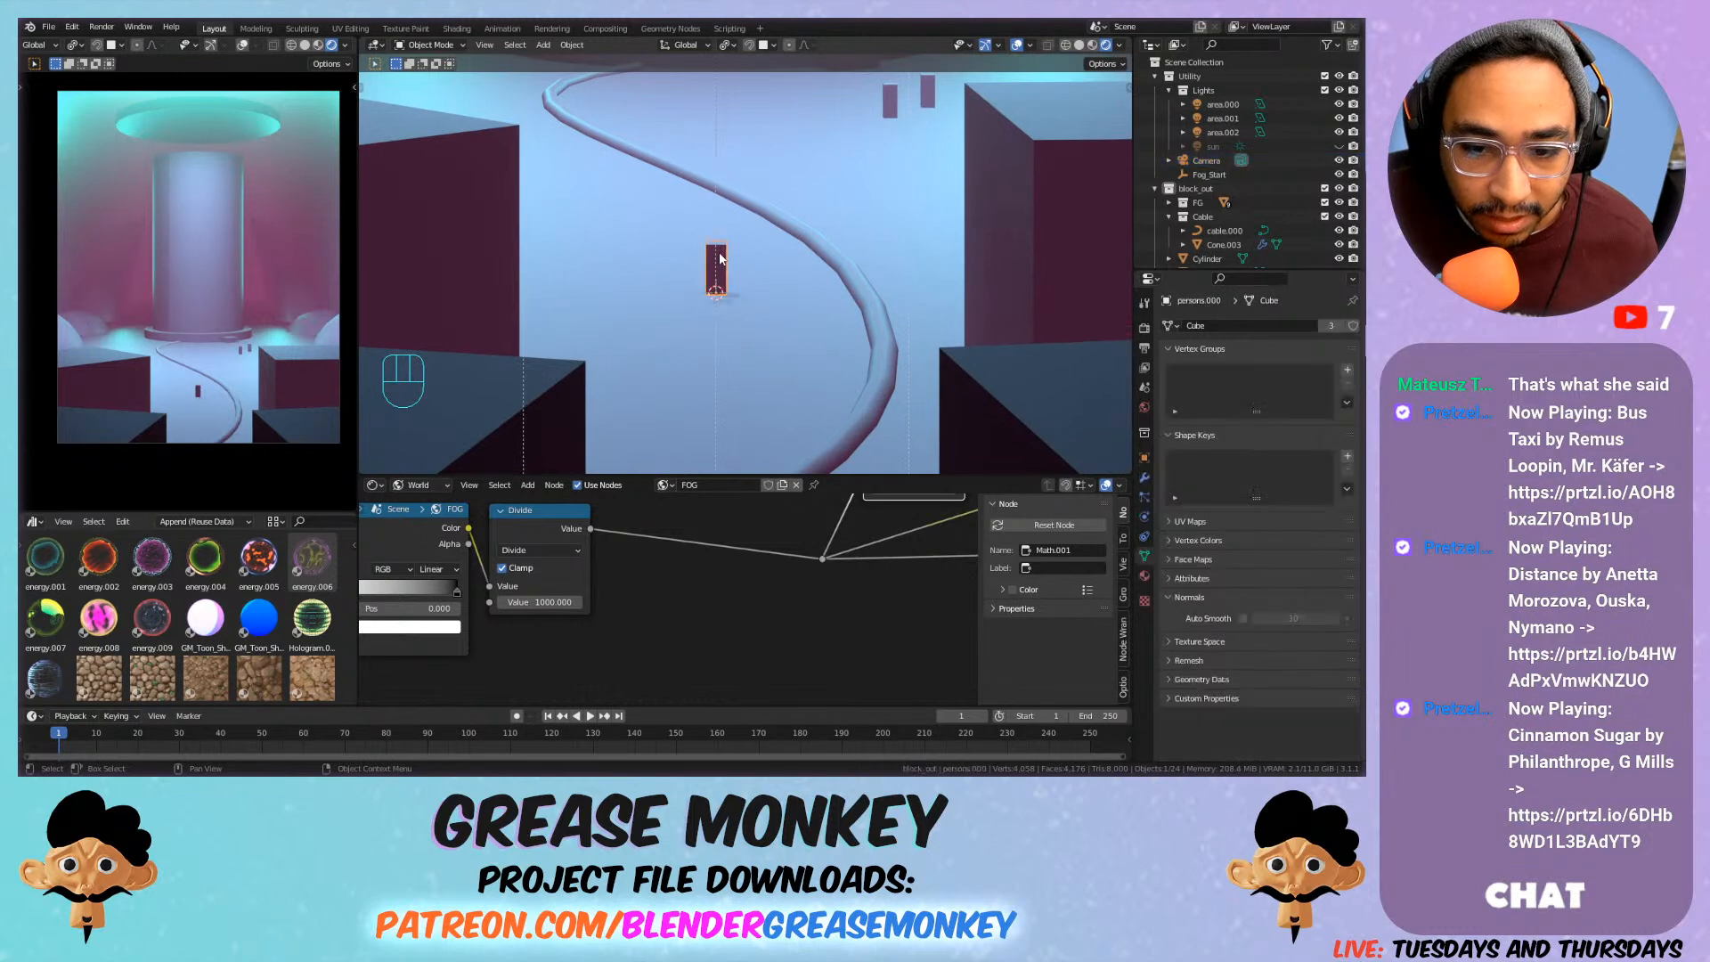
scroll(789, 200, "down", 6)
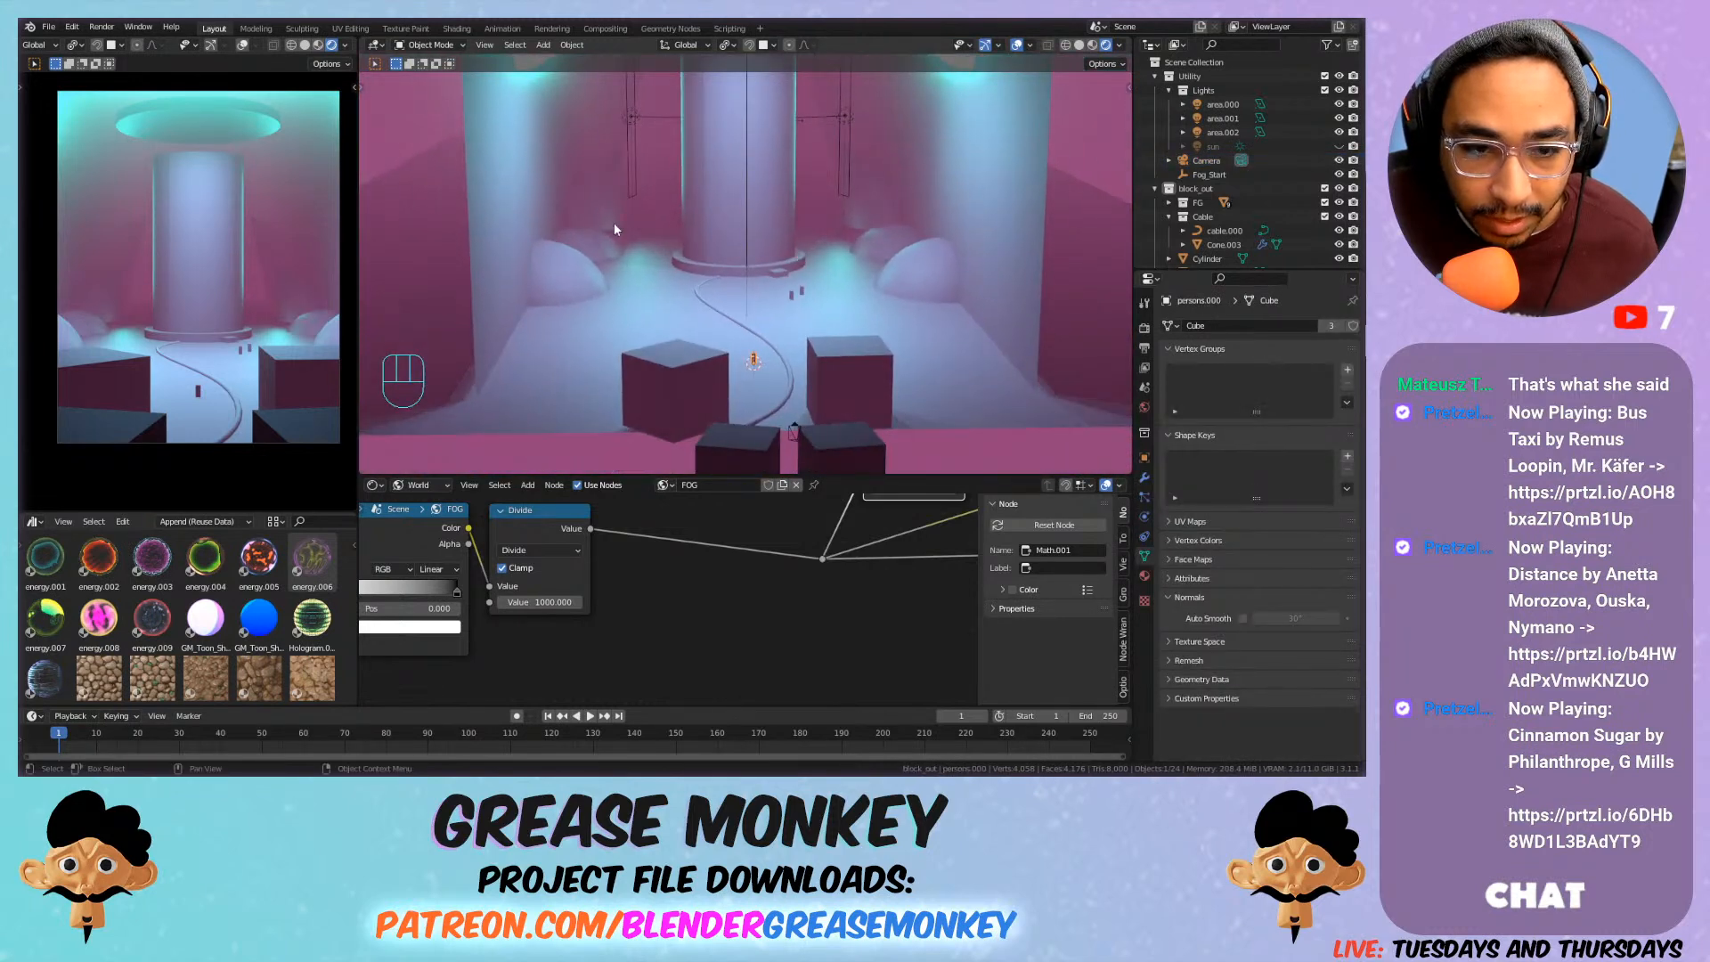
left_click(73, 28)
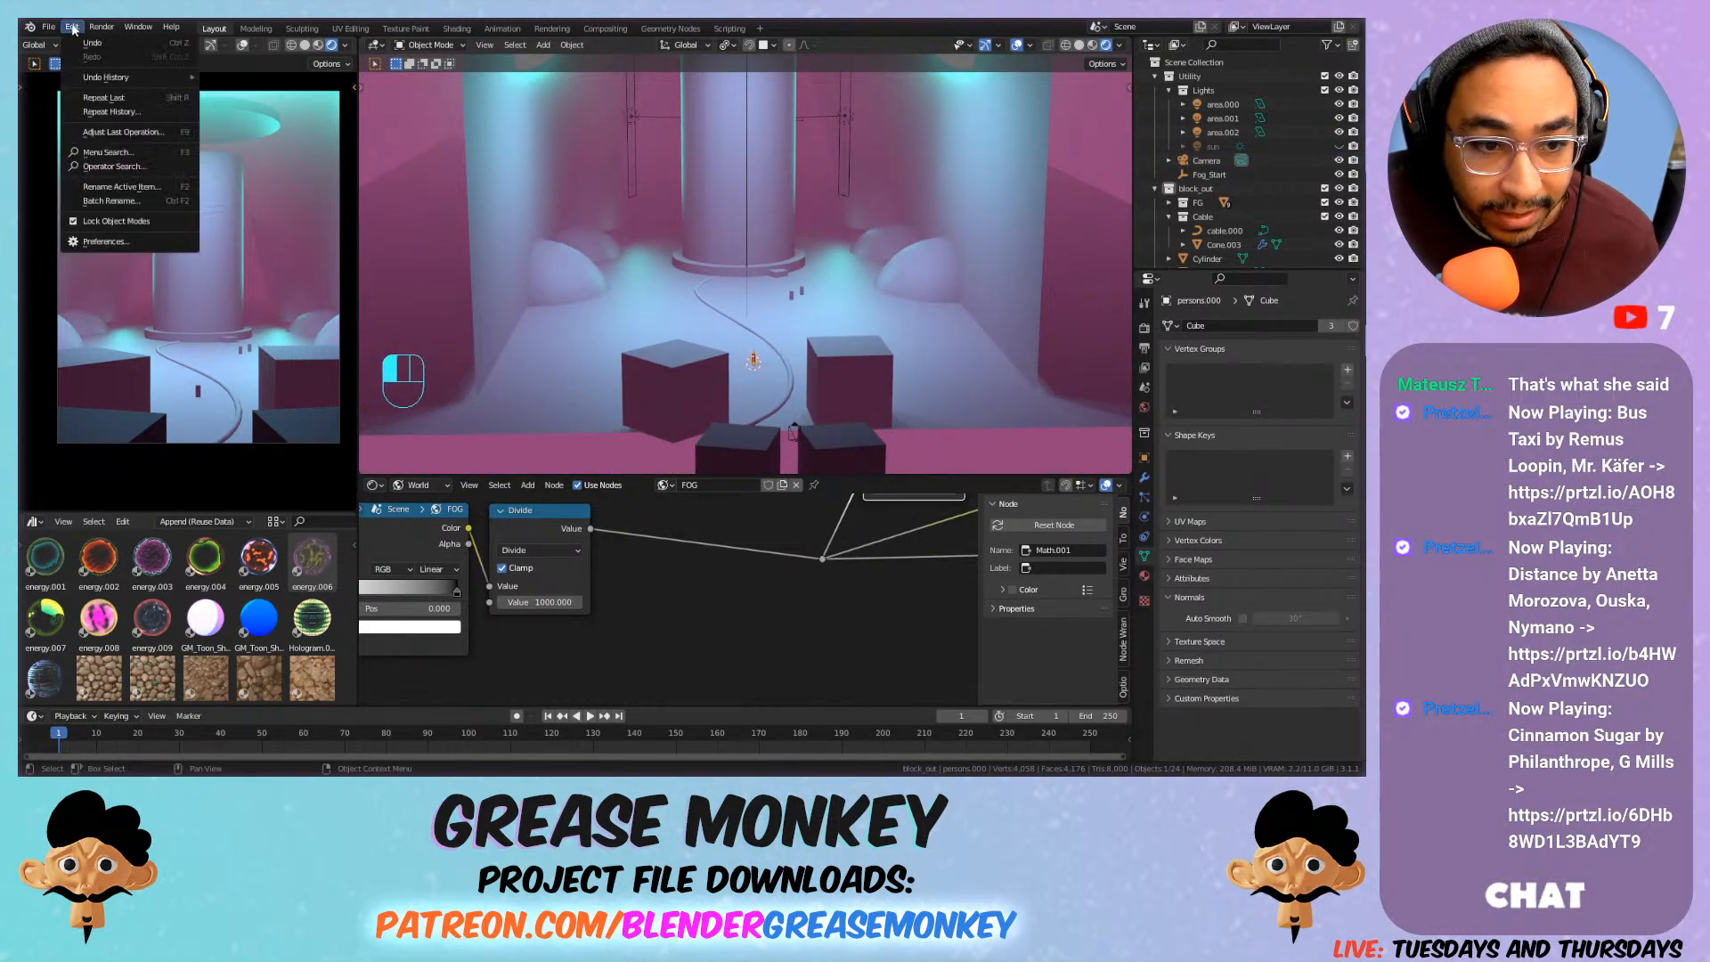
mouse_move(102, 27)
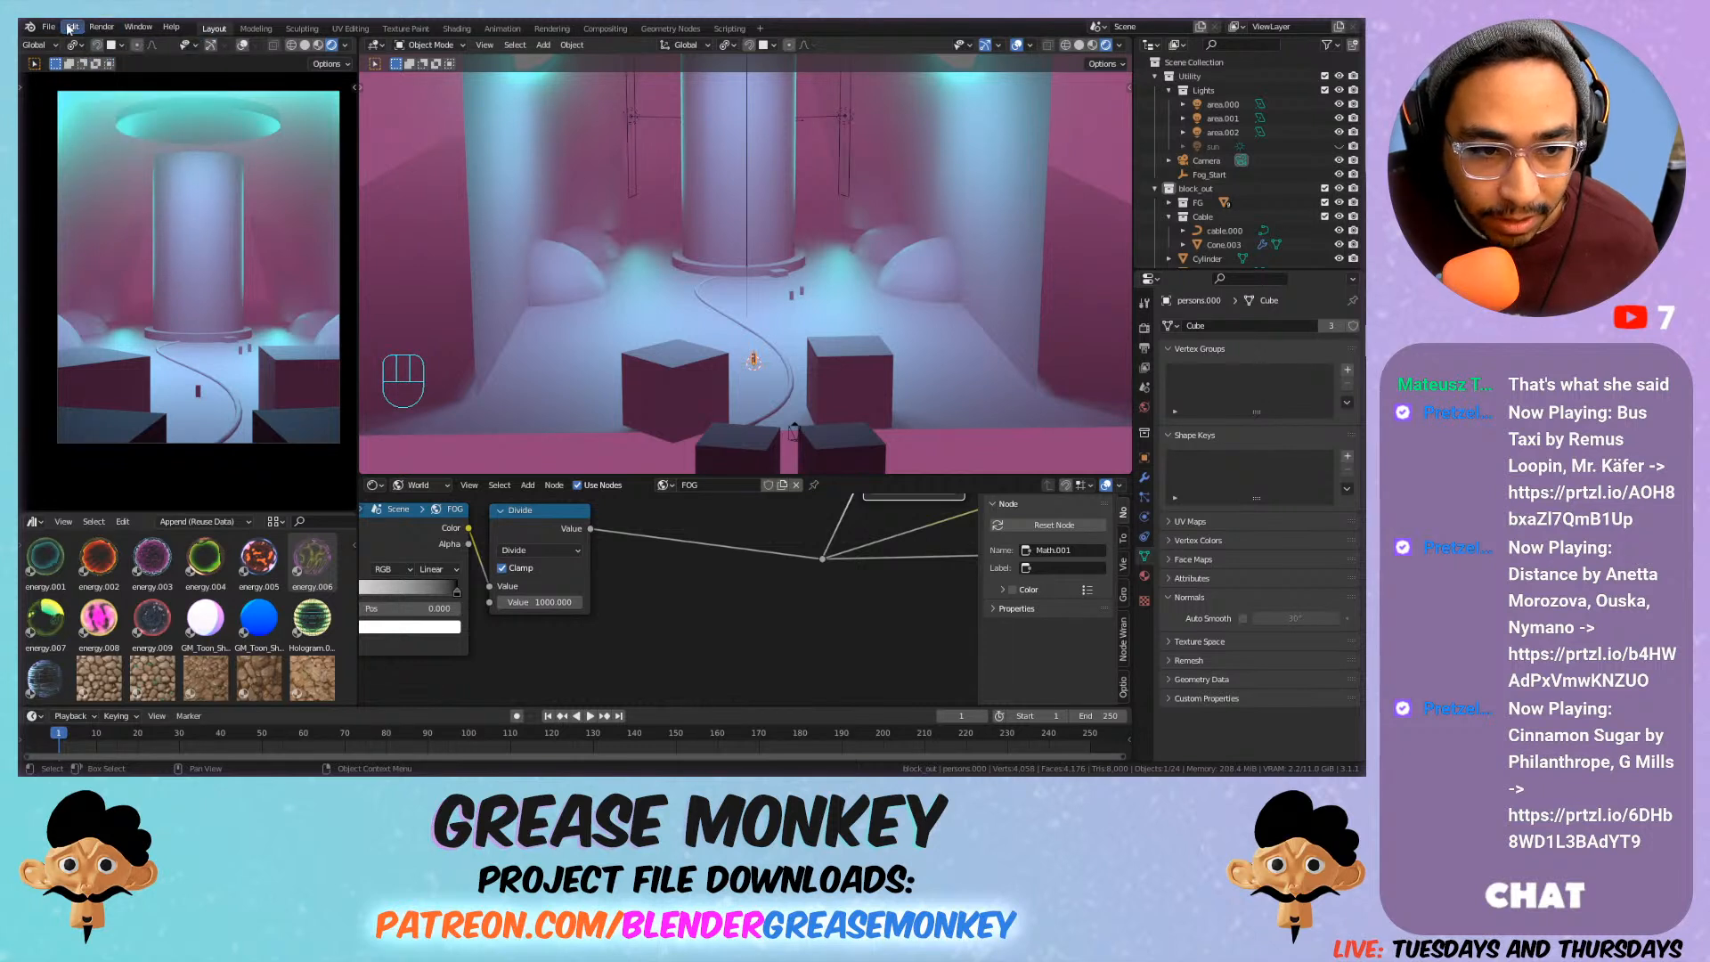
left_click(49, 27)
key("n")
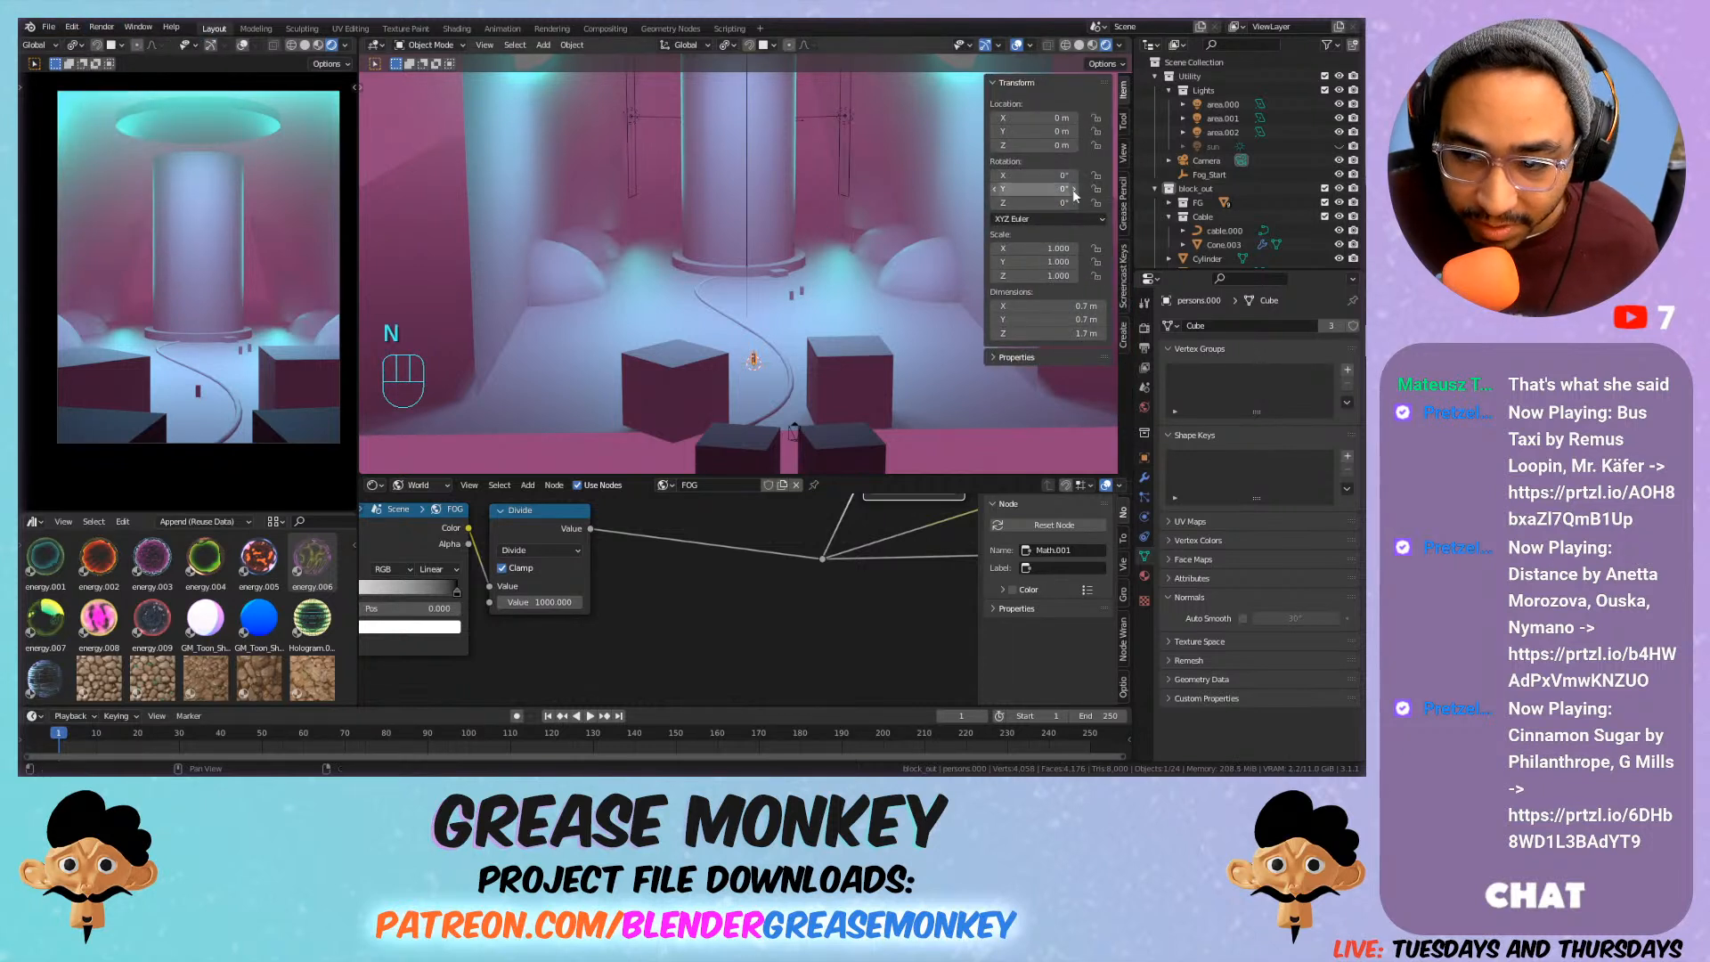
key("n")
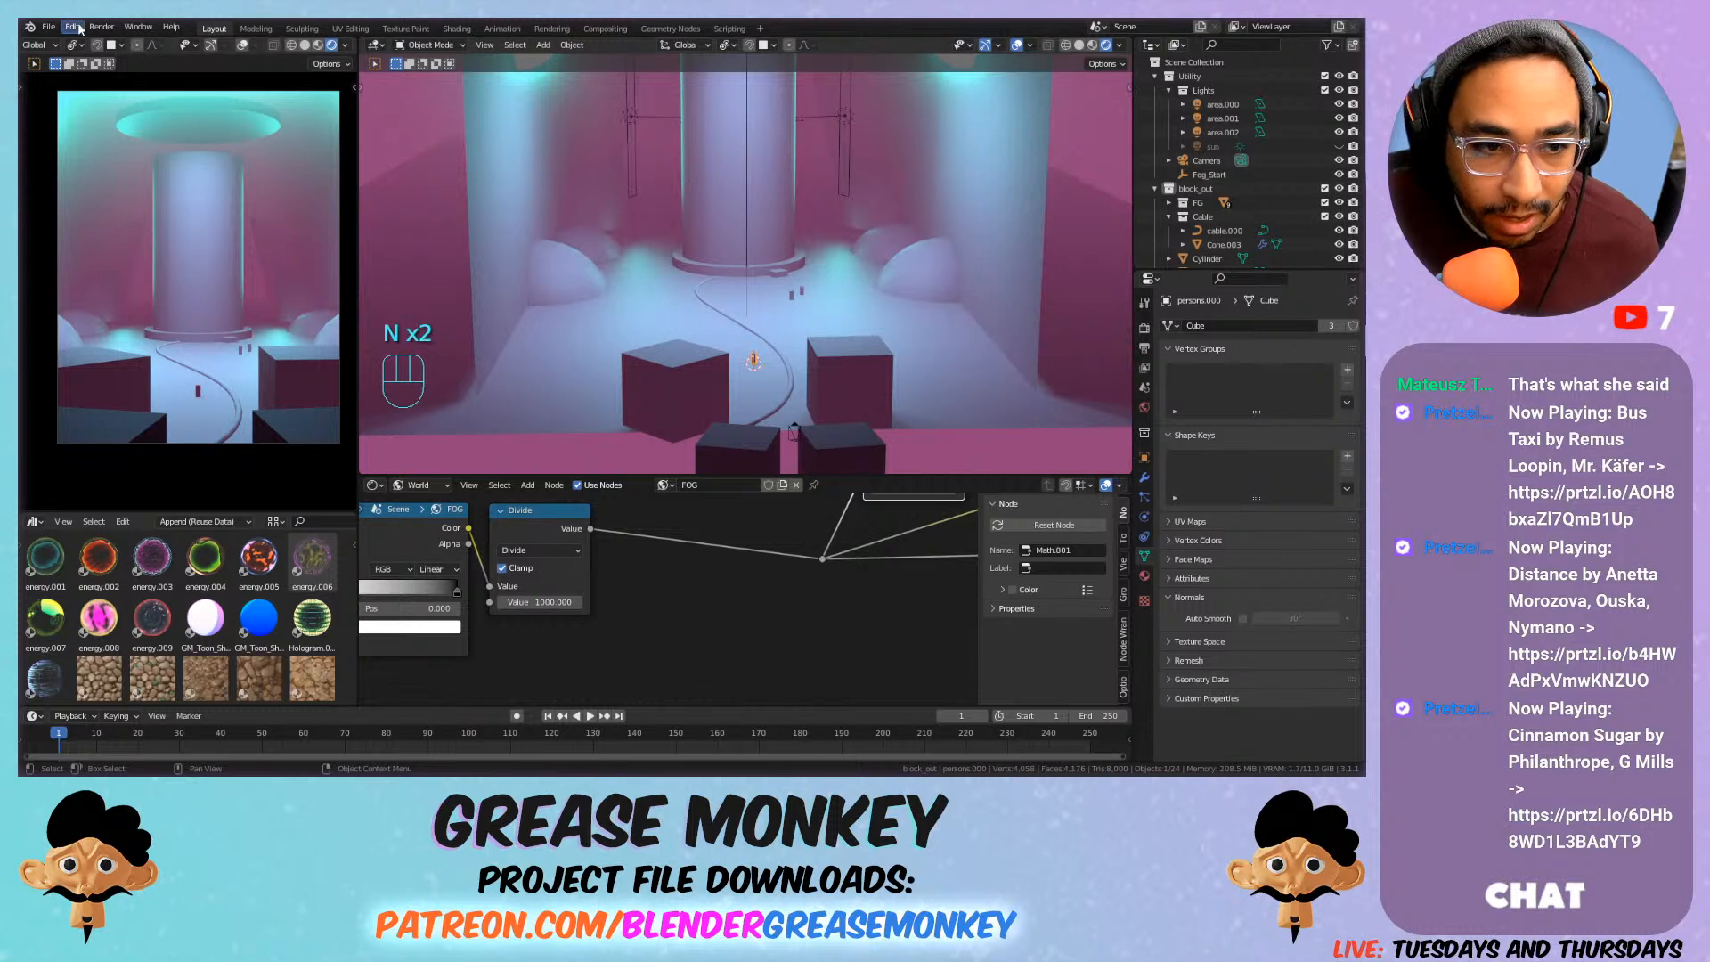
left_click(49, 27)
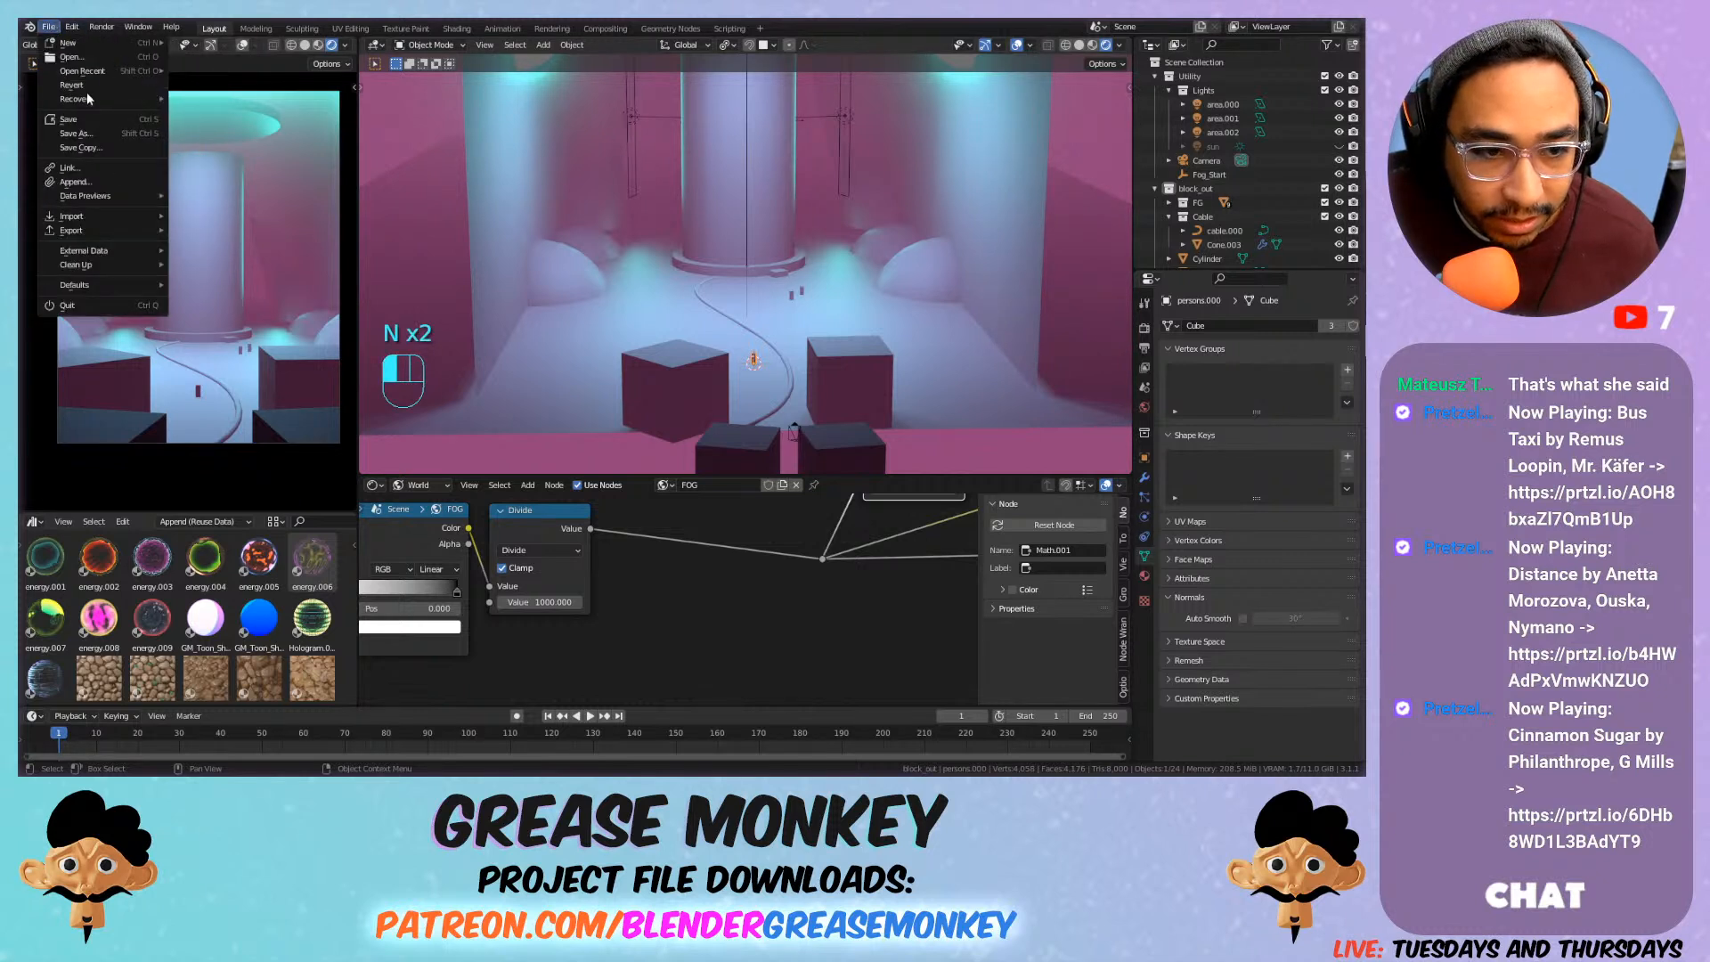
left_click(50, 27)
left_click(72, 27)
left_click(72, 27)
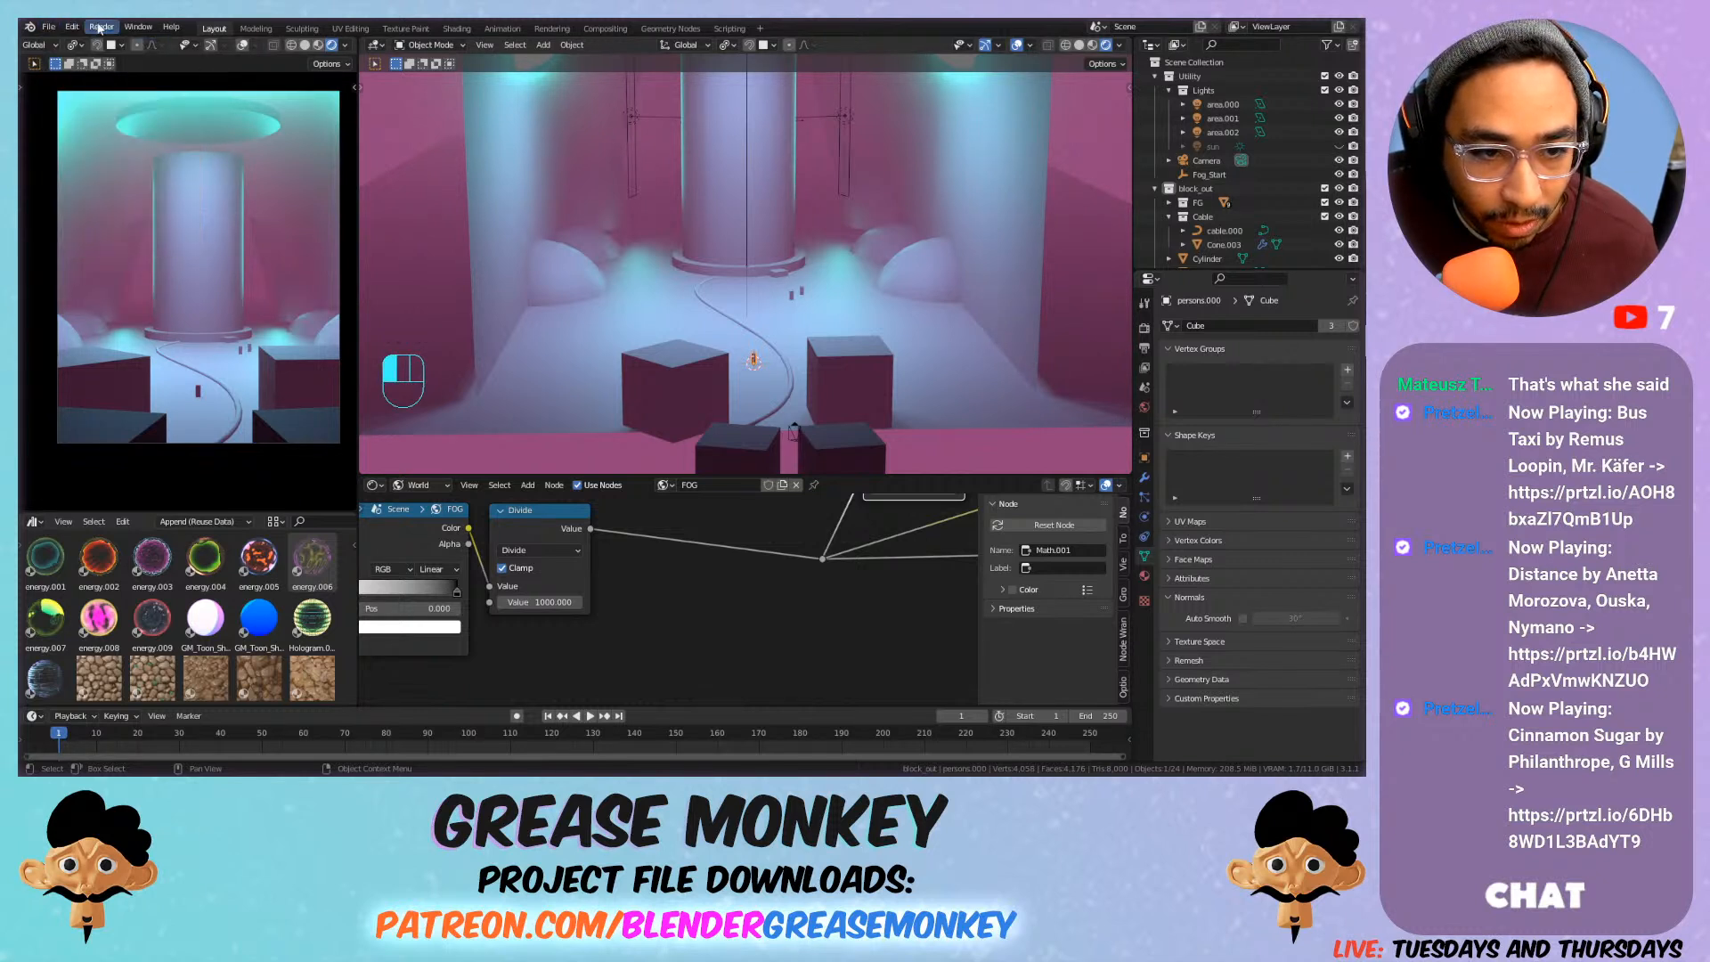
left_click(49, 26)
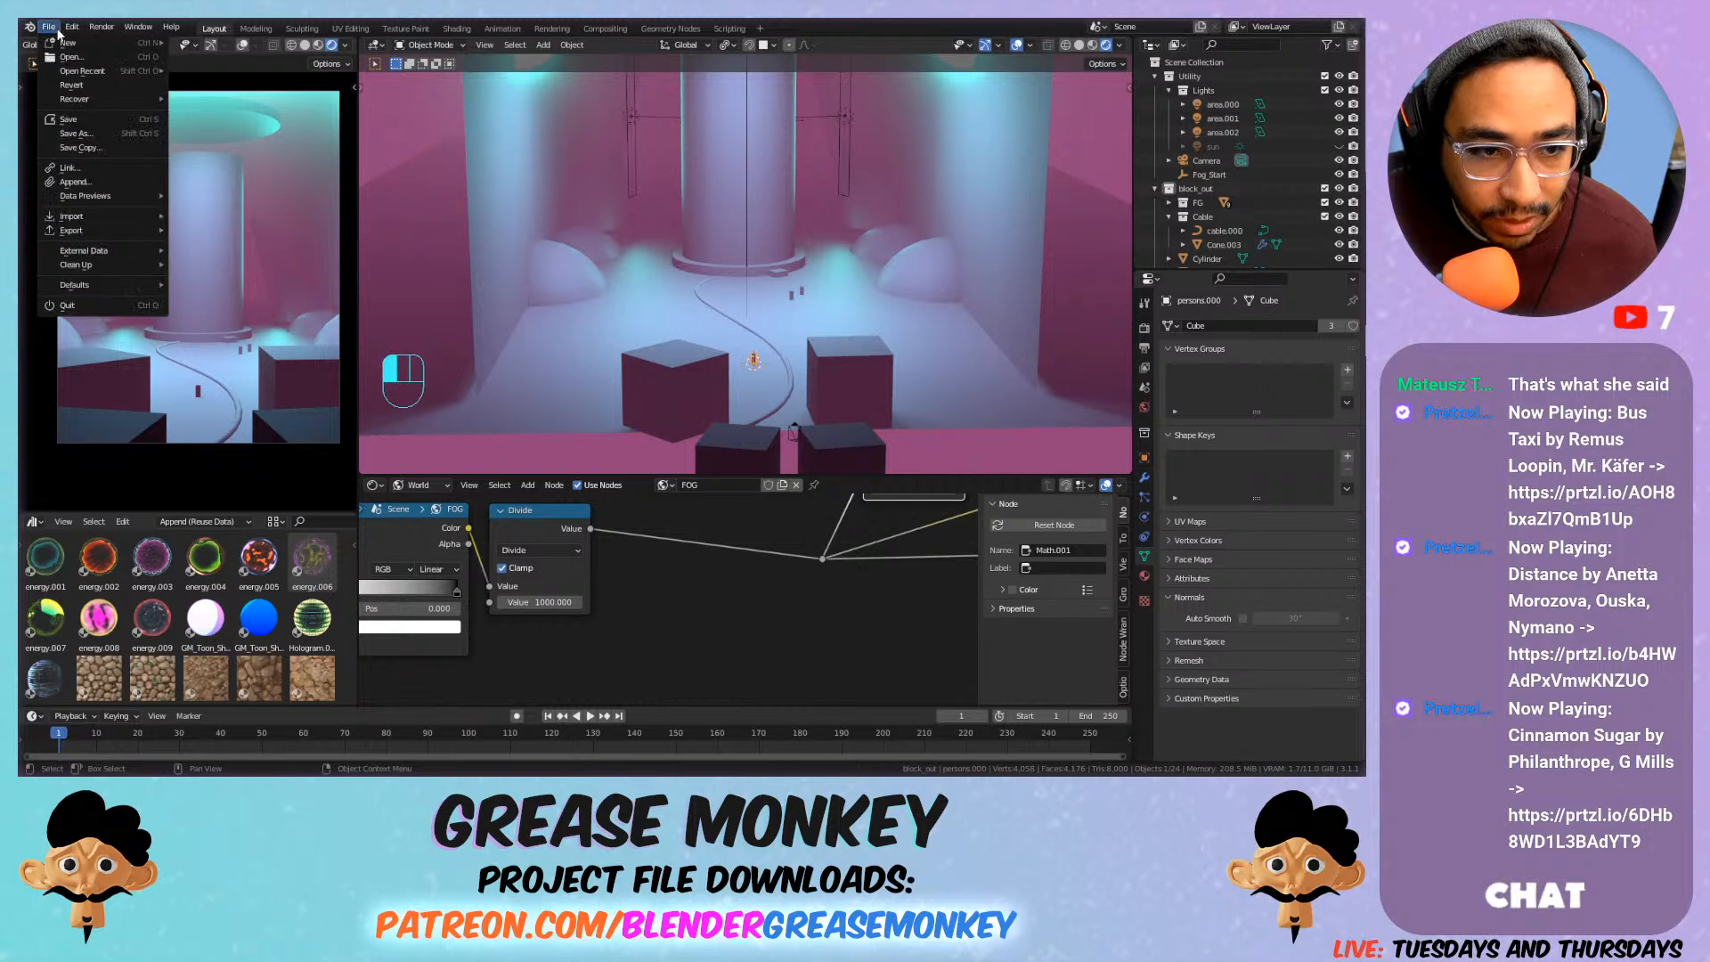
left_click(89, 182)
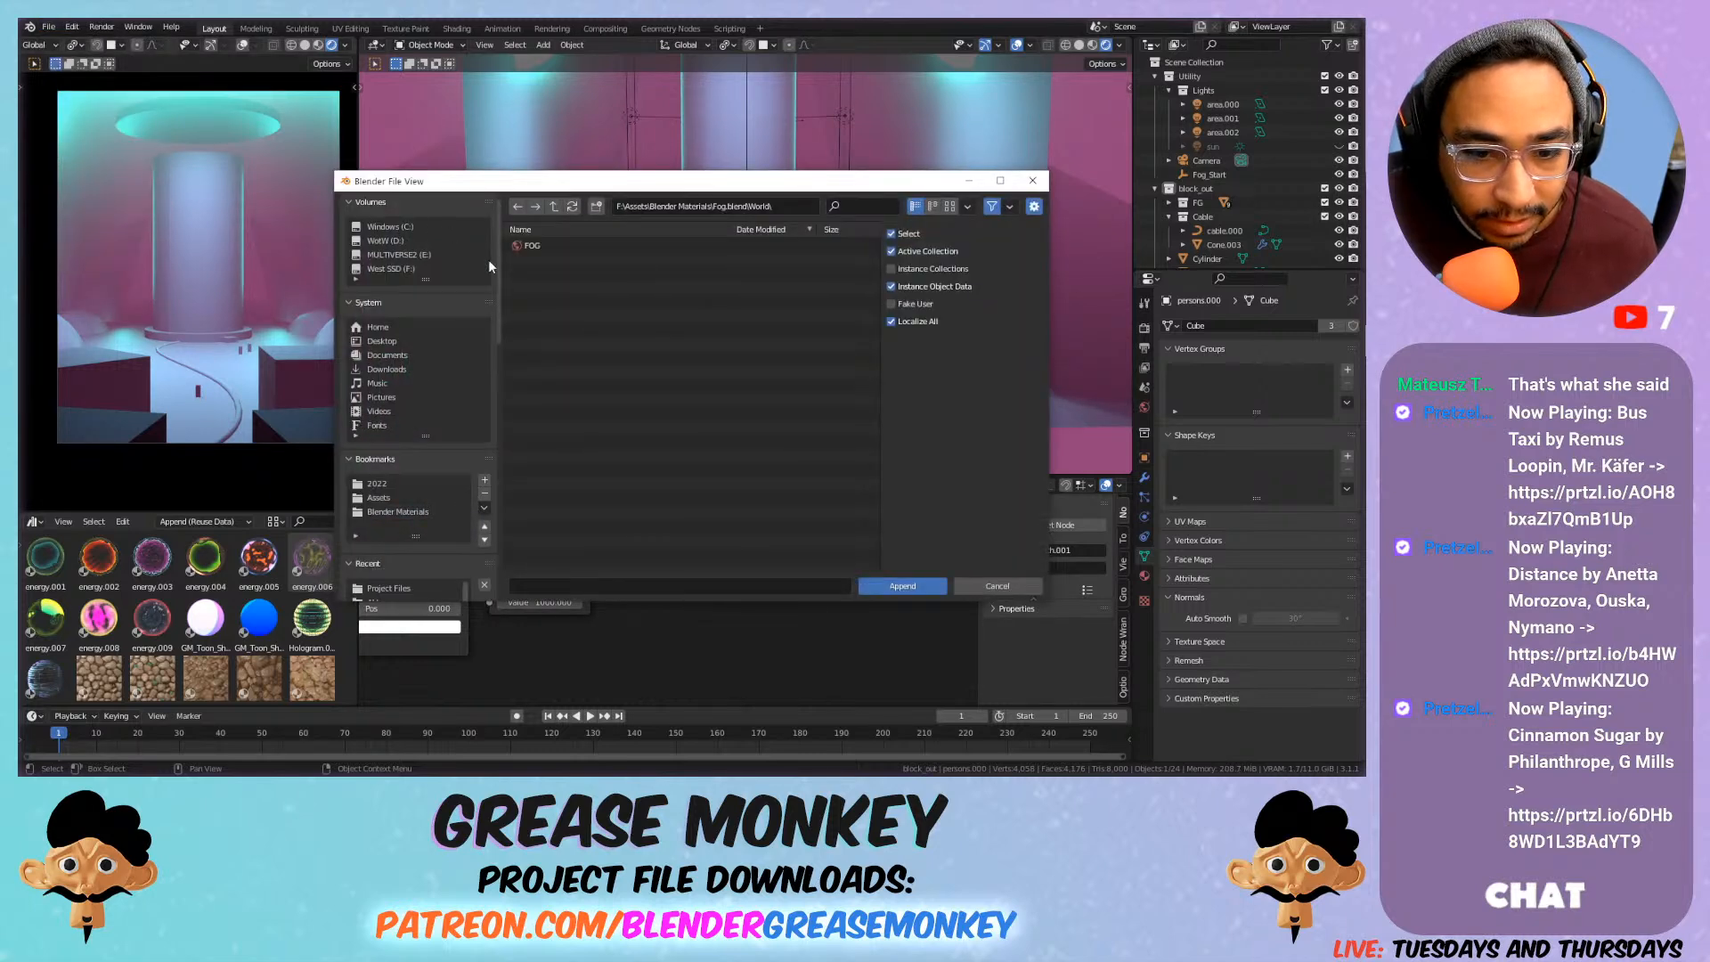
left_click(383, 499)
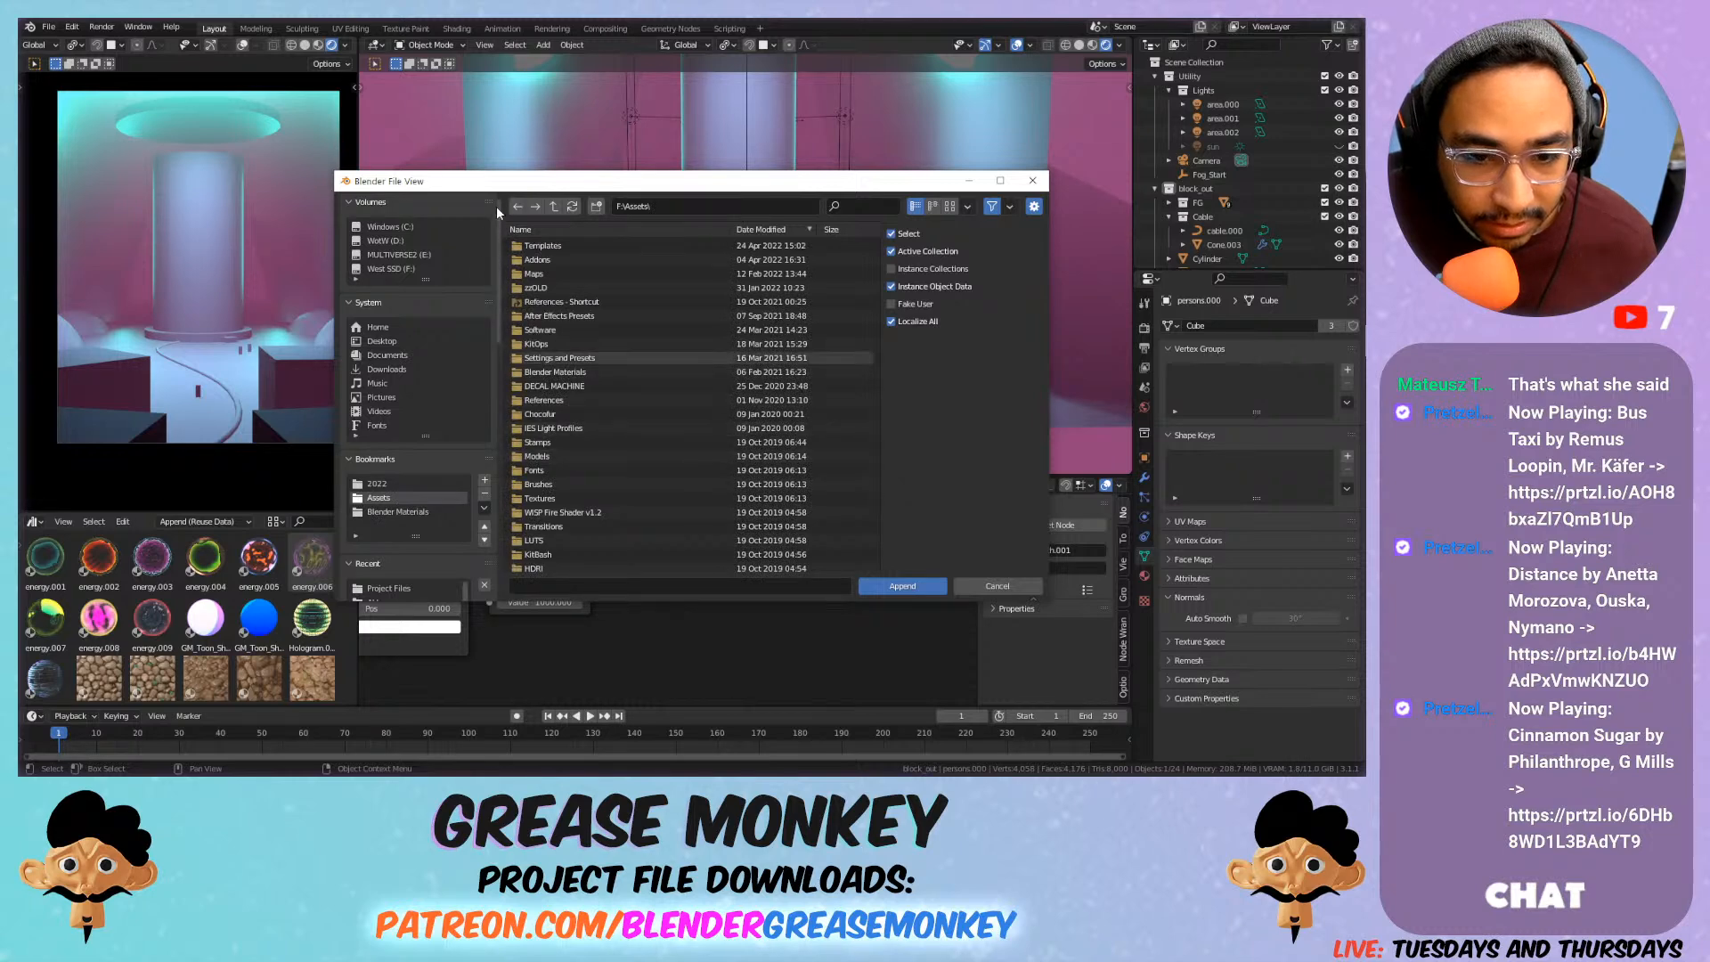
key("t")
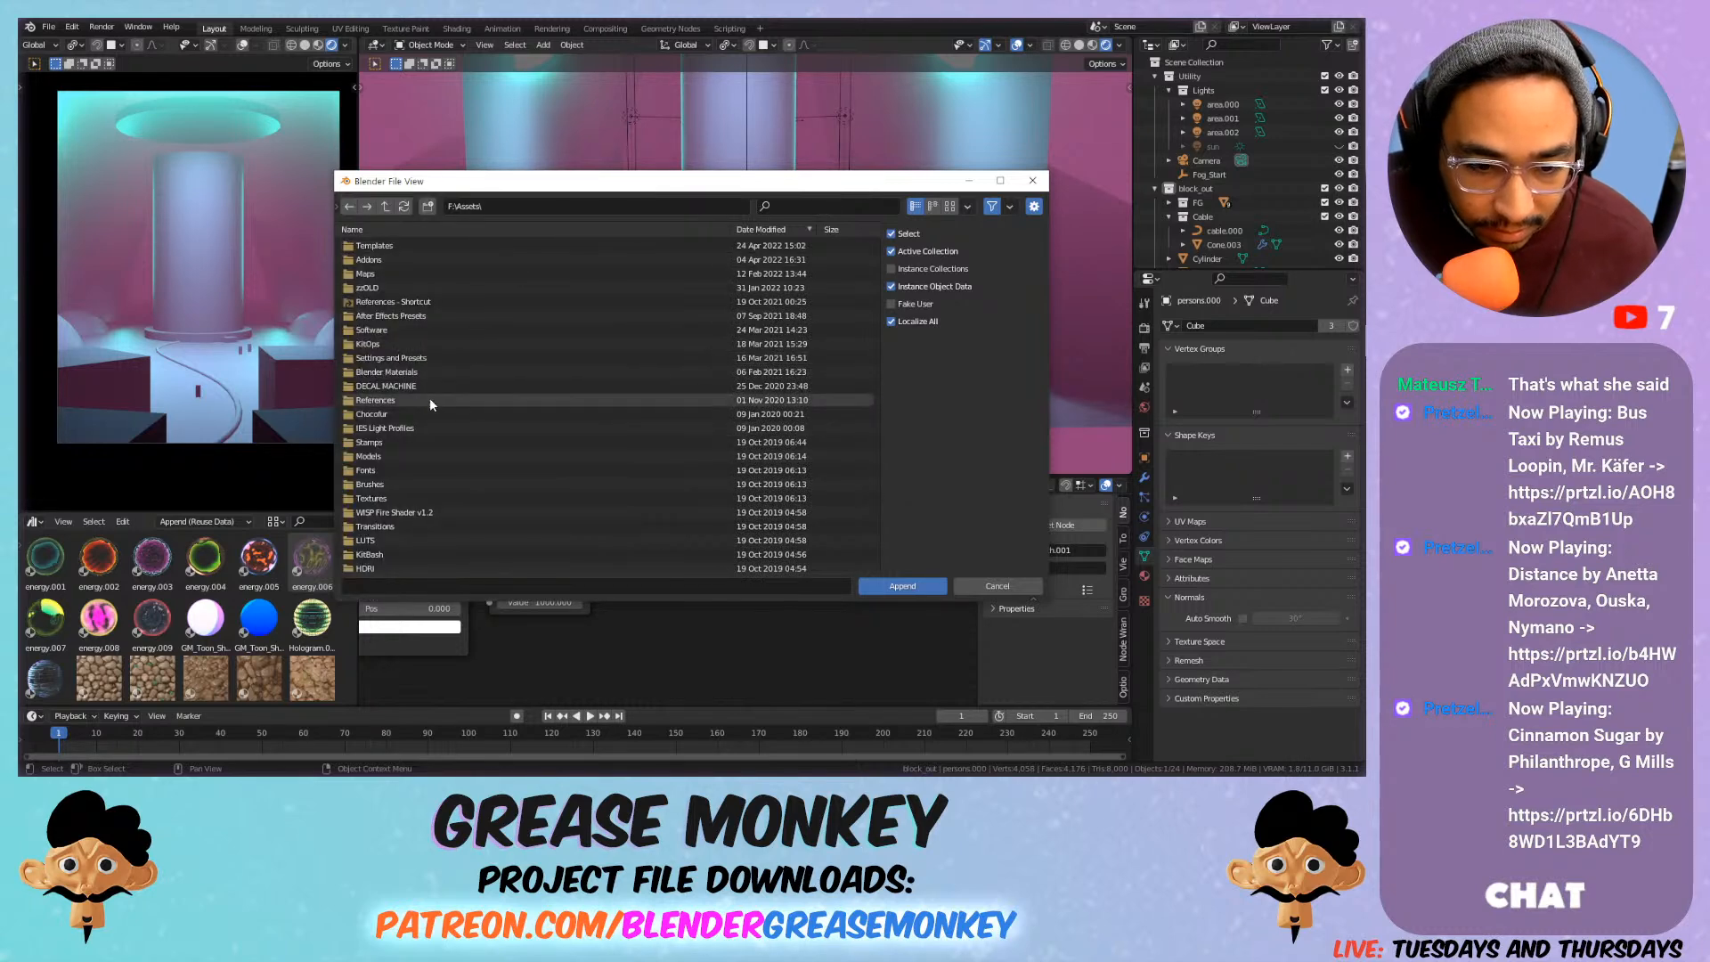
key("n")
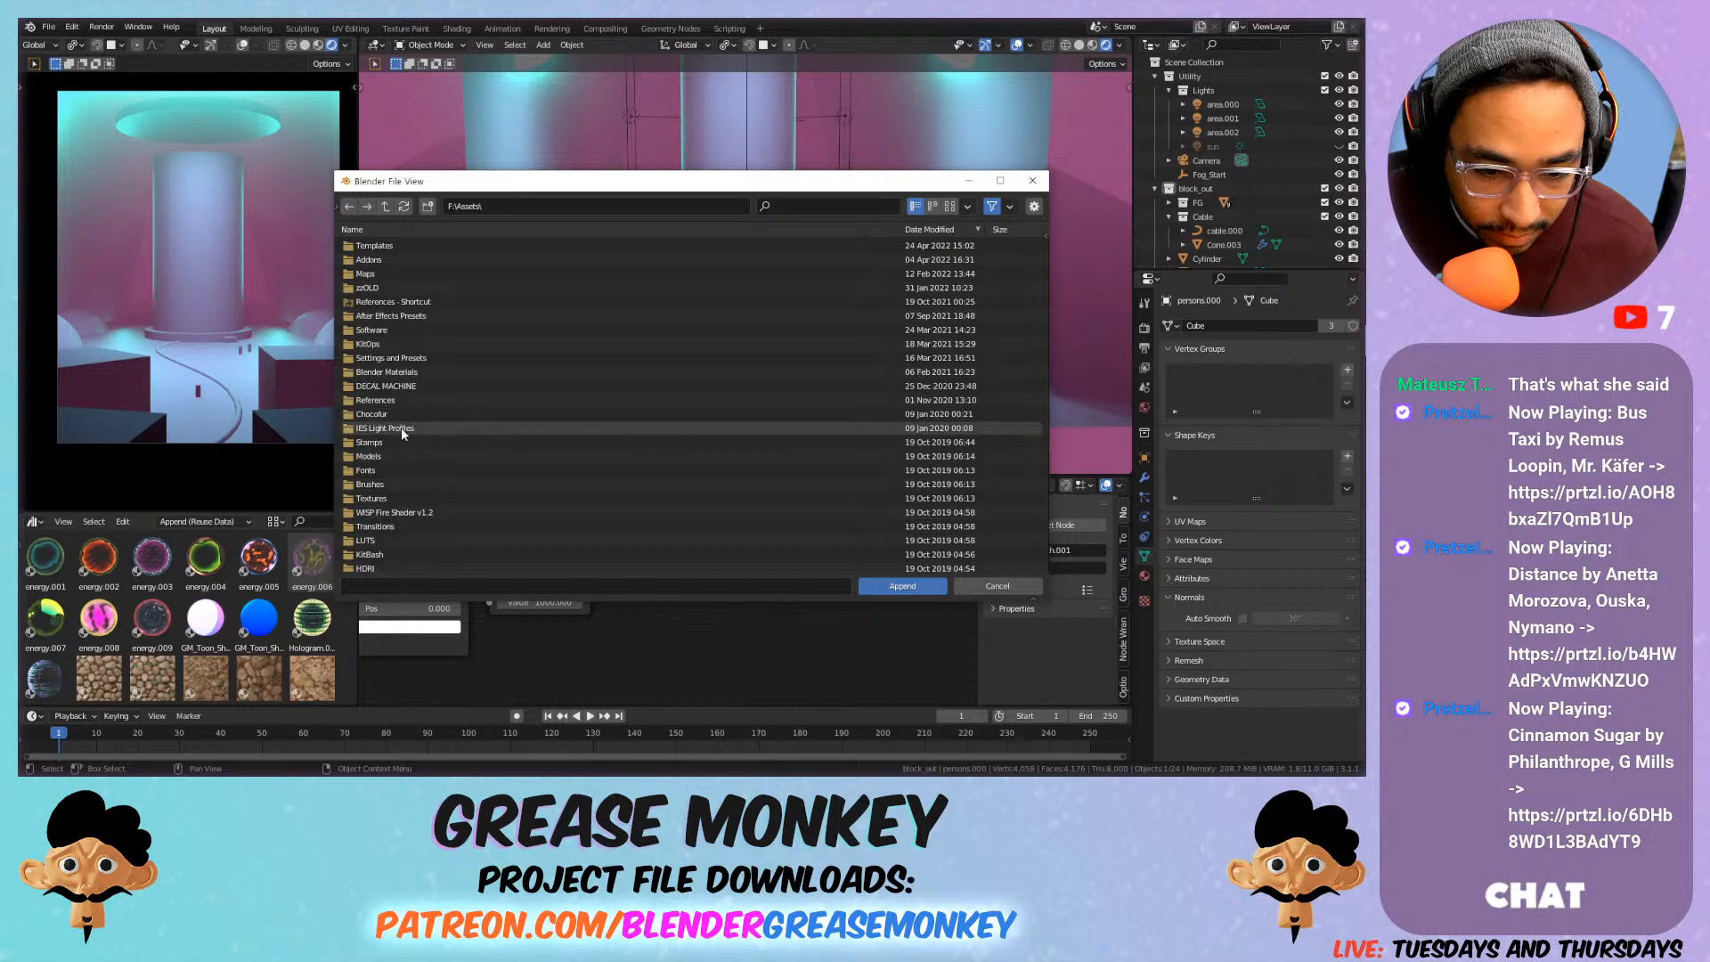
left_click(367, 346)
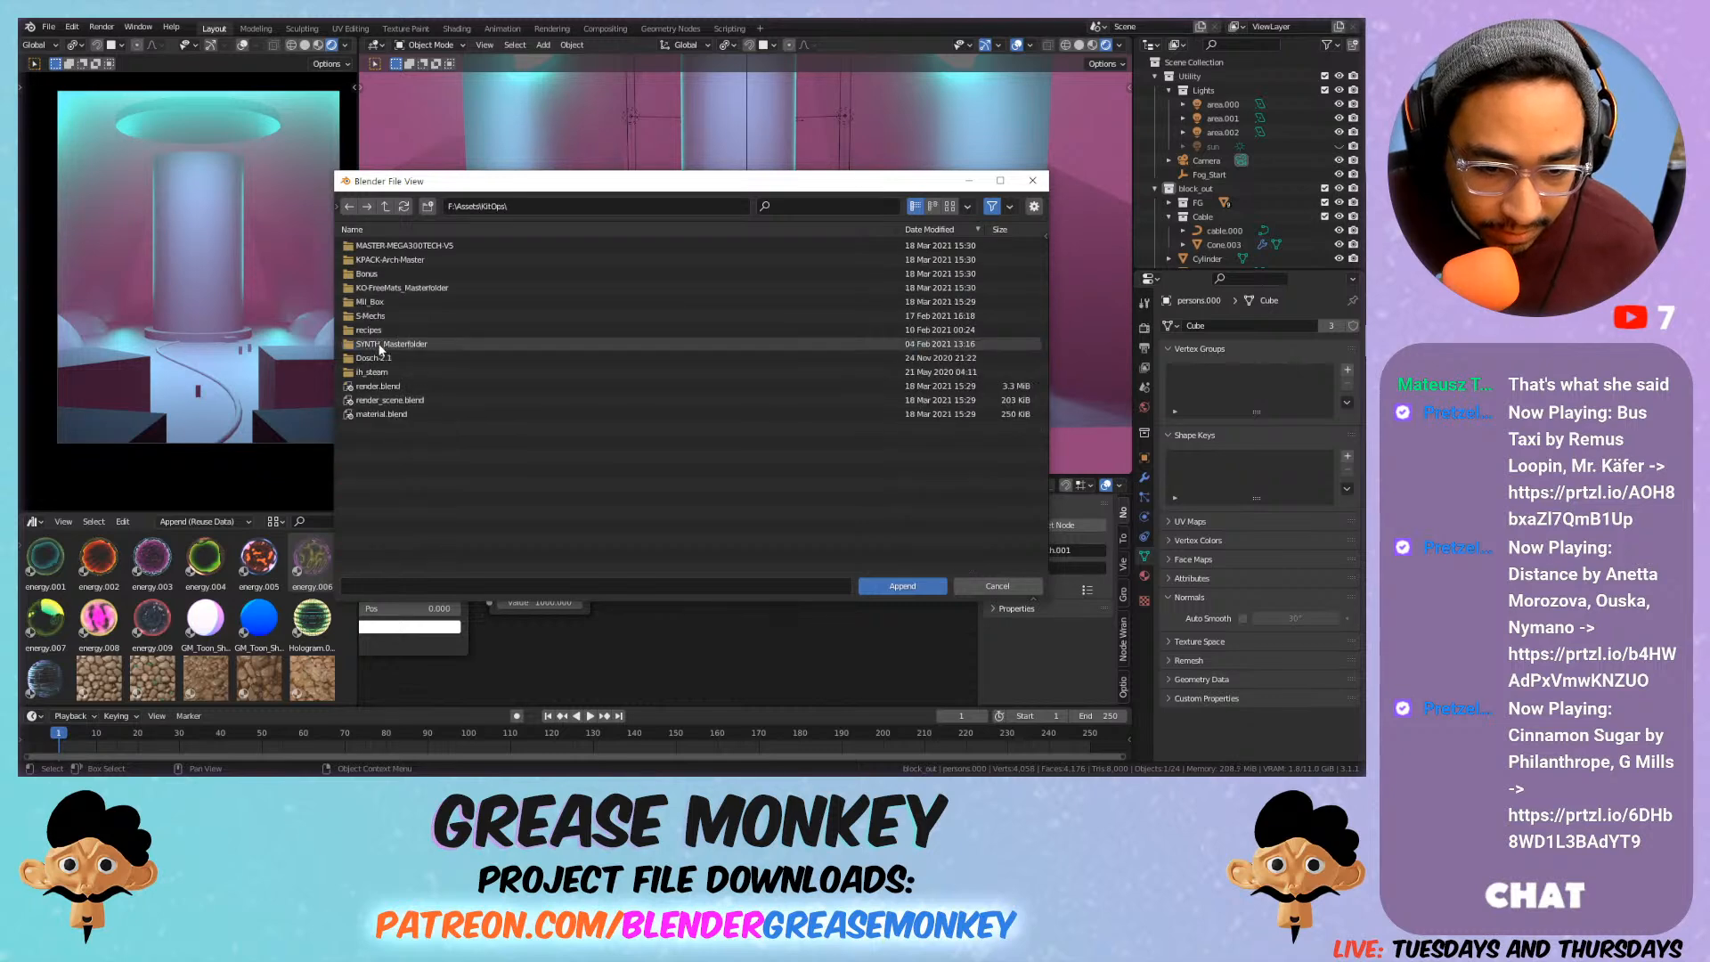
left_click(388, 357)
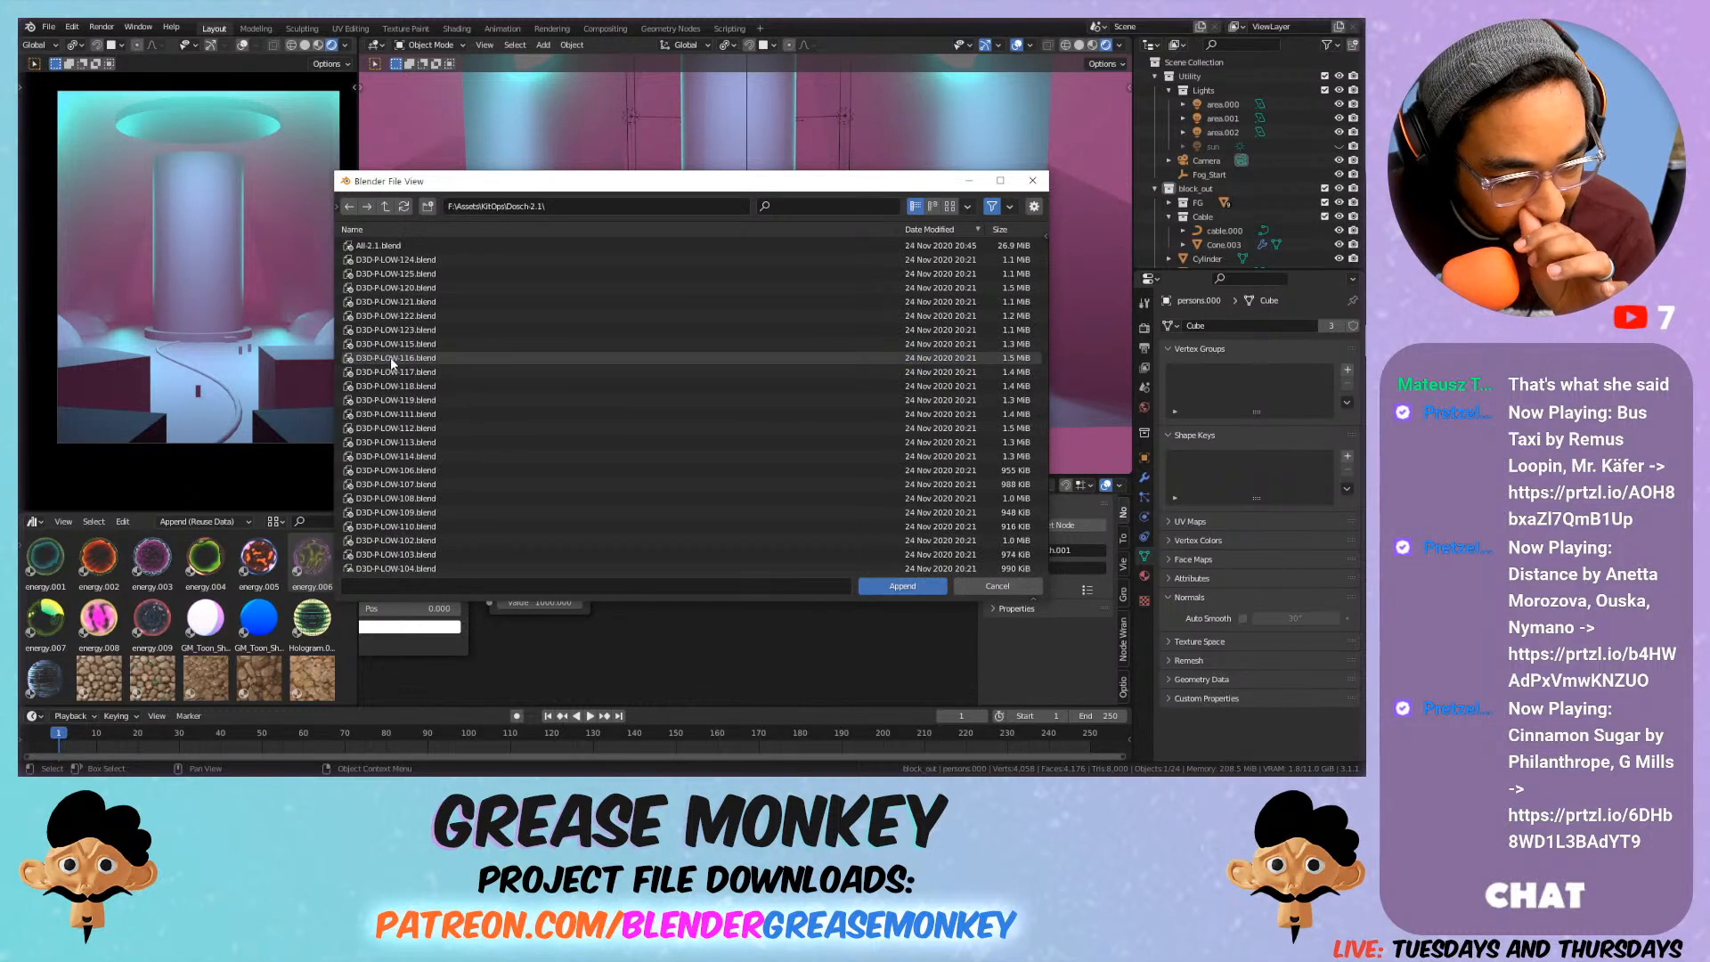
double_click(408, 246)
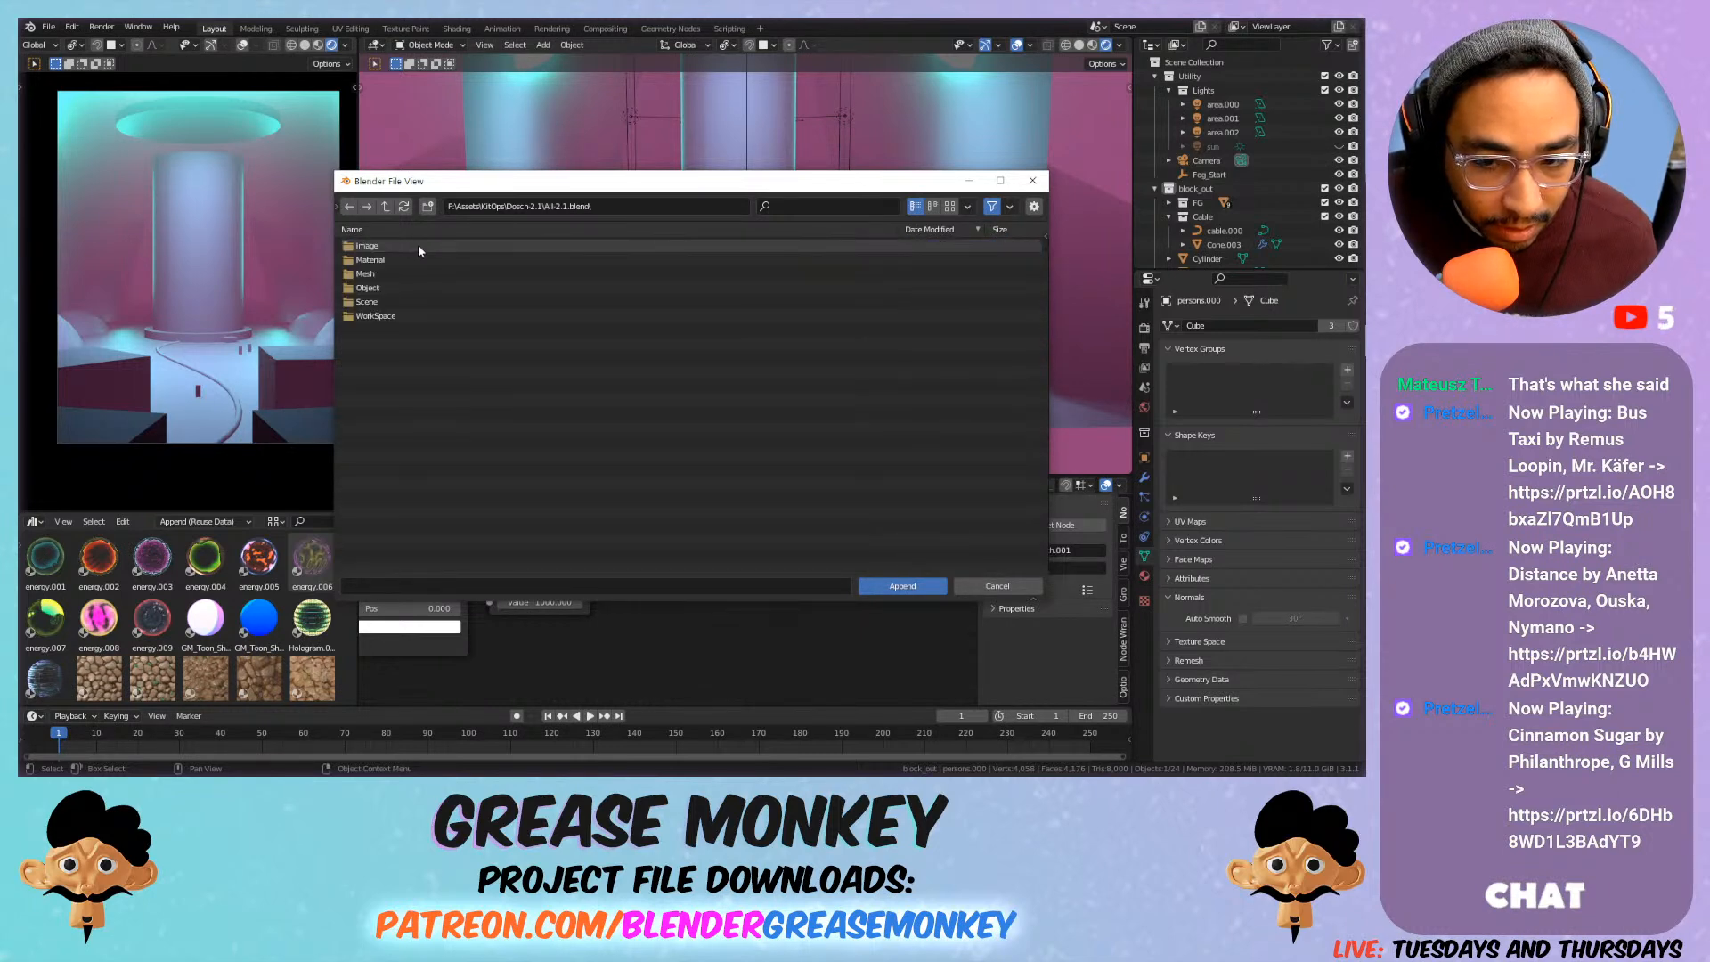
double_click(399, 287)
scroll(433, 297, "down", 10)
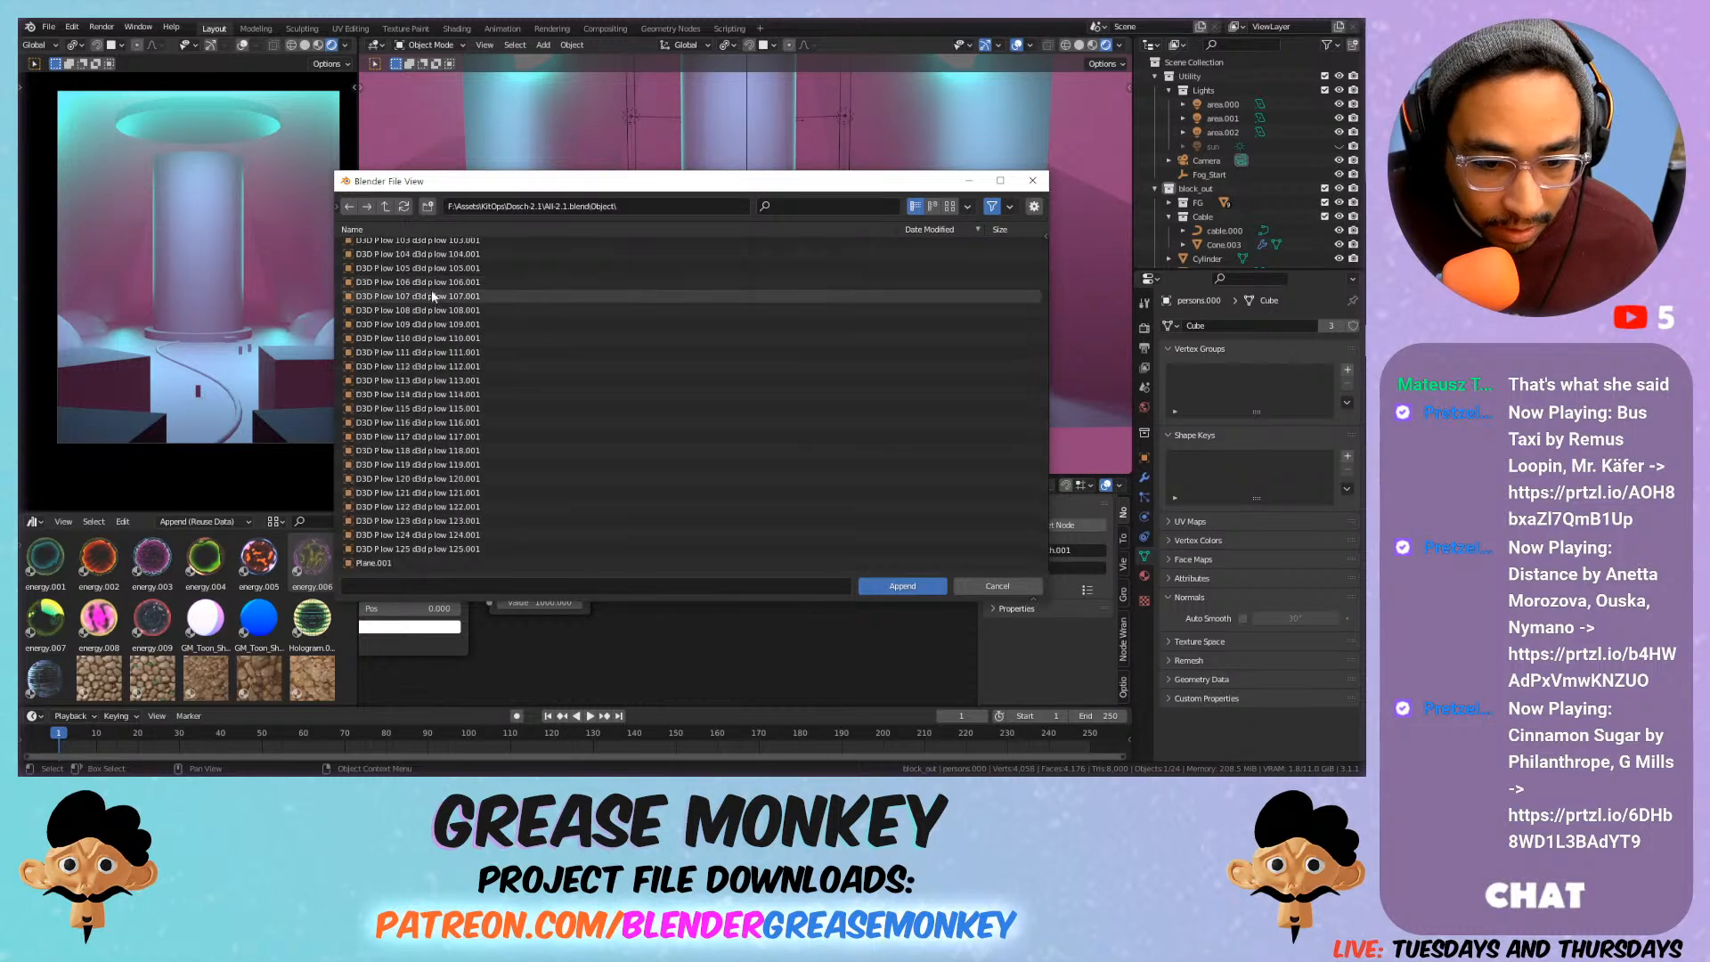
scroll(434, 297, "up", 5)
left_click(1024, 585)
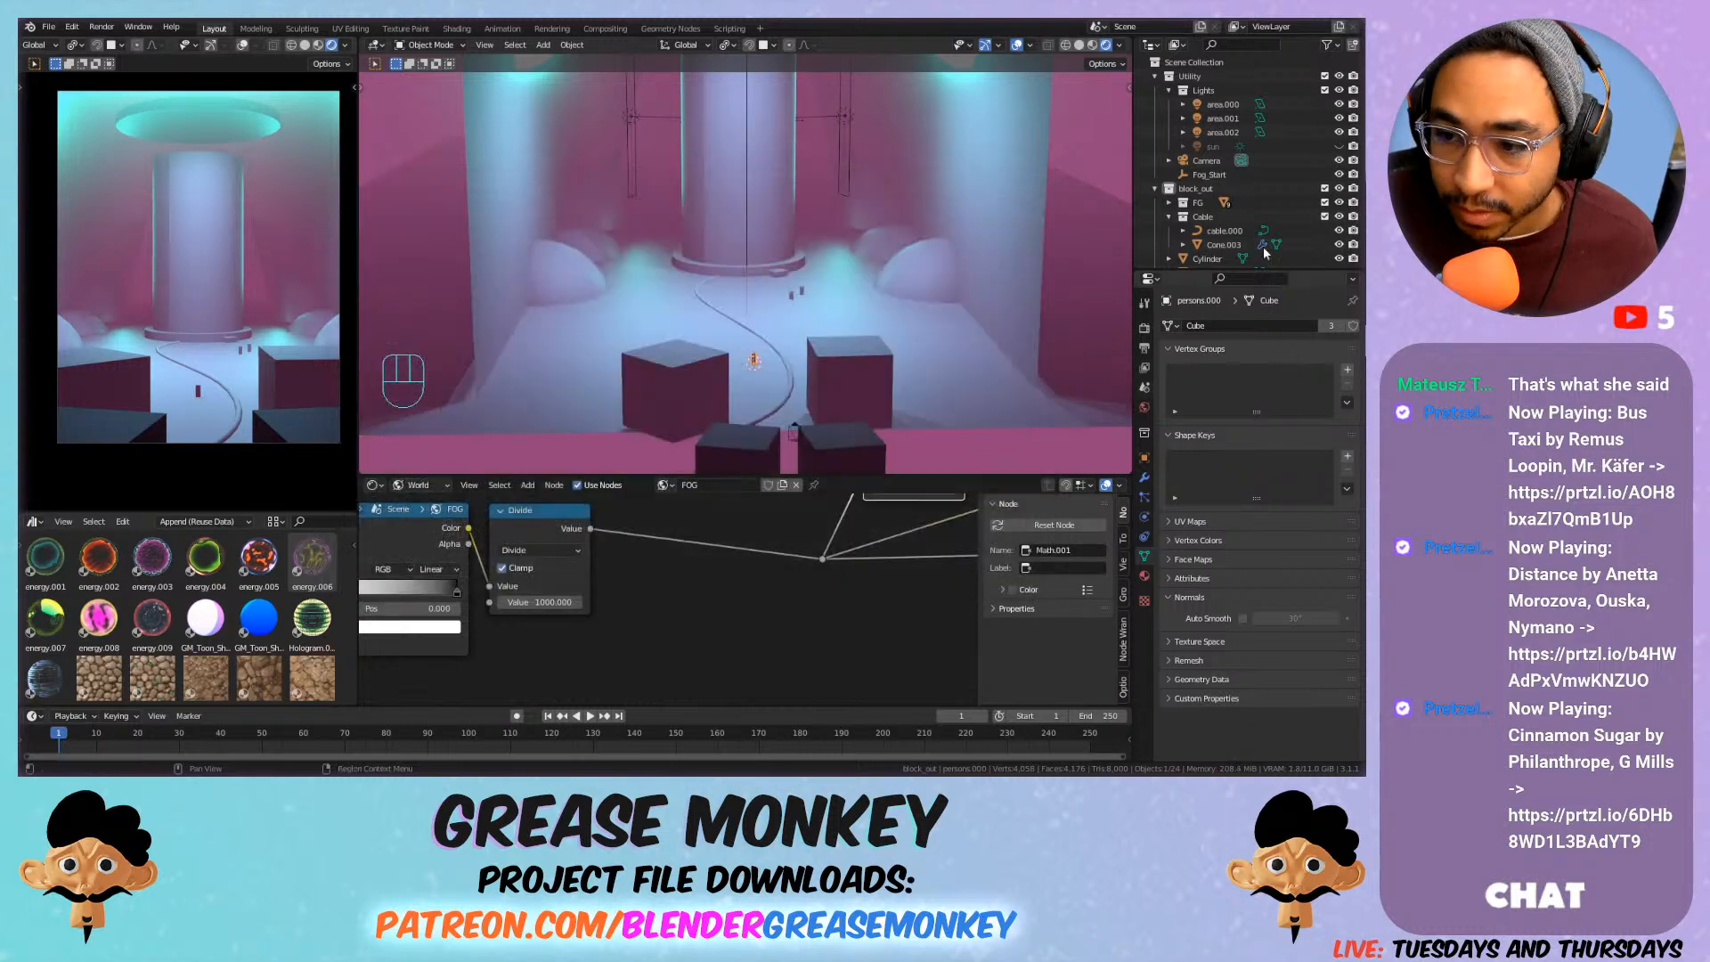
Collapse the Utility and block_out collections, and create a new active collection named People.
left_click(1154, 76)
left_click(1154, 89)
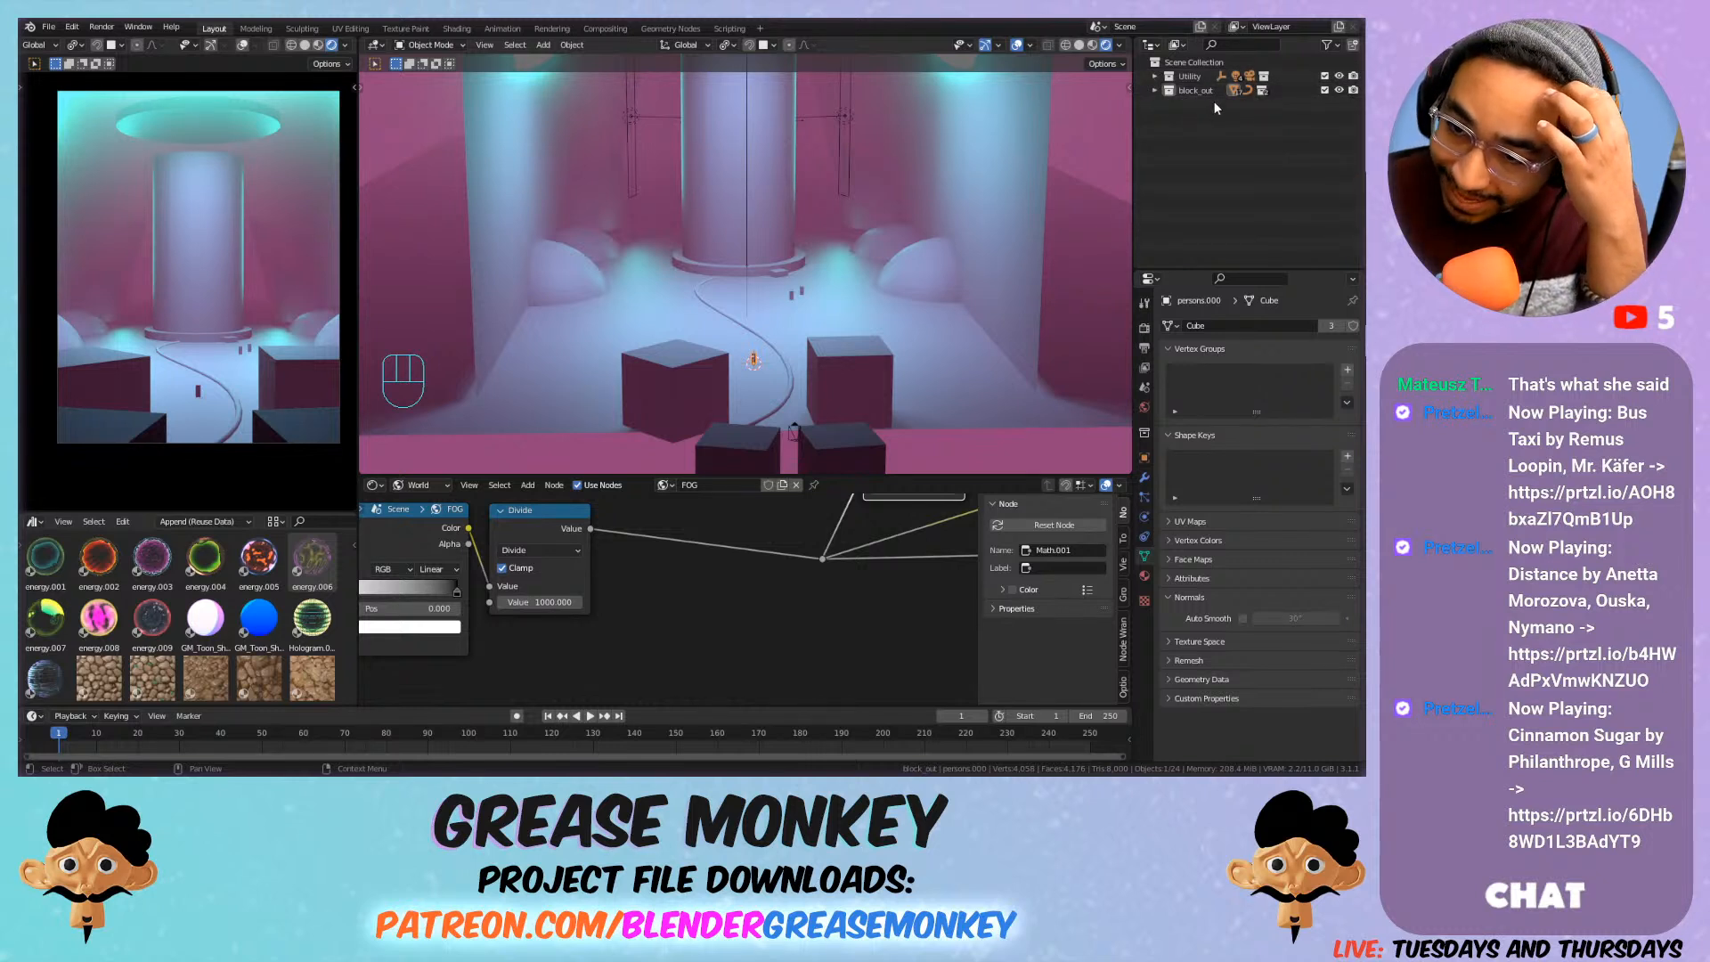
left_click(1353, 44)
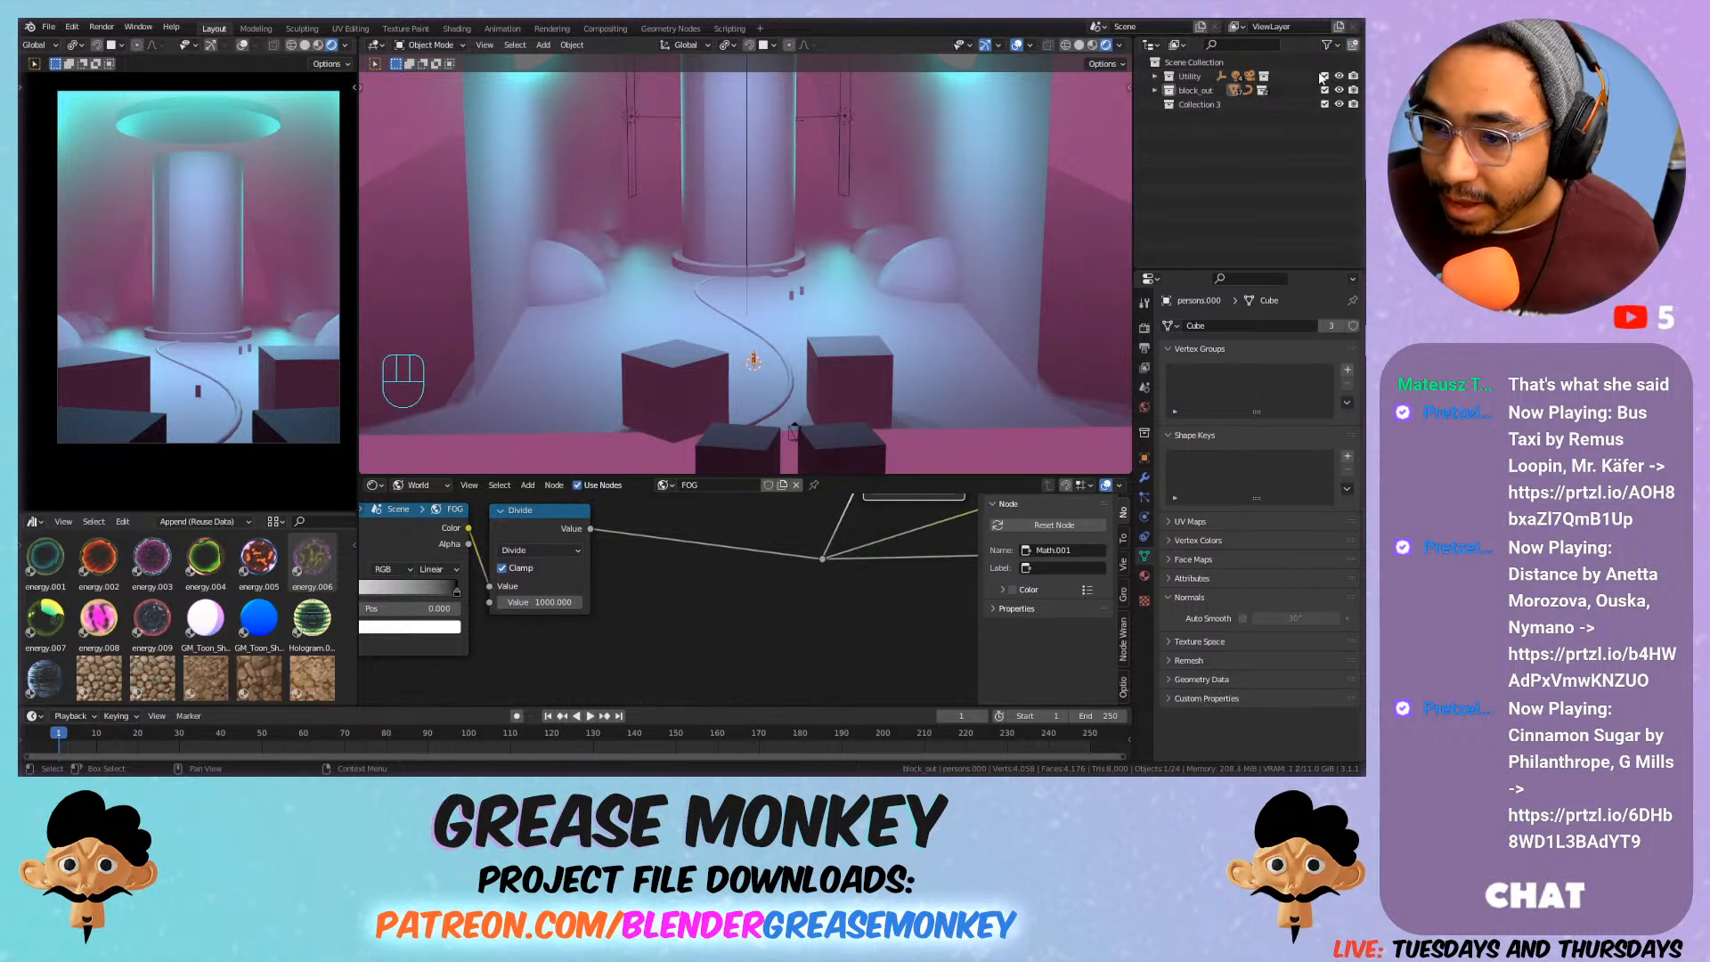
double_click(1197, 105)
type("P")
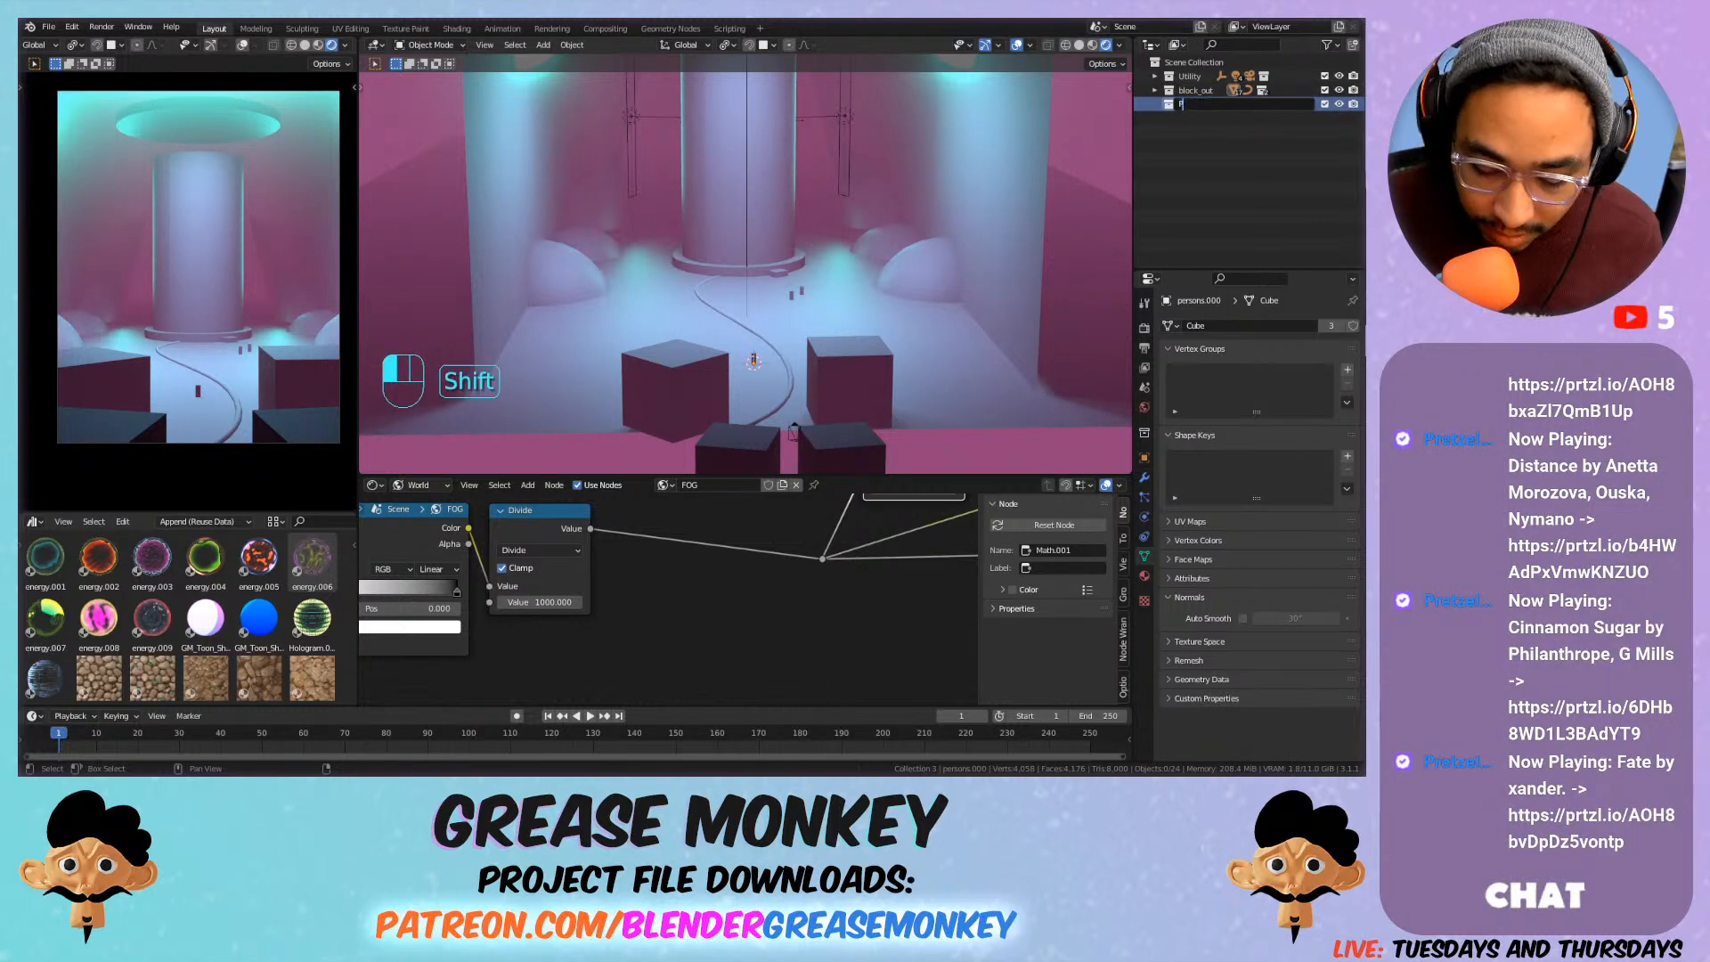
type("eople")
key("Return")
left_click(1193, 104)
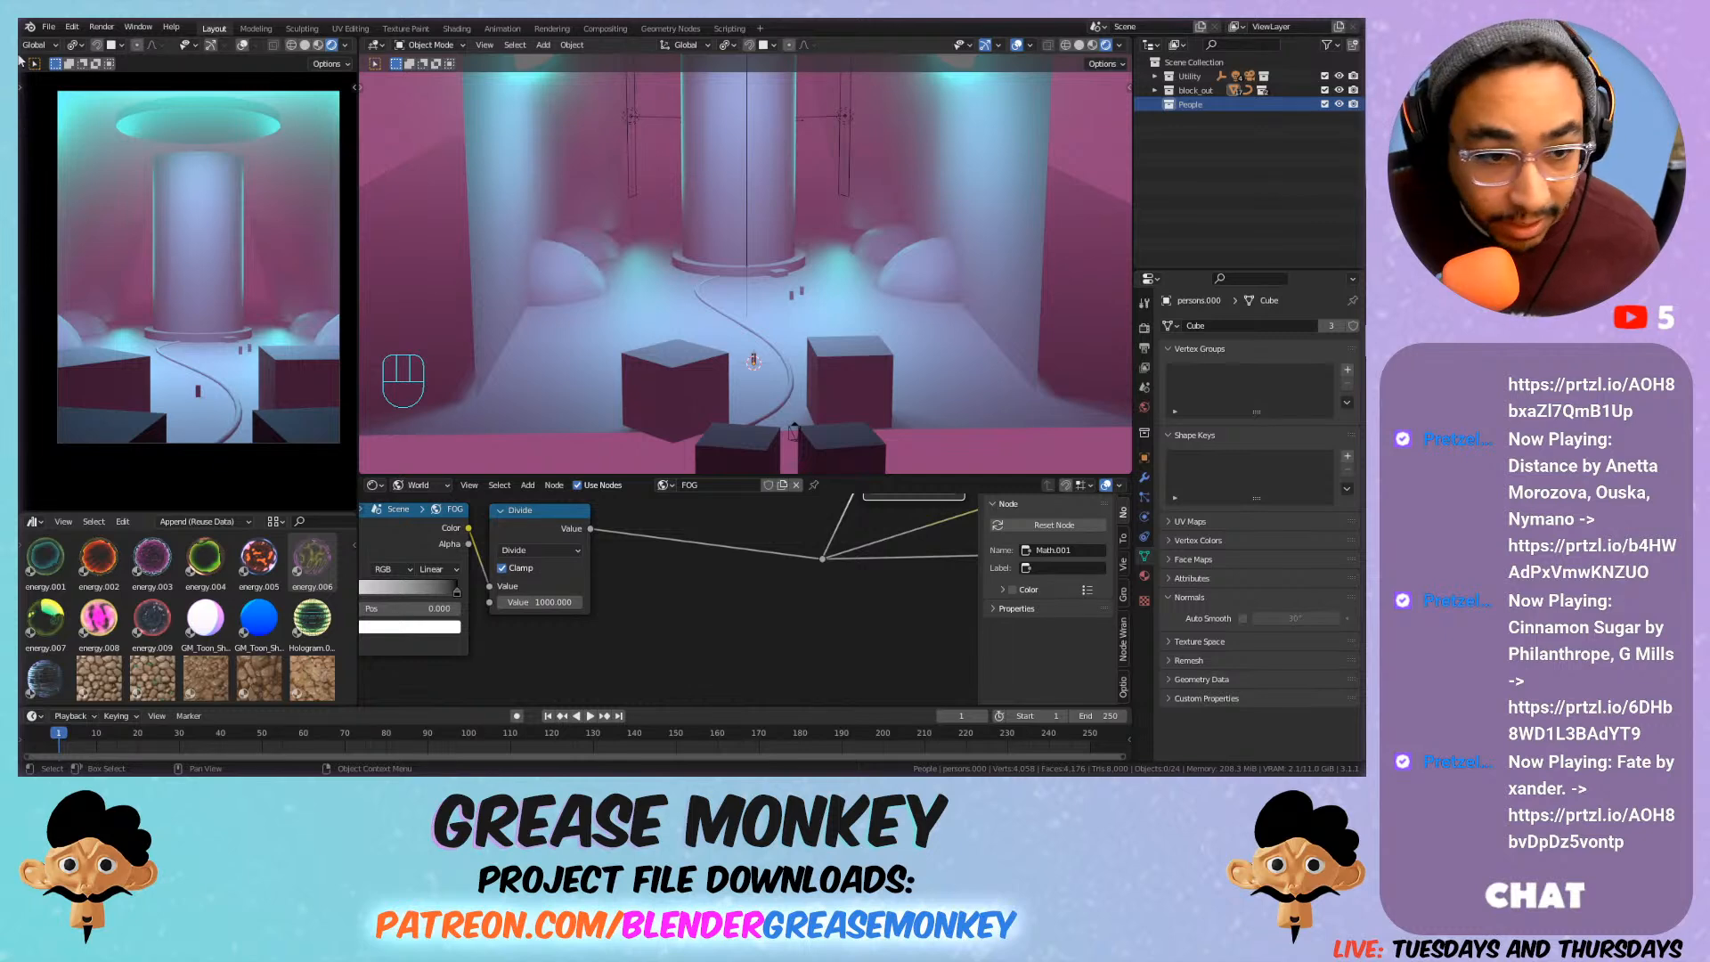
Start an Append from All-2.1.blend in the Assets bookmark's KitOps\Dosch-2.1 folder and open its Object category.
left_click(71, 27)
mouse_move(49, 27)
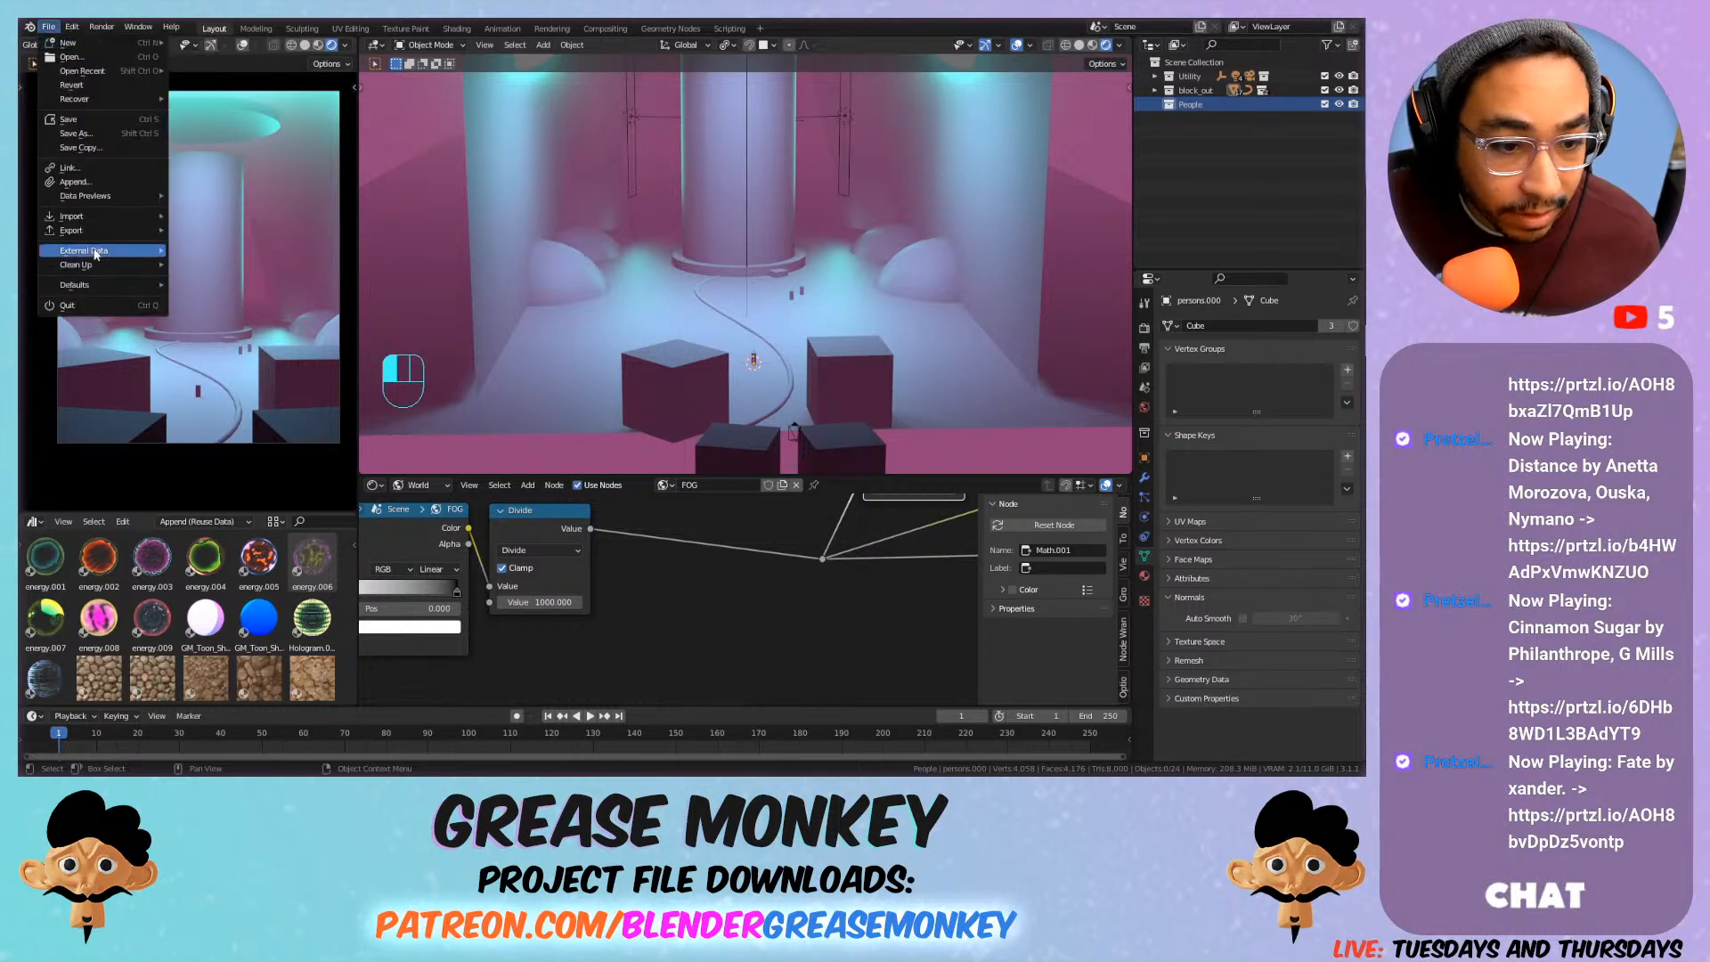
left_click(106, 181)
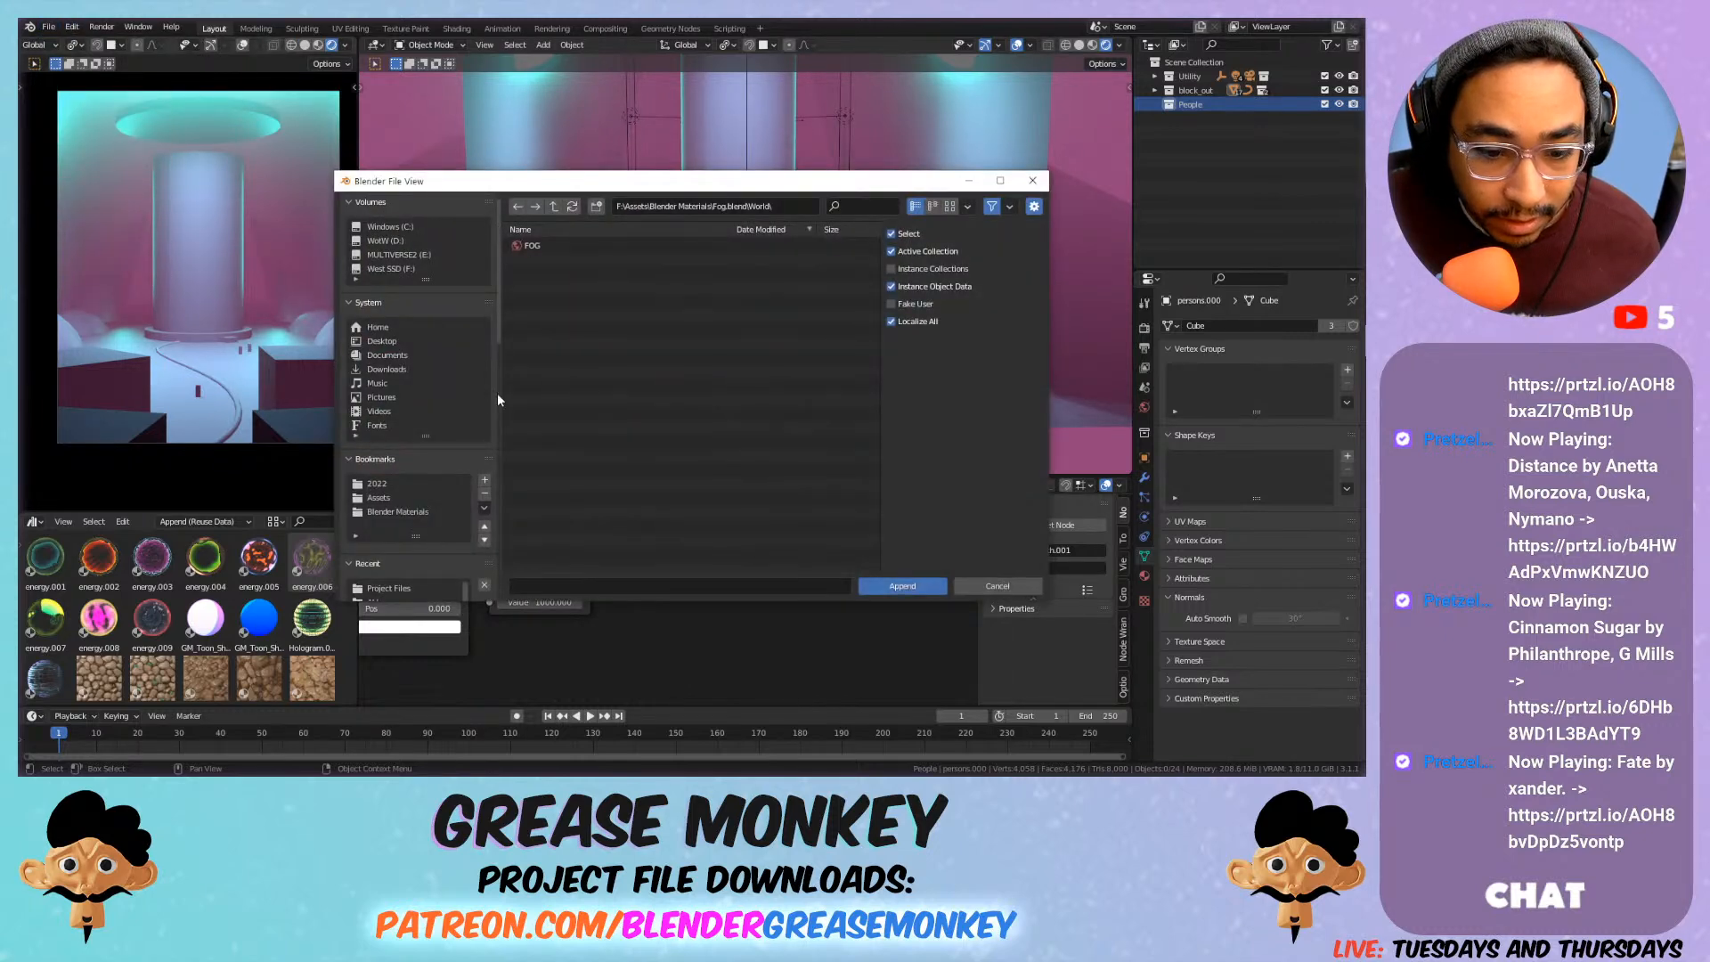
left_click(383, 497)
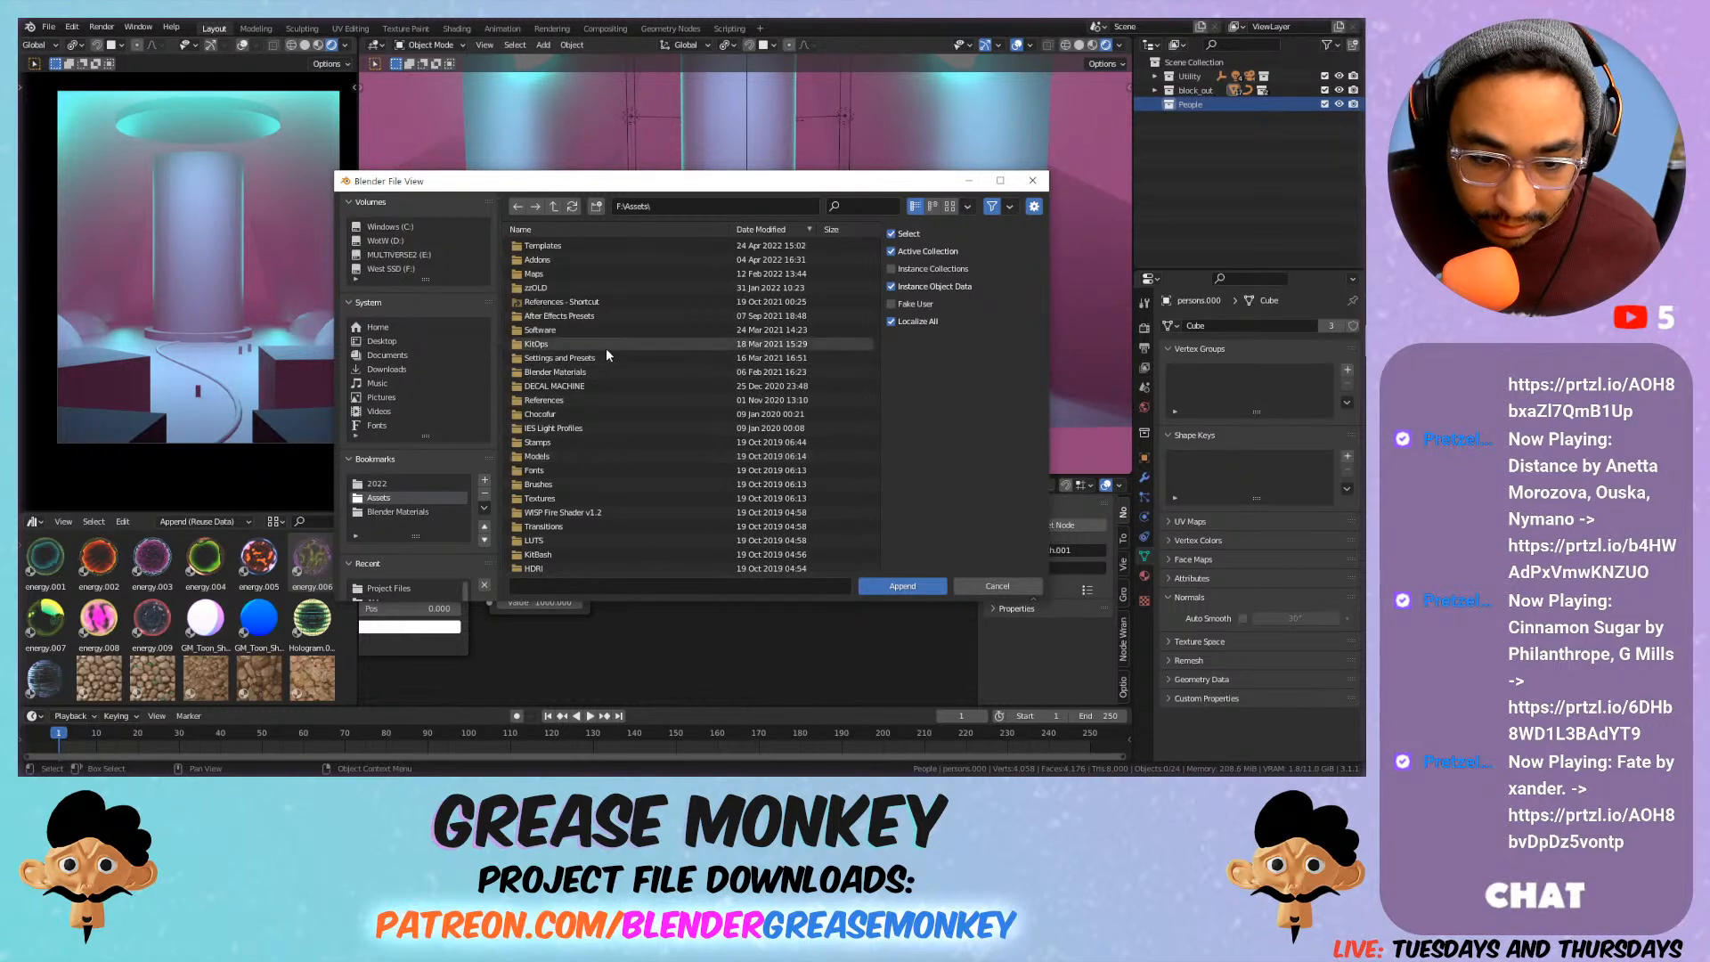
key("t")
key("n")
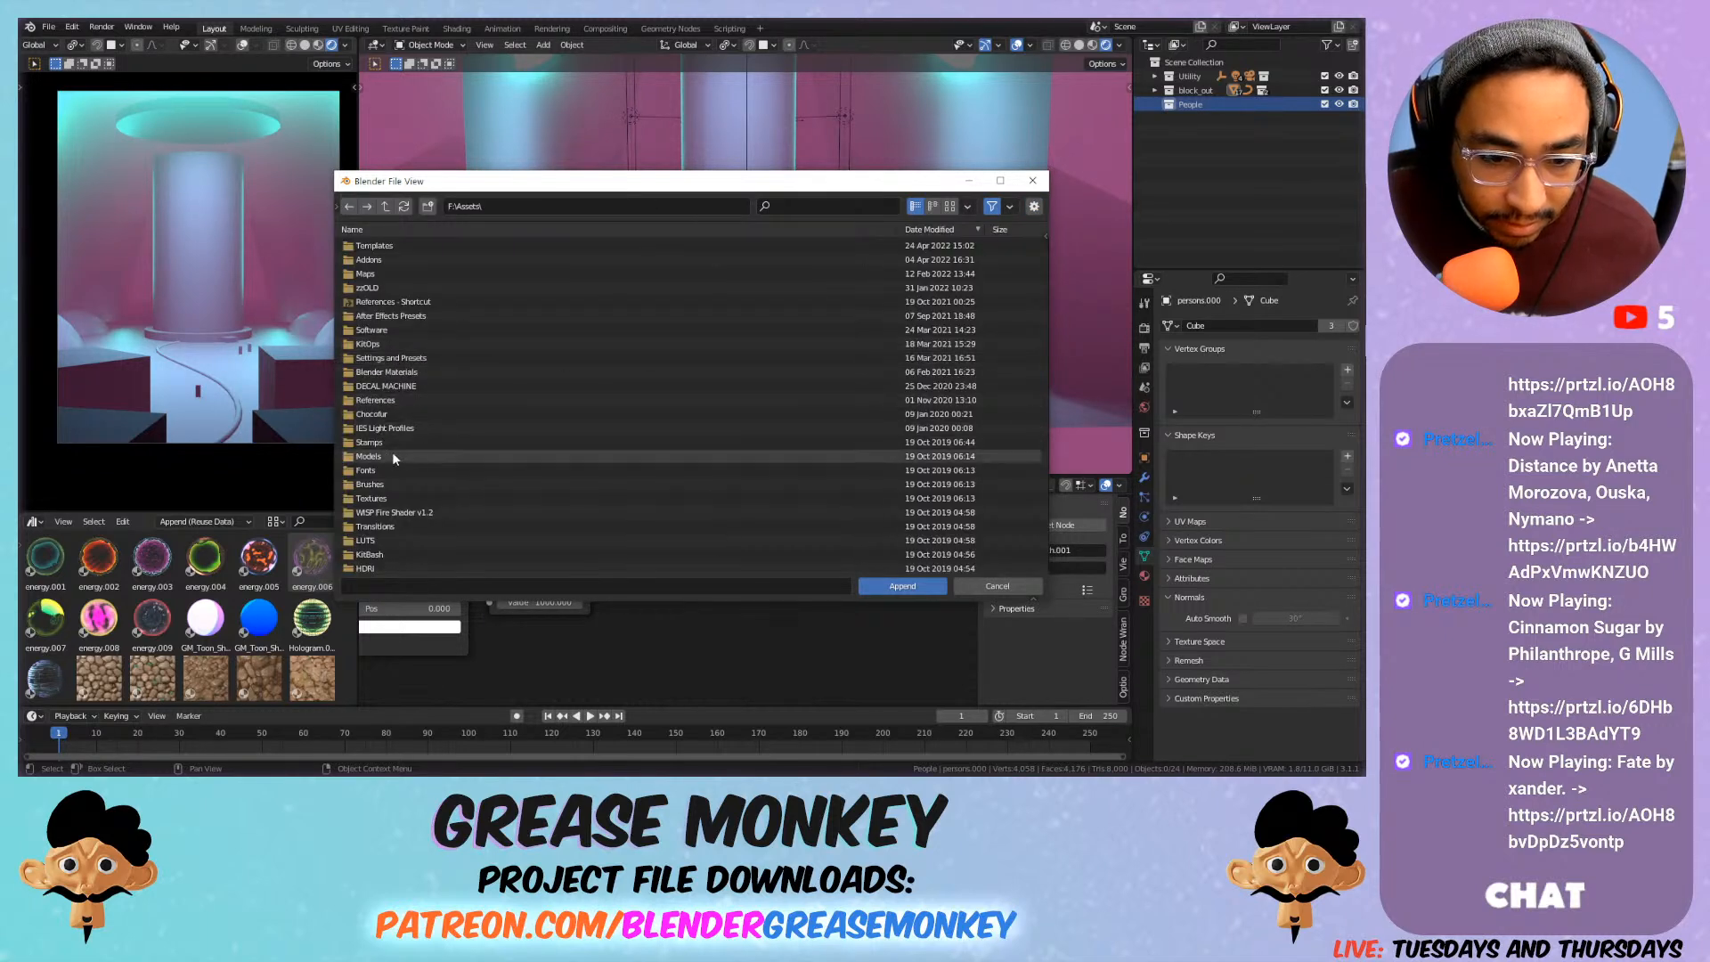
left_click(392, 347)
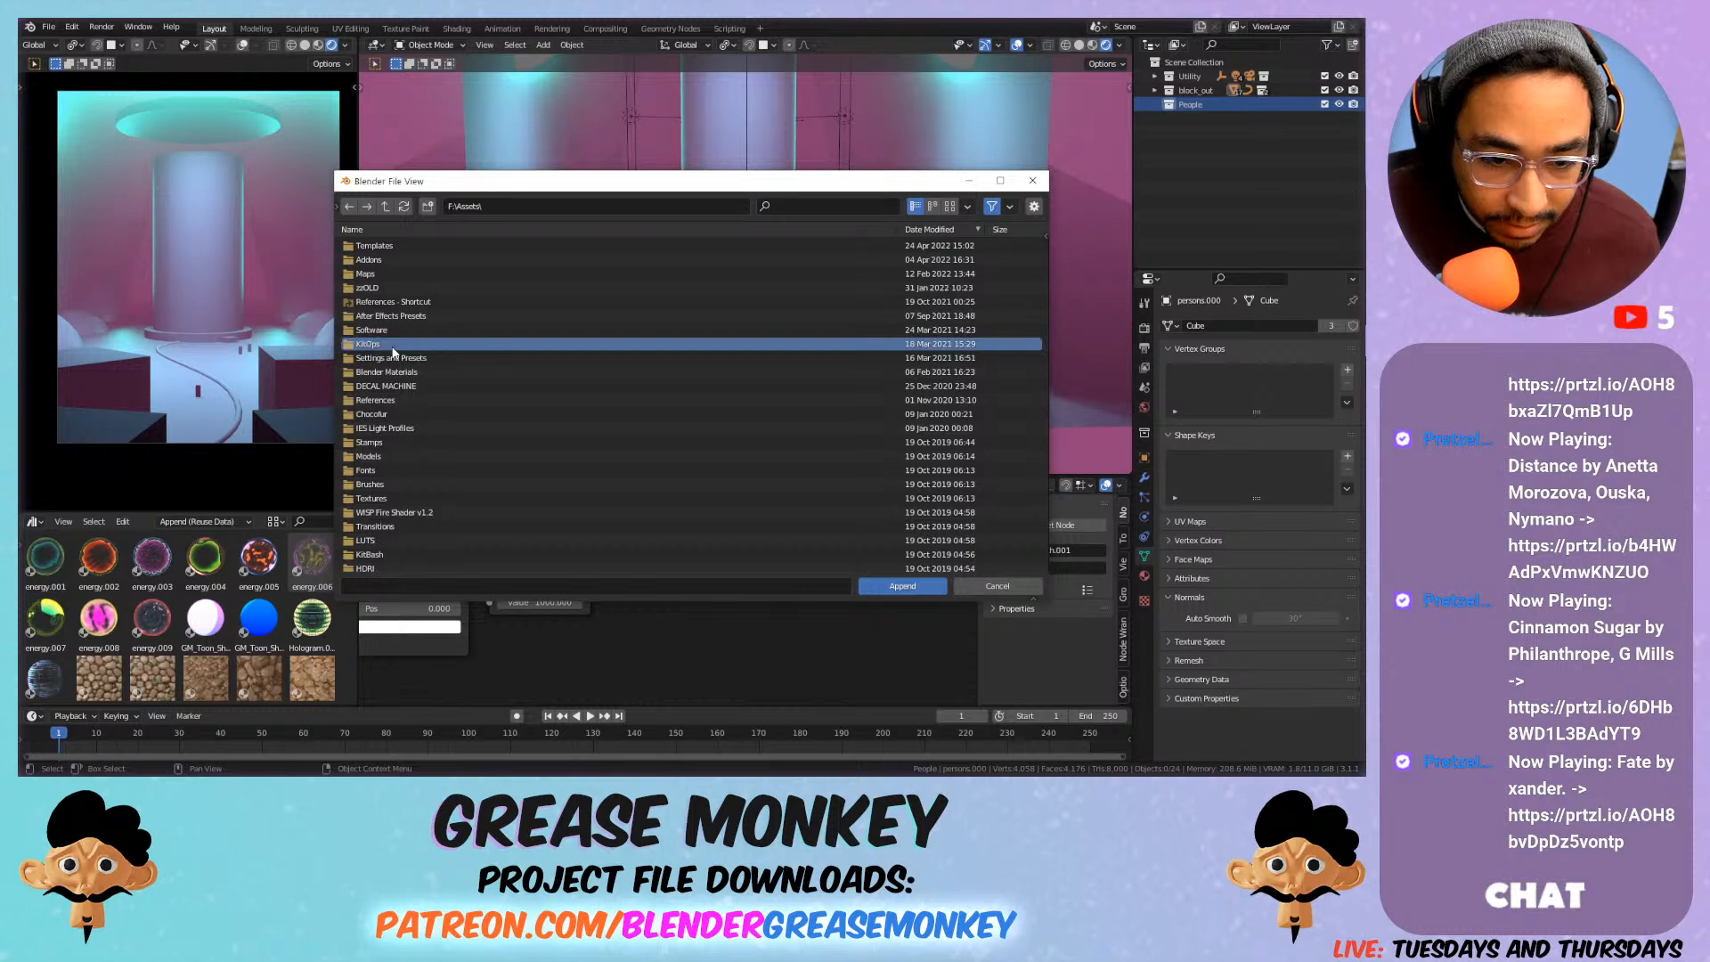
double_click(375, 348)
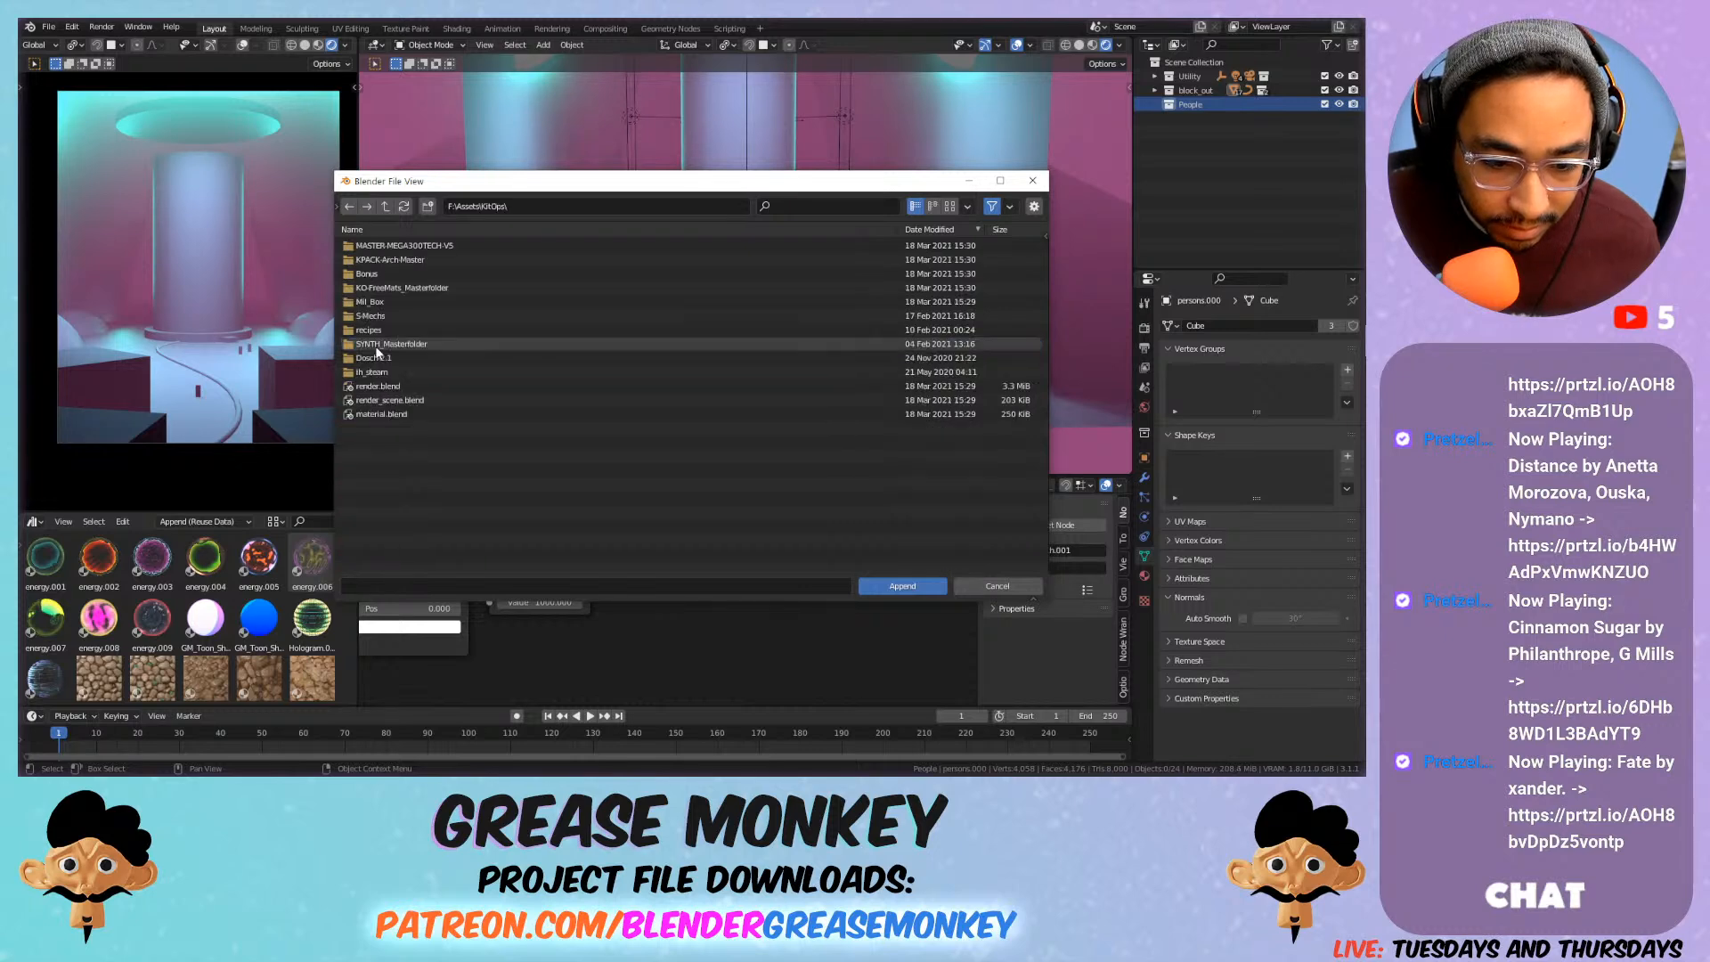
double_click(388, 357)
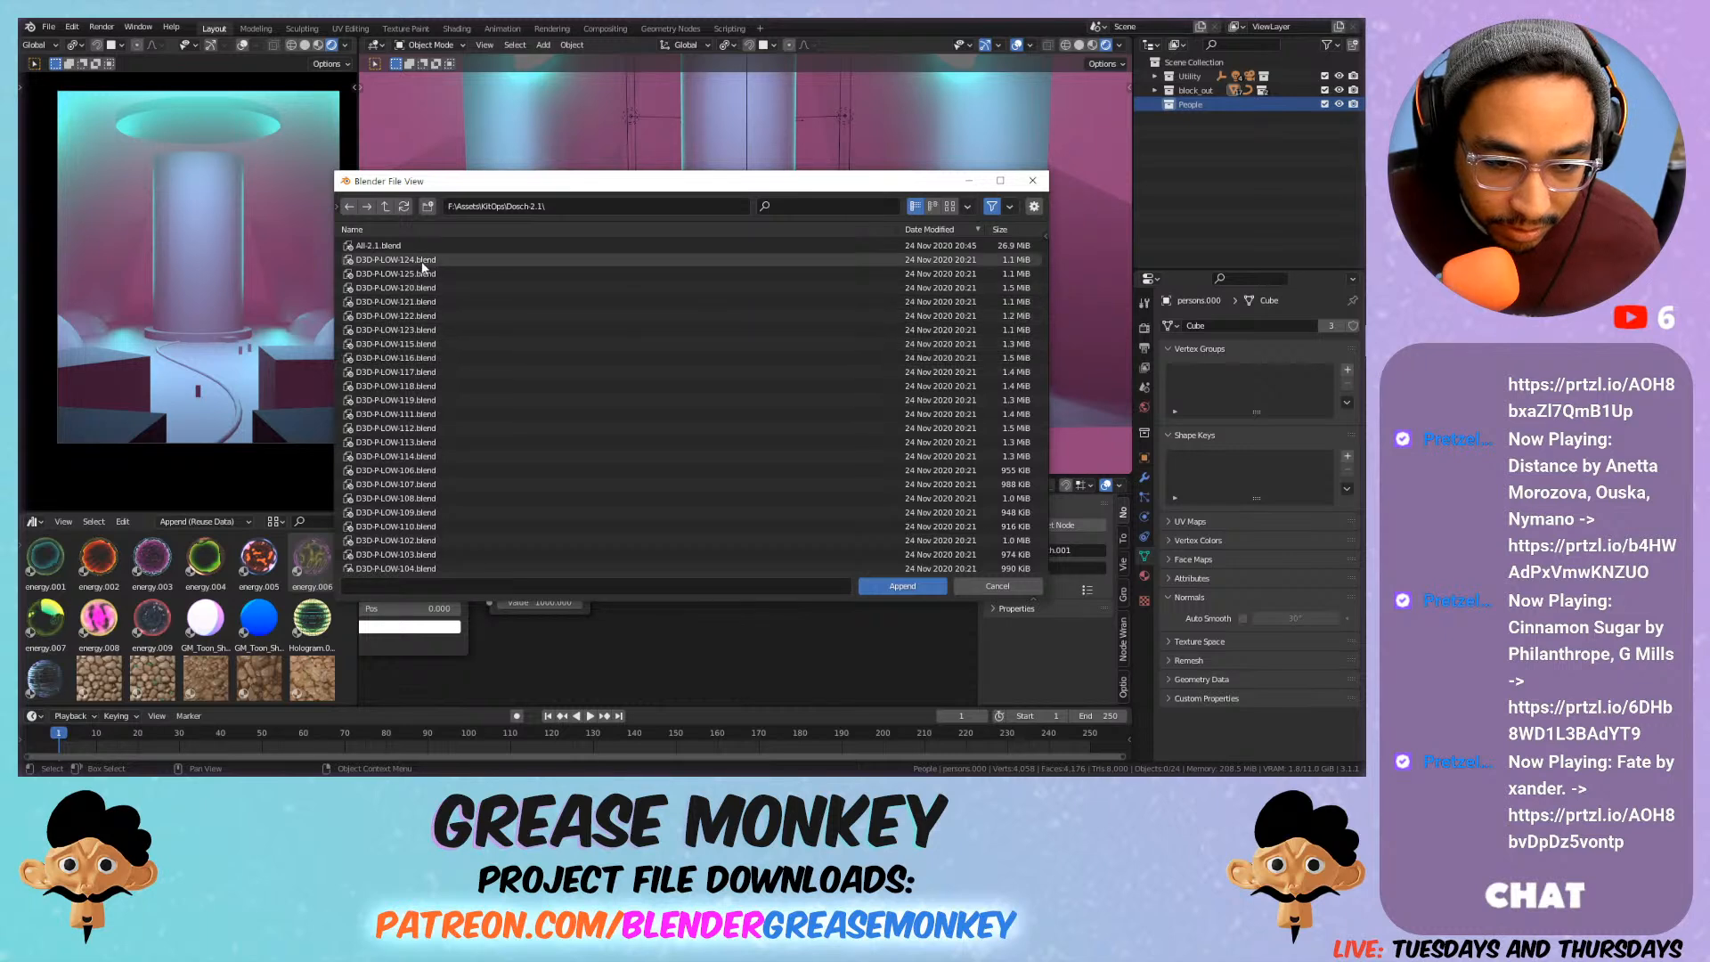
double_click(389, 246)
double_click(385, 285)
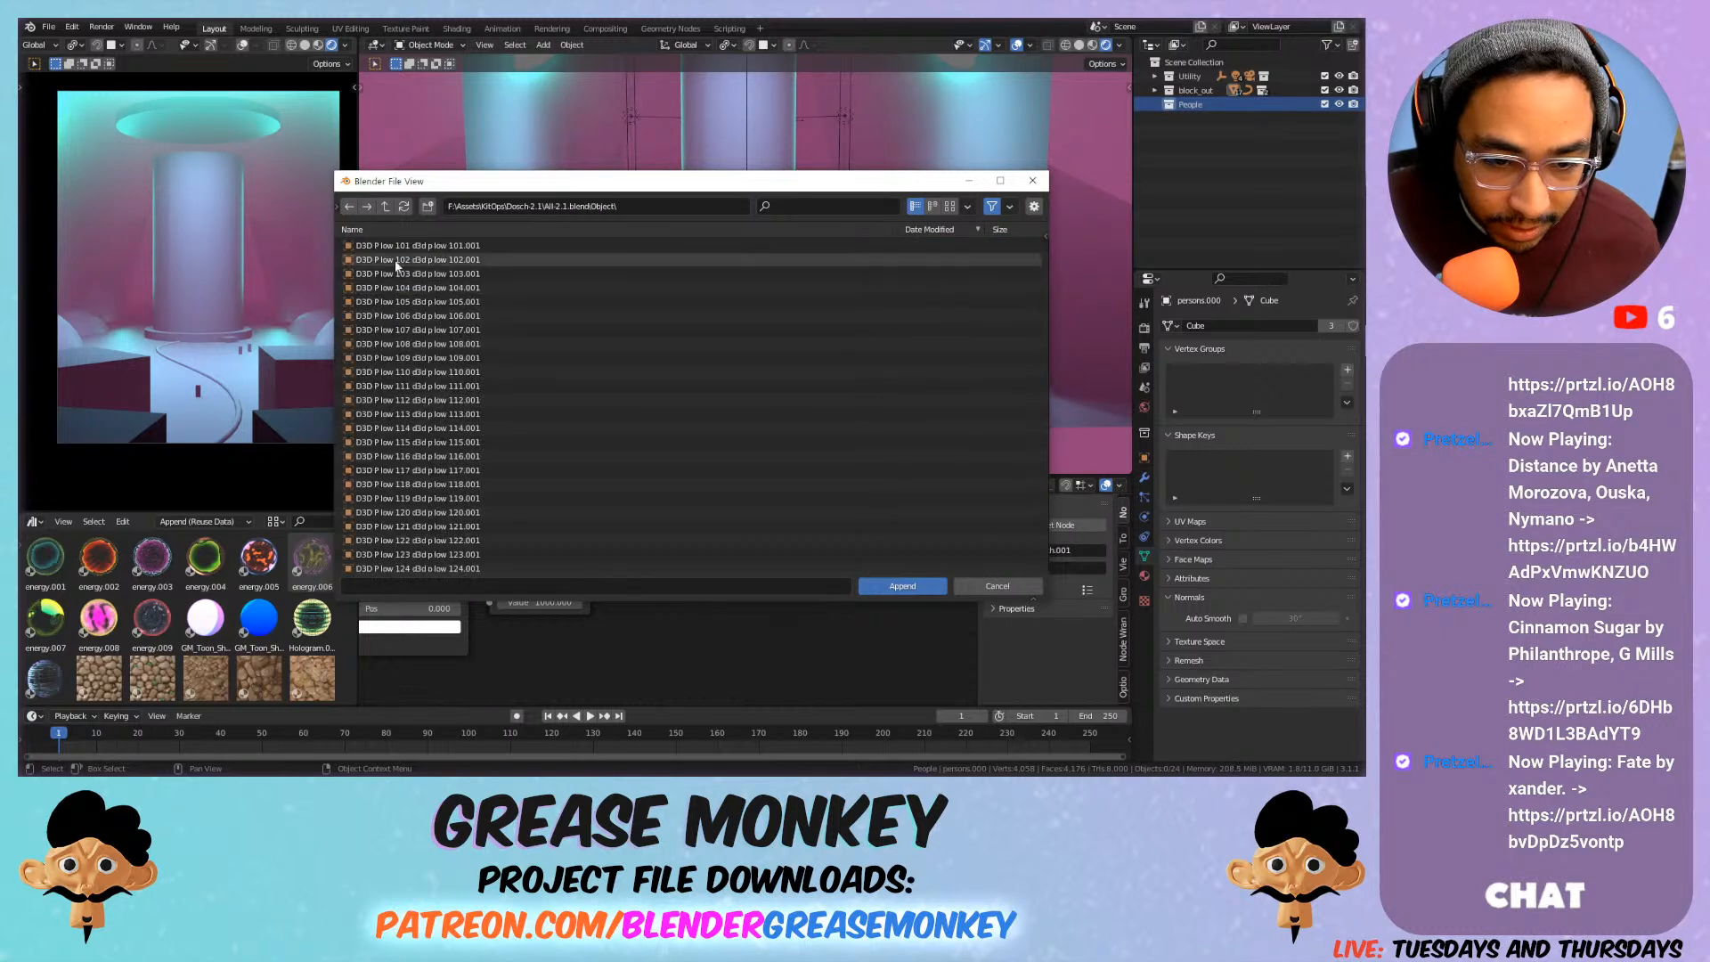
Append all the D3D P low figures to the People collection, leaving Plane.001 unselected, and expand the imported hierarchy in the outliner.
key("a")
scroll(477, 342, "down", 2)
left_click(386, 563)
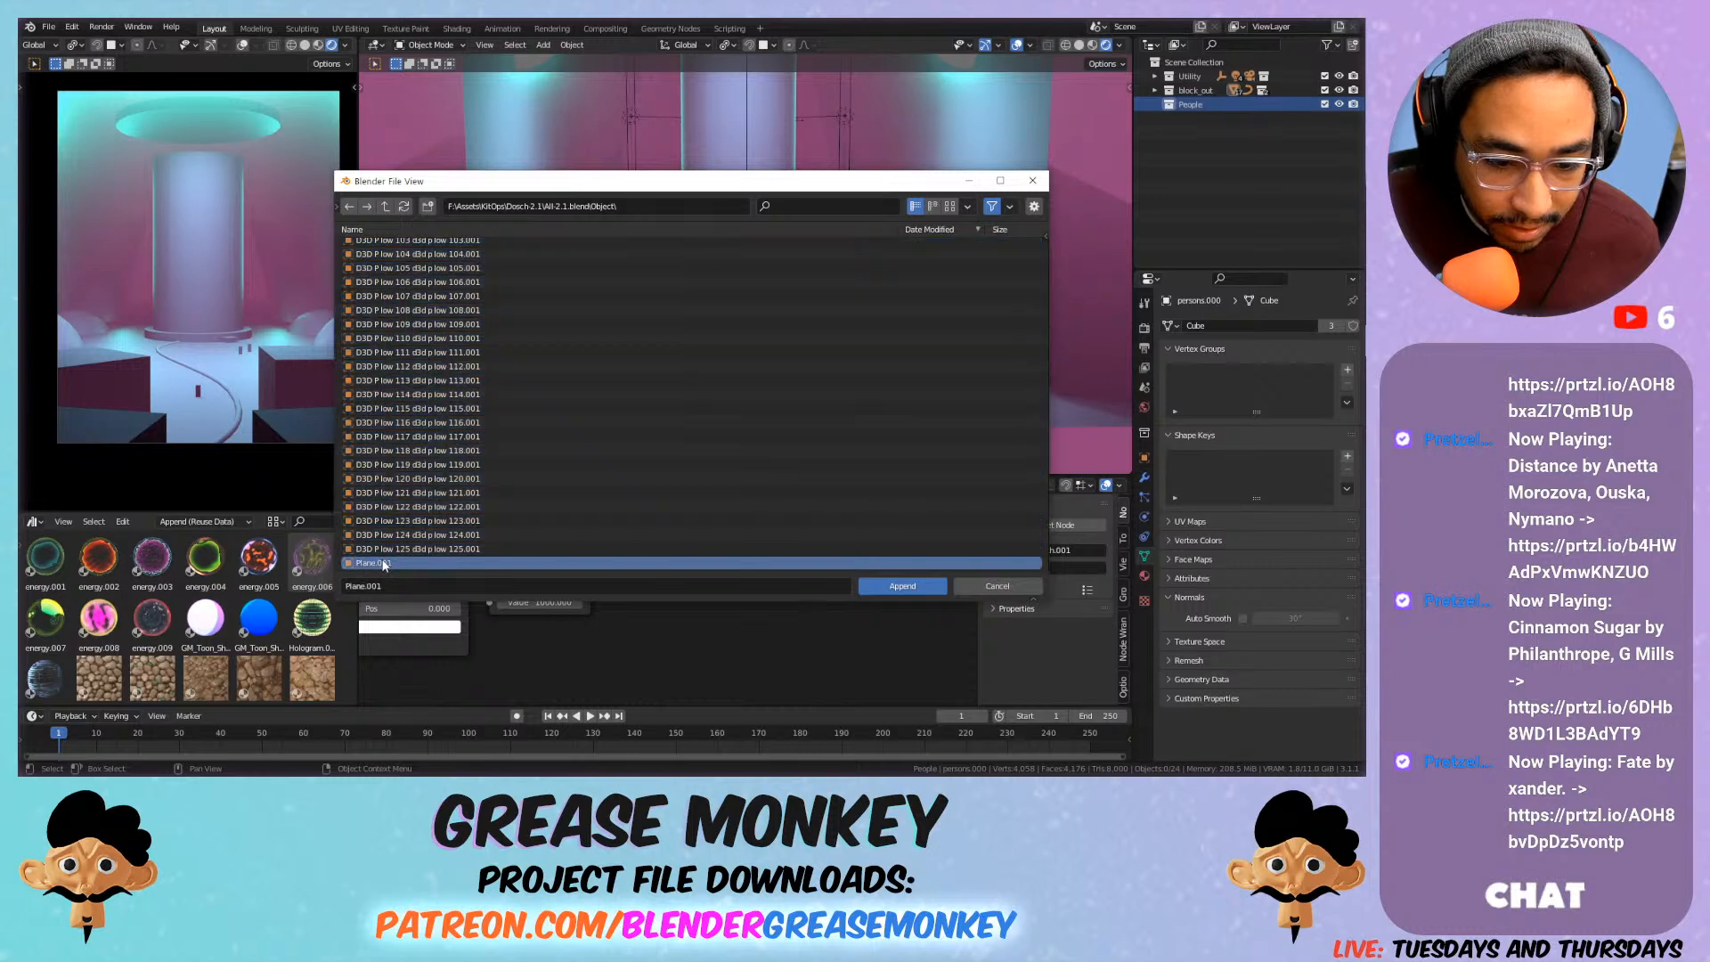
key("a")
left_click(374, 562, "ctrl")
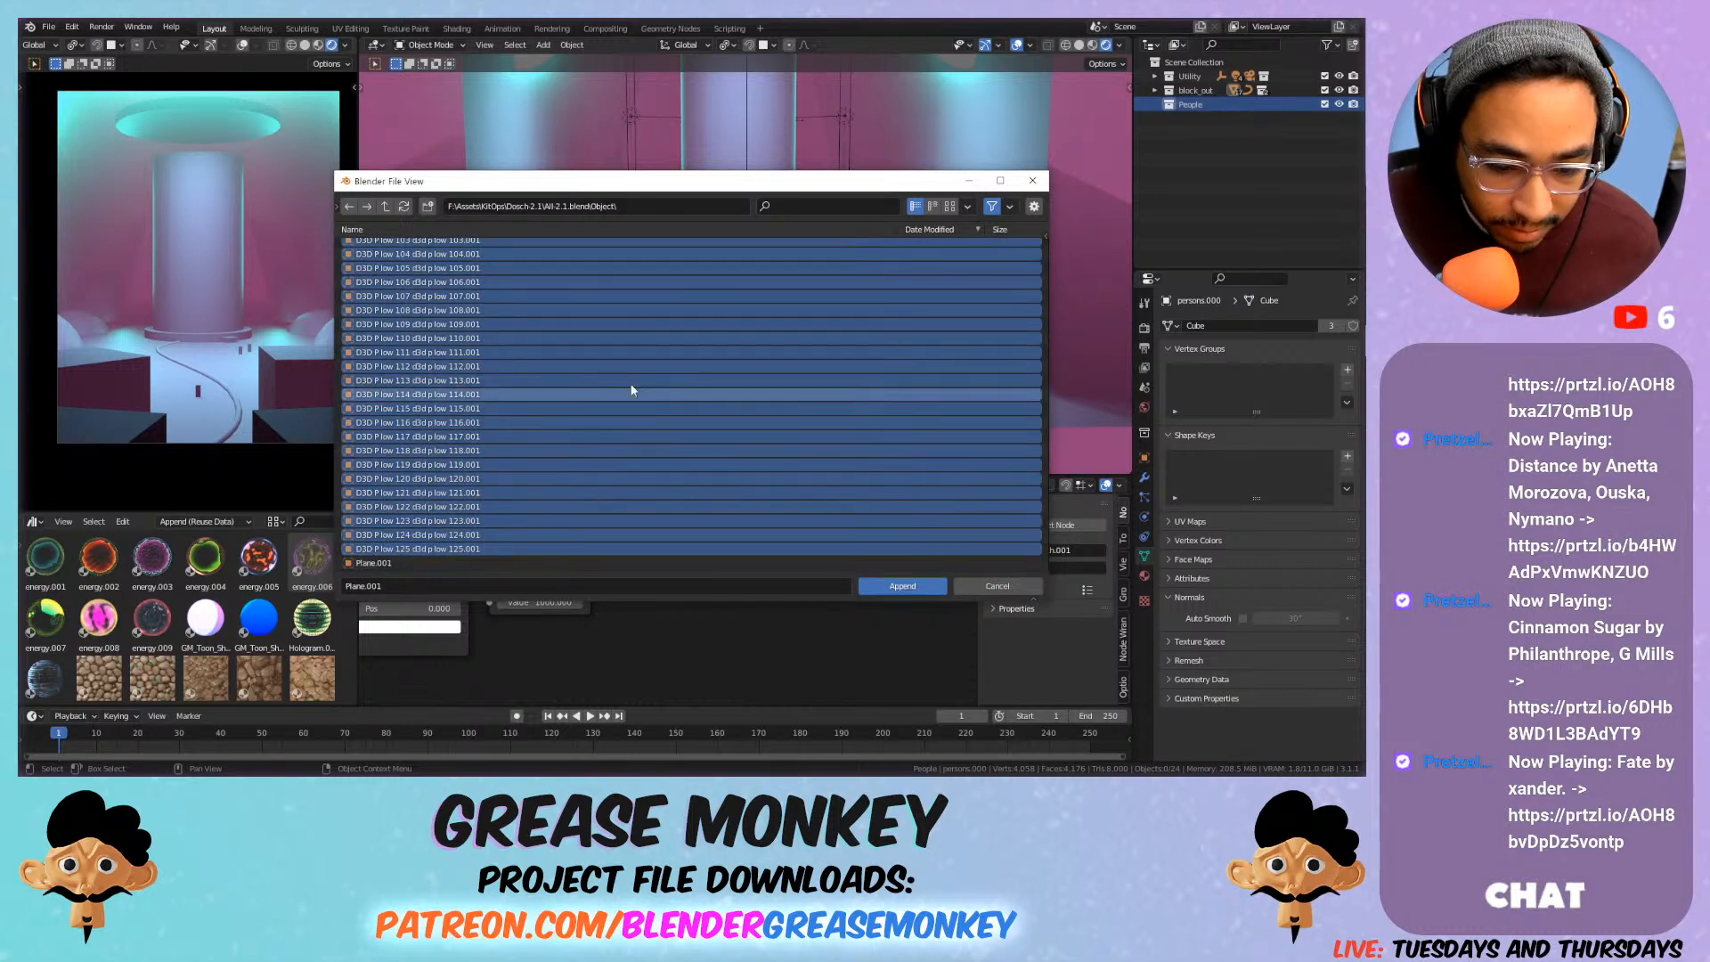
key("n")
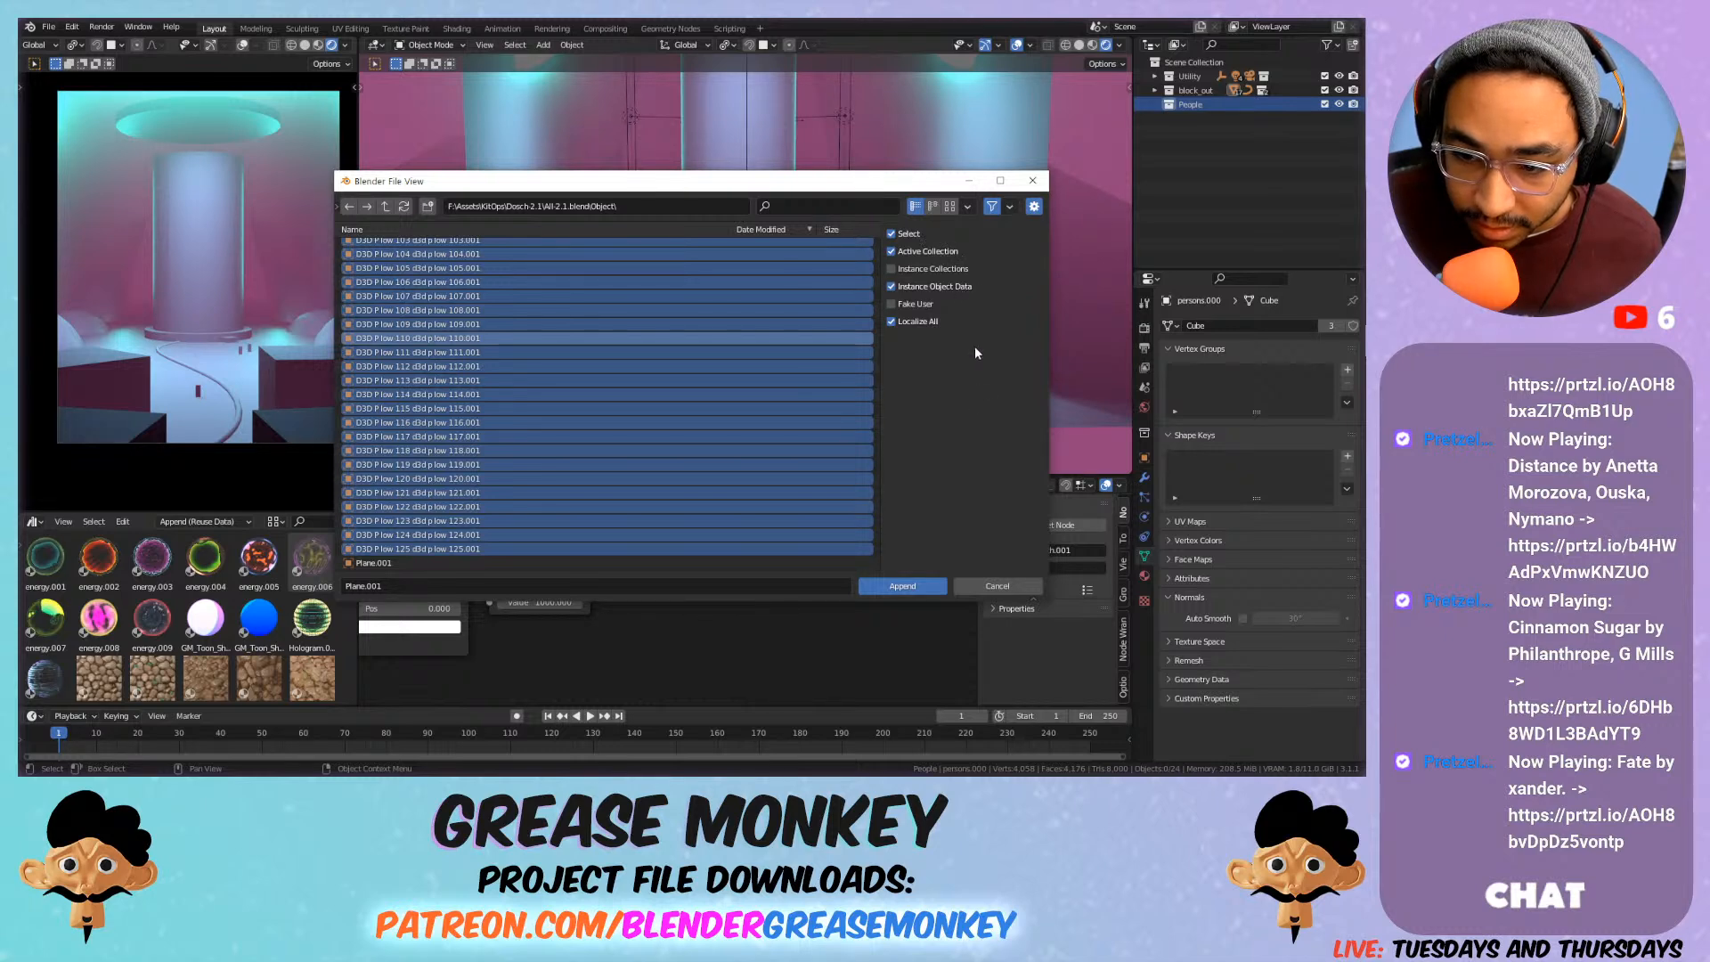
left_click(902, 586)
left_click(1183, 120)
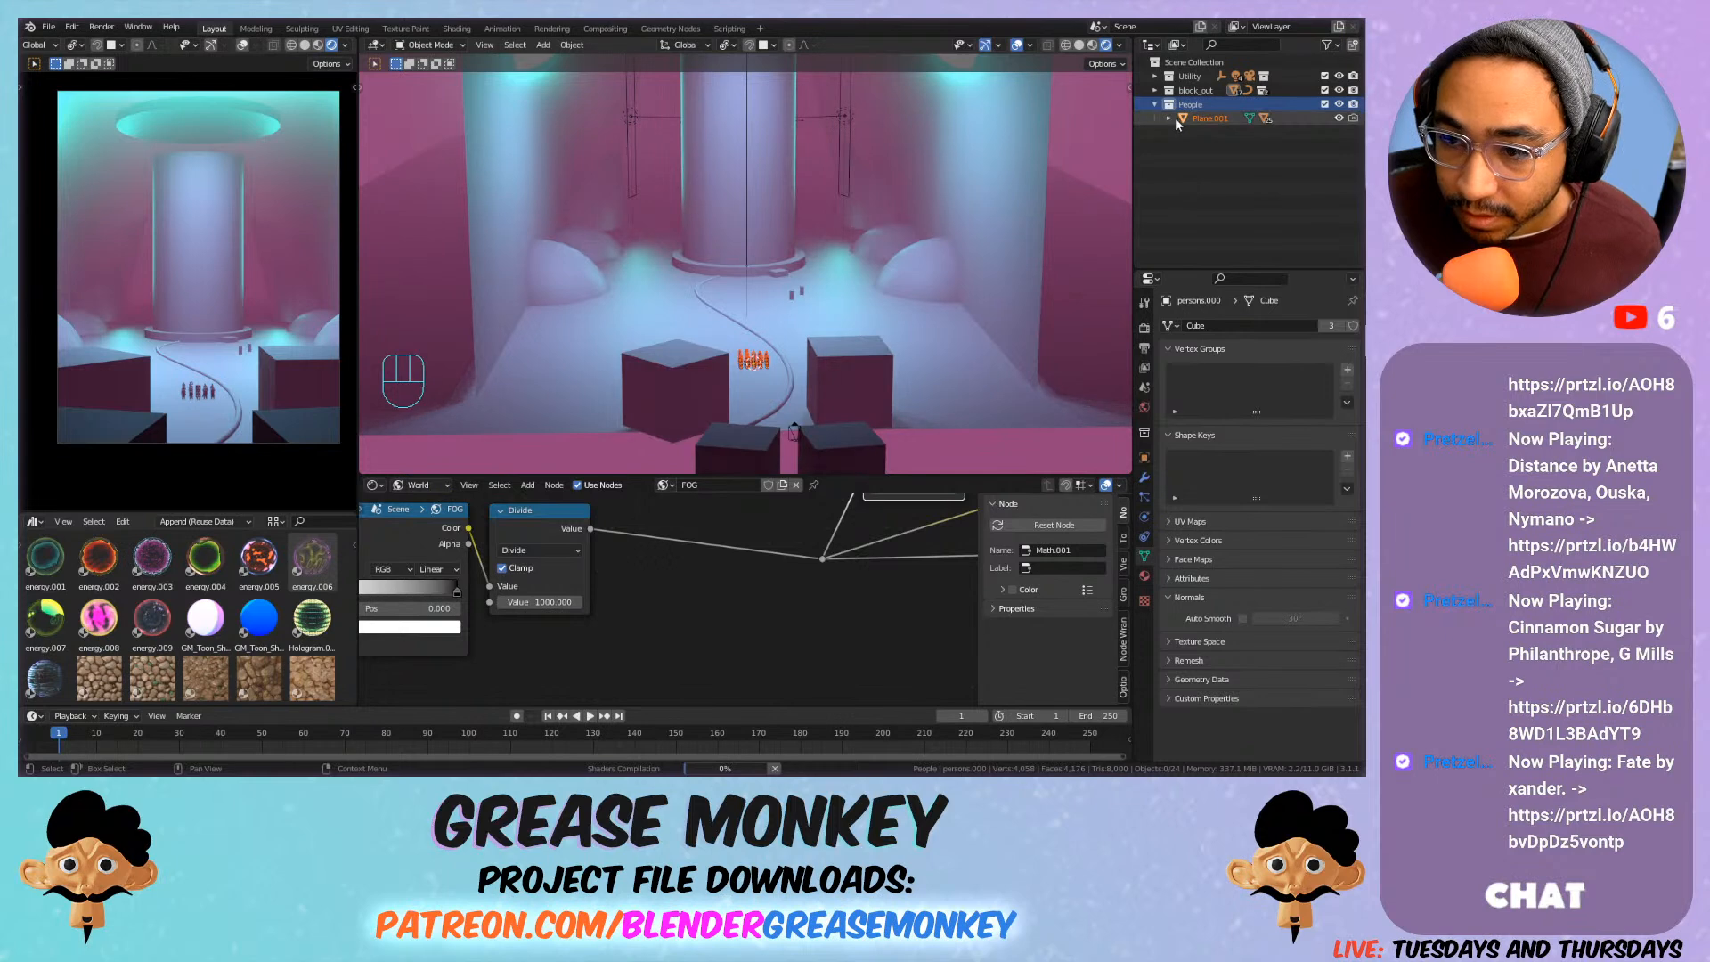
left_click(1170, 119)
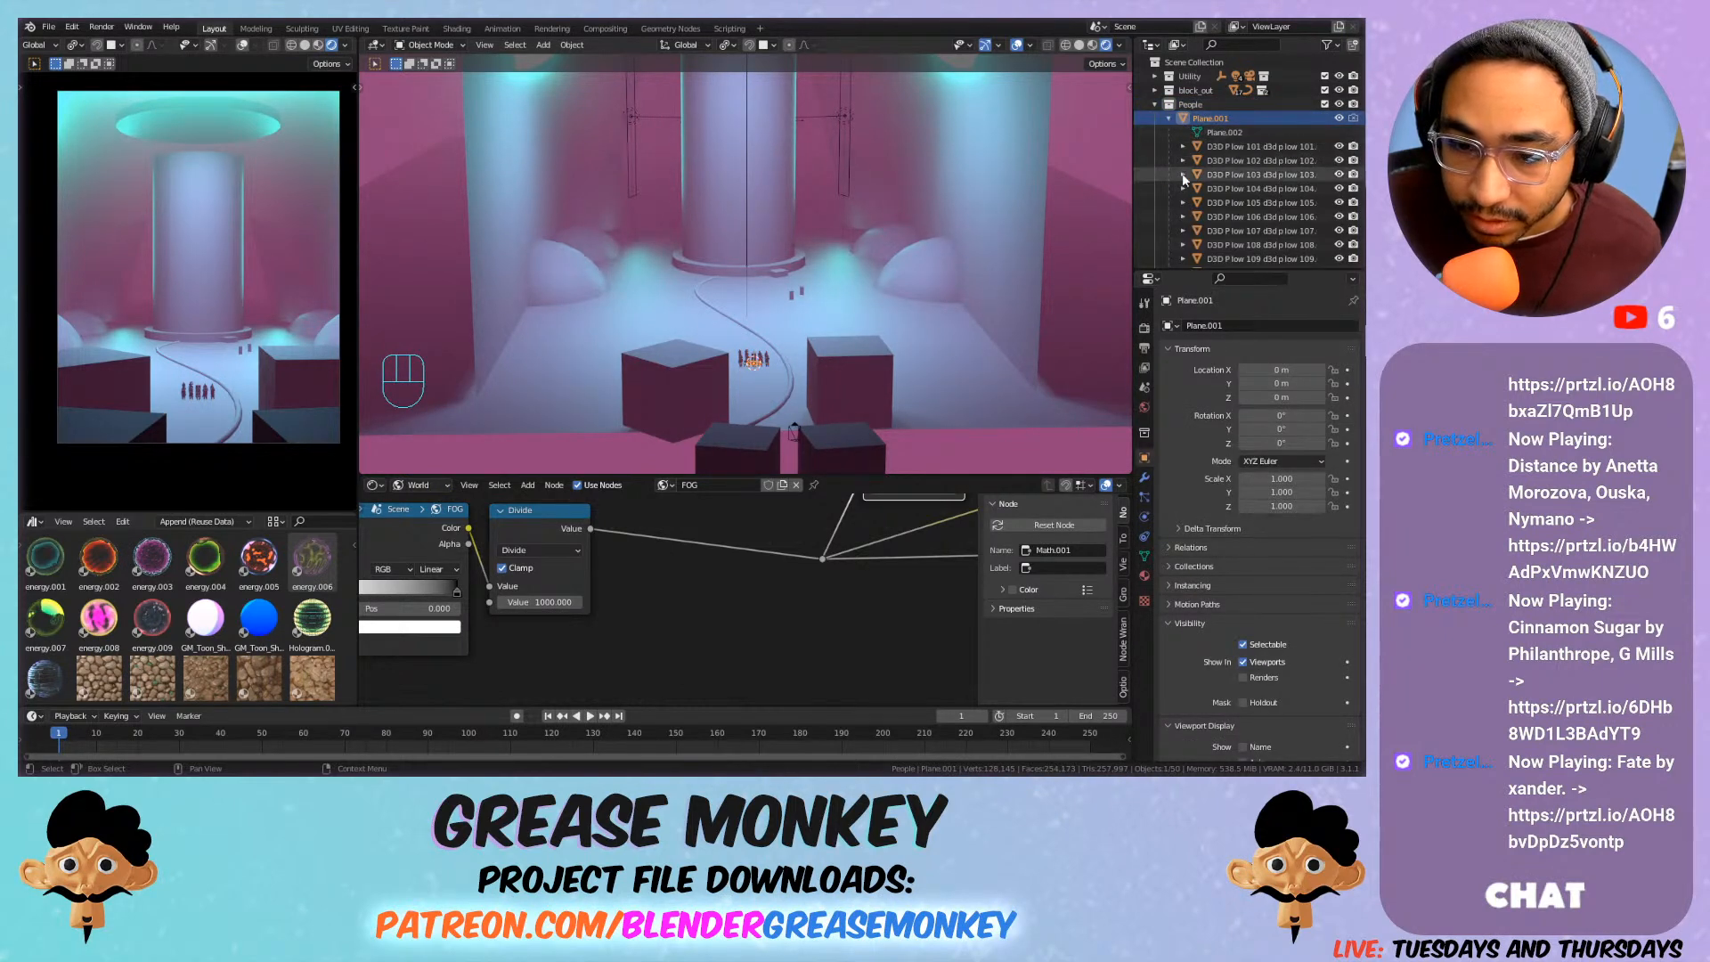
Move Plane.001 and its parented figures across the ground, away from the central placeholder block to beside the two distant placeholders, keeping Z locked.
middle_click_drag(796, 358, 797, 308)
scroll(798, 308, "up", 1)
left_click(1234, 147)
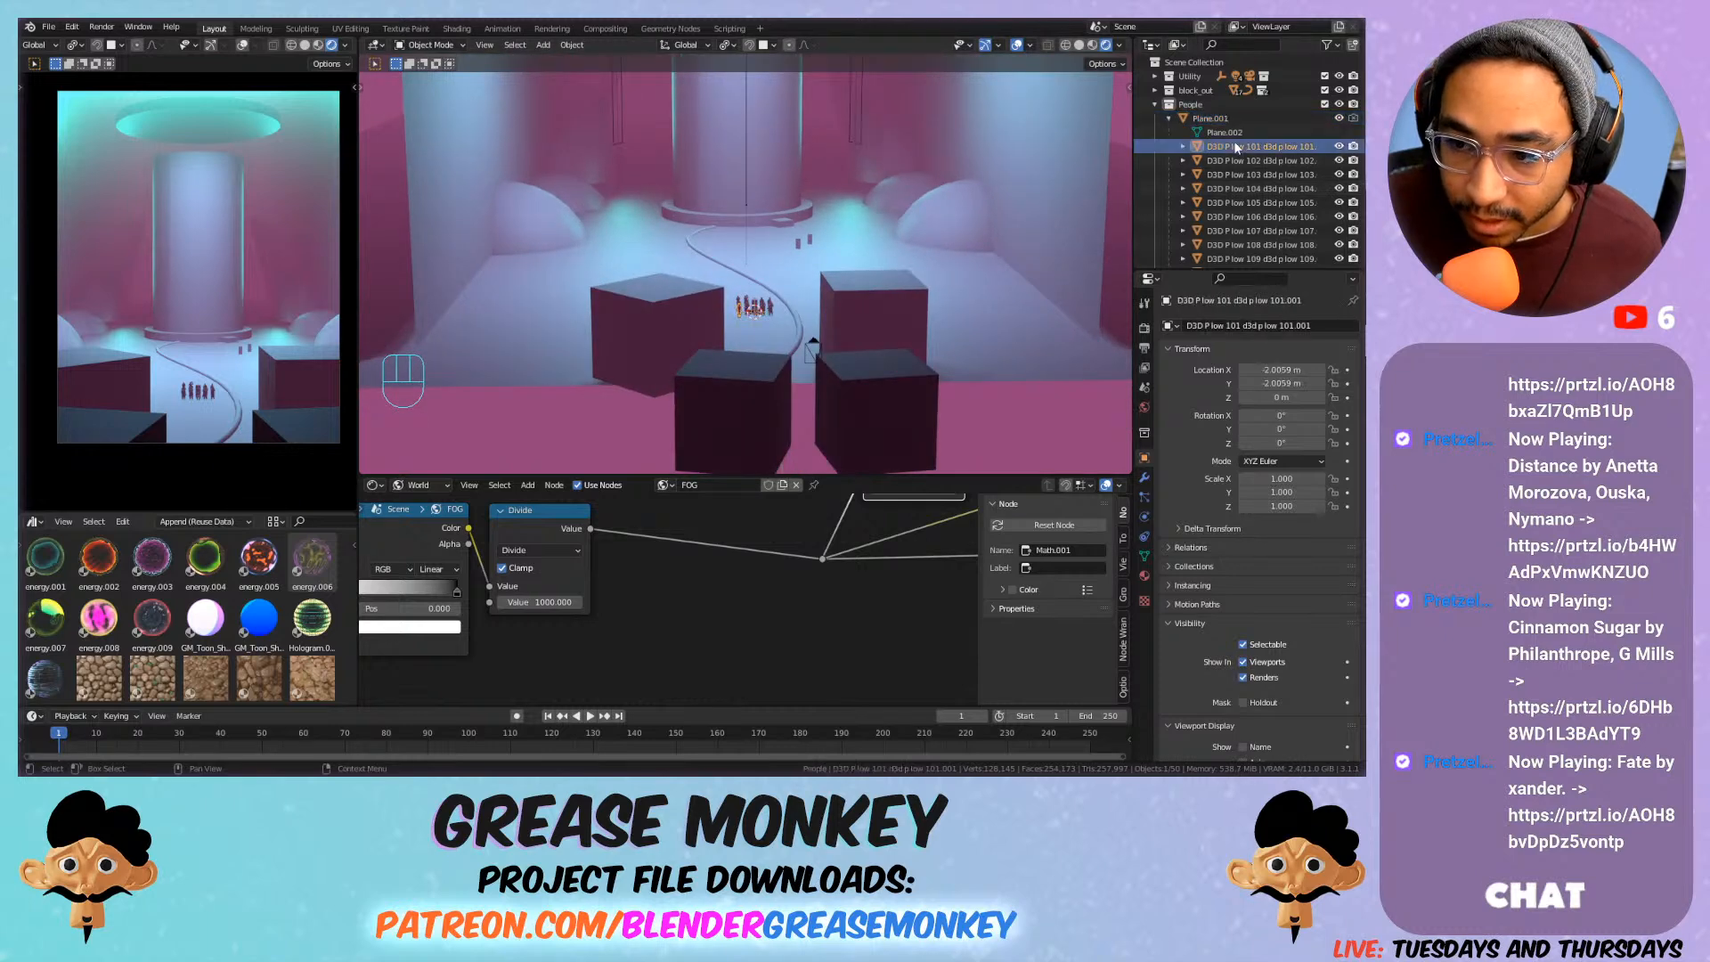
scroll(1232, 148, "down", 5)
scroll(1238, 153, "up", 5)
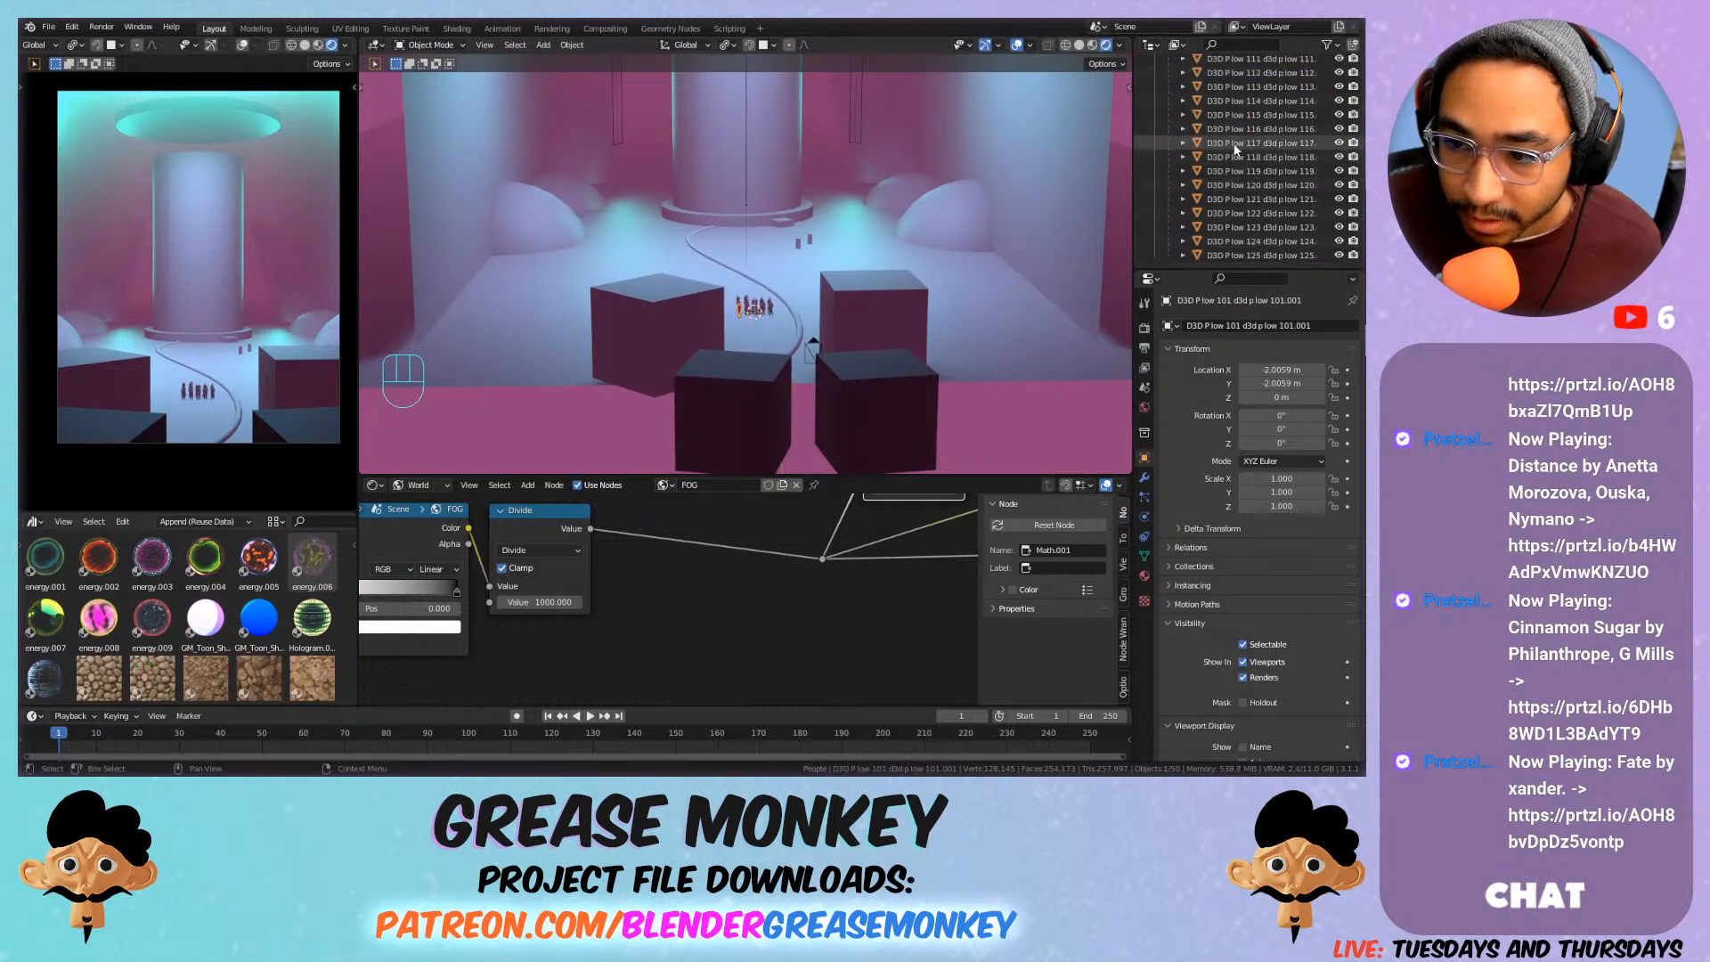
left_click(1218, 119)
key("g")
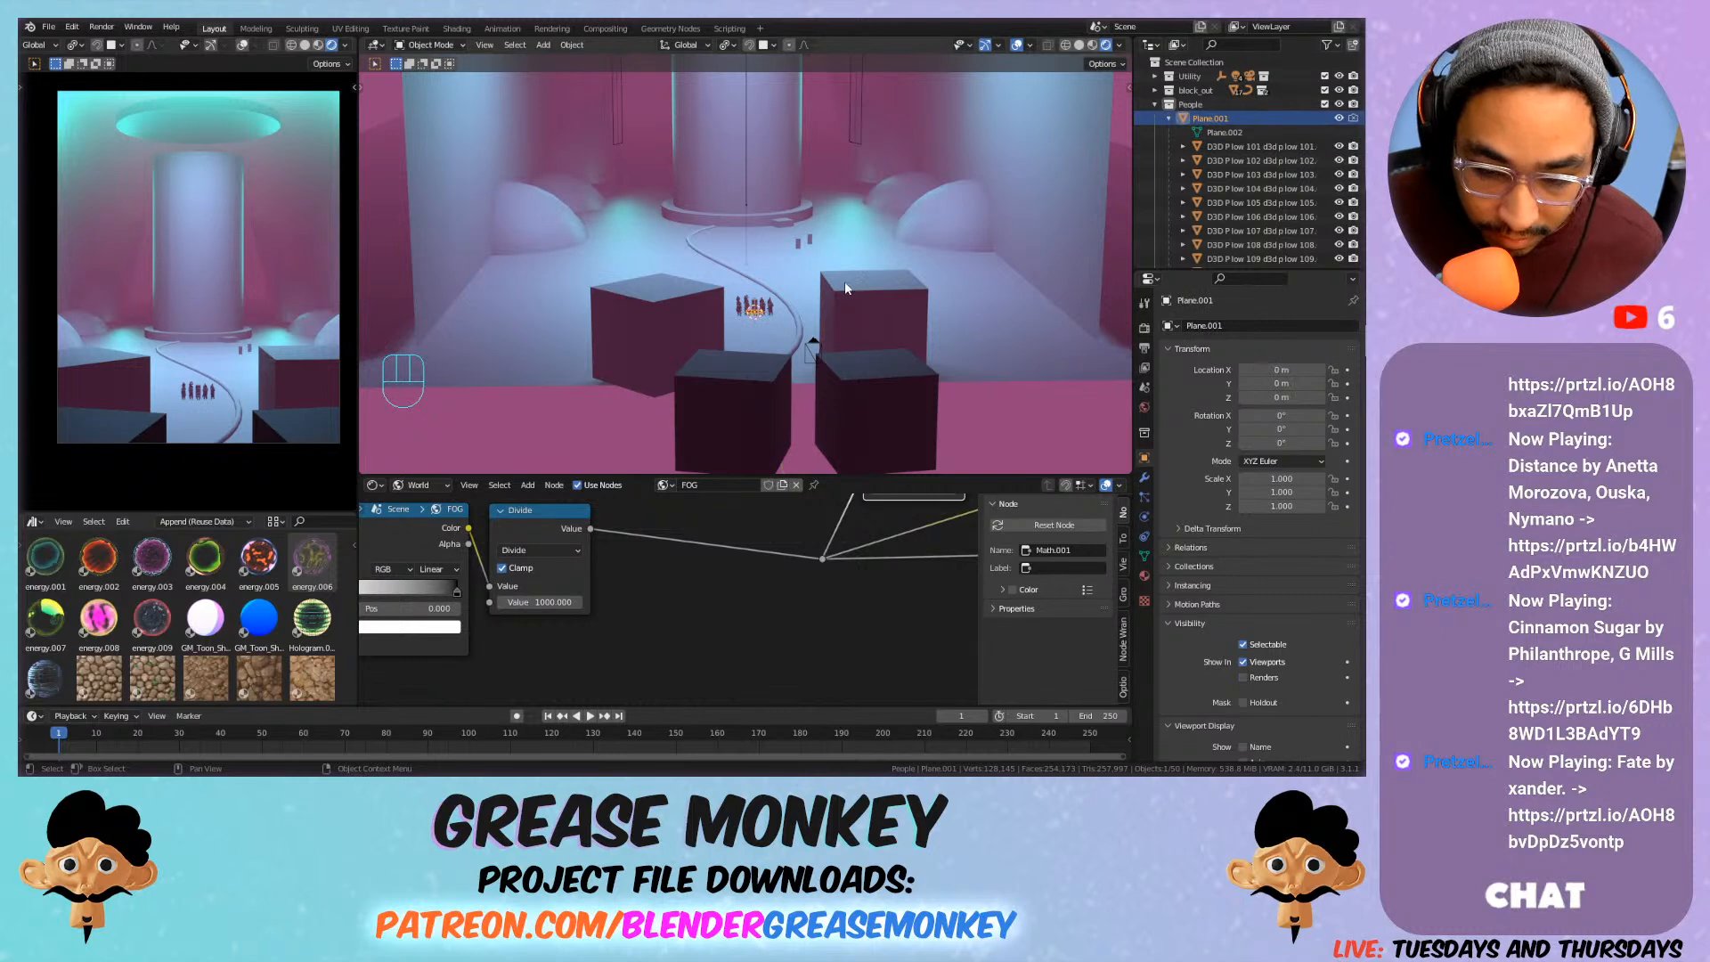
key("shift+z")
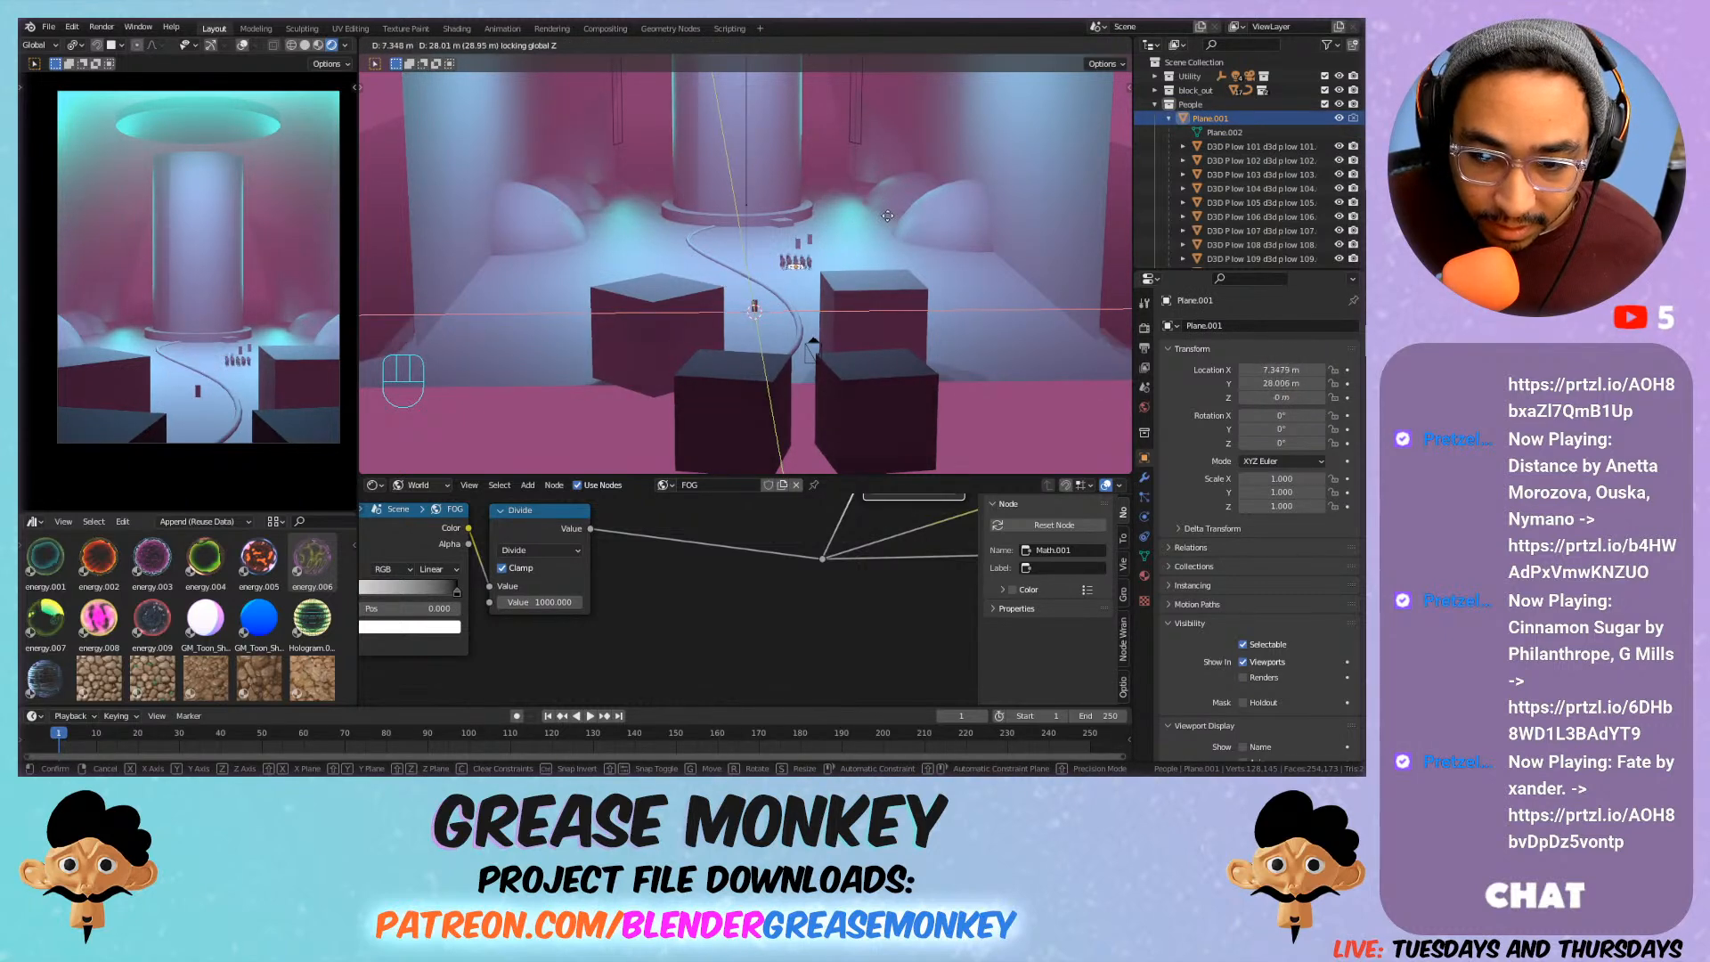
left_click(853, 218)
Delete the four rearmost figures from the imported crowd, starting with D3D P low 125.
scroll(853, 219, "up", 4)
middle_click_drag(854, 223, 733, 304)
scroll(891, 363, "up", 5)
scroll(823, 258, "up", 4)
scroll(757, 280, "up", 3)
left_click(886, 196)
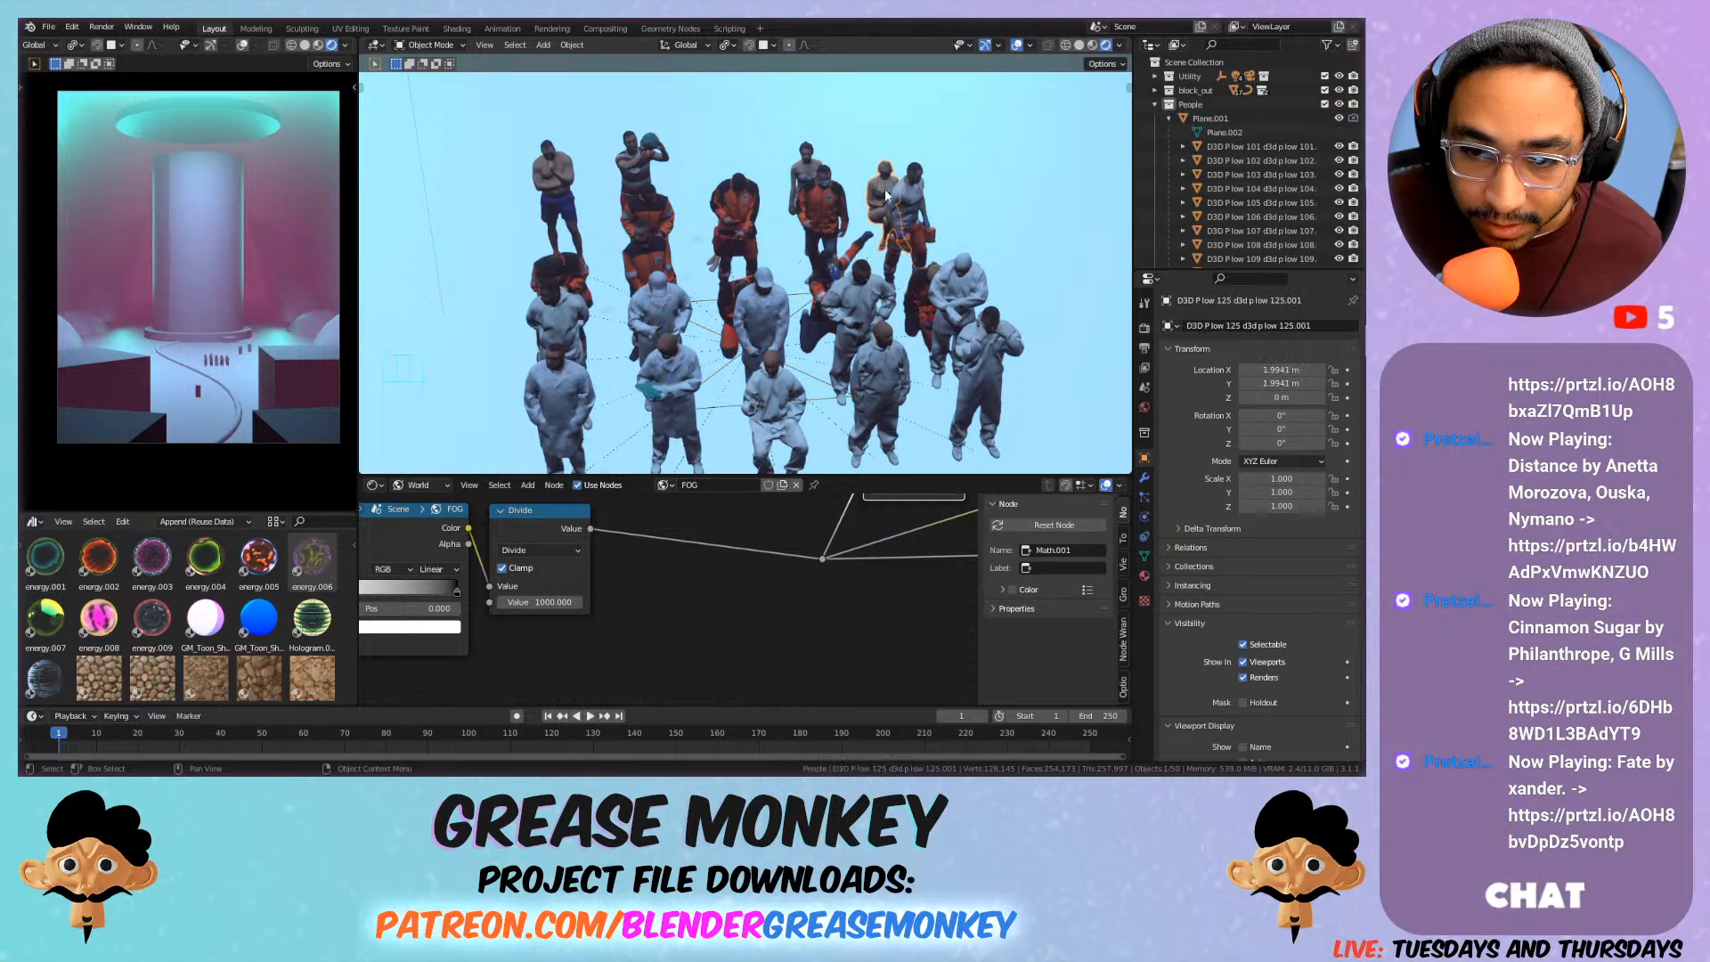
key("x")
left_click(821, 158)
key("x")
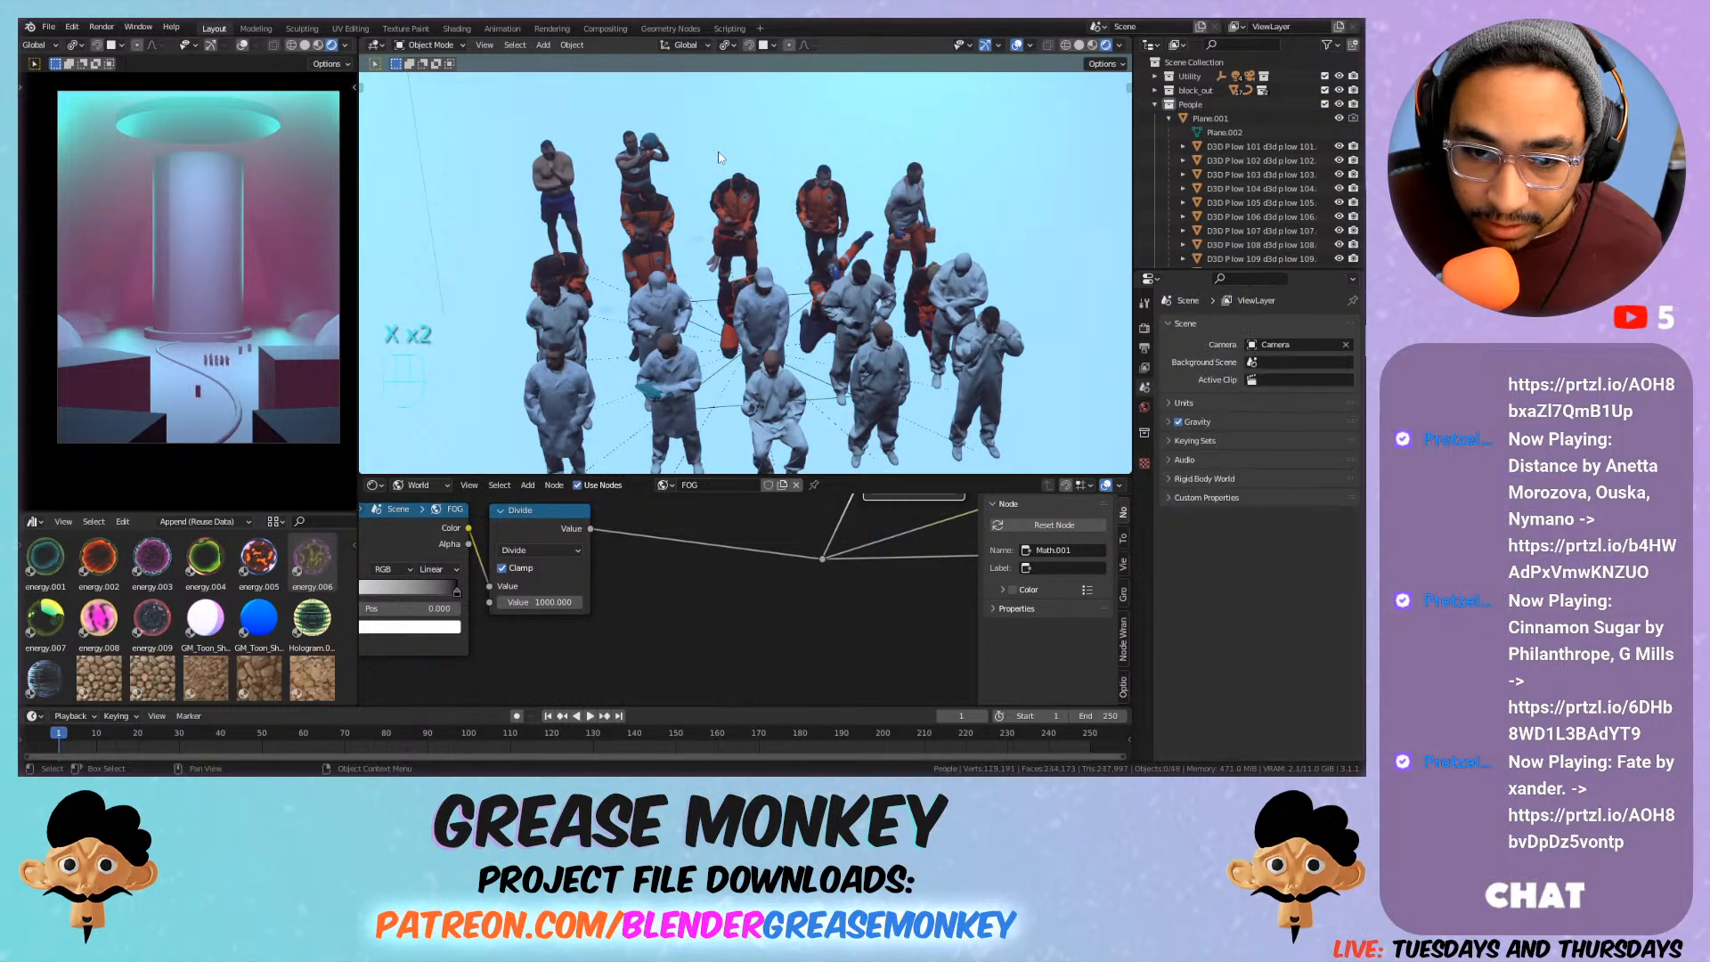
left_click(634, 152)
key("x")
left_click(552, 162)
key("x")
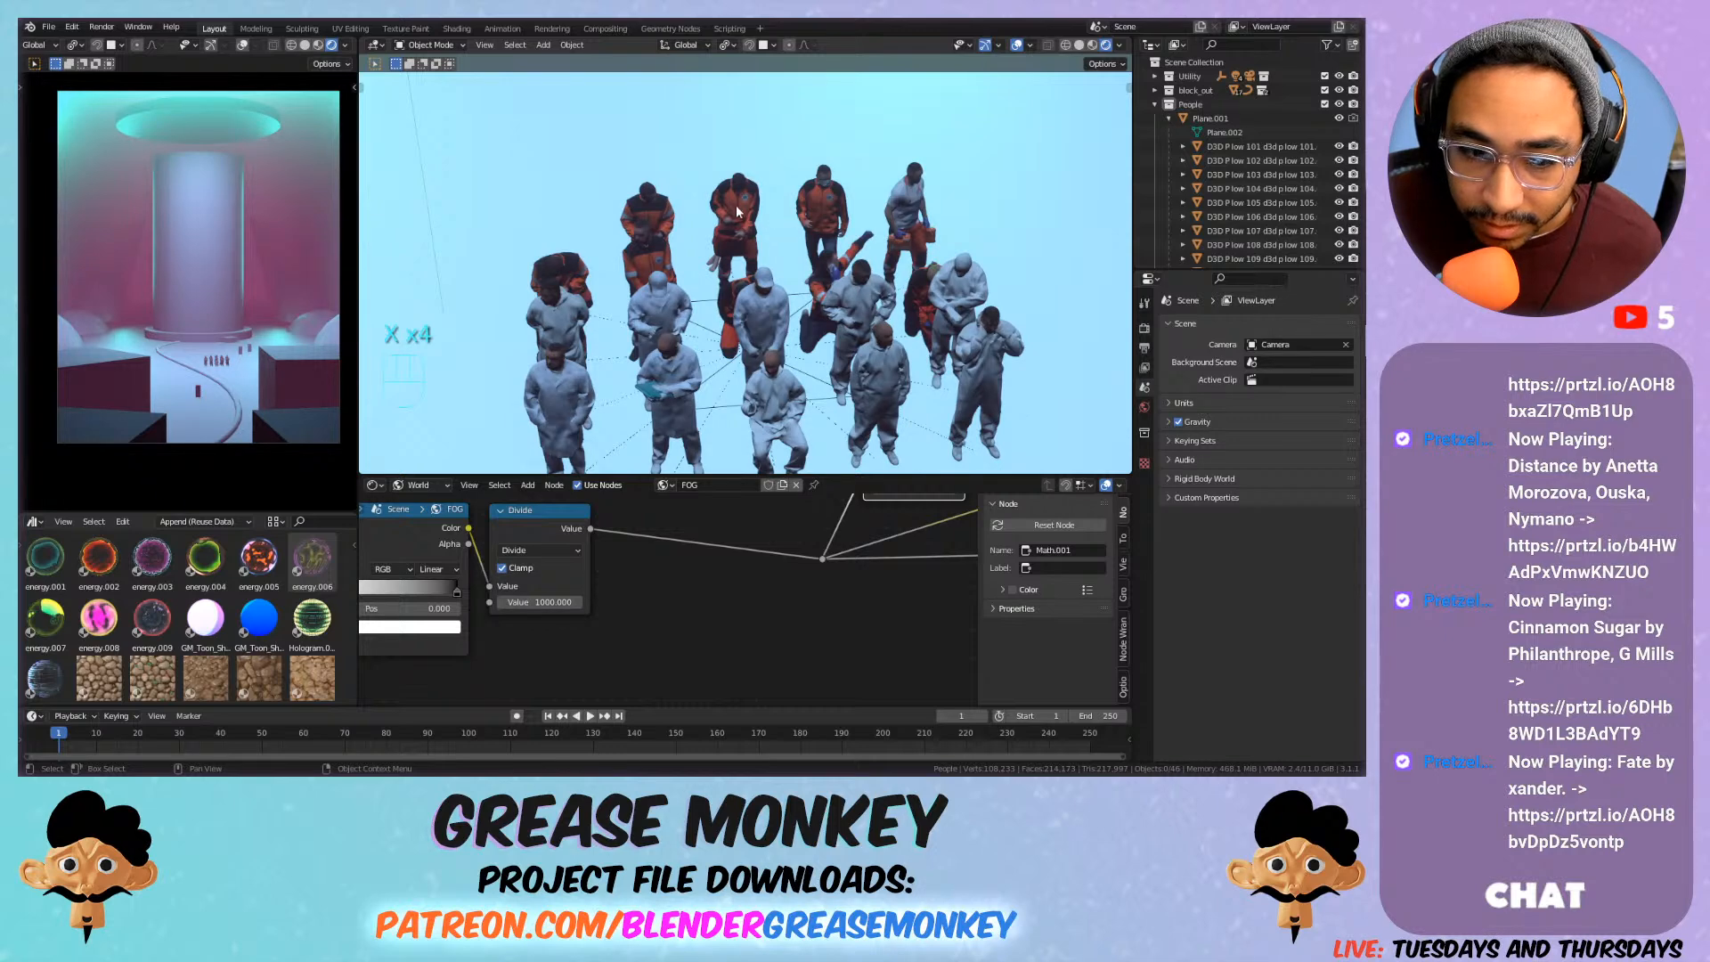
Select all the remaining D3D P low figures from 101 to 123 and clear their parent.
scroll(784, 230, "down", 6)
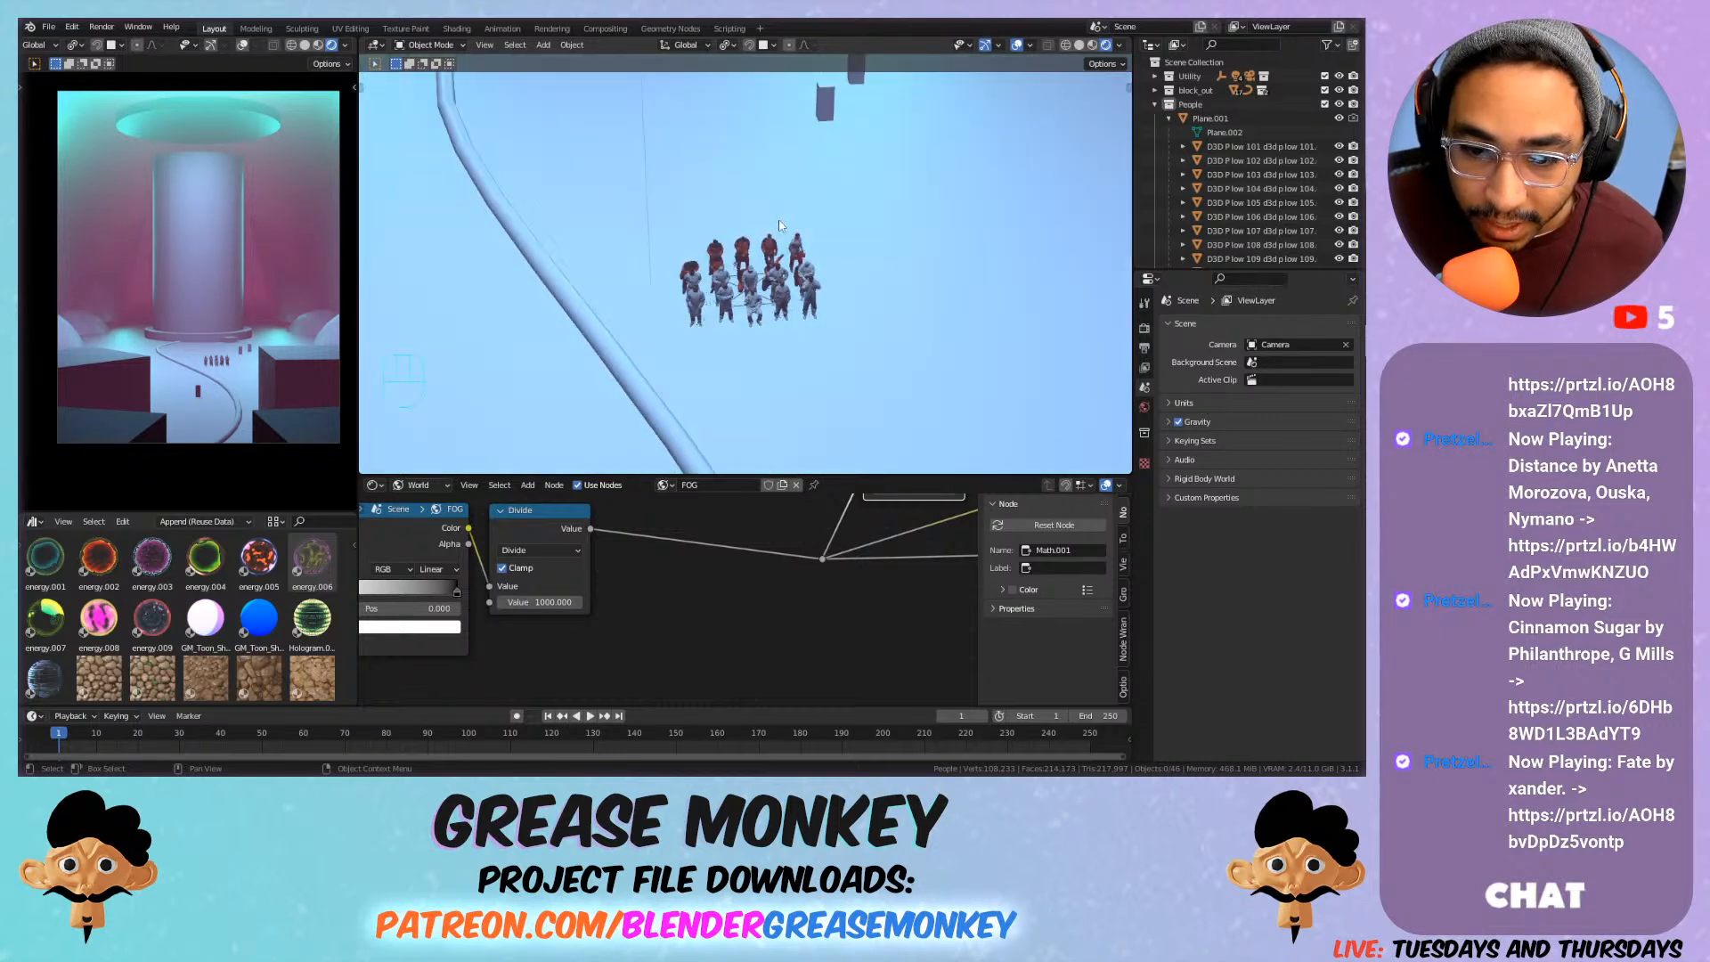
scroll(783, 230, "down", 4)
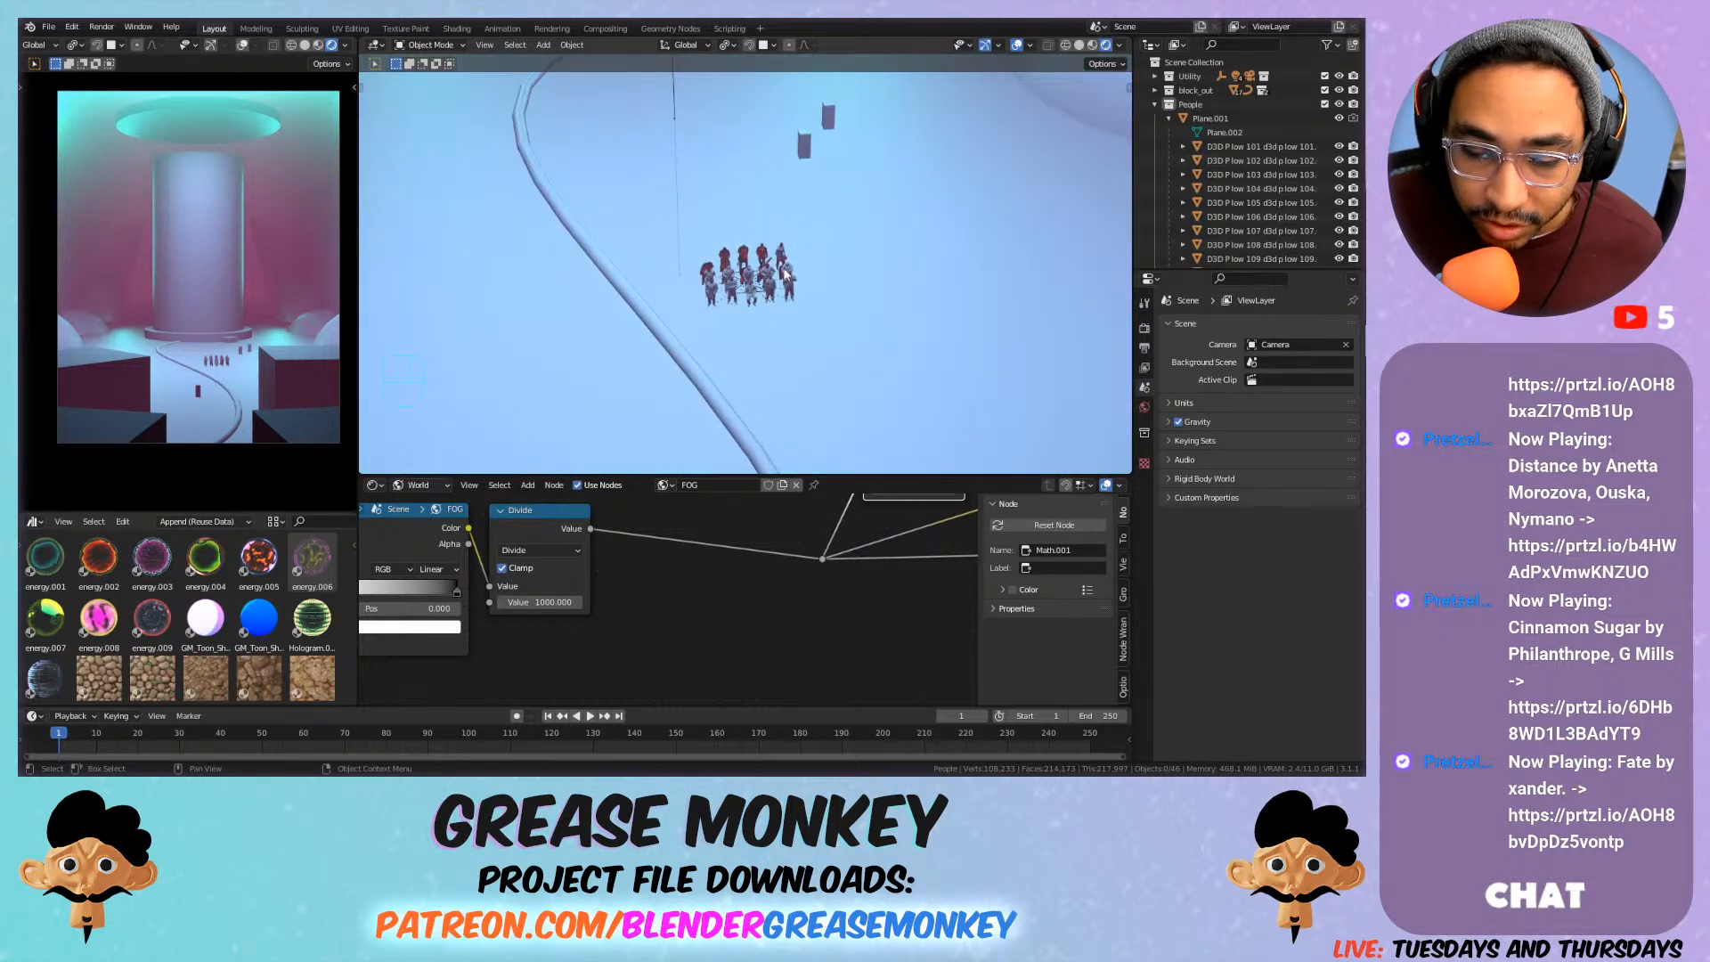
middle_click_drag(783, 275, 817, 172, "shift")
scroll(817, 172, "down", 3)
scroll(817, 173, "up", 2)
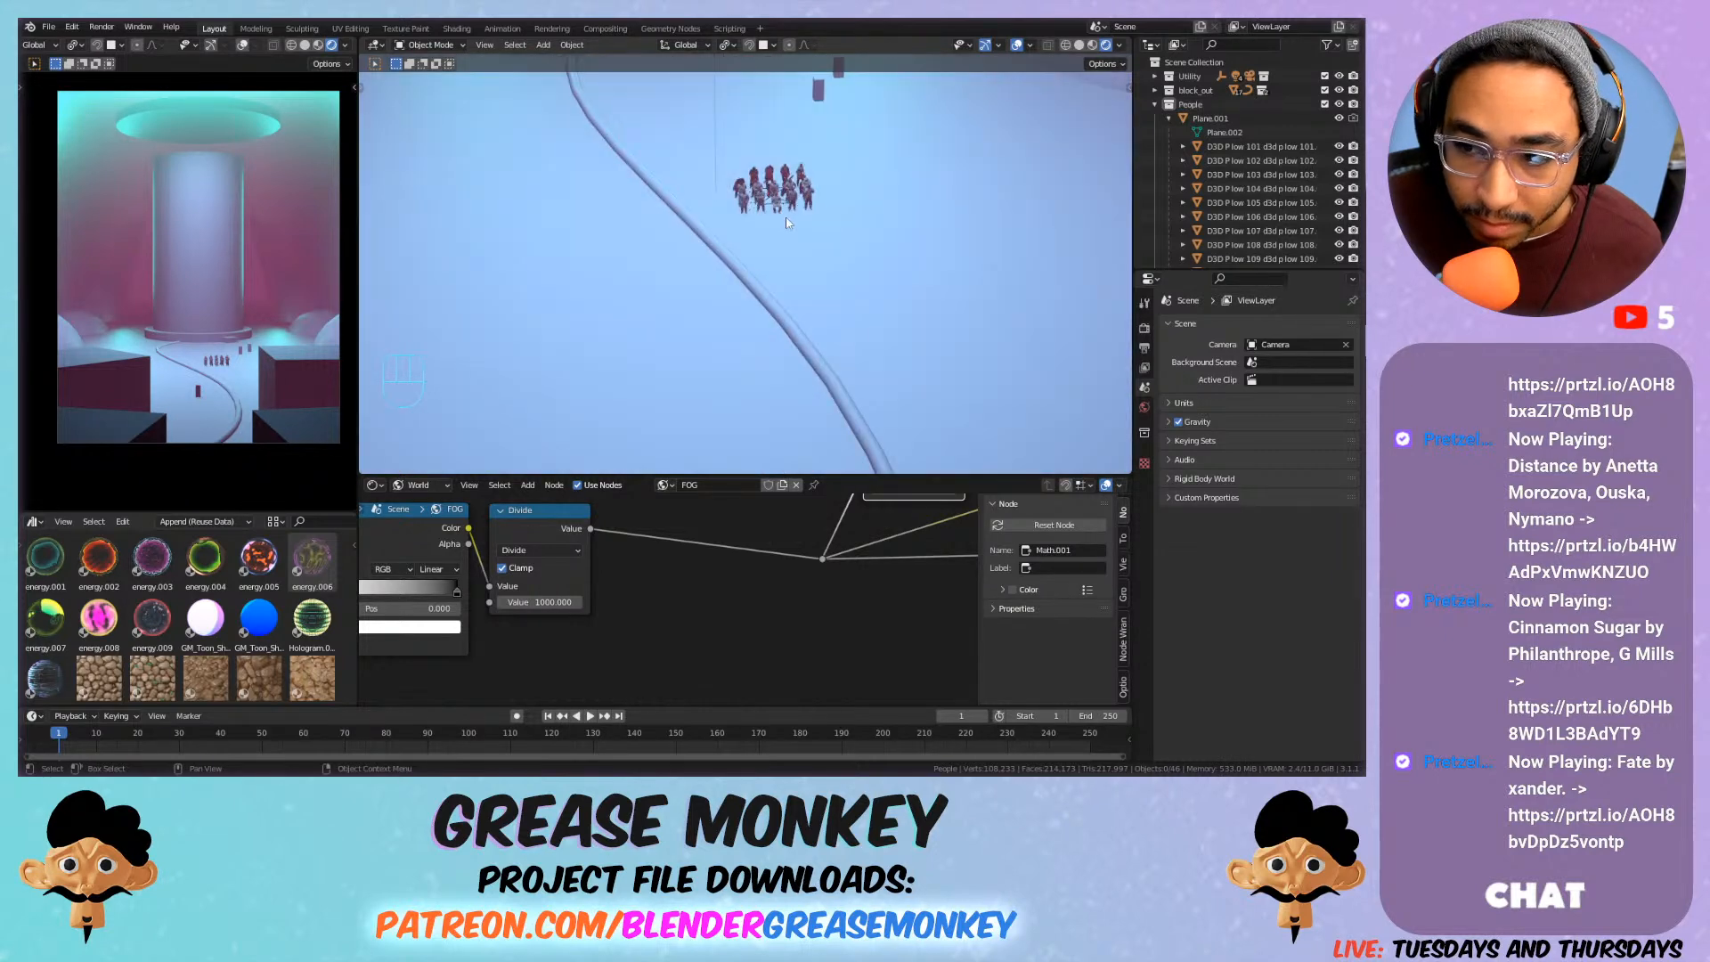
left_click(1279, 147)
scroll(1274, 153, "down", 5)
left_click(1230, 253, "shift")
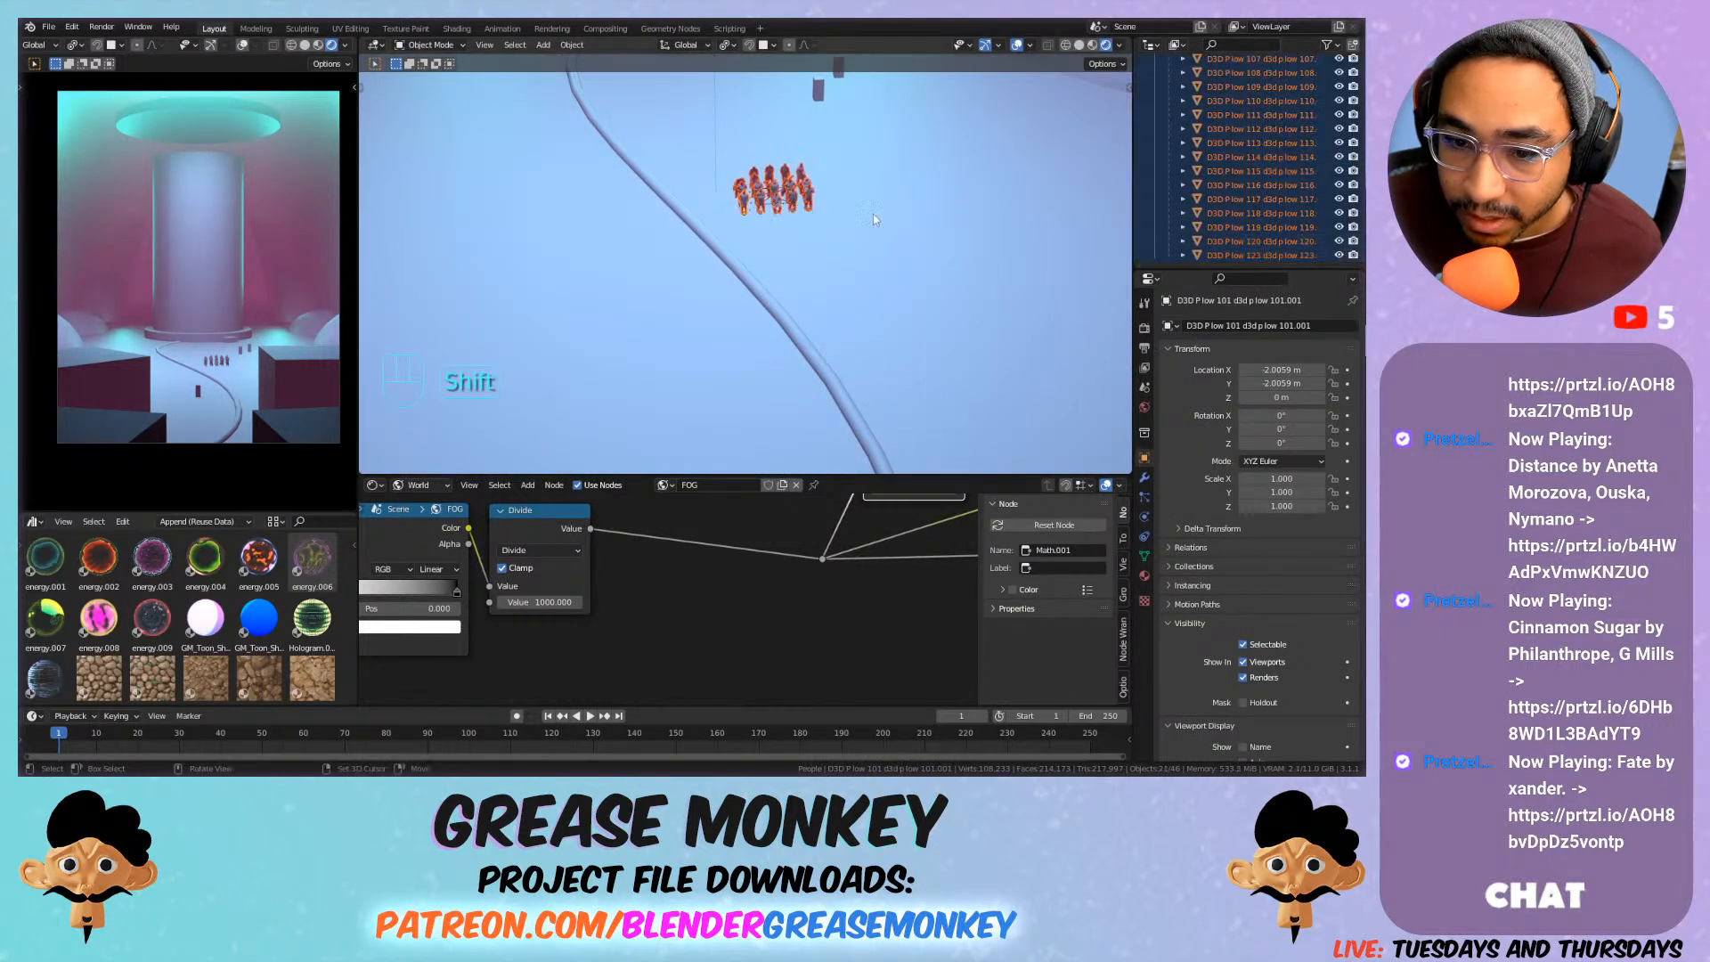
scroll(838, 214, "up", 4)
scroll(837, 201, "down", 5)
middle_click_drag(801, 158, 806, 239, "shift")
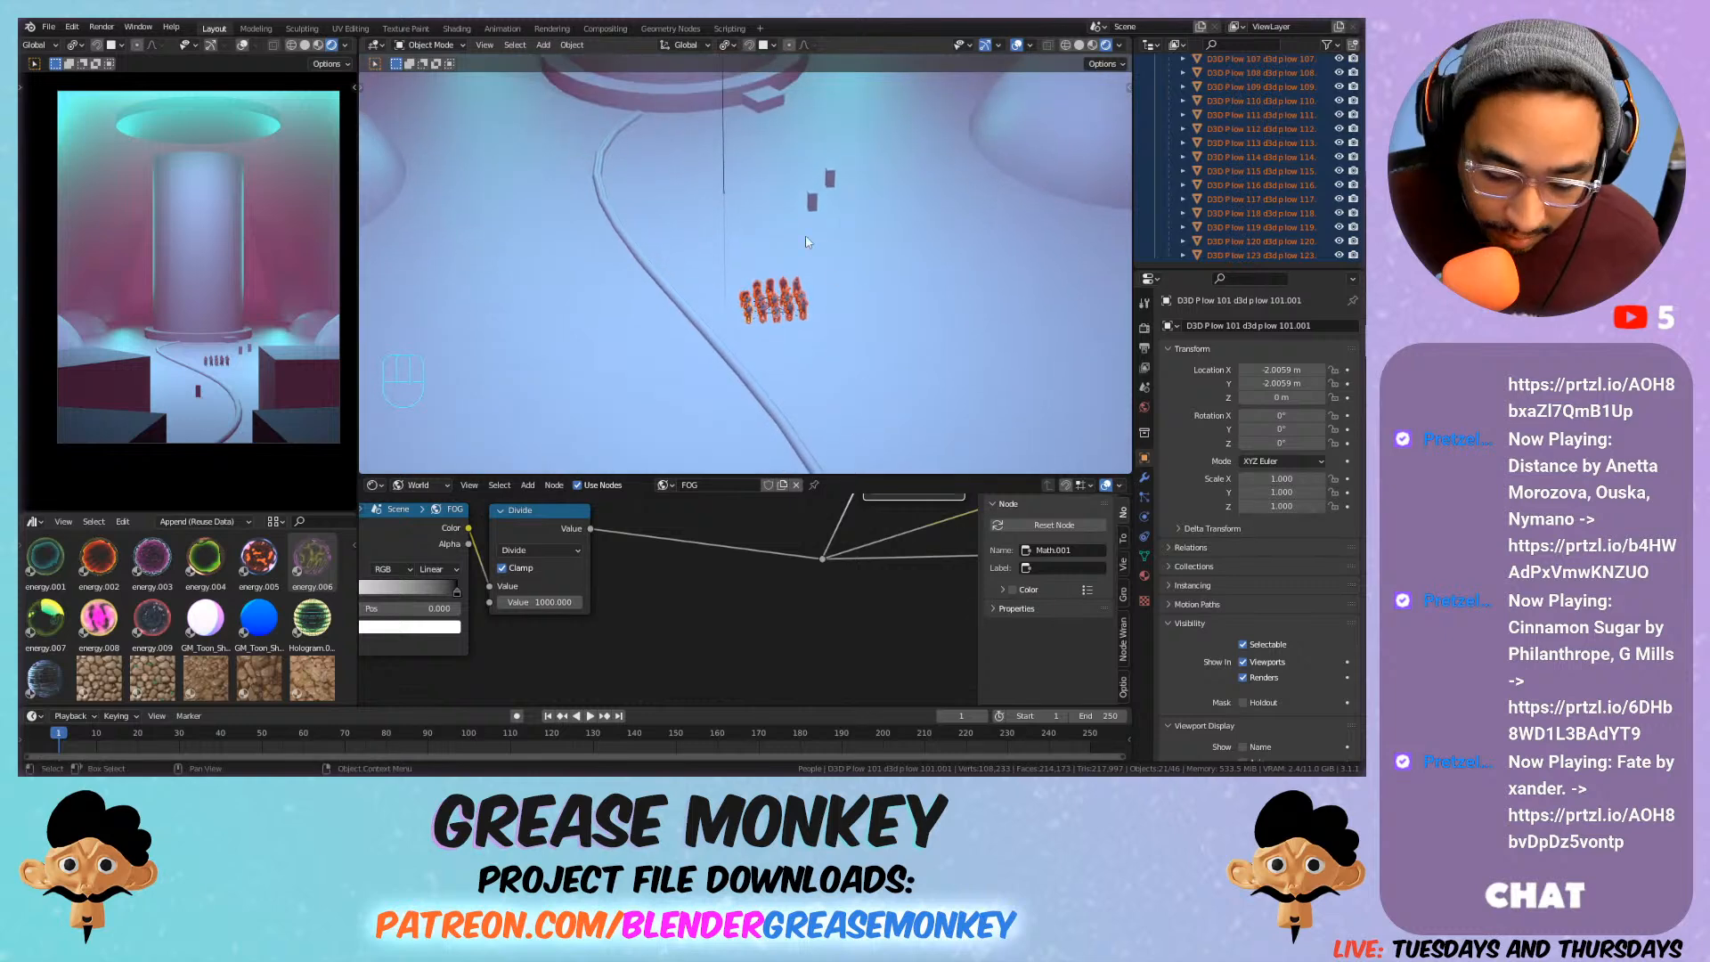
key("alt+p")
left_click(805, 234)
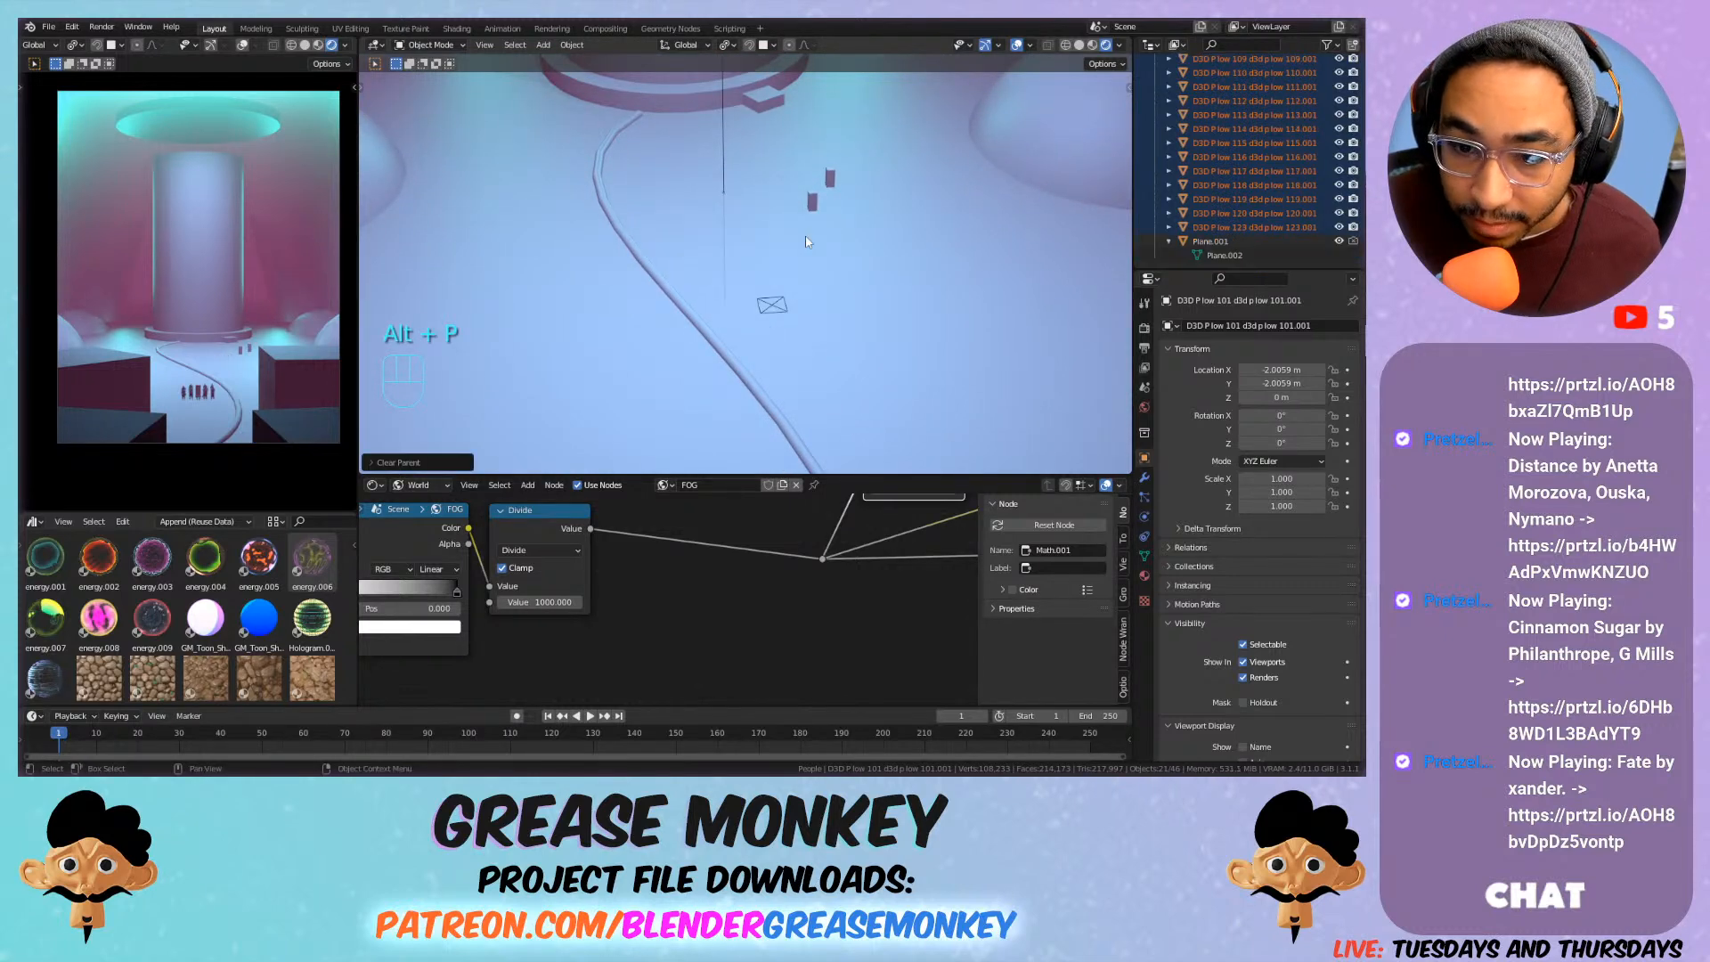
Delete the leftover Plane.001 object from the People collection and save the file.
scroll(805, 240, "down", 6)
scroll(778, 359, "up", 4)
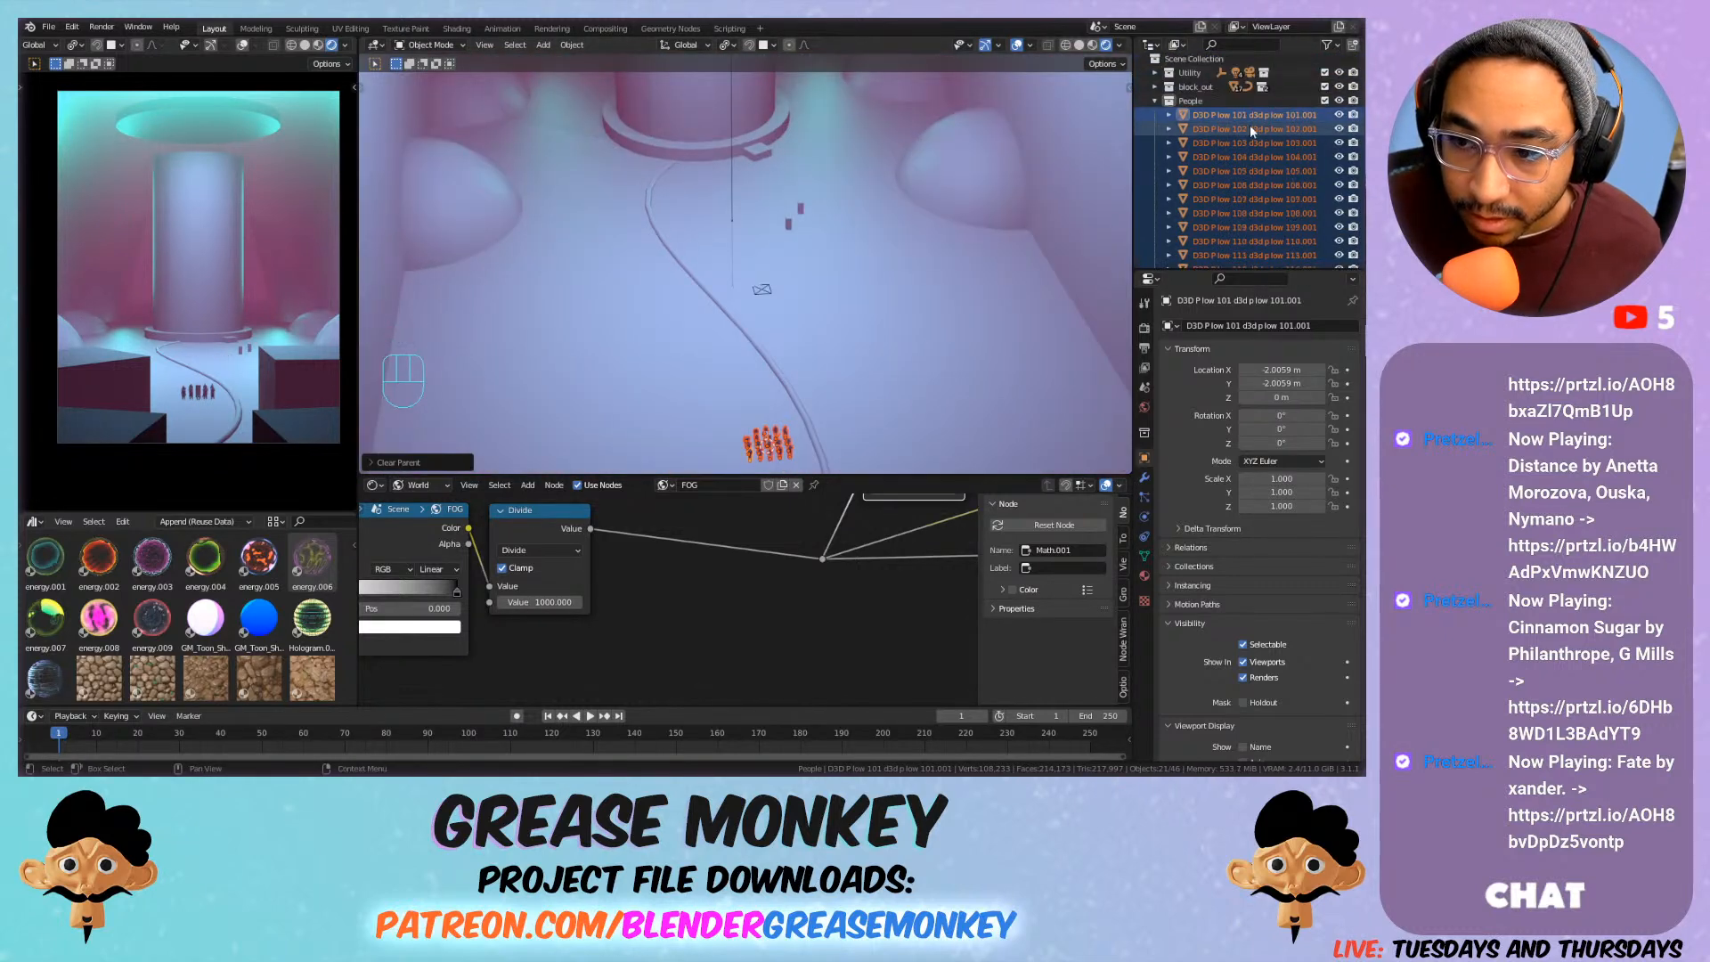
left_click(1204, 242)
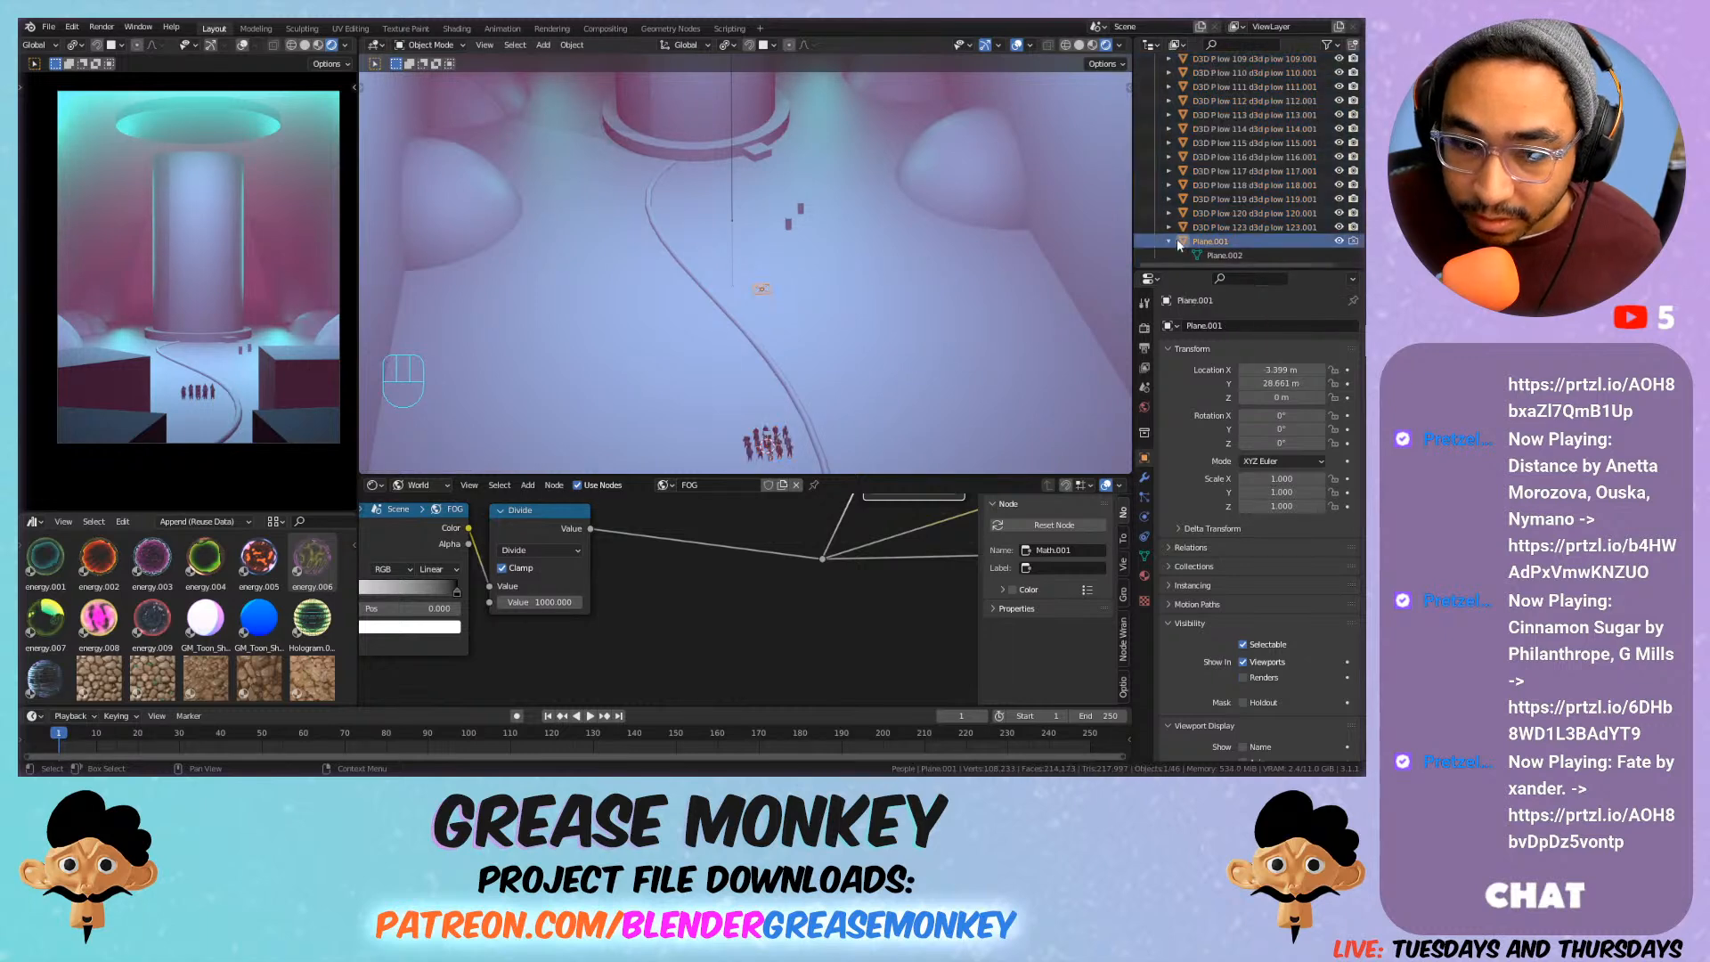
key("x")
left_click(909, 214)
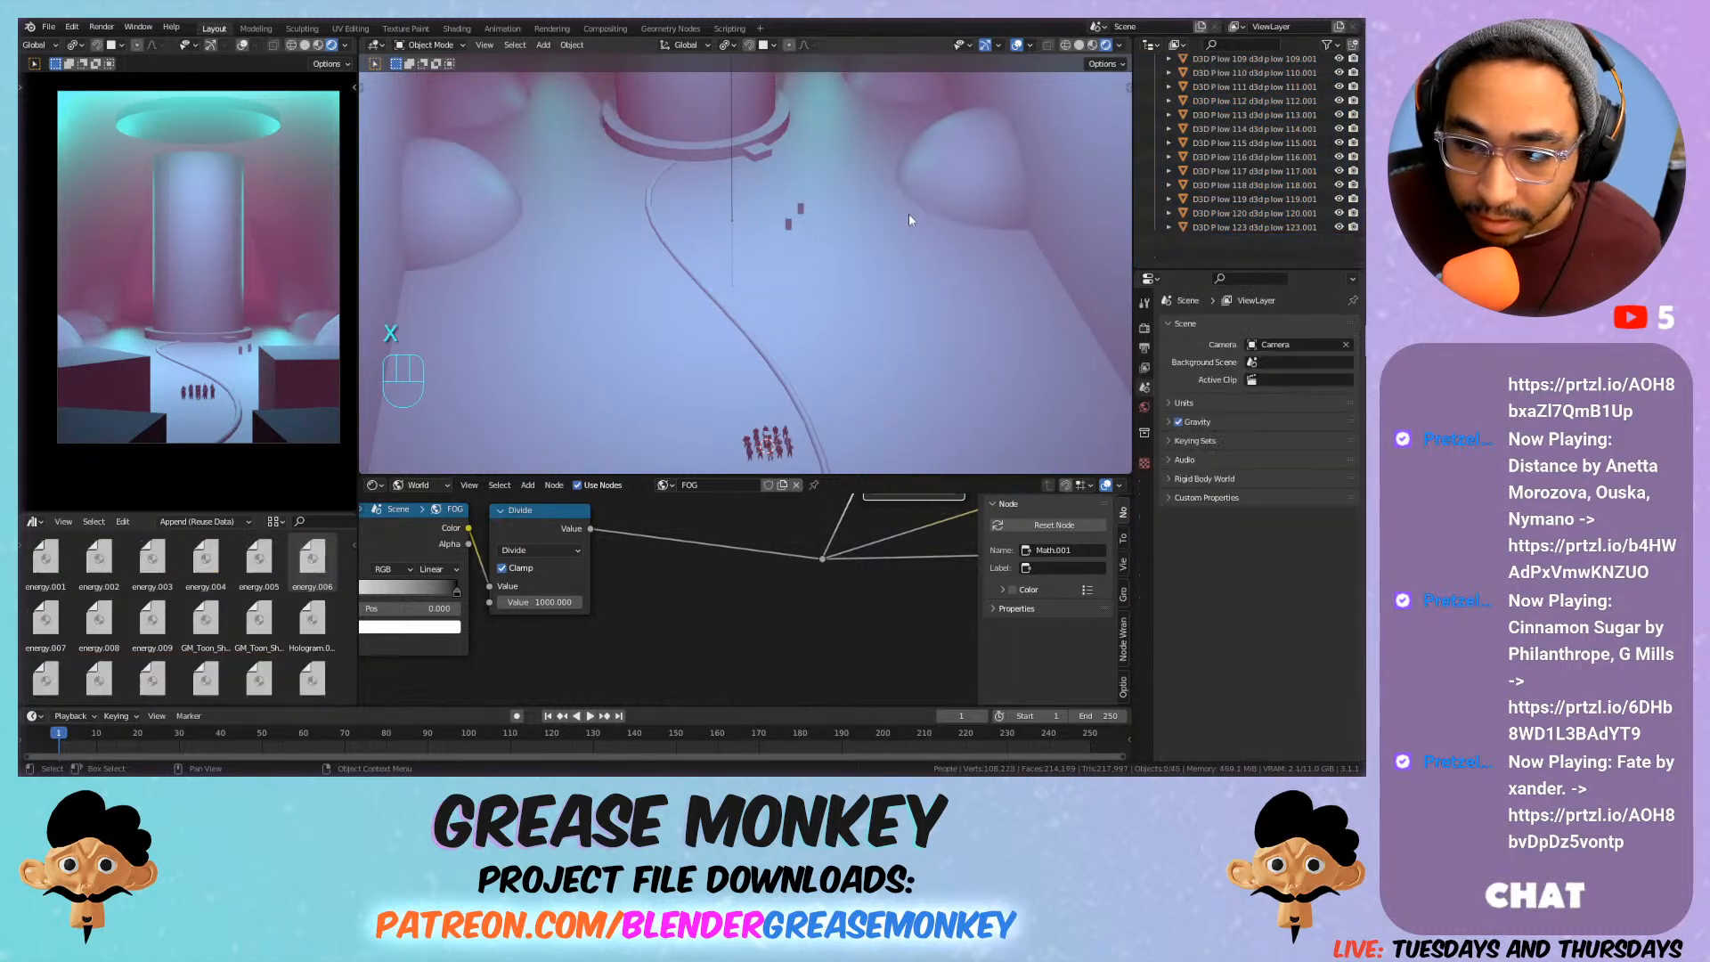
key("ctrl+s")
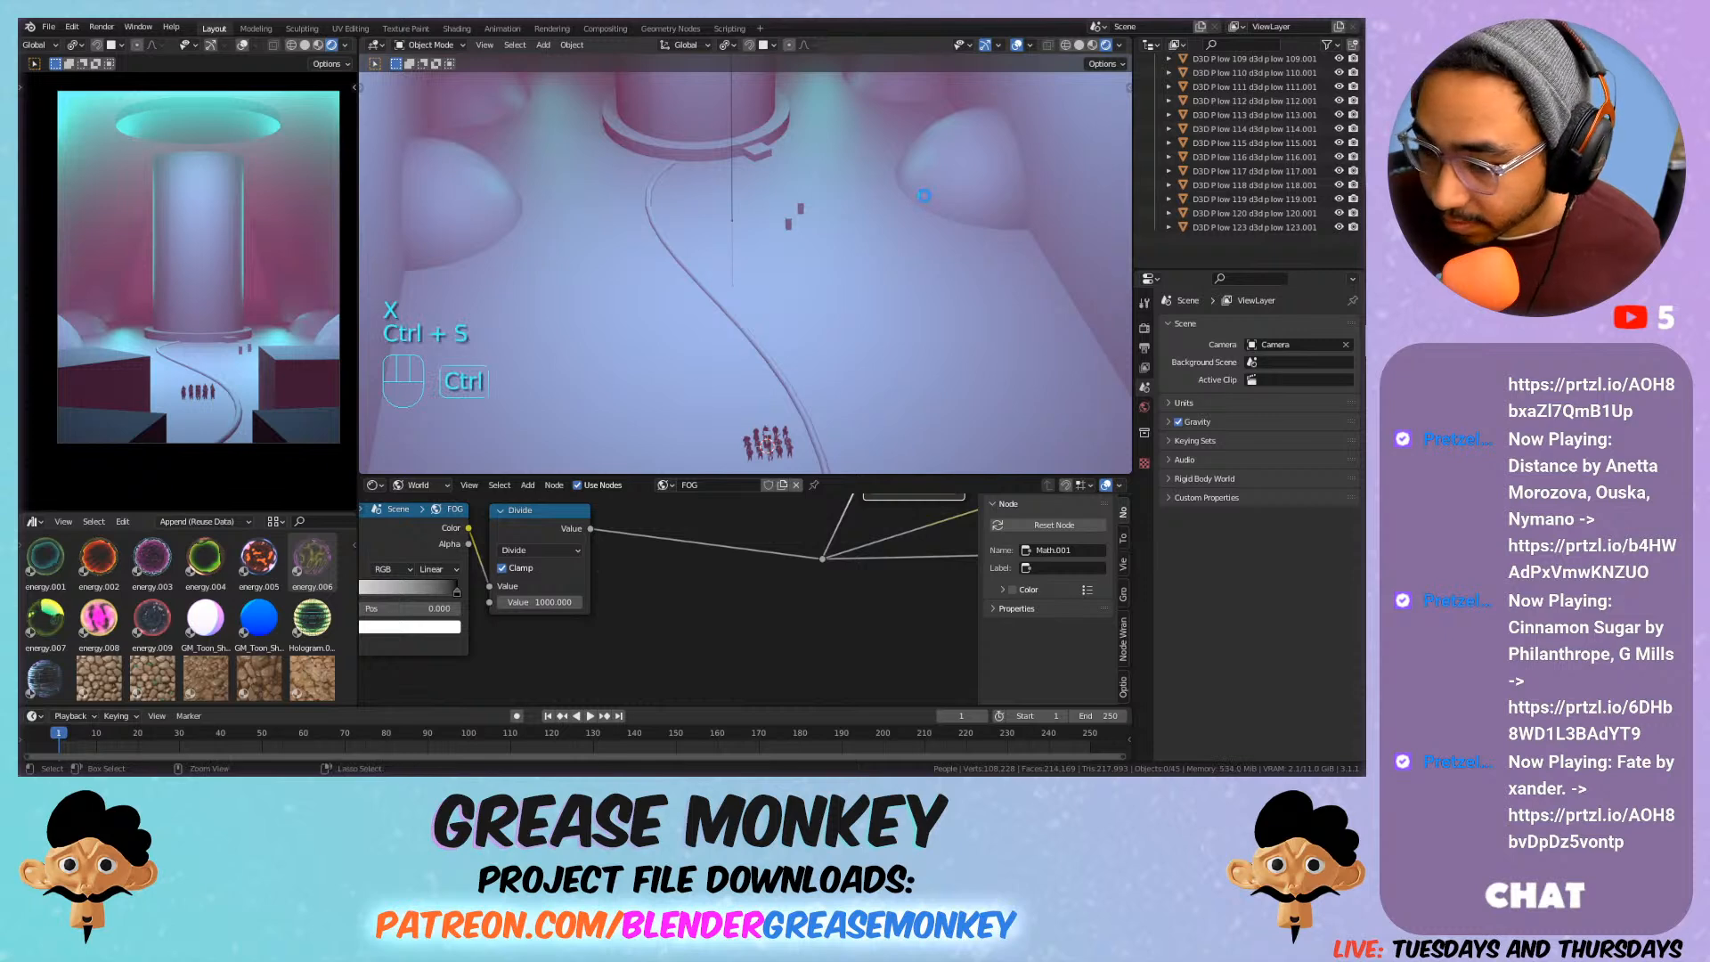
Snap the D3D P low 101 figure to the 3D cursor at the base of the central placeholder block.
middle_click_drag(837, 367, 793, 260, "shift")
scroll(806, 307, "up", 8)
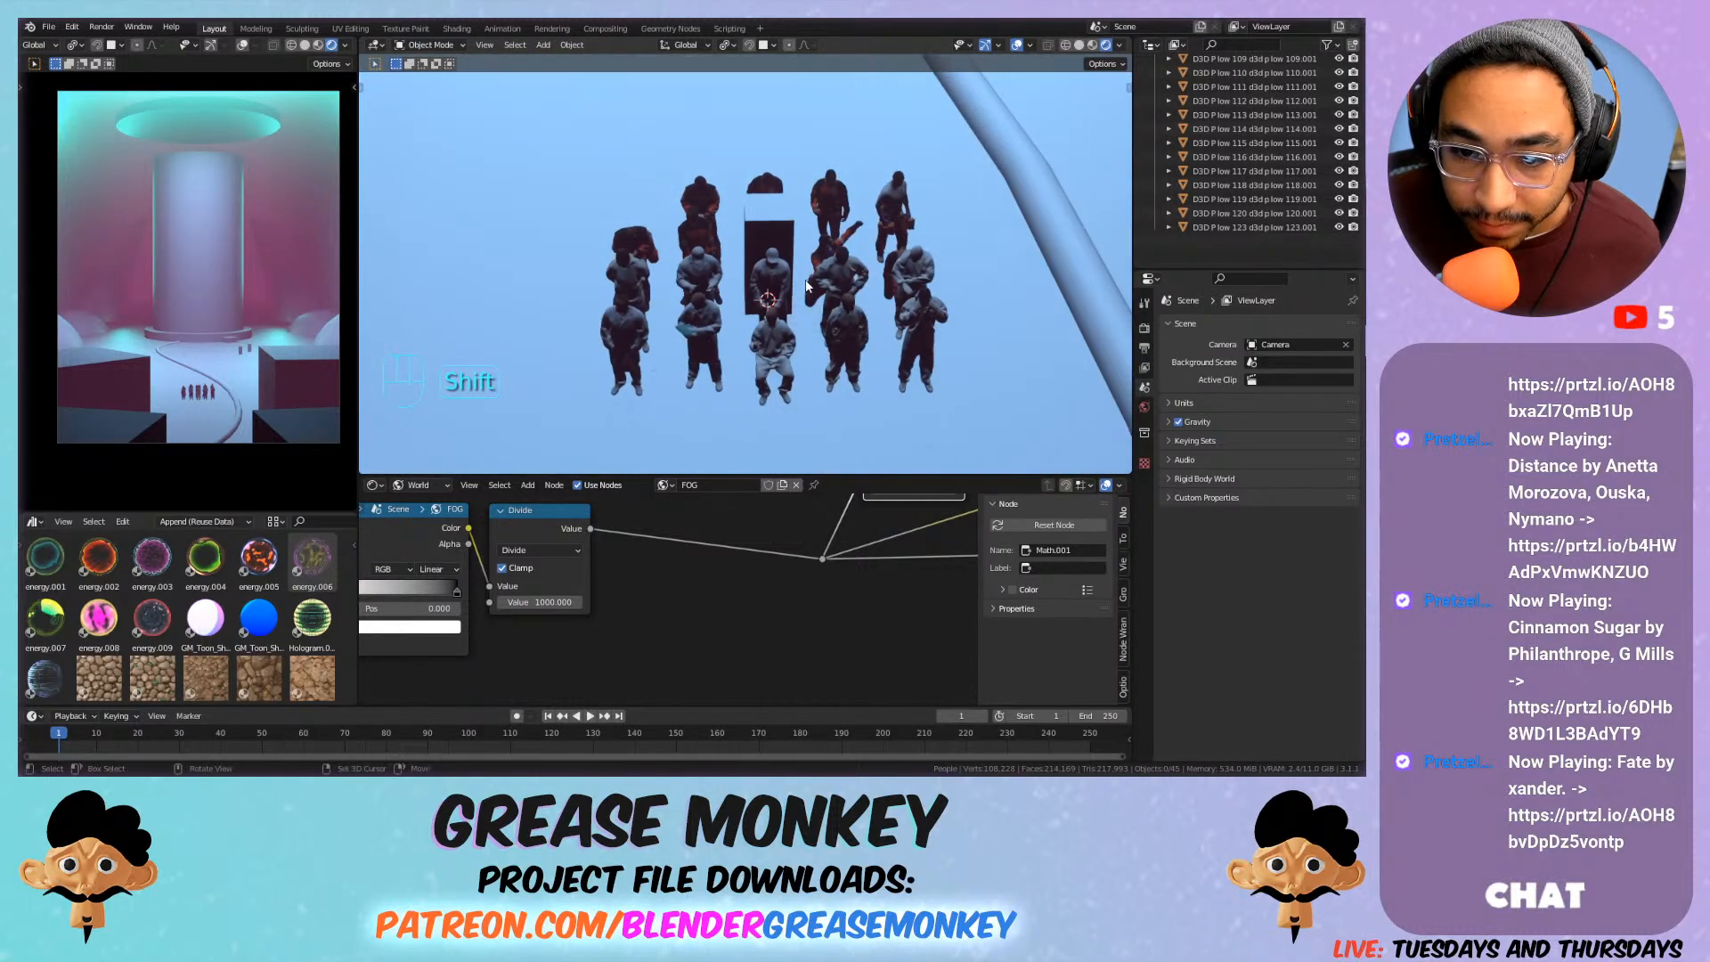
scroll(774, 298, "up", 2)
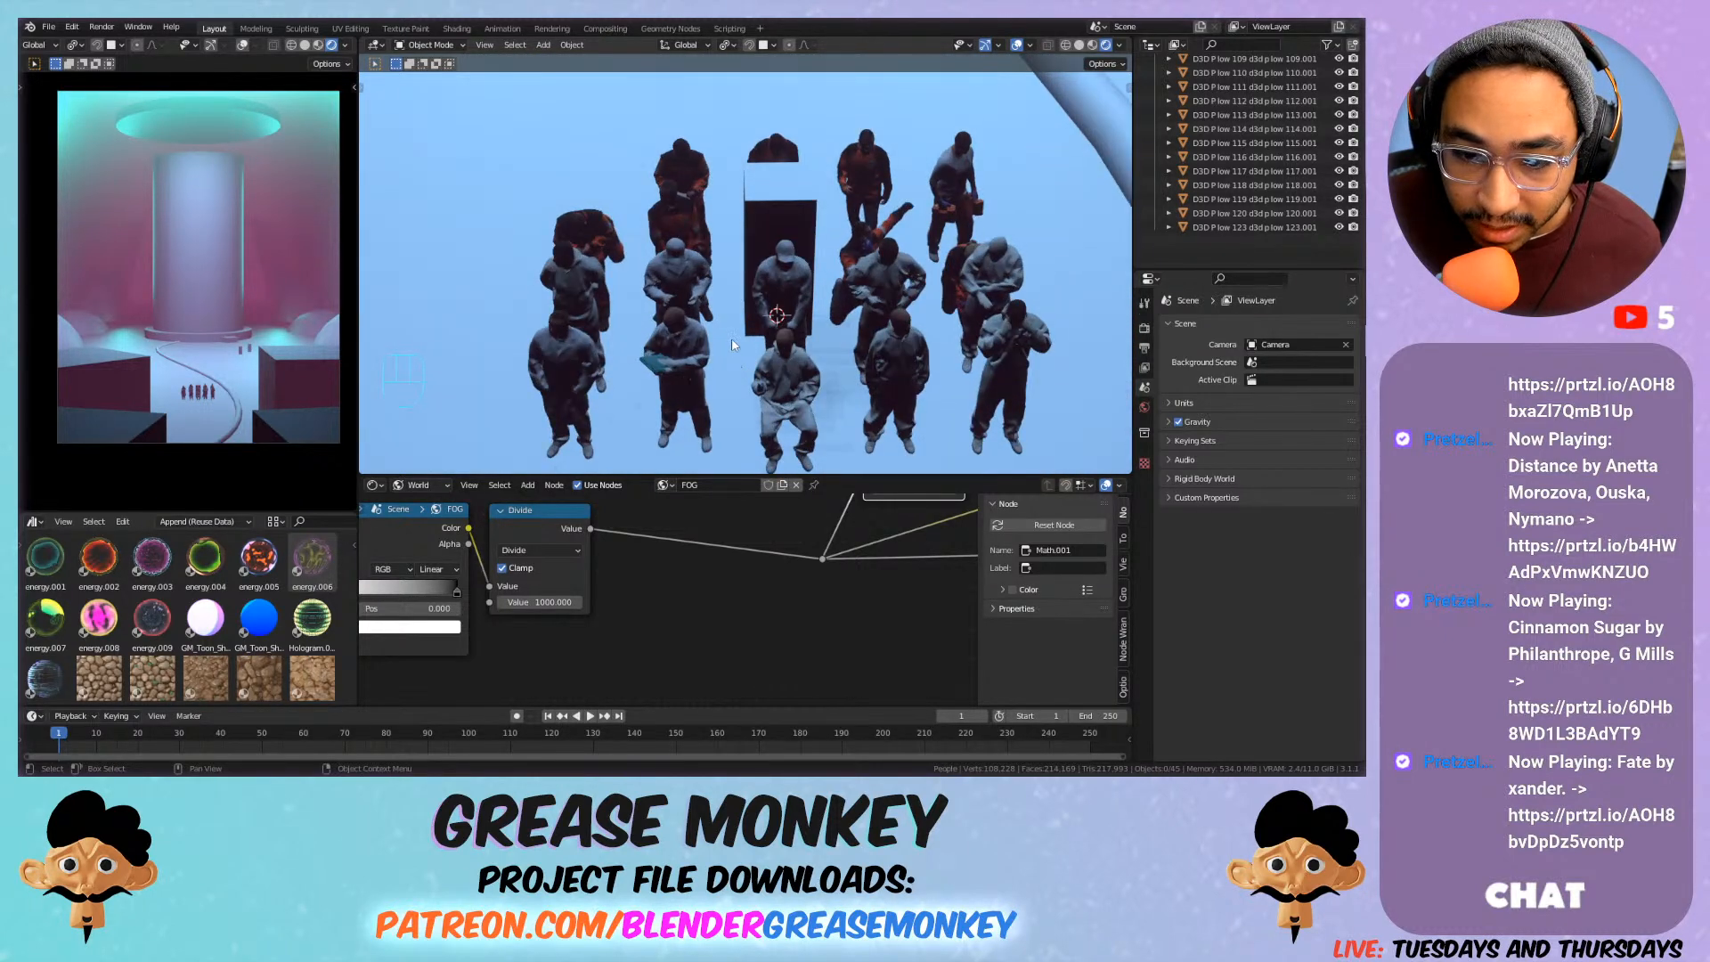
mouse_move(730, 341)
middle_mouse_down()
mouse_move(736, 324)
mouse_move(725, 341)
middle_mouse_up()
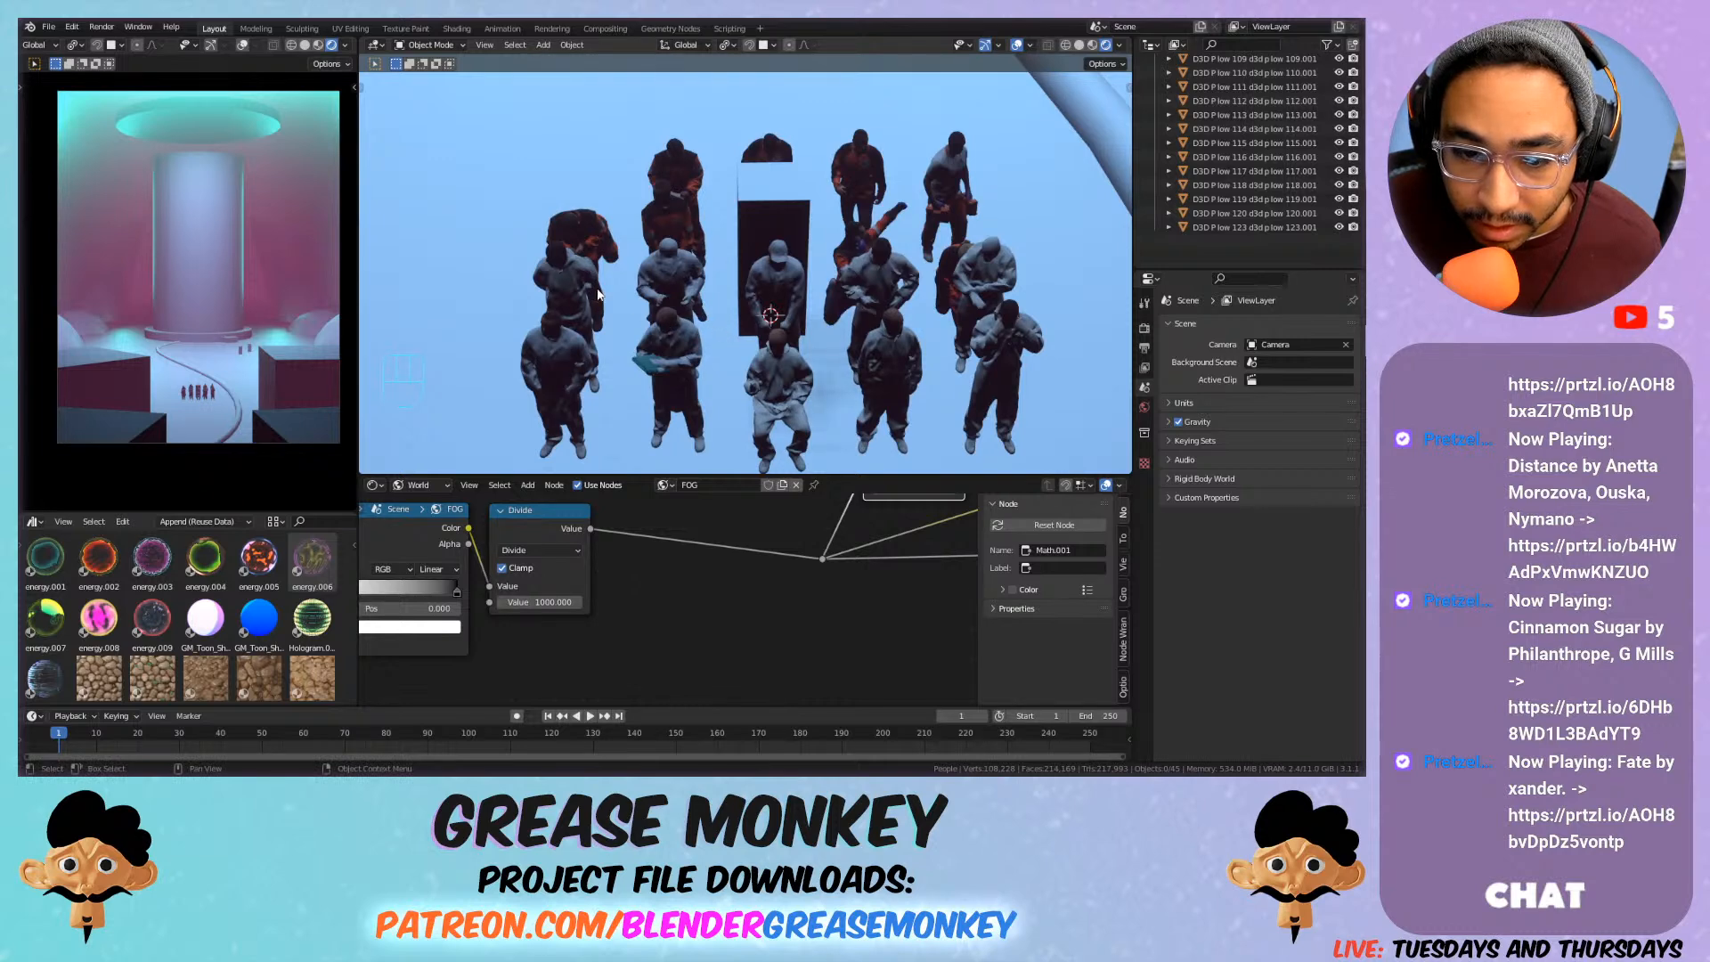
left_click(571, 335)
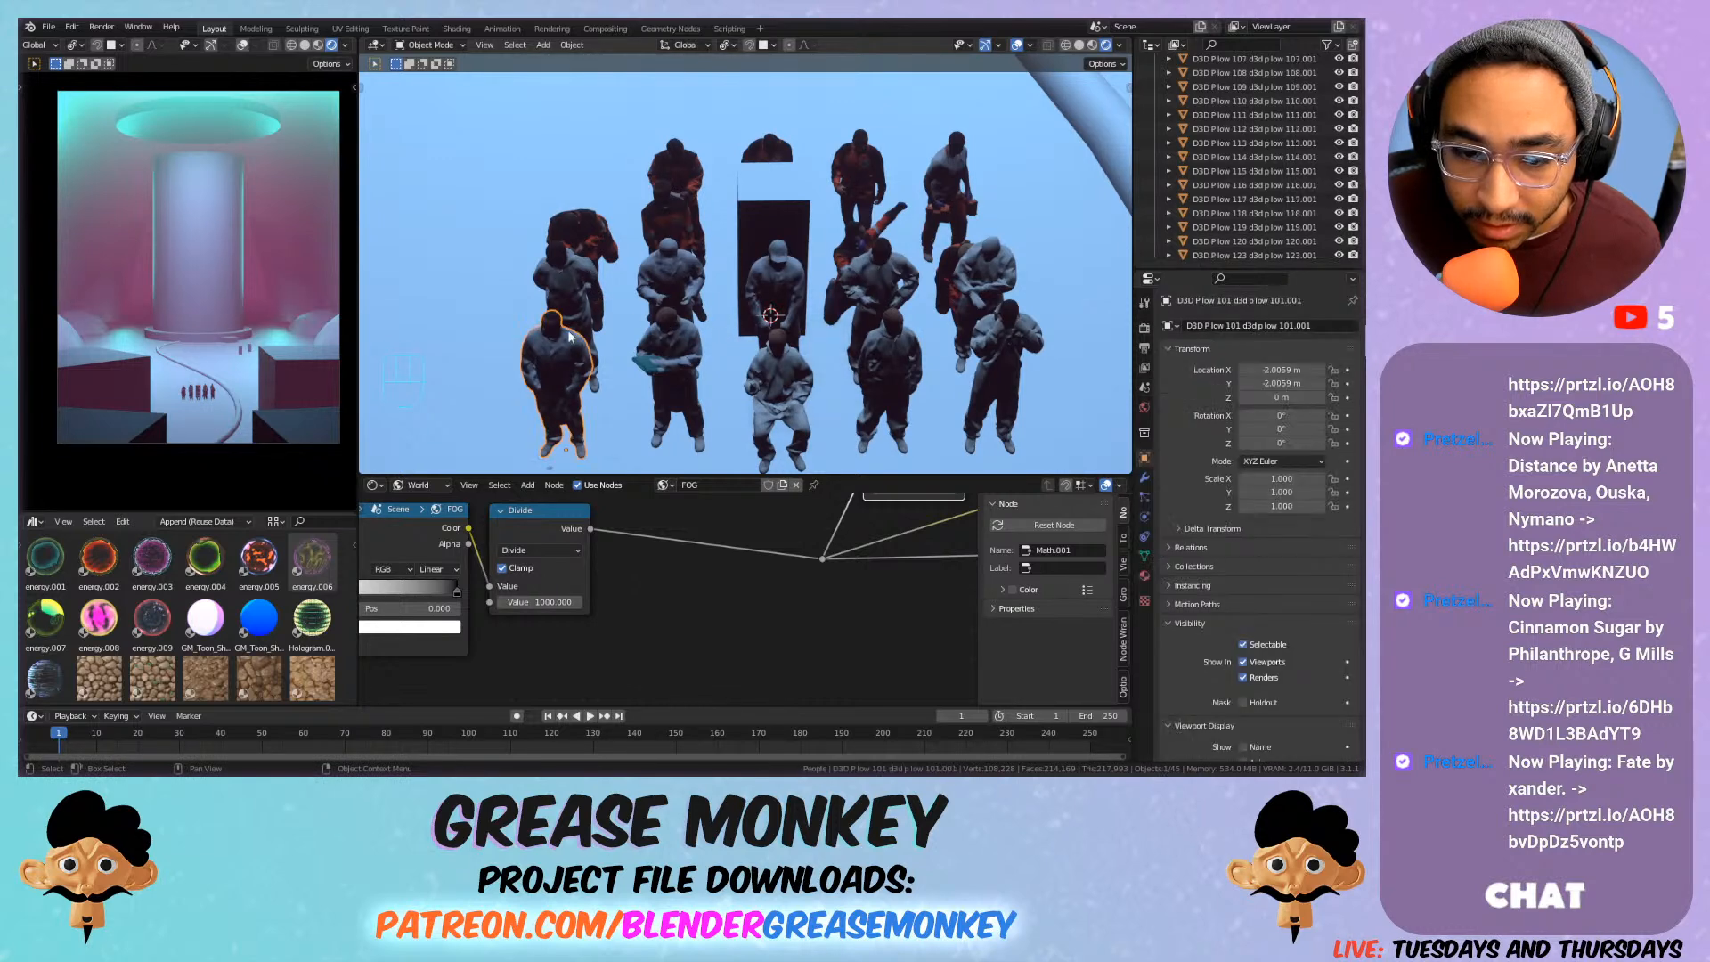
scroll(759, 233, "down", 4)
left_click(761, 237)
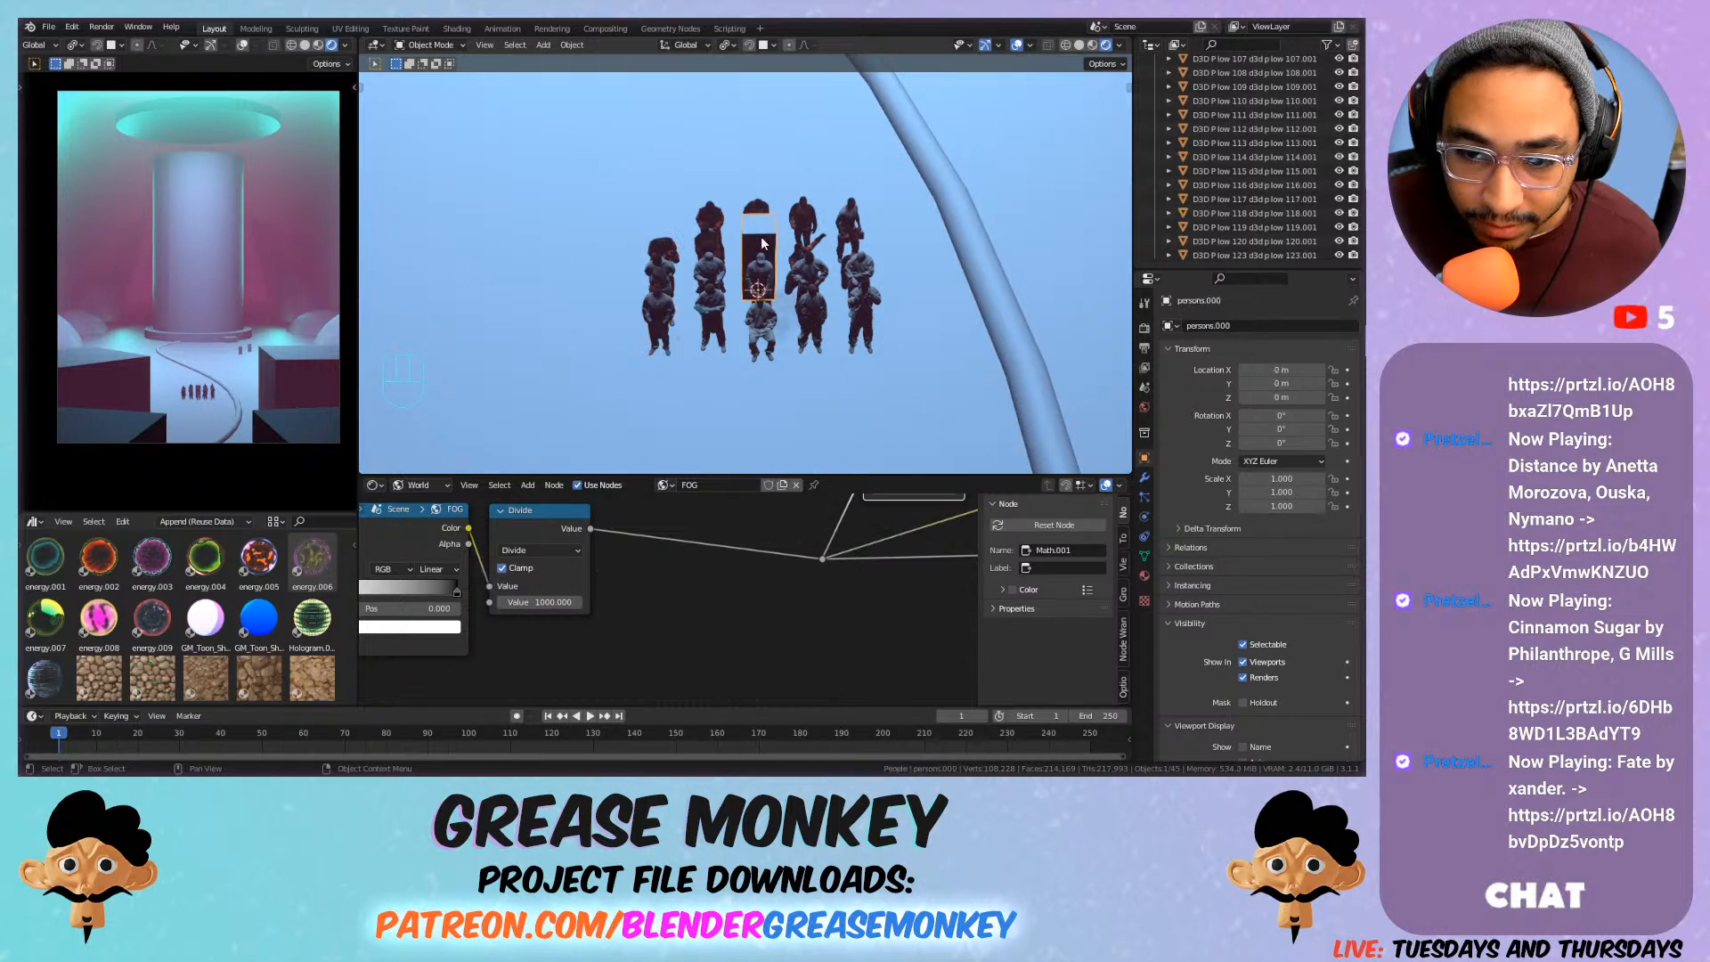
left_click(656, 308)
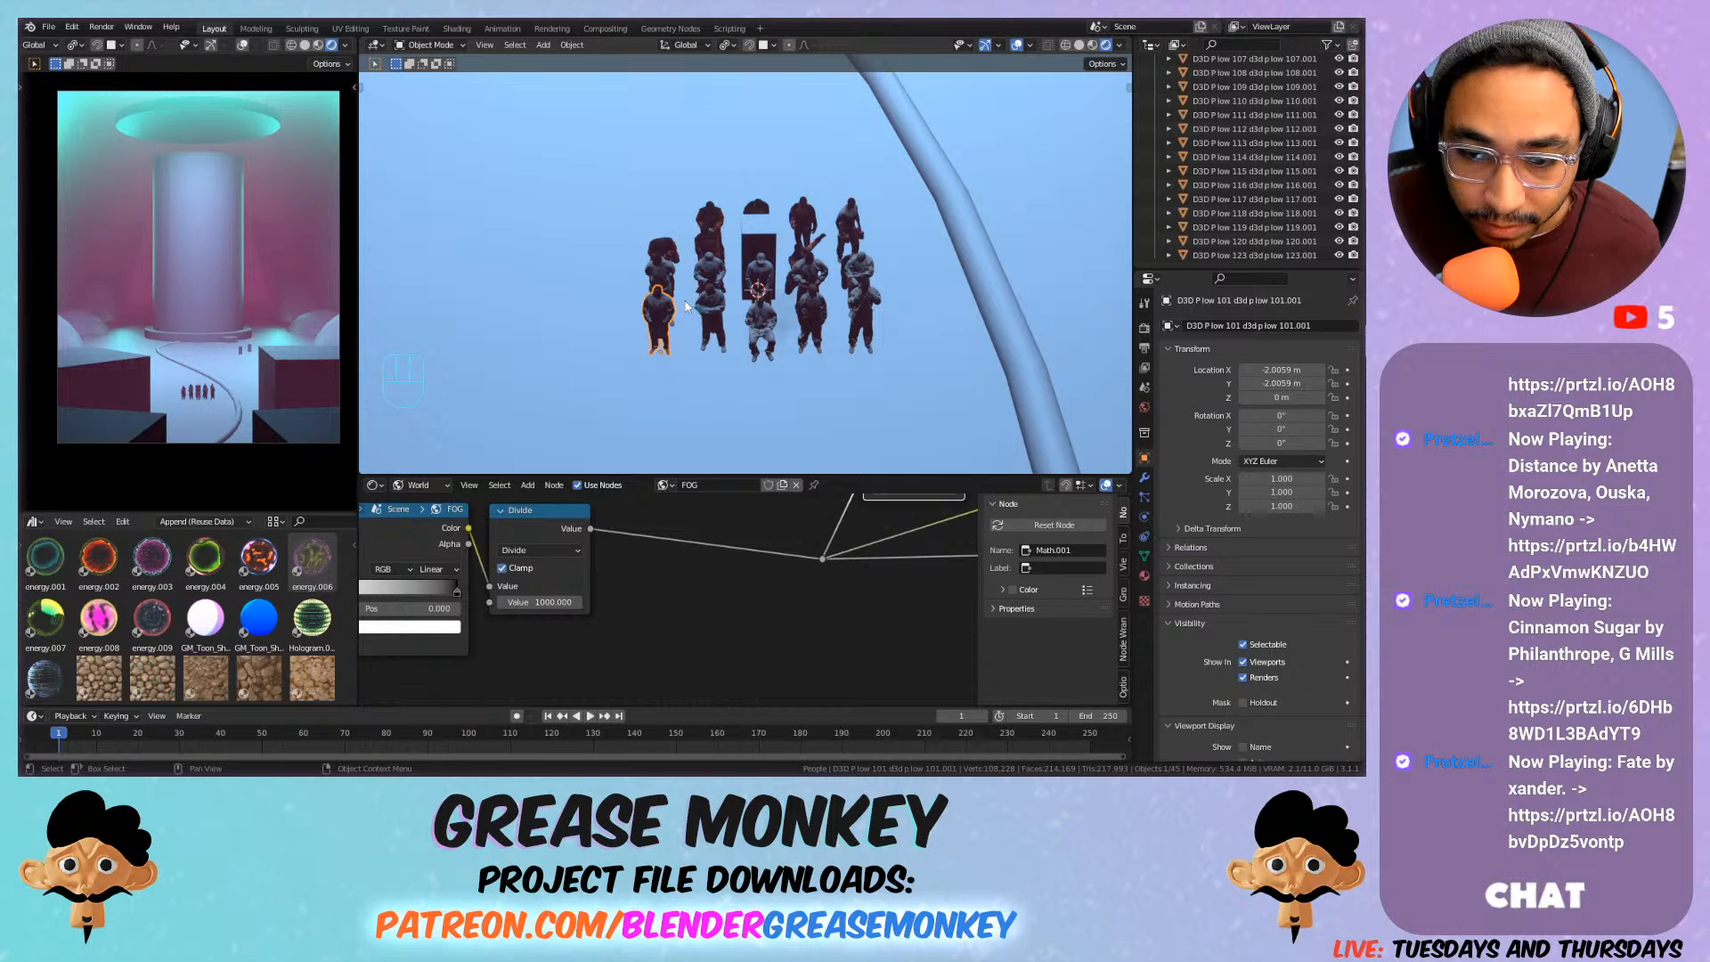
key("shift+s")
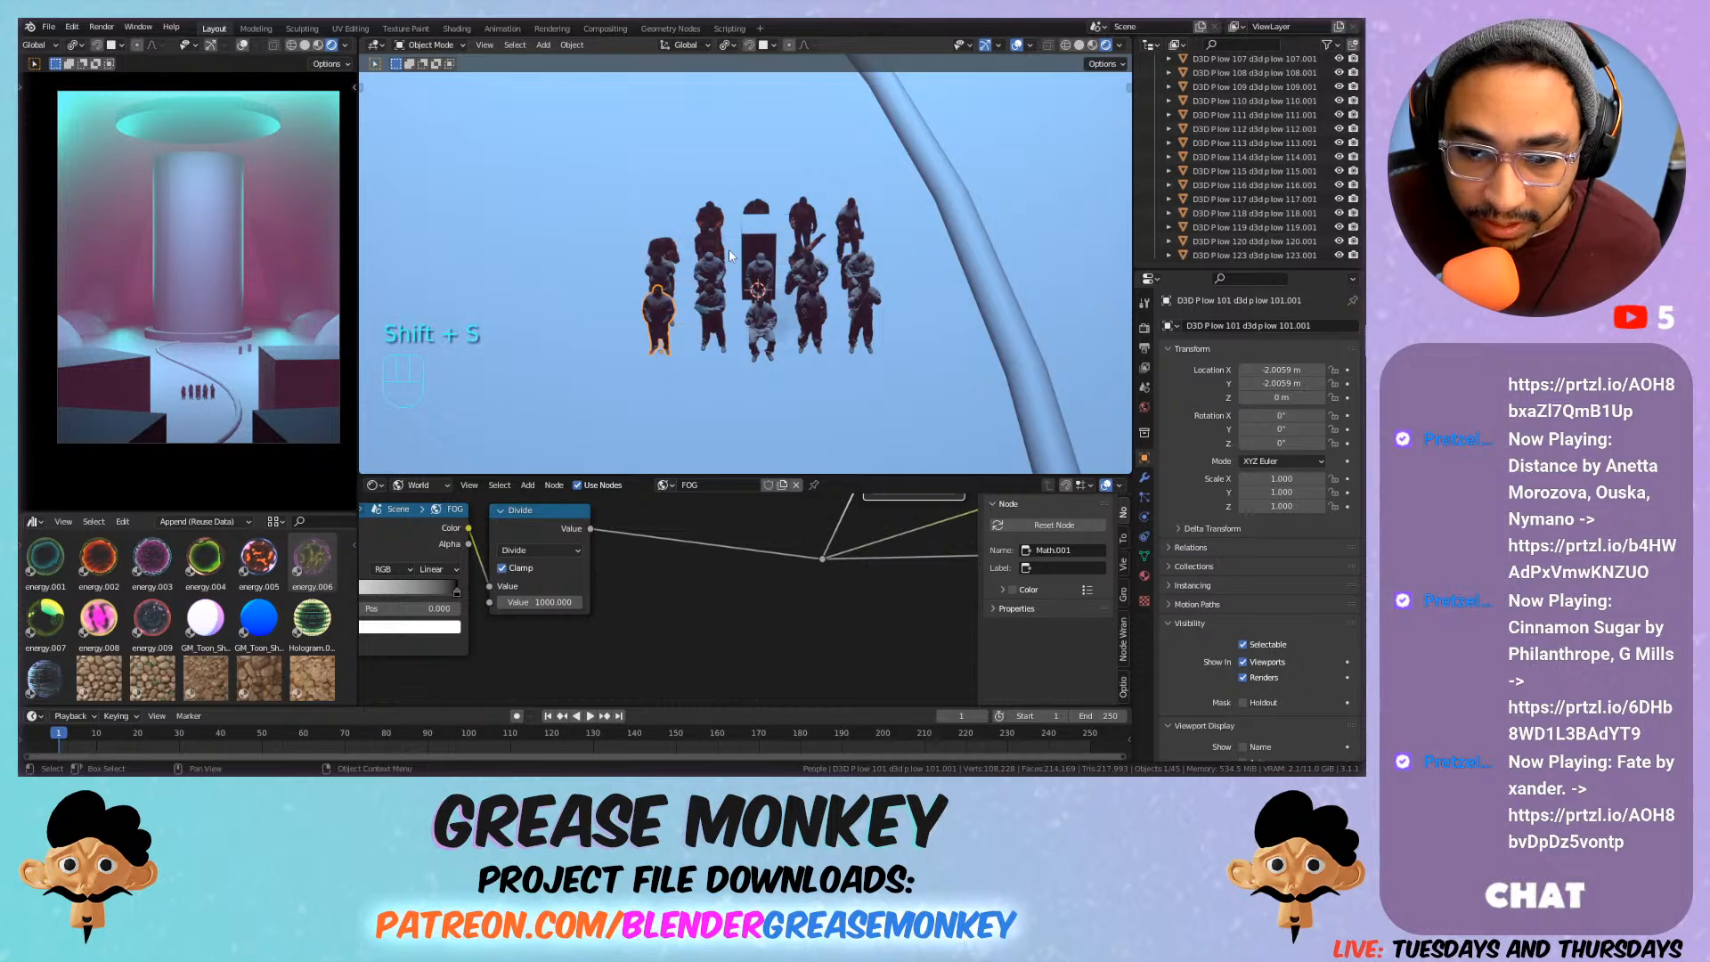
key("shift+s")
left_click(749, 172)
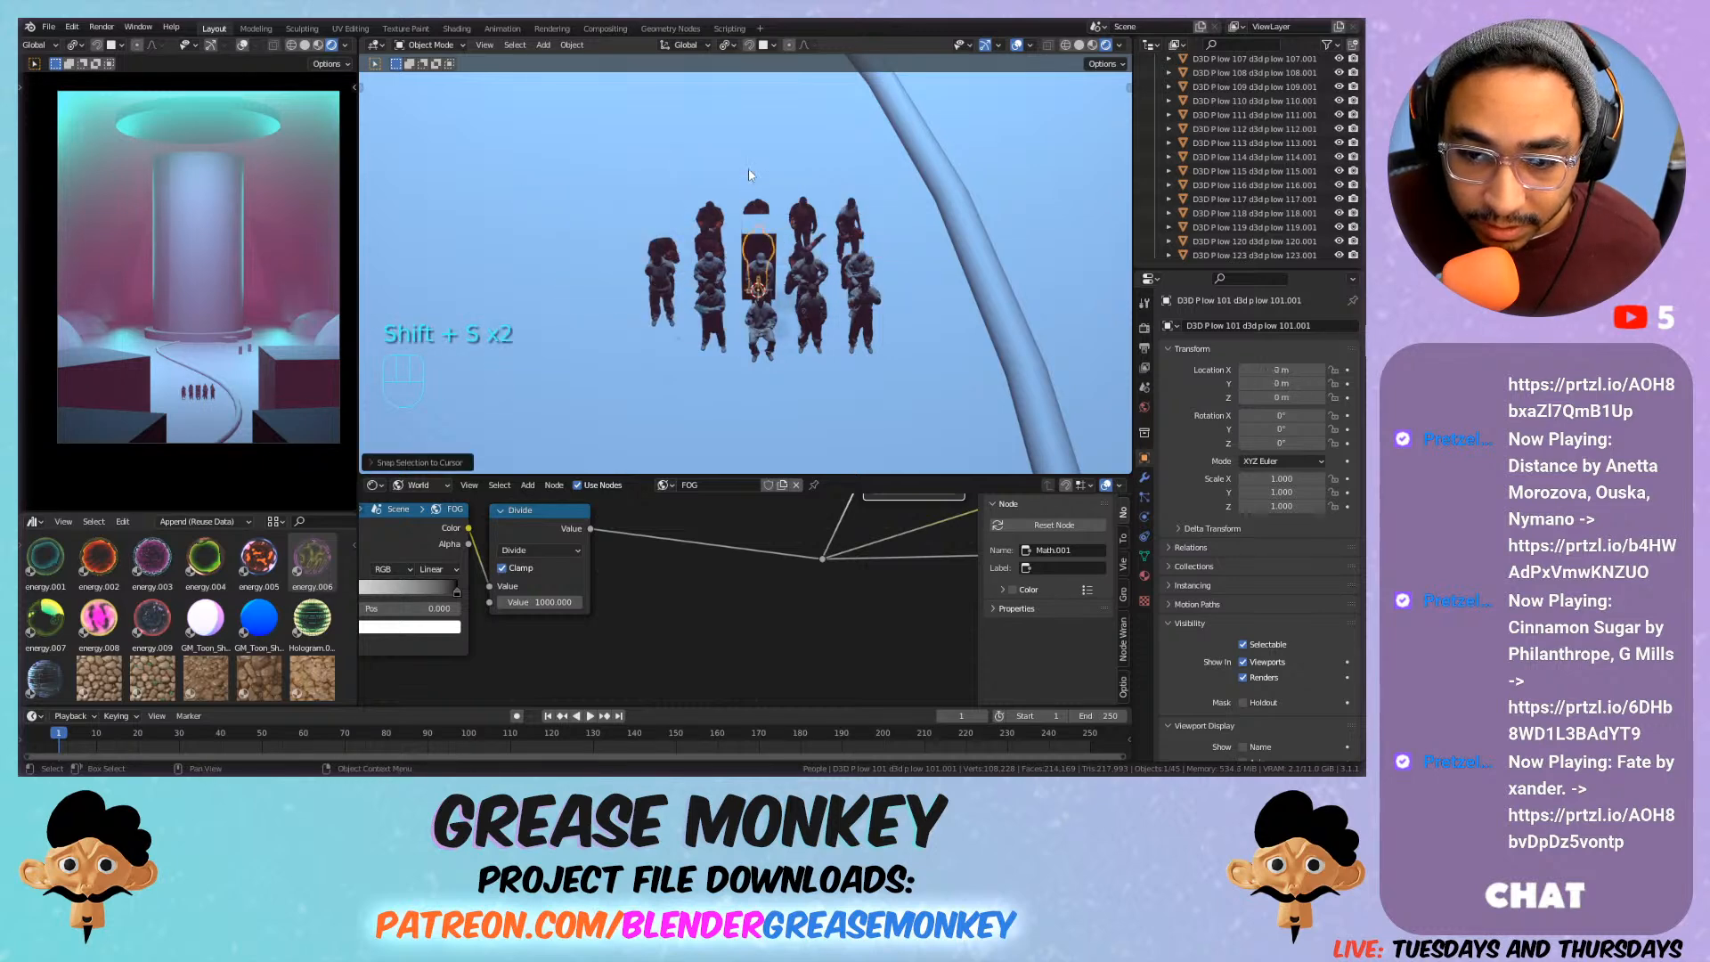
Delete the persons.000 placeholder block and select the D3D P low 101 figure standing in its place.
left_click(747, 223)
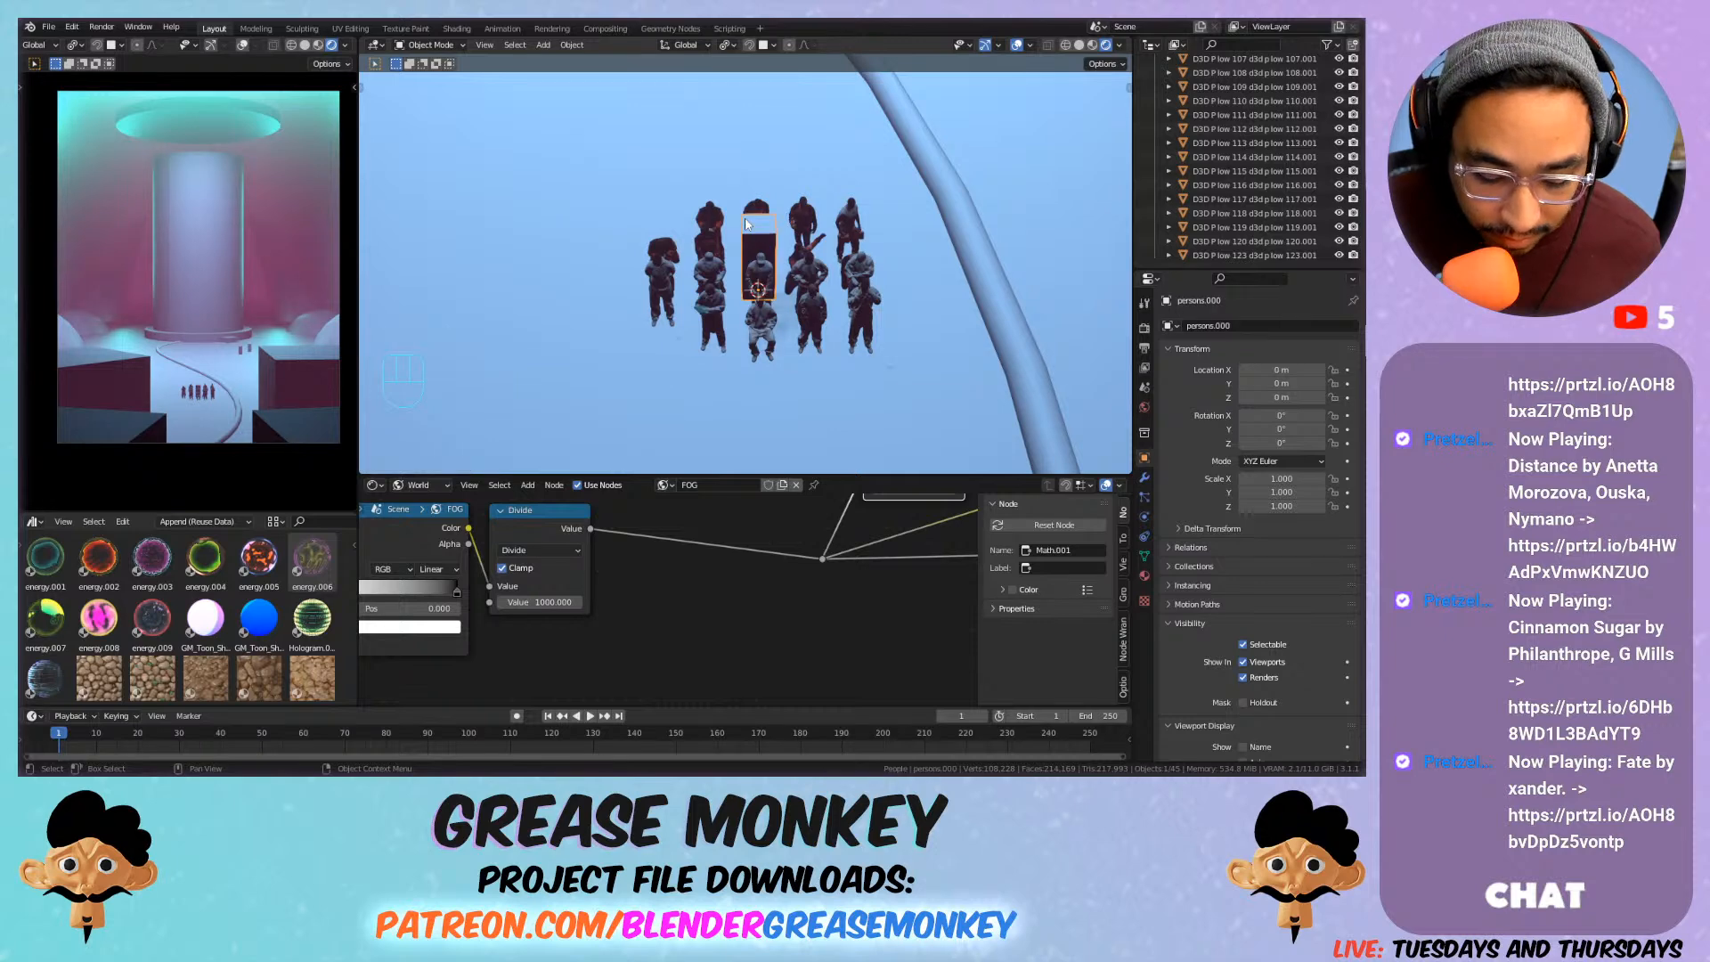
key("x")
left_click(767, 220)
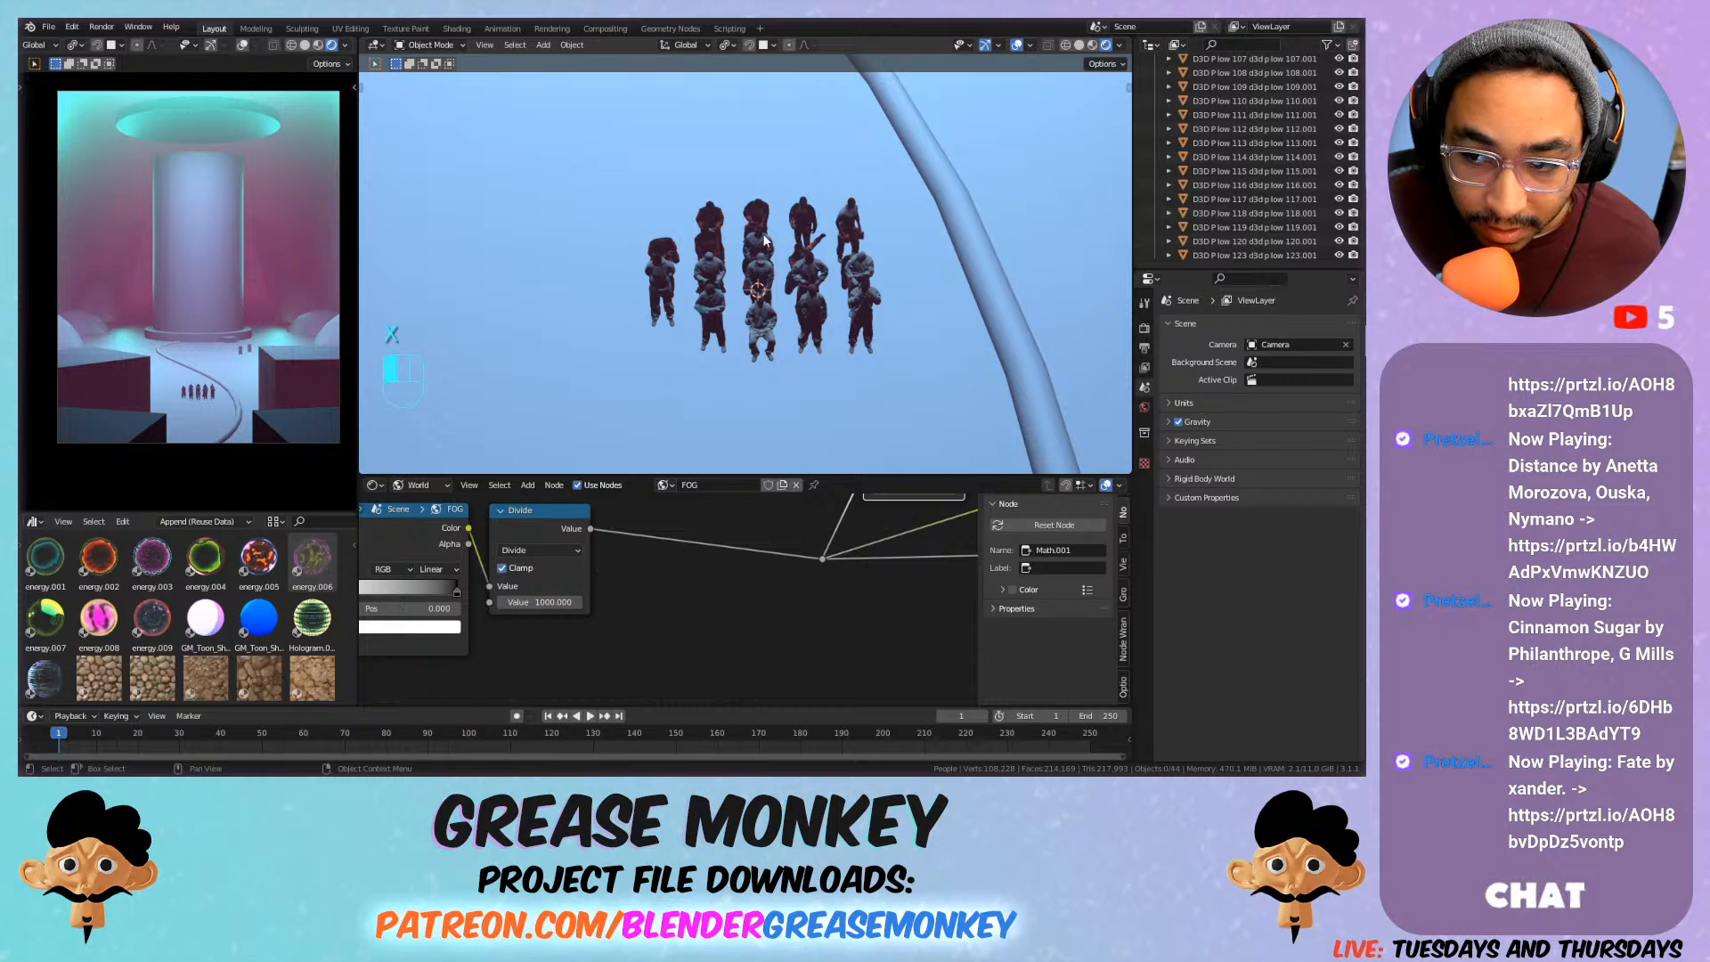
left_click(764, 240)
Create a new collection inside block_out and name it Persons.
scroll(1185, 133, "up", 5)
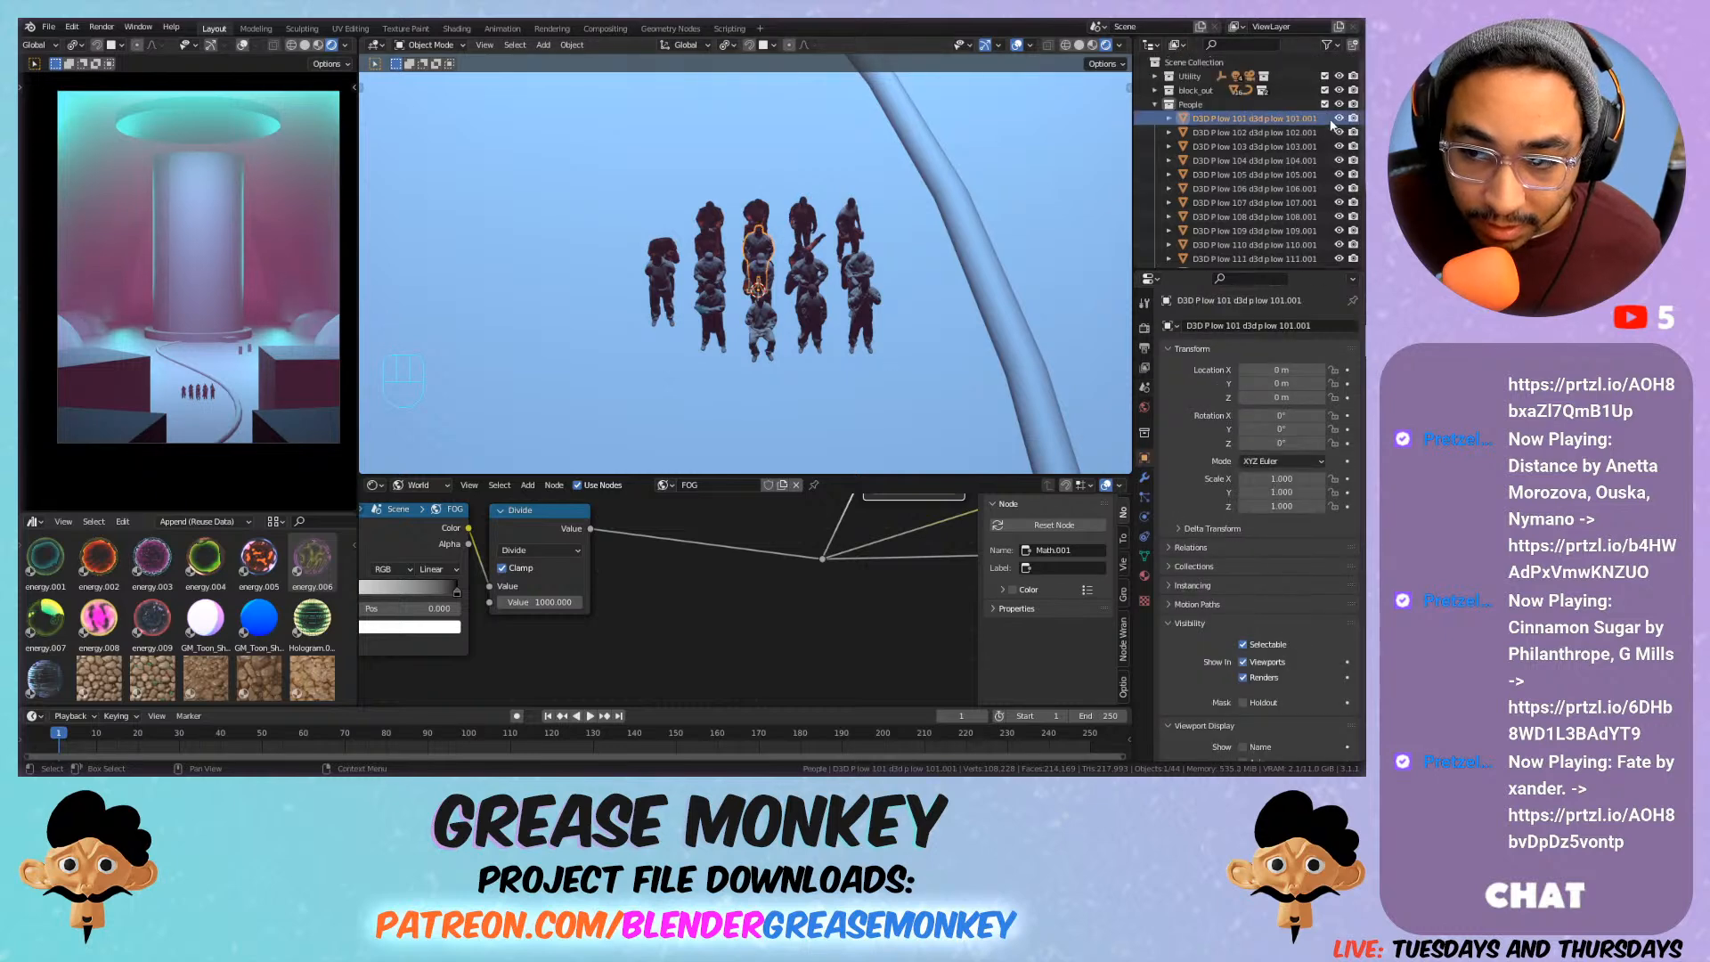
left_click(1155, 104)
left_click(1155, 90)
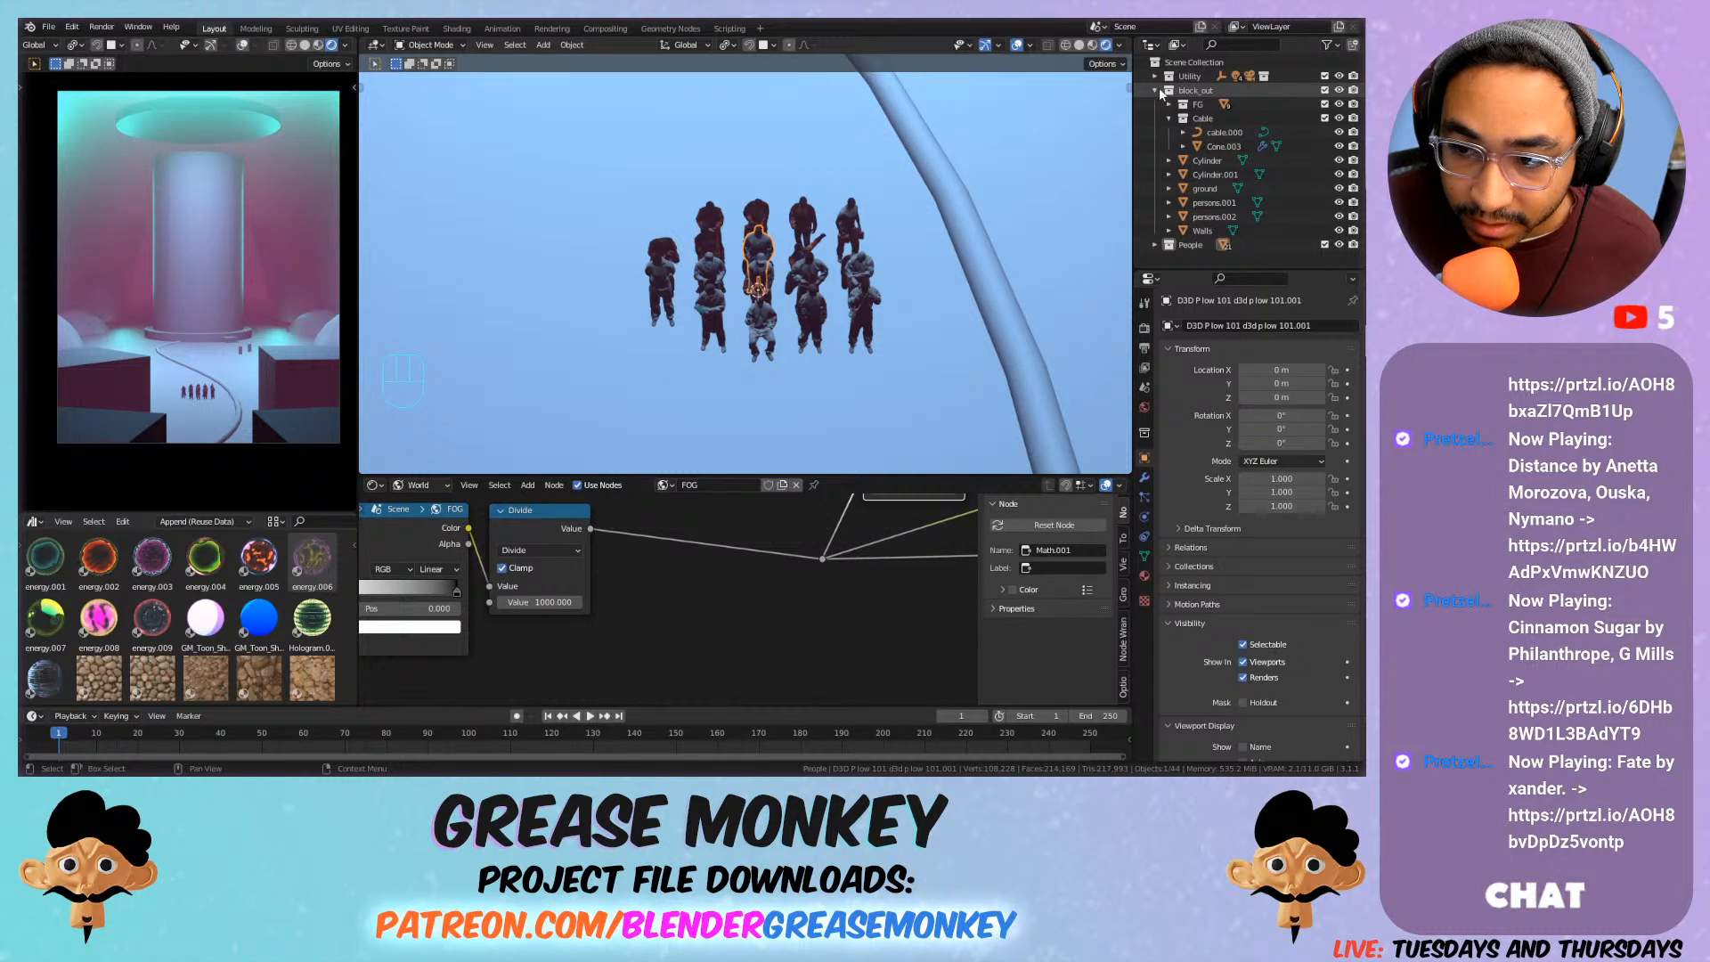
left_click(1195, 90)
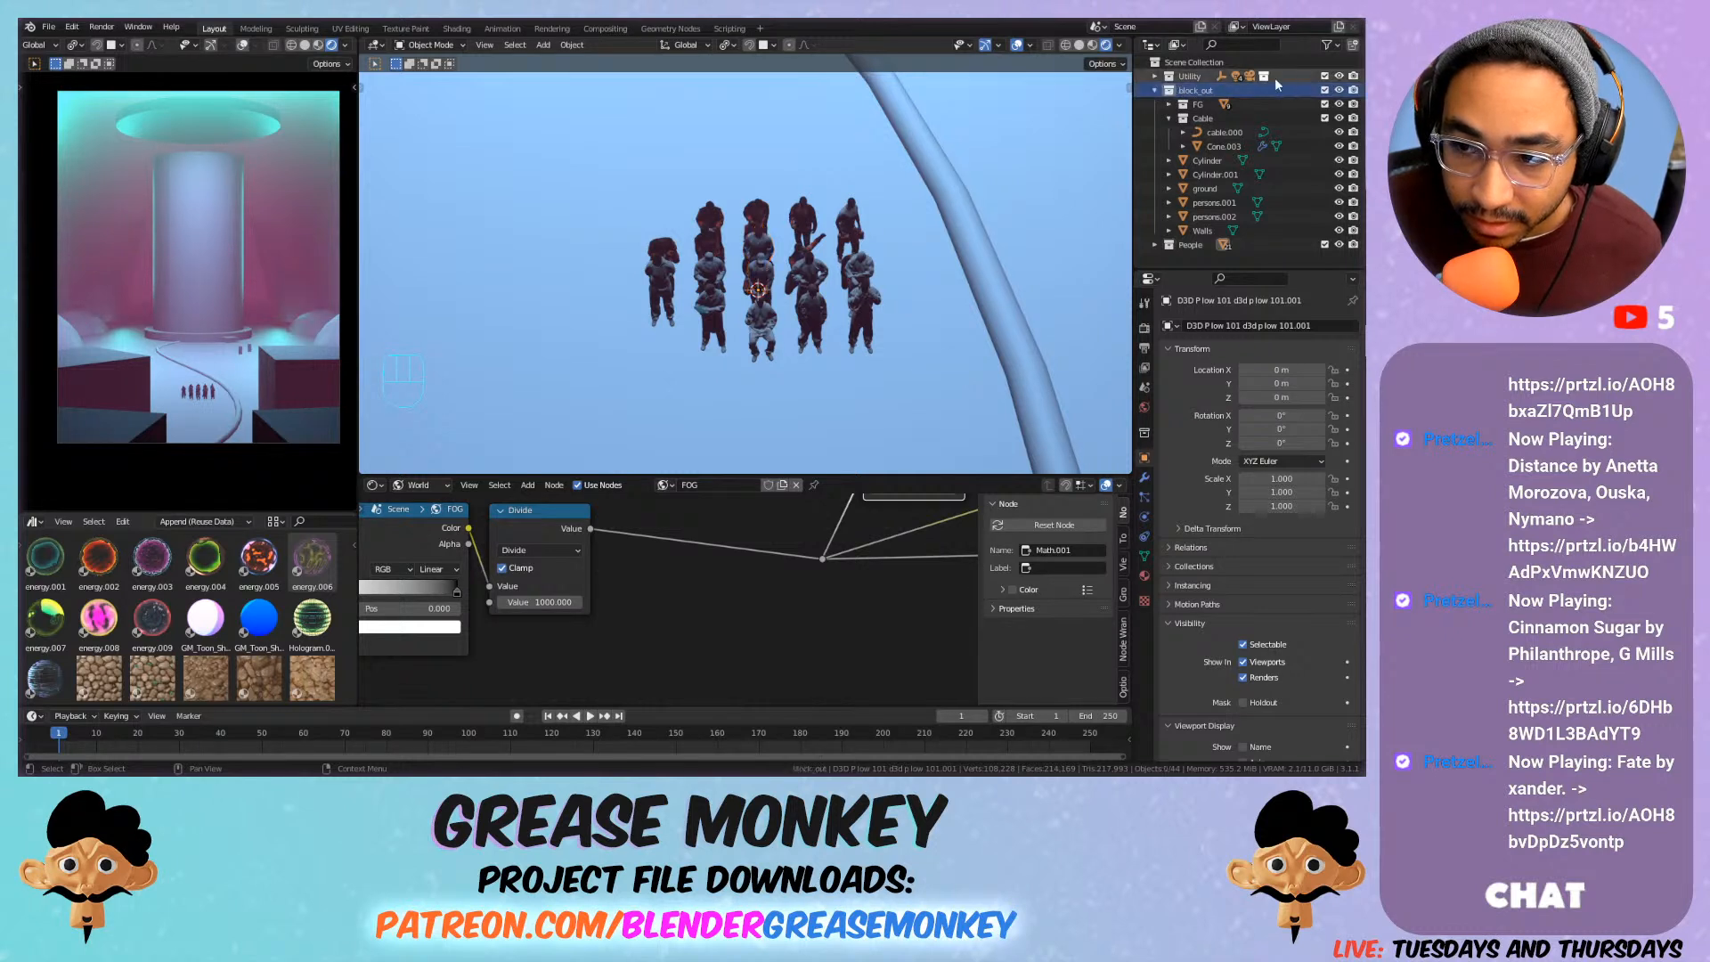
left_click(1352, 45)
double_click(1211, 160)
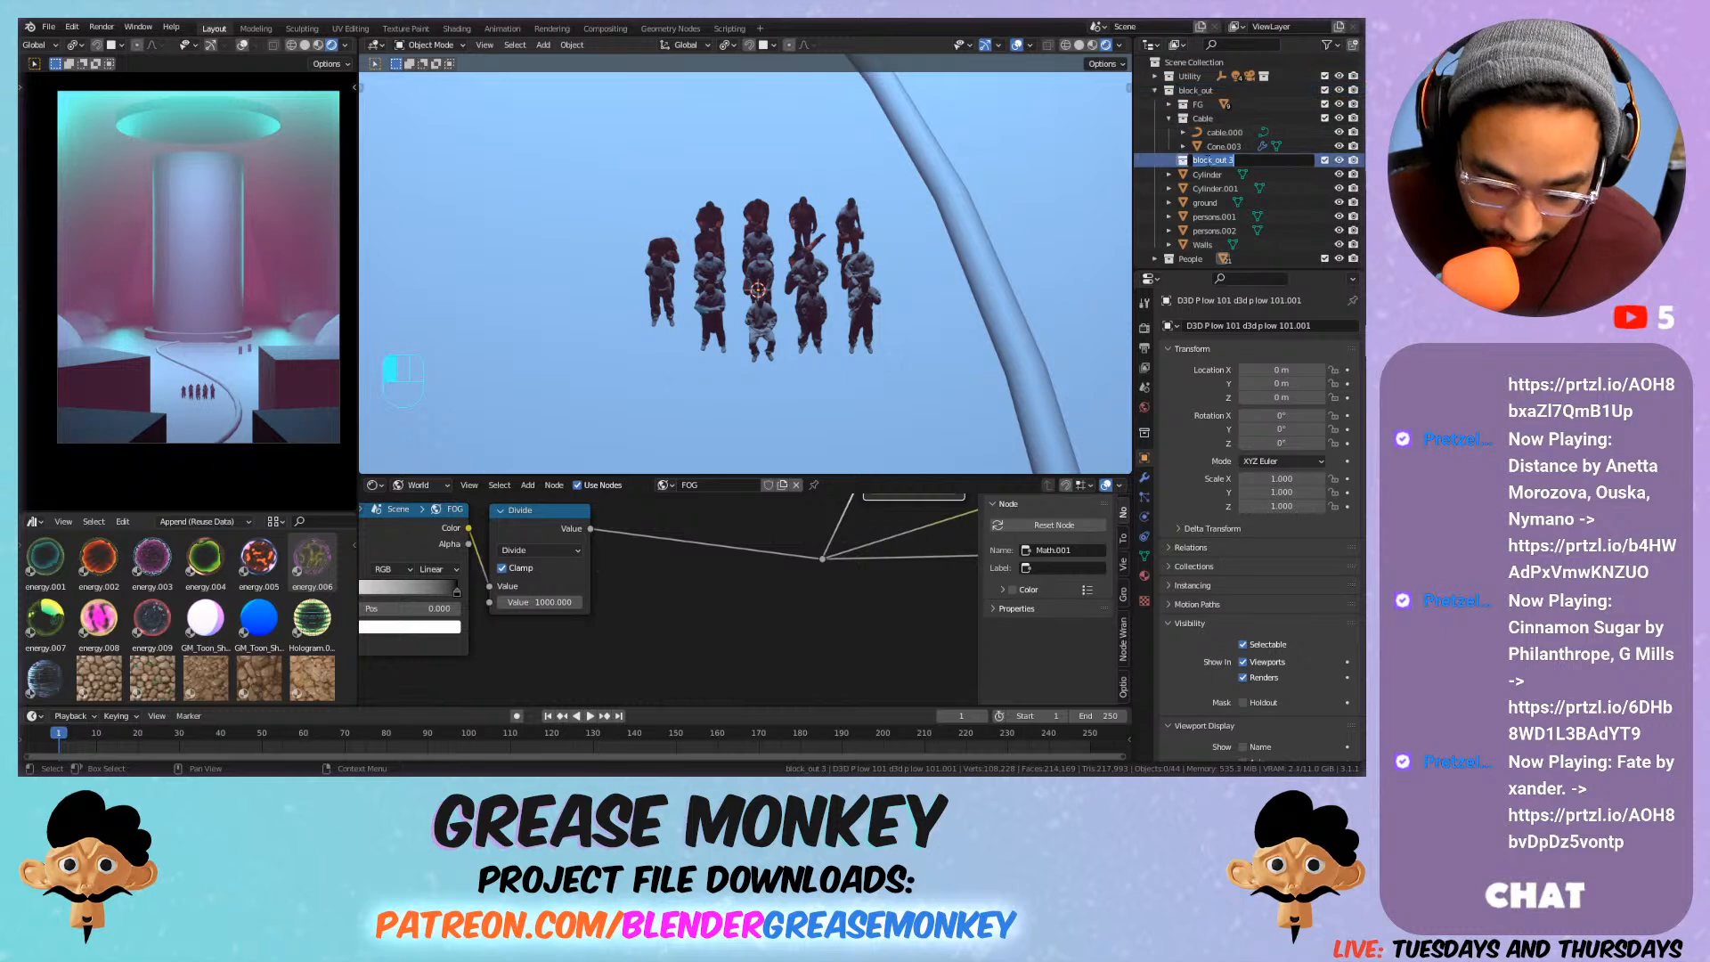
type("Persons")
key("Return")
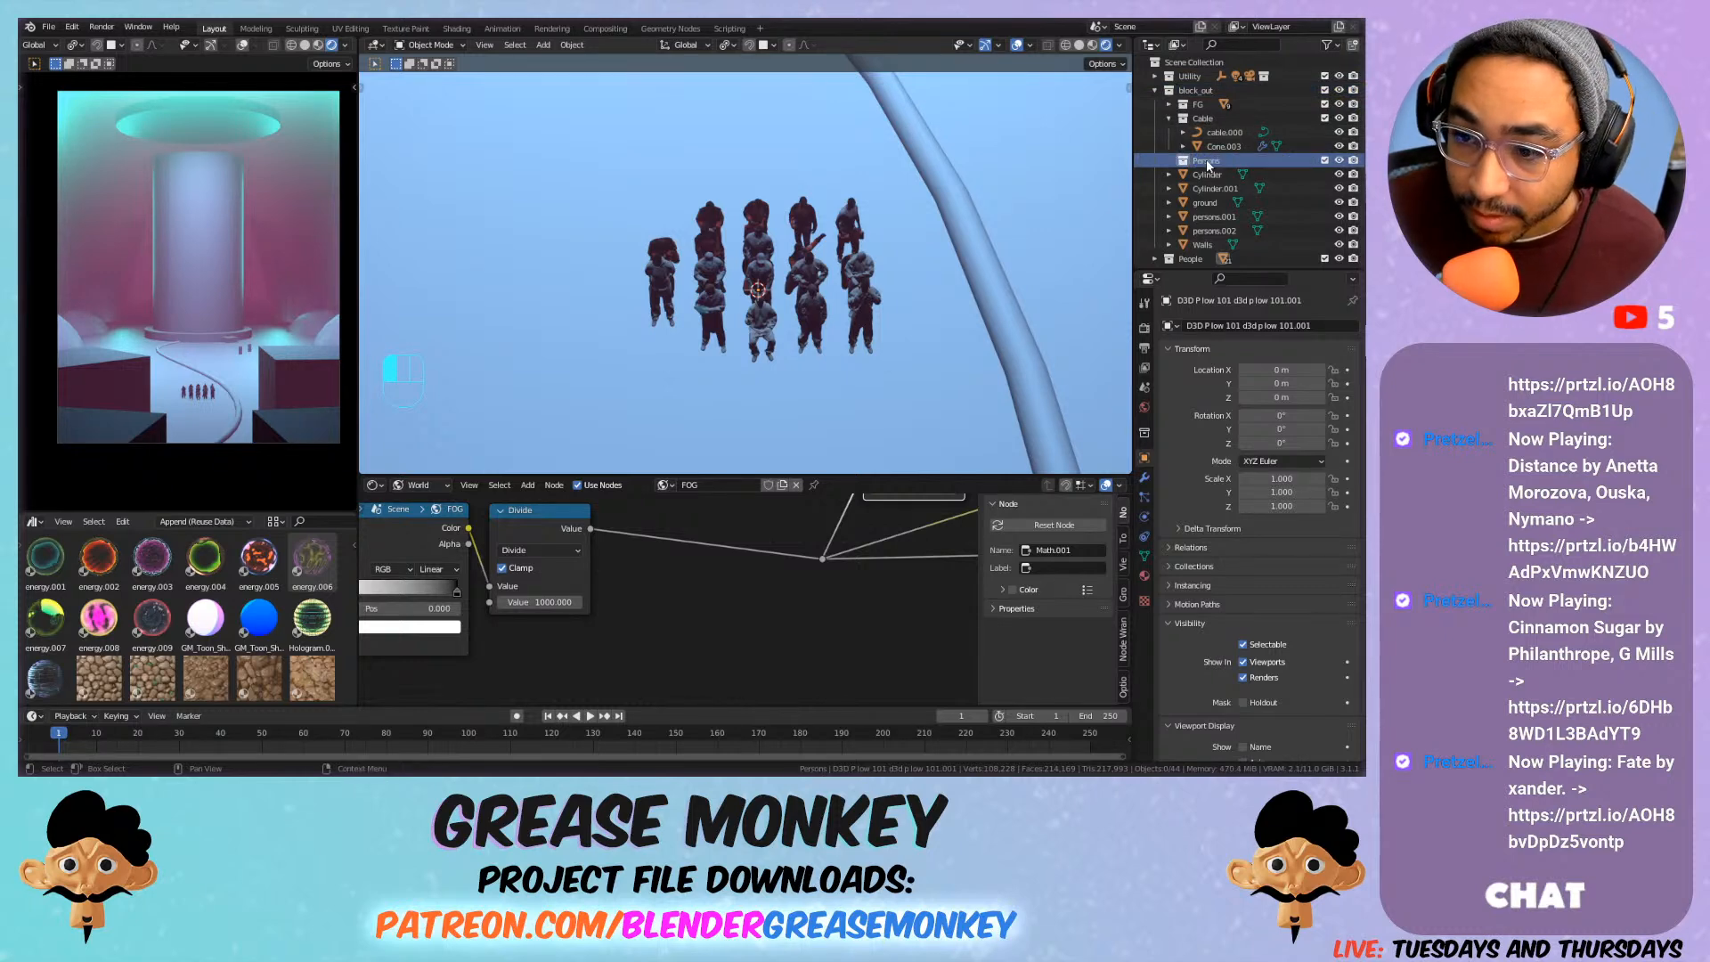
Collapse the Cable collection and rename the People collection as People_assets.
left_click(1169, 119)
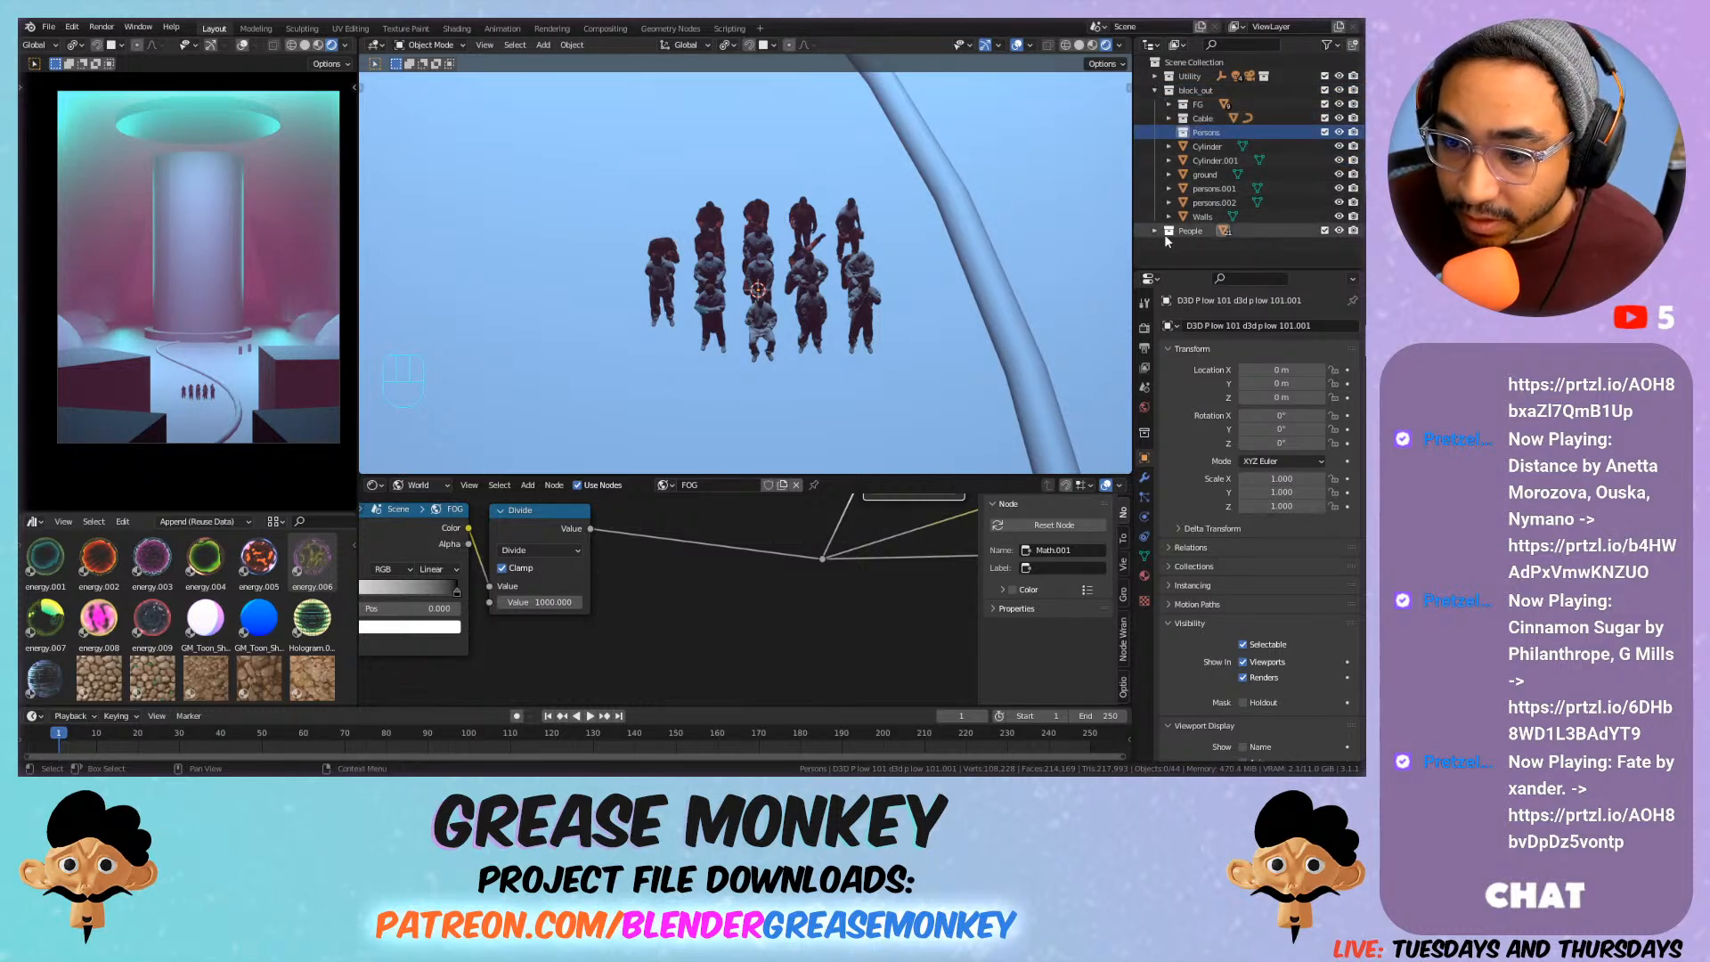
double_click(1187, 230)
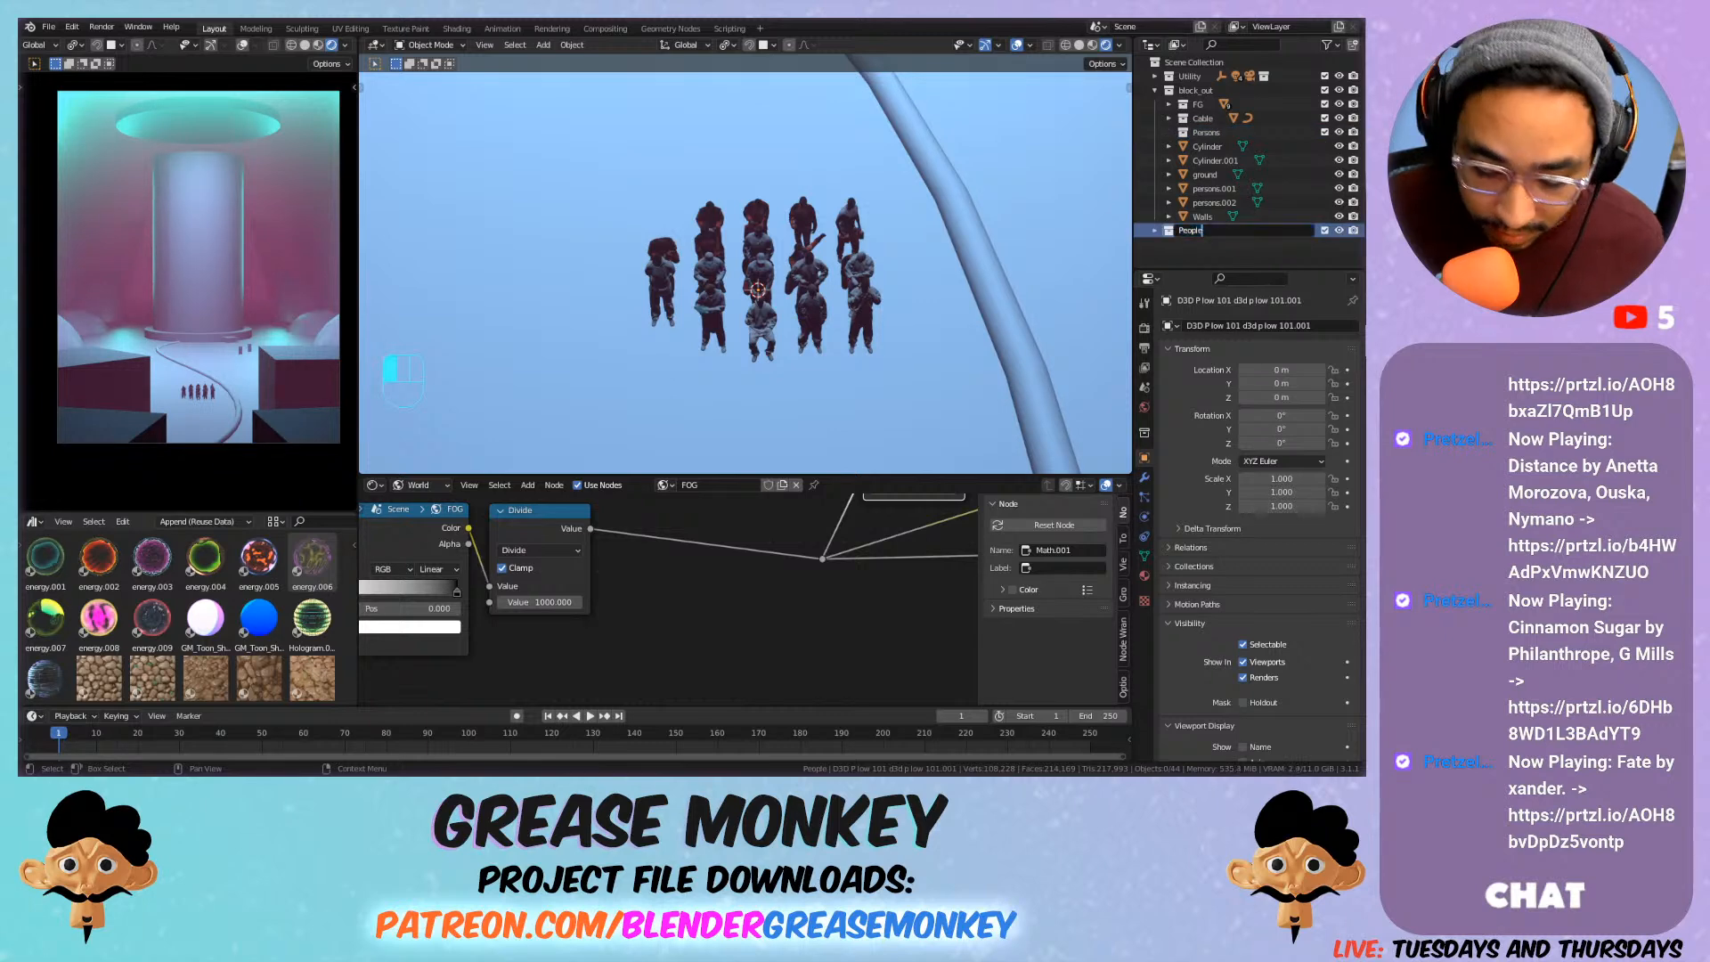
type("_assets")
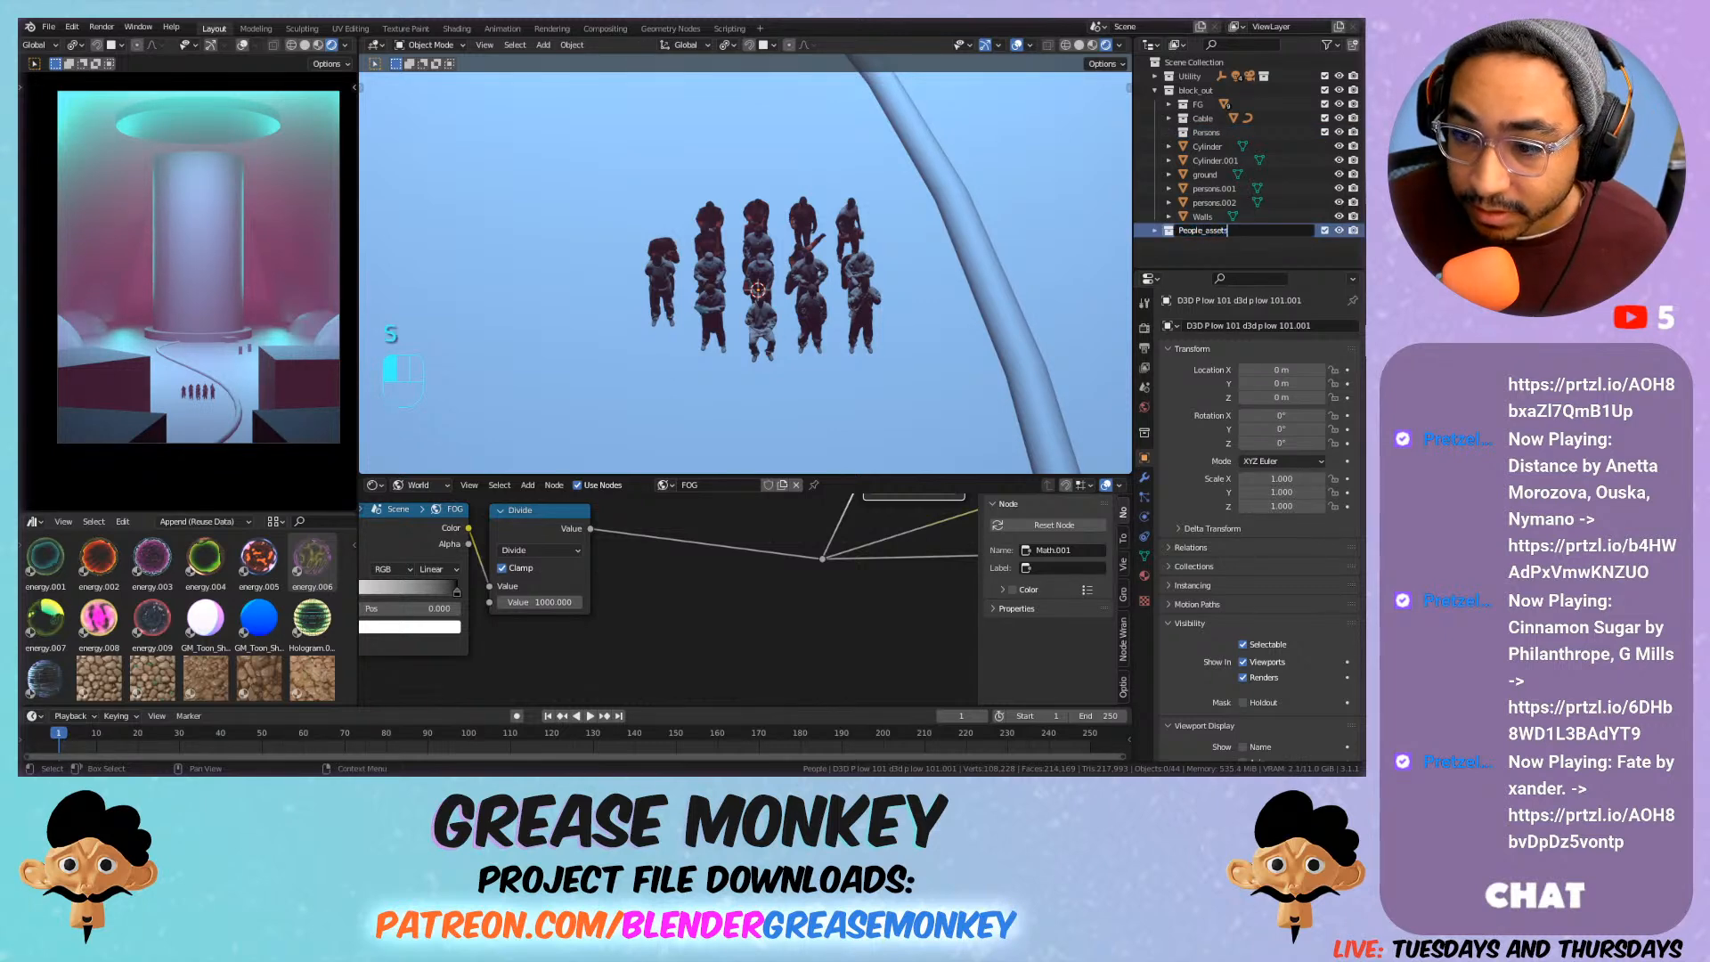
key("Return")
Move the D3D P low 101 figure from People_assets into the Persons collection inside block_out.
left_click(1155, 230)
scroll(1233, 219, "down", 5)
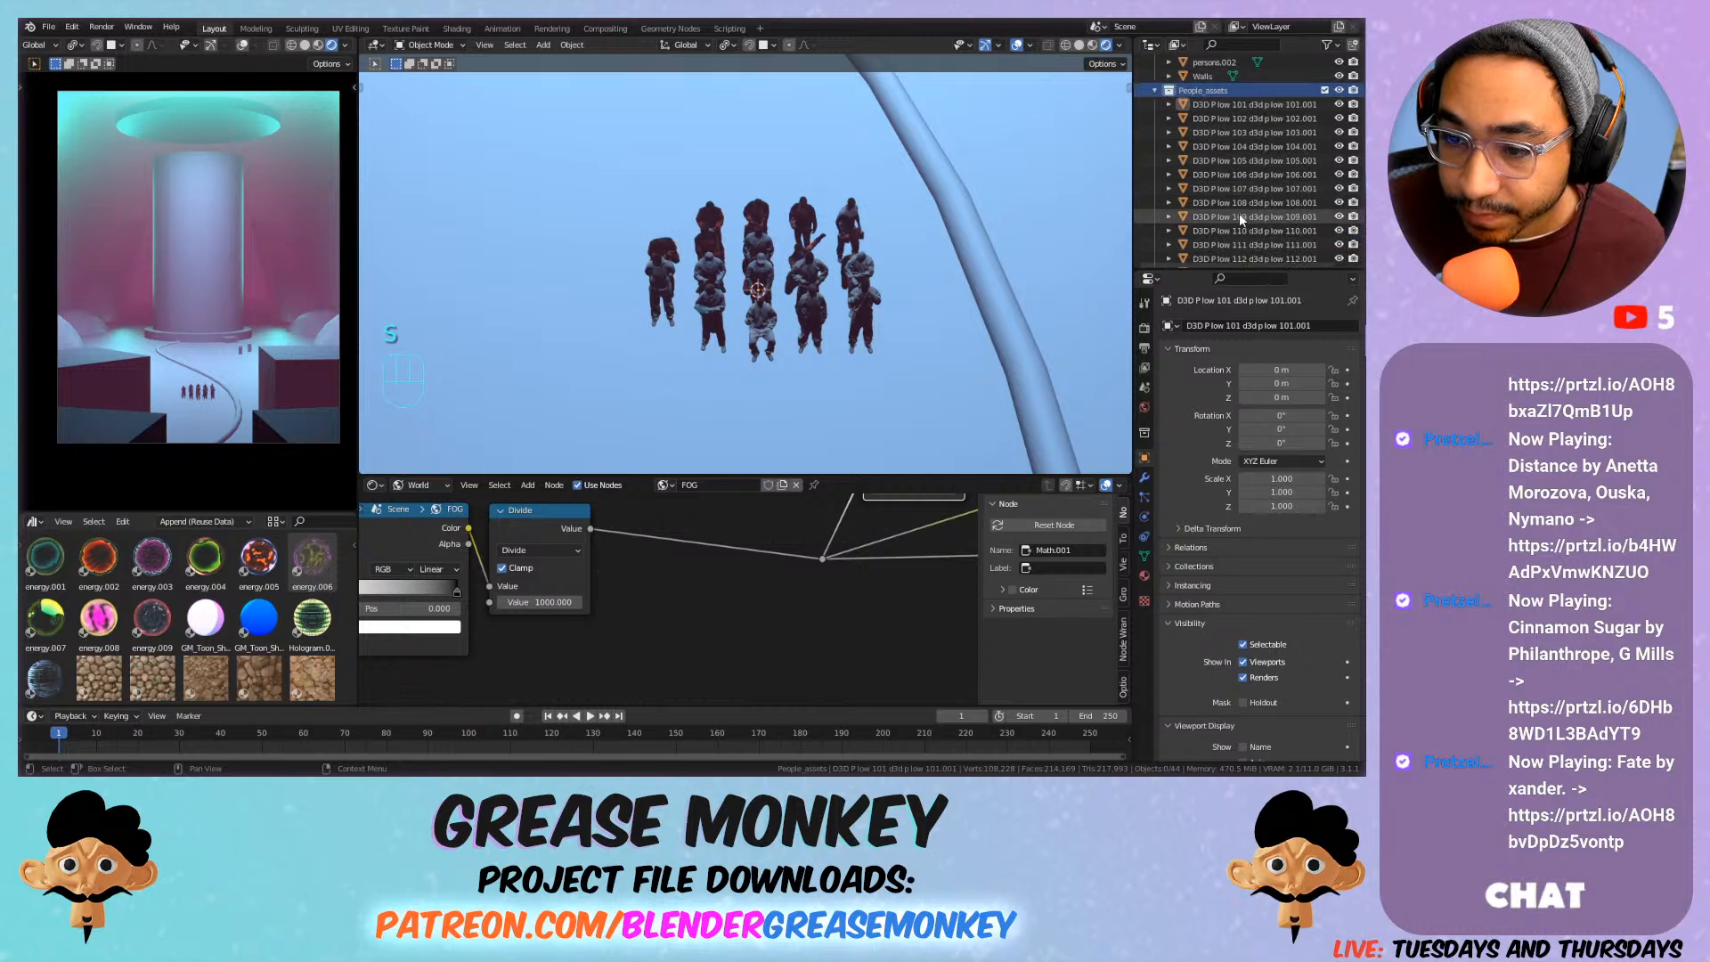
left_click(761, 249)
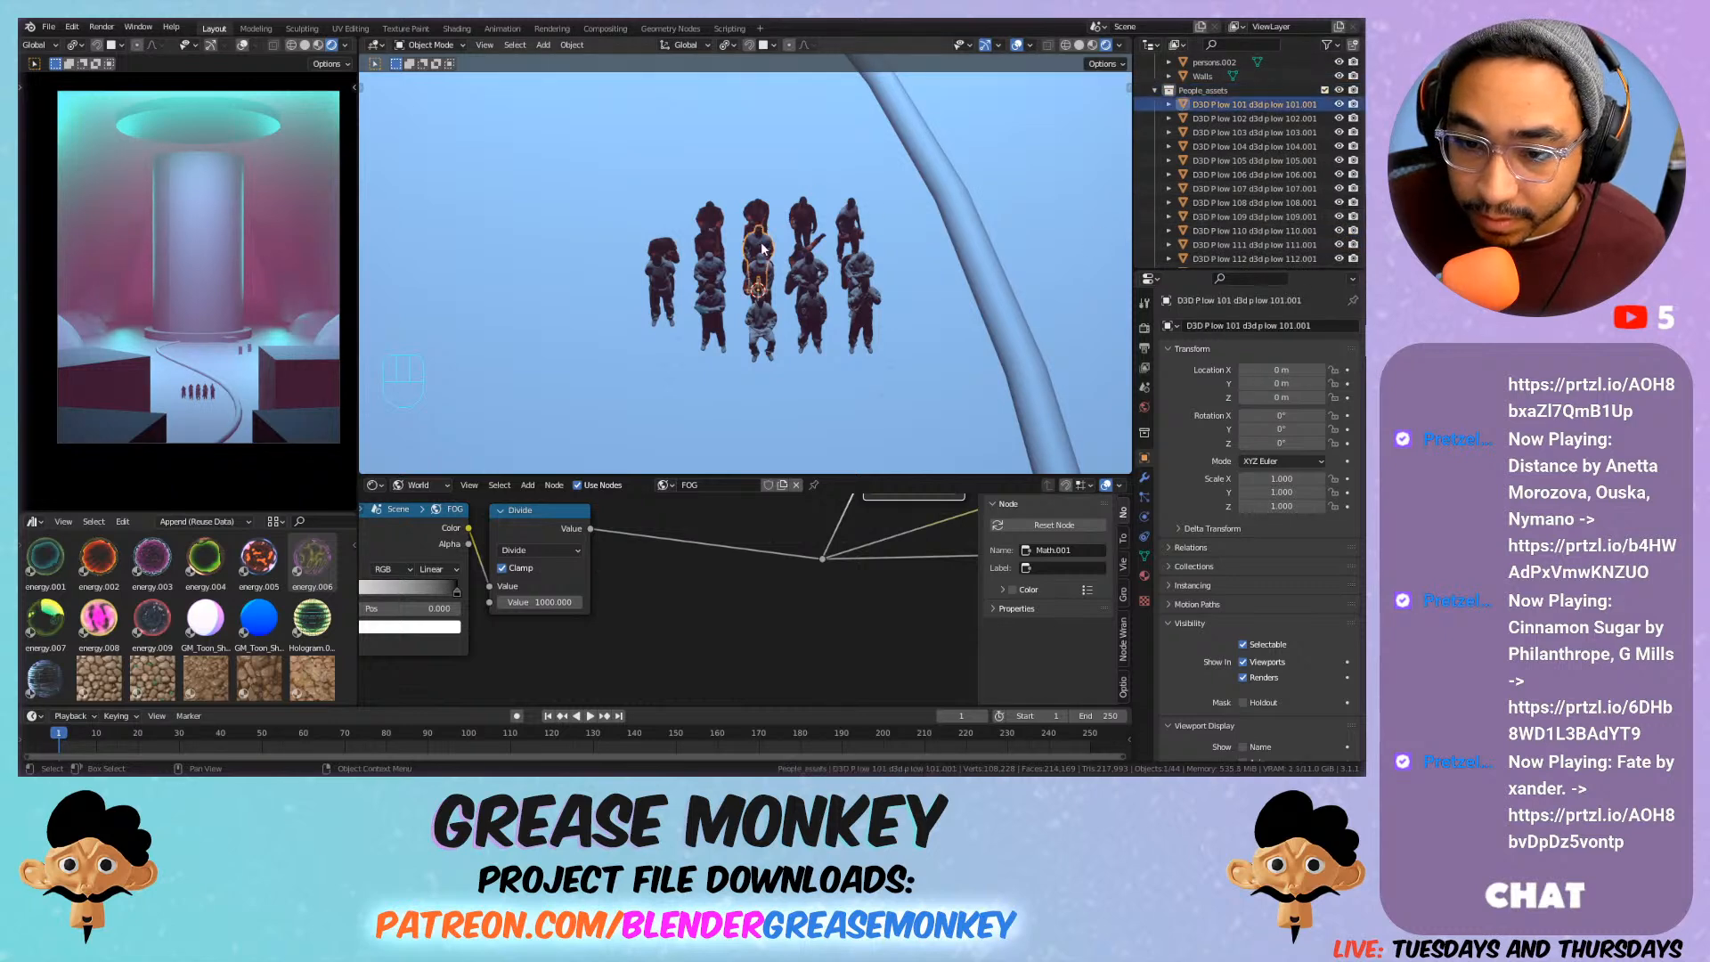
key("m")
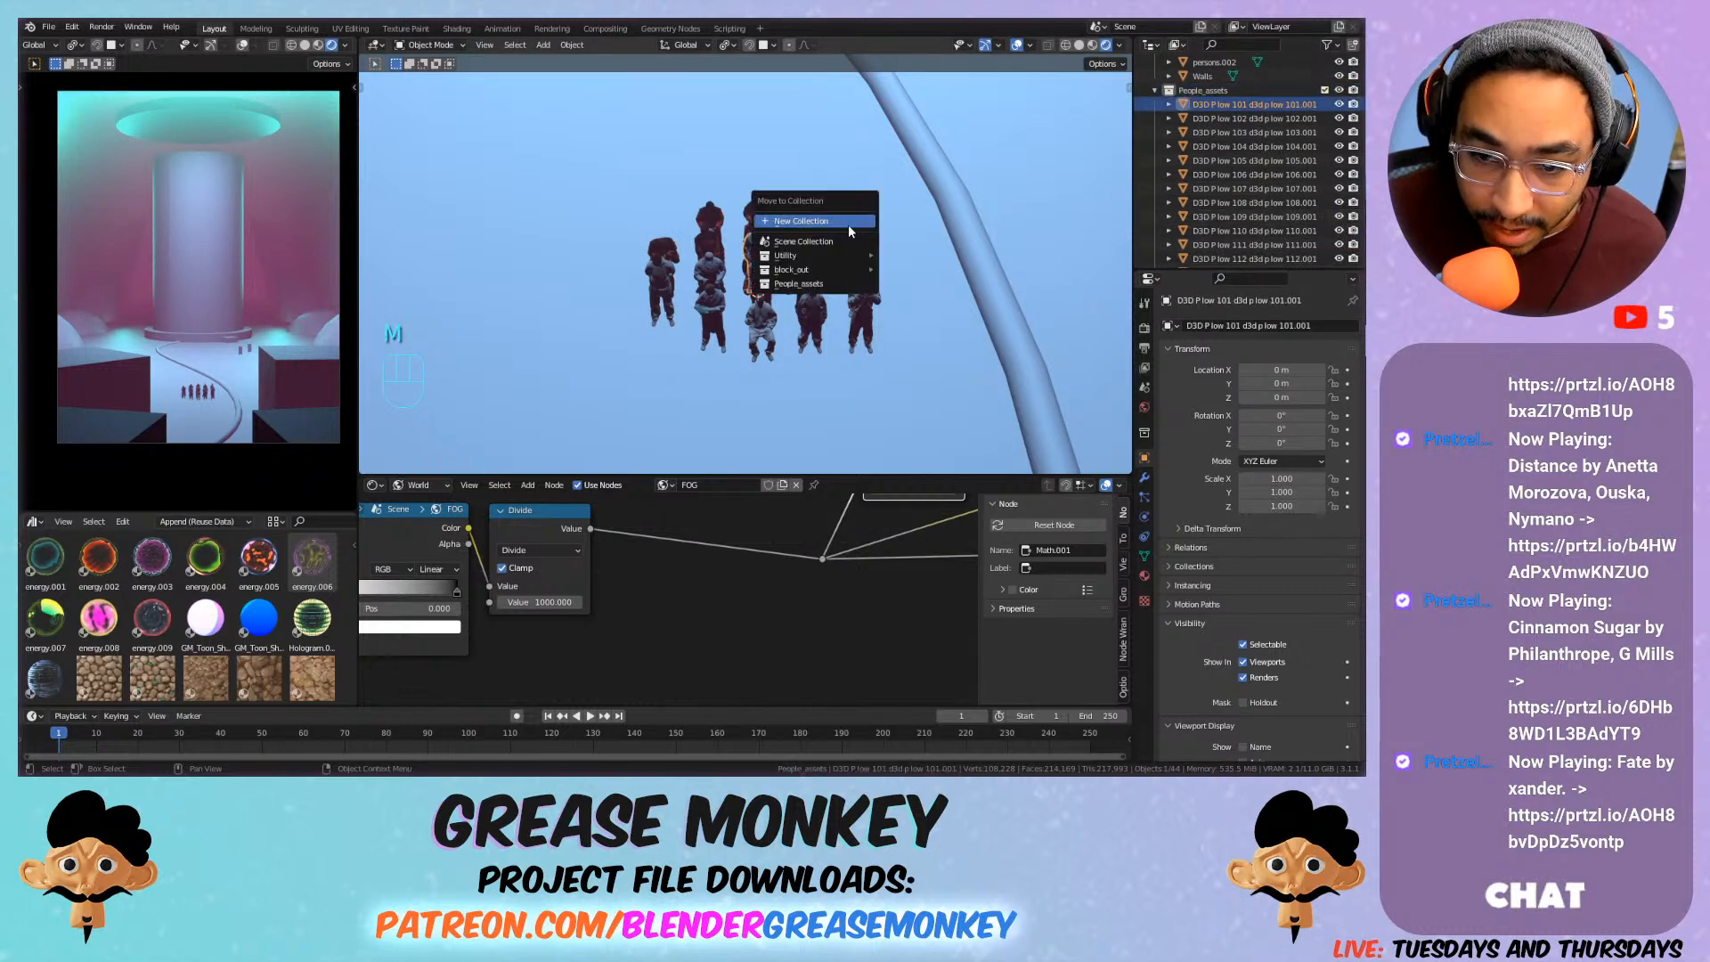
mouse_move(837, 269)
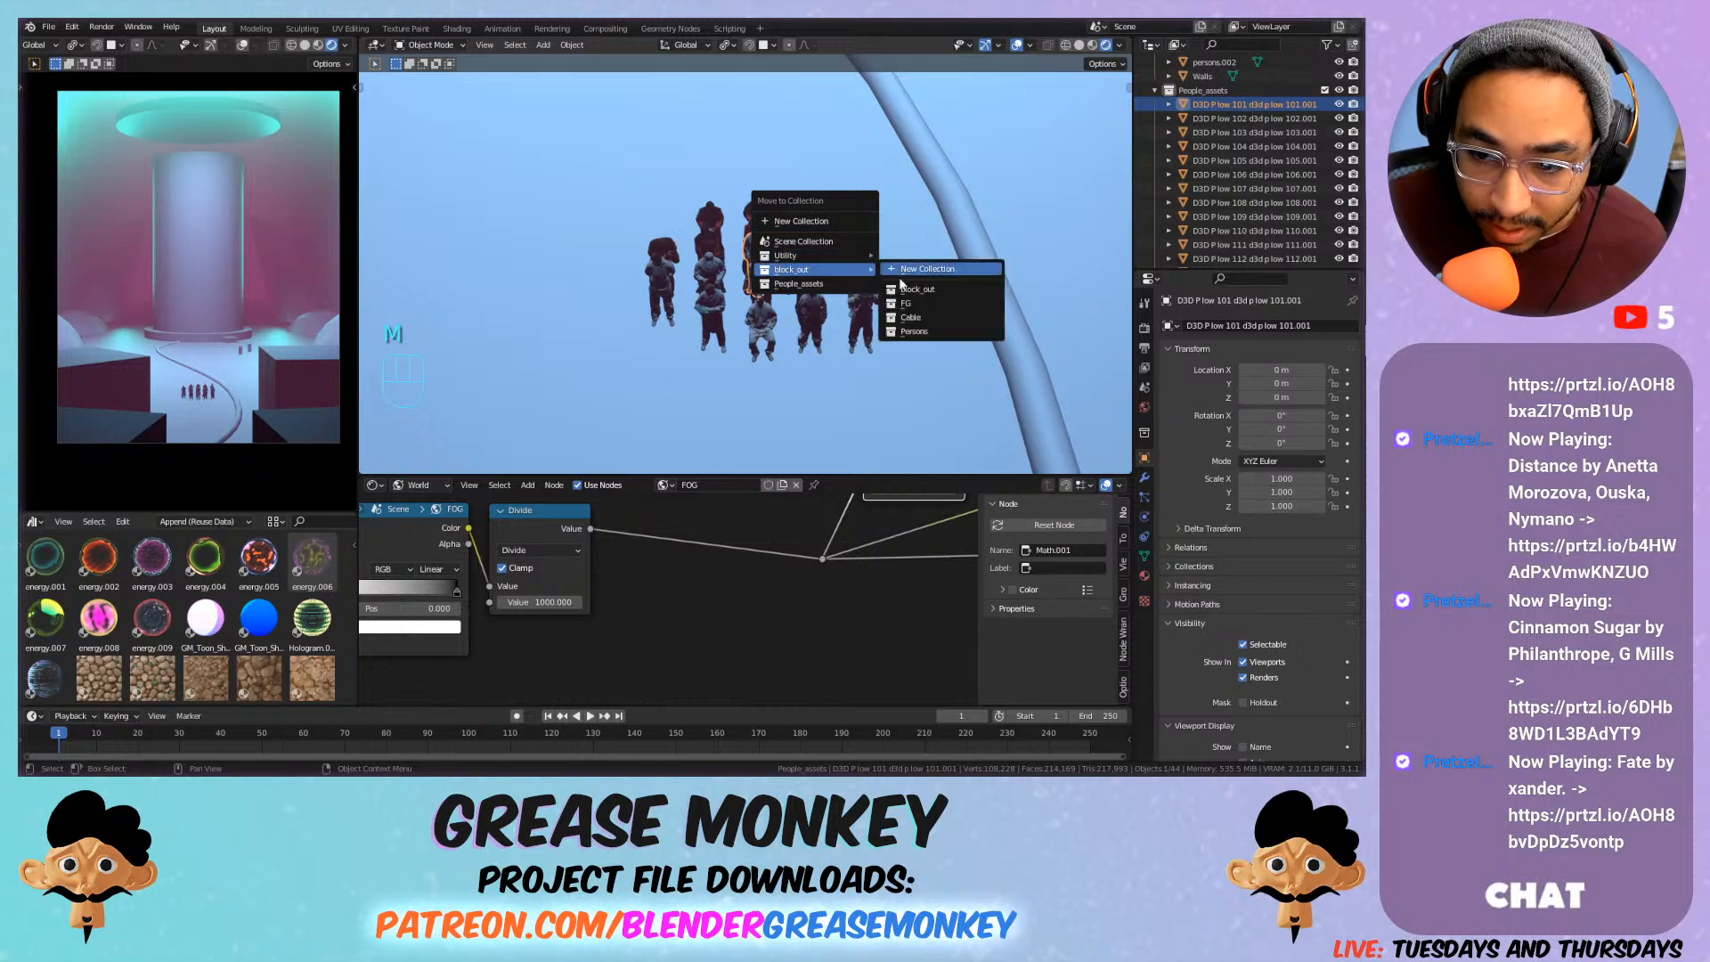
left_click(917, 332)
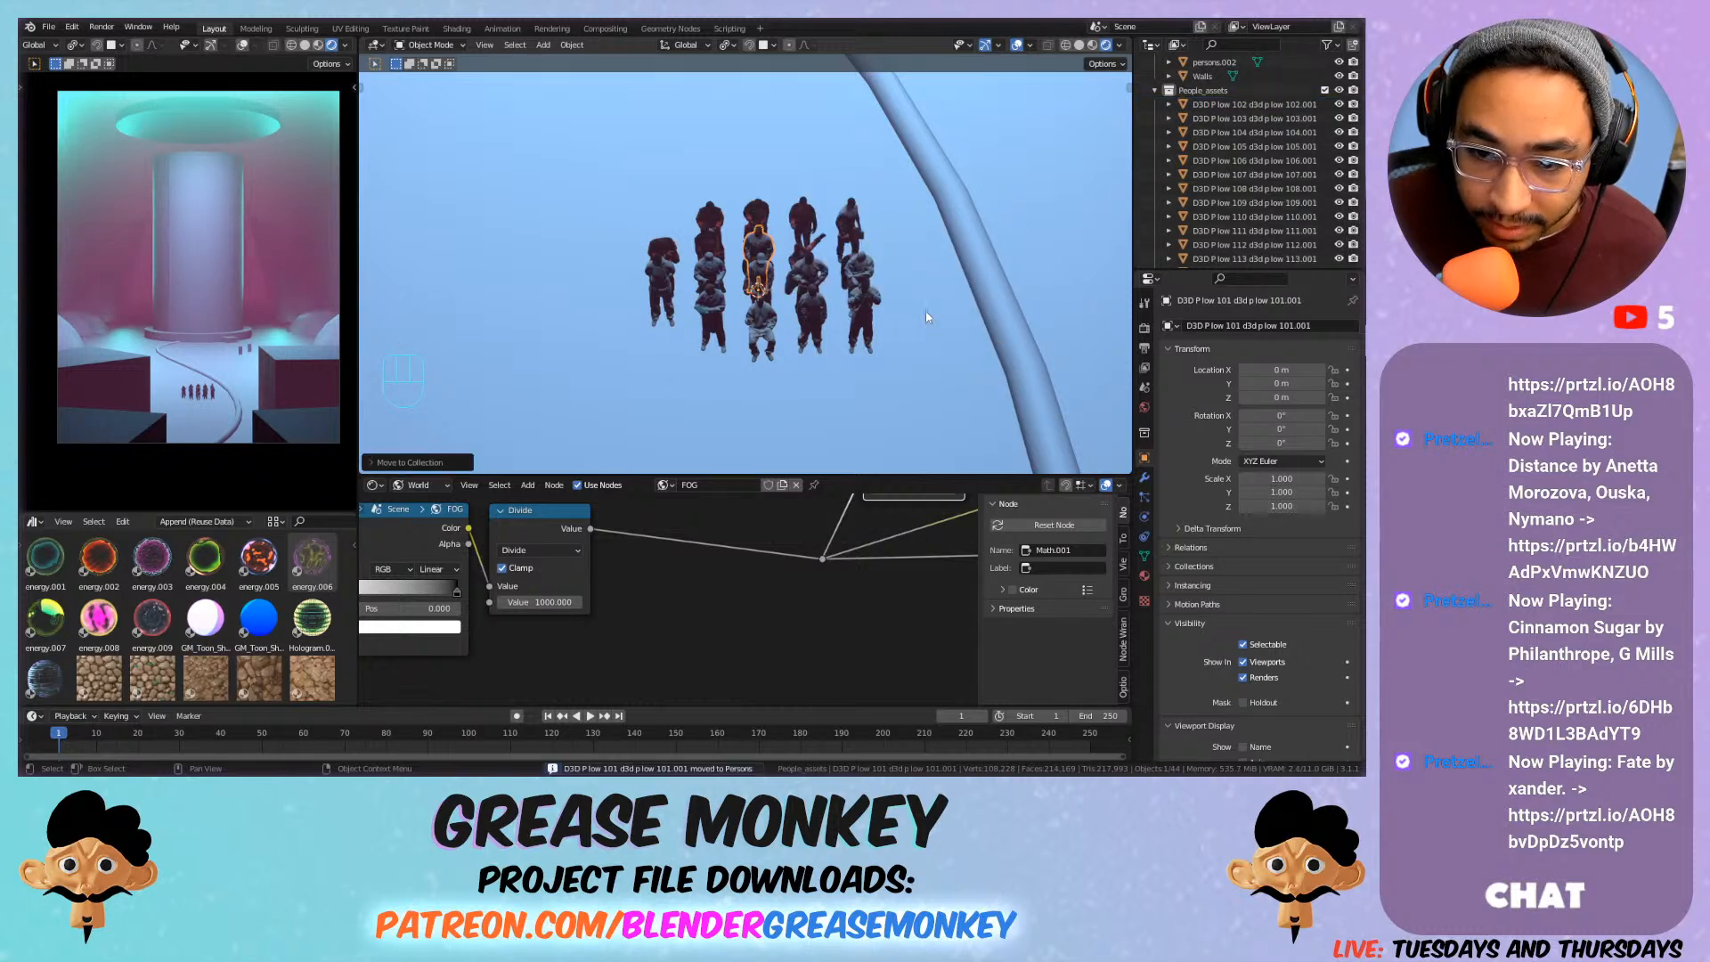
Exclude the People_assets collection from the view layer and collapse the block_out collection.
left_click(1325, 90)
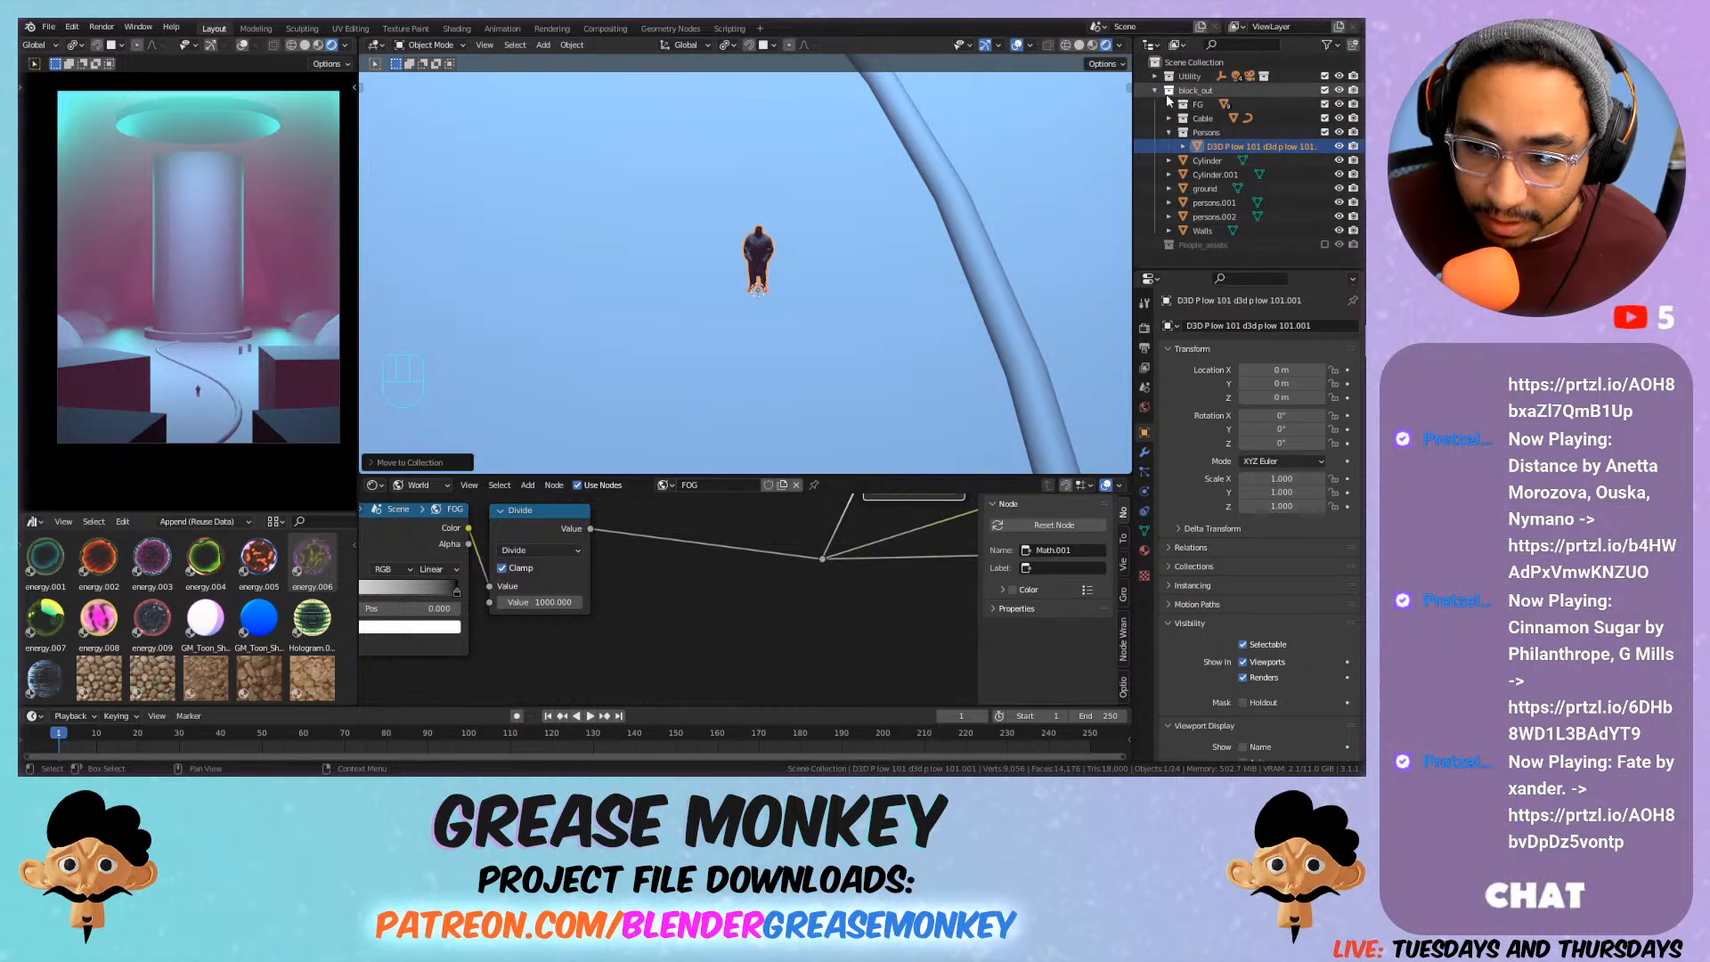
left_click(1162, 133)
left_click(1155, 90)
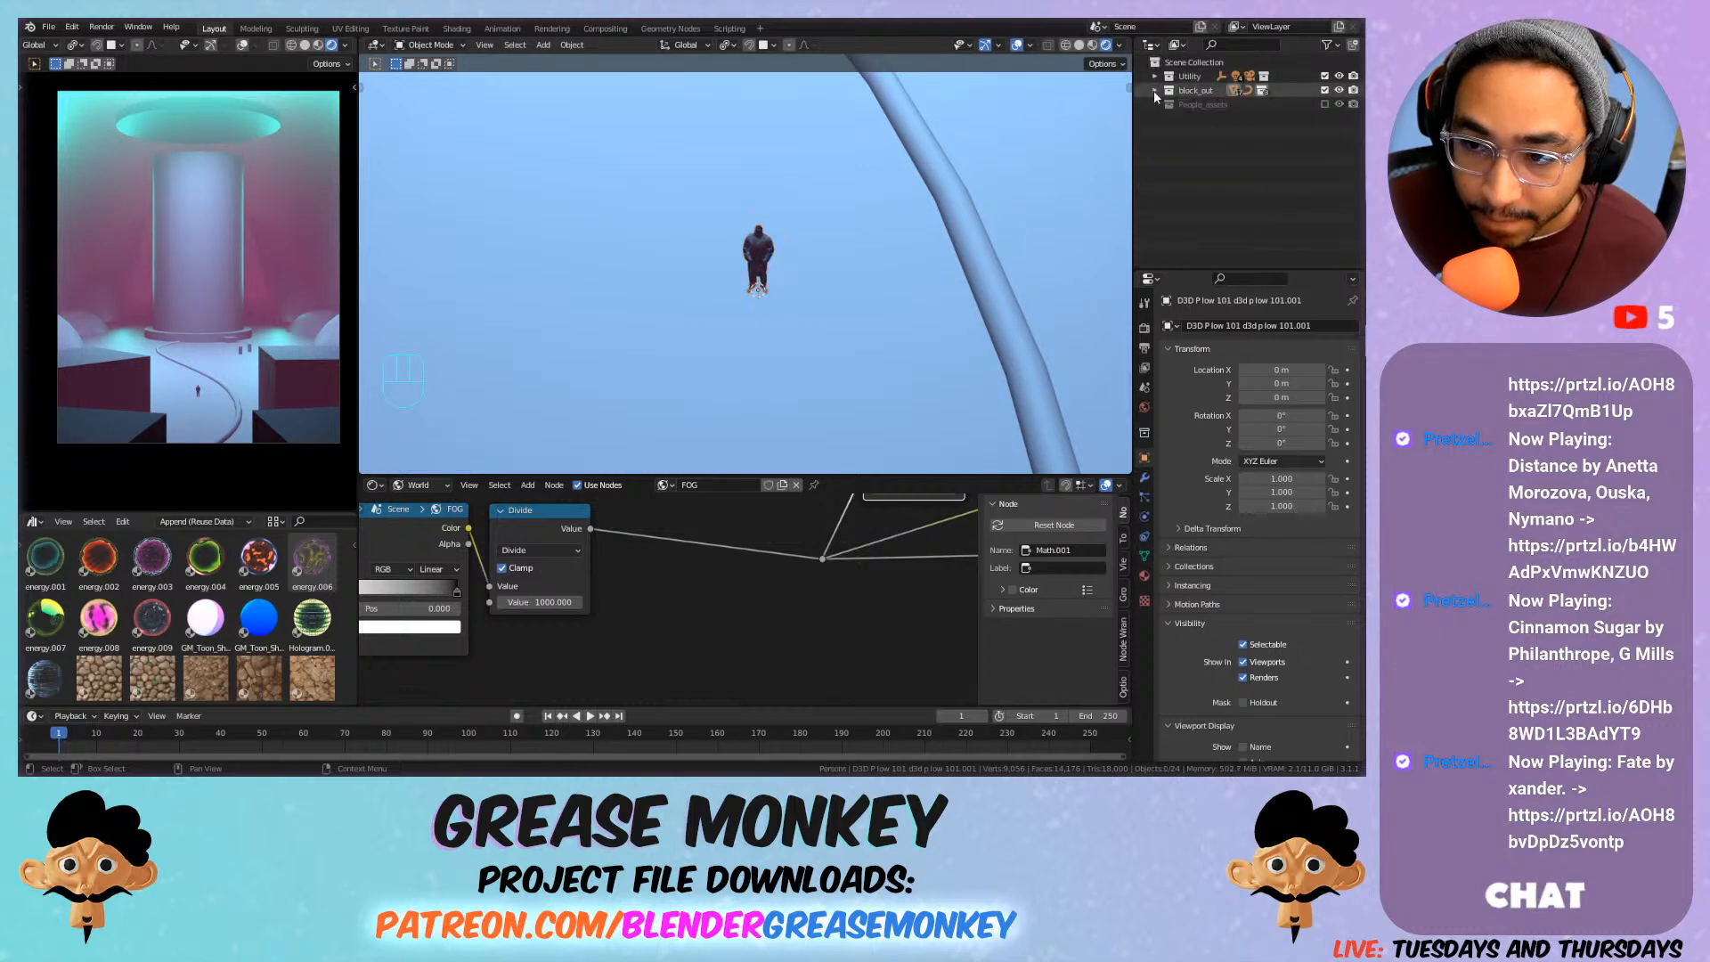
Include the People_assets collection in the view layer again and inspect its group of figures up close.
left_click(1325, 104)
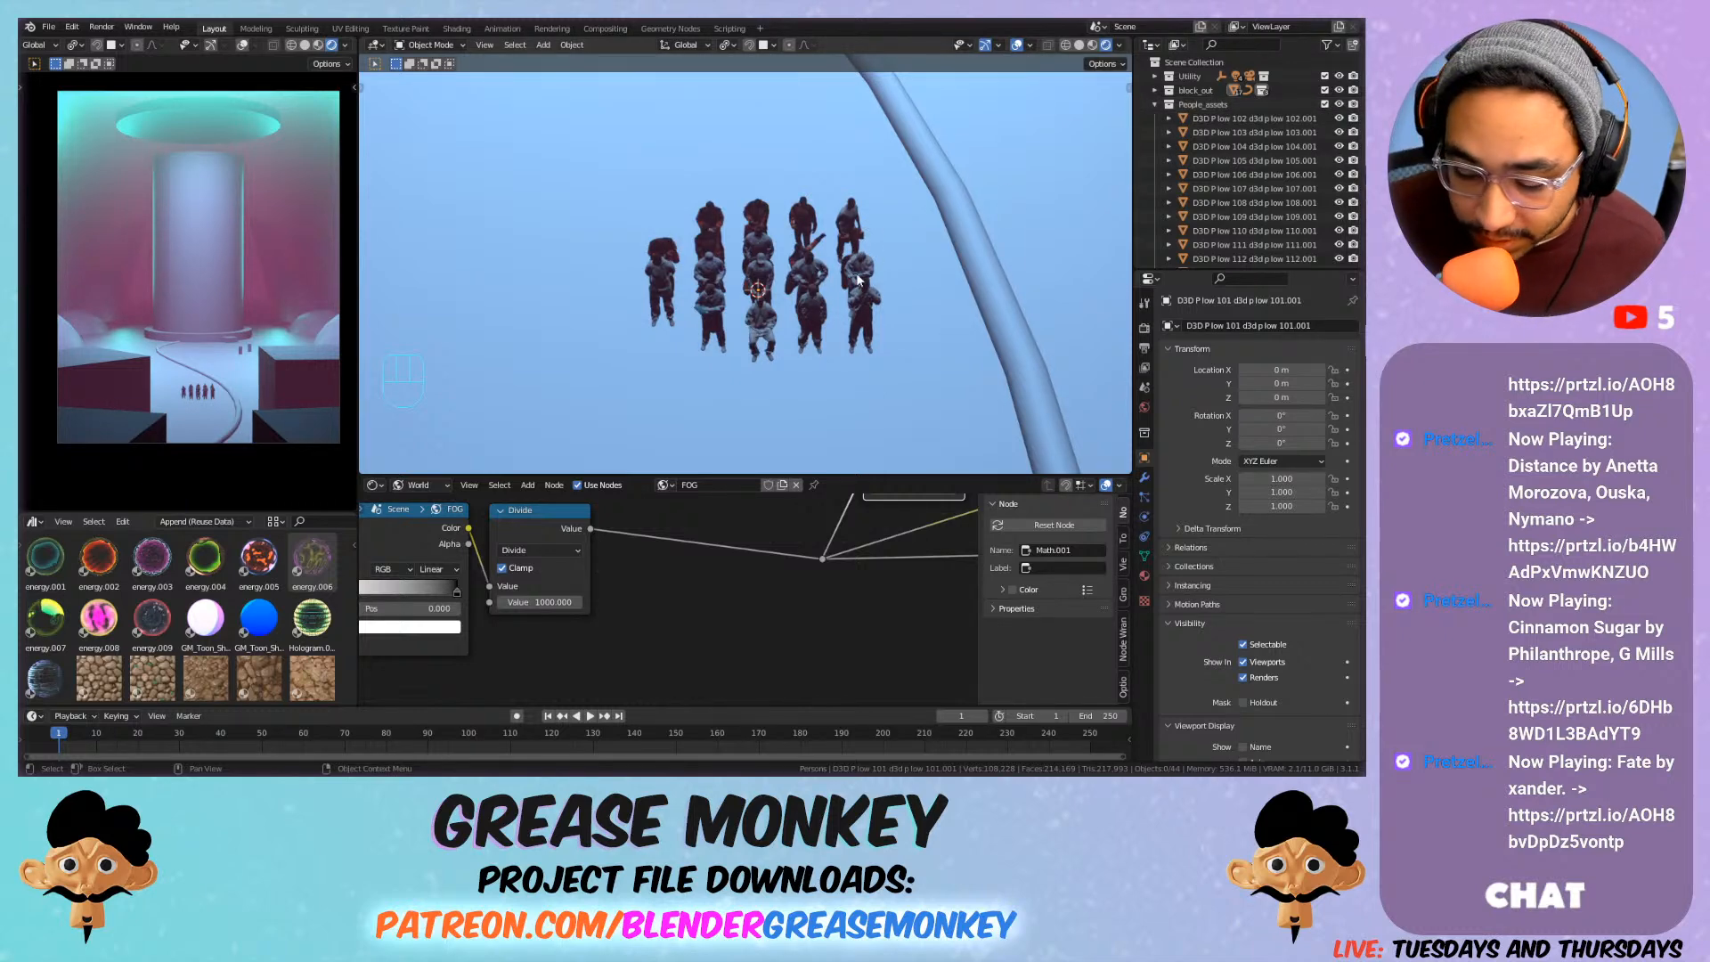
middle_click_drag(857, 272, 804, 198)
scroll(829, 310, "down", 5)
scroll(809, 262, "up", 5)
scroll(734, 301, "up", 4)
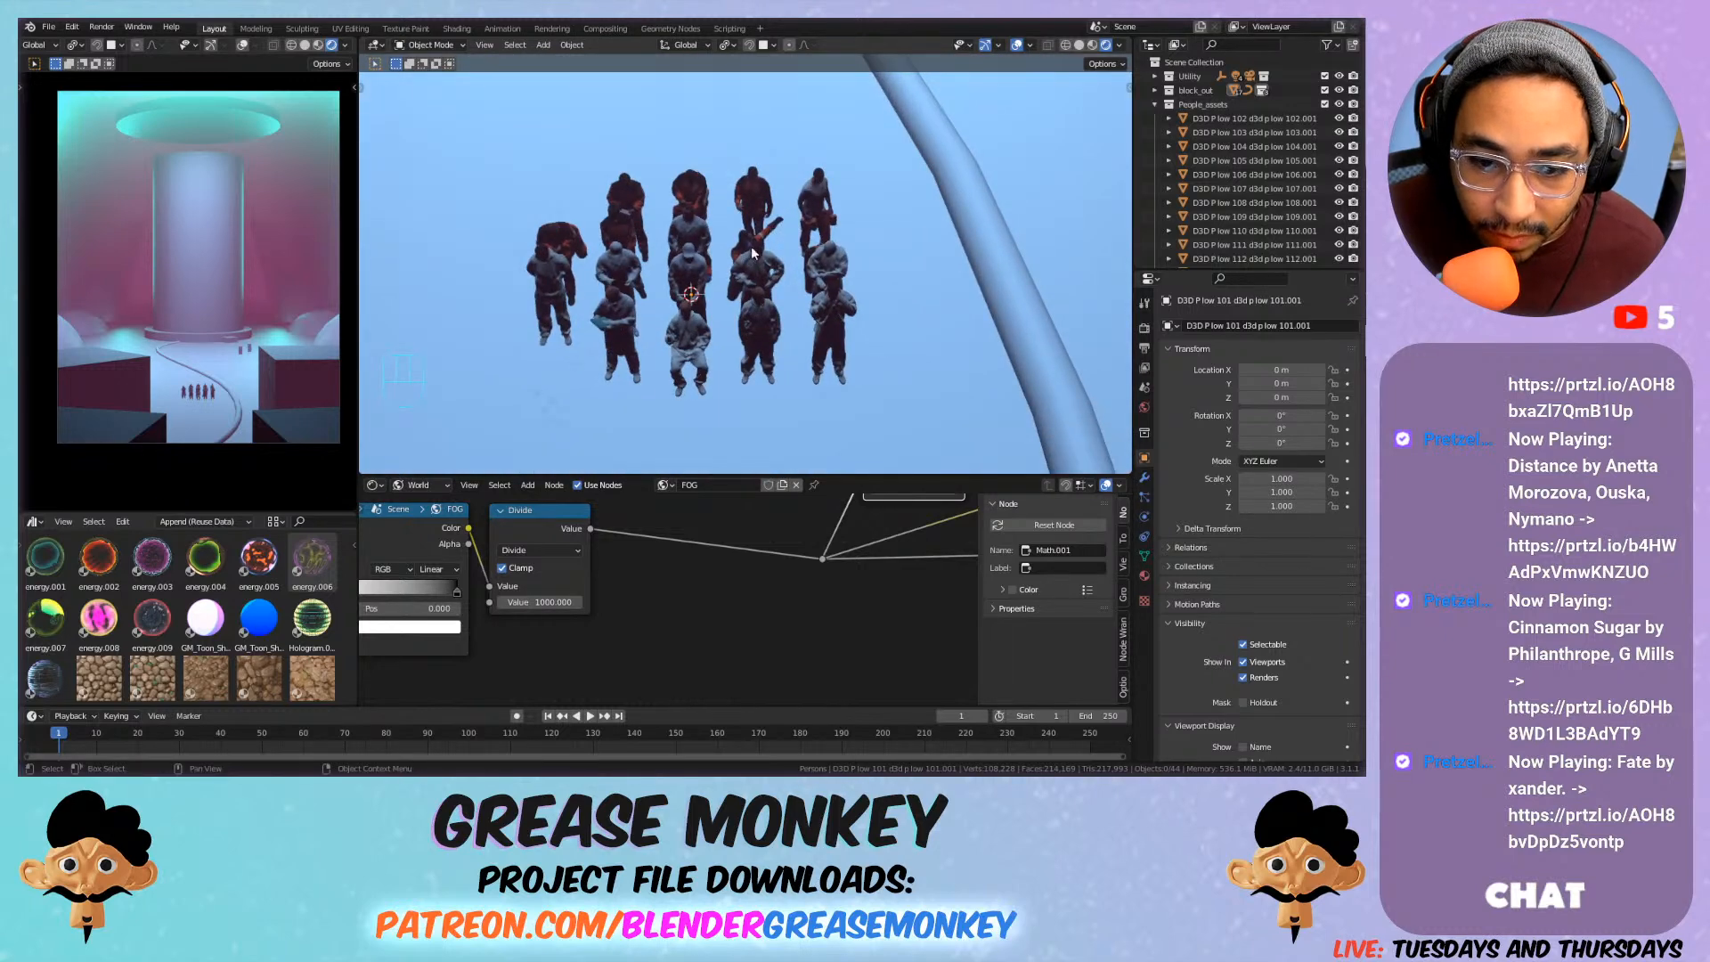
Snap the 3D cursor to the nearer of the two placeholder person blocks beside the round platform.
scroll(704, 268, "up", 2)
left_click(549, 351)
scroll(719, 201, "down", 10)
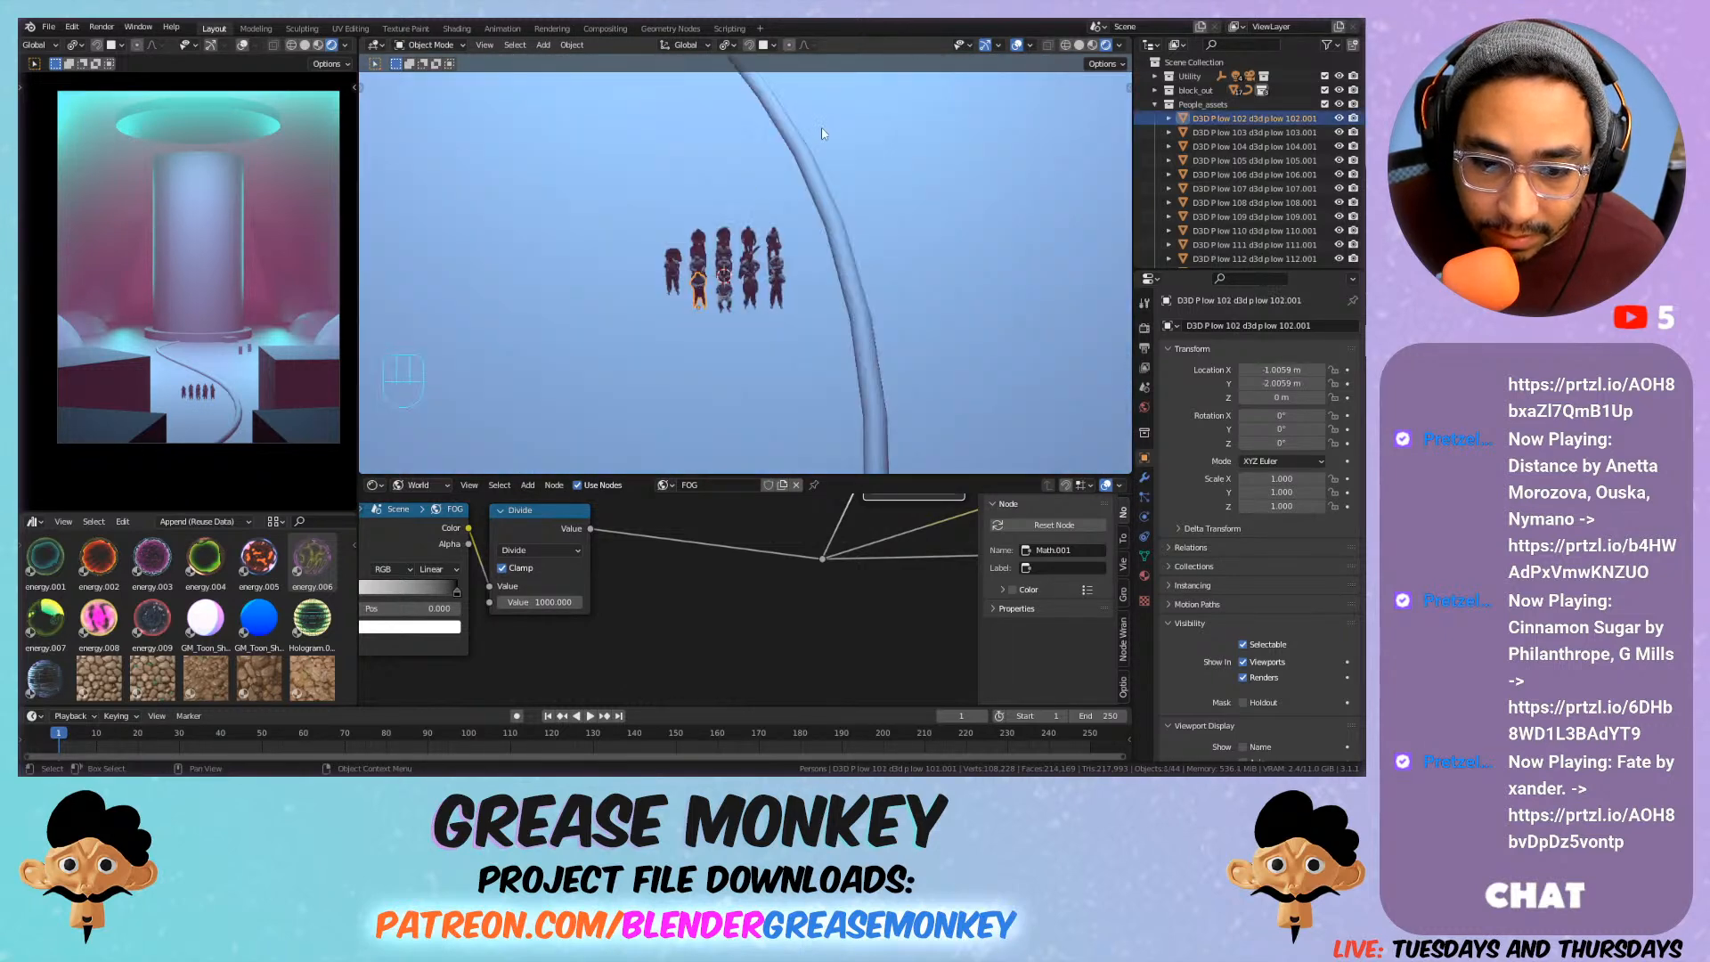
middle_click_drag(785, 223, 794, 223)
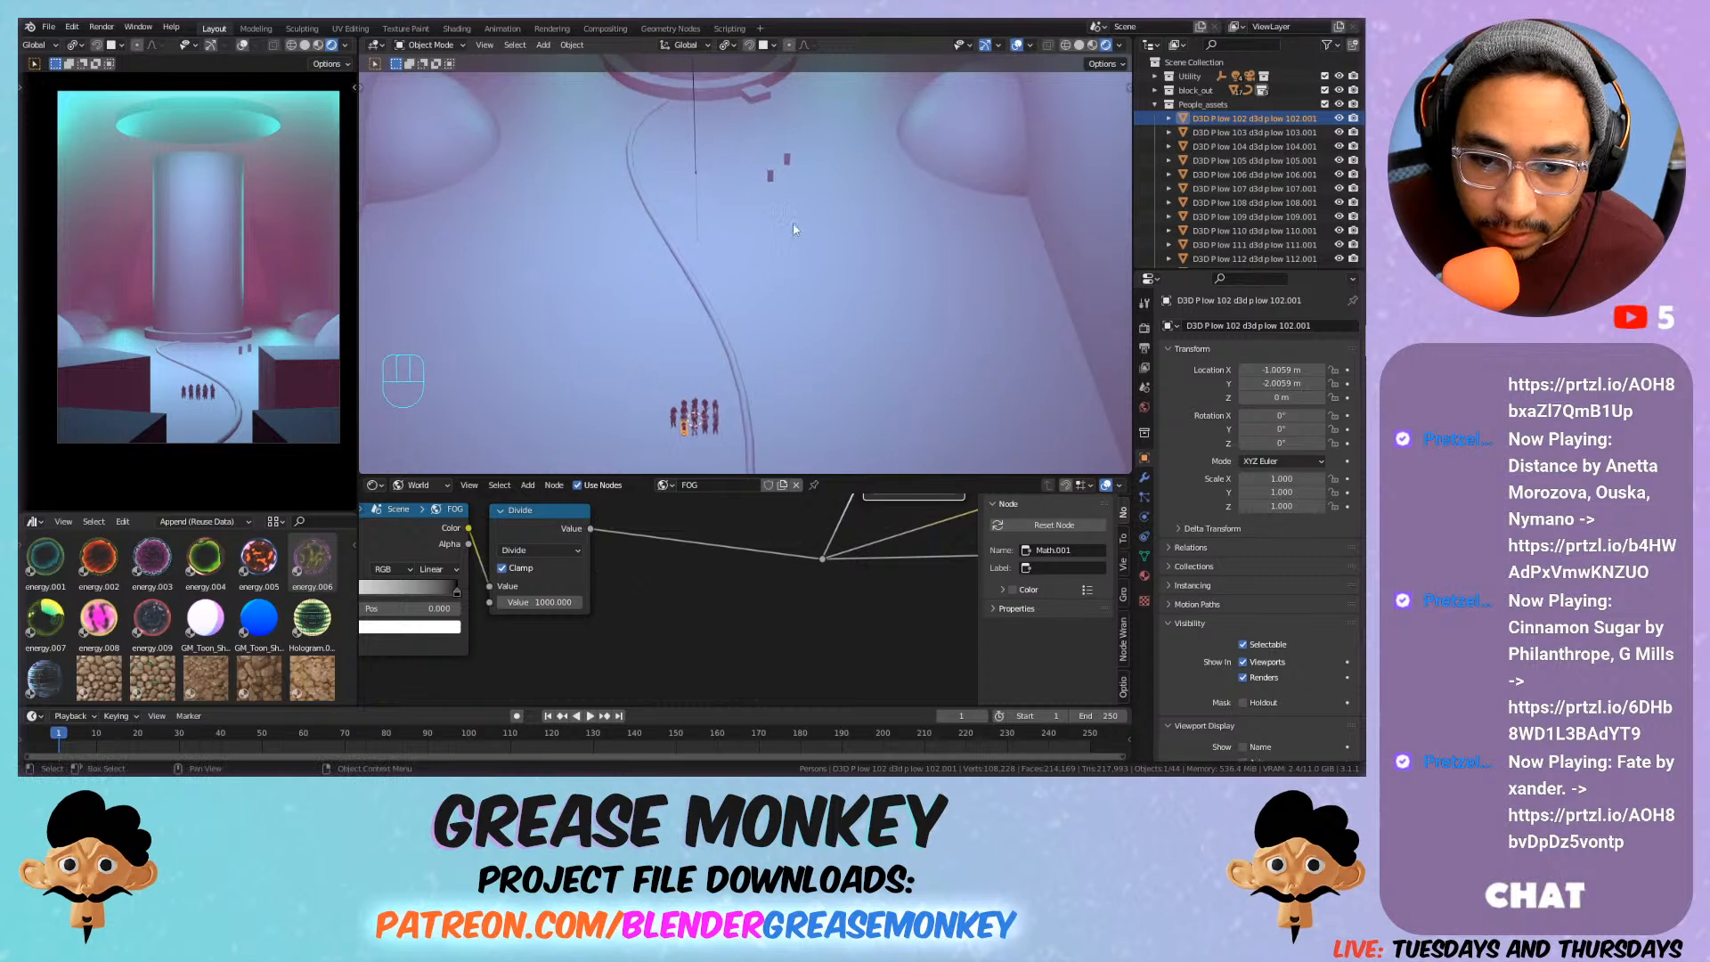
left_click(788, 160)
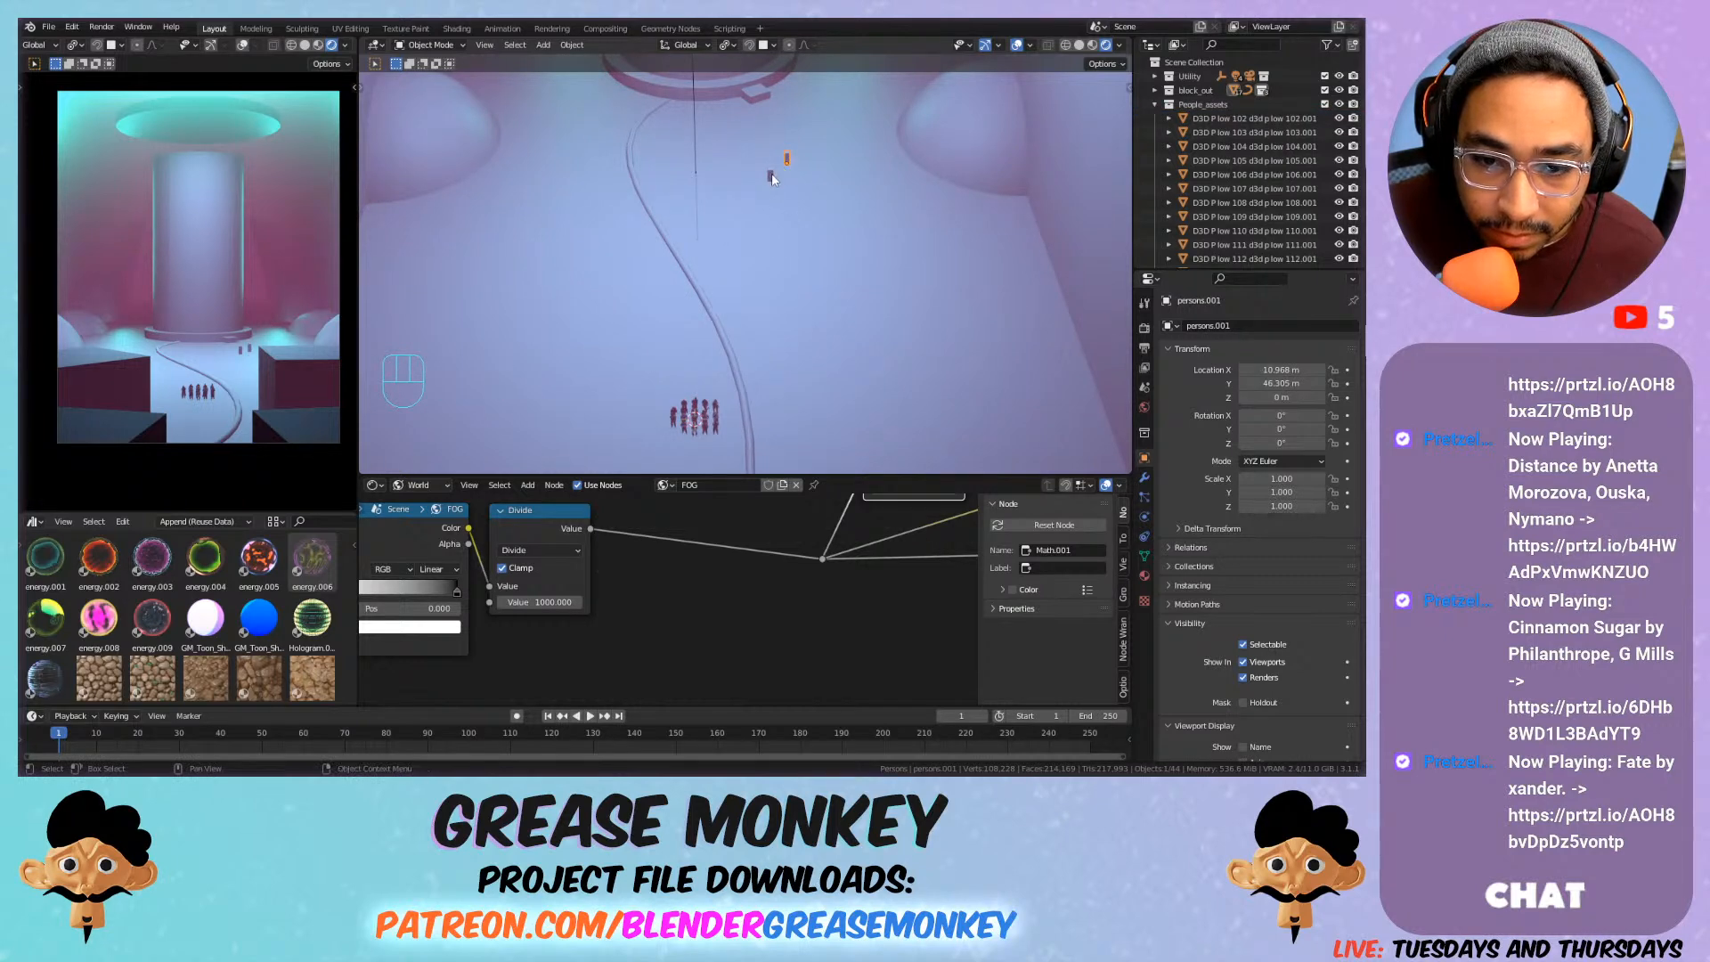
key("shift+s")
left_click(771, 253)
Move the crowd figure D3D P low 102 onto the 3D cursor with Selection to Cursor.
middle_click_drag(672, 414, 753, 248, "shift")
scroll(713, 336, "up", 7)
scroll(752, 248, "up", 5)
left_click(750, 366)
key("shift+s")
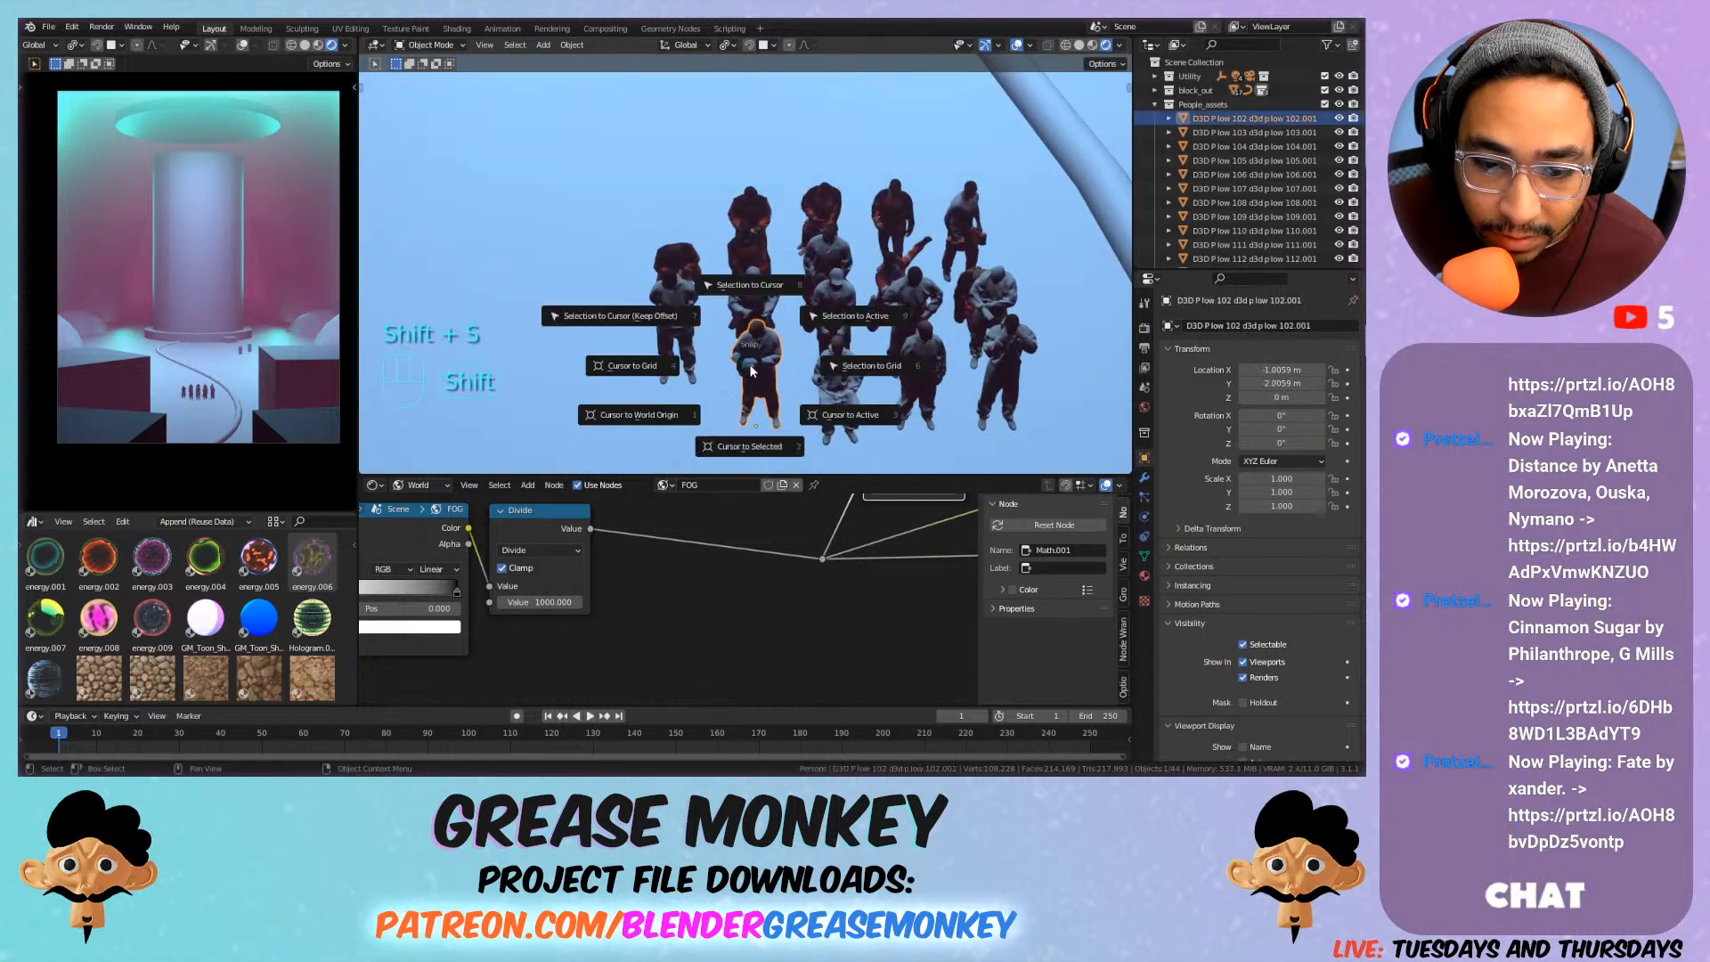
left_click(759, 303)
Delete the placeholder block that overlaps the relocated figure and select the figure.
scroll(783, 268, "down", 10)
middle_click_drag(889, 148, 837, 241, "shift")
scroll(833, 236, "up", 7)
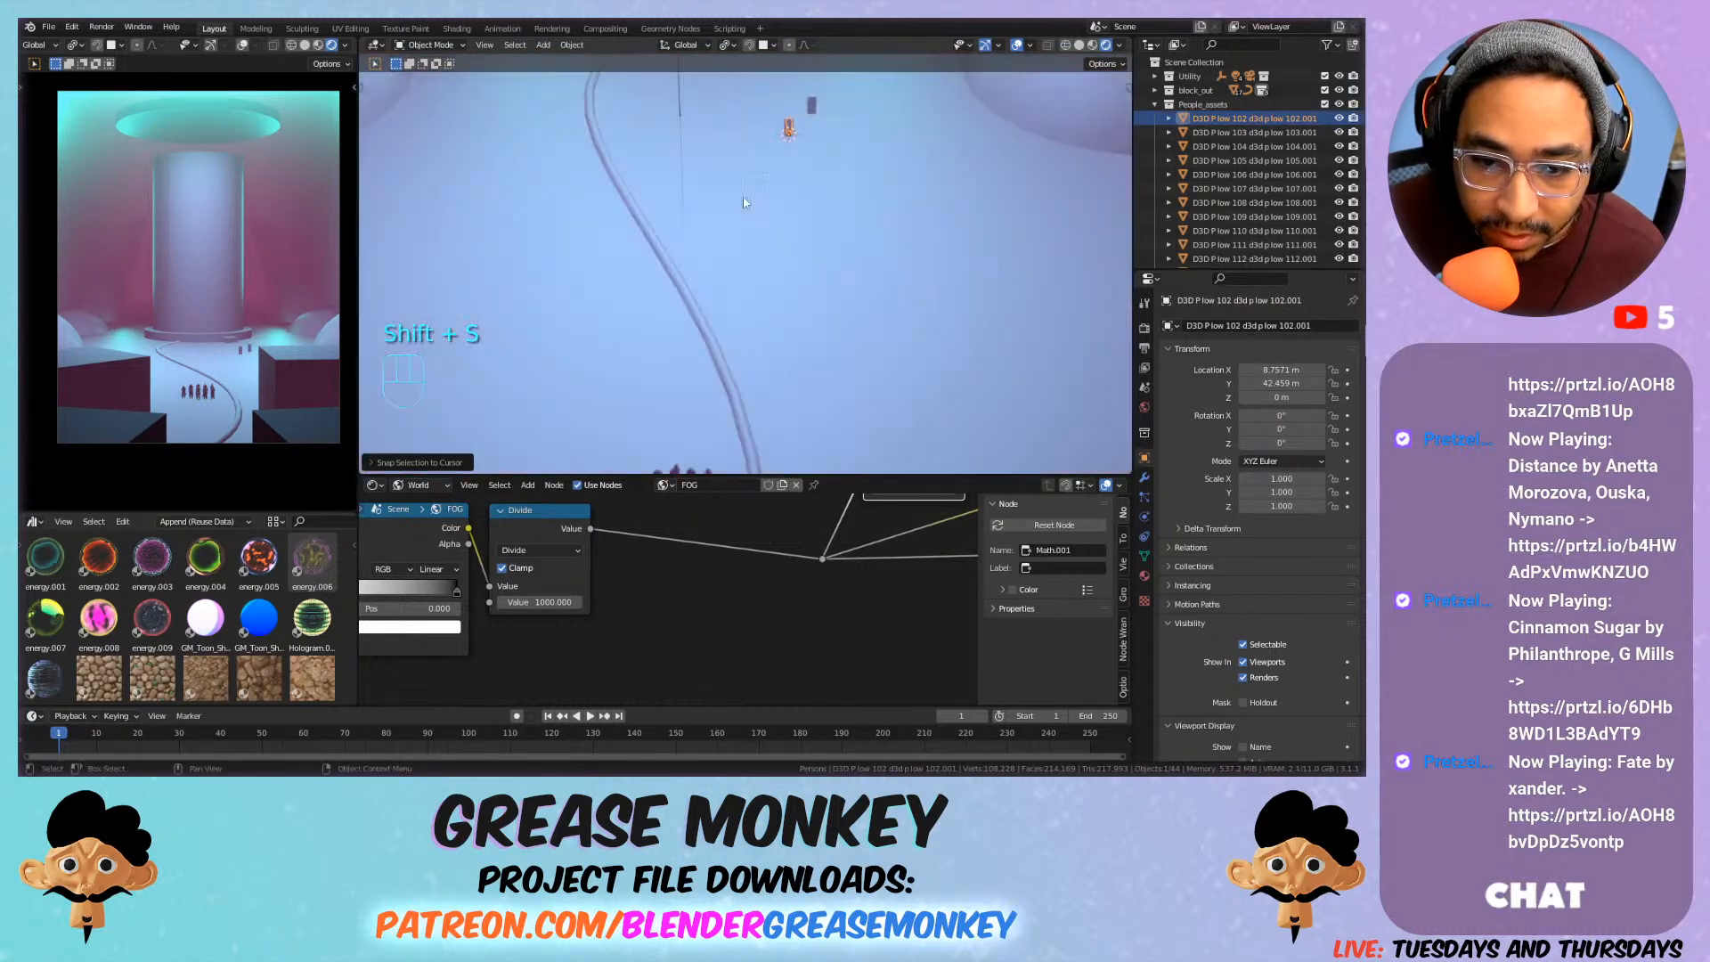
middle_click_drag(777, 167, 763, 258, "shift")
scroll(784, 227, "up", 5)
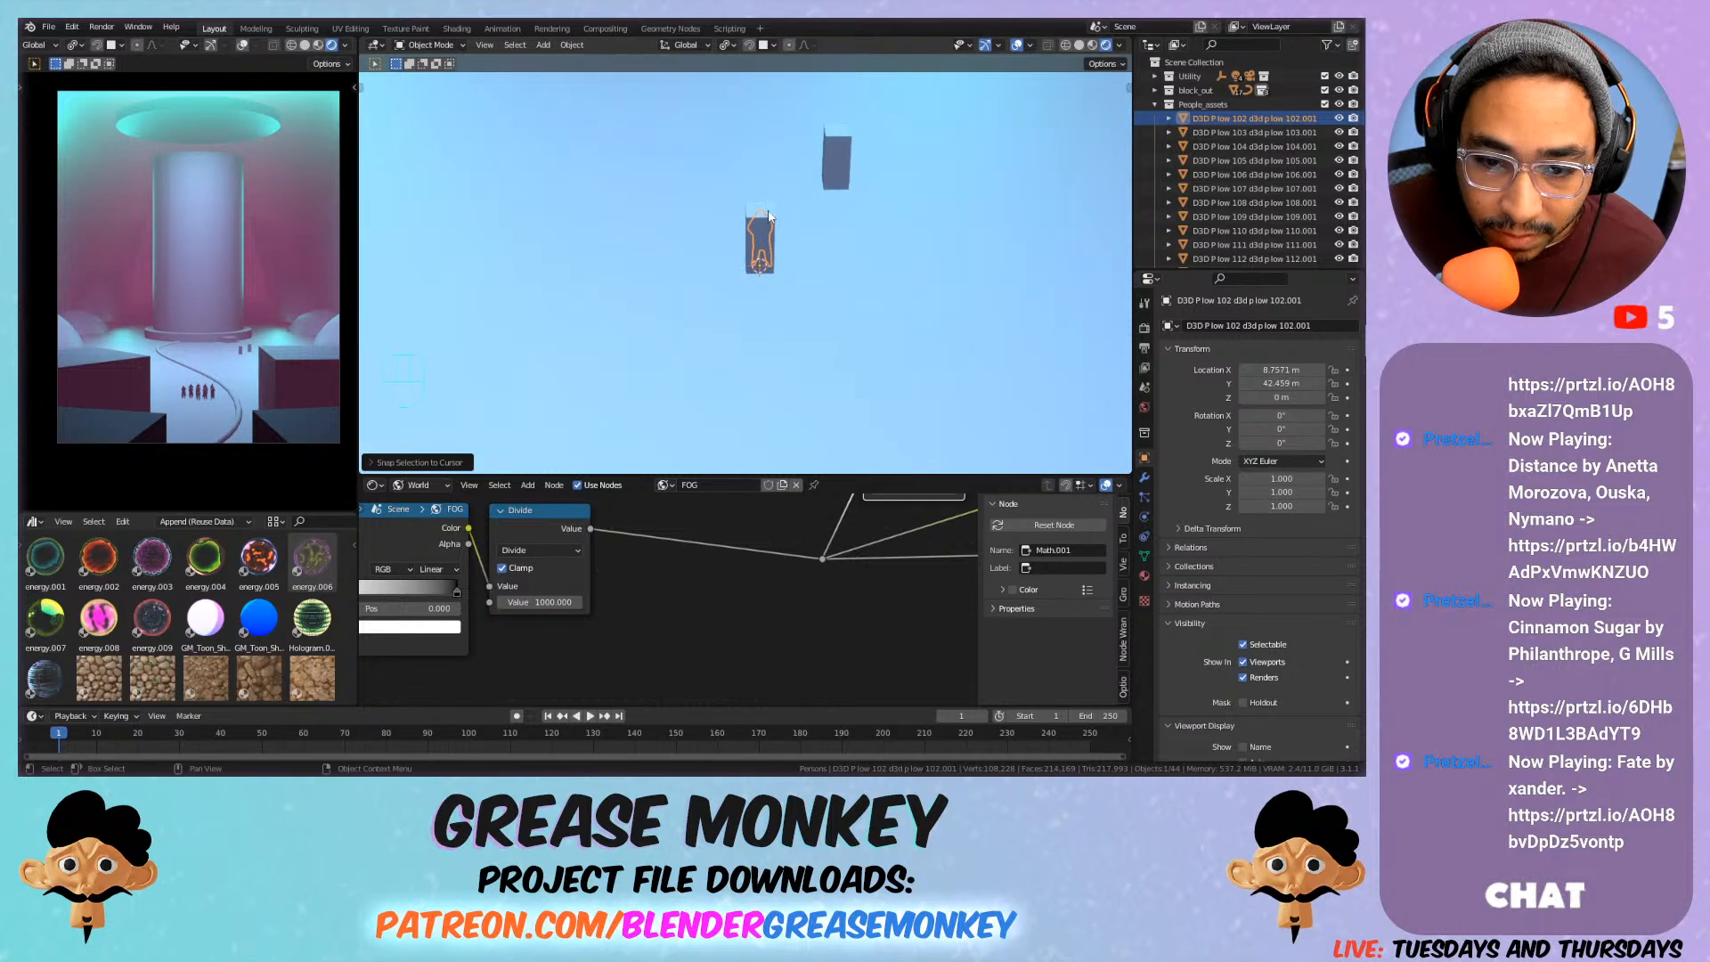
left_click(778, 210)
key("x")
left_click(771, 217)
left_click(764, 225)
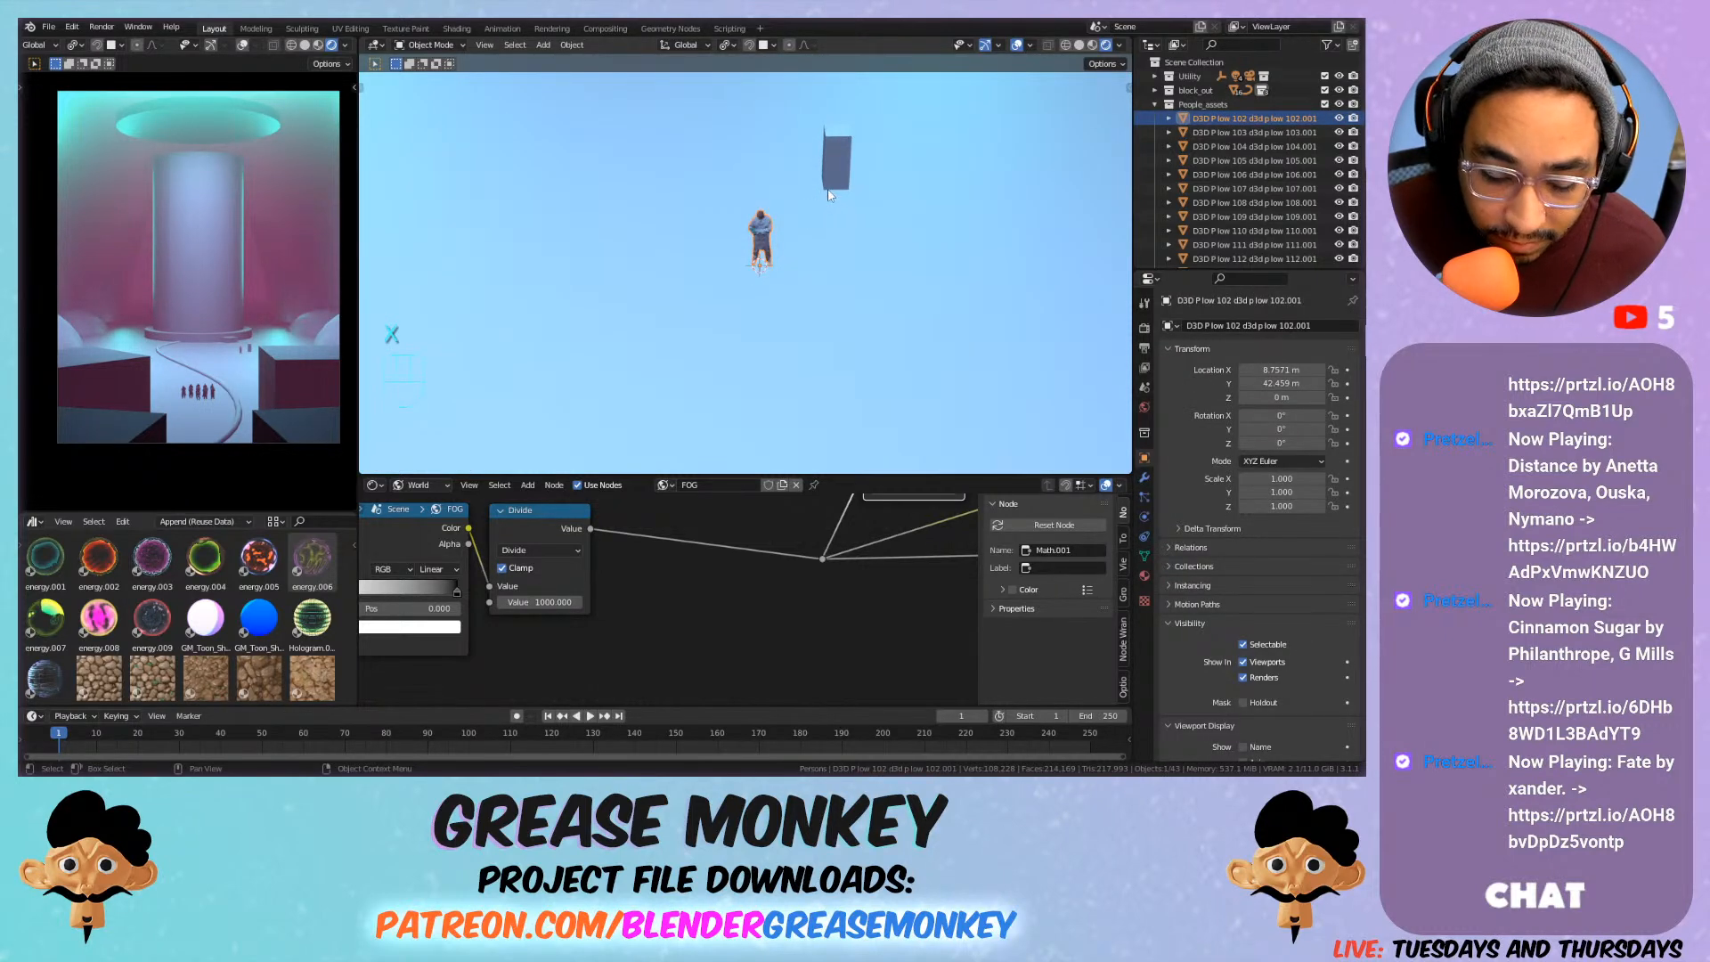
key("r")
key("z")
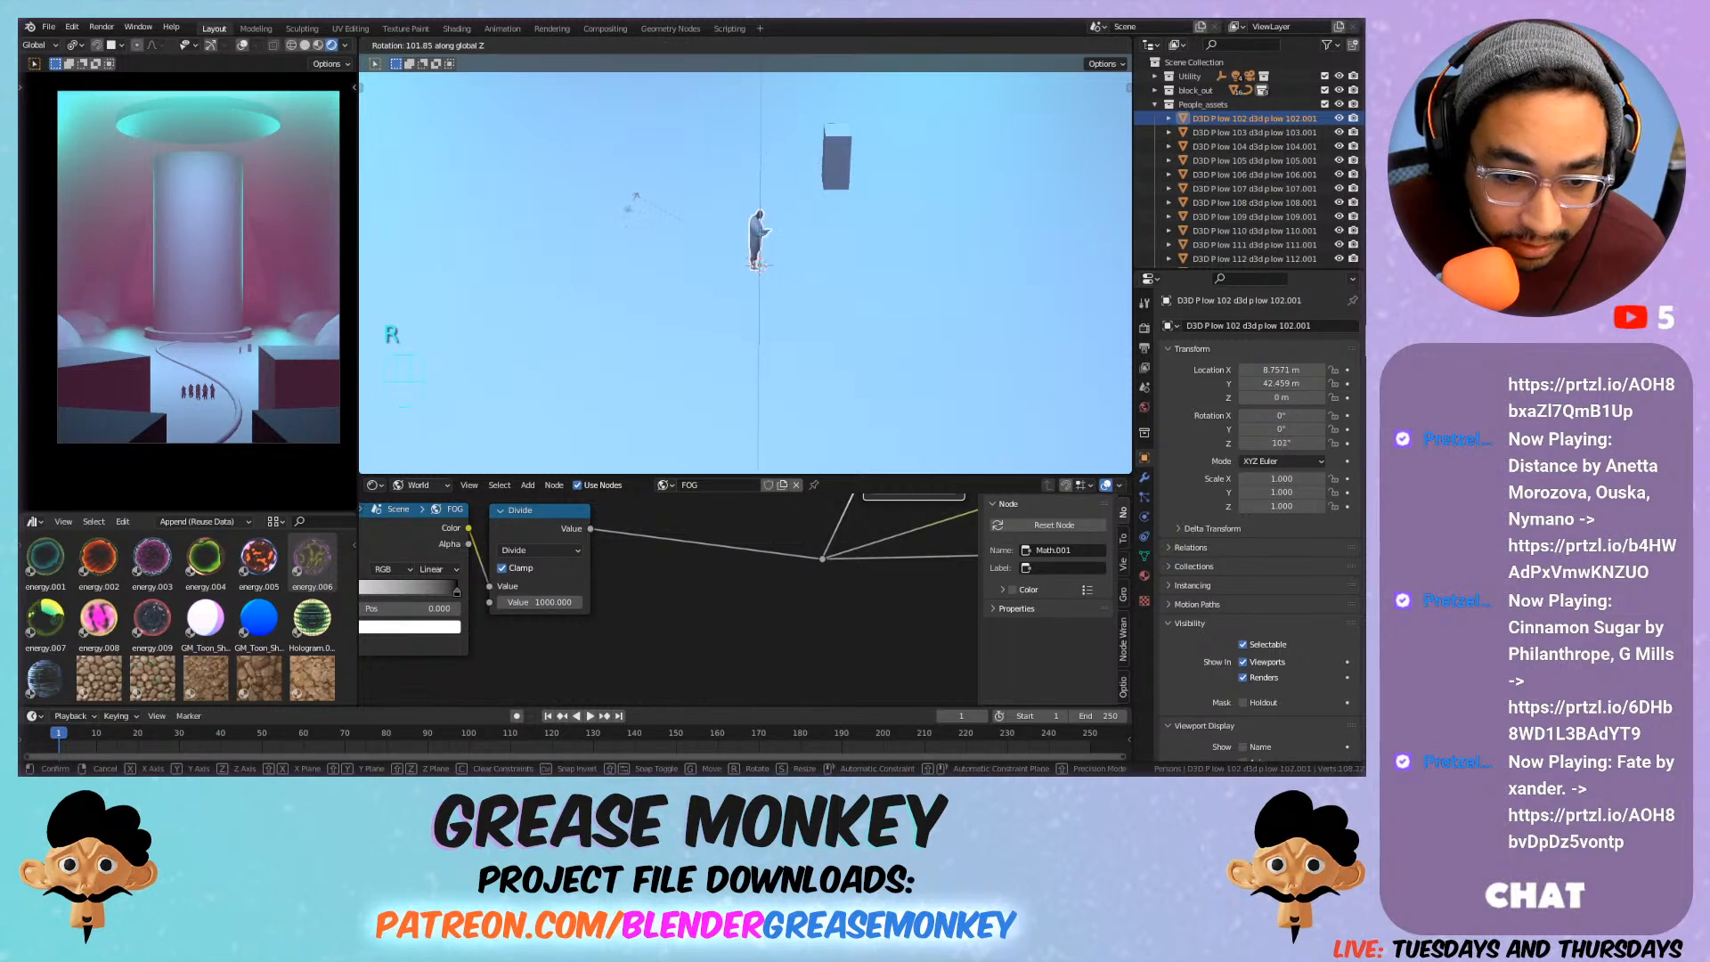
right_click(725, 401)
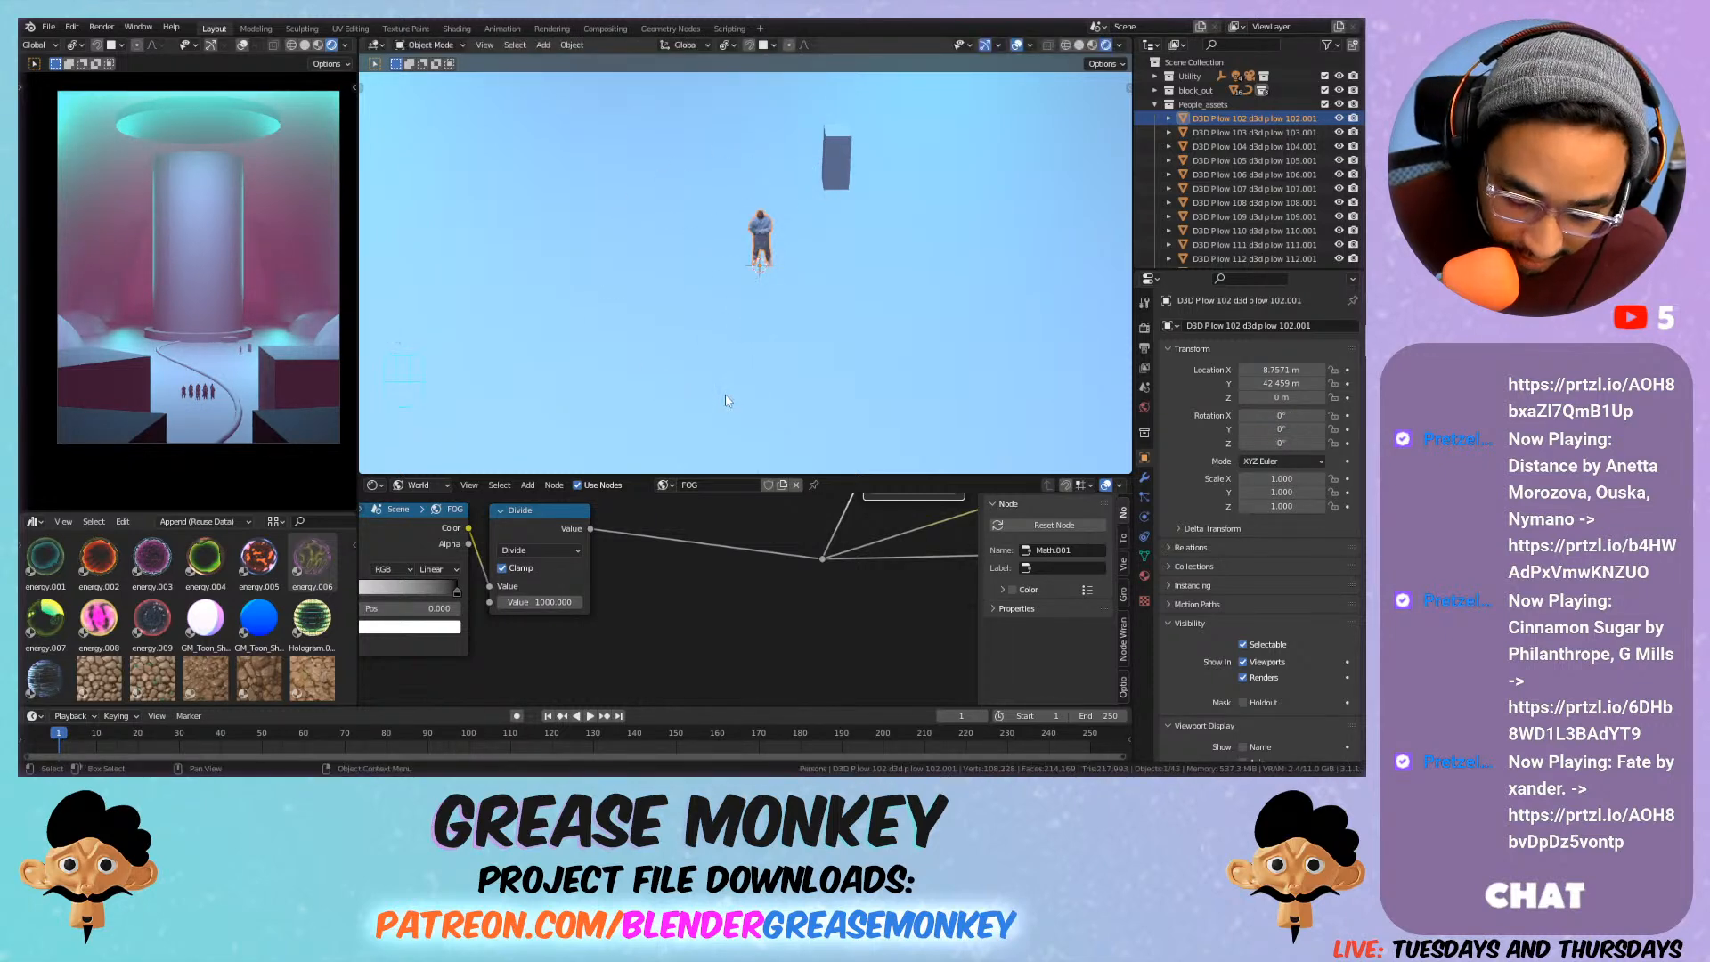
Rotate the relocated figure 180° about the global Z axis.
type("rz")
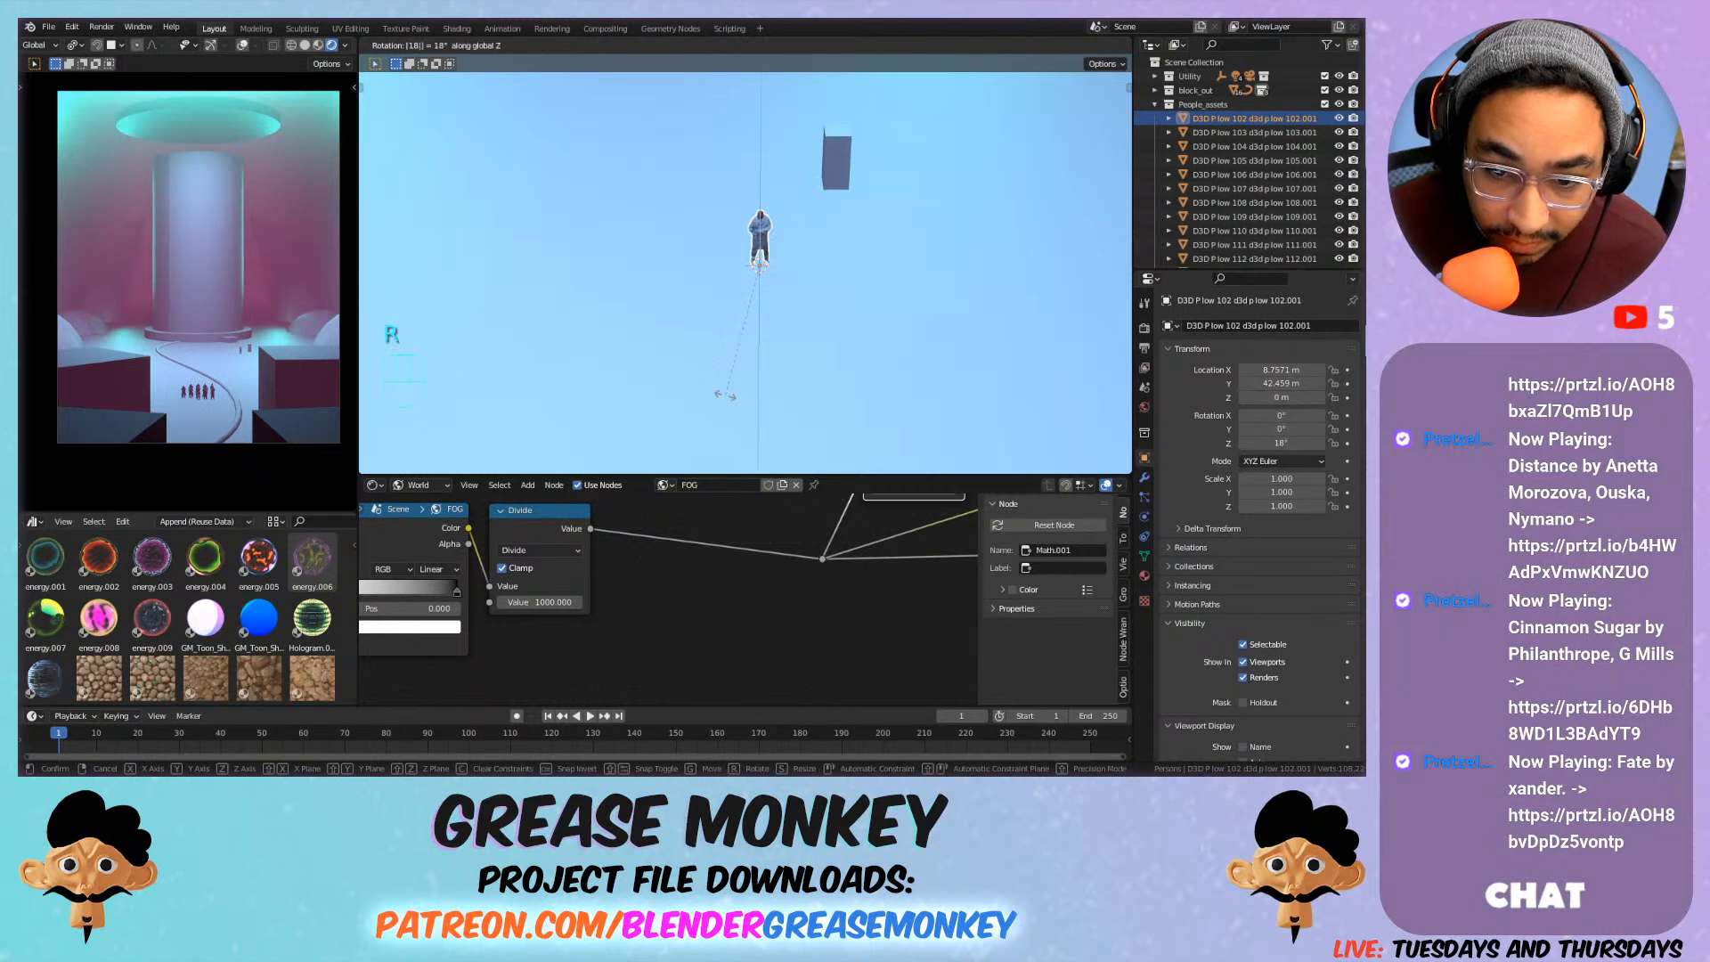
type("180")
key("Return")
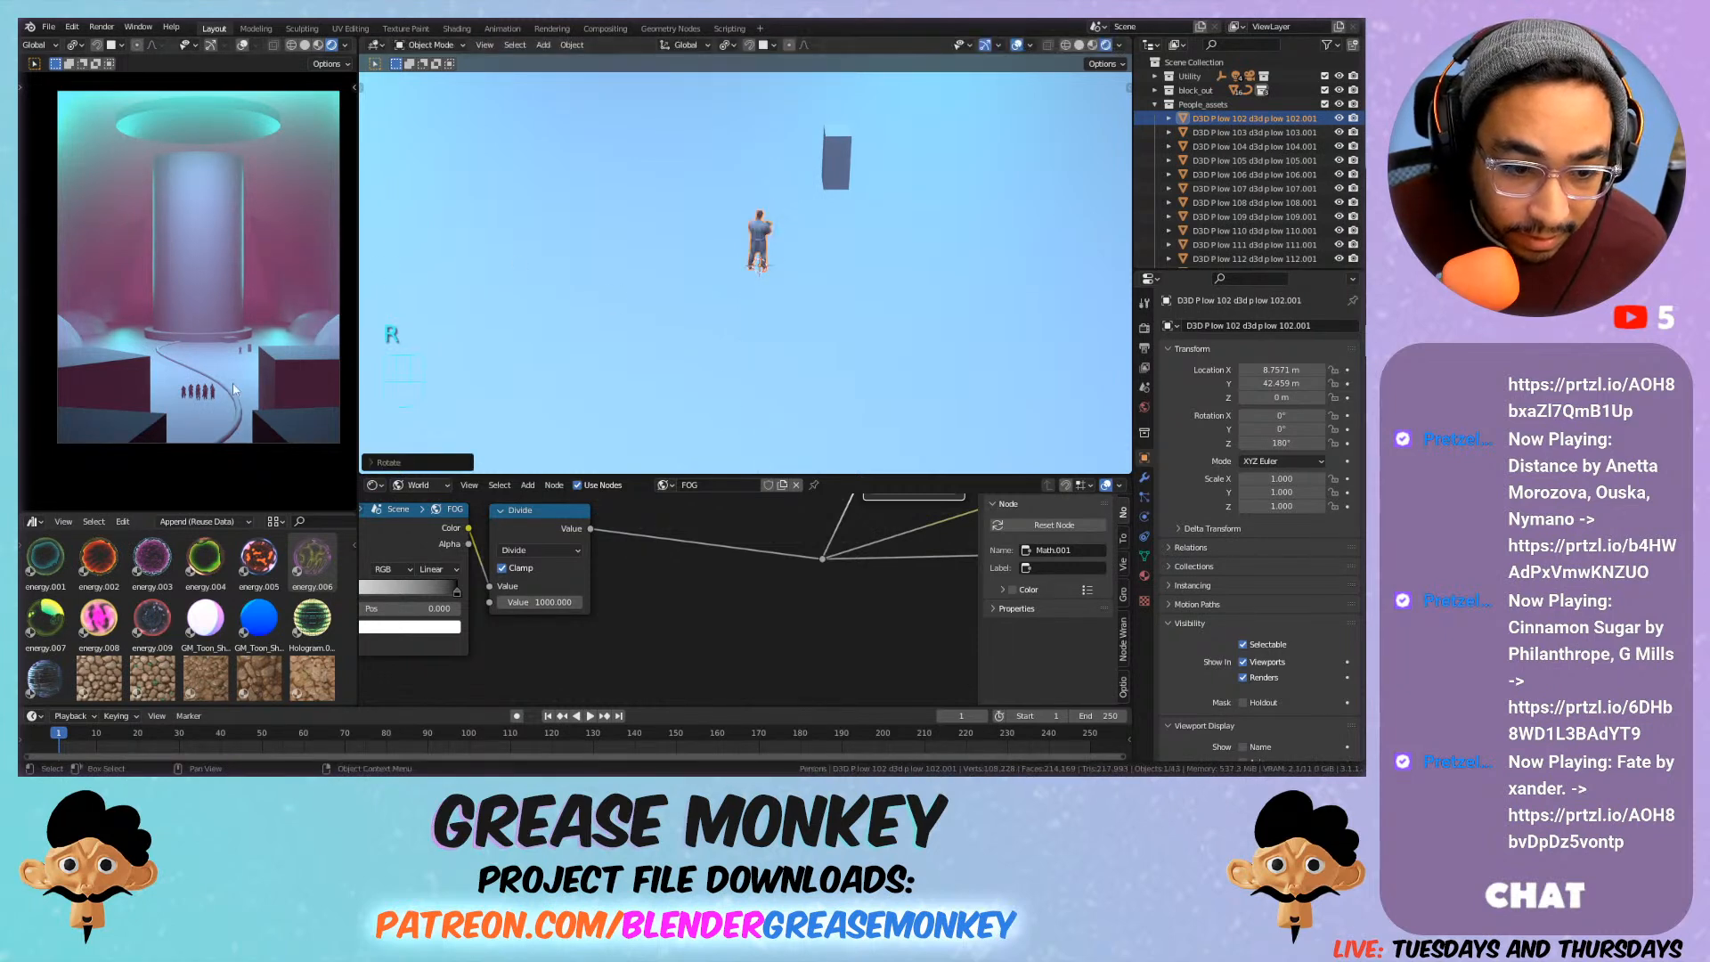
scroll(233, 383, "up", 5)
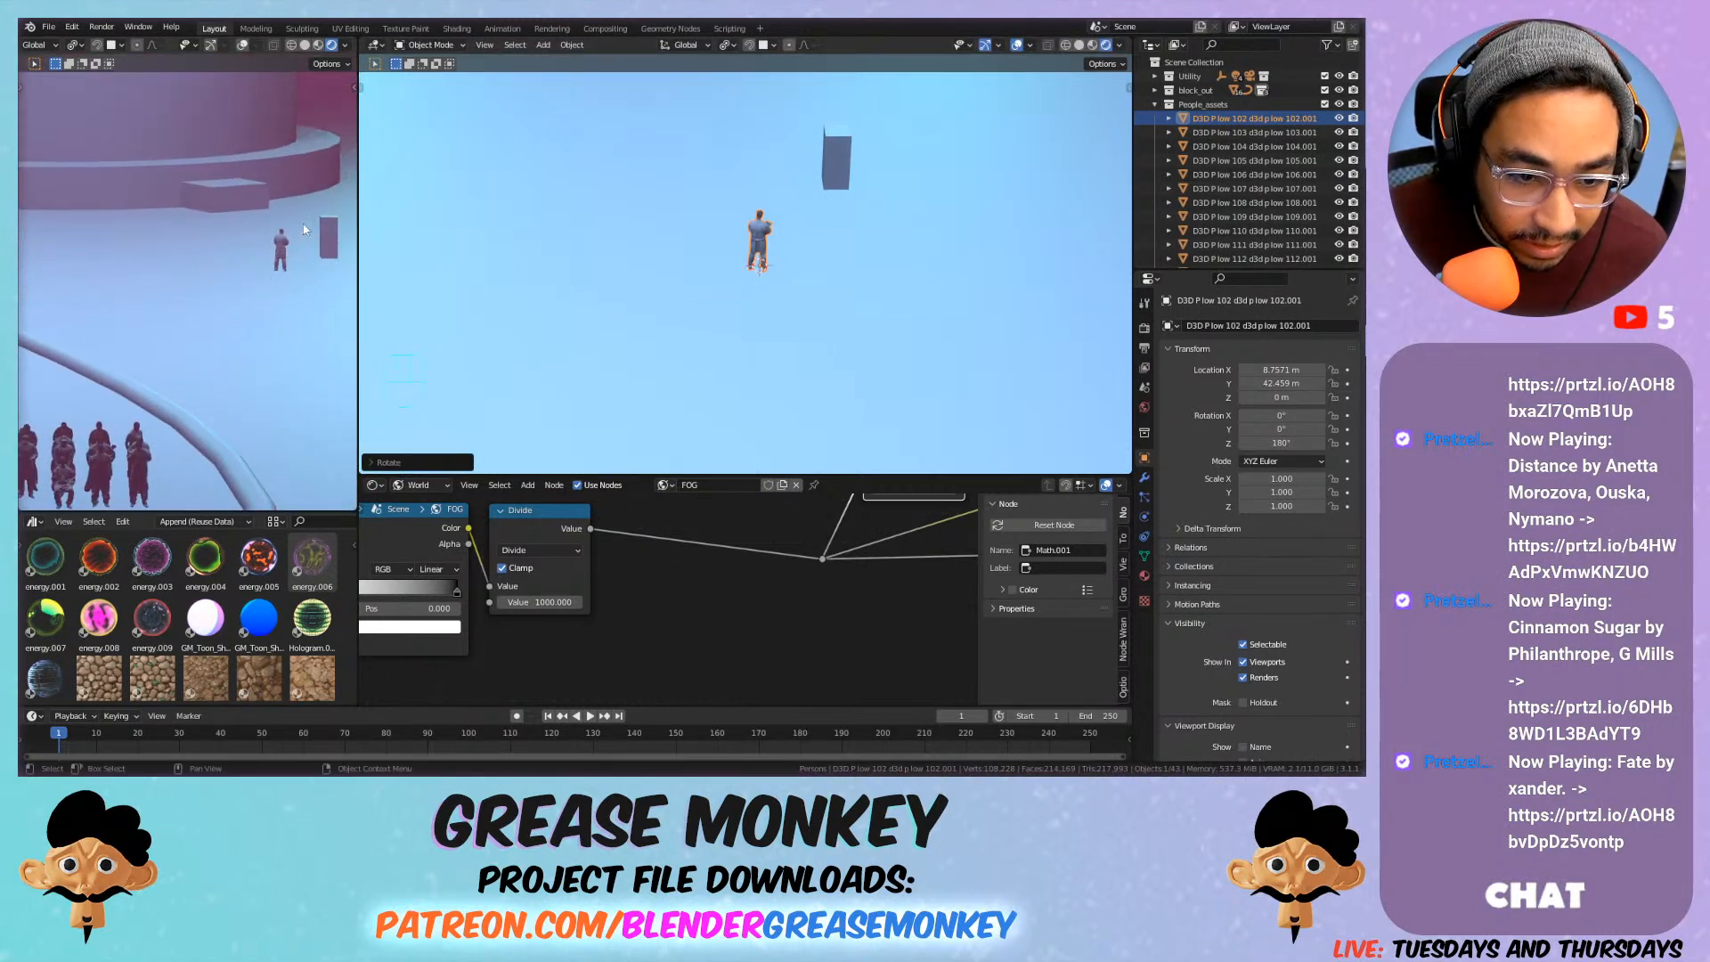
scroll(303, 230, "up", 4)
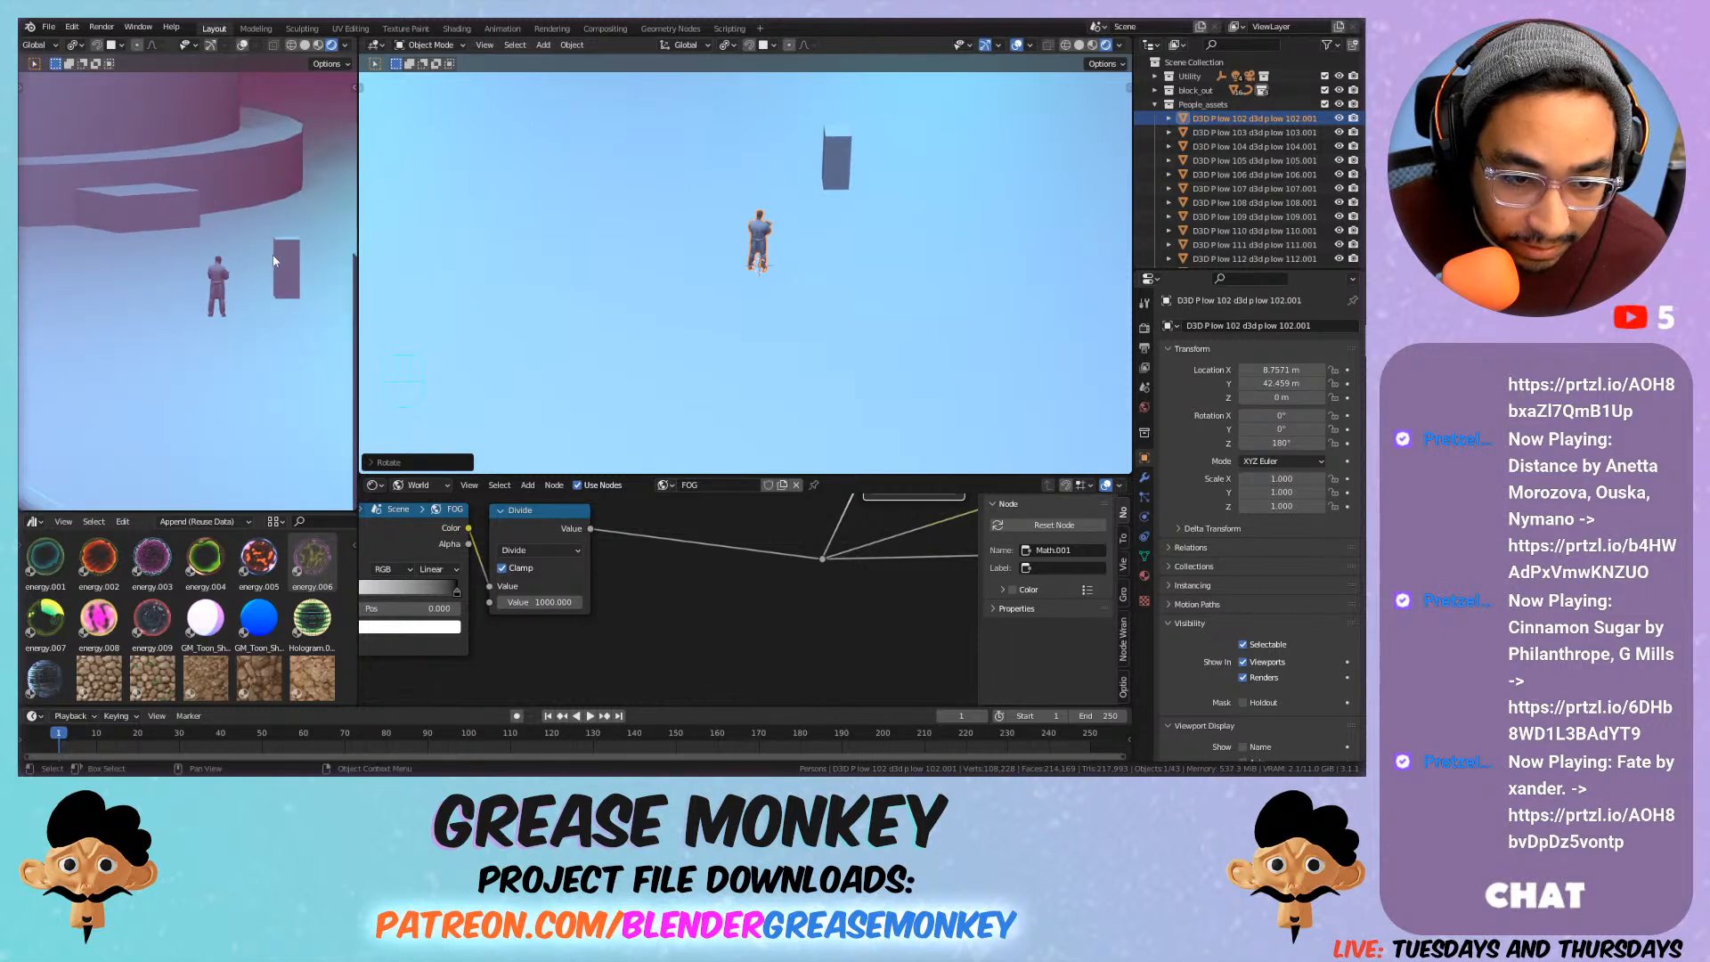
scroll(272, 260, "down", 5)
scroll(780, 281, "down", 5)
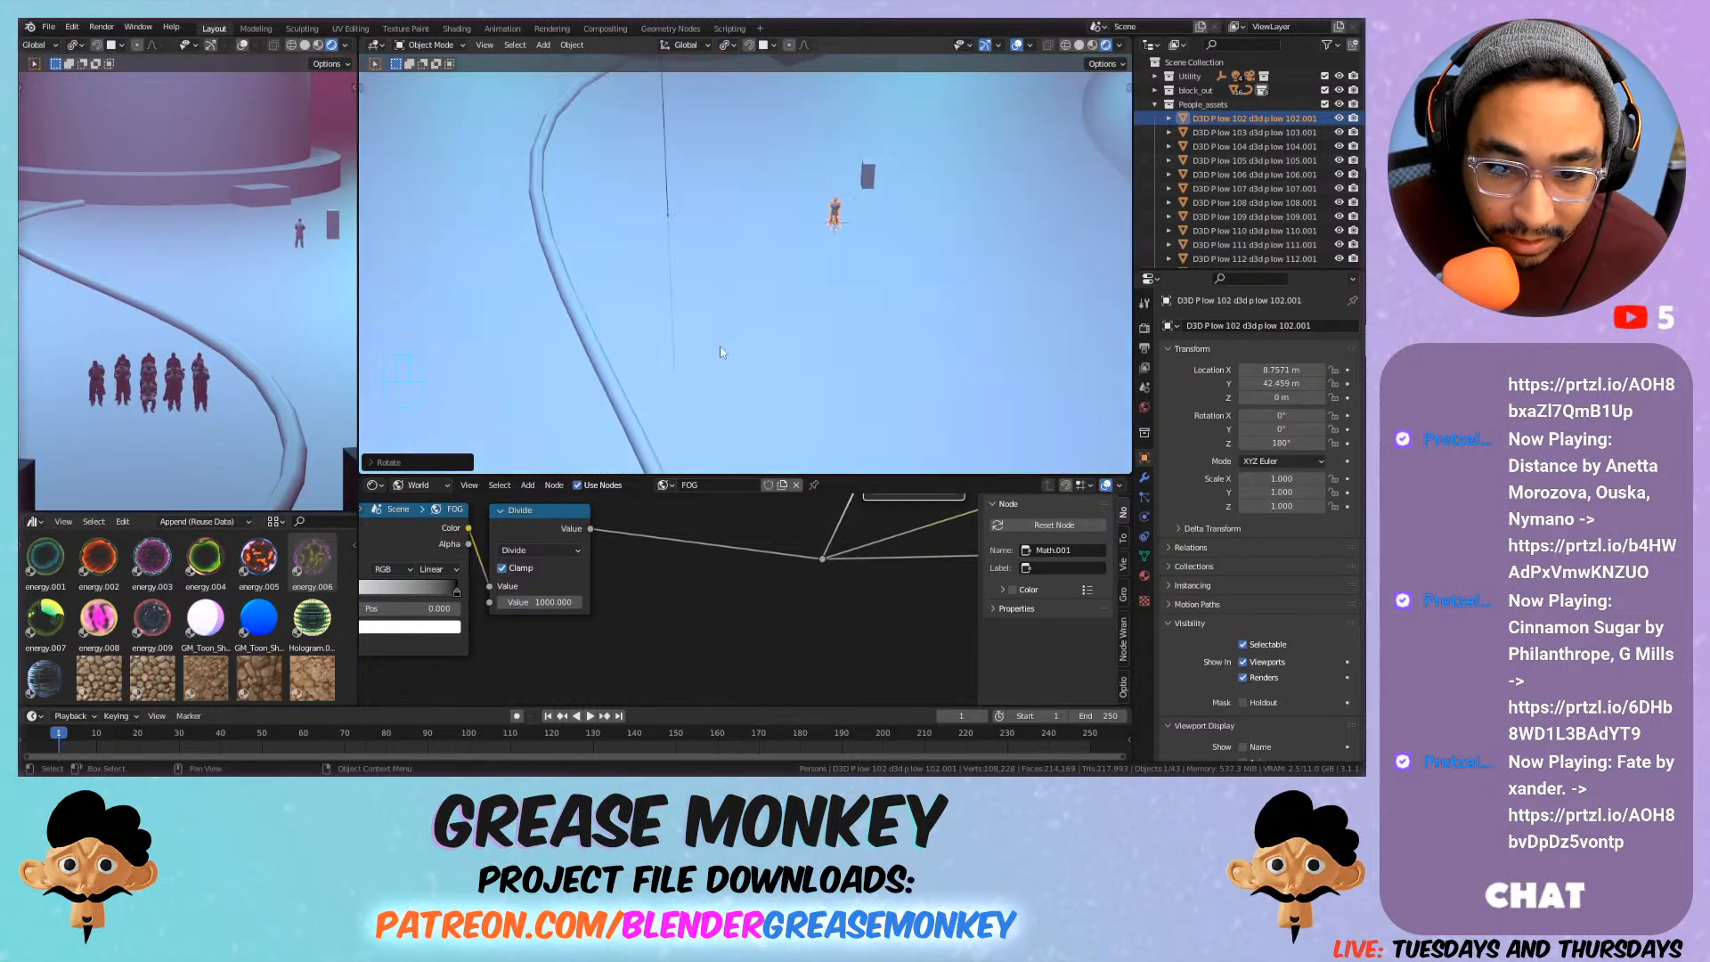
Snap the 3D cursor to the remaining placeholder person block, persons.001.
scroll(721, 351, "up", 8)
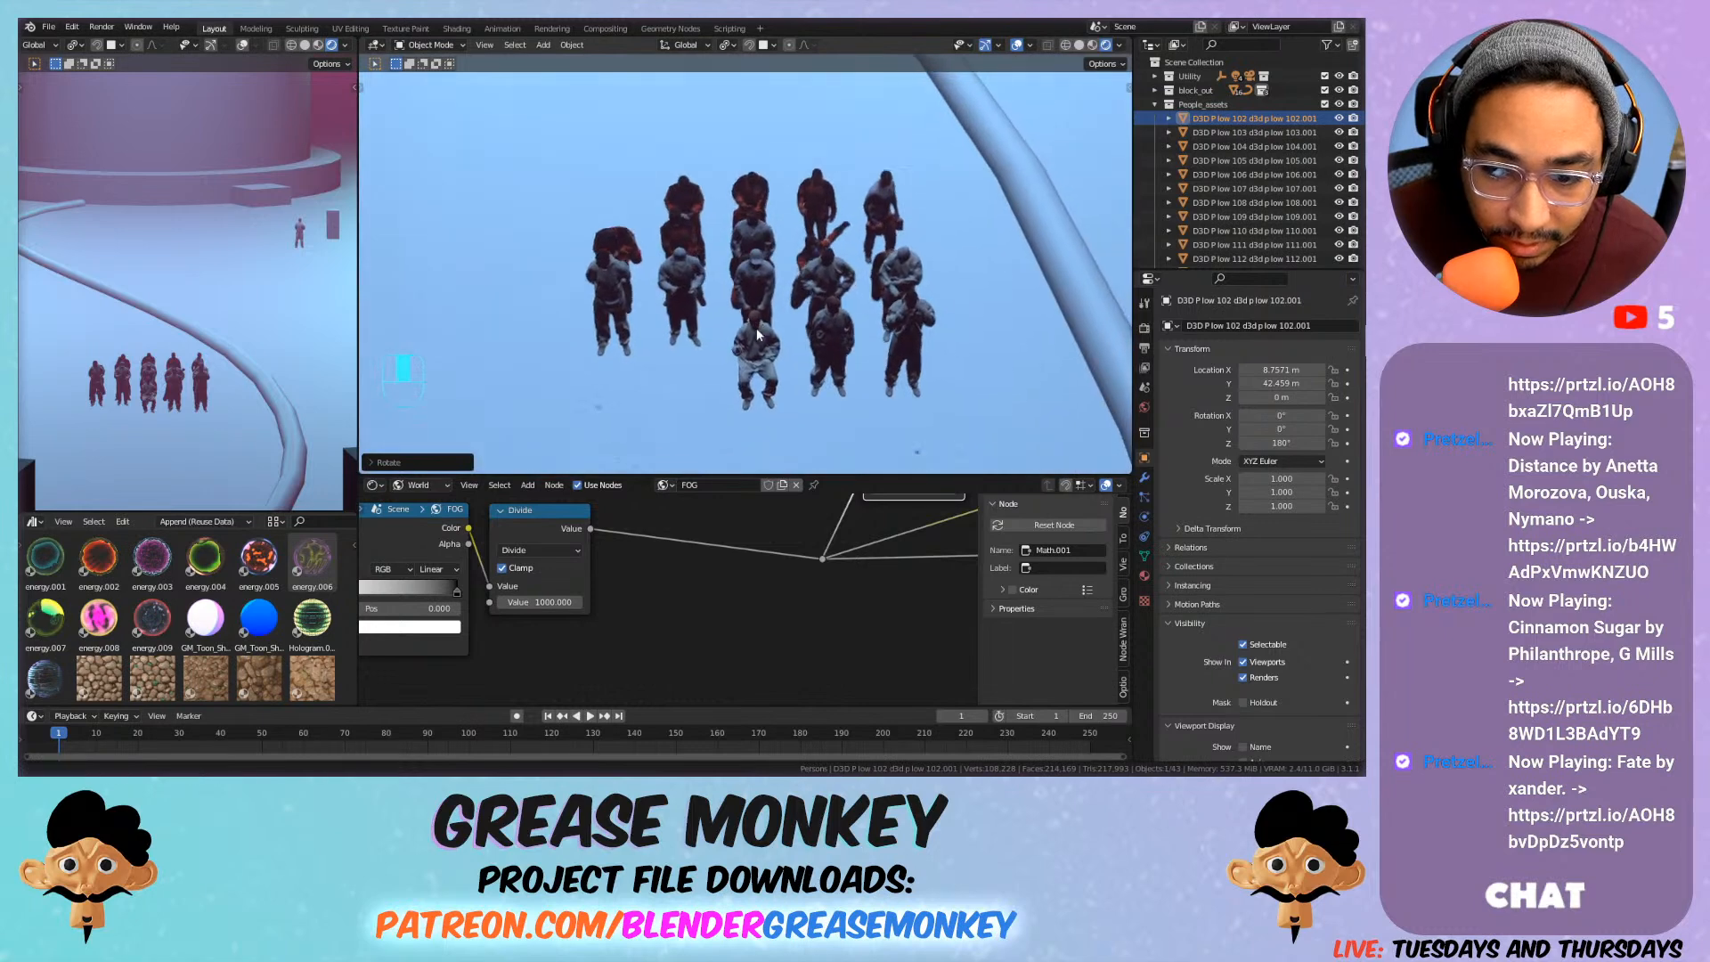
scroll(750, 320, "up", 2)
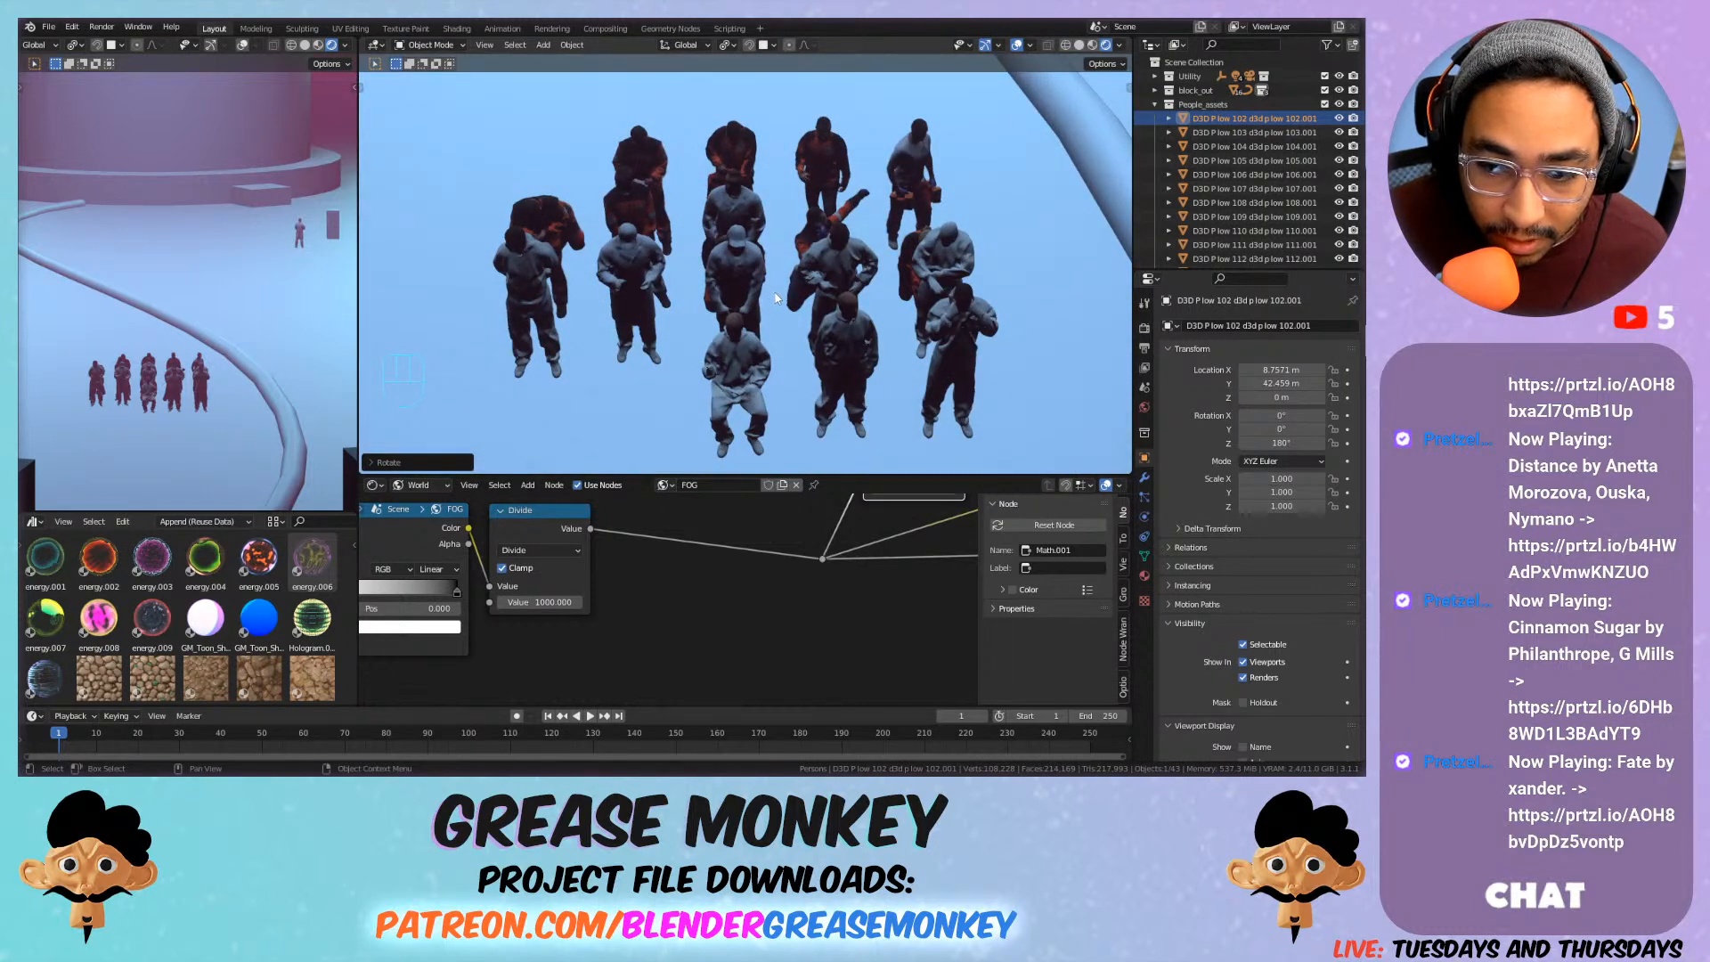
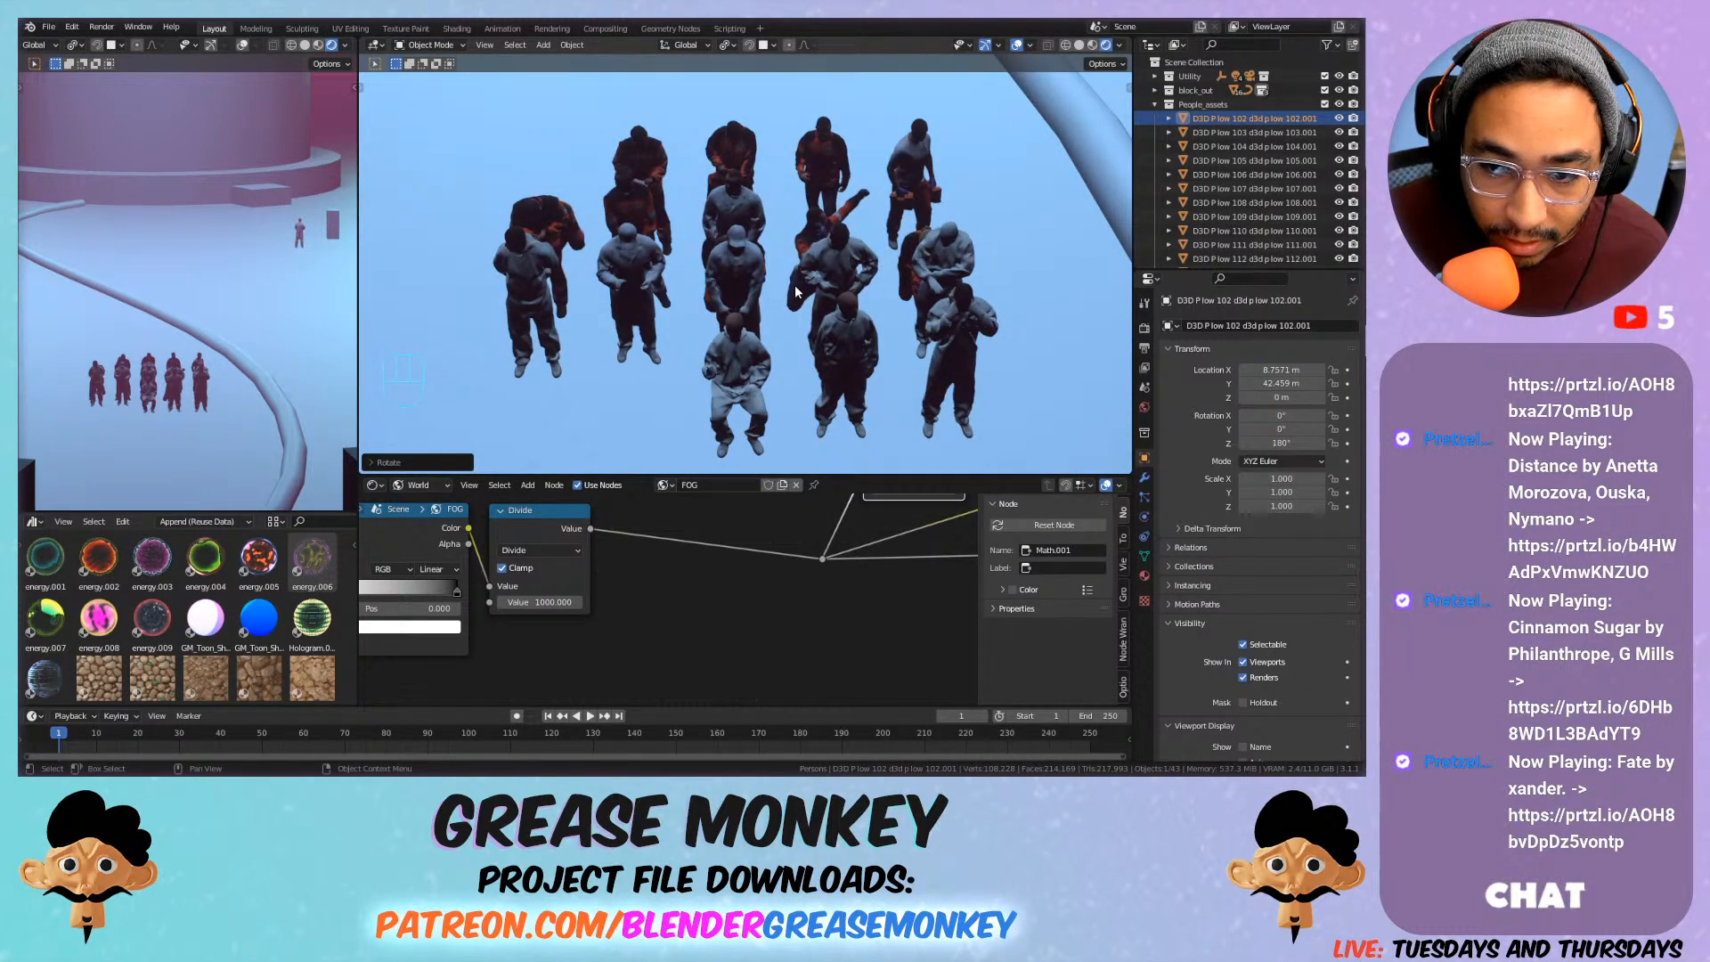
left_click(932, 159)
scroll(949, 135, "down", 4)
middle_click_drag(949, 136, 842, 209, "shift")
scroll(831, 275, "down", 6)
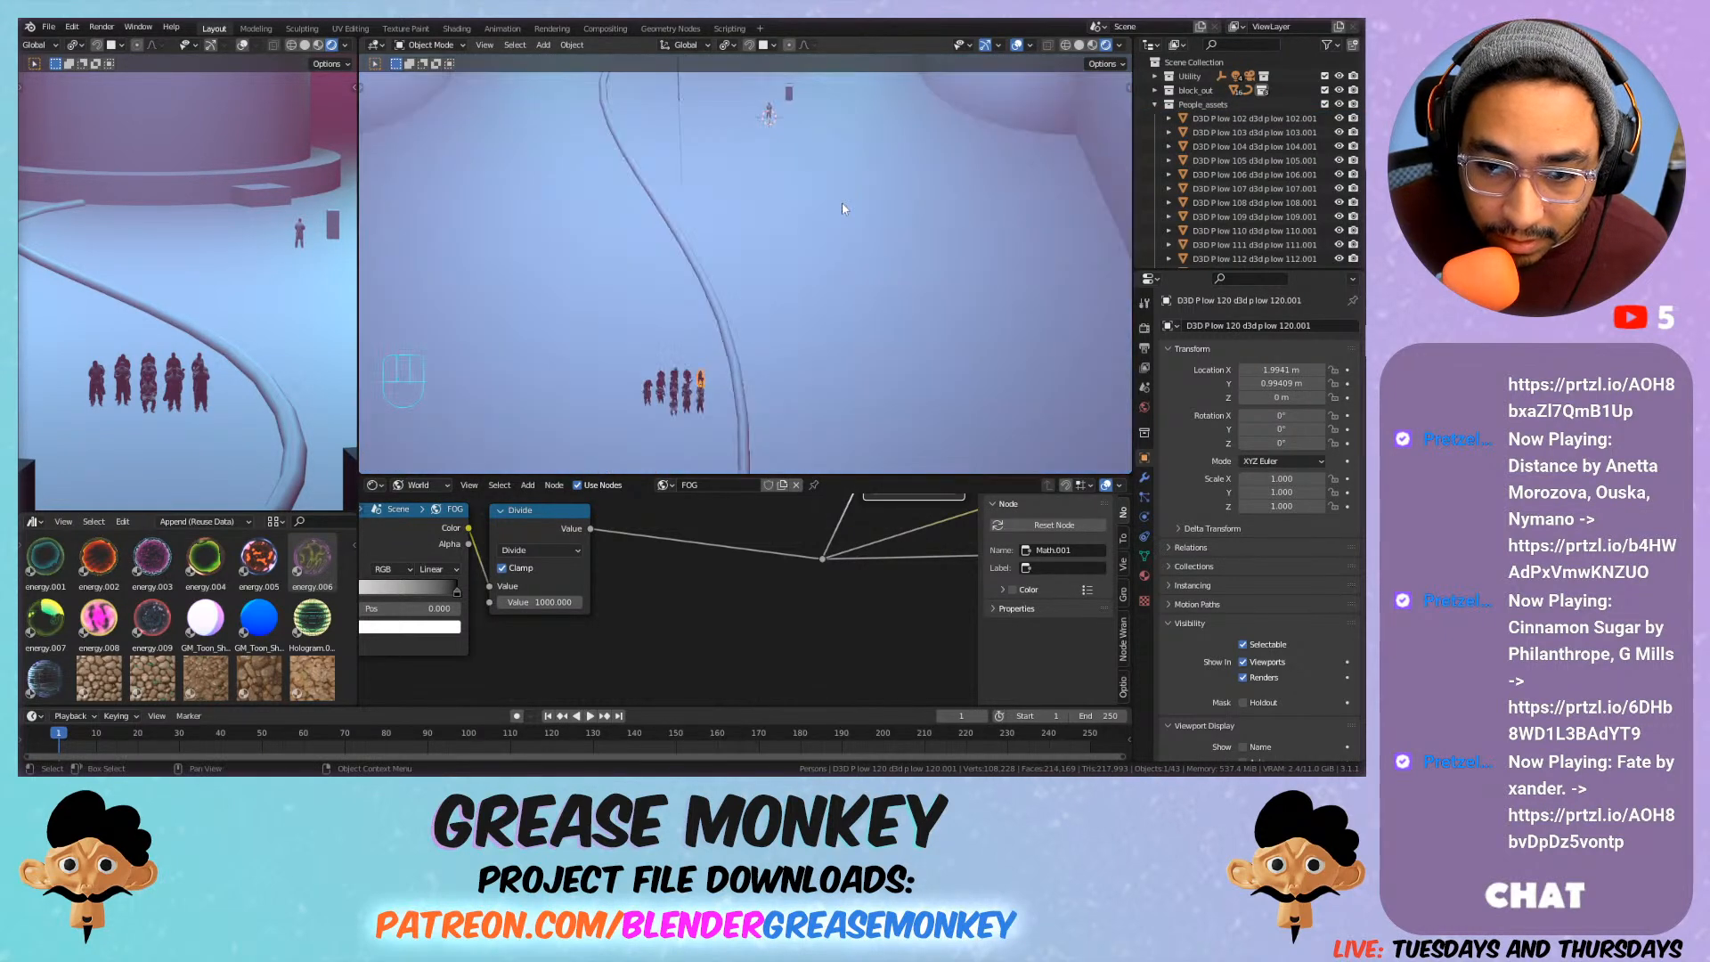
left_click(788, 92)
key("shift+s")
left_click(790, 191)
Move the back-row crowd figure D3D P low 120 onto the 3D cursor with Selection to Cursor.
scroll(685, 403, "up", 3)
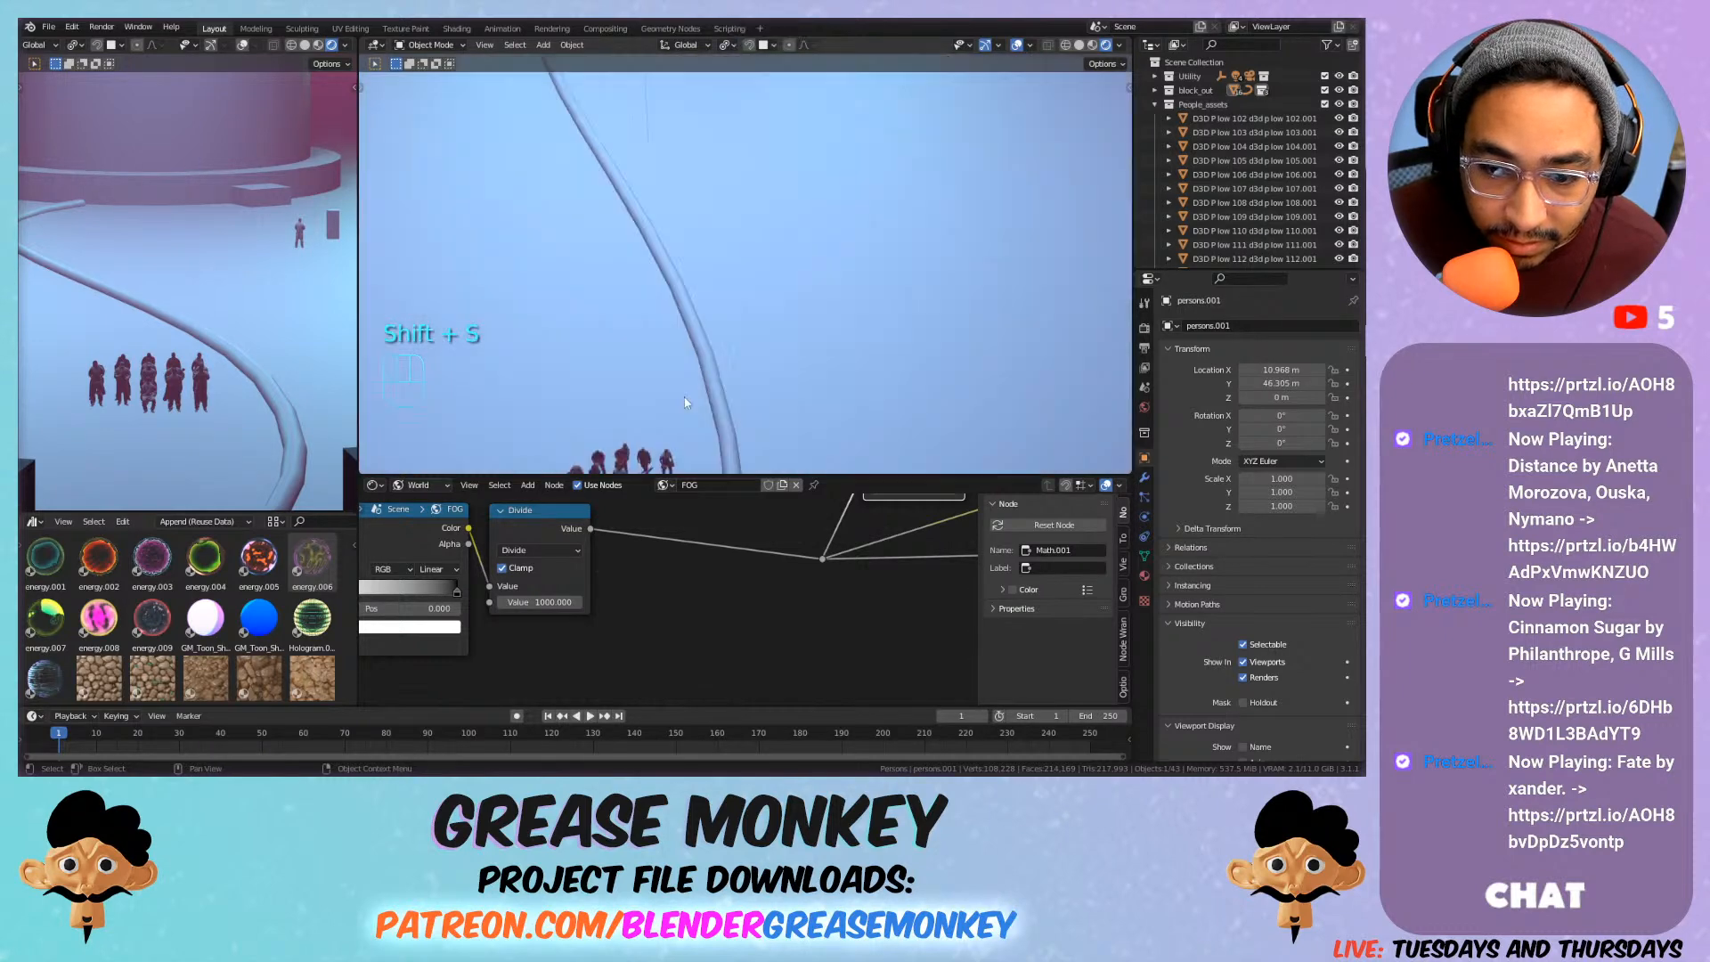
scroll(686, 402, "up", 5)
left_click(703, 300)
key("shift+s")
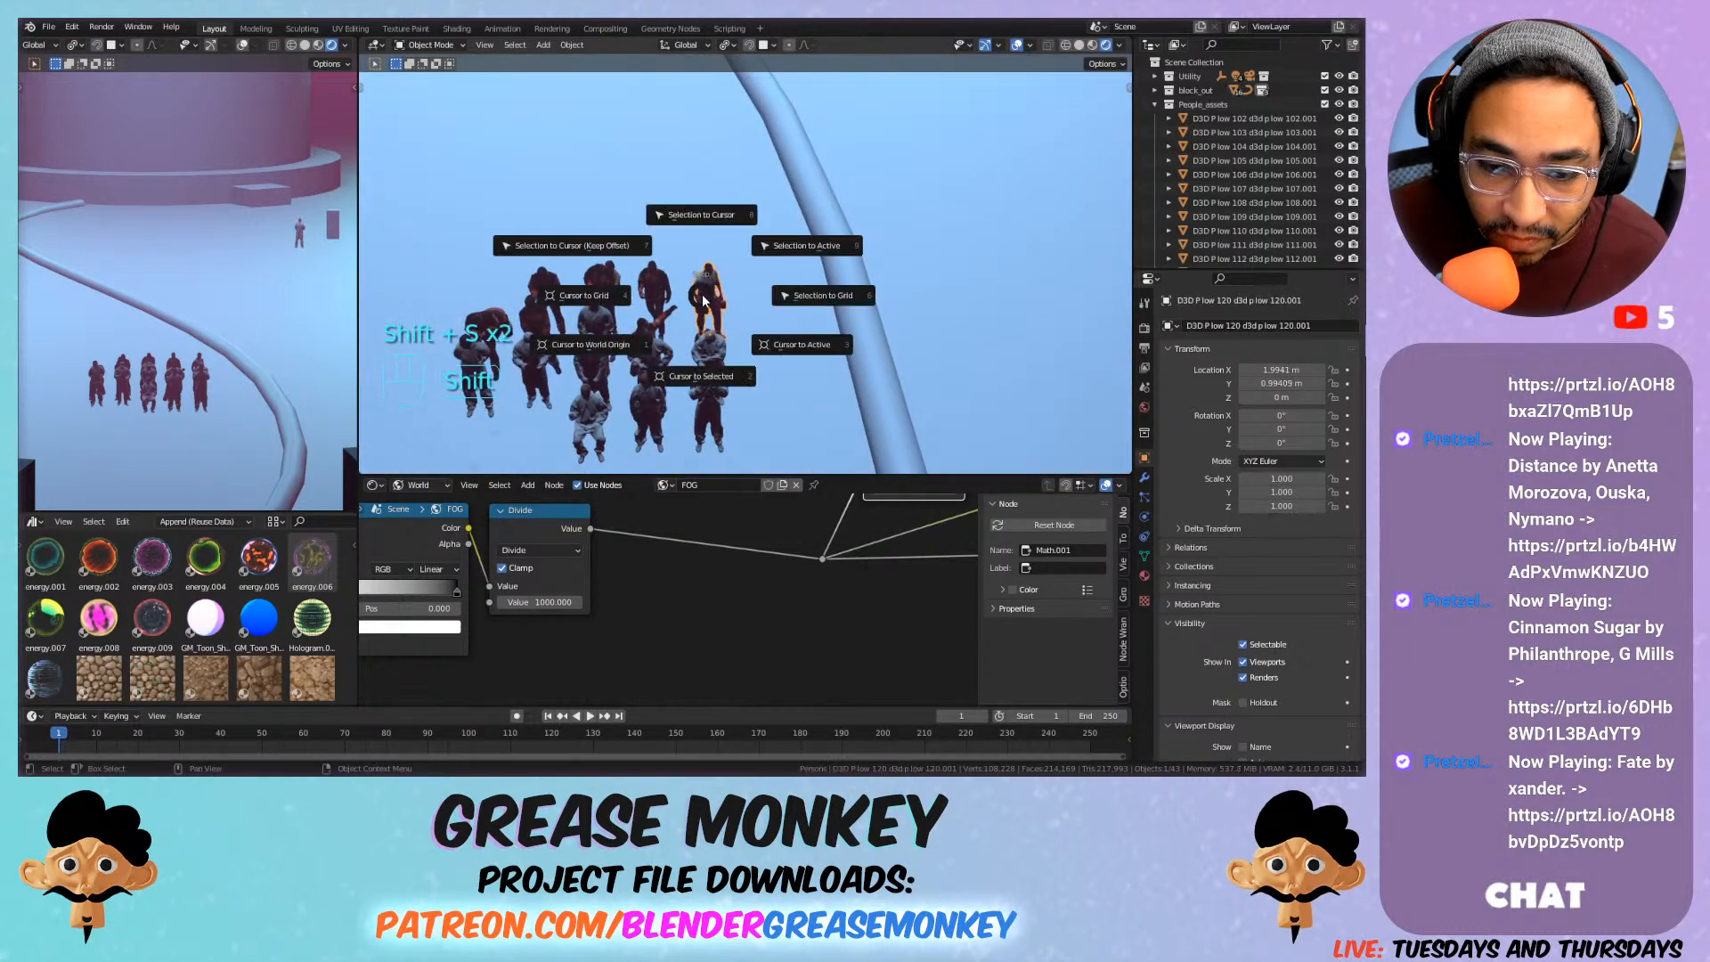
left_click(701, 214)
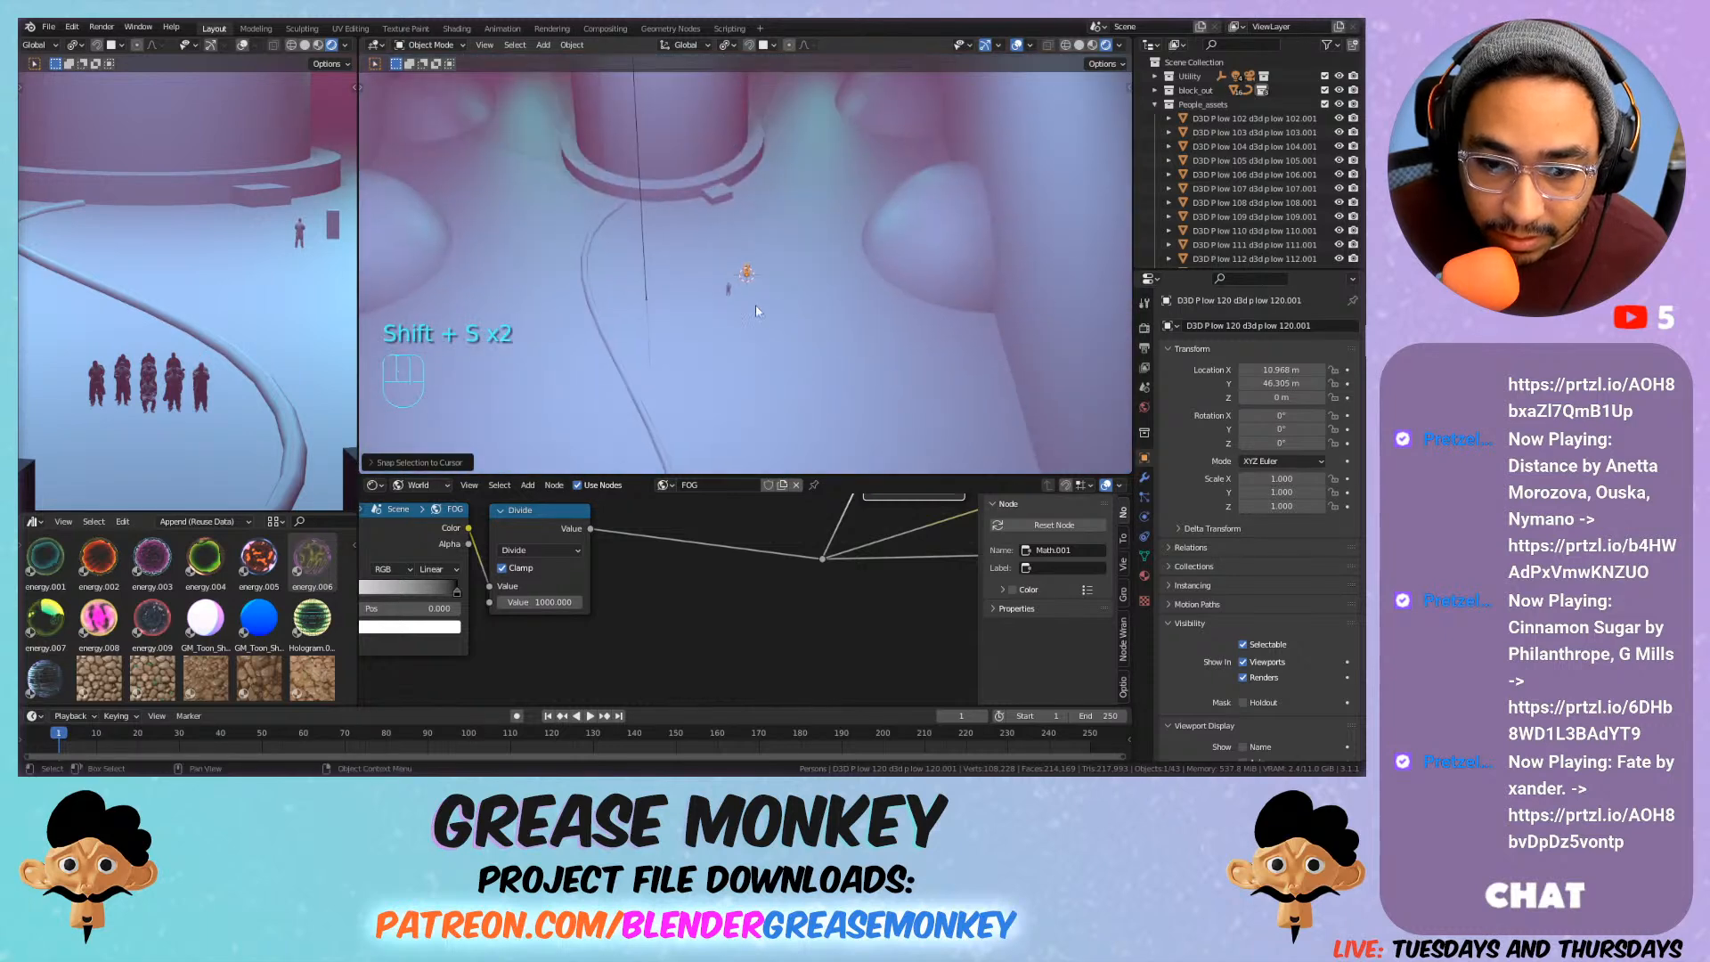
Delete the persons.001 placeholder block around the second relocated figure and select that figure.
scroll(756, 306, "up", 9)
left_click(773, 256)
key("x")
left_click(773, 255)
left_click(757, 291)
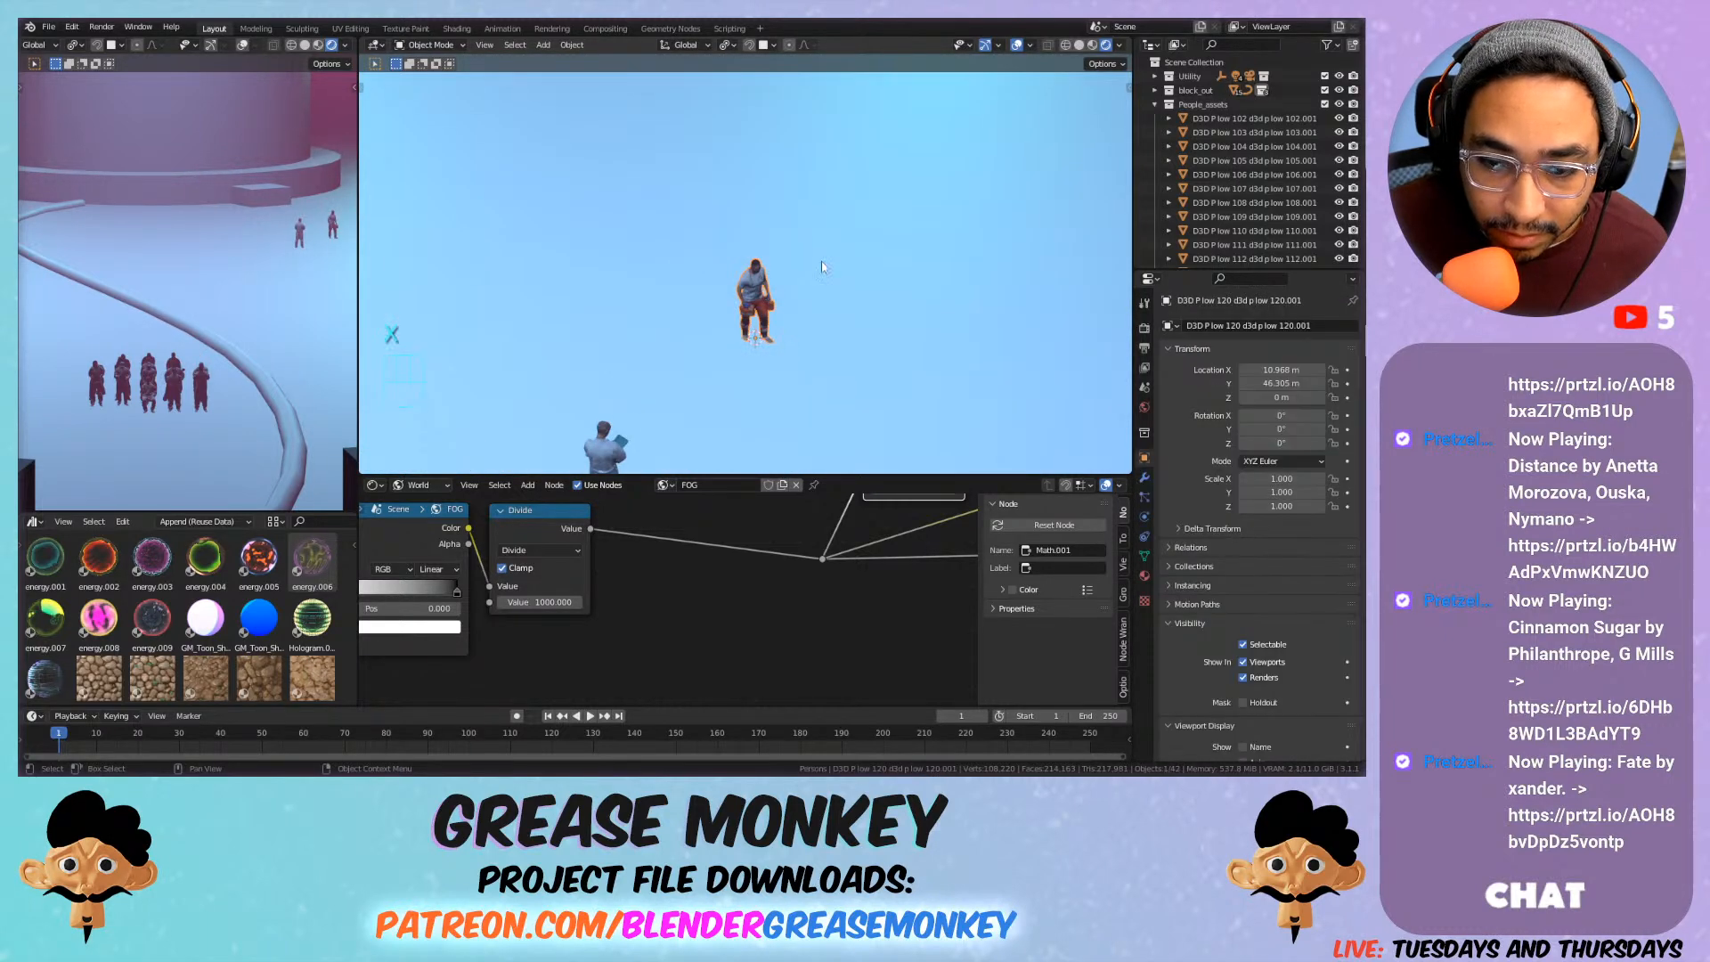
key("r")
key("Escape")
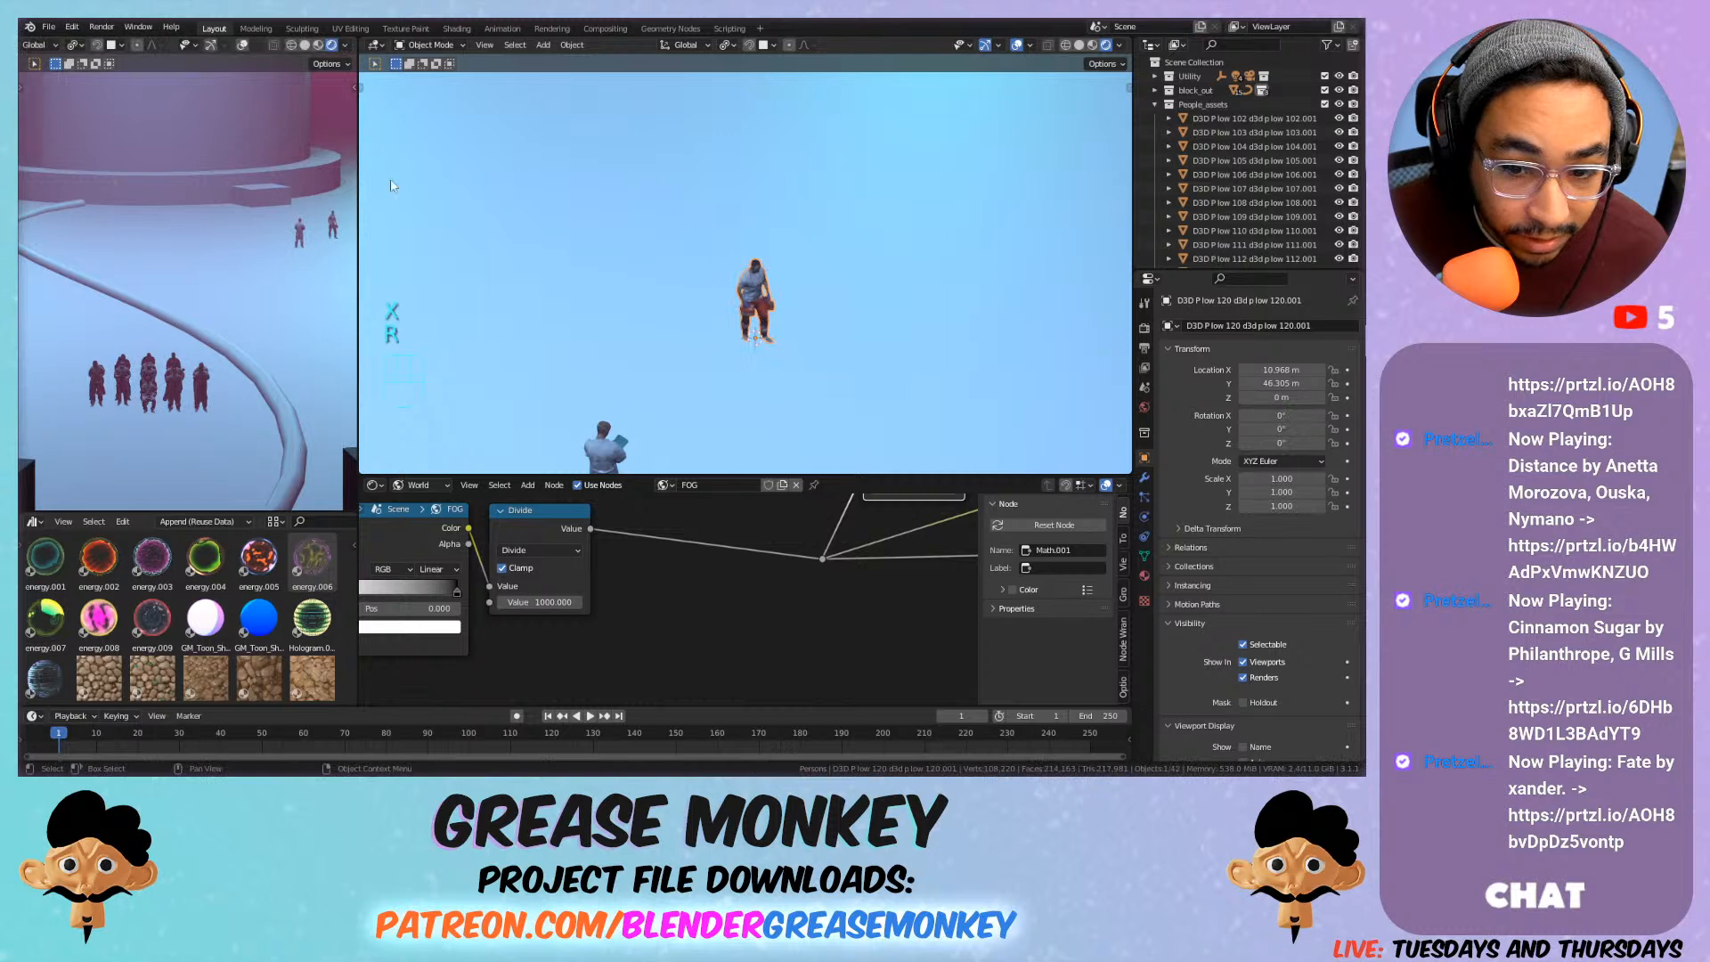
key("r")
key("z")
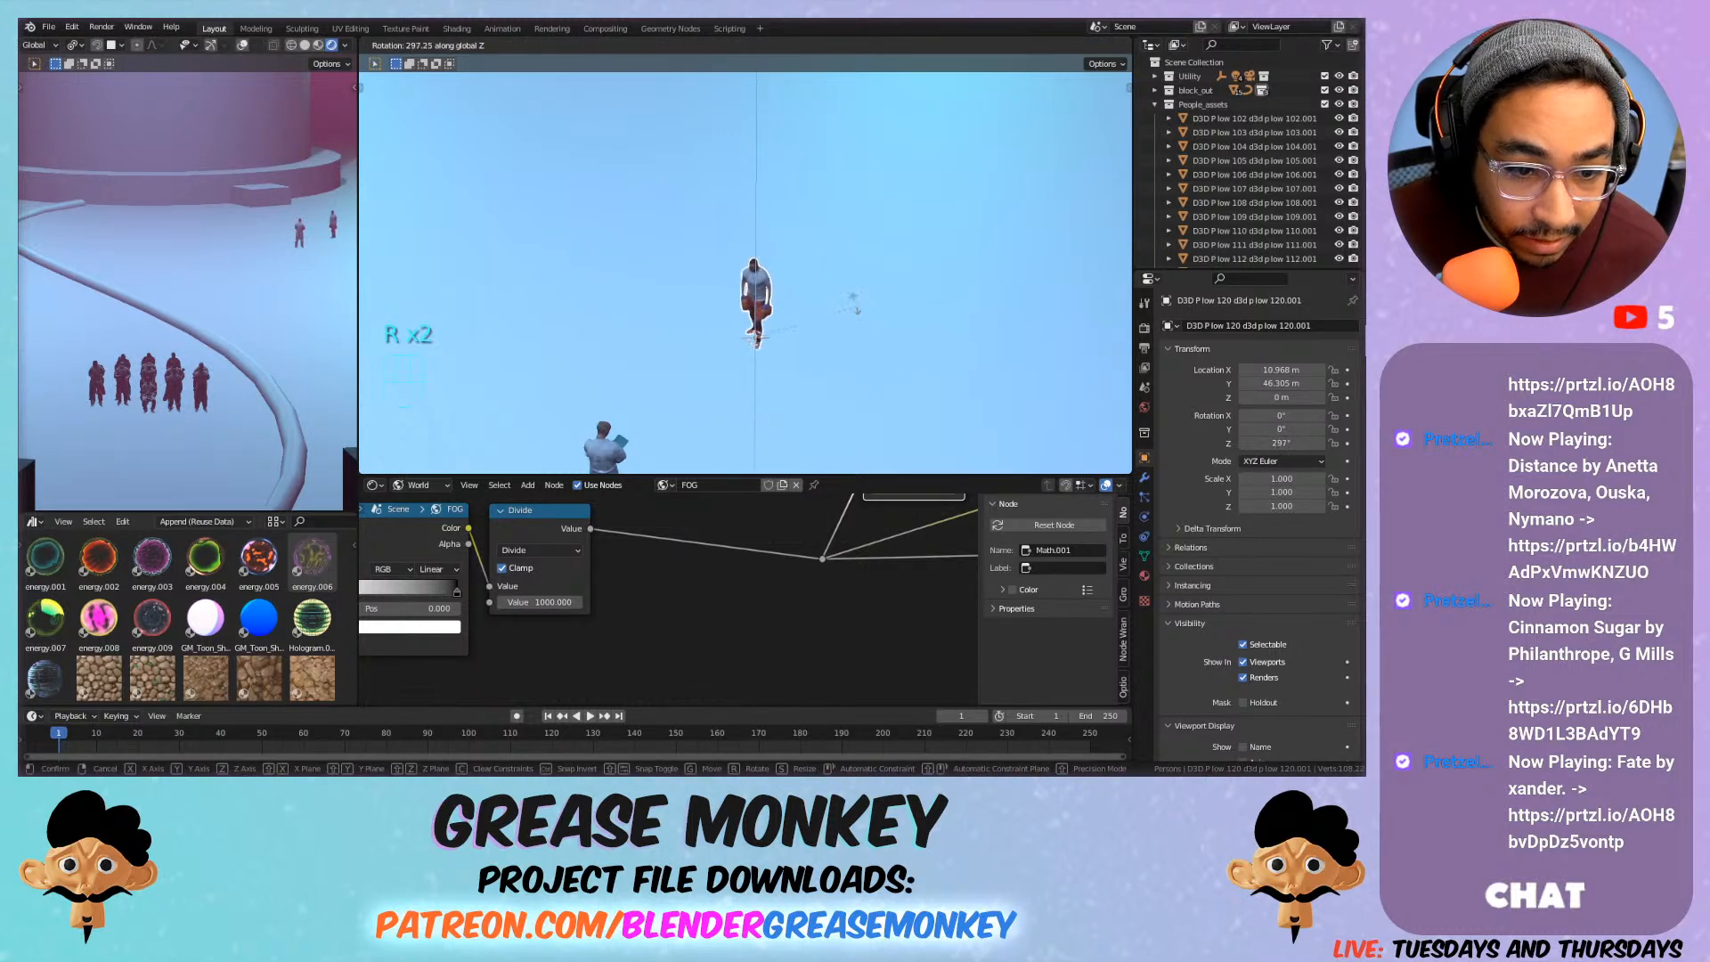
right_click(821, 360)
Rotate the second relocated figure about the global Z axis to about -155°.
middle_click_drag(332, 214, 524, 242, "shift")
scroll(313, 250, "up", 9)
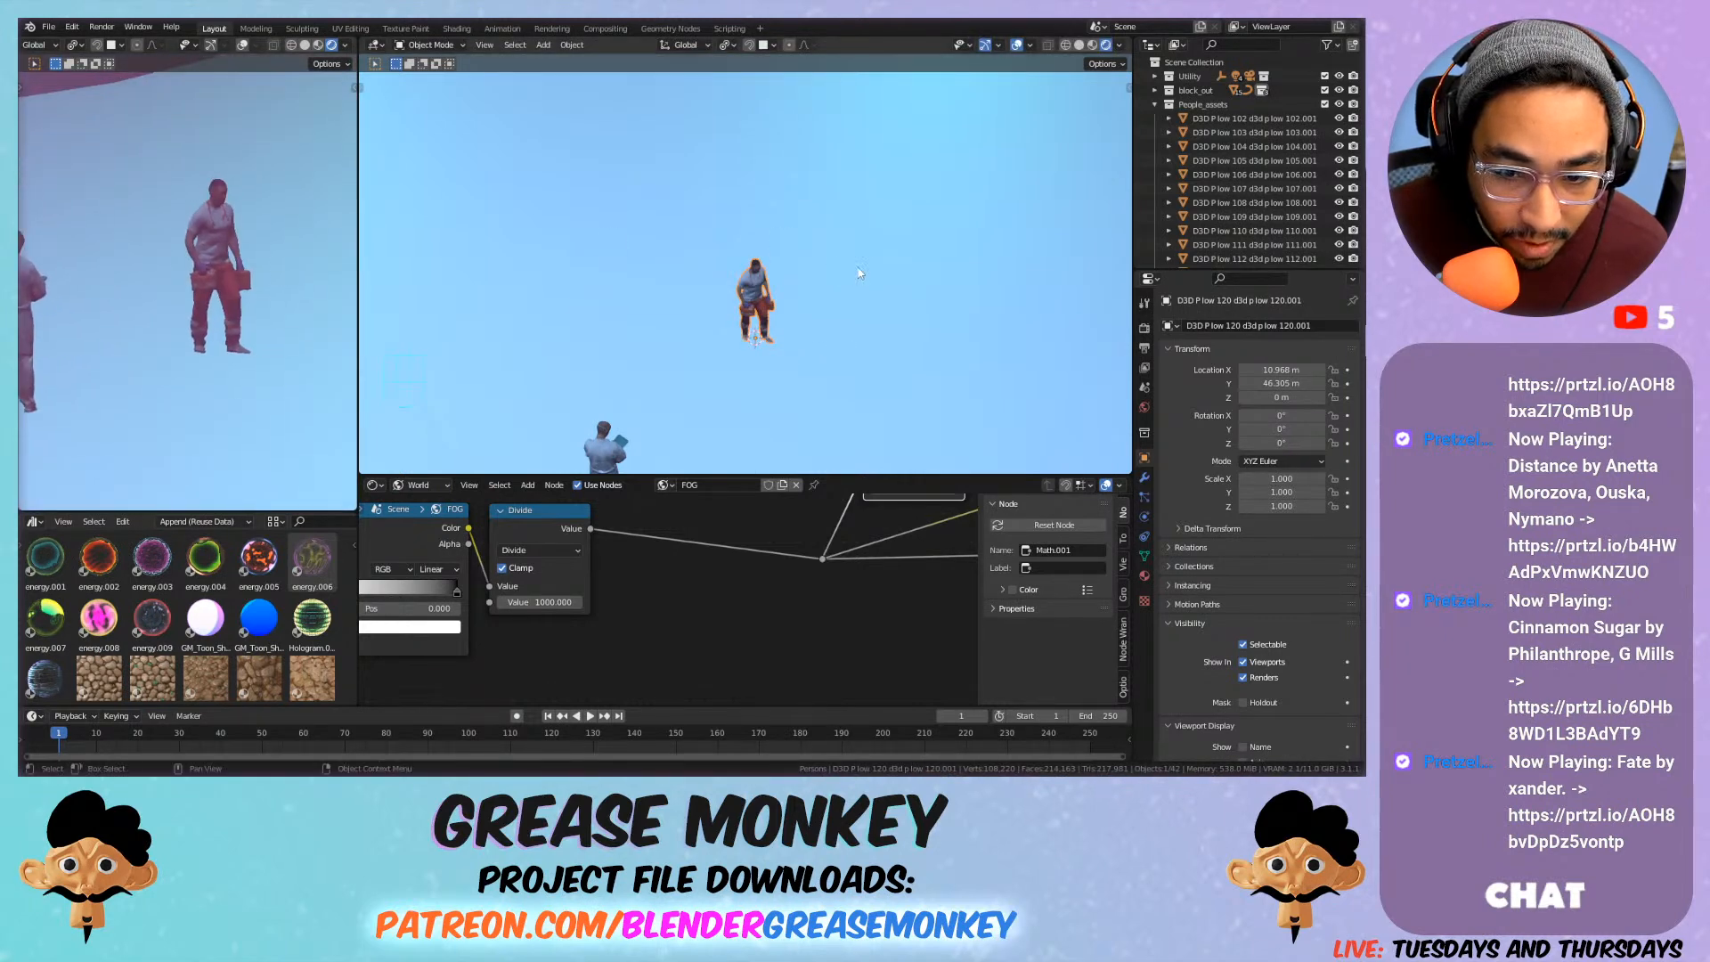
key("r")
key("z")
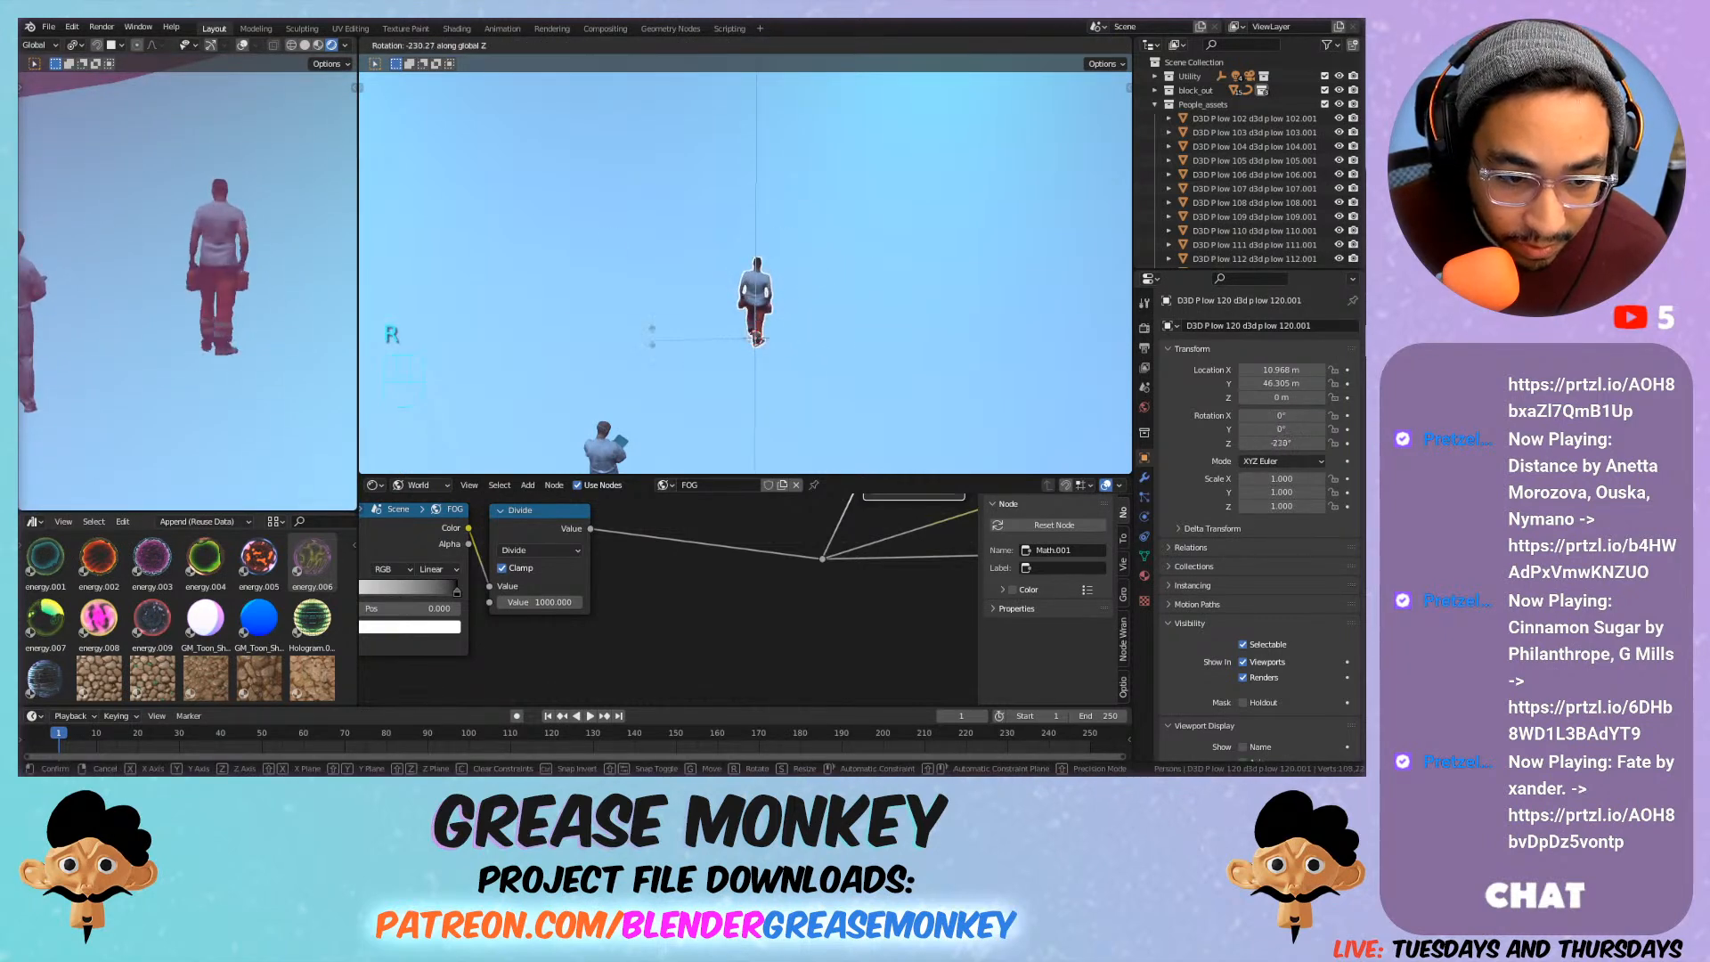
left_click(732, 430)
scroll(670, 336, "down", 10)
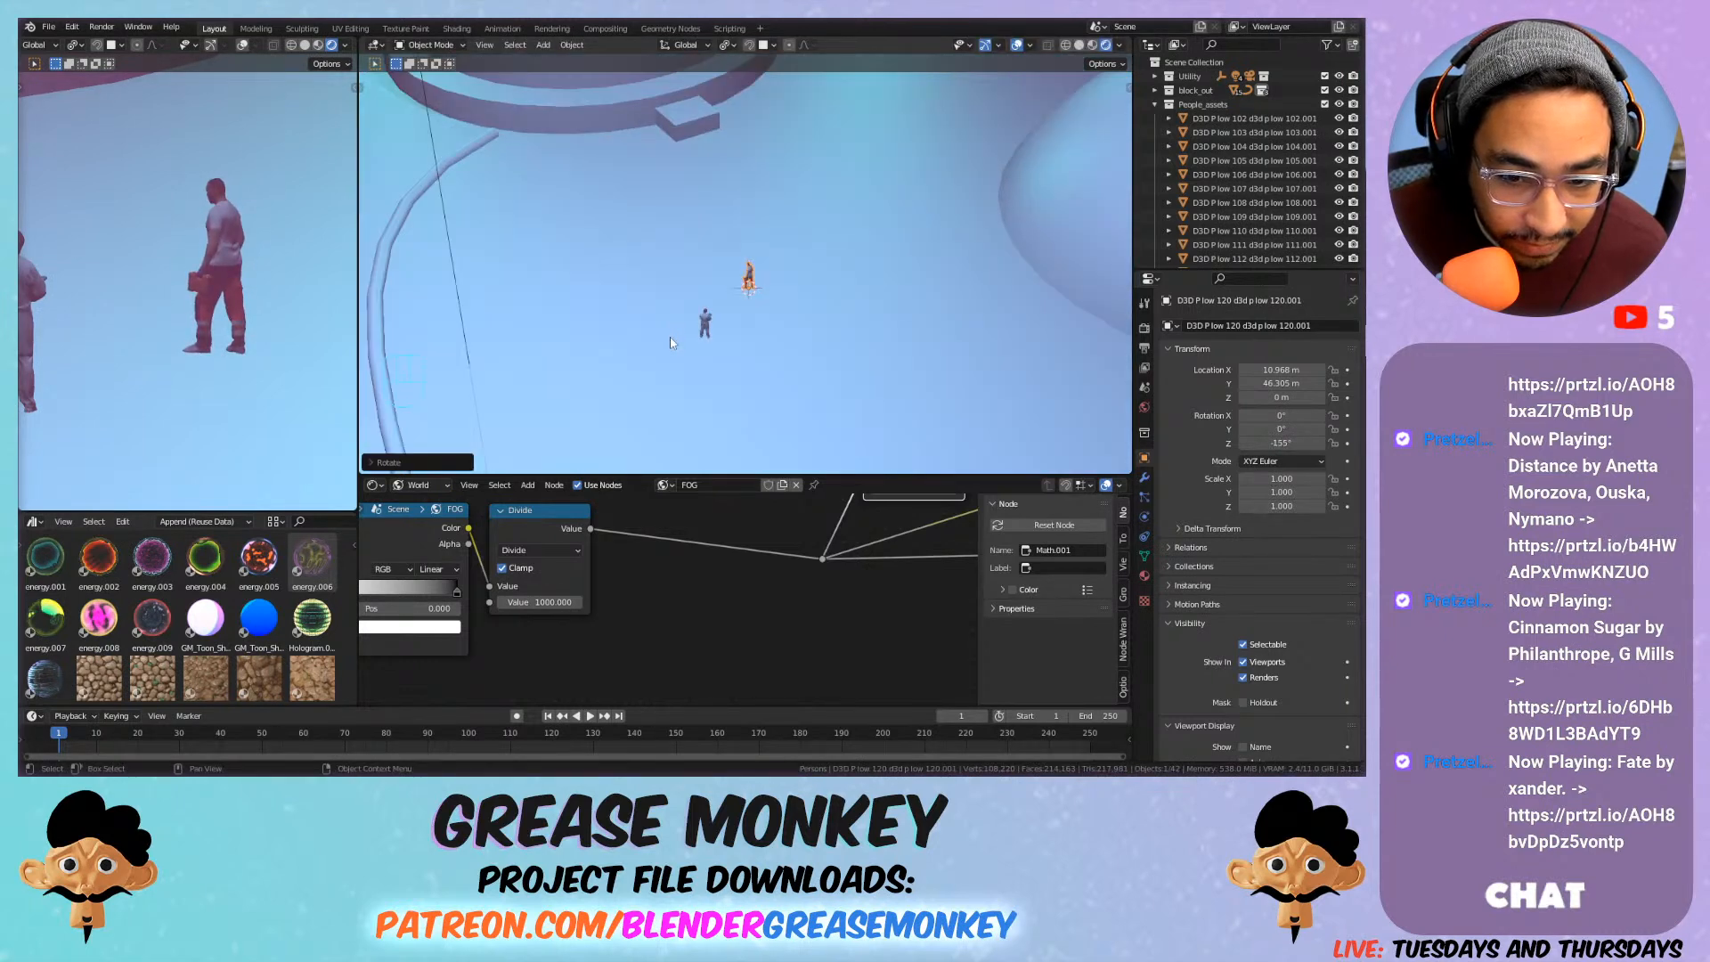
scroll(265, 286, "down", 5)
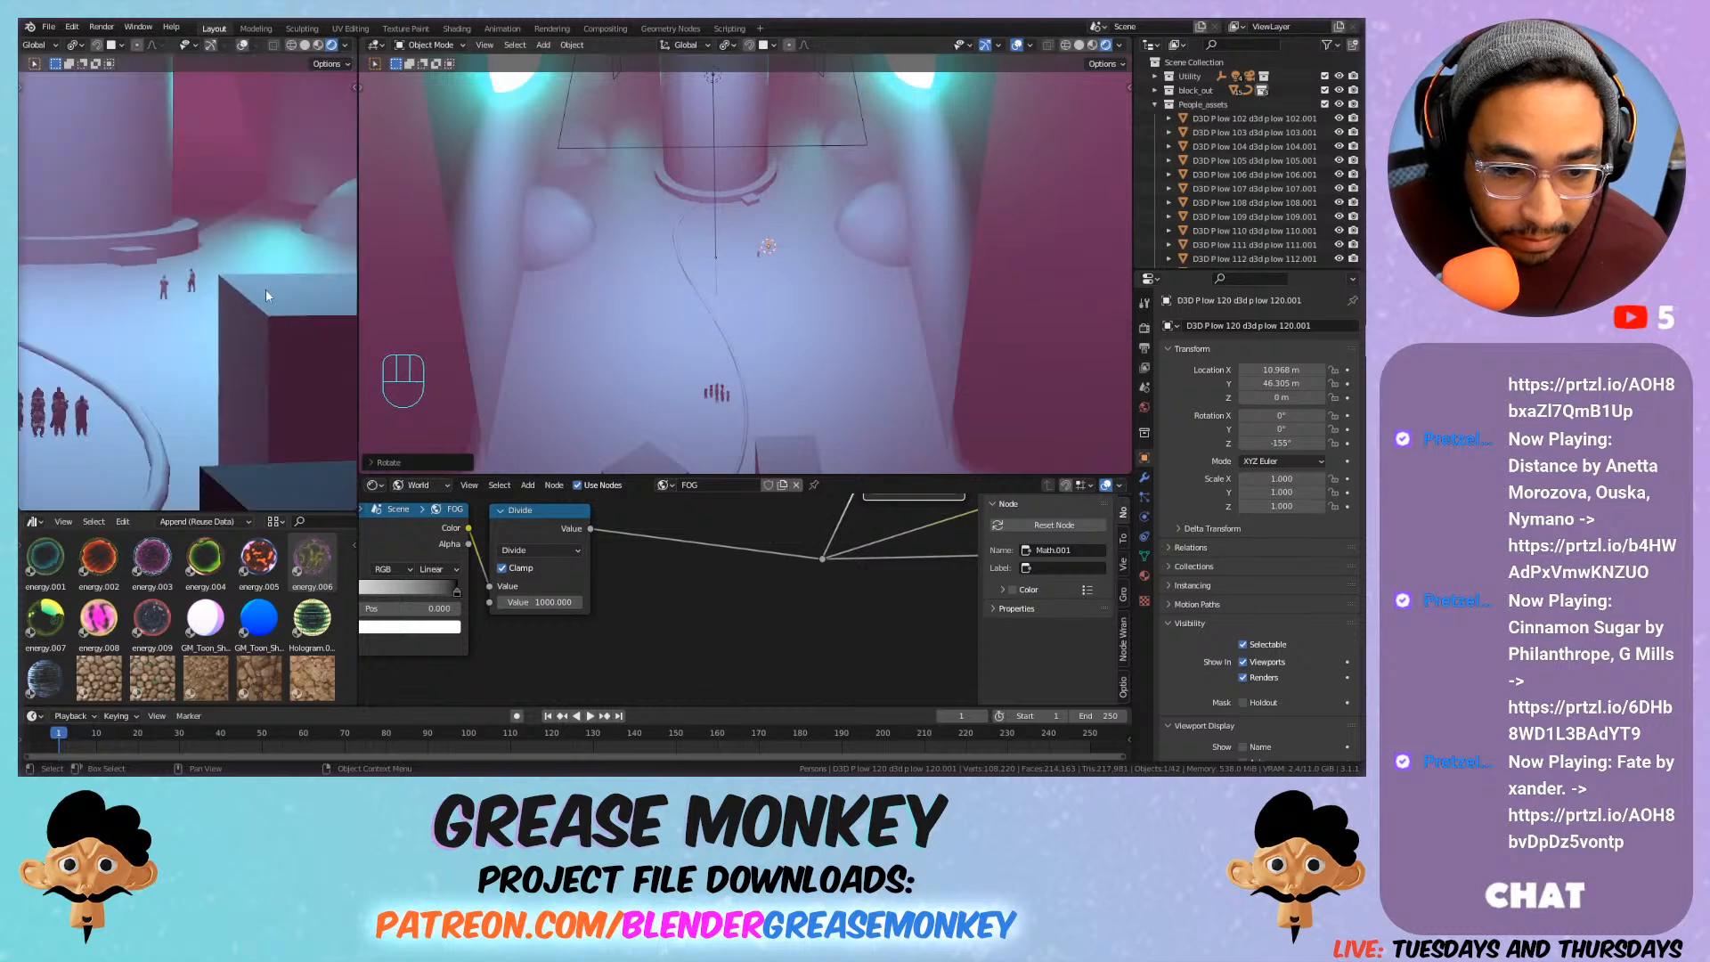
key("Home")
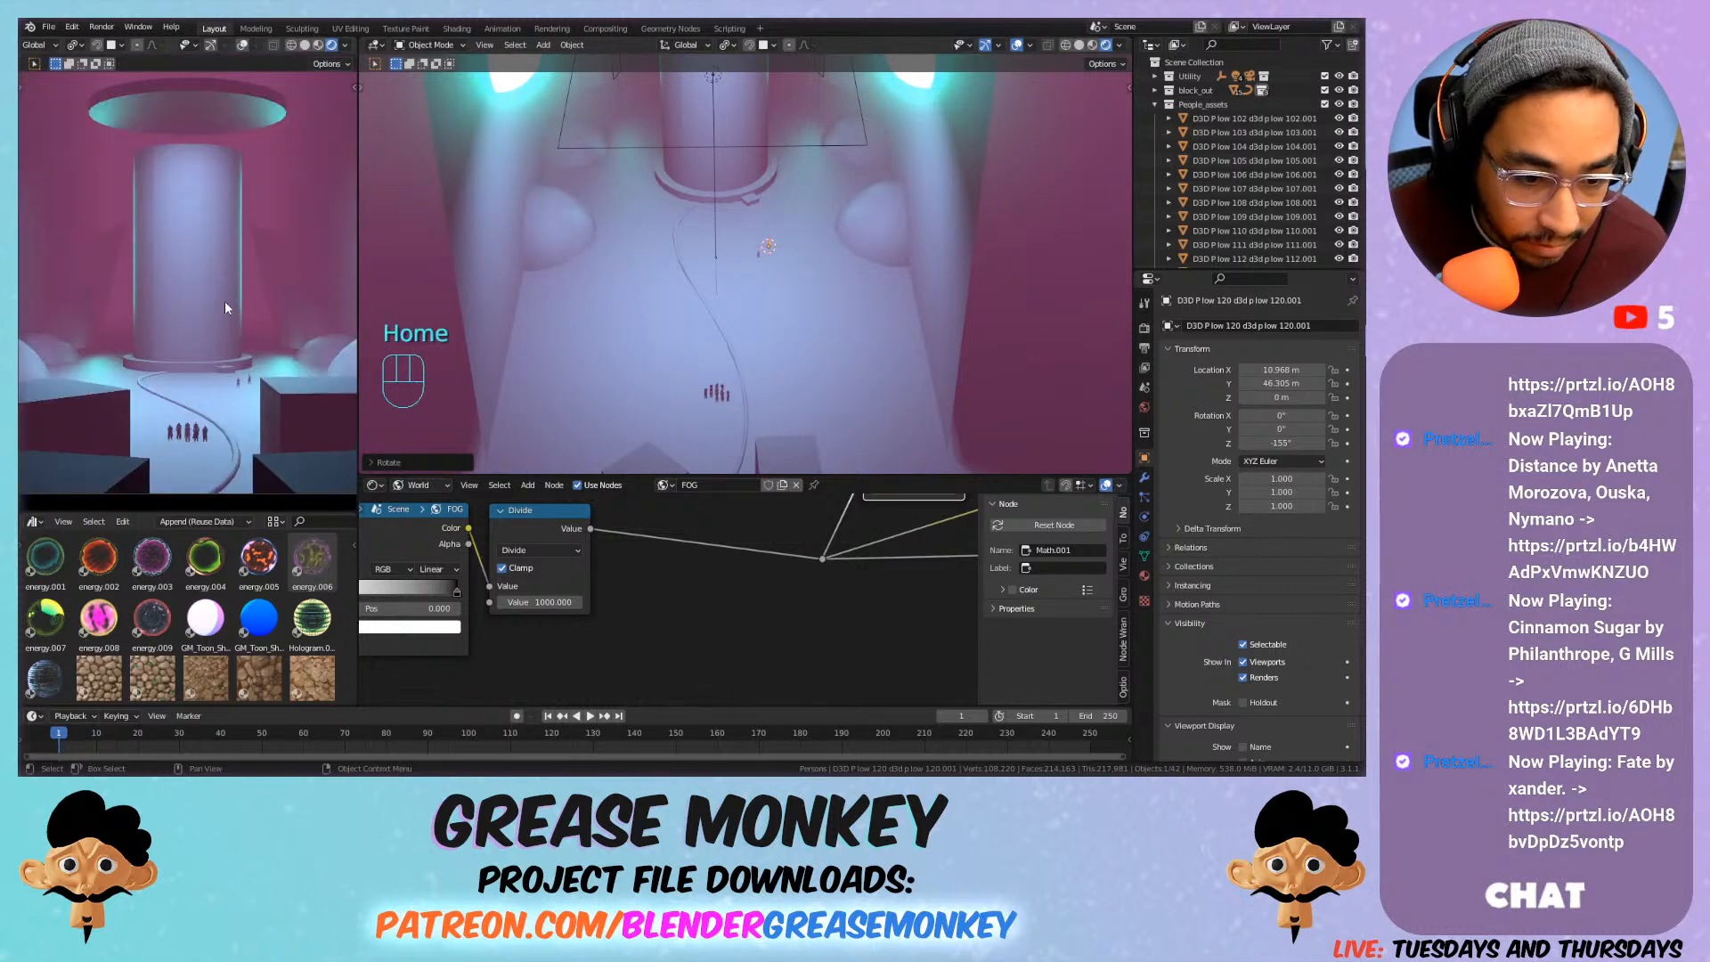
Move both relocated figures into the Persons collection inside block_out.
scroll(727, 296, "up", 6)
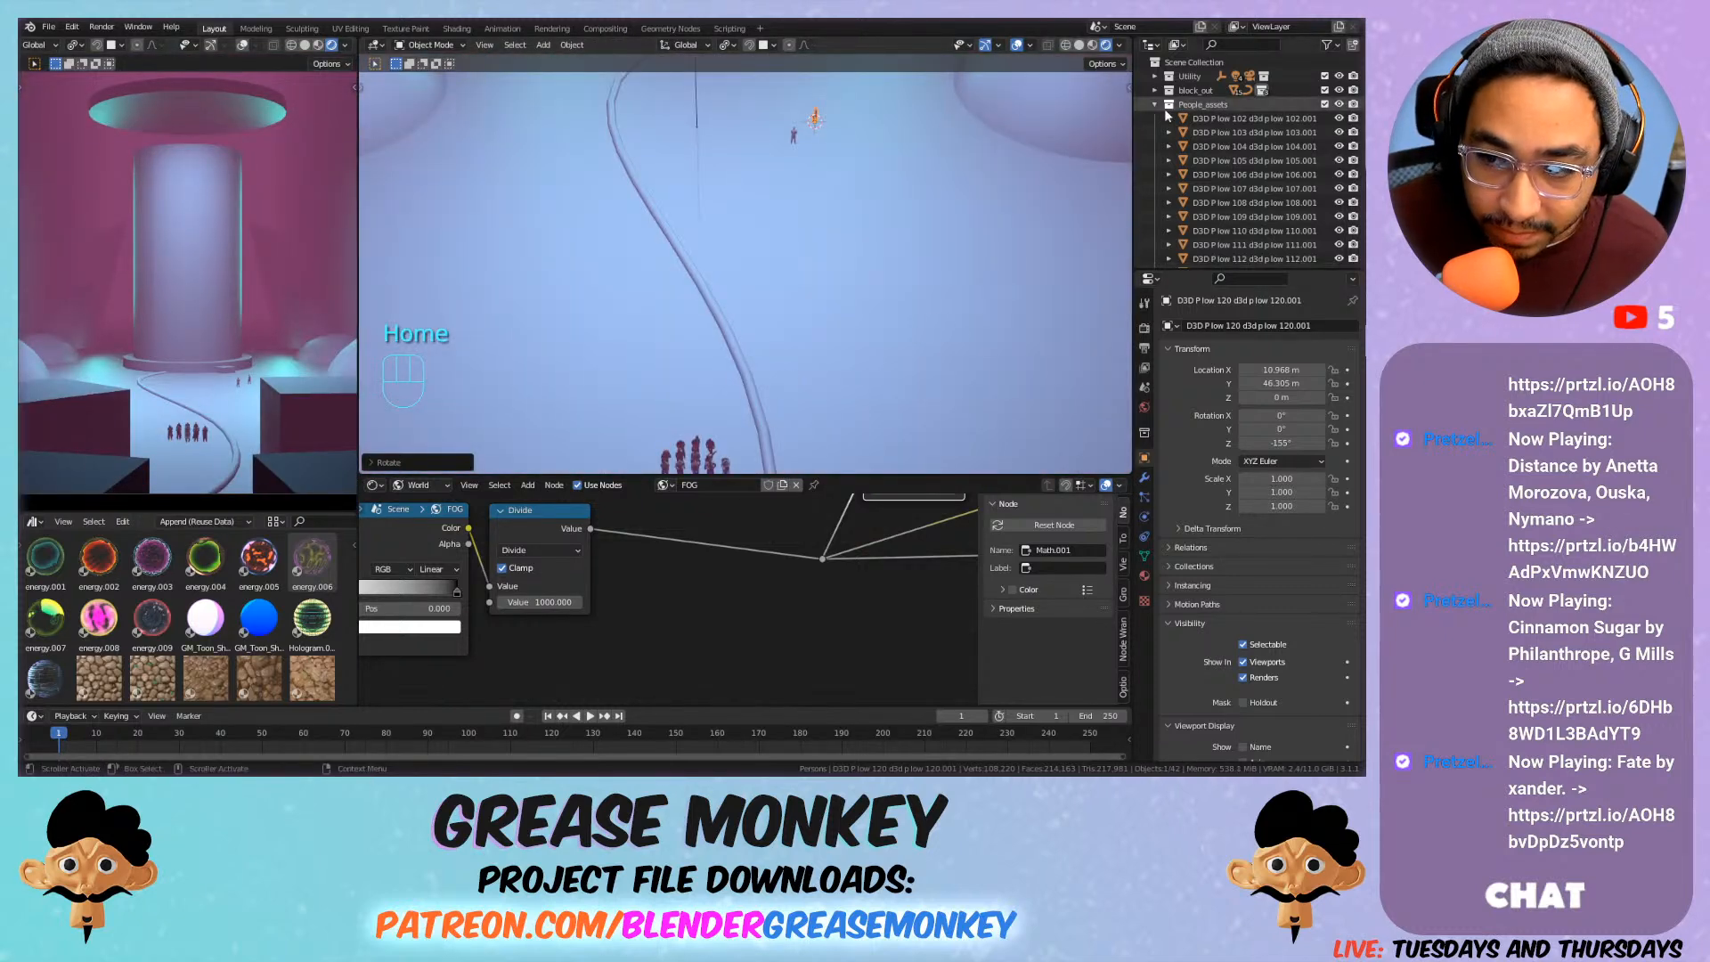
left_click(795, 135, "shift")
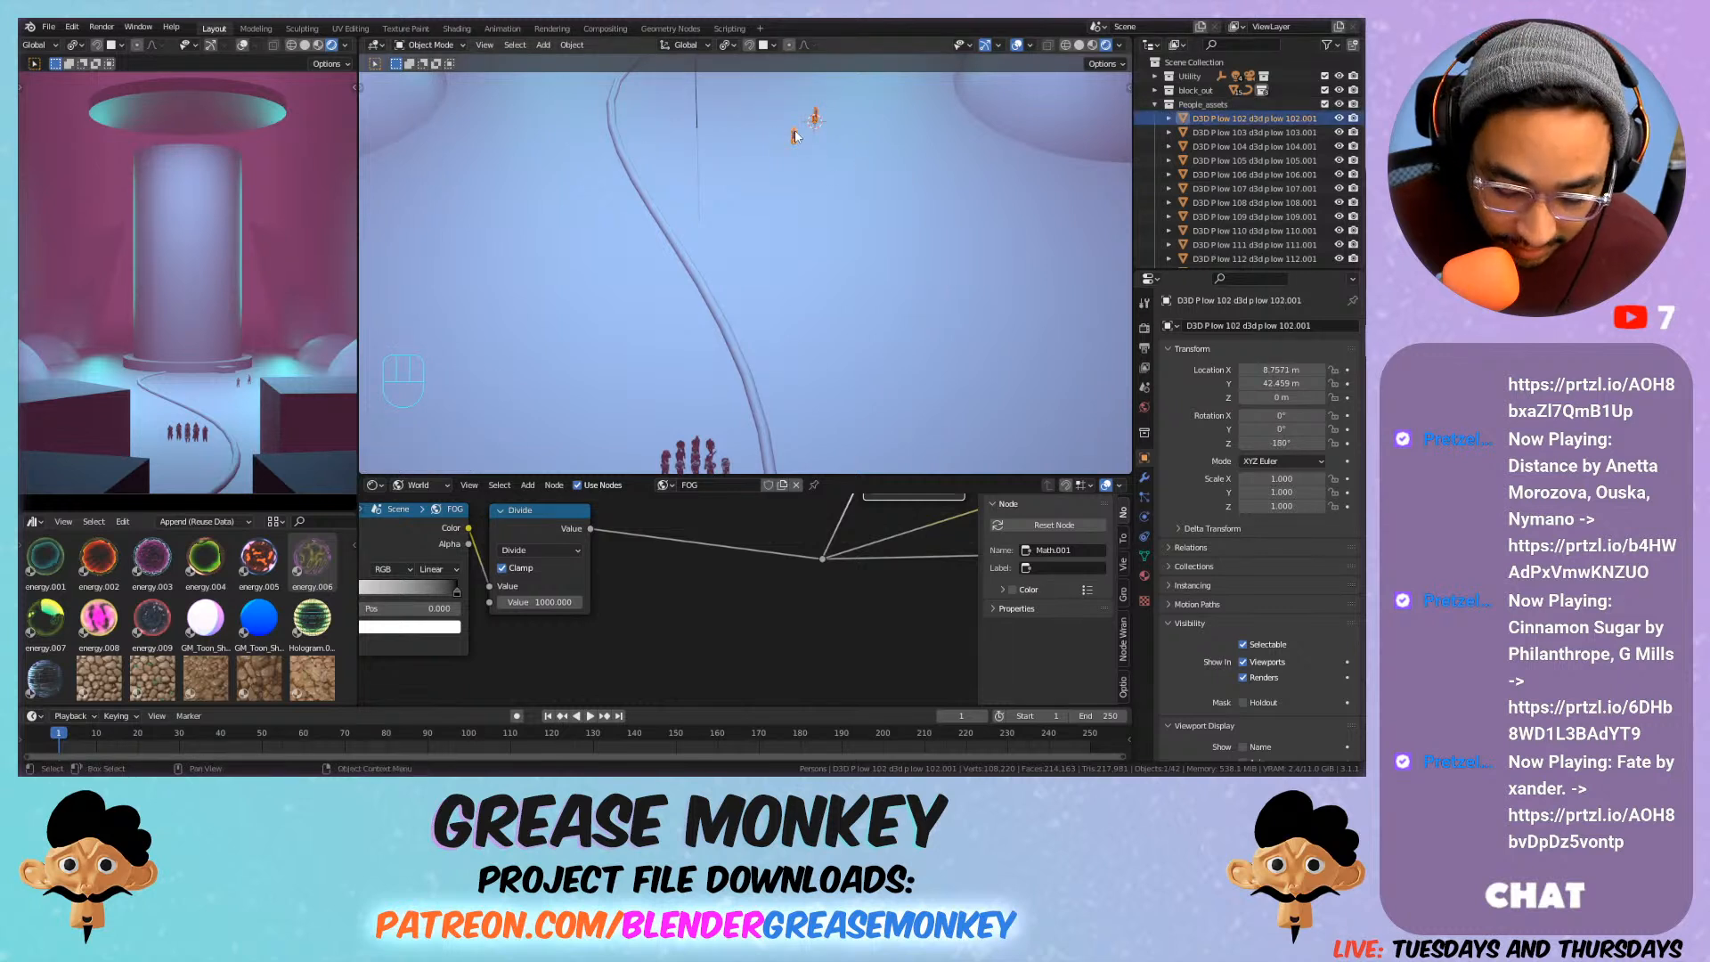
key("m")
mouse_move(795, 130)
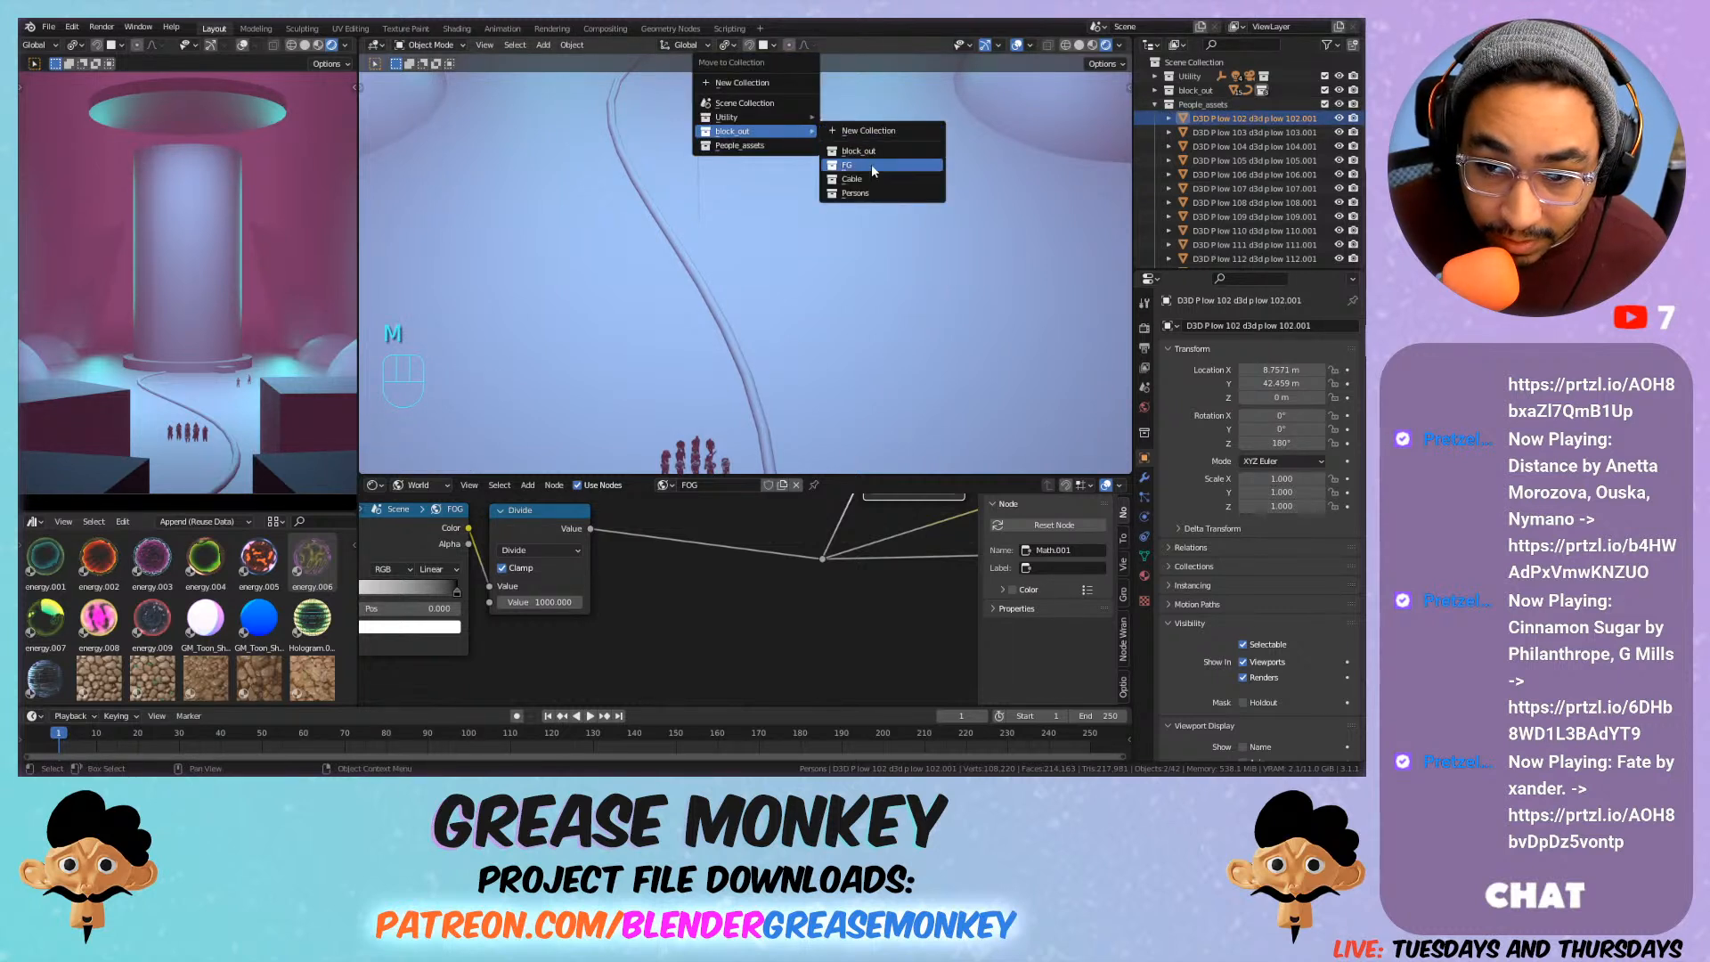
left_click(857, 193)
Collapse the People_assets collection and exclude it from the view layer.
left_click(1155, 105)
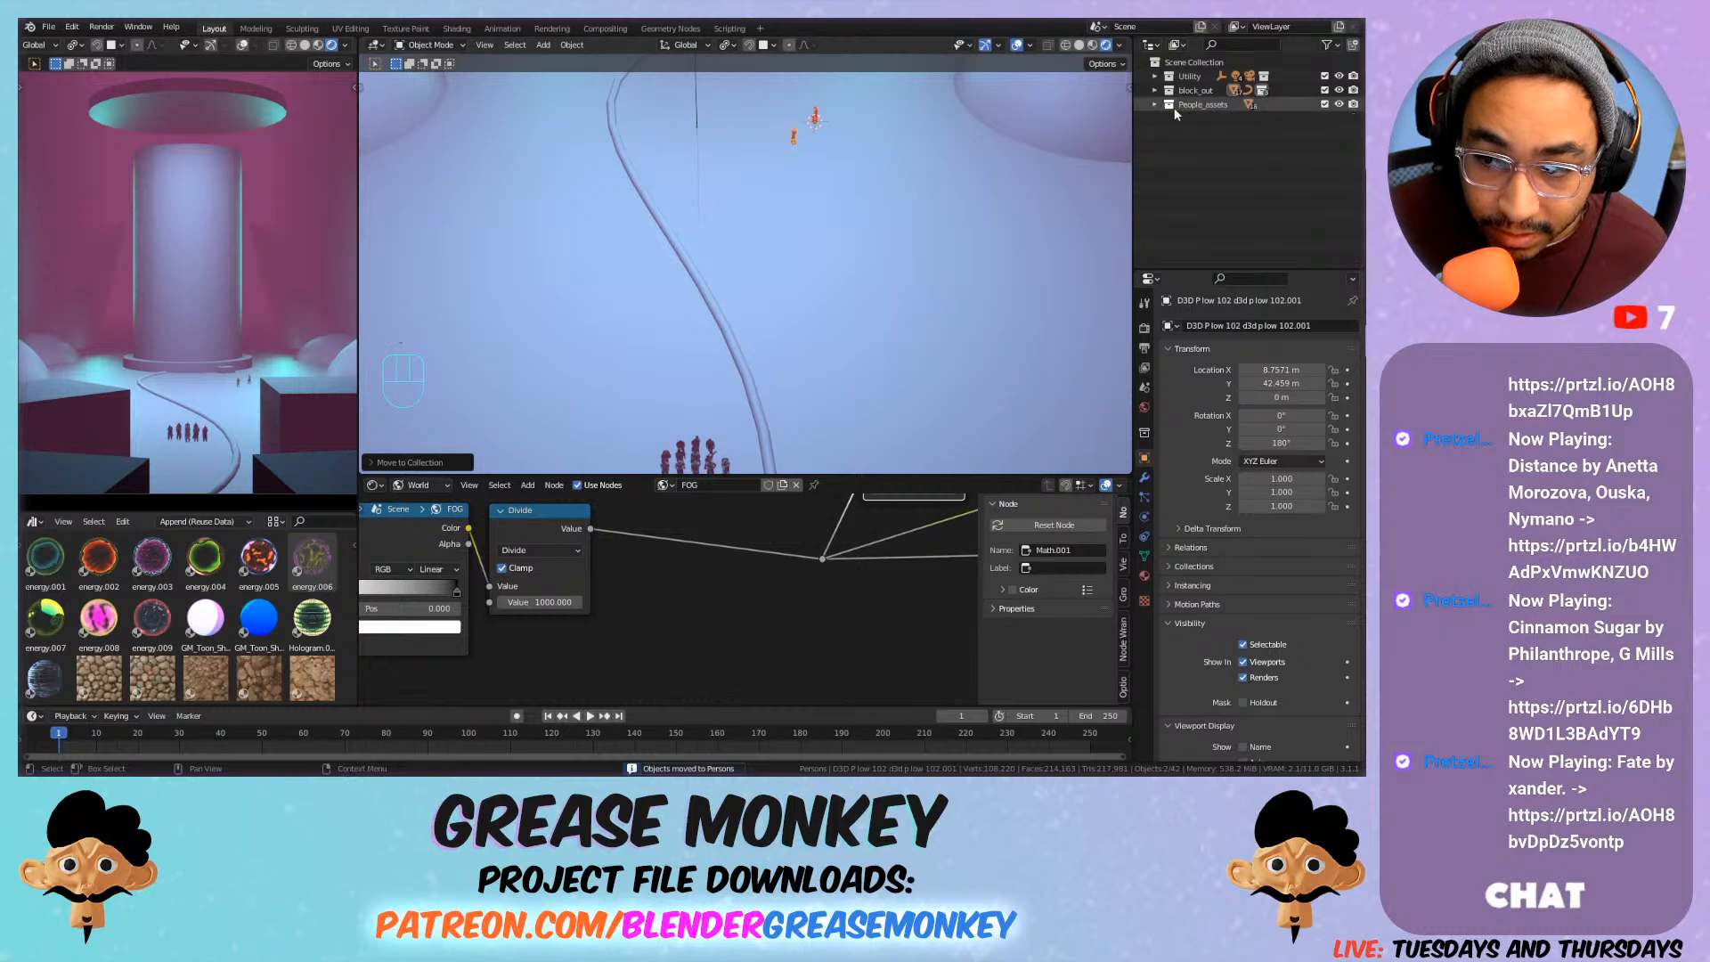
left_click(1324, 104)
key("KP_Decimal")
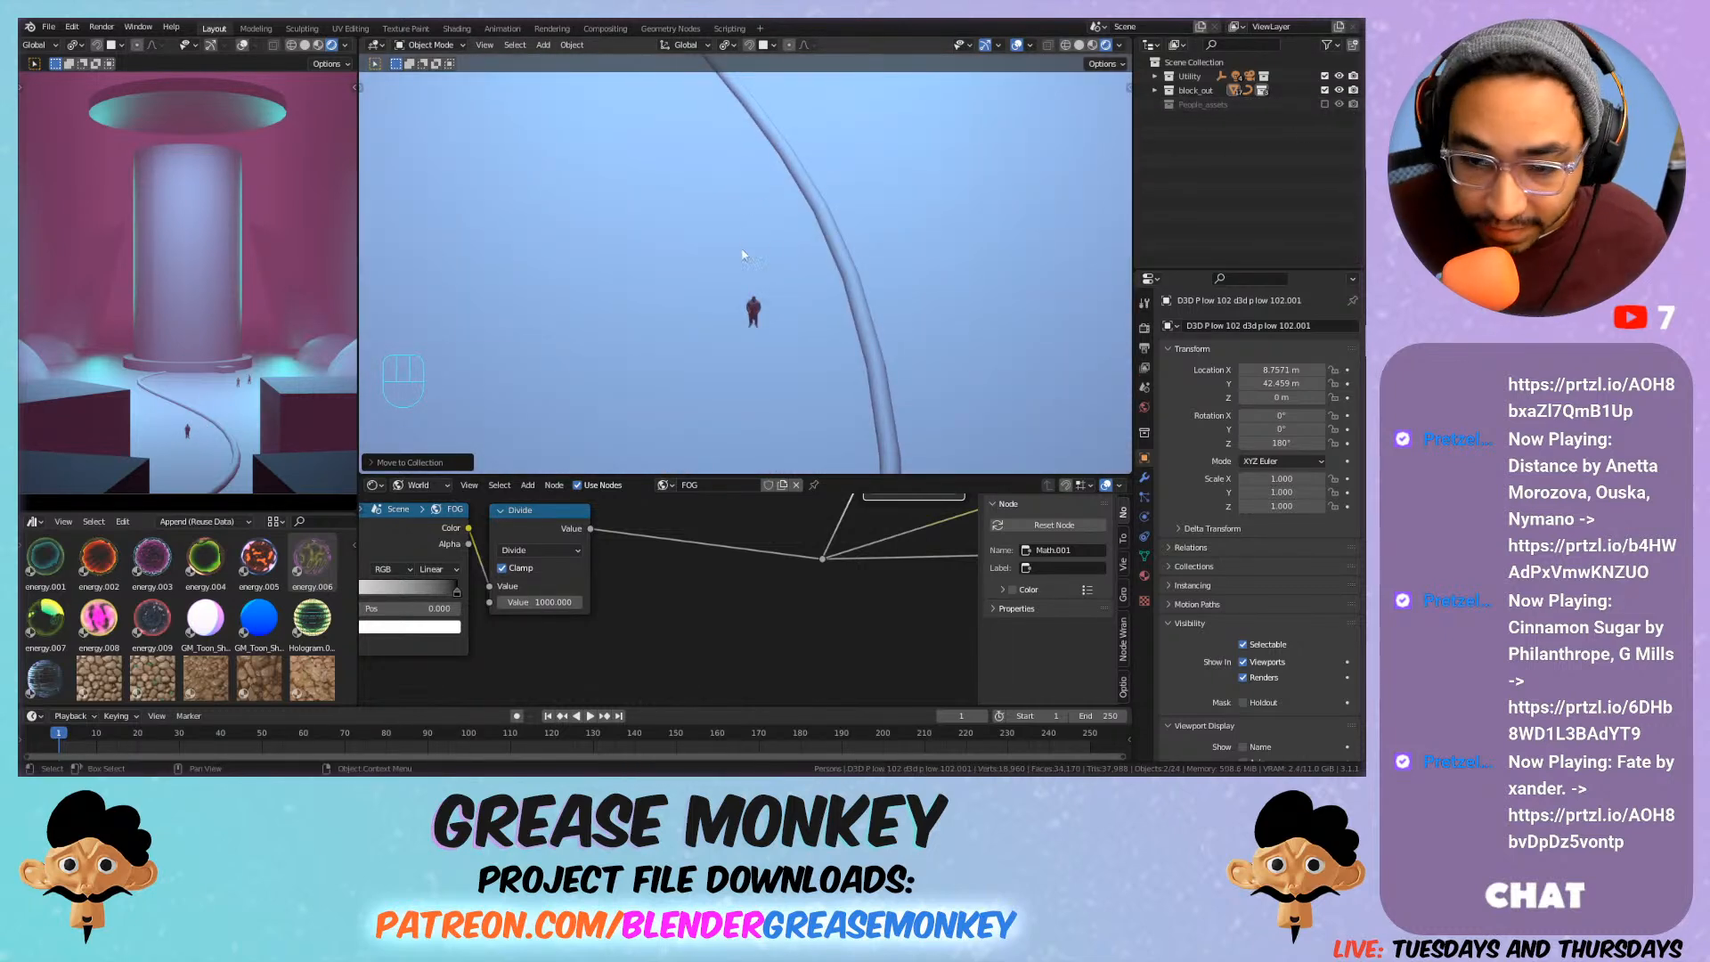
middle_click_drag(778, 283, 730, 270)
scroll(757, 222, "up", 4)
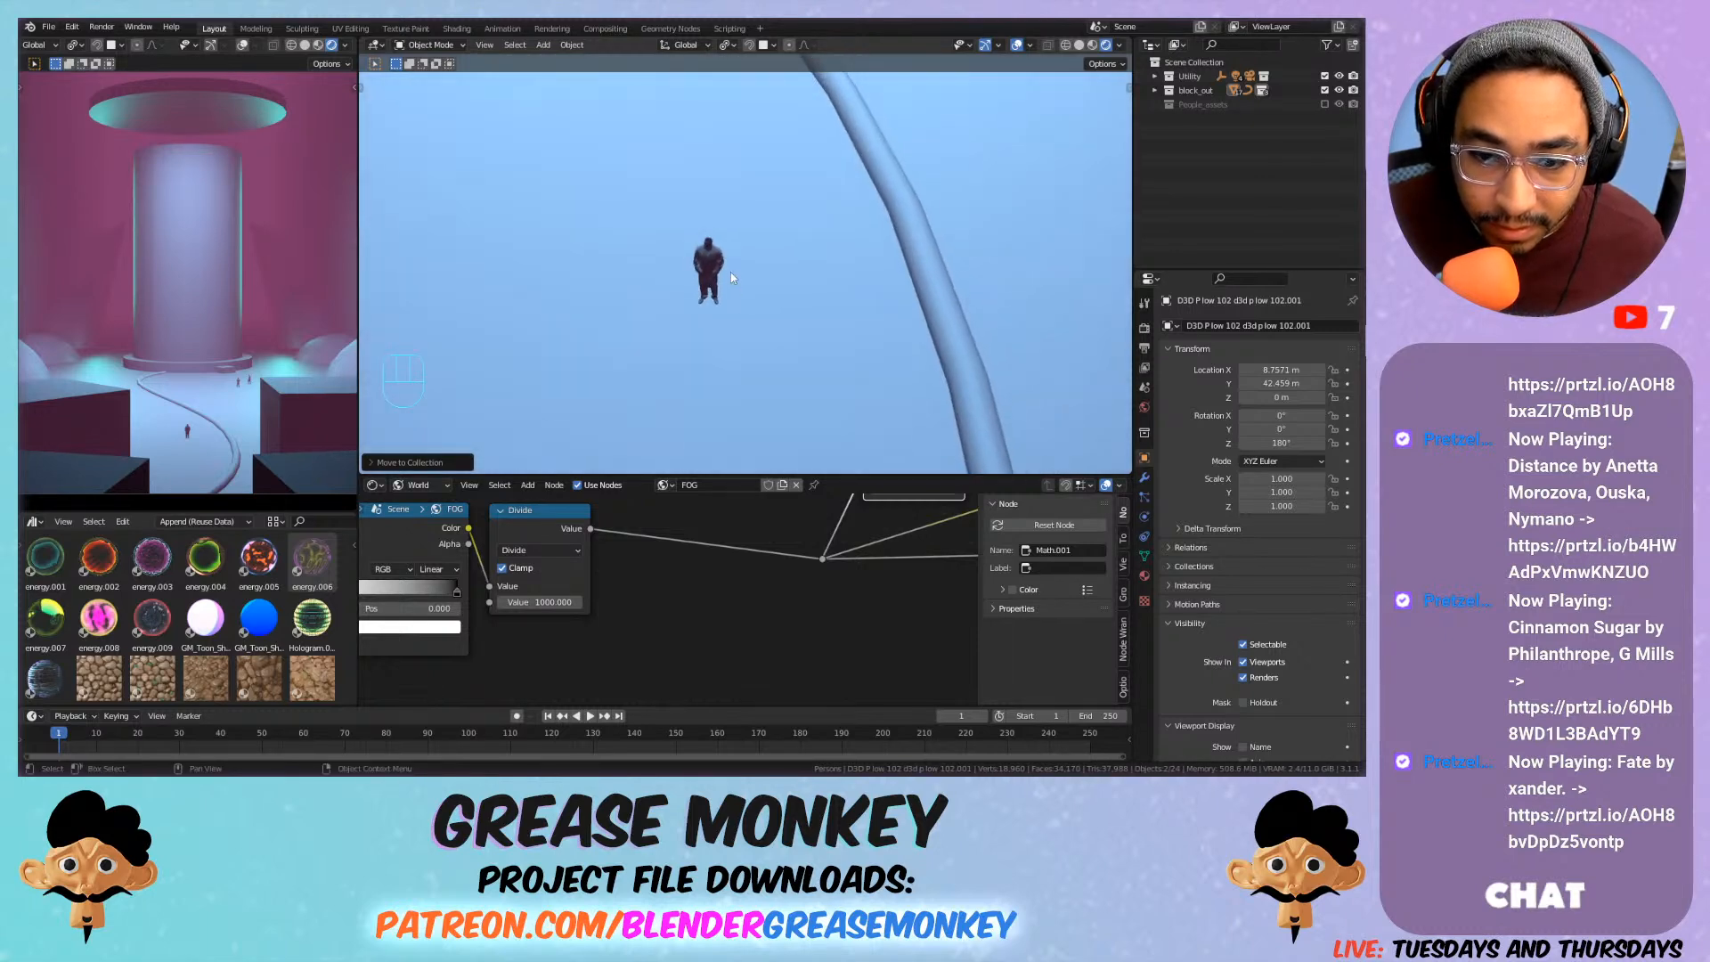
Rotate the central figure on the path 180° about the global Z axis.
scroll(728, 270, "up", 8)
left_click(590, 245)
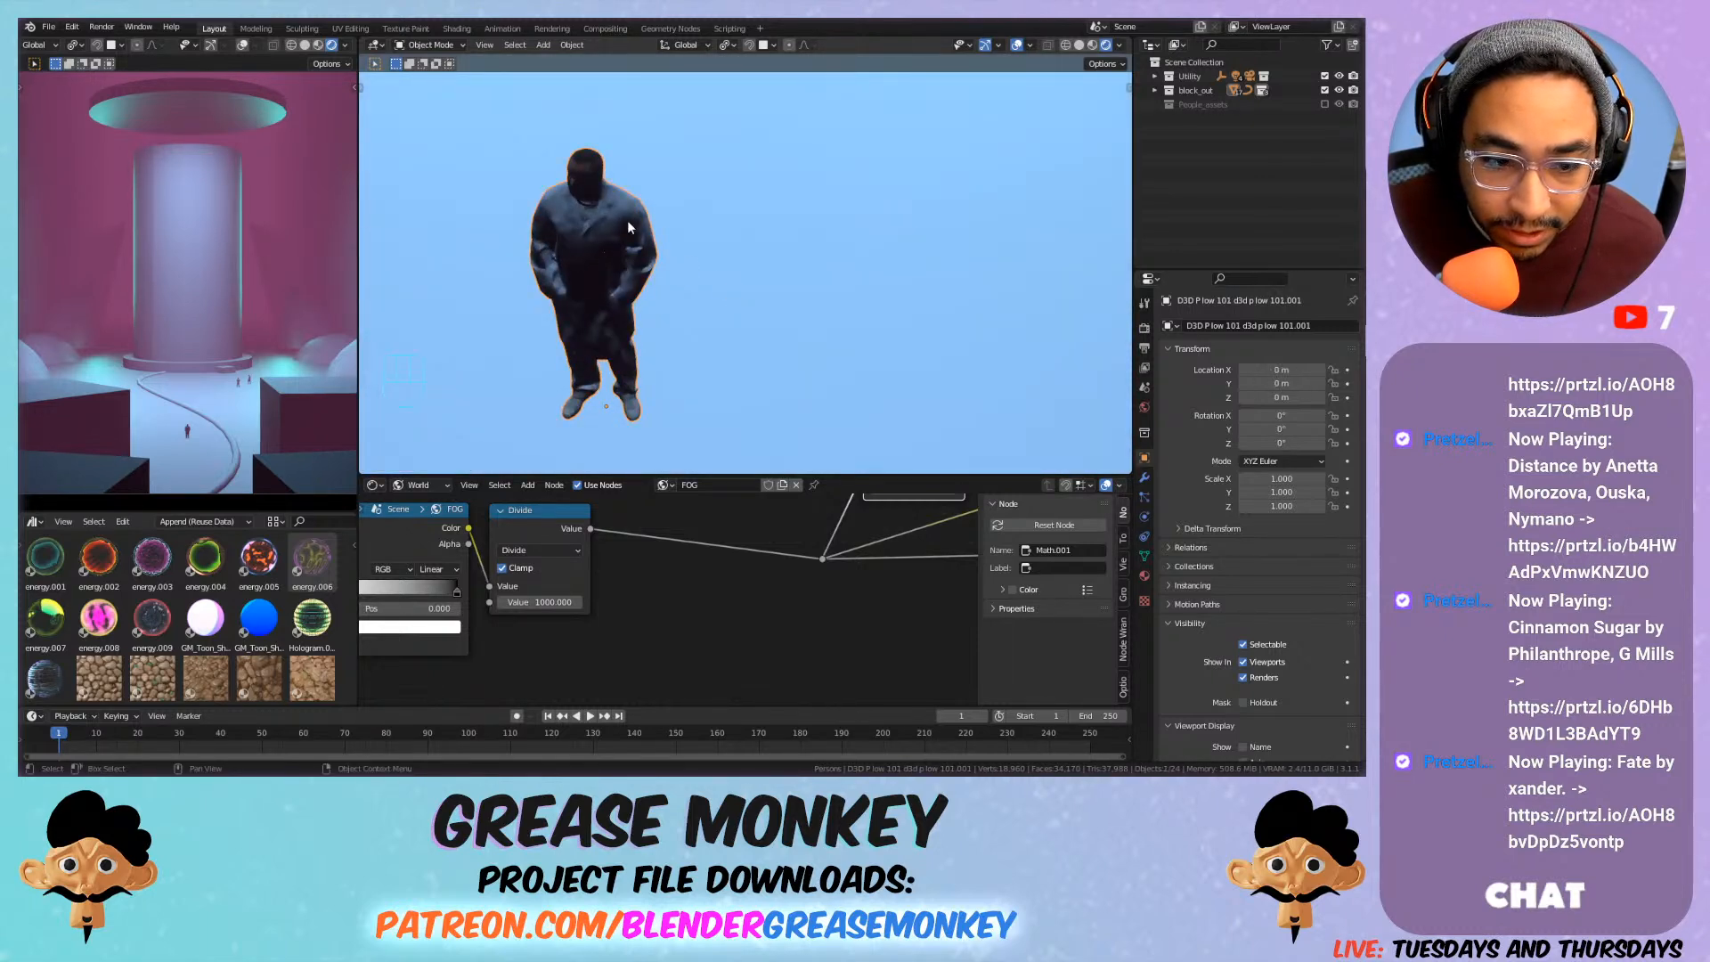
scroll(645, 219, "down", 3)
scroll(646, 223, "down", 3)
key("r")
key("z")
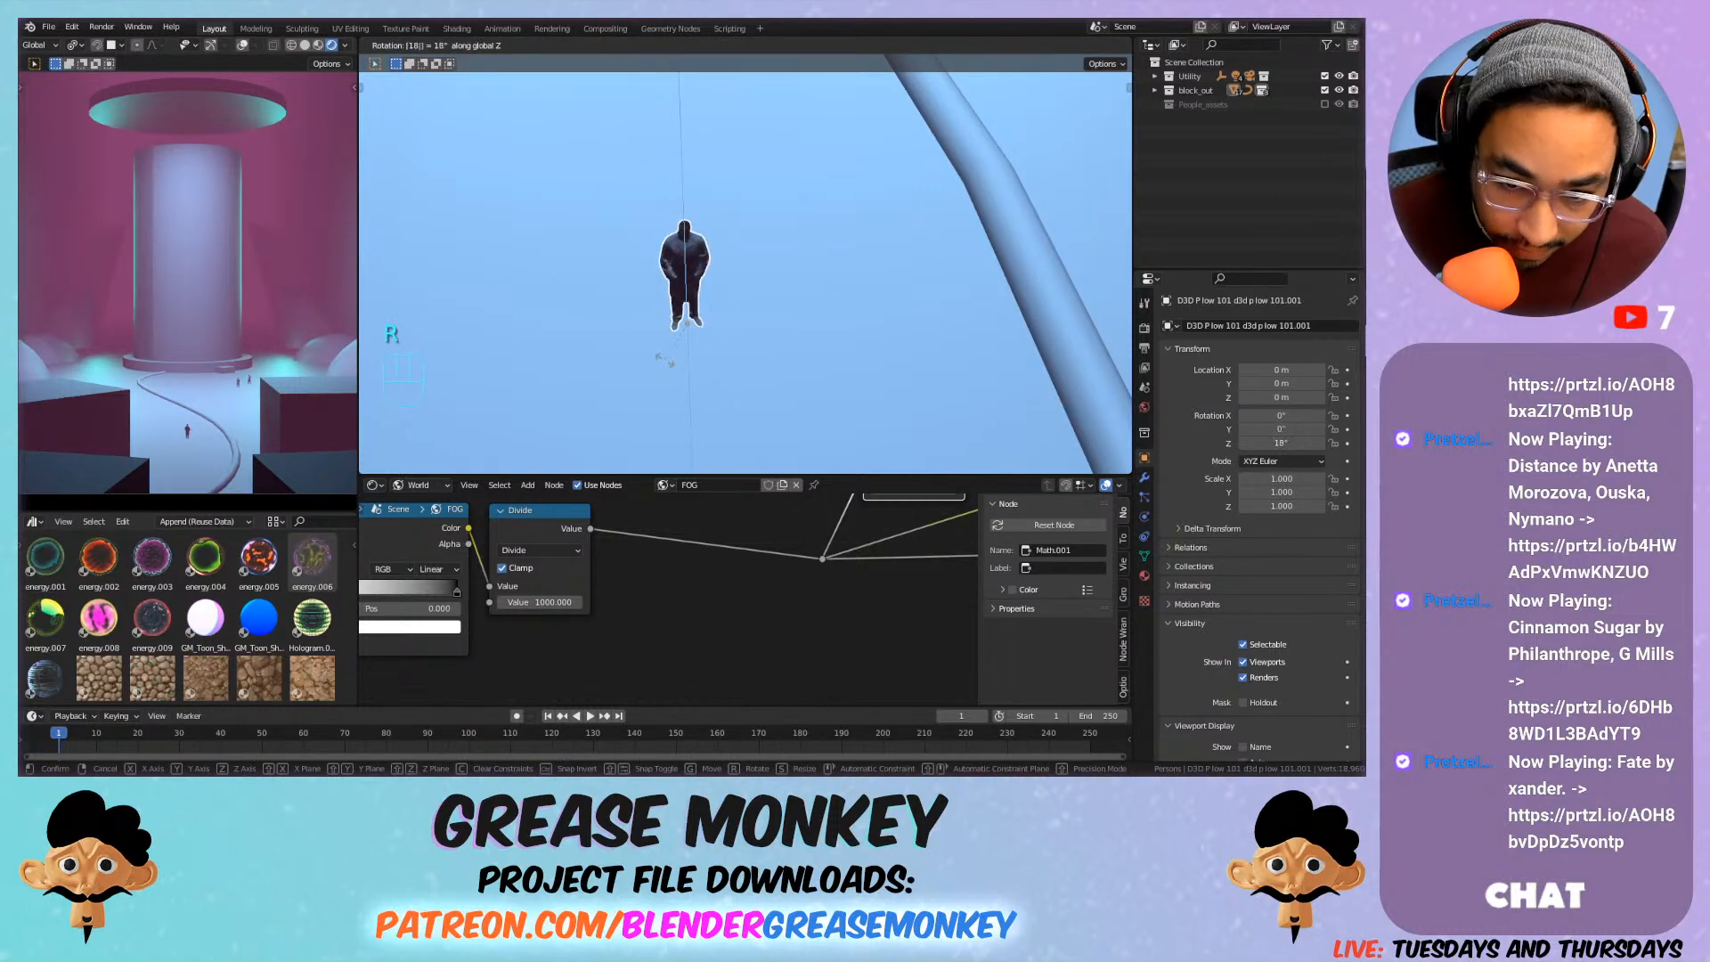
left_click(667, 365)
Turn the central figure further about the global Z axis to a Z rotation of about 215°, judging it in the close-up camera view.
scroll(196, 431, "up", 3)
middle_click_drag(196, 431, 210, 255, "shift")
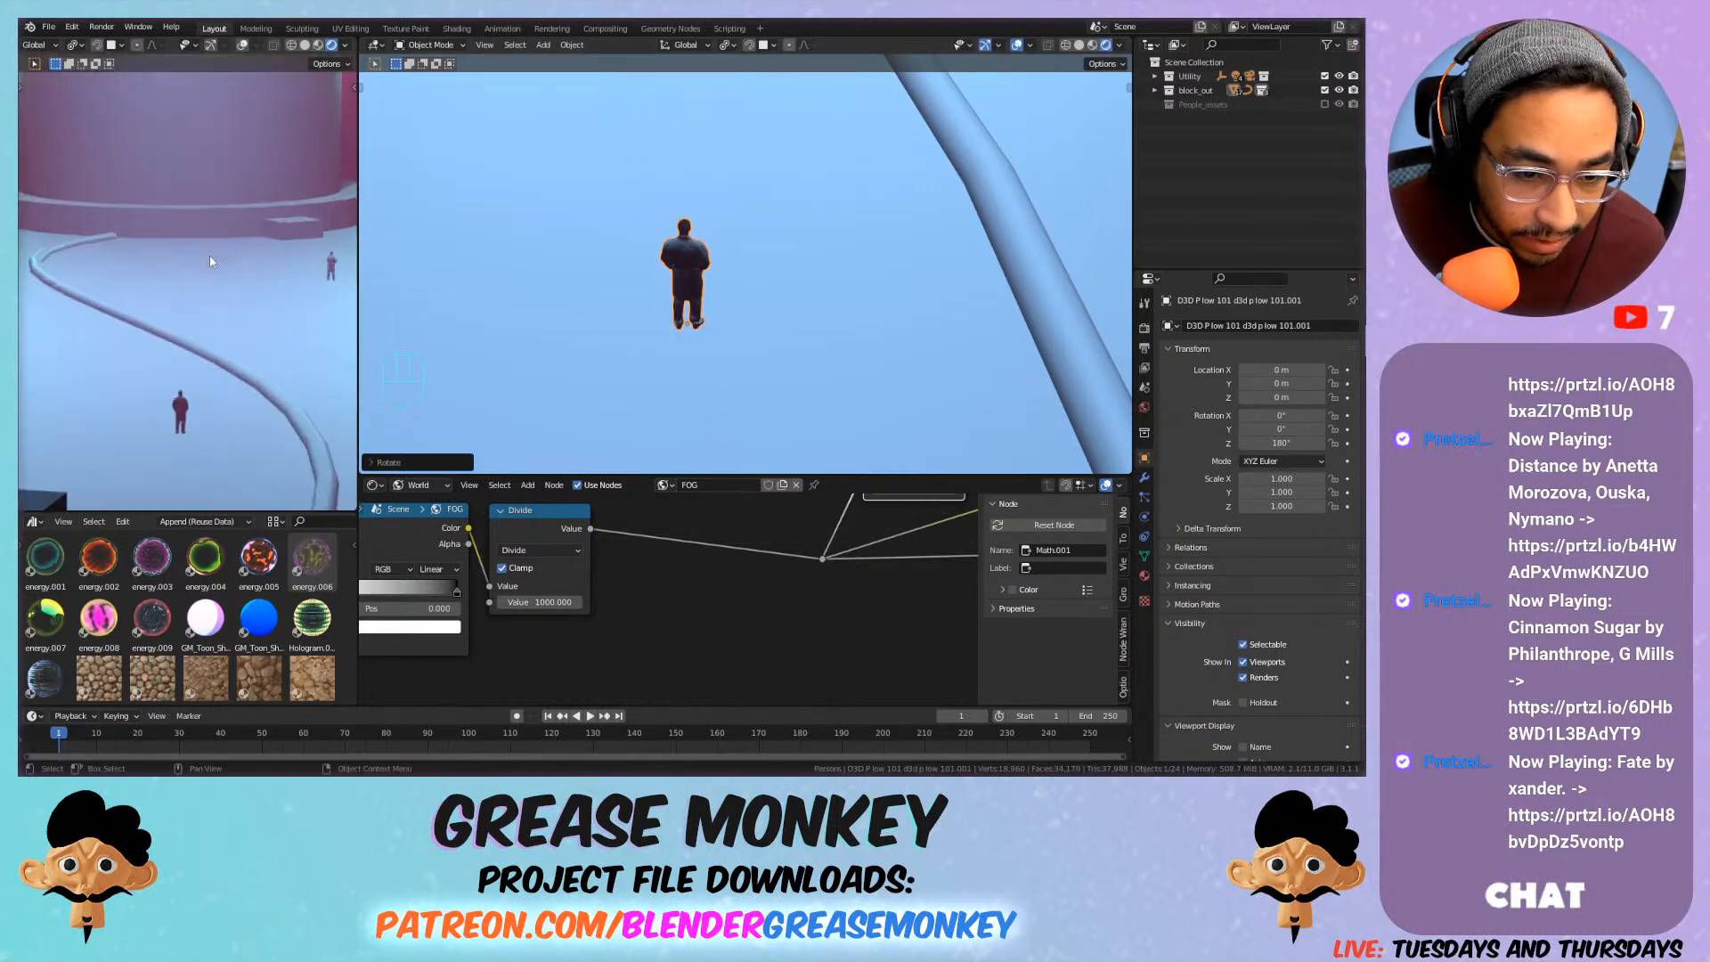
scroll(223, 259, "up", 3)
scroll(226, 259, "up", 5)
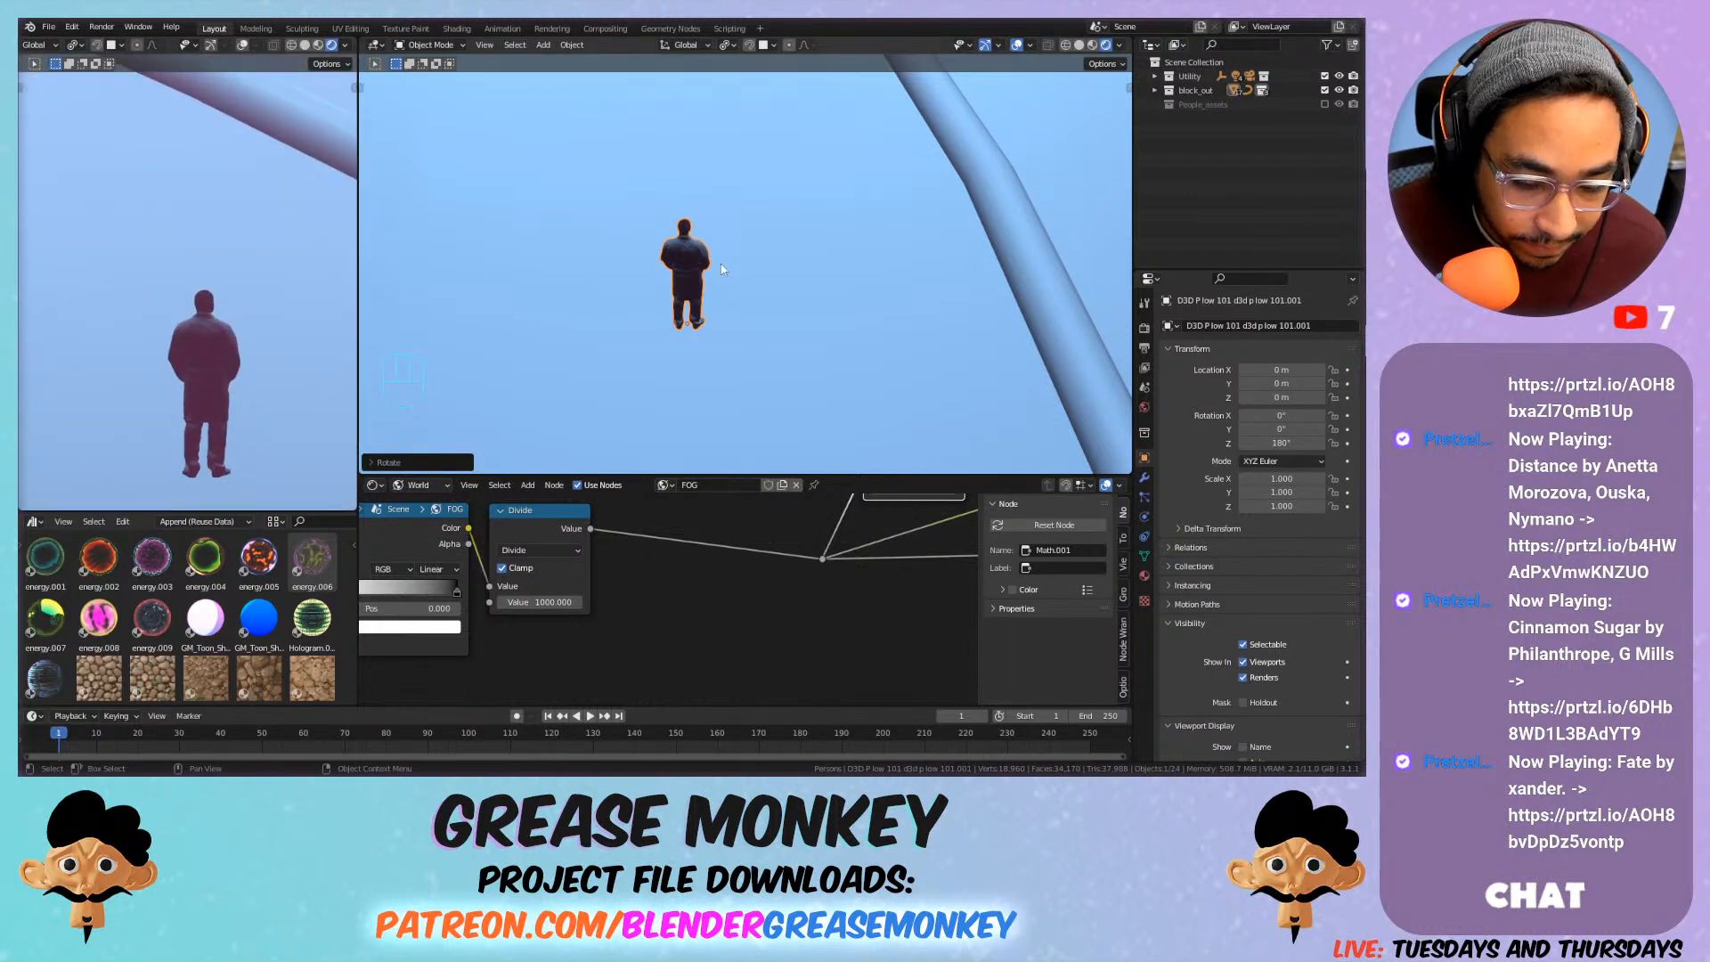
key("r")
key("z")
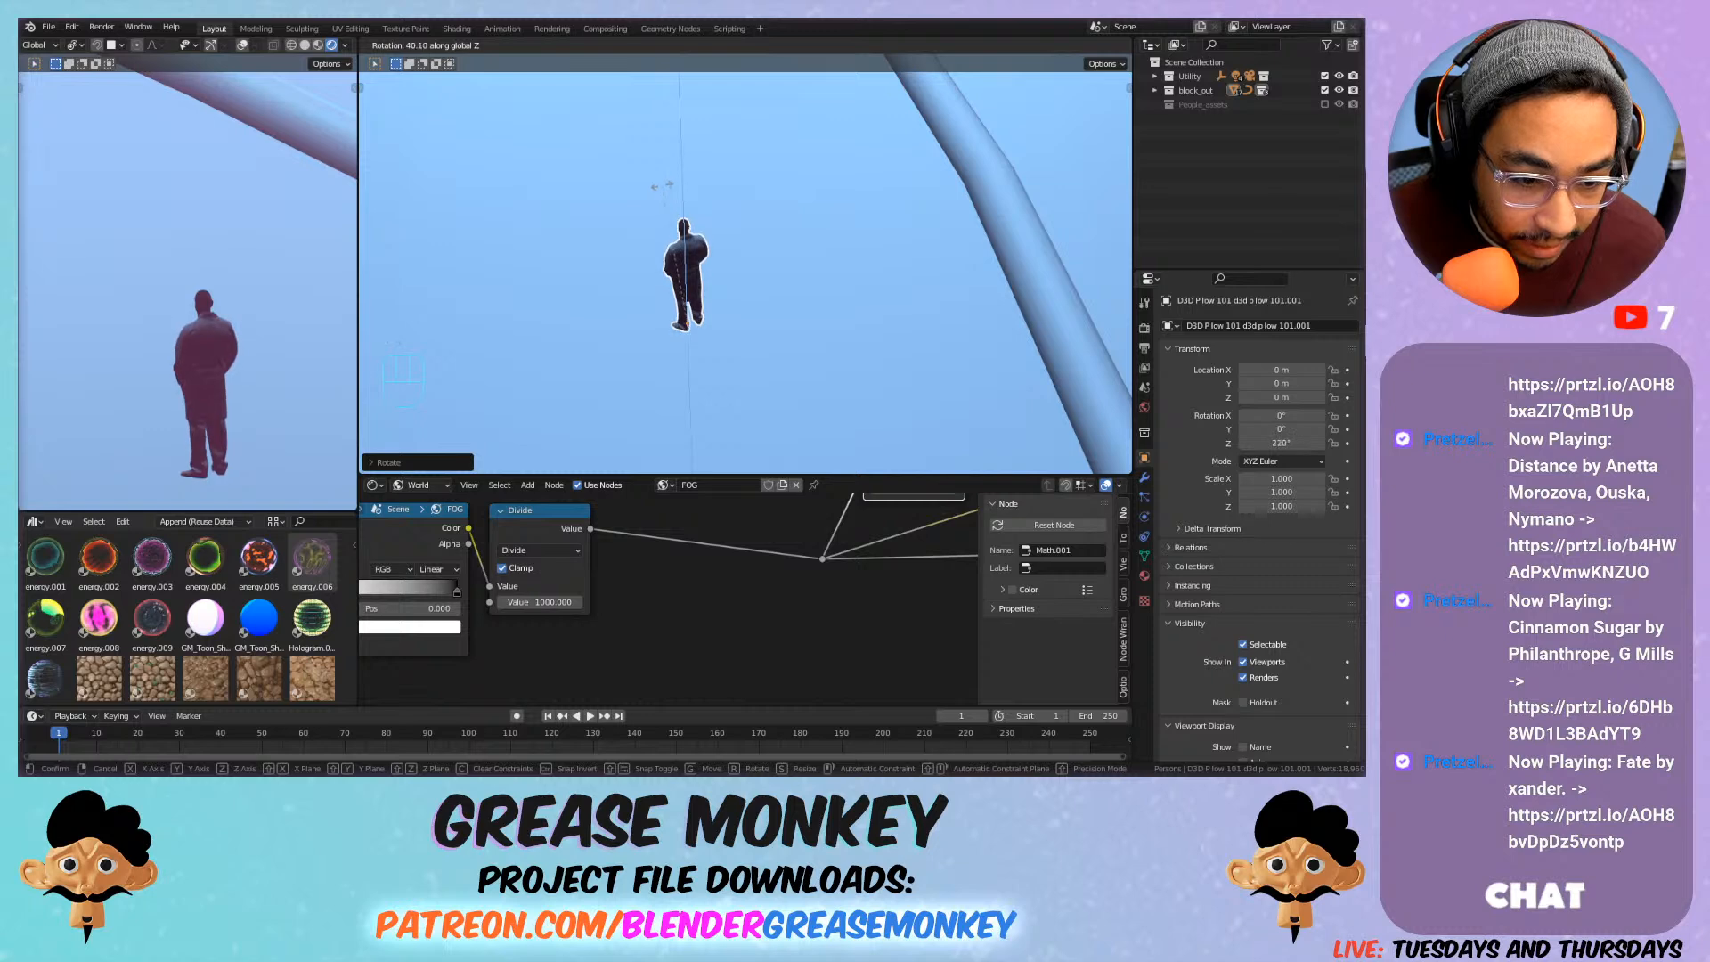
left_click(667, 188)
scroll(211, 374, "down", 3)
scroll(214, 376, "up", 4)
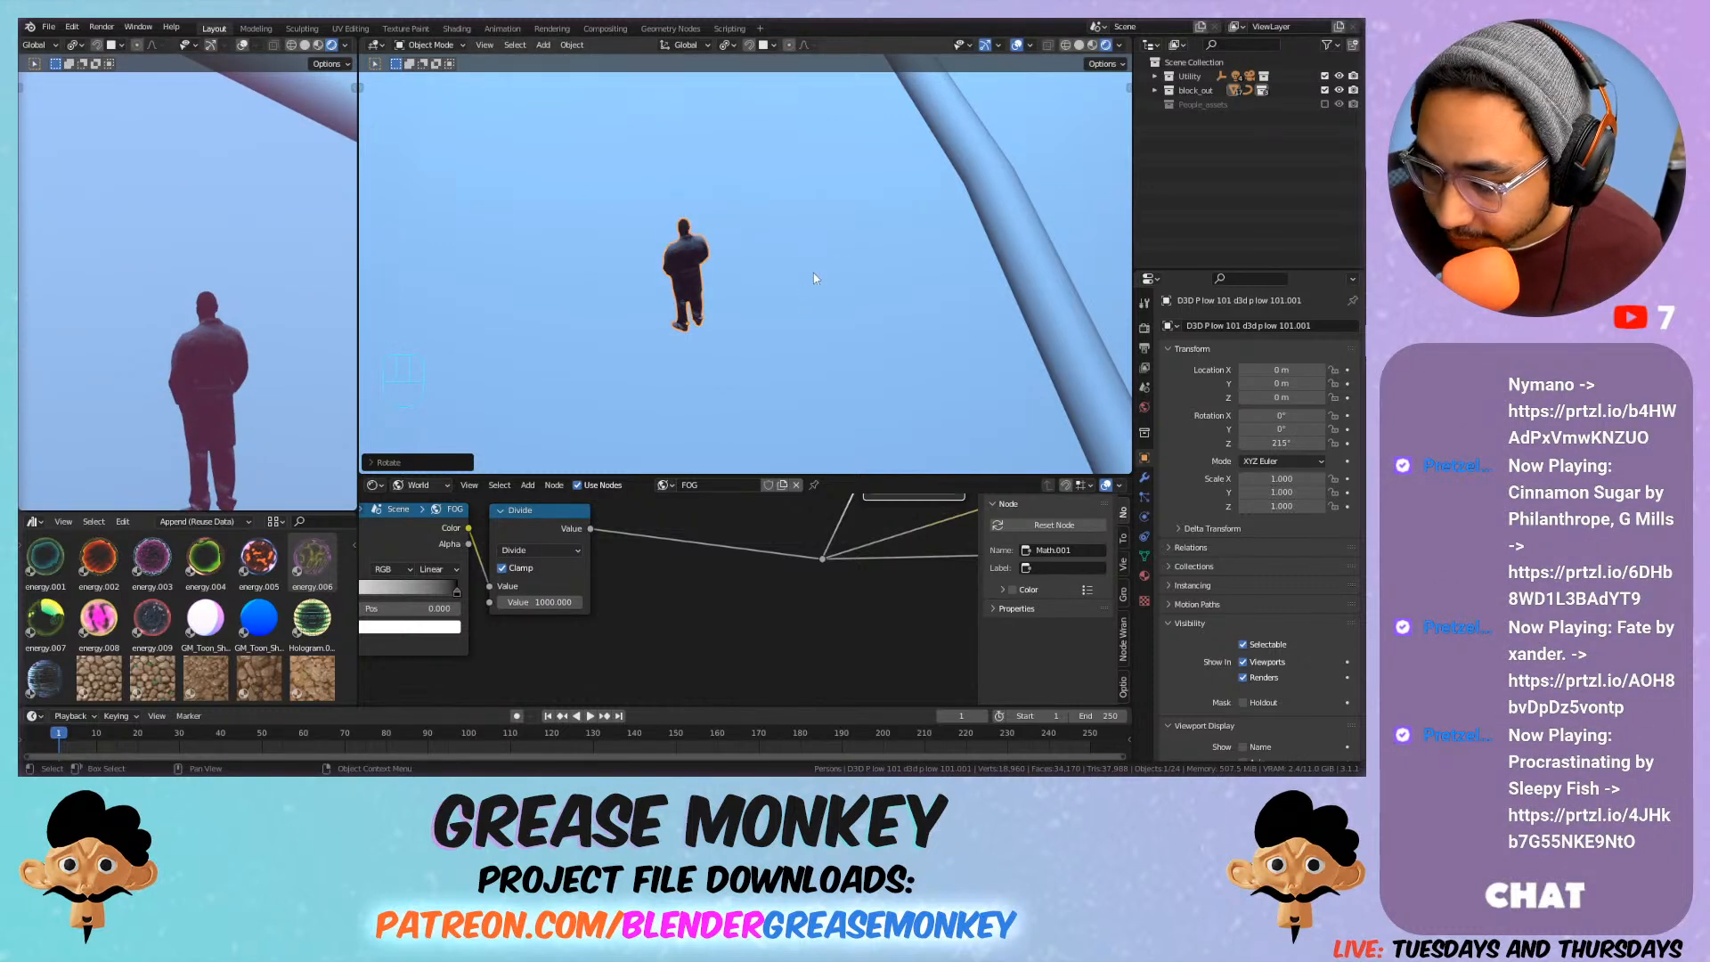
Check the repositioned figures in the overall scene and save the file.
scroll(855, 223, "down", 11)
scroll(301, 326, "down", 5)
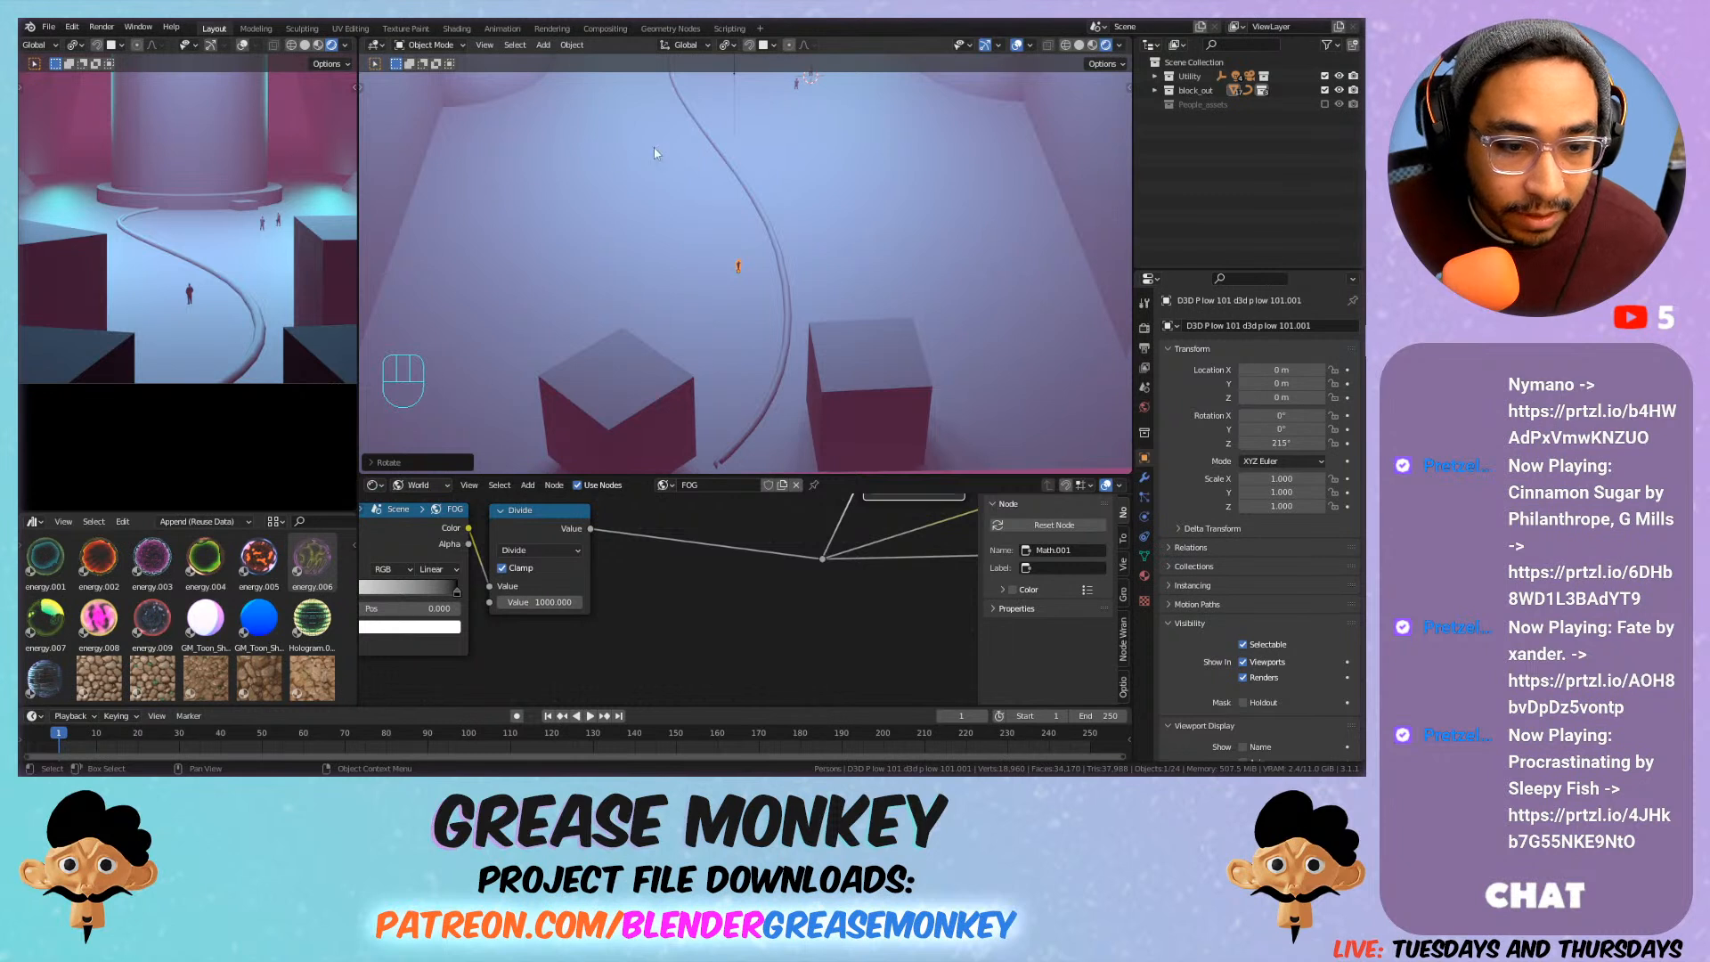
middle_click_drag(654, 154, 590, 192)
scroll(286, 217, "down", 3)
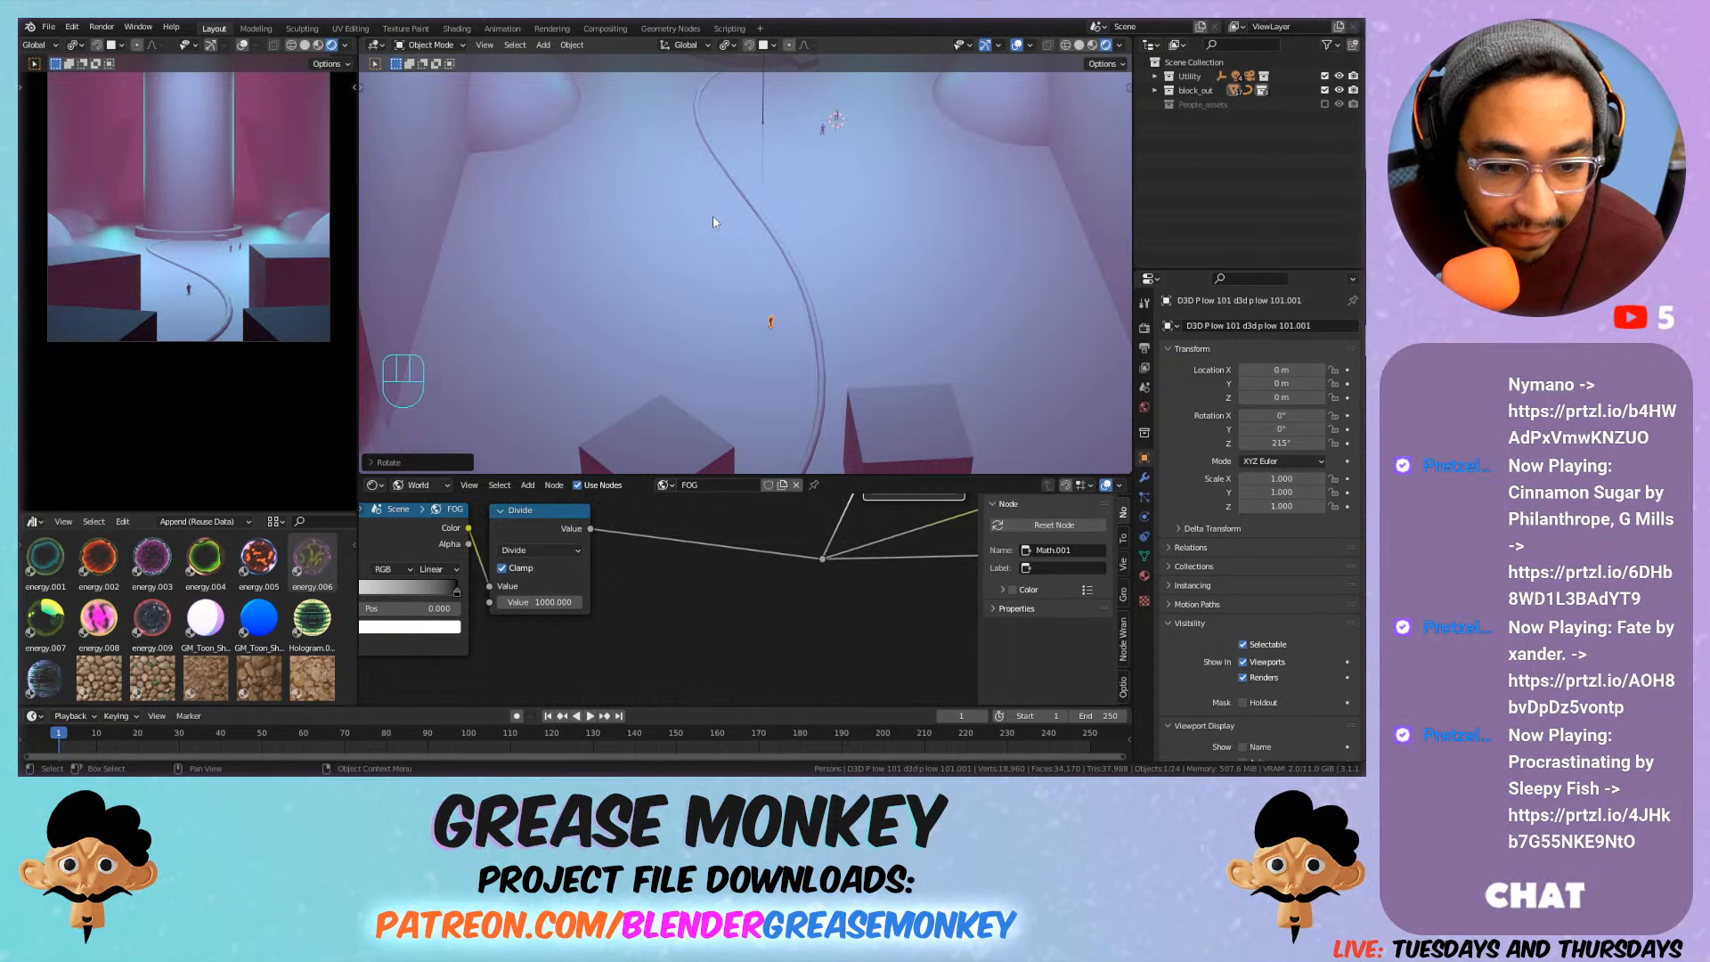
scroll(809, 180, "down", 3)
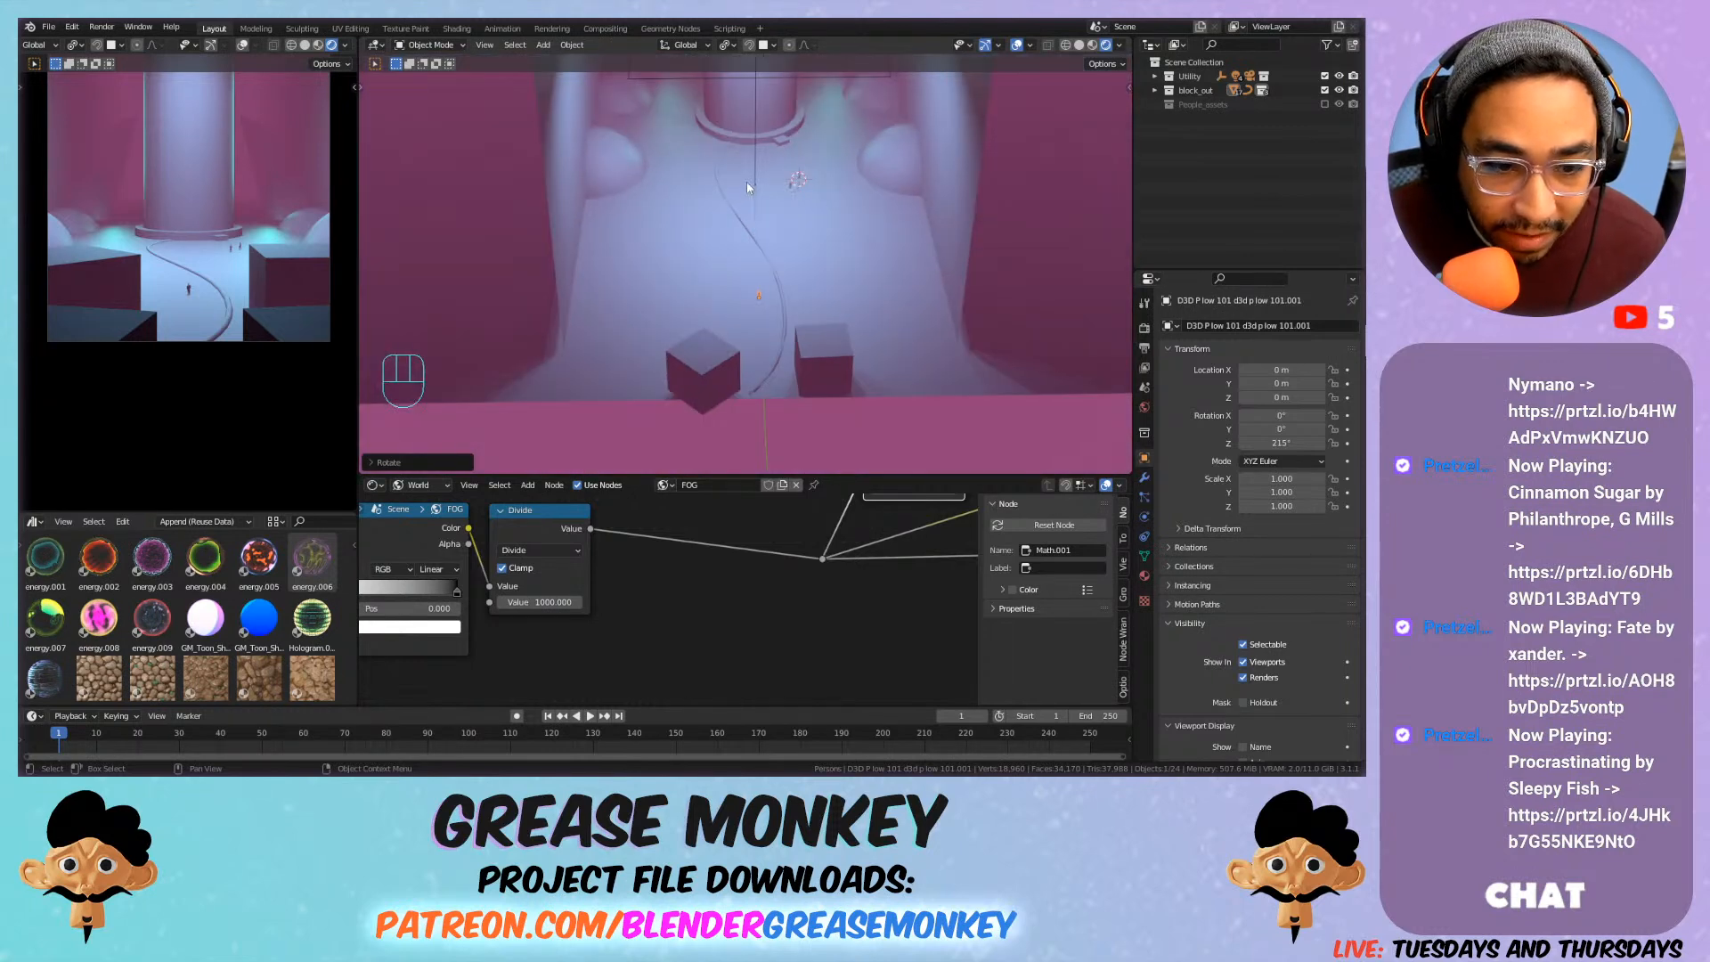
key("ctrl+s")
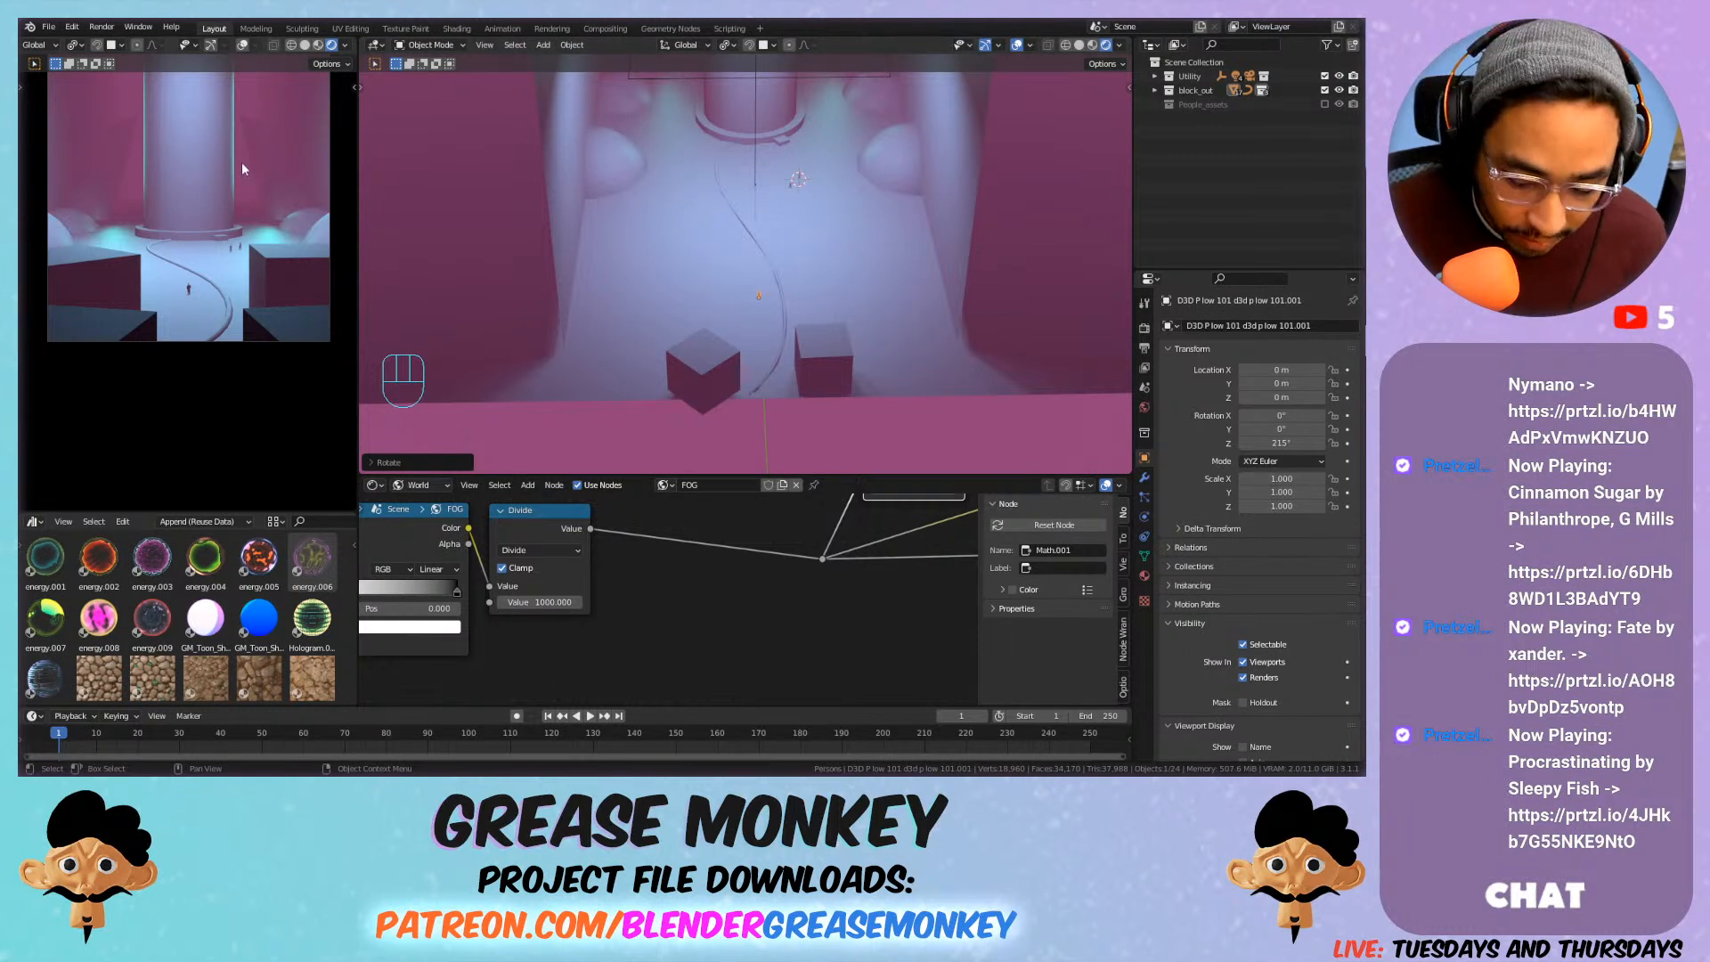
Set the emission strength of the glowing ceiling disc's emission.000 material to 30.
key("Home")
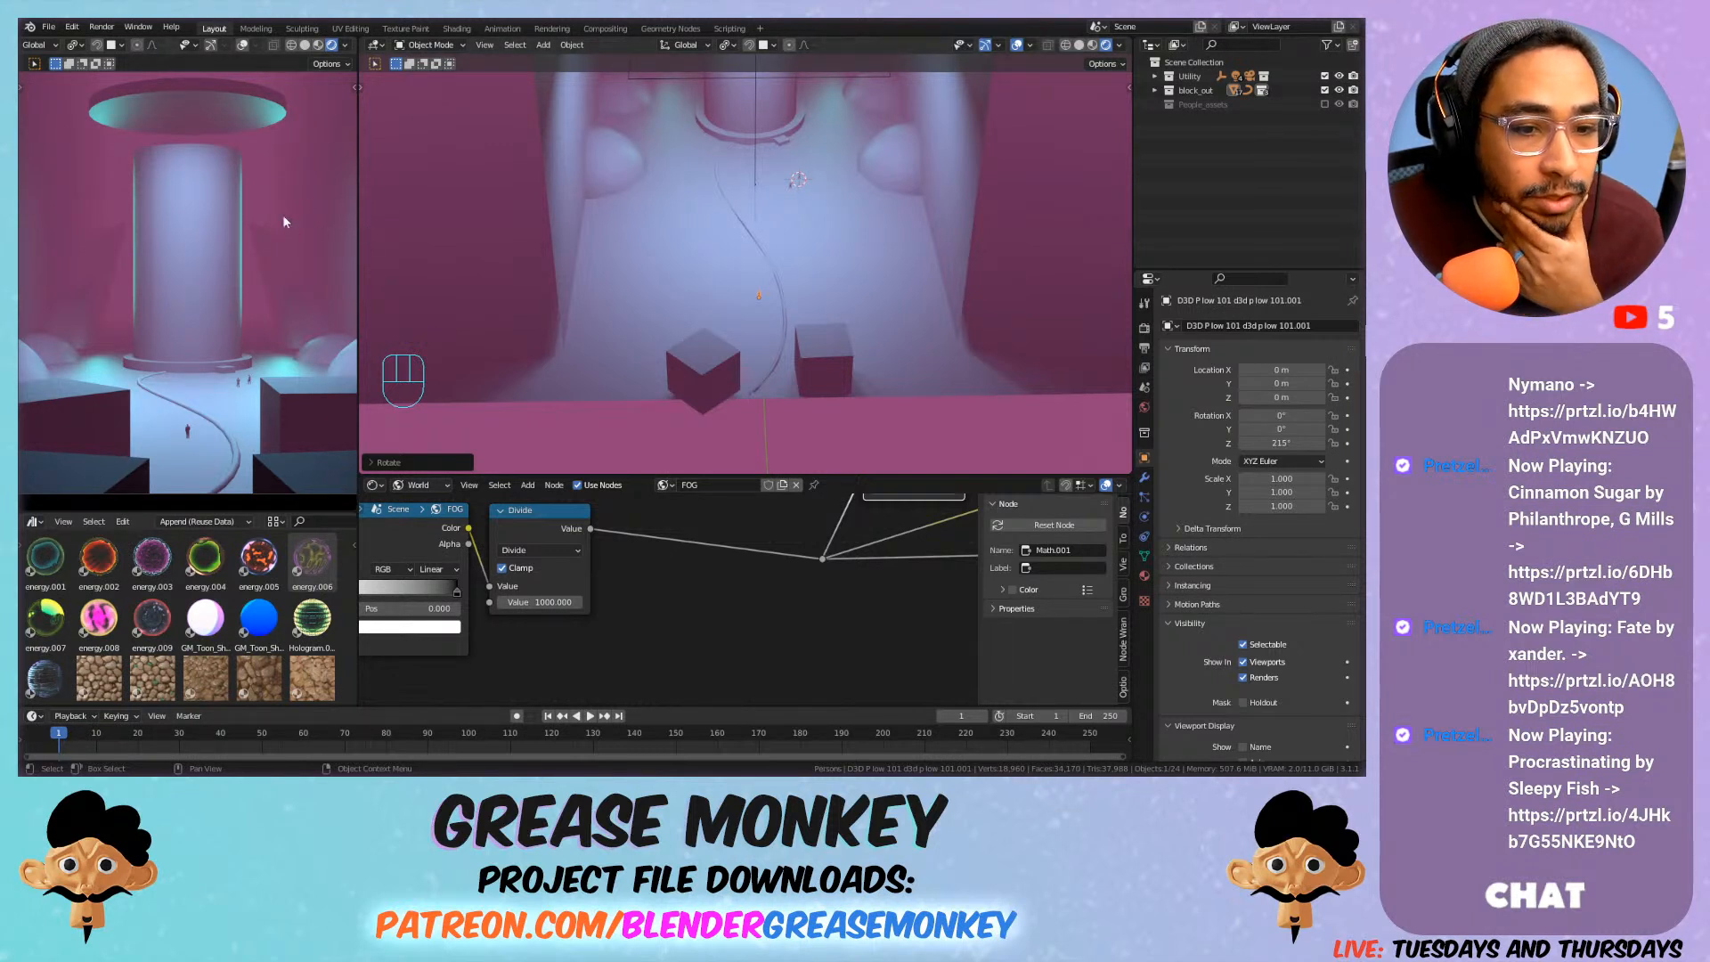
scroll(282, 218, "down", 2)
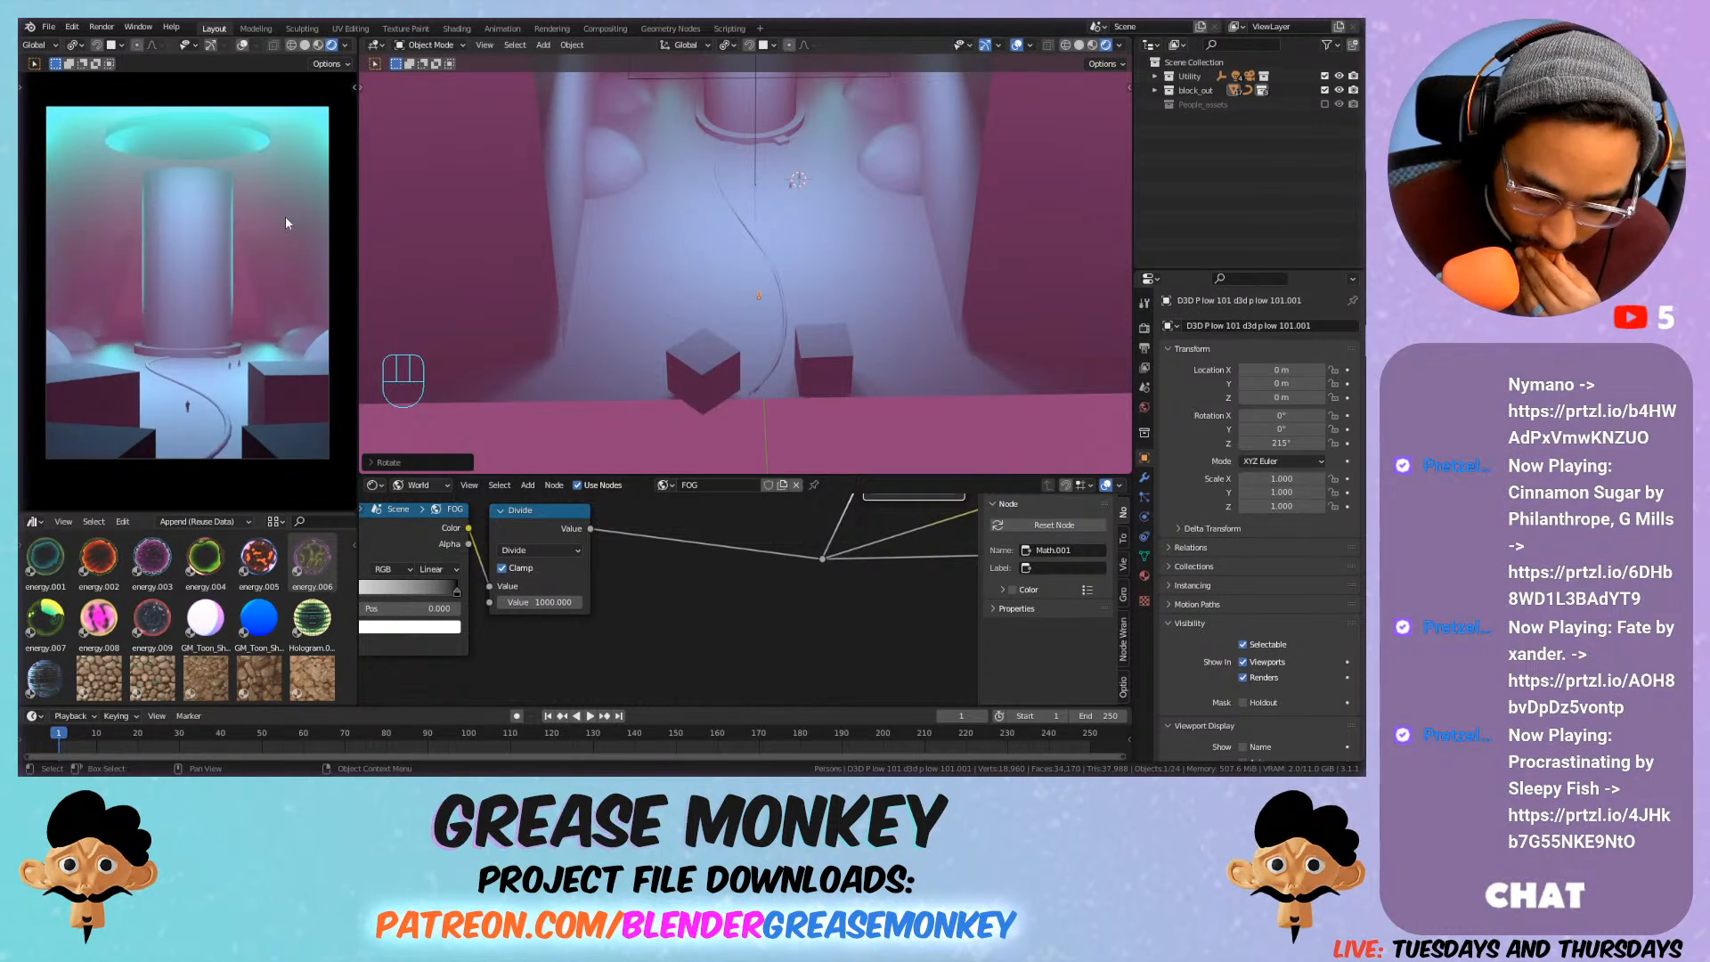
key("Home")
scroll(285, 223, "down", 1)
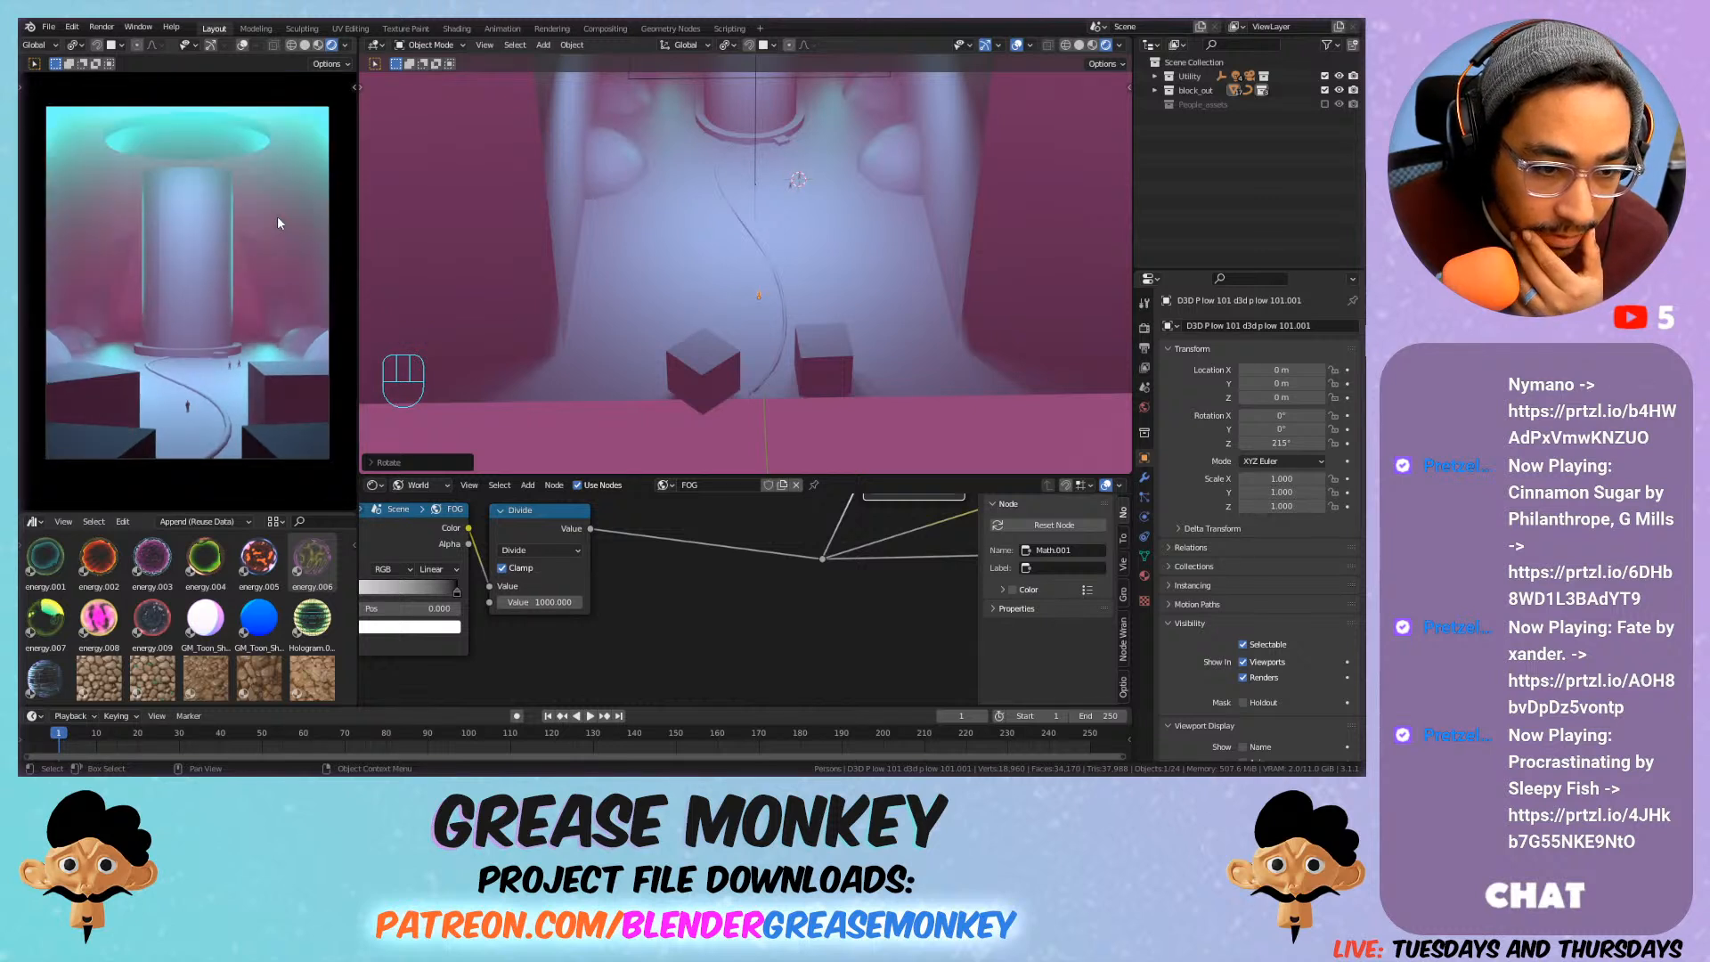
middle_click_drag(694, 153, 757, 130)
left_click(758, 127)
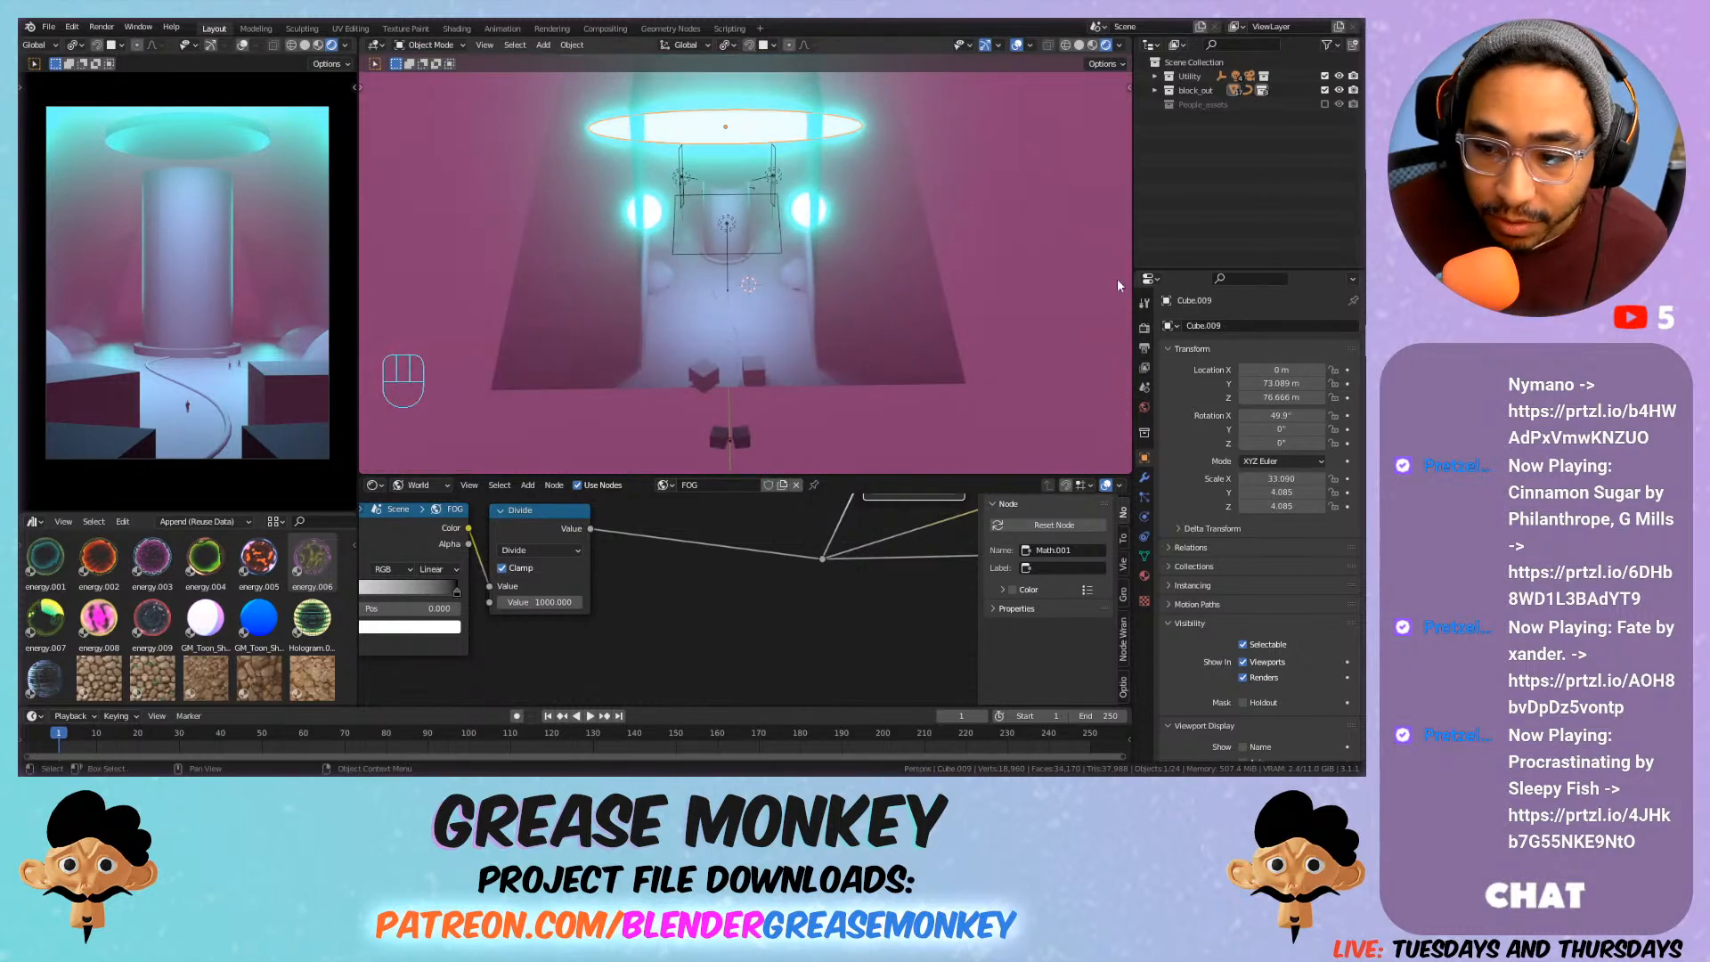
left_click(1145, 577)
left_click(1279, 516)
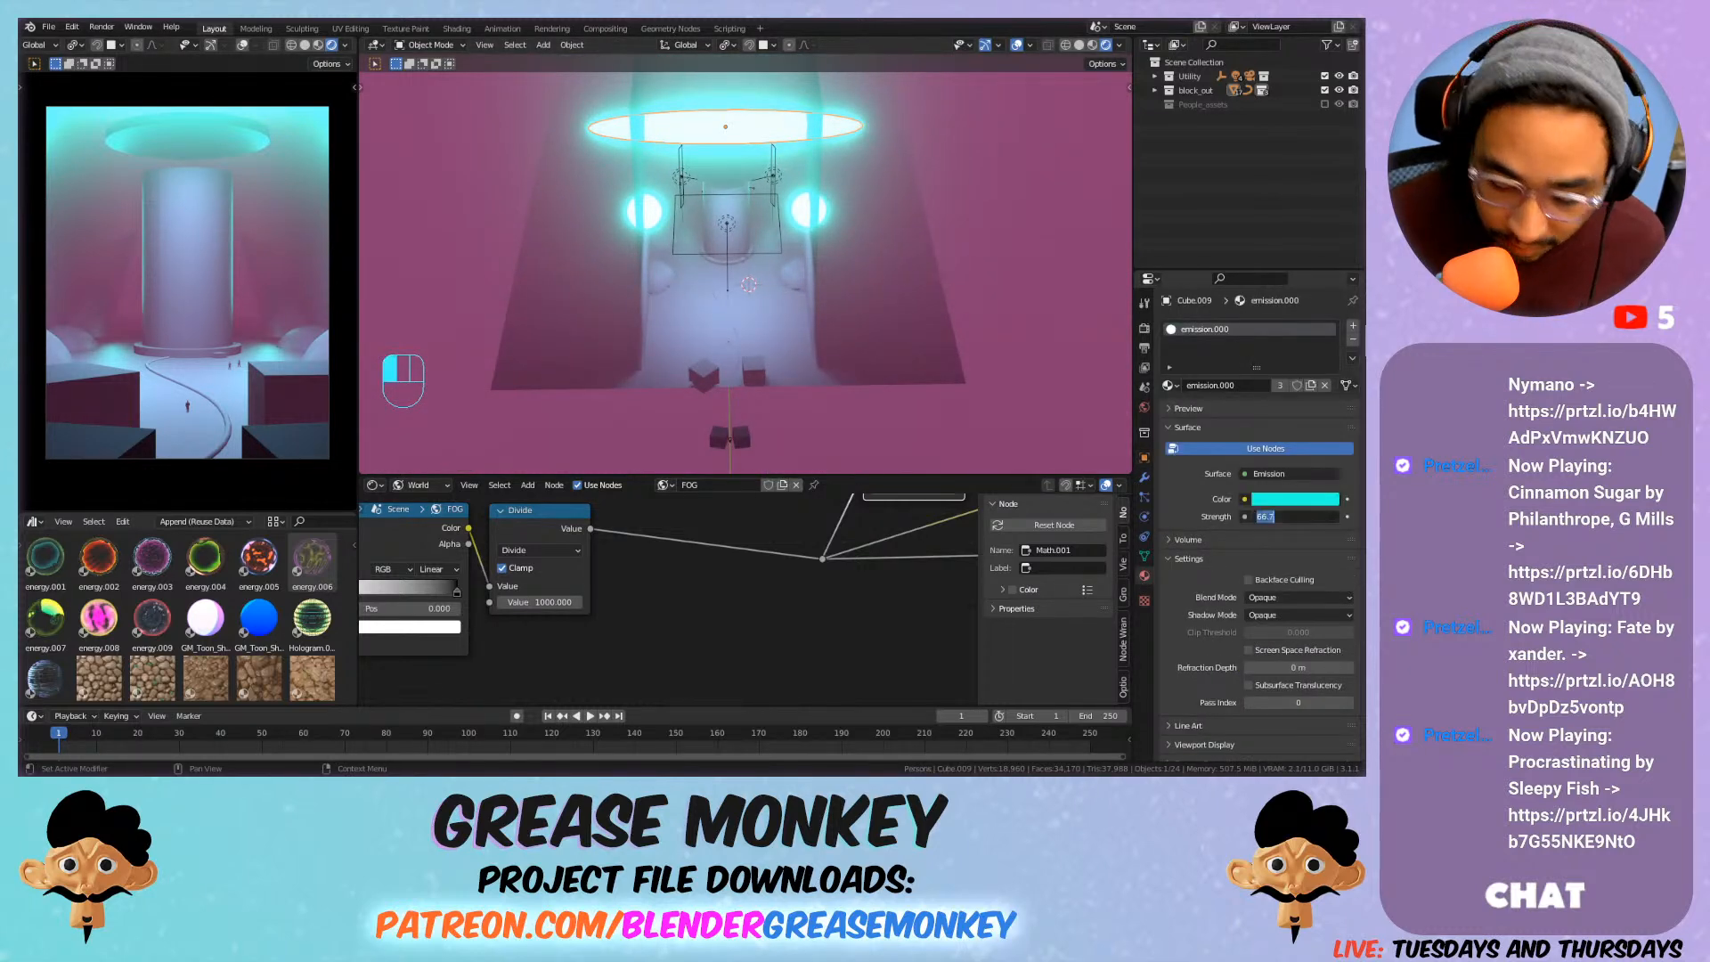
type("30")
key("Return")
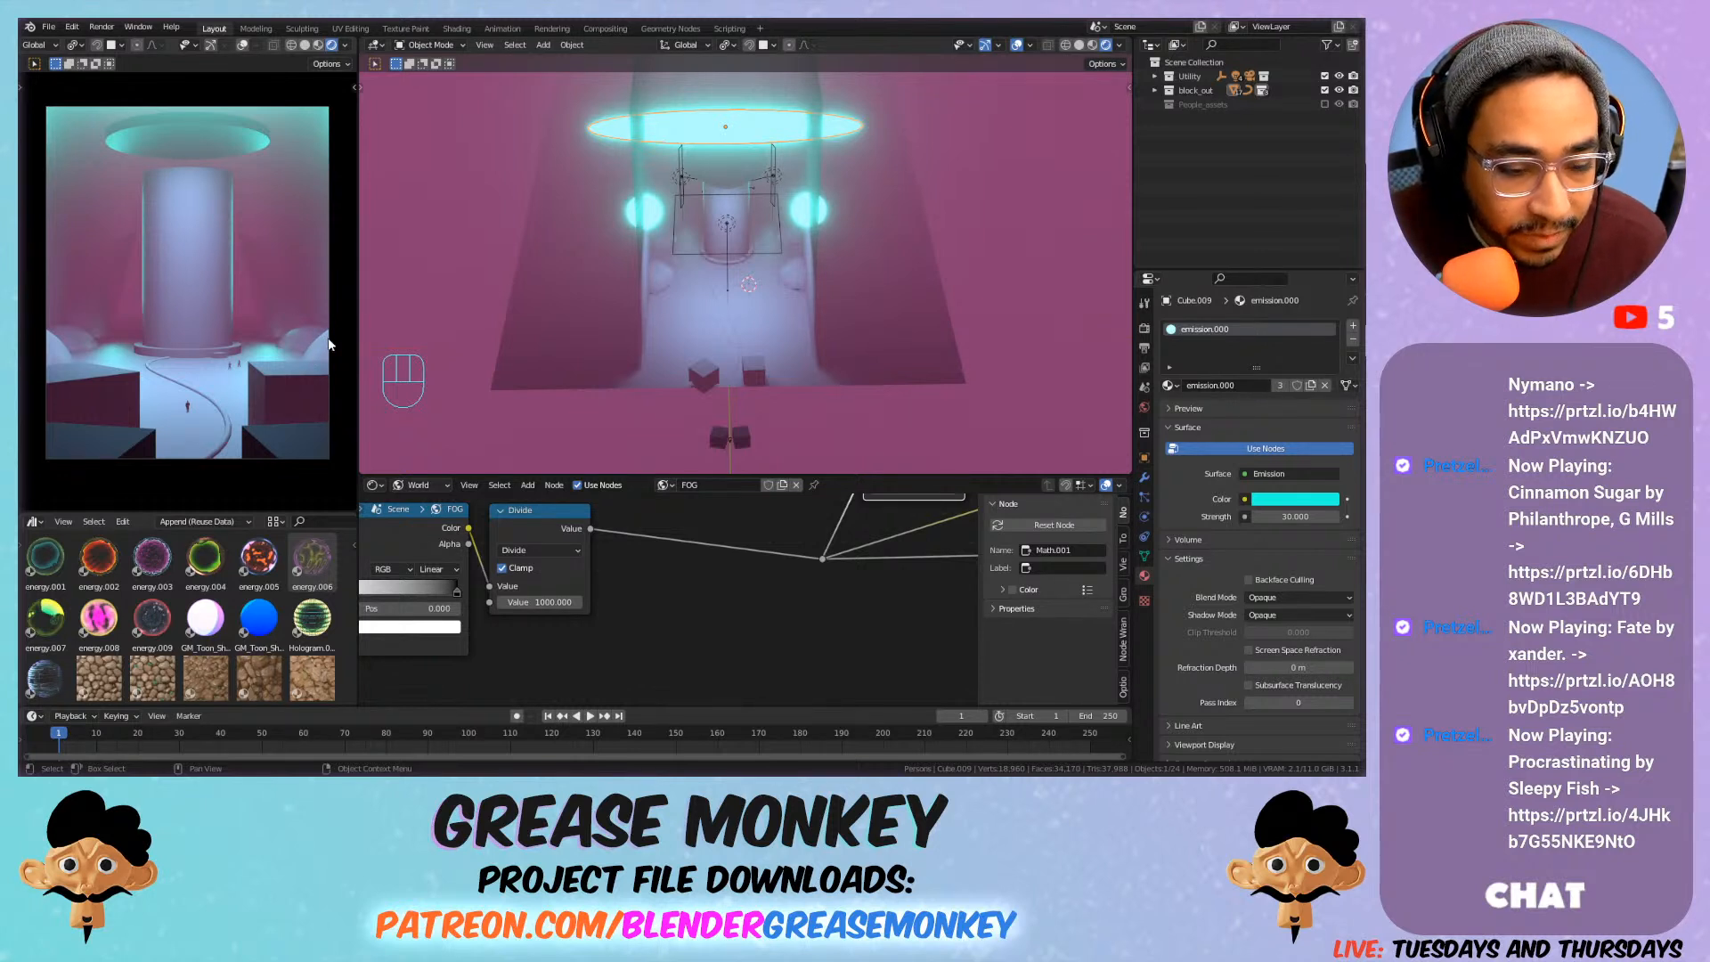
Select the ground plane and check its scale and dimensions.
left_click(709, 308)
scroll(730, 277, "down", 1)
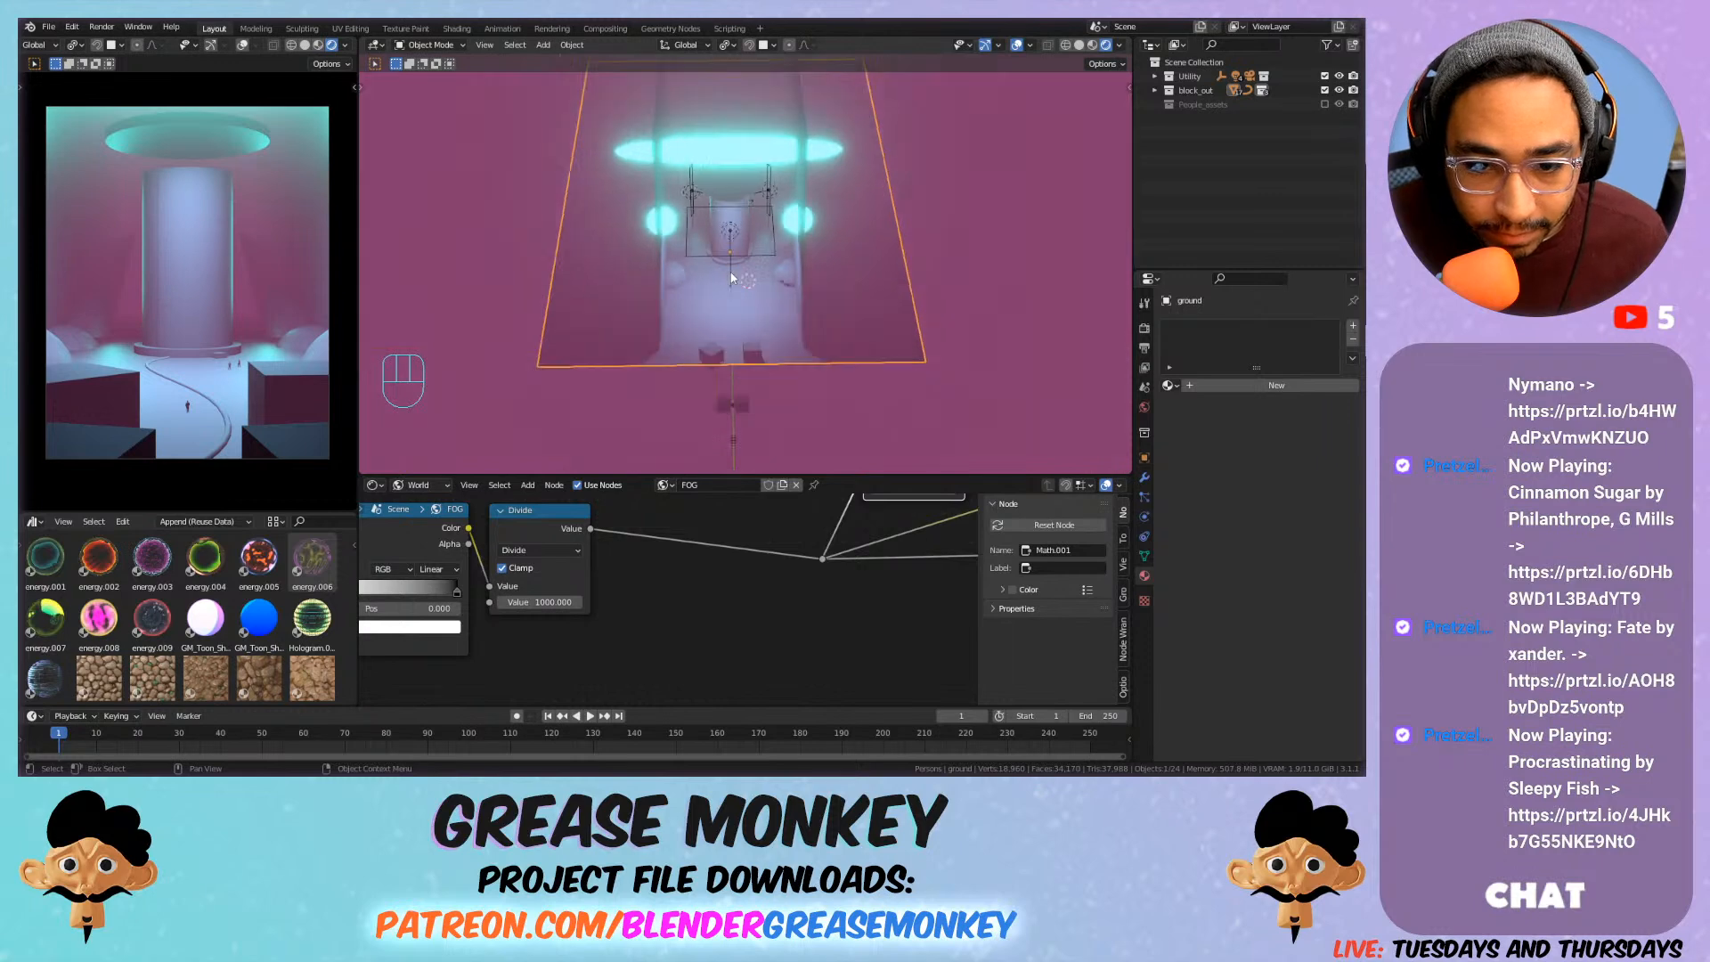
scroll(730, 278, "up", 3)
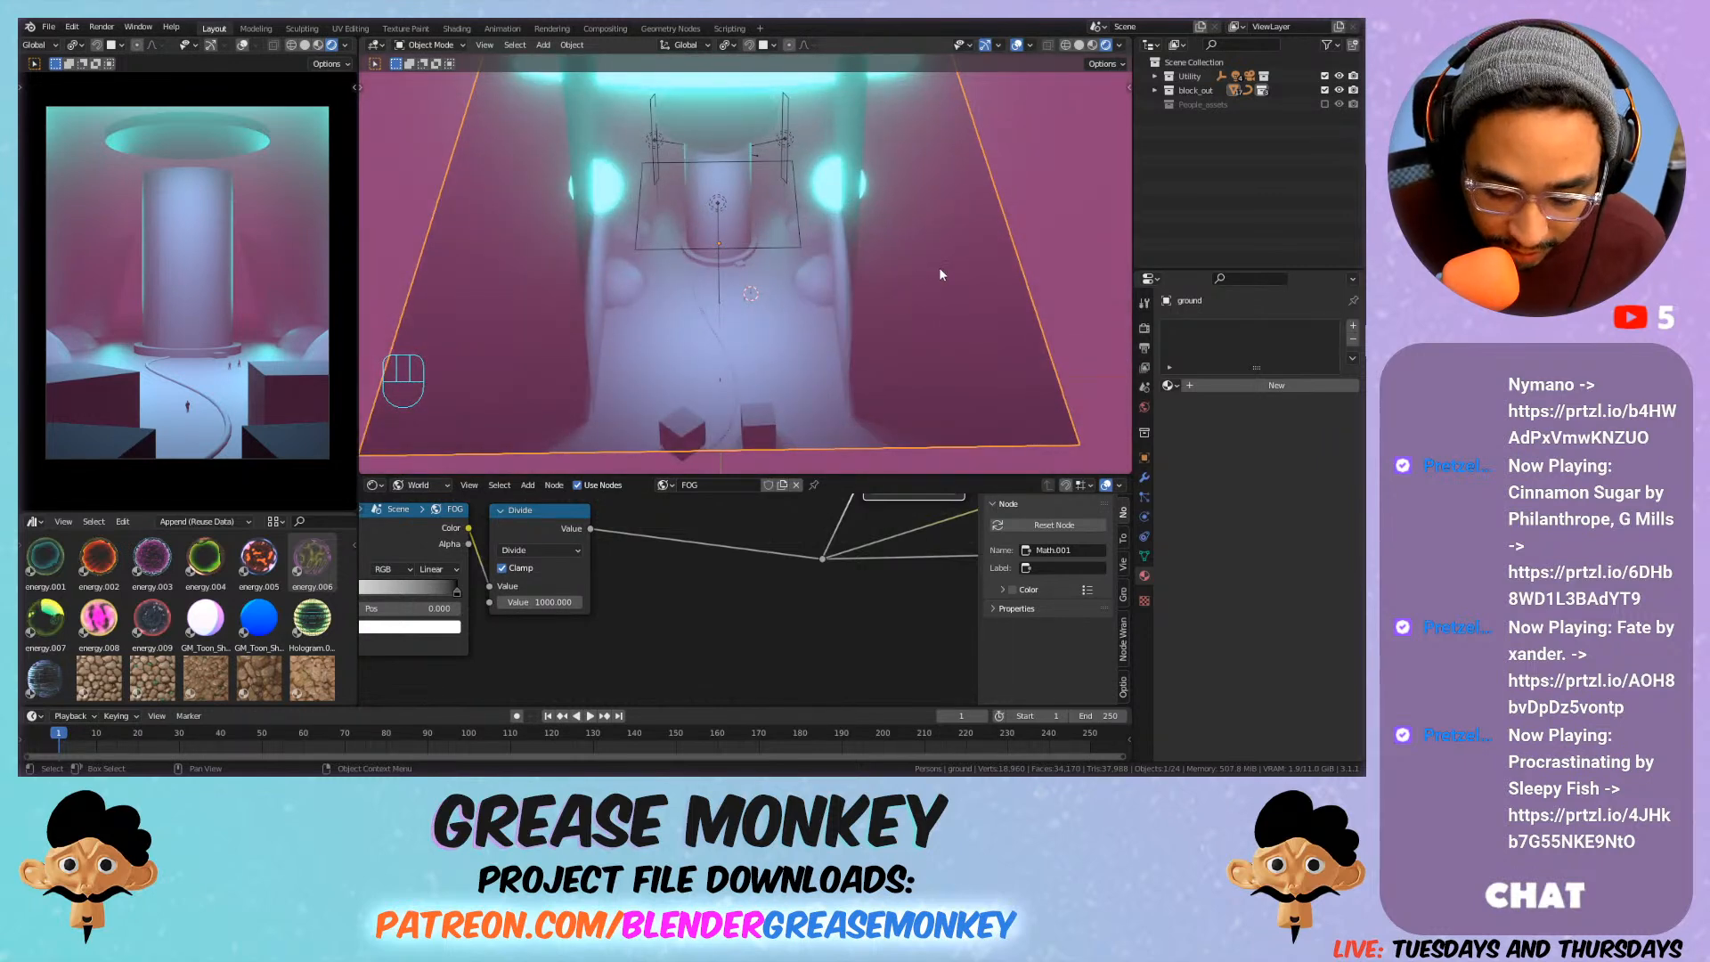
key("n")
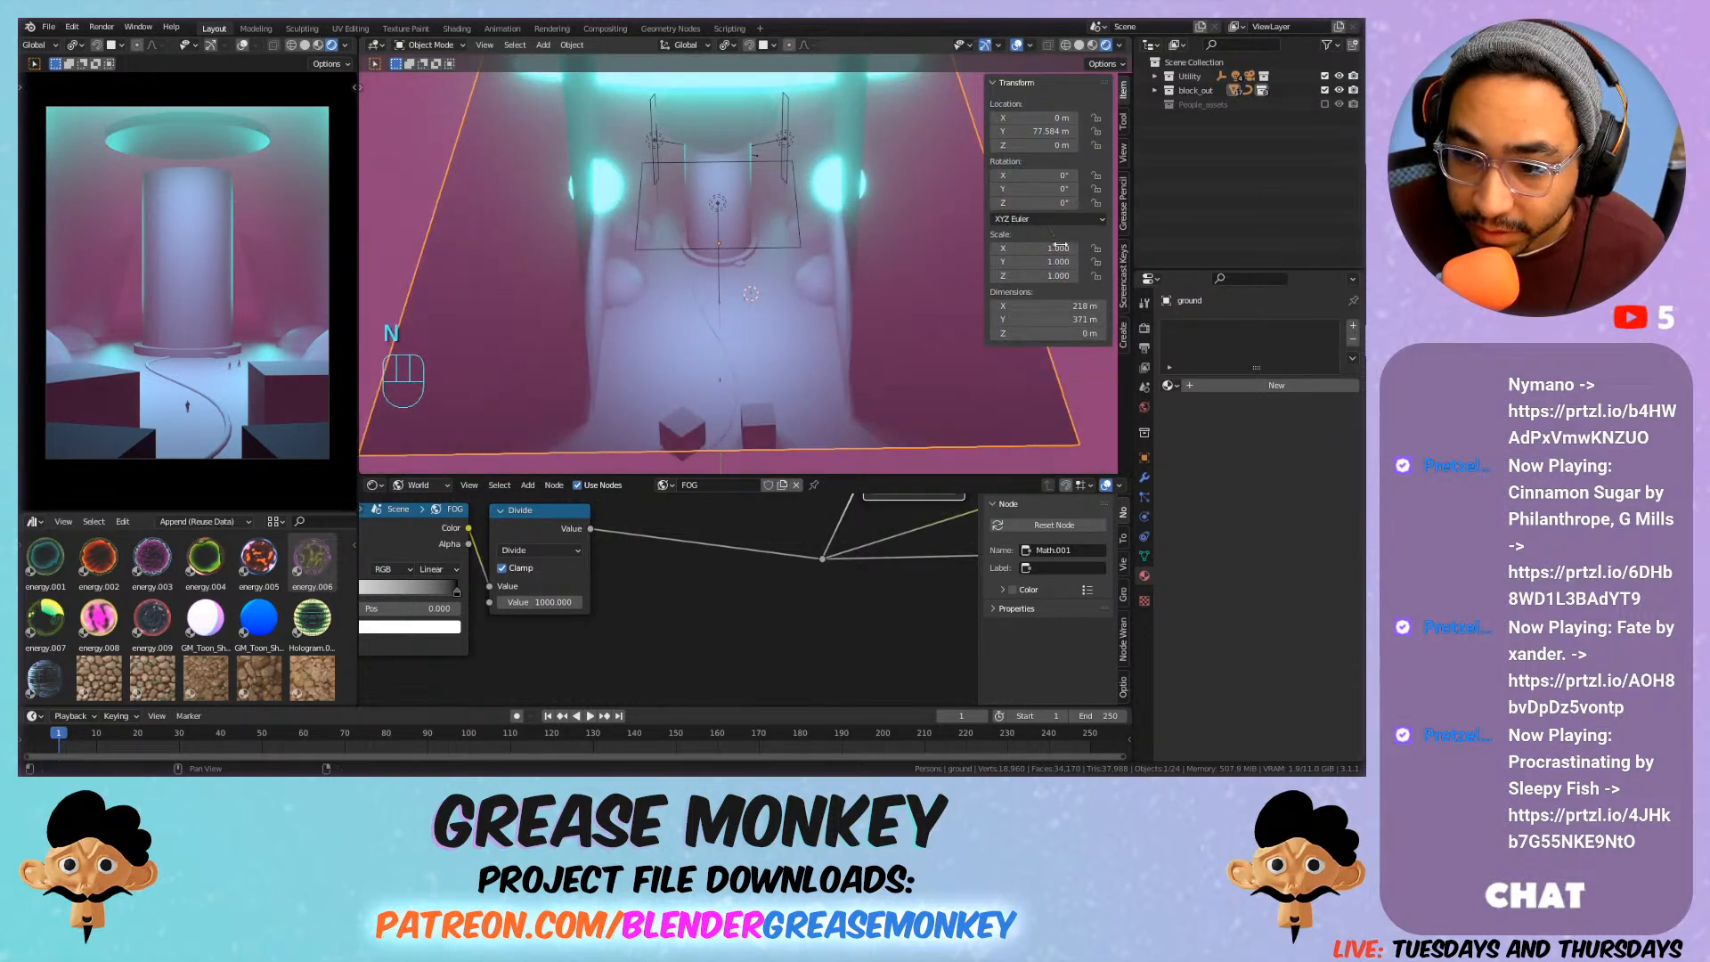
key("n")
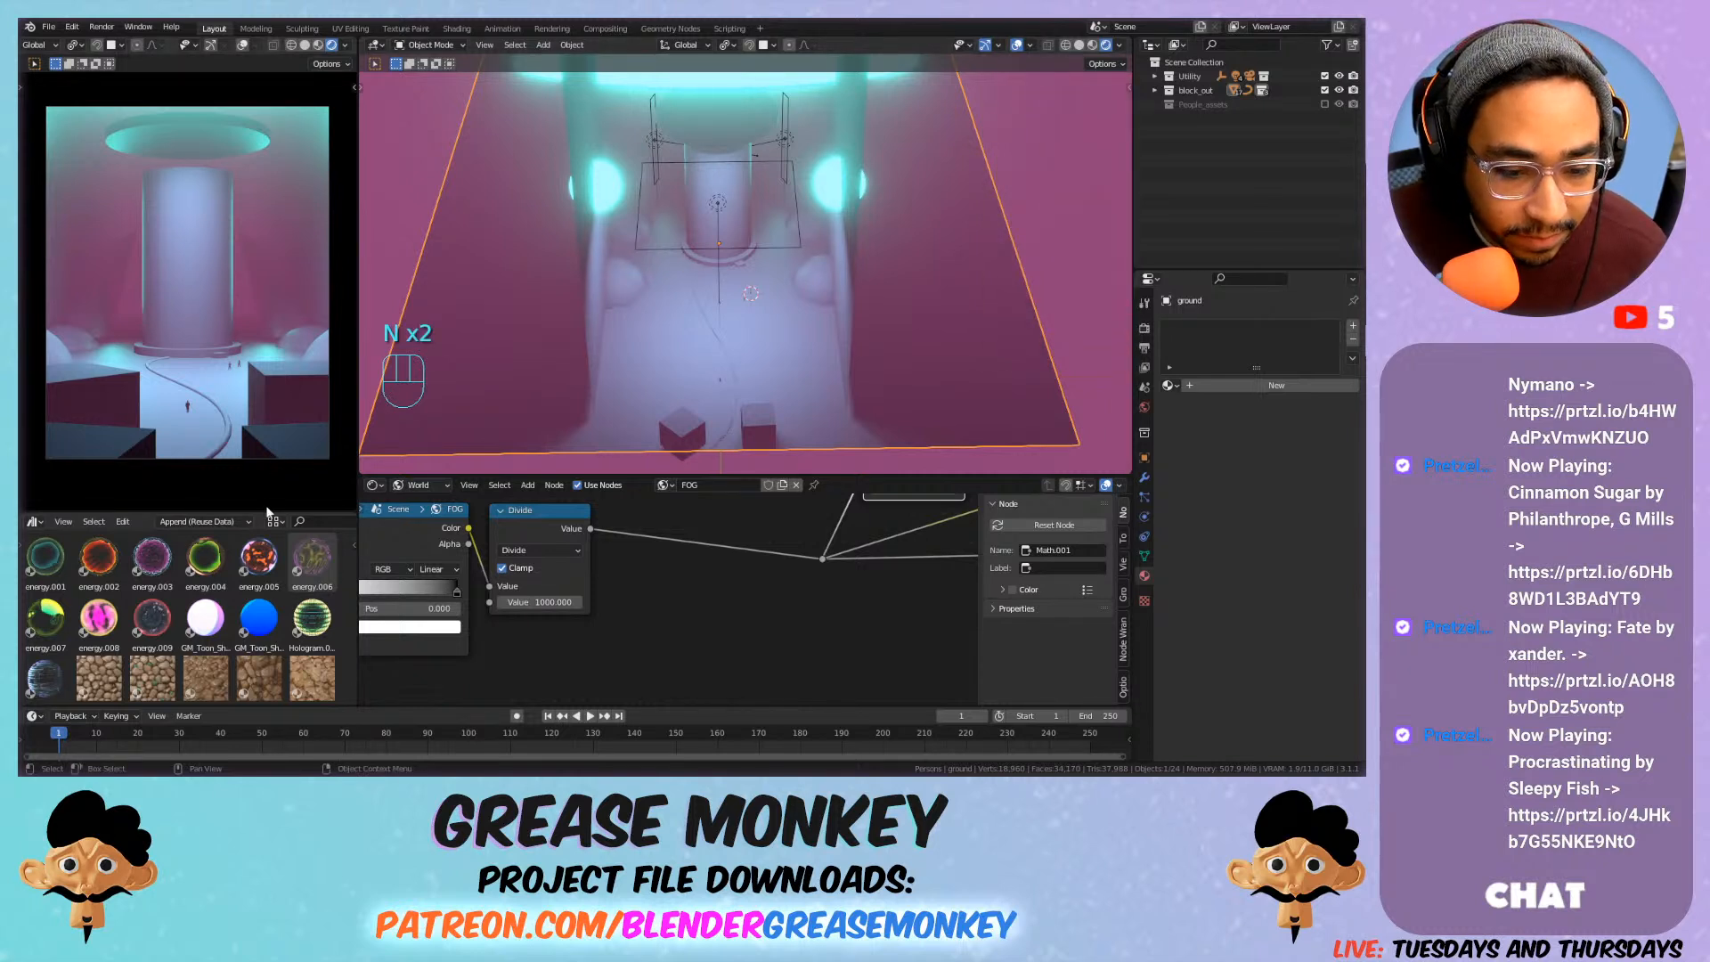
Enlarge the asset browser beneath the camera view and hide the camera view's tool settings bar.
left_click_drag(267, 512, 279, 448)
right_click(333, 67)
mouse_move(335, 69)
left_click(391, 69)
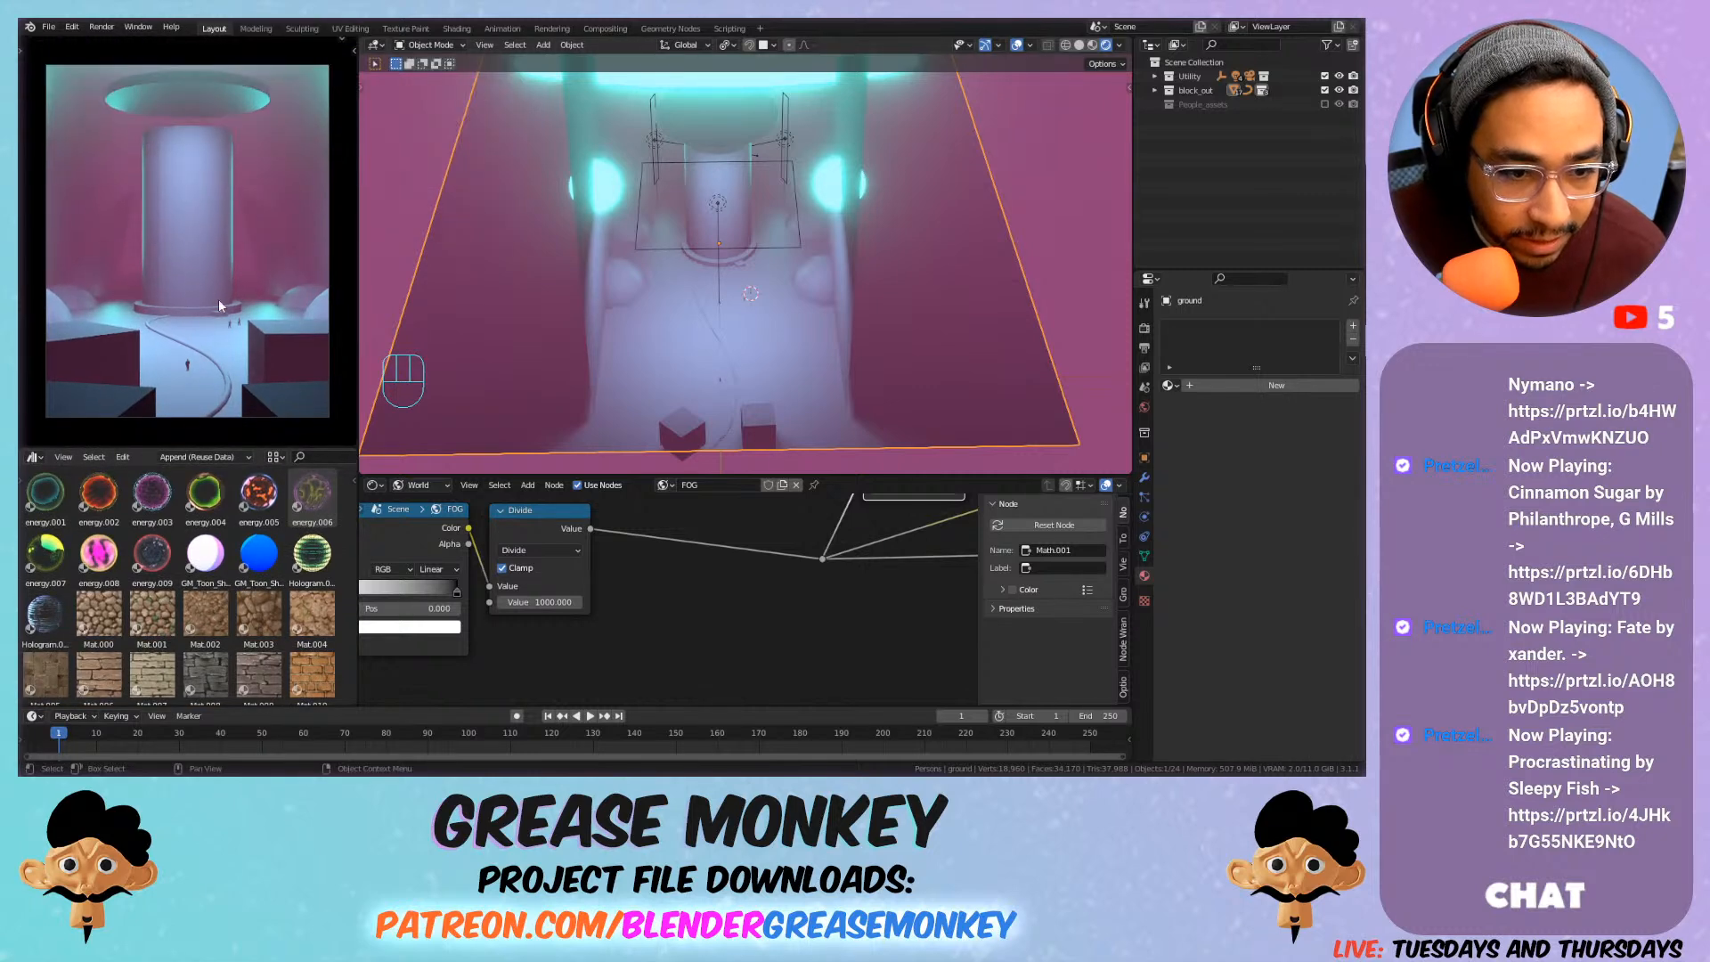
Browse the asset library's Mat and Mat2 material thumbnails for a paneled texture suited to the ground.
scroll(268, 570, "down", 8)
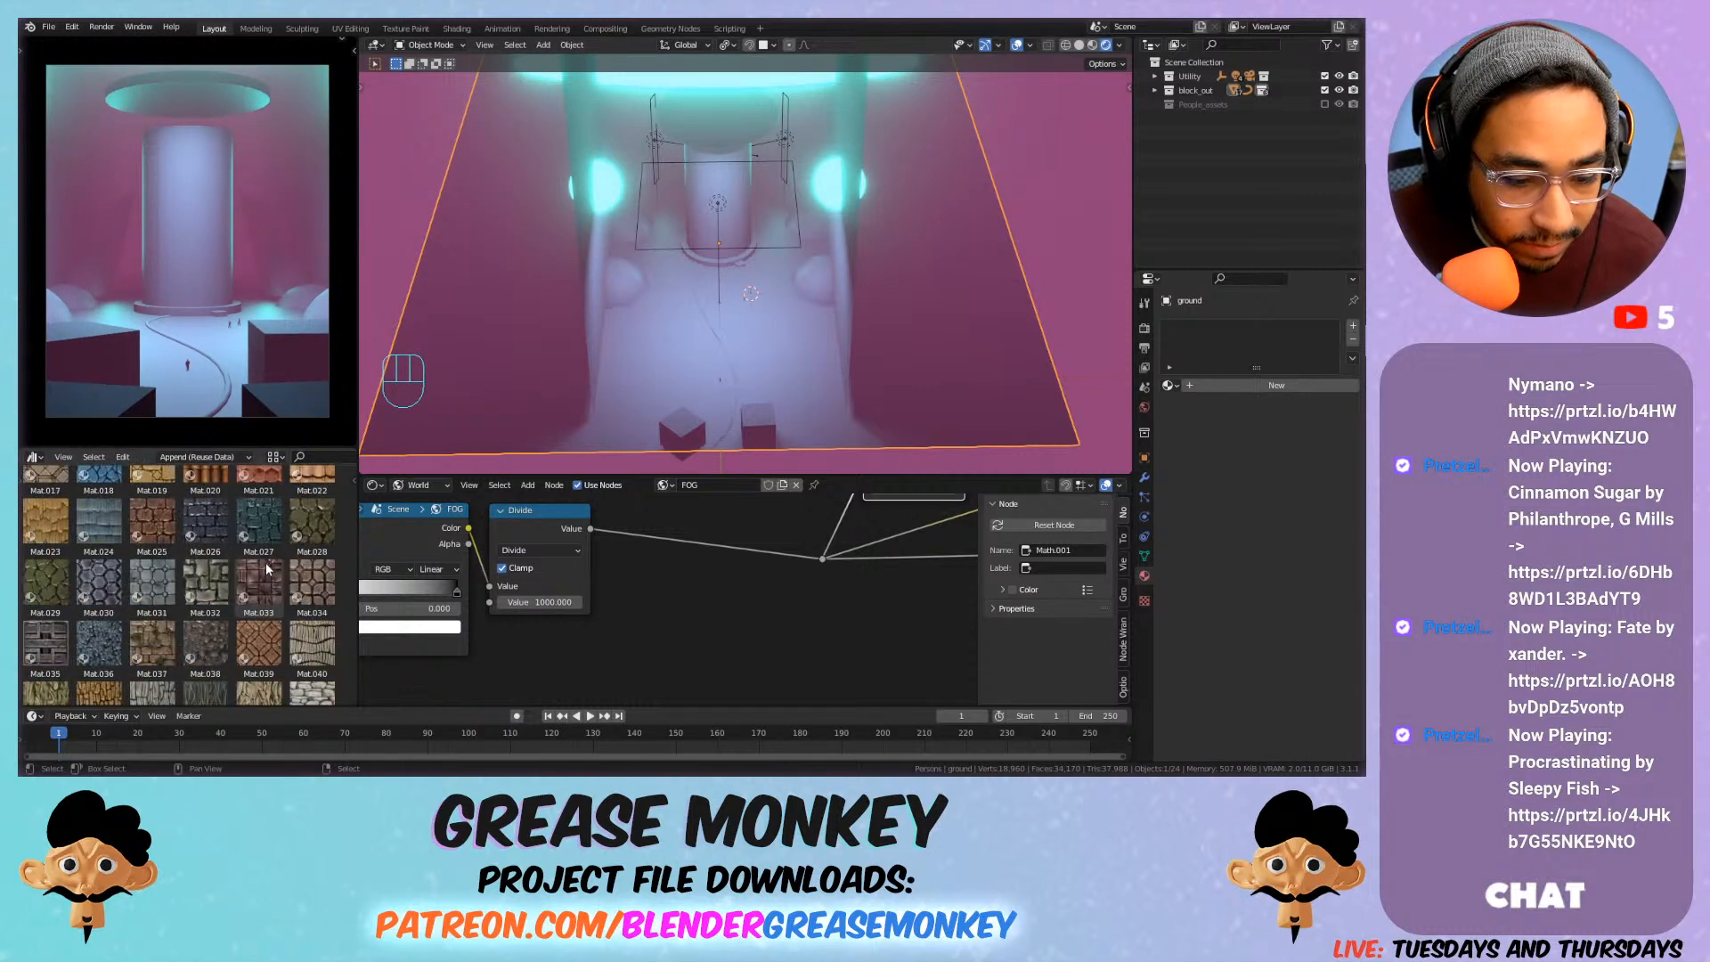
scroll(267, 568, "down", 14)
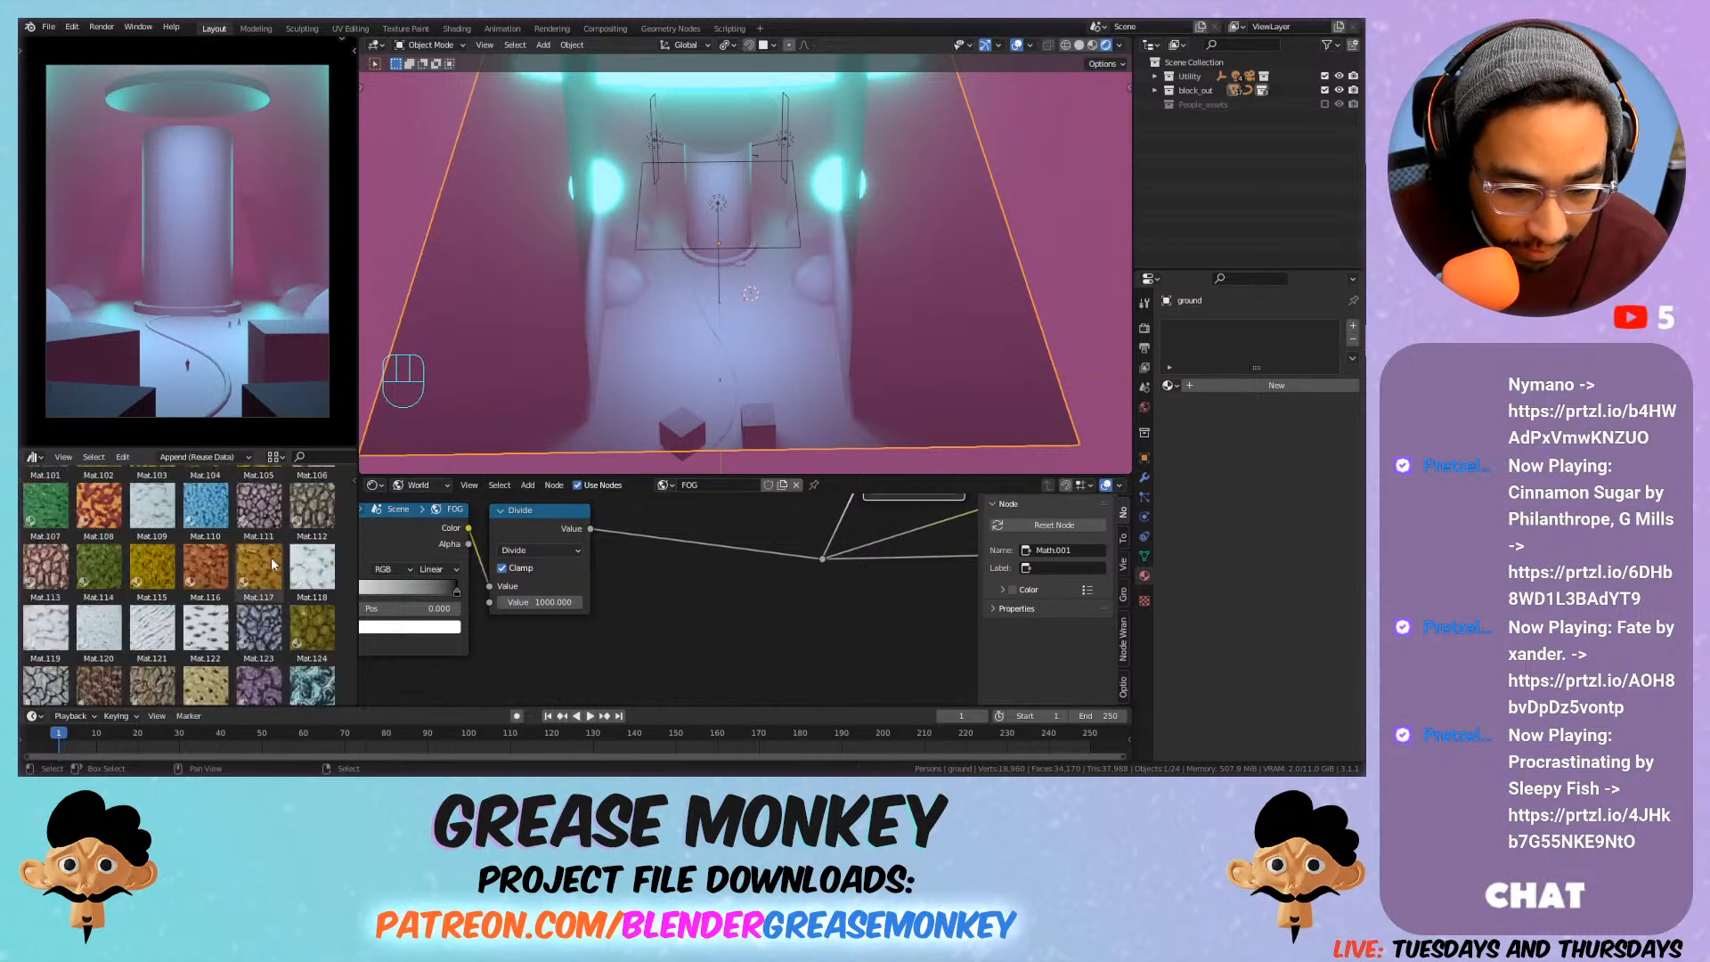
scroll(273, 563, "down", 16)
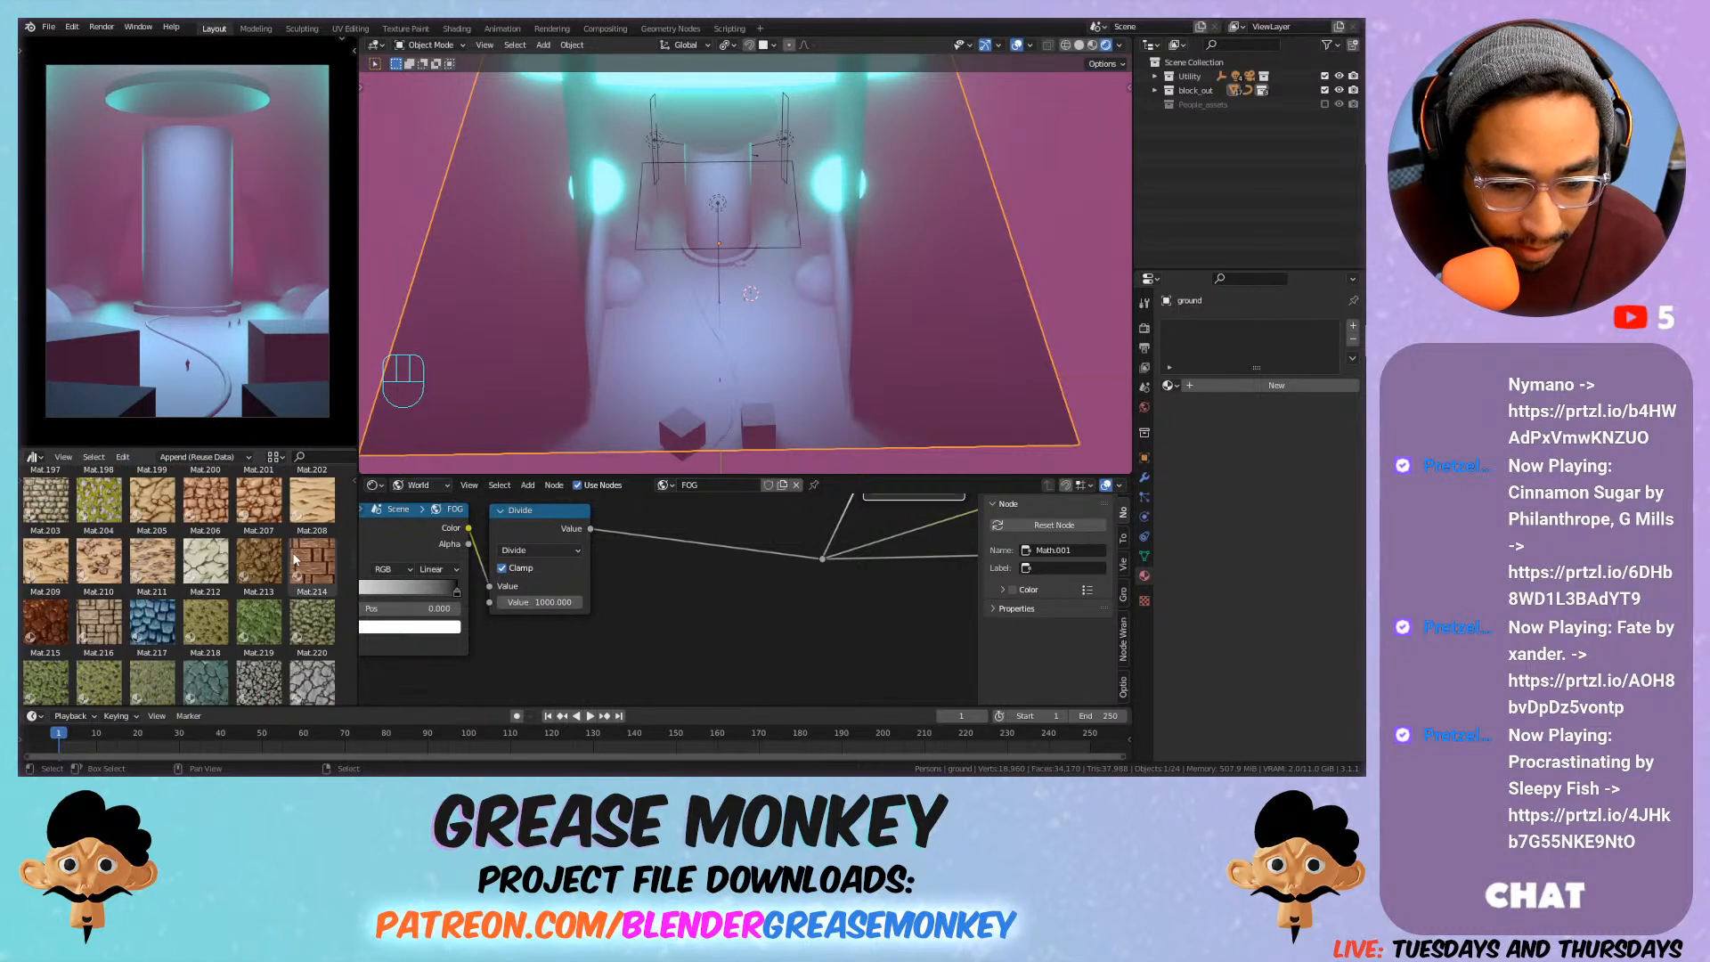
scroll(294, 558, "down", 4)
scroll(294, 556, "down", 9)
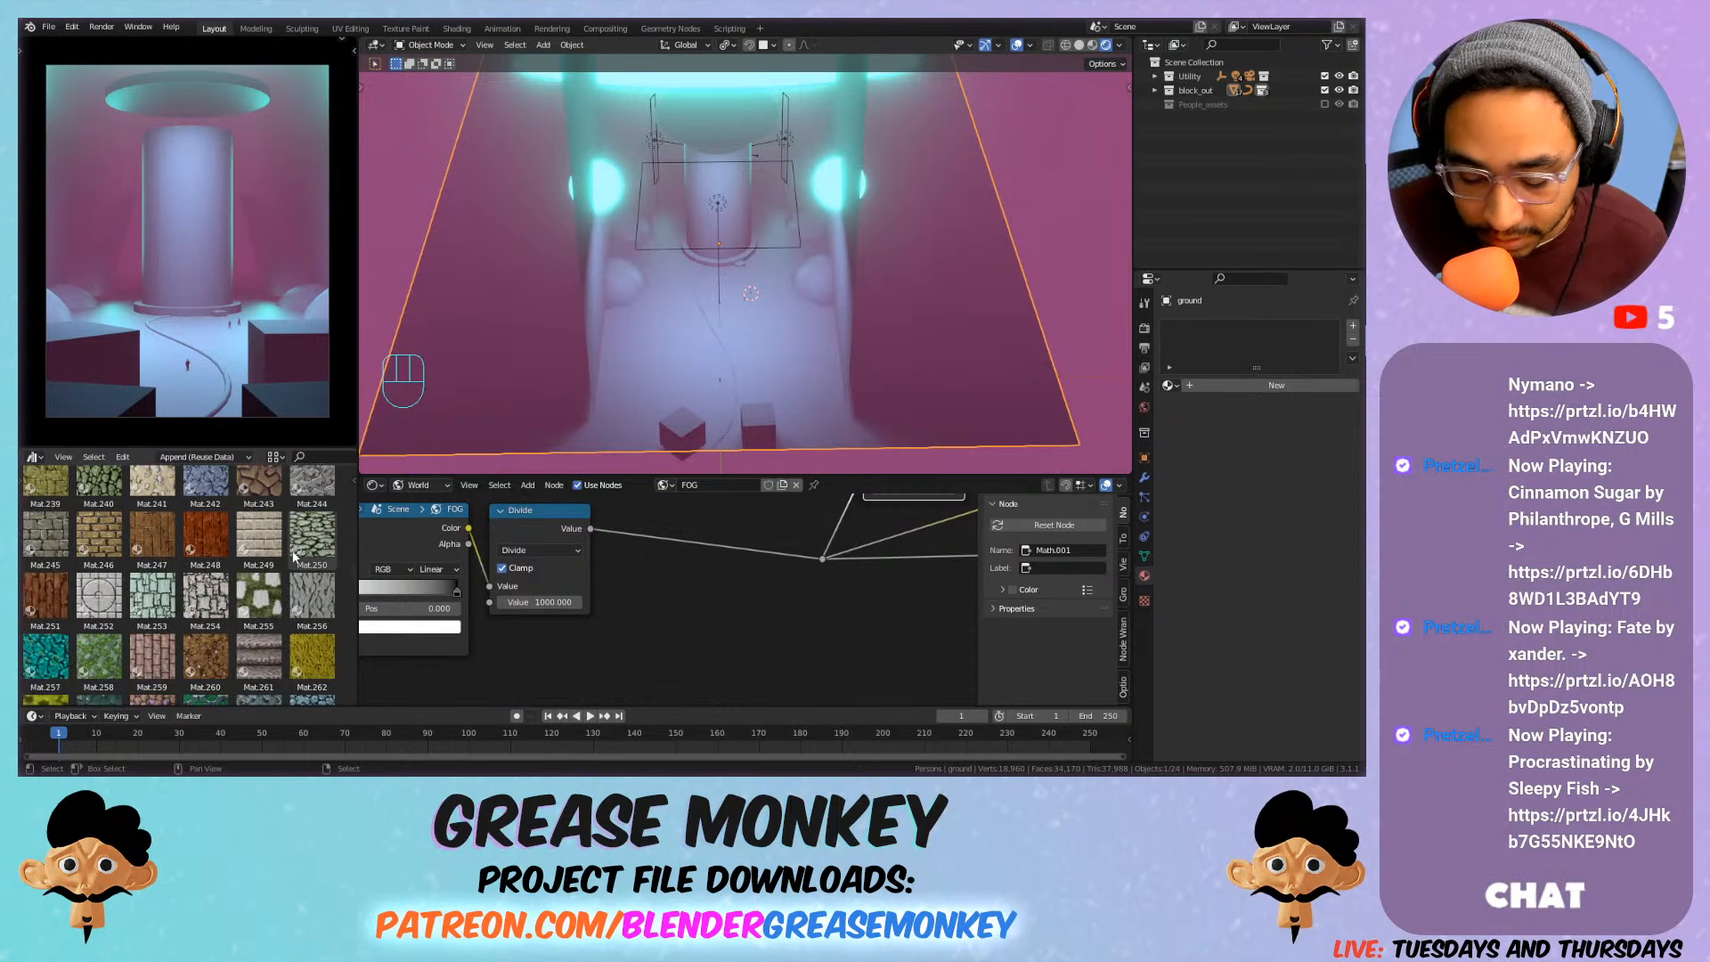
scroll(296, 554, "down", 3)
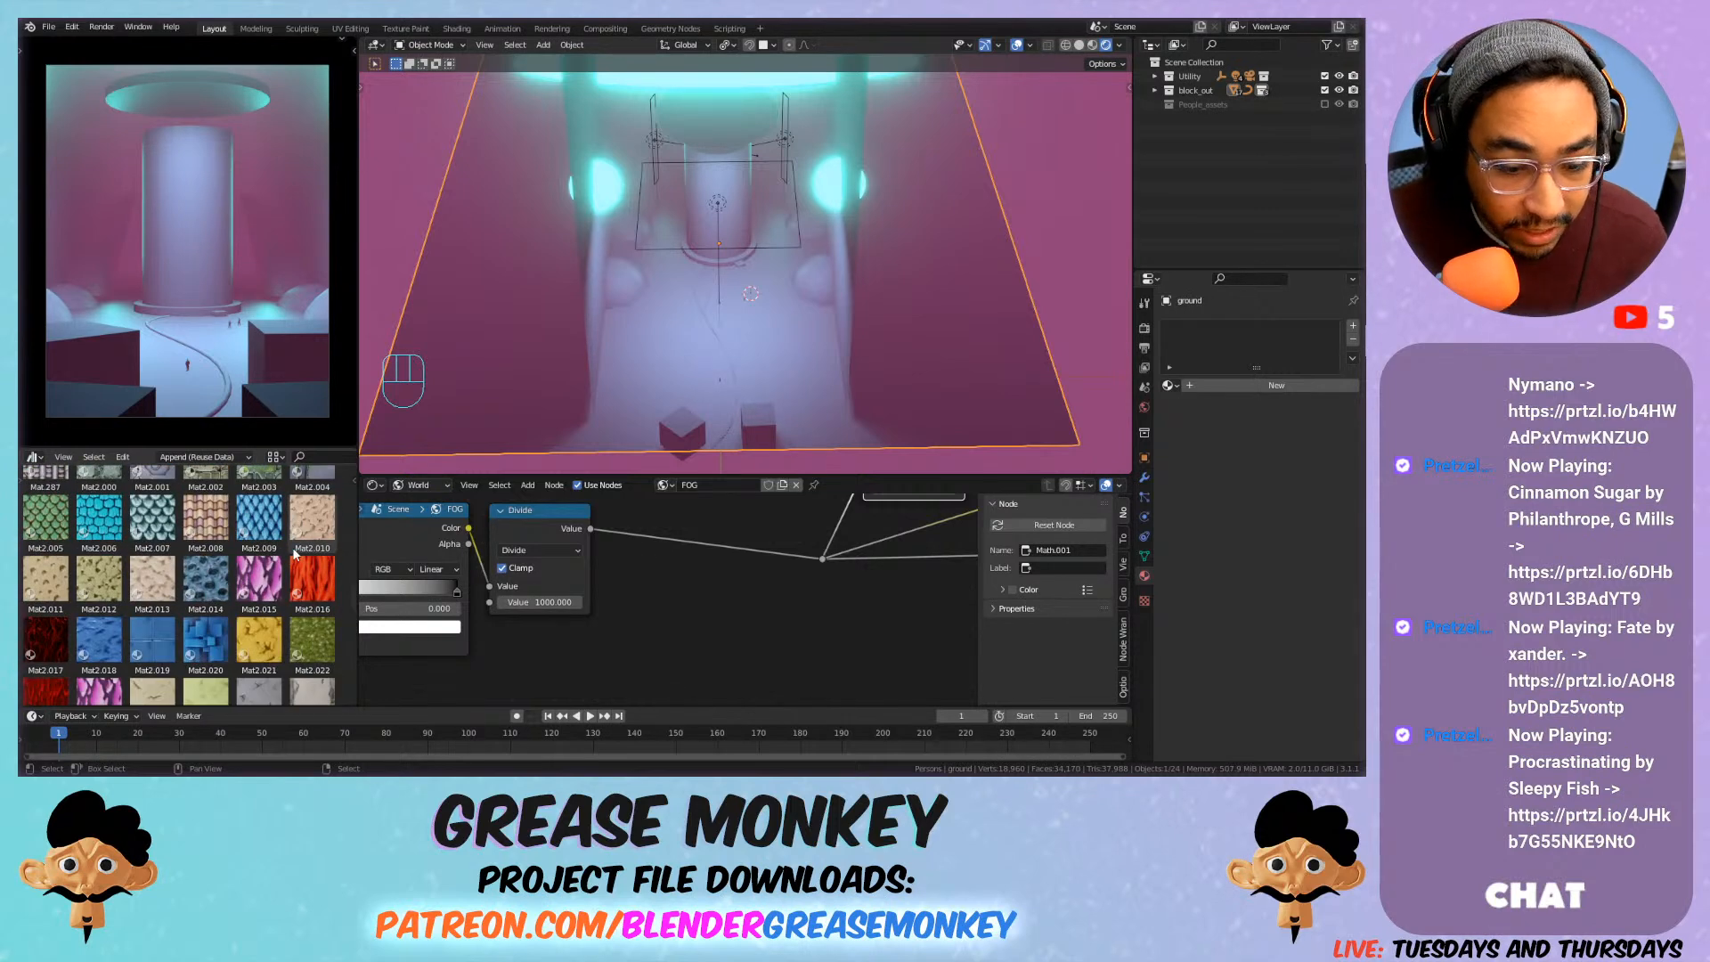
scroll(294, 553, "down", 4)
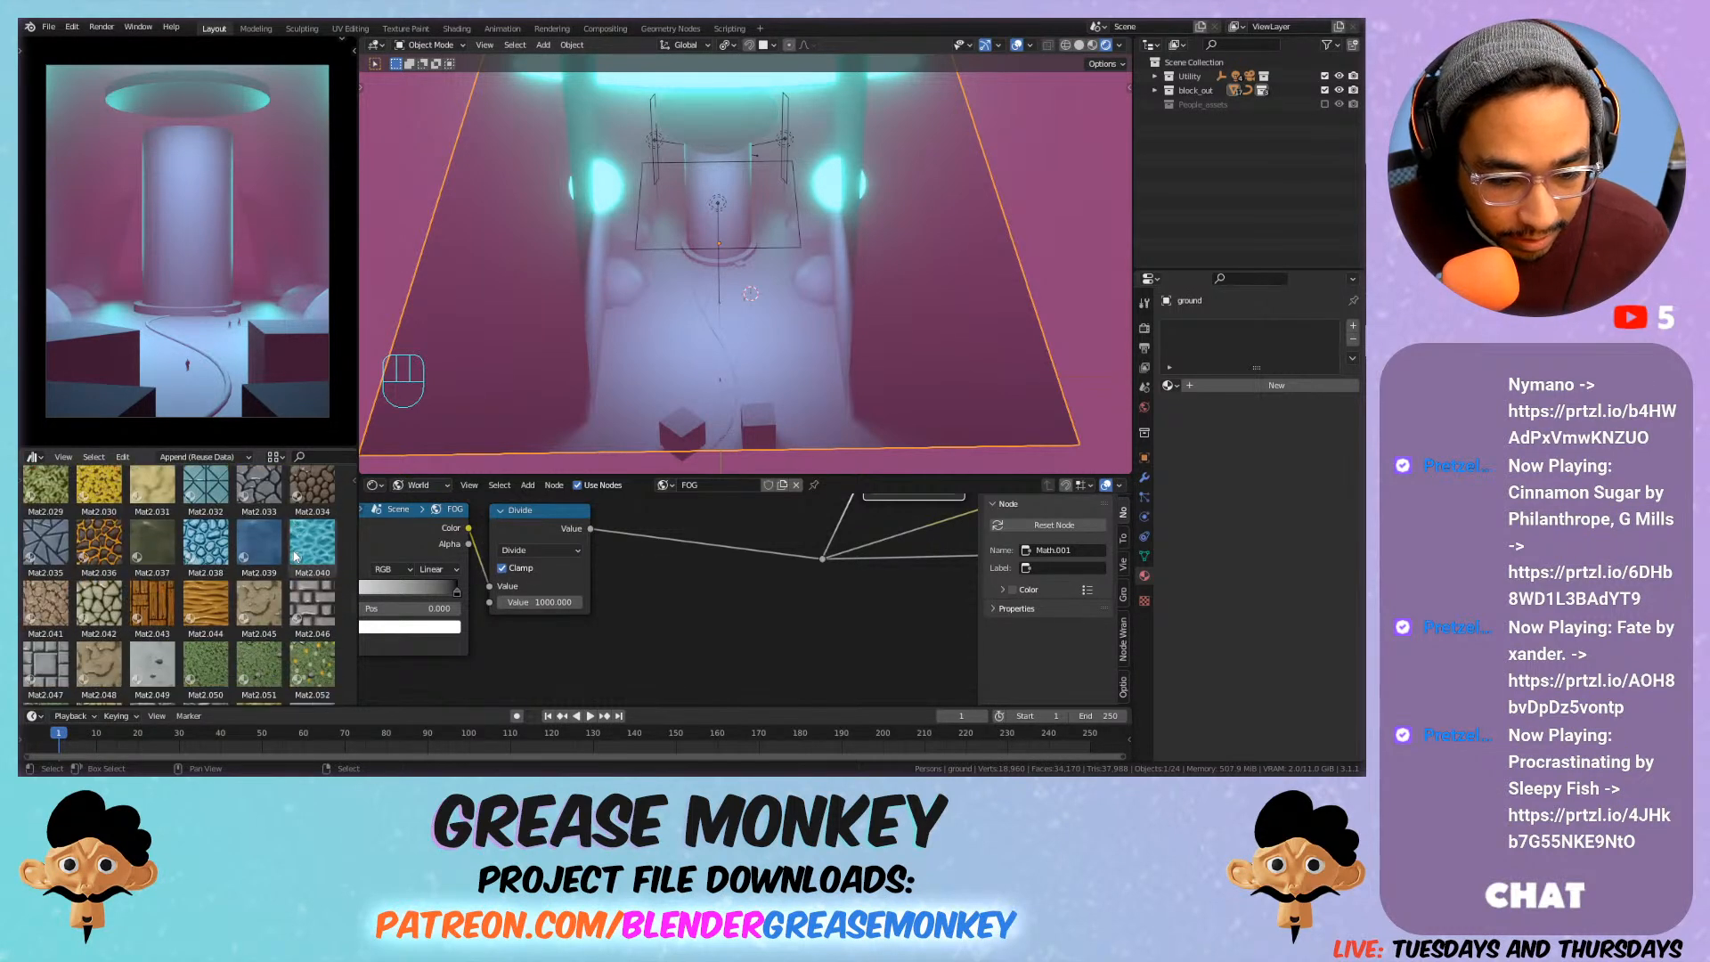
scroll(292, 554, "down", 5)
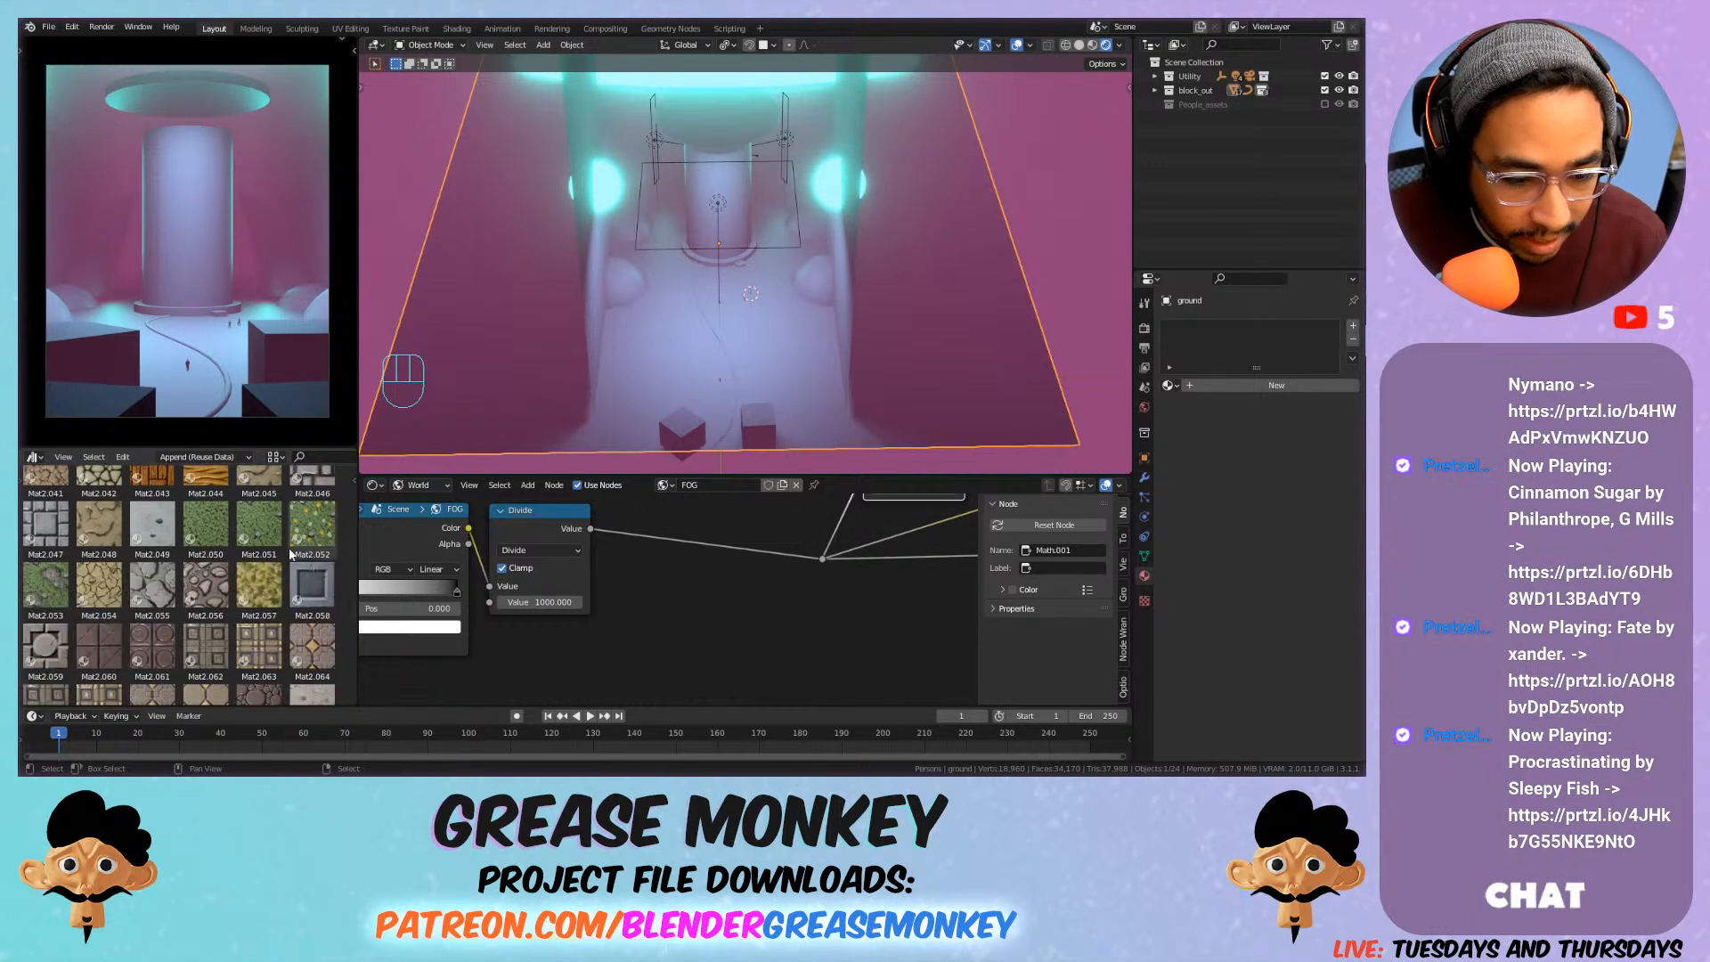
scroll(288, 549, "down", 5)
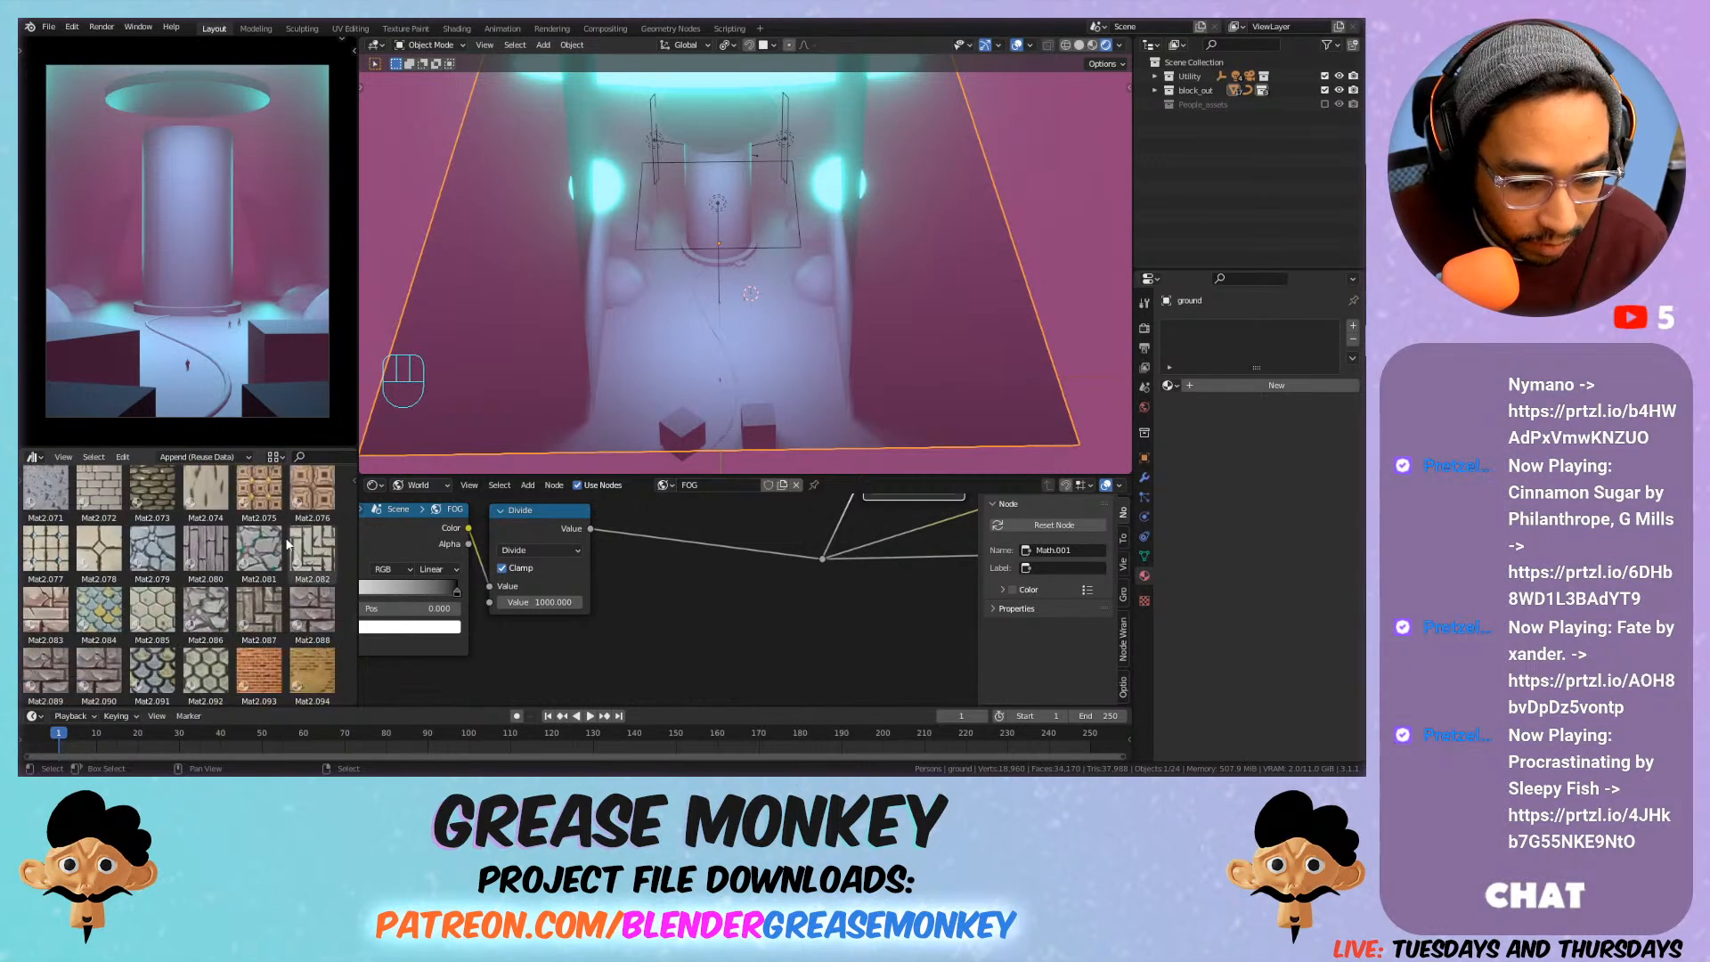
scroll(287, 547, "down", 5)
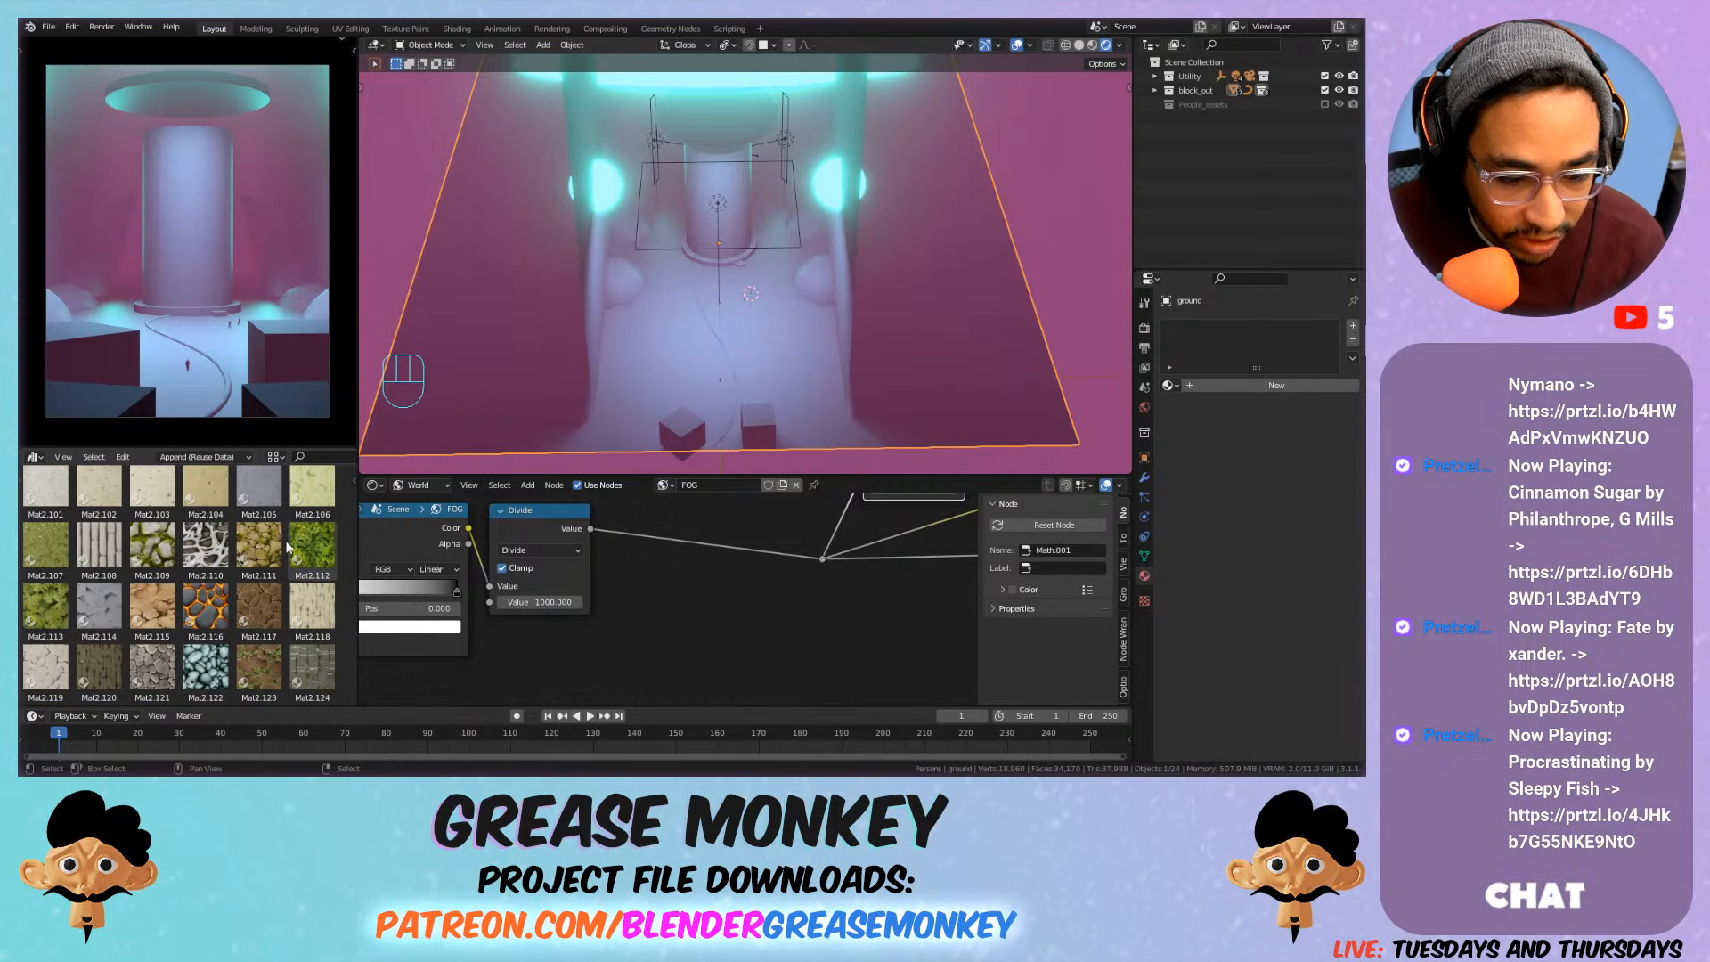
scroll(285, 542, "down", 5)
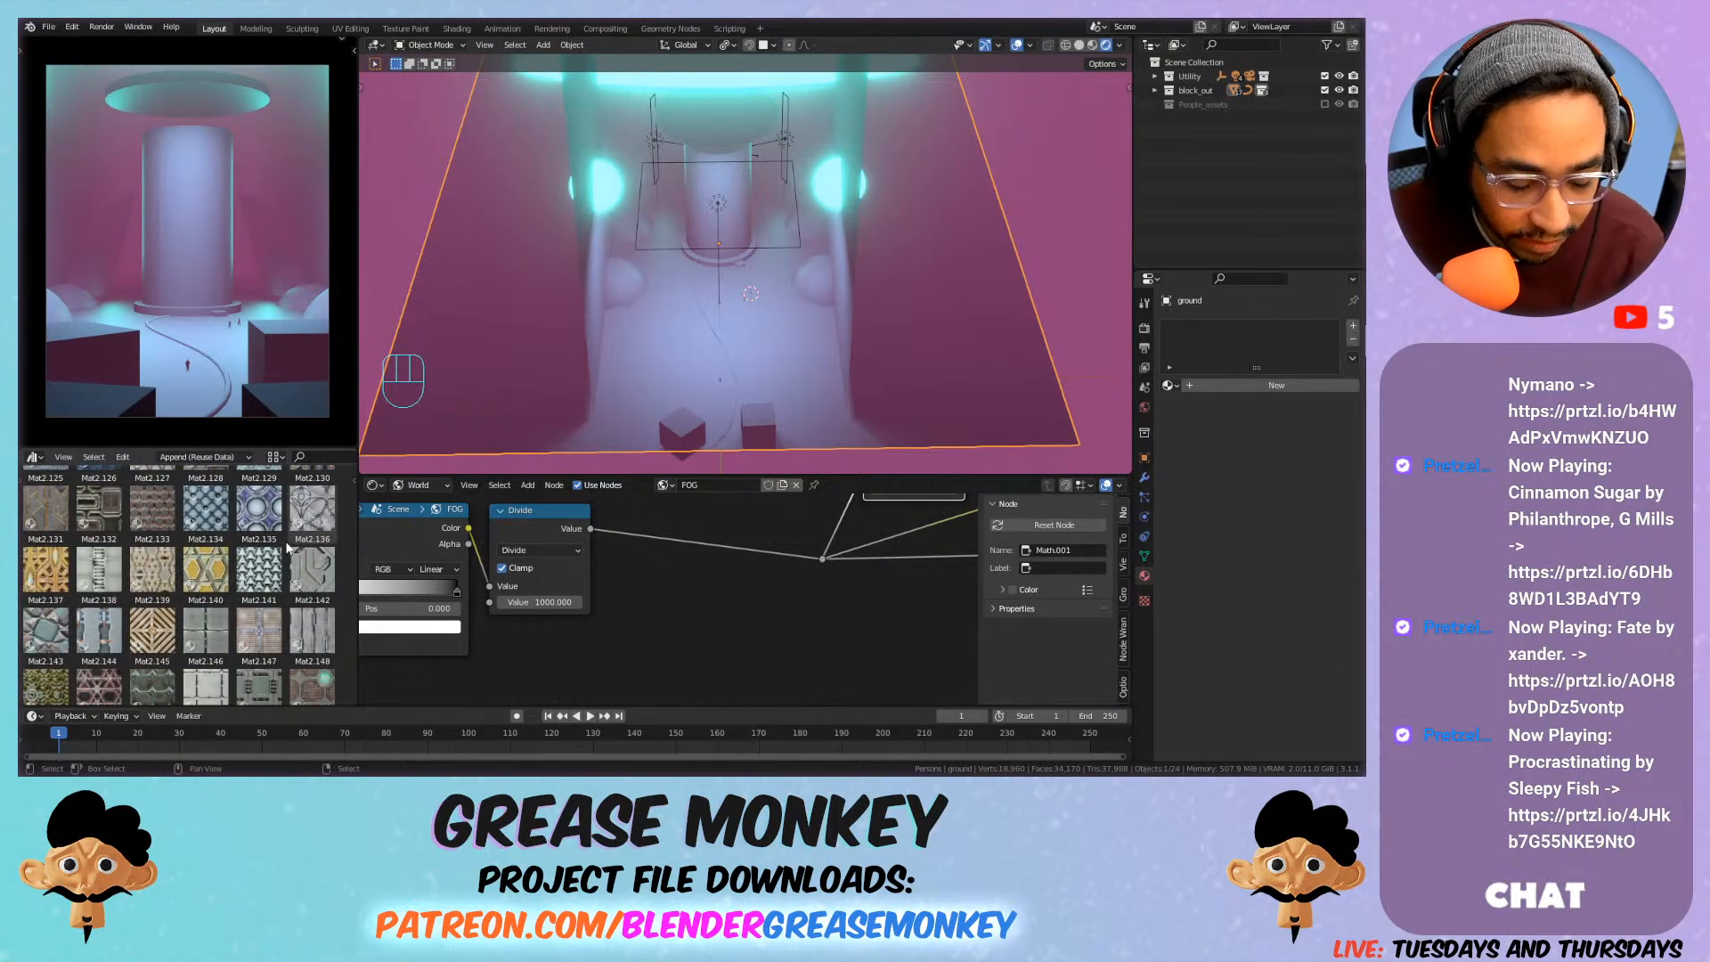
scroll(289, 550, "down", 3)
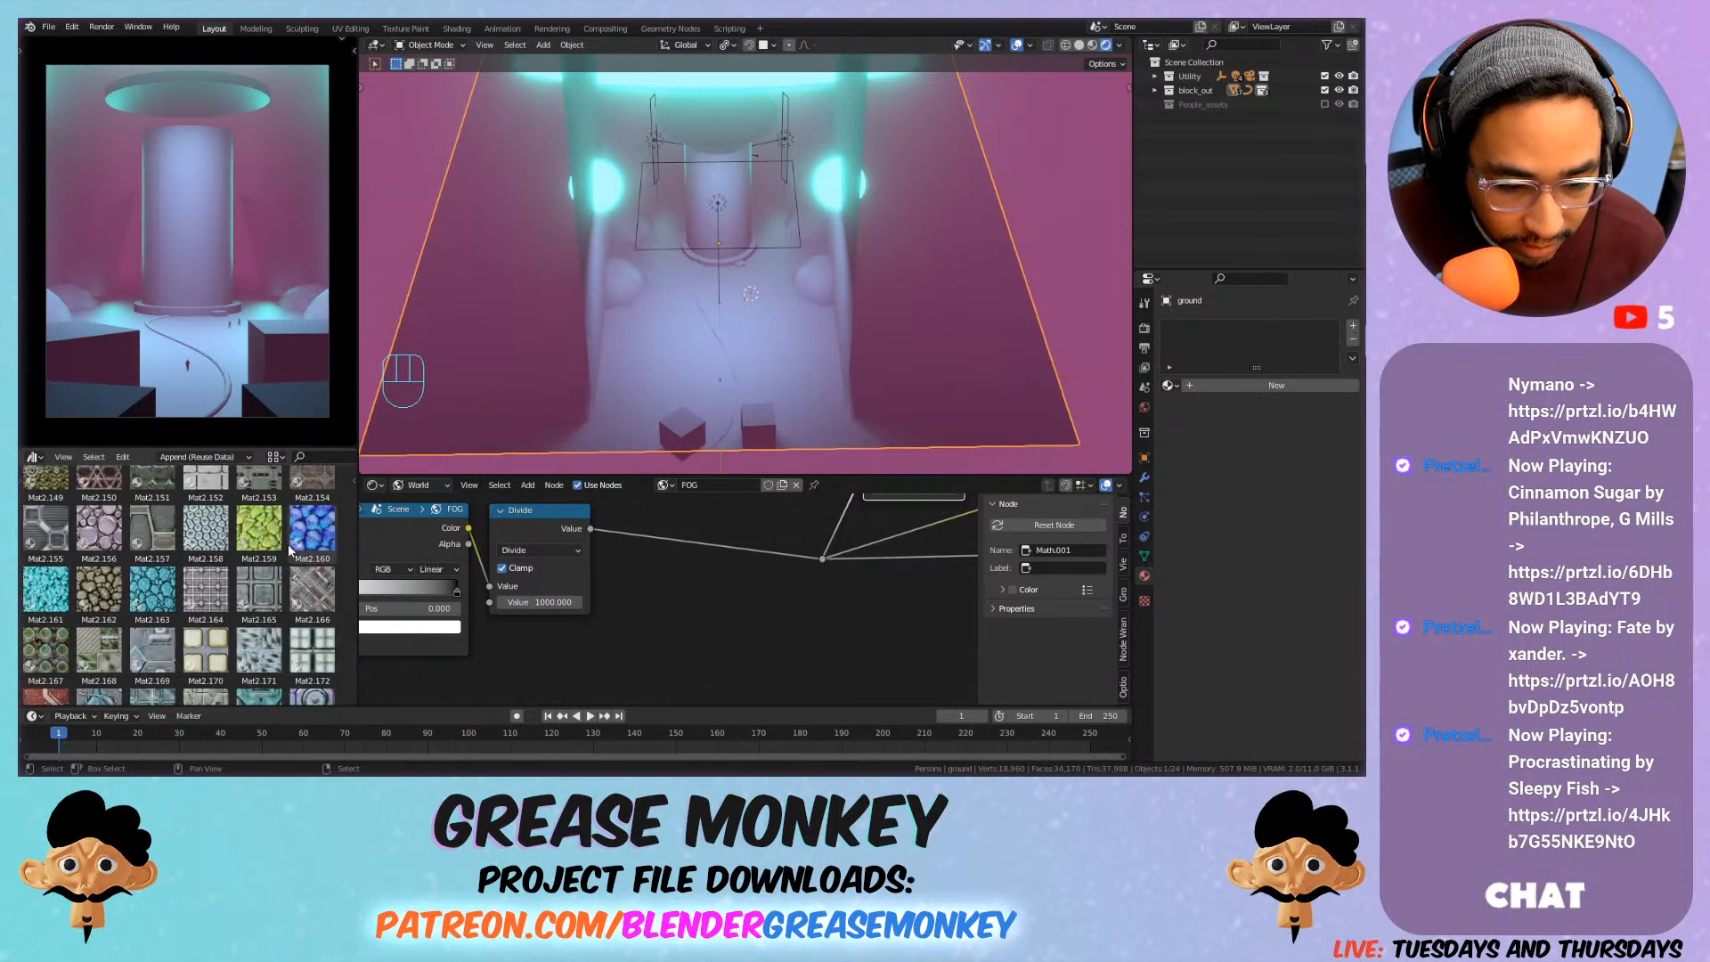
scroll(289, 549, "down", 5)
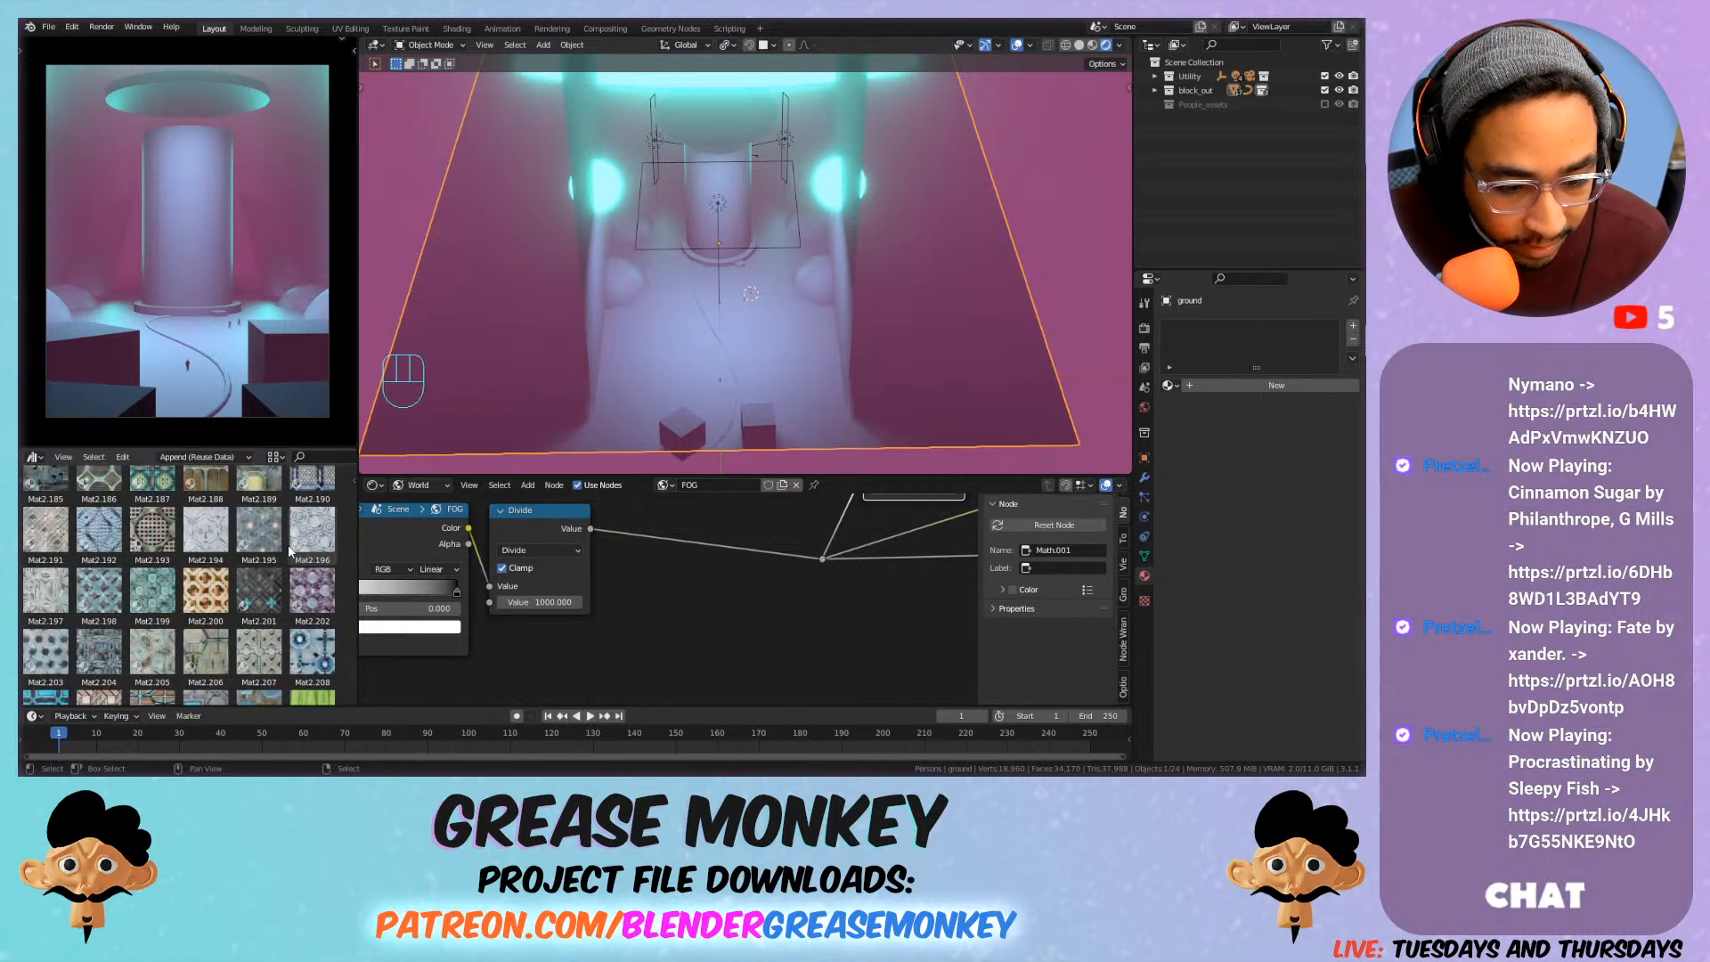
scroll(289, 550, "down", 6)
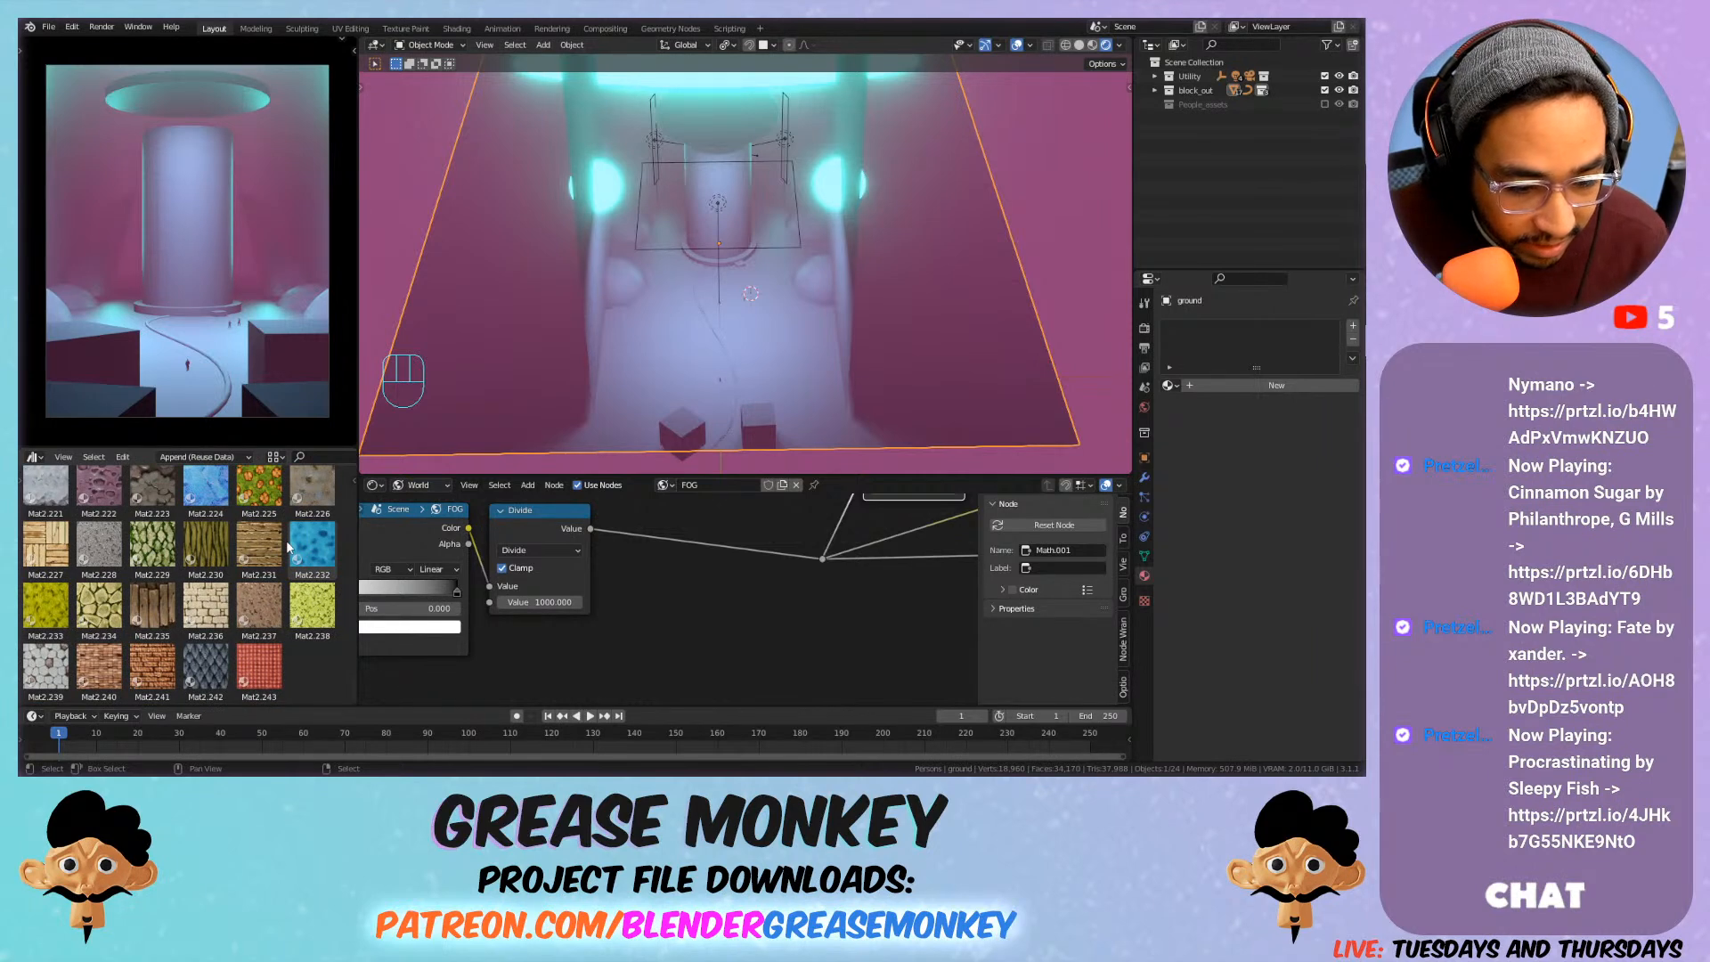
scroll(288, 547, "up", 3)
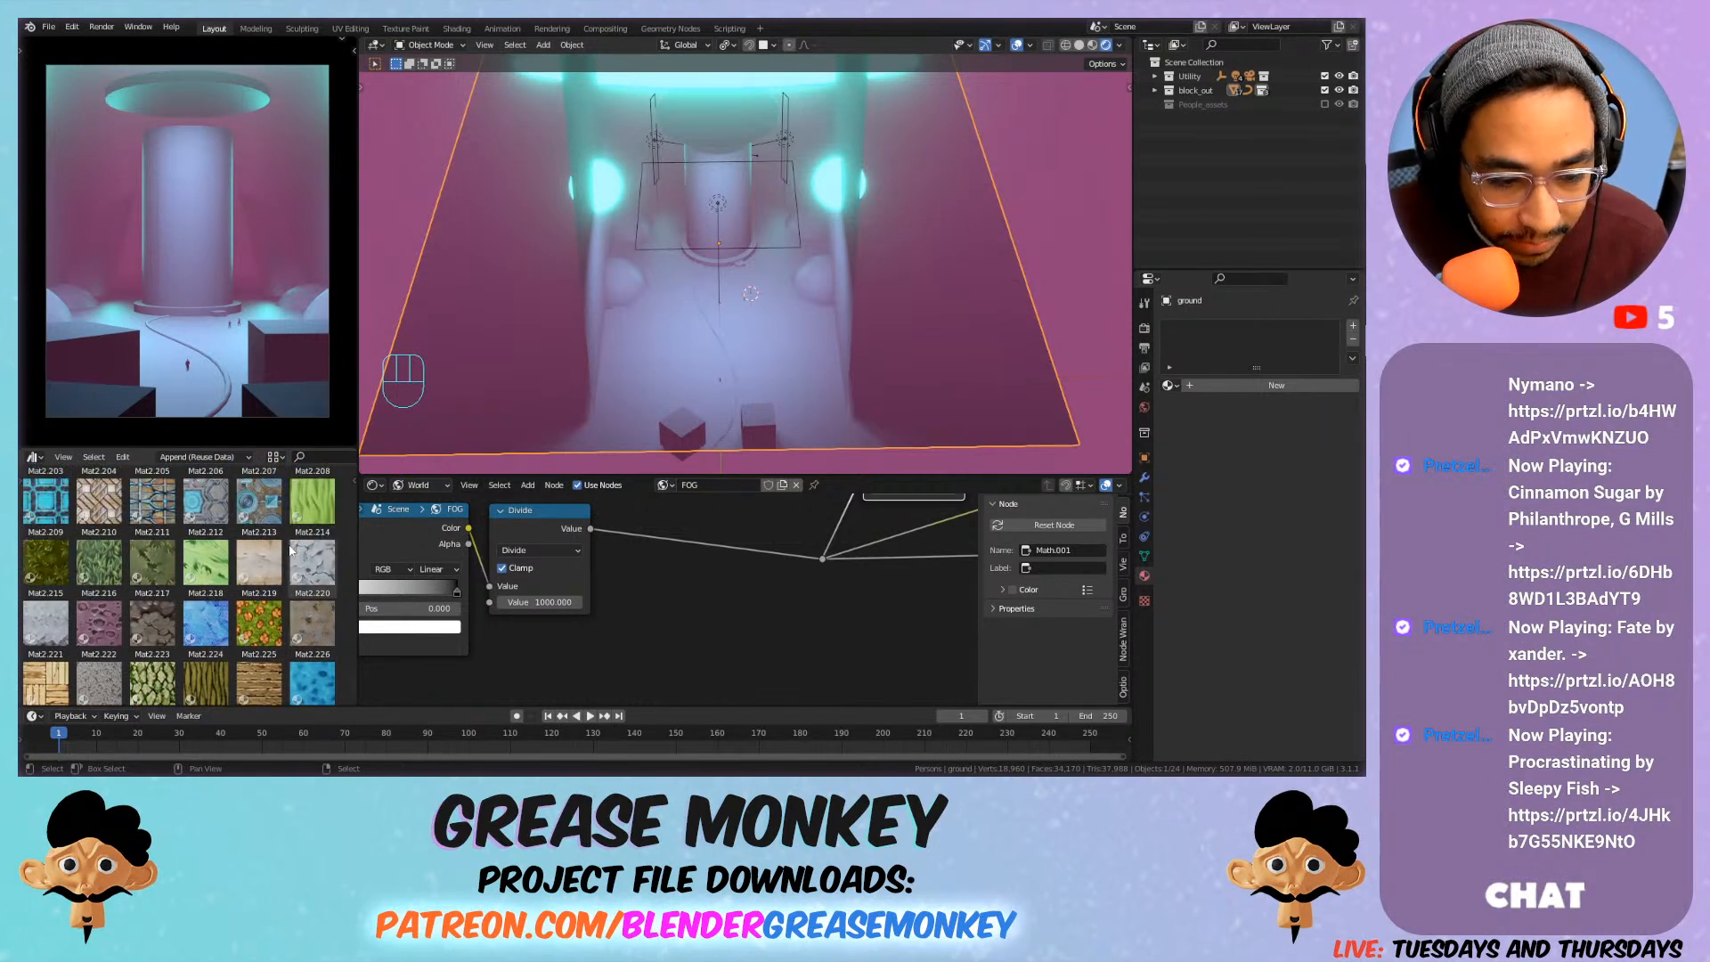
scroll(290, 550, "up", 2)
scroll(290, 553, "up", 1)
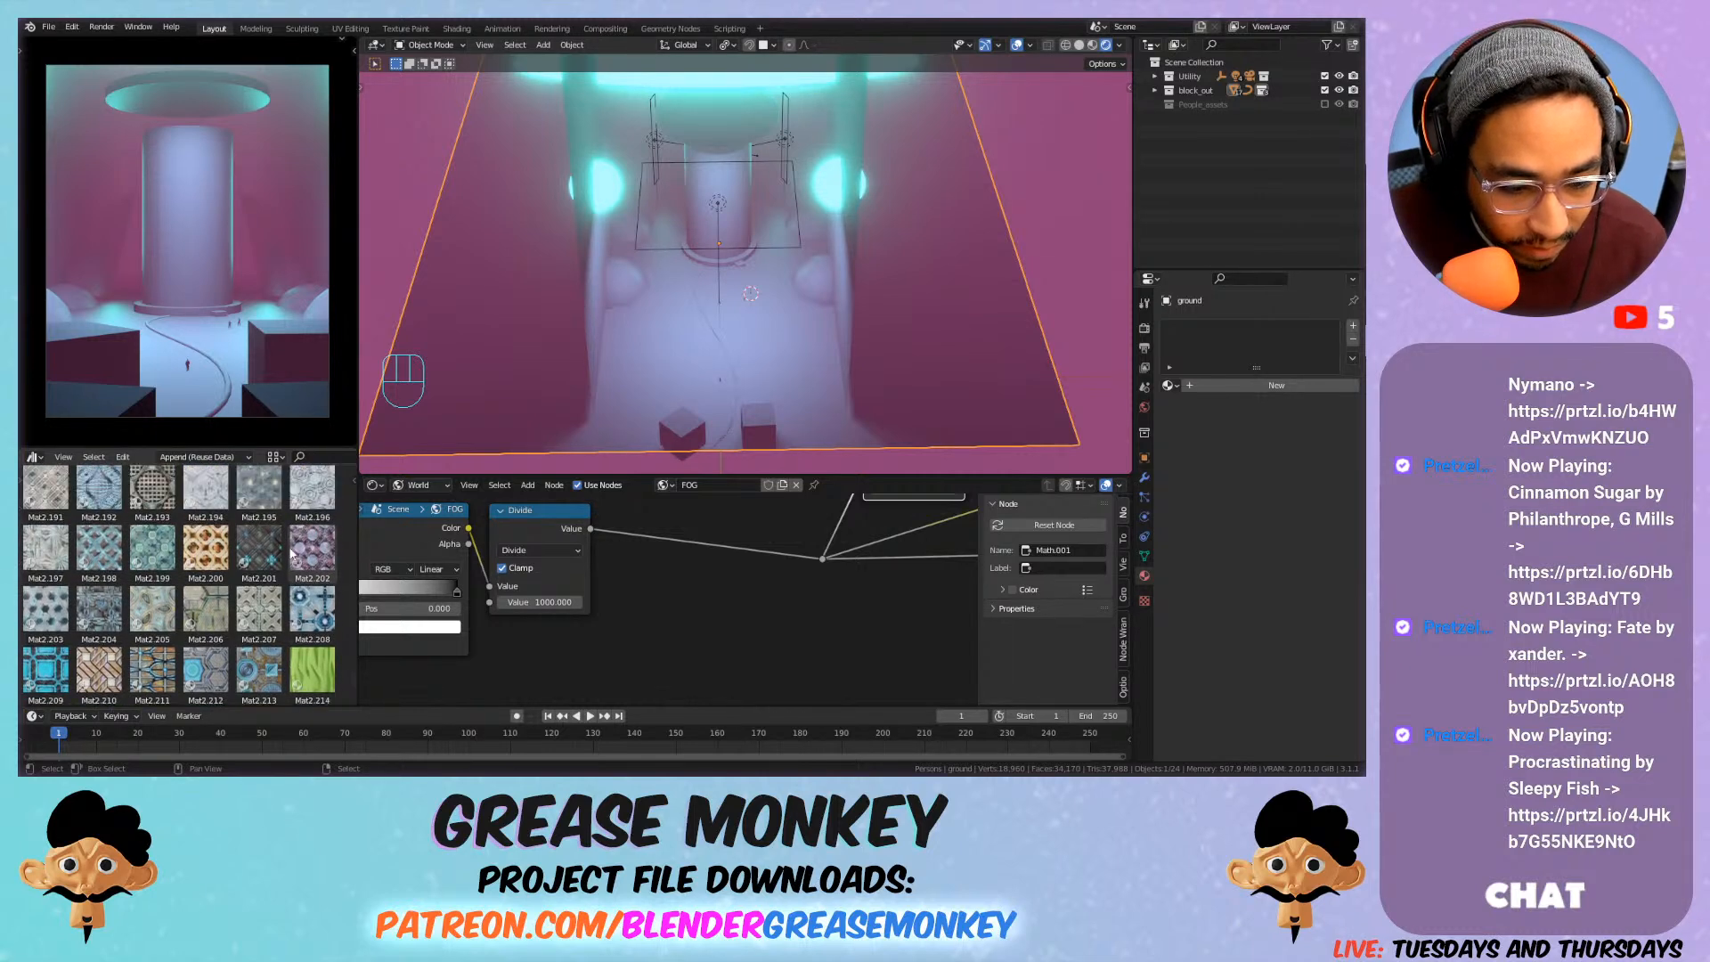
scroll(291, 554, "up", 2)
scroll(291, 554, "up", 2)
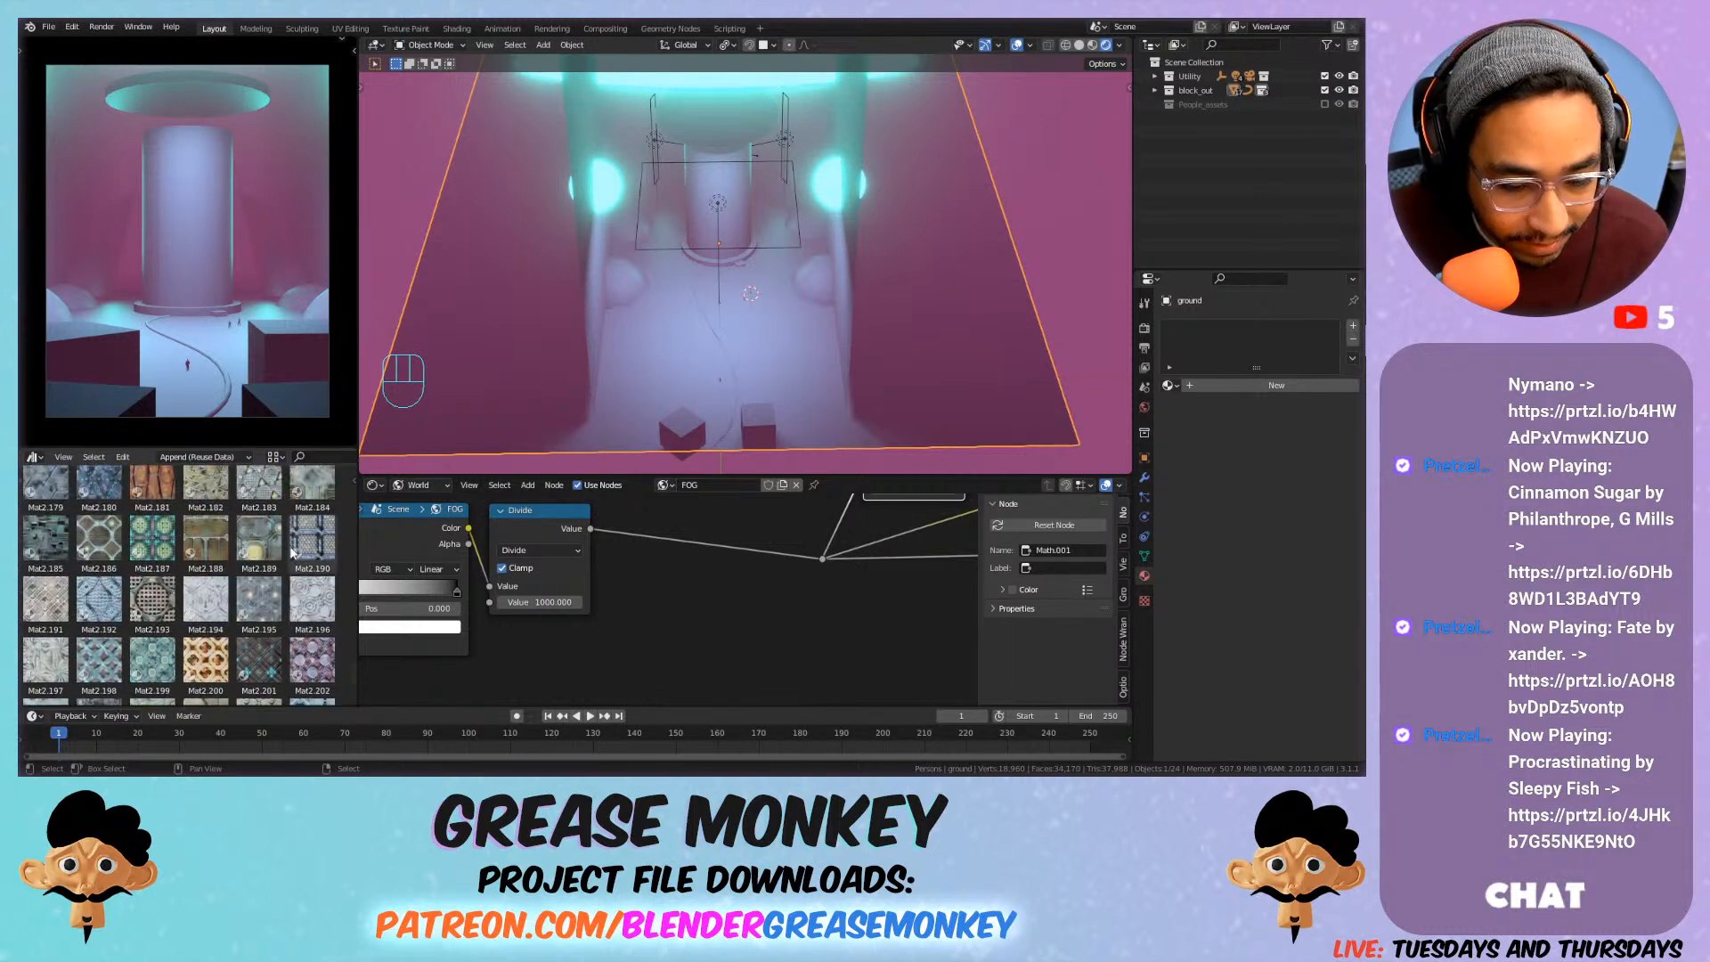
scroll(292, 552, "up", 1)
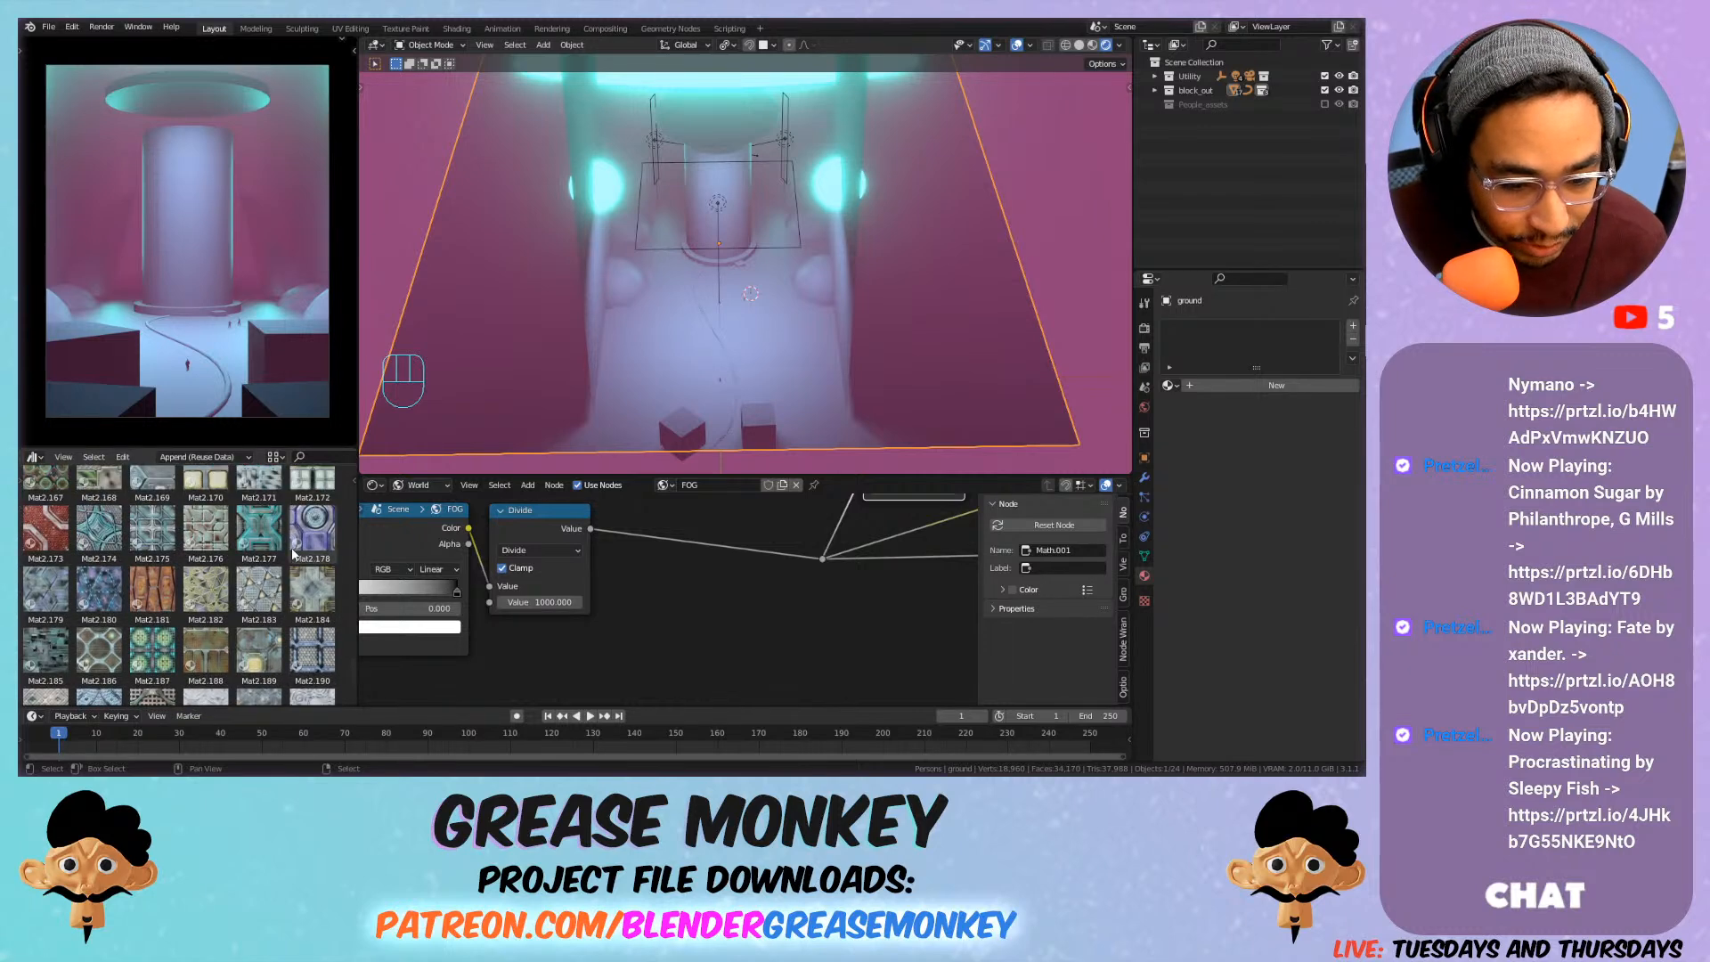
scroll(292, 552, "up", 1)
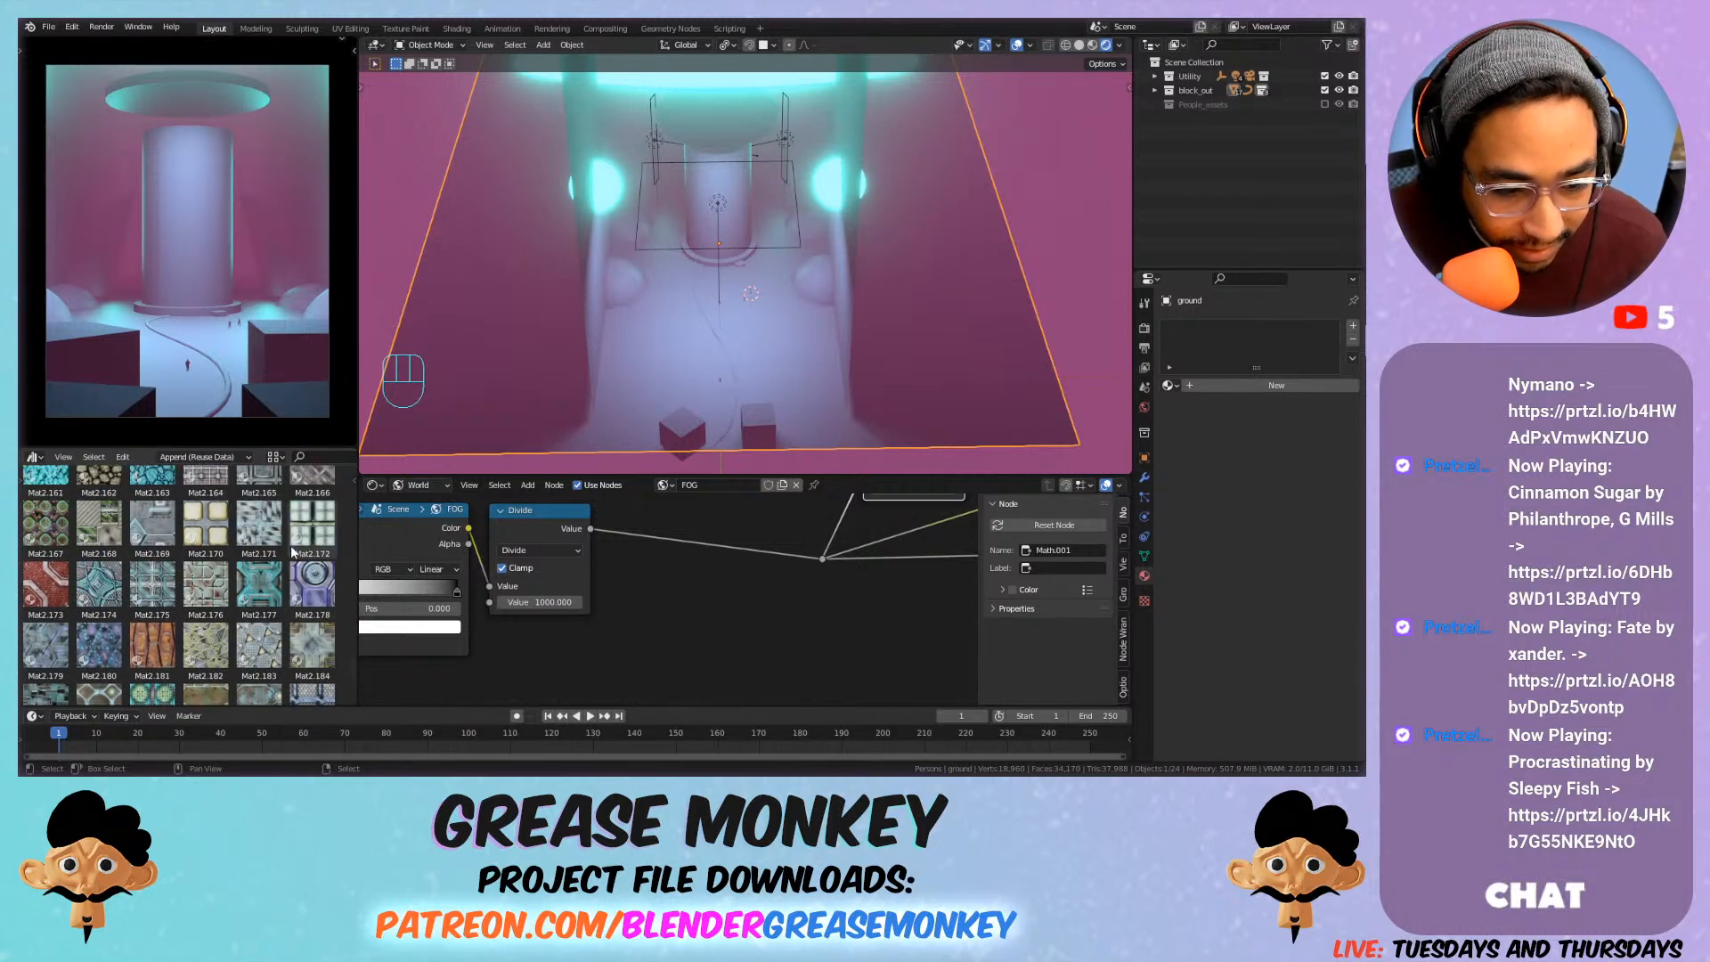
scroll(292, 552, "down", 1)
scroll(294, 549, "down", 2)
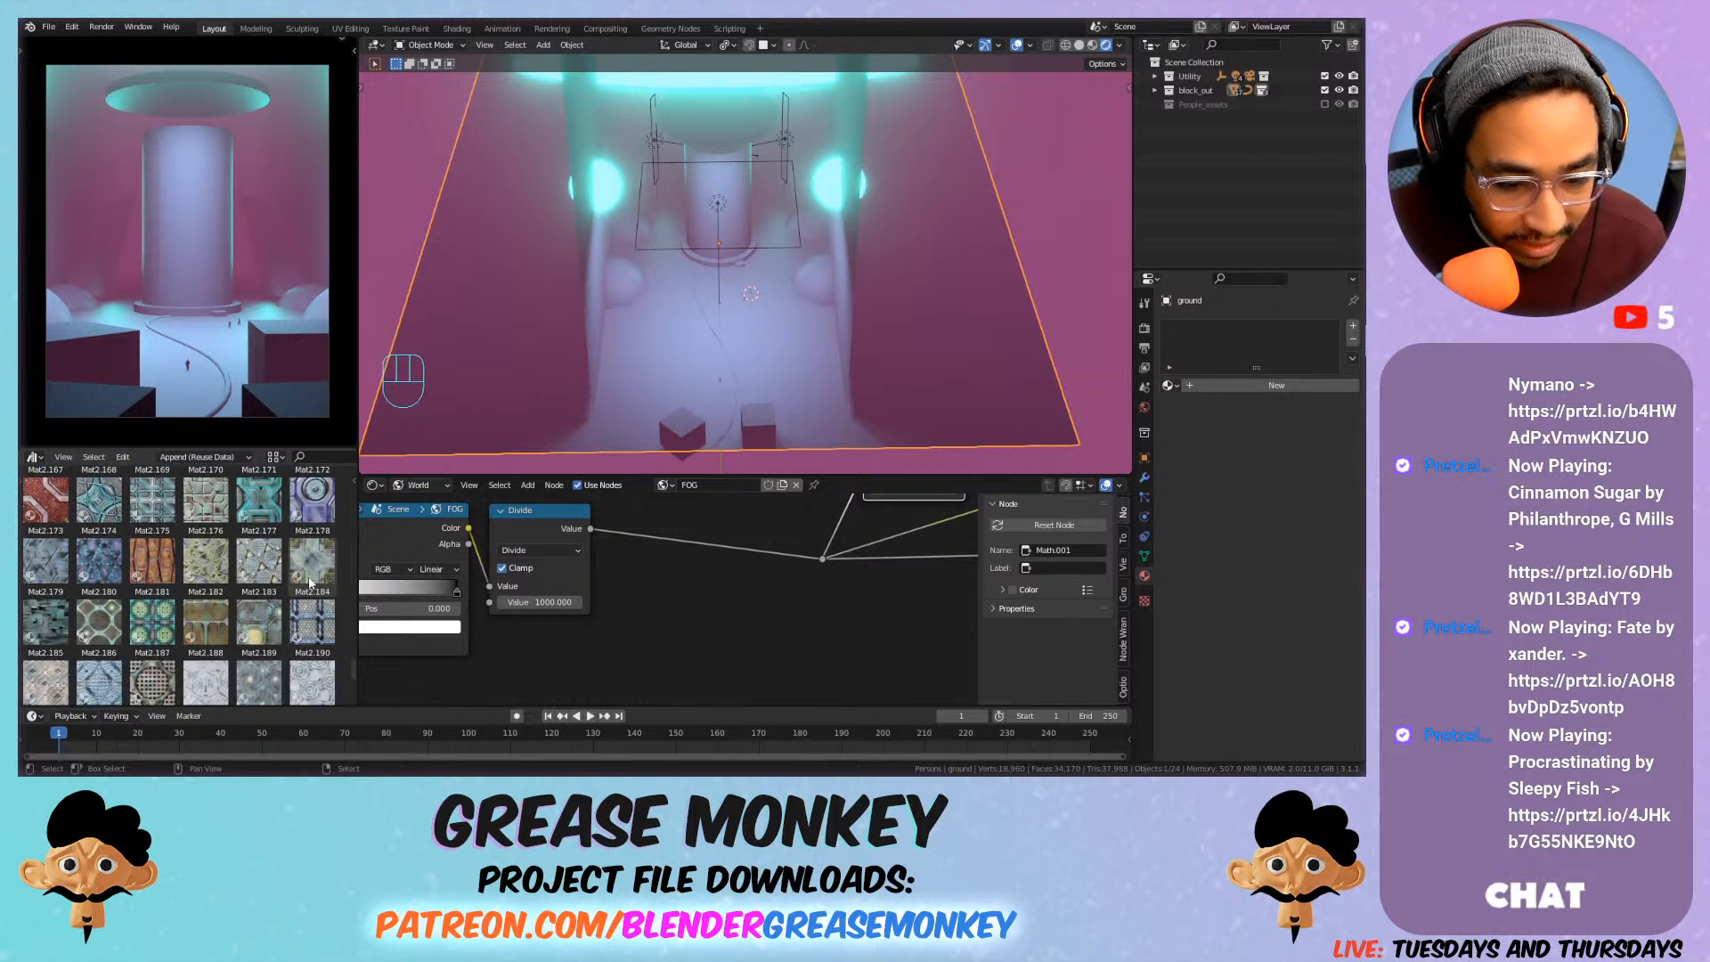
scroll(312, 576, "up", 3)
scroll(313, 573, "down", 2)
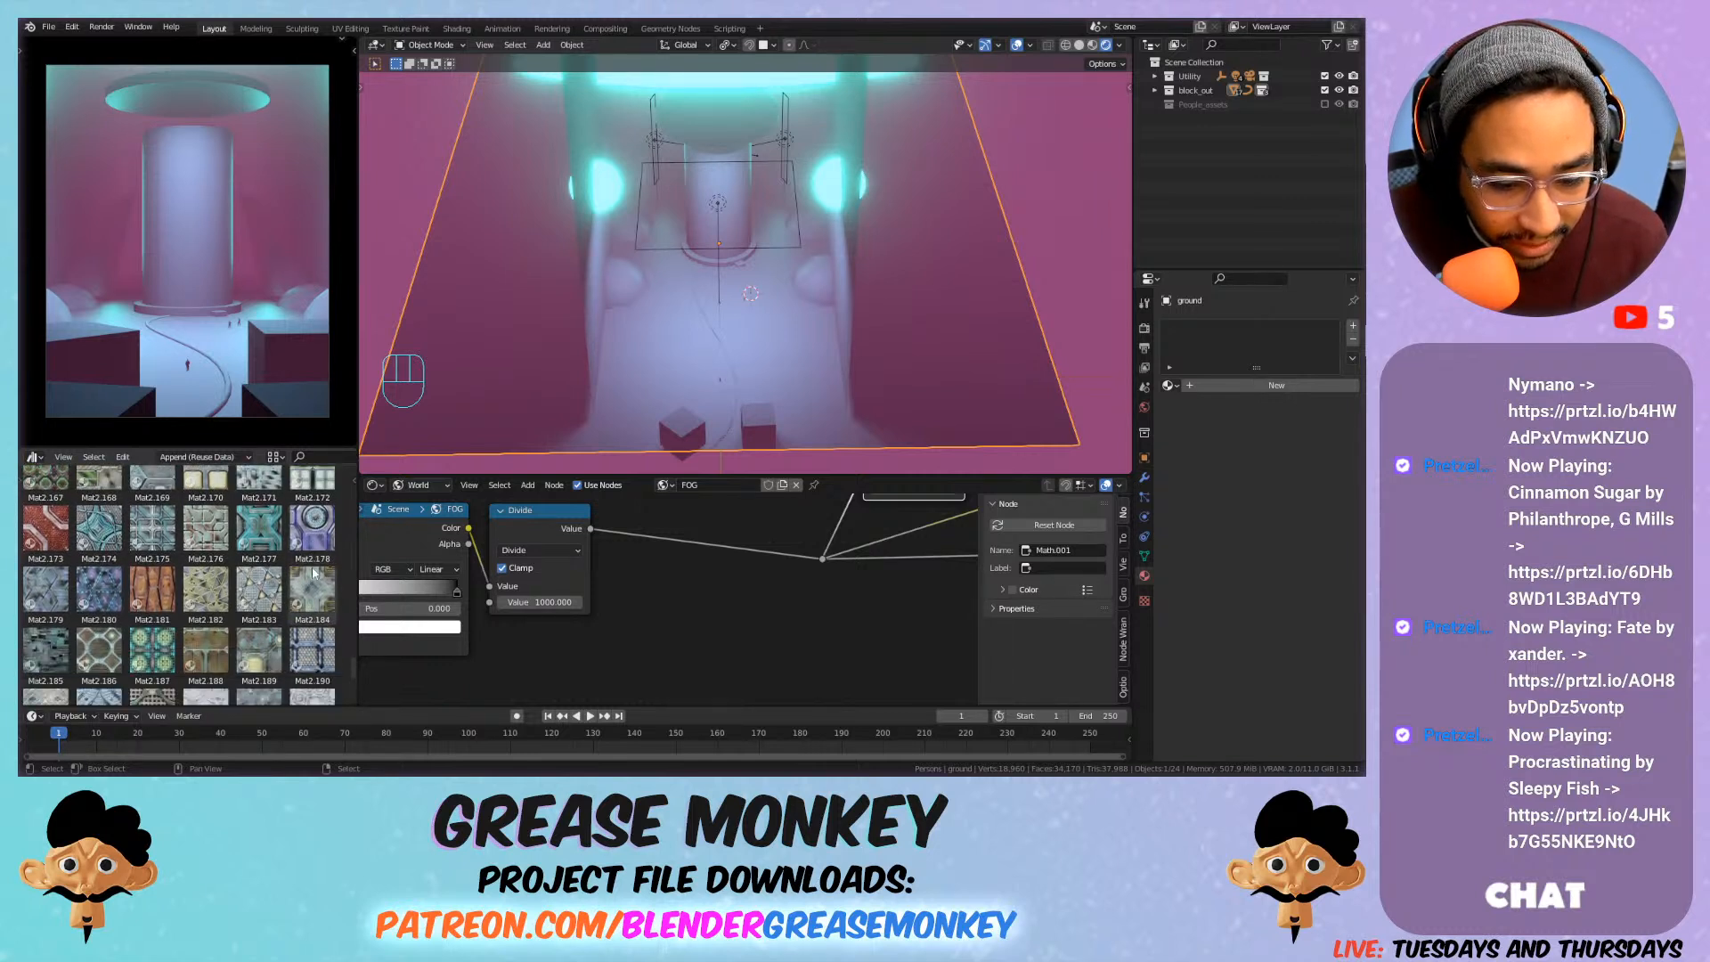
Apply the Mat2.190 library material to the ground plane, collapse its surface settings and show its custom properties.
left_click_drag(311, 654, 630, 399)
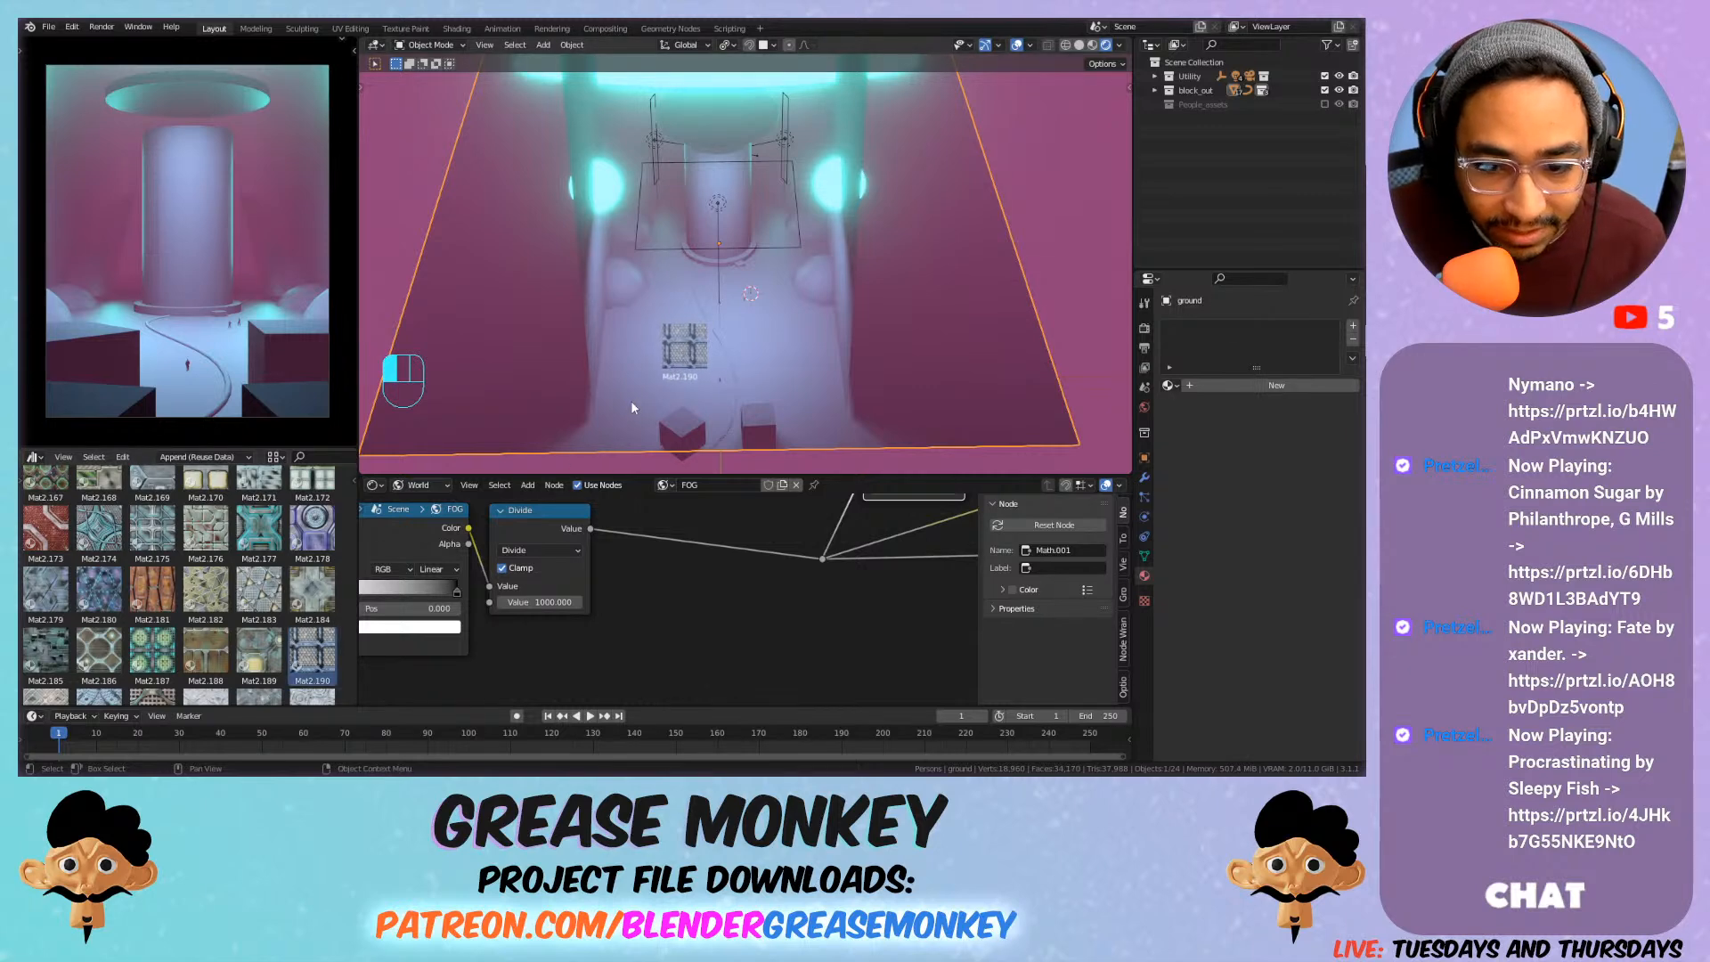
middle_click_drag(668, 392, 846, 330)
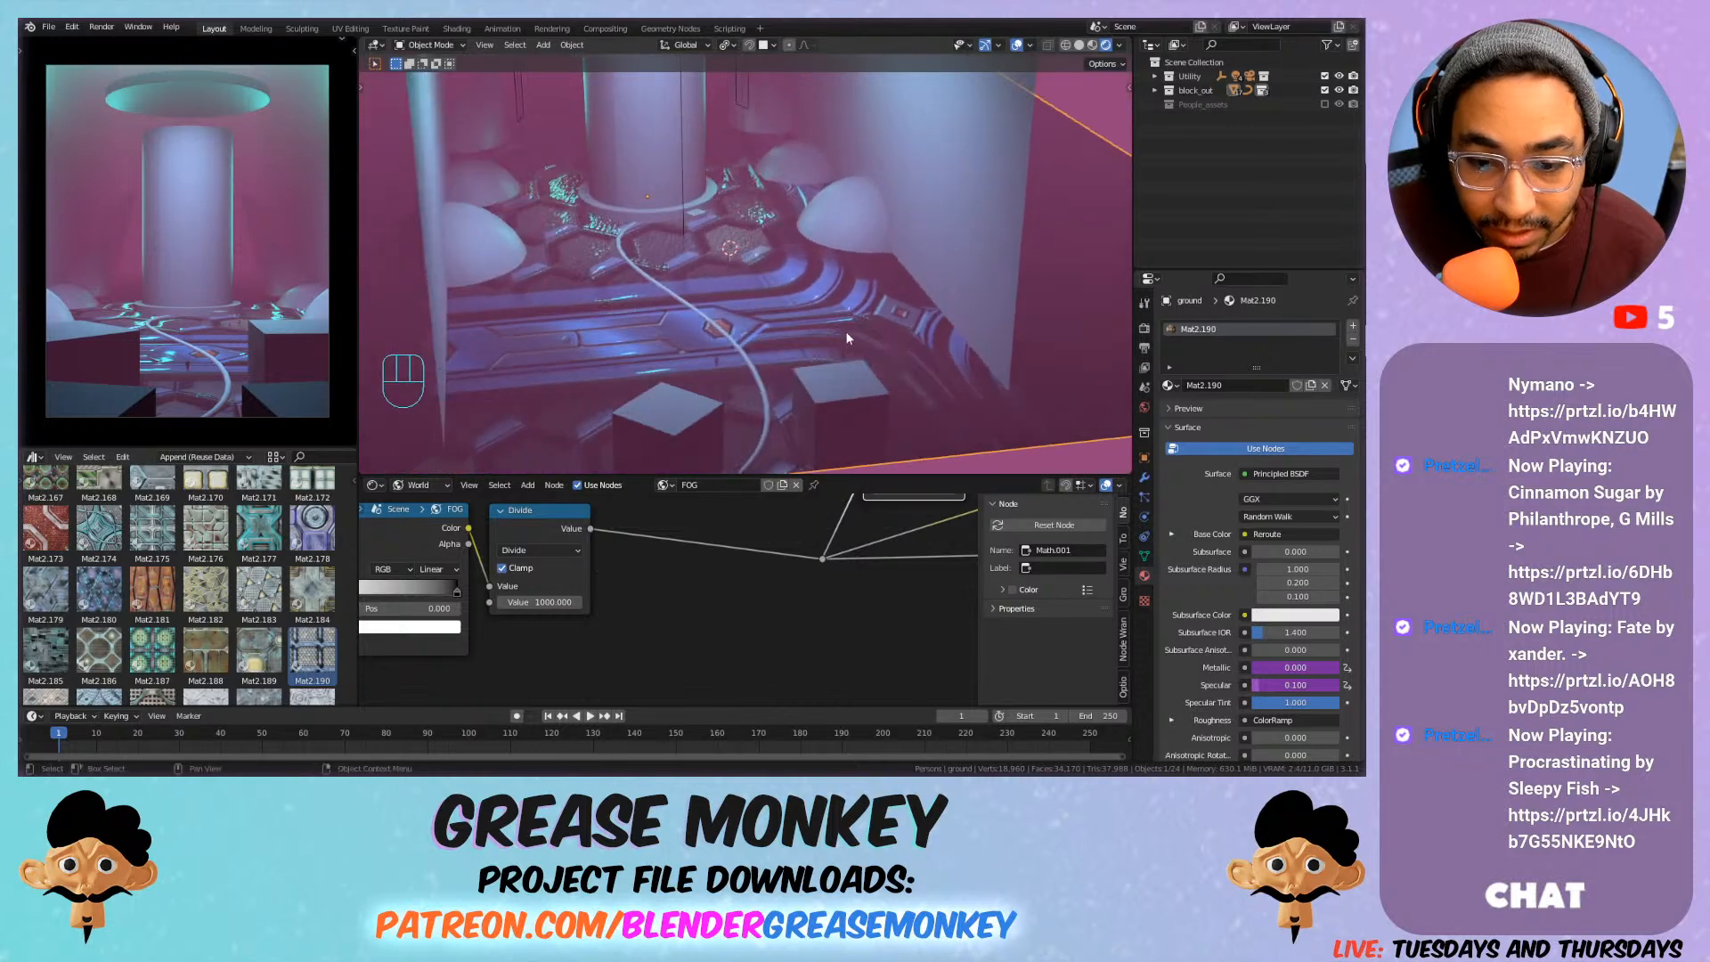
left_click(1190, 426)
left_click(1196, 461)
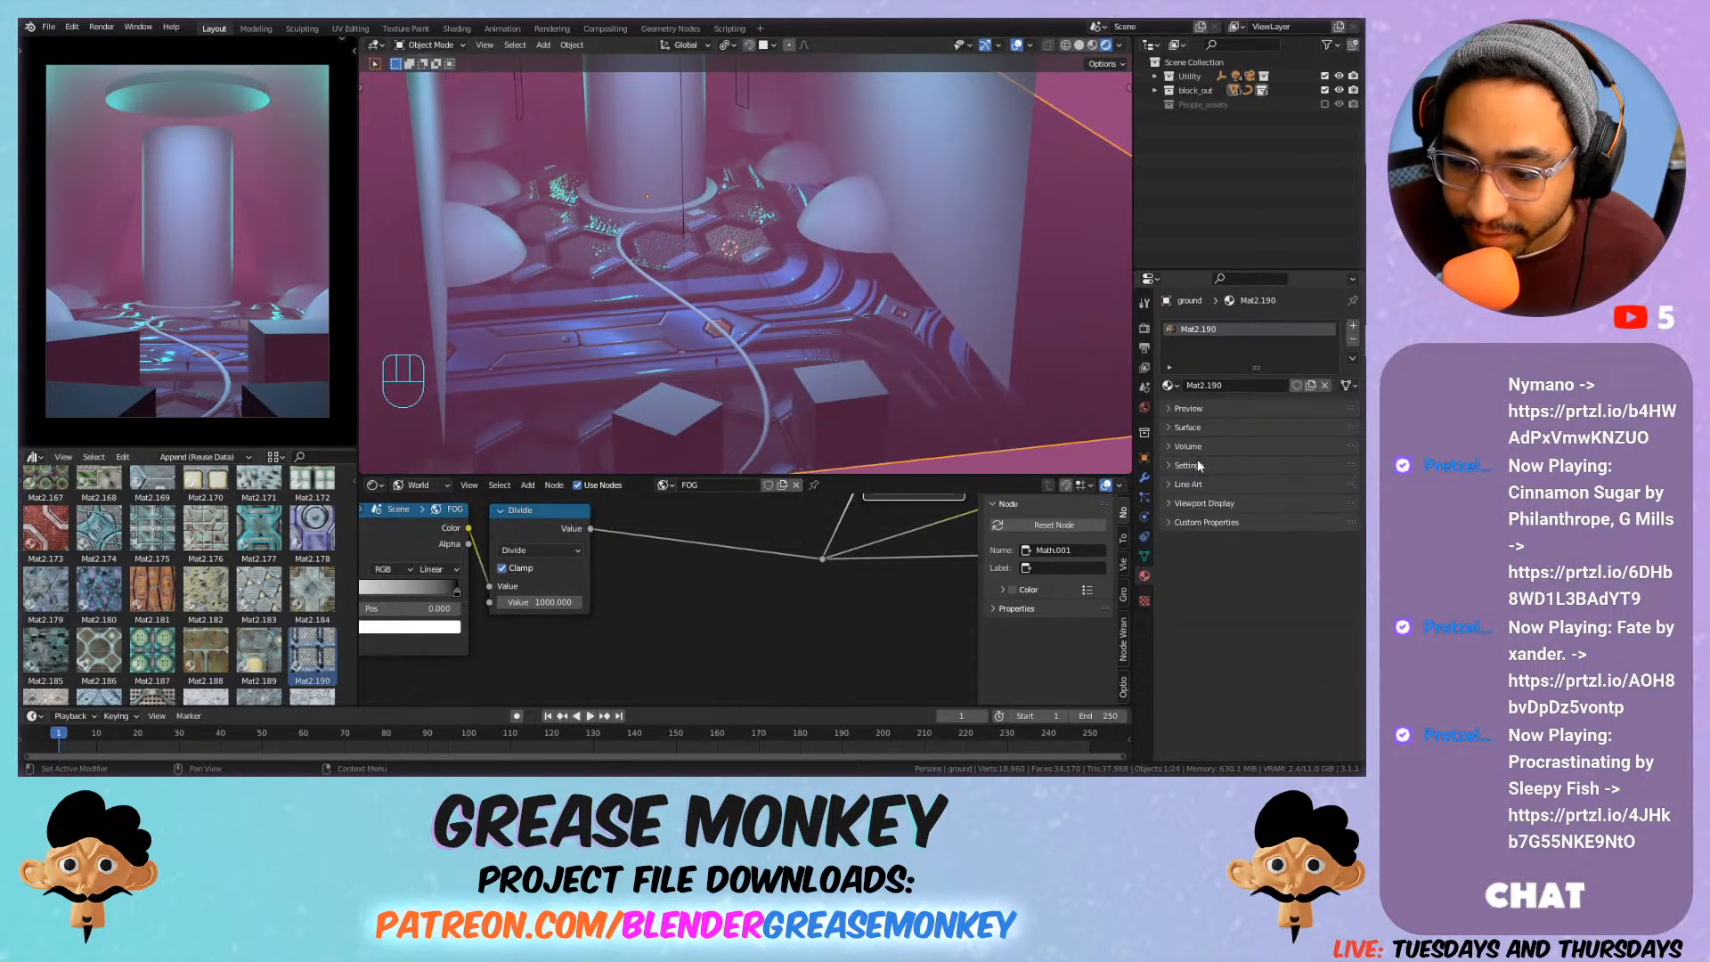
left_click(1215, 521)
scroll(1229, 531, "down", 2)
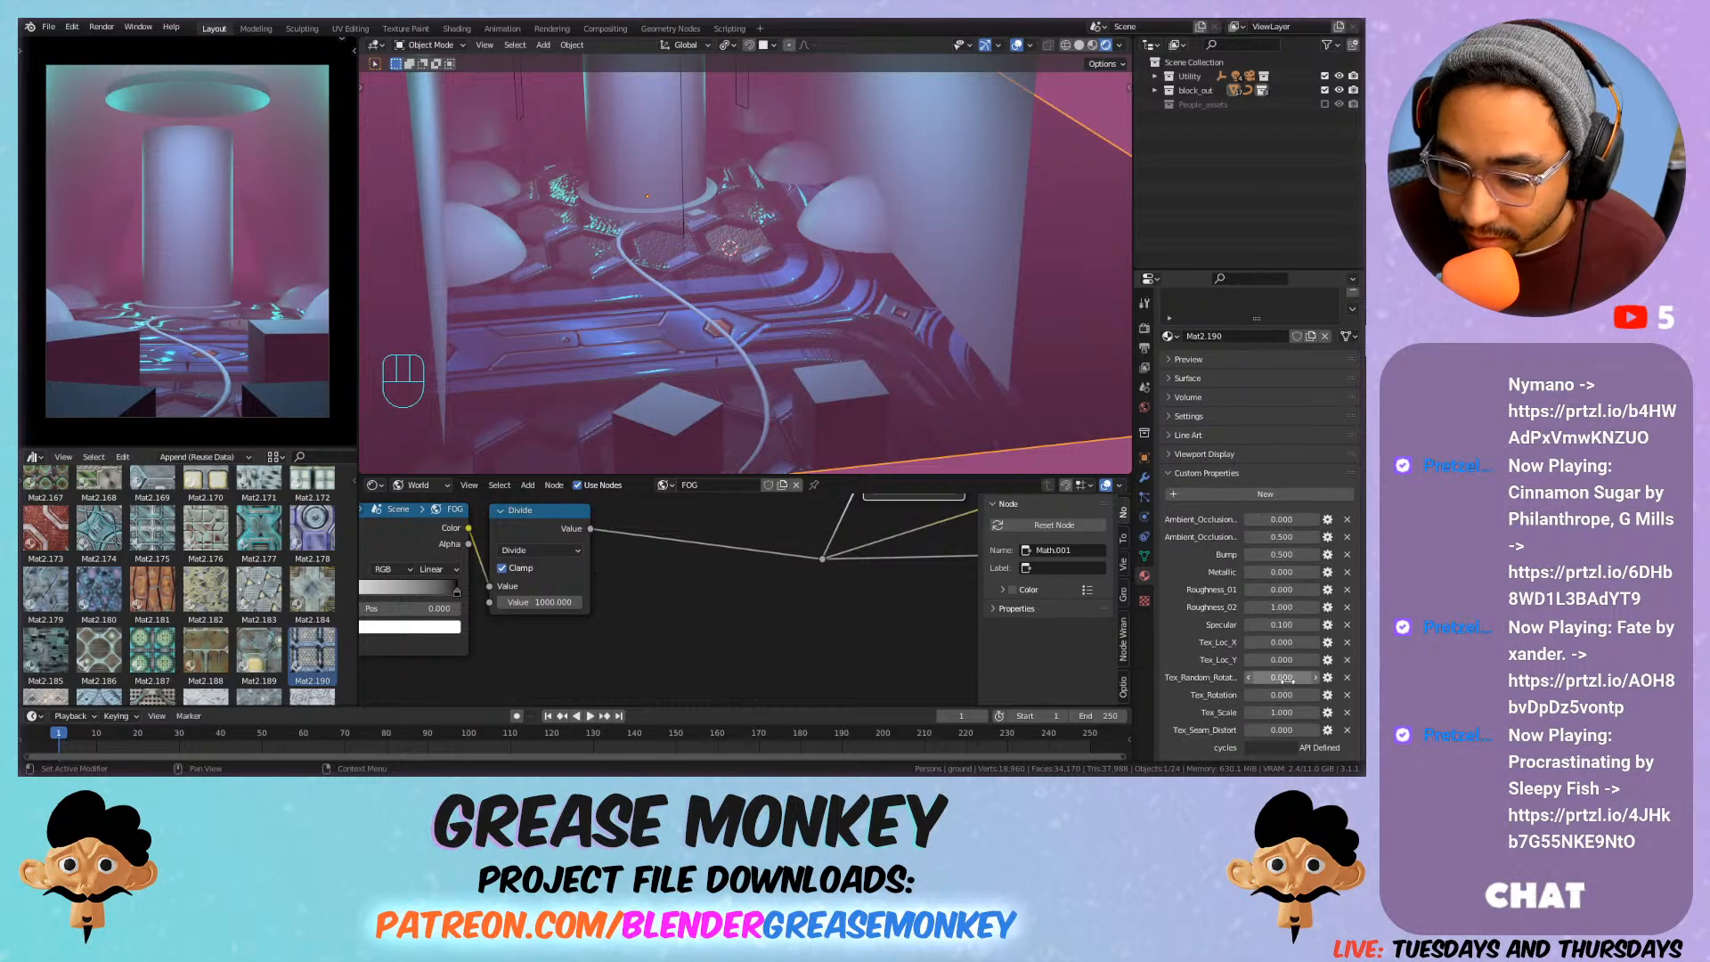
Set the ground material's Tex_Scale to 51.1, try some seam distortion and reset Tex_Seam_Distort to 0.
left_click_drag(1295, 711, 694, 711)
left_click_drag(1281, 729, 1353, 730)
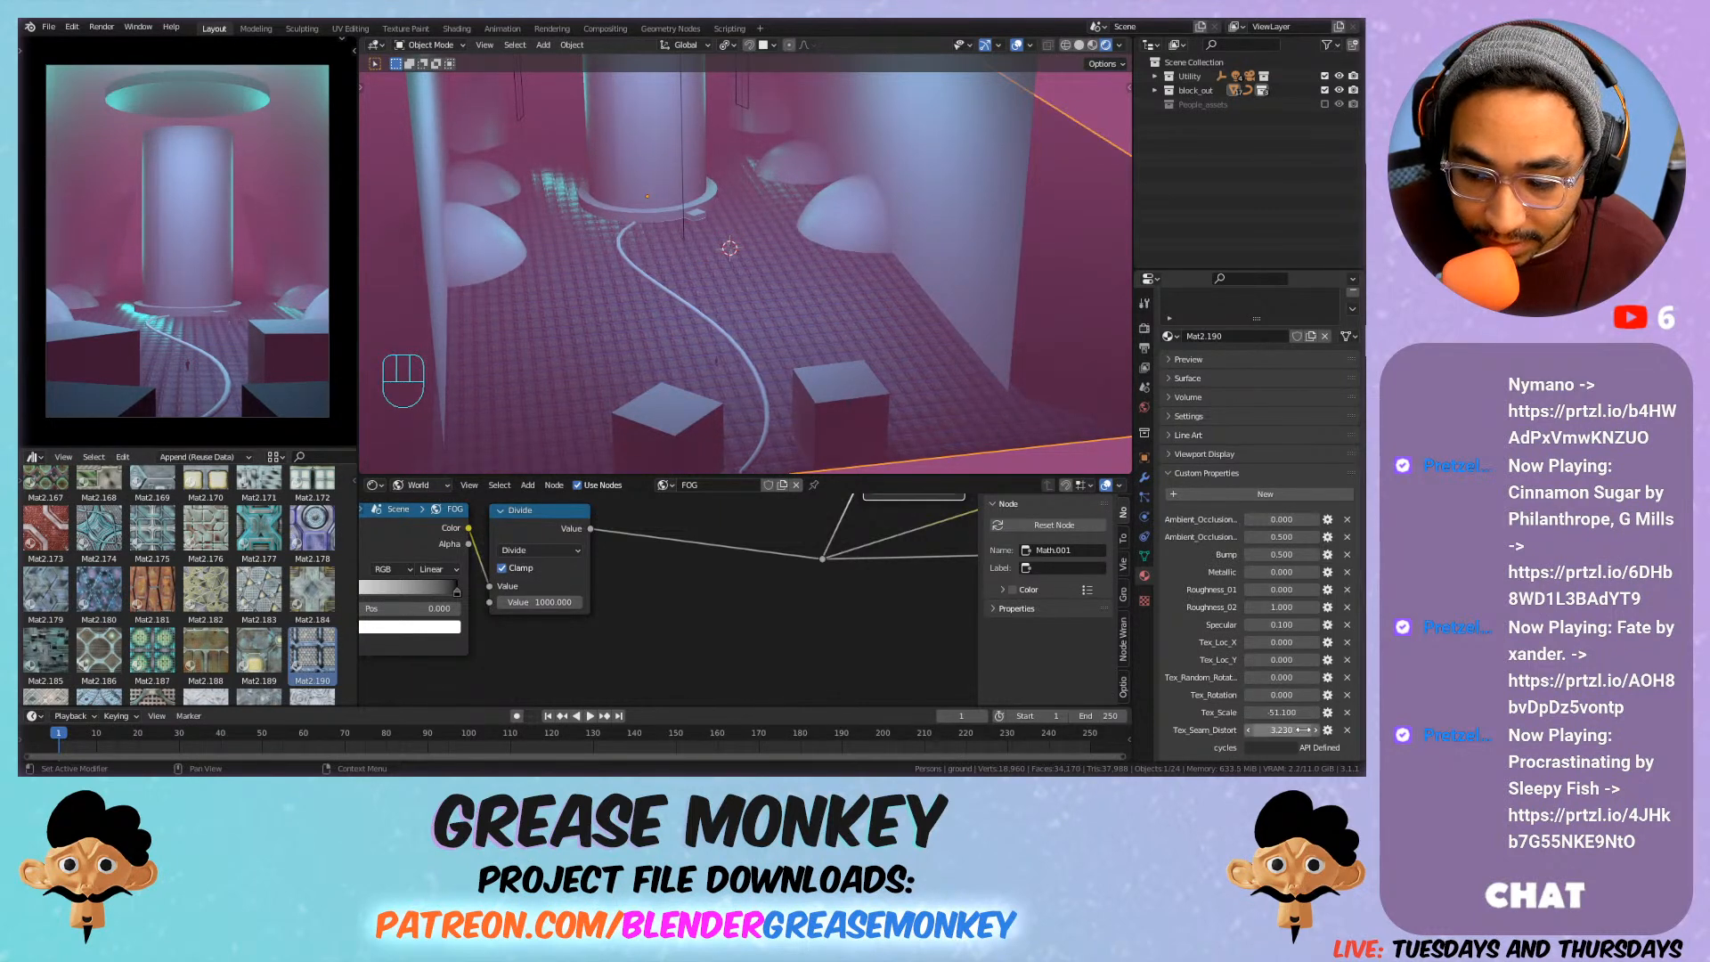
left_click(1279, 730)
type("0")
key("Return")
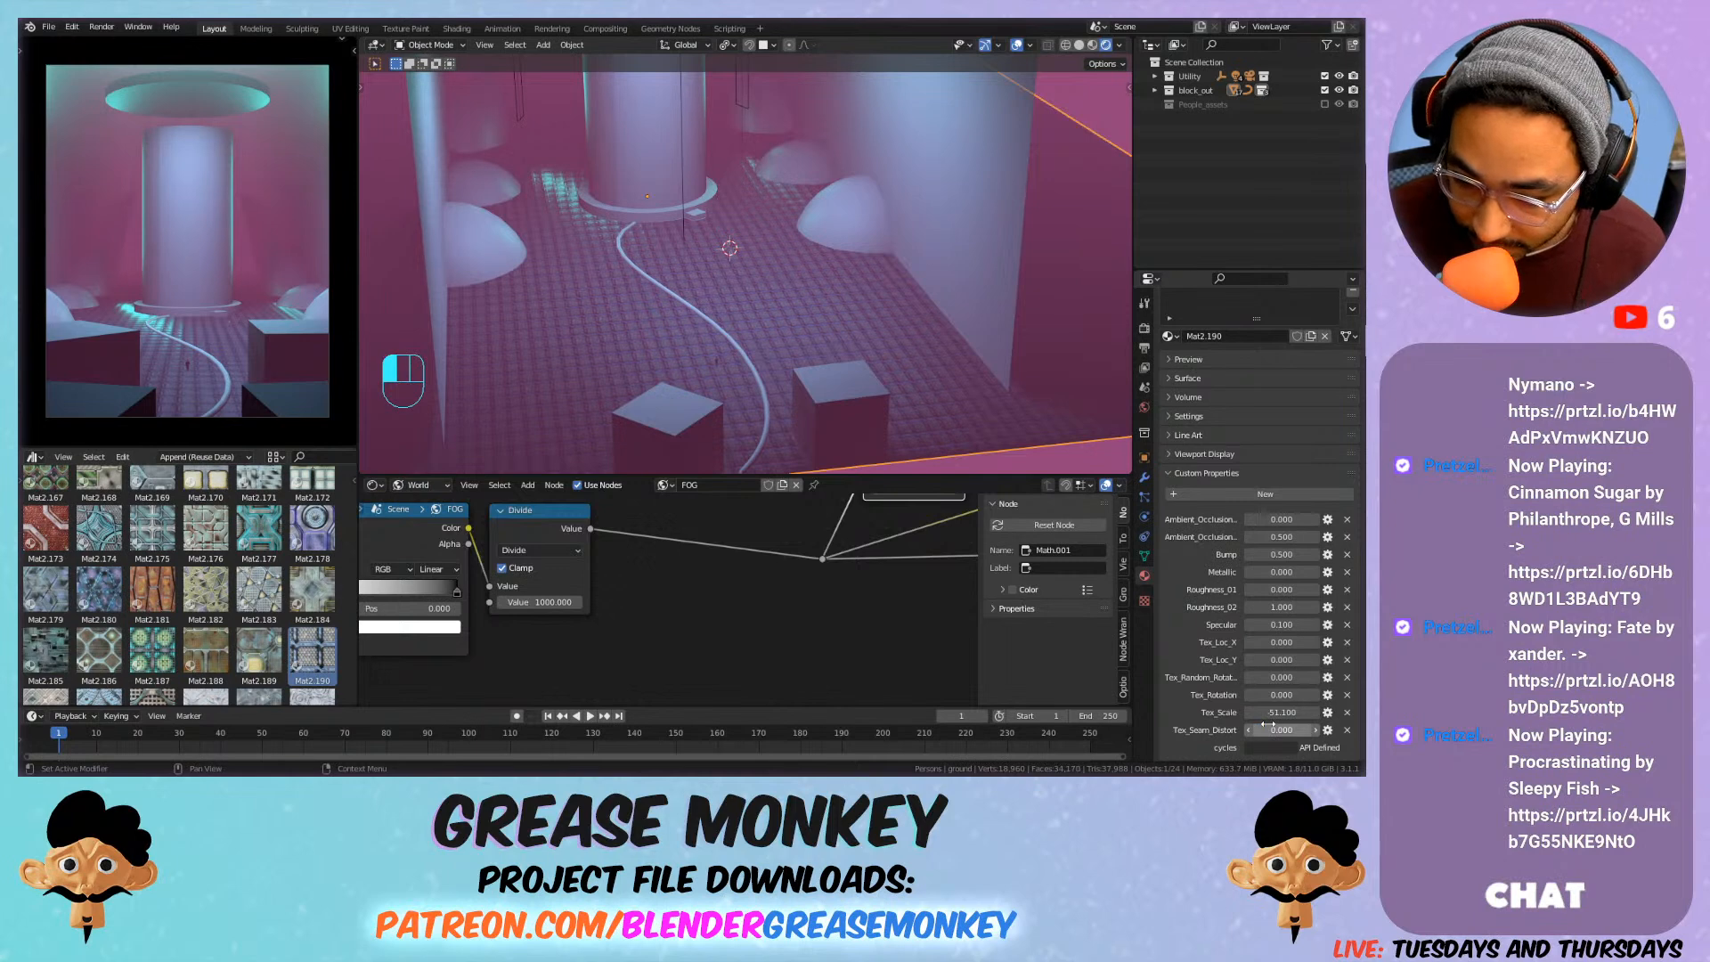
Set the ground material's random texture rotation to 1.21 and Tex_Seam_Distort to 1.17, and inspect the pattern near the path.
left_click_drag(1265, 677, 1279, 728)
scroll(818, 387, "up", 5)
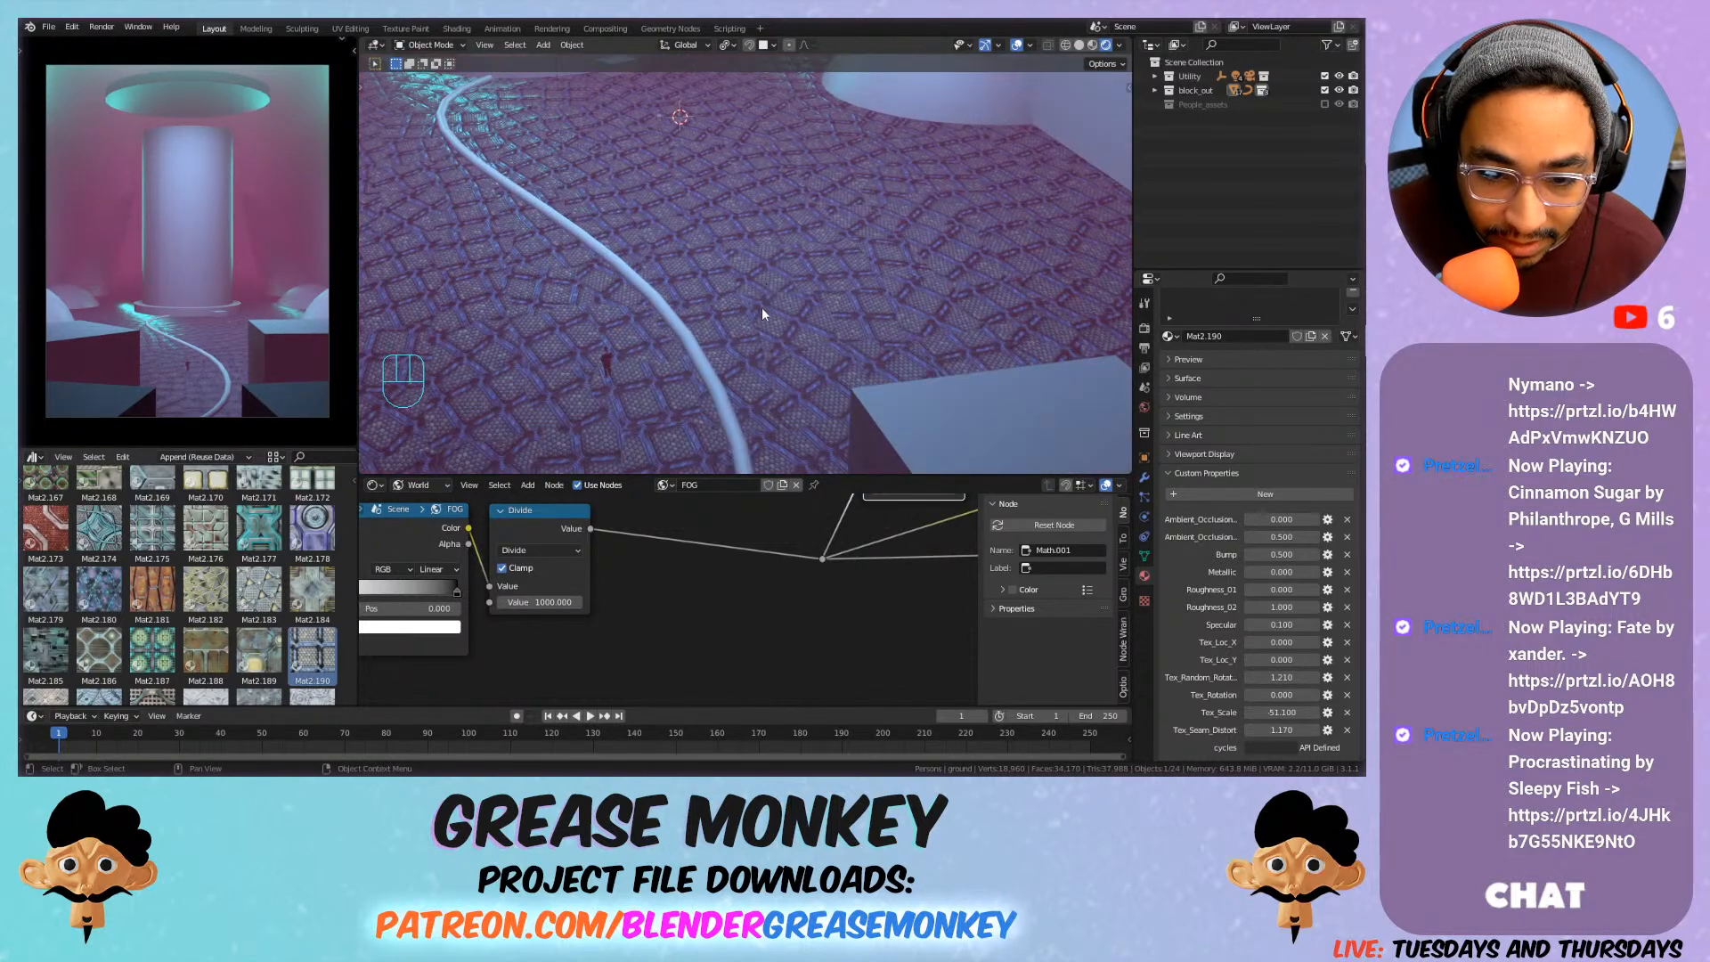
middle_click_drag(697, 336, 616, 254)
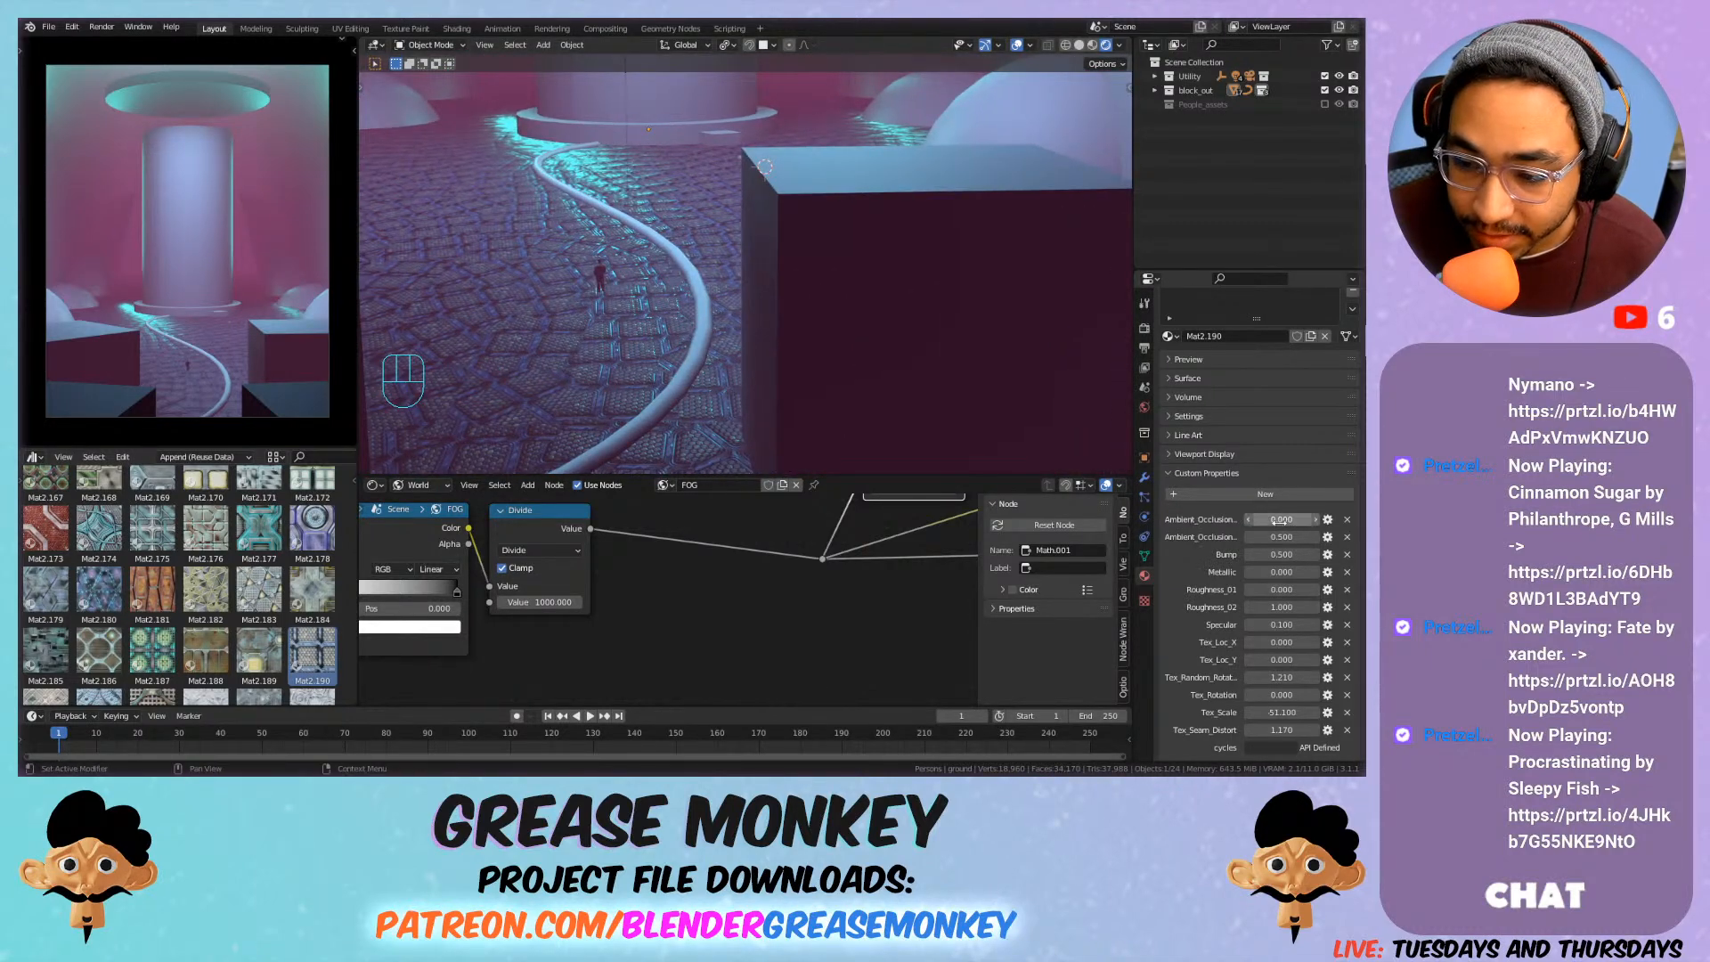
Adjust the ground material's first ambient occlusion value to 0.76, Roughness_02 to 0.97 and Specular to 0.17.
mouse_move(1279, 518)
left_mouse_down()
mouse_move(1309, 518)
mouse_move(1275, 536)
mouse_move(1314, 554)
mouse_move(1261, 554)
mouse_move(1292, 554)
mouse_move(1278, 588)
mouse_move(1307, 589)
mouse_move(1251, 606)
mouse_move(1287, 625)
mouse_move(1249, 624)
mouse_move(1280, 625)
mouse_move(1233, 593)
mouse_move(1272, 624)
left_mouse_up()
key("ctrl+z")
key("ctrl+z")
key("ctrl+z")
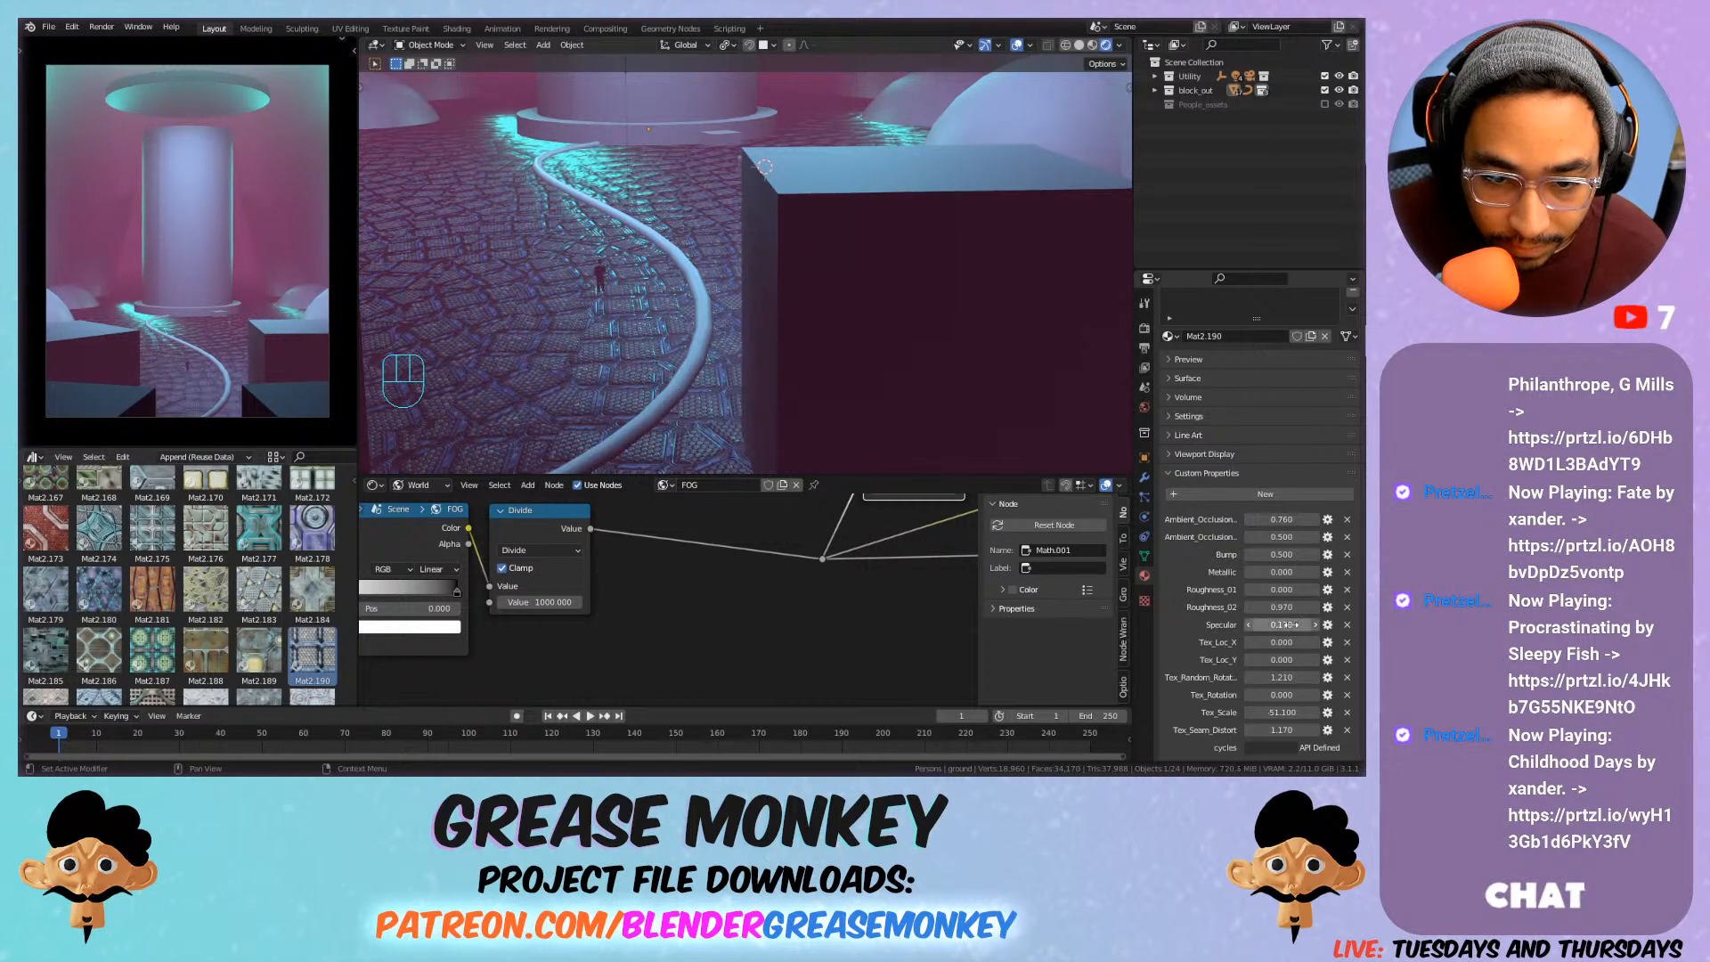
middle_click_drag(866, 324, 941, 341)
mouse_move(918, 254)
middle_mouse_down("shift")
mouse_move(905, 406)
mouse_move(875, 249)
mouse_move(915, 250)
middle_mouse_up("shift")
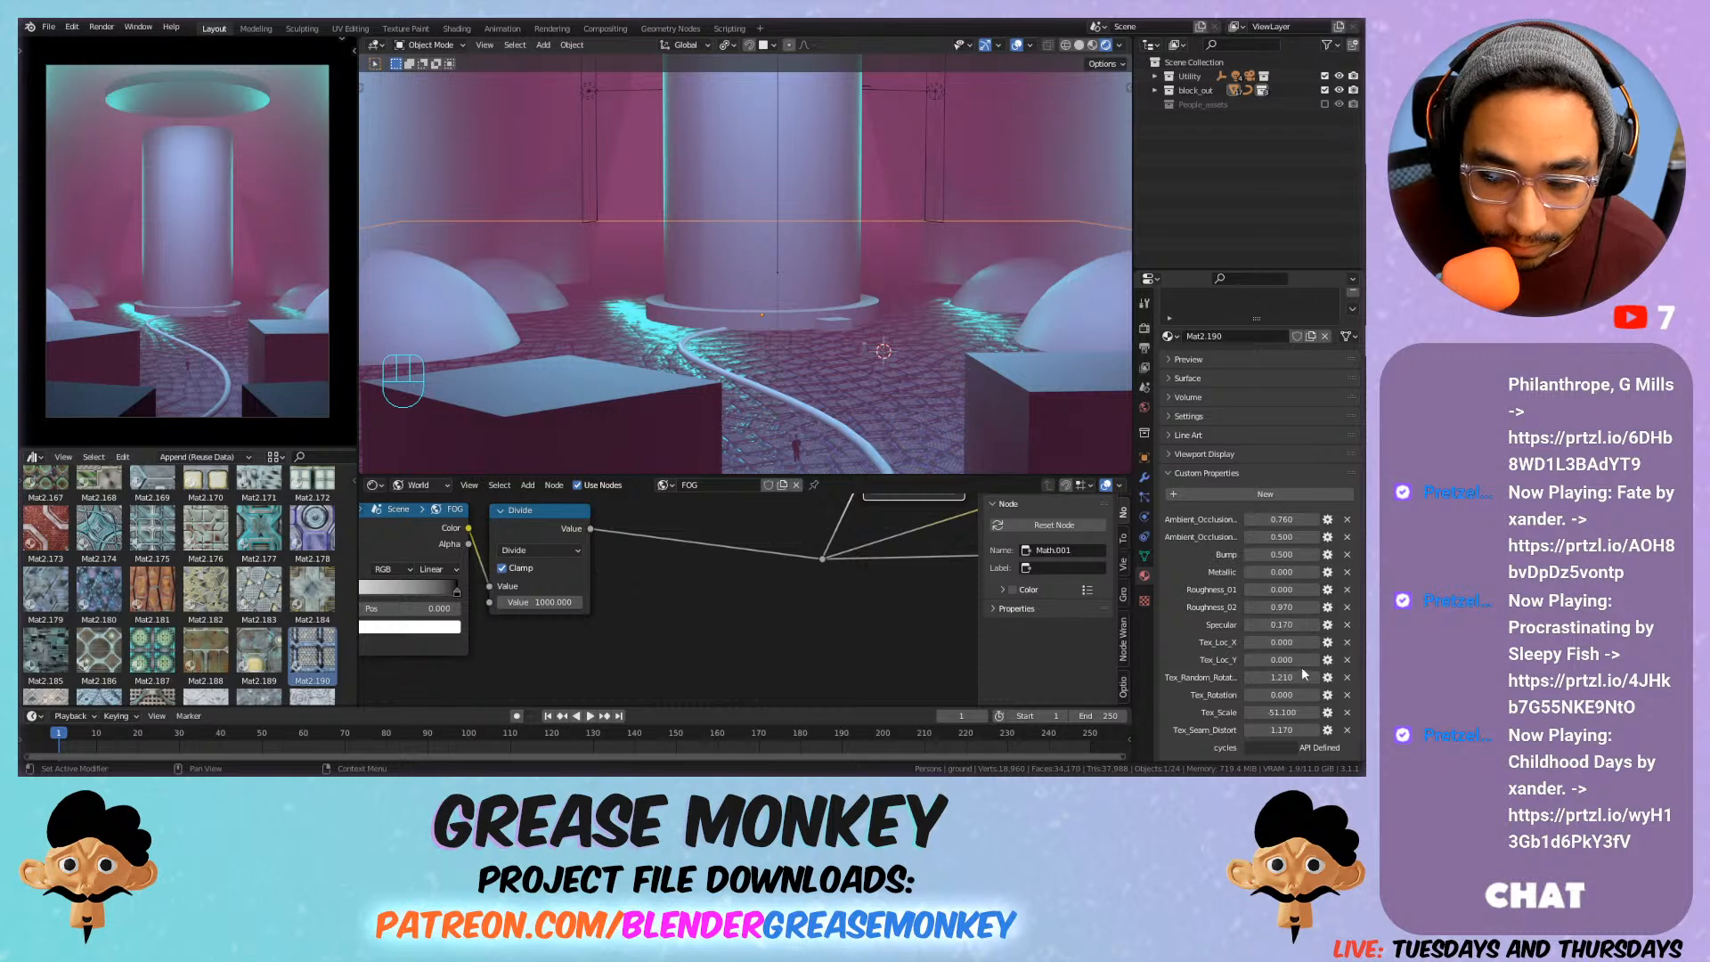
Shift the ground texture by setting Tex_Loc_X to 2.8, leaving Tex_Loc_Y at 0.
left_click_drag(1285, 659, 1332, 642)
key("ctrl+z")
middle_click_drag(837, 347, 785, 338)
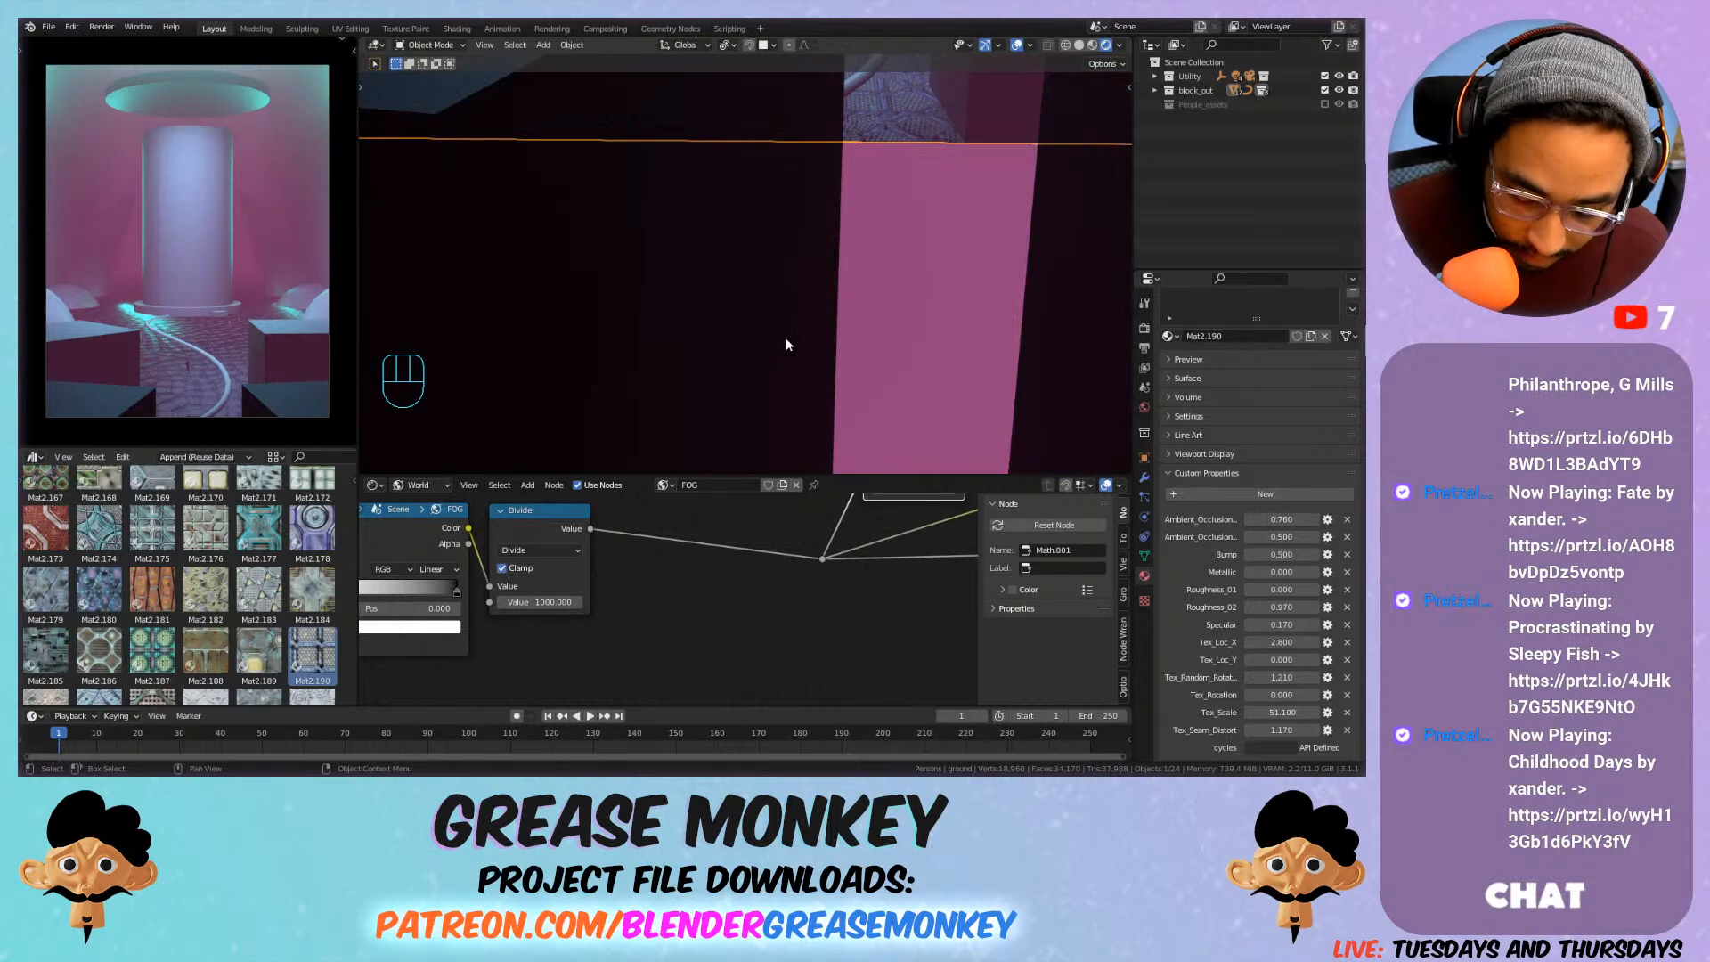
Look through the camera with viewport overlays hidden and set the ground material's Tex_Rotation to 3.39.
key("KP_0")
scroll(766, 285, "down", 3)
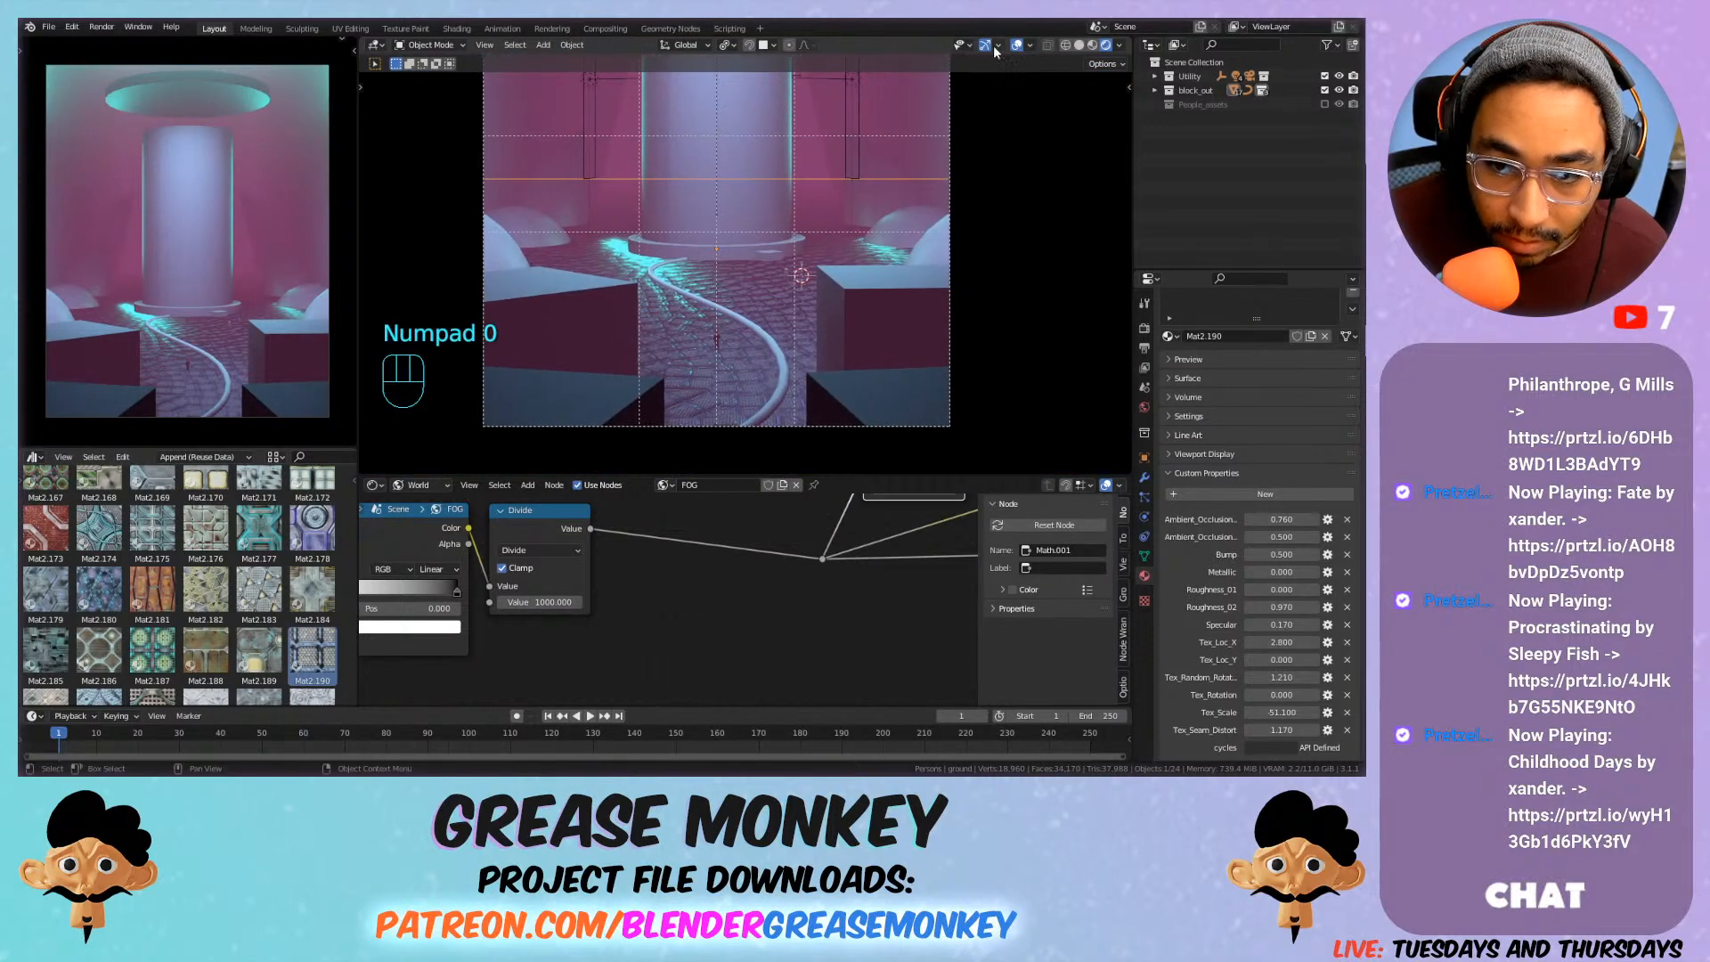
left_click(1015, 46)
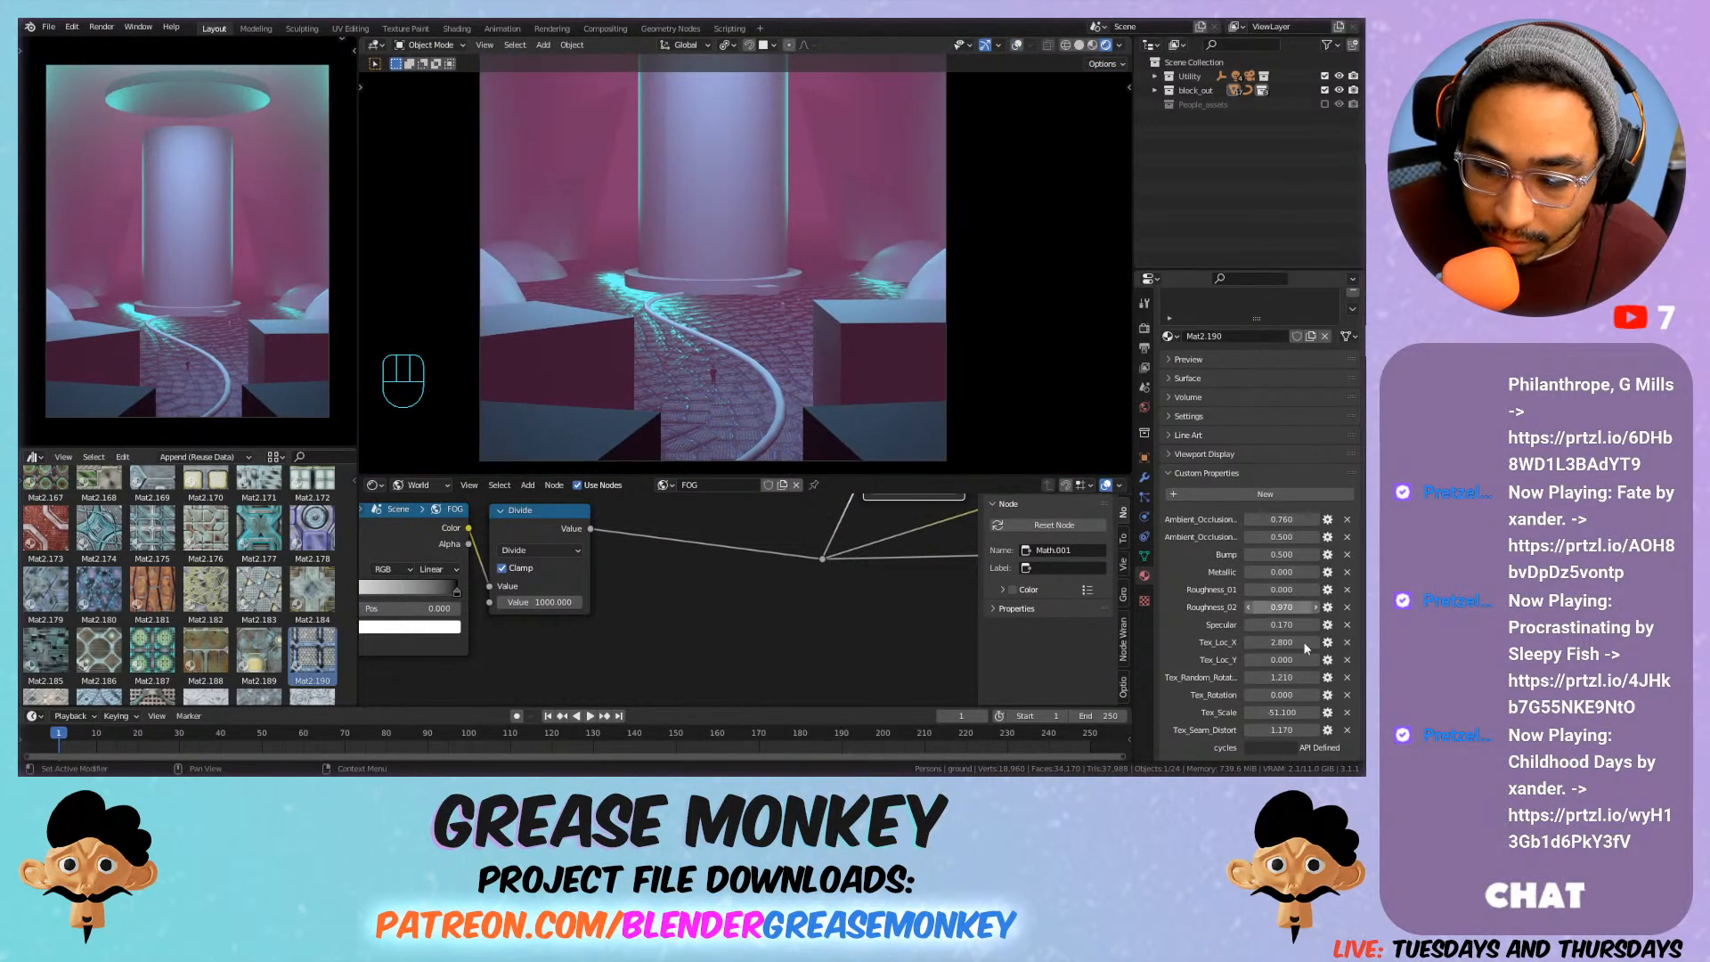
left_click_drag(1287, 695, 1325, 694)
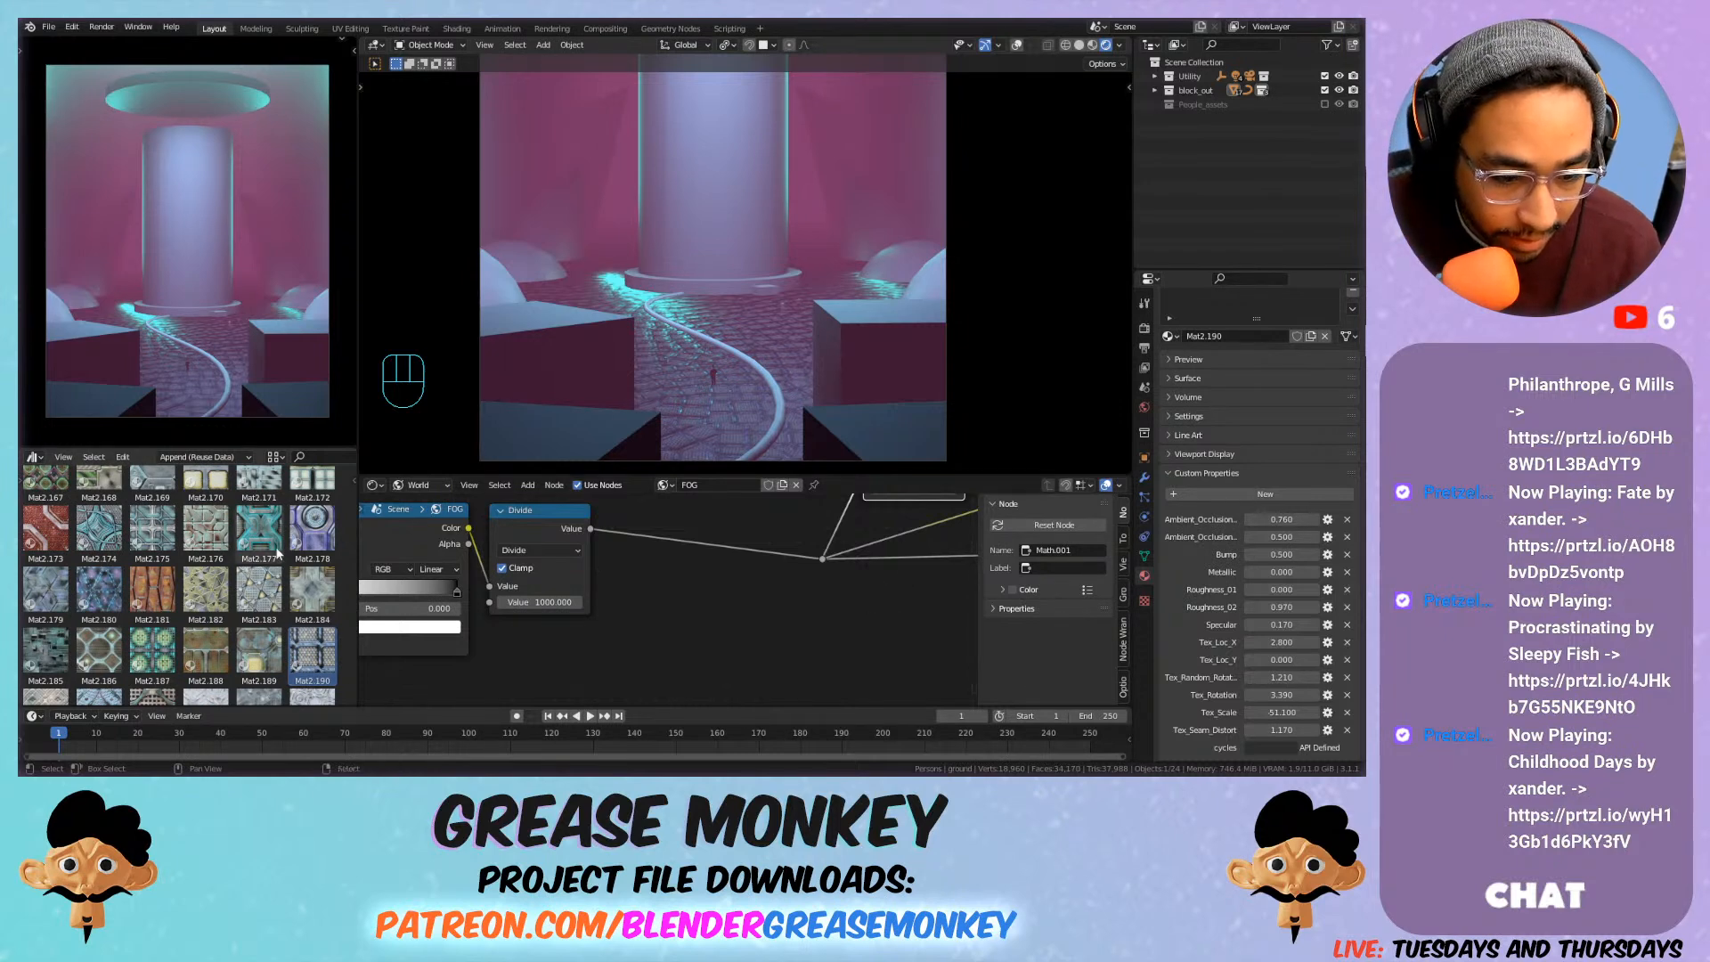
Browse the material library and apply Mat2.146 to the ground plane.
scroll(198, 559, "down", 4)
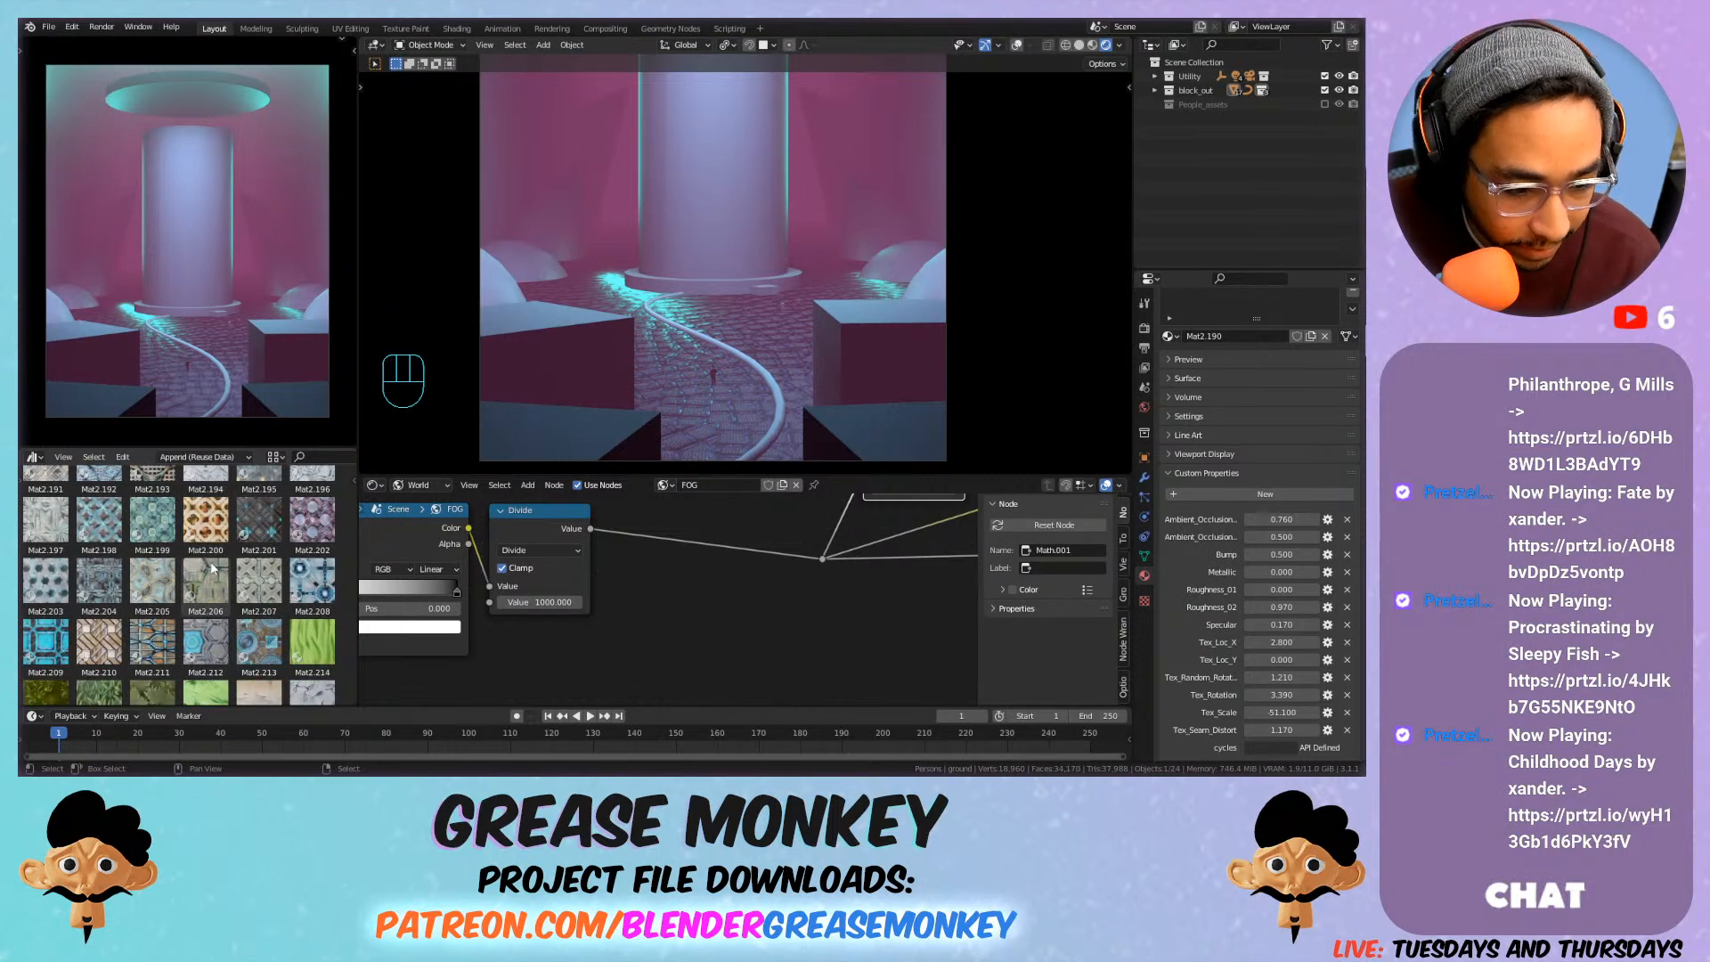
scroll(222, 574, "up", 3)
scroll(234, 584, "up", 3)
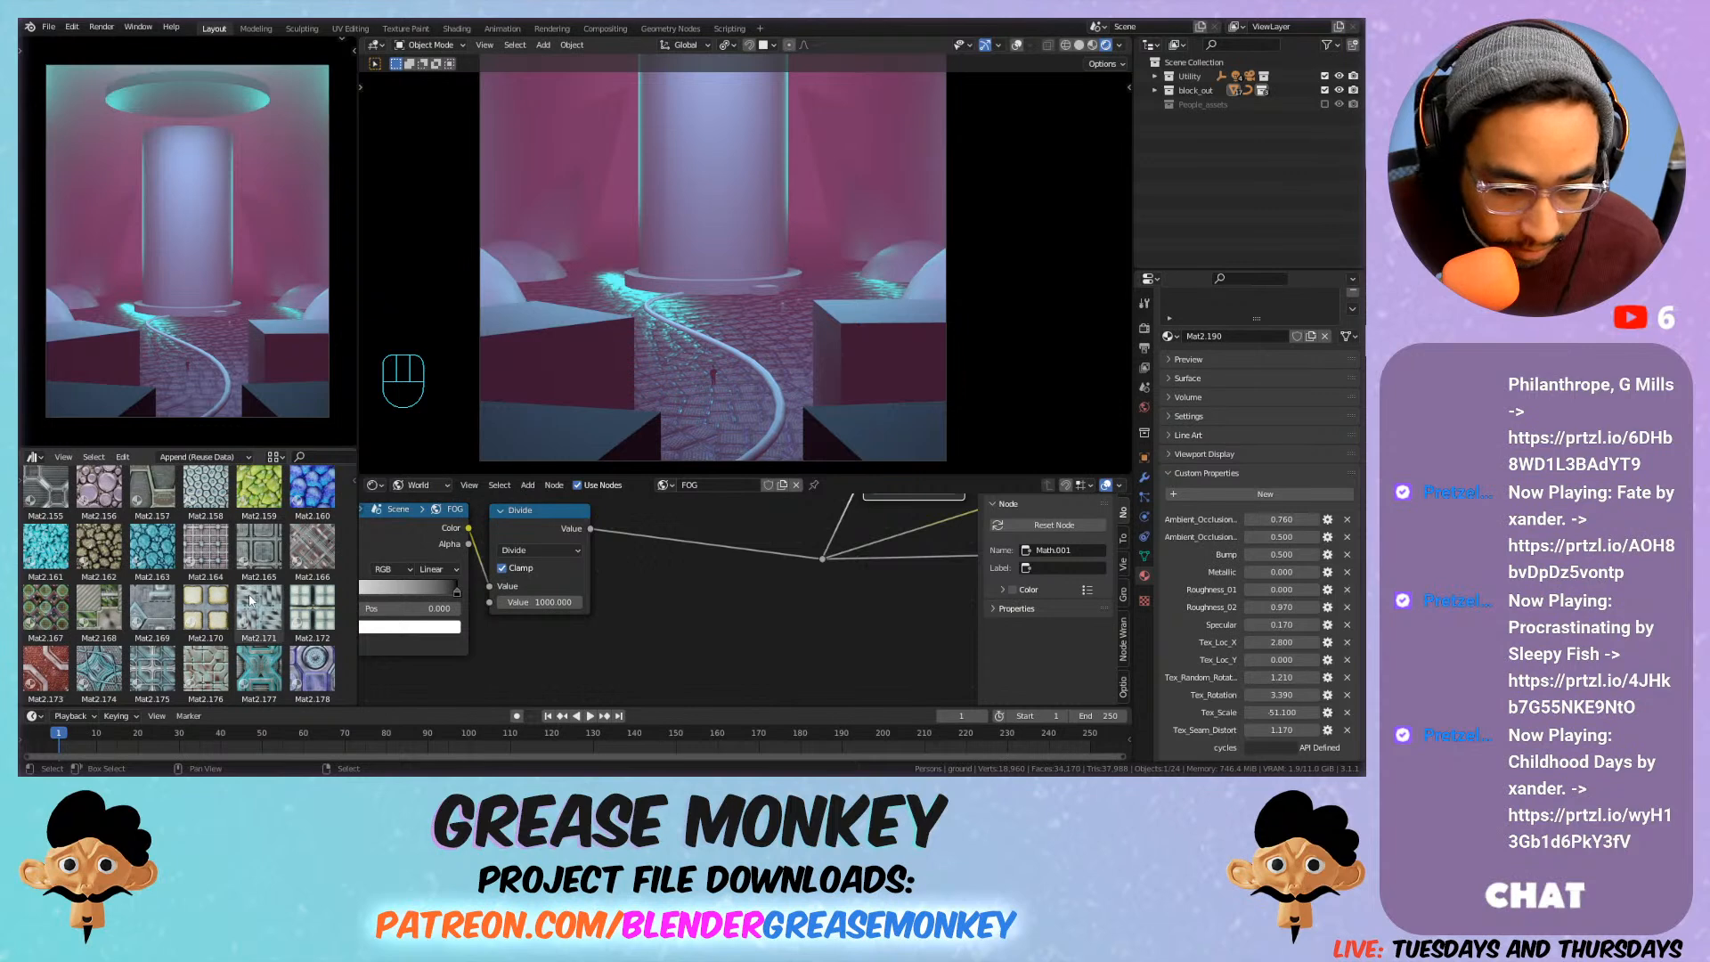
scroll(249, 592, "up", 2)
scroll(250, 602, "up", 2)
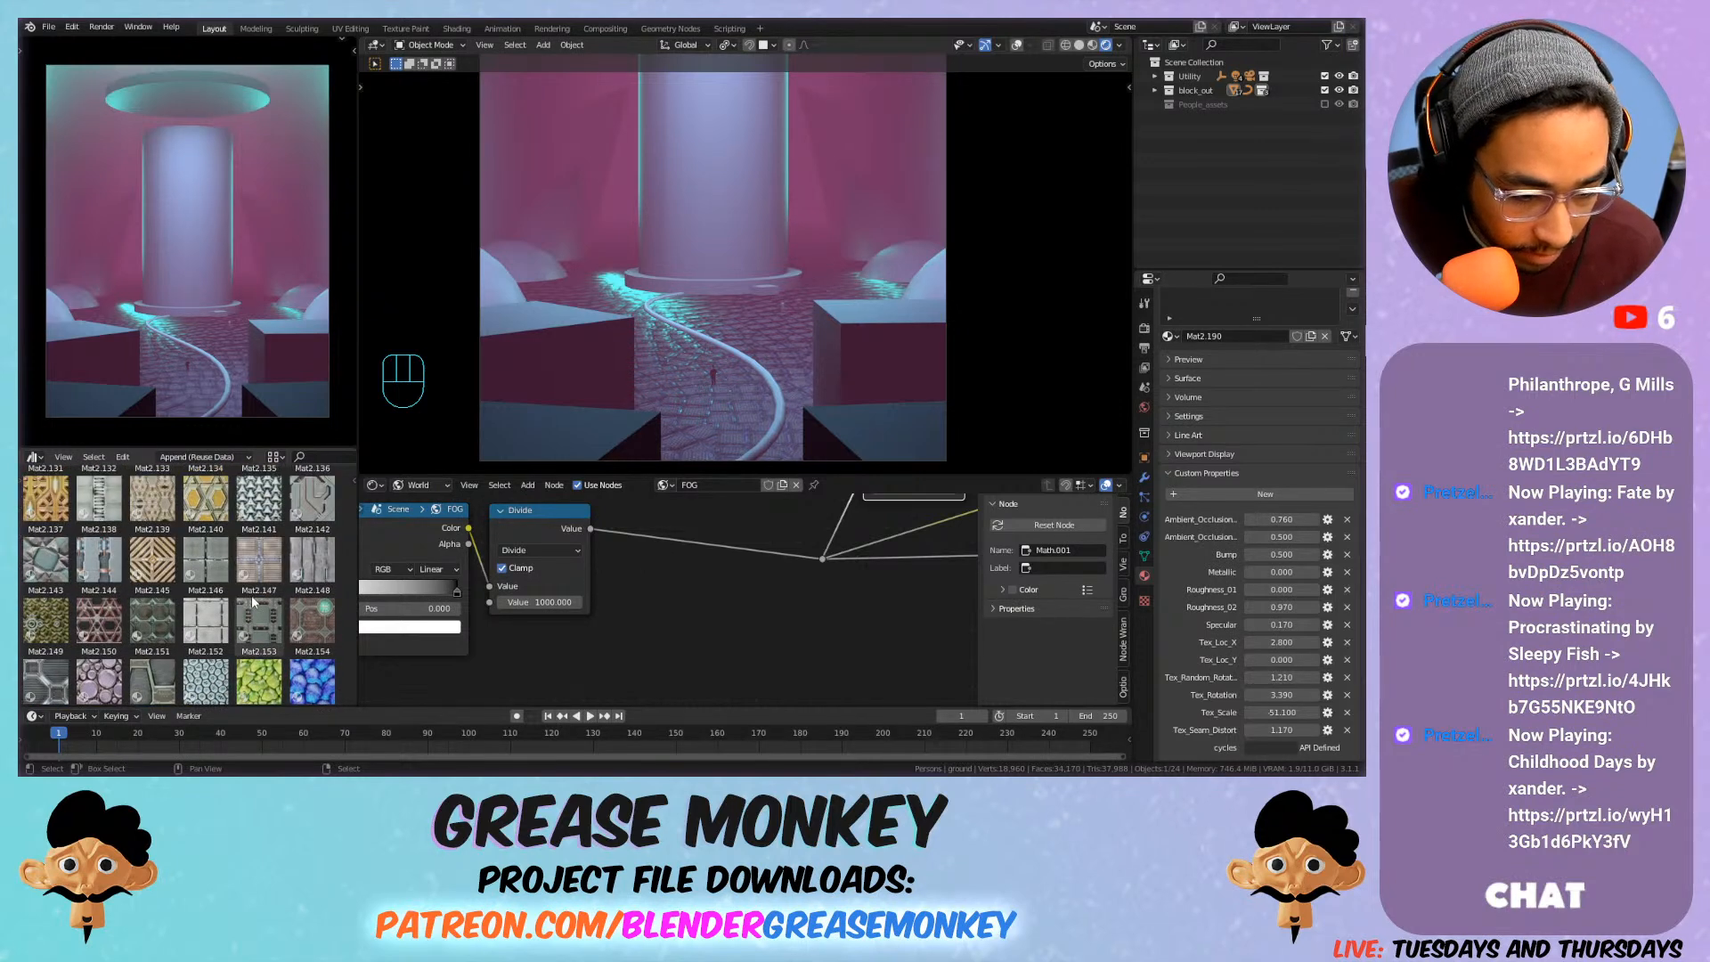
left_click_drag(205, 573, 745, 408)
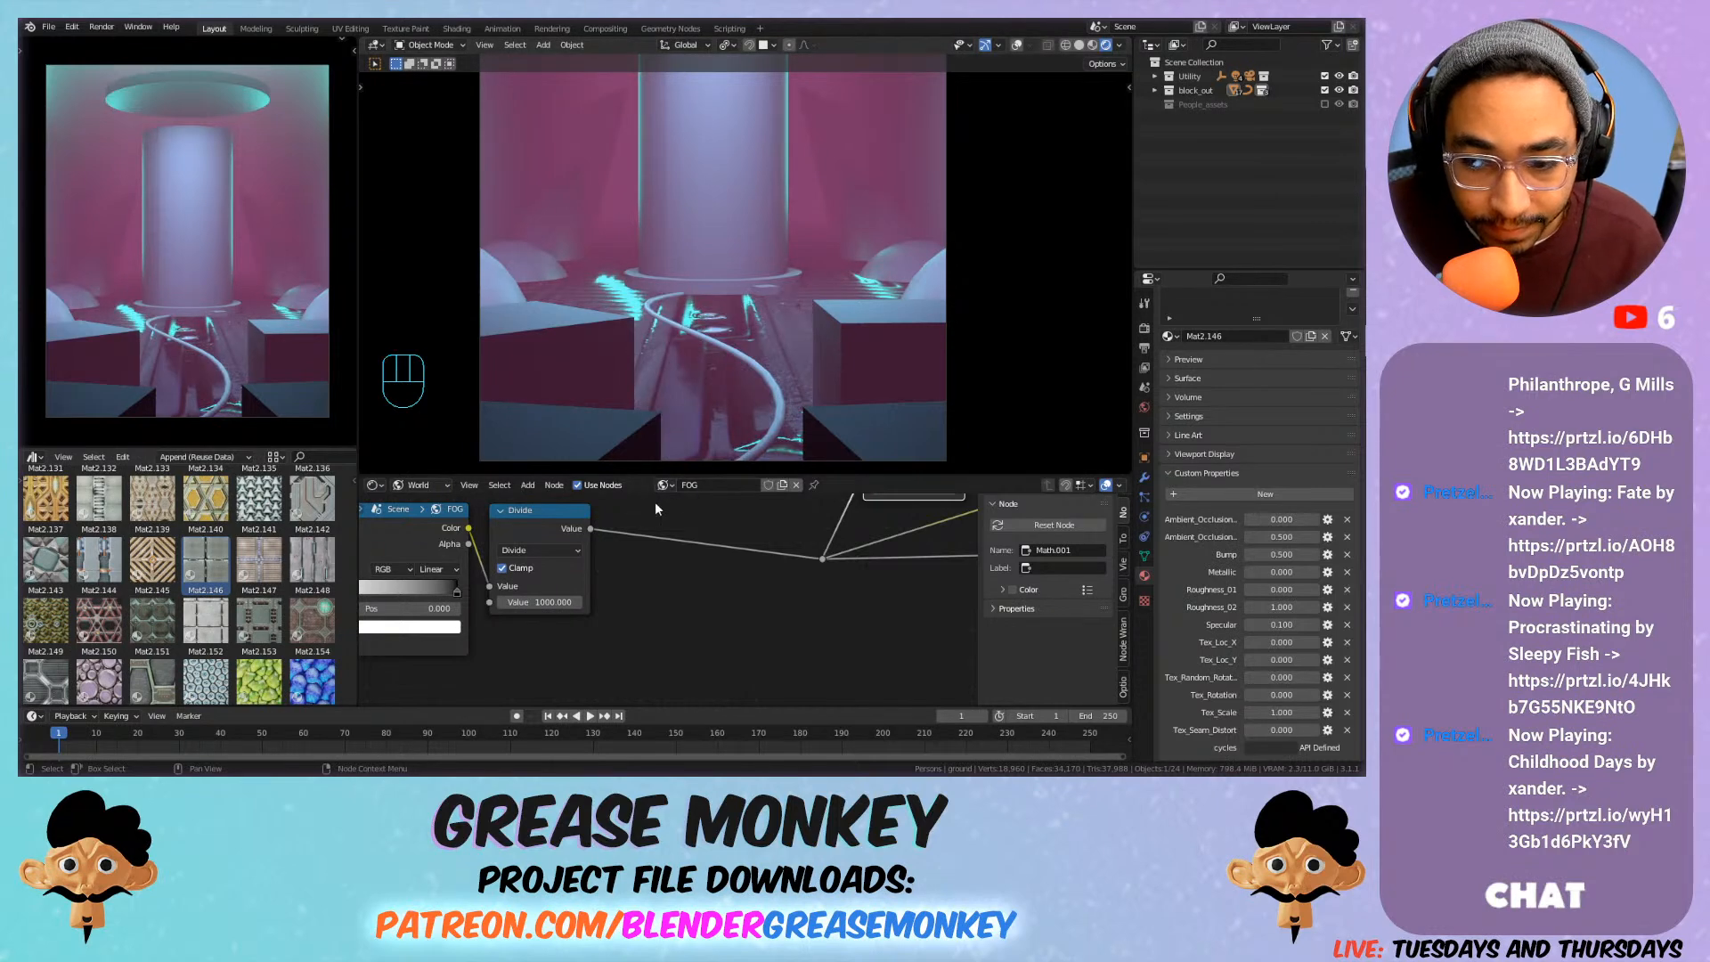
Set the ground material's Tex_Scale to 89.47, Tex_Seam_Distort to 0.72, random rotation to 0.58, first ambient occlusion value to 0.83 and Metallic to 0.98.
mouse_move(1281, 712)
left_mouse_down()
mouse_move(1082, 712)
mouse_move(1287, 710)
mouse_move(1300, 677)
mouse_move(1277, 675)
mouse_move(1301, 728)
mouse_move(1273, 728)
mouse_move(1291, 728)
left_mouse_up()
scroll(747, 383, "up", 4)
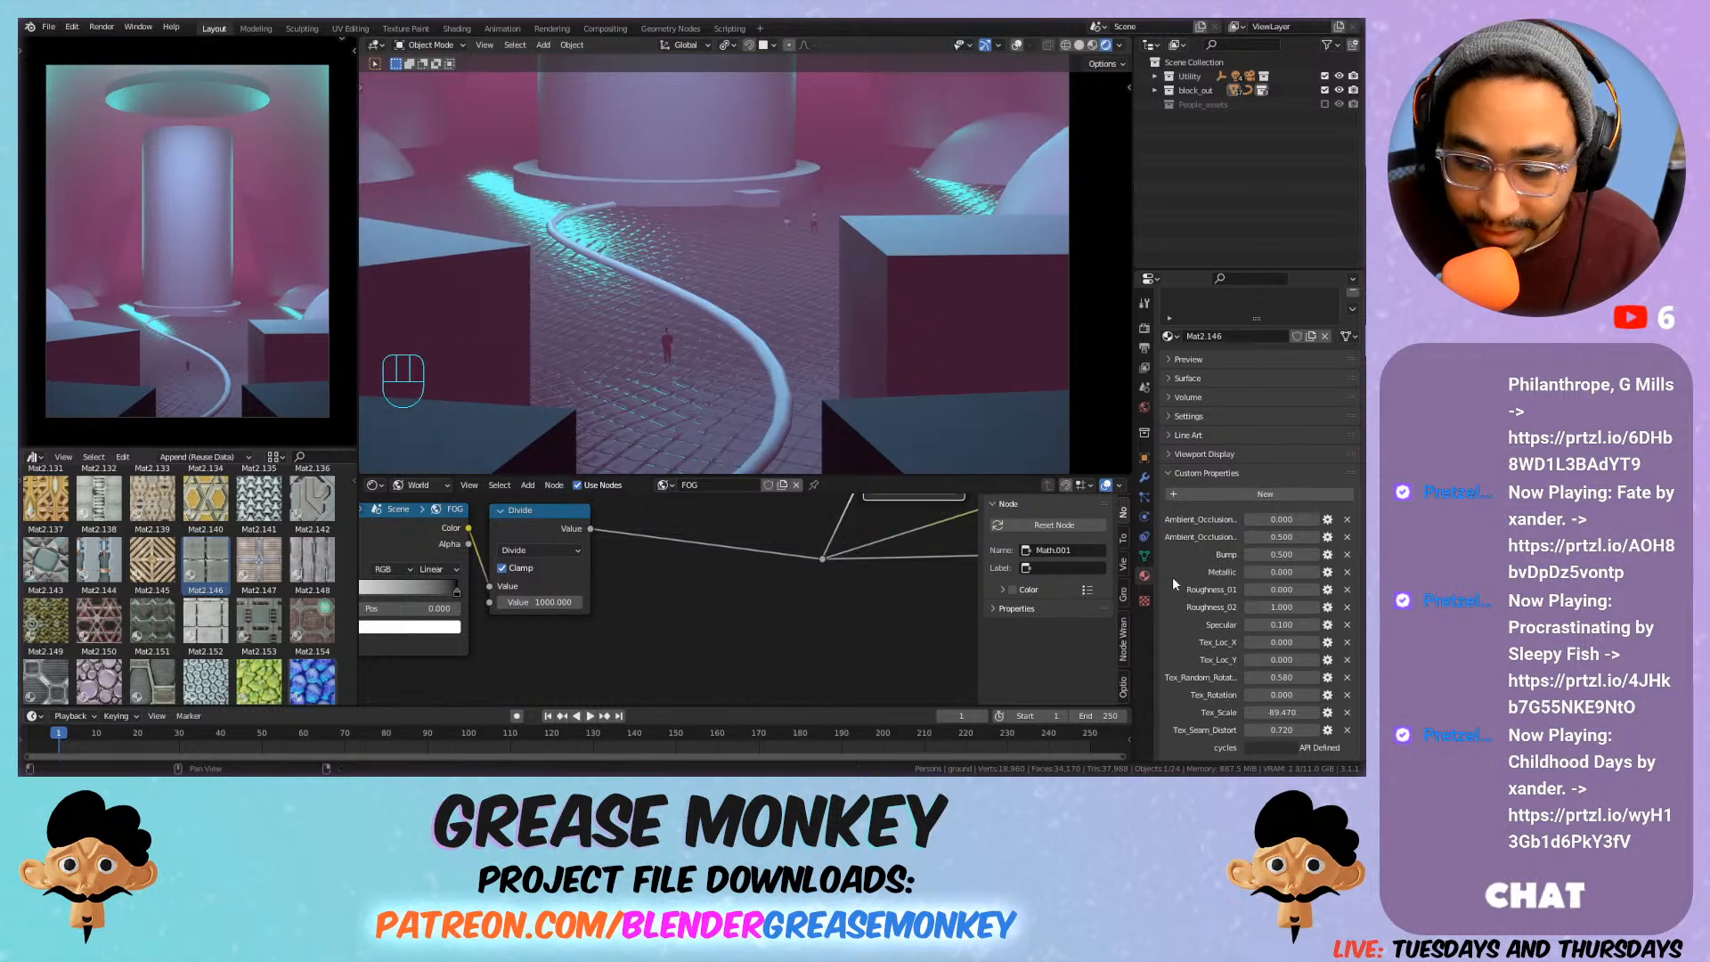
left_click_drag(1264, 554, 1299, 572)
scroll(718, 371, "down", 2)
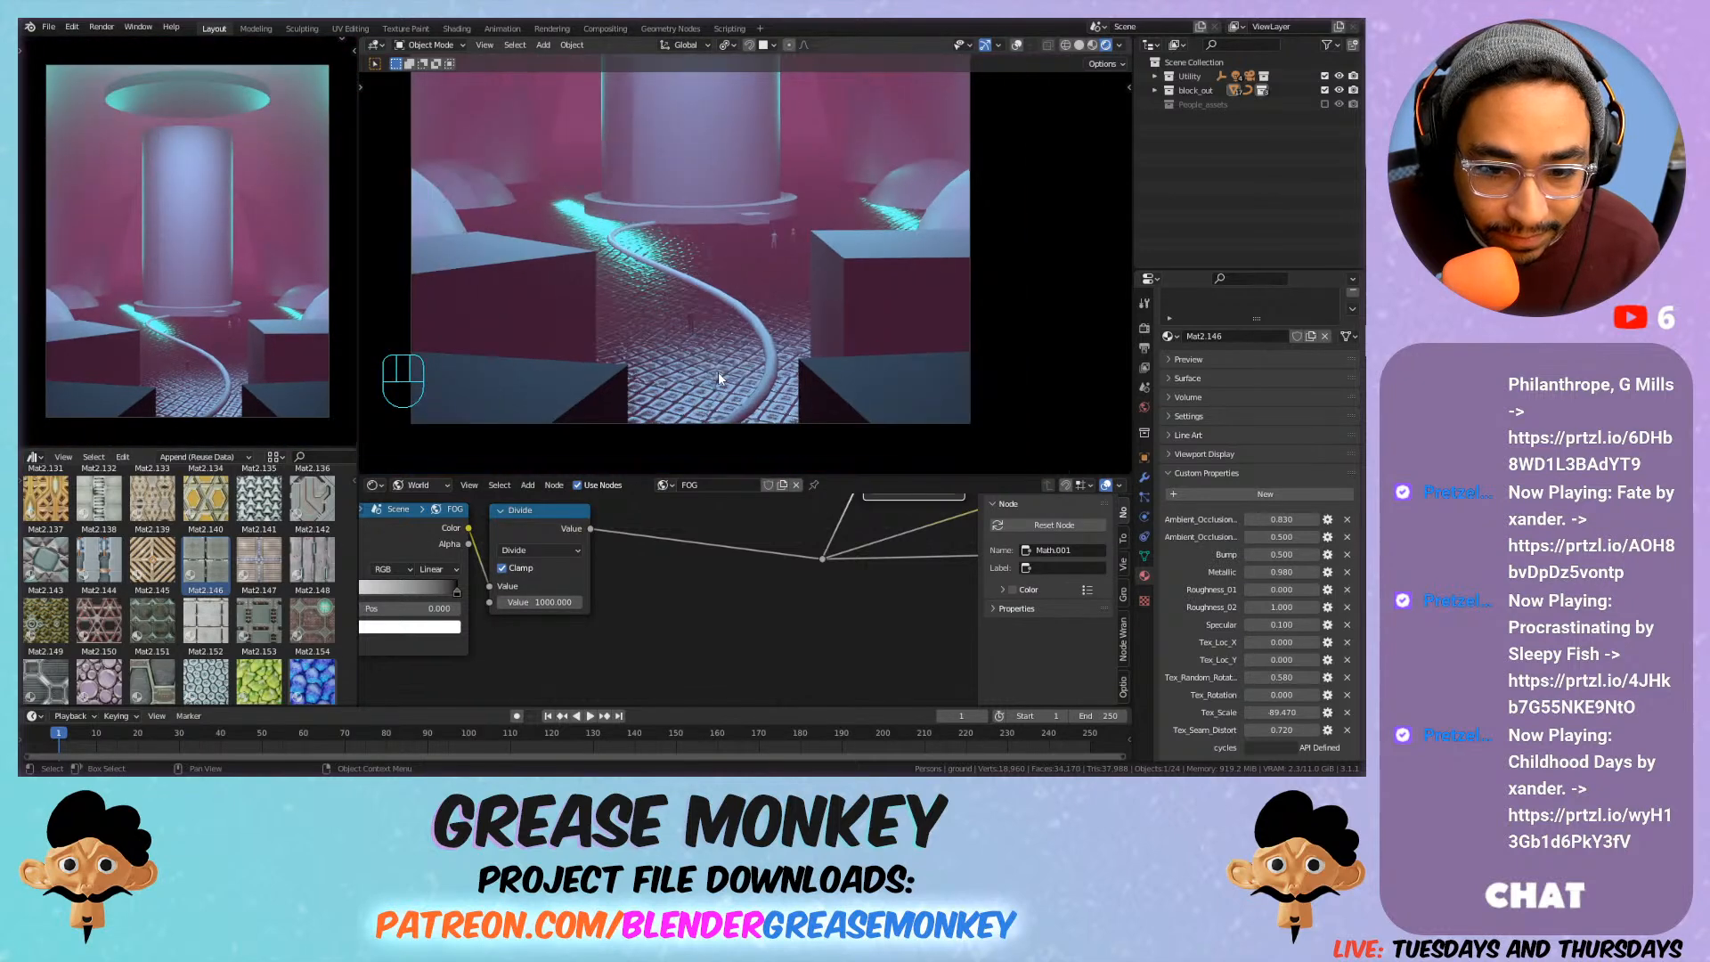
middle_click_drag(718, 372, 711, 409, "shift")
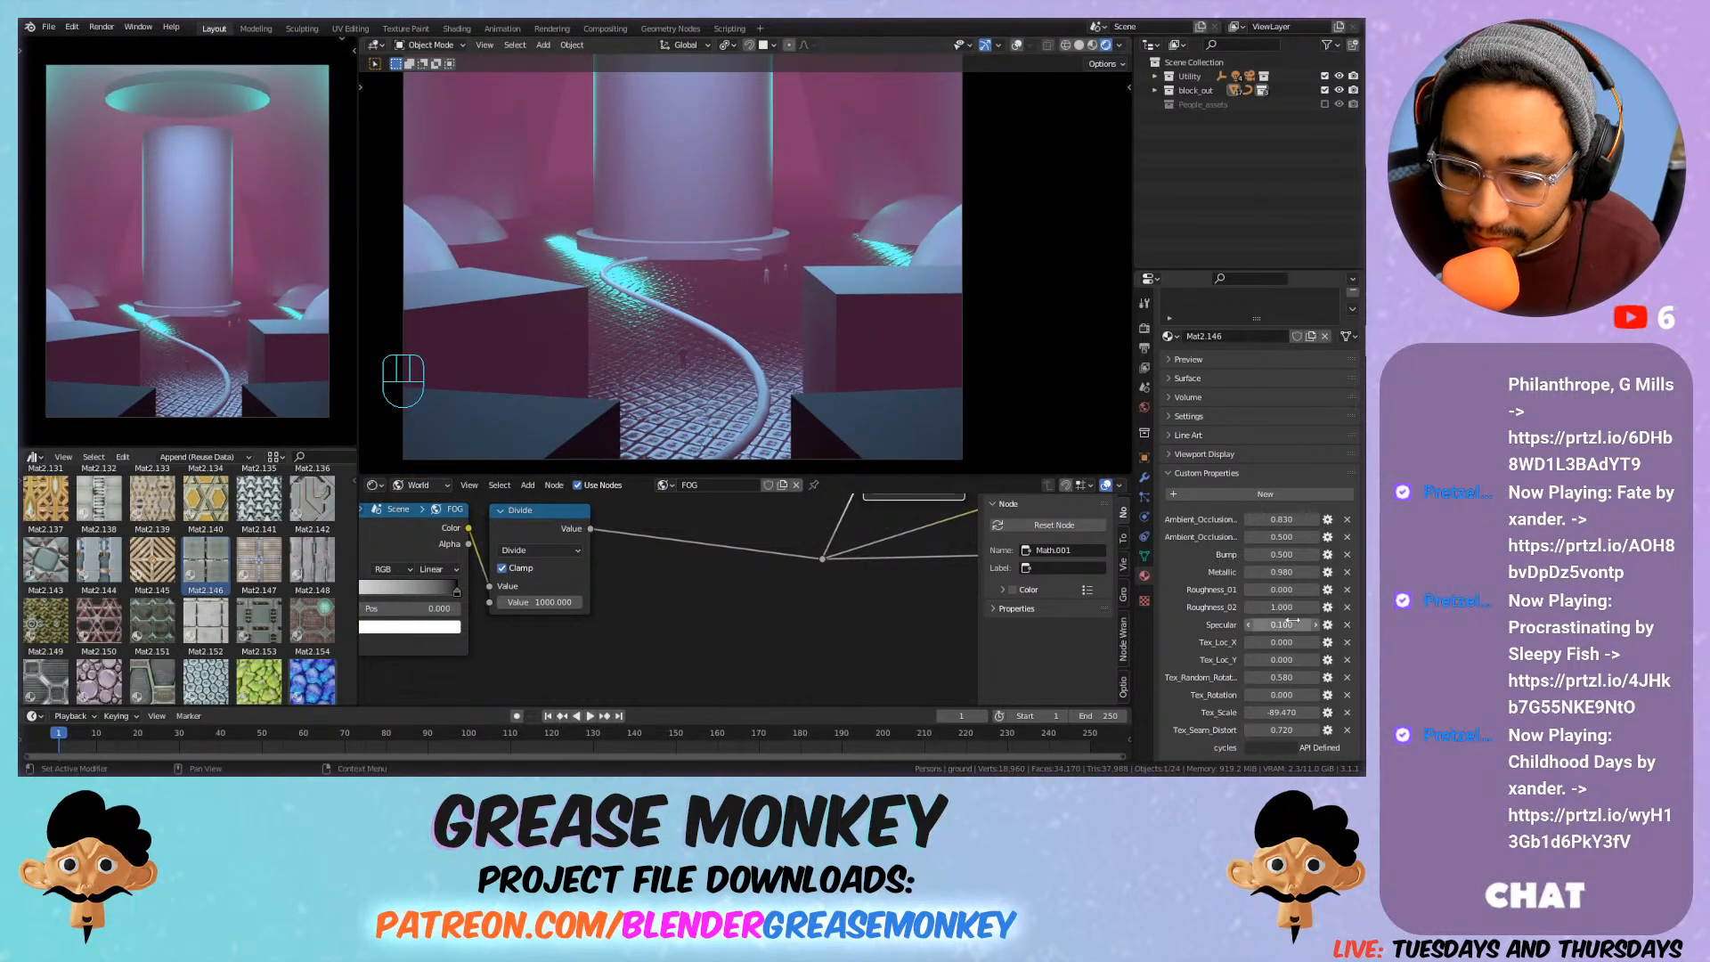
Set the ground material's Roughness_02 to 0.4 and Specular to 0, and enlarge the pattern with a Tex_Scale of 22.58.
left_click_drag(1282, 589, 1278, 624)
key("ctrl+z")
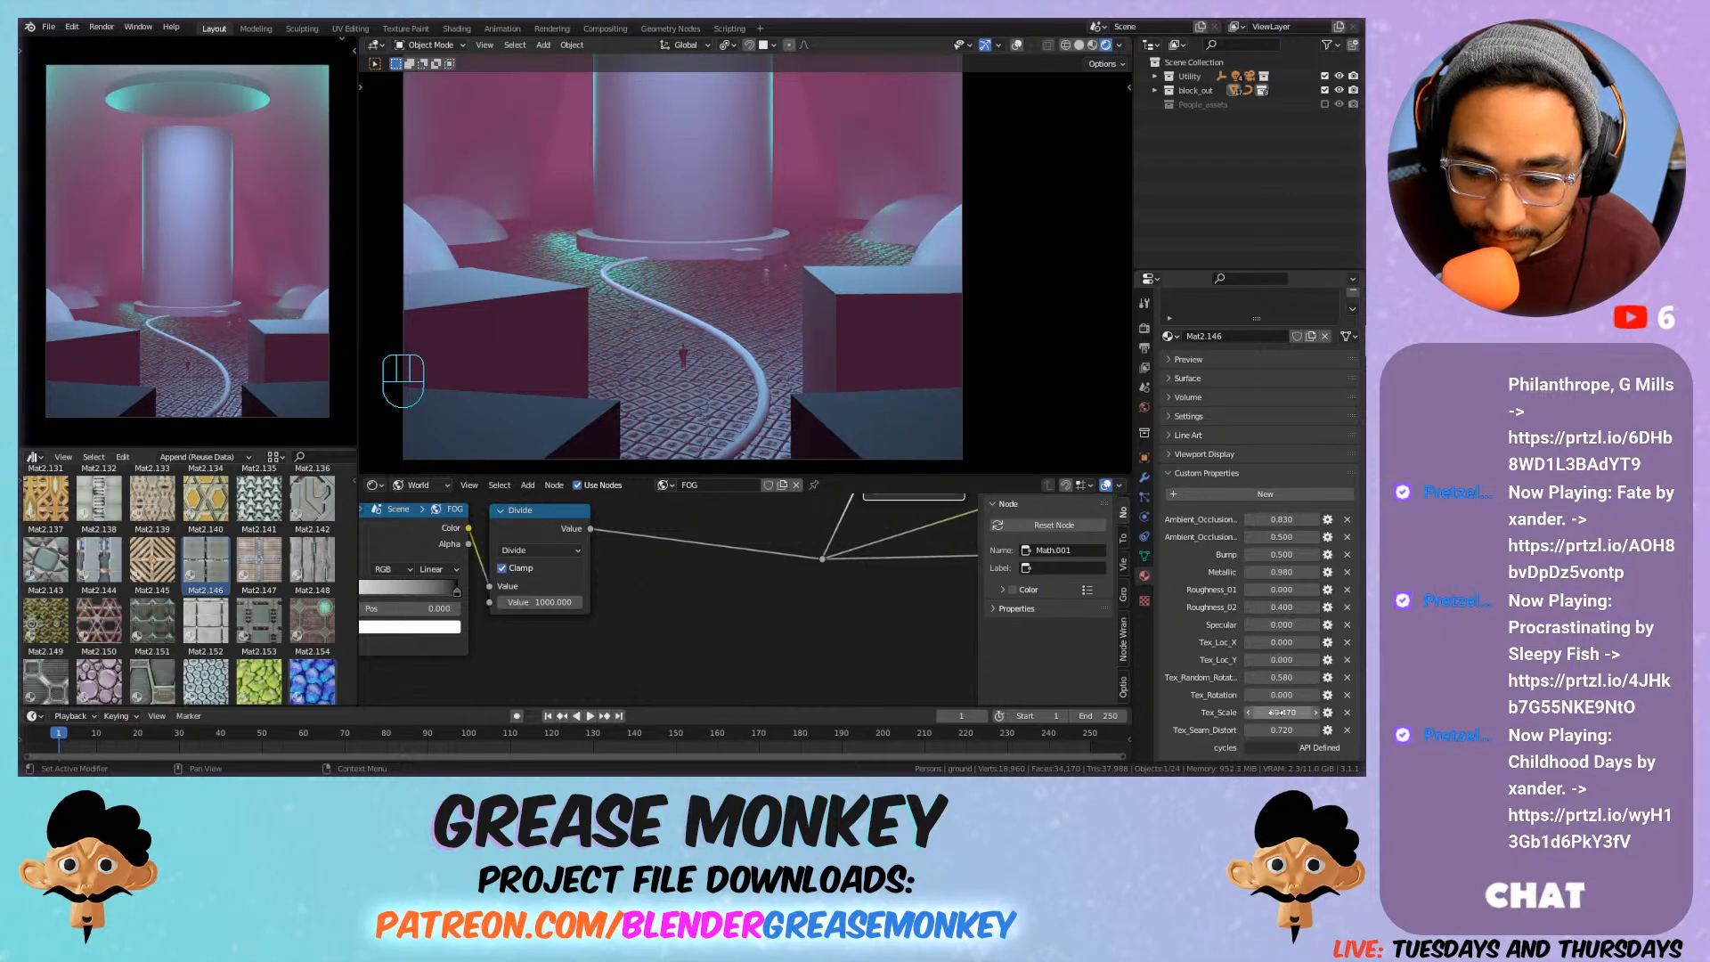
mouse_move(1264, 713)
left_mouse_down()
mouse_move(1218, 712)
mouse_move(1288, 712)
left_mouse_up()
type("0")
key("Return")
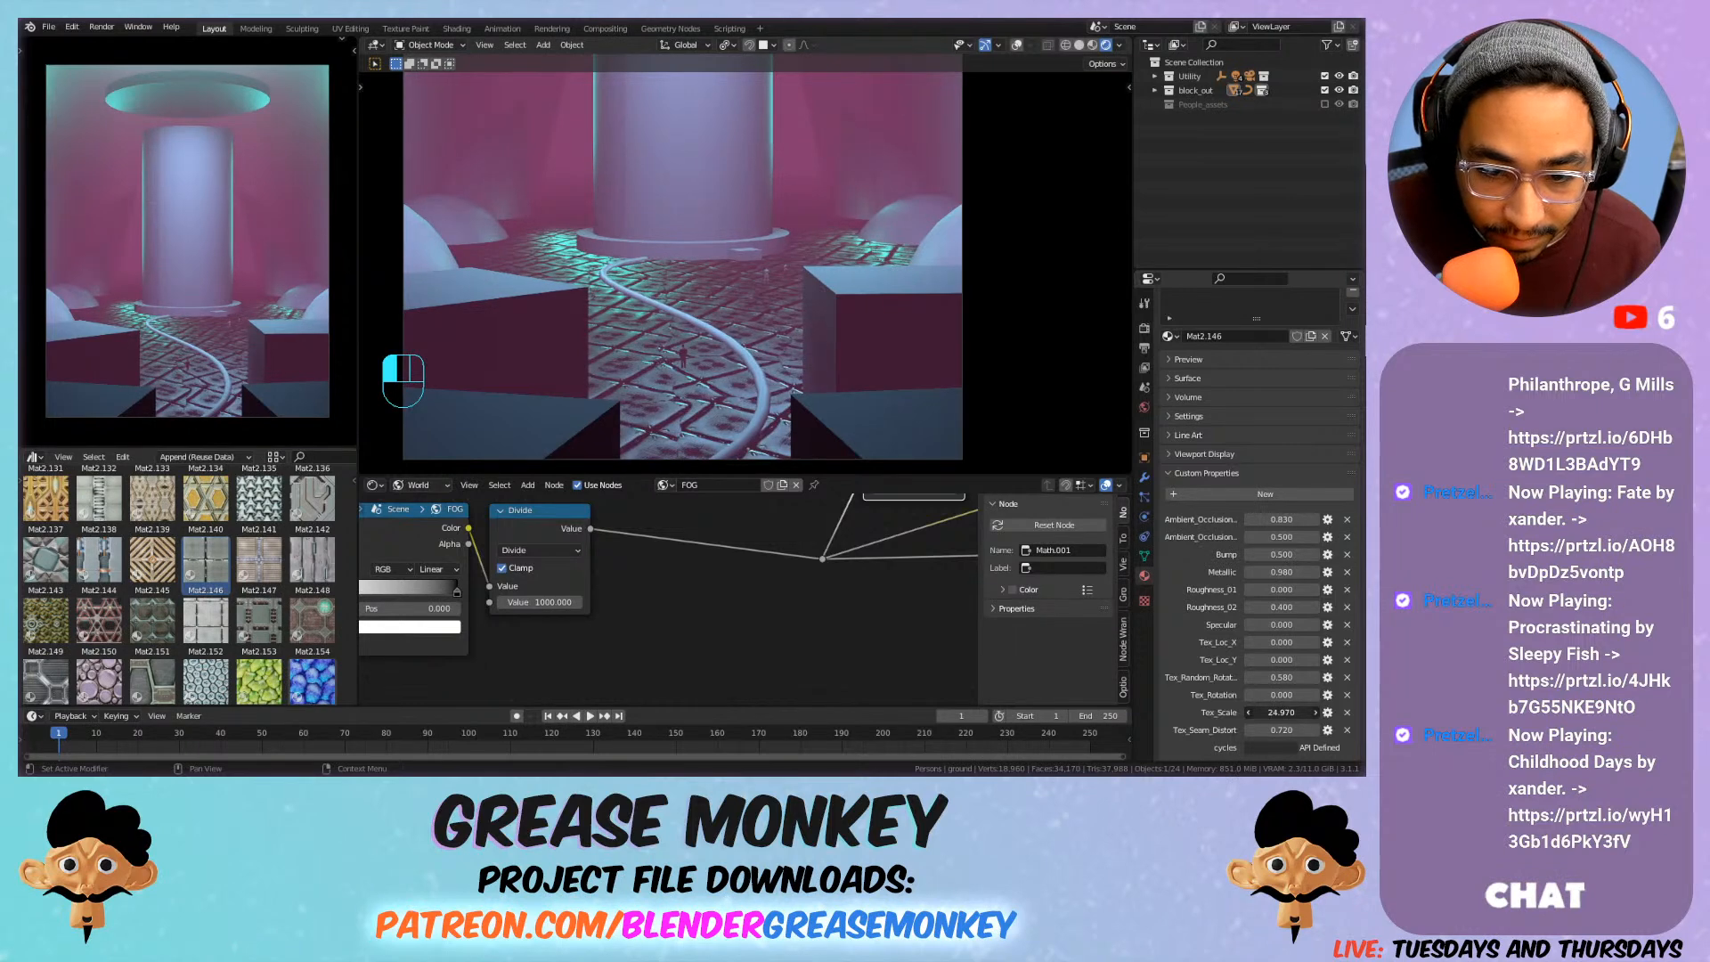
left_click_drag(1283, 712, 1281, 677)
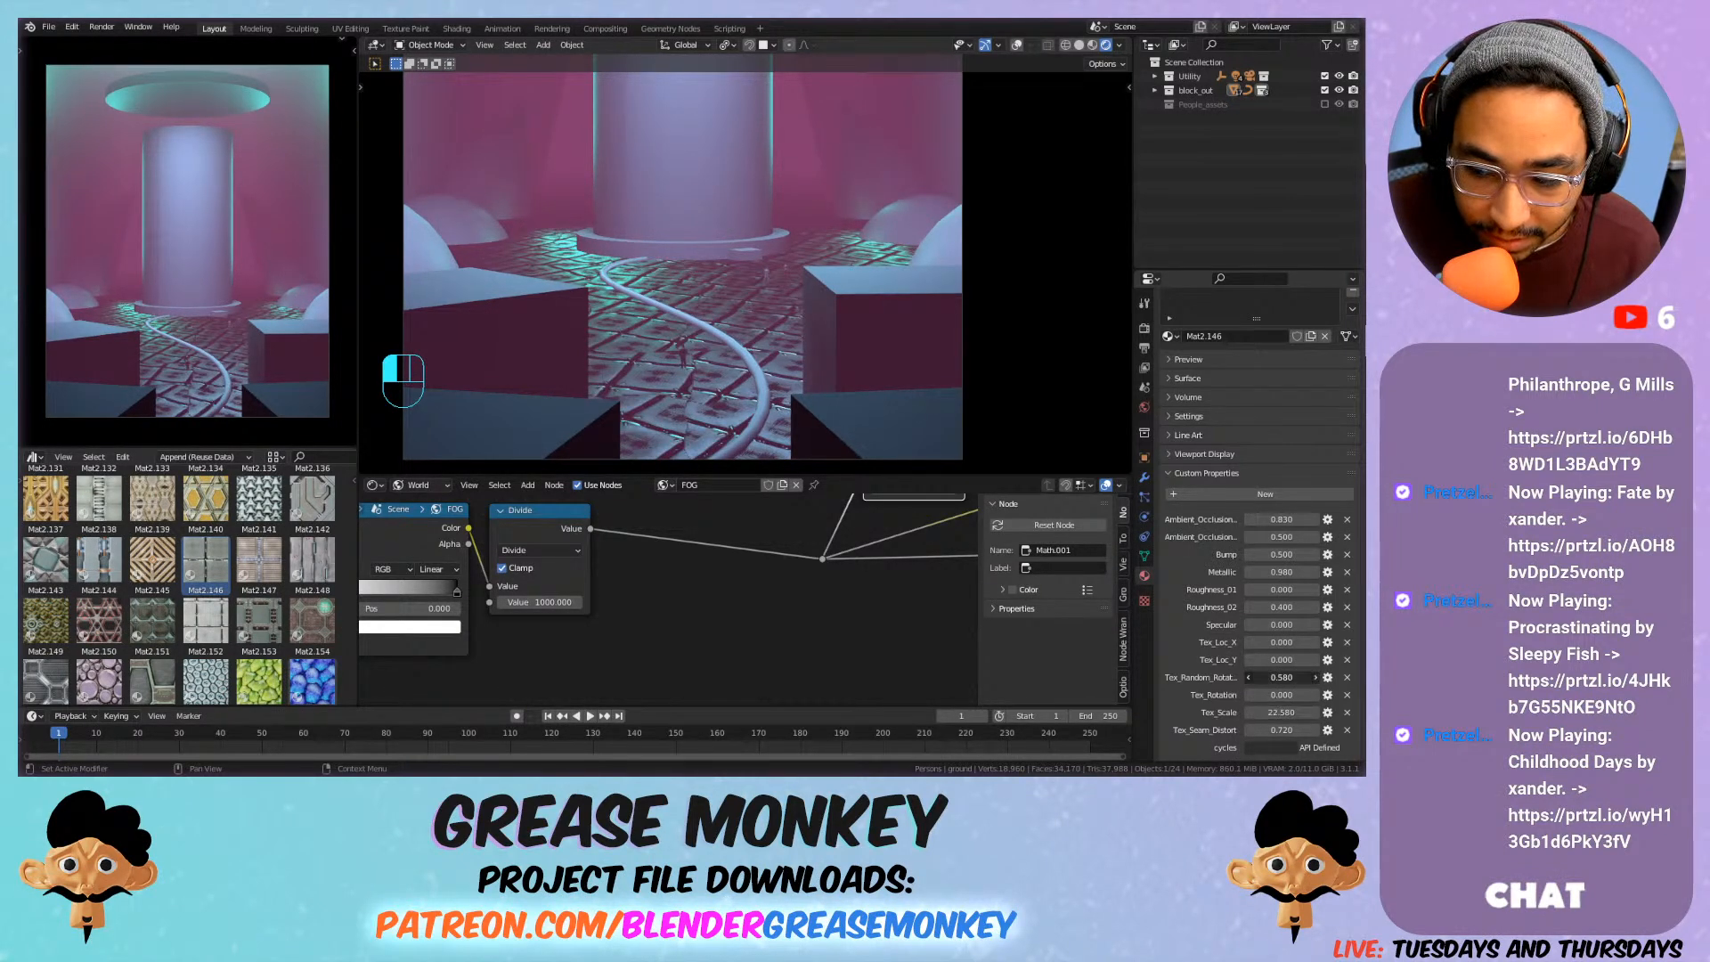
Try the ground texture with random rotation 0, and set it to 0.83 with Tex_Scale 22.54 and Tex_Seam_Distort 1.06.
type("0")
key("Return")
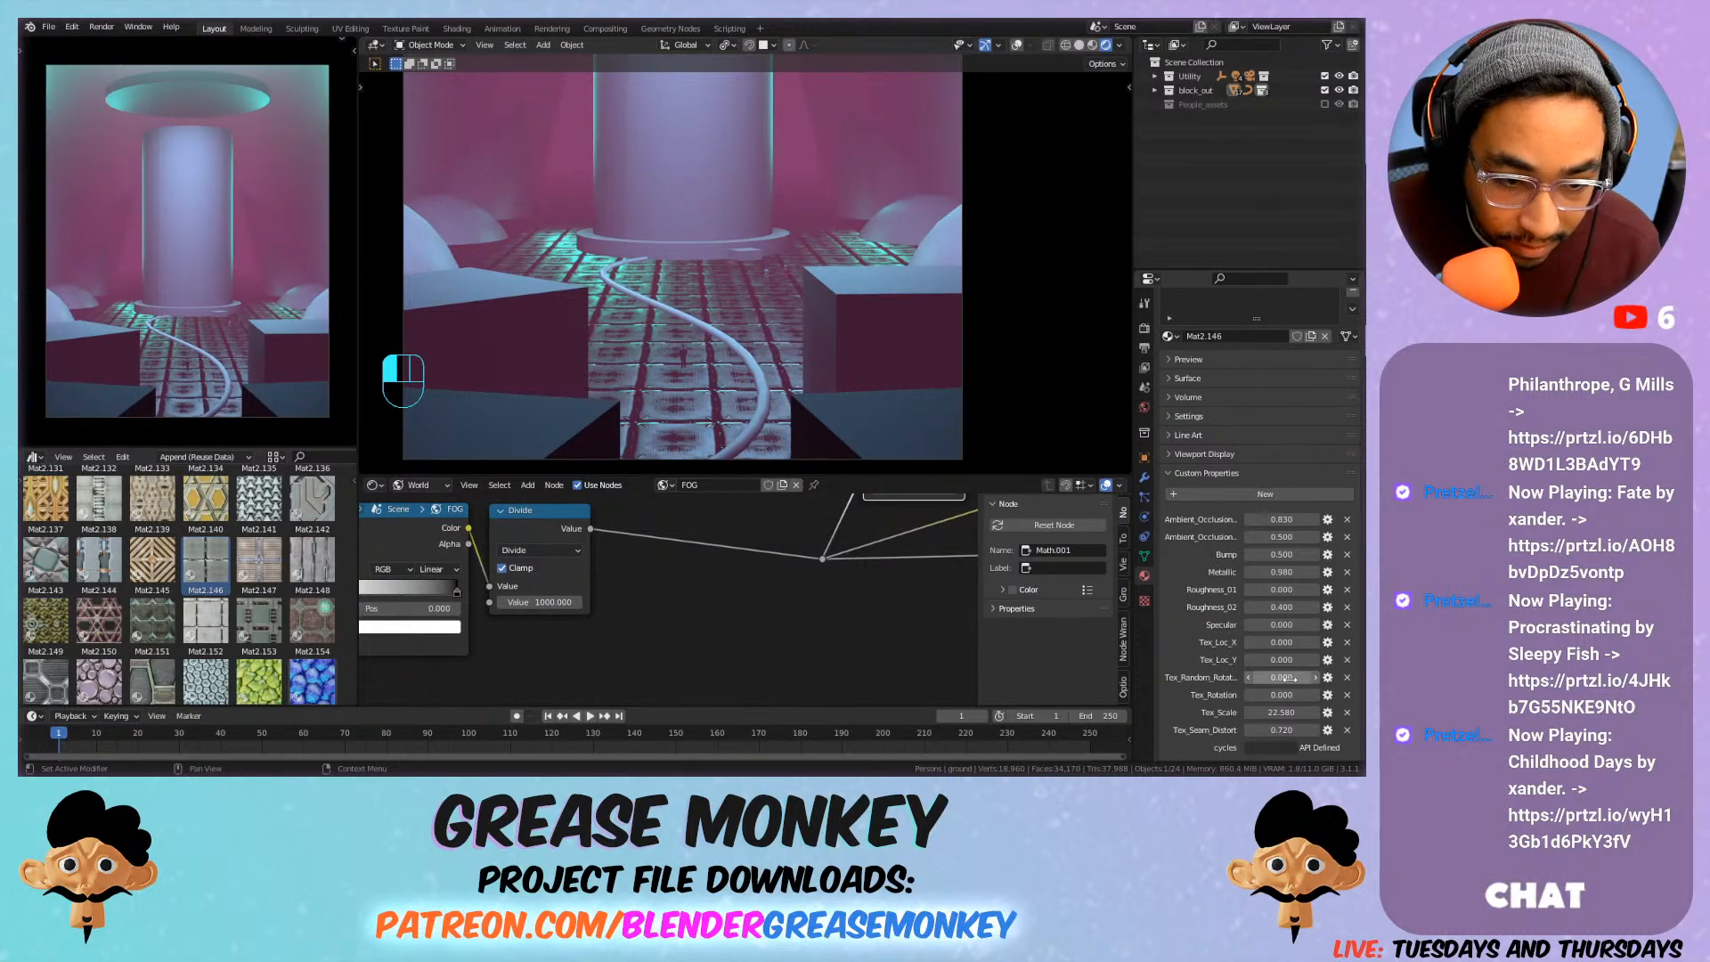
left_click_drag(1280, 677, 1269, 712)
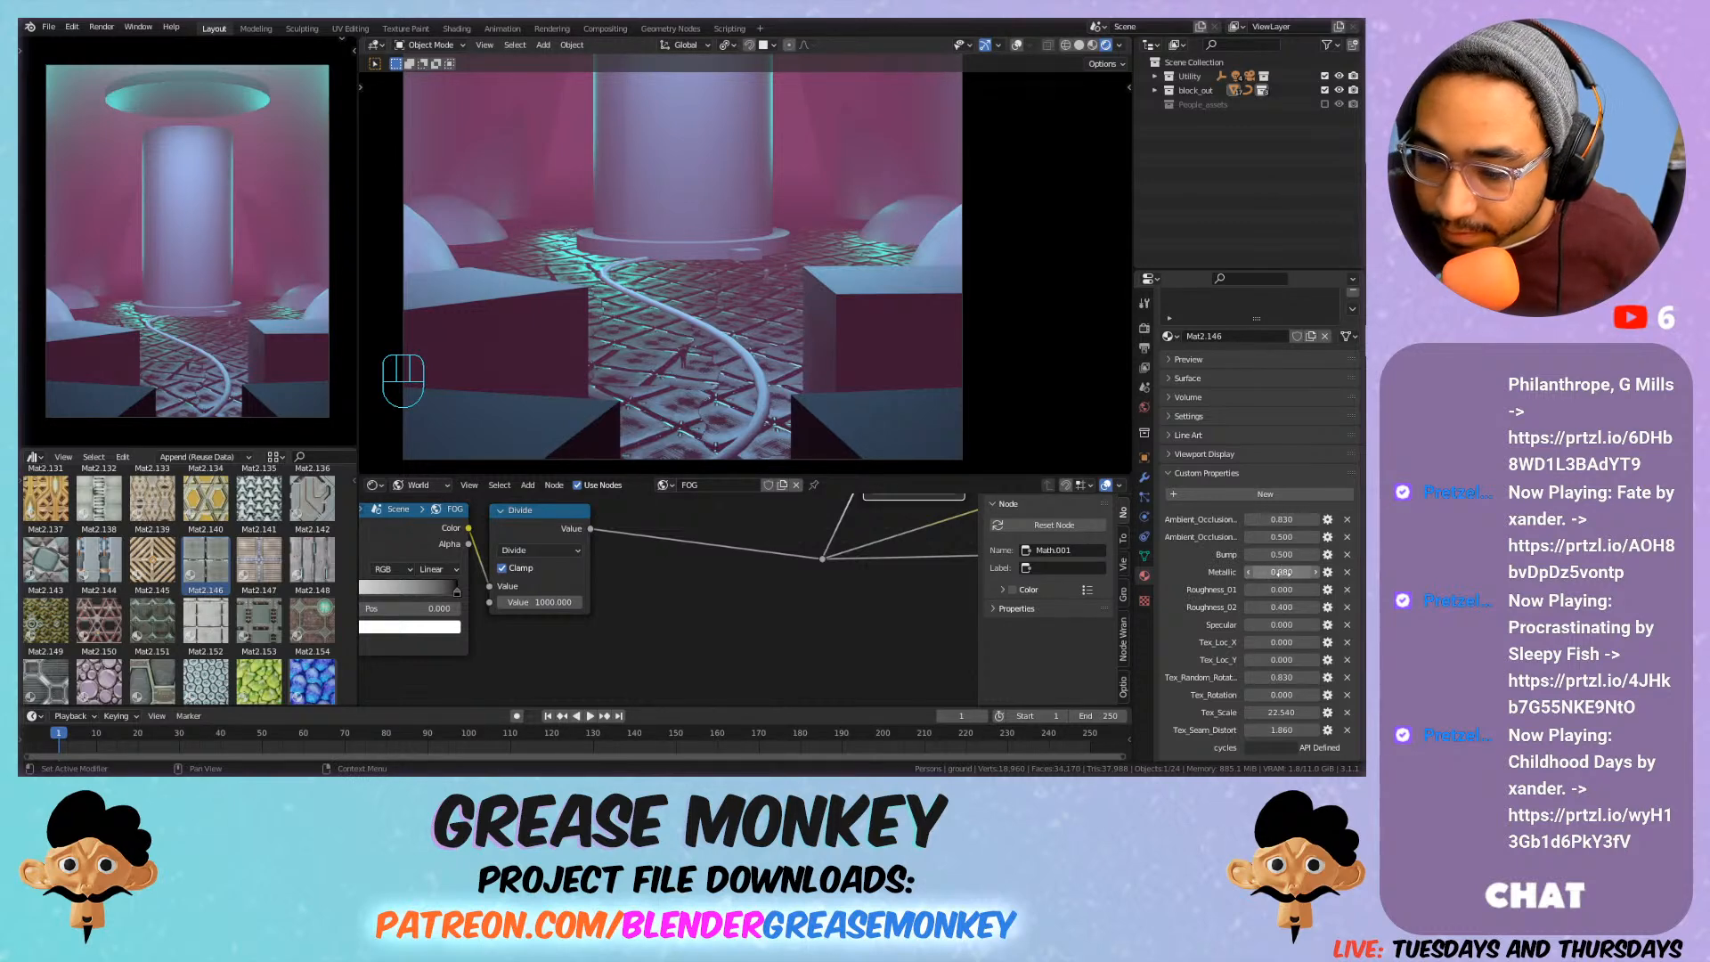
Set the ground material's Metallic to 0, Bump to 0.44, Roughness_02 to 1 and Specular to 0.48, and save the scene file.
mouse_move(1280, 572)
left_mouse_down()
mouse_move(1246, 572)
mouse_move(1318, 572)
mouse_move(1280, 572)
mouse_move(1283, 555)
mouse_move(1317, 555)
mouse_move(1246, 571)
mouse_move(1306, 555)
mouse_move(1310, 590)
left_mouse_up()
left_click_drag(1287, 607, 1281, 573)
mouse_move(1282, 555)
left_mouse_down()
mouse_move(1260, 555)
mouse_move(1296, 555)
mouse_move(1278, 555)
mouse_move(1269, 590)
mouse_move(1234, 589)
mouse_move(1287, 607)
mouse_move(1236, 624)
mouse_move(1255, 624)
left_mouse_up()
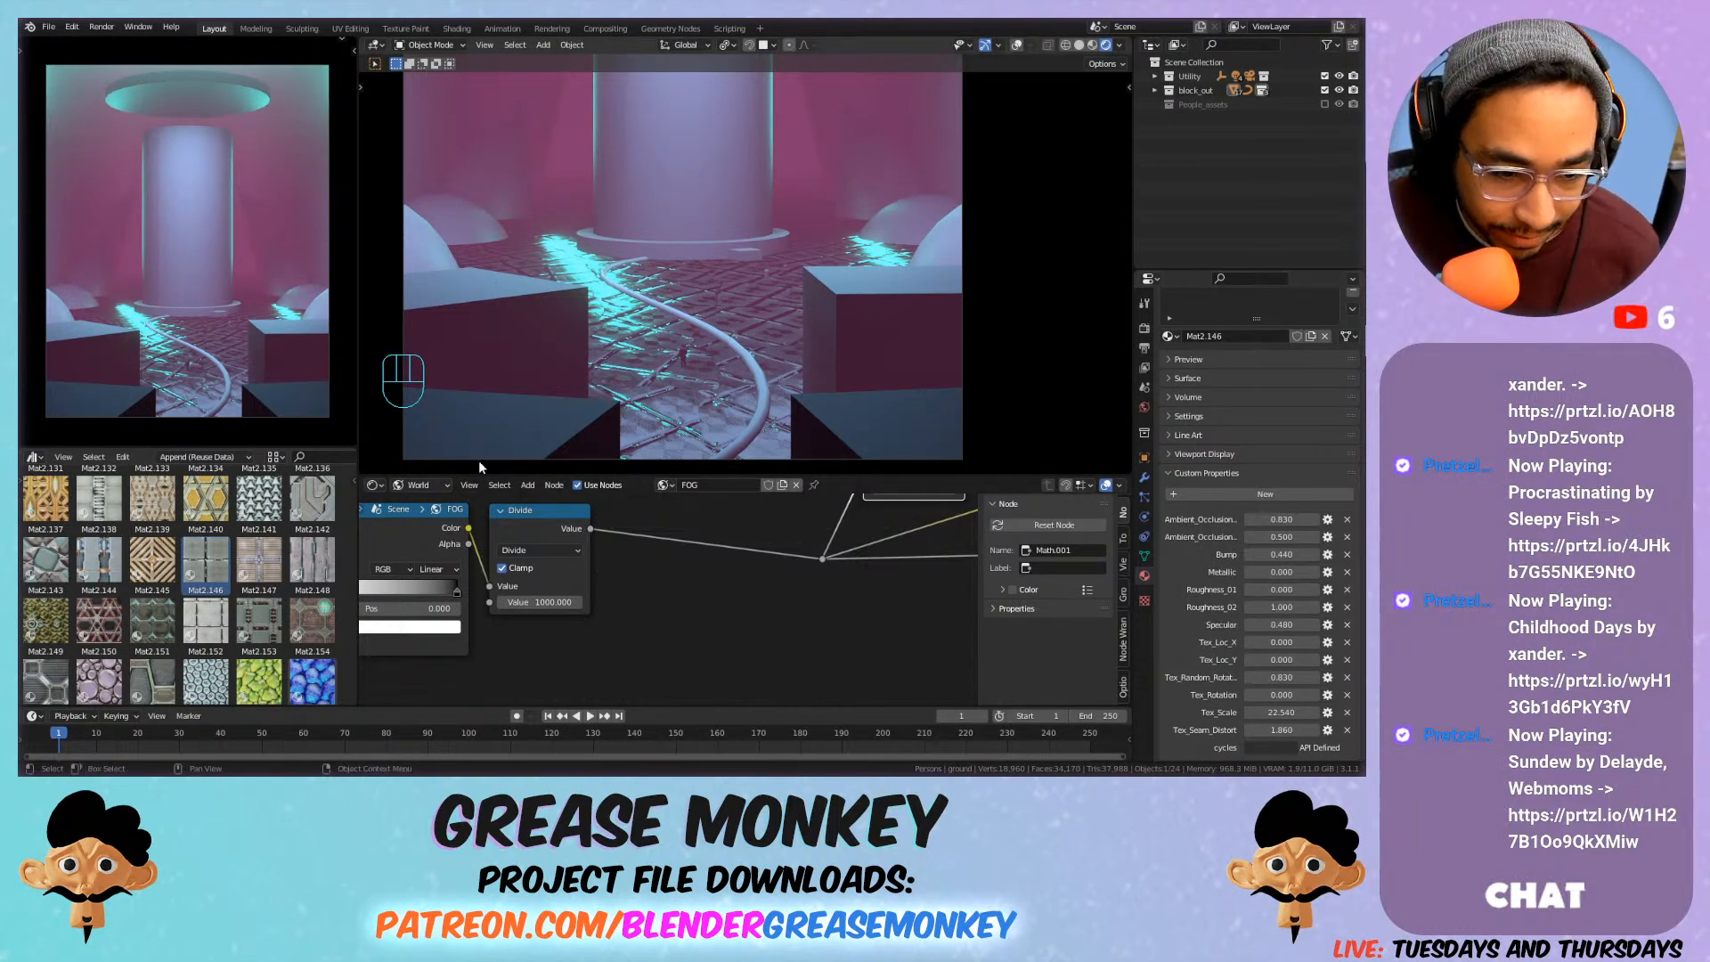
middle_click_drag(699, 367, 730, 271, "shift")
scroll(729, 271, "up", 3)
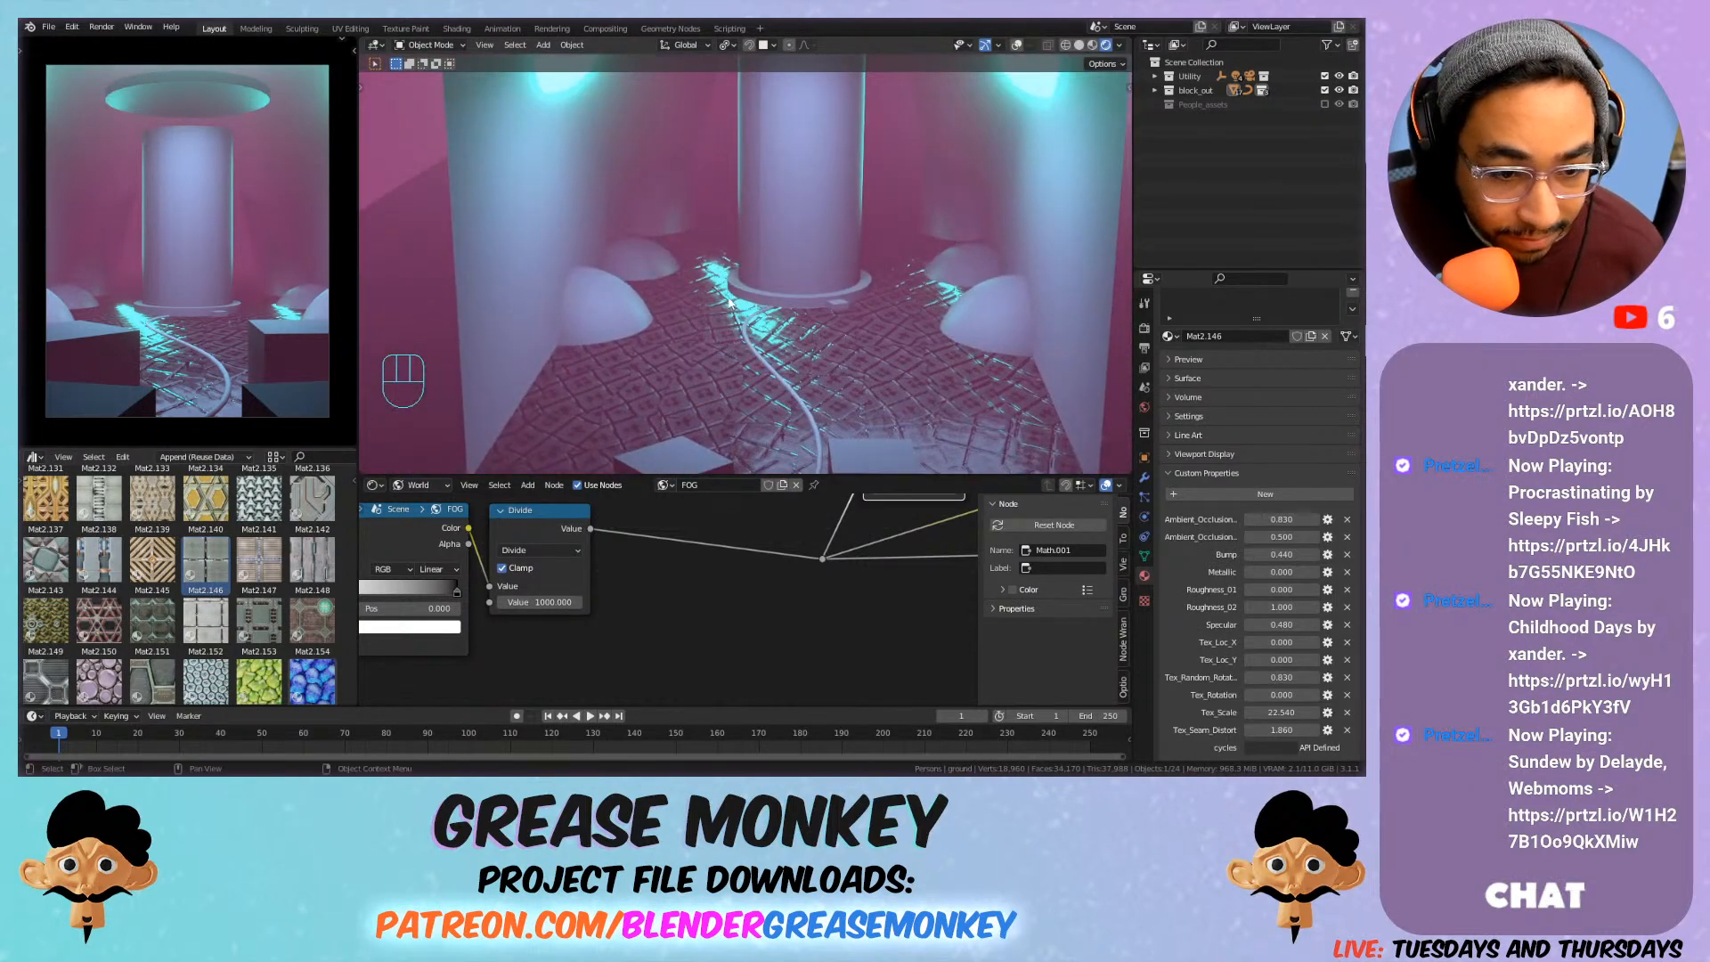
scroll(741, 330, "down", 4)
scroll(764, 329, "up", 3)
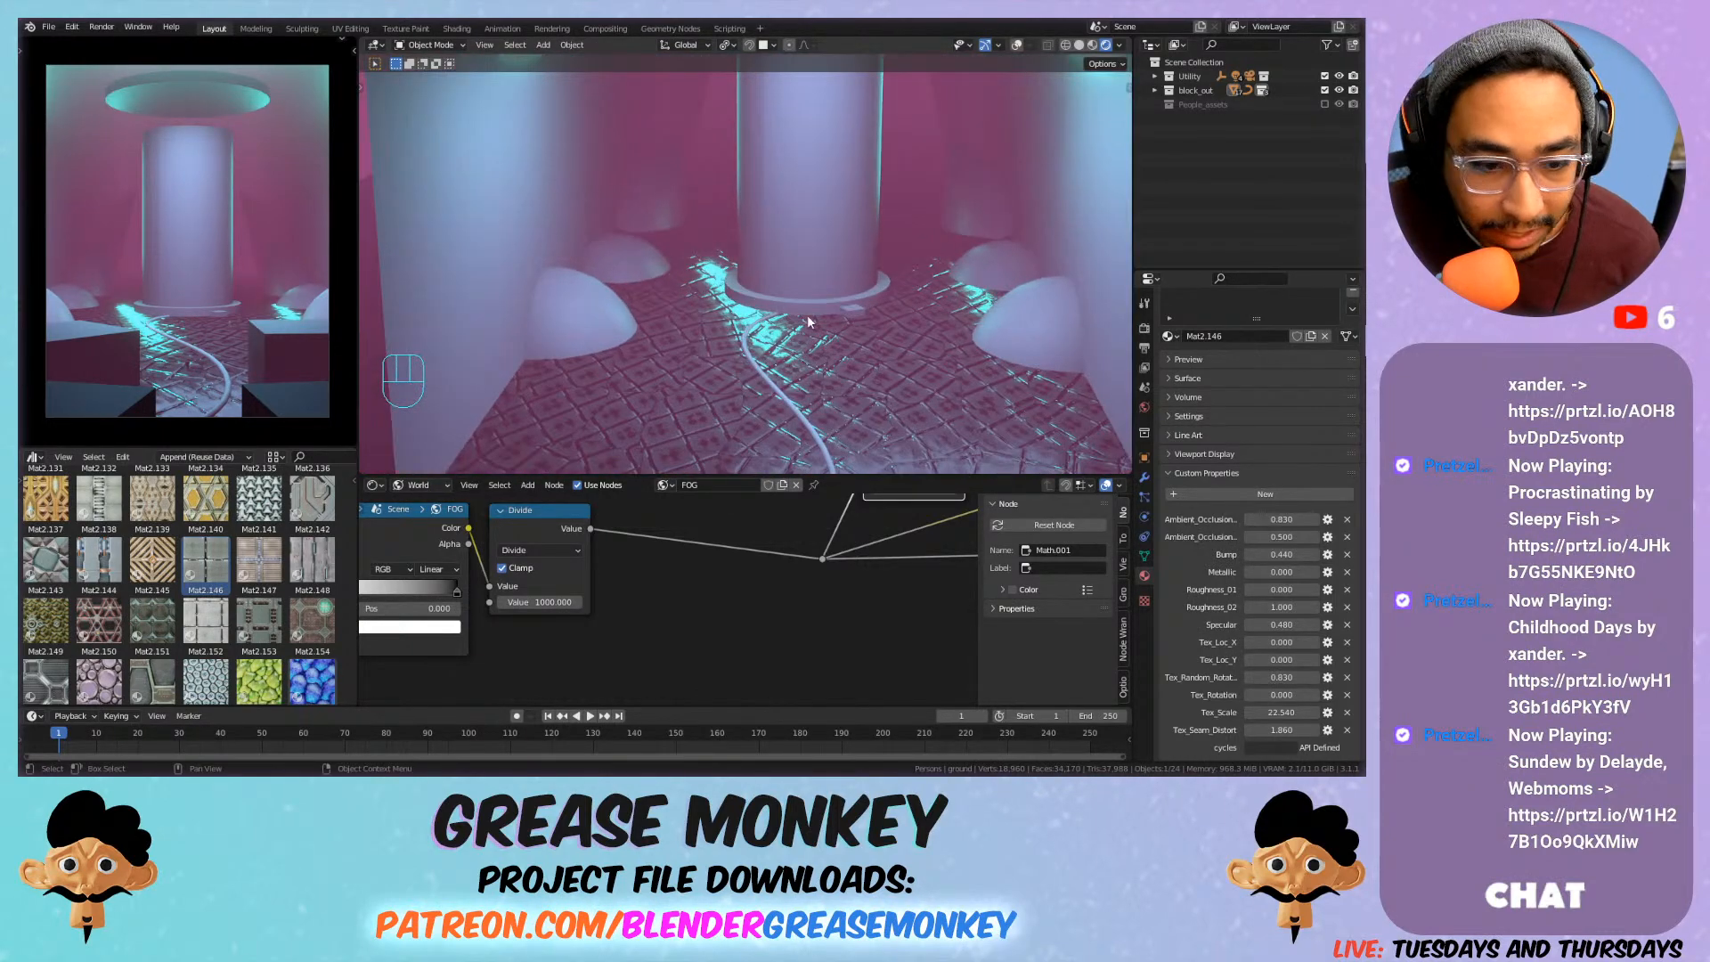
middle_click_drag(808, 322, 819, 302, "shift")
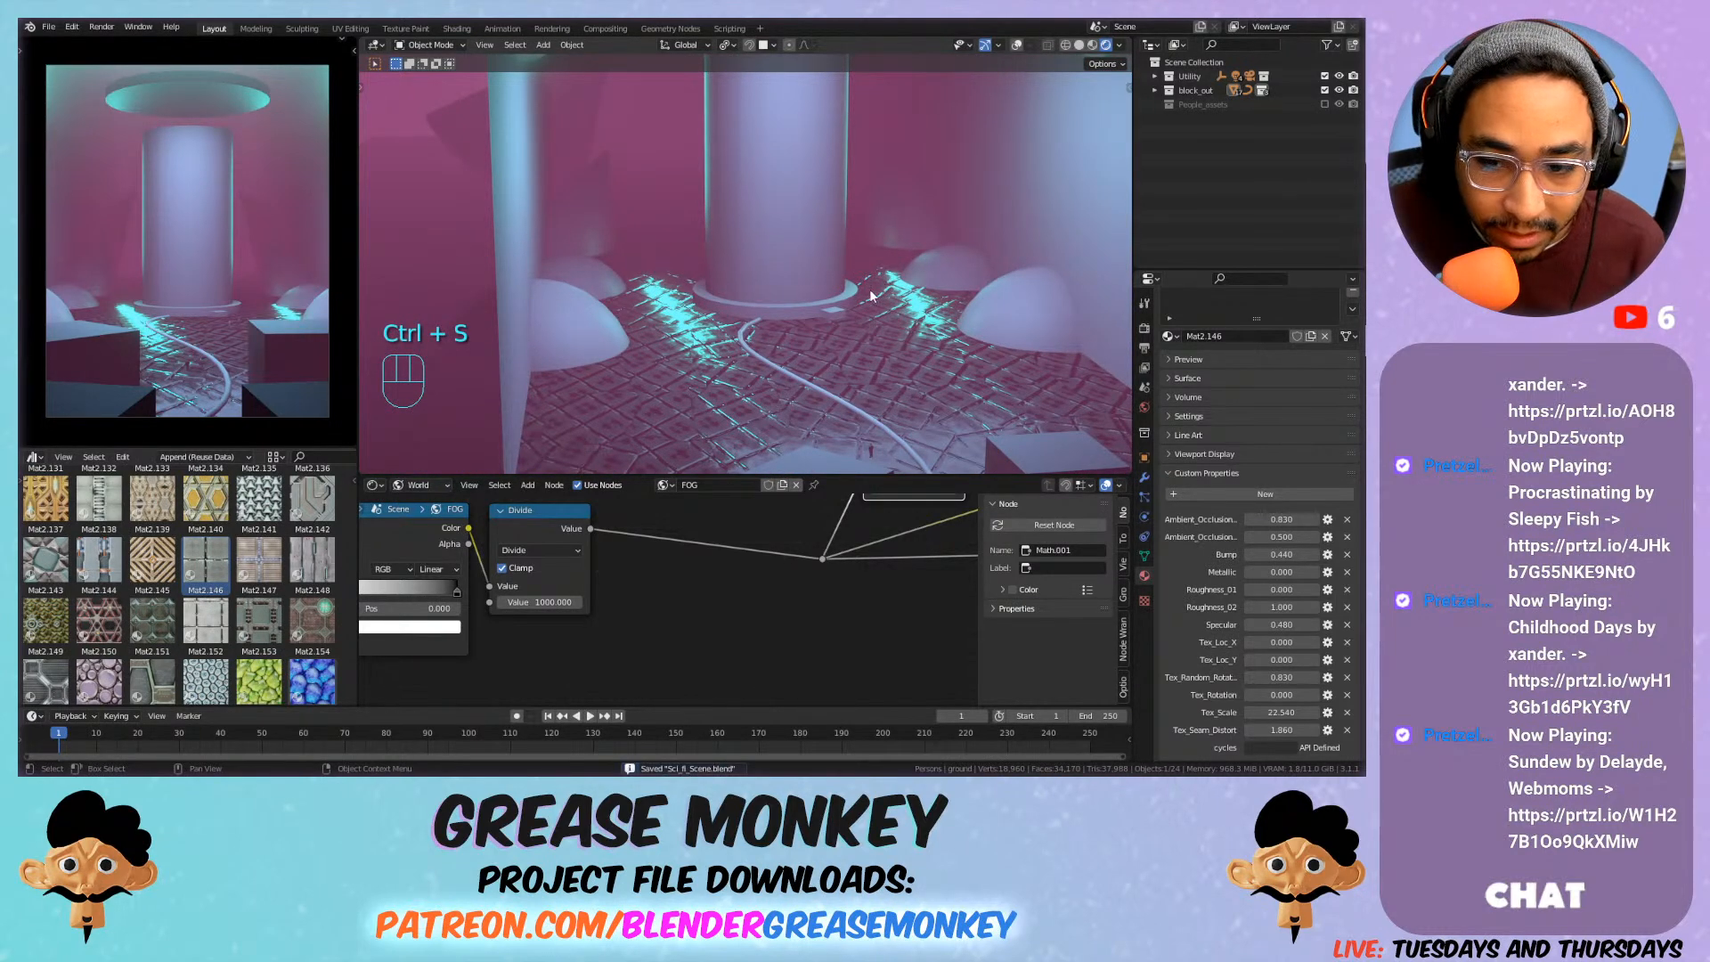
middle_click_drag(869, 292, 864, 304, "shift")
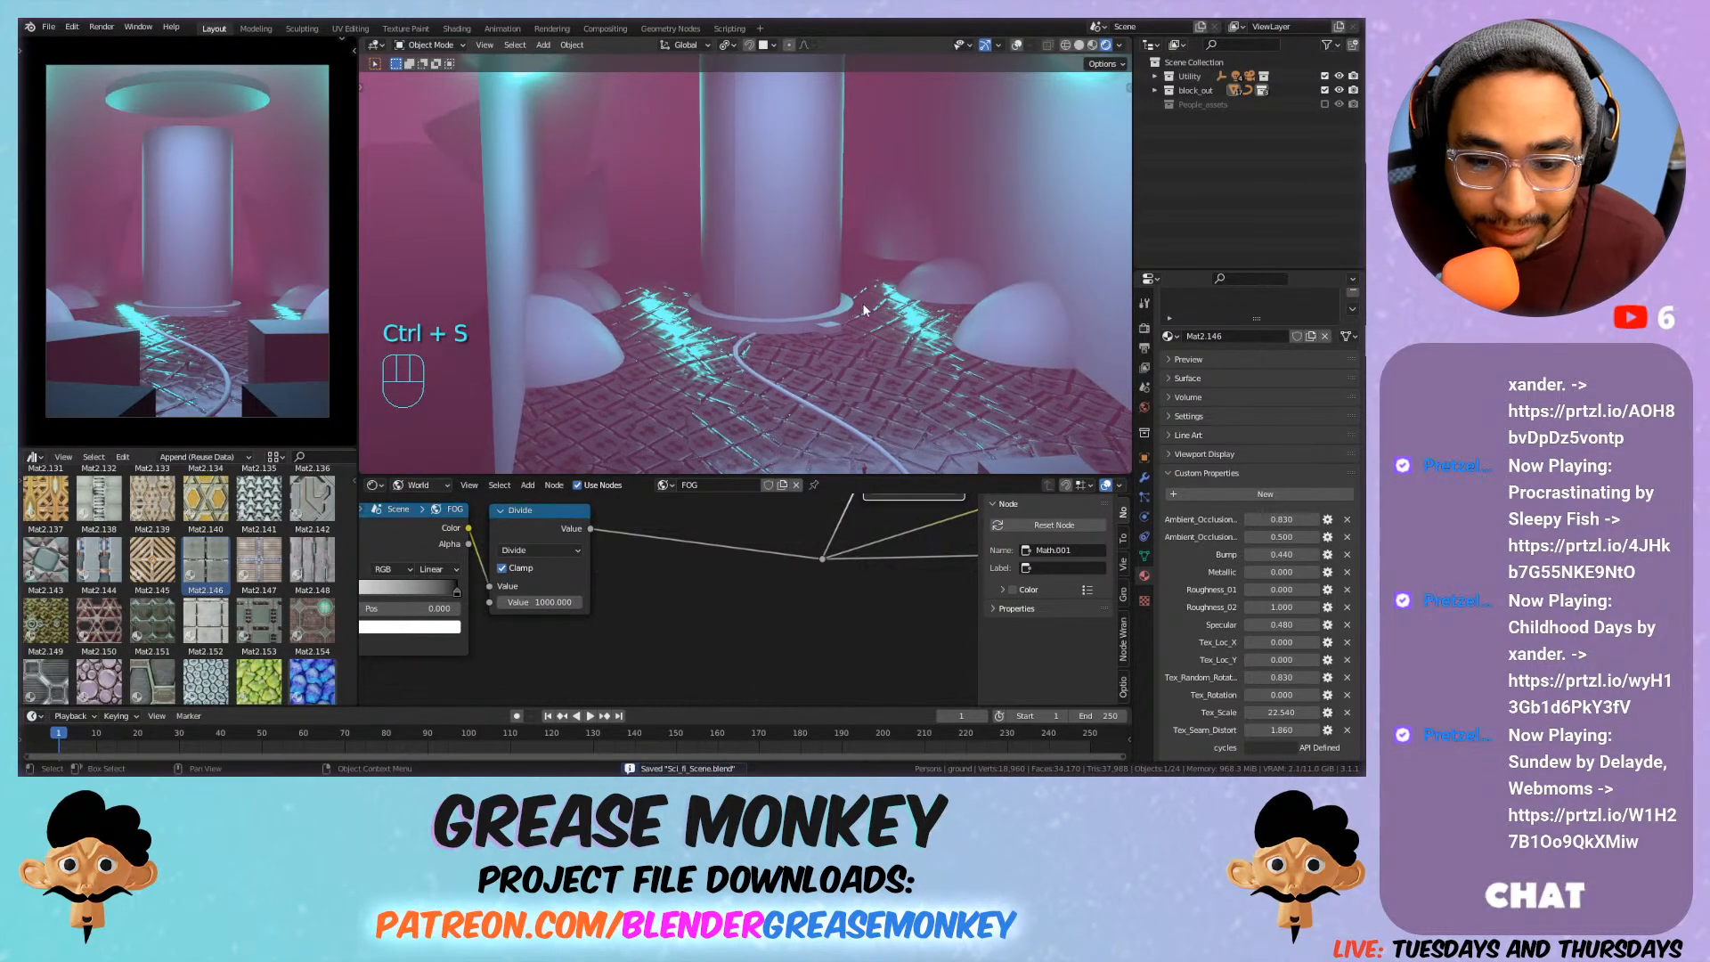
Select the Walls object from outside the camera view and turn the viewport overlays back on.
left_click(500, 221)
scroll(787, 258, "down", 6)
middle_click_drag(877, 277, 881, 354)
left_click(891, 211)
left_click(1017, 45)
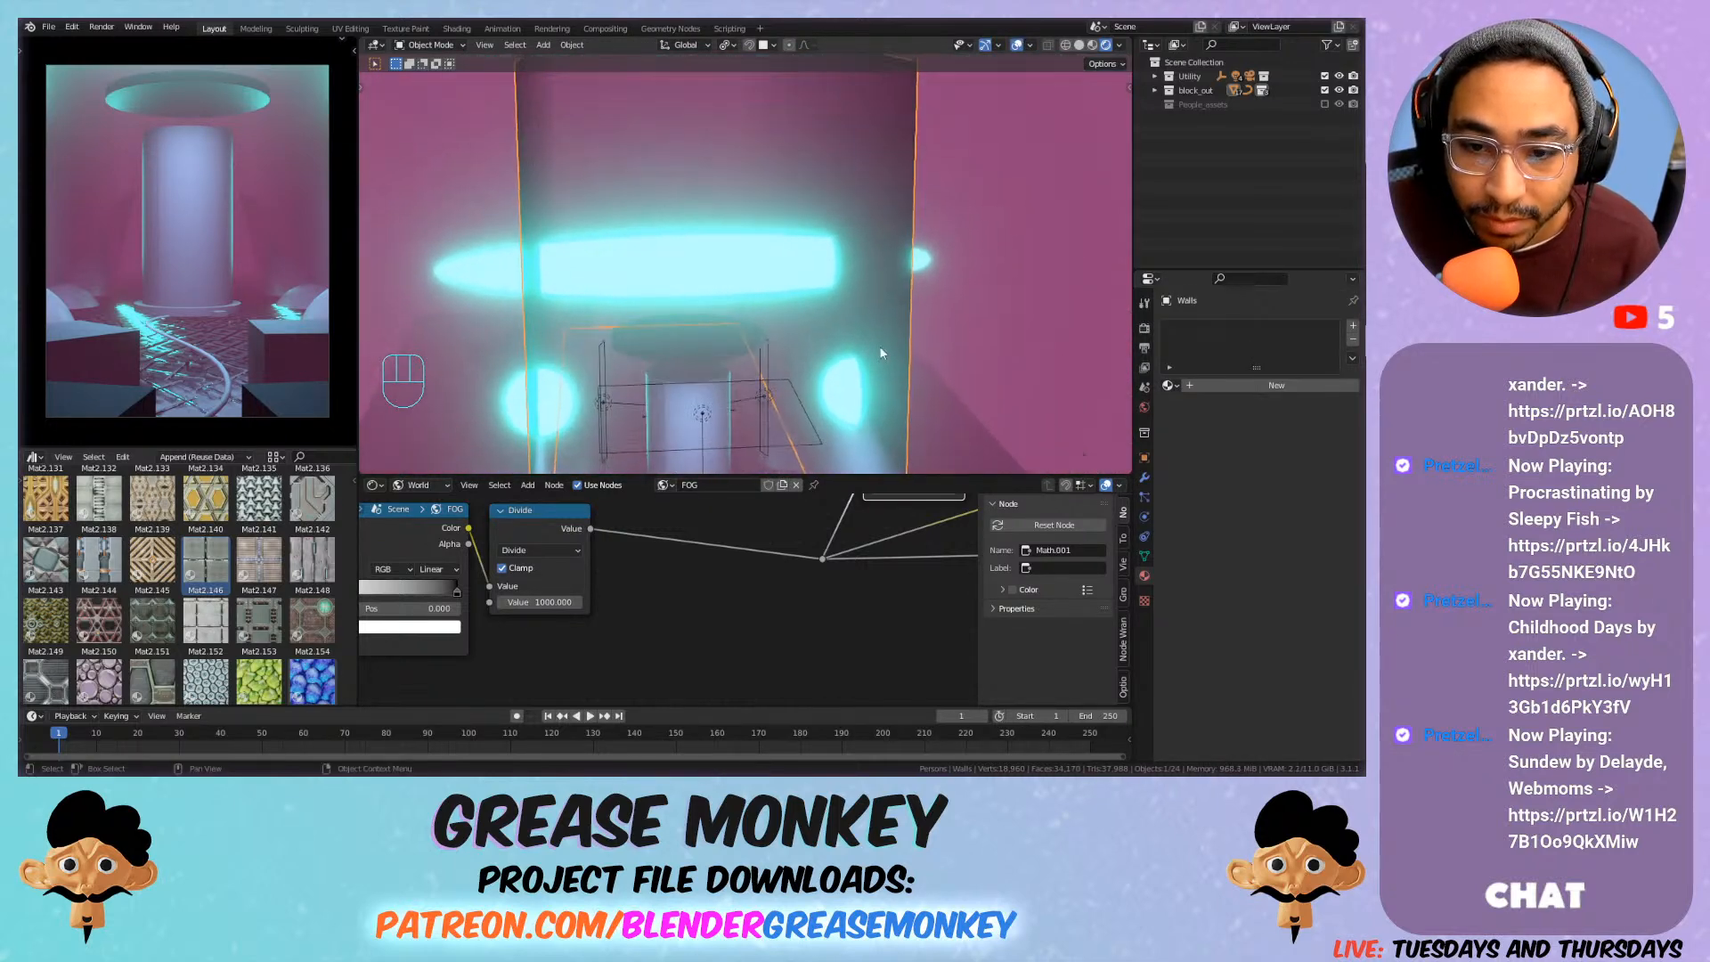
key("n")
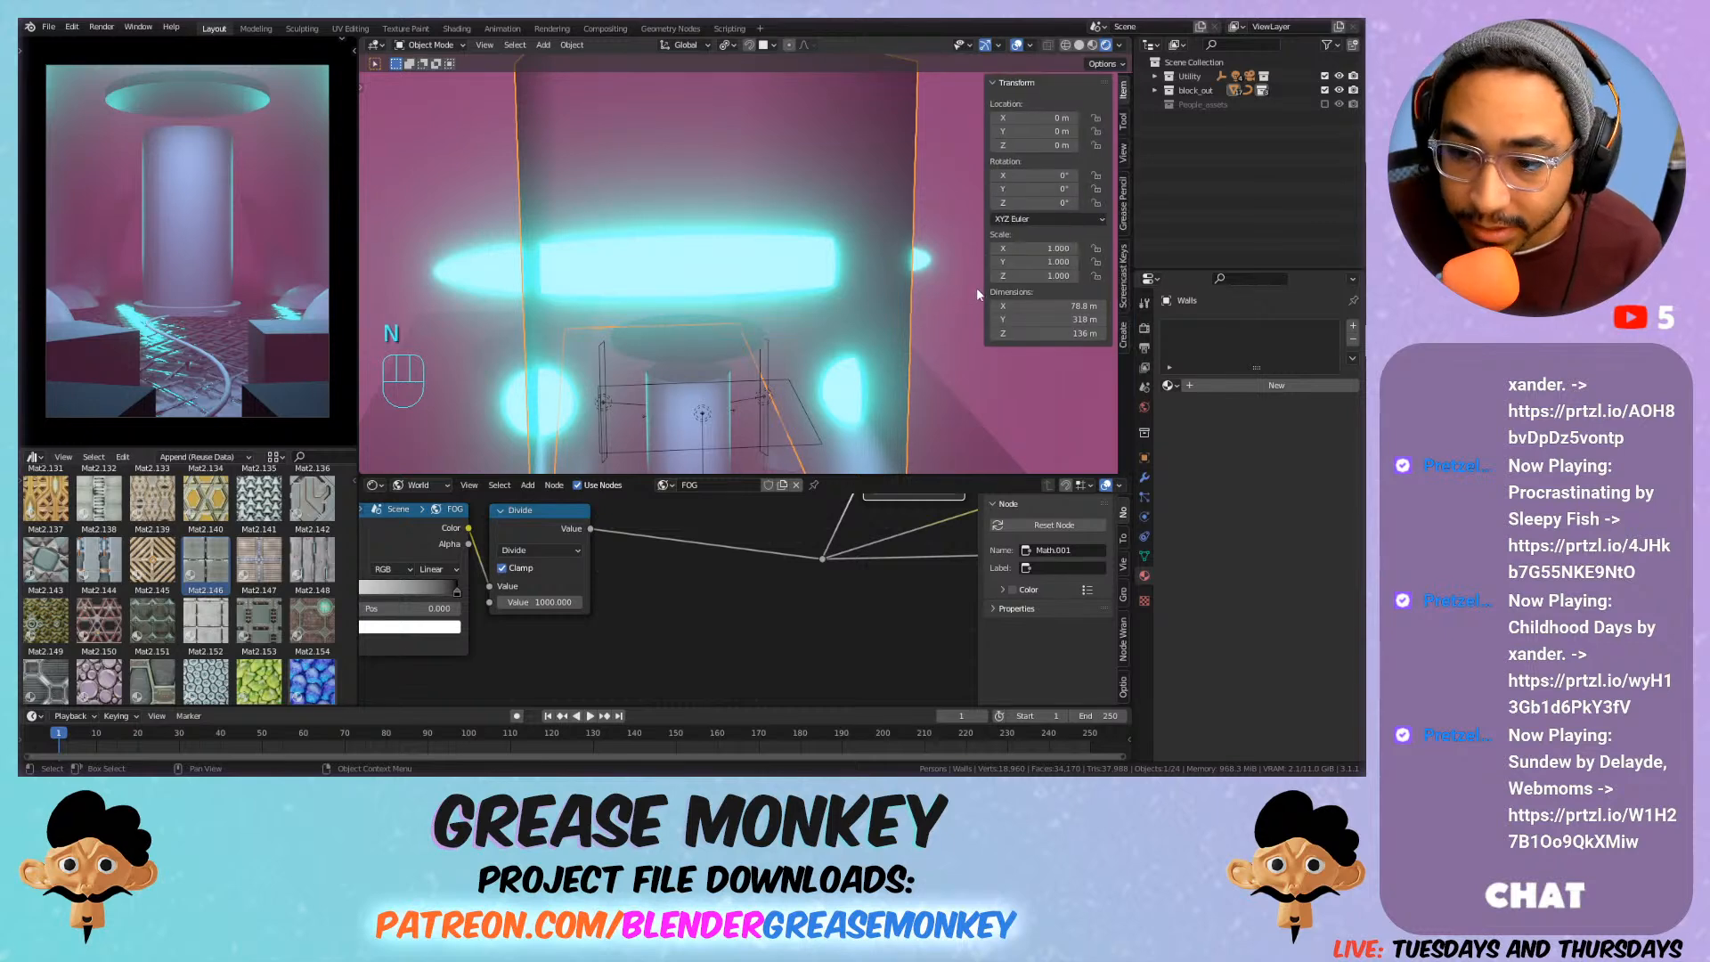
key("n")
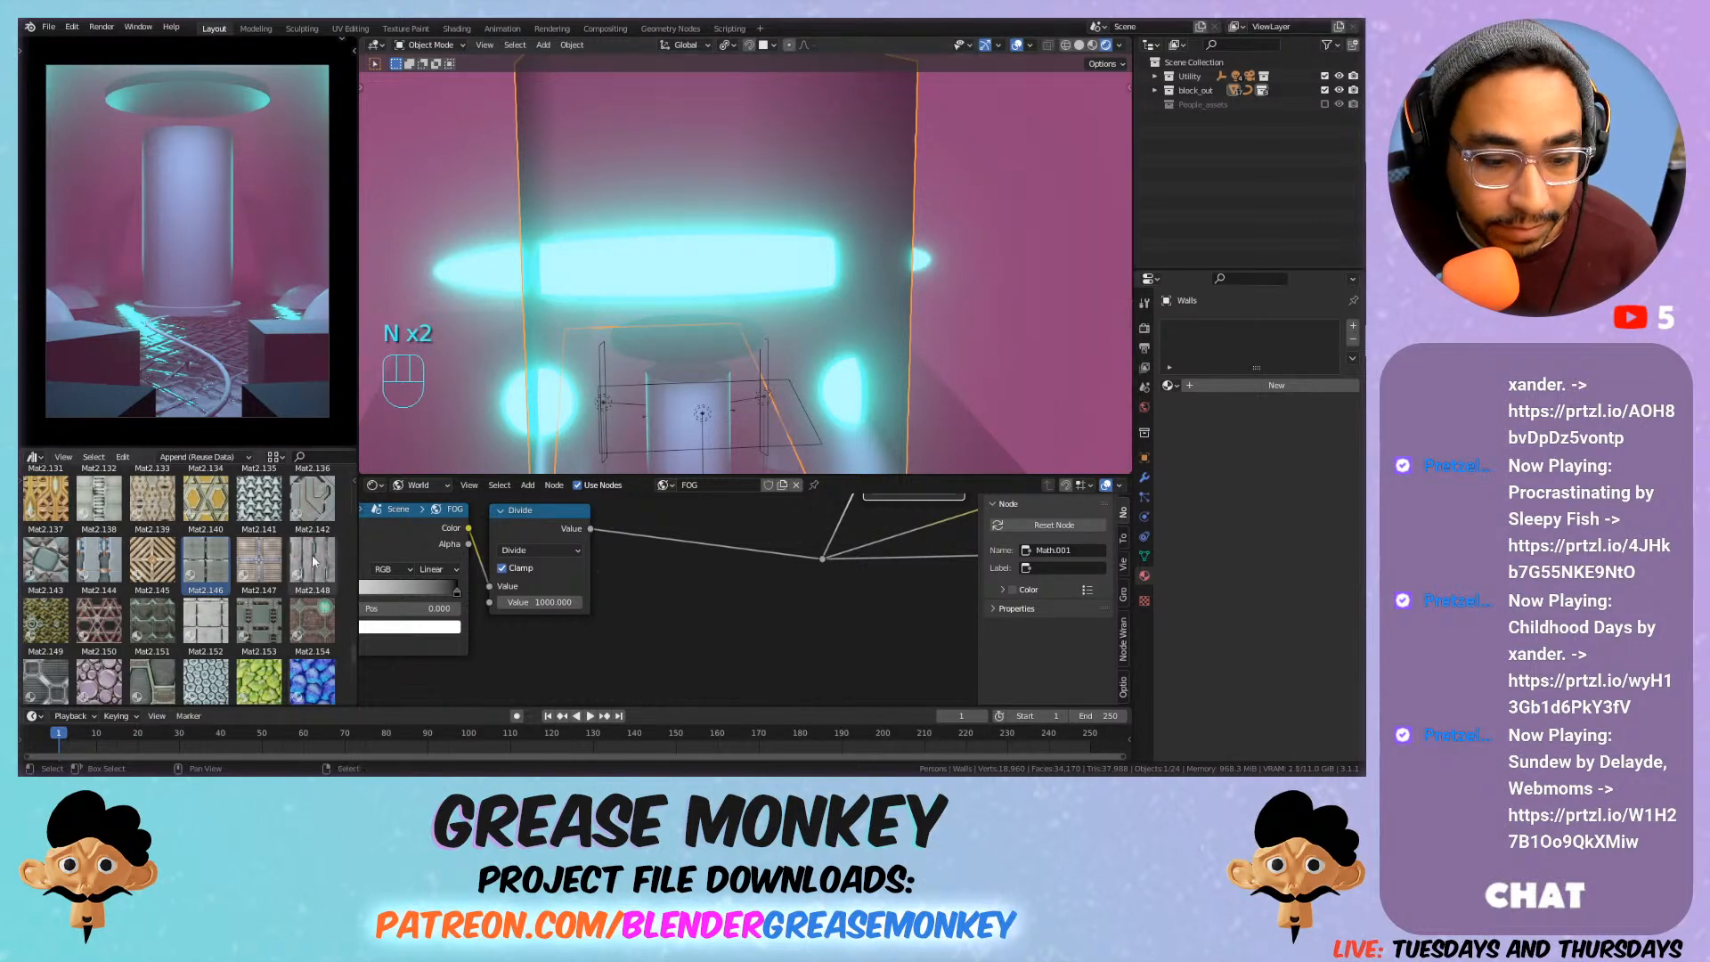
Find Mat2.148 in the material library and apply it to the Walls object.
scroll(200, 562, "up", 3)
scroll(200, 563, "up", 6)
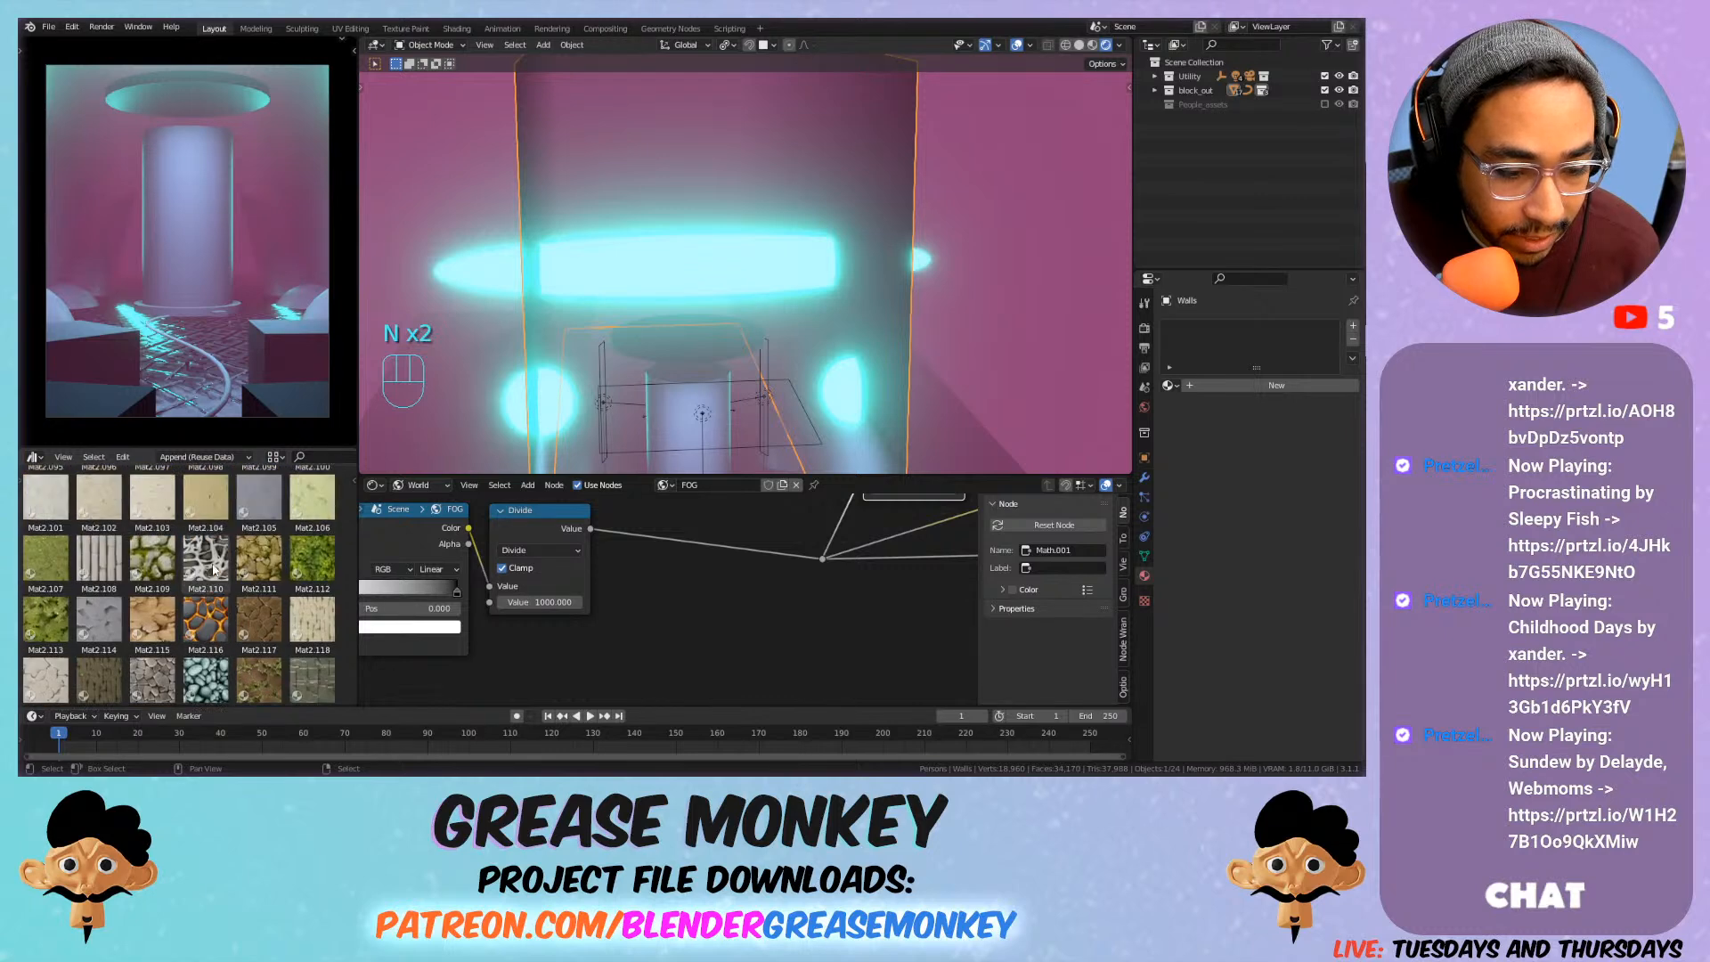
scroll(218, 573, "down", 6)
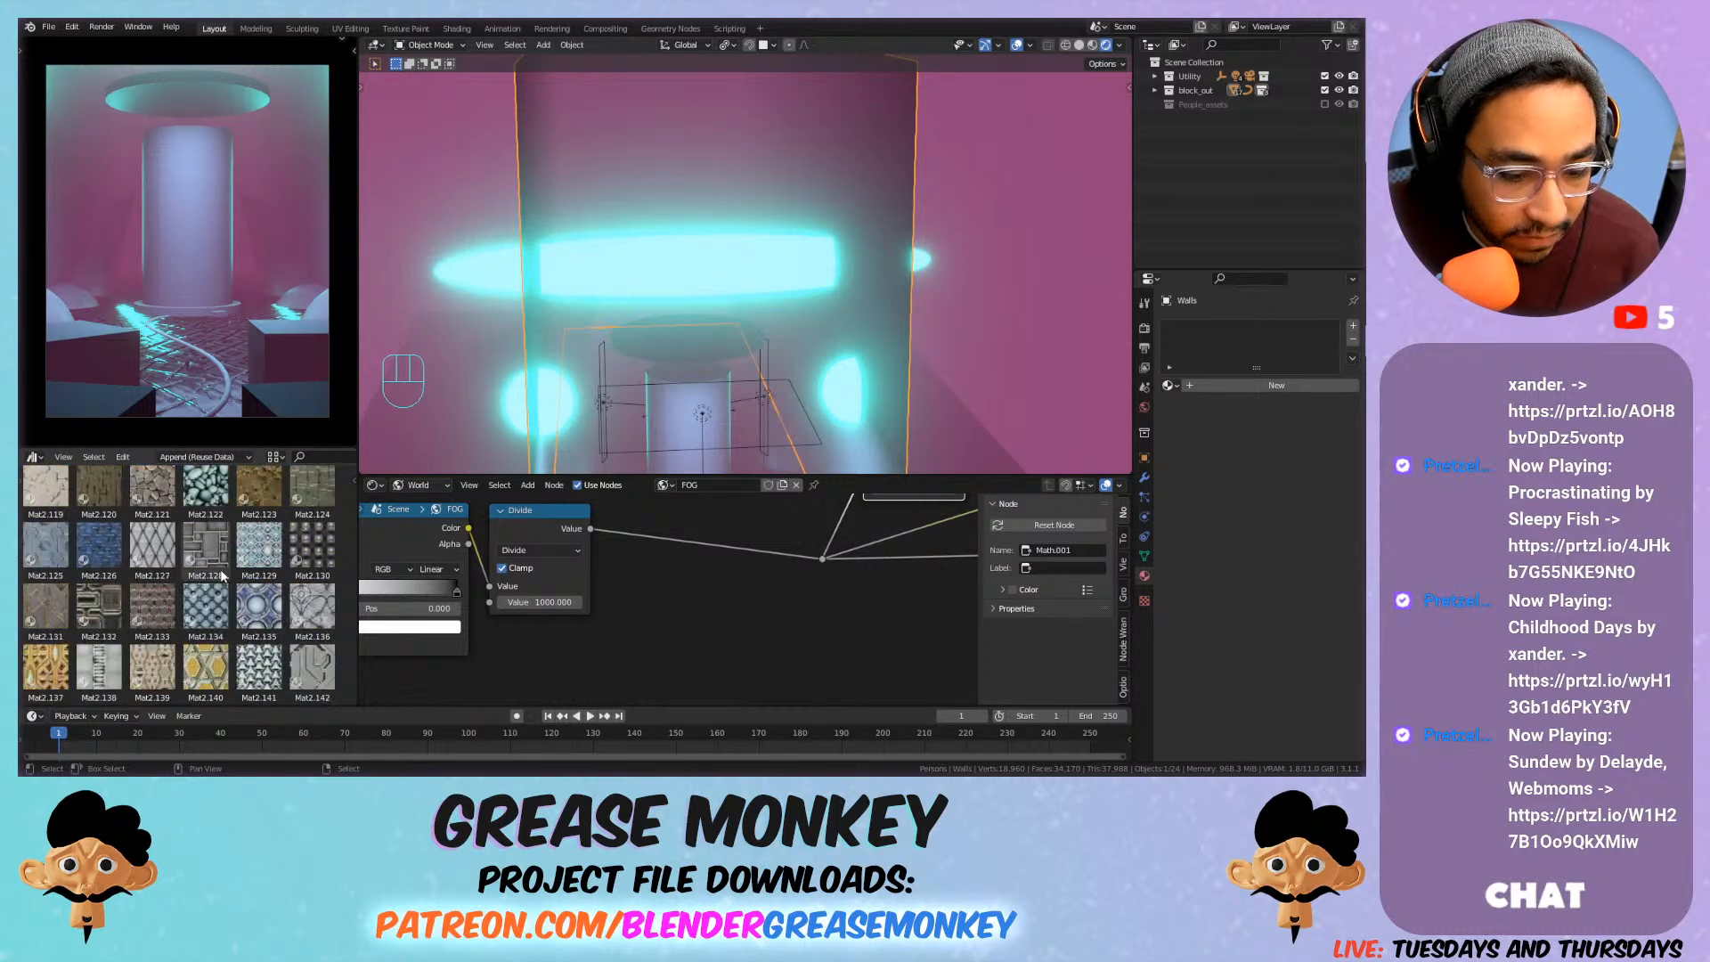
scroll(221, 575, "down", 1)
left_click(313, 669)
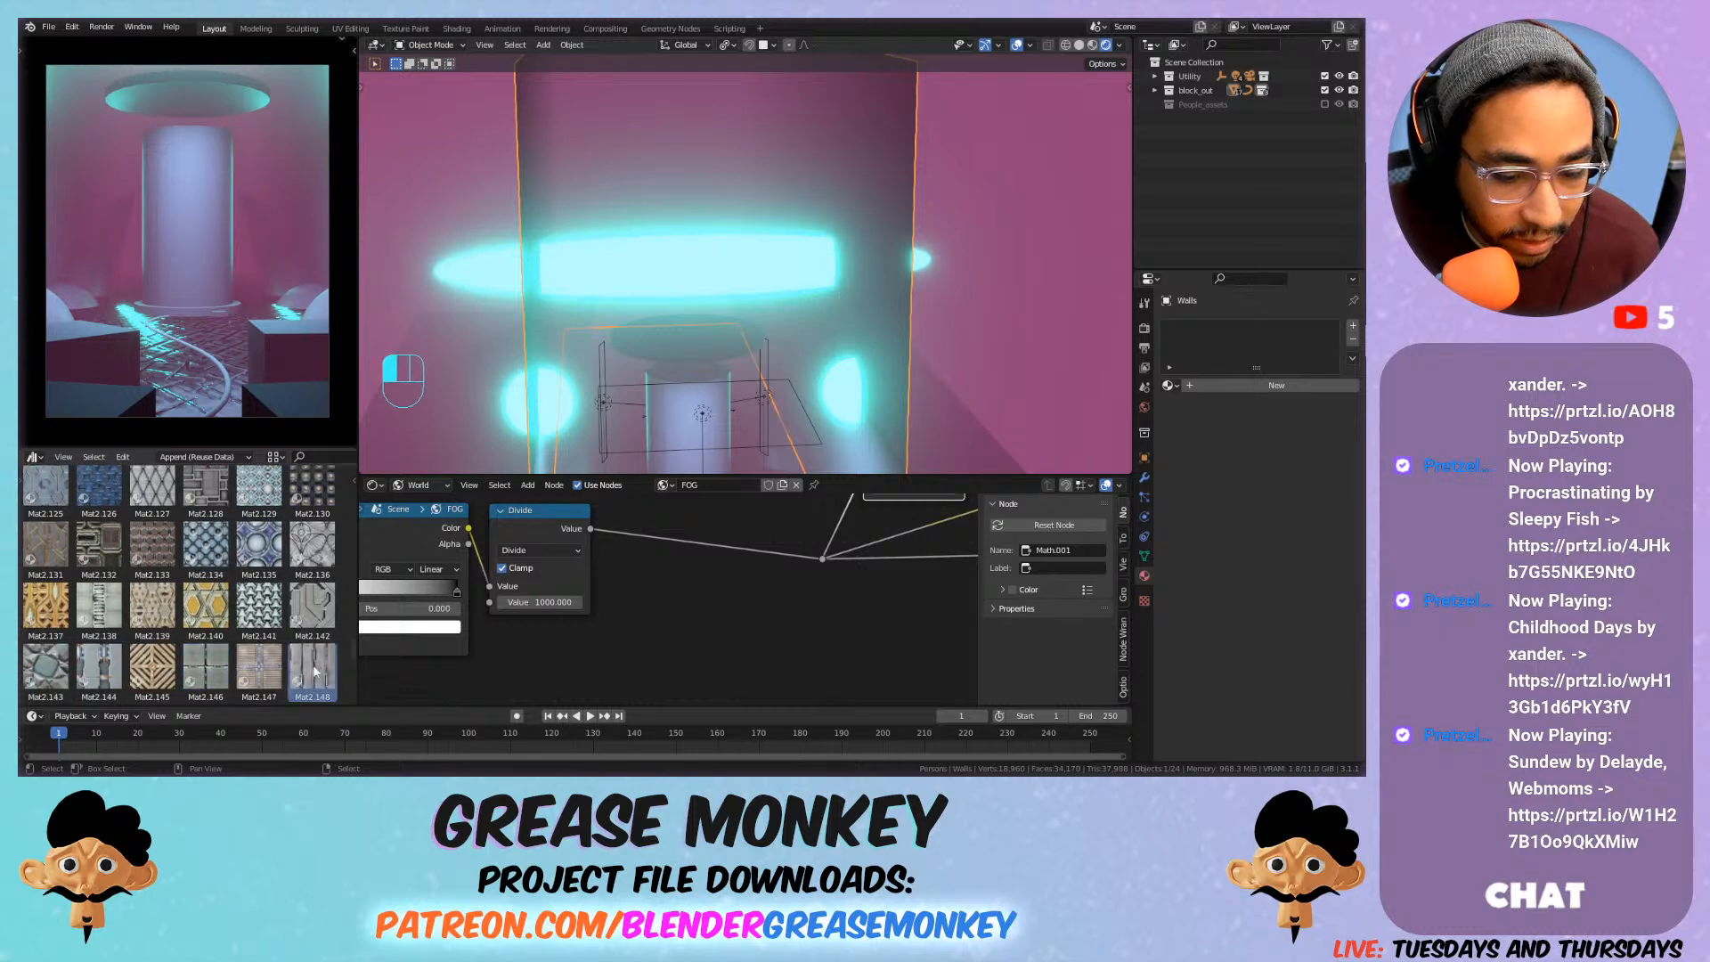
left_click_drag(314, 670, 889, 390)
left_click_drag(901, 306, 901, 305)
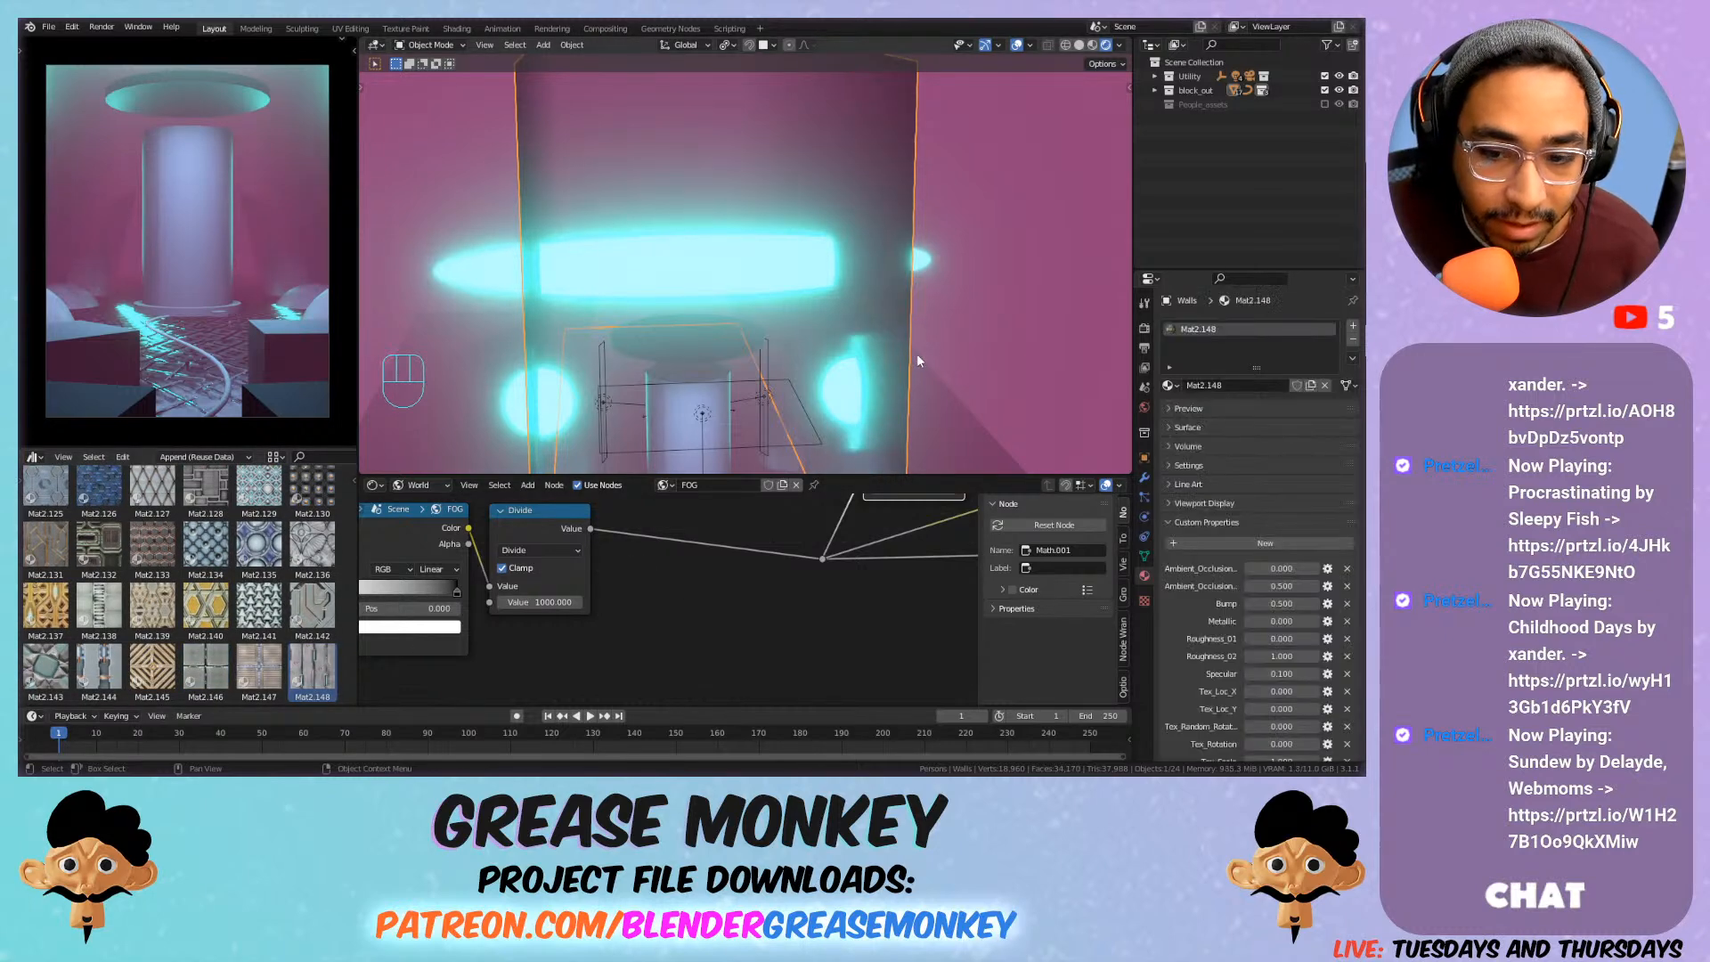
Set the wall material's Tex_Scale to 12.82 and unwrap all faces of the Walls object.
middle_click_drag(845, 355, 930, 354)
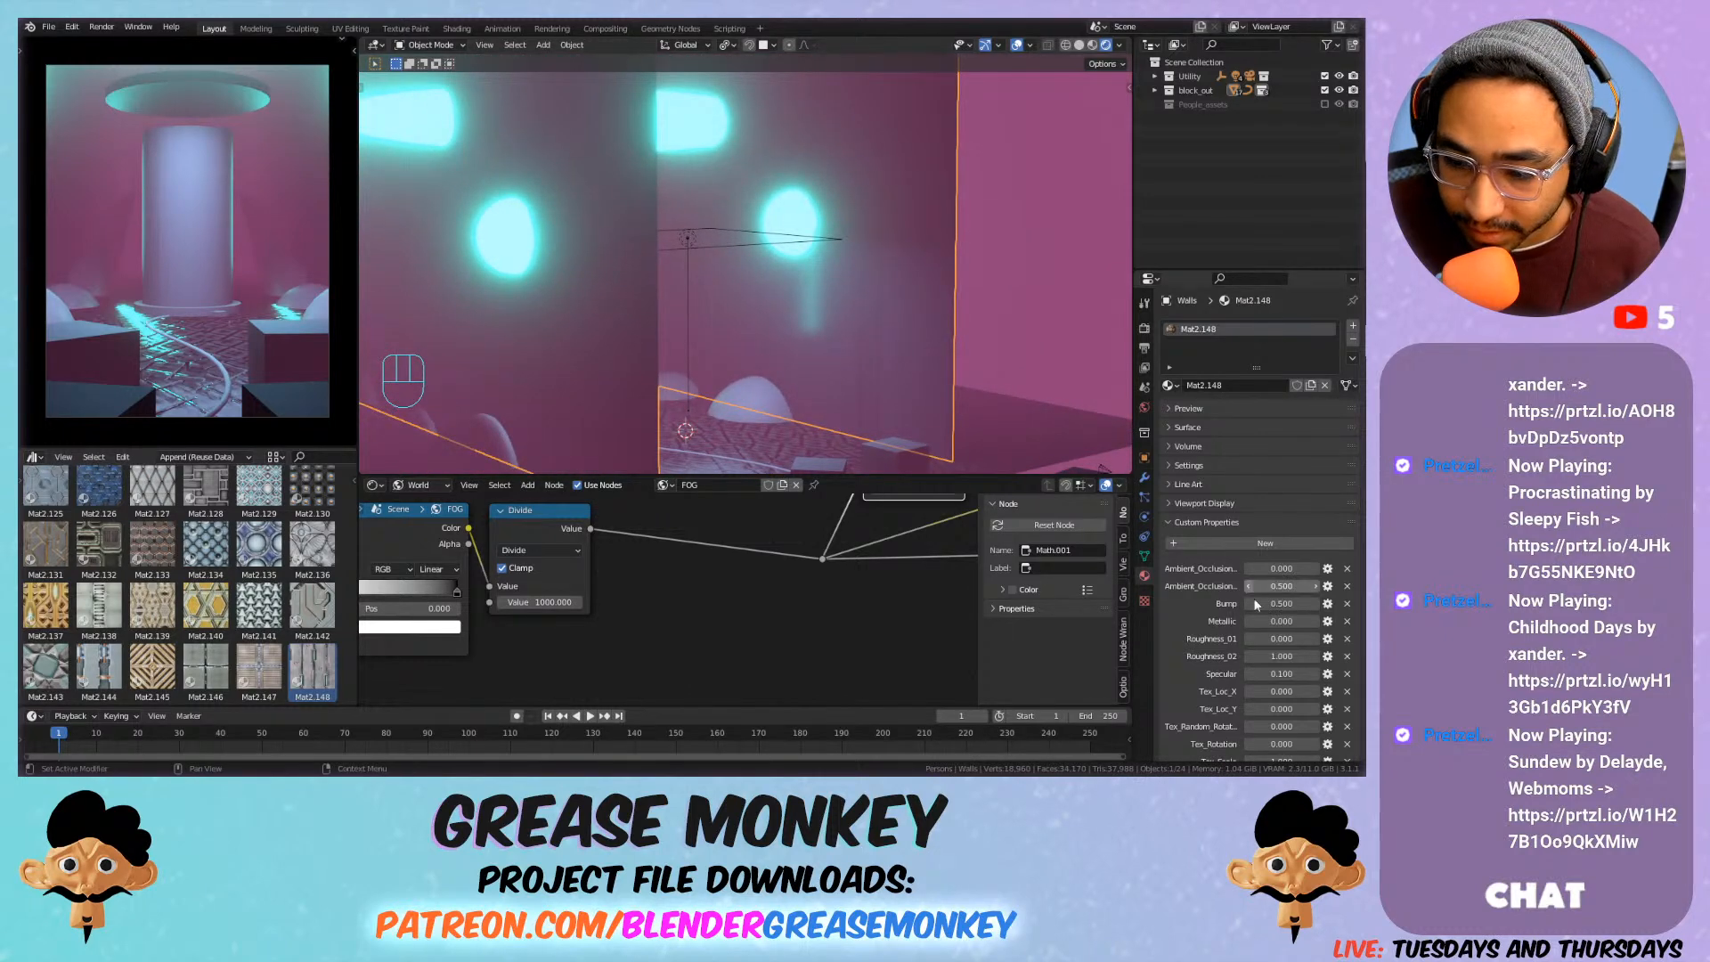
scroll(1264, 615, "down", 2)
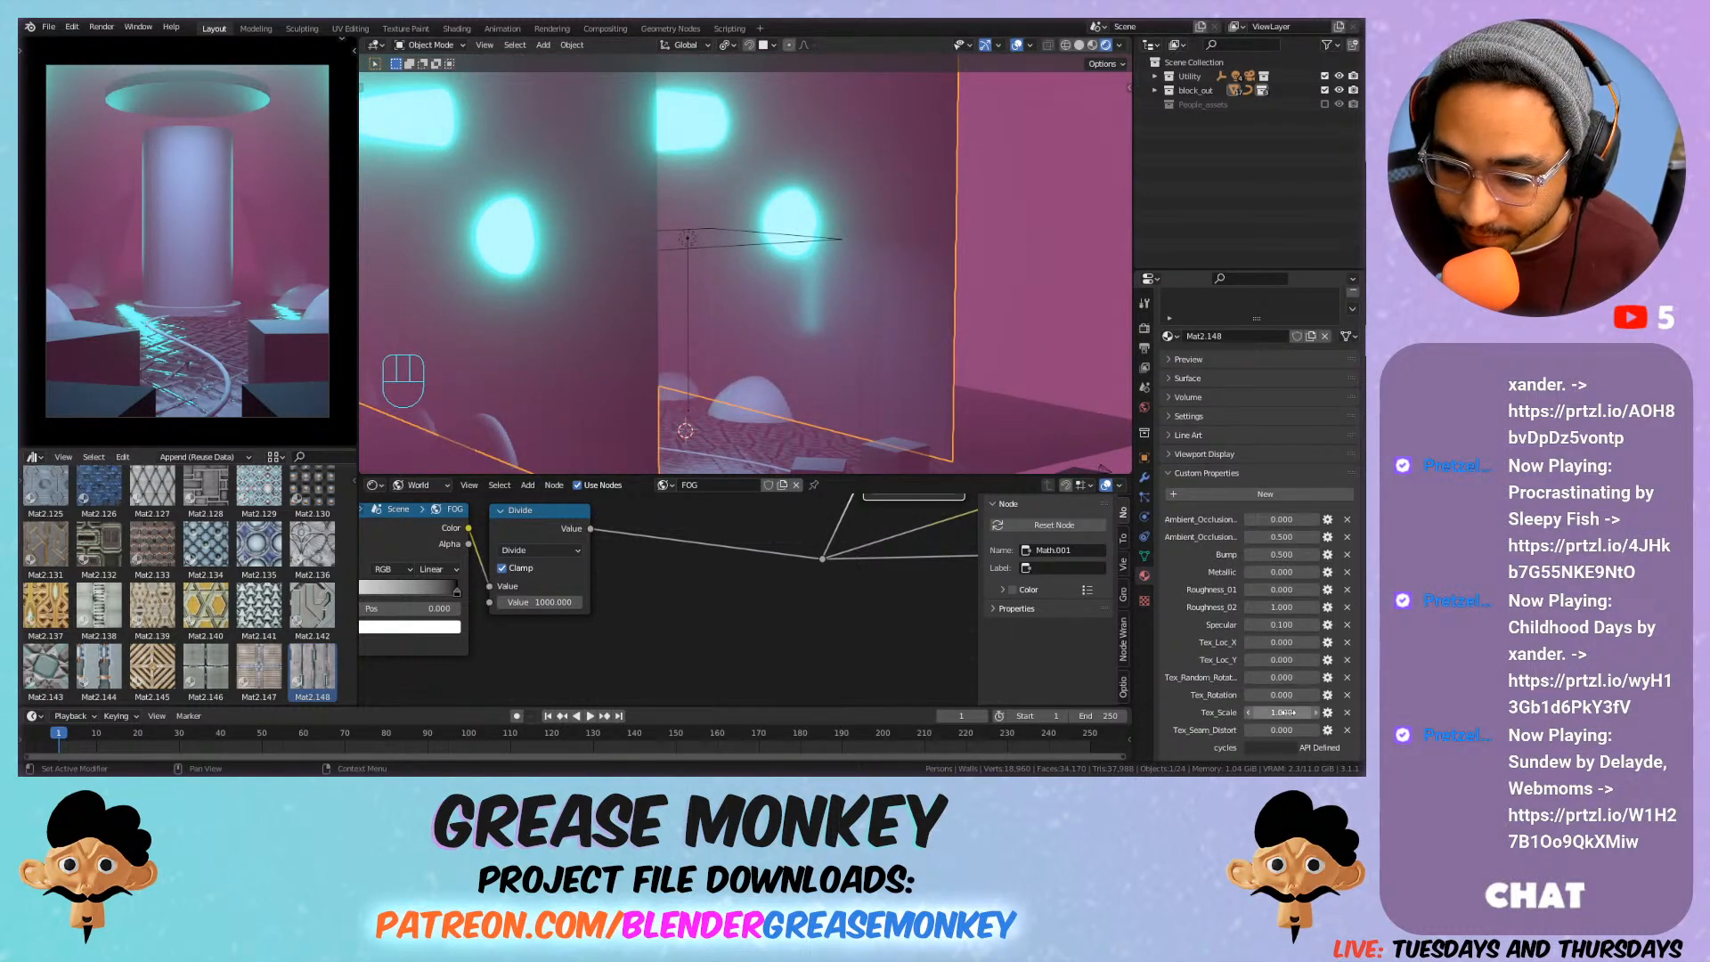
mouse_move(1287, 713)
left_mouse_down()
mouse_move(1198, 712)
mouse_move(1282, 713)
left_mouse_up()
key("Tab")
key("a")
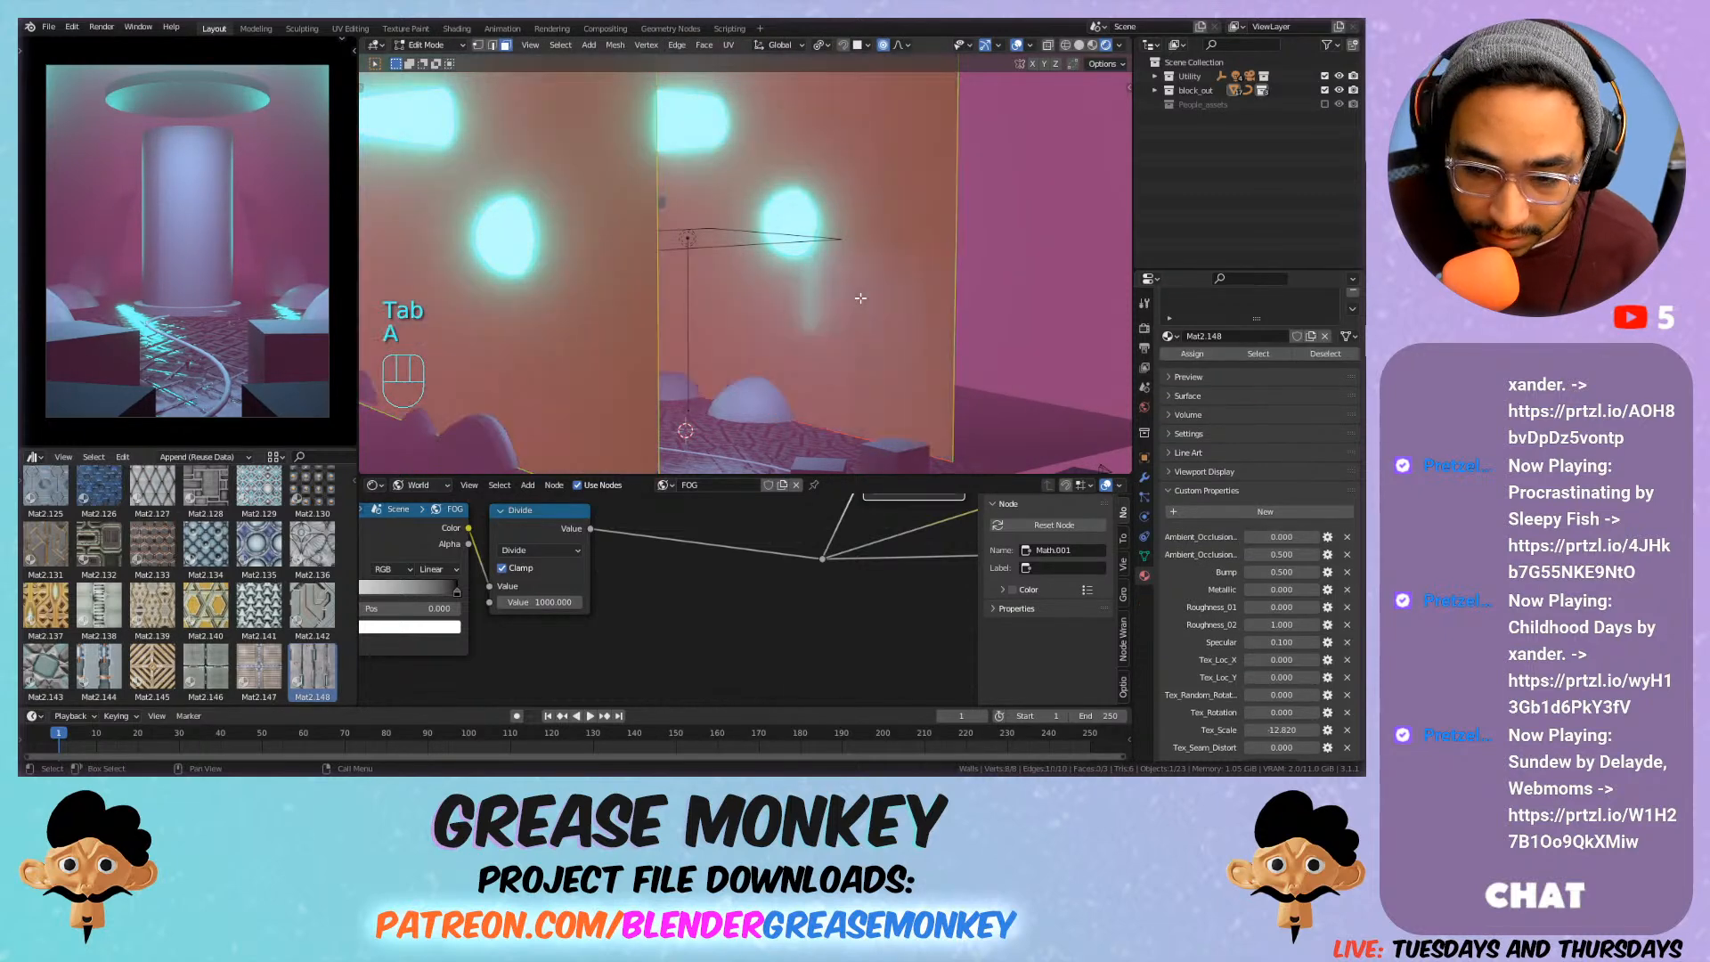
key("u")
left_click(861, 299)
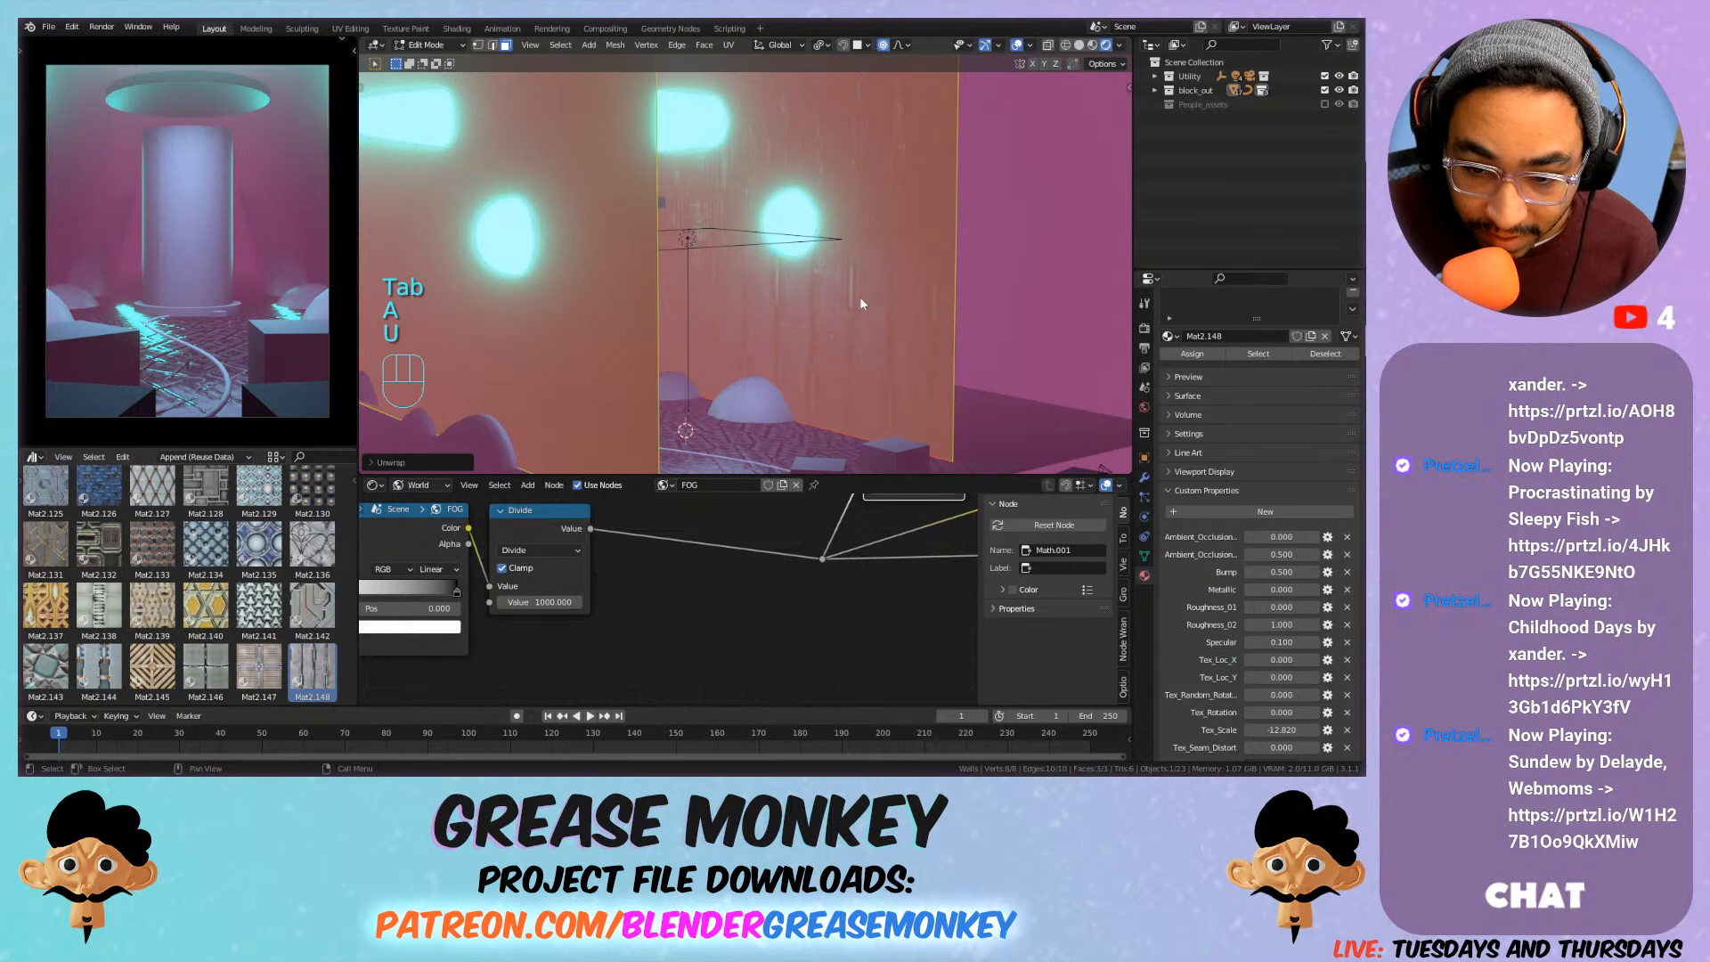
key("Tab")
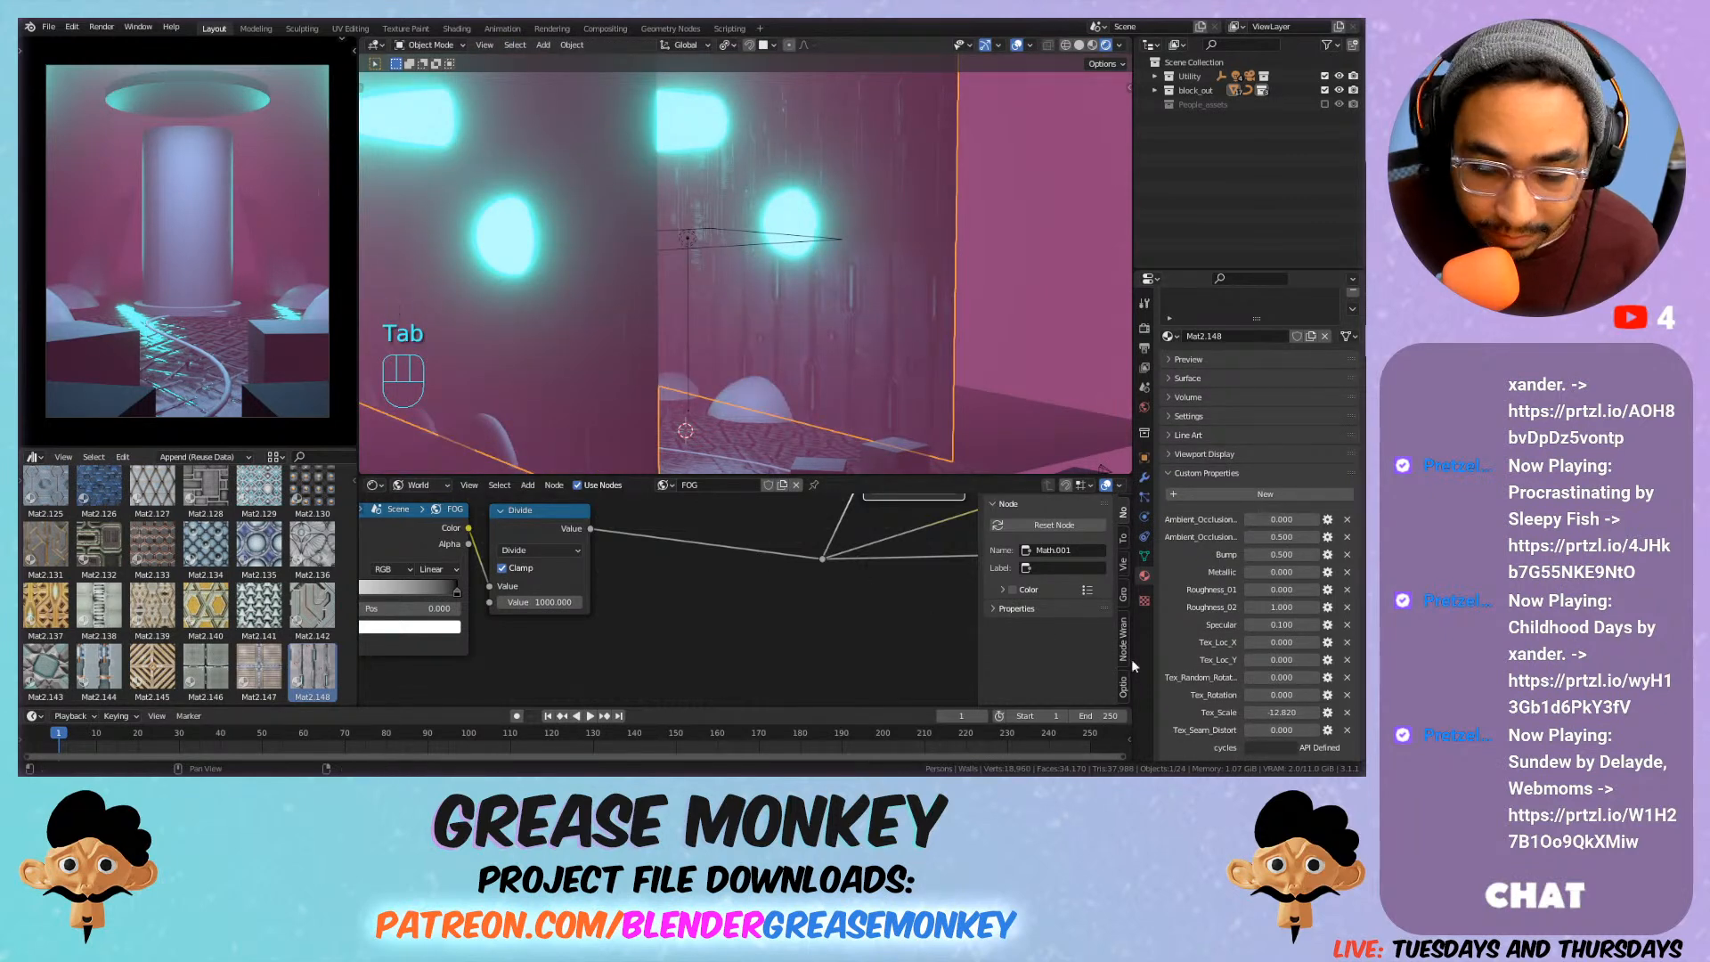
Set the wall material's Tex_Scale to 28.3, and try a Metallic value of 1 before undoing it.
left_click_drag(1293, 715, 1285, 717)
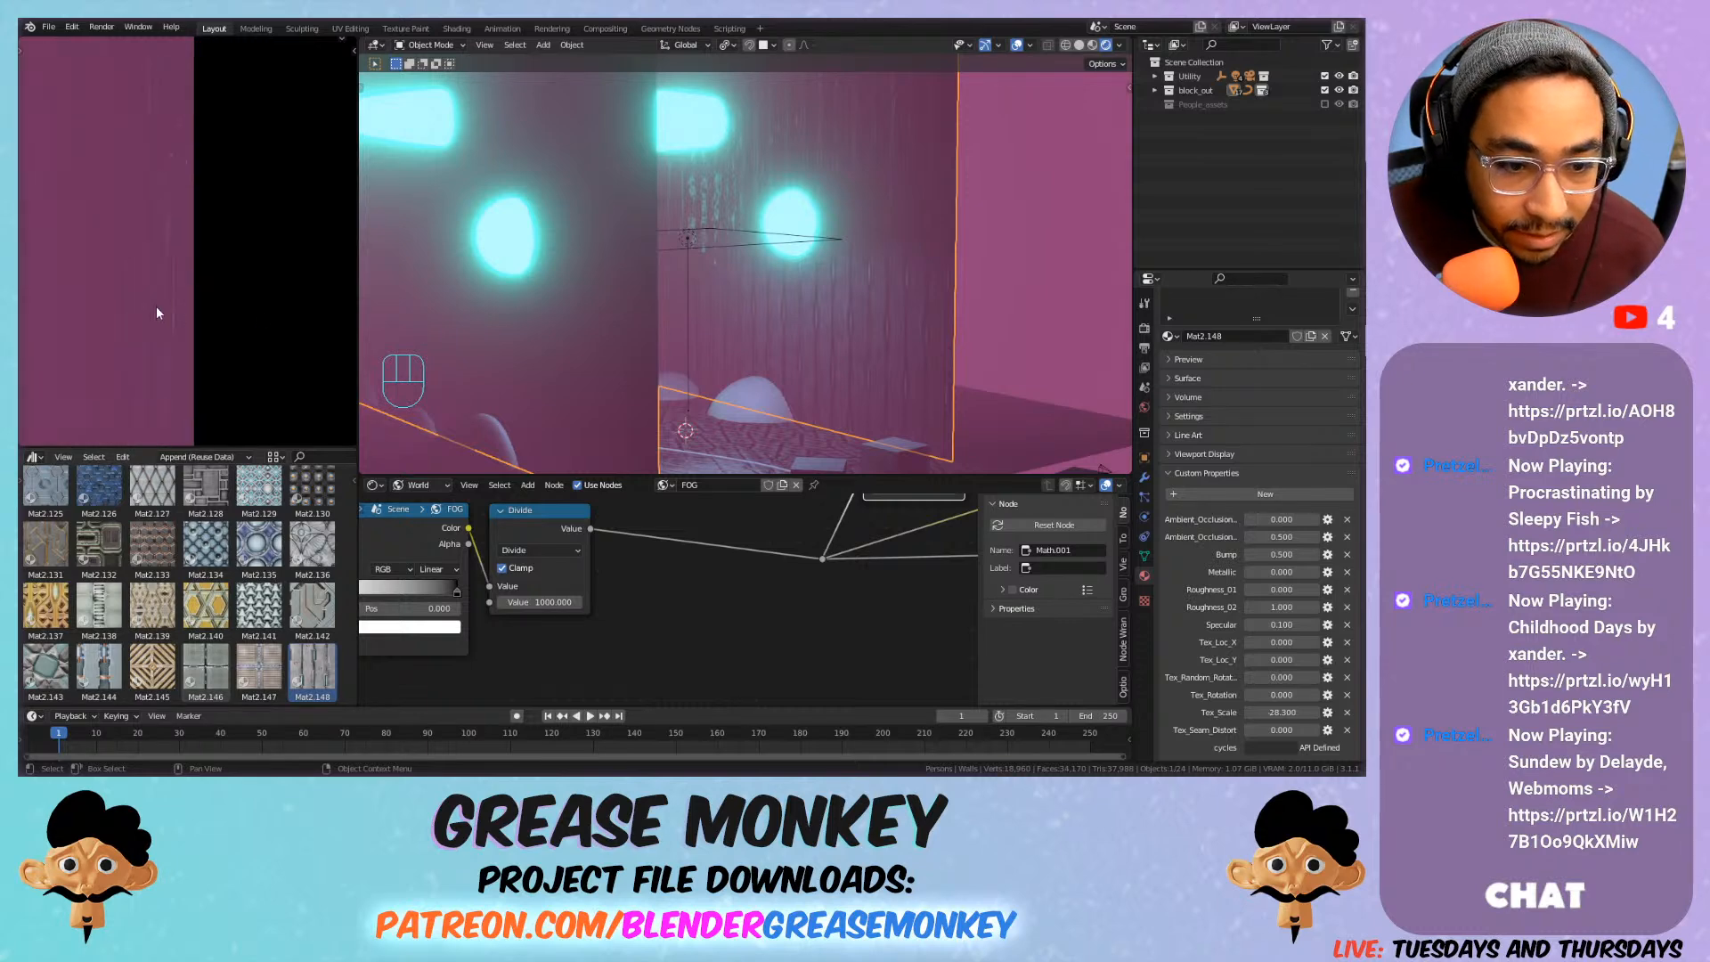
scroll(253, 311, "down", 1)
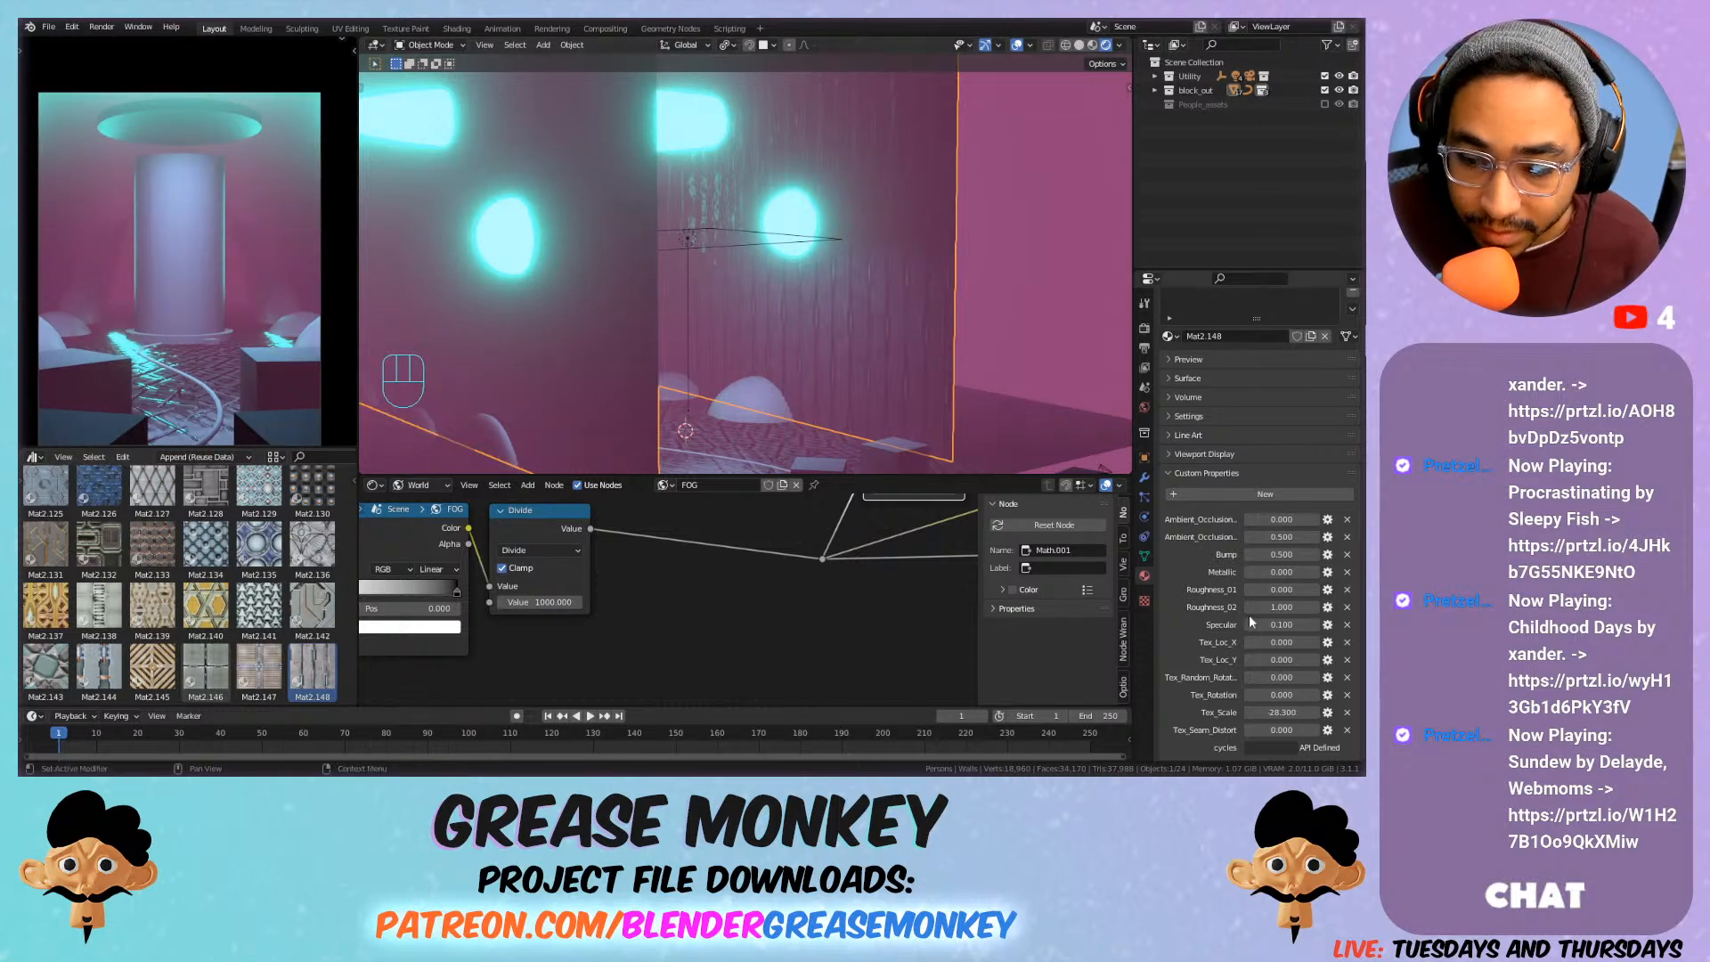
left_click_drag(1272, 572, 1314, 571)
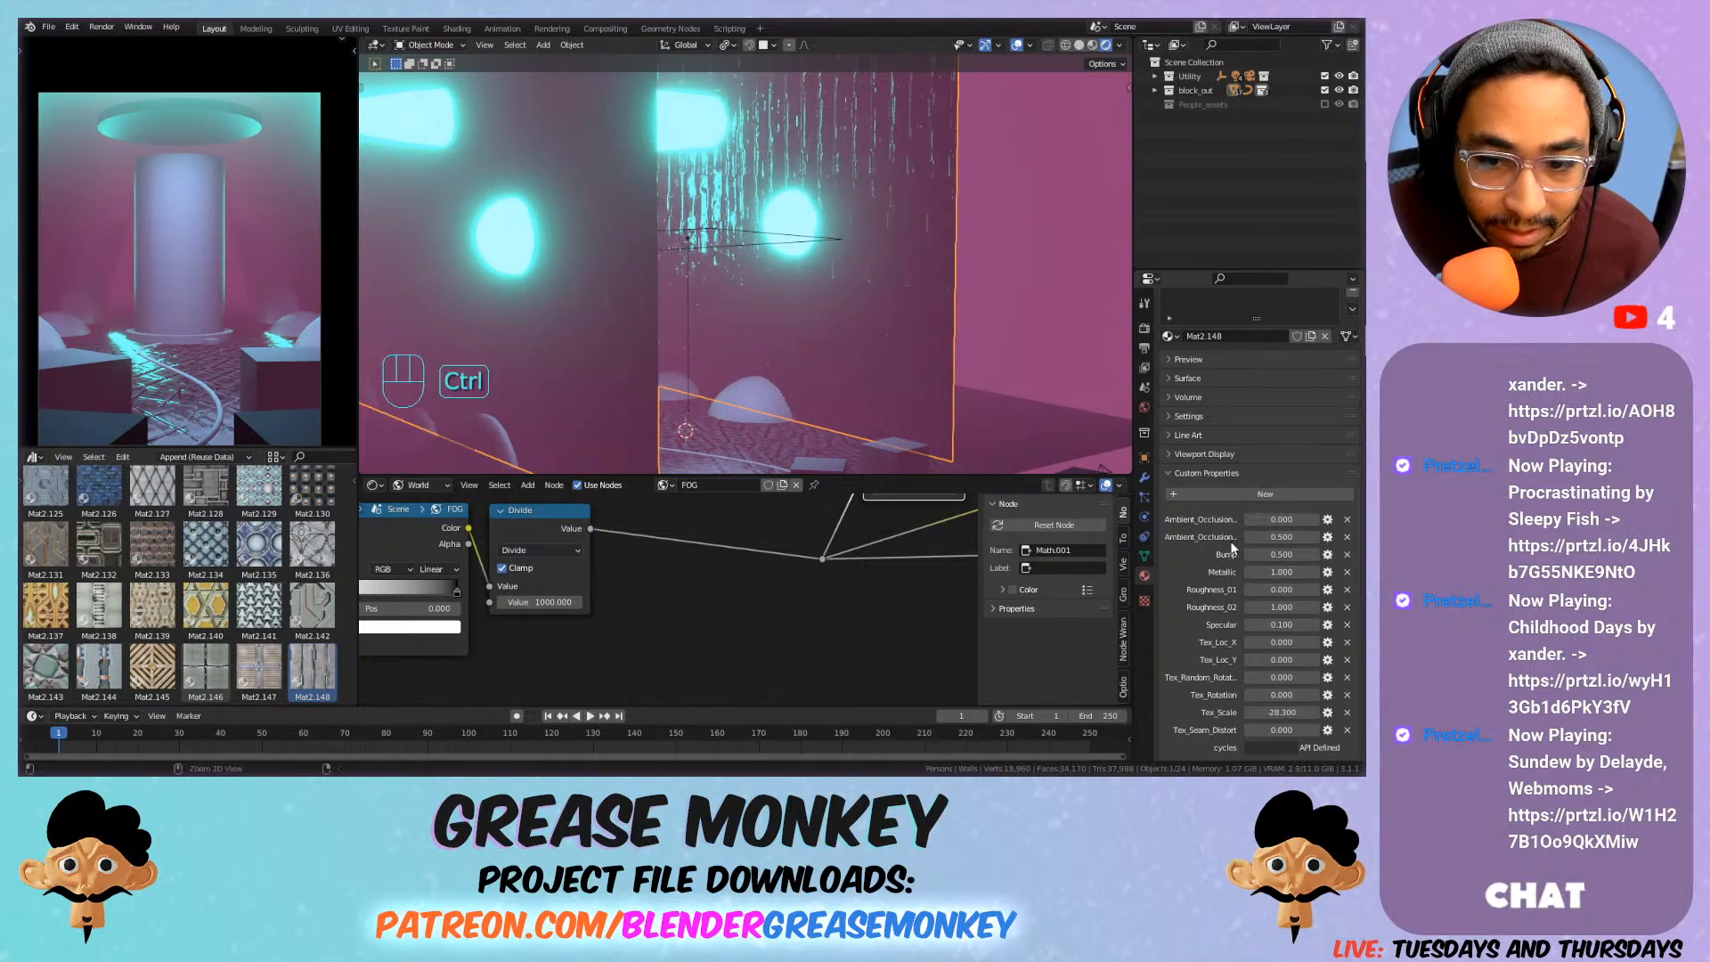
key("ctrl+z")
Set the wall material's Bump to 0.02 and first ambient occlusion value to 0.17, and check the walls through the camera.
mouse_move(1284, 554)
left_mouse_down()
mouse_move(1326, 554)
mouse_move(1265, 554)
mouse_move(1280, 519)
left_mouse_up()
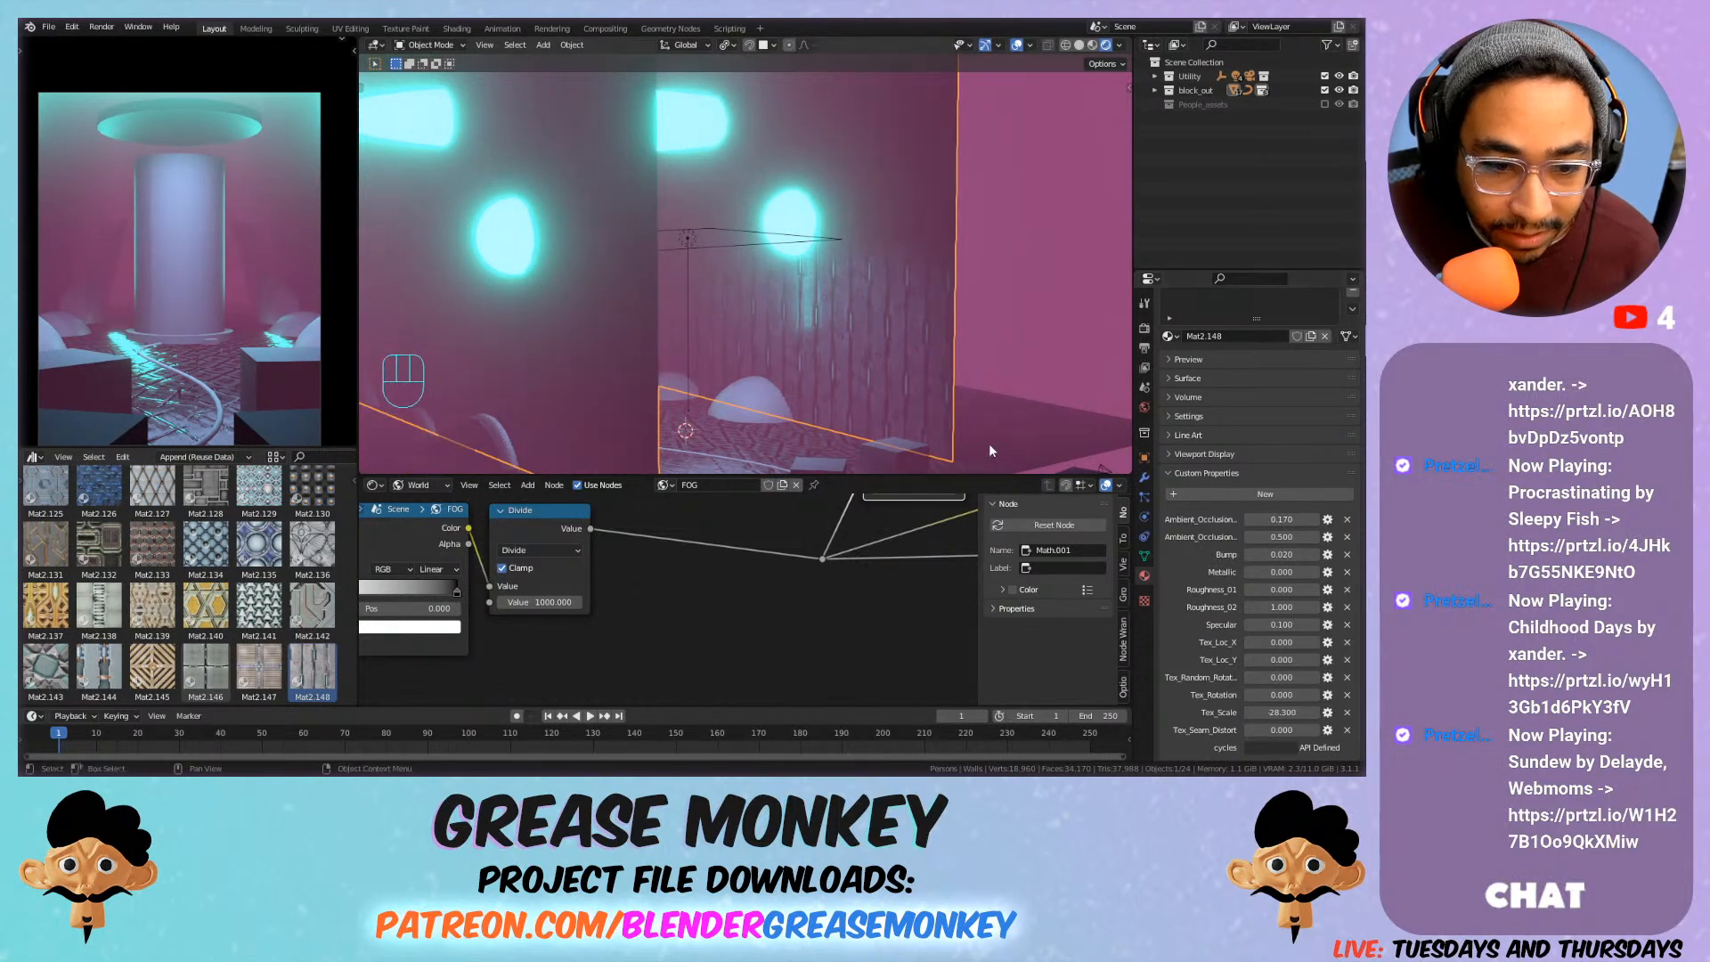
scroll(714, 288, "up", 3)
middle_click_drag(846, 328, 671, 302, "shift")
scroll(714, 288, "up", 2)
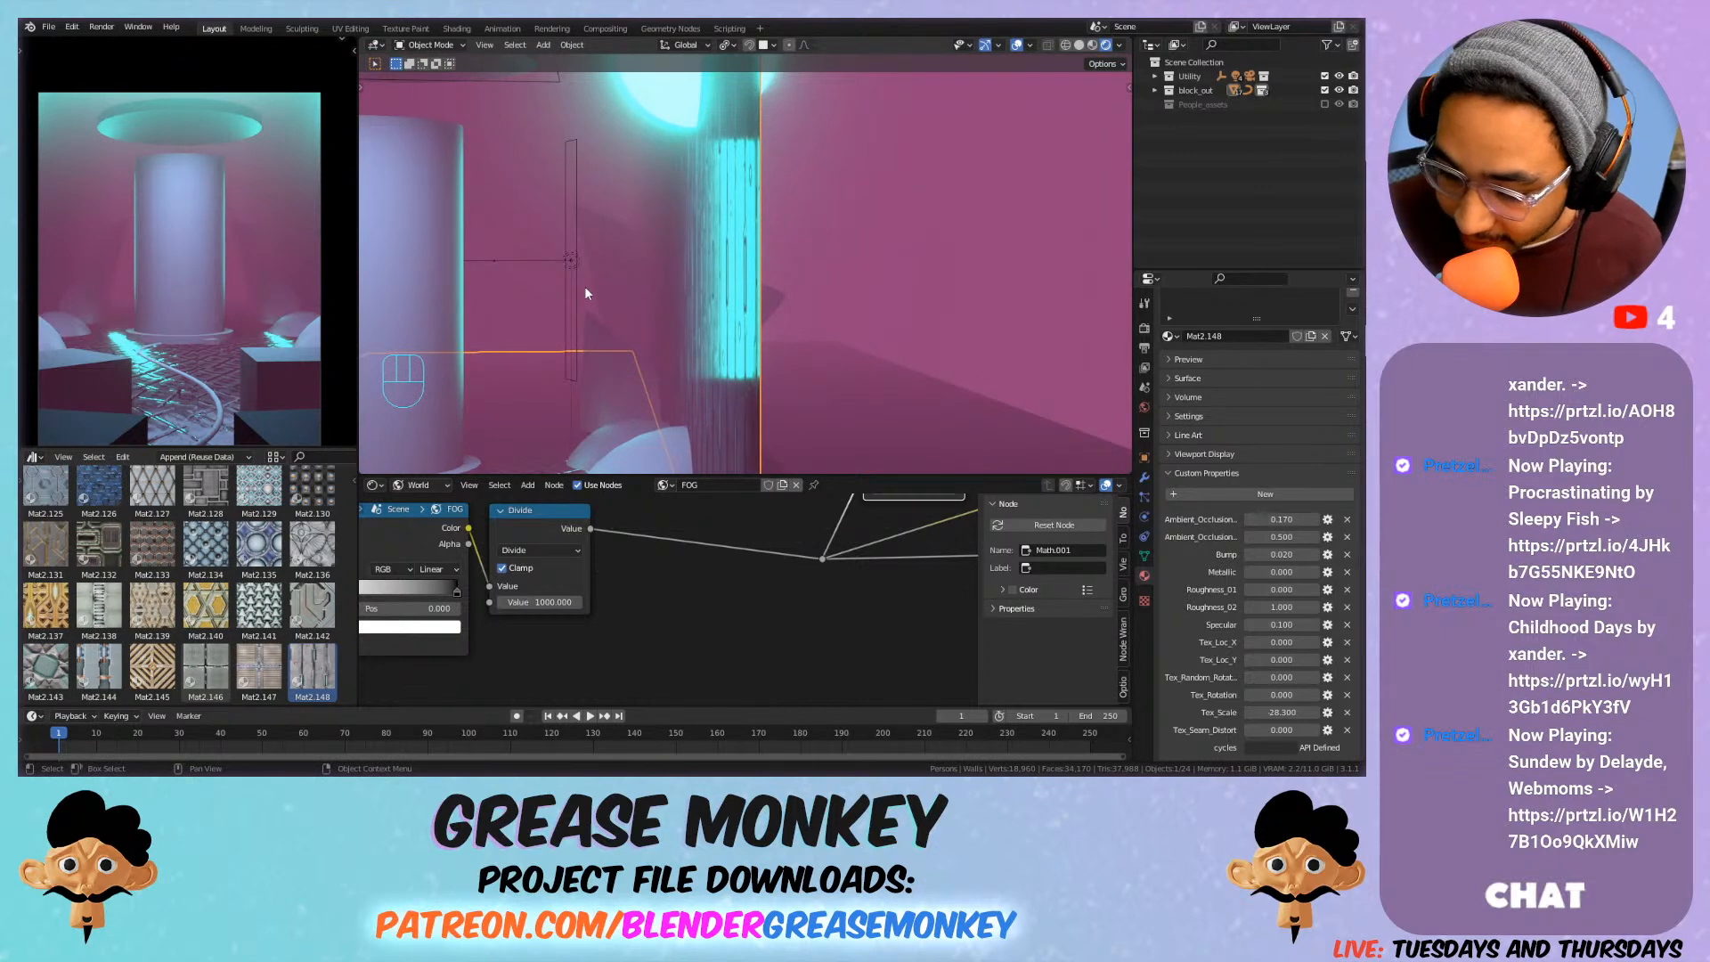
key("KP_0")
middle_click_drag(605, 219, 540, 422, "shift")
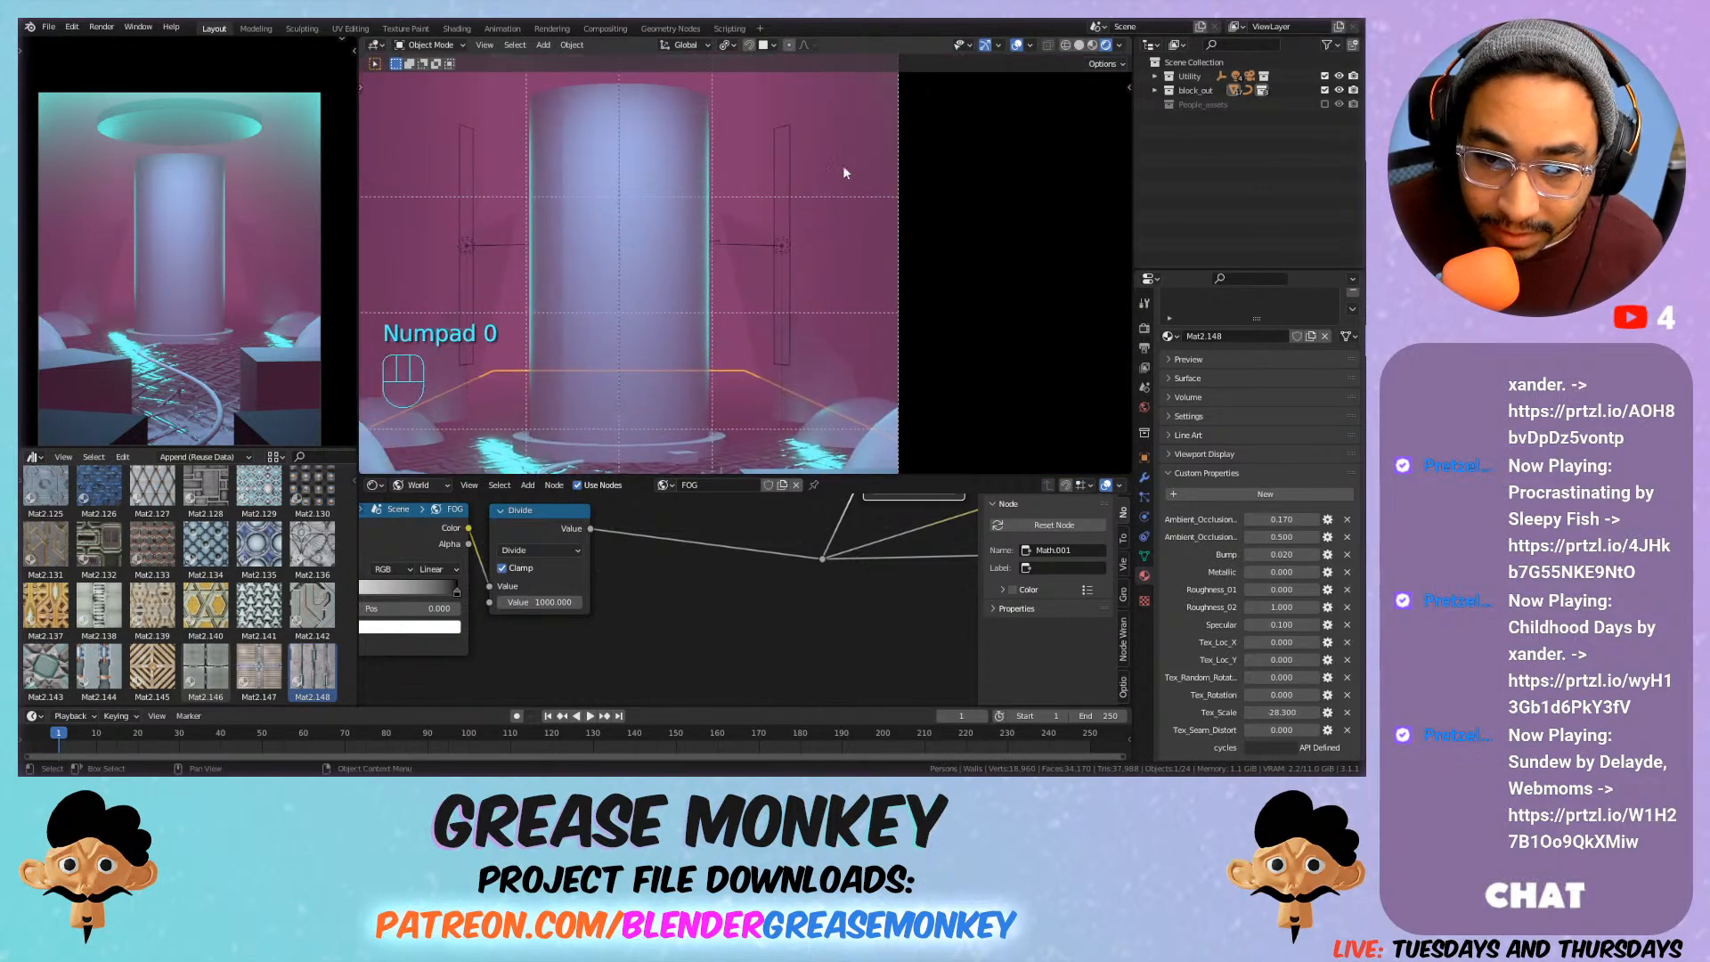
Examine the textured walls through the camera and from inside the room.
scroll(686, 244, "up", 5)
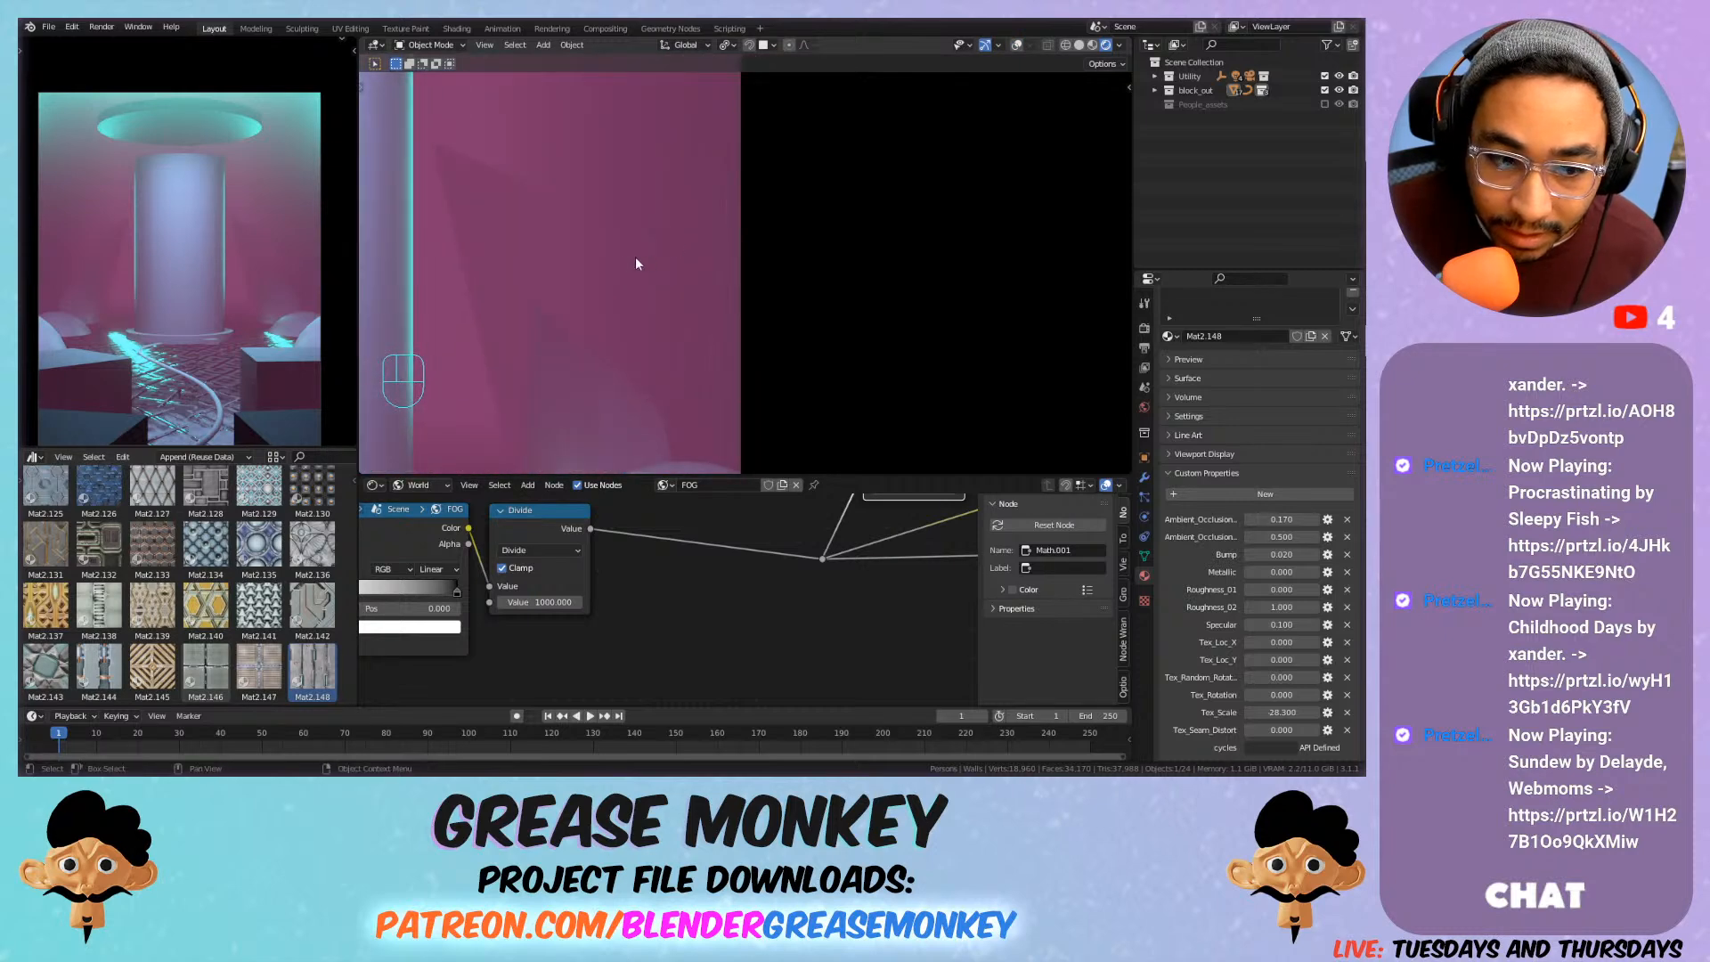
middle_click_drag(659, 266, 808, 281)
scroll(732, 271, "down", 2)
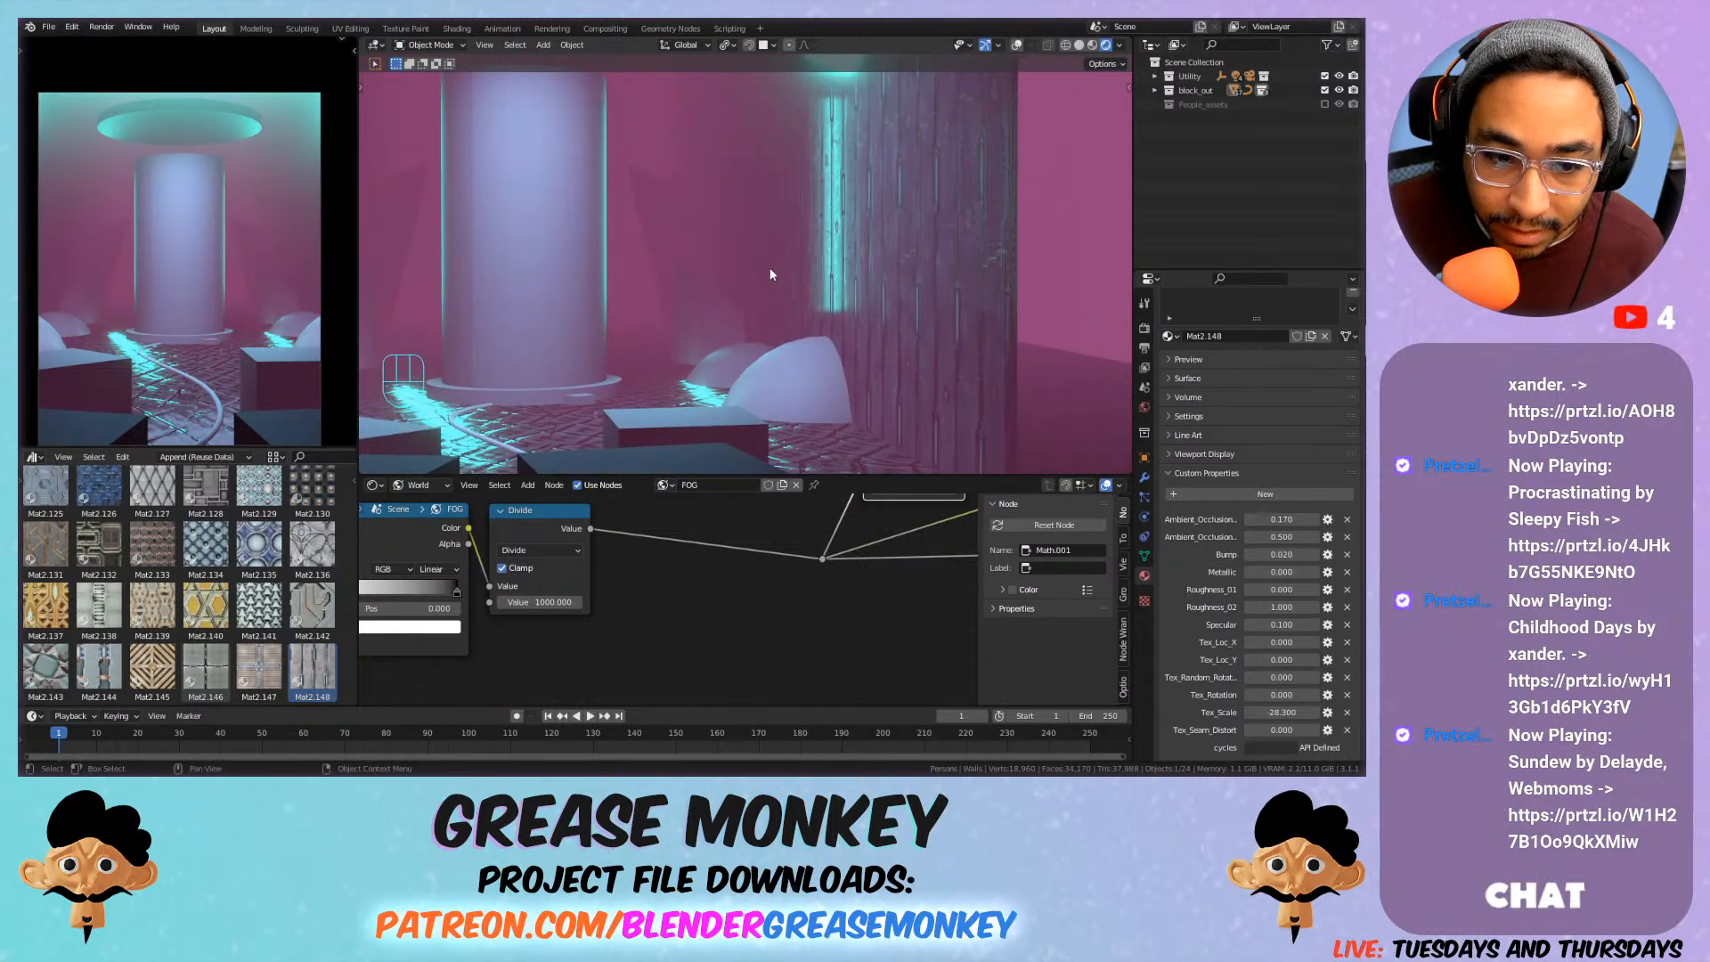
key("KP_0")
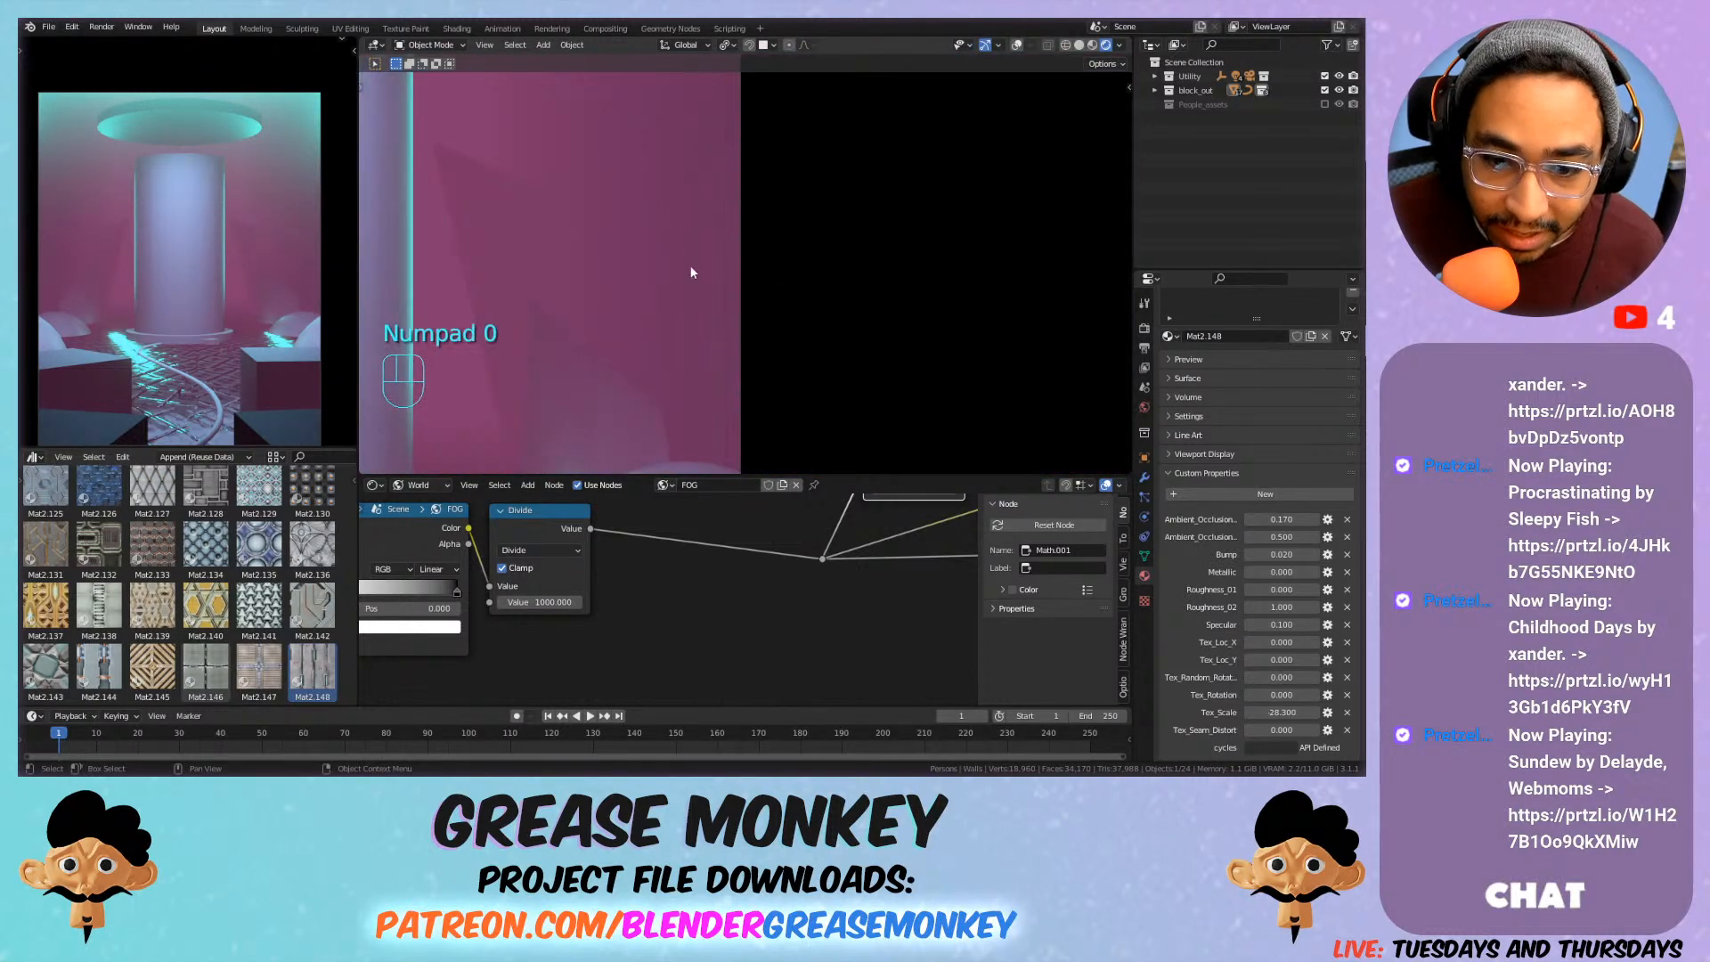
scroll(670, 275, "down", 11)
mouse_move(643, 262)
middle_mouse_down()
mouse_move(689, 285)
mouse_move(617, 263)
mouse_move(661, 289)
middle_mouse_up()
scroll(671, 271, "up", 2)
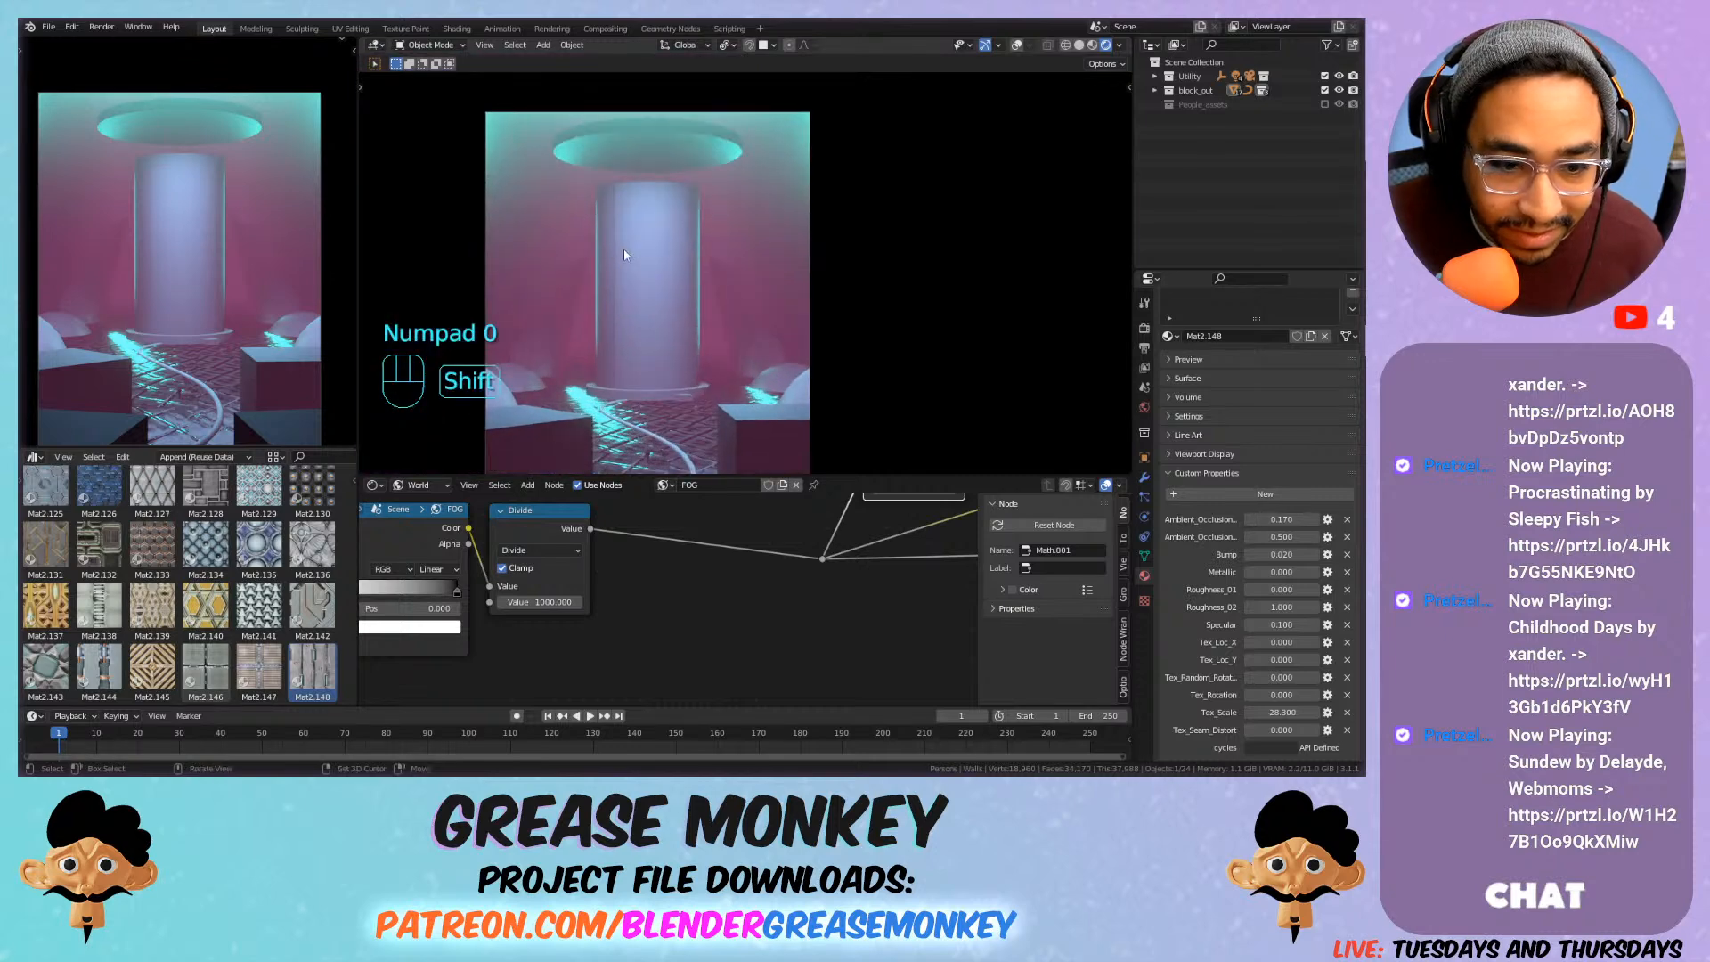
scroll(628, 257, "down", 5)
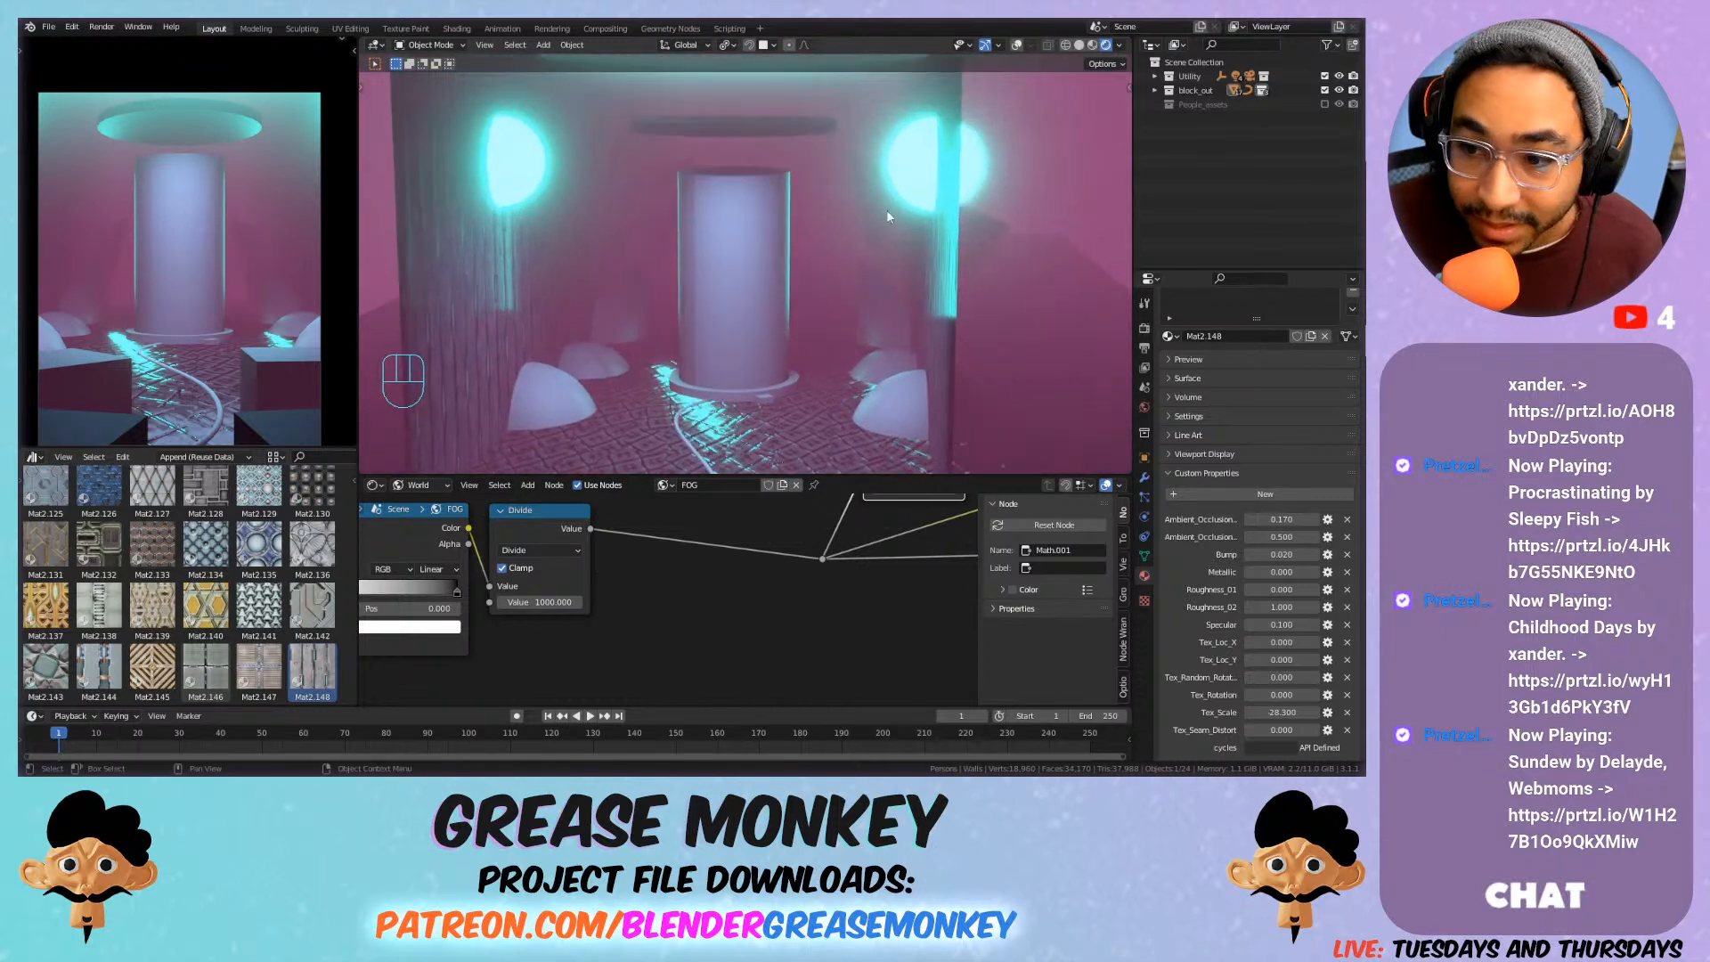
Show the viewport overlays and review the three area lights in the Lights collection.
left_click(1155, 76)
left_click(1204, 90)
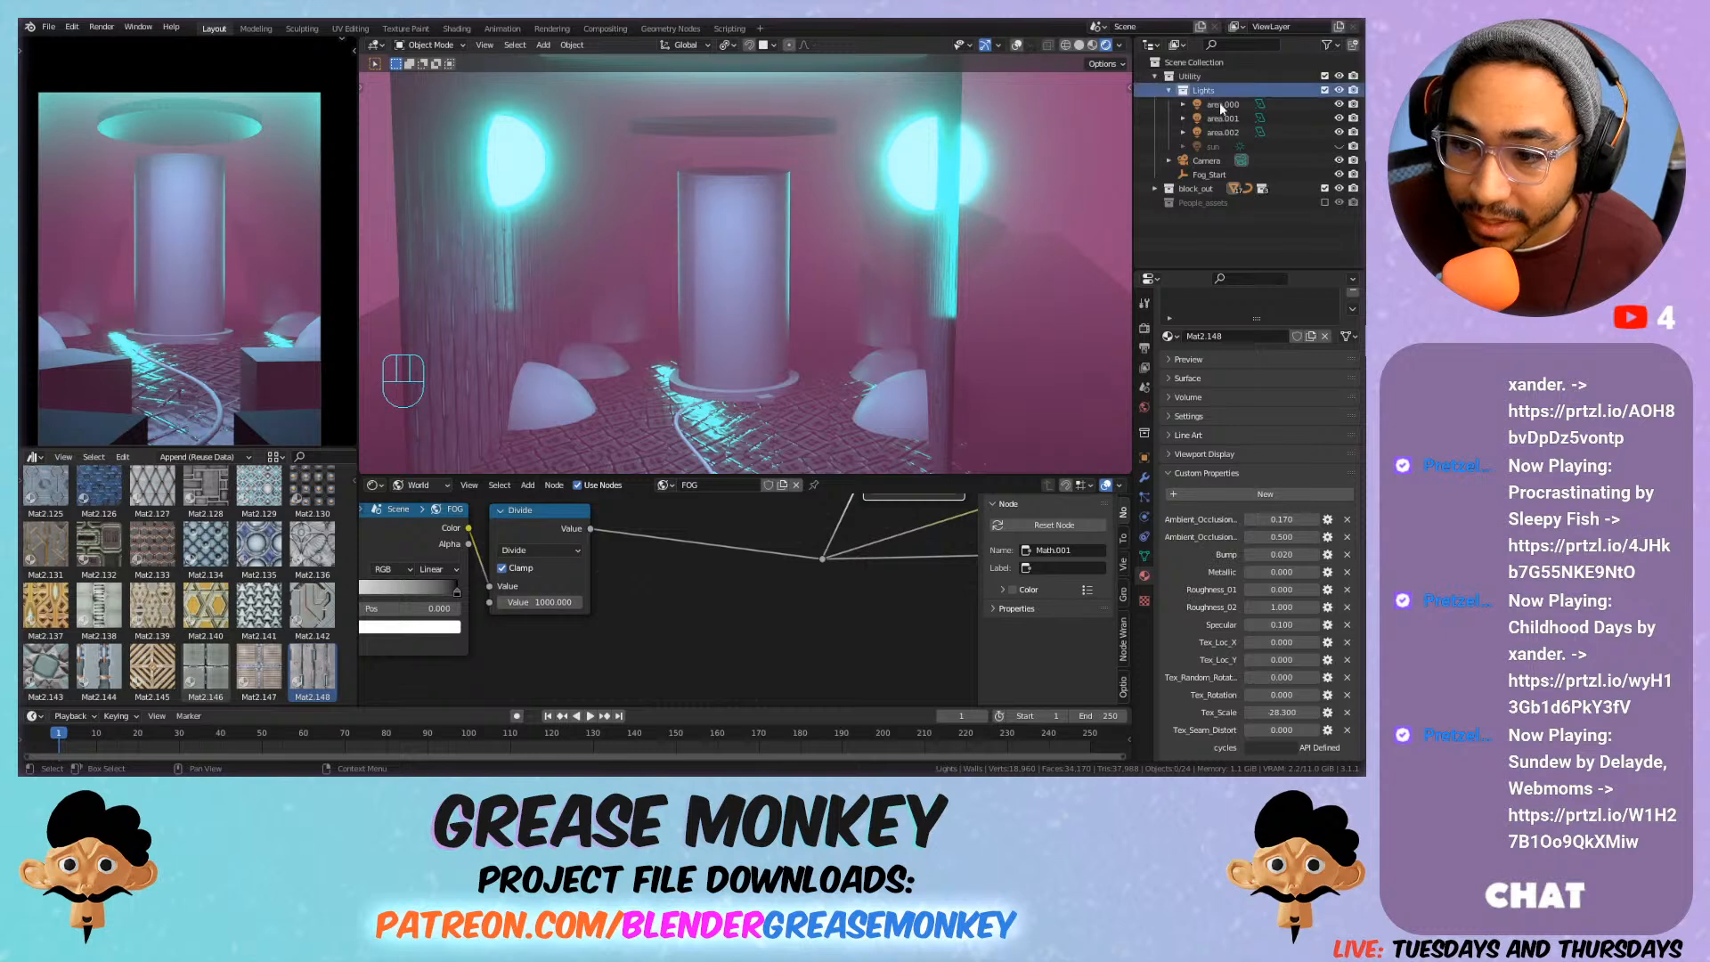
left_click(1219, 104)
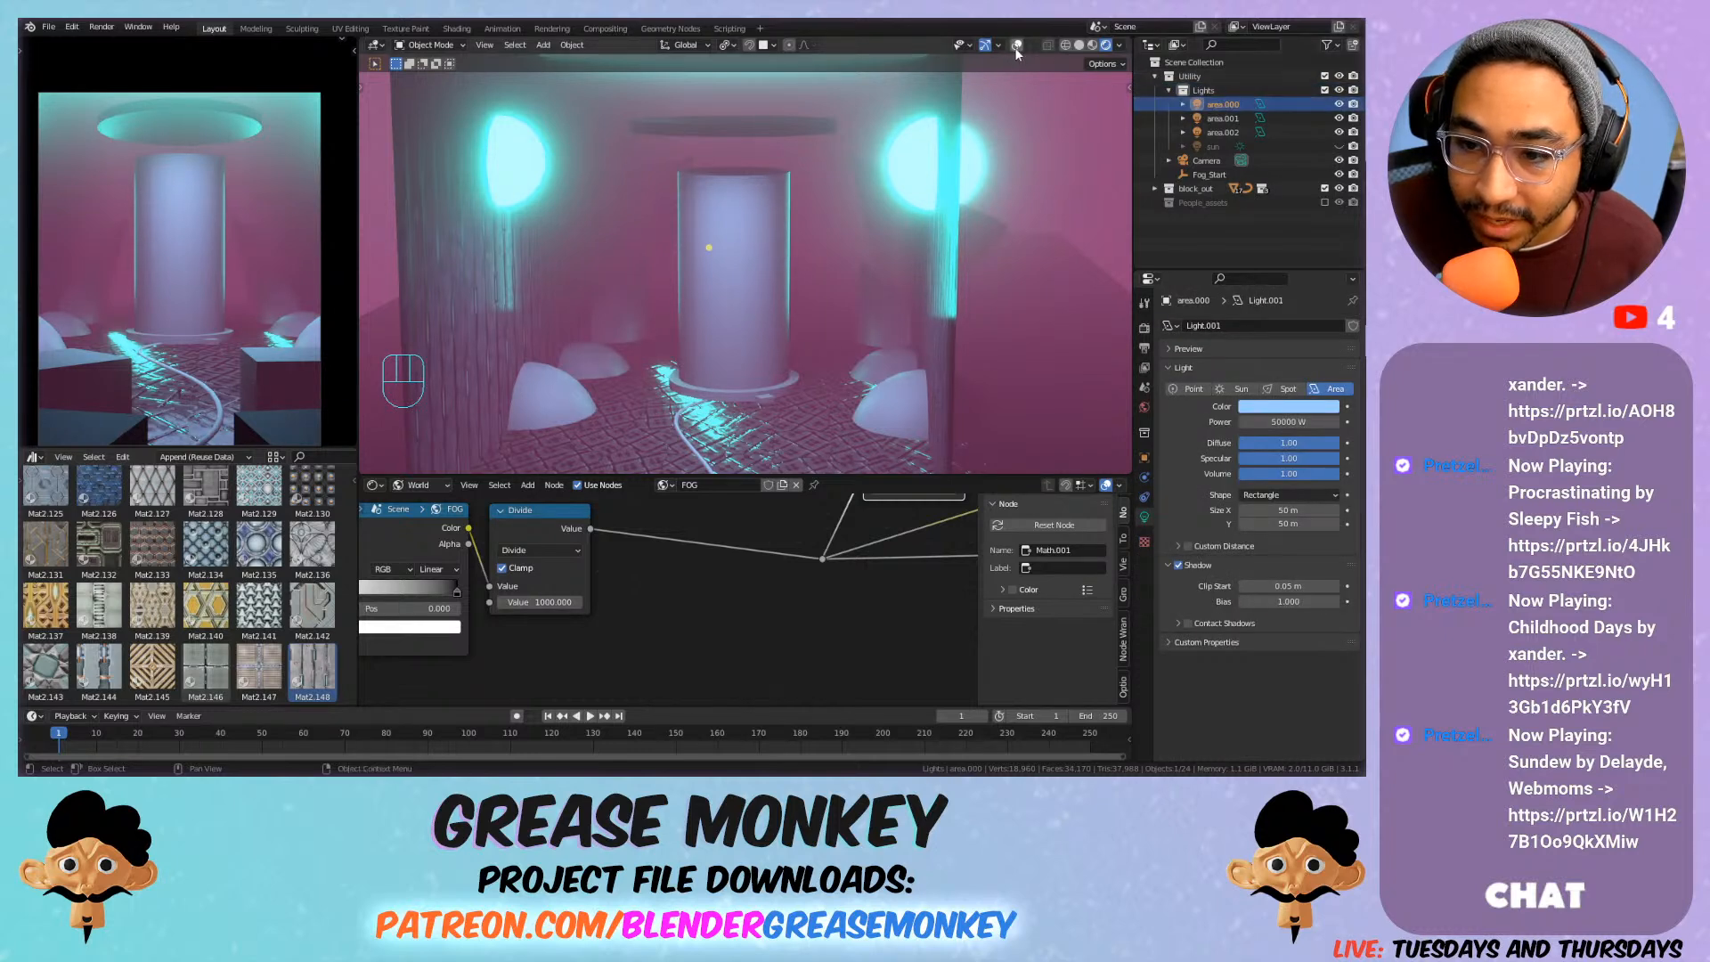
left_click(1016, 46)
left_click(1211, 118)
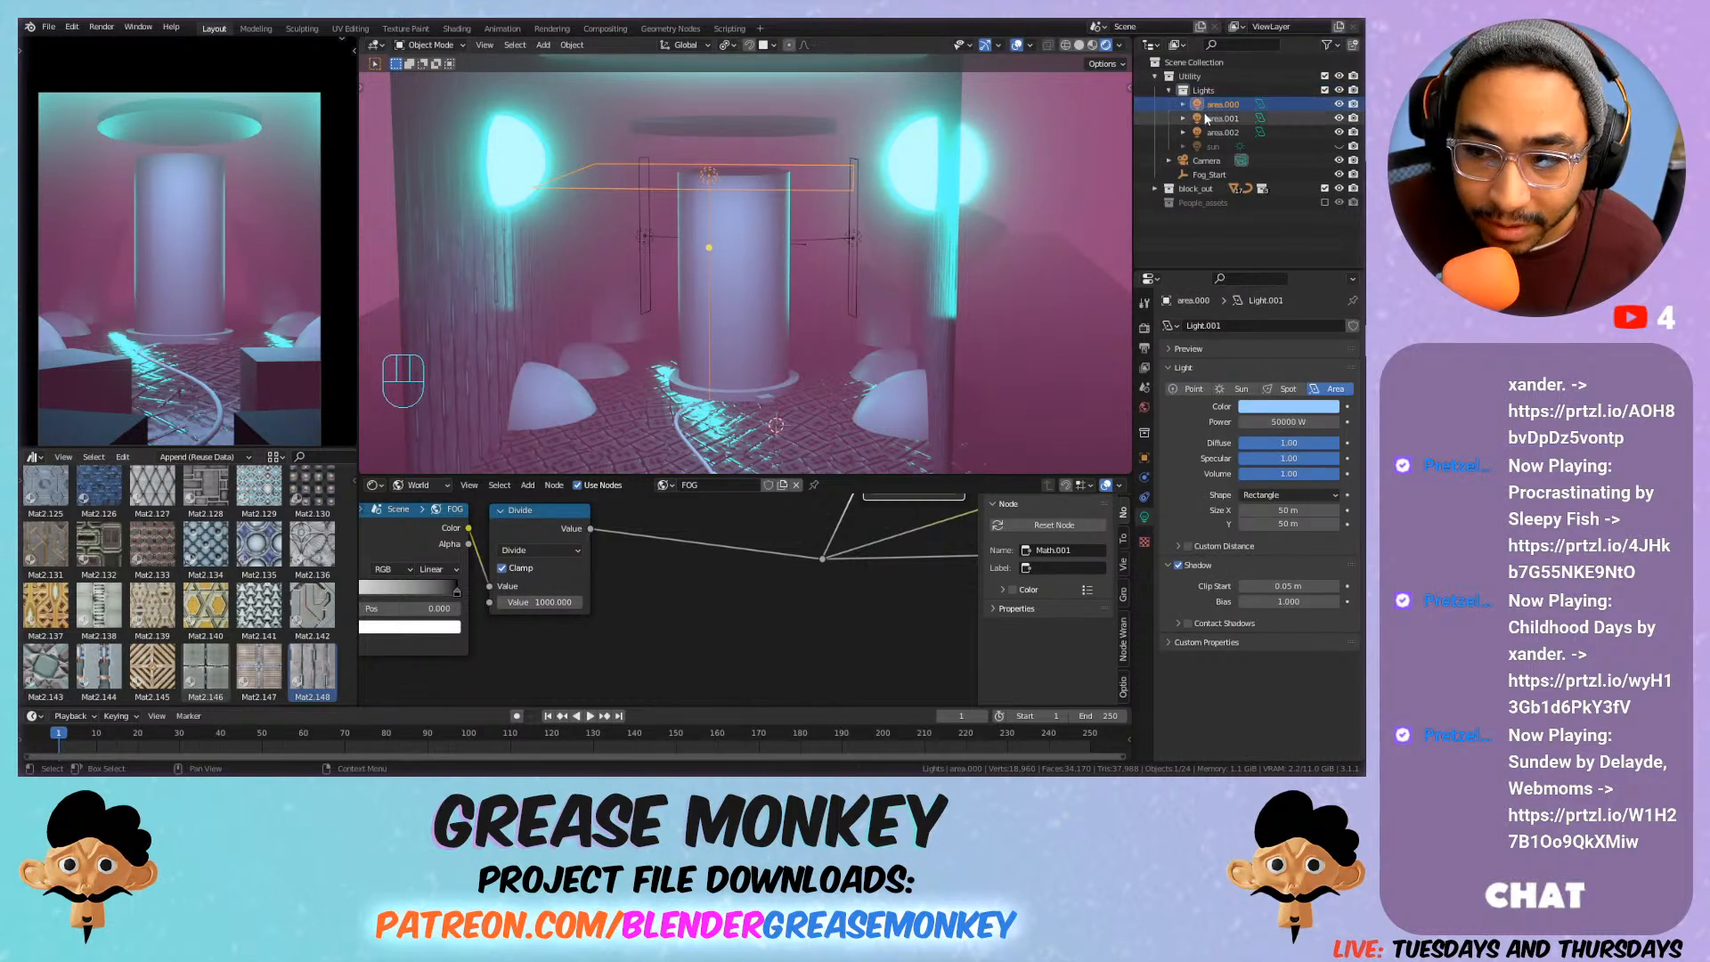
left_click(1218, 132)
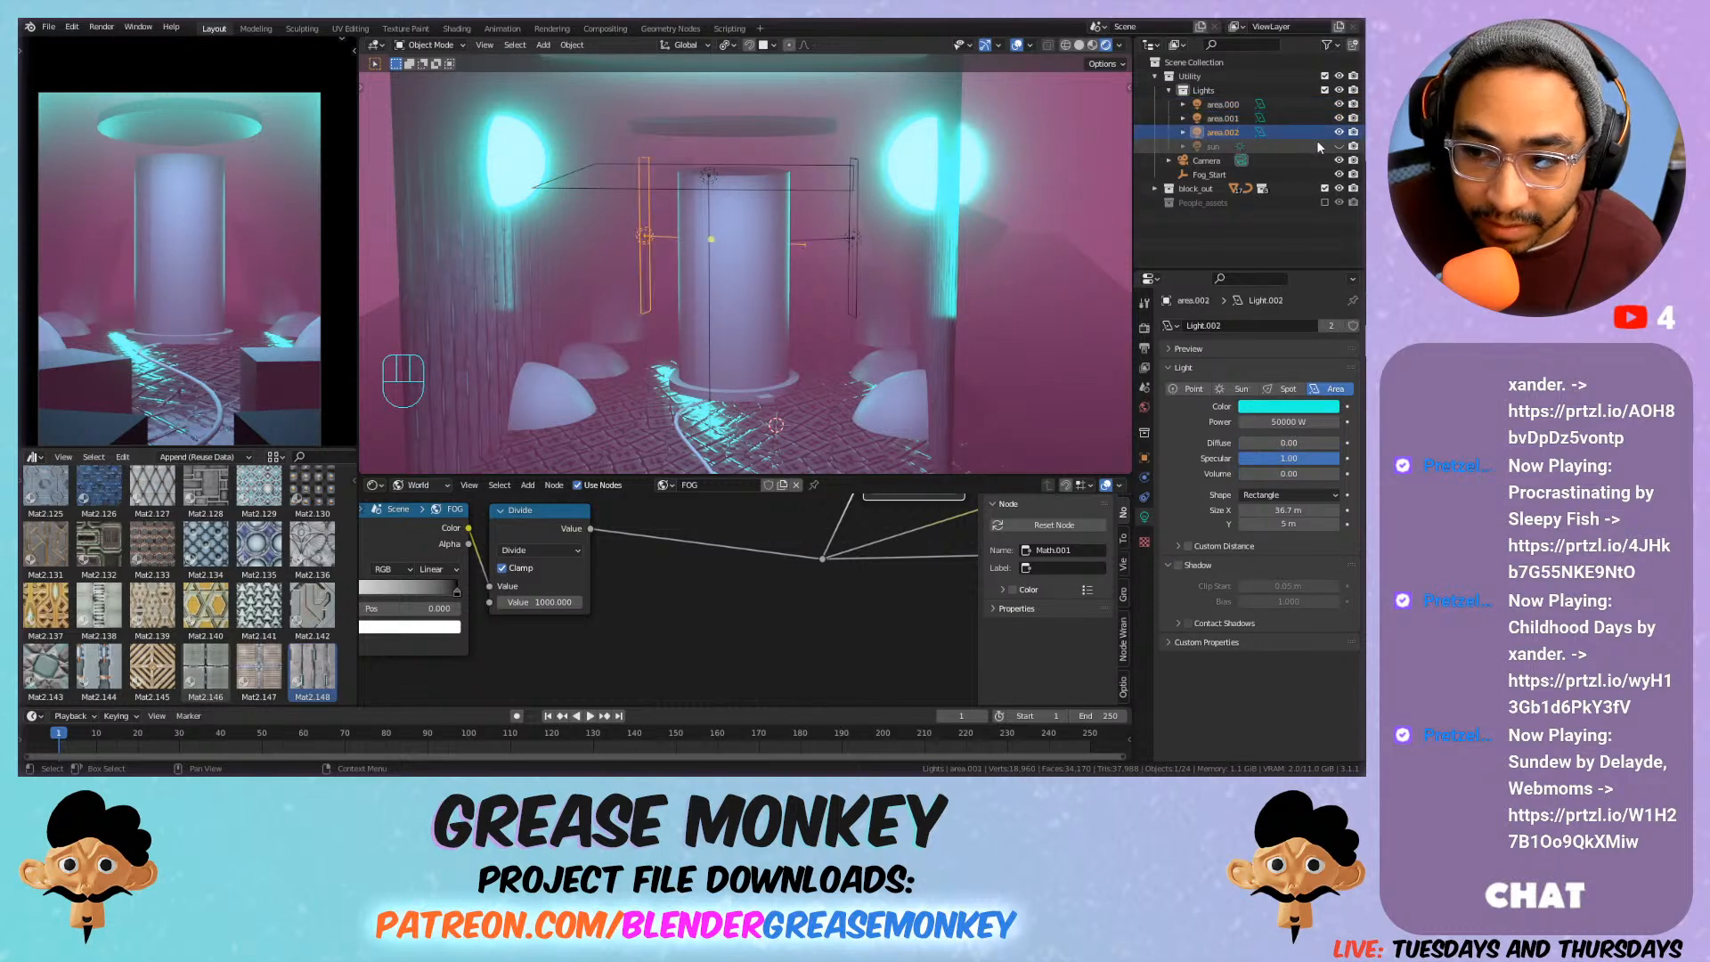
Unhide the sun light in the Lights collection and rename it wall.
left_click(1339, 146)
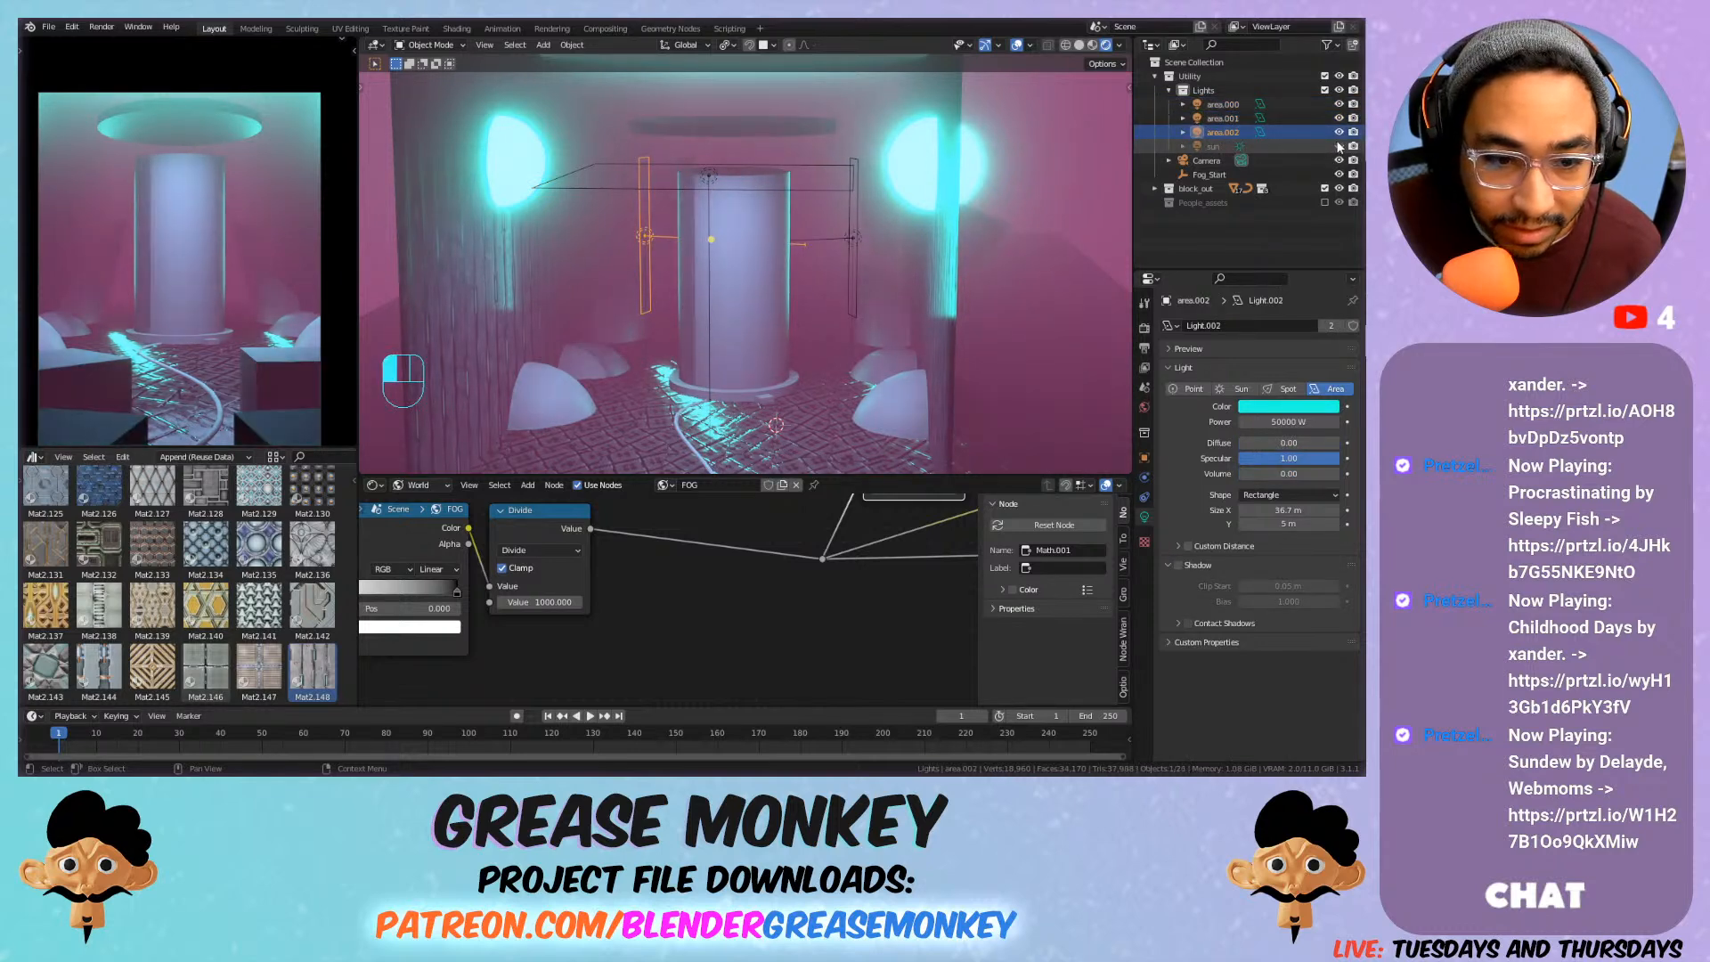
left_click(1227, 147)
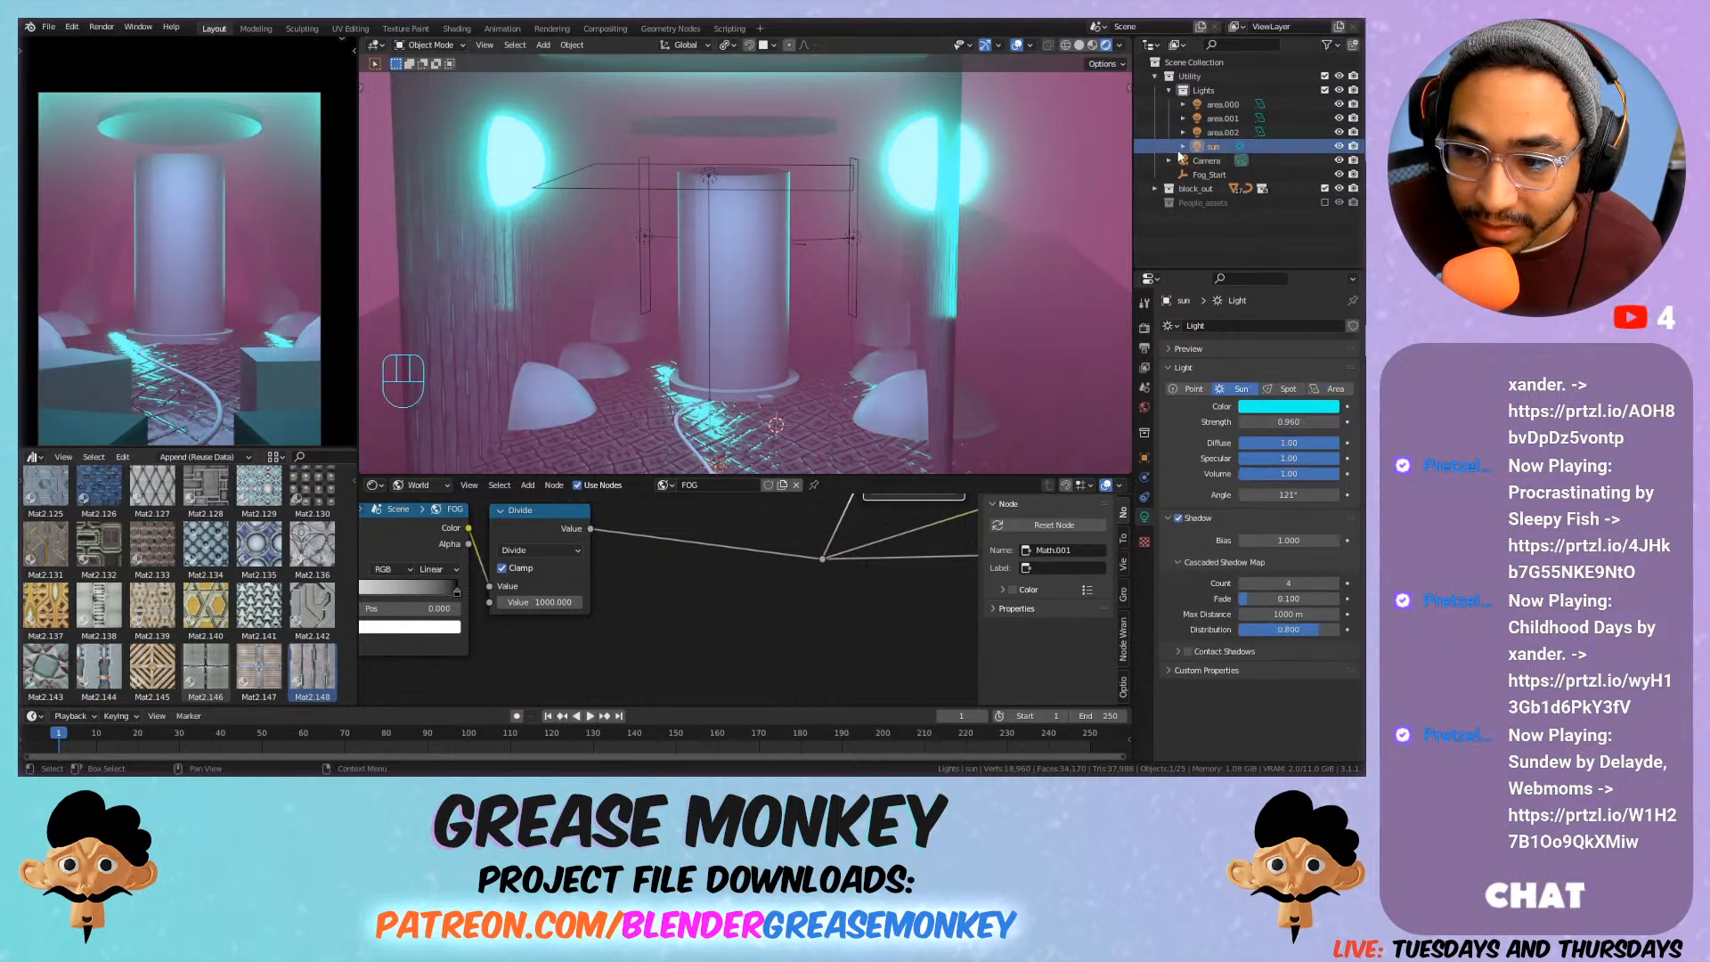
double_click(1213, 146)
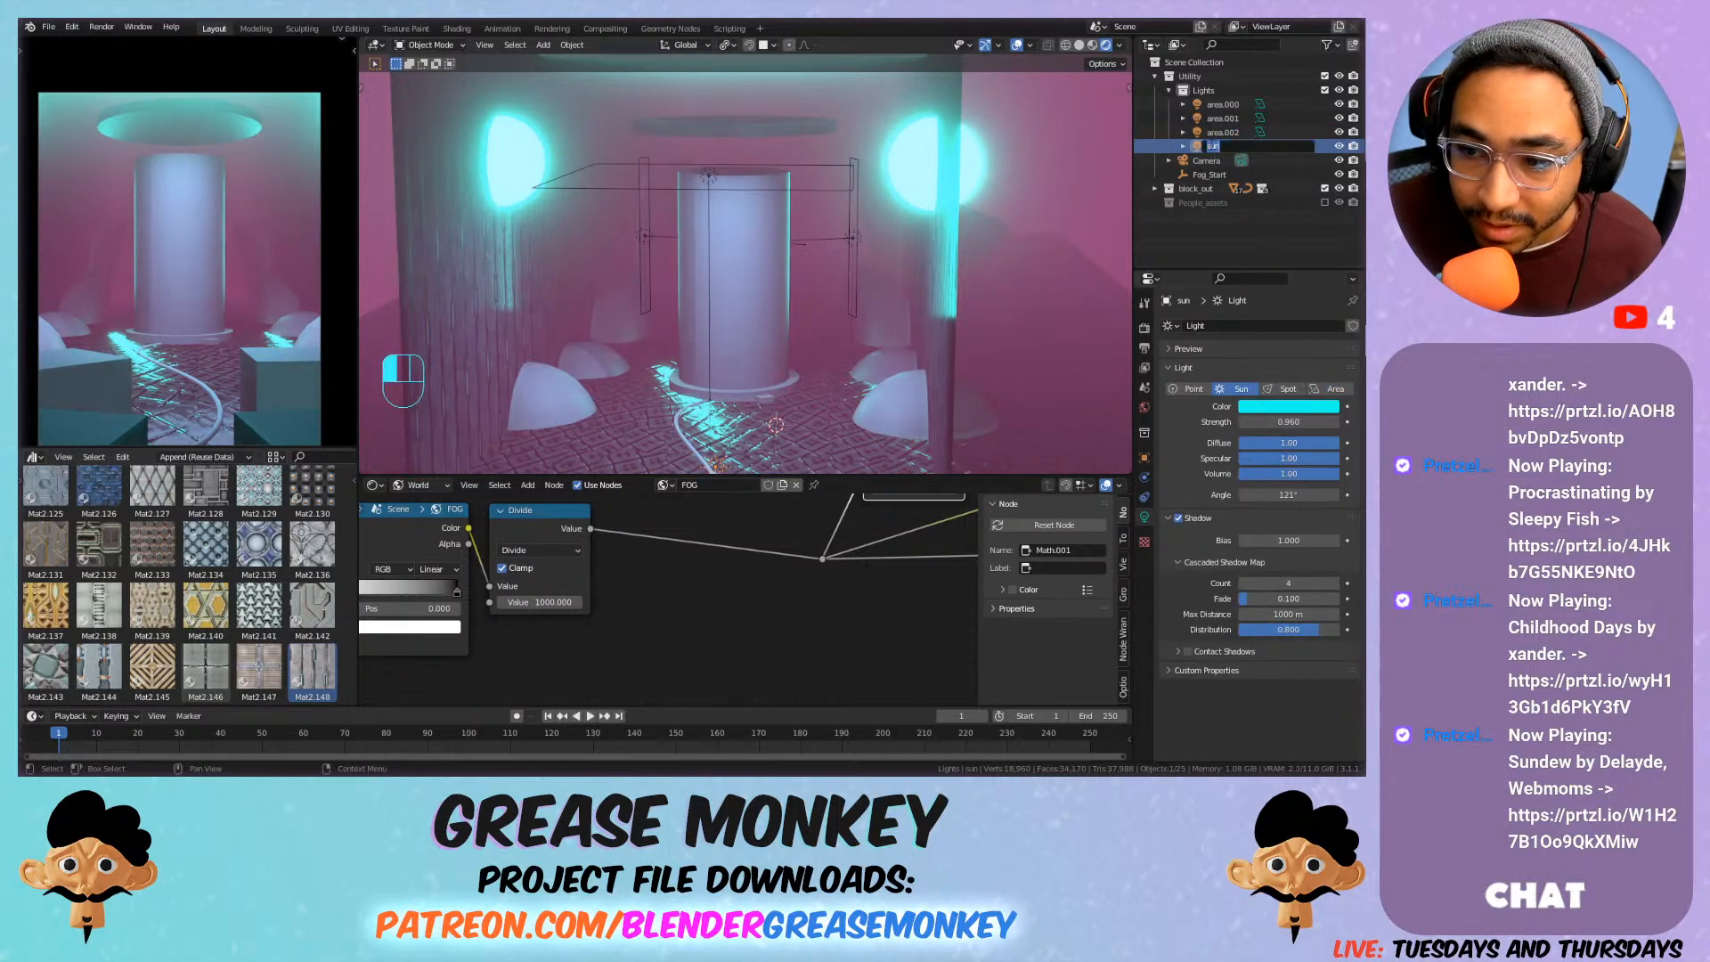
type("wall")
key("Return")
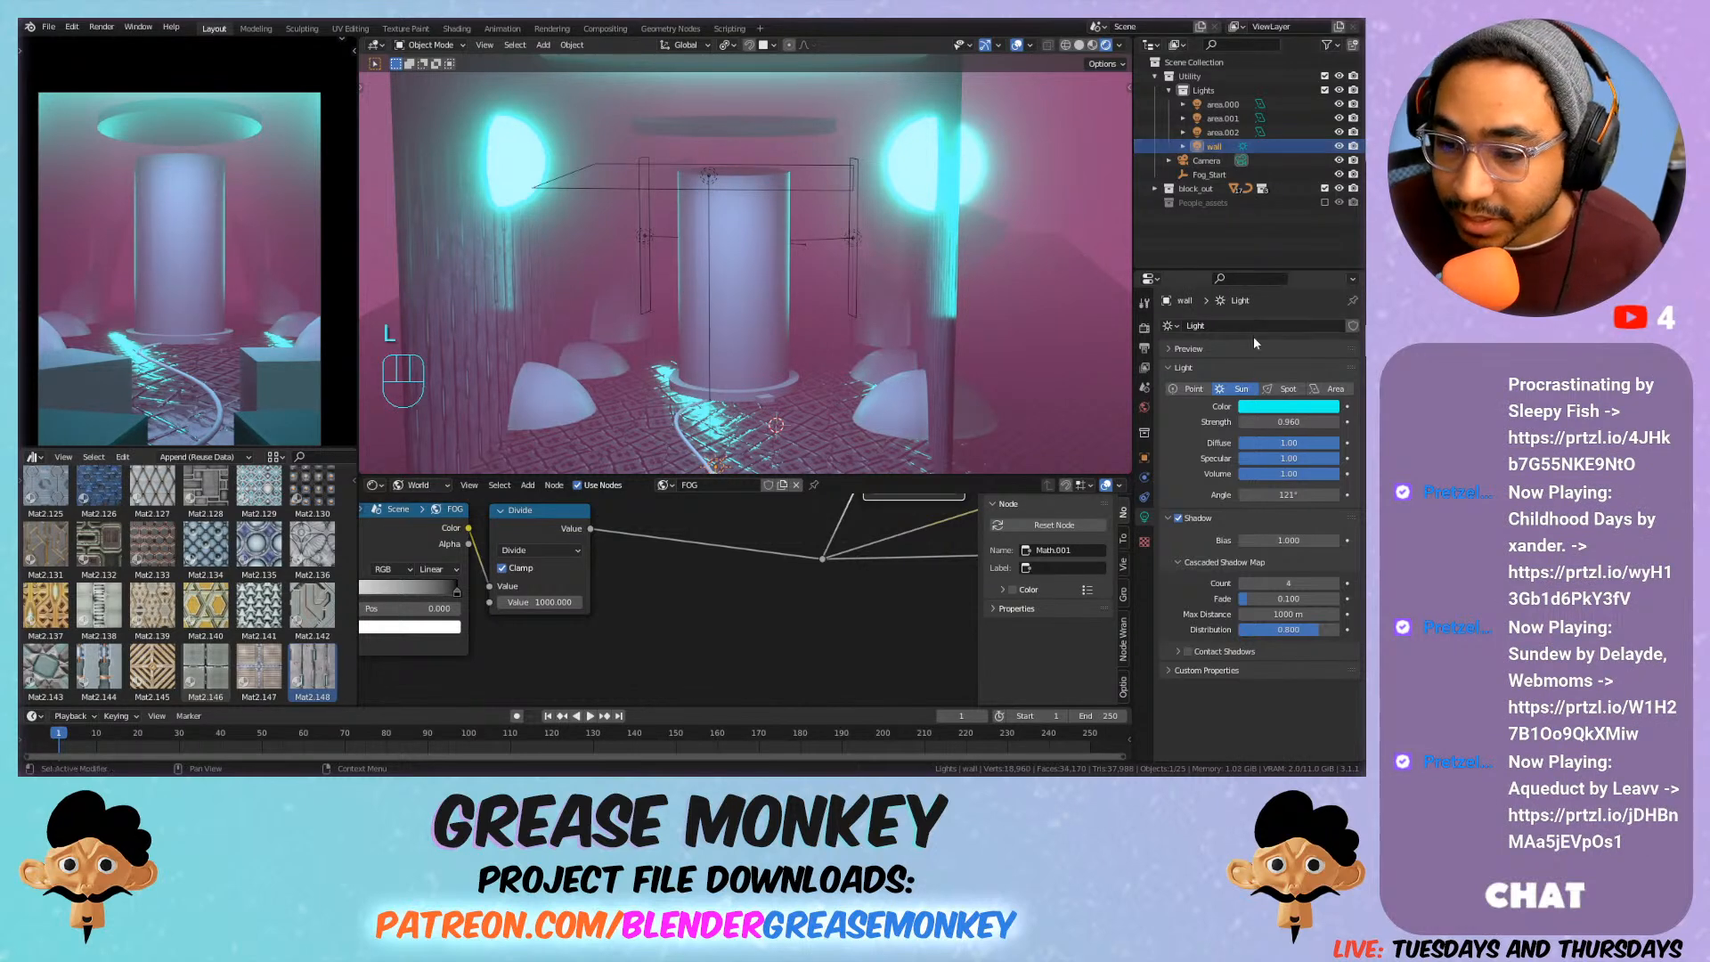
Convert the wall light to a Point light, clear its location and reposition it close to the ribbed right-hand wall.
left_click(1194, 389)
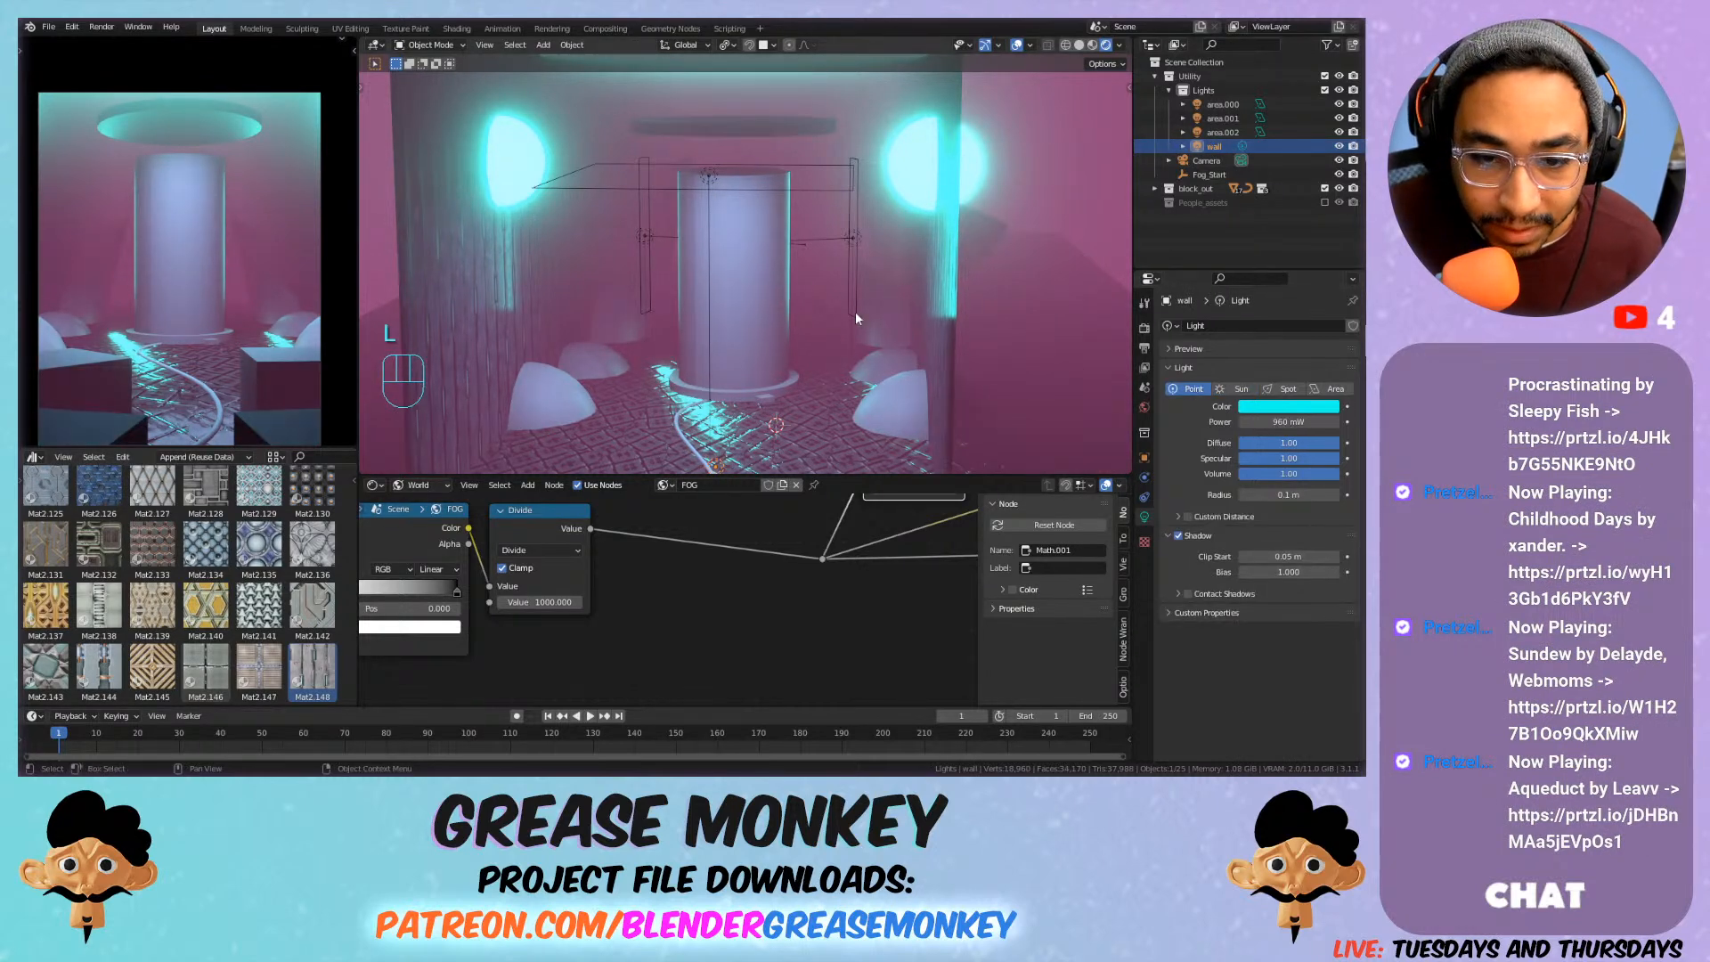
key("alt+g")
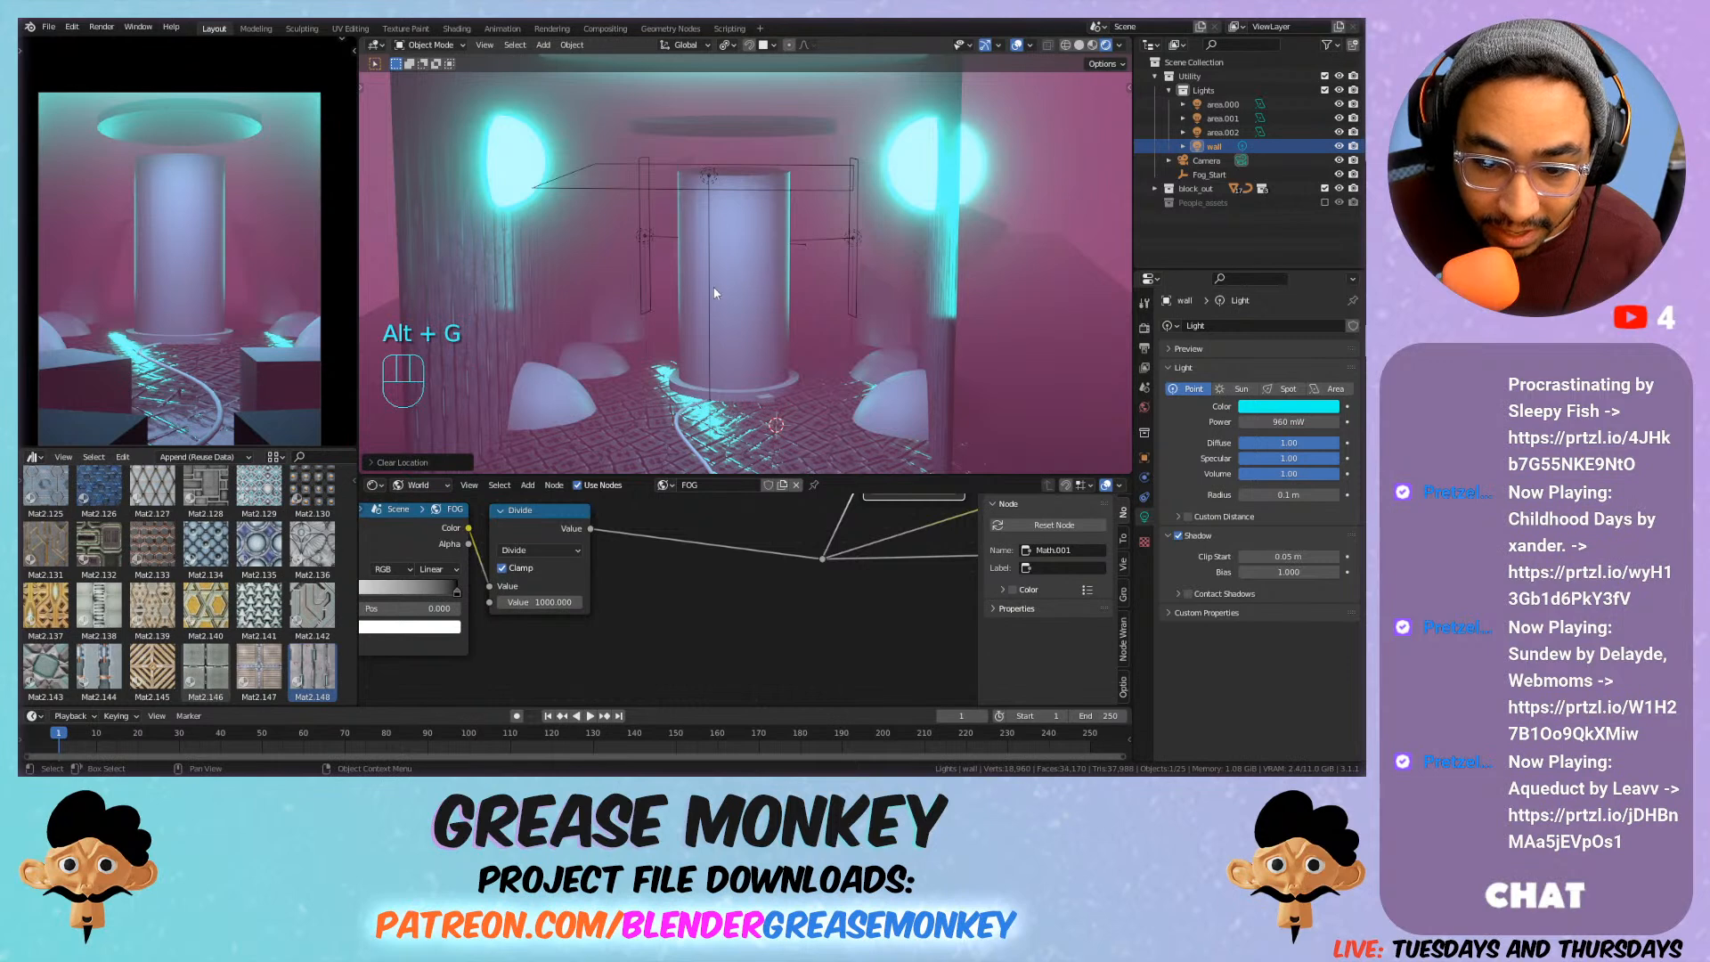
scroll(716, 292, "down", 4)
key("g")
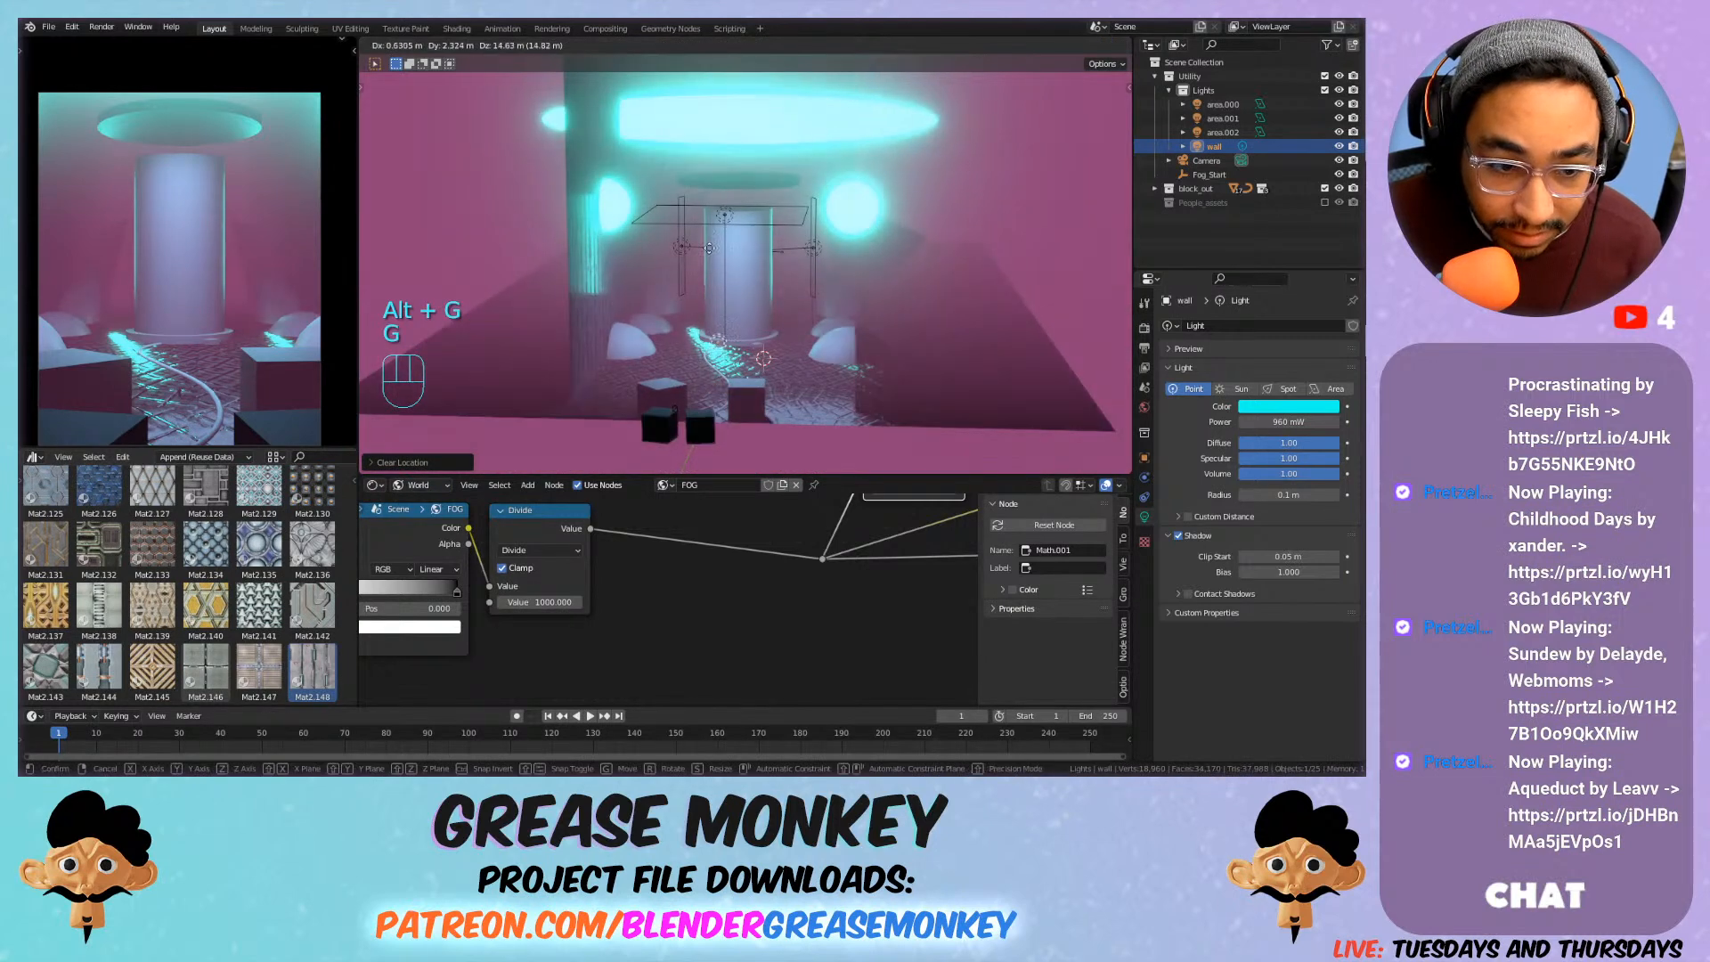
left_click(724, 183)
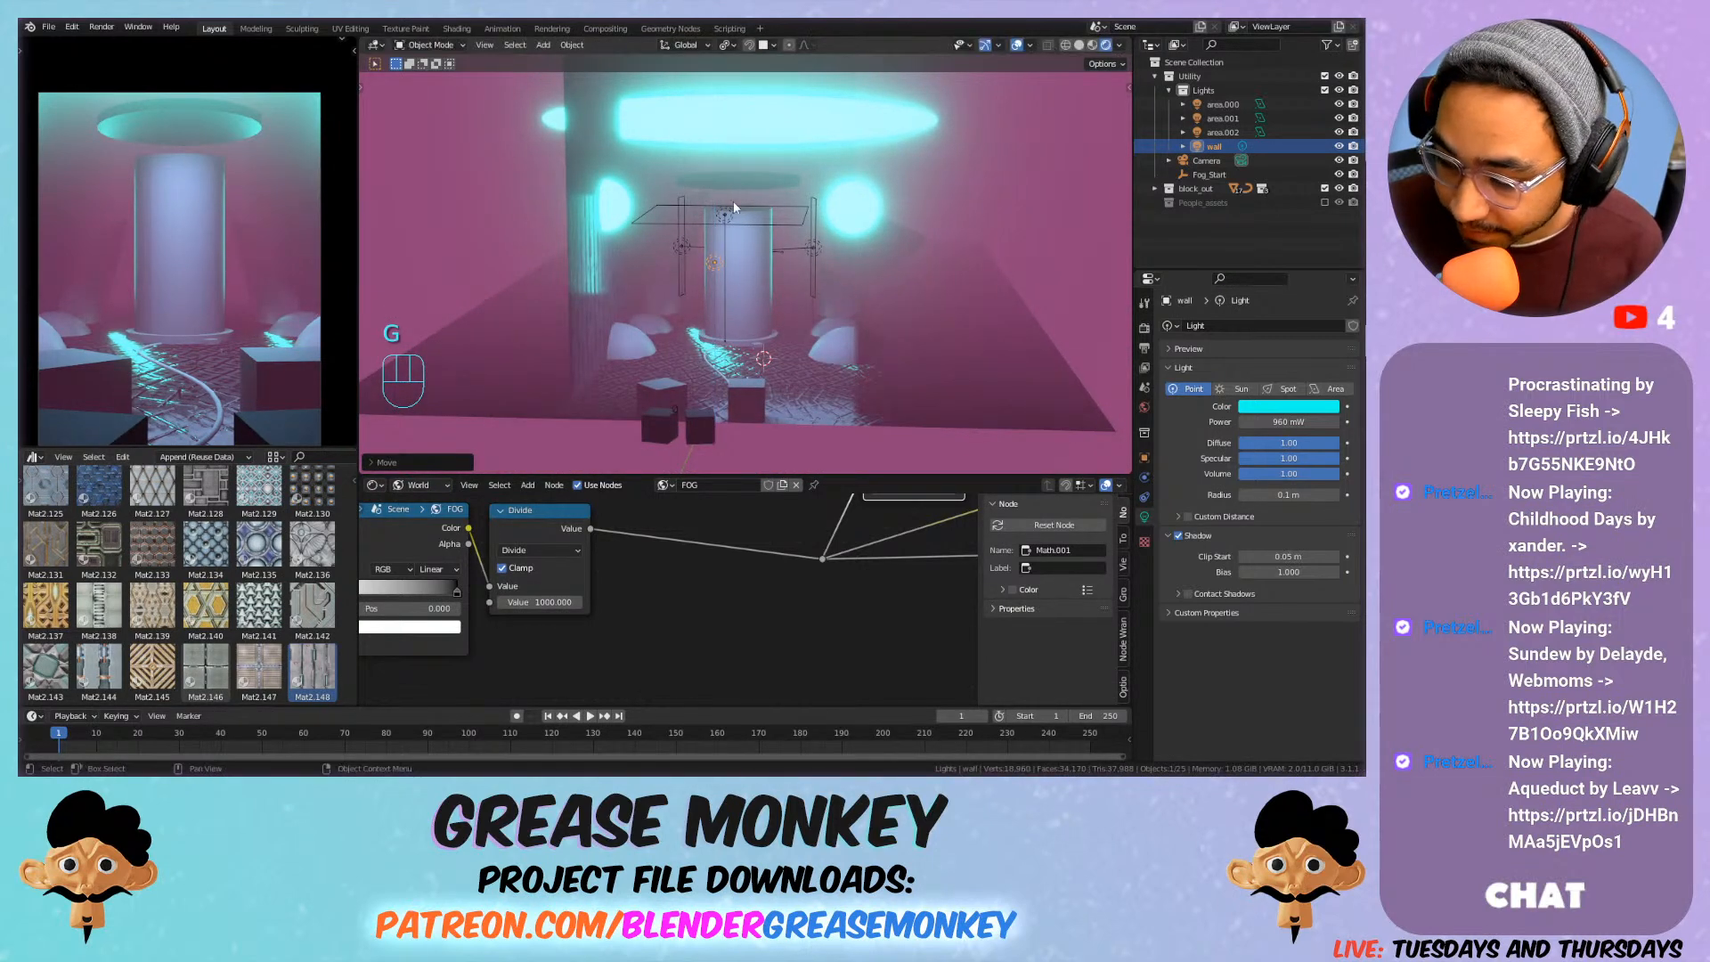
key("g")
key("g")
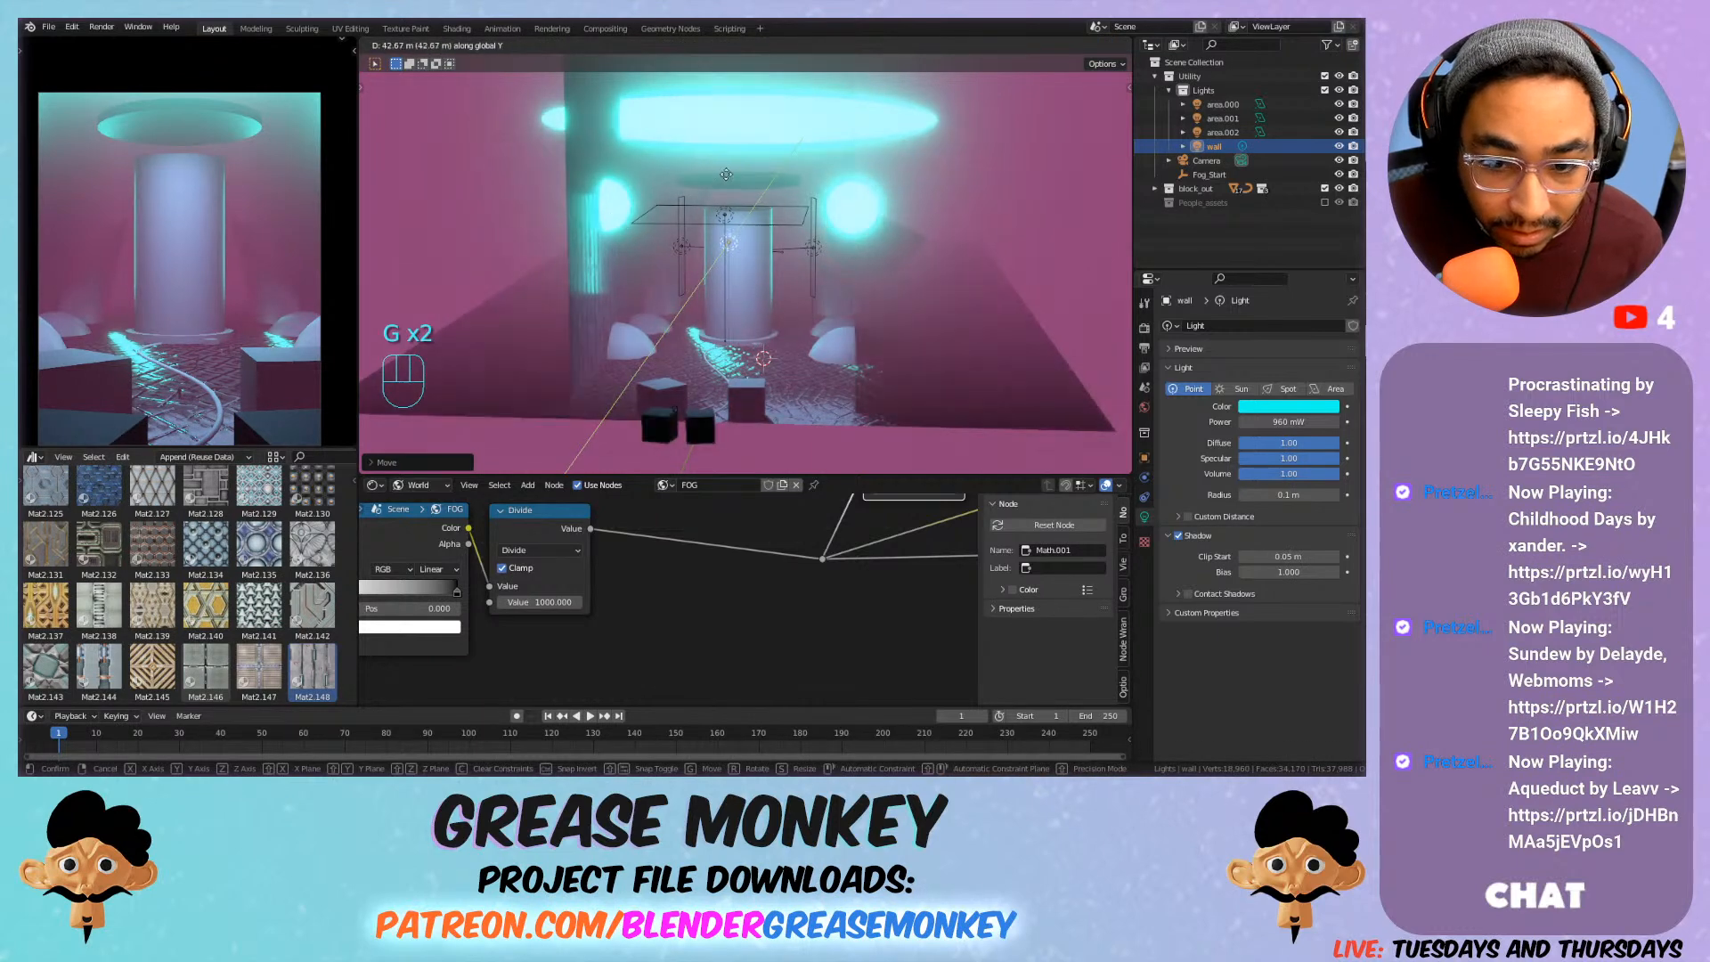
key("g")
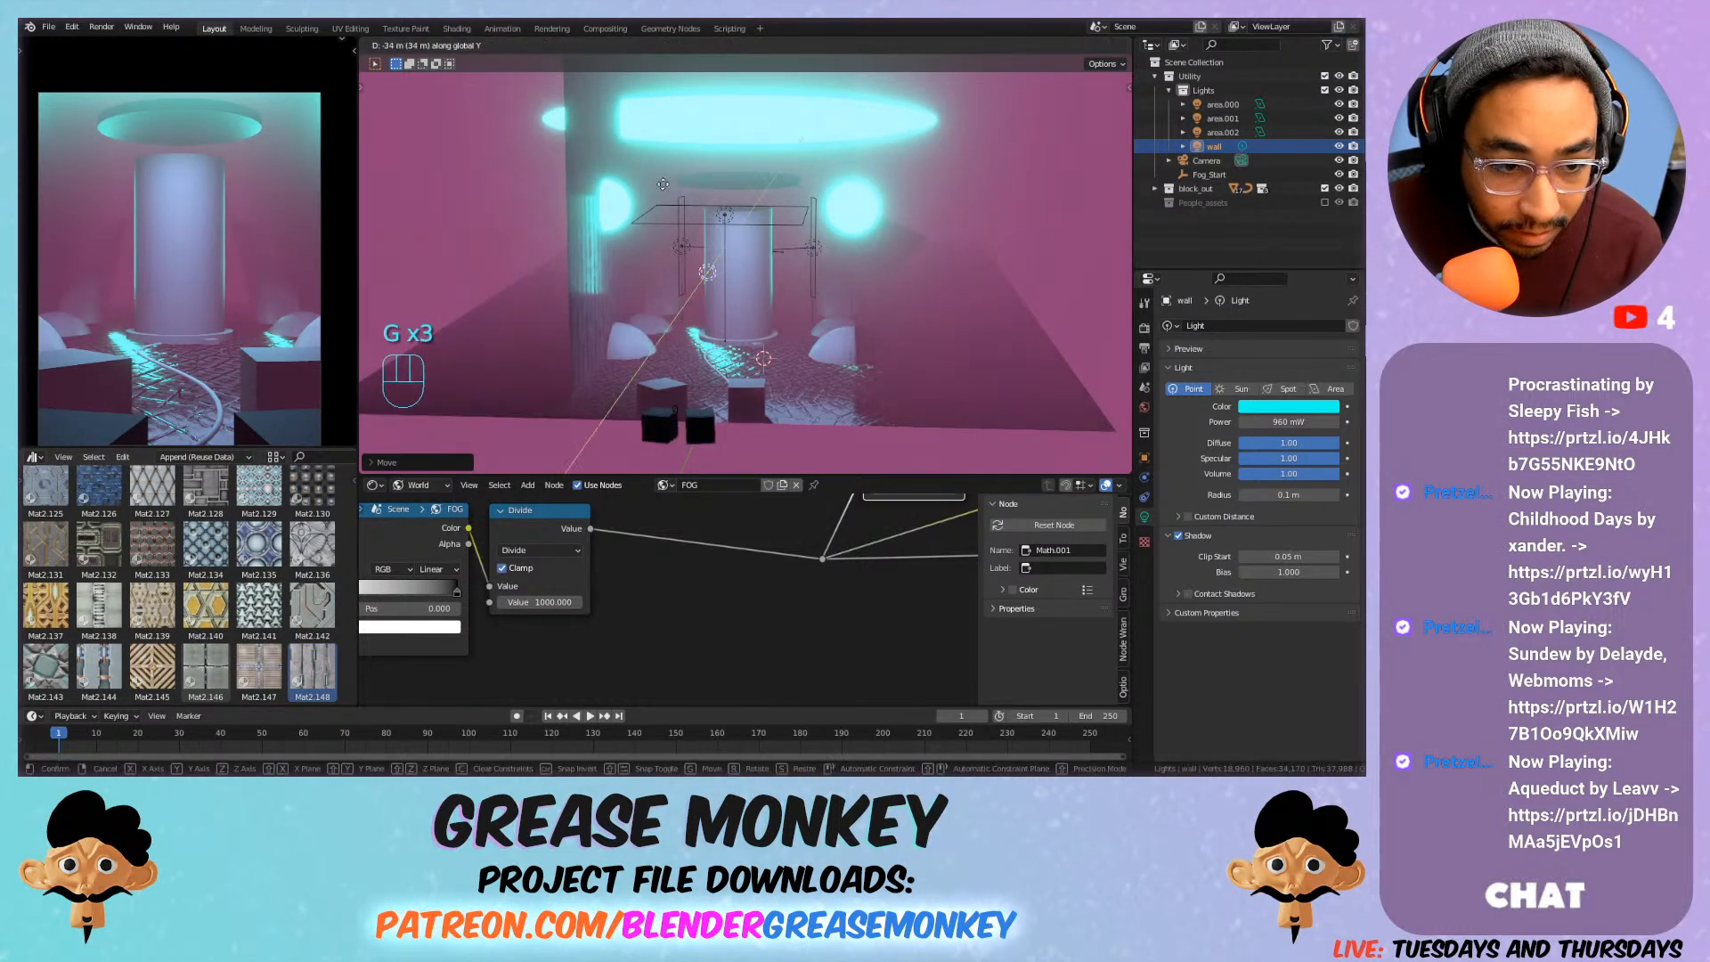
key("x")
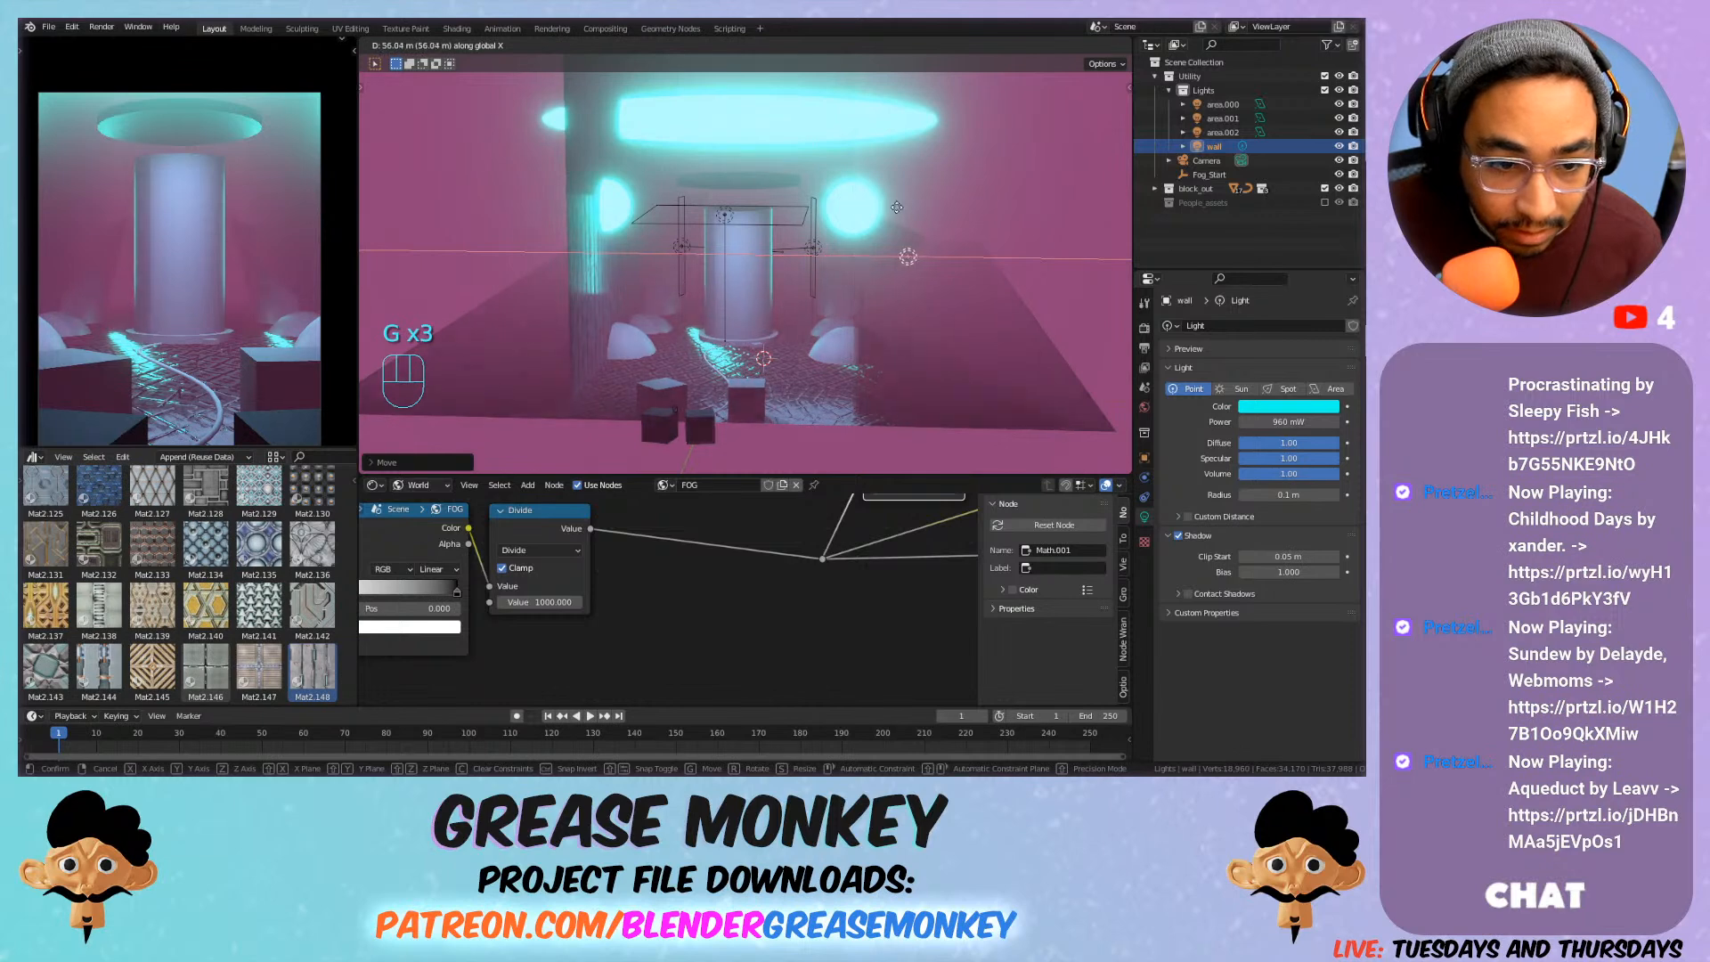
left_click(839, 276)
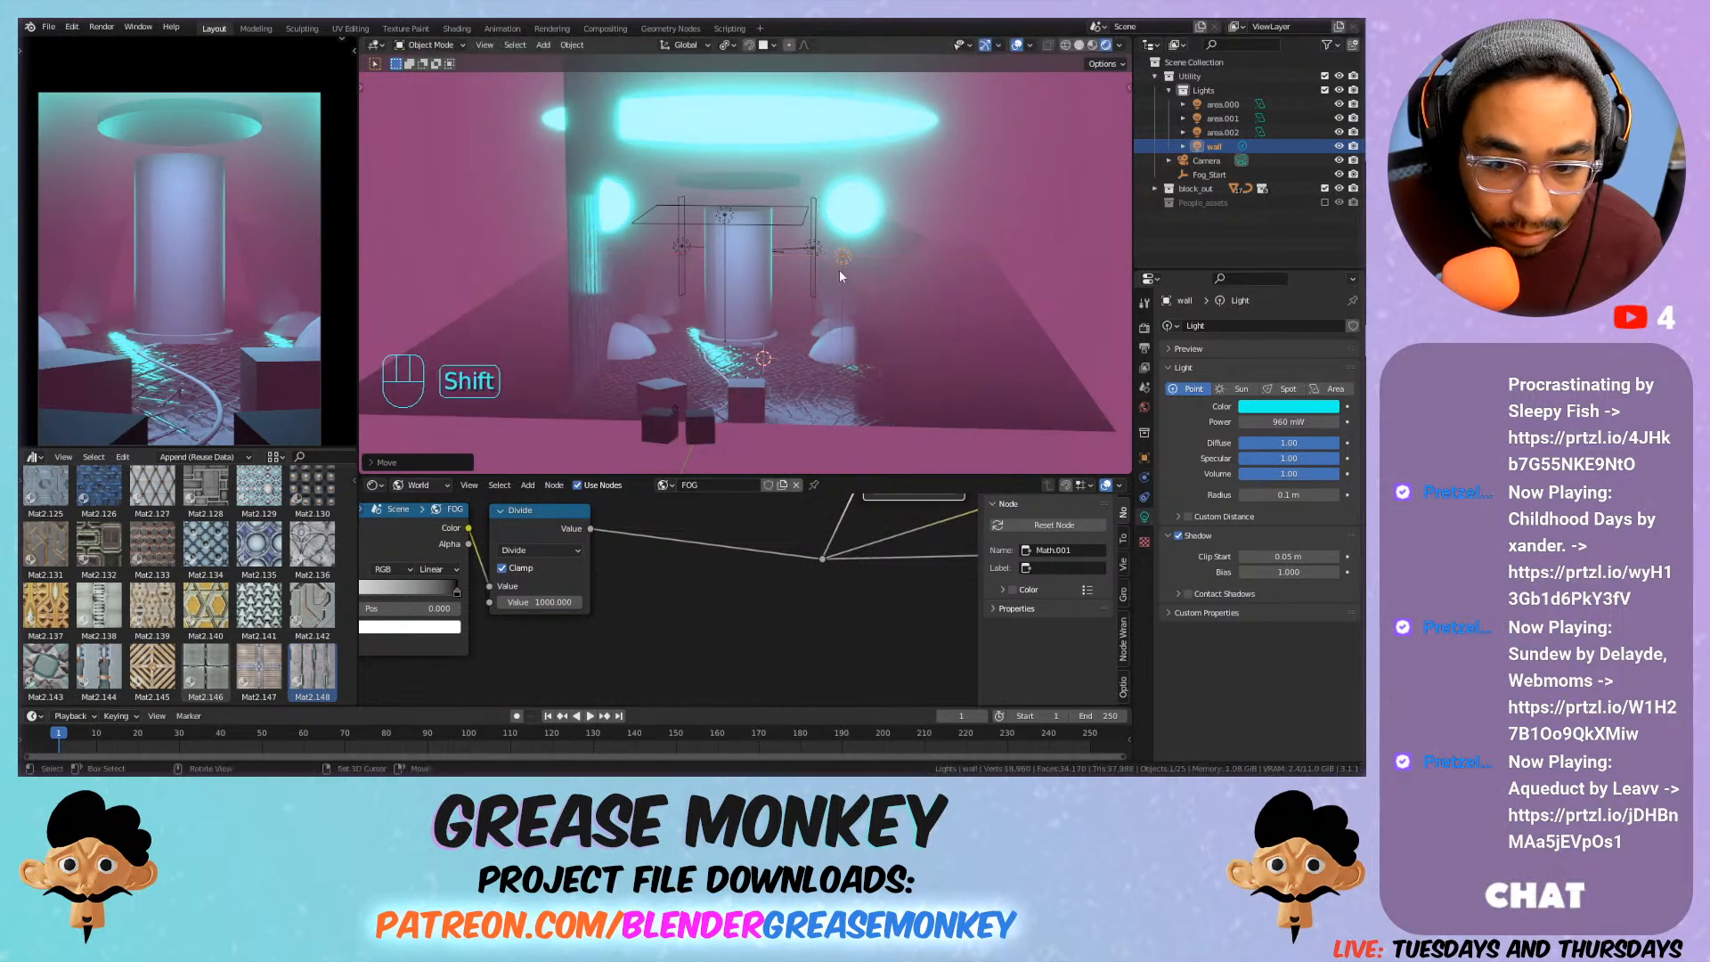
Set the wall light's Power to 20000 W.
middle_click_drag(839, 272, 958, 283)
left_click(1283, 421)
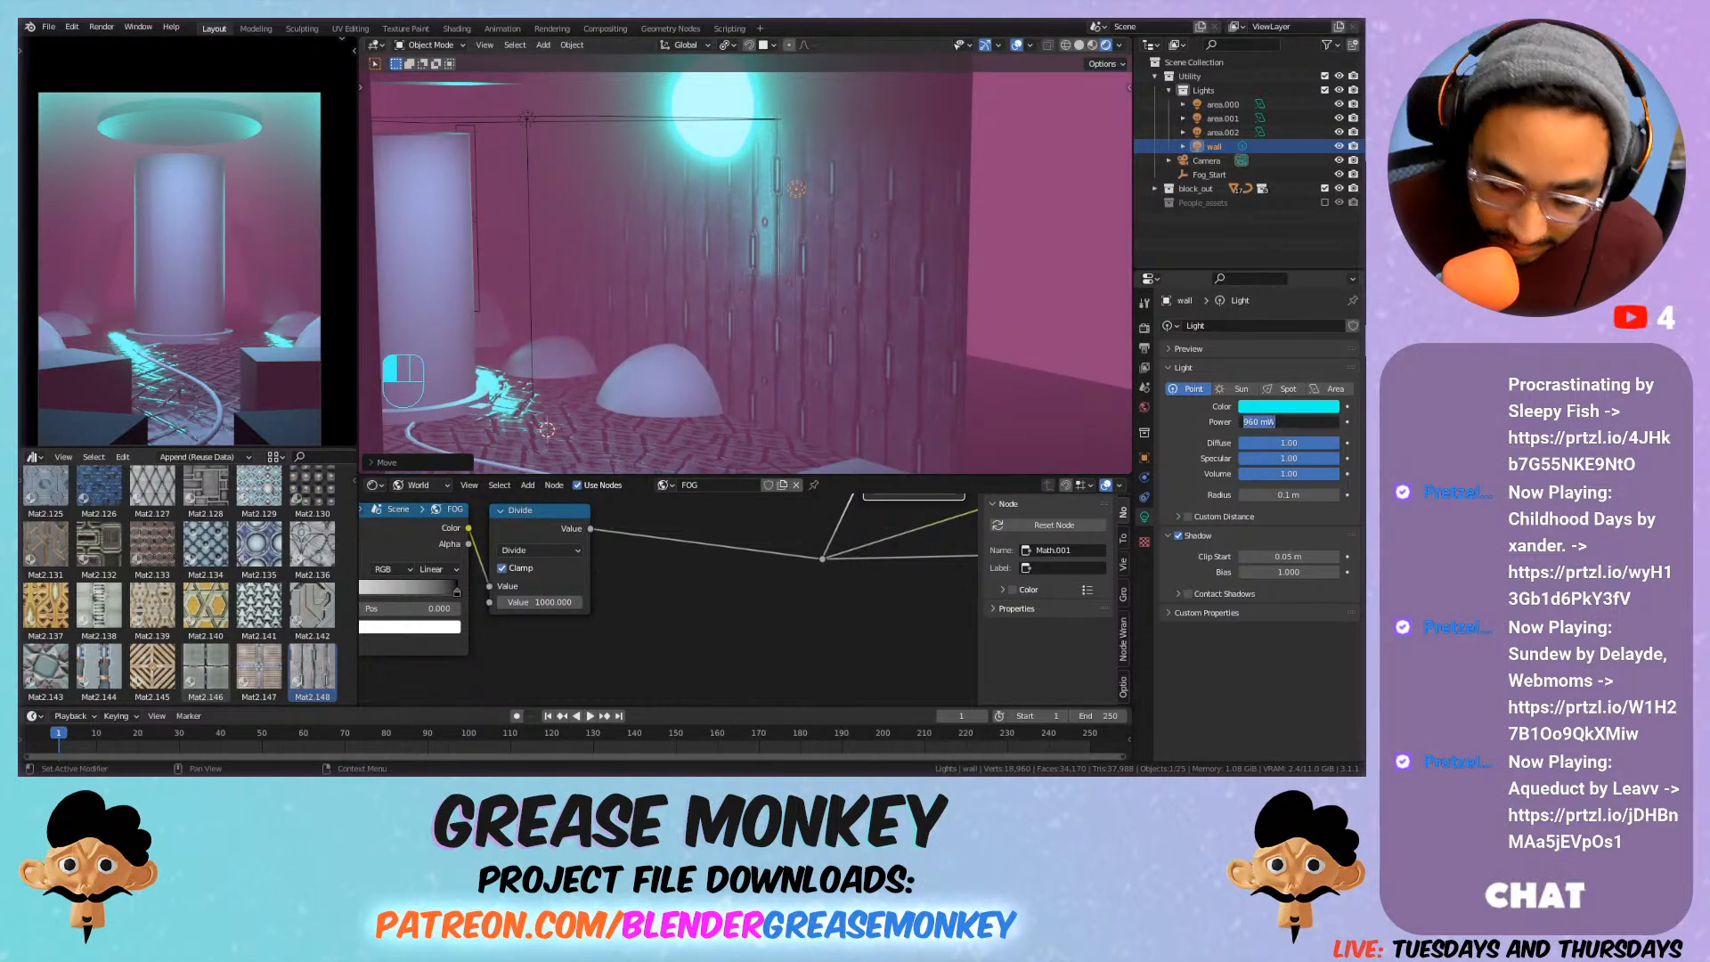
type("200")
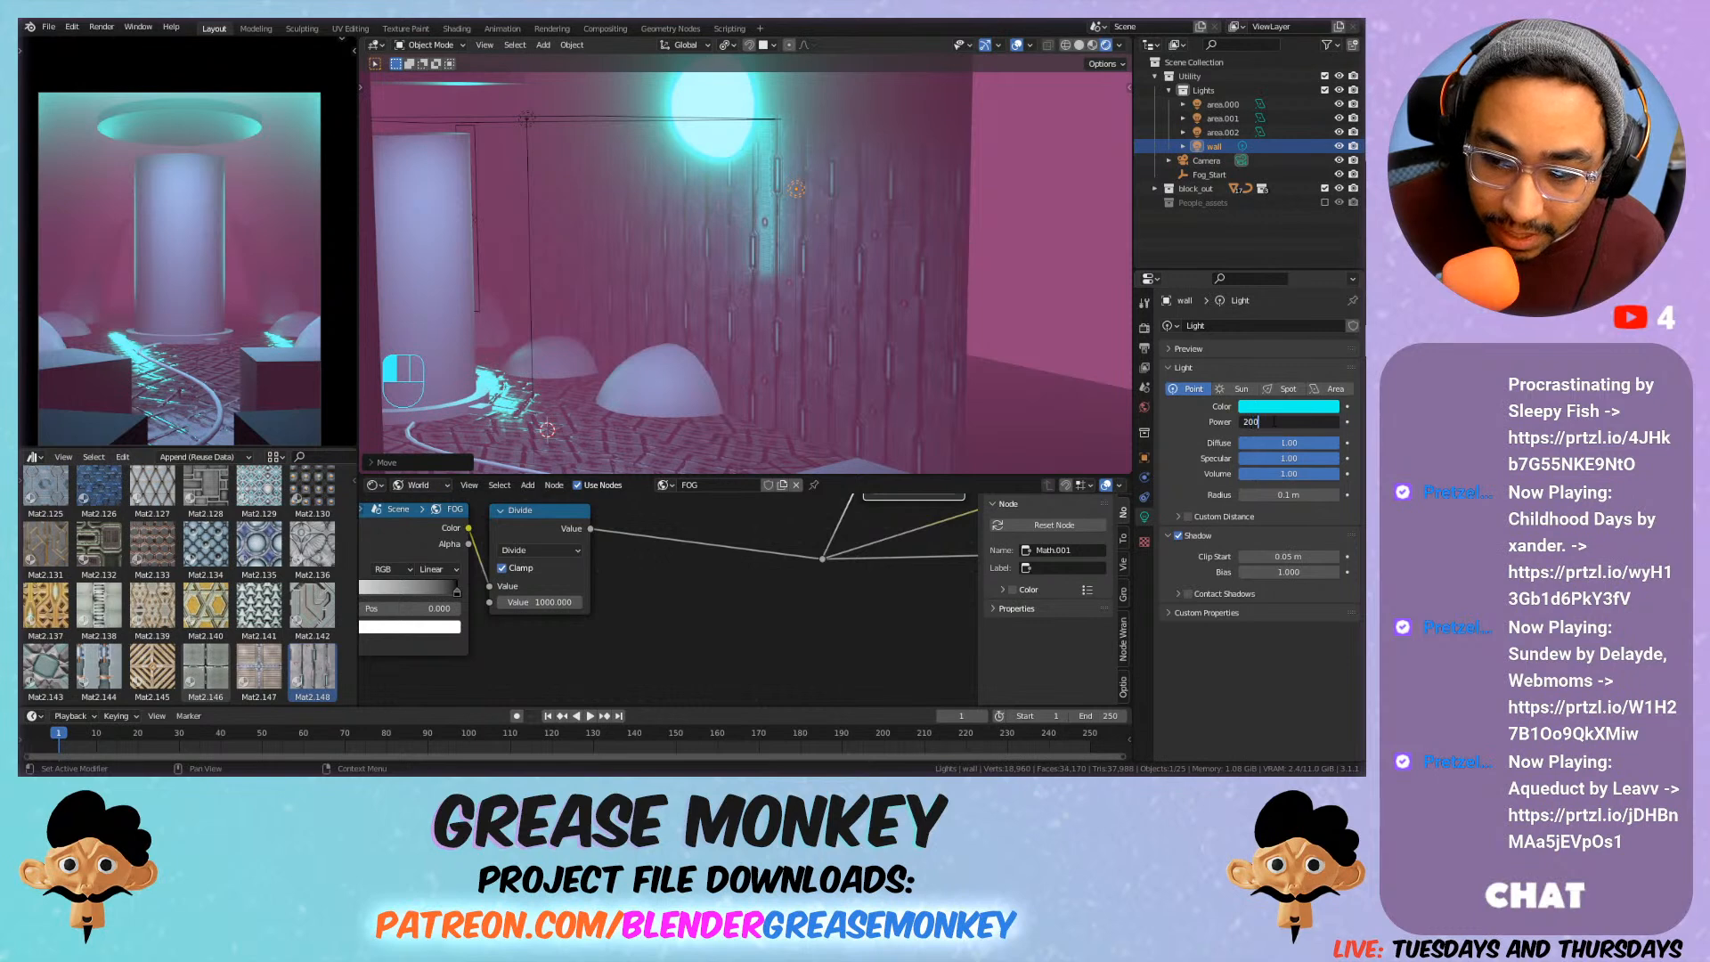
type("00")
key("Return")
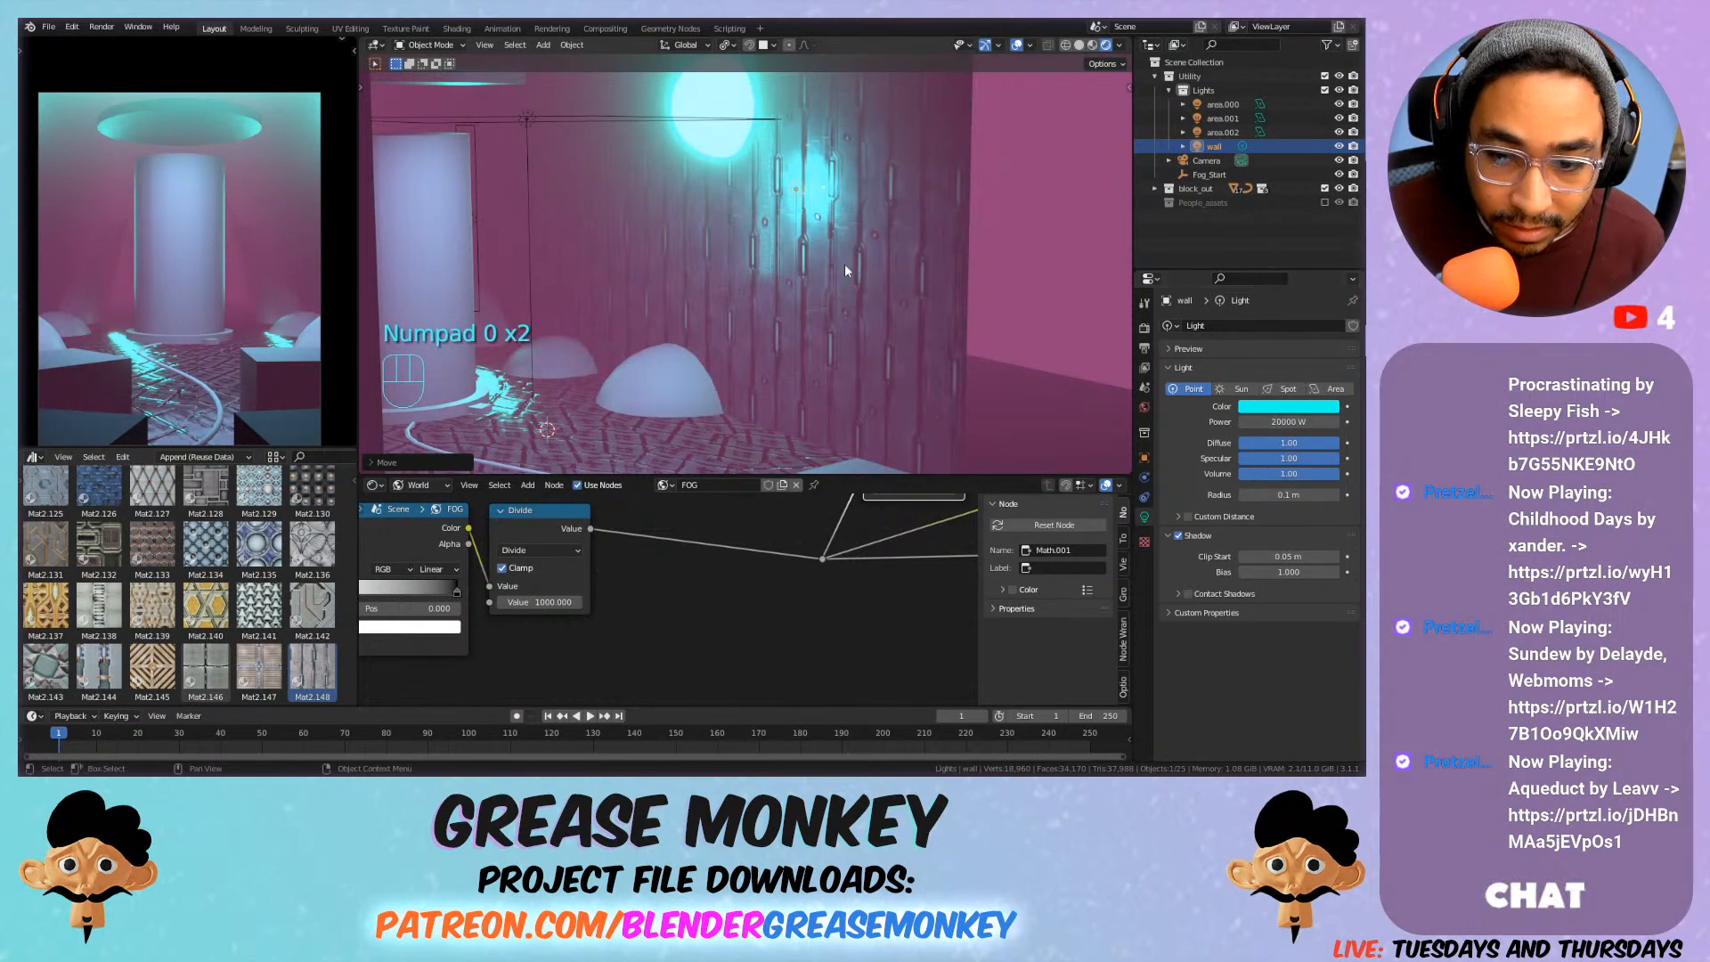
Move the wall light deeper into the room, lower and away from the wall, to about X 20.7, Y 103.2, Z 31.1 m.
key("g")
key("y")
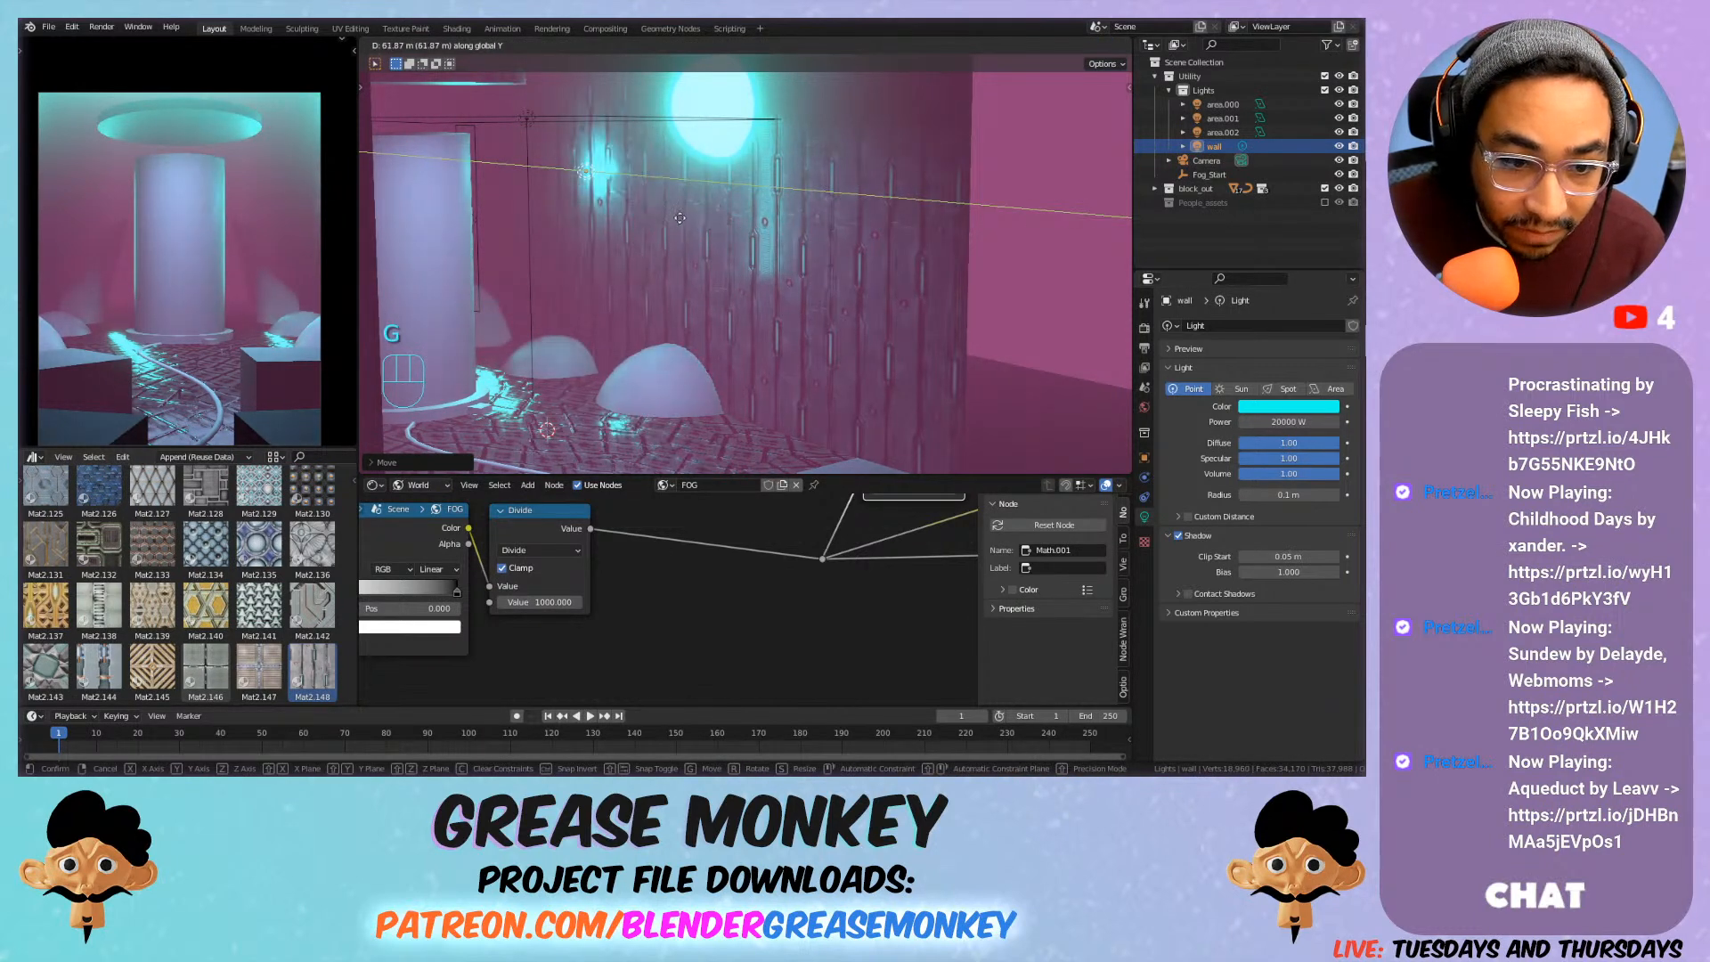
left_click(619, 213)
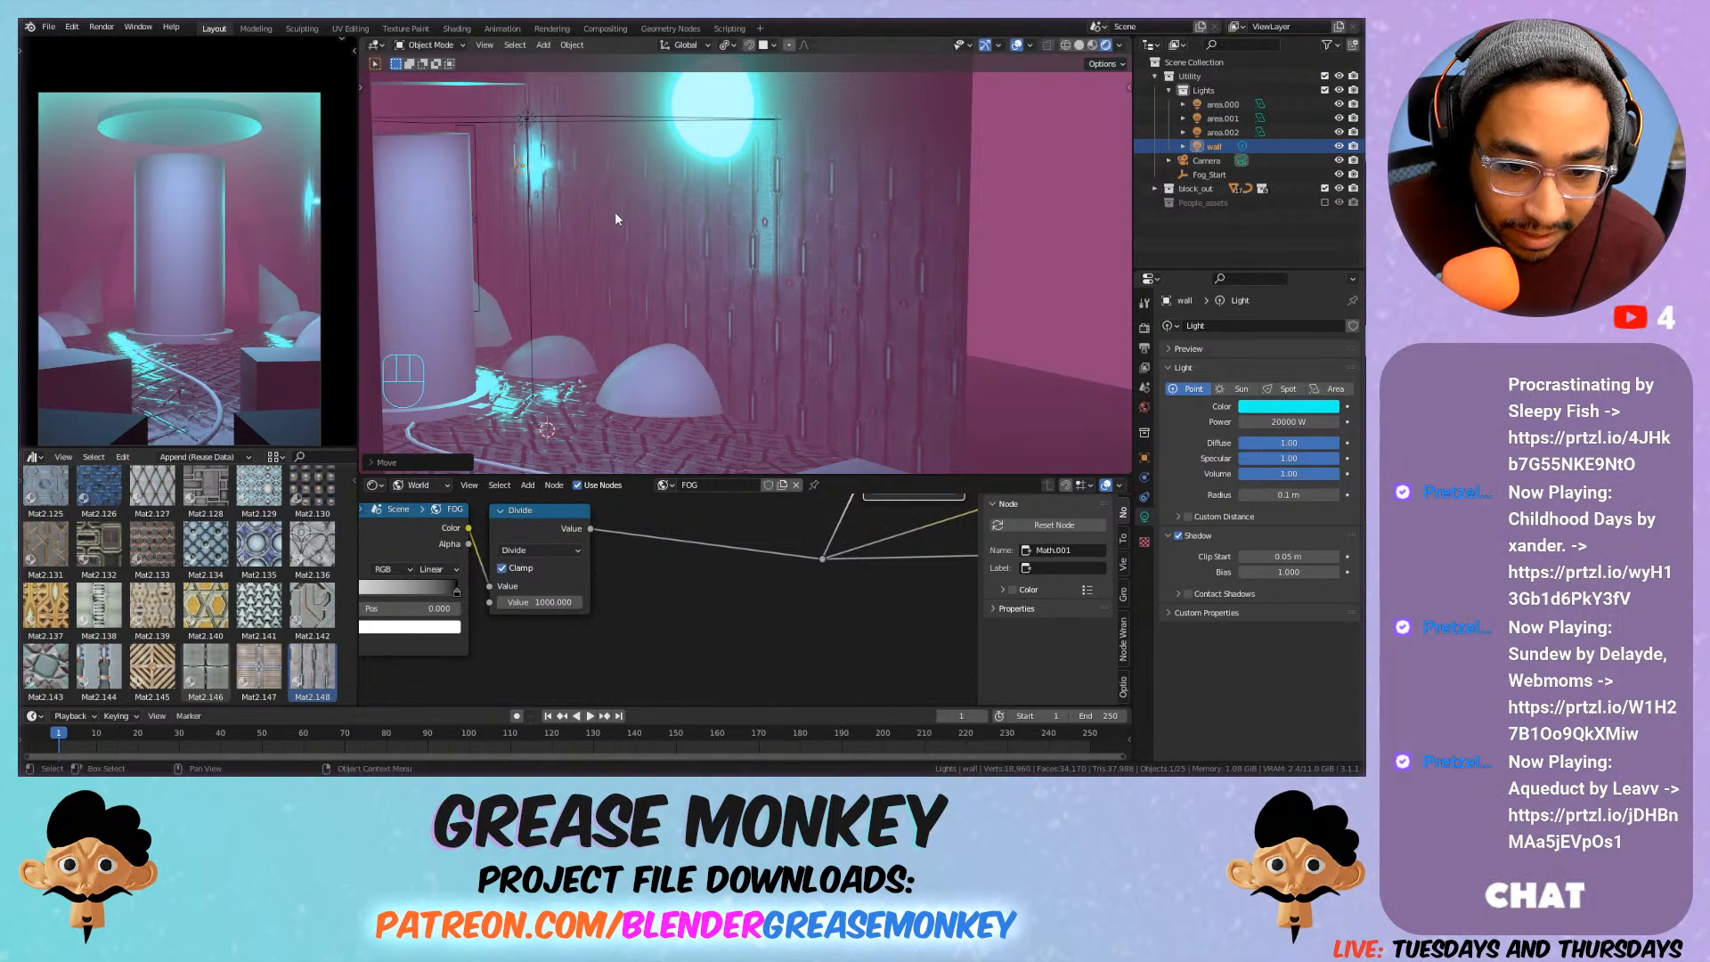
middle_click_drag(571, 200, 684, 228, "shift")
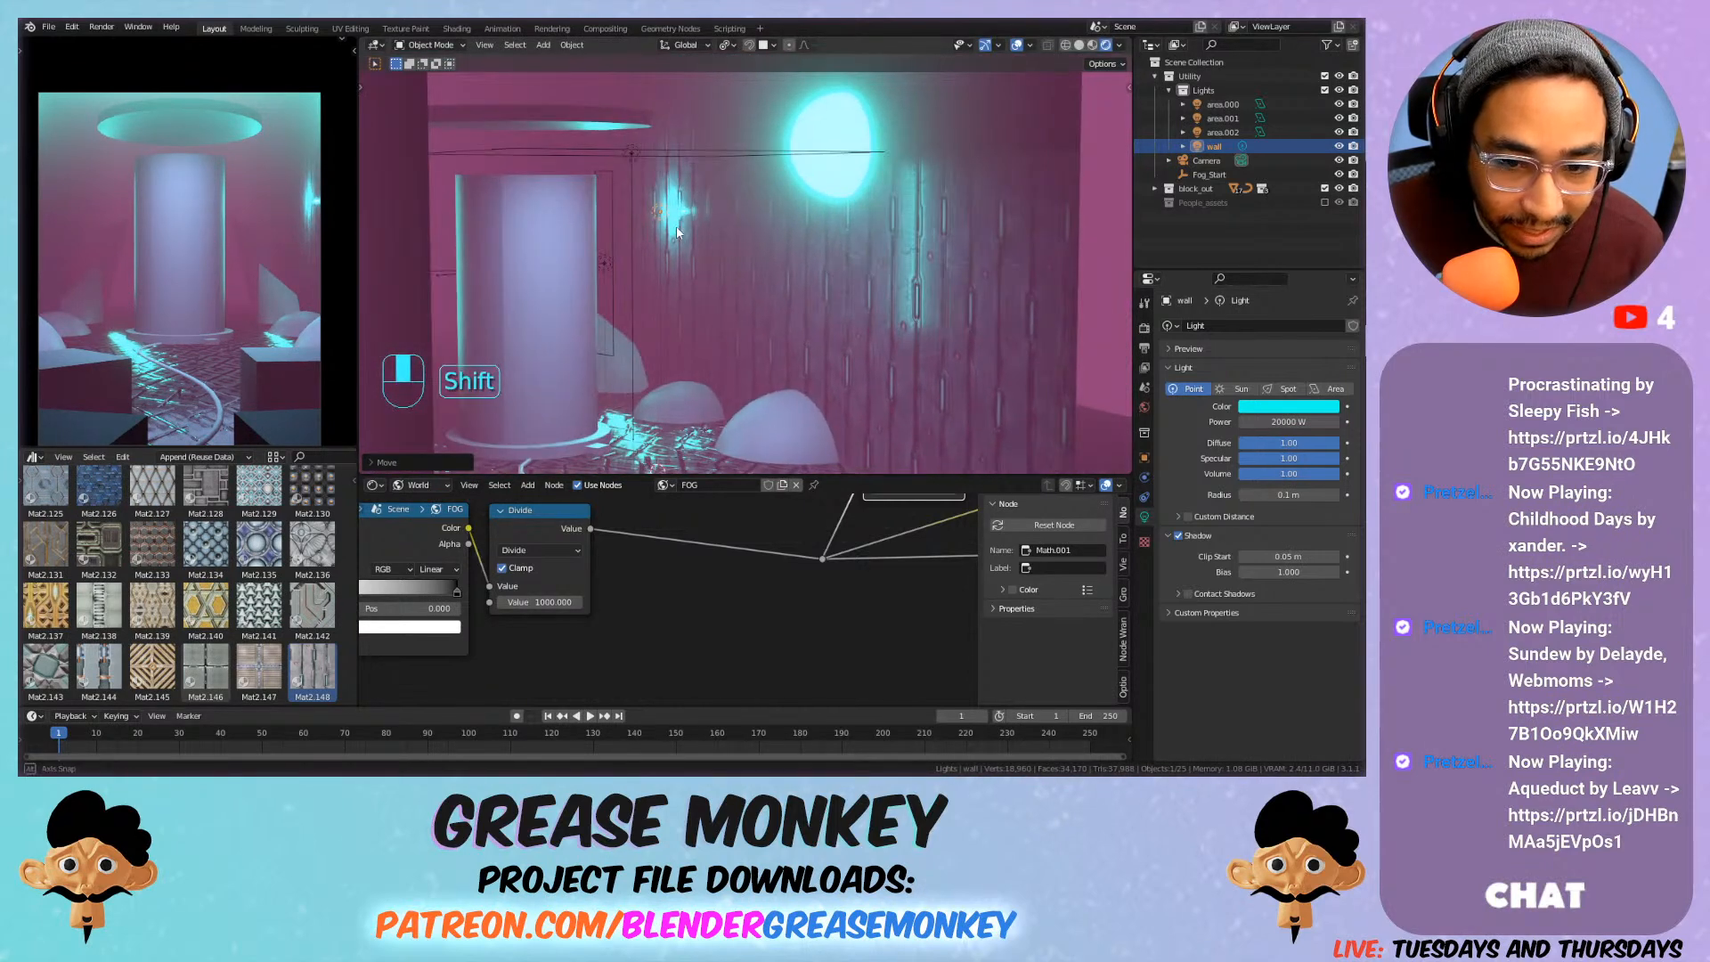
key("g")
key("z")
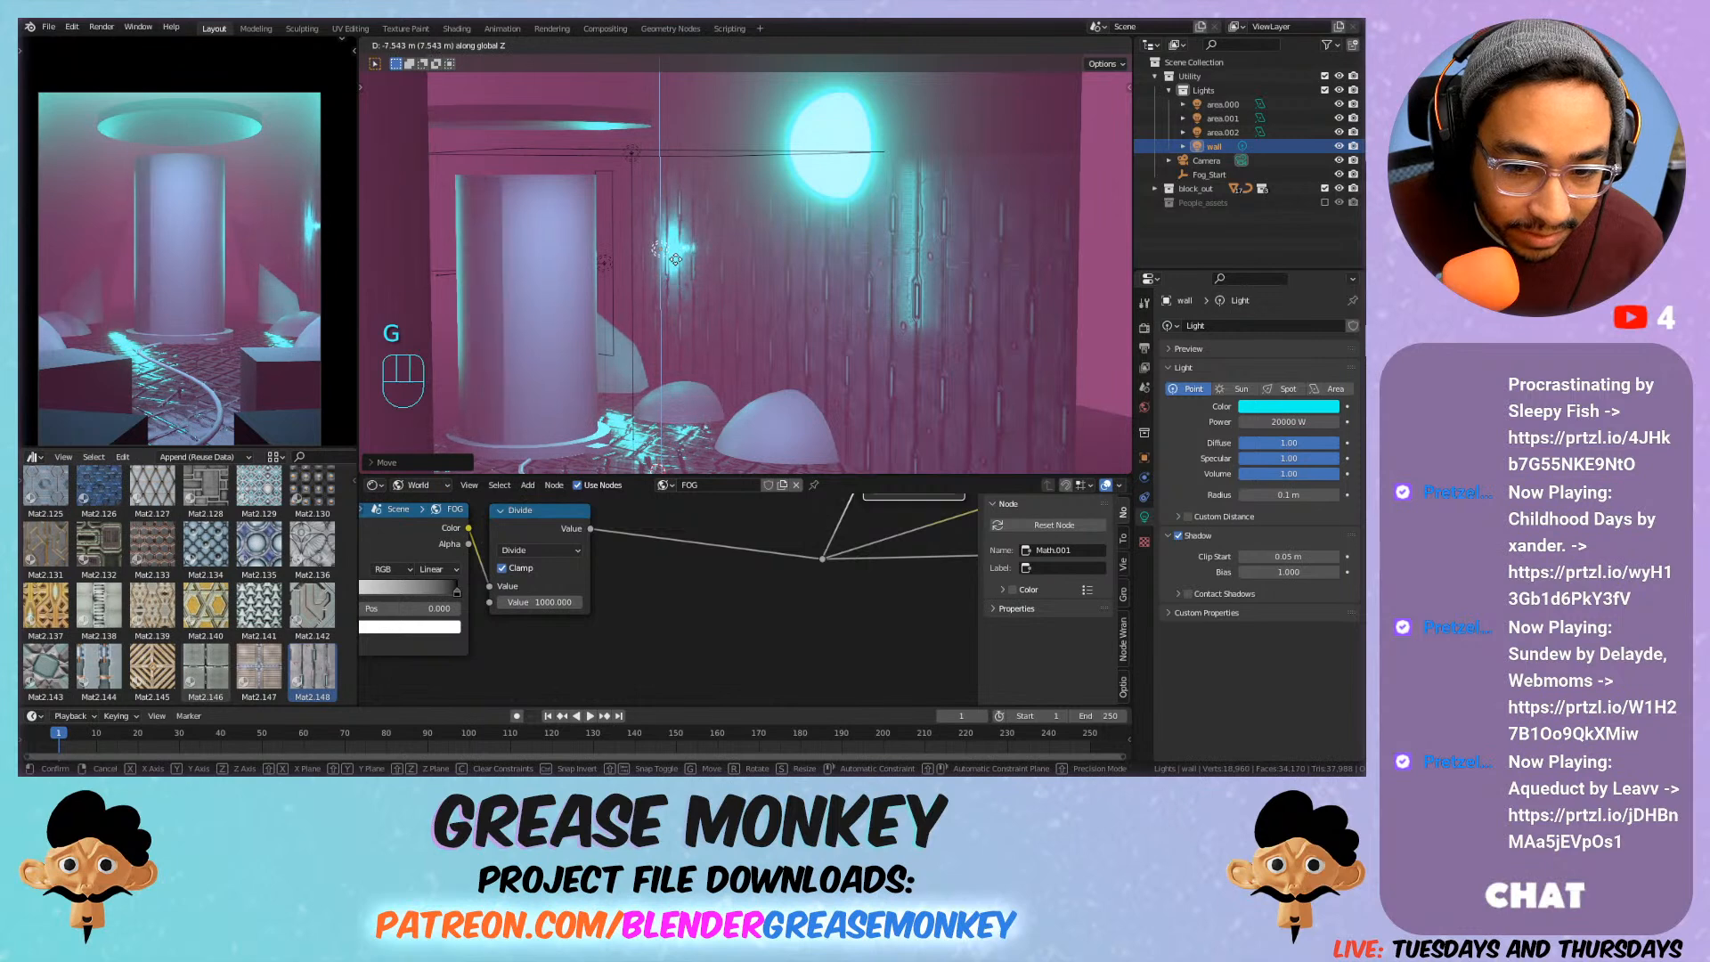
left_click(677, 263)
key("g")
key("x")
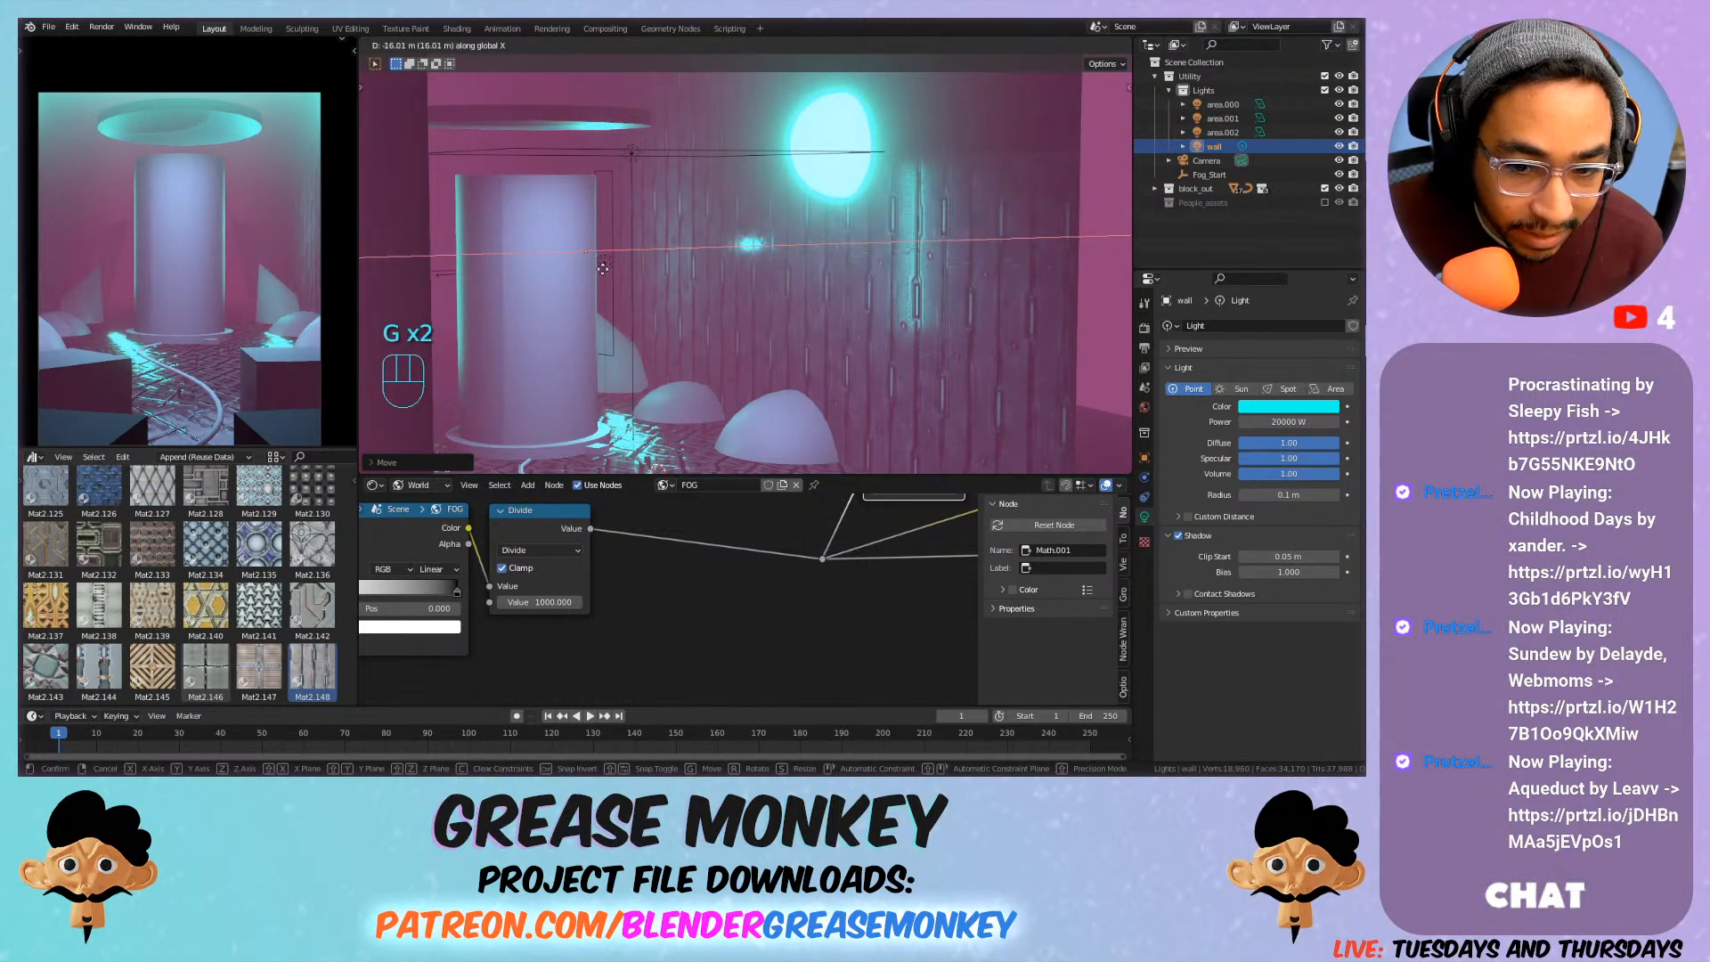
left_click(532, 272)
Change the wall light's type to Area and clear its rotation.
middle_click_drag(828, 282, 739, 259)
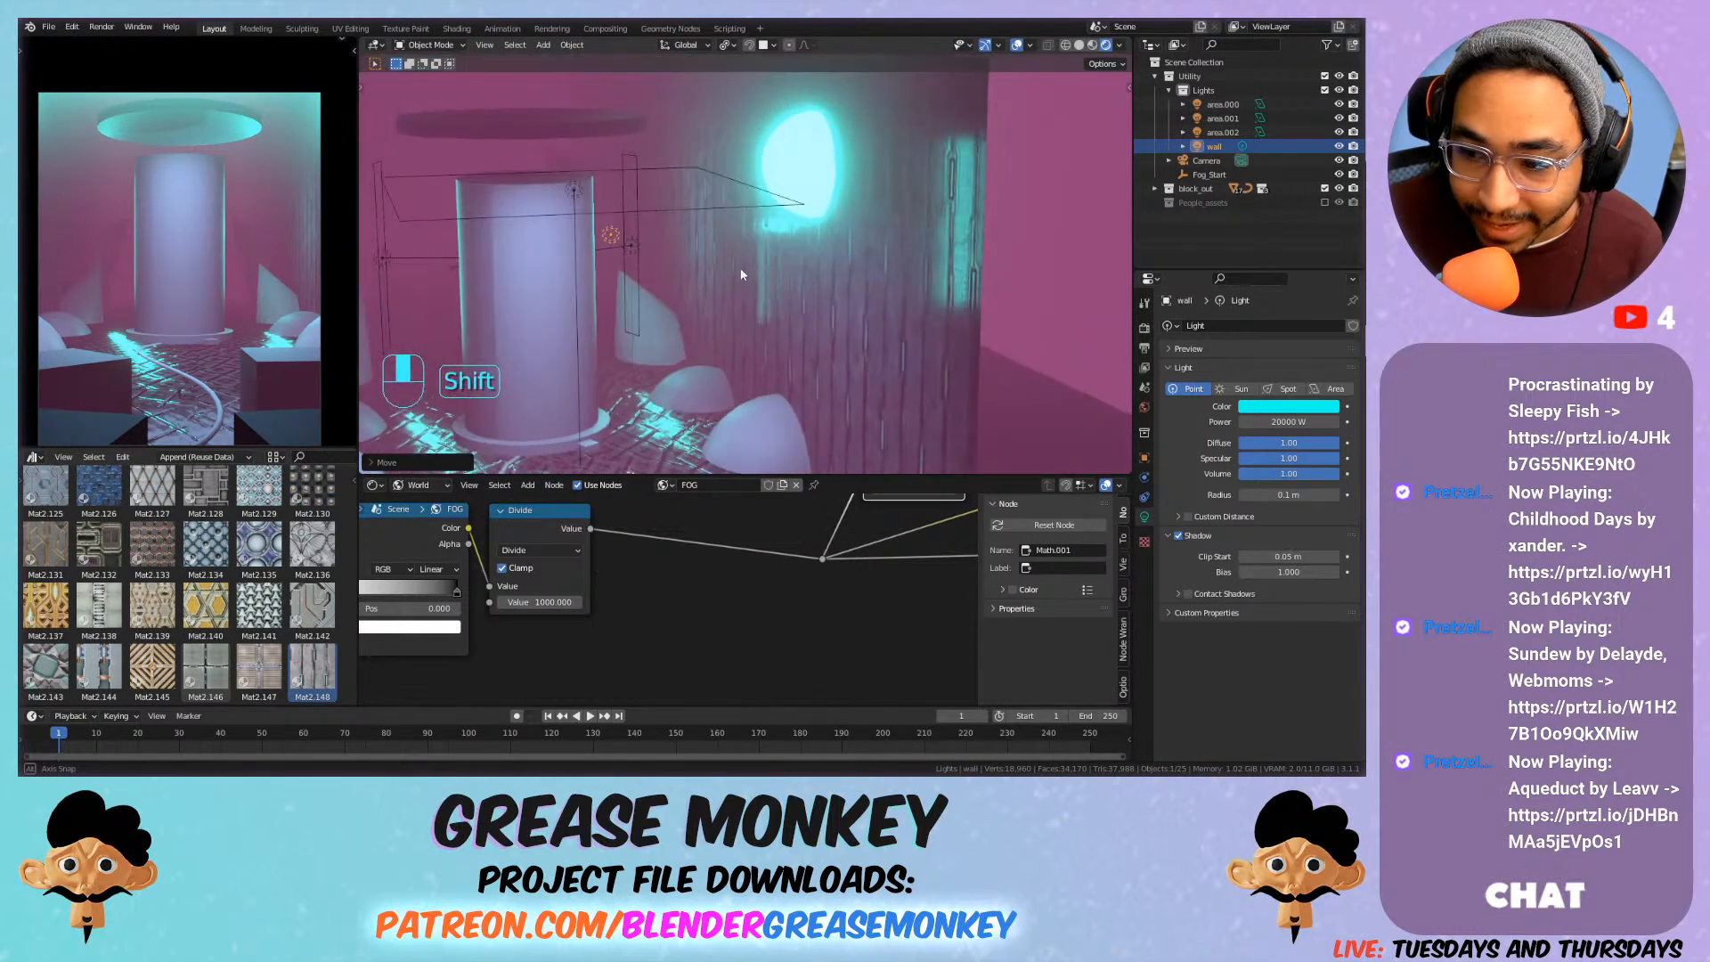
left_click(1333, 389)
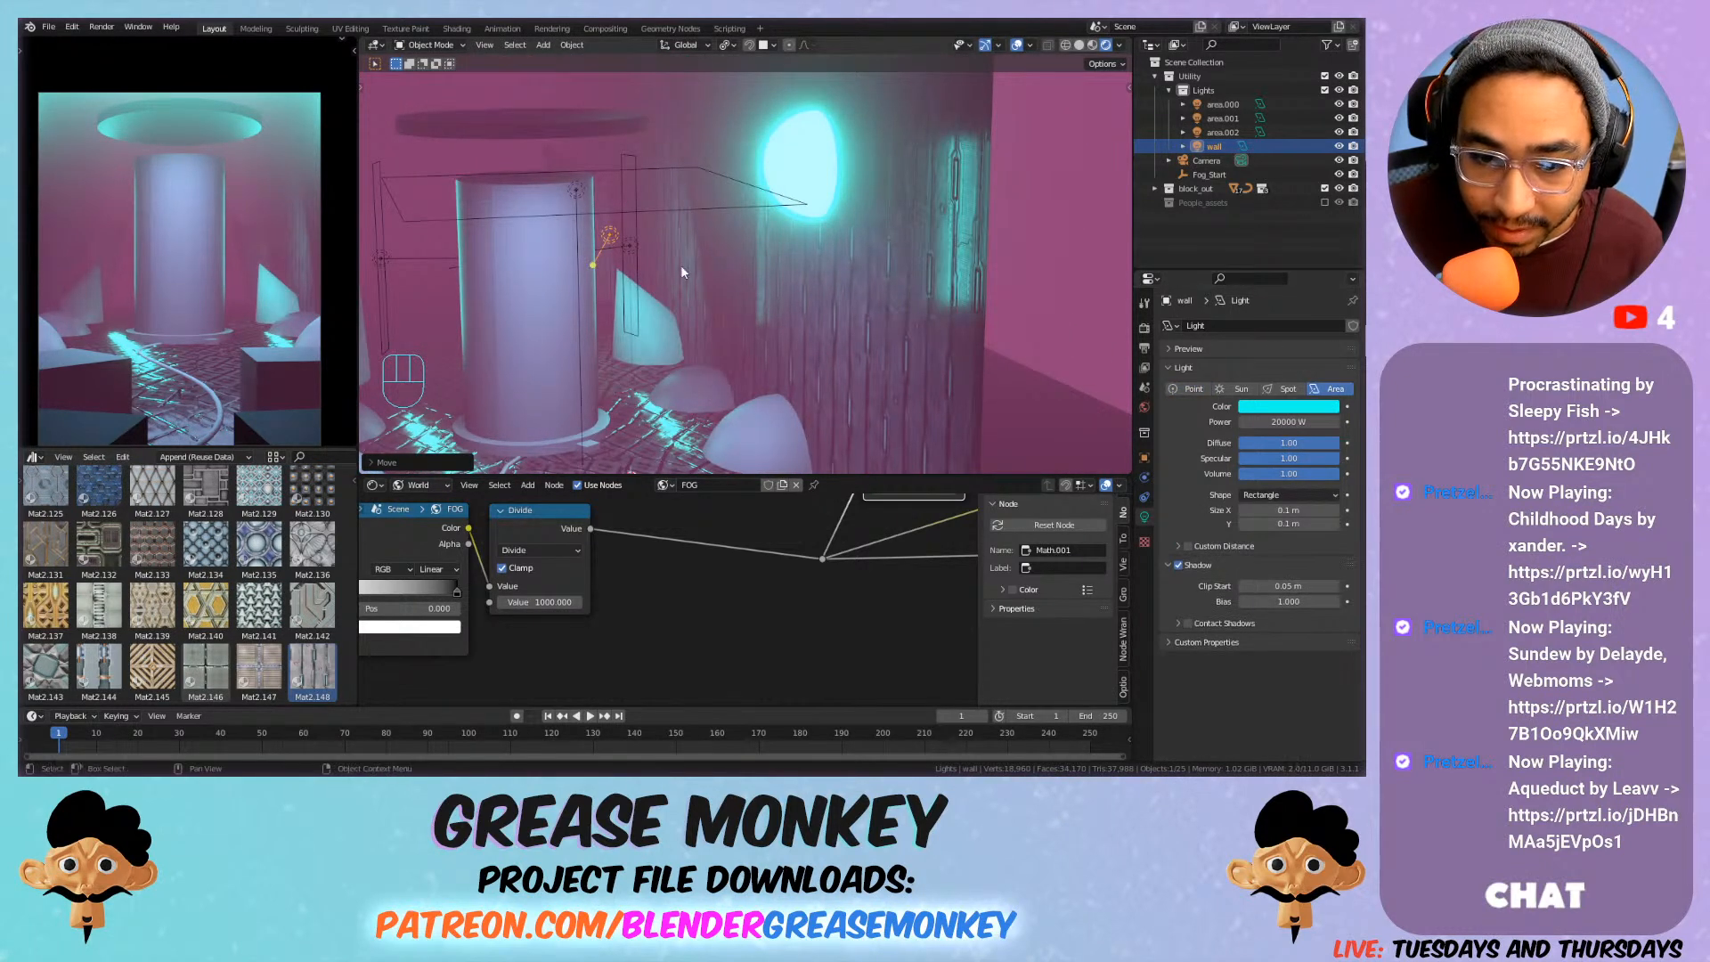
key("alt+r")
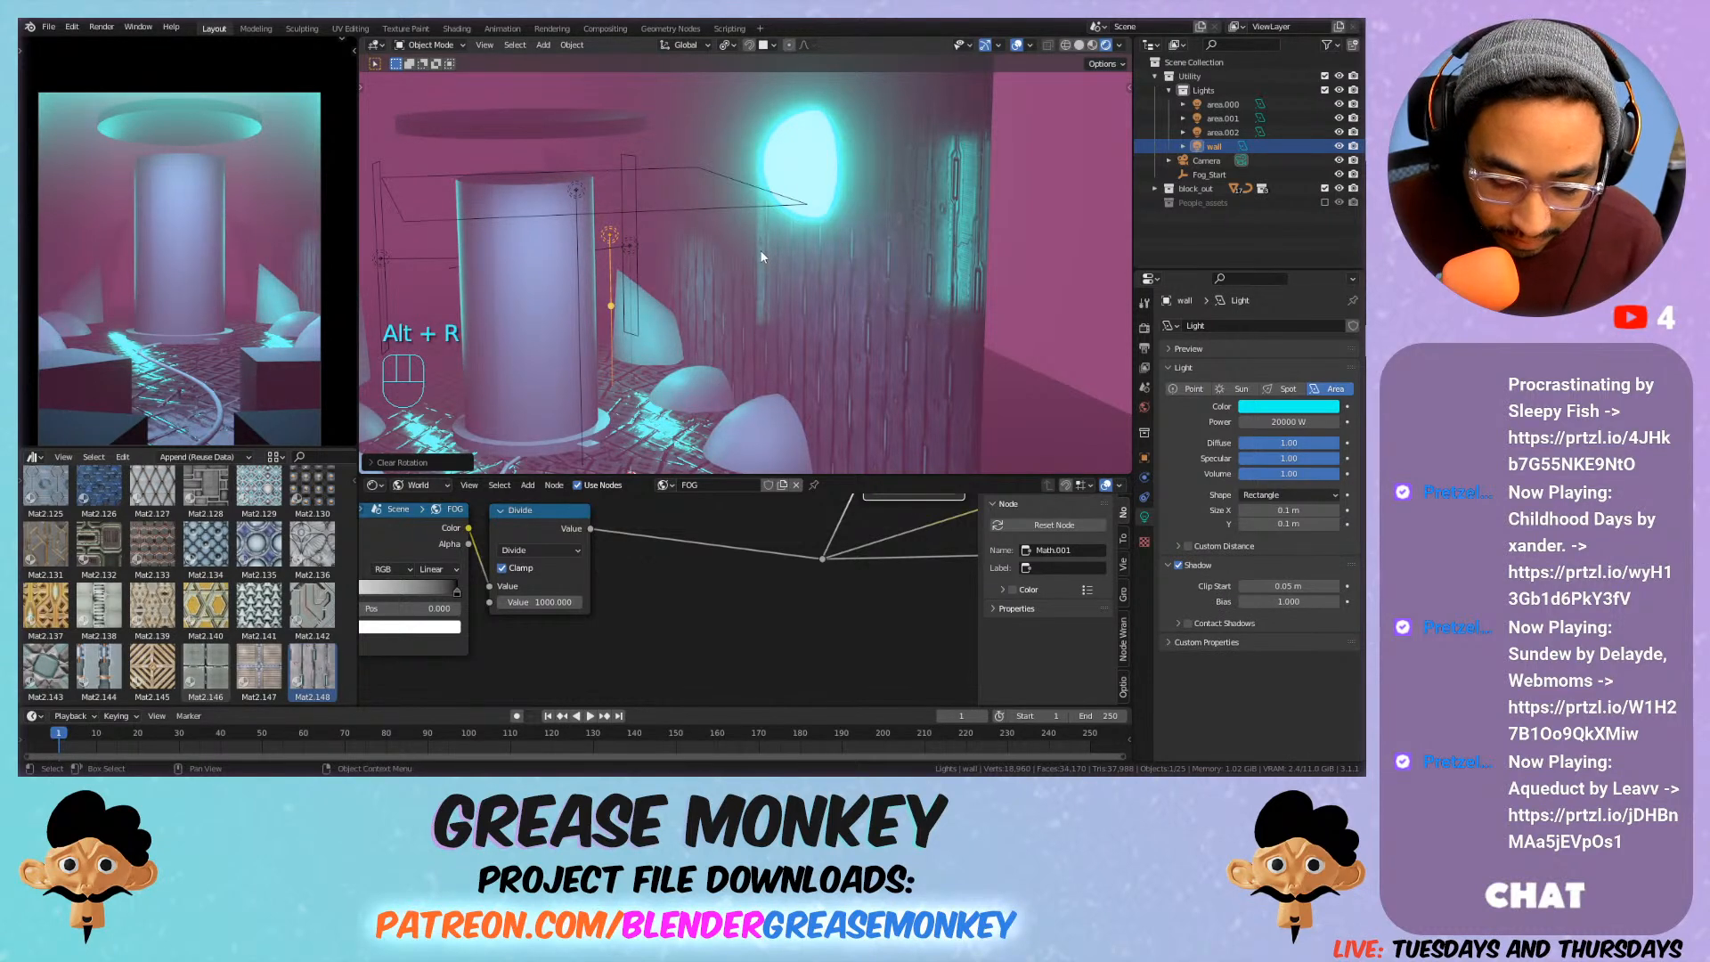
Set the area light's Y rotation to -90°, its X and Y sizes to 68.3 m and its Volume to 0.
key("n")
left_click_drag(1050, 180, 1006, 189)
key("ctrl+z")
left_click(1034, 188)
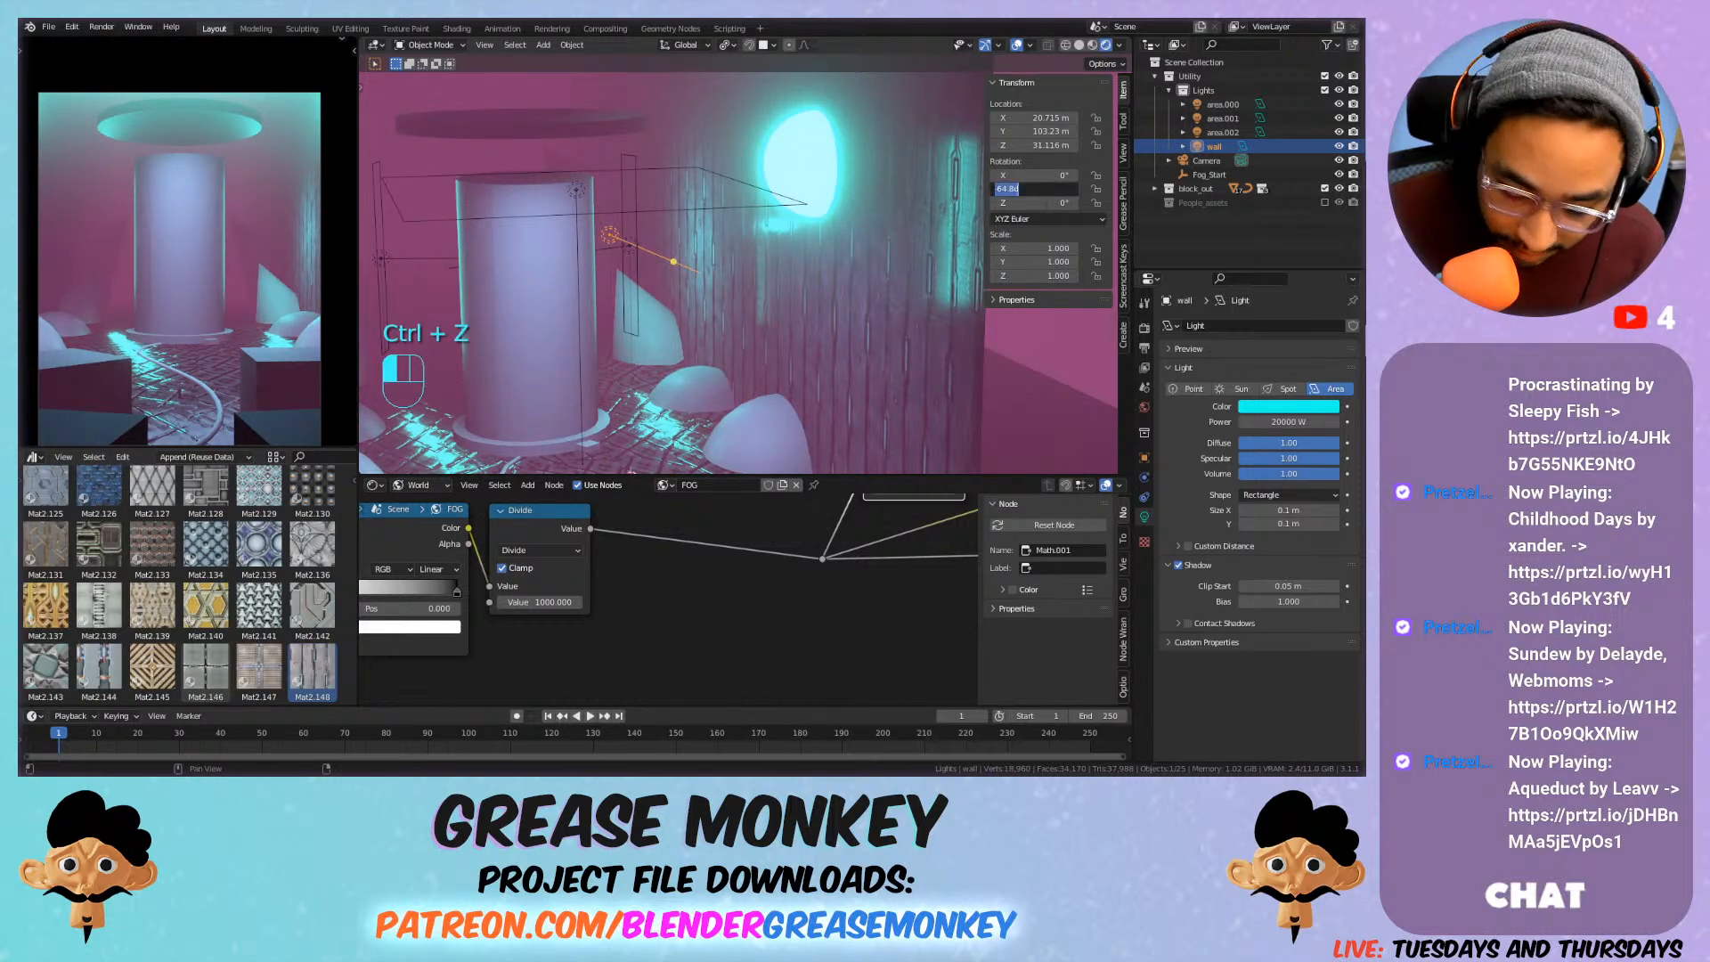
type("-90")
key("Return")
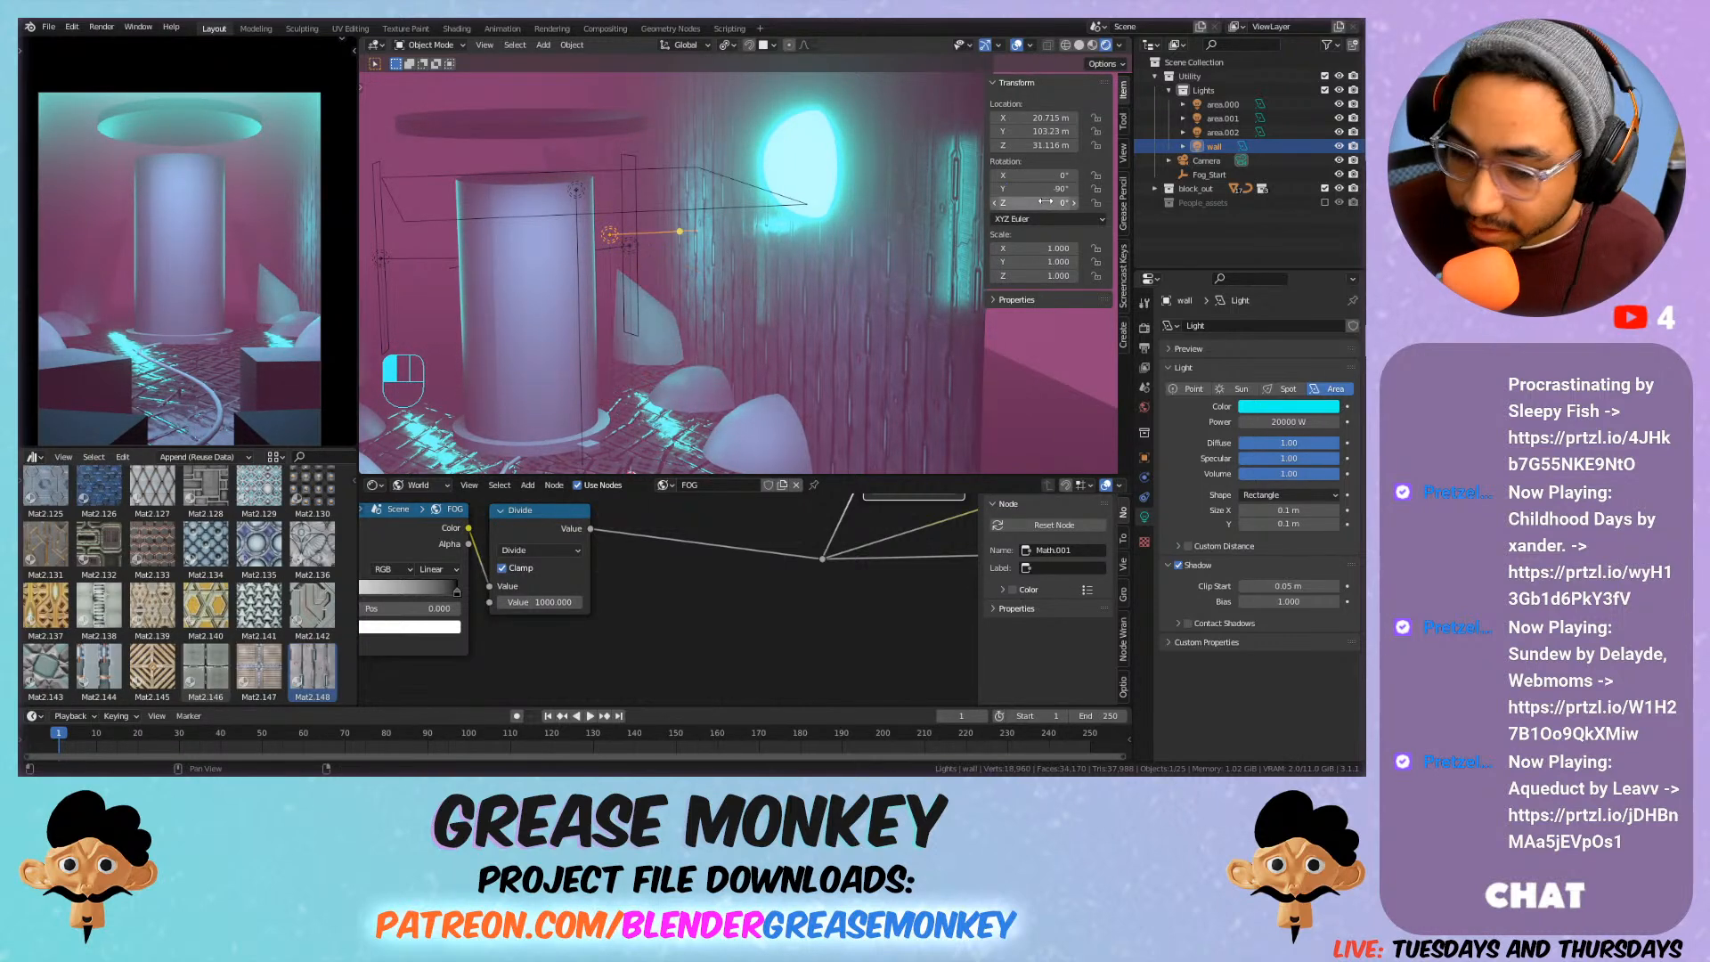
mouse_move(1288, 510)
left_mouse_down()
mouse_move(1289, 524)
mouse_move(1376, 524)
mouse_move(1280, 512)
left_mouse_up()
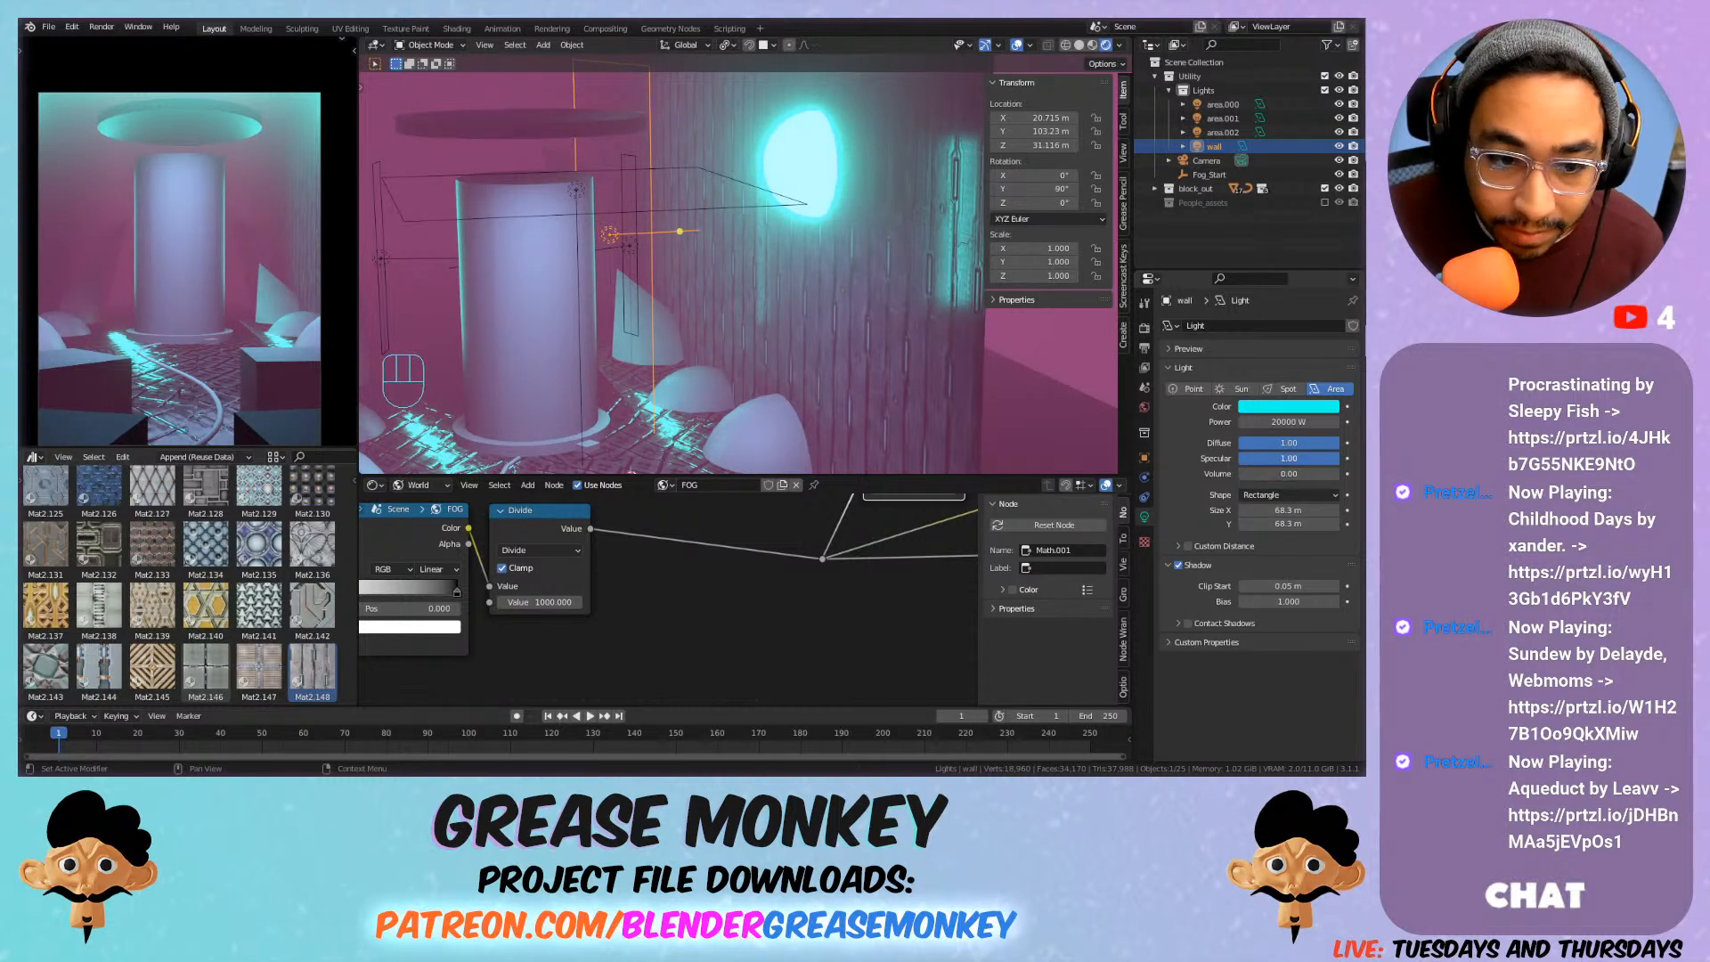
Try the wall light with Diffuse at 0 and a purple colour, and restore both settings.
left_click_drag(1289, 458, 1184, 443)
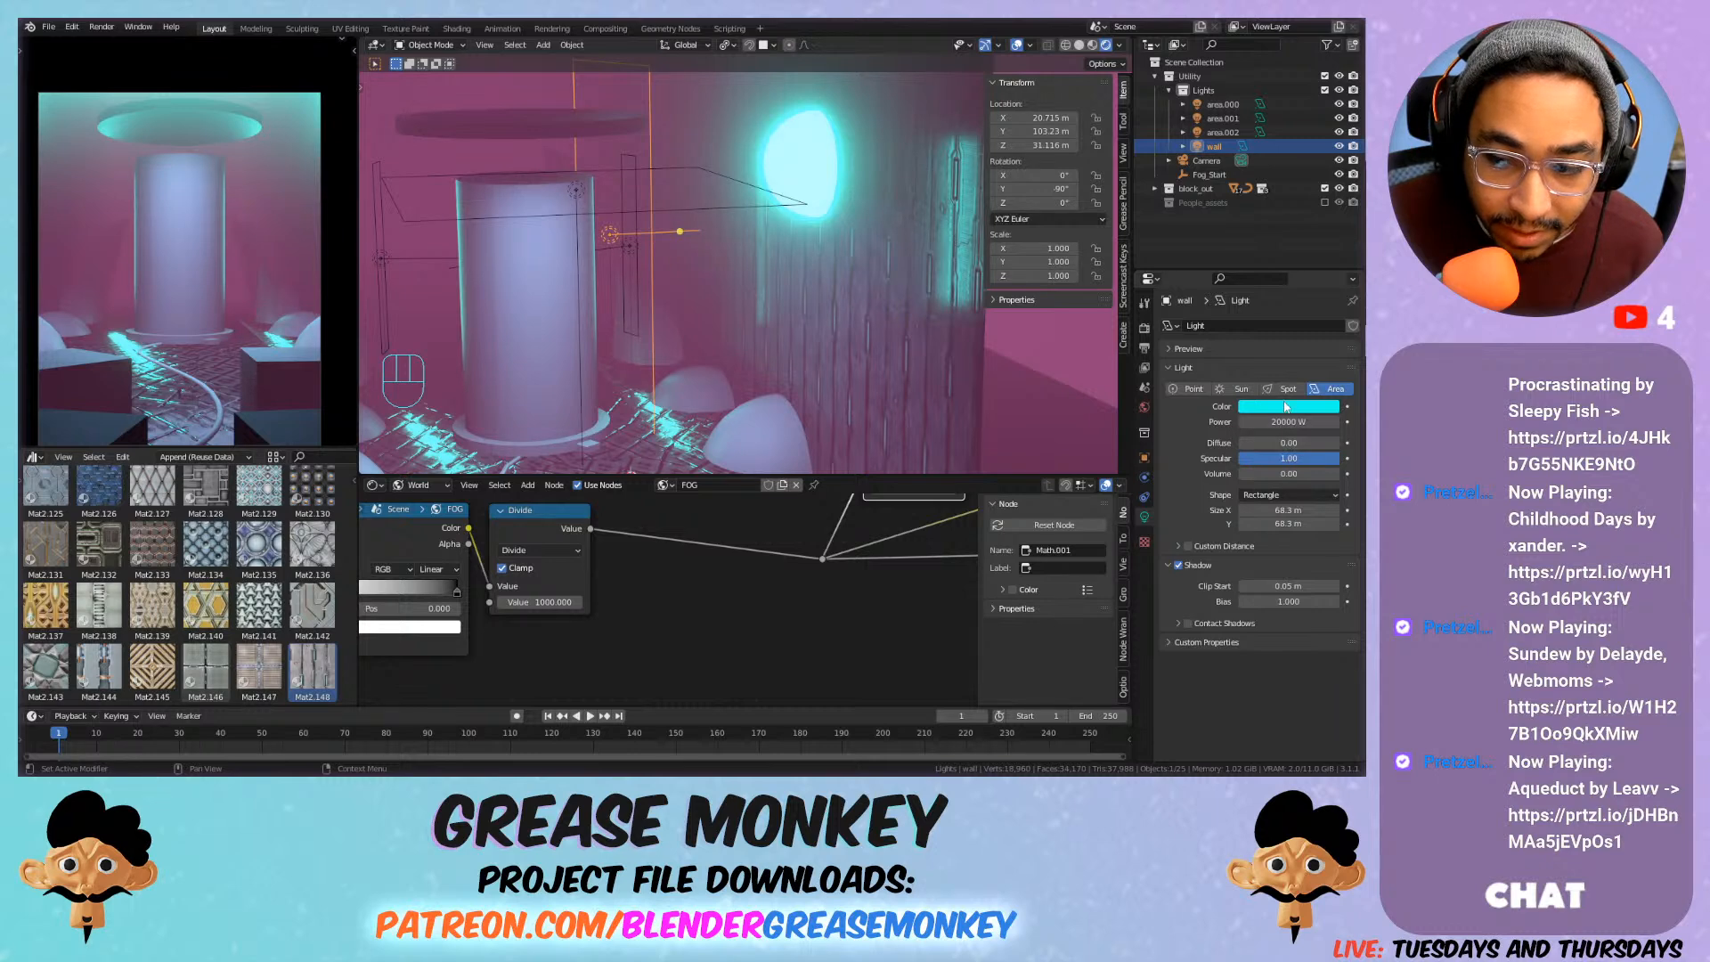
left_click(1288, 406)
left_click_drag(1254, 286, 1219, 293)
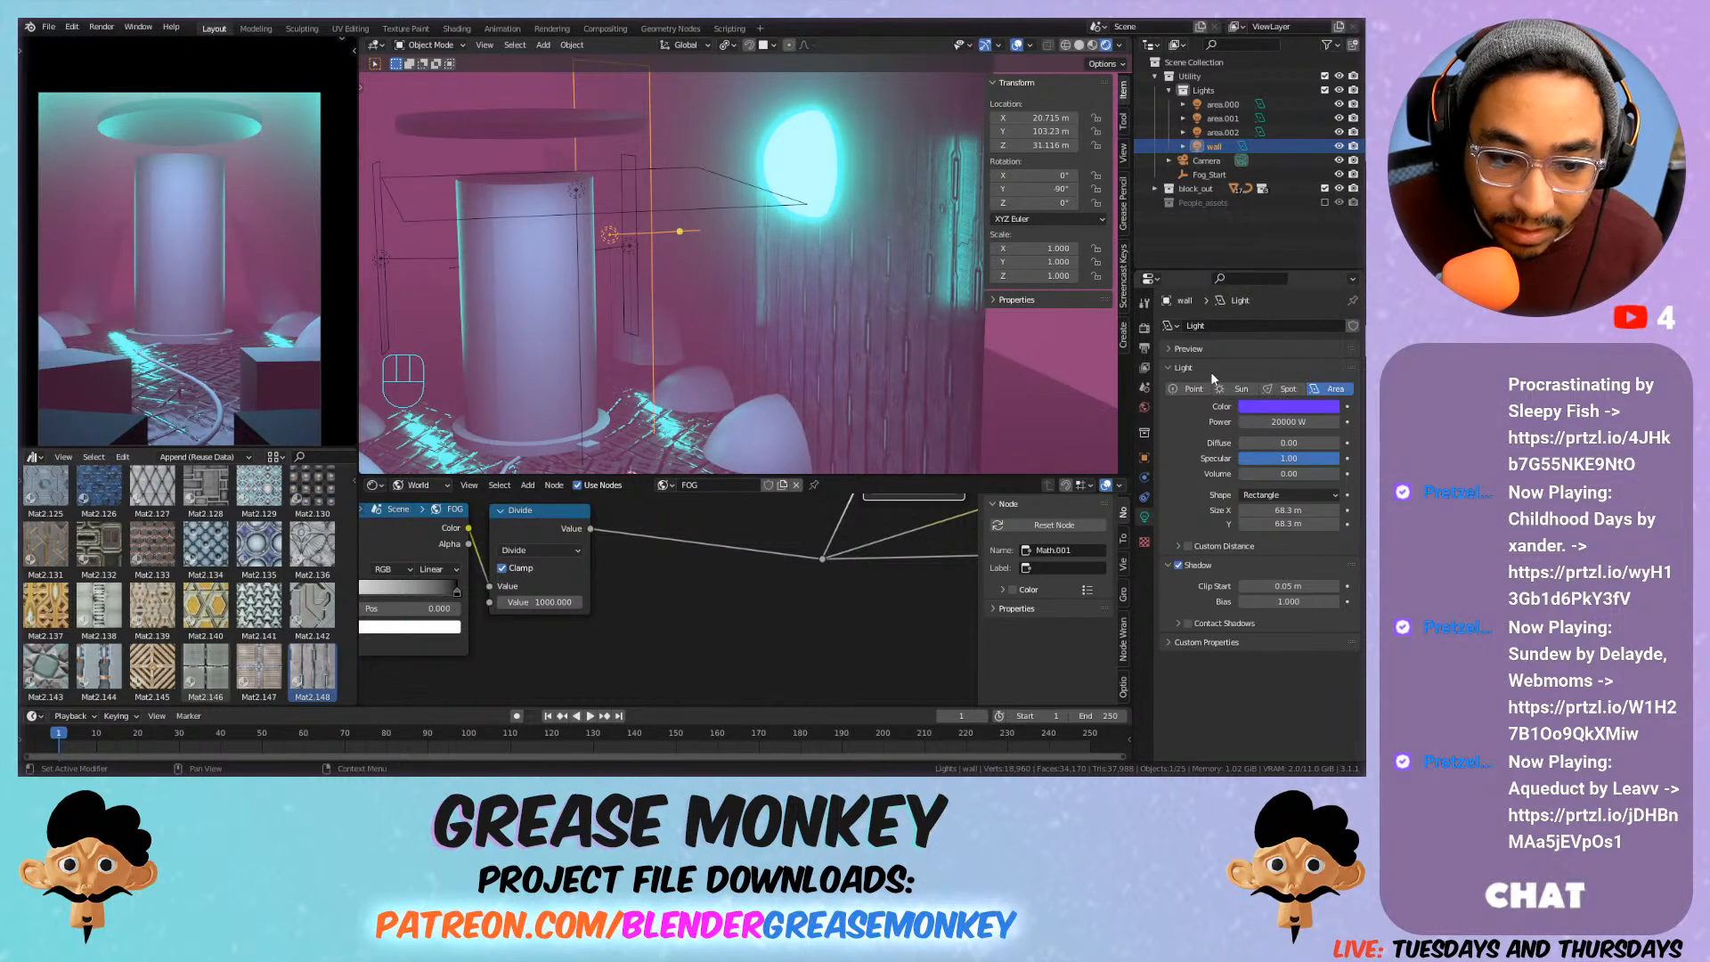
key("ctrl+z")
left_click_drag(1290, 443, 1385, 443)
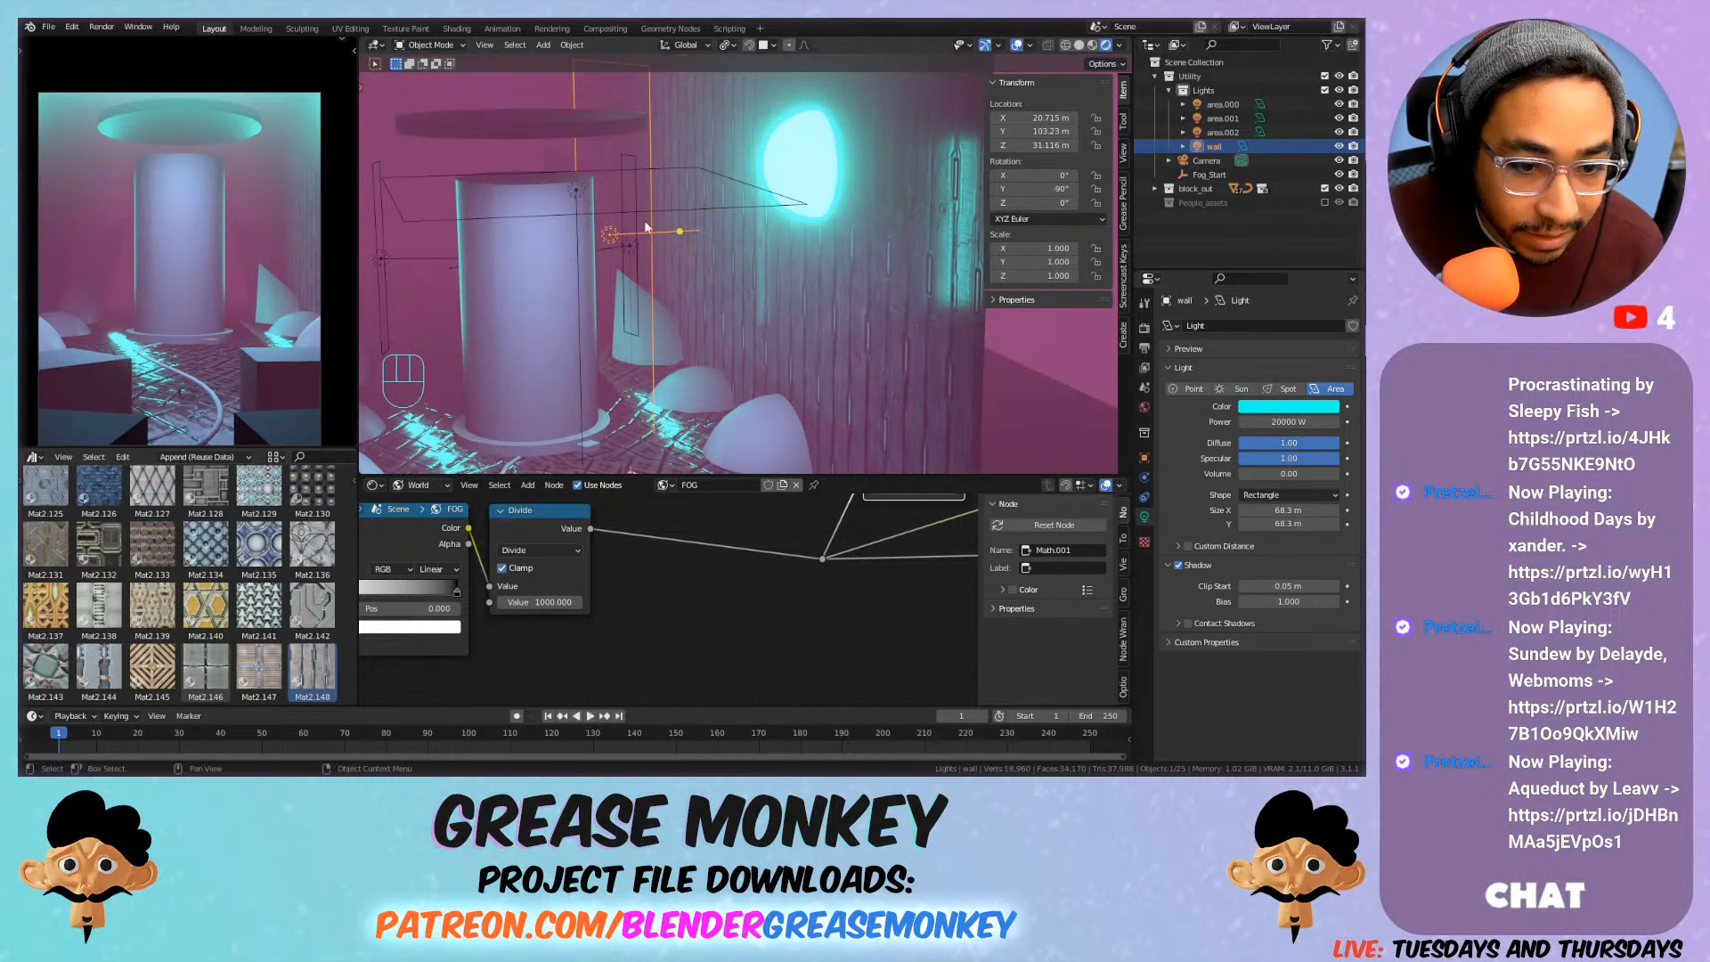
Scale the wall light down to about 0.757 and change it to a Point light with a 42 m radius.
key("s")
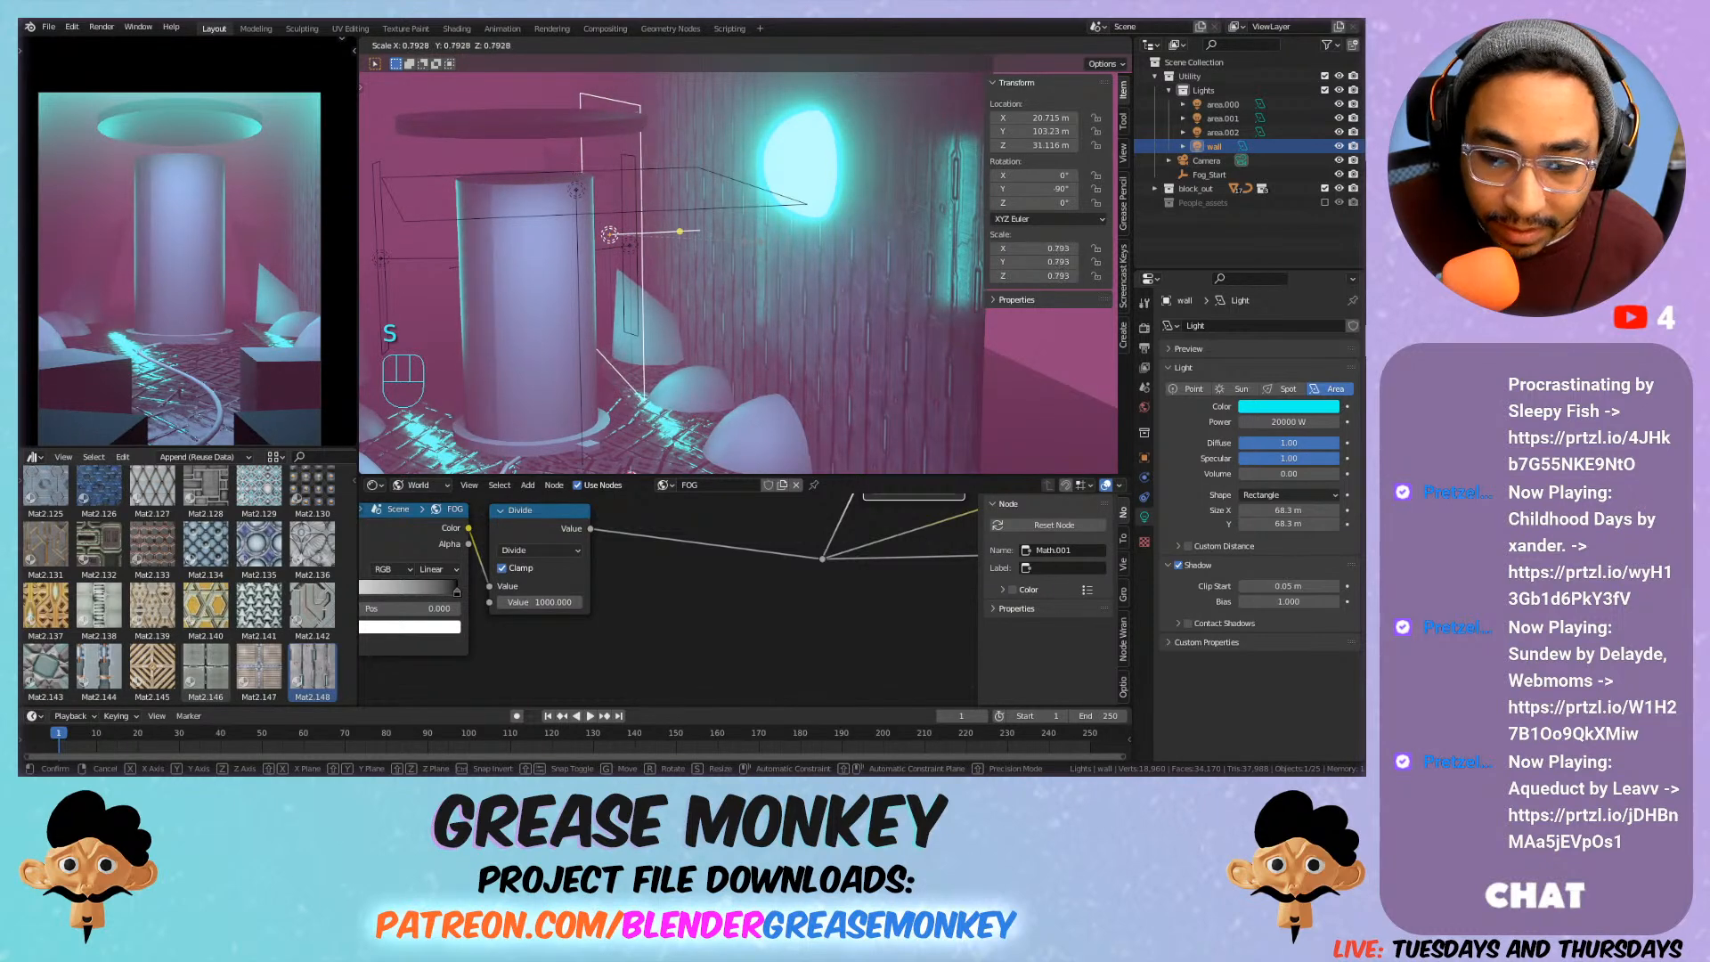
left_click(749, 242)
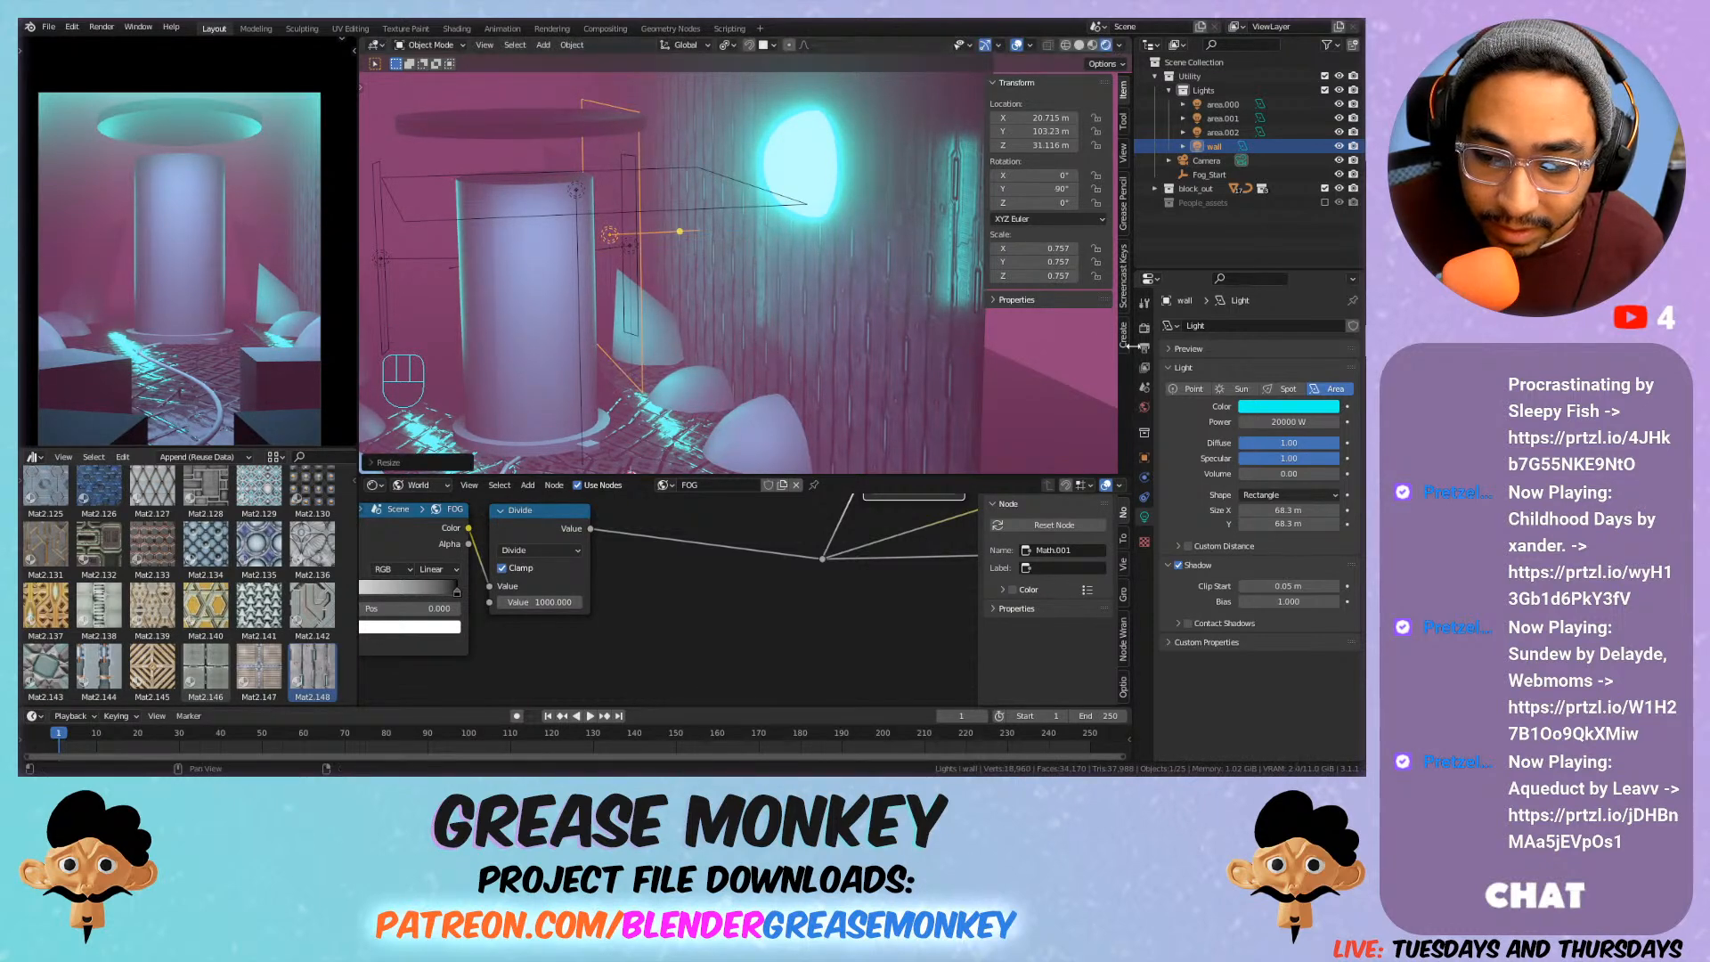
left_click(1189, 389)
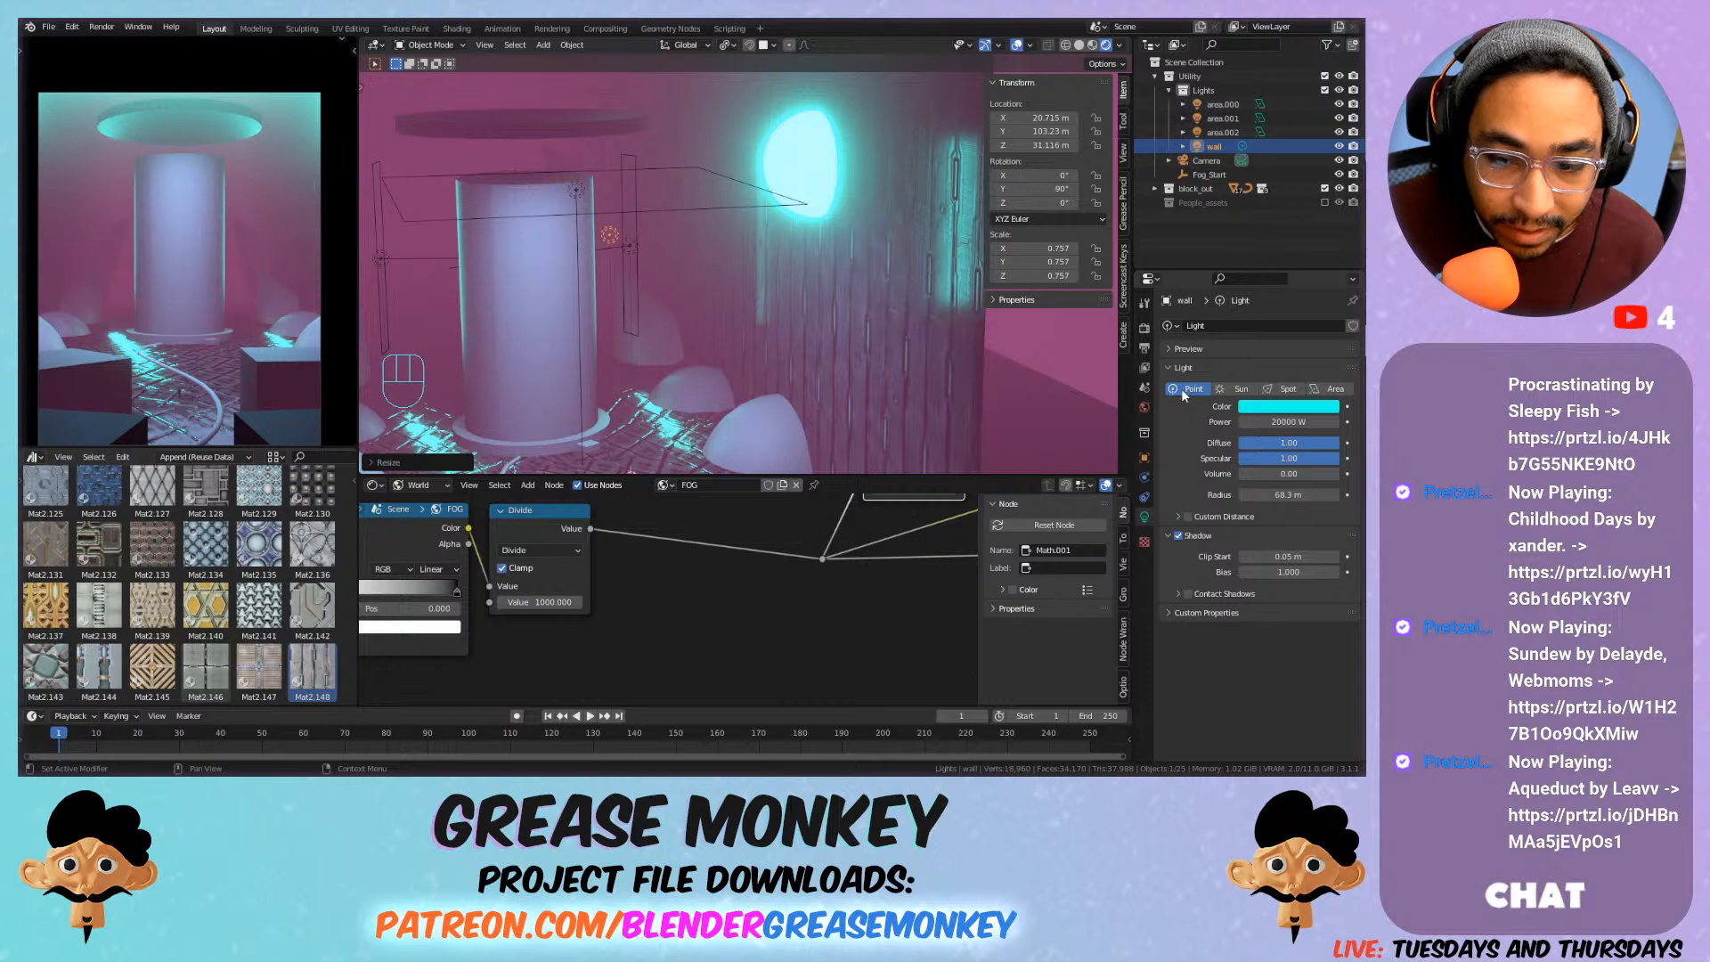
left_click_drag(1275, 494, 1247, 494)
Multiply the wall light's Power by 10 and halve it twice, ending at 50000 W.
double_click(1275, 422)
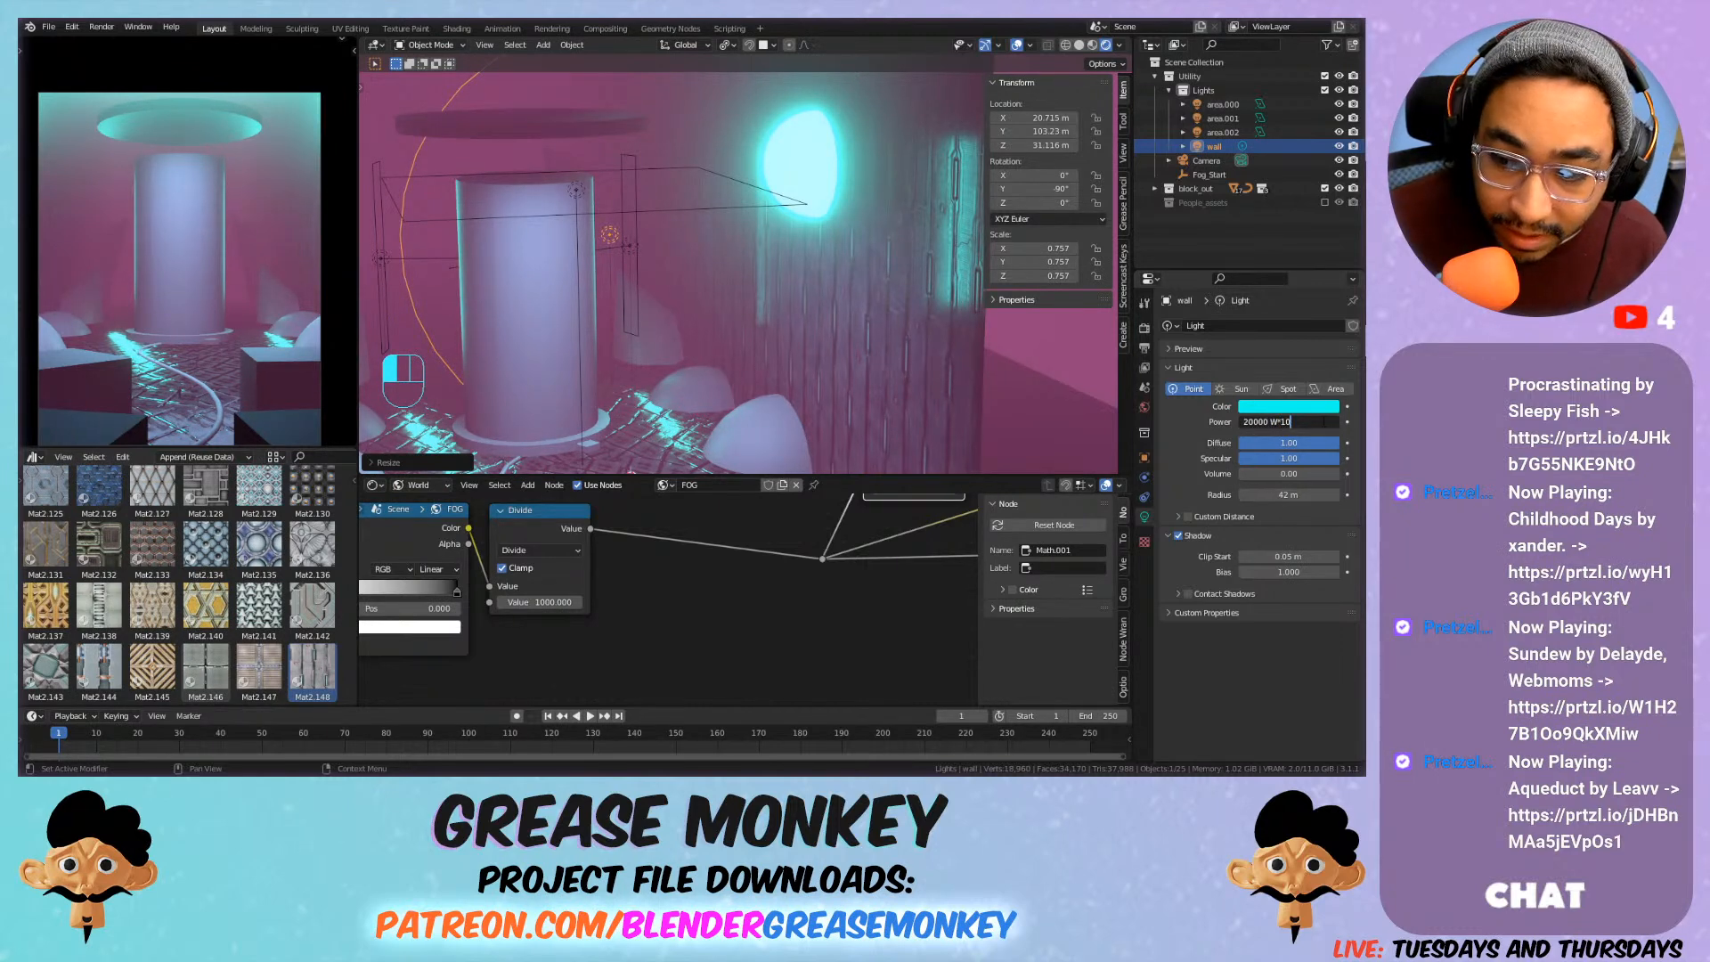
type("*10")
key("Return")
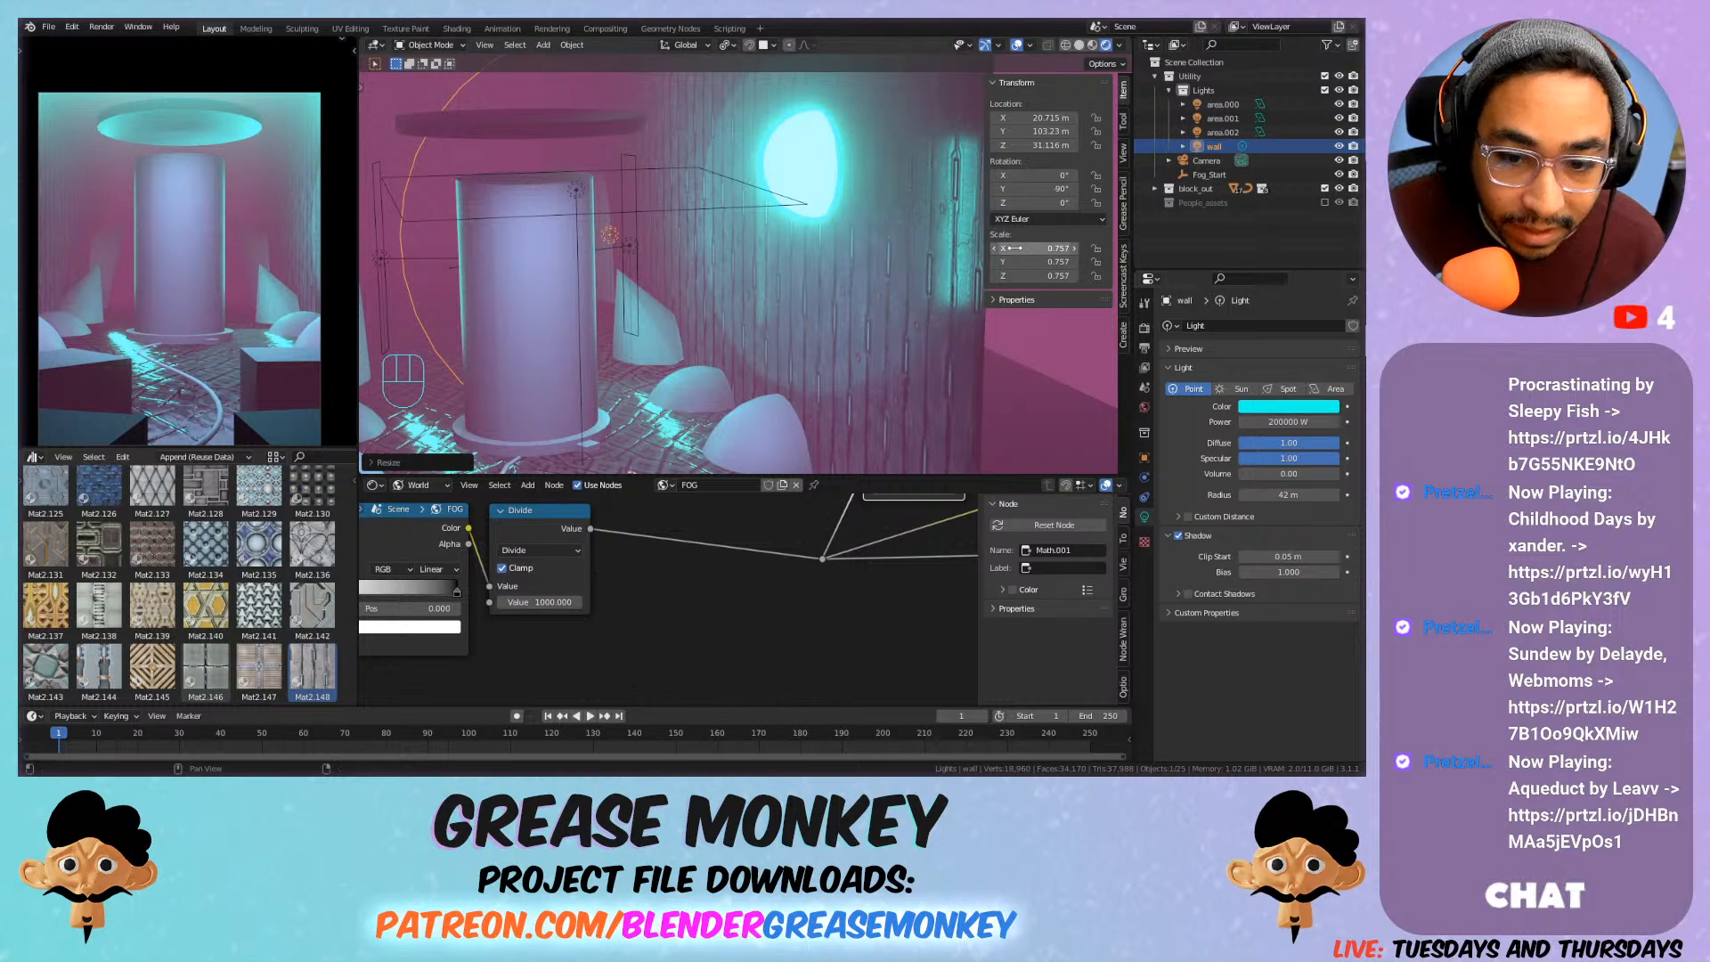
left_click(1289, 422)
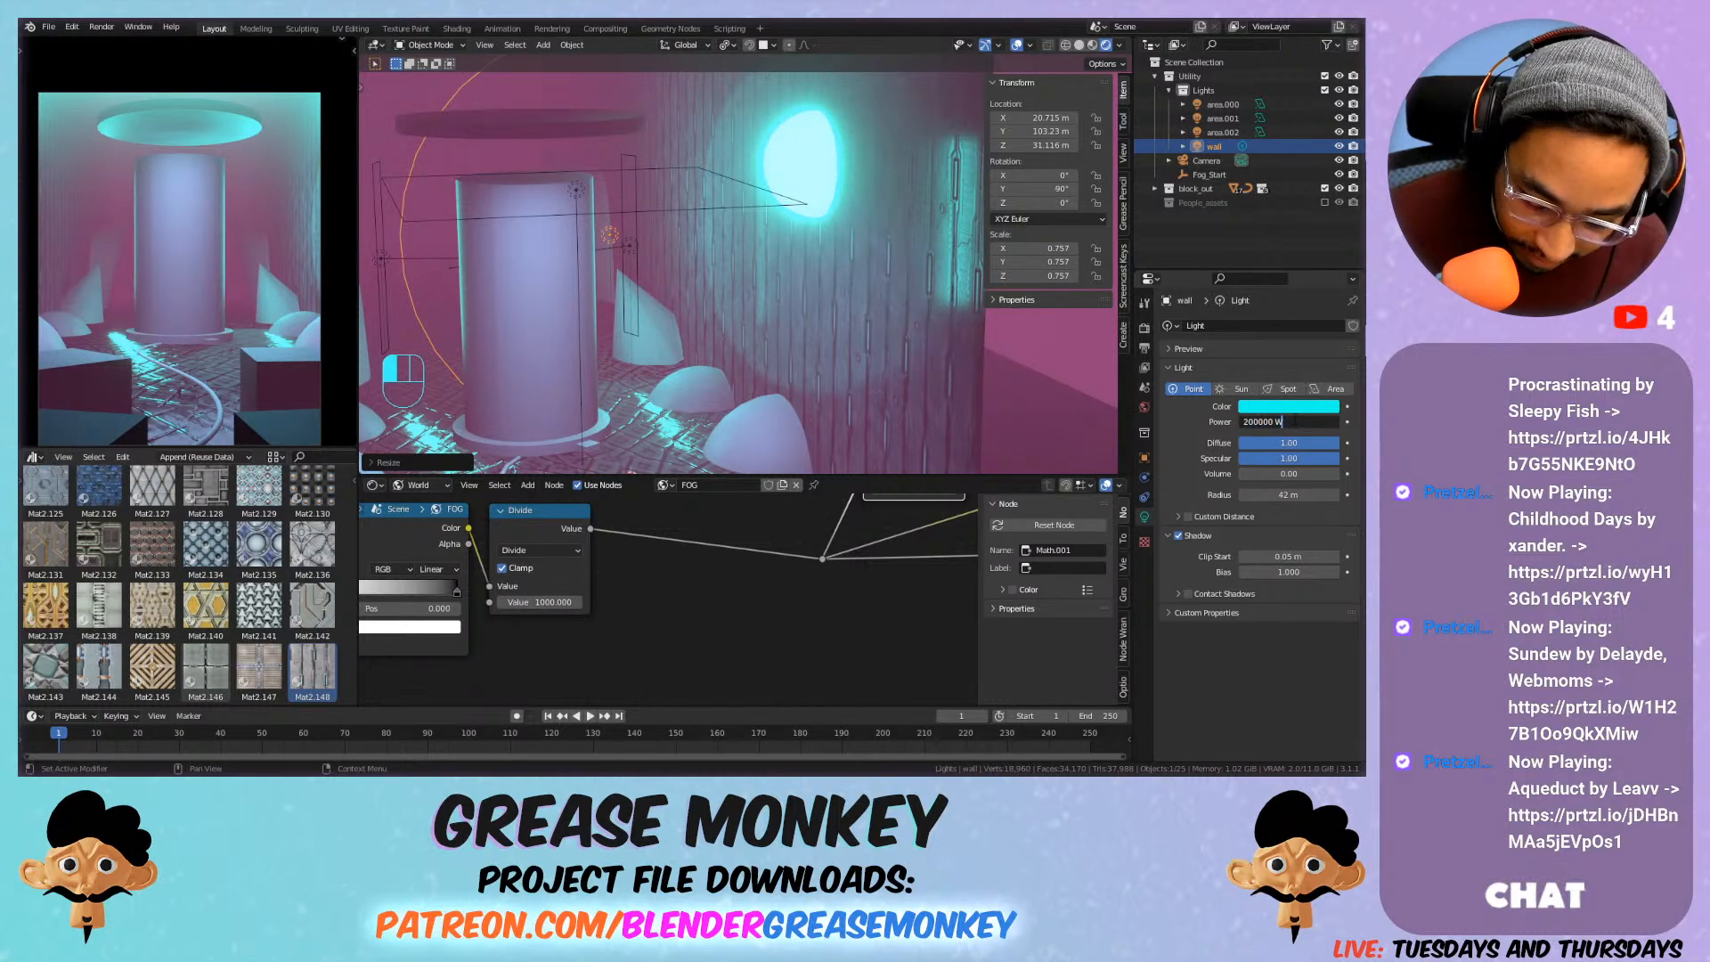
type("/2")
key("Return")
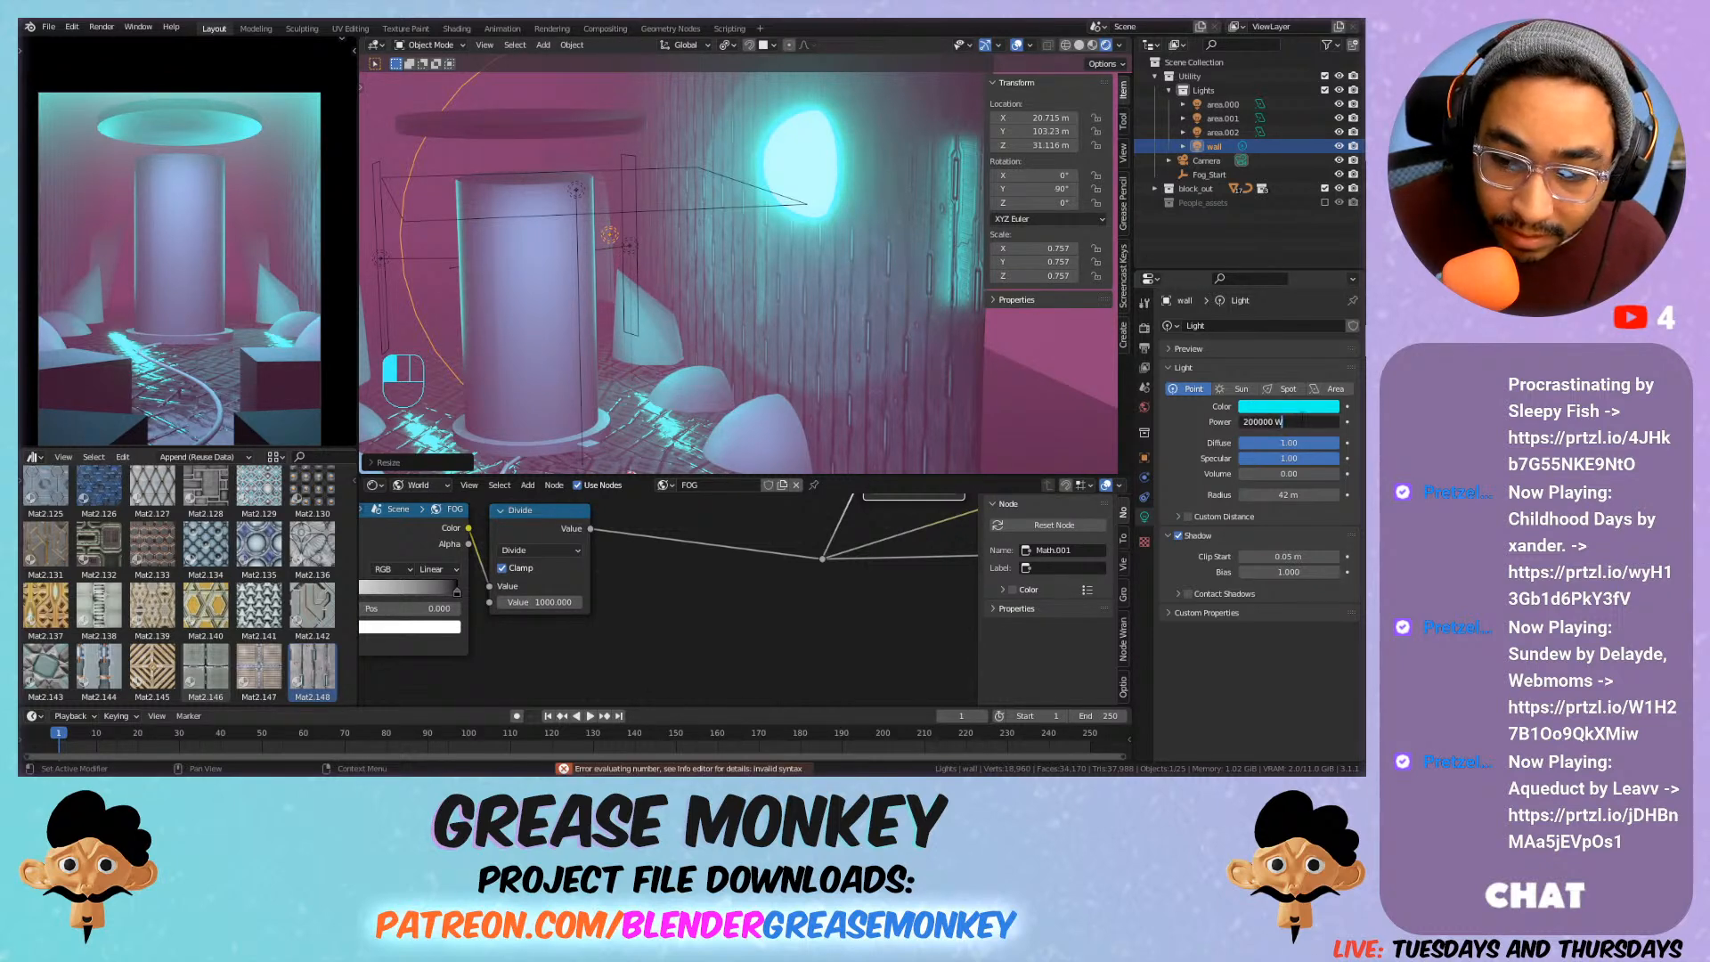
key("Return")
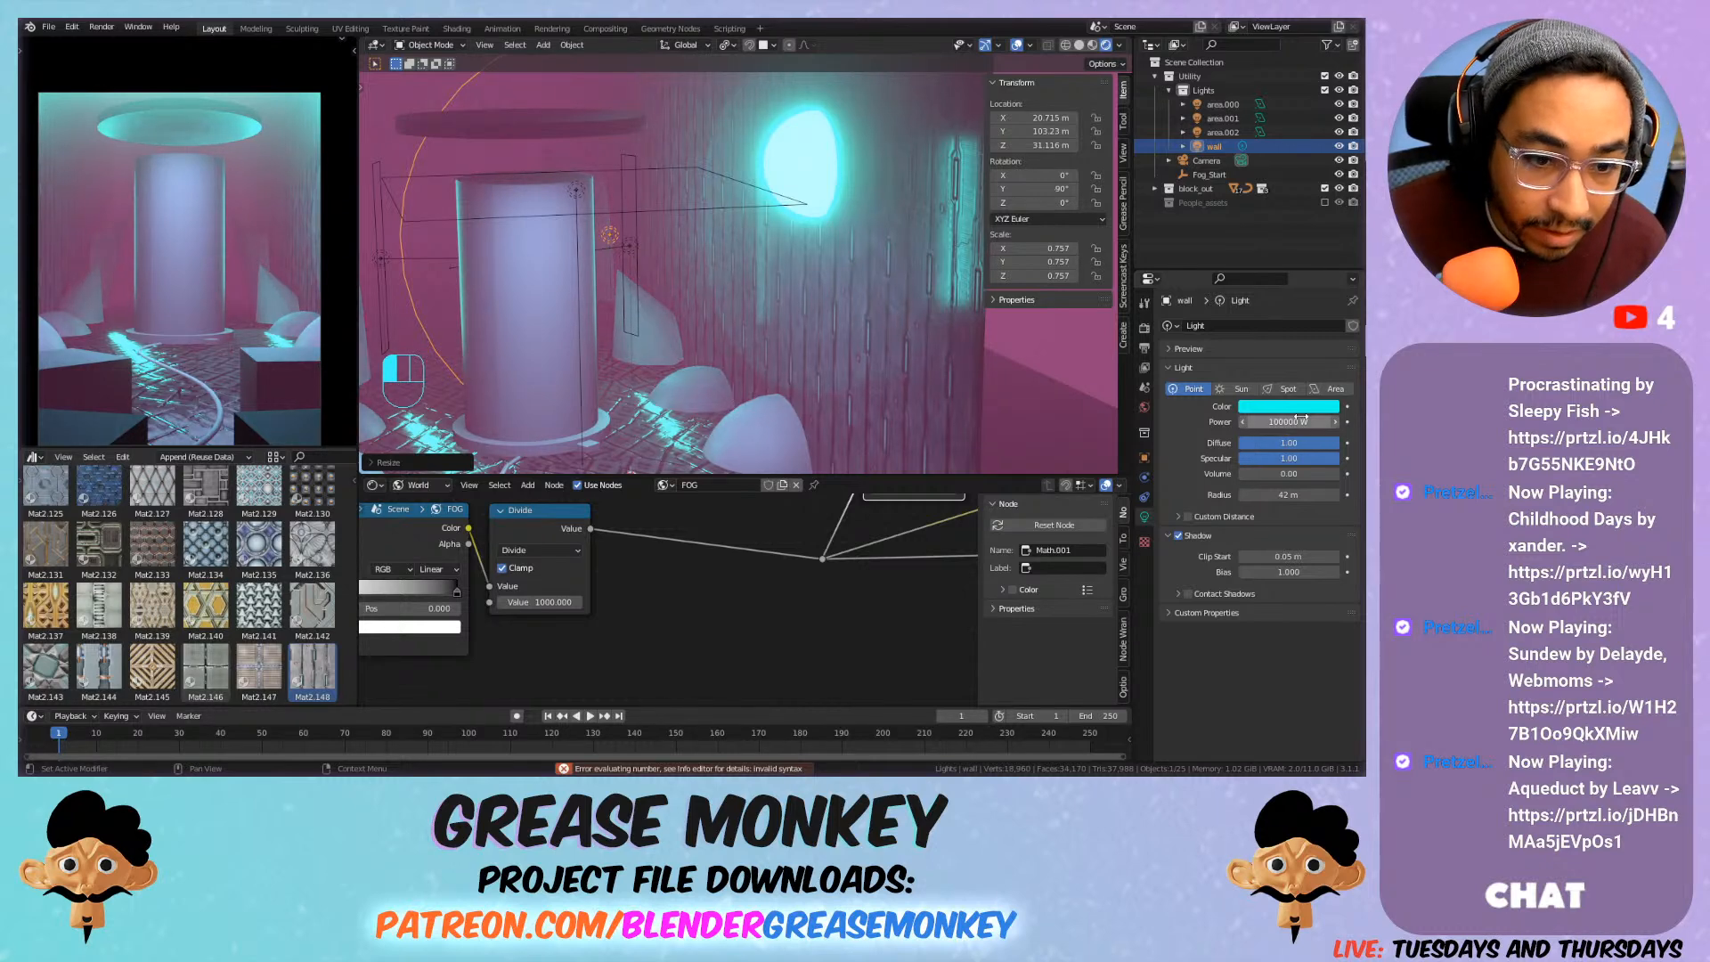
double_click(1312, 422)
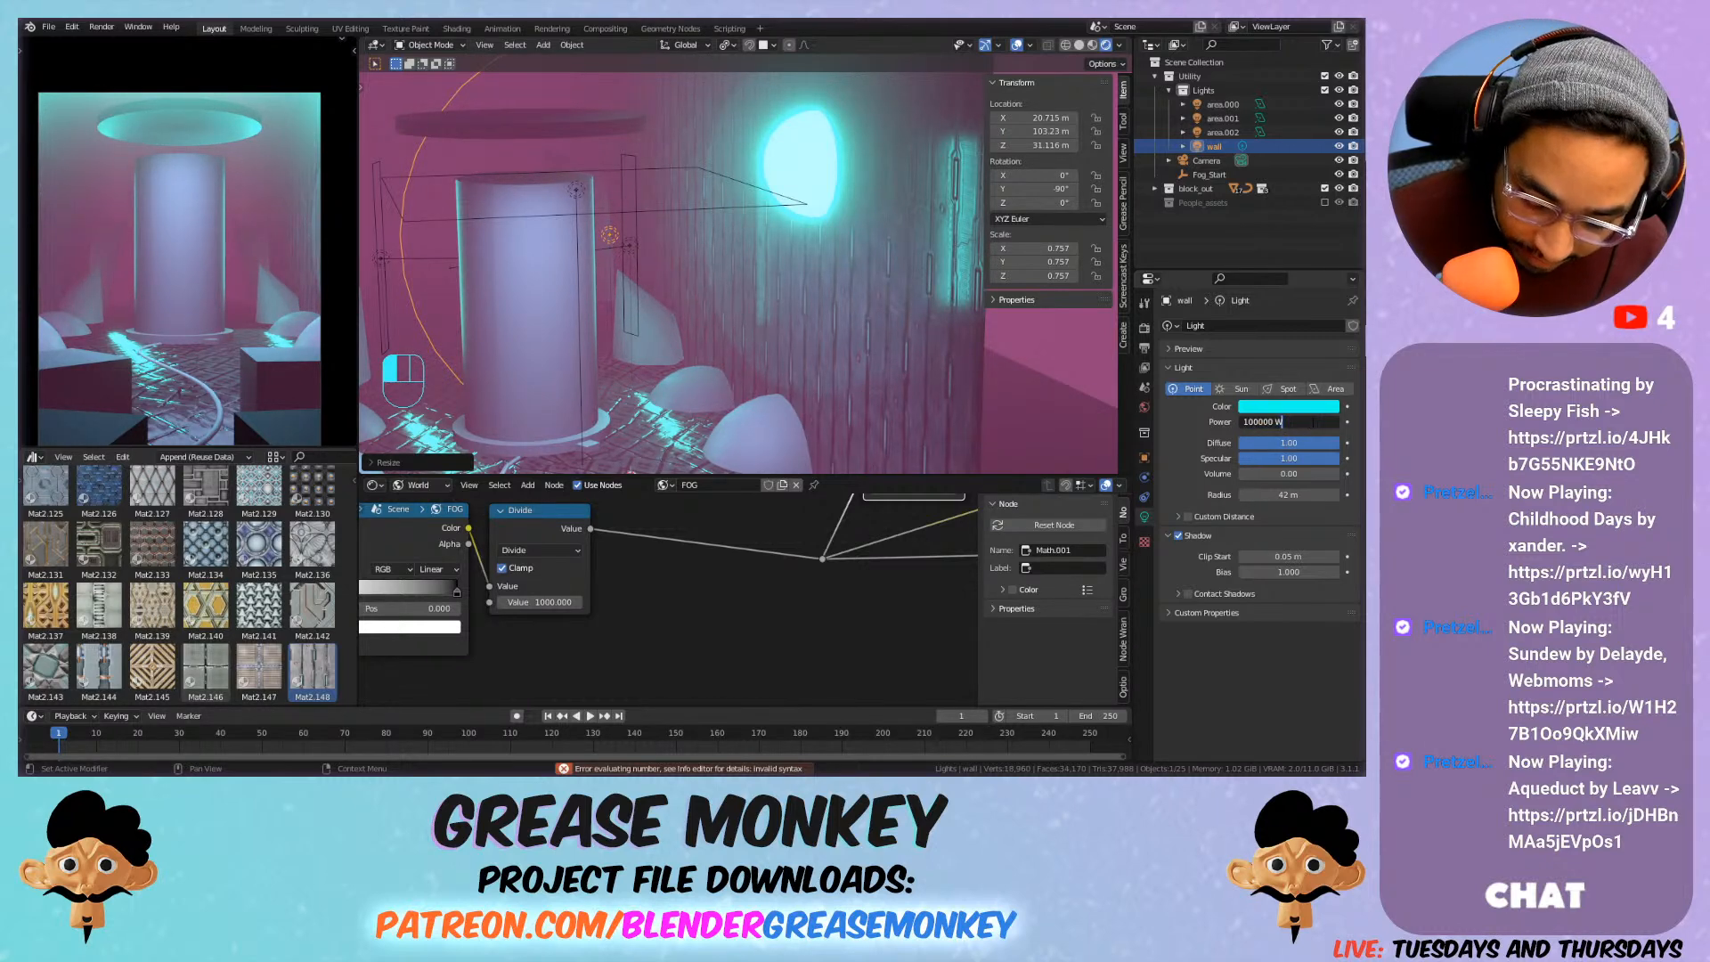
type("/2")
key("Return")
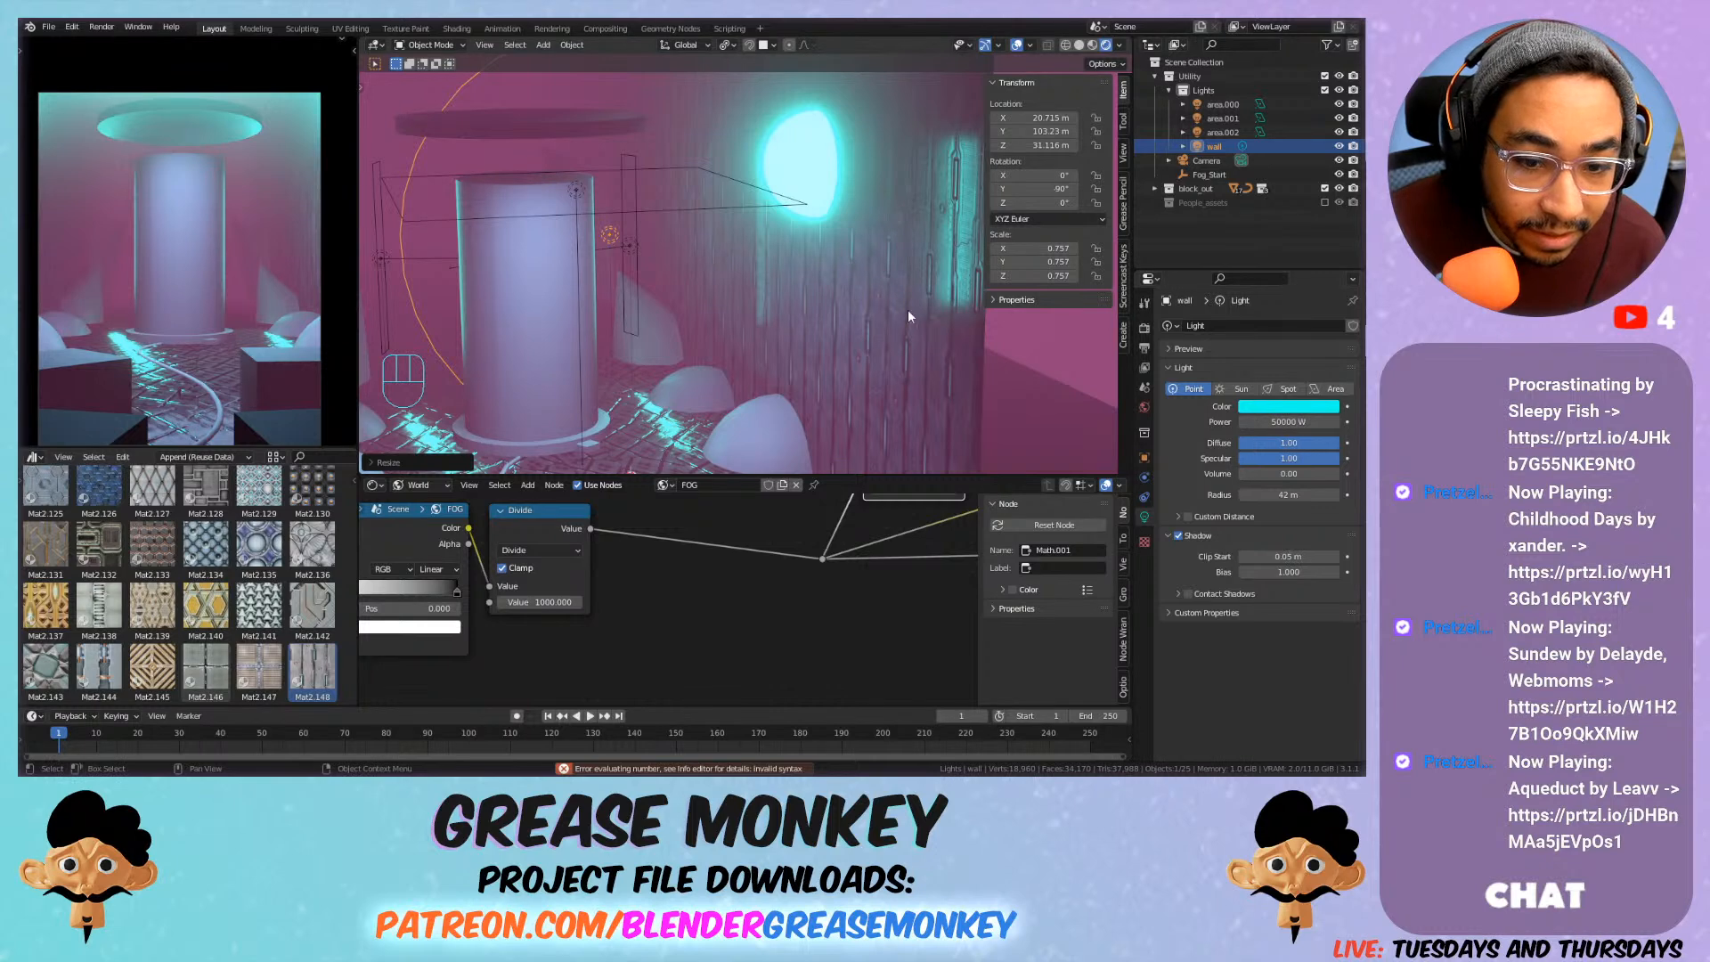
Make a linked duplicate of the wall light along X, at about X -25.7 m near the opposite wall.
mouse_move(709, 275)
middle_mouse_down("shift")
mouse_move(652, 260)
mouse_move(677, 275)
middle_mouse_up("shift")
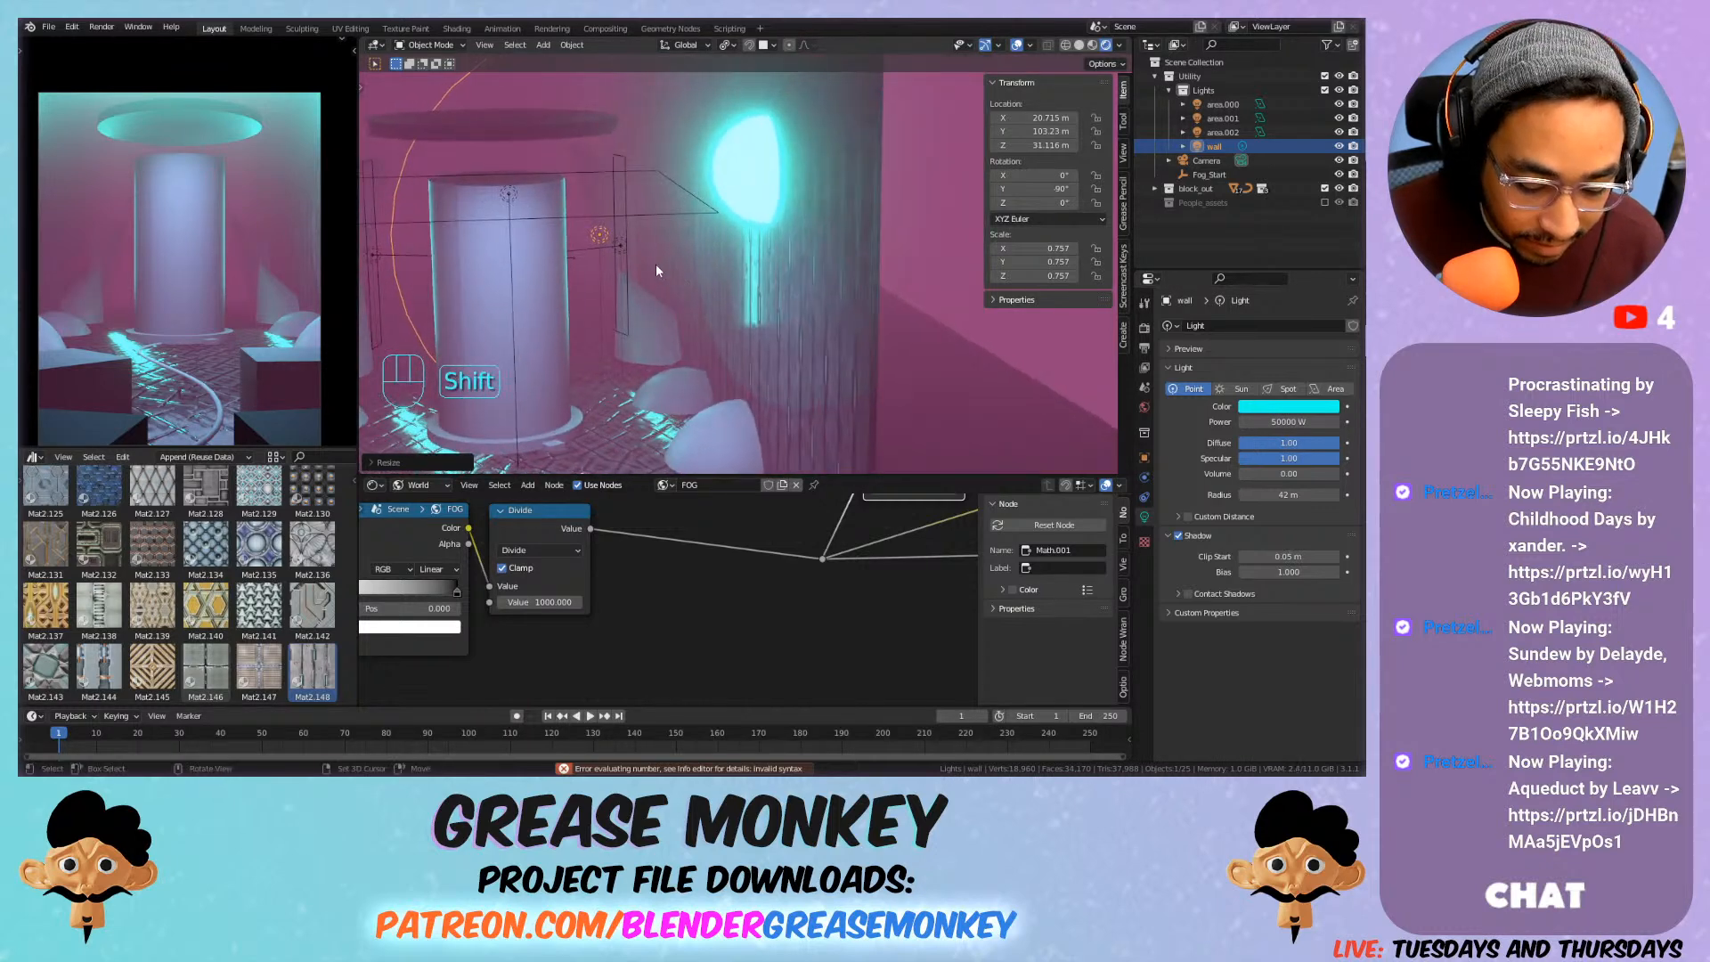
key("alt+d")
key("x")
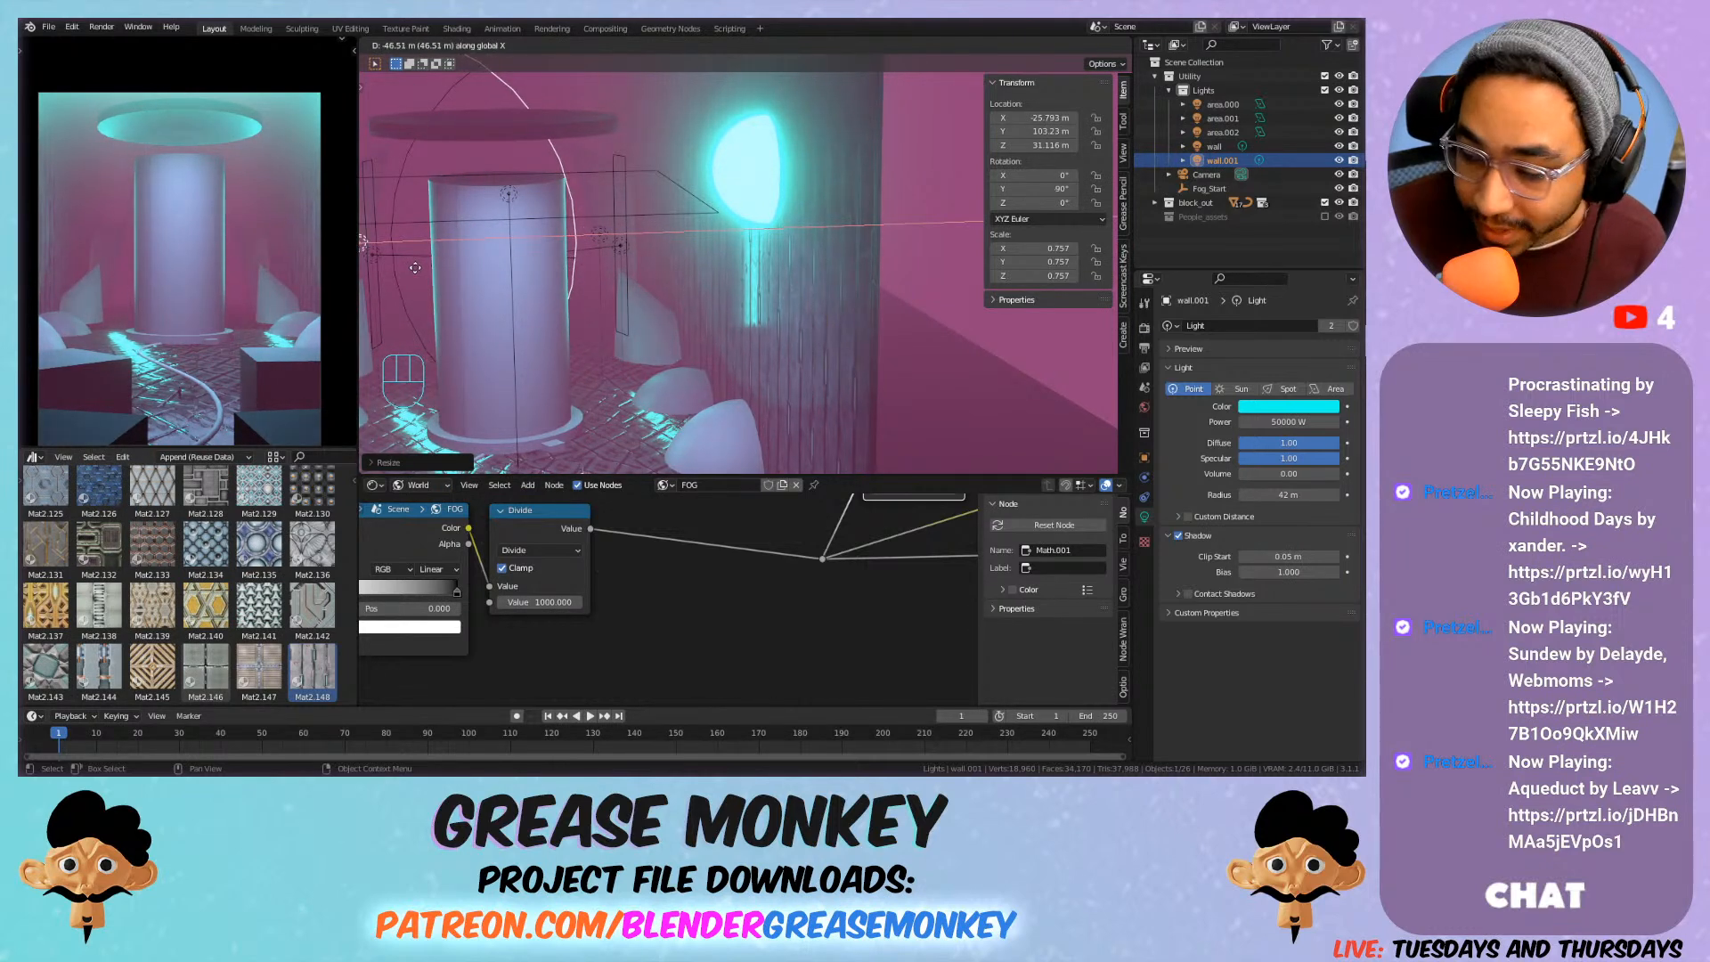
left_click(417, 270)
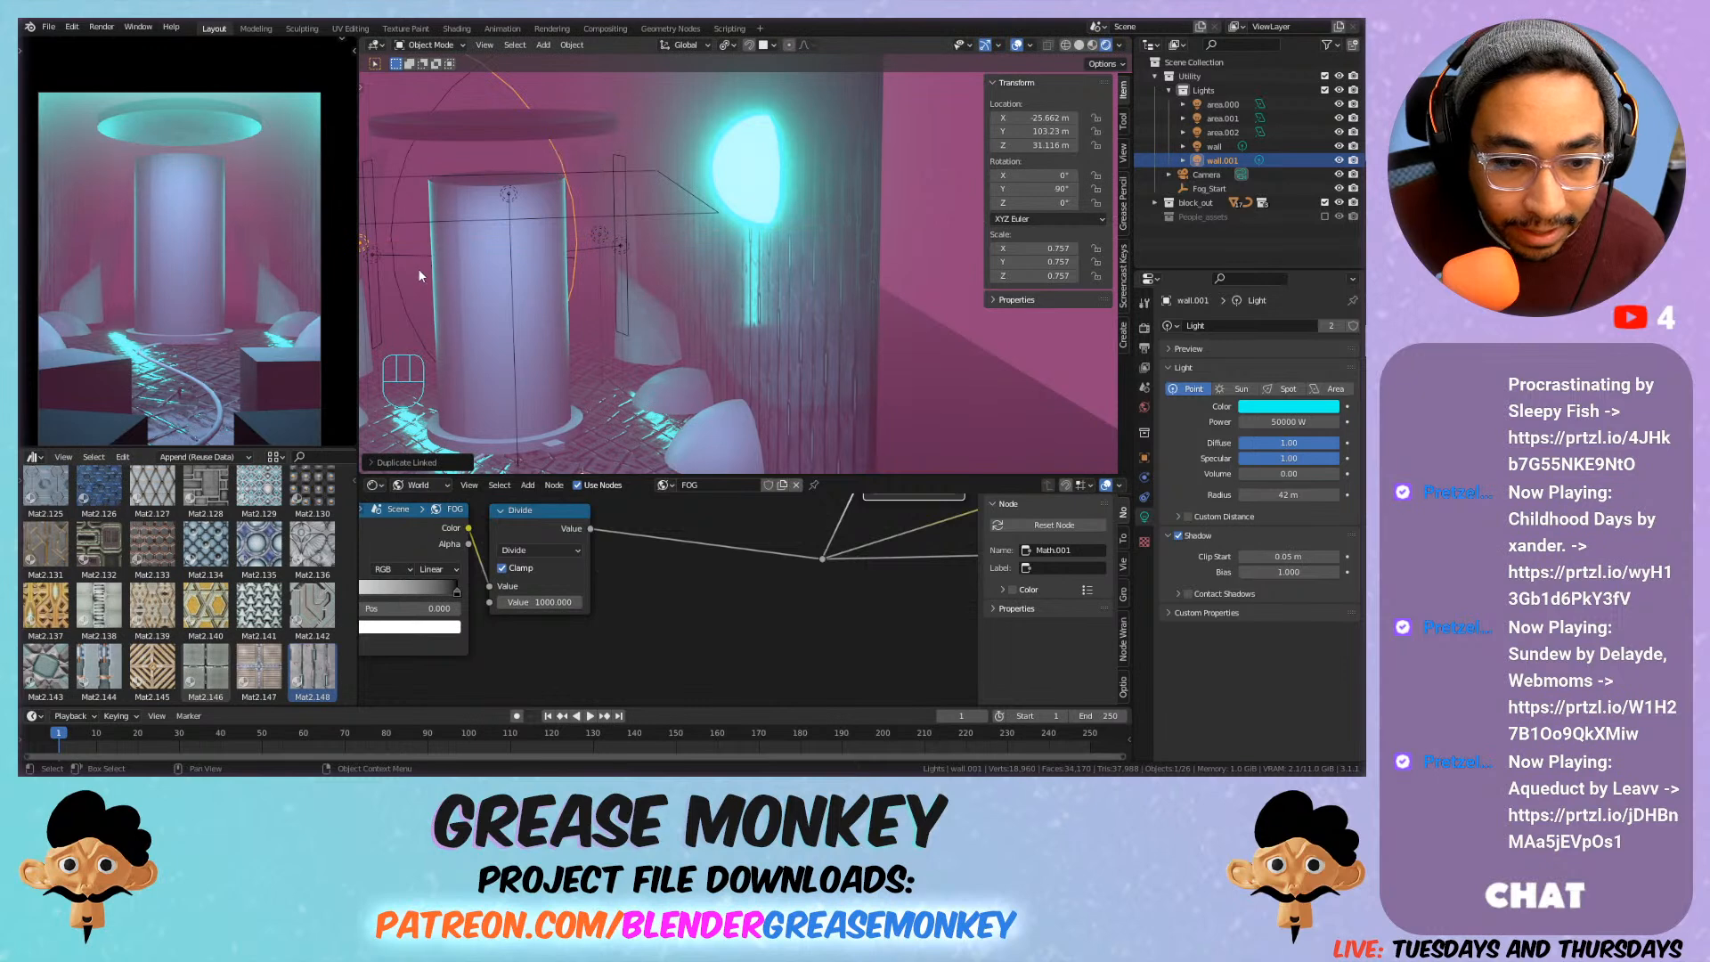
Copy the pink Emission Color from the FOG world shader onto the linked wall lights' colour.
middle_click_drag(549, 276, 793, 308)
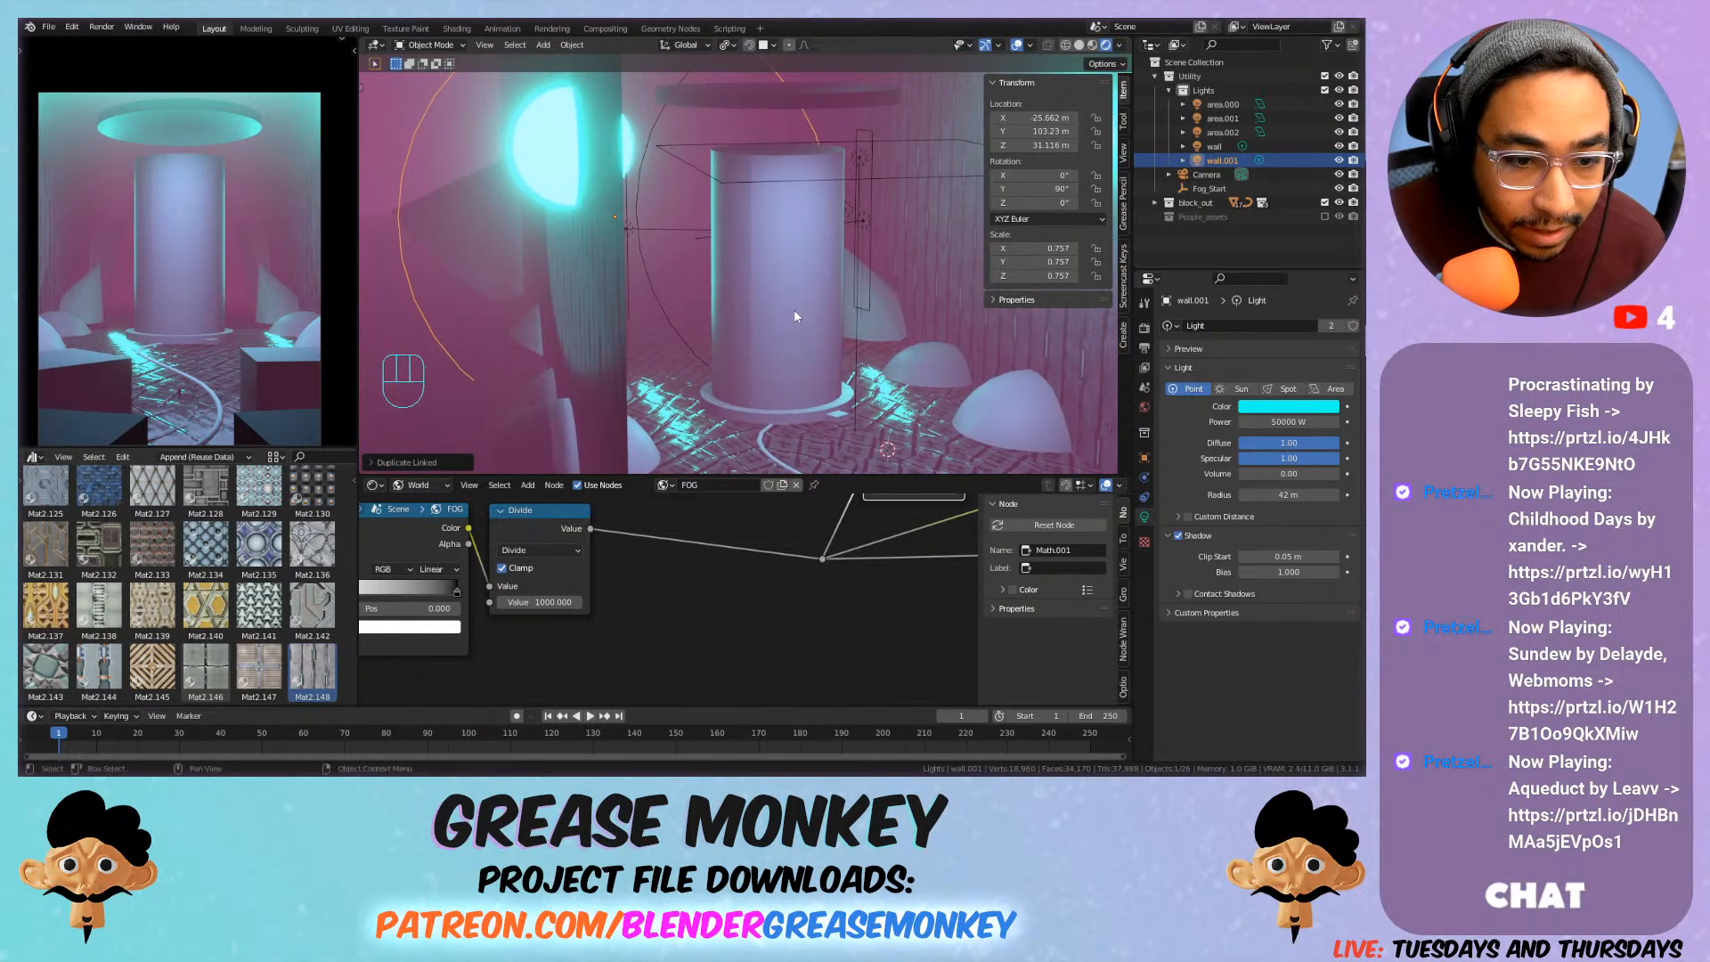
left_click(1276, 410)
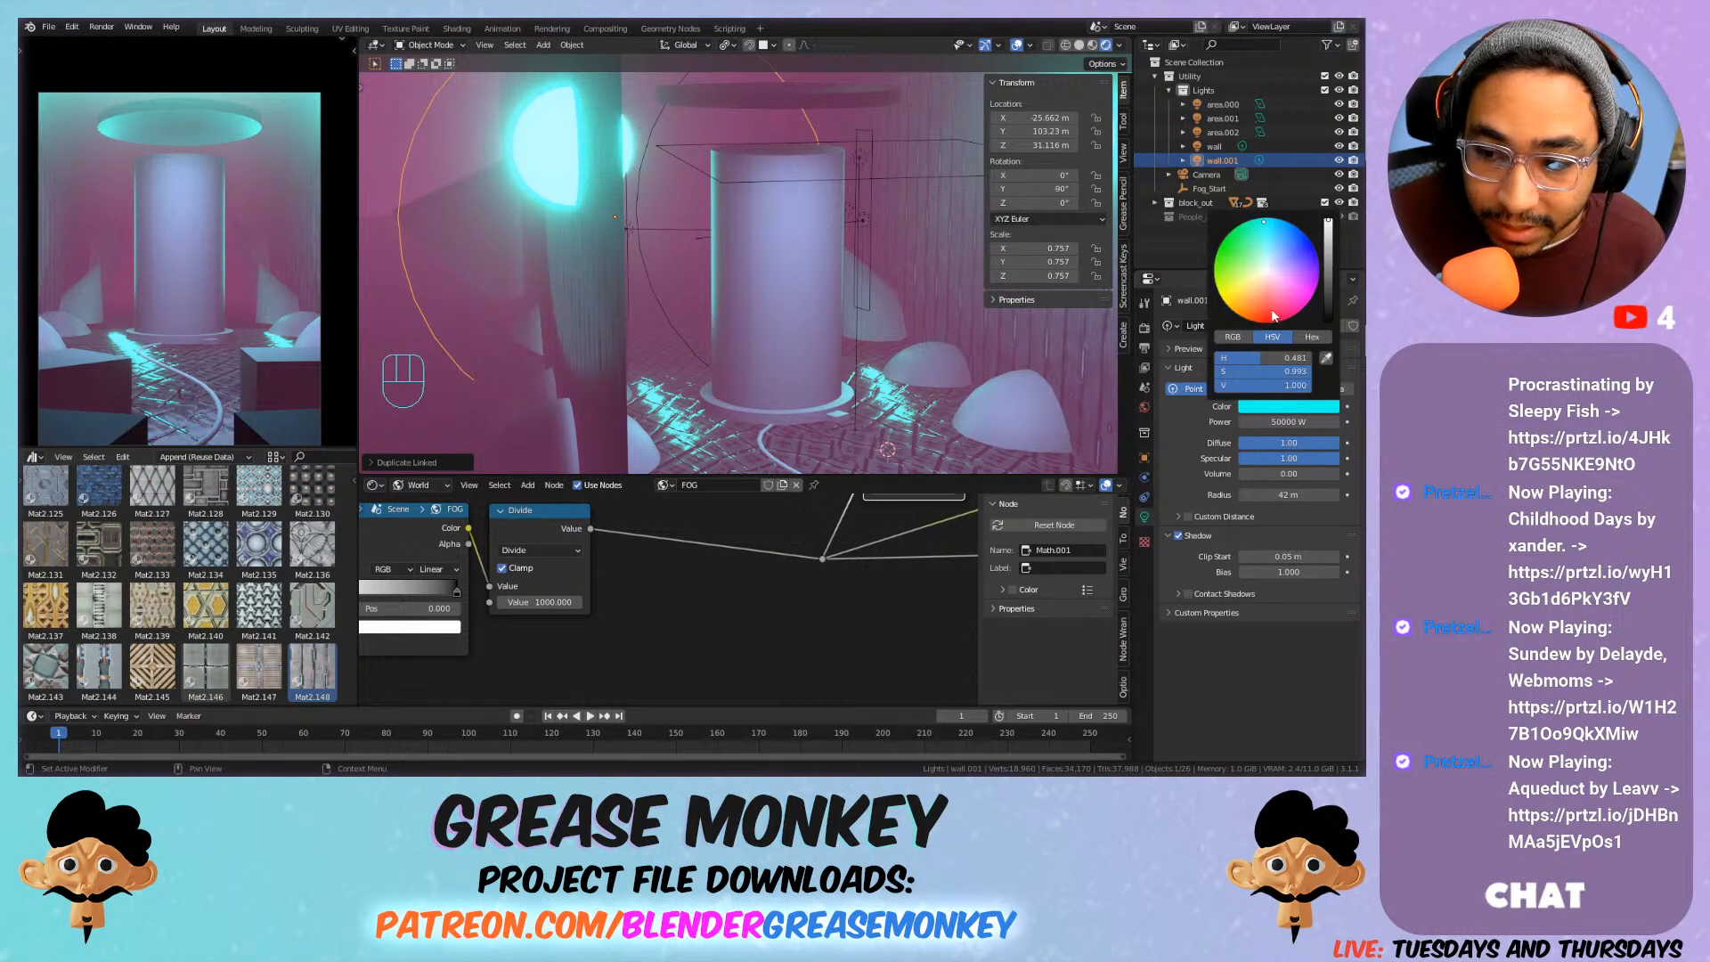
left_click(423, 487)
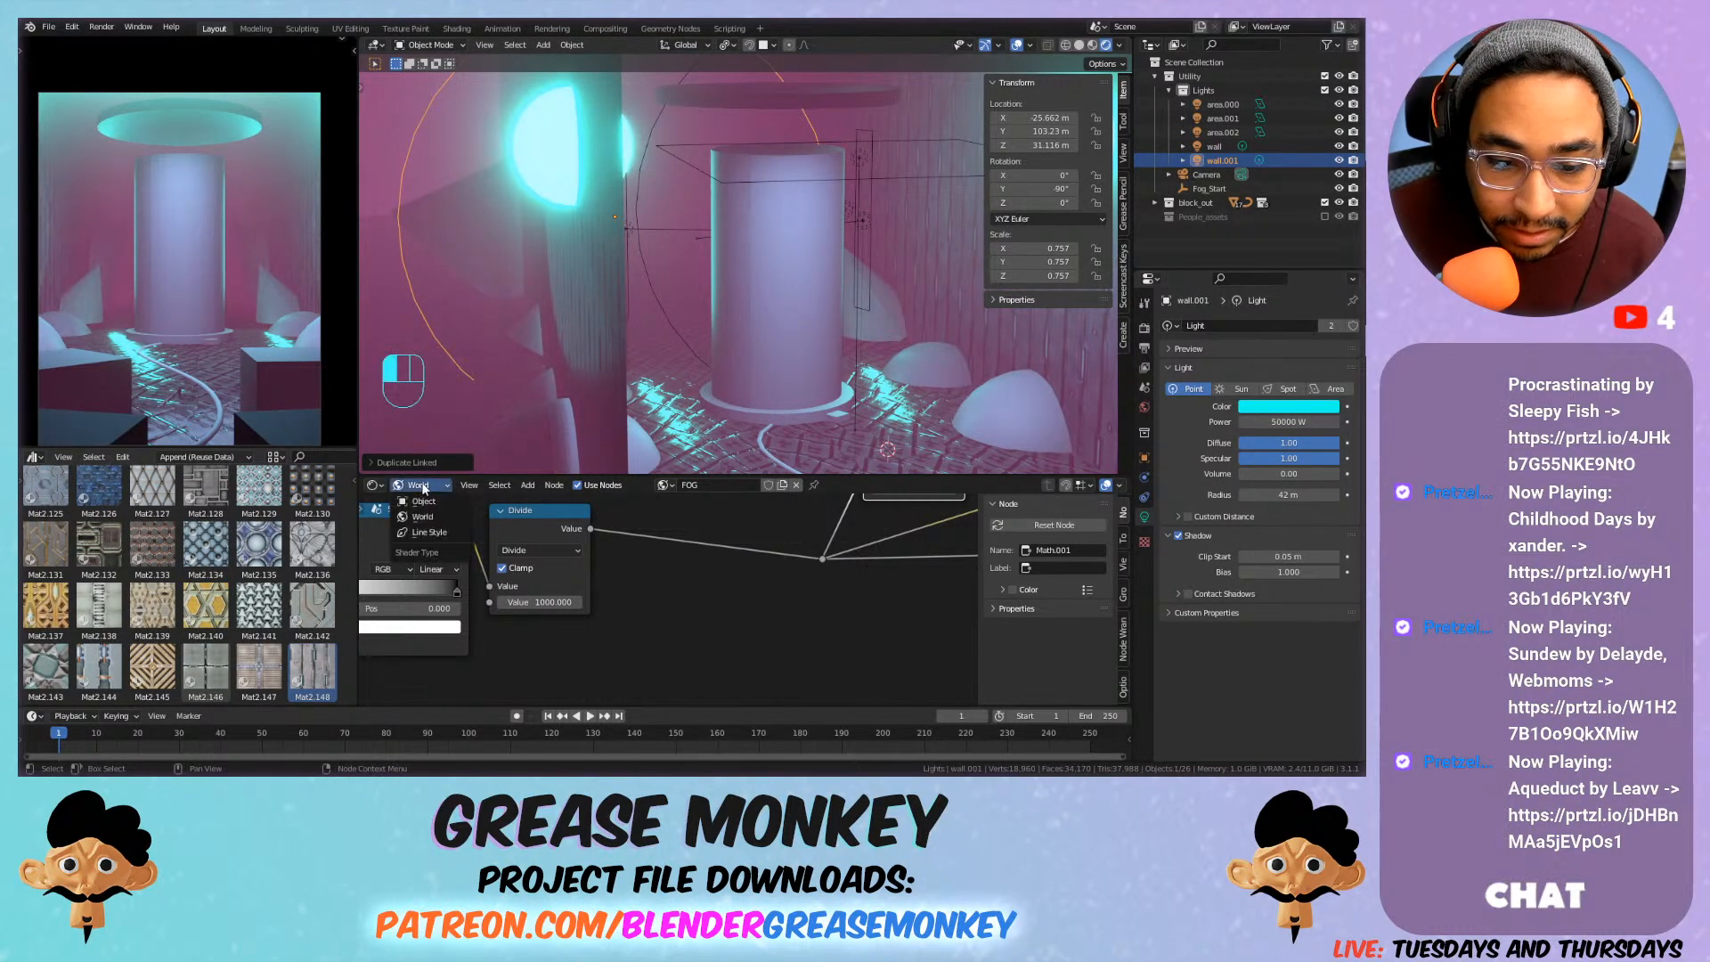
scroll(685, 568, "down", 5)
middle_click_drag(741, 573, 783, 712)
scroll(717, 588, "down", 4)
middle_click_drag(766, 606, 660, 537)
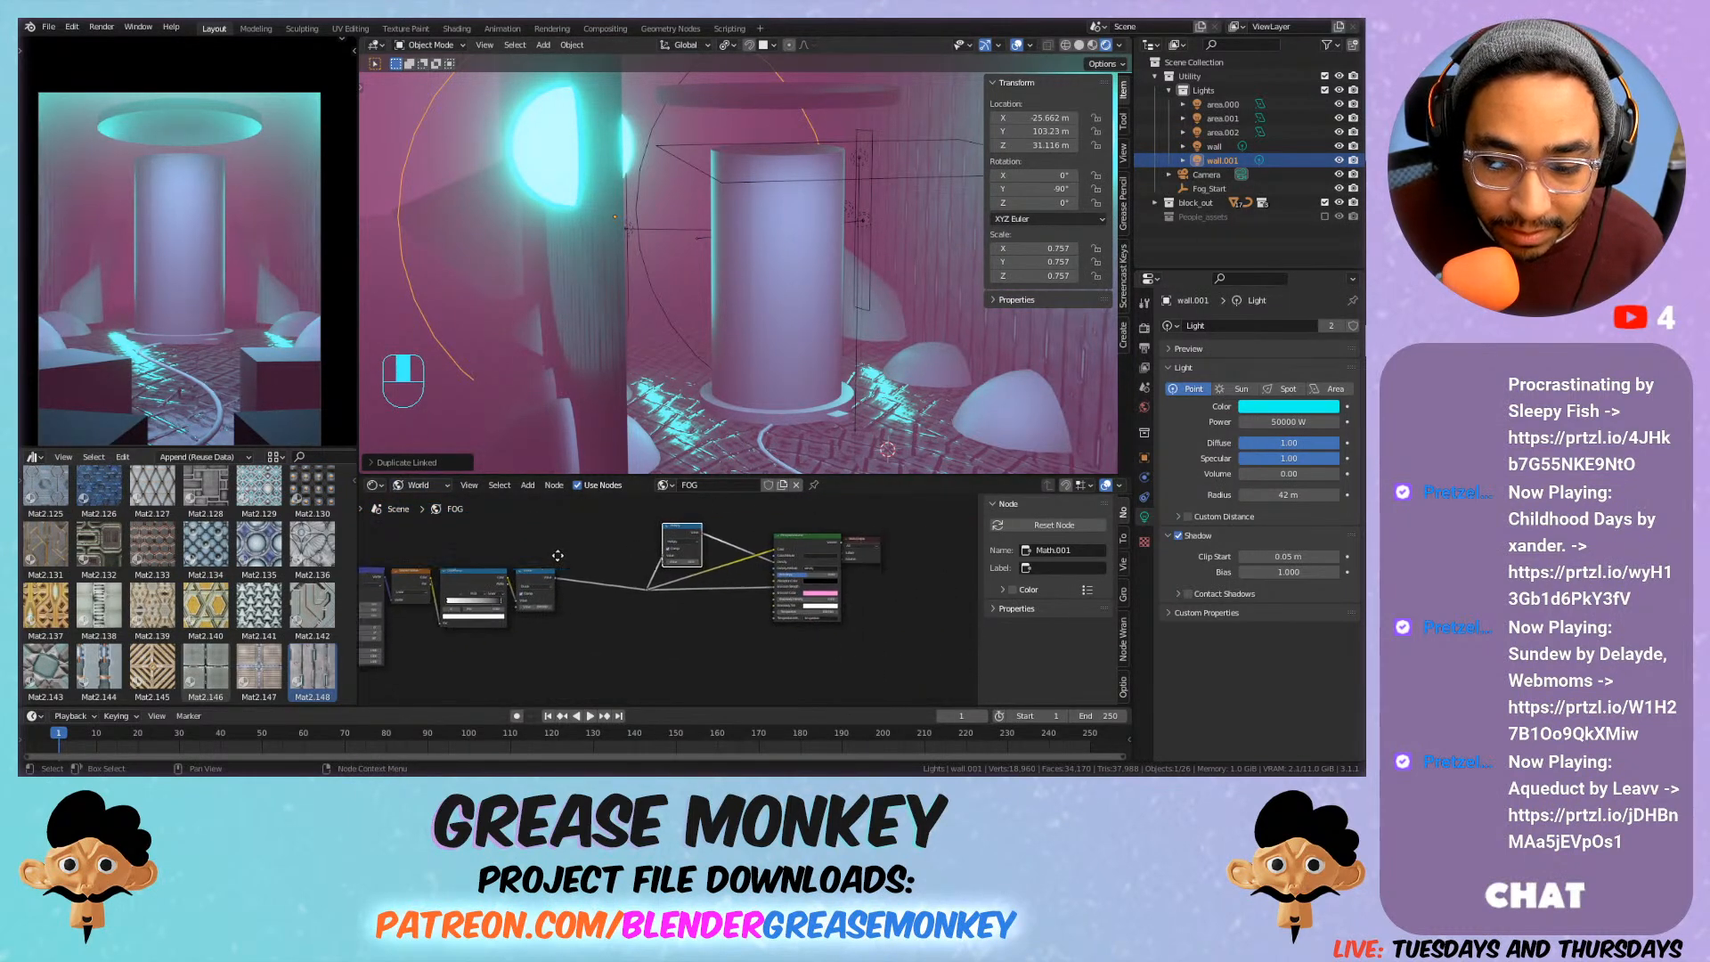
scroll(690, 547, "up", 8)
middle_click_drag(935, 601, 723, 553)
key("ctrl+c")
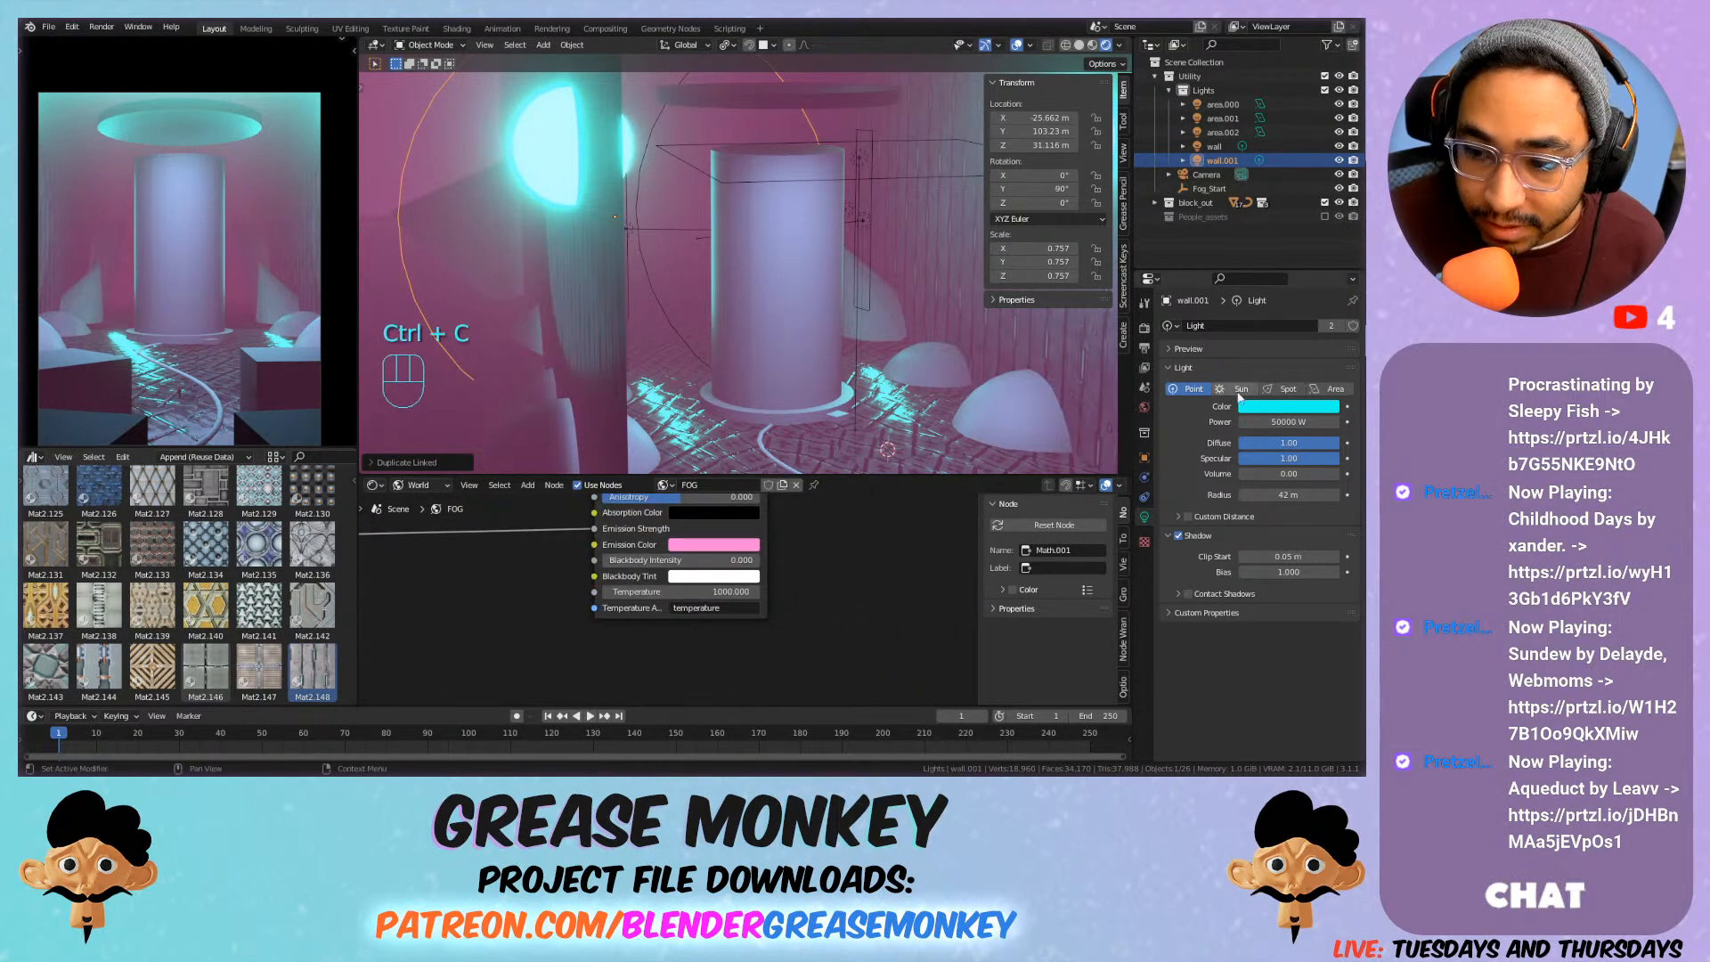
key("ctrl+v")
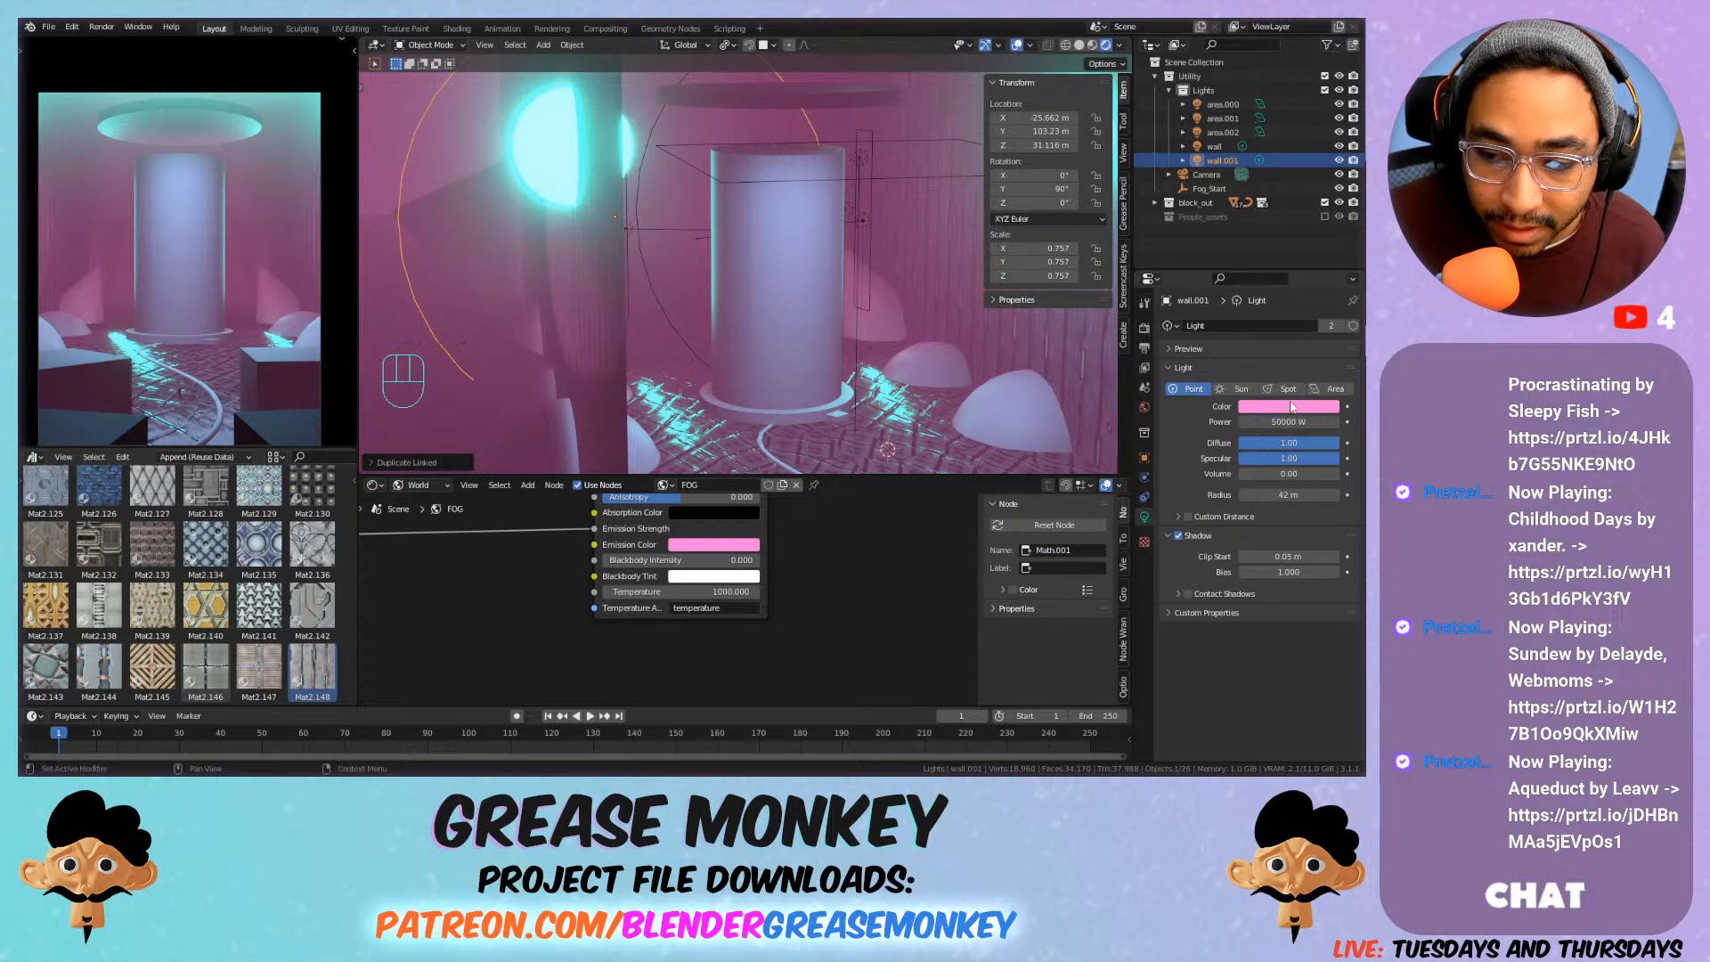
mouse_move(1292, 445)
left_mouse_down()
mouse_move(1239, 445)
mouse_move(1323, 444)
left_mouse_up()
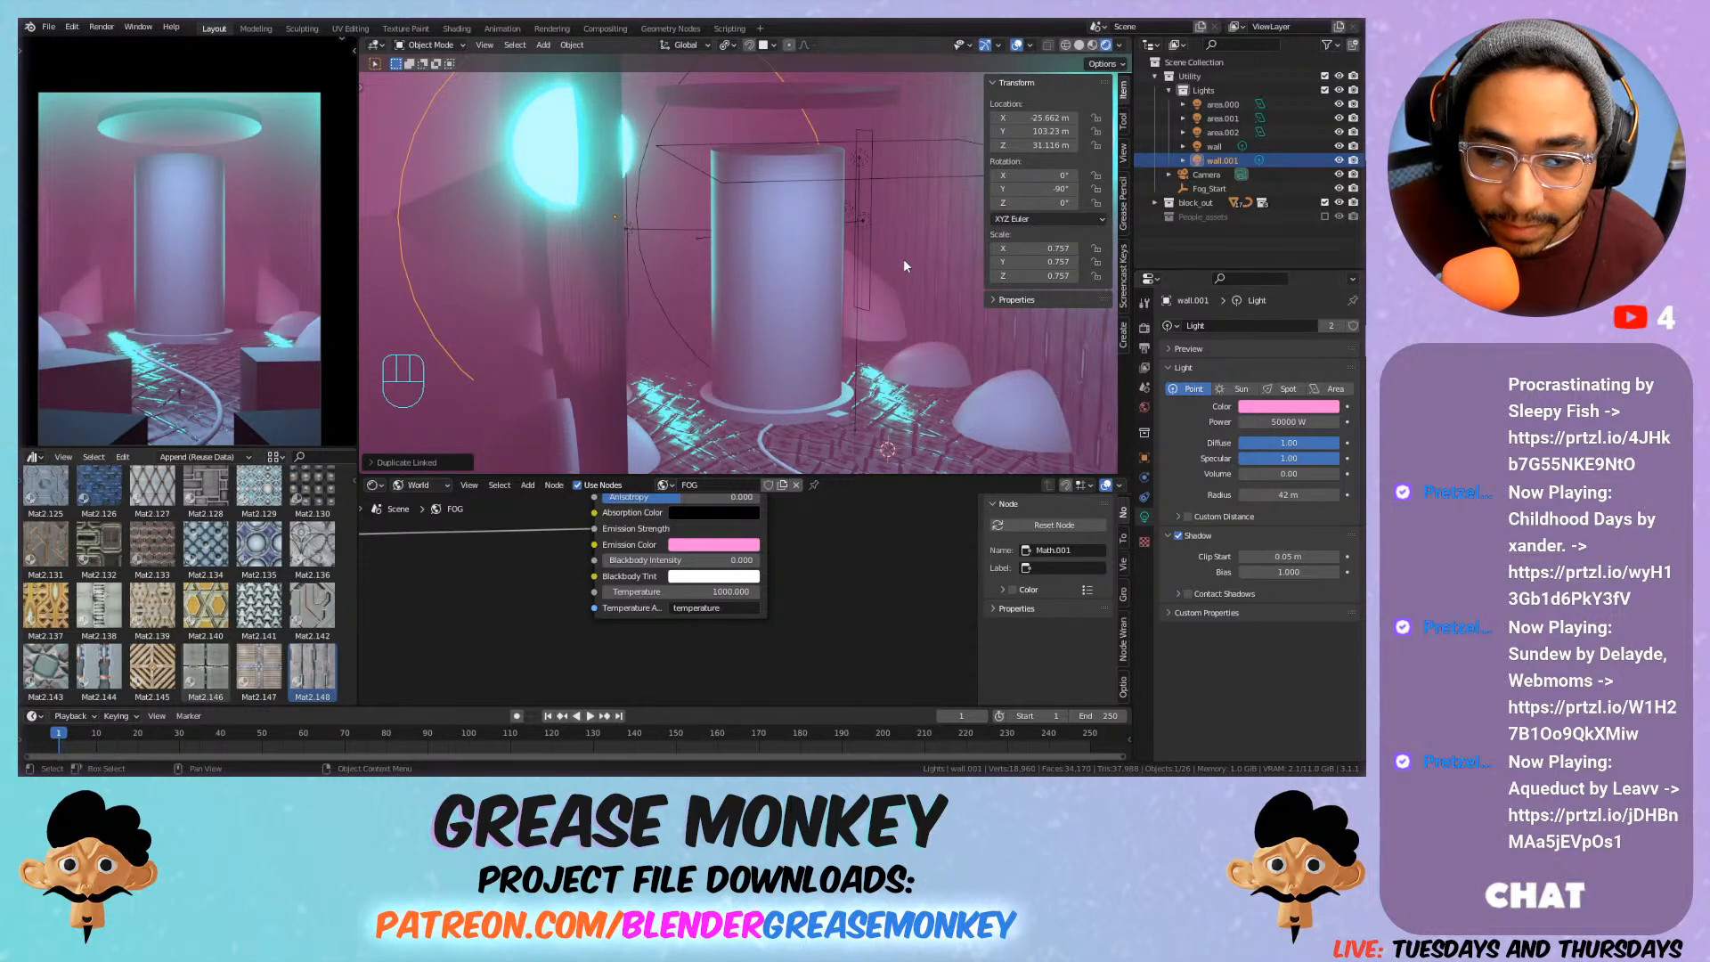
Delete both wall lights, the linked duplicate and the original, from the scene.
key("x")
key("x")
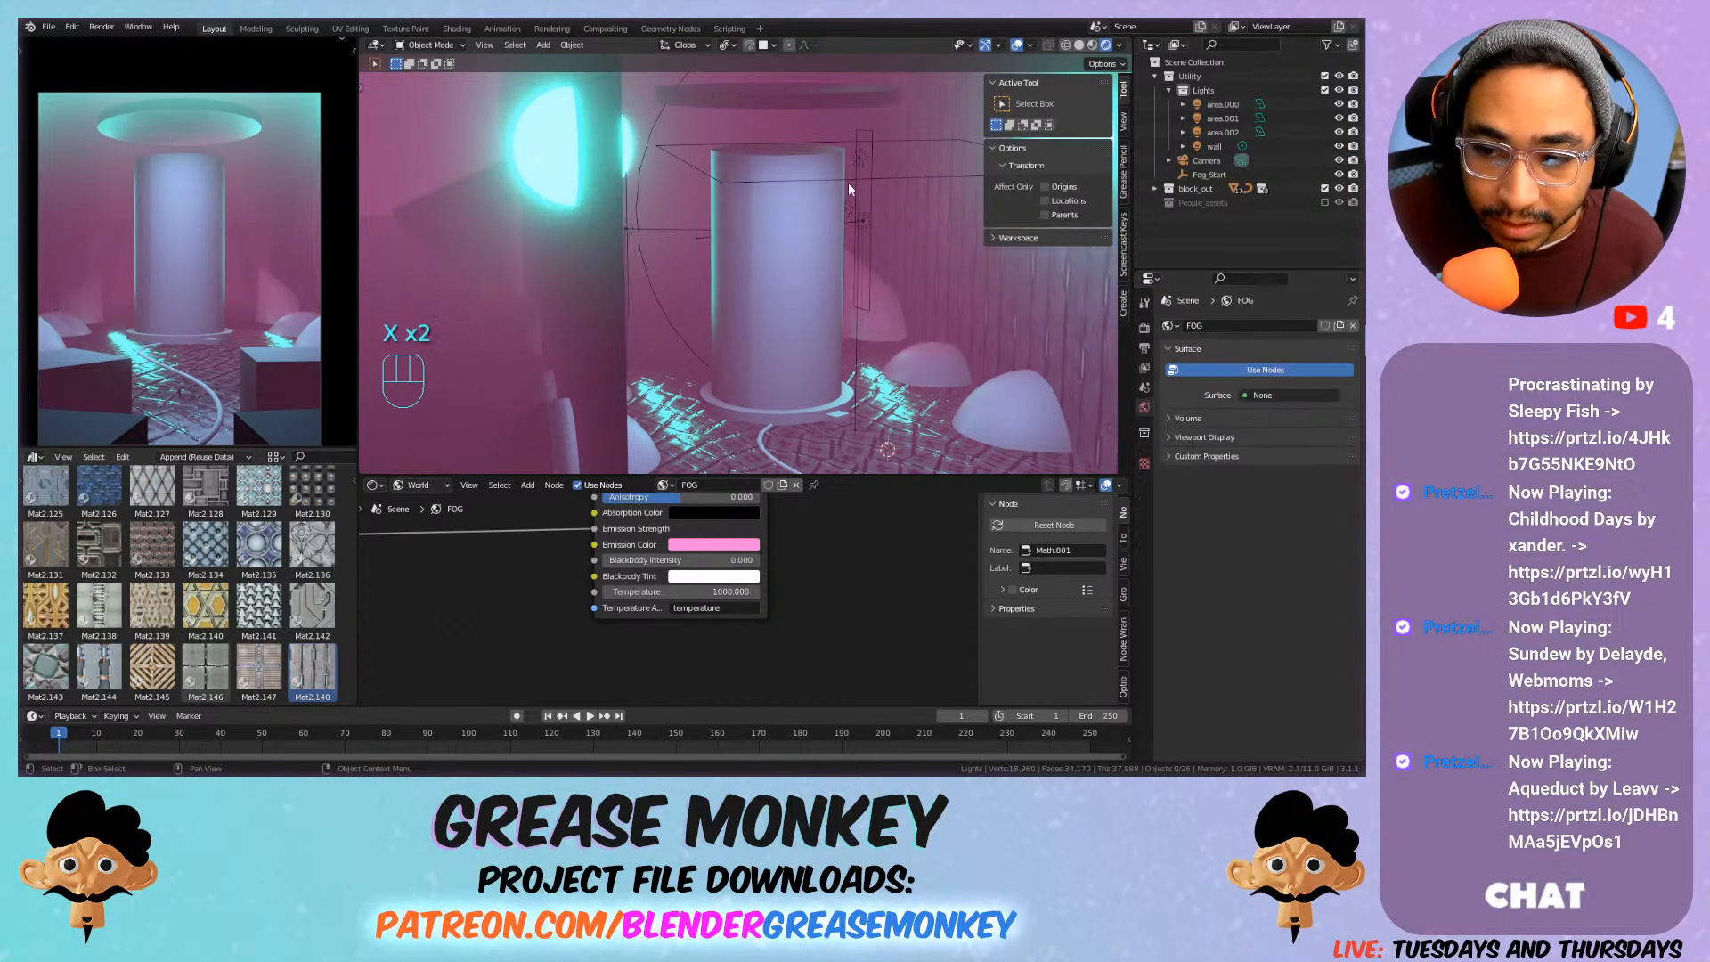
left_click(1218, 145)
key("x")
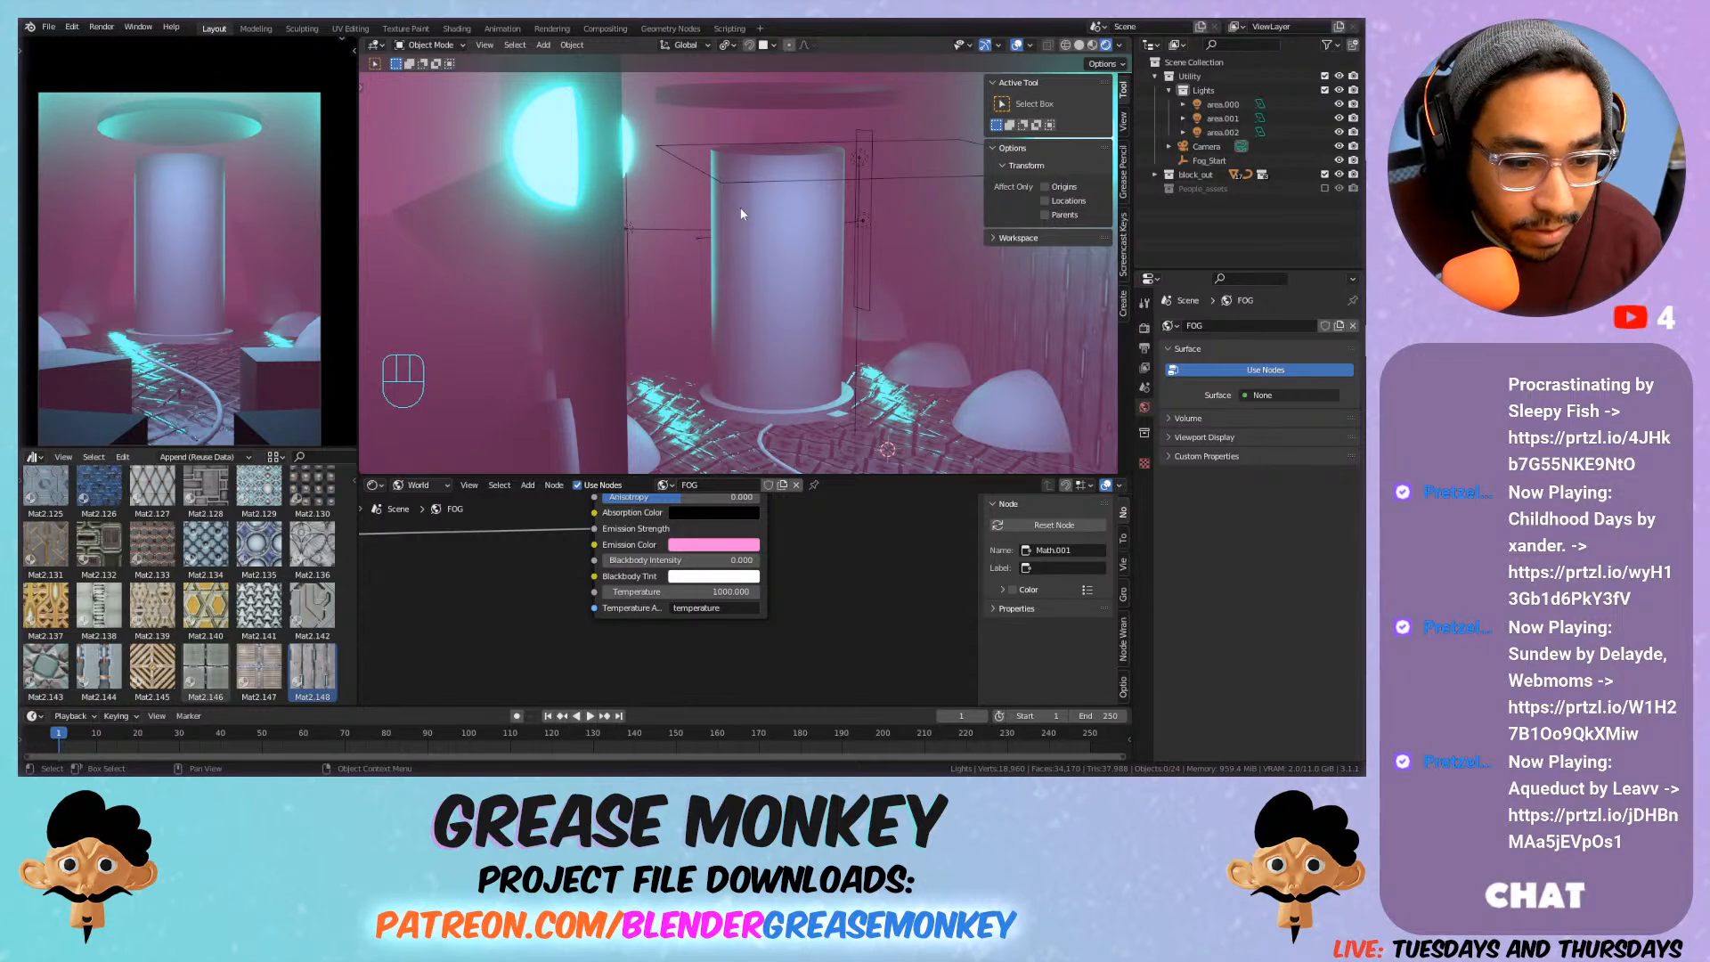
Try to apply the Mat2.138 asset material to the curved floor cable, undoing the first attempt and repeating it.
middle_click_drag(679, 303, 748, 282)
left_click(754, 275)
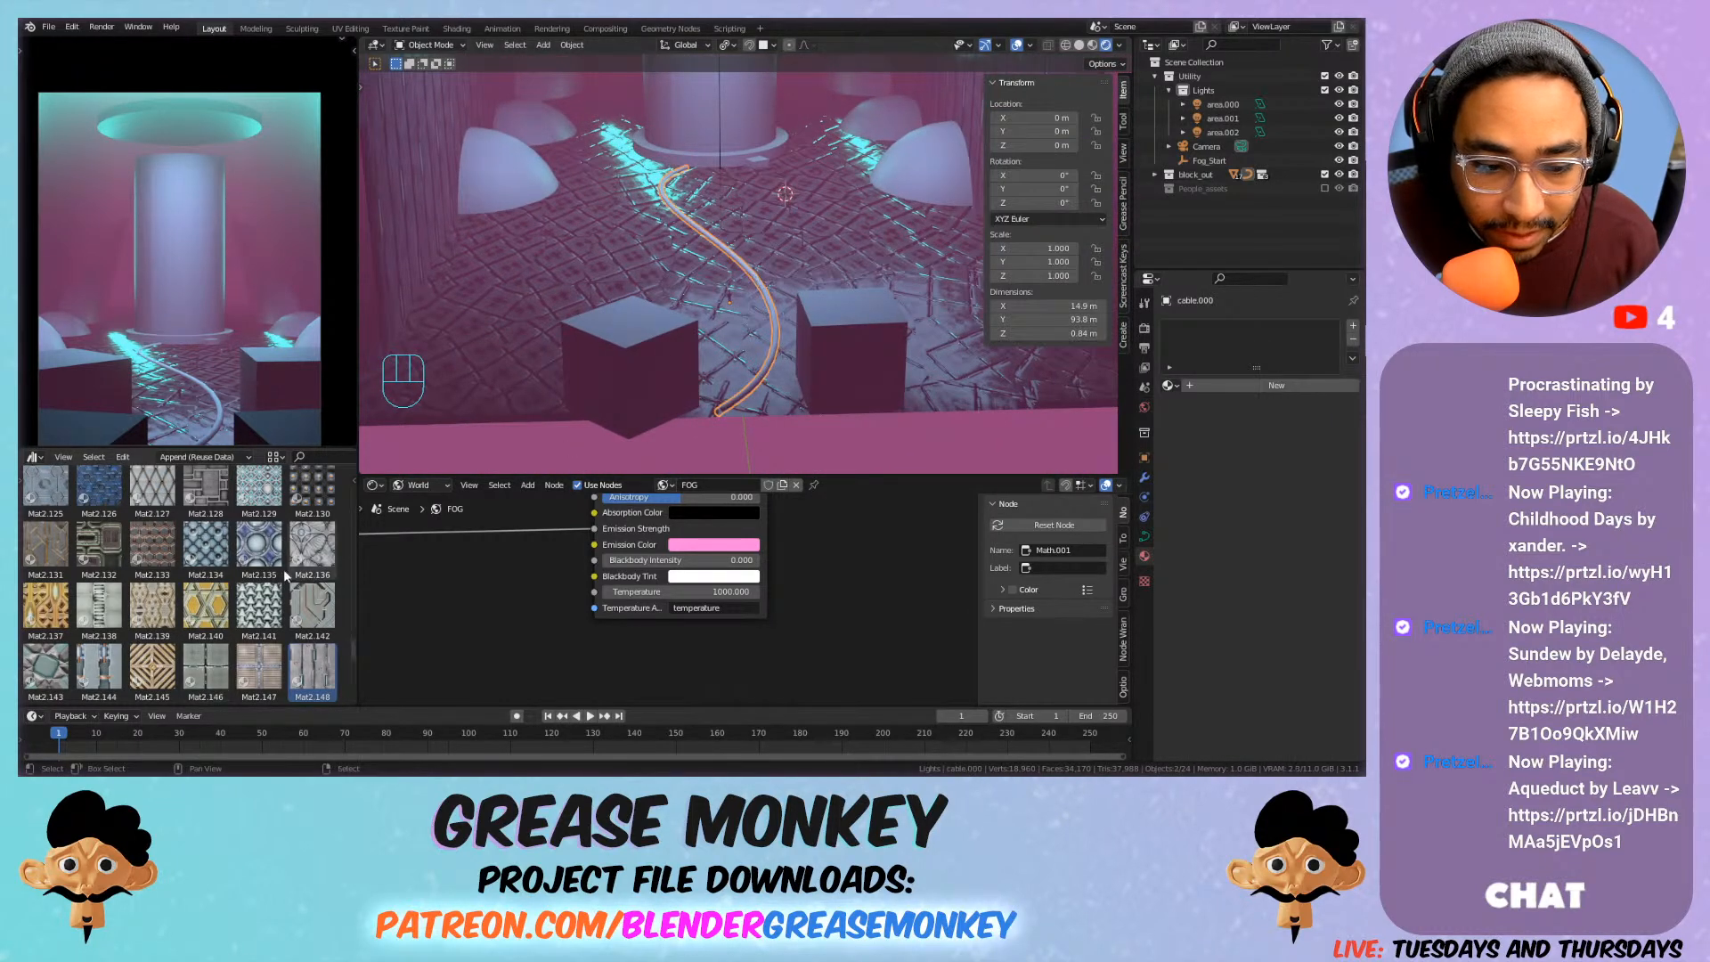
left_click_drag(98, 605, 775, 357)
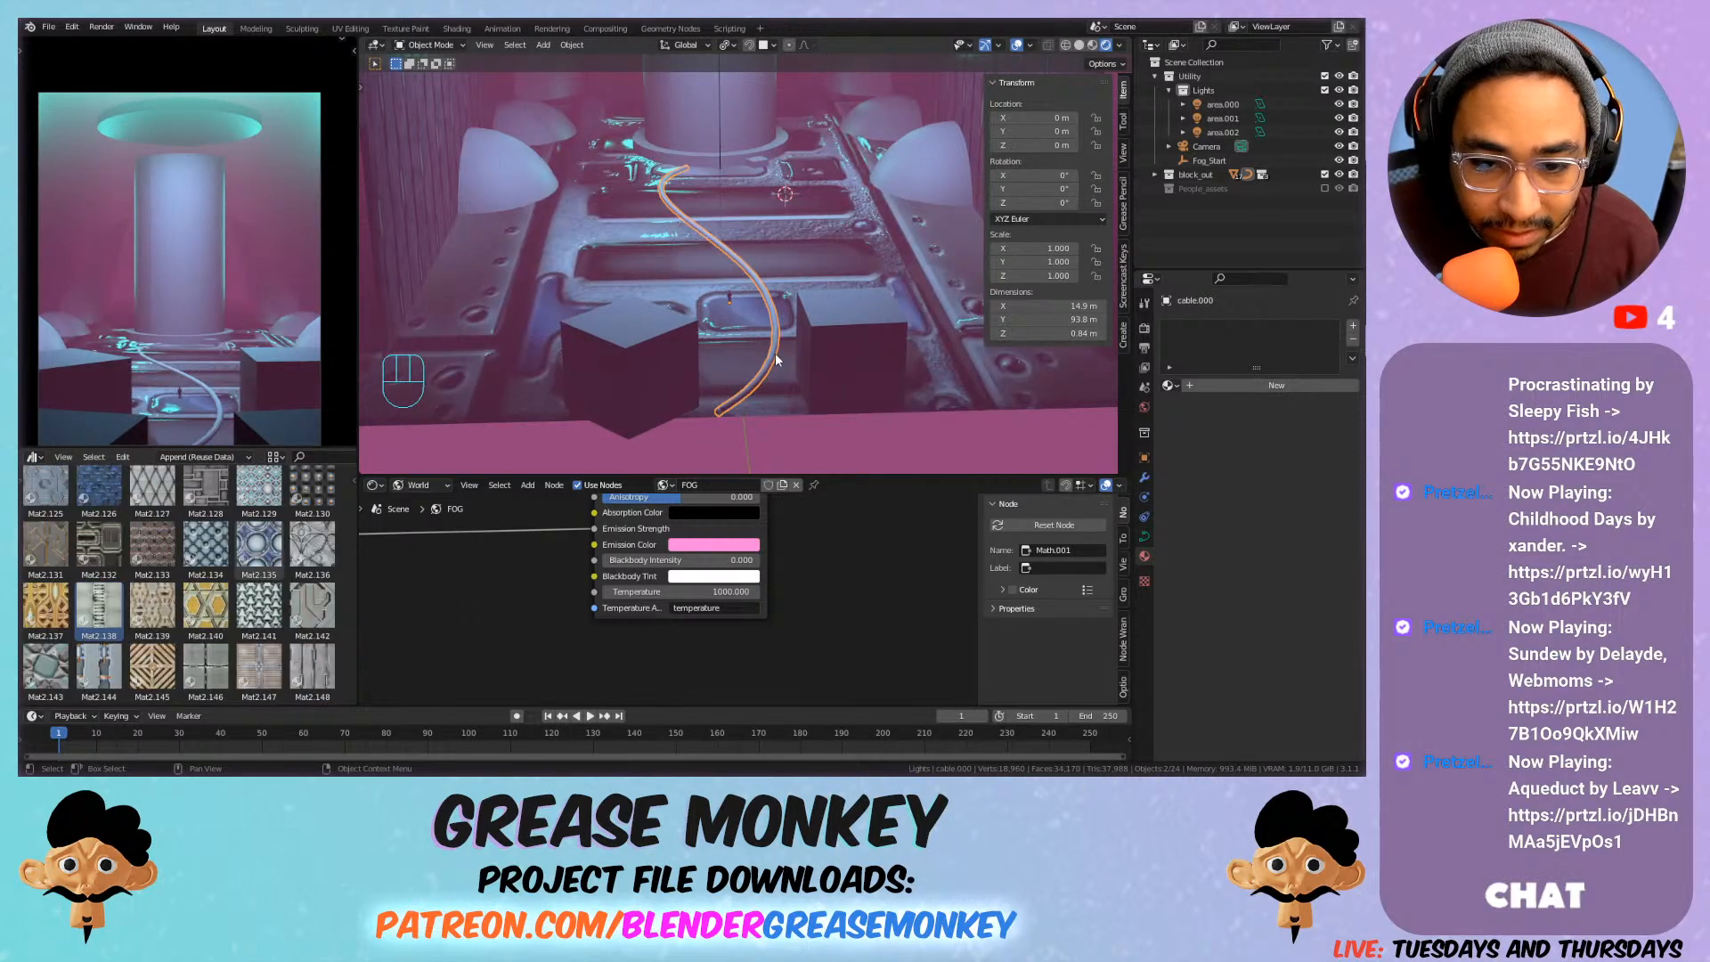
key("ctrl+z")
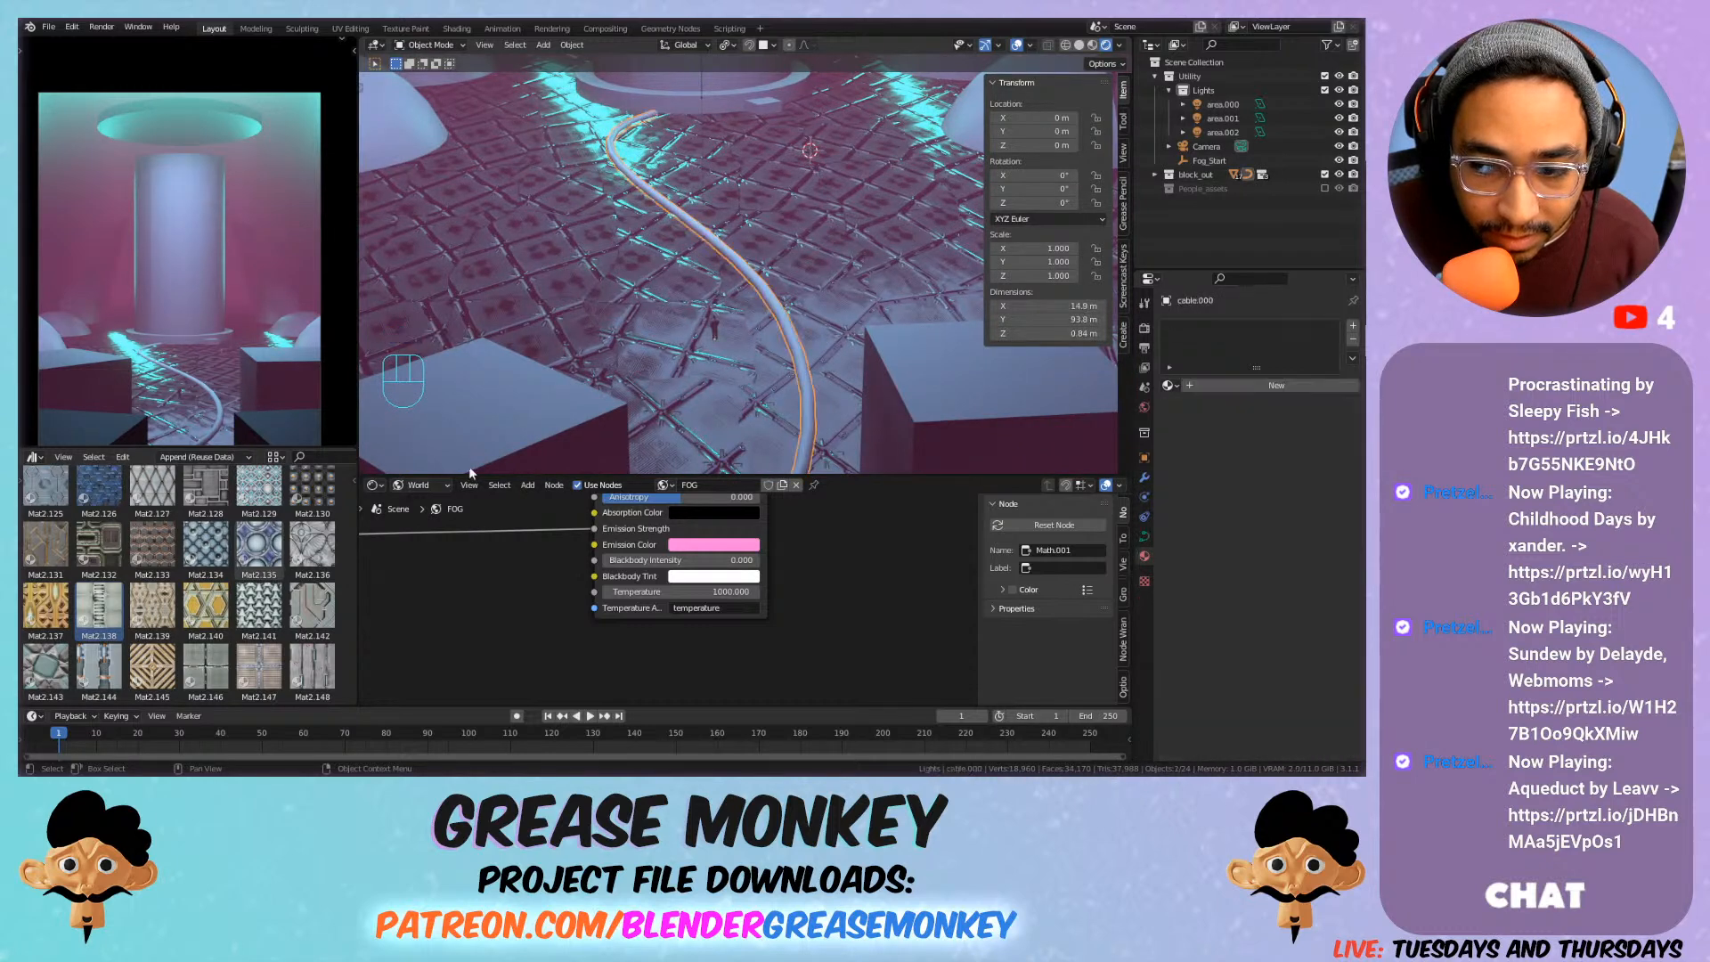
left_click_drag(104, 607, 1254, 342)
left_click_drag(98, 607, 812, 402)
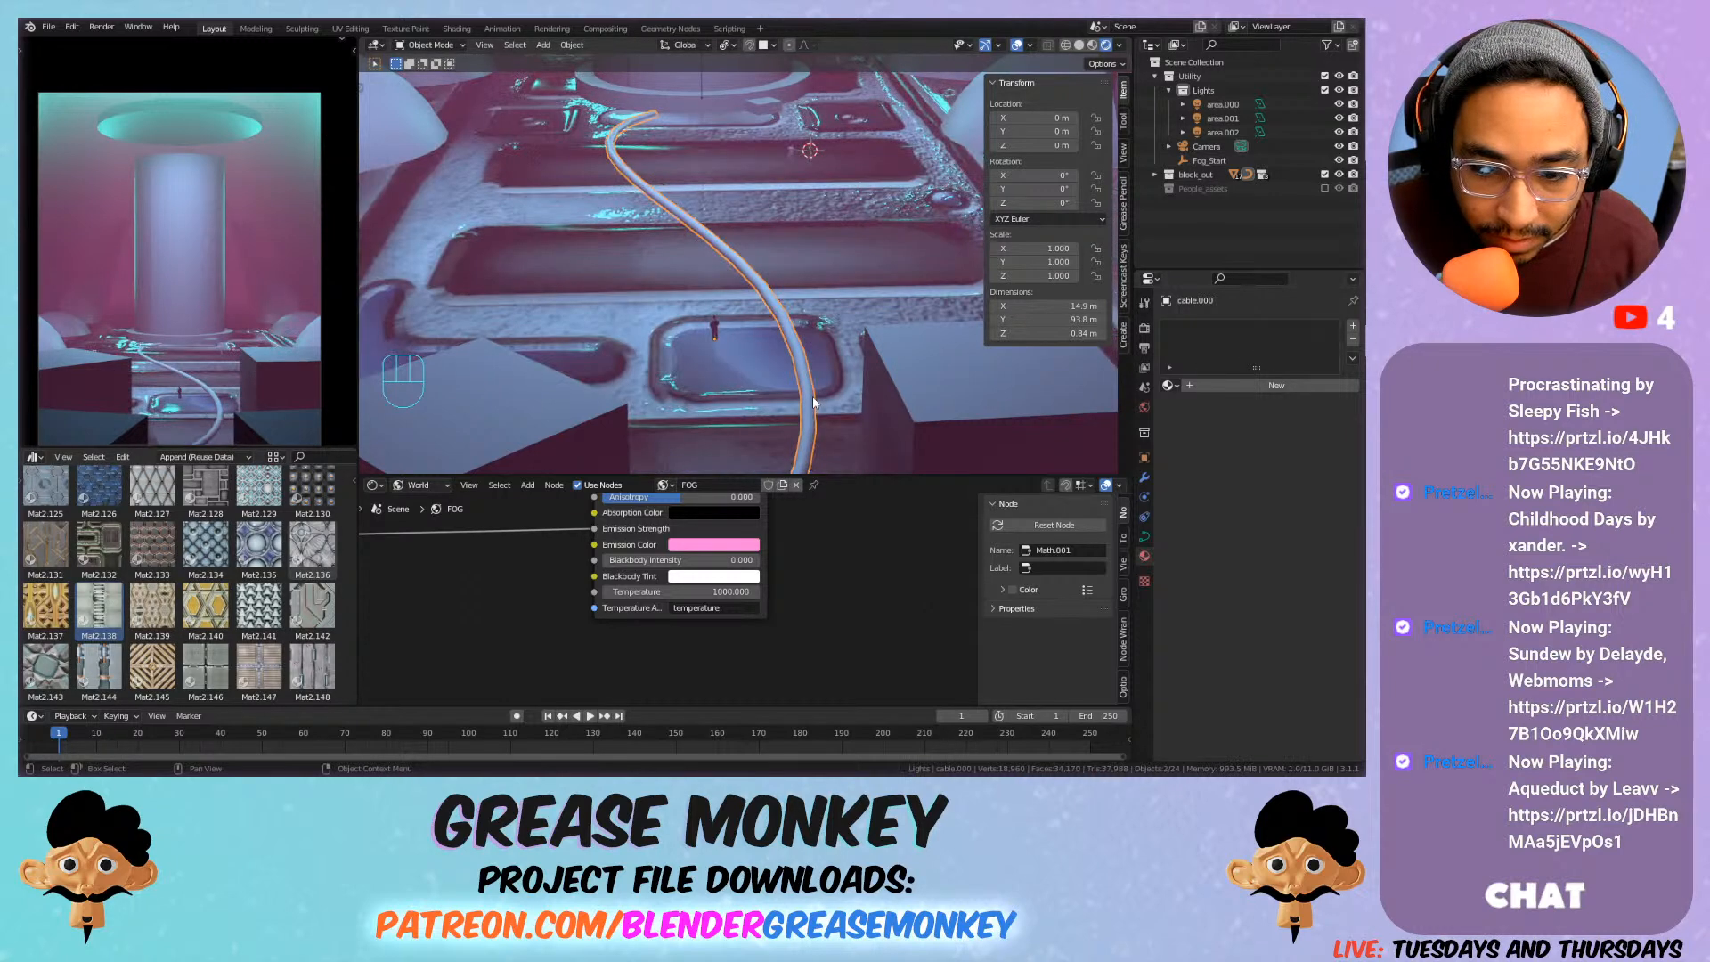
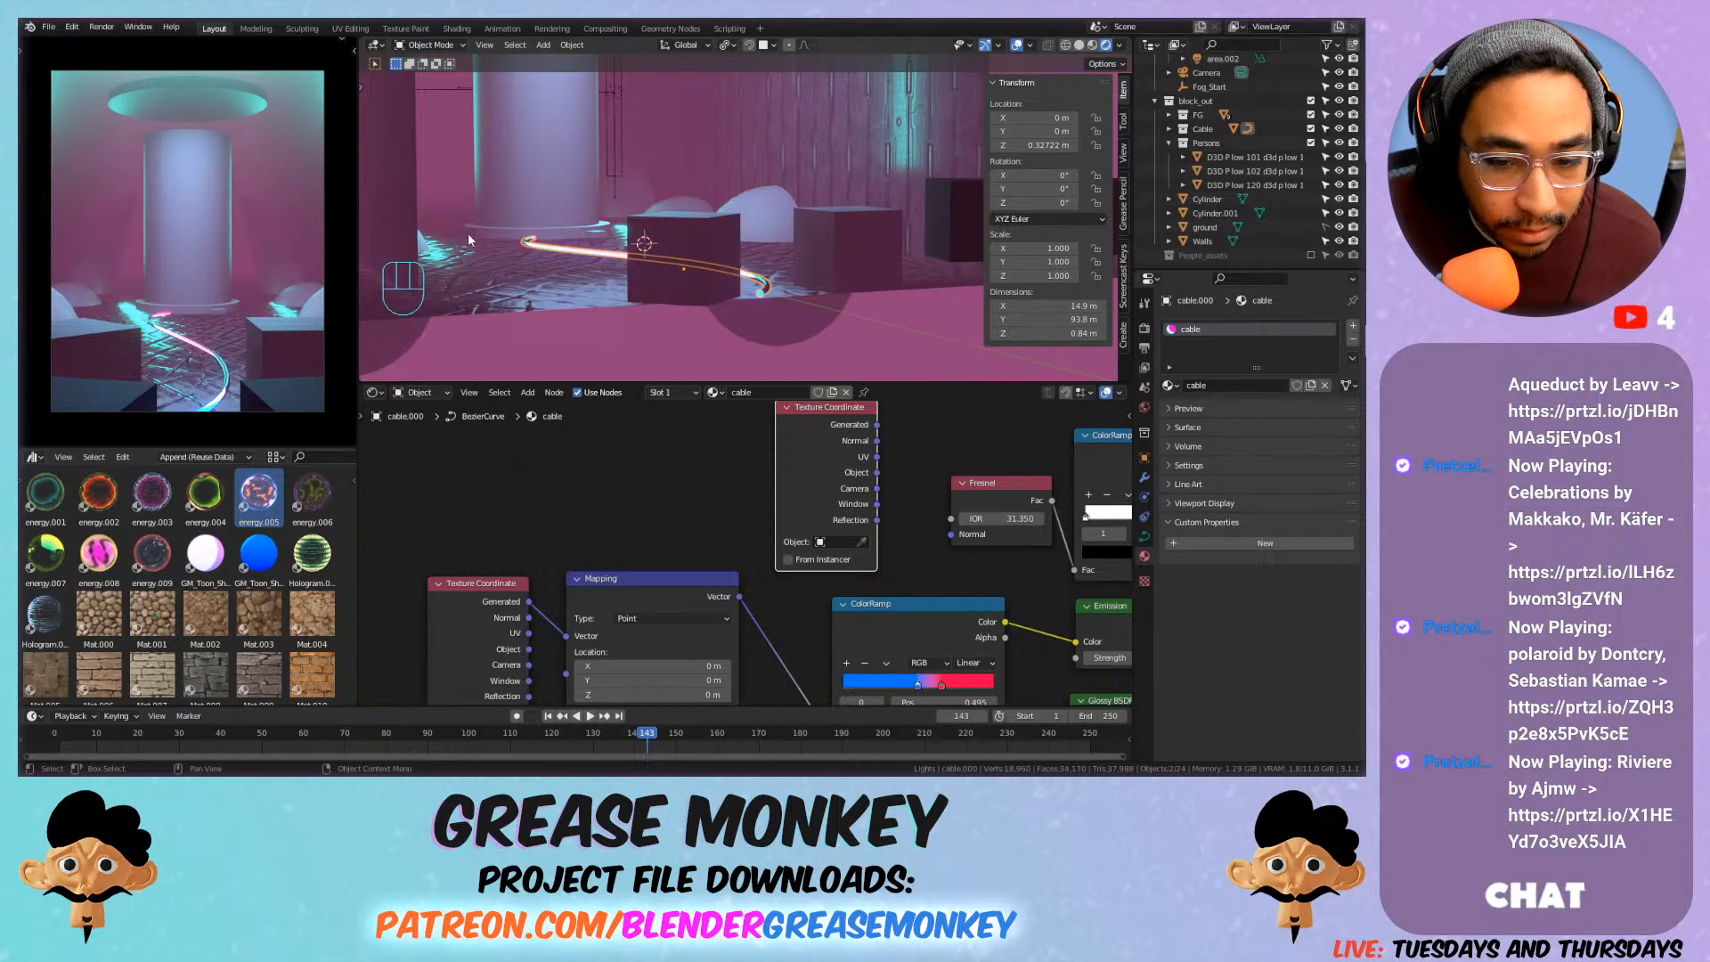
Try feeding the Glossy BSDF straight into the cable material's Surface output, and undo the change.
middle_click_drag(907, 615, 597, 518)
scroll(721, 521, "down", 2)
middle_click_drag(884, 564, 742, 561)
left_click_drag(804, 558, 985, 526)
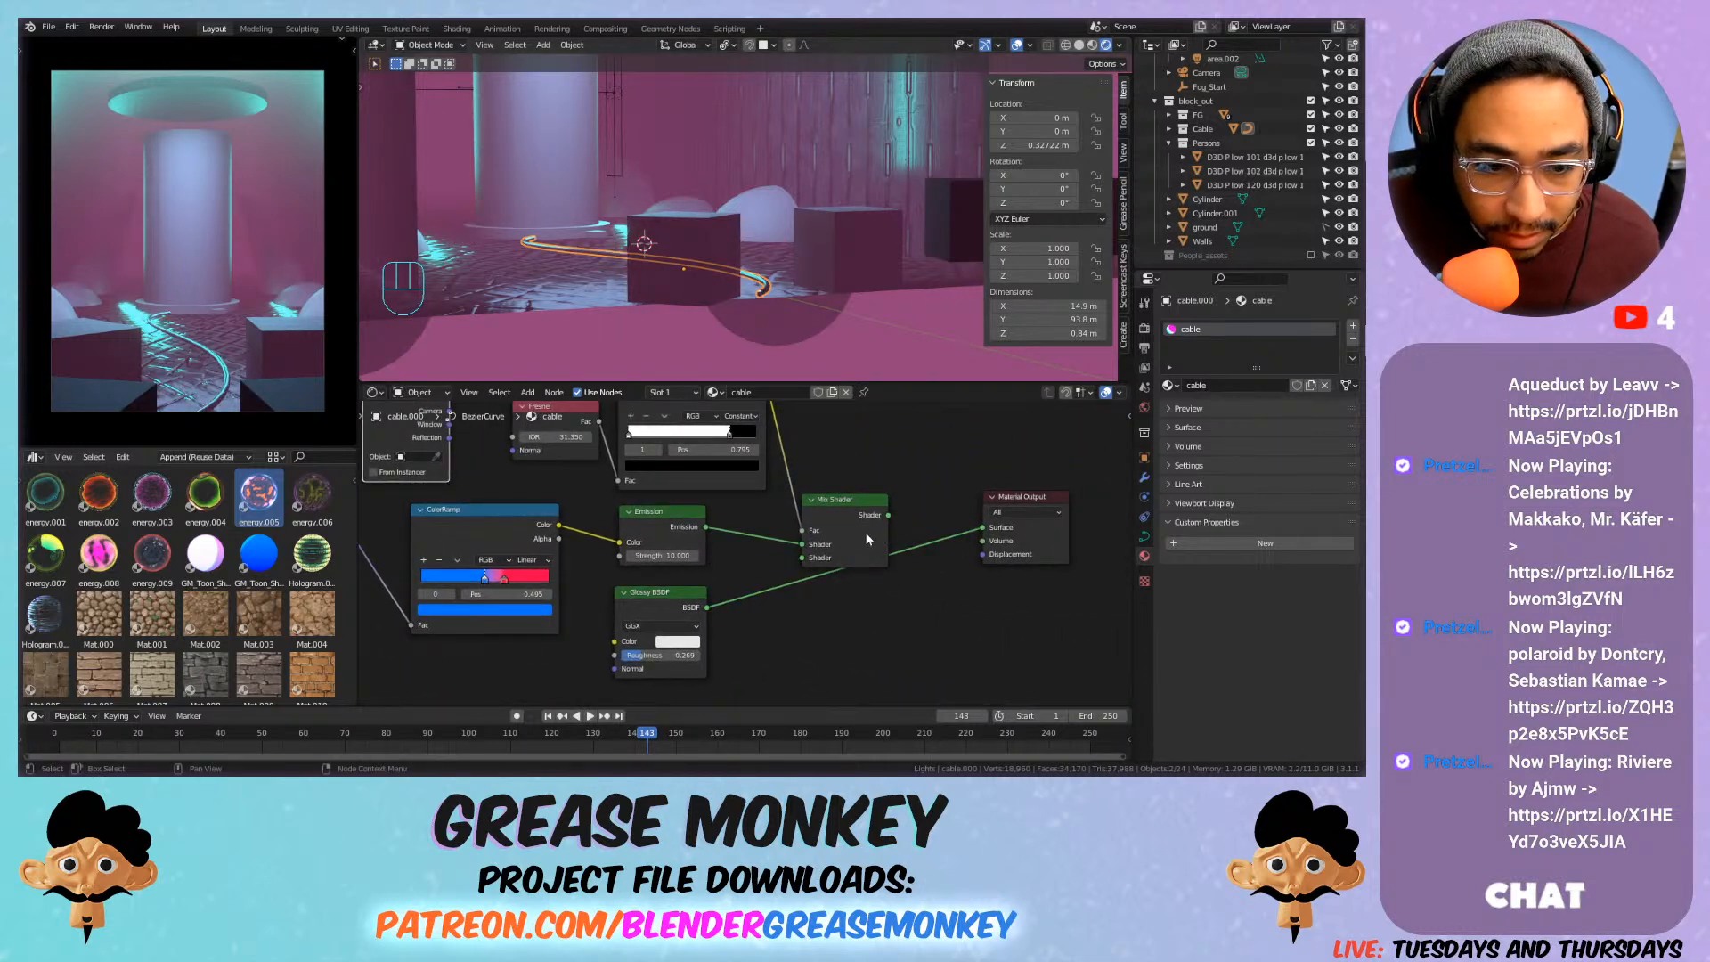
left_click(678, 594)
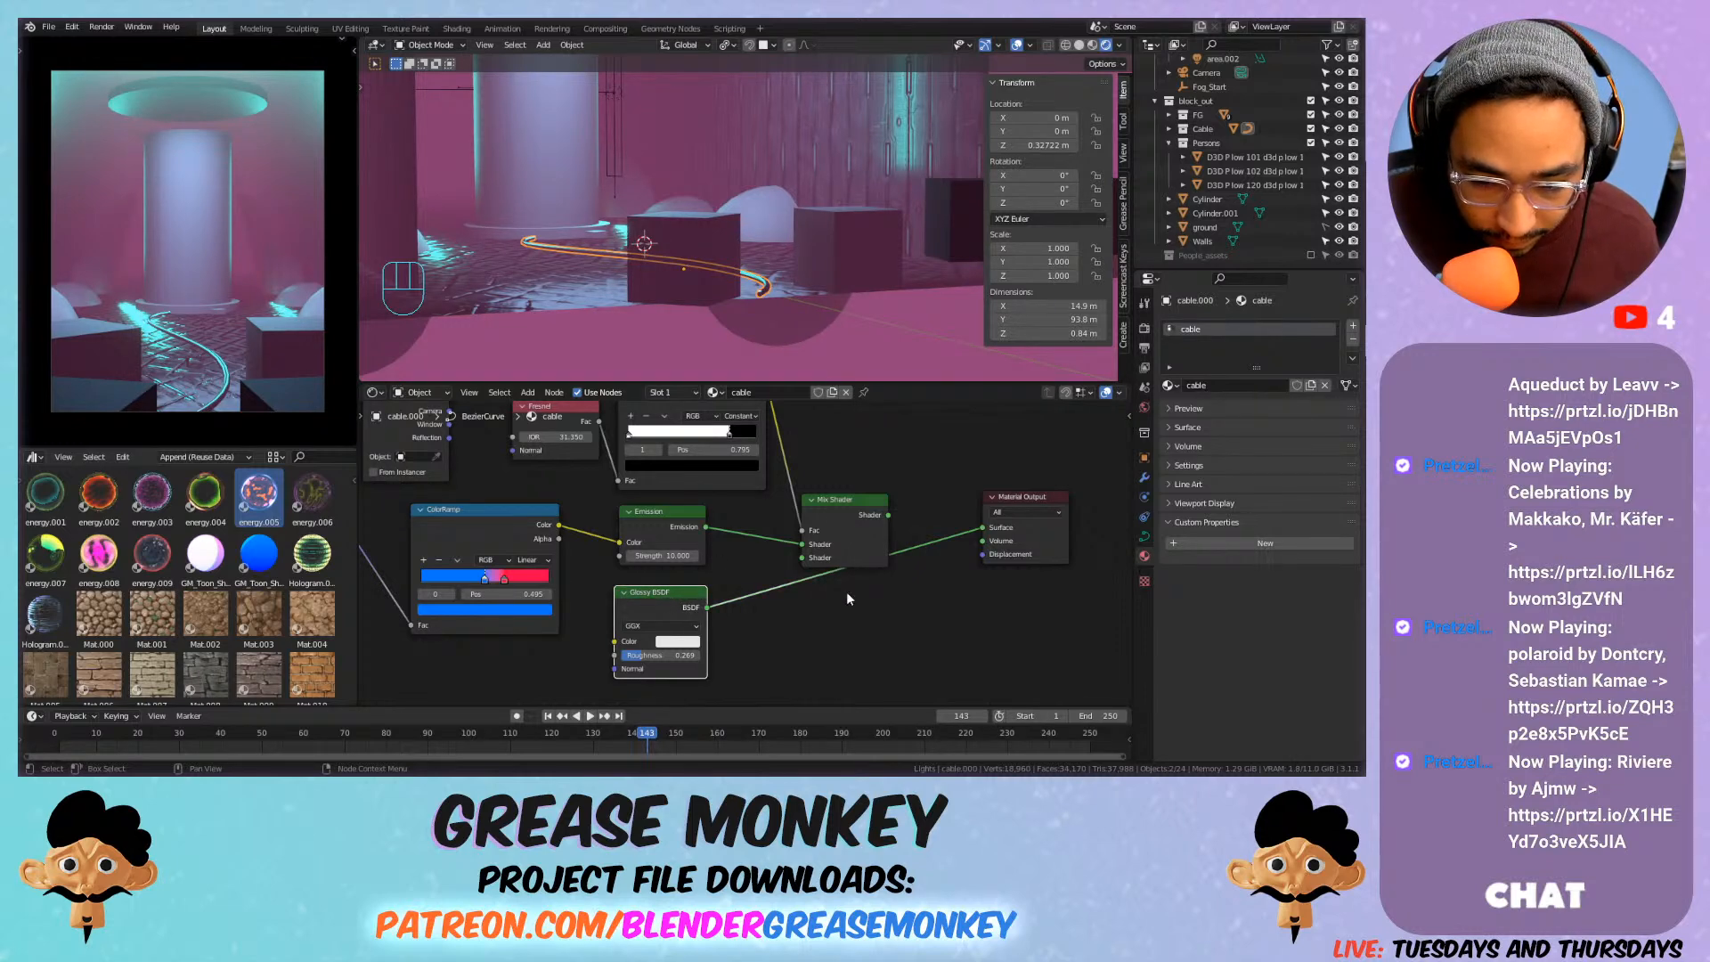
key("ctrl+z")
key("ctrl+z")
Add a Principled BSDF node to the cable material and connect it to the Material Output's Surface.
middle_click_drag(937, 536, 703, 526)
key("shift+a")
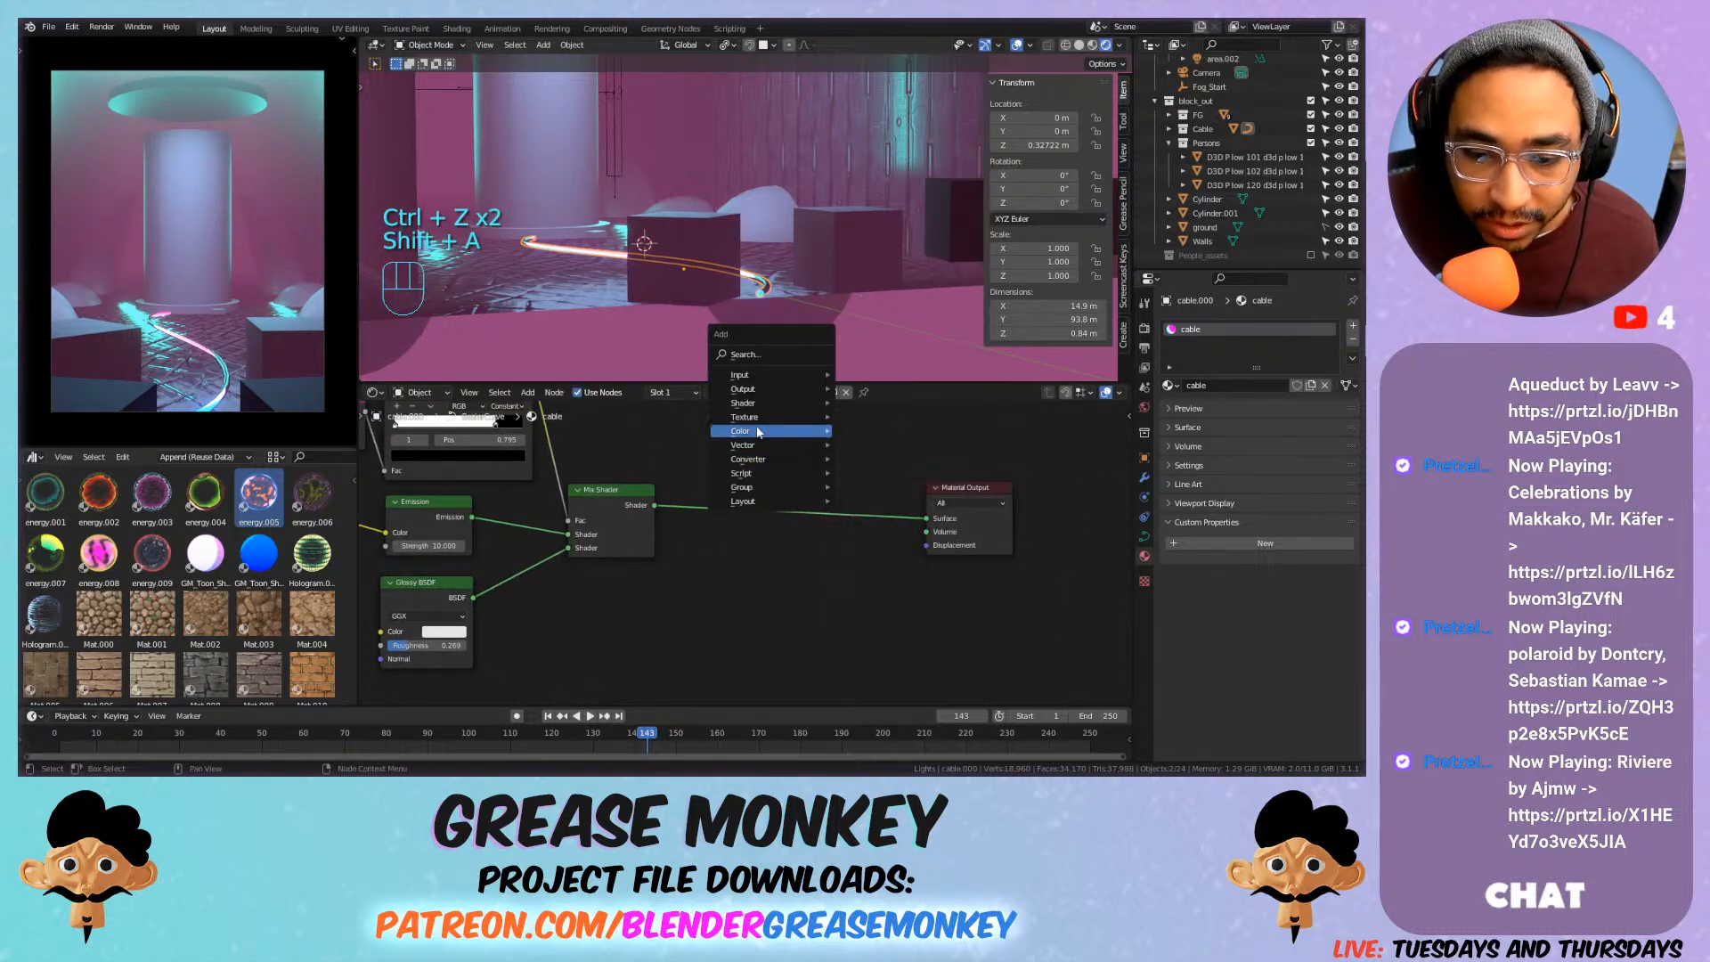
mouse_move(774, 403)
left_click(919, 501)
left_click_drag(835, 586, 926, 518)
Set the cable's Principled BSDF Specular and Metallic values to 1.000.
middle_click_drag(861, 637, 891, 497)
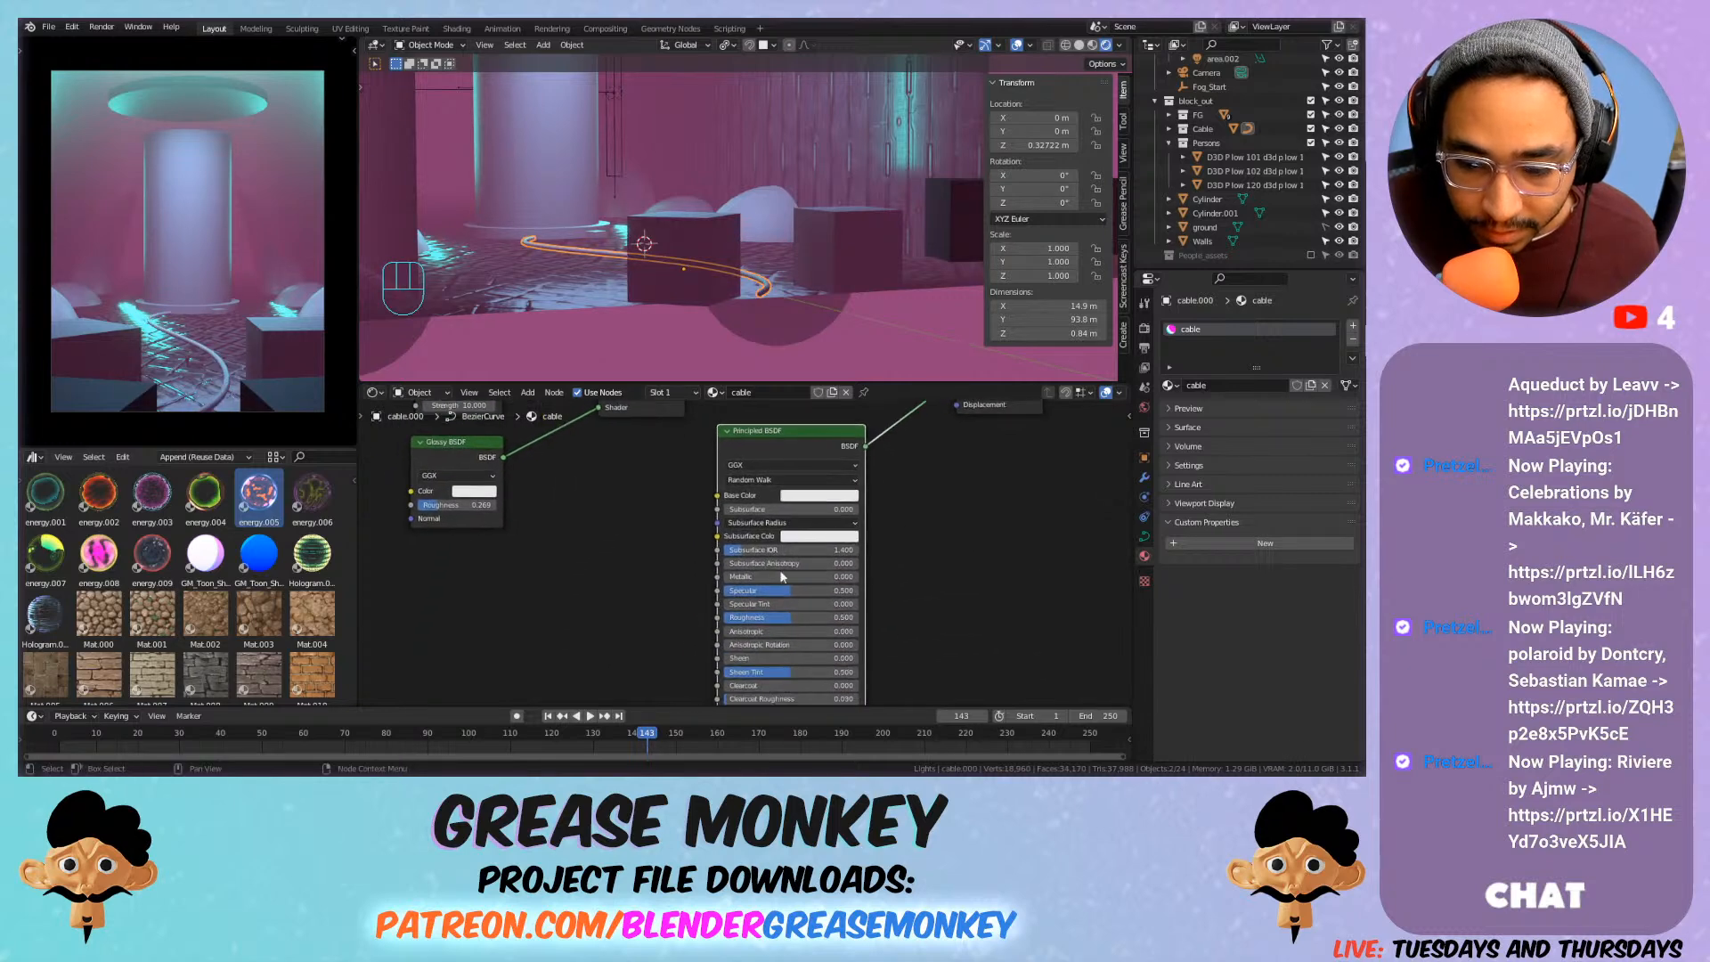
left_click_drag(765, 591, 930, 577)
left_click_drag(827, 576, 857, 576)
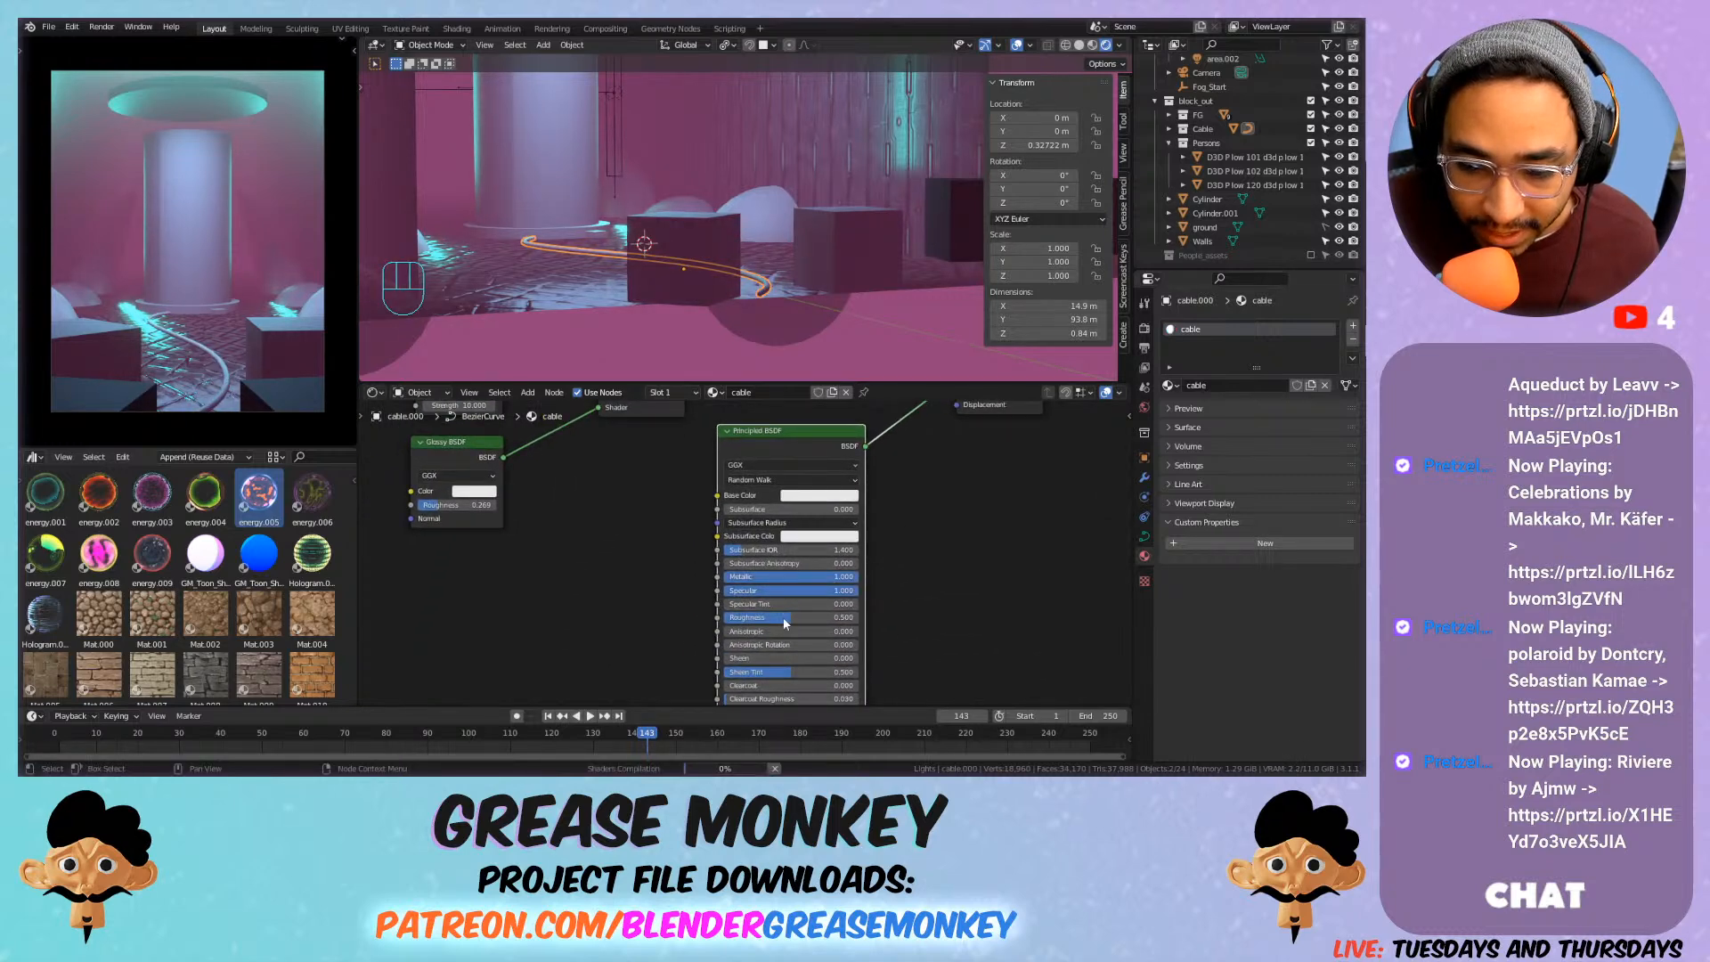
Lower the Roughness of the cable's Principled BSDF to 0.305.
left_click_drag(784, 621, 758, 619)
middle_click_drag(920, 623, 916, 526)
scroll(778, 557, "up", 3)
mouse_move(809, 671)
middle_mouse_down()
mouse_move(810, 581)
mouse_move(801, 651)
middle_mouse_up()
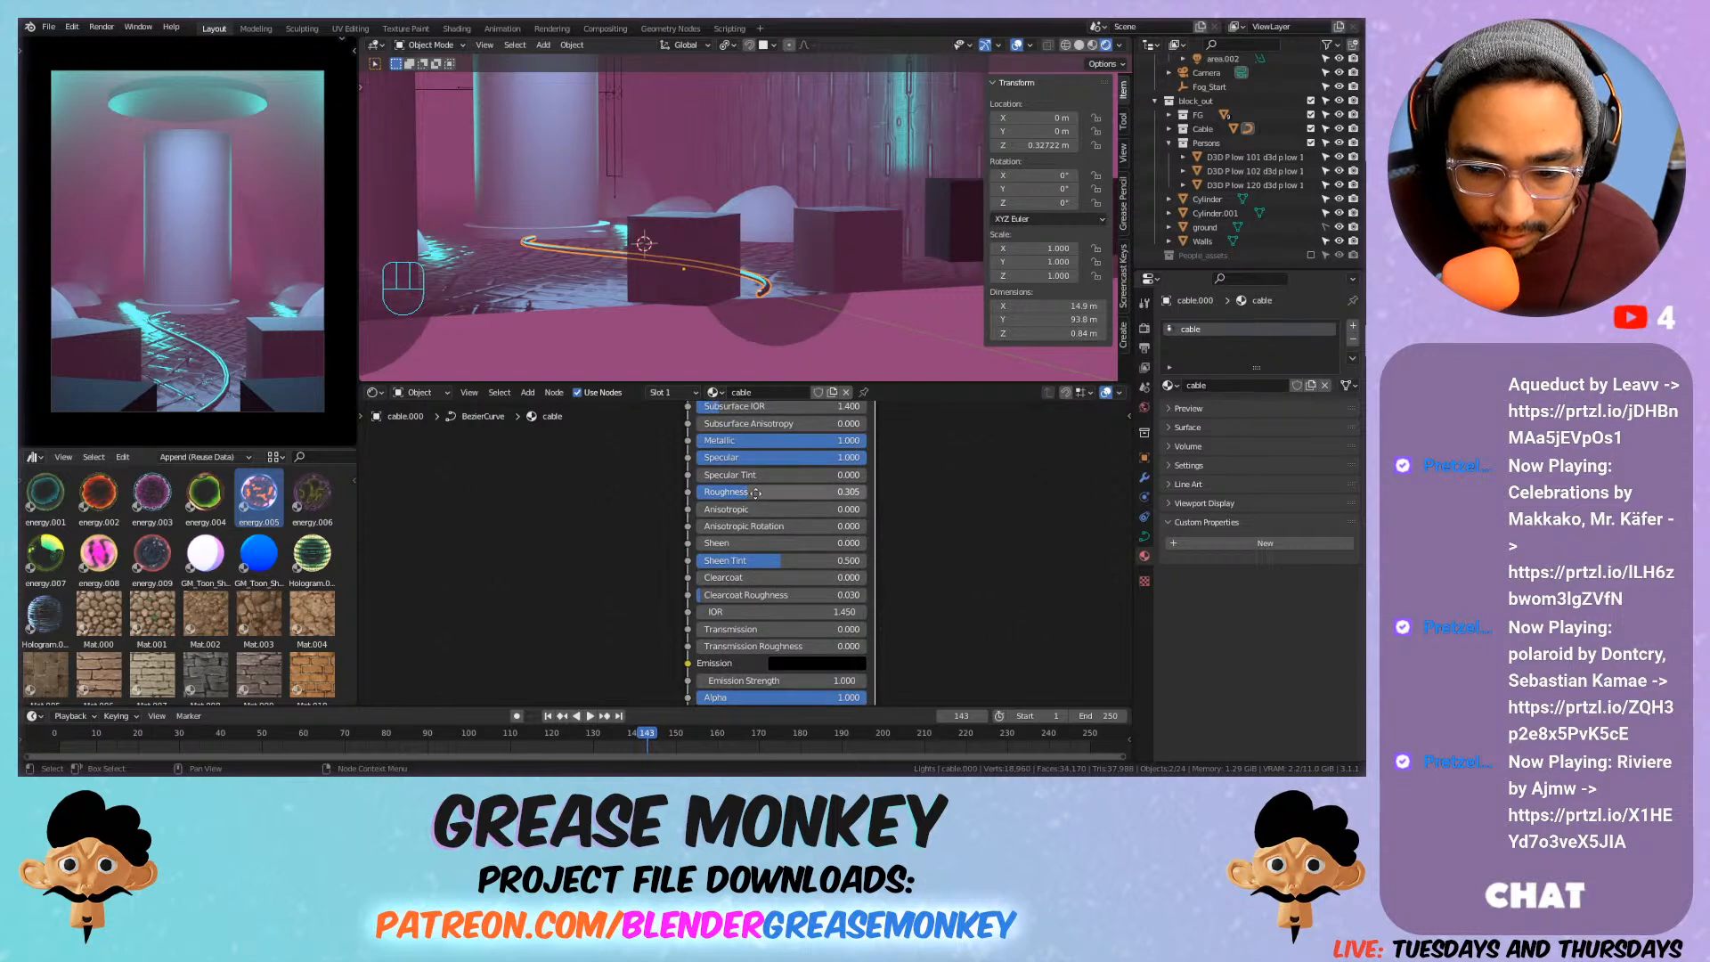
Give the cable's Principled BSDF a pink Base Color with hue 0.914 and set its Metallic value to 0.805.
middle_click_drag(755, 494, 772, 639)
left_click(833, 482)
left_click_drag(850, 347, 870, 341)
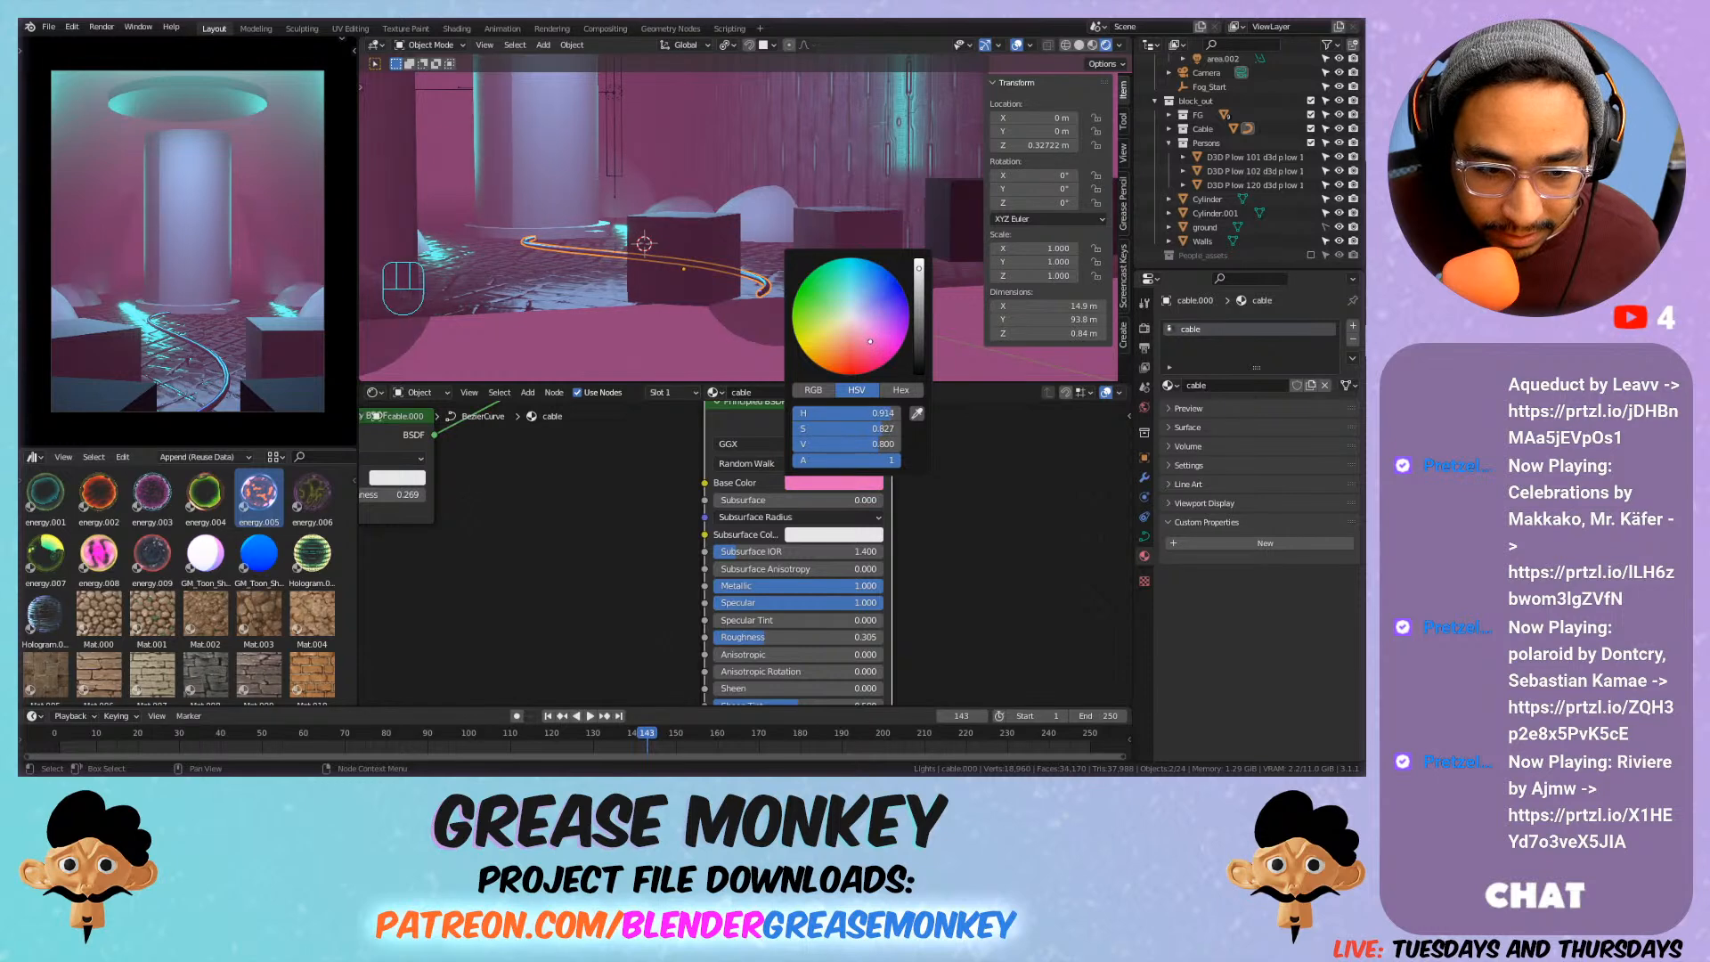
middle_click_drag(52, 385, 269, 323)
mouse_move(778, 602)
left_mouse_down()
mouse_move(662, 601)
mouse_move(871, 603)
mouse_move(716, 595)
mouse_move(876, 585)
mouse_move(850, 585)
left_mouse_up()
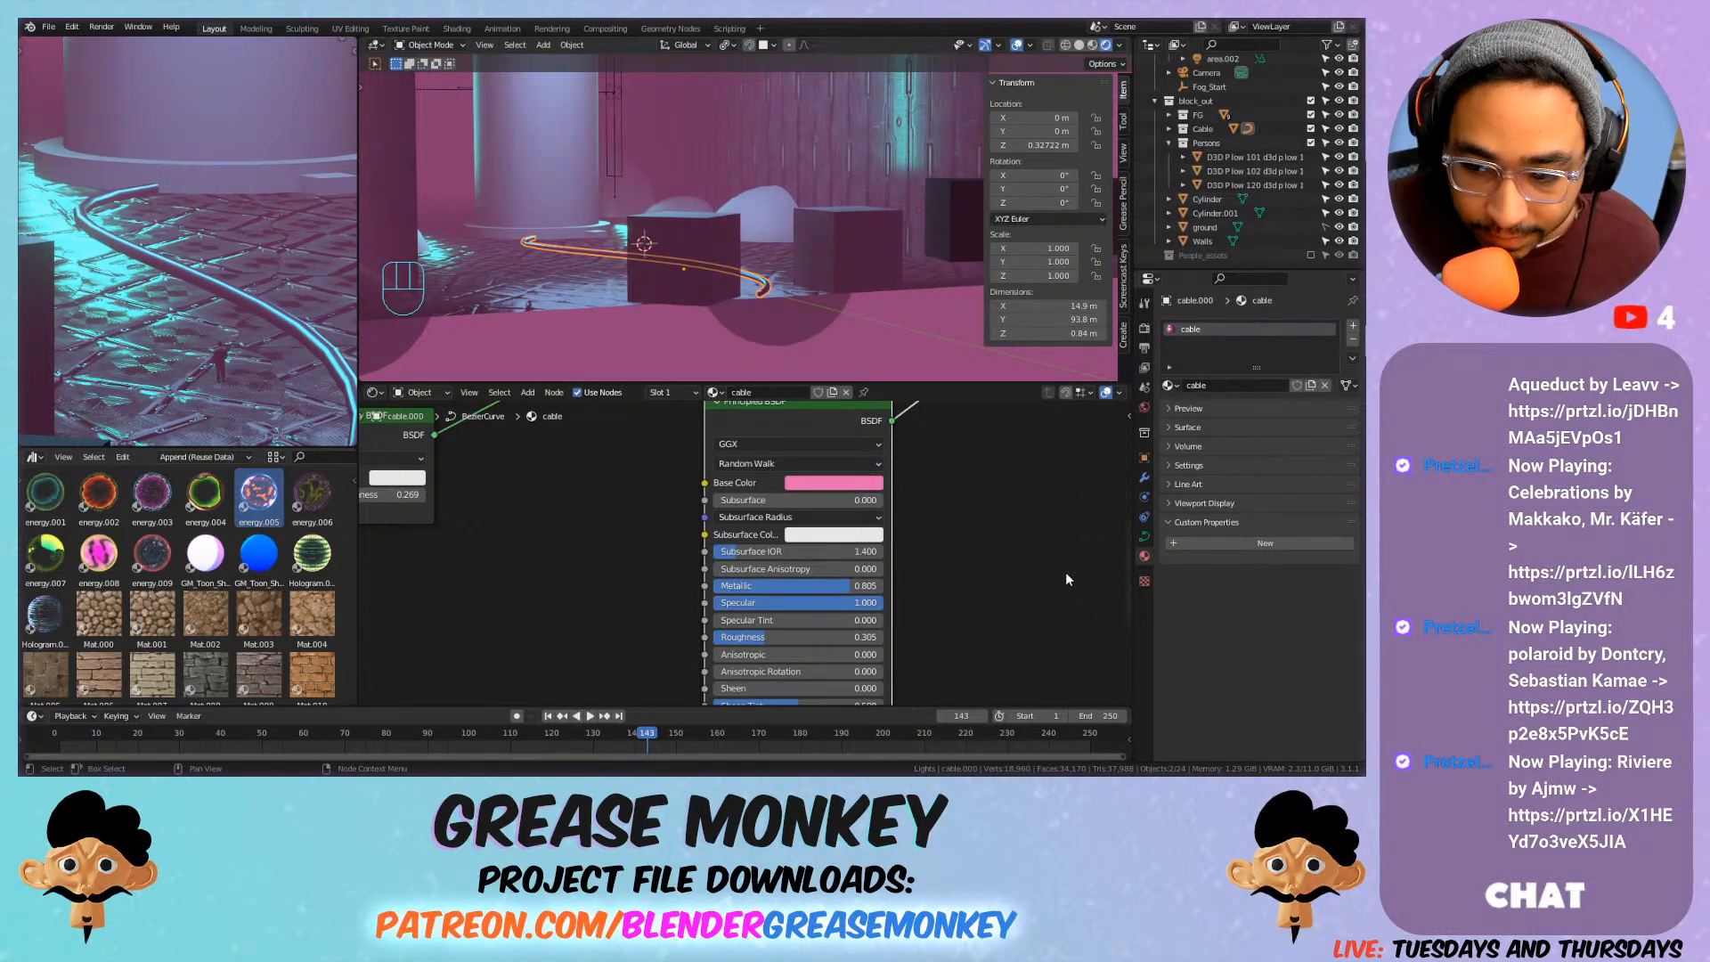
Enable Screen Space Refraction in the cable material's settings, return to the camera view, and save the file.
left_click(1190, 465)
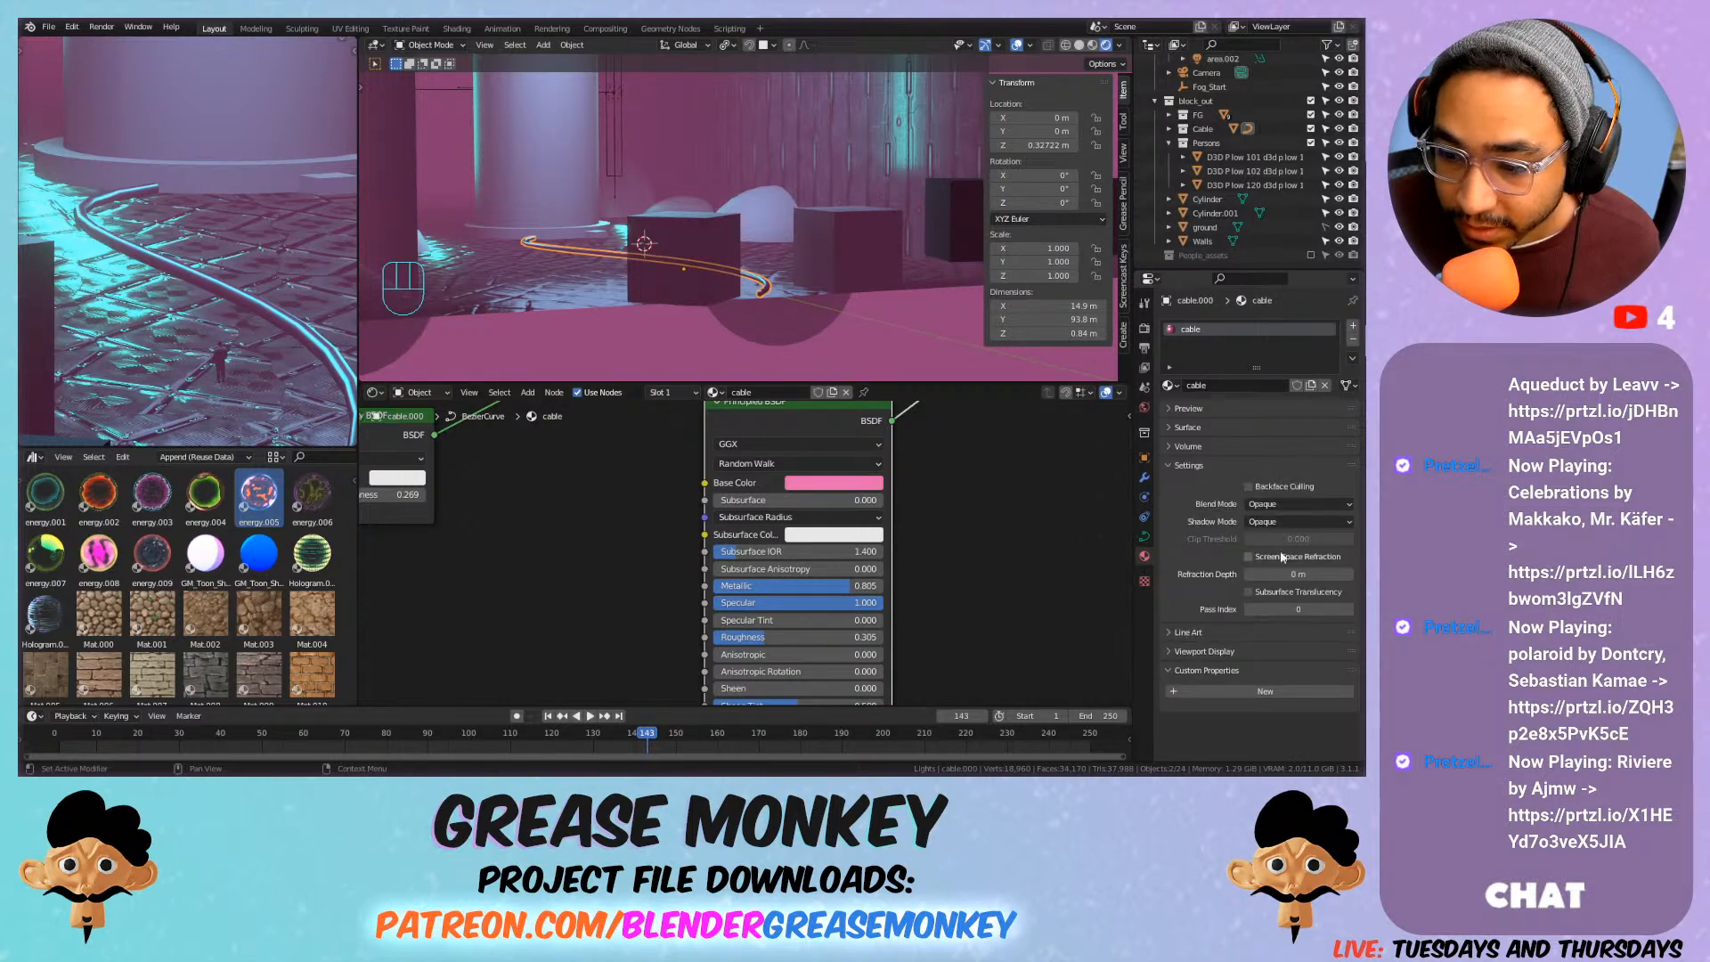
left_click(241, 337)
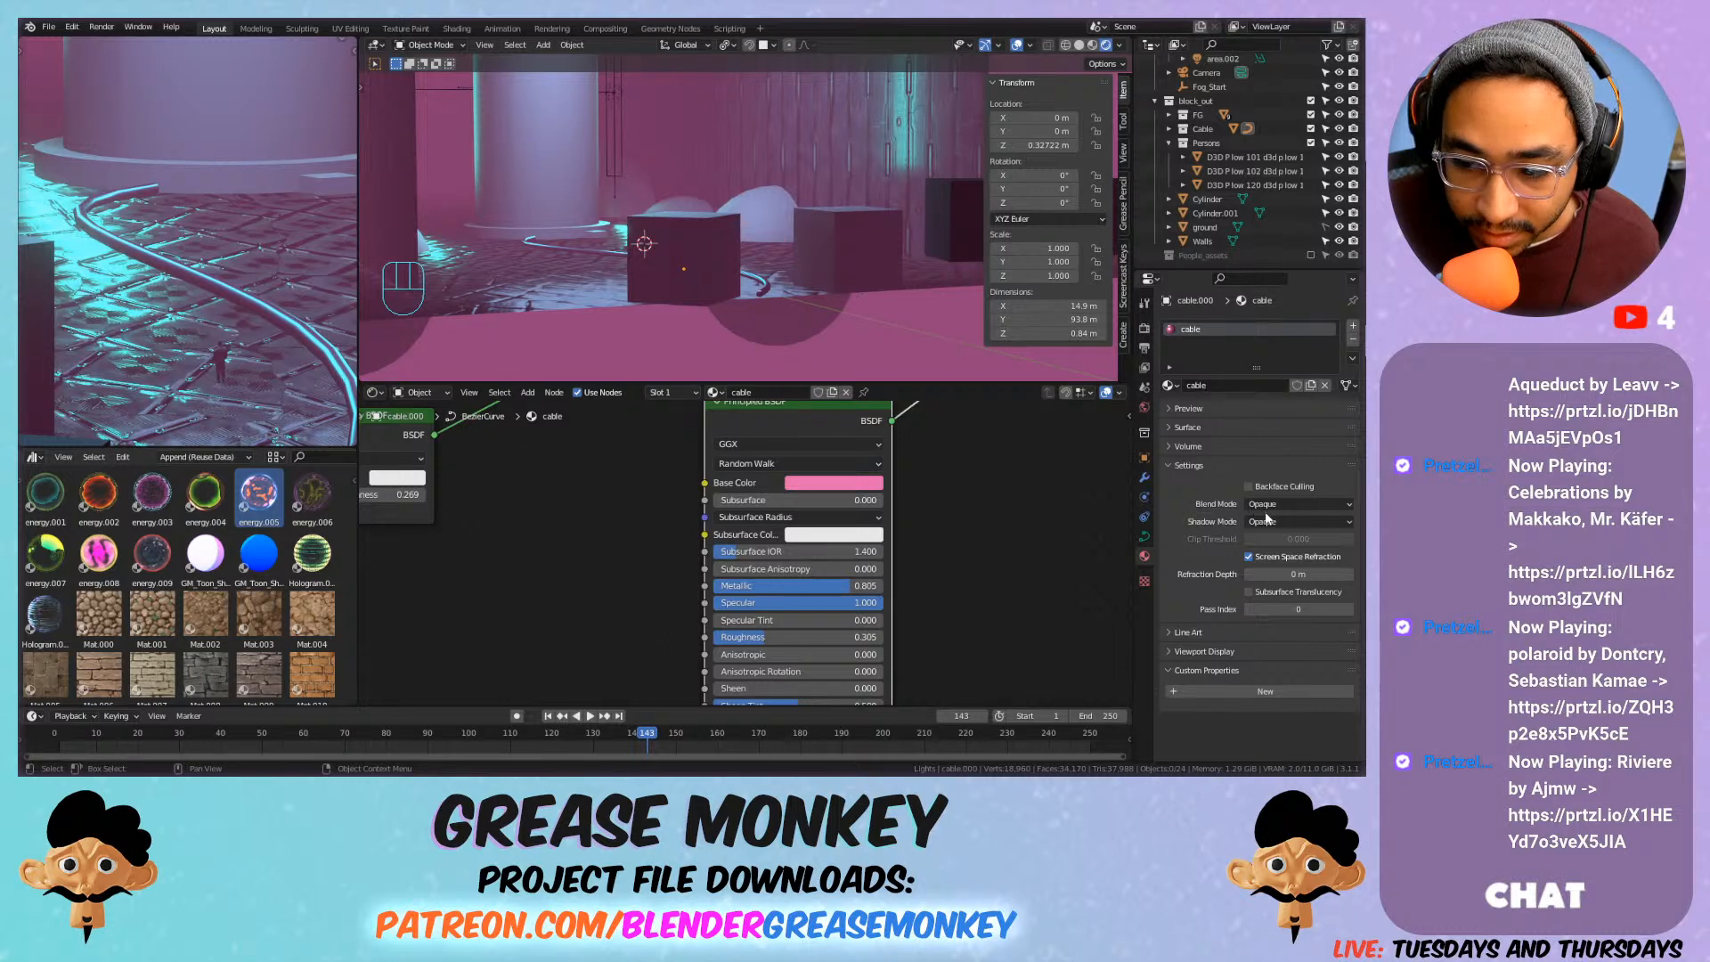
key("KP_0")
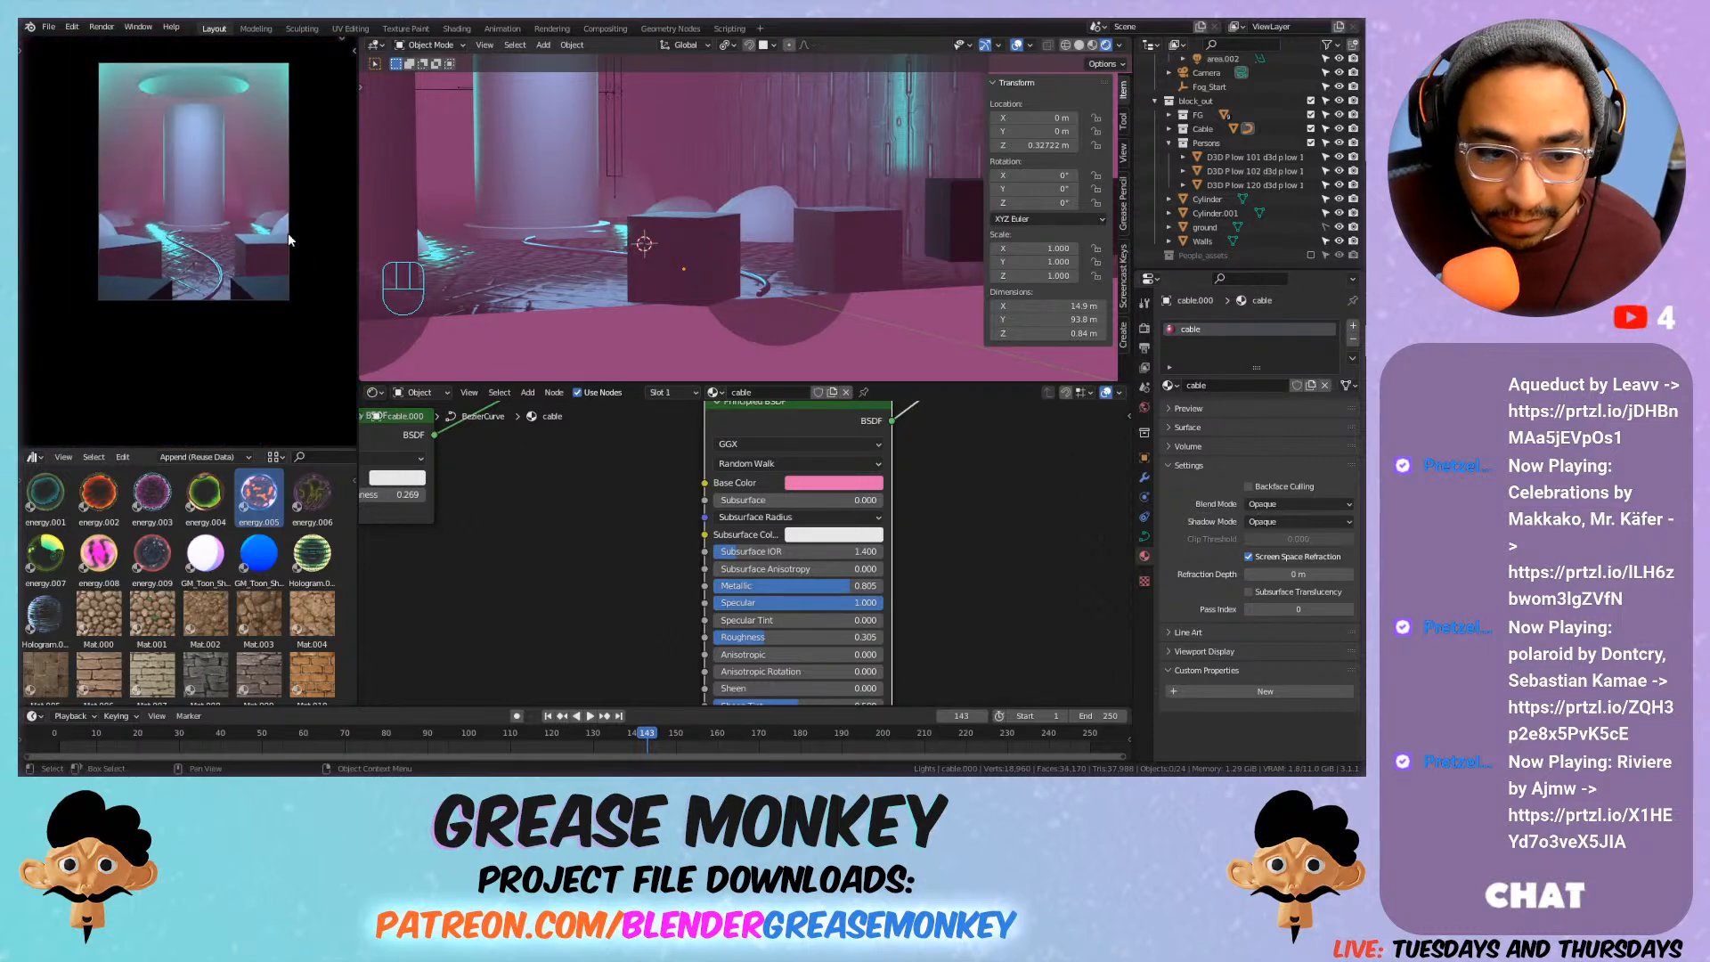
scroll(291, 233, "up", 1)
key("ctrl+s")
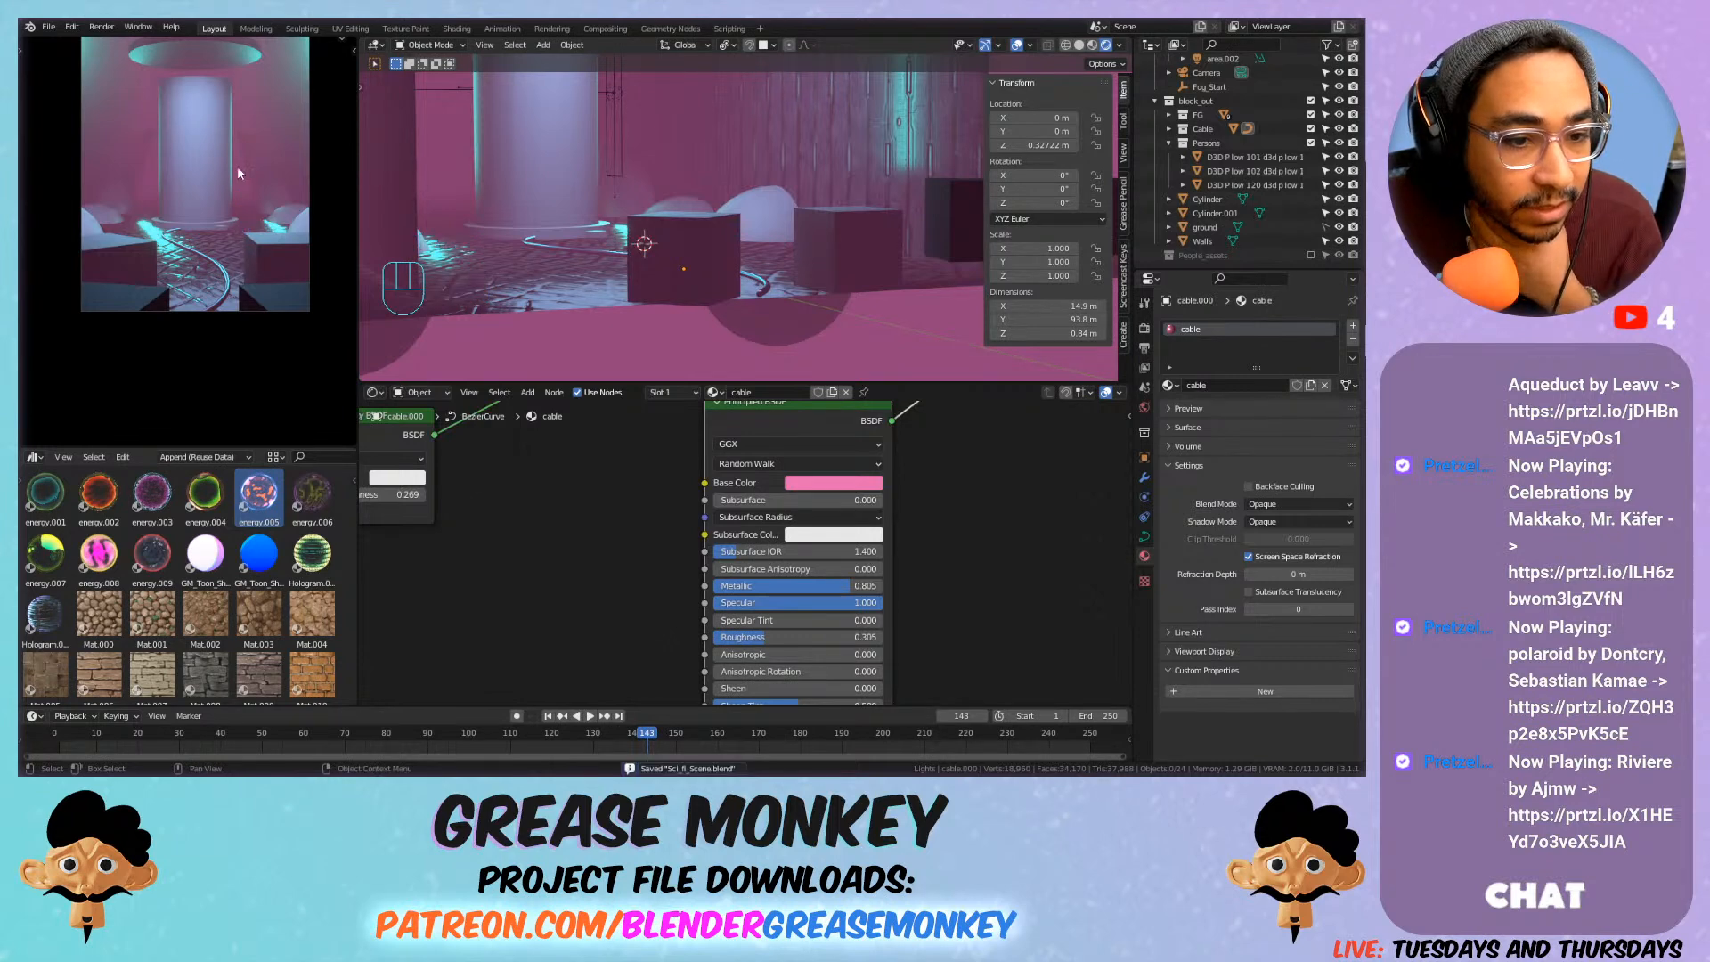
scroll(230, 222, "up", 2)
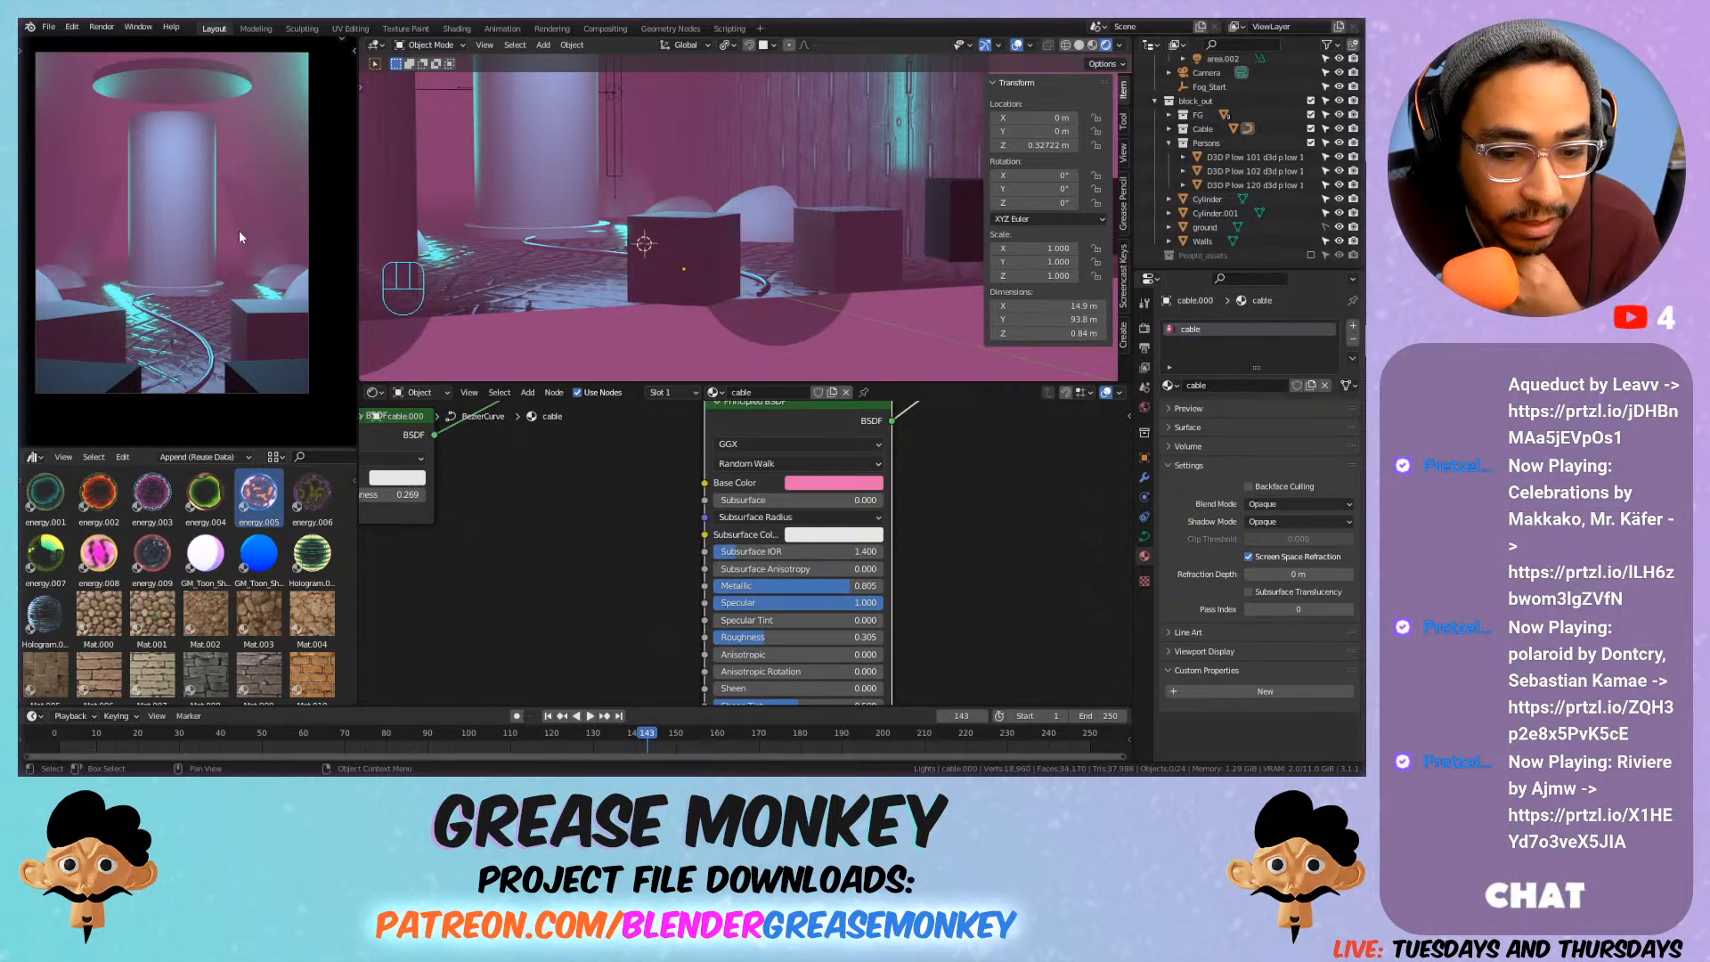
Select the block-out cube beside the cable and switch the asset browser to the Scifi Kitbash library.
left_click(729, 254)
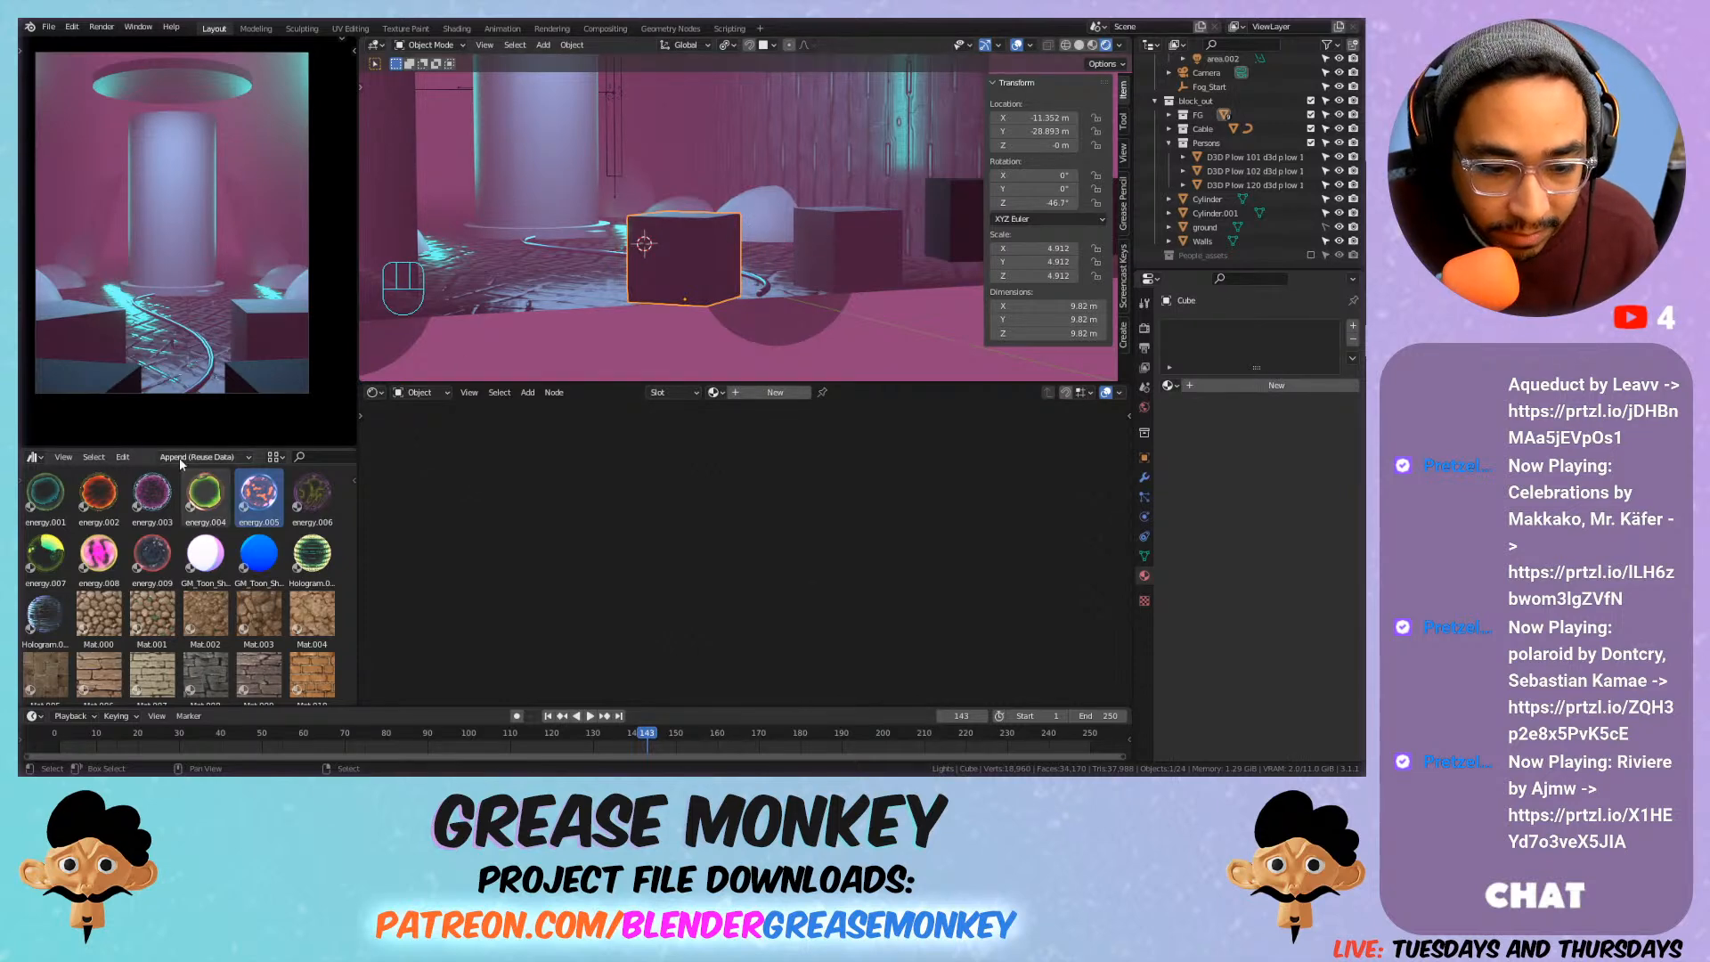
left_click(34, 457)
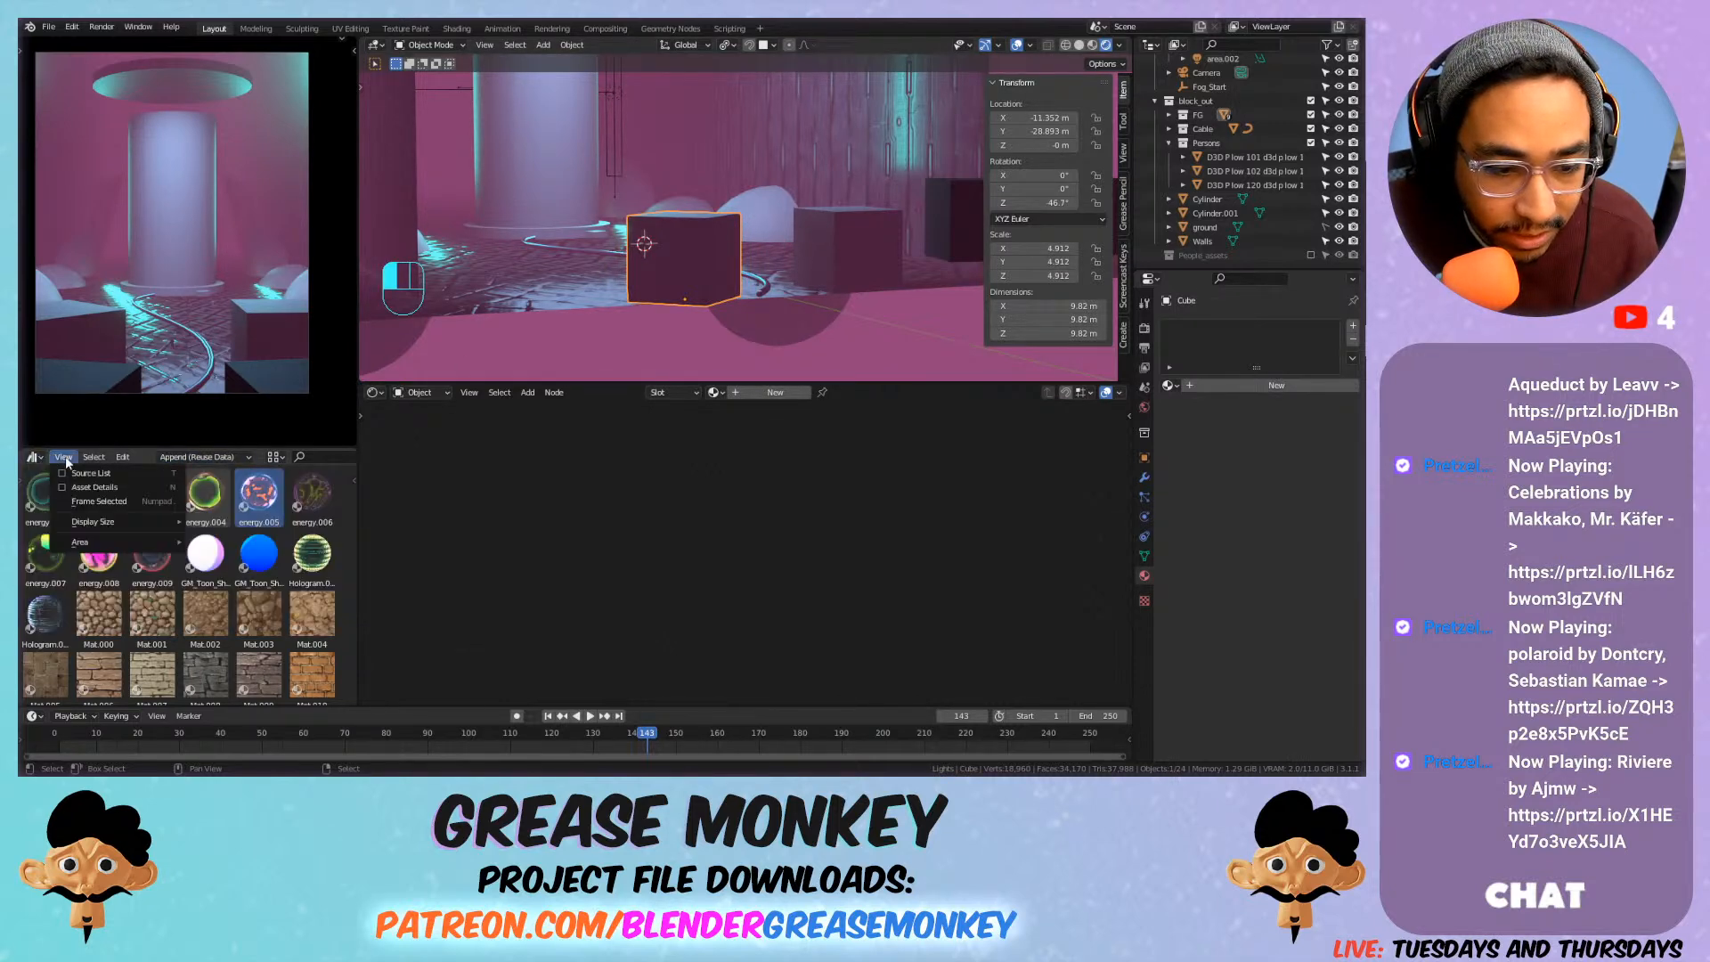
key("t")
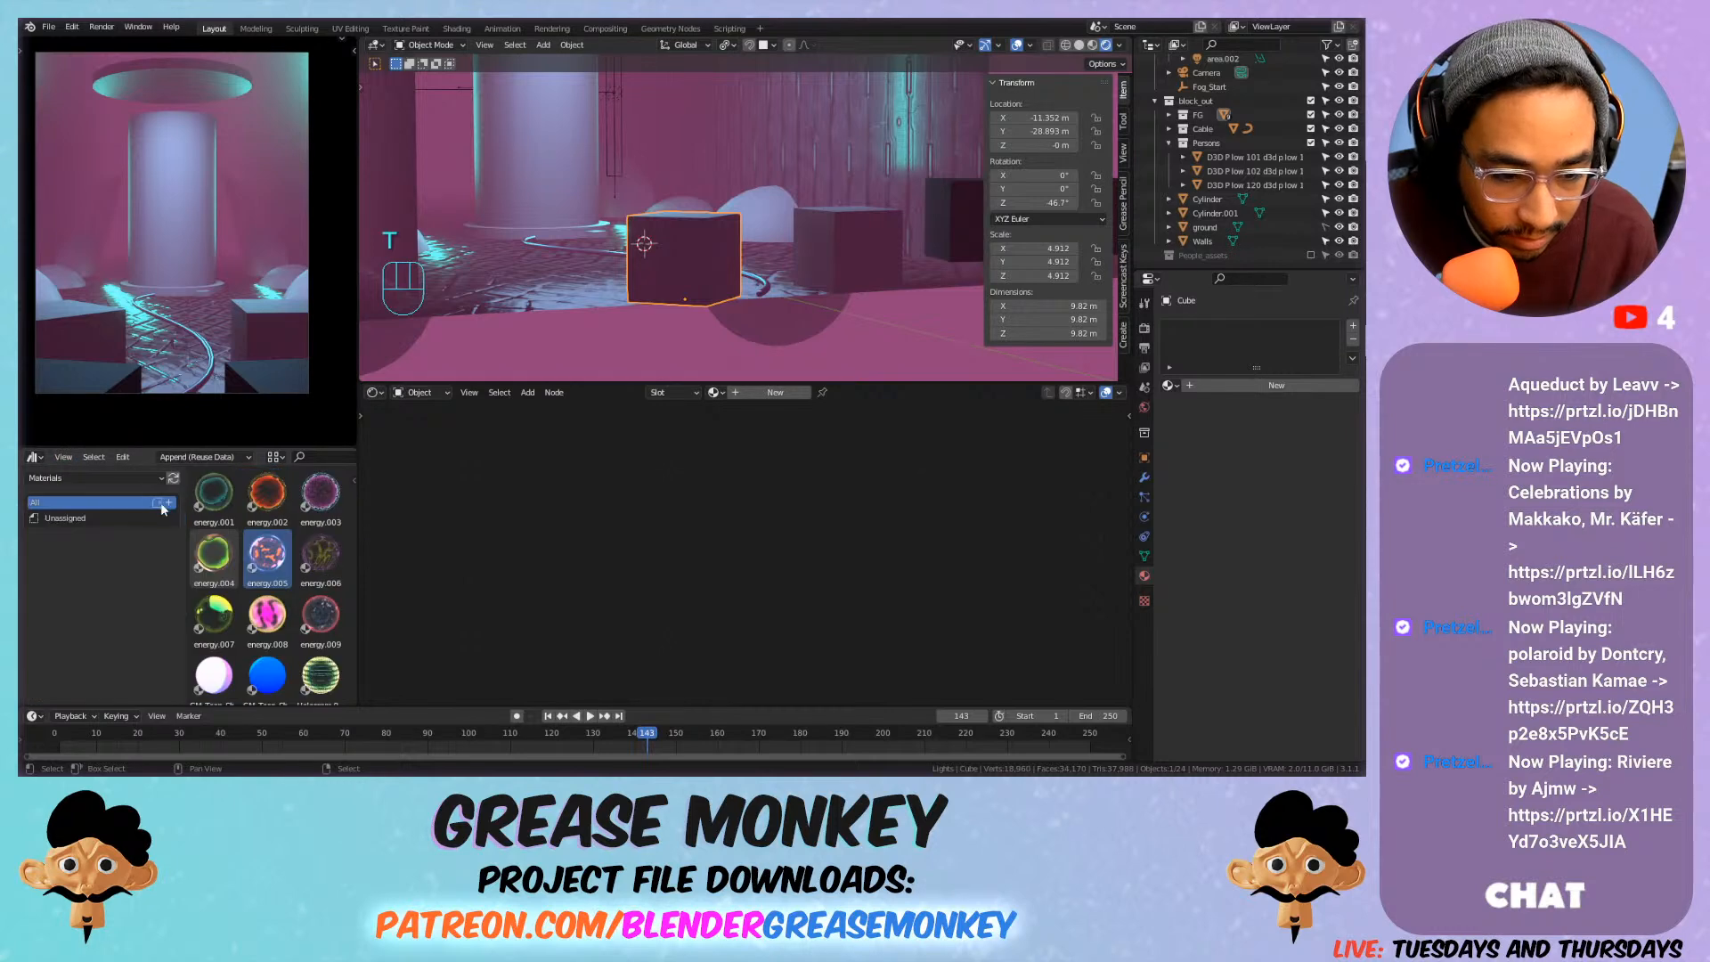
left_click(93, 478)
left_click(87, 562)
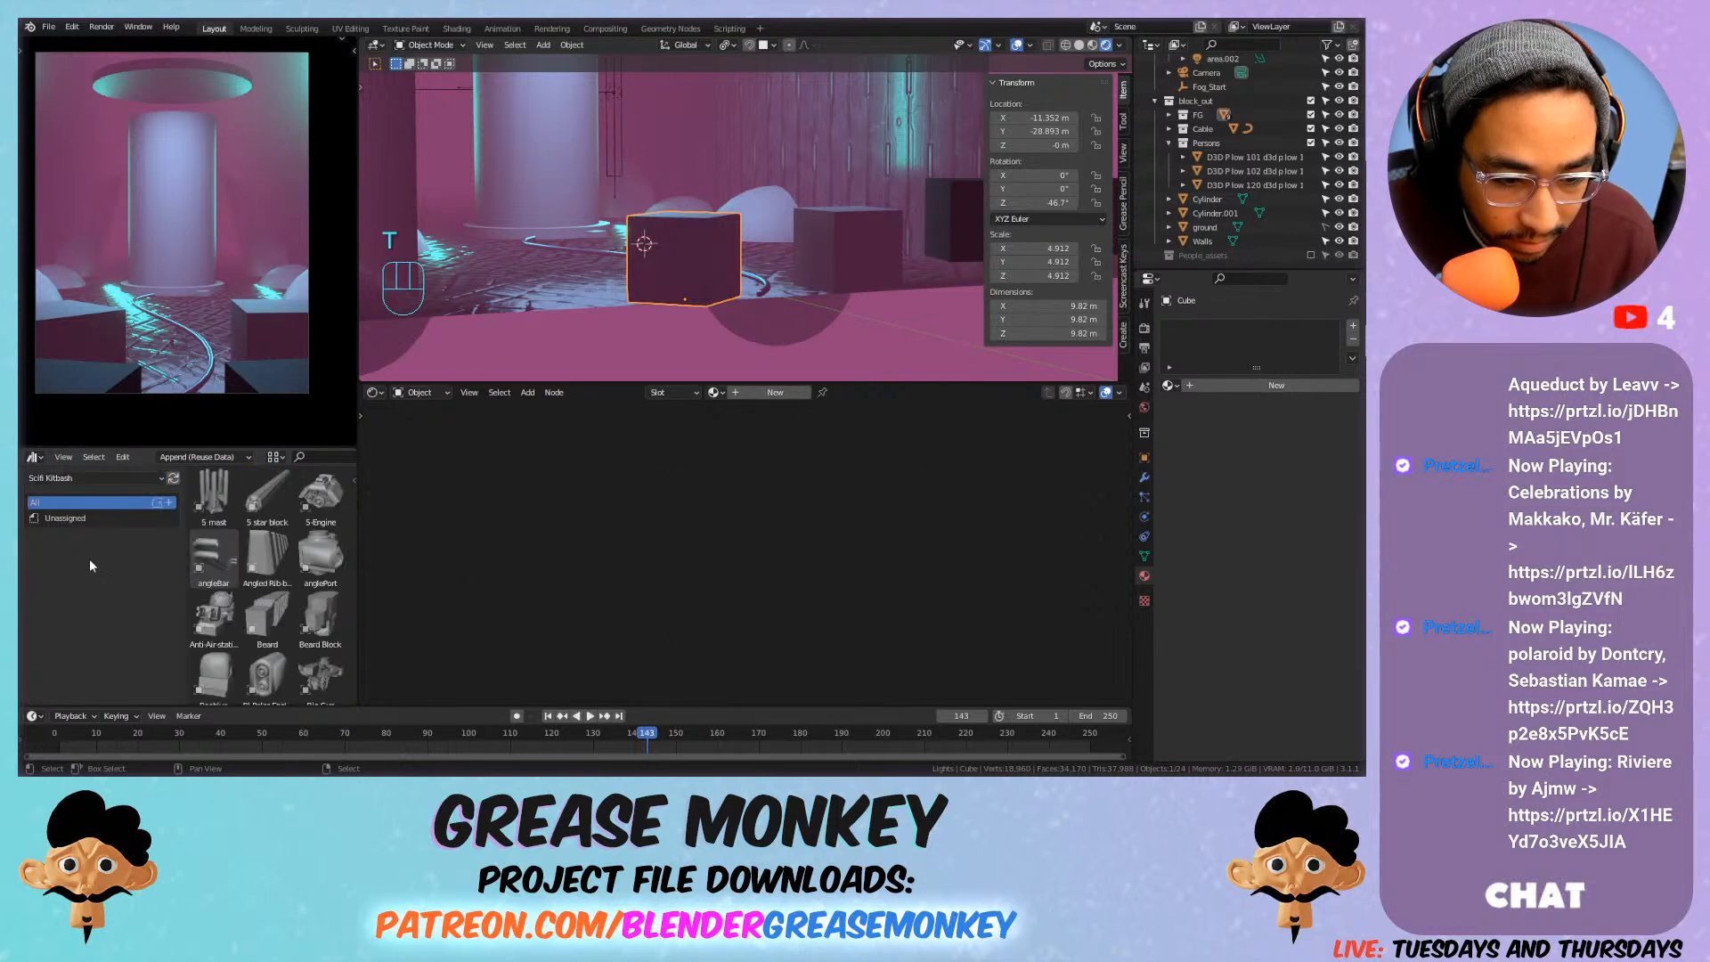
Hide the asset browser's source list and asset details, and widen the browser to show eight thumbnails per row.
key("n")
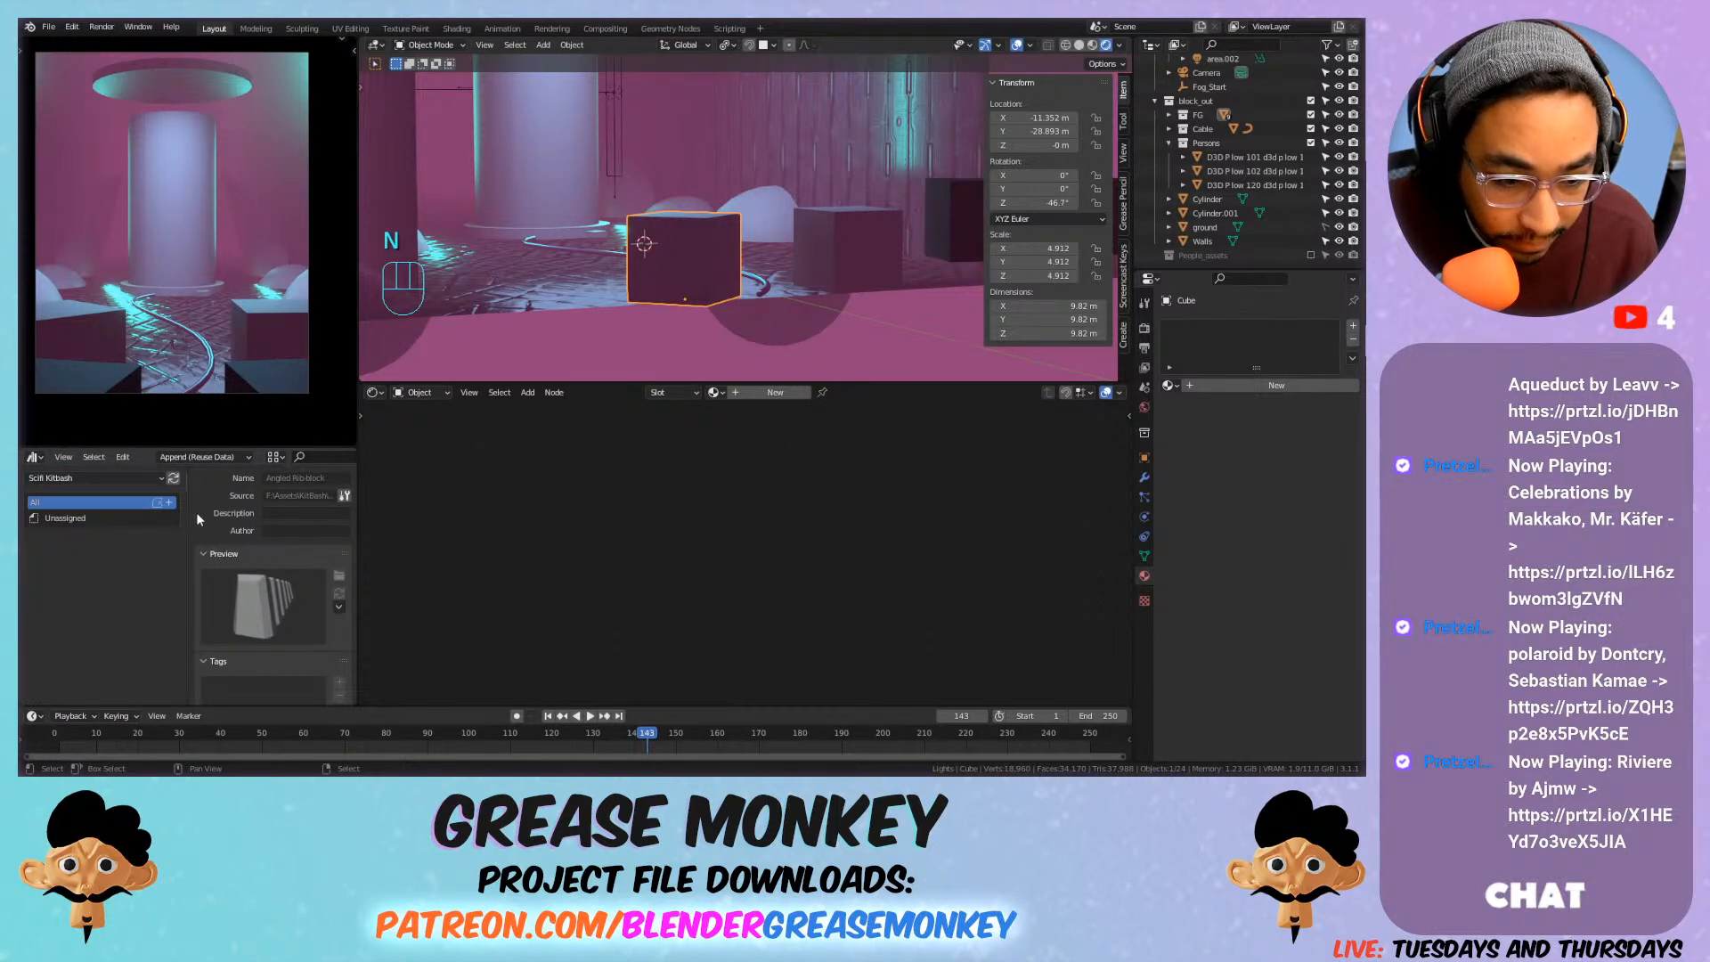
key("n")
key("t")
left_click_drag(359, 491, 451, 493)
Hide the viewport's transform sidebar, view the block-out from above, and select the foreground cube Cube.003 near the camera.
scroll(708, 248, "down", 4)
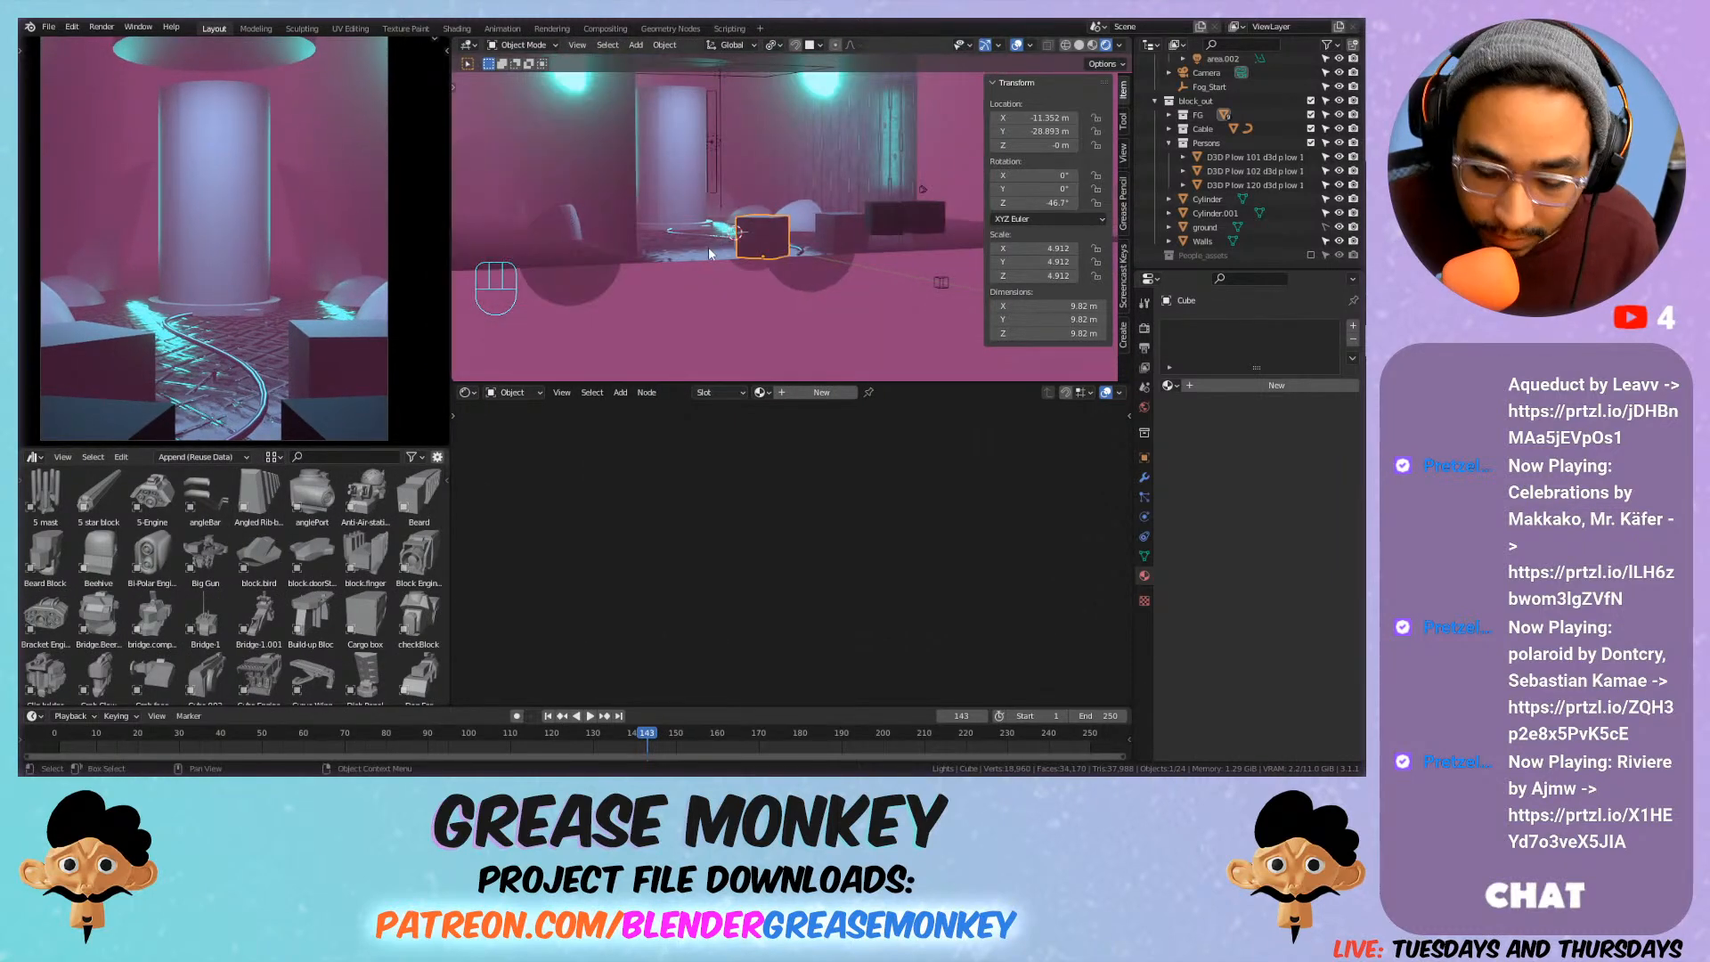
right_click(685, 288)
key("m")
key("n")
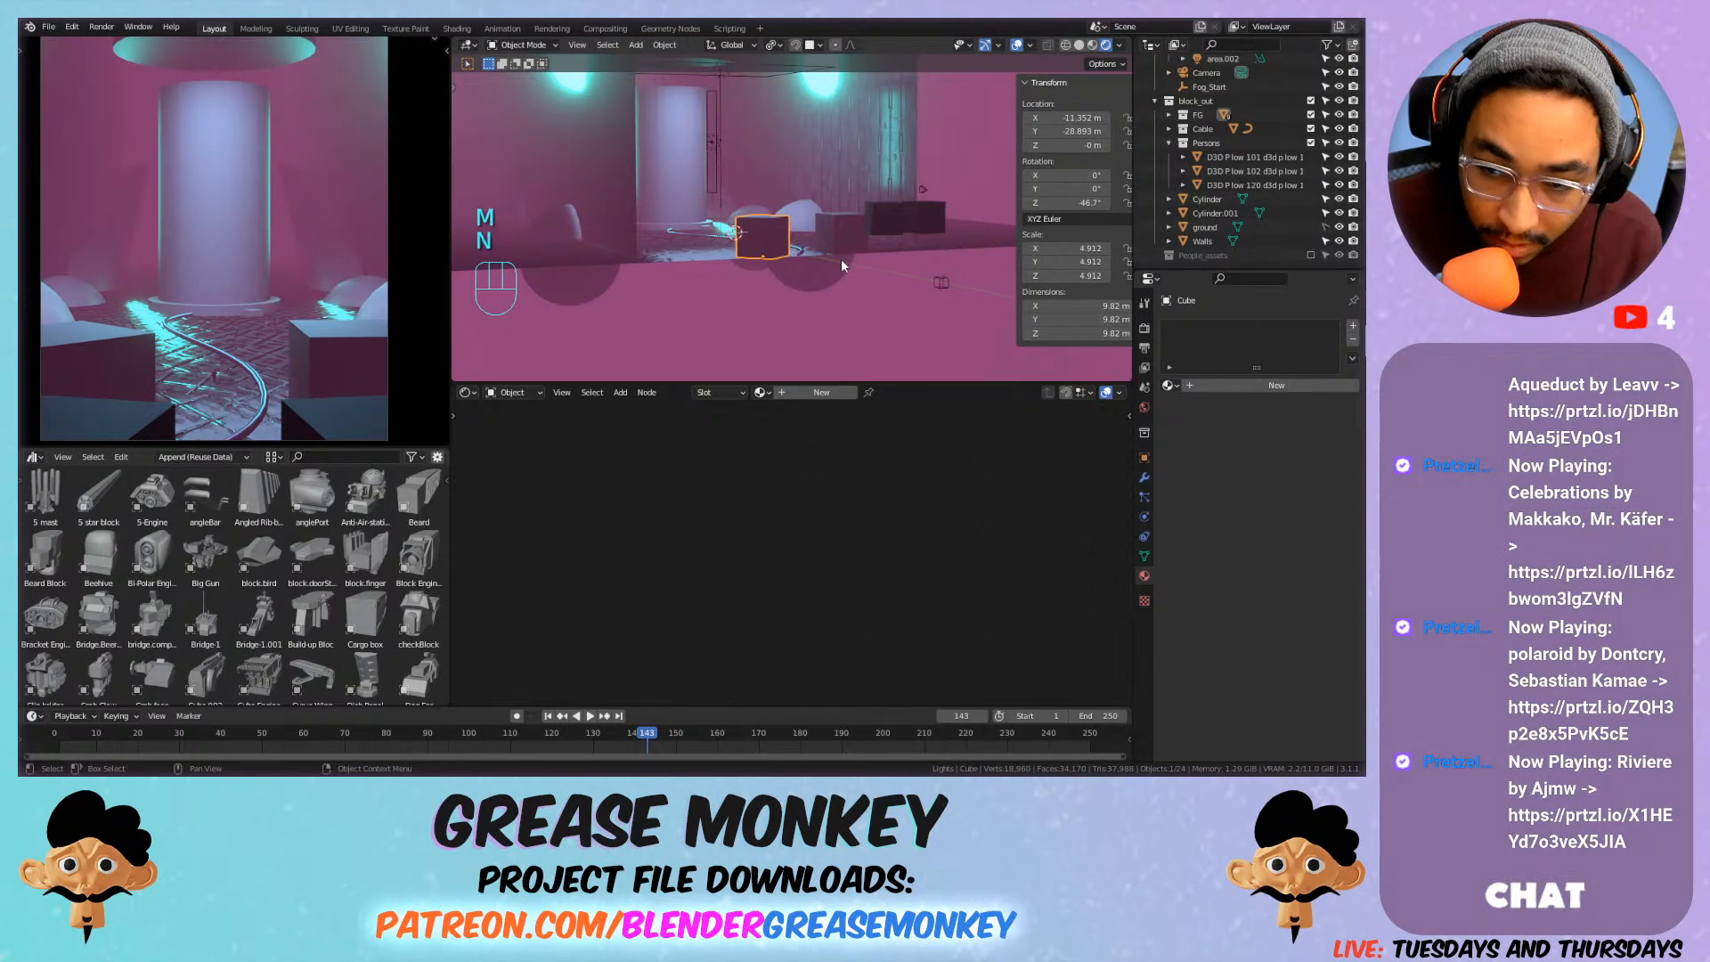
scroll(771, 231, "up", 2)
middle_click_drag(772, 196, 659, 279, "shift")
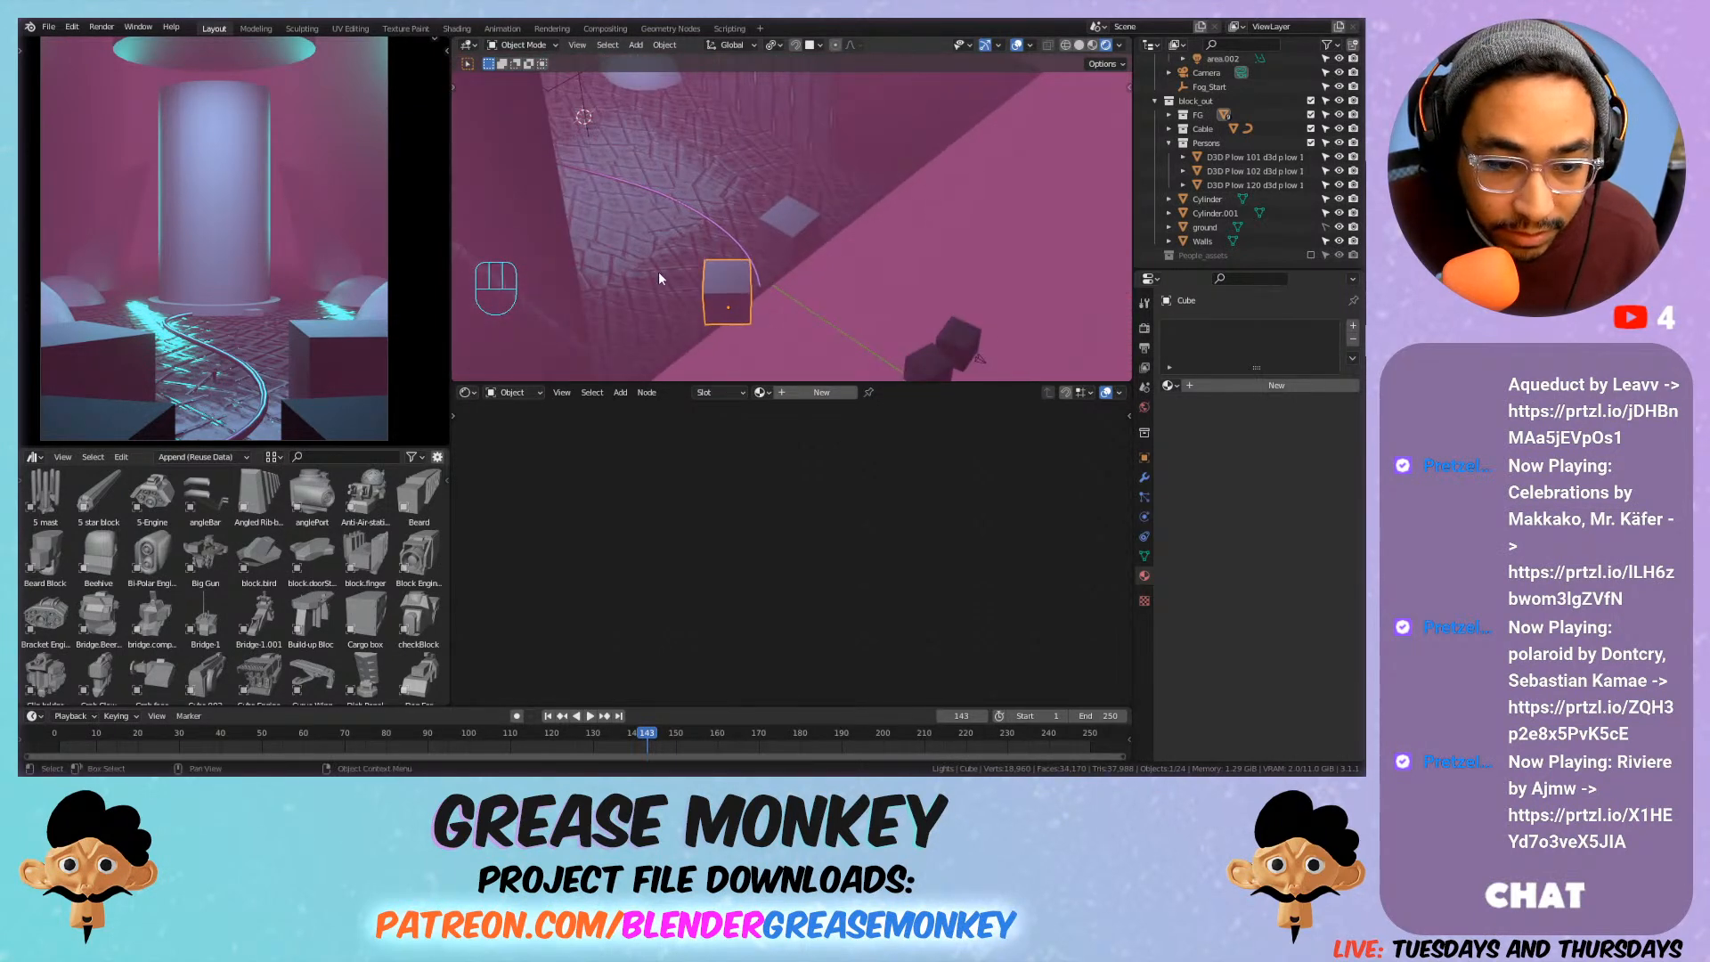
left_click(820, 221)
left_click(737, 301)
left_click(799, 250)
left_click(930, 359)
Browse the Scifi Kitbash assets, including the hull, hard-surface and single-object parts, for pieces to replace the block-out cubes.
scroll(330, 531, "down", 4)
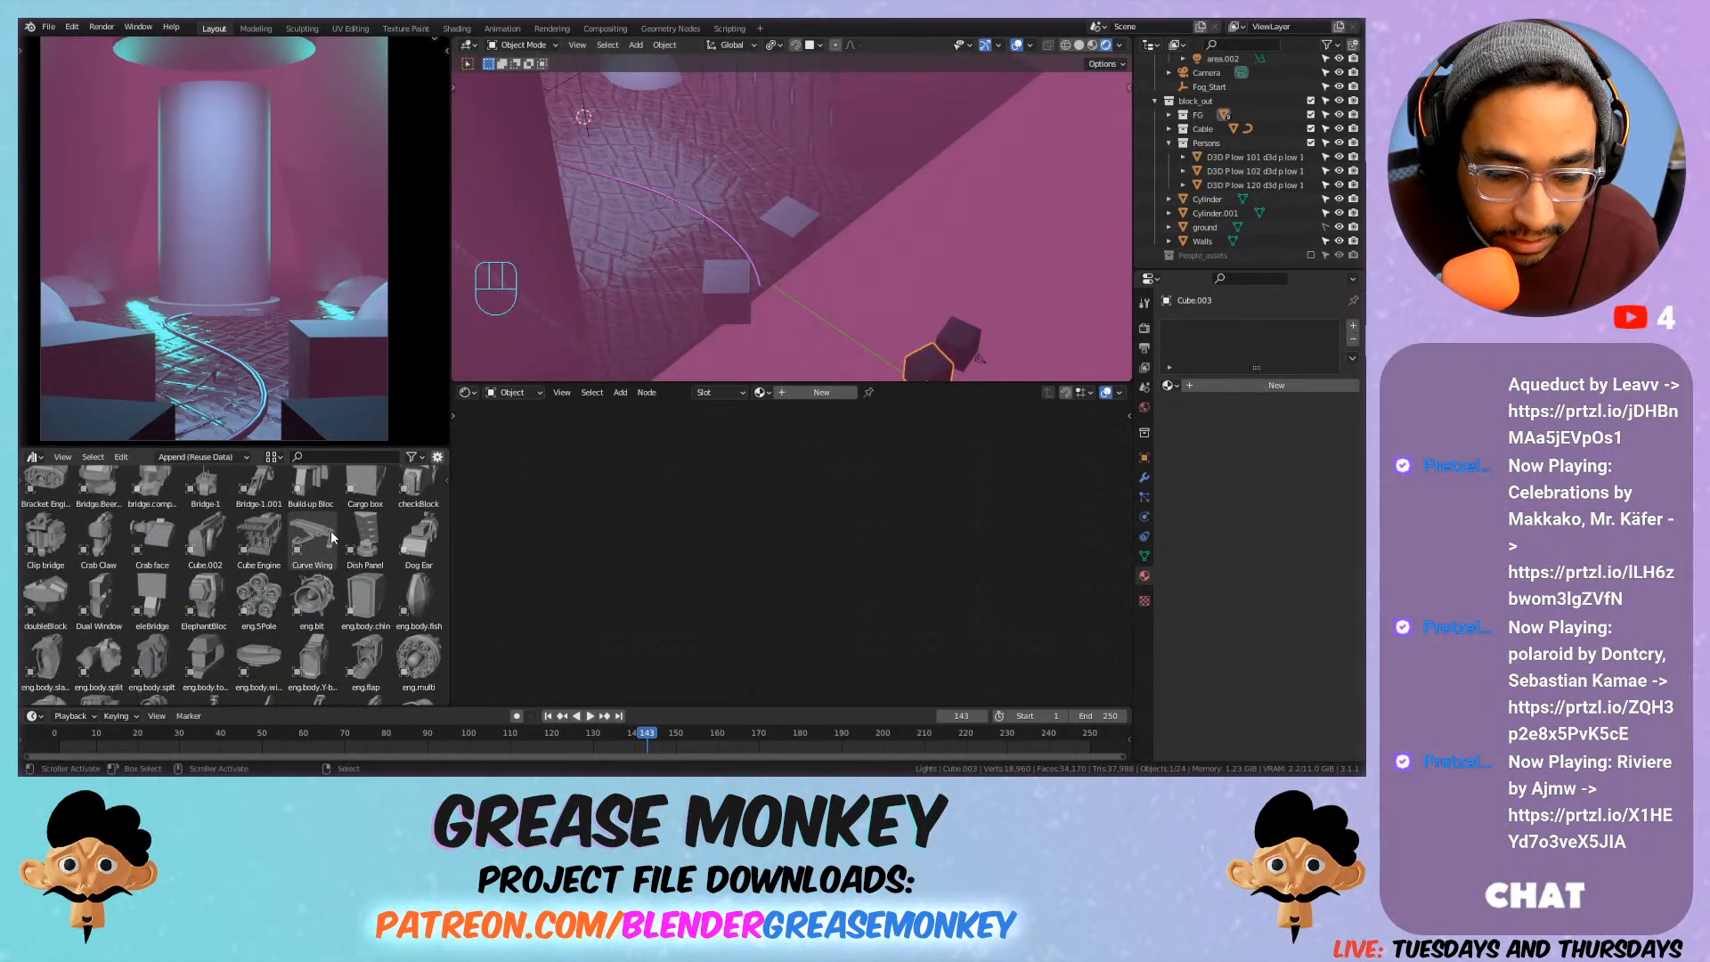
scroll(328, 538, "down", 1)
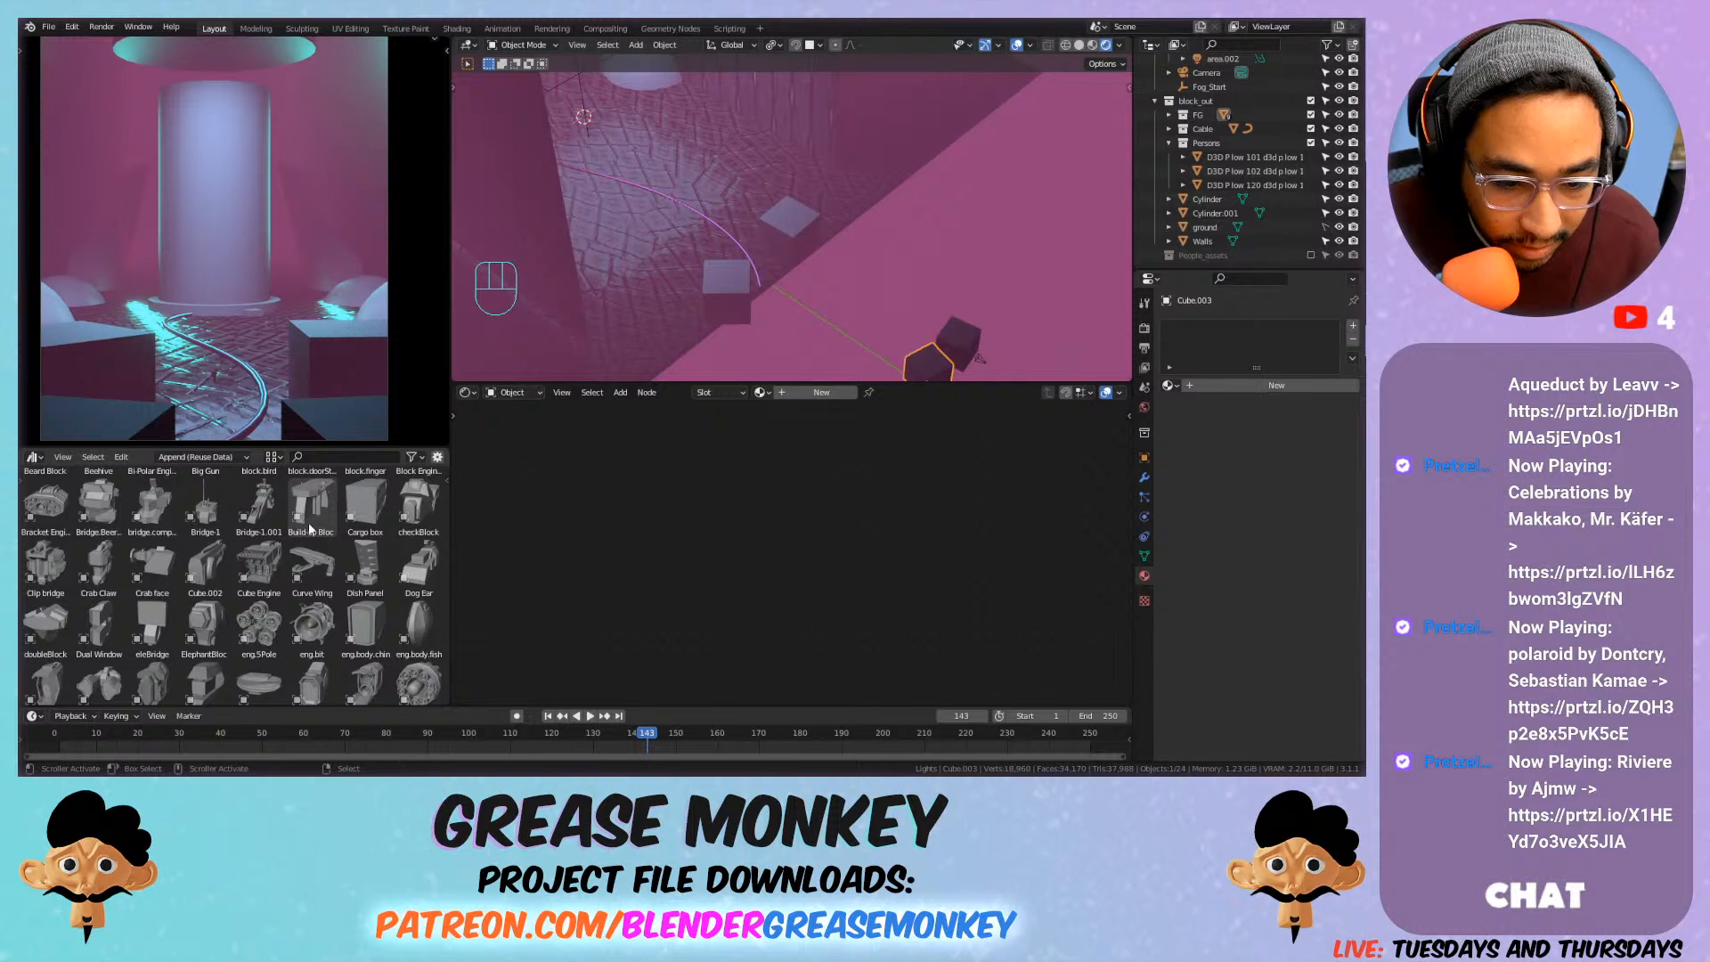
scroll(347, 535, "down", 4)
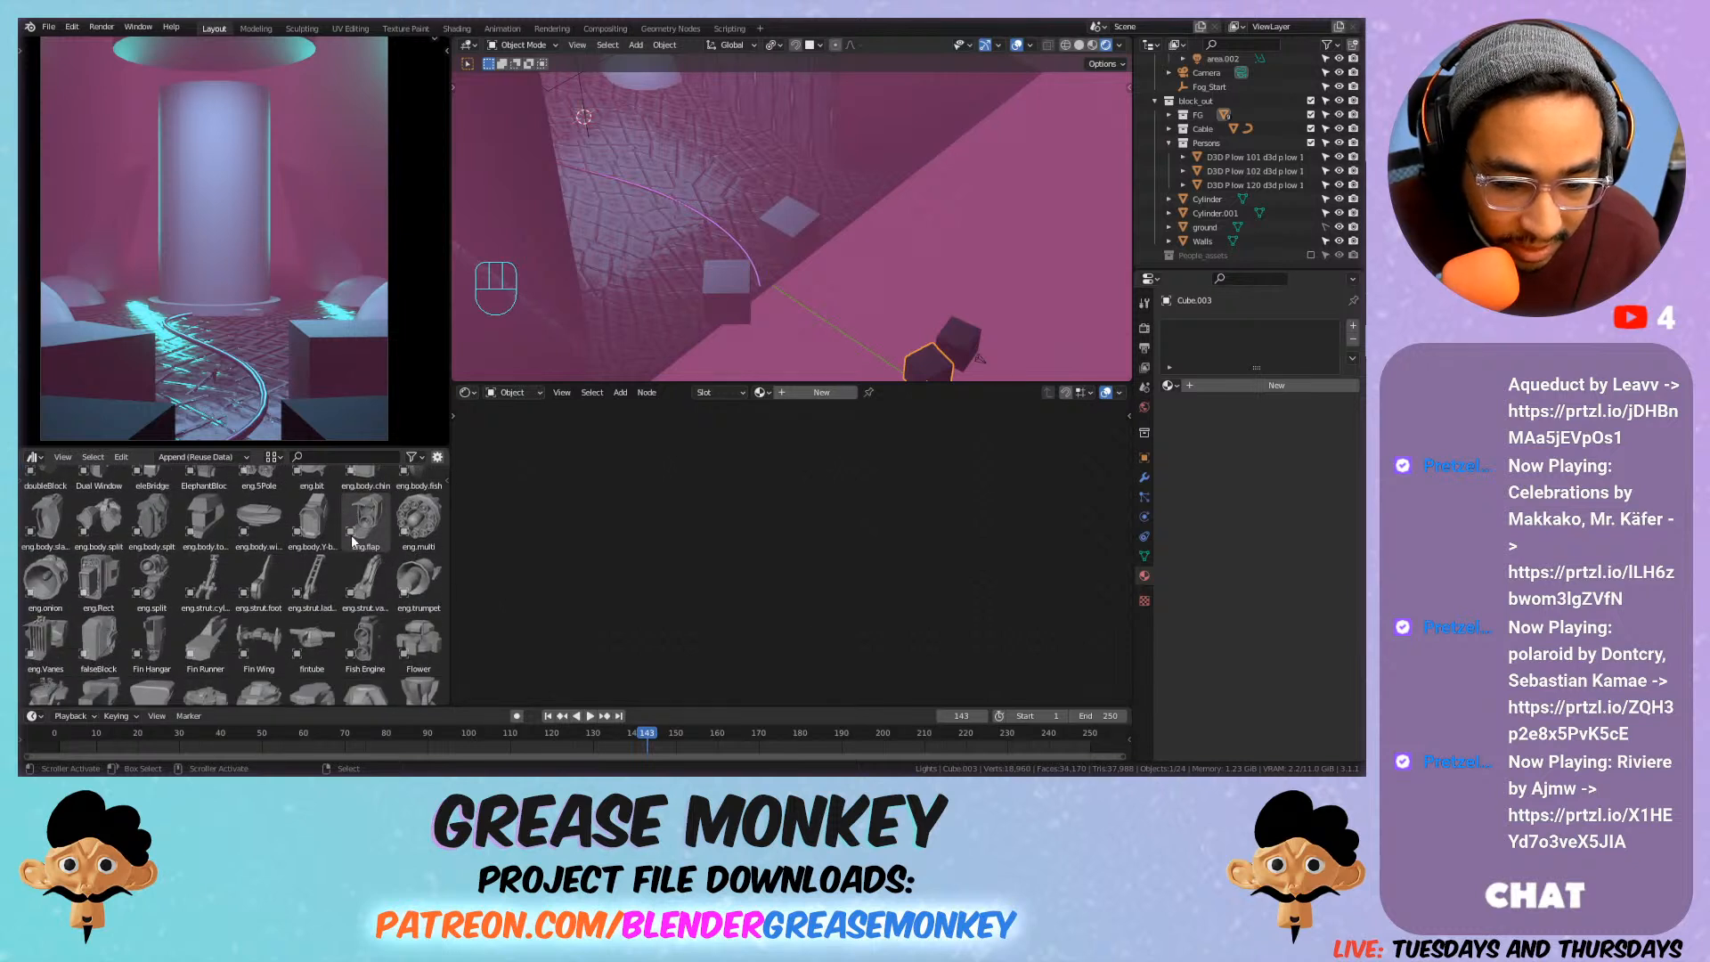
scroll(357, 535, "down", 3)
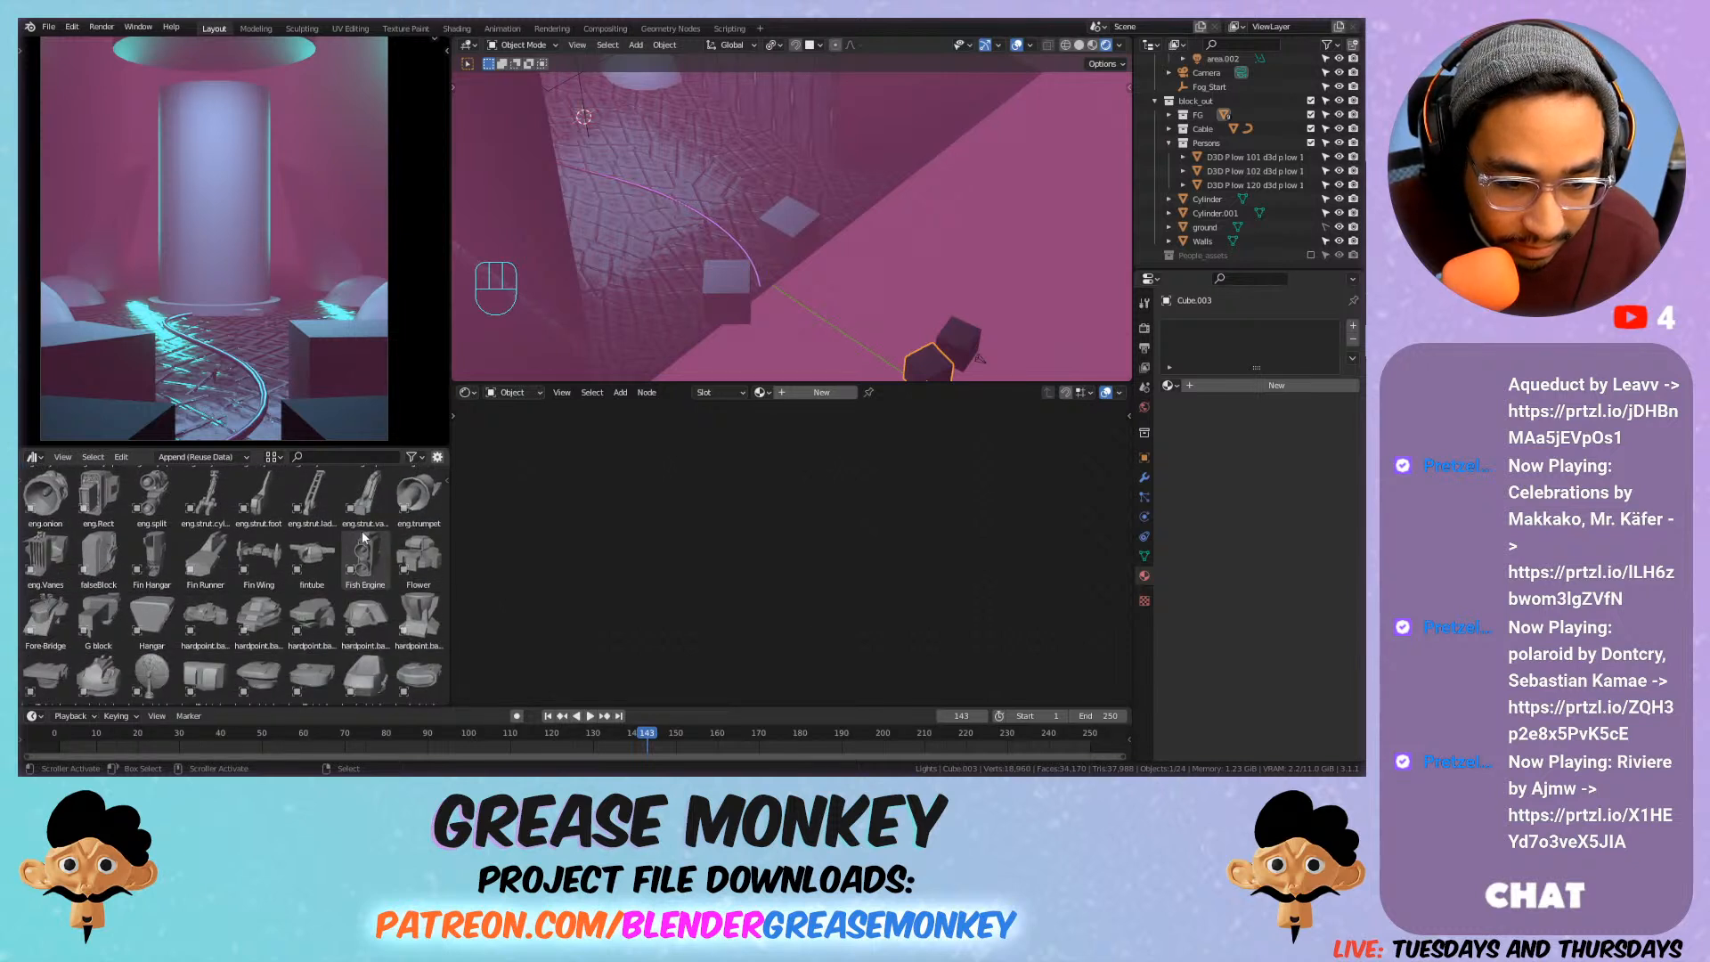
scroll(382, 521, "down", 2)
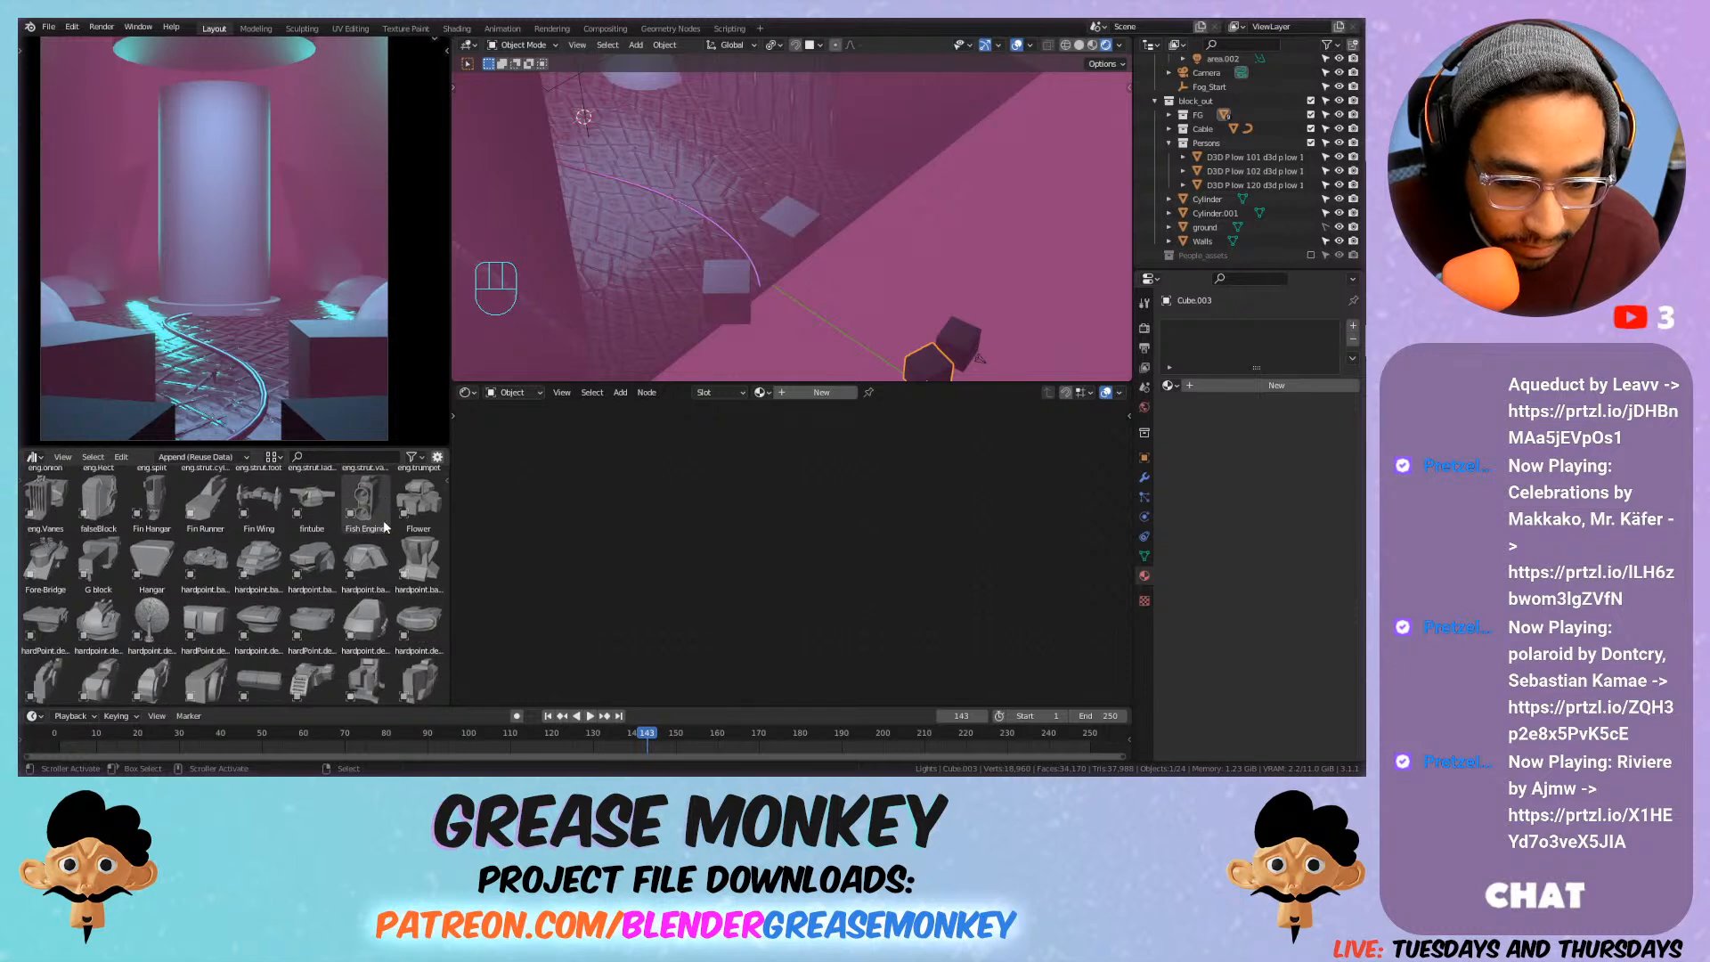
scroll(345, 518, "down", 6)
scroll(344, 519, "down", 10)
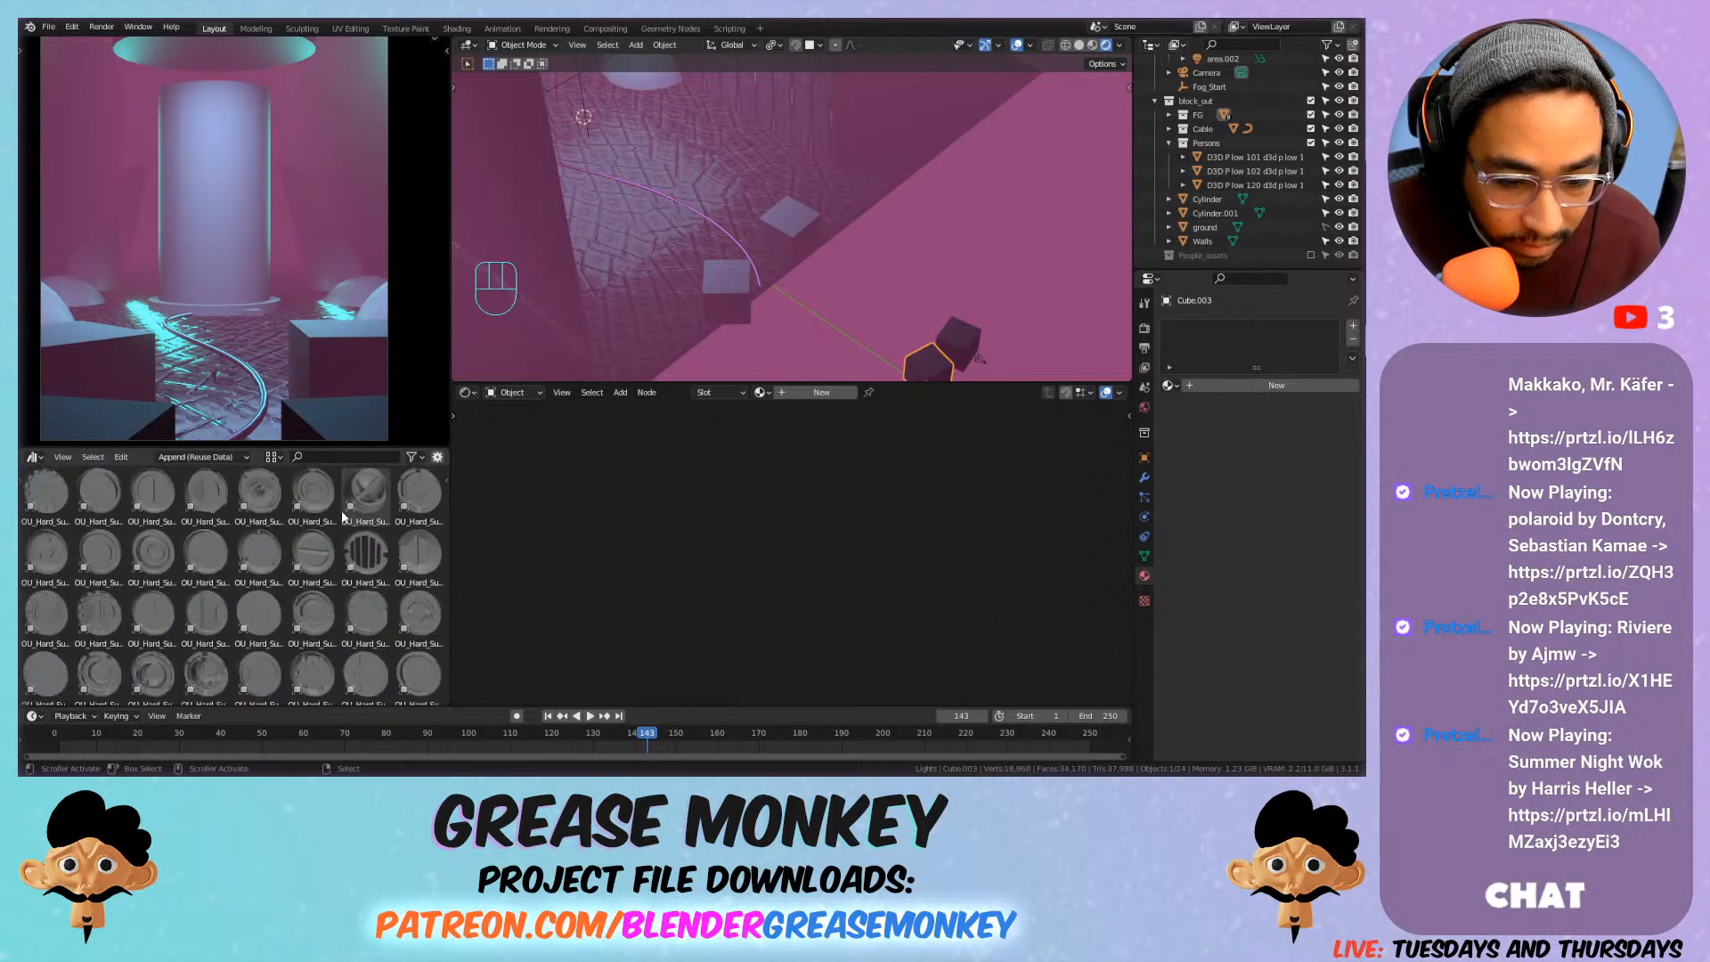
scroll(342, 510, "down", 5)
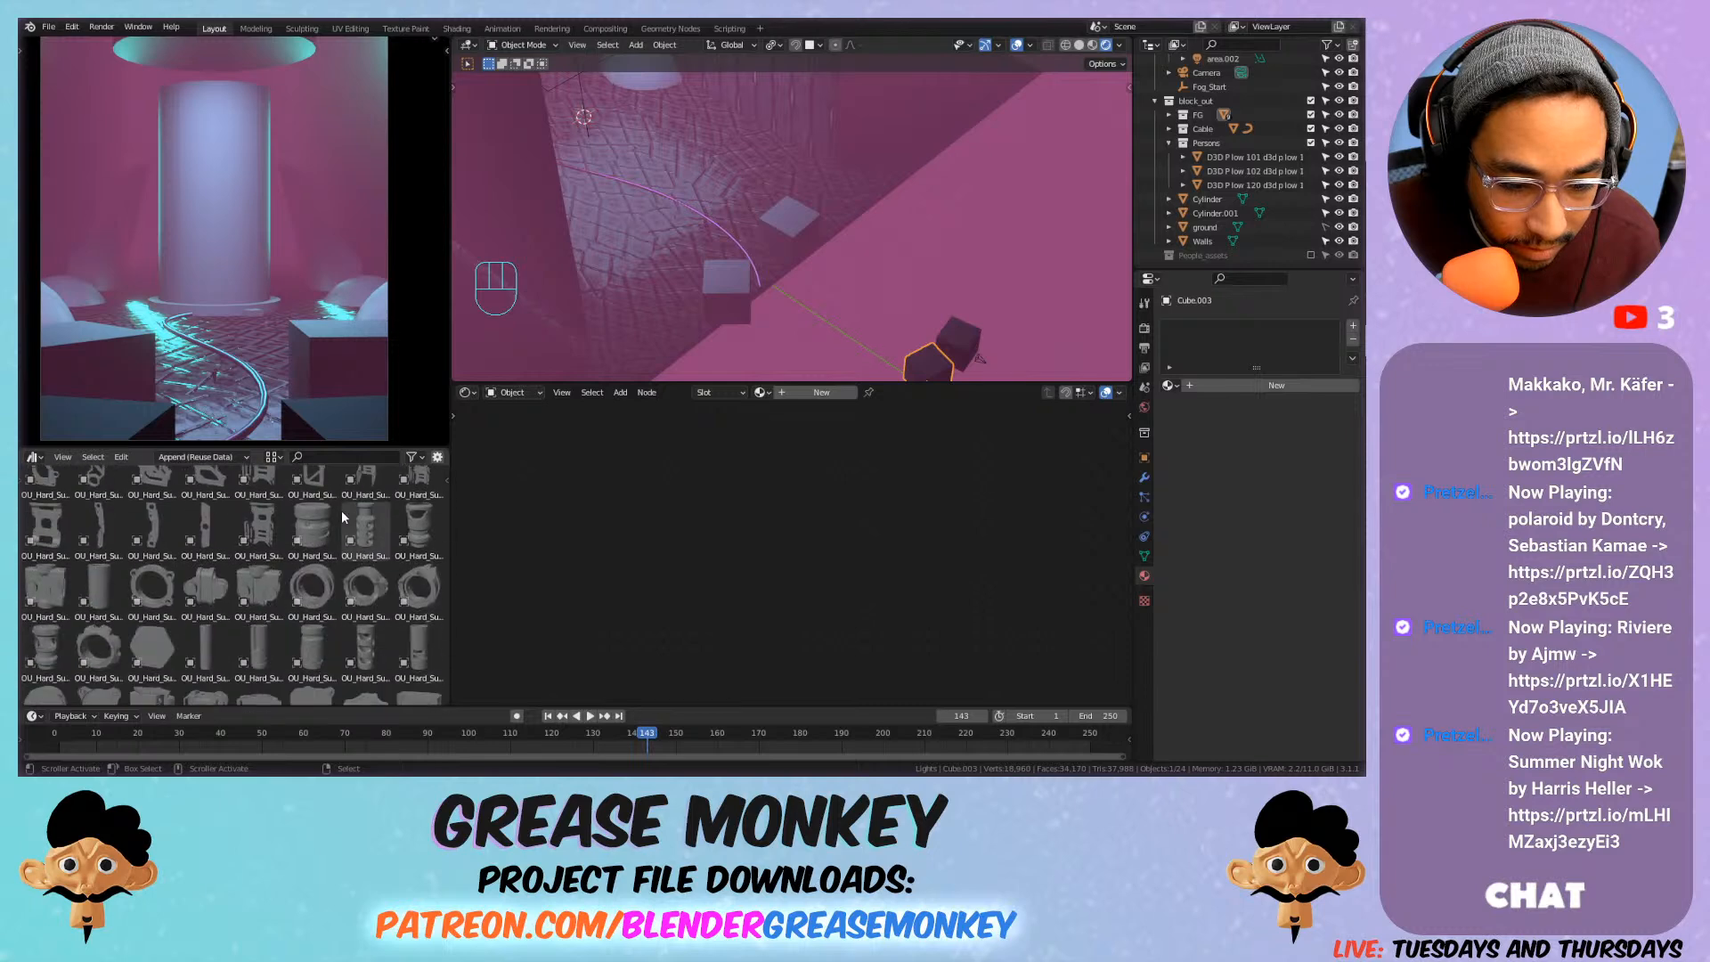
scroll(343, 514, "down", 3)
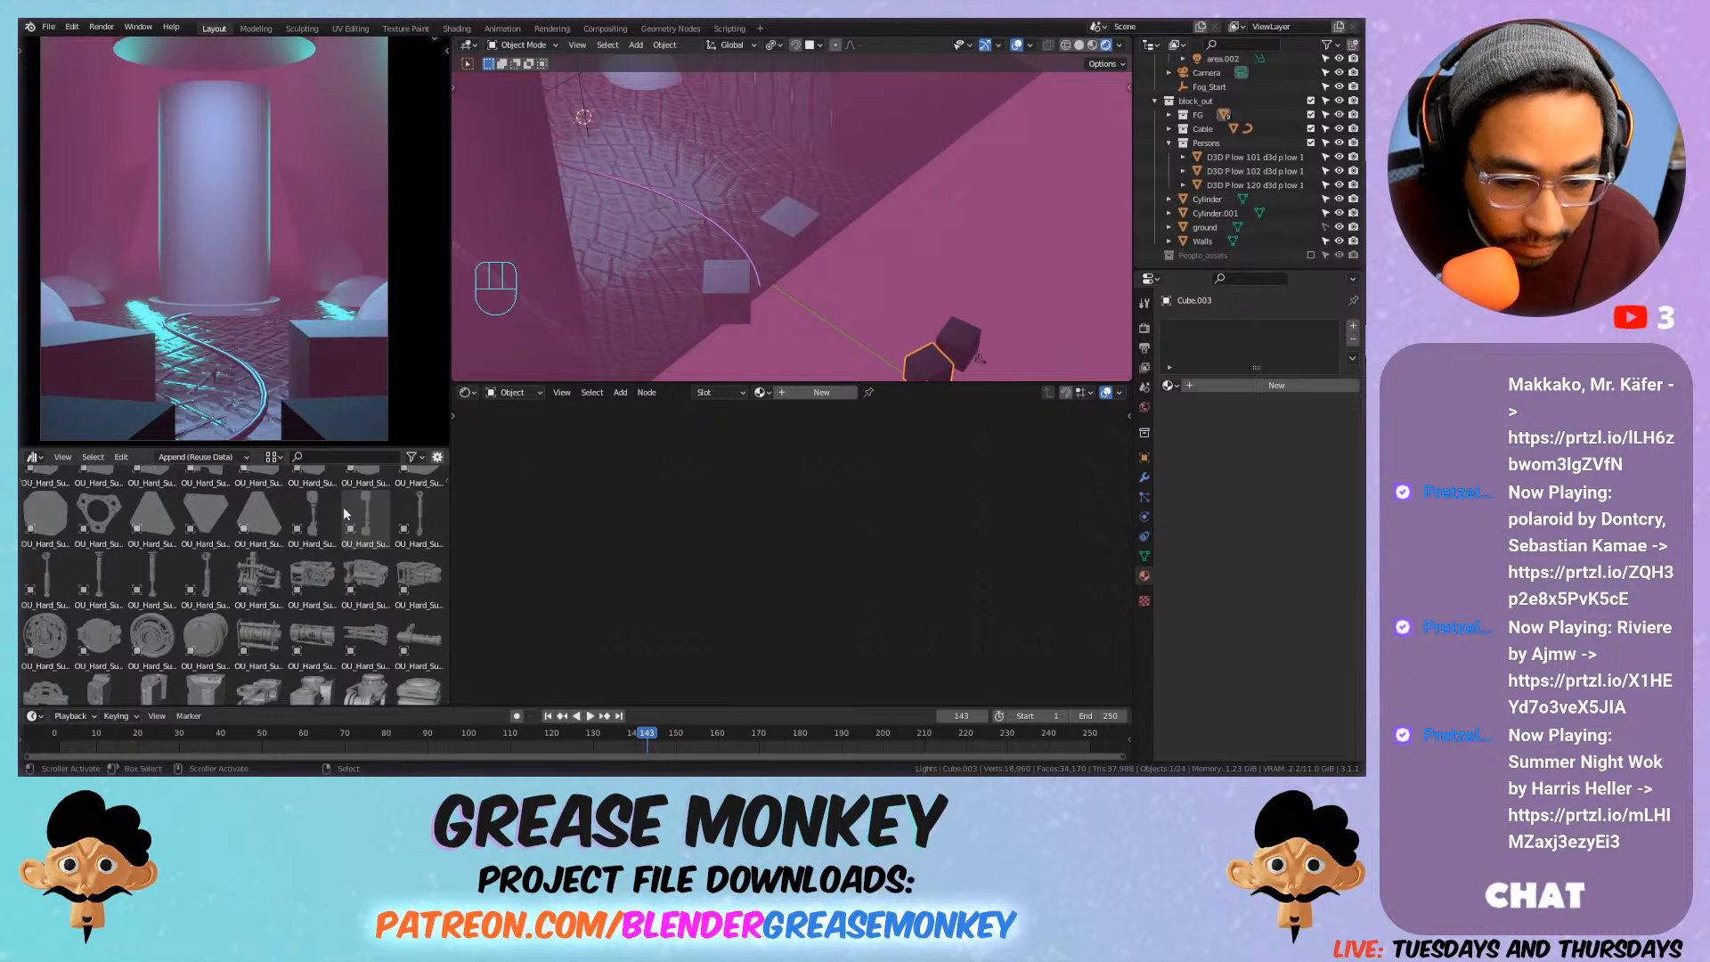
scroll(345, 514, "down", 1)
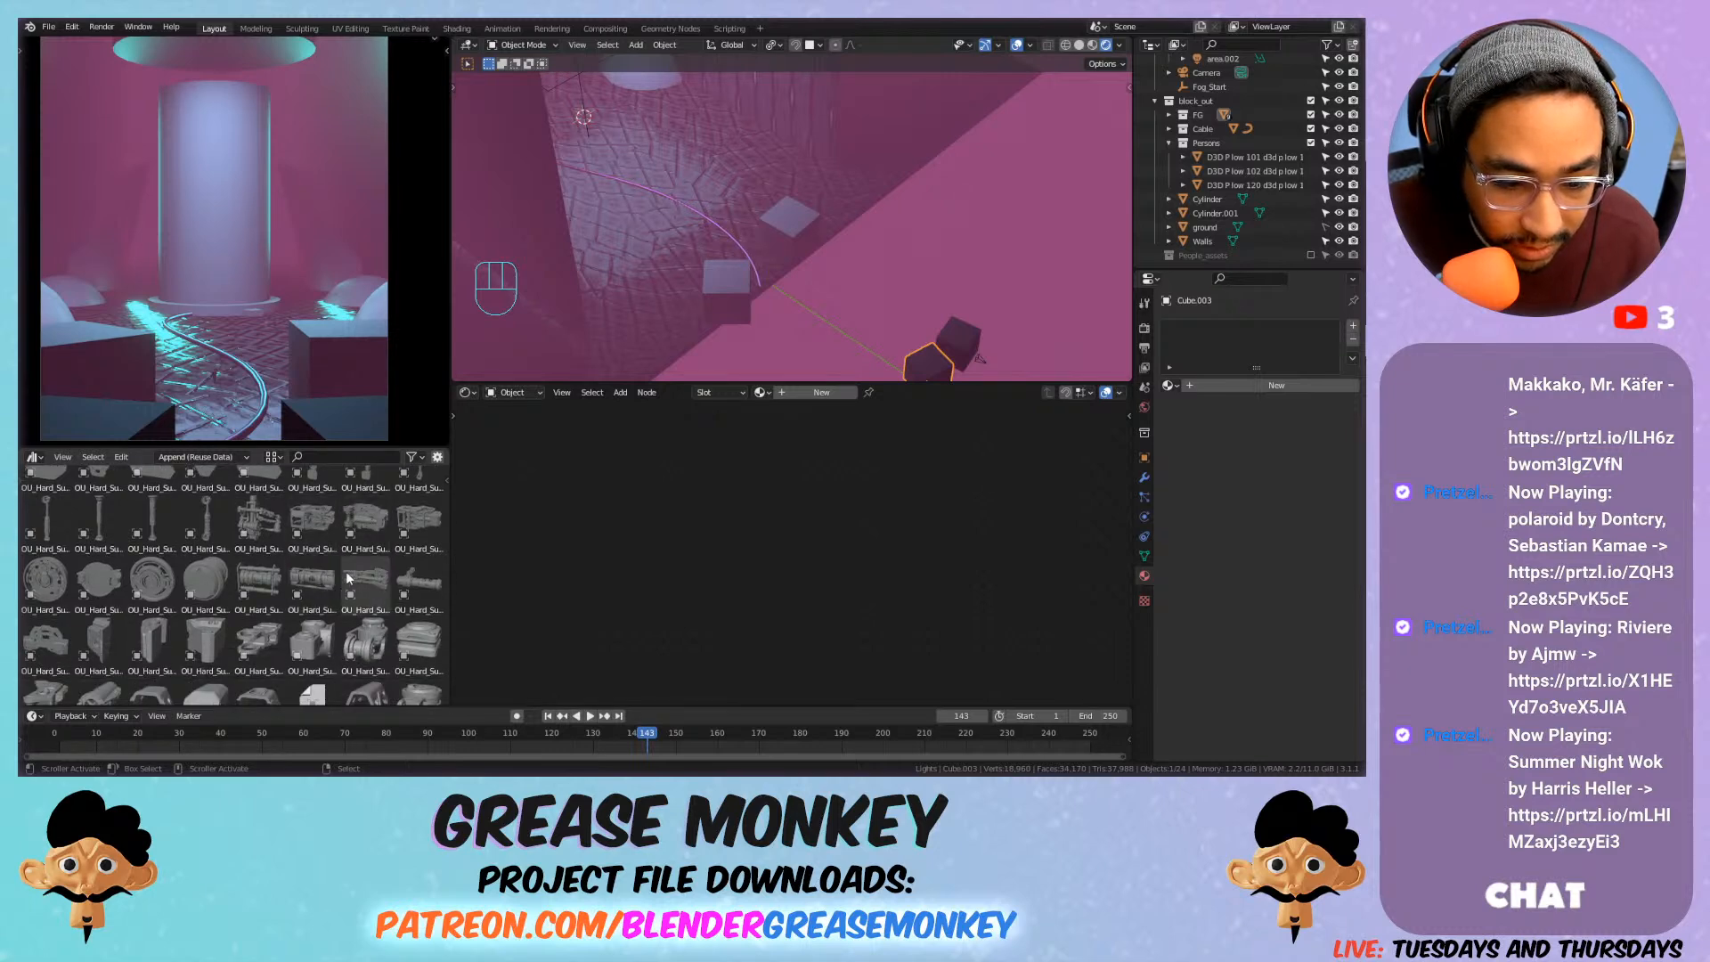
scroll(360, 553, "down", 8)
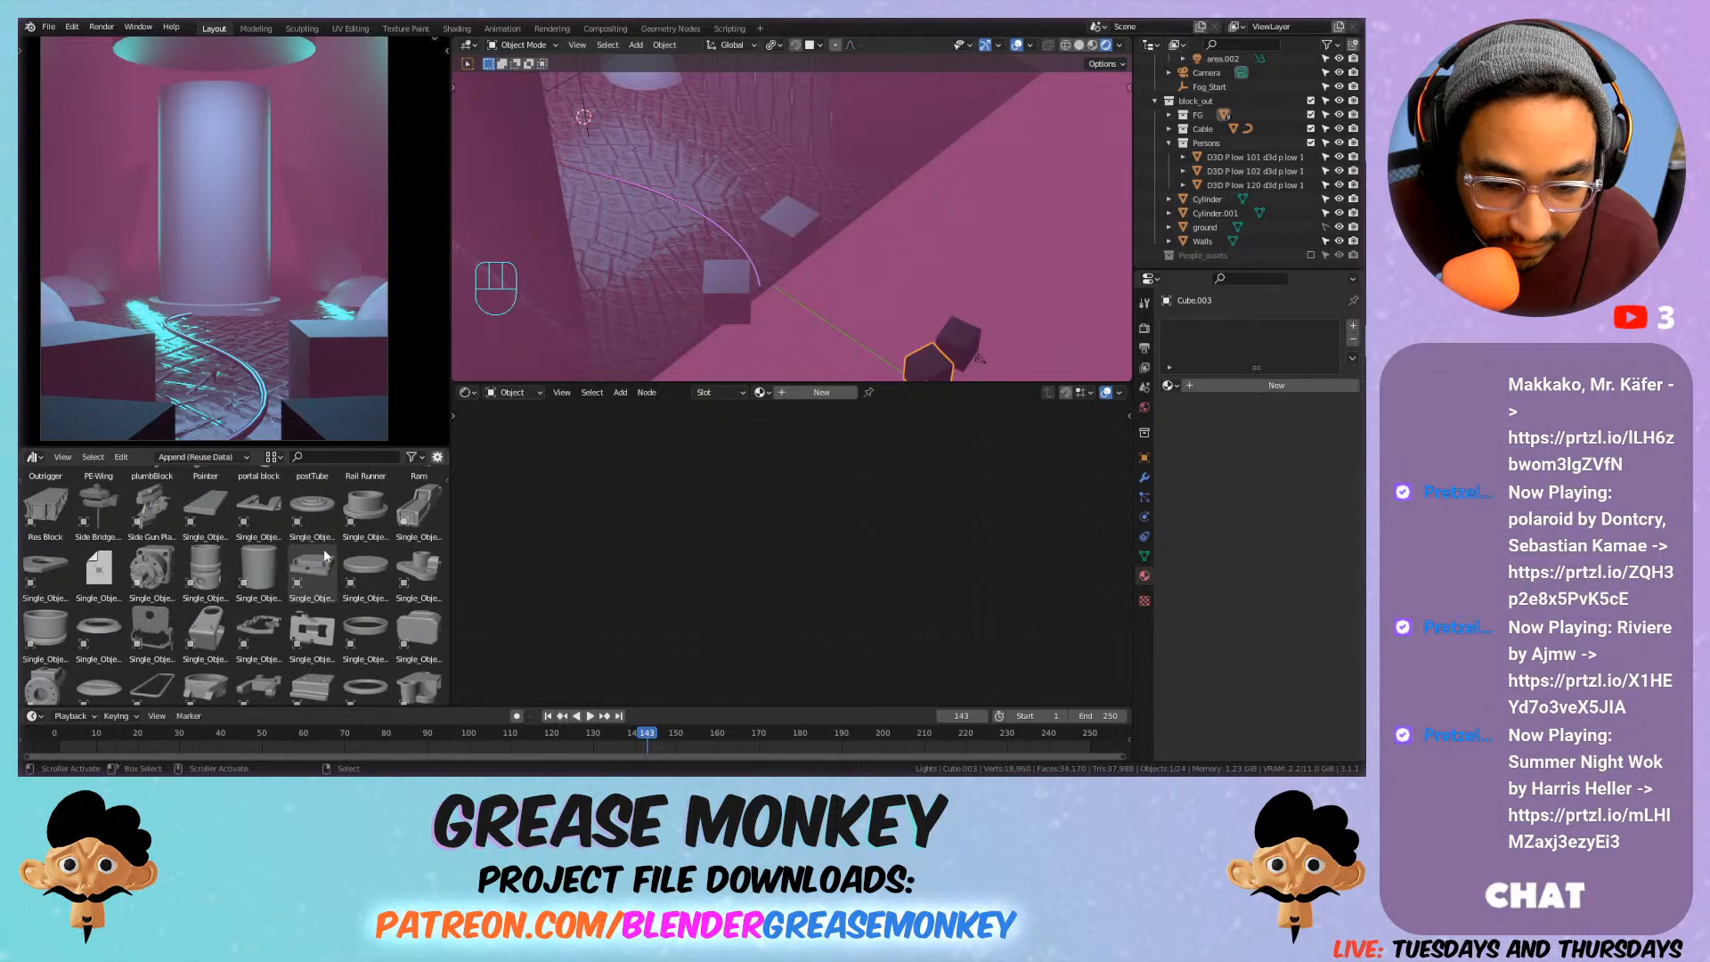
scroll(325, 556, "down", 6)
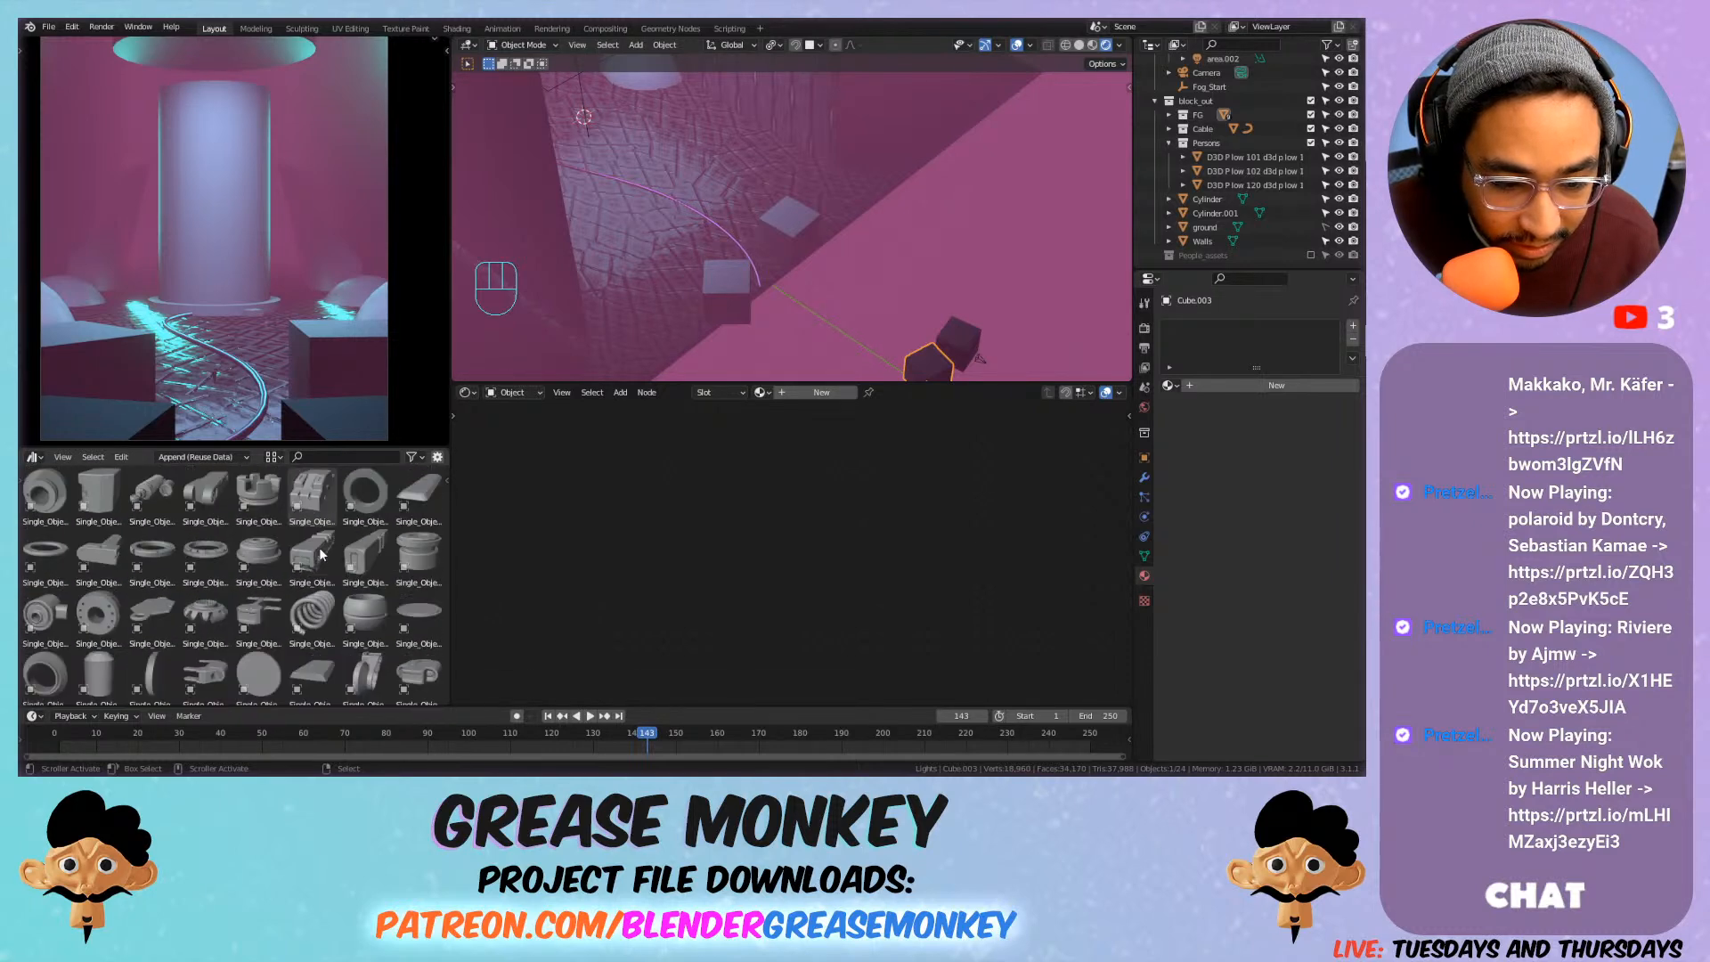
scroll(316, 552, "down", 6)
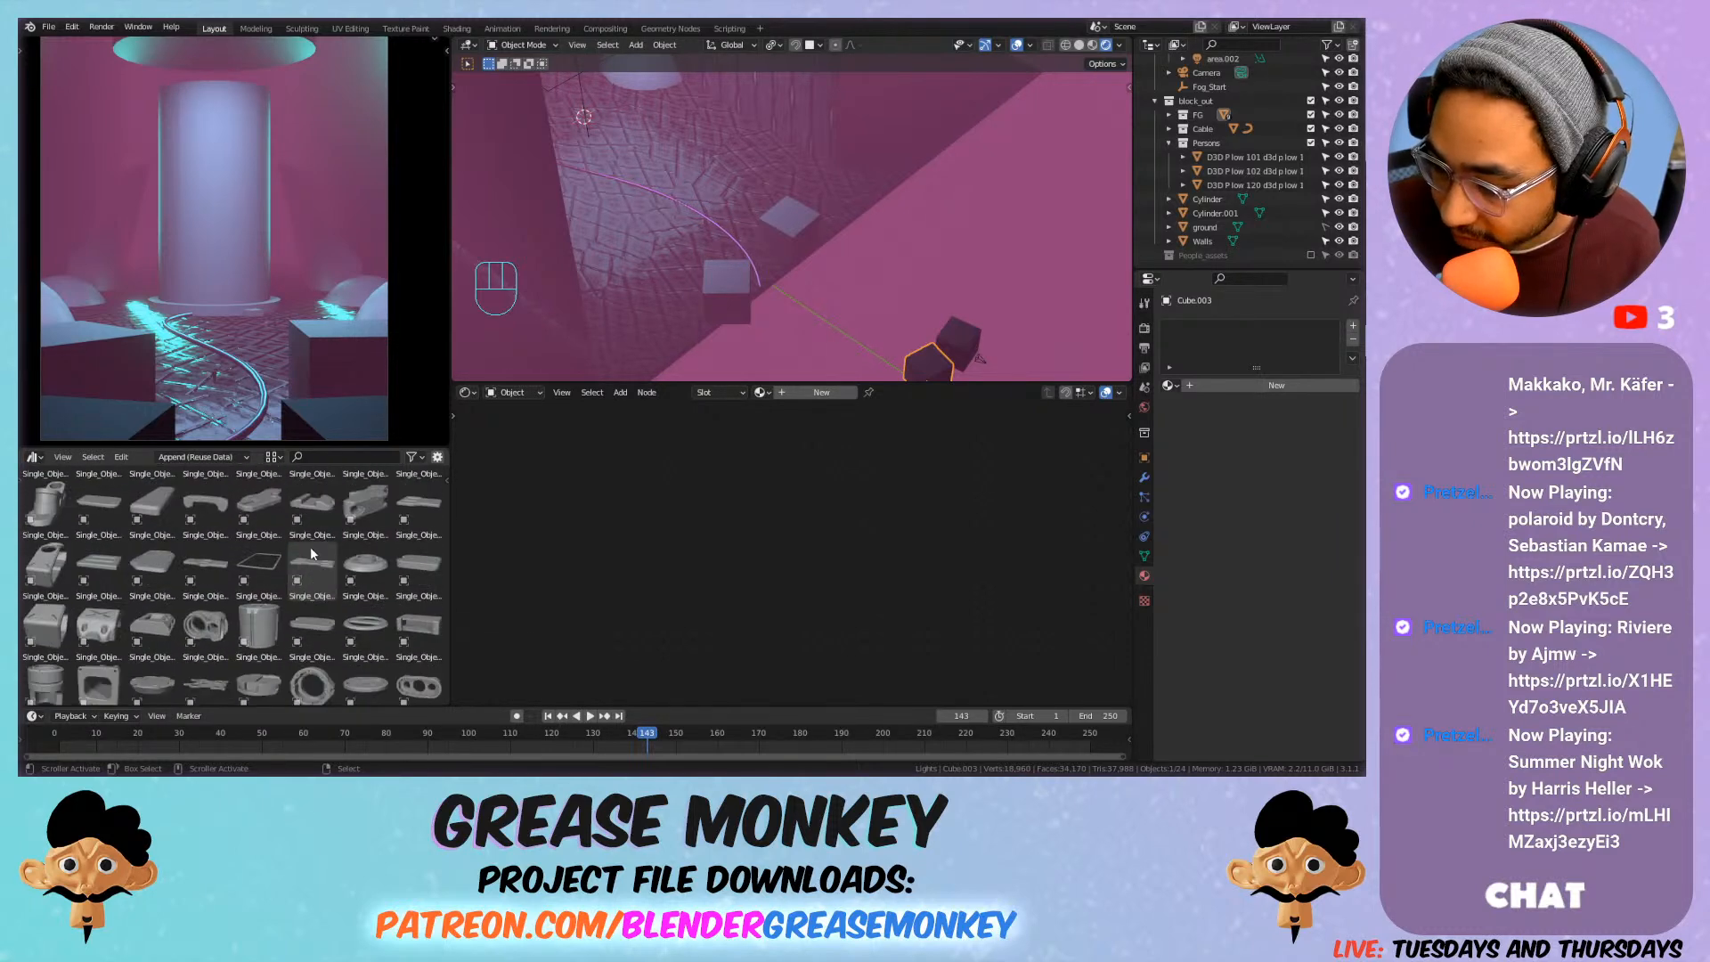
scroll(316, 554, "down", 6)
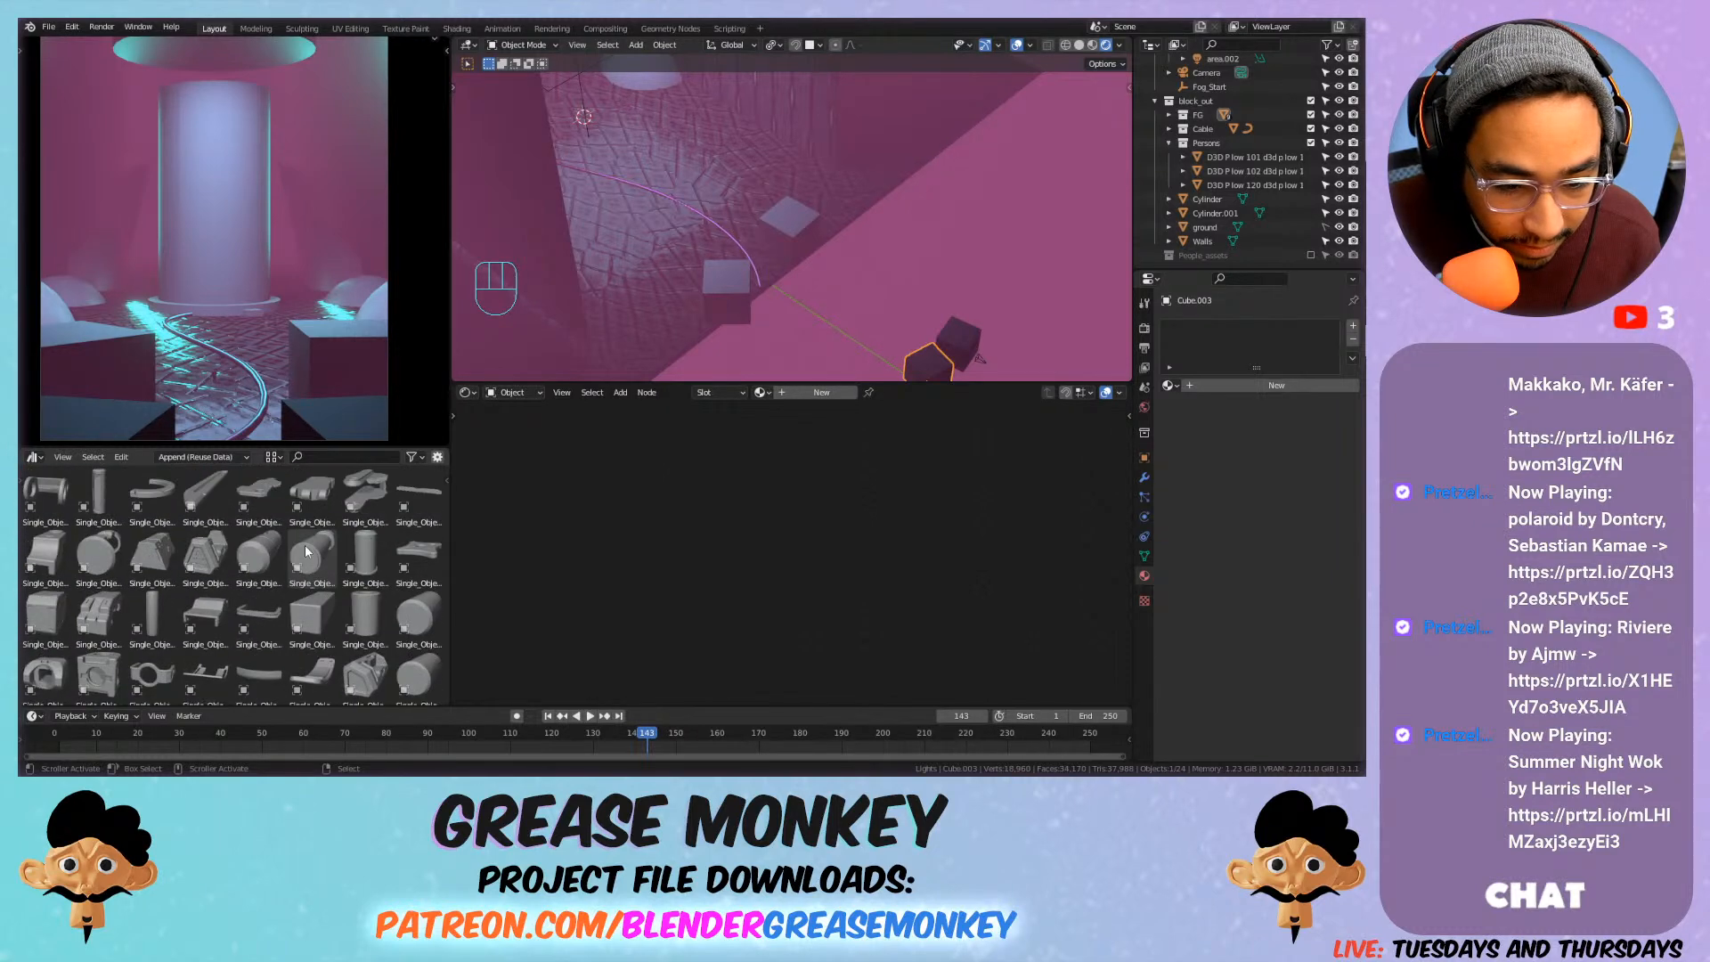
scroll(325, 555, "down", 2)
scroll(298, 552, "down", 6)
scroll(306, 557, "down", 8)
scroll(307, 558, "down", 8)
scroll(307, 557, "down", 8)
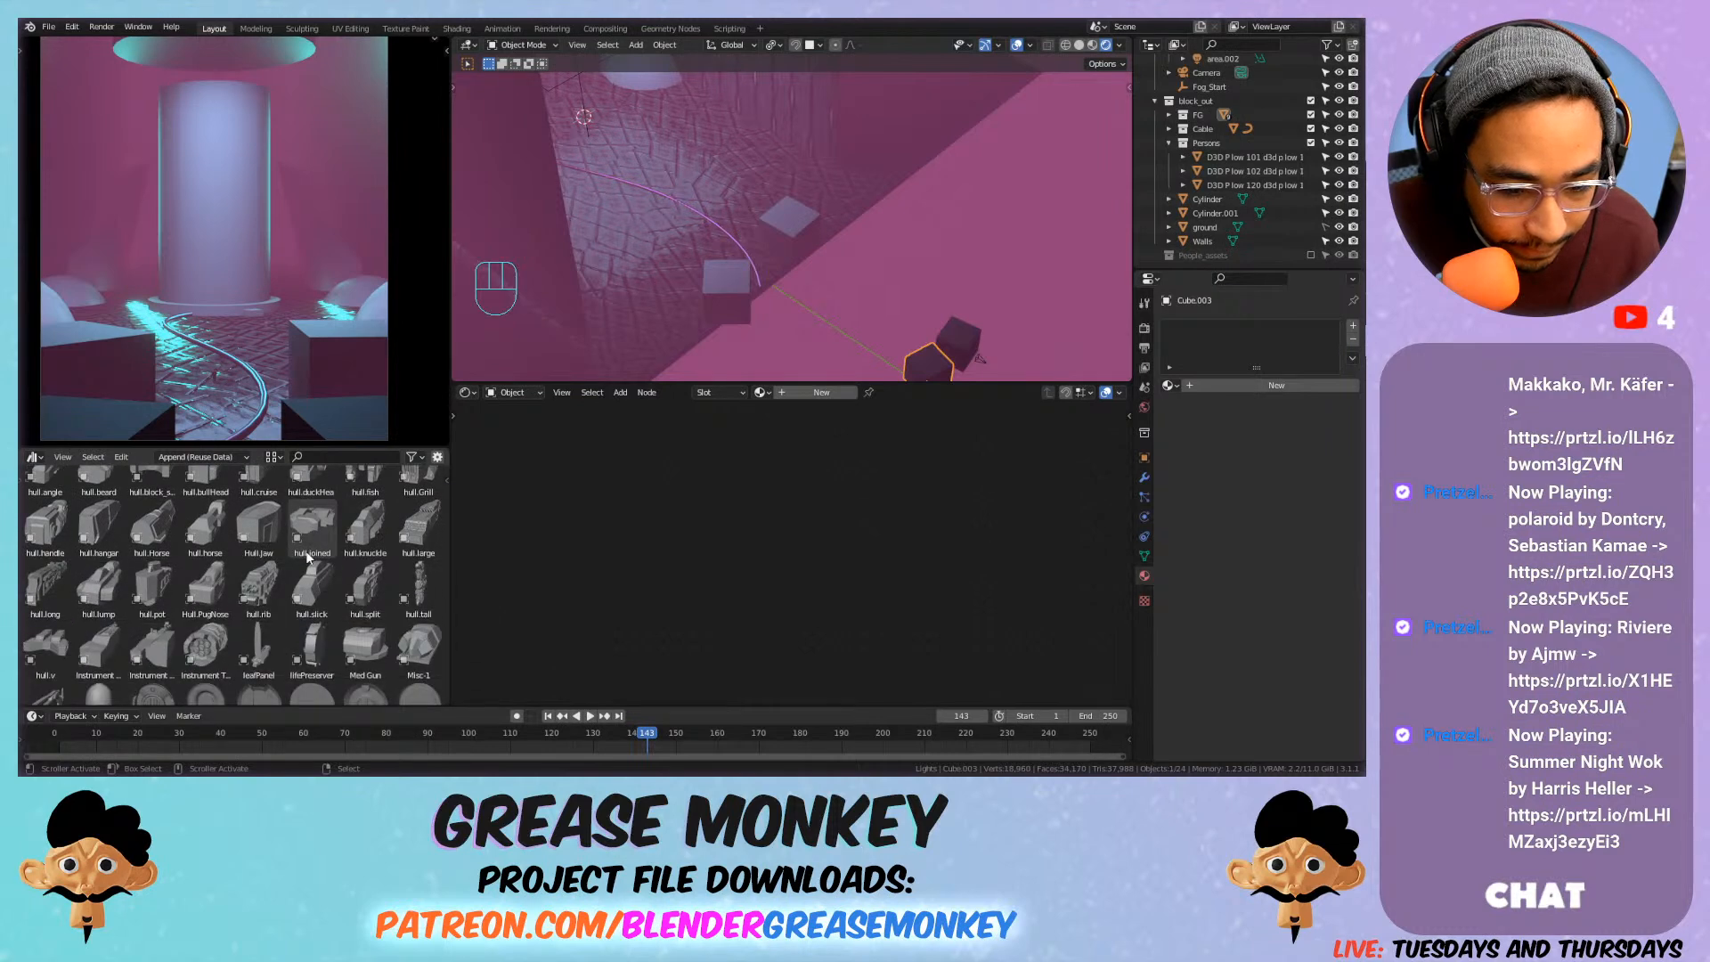
scroll(307, 557, "down", 8)
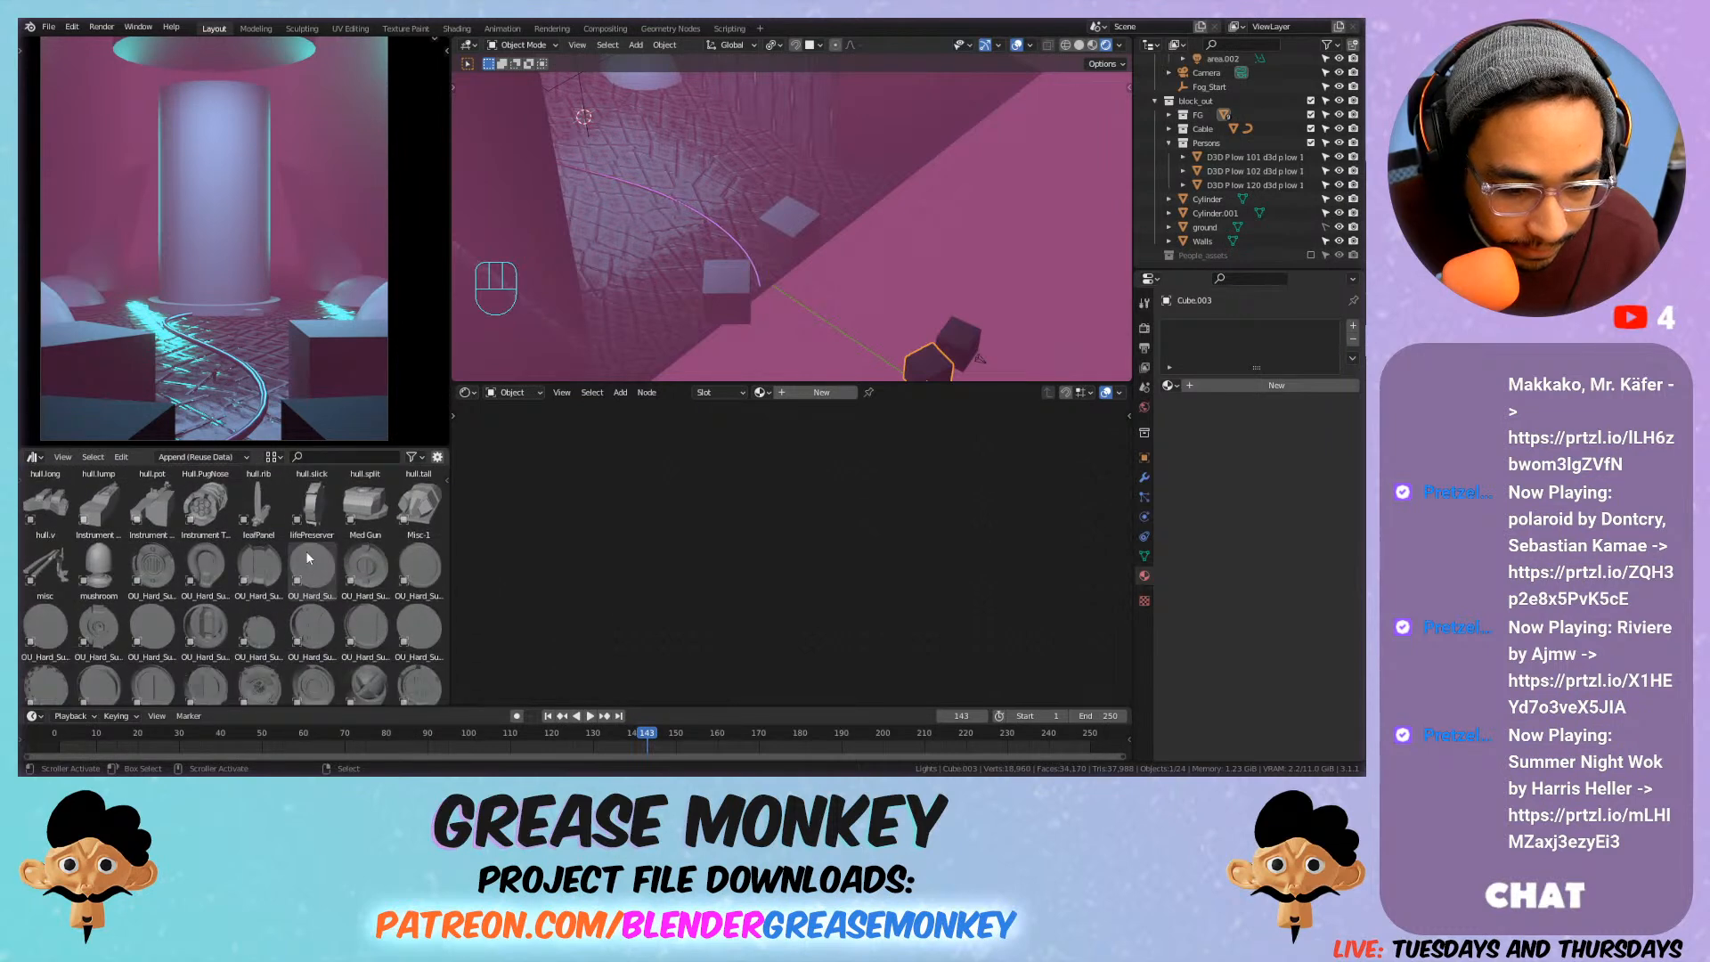
scroll(307, 557, "down", 8)
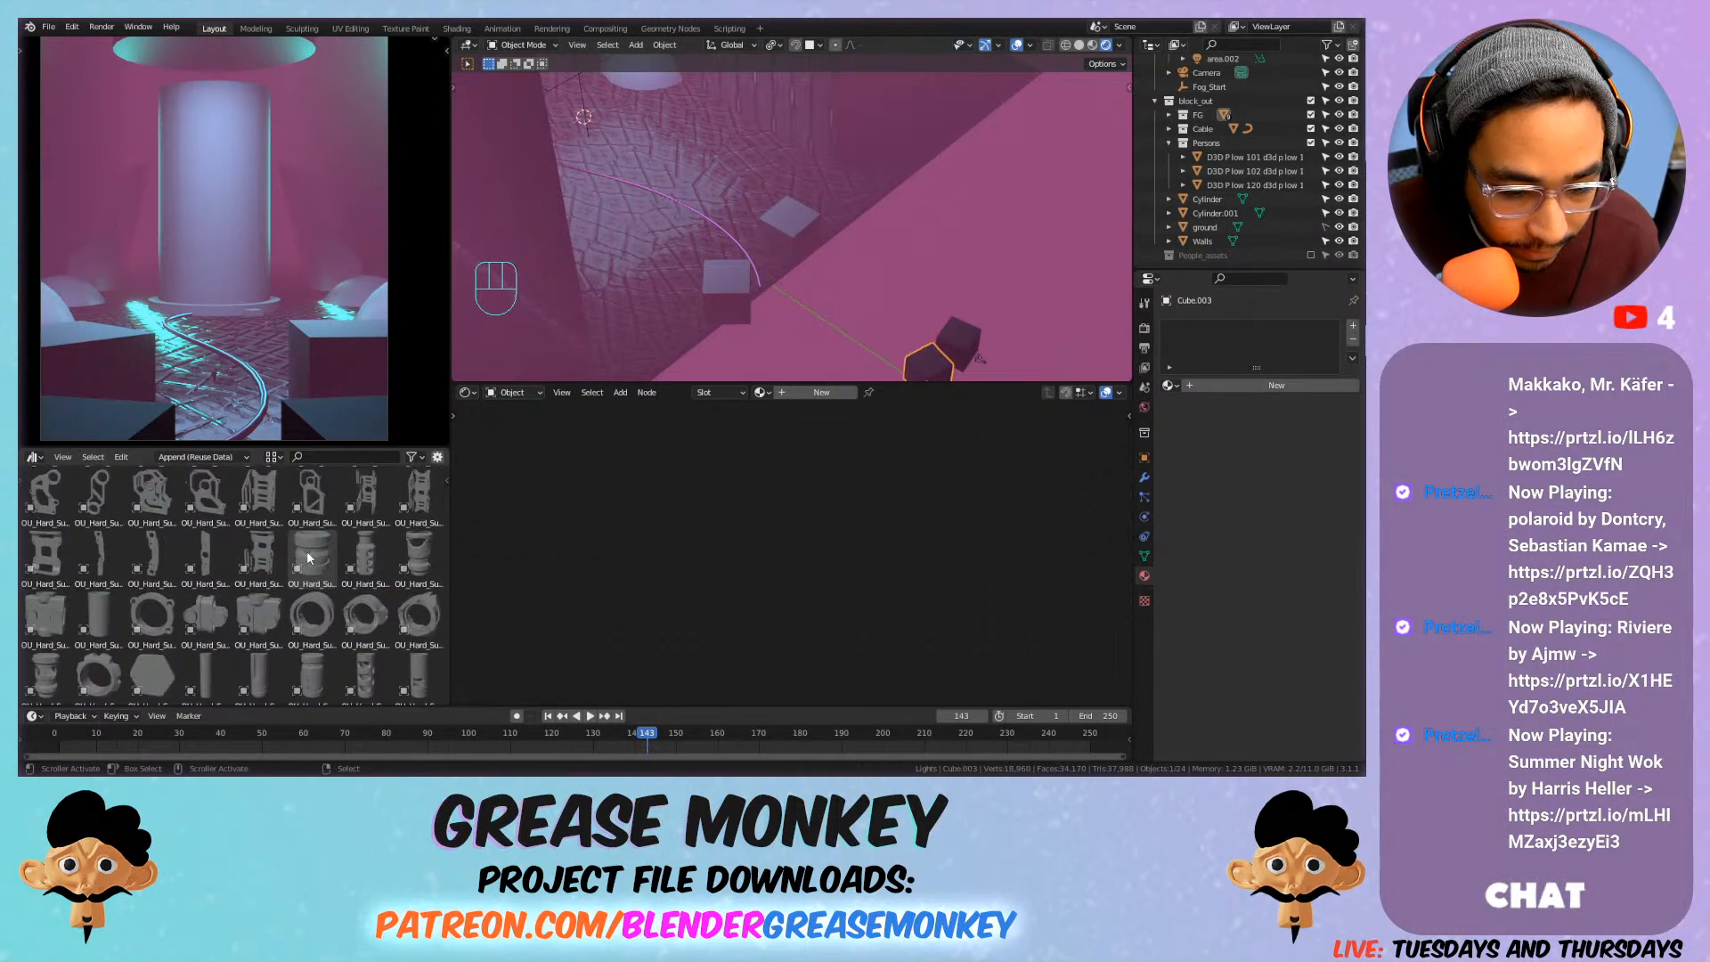
scroll(308, 557, "down", 4)
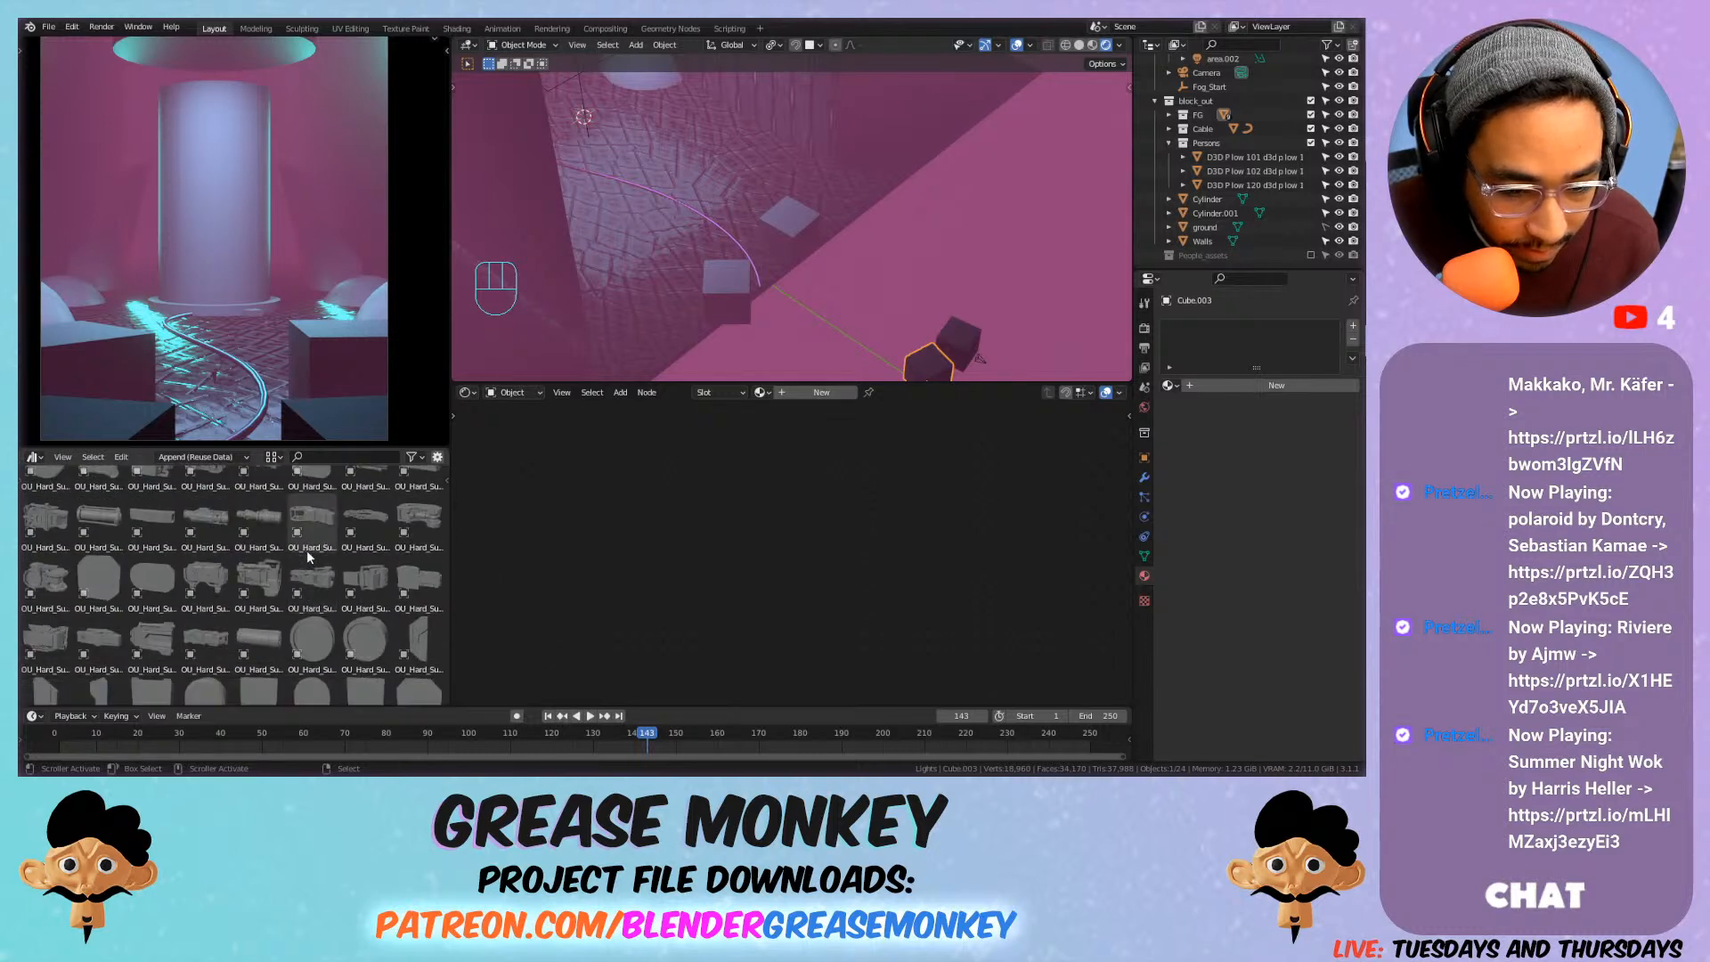
scroll(307, 557, "down", 6)
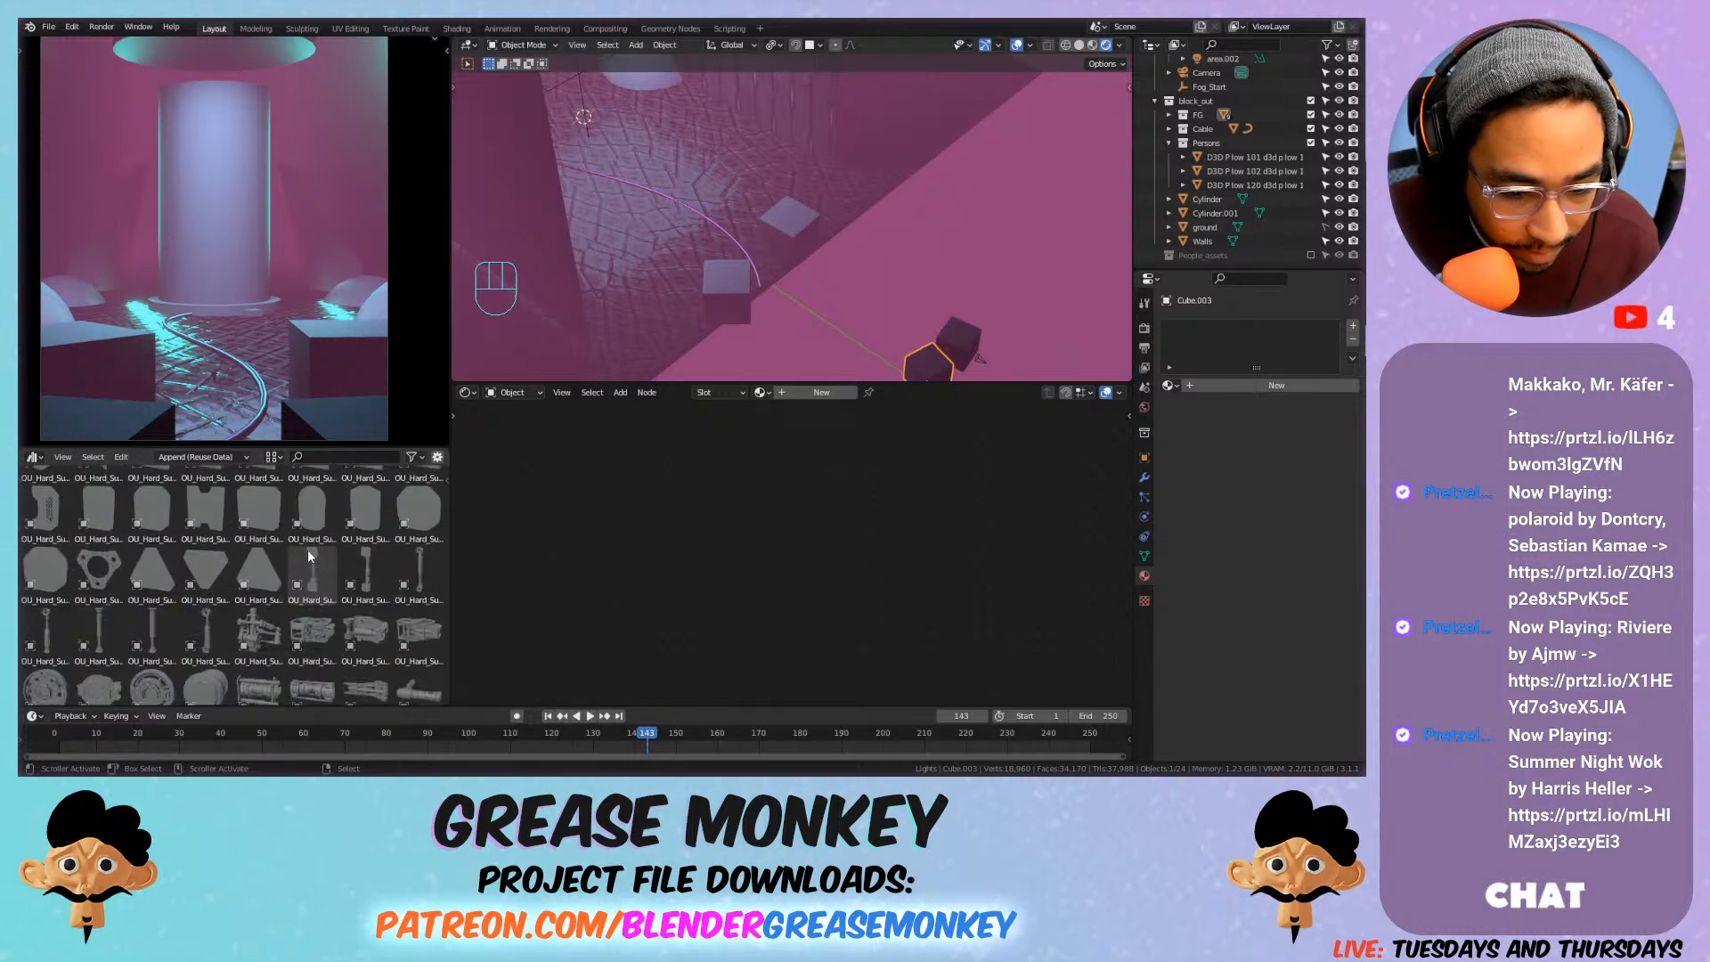
scroll(309, 557, "down", 3)
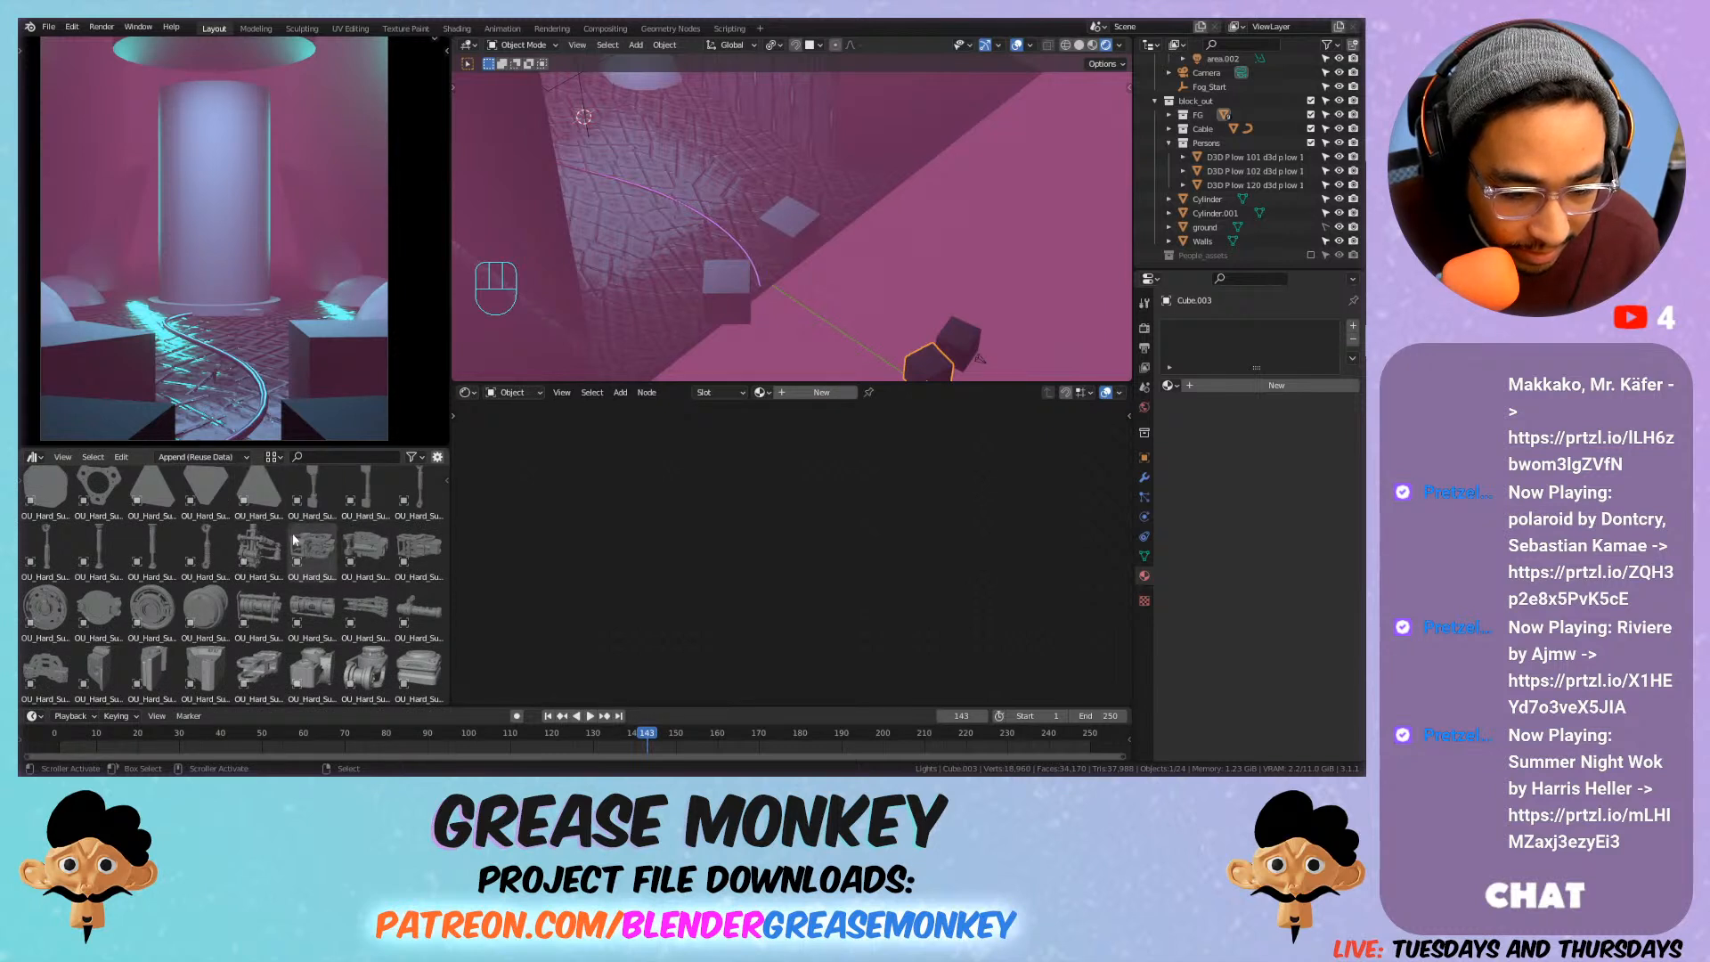
Place the cylindrical kitbash asset OU_Hard_Surface_1118 in the scene and stand it upright with a 90° rotation about Y.
left_click_drag(317, 602, 688, 214)
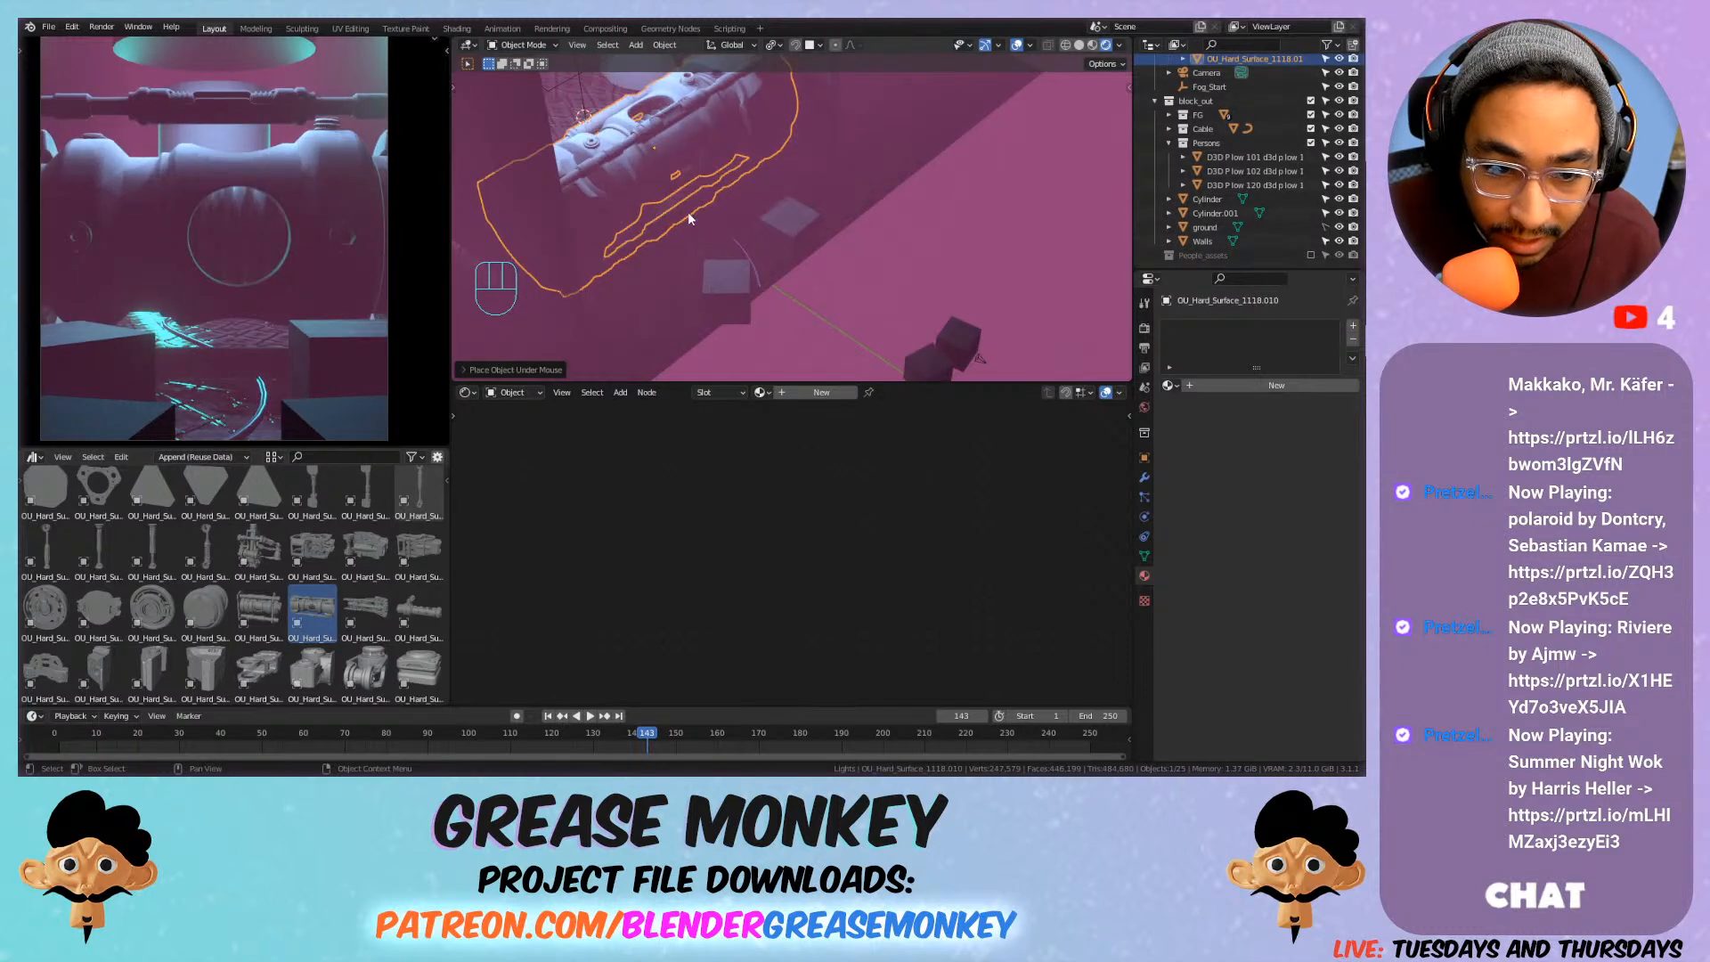
middle_click_drag(755, 146, 756, 207, "shift")
type("rx90")
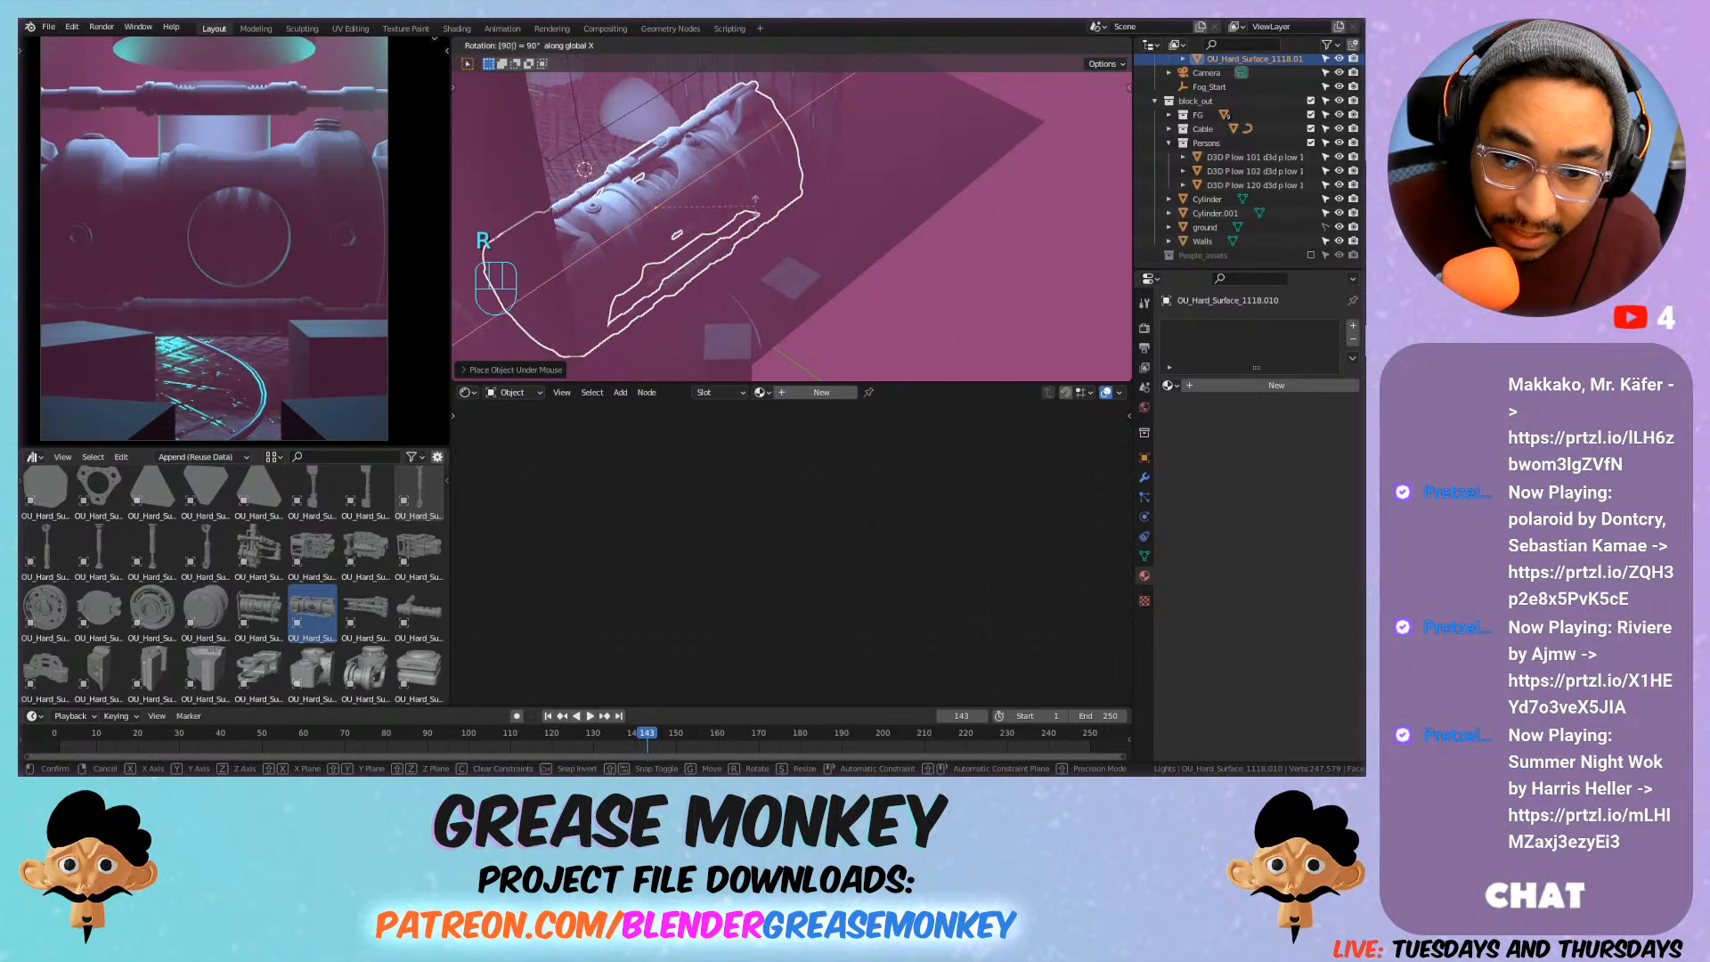
key("Return")
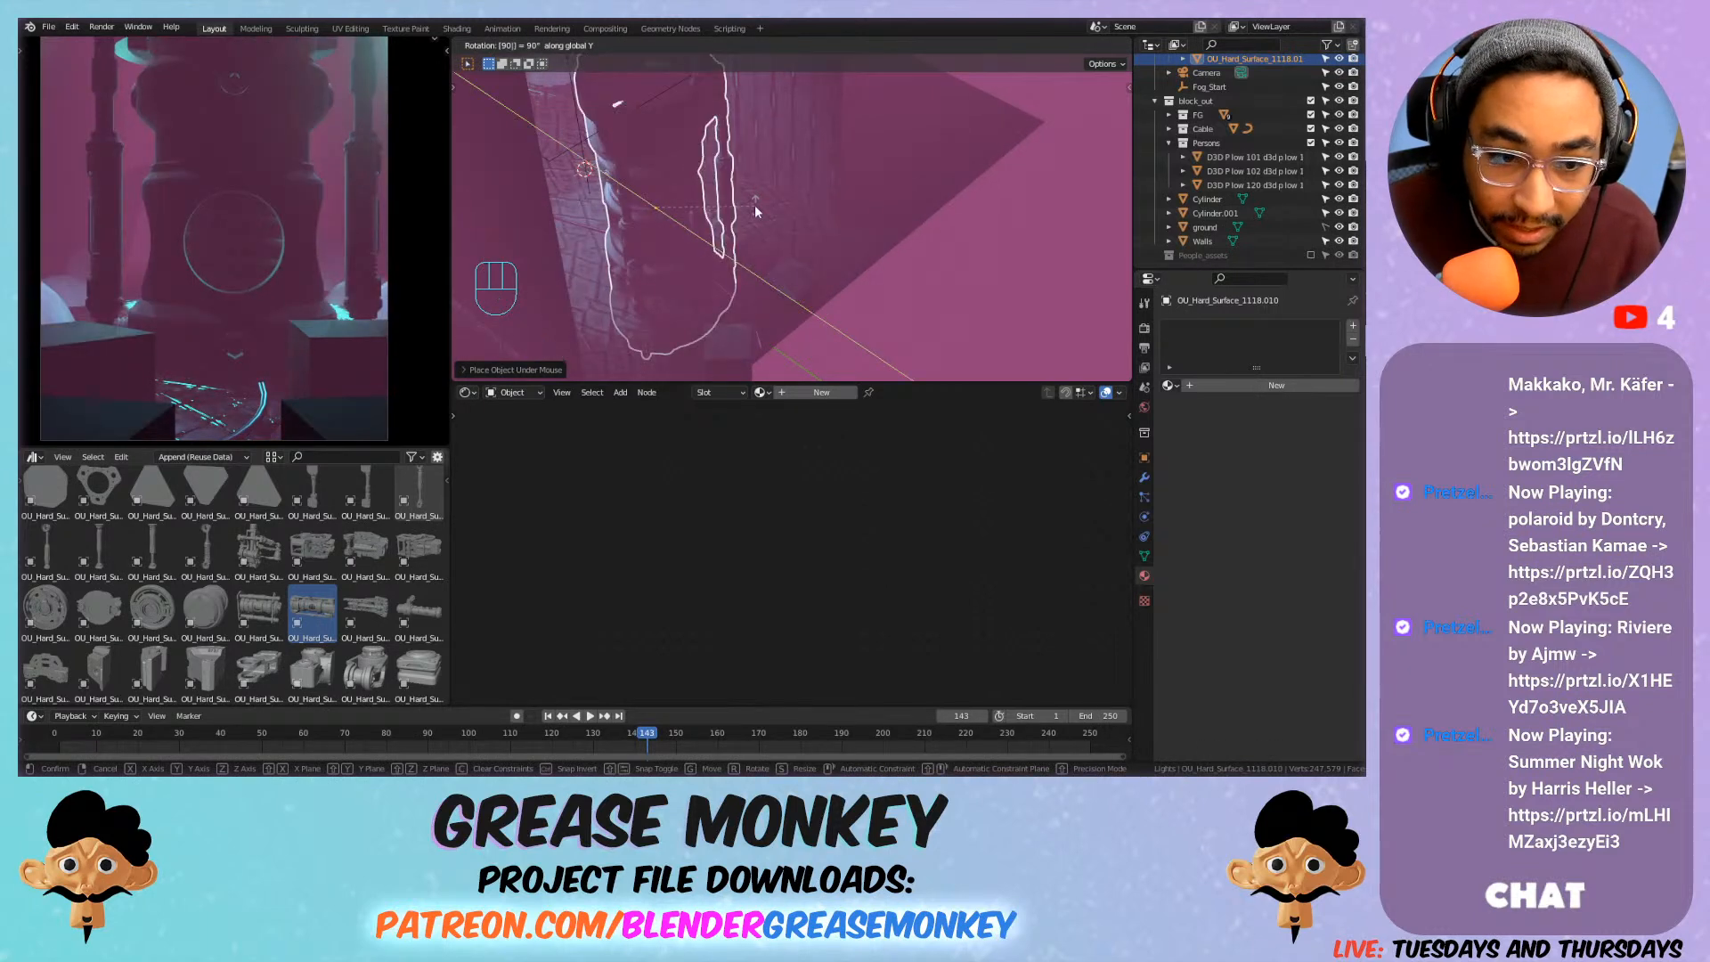
Scale the upright asset down to less than half its size and move it back across the floor to the central cylinder.
key("s")
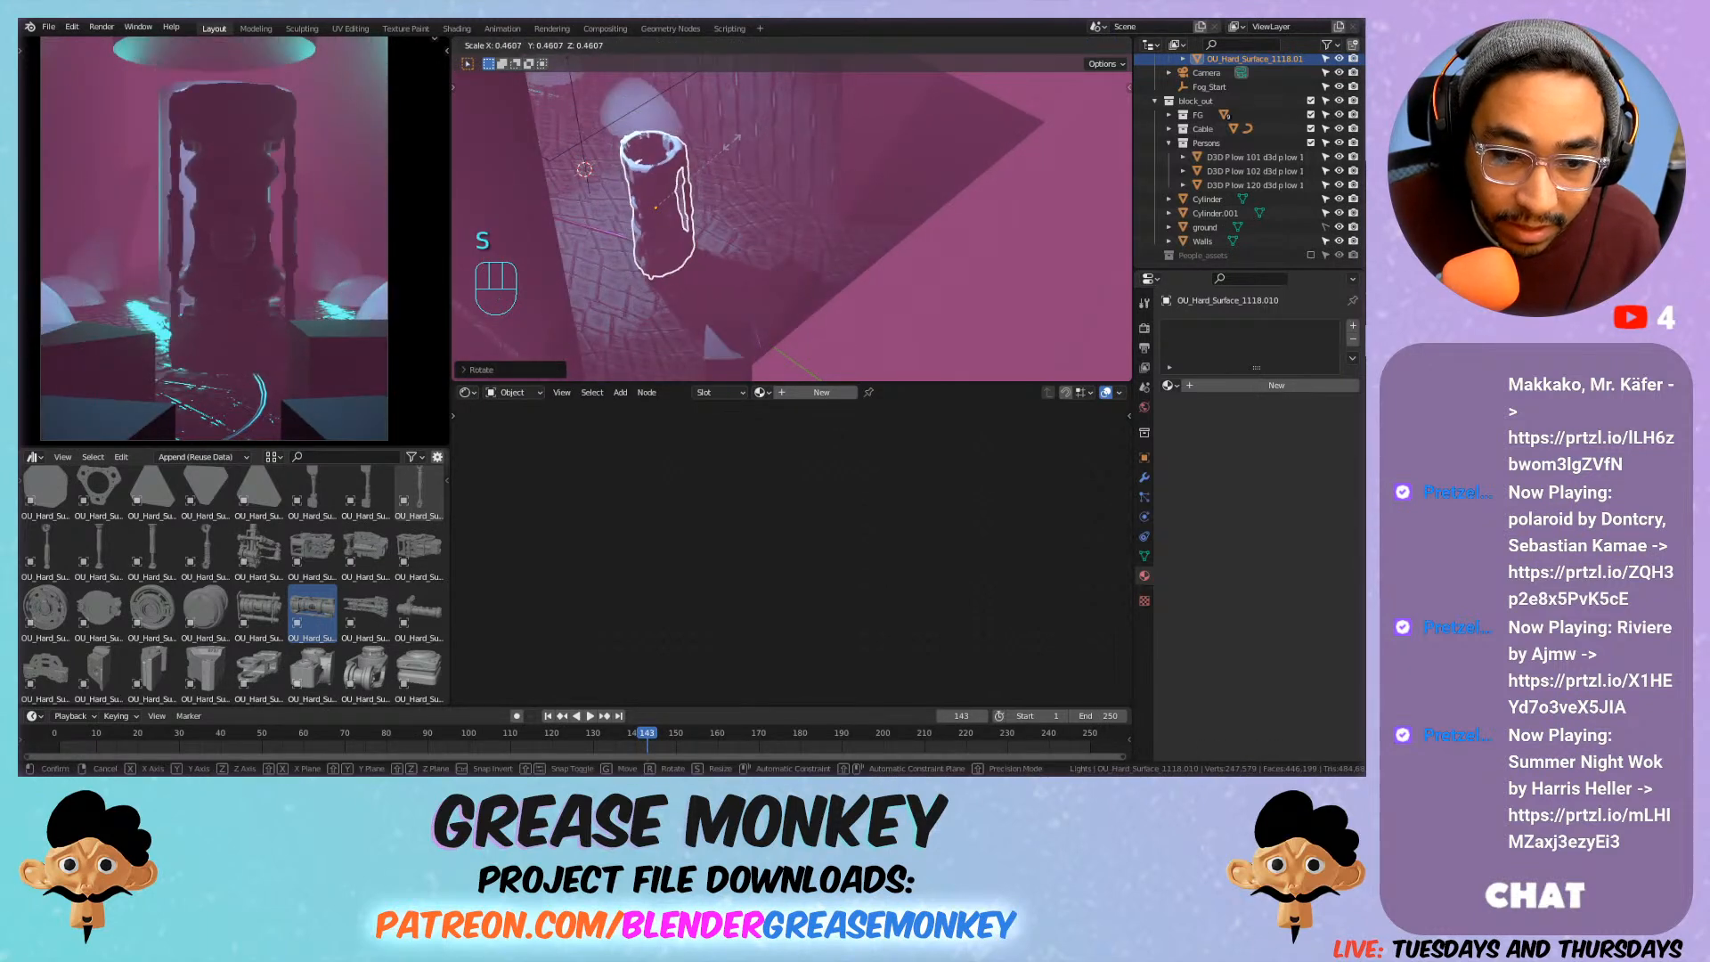
left_click(651, 143)
right_click(651, 139)
left_click(649, 121)
mouse_move(745, 189)
middle_mouse_down()
mouse_move(795, 229)
mouse_move(721, 188)
middle_mouse_up()
scroll(712, 192, "up", 1)
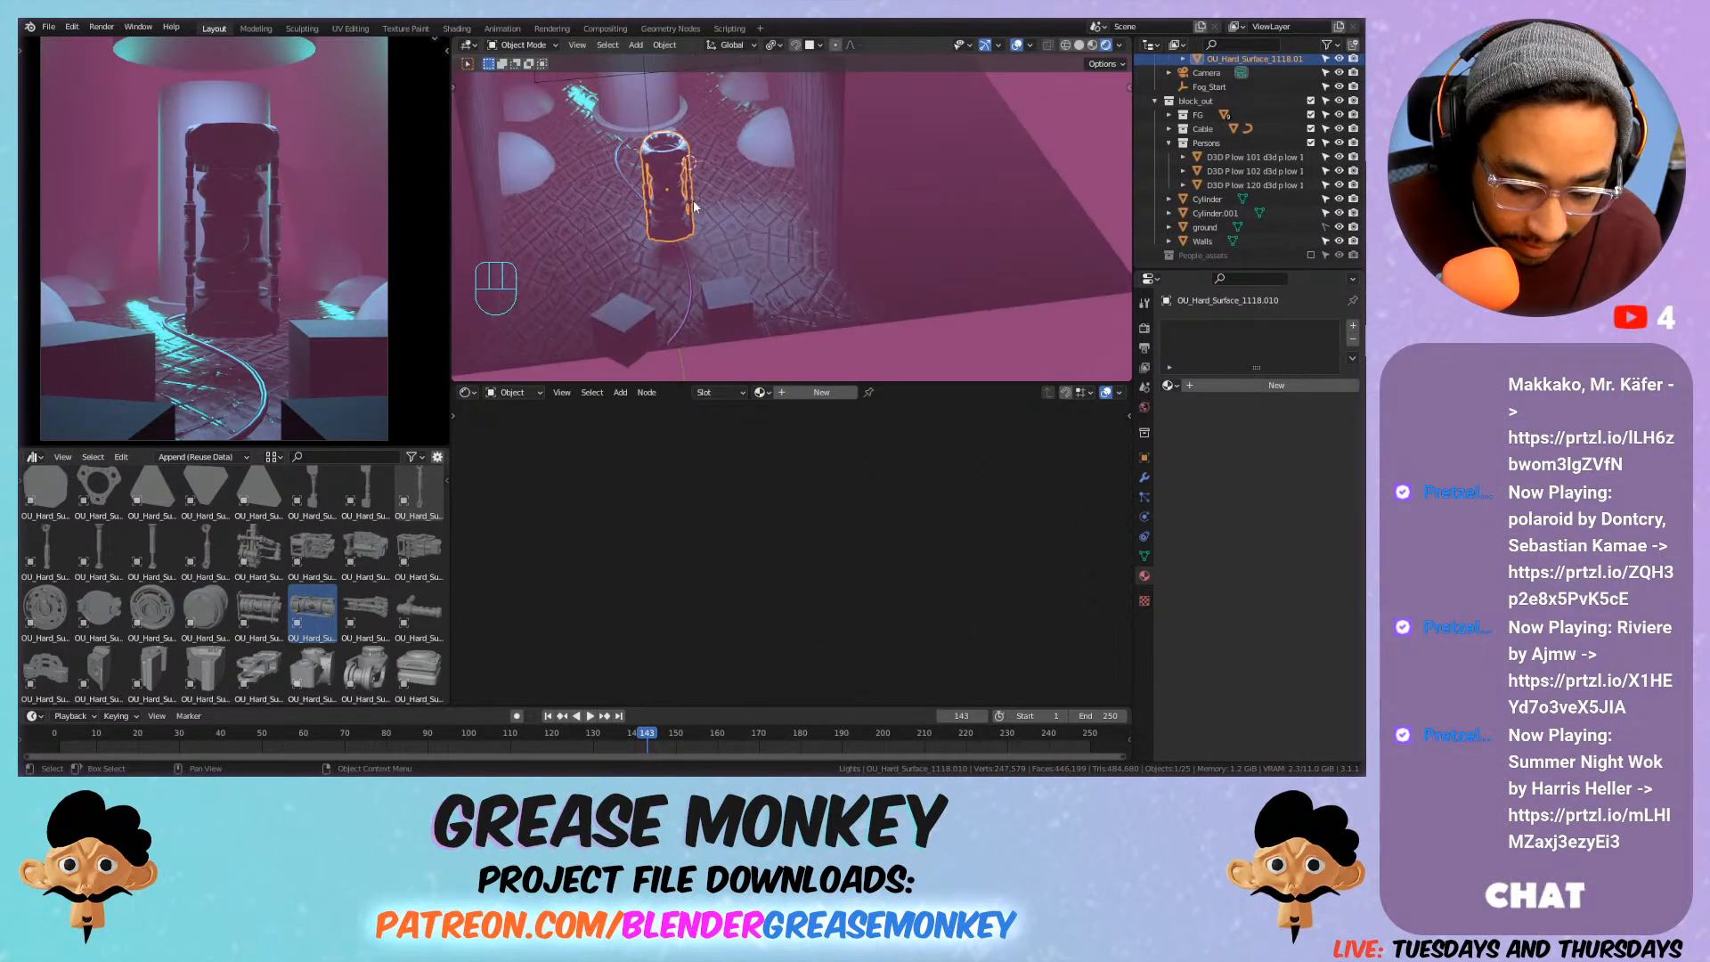
key("g")
middle_click(690, 162, "shift")
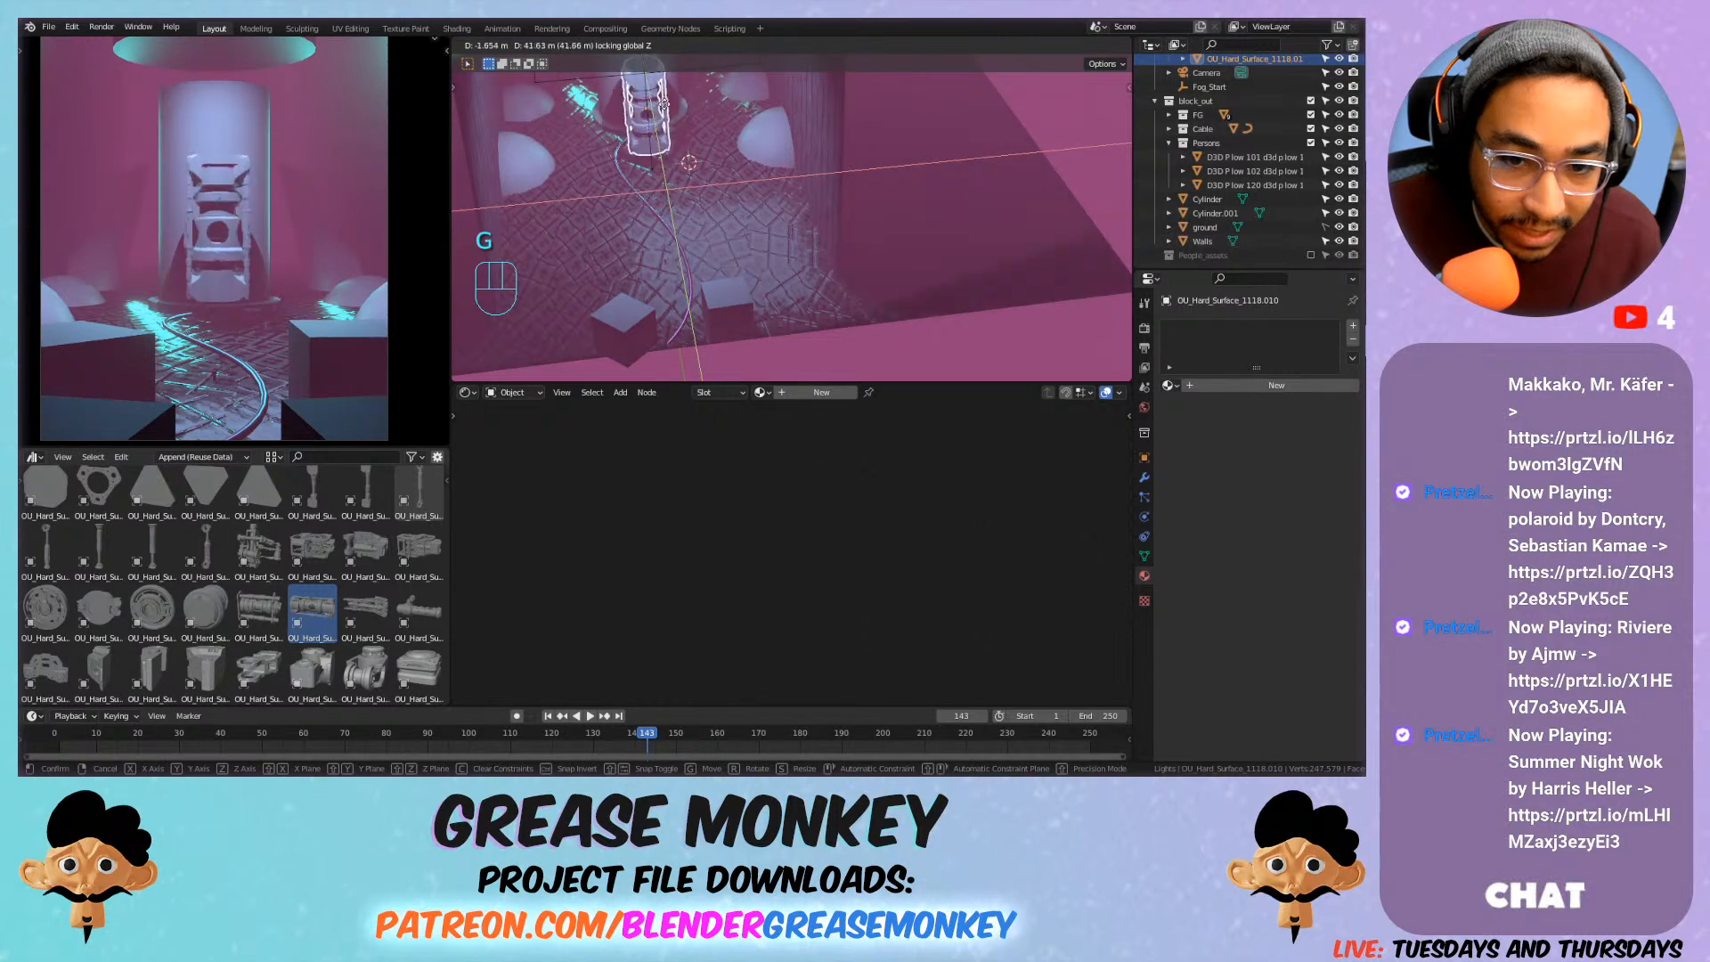
left_click(659, 71)
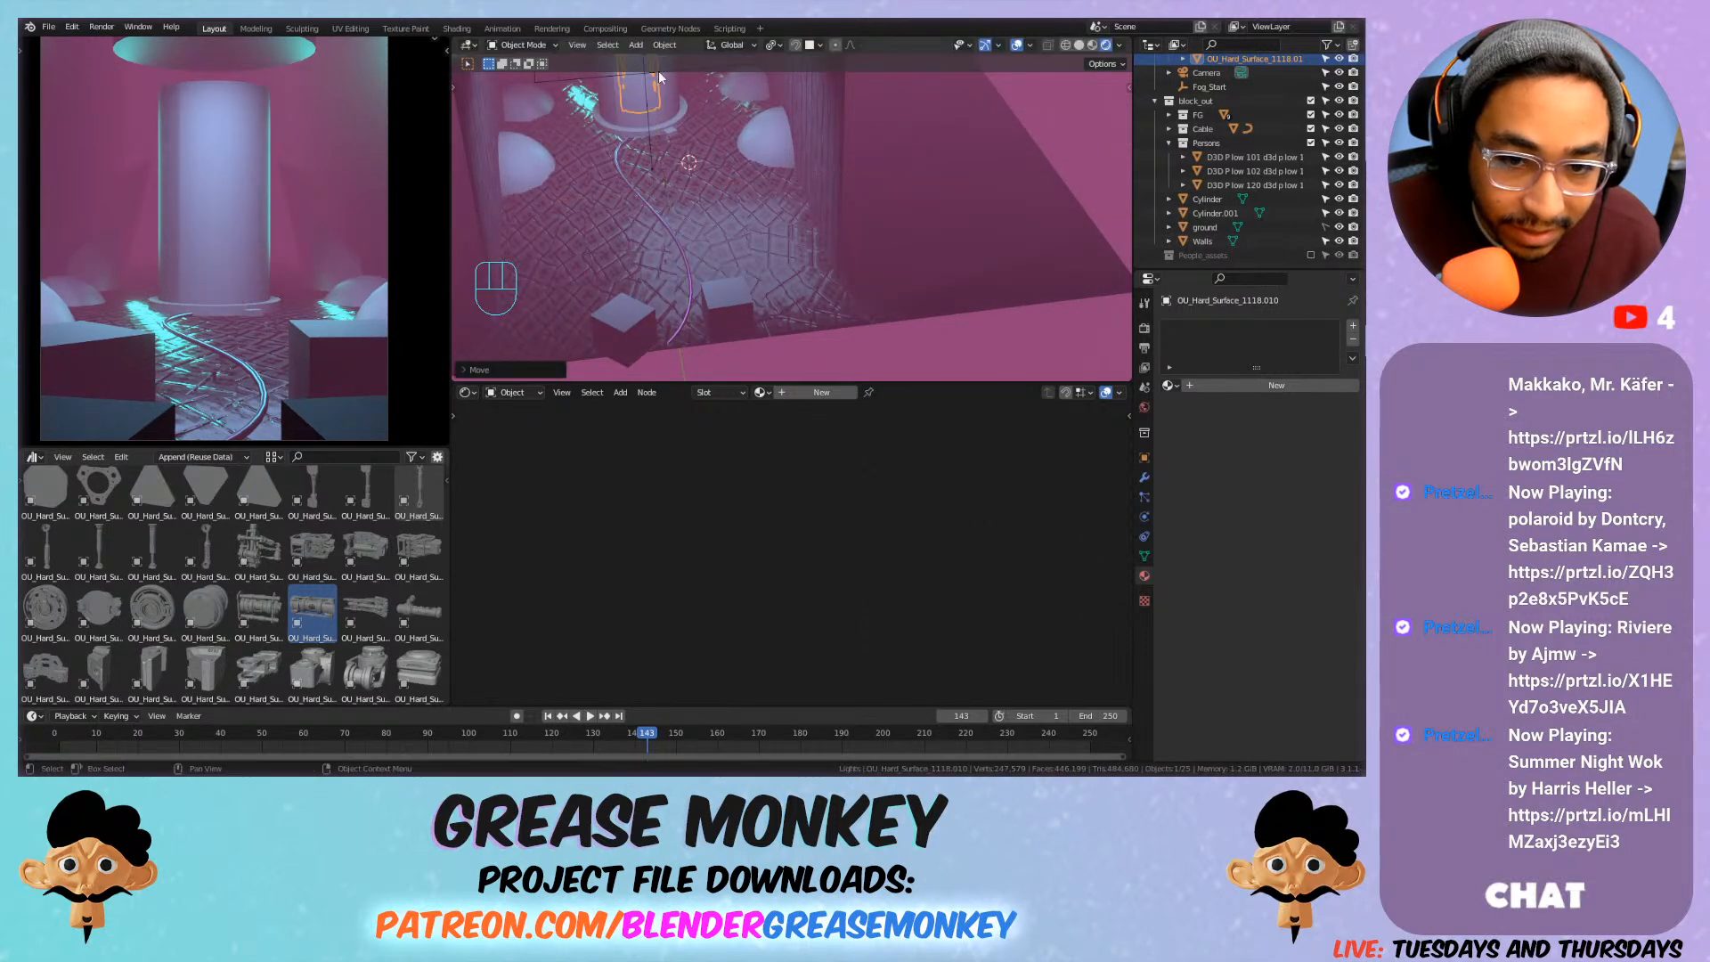
middle_click_drag(658, 67, 711, 226)
Hide the central block-out Cylinder that encloses the kitbash asset.
left_click(692, 148)
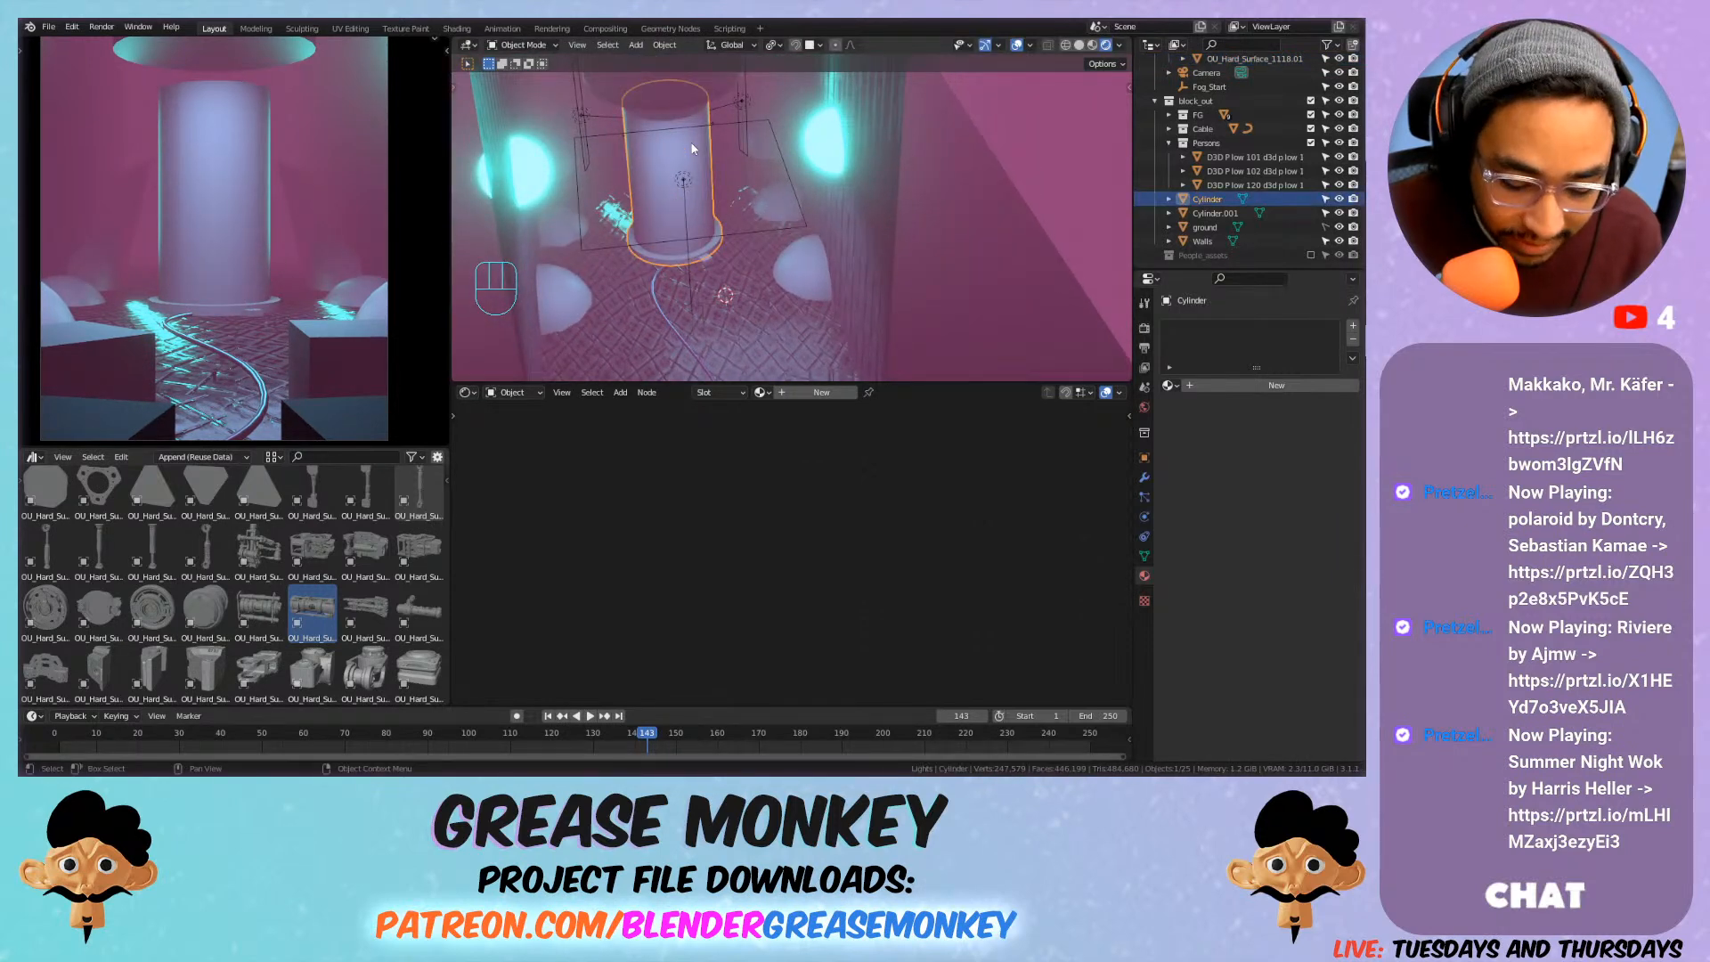
key("h")
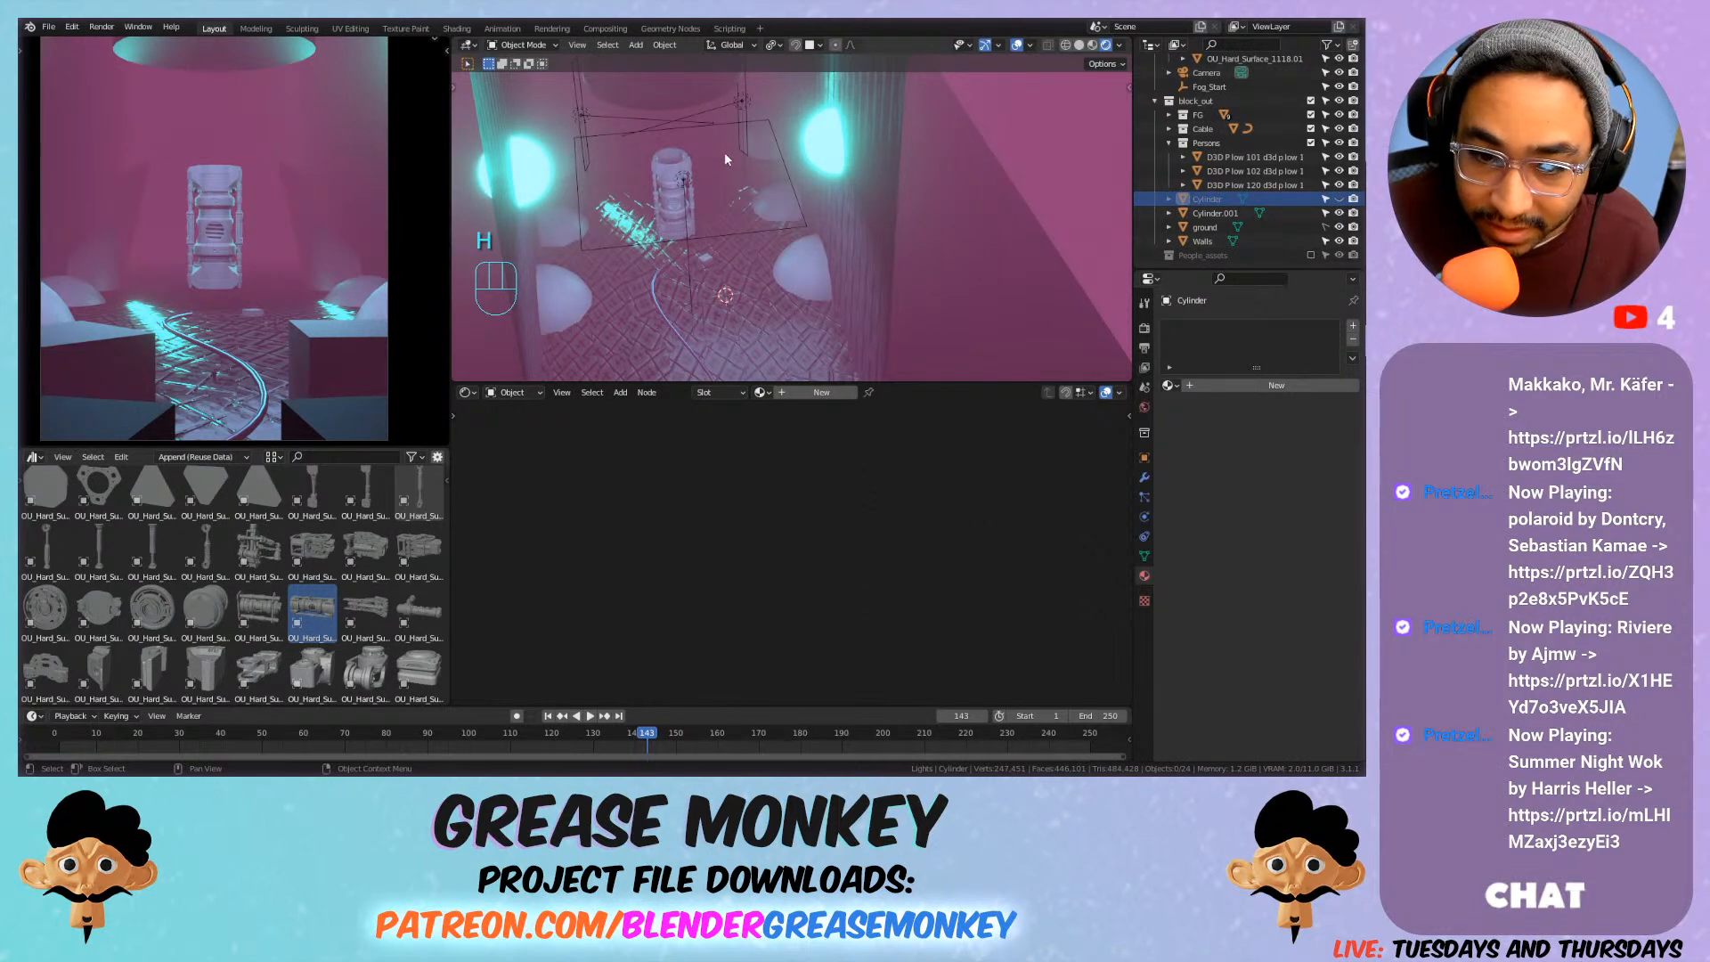
key("ctrl+z")
key("KP_Decimal")
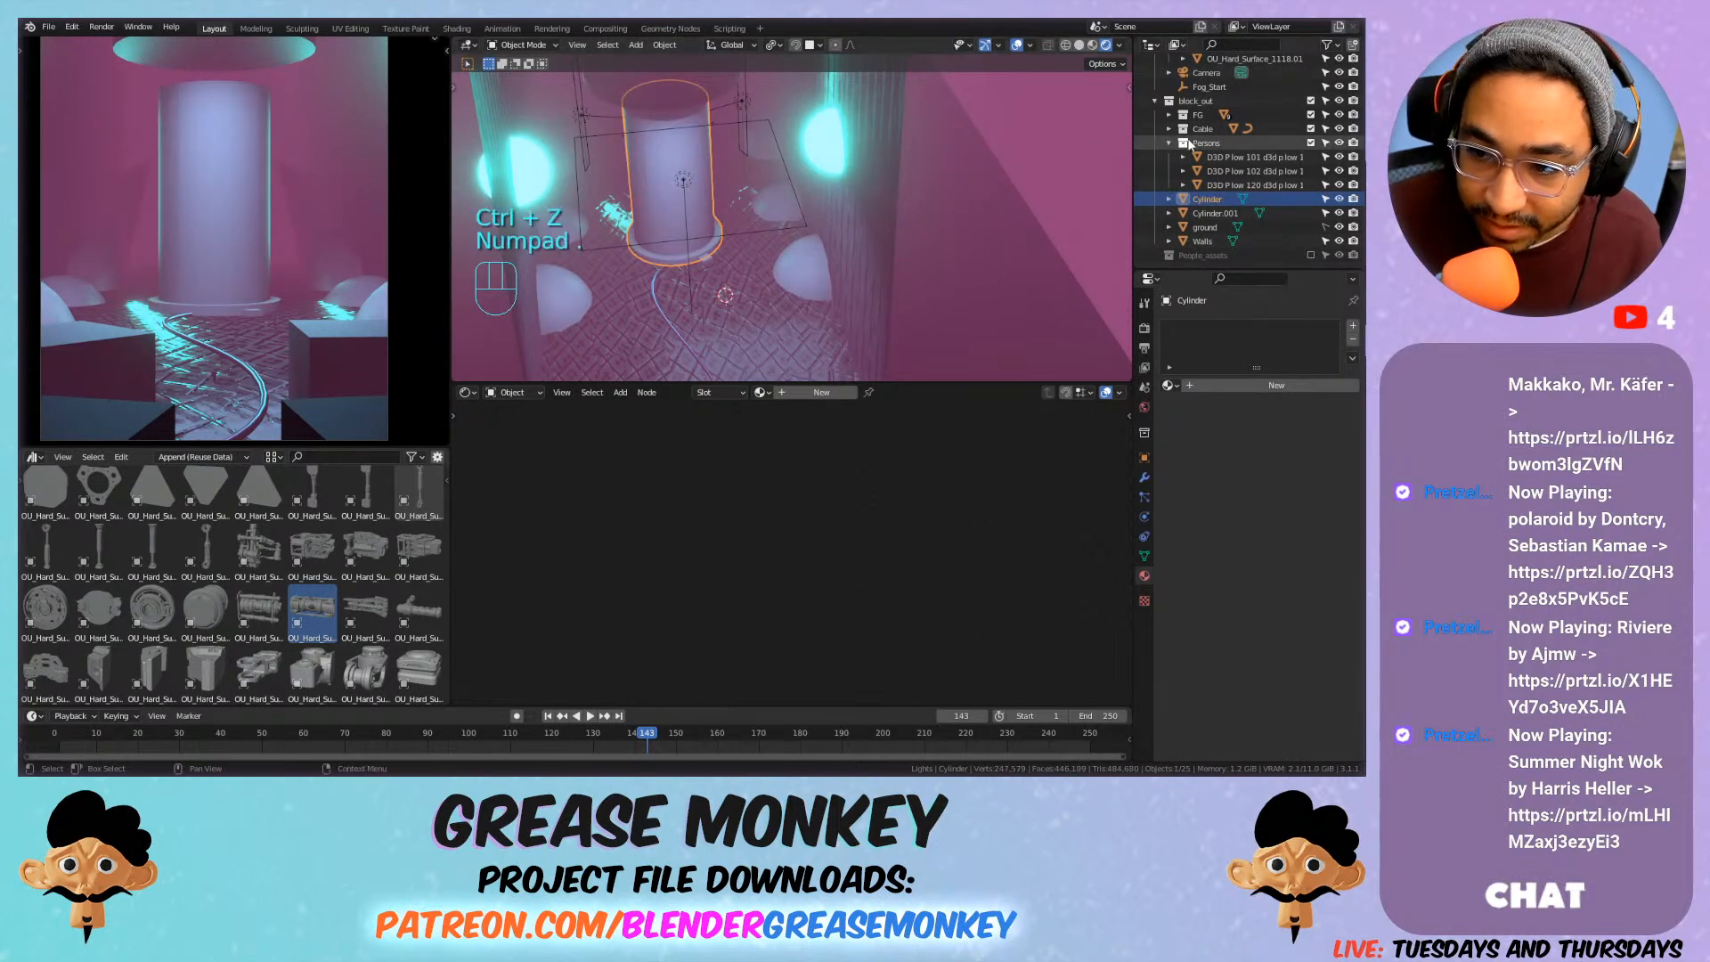
left_click(1339, 199)
Select the kitbash asset and raise it vertically above the floor.
middle_click_drag(748, 174, 708, 211)
left_click(702, 208)
key("s")
right_click(725, 200)
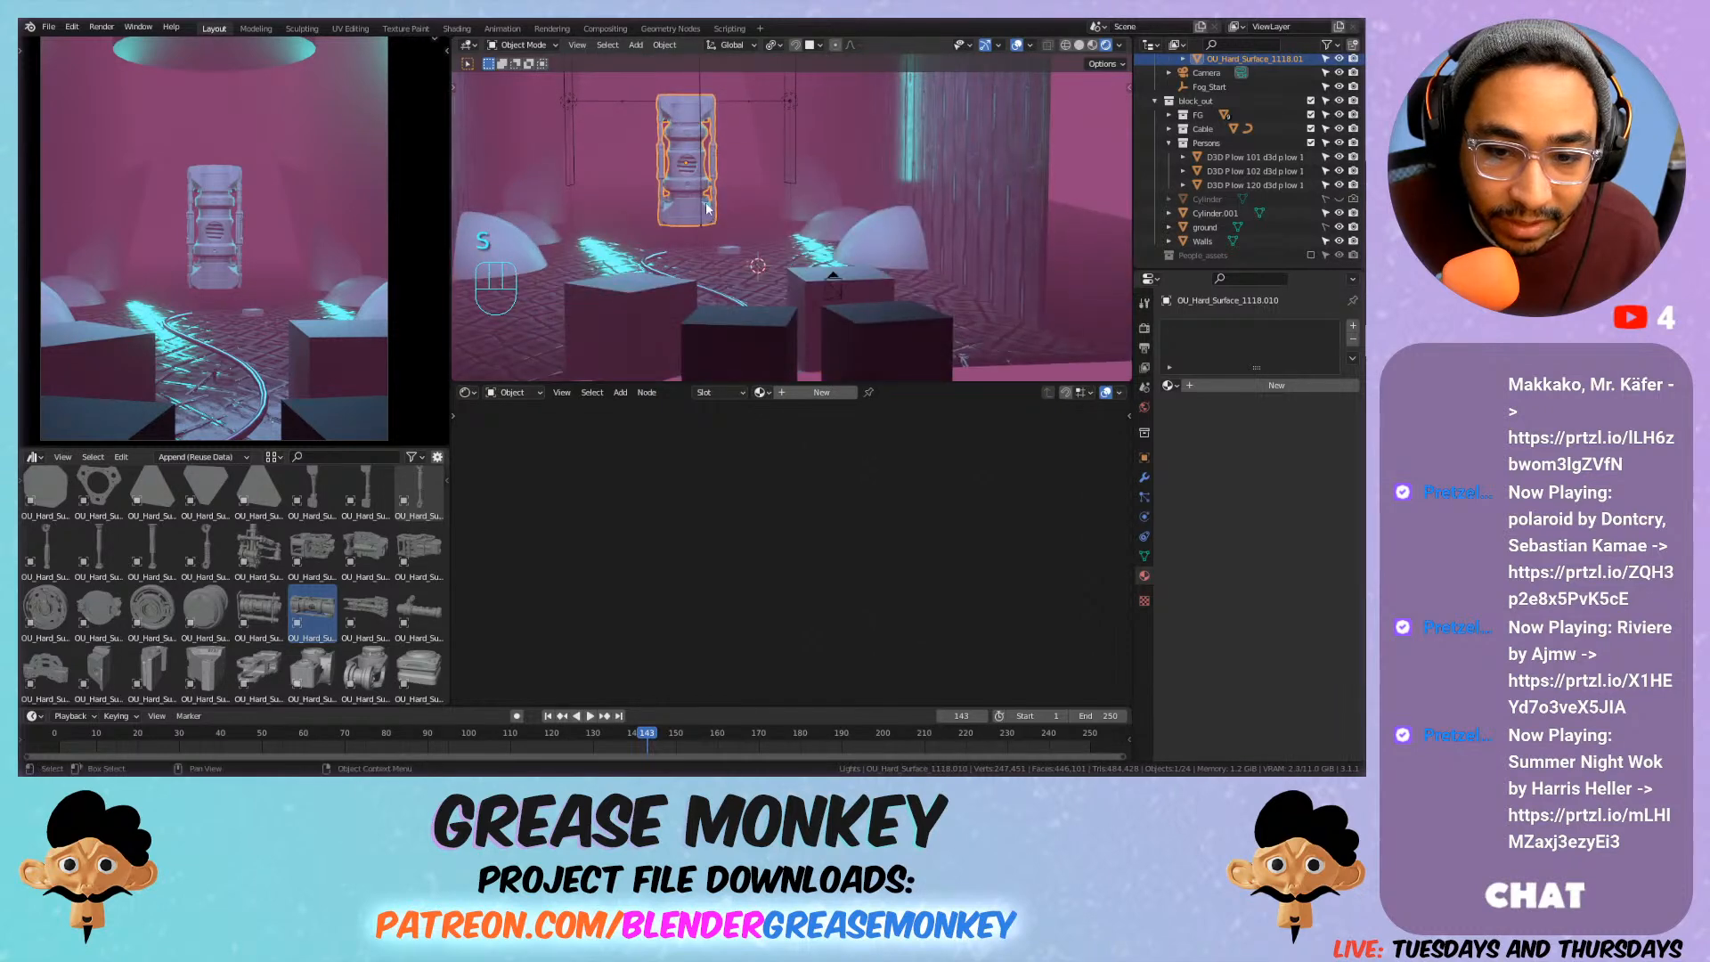
key("g")
middle_click(706, 187)
left_click(705, 144)
mouse_move(705, 143)
middle_mouse_down()
mouse_move(688, 141)
mouse_move(696, 157)
middle_mouse_up()
scroll(696, 163, "down", 3)
Isolate the kitbash asset and select edge geometry on its circular end cap in Edit Mode.
key("KP_Divide")
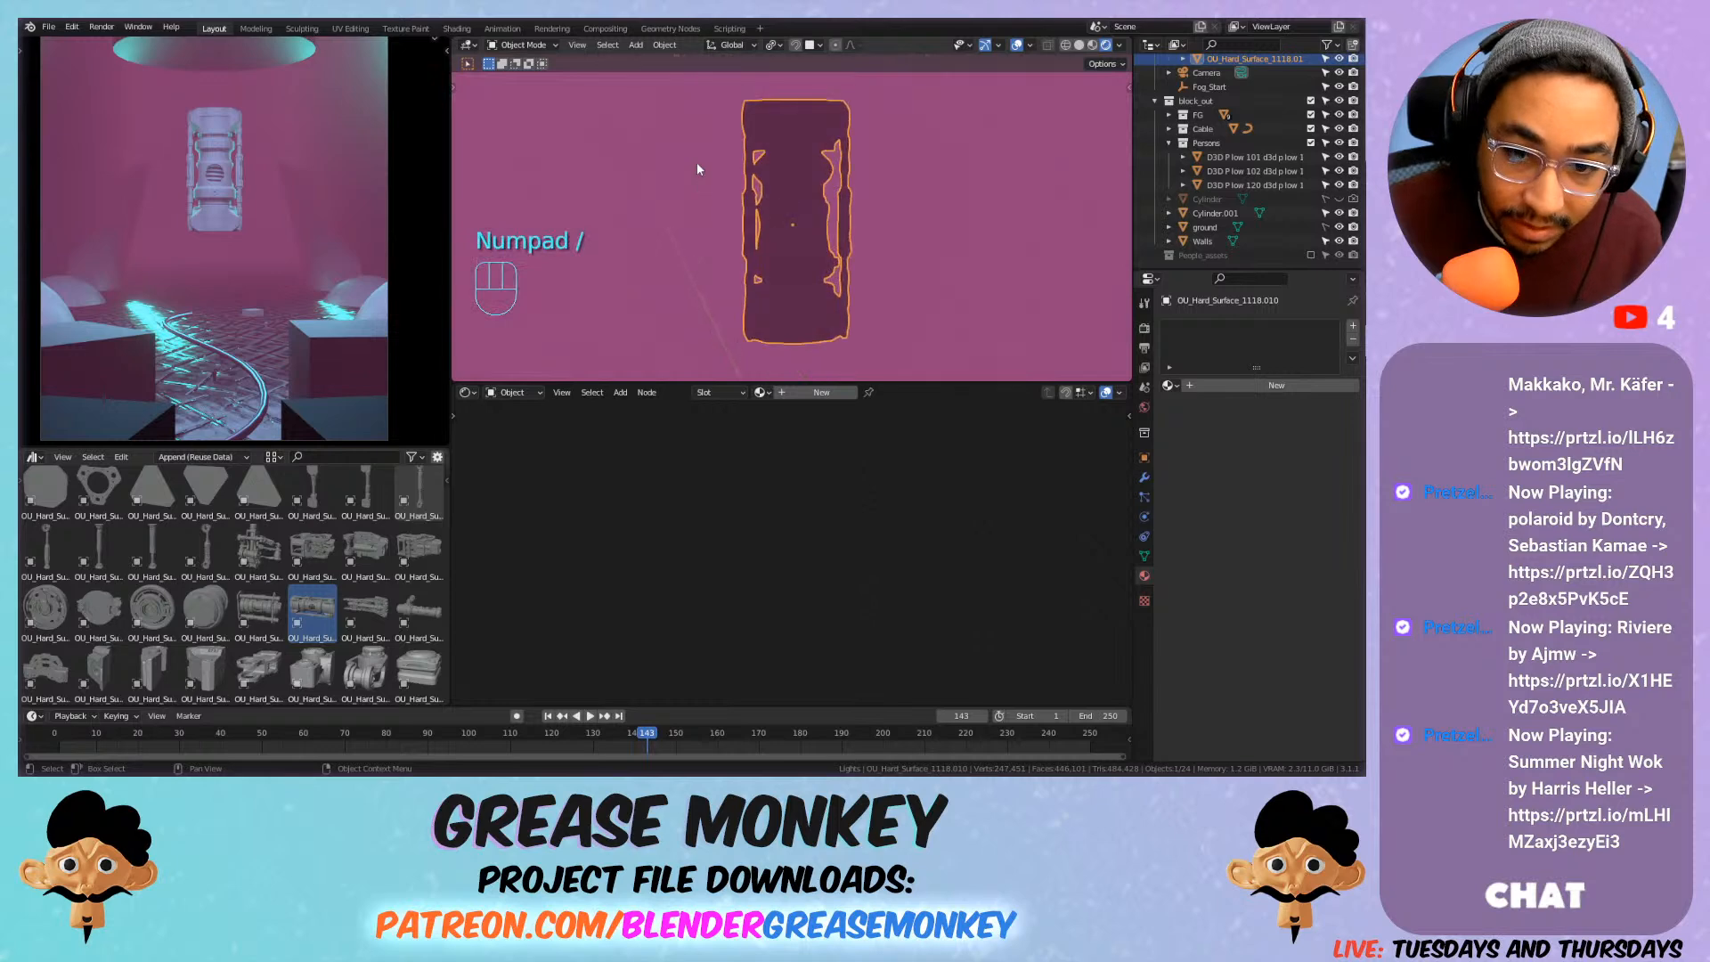
key("Tab")
middle_click_drag(997, 361, 1024, 337)
scroll(835, 227, "up", 3)
scroll(835, 228, "up", 3)
middle_click_drag(768, 329, 789, 241, "shift")
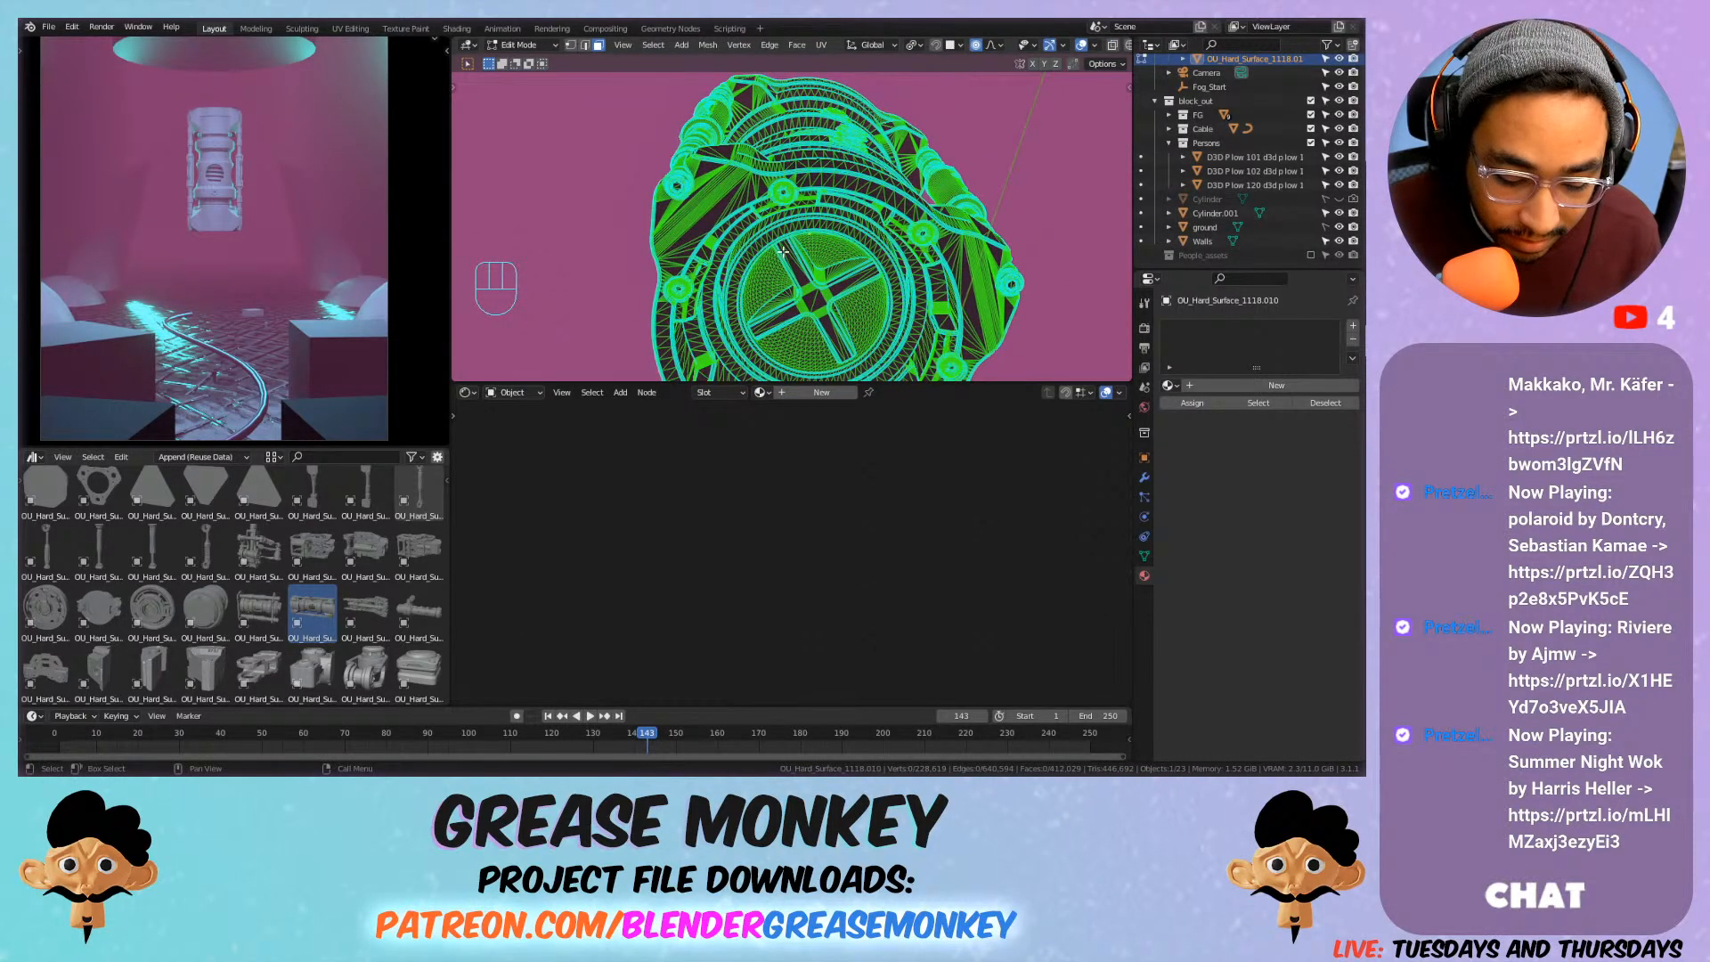
key("2")
left_click(862, 195, "alt")
left_click(841, 222)
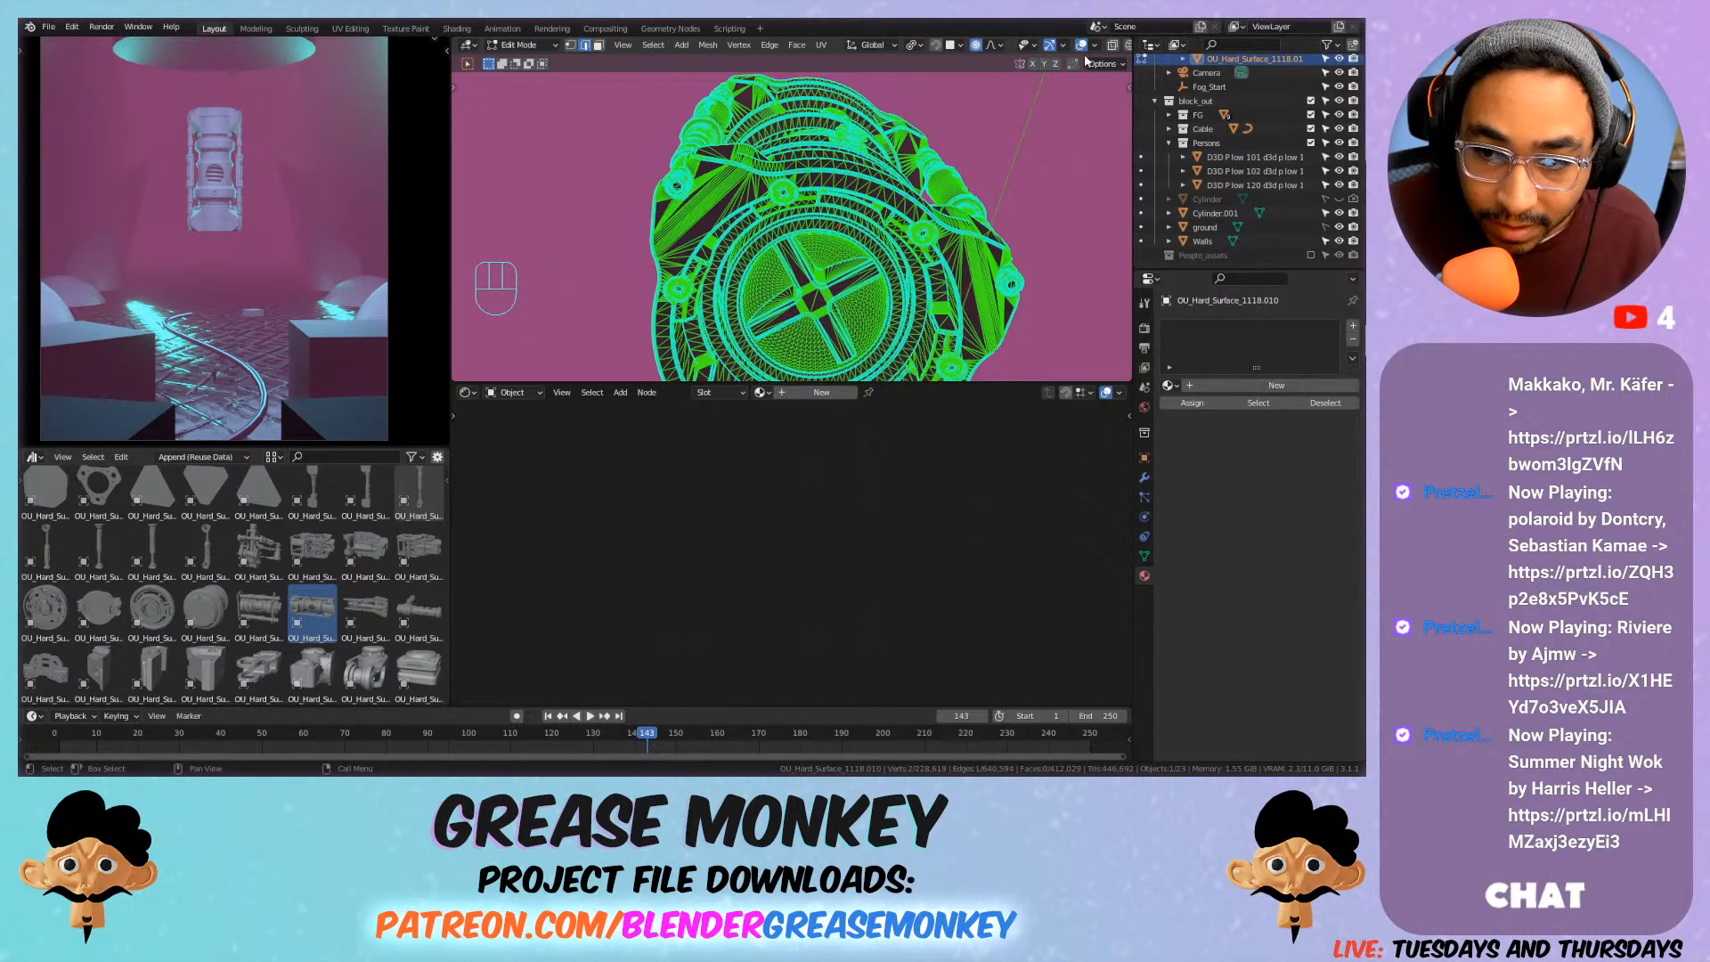
Save the scene file and snap the 3D cursor to the selection at the asset's base.
middle_click_drag(985, 120, 918, 209, "shift")
key("shift")
key("ctrl+s")
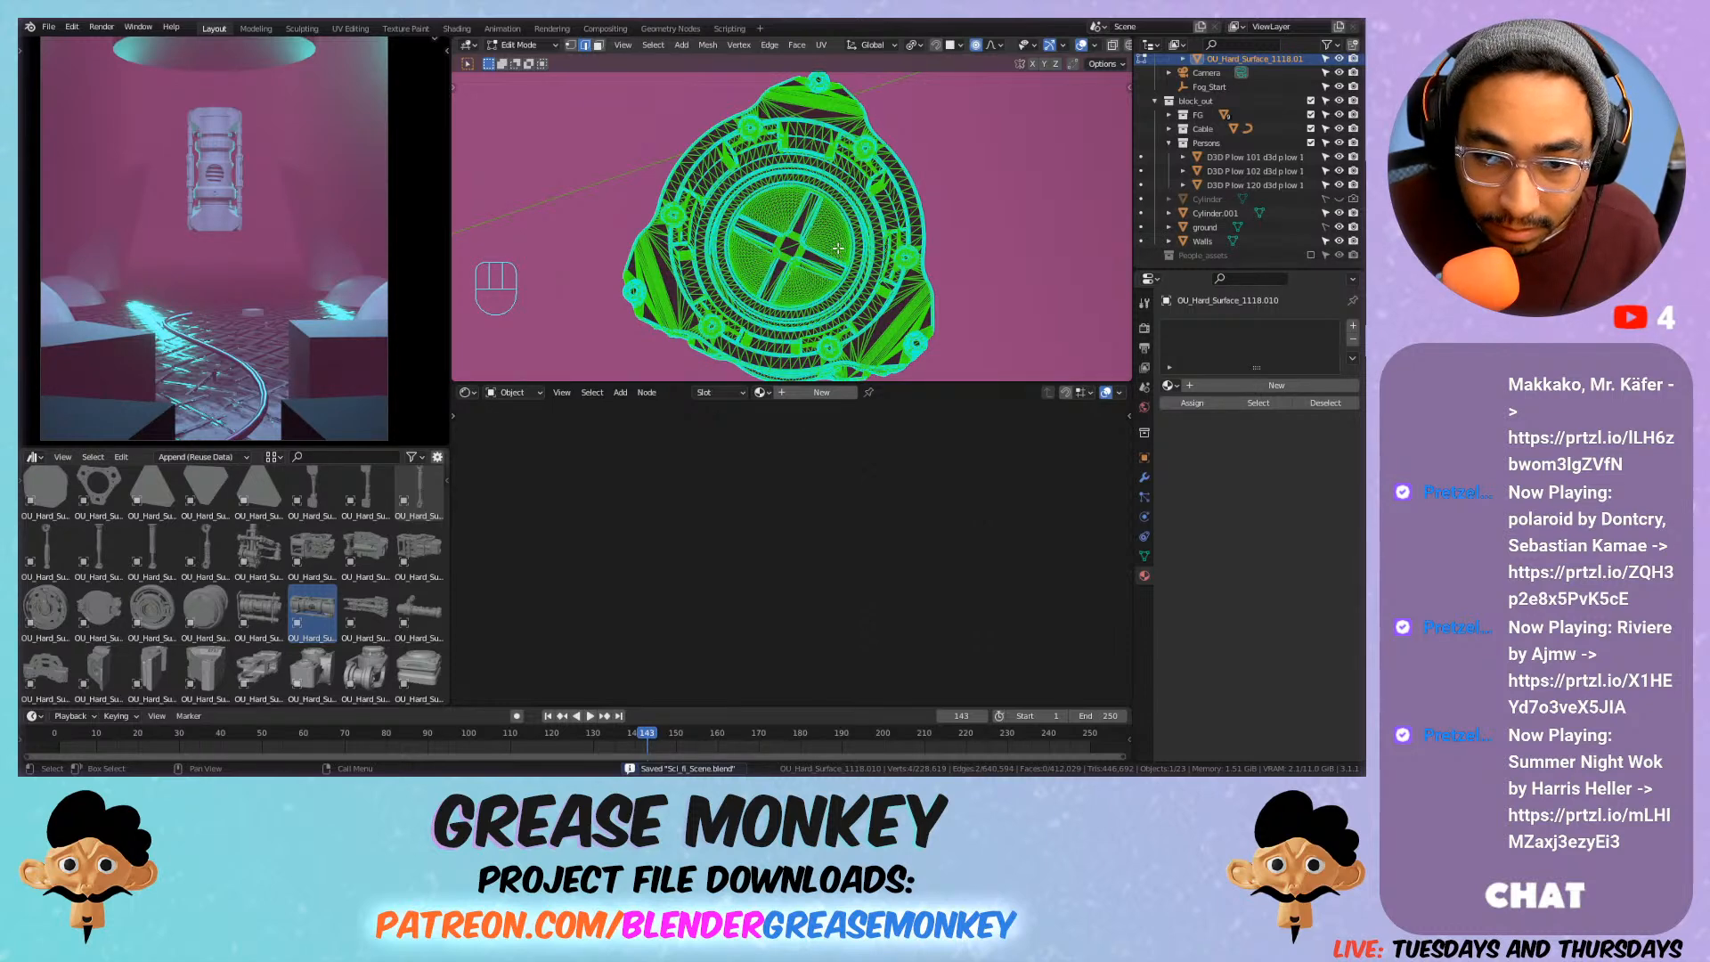
key("shift+s")
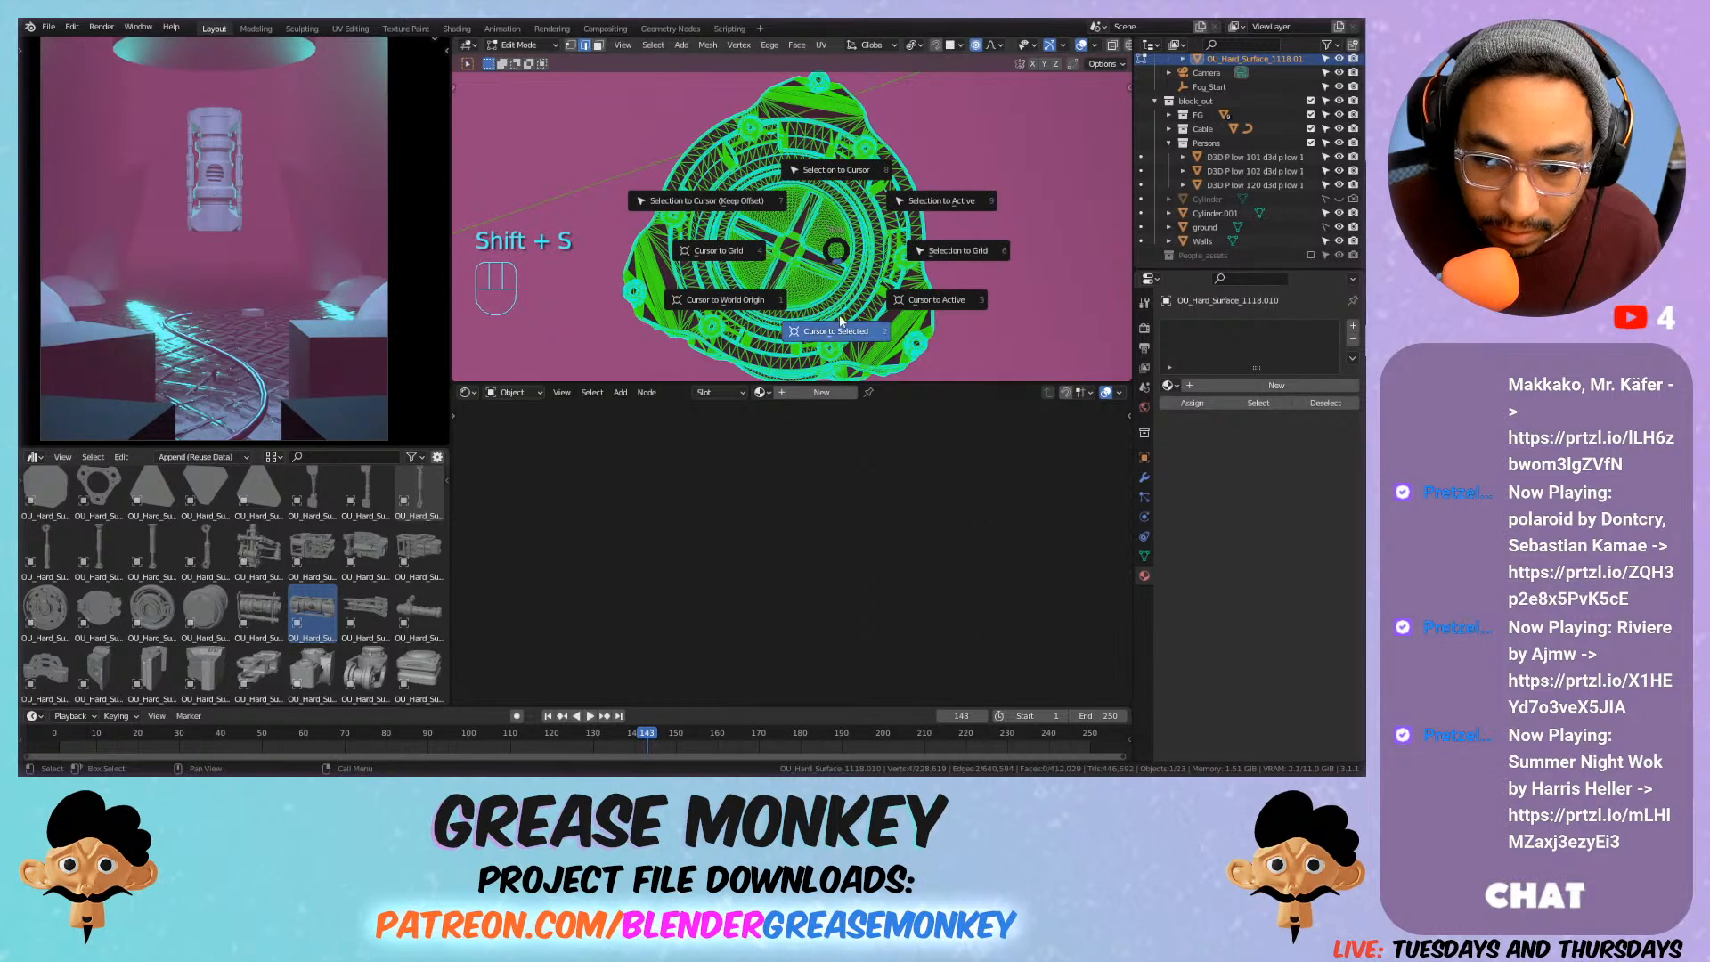
left_click(837, 328)
middle_click_drag(840, 322, 822, 205, "shift")
Set the kitbash asset's origin to the 3D cursor at its base and return to the full scene.
mouse_move(775, 317)
middle_mouse_down()
mouse_move(752, 362)
mouse_move(786, 366)
mouse_move(763, 297)
middle_mouse_up()
key("Tab")
right_click(797, 198)
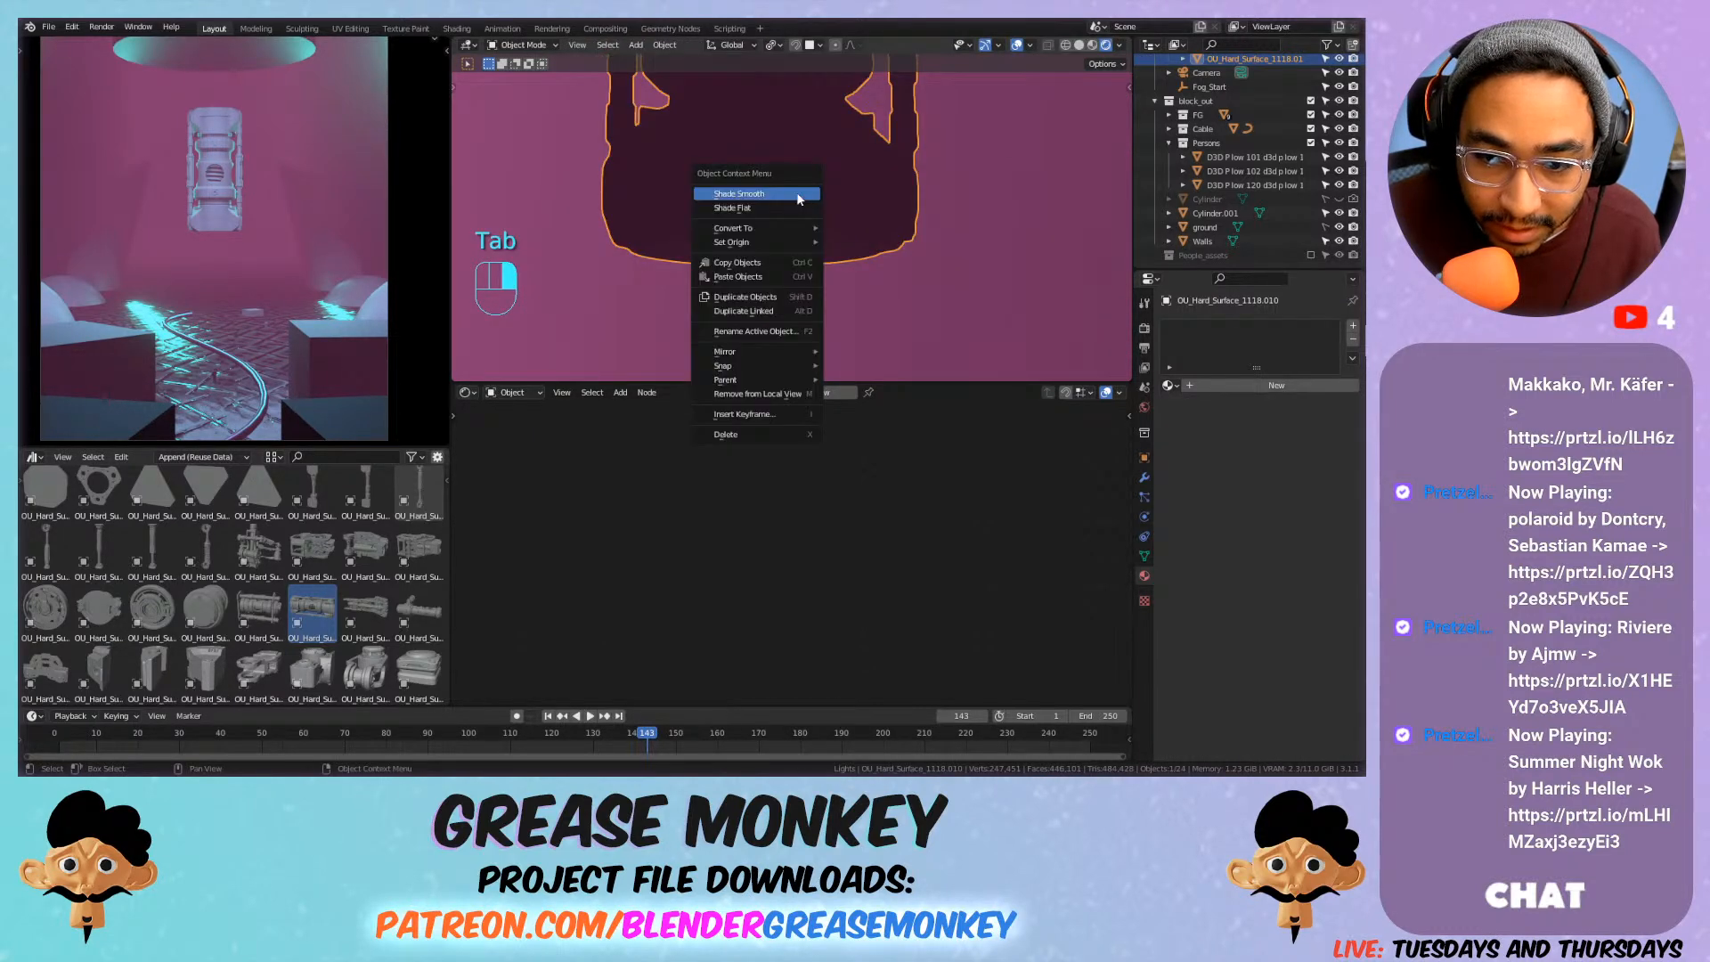
mouse_move(789, 226)
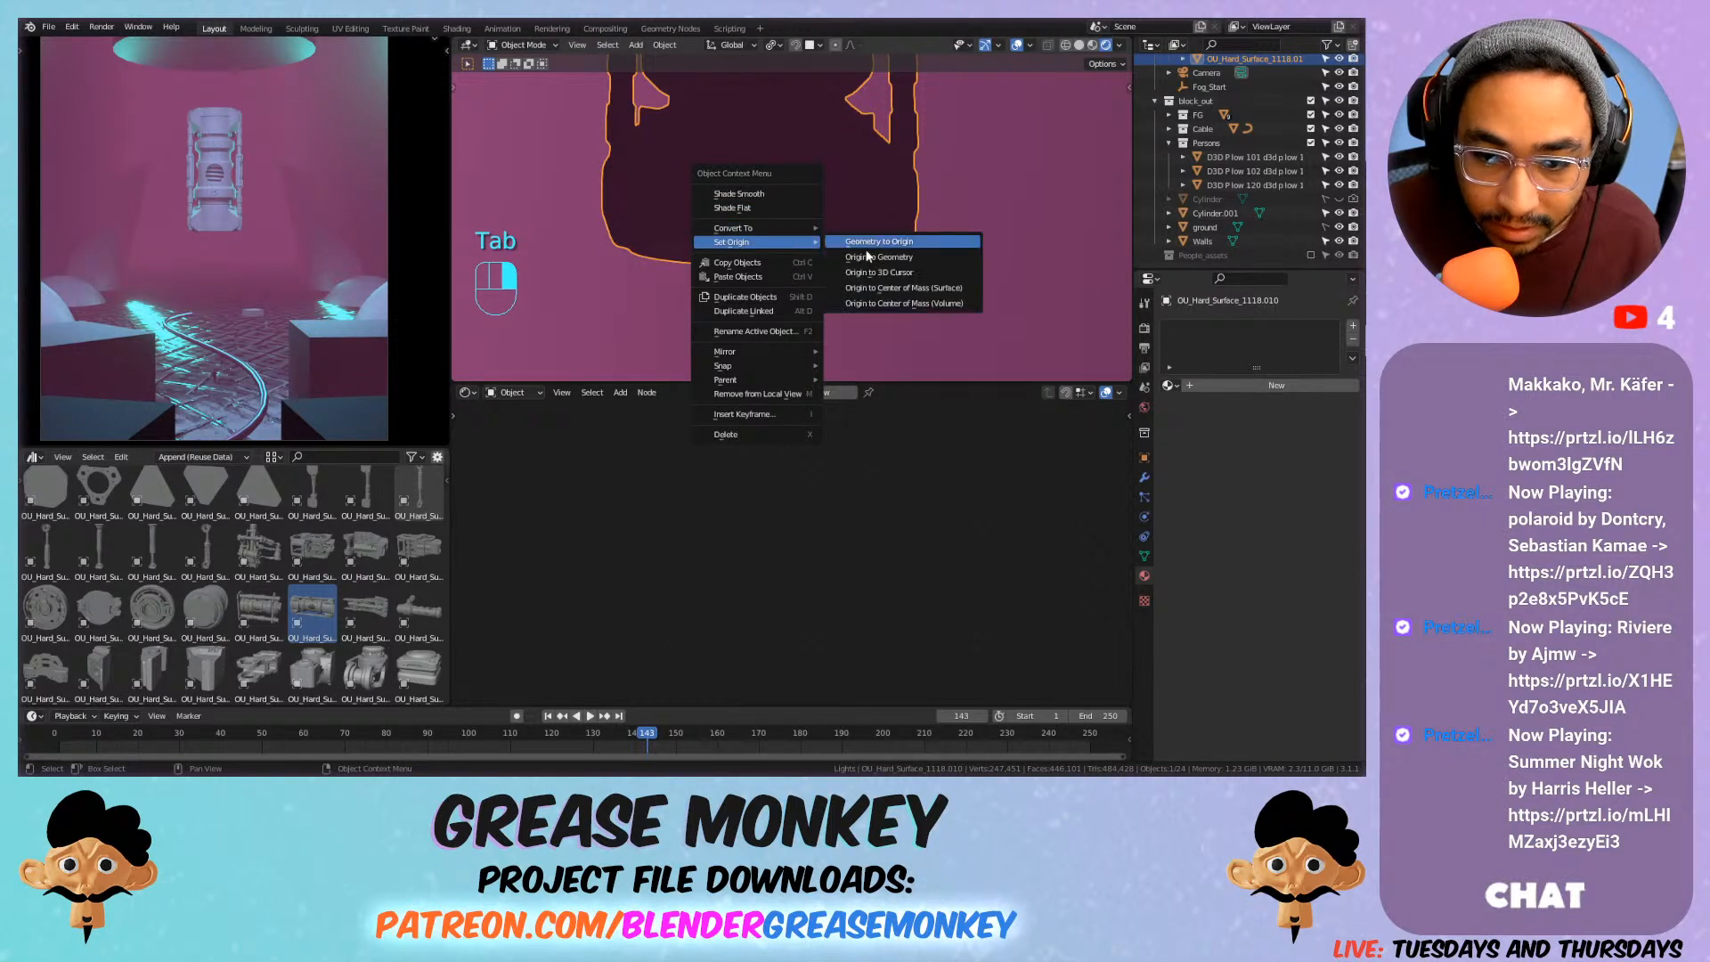
left_click(870, 258)
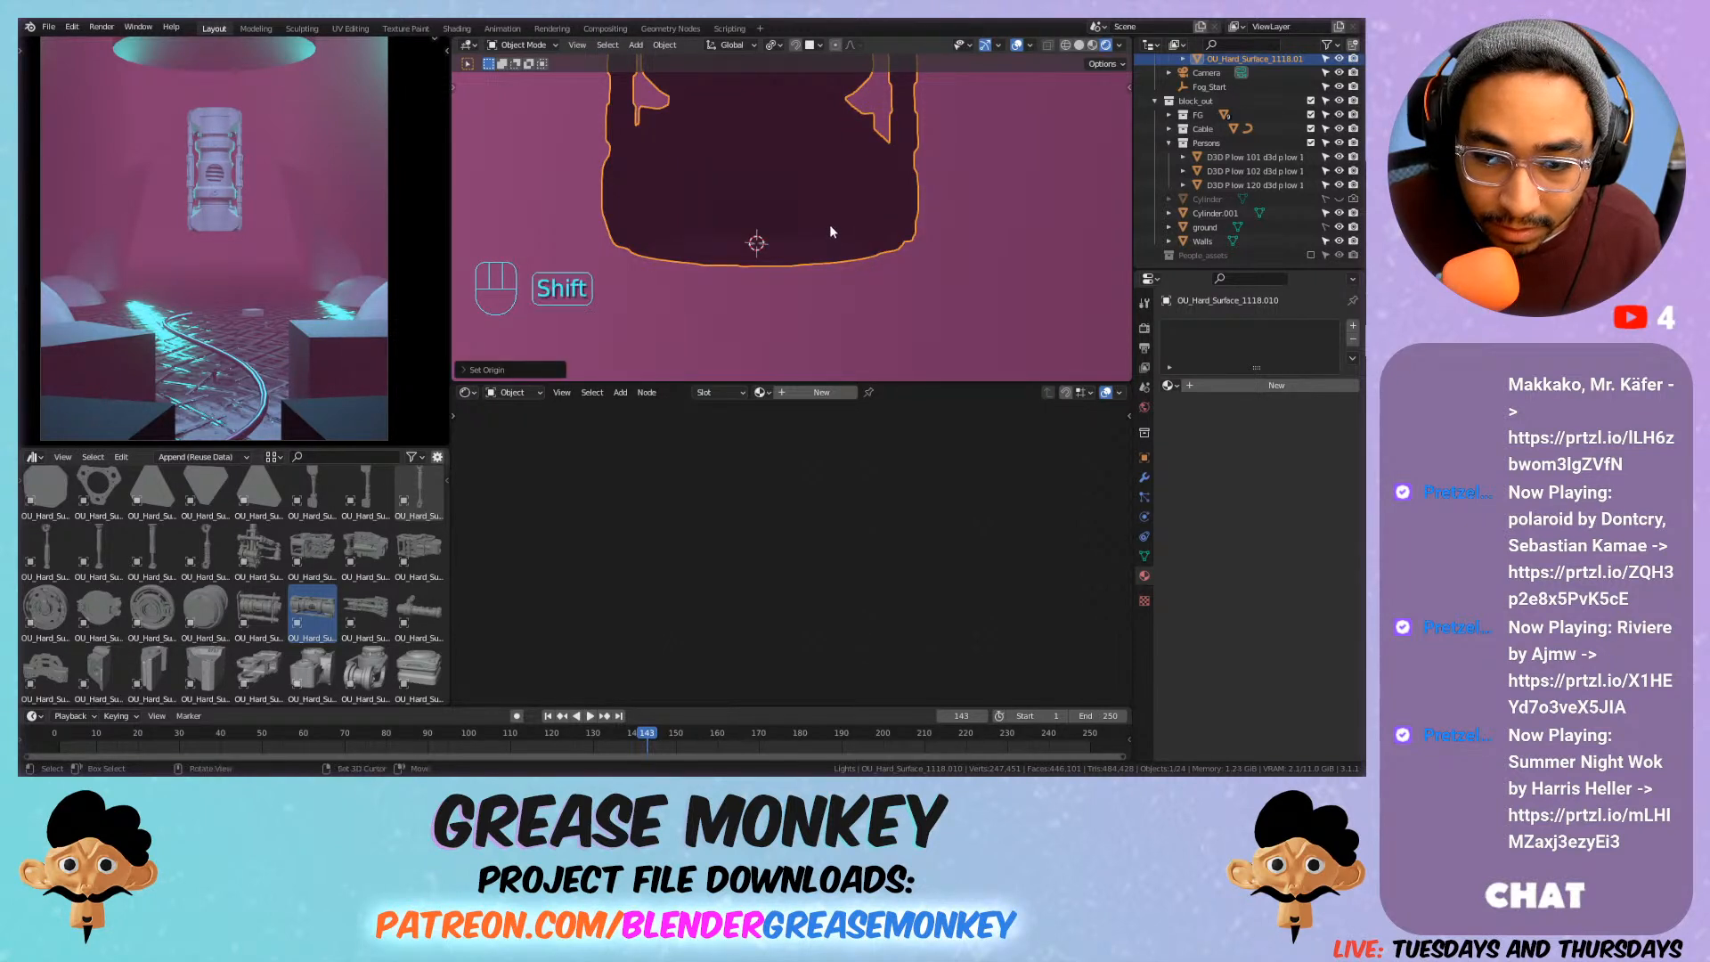
right_click(832, 230)
left_click(898, 239)
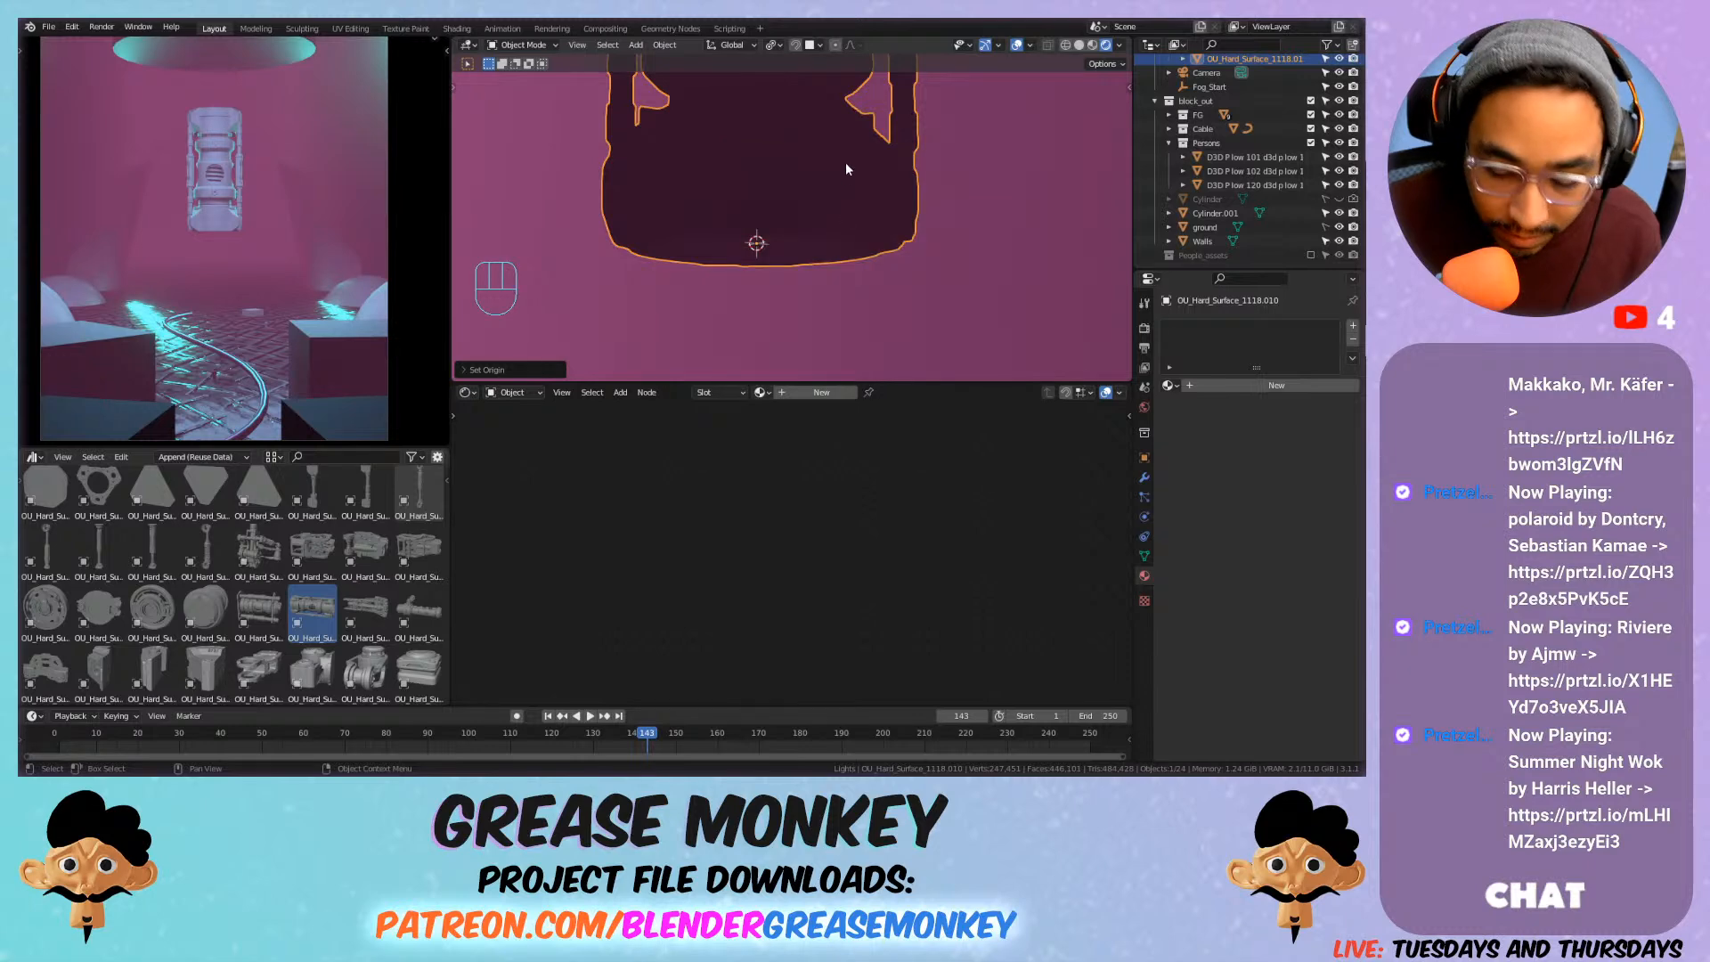
key("KP_Divide")
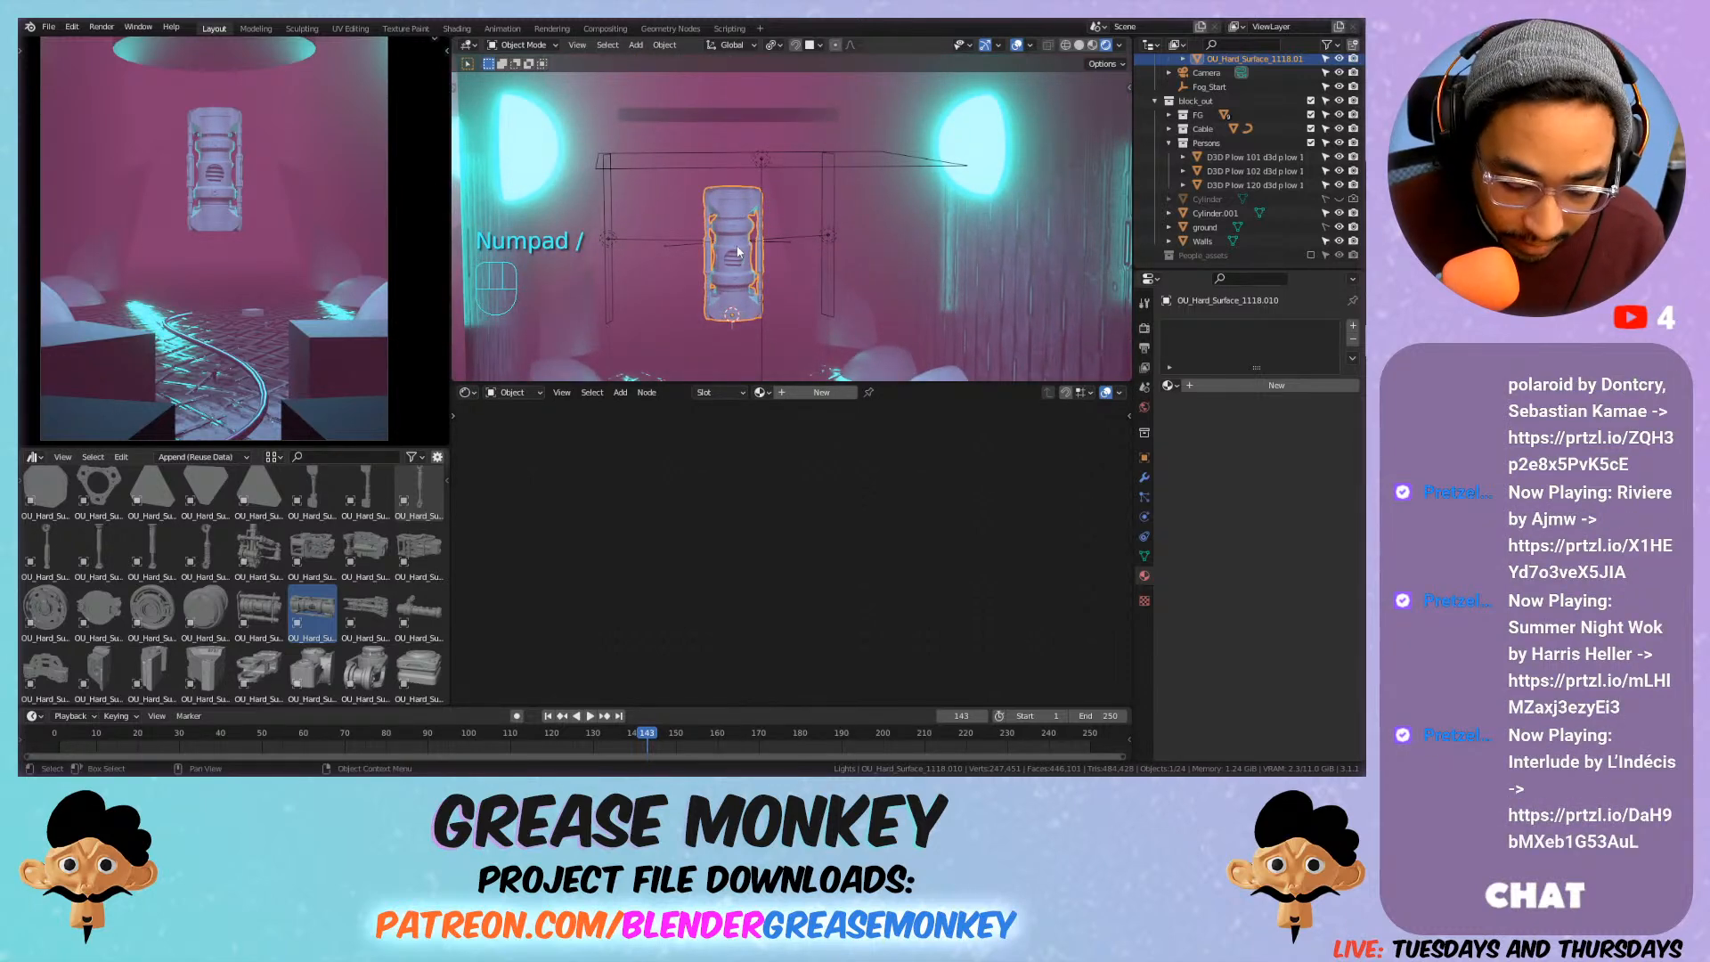
Lower the kitbash asset along Z to the floor and scale it up by about 2.16.
key("g")
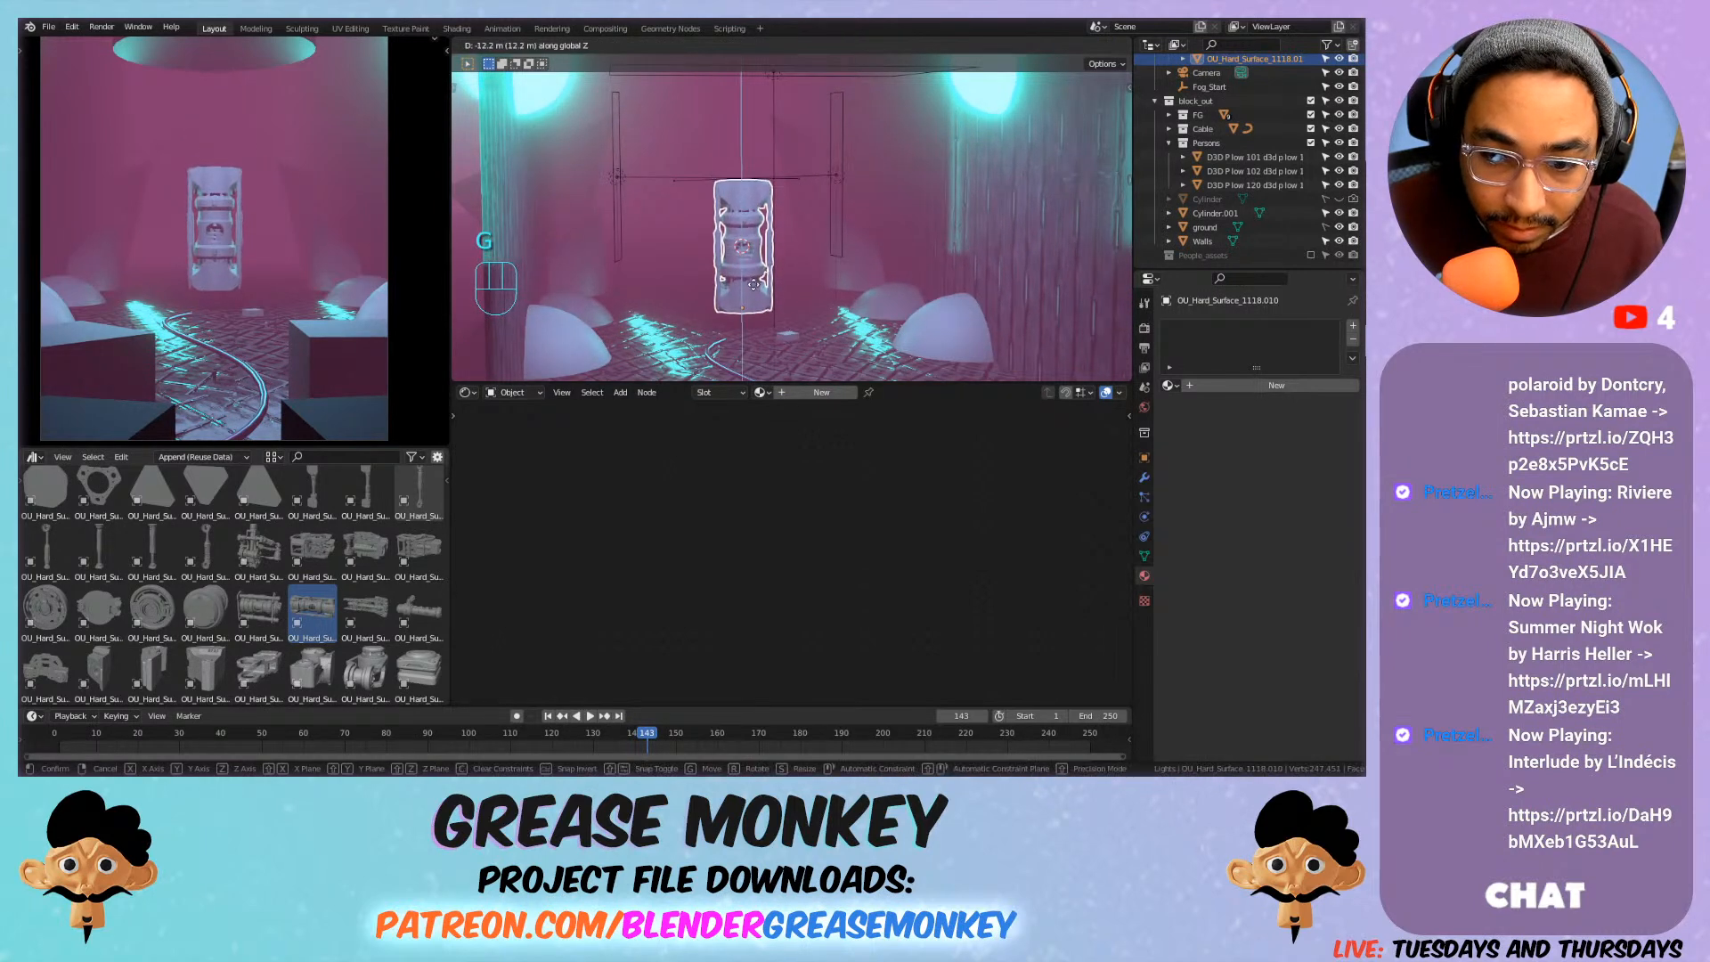
left_click(755, 314)
scroll(793, 244, "down", 2)
scroll(793, 243, "up", 1)
key("s")
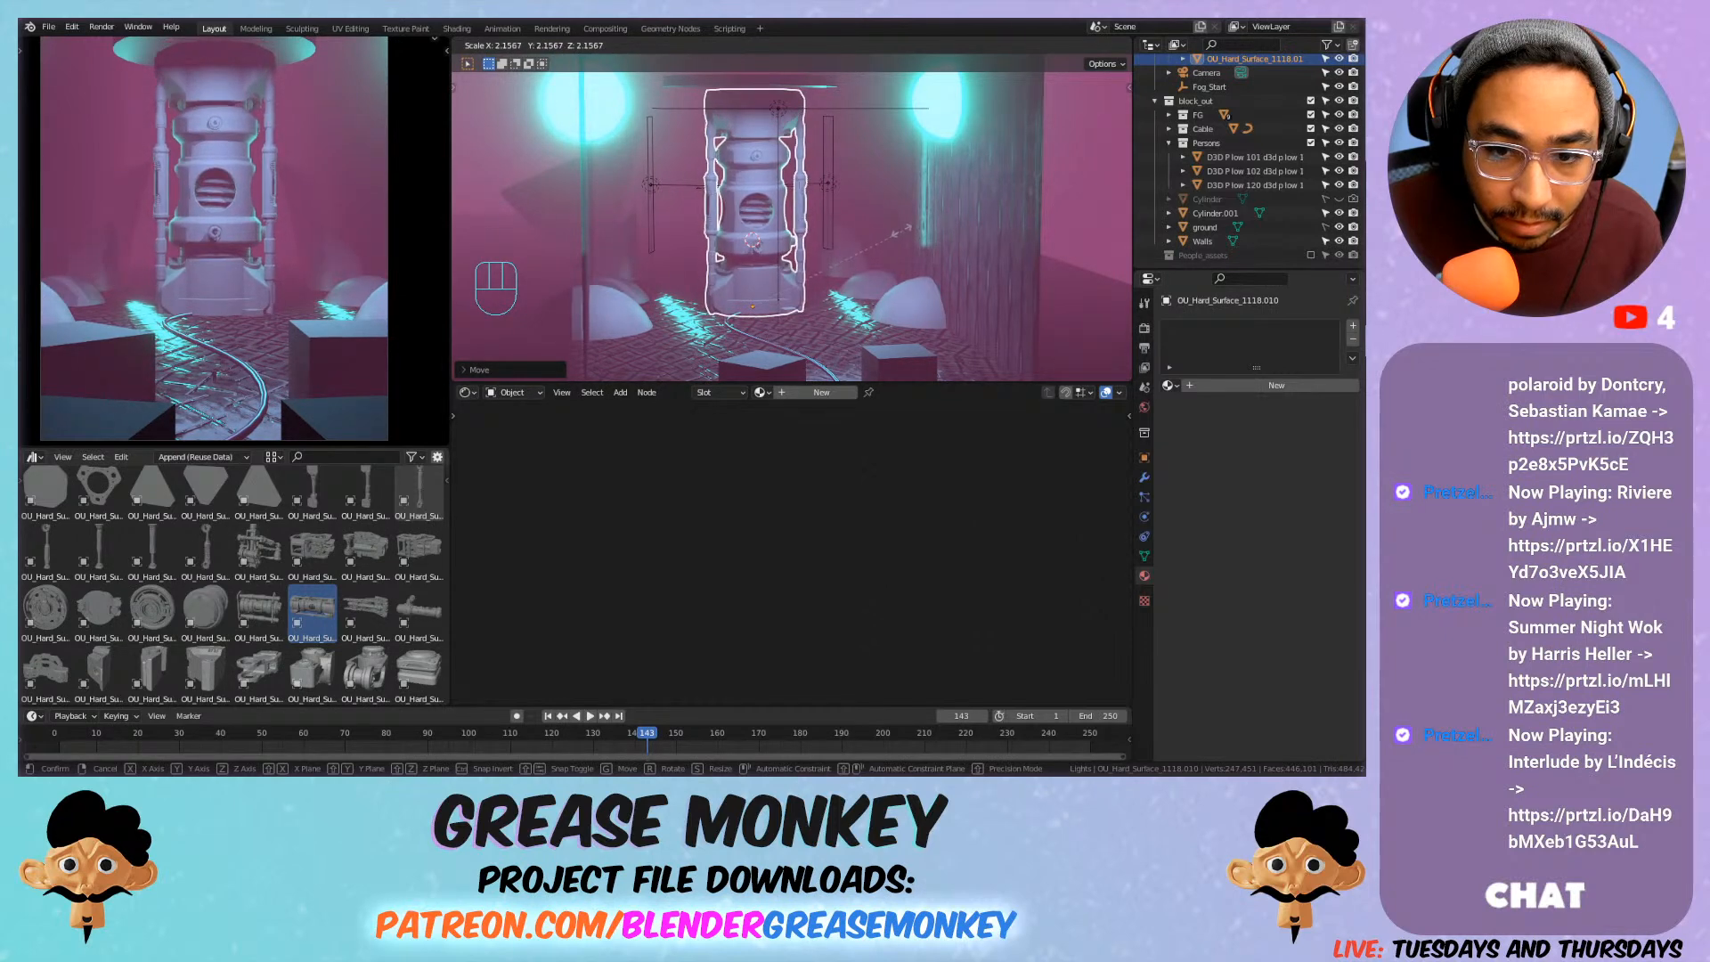
left_click(905, 229)
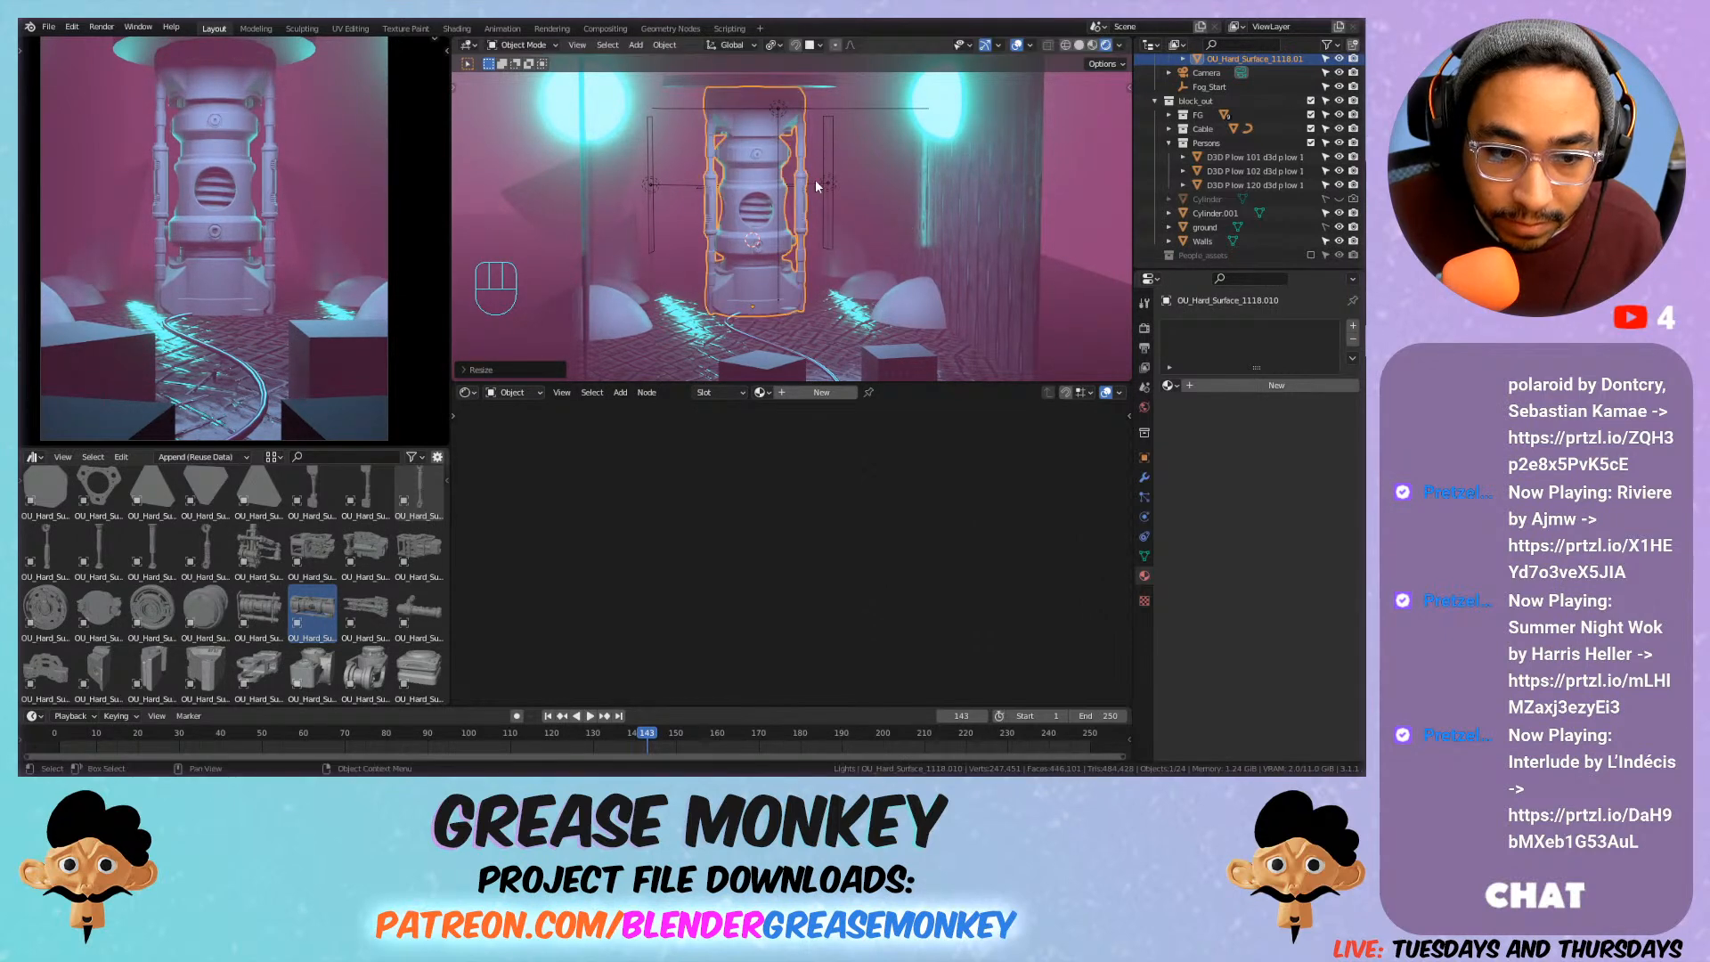
mouse_move(745, 172)
middle_mouse_down()
mouse_move(689, 147)
mouse_move(724, 142)
mouse_move(742, 164)
middle_mouse_up()
mouse_move(830, 249)
middle_mouse_down()
mouse_move(825, 156)
mouse_move(805, 183)
mouse_move(830, 201)
mouse_move(810, 186)
mouse_move(805, 276)
mouse_move(799, 125)
mouse_move(773, 184)
mouse_move(869, 205)
mouse_move(810, 240)
mouse_move(776, 158)
mouse_move(766, 178)
mouse_move(837, 253)
middle_mouse_up()
Examine the small figure, floor cable and new central structure up close in the camera view to judge the scale.
scroll(837, 253, "down", 2)
scroll(225, 413, "up", 9)
middle_click_drag(272, 410, 302, 146, "shift")
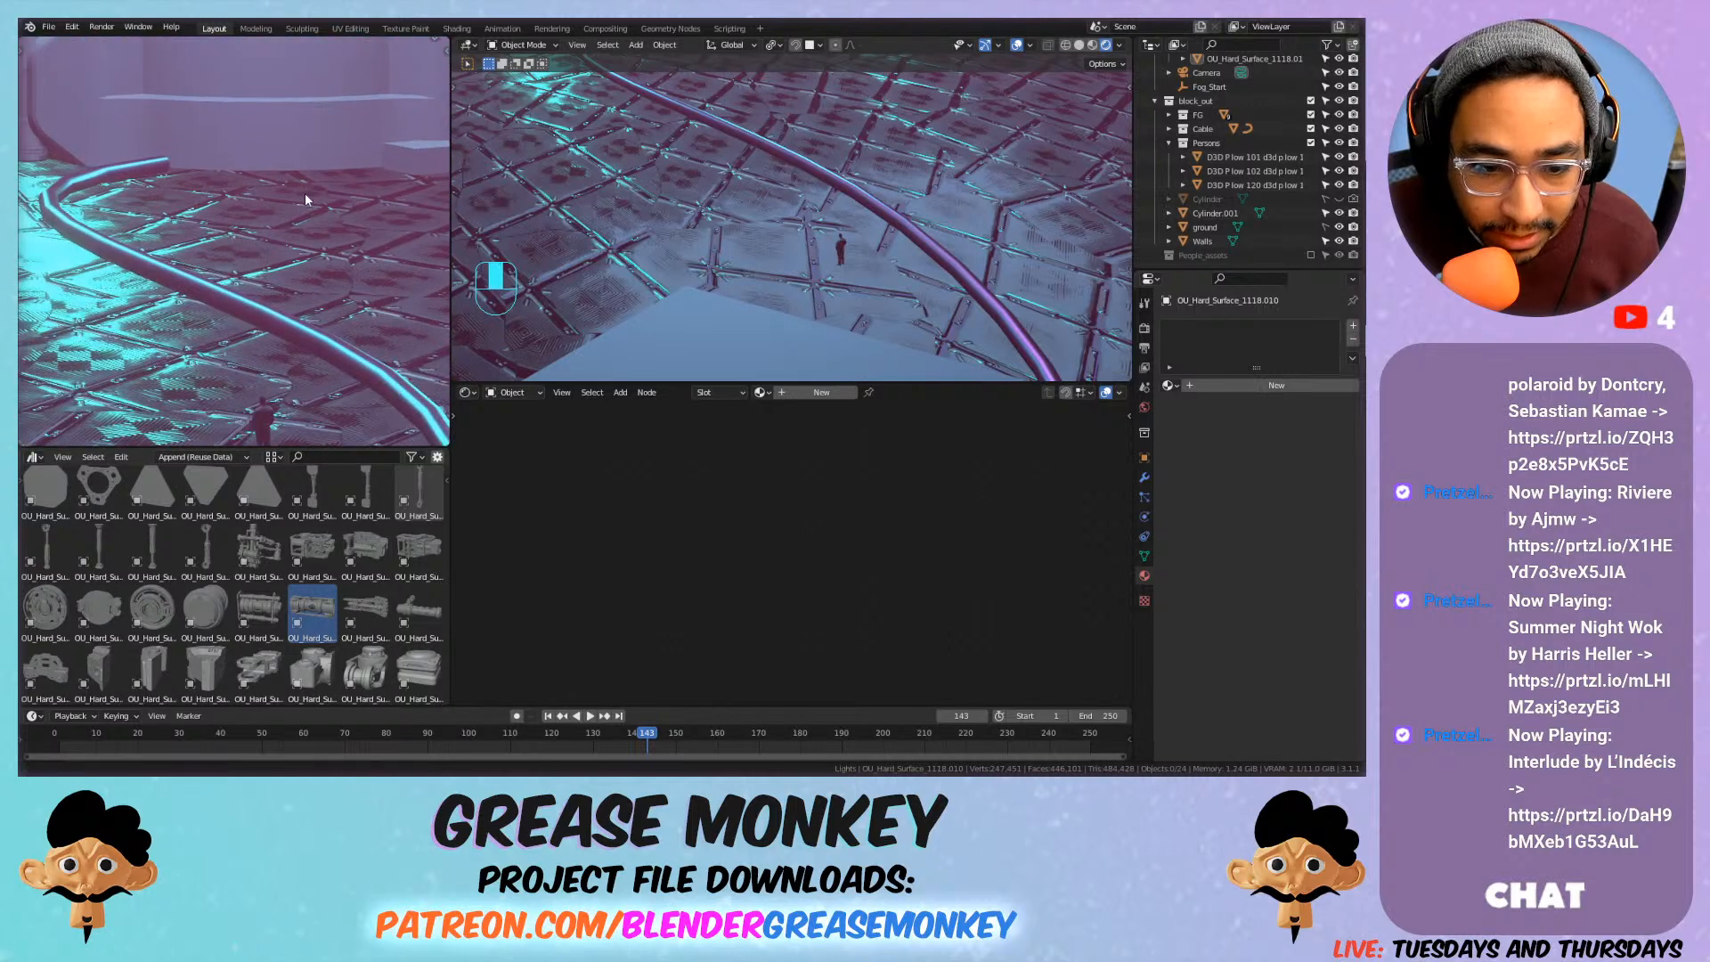
middle_click_drag(330, 258, 272, 240, "shift")
scroll(297, 199, "down", 6)
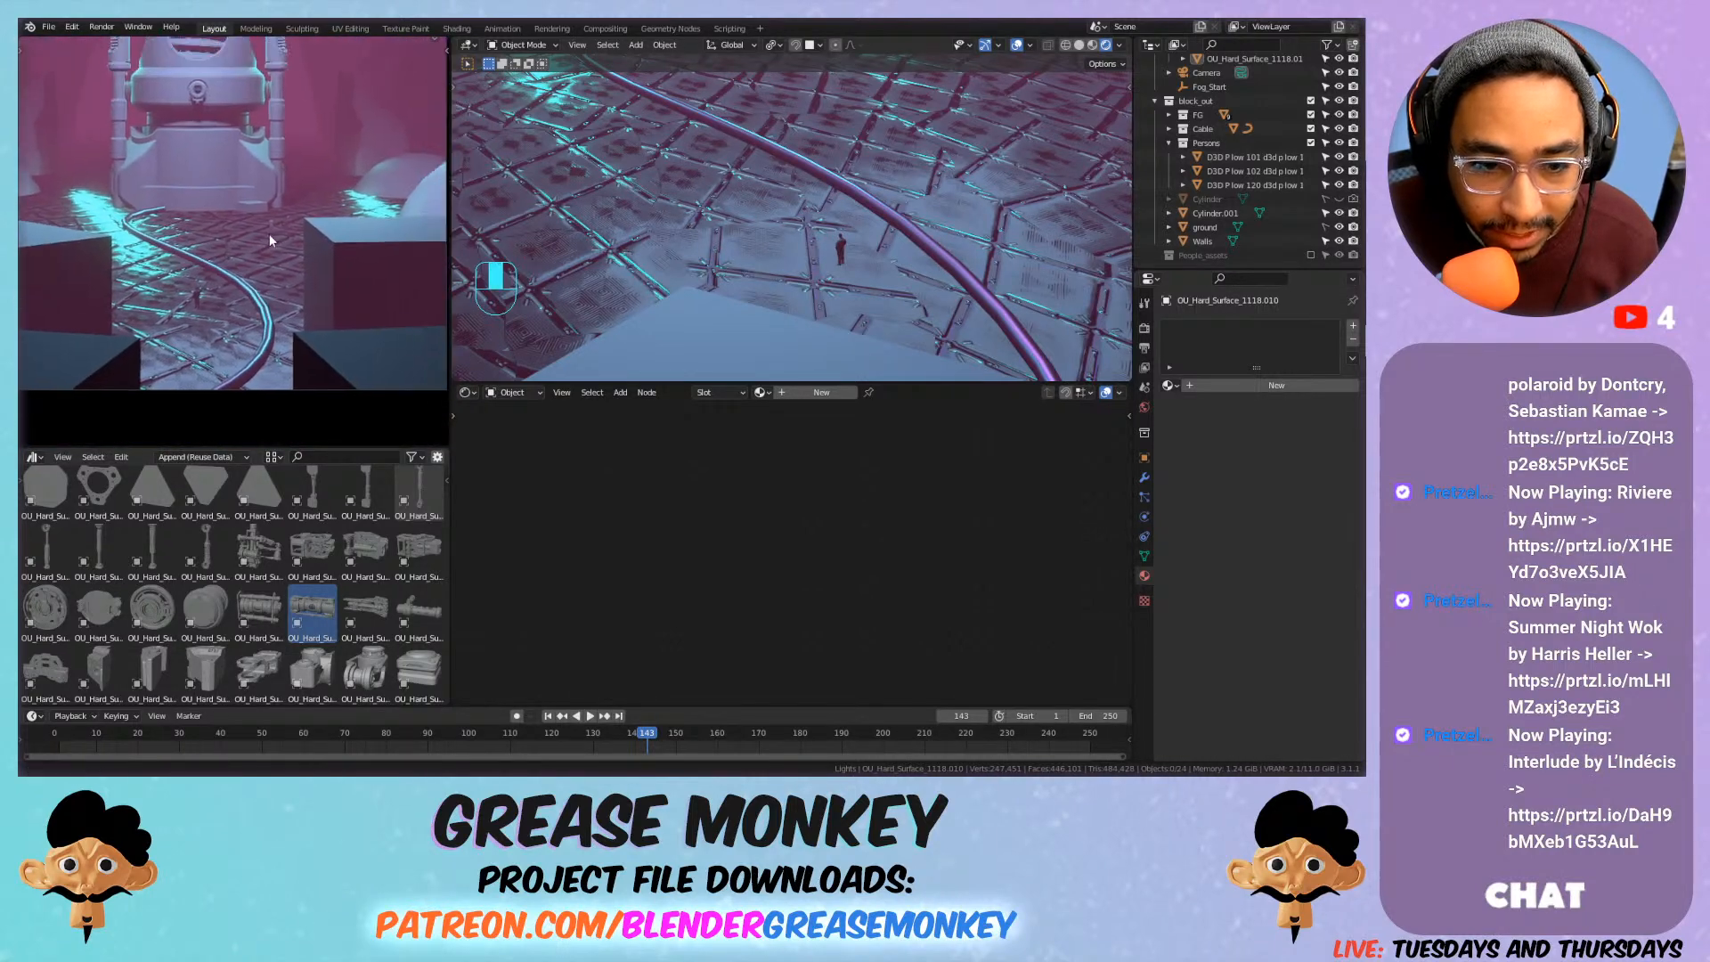
left_click_drag(270, 235, 249, 260)
scroll(249, 260, "up", 1)
scroll(829, 147, "down", 7)
scroll(832, 139, "up", 3)
middle_click_drag(832, 139, 814, 189, "shift")
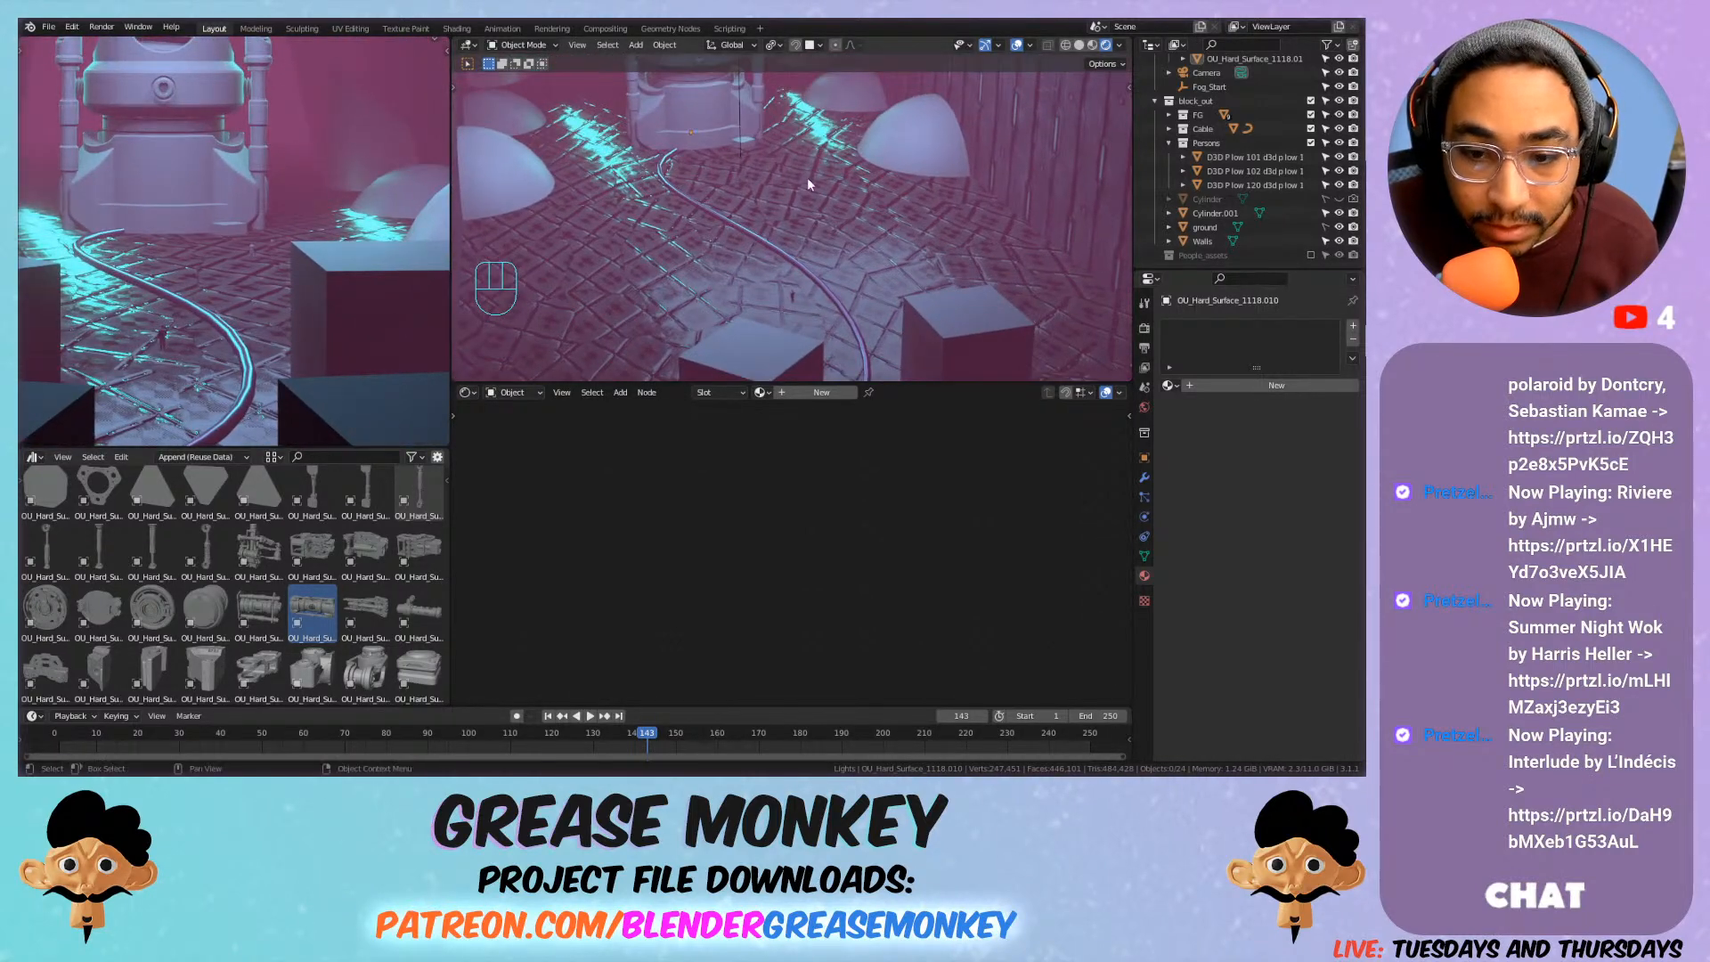
Clear the current selection and select the curved floor cable.
left_click(783, 178)
key("alt+a")
scroll(672, 163, "down", 2)
scroll(718, 201, "up", 2)
left_click(859, 363)
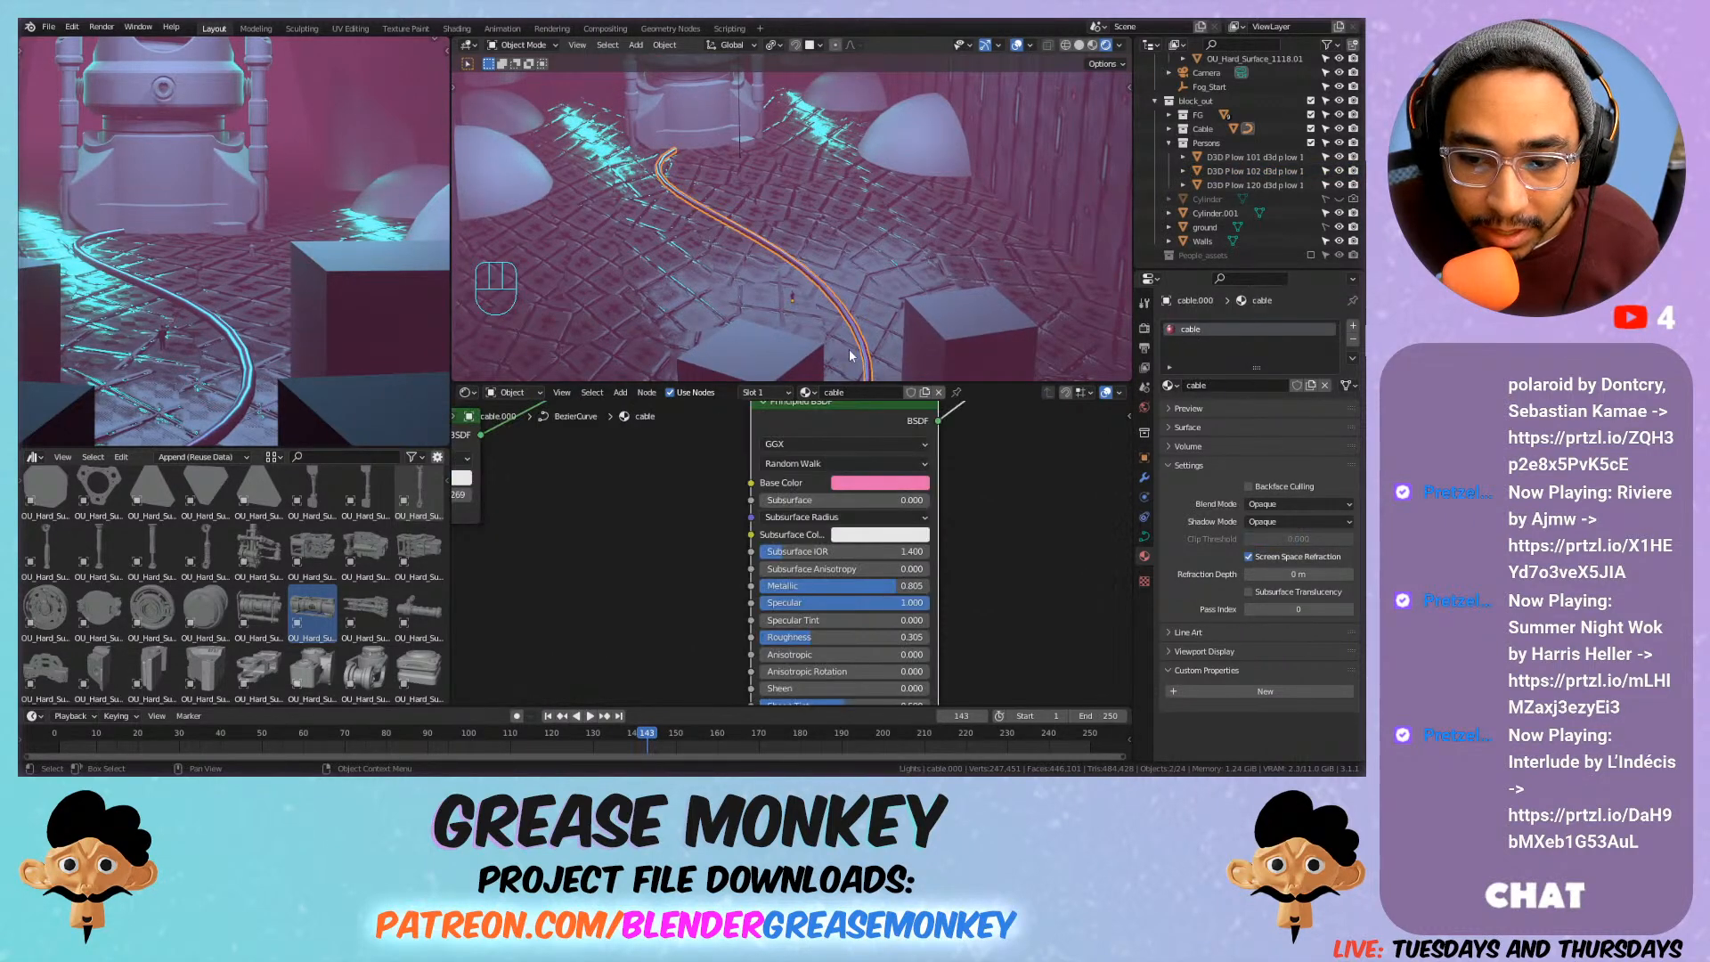
Start an append and browse to the Project Files folder of the 04-26-22 Livestream project.
left_click(71, 27)
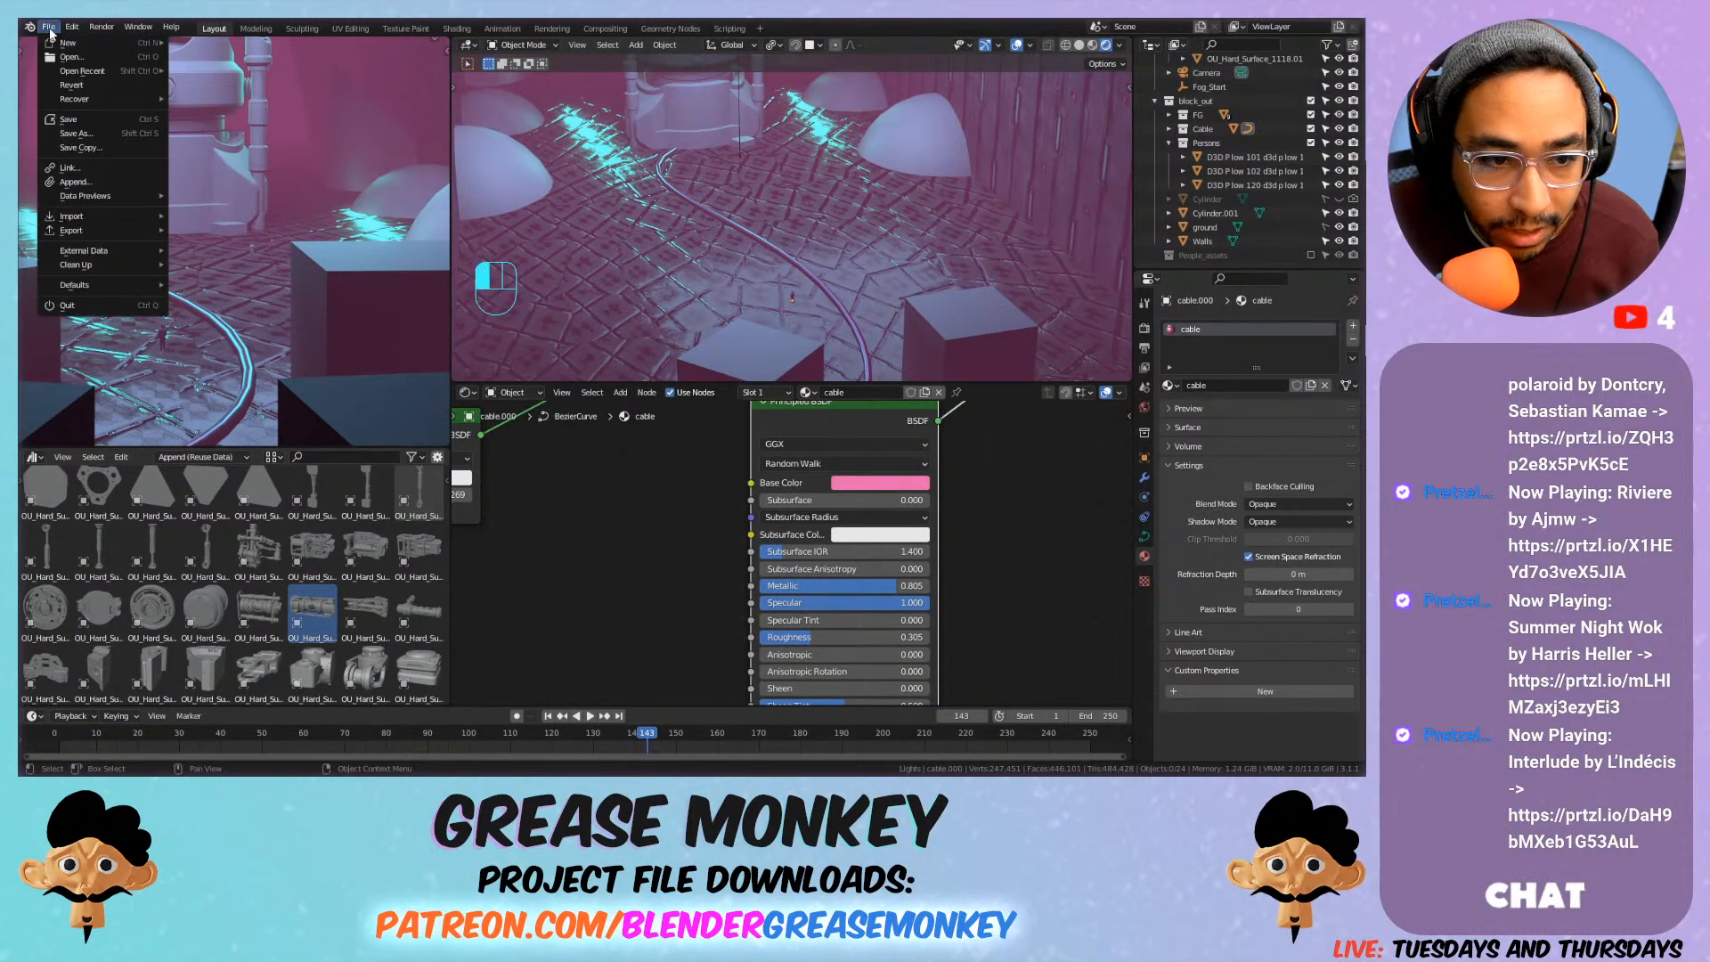
left_click(79, 191)
left_click(553, 207)
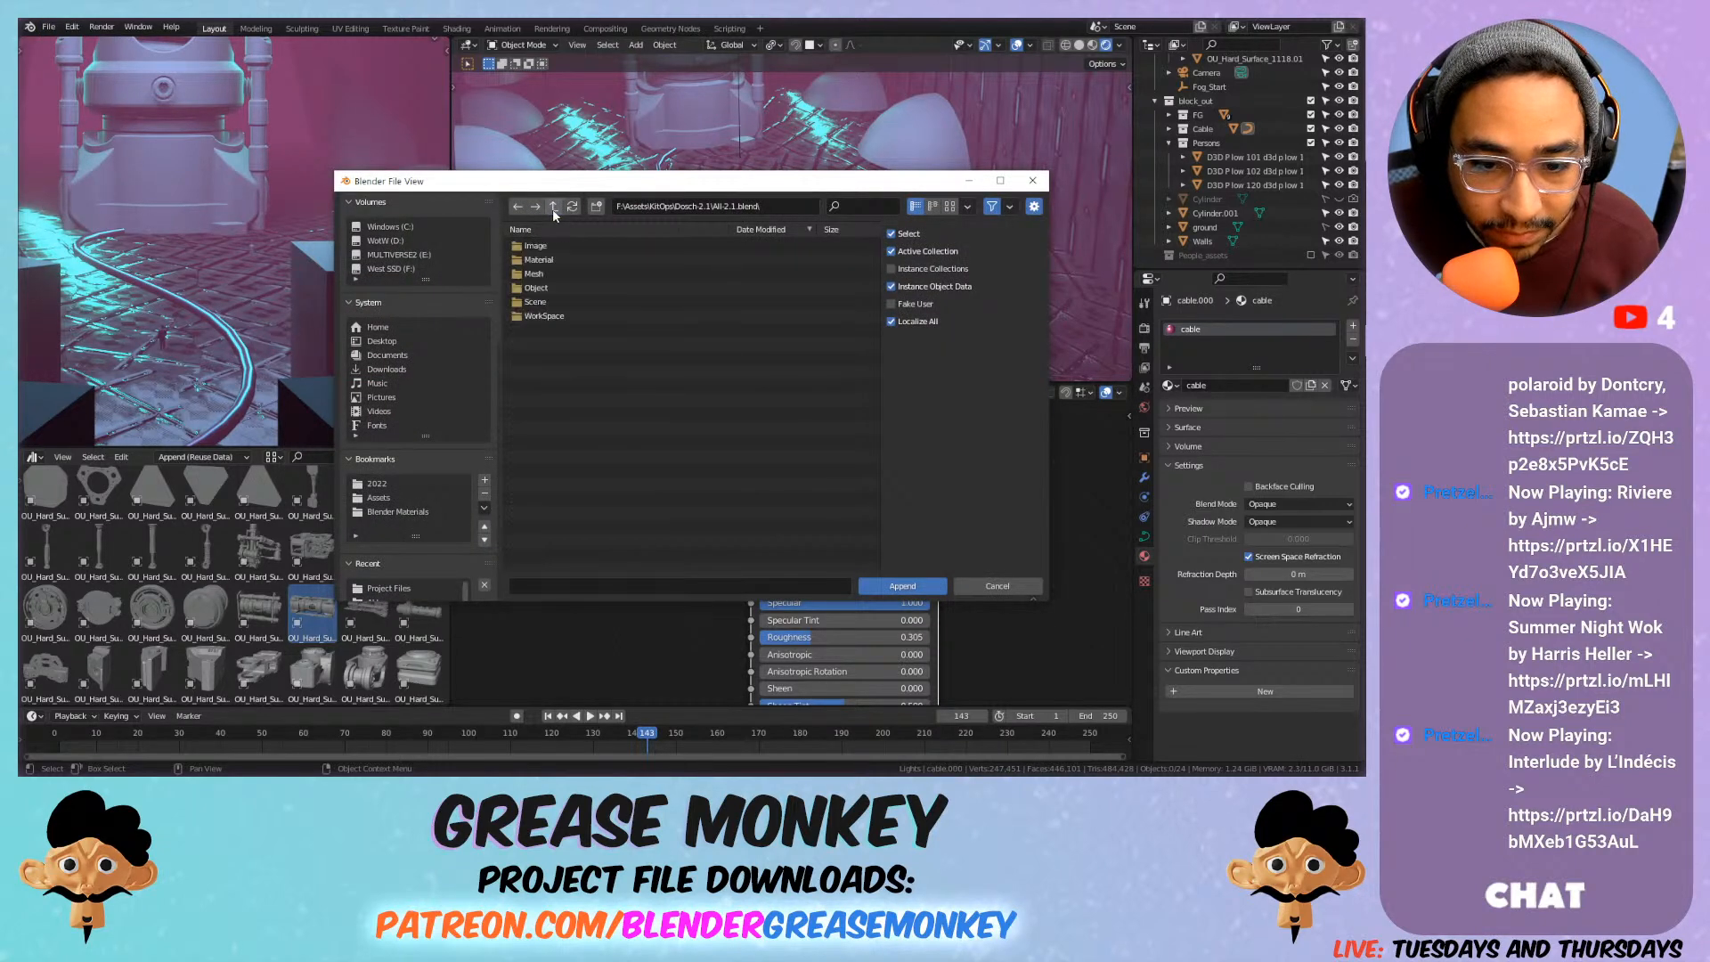
left_click(553, 207)
left_click(554, 208)
left_click(554, 210)
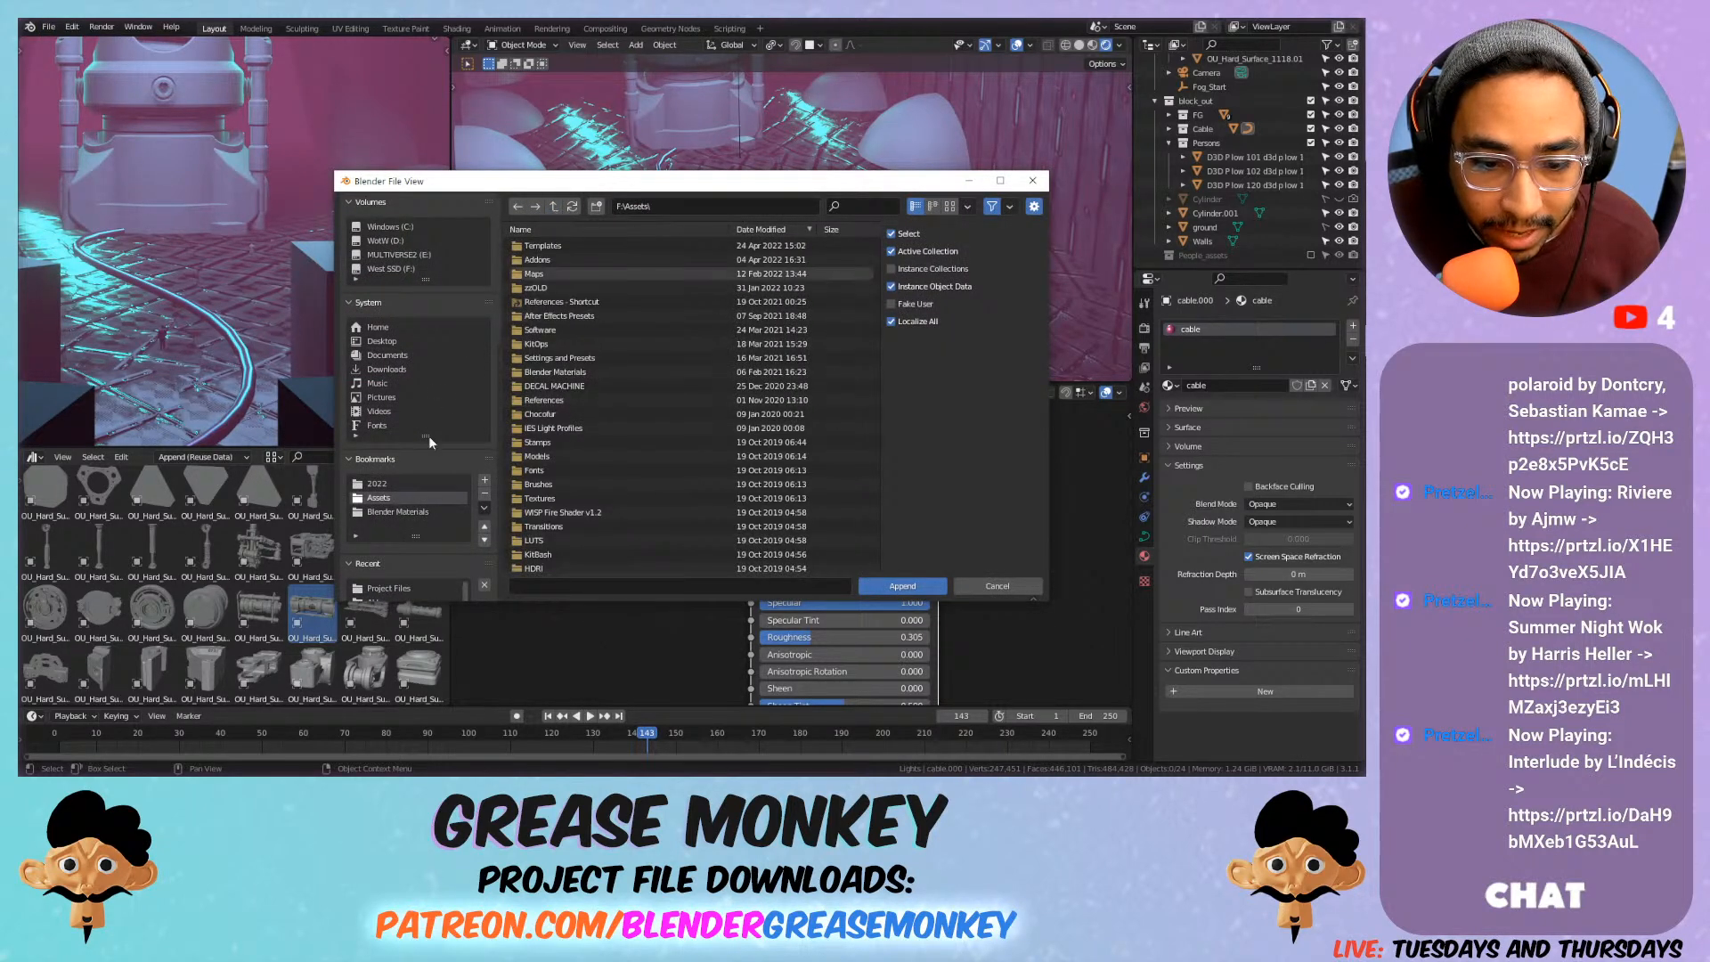
left_click(387, 485)
double_click(602, 258)
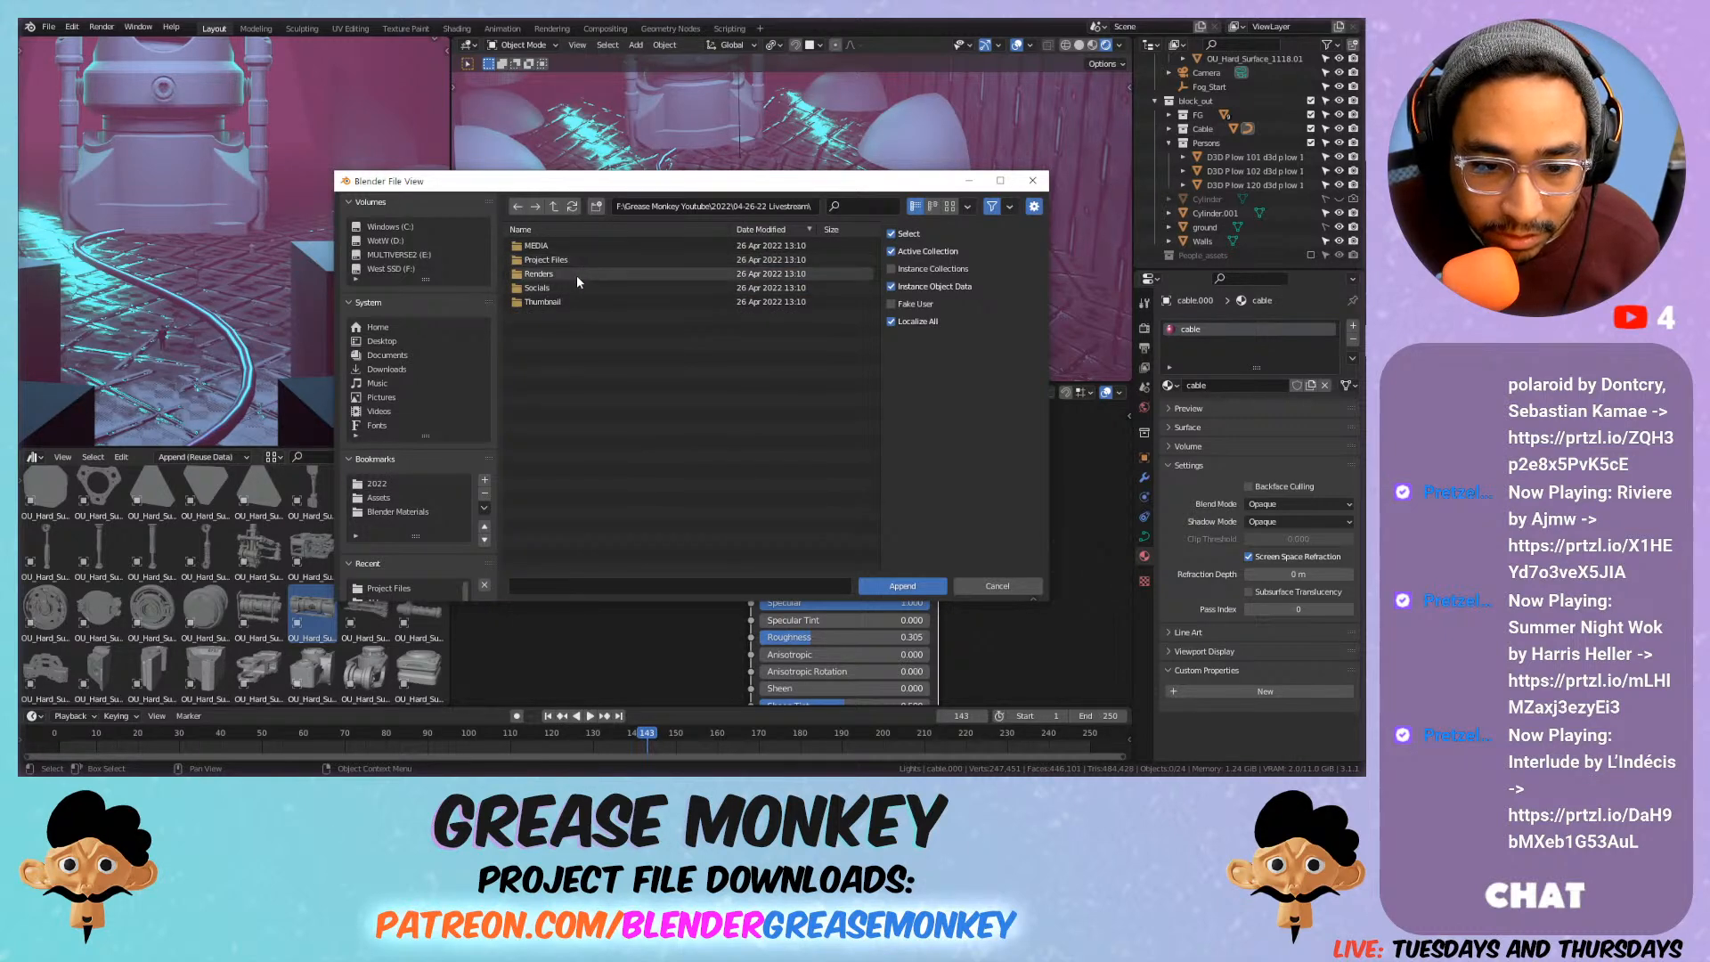
double_click(579, 261)
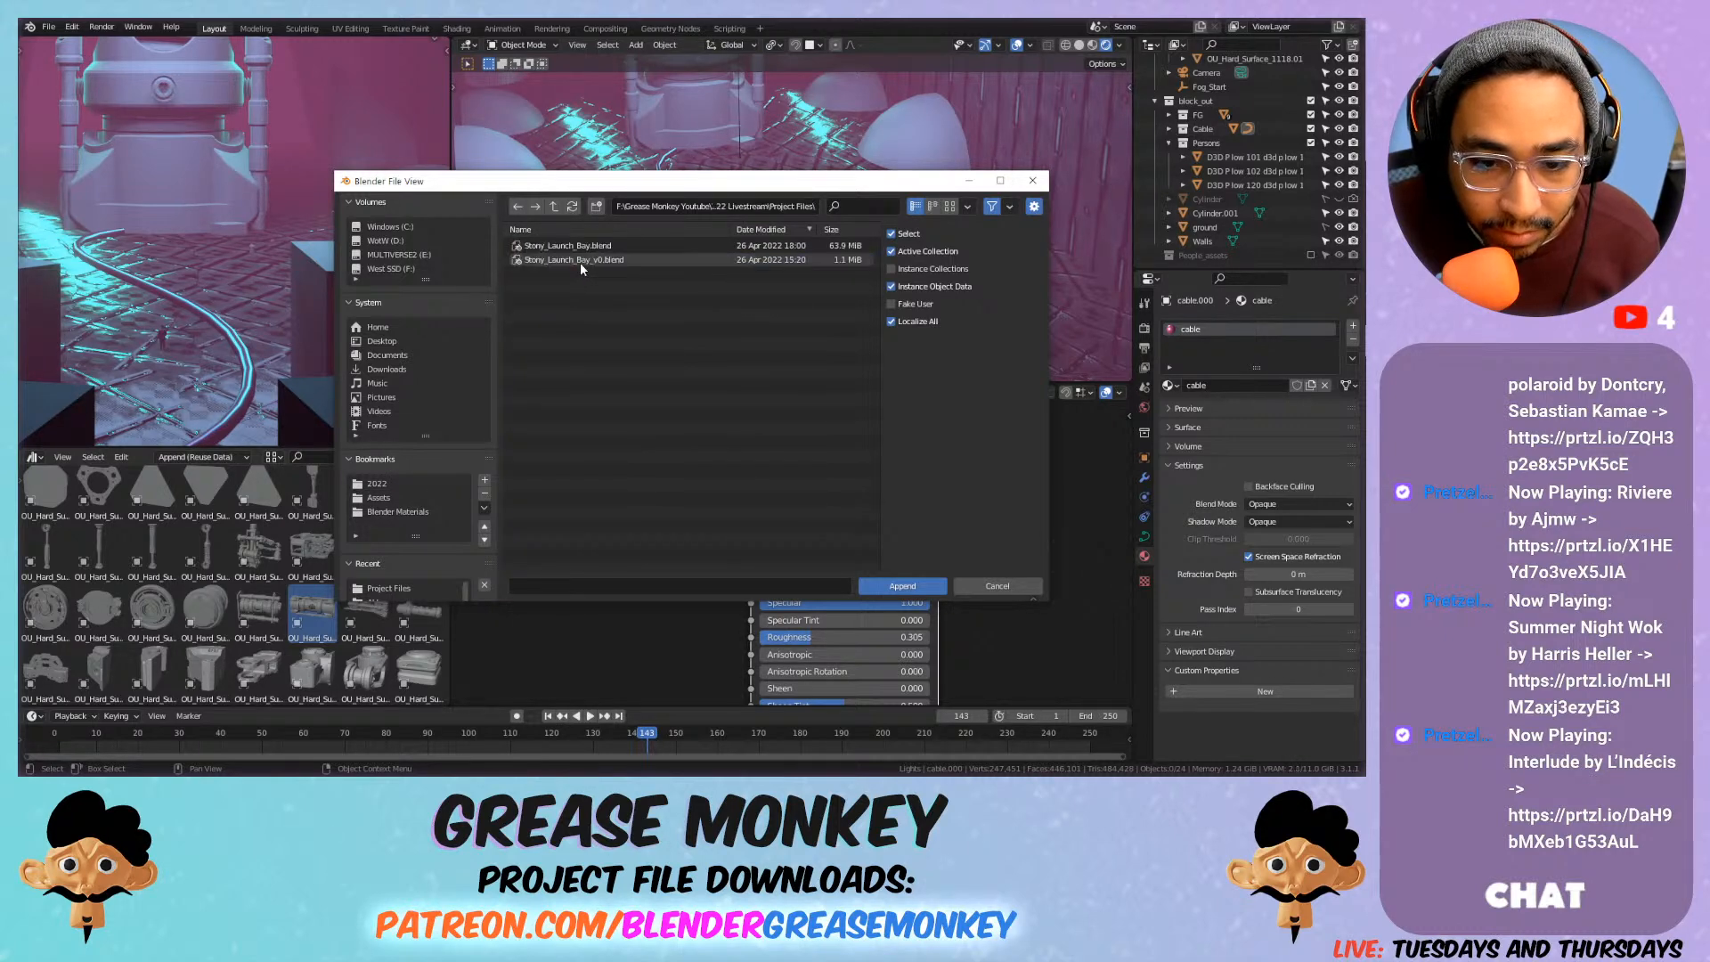
Append the floor material from Stony_Launch_Bay.blend.
double_click(643, 247)
double_click(565, 344)
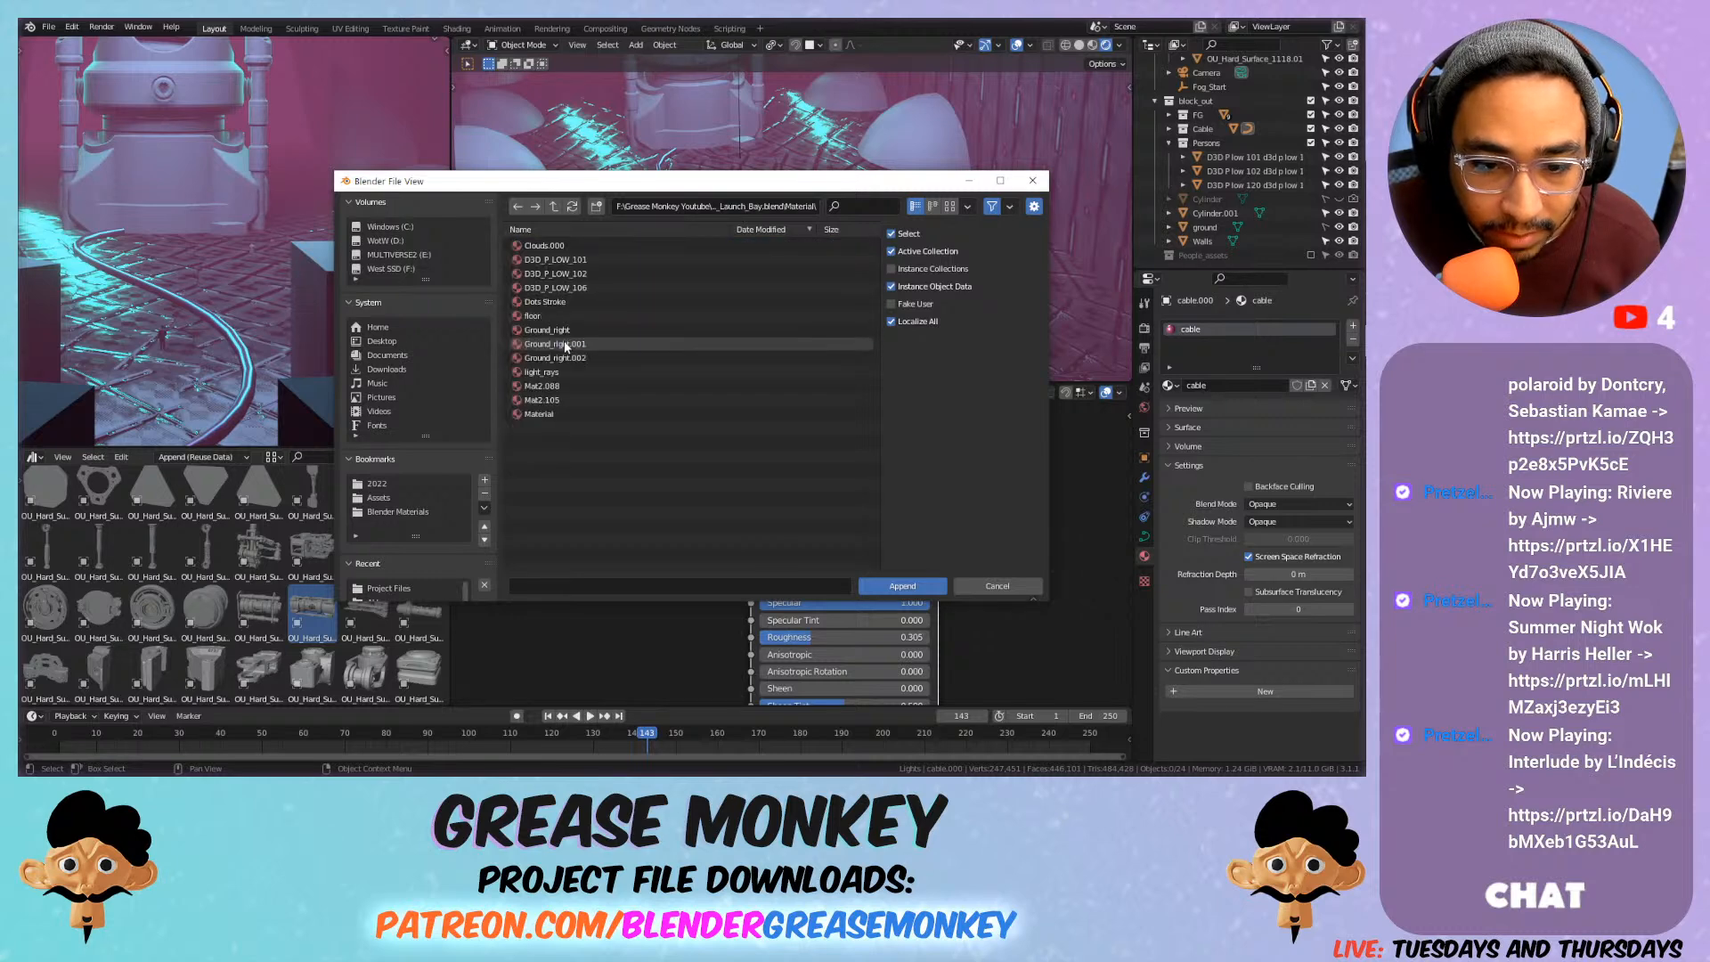
double_click(600, 314)
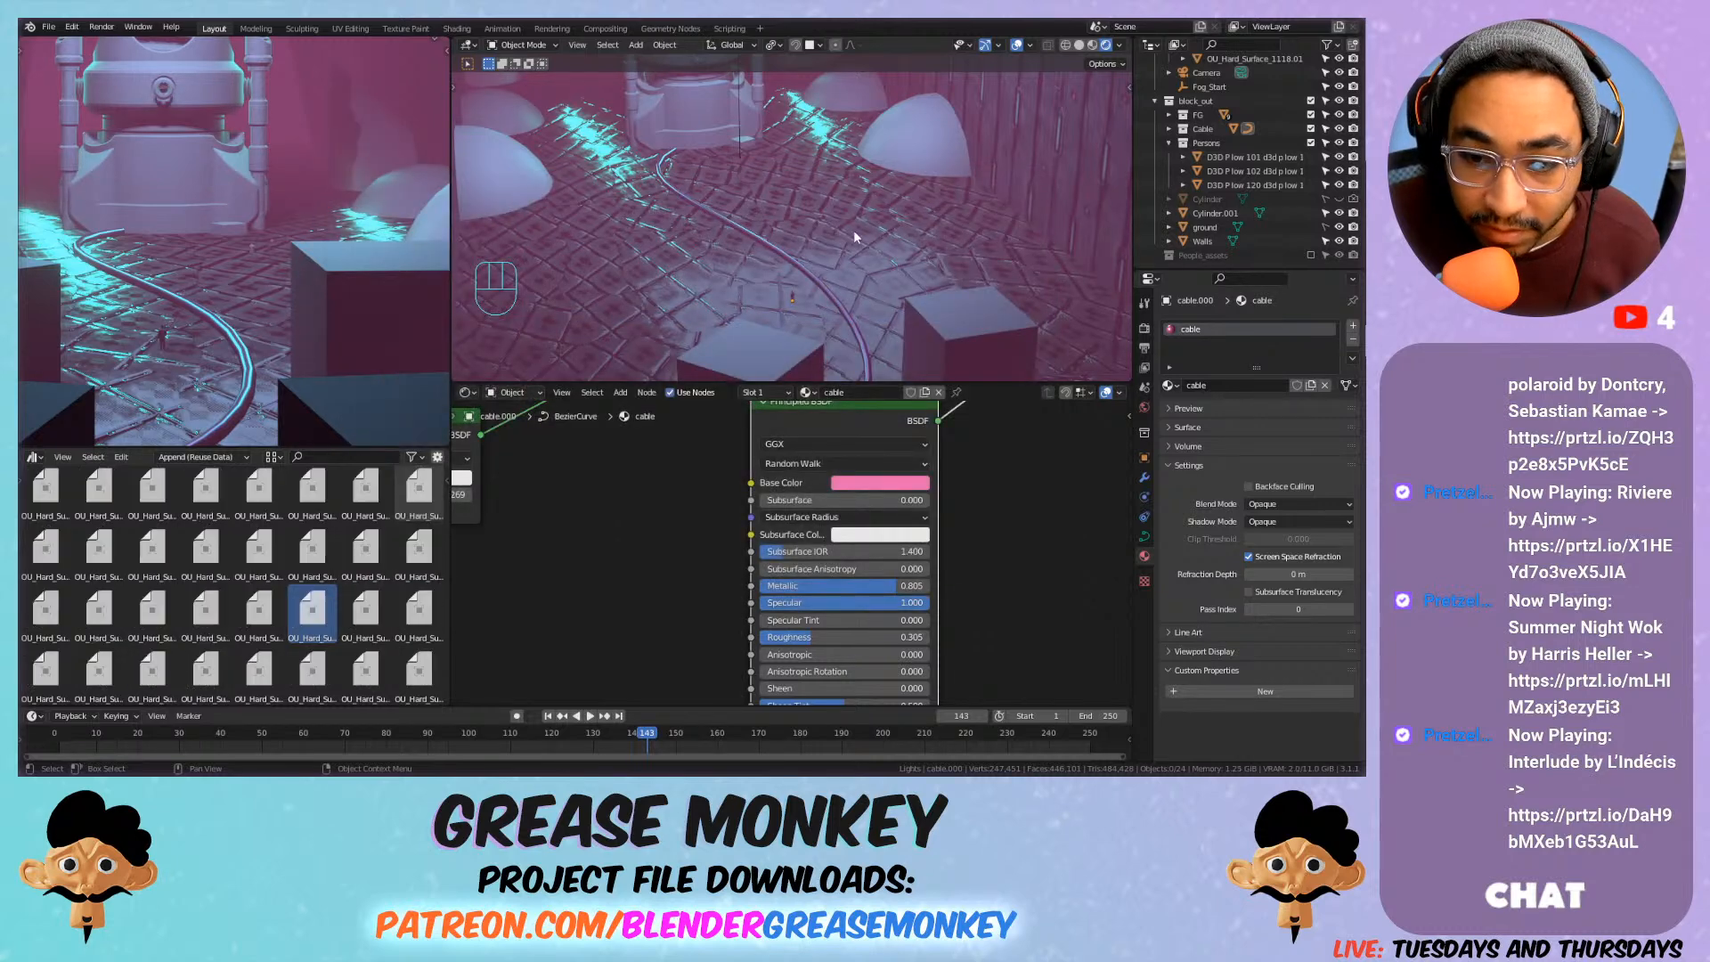
Select the ground plane and replace its material with the appended floor material.
left_click(855, 232)
left_click(852, 246)
scroll(857, 255, "down", 5)
scroll(858, 255, "up", 1)
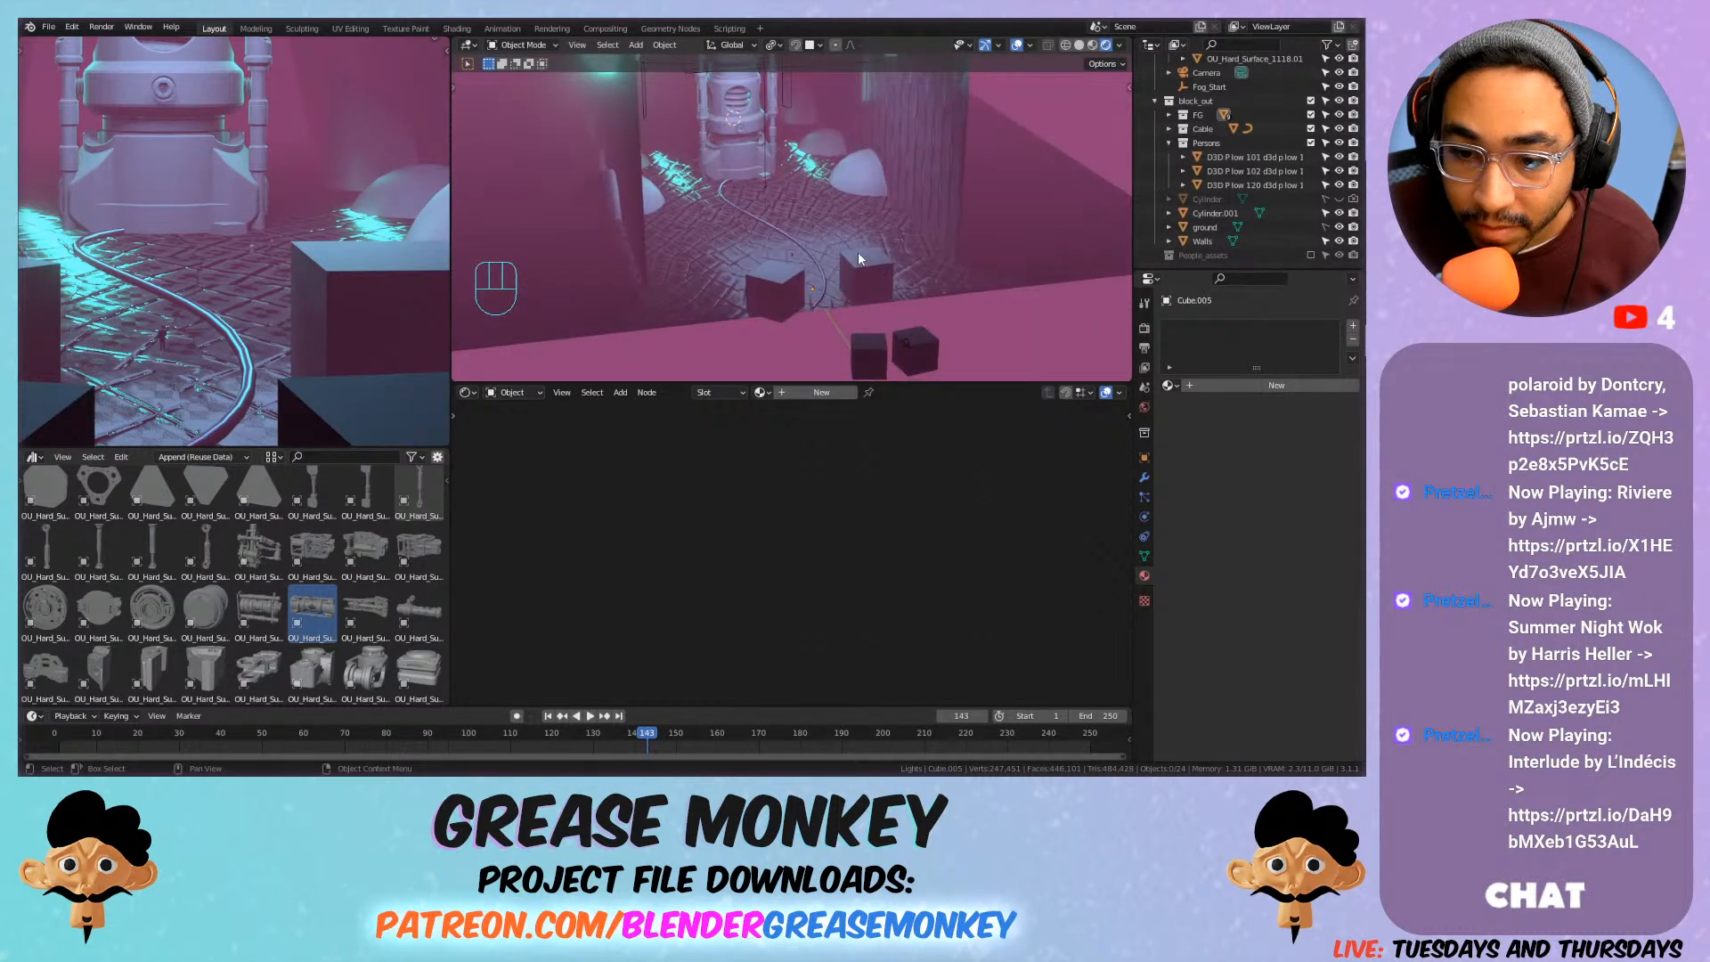
scroll(1029, 246, "down", 3)
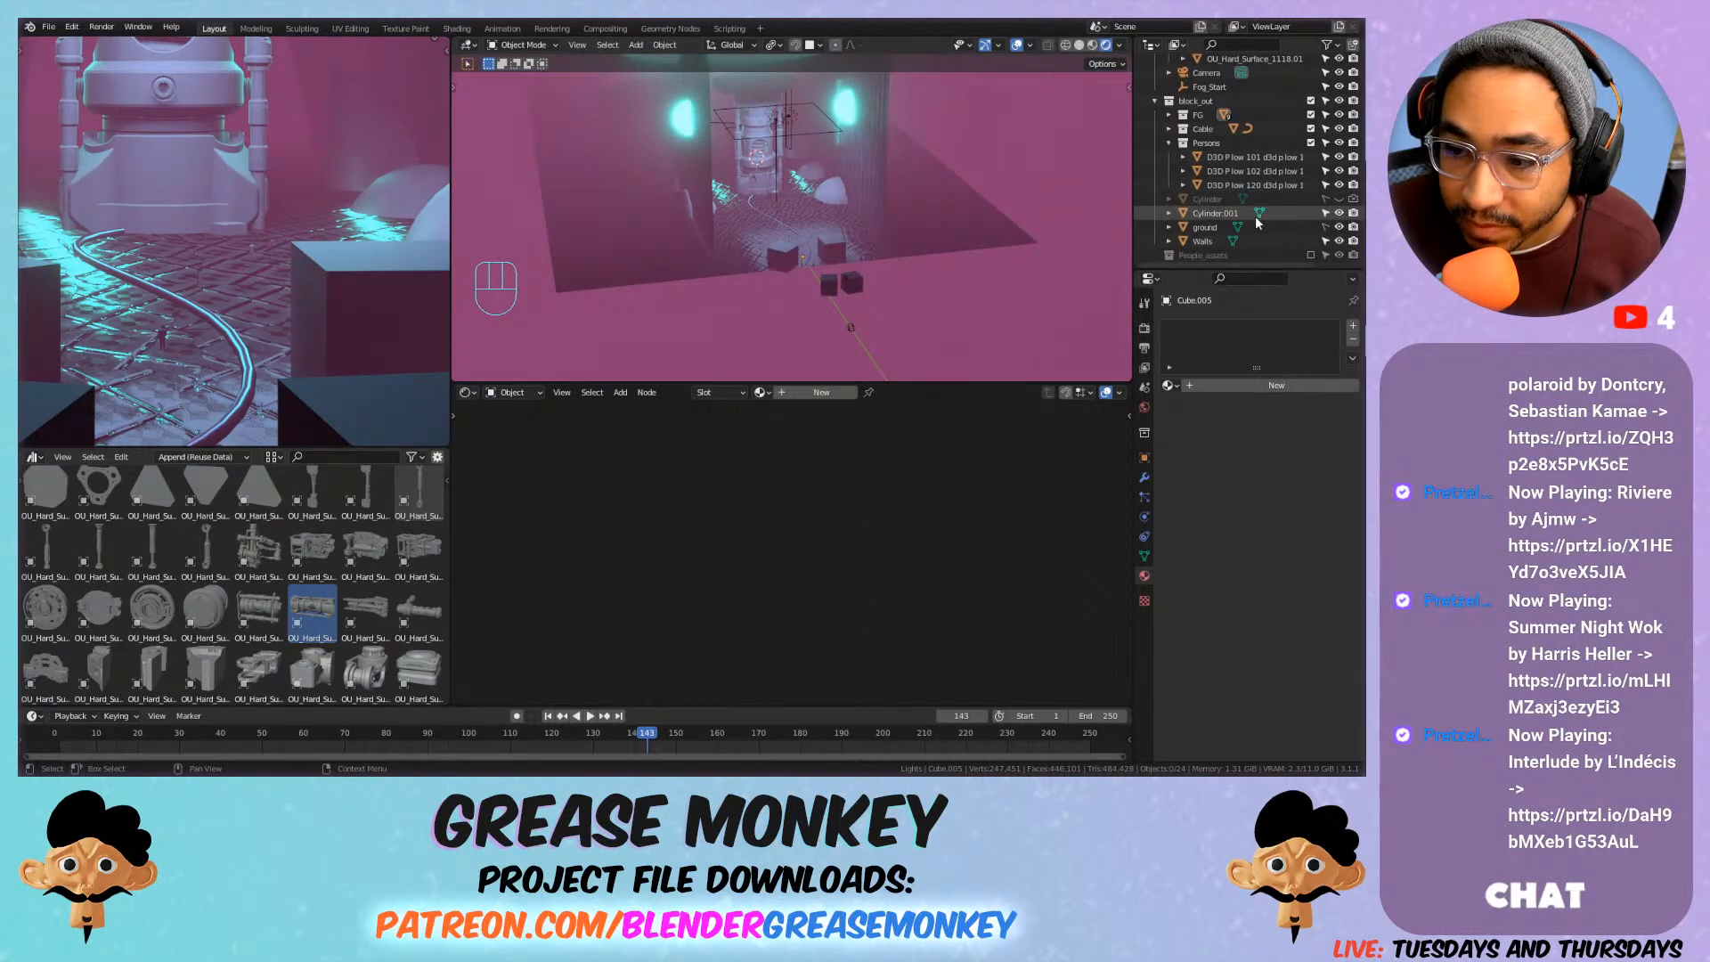
left_click(1227, 226)
left_click(1186, 228)
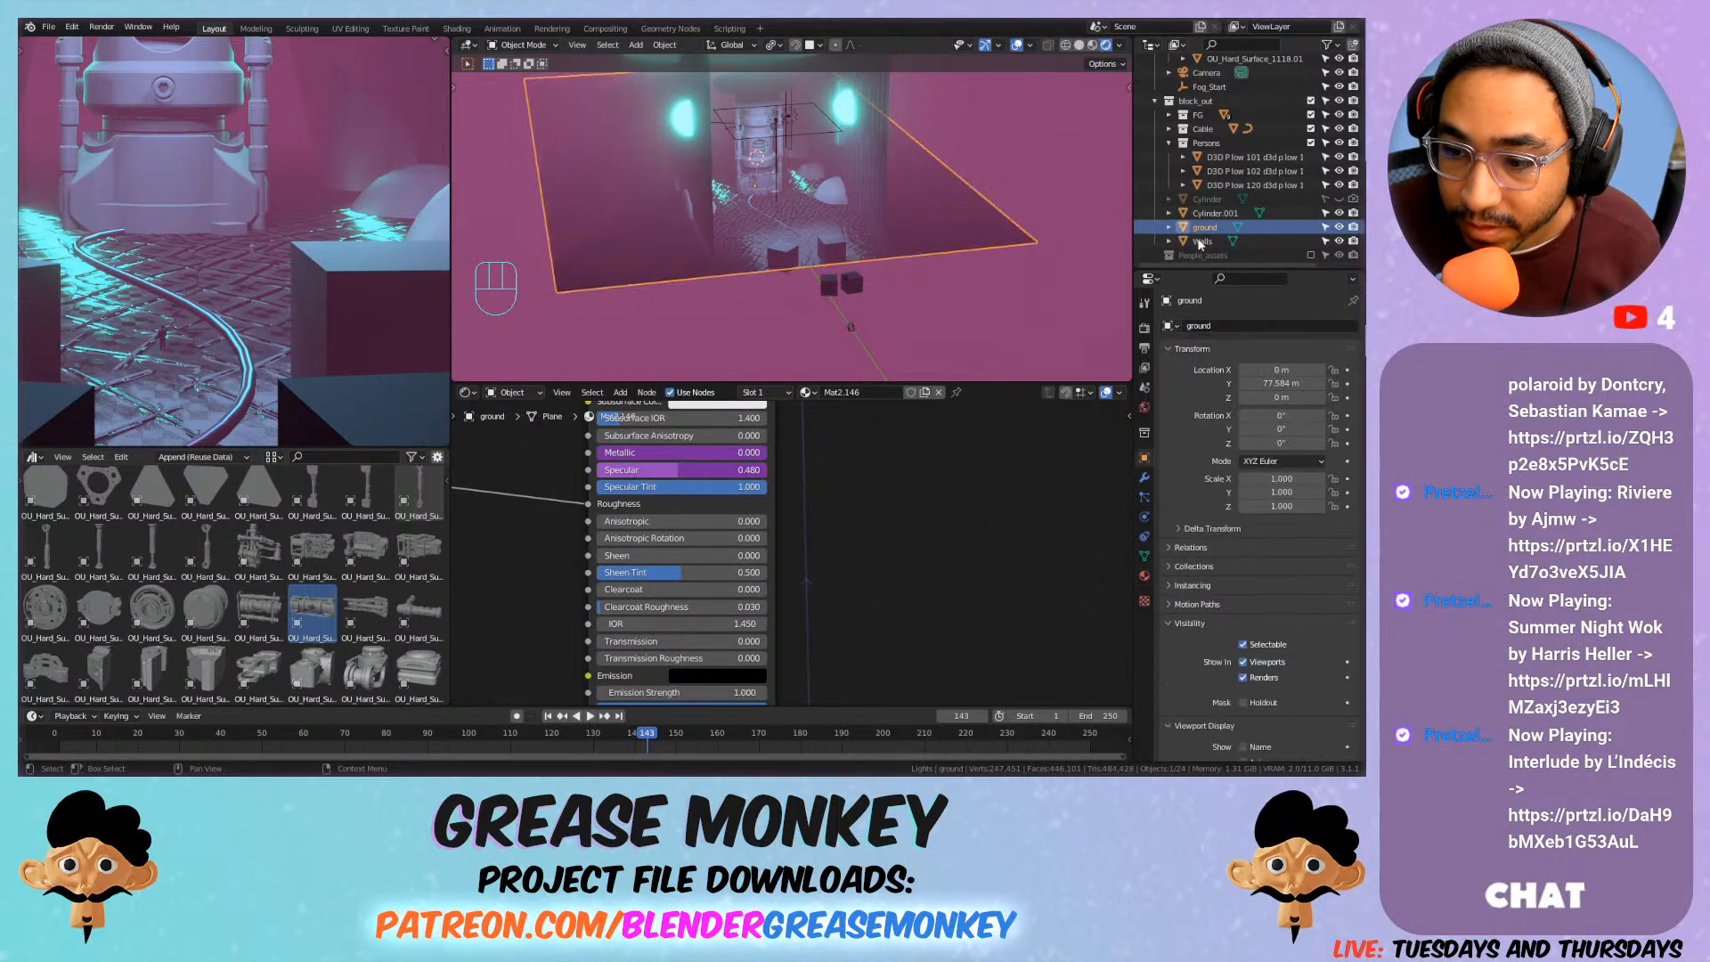
left_click(1144, 575)
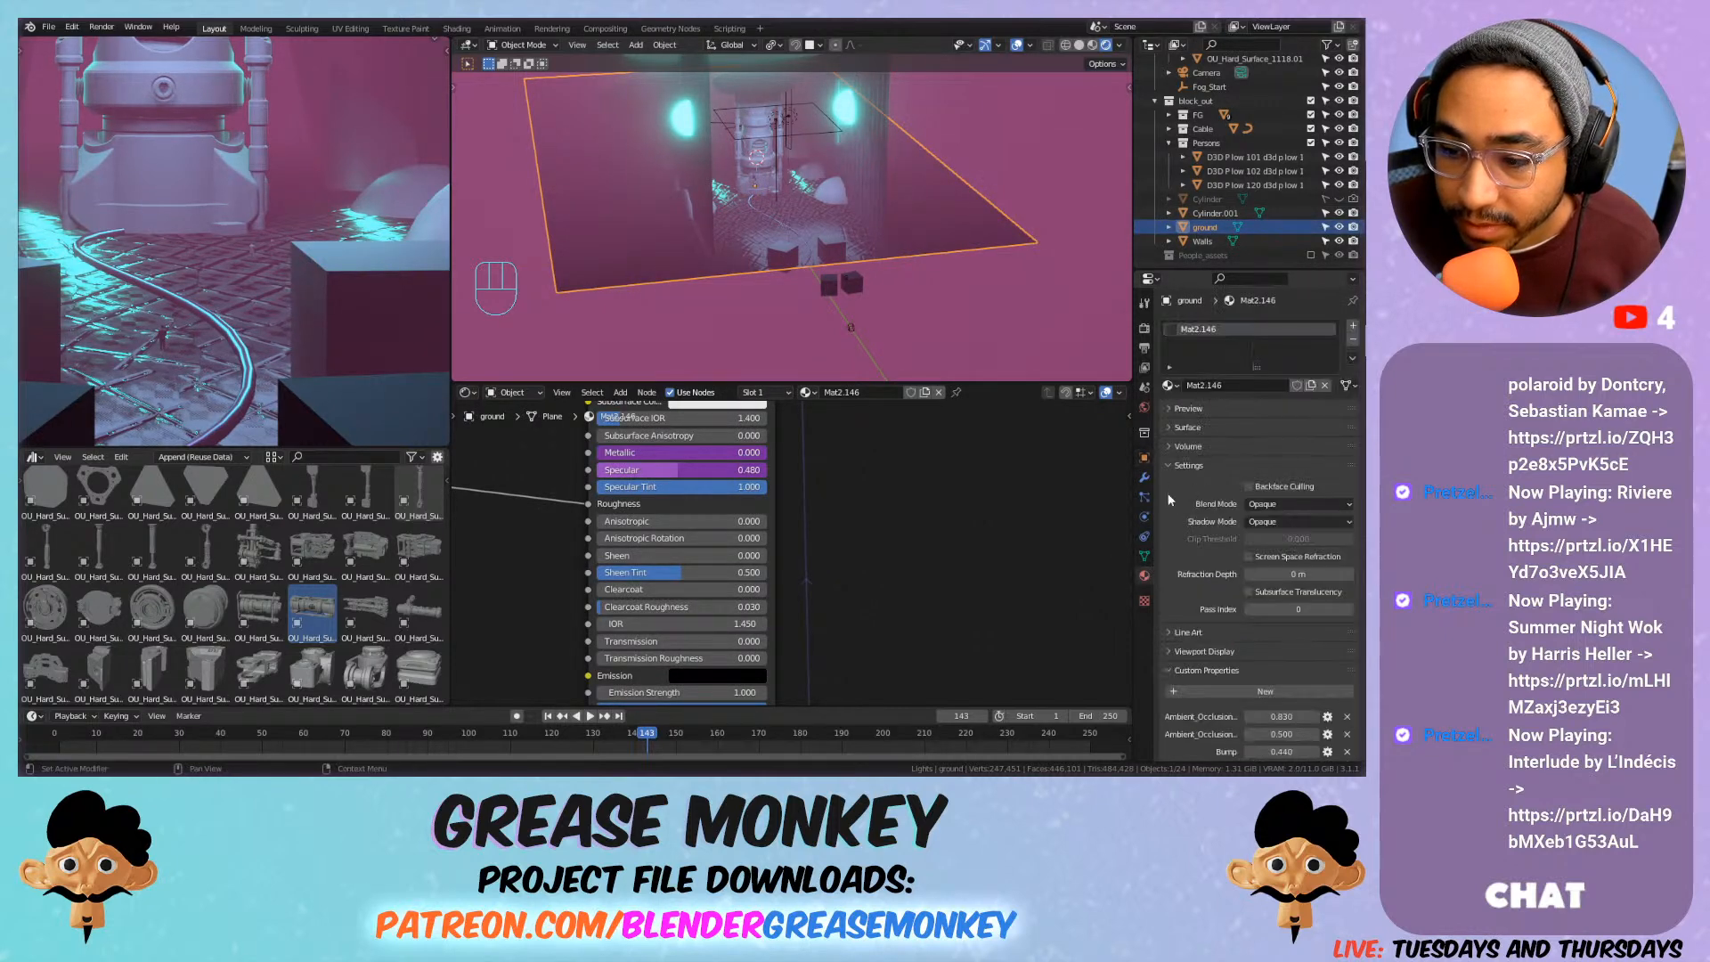
left_click(1167, 385)
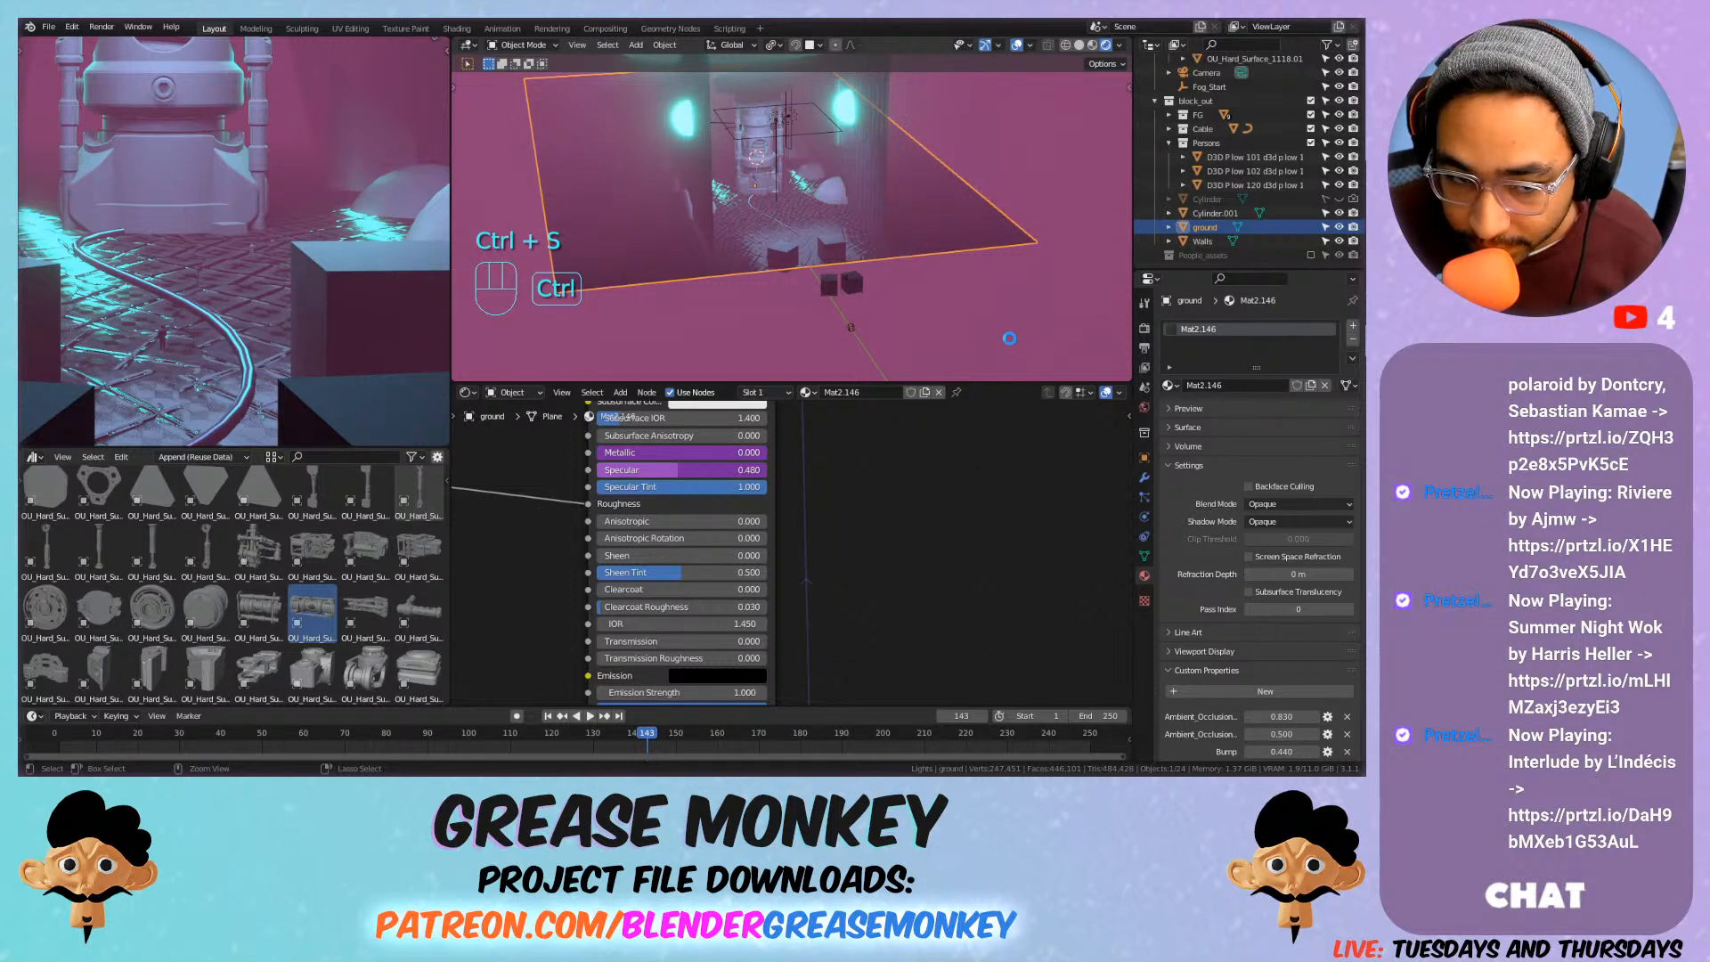
left_click(1169, 384)
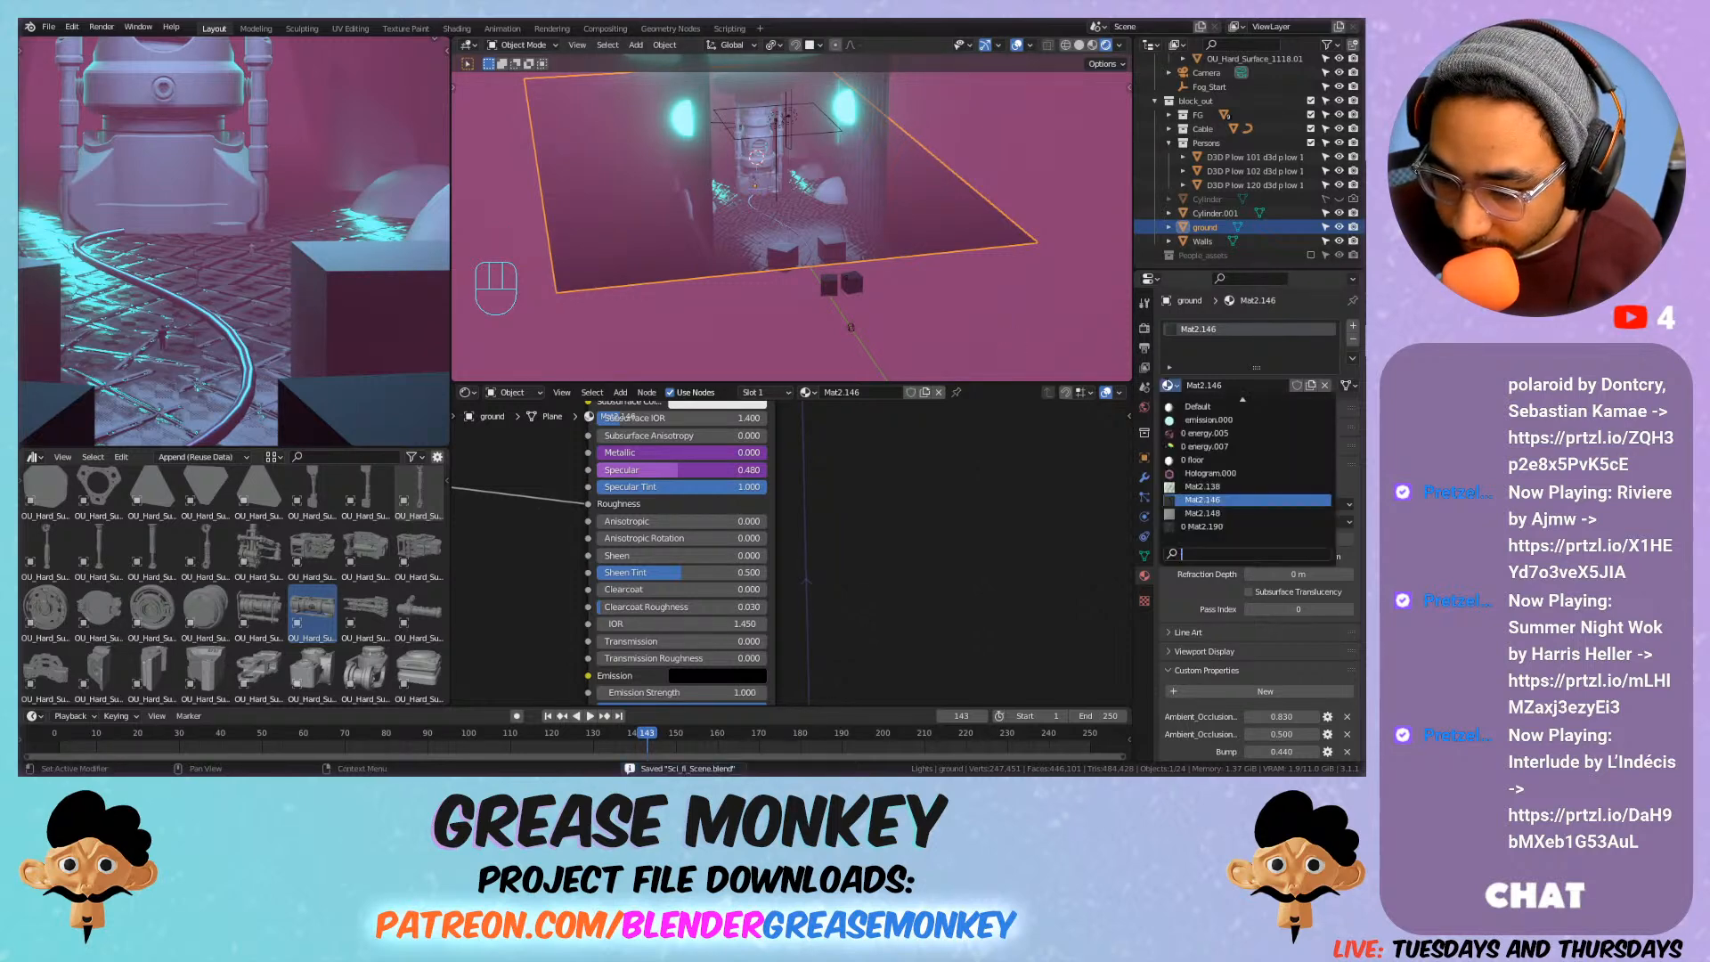
left_click(1211, 448)
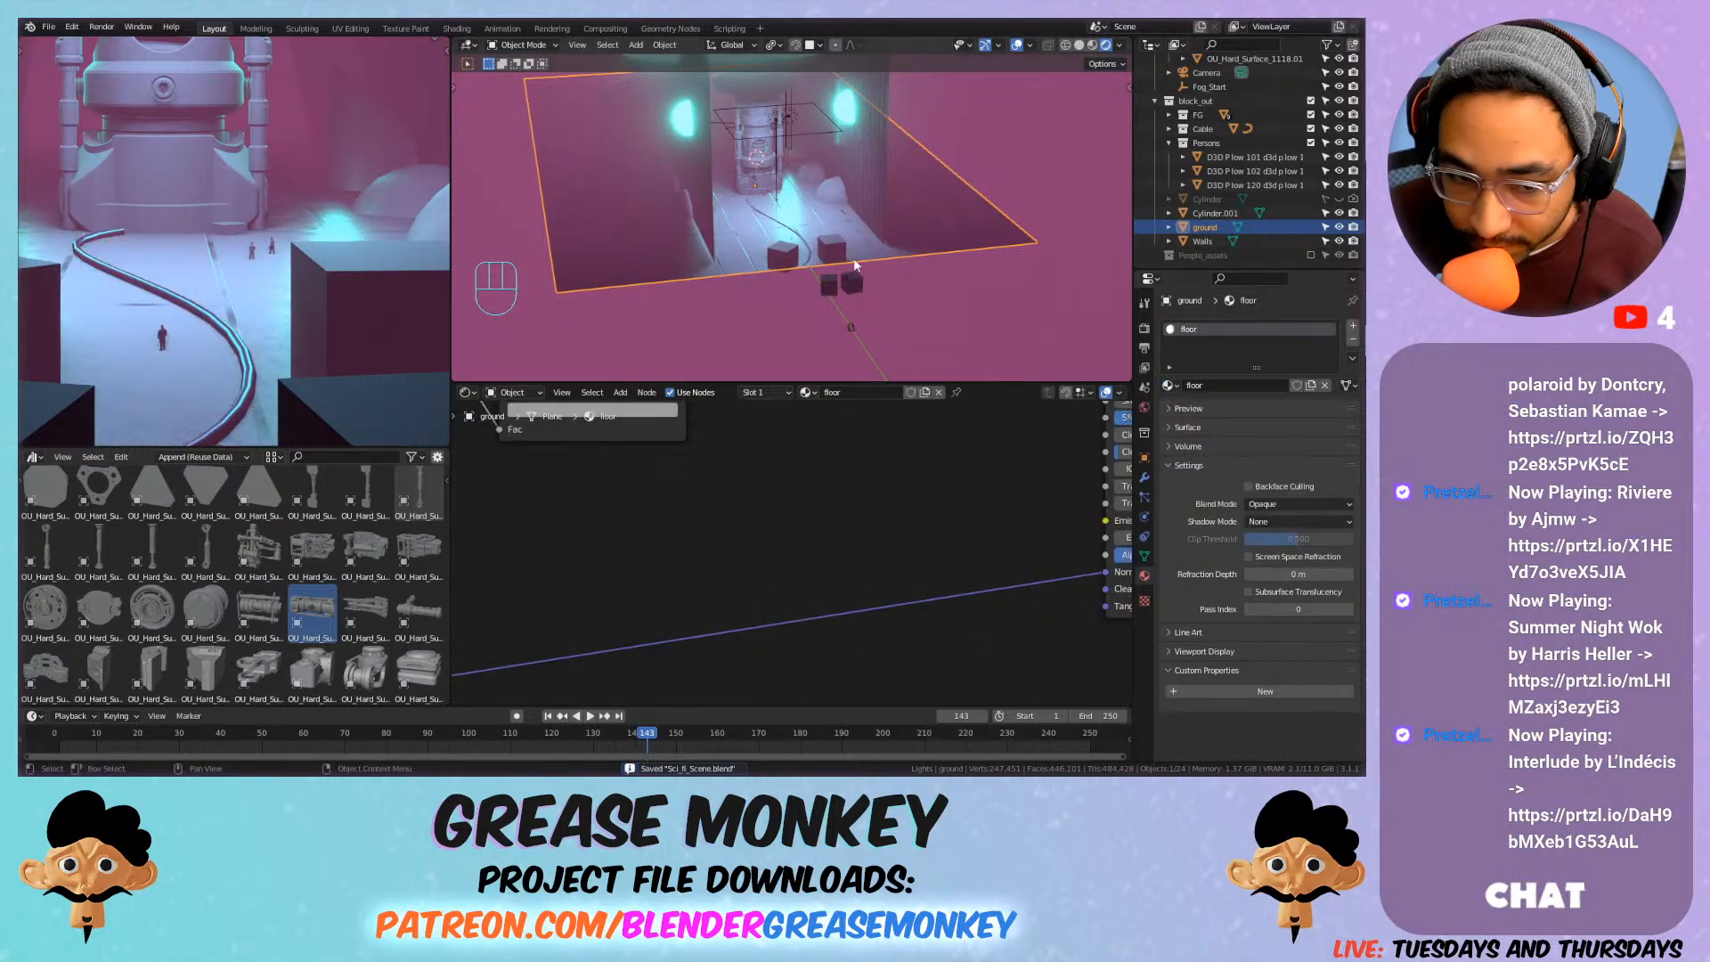
Examine the new floor surface in the viewport and camera view, and survey the floor material's node tree.
scroll(791, 230, "up", 9)
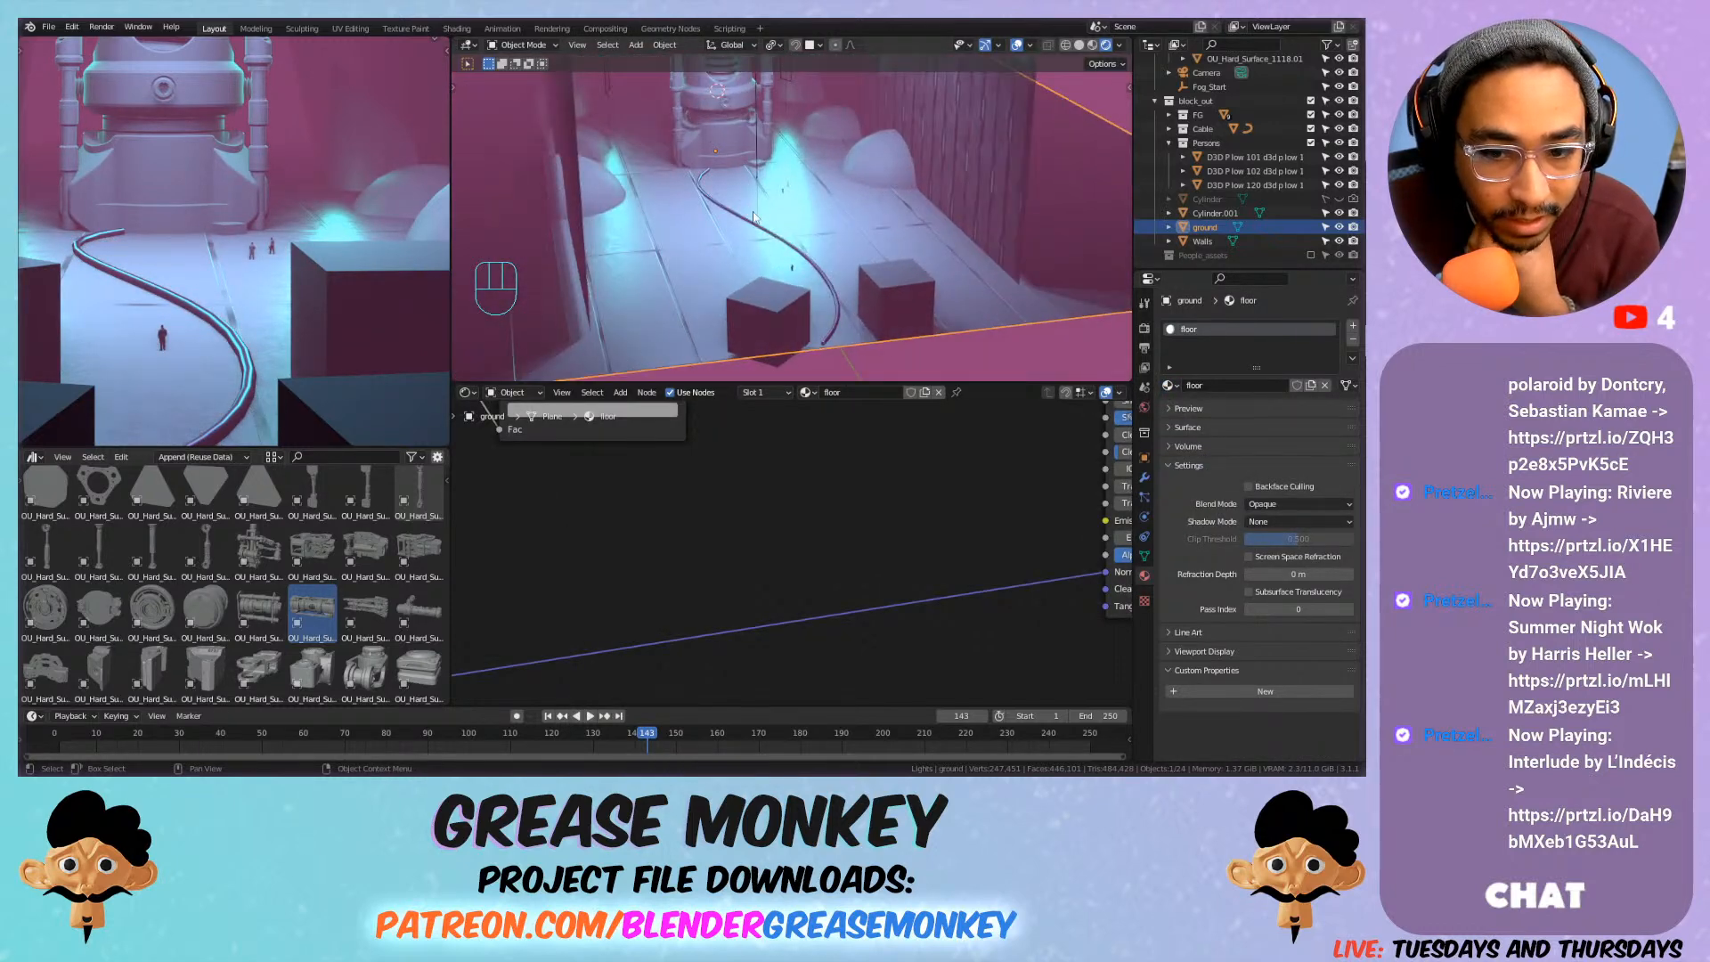
middle_click_drag(798, 235, 699, 169)
scroll(699, 178, "down", 2)
scroll(289, 231, "down", 1)
scroll(290, 231, "down", 1)
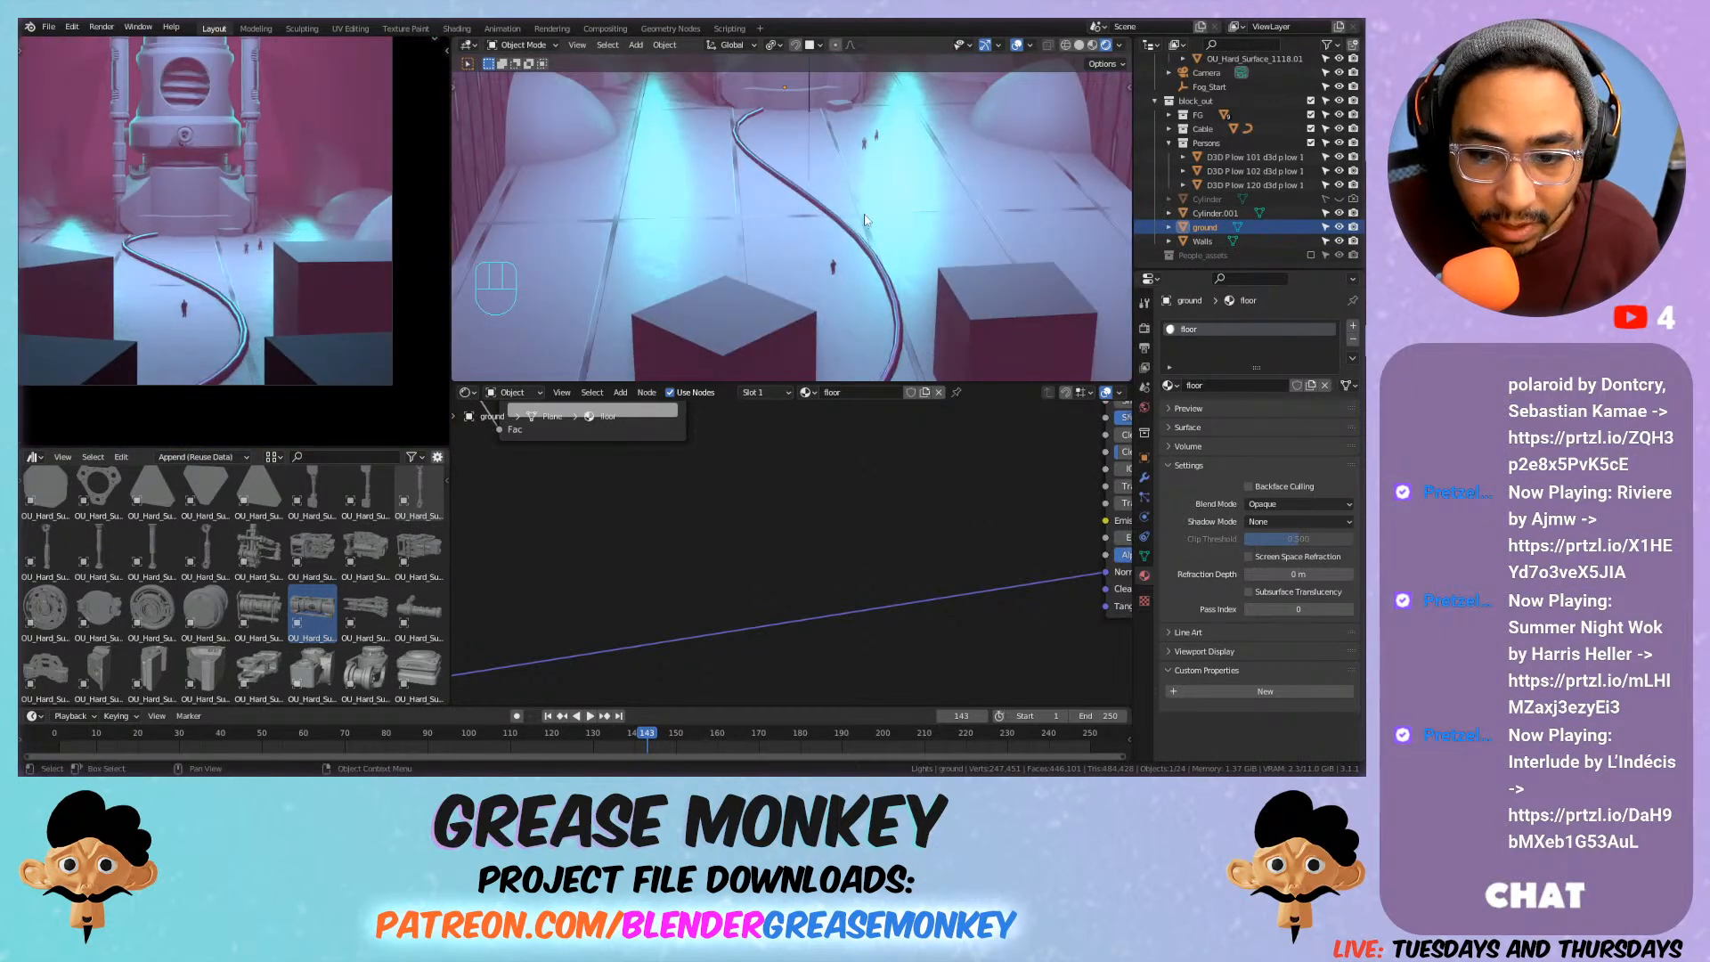
scroll(772, 483, "down", 12)
middle_click_drag(746, 466, 832, 498)
scroll(829, 232, "down", 2)
scroll(849, 540, "up", 6)
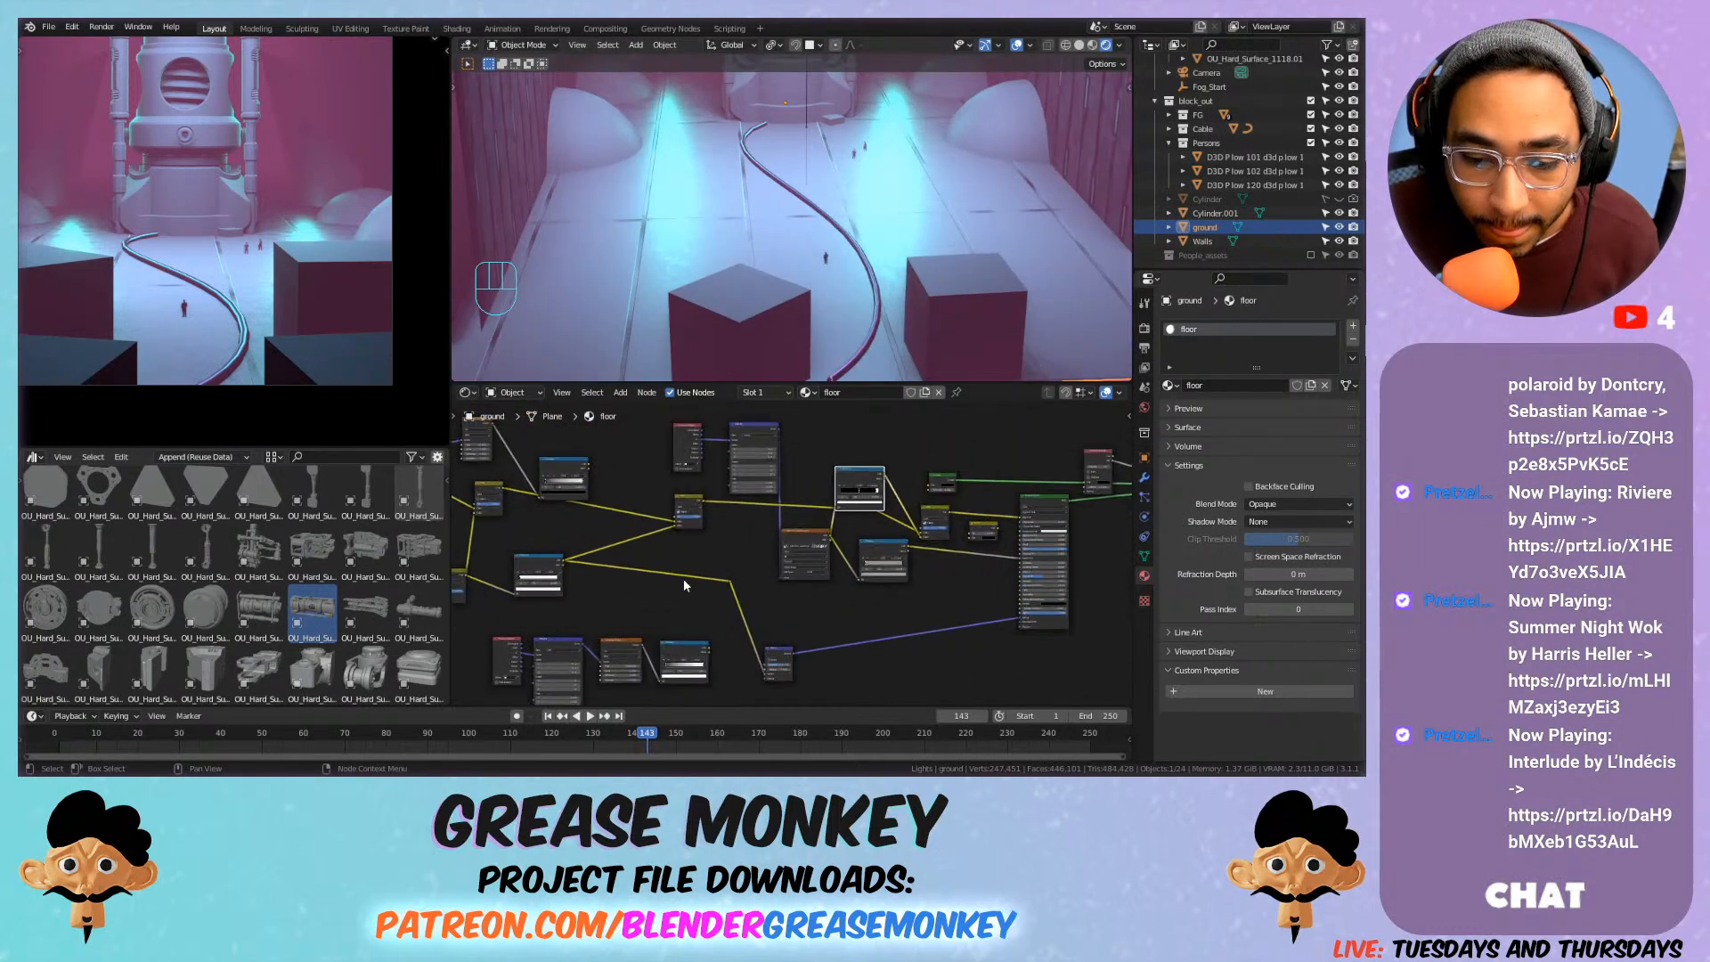
Try a uniform scale of 4.8 and other scale and location values on the Mapping node feeding the floor's Wave Textures.
middle_click_drag(679, 505, 740, 553)
scroll(740, 553, "up", 5)
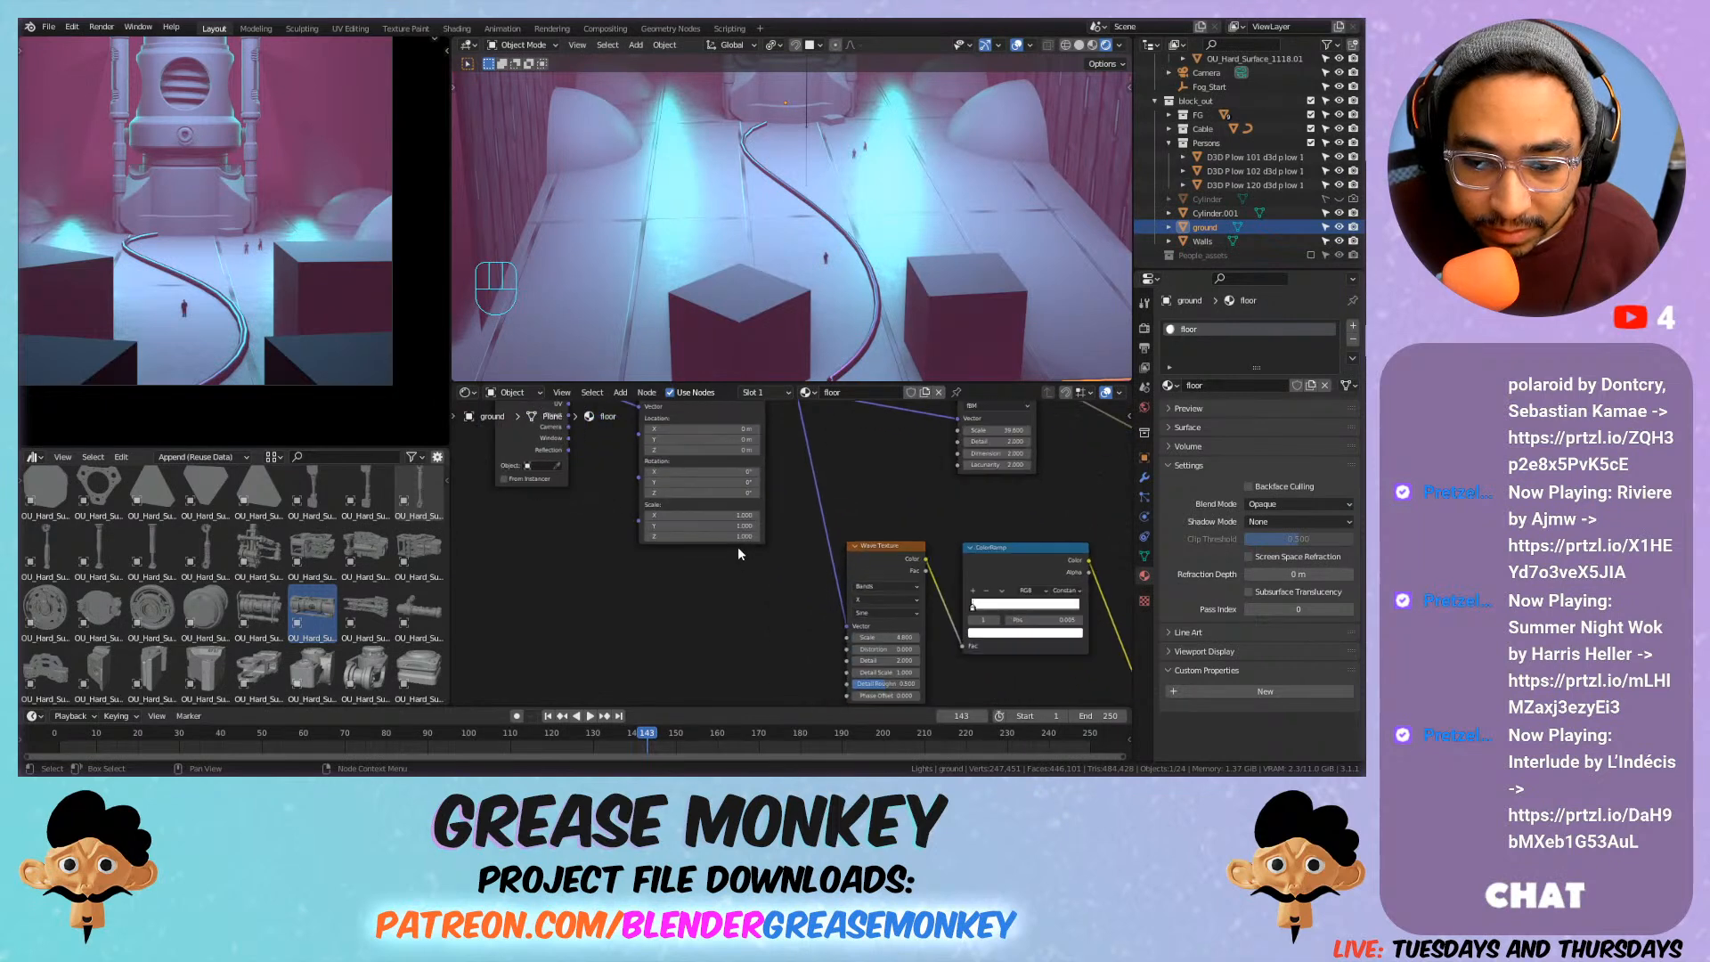
left_click_drag(724, 512, 806, 534)
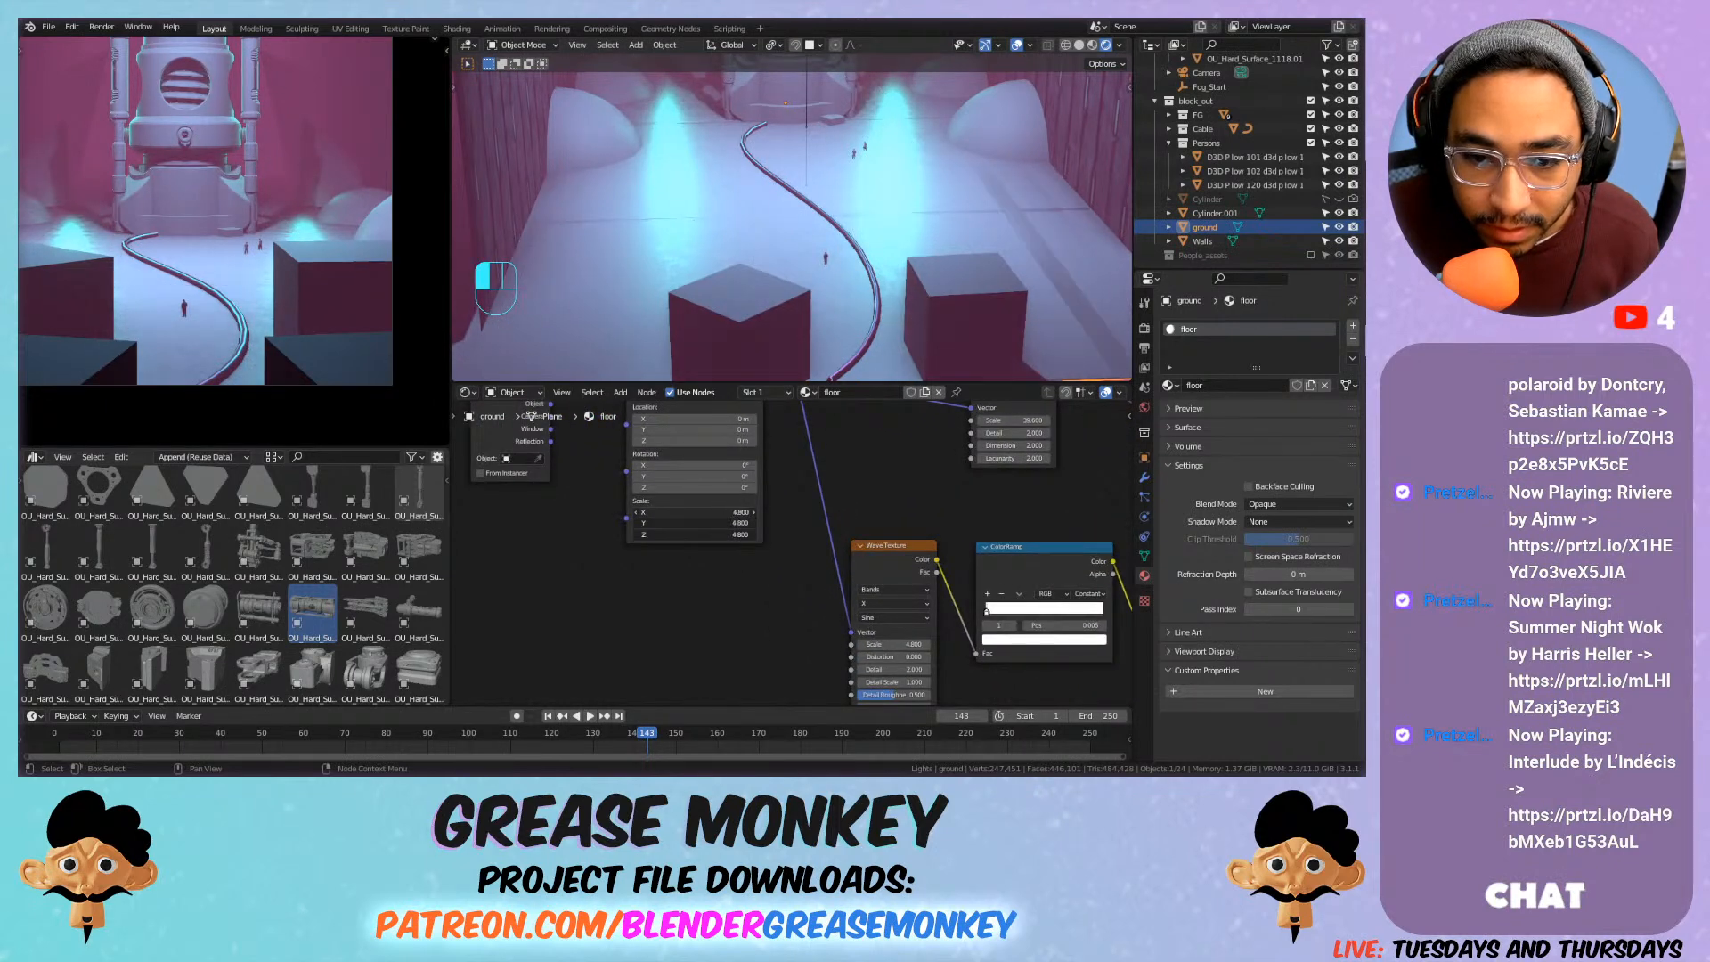
key("ctrl+z")
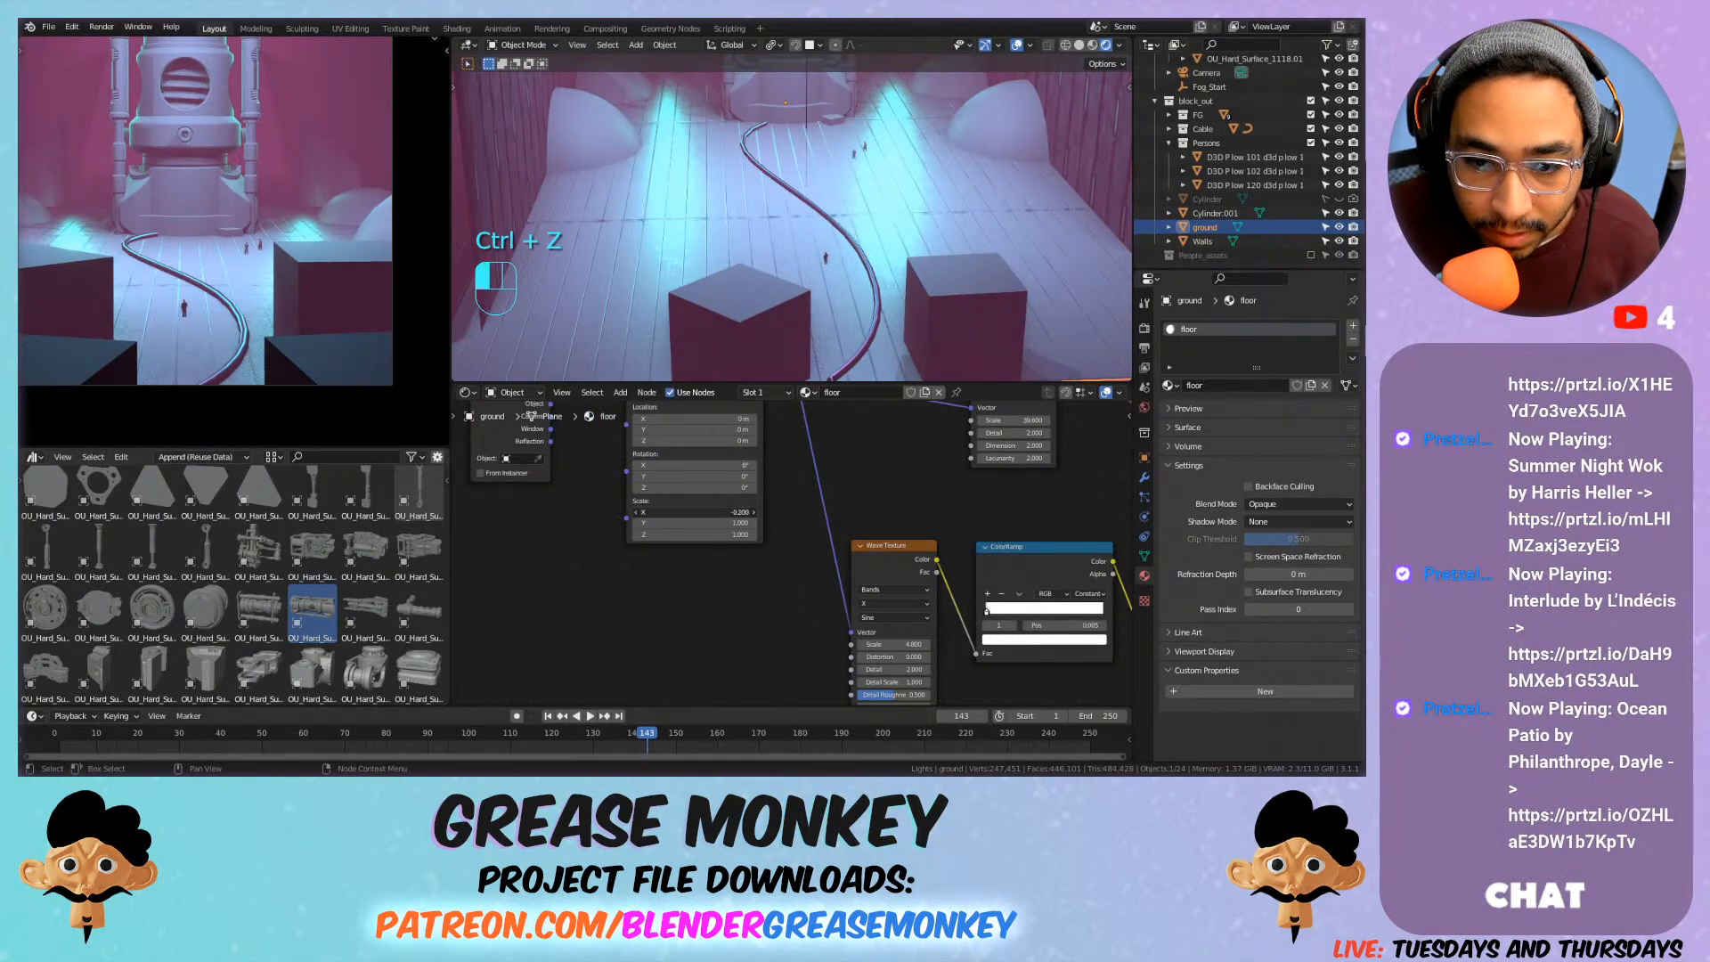
key("ctrl+z")
left_click_drag(703, 512, 682, 512, "shift")
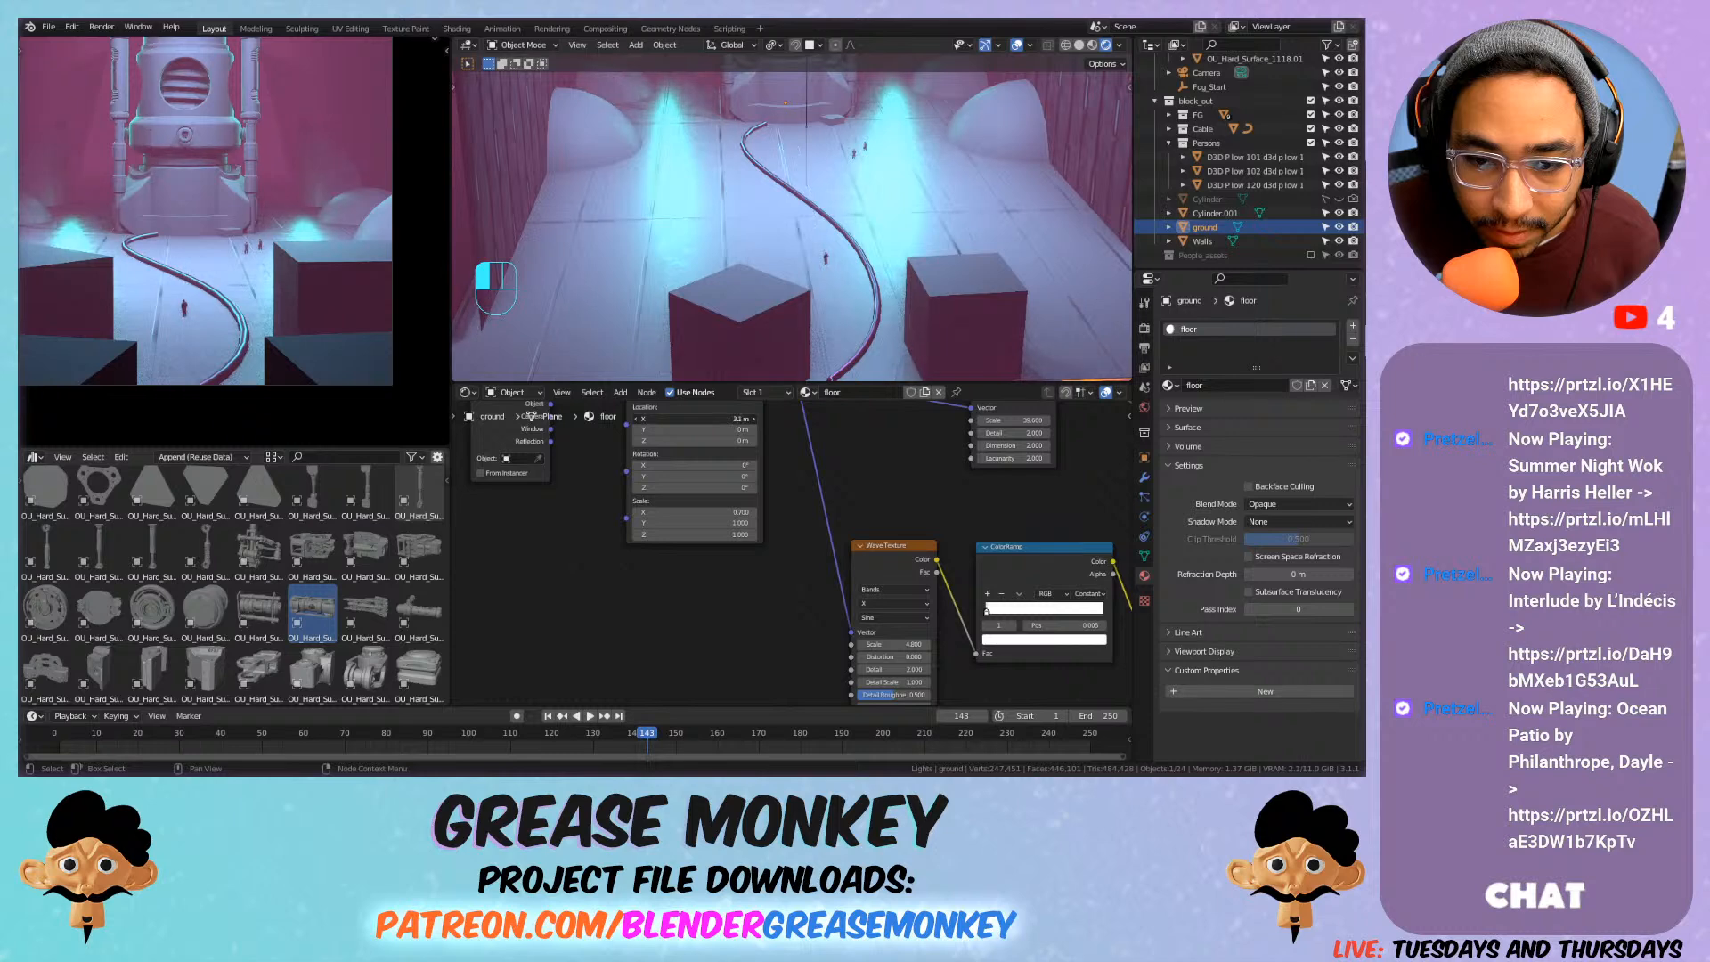
key("ctrl+z")
scroll(803, 472, "down", 10)
middle_click_drag(805, 474, 736, 481)
scroll(736, 481, "up", 5)
left_click_drag(626, 460, 642, 460, "shift")
key("ctrl+z")
scroll(702, 527, "down", 4)
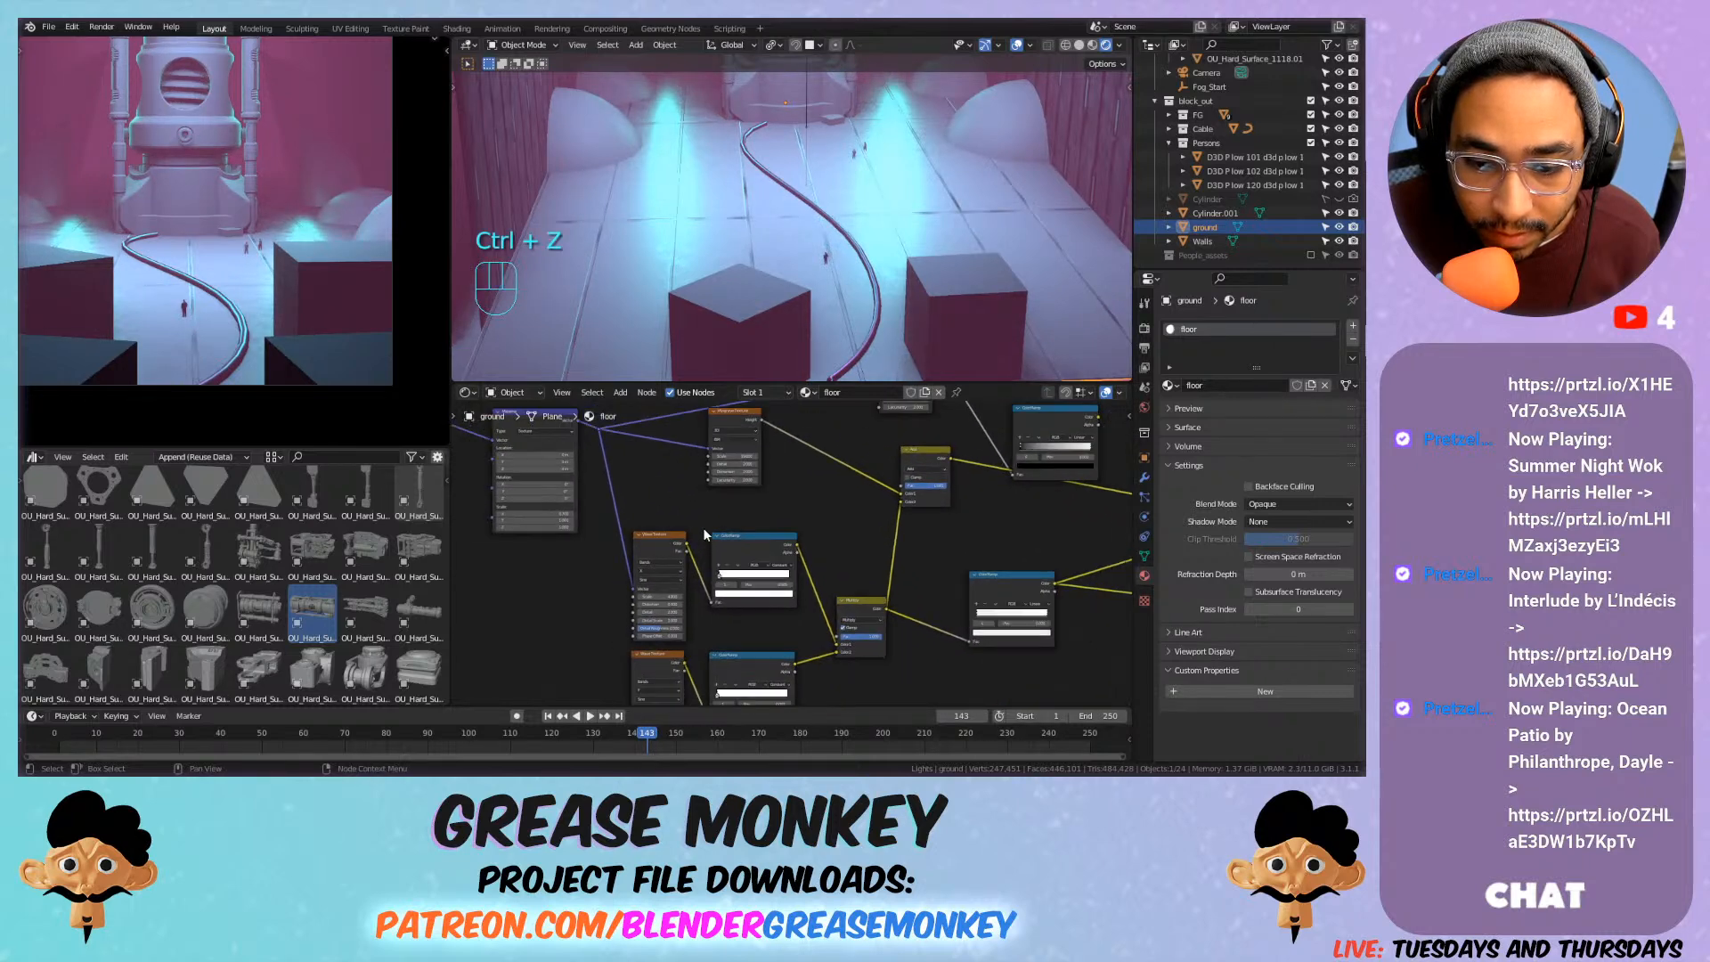
Try different values on the Mapping node that feeds the floor material's image texture.
middle_click_drag(773, 511, 504, 496)
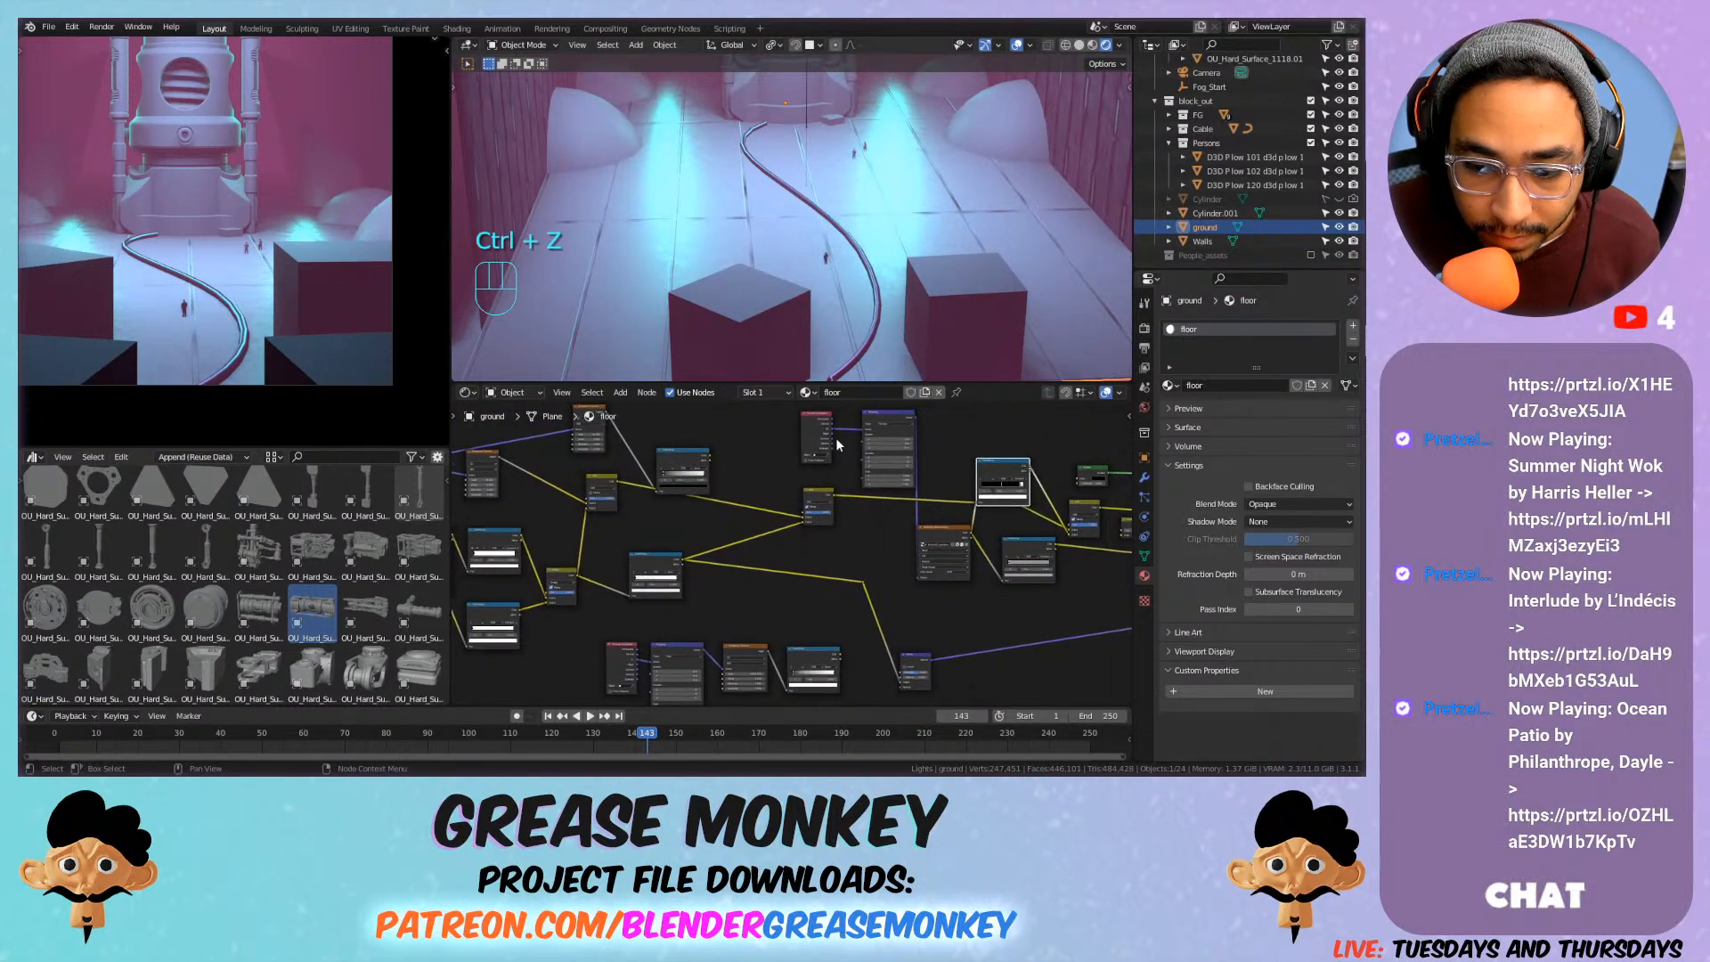
middle_click_drag(896, 477, 714, 510)
scroll(714, 511, "up", 5)
scroll(715, 513, "up", 2)
key("ctrl+z")
left_click_drag(740, 472, 740, 472, "shift")
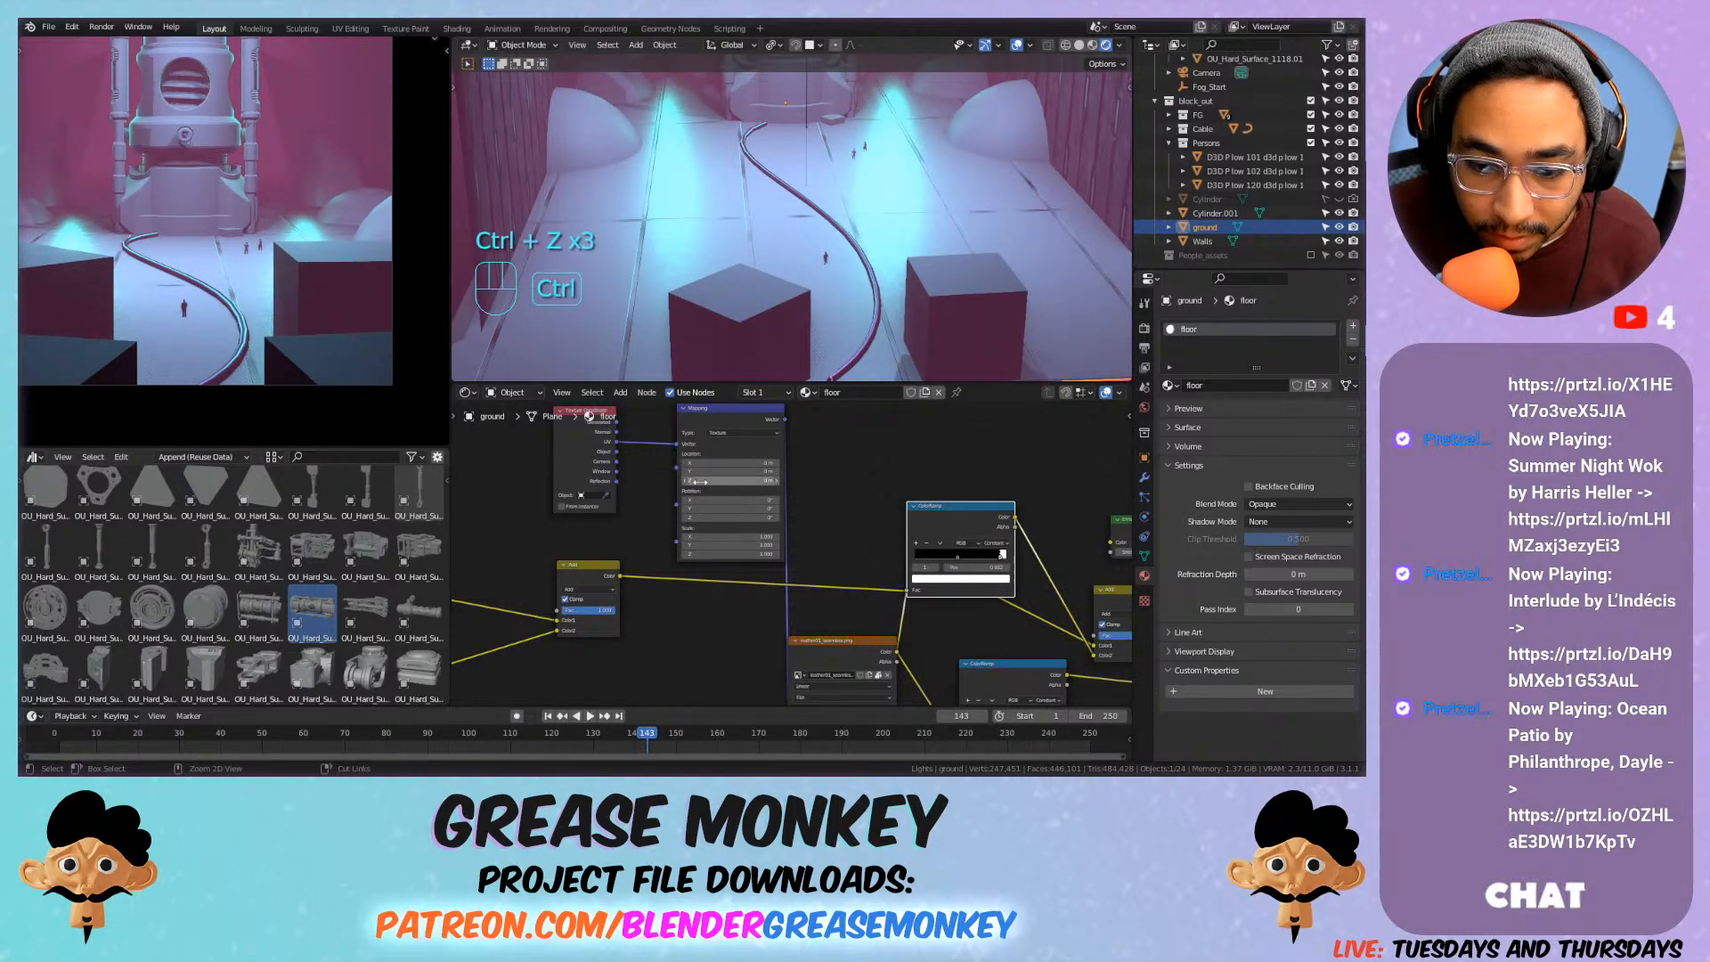
key("ctrl+z")
key("ctrl+z")
scroll(758, 567, "down", 6)
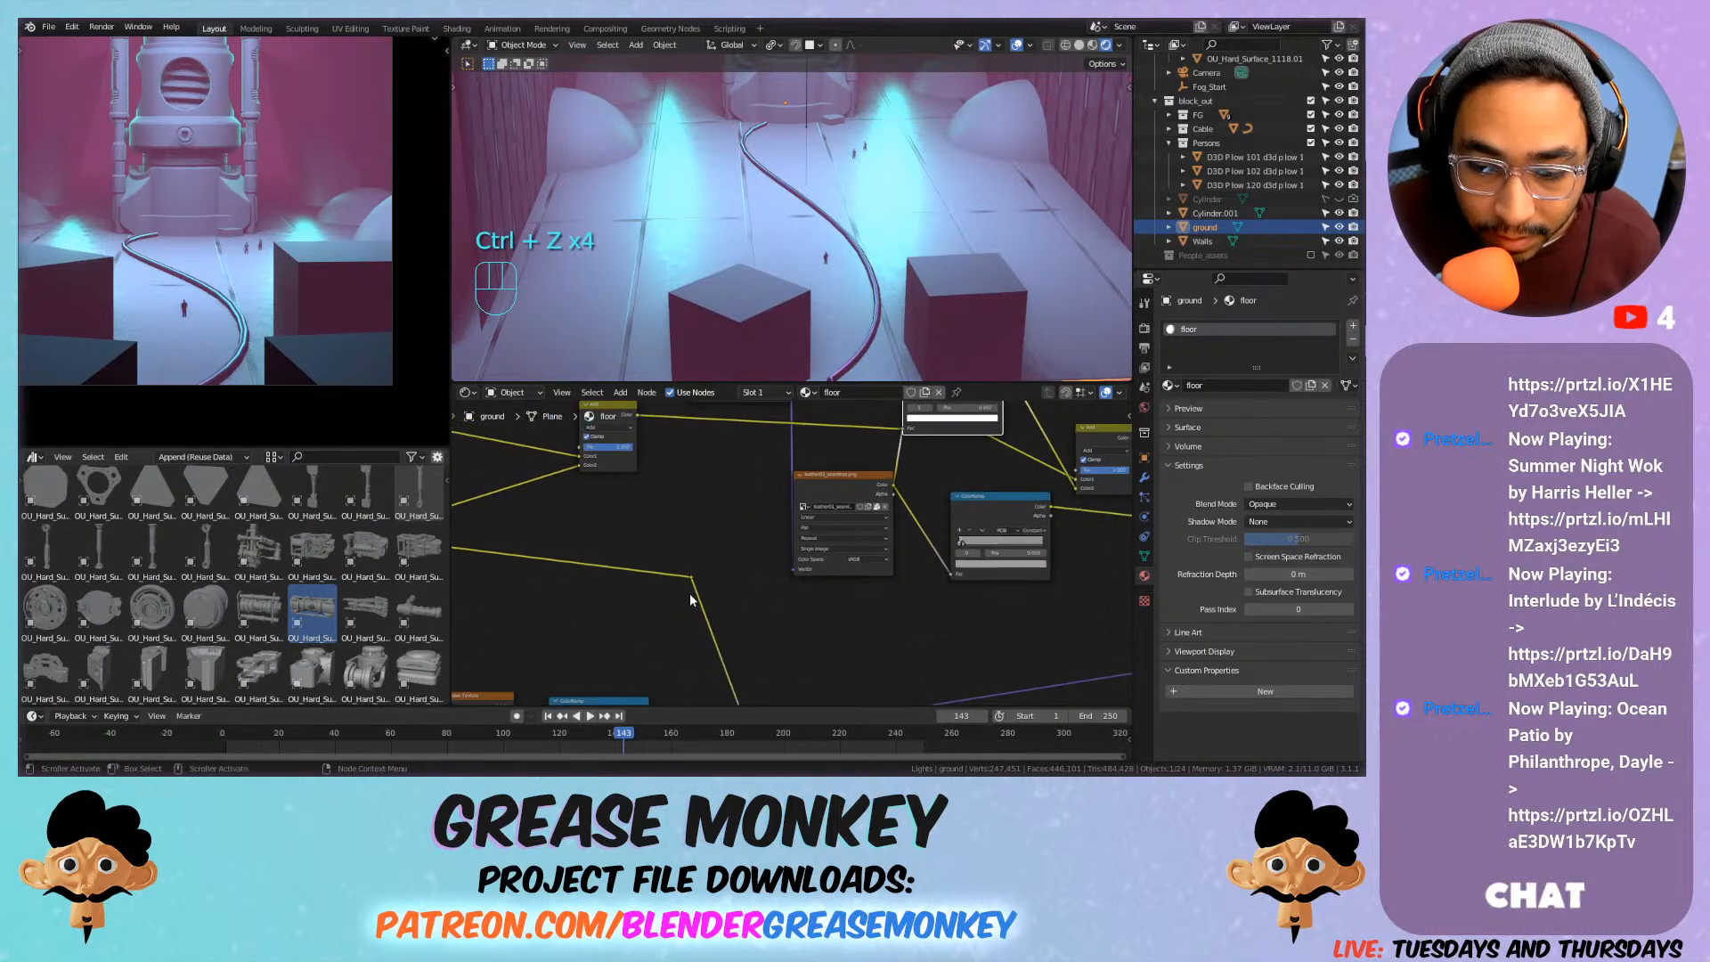
Try adjusting the separate texture branch near the floor material's Bump node.
scroll(660, 592, "up", 5)
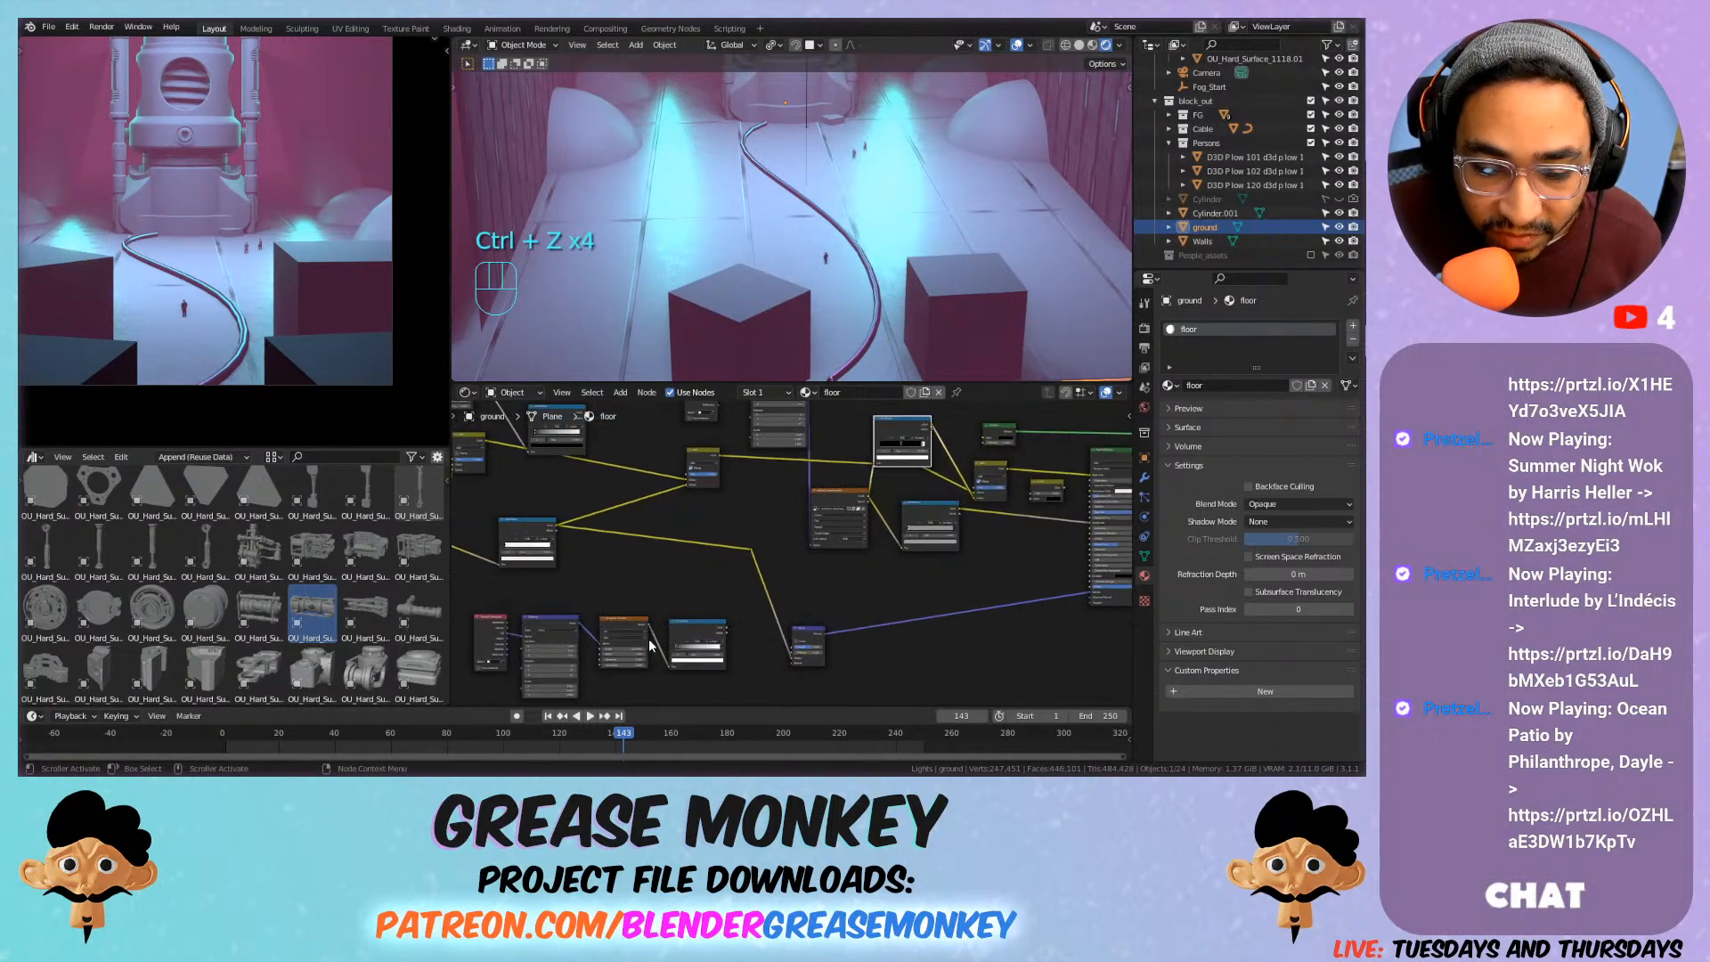
scroll(688, 585, "up", 2)
middle_click_drag(687, 585, 800, 555)
mouse_move(681, 549)
left_mouse_down()
mouse_move(655, 549)
mouse_move(695, 559)
left_mouse_up()
key("ctrl+z")
key("ctrl+z")
key("ctrl+z")
Increase the lower Wave Texture's phase offset to shift the floor's panel lines.
scroll(693, 500, "down", 10)
middle_click_drag(639, 482, 805, 574)
scroll(824, 567, "up", 5)
left_click_drag(824, 660, 886, 660)
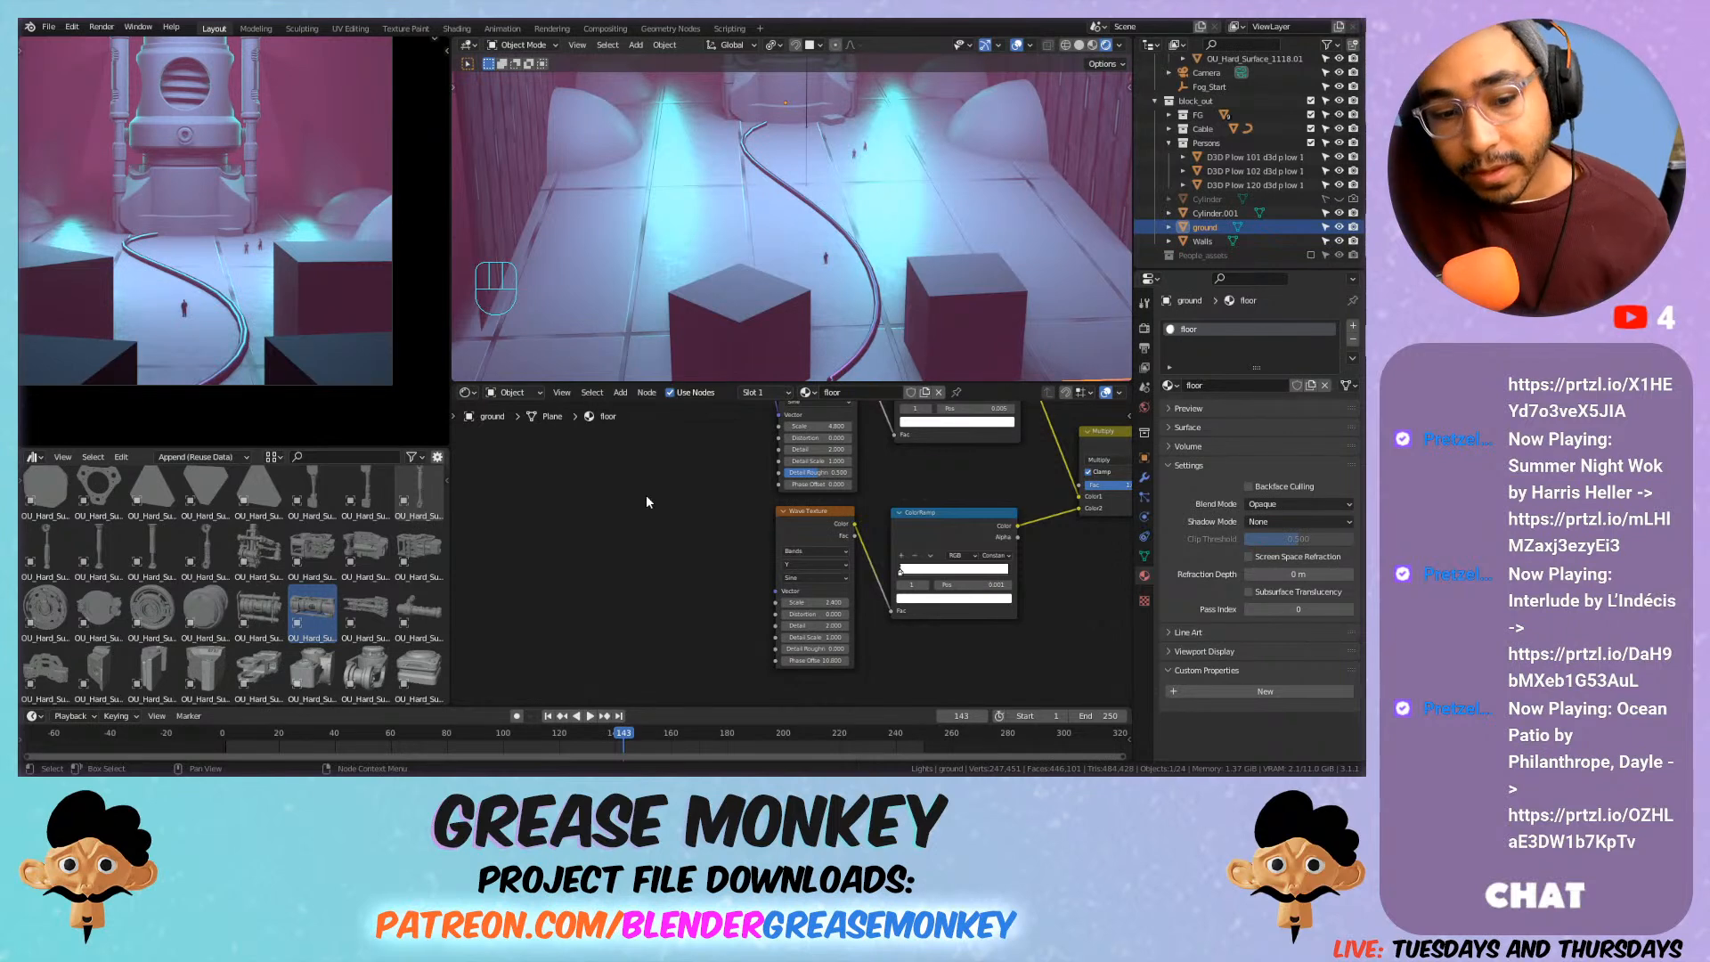
Inspect how the floor material's color ramps, mix nodes and image texture feed the Principled BSDF.
scroll(647, 501, "down", 6)
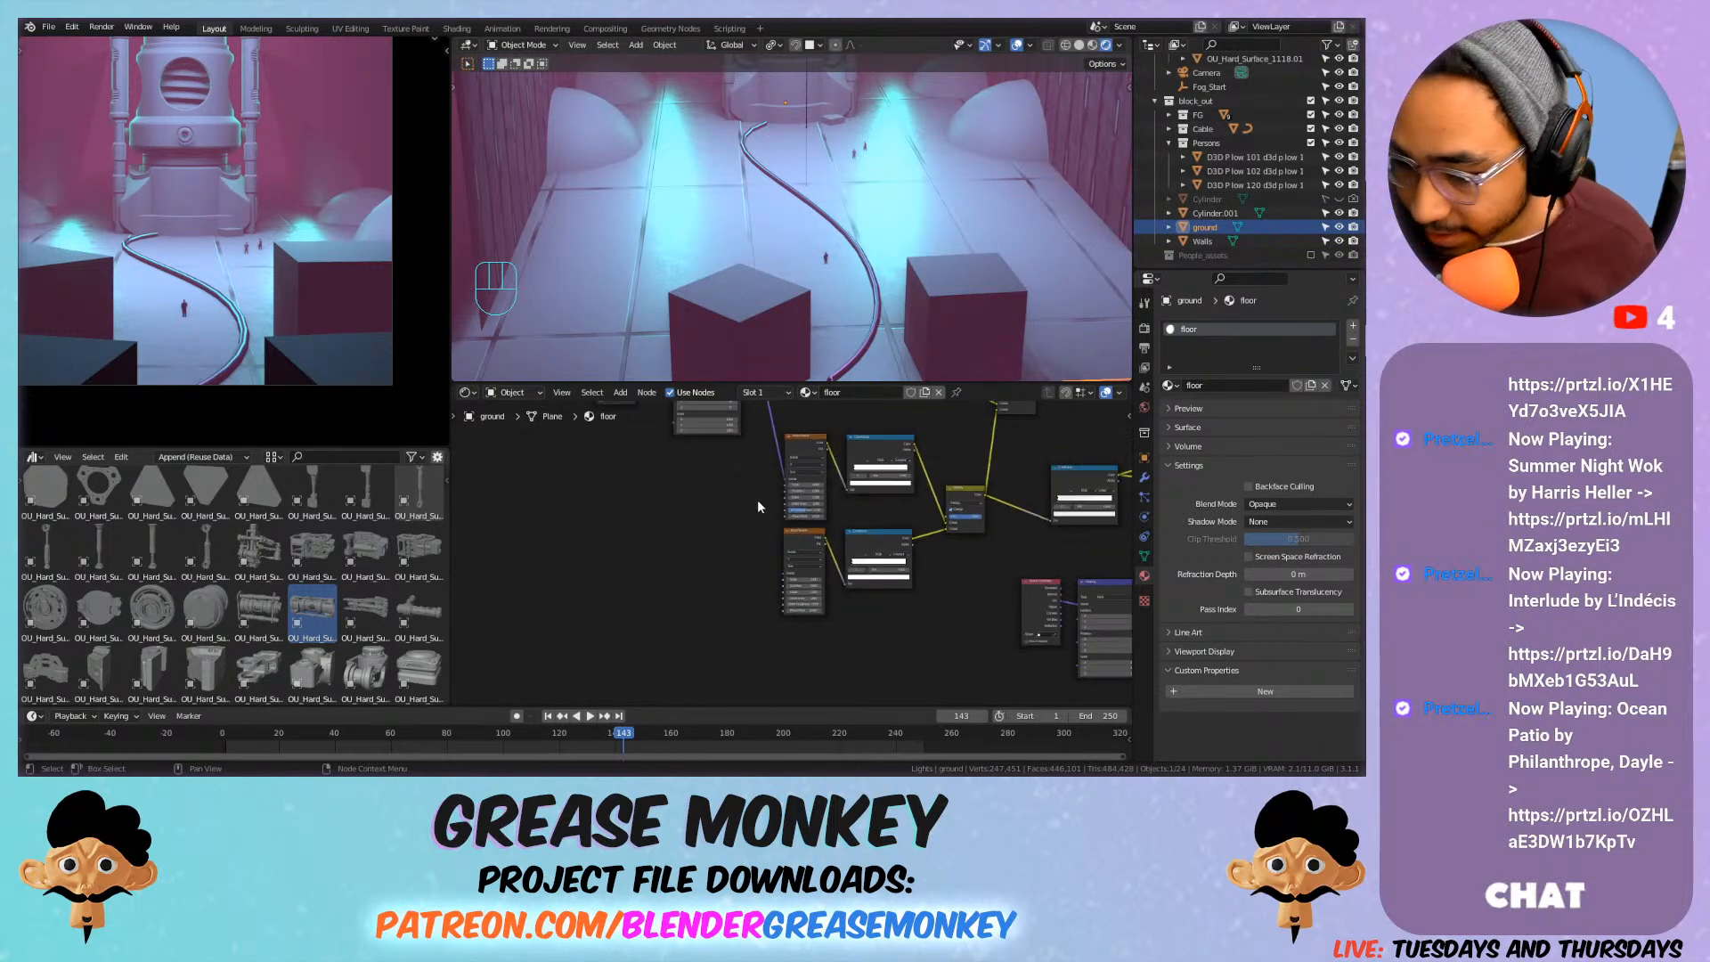
scroll(882, 525, "up", 5)
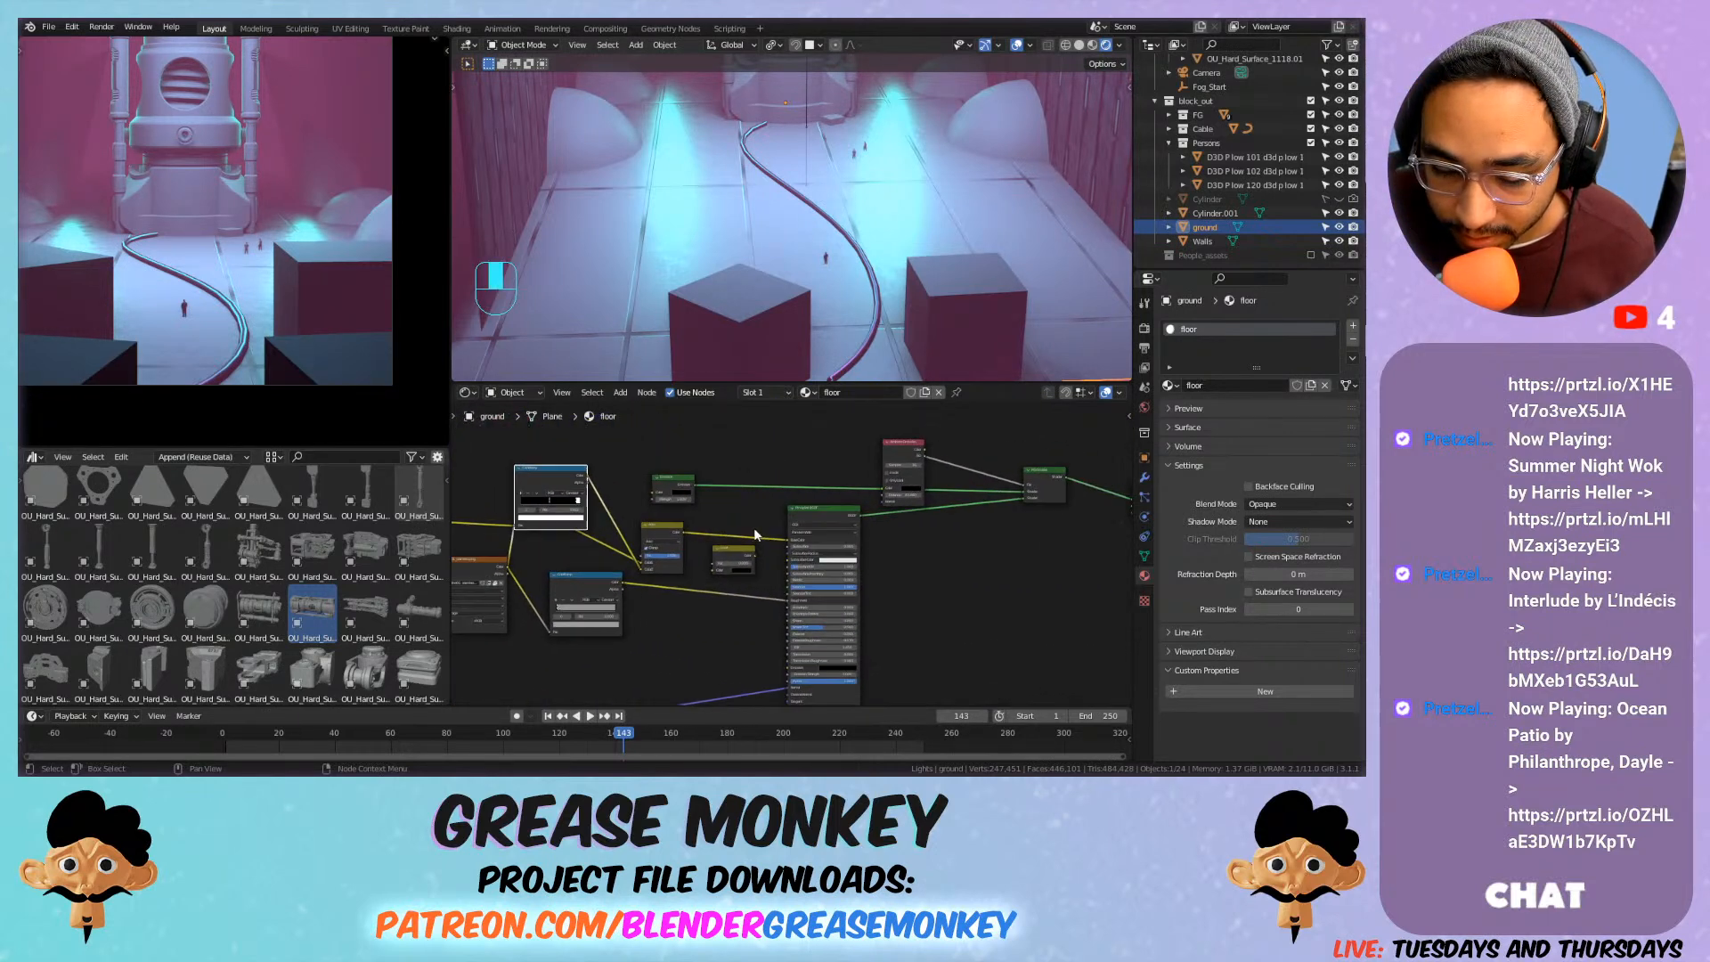
scroll(787, 542, "up", 5)
middle_click_drag(529, 538, 733, 538)
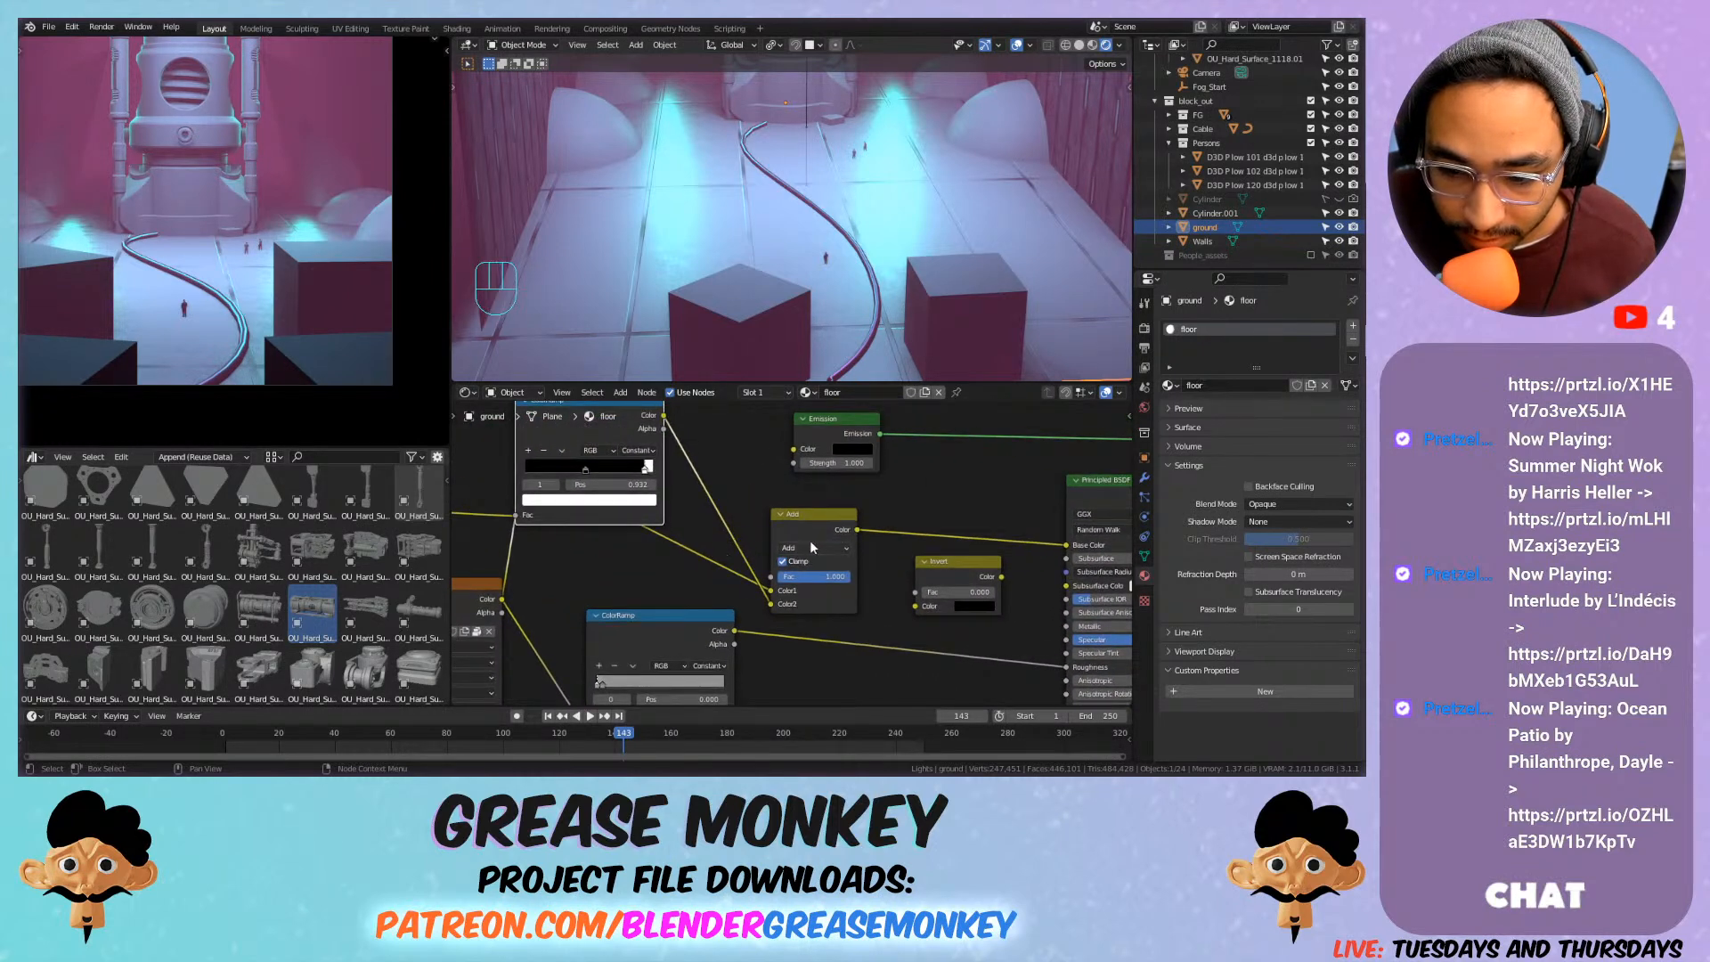
scroll(805, 541, "down", 5)
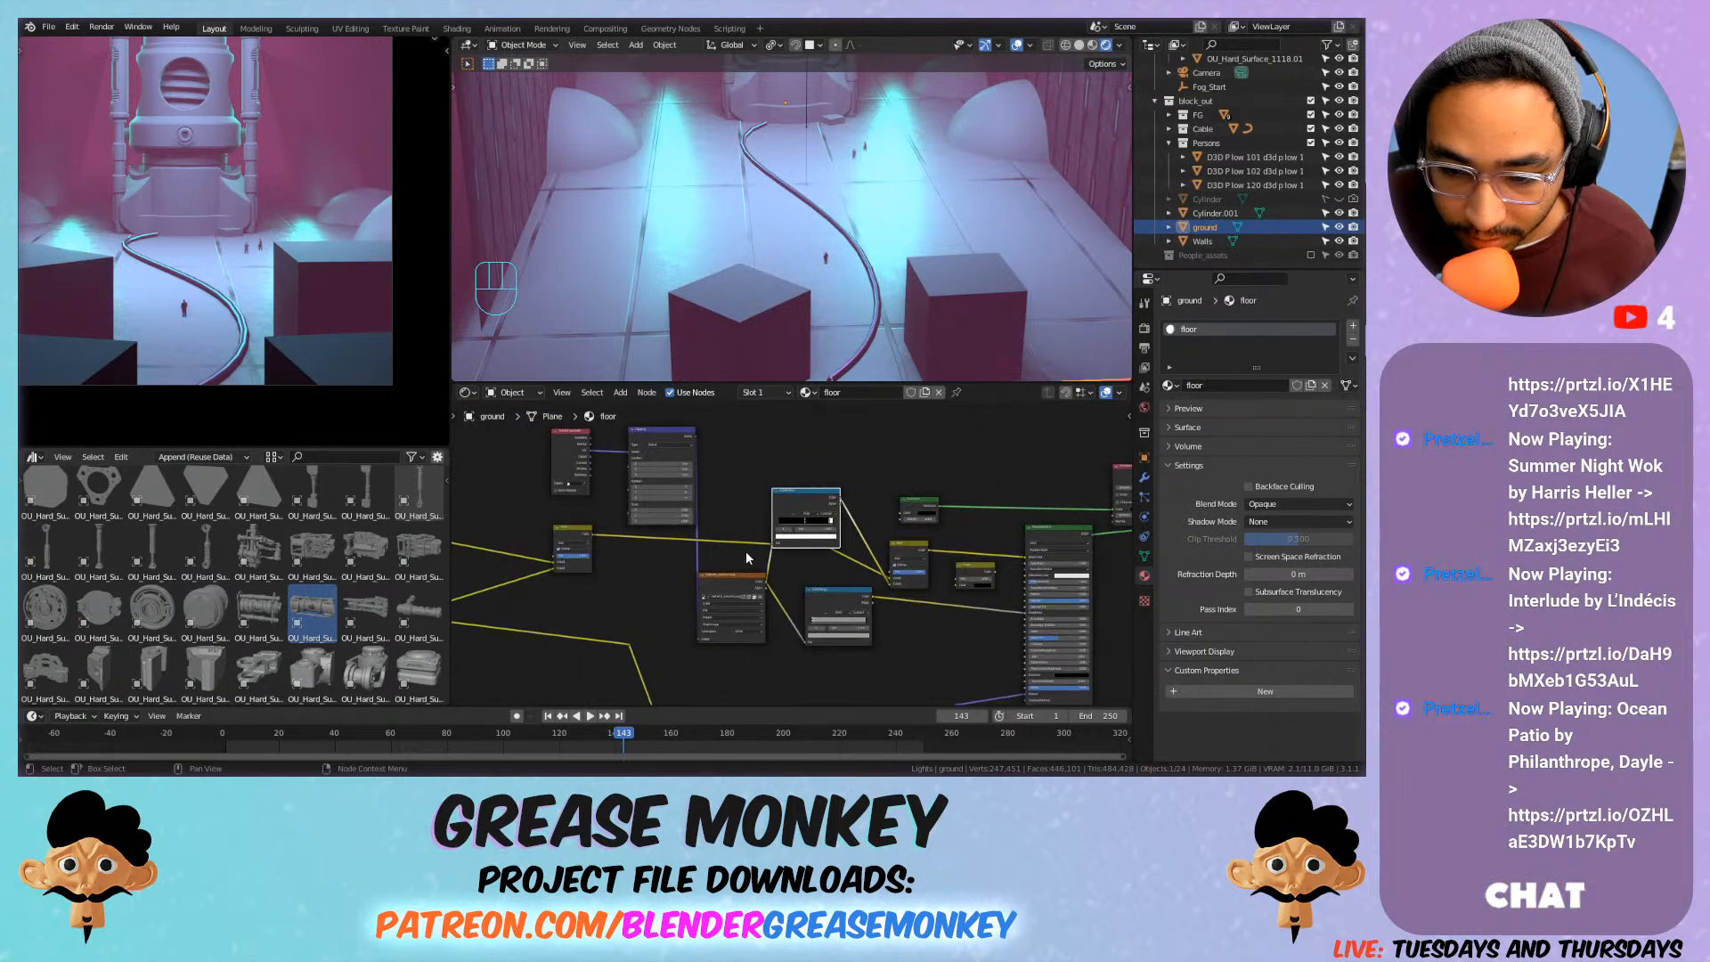
scroll(746, 558, "up", 3)
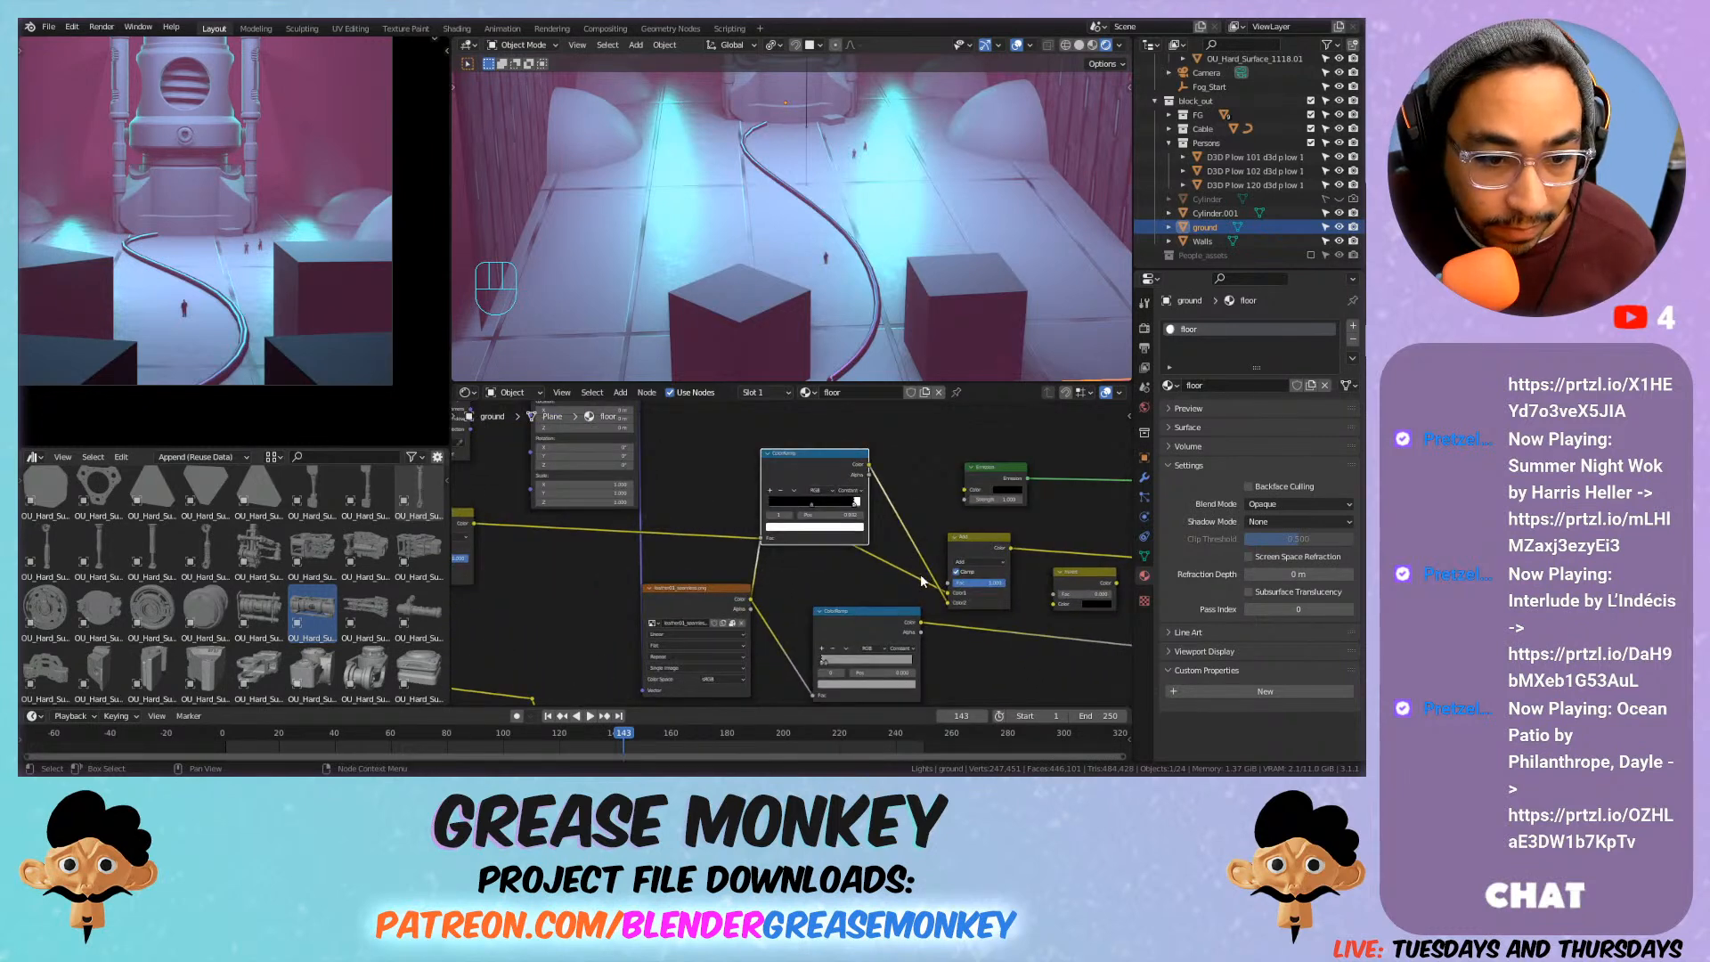
scroll(763, 603, "down", 3)
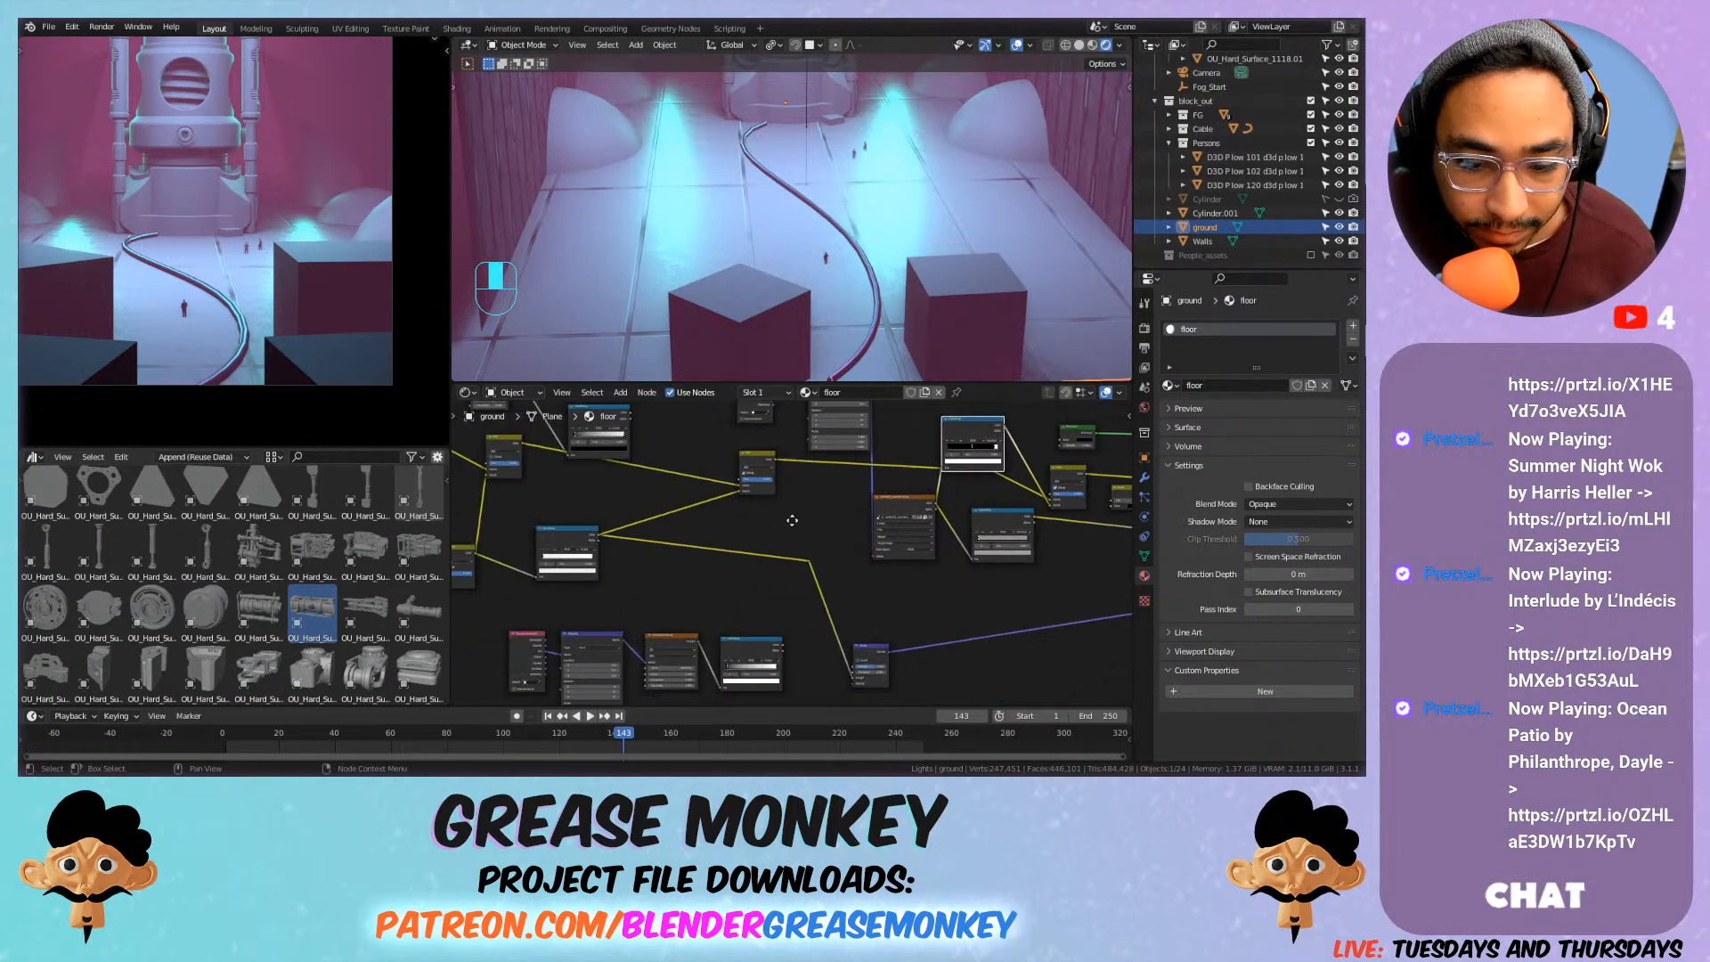
scroll(746, 554, "up", 2)
middle_click_drag(745, 554, 898, 532)
middle_click_drag(690, 525, 771, 523)
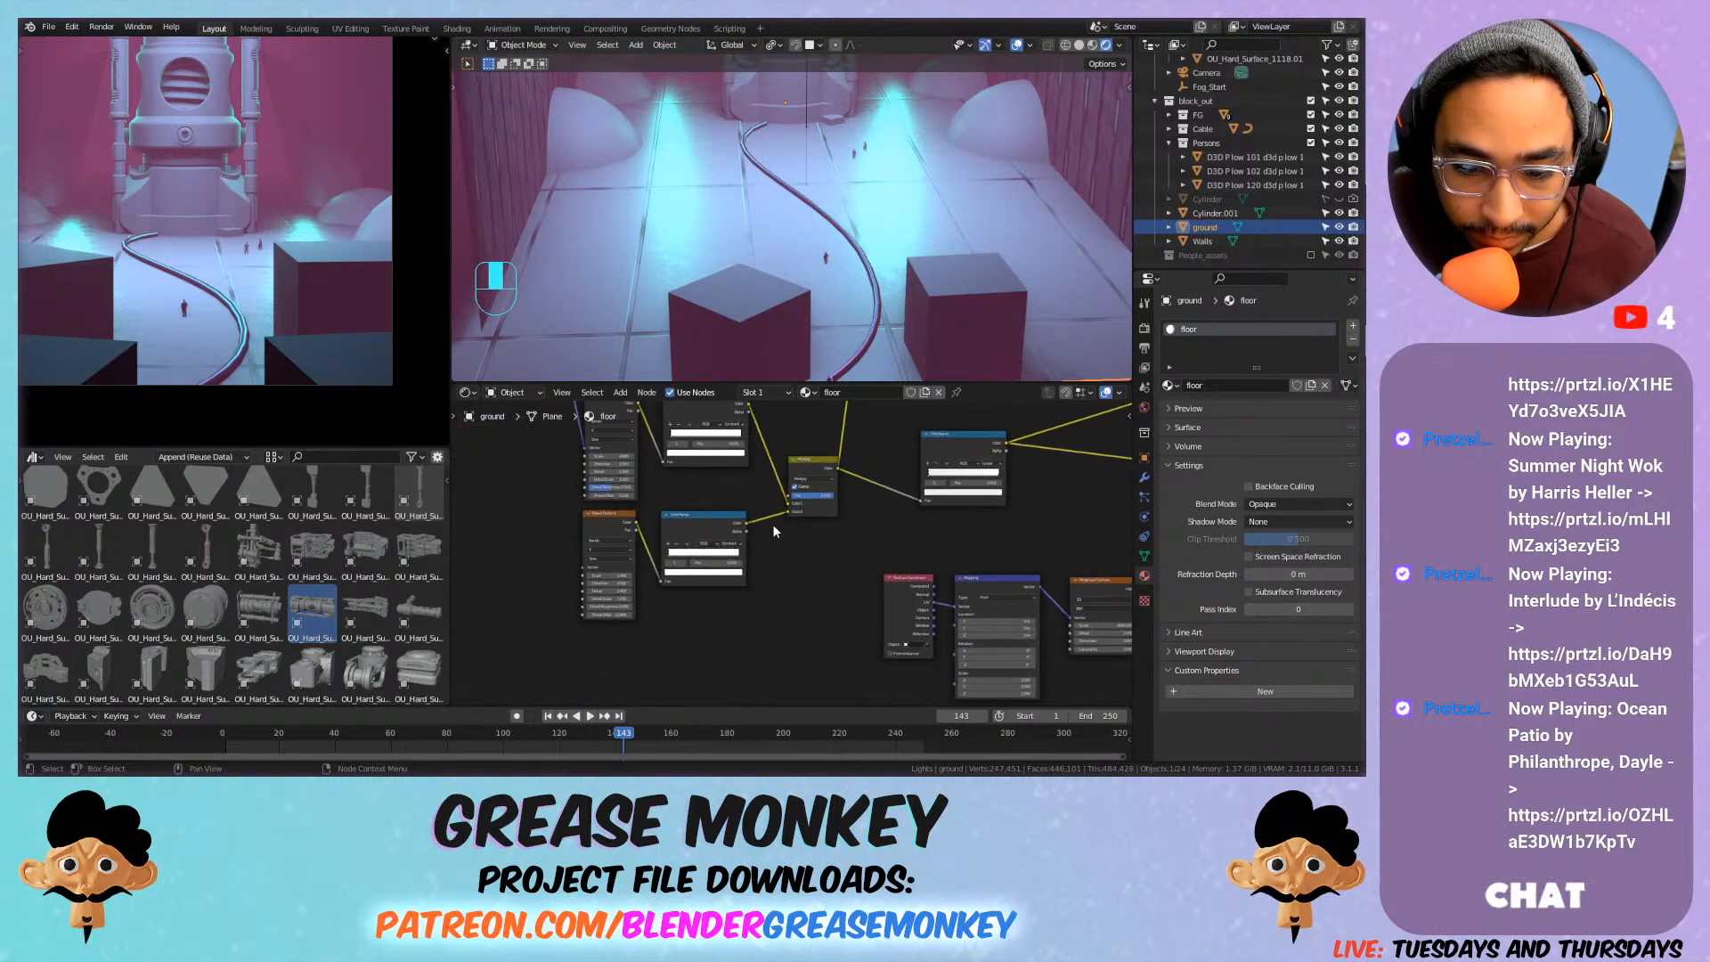
Try another adjustment on the lower Wave Texture of the floor material.
scroll(625, 590, "up", 2)
middle_click_drag(623, 589, 710, 569)
left_click_drag(627, 562, 703, 589)
key("ctrl+z")
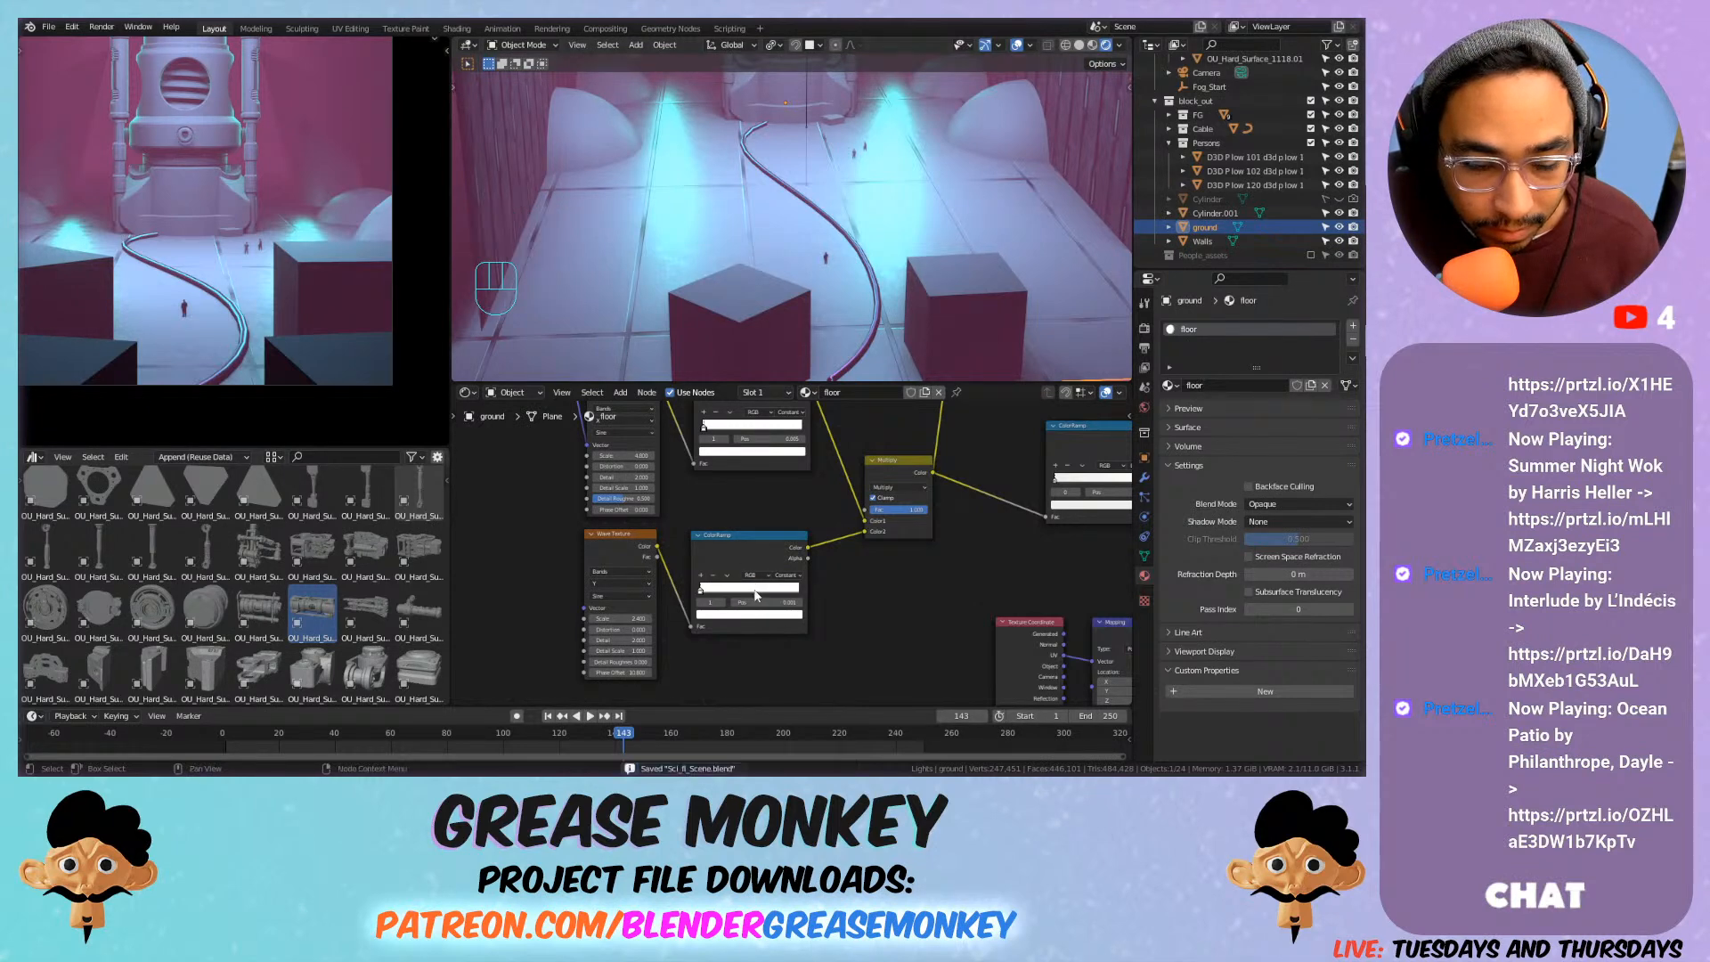
Examine the paneled floor in the full camera framing and from other viewport angles around the central structure.
scroll(718, 456, "up", 4)
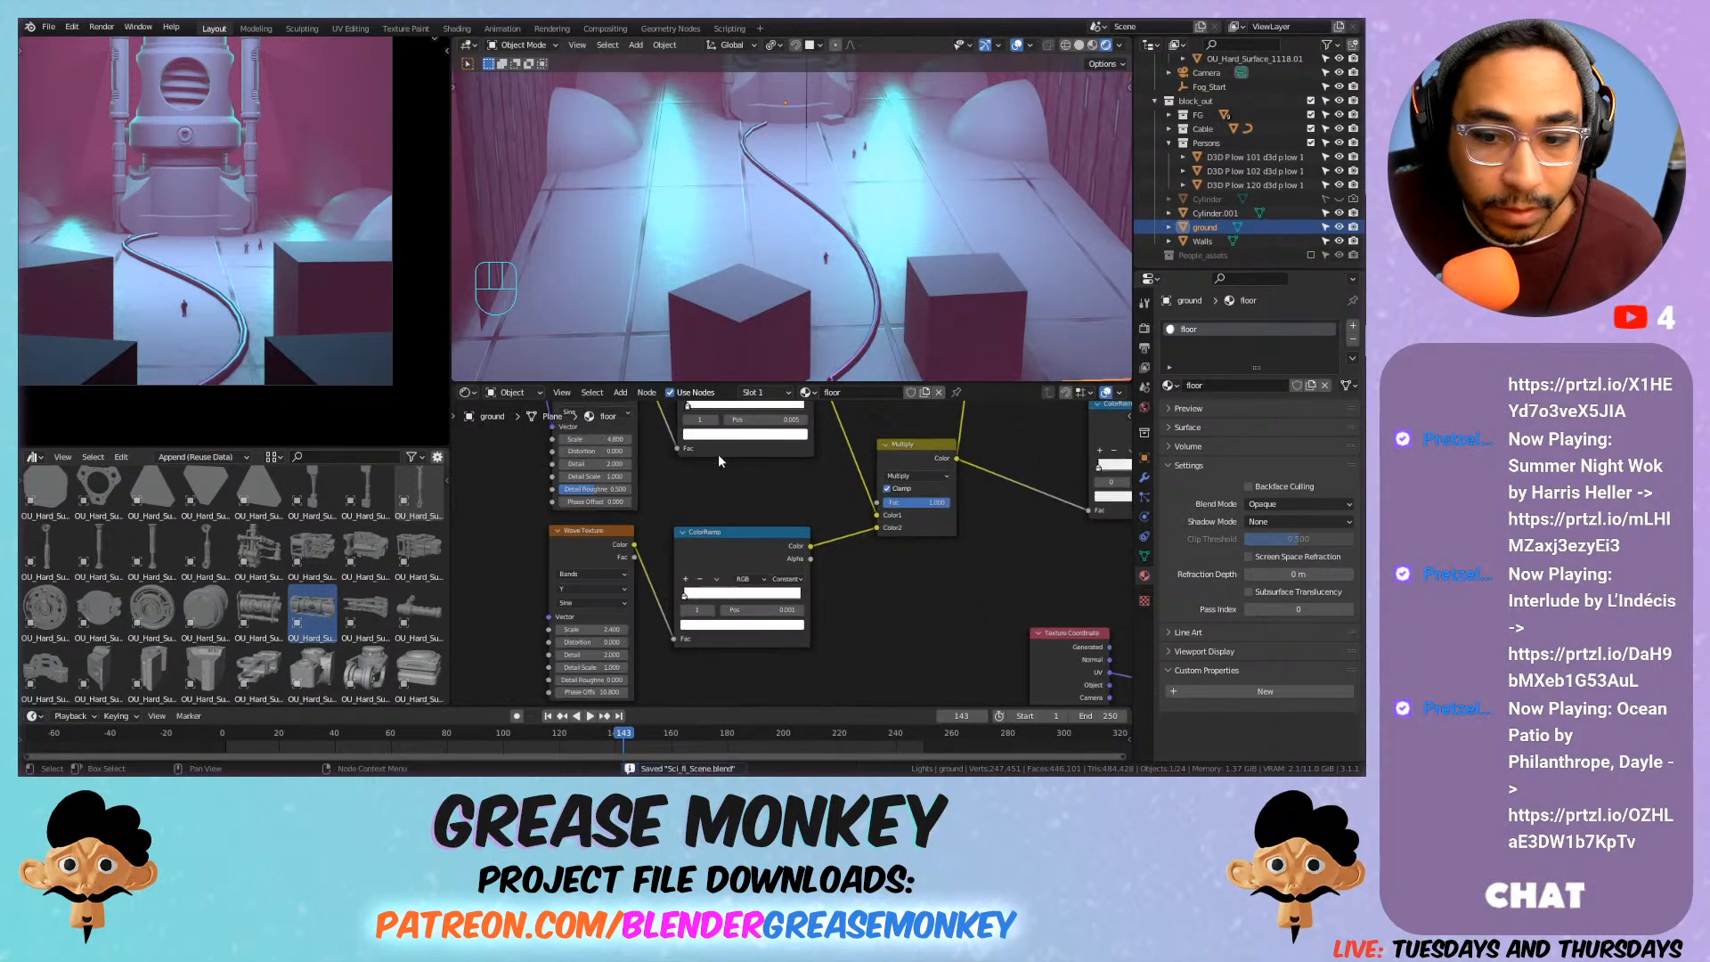
scroll(725, 226, "down", 2)
scroll(216, 224, "down", 2)
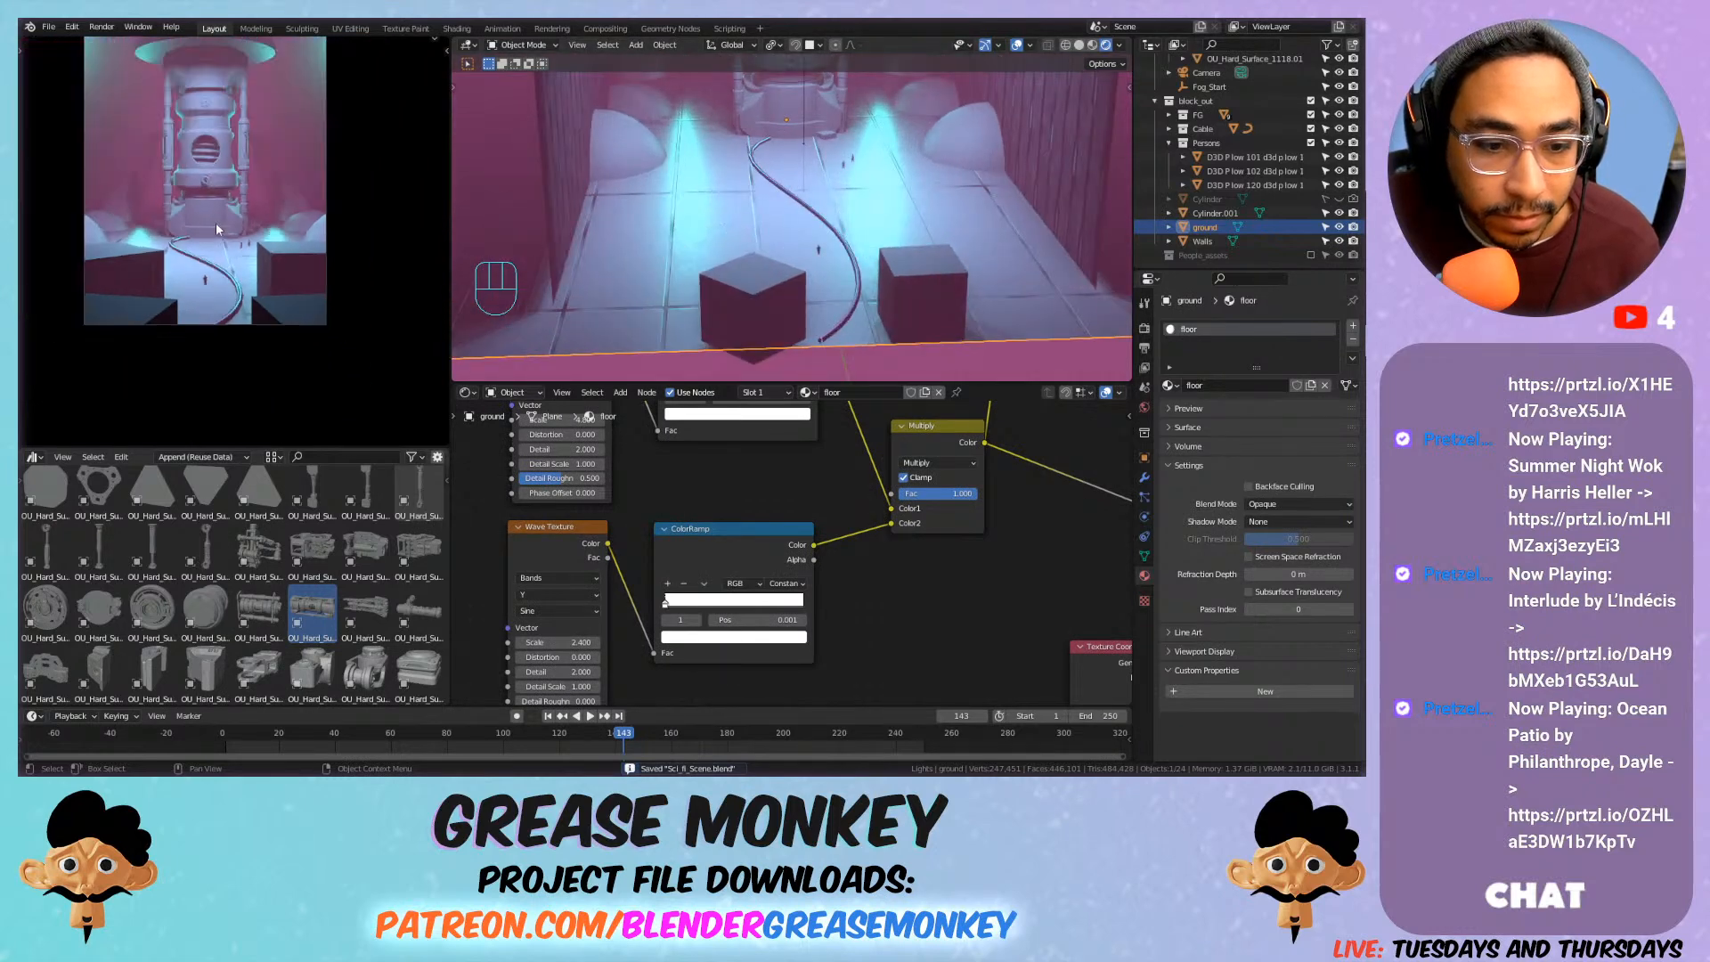
scroll(217, 229, "down", 2)
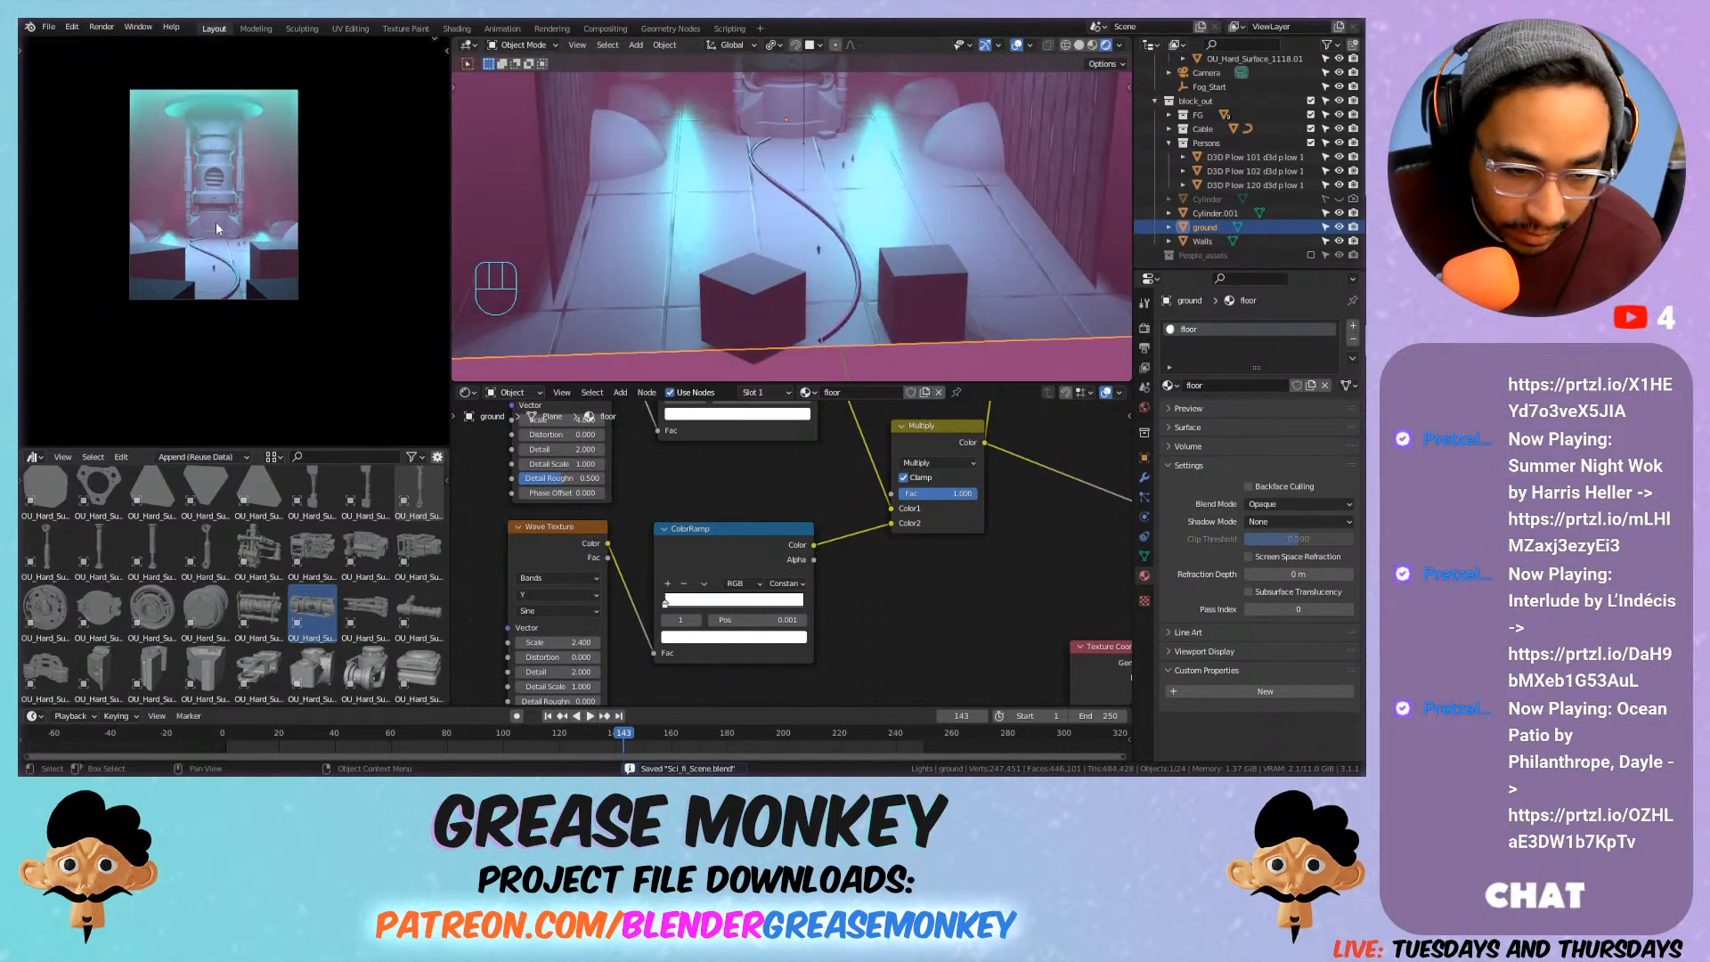
key("Home")
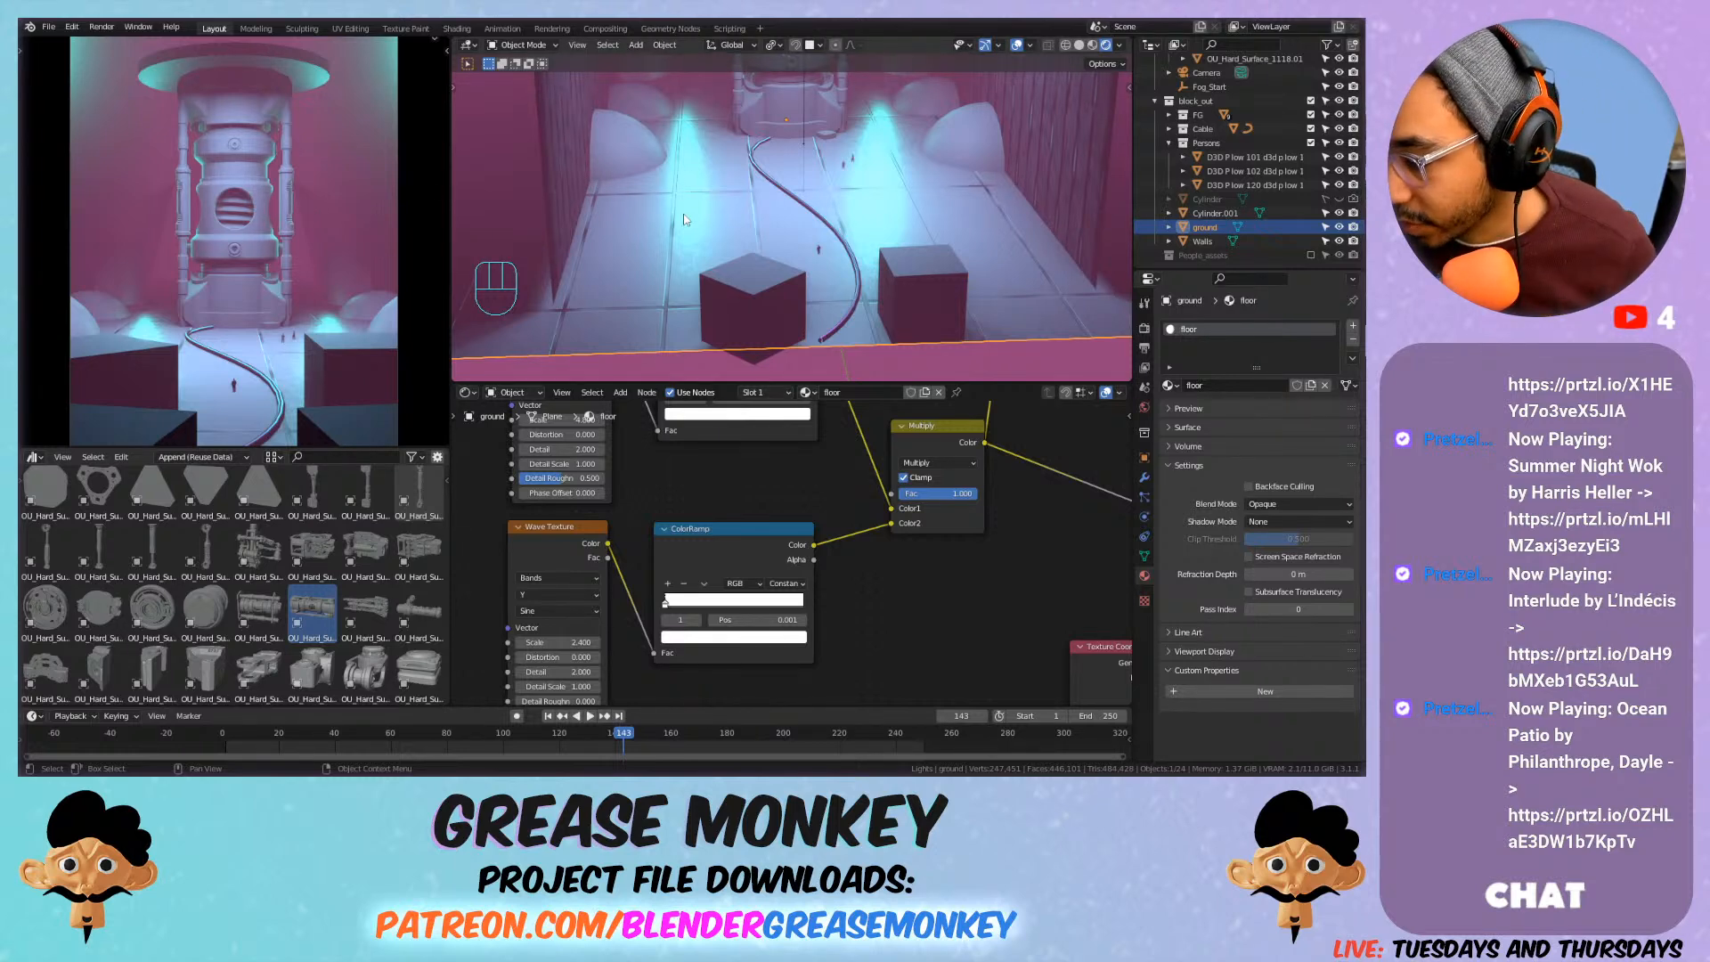
middle_click_drag(641, 228, 723, 215, "shift")
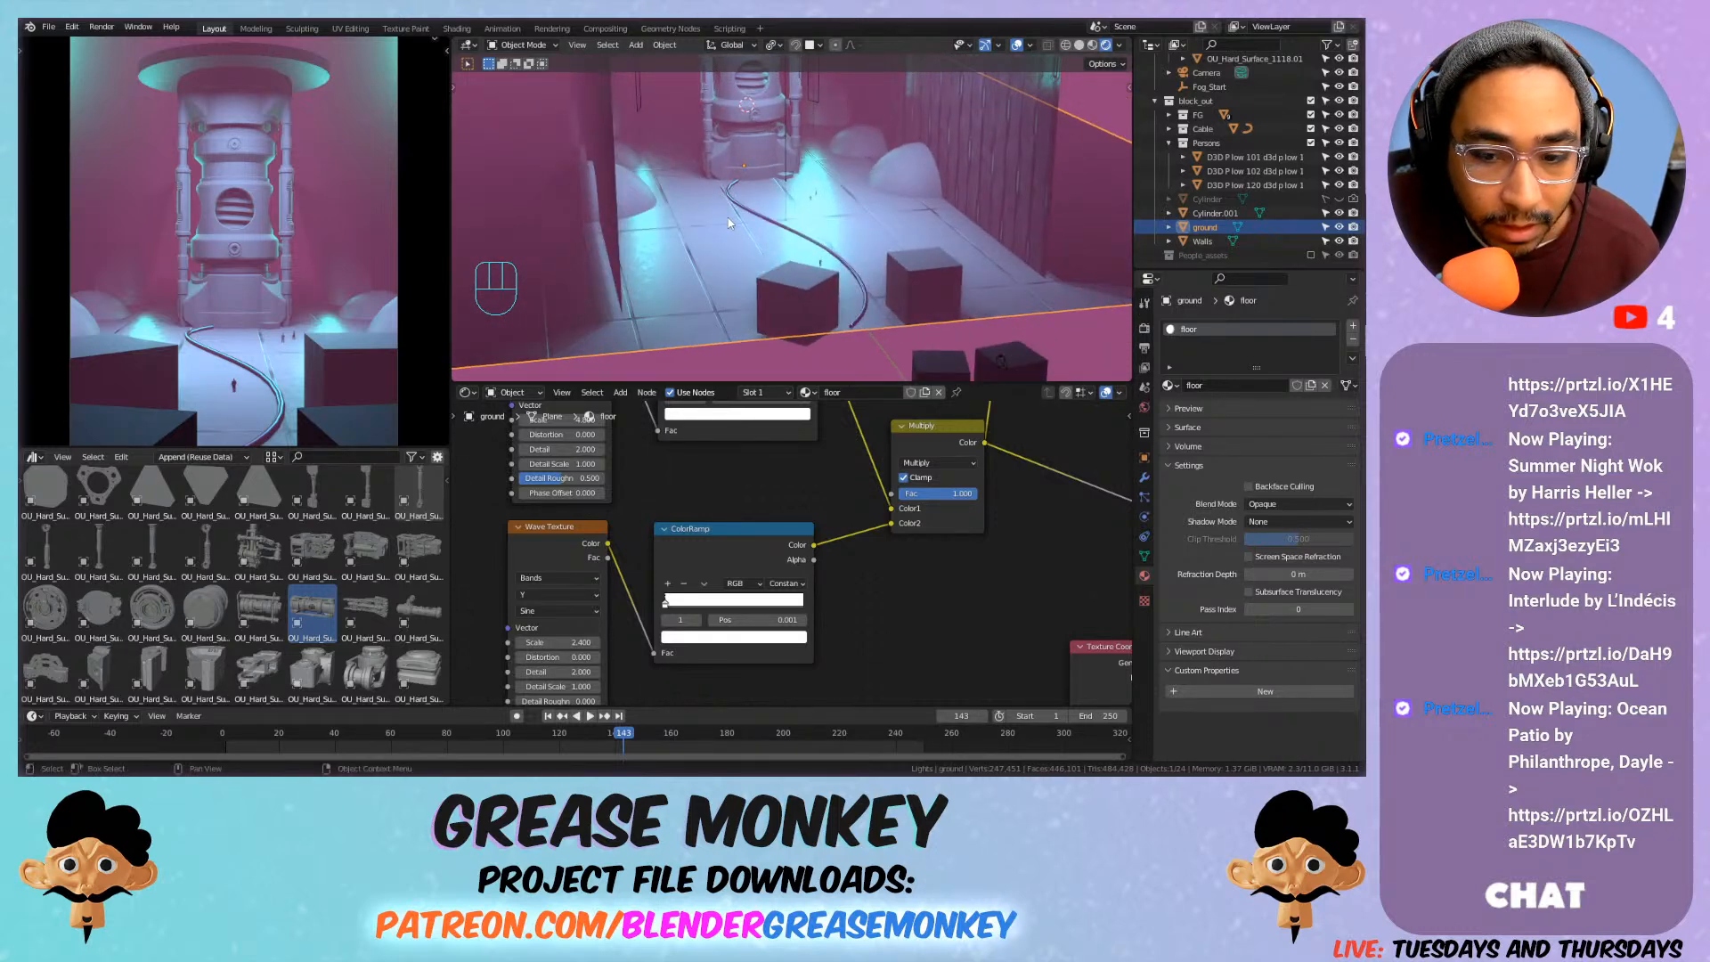
middle_click_drag(761, 149, 767, 173, "shift")
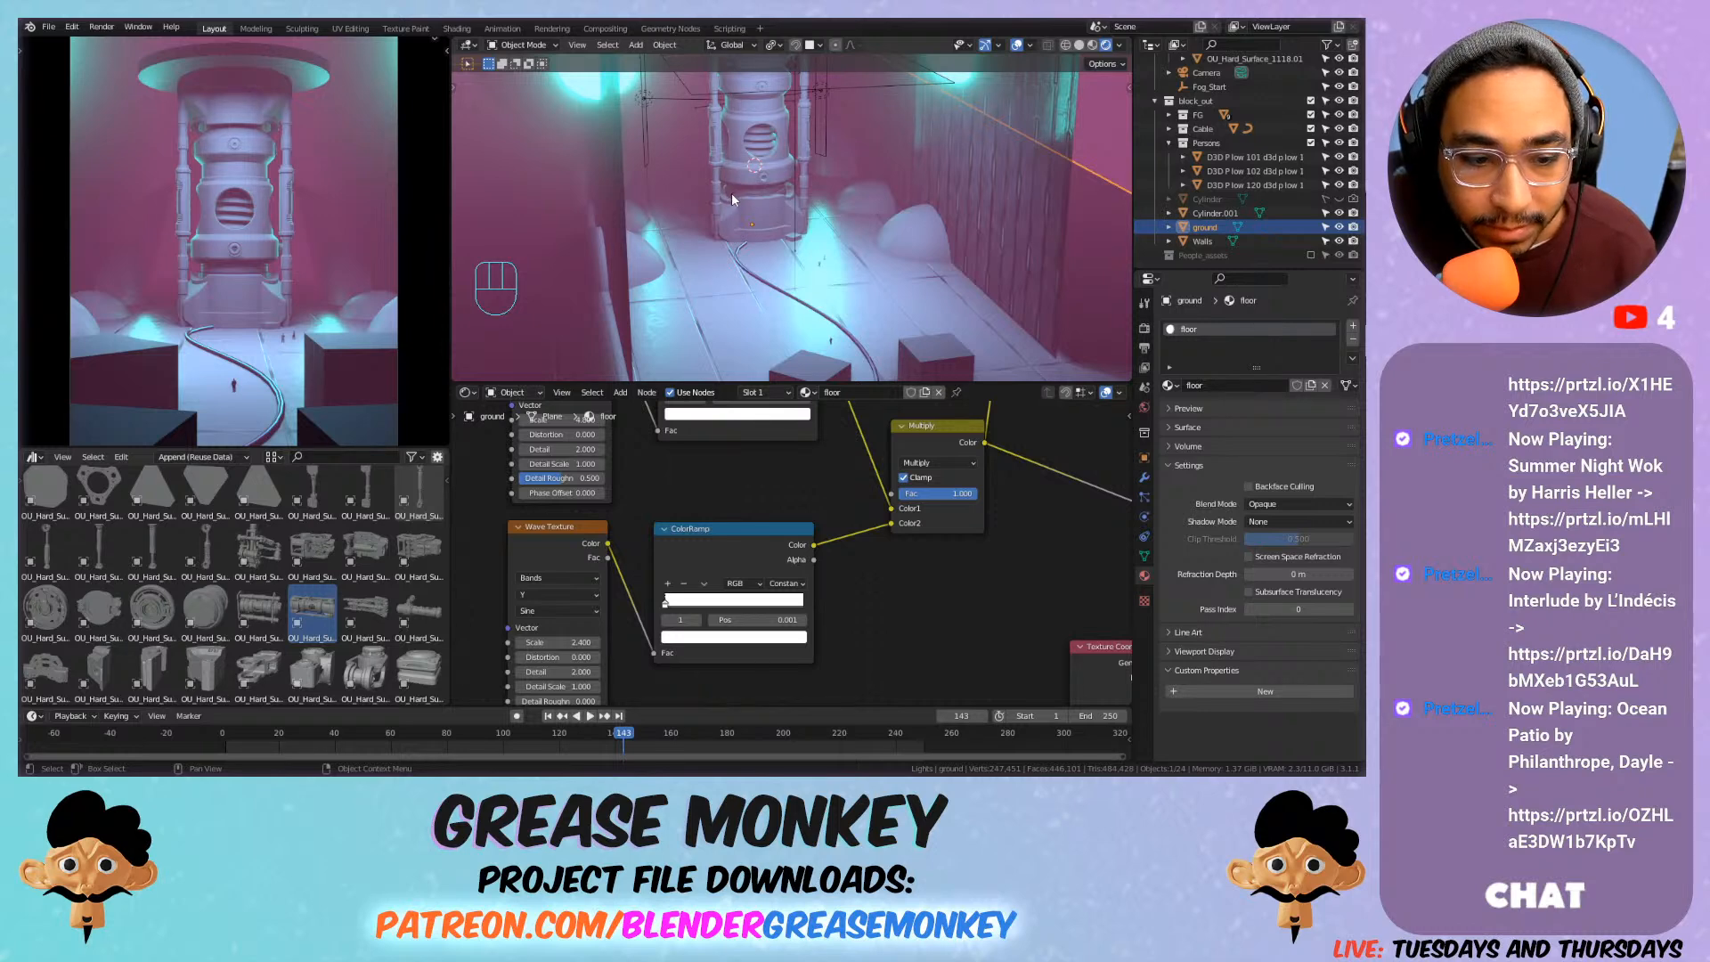
middle_click_drag(742, 247, 740, 285)
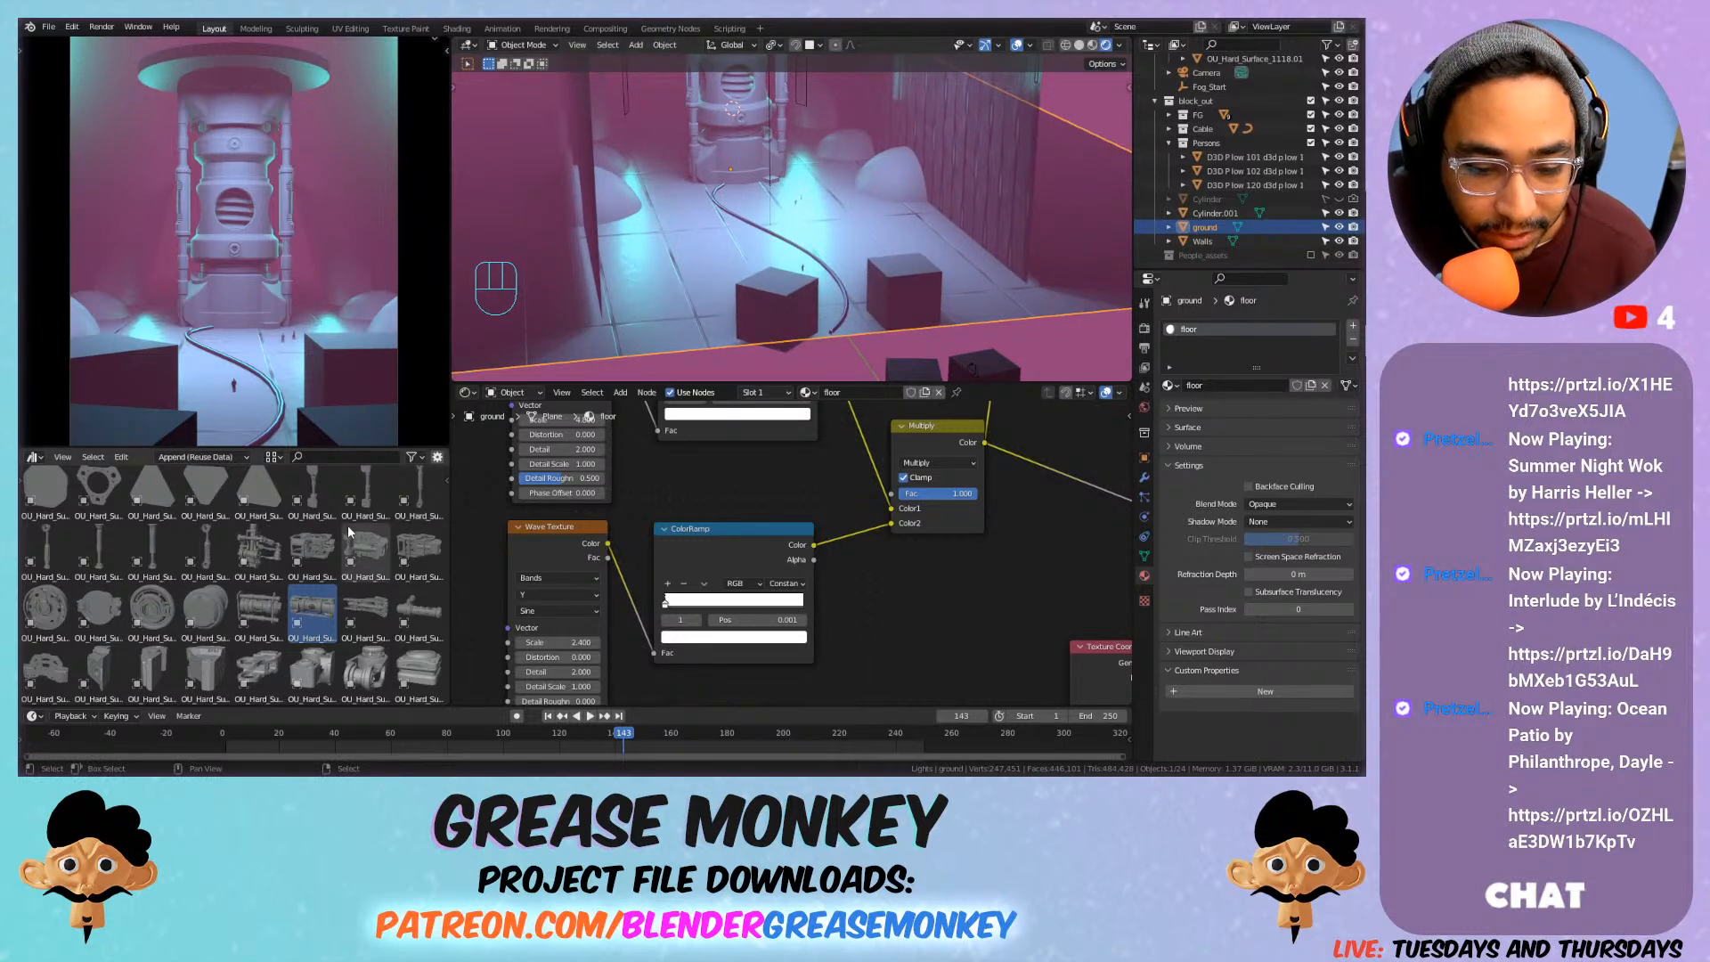
Add the OU_Hard_Surface_1649 kitbash asset to the foreground floor near the block-out cubes and scale it.
scroll(312, 544, "down", 3)
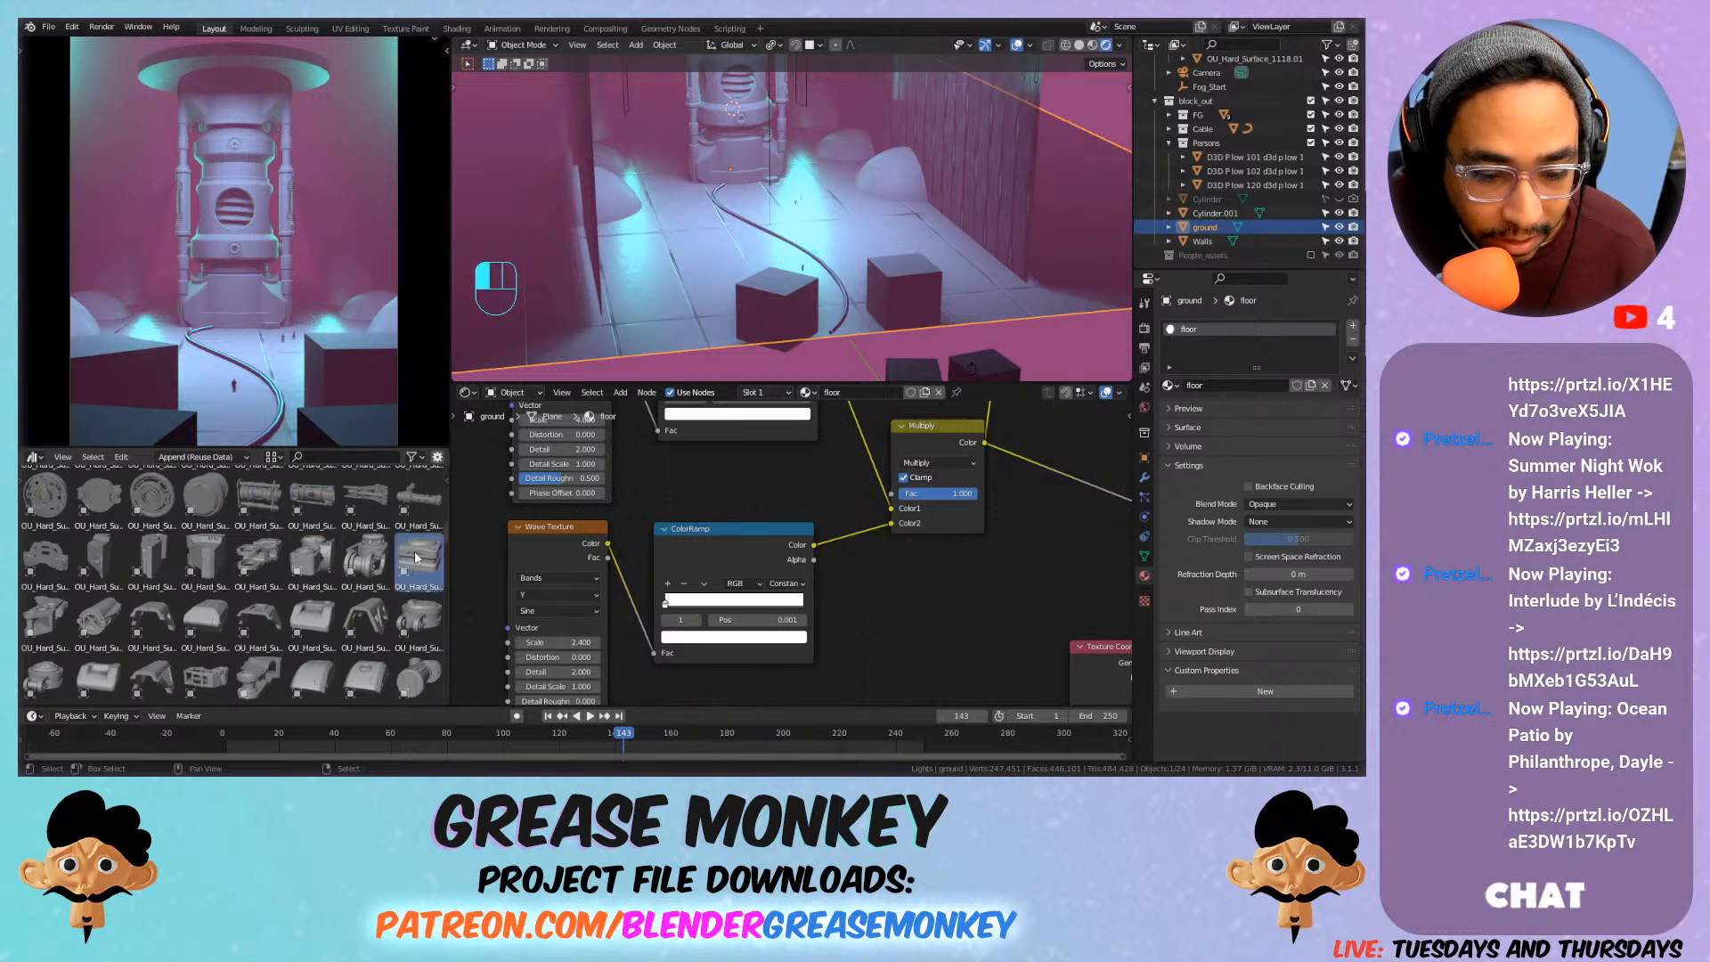
scroll(319, 563, "down", 3)
scroll(319, 563, "down", 3)
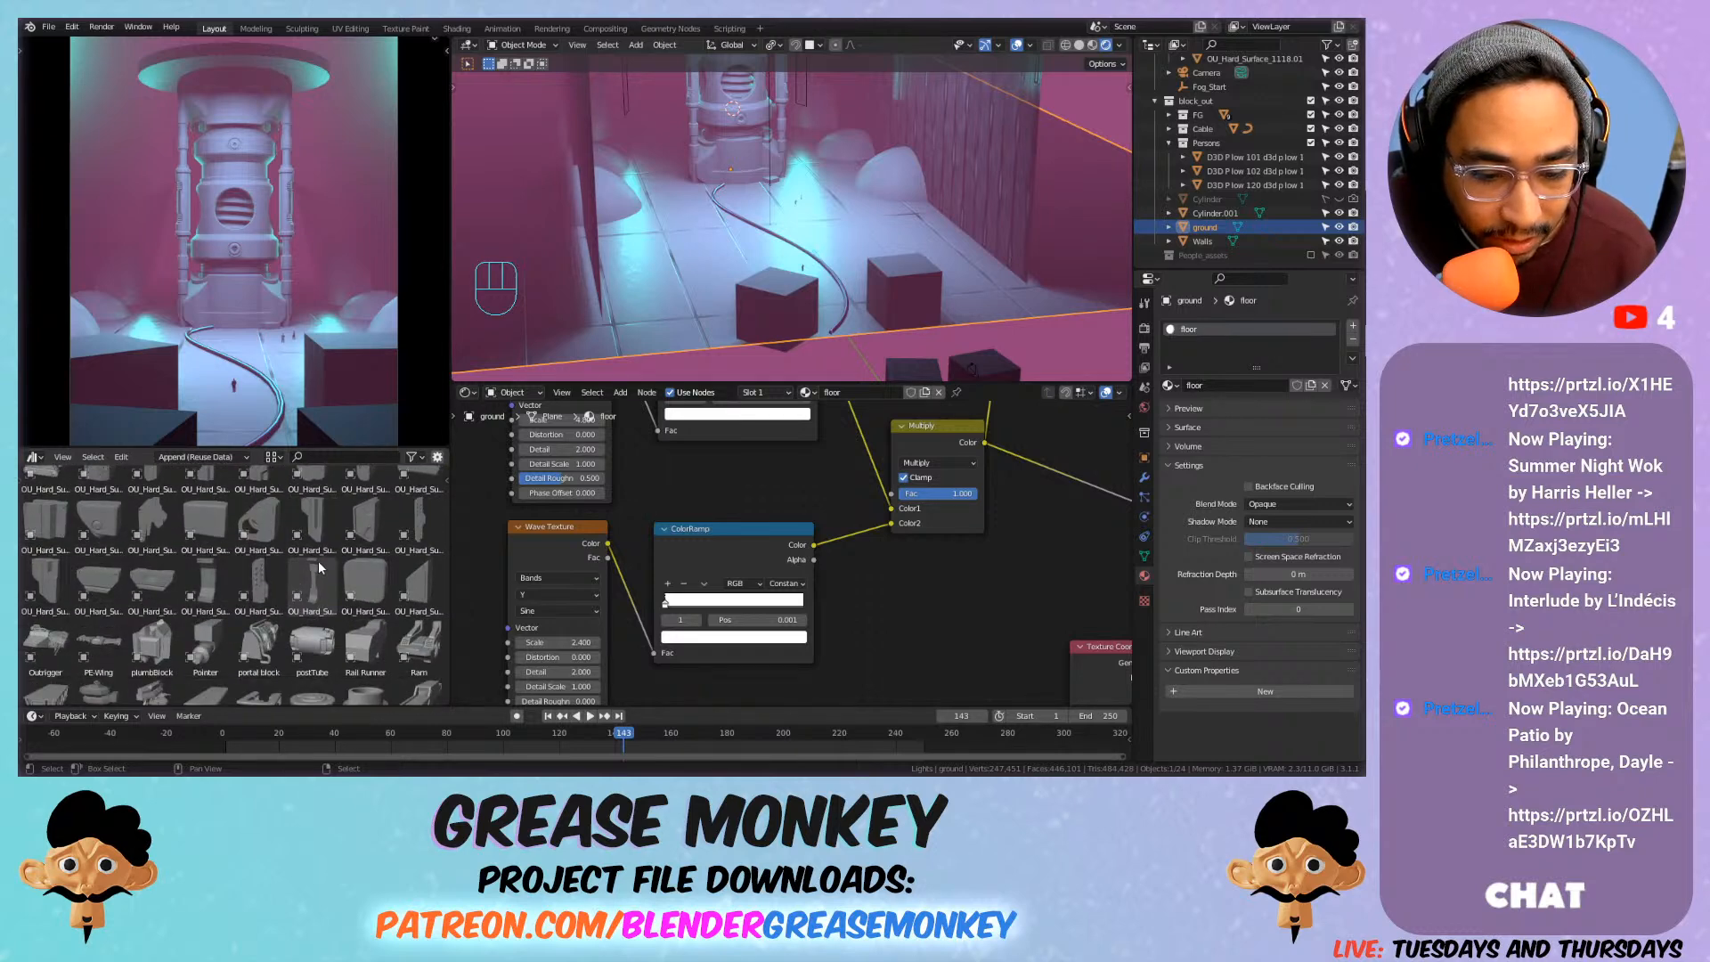
scroll(319, 559, "up", 5)
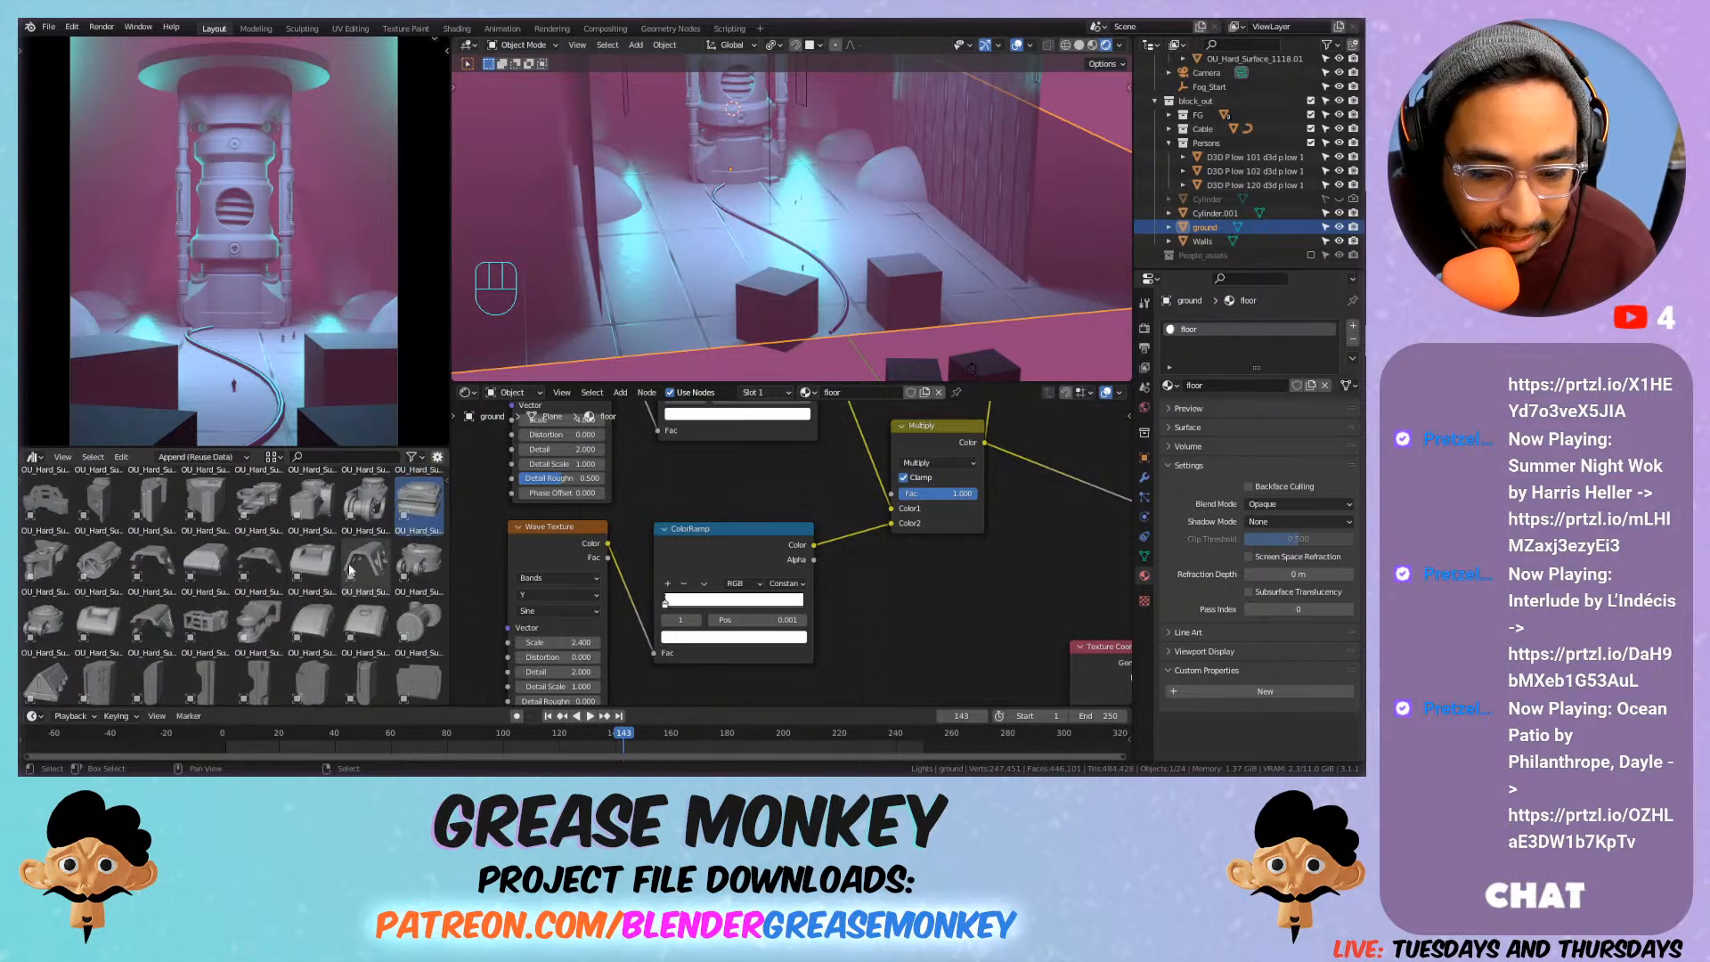
left_click_drag(418, 516, 721, 329)
key("s")
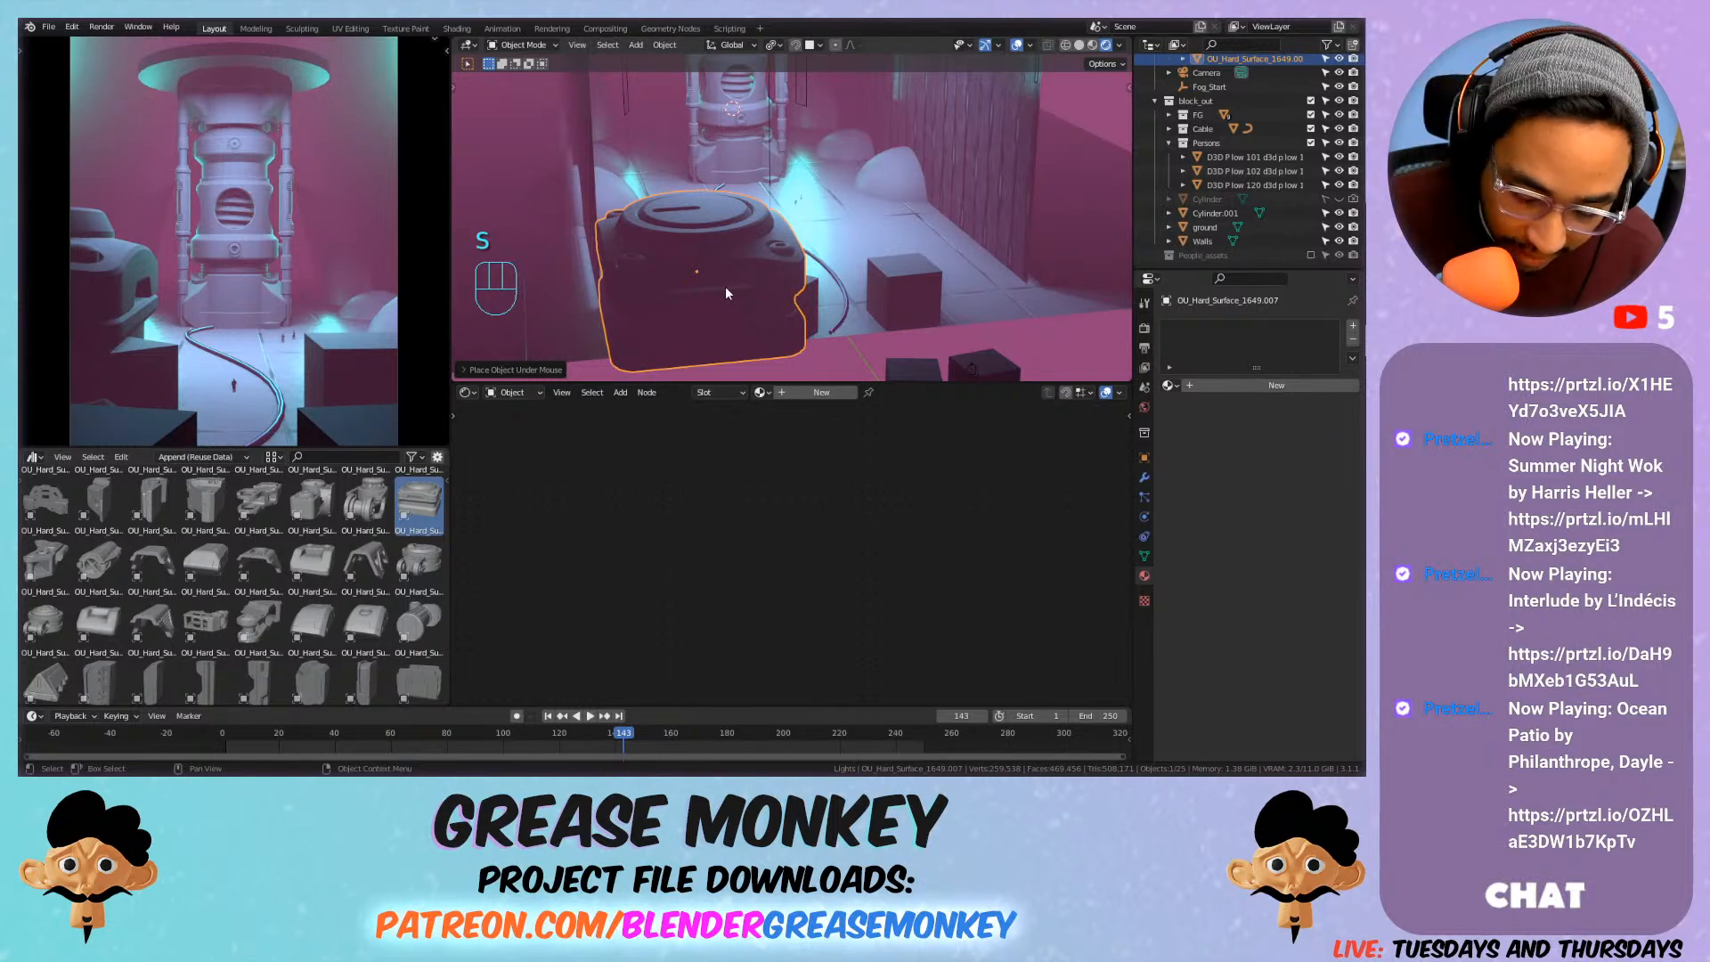
Isolate the new hard-surface asset, snap the 3D cursor to its selected base geometry, and set its origin to the cursor.
key("KP_Divide")
key("Tab")
middle_click_drag(726, 289, 722, 328, "shift")
key("2")
left_click(773, 312)
key("shift+s")
left_click(788, 350)
key("Tab")
right_click(744, 239)
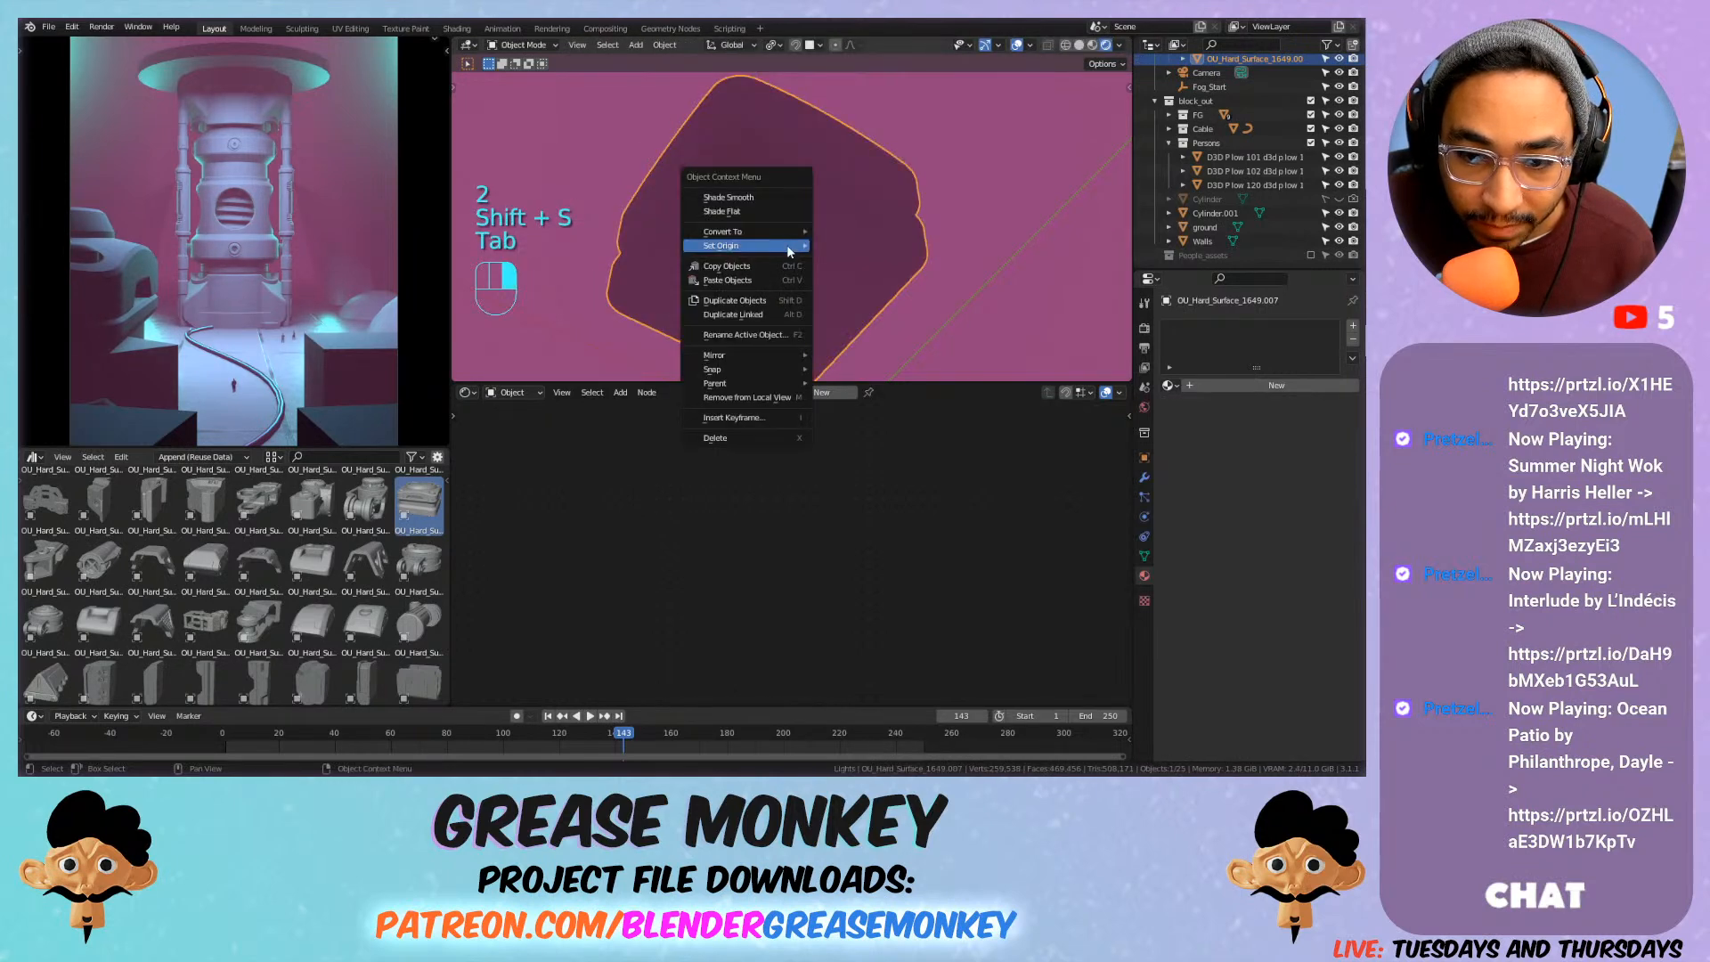
mouse_move(775, 240)
left_click(891, 276)
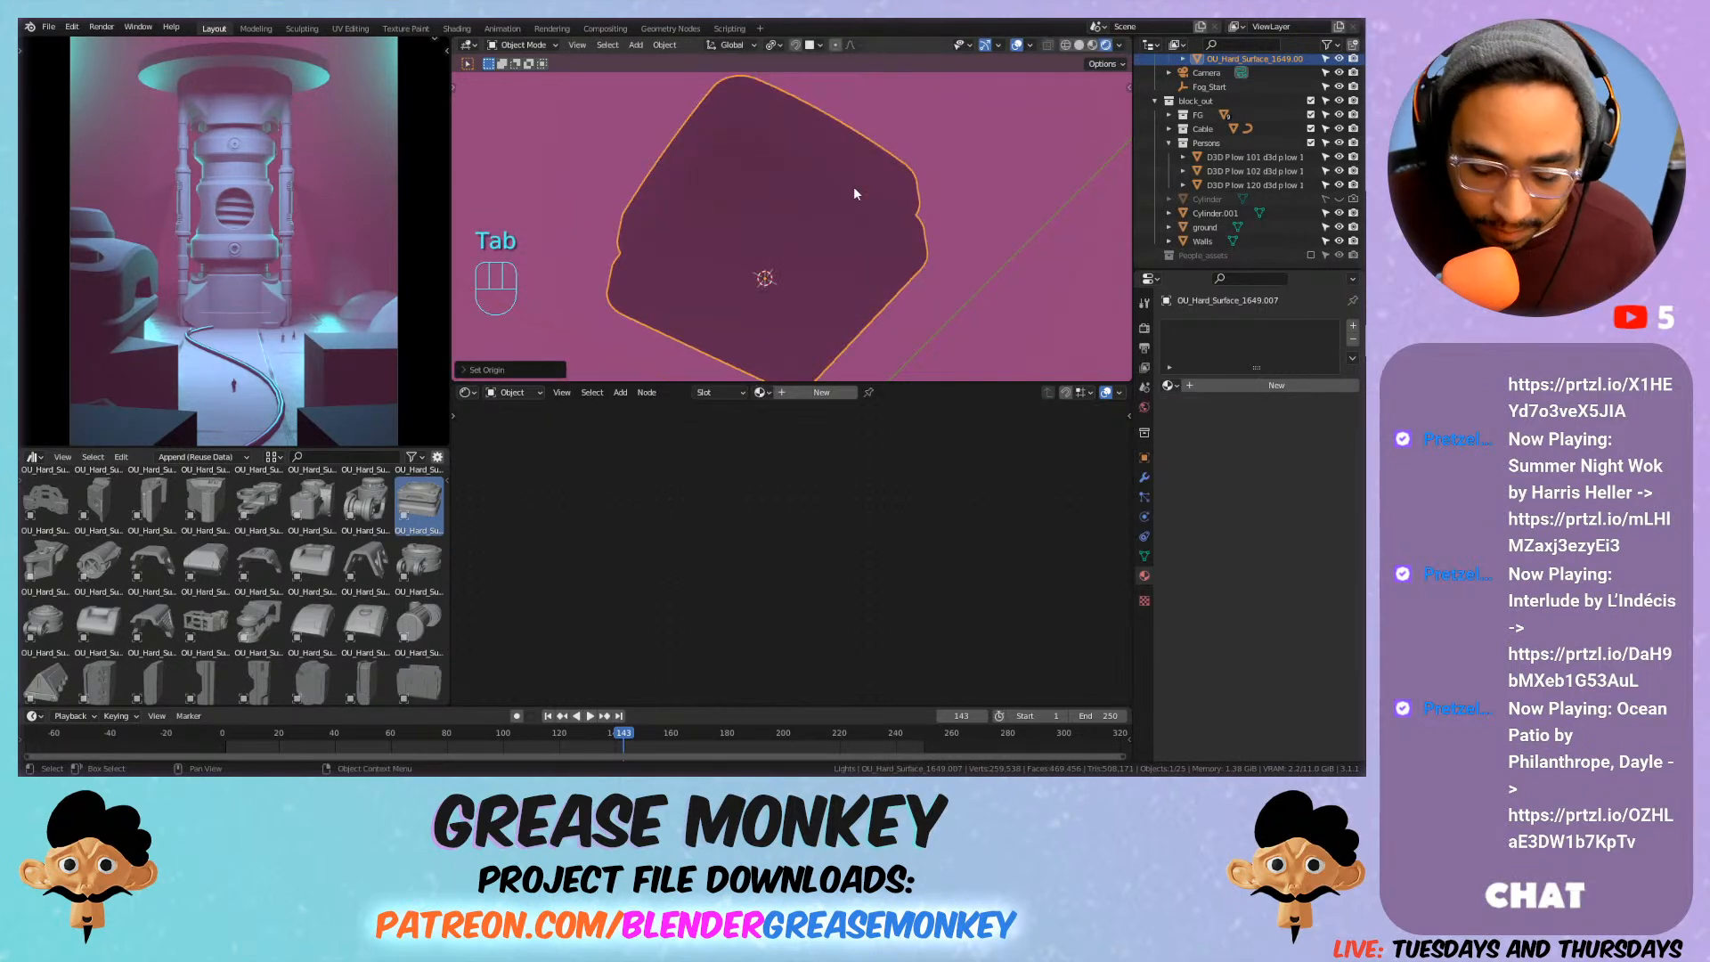
key("KP_Divide")
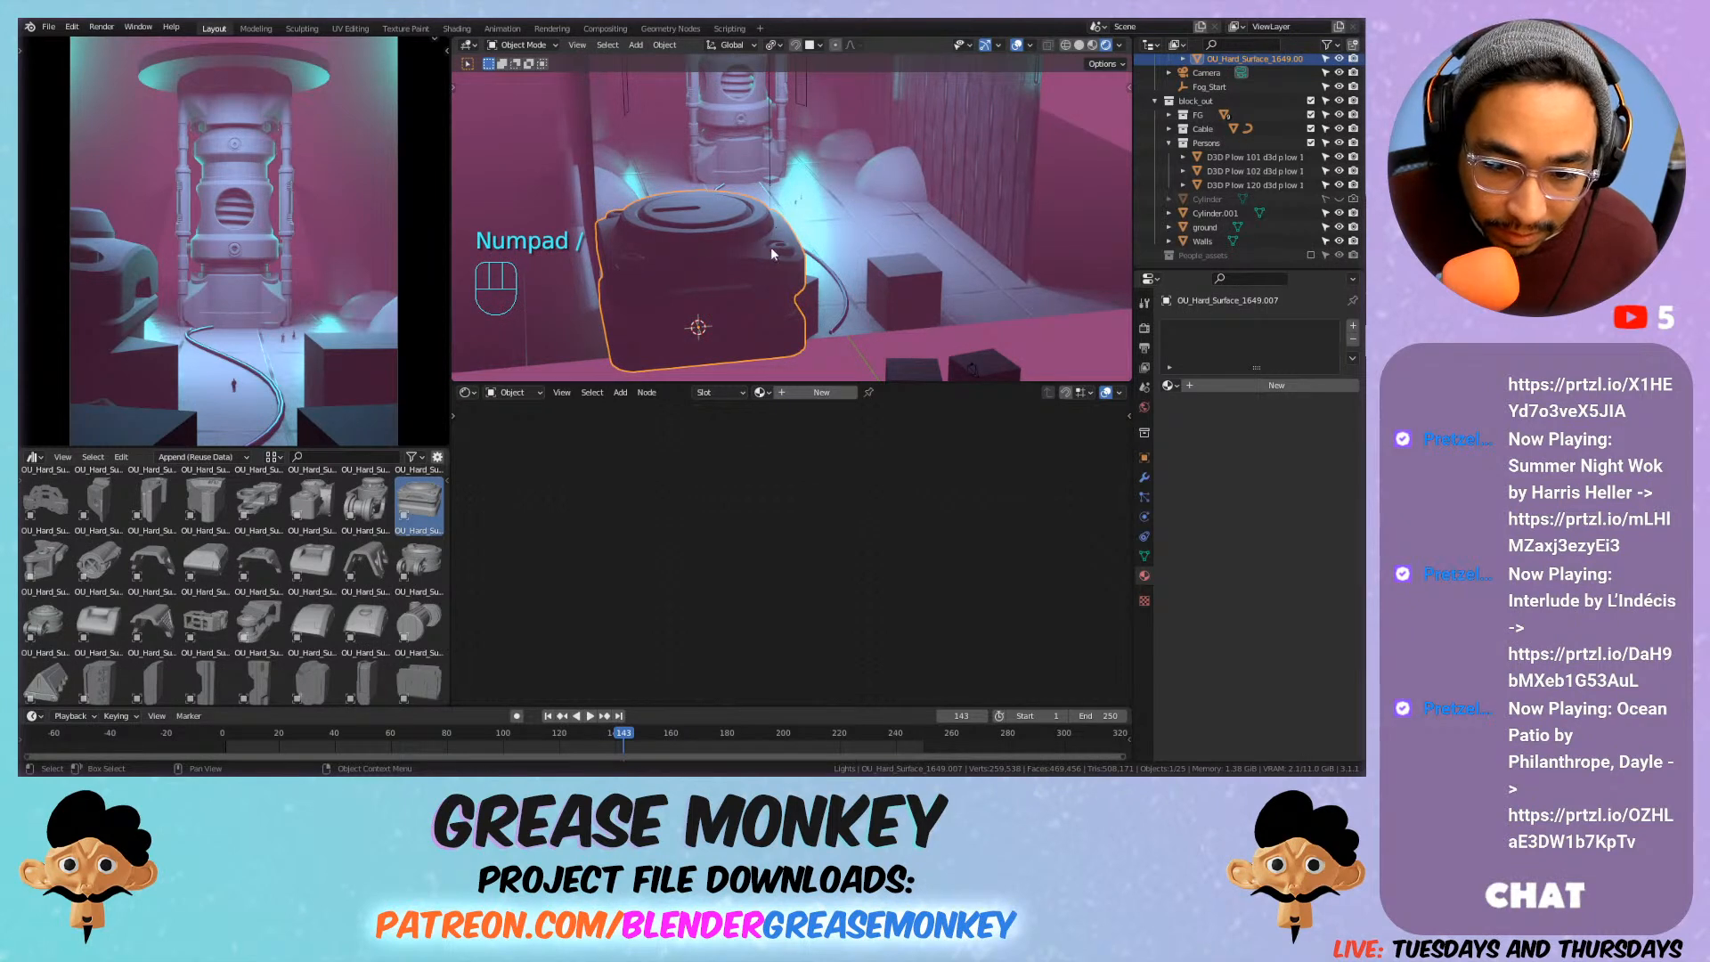
Scale the hard-surface asset down and move it along the ground plane onto the right-hand foreground cube.
left_click(810, 298)
left_click(803, 283)
key("s")
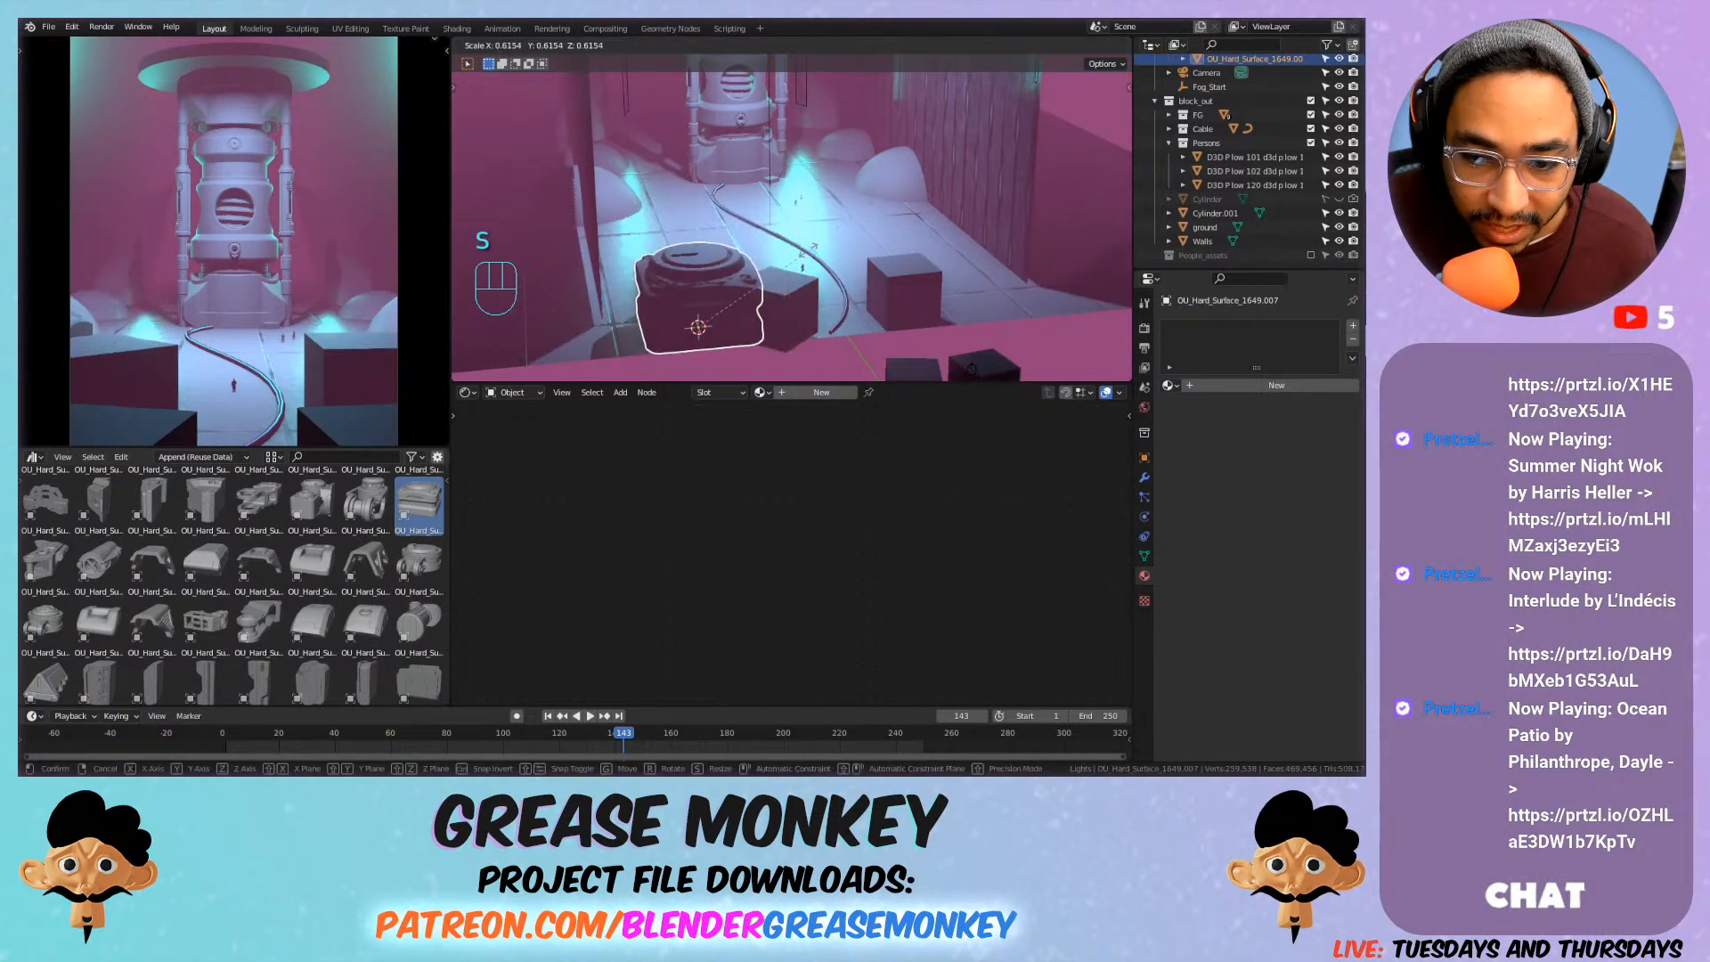
left_click(788, 287)
key("g")
key("shift+z")
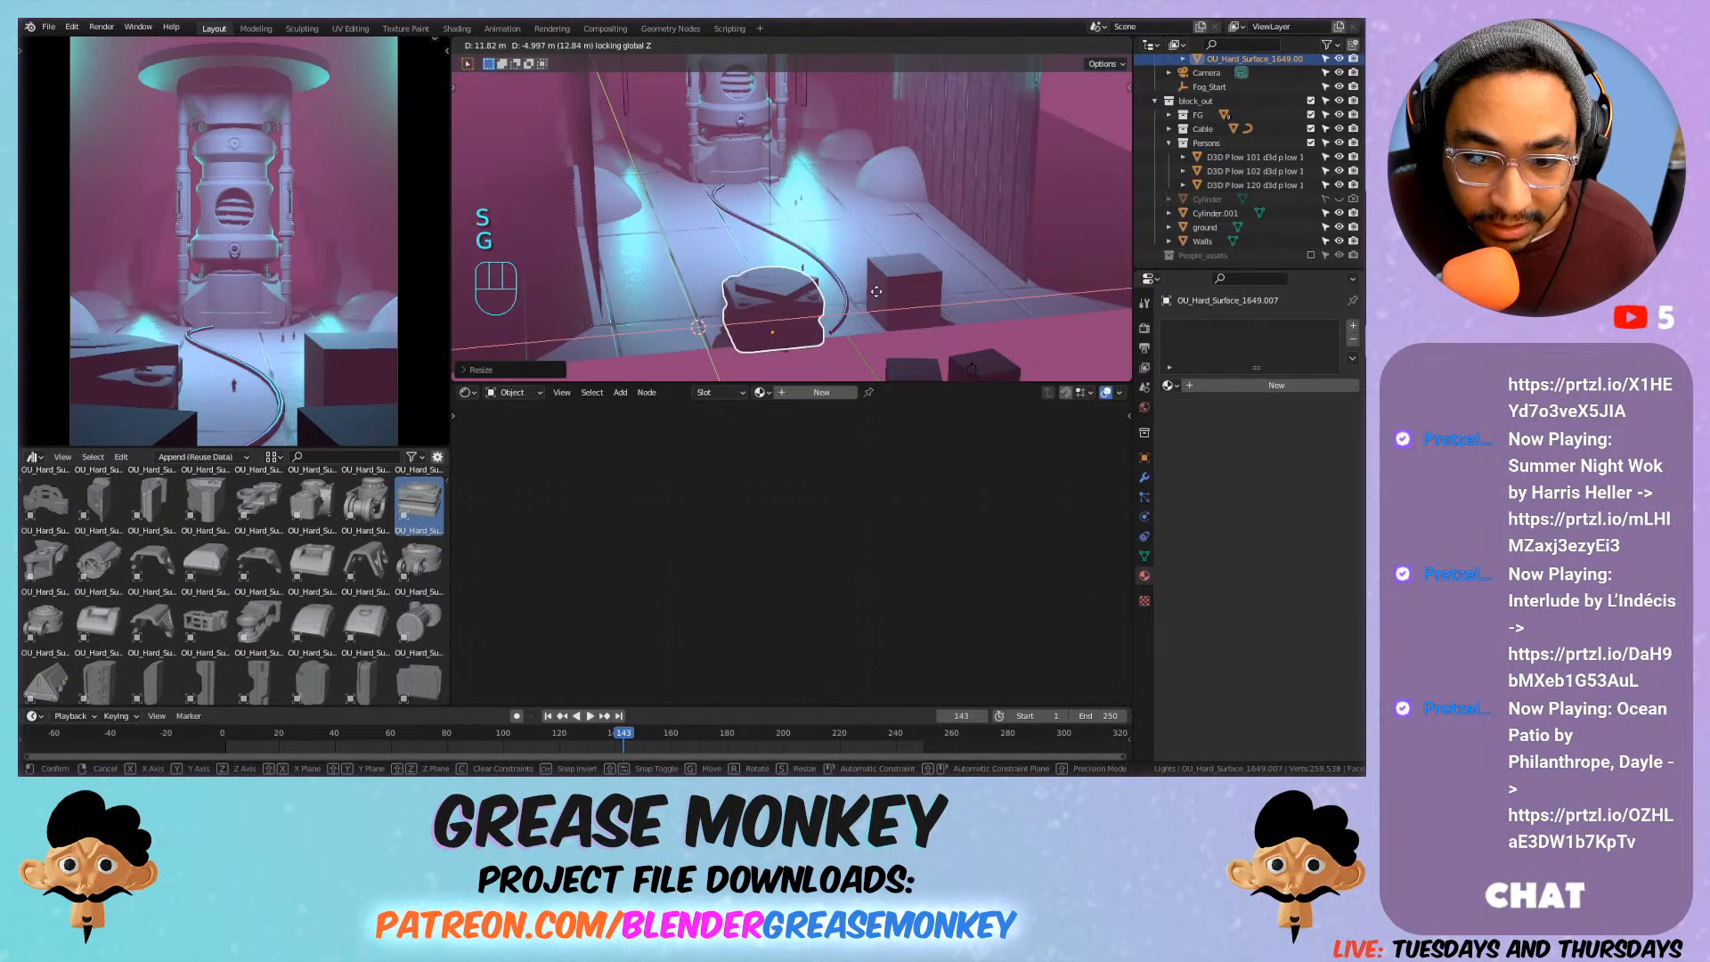
left_click(1003, 271)
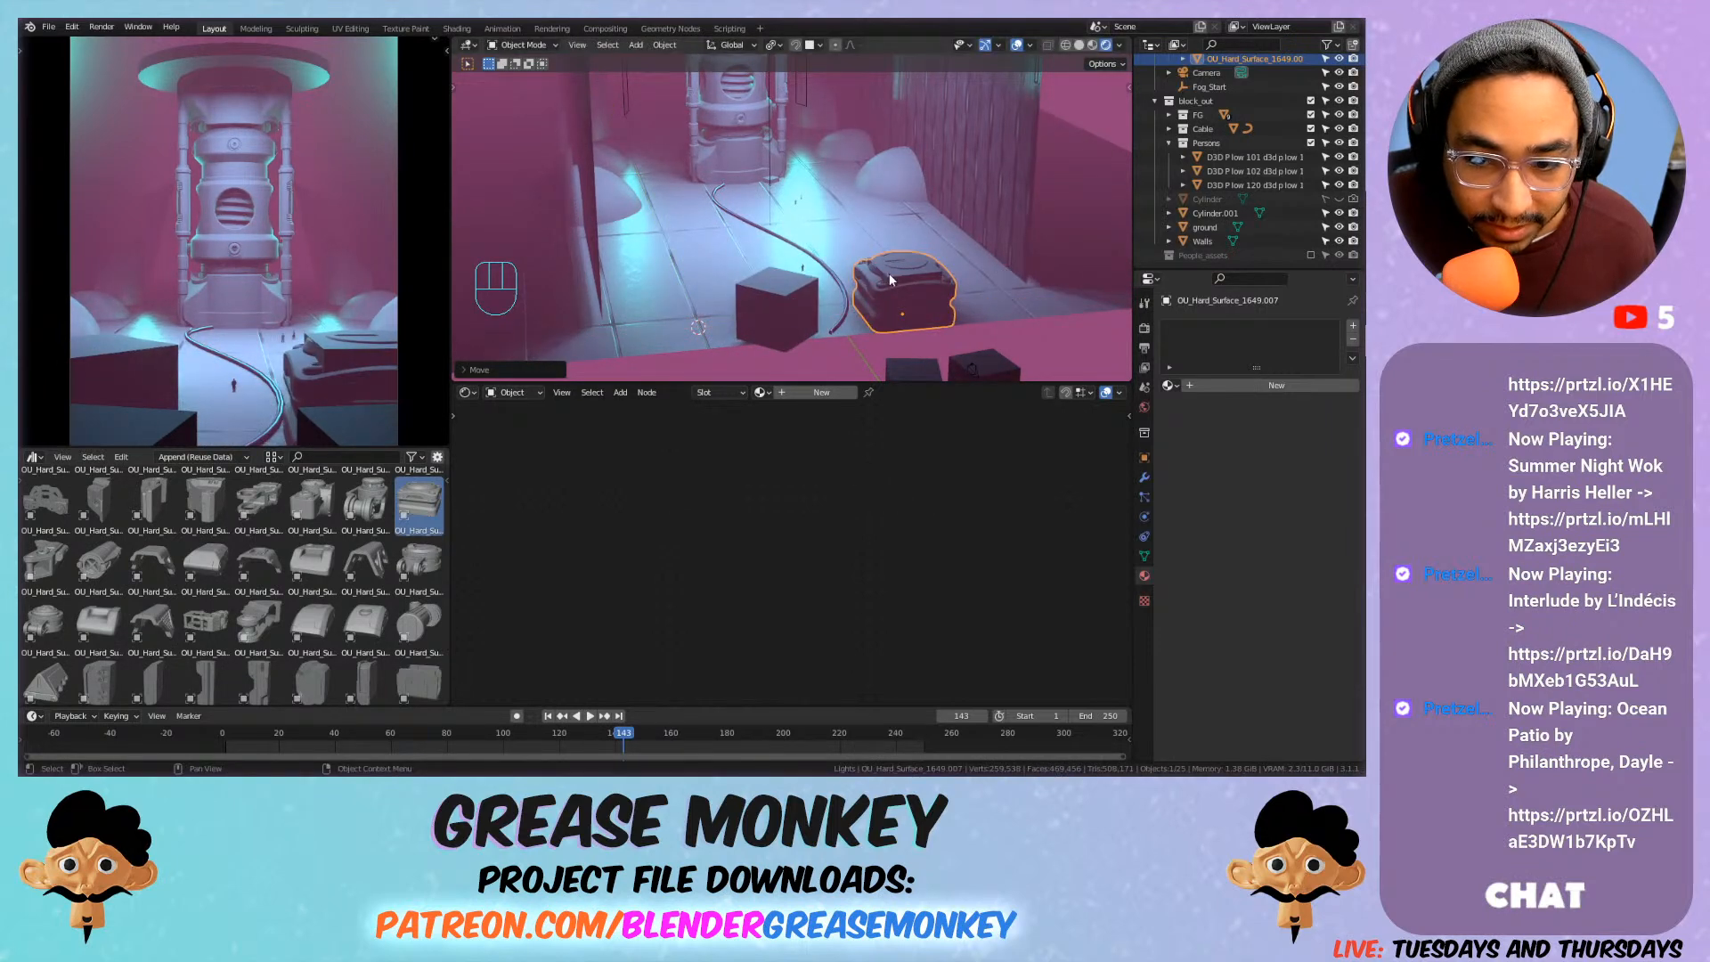
Delete the block-out cube overlapped by the hard-surface asset.
left_click(891, 280)
key("x")
left_click(892, 280)
Rotate the hard-surface asset about the global Z axis.
left_click(922, 280)
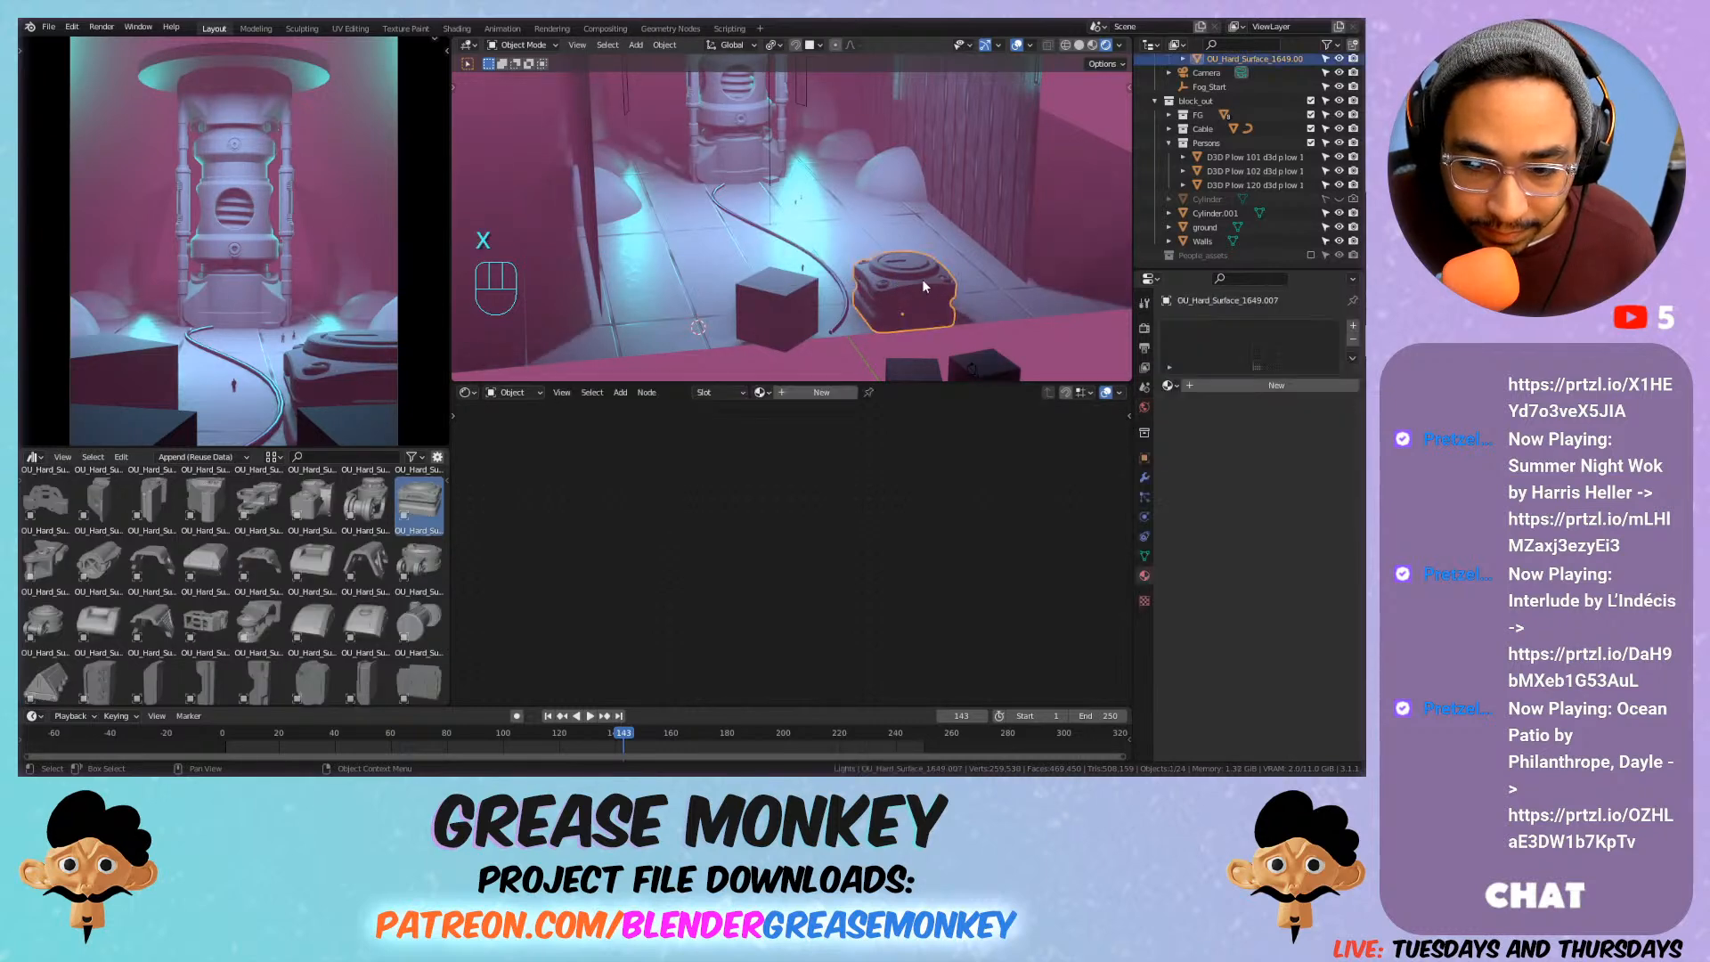
key("r")
key("z")
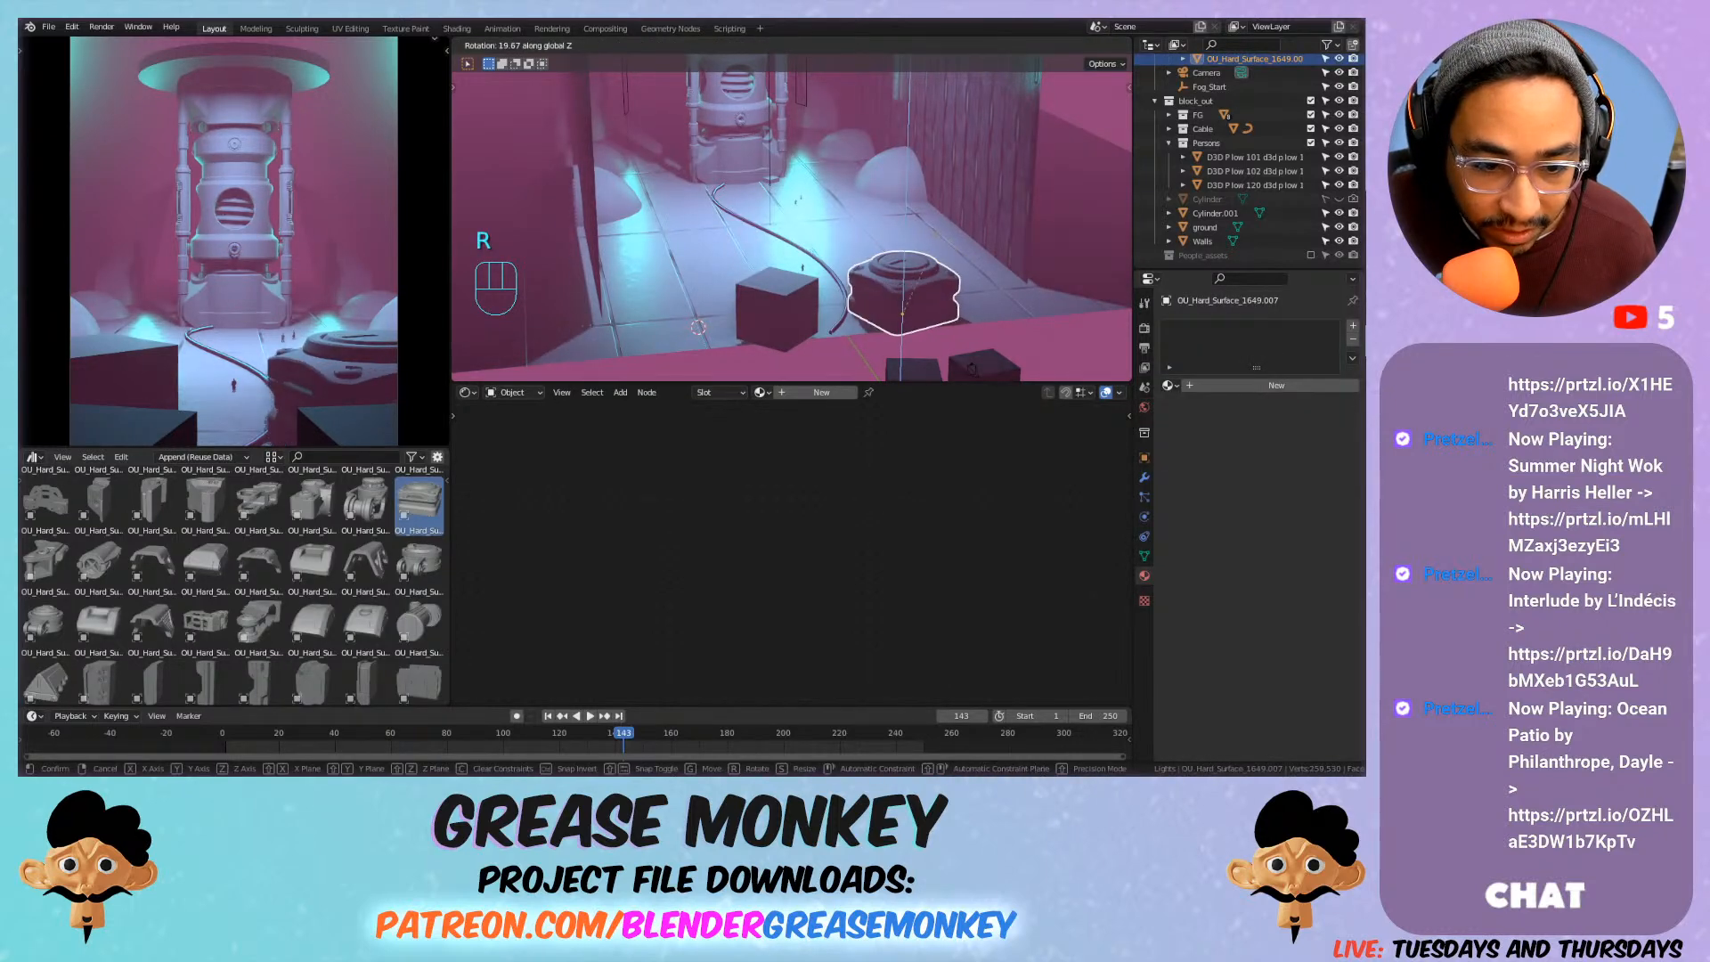
left_click(670, 162)
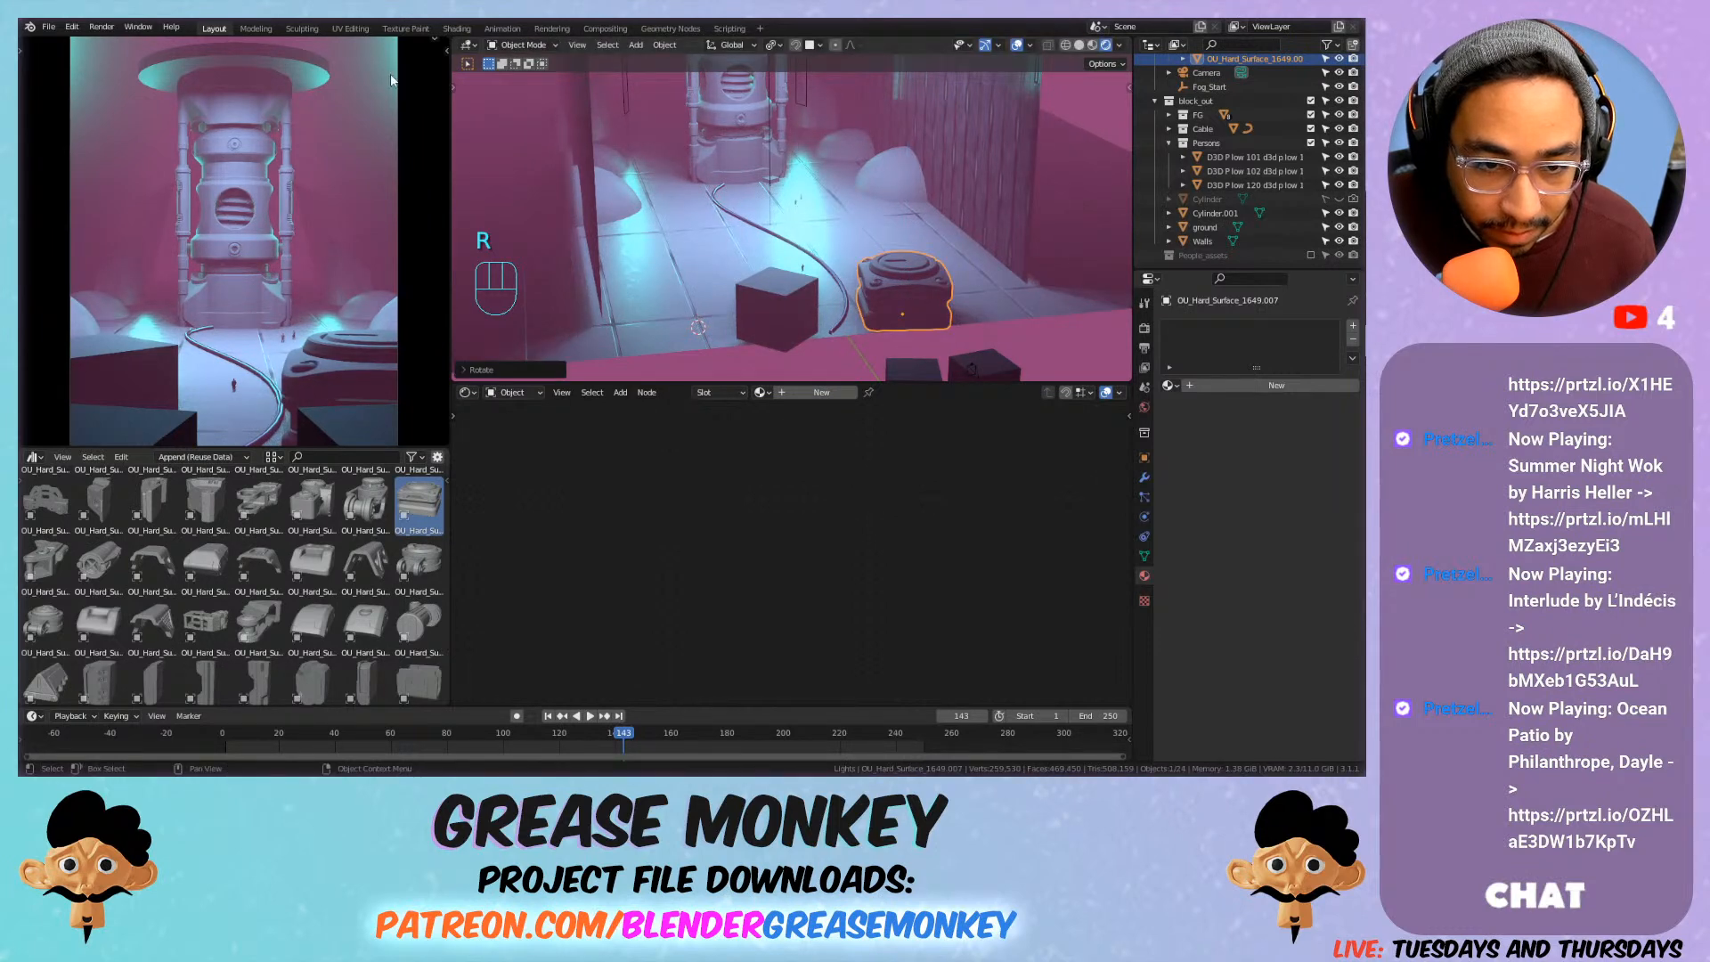
Show the overlays with composition guides in the camera view and nudge the hard-surface asset along the ground plane.
left_click(434, 39)
left_click(335, 46)
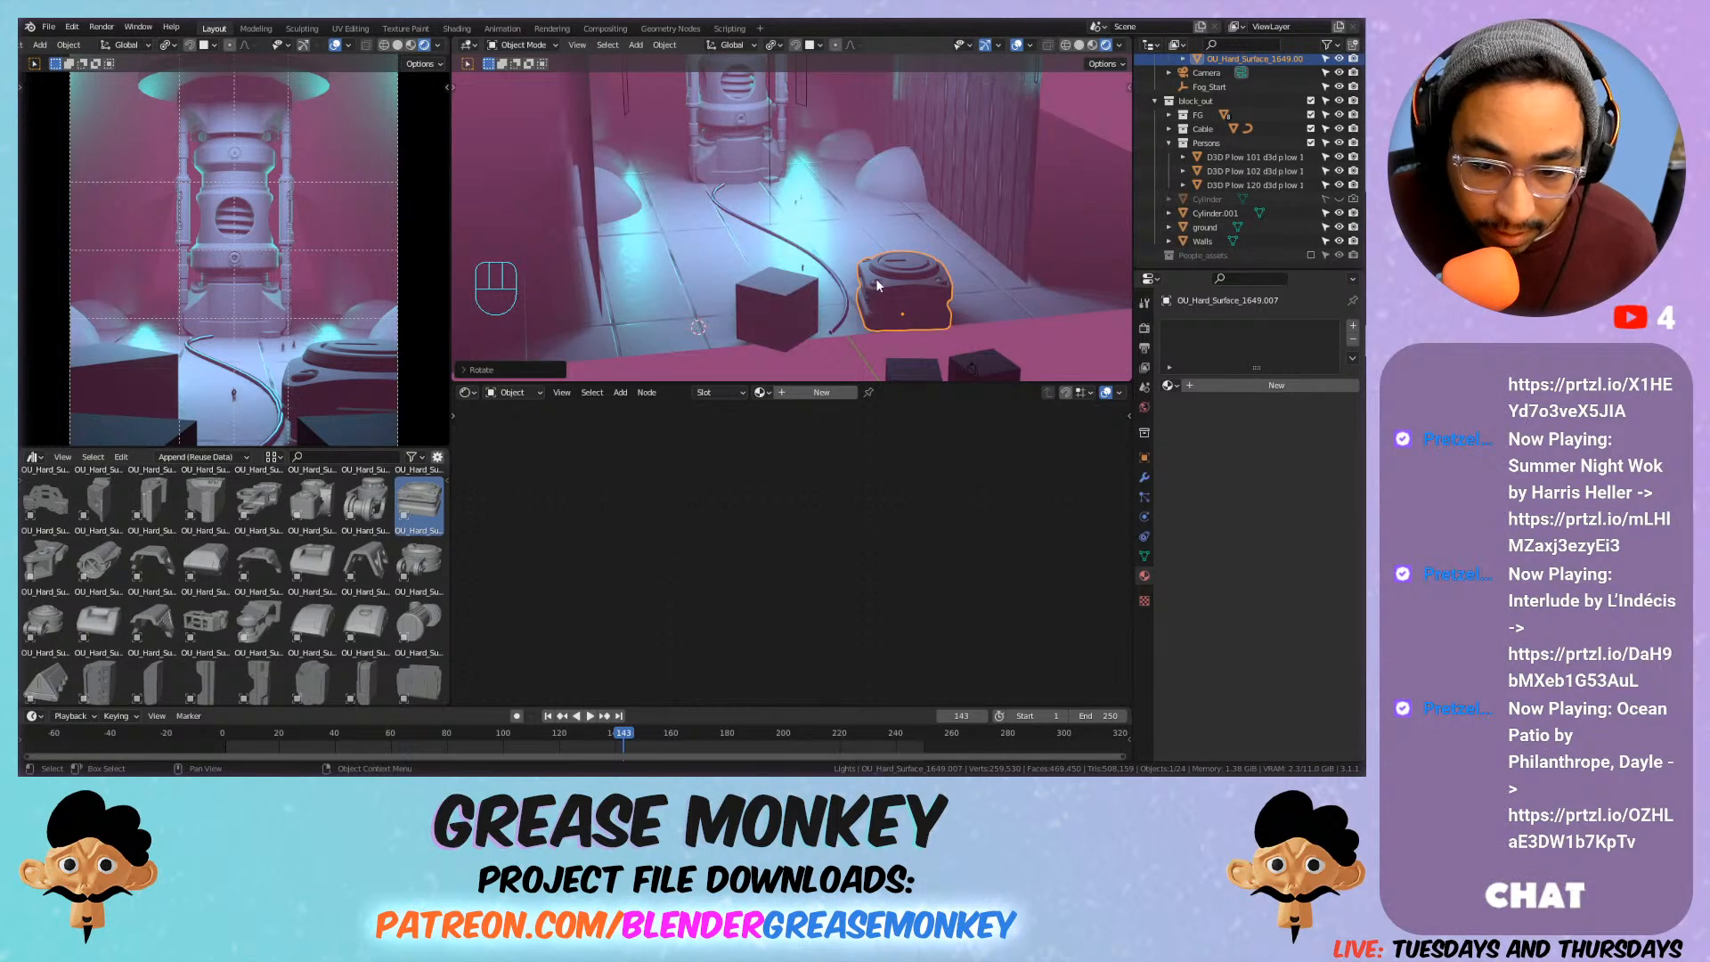
key("g")
key("shift+z")
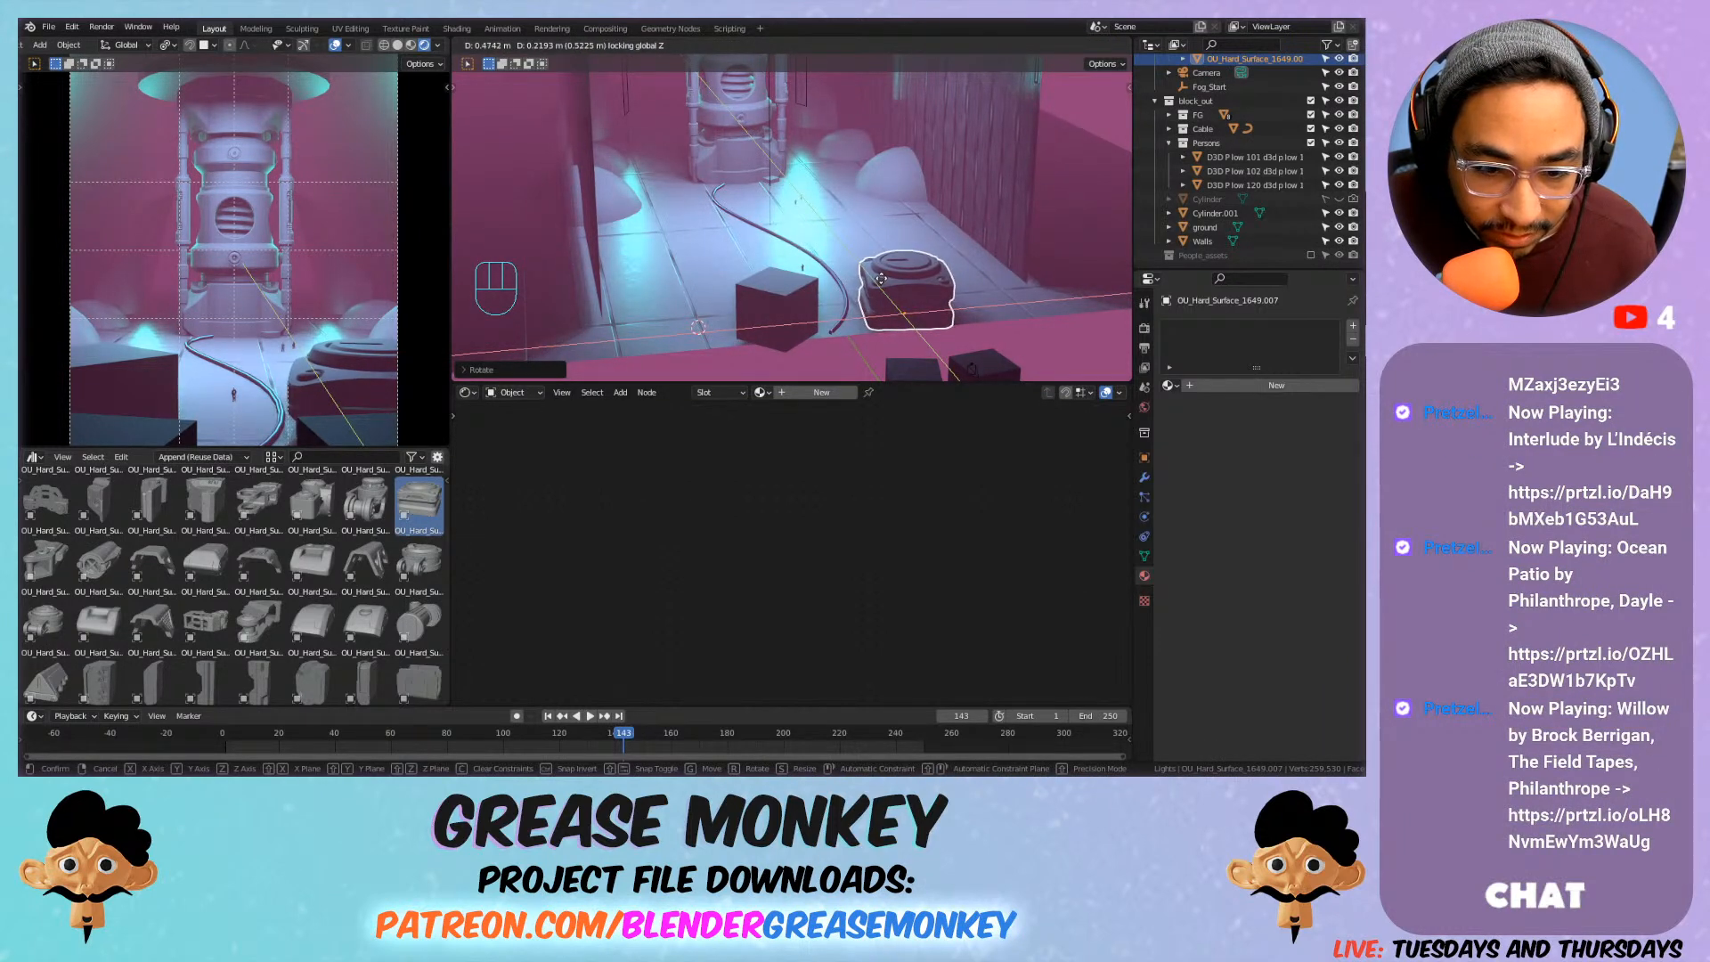
left_click(882, 276)
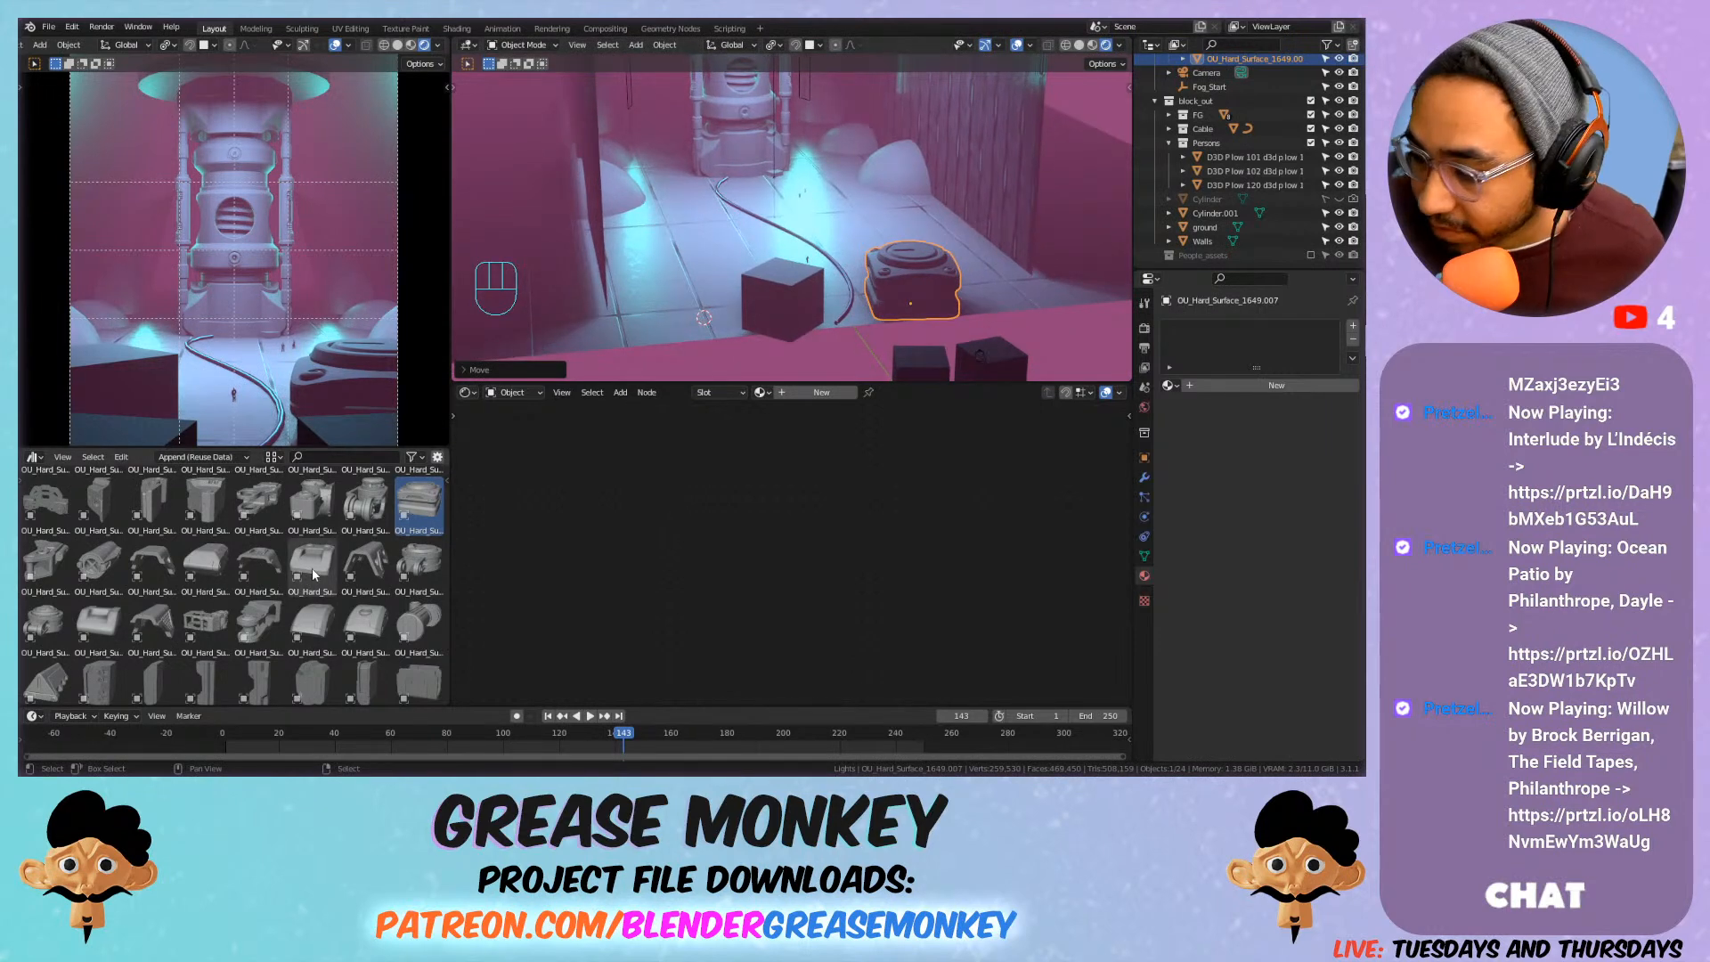
Add the postTube kitbash asset to the floor beside the remaining foreground cube and rotate it upright.
scroll(303, 575, "down", 3)
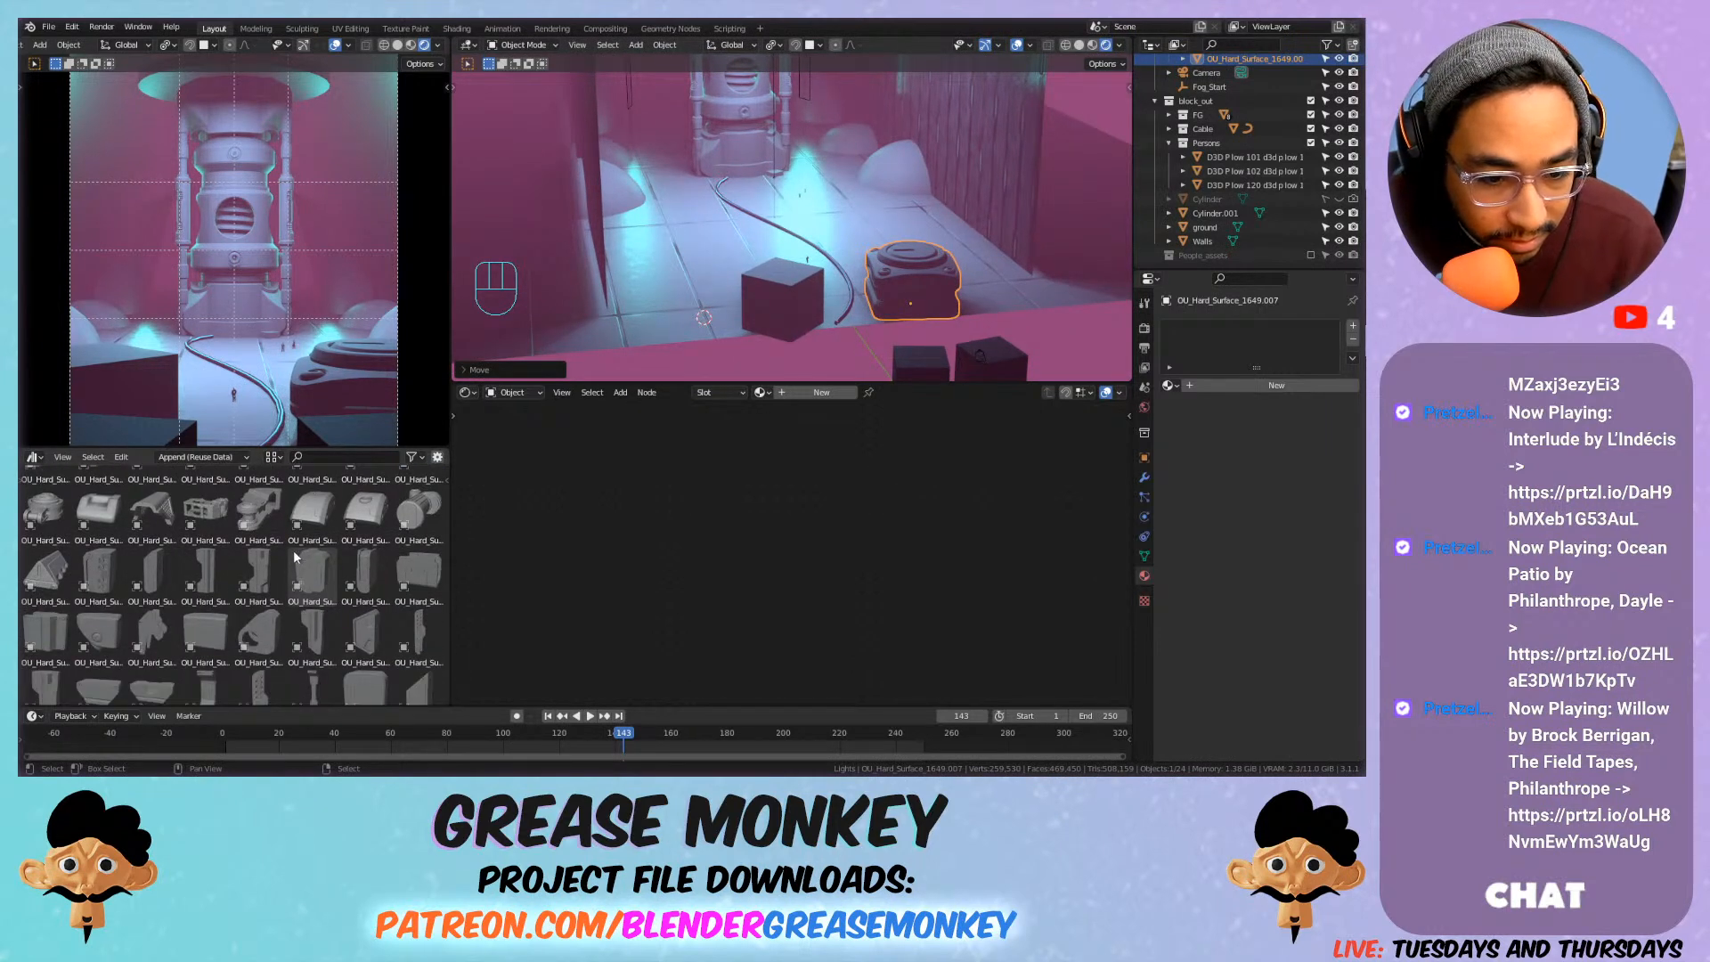
scroll(276, 547, "down", 3)
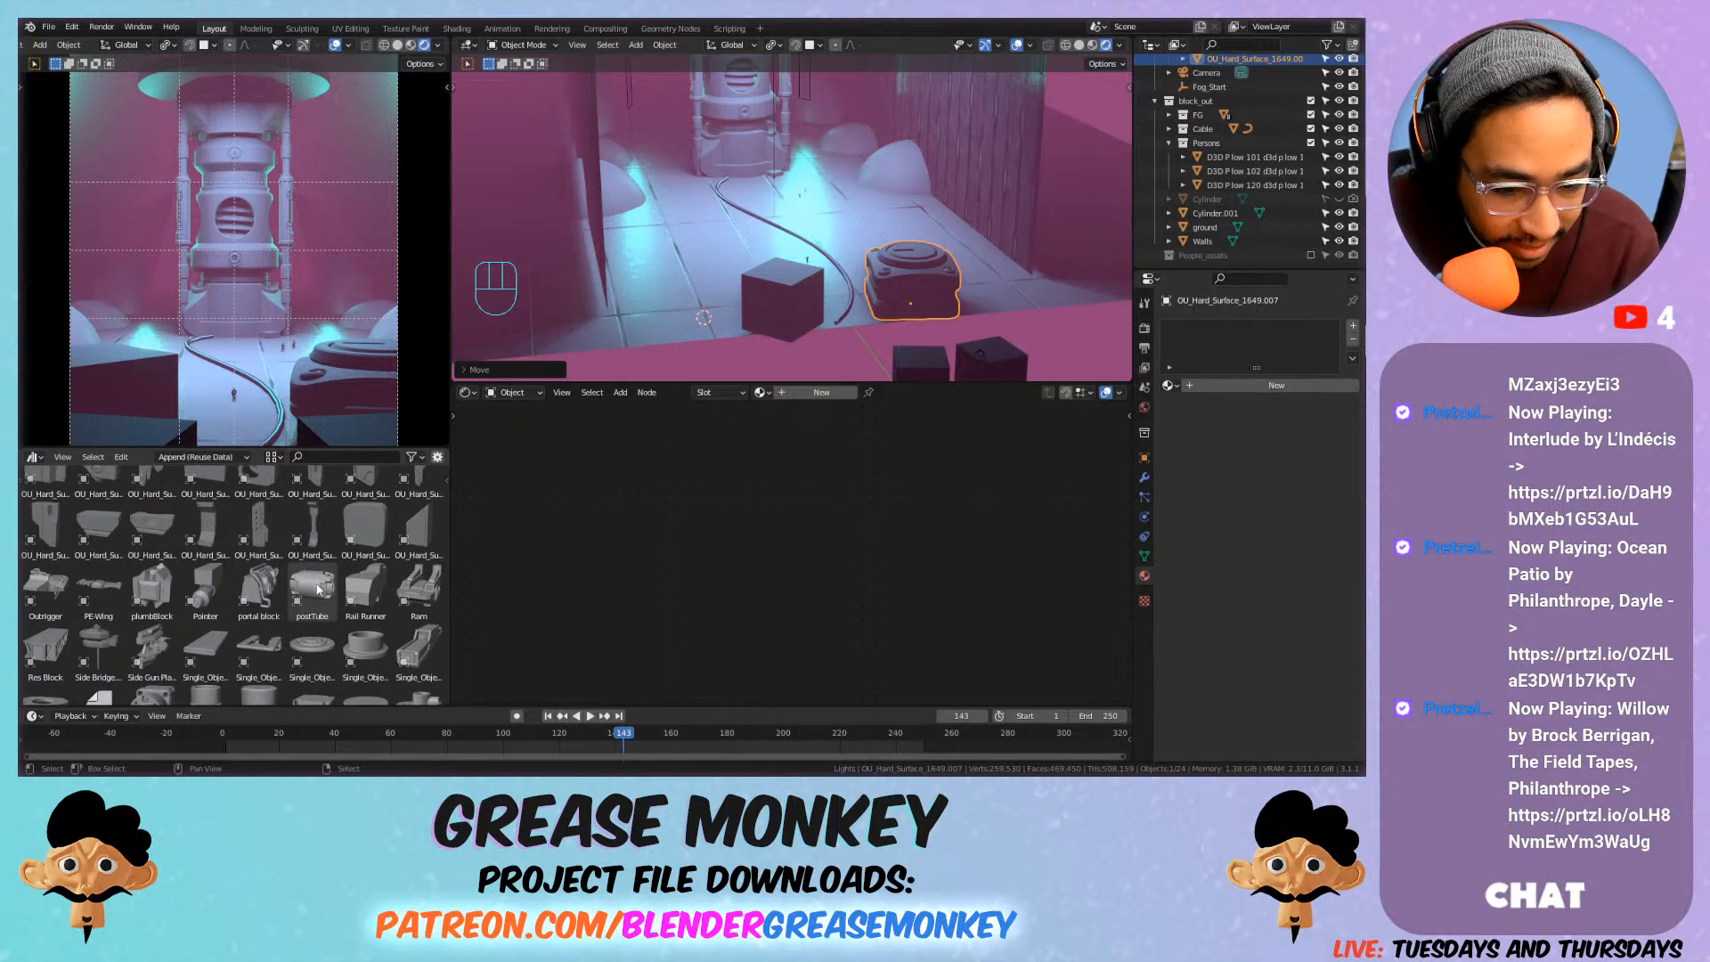
left_click_drag(300, 599, 694, 316)
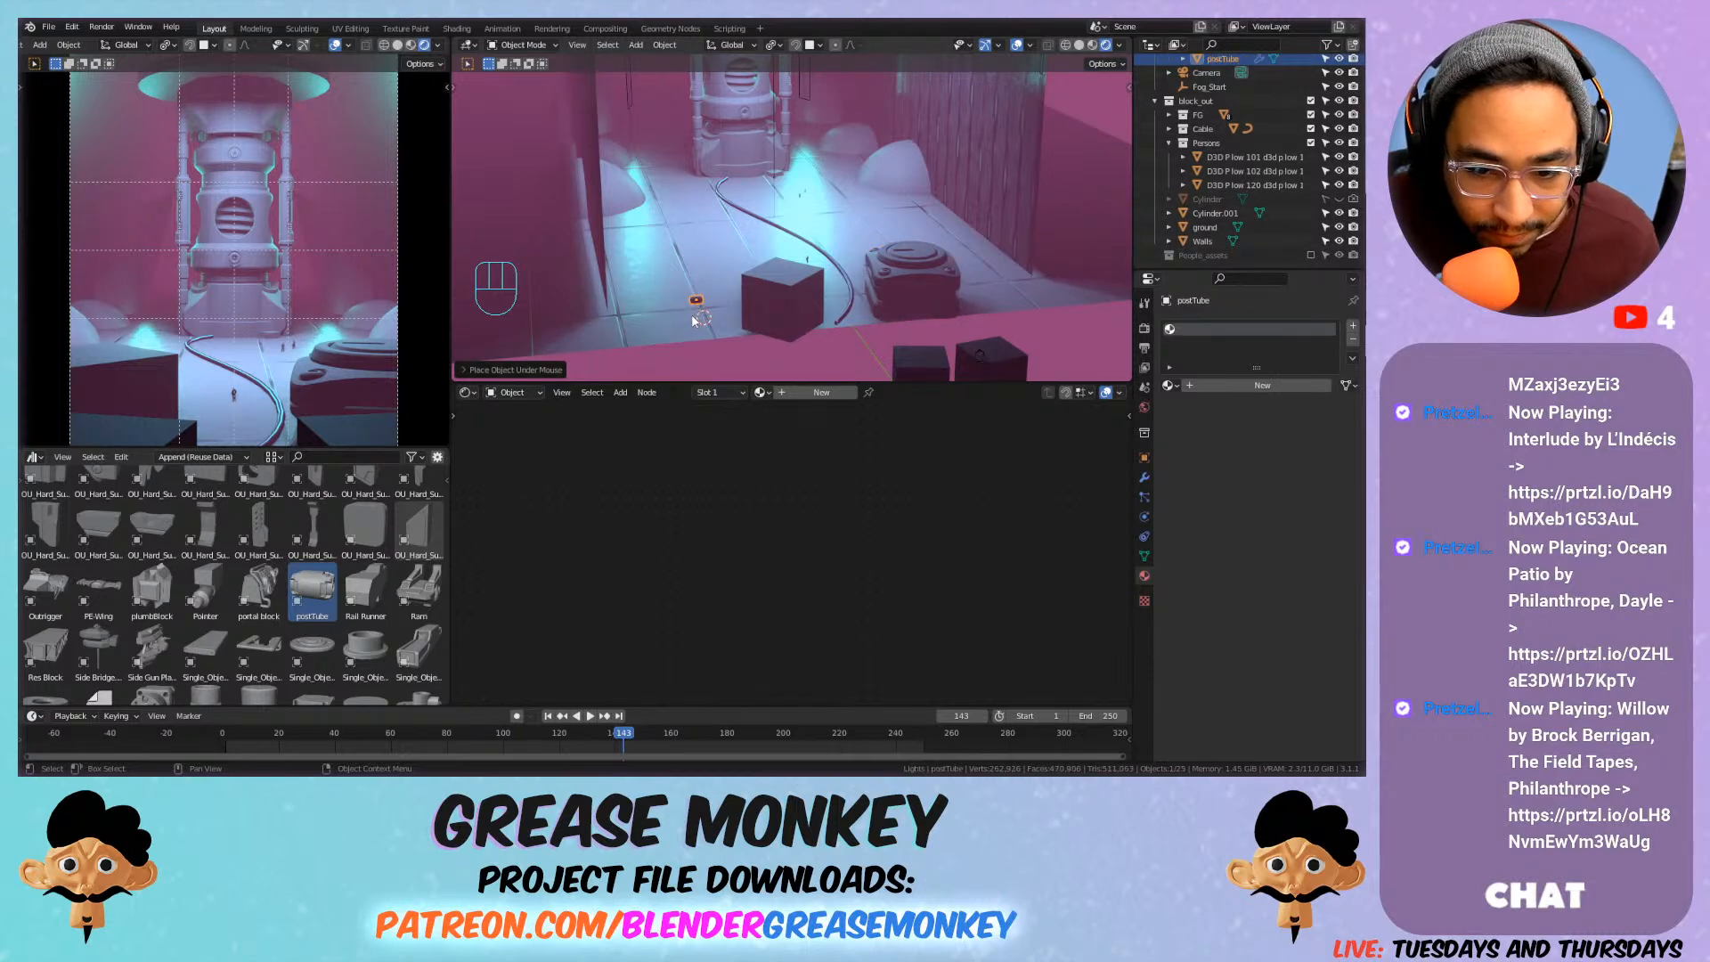
key("r")
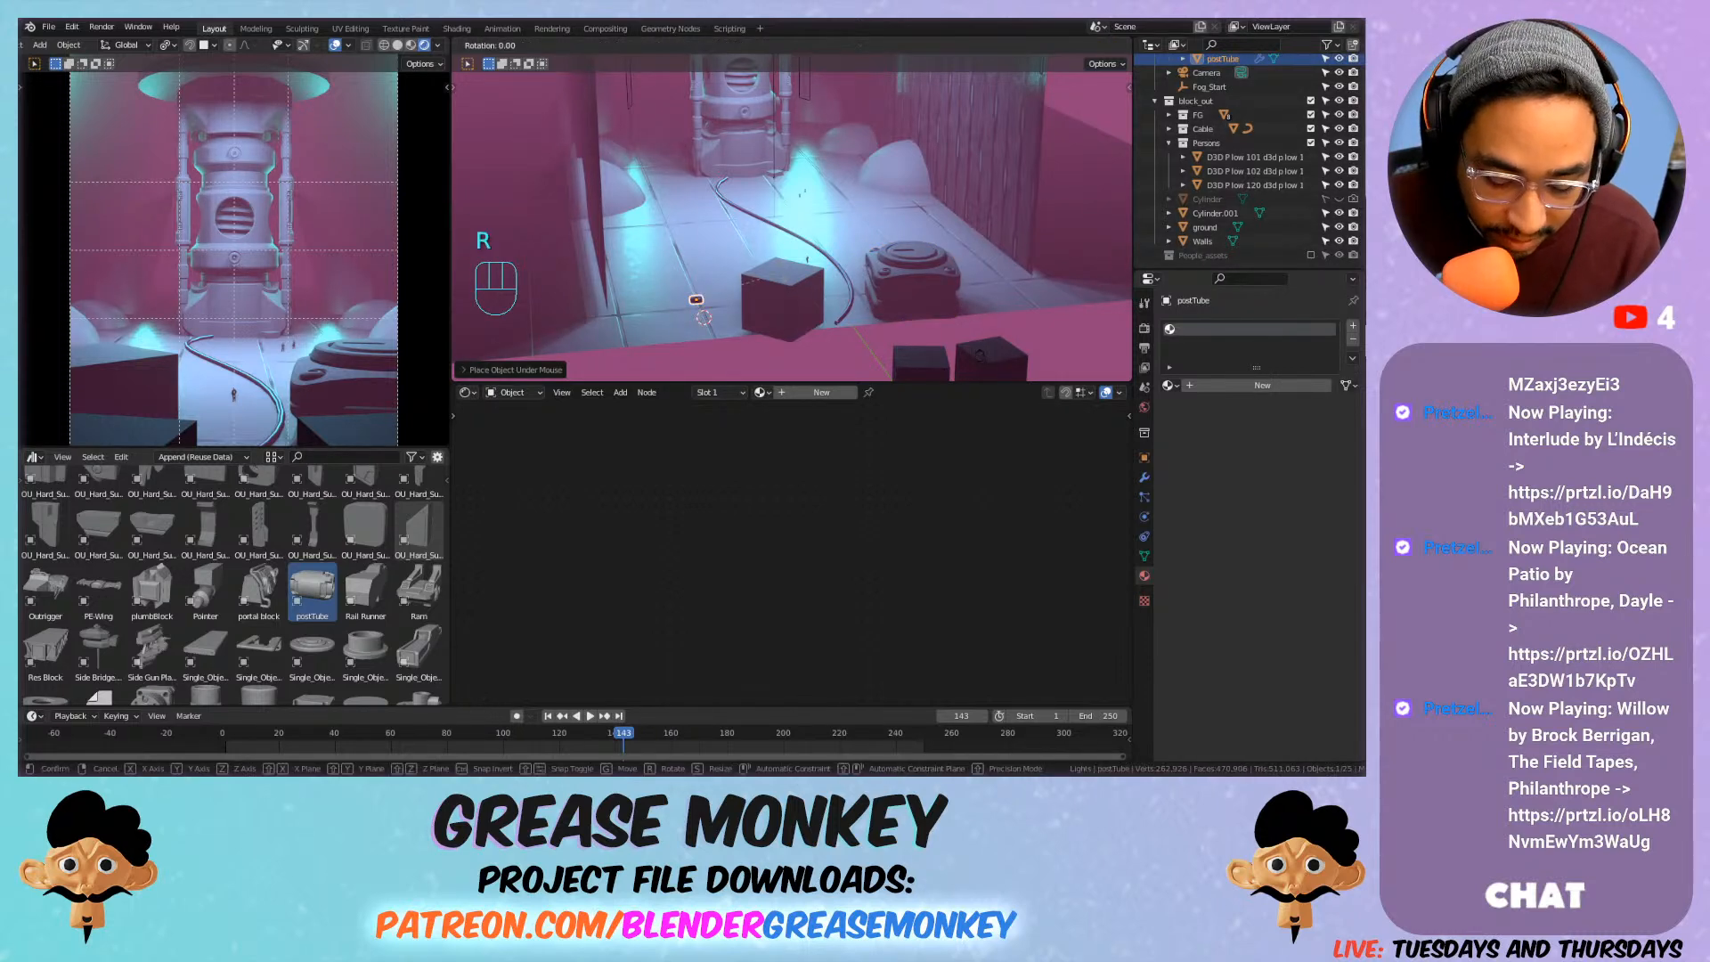
left_click(780, 239)
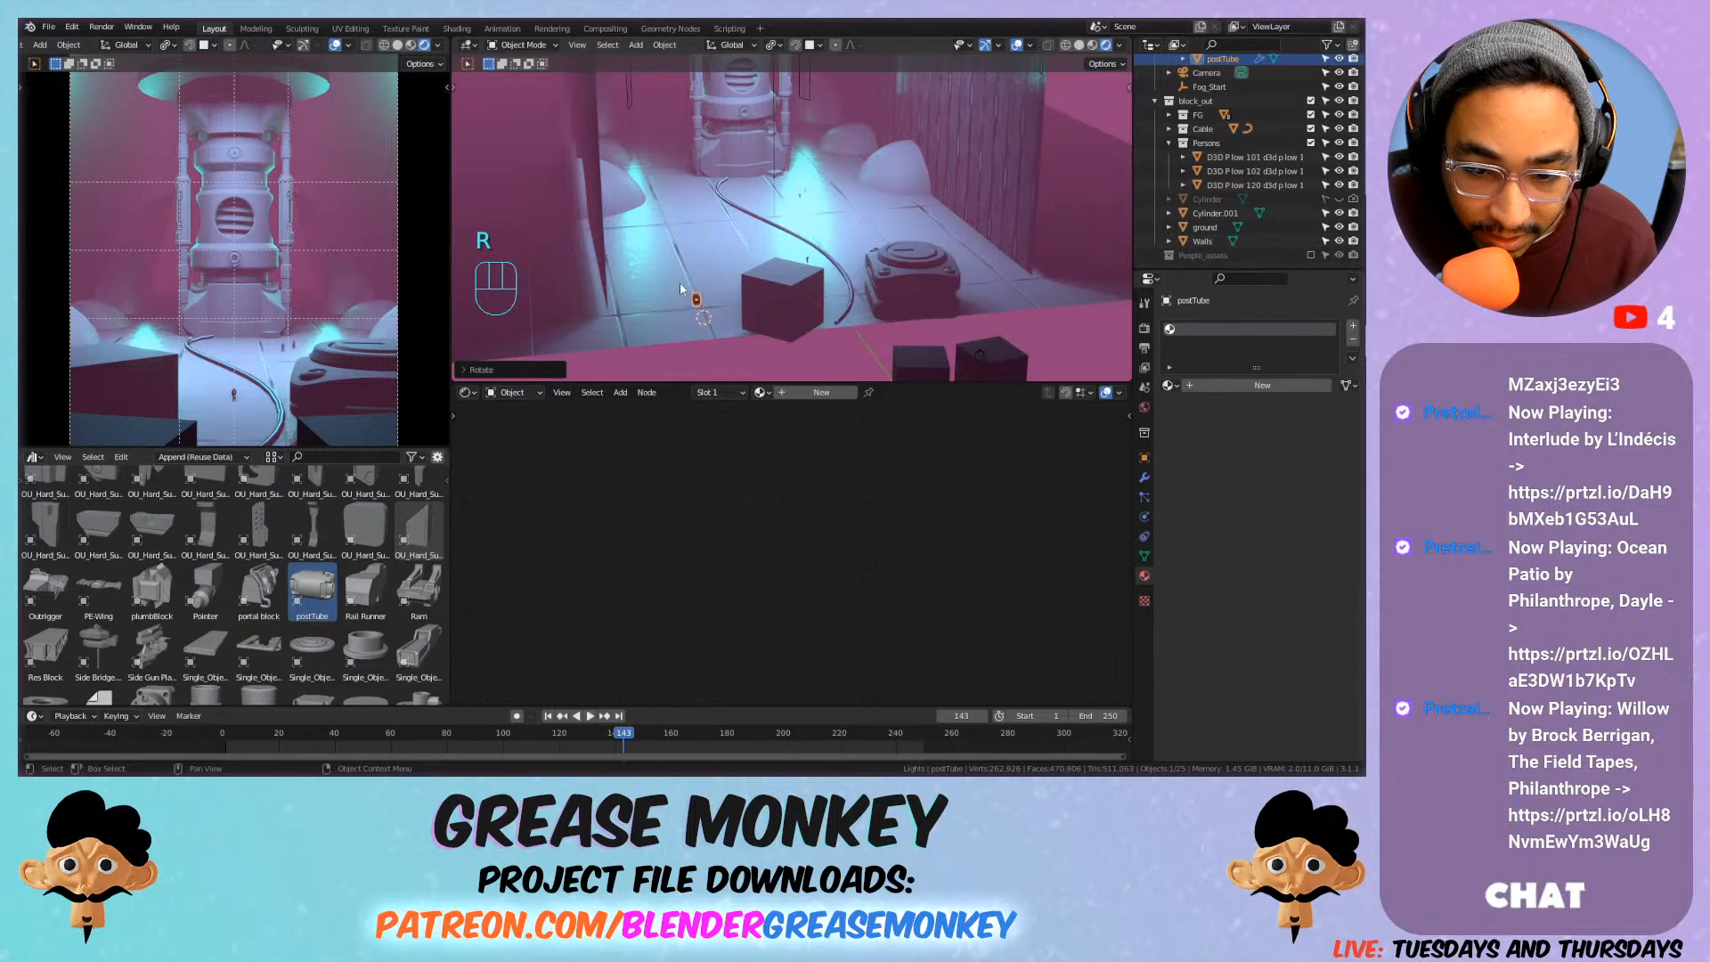
Scale the postTube up and move it along the ground plane over the left-hand foreground cube.
key("s")
left_click(927, 259)
key("g")
key("shift+z")
left_click(842, 286)
key("s")
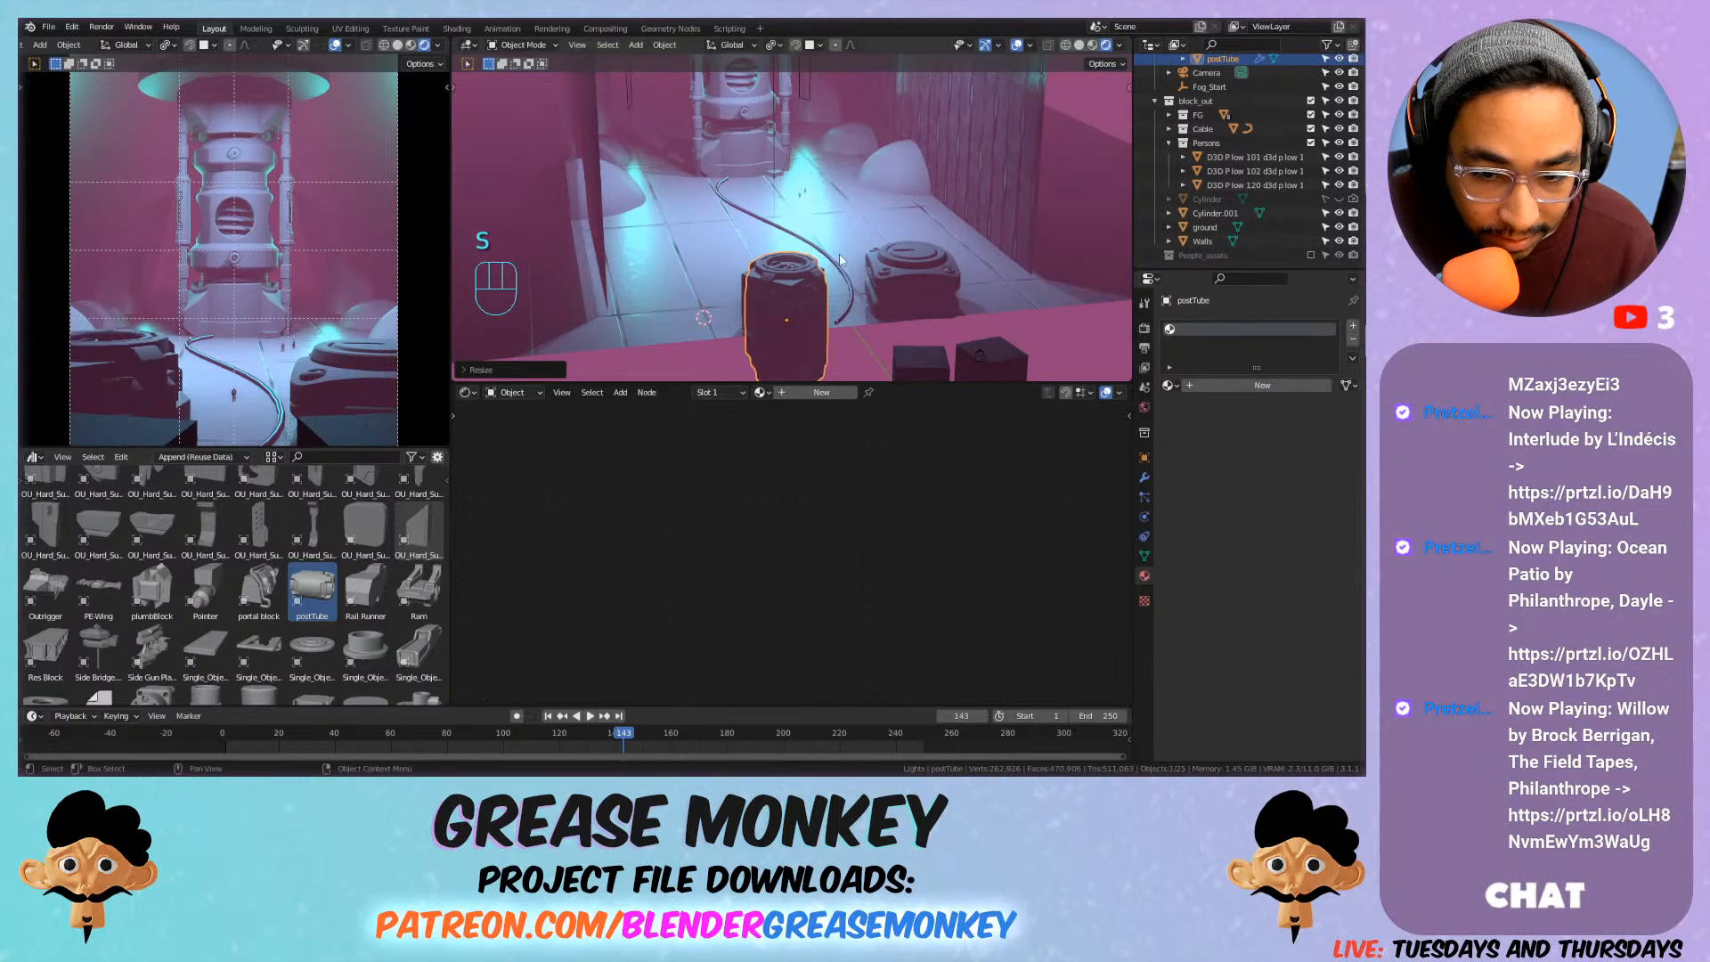
Delete the block-out cube overlapped by the postTube.
left_click(744, 281)
key("x")
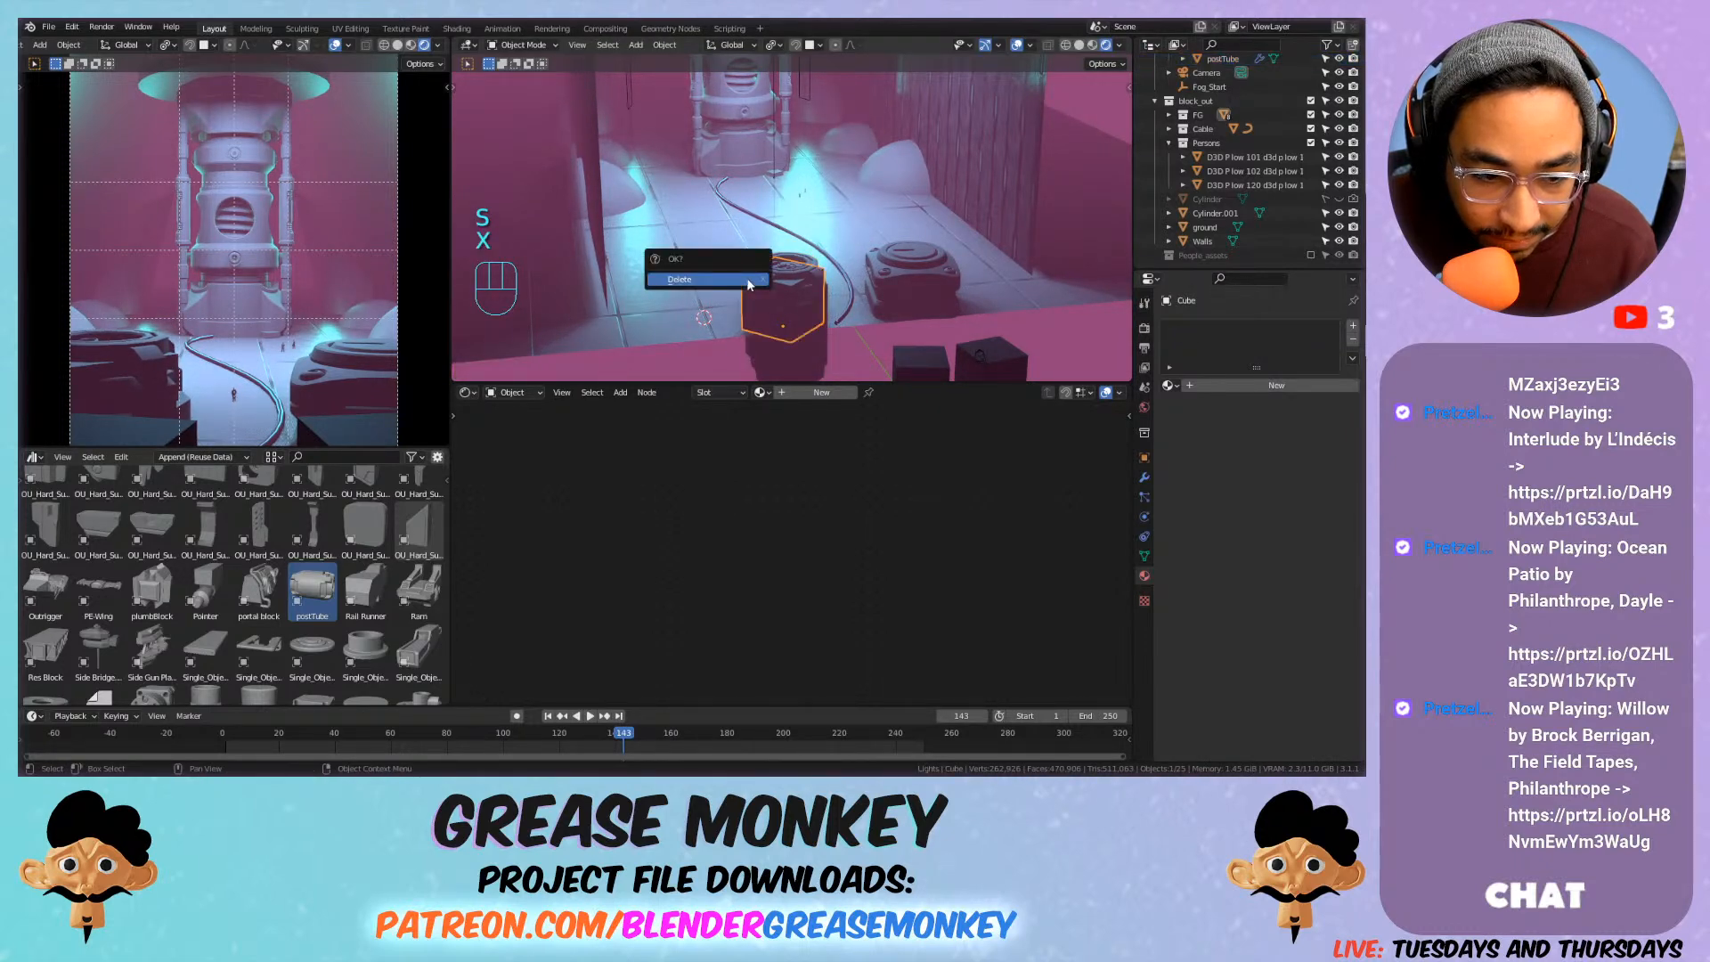
left_click(757, 283)
Stretch the postTube slightly along the Z axis and fine-tune its position on the ground plane.
left_click(772, 298)
key("g")
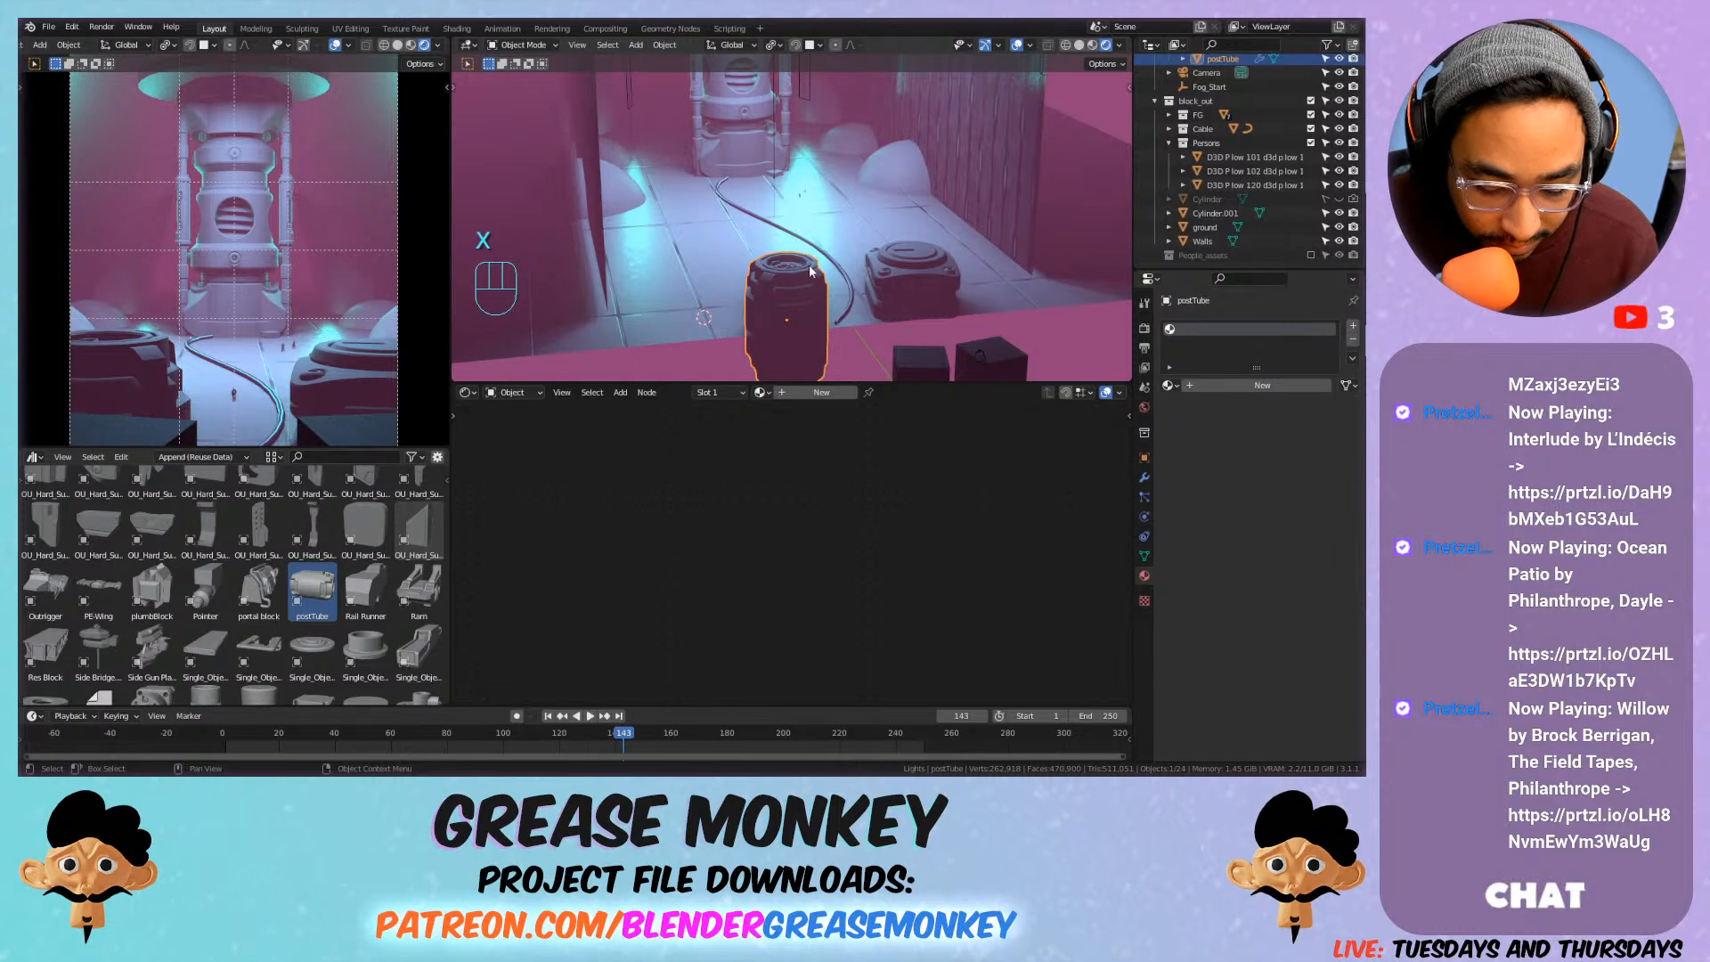
key("shift+z")
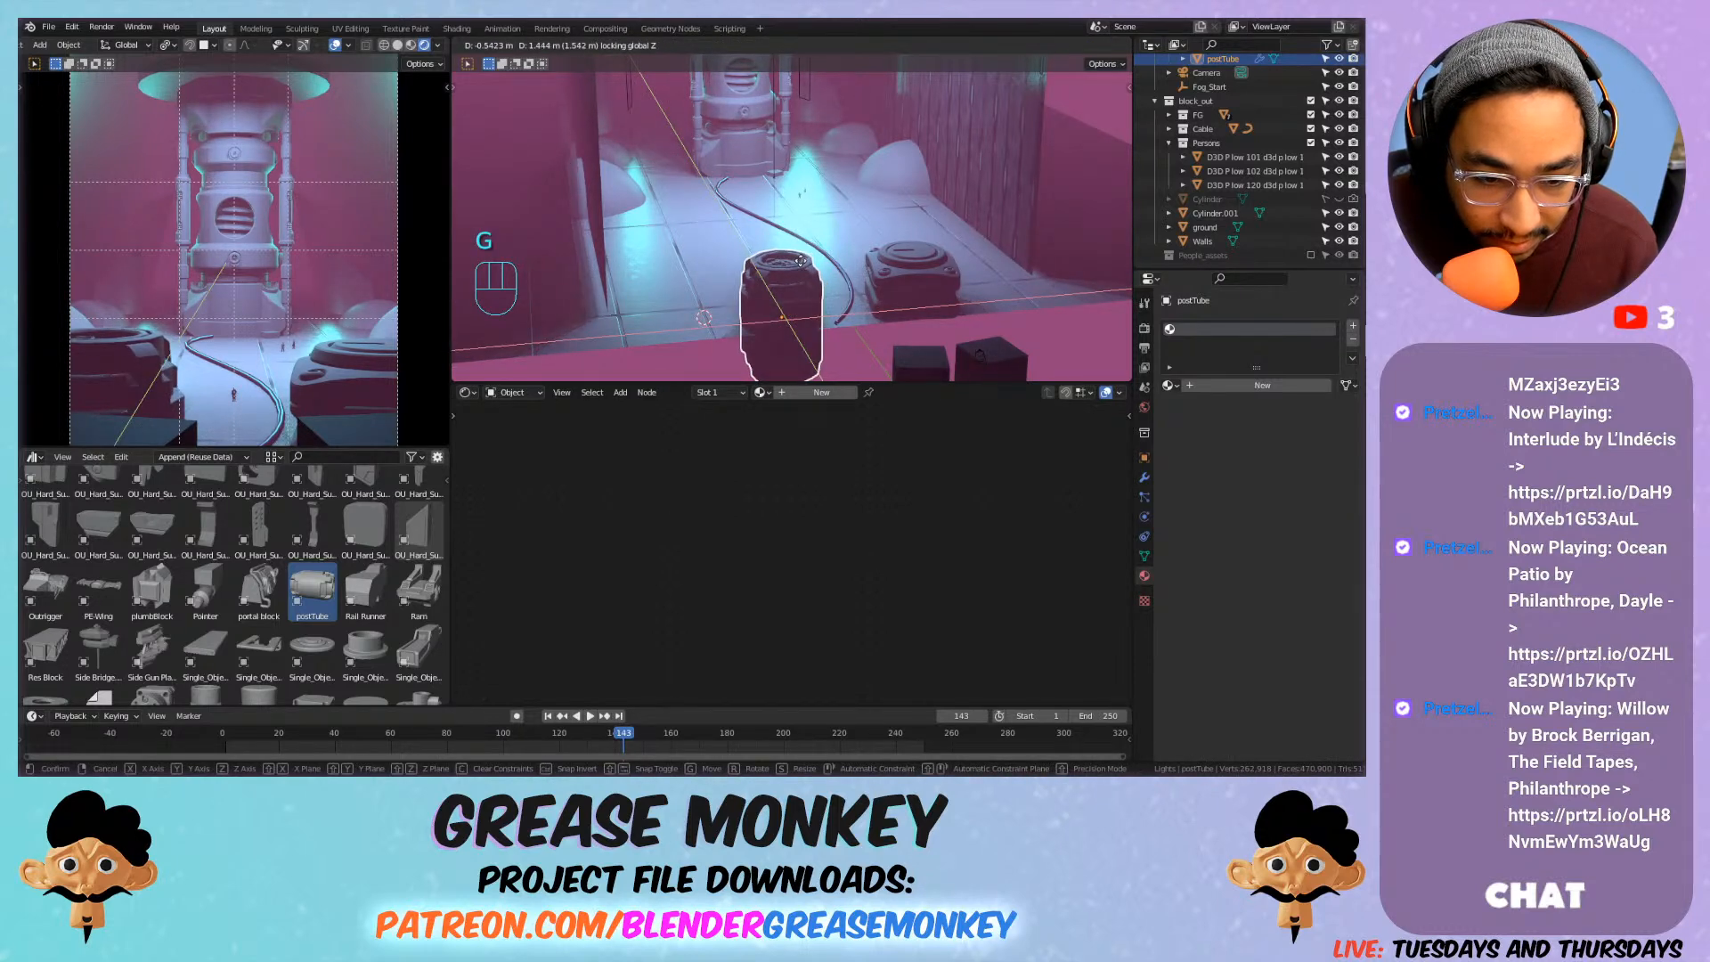
left_click(858, 229)
key("s")
key("z")
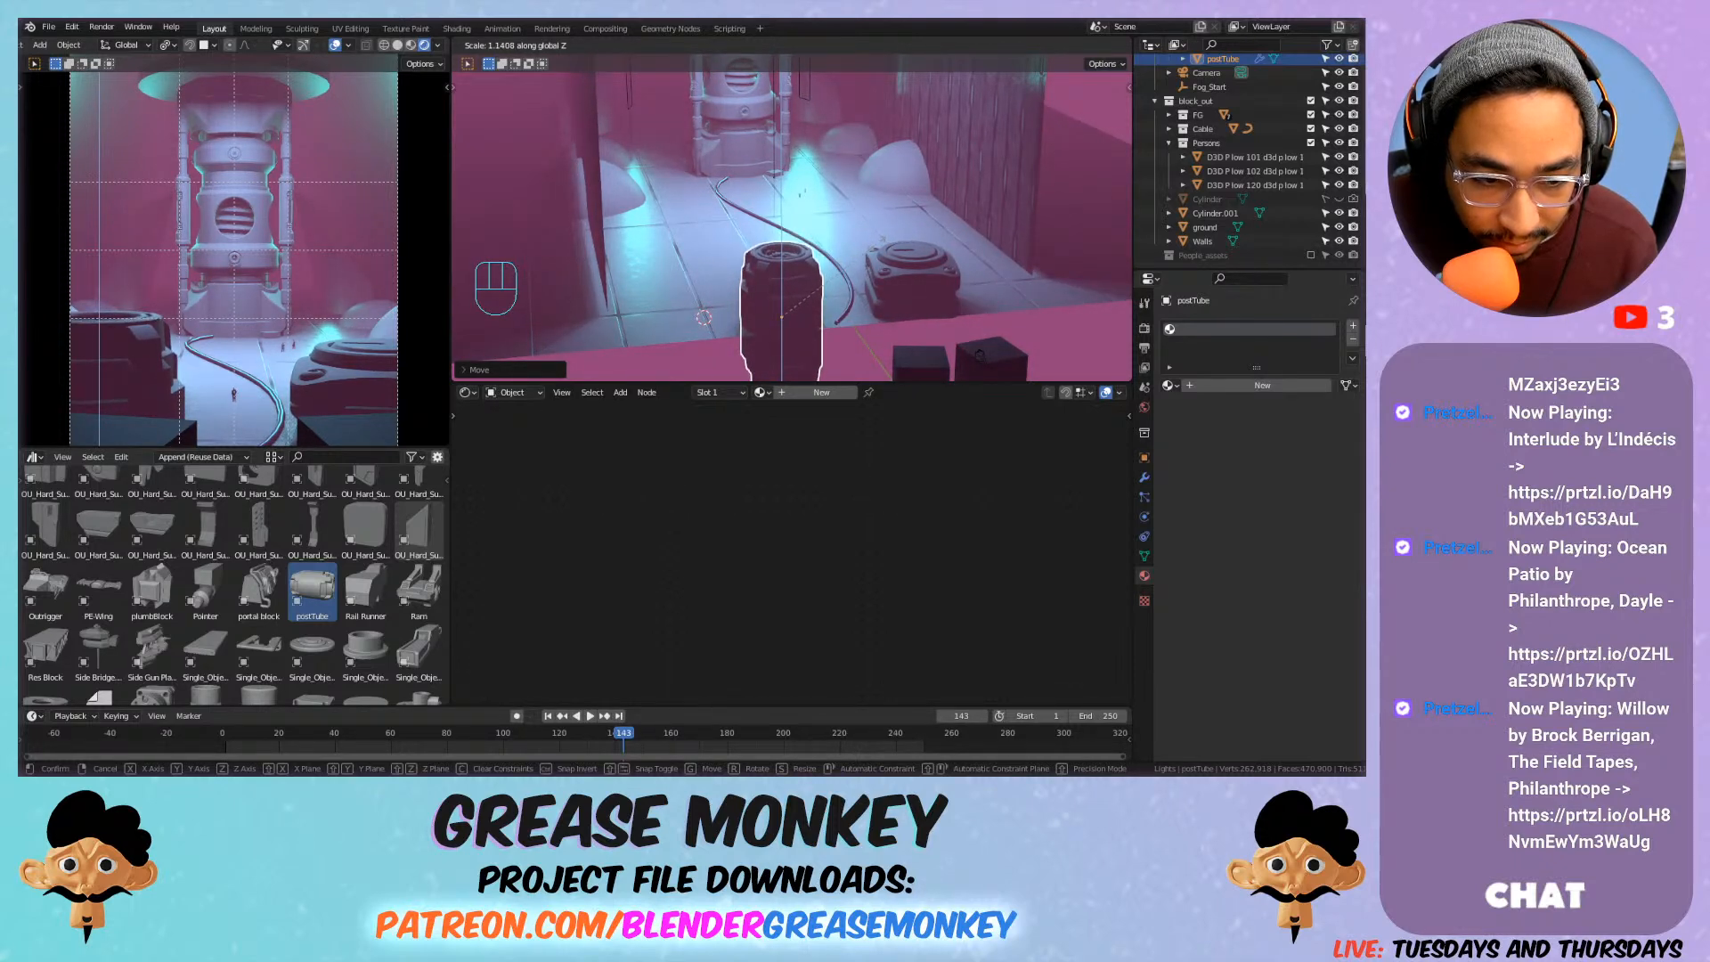
left_click(810, 252)
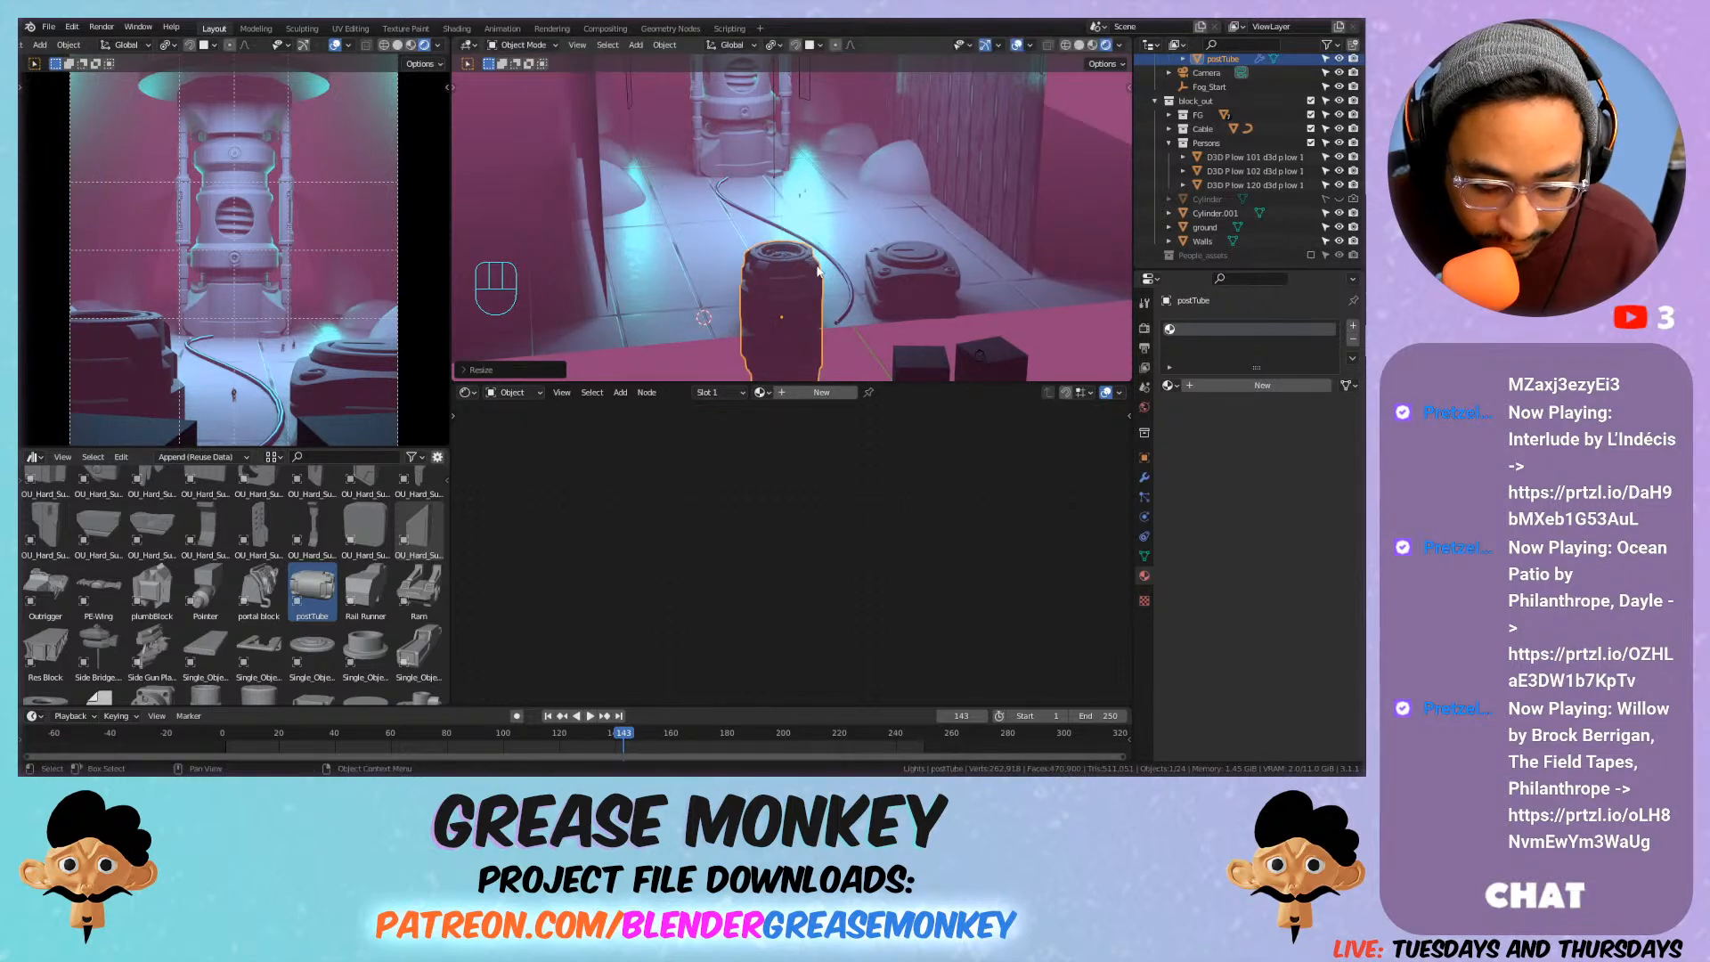
key("g")
key("shift+z")
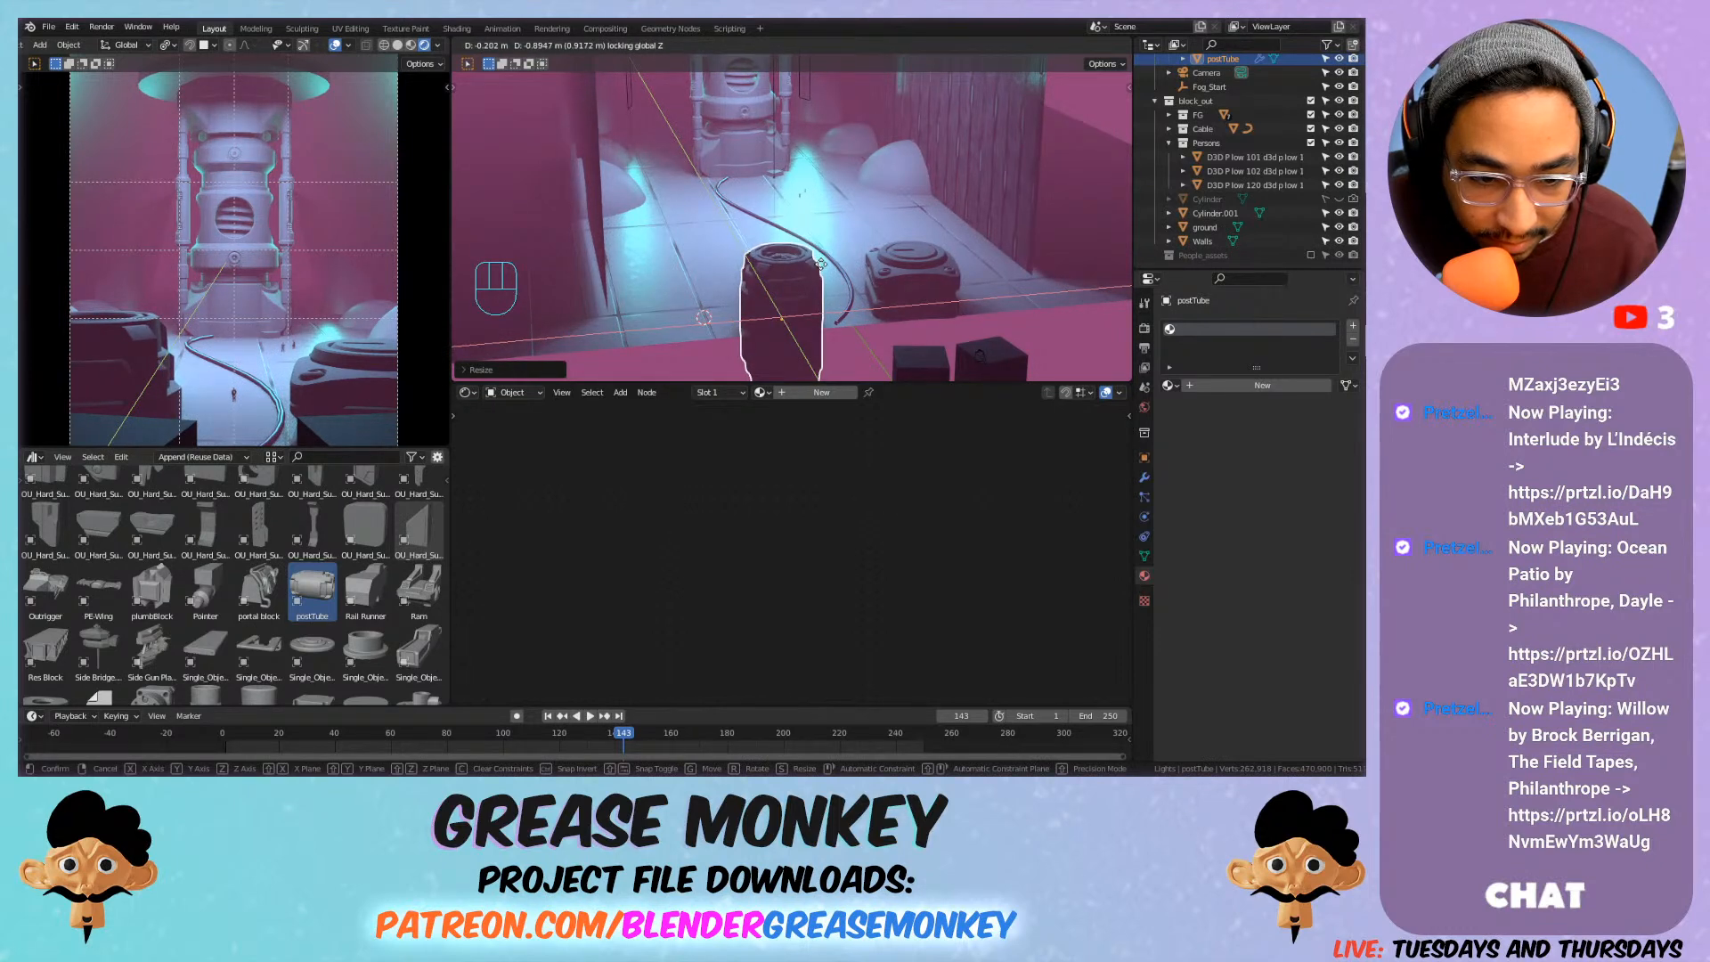
left_click(744, 296)
Browse the kitbash asset library for a piece suited to the remaining foreground cubes.
scroll(350, 581, "down", 3)
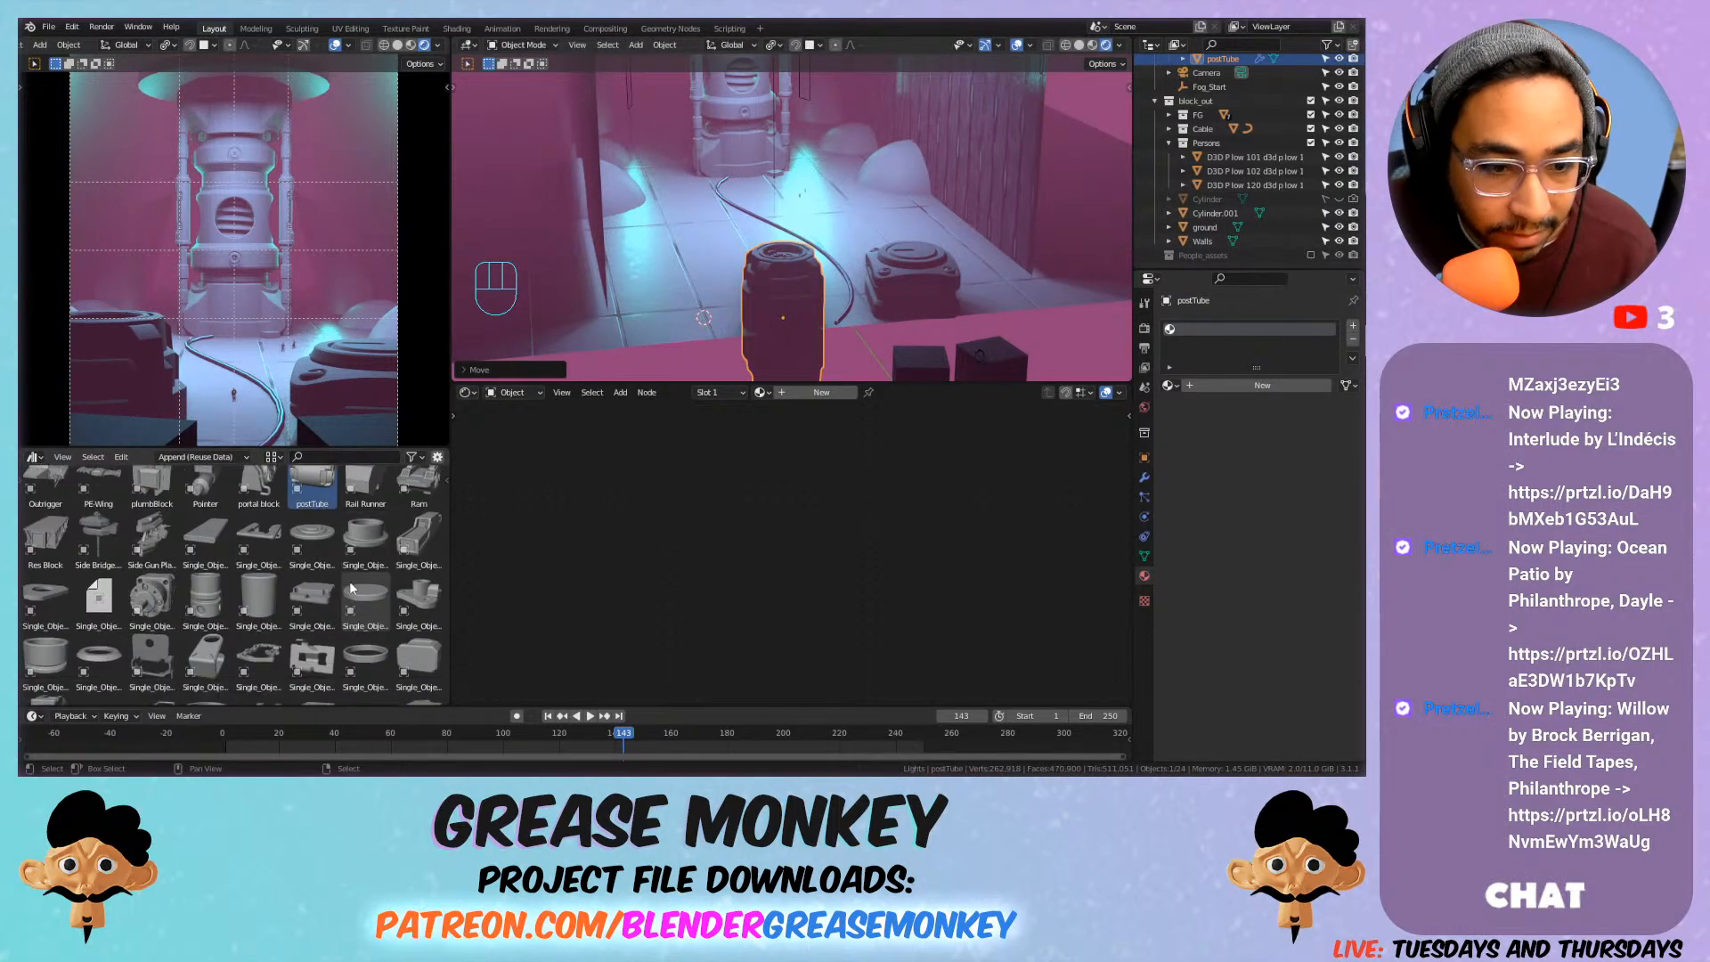
scroll(350, 581, "down", 1)
scroll(312, 613, "down", 4)
scroll(312, 613, "down", 4)
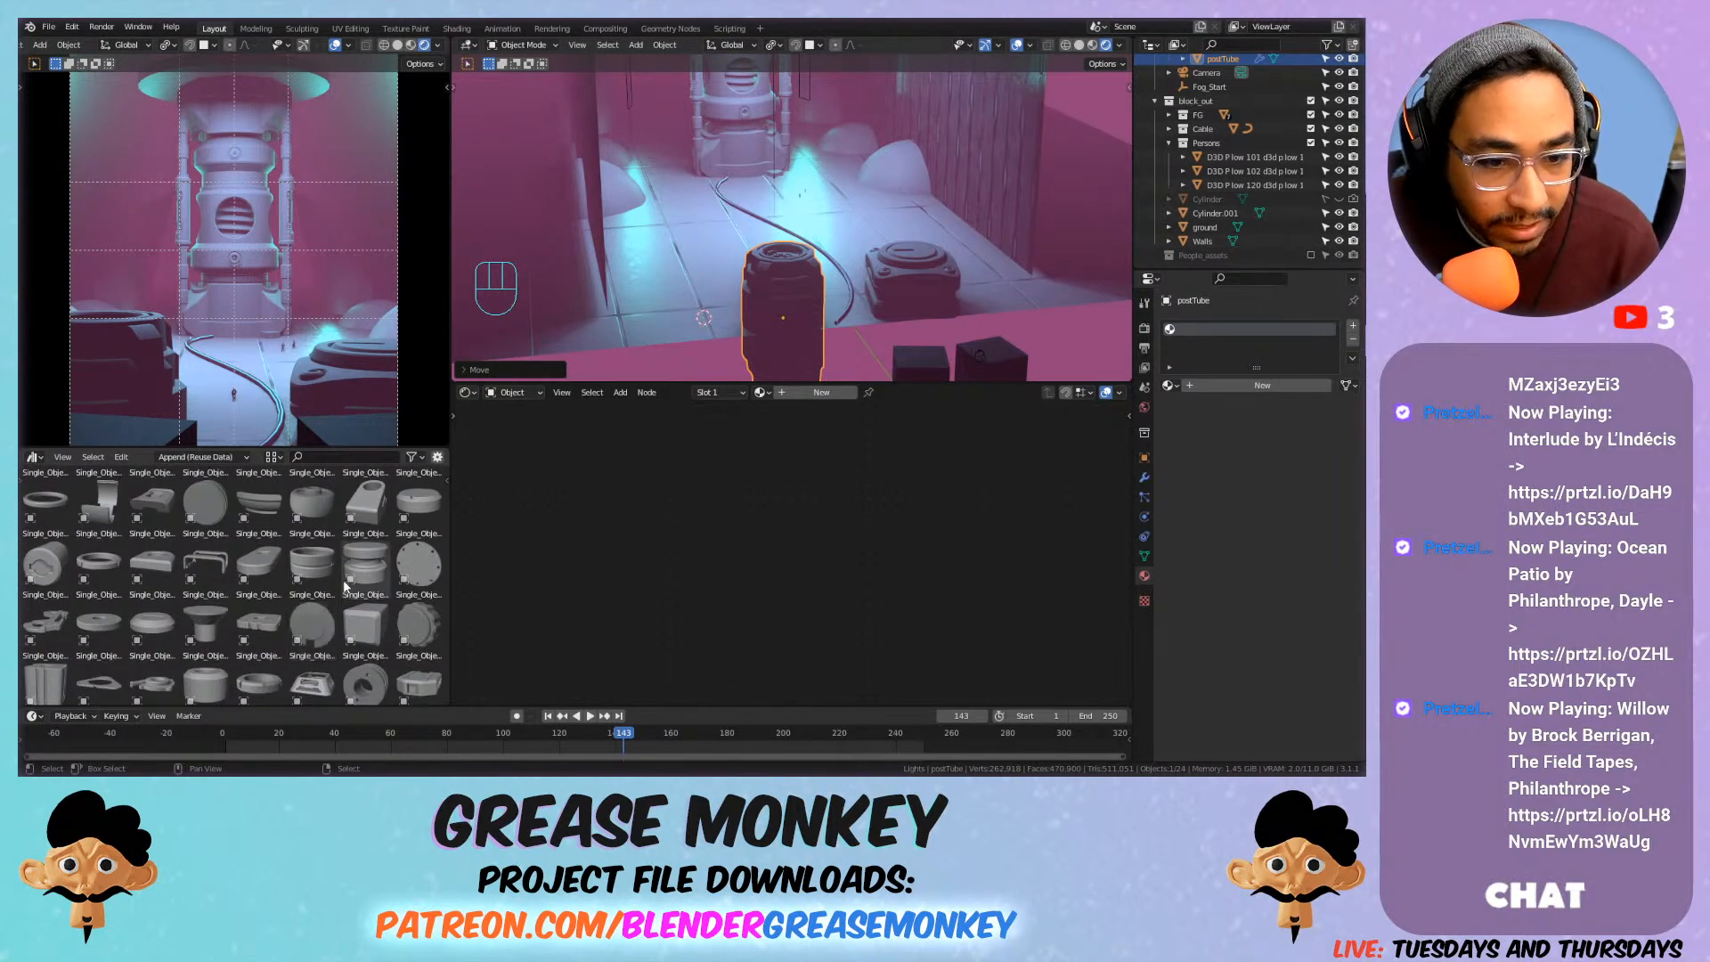
scroll(323, 614, "down", 5)
scroll(284, 568, "down", 5)
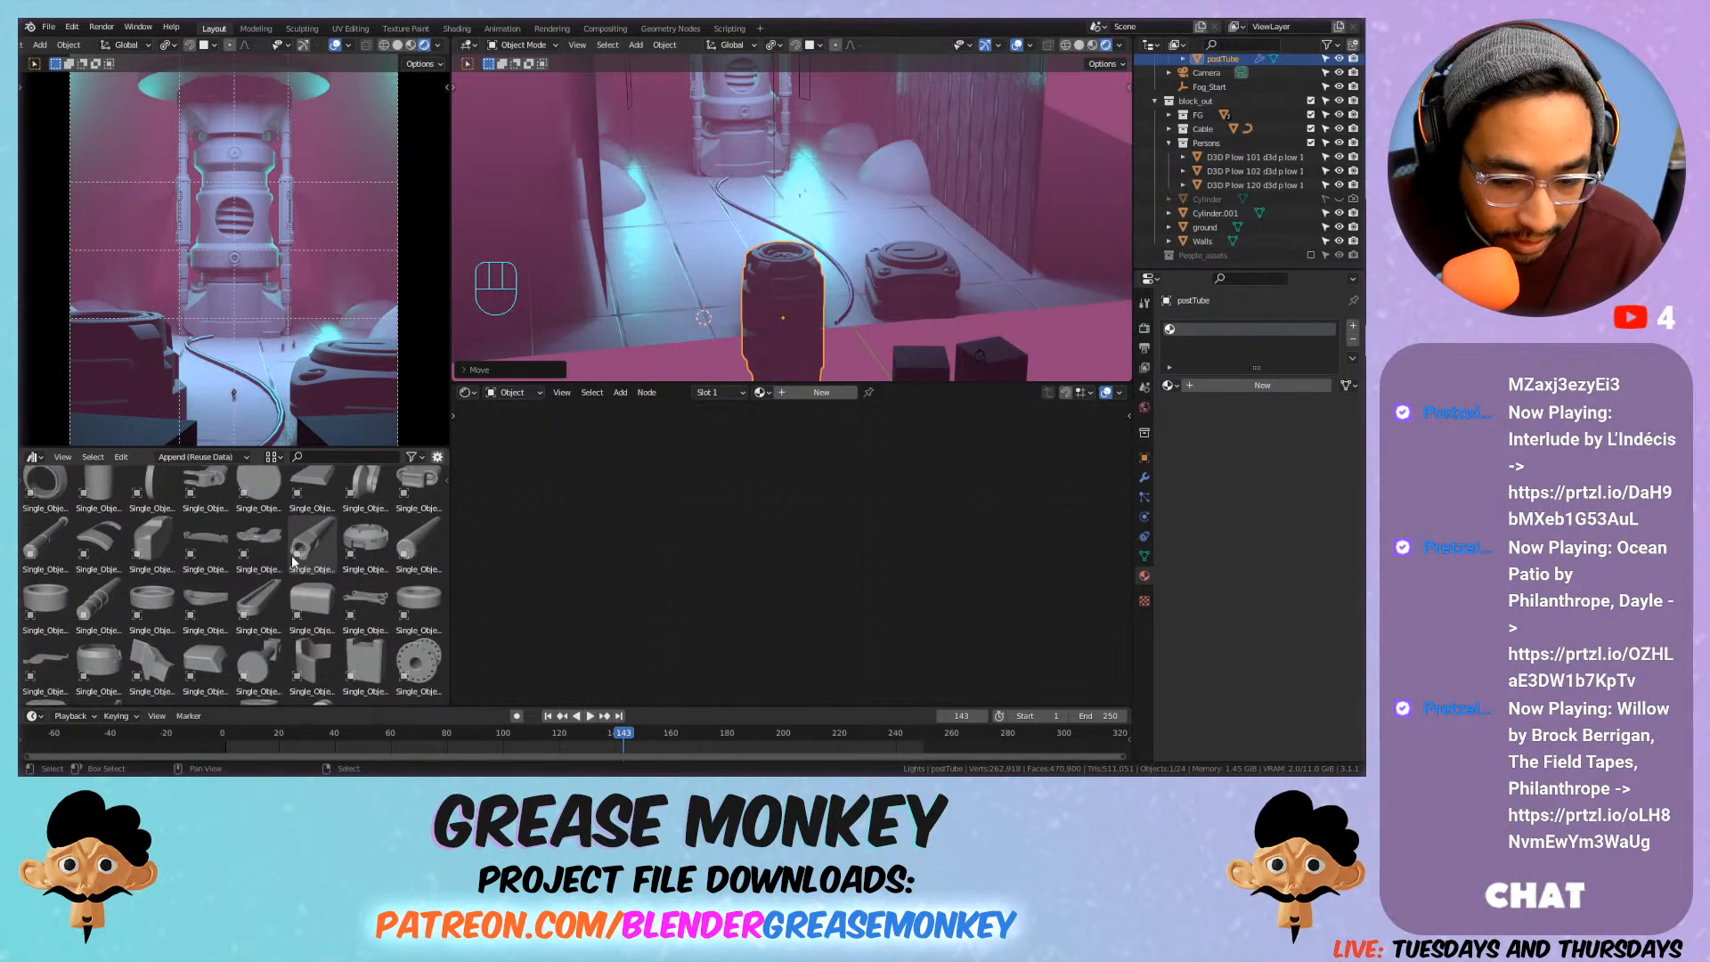
scroll(290, 565, "down", 5)
scroll(294, 563, "down", 5)
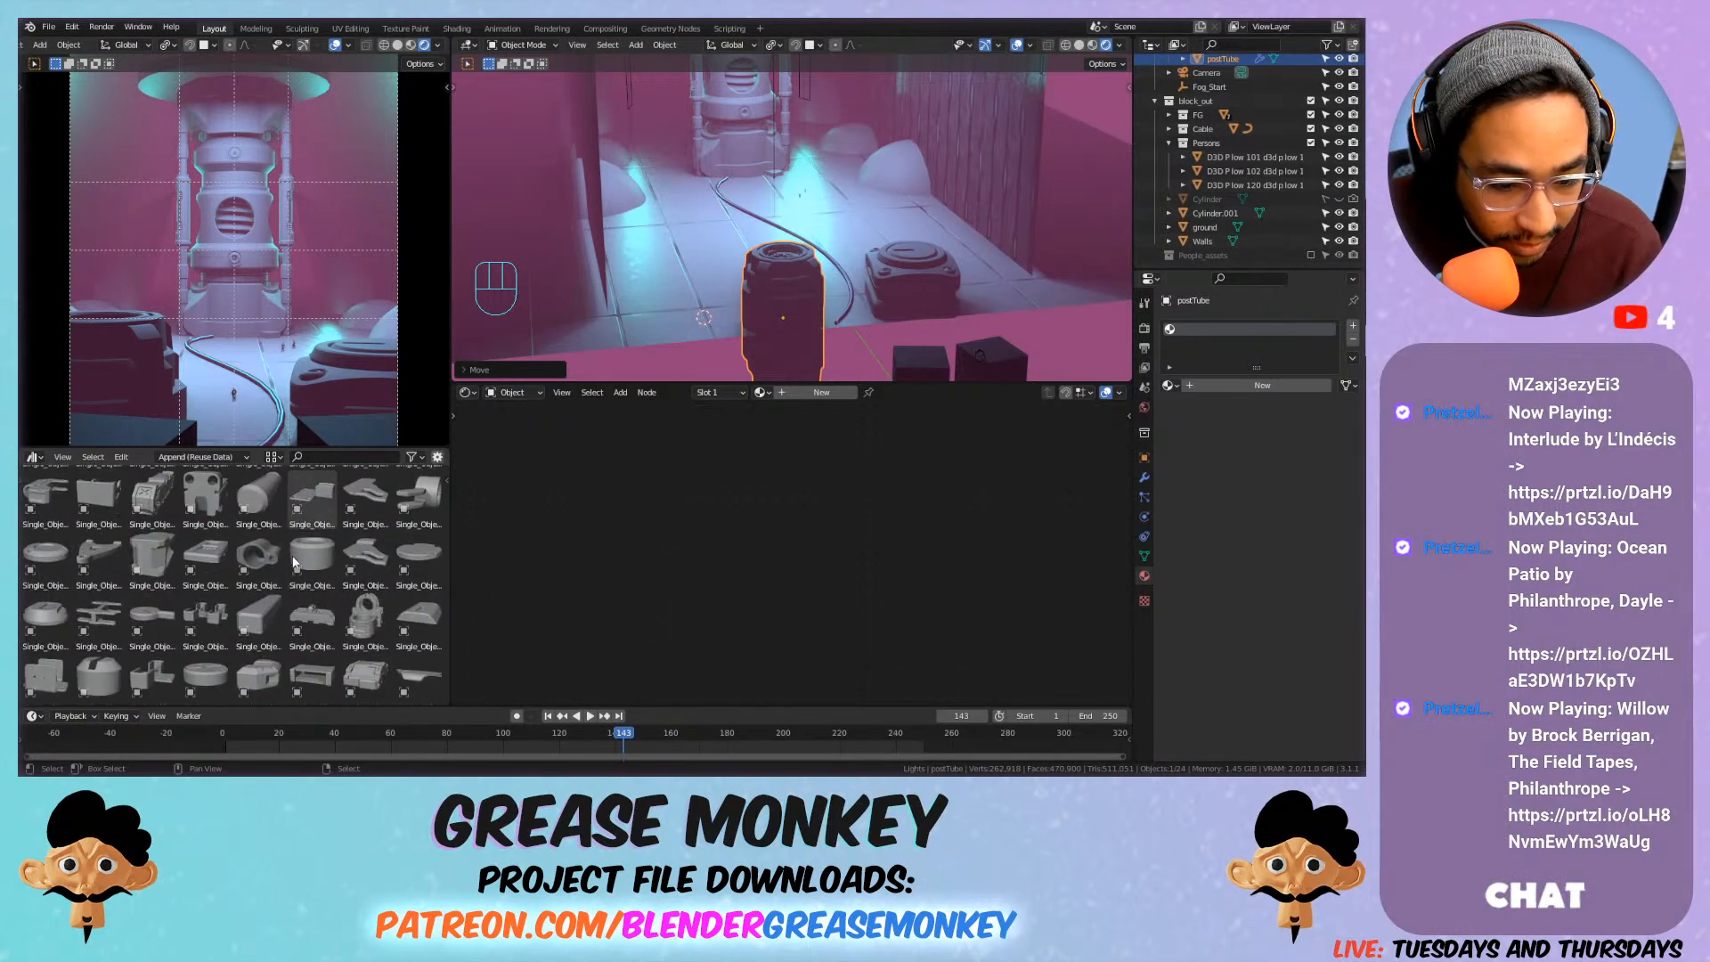
scroll(297, 570, "down", 3)
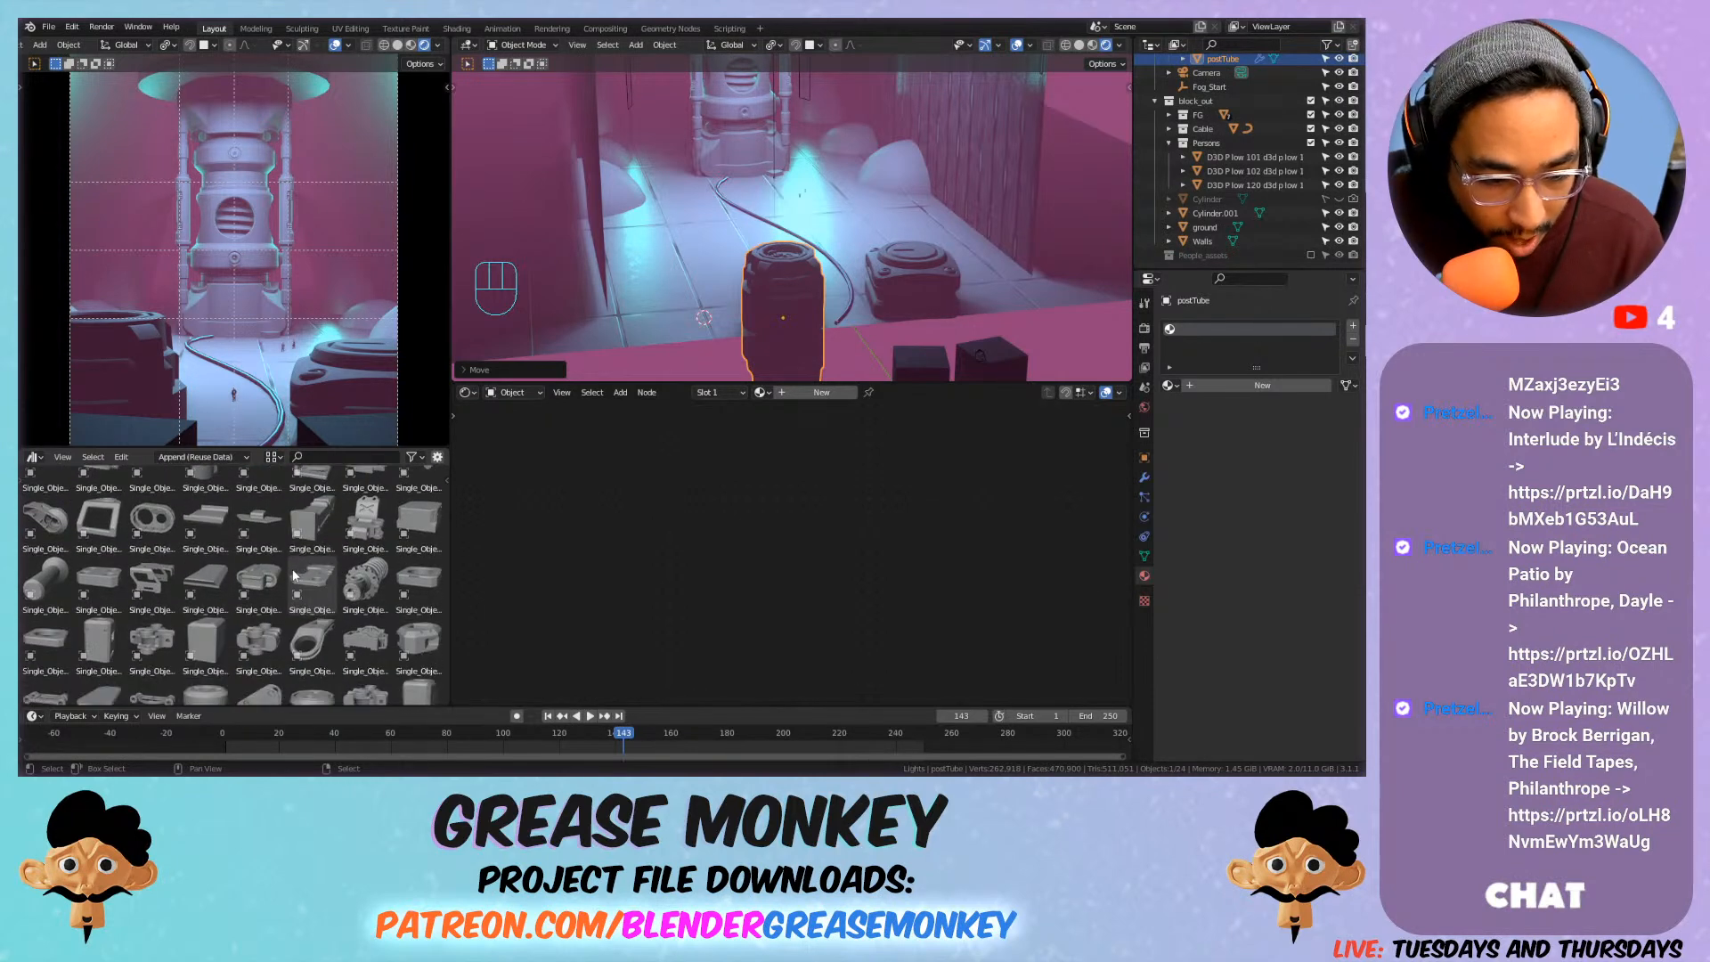
scroll(294, 577, "down", 2)
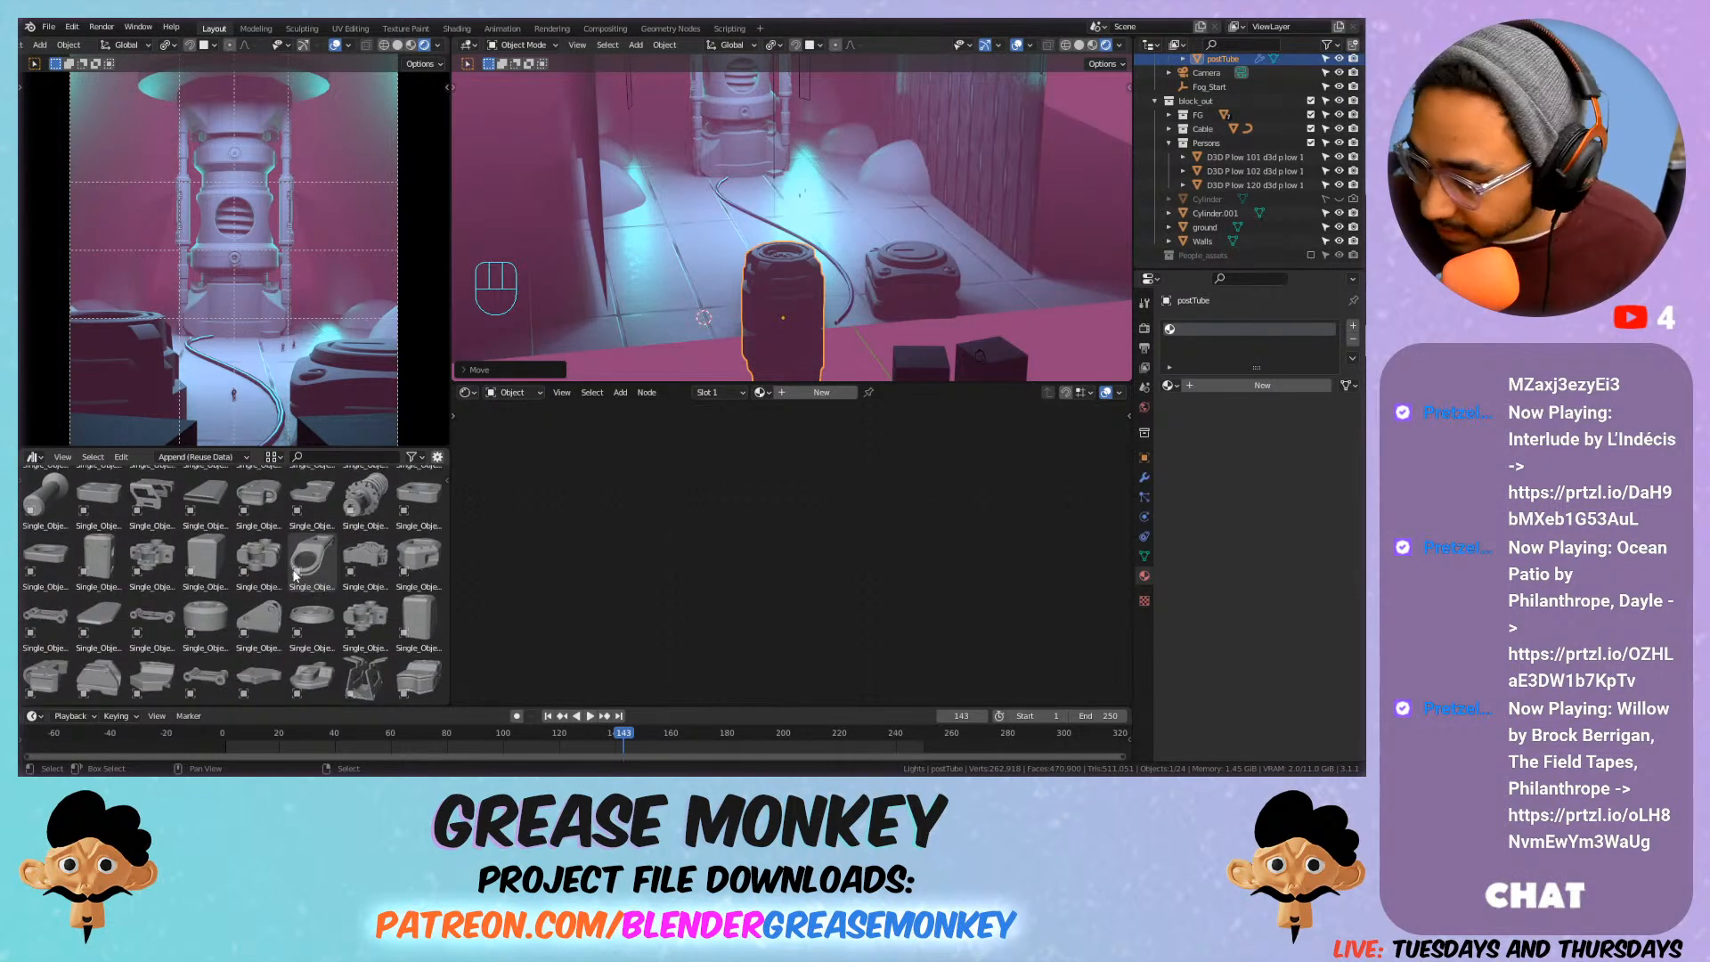
scroll(302, 574, "down", 3)
scroll(301, 574, "down", 3)
scroll(302, 575, "down", 2)
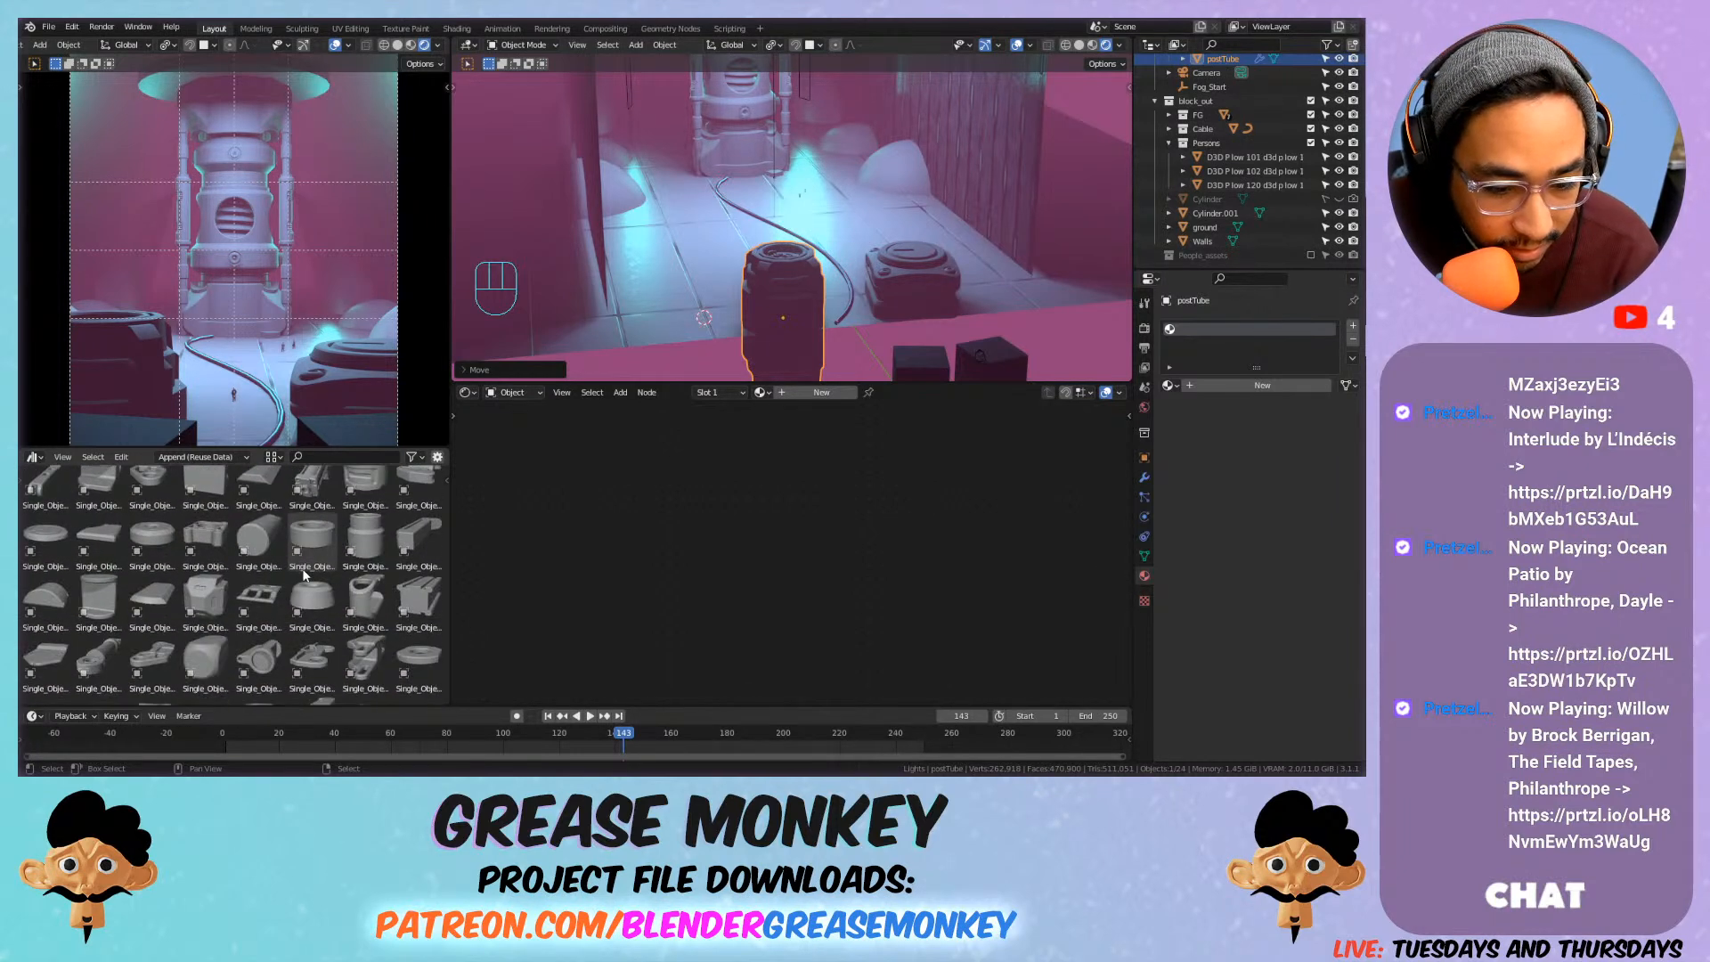
scroll(303, 574, "down", 4)
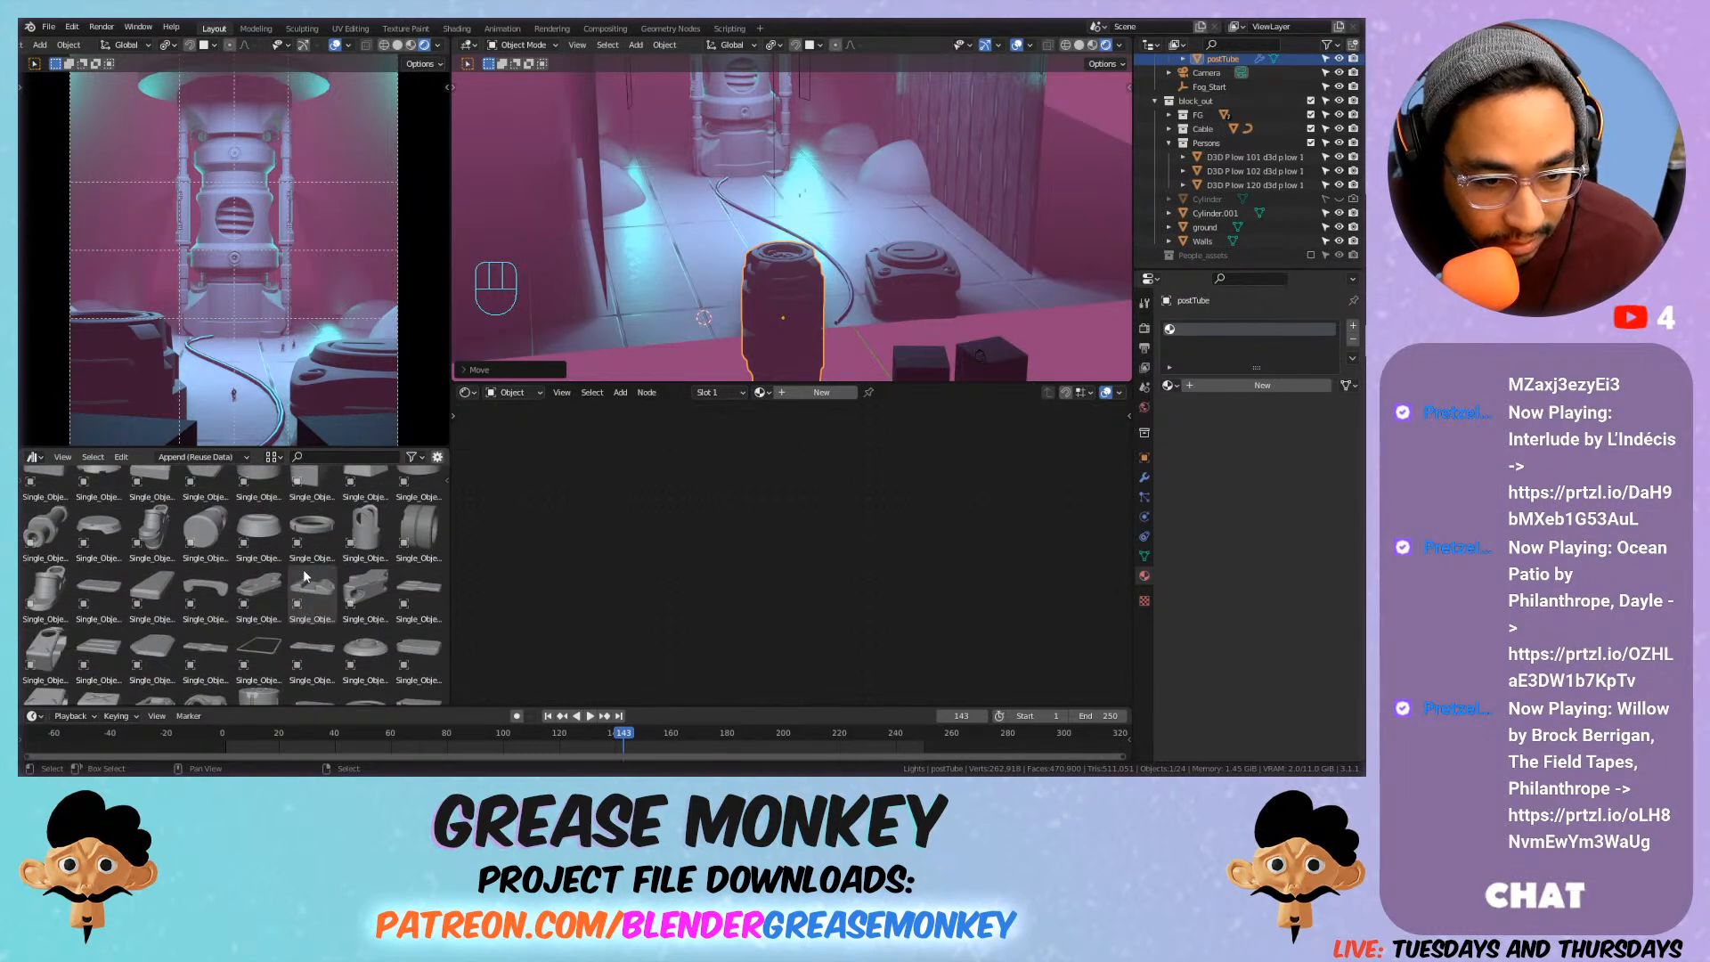
scroll(305, 570, "down", 2)
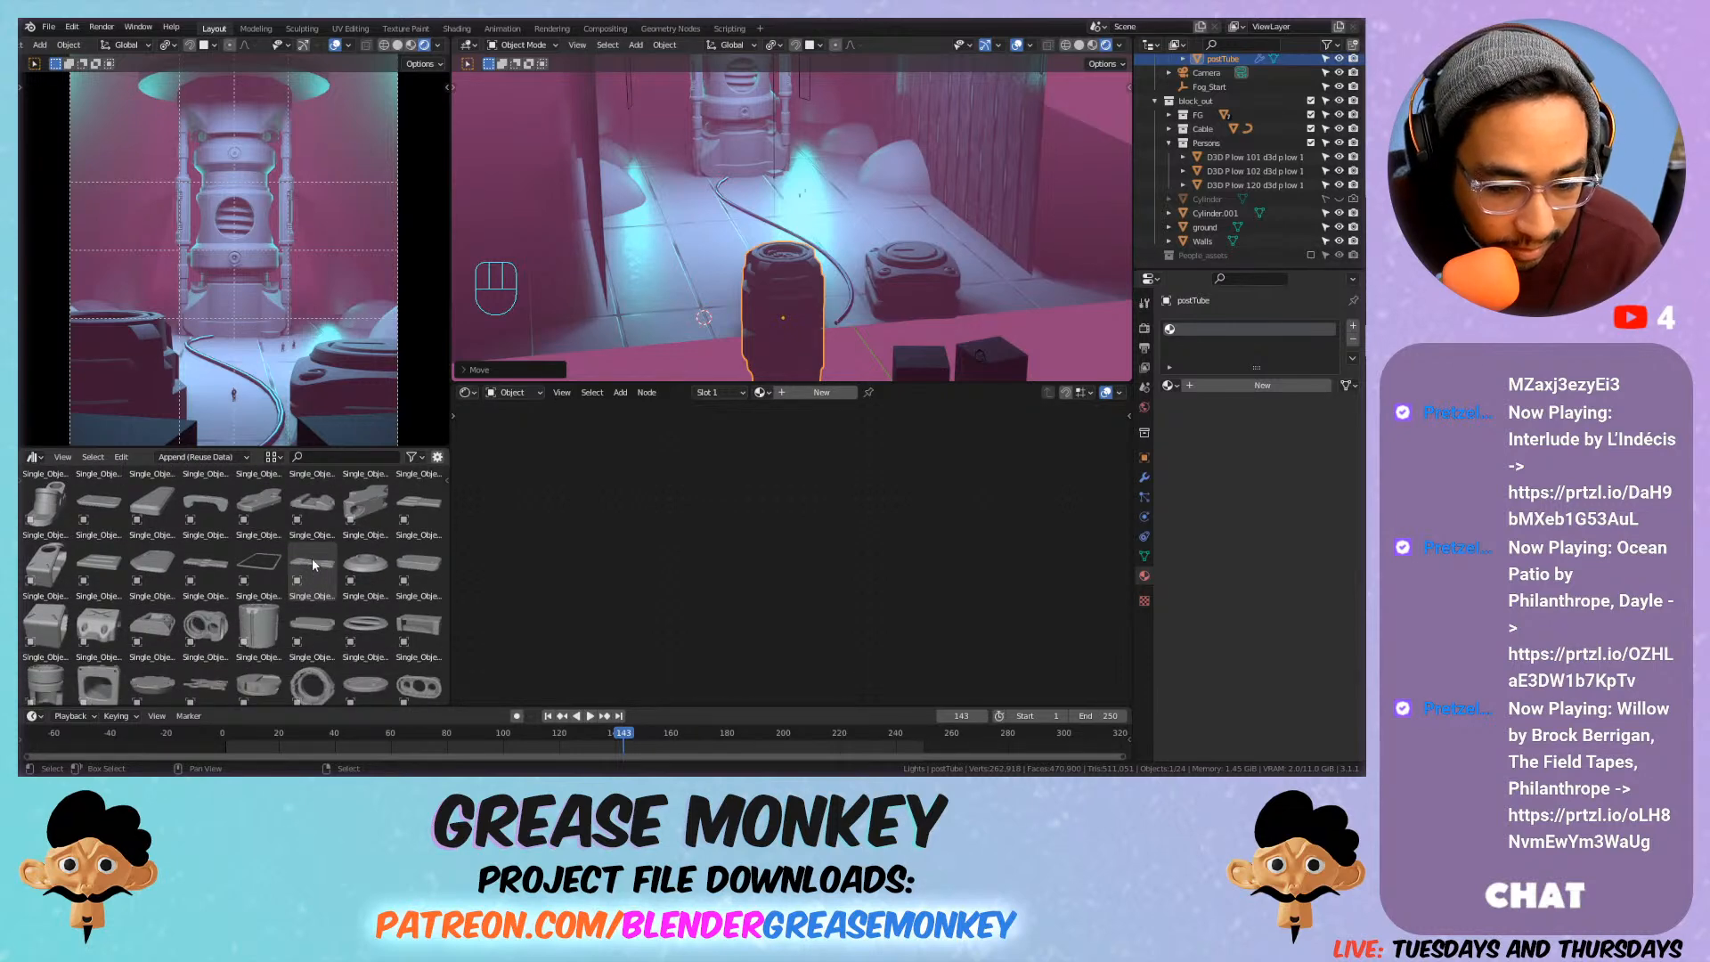
scroll(312, 559, "down", 4)
scroll(312, 568, "down", 5)
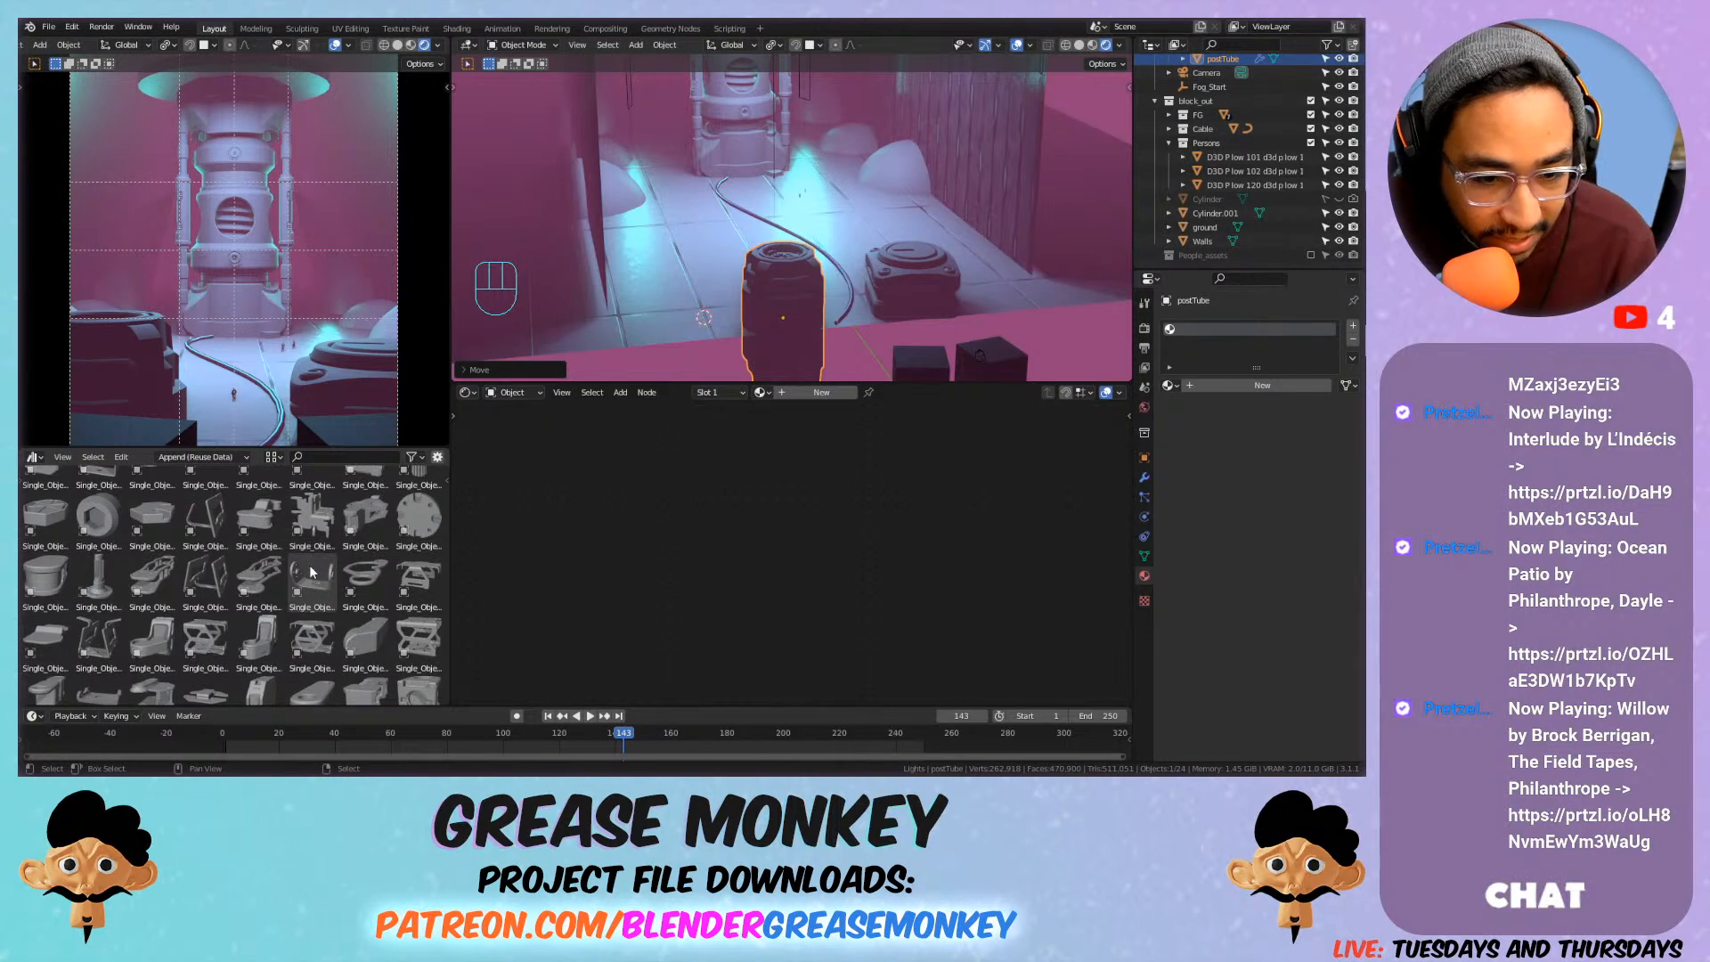
scroll(310, 571, "down", 3)
scroll(310, 561, "down", 4)
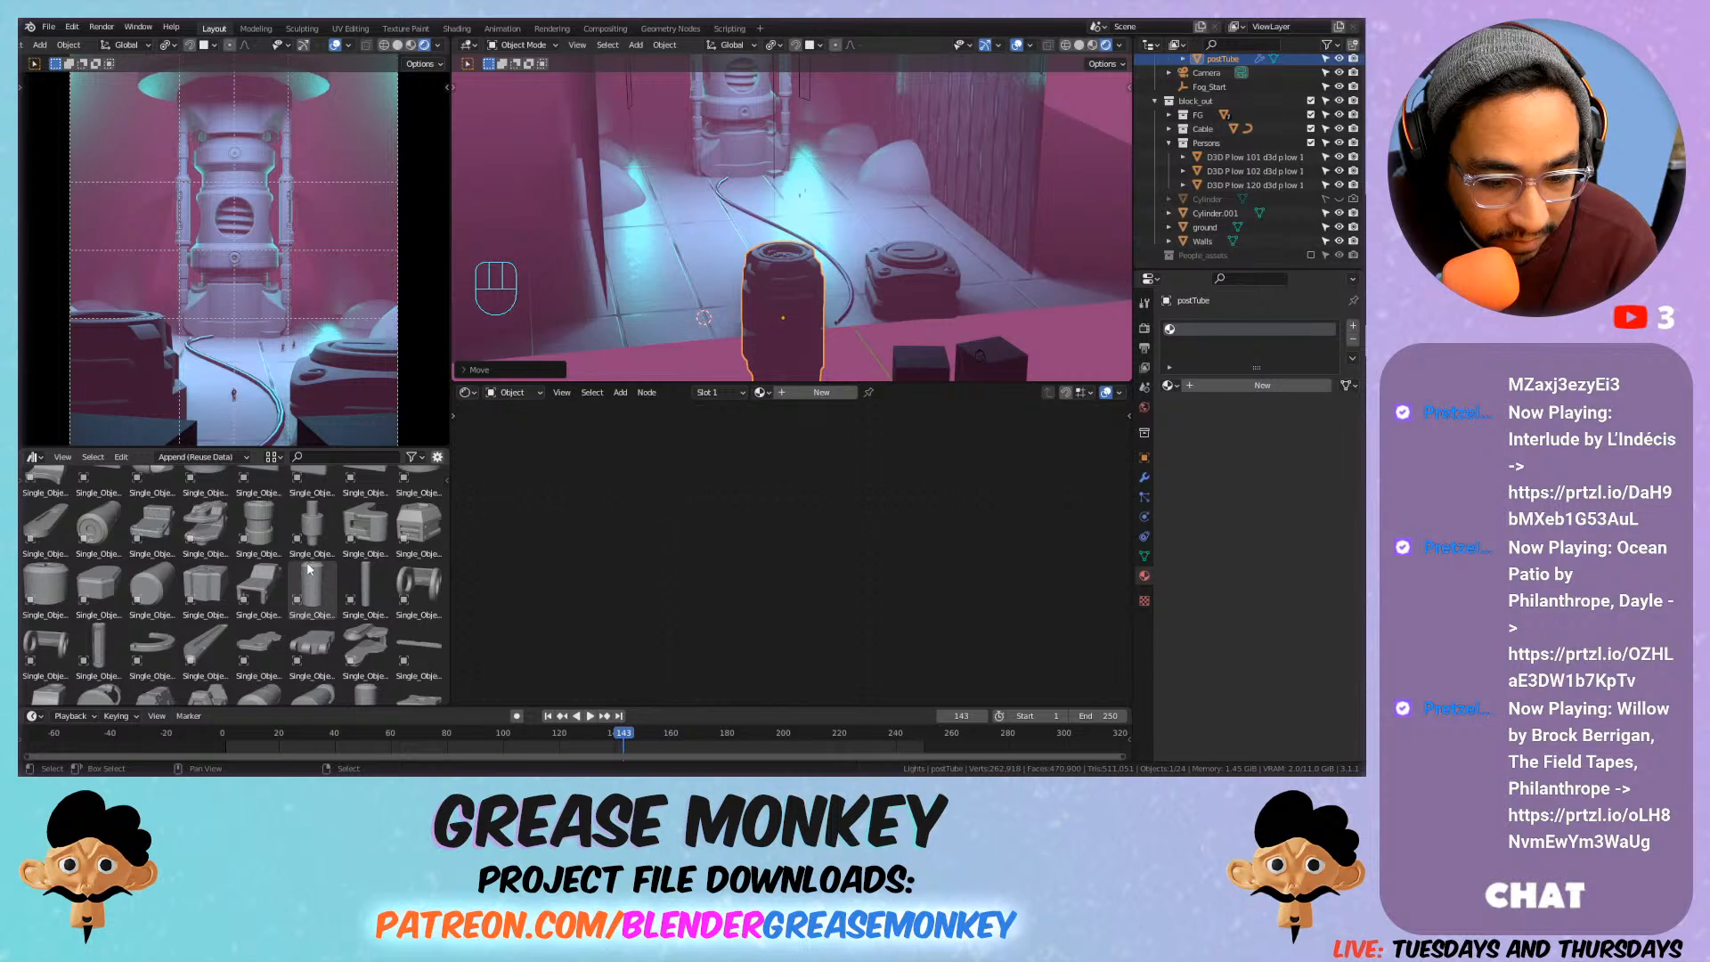
scroll(311, 570, "down", 4)
scroll(309, 569, "down", 4)
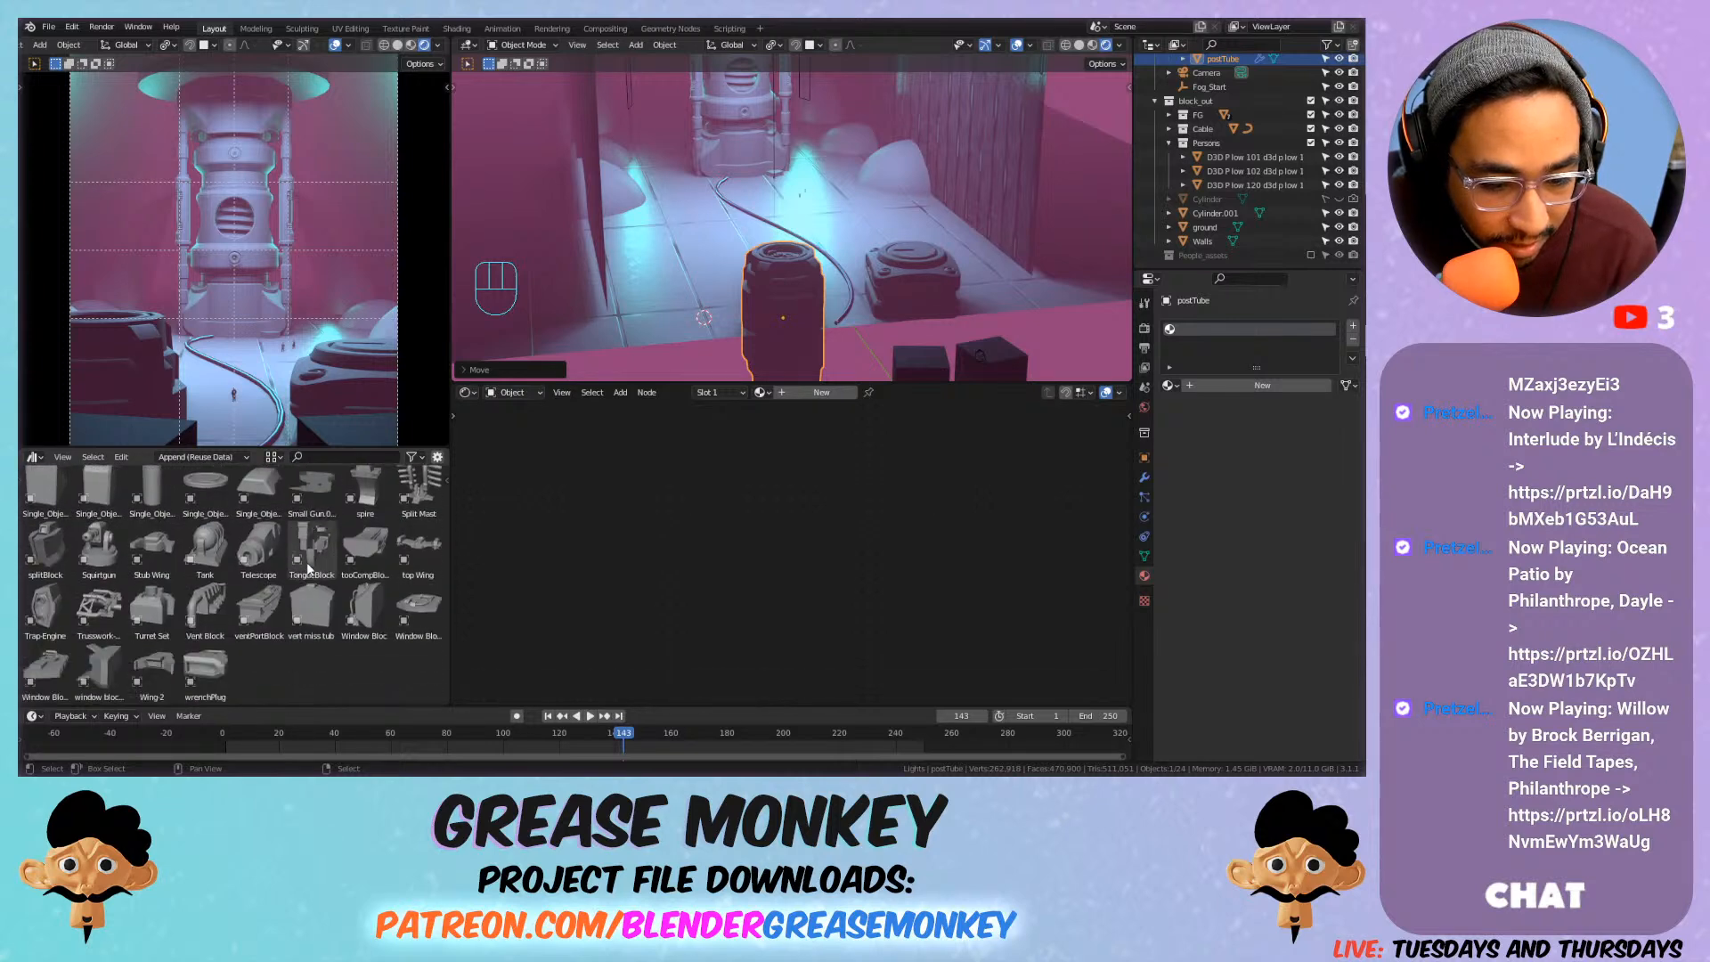
scroll(312, 570, "up", 10)
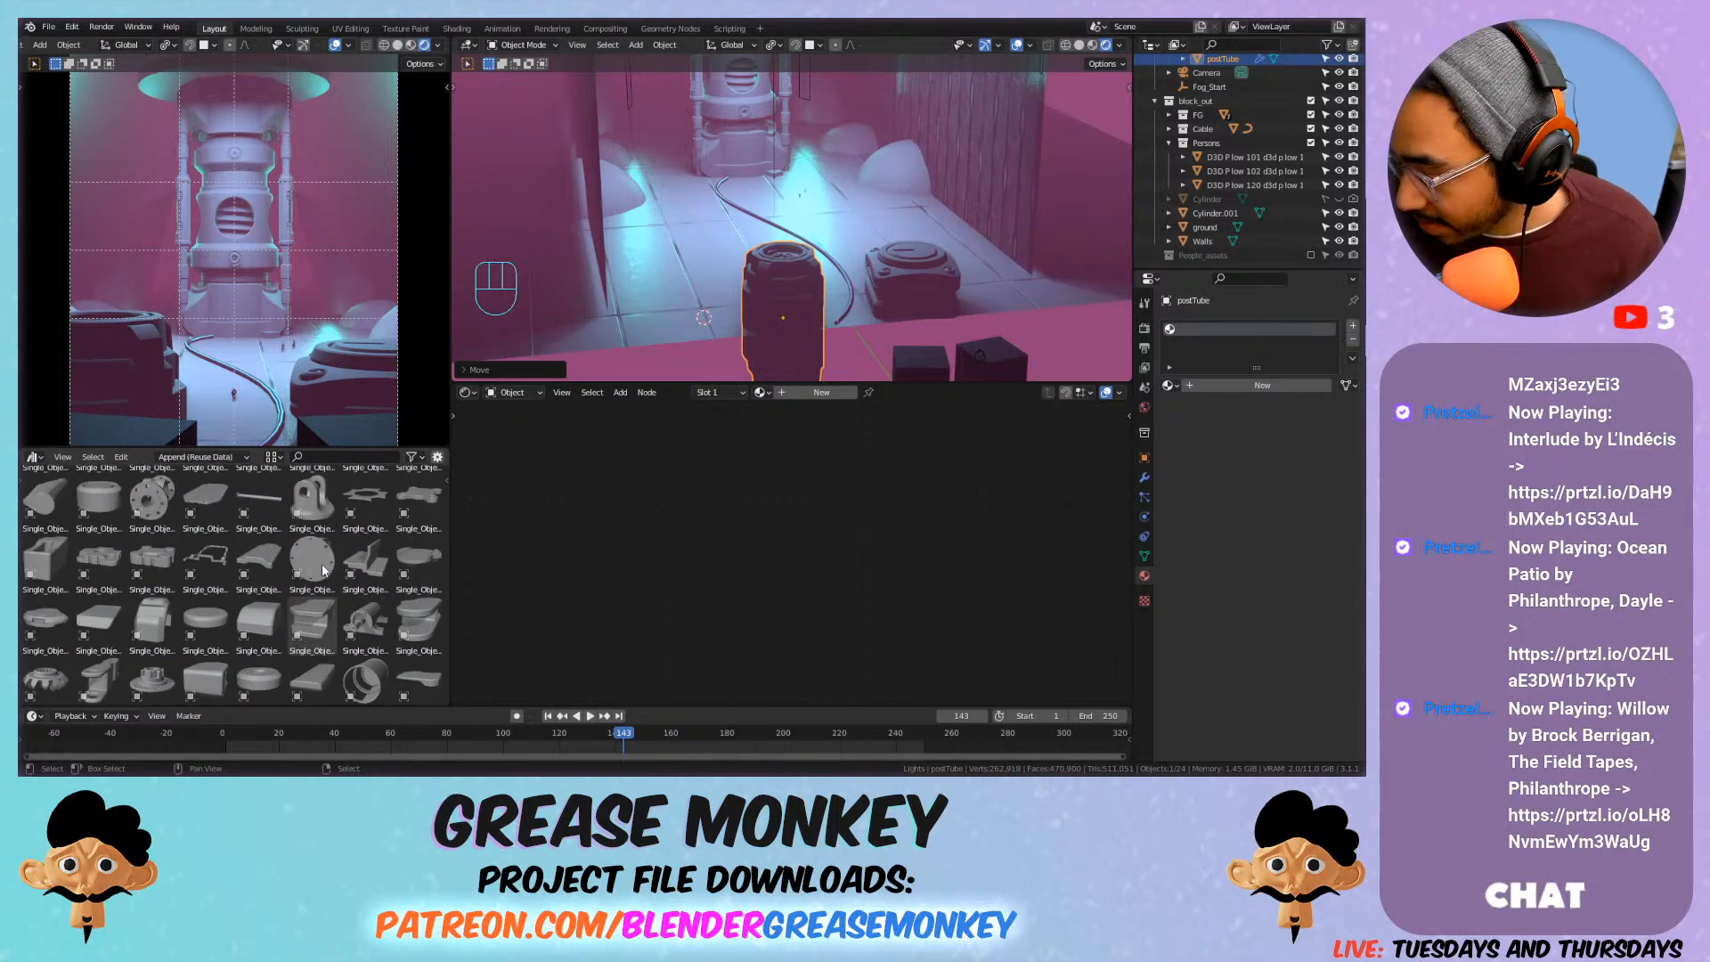
scroll(323, 570, "up", 1)
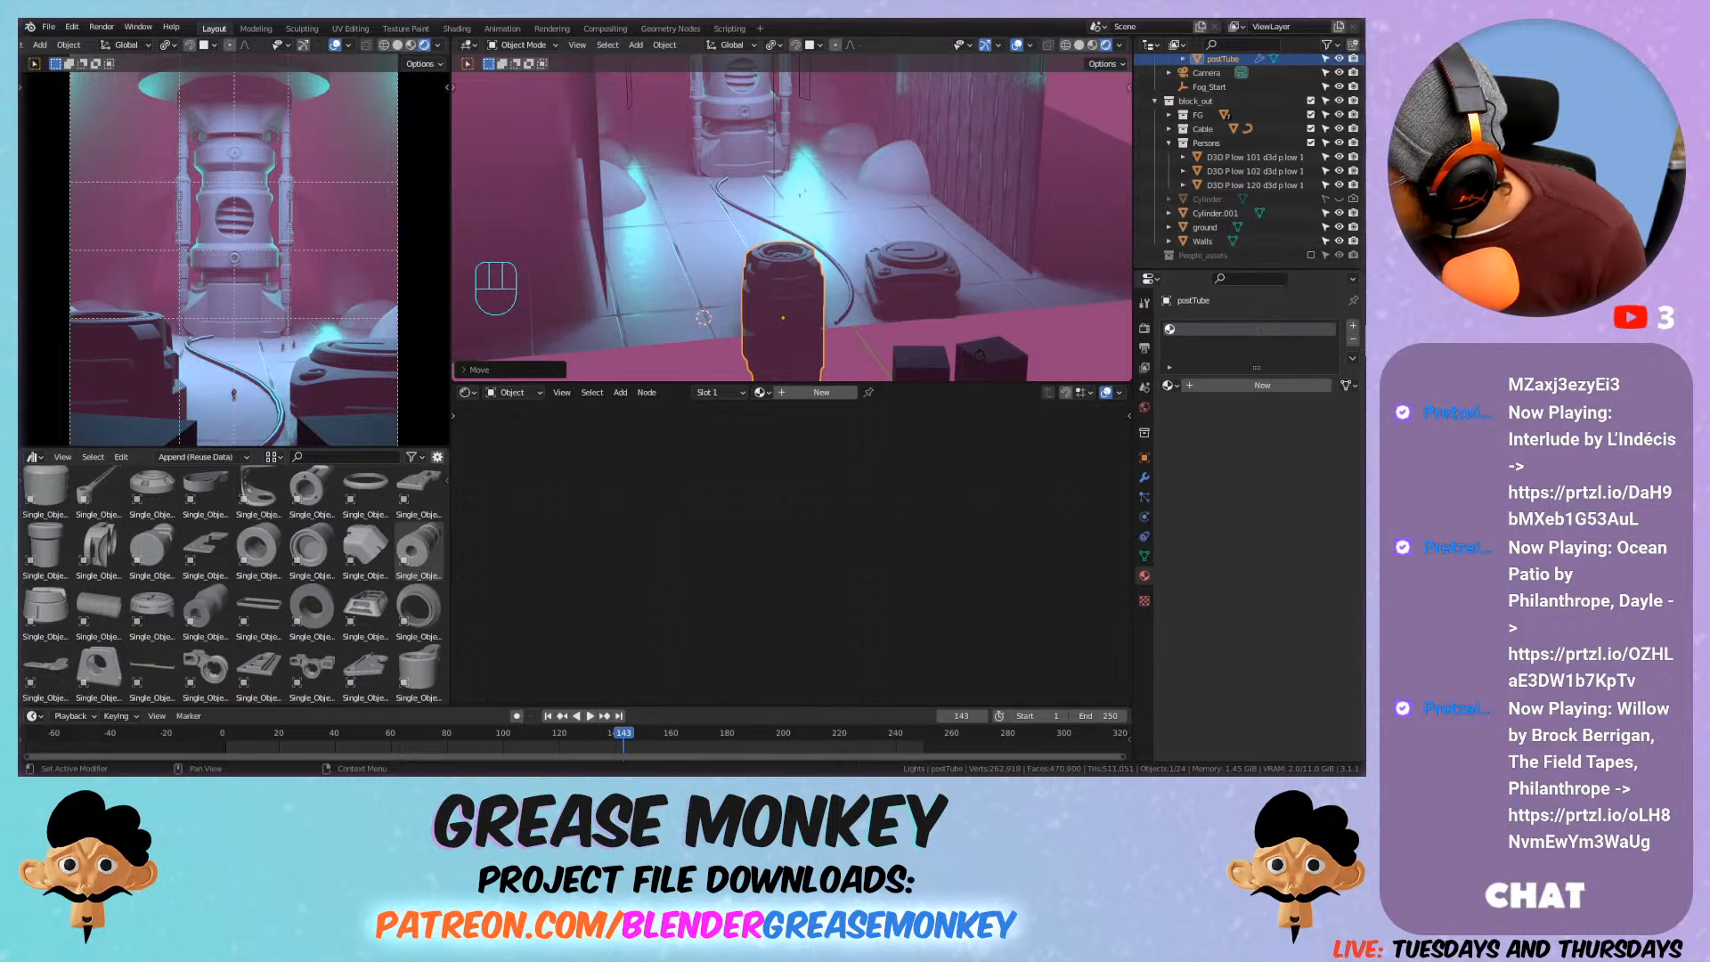
scroll(291, 586, "up", 5)
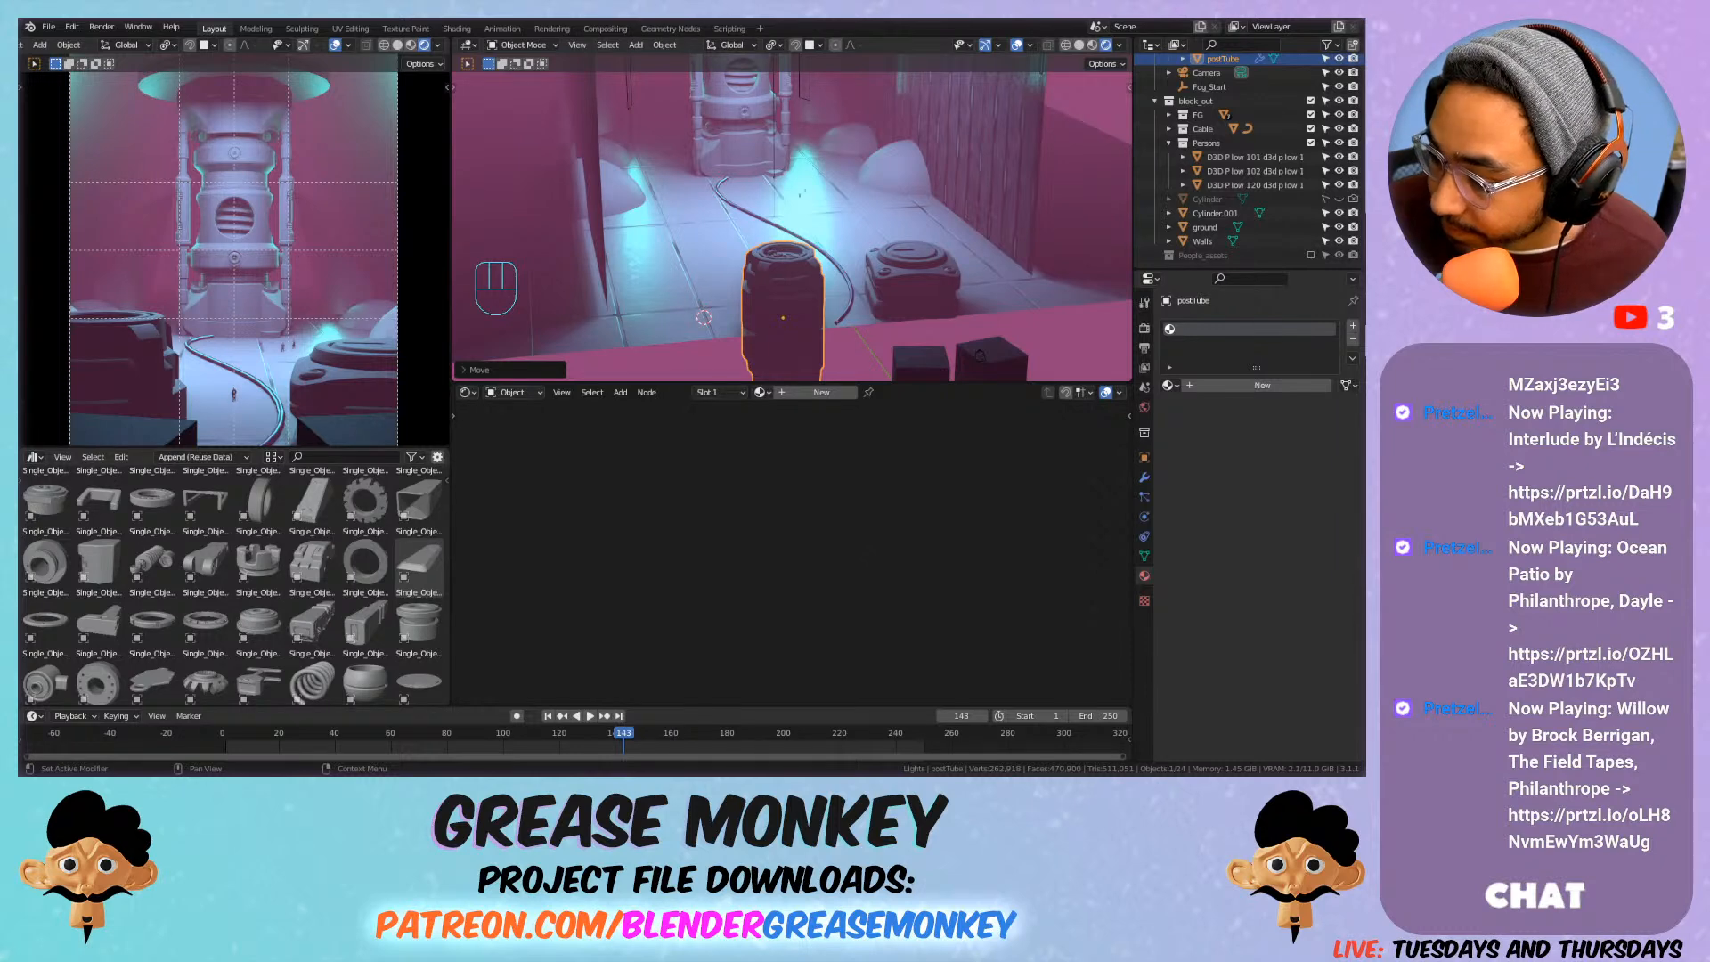
scroll(248, 579, "up", 8)
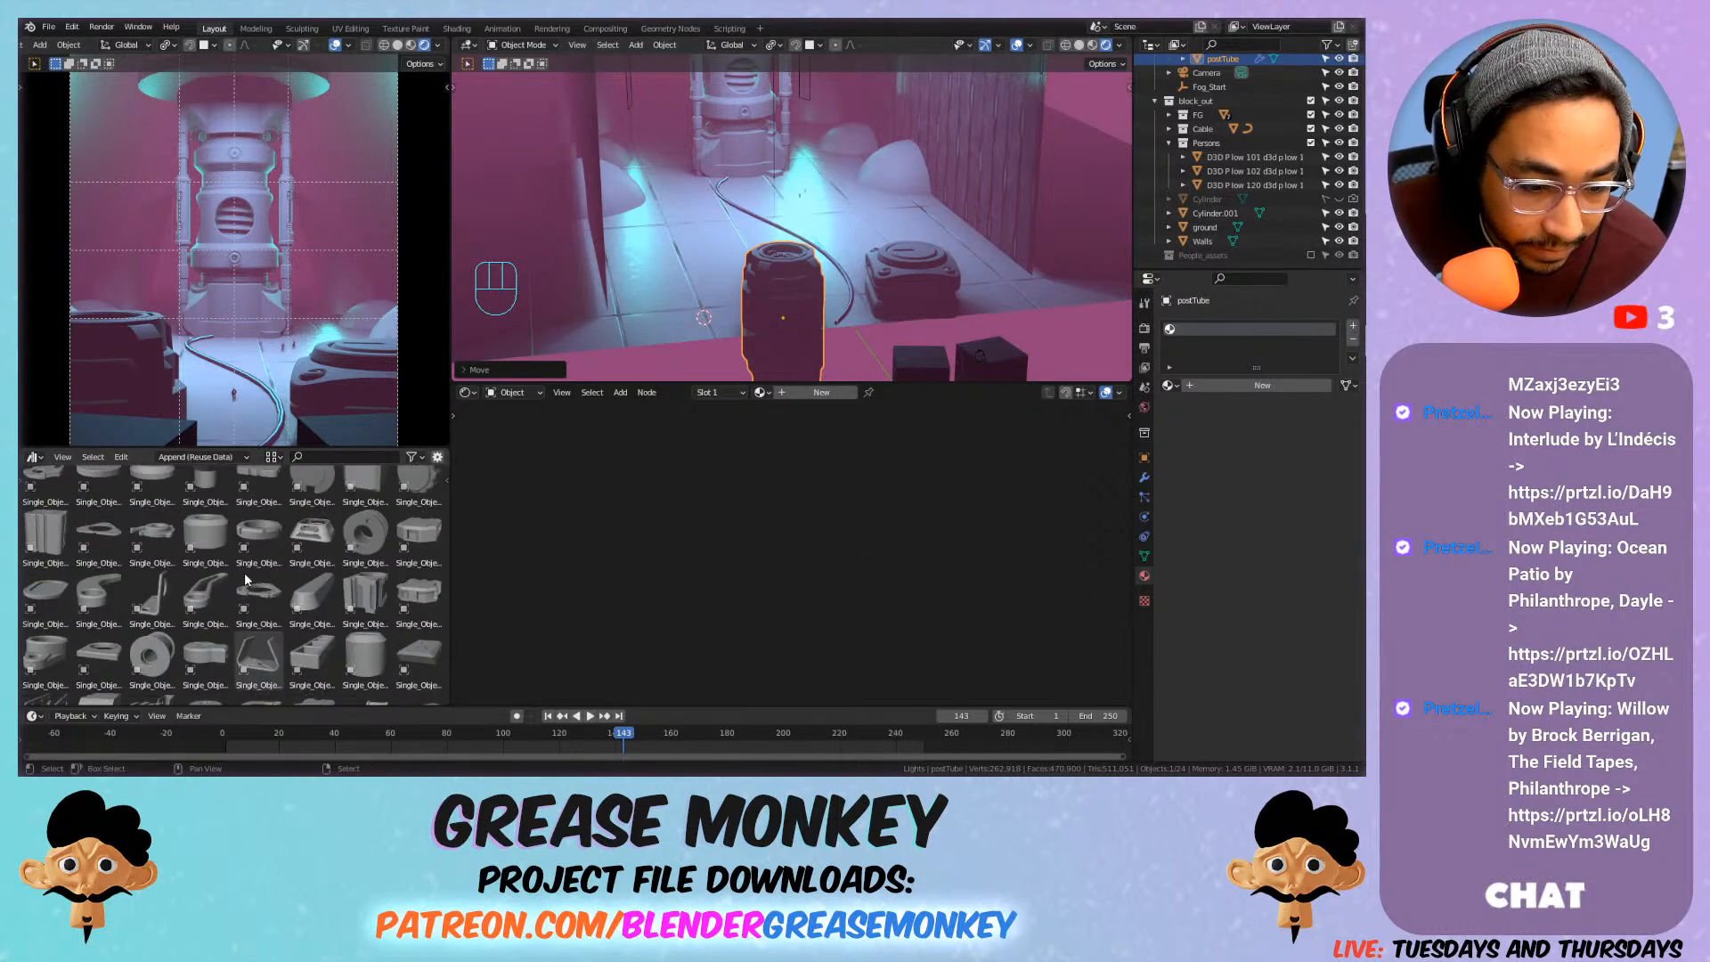
scroll(244, 574, "up", 5)
scroll(247, 578, "down", 1)
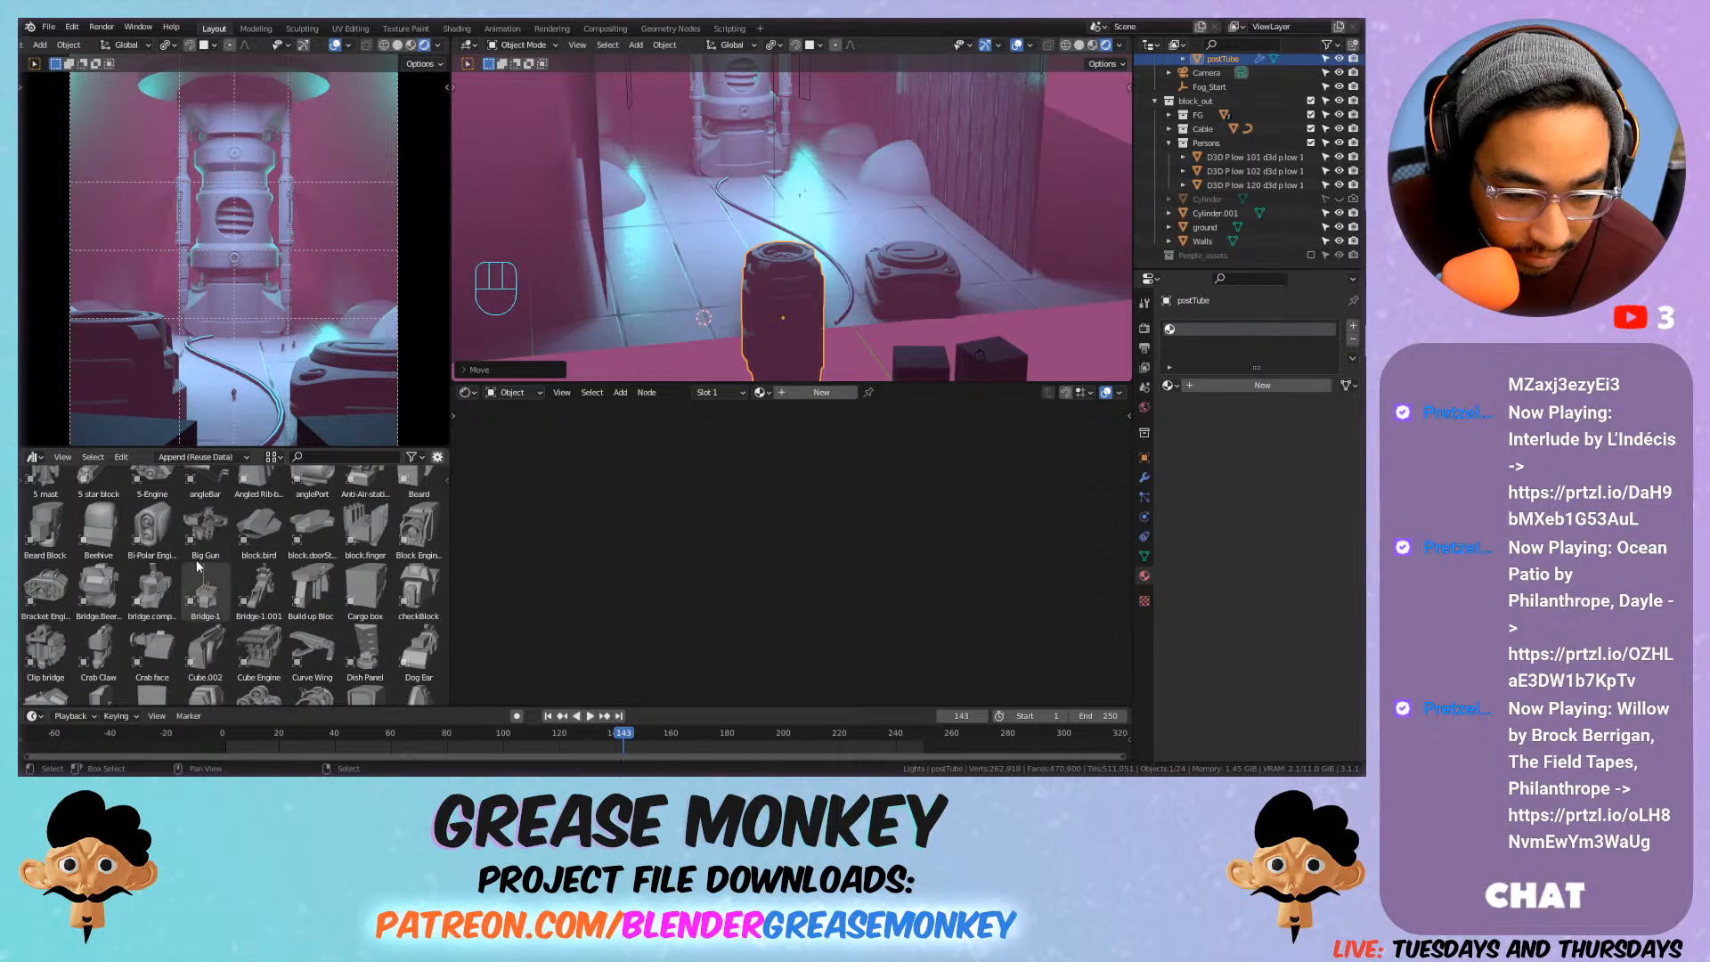
Add the Bracket Engine kitbash asset to the floor beside the postTube and scale it up.
left_click_drag(45, 590, 690, 303)
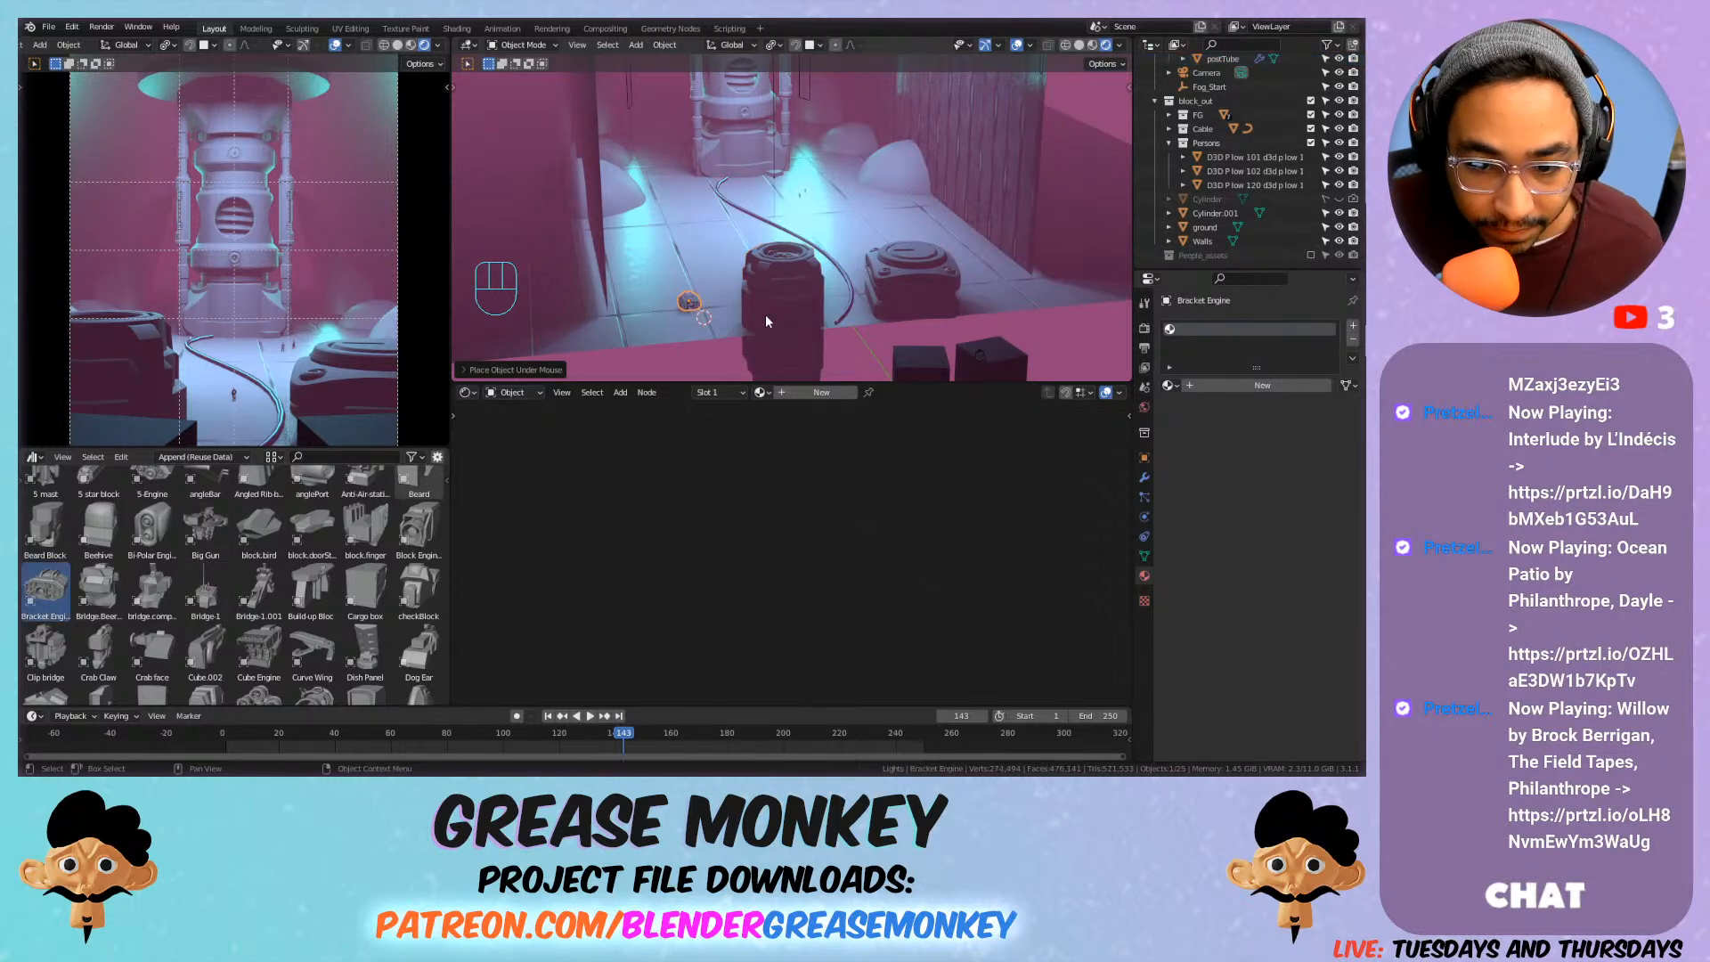
key("s")
left_click(630, 321)
Rotate the Bracket Engine -90° about the global X axis.
key("r")
type("x")
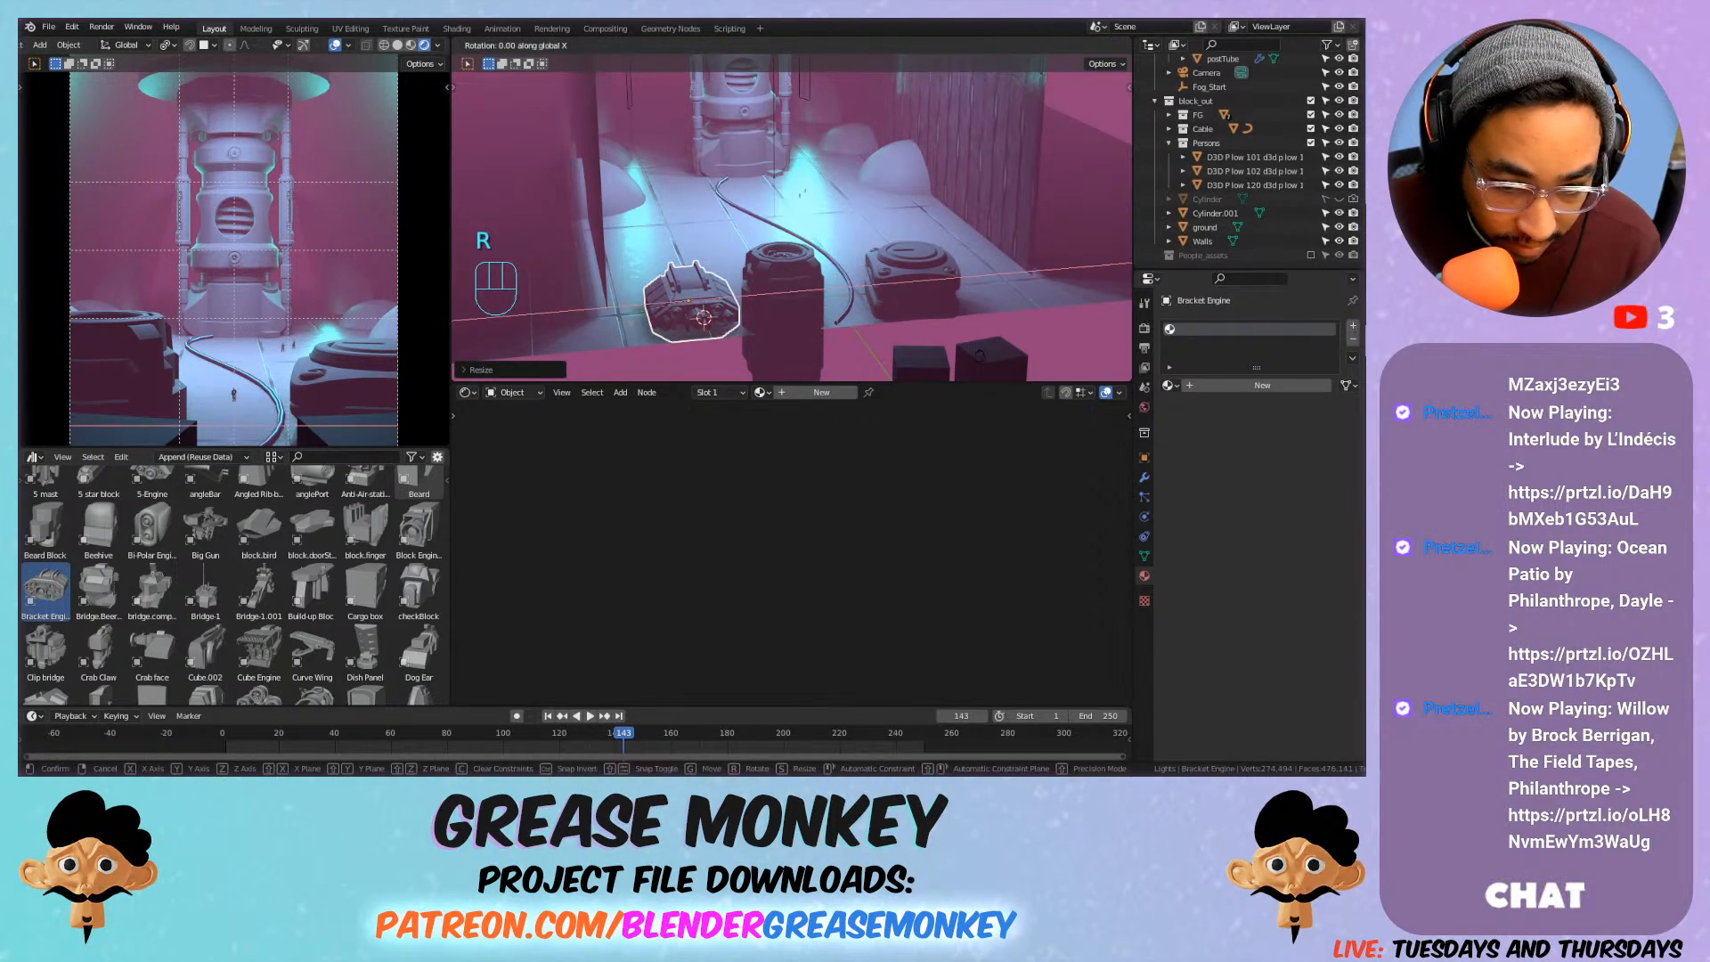
type("-90")
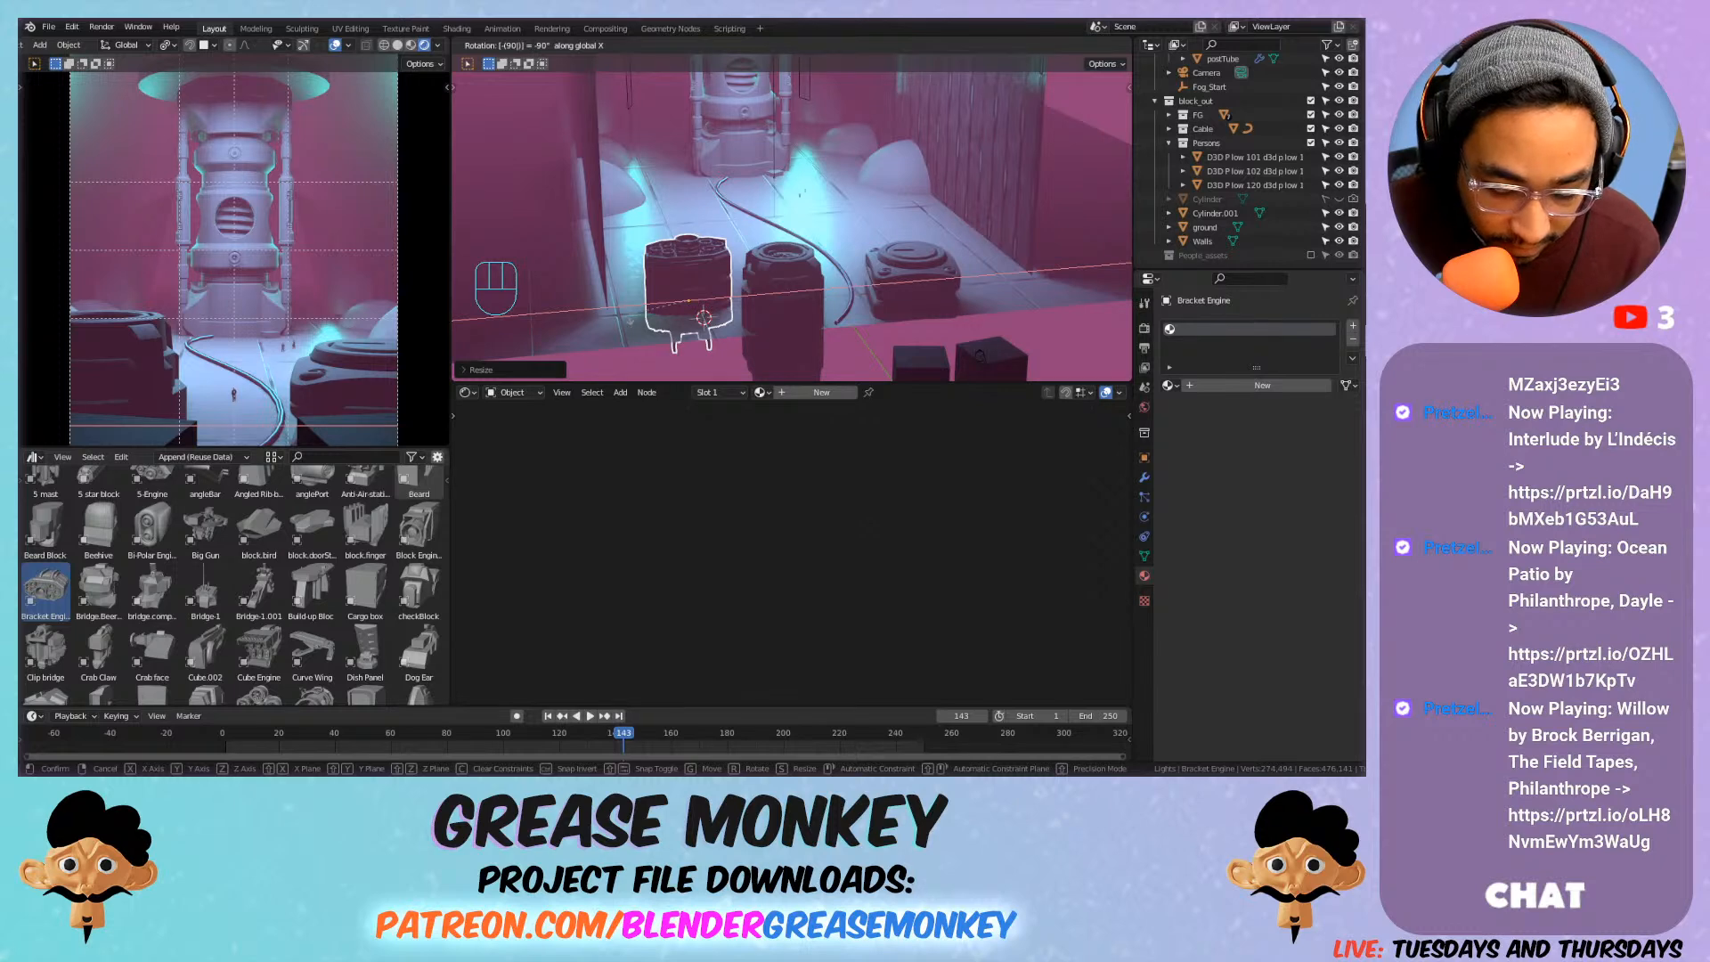
key("BackSpace")
key("BackSpace")
key("BackSpace")
type("90")
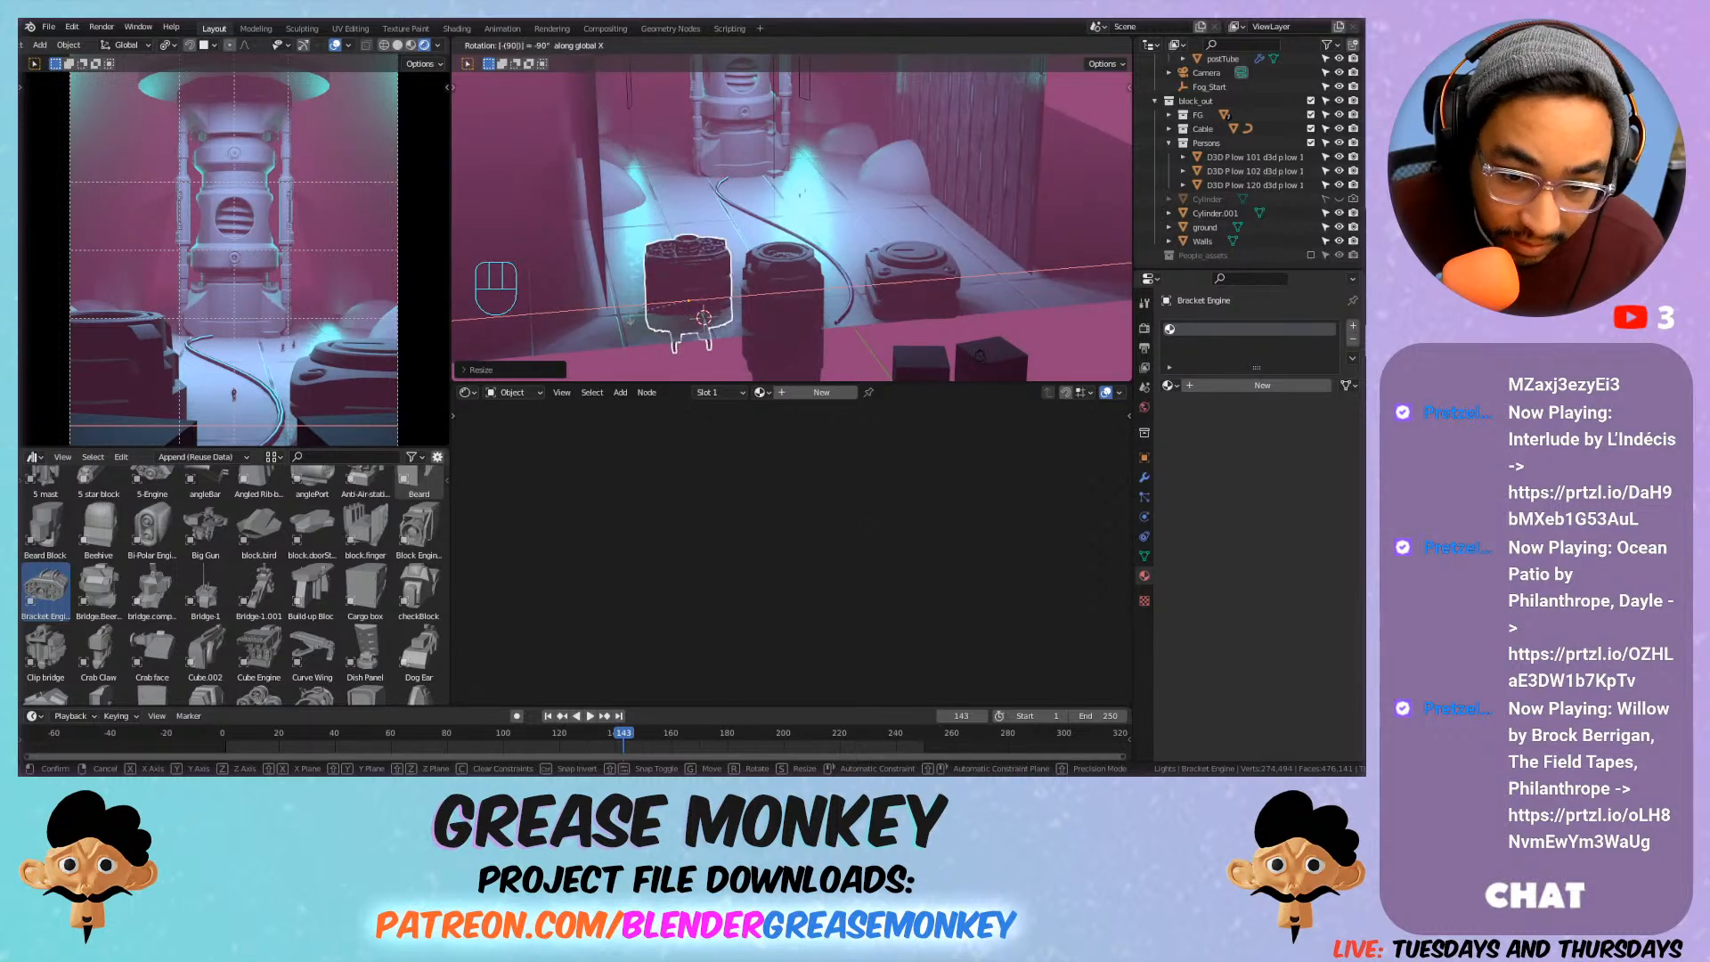
key("Return")
key("g")
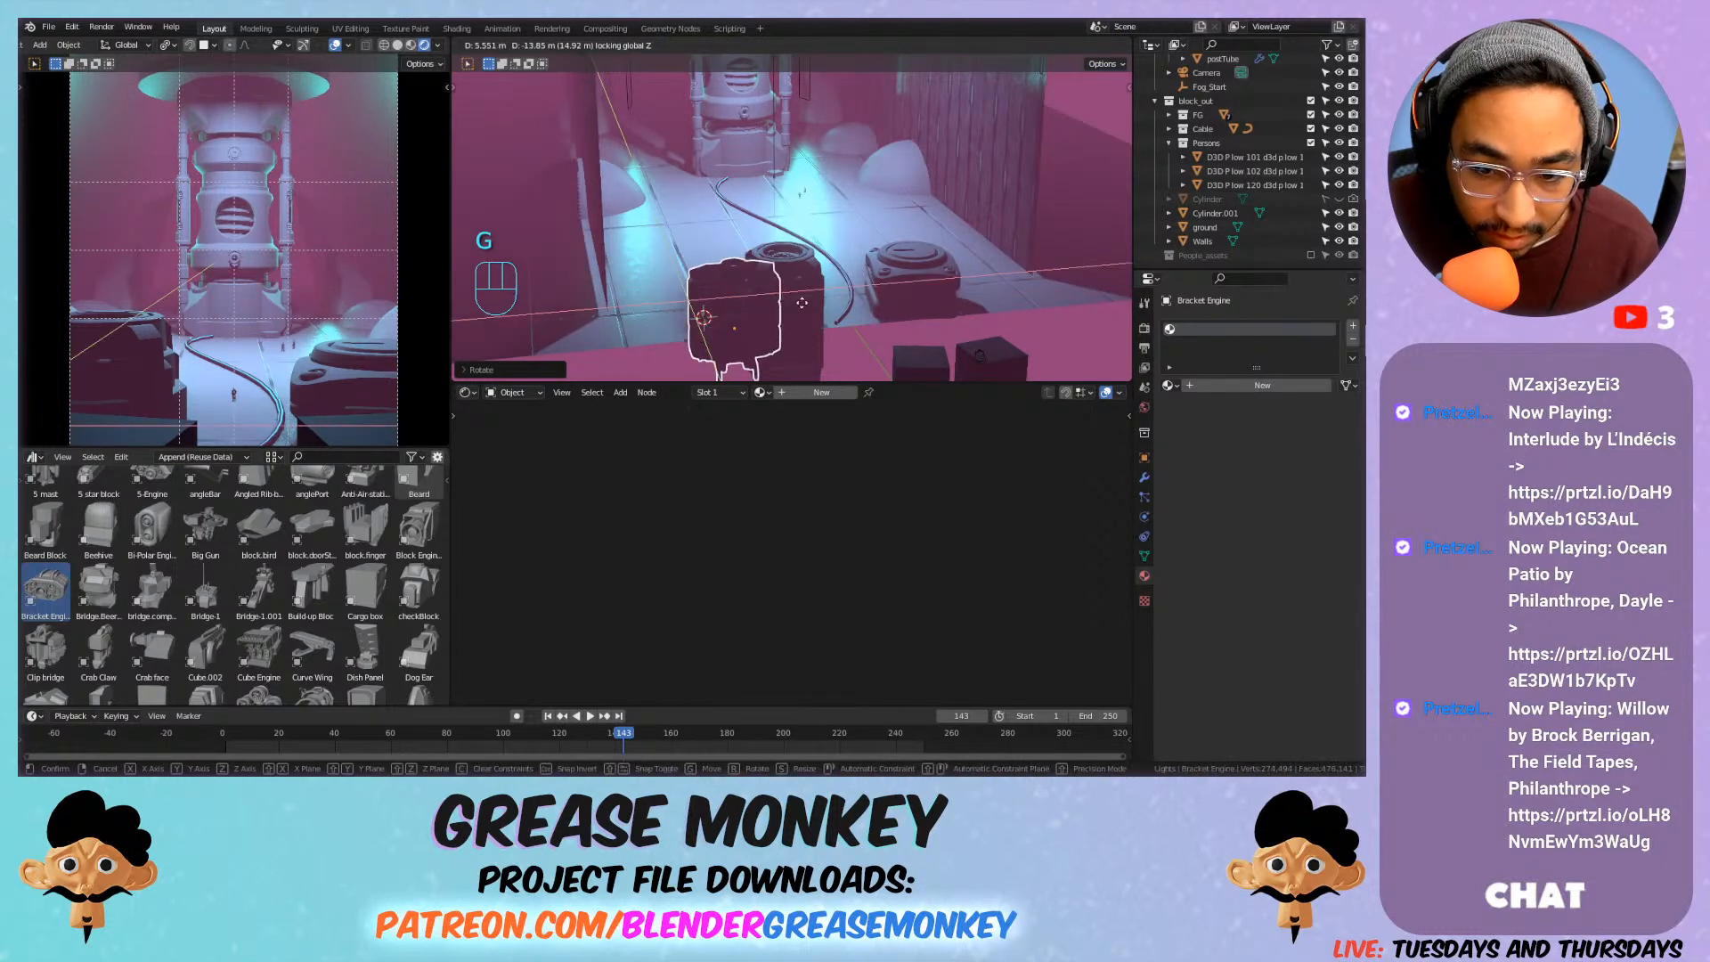
key("shift+z")
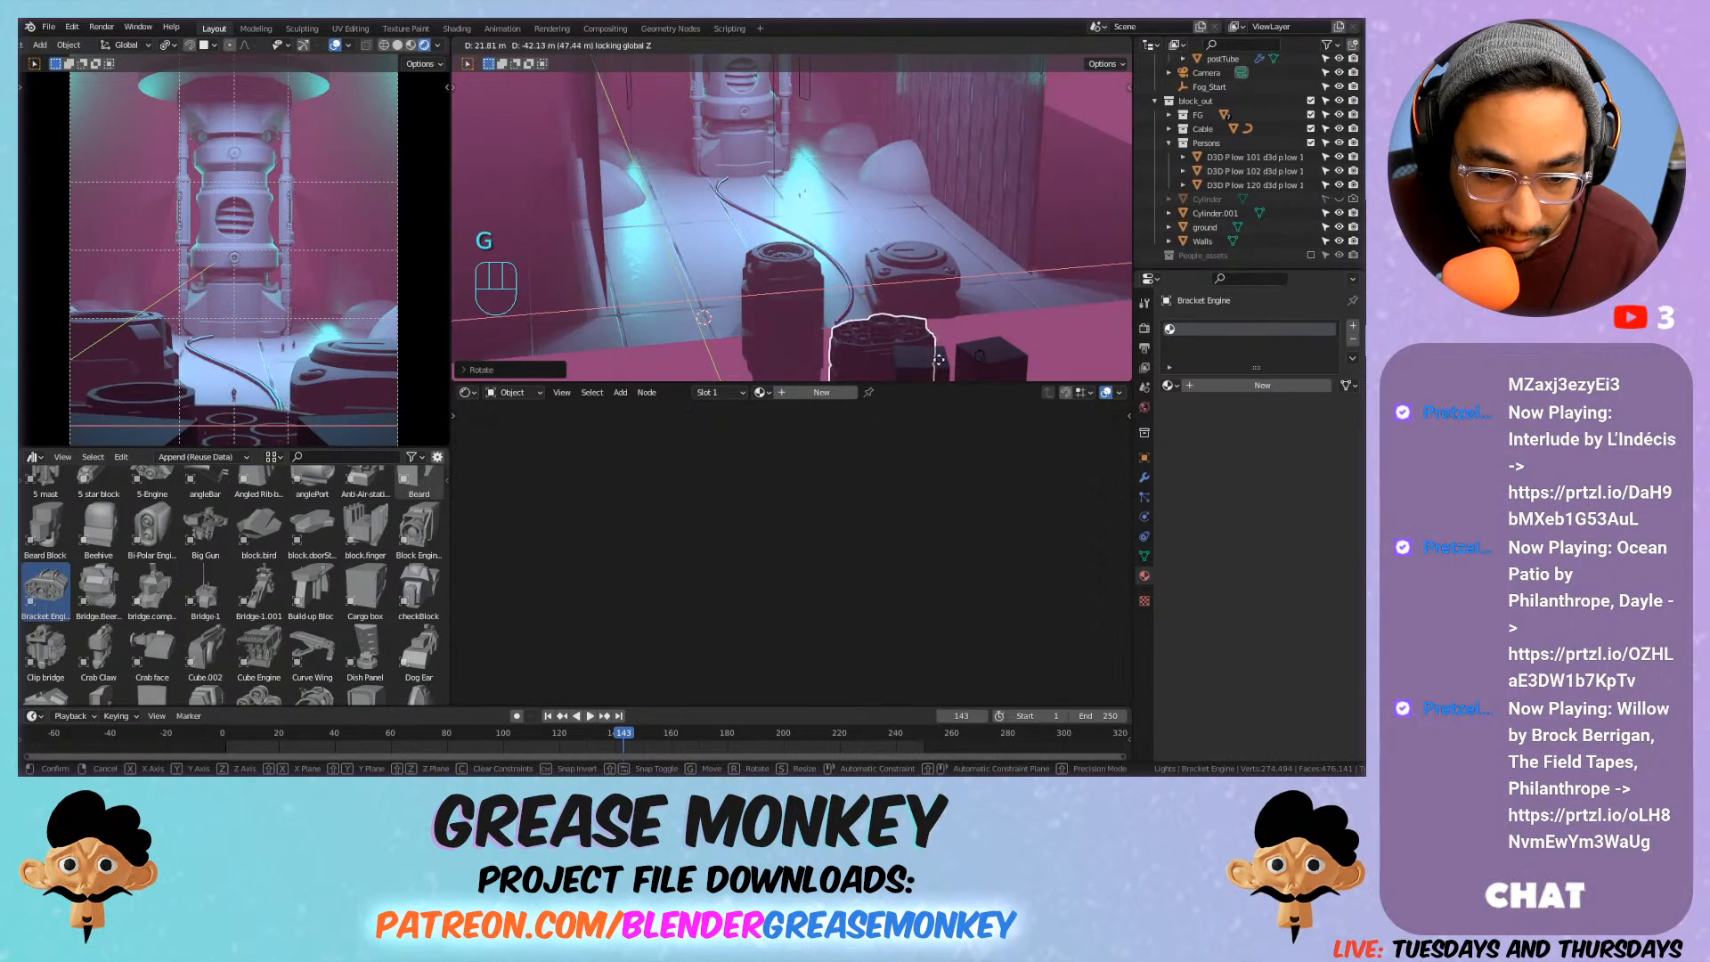
left_click(750, 282)
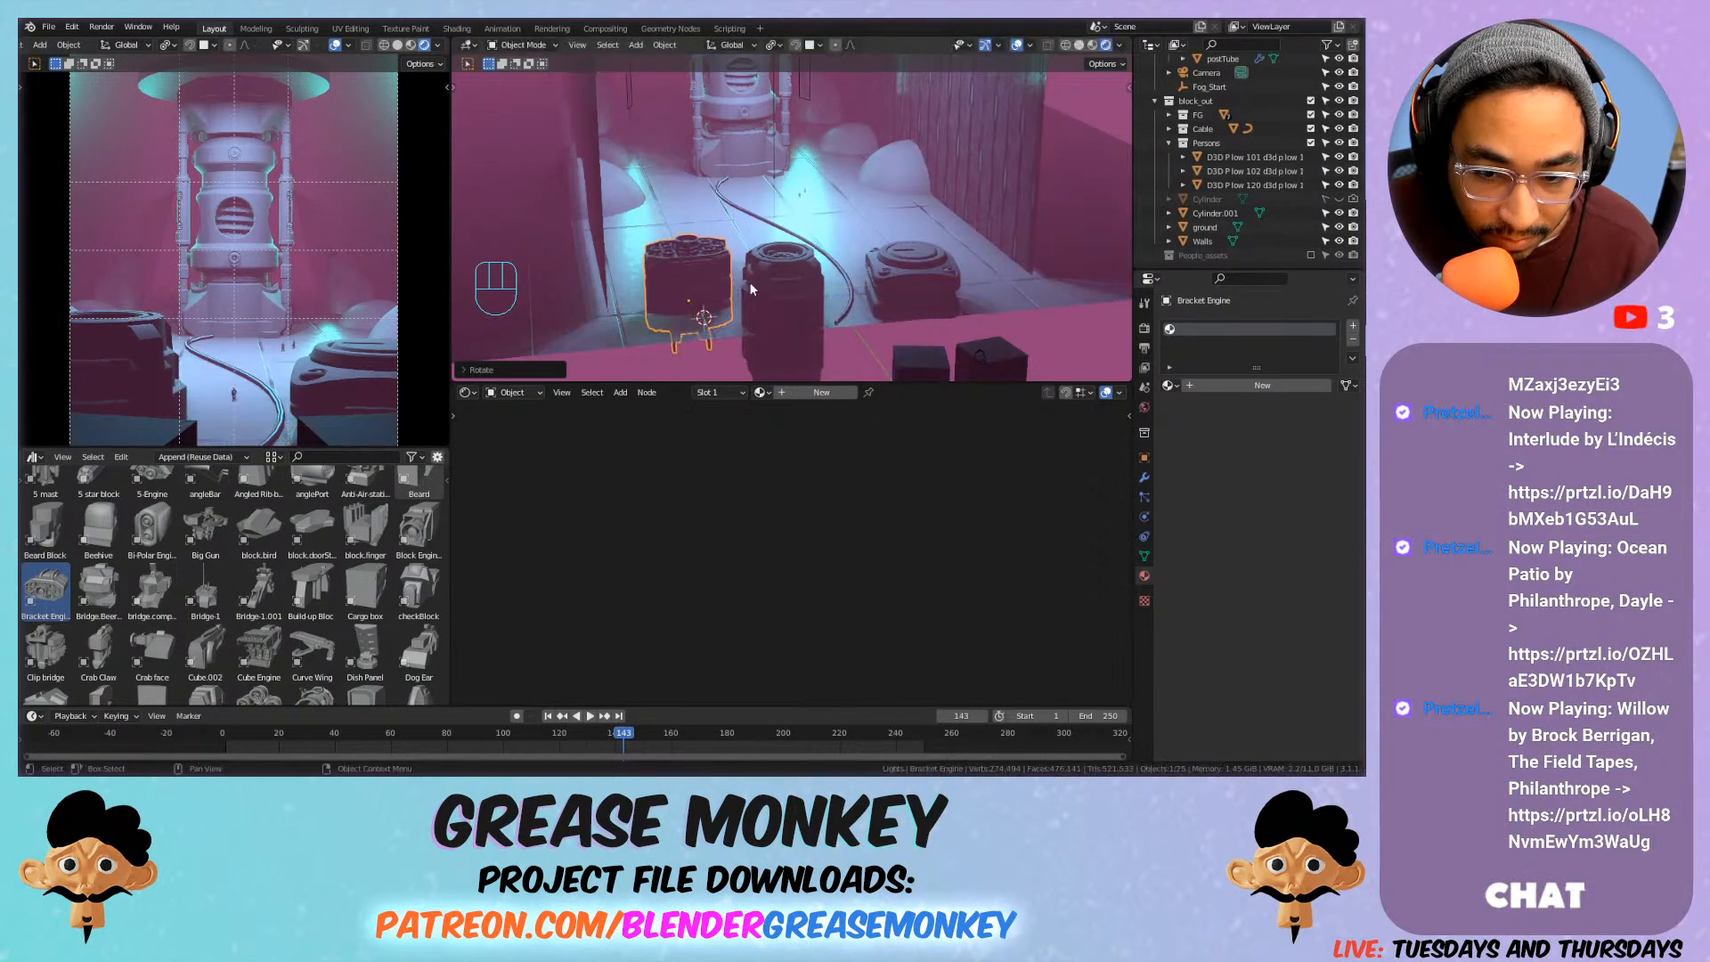
Rotate the Bracket Engine 180° about the X axis and move it along the ground plane in front of the postTube.
type("rx180")
left_click(750, 287)
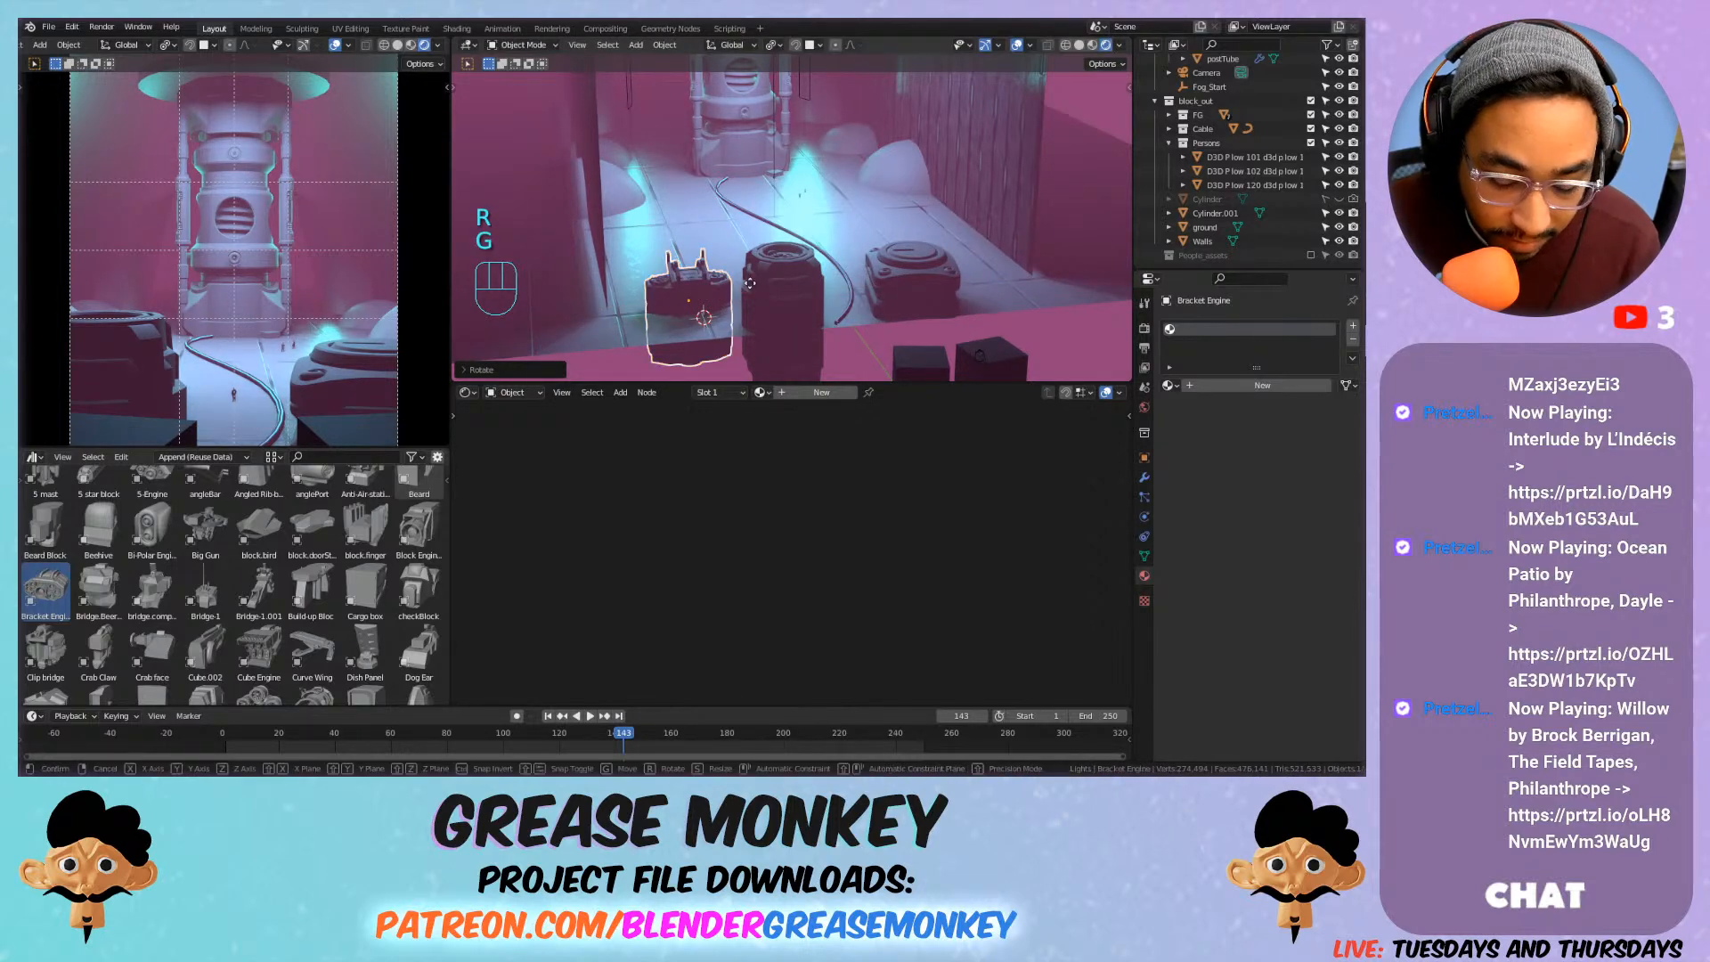
key("g")
key("shift+z")
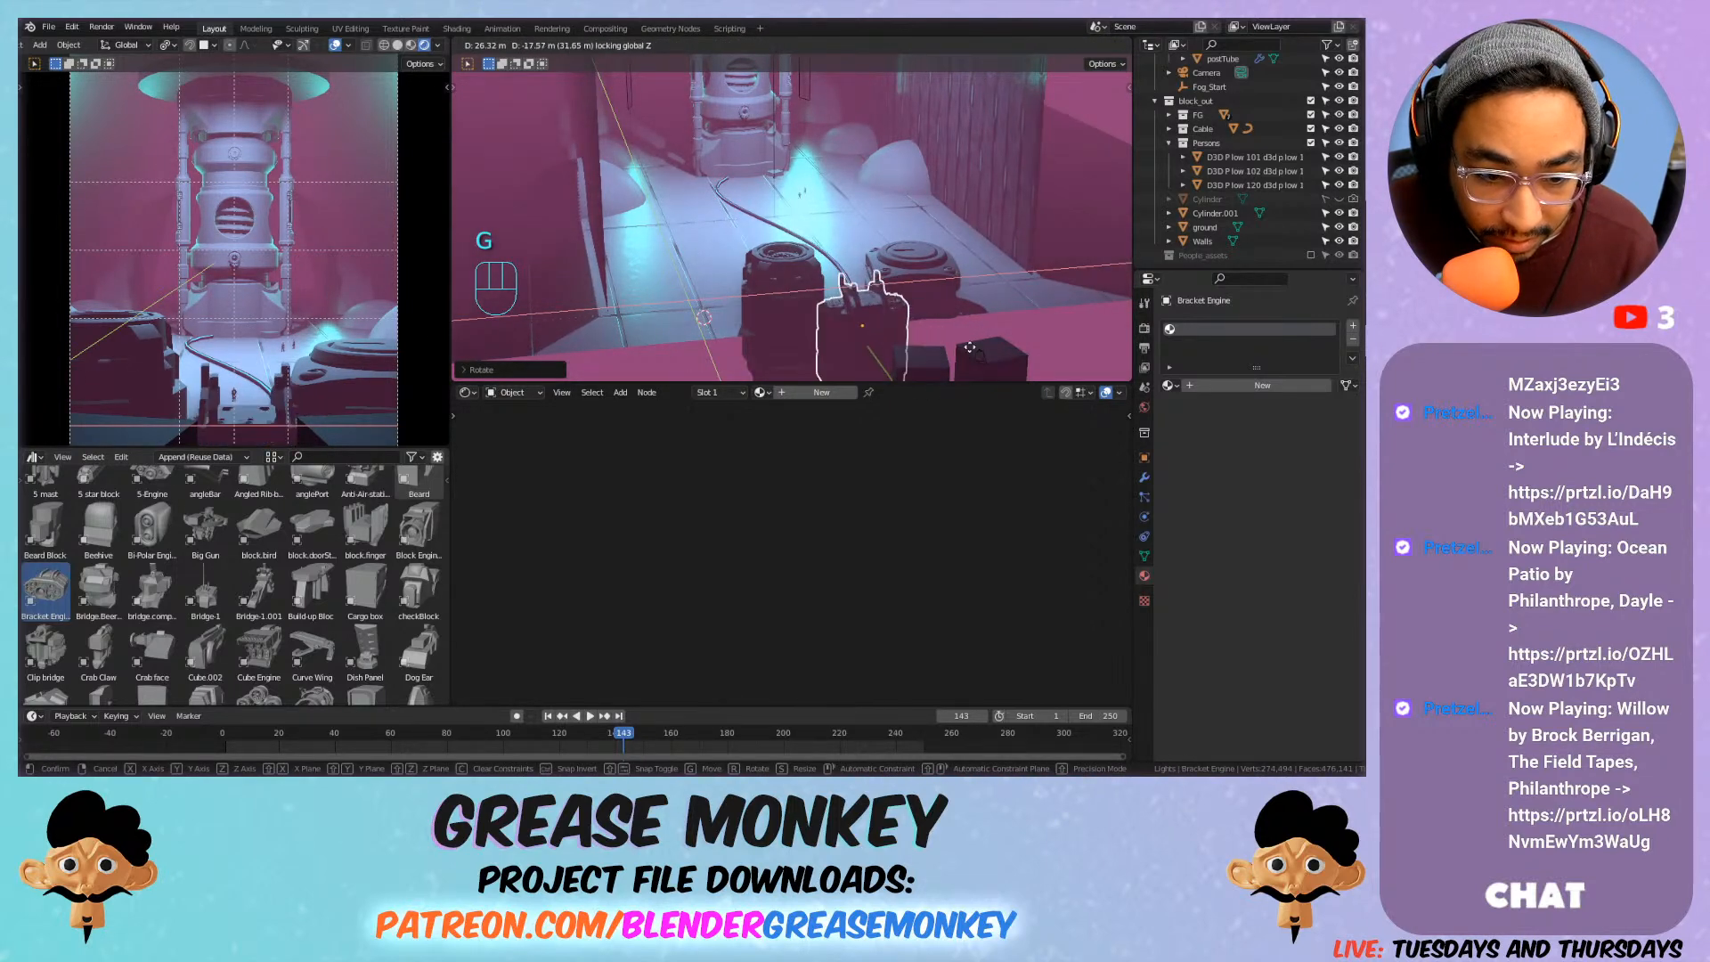
left_click(890, 356)
key("g")
key("shift+z")
left_click(809, 285)
Move the Bracket Engine along the ground plane toward the two remaining foreground cubes.
middle_click_drag(809, 287, 798, 238)
left_click(798, 239)
left_click(741, 211)
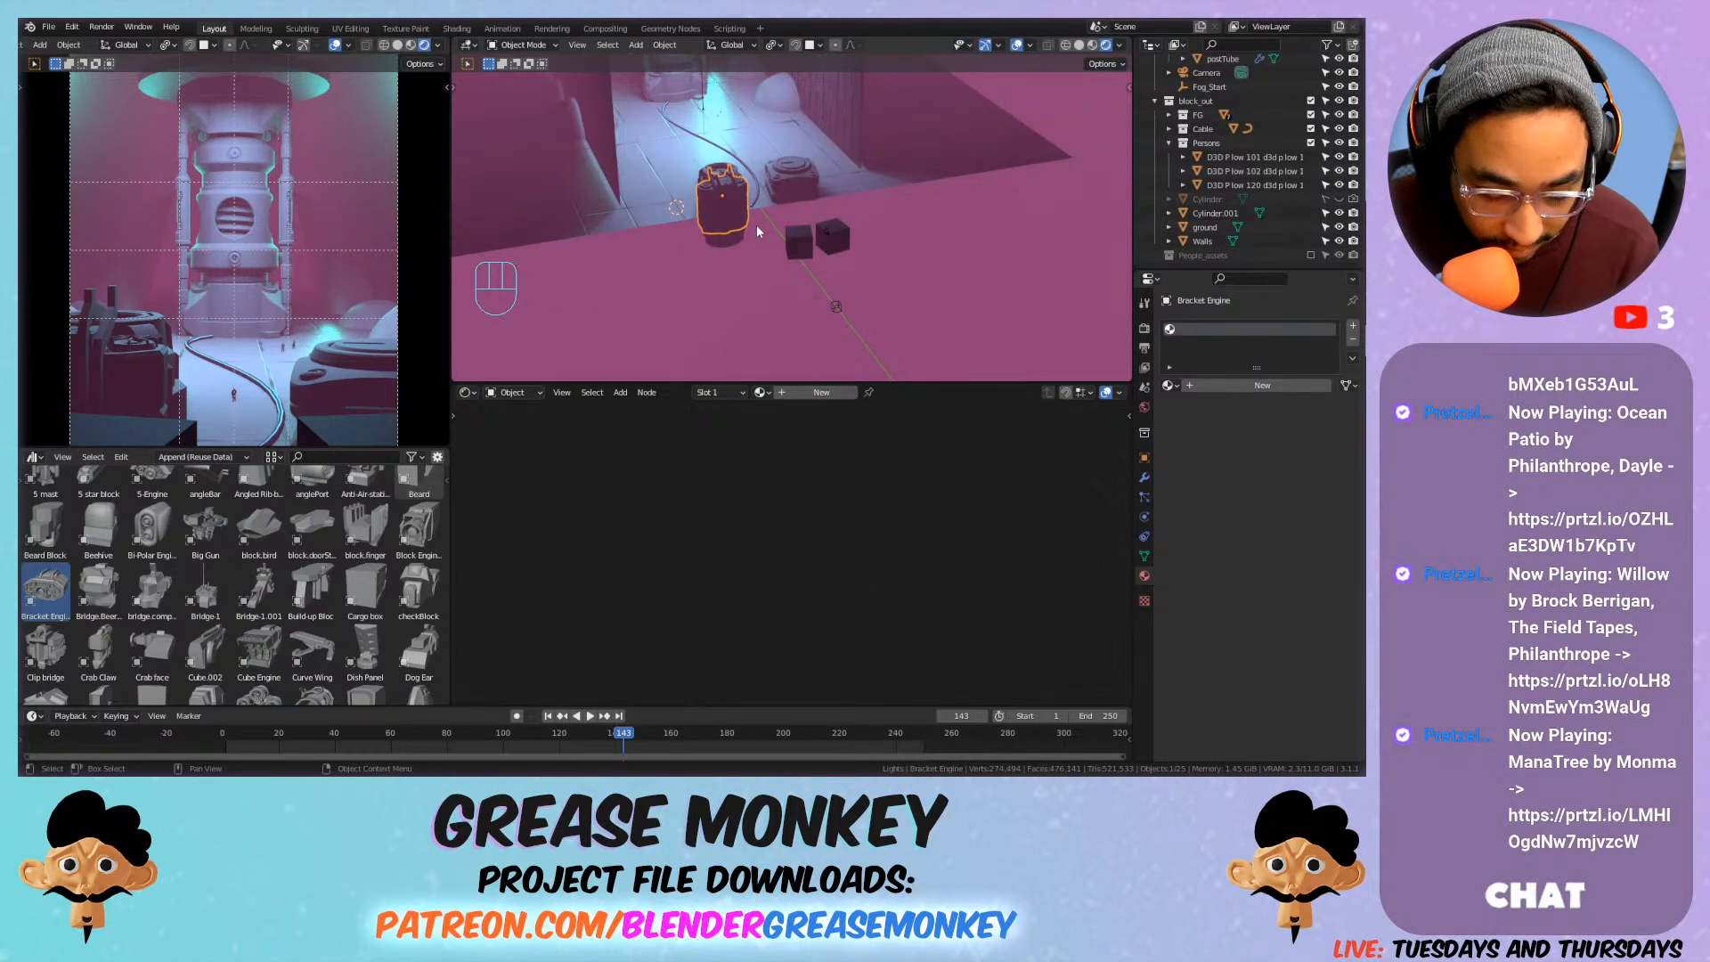
key("g")
key("shift+z")
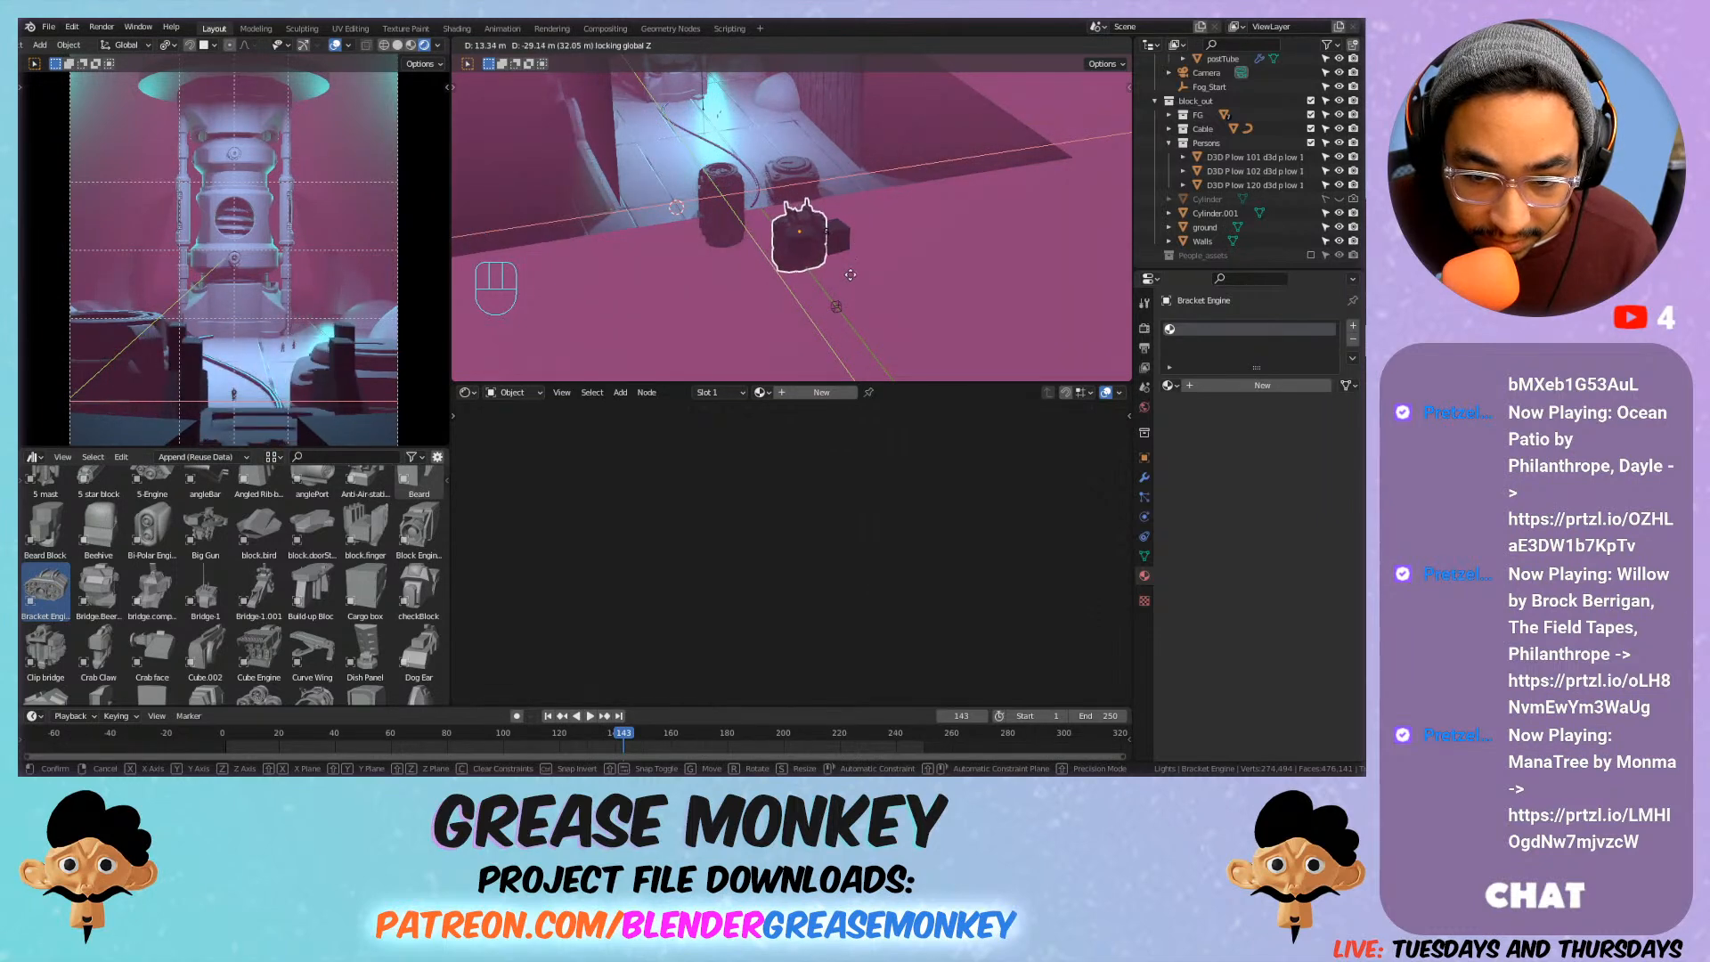
left_click(813, 241)
Position the Bracket Engine over the left-hand foreground cube in top view and turn it clockwise or counterclockwise to suit the camera composition.
key("KP_7")
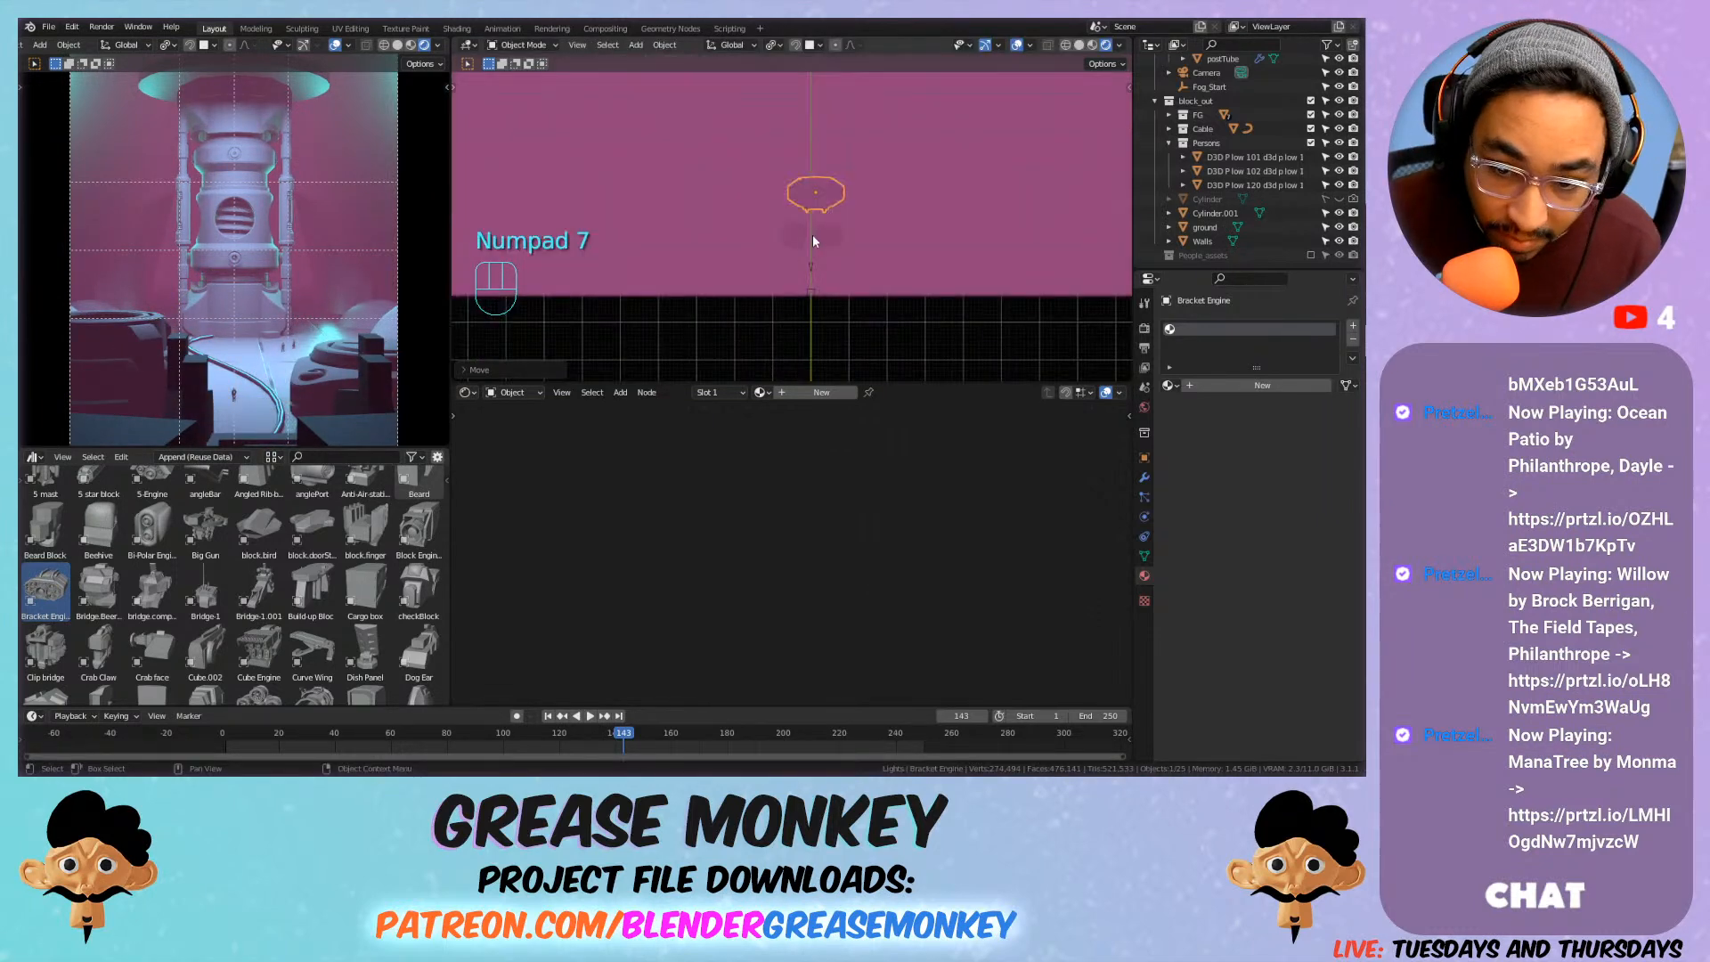
scroll(825, 235, "up", 3)
key("g")
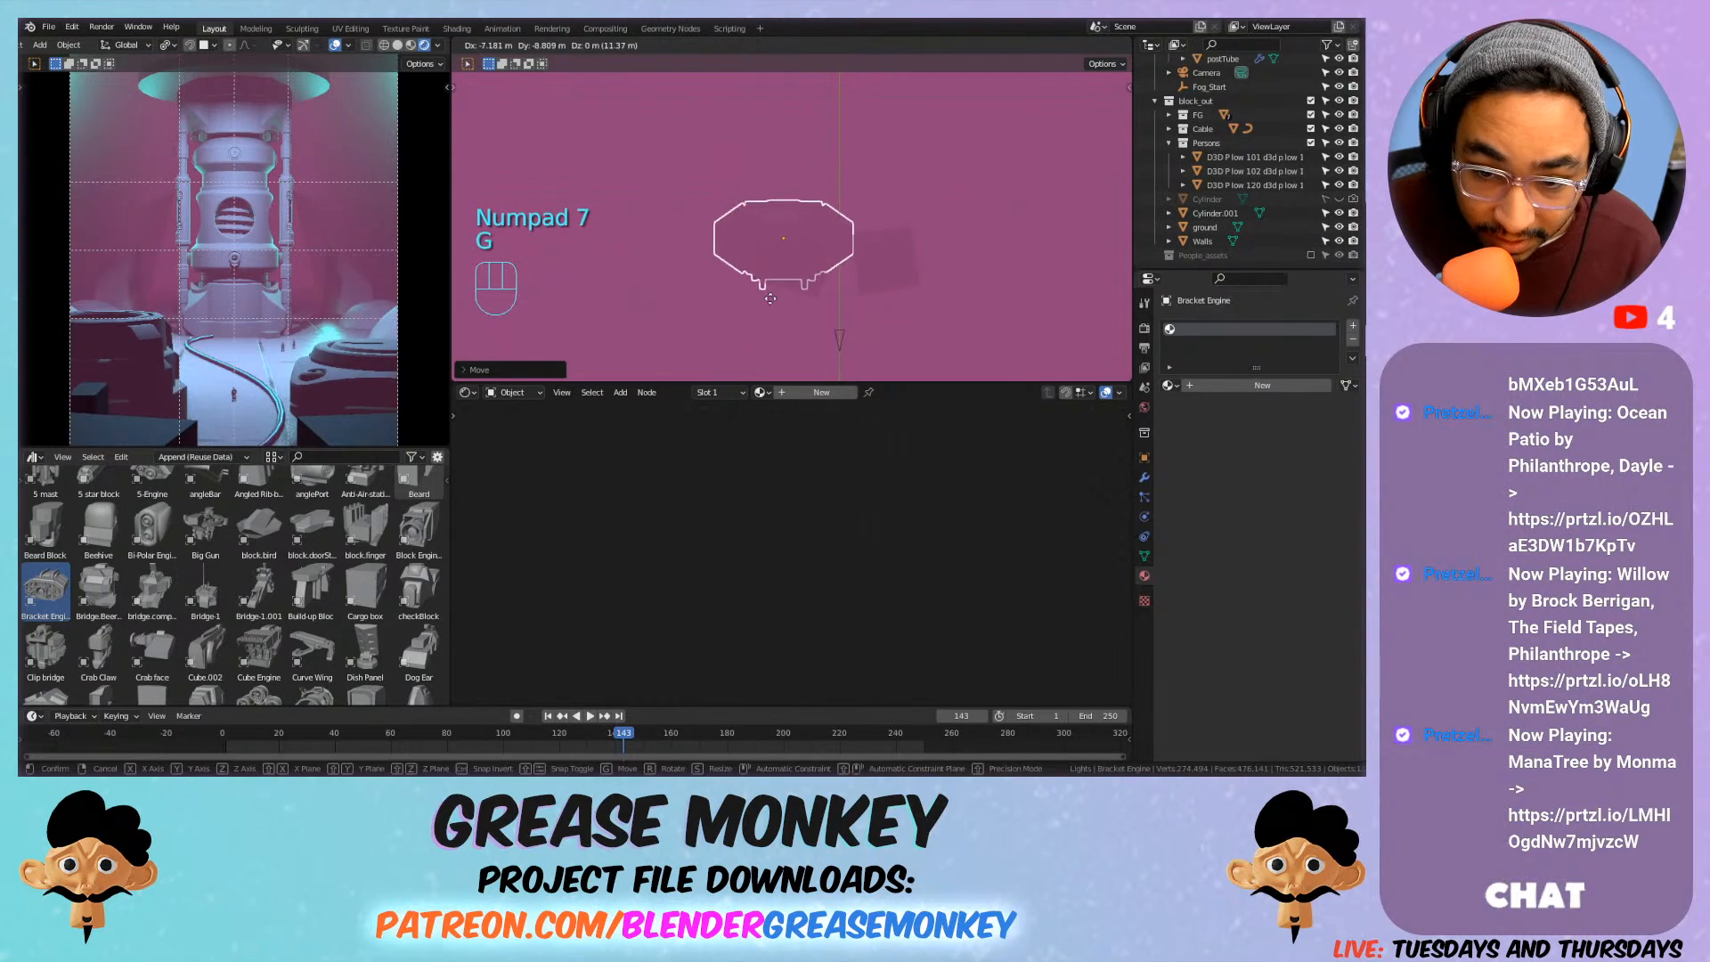
left_click(883, 242)
key("r")
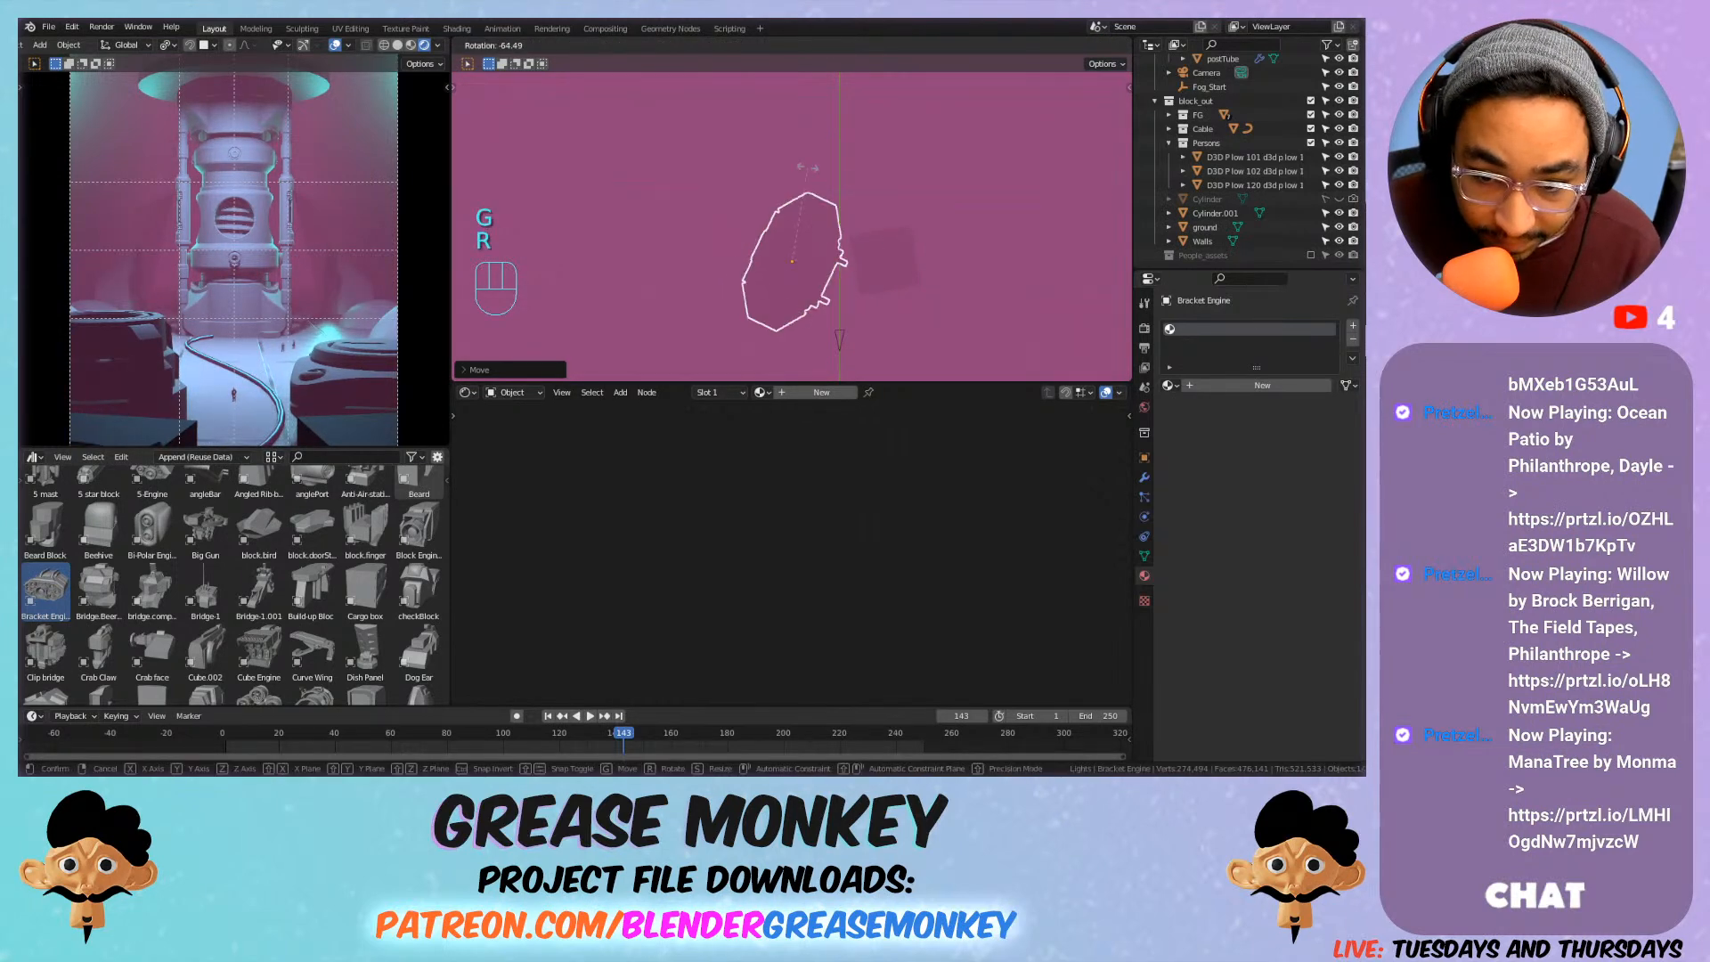
left_click(816, 174)
middle_click_drag(838, 292, 828, 133)
middle_click_drag(829, 133, 785, 351, "shift")
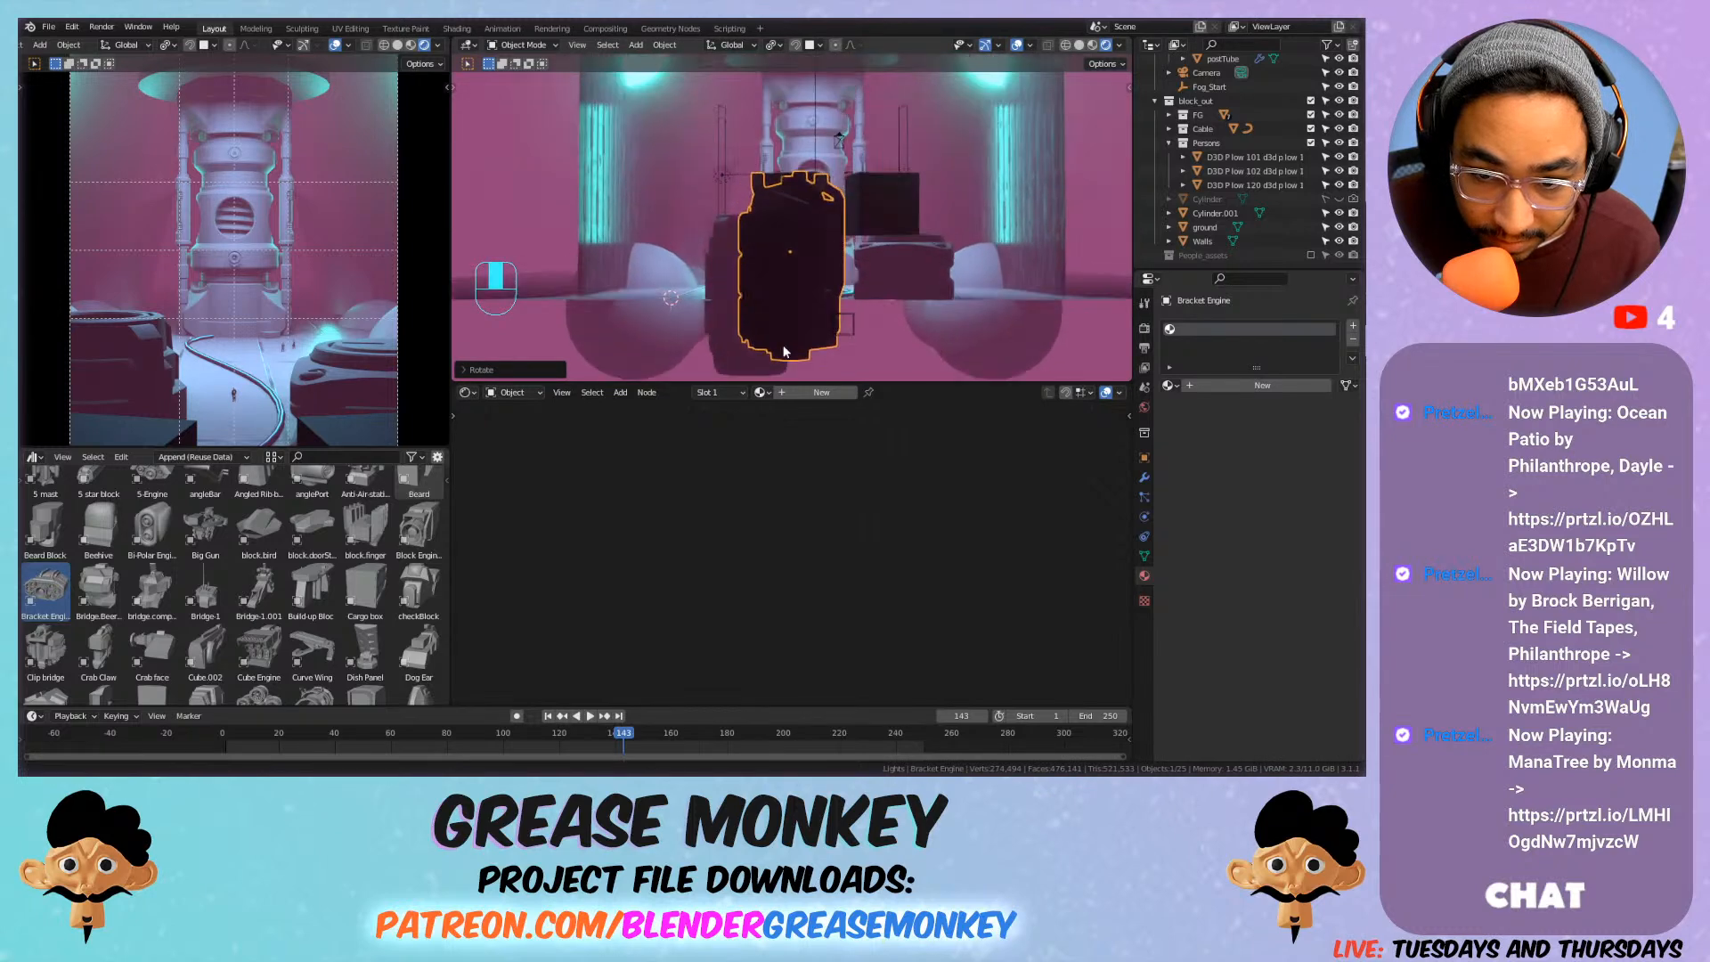
Delete the block-out cube overlapped by the Bracket Engine.
key("x")
left_click(777, 174)
key("ctrl+z")
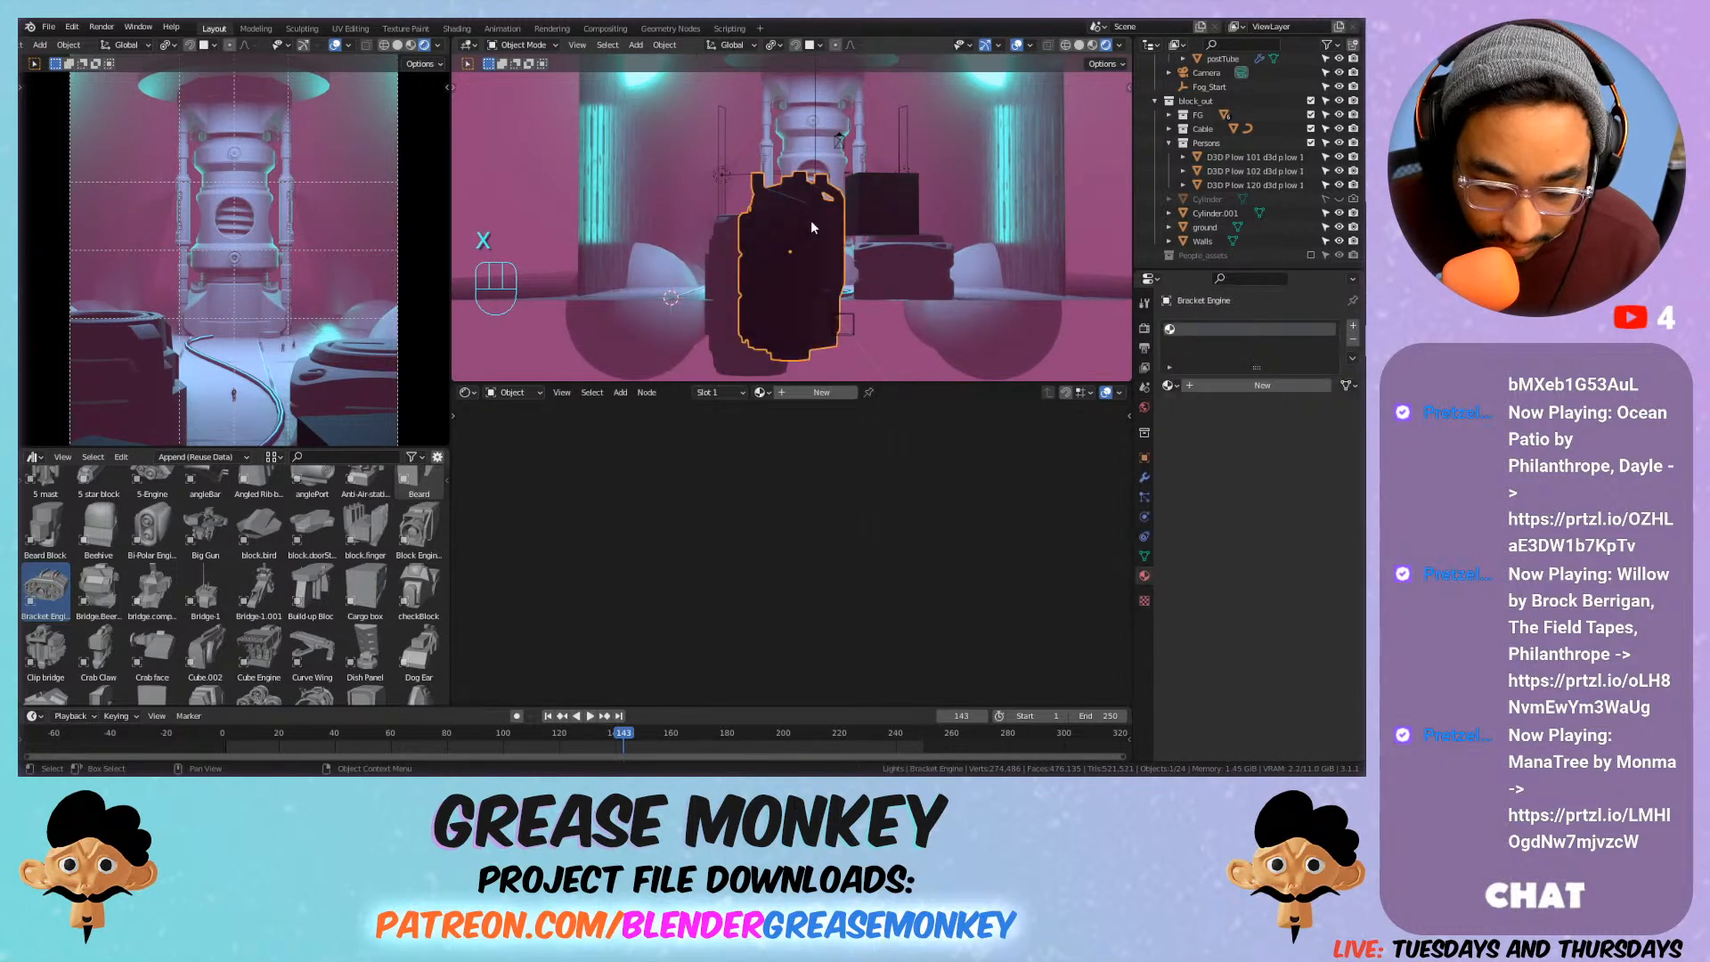
Raise the Bracket Engine along the Z axis and turn it about Z so its broad side faces the camera.
key("g")
key("z")
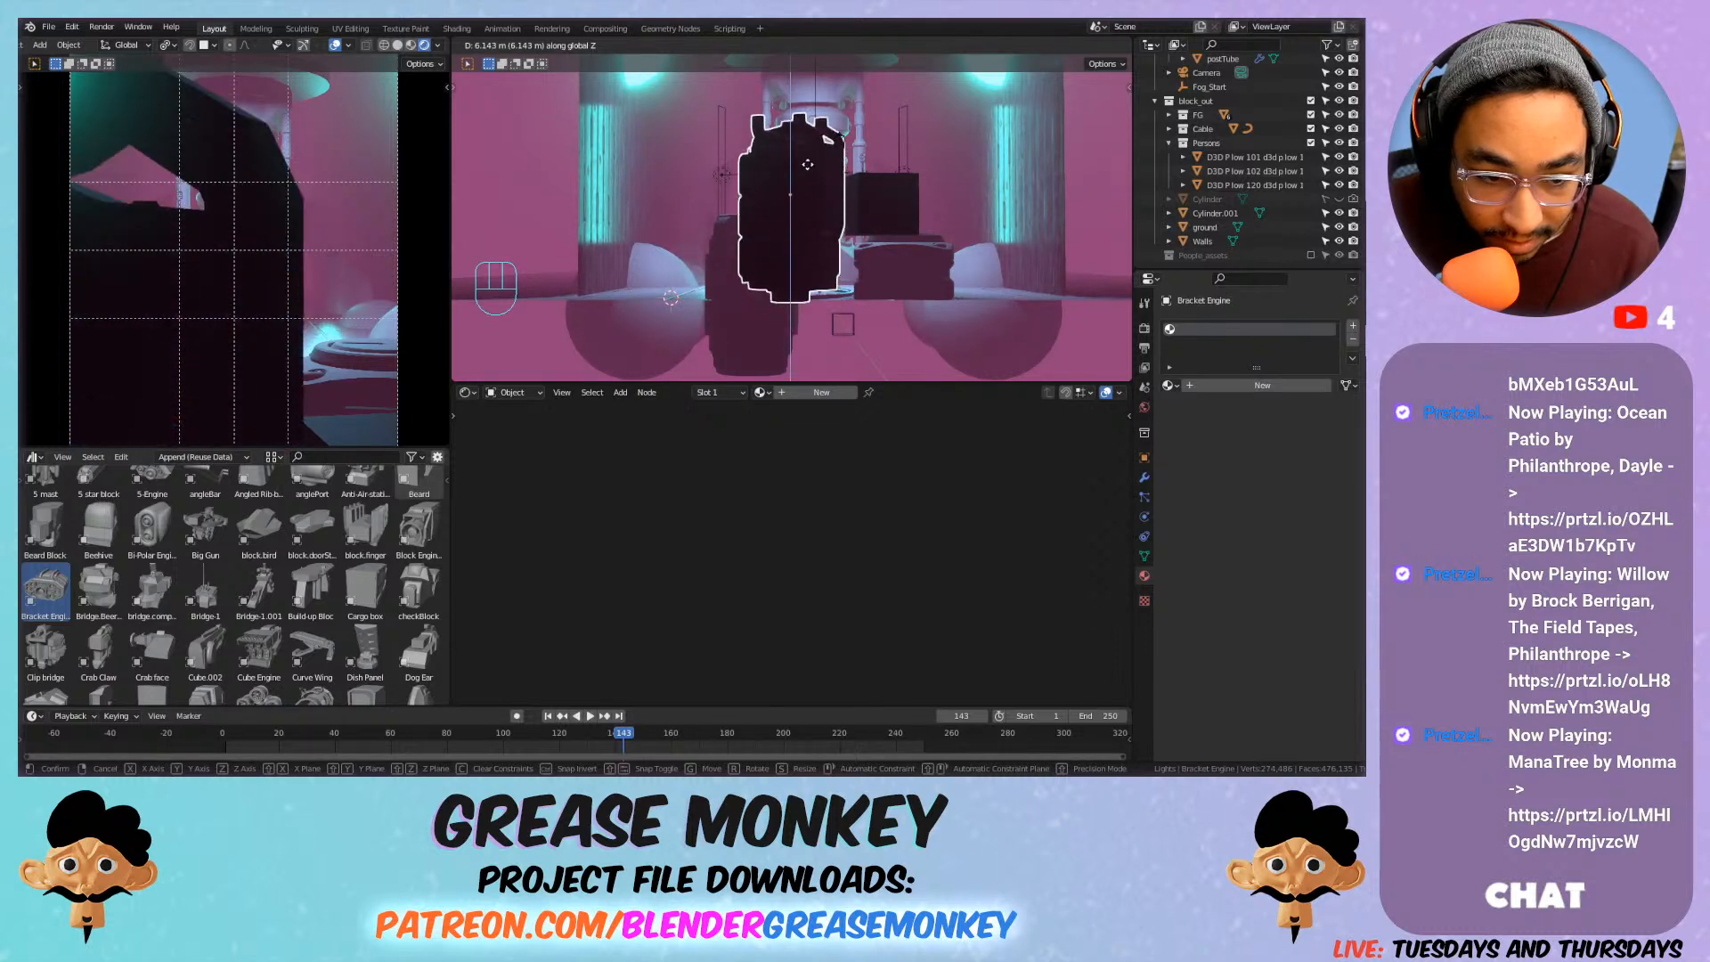
left_click(810, 181)
key("r")
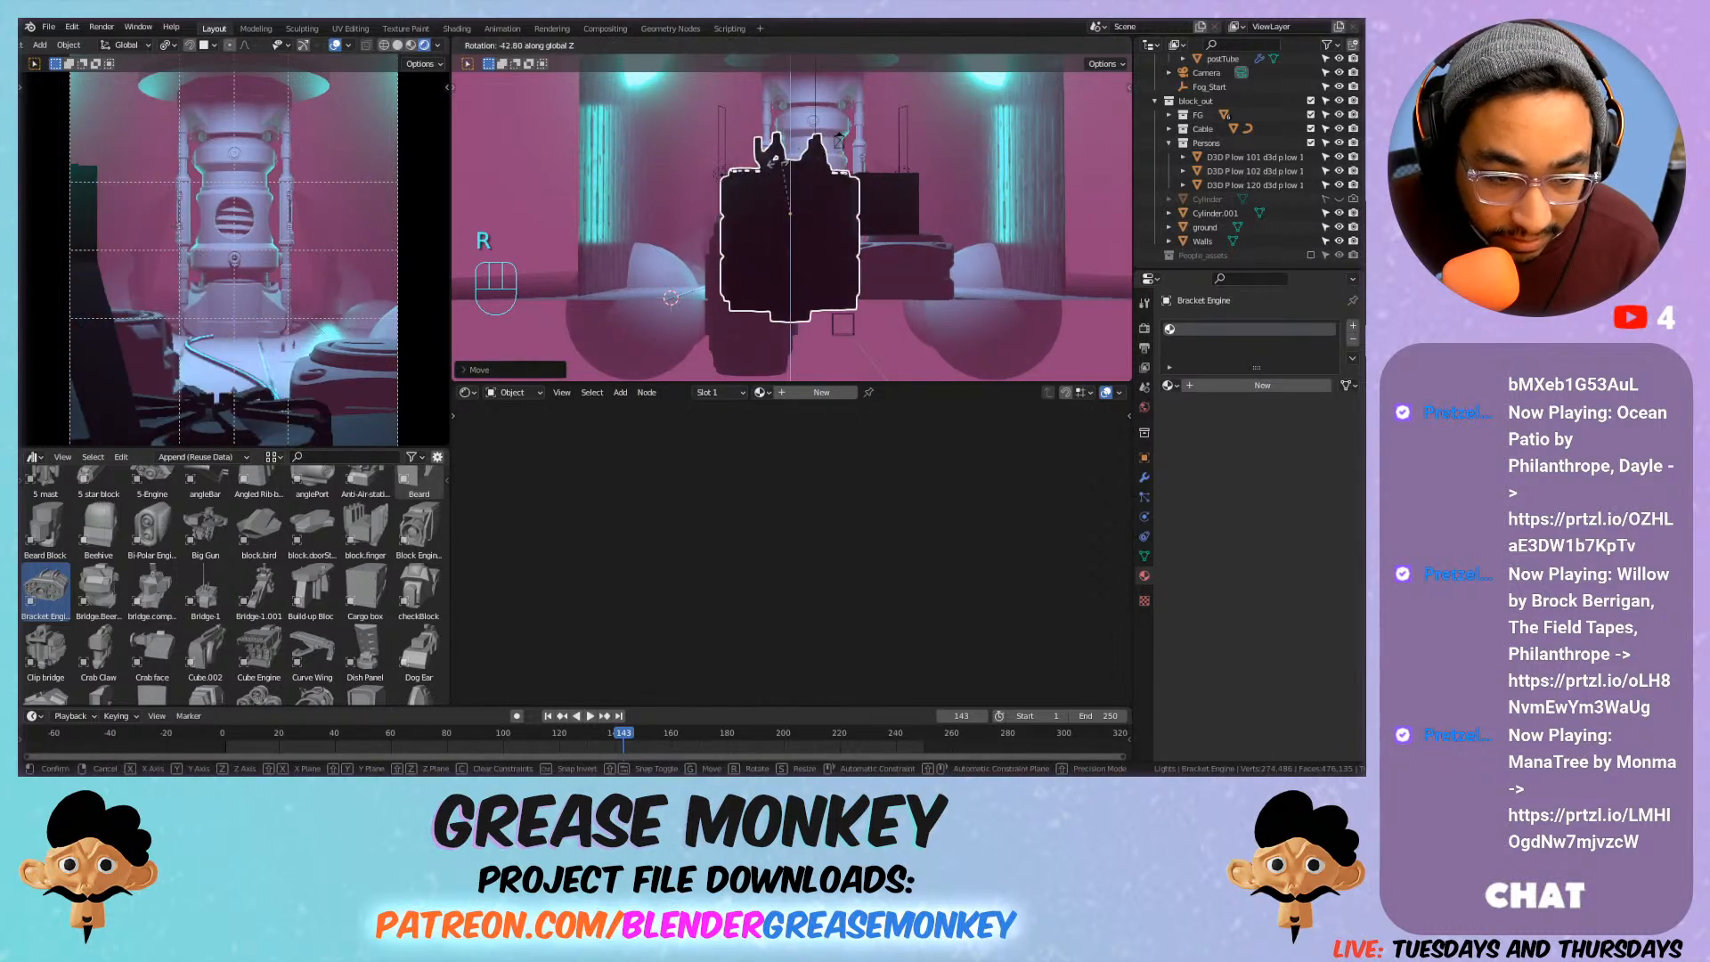
key("z")
left_click(777, 178)
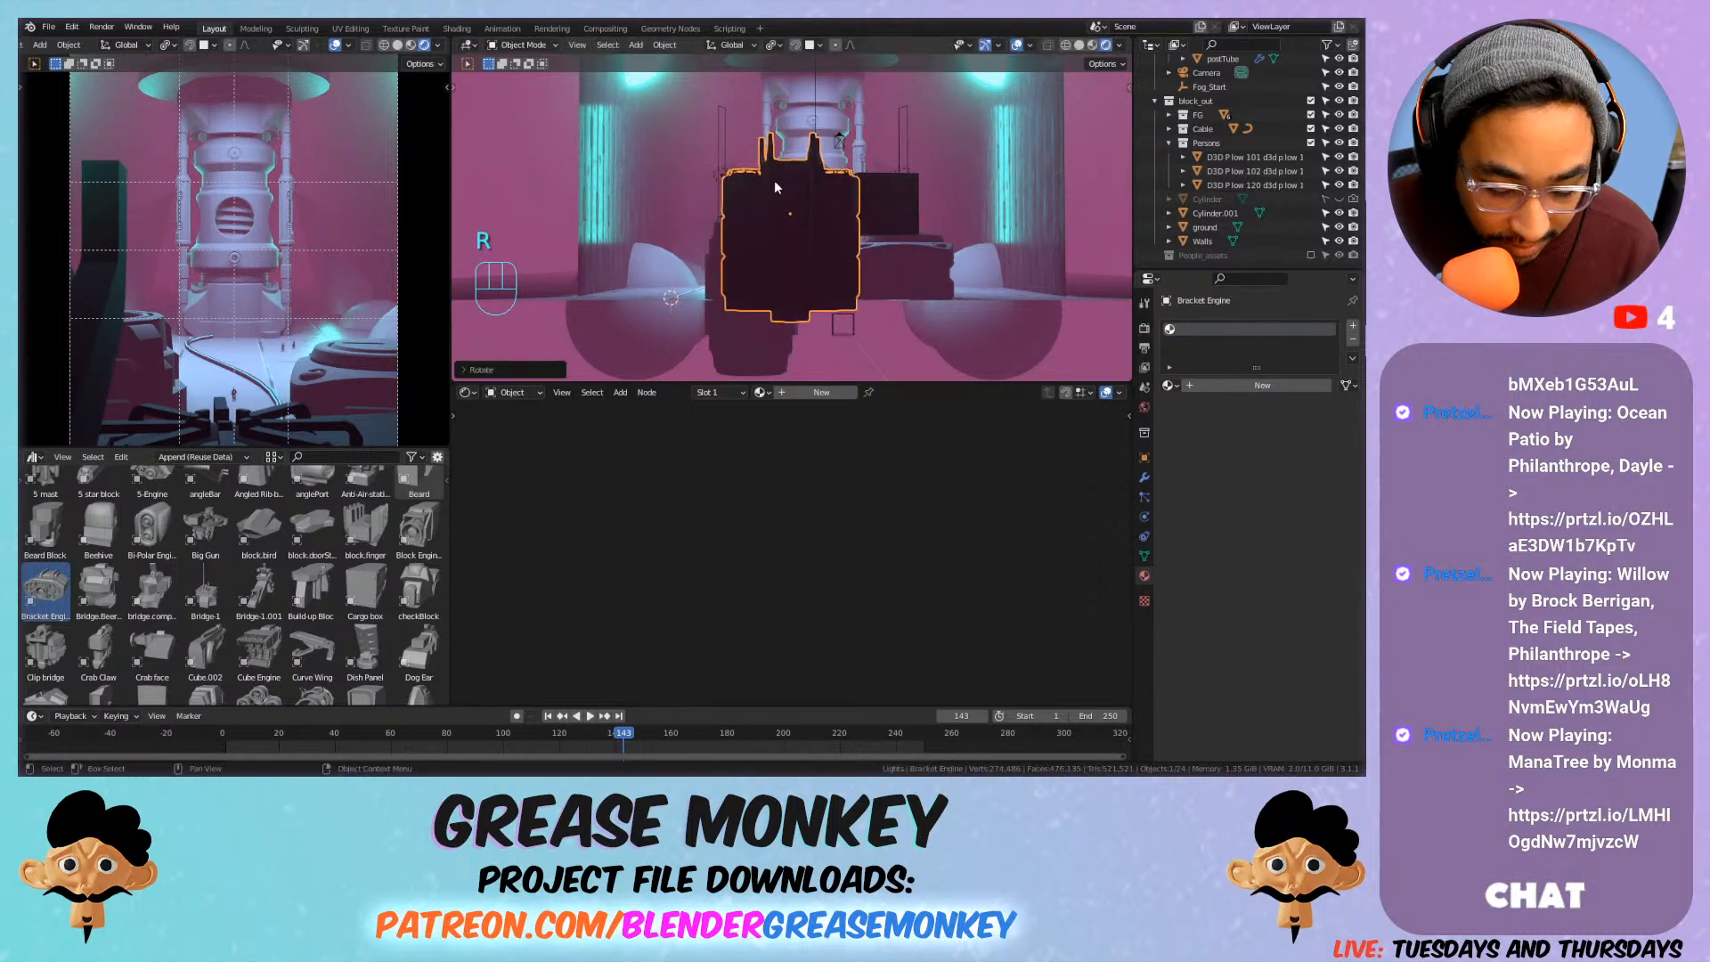
key("g")
key("shift+z")
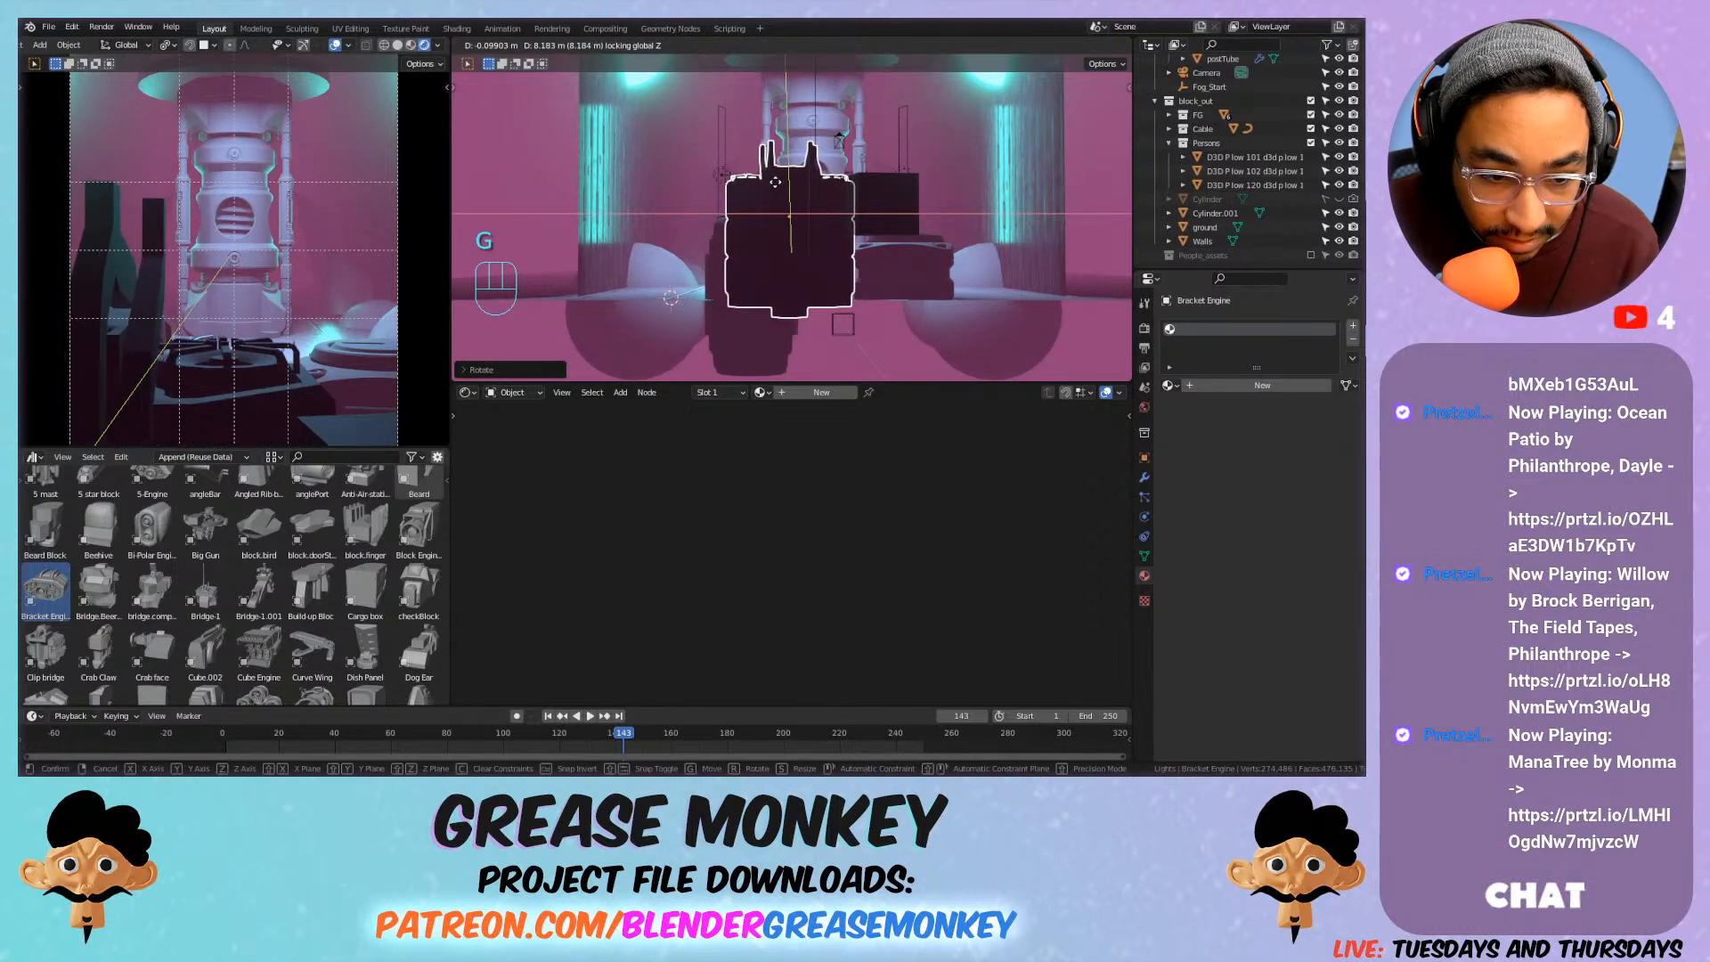
right_click(778, 188)
key("g")
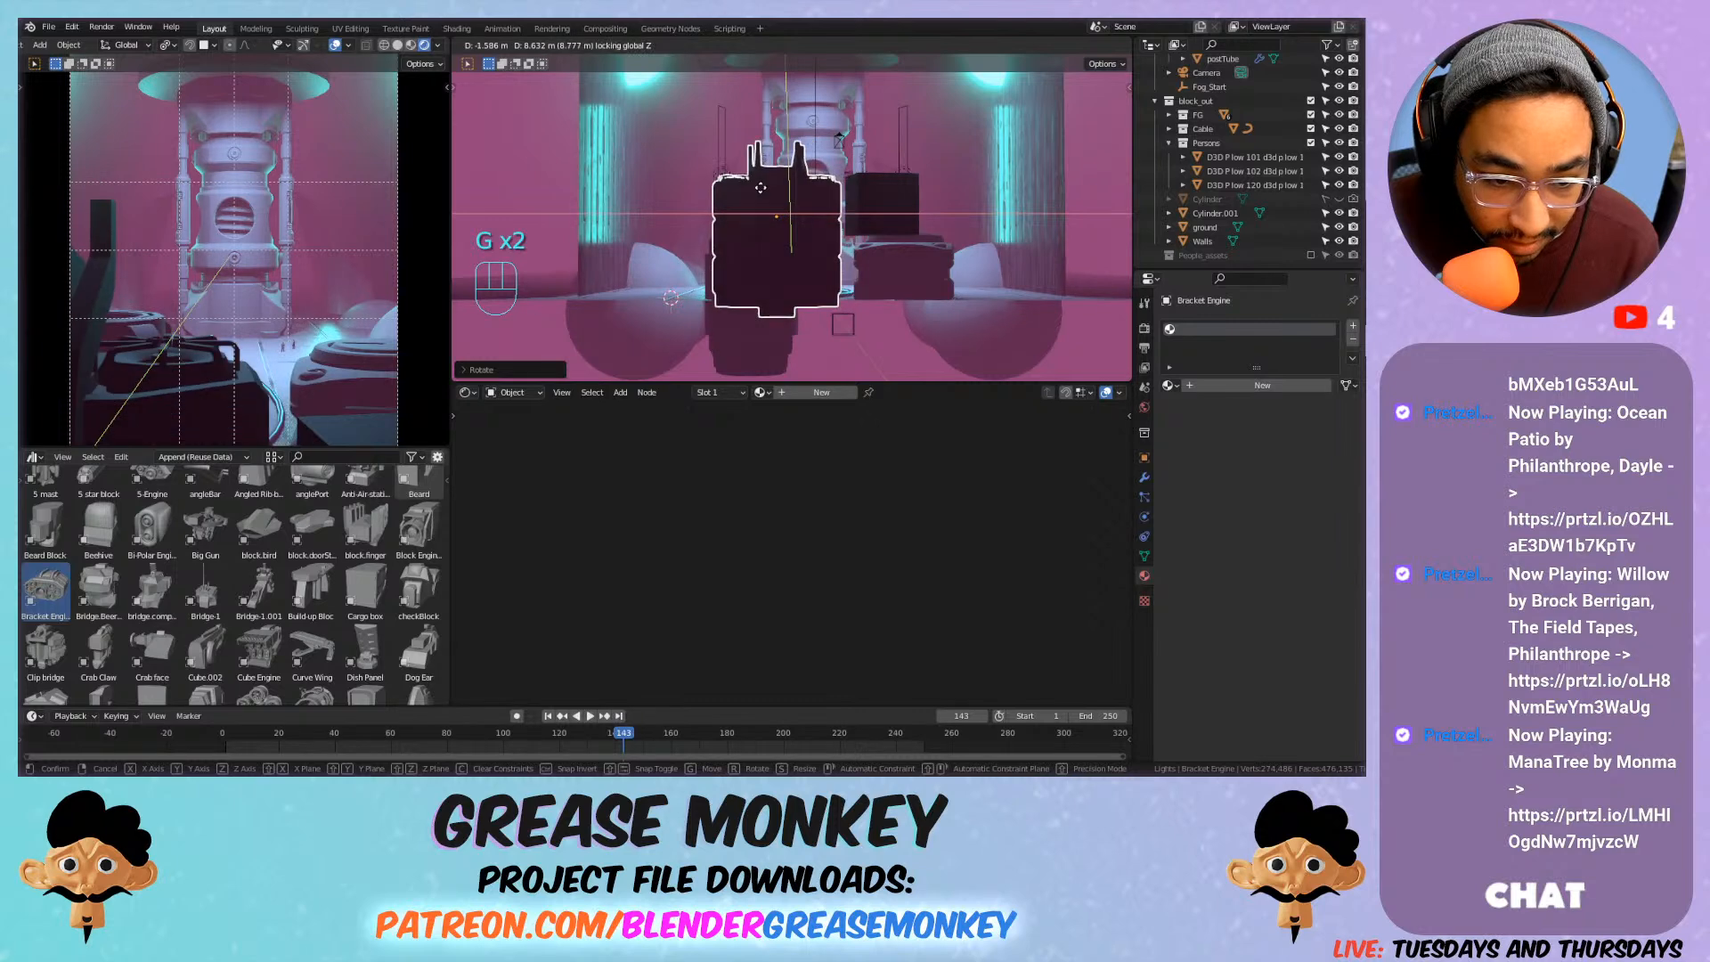
right_click(761, 188)
Move the Bracket Engine about 4 m along the ground plane, clear of the remaining foreground cube.
middle_click_drag(755, 189, 804, 237)
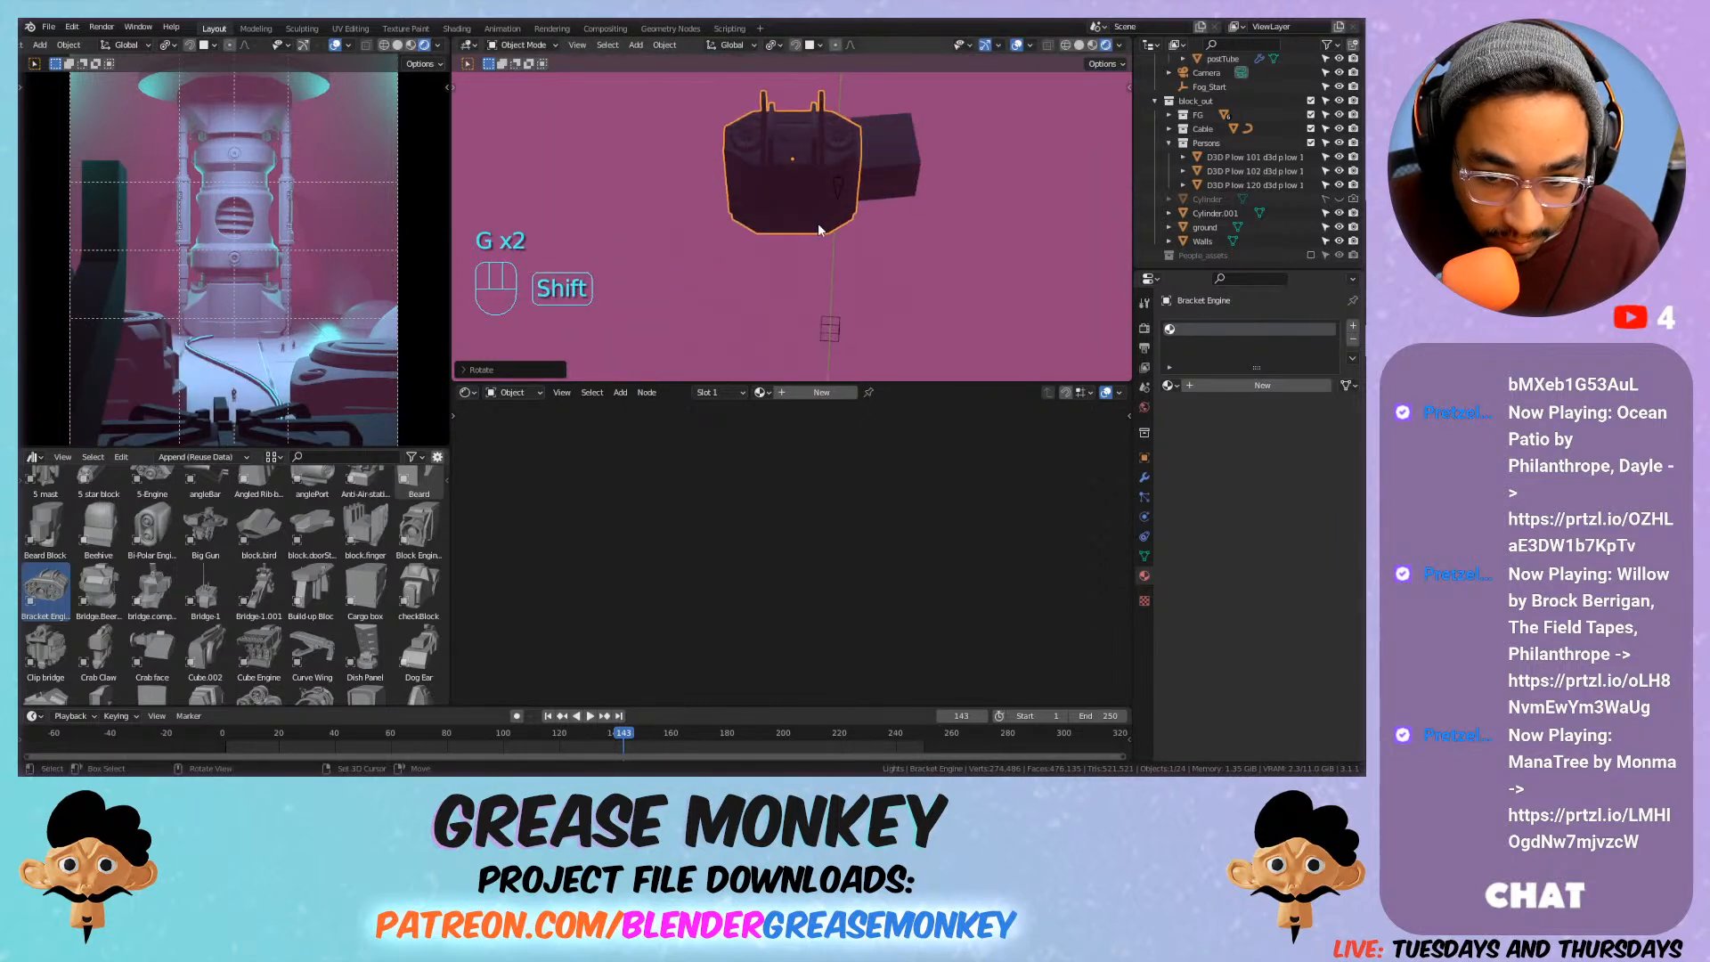
key("g")
key("shift+z")
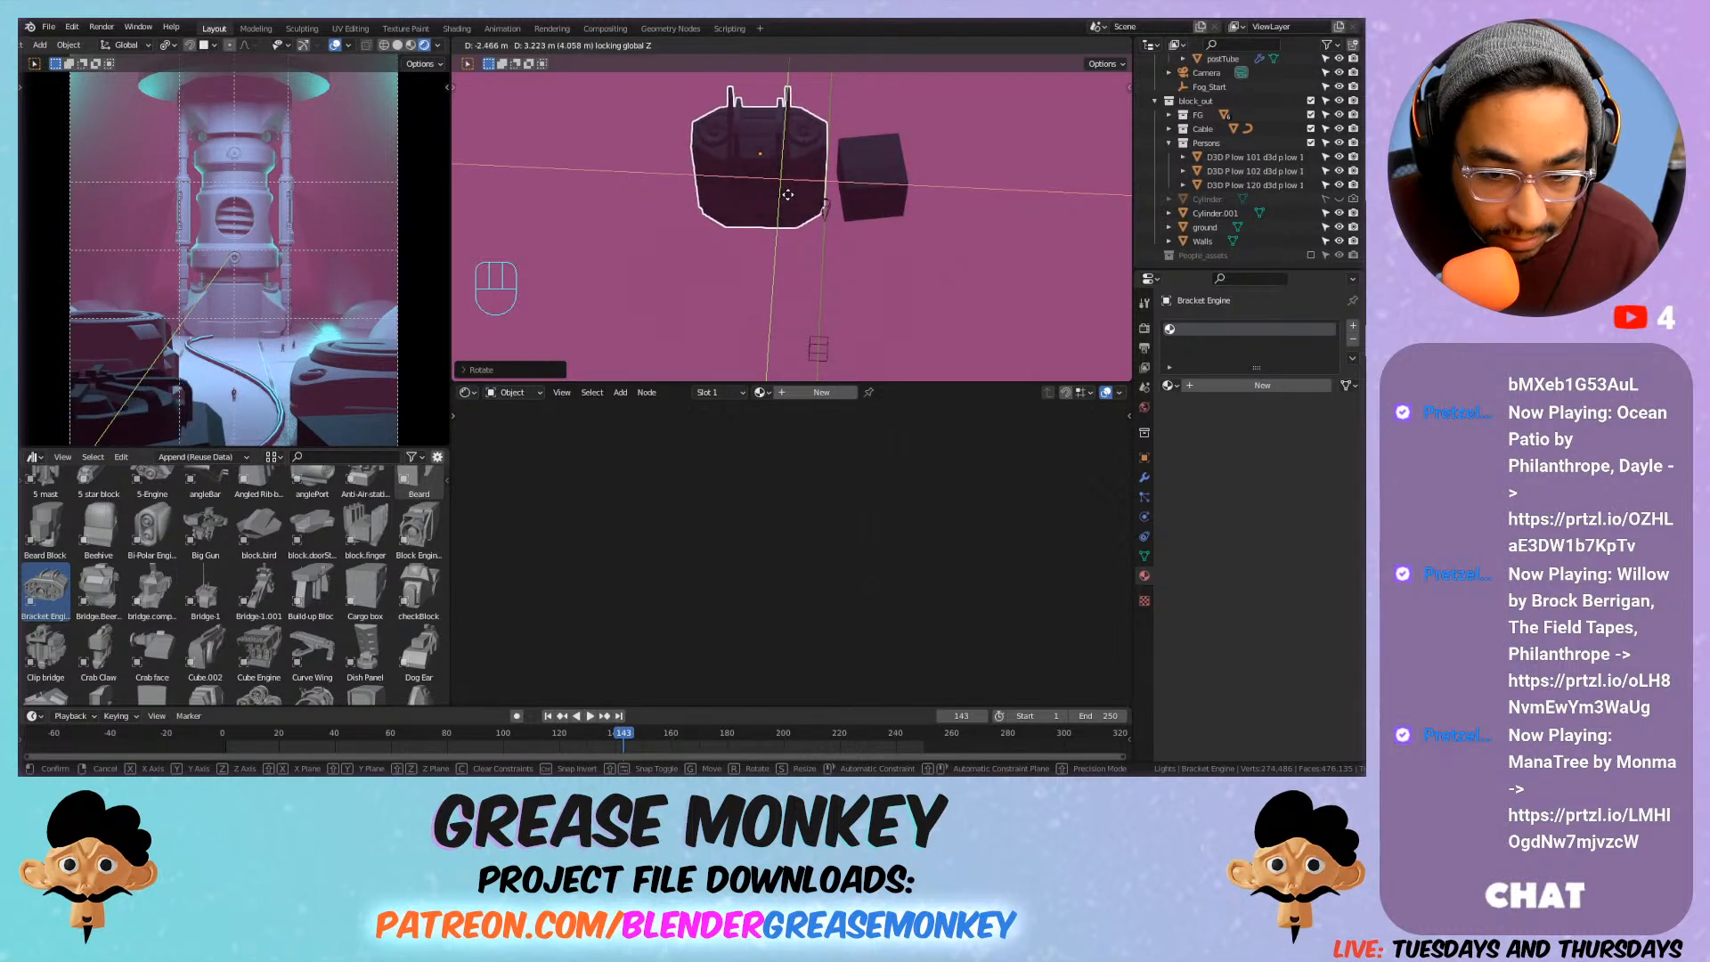
left_click(787, 194)
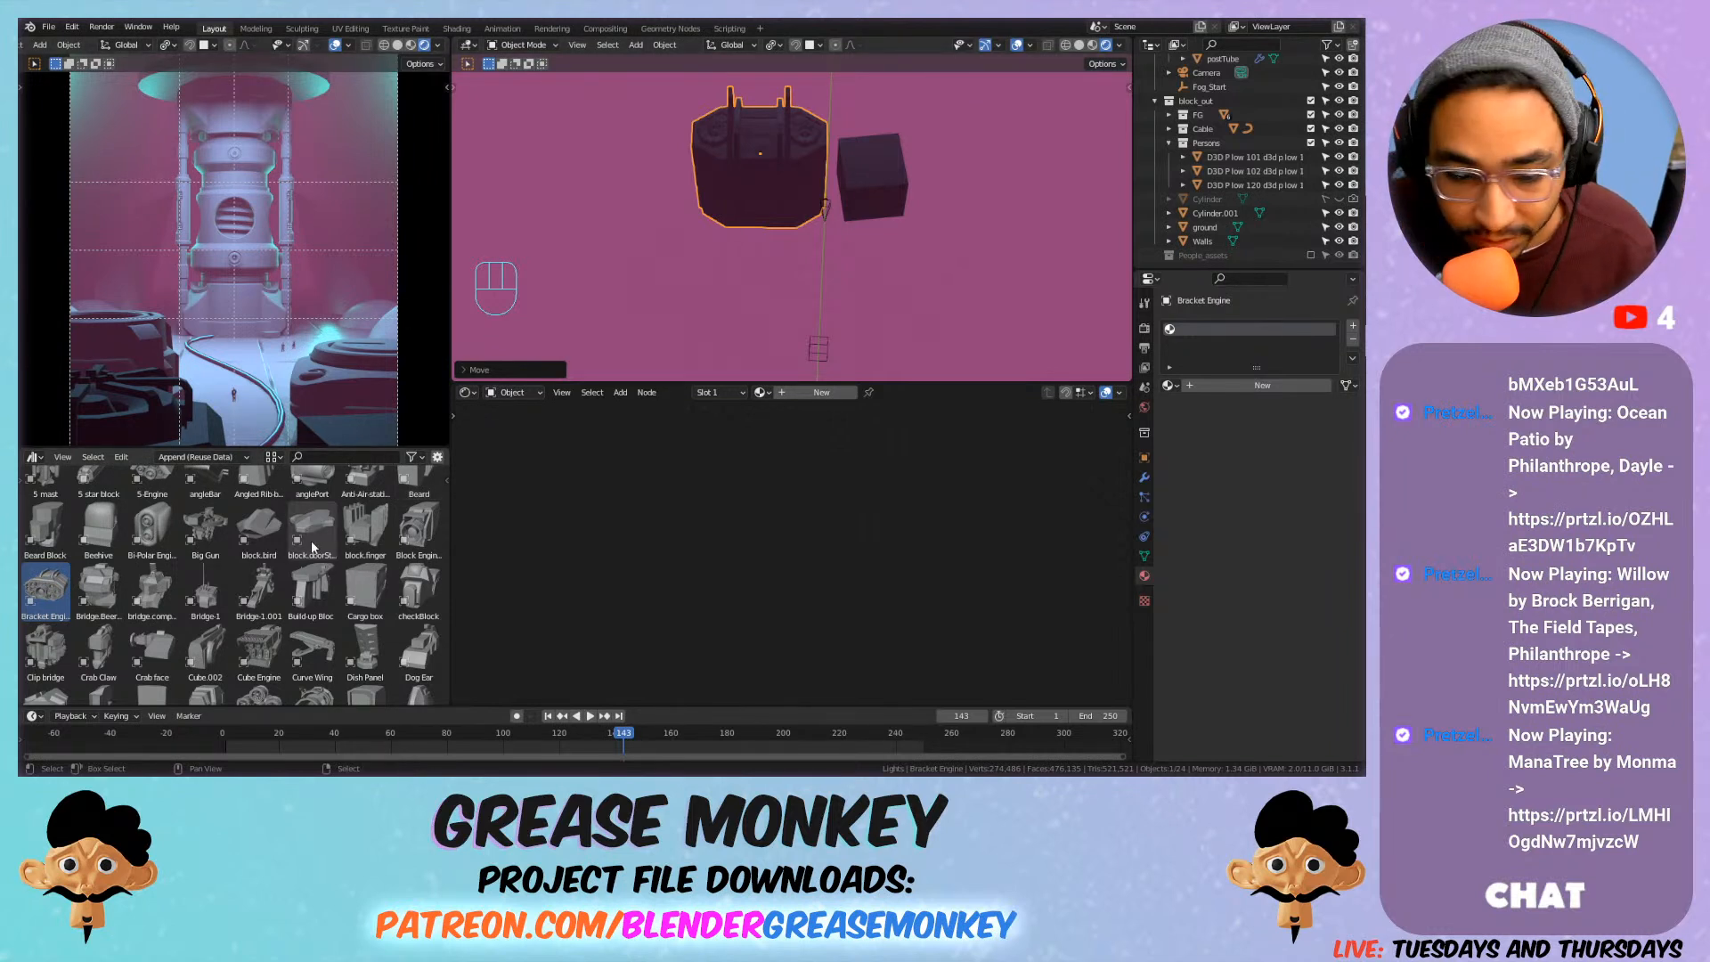
Browse the kitbash asset library for a piece to replace the remaining foreground cube.
scroll(318, 538, "up", 1)
scroll(357, 560, "down", 10)
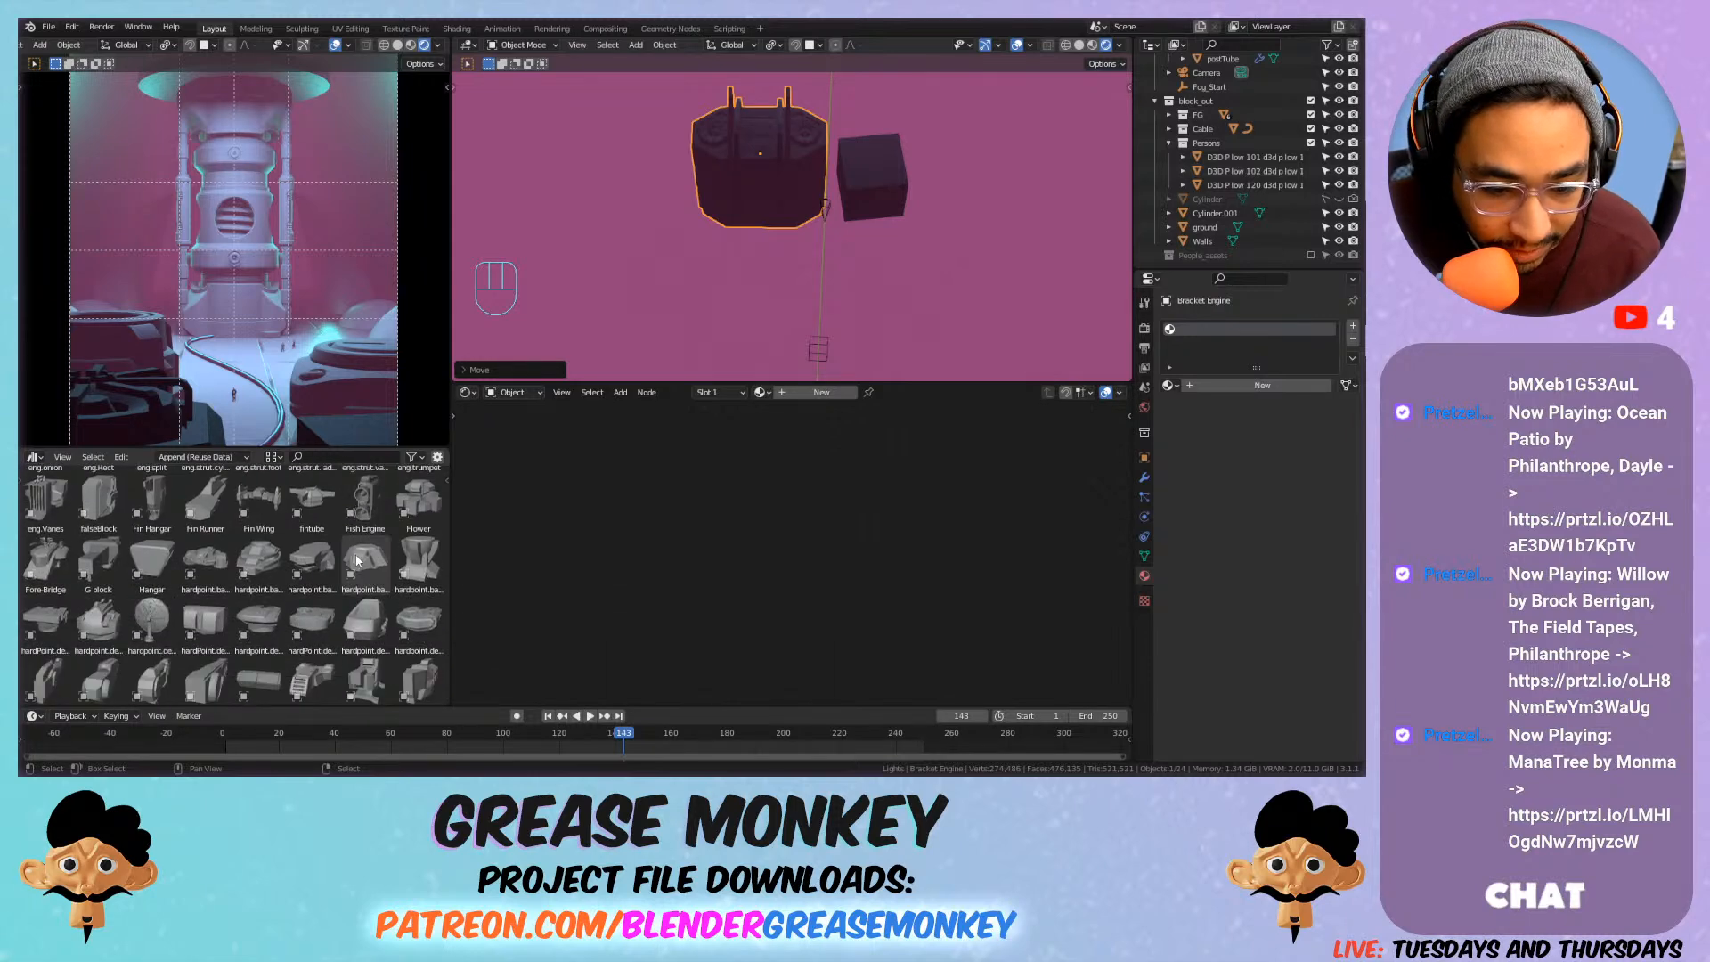
scroll(357, 559, "down", 5)
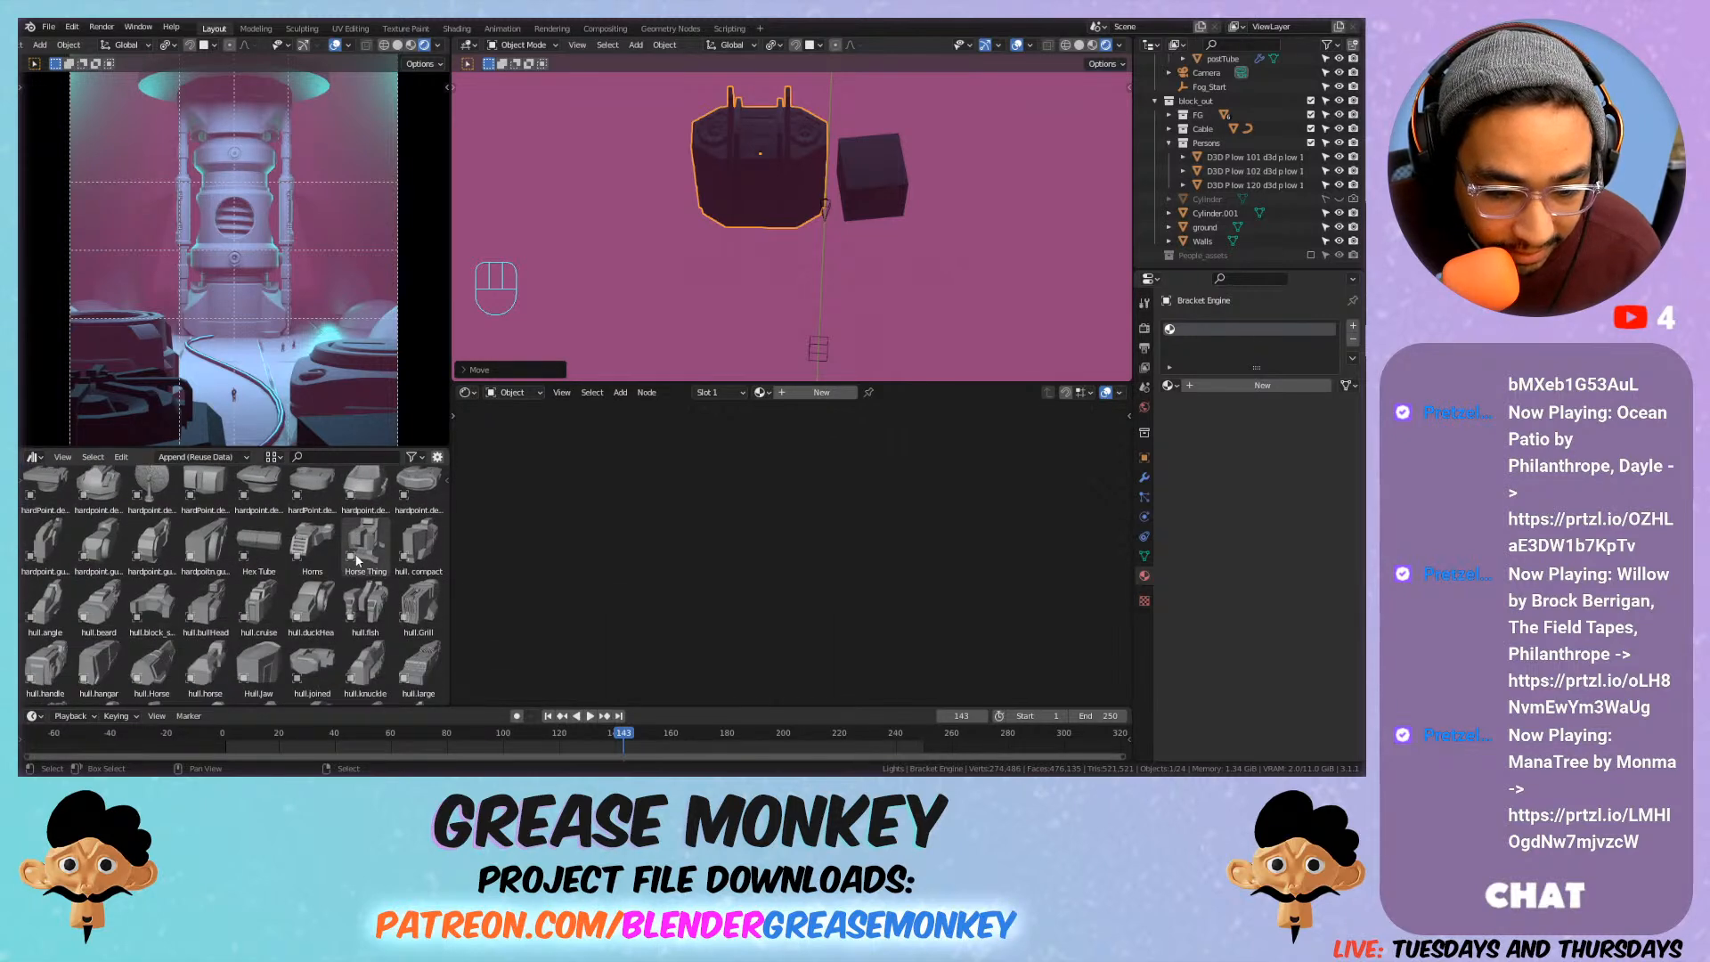
scroll(358, 559, "down", 6)
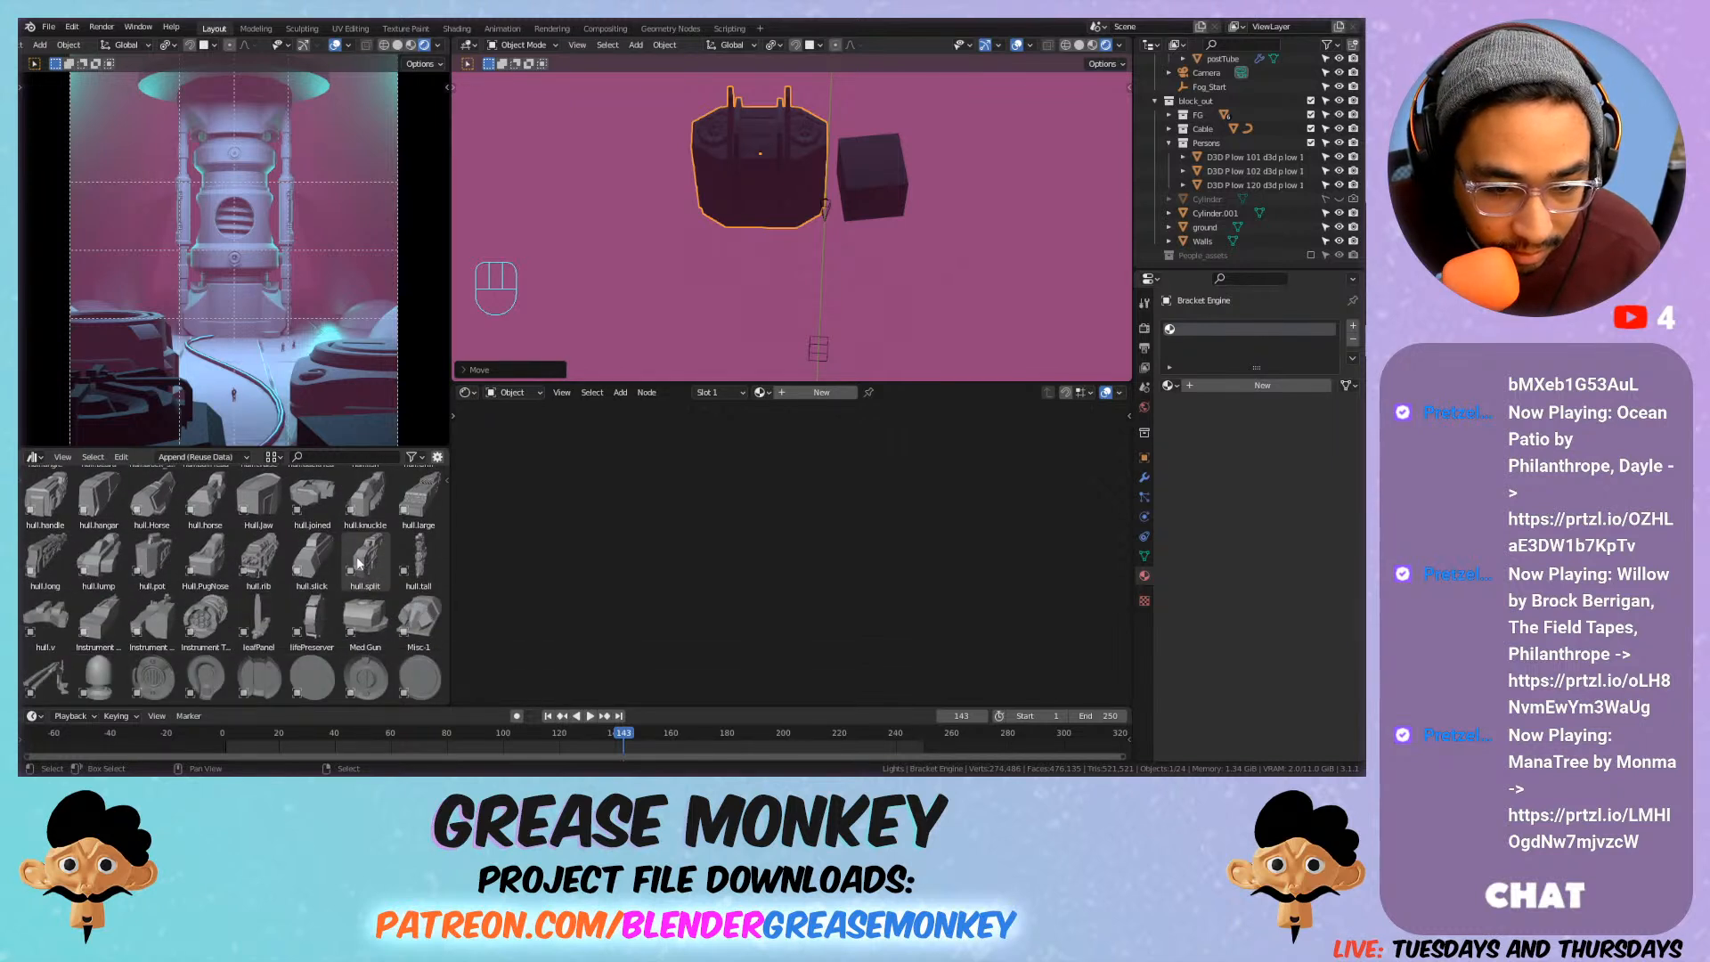
scroll(342, 586, "down", 5)
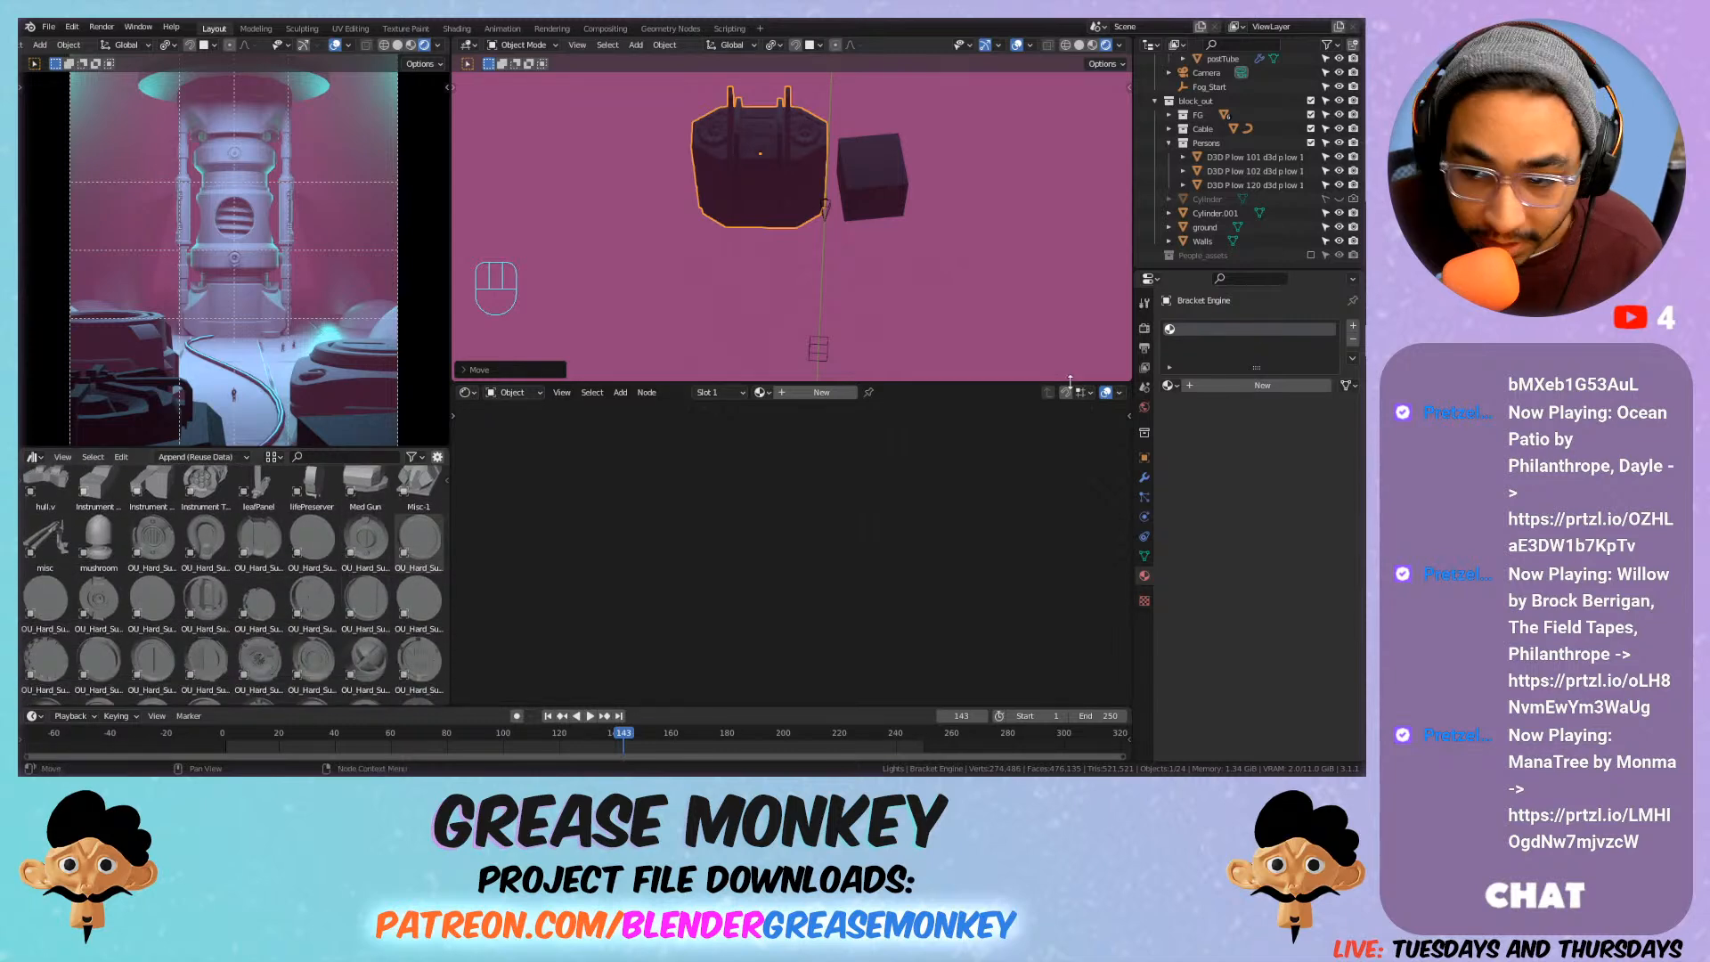
Enable the camera's depth of field and replace its focus object with the hard-surface part of the central tube.
left_click(1205, 72)
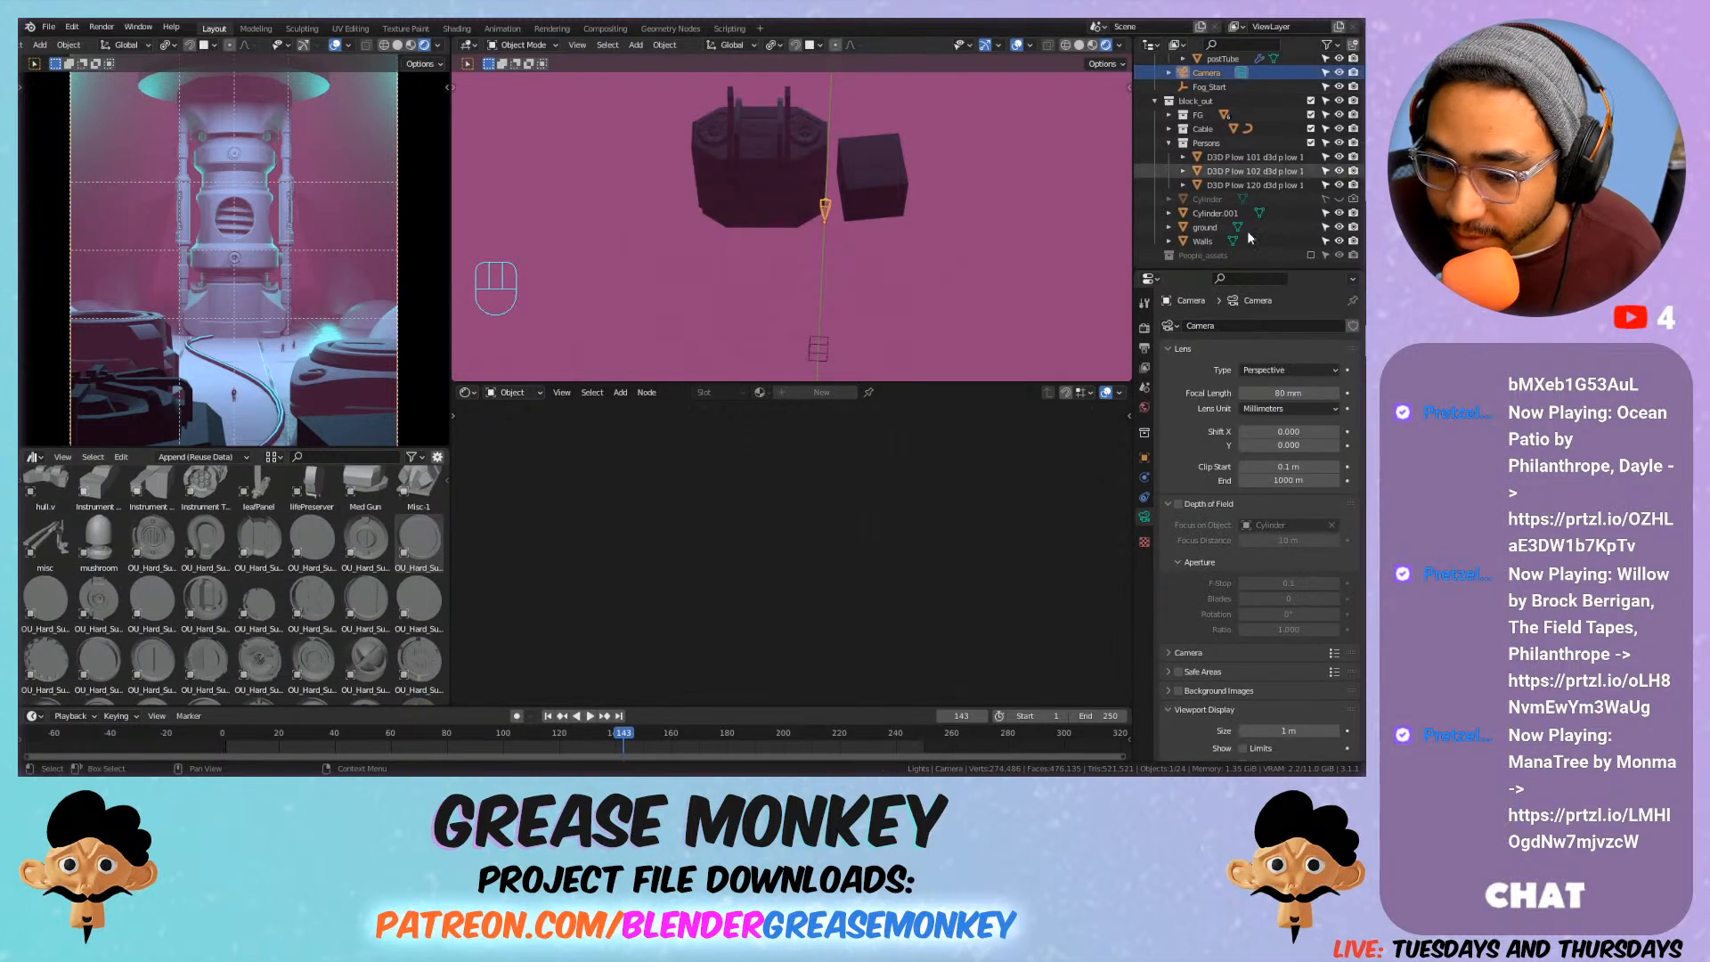
left_click(1179, 504)
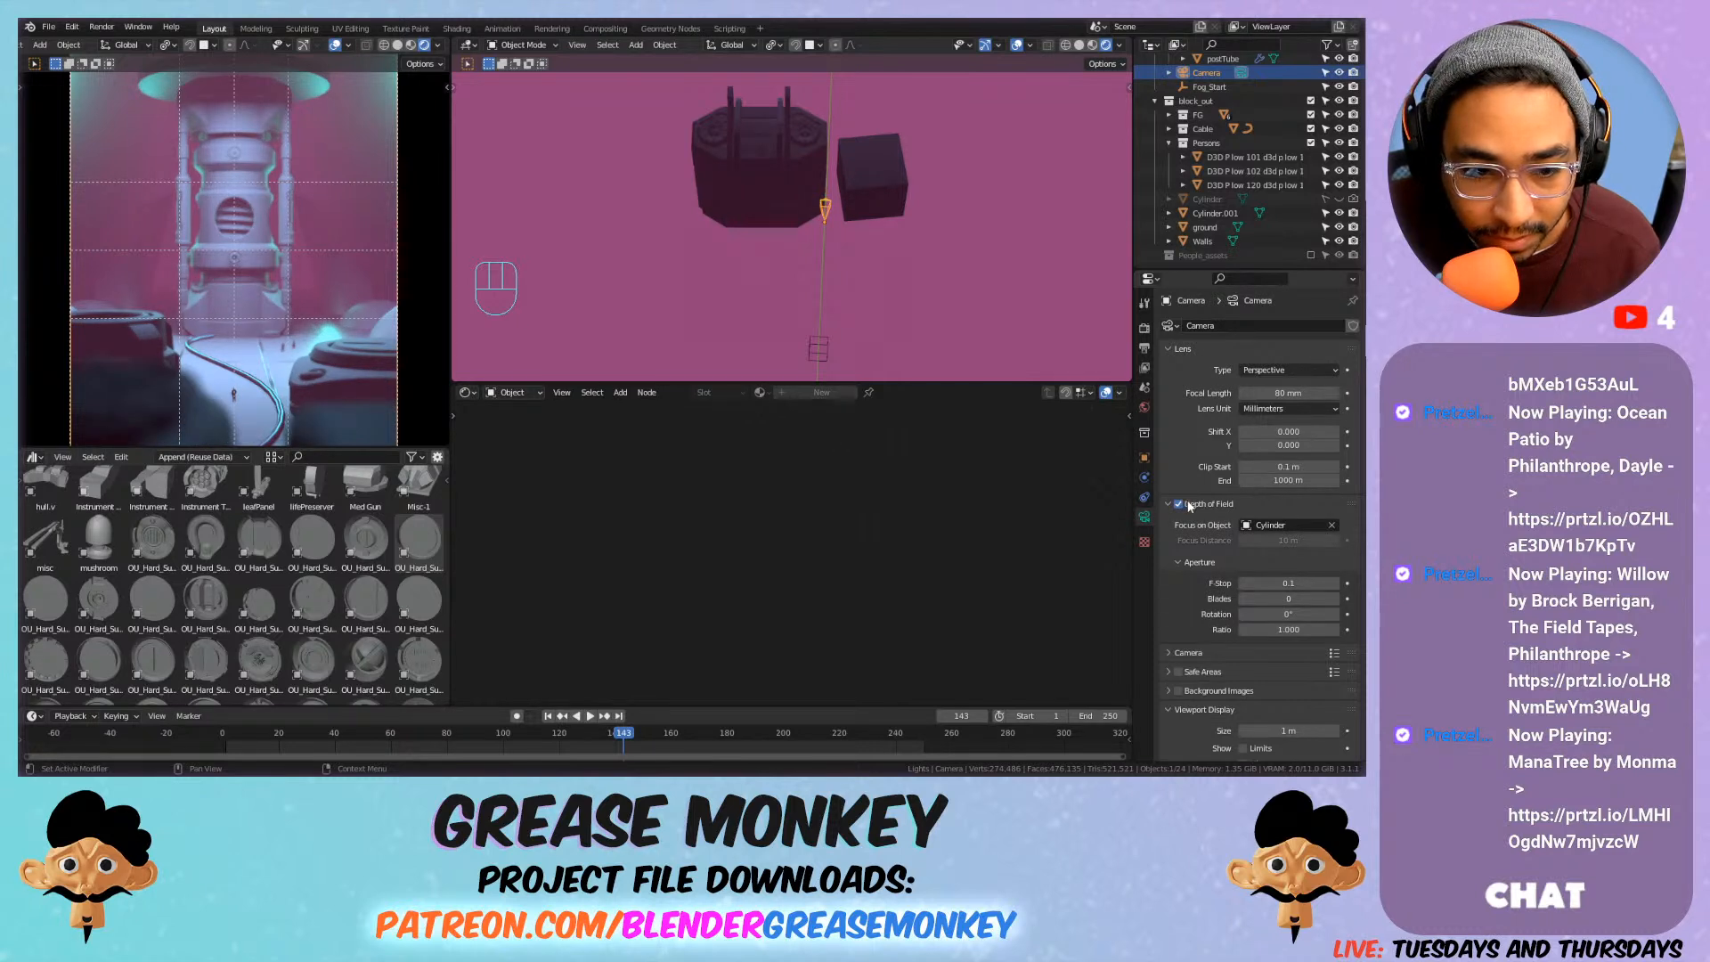
left_click(1189, 504)
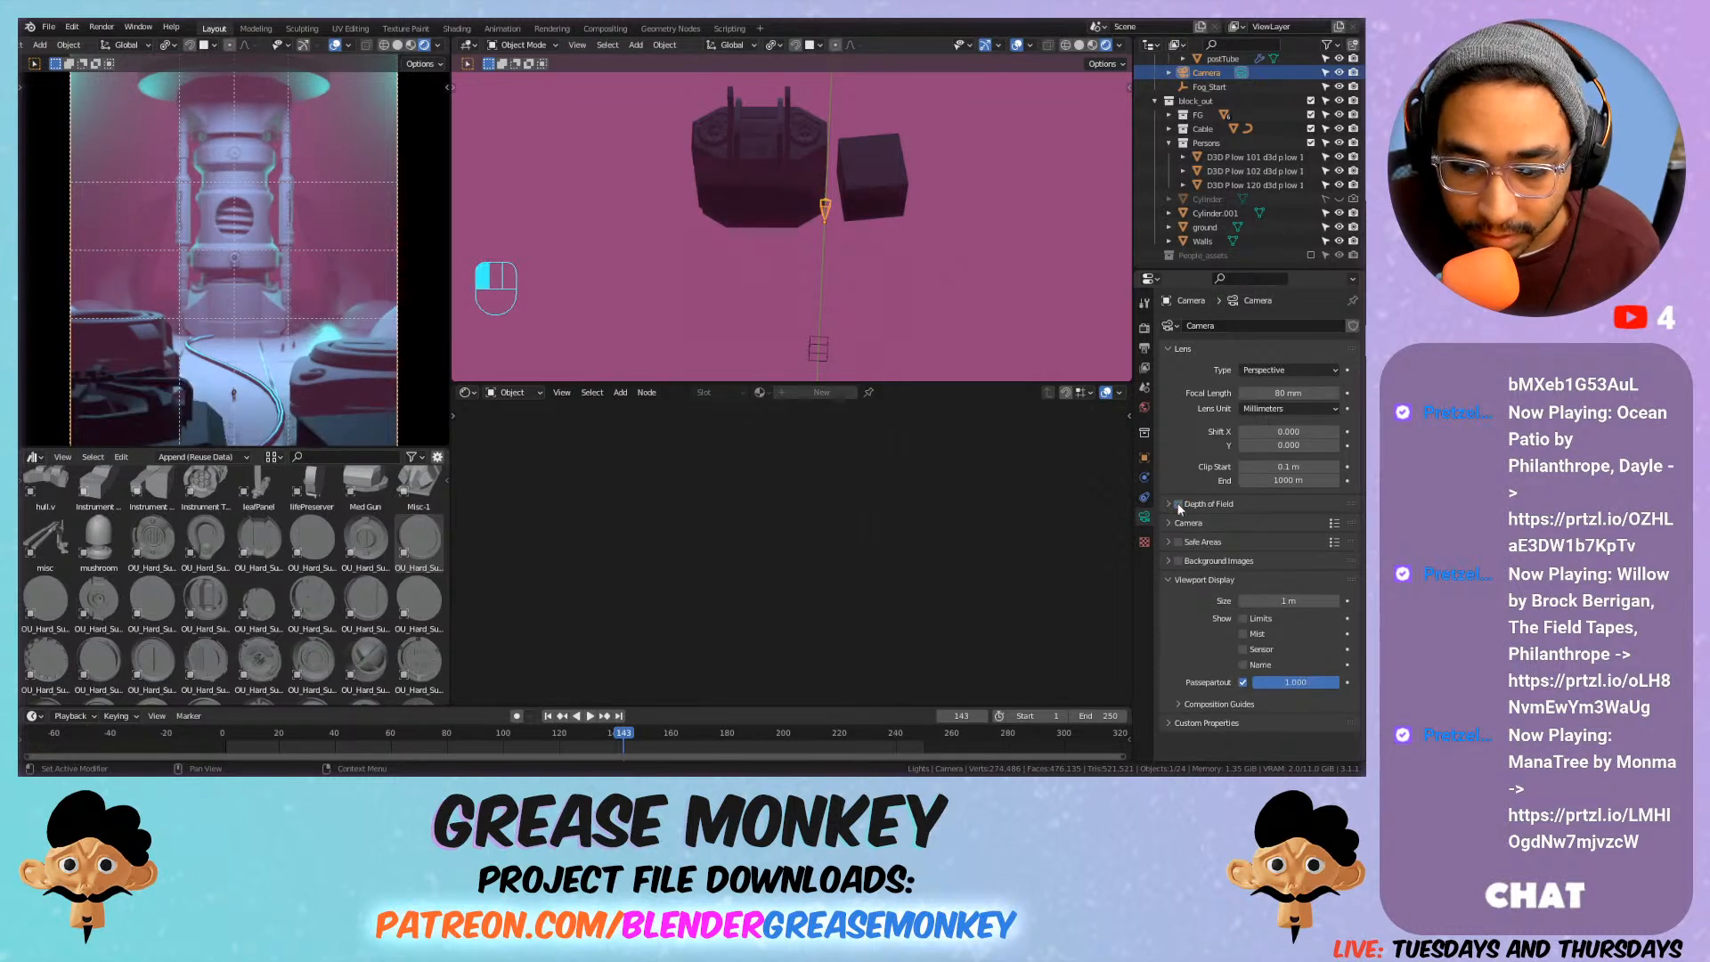
left_click(1194, 504)
left_click(1331, 526)
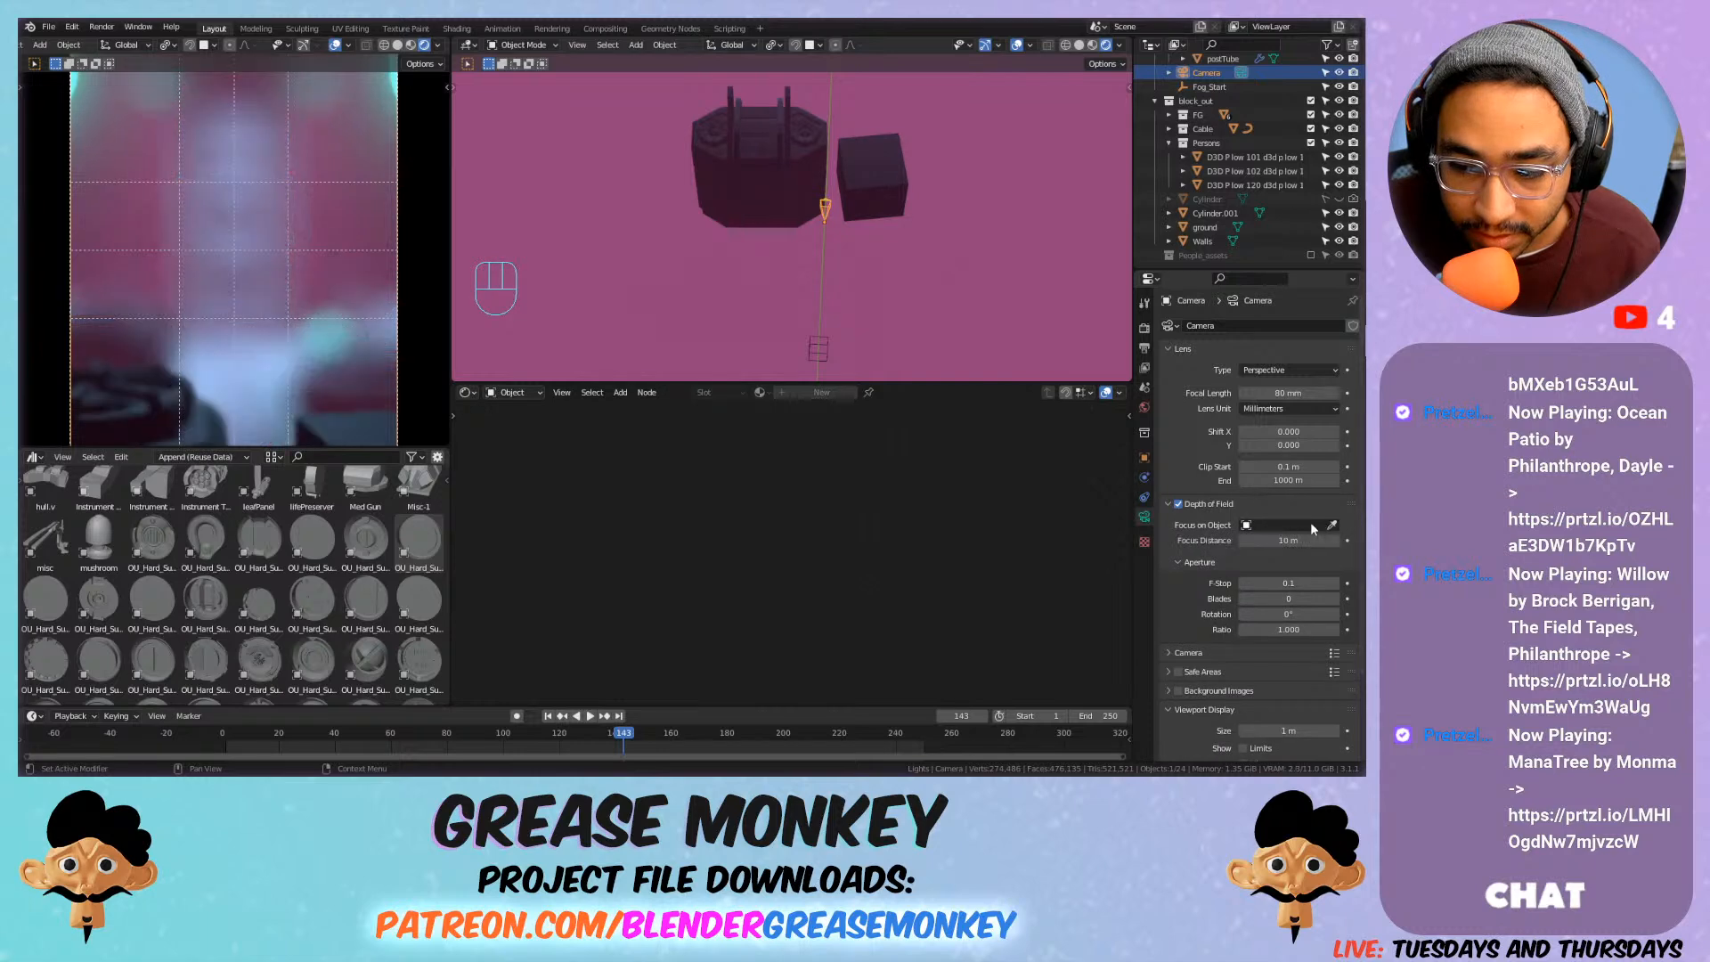
left_click(249, 212)
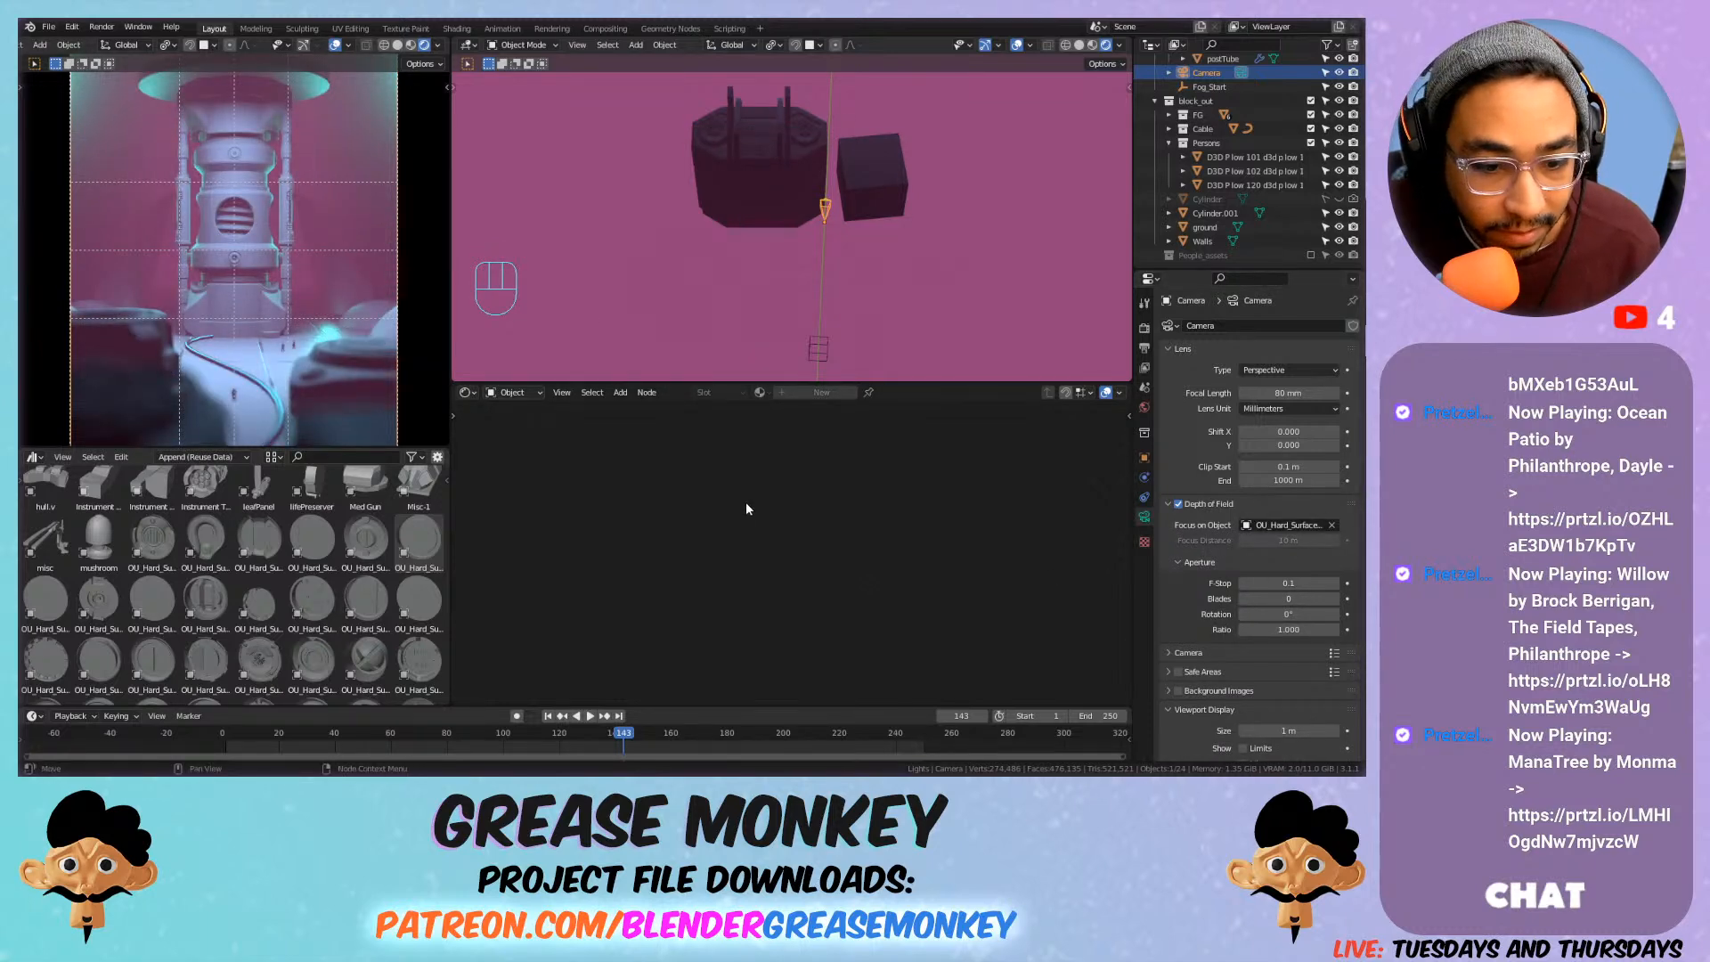
Set the camera's depth-of-field F-Stop to 0.8 and hide the overlays in the camera view.
left_click_drag(1282, 582, 1299, 582)
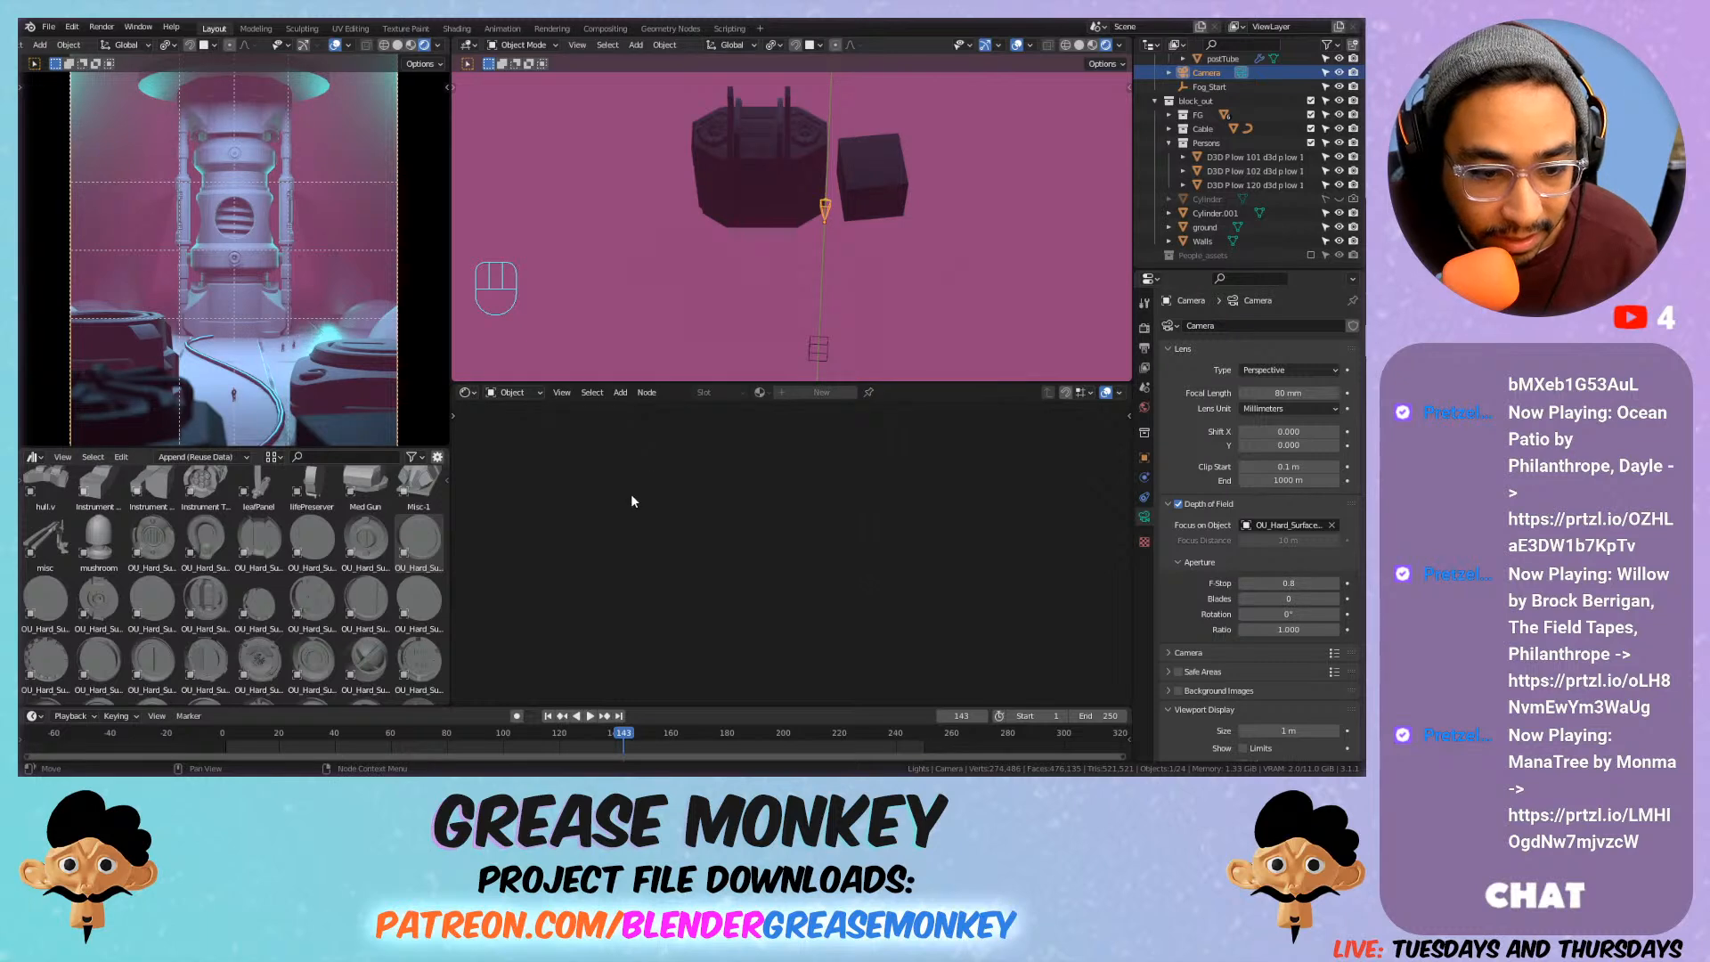
left_click(335, 45)
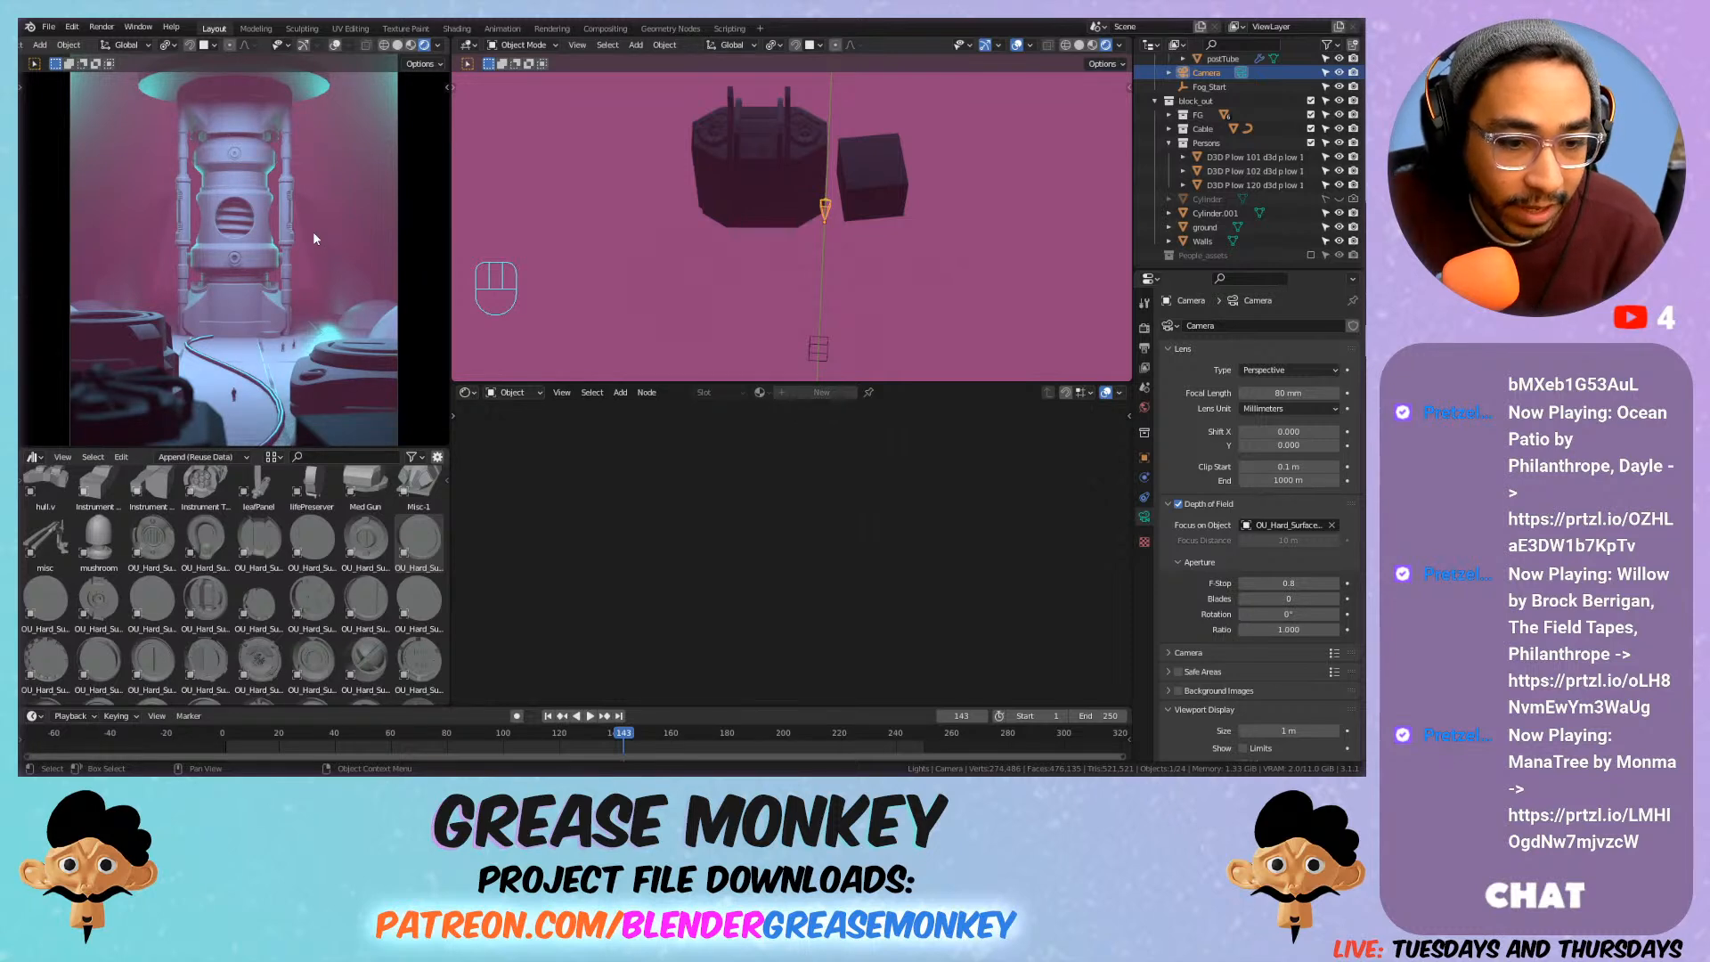
Place the Single_Objects_111 asset from the library over the remaining foreground cube and scale it down.
left_click(887, 184)
scroll(347, 559, "down", 5)
scroll(347, 559, "down", 3)
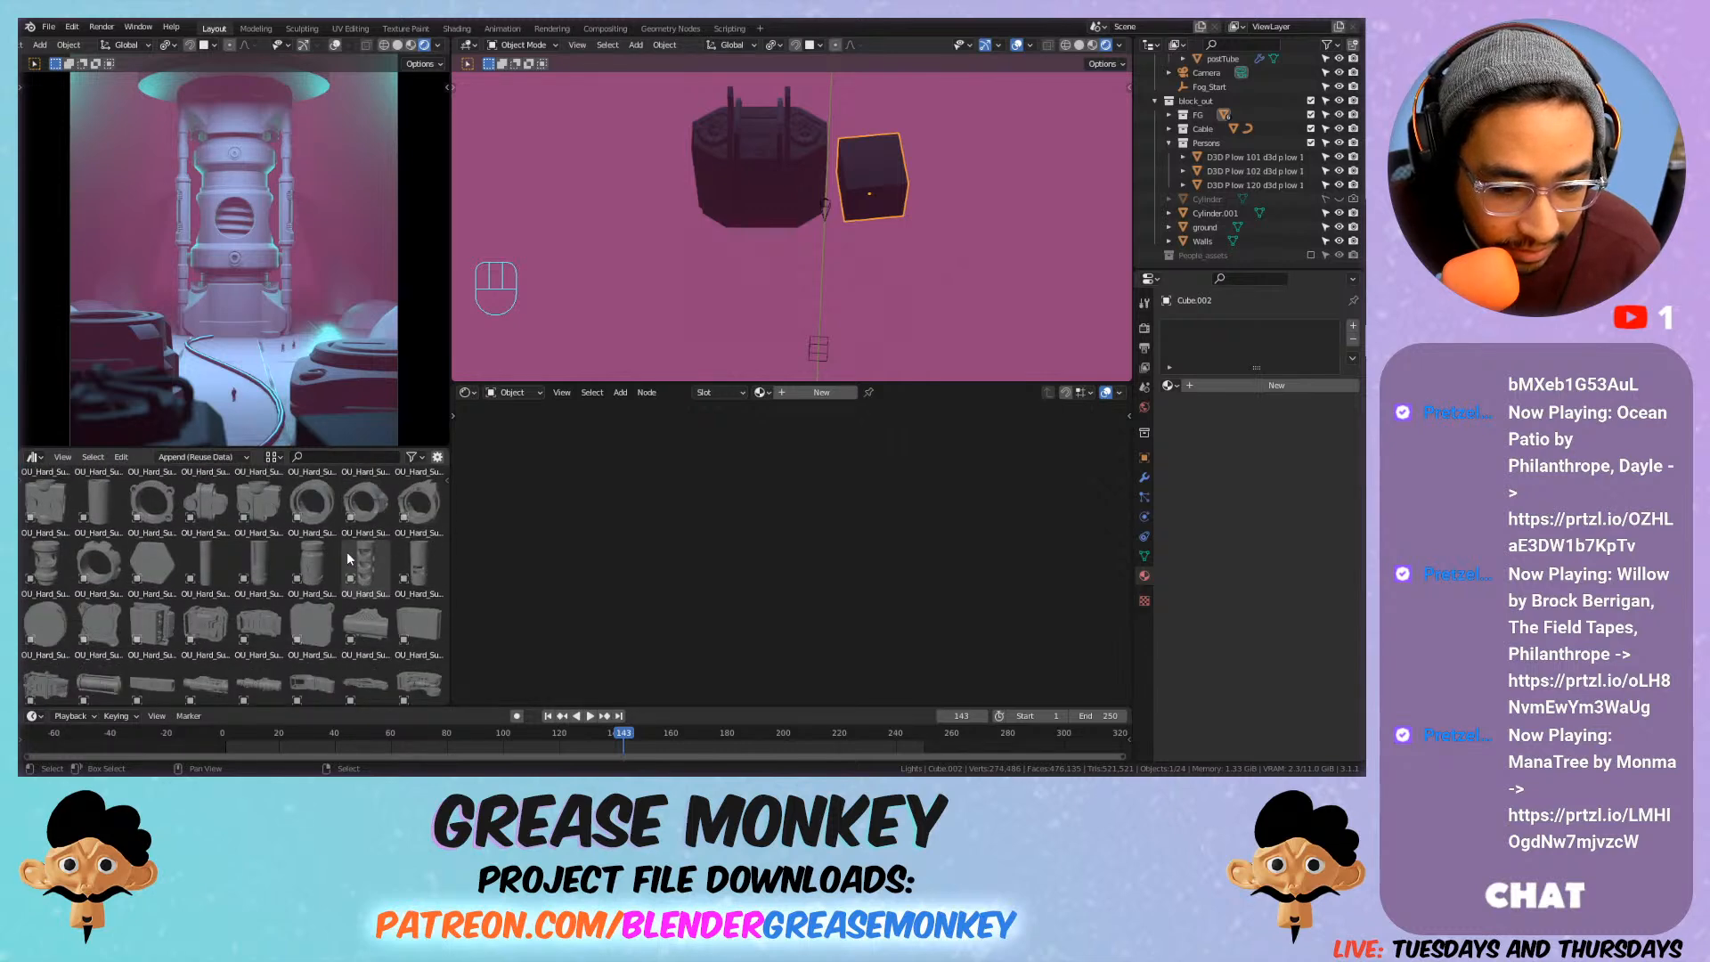
scroll(348, 558, "down", 3)
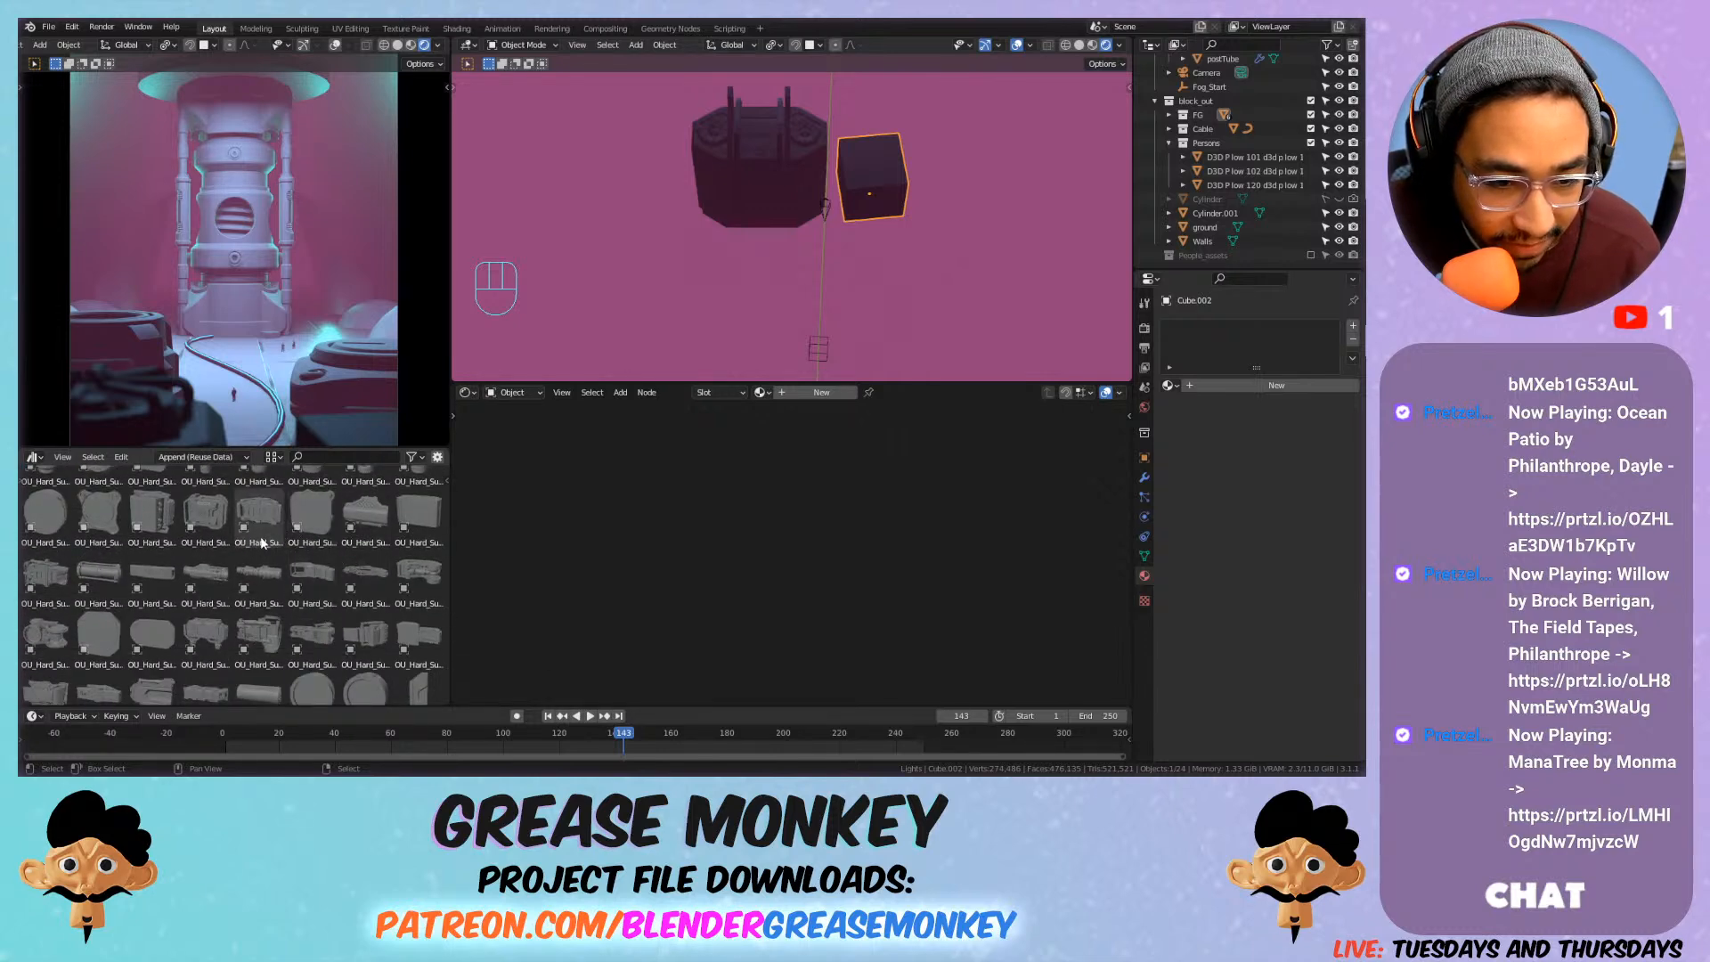
scroll(260, 542, "down", 4)
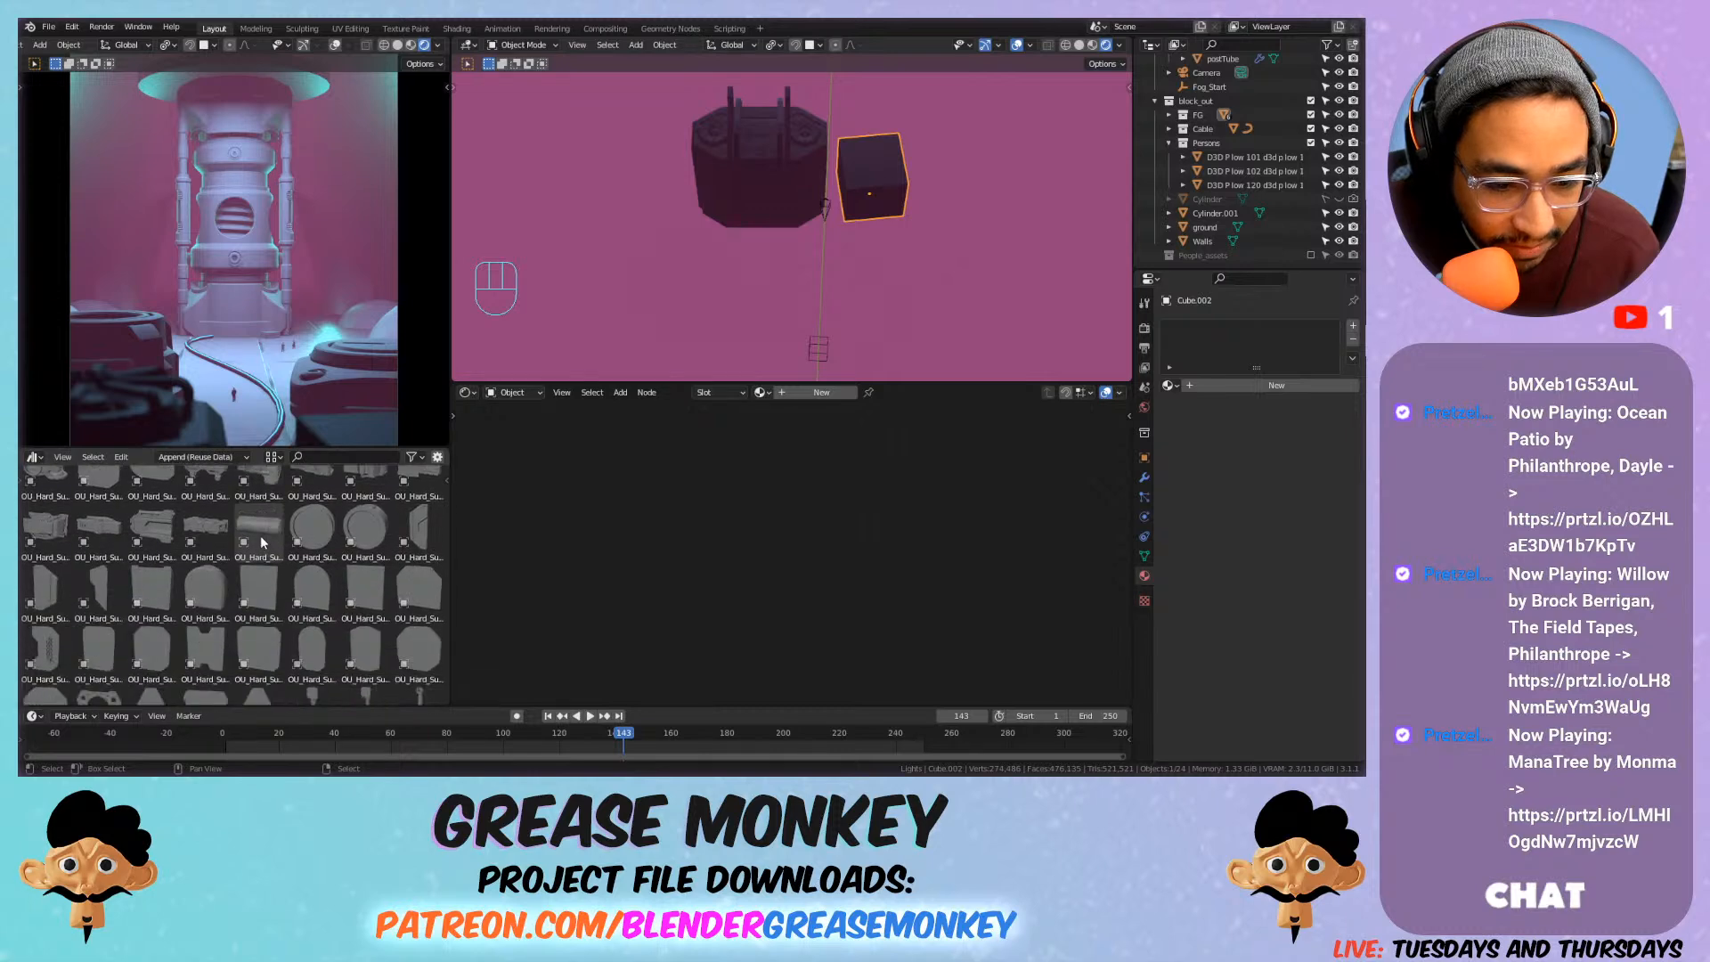
scroll(260, 536, "down", 2)
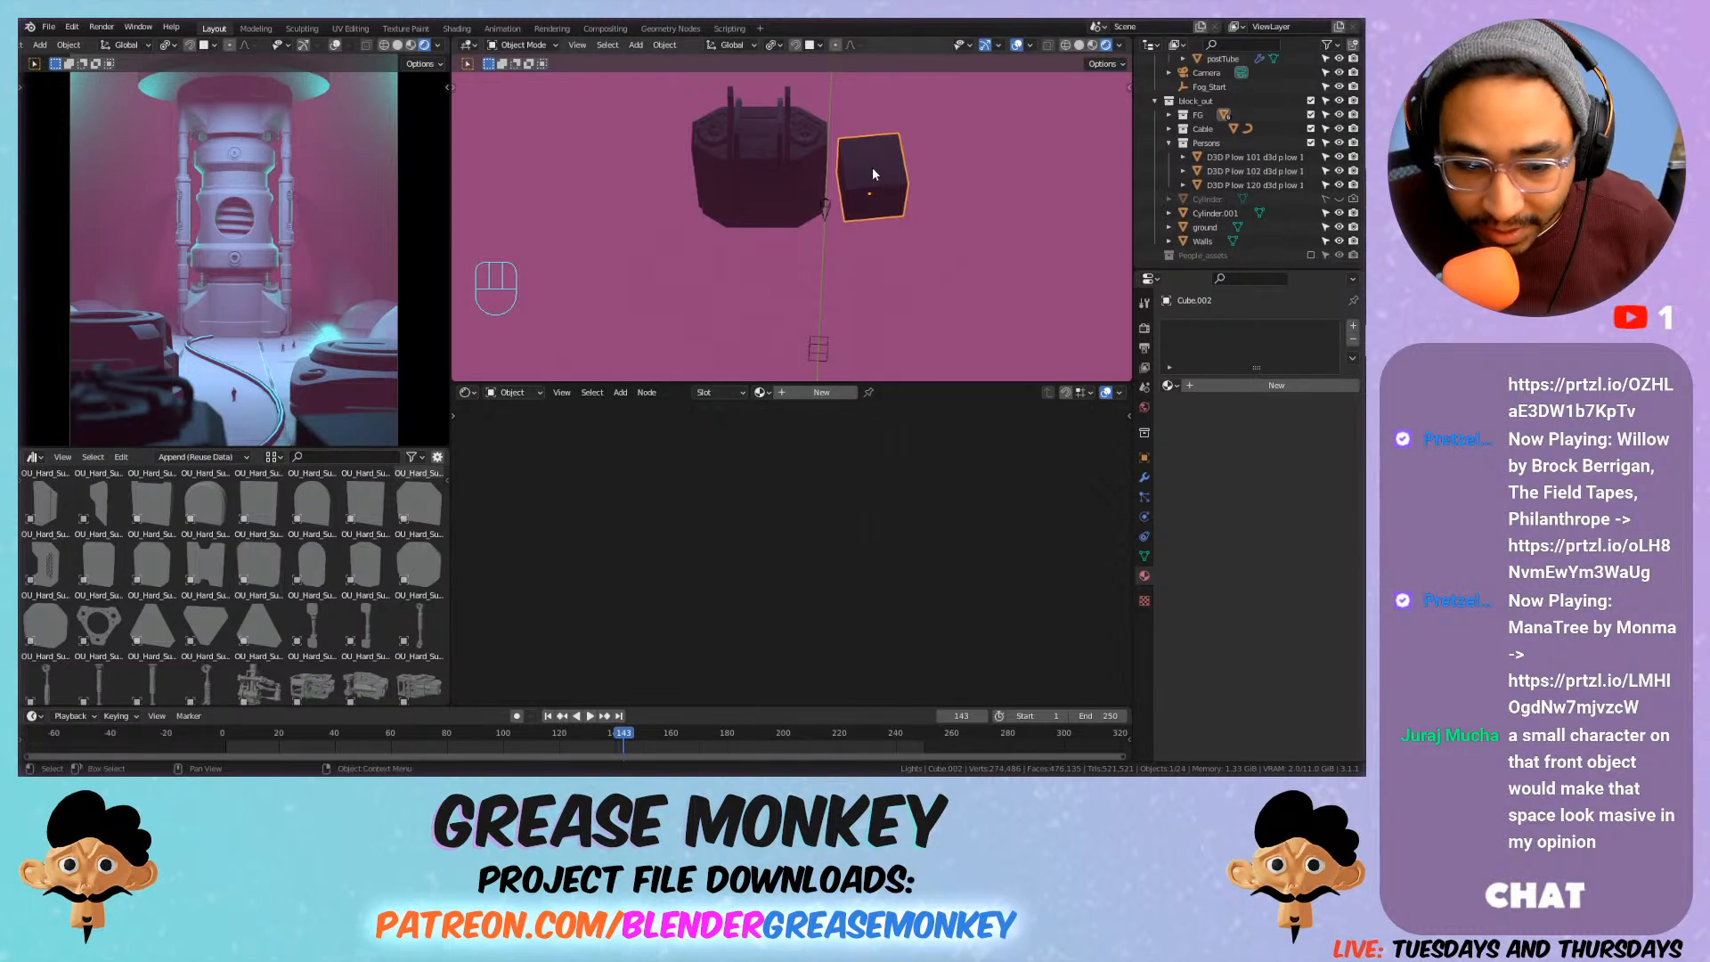
scroll(382, 586, "down", 5)
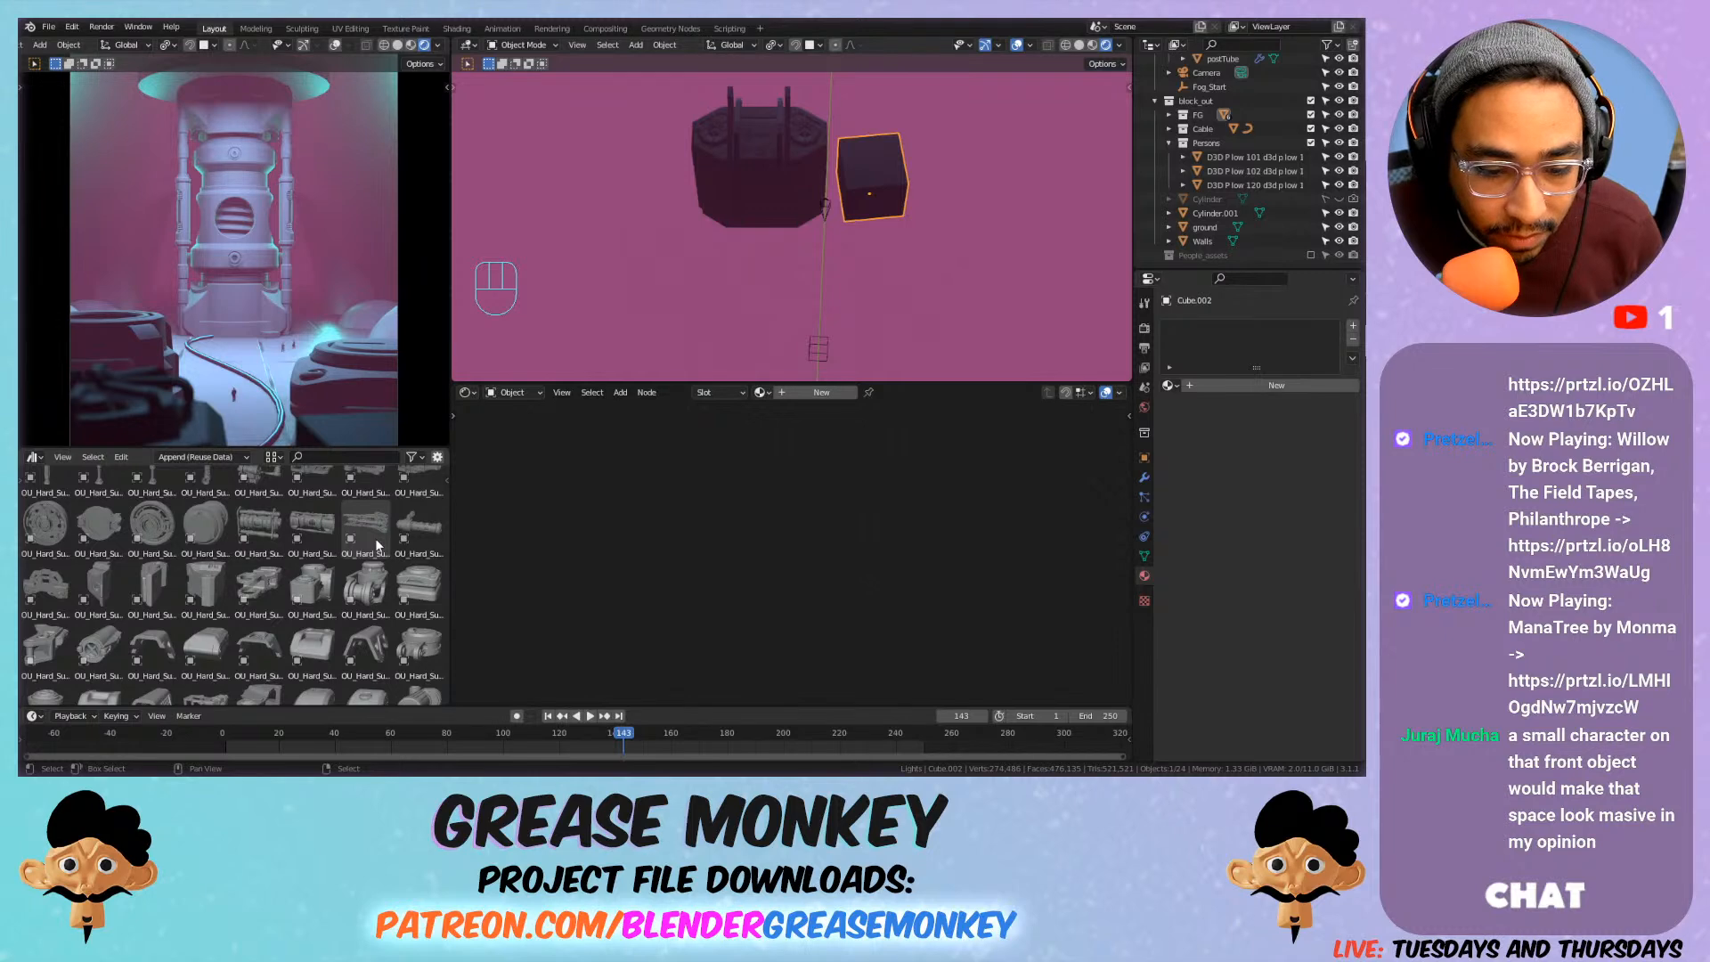
scroll(376, 538, "down", 2)
scroll(376, 525, "down", 5)
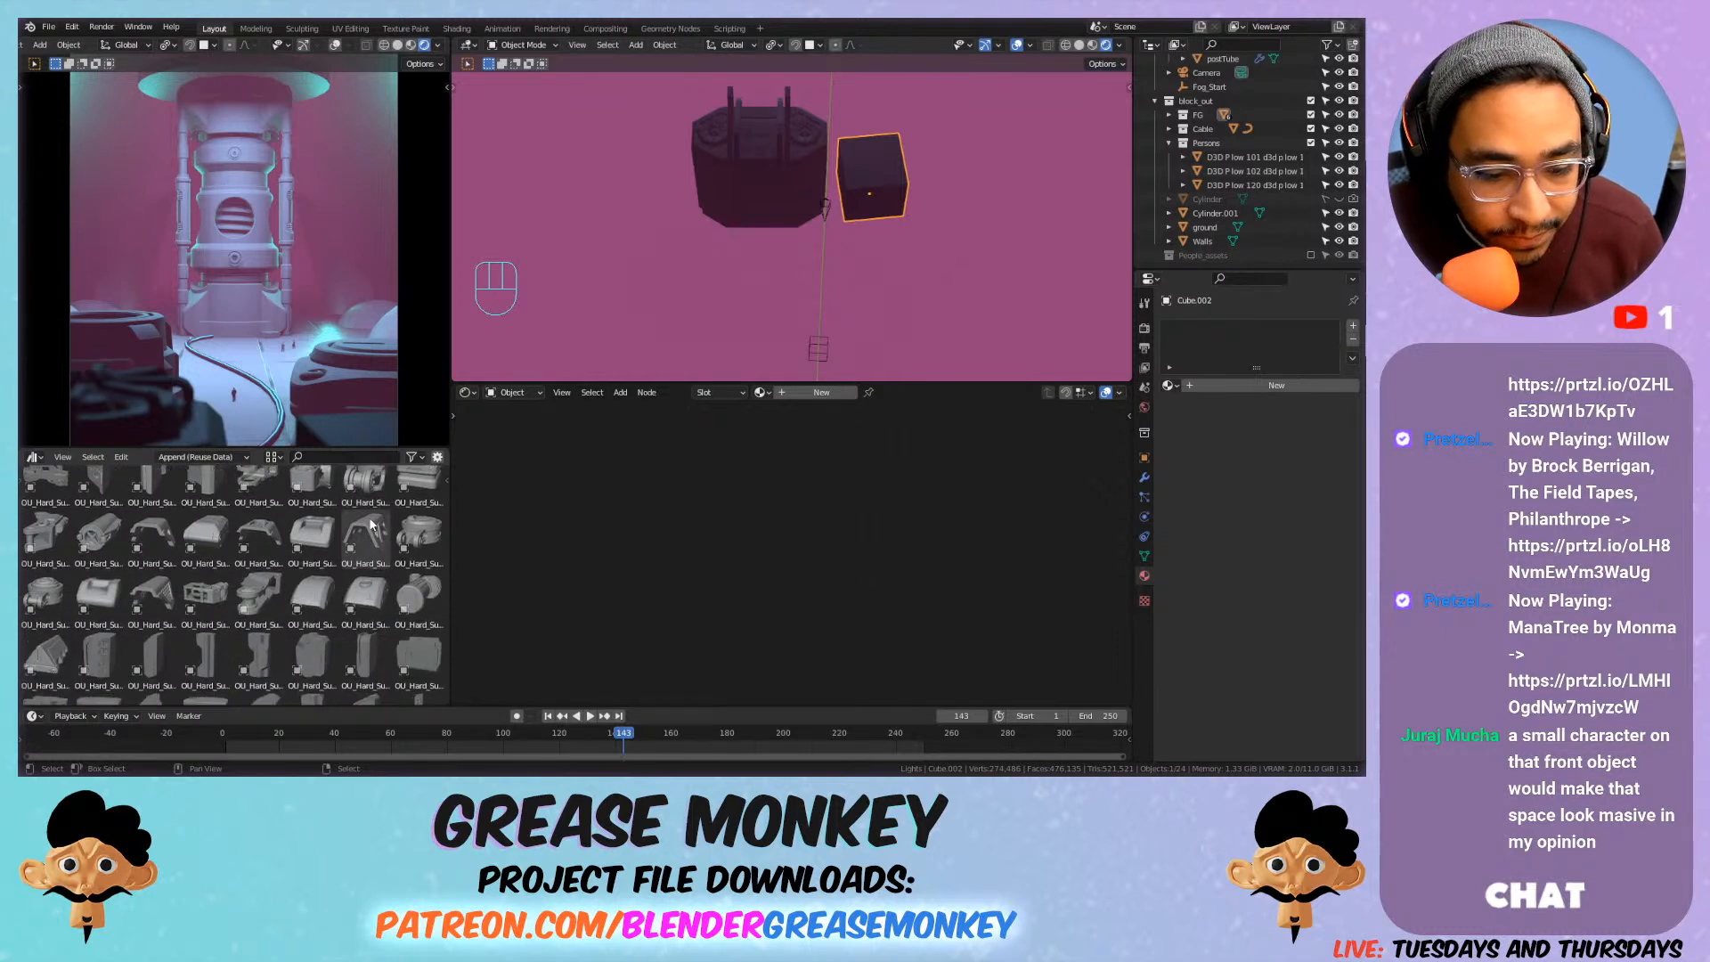
scroll(371, 524, "down", 8)
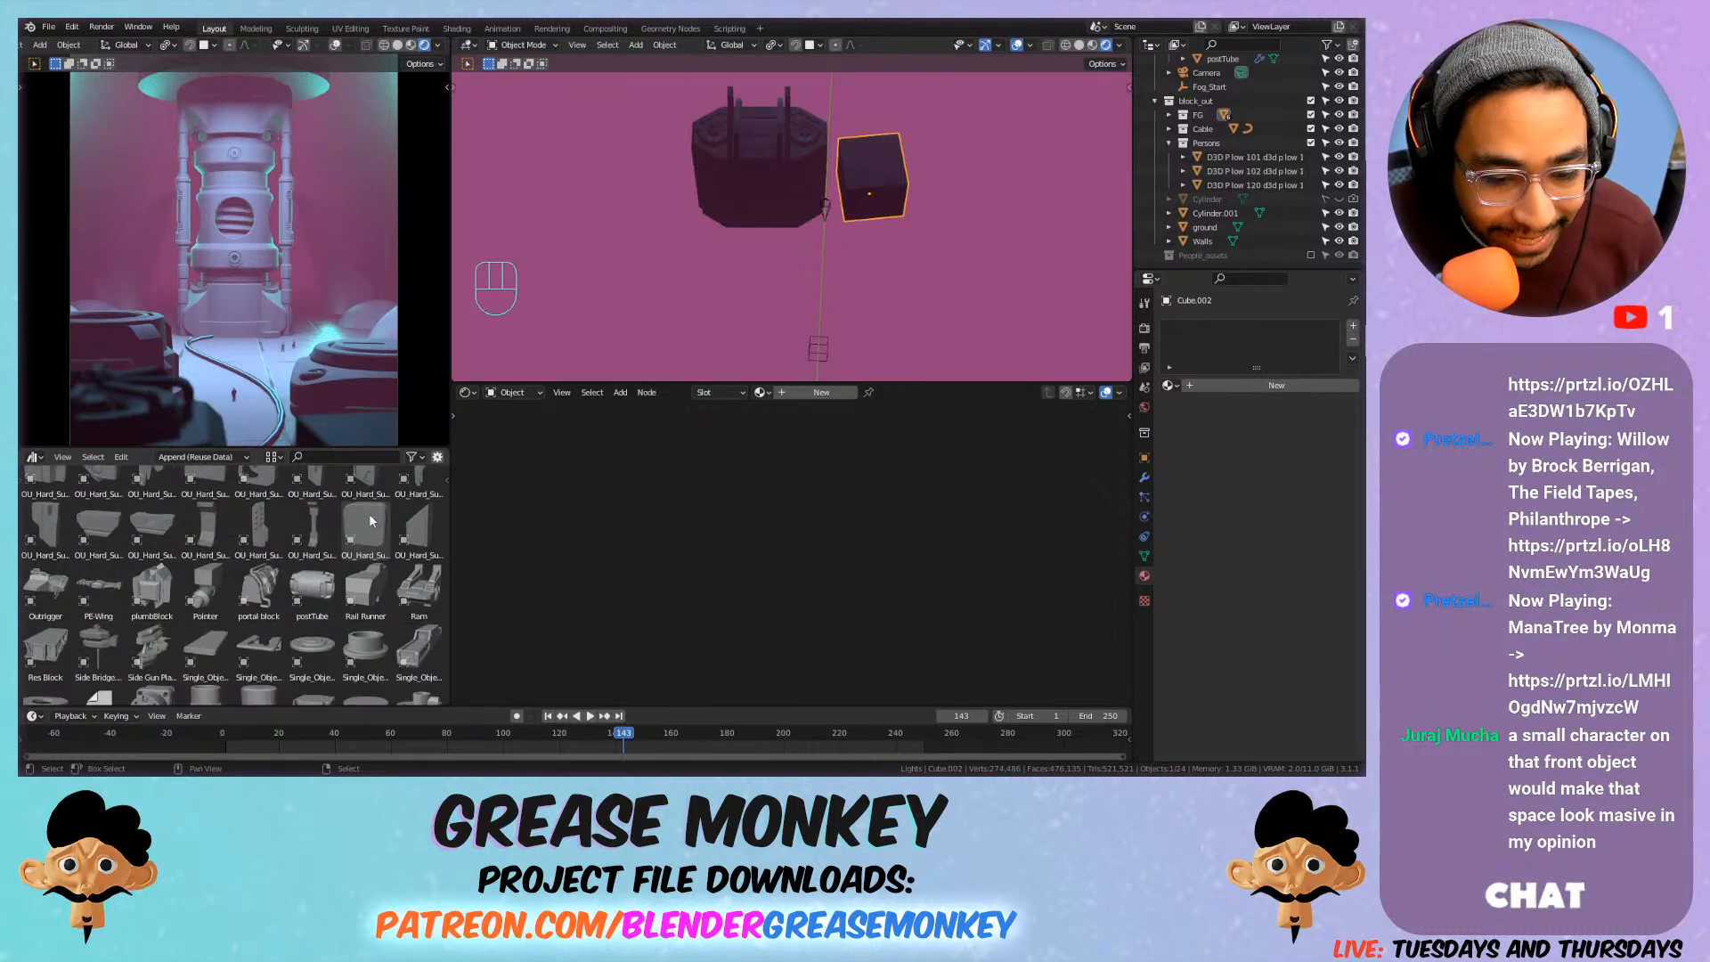
scroll(375, 521, "down", 8)
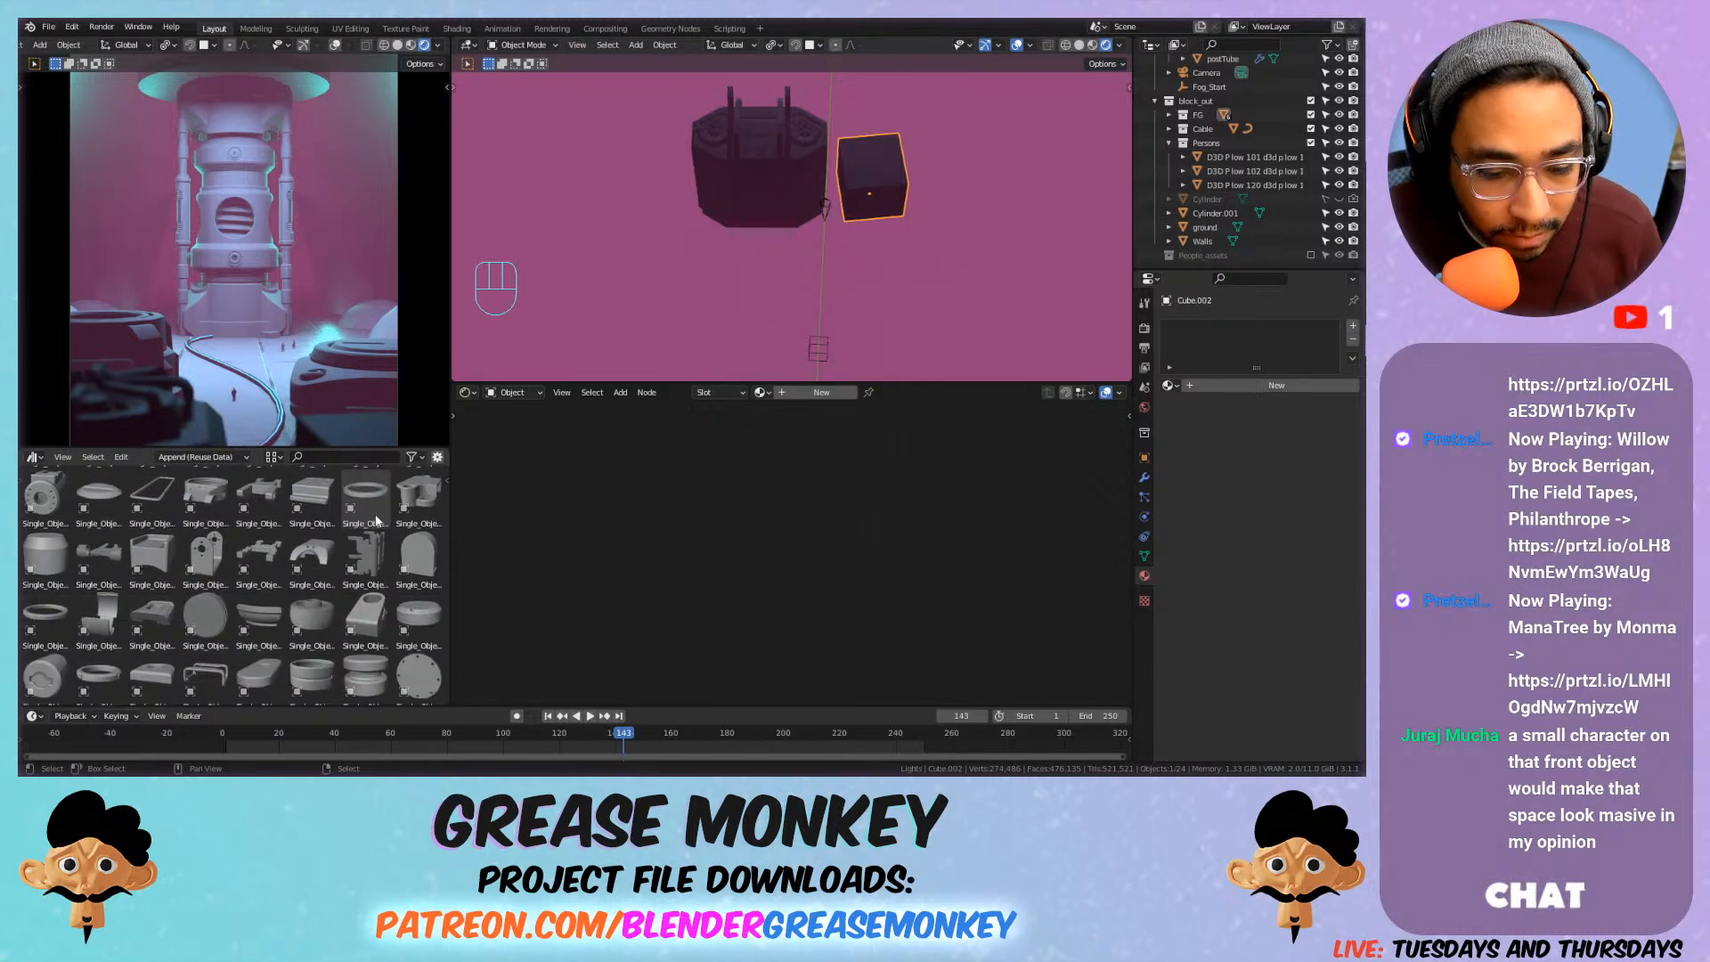
scroll(377, 521, "down", 10)
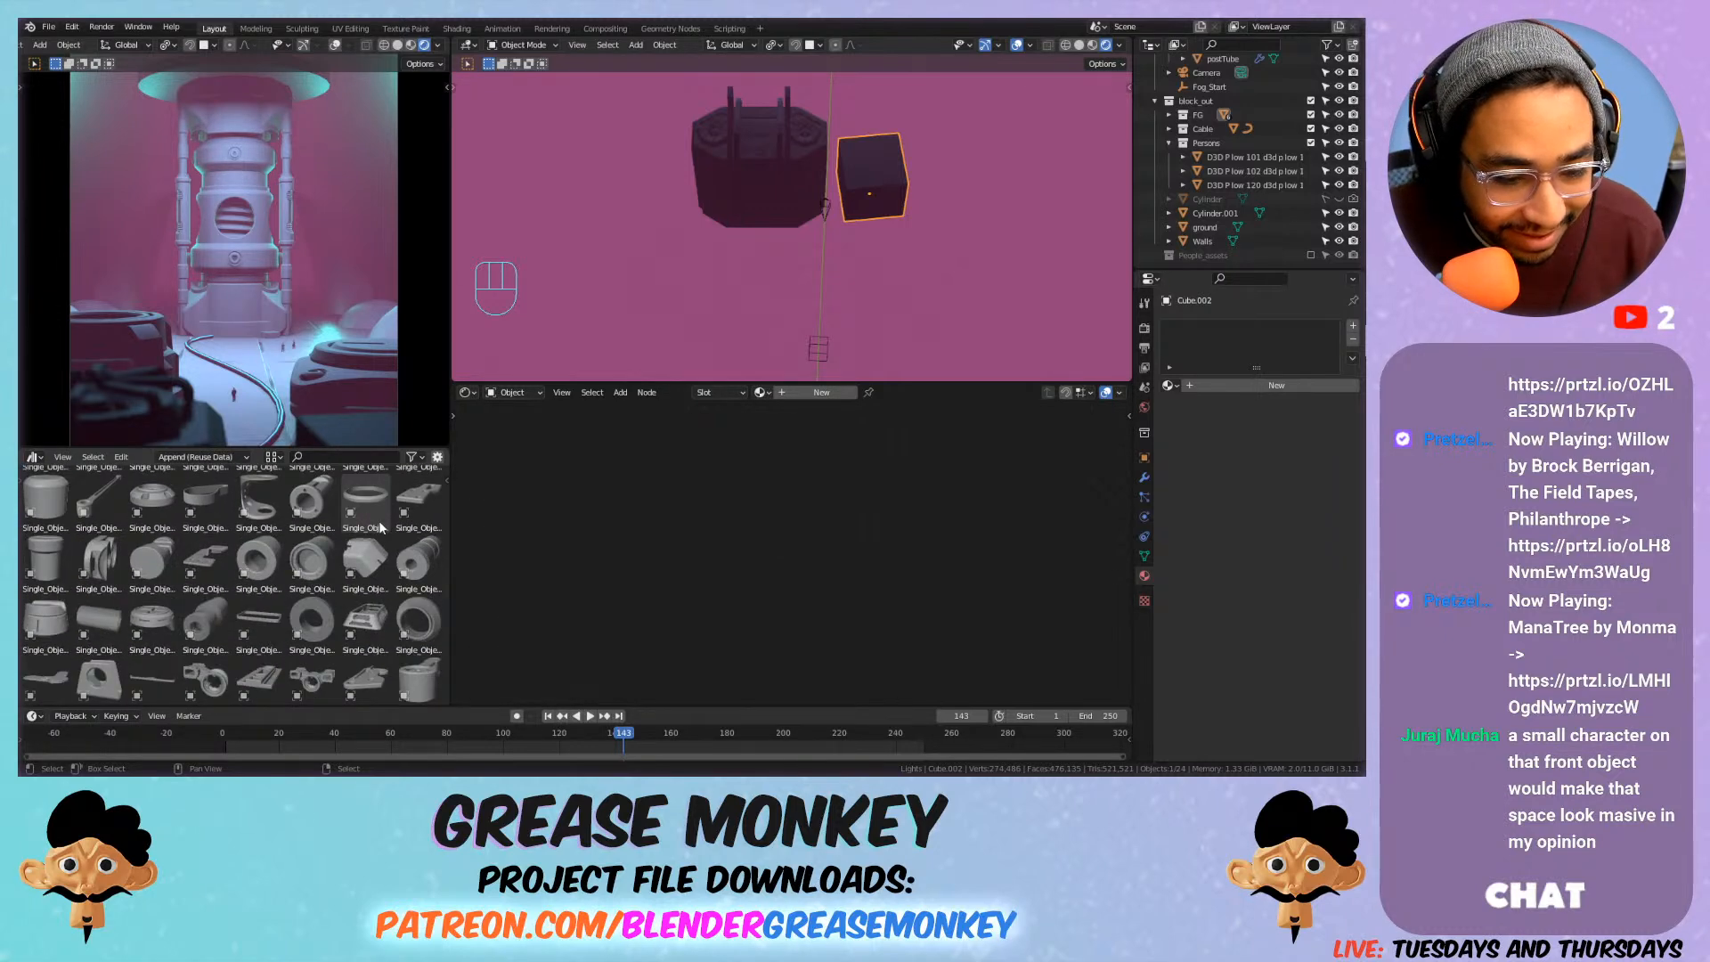
scroll(378, 525, "down", 5)
scroll(380, 531, "down", 5)
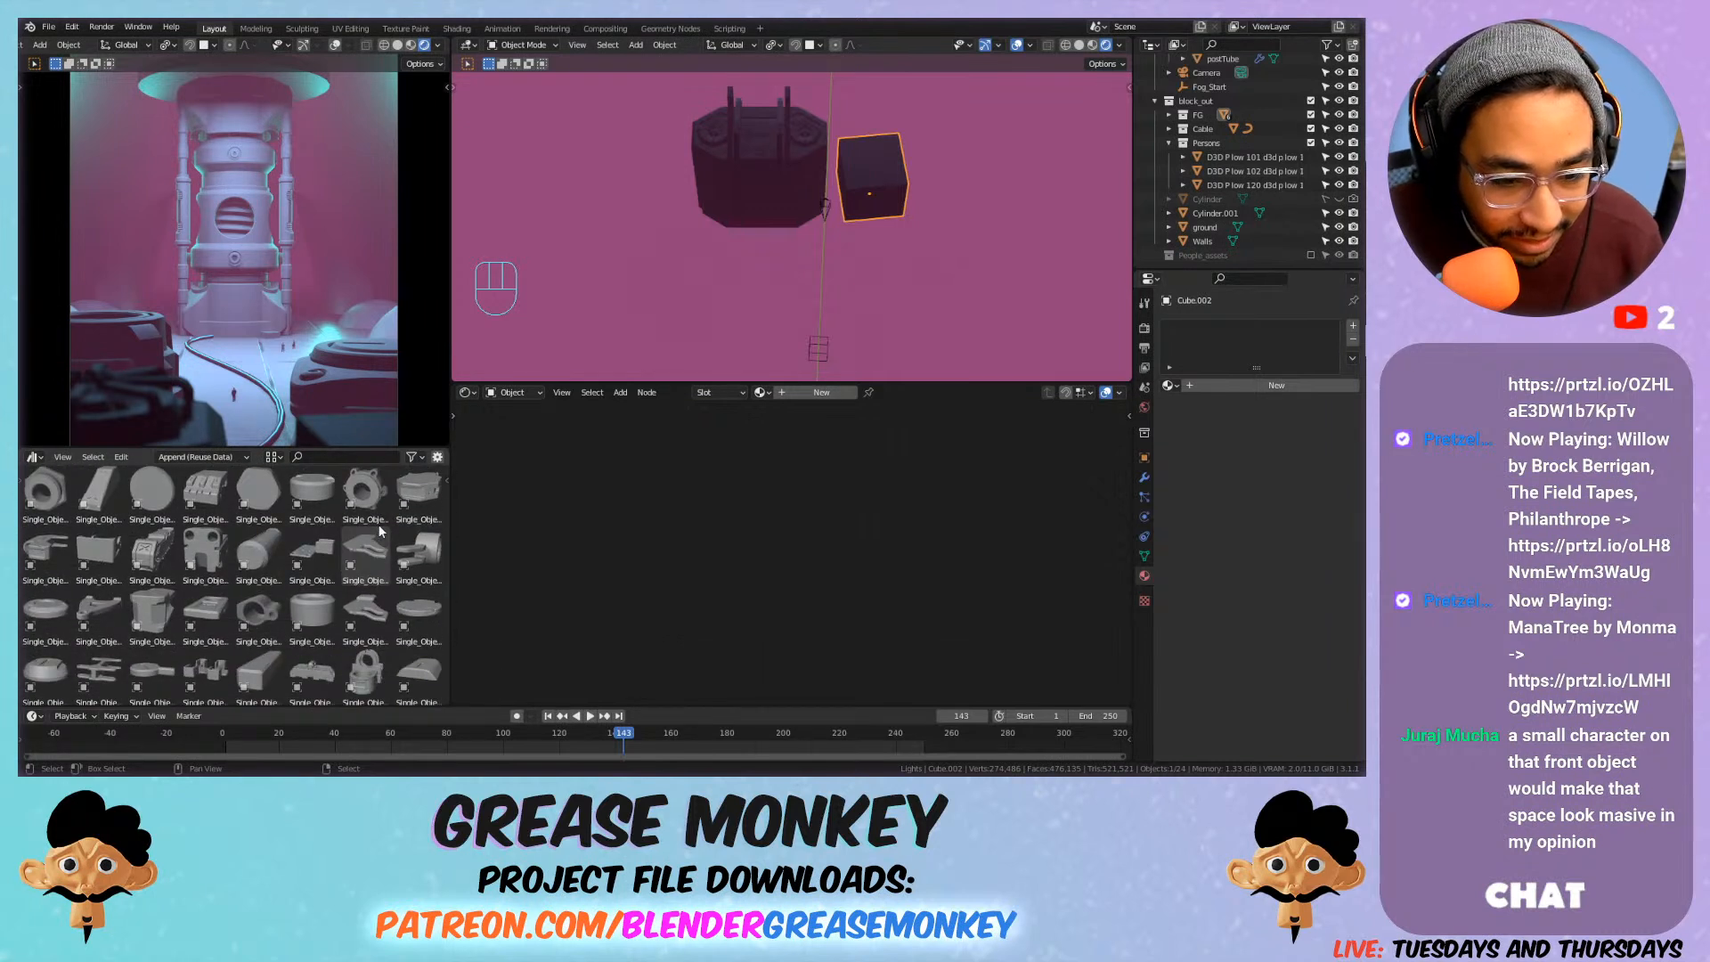
scroll(377, 530, "up", 1)
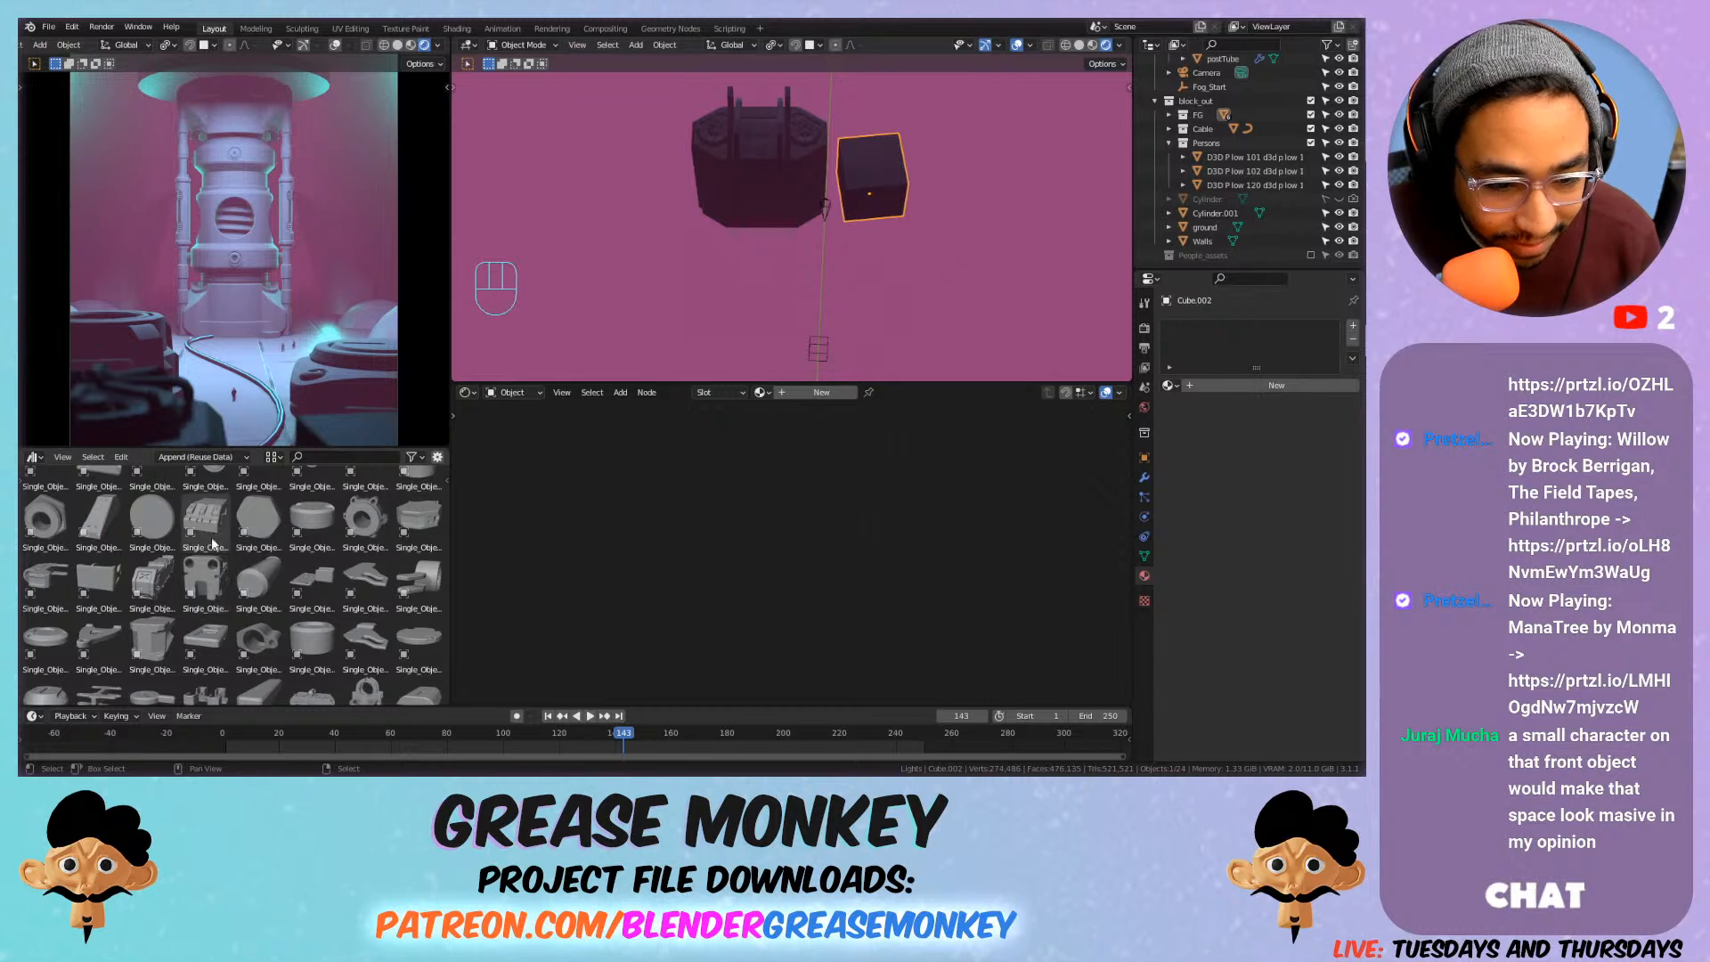
left_click_drag(206, 523, 888, 181)
key("s")
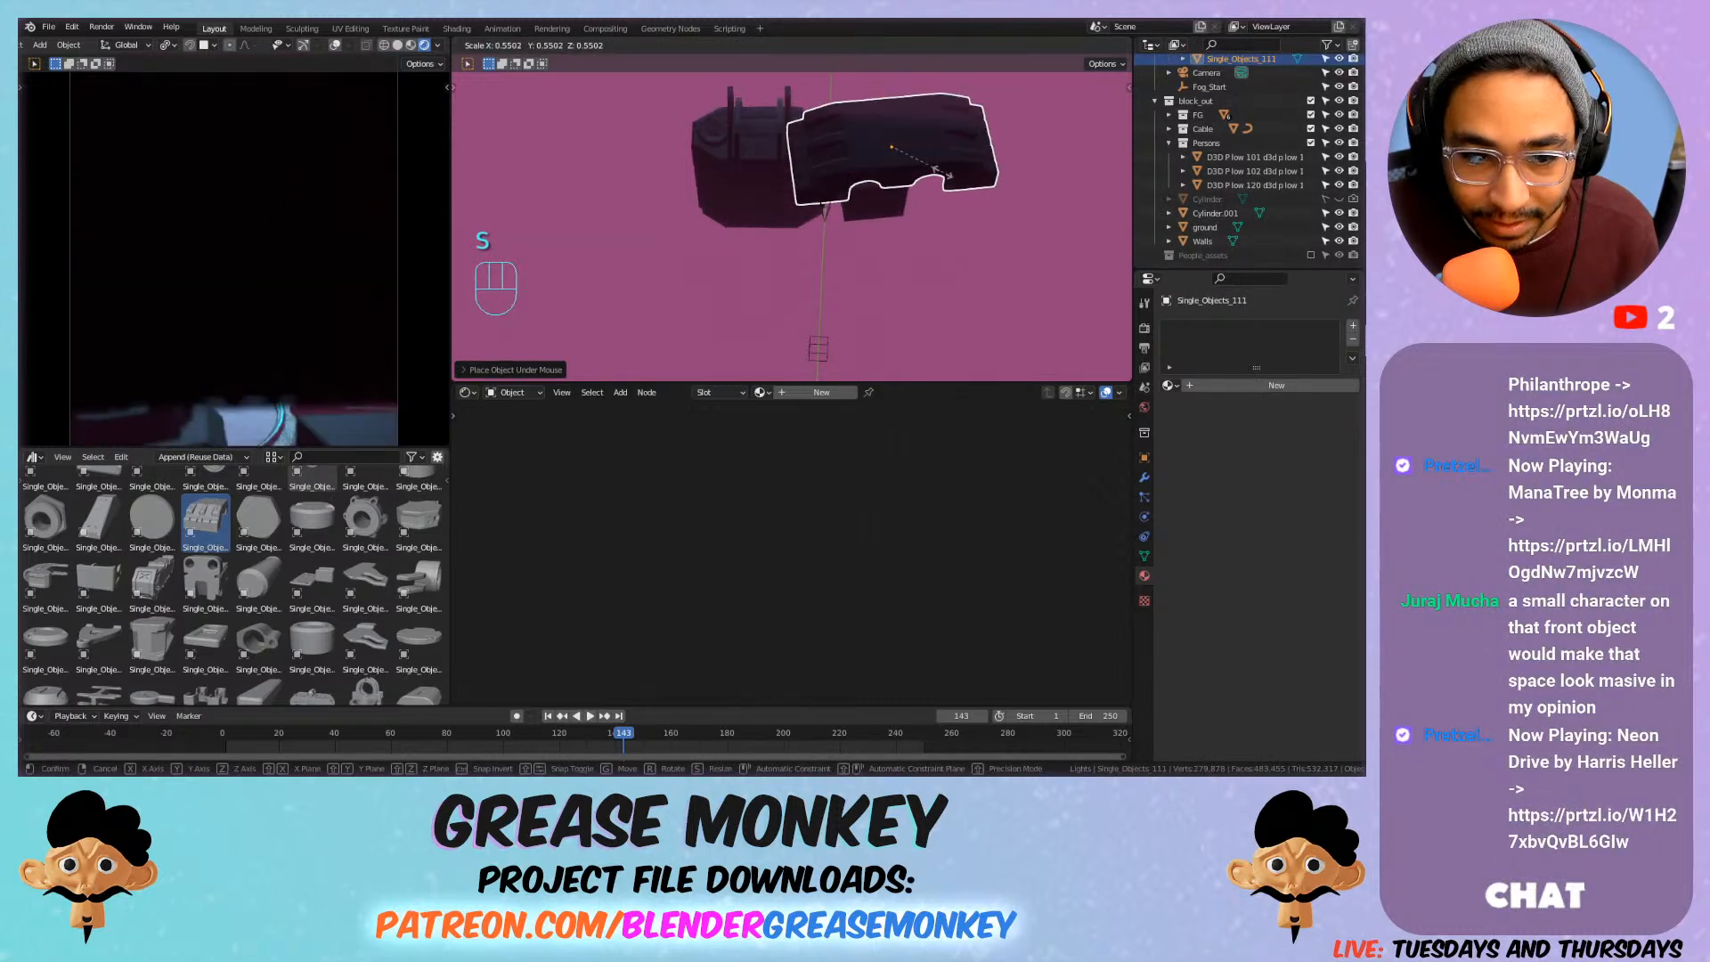
Scale down the imported mechanical piece and, in the front view, move it onto the top of the dark cube.
left_click(895, 179)
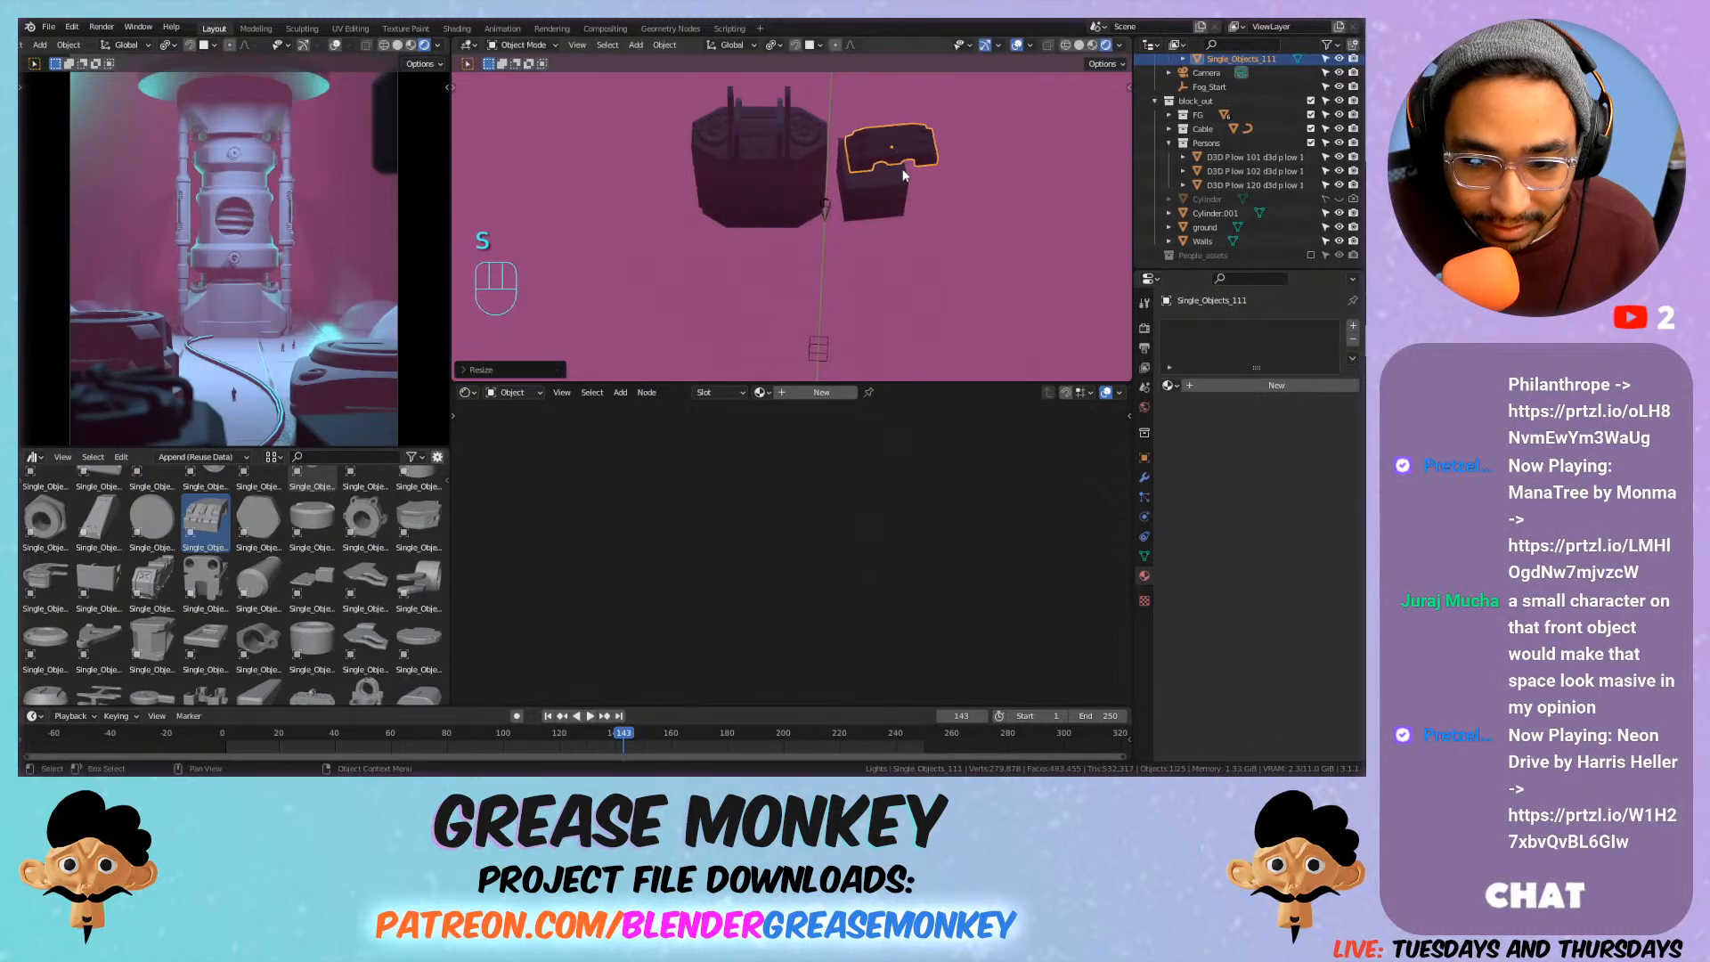
left_click(895, 180)
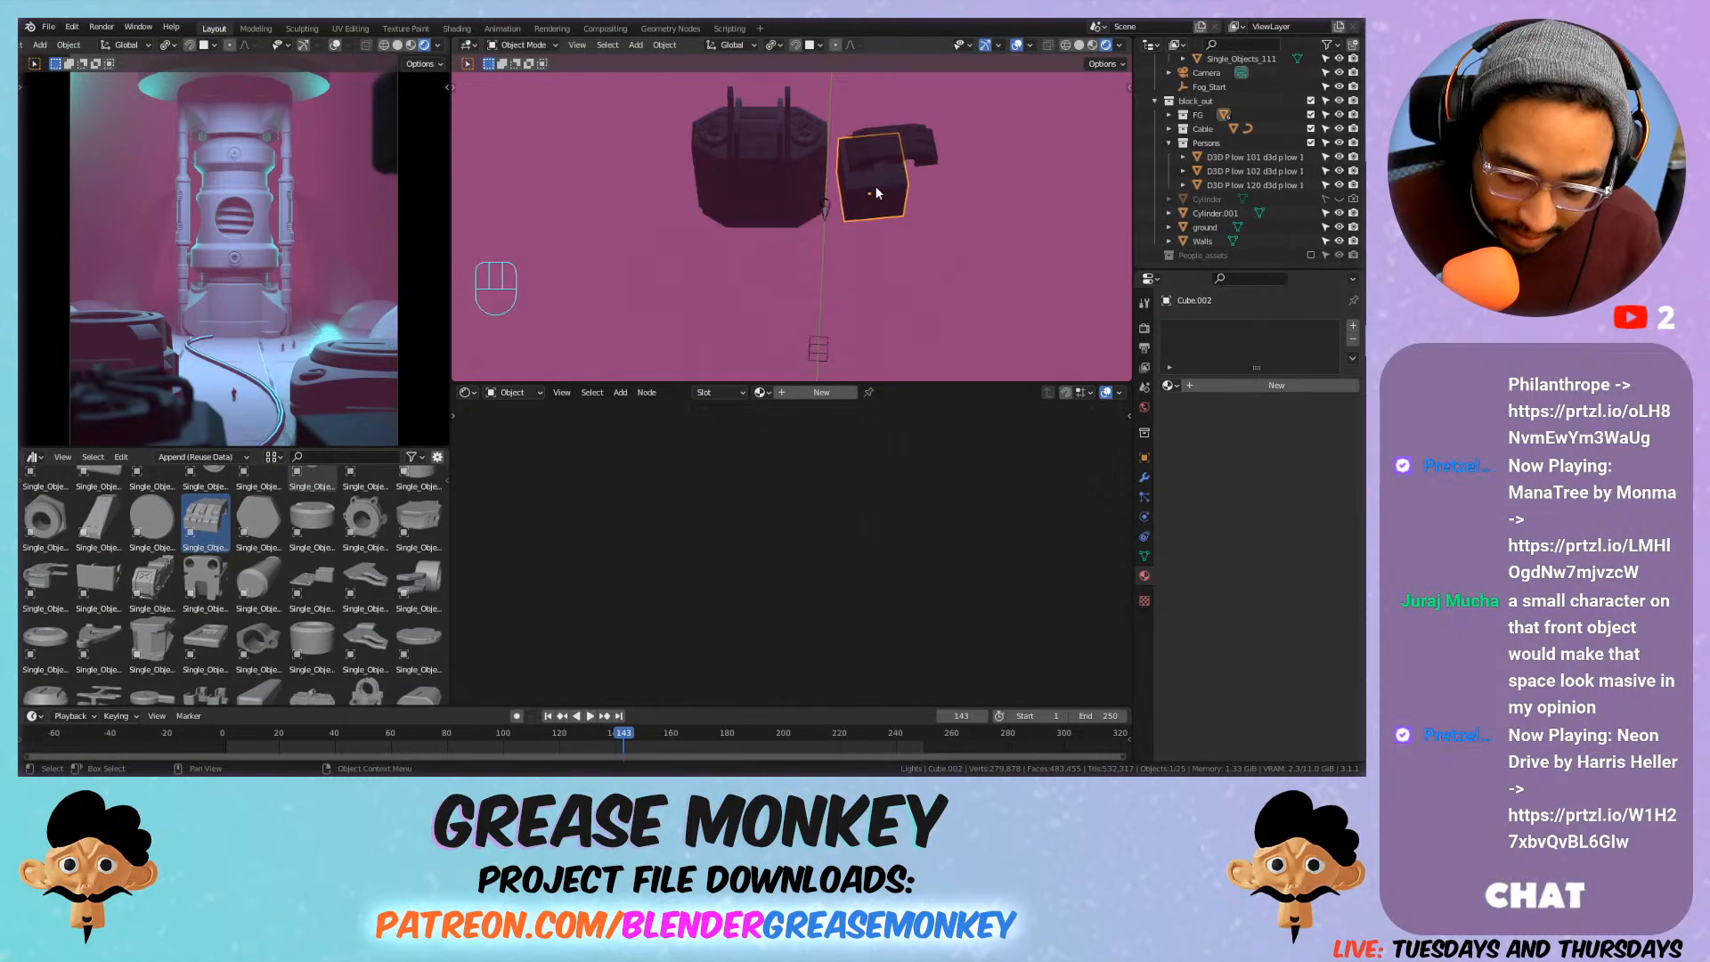
key("KP_1")
left_click(893, 128)
key("g")
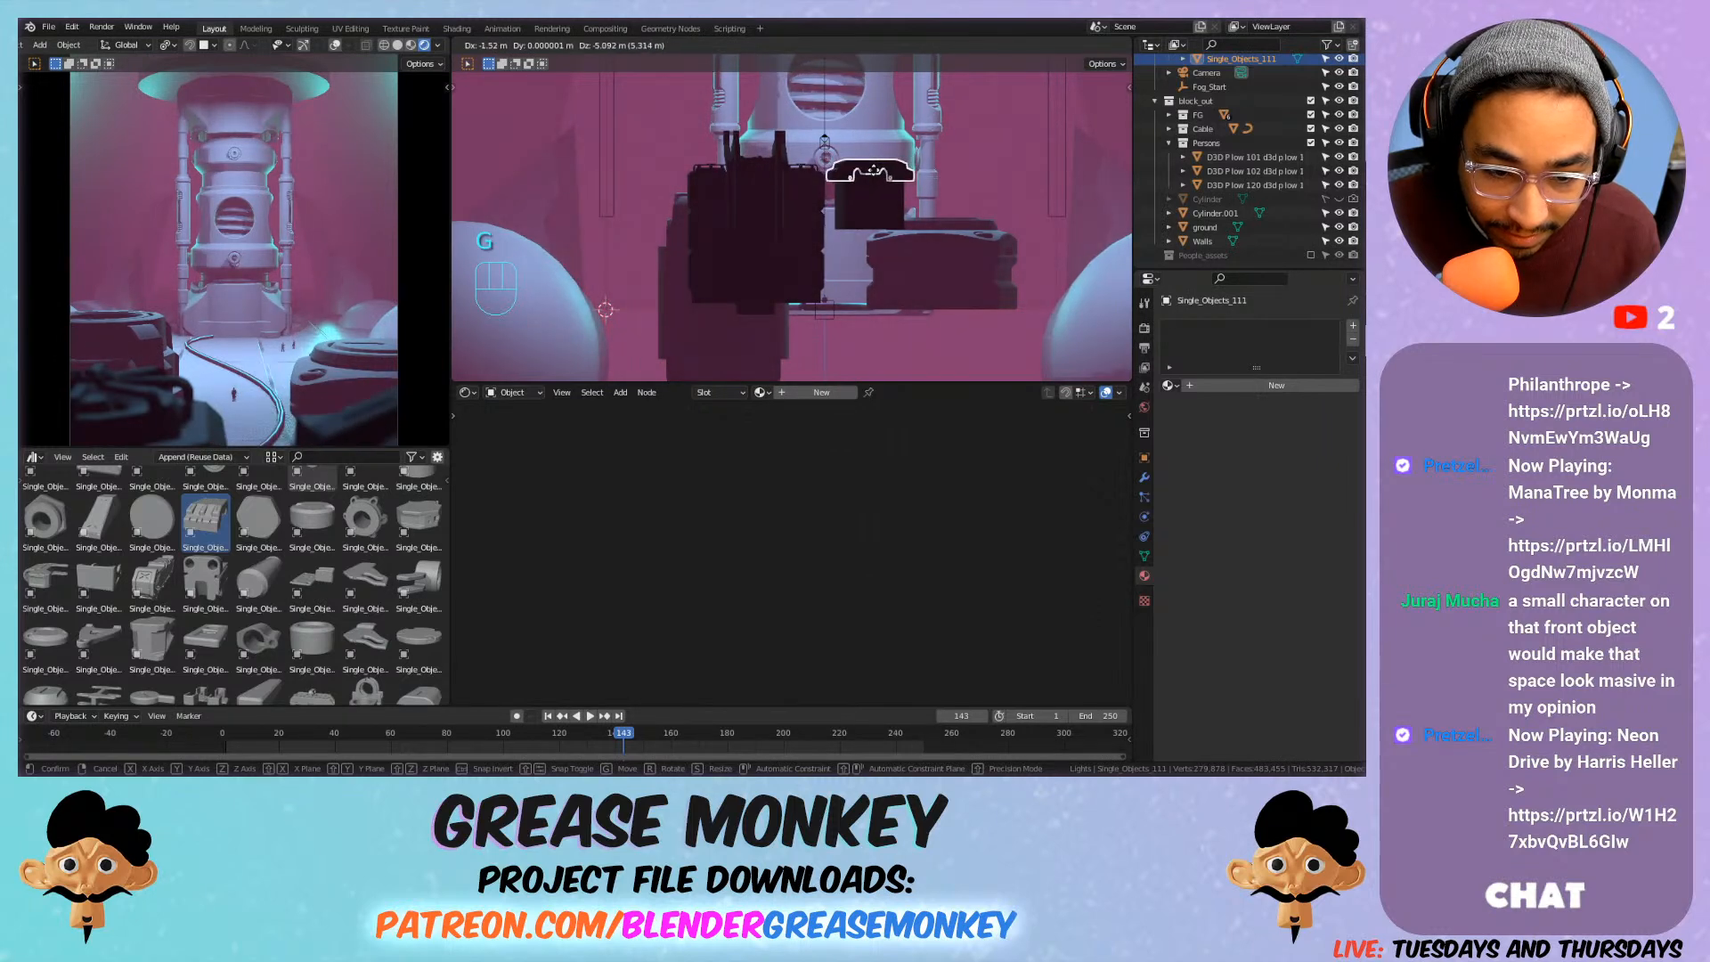
left_click(868, 165)
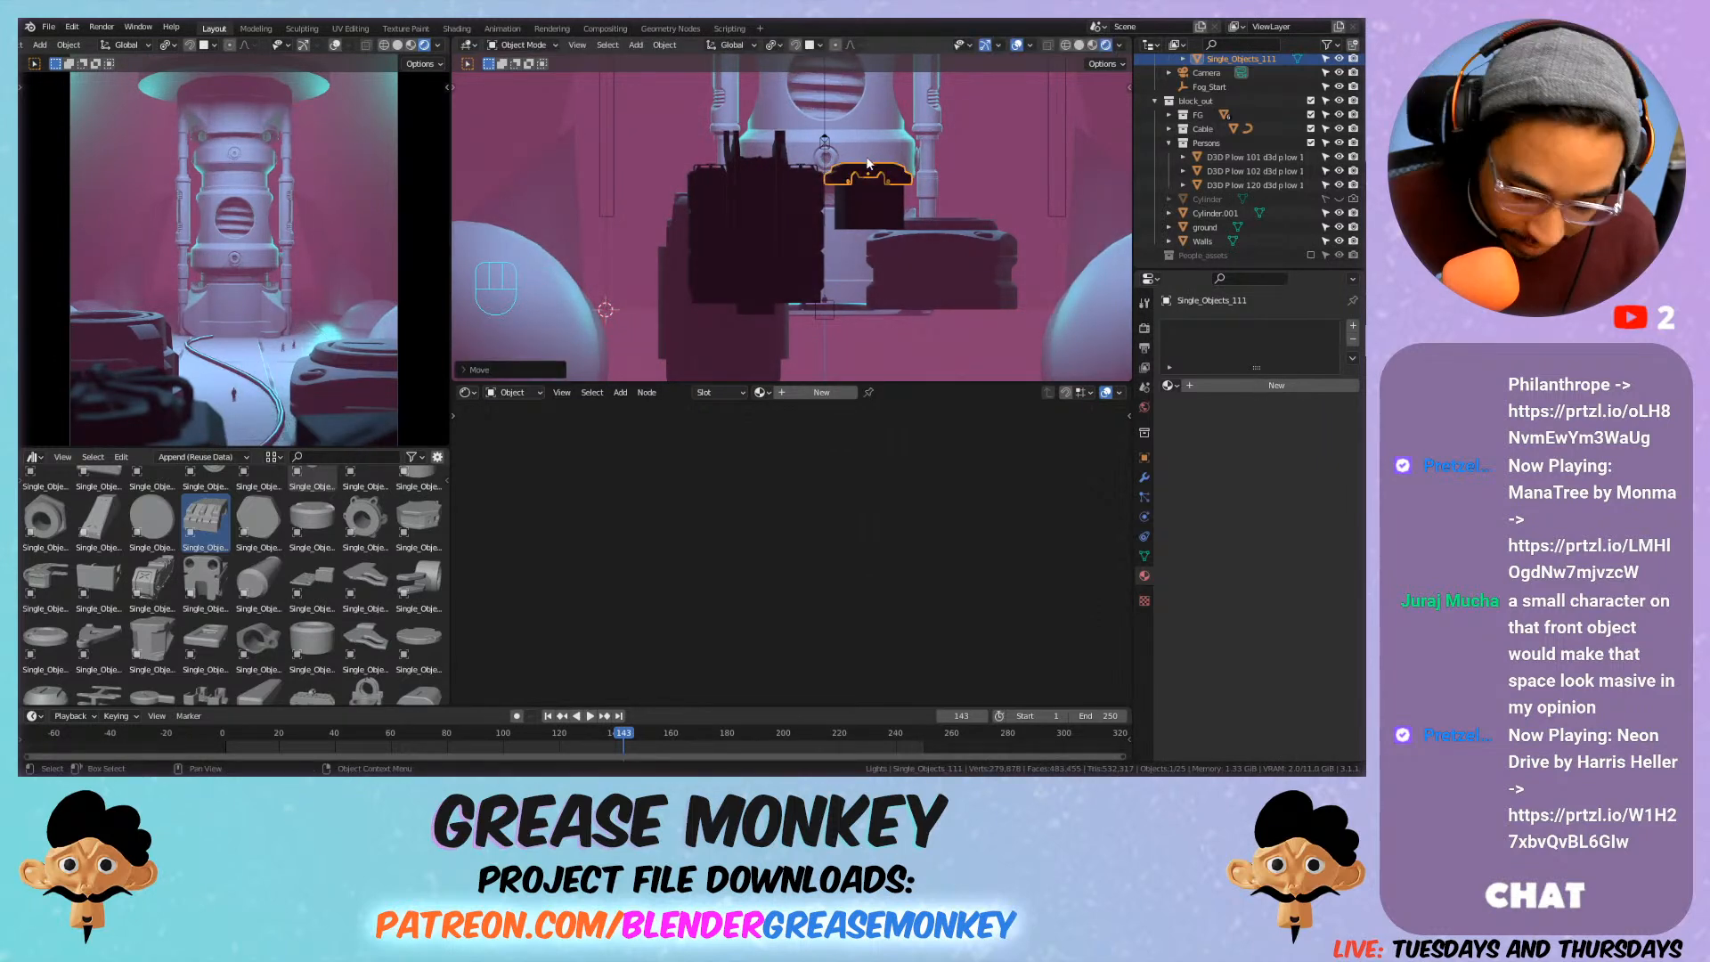
Reposition the mechanical piece over the cube in the top view.
key("KP_7")
scroll(873, 170, "up", 5)
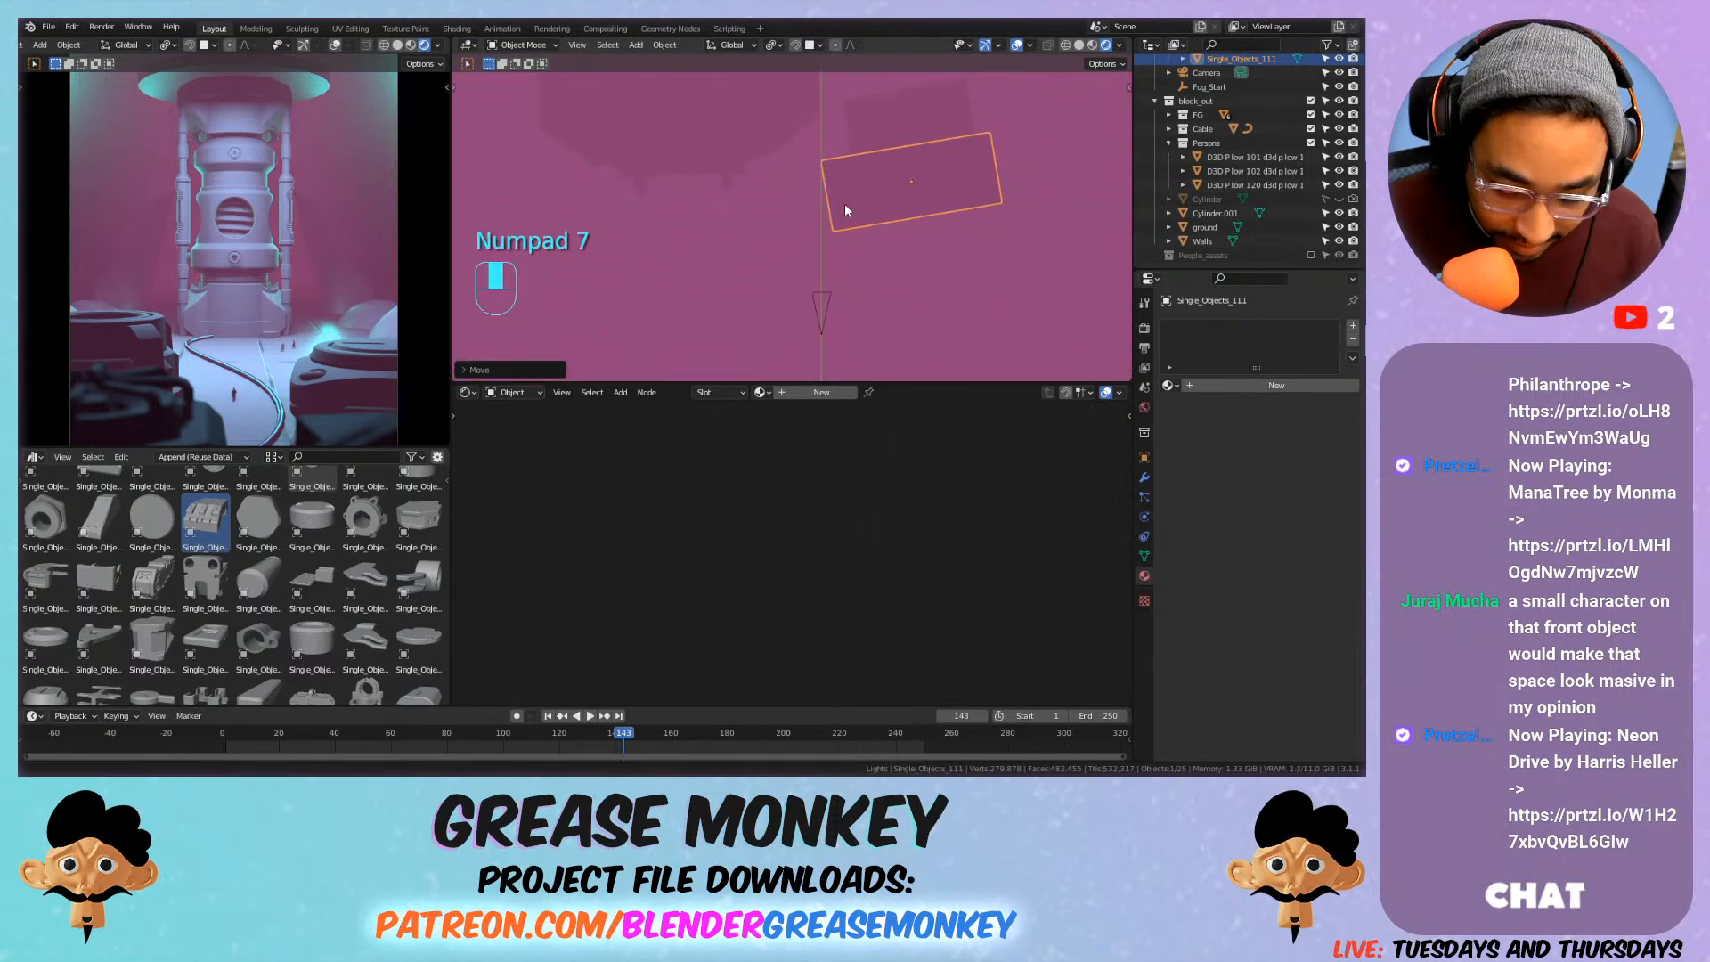
key("g")
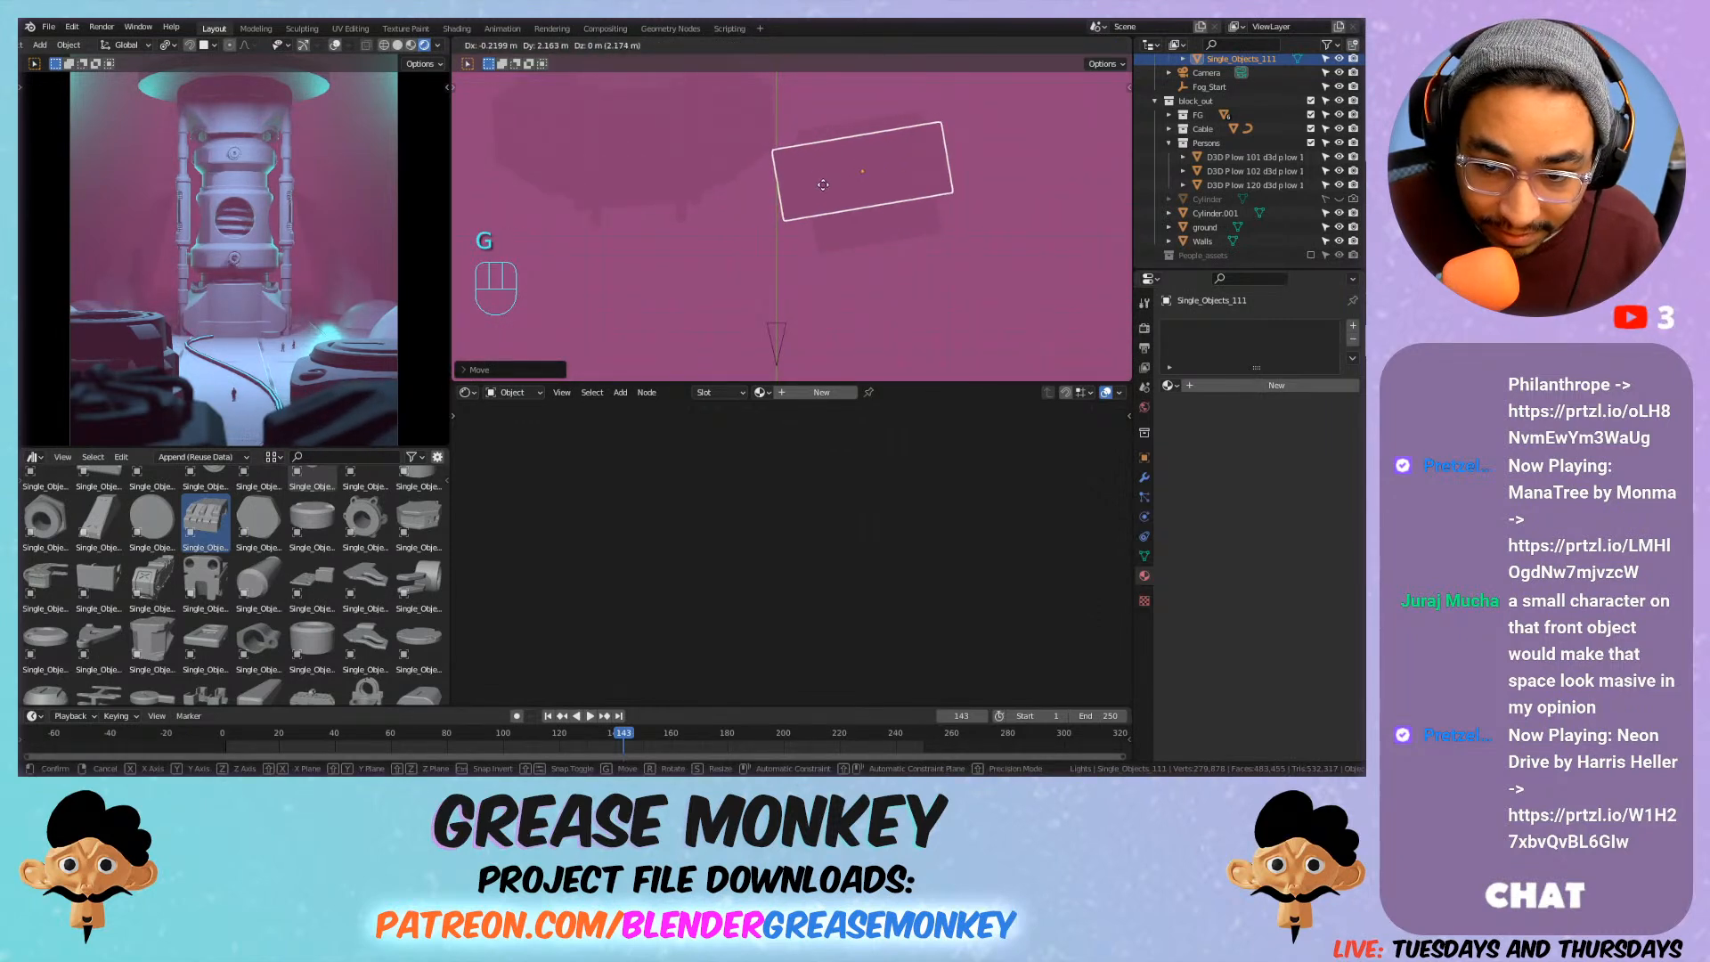
left_click(823, 188)
Delete the dark placeholder cube beneath the mechanical piece.
middle_click_drag(850, 203, 863, 126)
left_click(870, 276)
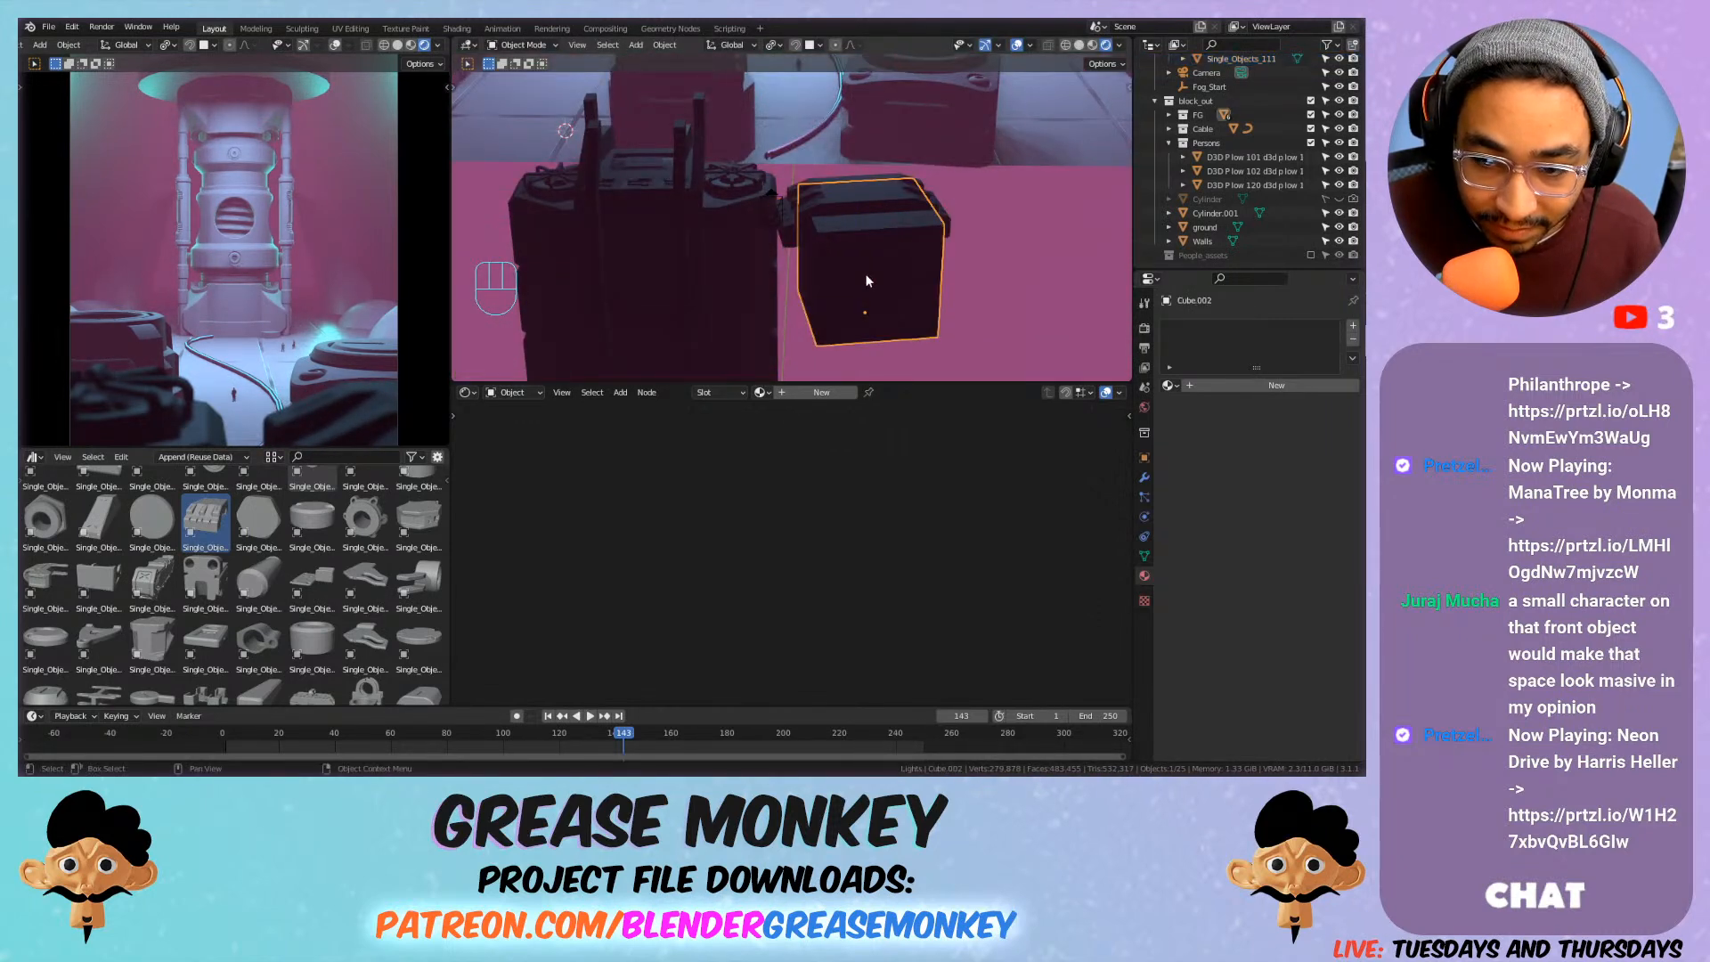
key("x")
left_click(867, 276)
Adjust the mechanical piece's position in the horizontal plane and its height along Z beside the foreground machine.
left_click(869, 197)
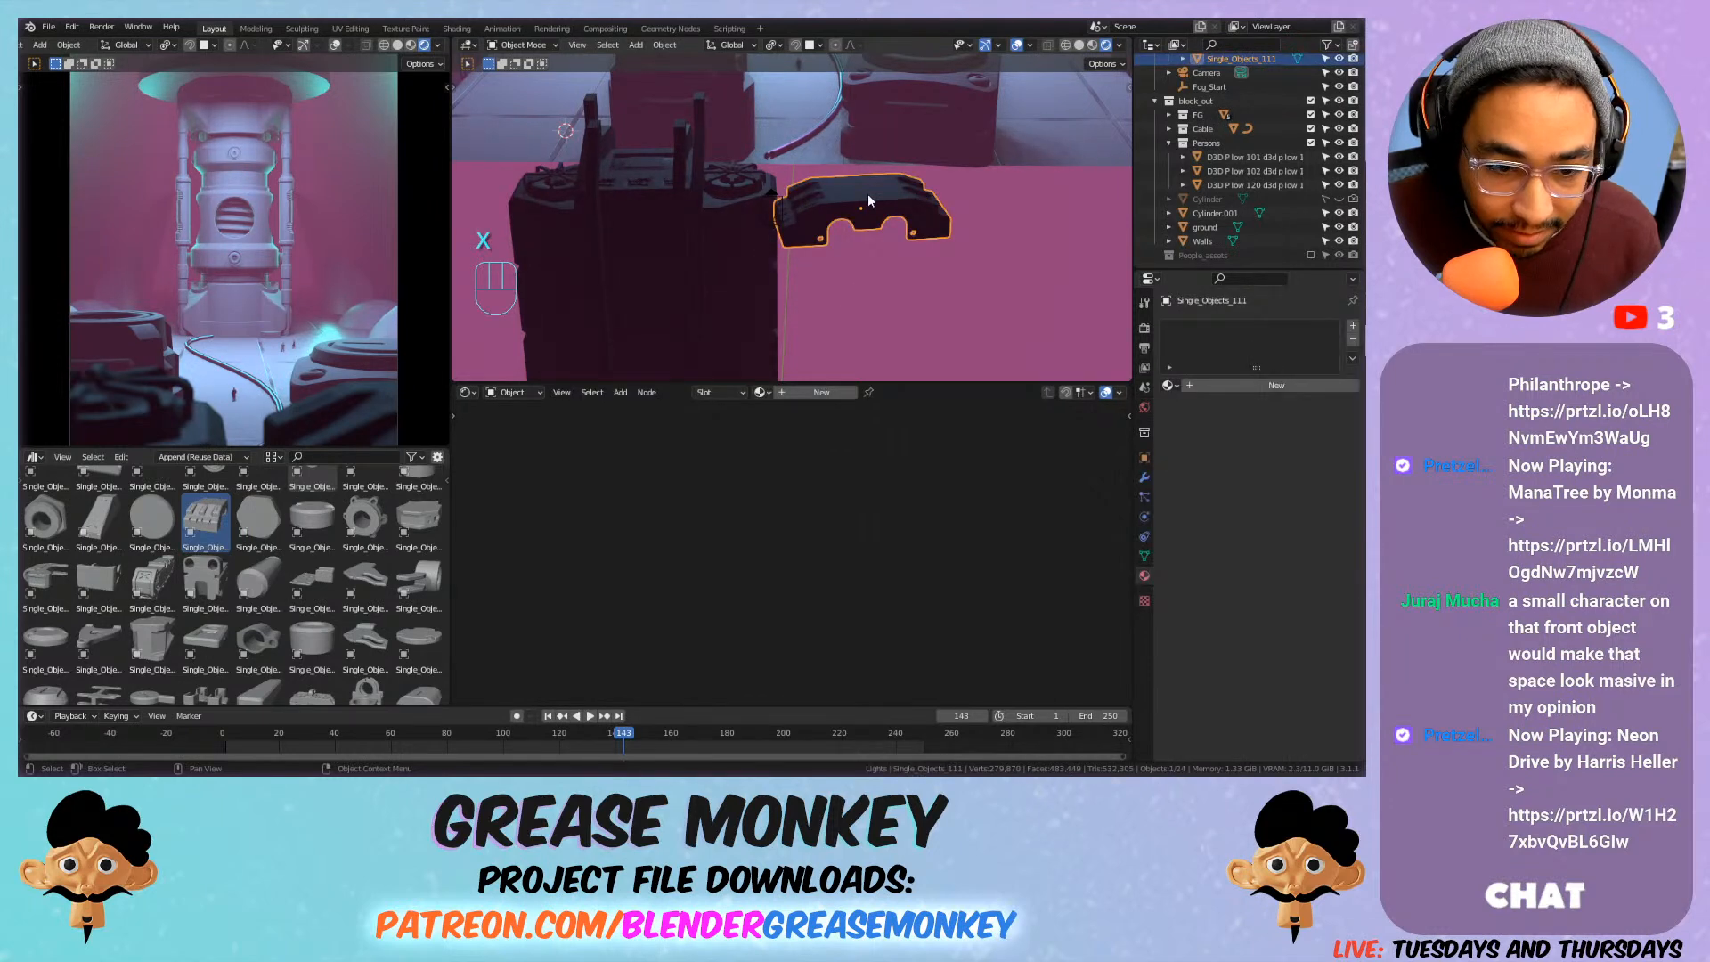
middle_click_drag(809, 198, 815, 190, "shift")
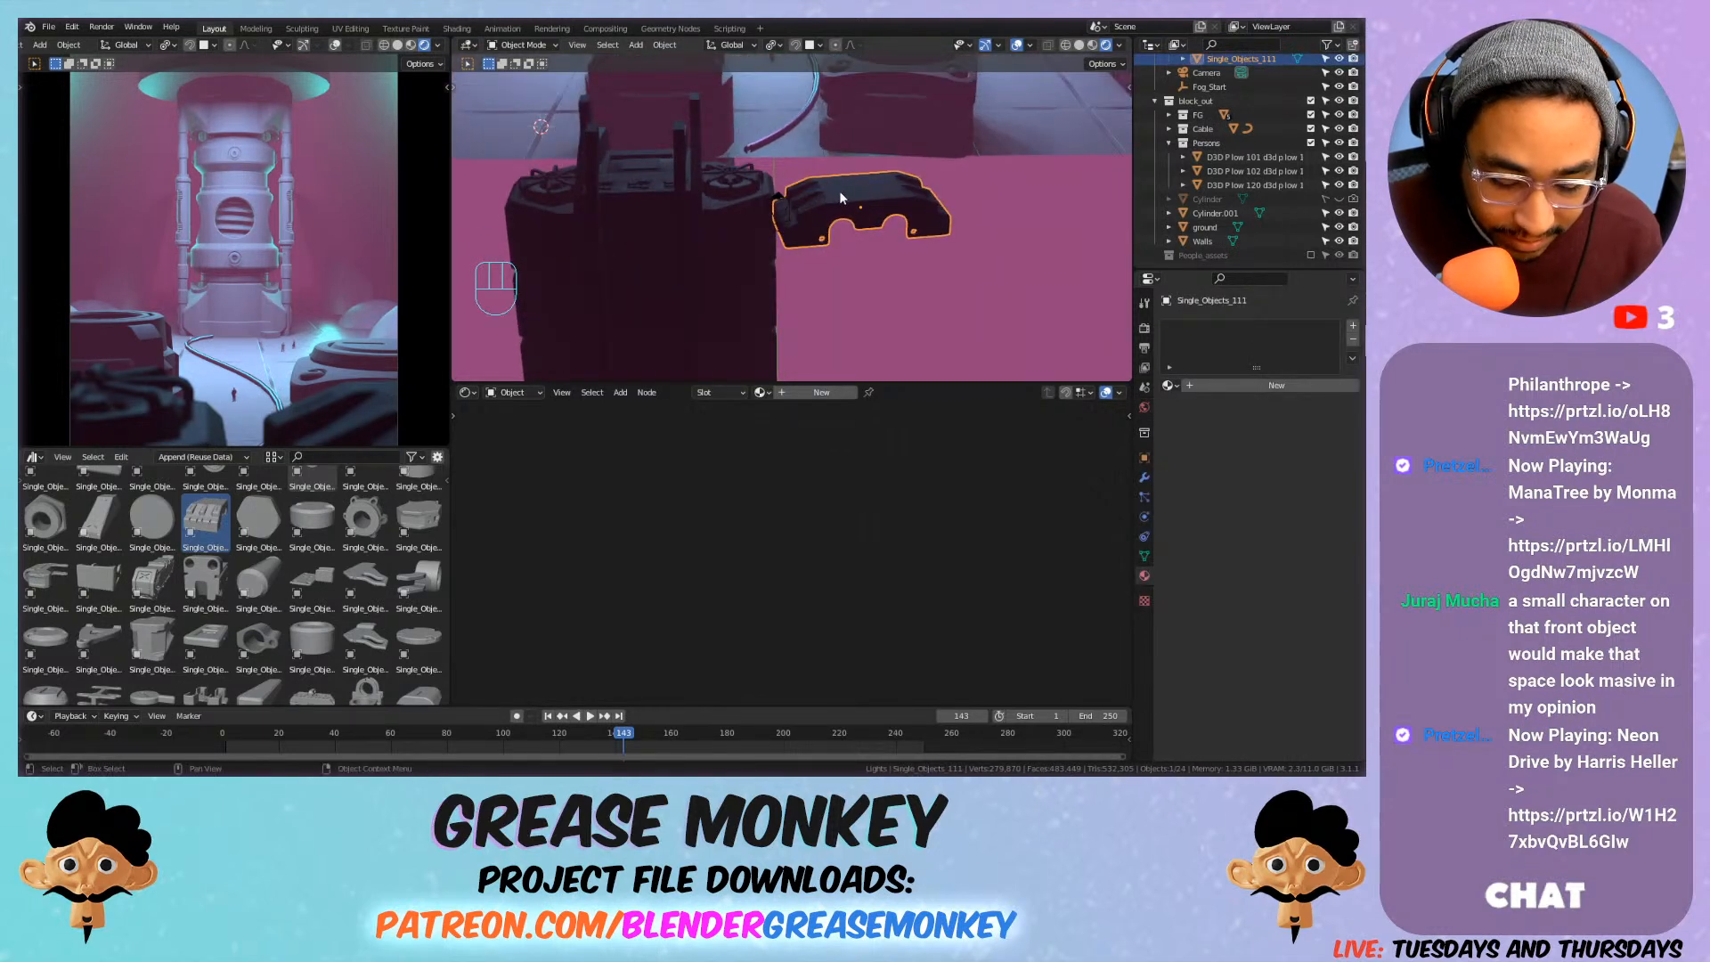
key("g")
key("shift+z")
left_click(847, 190)
key("g")
key("z")
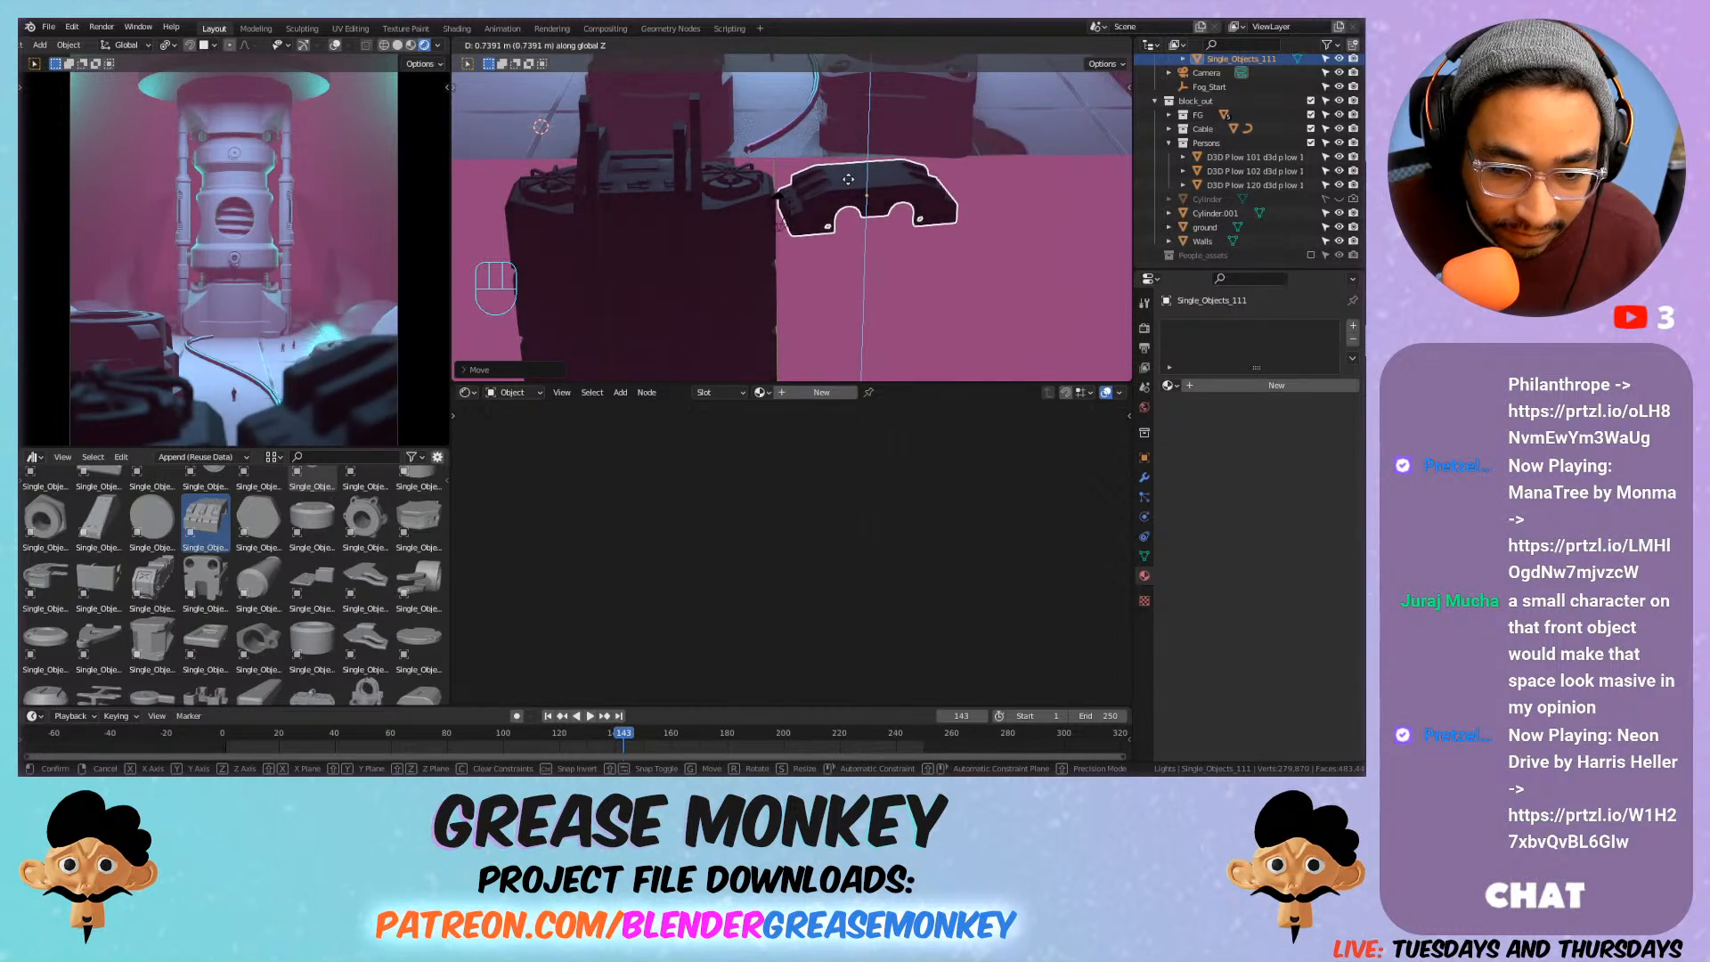
left_click(844, 187)
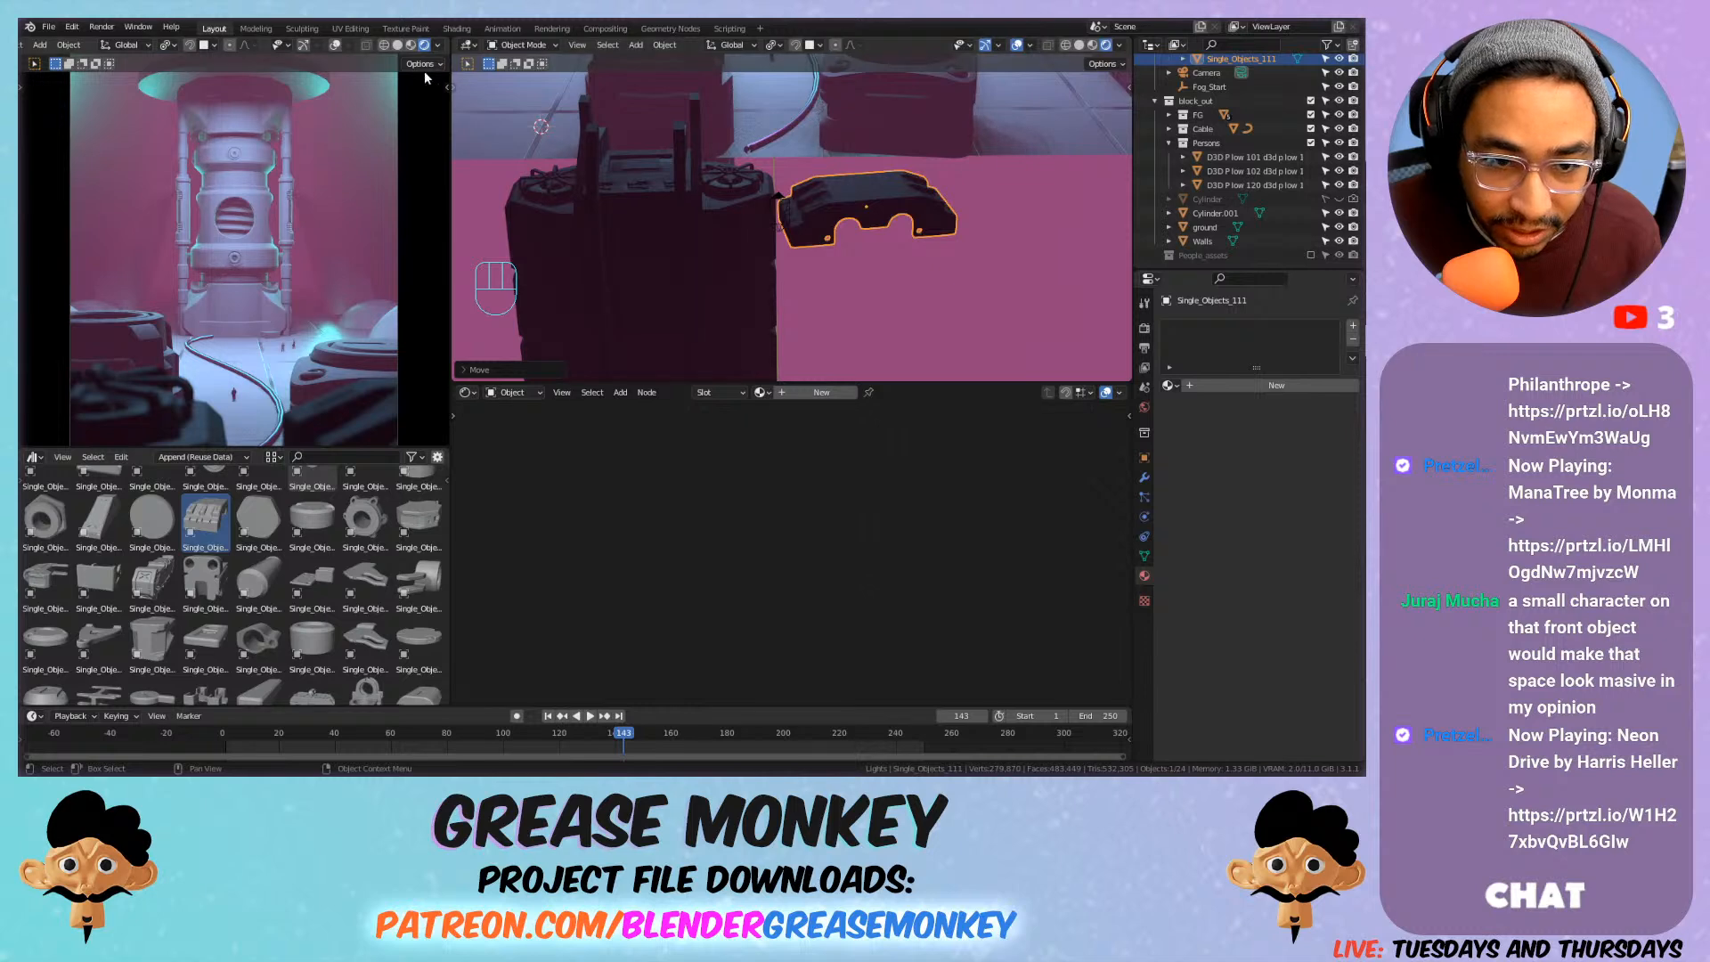
Place the 3D cursor on the top surface of the mechanical piece.
scroll(345, 82, "down", 1)
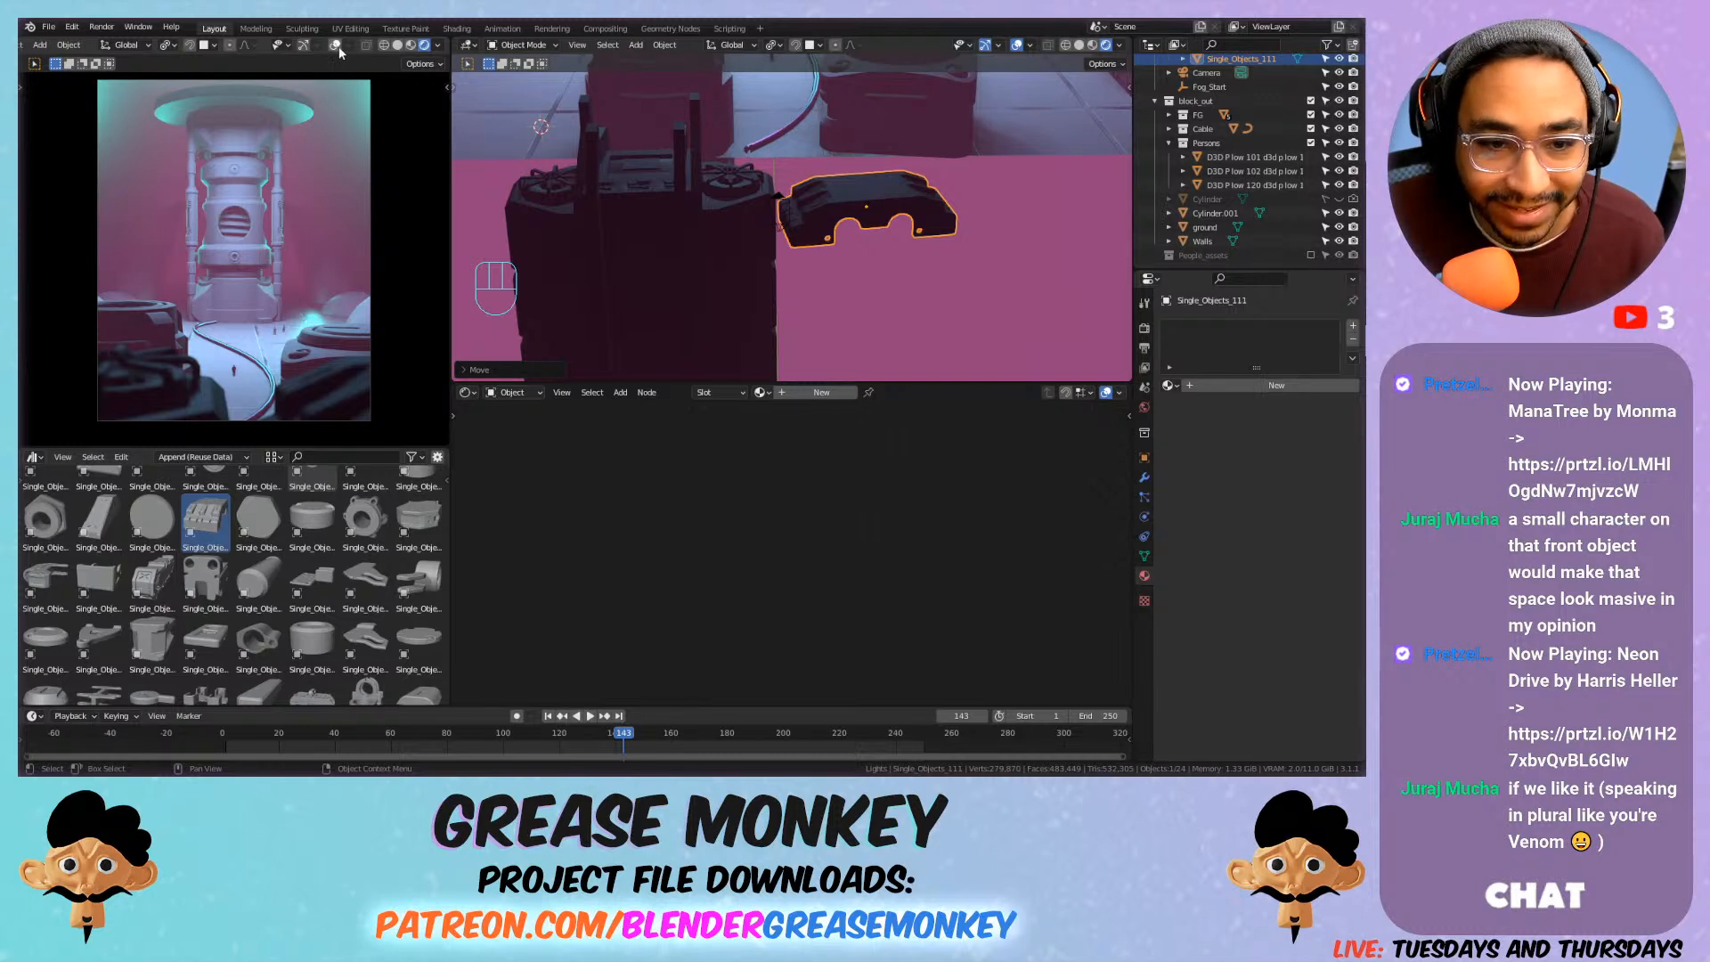
scroll(319, 253, "up", 2)
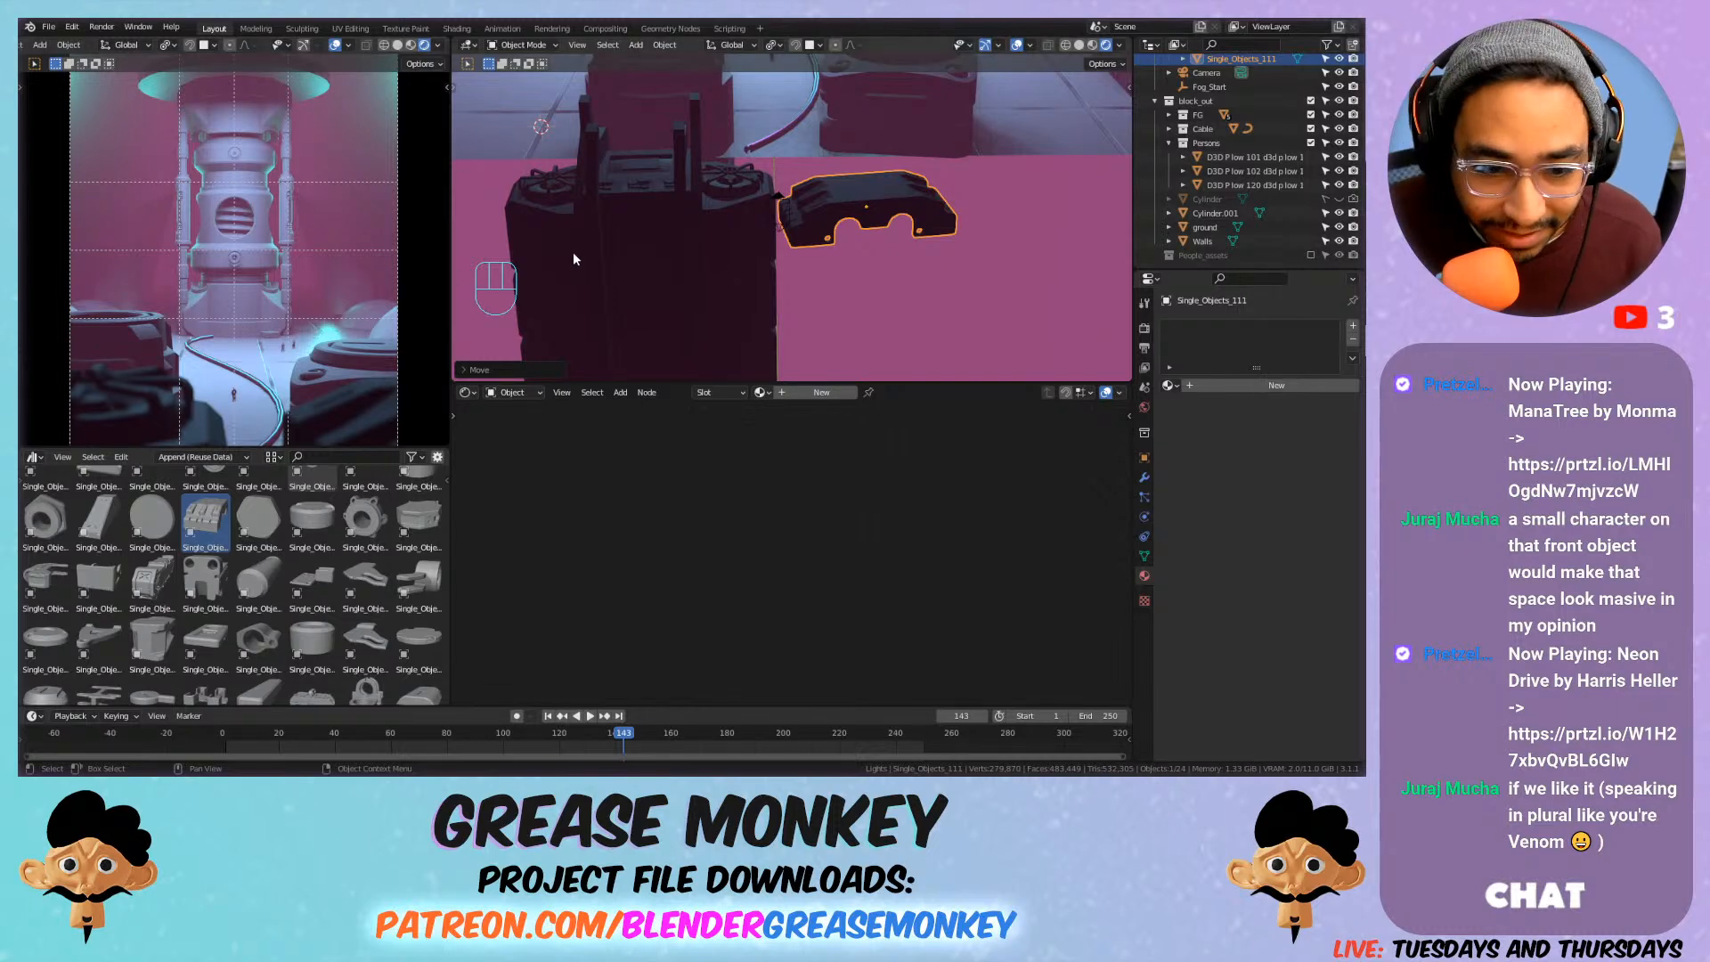
scroll(718, 217, "up", 1)
middle_click_drag(866, 171, 800, 244, "shift")
scroll(800, 241, "down", 2)
scroll(796, 249, "up", 3)
right_click(790, 260)
left_click(793, 212)
left_click(783, 256, "ctrl")
left_click(782, 261, "shift")
left_click(784, 262, "shift")
right_click(784, 260, "shift")
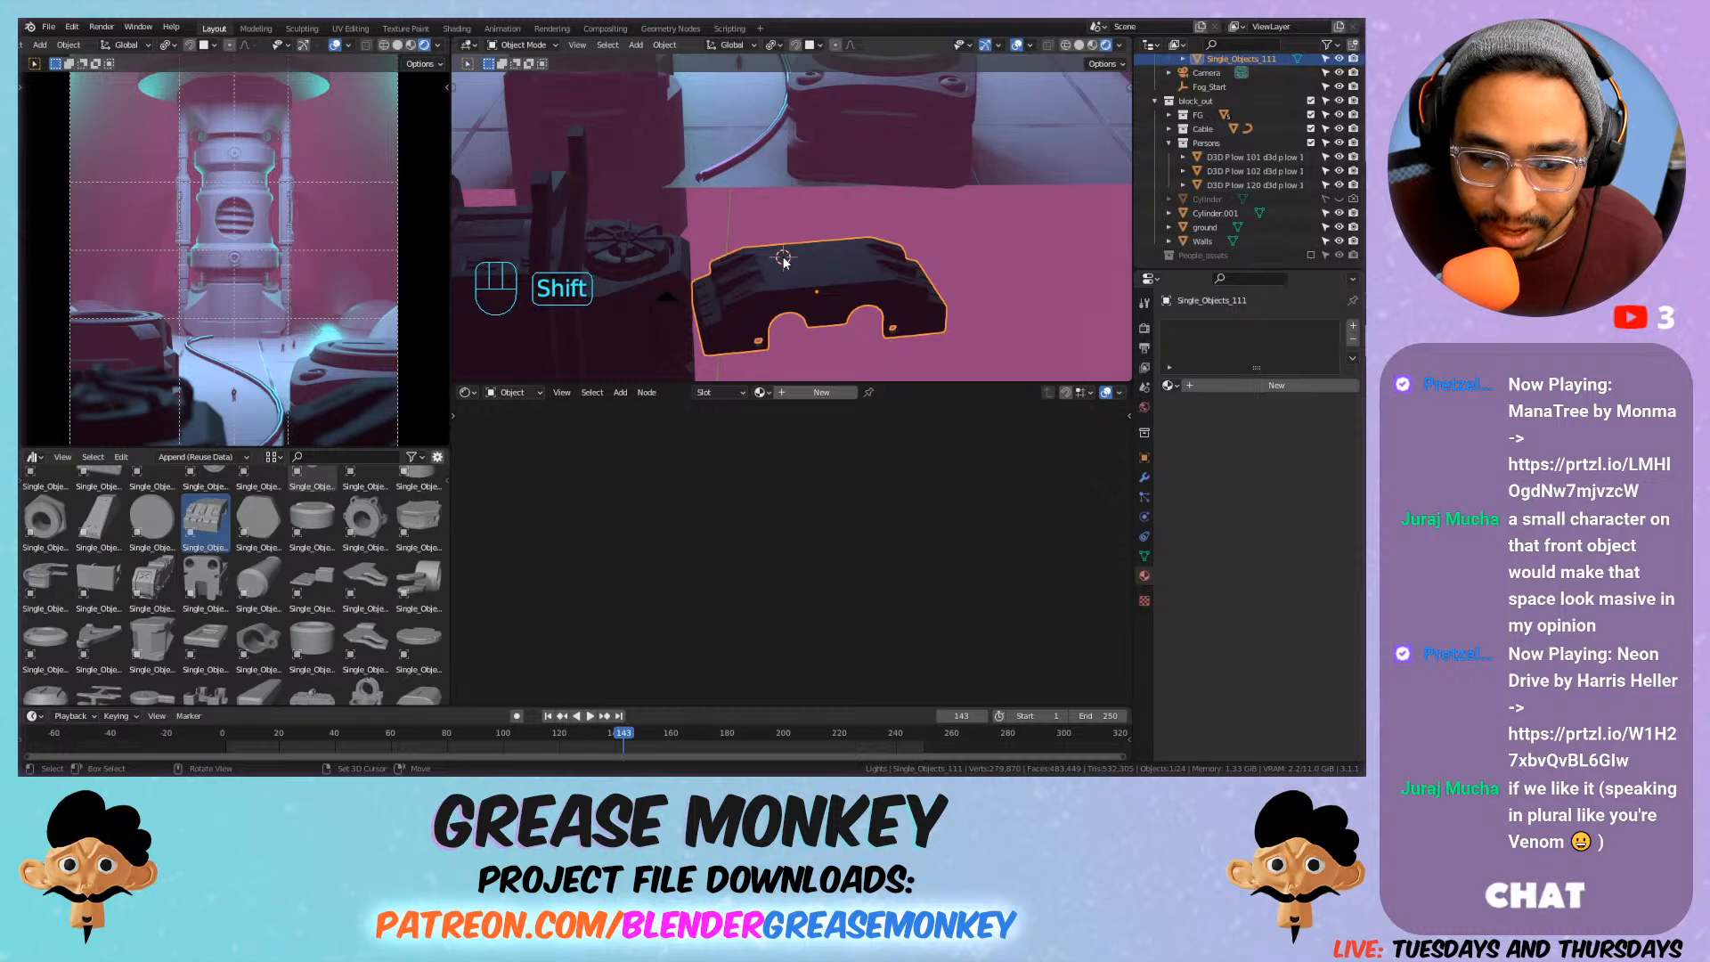
Enable the People_assets collection so its group of human figures is available in the scene.
middle_click_drag(784, 266, 771, 342, "shift")
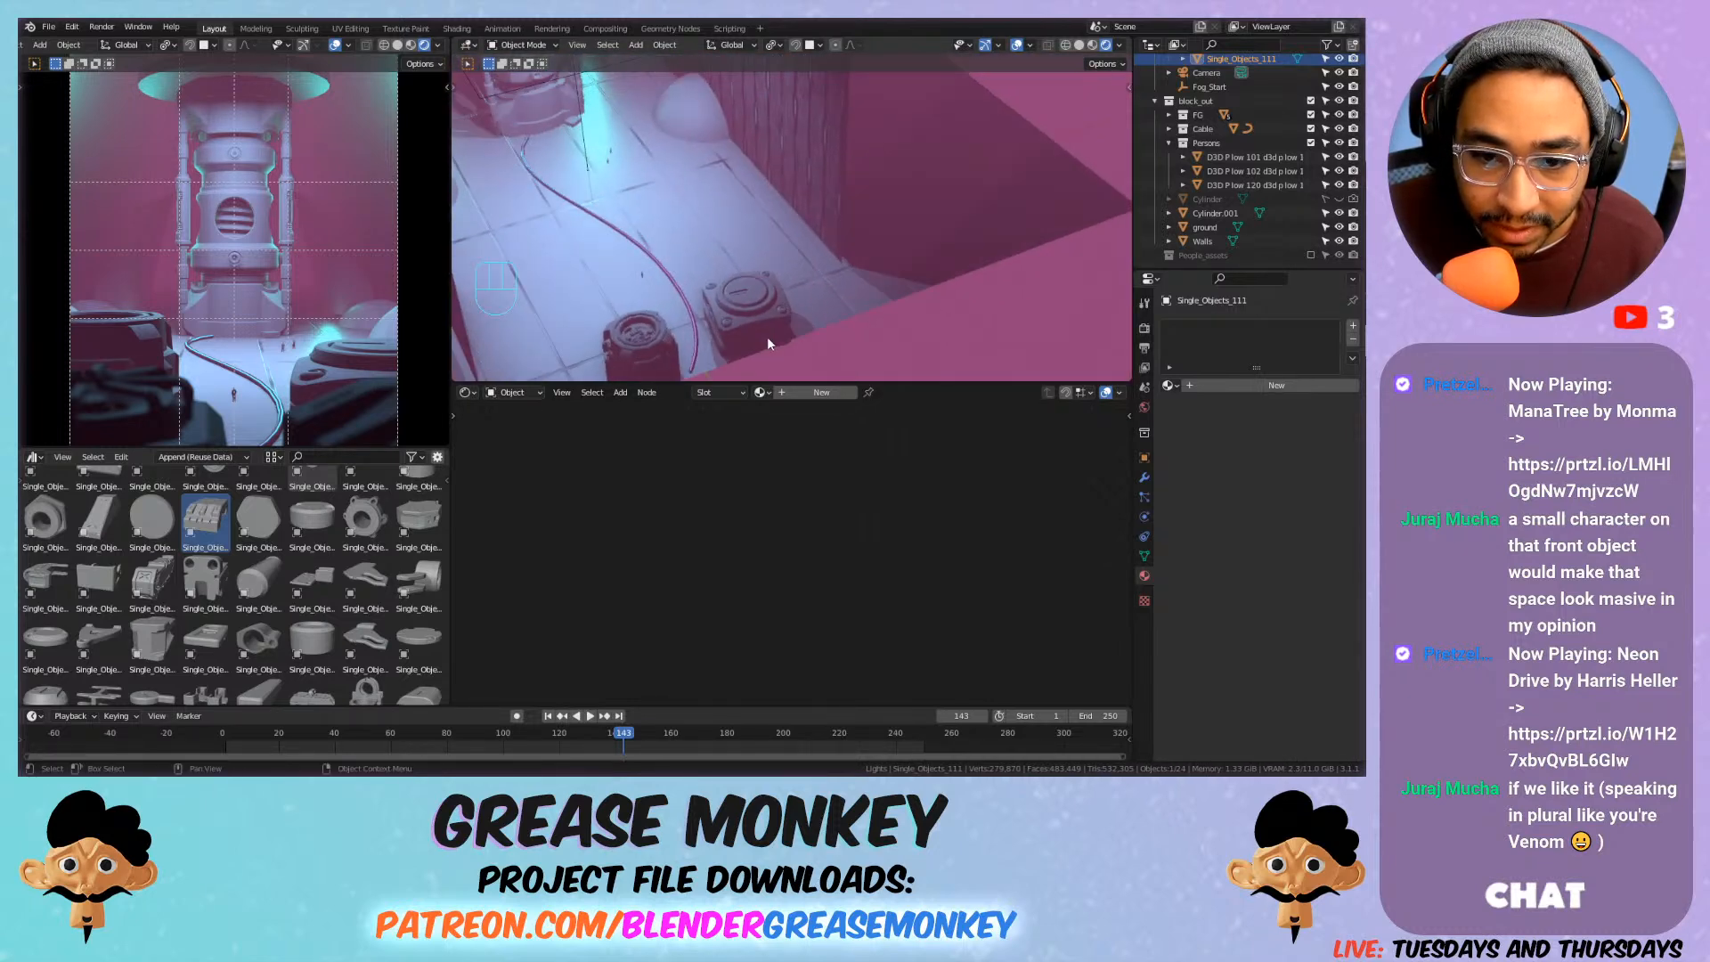
scroll(771, 342, "up", 2)
left_click(1310, 256)
scroll(747, 222, "up", 3)
middle_click_drag(710, 247, 831, 257, "shift")
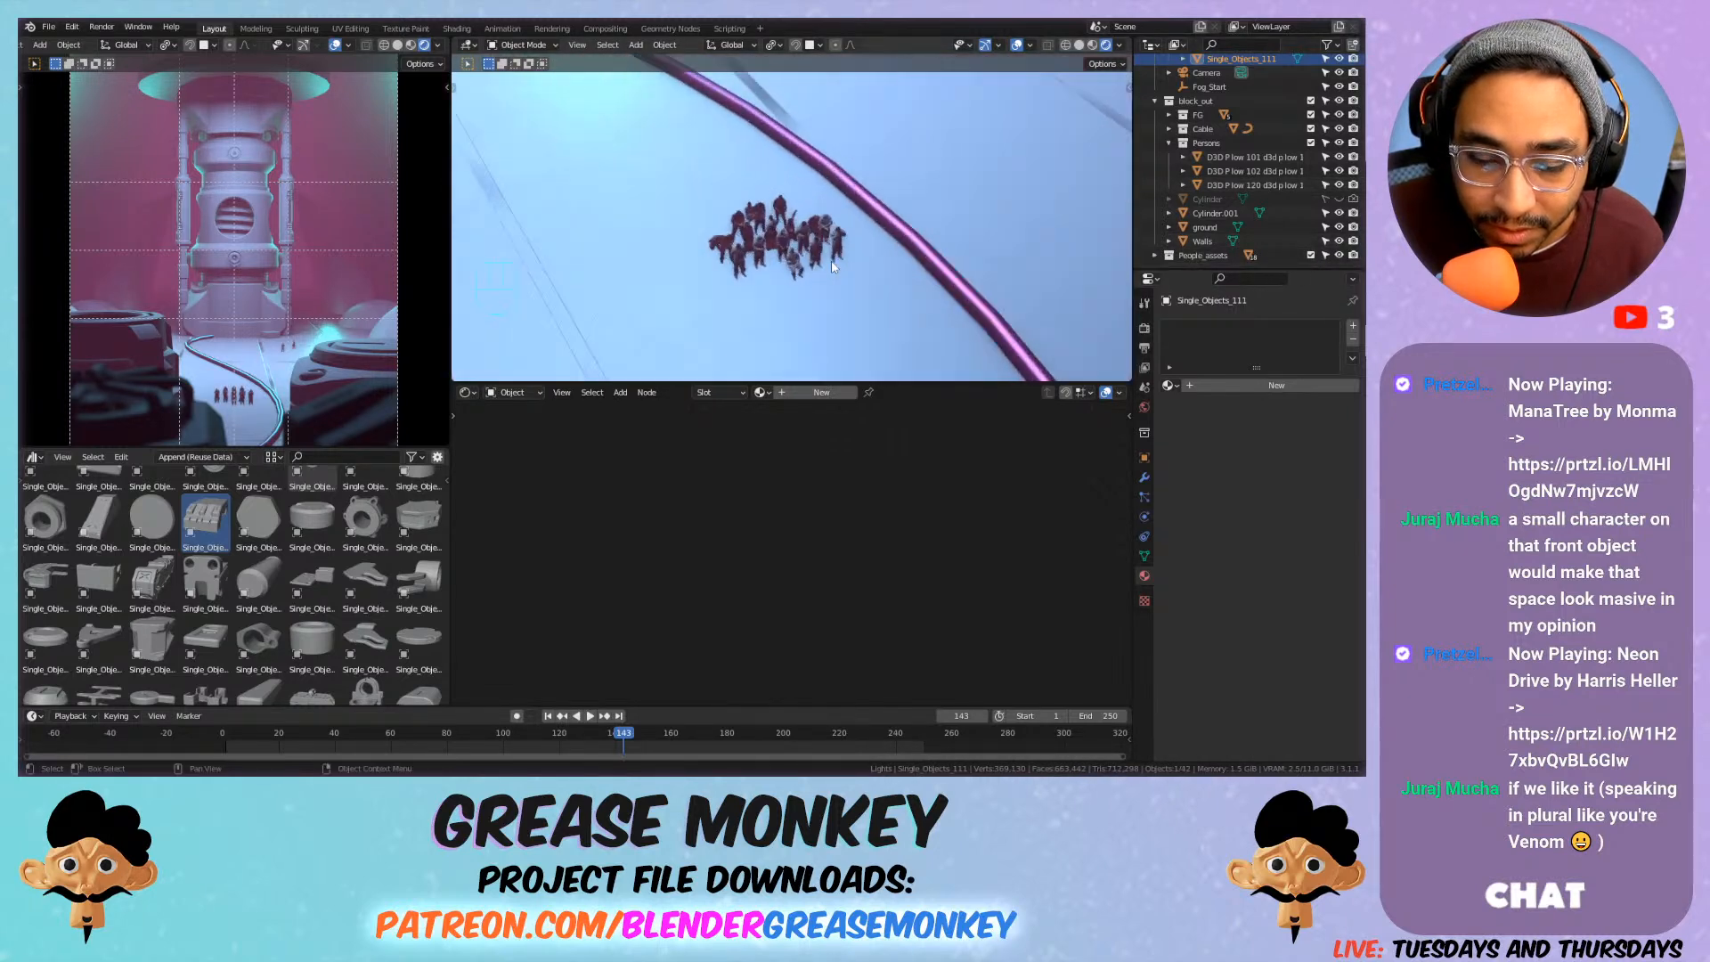
Select the D3D P low 105 figure in the crowd and snap it to the 3D cursor on the mechanical piece.
scroll(831, 256, "up", 5)
middle_click_drag(910, 196, 897, 123)
left_click(863, 279)
scroll(888, 184, "down", 13)
scroll(965, 205, "down", 1)
middle_click_drag(965, 205, 916, 176, "shift")
key("shift+s")
left_click(909, 112)
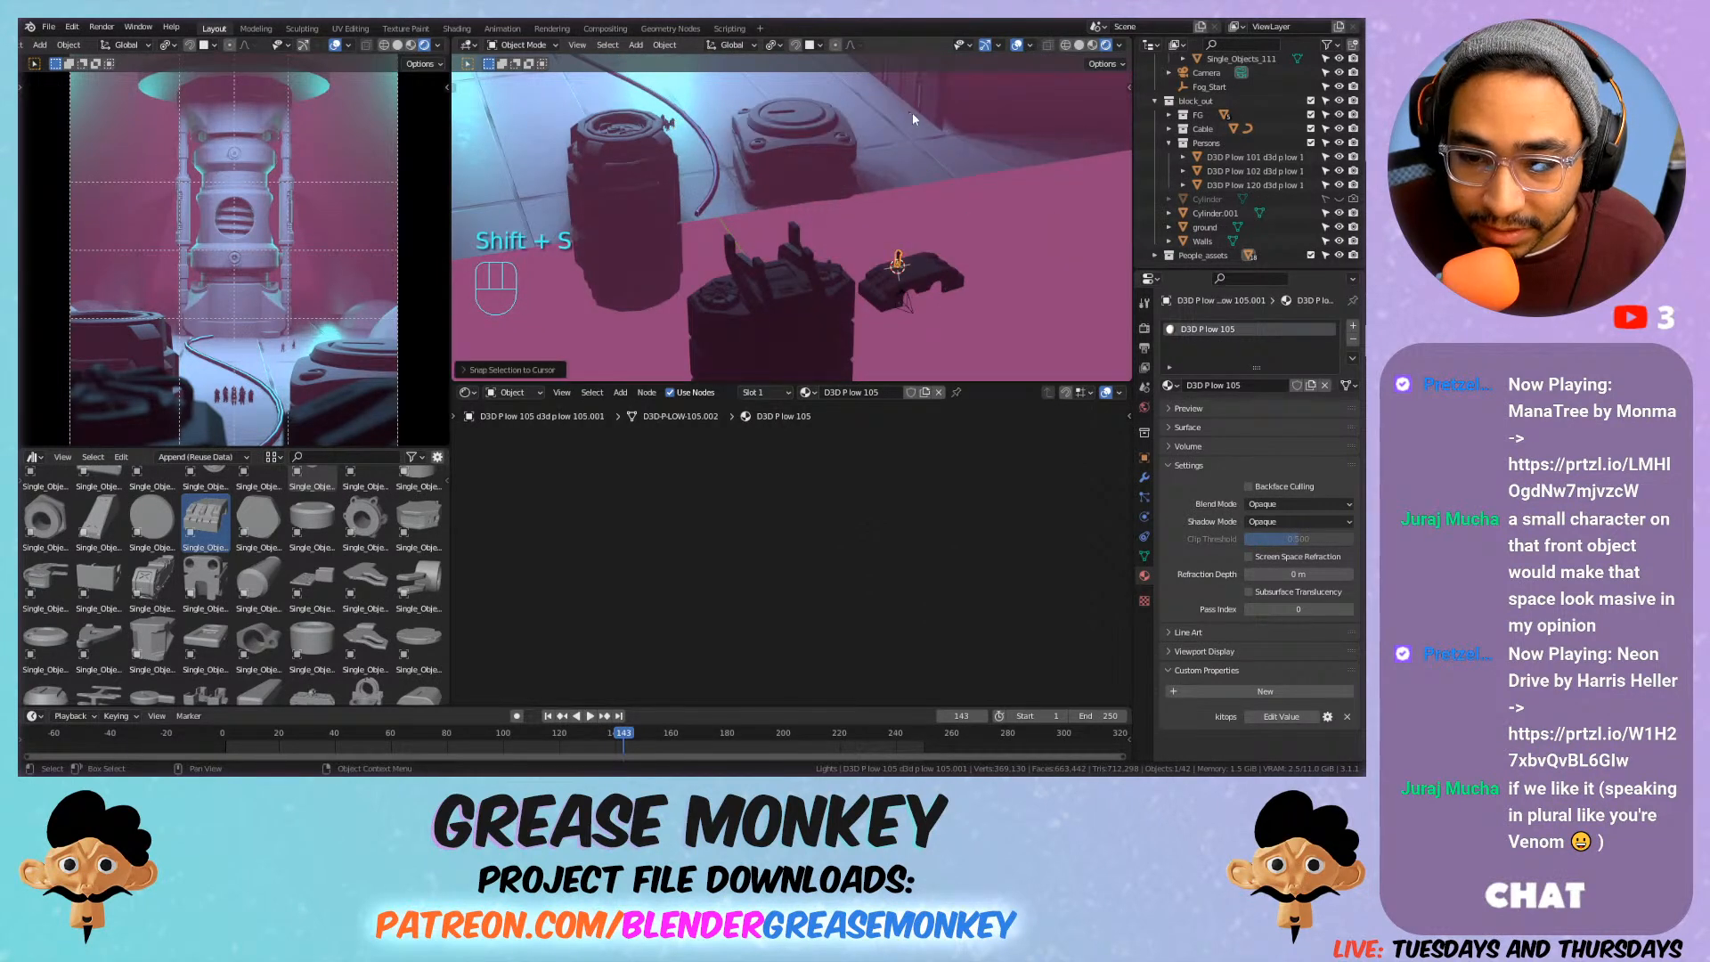
Move the figure about 1.6 m horizontally, with Z locked, to the edge of the mechanical piece.
scroll(921, 278, "up", 4)
middle_click_drag(921, 278, 816, 192, "shift")
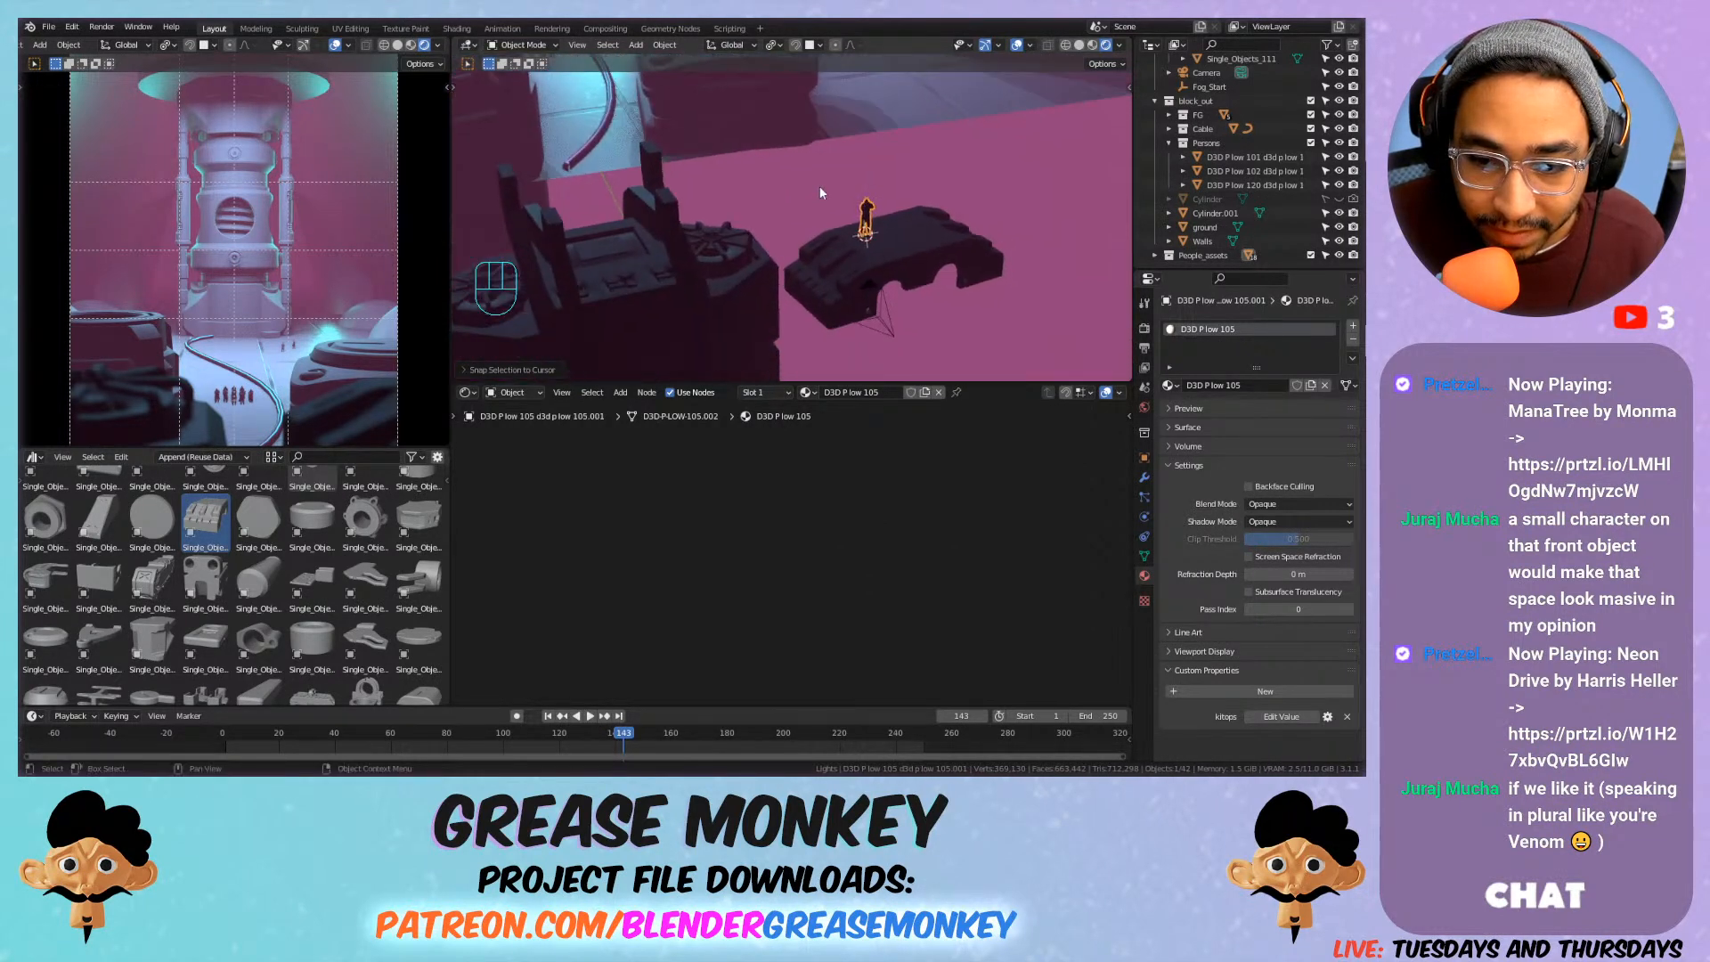
scroll(955, 240, "up", 8)
scroll(1001, 251, "down", 1)
key("g")
key("shift+z")
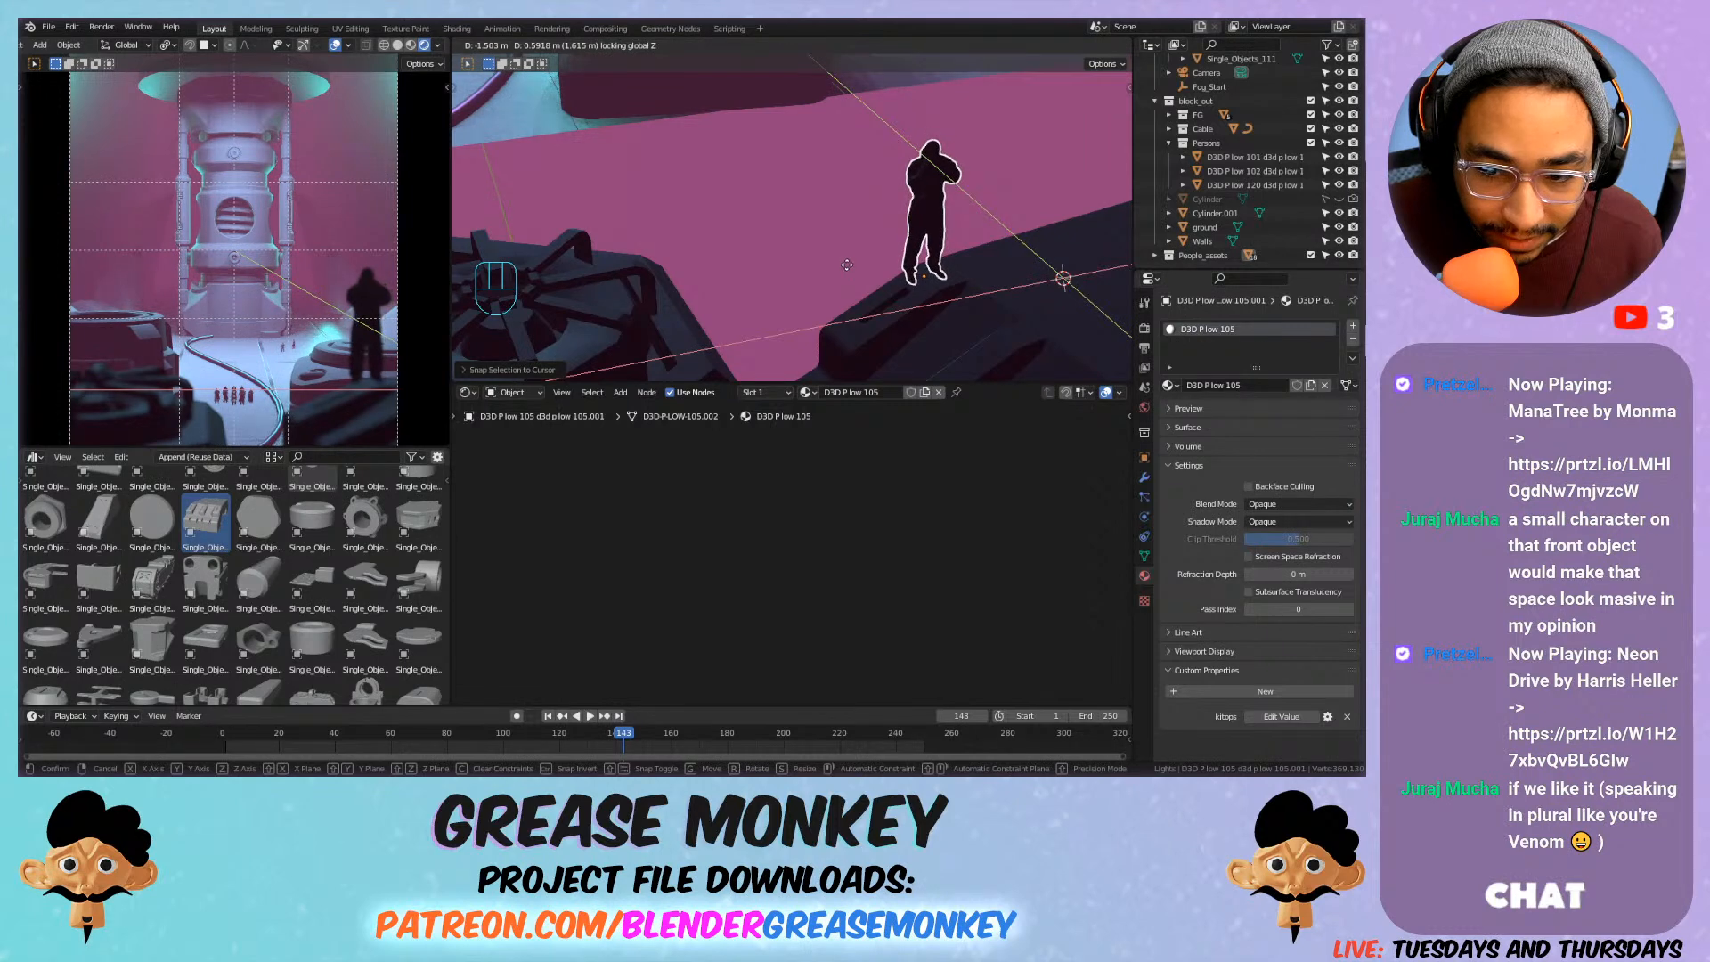
left_click(917, 278)
Shift the mechanical piece slightly in the horizontal plane to sit under the figure's feet.
middle_click_drag(917, 277, 899, 212)
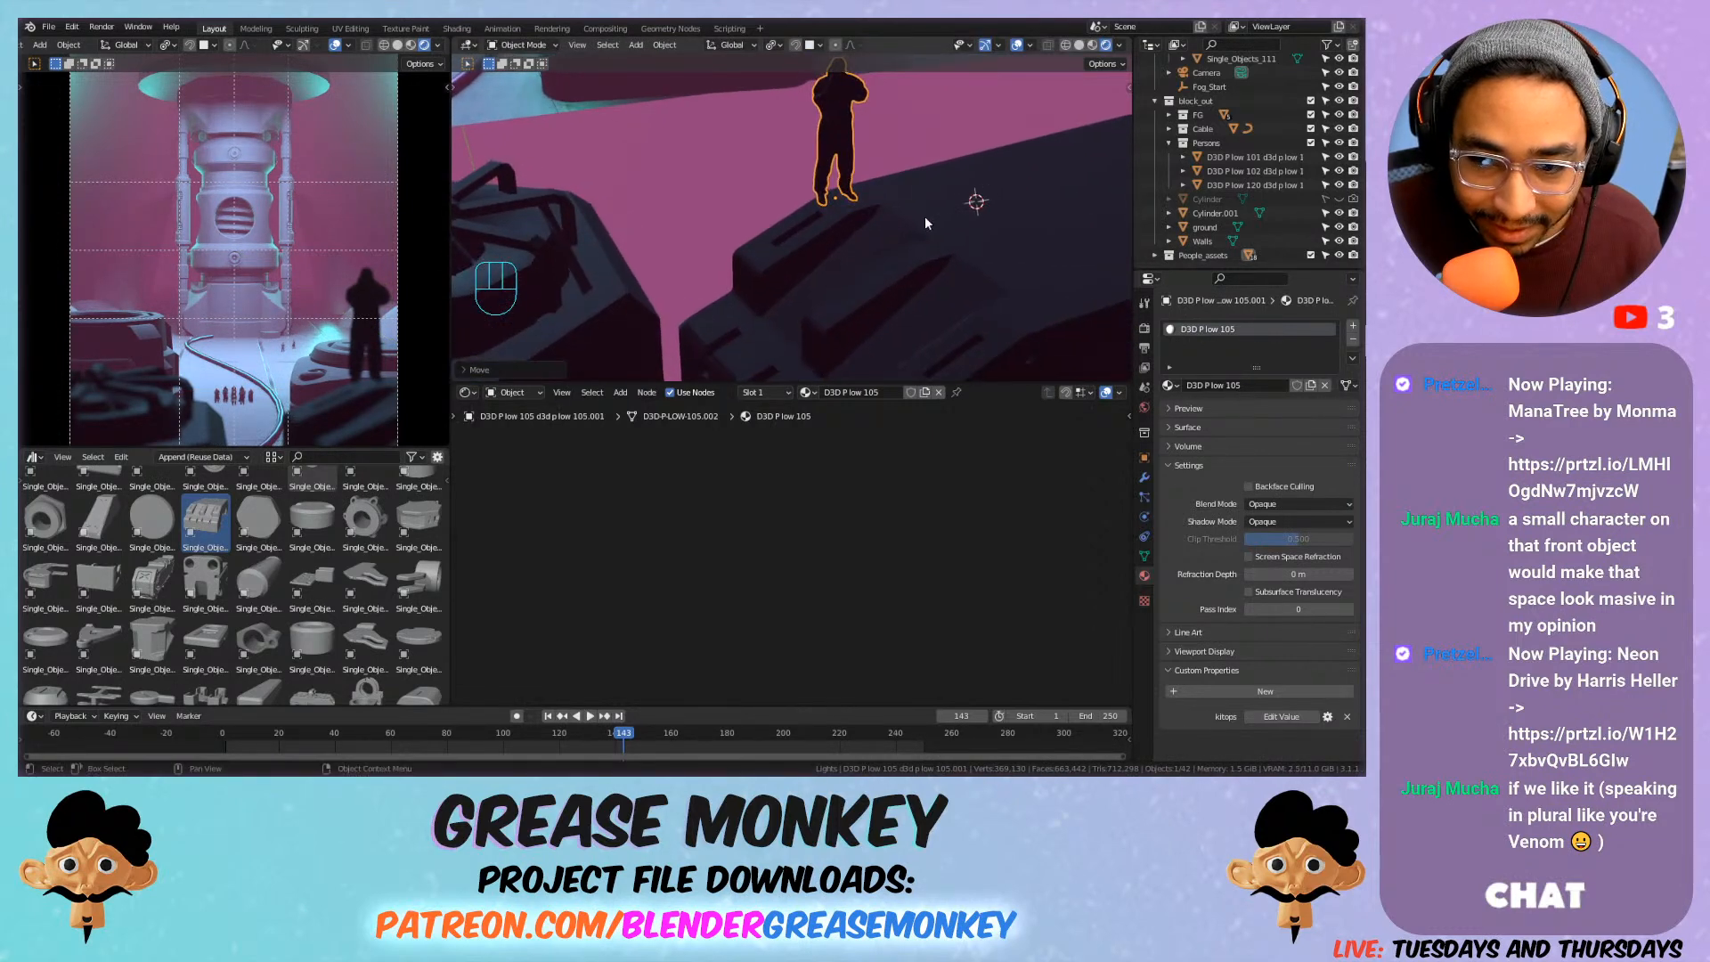
left_click(969, 250)
key("g")
key("shift+z")
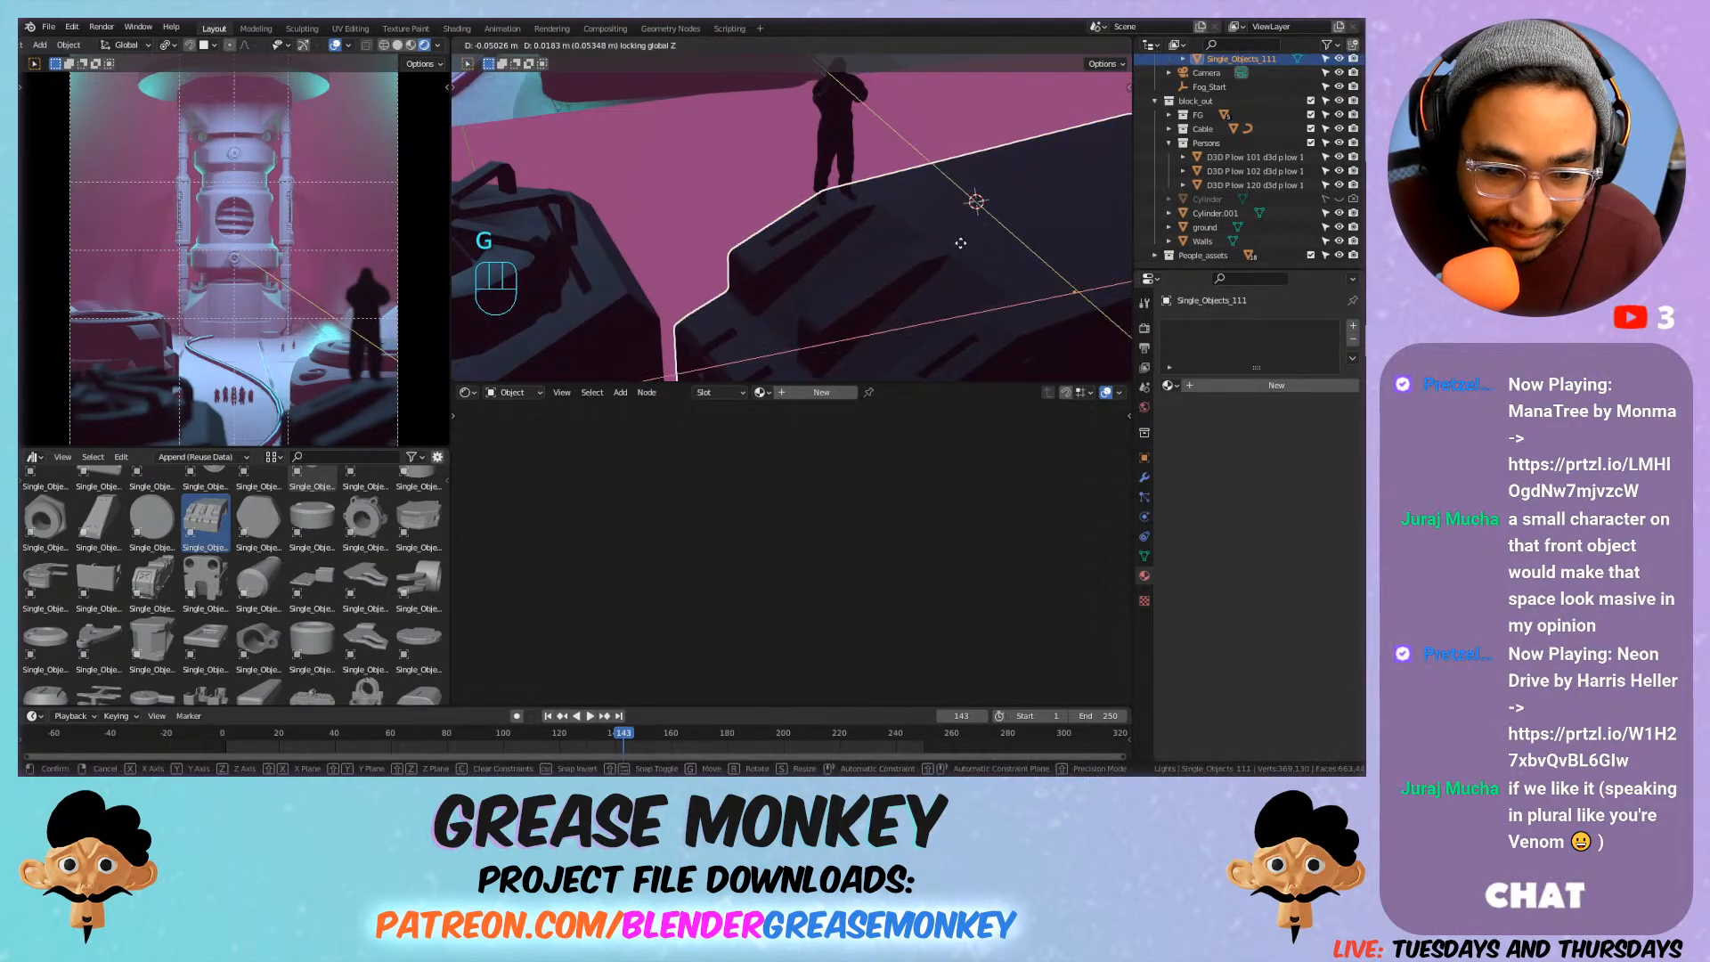
left_click(943, 244)
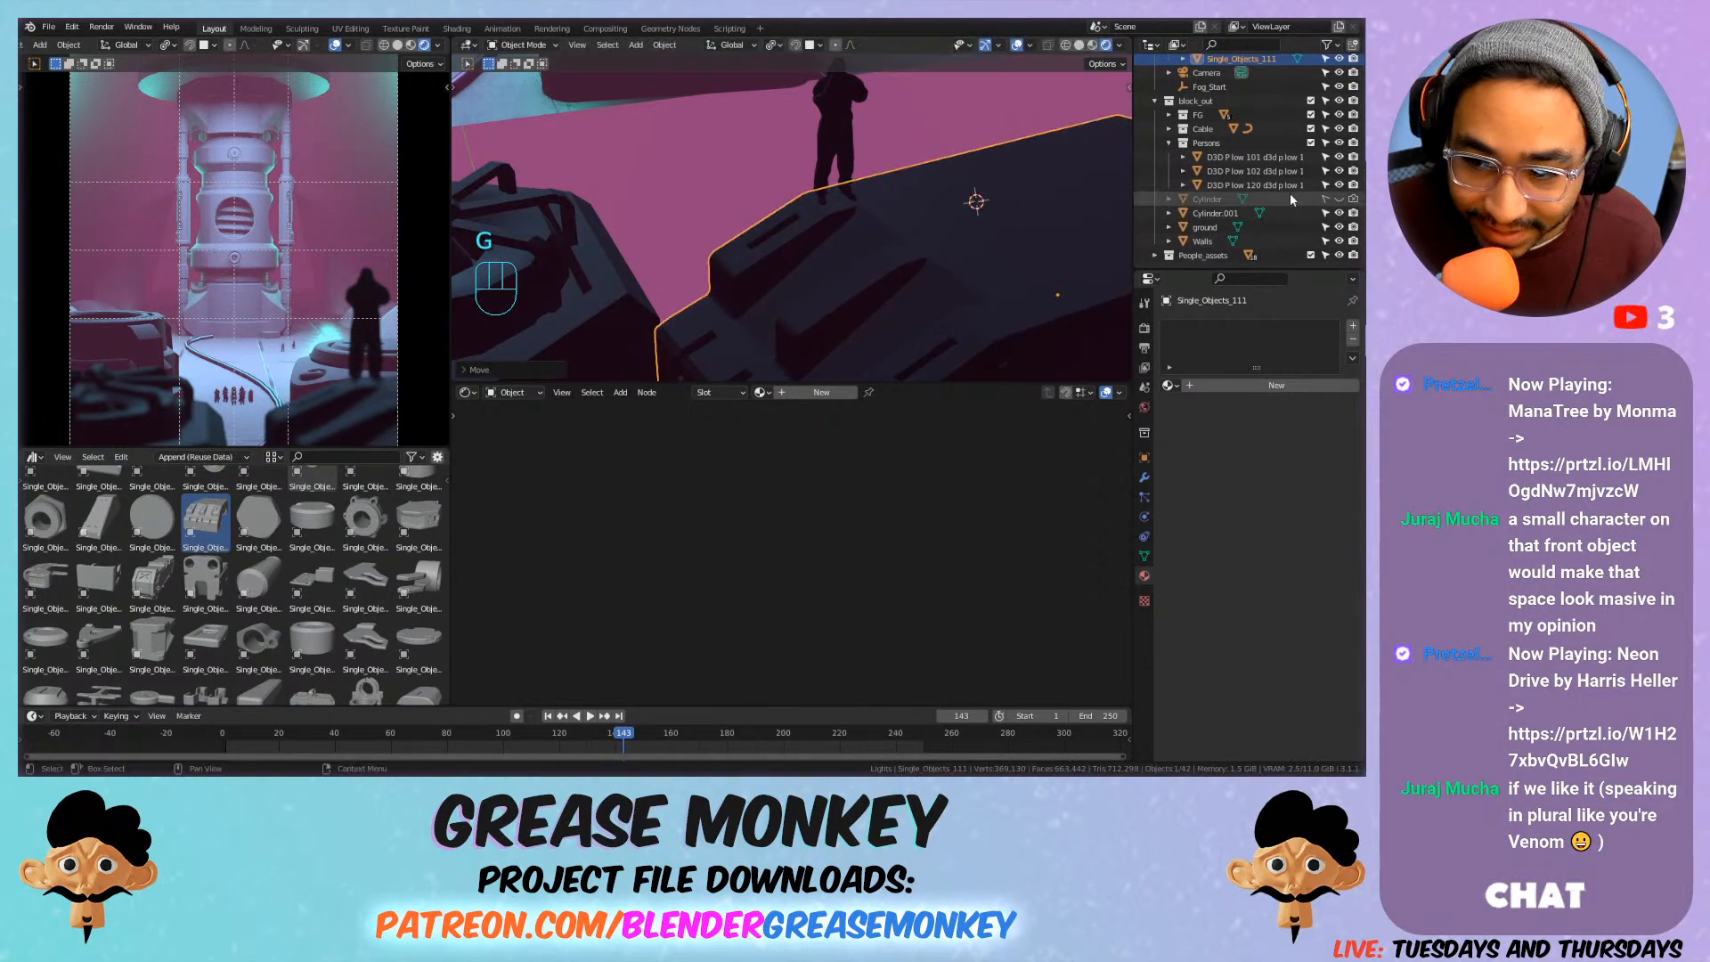
Move the foreground figure to the Persons collection and exclude the People_assets collection from the view layer.
left_click(1309, 256)
key("ctrl+z")
key("ctrl+z")
key("ctrl+z")
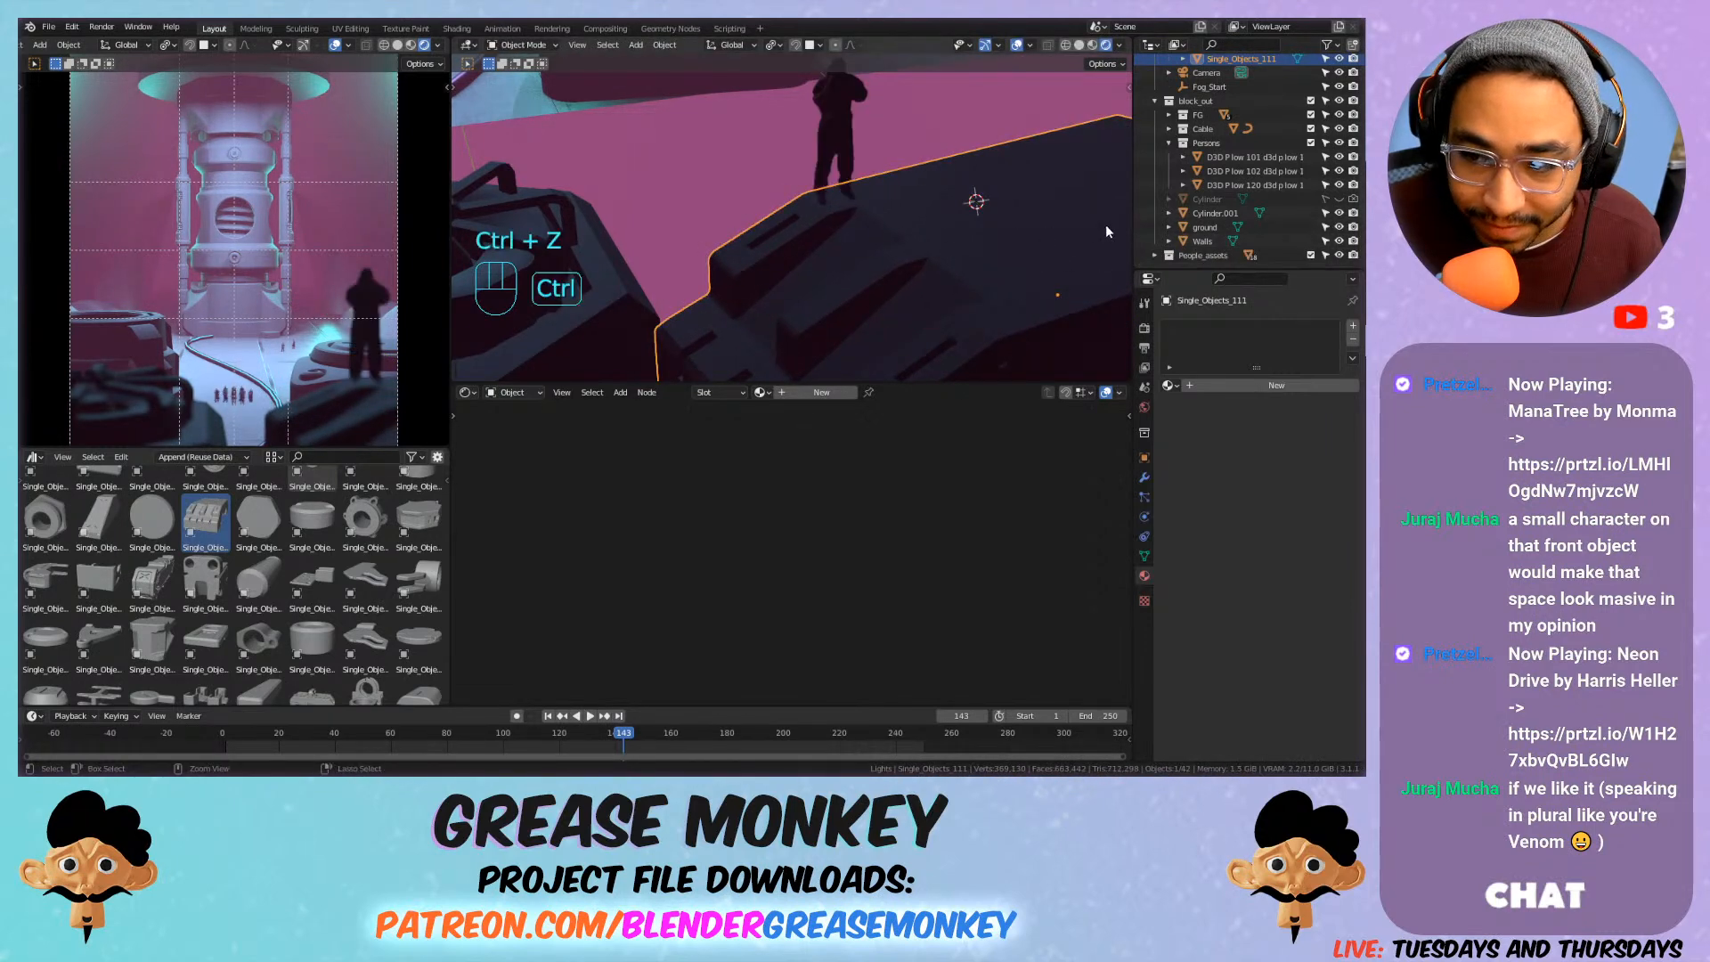
key("m")
mouse_move(808, 126)
left_click(895, 188)
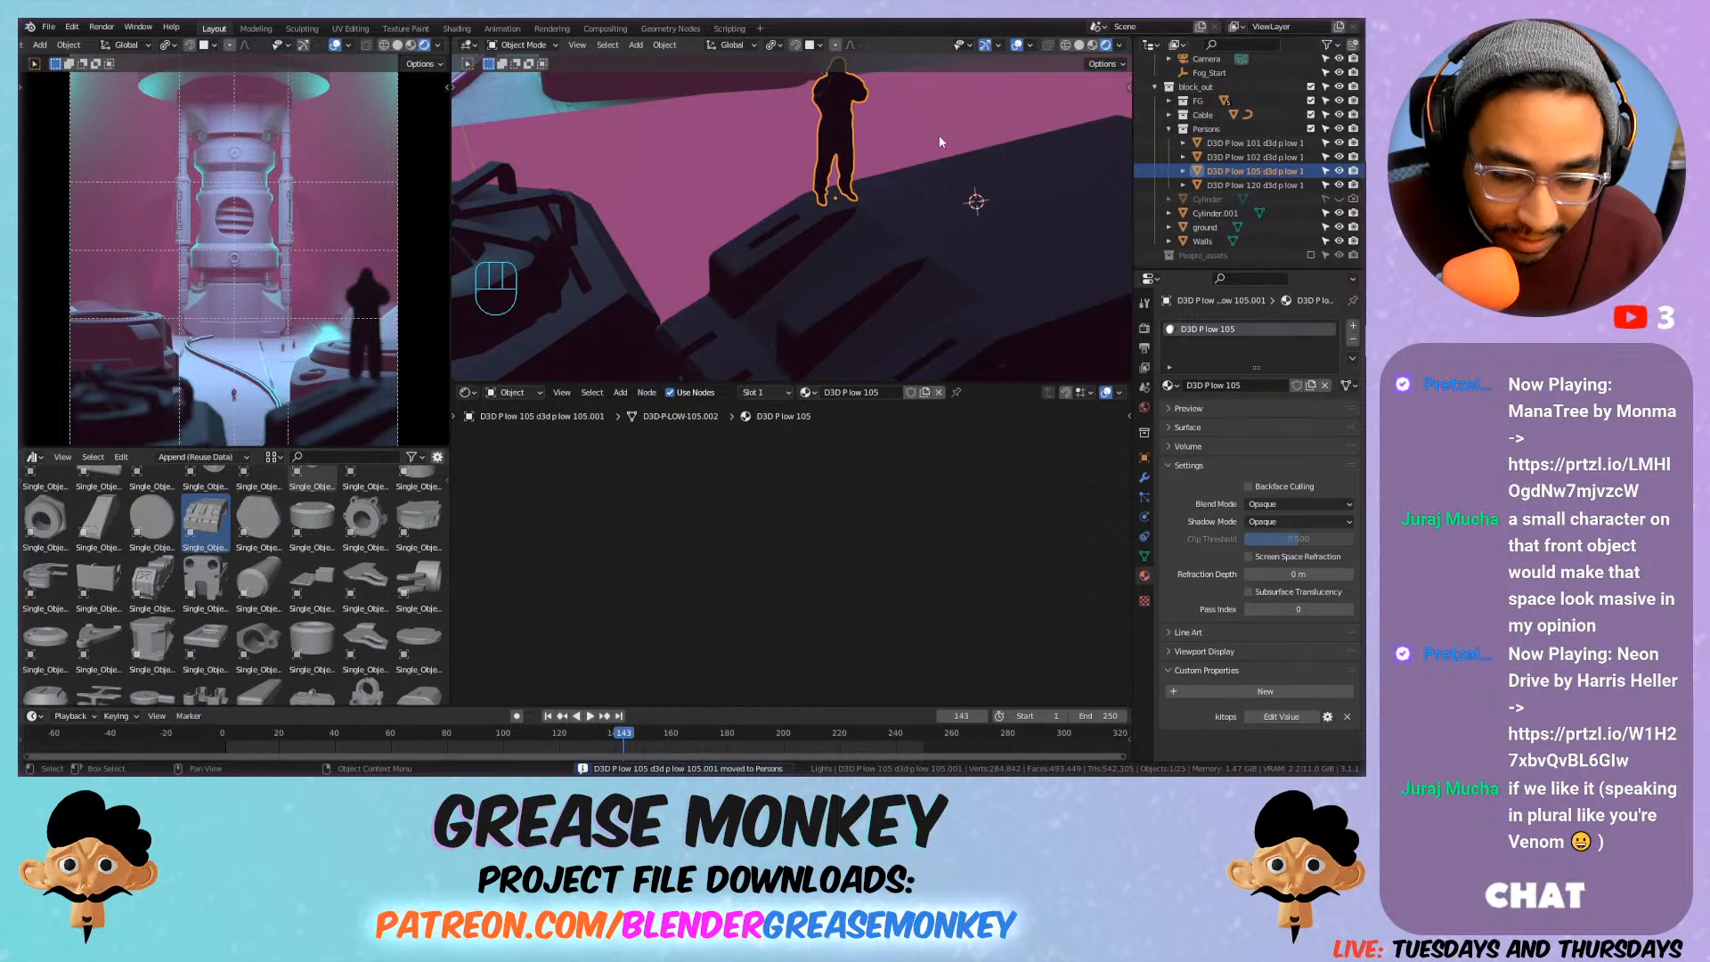
Rotate the foreground figure about the global Z axis.
key("r")
key("z")
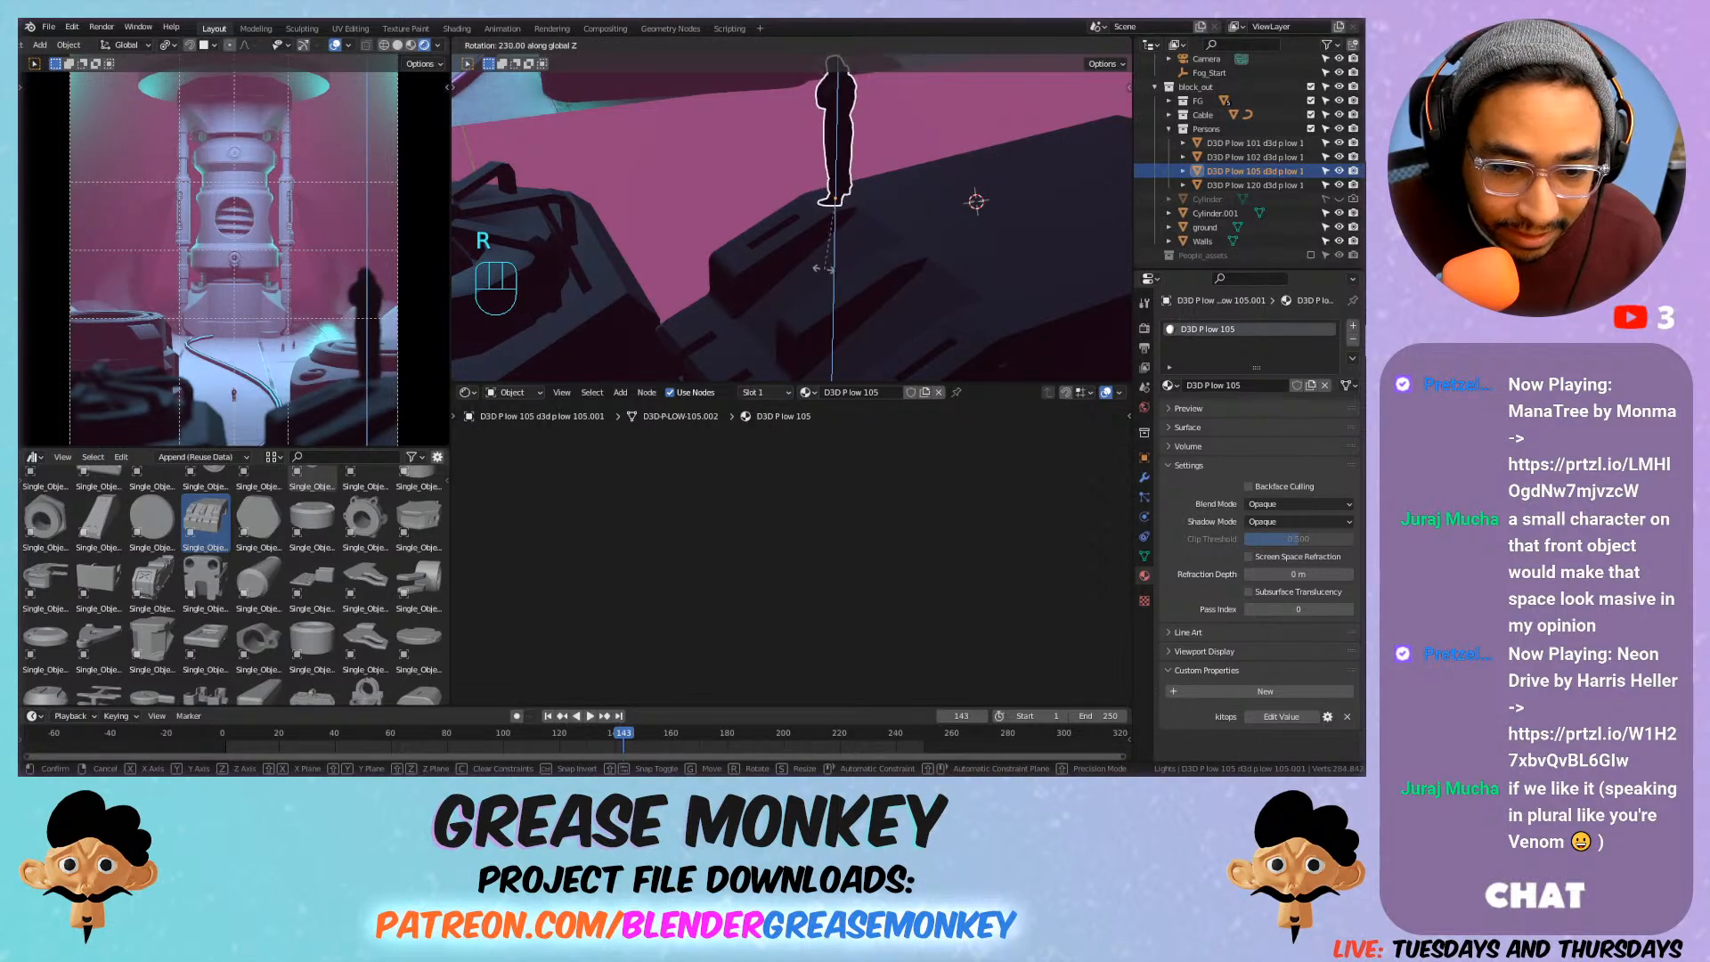
left_click(767, 246)
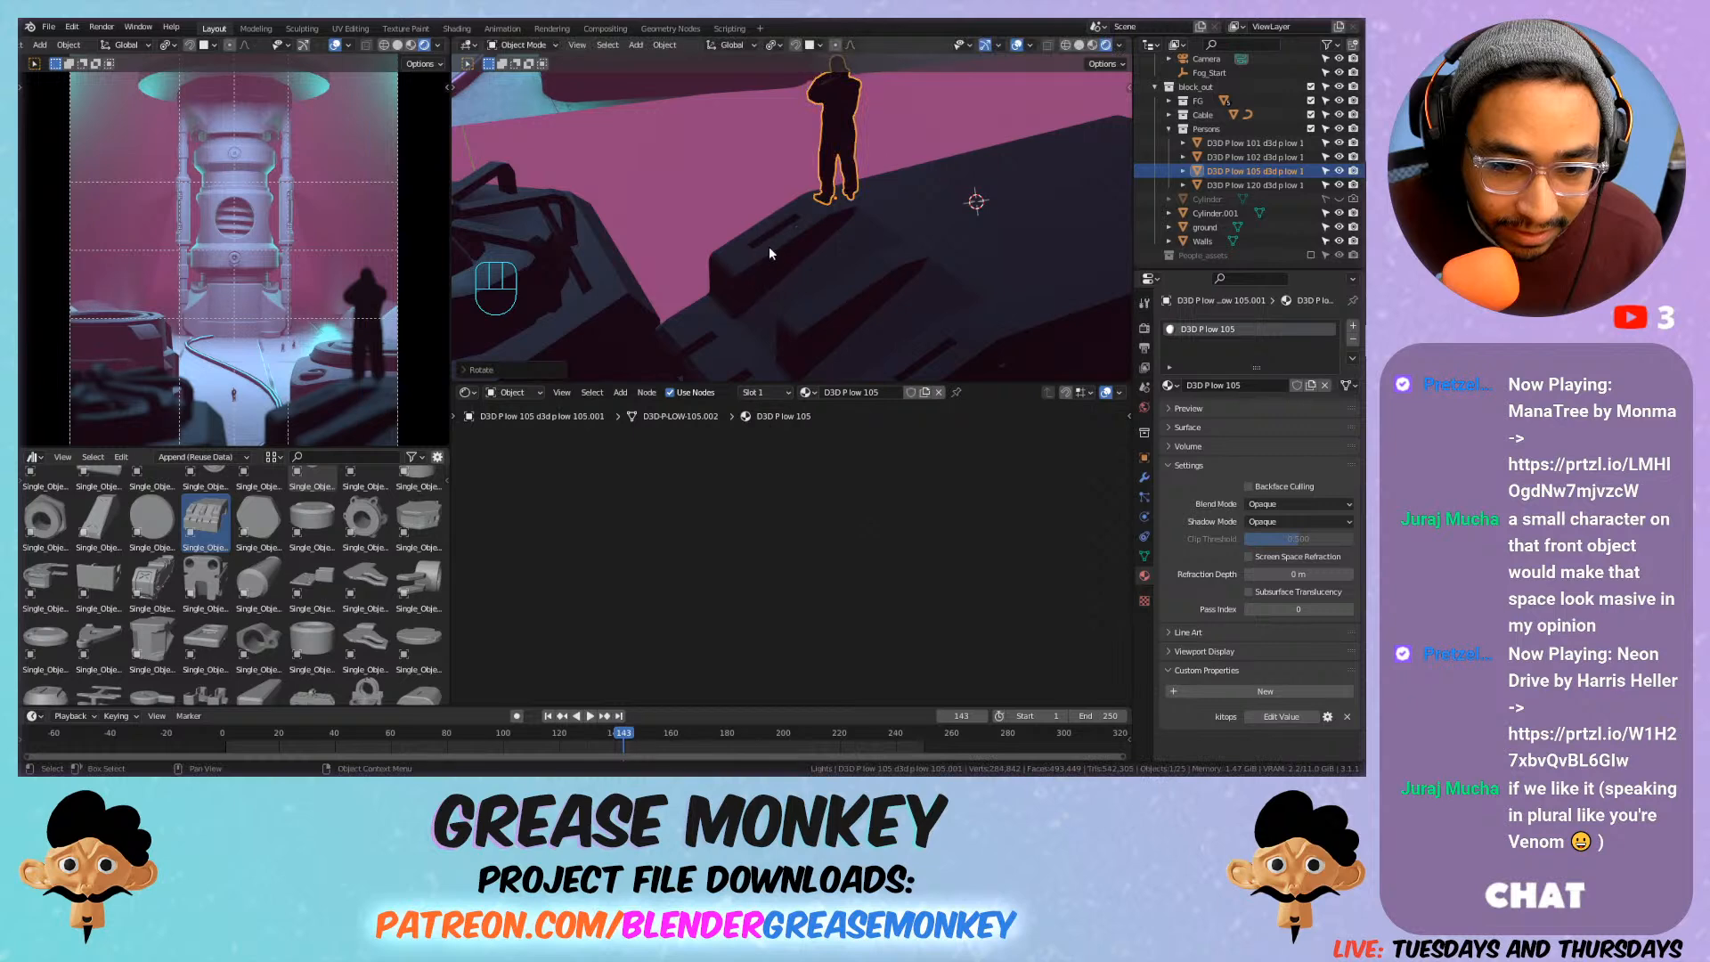
key("g")
key("shift+z")
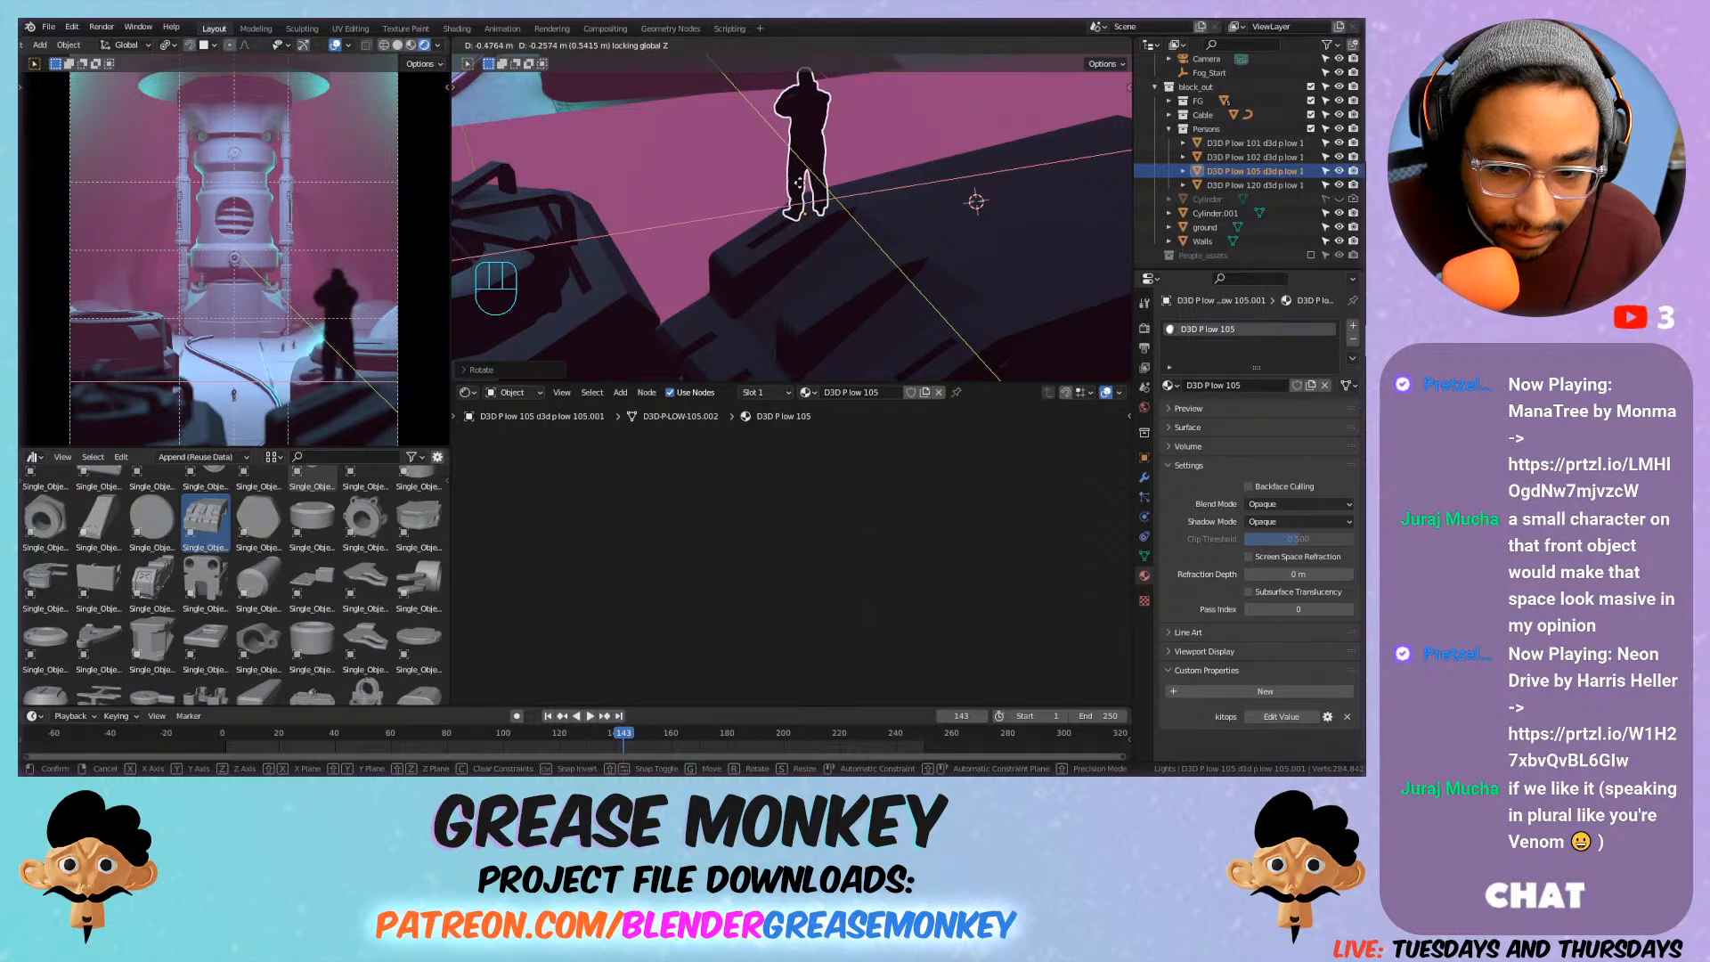
left_click(820, 191)
Rotate the mechanical piece about the global Z axis and move it about 0.78 m horizontally beneath the figure.
middle_click_drag(819, 191, 945, 221)
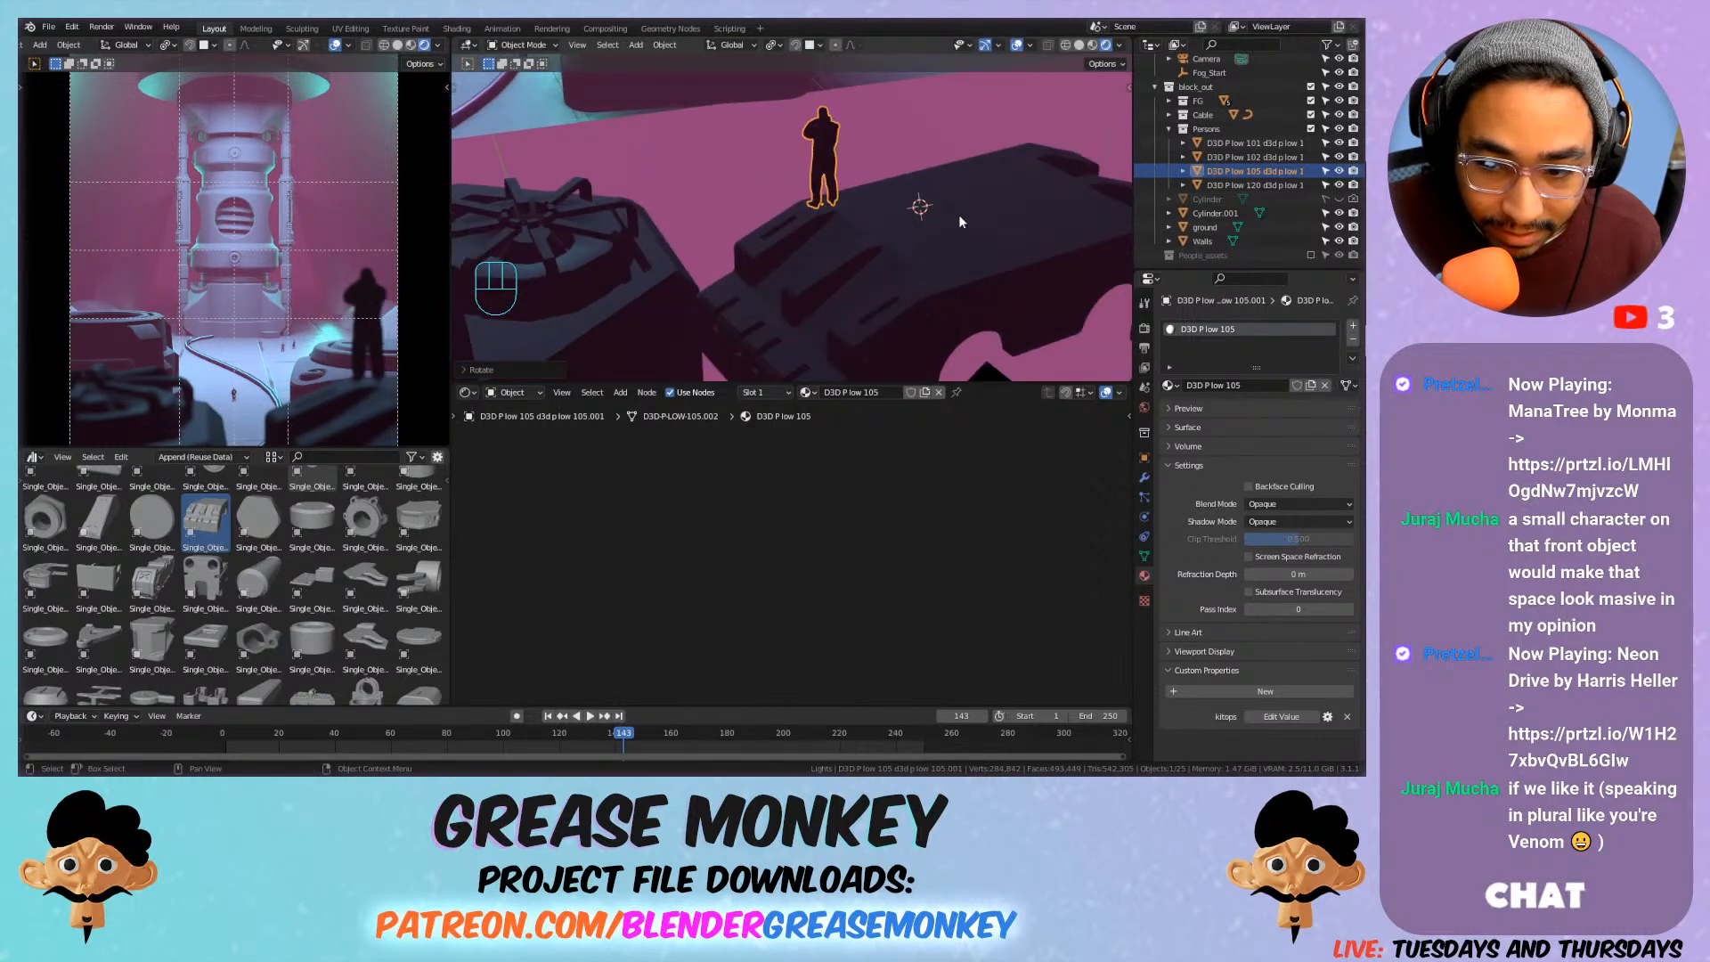
left_click(987, 214)
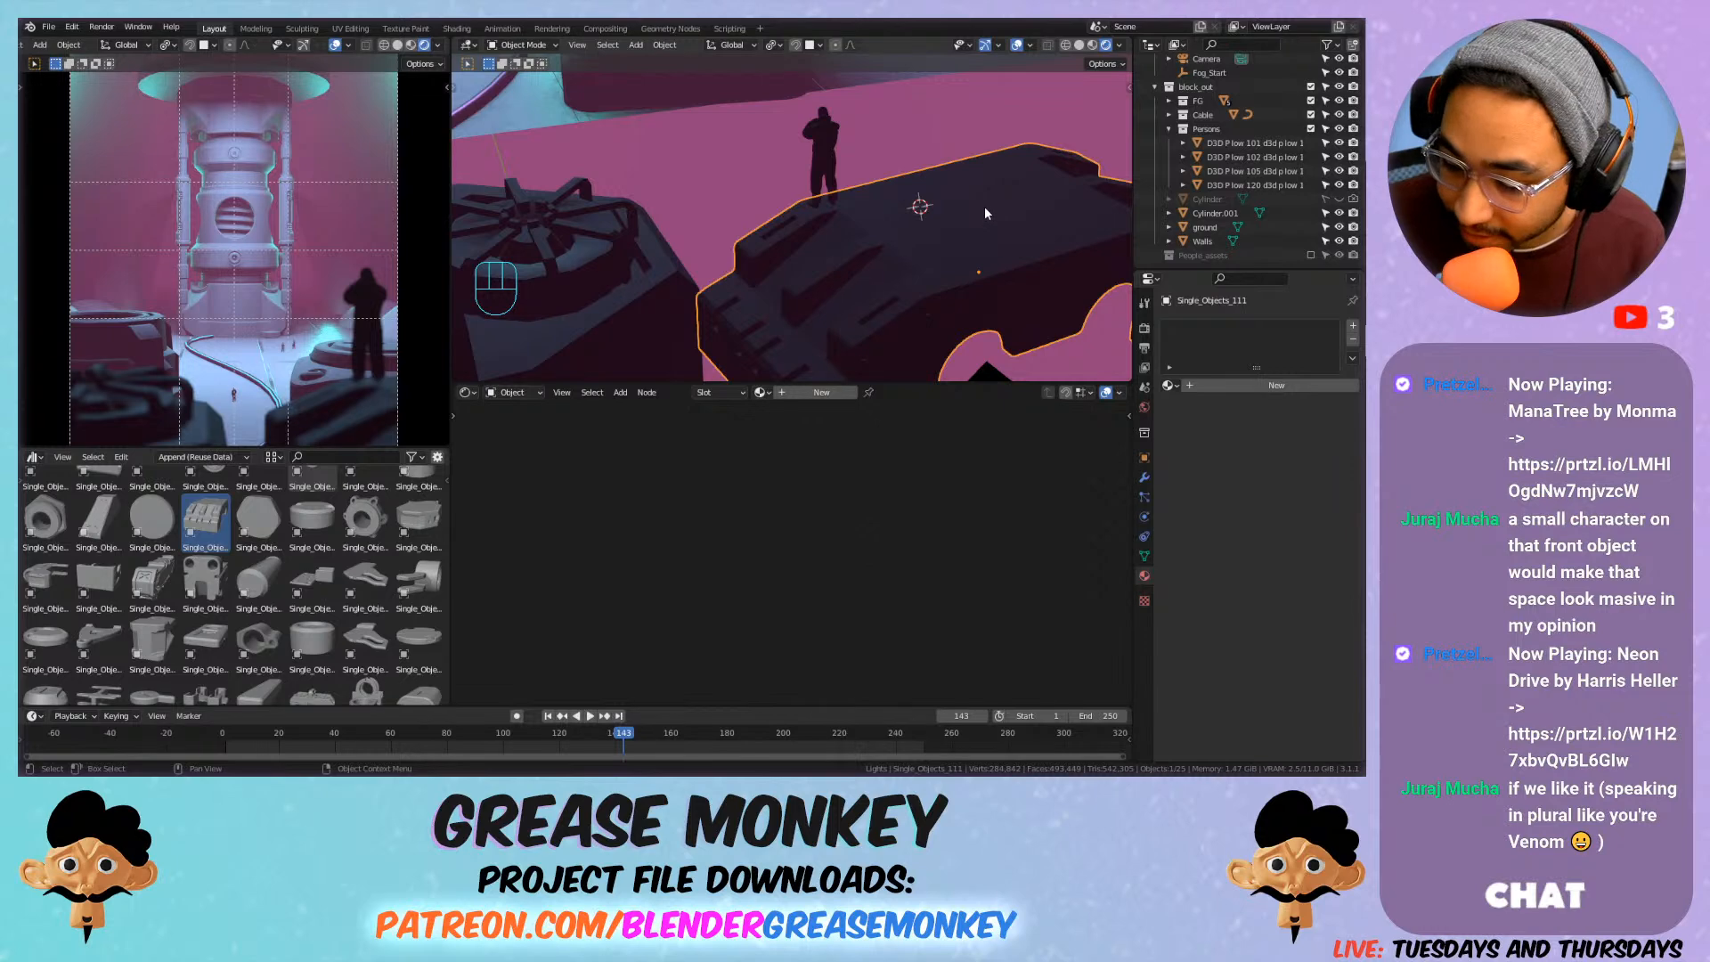
key("r")
key("z")
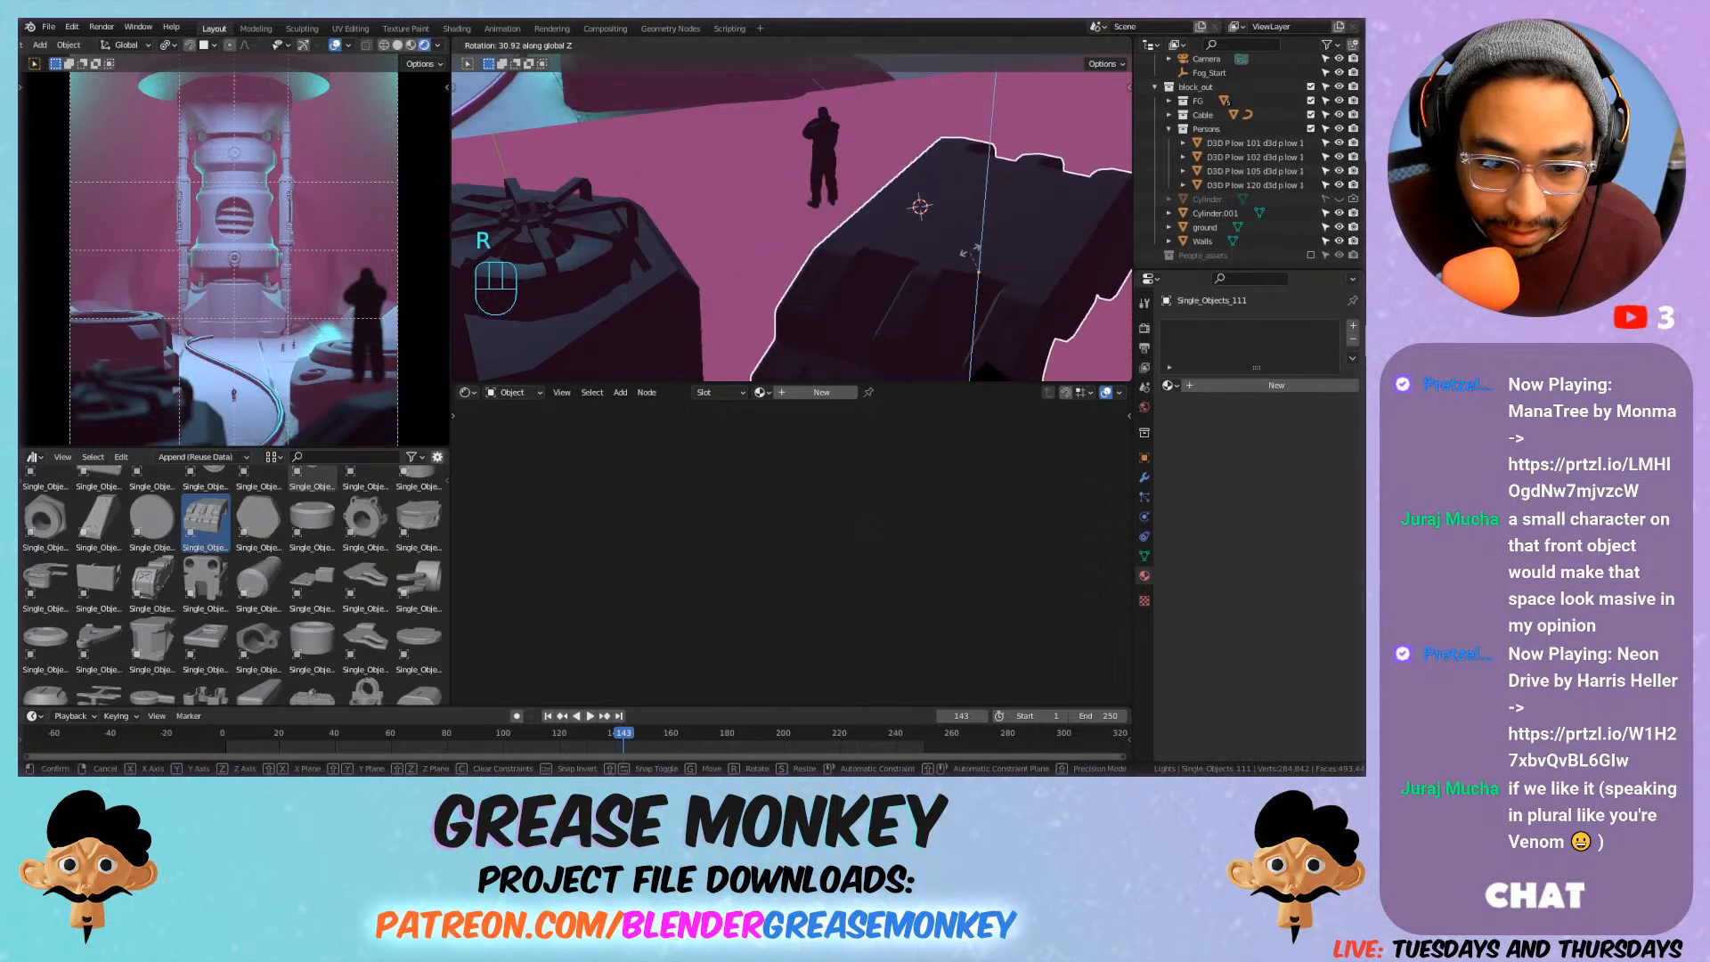
left_click(984, 285)
key("g")
key("shift+z")
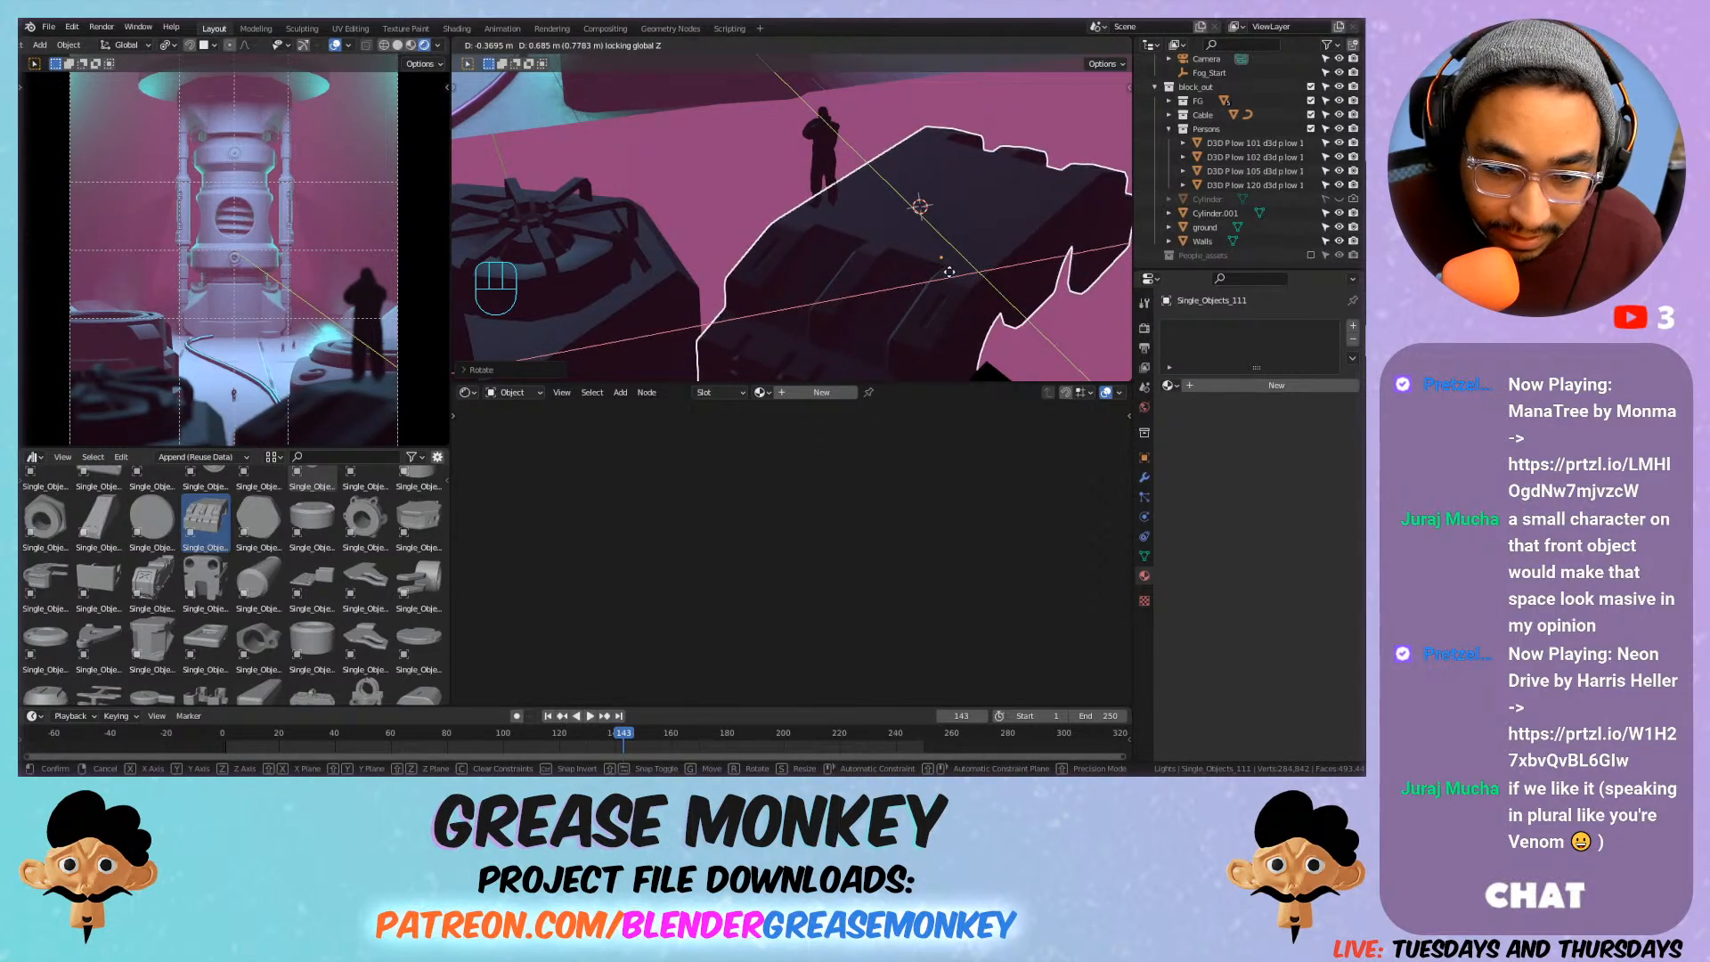
left_click(949, 272)
Move the foreground figure about 0.55 m horizontally, with Z locked, along the edge of the mechanical piece.
left_click(826, 178)
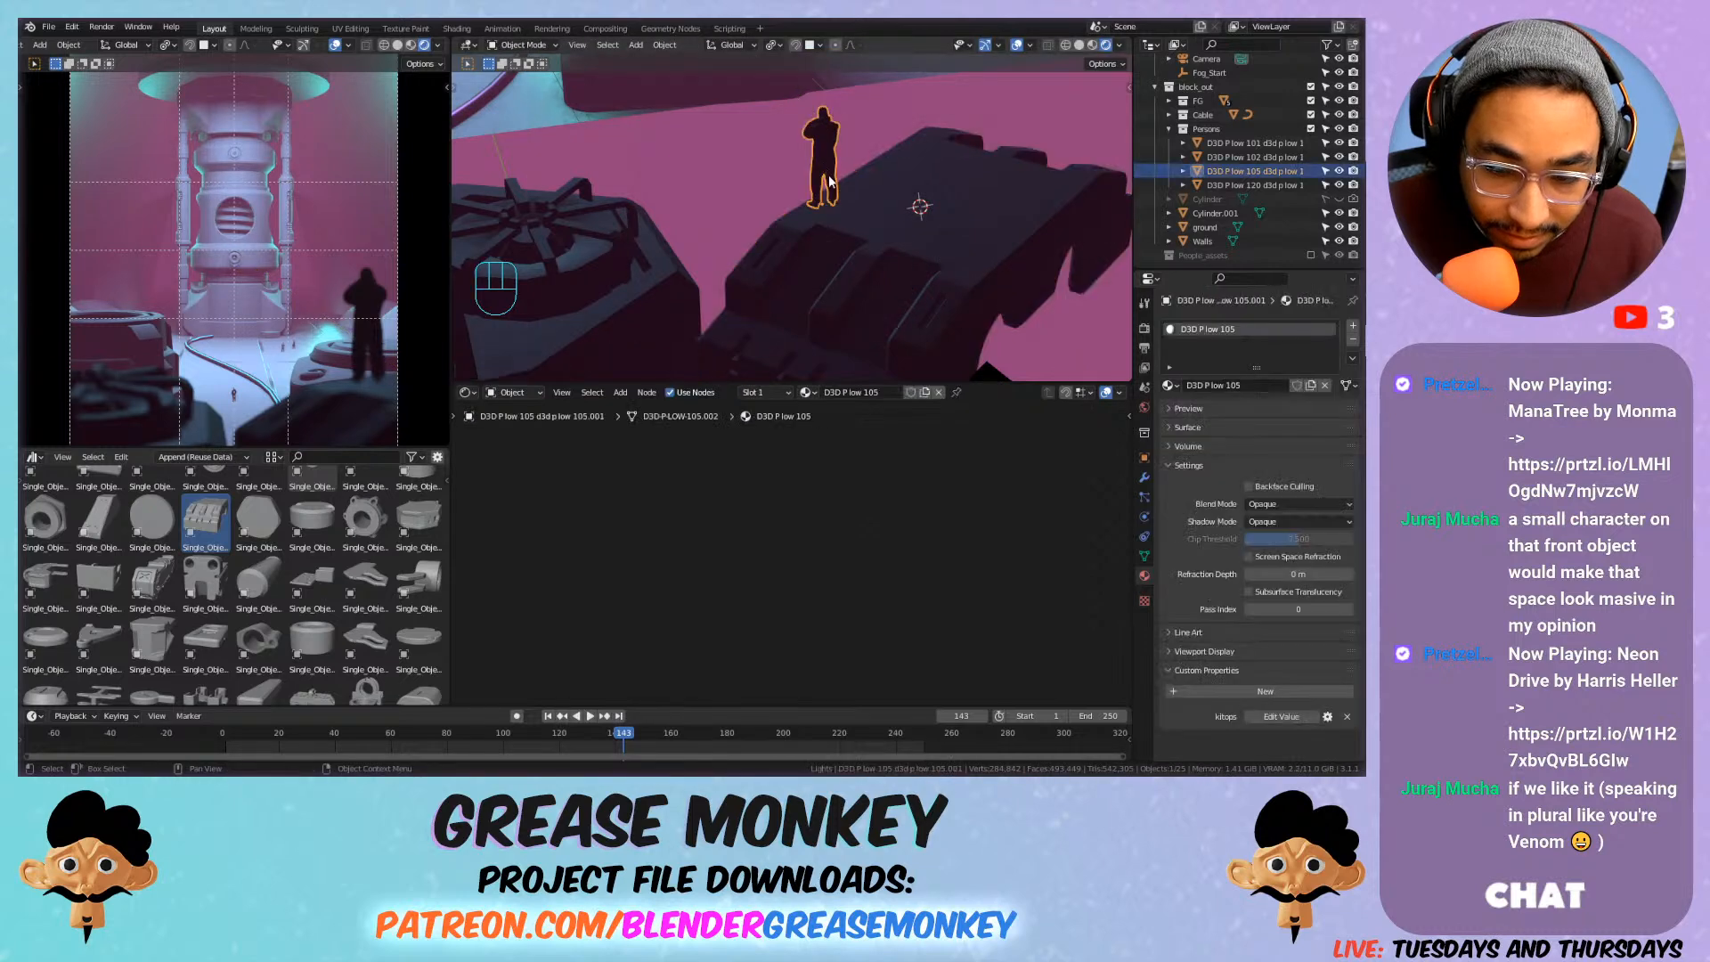
key("g")
key("shift+z")
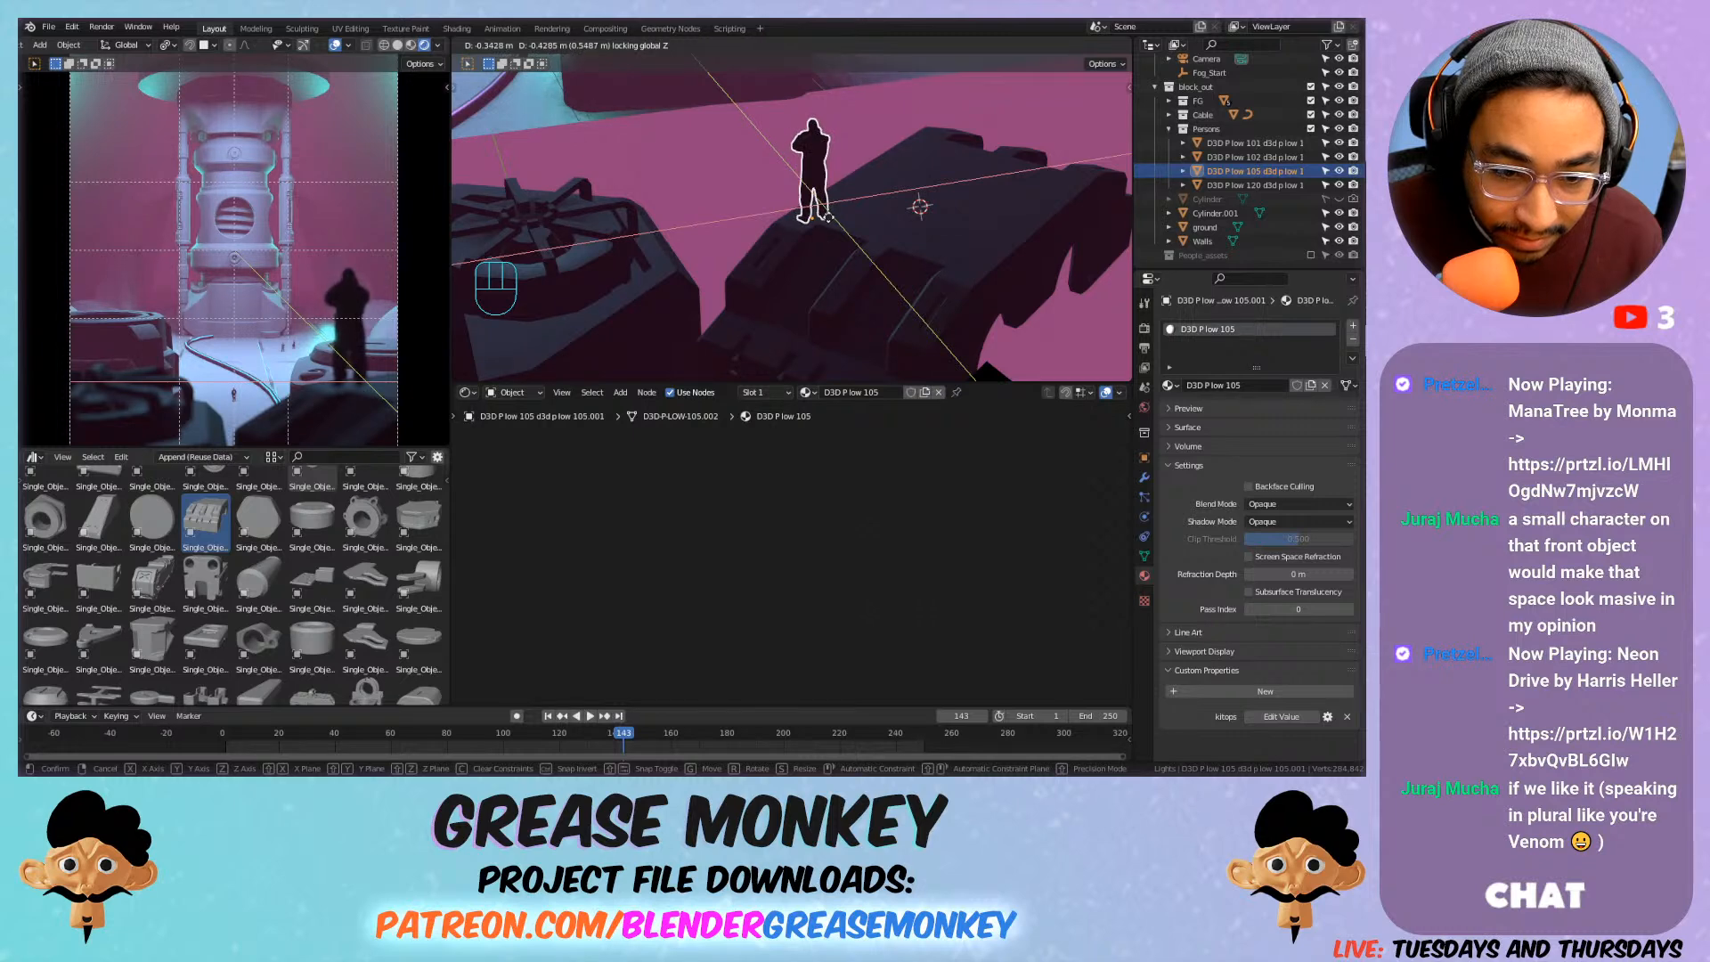
left_click(828, 218)
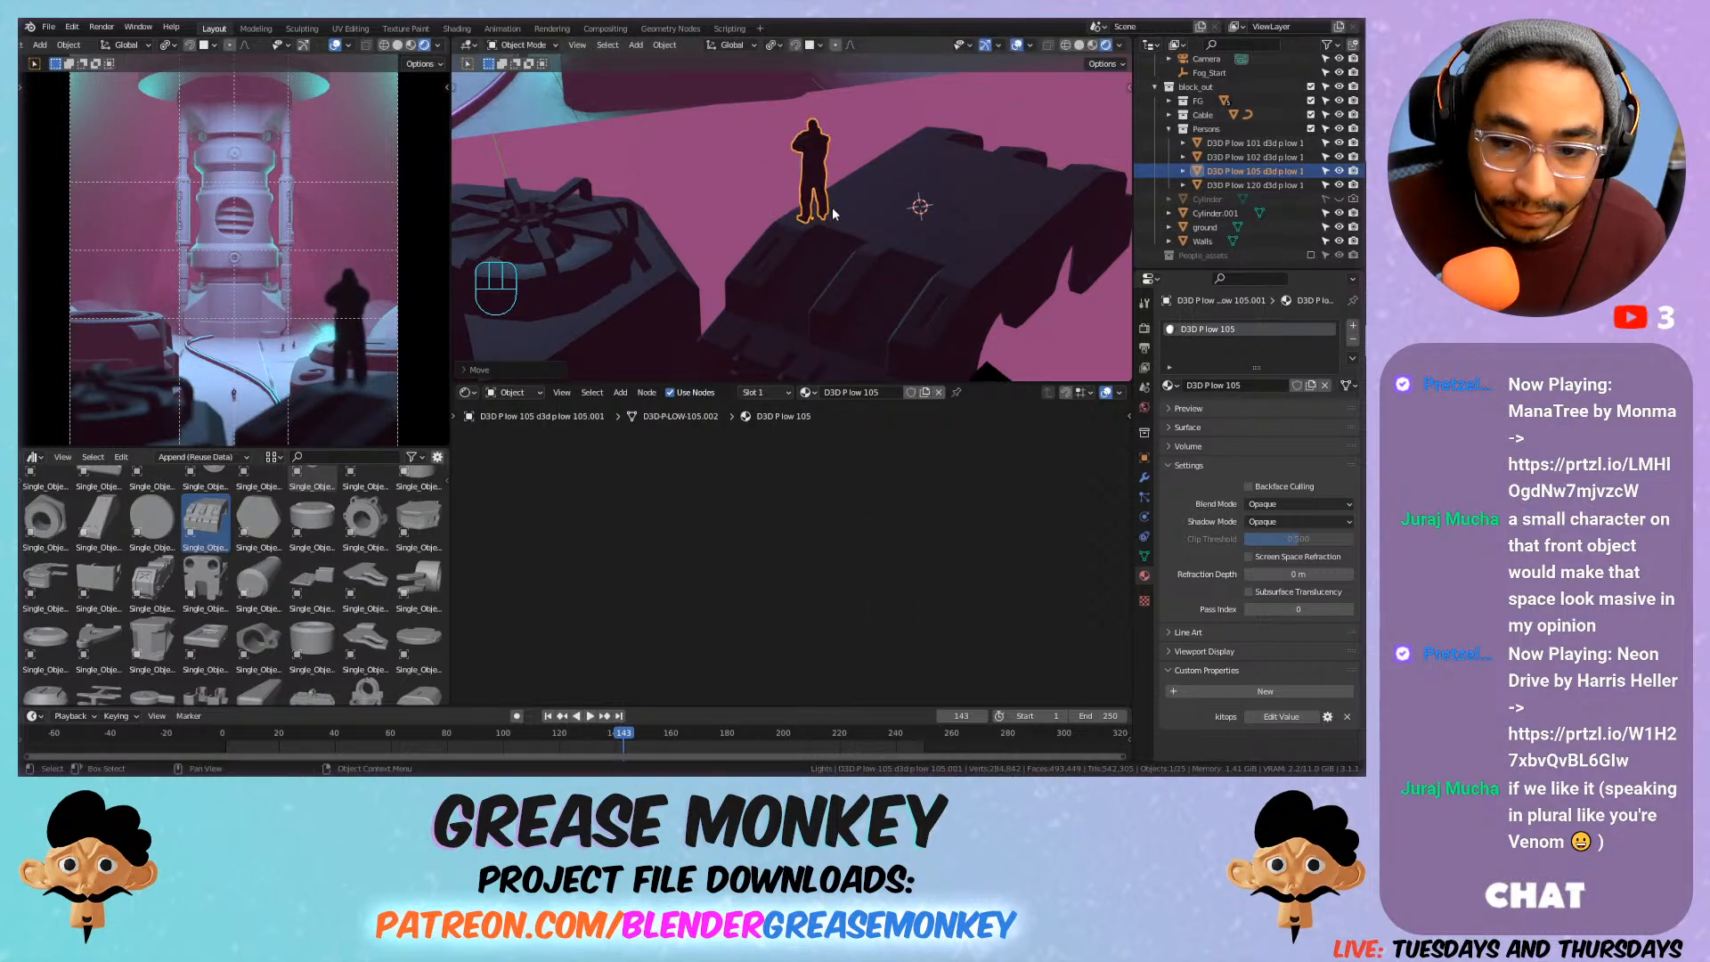
Snap the 3D cursor to the foreground figure, add an area light there and move the light to the Lights collection.
key("shift+s")
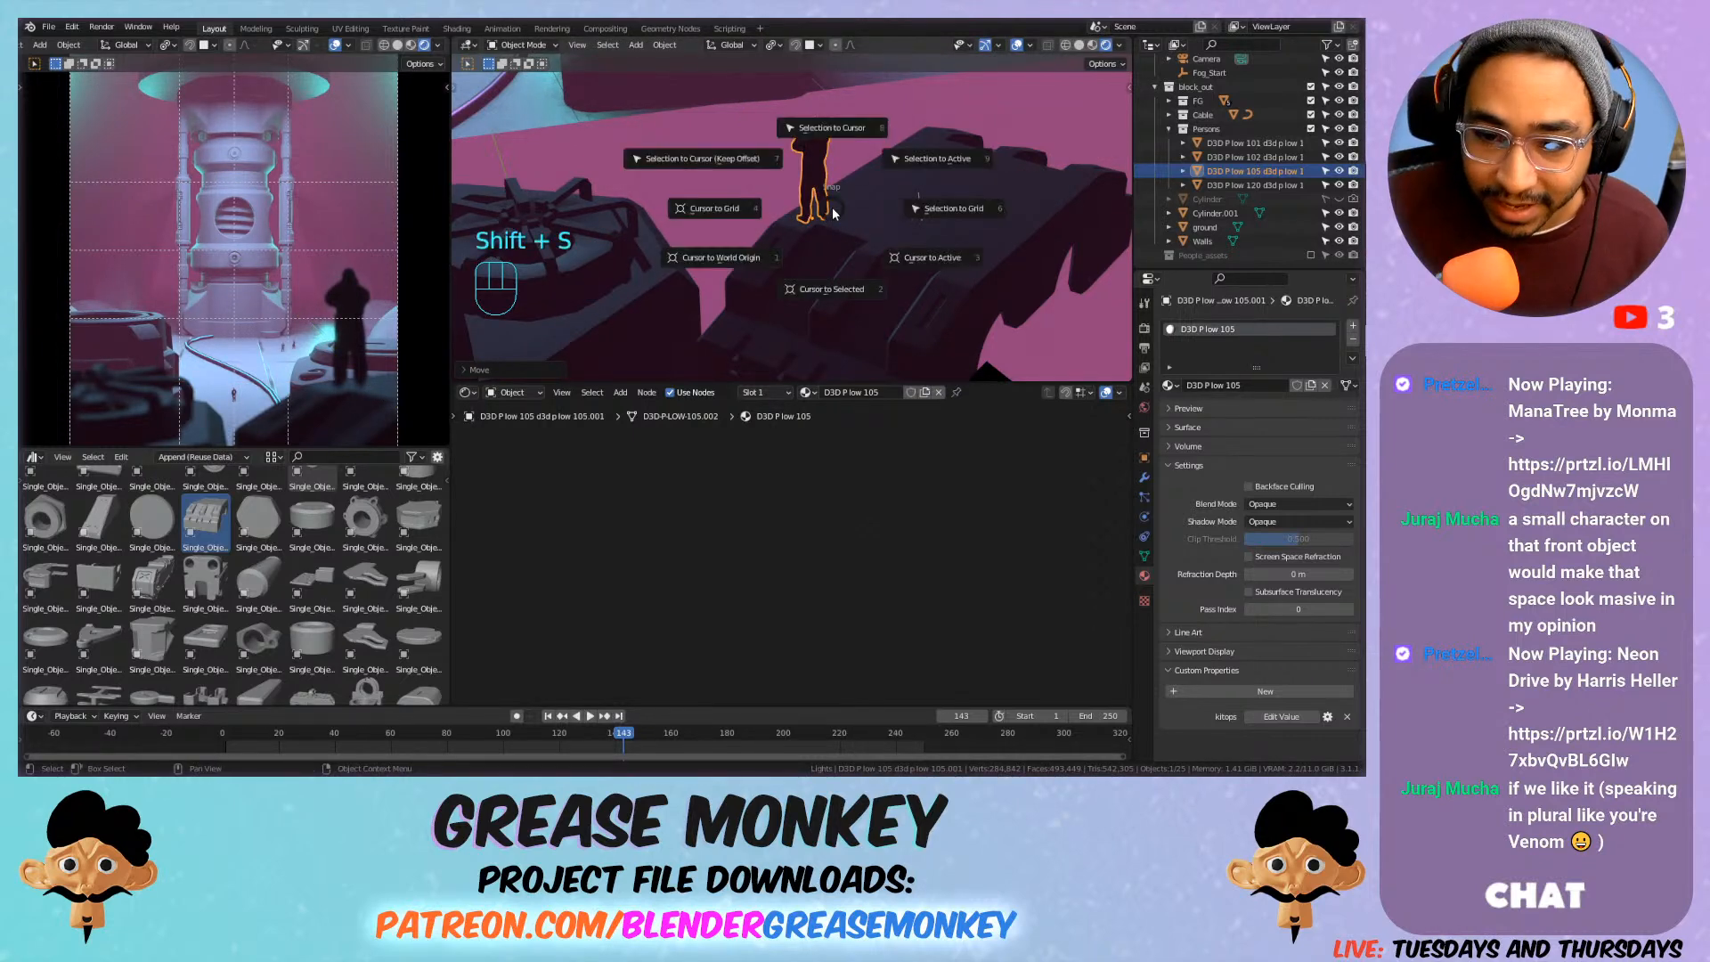
key("shift+a")
mouse_move(823, 133)
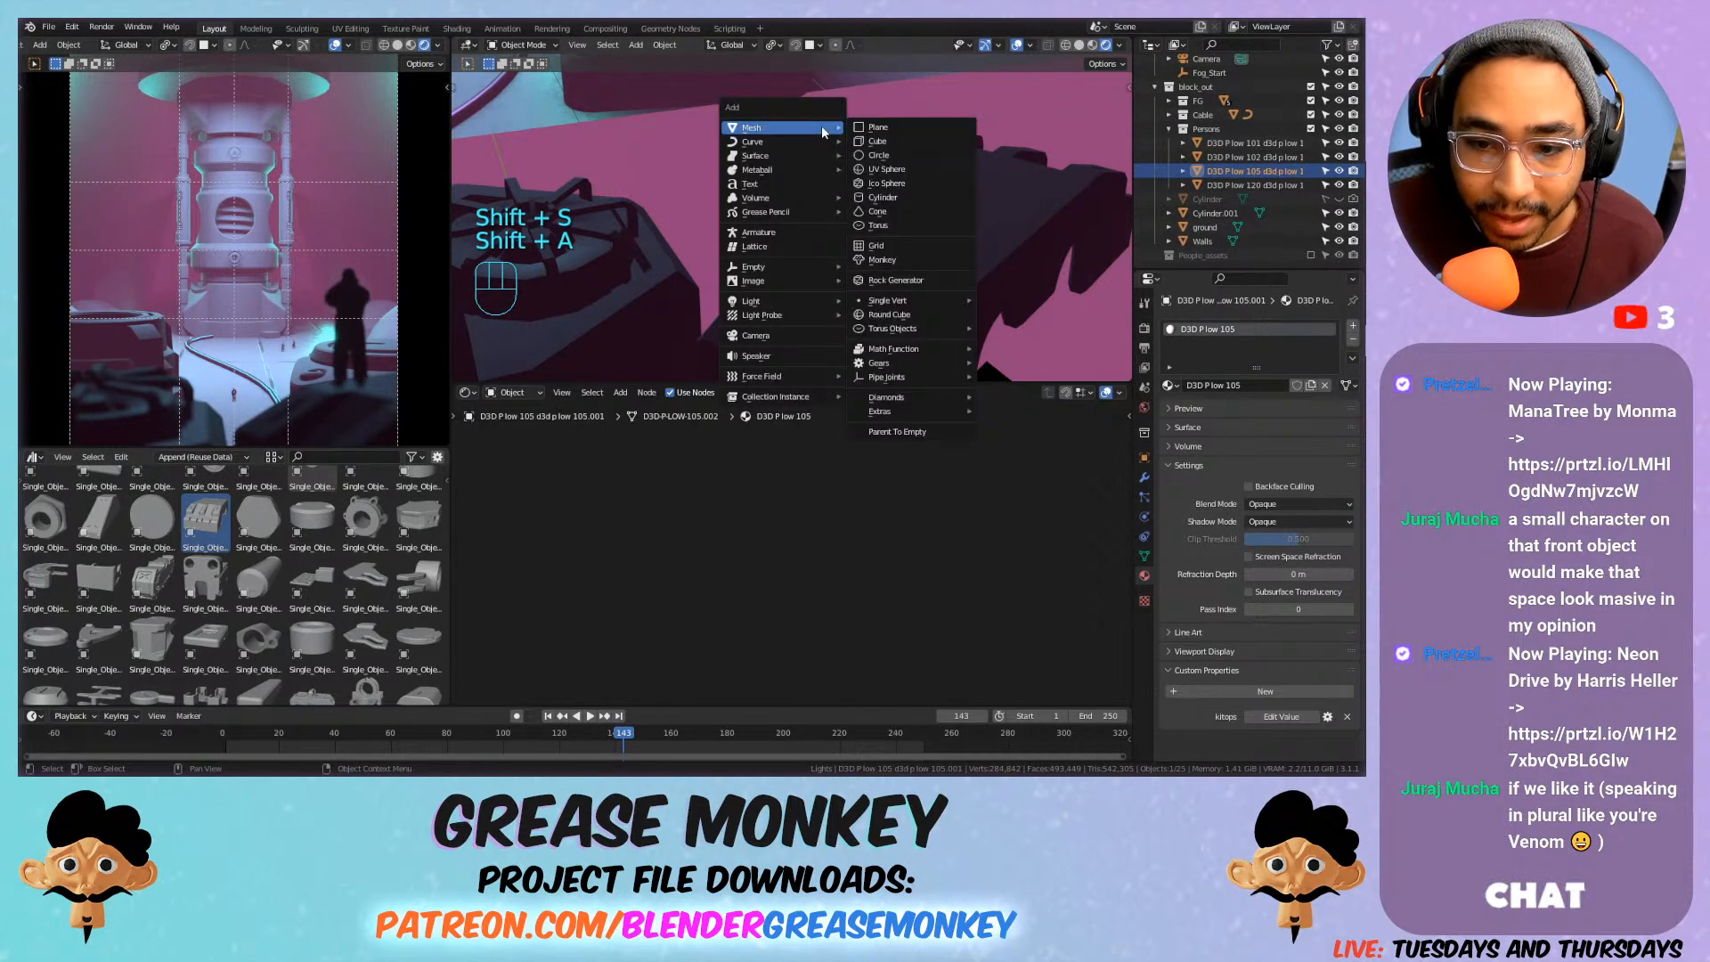
mouse_move(786, 308)
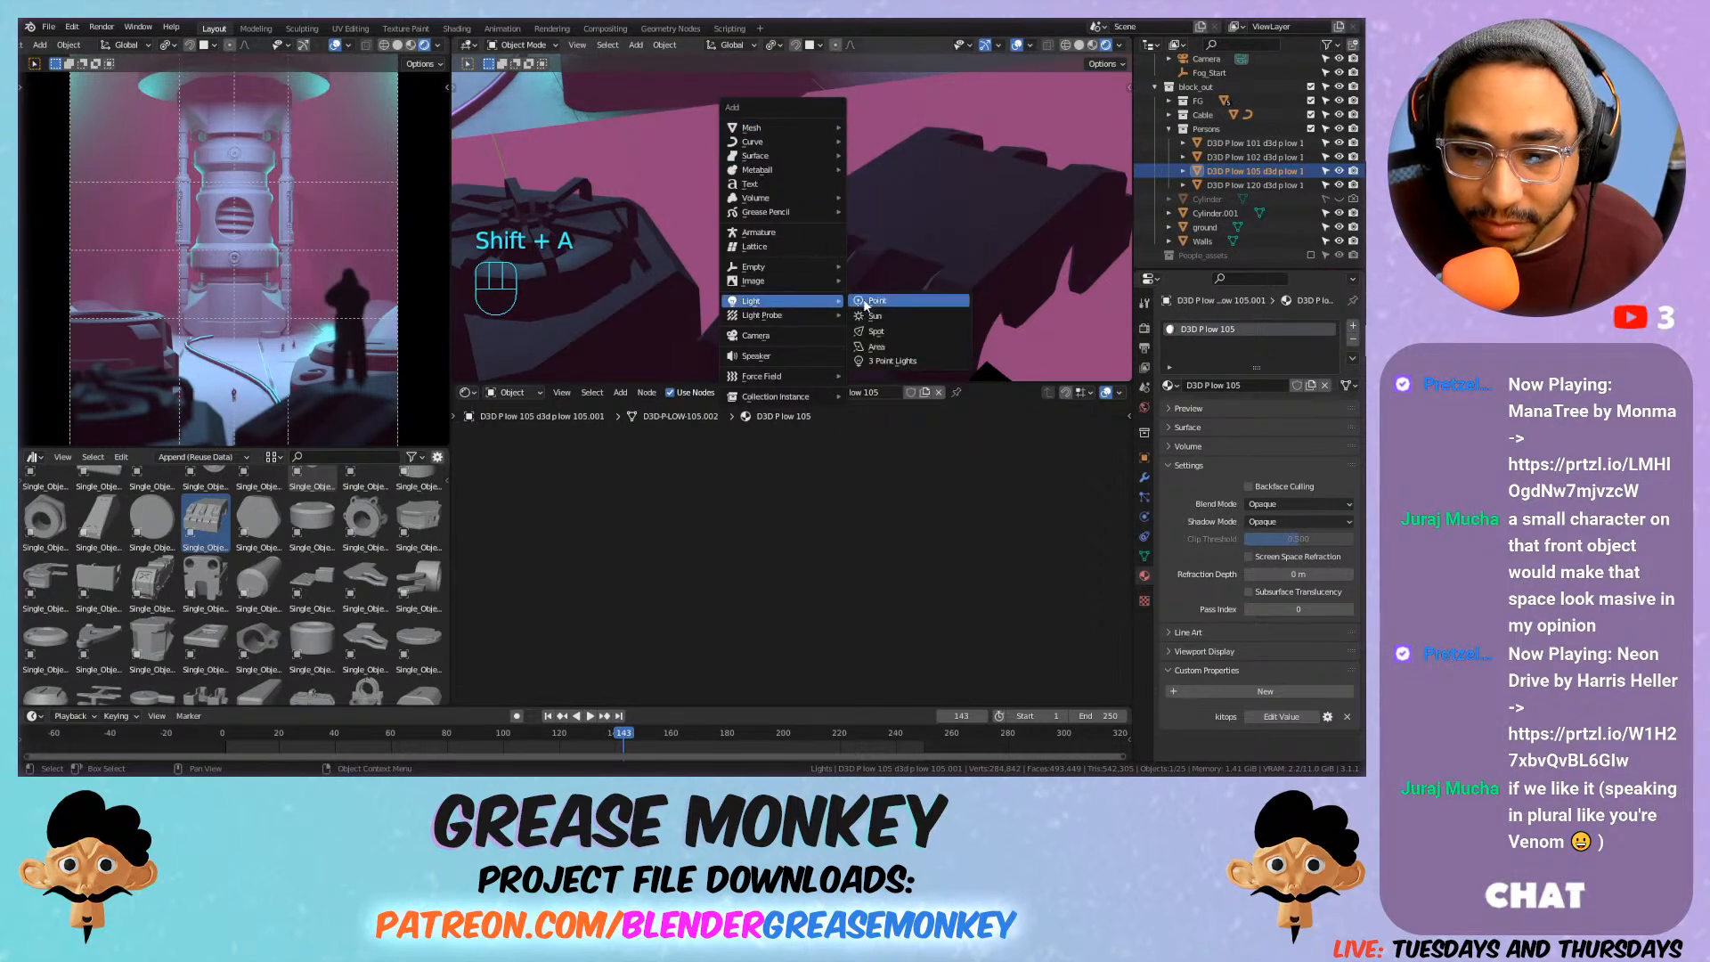
left_click(901, 352)
key("m")
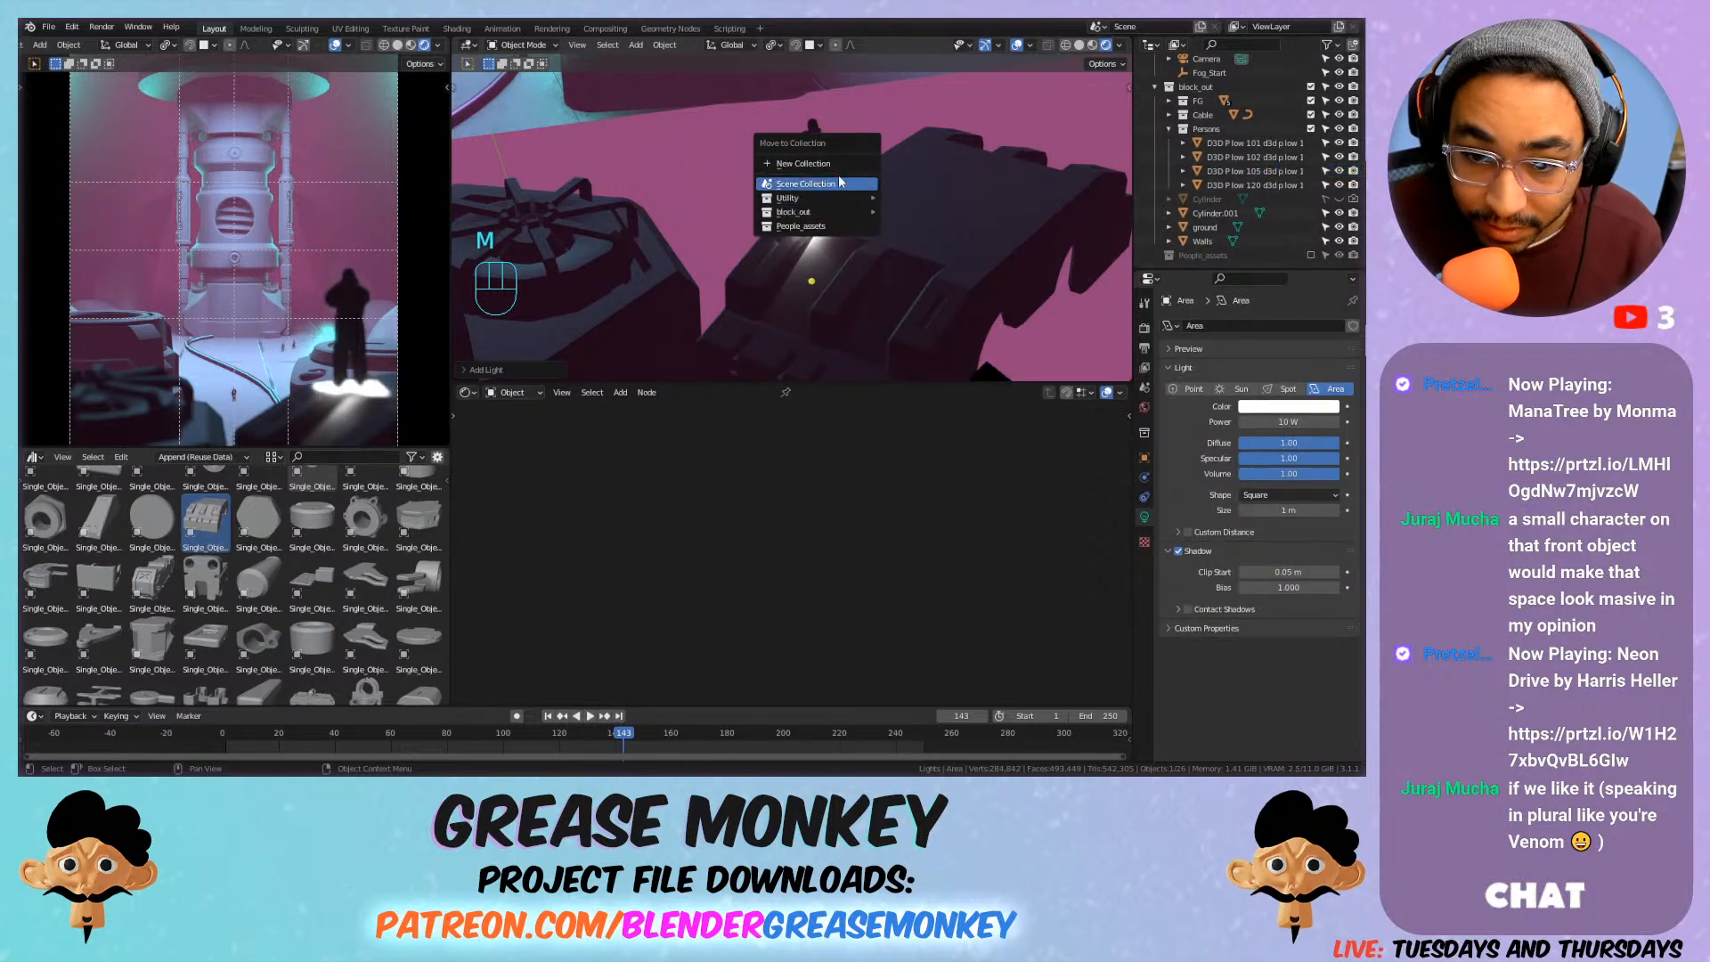
mouse_move(837, 201)
left_click(901, 231)
Raise the area light about 2.9 m along the global Z axis so it sits directly above the foreground figure.
scroll(846, 216, "down", 1)
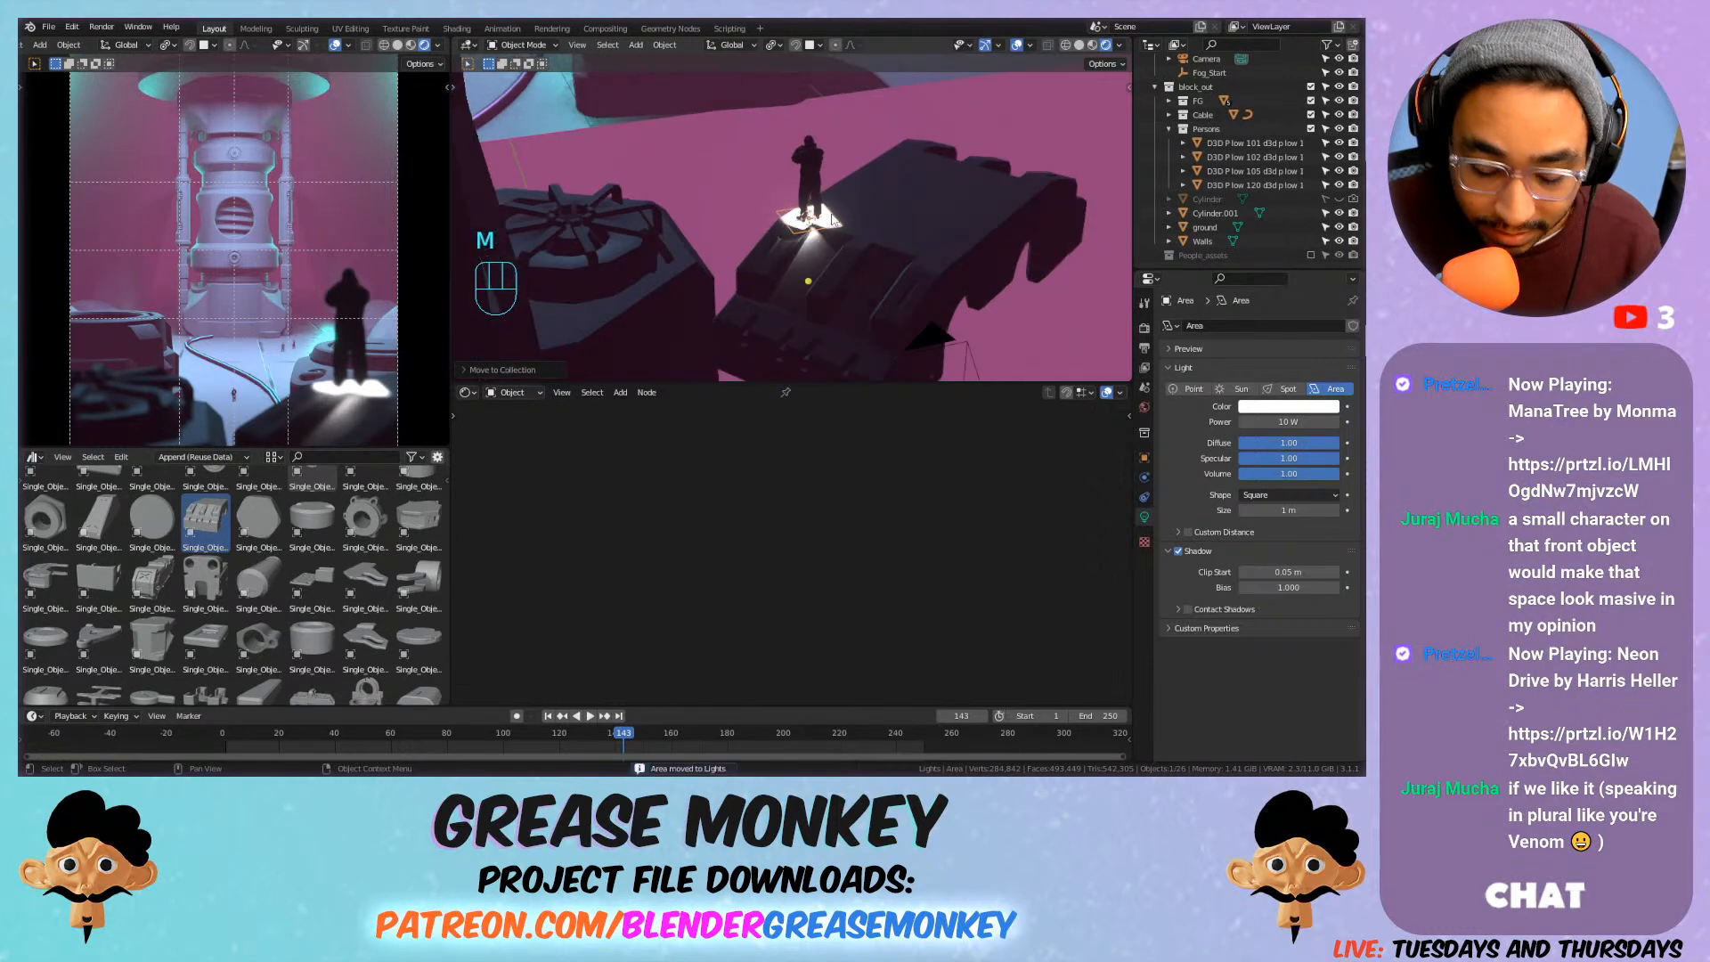
key("g")
key("z")
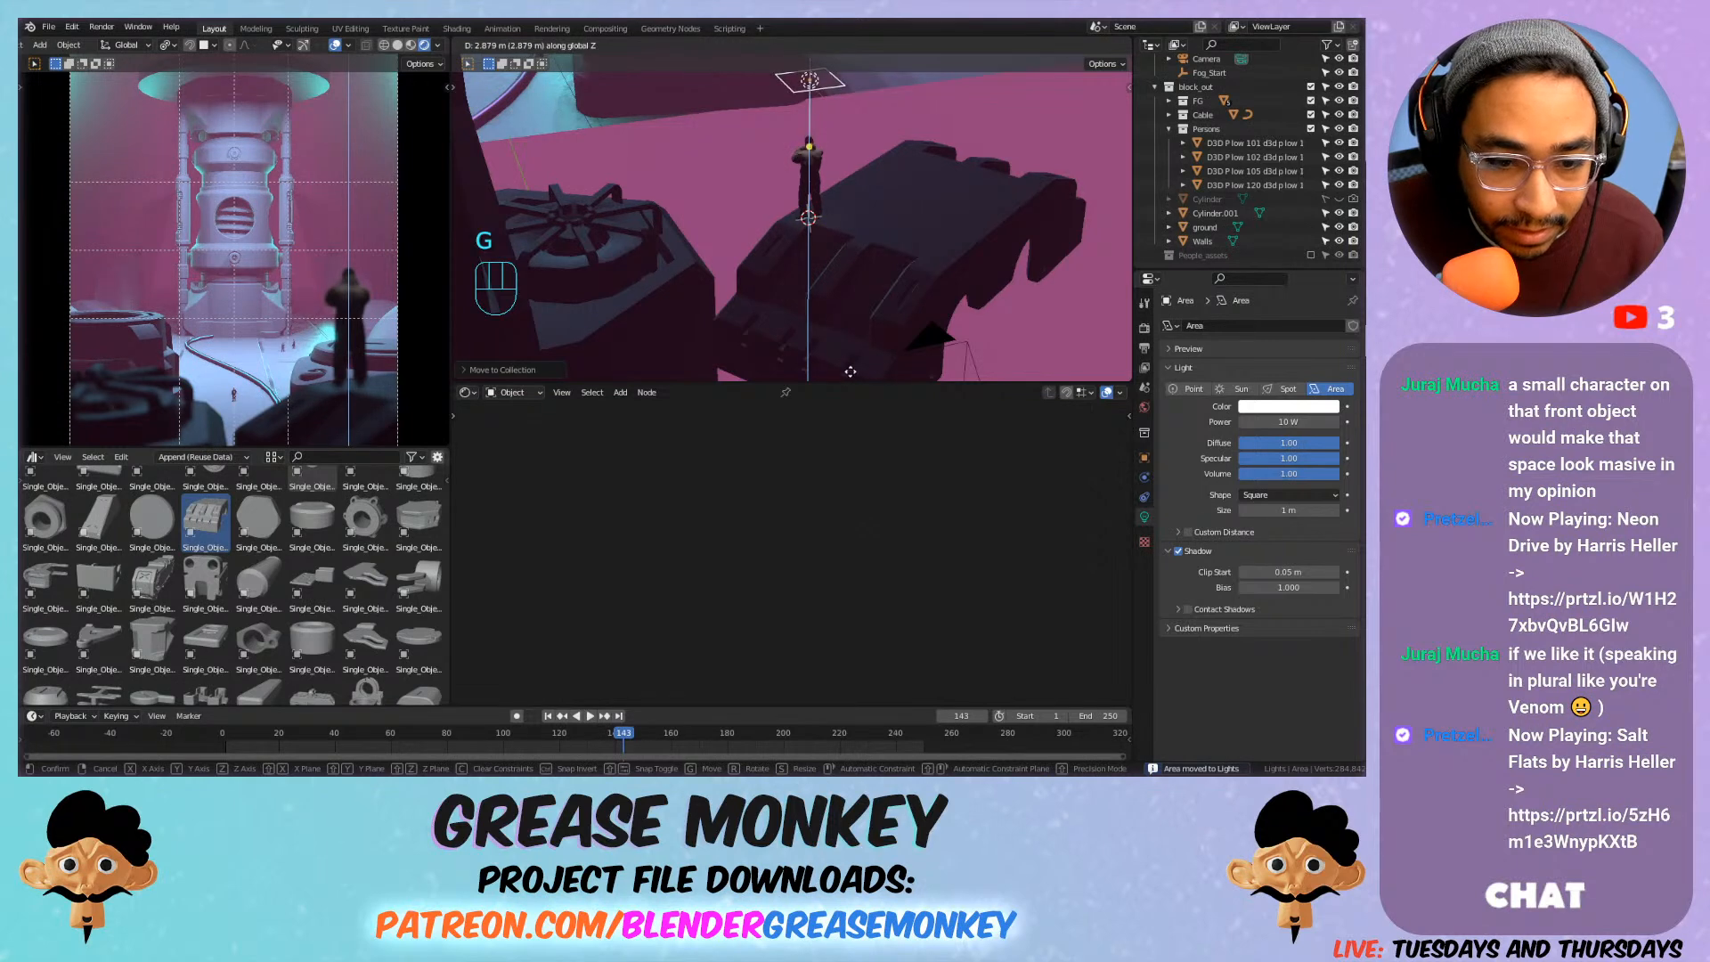
left_click(846, 378)
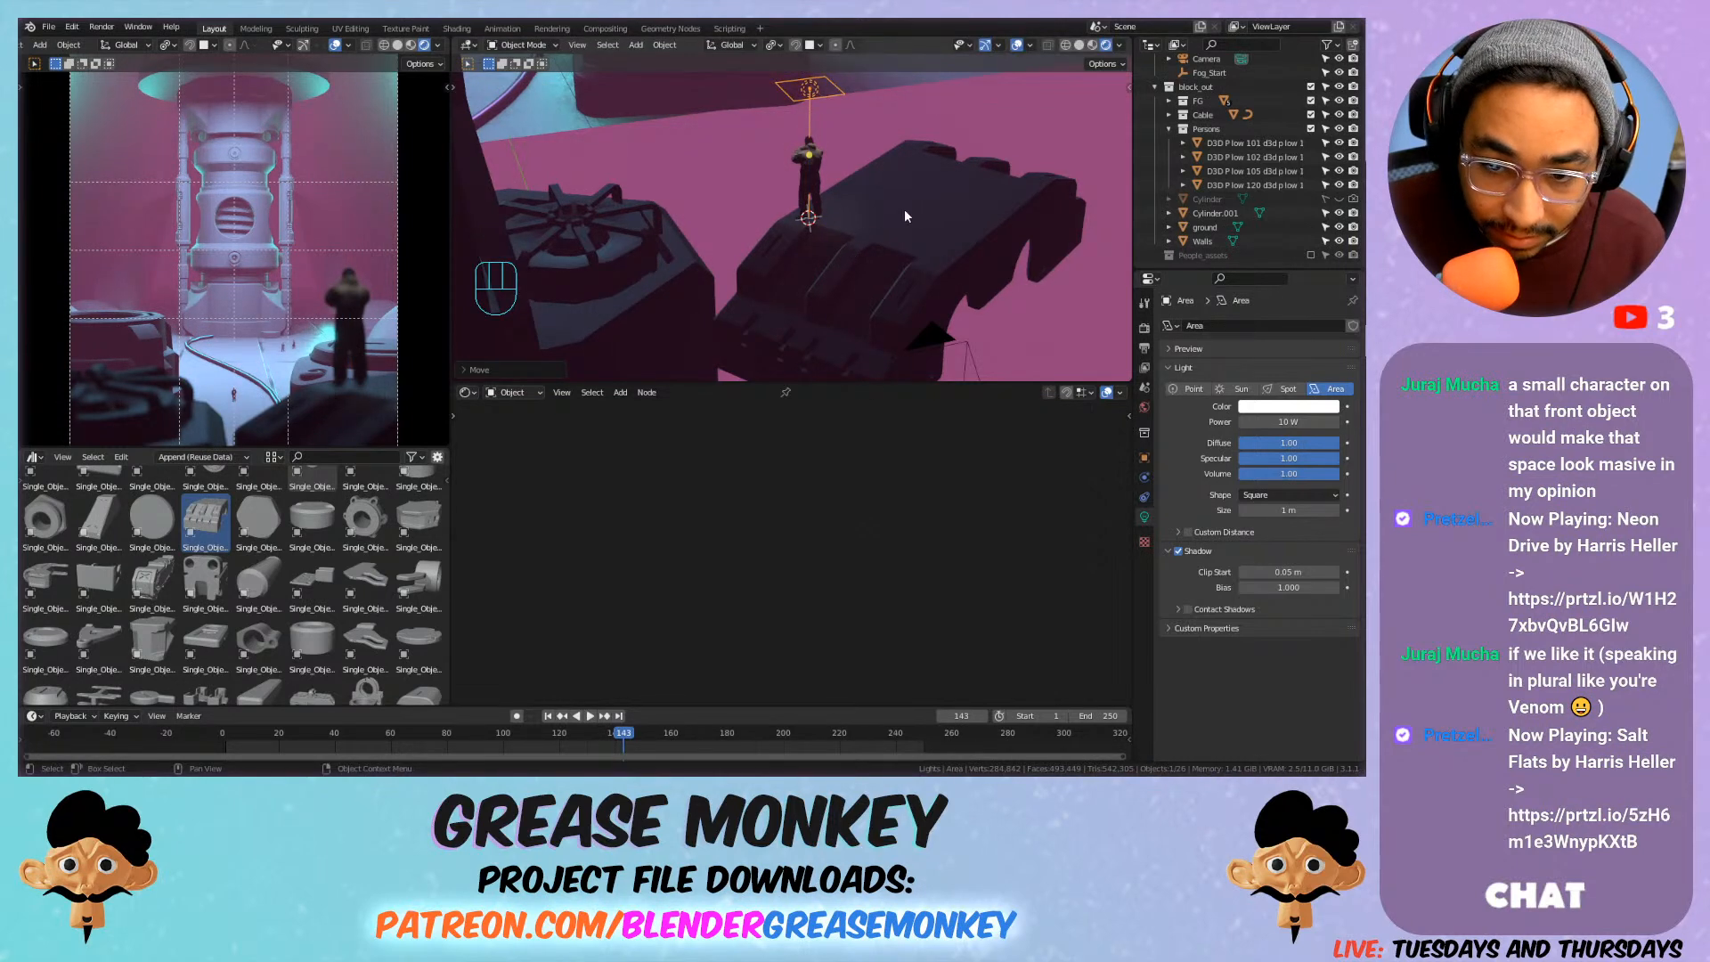
key("g")
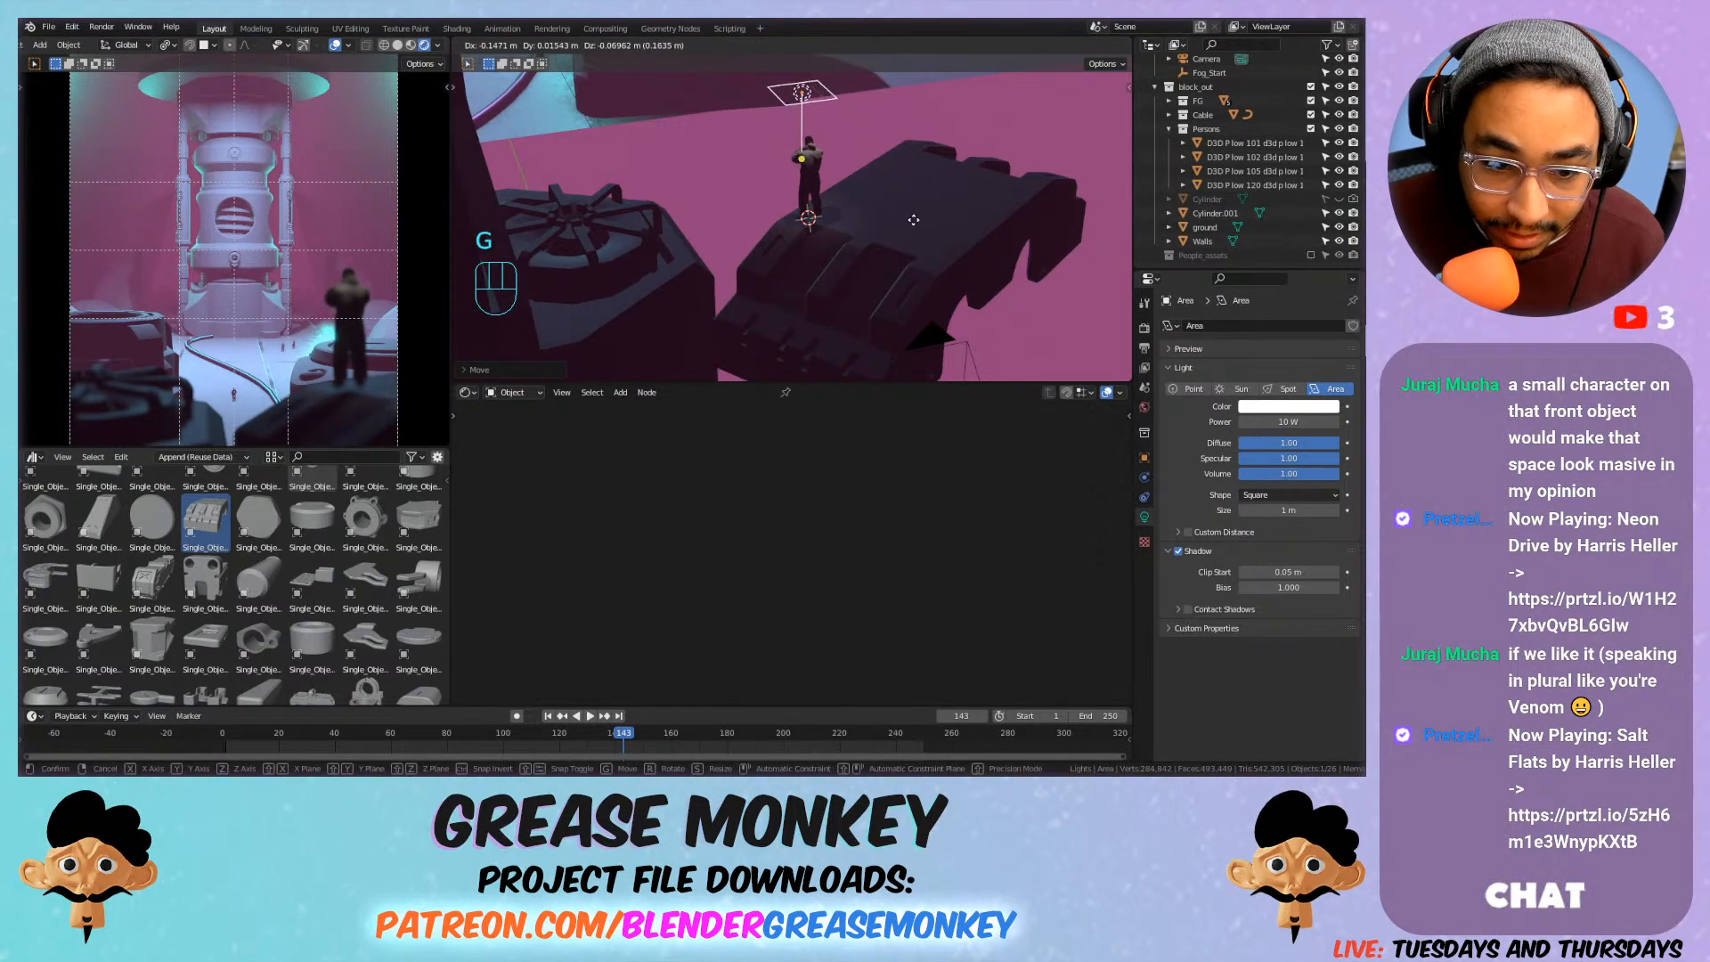
left_click(862, 212)
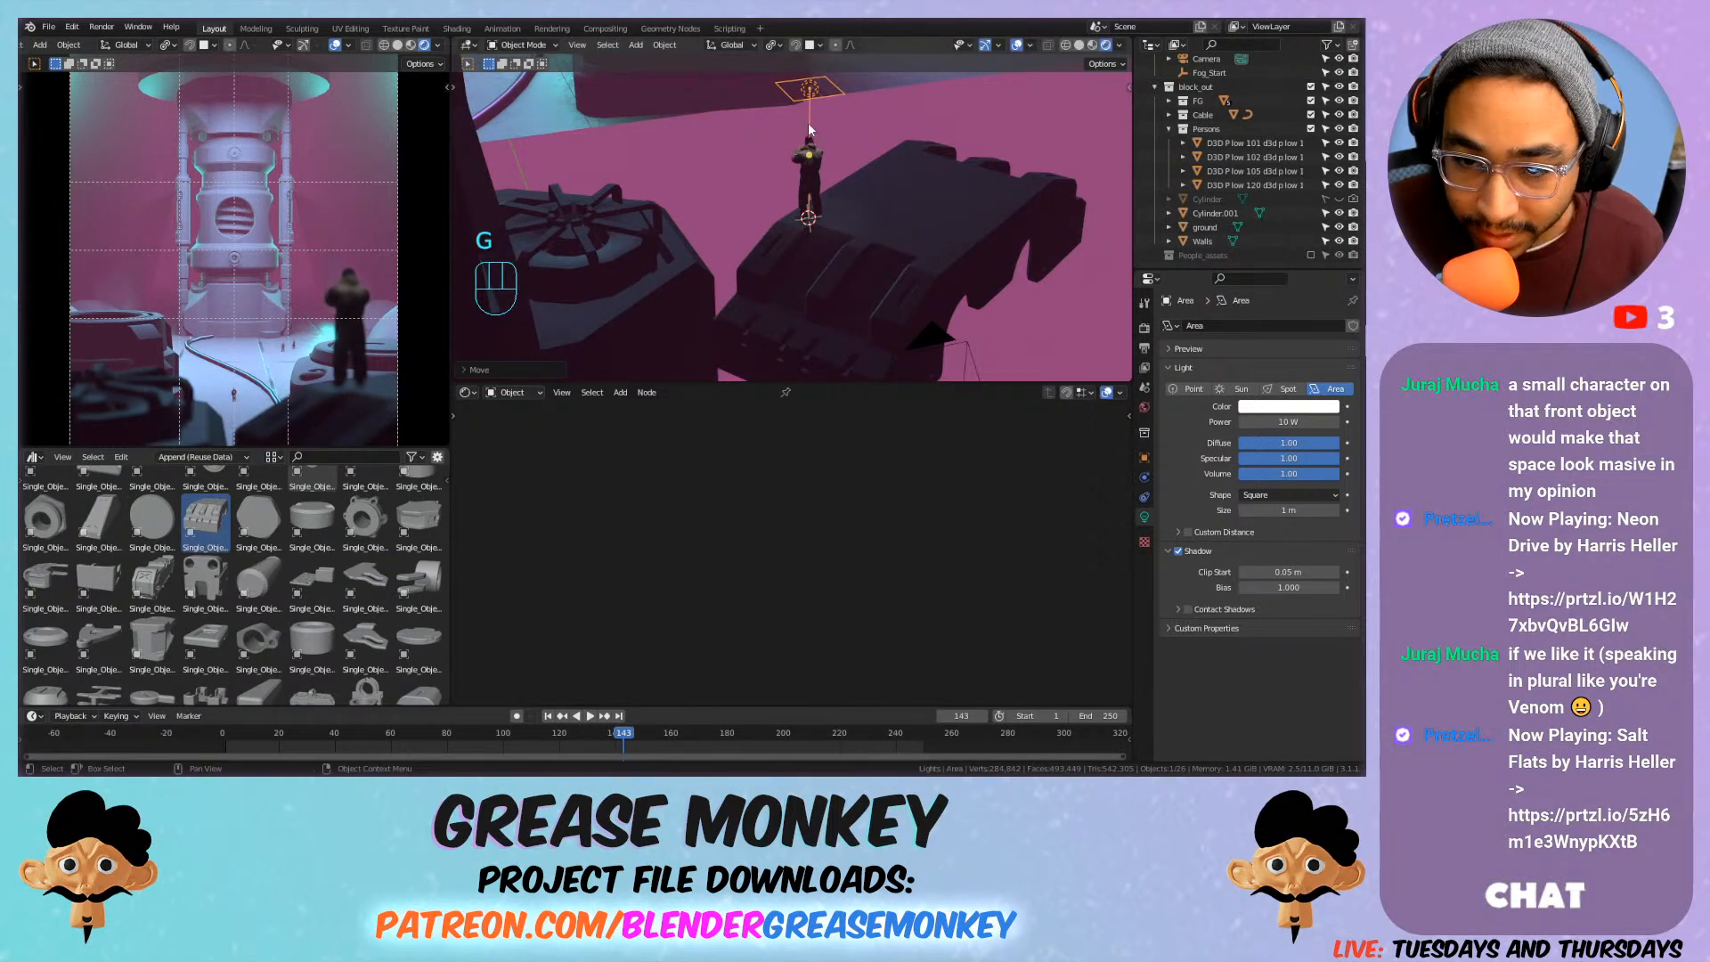
Add a Damped Track constraint aiming the area light's -Z axis at the foreground figure, and shift the light sideways toward the platform.
left_click(1144, 492)
left_click(1231, 327)
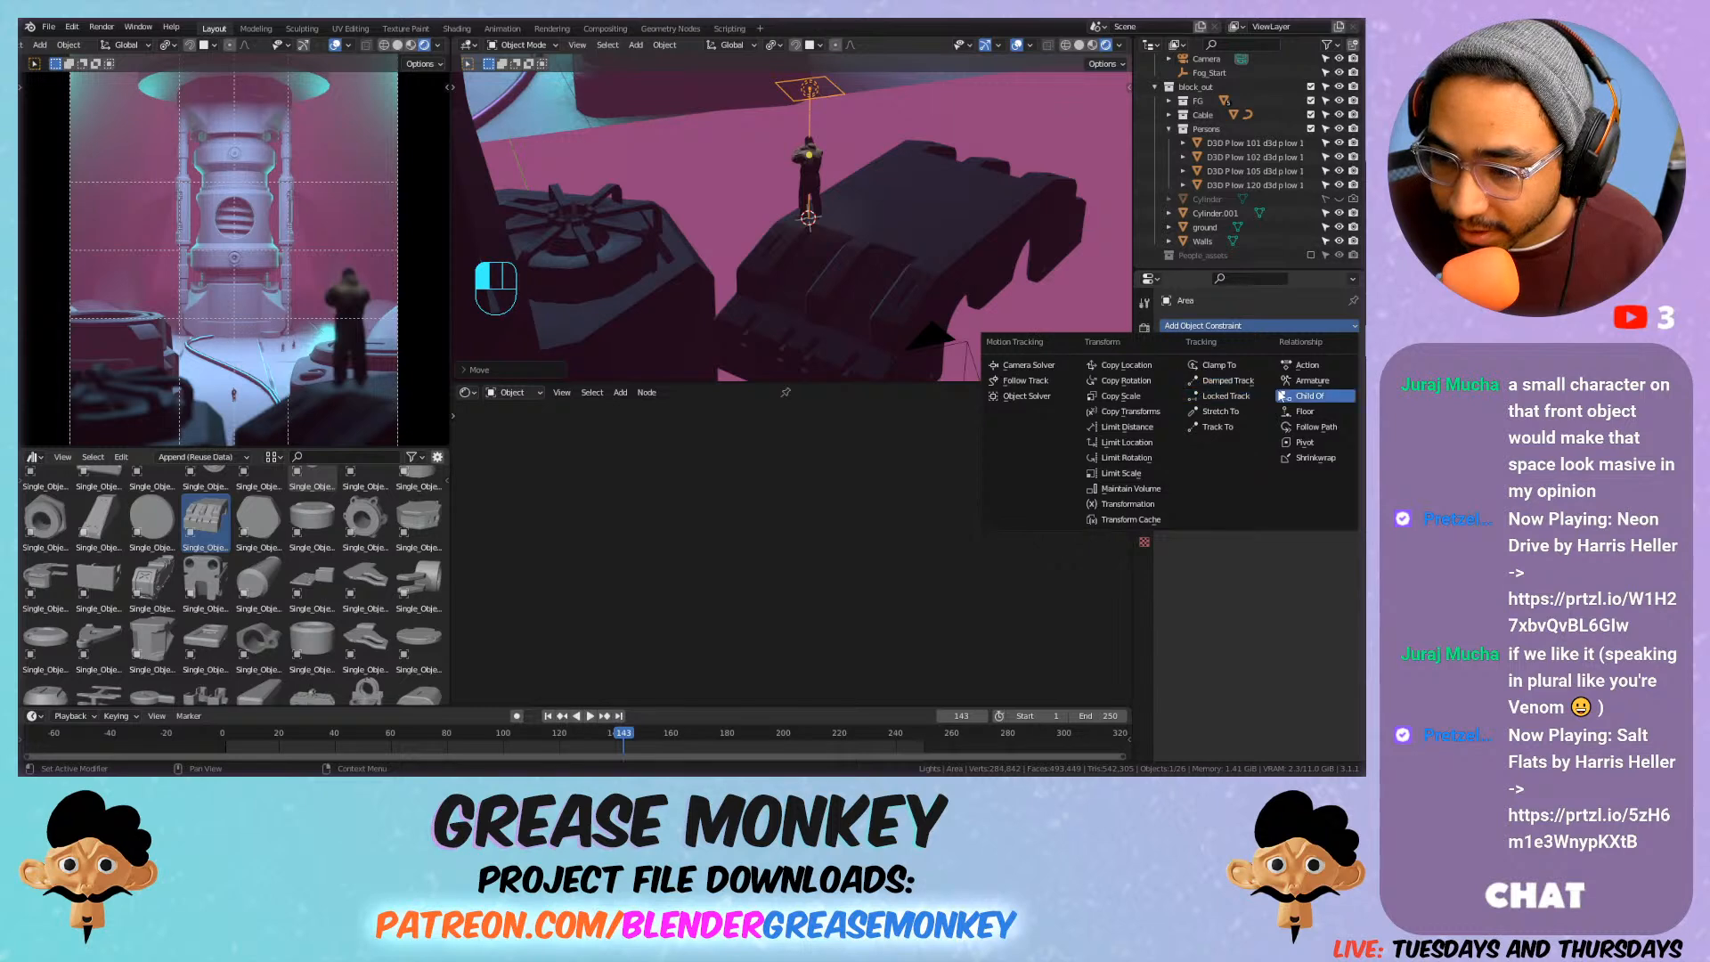
left_click(1247, 383)
left_click(820, 169)
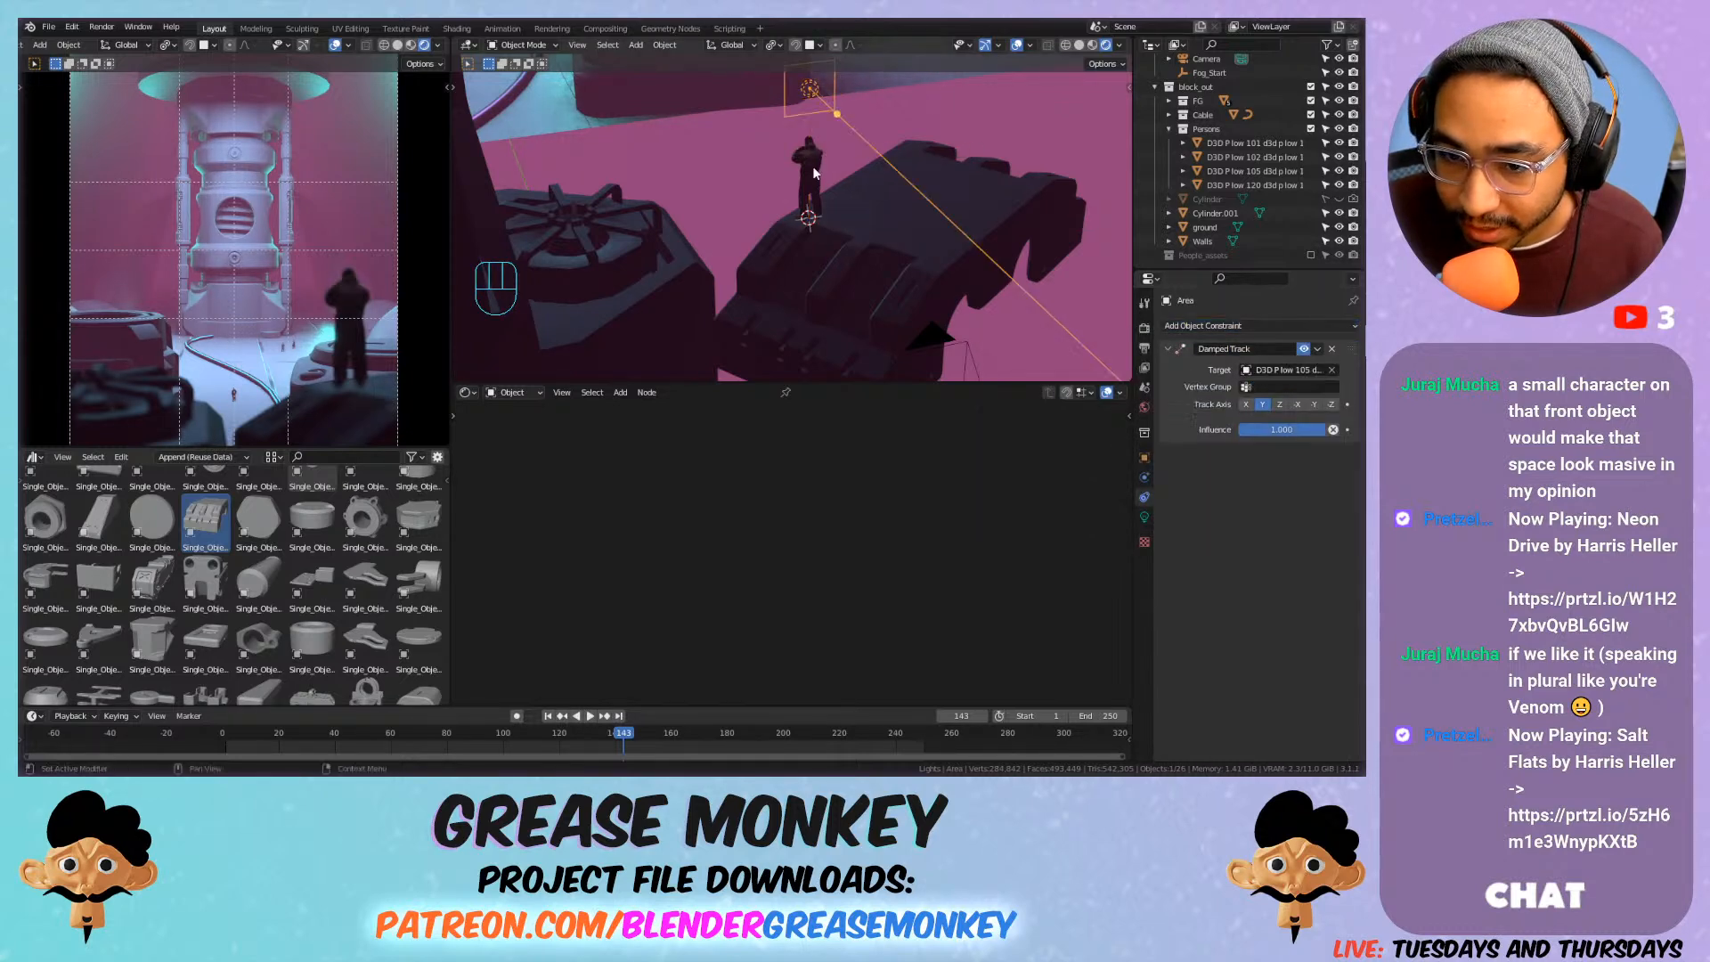
left_click(1281, 407)
left_click(1332, 404)
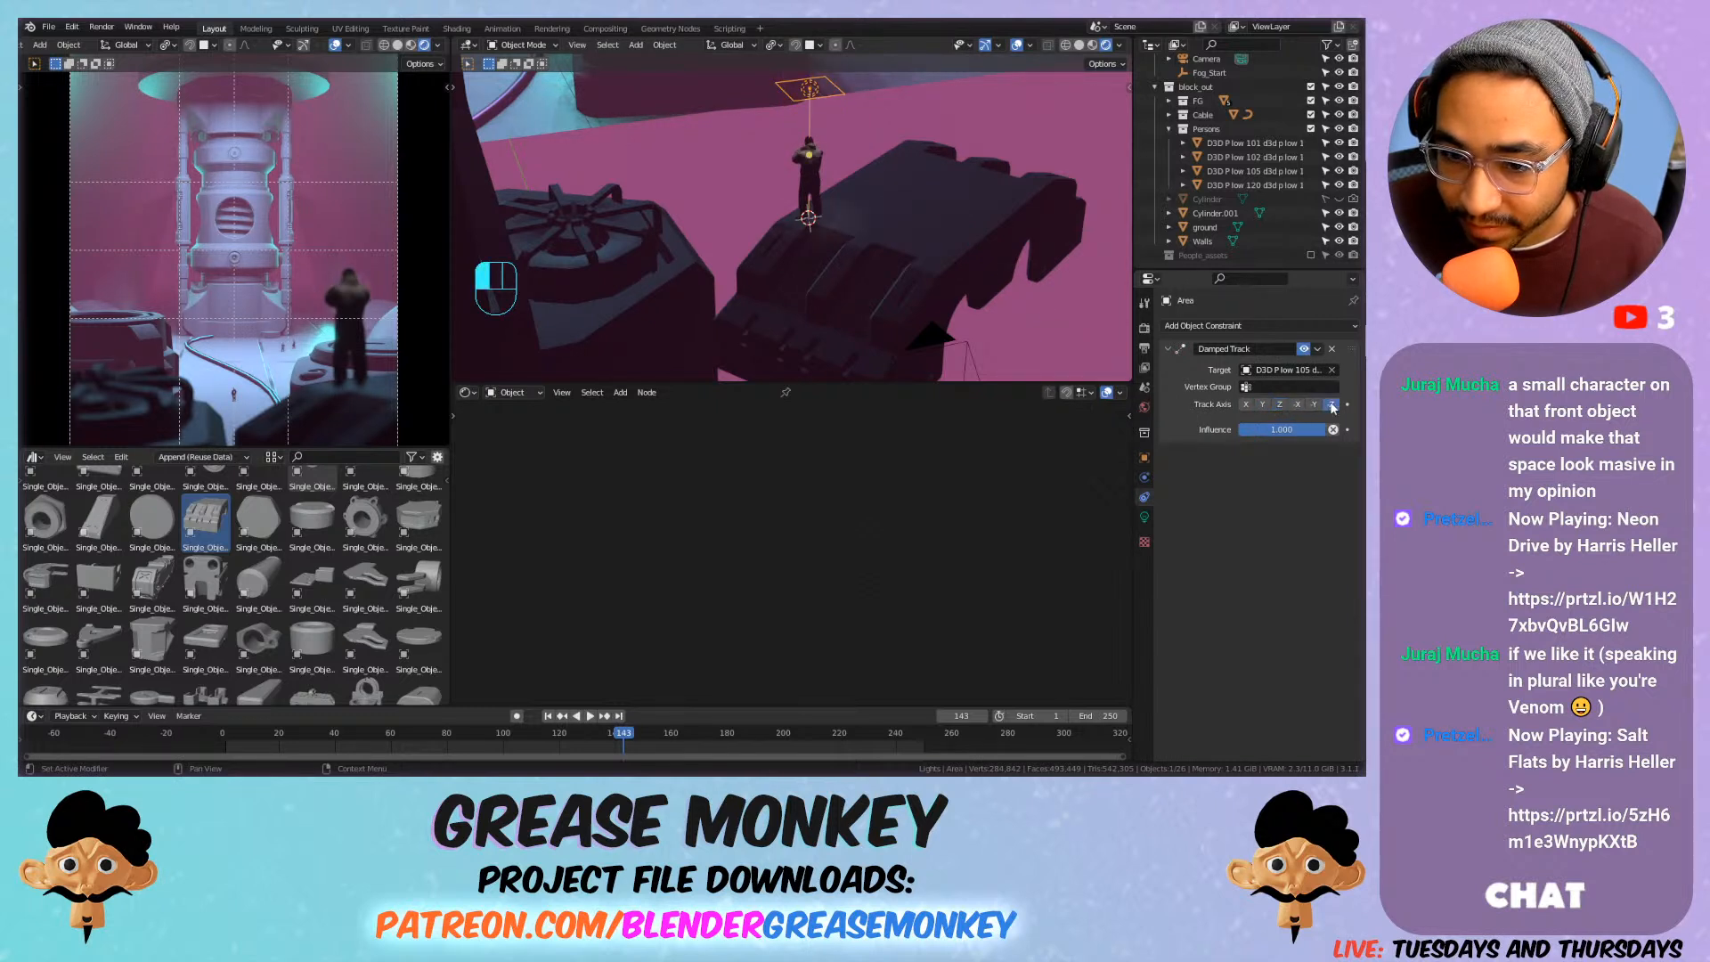
key("g")
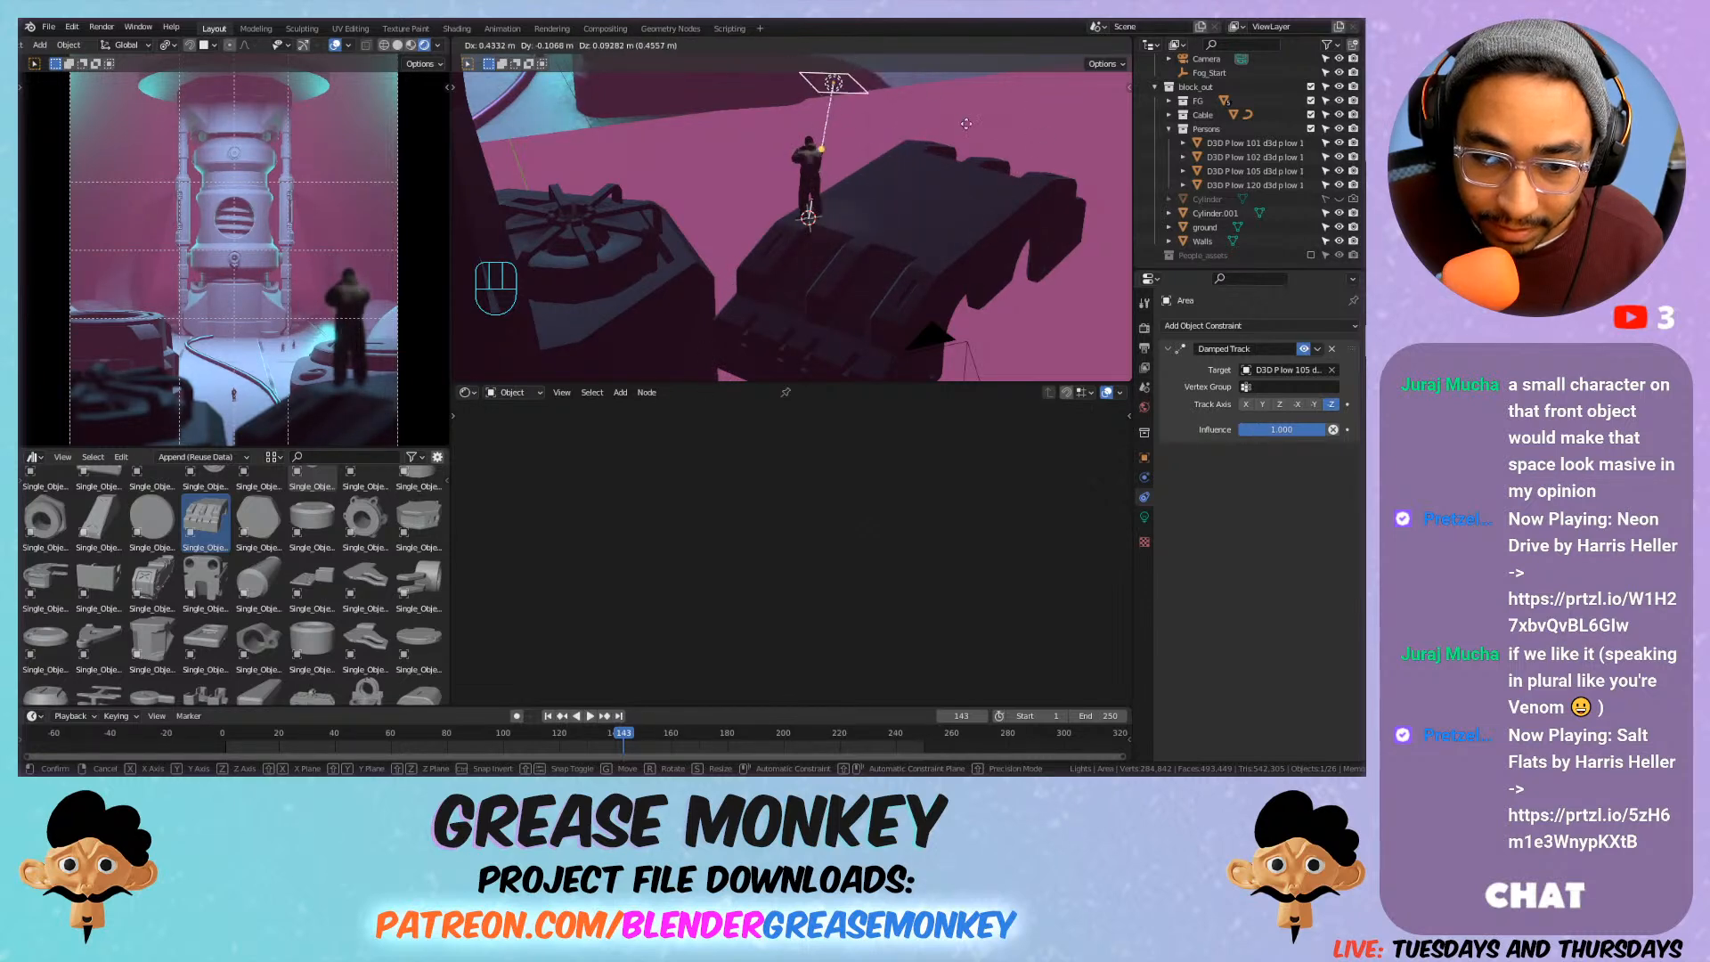
left_click(992, 130)
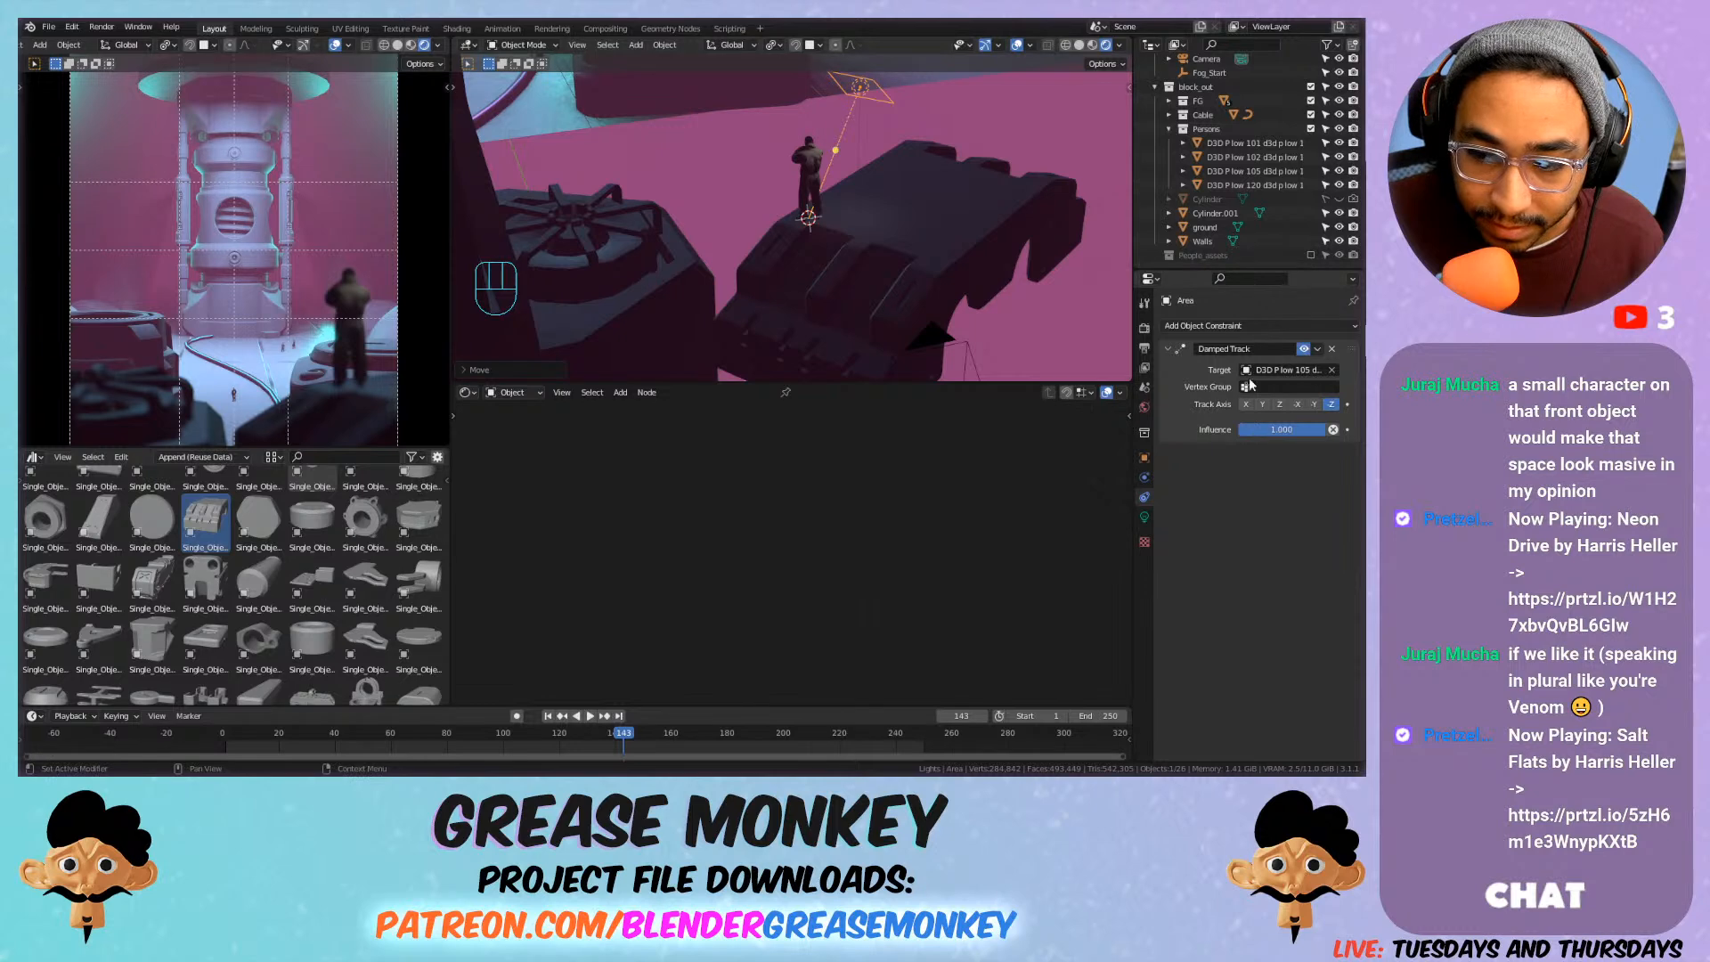
Set the area light's color to teal green and its power to 17.7 W.
left_click(1144, 516)
left_click(1287, 406)
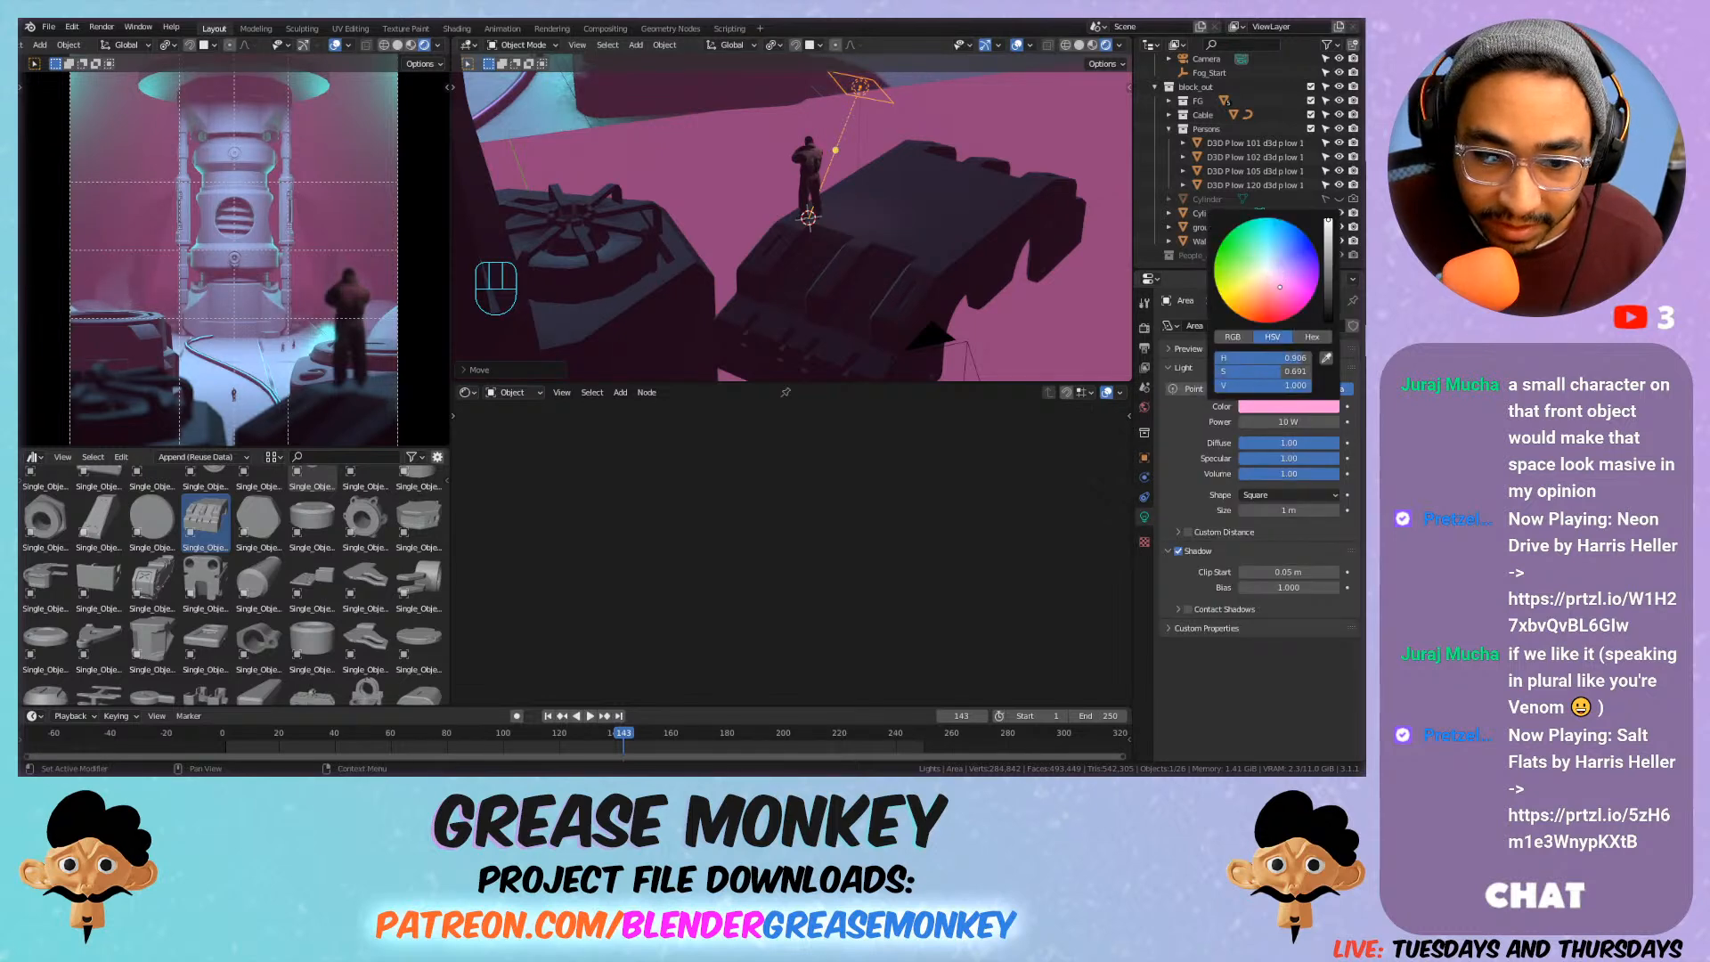
left_click_drag(1279, 287, 1241, 256)
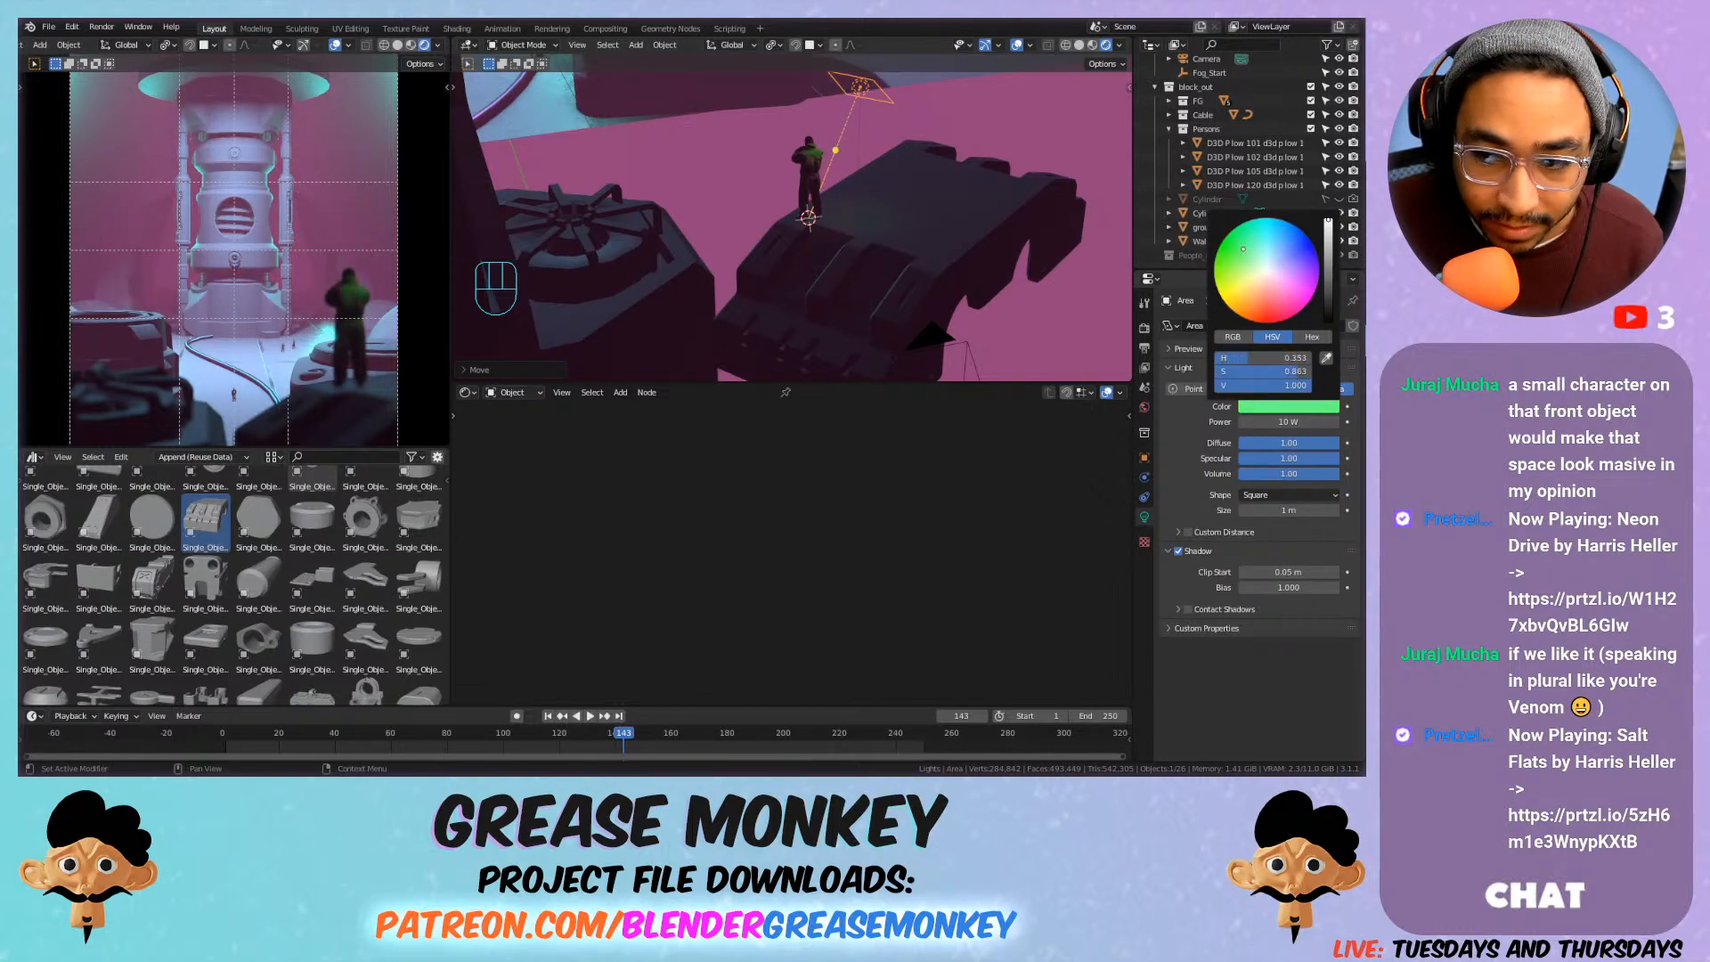
mouse_move(1290, 422)
left_mouse_down()
mouse_move(1336, 422)
mouse_move(1296, 422)
left_mouse_up()
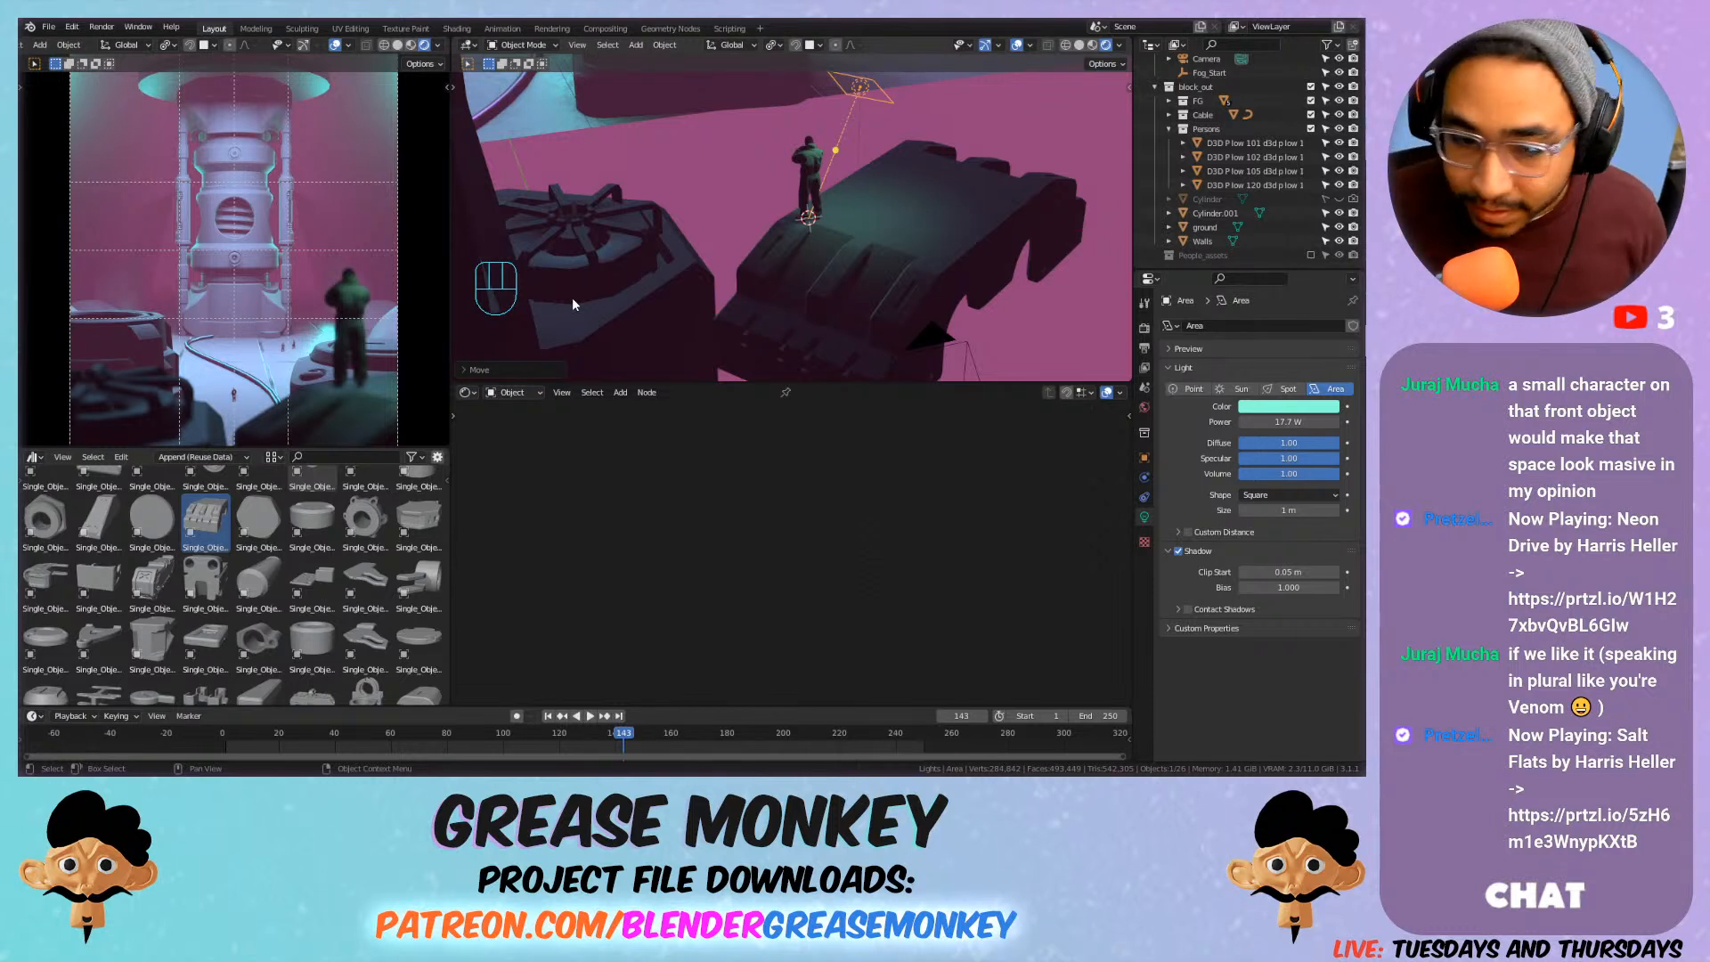
Try the light as a Point and as a Sun, setting the Sun's strength to 1 and reducing it further.
middle_click_drag(638, 153, 1043, 244)
left_click(1195, 390)
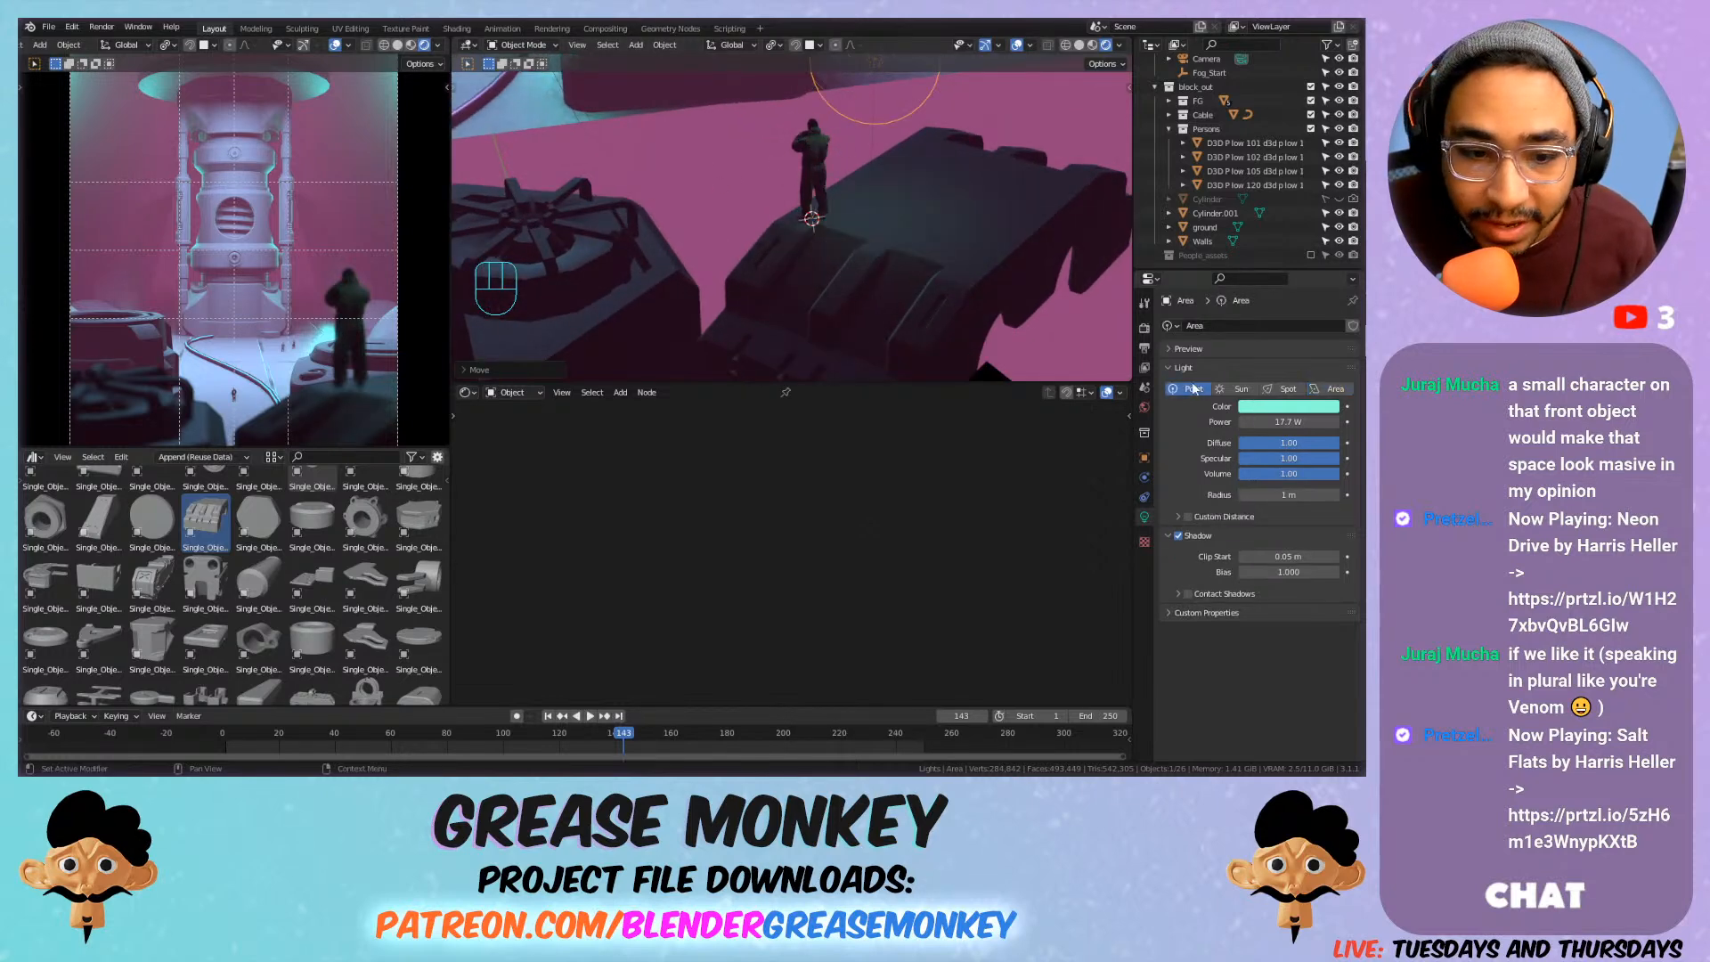
left_click(1240, 389)
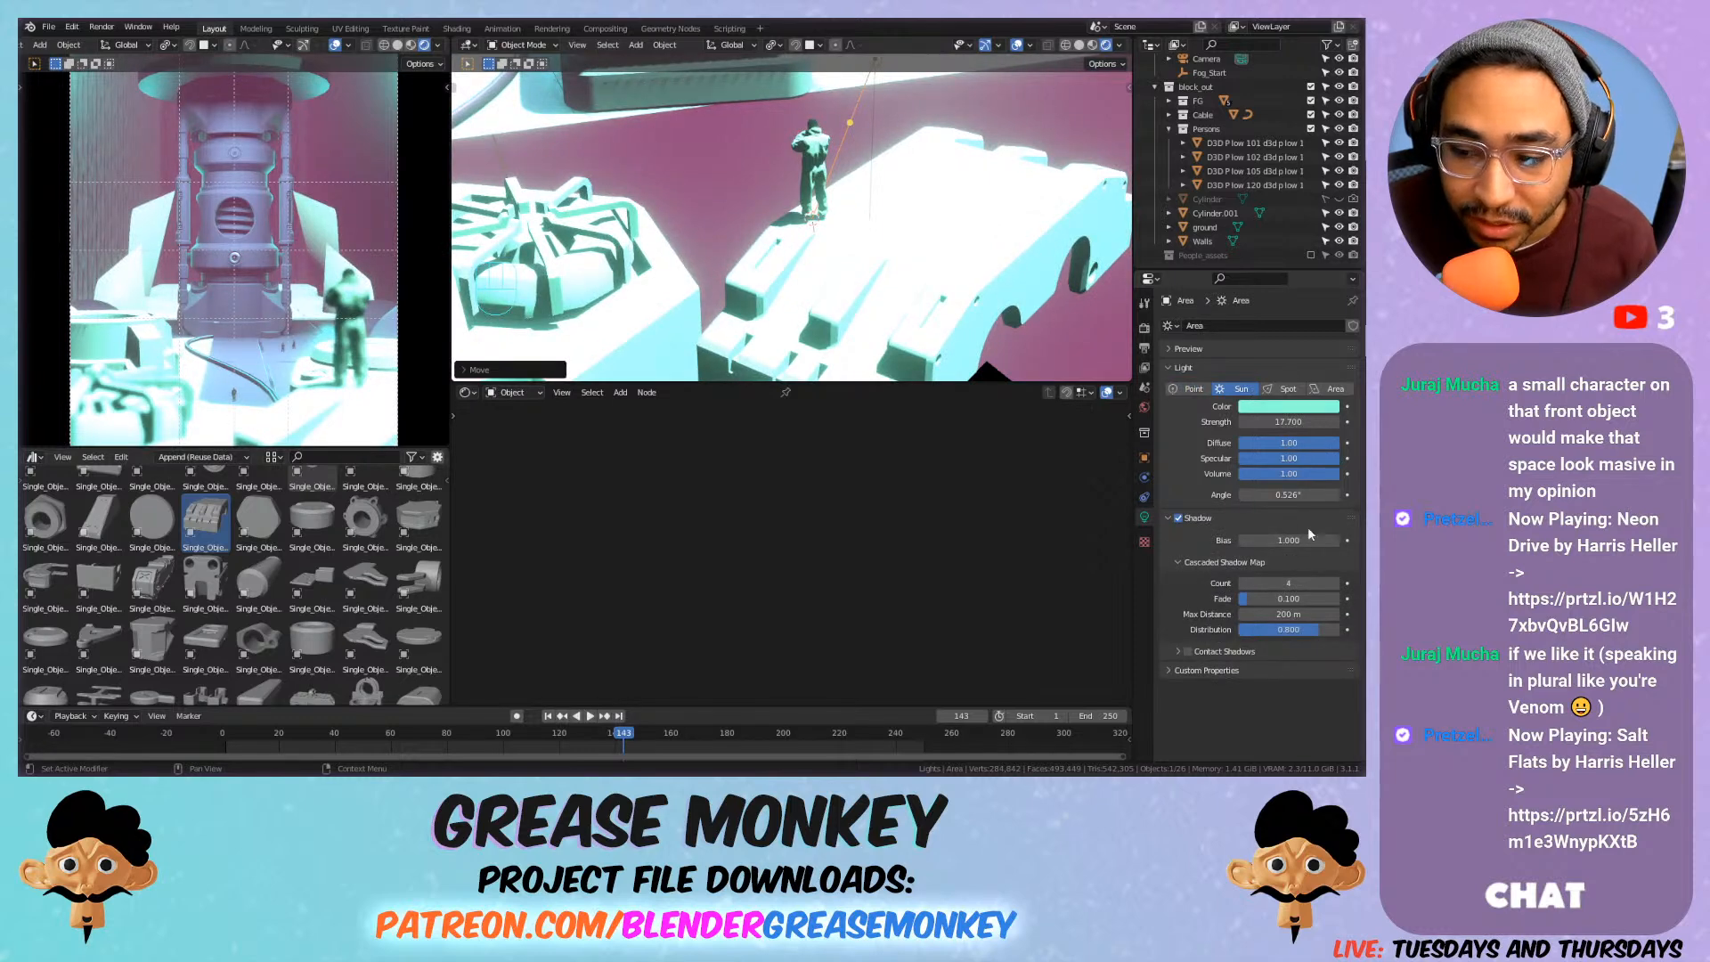
type("1")
key("Return")
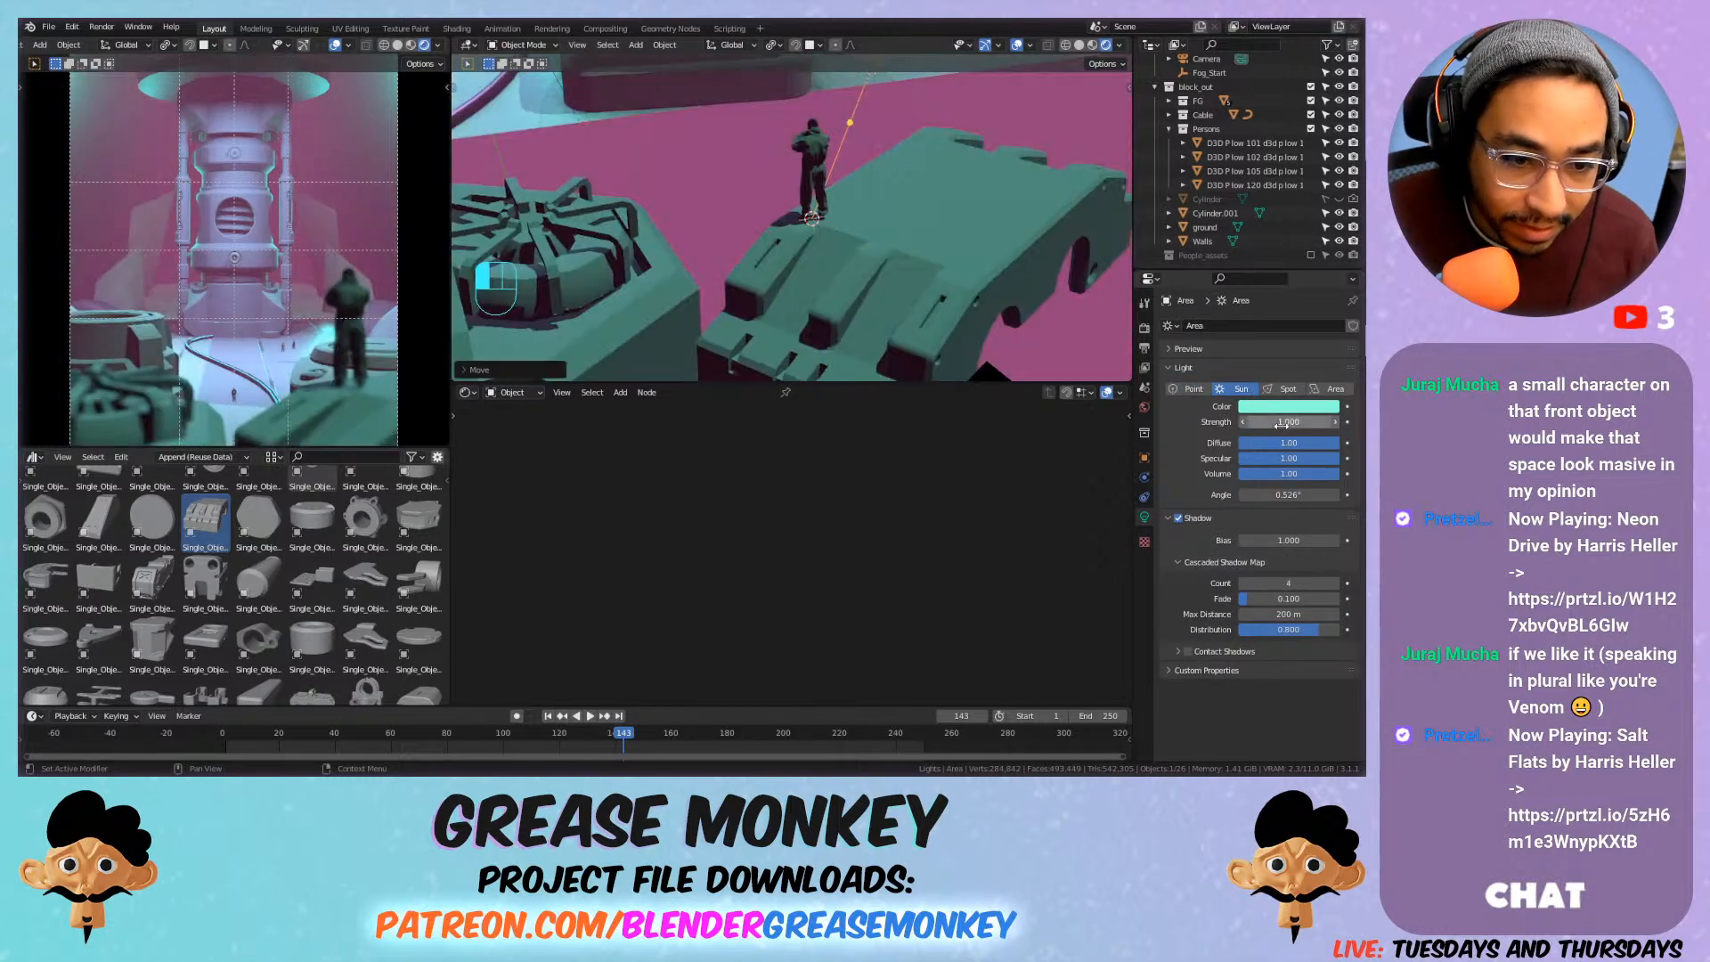
left_click_drag(1288, 423, 1251, 423)
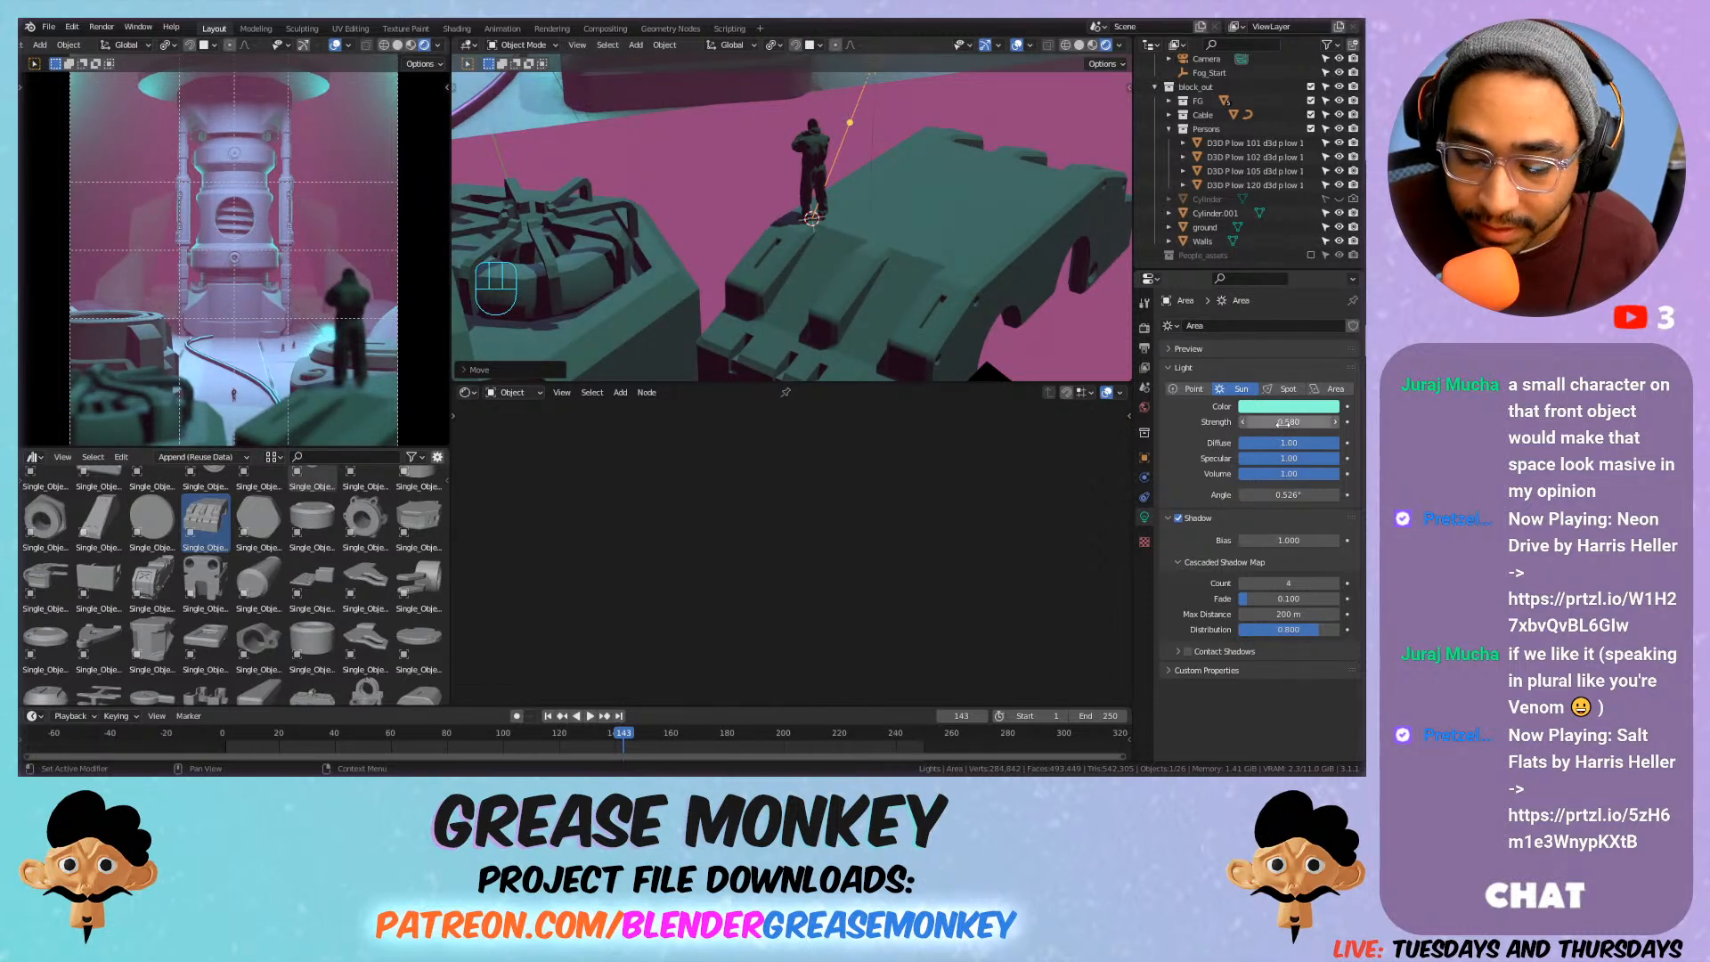
Undo the light type and strength changes back to the area light.
key("ctrl+z")
key("ctrl+z")
key("ctrl+z")
key("ctrl+z")
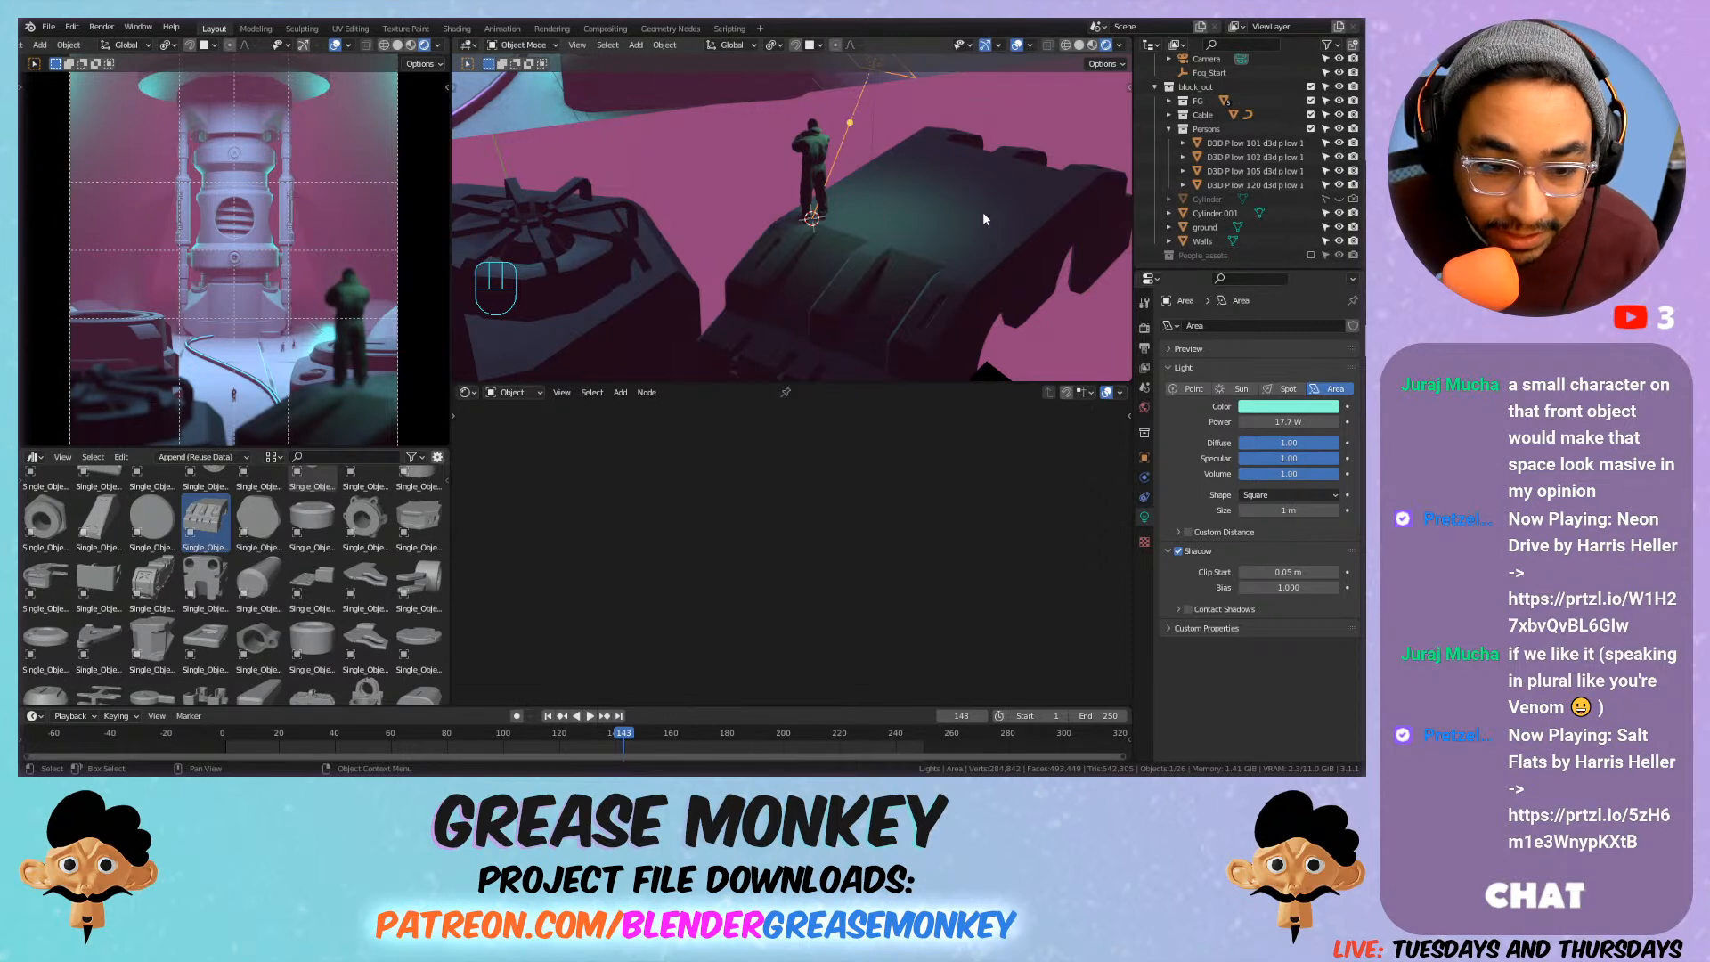
Move the area light above the platform beside the foreground figure and change its color to light blue.
key("g")
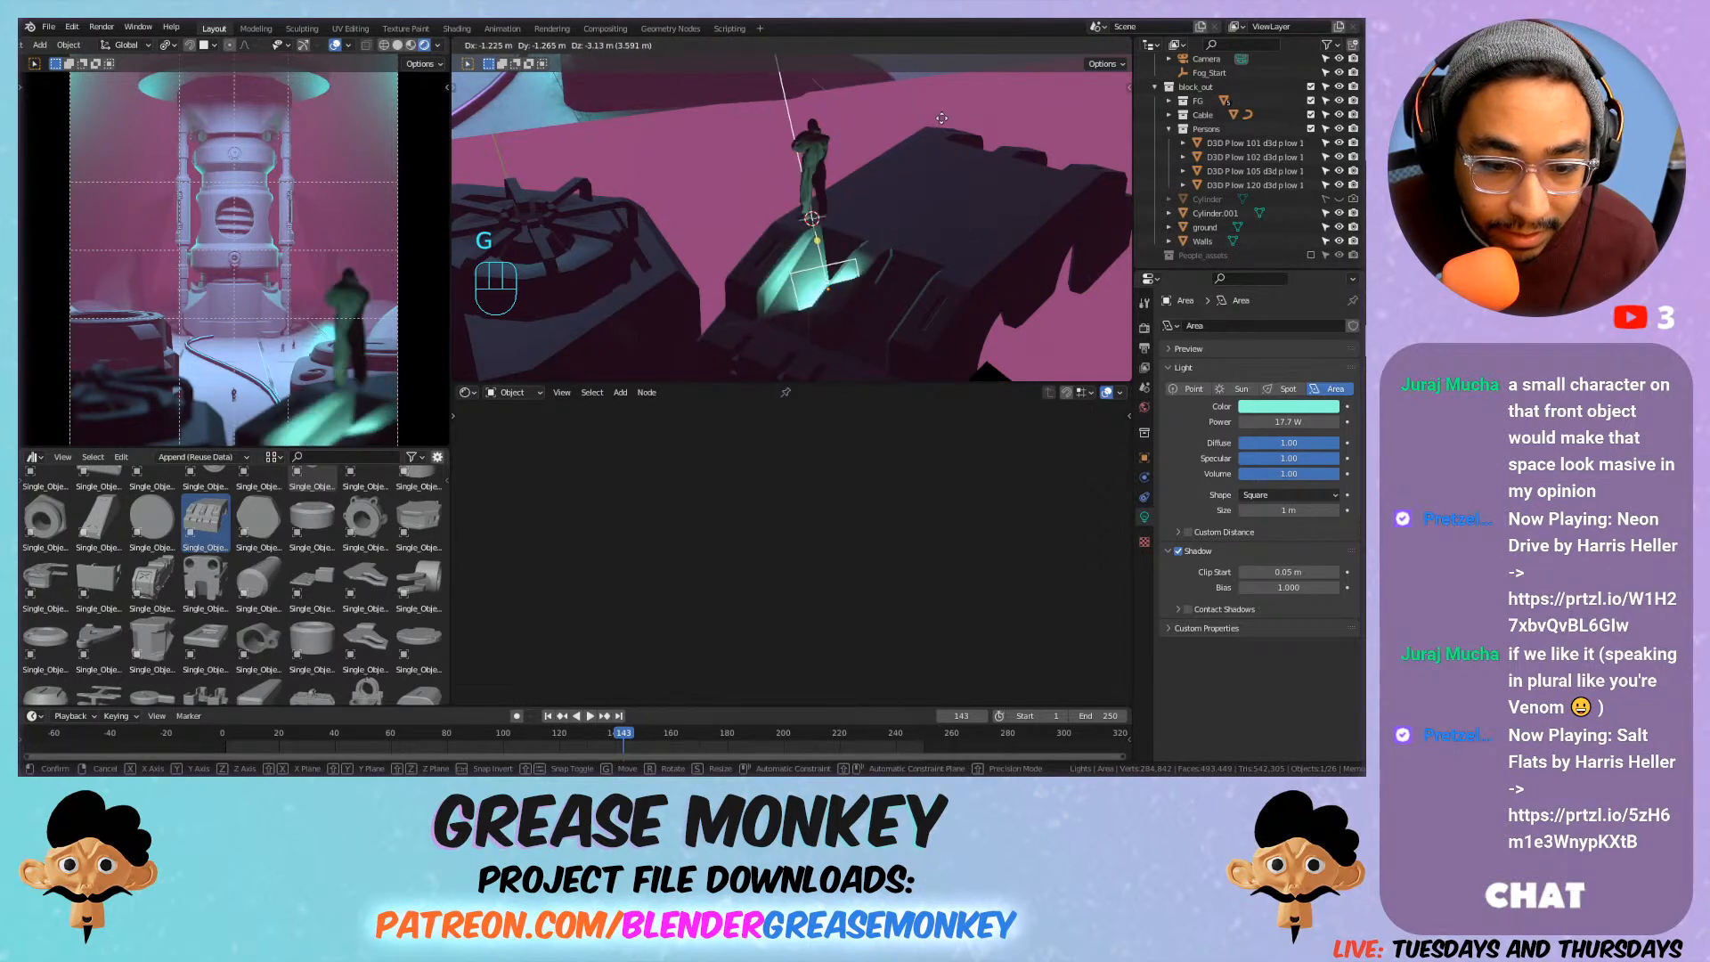
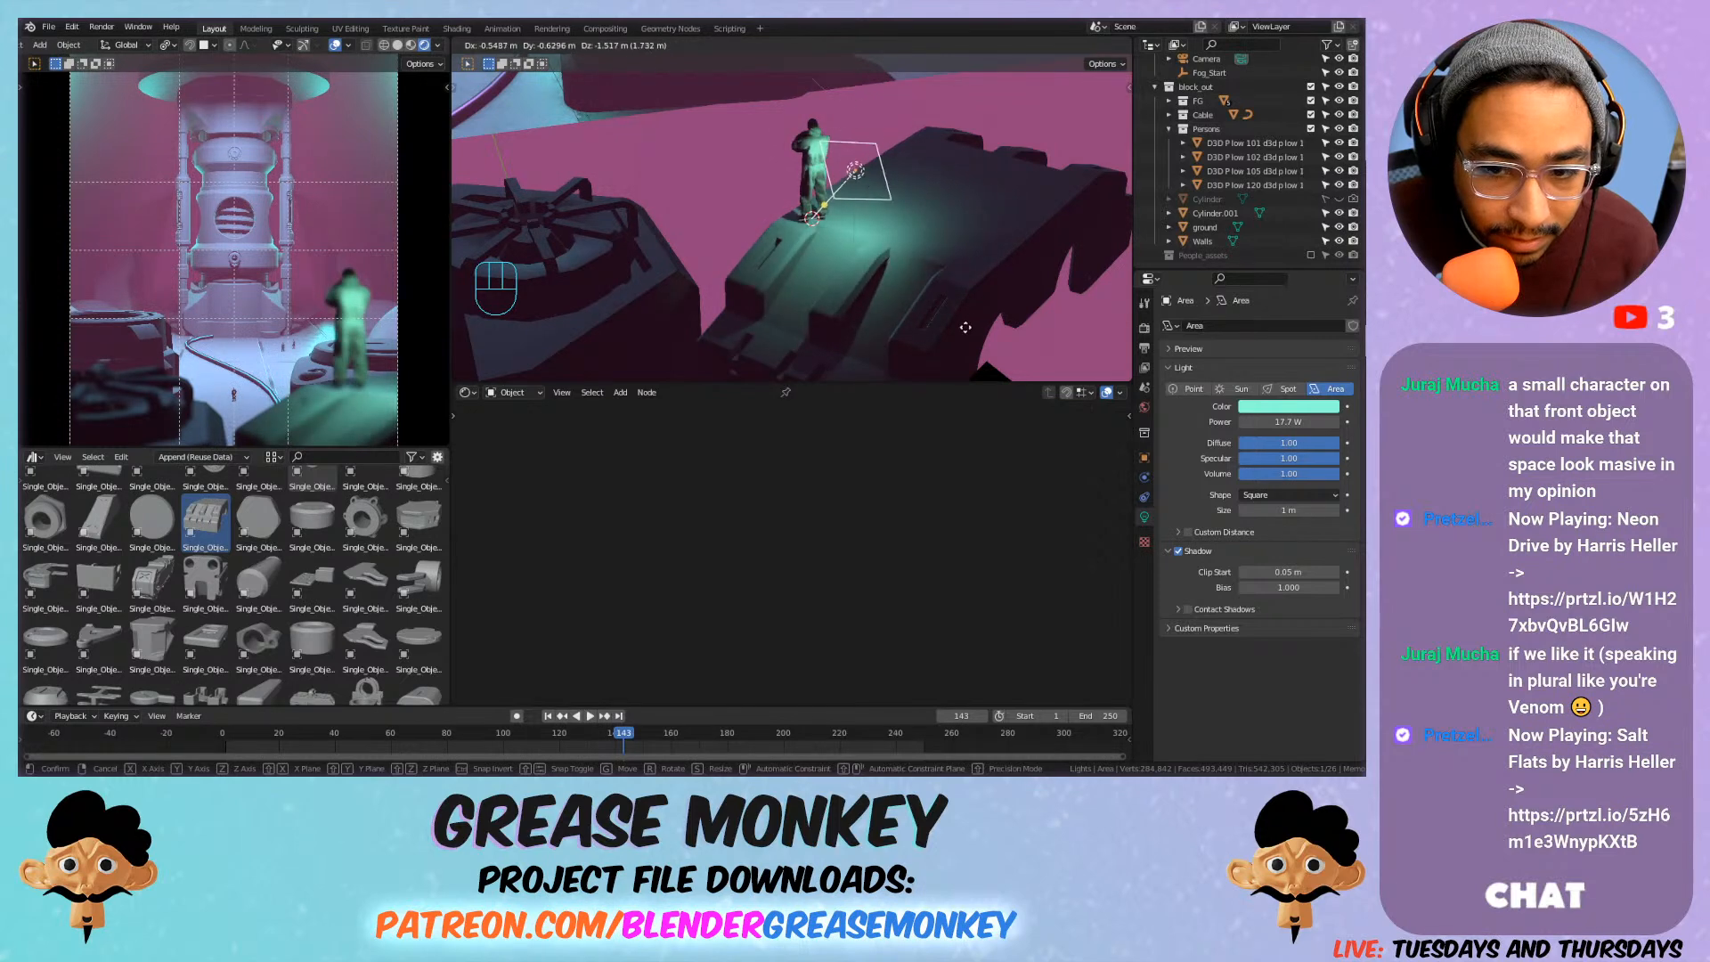
left_click(1028, 267)
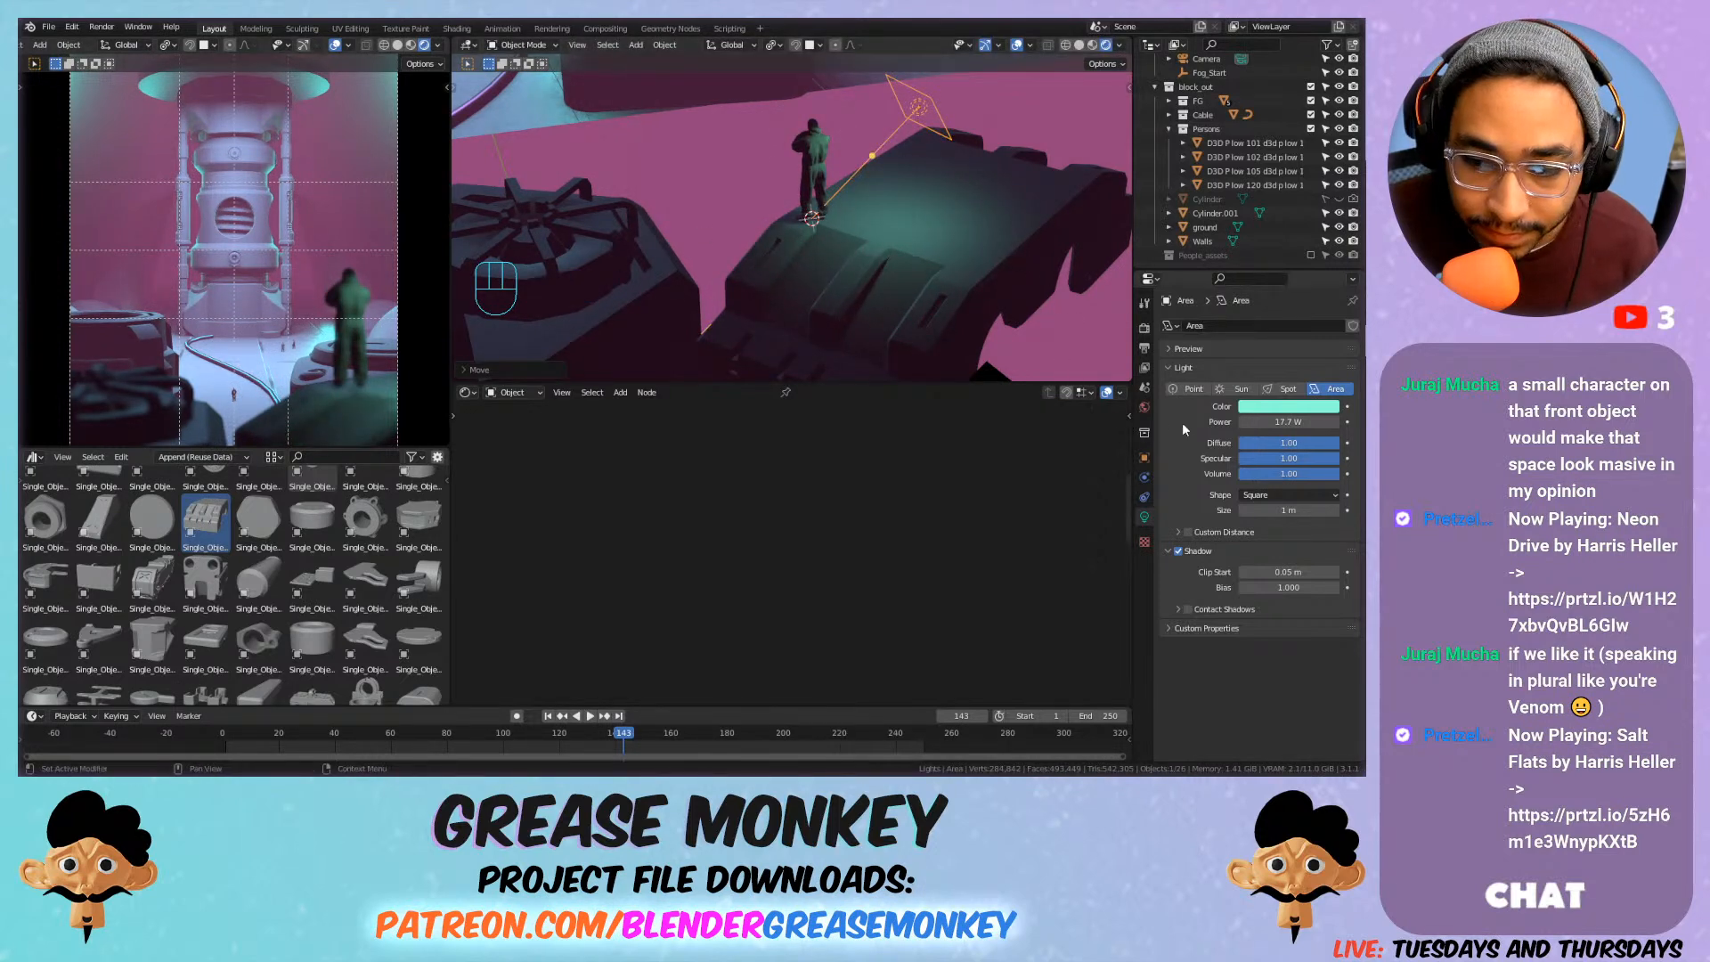
left_click(1277, 407)
mouse_move(1262, 295)
left_mouse_down()
mouse_move(1286, 306)
mouse_move(1282, 236)
left_mouse_up()
left_click_drag(1270, 250, 1271, 250)
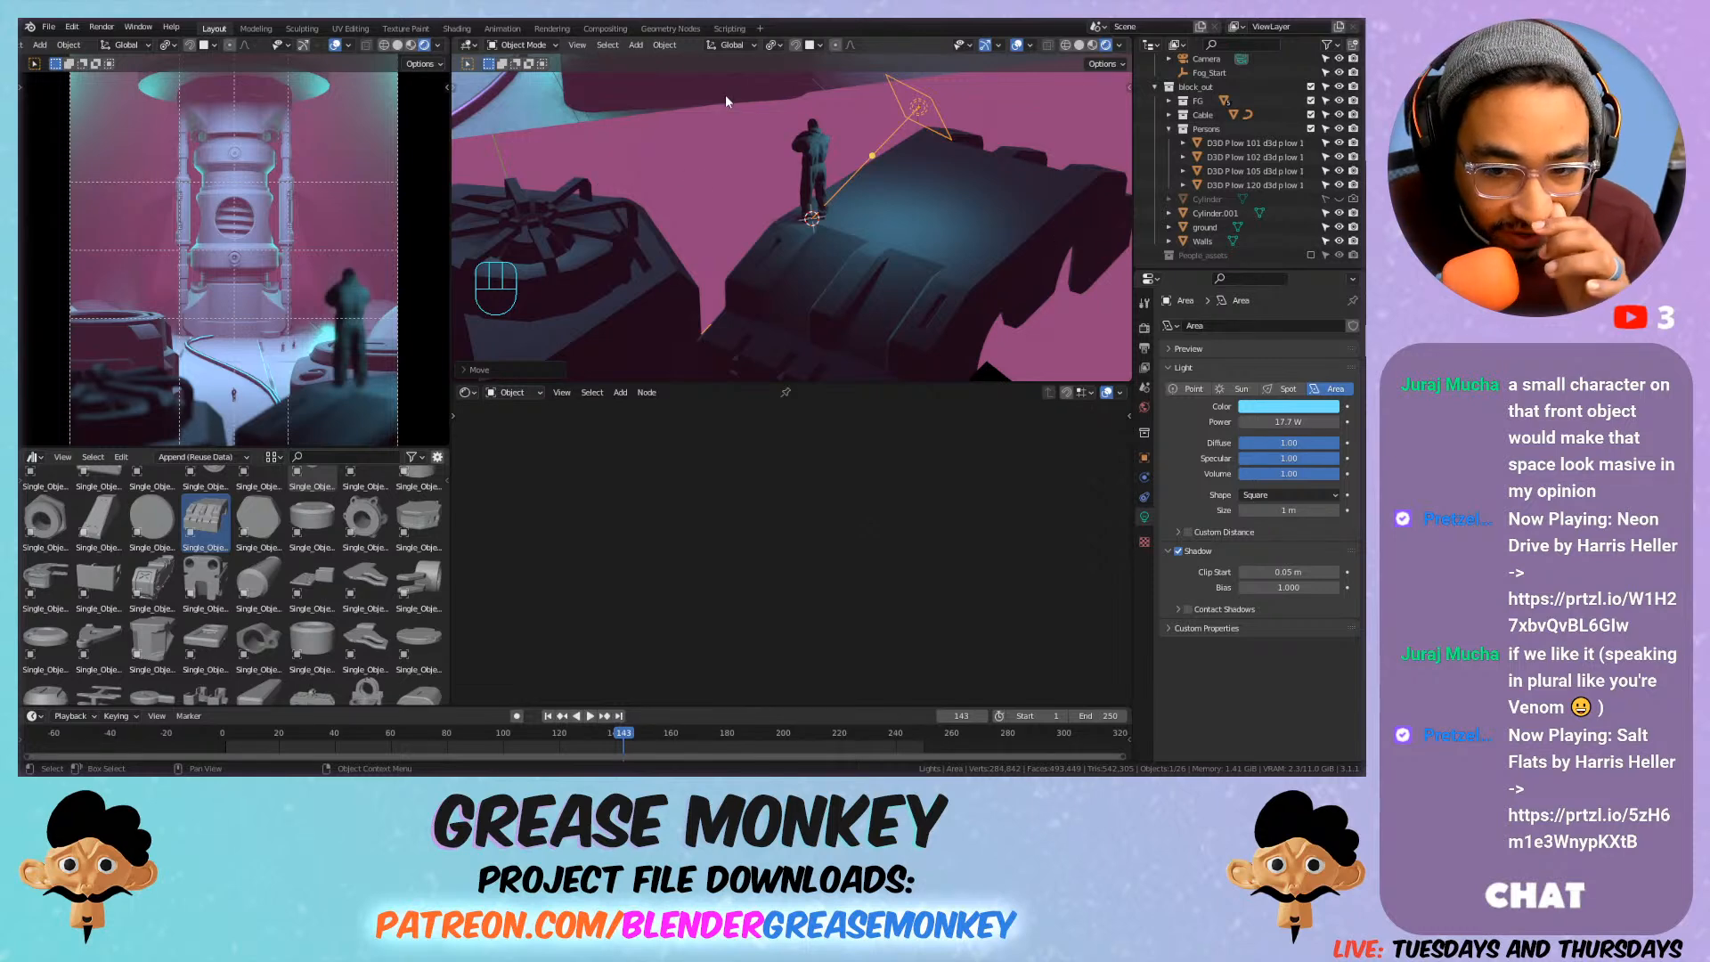
Compare the camera view with depth of field off and on, and raise the aperture F-Stop to soften the foreground blur.
scroll(410, 258, "up", 2)
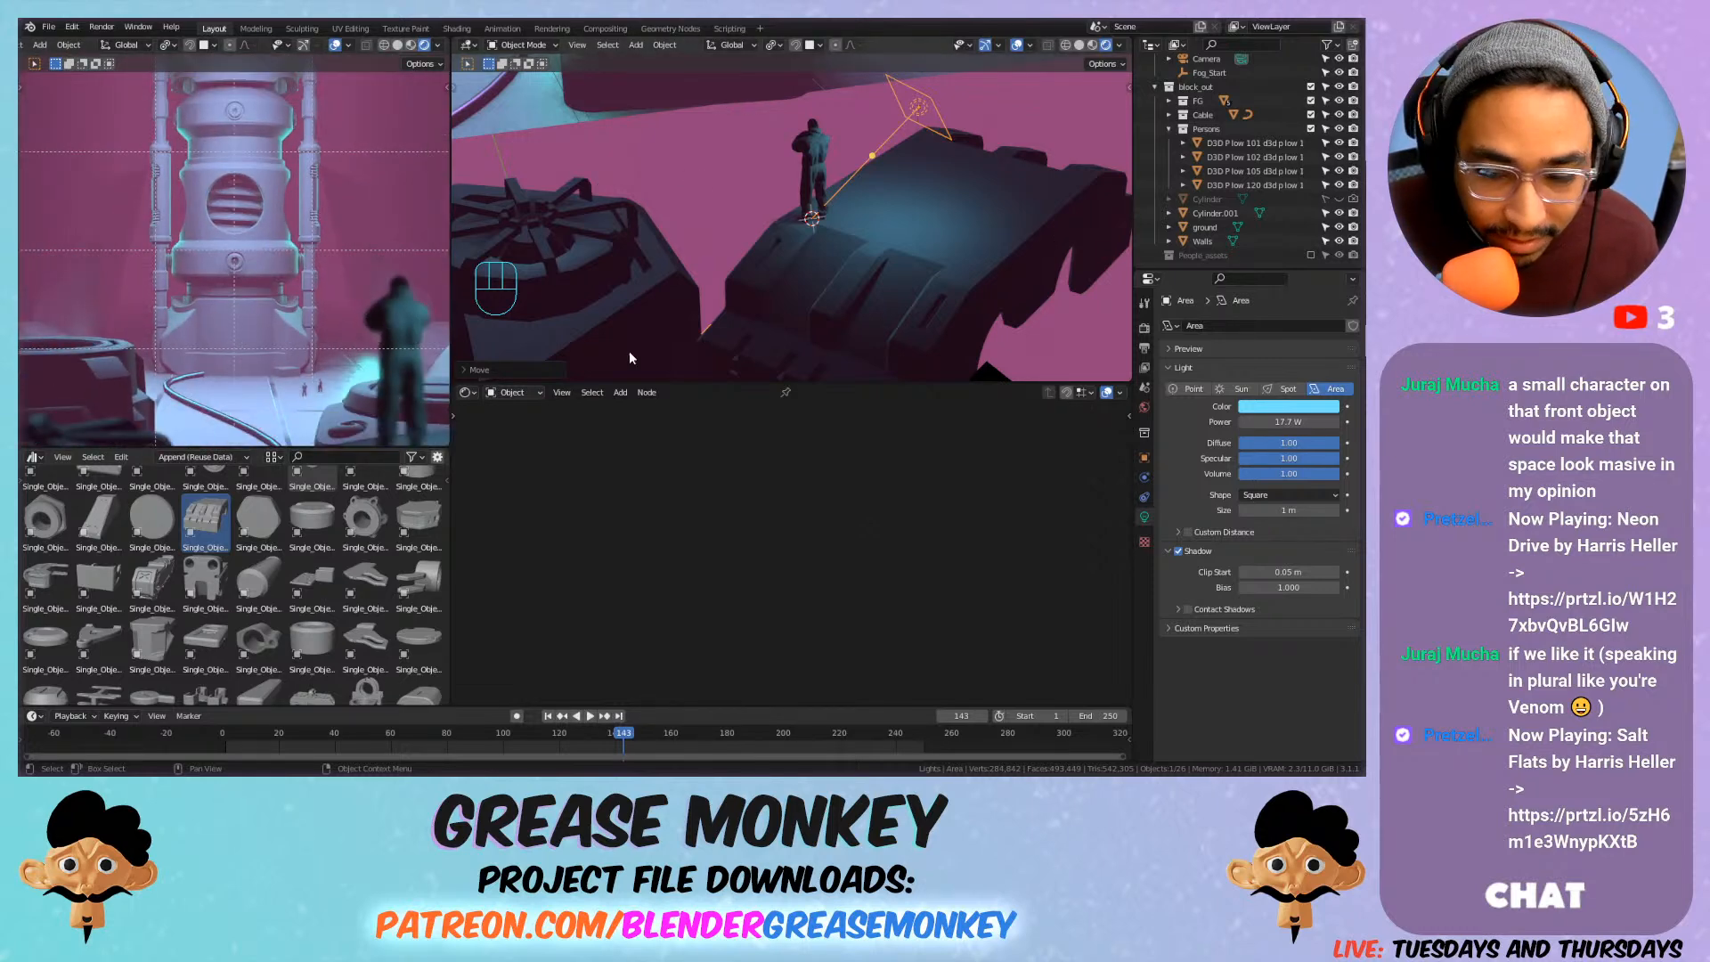
left_click(1206, 59)
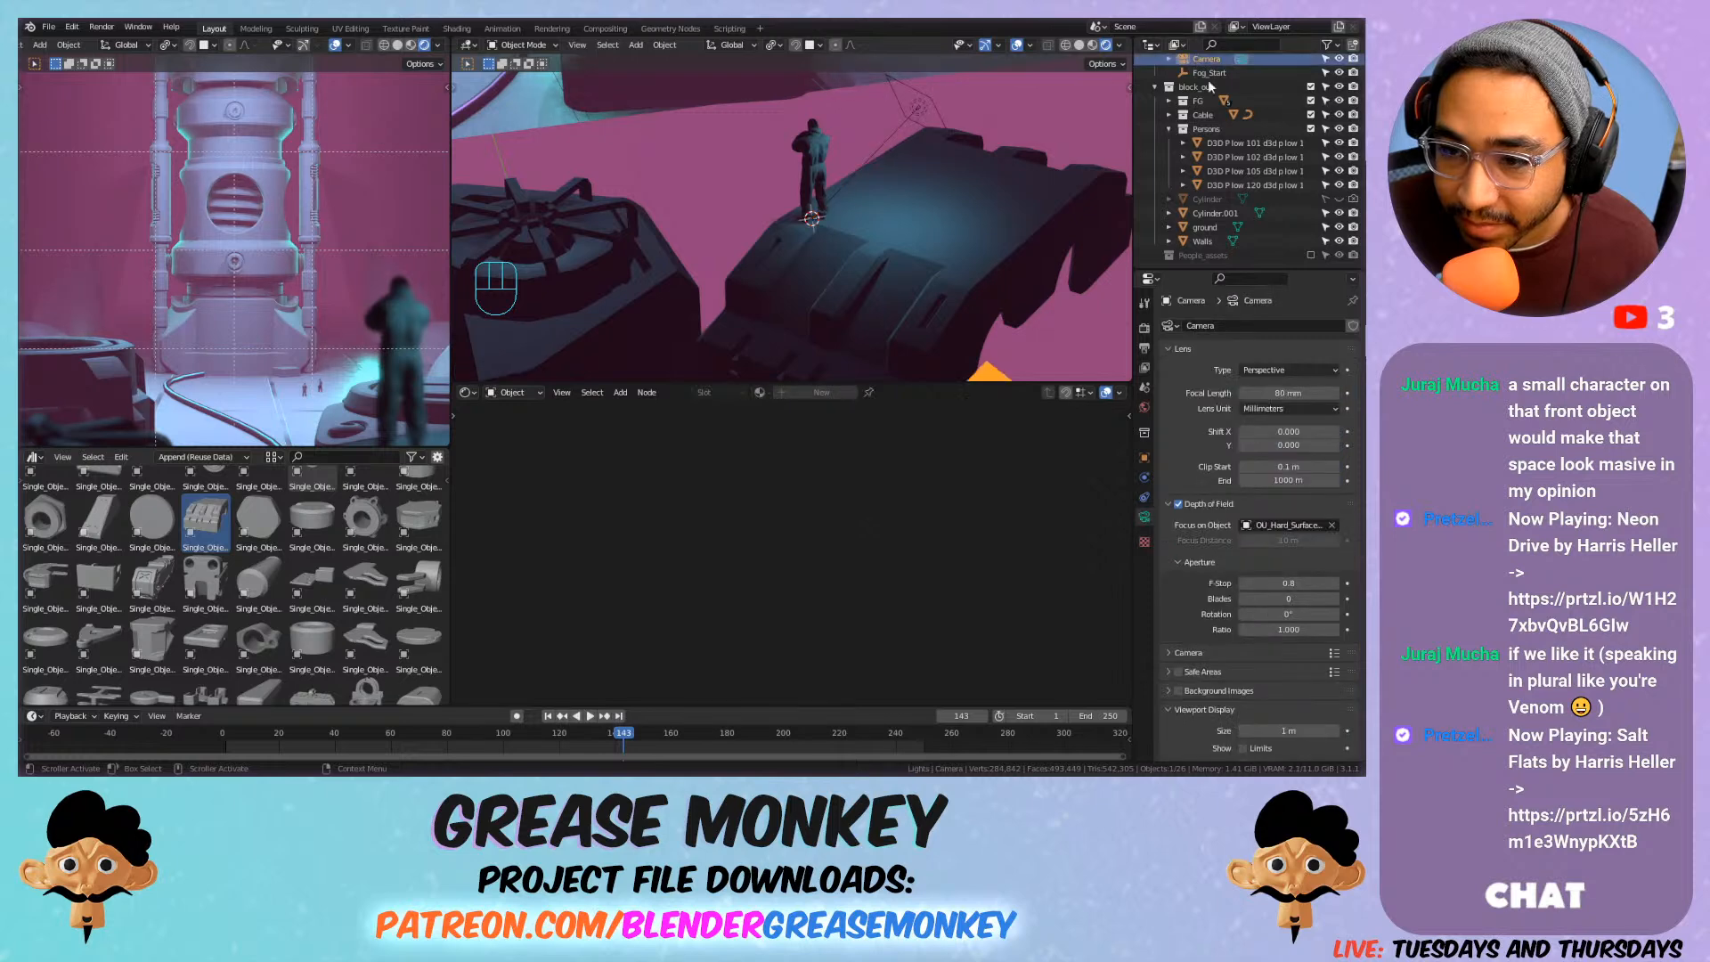
left_click(1179, 504)
scroll(353, 278, "down", 2)
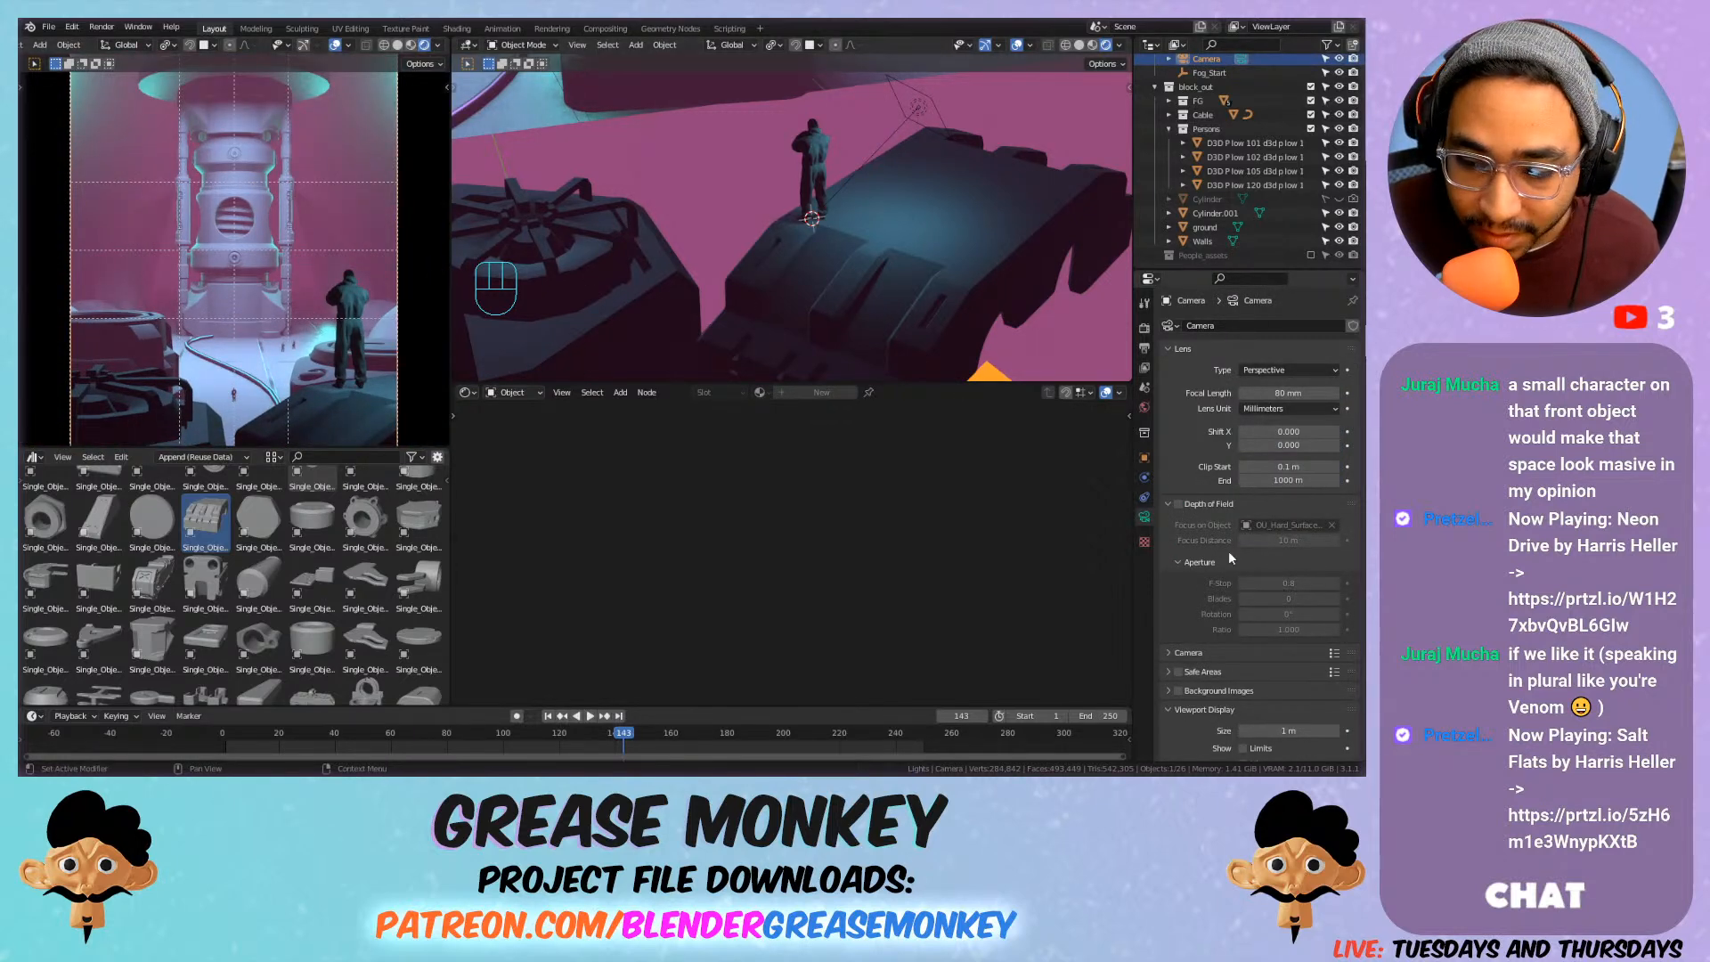
left_click(1177, 504)
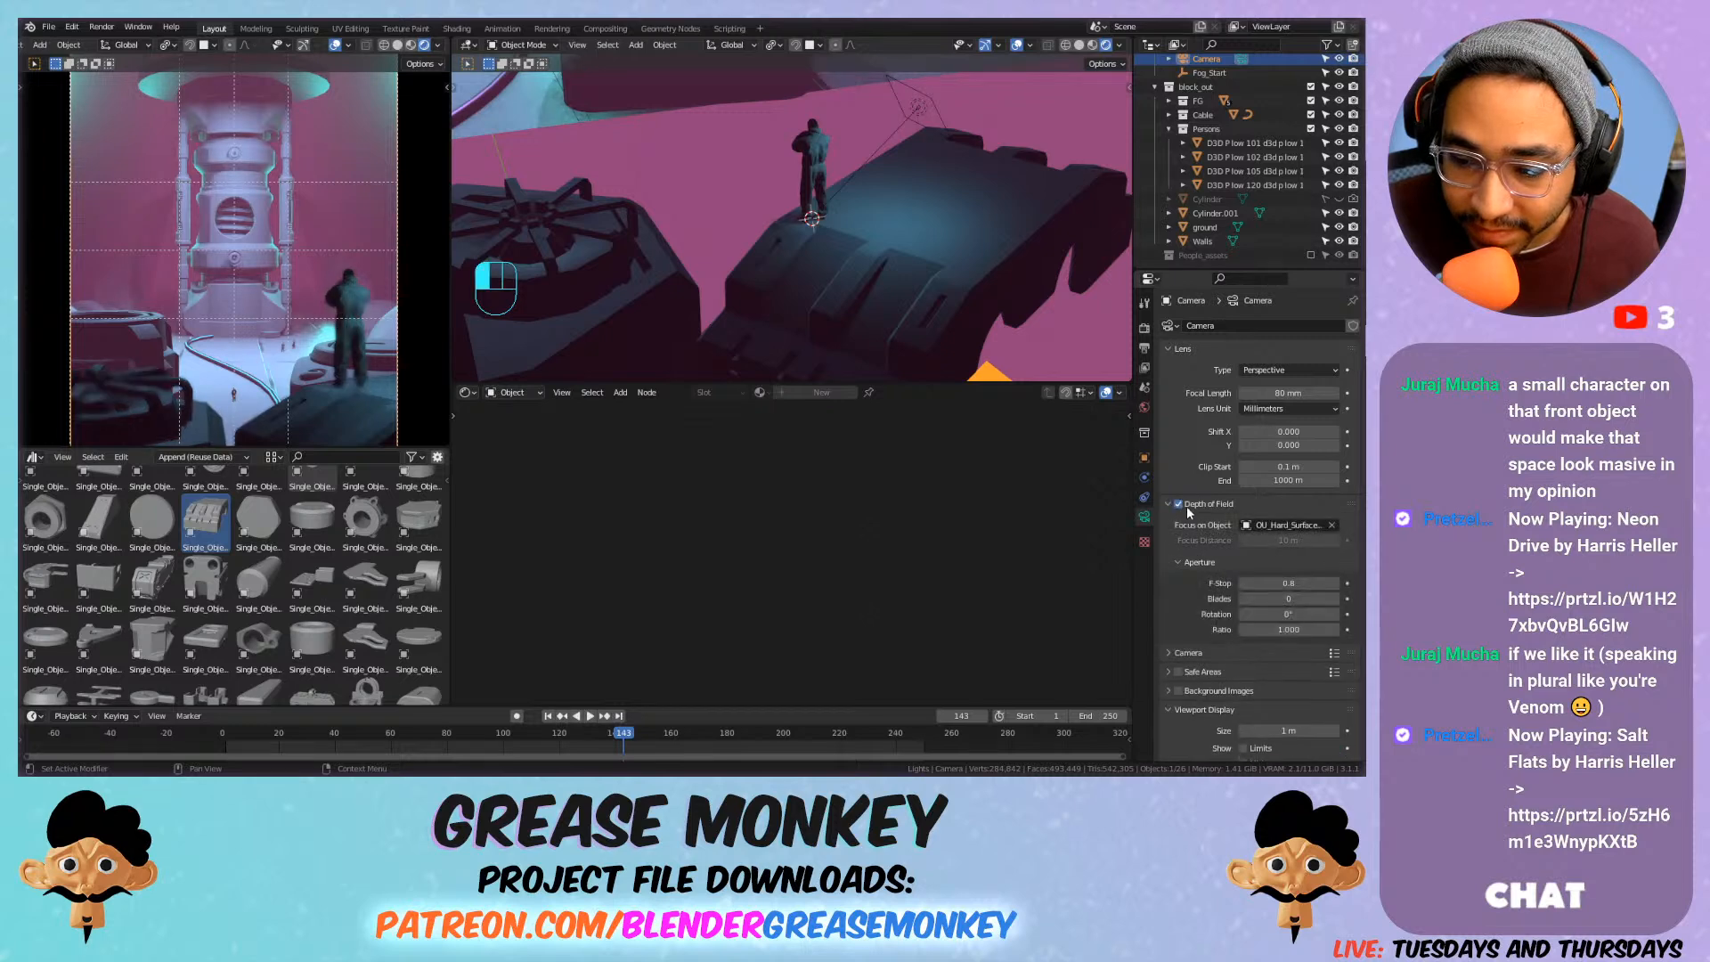
mouse_move(1289, 583)
left_mouse_down()
mouse_move(1336, 584)
mouse_move(1295, 584)
left_mouse_up()
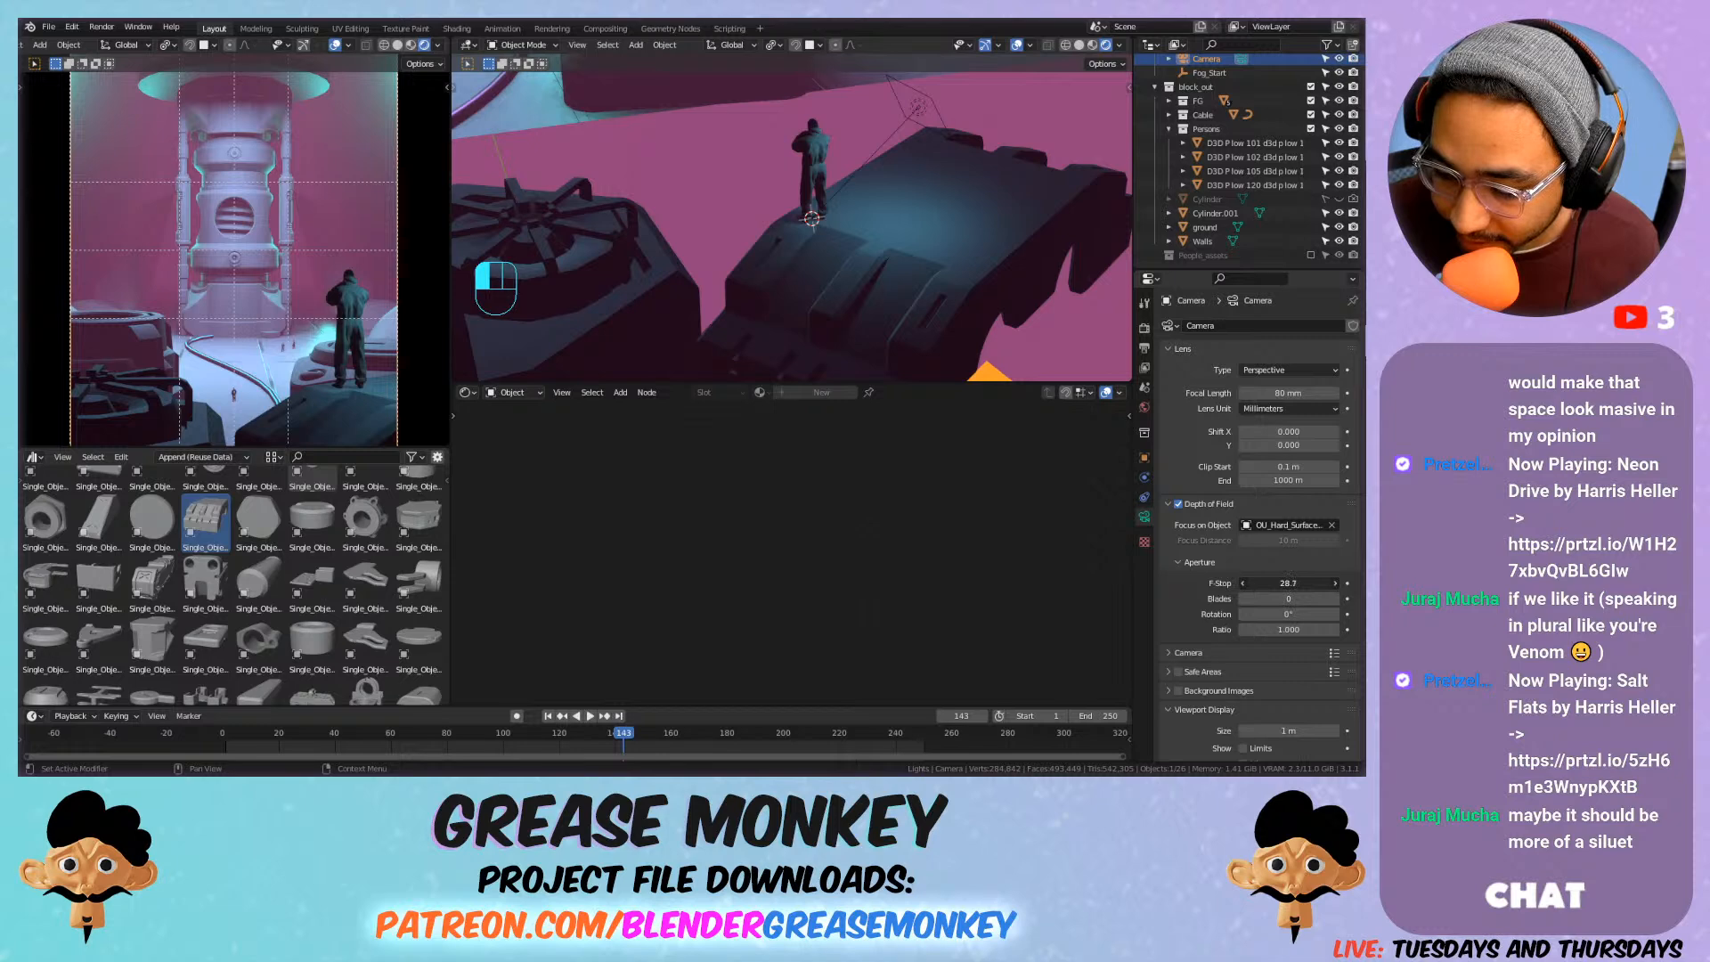
left_click_drag(1296, 583, 1261, 583)
Set the area light's power to 0 W so the foreground figure reads as a silhouette.
left_click(920, 106)
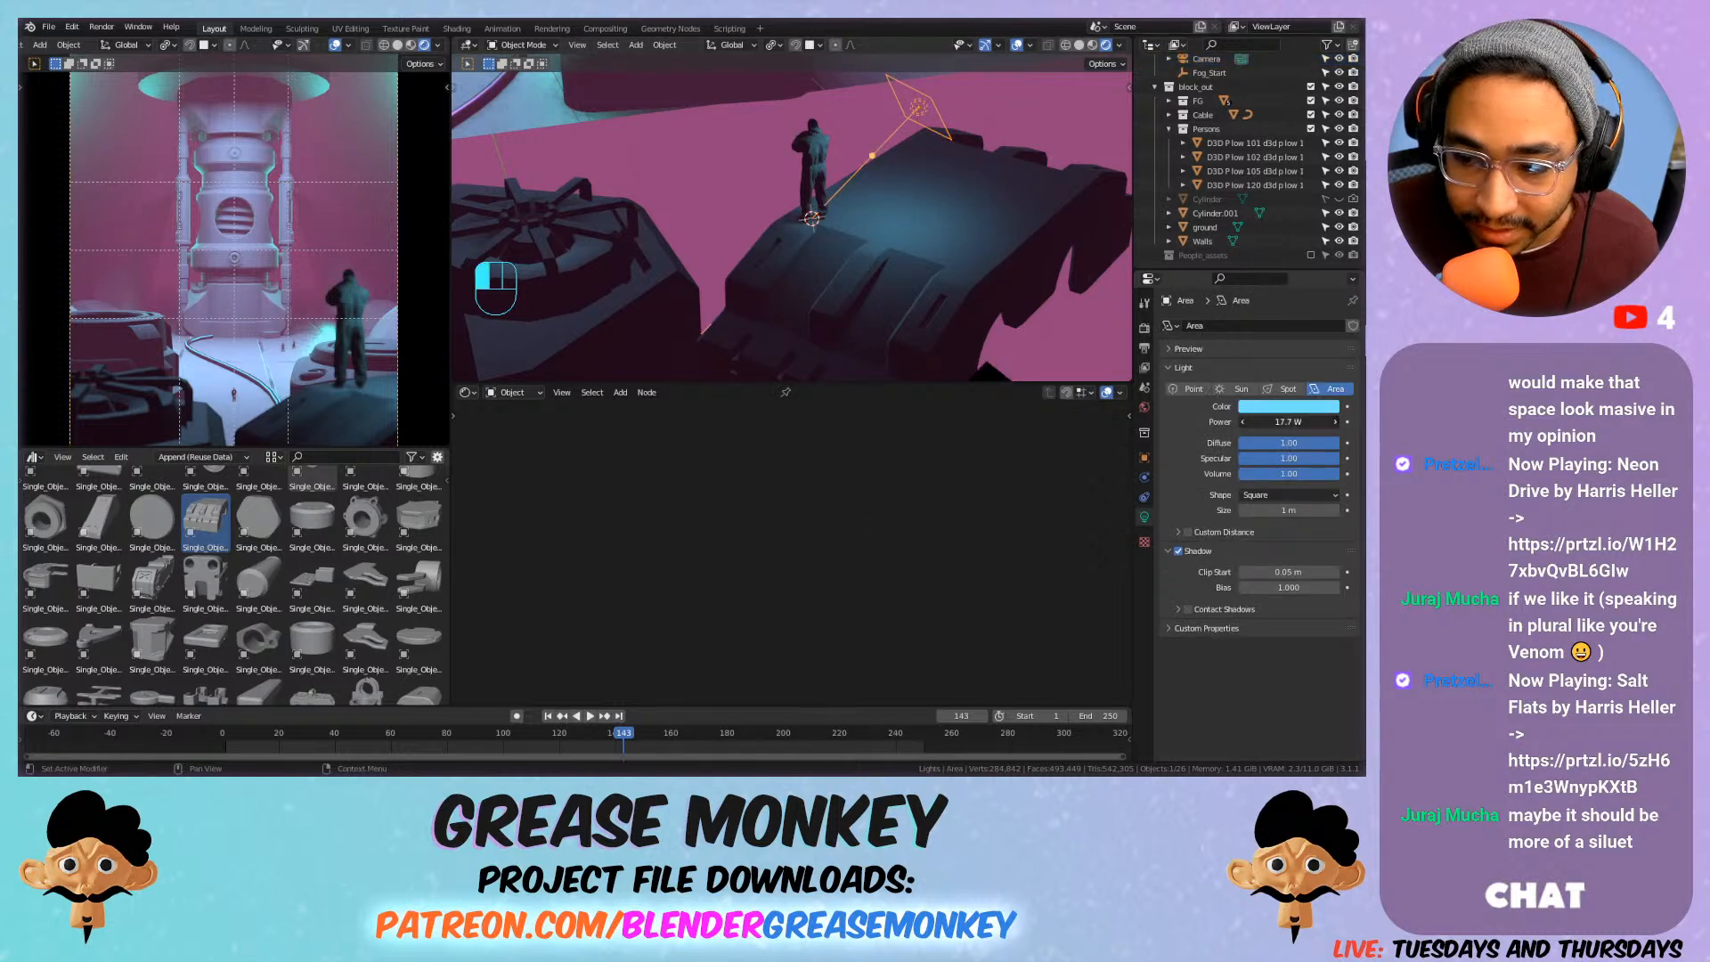
type("0")
key("Return")
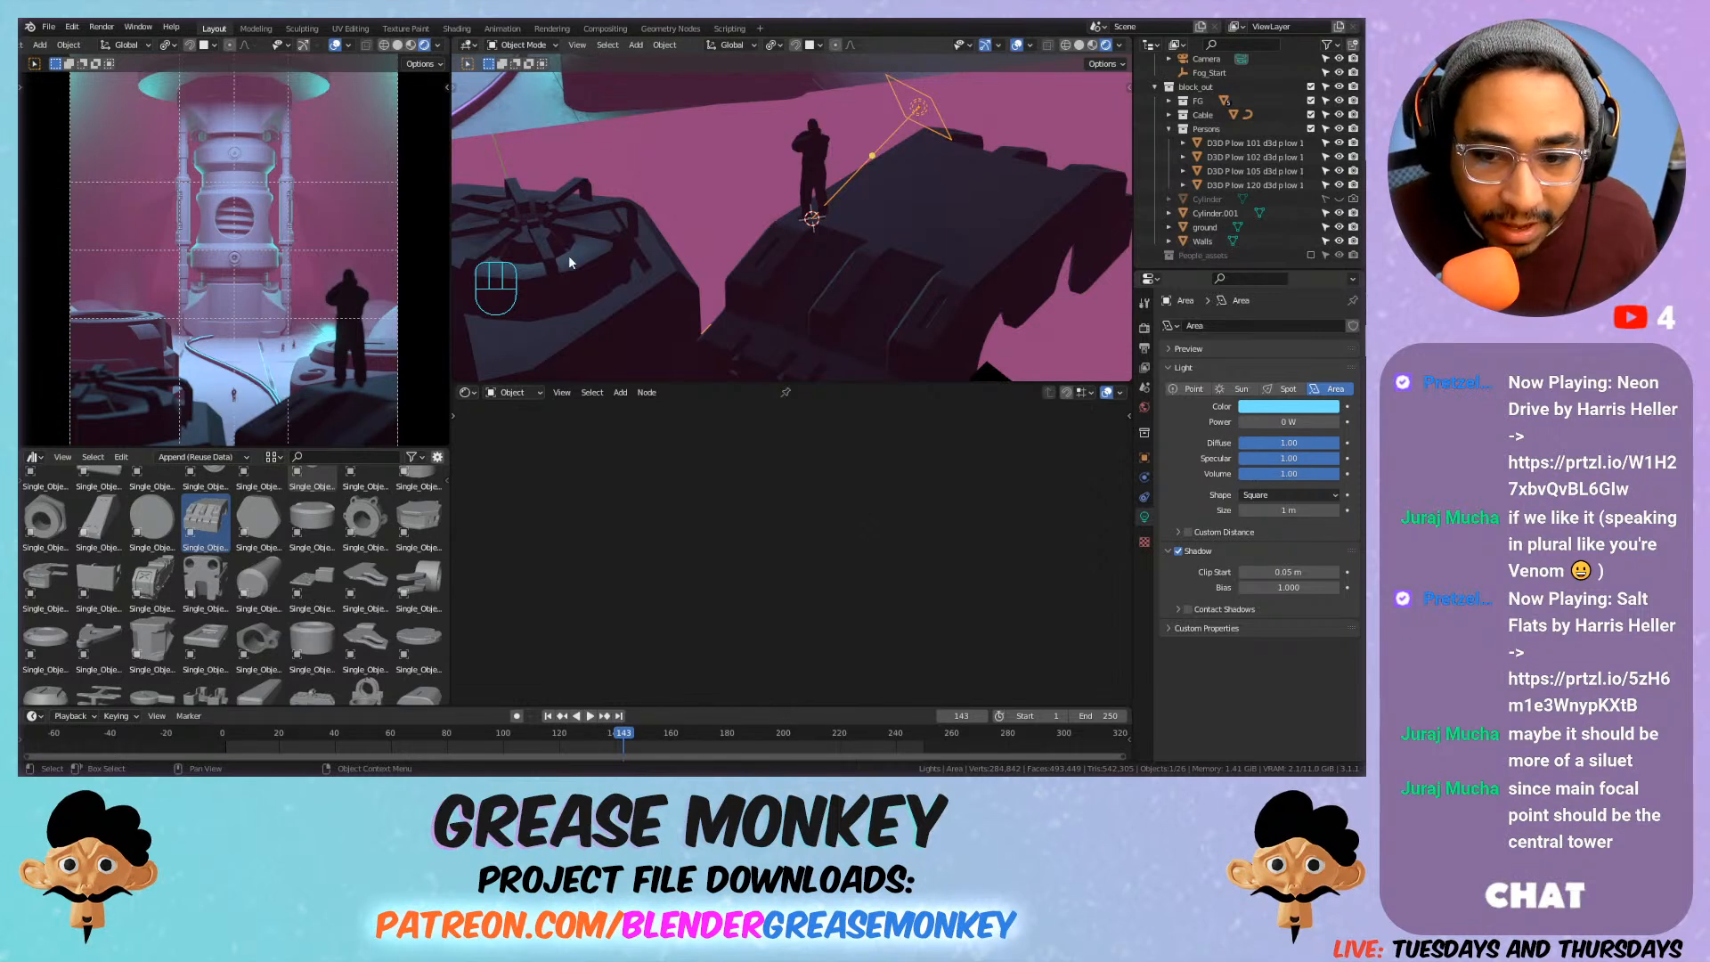
Include the People_assets collection in the view layer again.
middle_click_drag(656, 209, 859, 372, "shift")
scroll(584, 202, "down", 6)
middle_click_drag(602, 166, 825, 271, "shift")
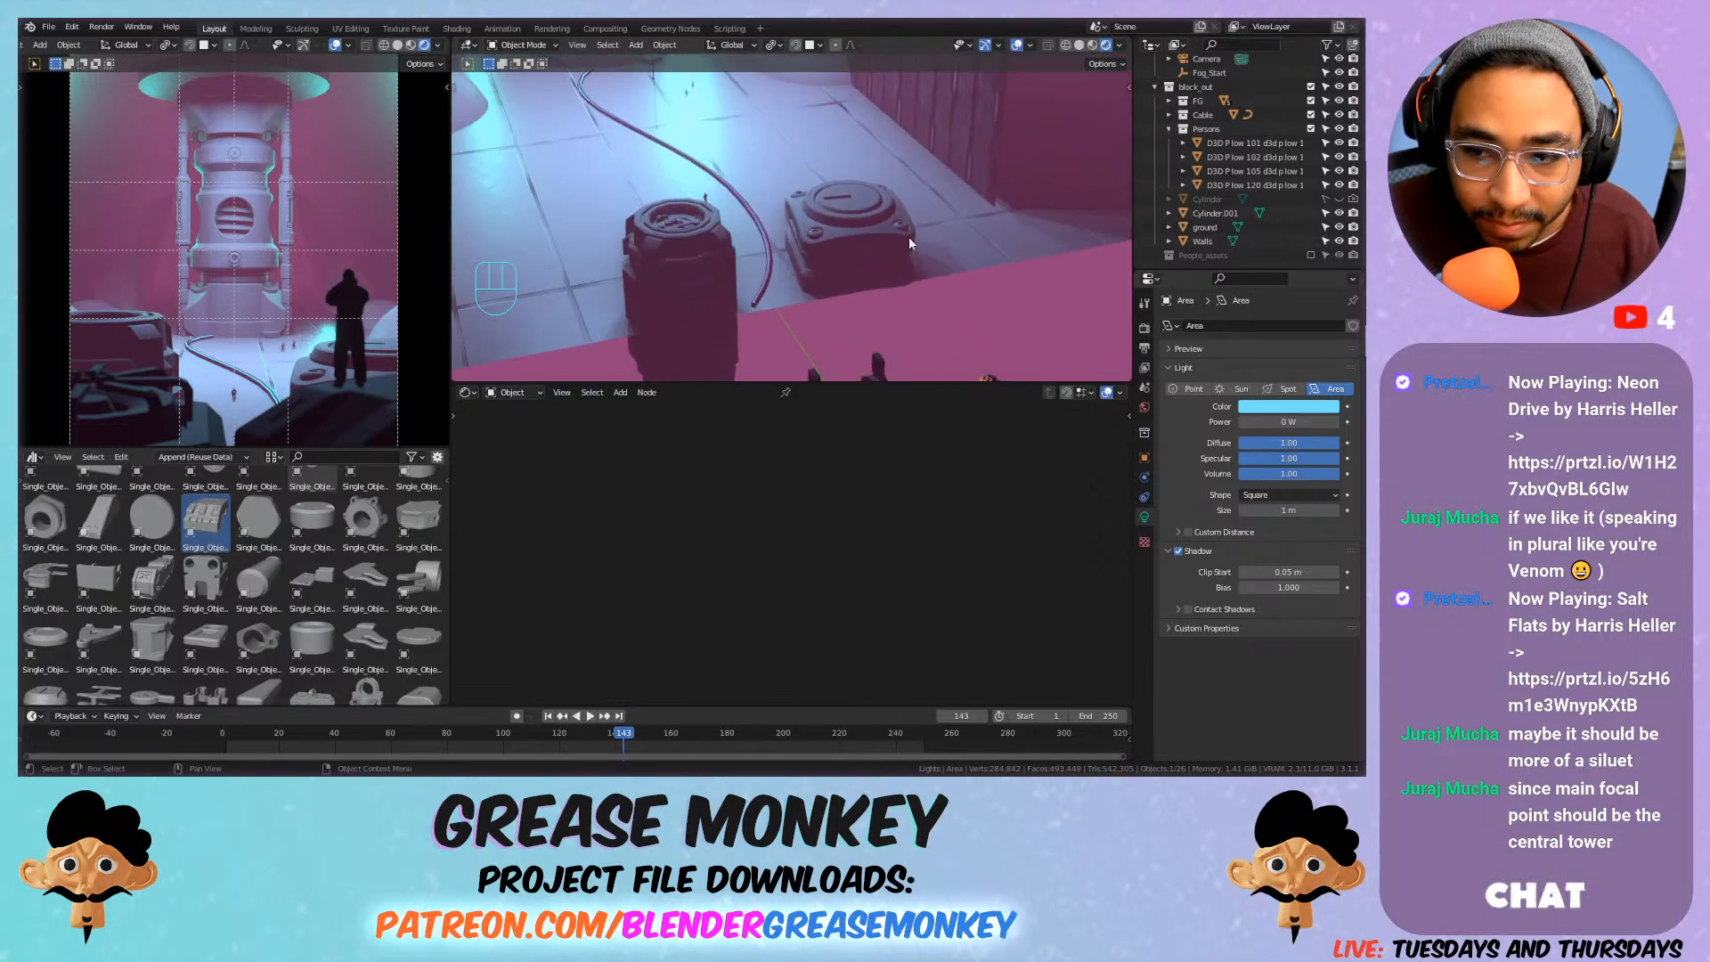
left_click(1310, 256)
Select the foreground figure on the platform and snap the 3D cursor to it.
scroll(692, 212, "up", 4)
middle_click_drag(692, 212, 629, 116, "shift")
scroll(908, 201, "down", 5)
mouse_move(908, 202)
middle_mouse_down("shift")
mouse_move(910, 185)
mouse_move(891, 209)
middle_mouse_up("shift")
scroll(890, 208, "up", 5)
left_click(890, 137)
key("shift+s")
left_click(890, 213)
middle_click_drag(650, 200, 926, 210, "shift")
scroll(676, 80, "down", 4)
middle_click_drag(669, 71, 724, 185, "shift")
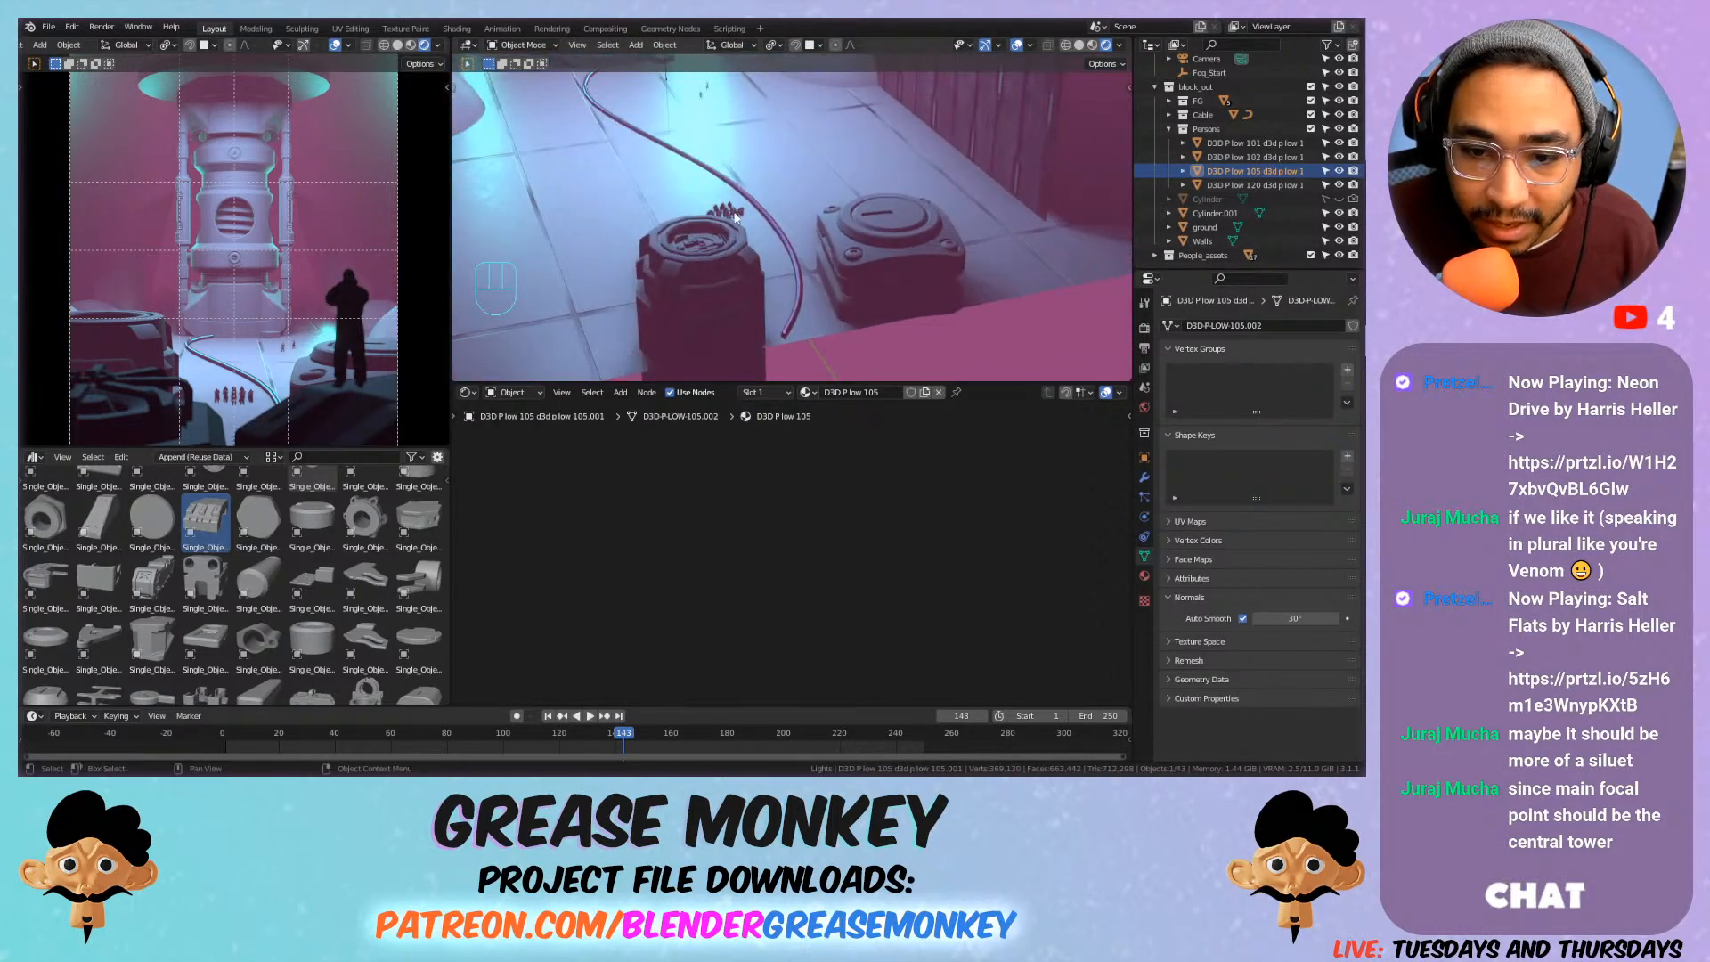
Find the kneeling figure with the outstretched arm in the crowd of people assets and snap it to the 3D cursor on the platform.
left_click(737, 215)
key("KP_Decimal")
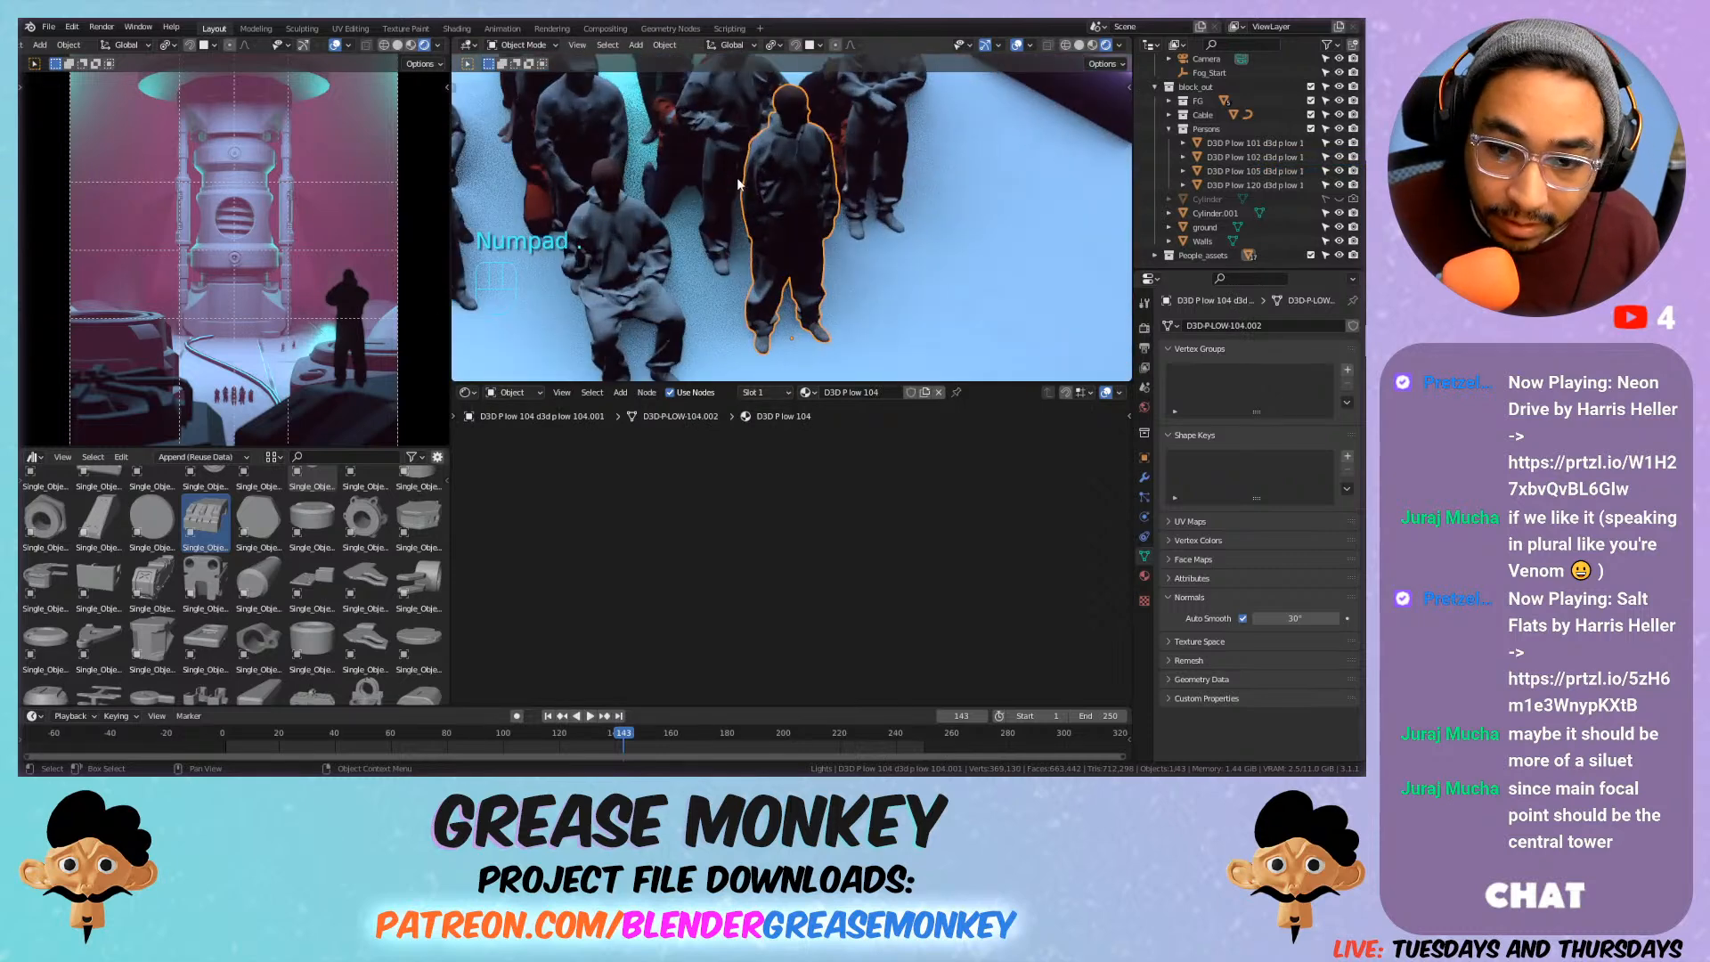
middle_click_drag(829, 214, 724, 211)
left_click(926, 199)
key("shift+s")
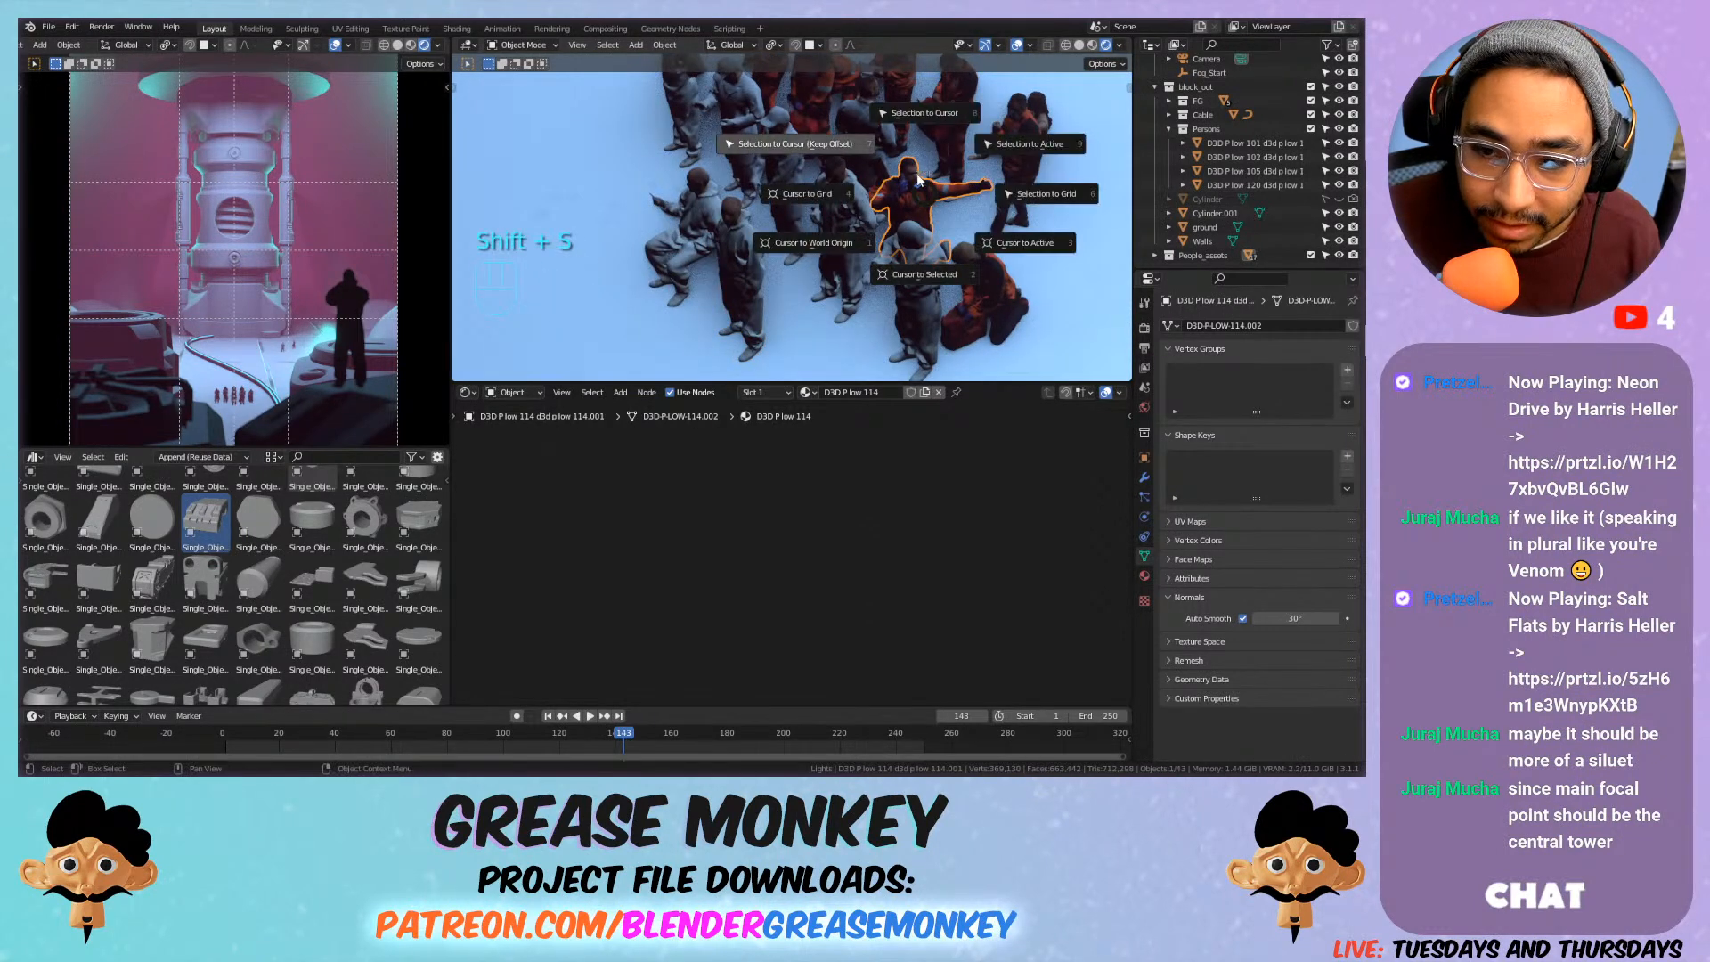
left_click(926, 127)
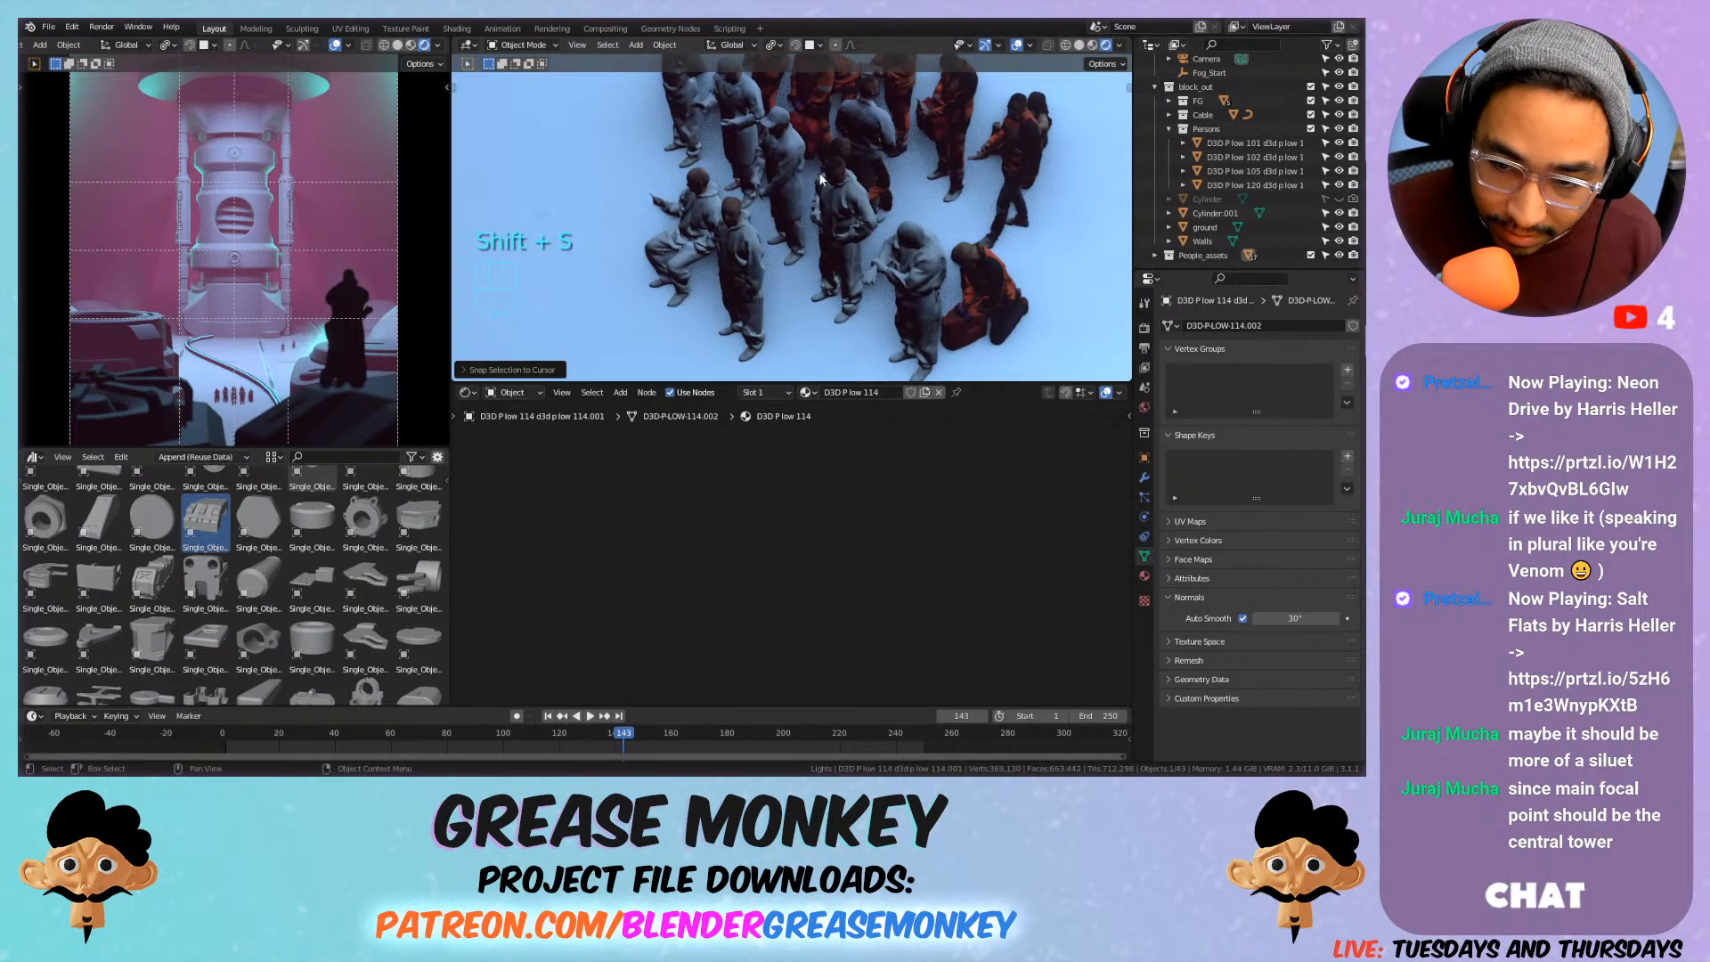
Rotate the kneeling figure around the global Z axis at its new spot on the platform.
scroll(877, 195, "down", 16)
middle_click_drag(942, 222, 797, 217)
scroll(827, 267, "up", 4)
scroll(793, 184, "up", 4)
scroll(771, 223, "up", 2)
key("r")
key("z")
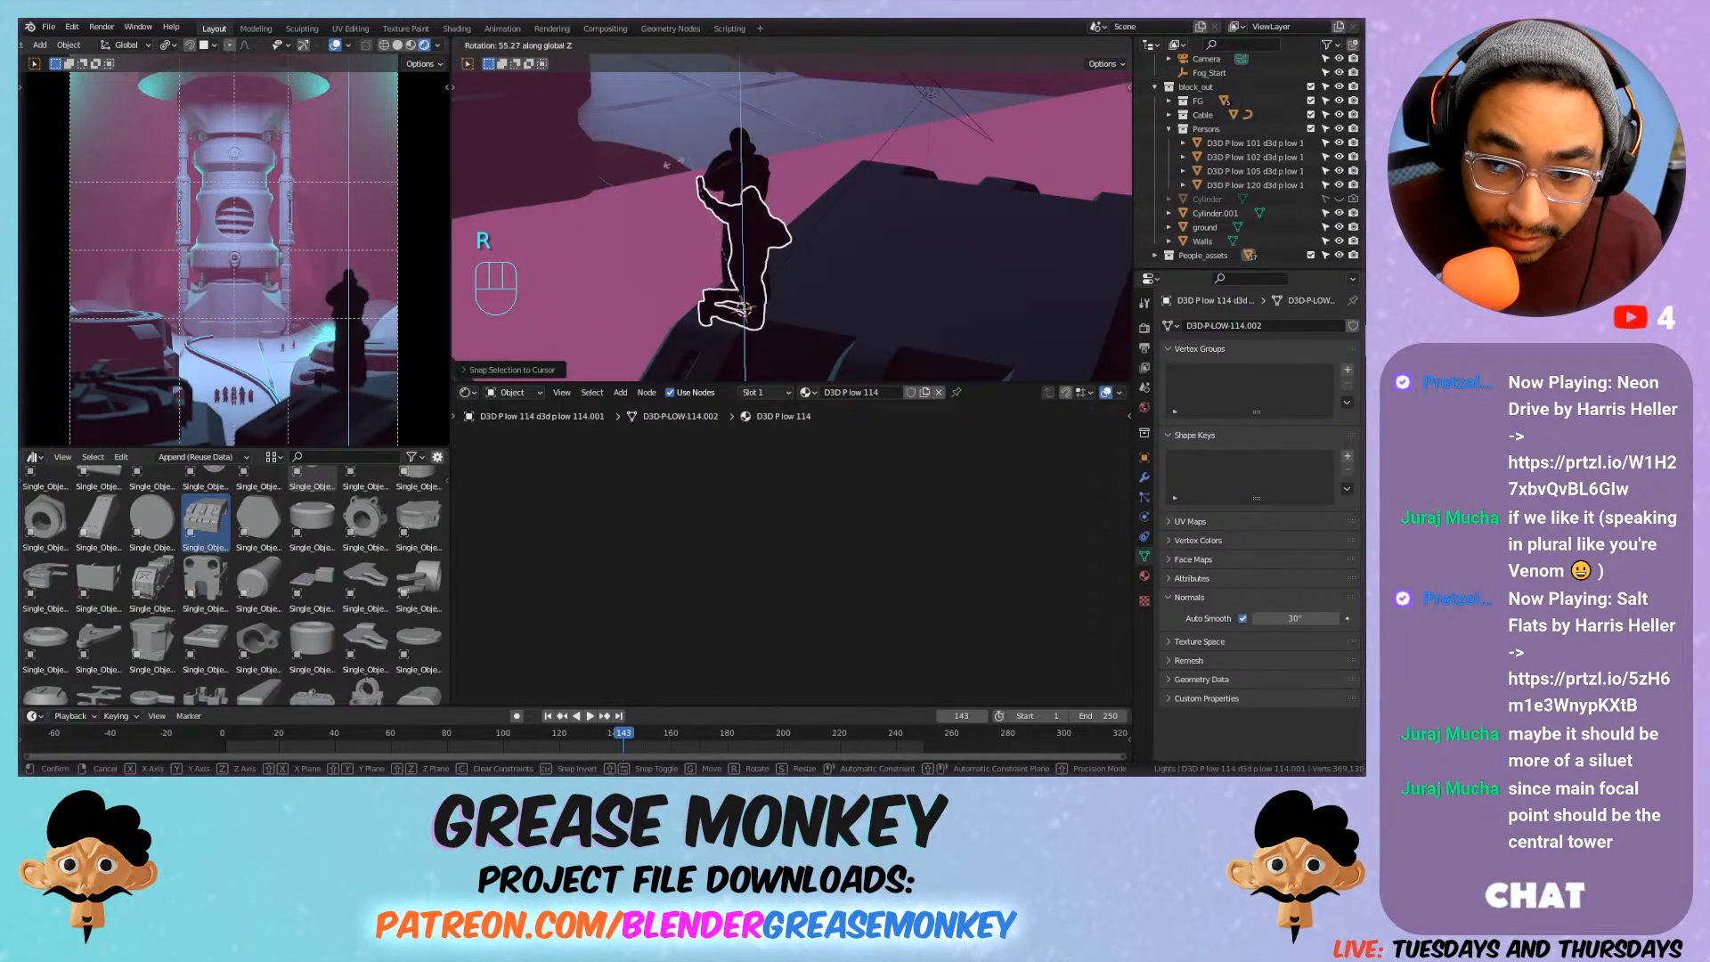
left_click(669, 350)
Move the original standing figure horizontally across the platform, away from the kneeling figure, keeping its height locked.
left_click(730, 149)
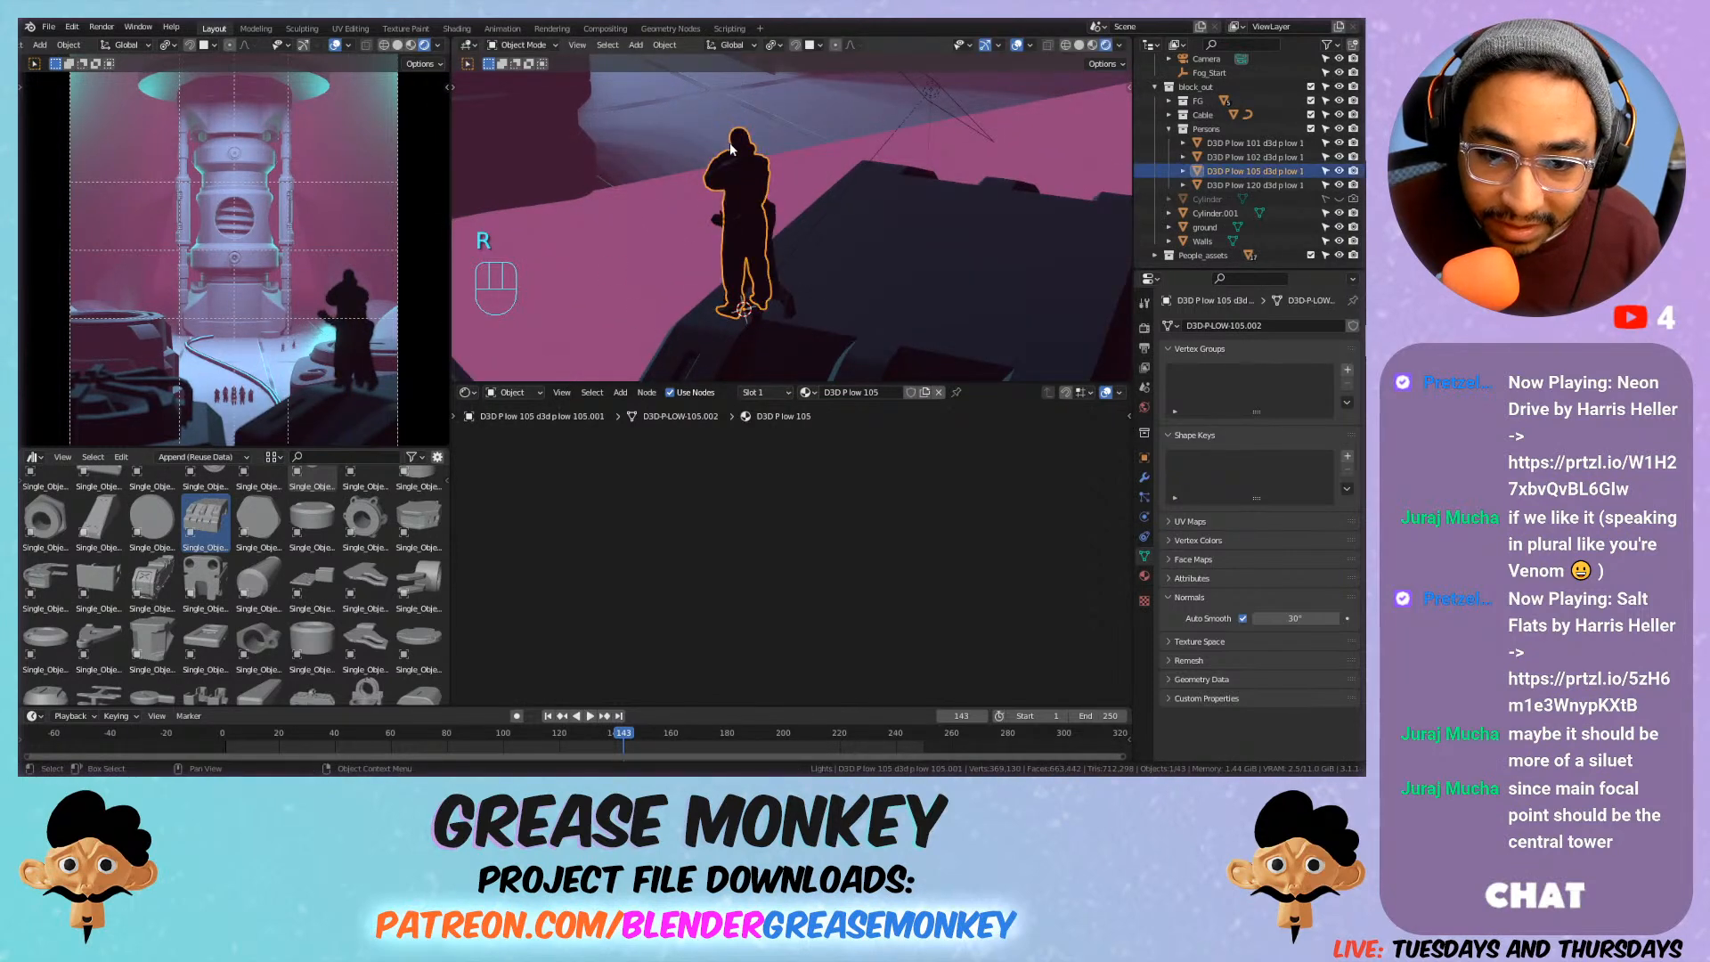
key("g")
key("shift+z")
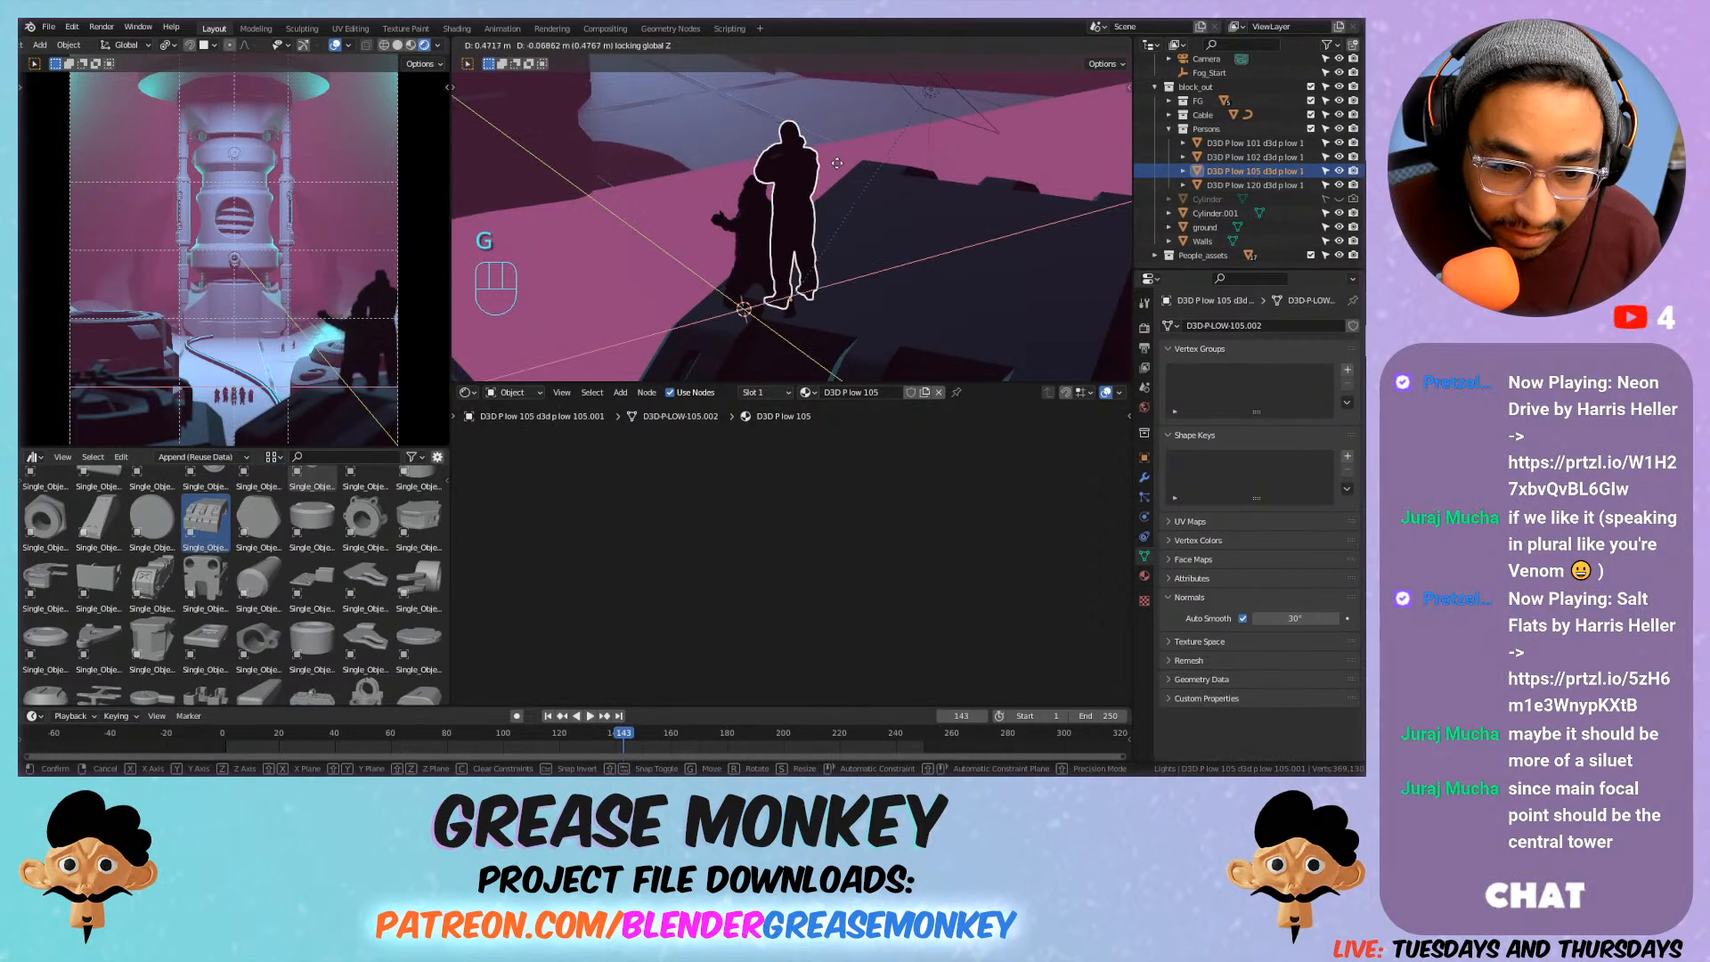
left_click(901, 156)
Turn the kneeling figure around the vertical axis so its outstretched arms read clearly in the camera view.
left_click(752, 228)
key("r")
key("shift+z")
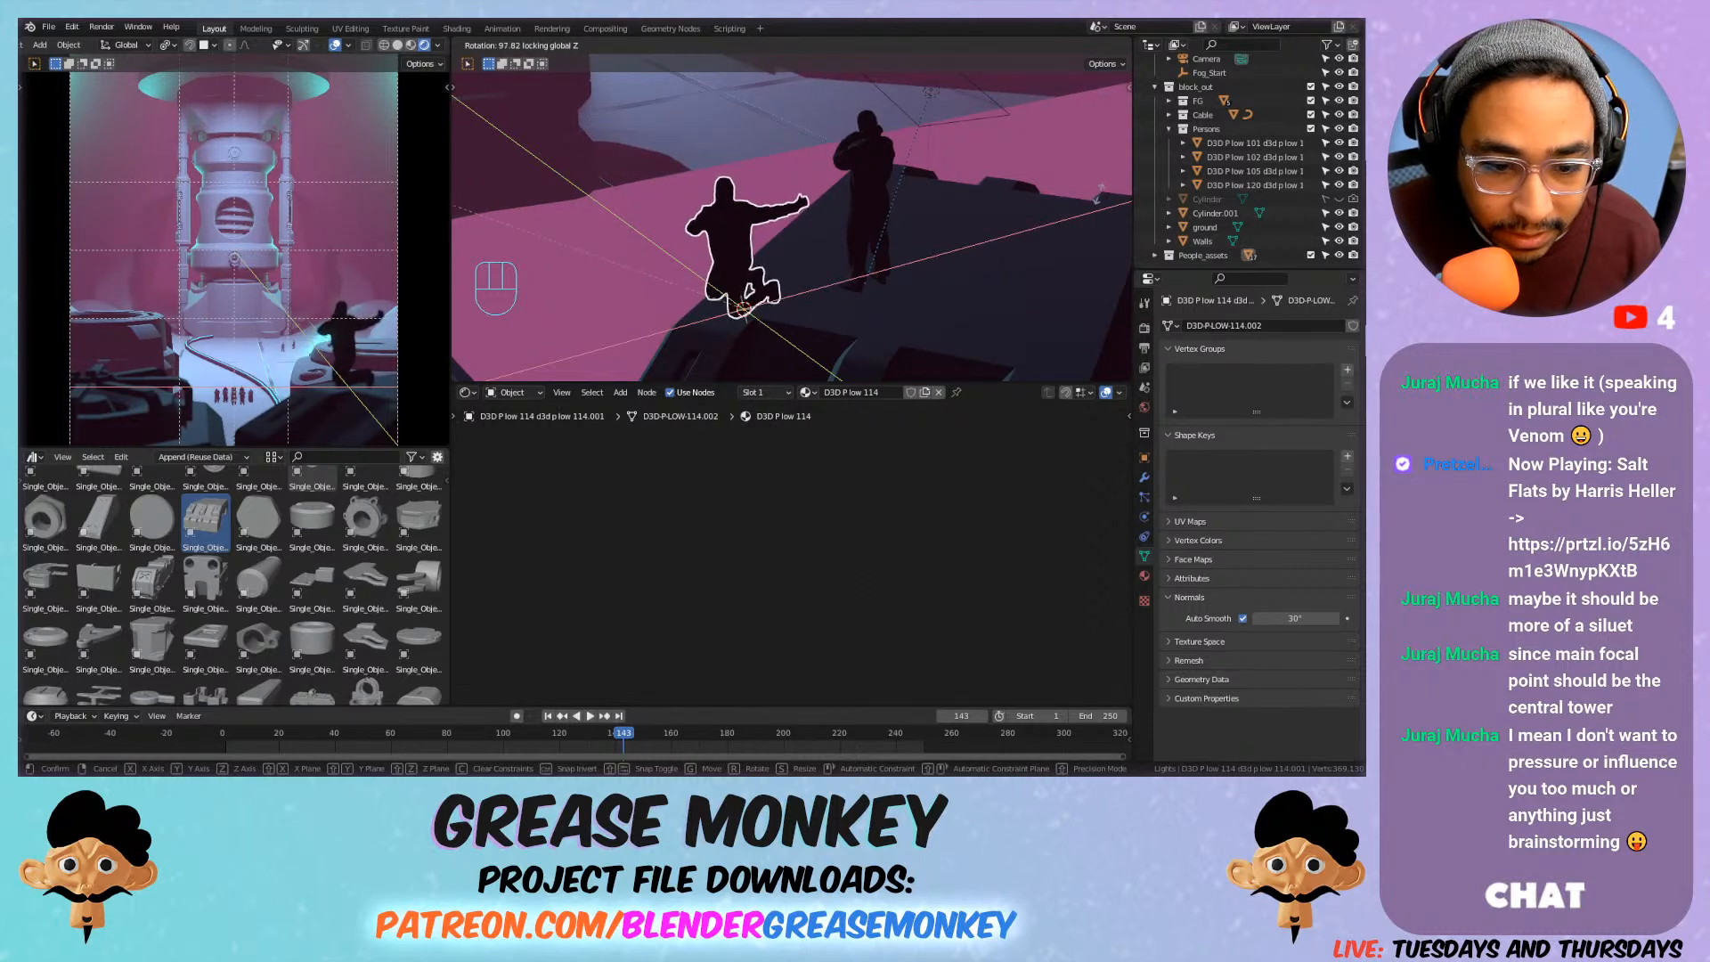
left_click(958, 116)
Set the area light's power to 7.7 W and retarget its Damped Track constraint to the kneeling figure.
left_click(931, 91)
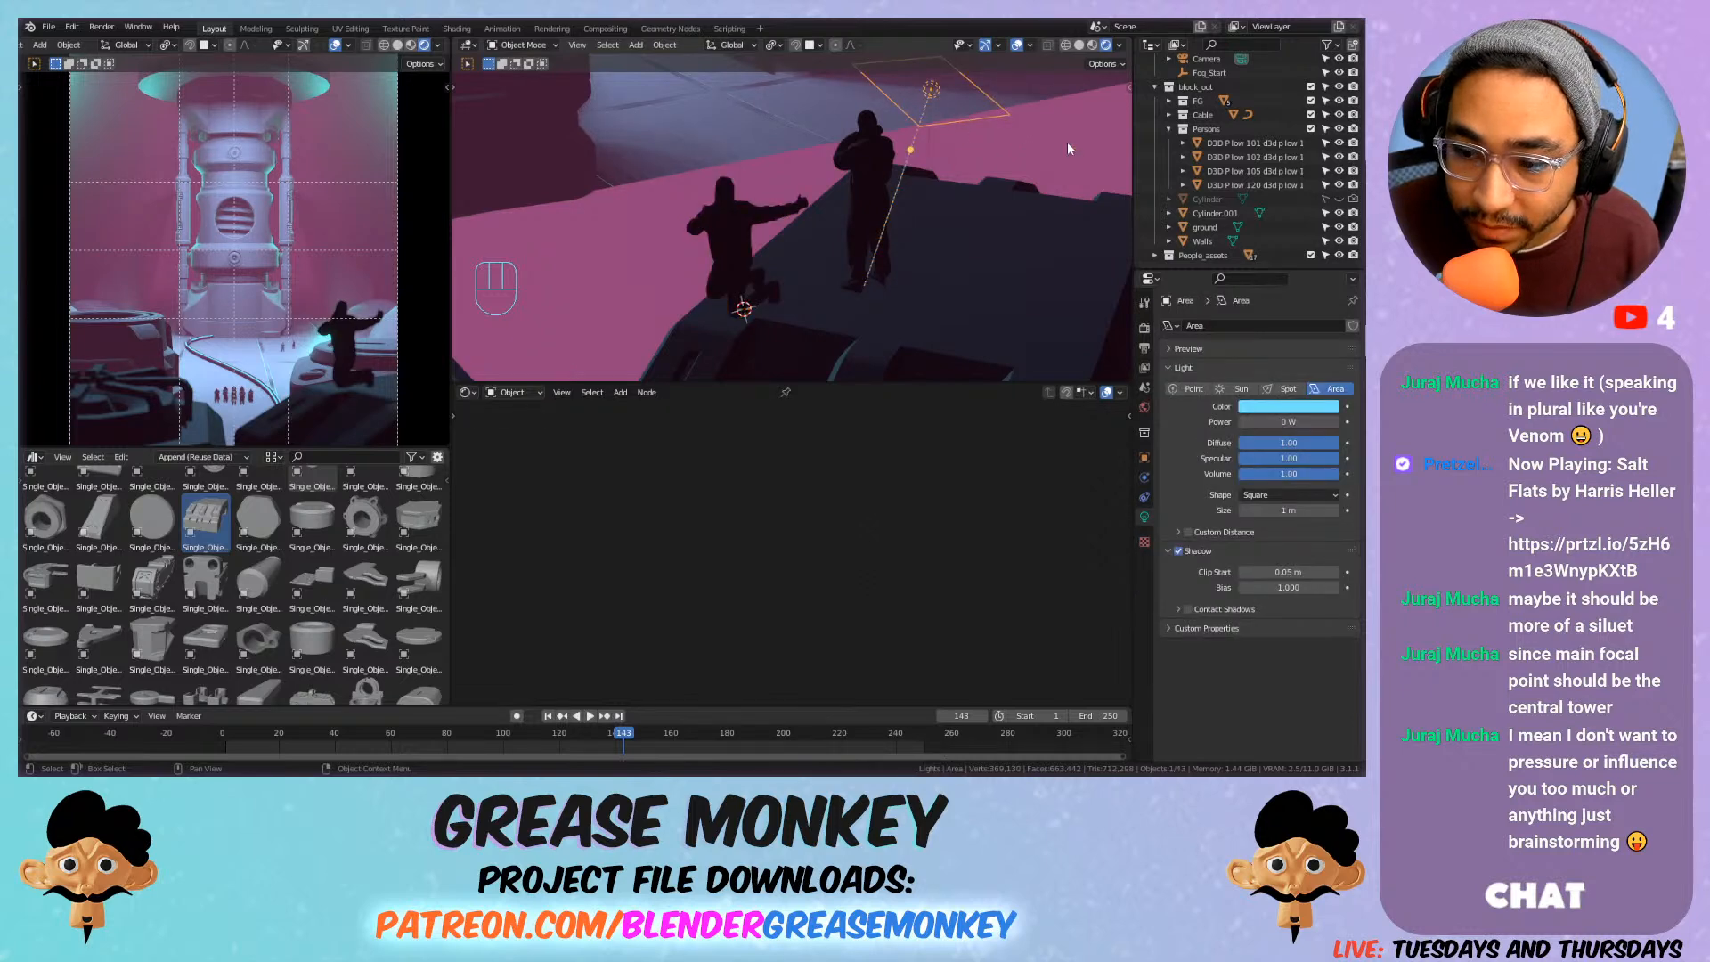
mouse_move(1288, 421)
left_mouse_down()
mouse_move(1322, 421)
mouse_move(1300, 421)
left_mouse_up()
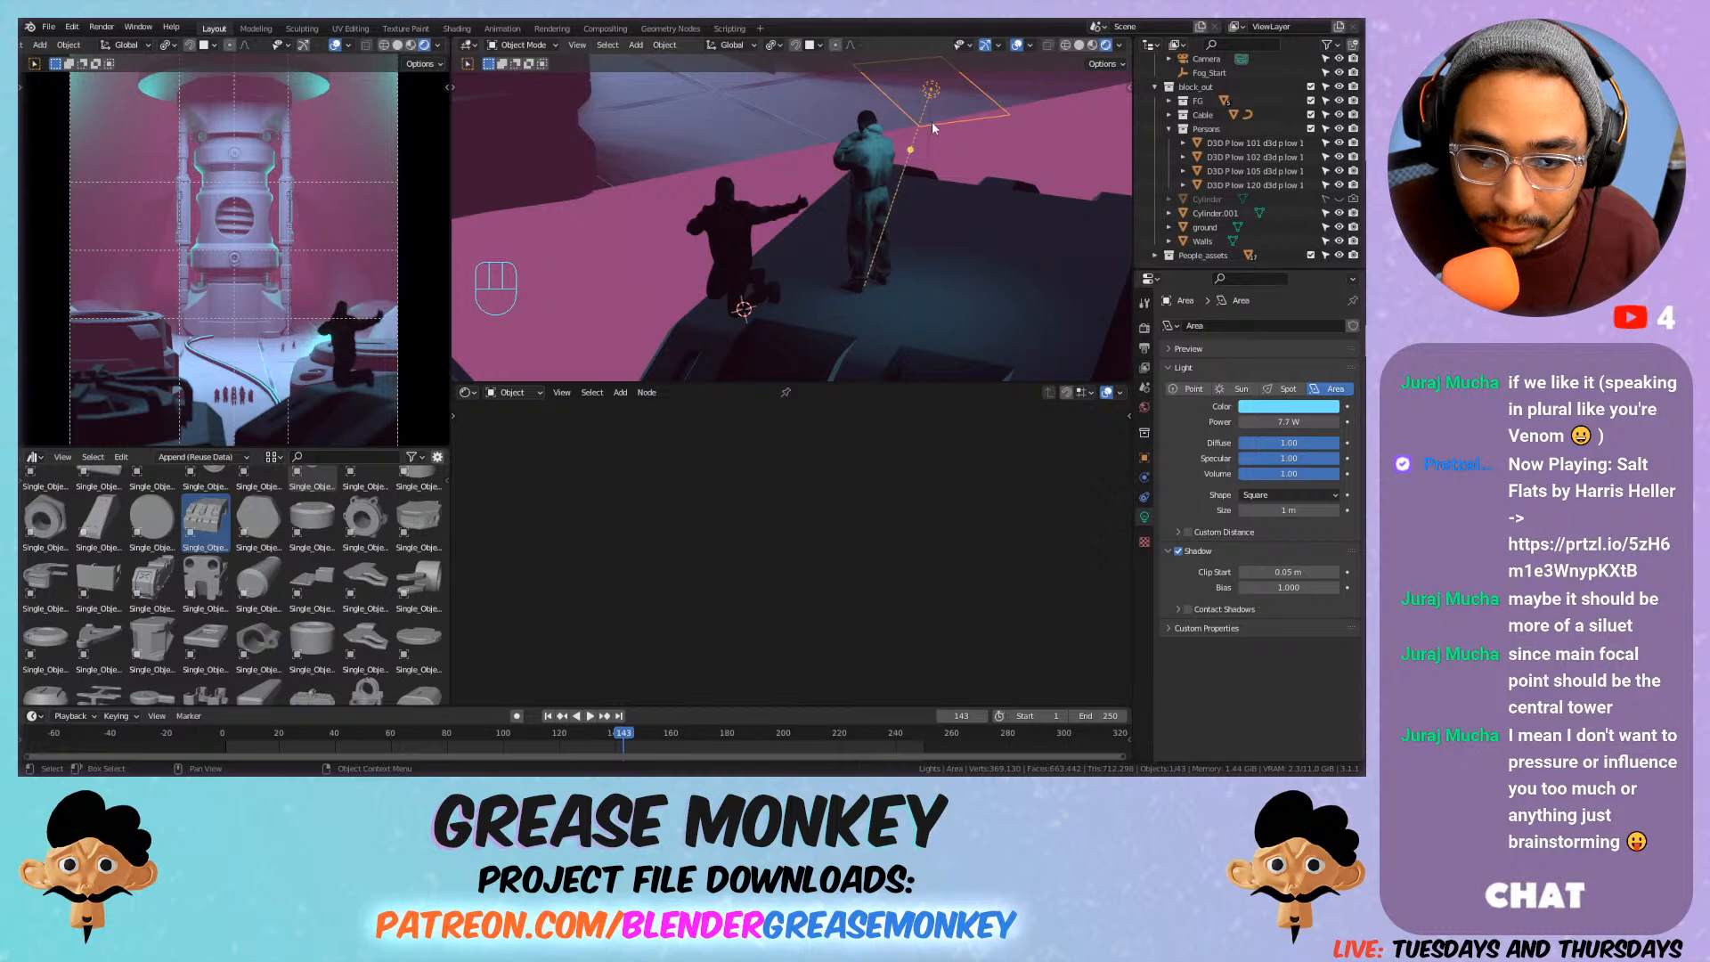
left_click(934, 89)
left_click(929, 91)
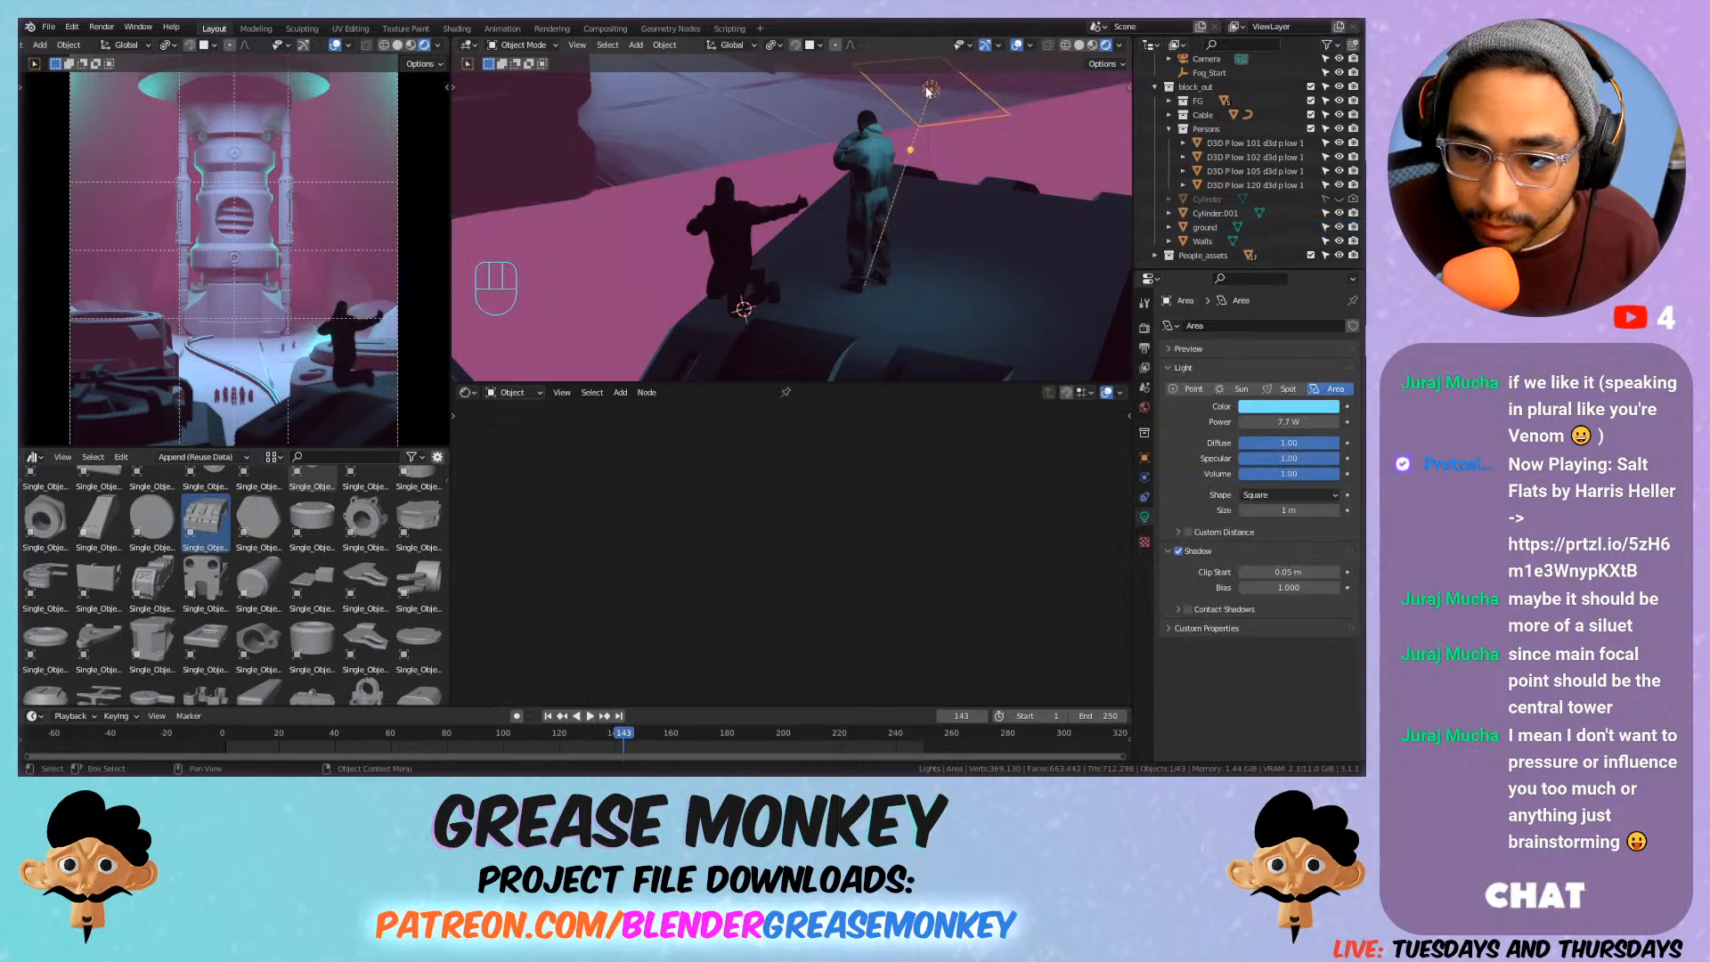
left_click(1143, 477)
left_click(1145, 497)
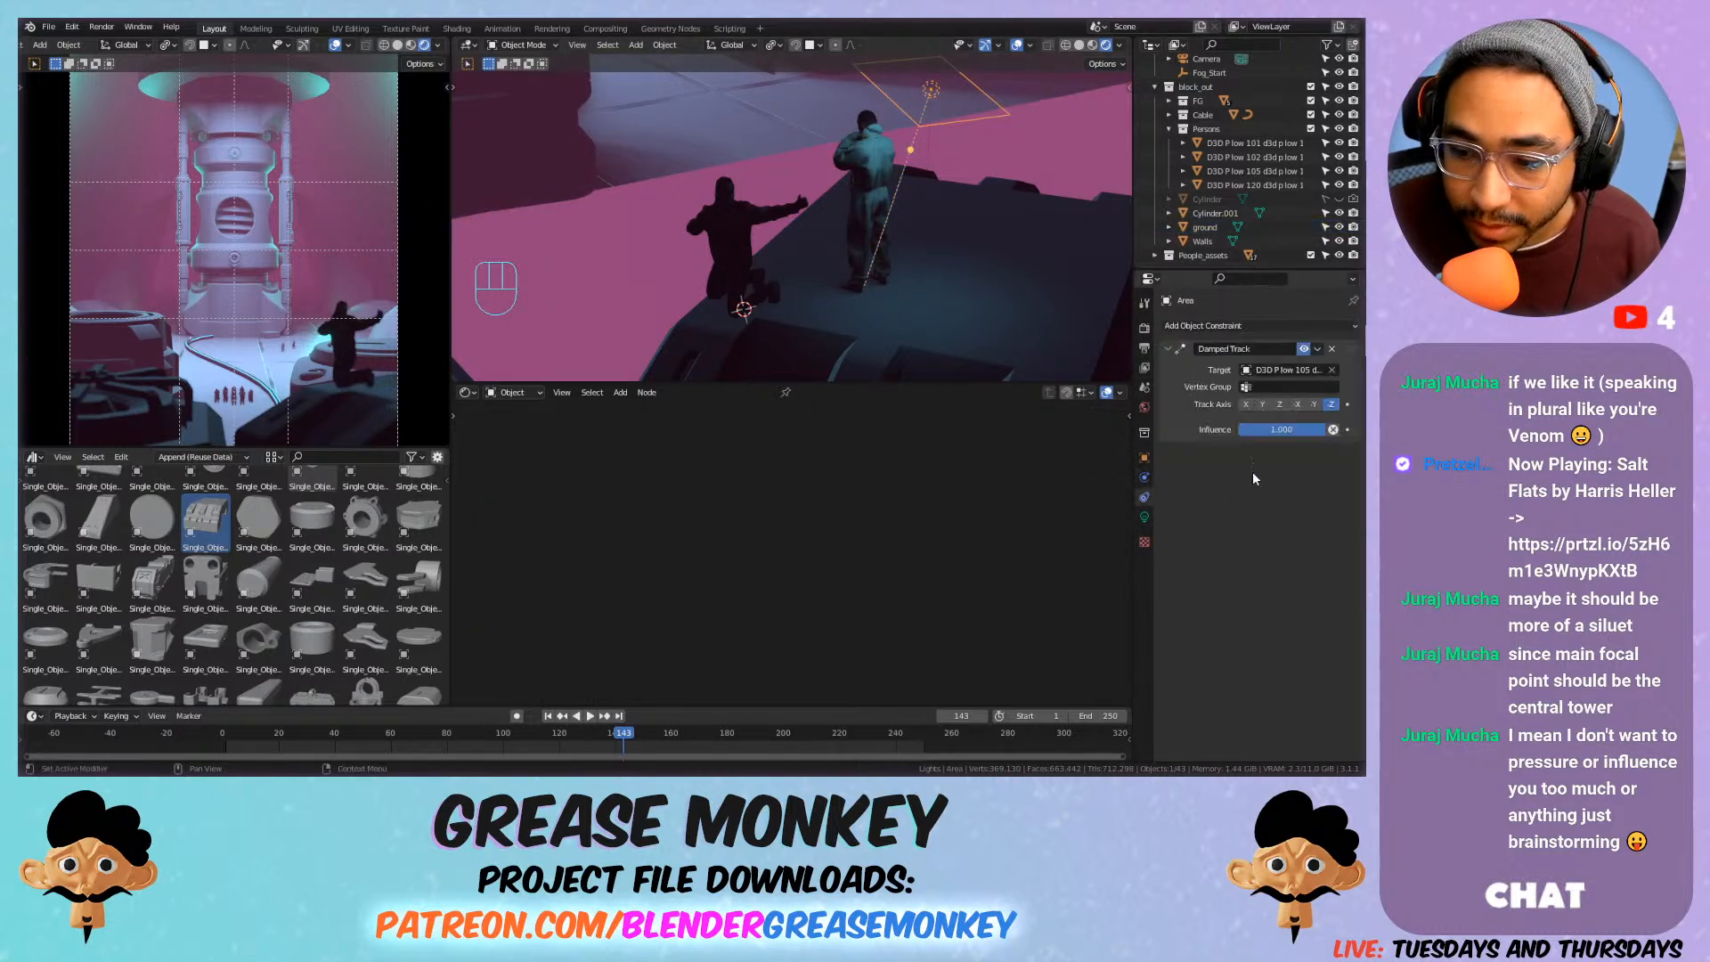
left_click(1333, 370)
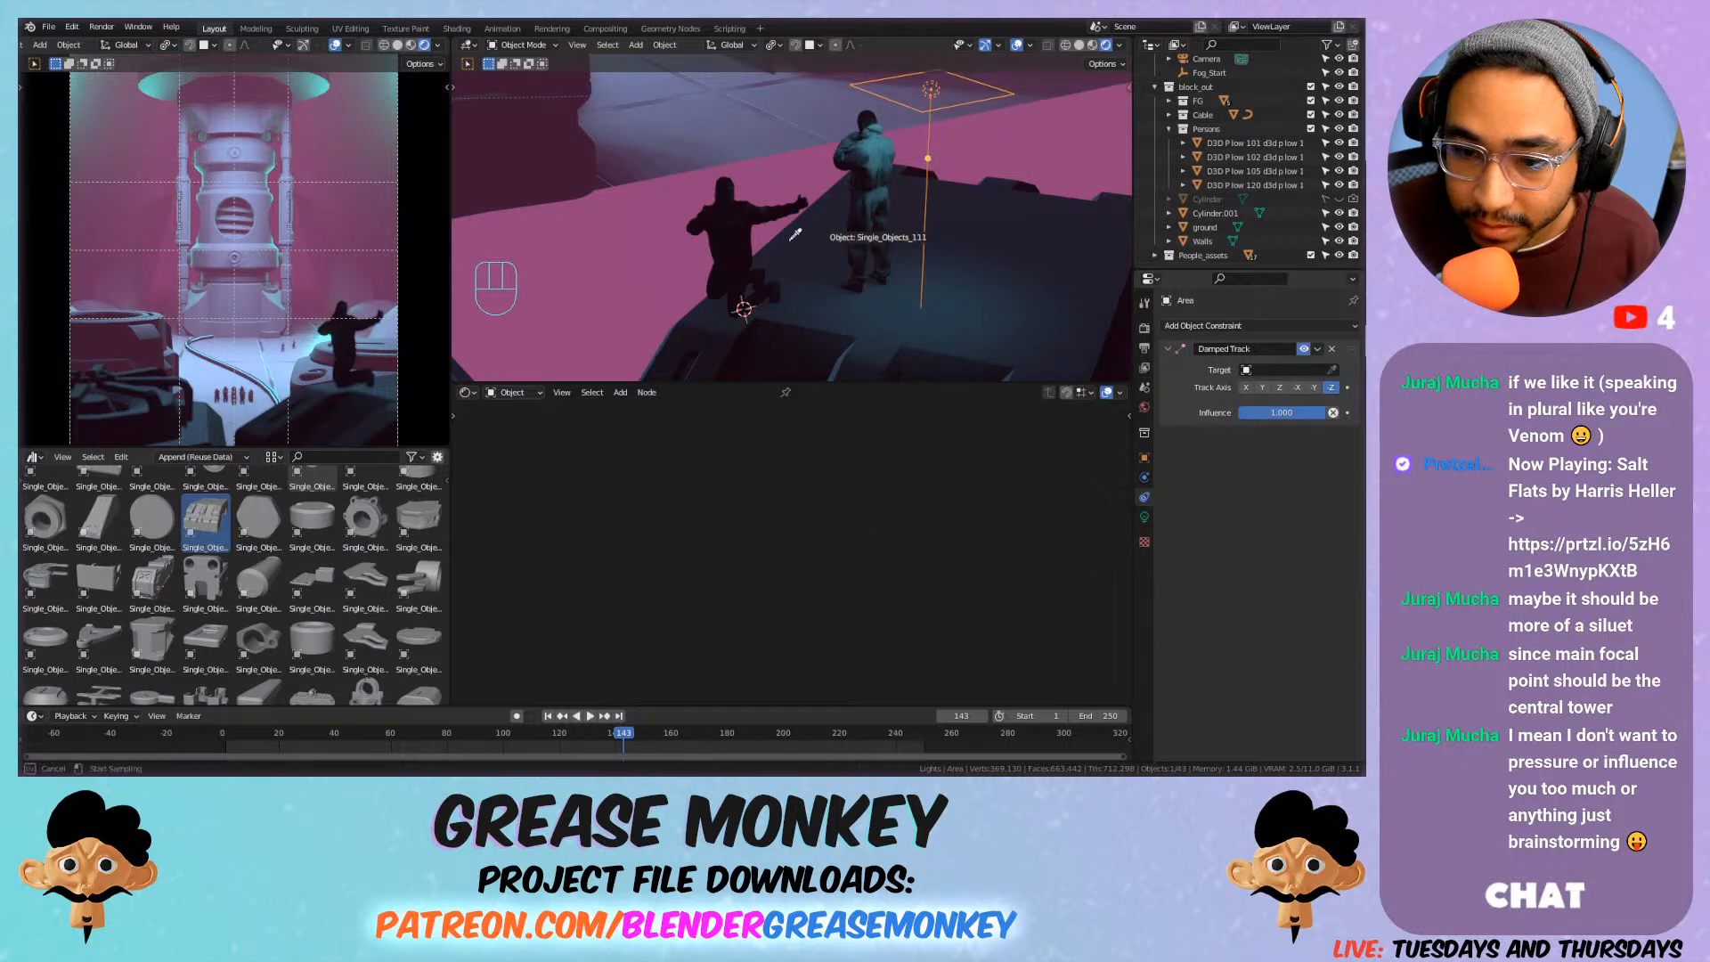
left_click(717, 226)
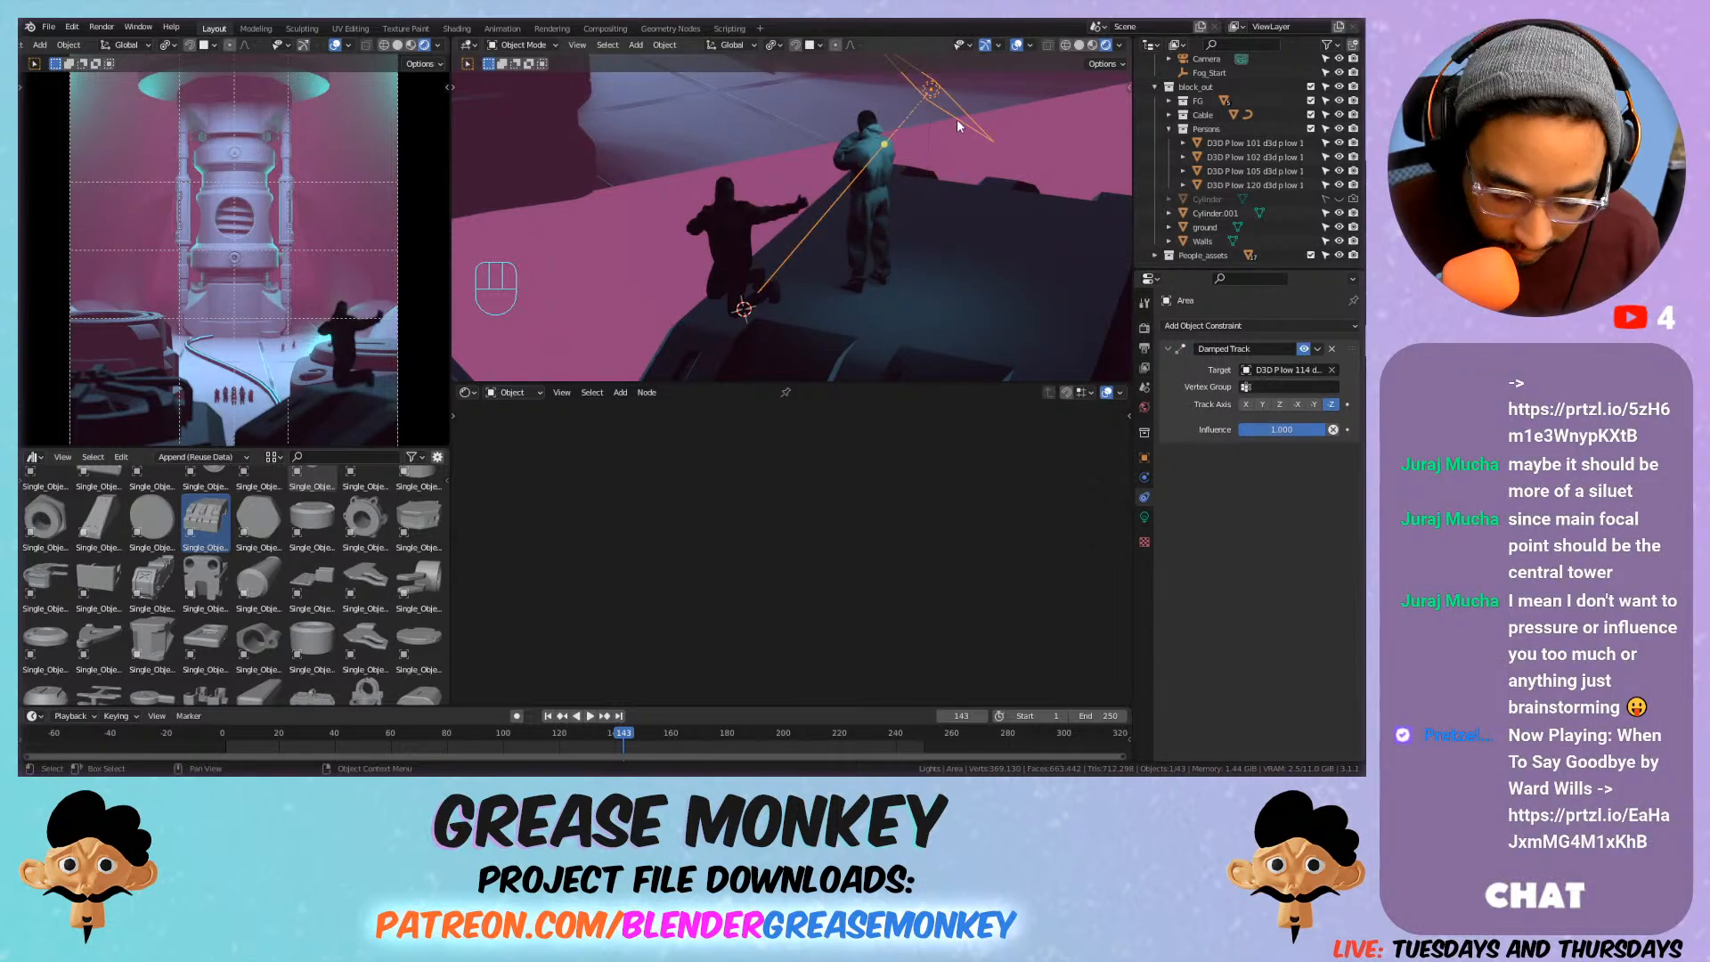
Move the area light above and behind the kneeling figure on the side away from the standing figure.
key("g")
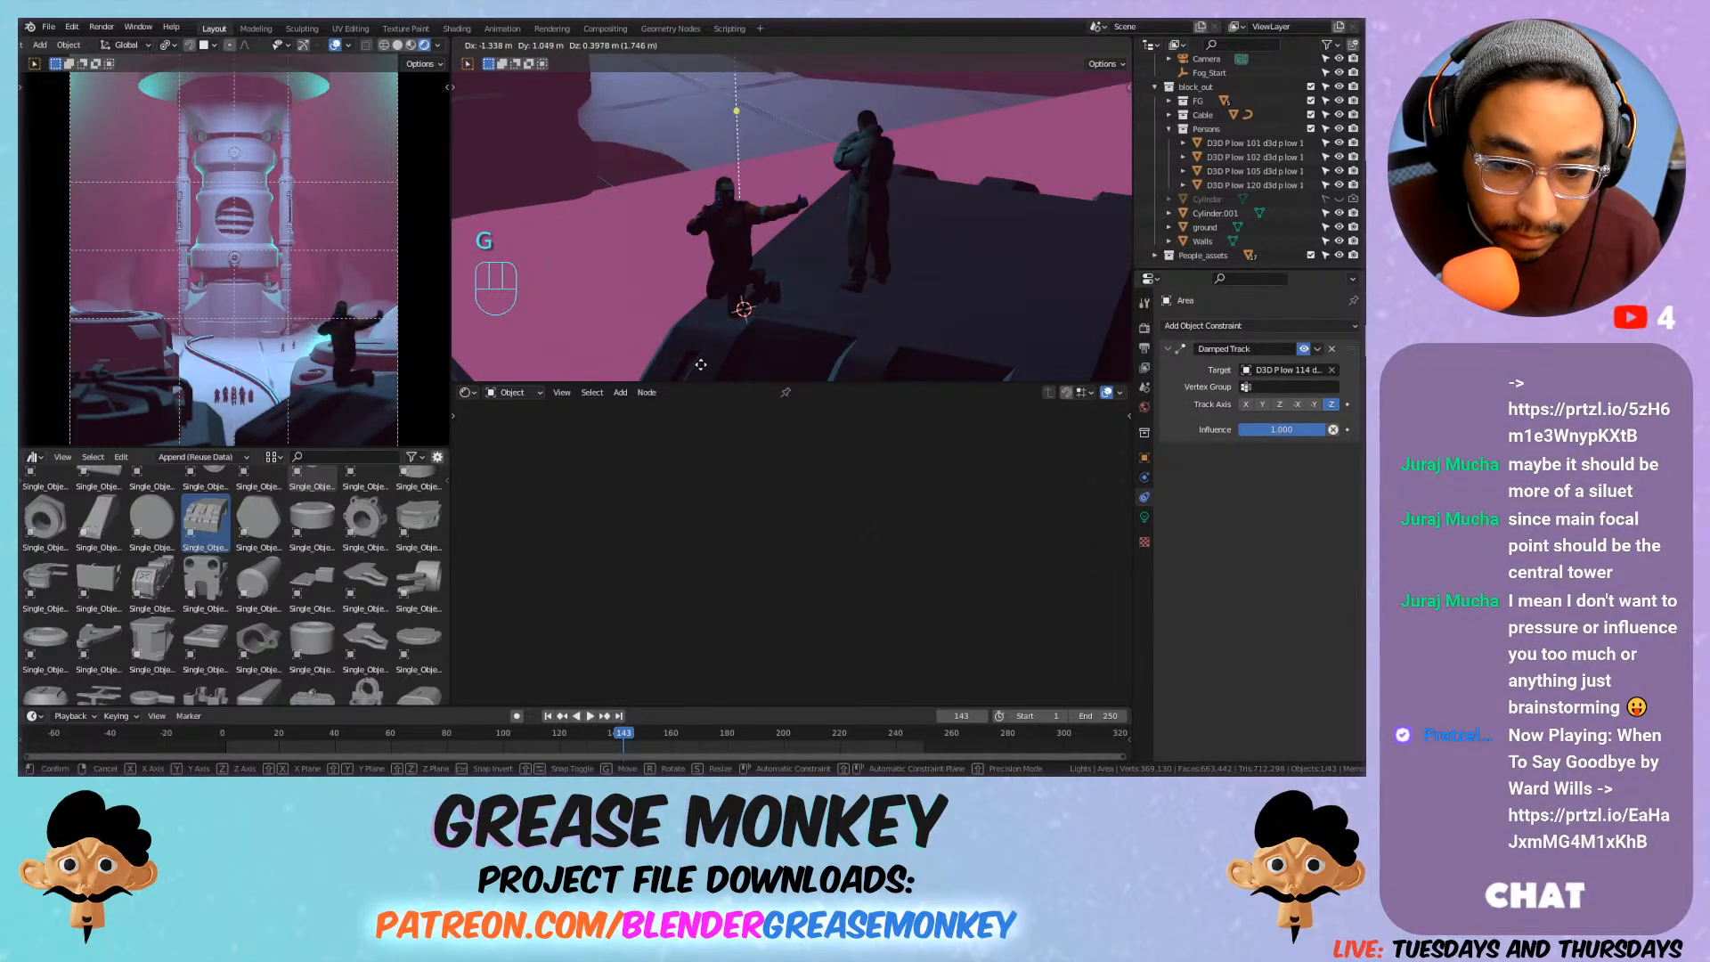
left_click(654, 76)
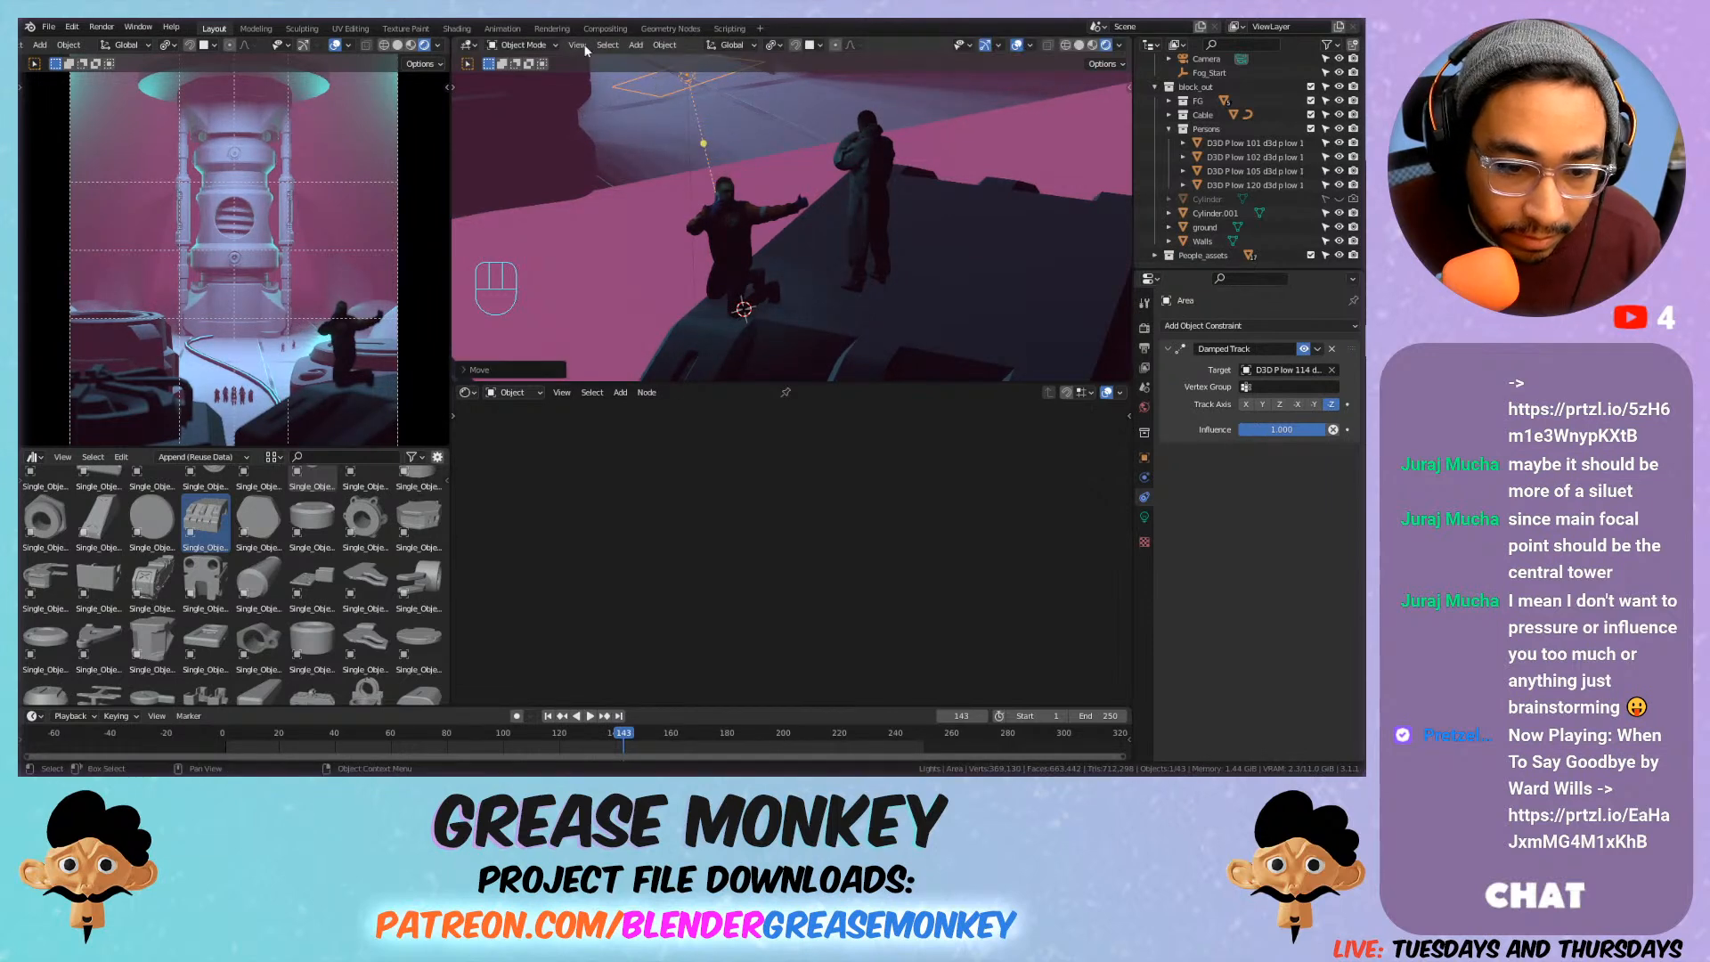
scroll(313, 374, "up", 2)
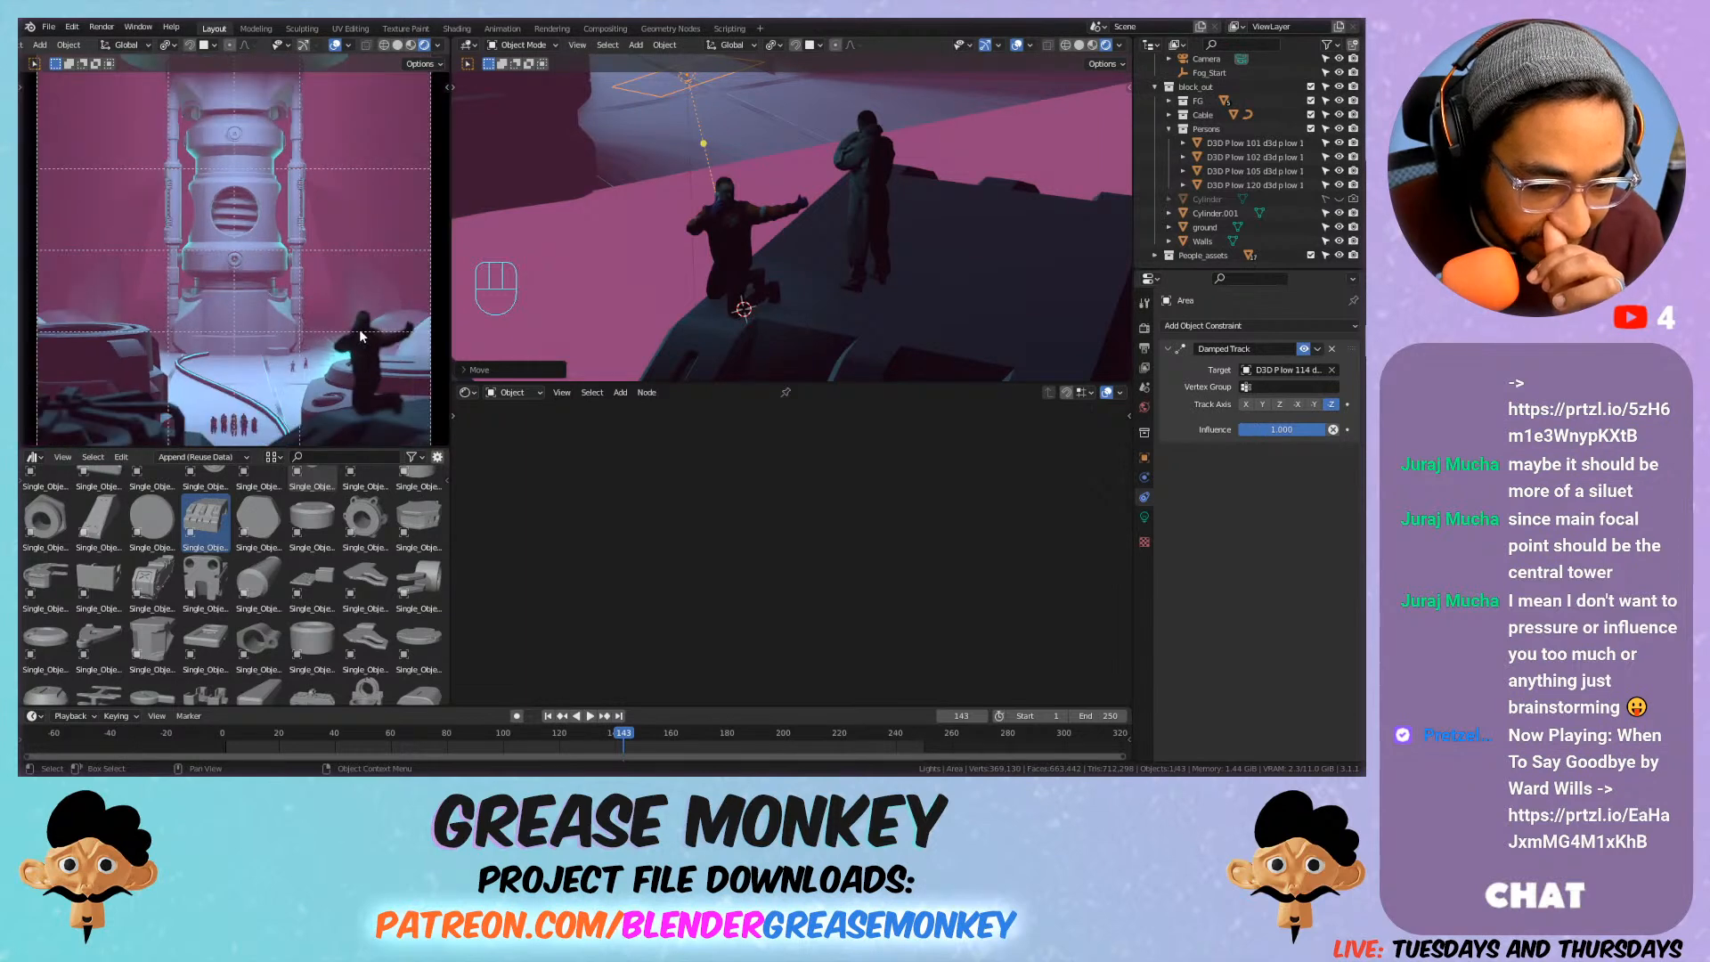
left_click(729, 230)
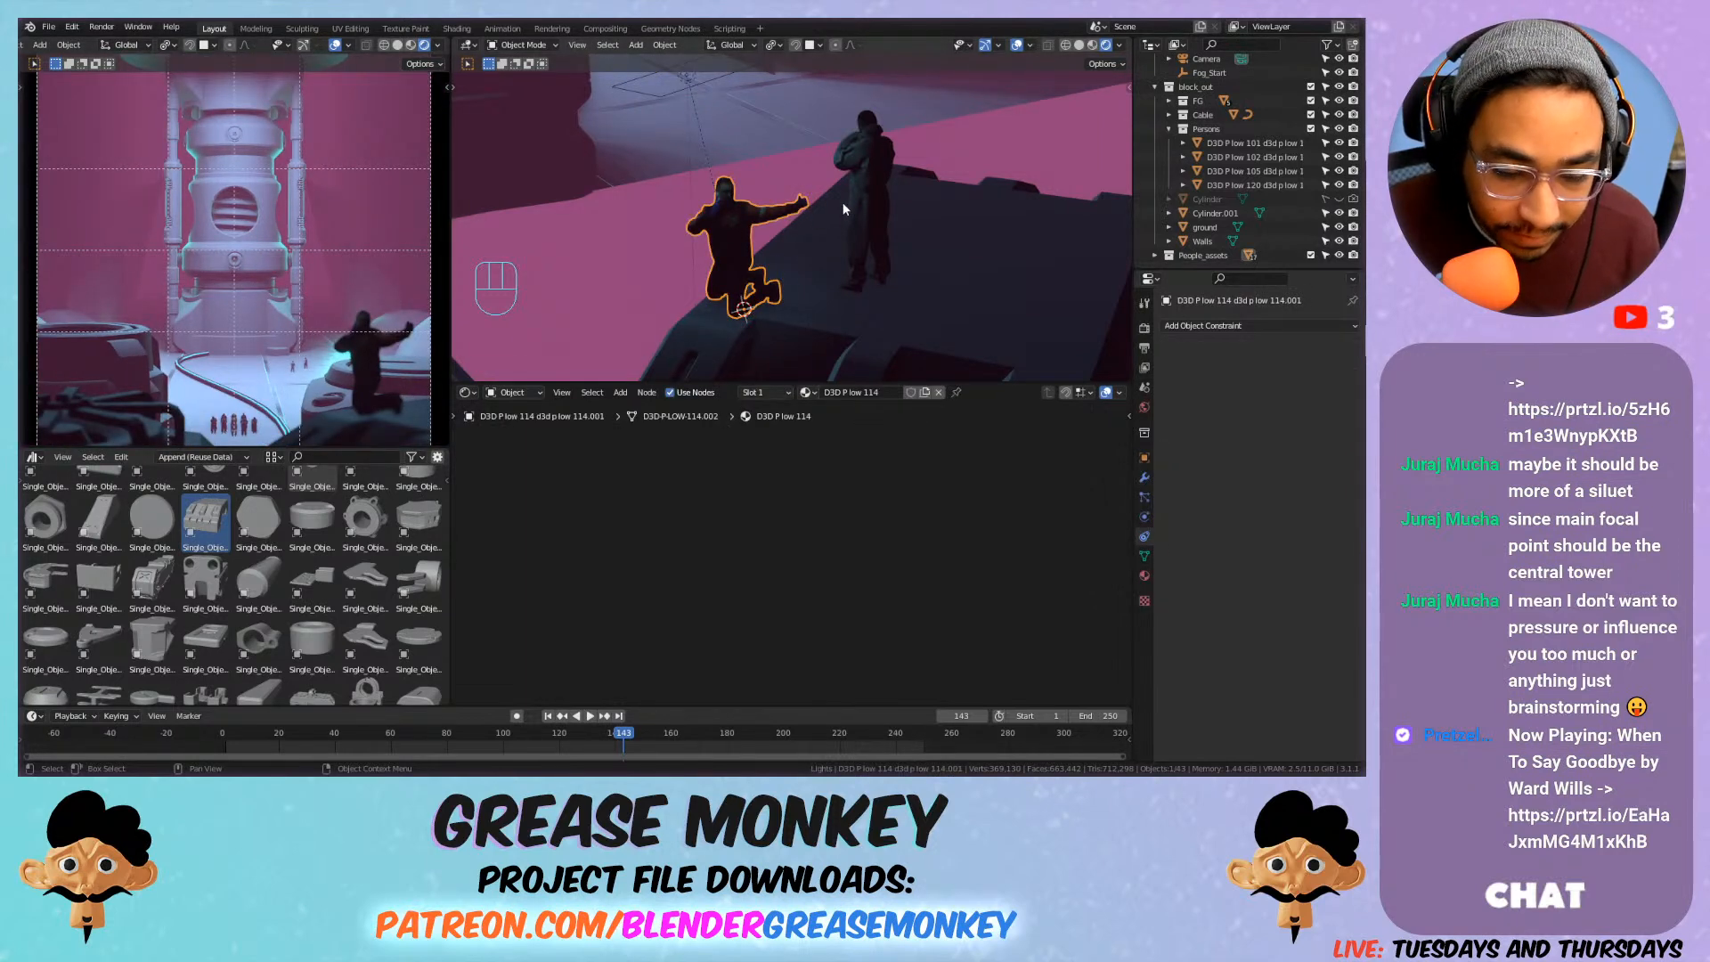
key("r")
key("z")
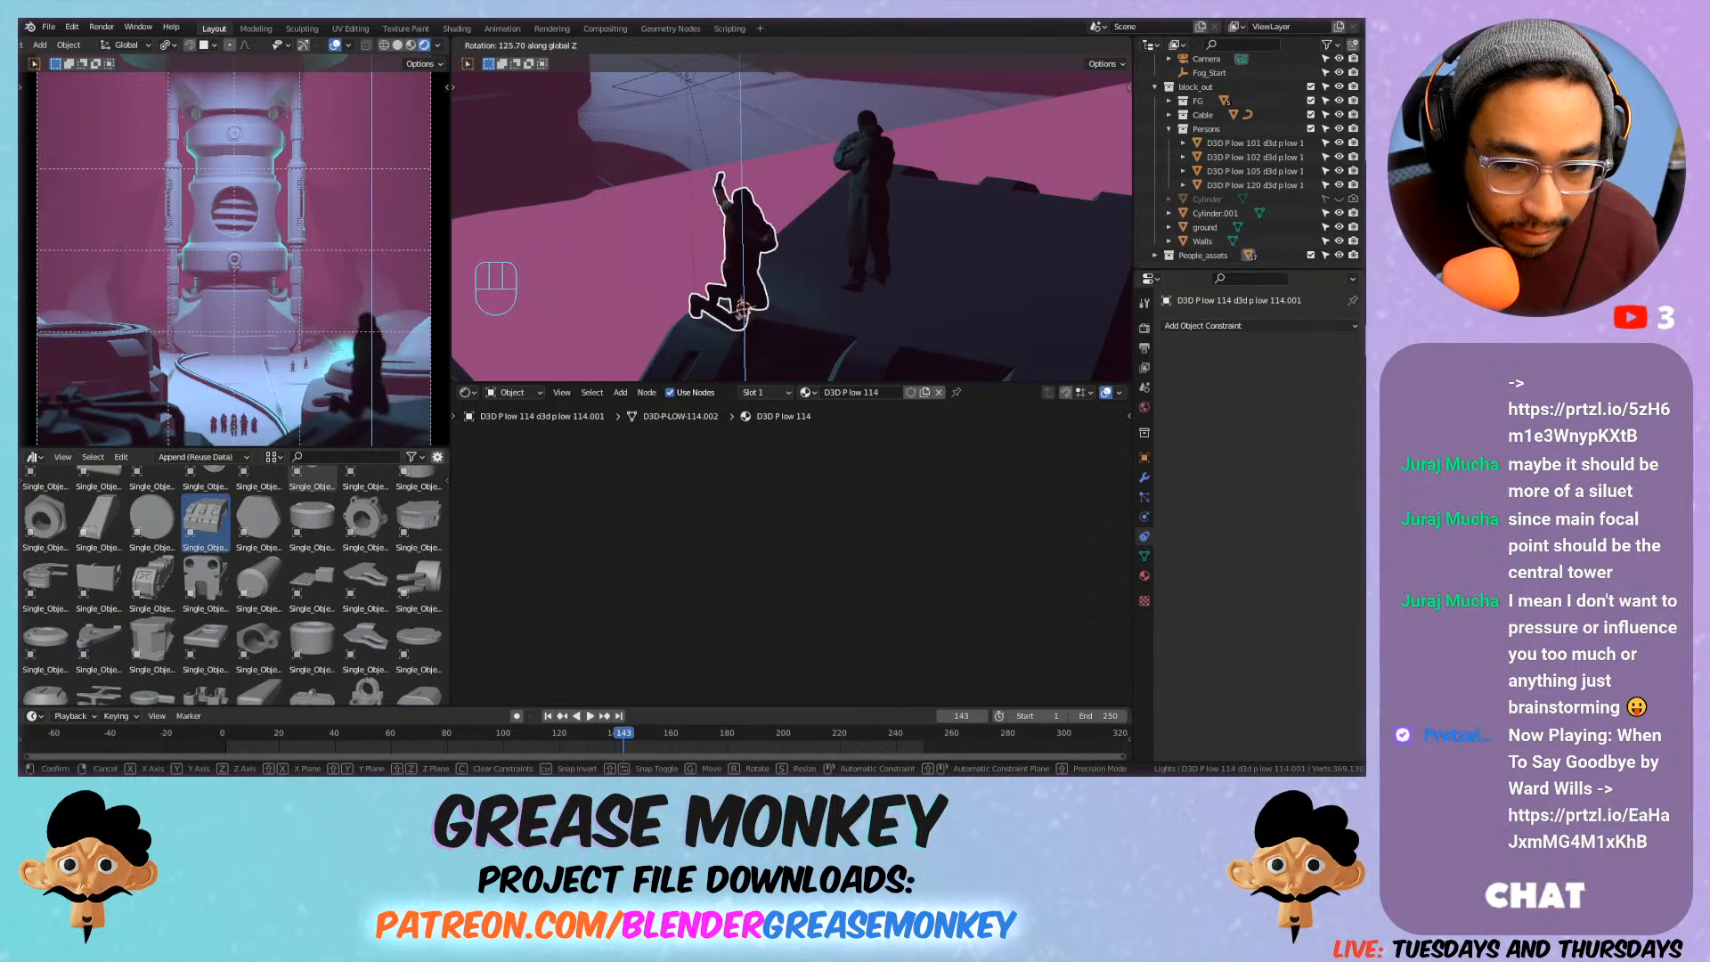
left_click(775, 272)
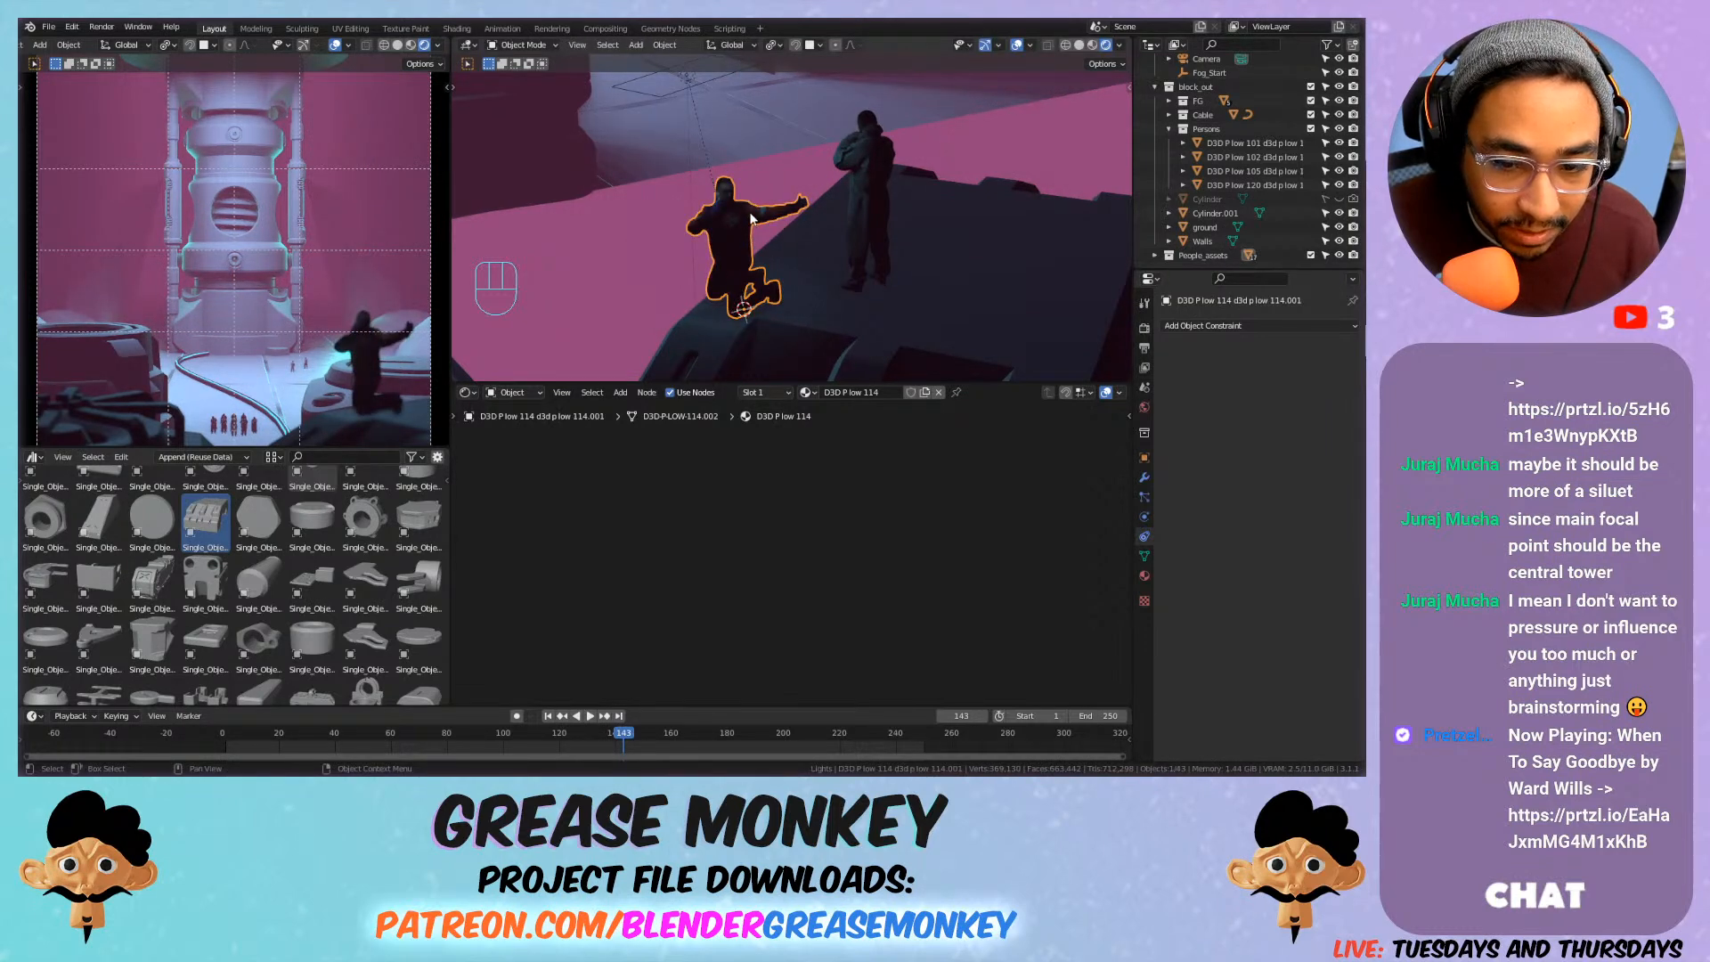
Check the scene with the People_assets collection excluded from the view layer, and include it again.
scroll(750, 219, "down", 4)
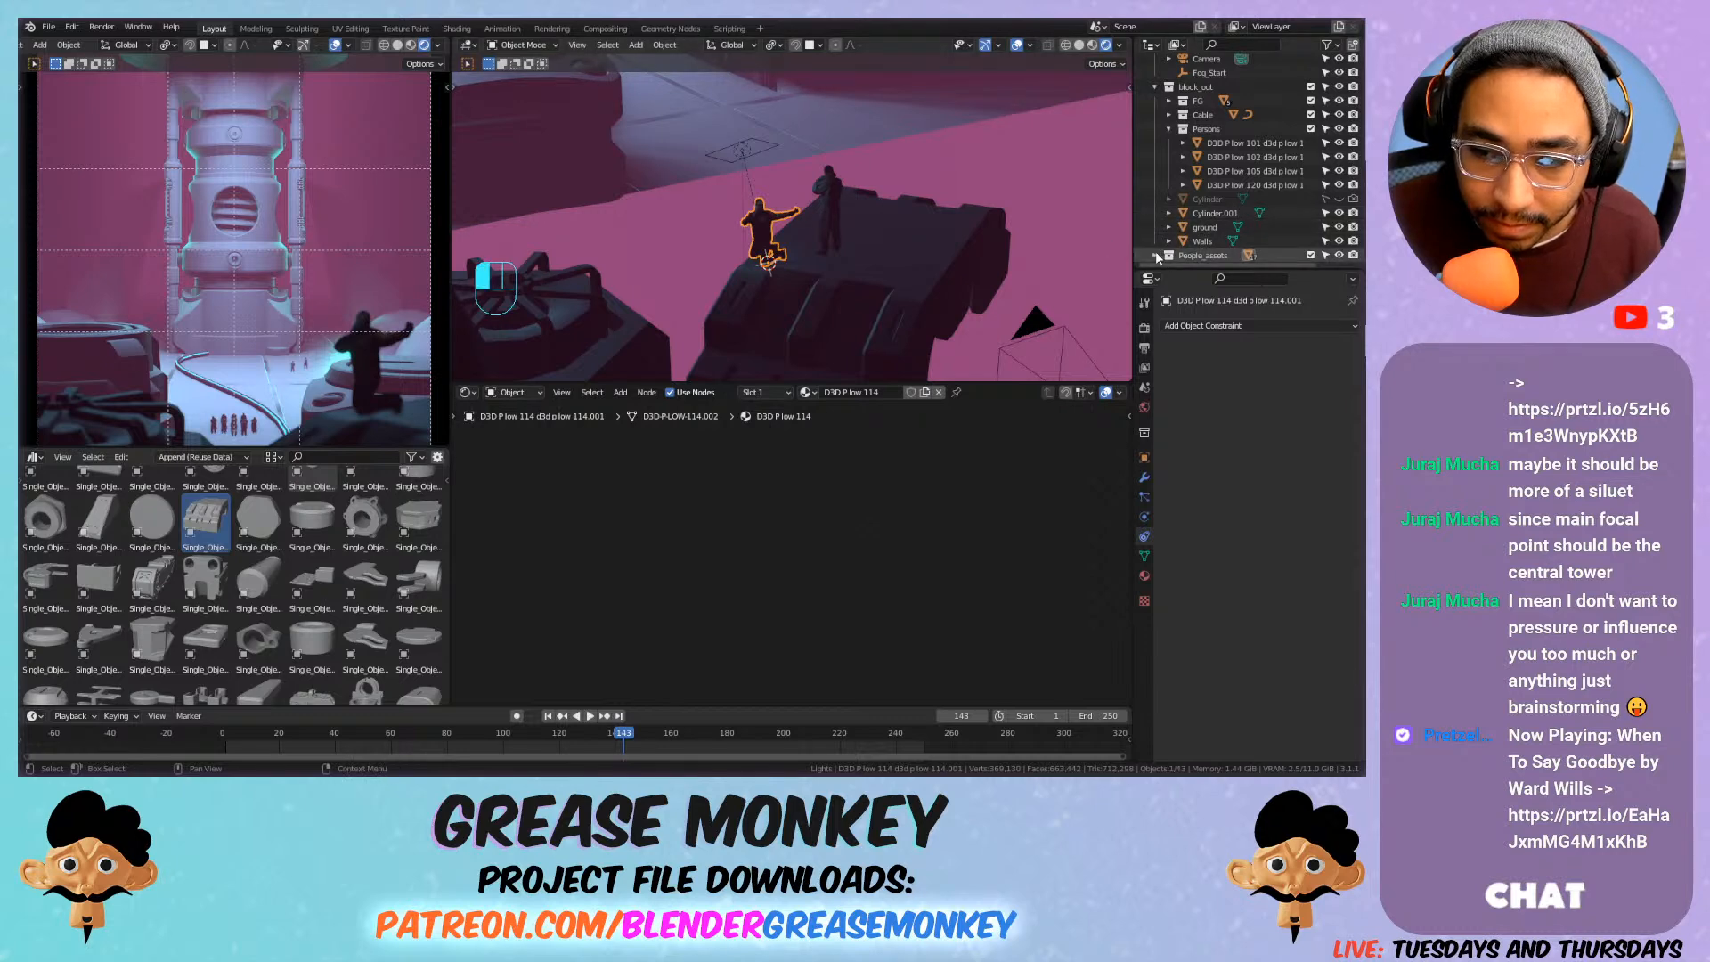
left_click(1310, 256)
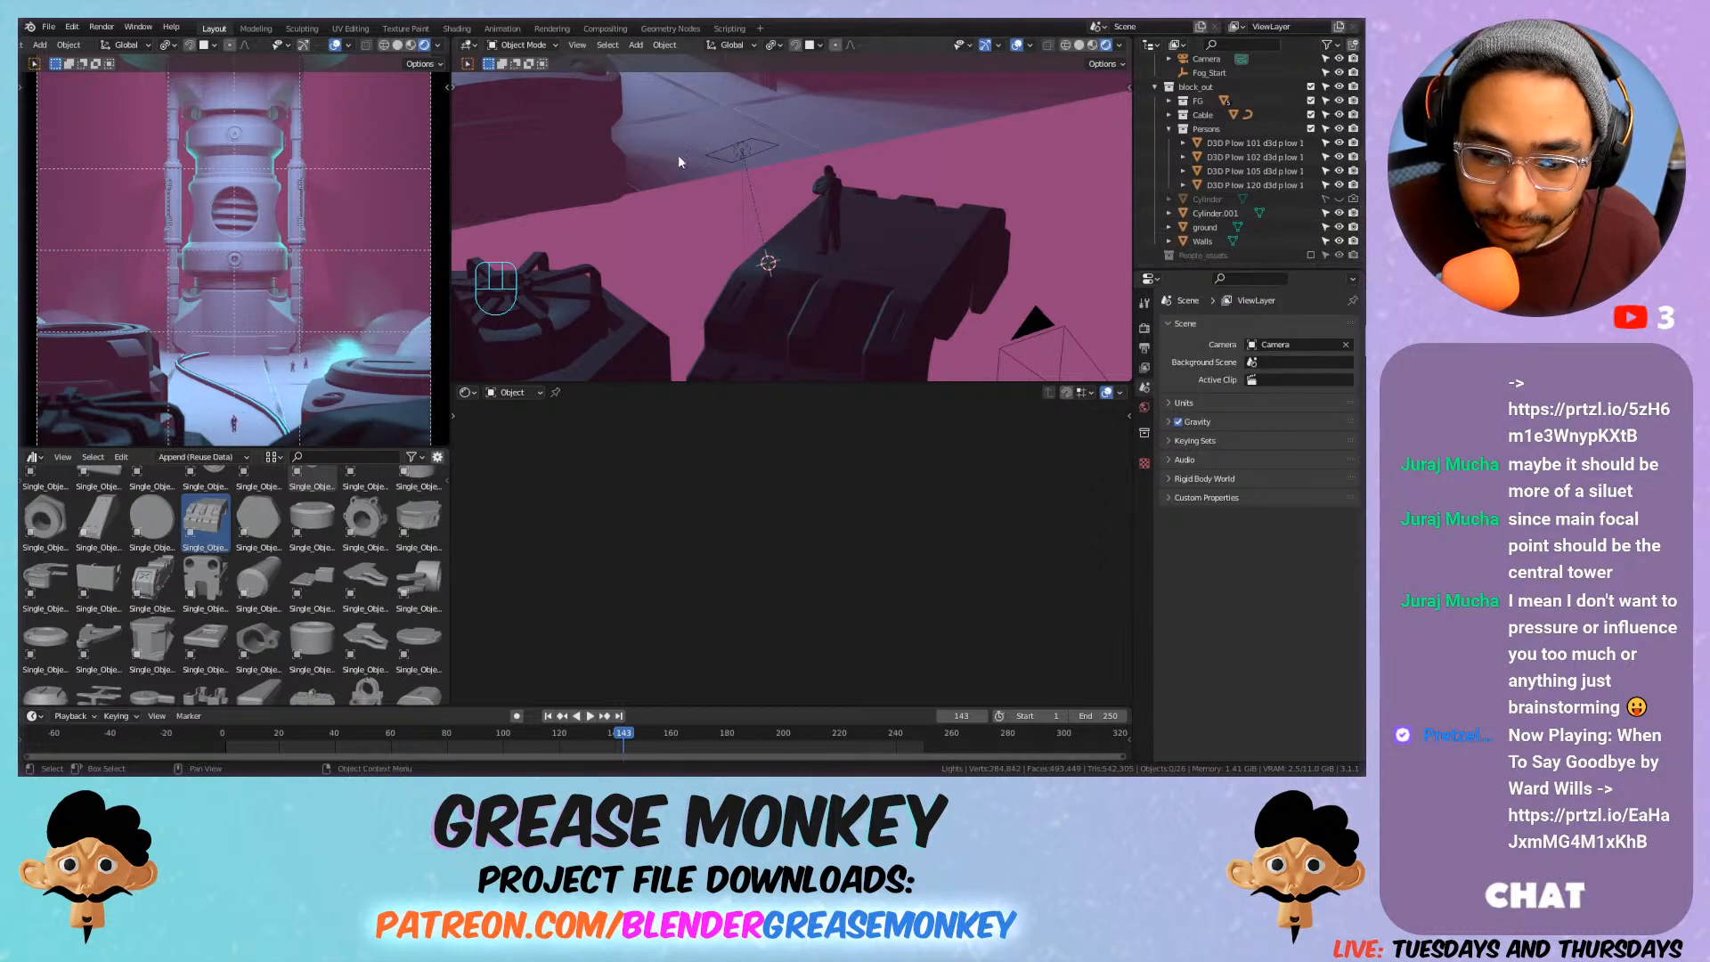
left_click(1310, 256)
Pick the standing figure holding a tablet from the crowd of people assets and snap it to the 3D cursor on the platform.
middle_click_drag(1024, 221, 899, 258)
middle_click_drag(900, 258, 601, 251, "shift")
scroll(601, 251, "up", 10)
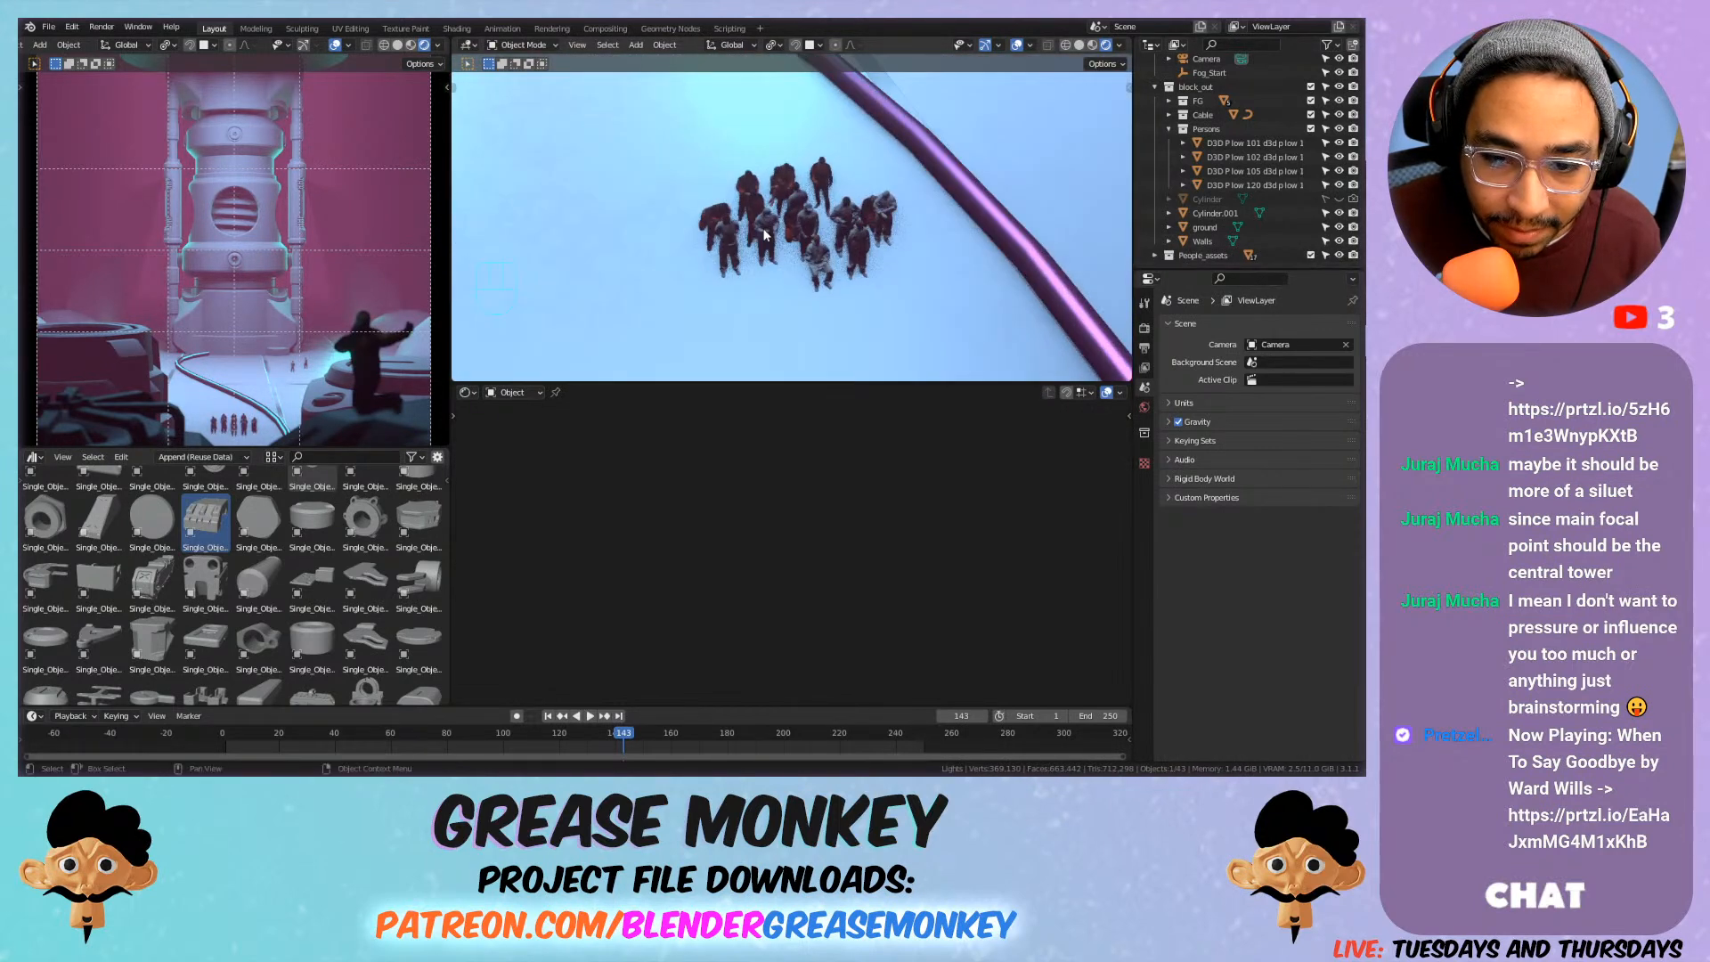
scroll(793, 238, "down", 3)
middle_click_drag(799, 212, 831, 184, "shift")
left_click(751, 182)
key("shift+s")
key("8")
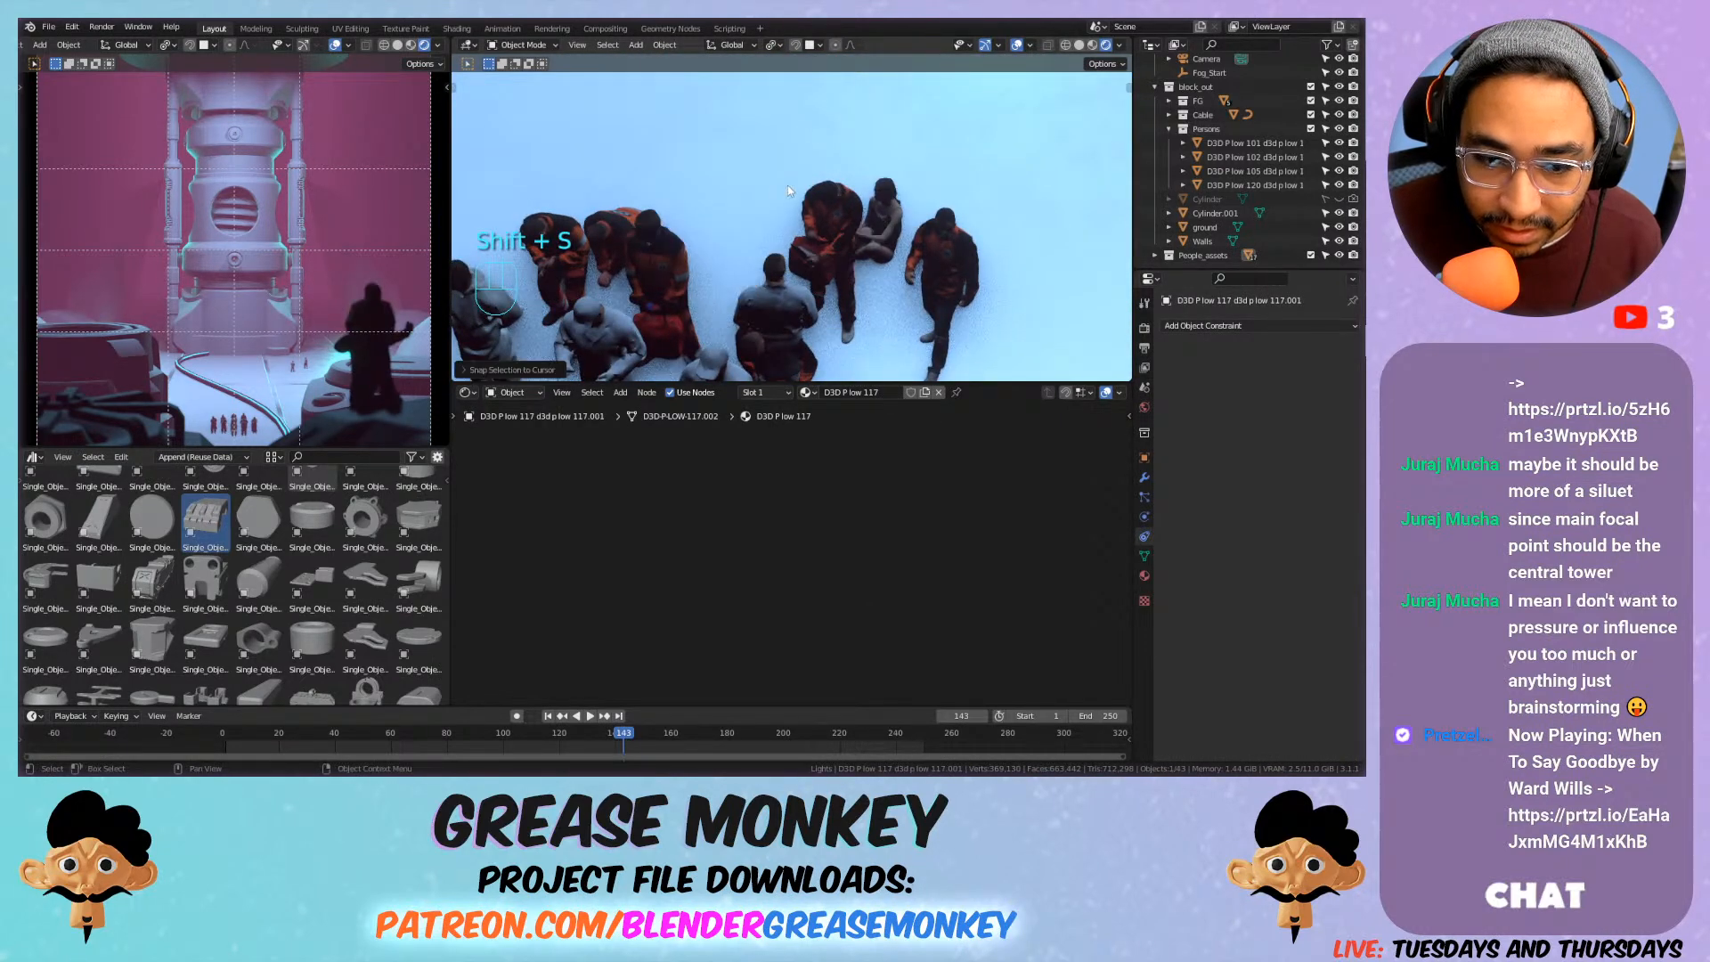
Move the kneeling figure horizontally out of the camera frame, past the original standing figure, keeping its height locked.
key("KP_0")
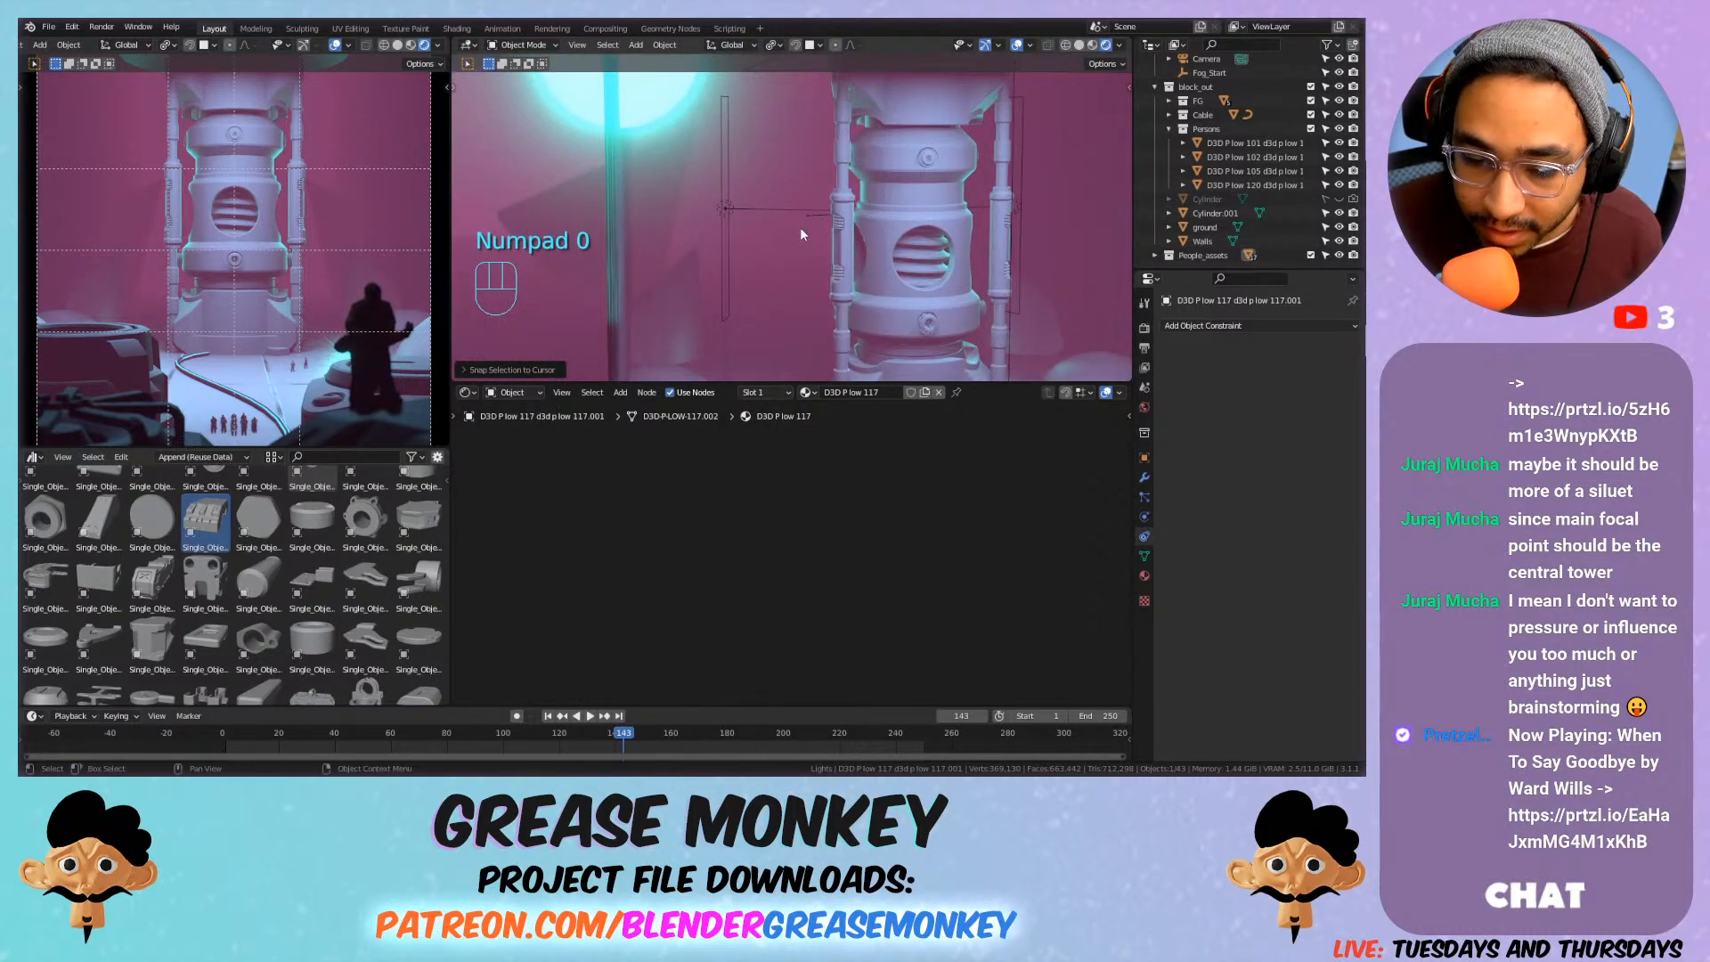
key("KP_3")
key("KP_Decimal")
middle_click_drag(799, 227, 911, 217)
left_click(808, 205)
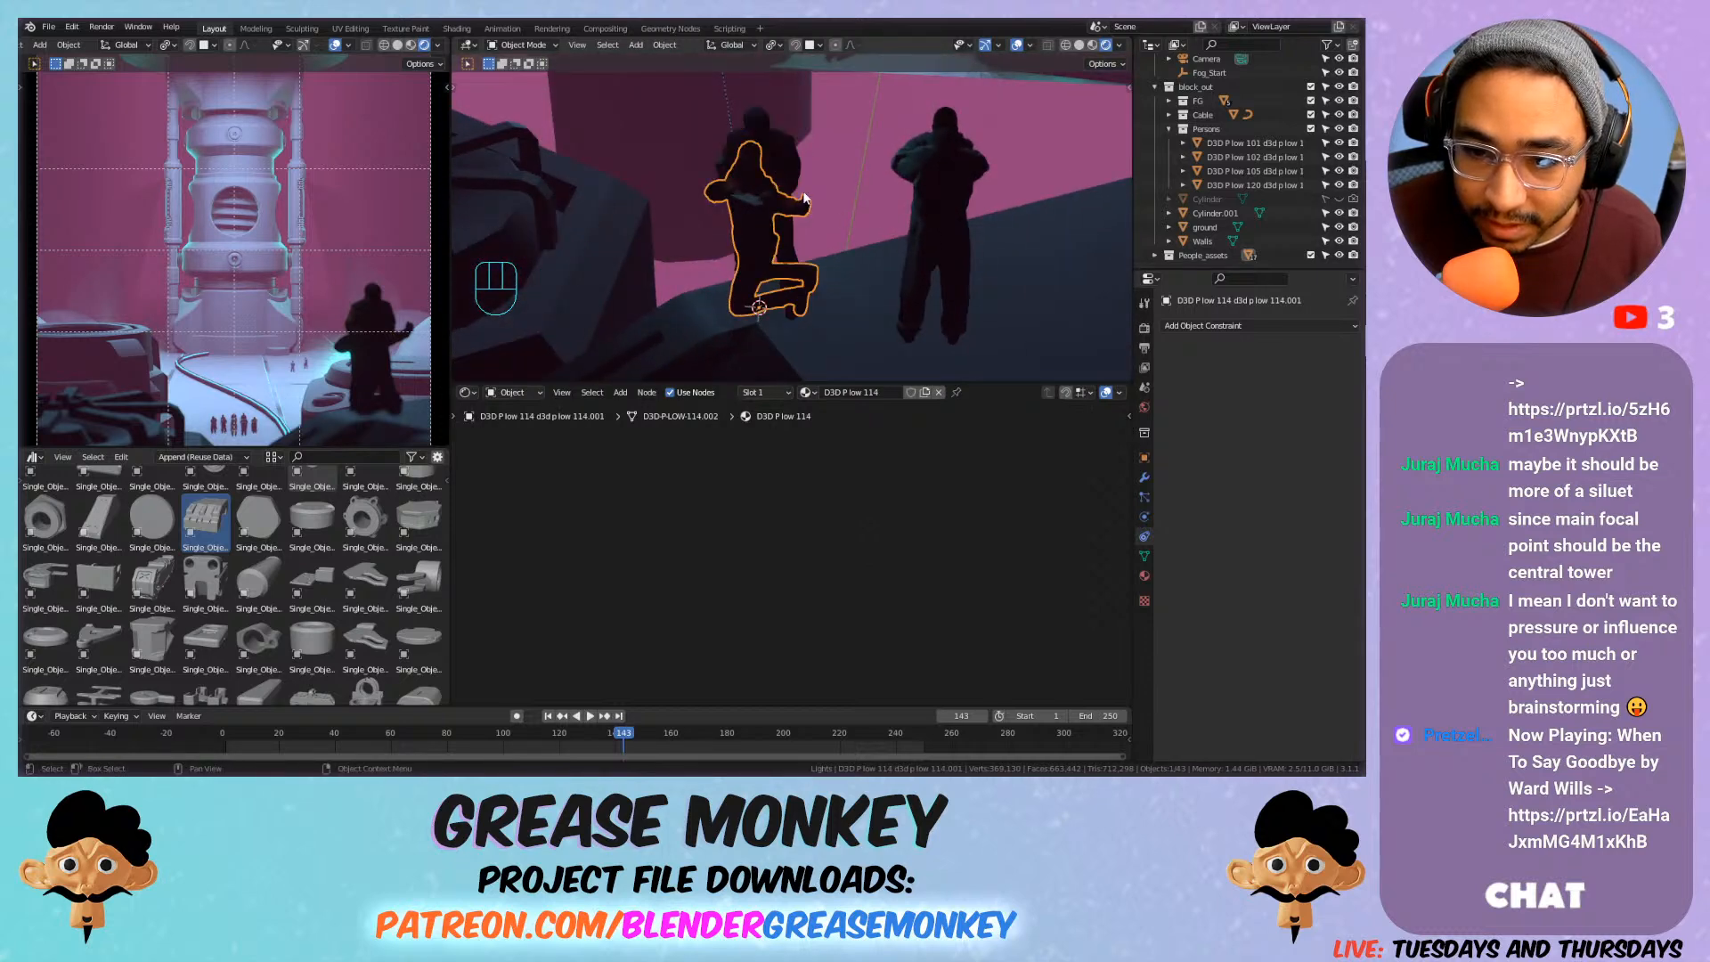
key("g")
key("shift+z")
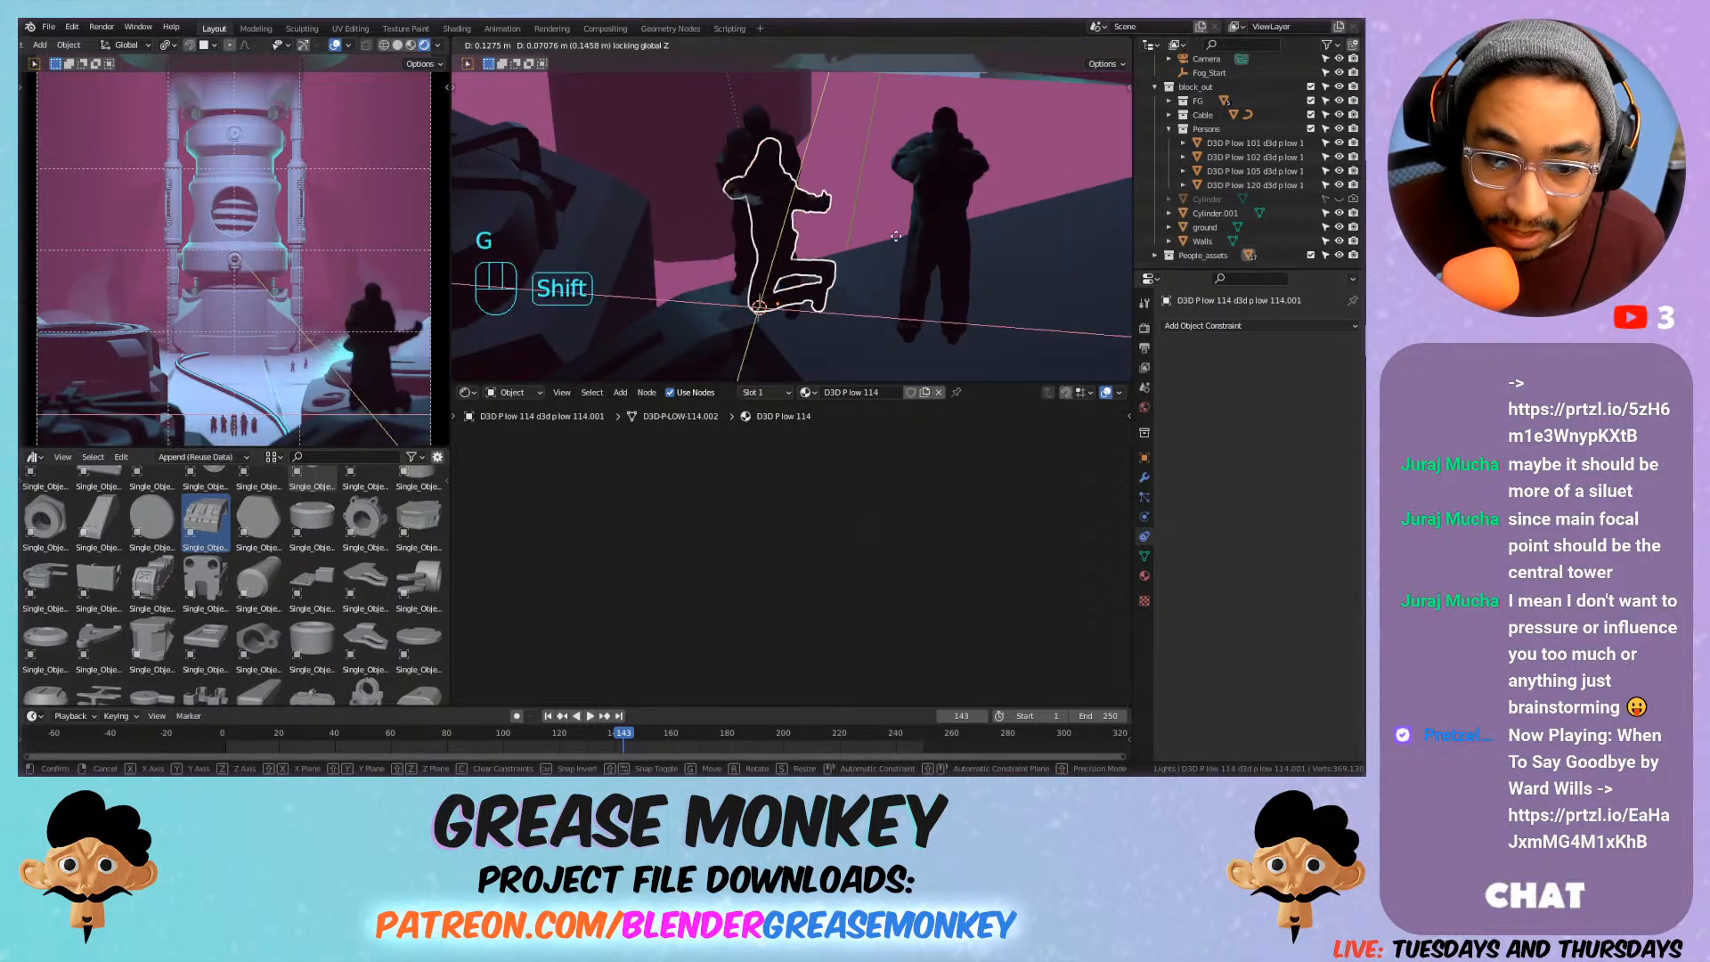
left_click(427, 236)
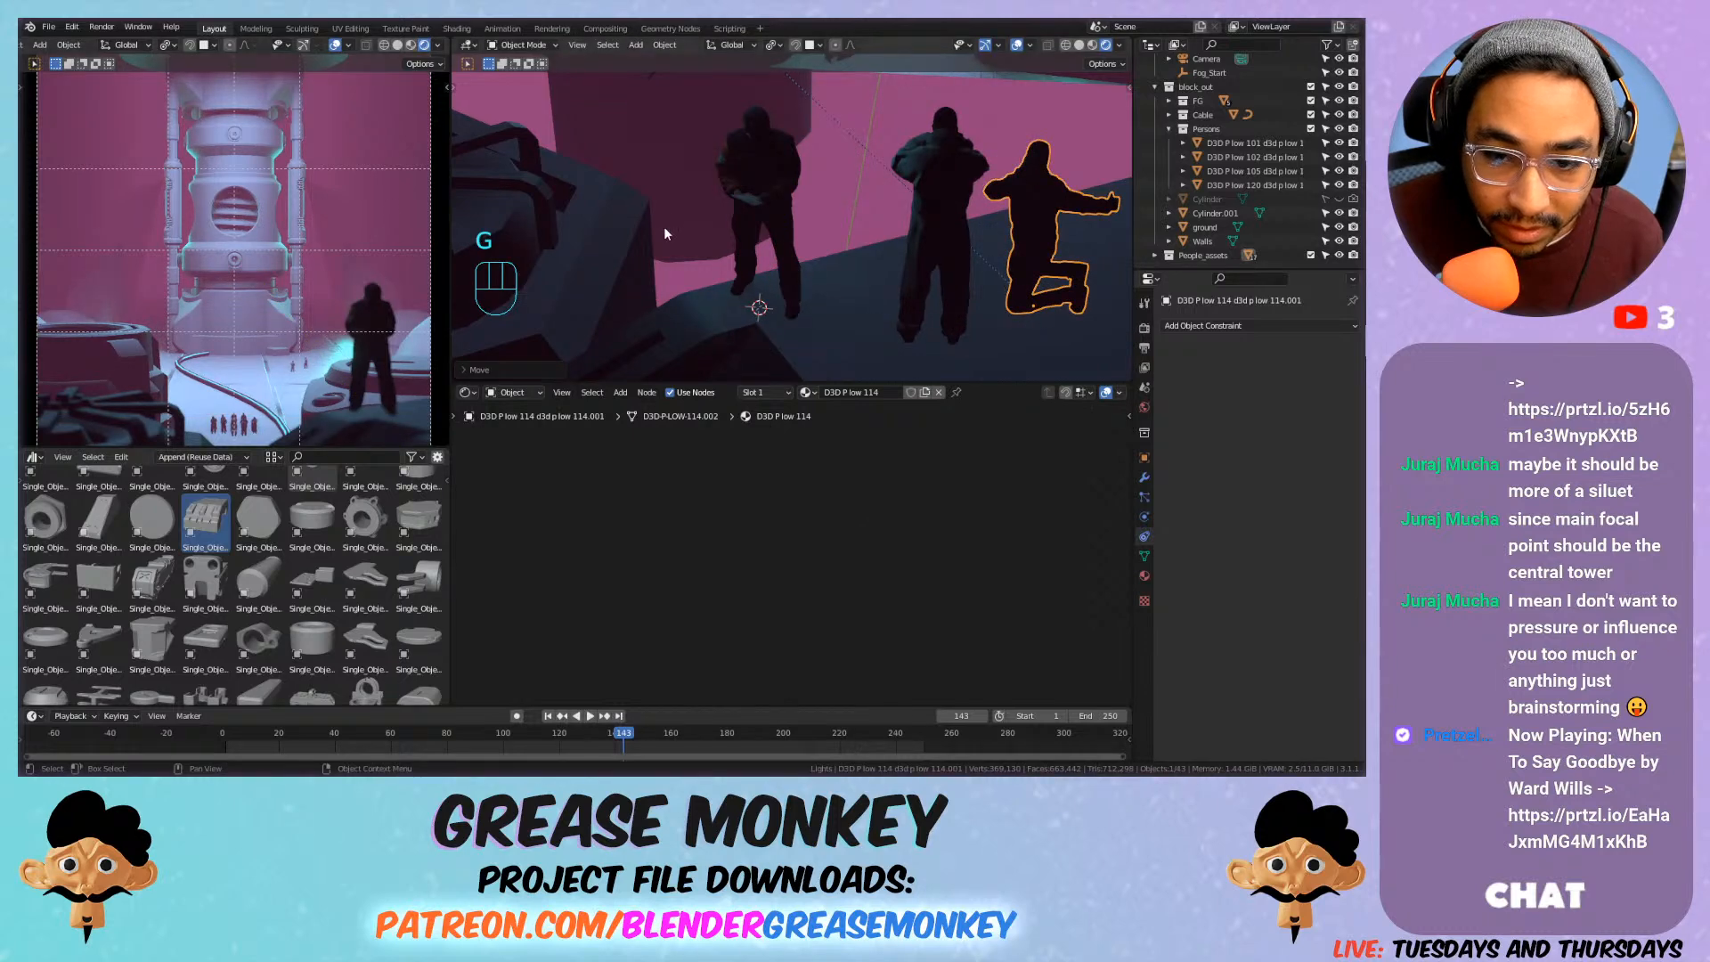
Rotate the tablet-holding figure around the global Z axis so it stands in side profile in the camera view.
left_click(804, 197)
key("r")
key("z")
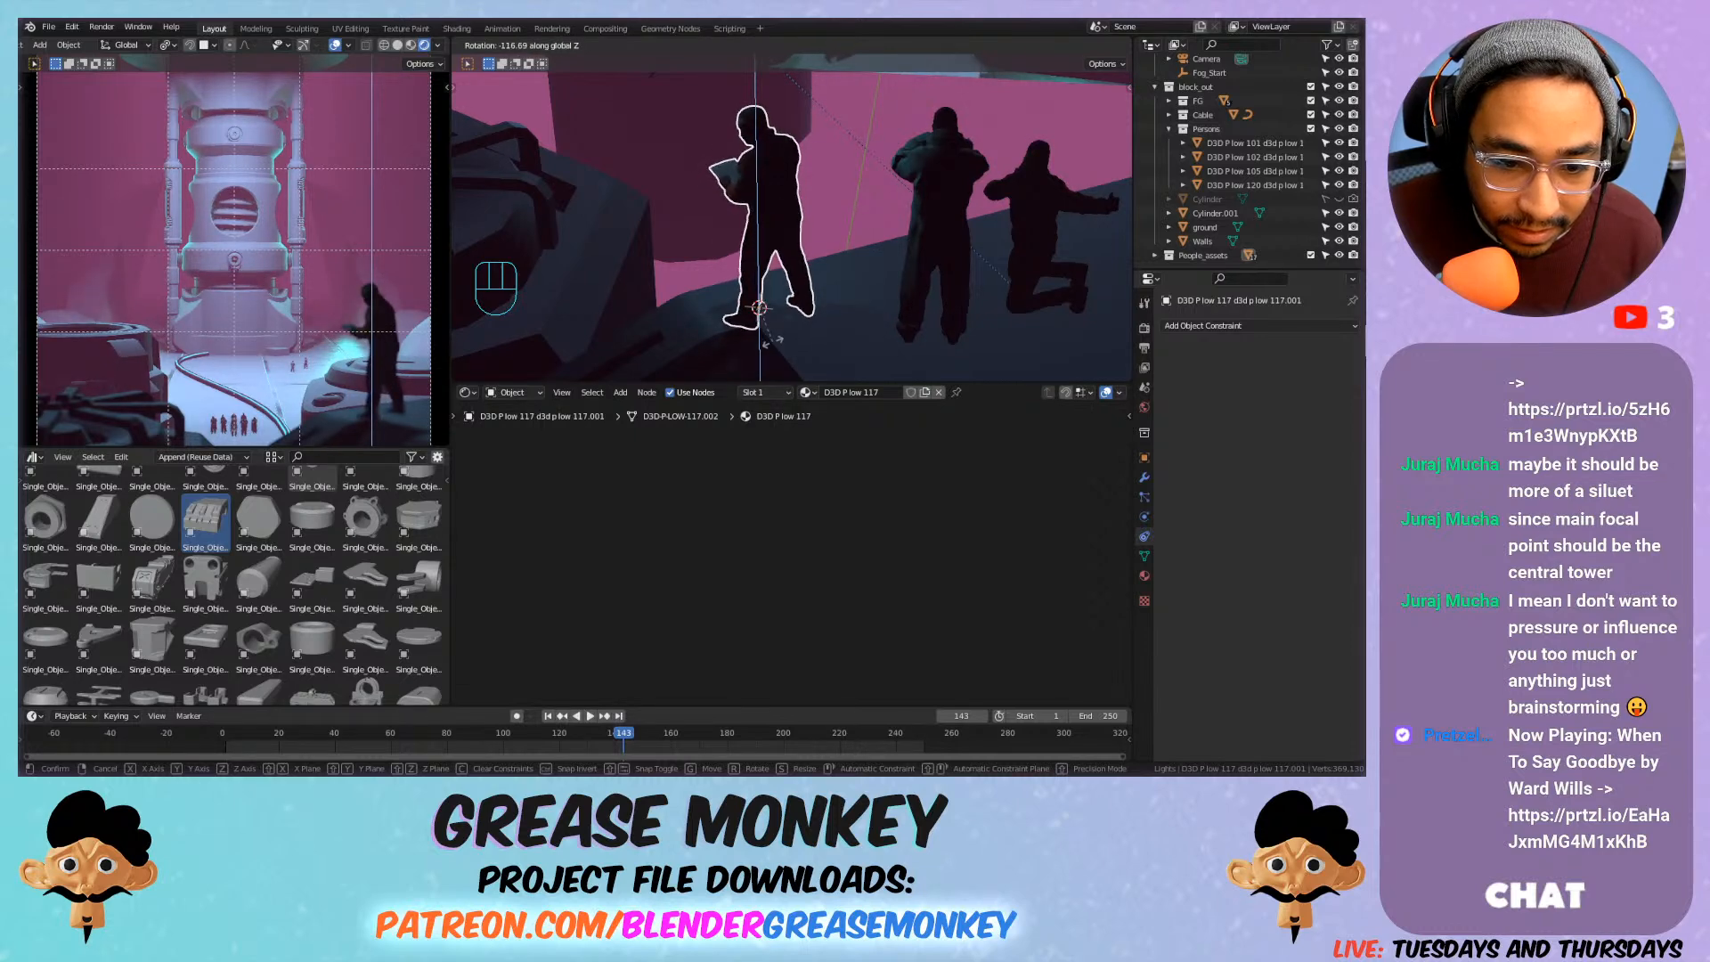
left_click(701, 253)
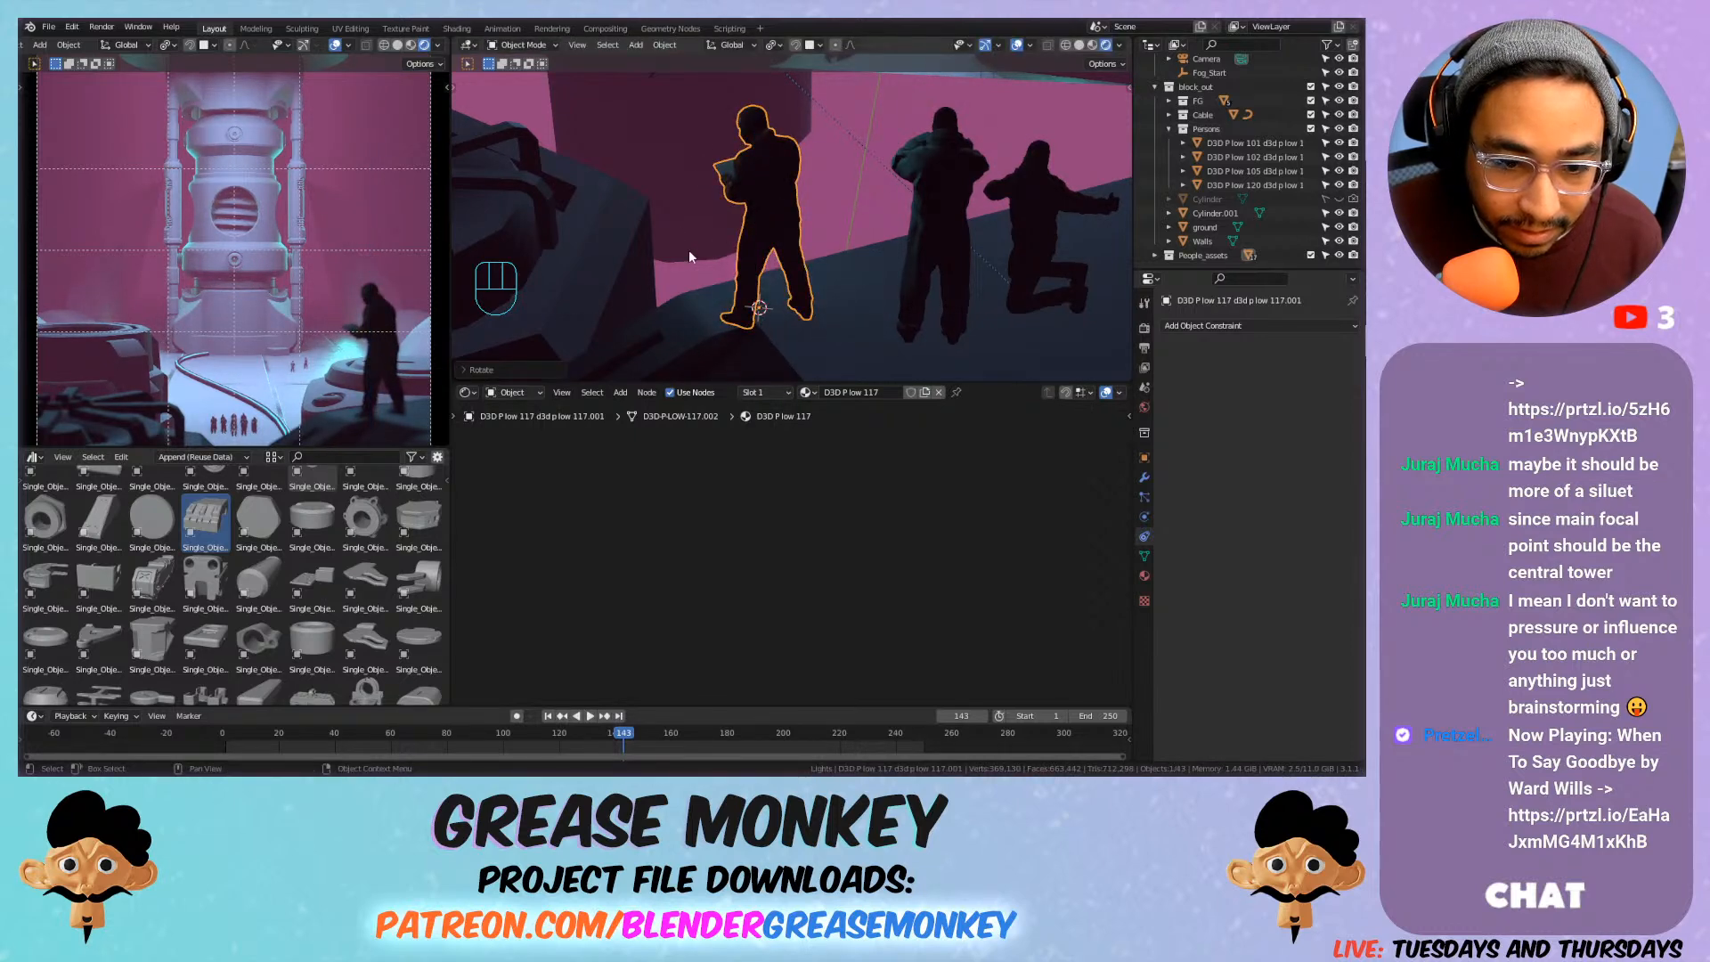
Turn off the camera's depth of field and inspect the foreground figure up close in the camera view.
left_click(387, 332)
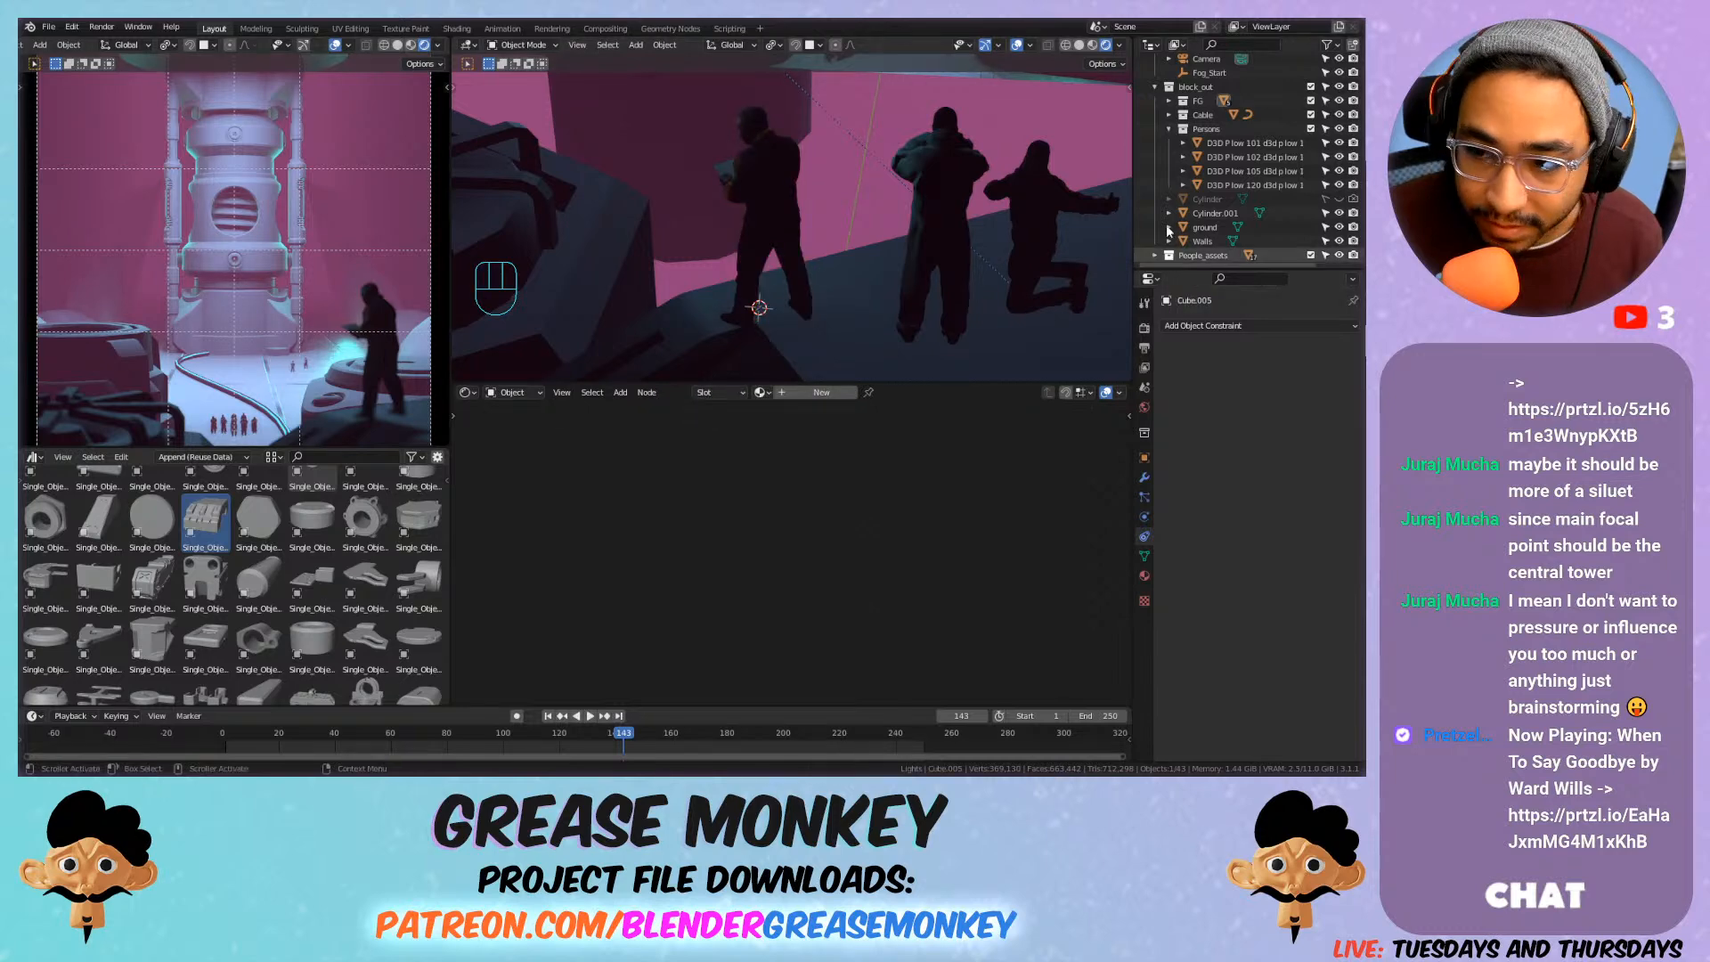
left_click(1188, 60)
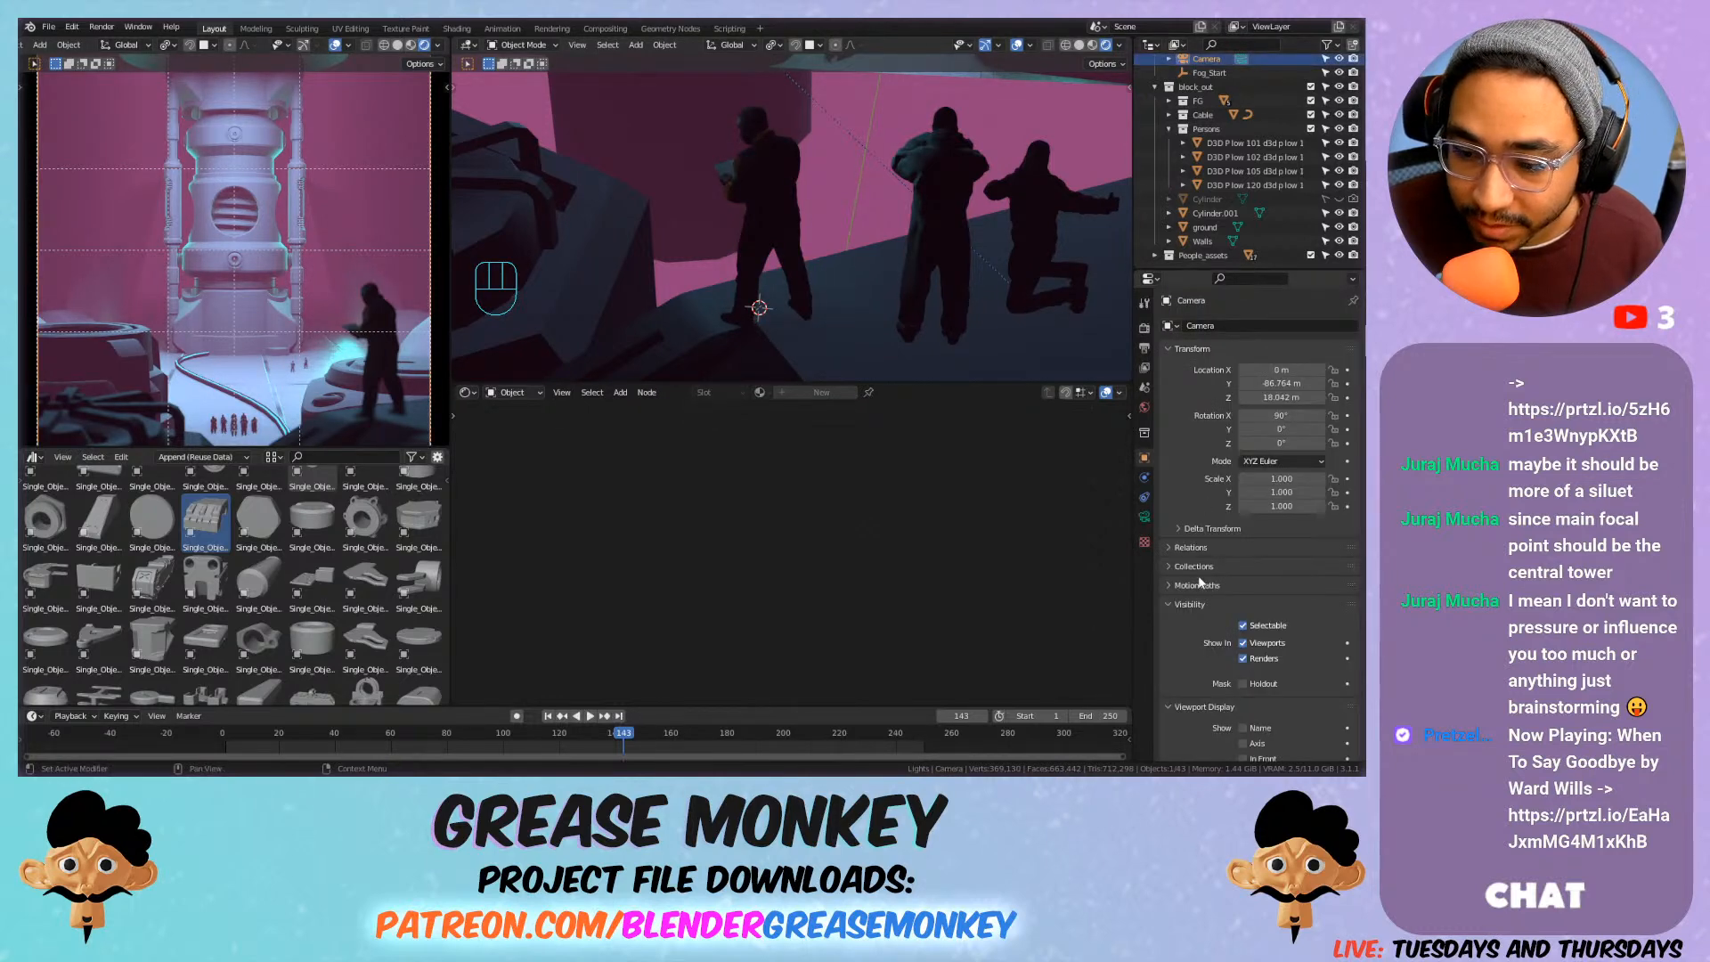
left_click(1145, 517)
left_click(1179, 504)
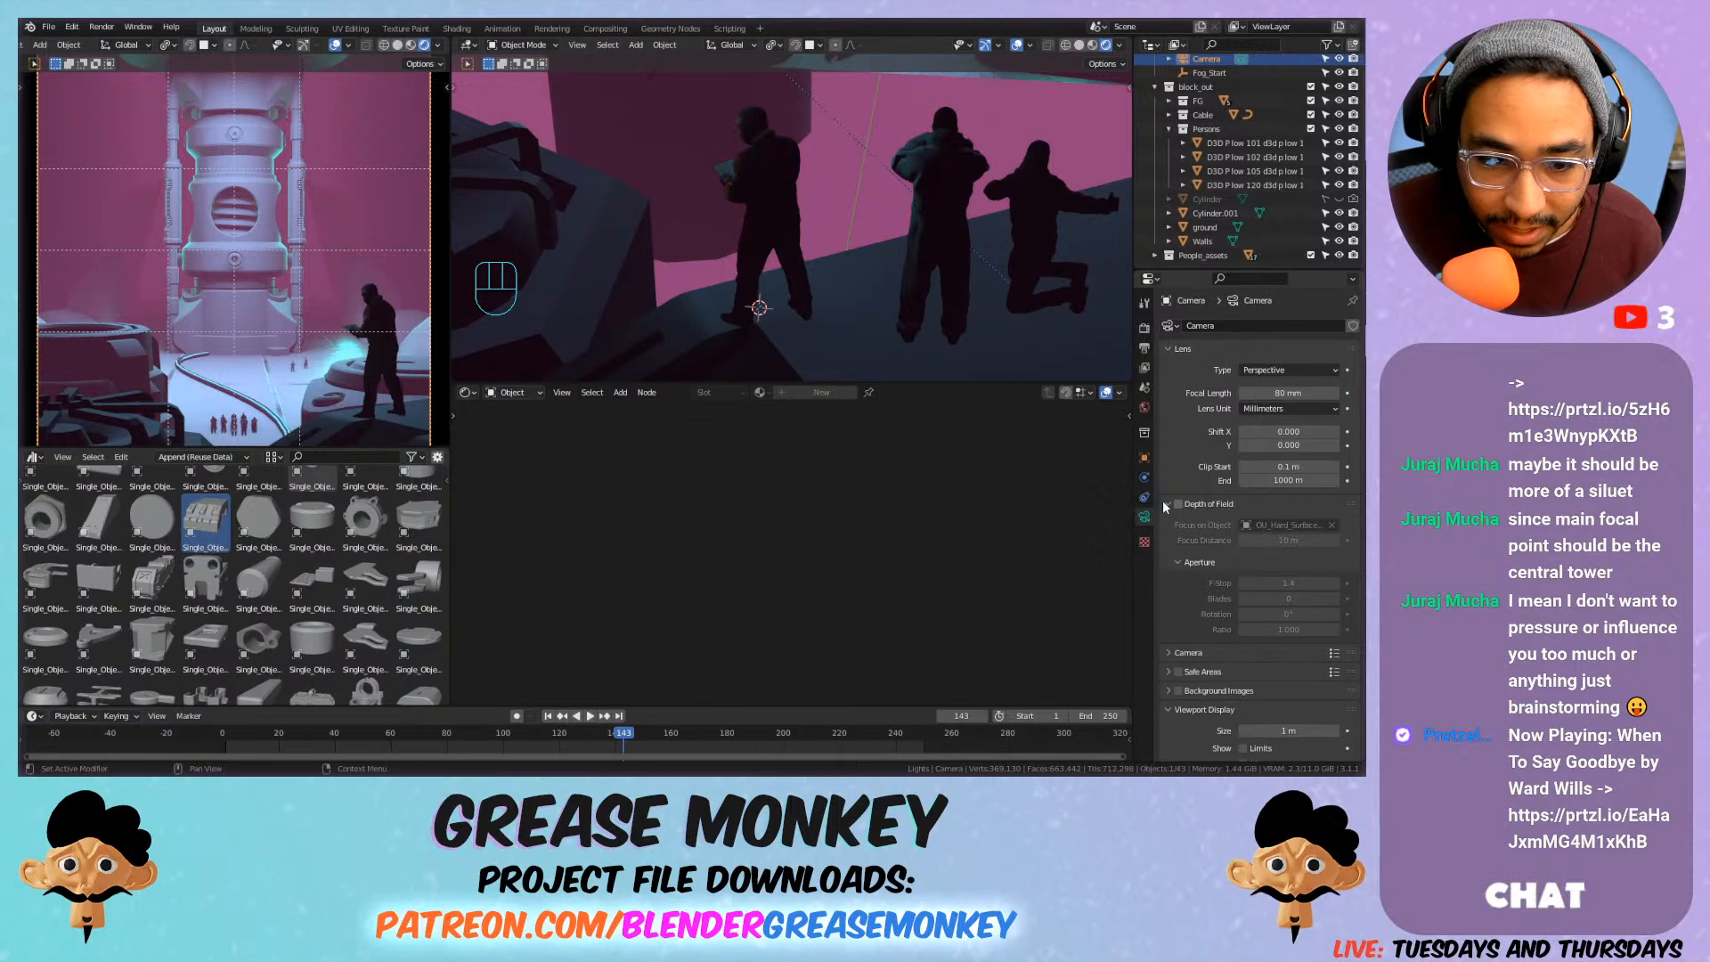
scroll(237, 270, "up", 6)
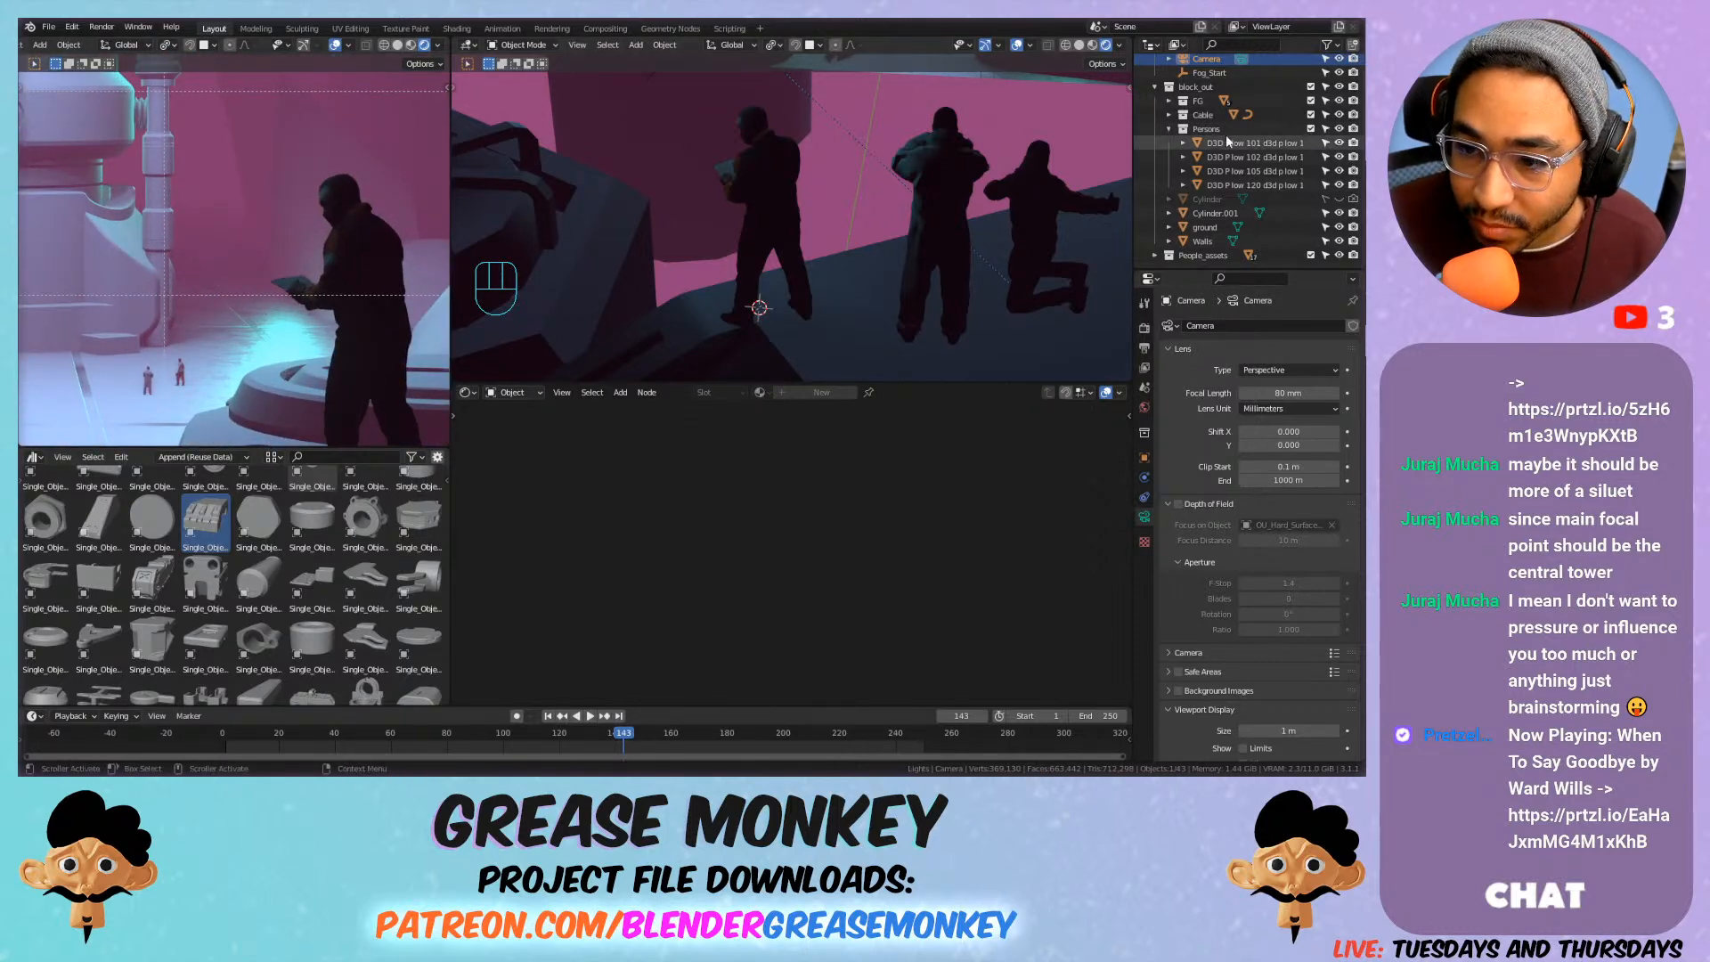
Retarget the Damped Track constraint of the area light above the platform to the tablet-holding figure.
scroll(826, 187, "down", 2)
middle_click_drag(828, 178, 809, 252, "shift")
left_click(701, 154)
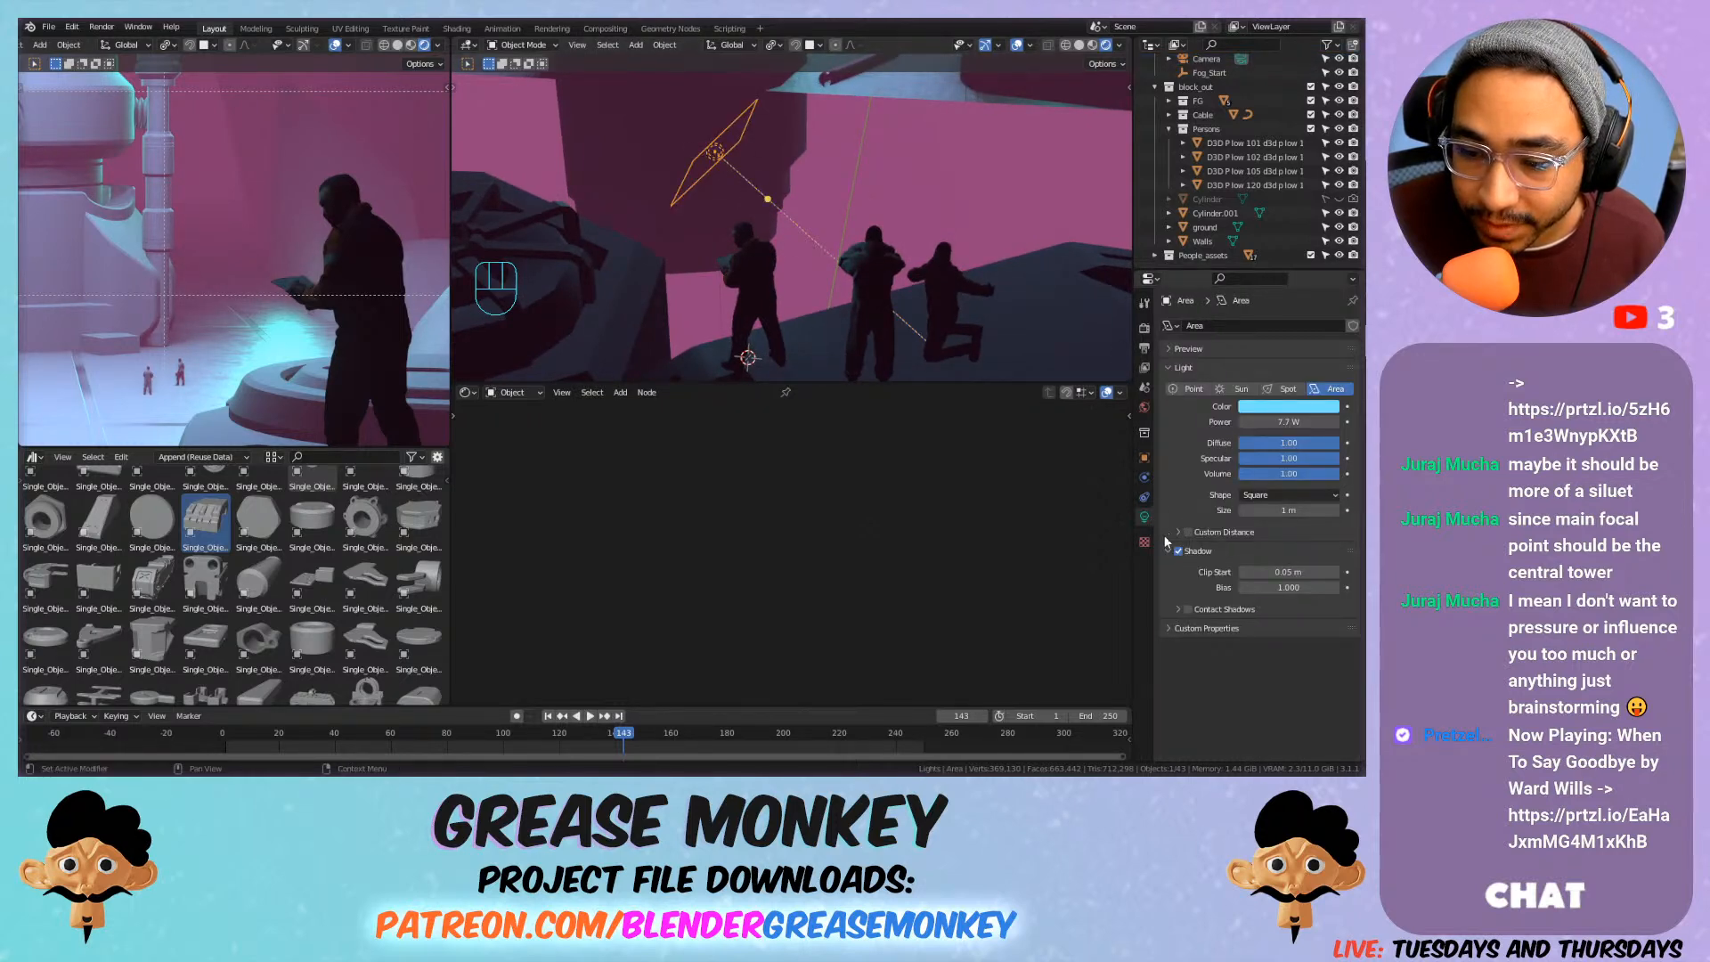
left_click(1144, 498)
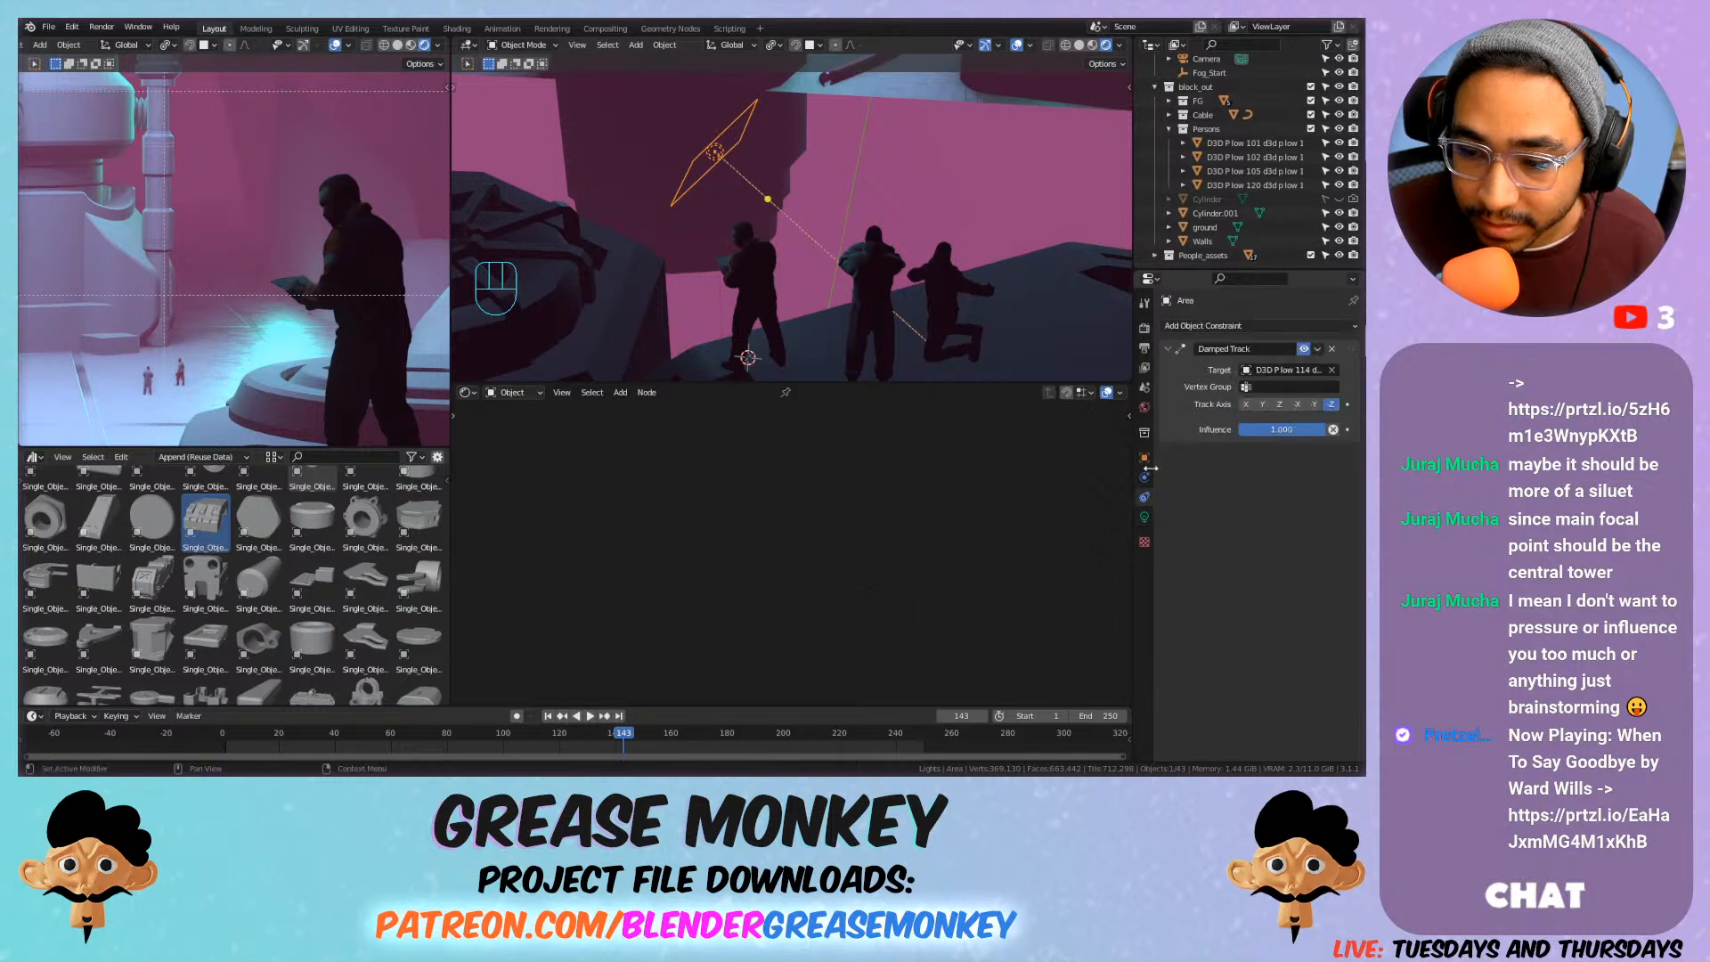
left_click(1332, 370)
left_click(1332, 369)
left_click(744, 286)
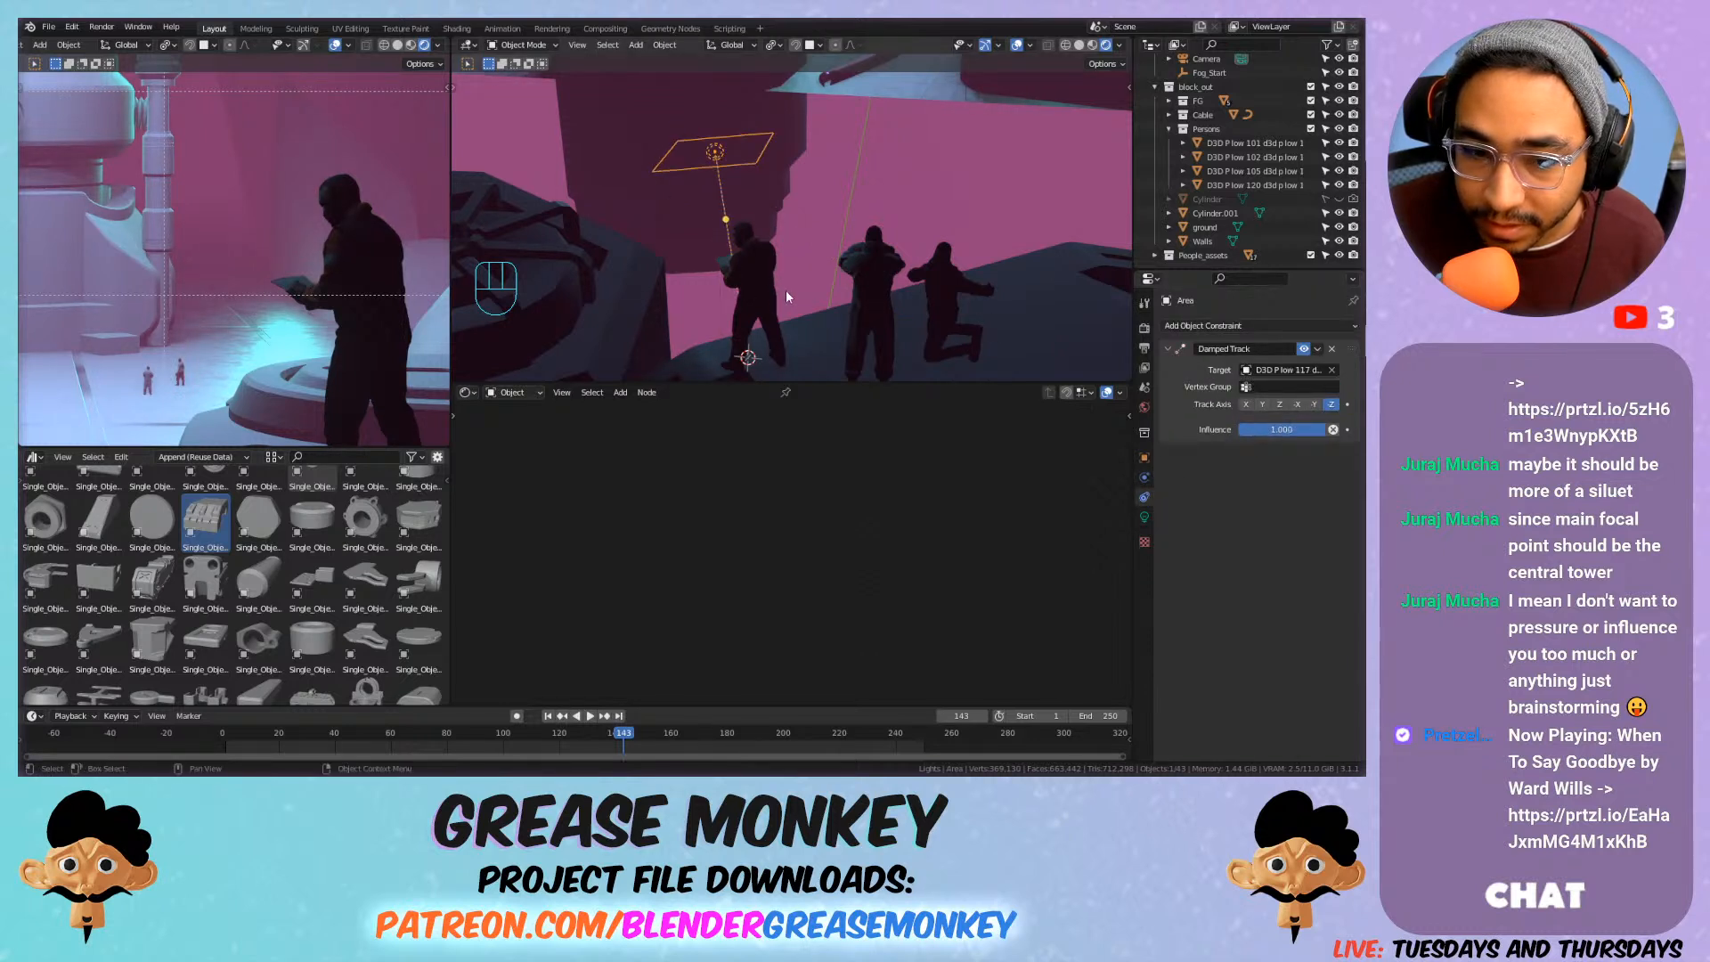
left_click(1288, 370)
Change the area light's colour from blue to a bright pink and set its power to 5.6 W.
left_click(1145, 519)
left_click(1145, 519)
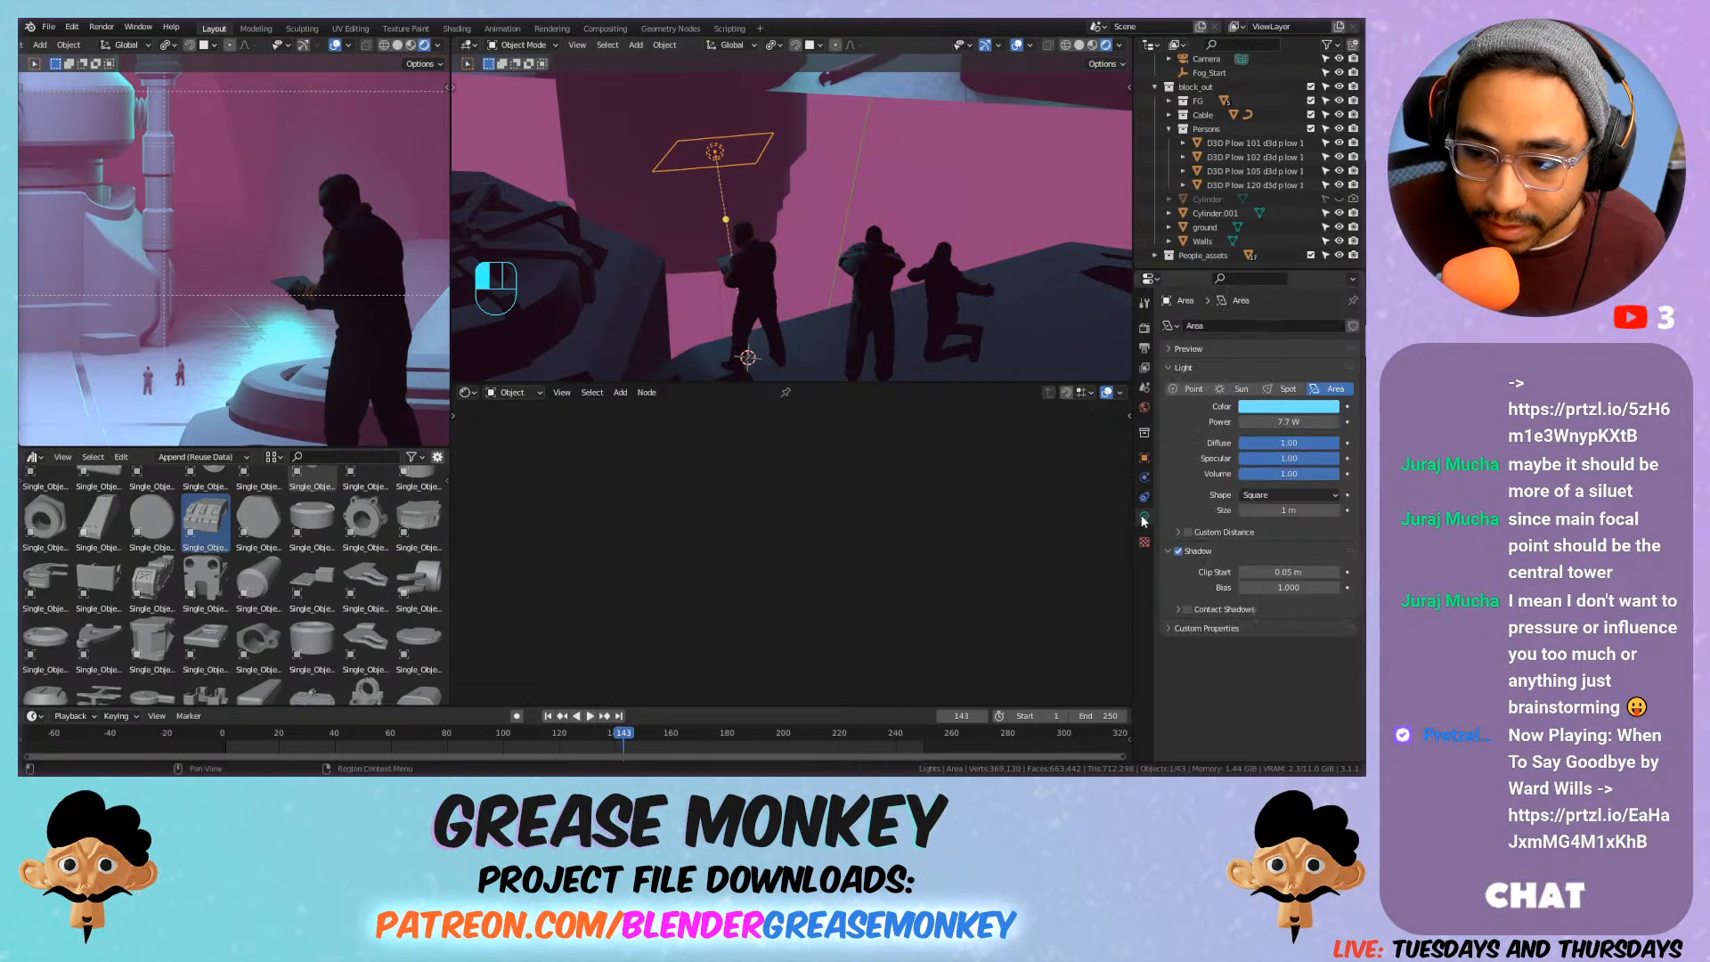
mouse_move(1298, 424)
left_mouse_down()
mouse_move(1235, 424)
mouse_move(1282, 424)
left_mouse_up()
left_click(1287, 406)
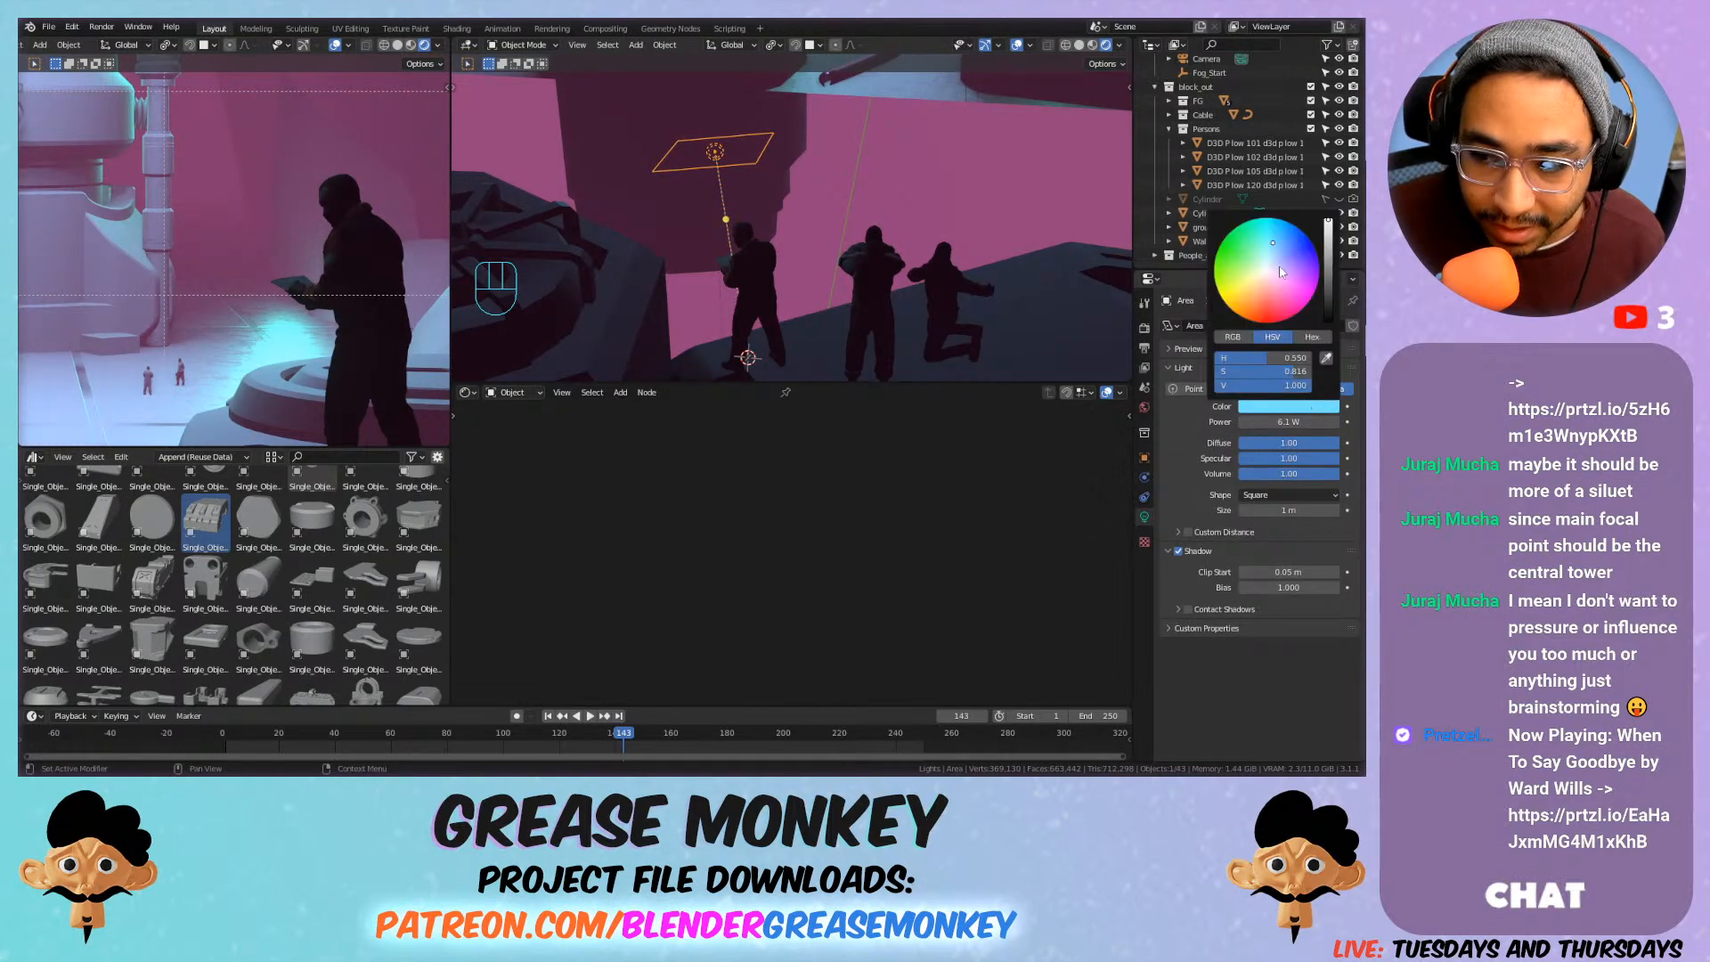
left_click(1307, 302)
left_click_drag(1307, 301, 1303, 308)
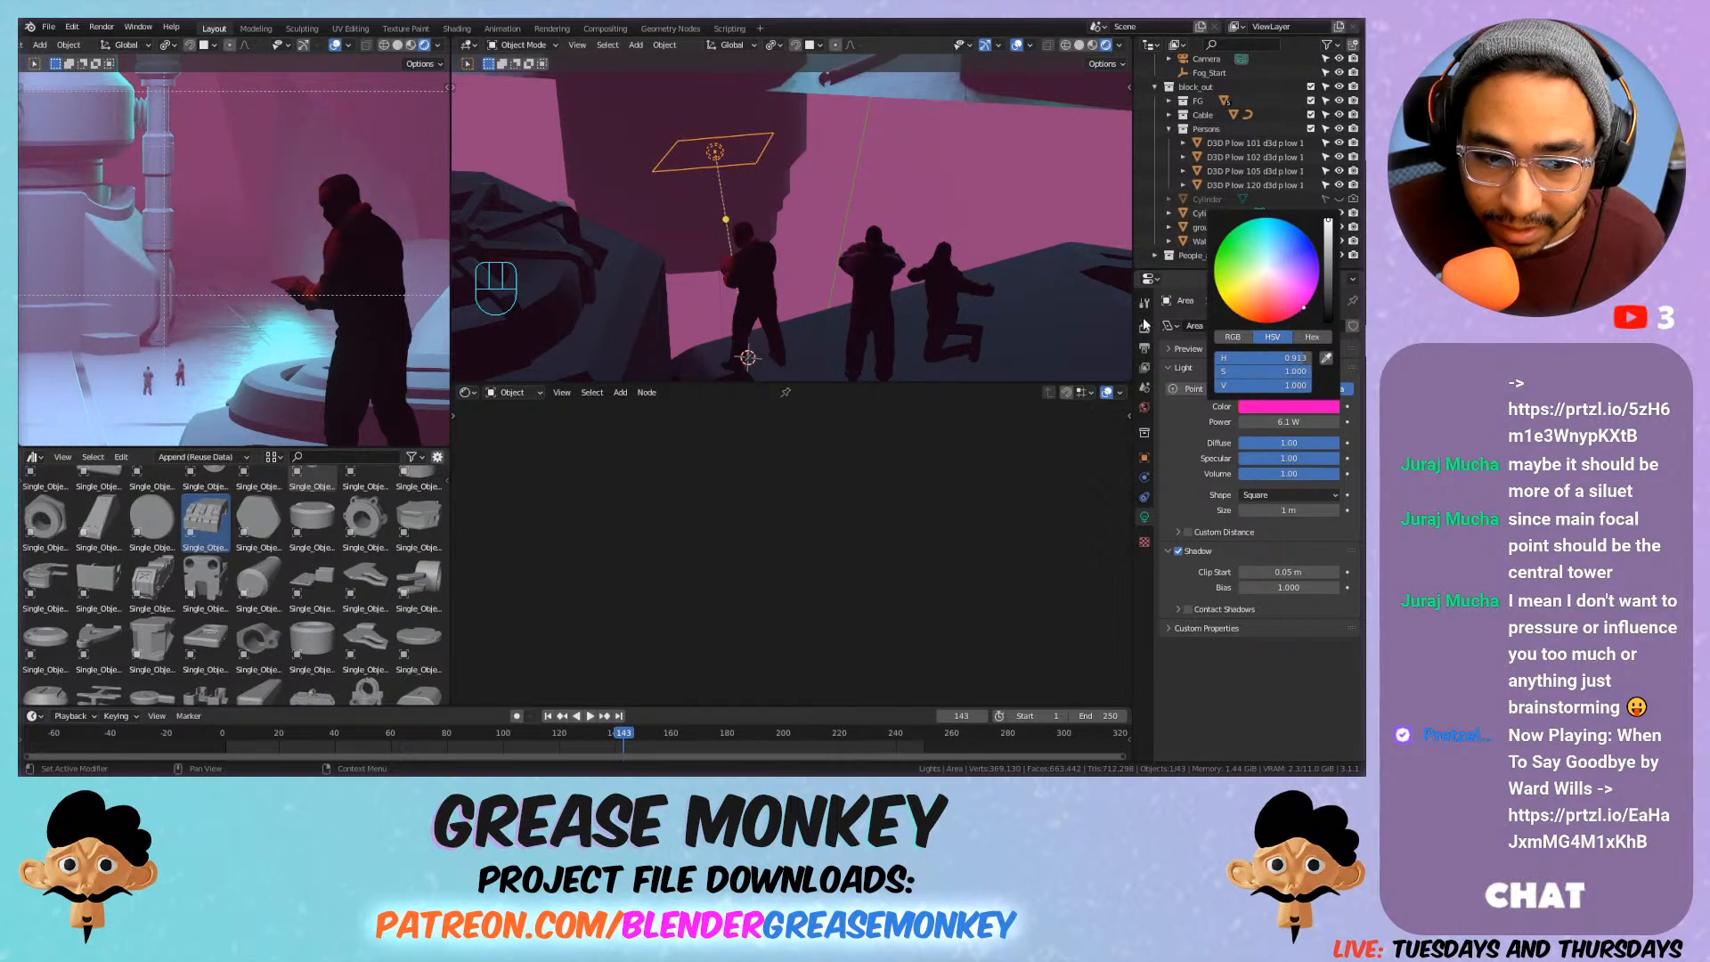
left_click(1289, 407)
left_click_drag(1301, 299, 1299, 279)
left_click_drag(1281, 423, 1274, 423)
scroll(319, 267, "down", 2)
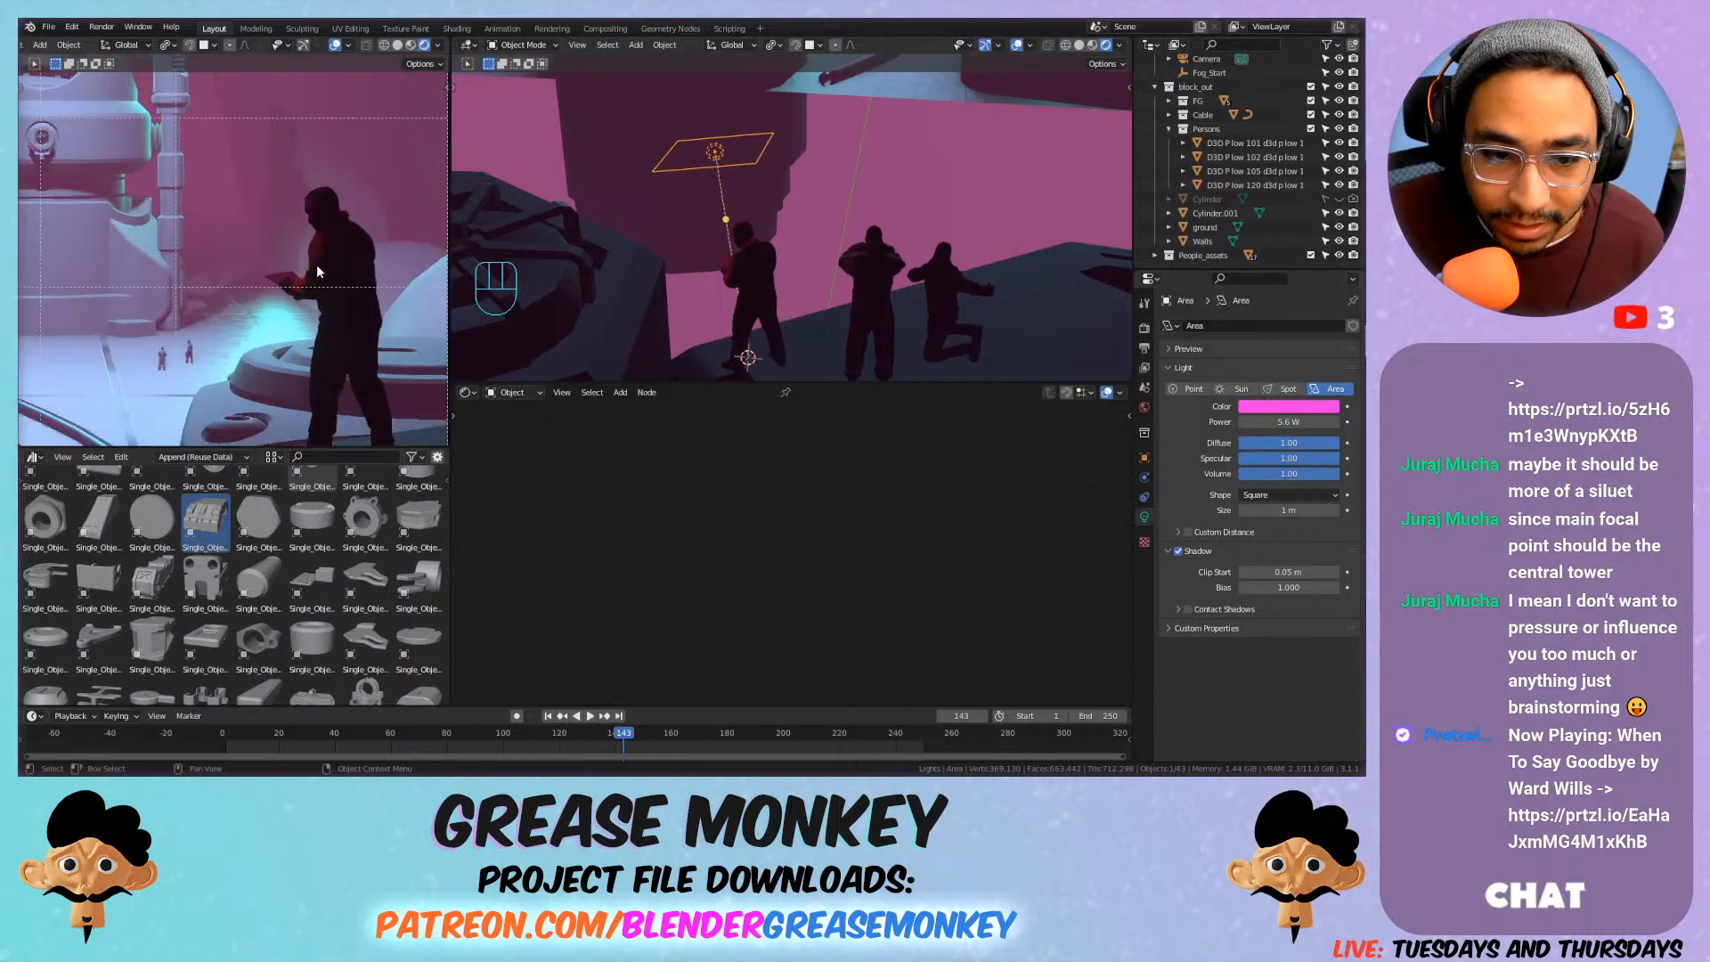
Set the area light's specular and volume contributions to 0 and turn off its shadow.
left_click_drag(1289, 457, 1238, 473)
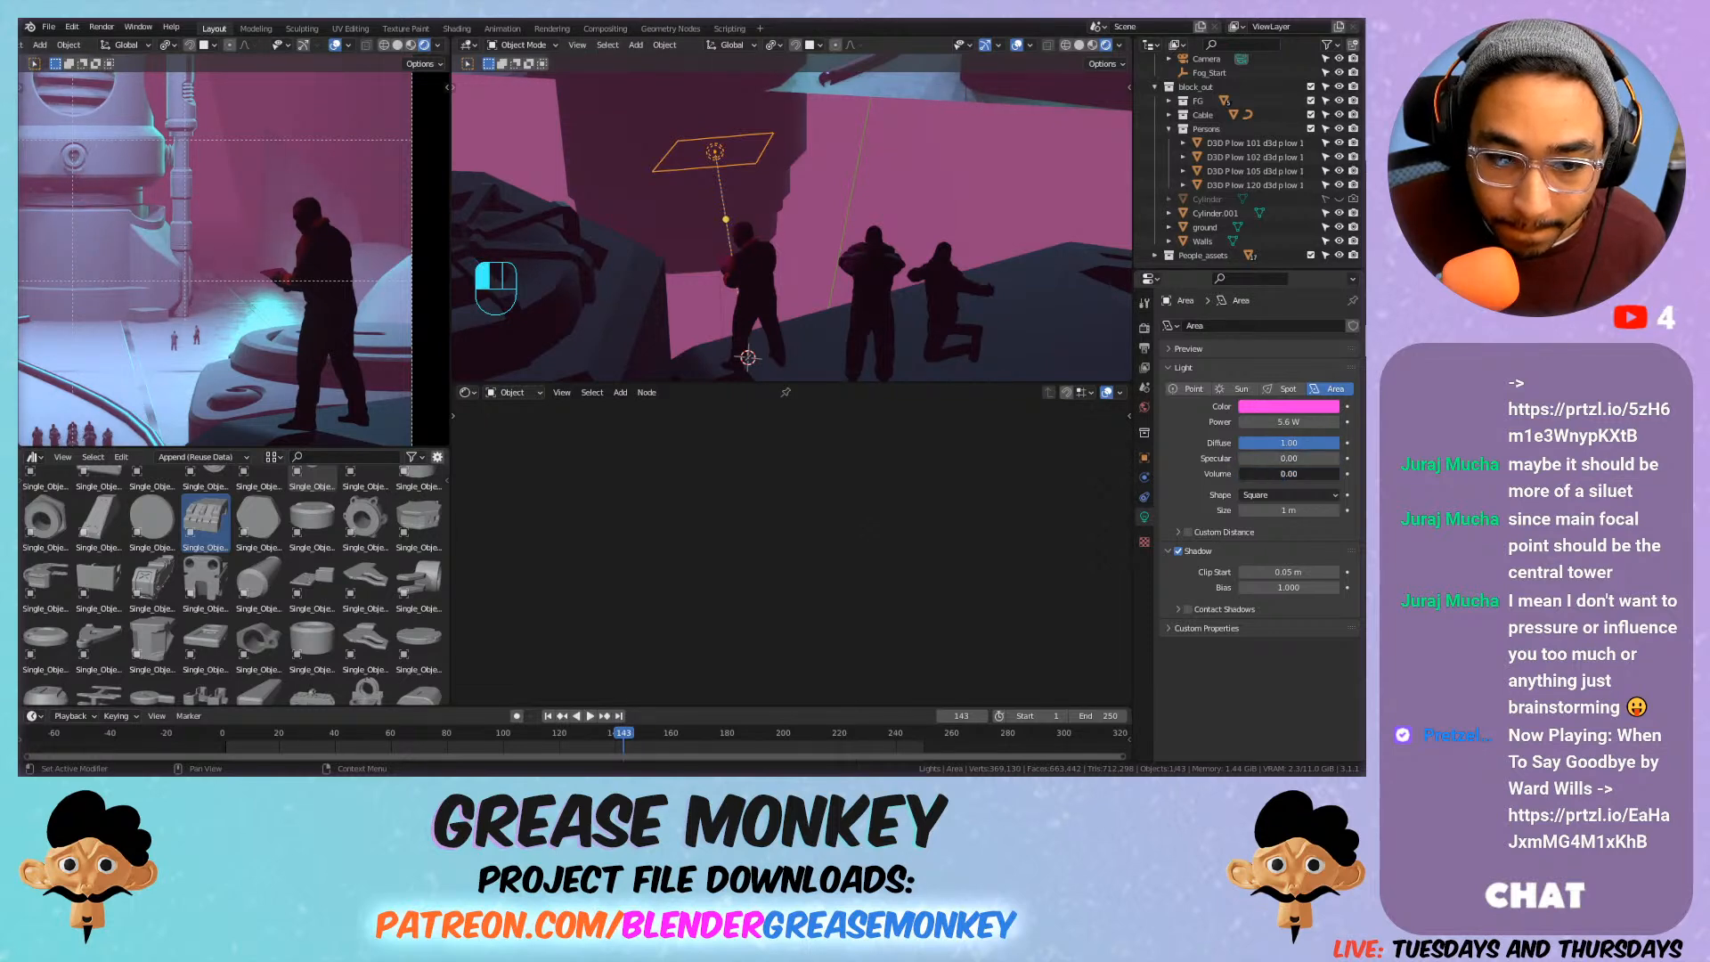
left_click(1179, 550)
left_click(1179, 550)
left_click(1179, 550)
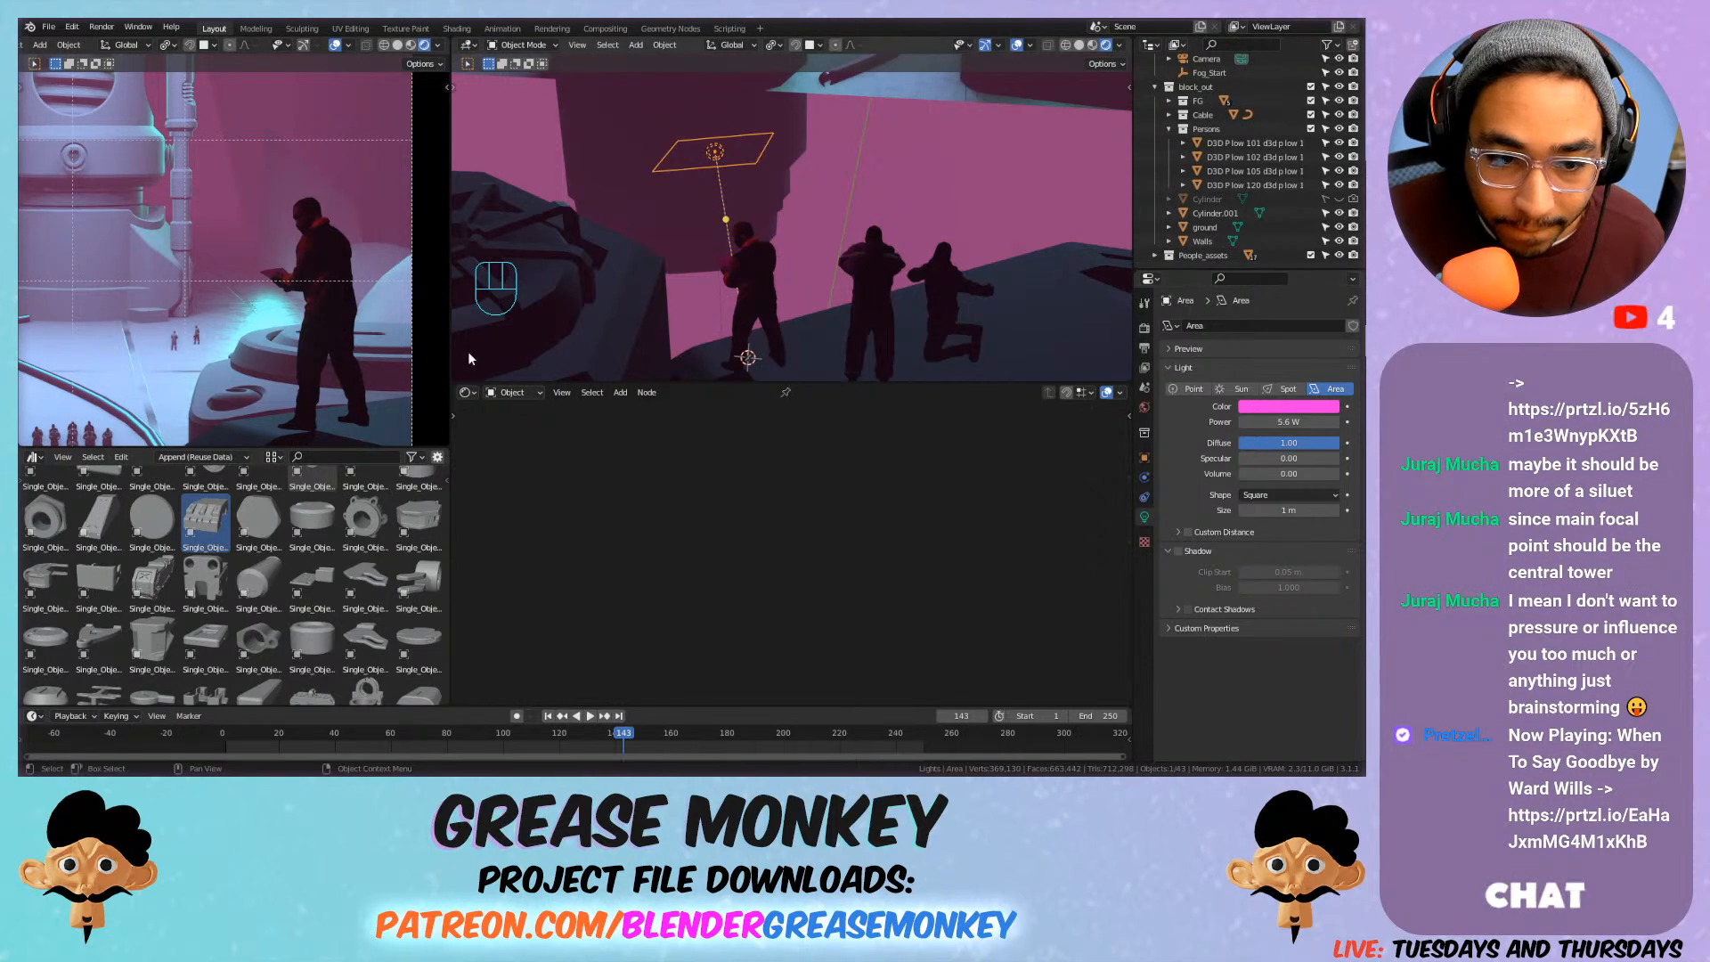
Sample the area light's colour from the pink fog beside the tower in the camera view and set its power to 11.1 W.
scroll(350, 324, "up", 3)
left_click_drag(1288, 421, 1252, 421)
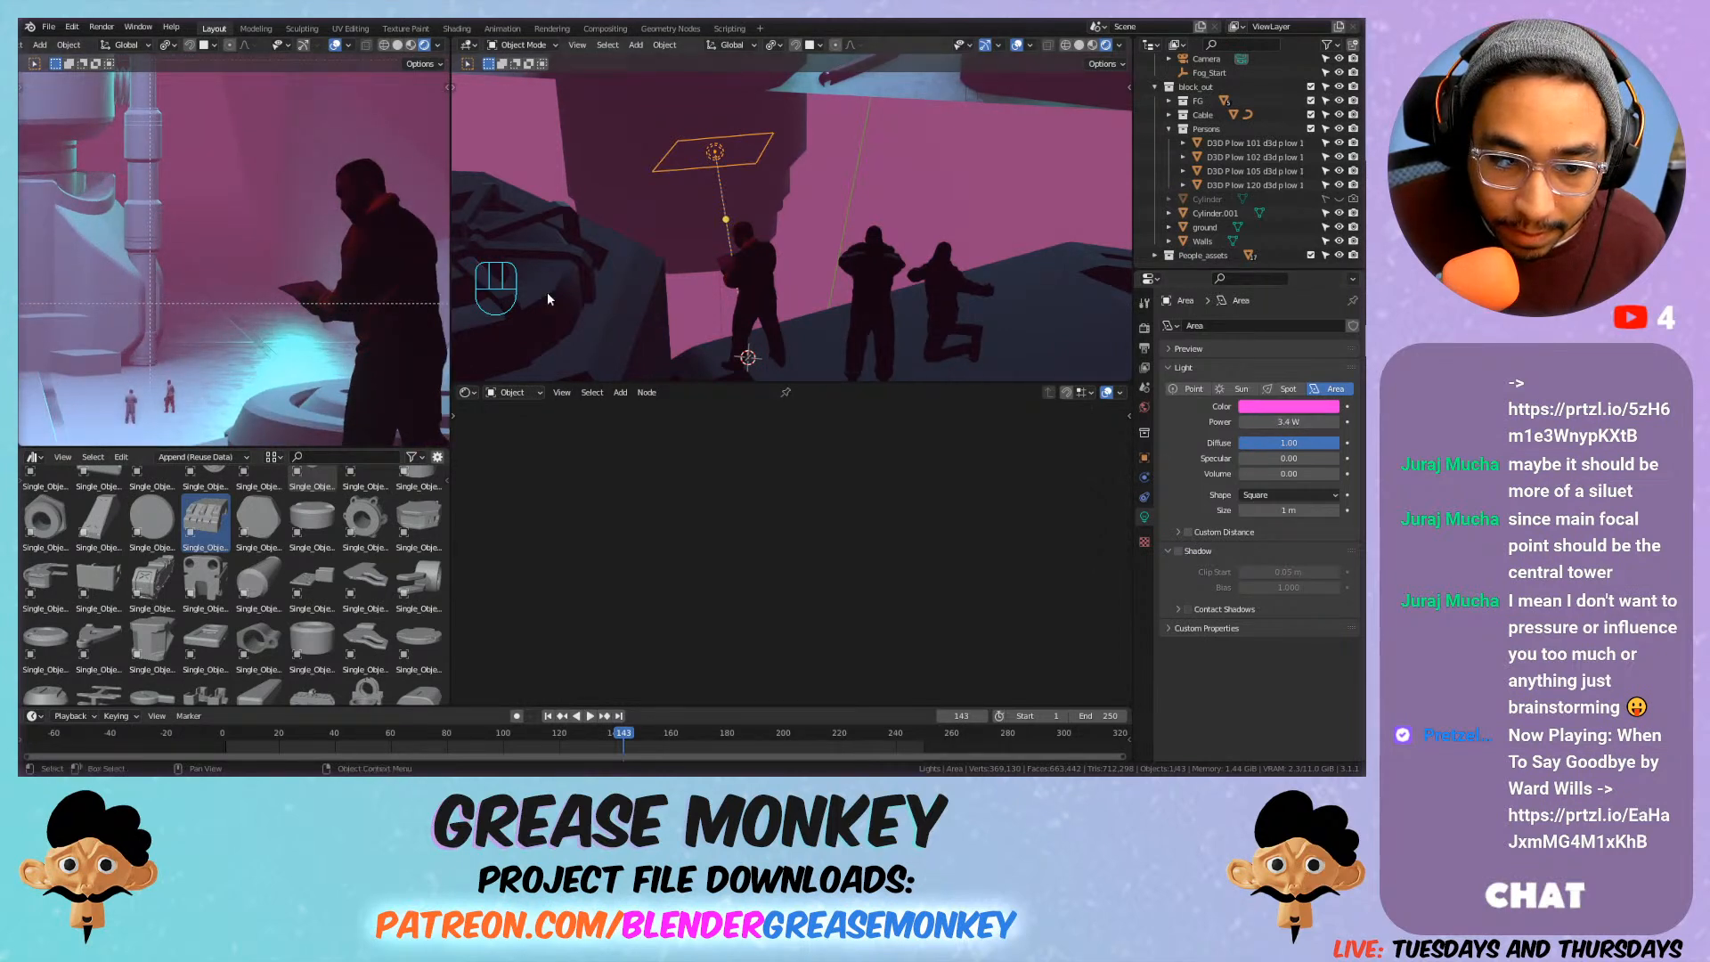
scroll(309, 234, "down", 2)
scroll(142, 218, "down", 2)
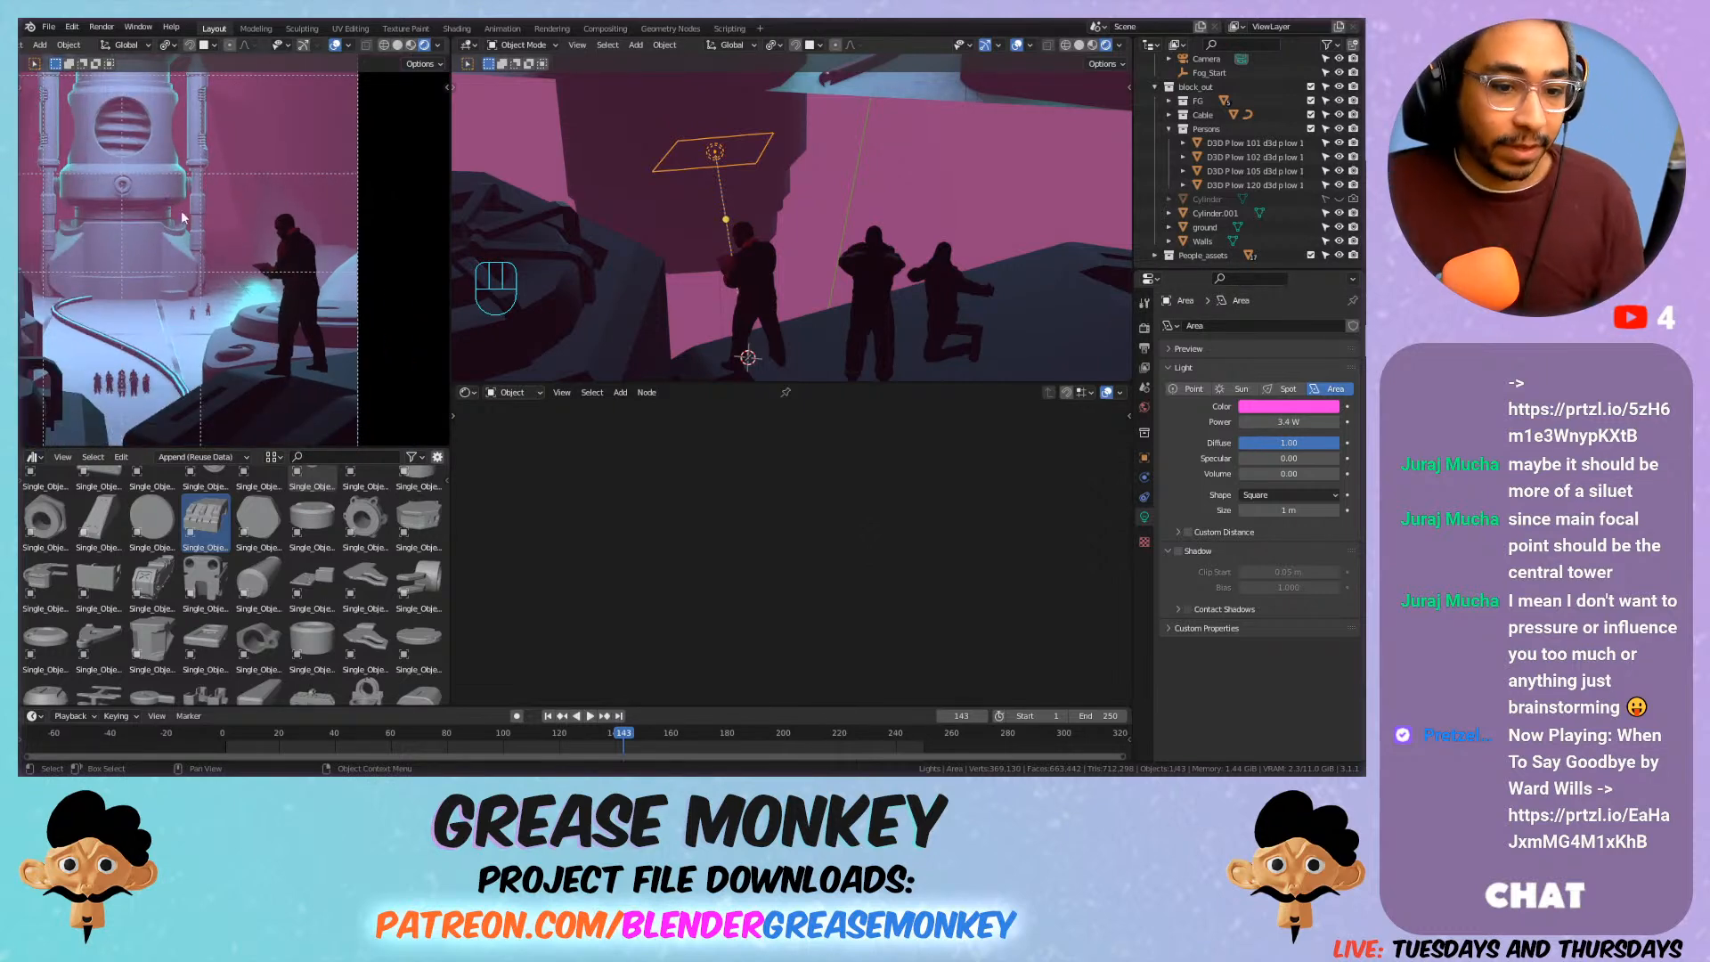
scroll(179, 214, "up", 3)
left_click(1306, 406)
left_click(1325, 357)
left_click(337, 206)
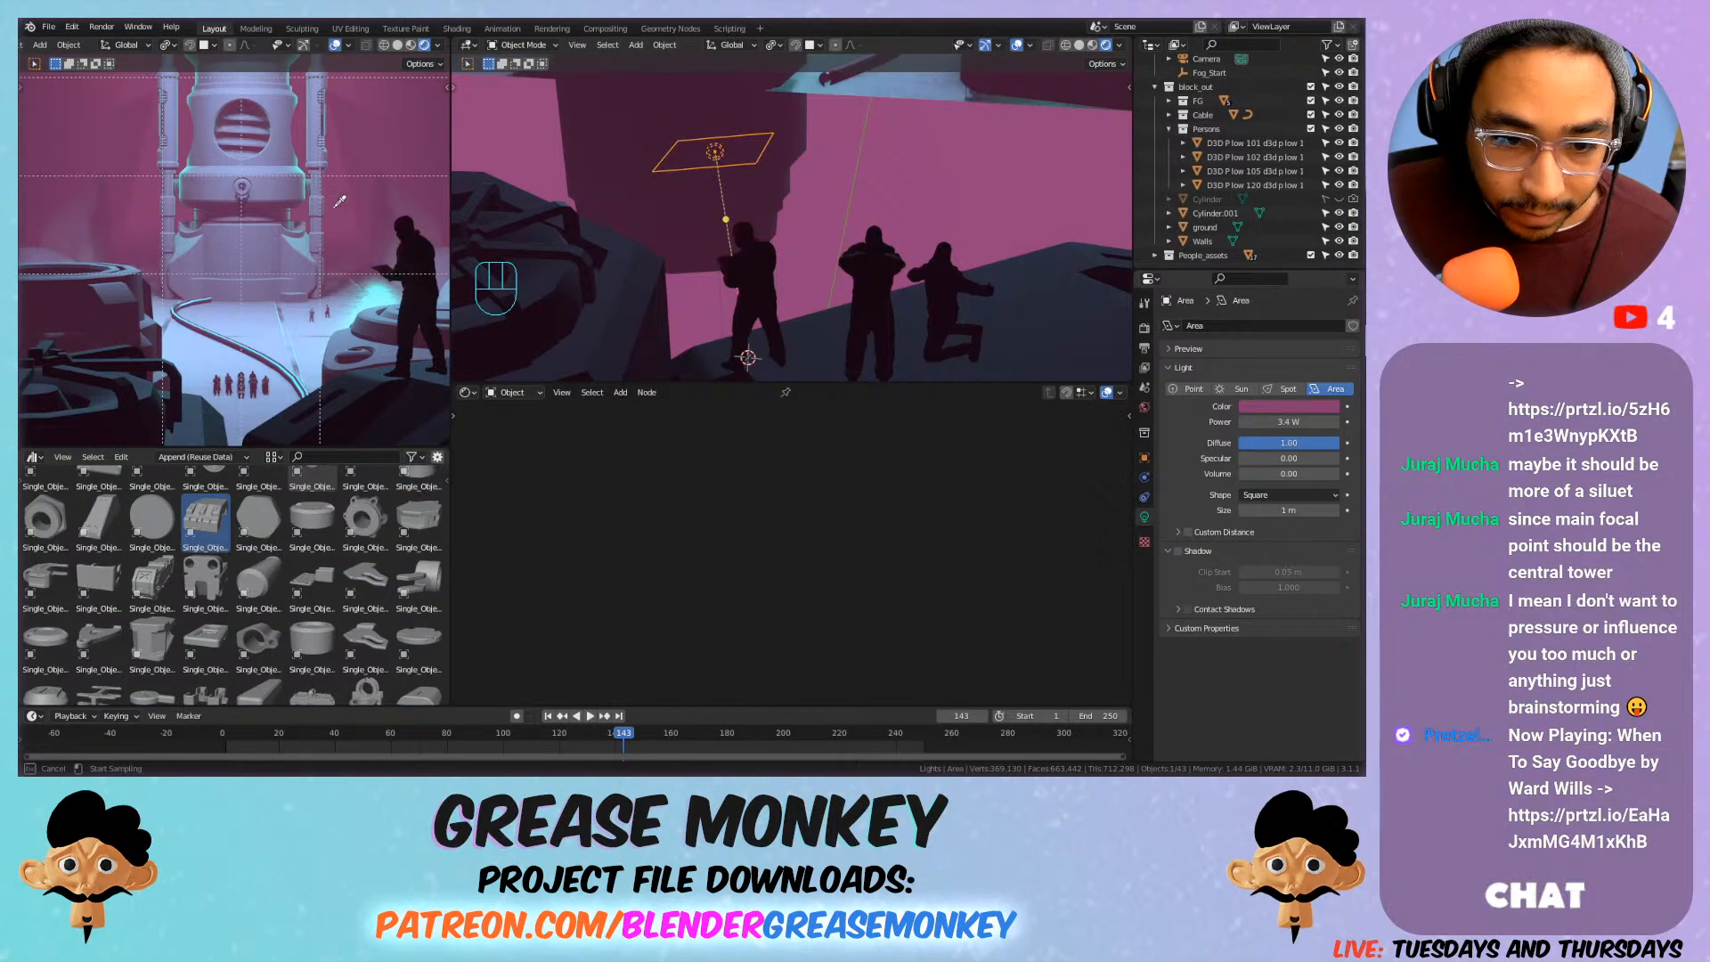
left_click_drag(1271, 423, 1335, 422)
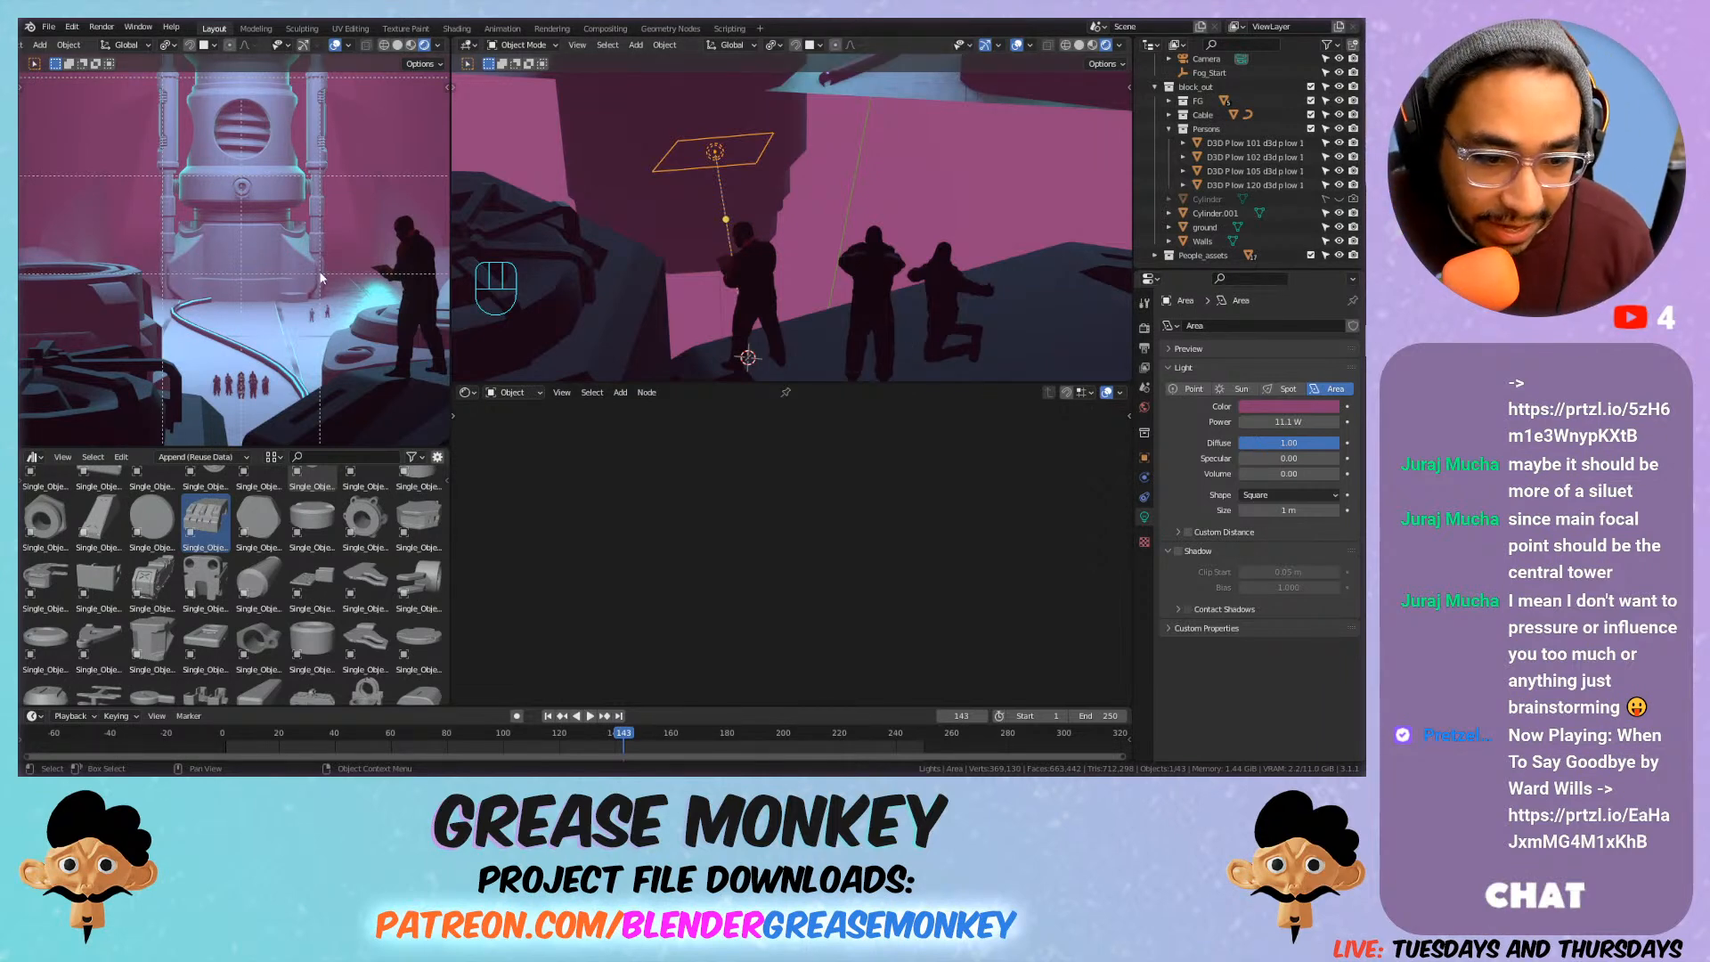
scroll(268, 266, "down", 3)
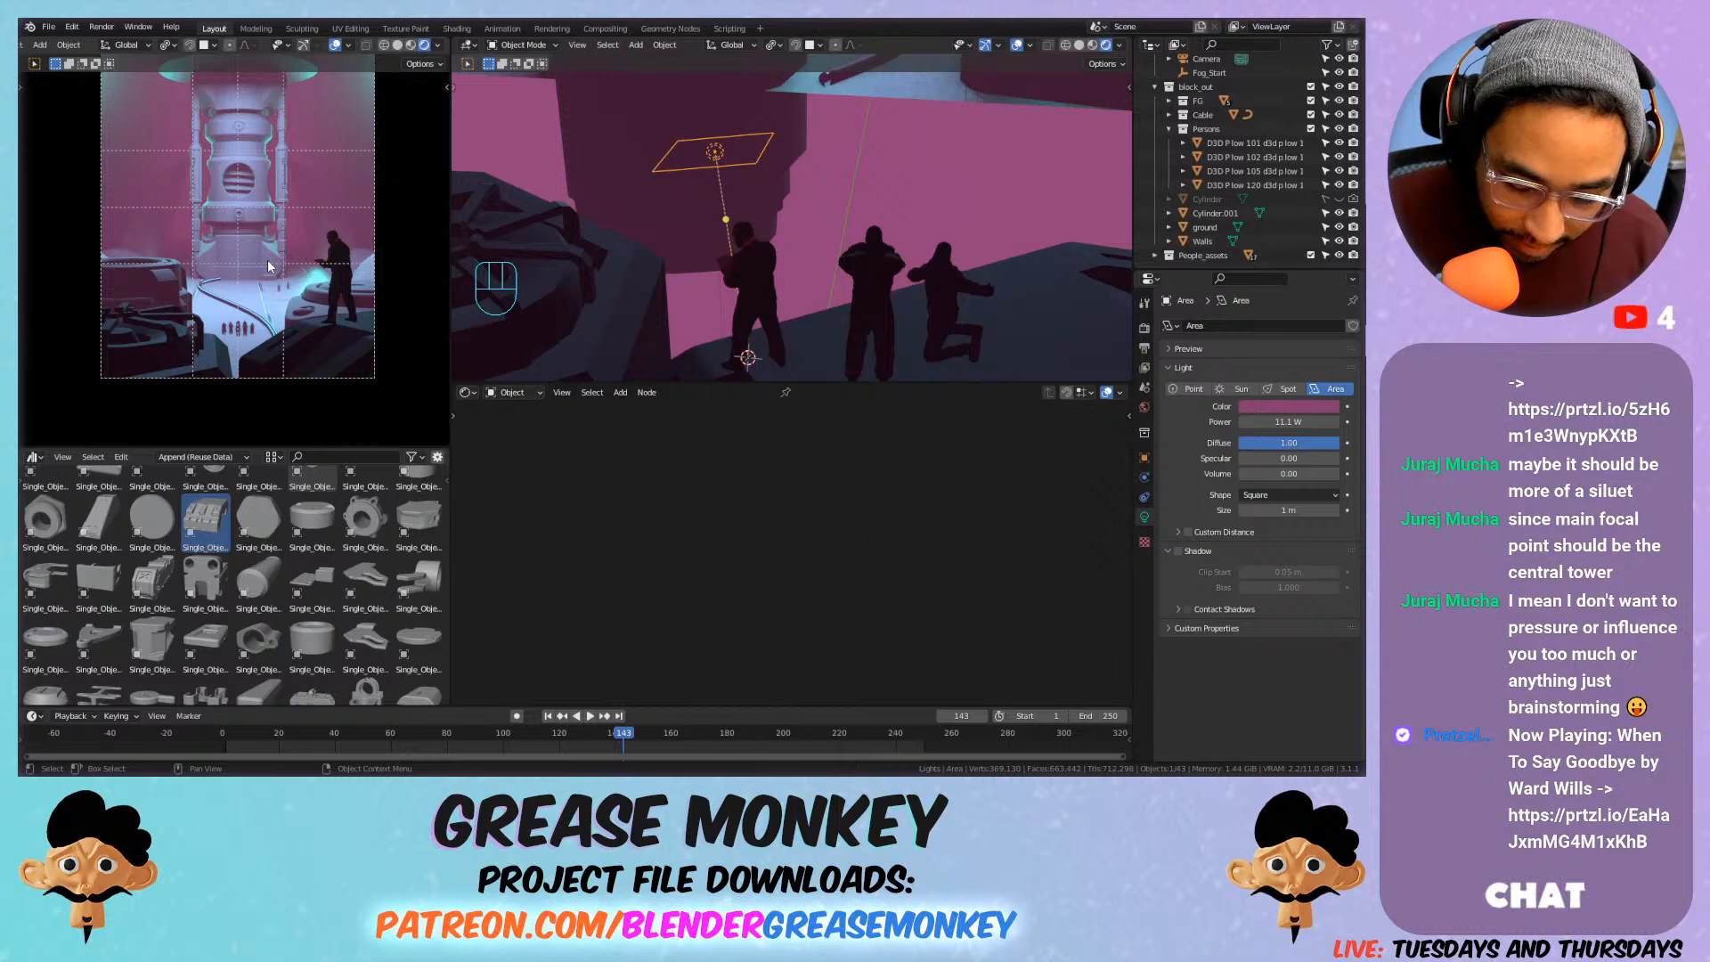
key("Home")
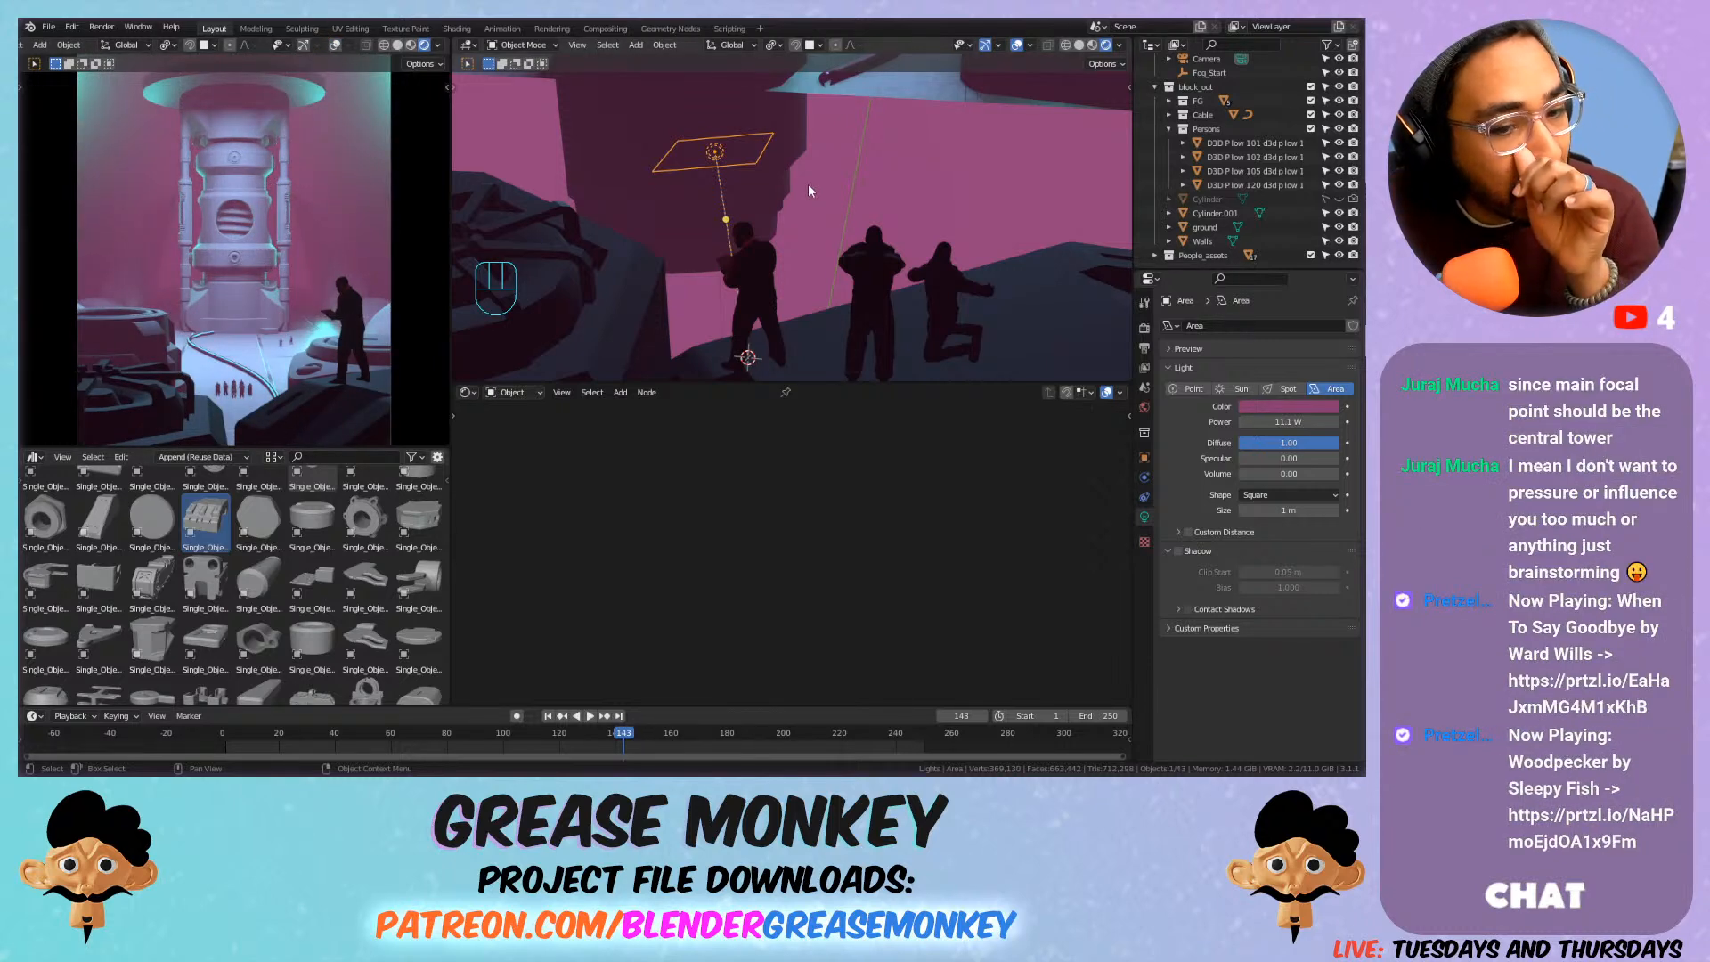
Move the tablet-holding figure into the Persons collection inside block_out and exclude the People_assets collection from the view layer.
left_click(891, 267)
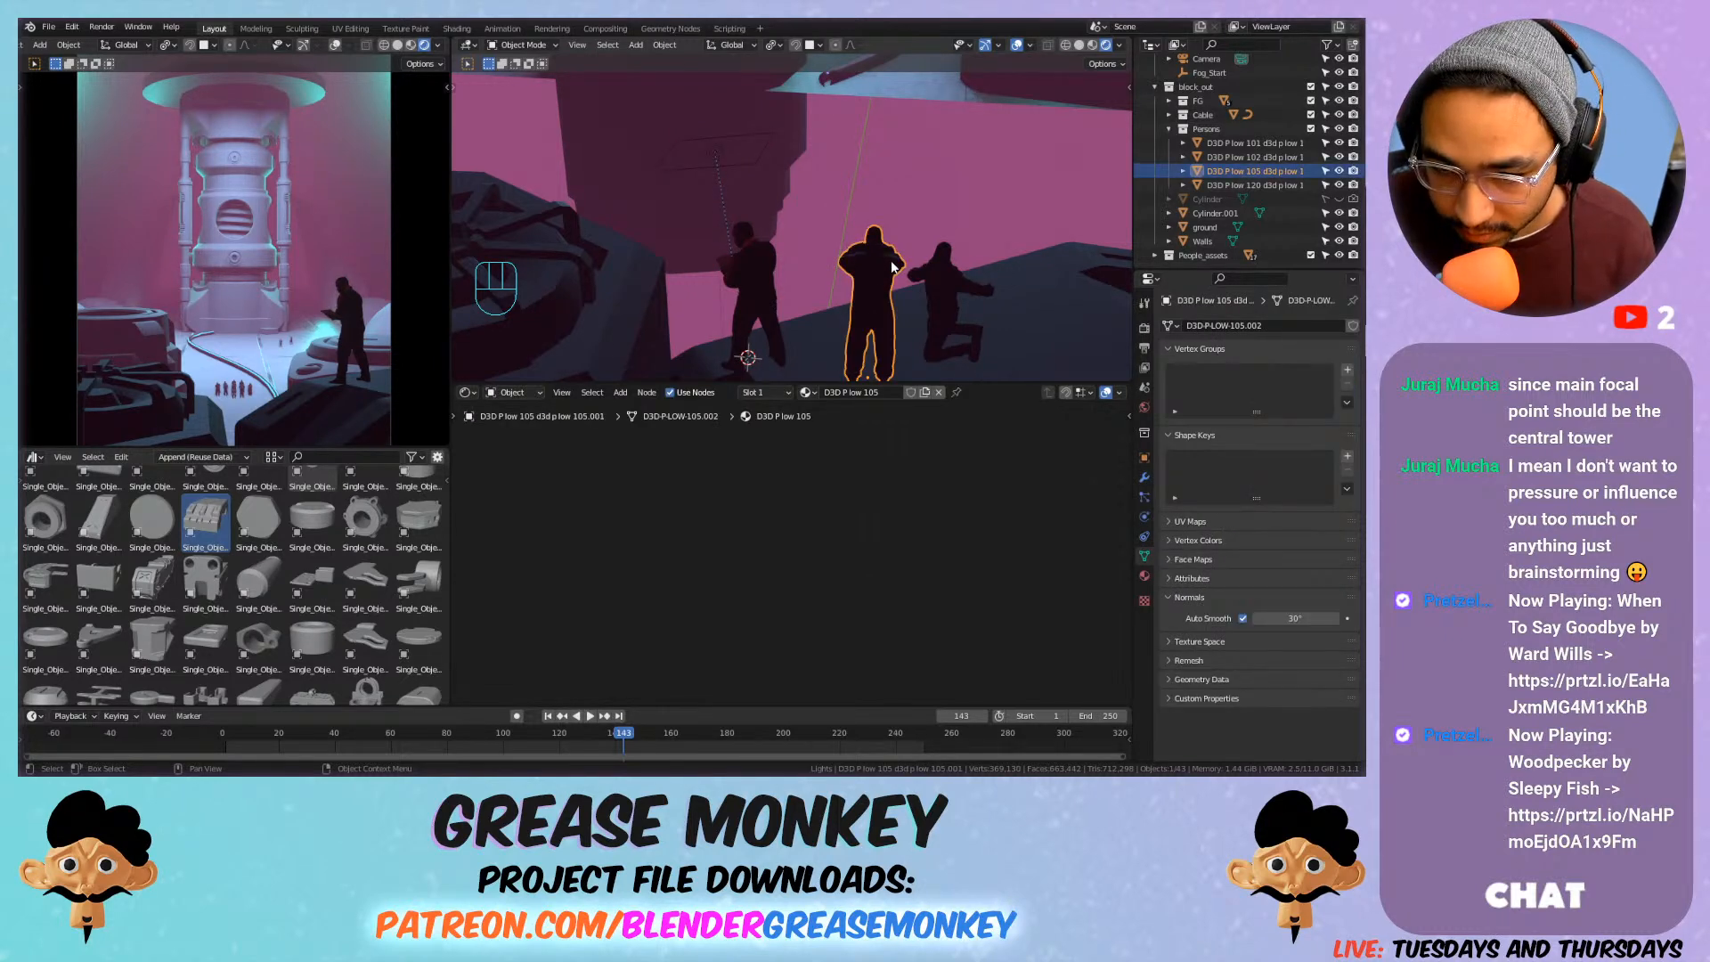
left_click(760, 266)
key("m")
mouse_move(762, 260)
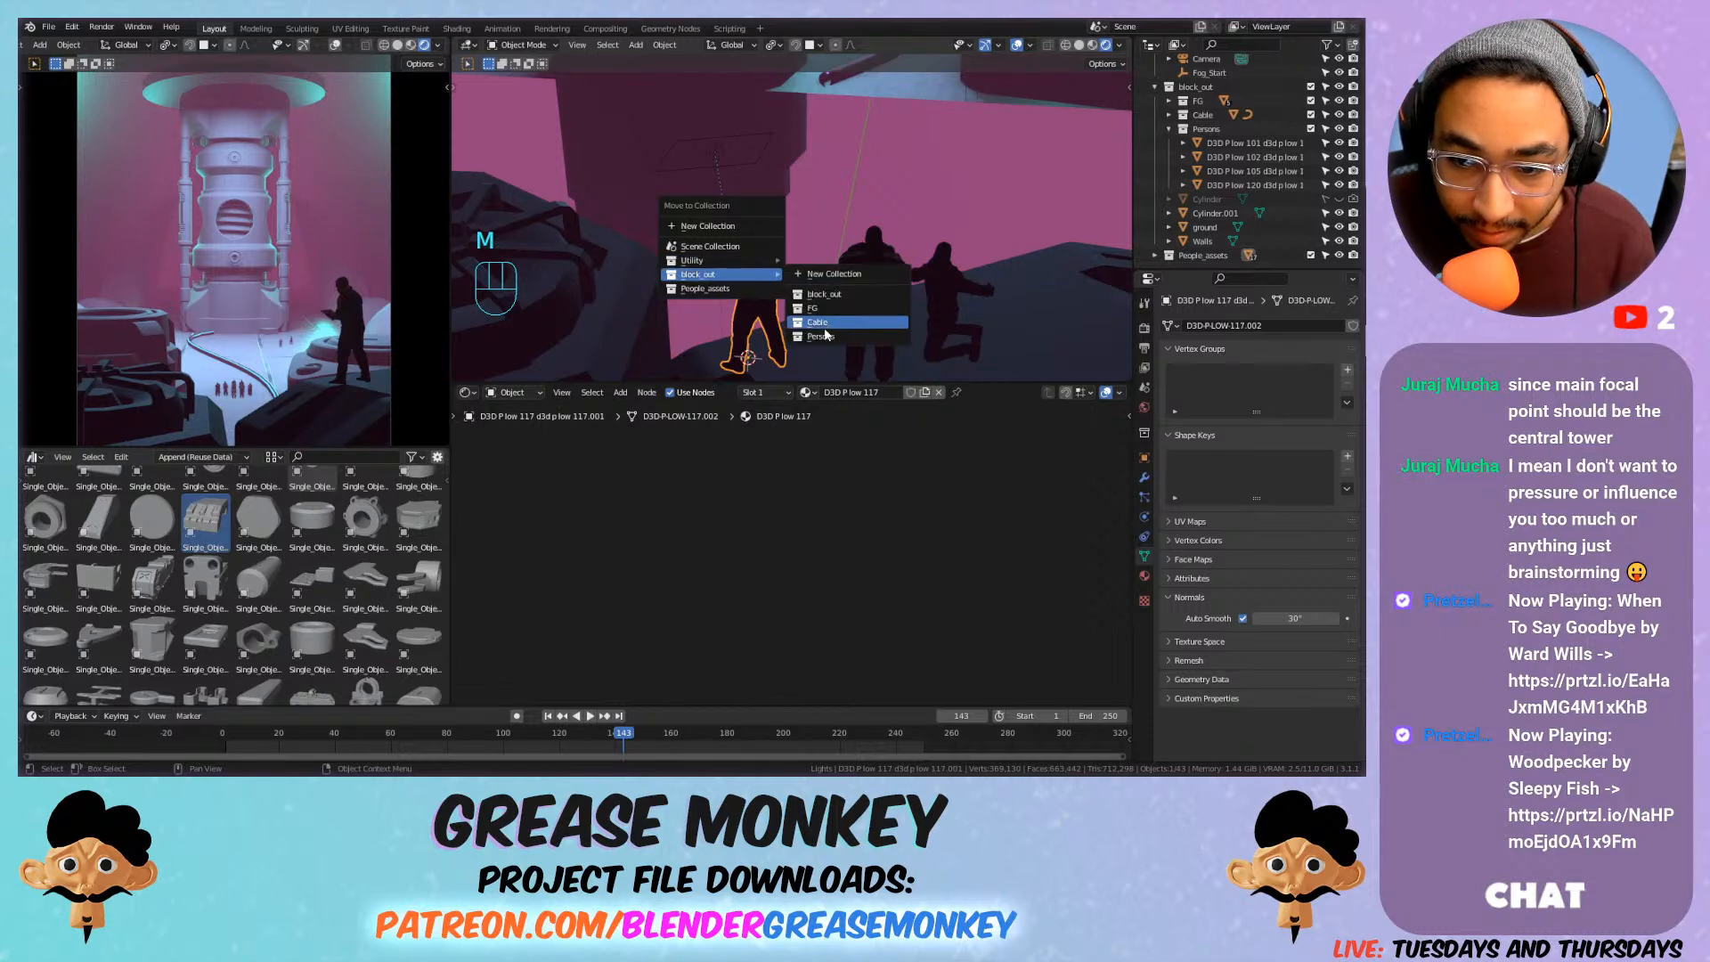
left_click(820, 337)
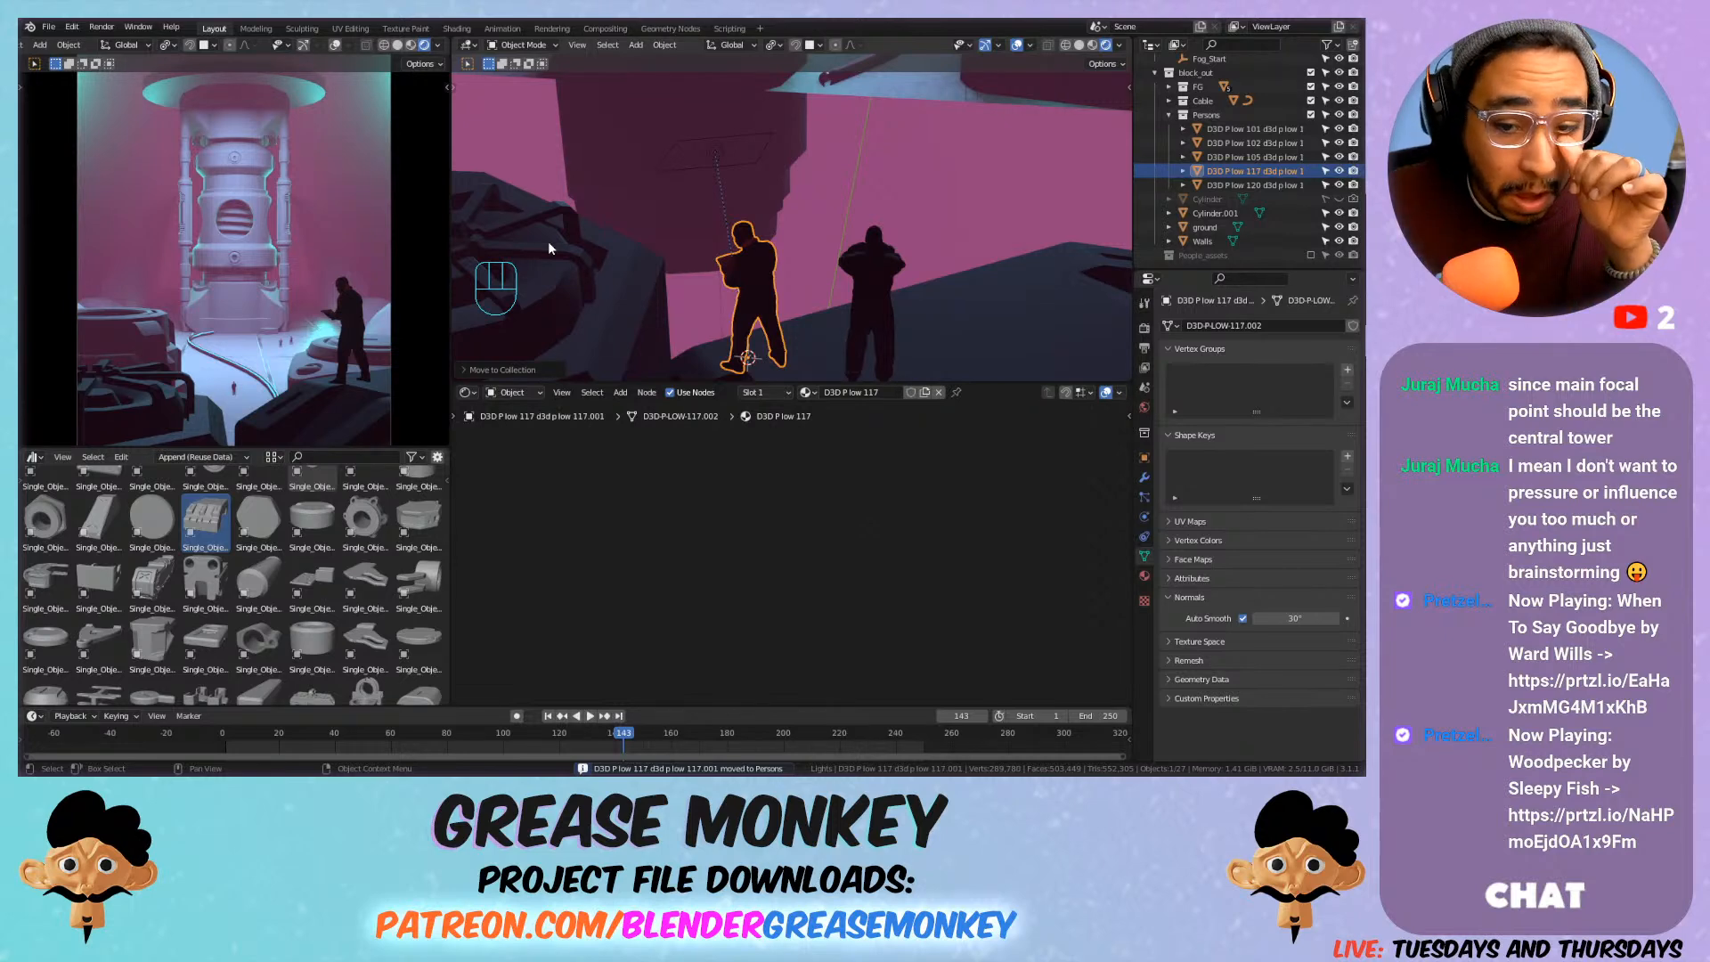
Move the original standing figure into the excluded People_assets collection and save the file.
left_click(879, 264)
key("m")
left_click(839, 277)
key("ctrl+s")
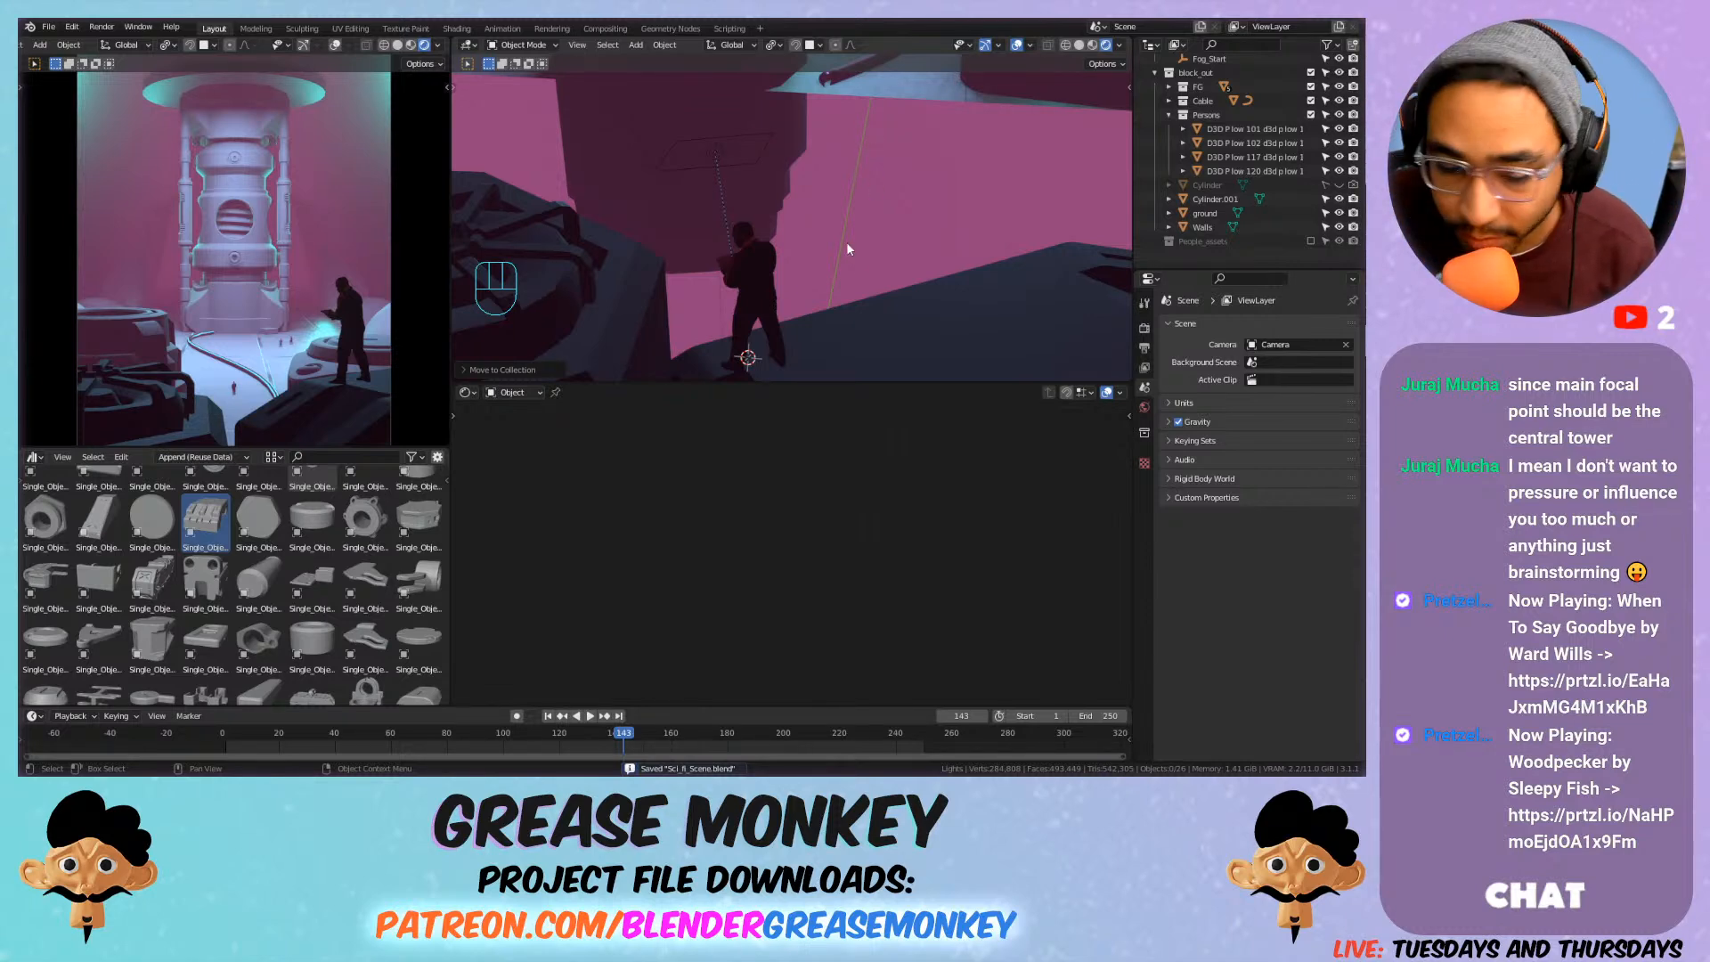
Try moving the Fog_Start empty along the global Y axis towards the tower, and cancel the move.
middle_click_drag(532, 230, 846, 173)
left_click(678, 256)
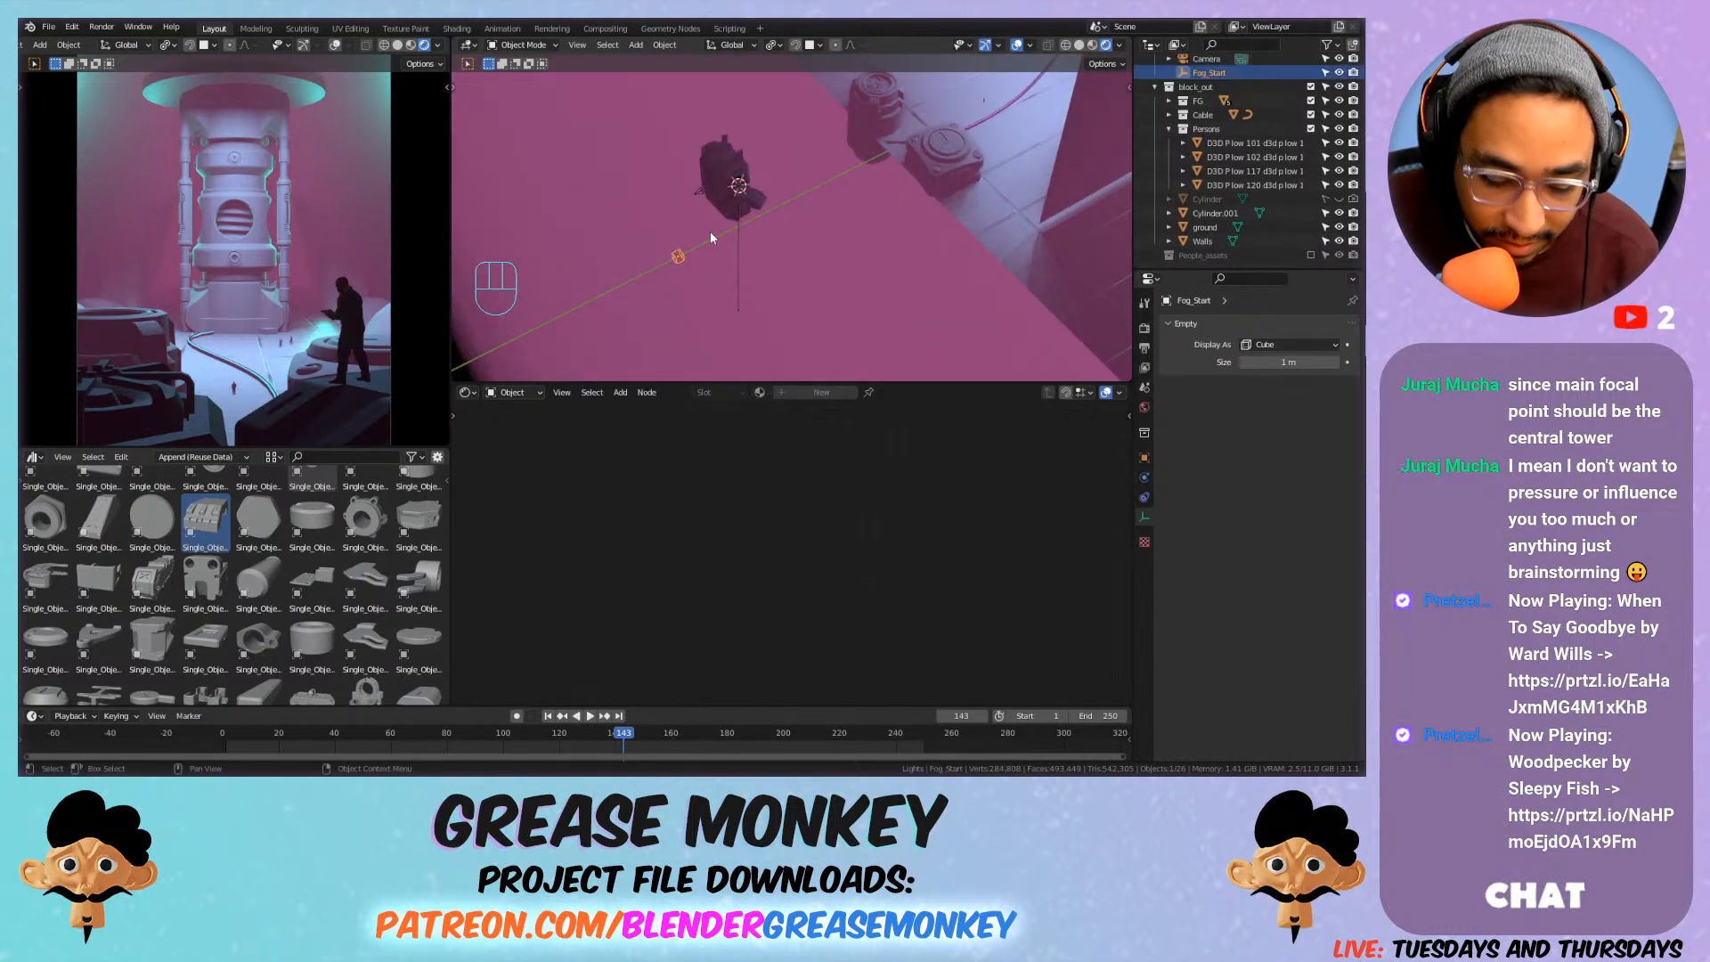
key("g")
key("y")
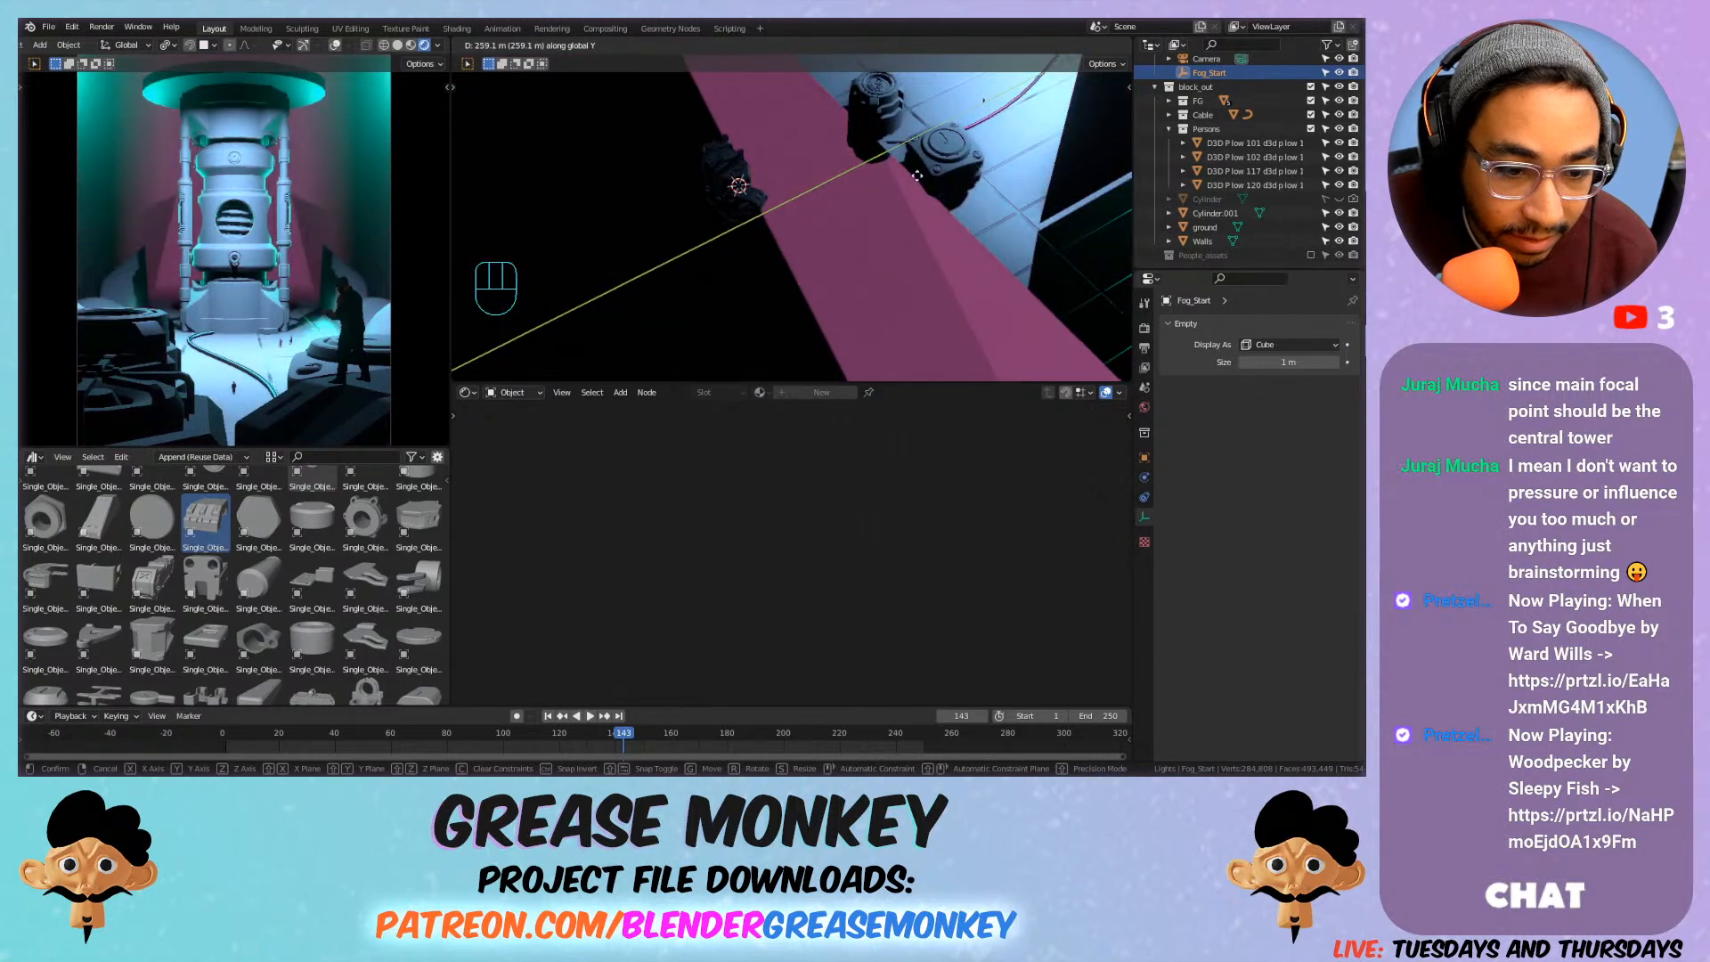
key("Escape")
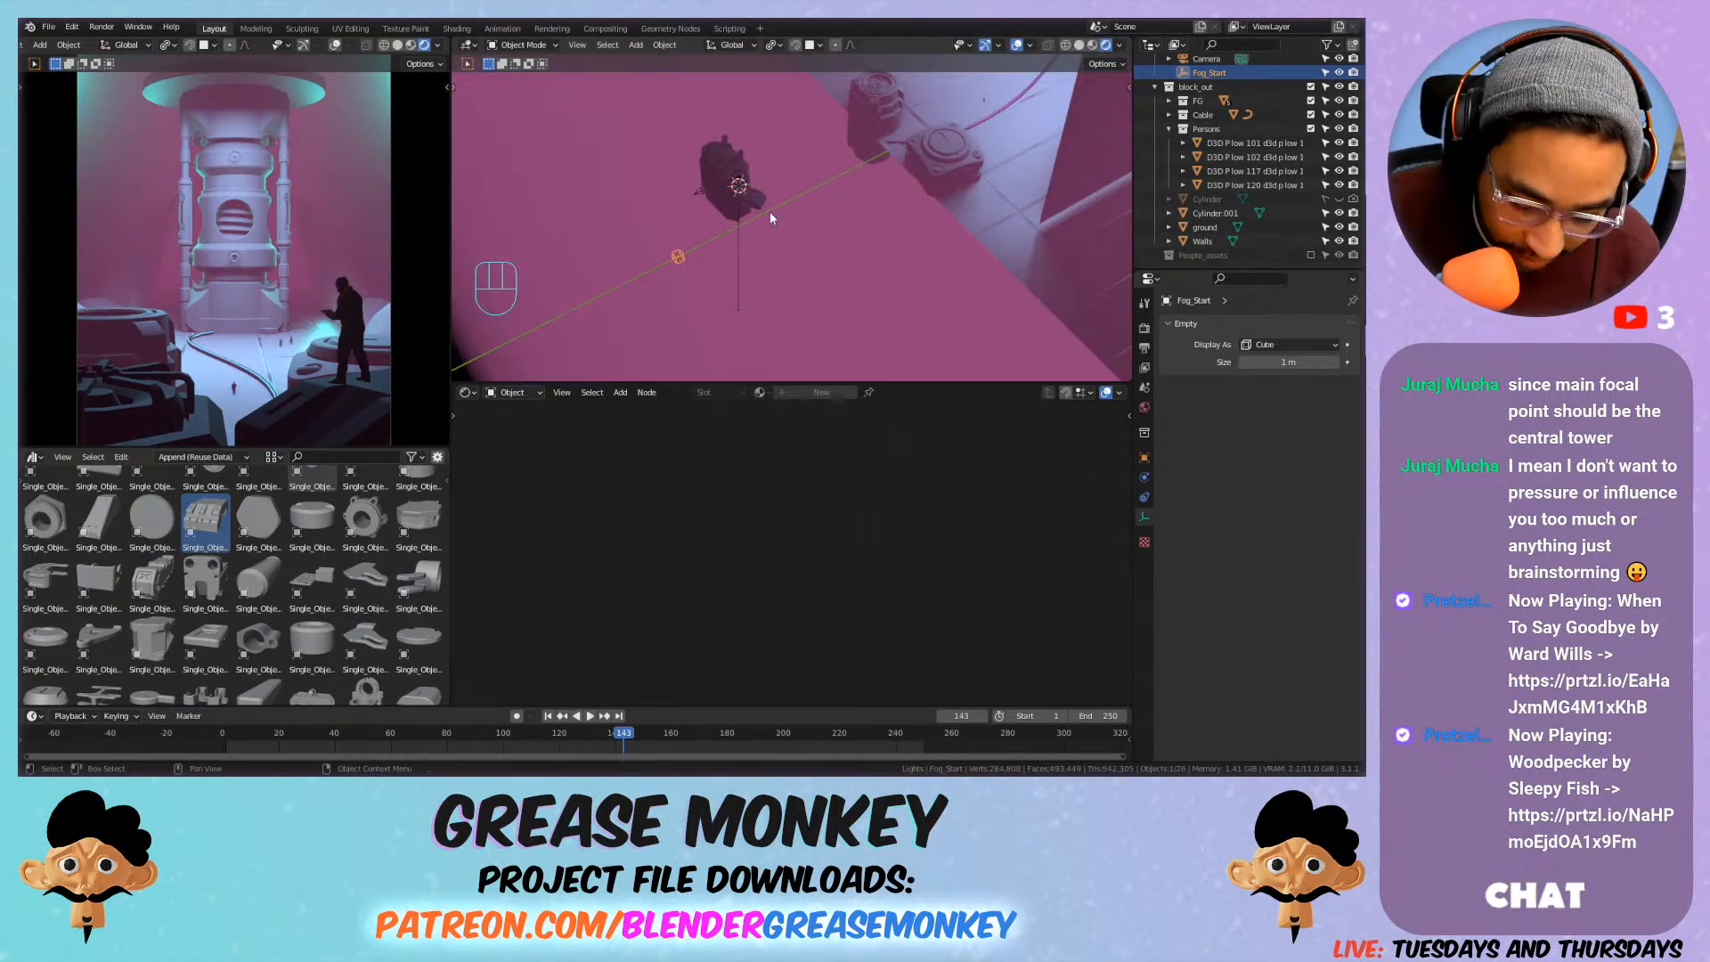
View the scene from above and show the world's FOG shader nodes, framed on the Divide and Multiply nodes.
key("KP_7")
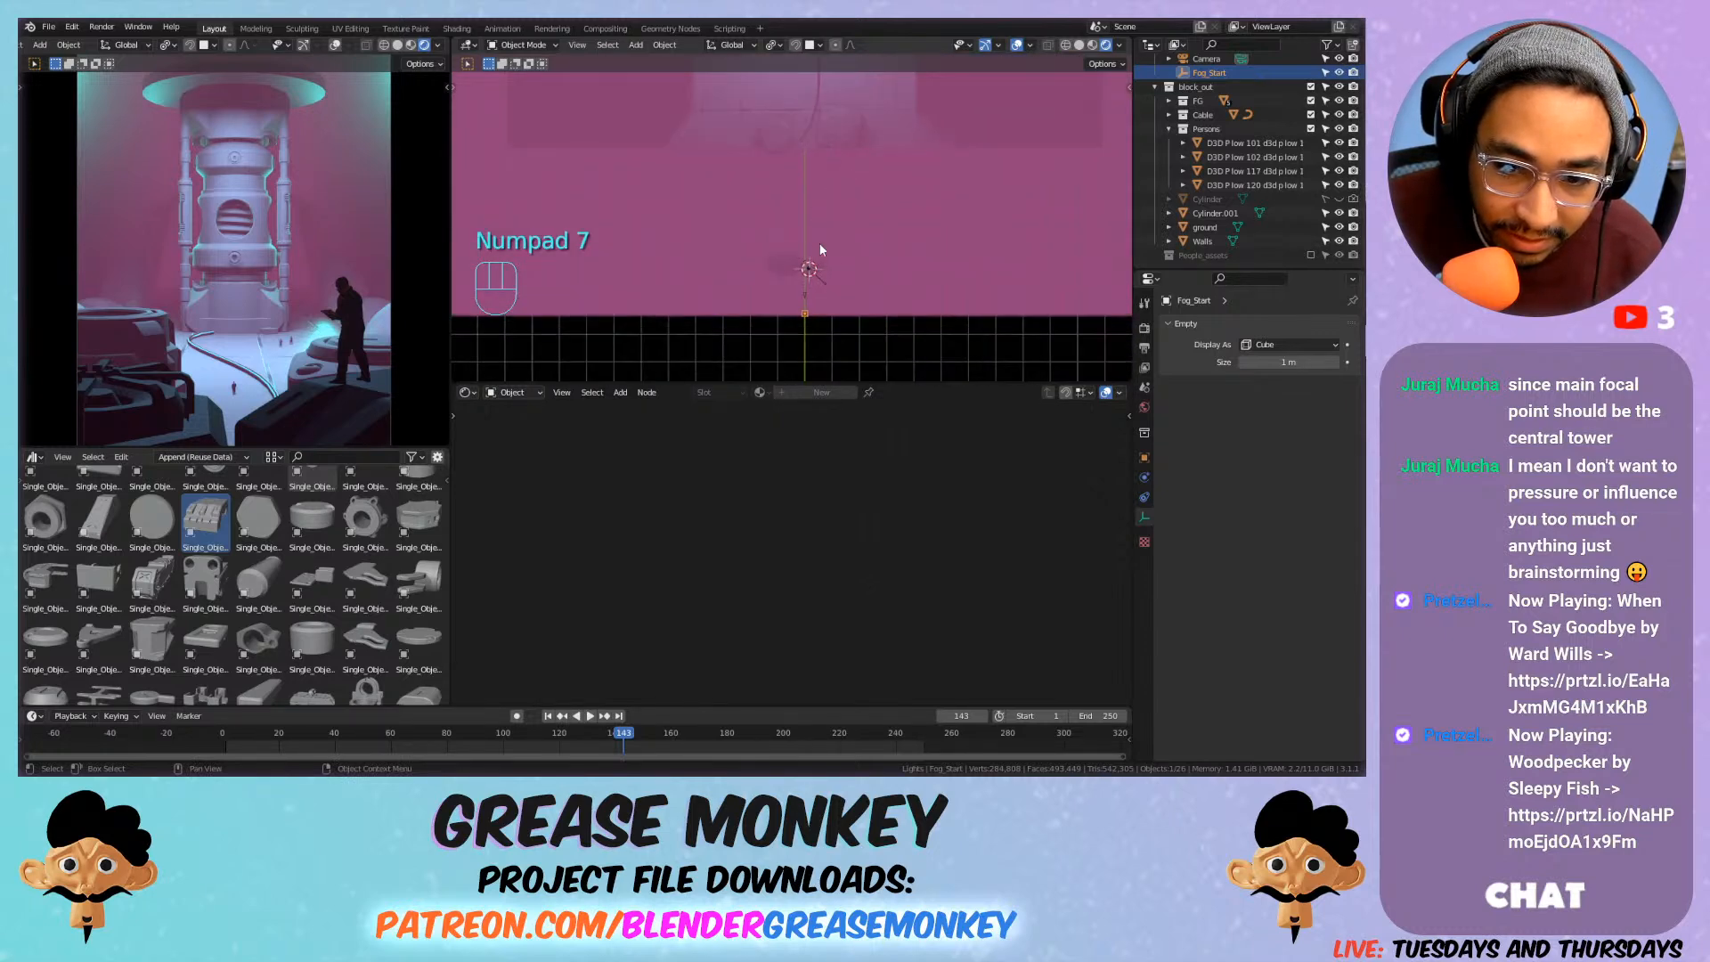
left_click(512, 392)
left_click(517, 425)
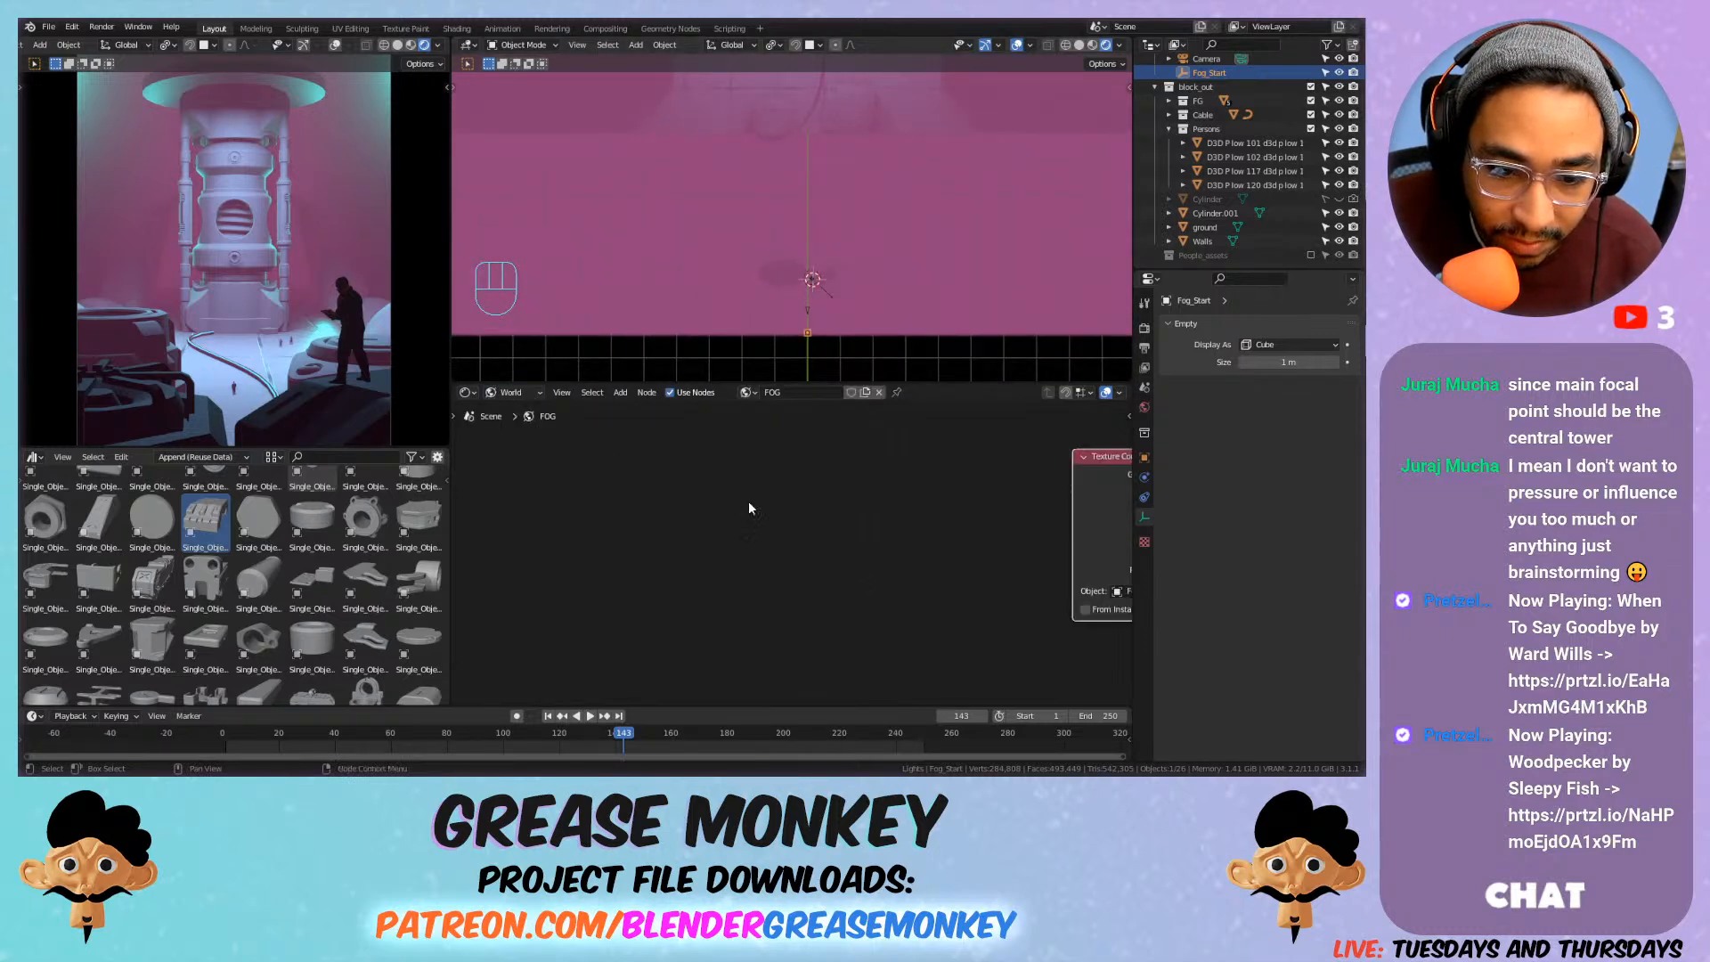
middle_click_drag(863, 515, 775, 503)
scroll(855, 525, "up", 7)
middle_click_drag(1086, 552, 825, 538)
middle_click_drag(952, 516, 748, 560)
scroll(723, 488, "down", 1)
scroll(681, 540, "up", 1)
scroll(834, 538, "down", 1)
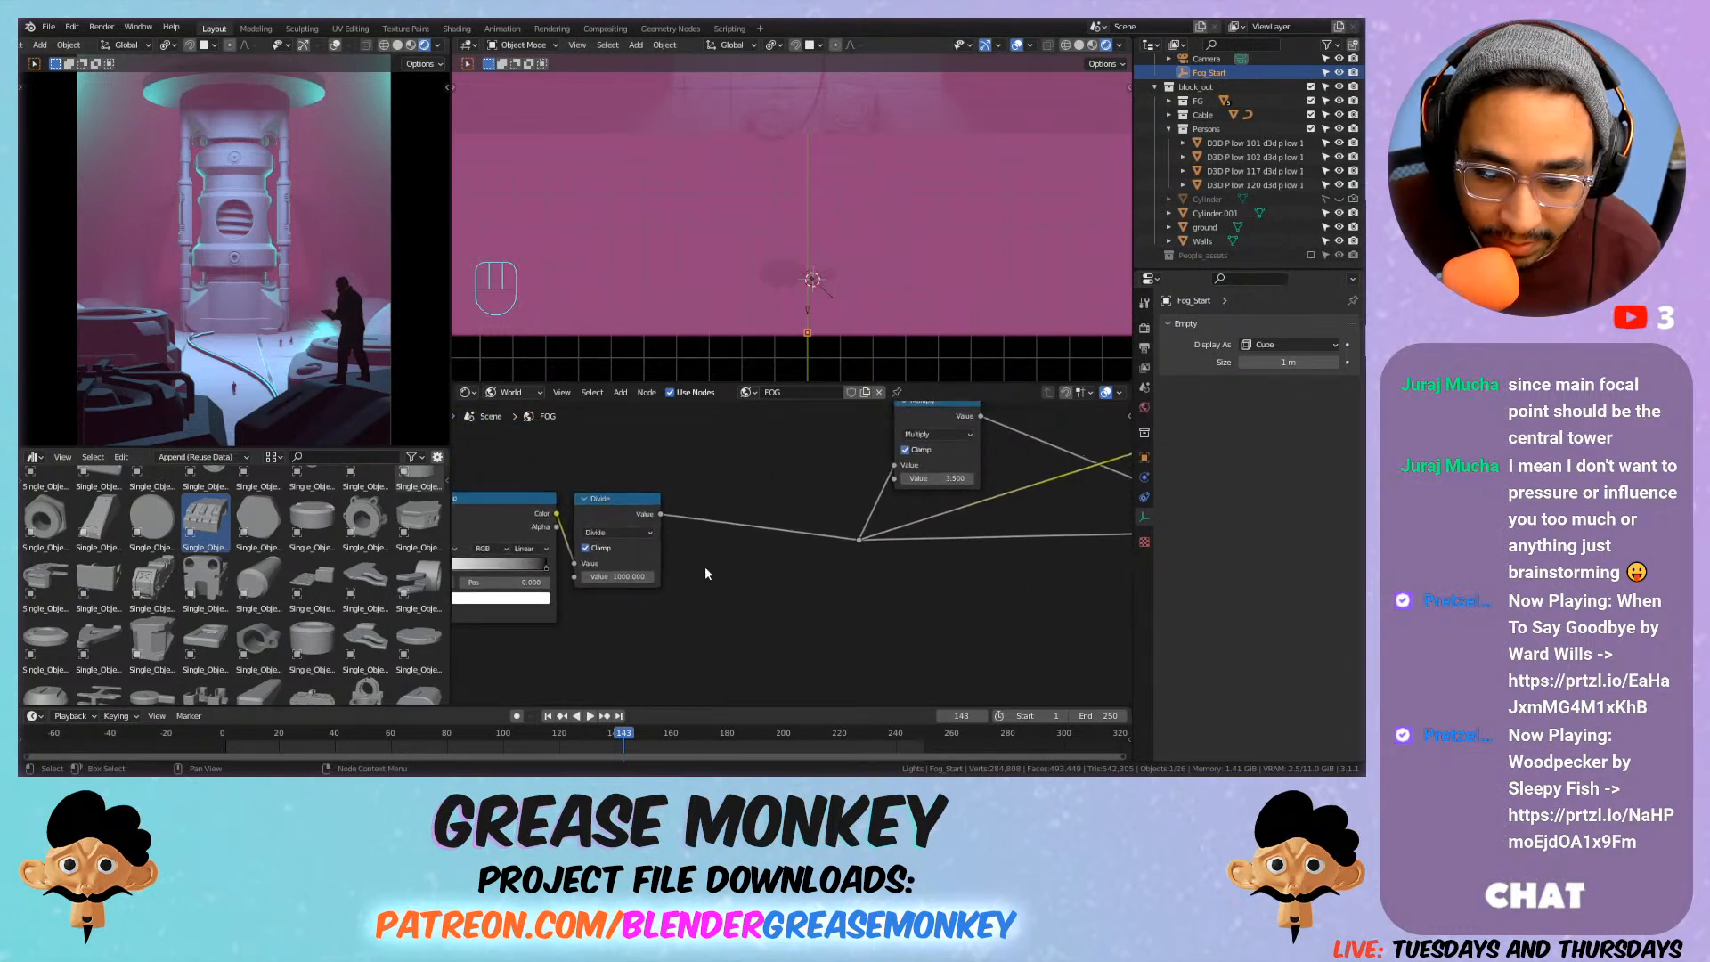
Try a different value on the fog's Multiply node and a different anisotropy on the Principled Volume, undoing each change.
mouse_move(935, 479)
left_mouse_down()
mouse_move(1042, 478)
mouse_move(940, 478)
left_mouse_up()
key("ctrl+z")
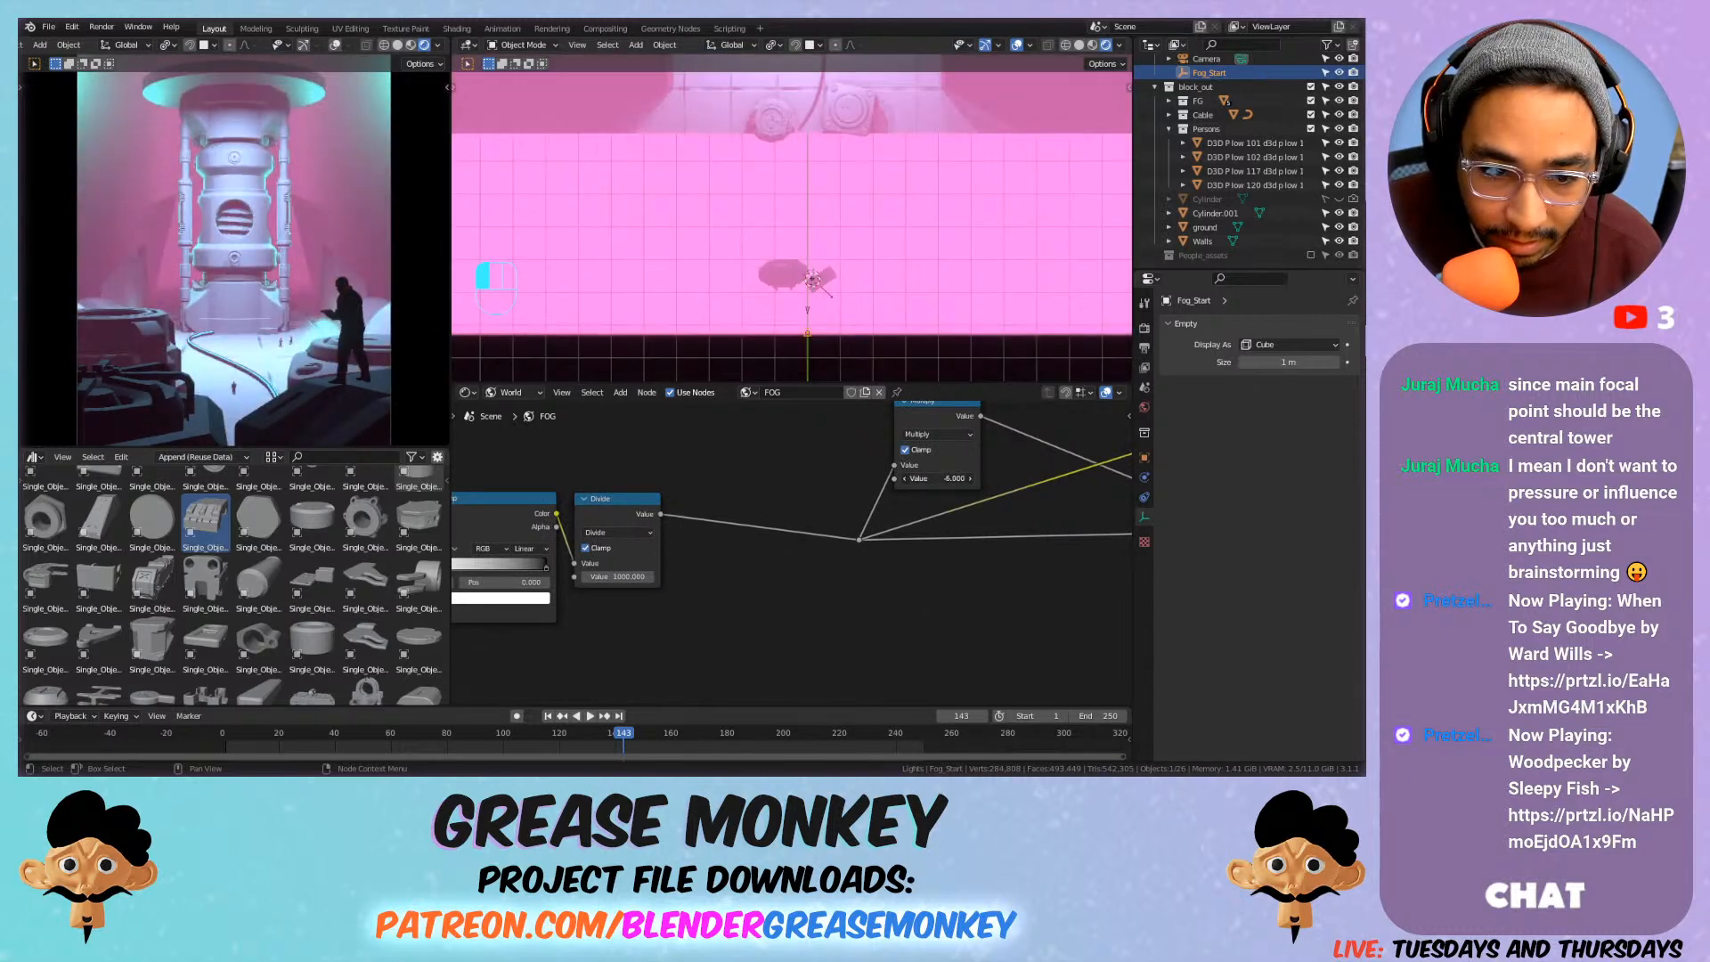
middle_click_drag(976, 536, 757, 554)
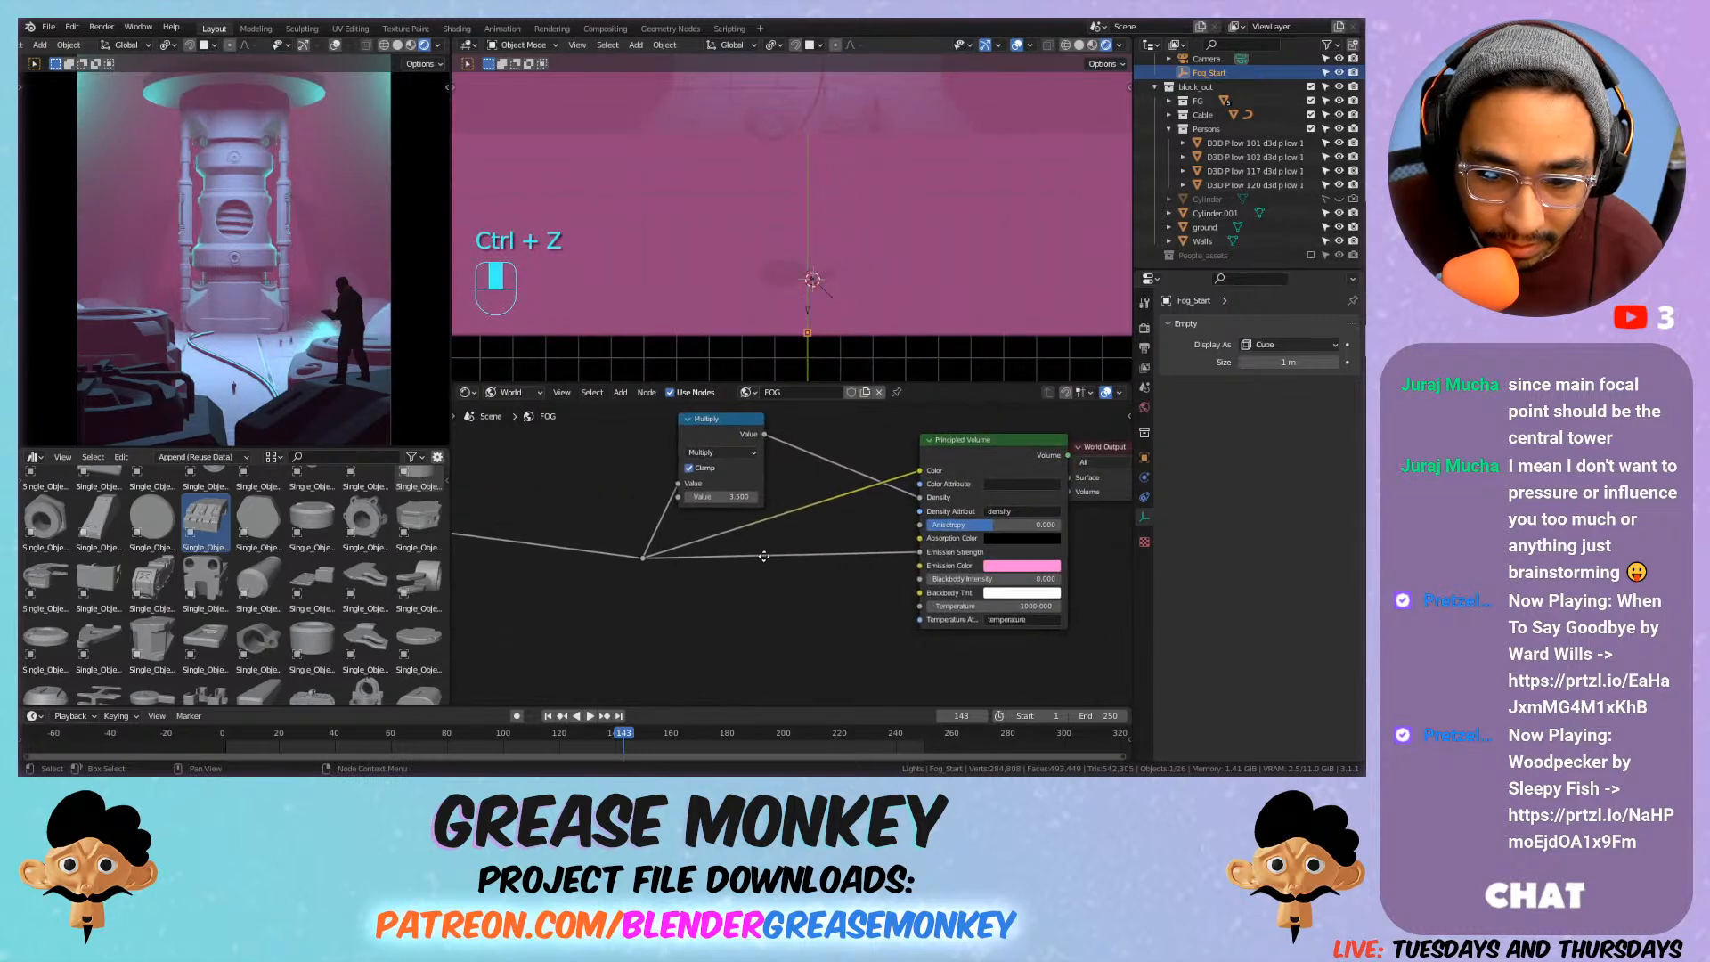
scroll(743, 527, "down", 1)
left_click_drag(935, 527, 979, 526)
key("ctrl+z")
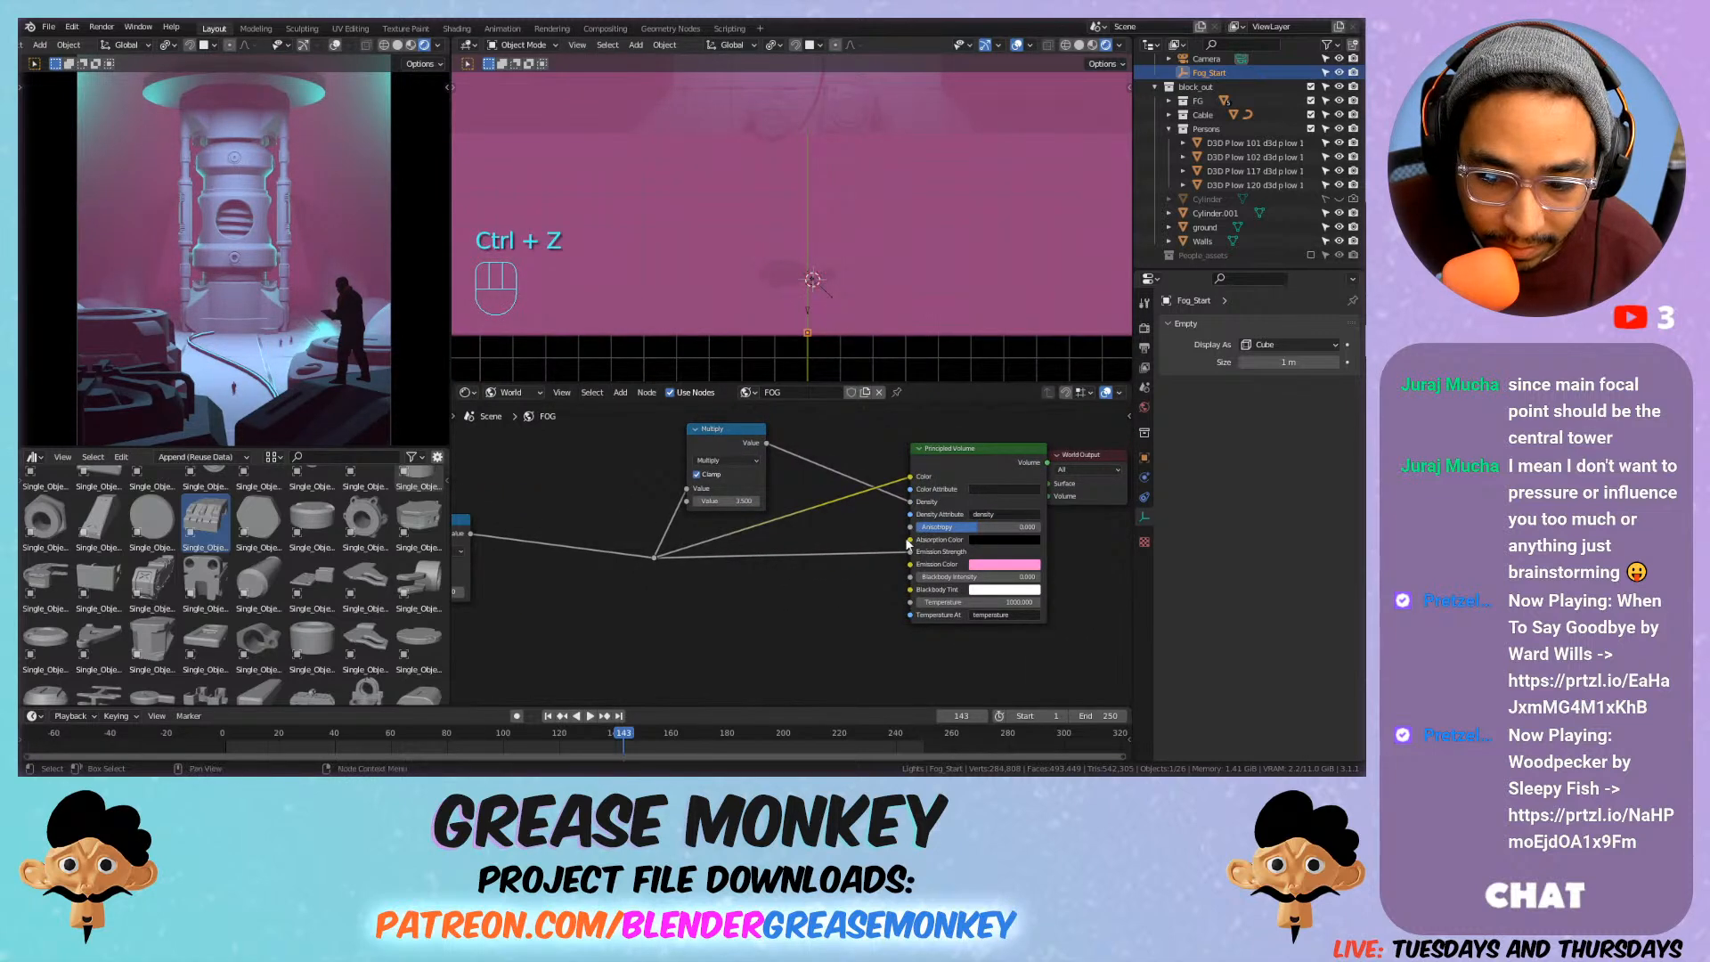
Try a more saturated magenta emission colour on the fog's Principled Volume, undo it and save the file.
left_click(998, 564)
mouse_move(1021, 454)
left_mouse_down()
mouse_move(986, 426)
mouse_move(1051, 431)
mouse_move(1021, 475)
mouse_move(1040, 462)
left_mouse_up()
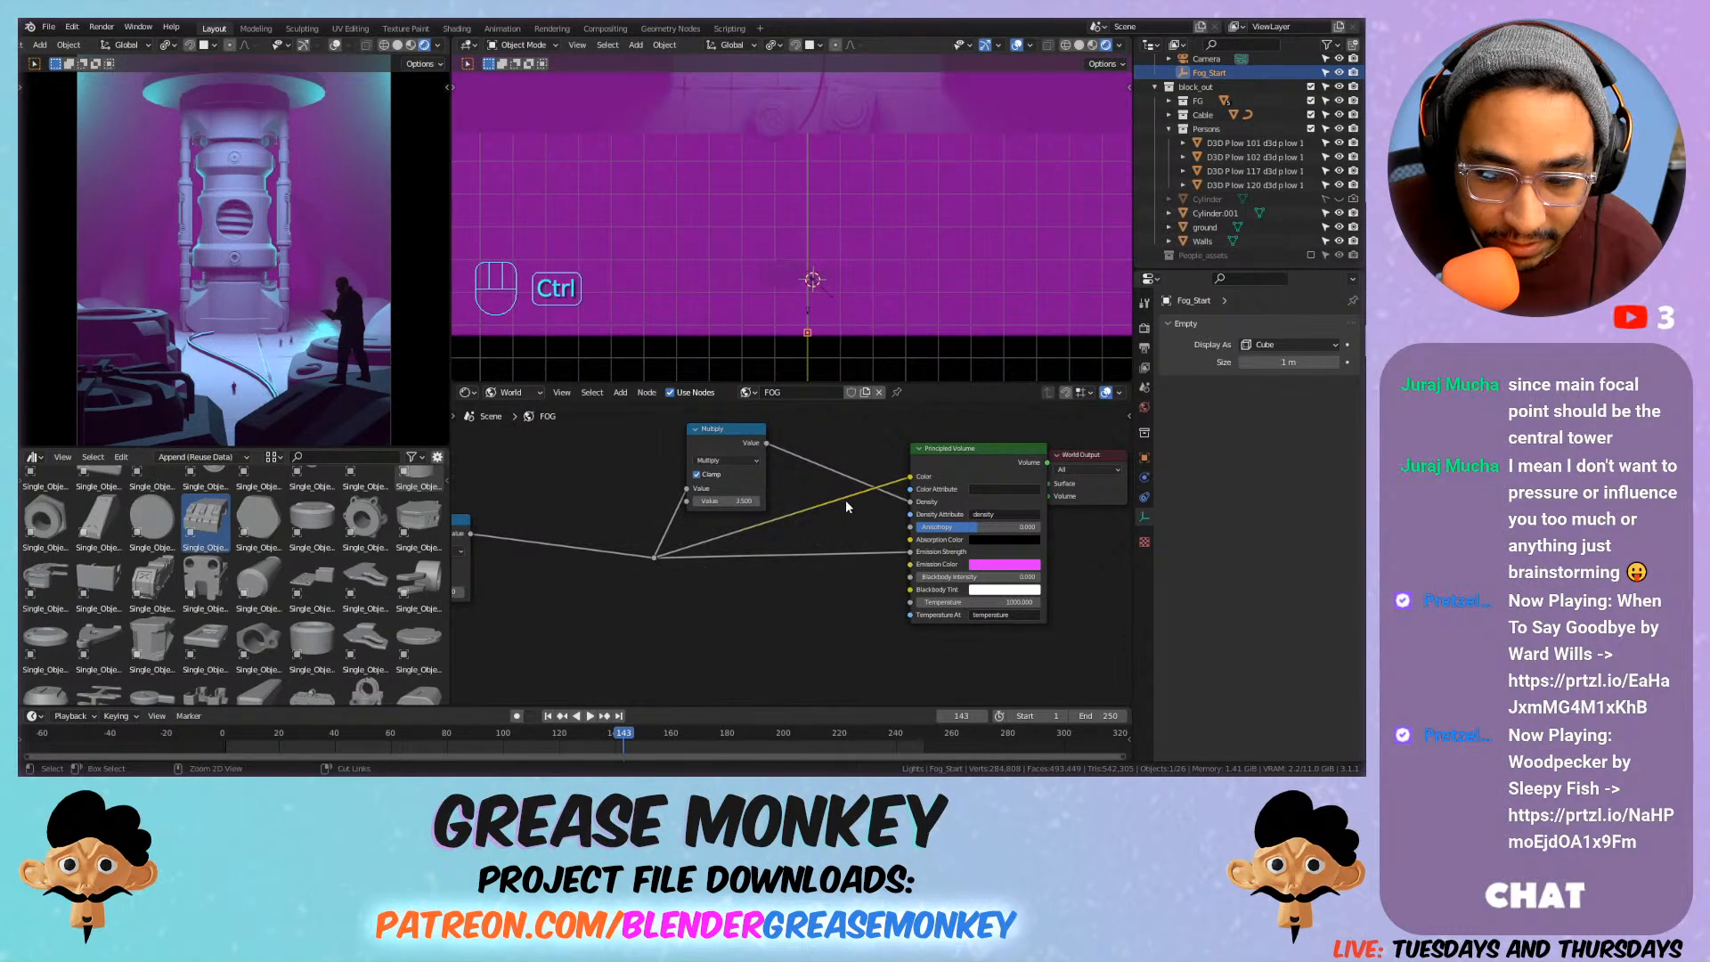
key("ctrl+z")
key("ctrl+s")
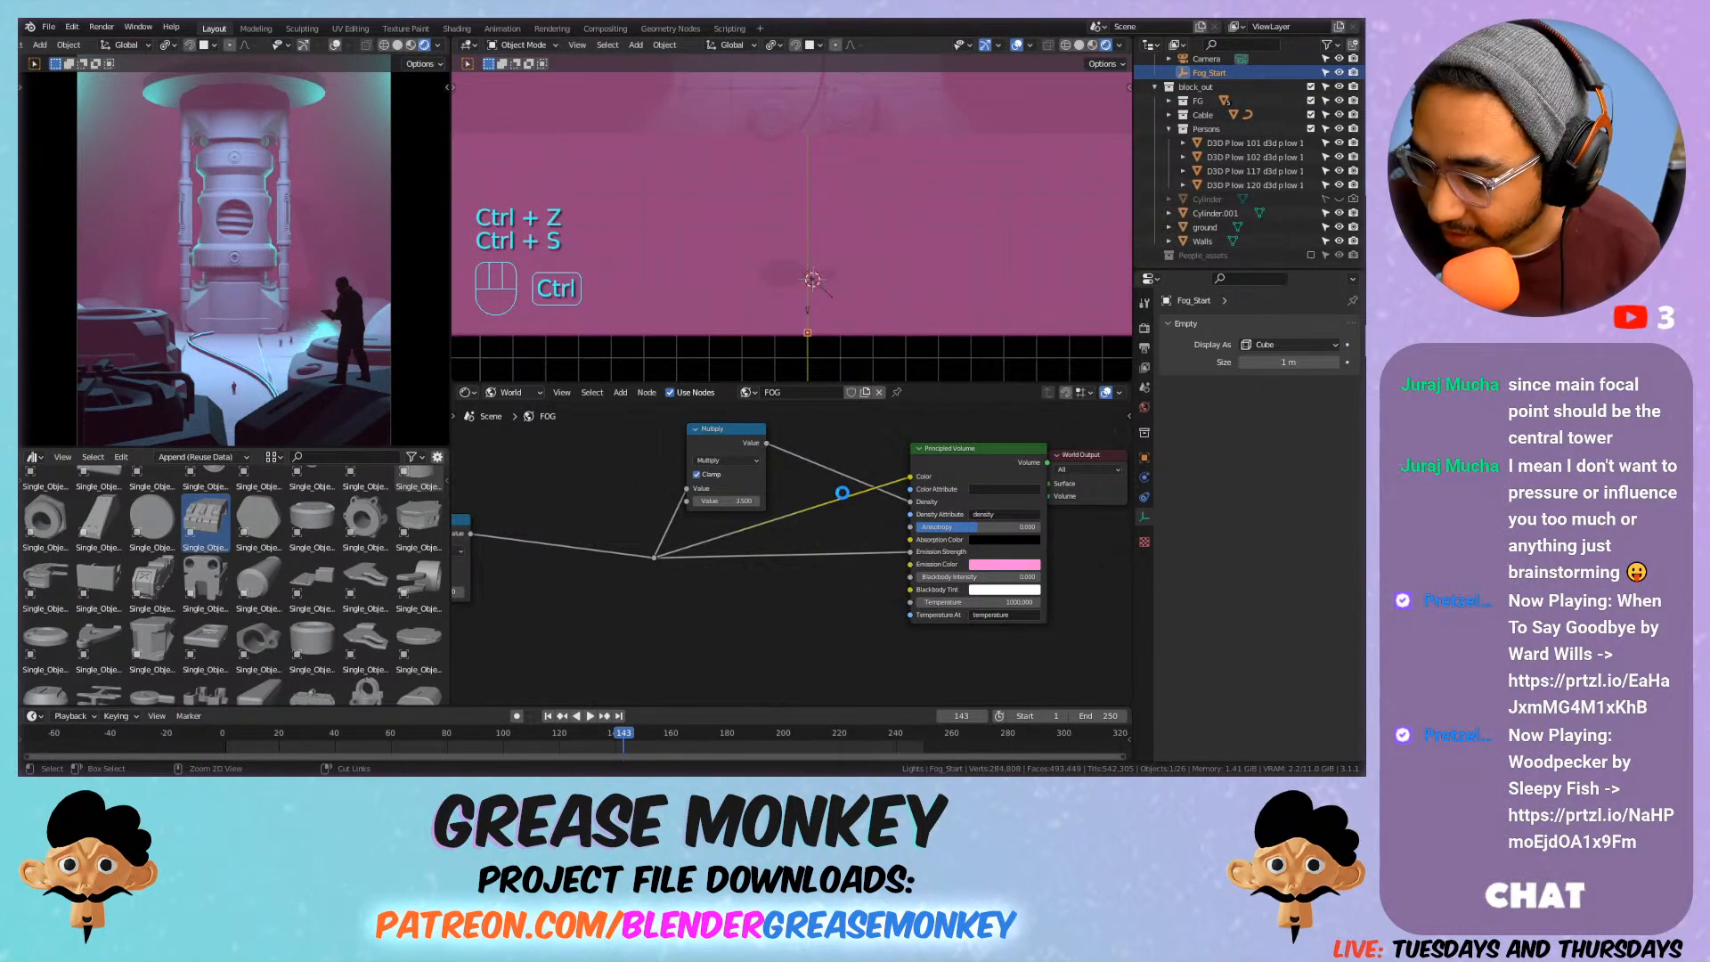
Try halving the fog's Divide node value to thicken the fog, and undo the change.
middle_click_drag(643, 521, 892, 490)
scroll(720, 528, "up", 2)
left_click(682, 564)
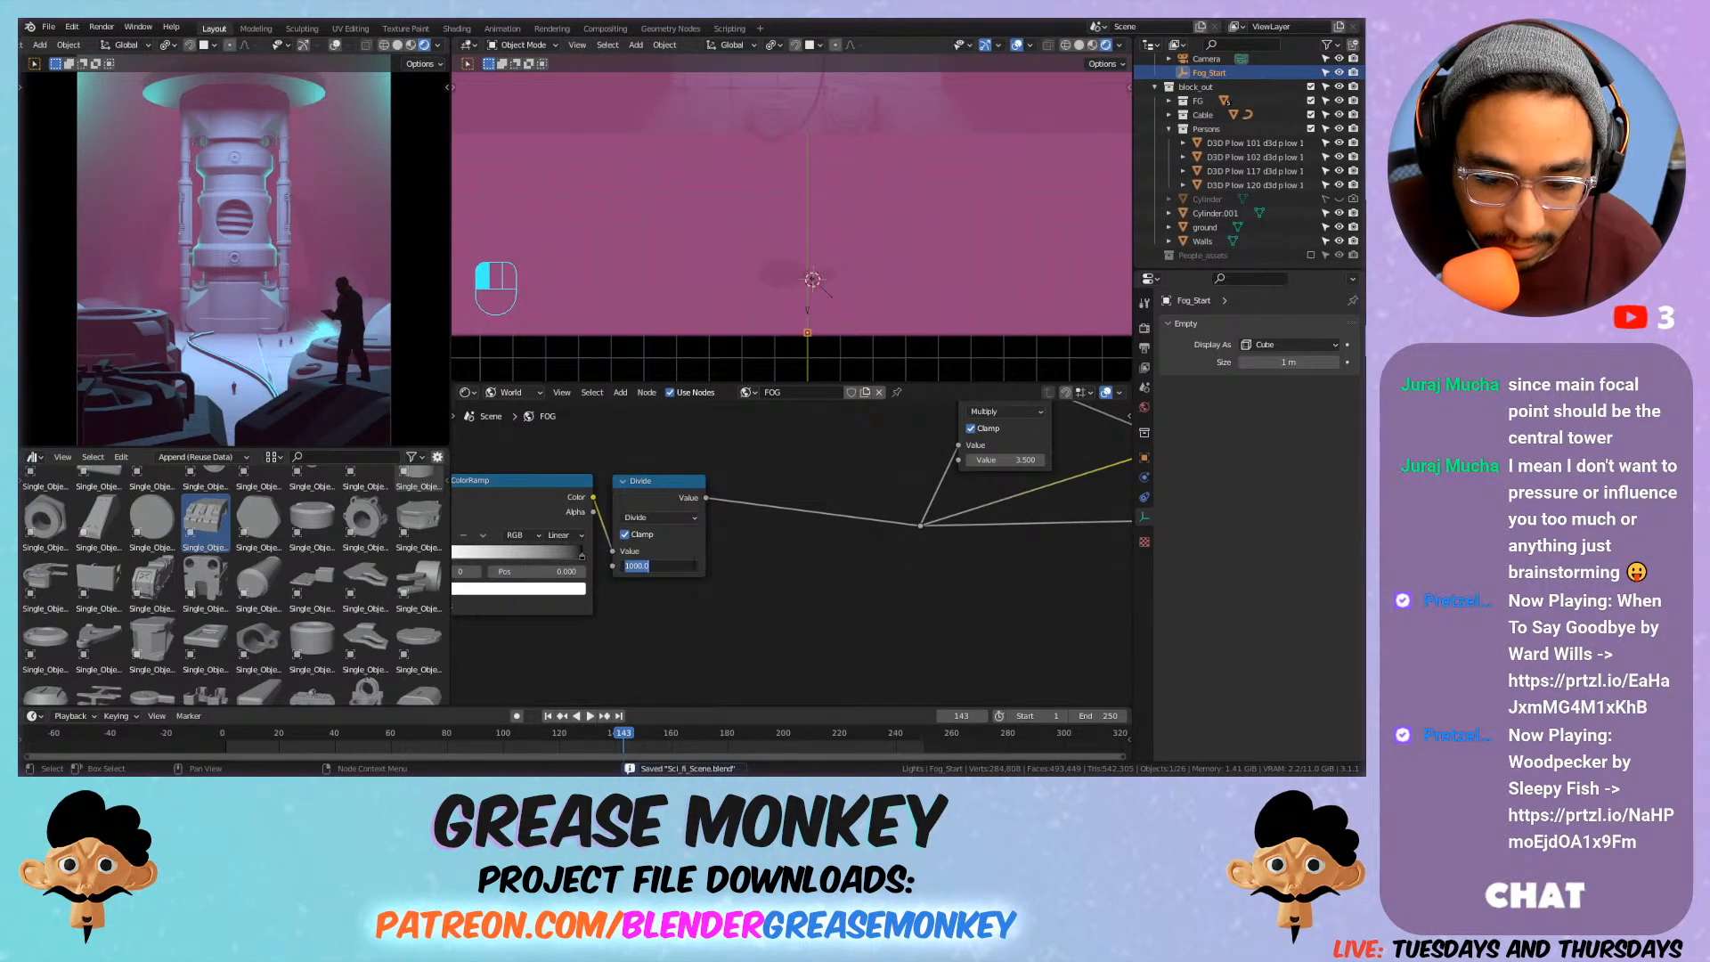
type("/500")
left_click(693, 548)
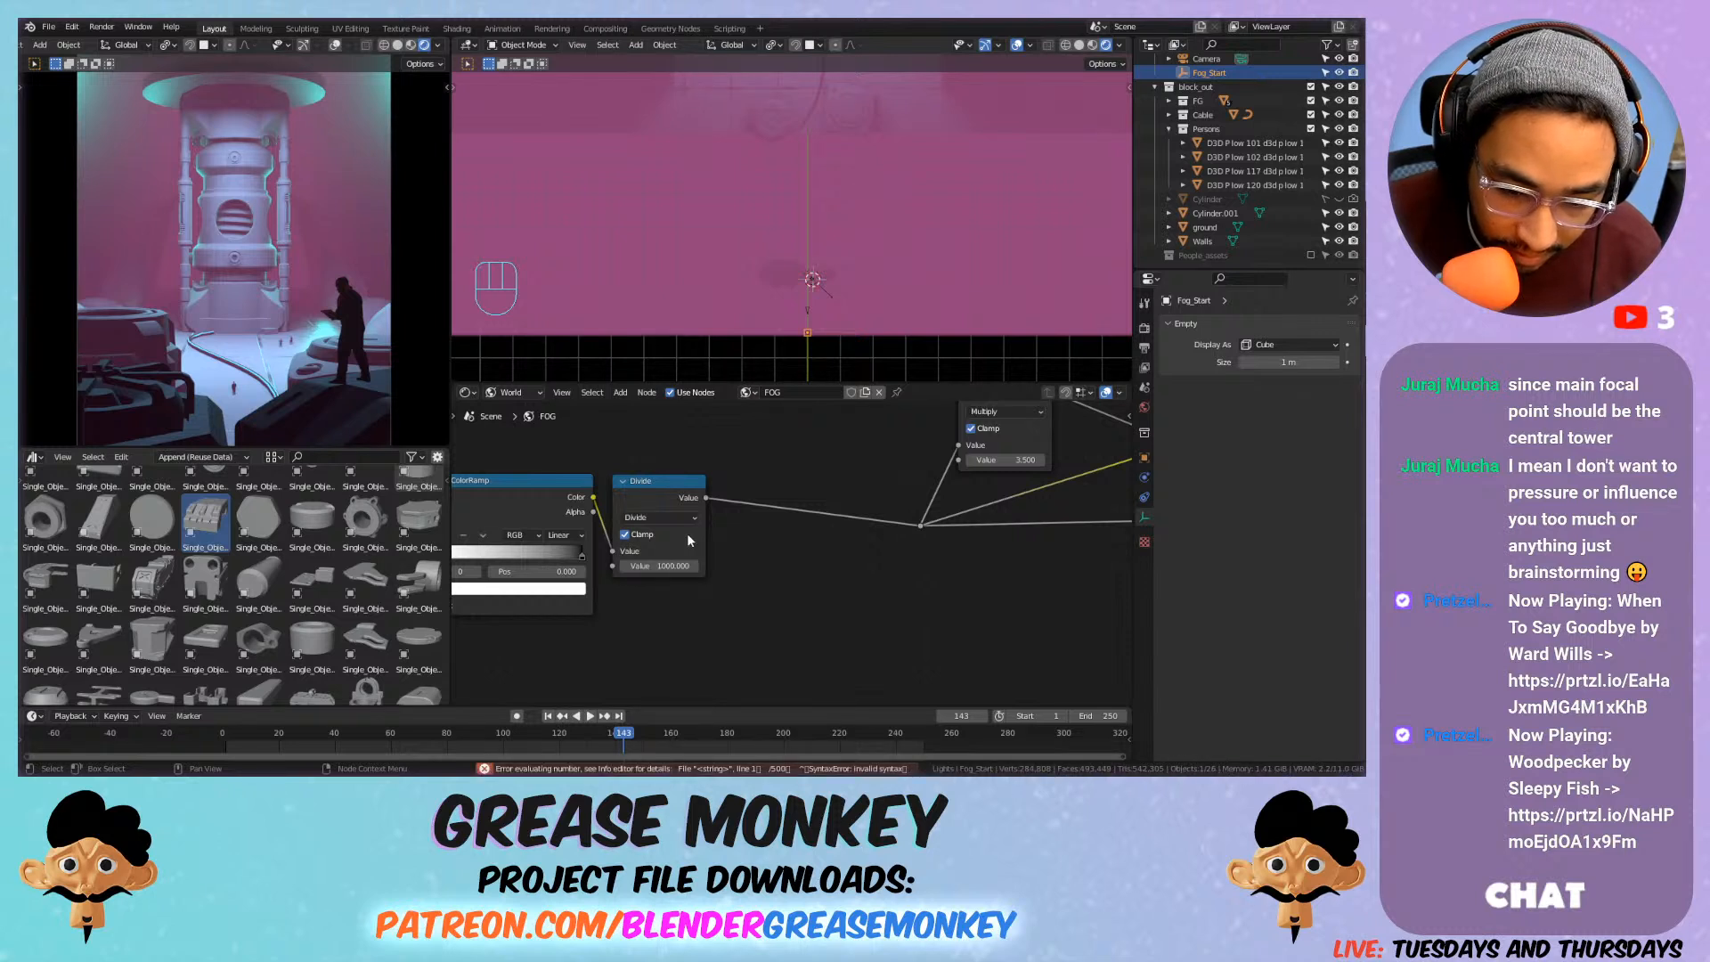
left_click(659, 566)
type("/2")
key("Return")
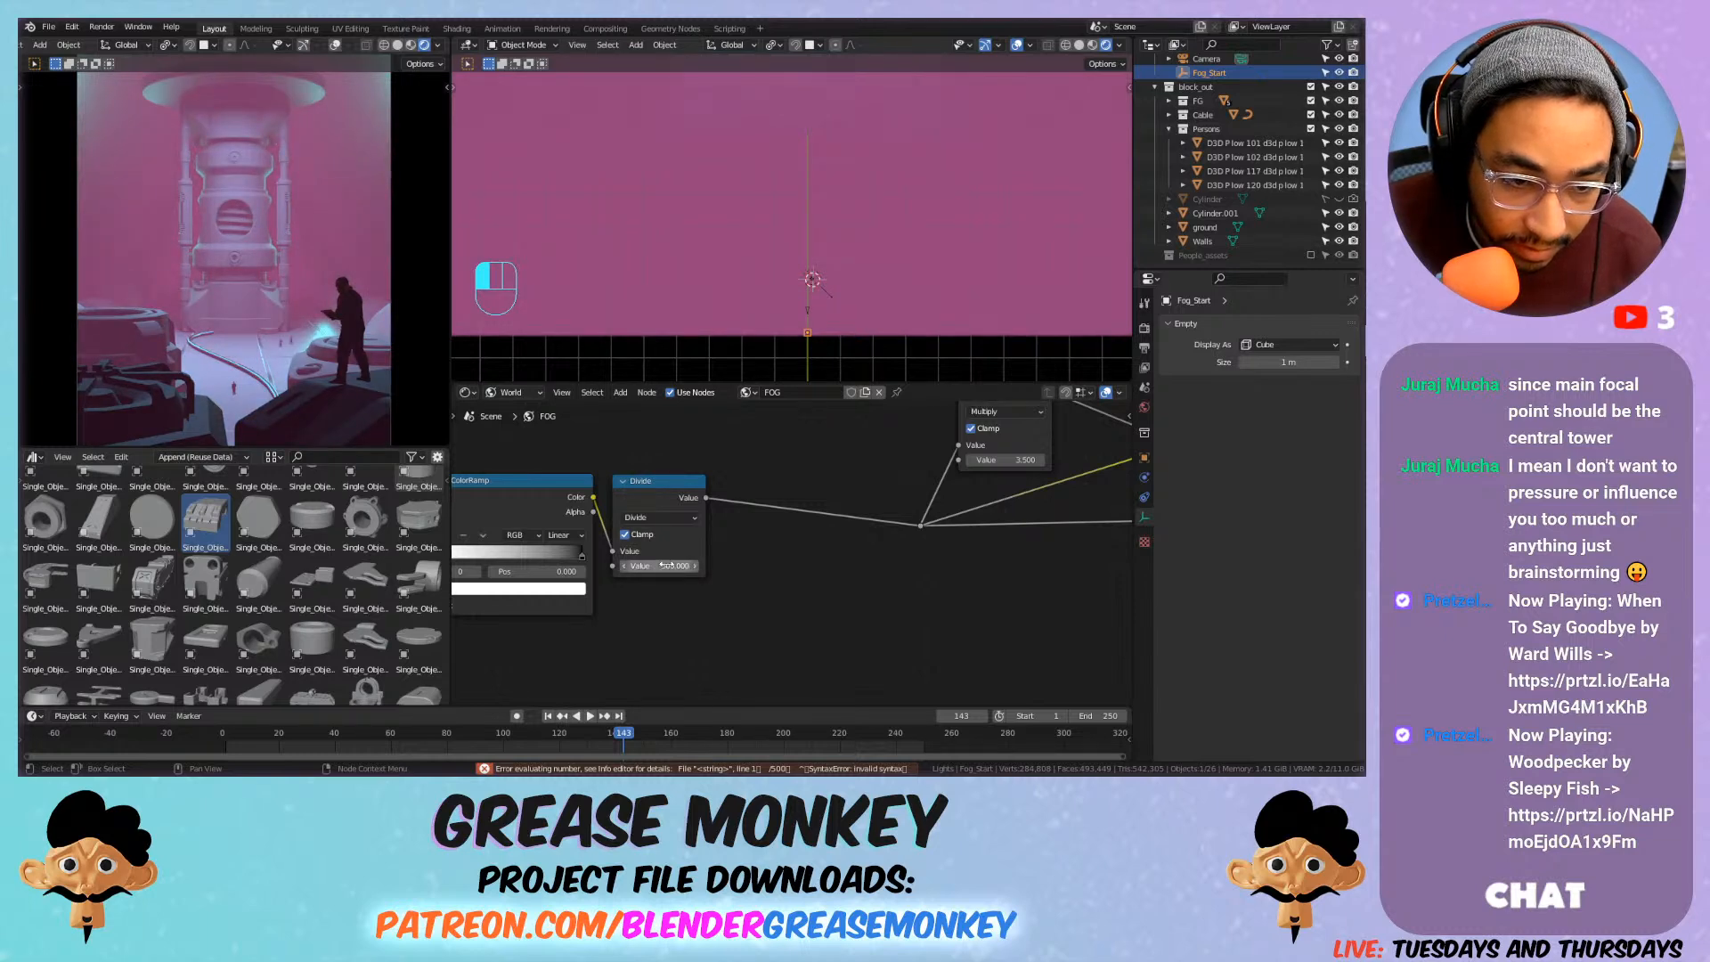
key("ctrl+z")
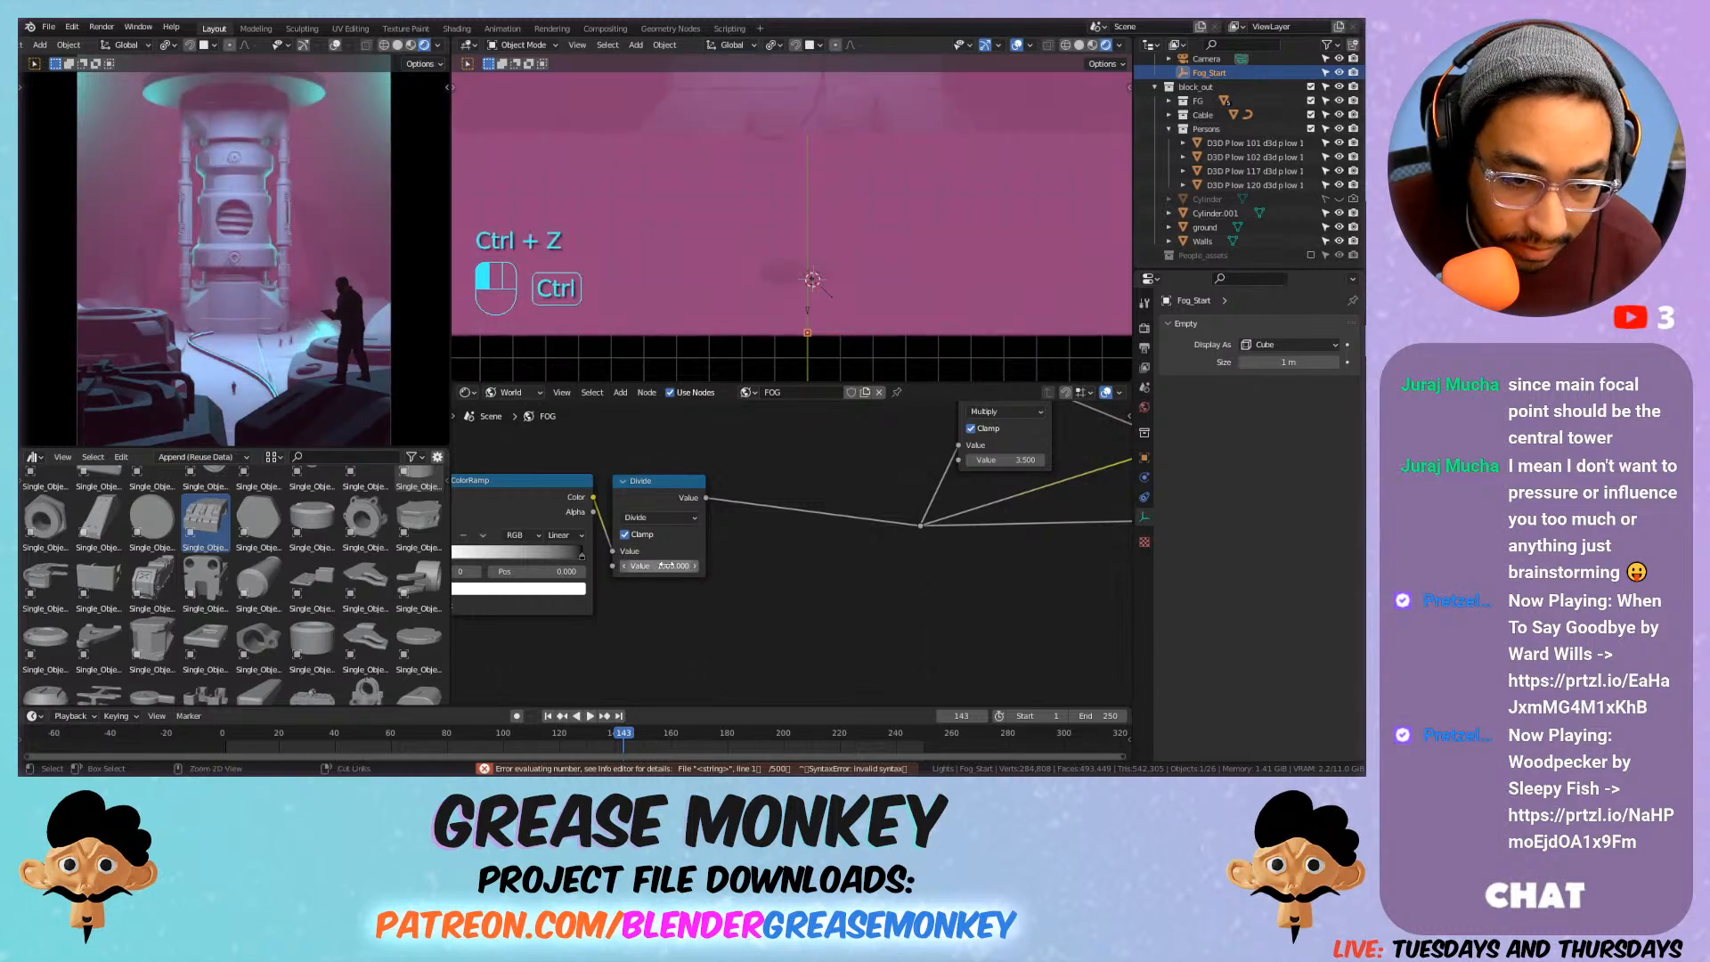
Try moving the fog's ColorRamp stop and changing the Mapping node's X location, undo these changes and save the file.
middle_click_drag(710, 538, 880, 540)
left_click(750, 555)
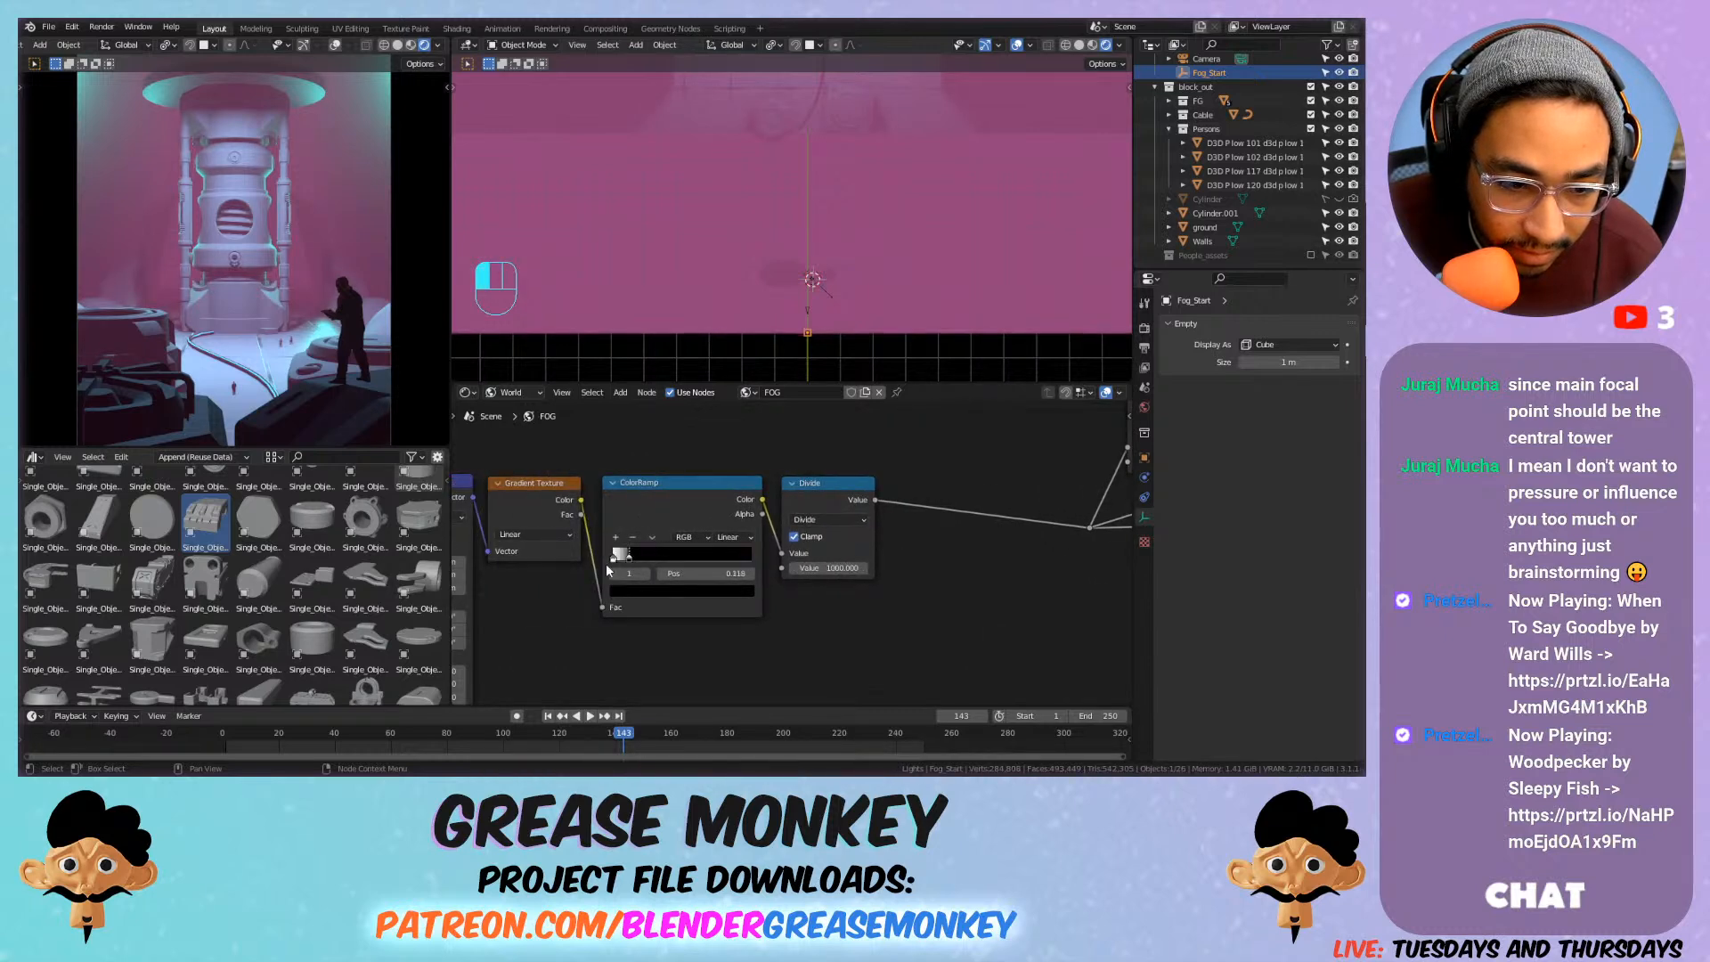
left_click_drag(613, 559, 734, 566)
key("ctrl+z")
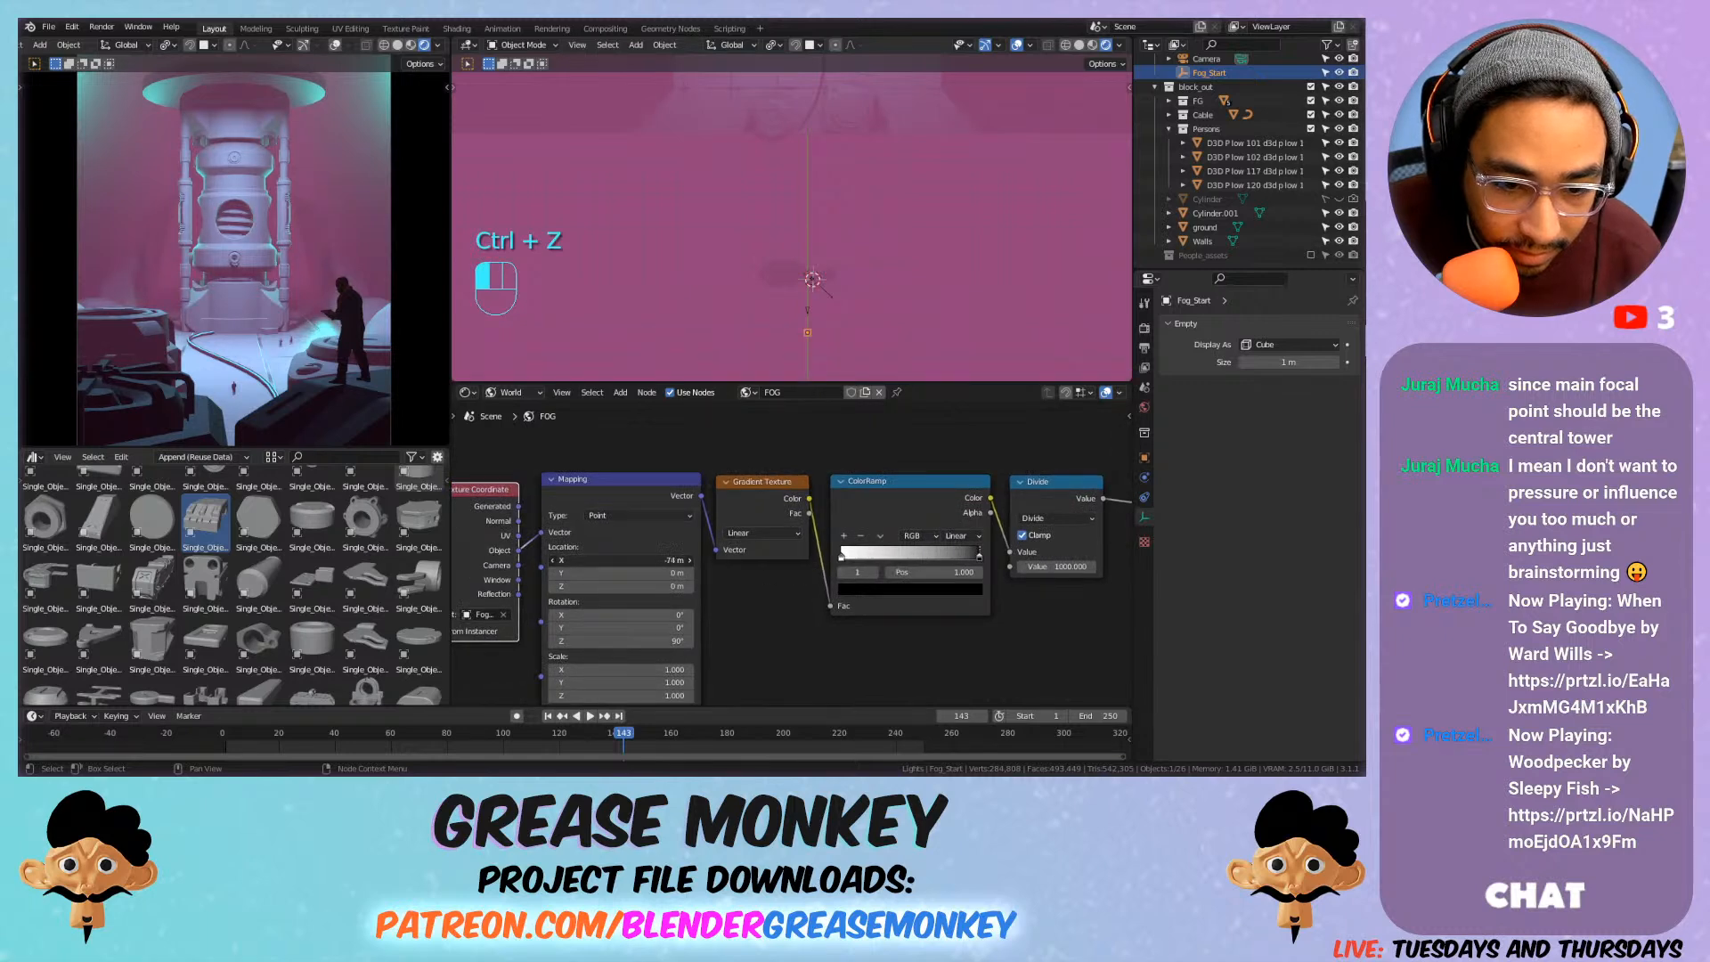
key("ctrl+z")
key("ctrl+z")
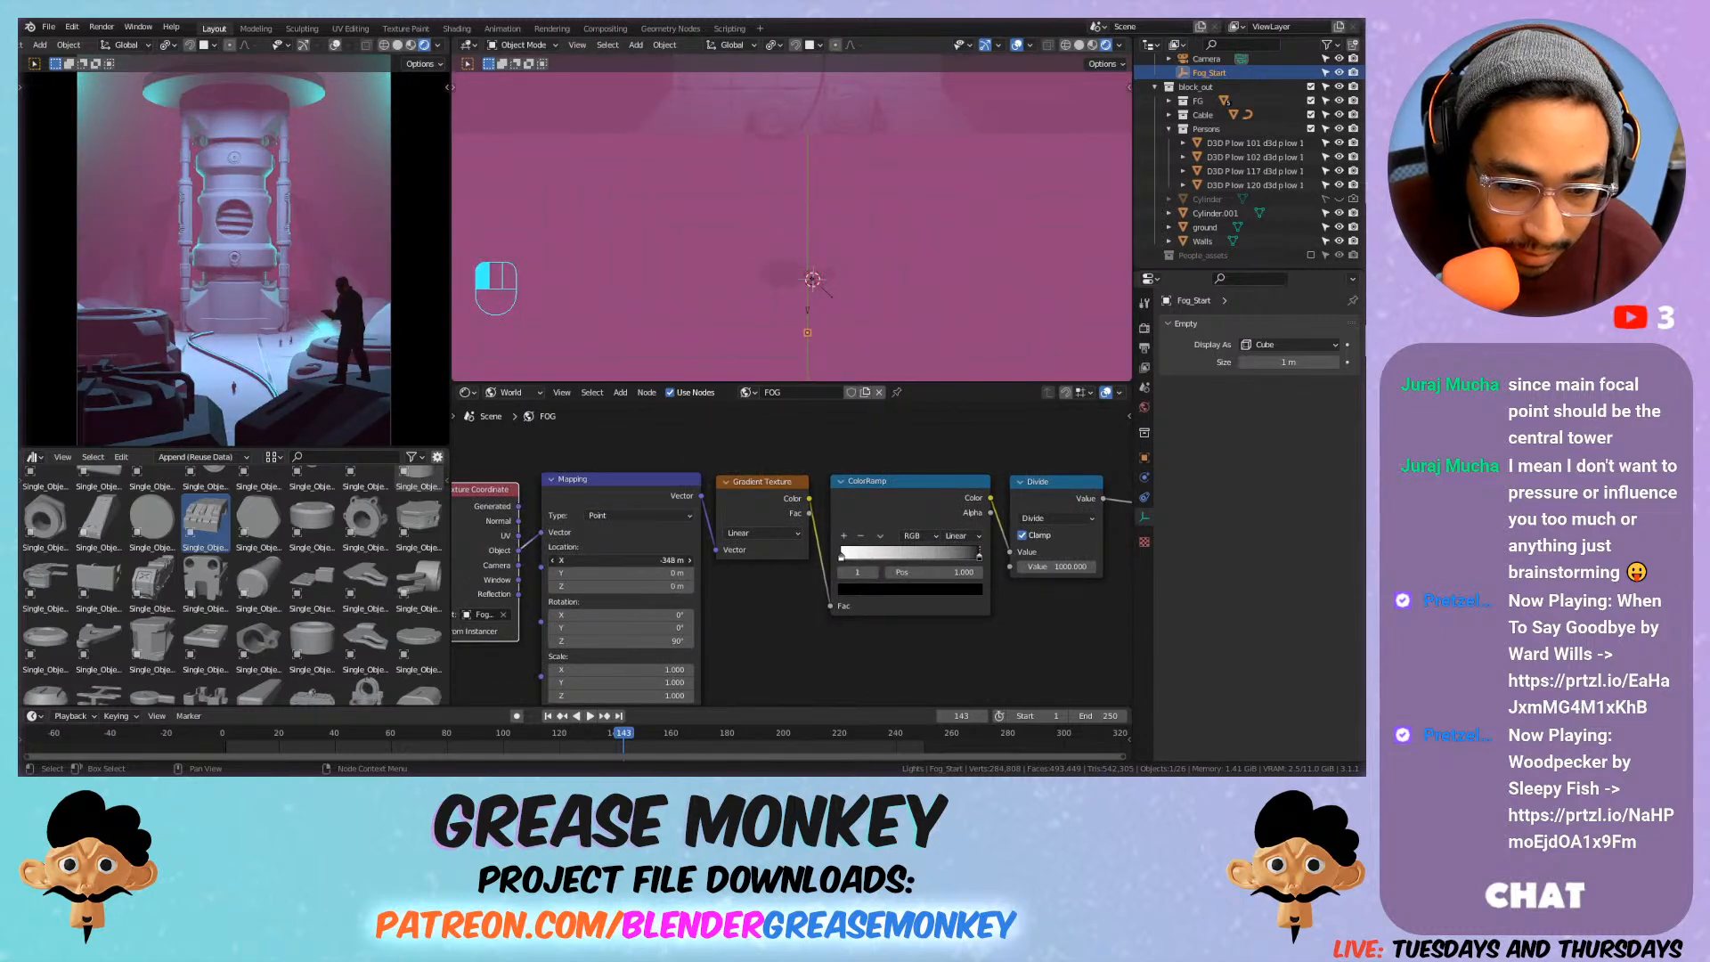
key("ctrl+z")
key("ctrl+s")
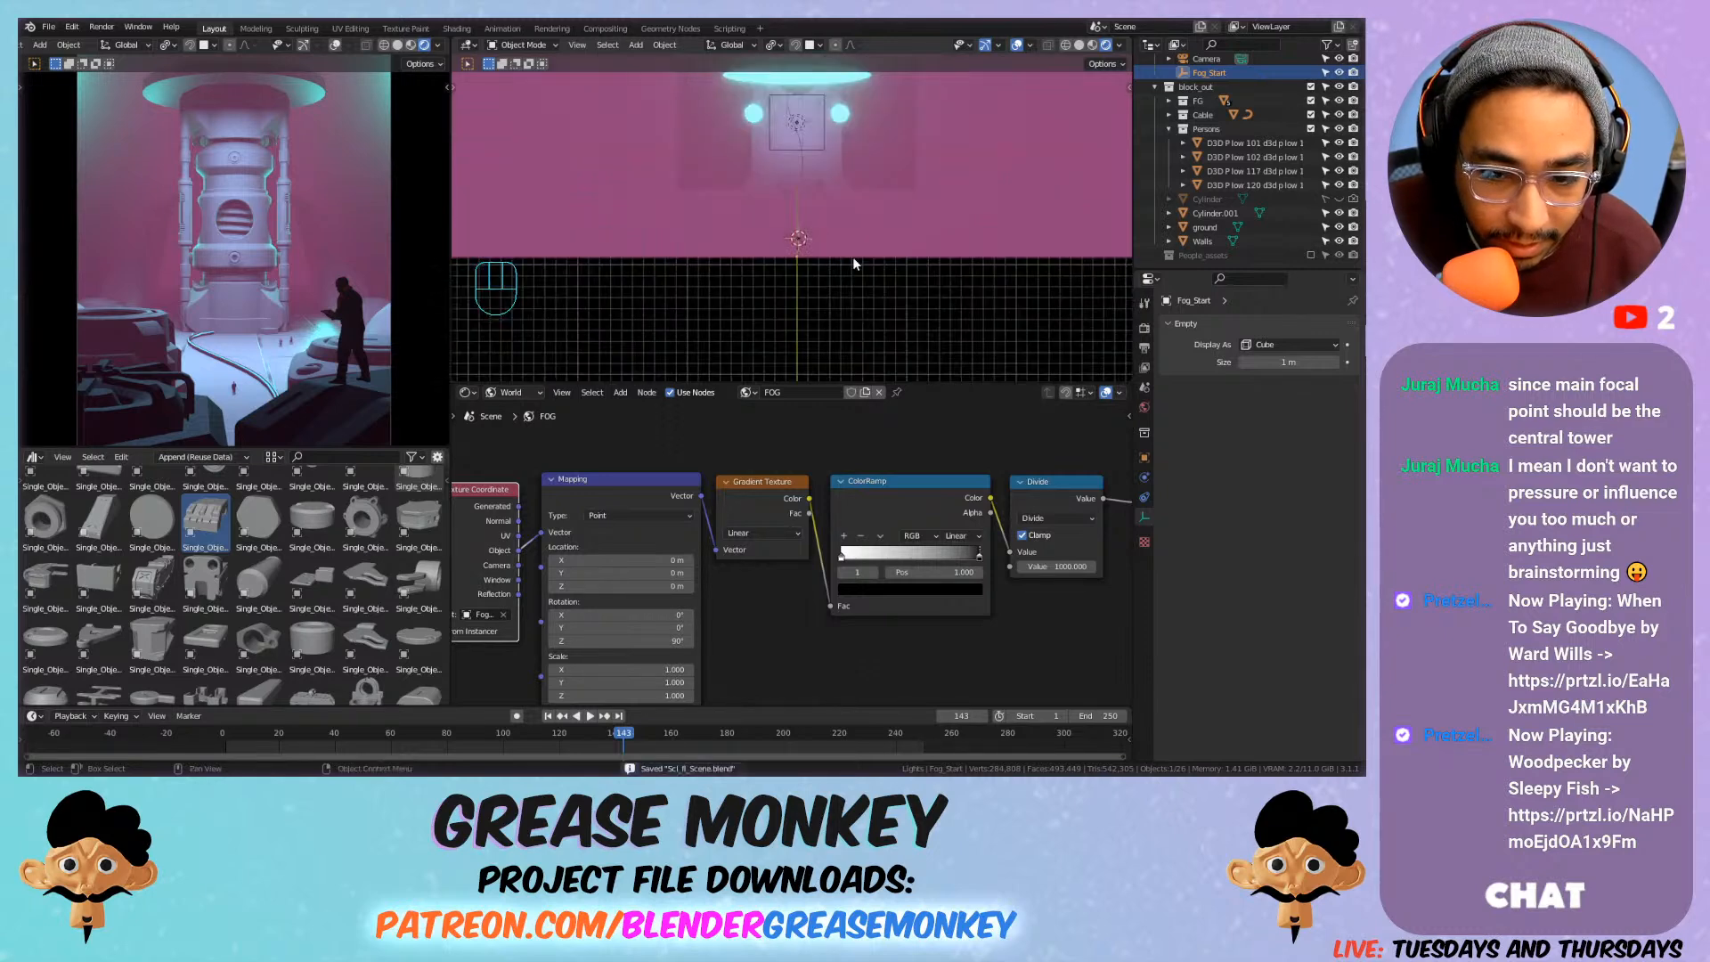
Try flipping the fog's ColorRamp, undo the flip and save the file.
left_click(882, 537)
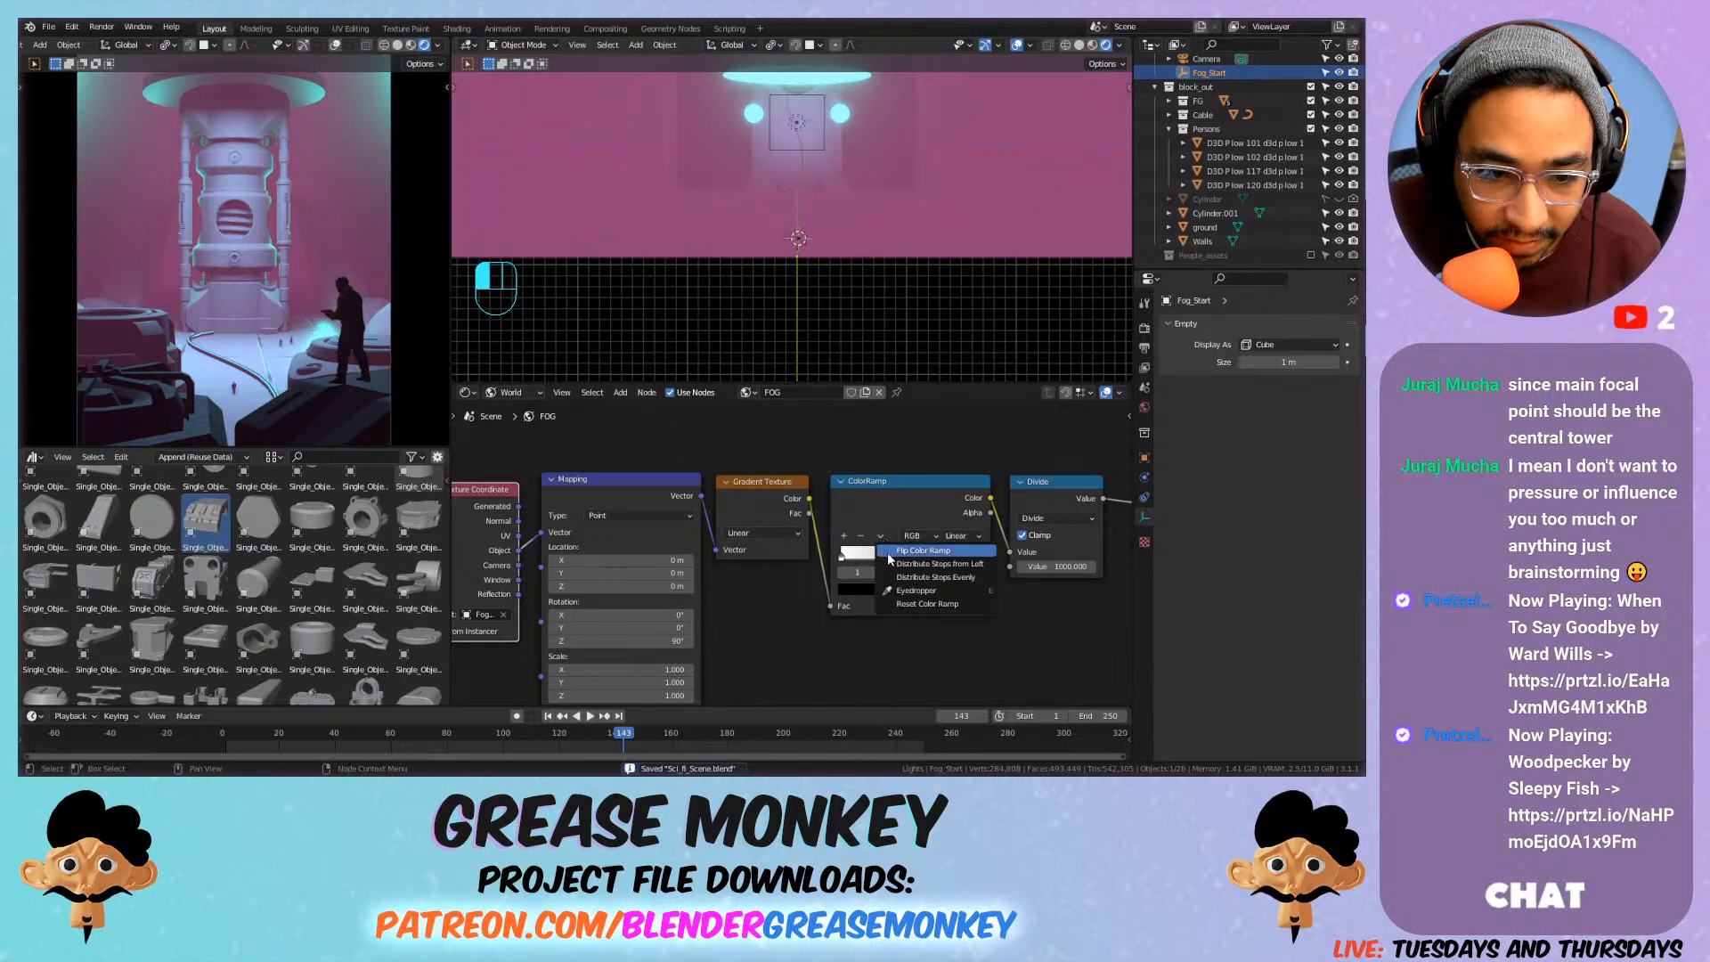
left_click(891, 559)
mouse_move(980, 553)
left_mouse_down()
mouse_move(850, 554)
mouse_move(985, 552)
left_mouse_up()
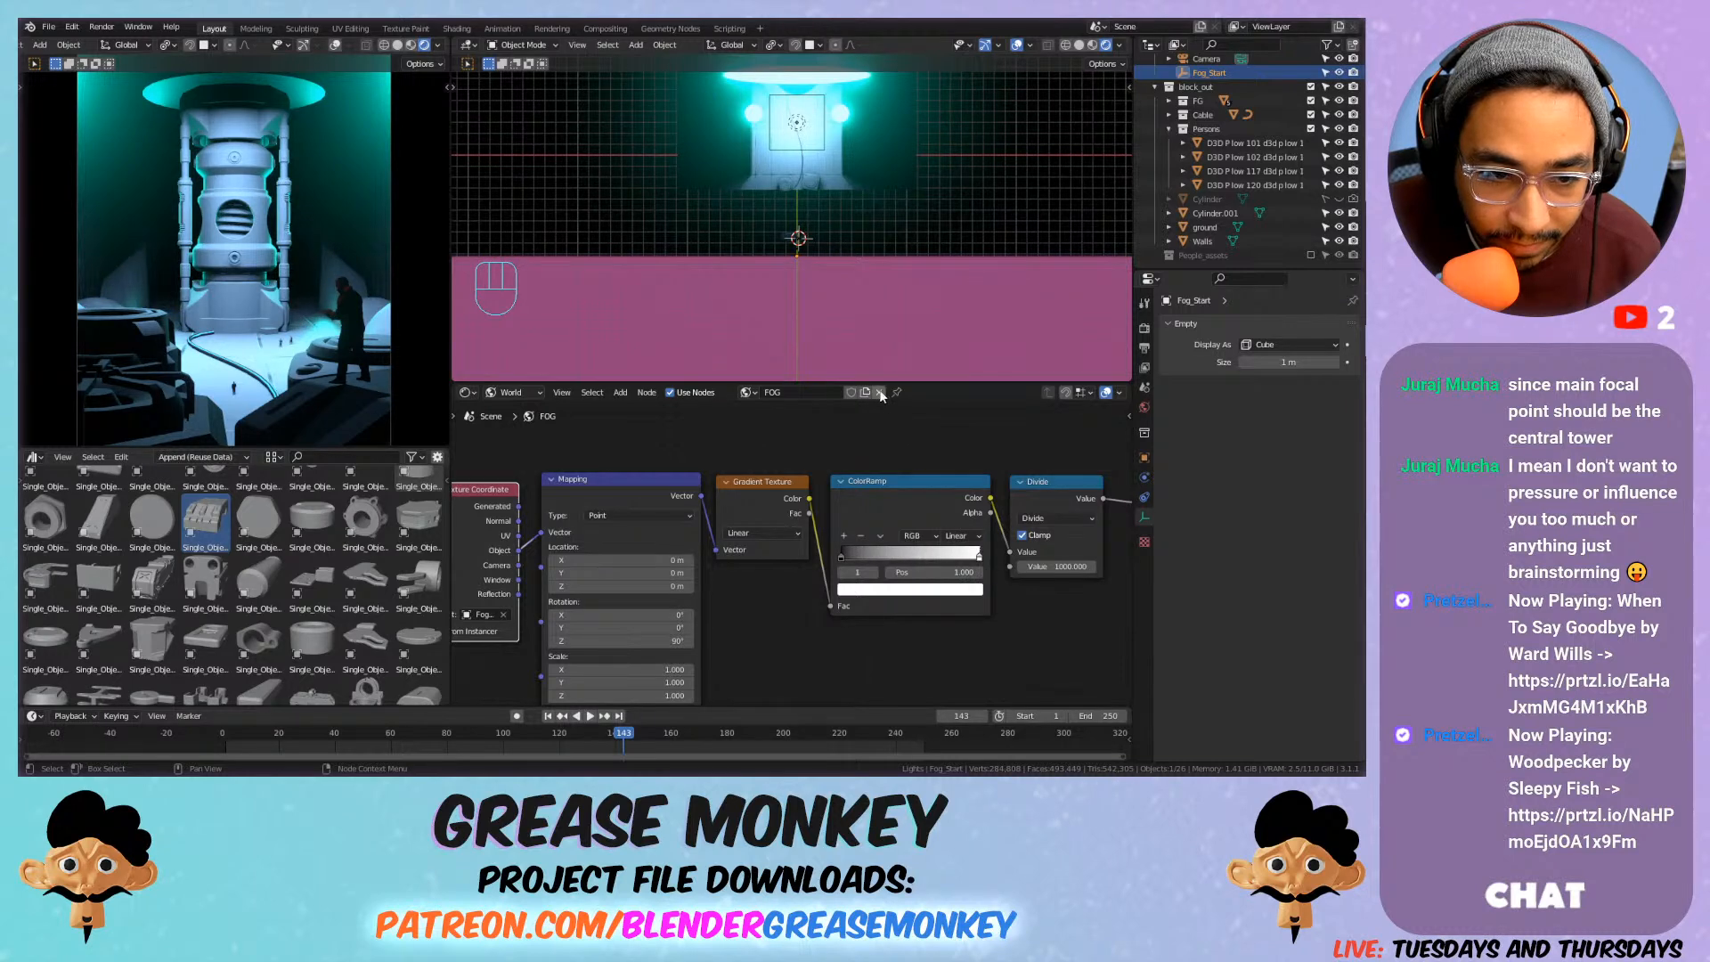
key("ctrl+z")
key("ctrl+z")
key("ctrl+s")
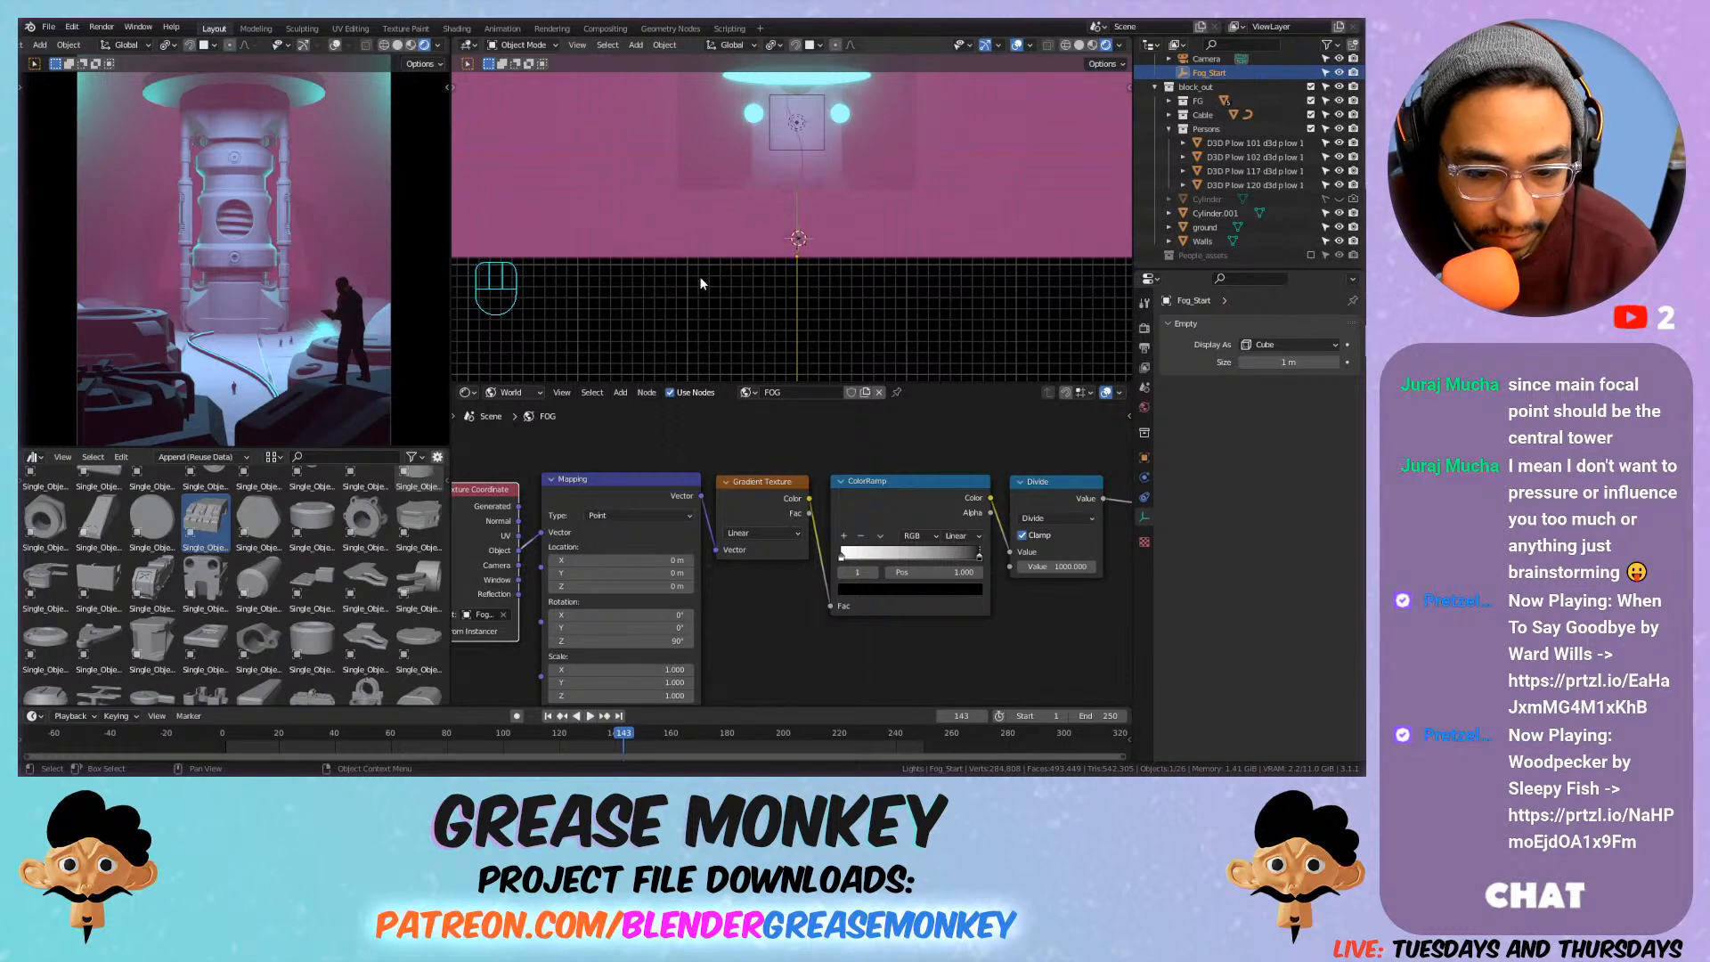
Enable depth of field on the camera and inspect the cable, floor and tower in the camera view.
left_click(1197, 59)
left_click(1179, 504)
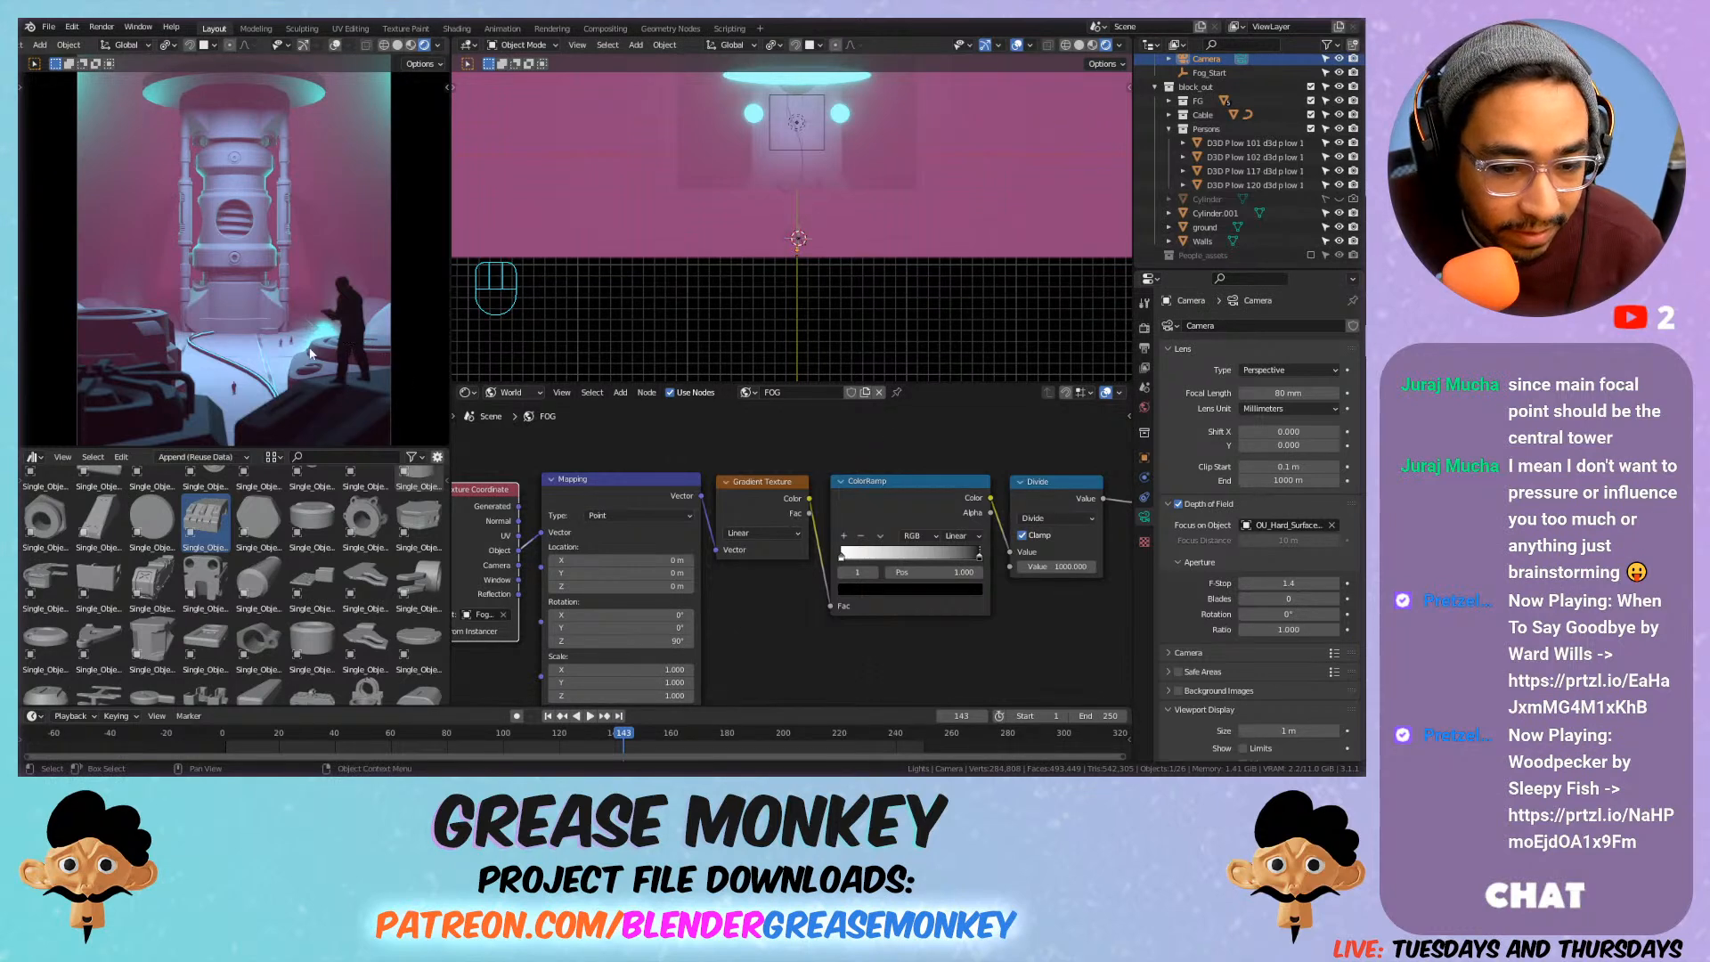
scroll(325, 342, "up", 10)
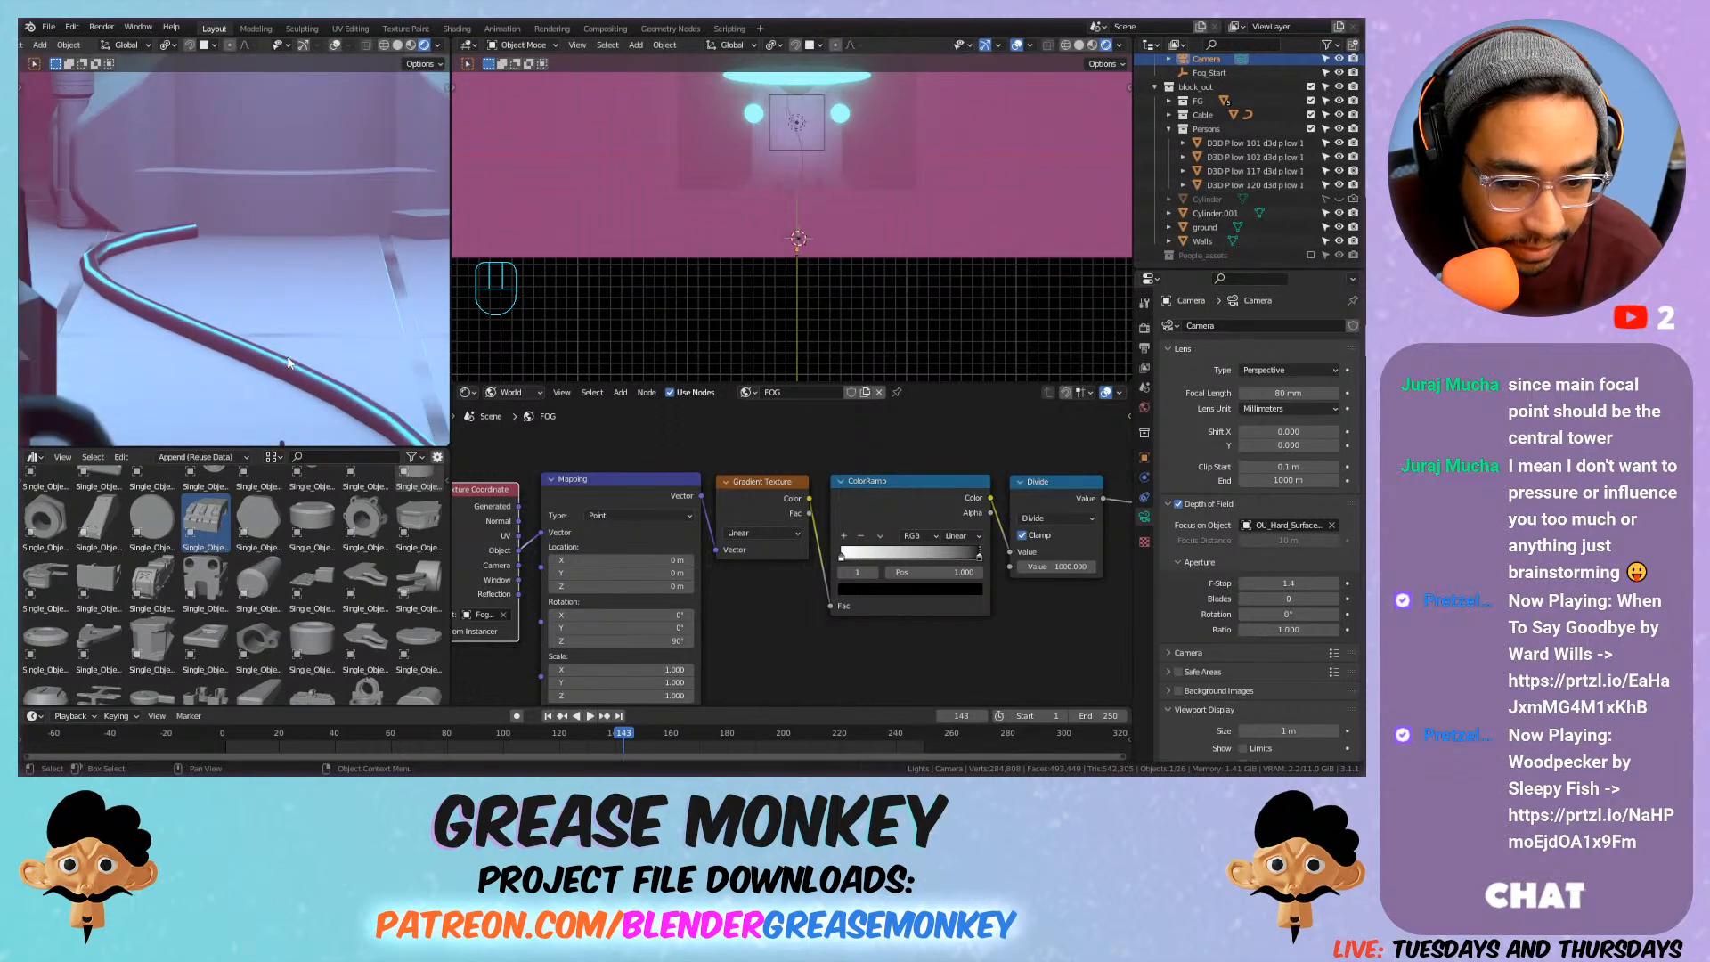
scroll(292, 360, "down", 4)
scroll(301, 364, "down", 3)
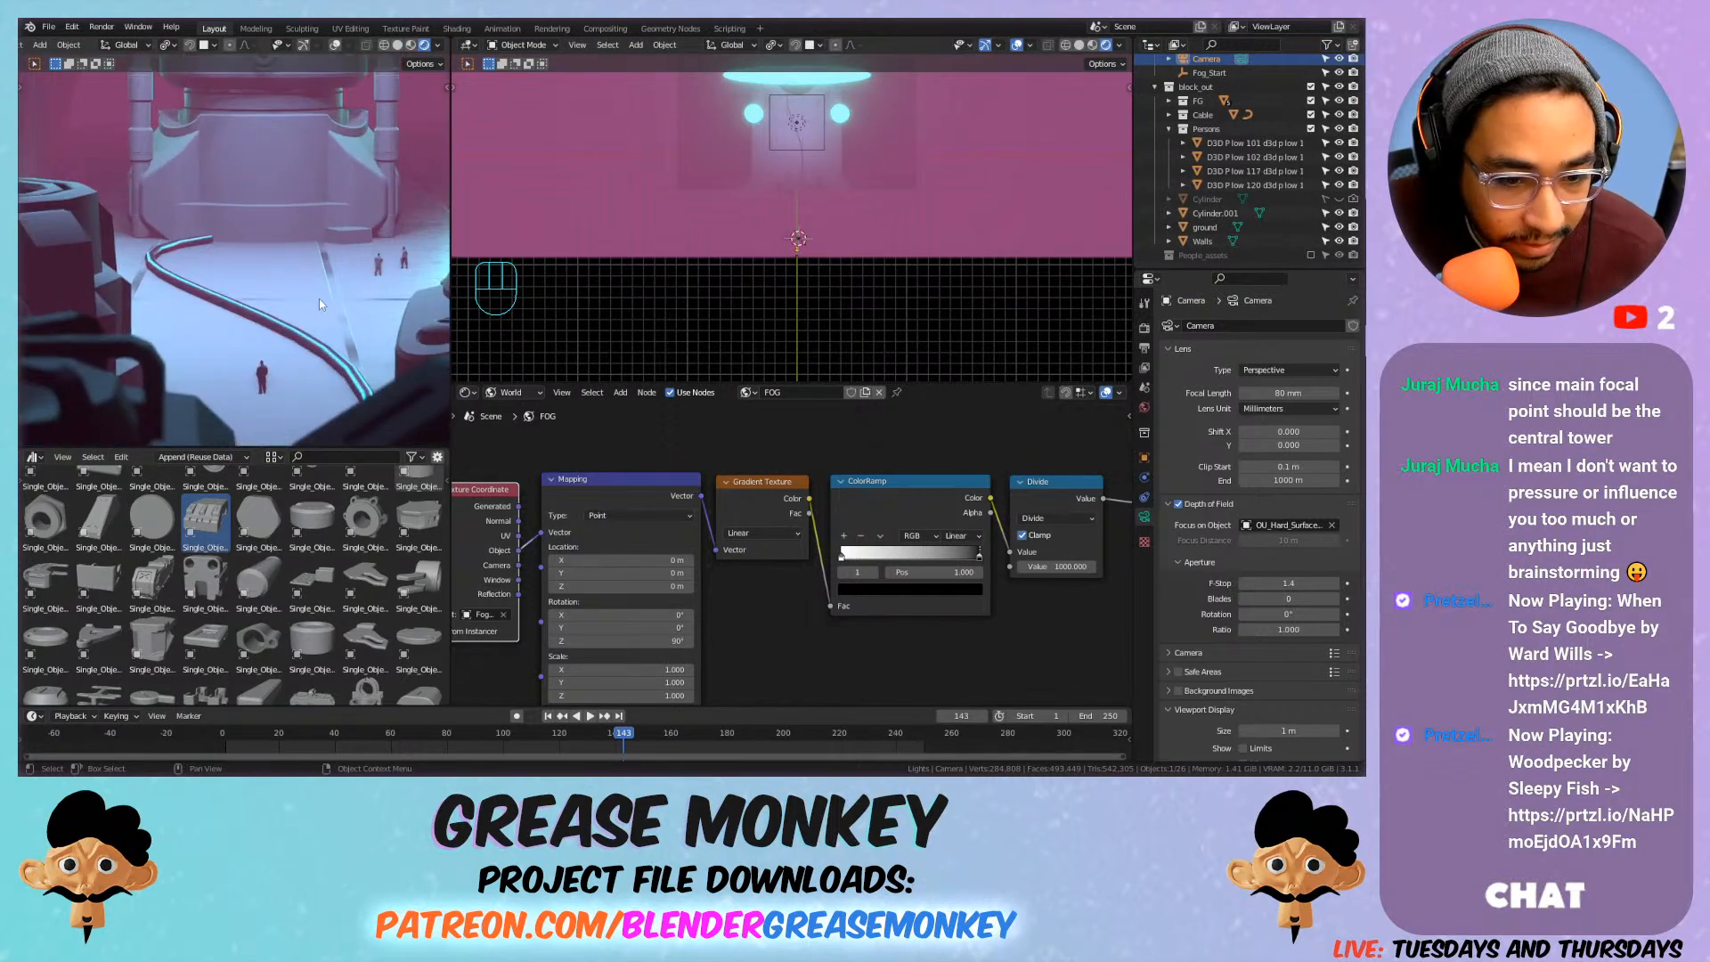
left_click(319, 290)
key("KP_0")
scroll(337, 294, "up", 2)
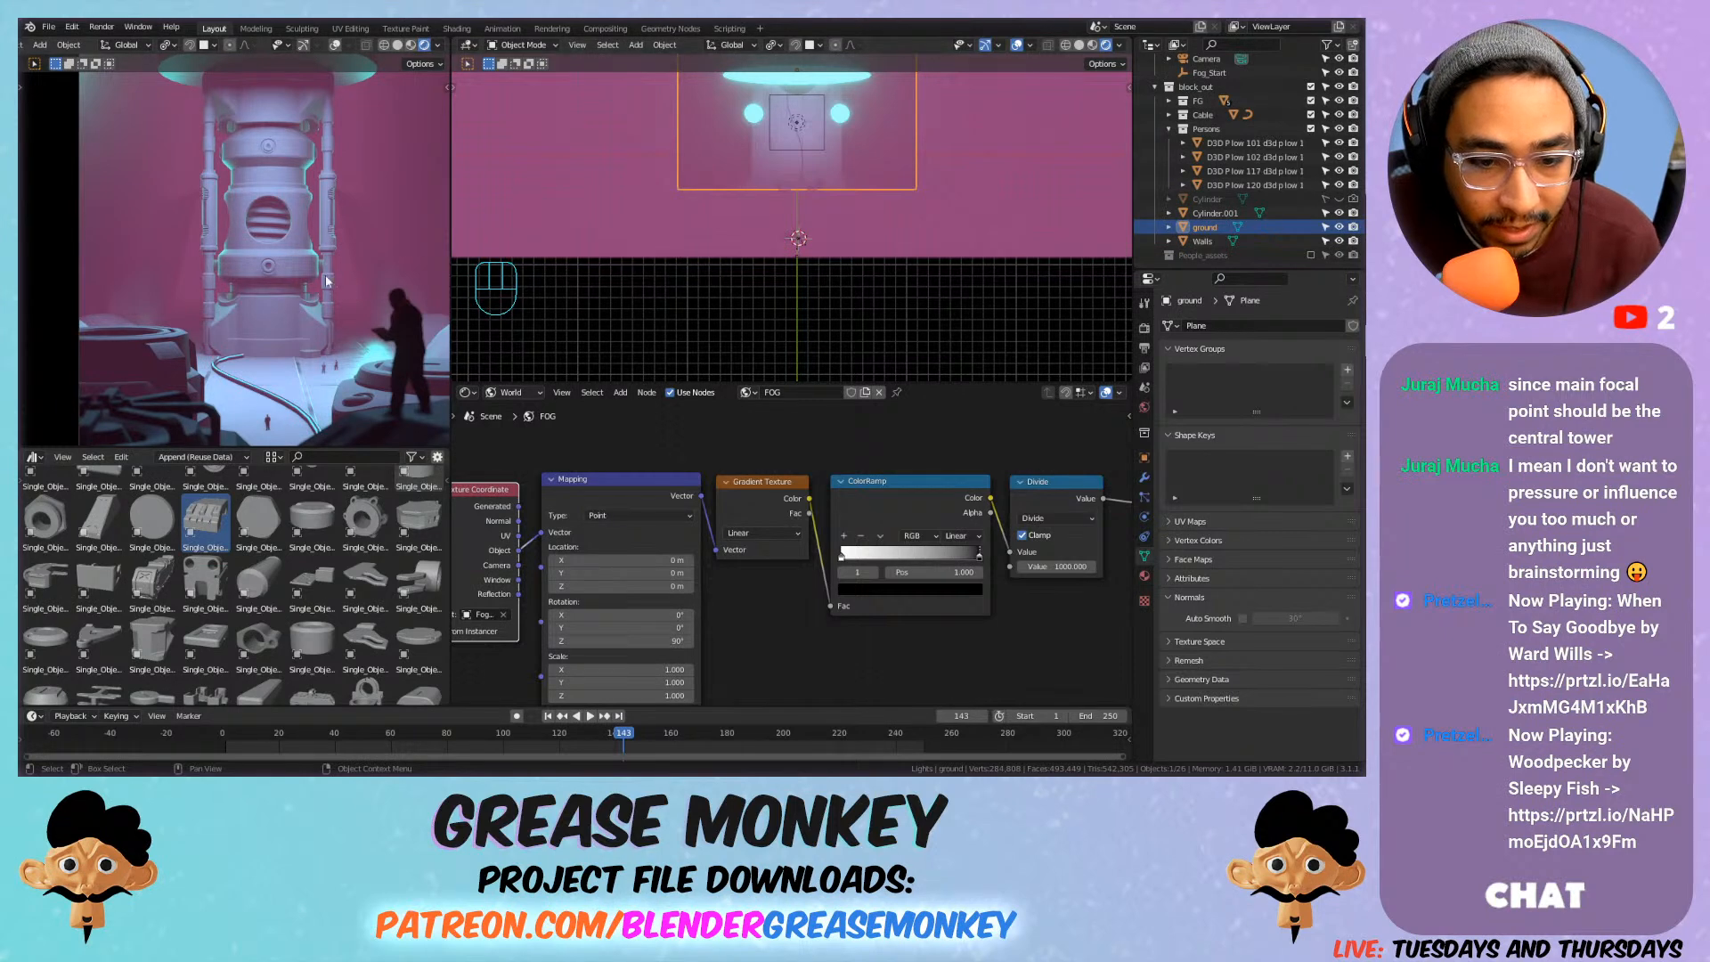
scroll(302, 260, "down", 2)
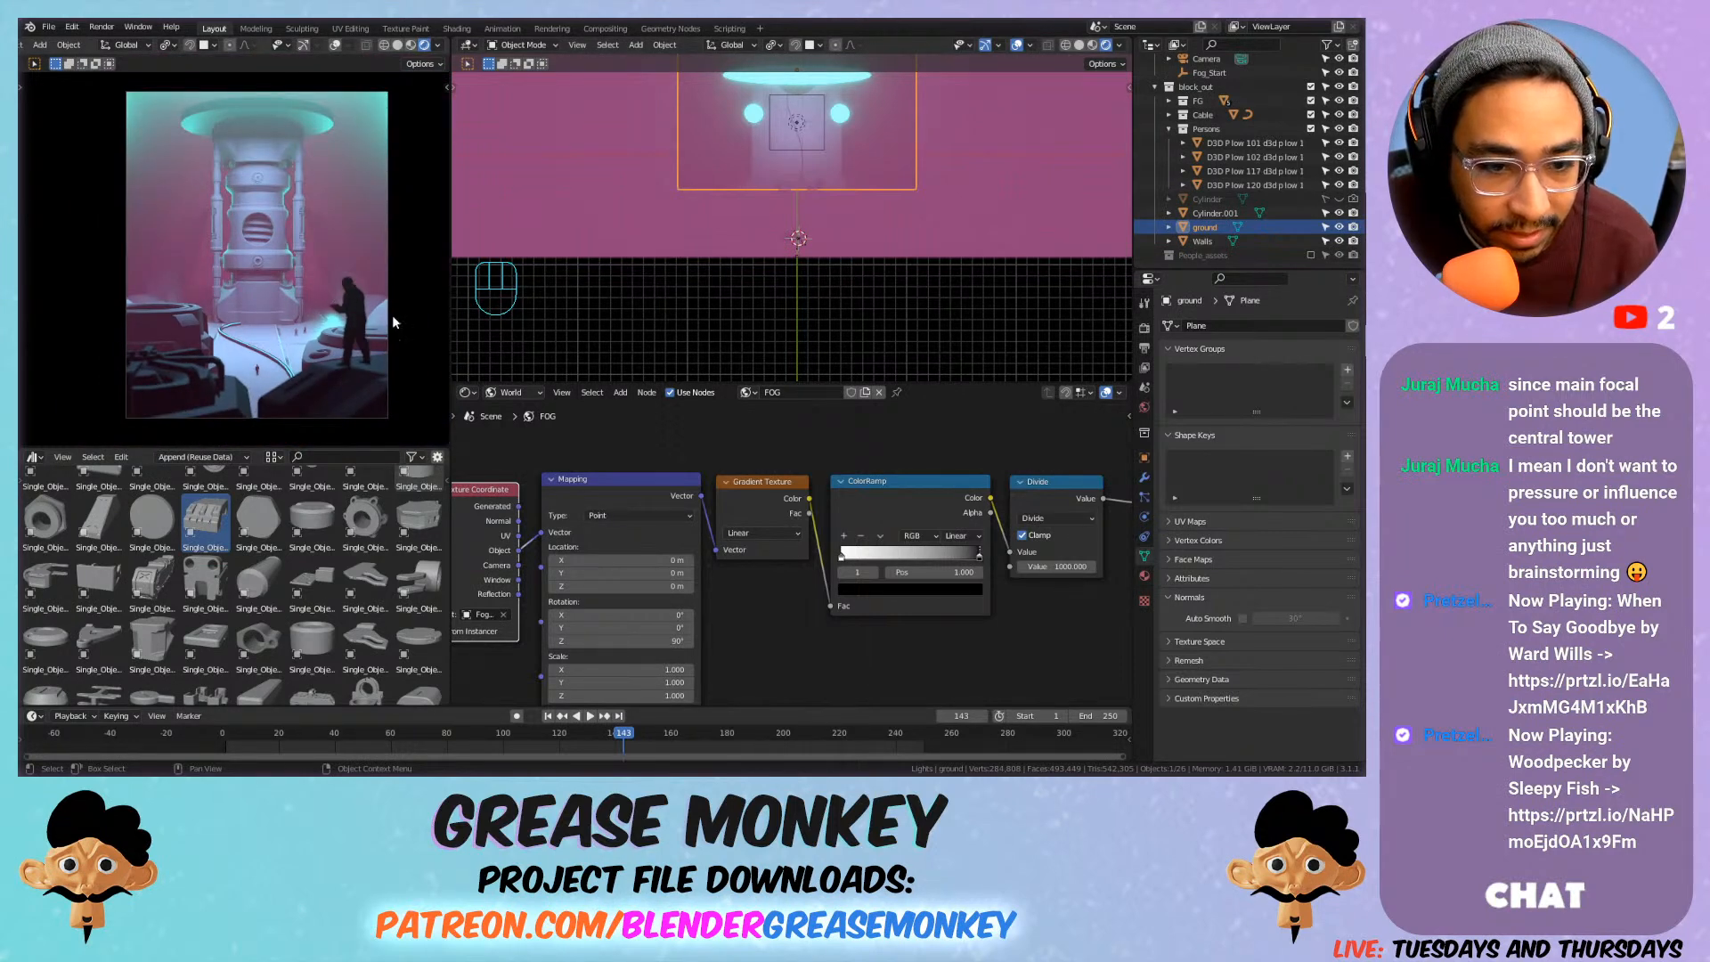
scroll(323, 262, "up", 2)
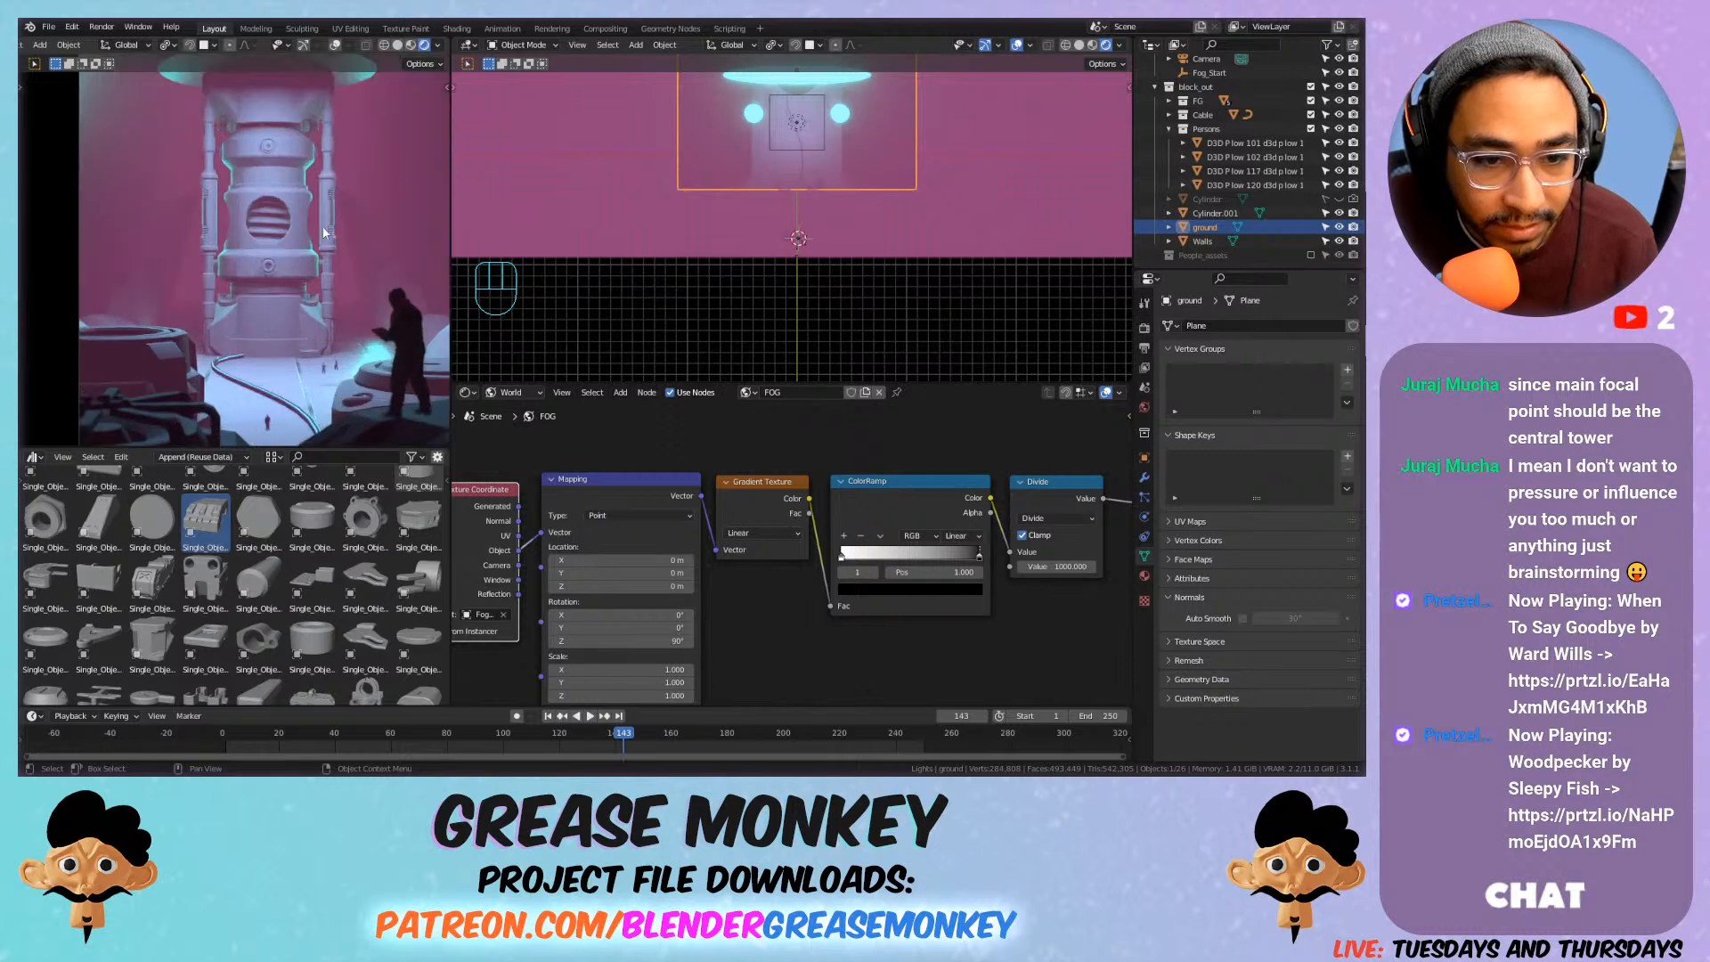
scroll(324, 233, "down", 2)
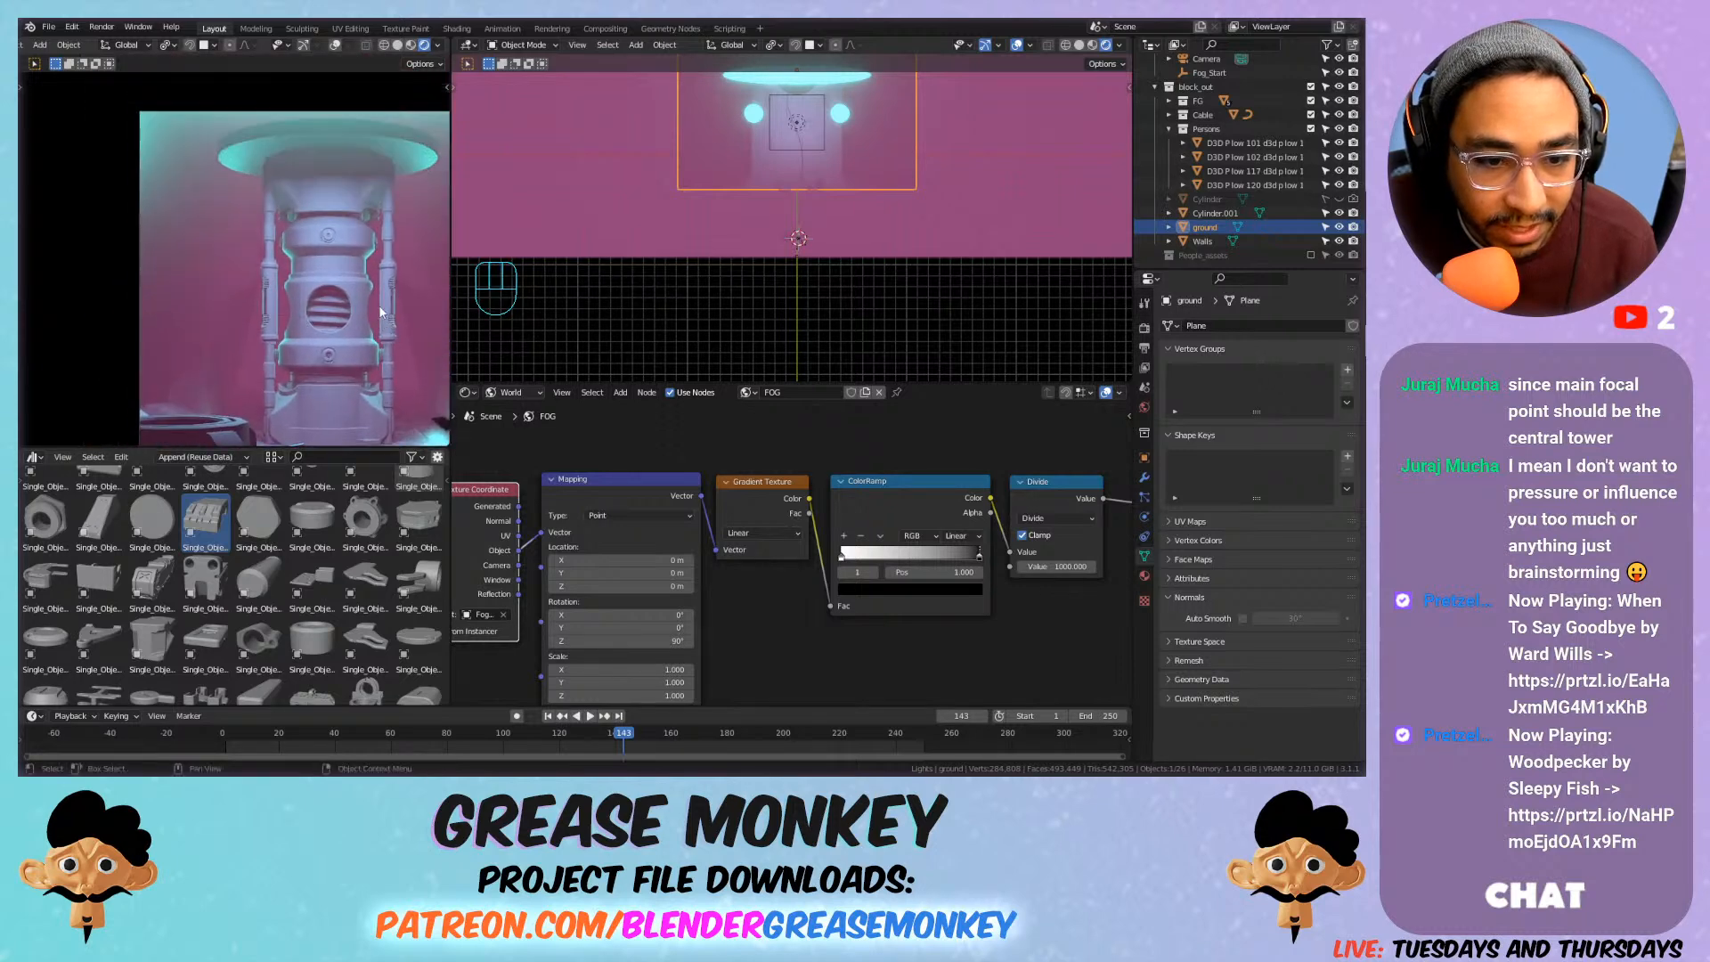
Browse the asset library's hard-surface parts for a round piece suited to the top of the tower.
scroll(288, 567, "down", 2)
scroll(294, 570, "down", 5)
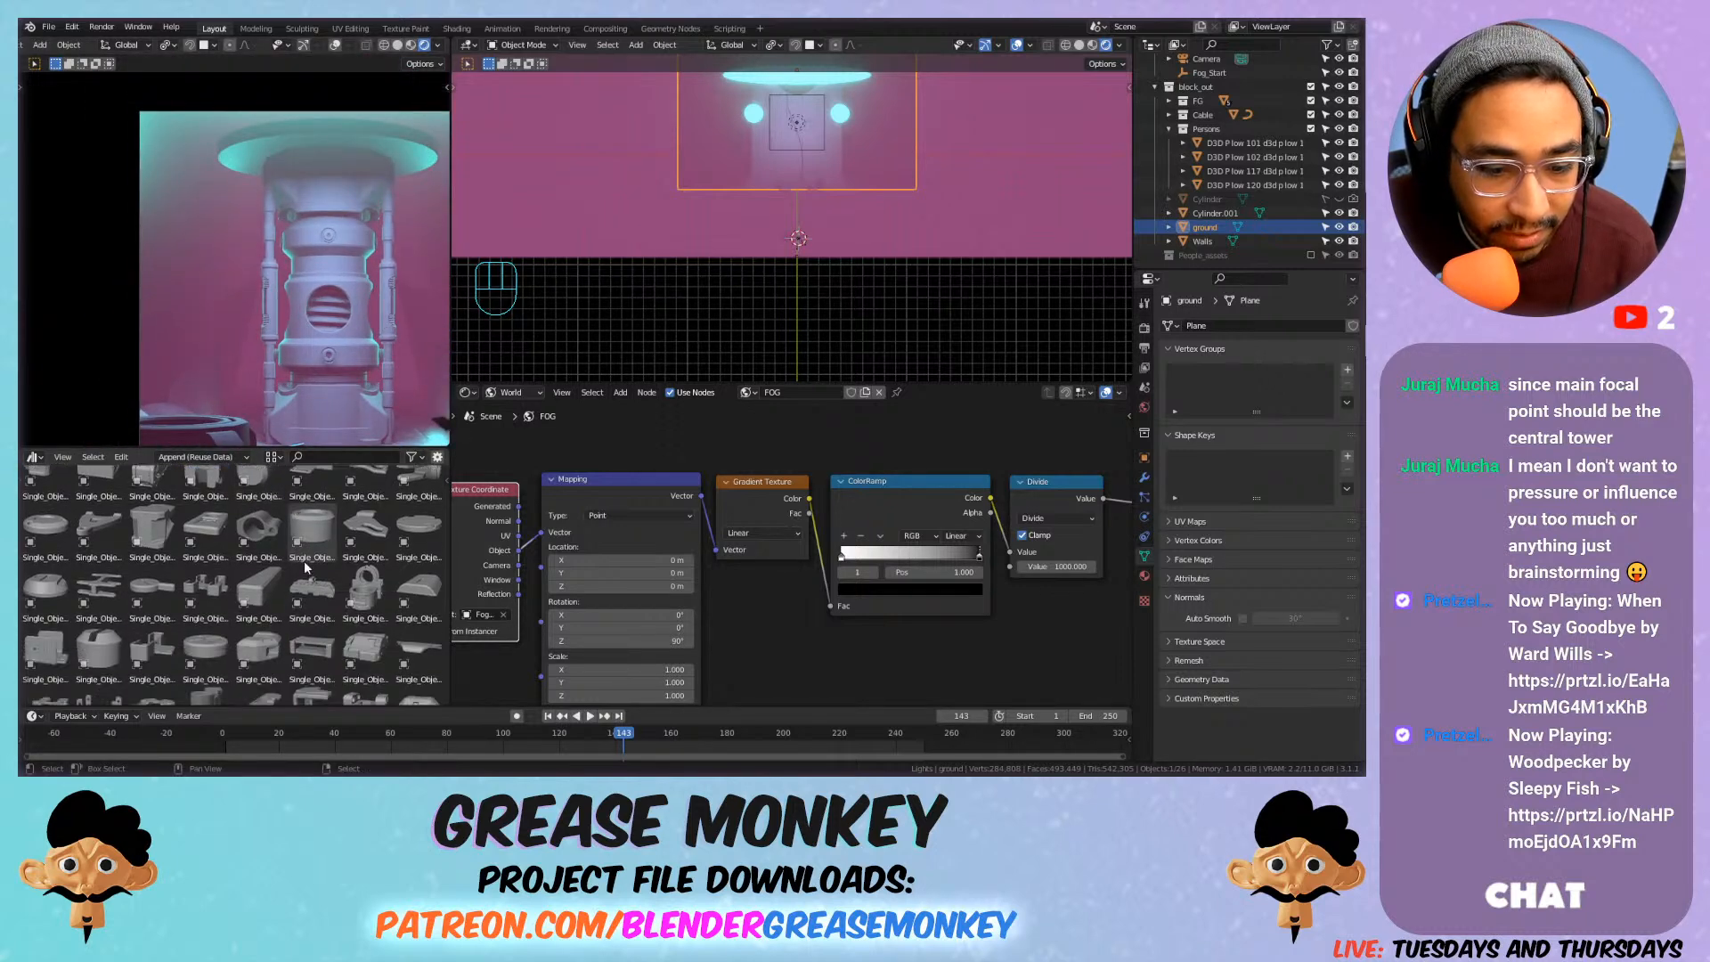
scroll(318, 582, "up", 4)
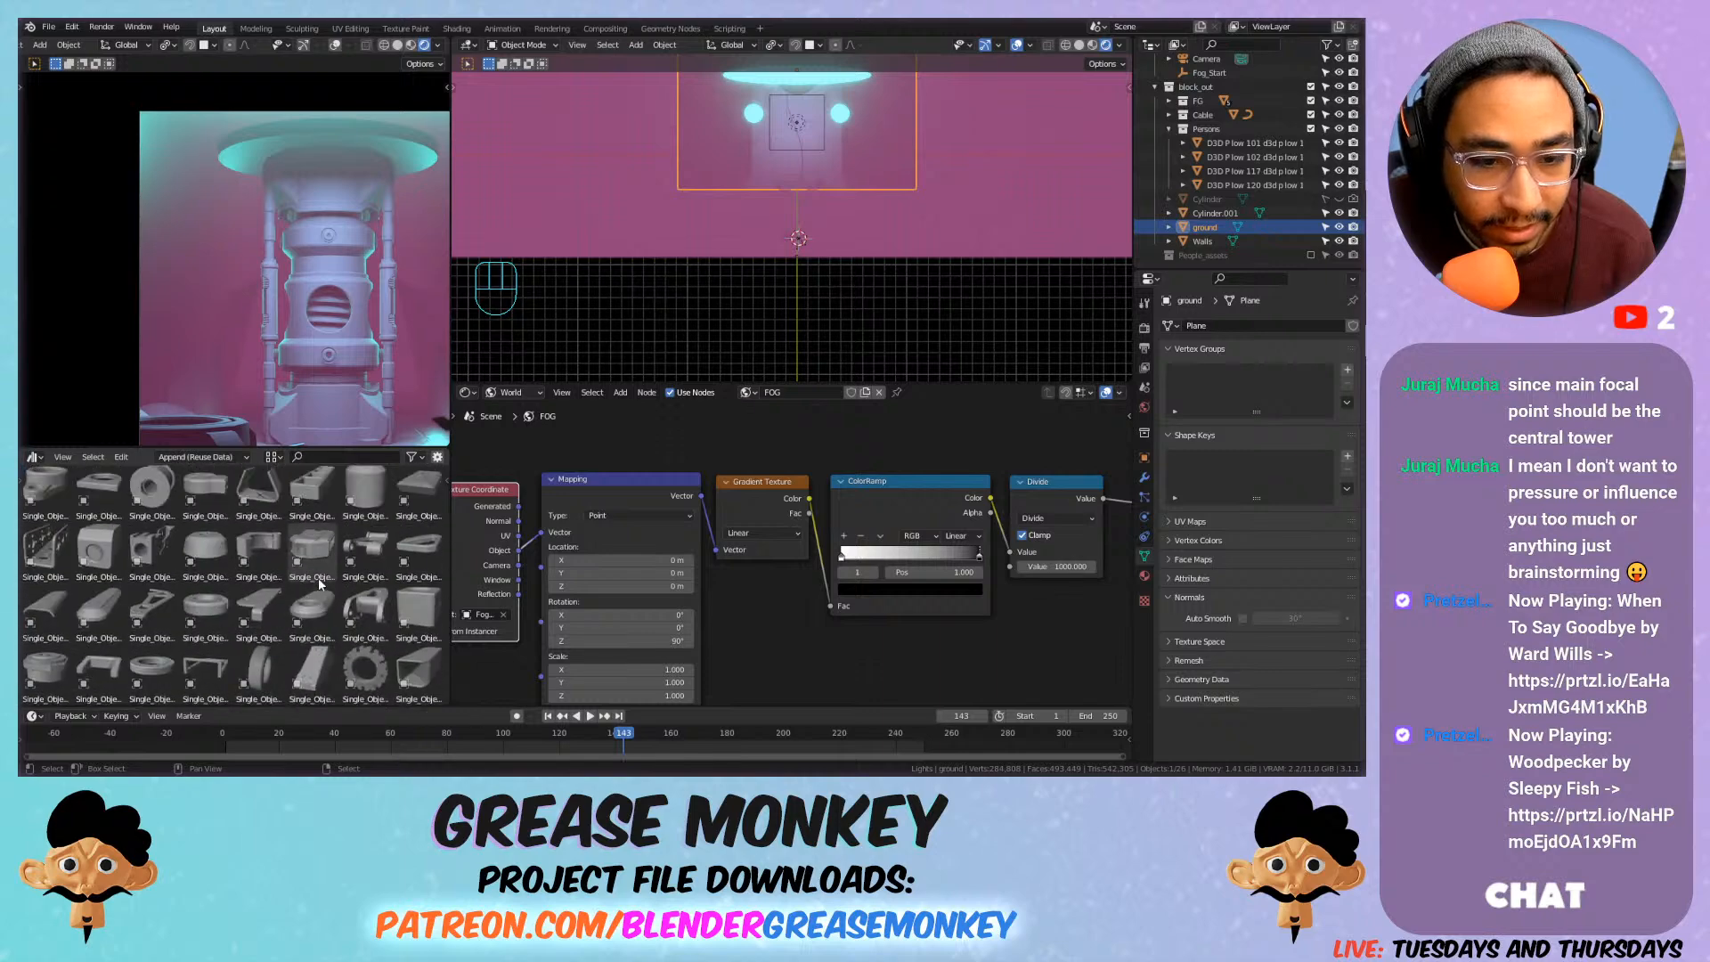
scroll(318, 582, "up", 10)
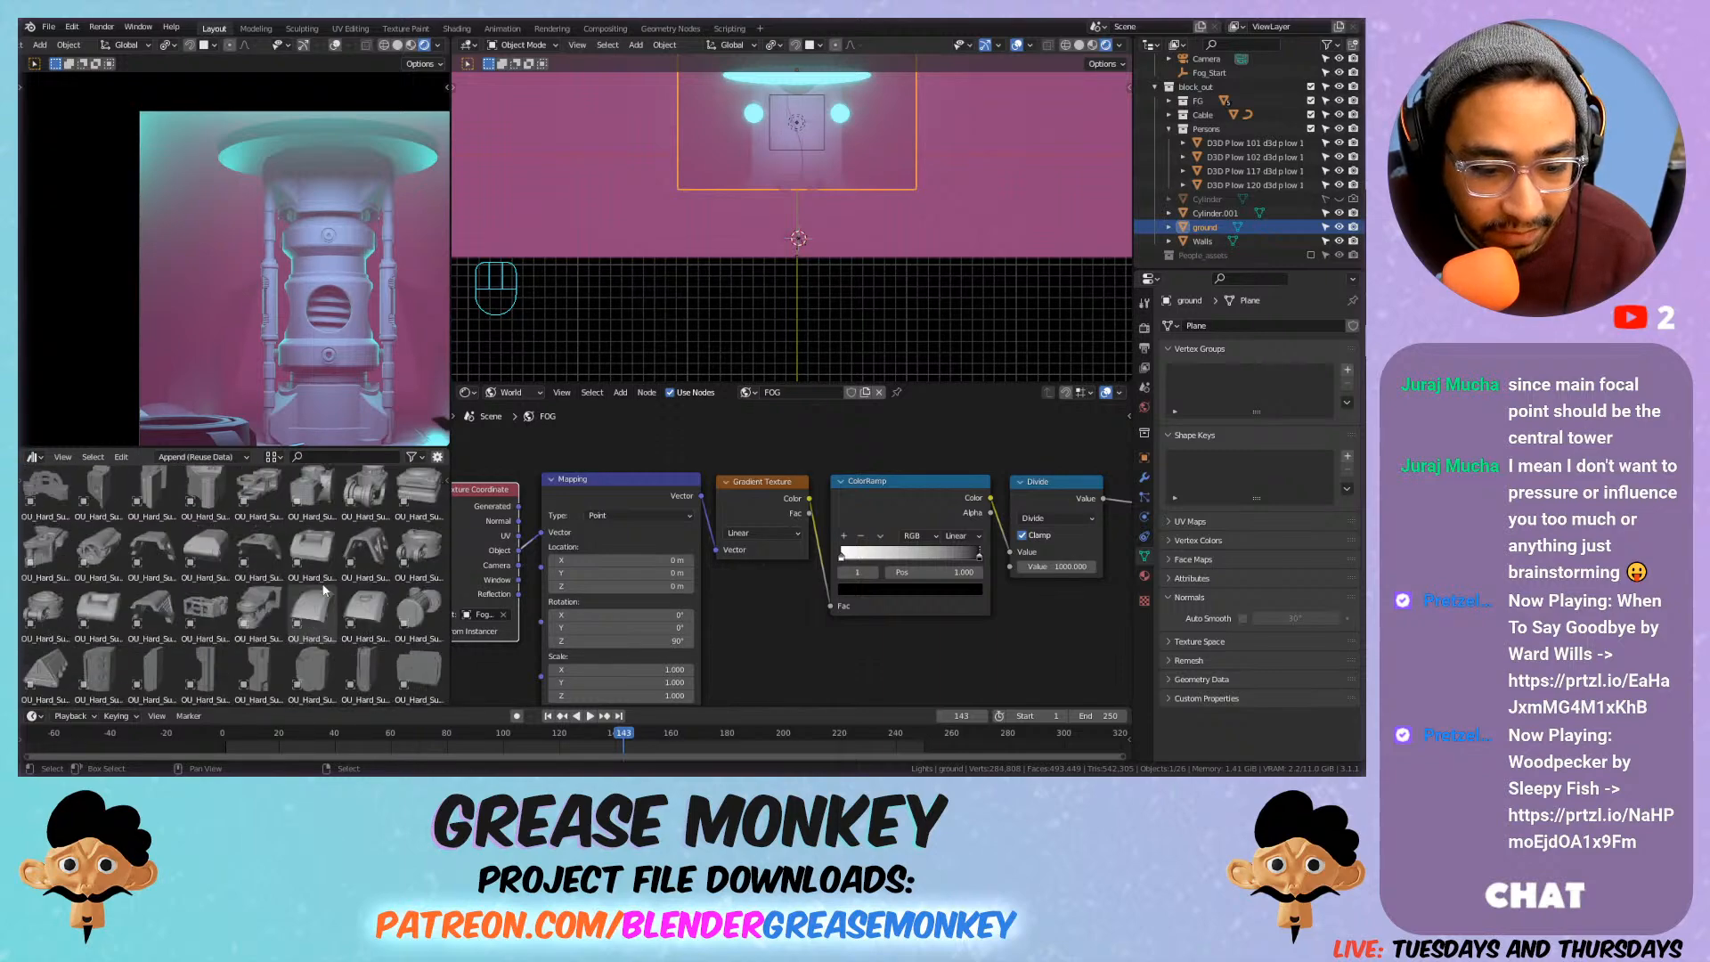
scroll(323, 587, "up", 10)
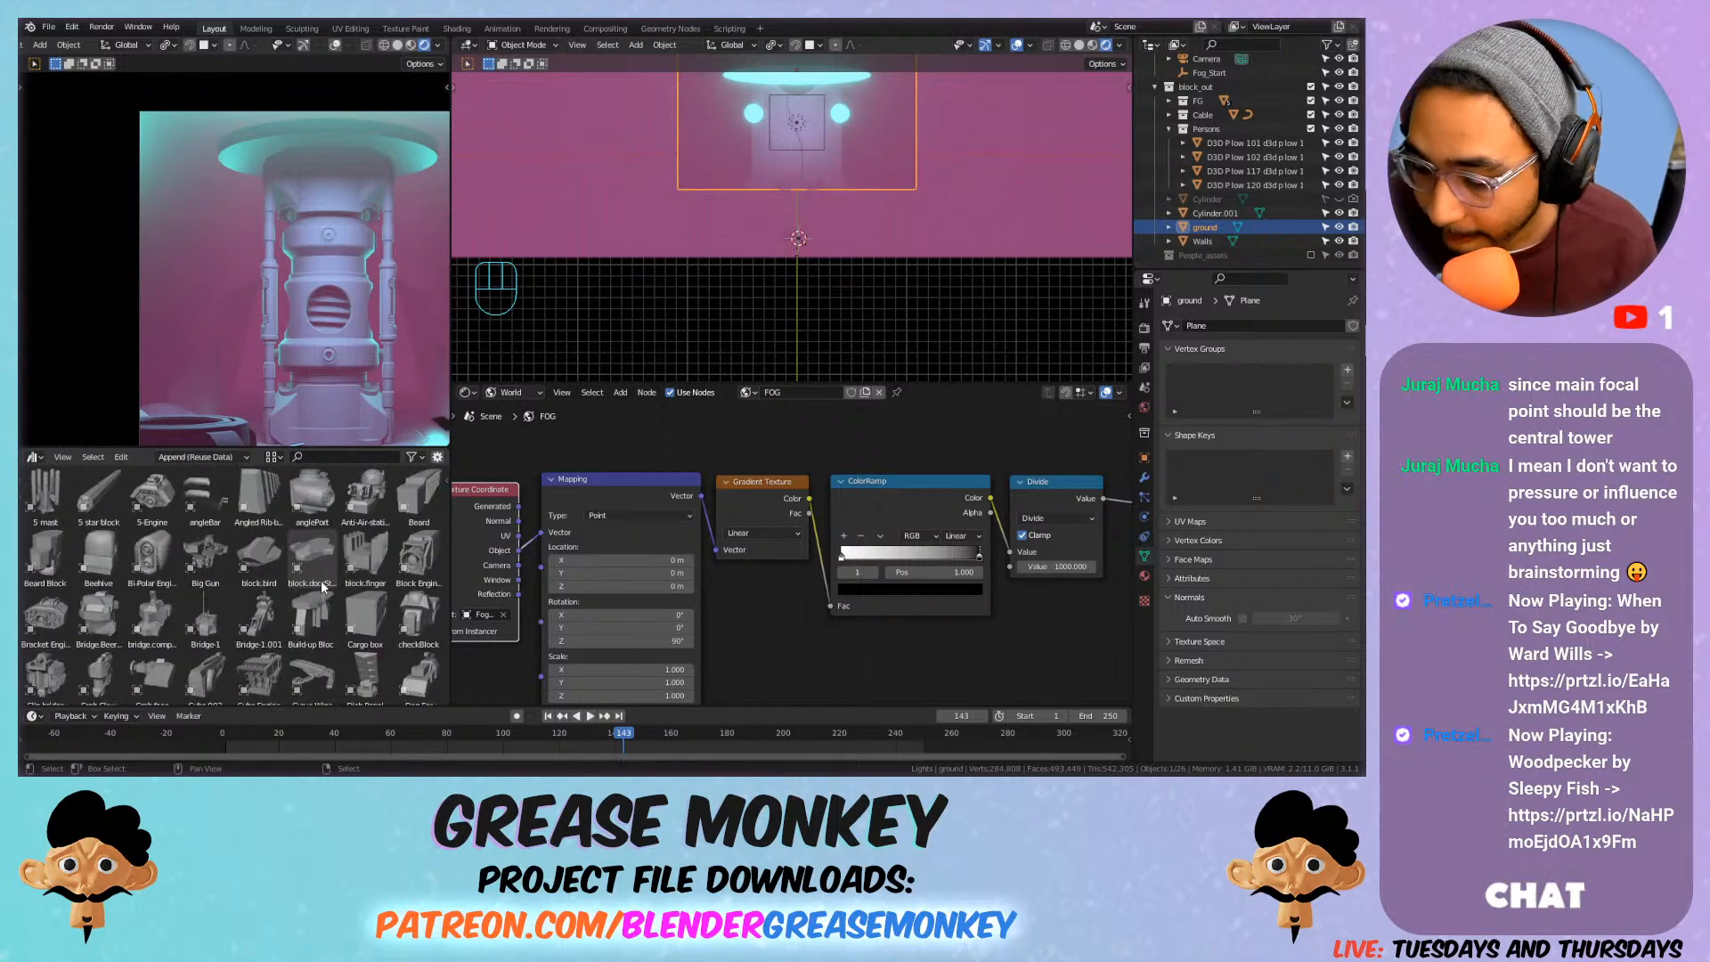
scroll(241, 594, "down", 10)
scroll(241, 595, "down", 5)
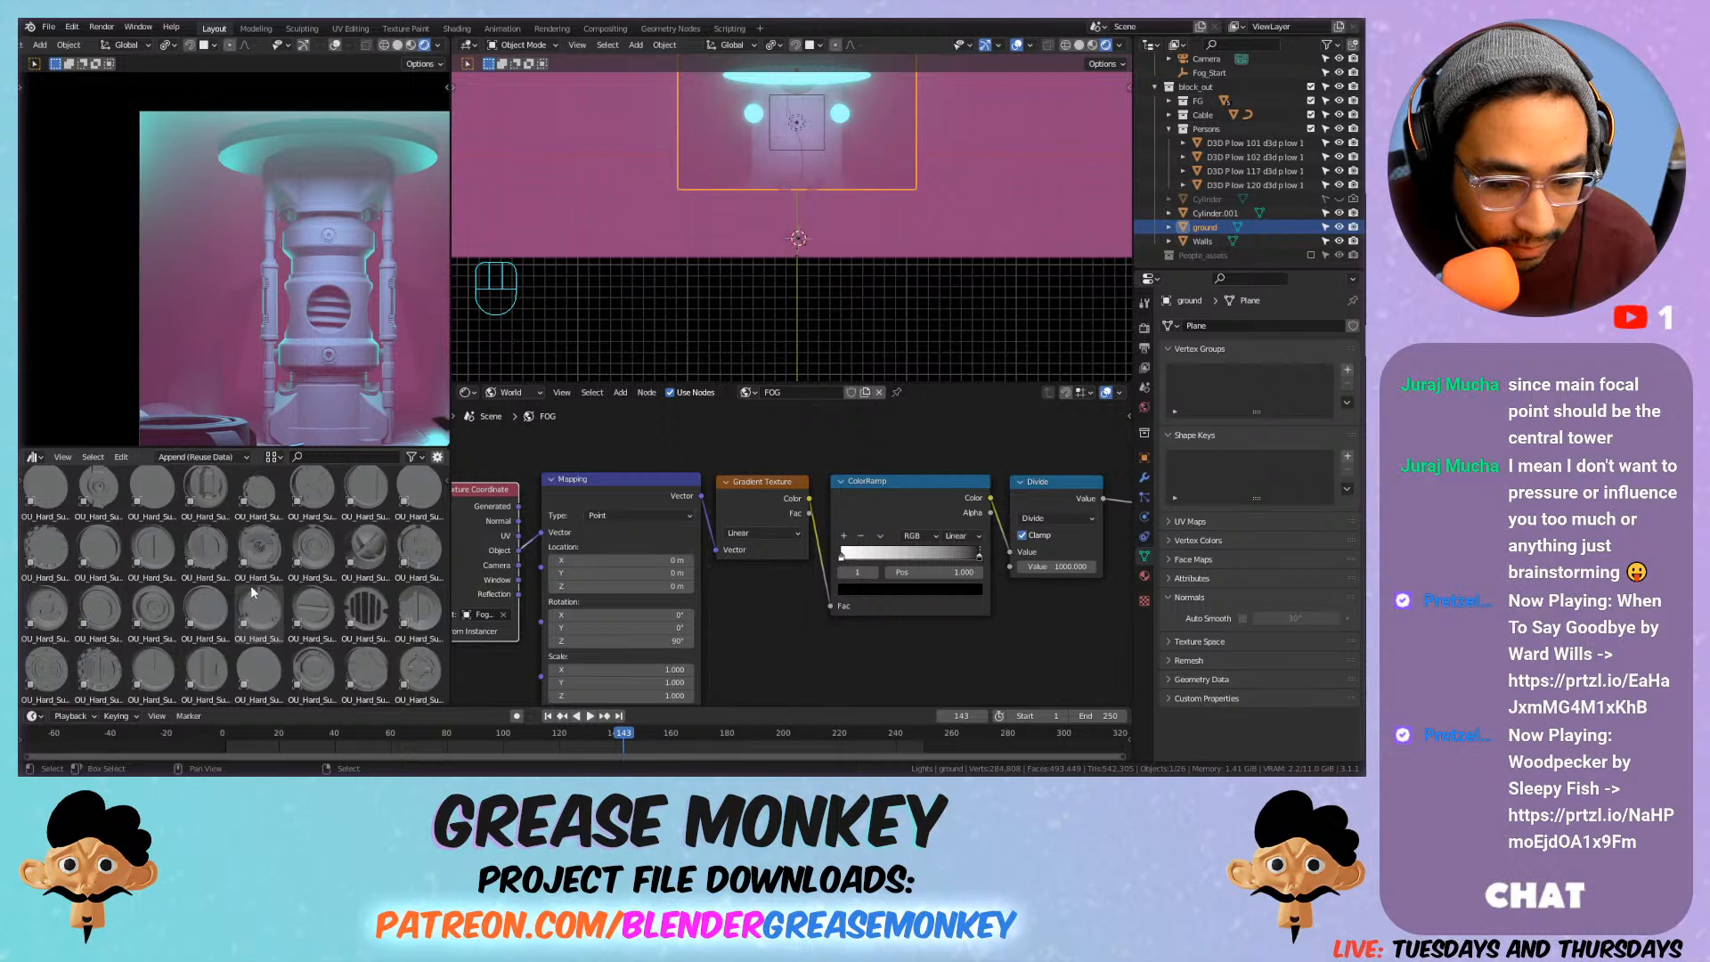
scroll(258, 589, "down", 3)
scroll(264, 590, "down", 6)
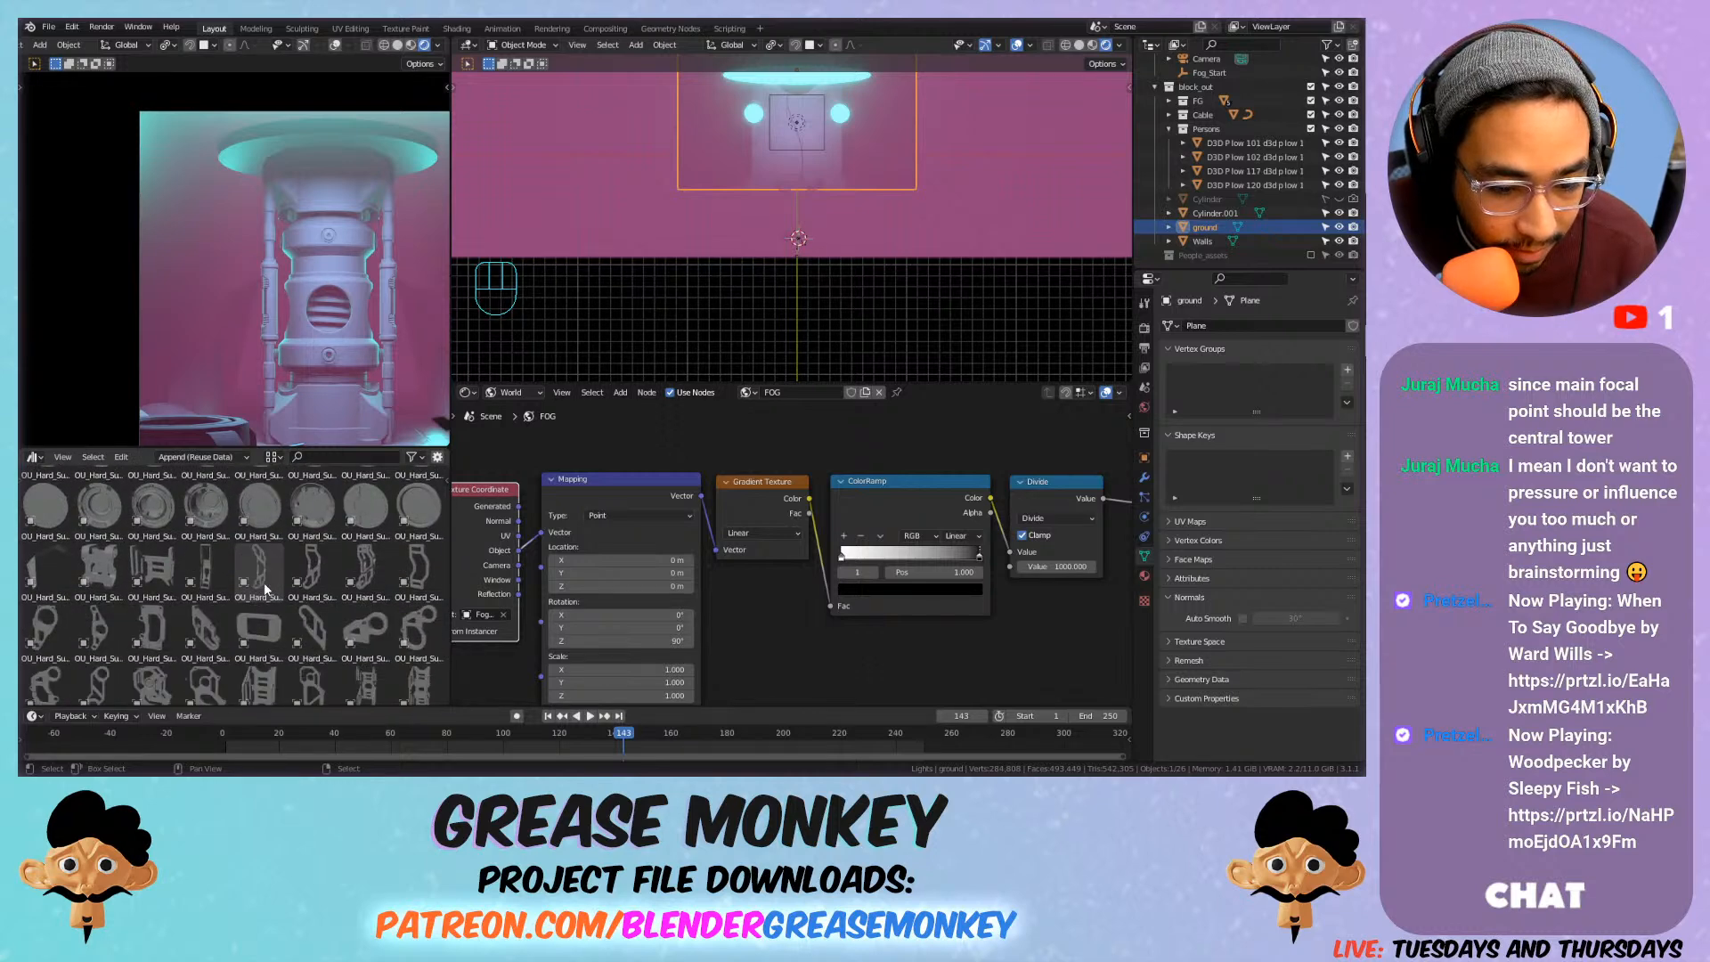
scroll(265, 589, "up", 6)
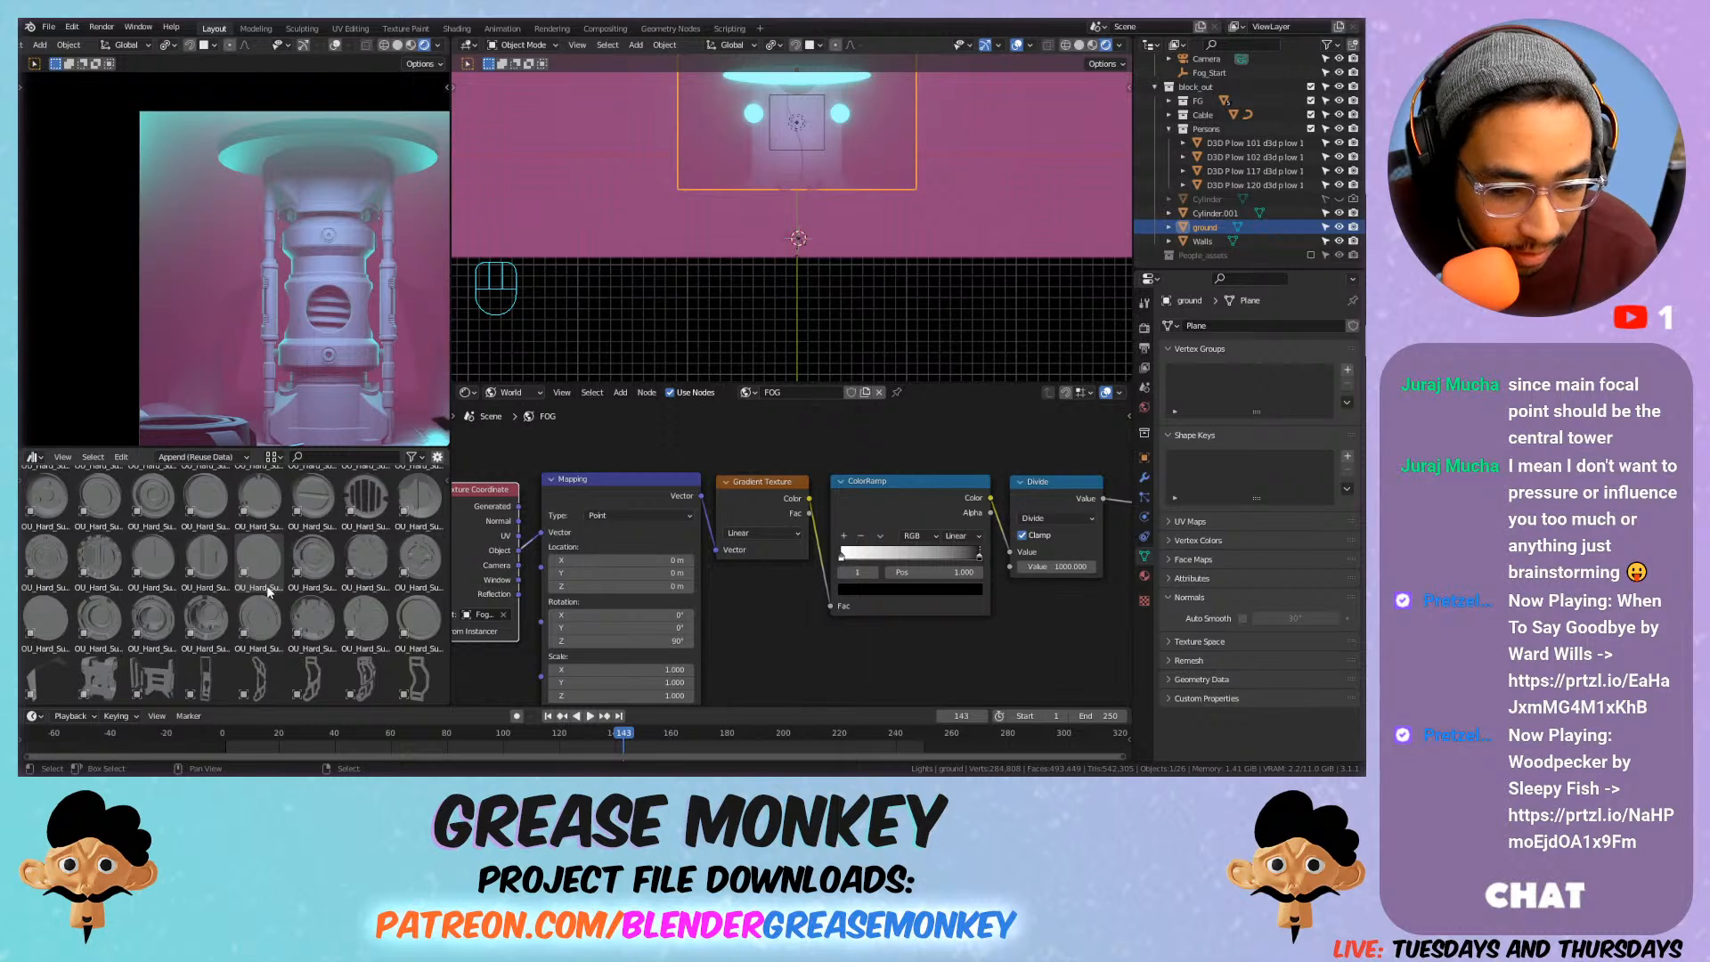
Try placing a round OU_Hard_Surface asset on the flat disc above the tower, and undo the placement.
mouse_move(739, 132)
middle_mouse_down("shift")
mouse_move(753, 277)
mouse_move(843, 158)
mouse_move(798, 210)
mouse_move(806, 270)
mouse_move(807, 242)
mouse_move(736, 155)
middle_mouse_up("shift")
scroll(736, 155, "up", 8)
scroll(369, 255, "down", 2)
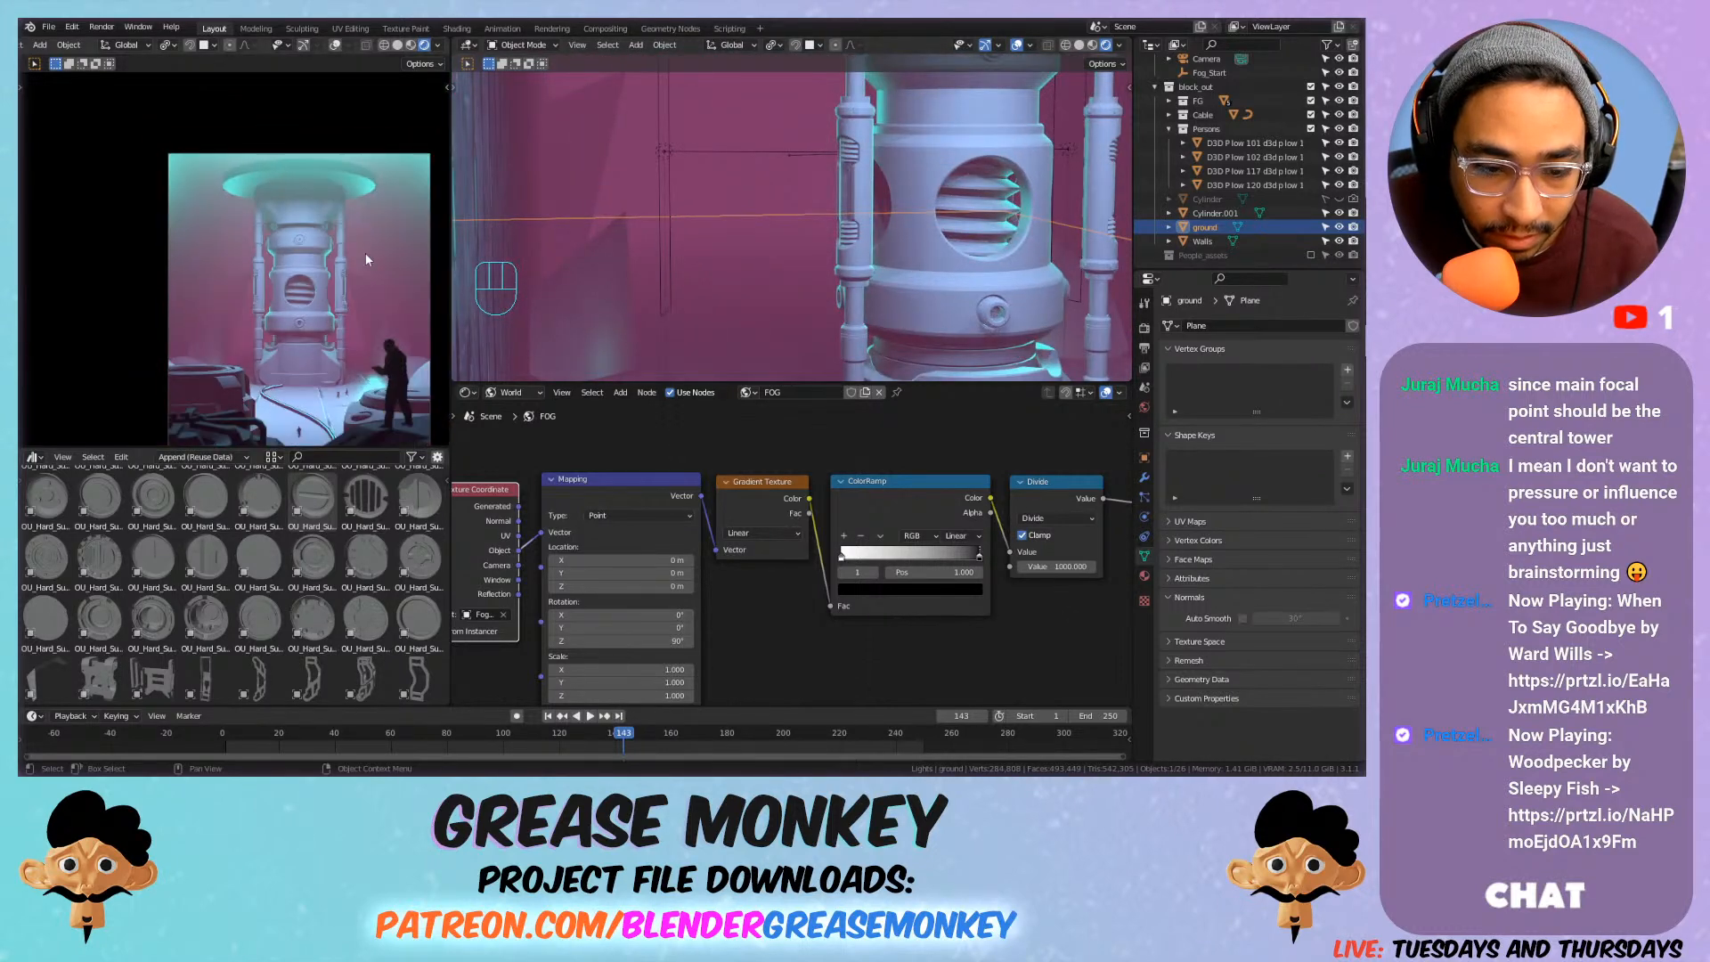
key("Home")
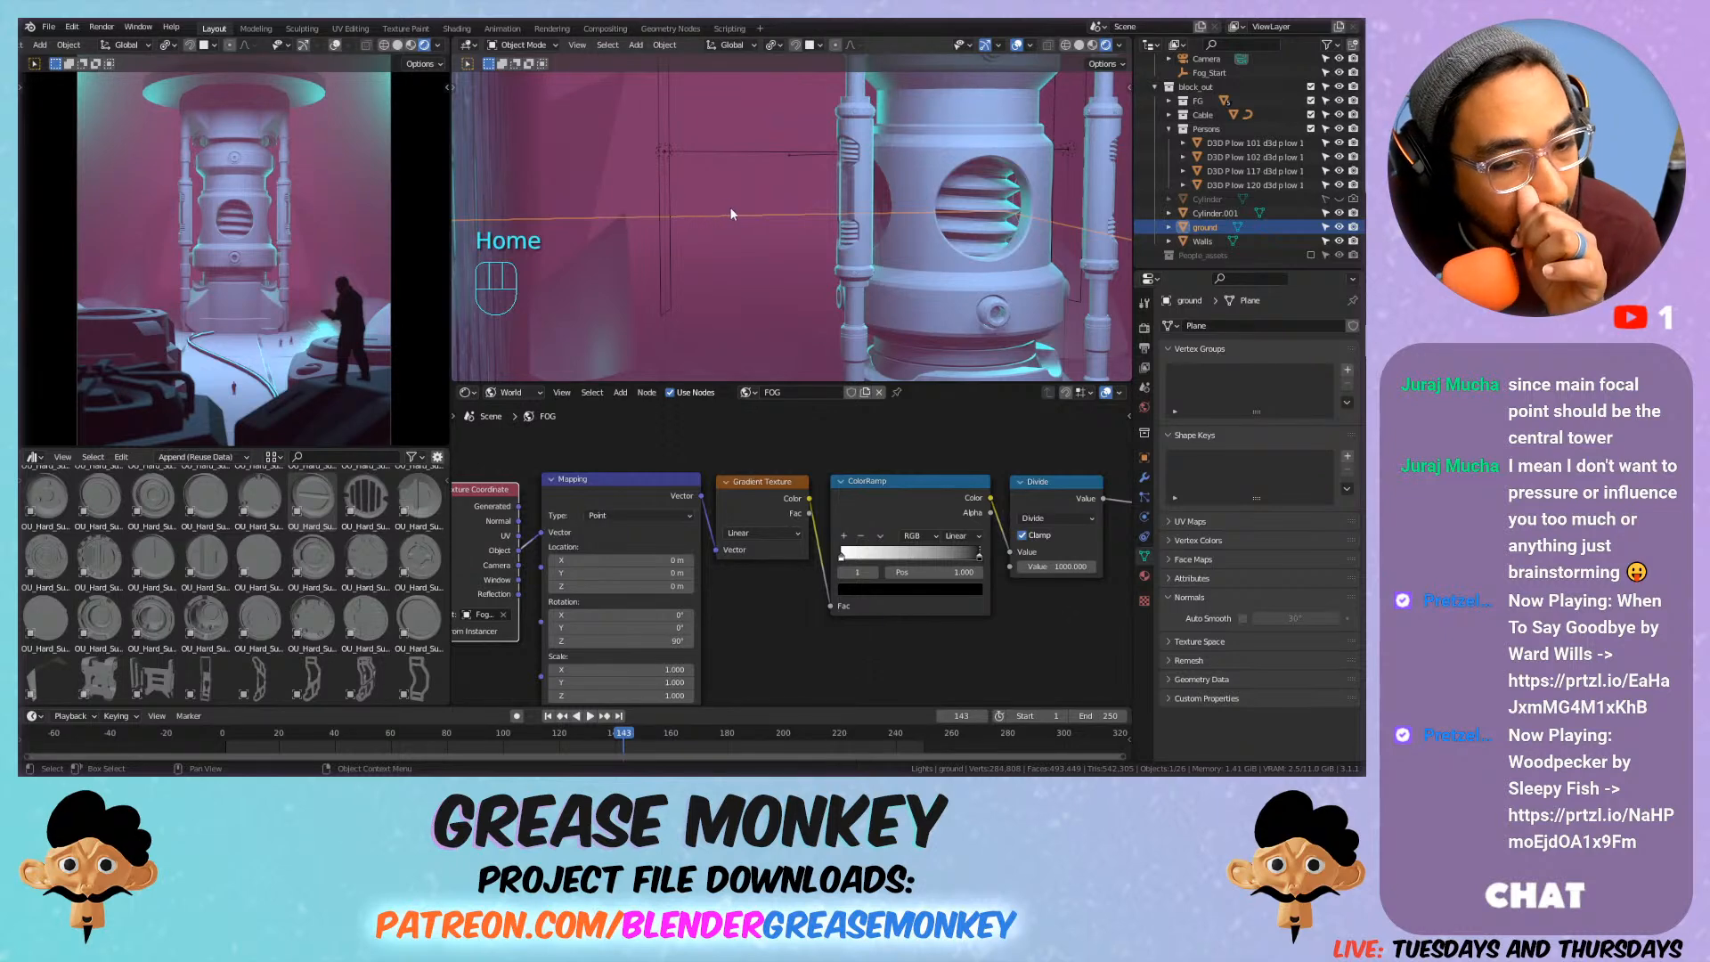
scroll(759, 188, "down", 5)
scroll(771, 184, "up", 3)
middle_click_drag(794, 179, 773, 244, "shift")
left_click(806, 135)
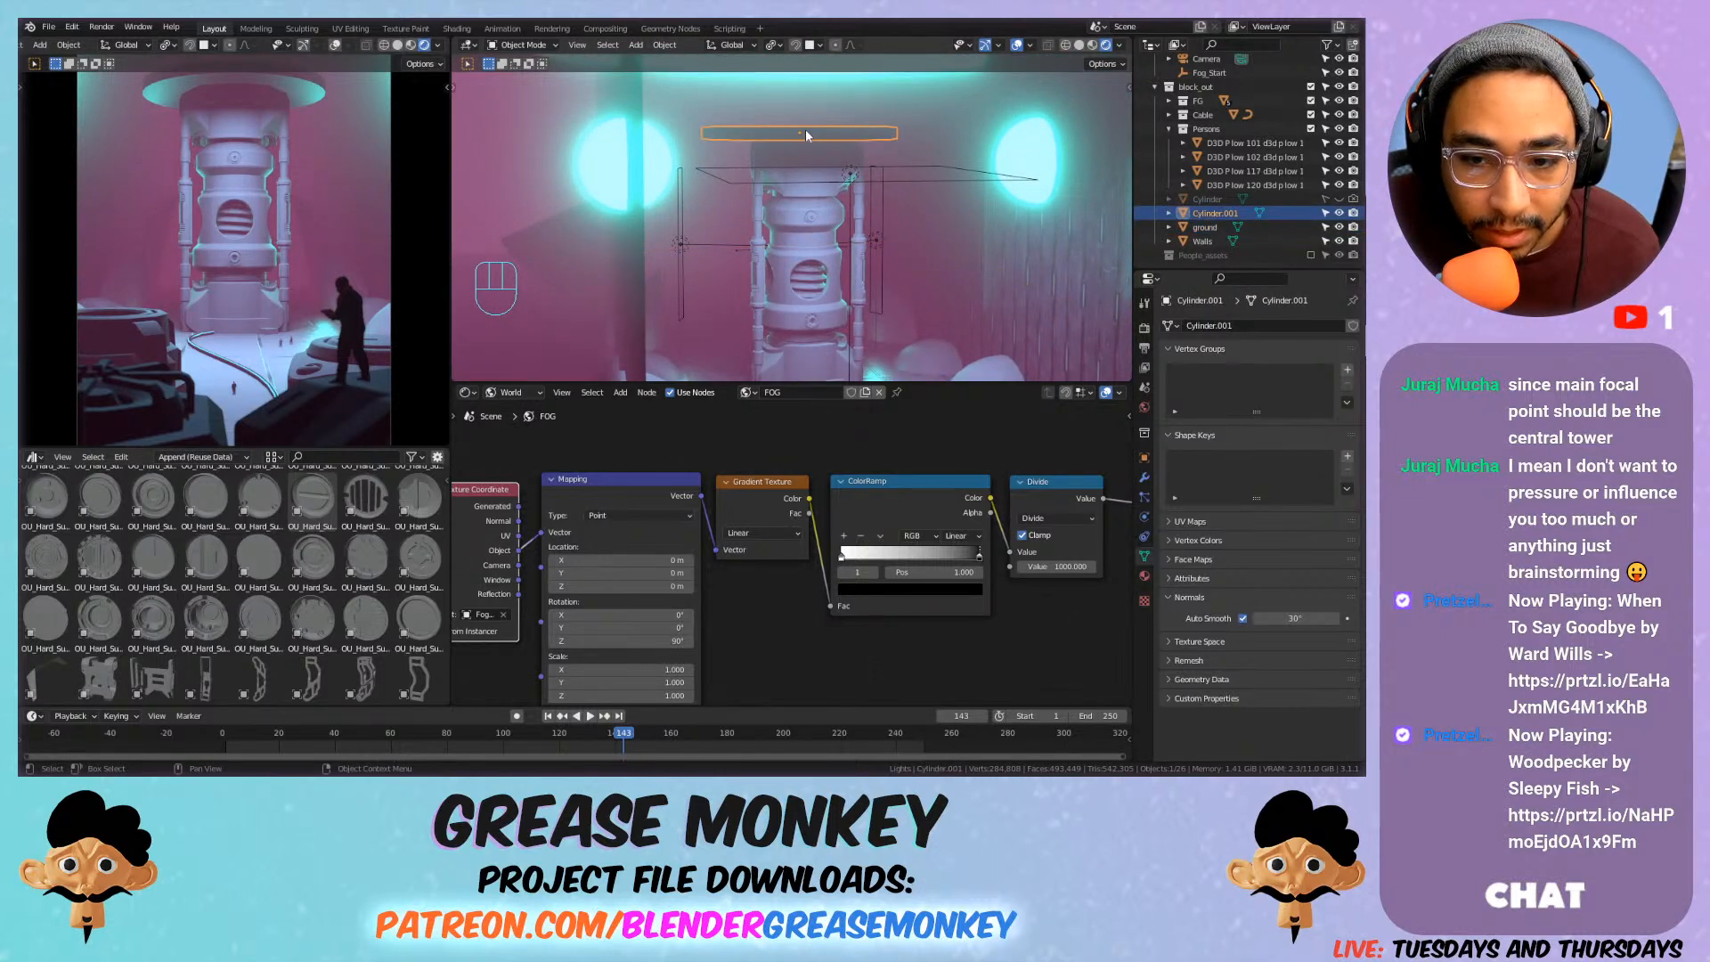
left_click_drag(153, 620, 810, 129)
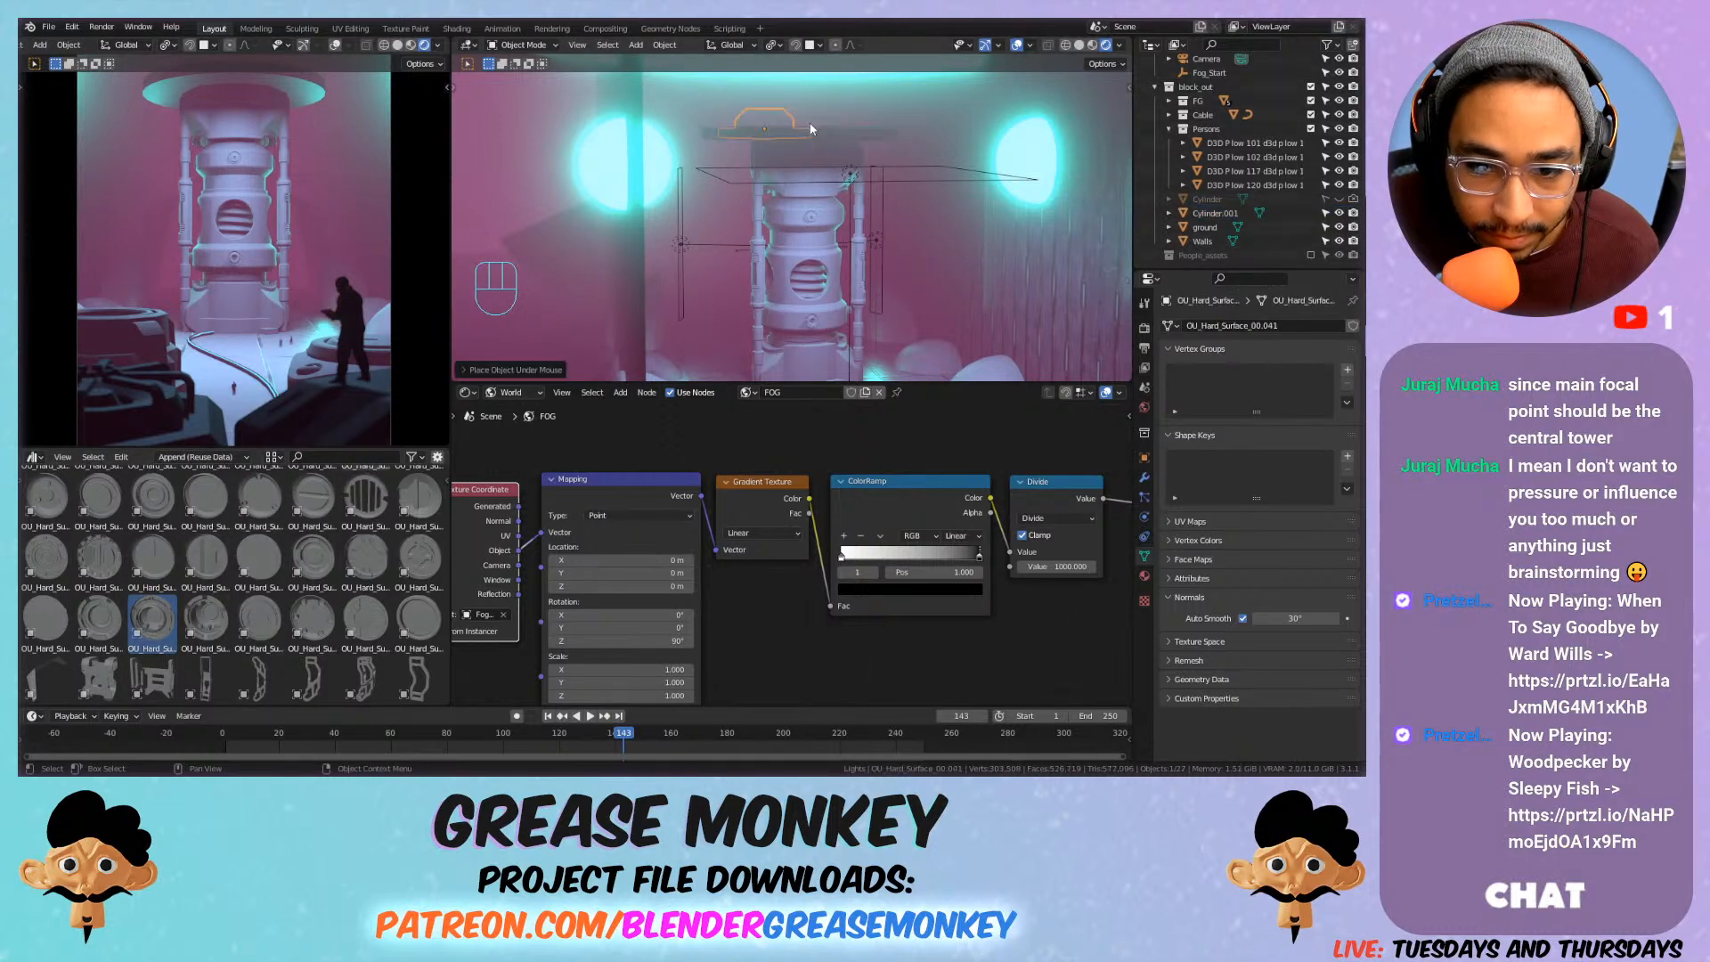
key("ctrl+z")
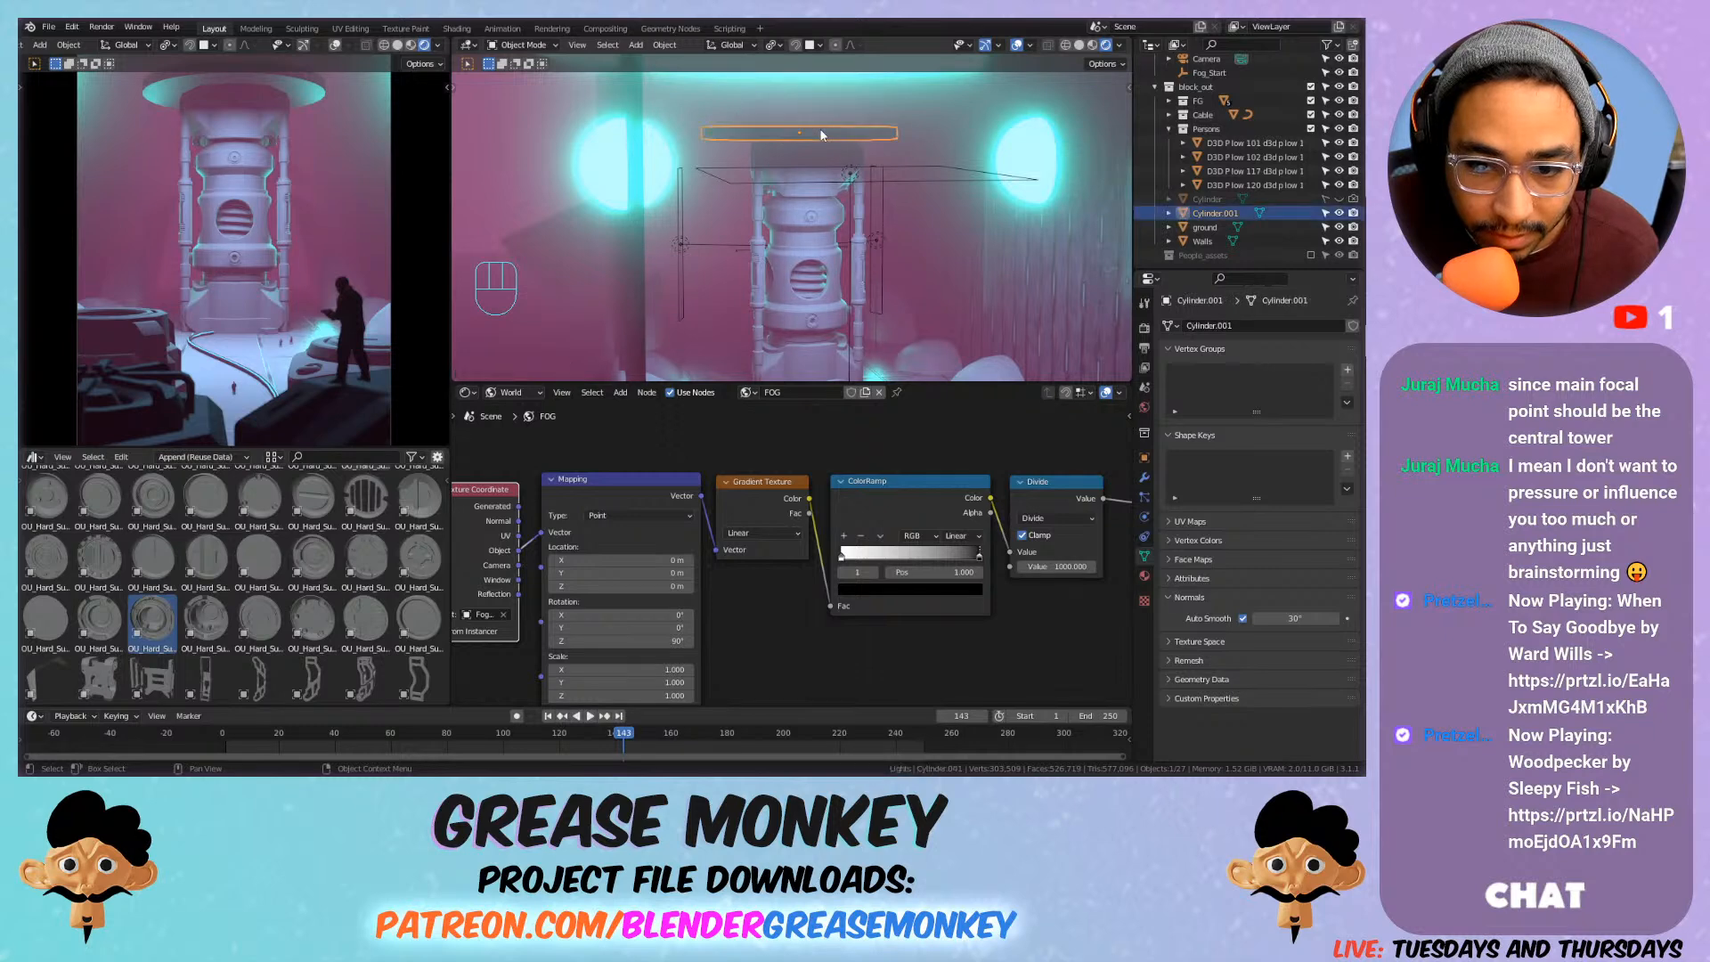
Snap the 3D cursor to the disc above the tower, add the round OU_Hard_Surface asset and snap it to the cursor.
key("shift+s")
left_click(814, 197)
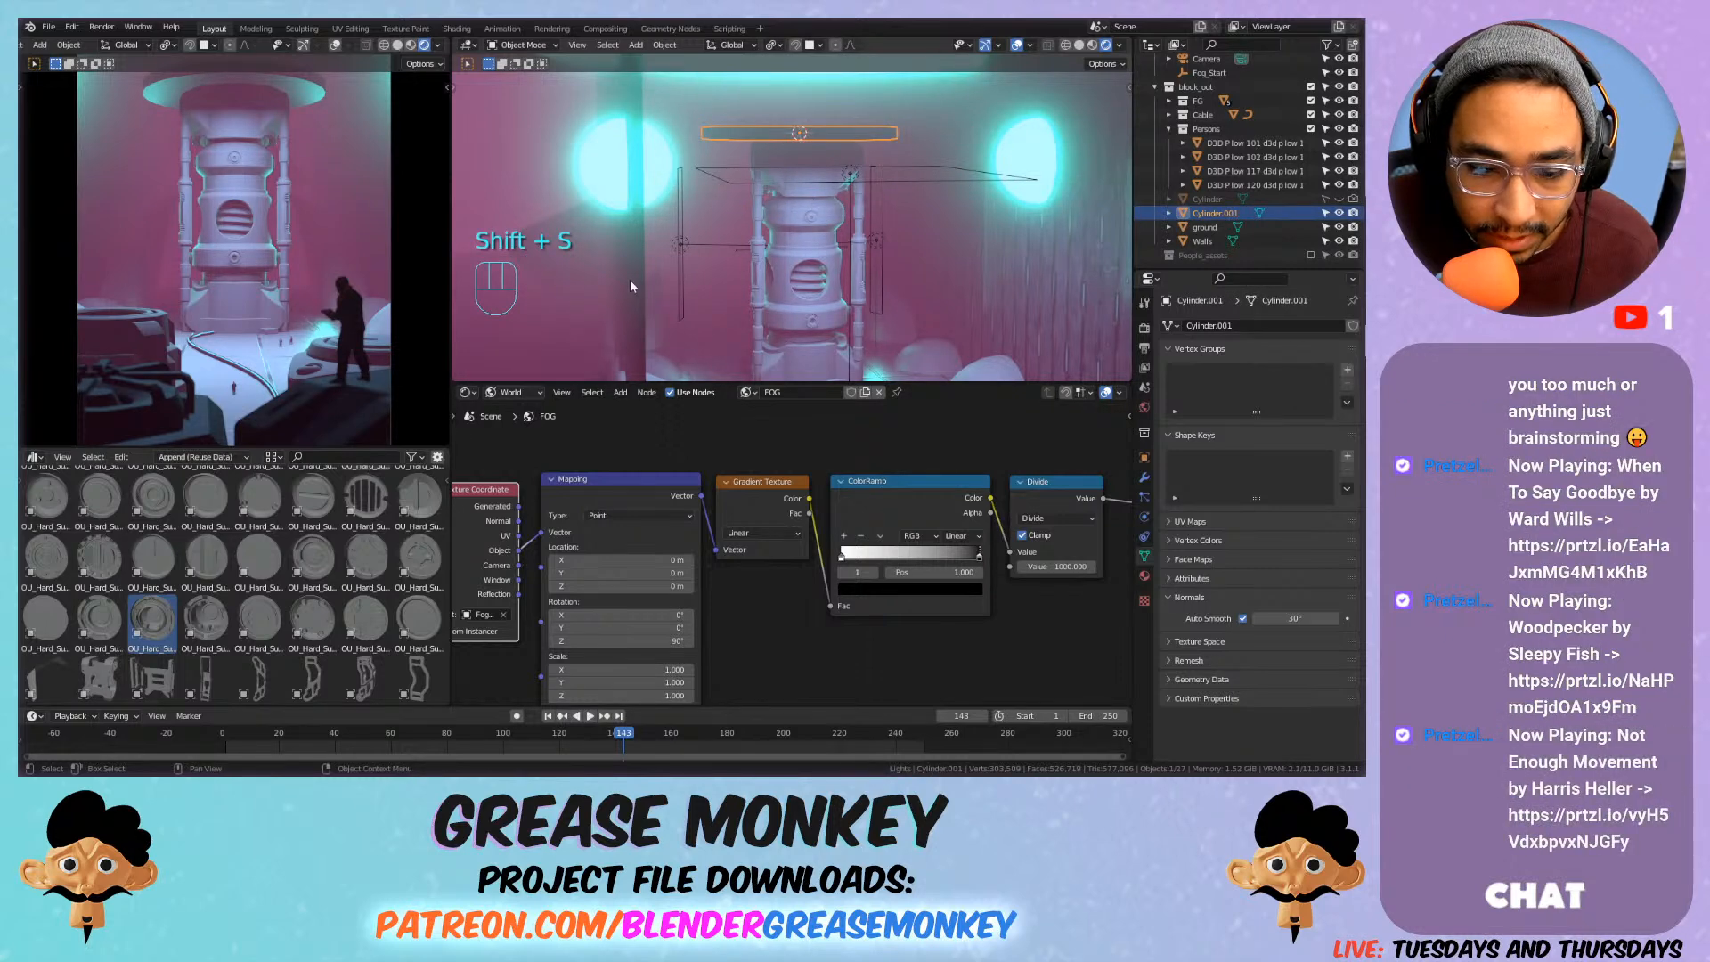
left_click_drag(366, 503, 787, 134)
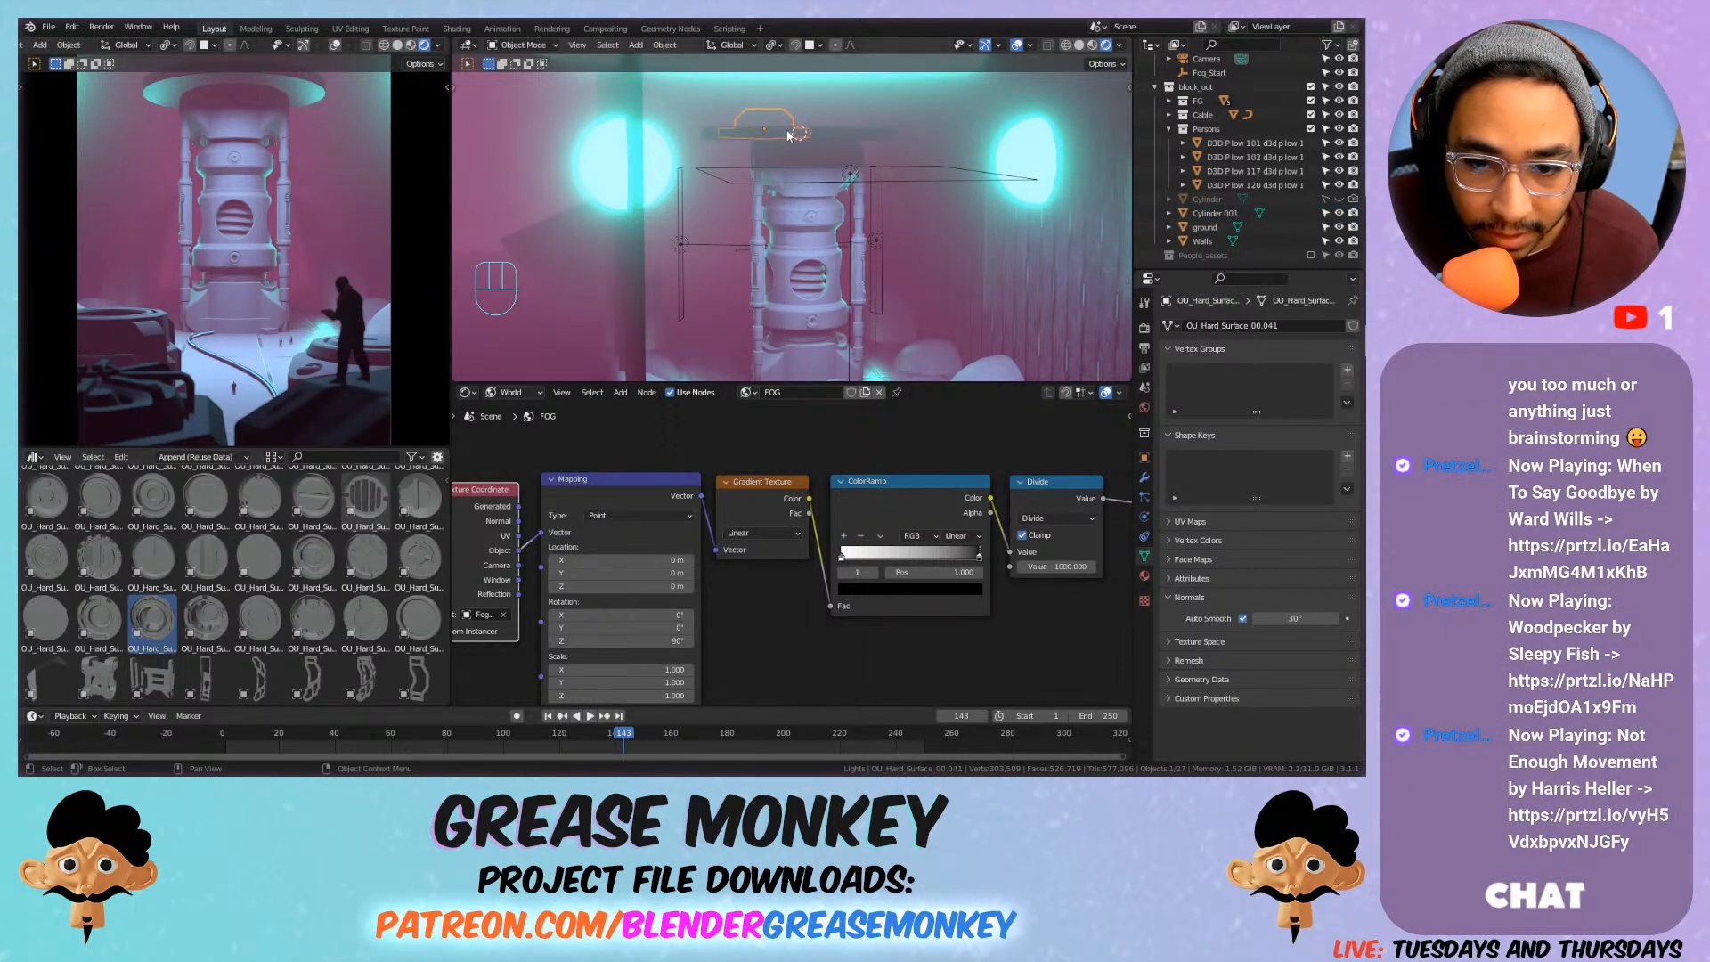
key("shift+s")
left_click(787, 50)
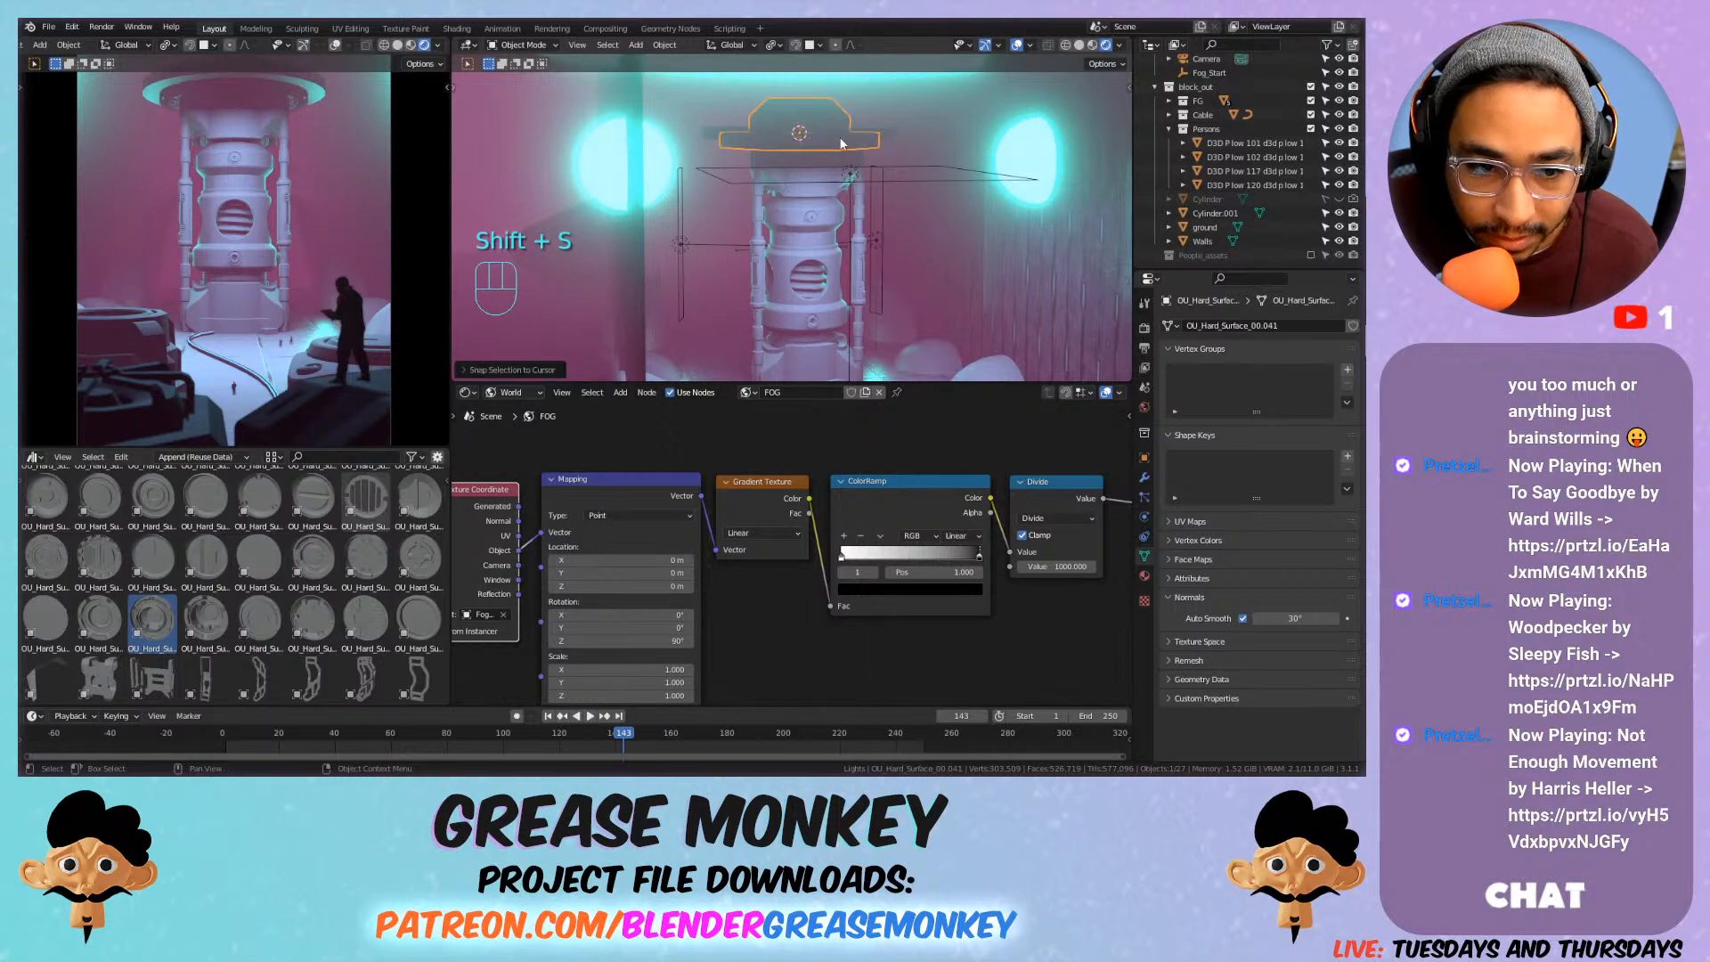
Delete the original flat disc above the tower, leaving the round hard-surface asset in its place.
left_click(888, 136)
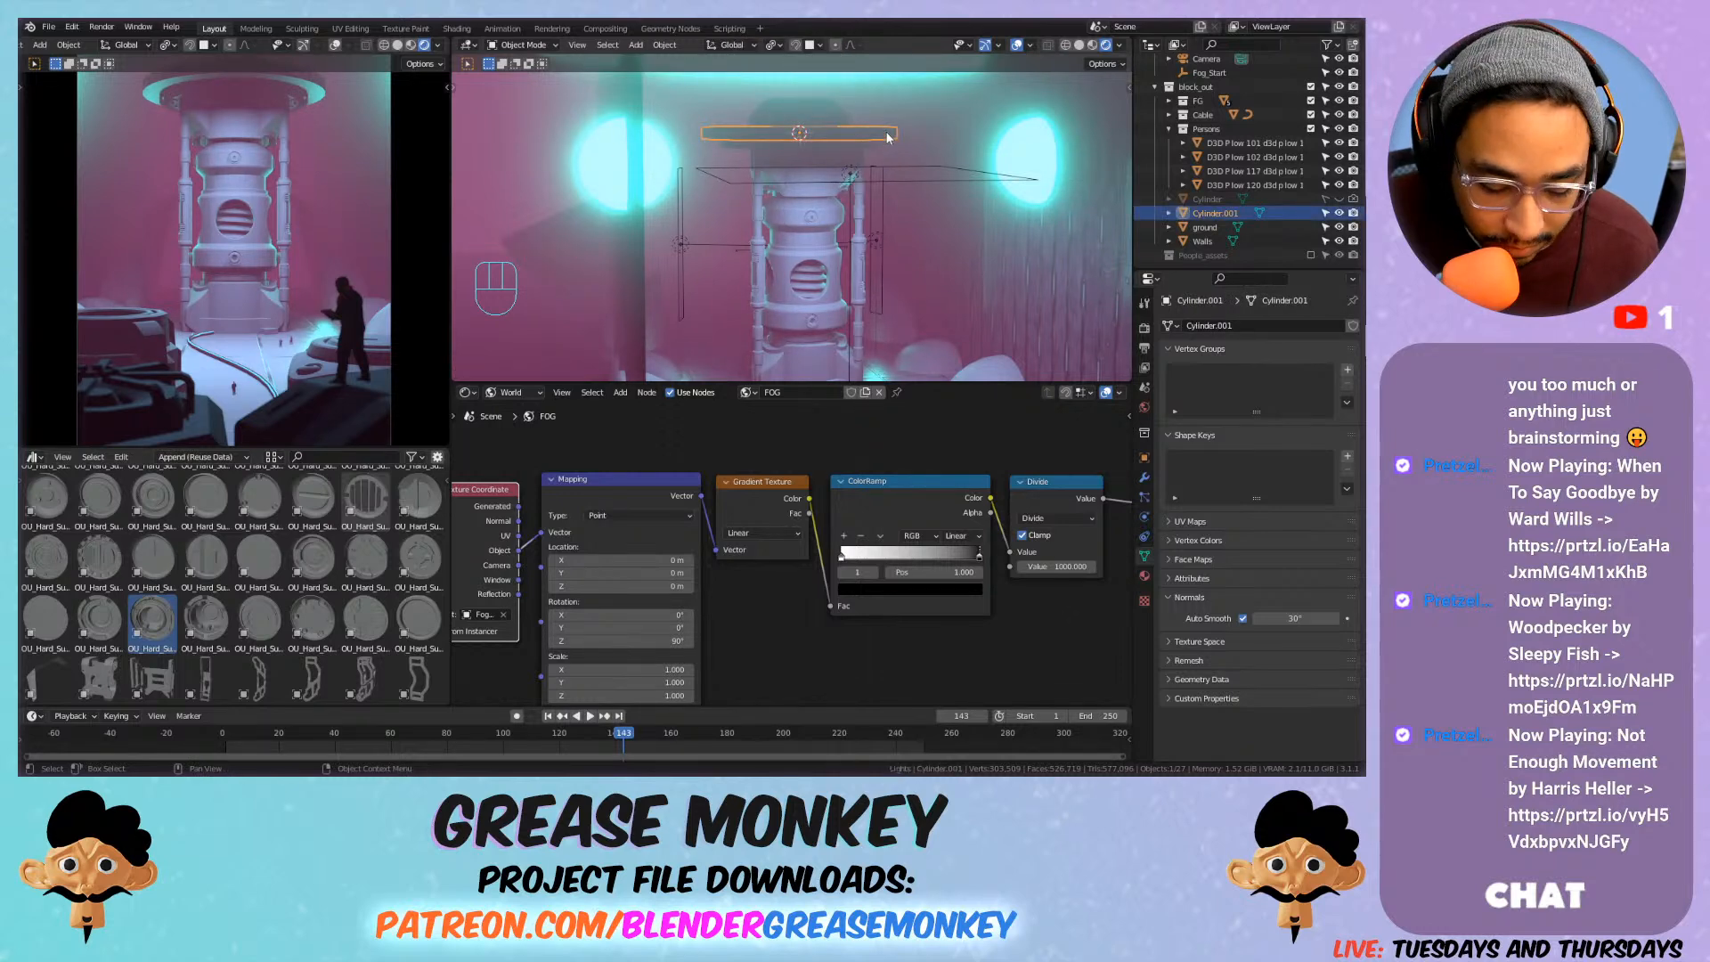
key("x")
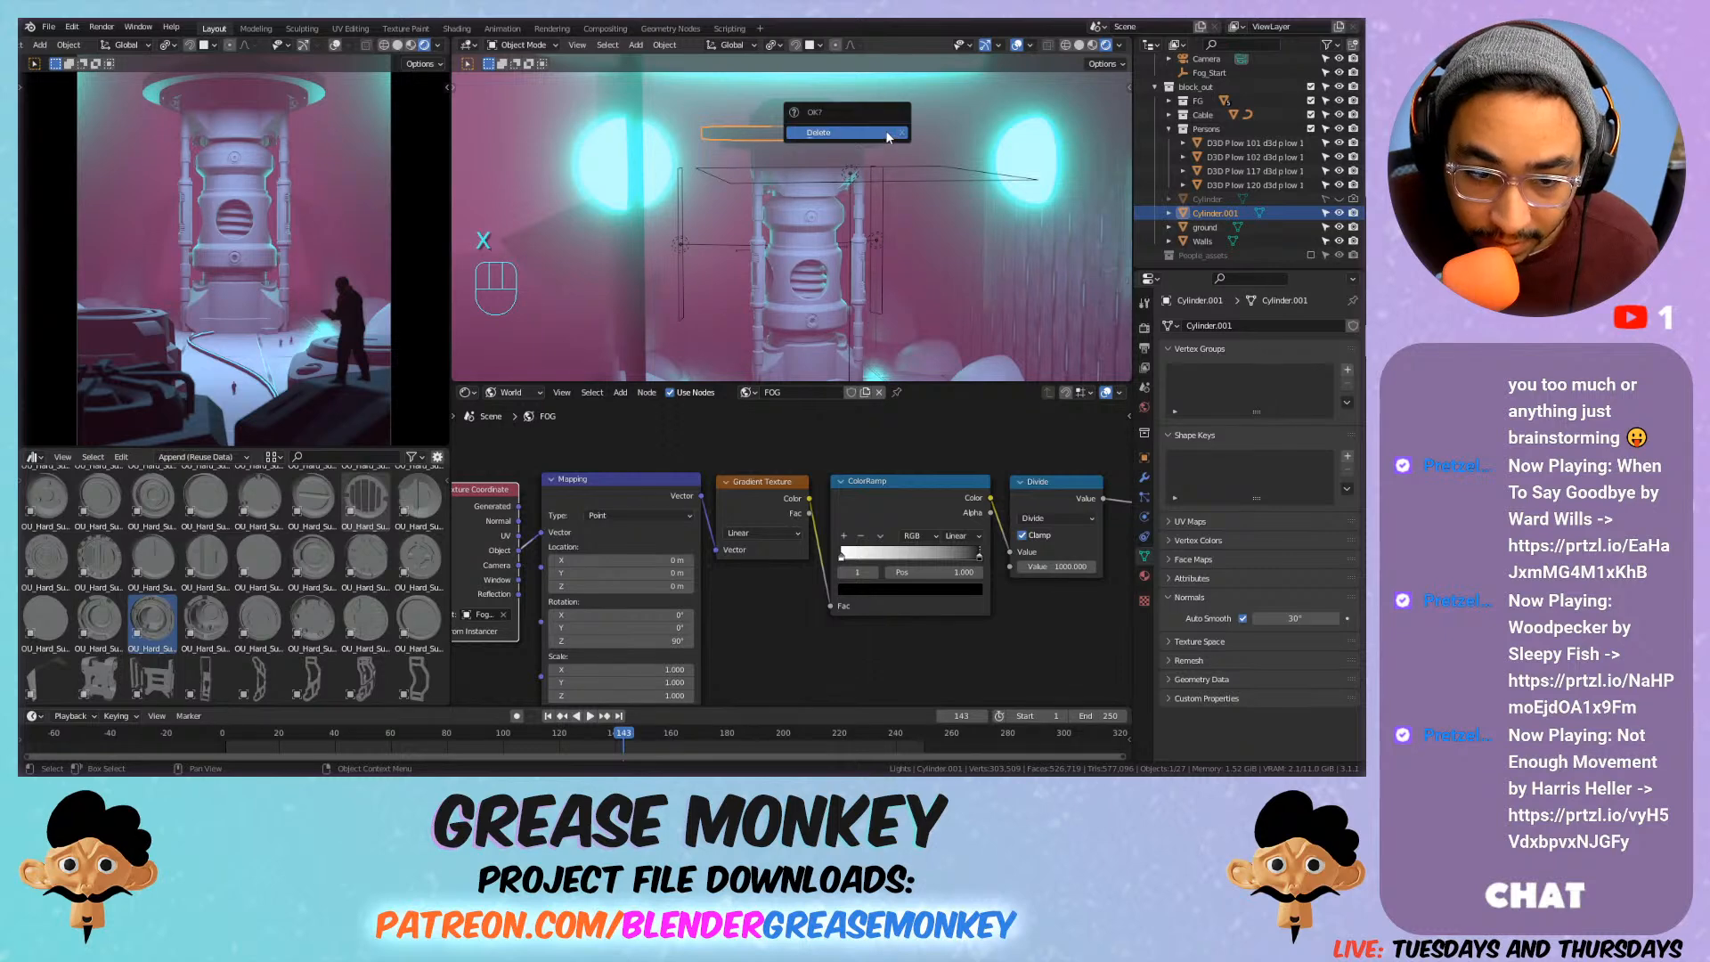
left_click(821, 122)
mouse_move(821, 122)
middle_mouse_down("shift")
mouse_move(804, 130)
mouse_move(835, 140)
middle_mouse_up("shift")
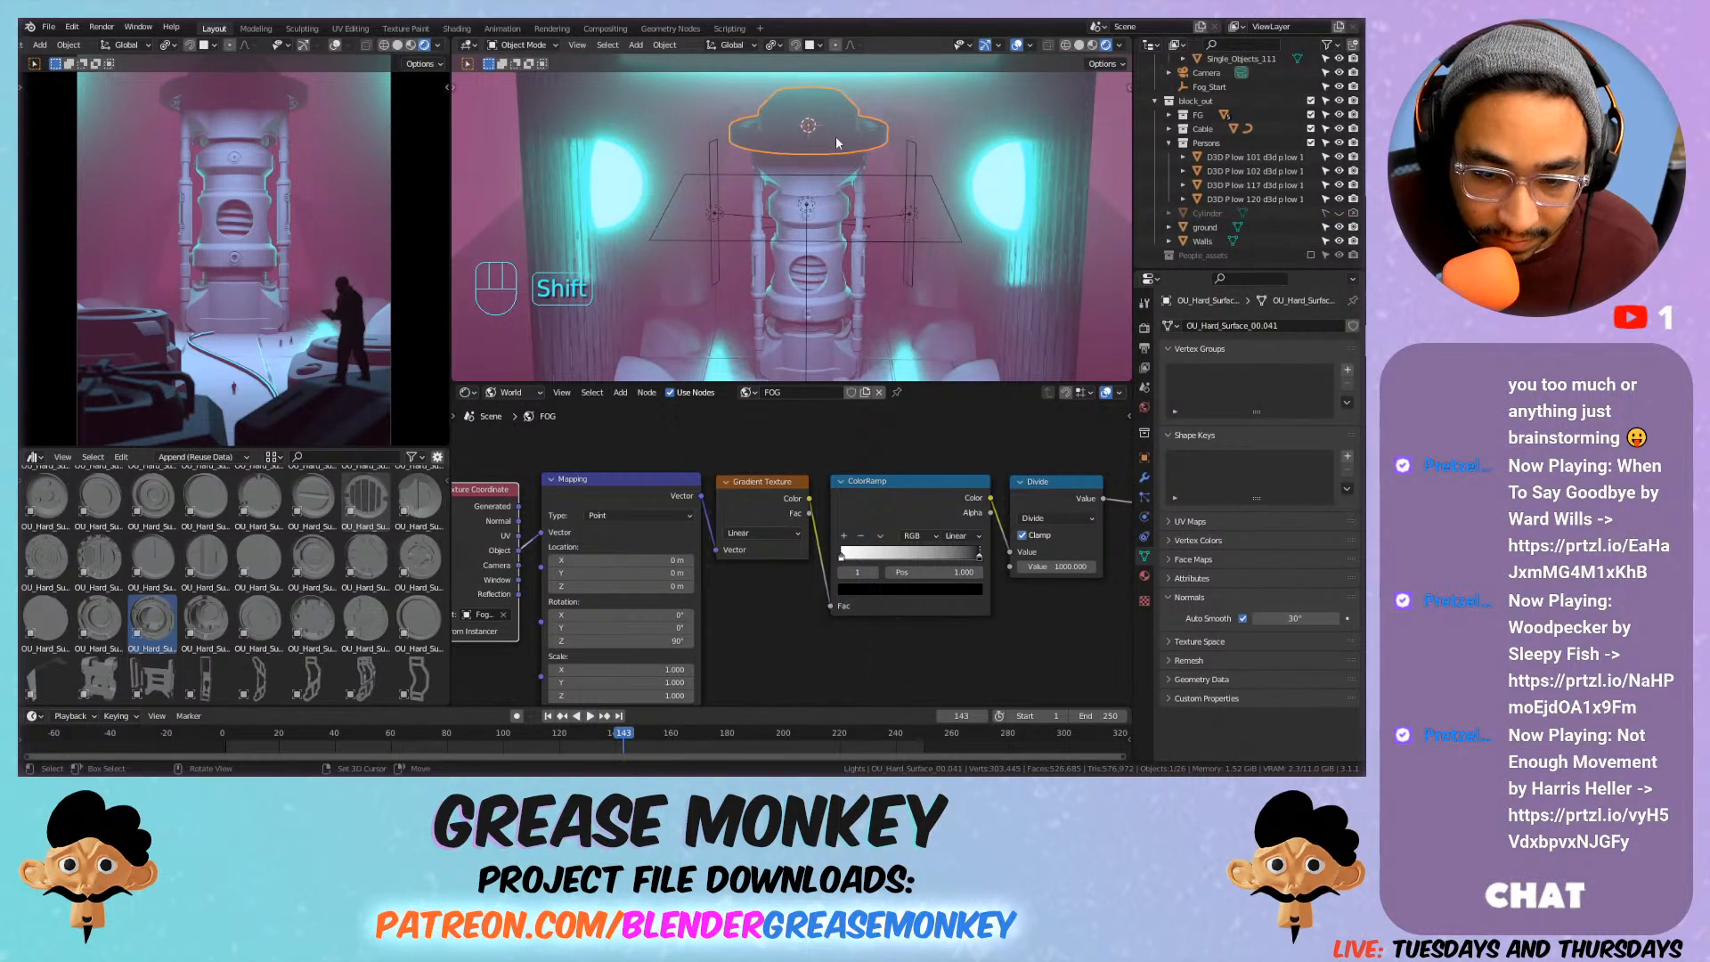
Set the central tower's X location to 0 m.
left_click(821, 191)
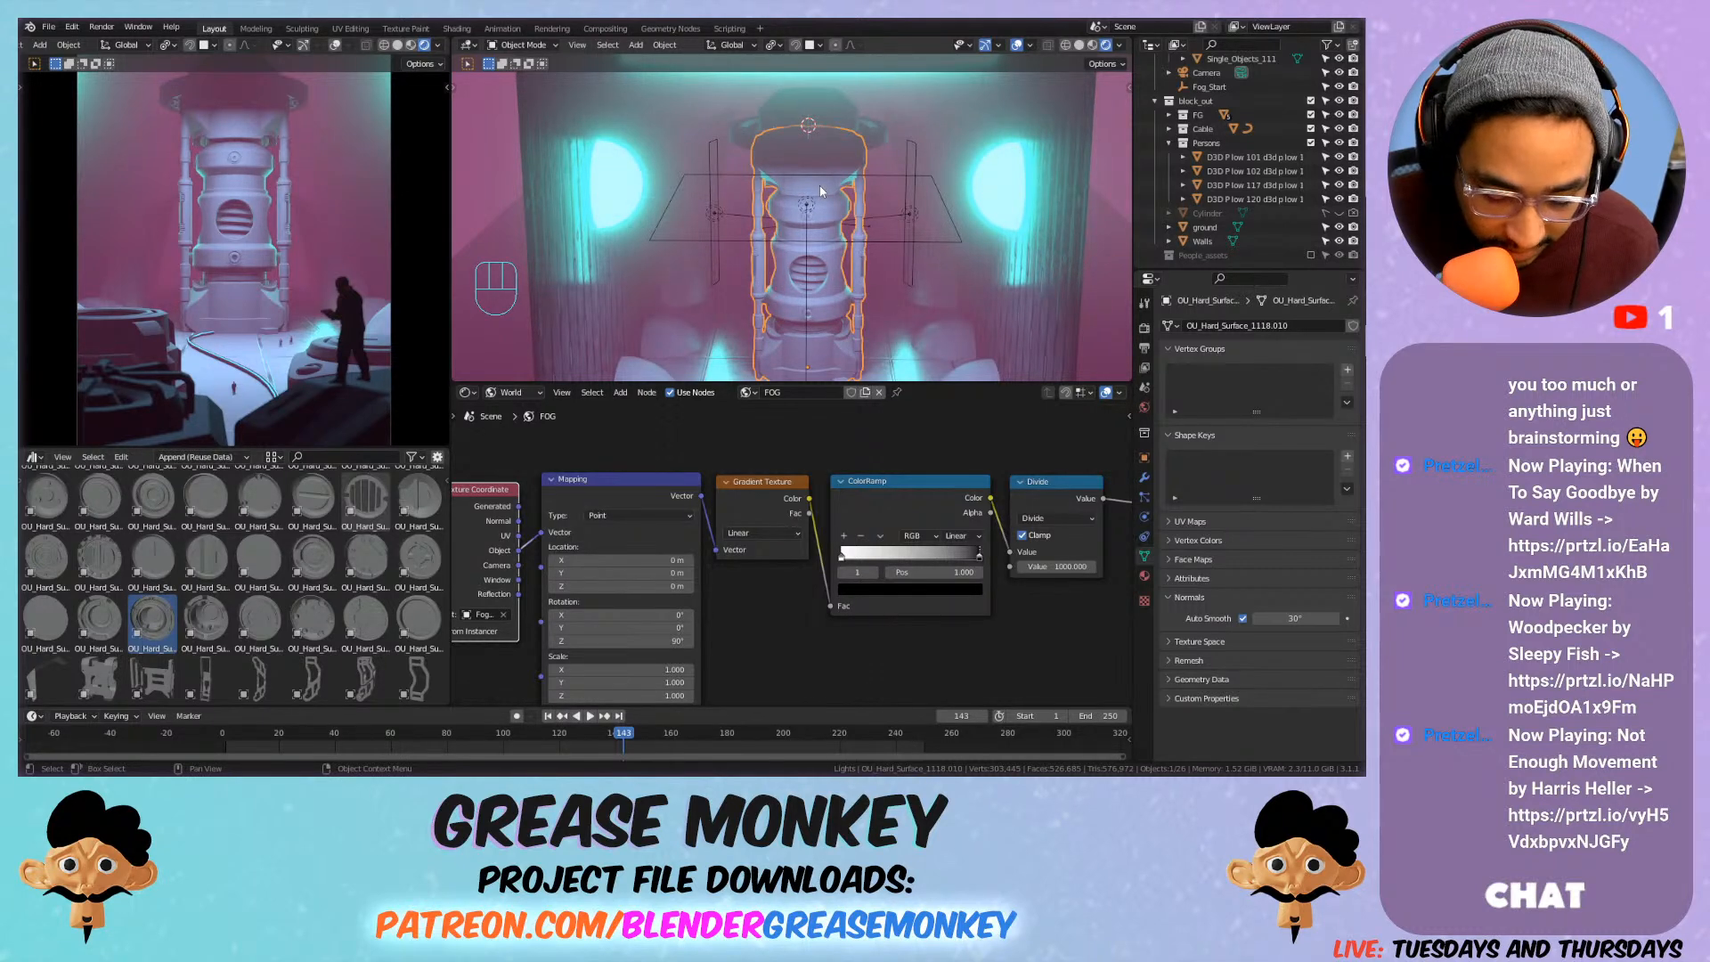
key("n")
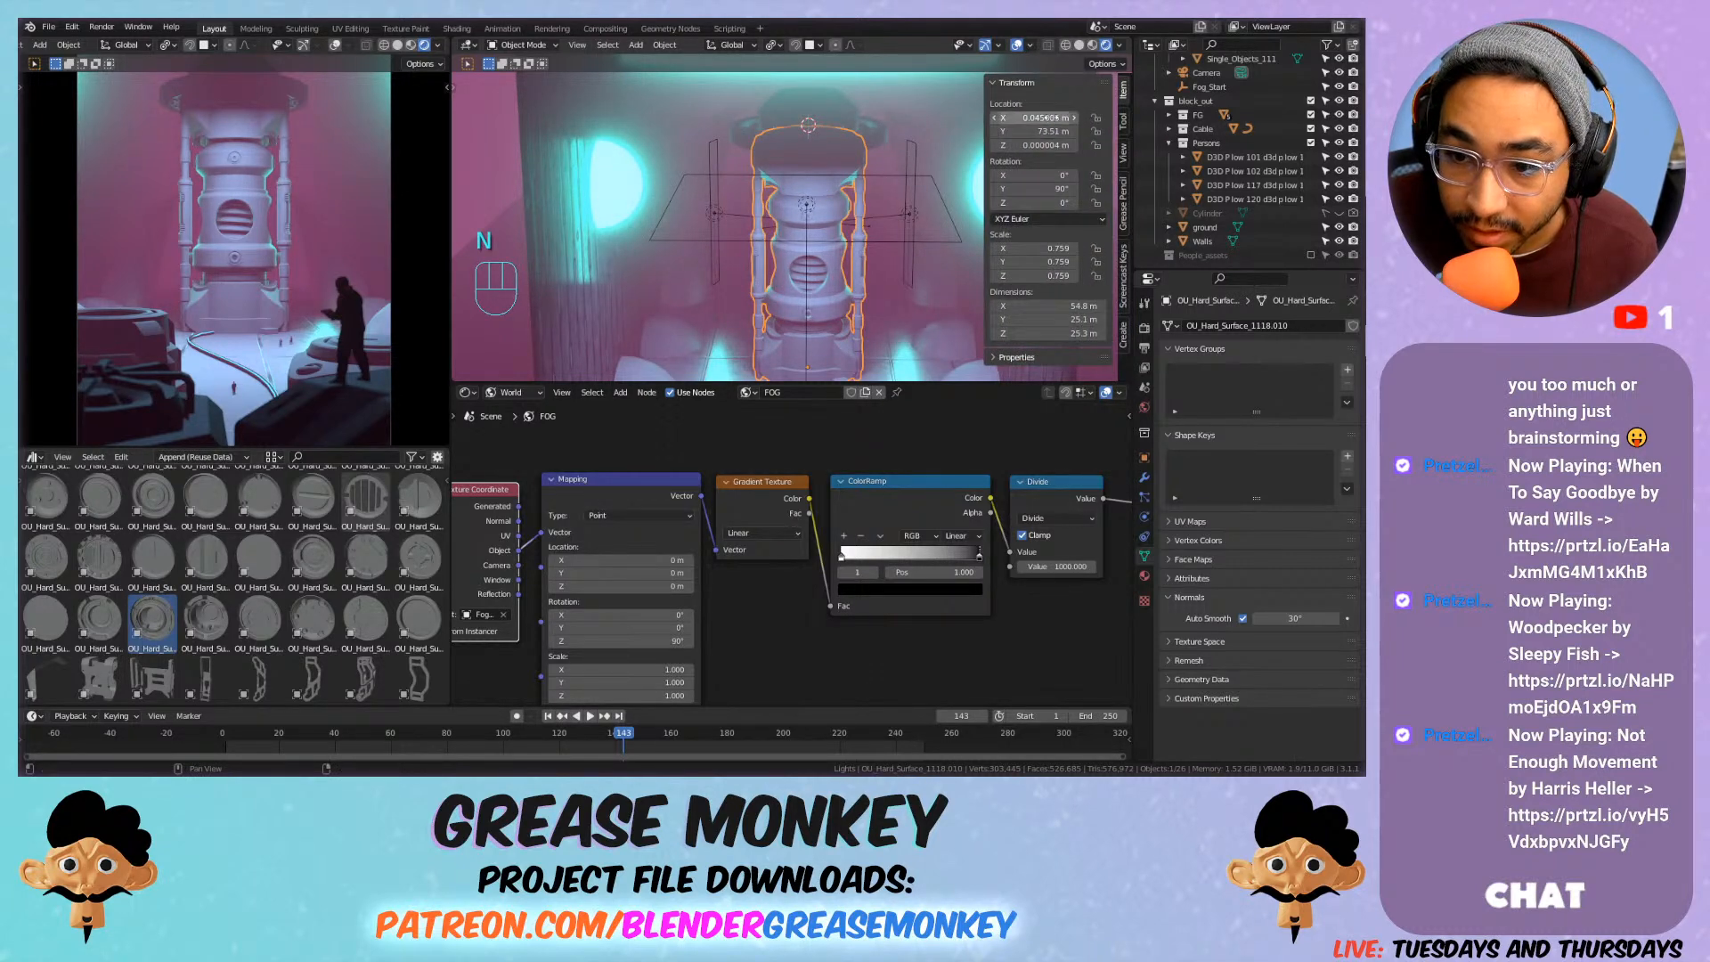
left_click(1049, 117)
type("0")
key("Return")
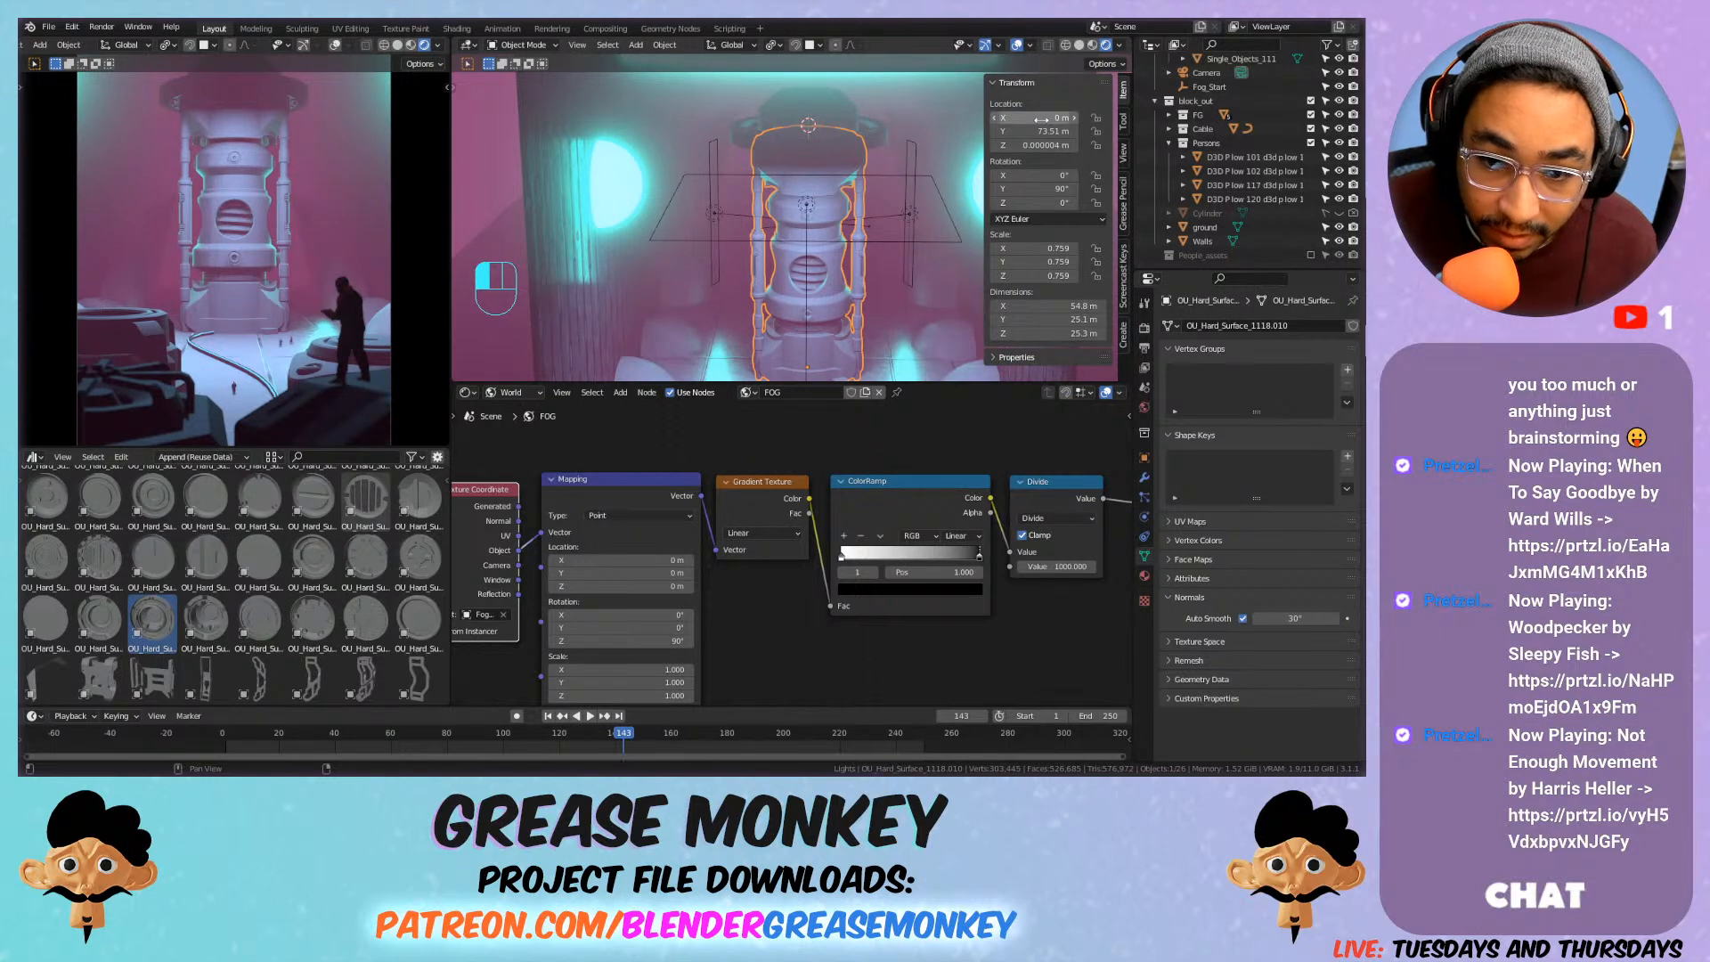
Rotate the round hard-surface asset above the tower 180° about the global Y axis.
left_click(829, 114)
left_click(335, 46)
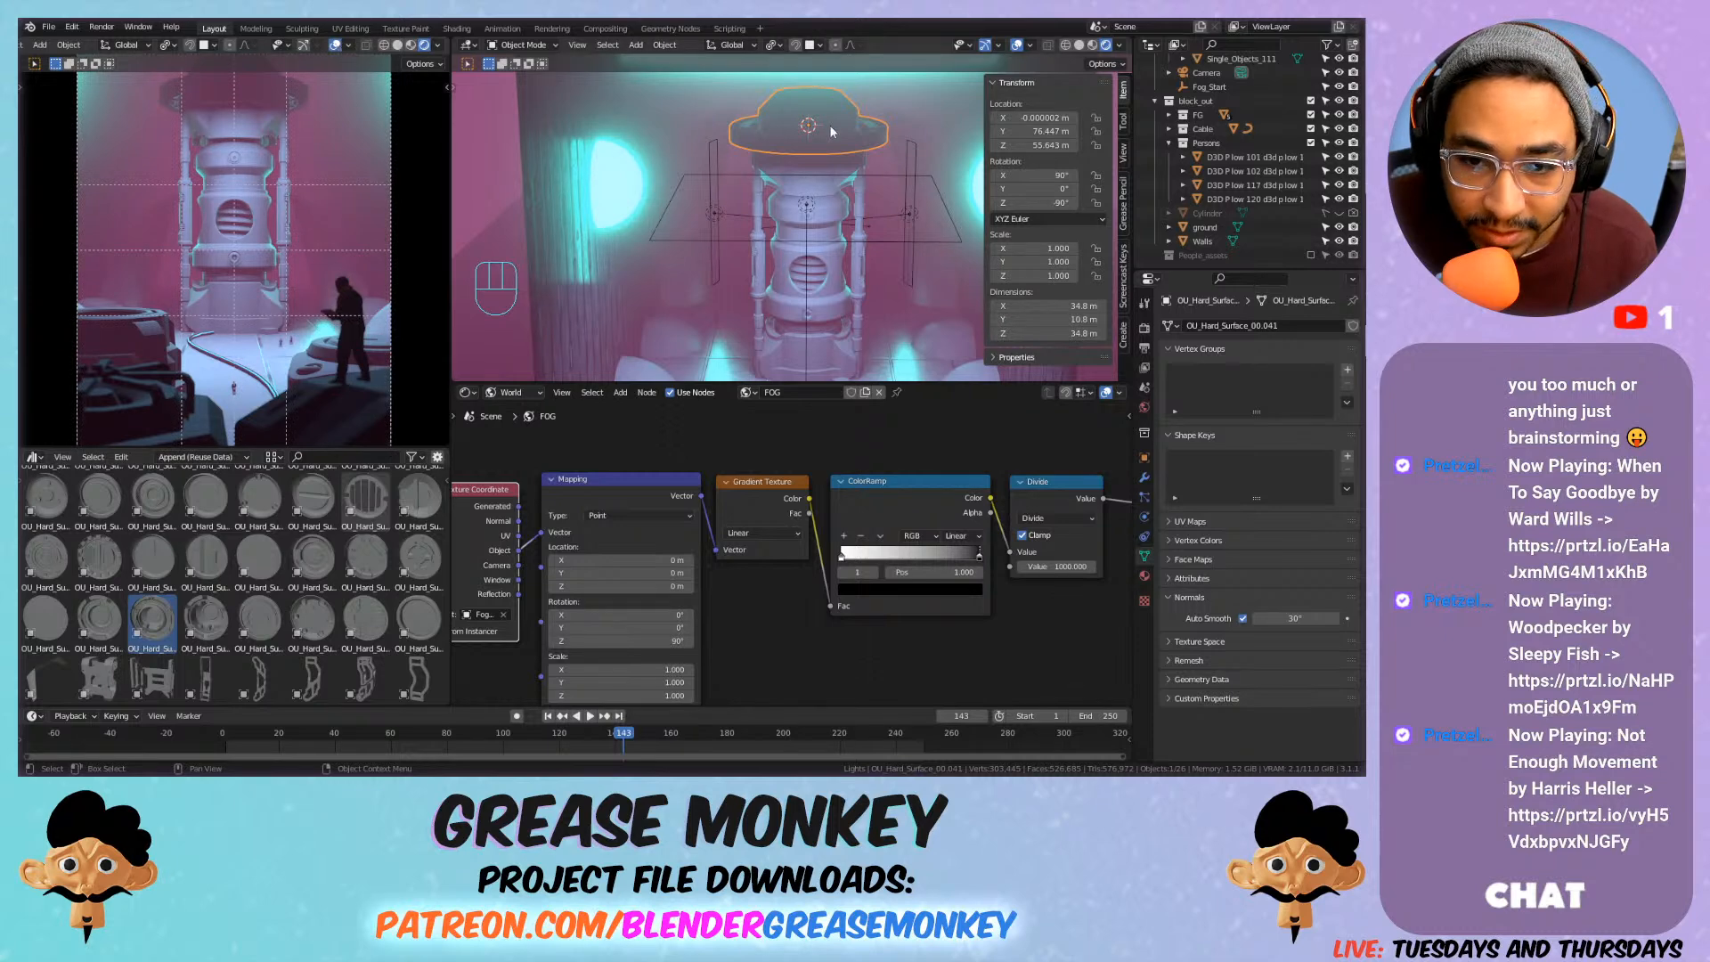
key("r")
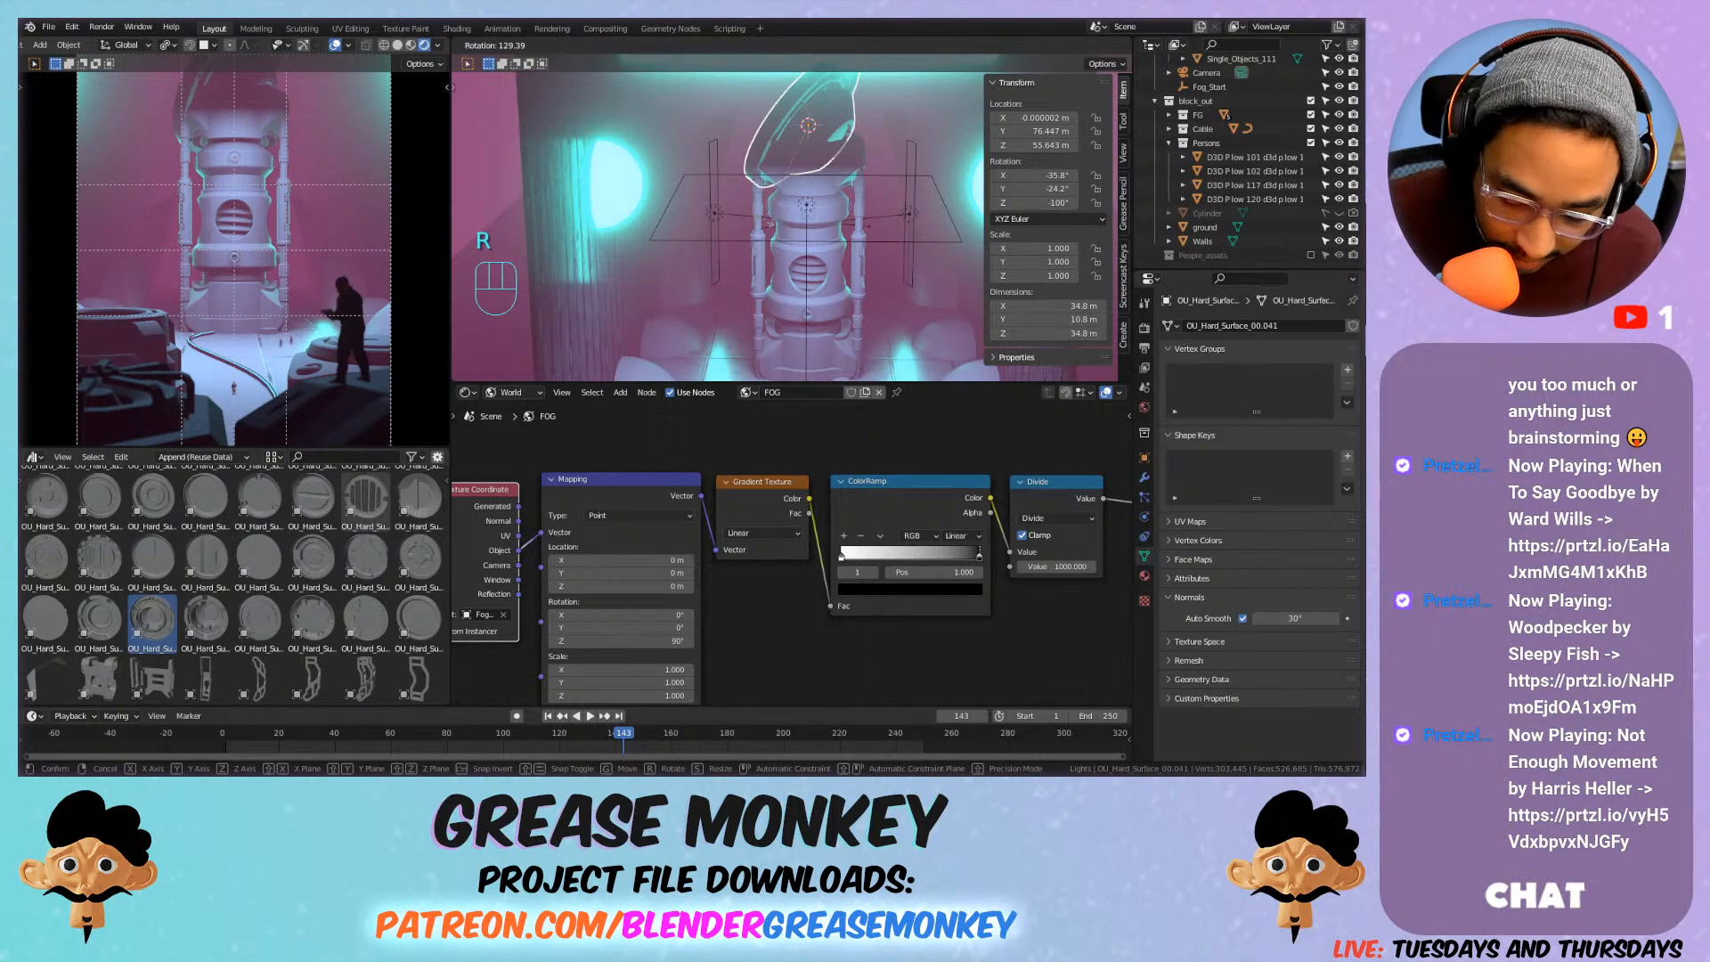
type("x90")
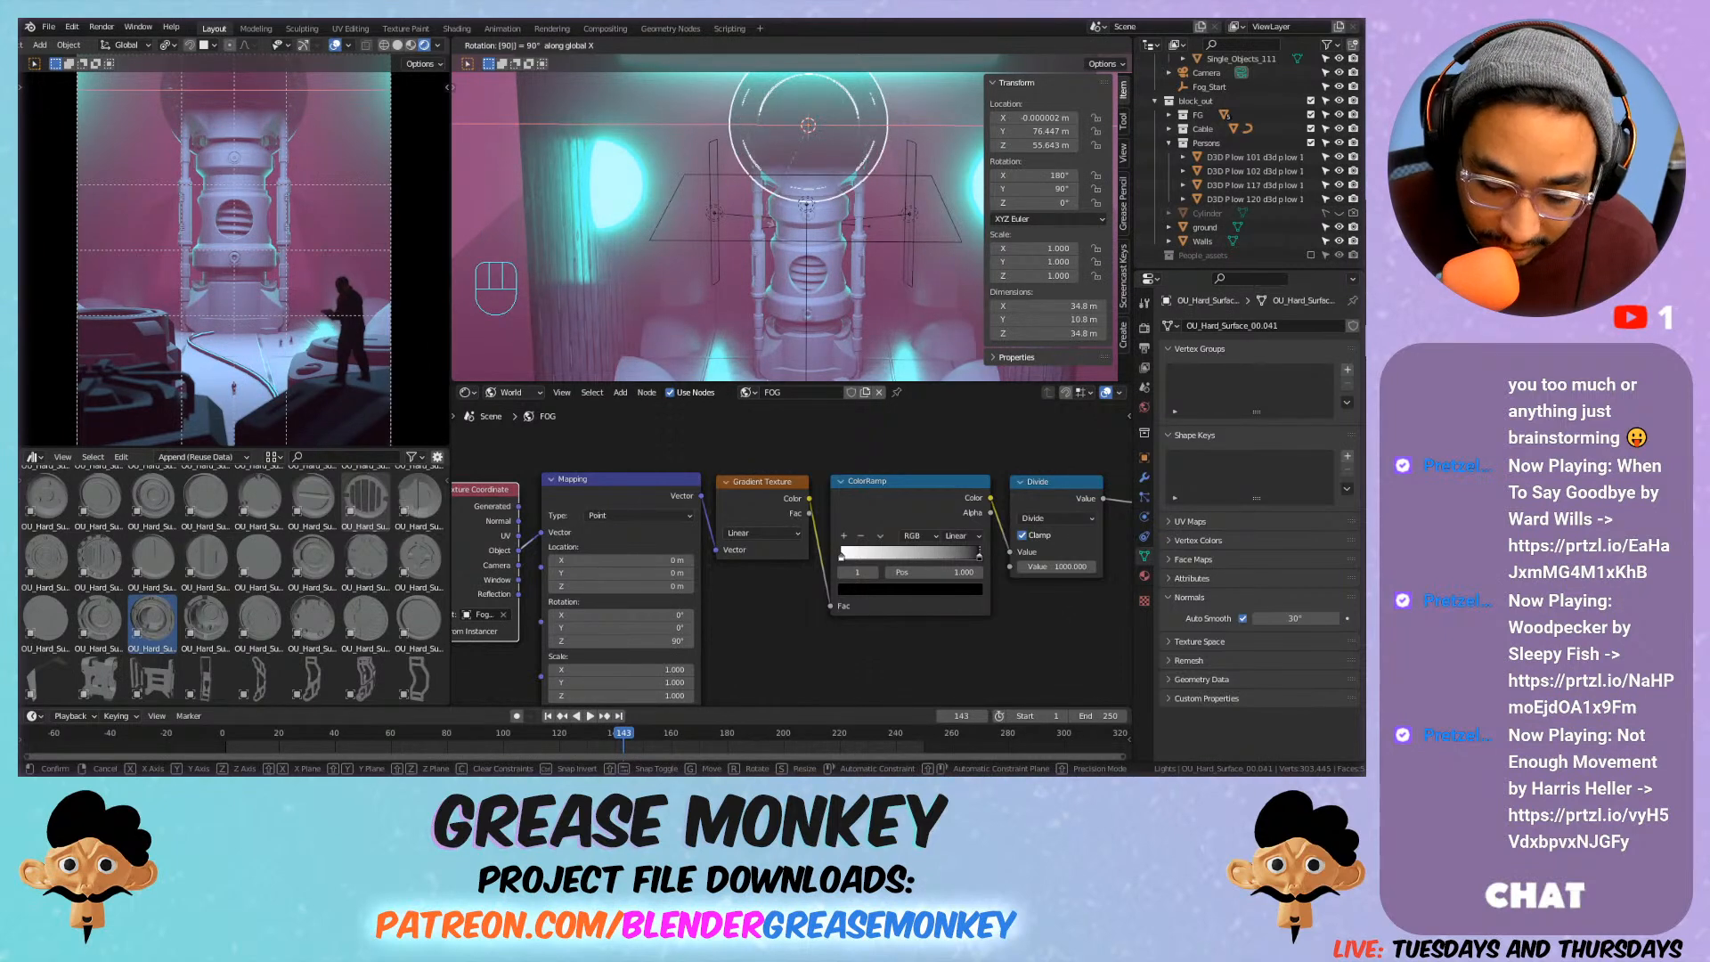
key("BackSpace")
key("BackSpace")
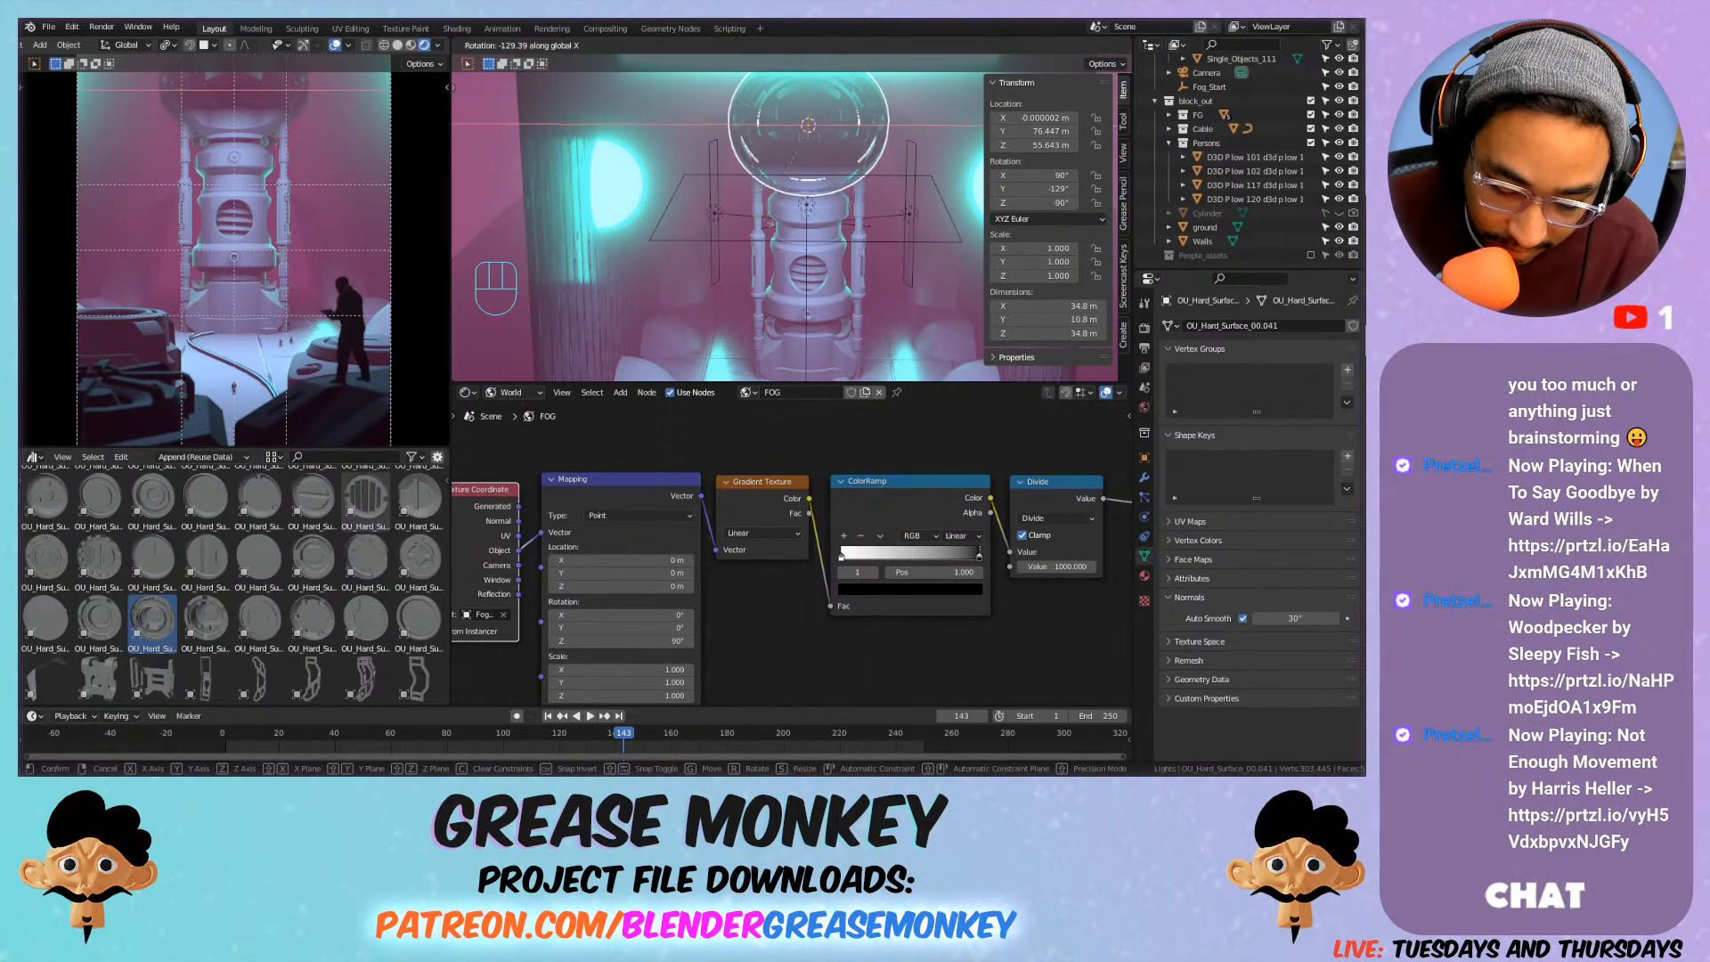
type("y90")
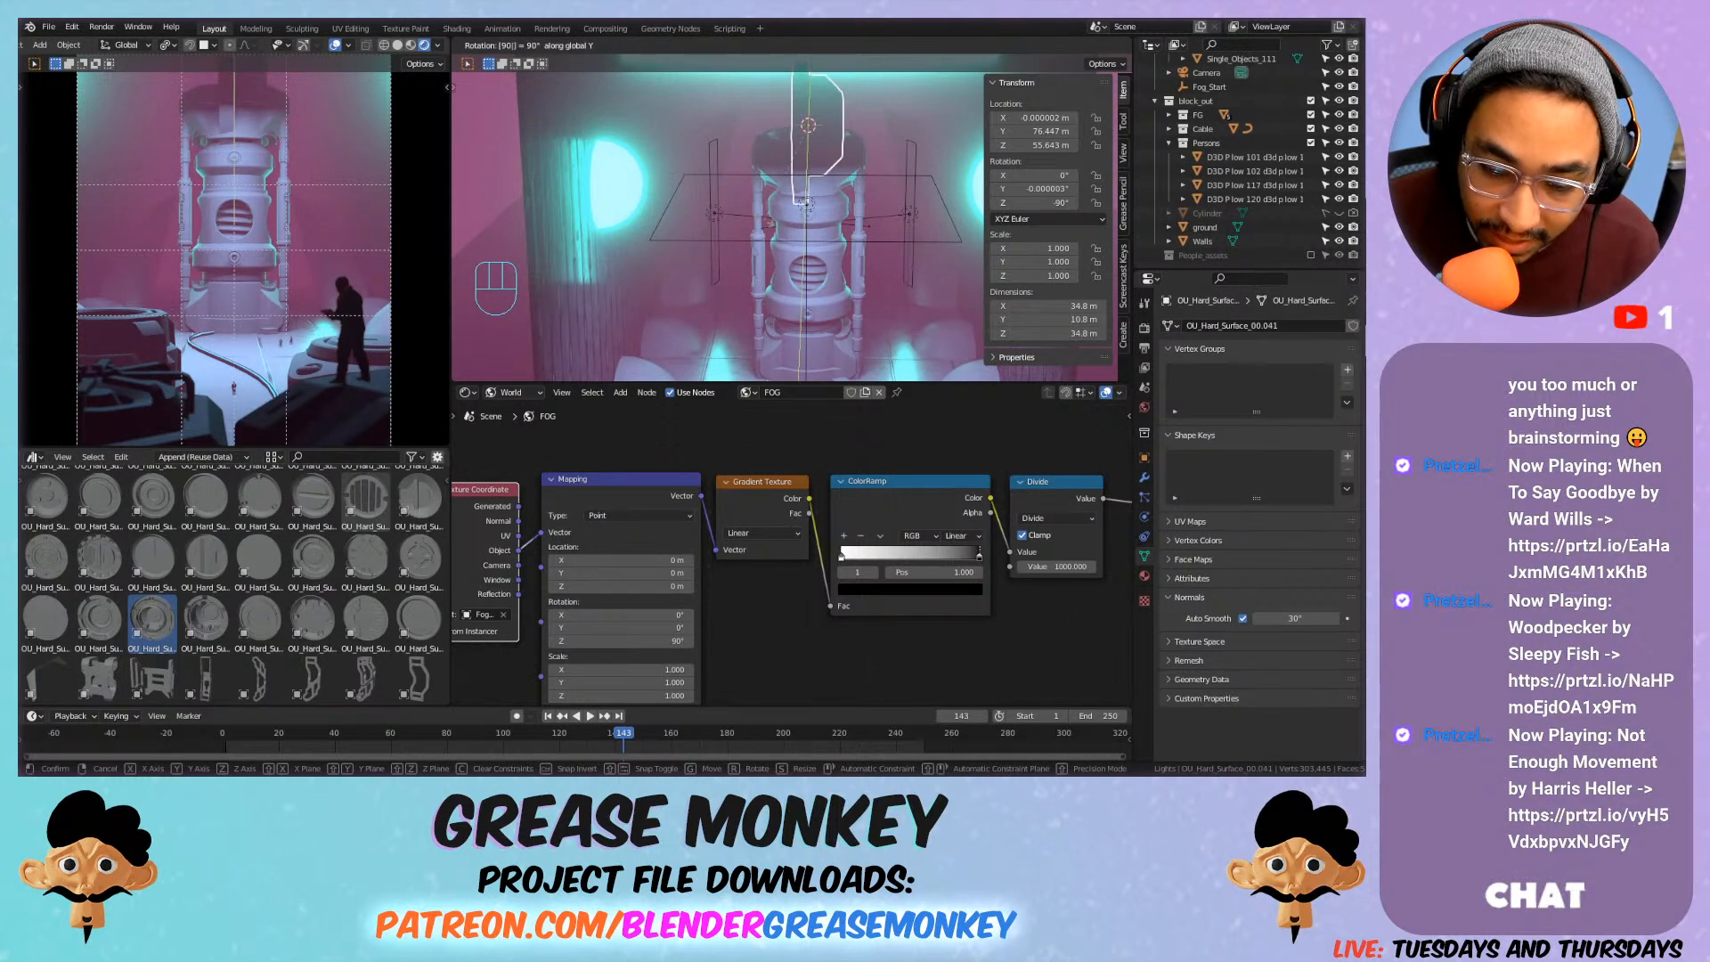
key("BackSpace")
key("BackSpace")
type("180")
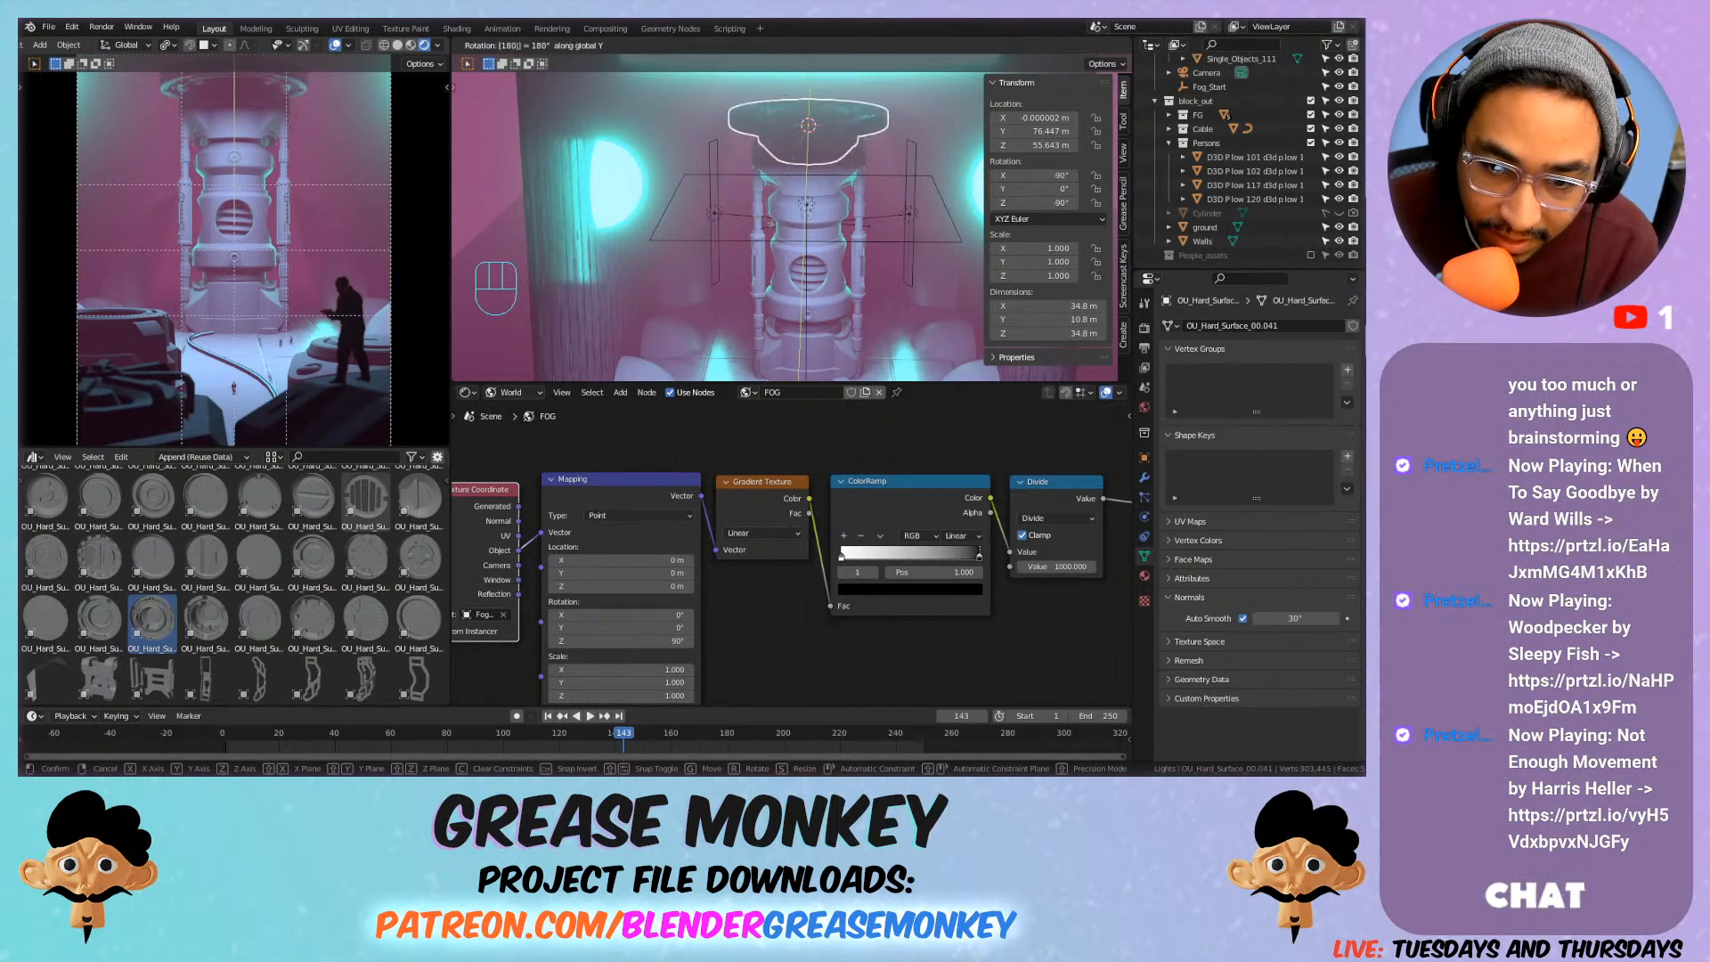
key("Return")
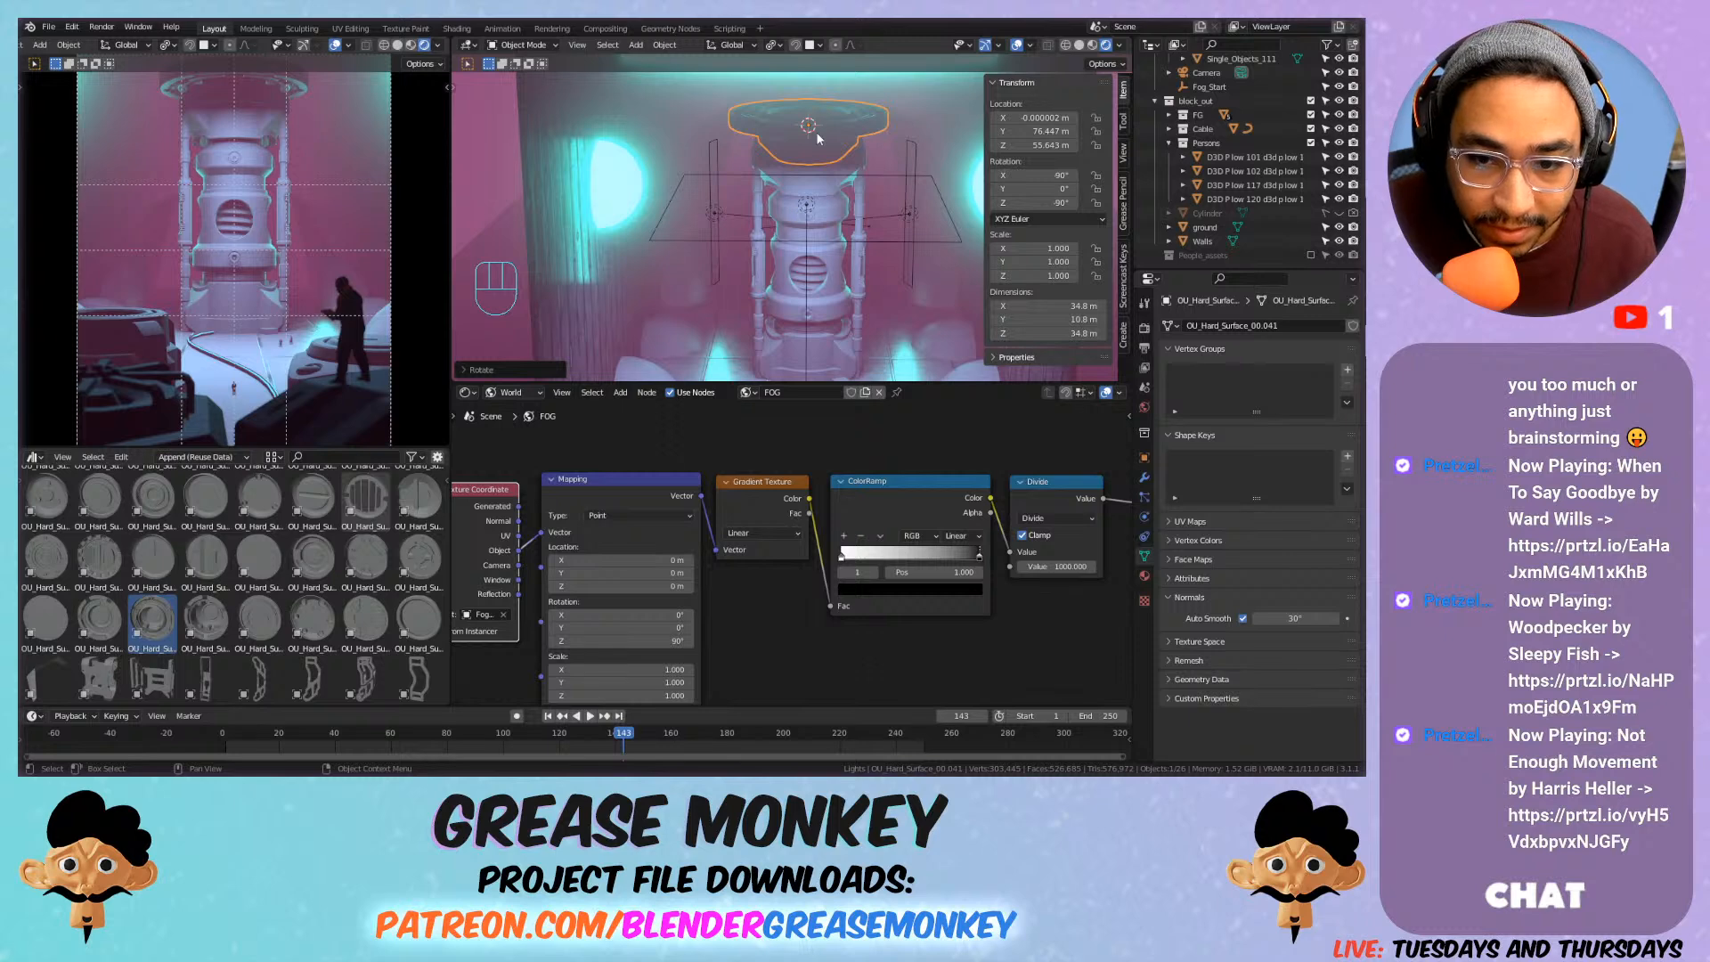
Flatten the round asset above the tower along the global Z axis to about 0.8 of its height.
key("s")
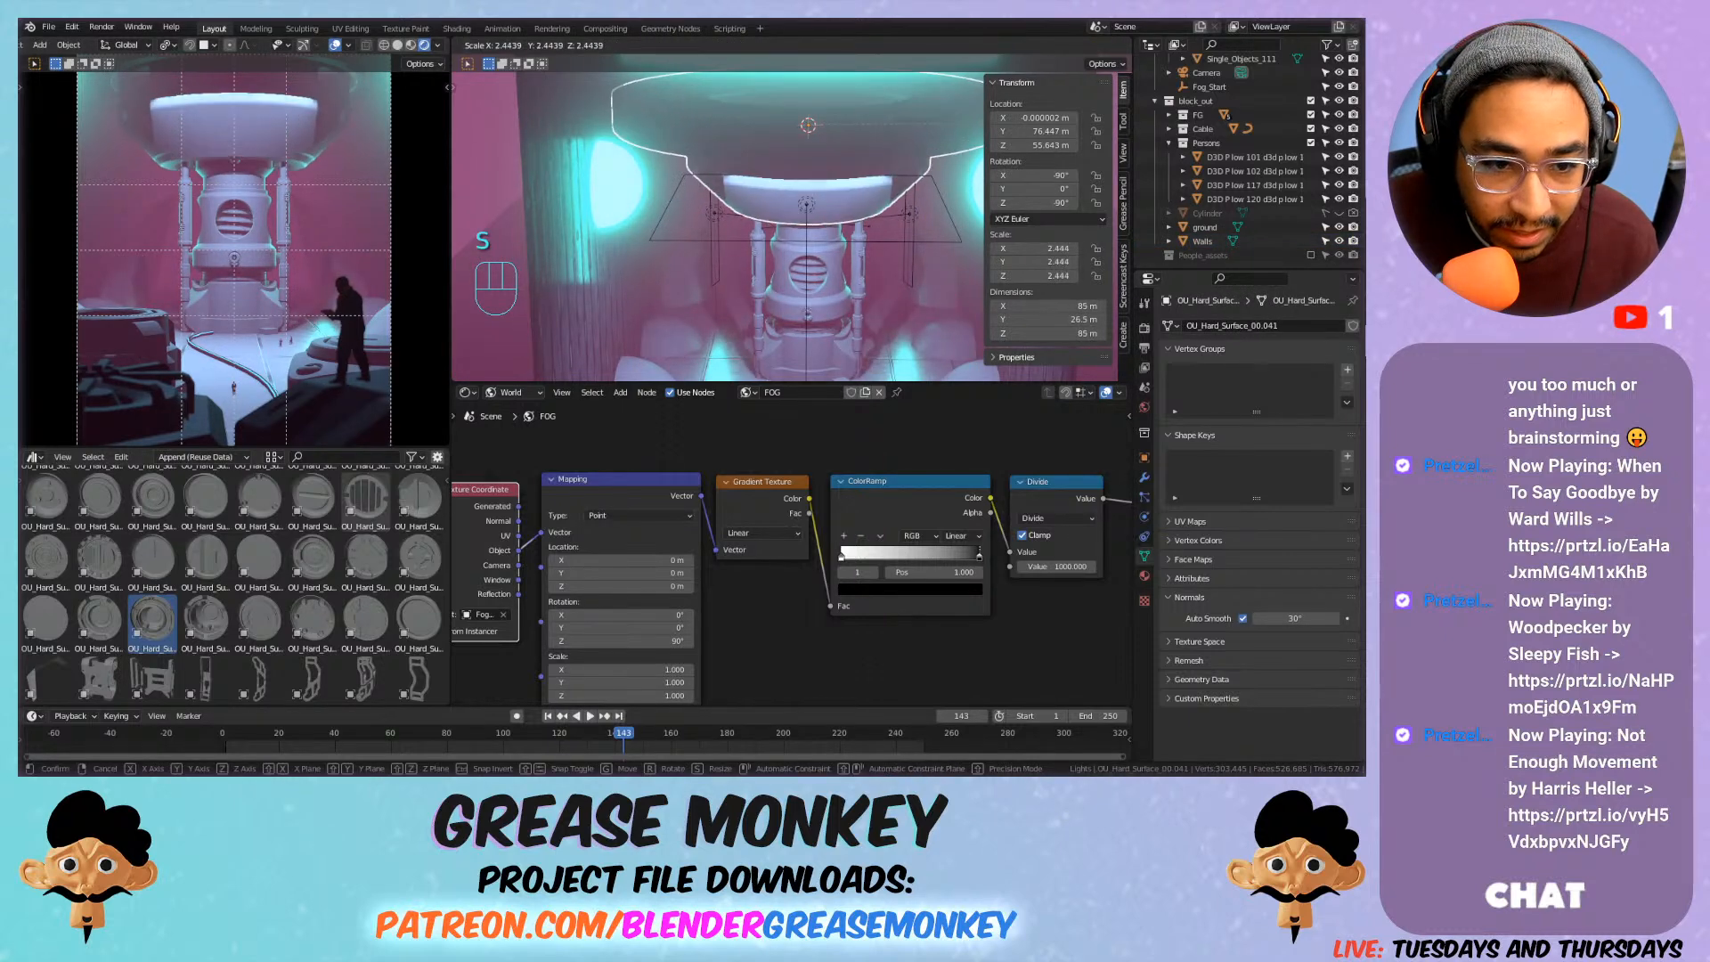
key("Escape")
key("s")
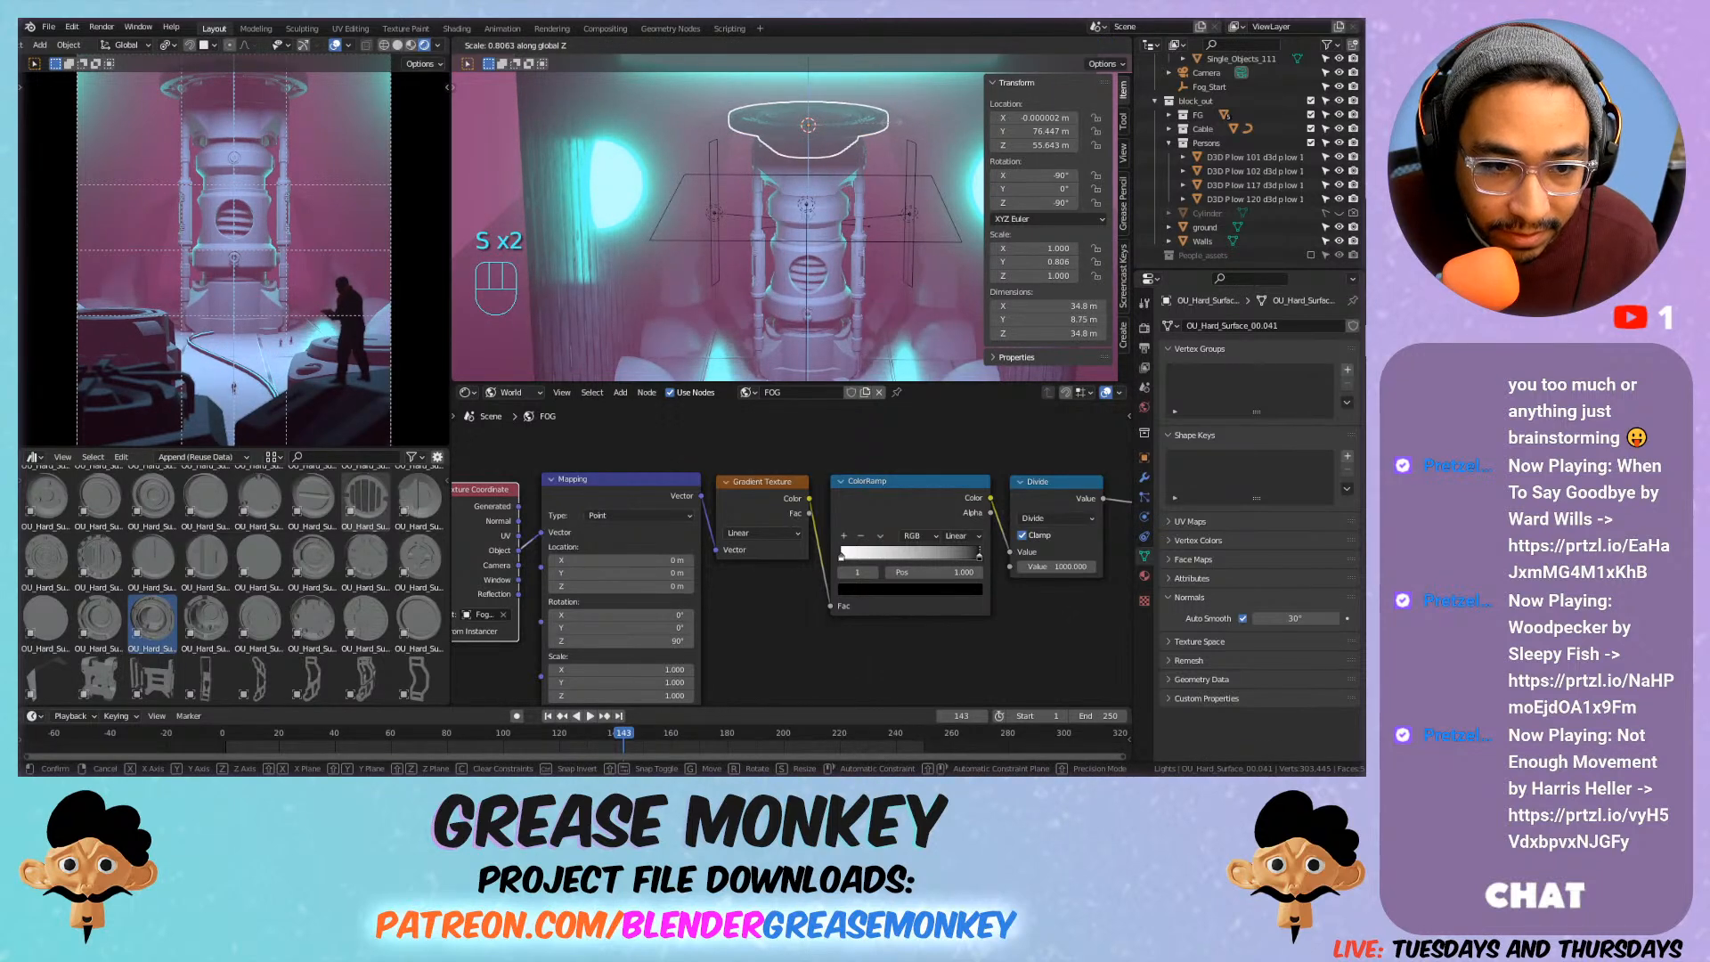
left_click(813, 187)
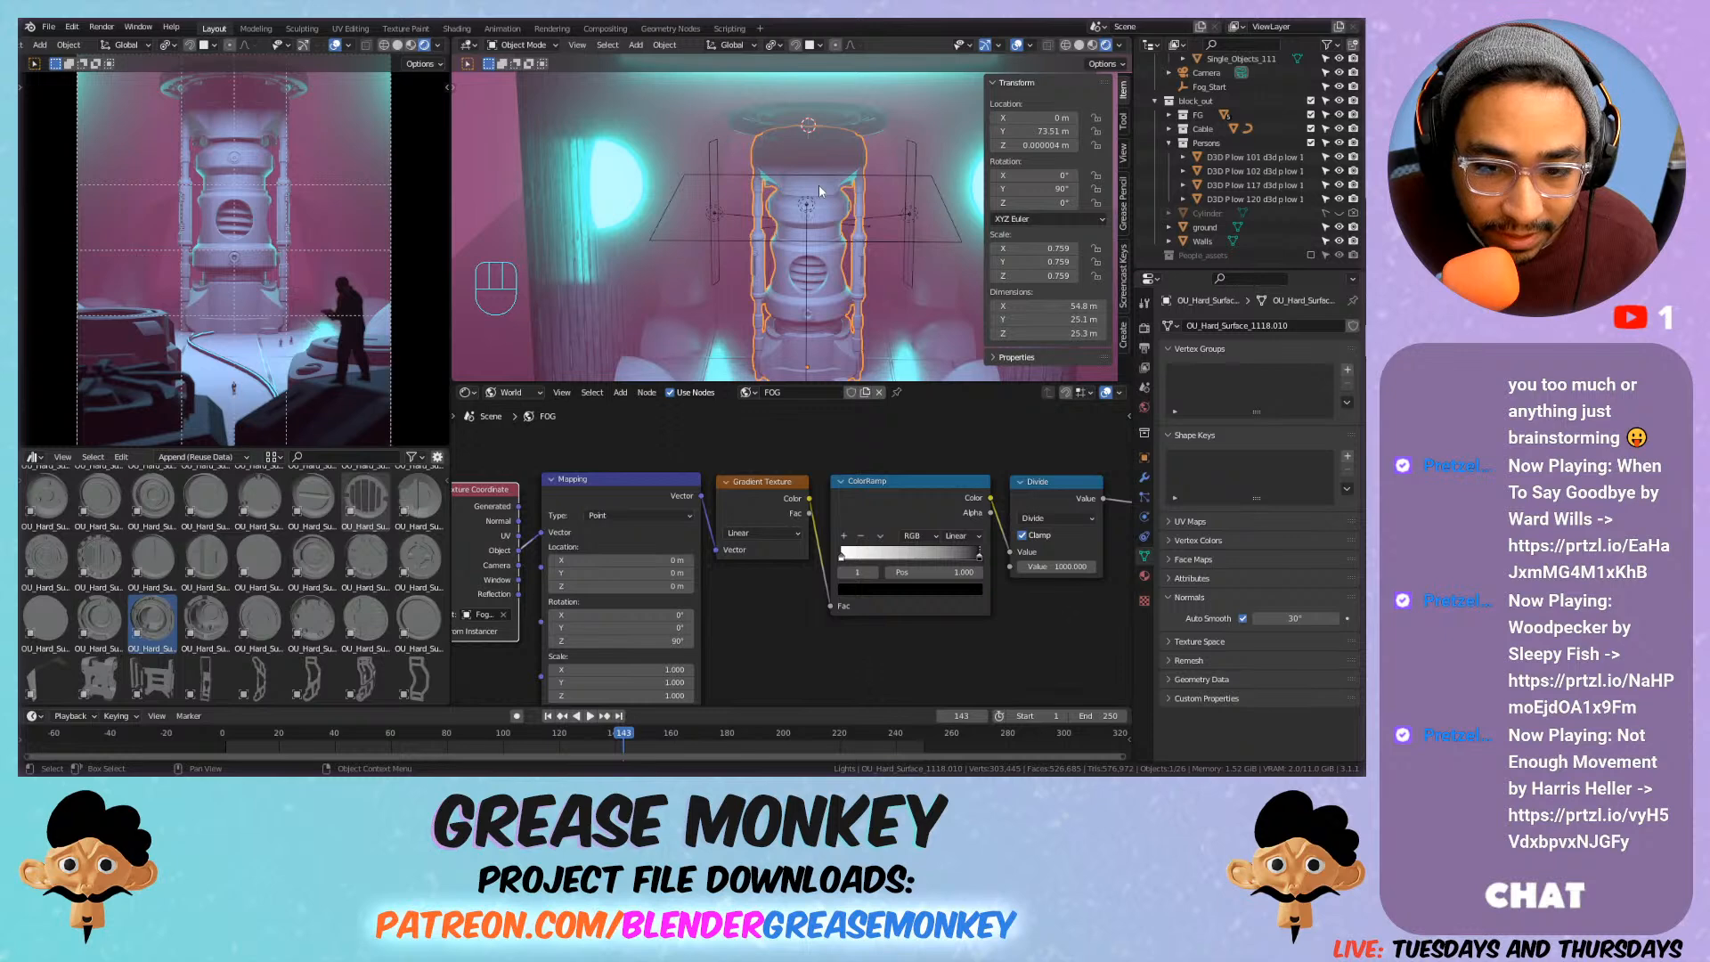
Try deleting the central tower, and undo the deletion.
key("x")
left_click(818, 185)
middle_click_drag(773, 219, 794, 183)
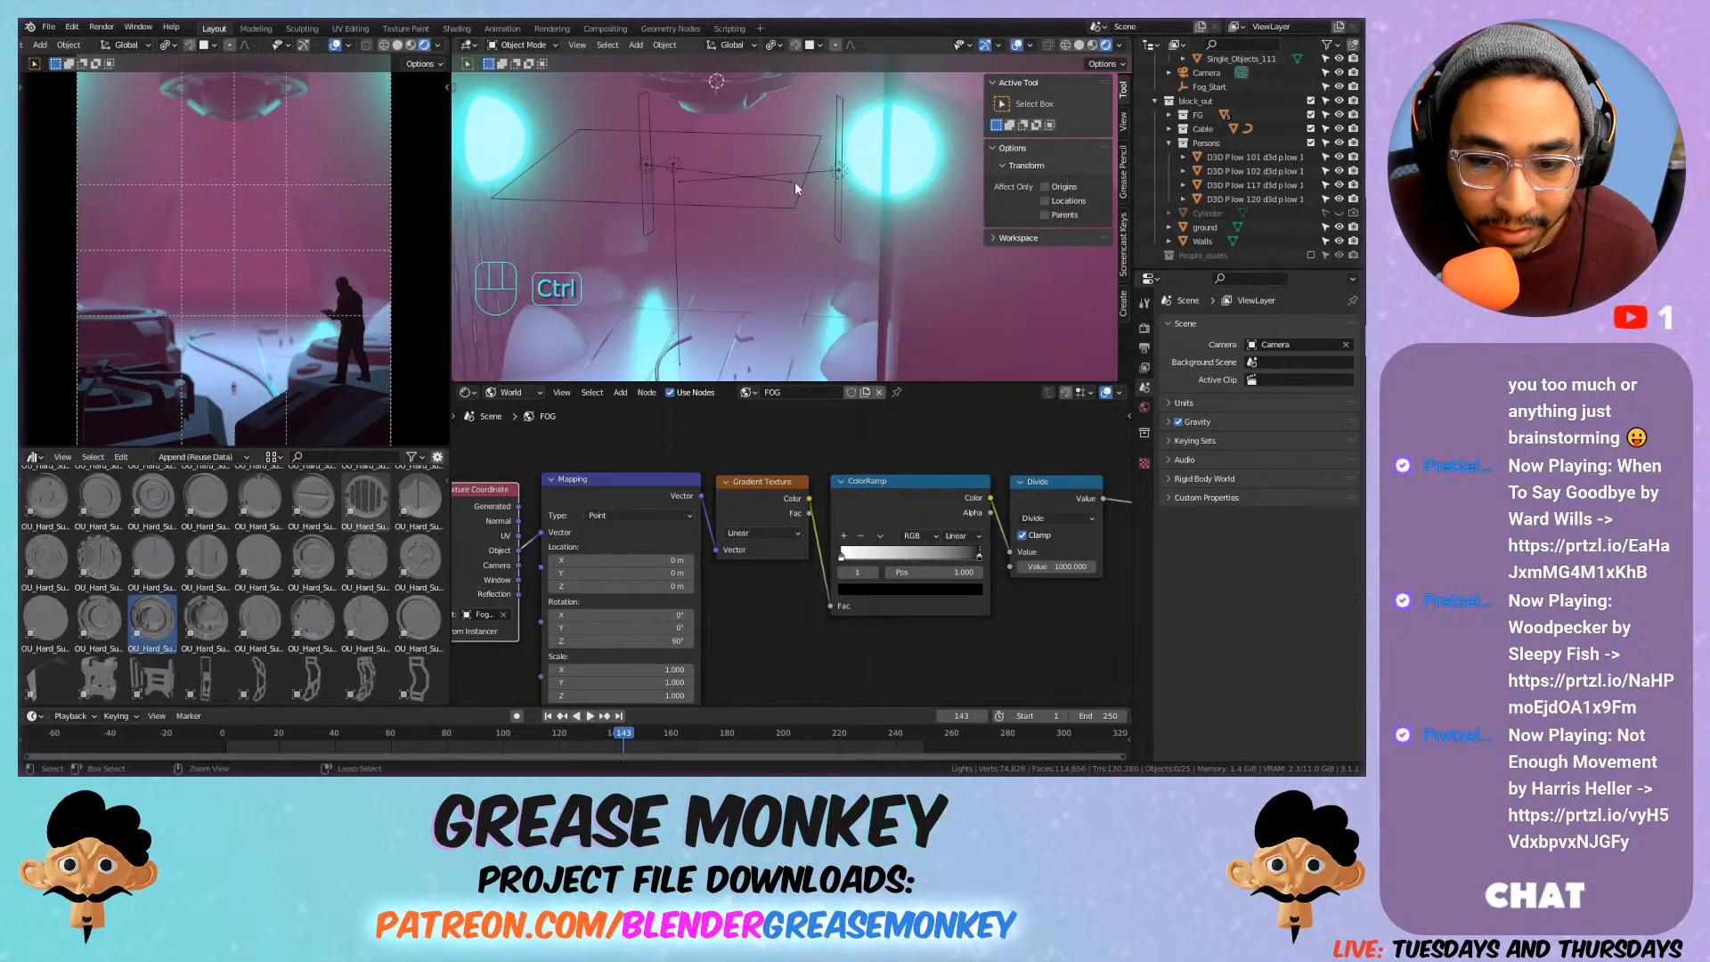
key("ctrl+z")
key("ctrl+z")
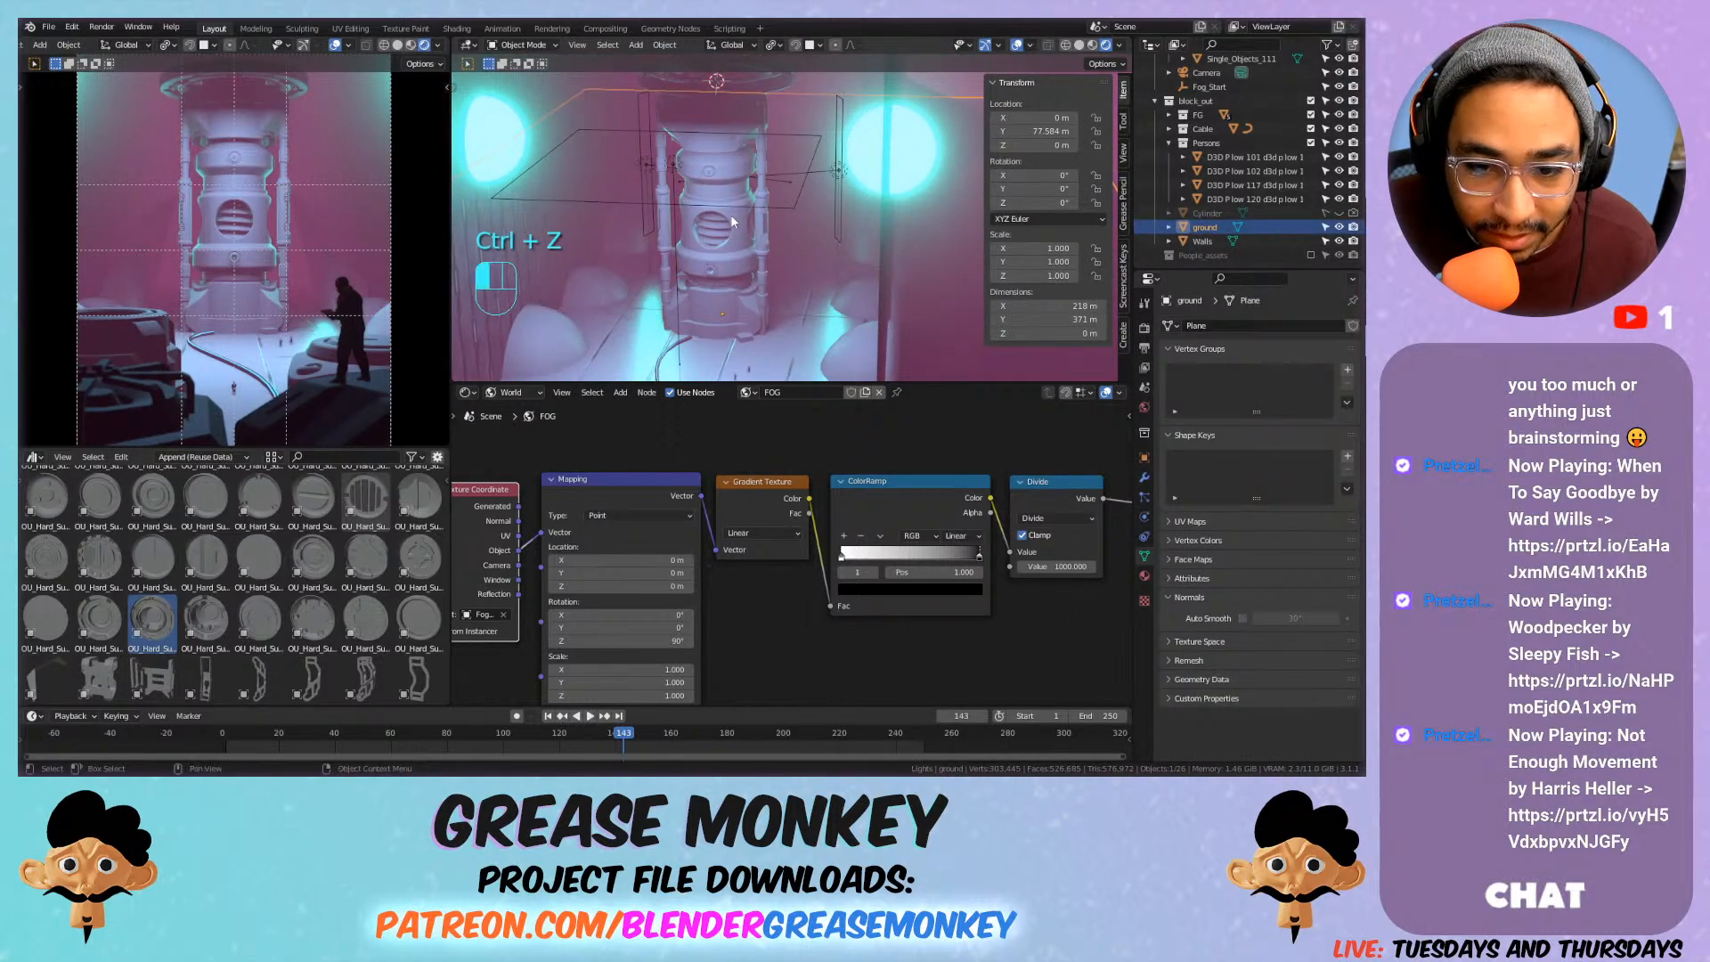
Snap the 3D cursor to the central tower and add a cube-shaped empty there.
left_click(730, 221)
key("shift+s")
left_click(739, 303)
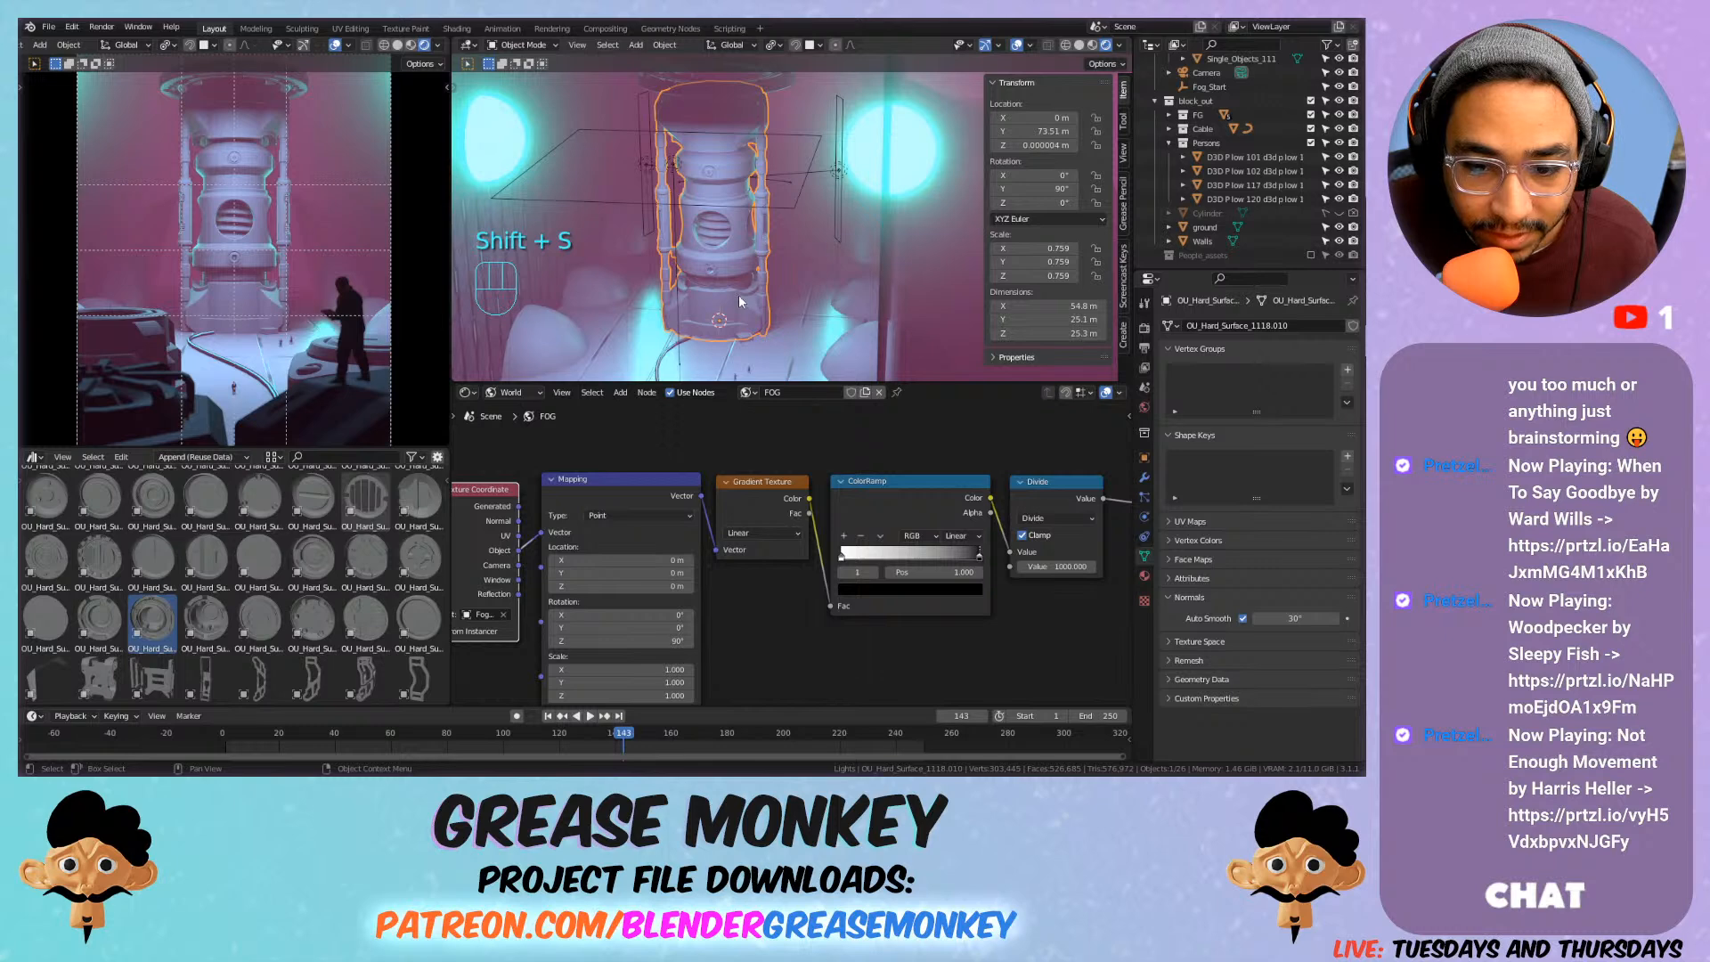
key("shift+a")
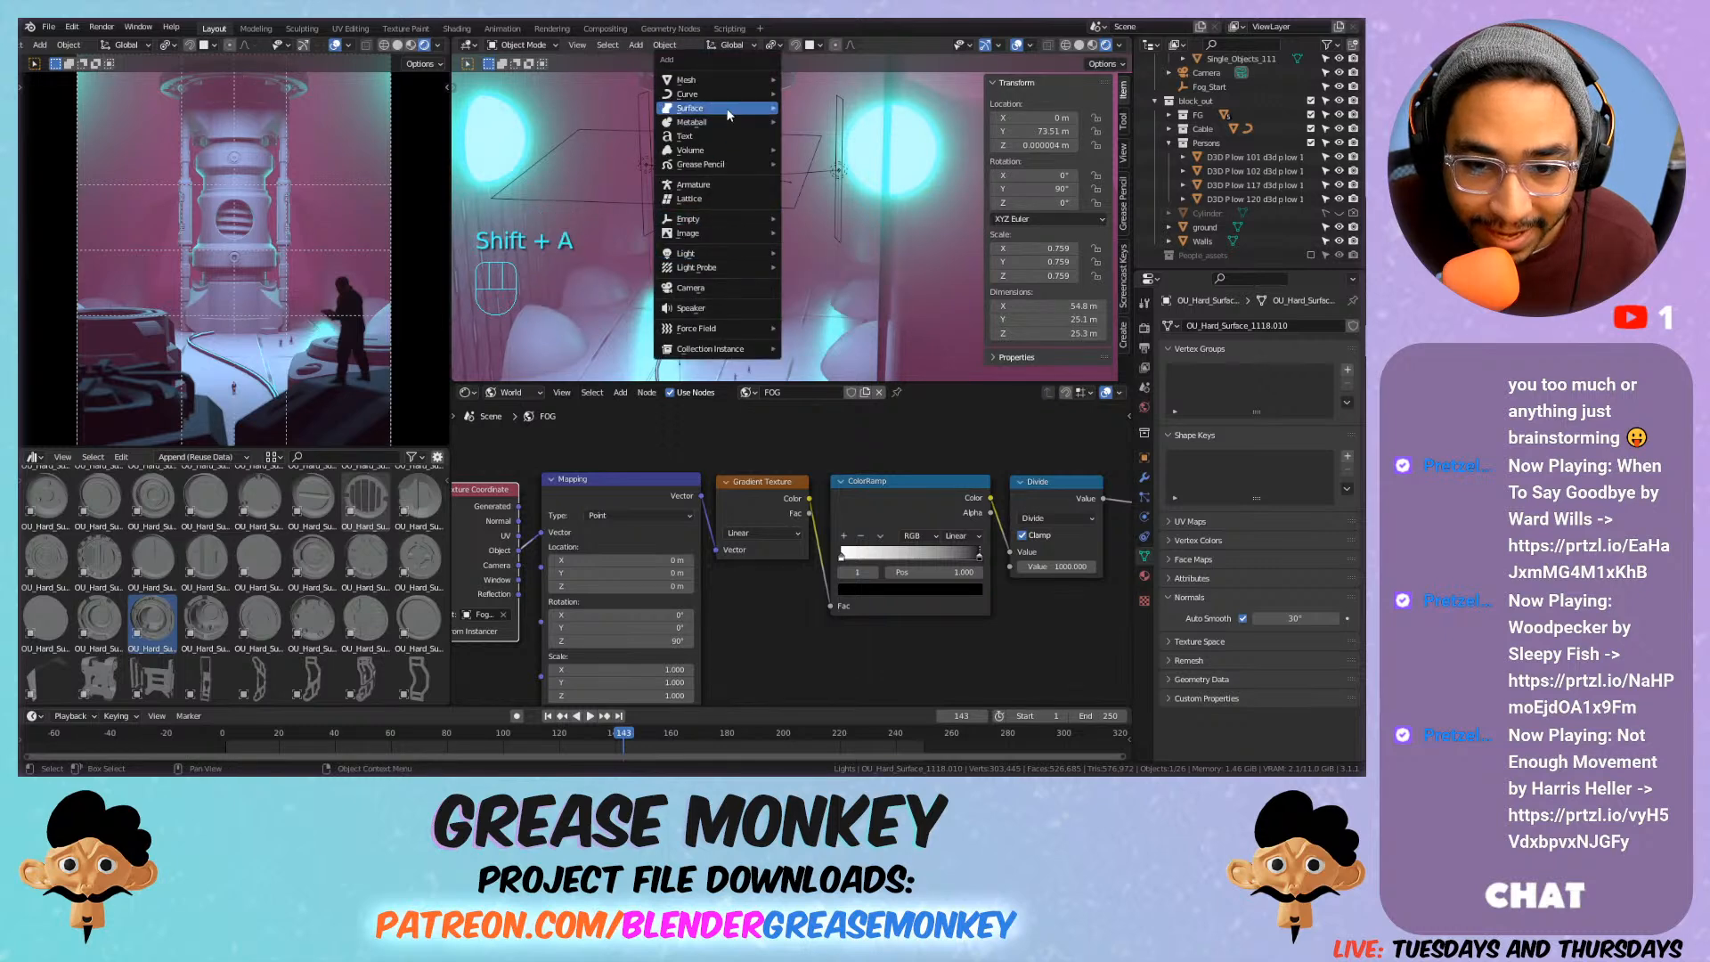
mouse_move(725, 223)
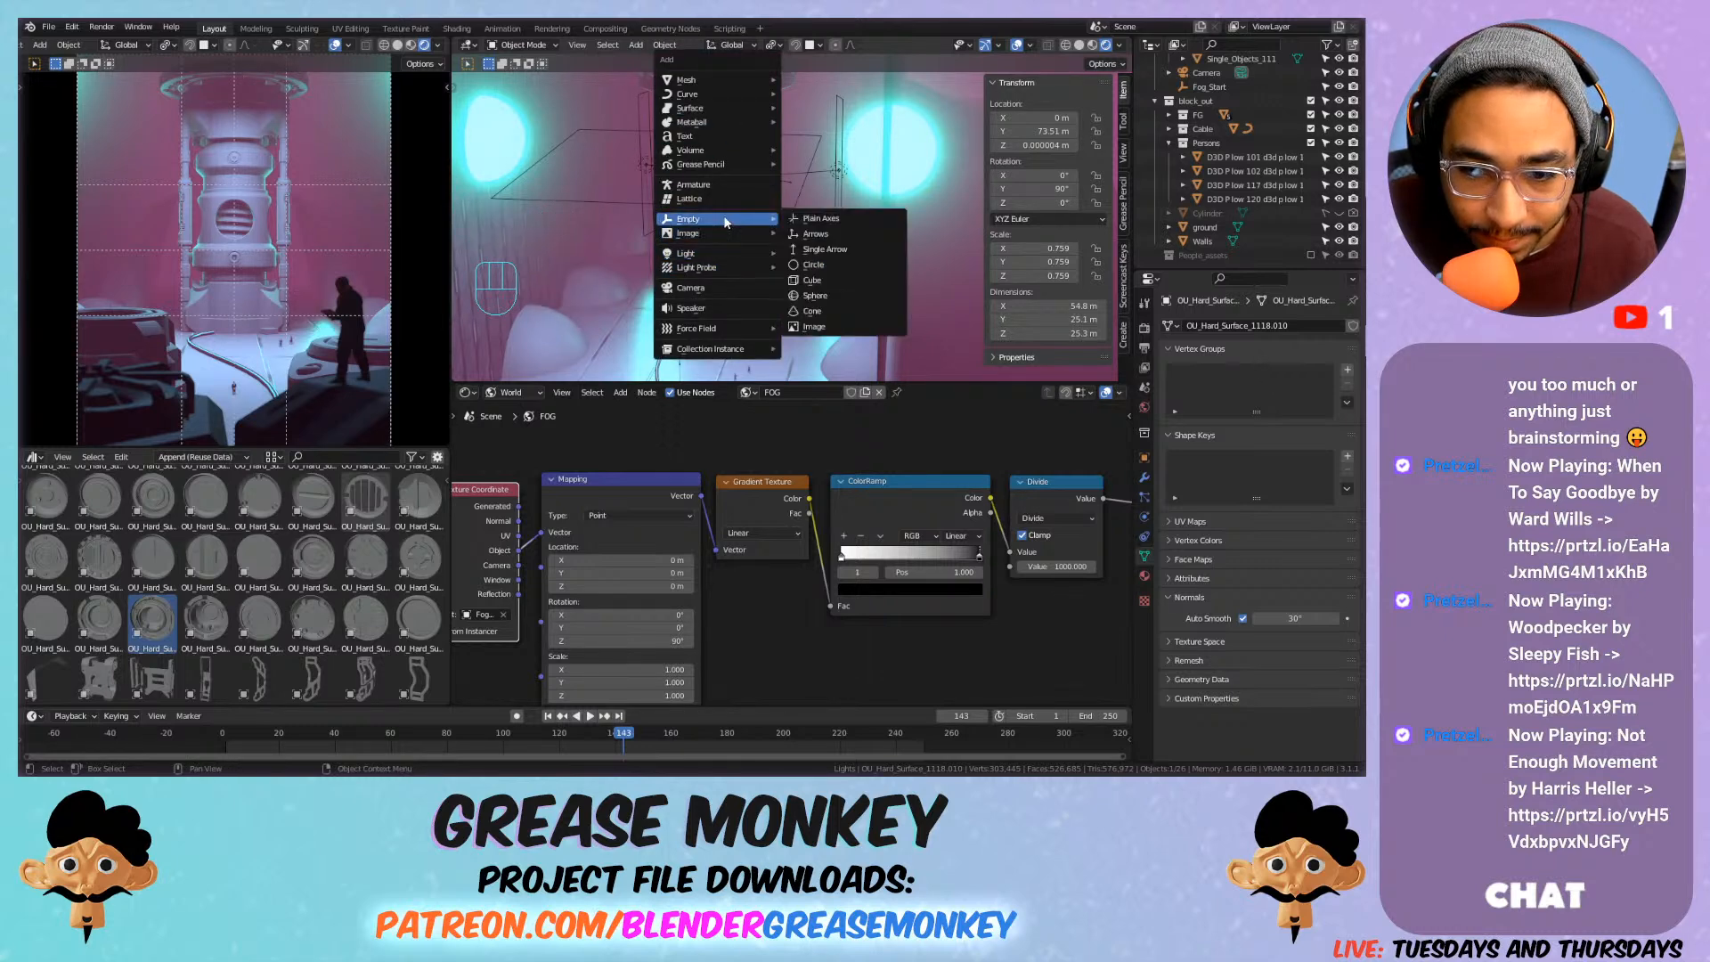
left_click(820, 281)
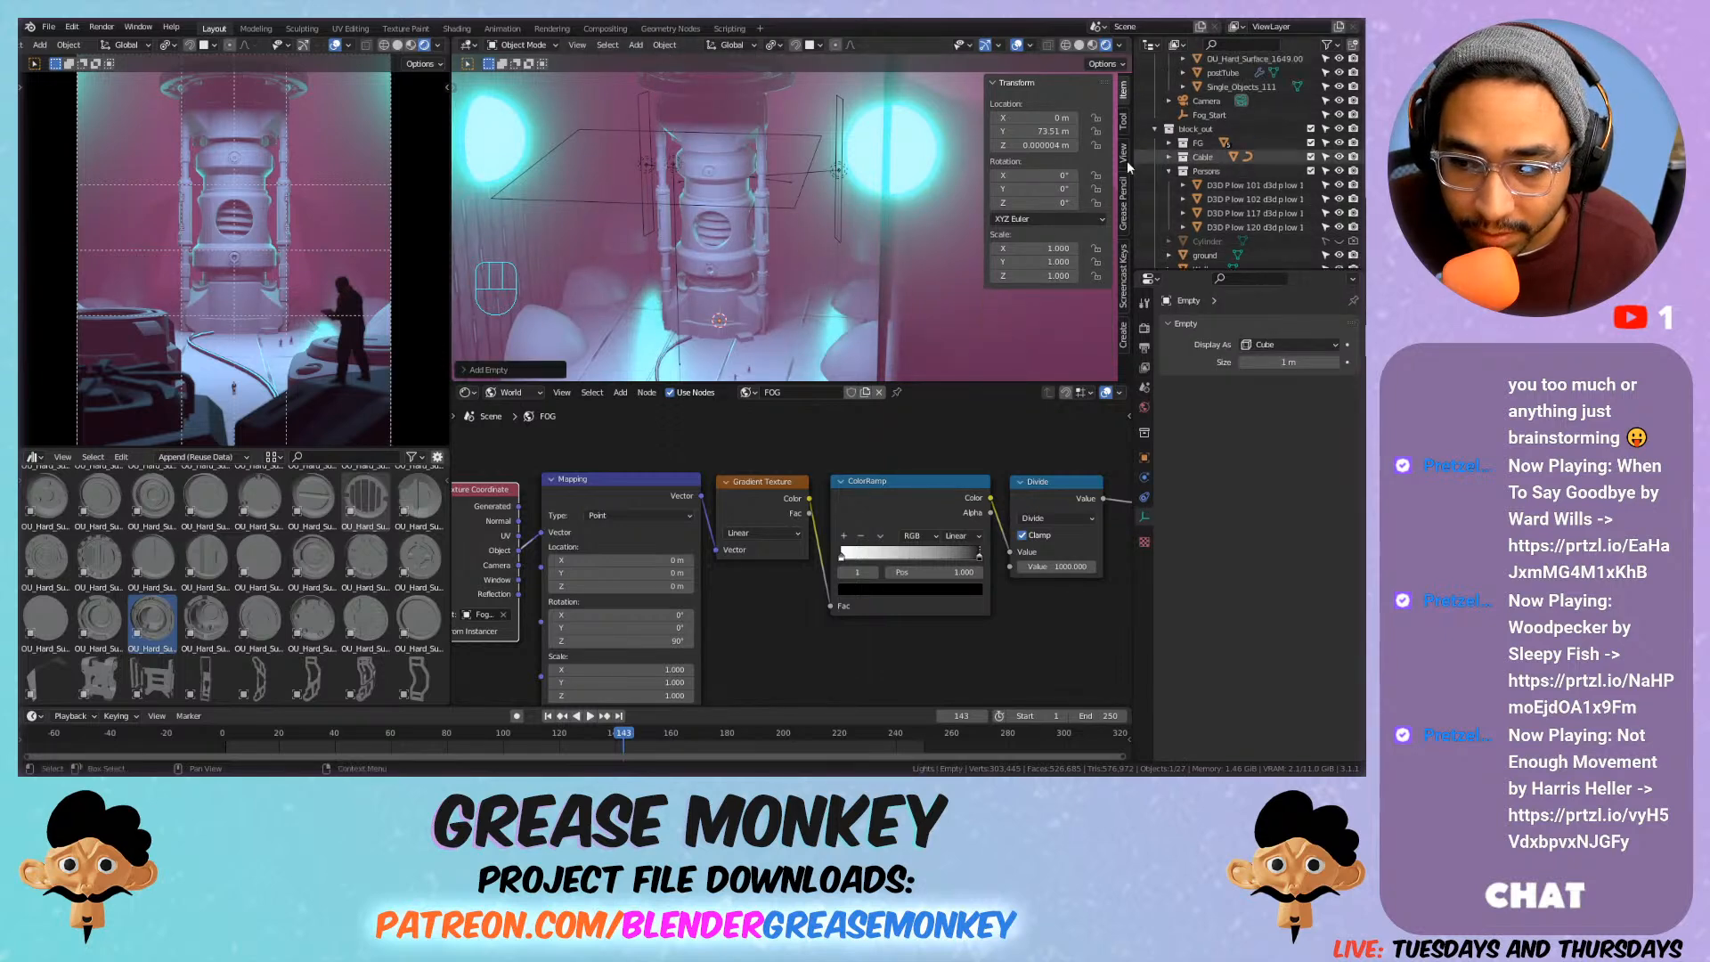
Move the new empty into the Utility collection.
scroll(1161, 159, "up", 1)
scroll(832, 188, "up", 1)
key("m")
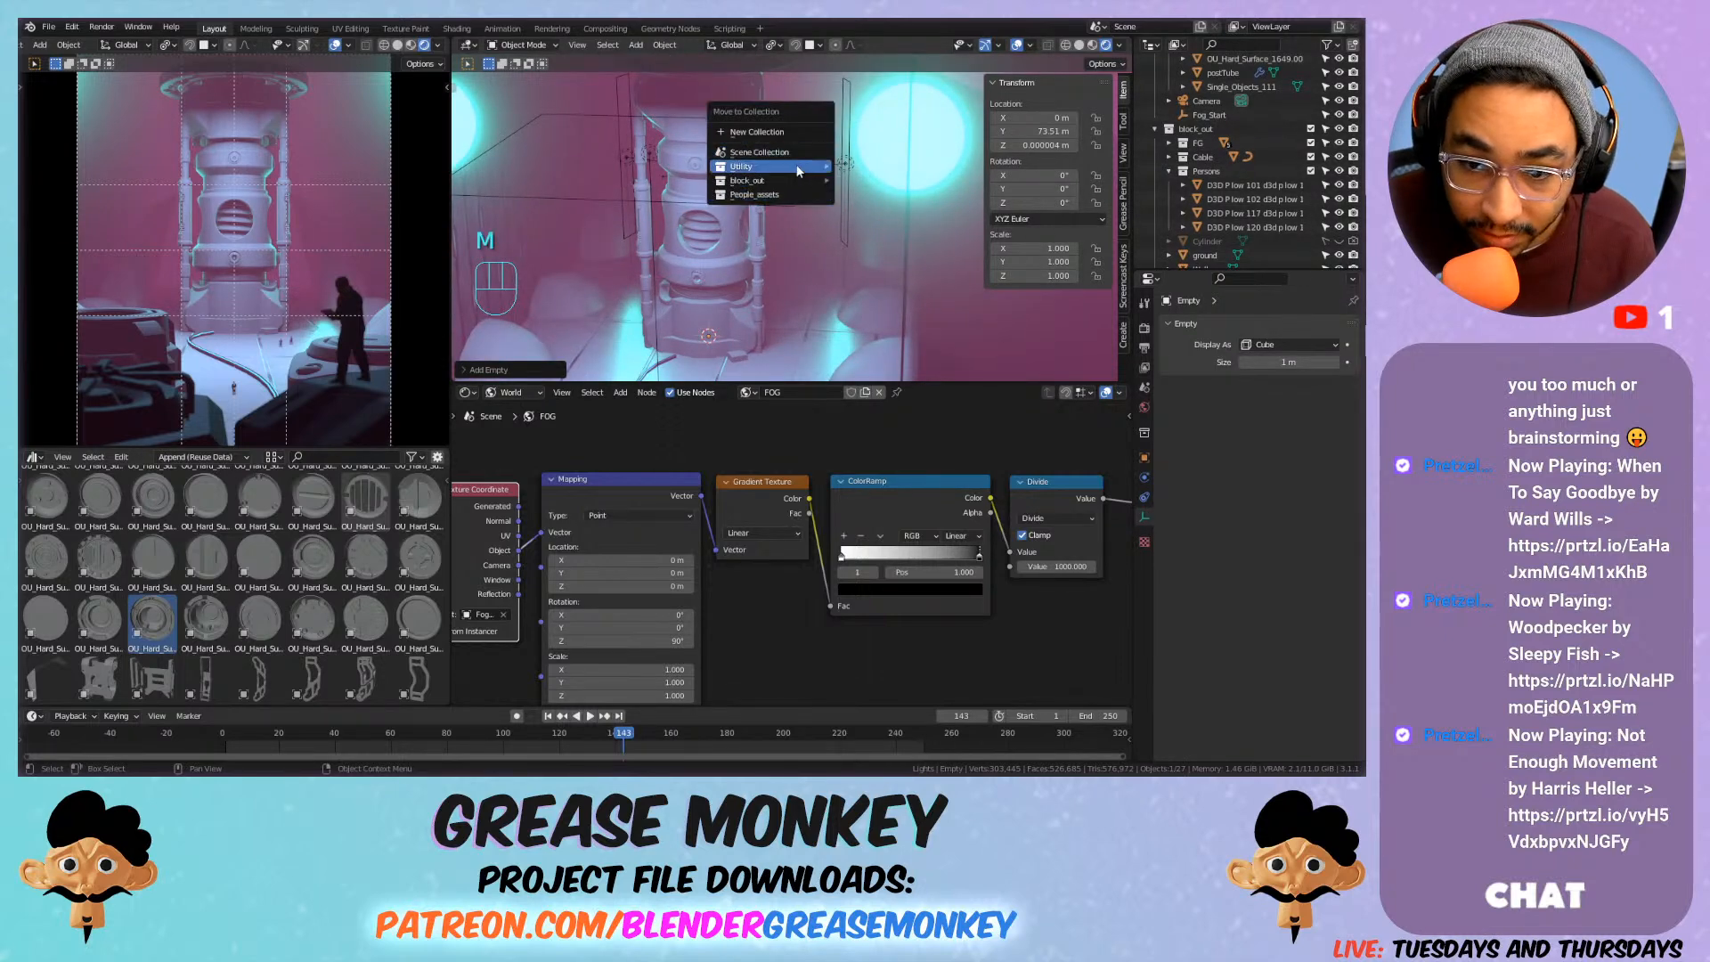
mouse_move(806, 166)
left_click(860, 186)
Rename the new empty as camera_focus.
scroll(1201, 198, "up", 5)
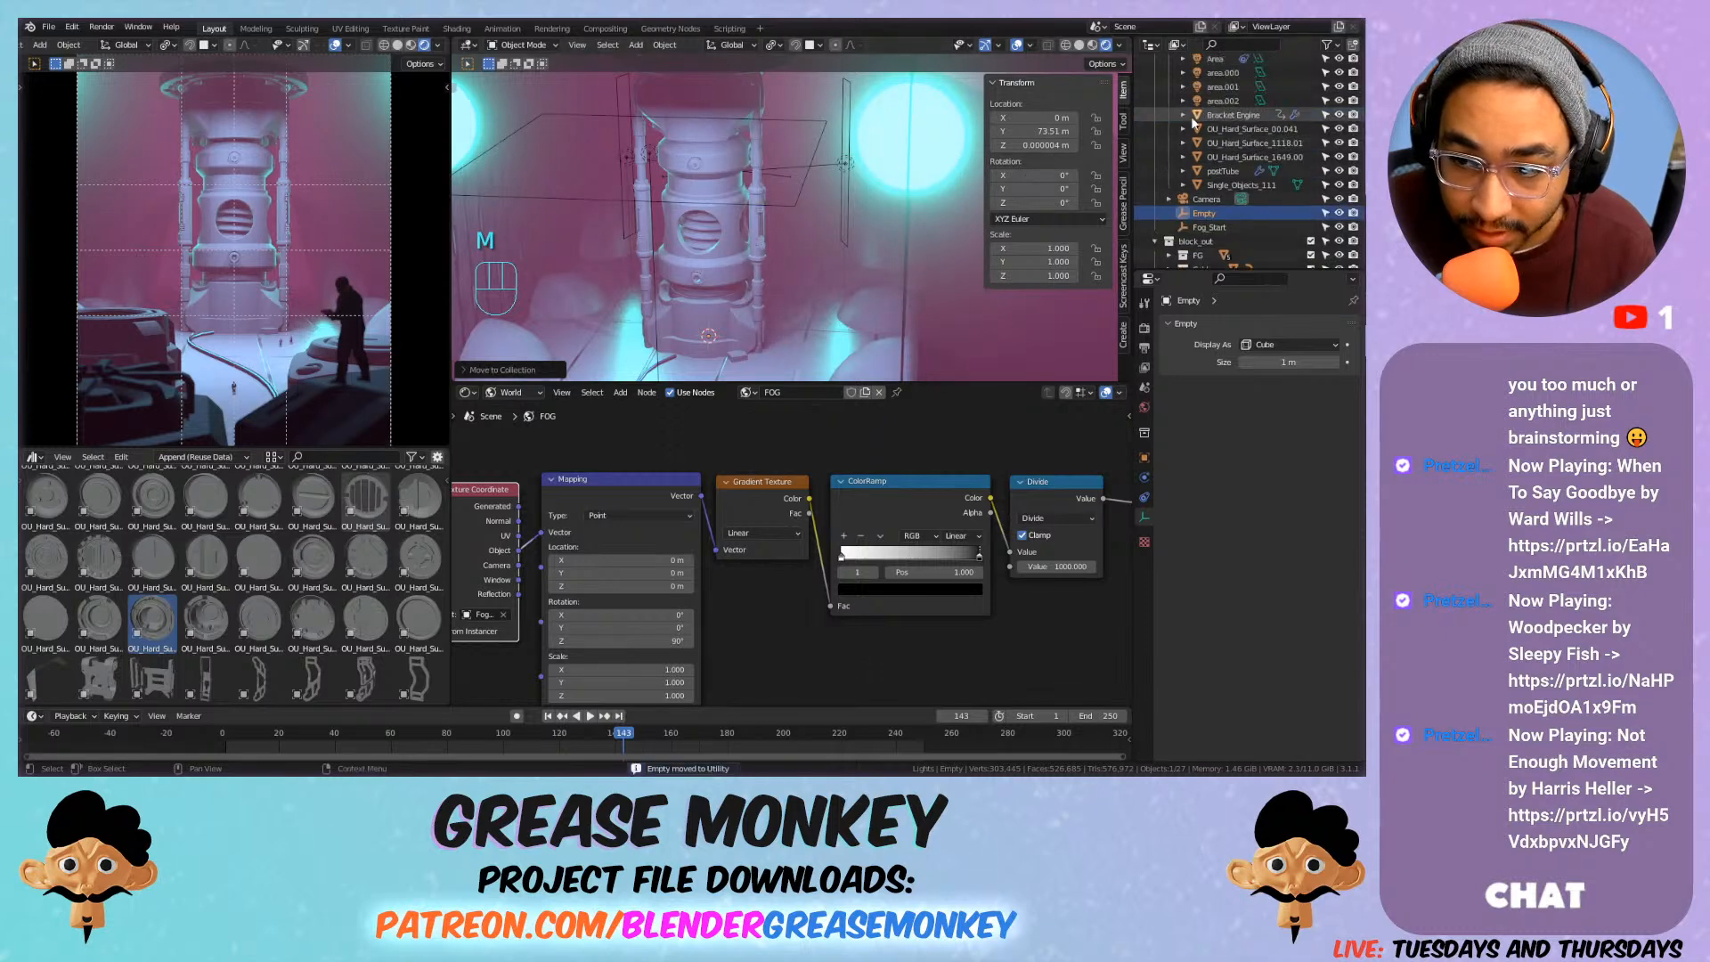
scroll(1198, 249, "down", 3)
double_click(1204, 153)
type("Camera_focus")
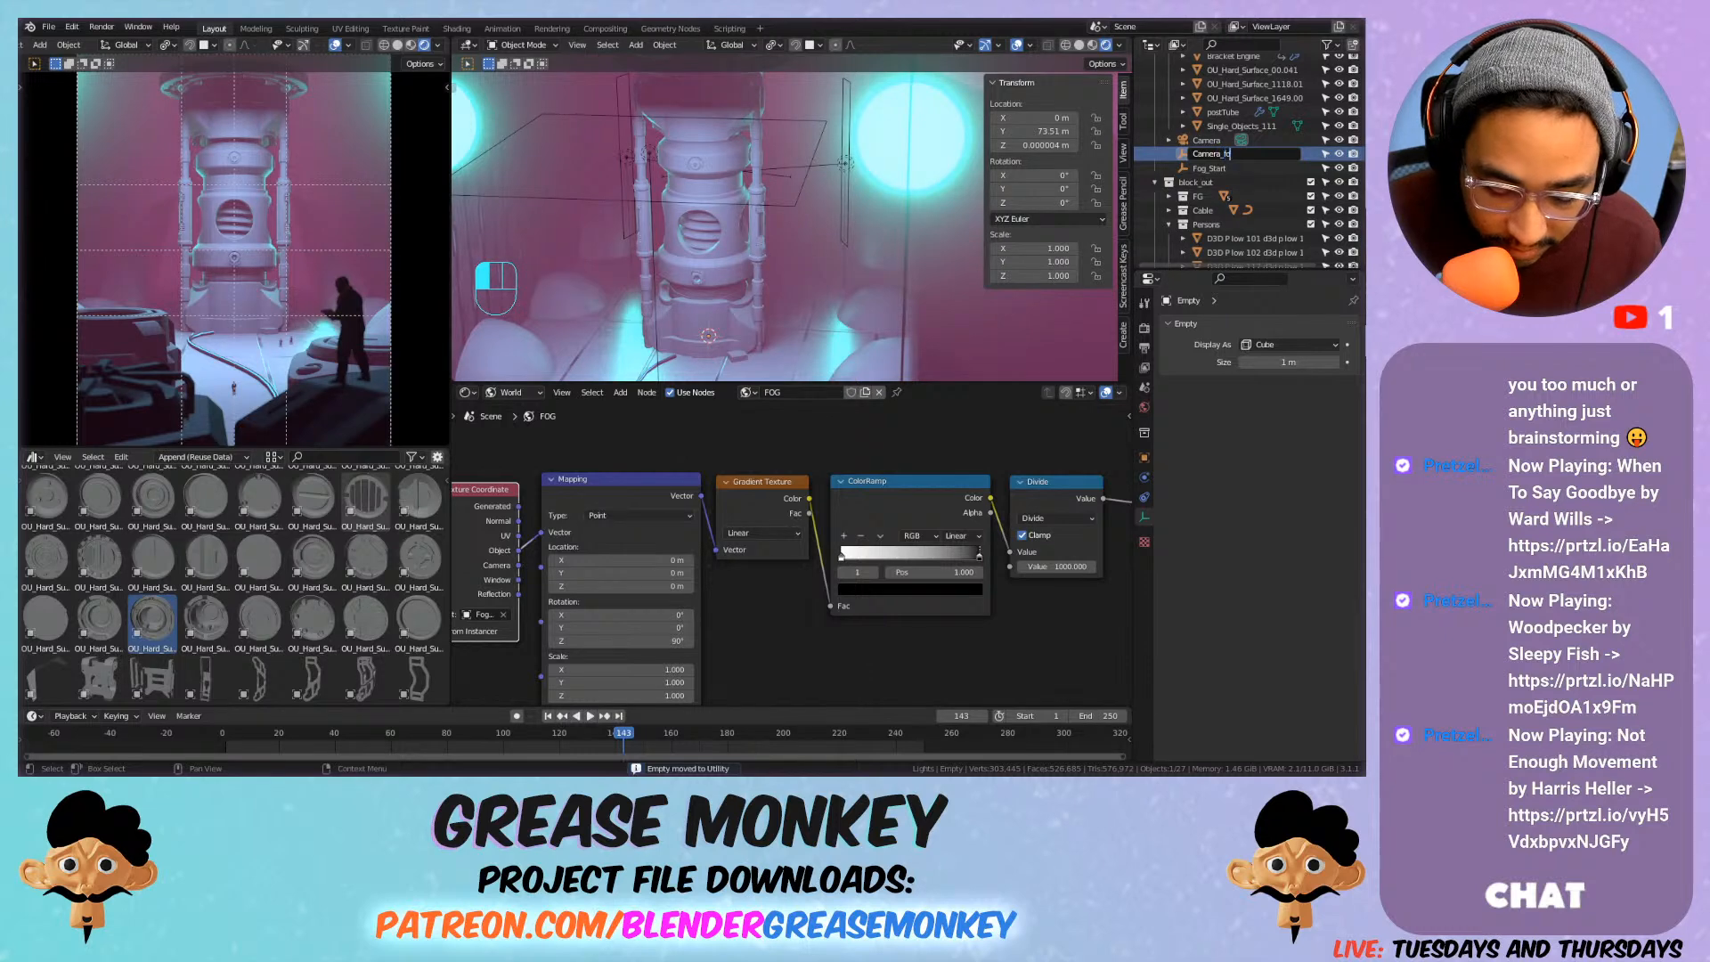
key("Return")
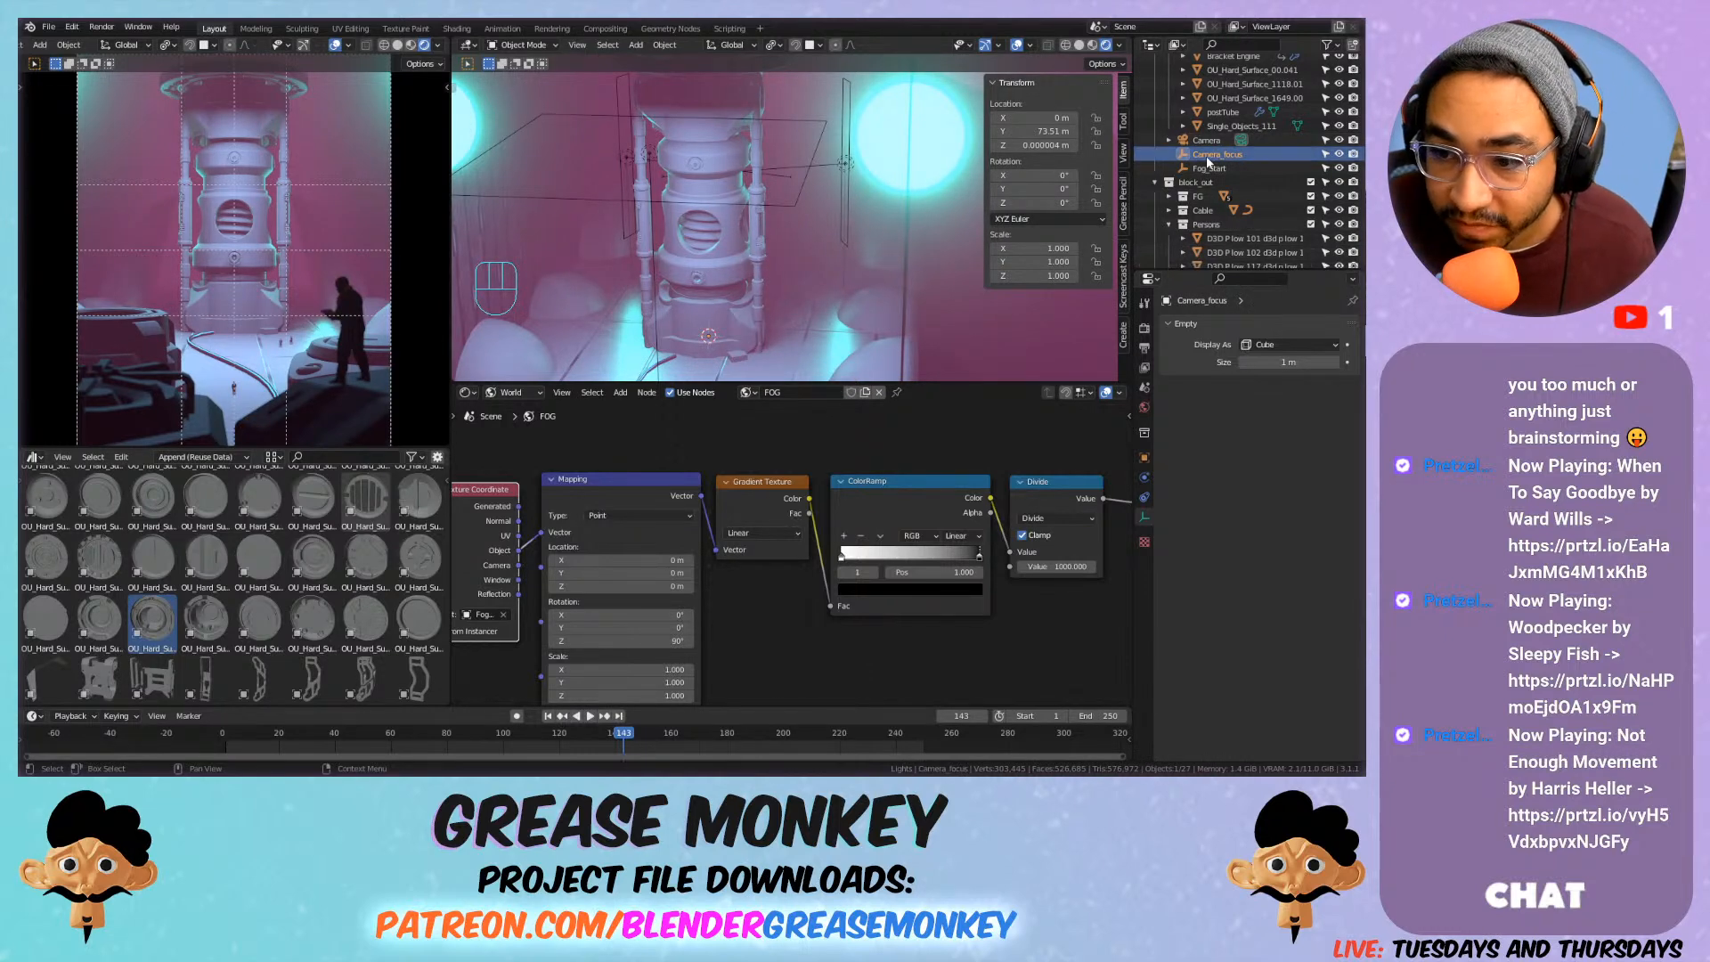
double_click(1199, 155)
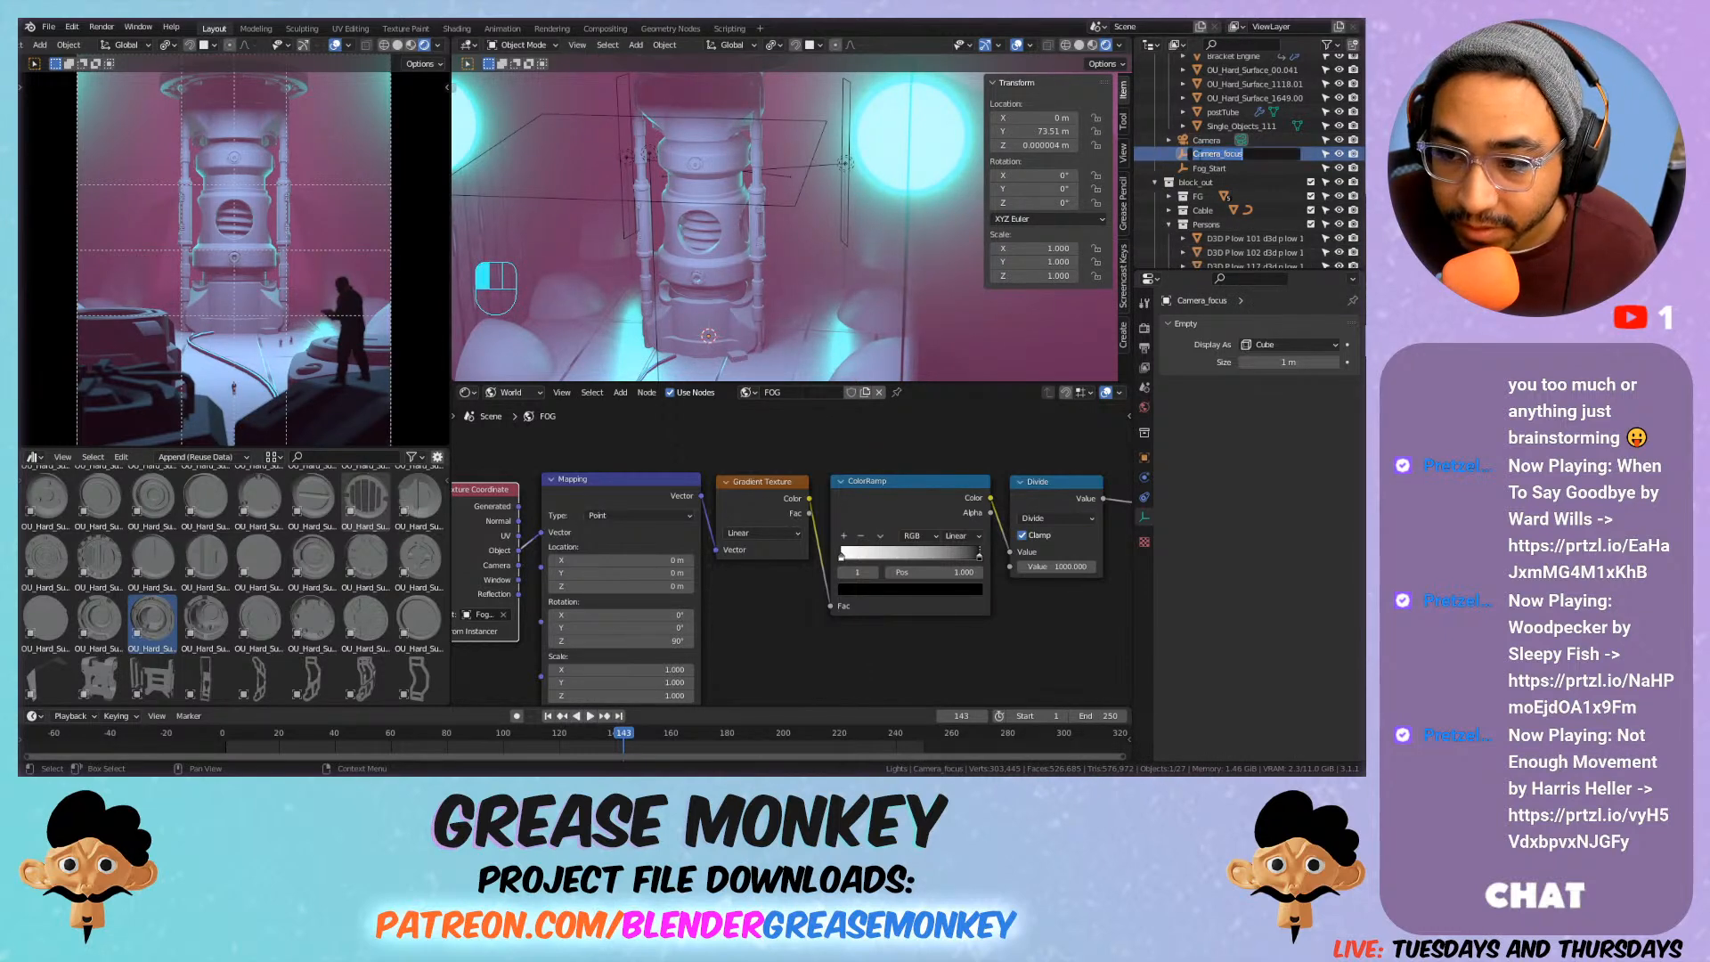
key("Return")
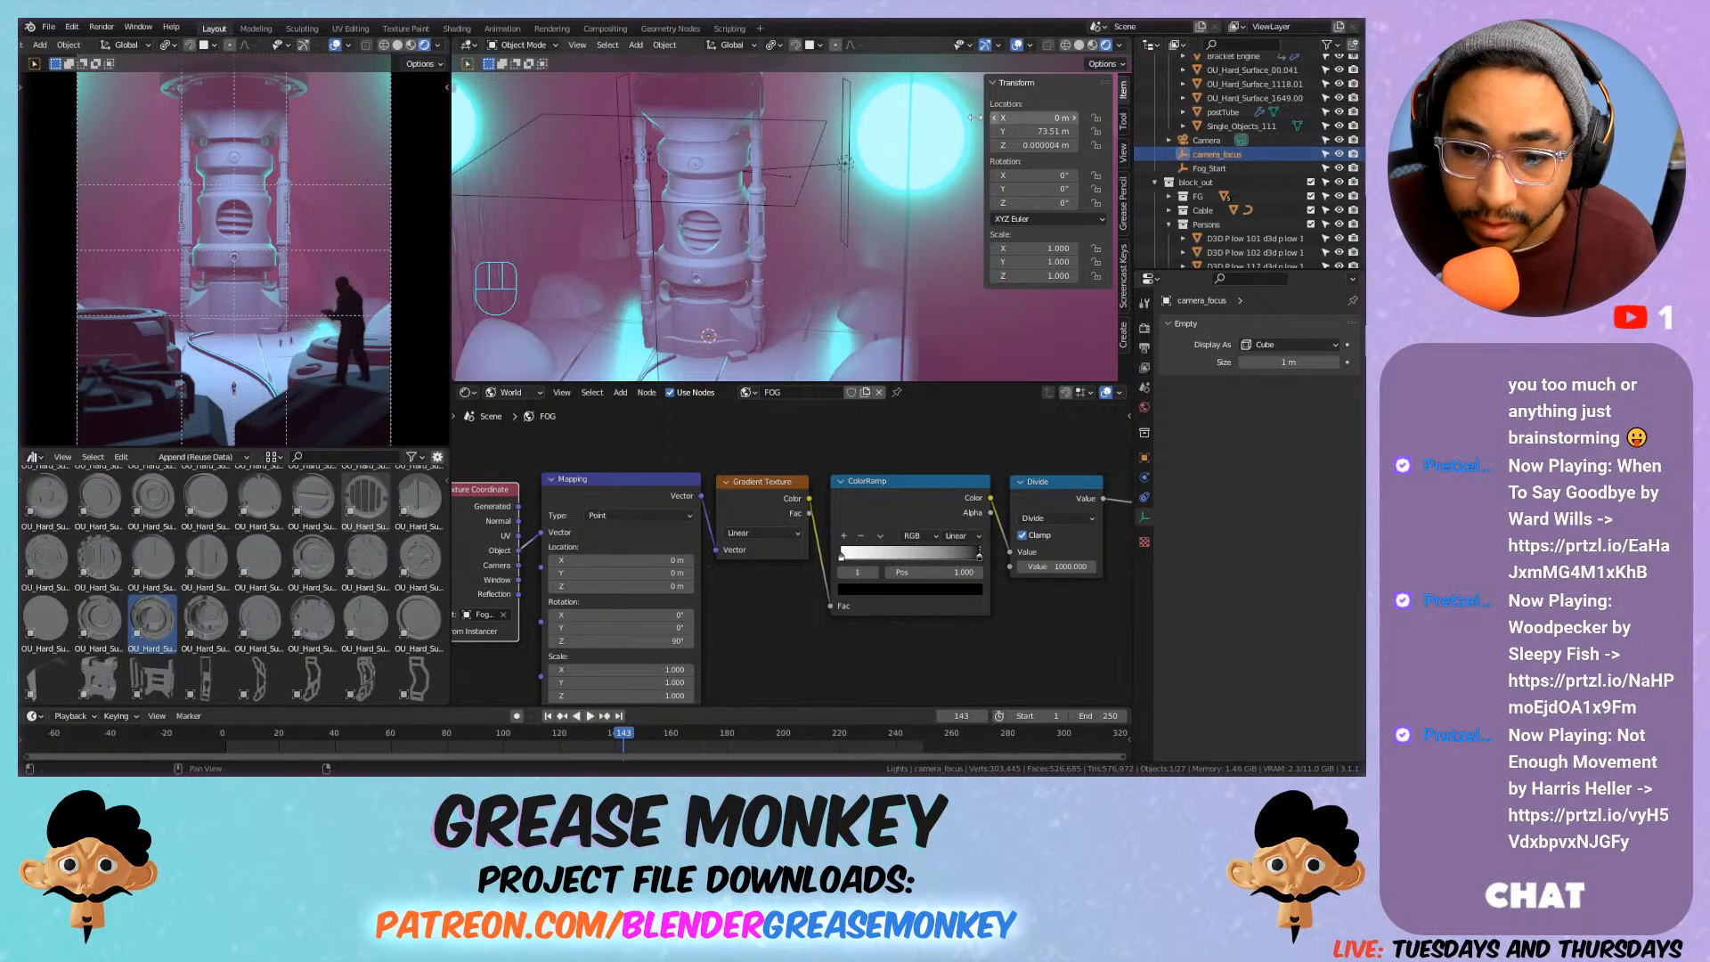
Delete the central tower from the scene.
left_click(693, 139)
key("x")
left_click(693, 139)
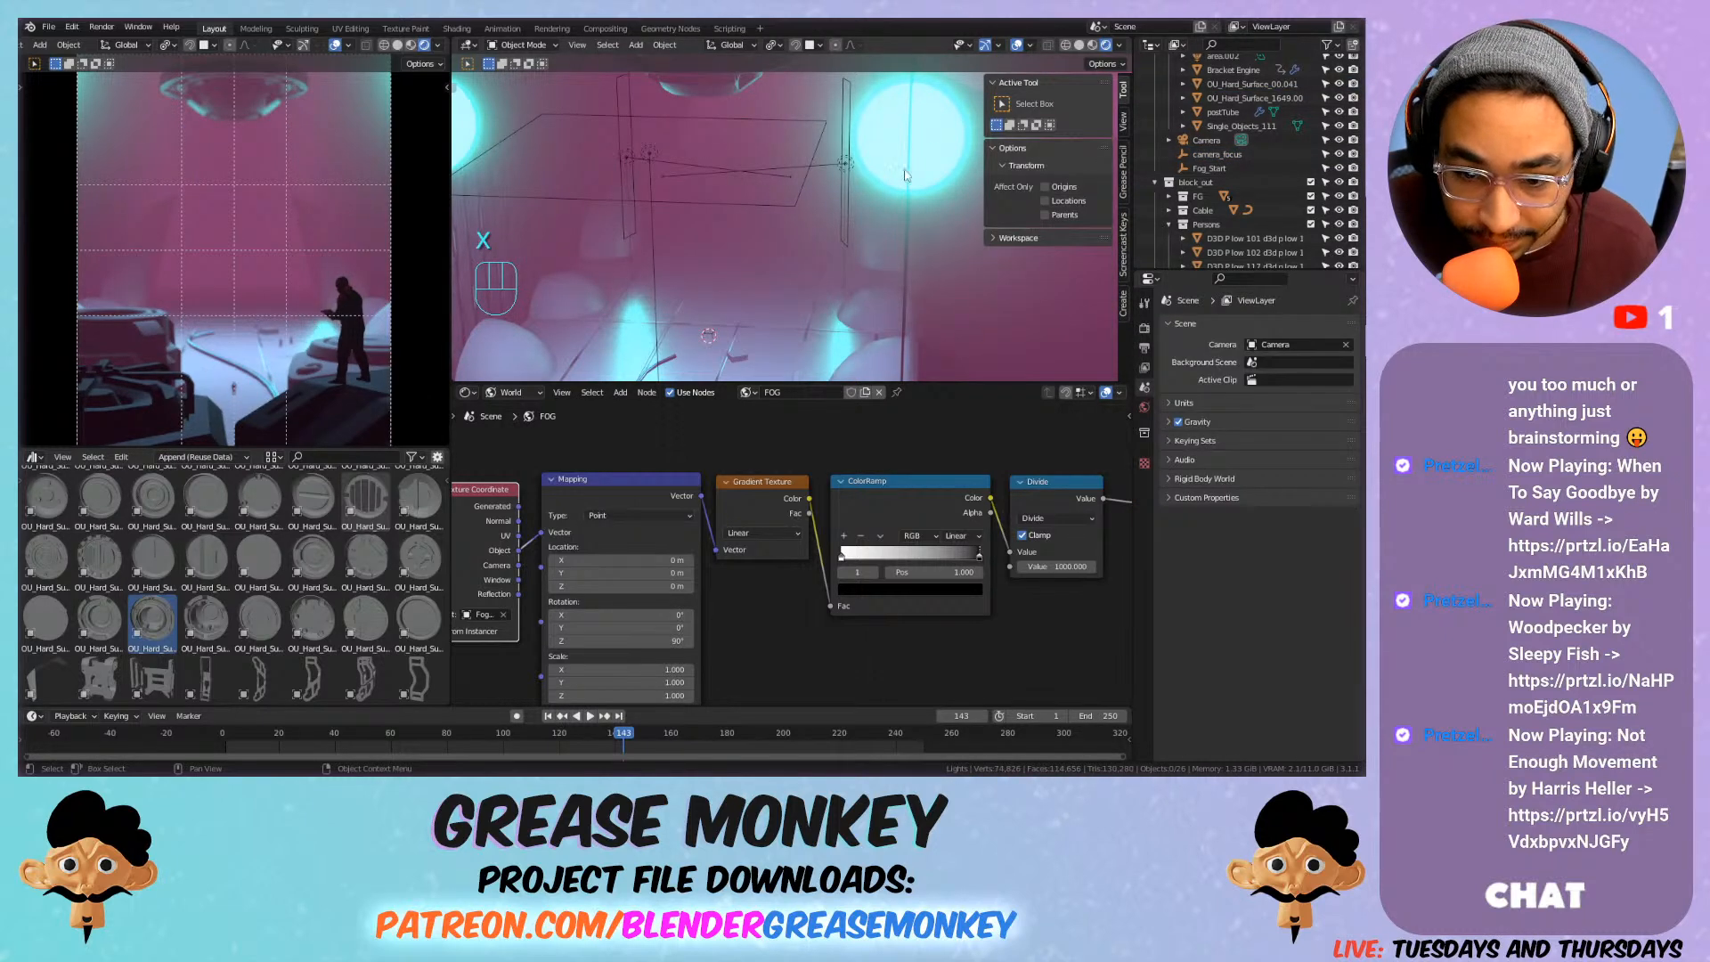
Set the camera's depth of field to focus on the camera_focus empty.
left_click(1215, 155)
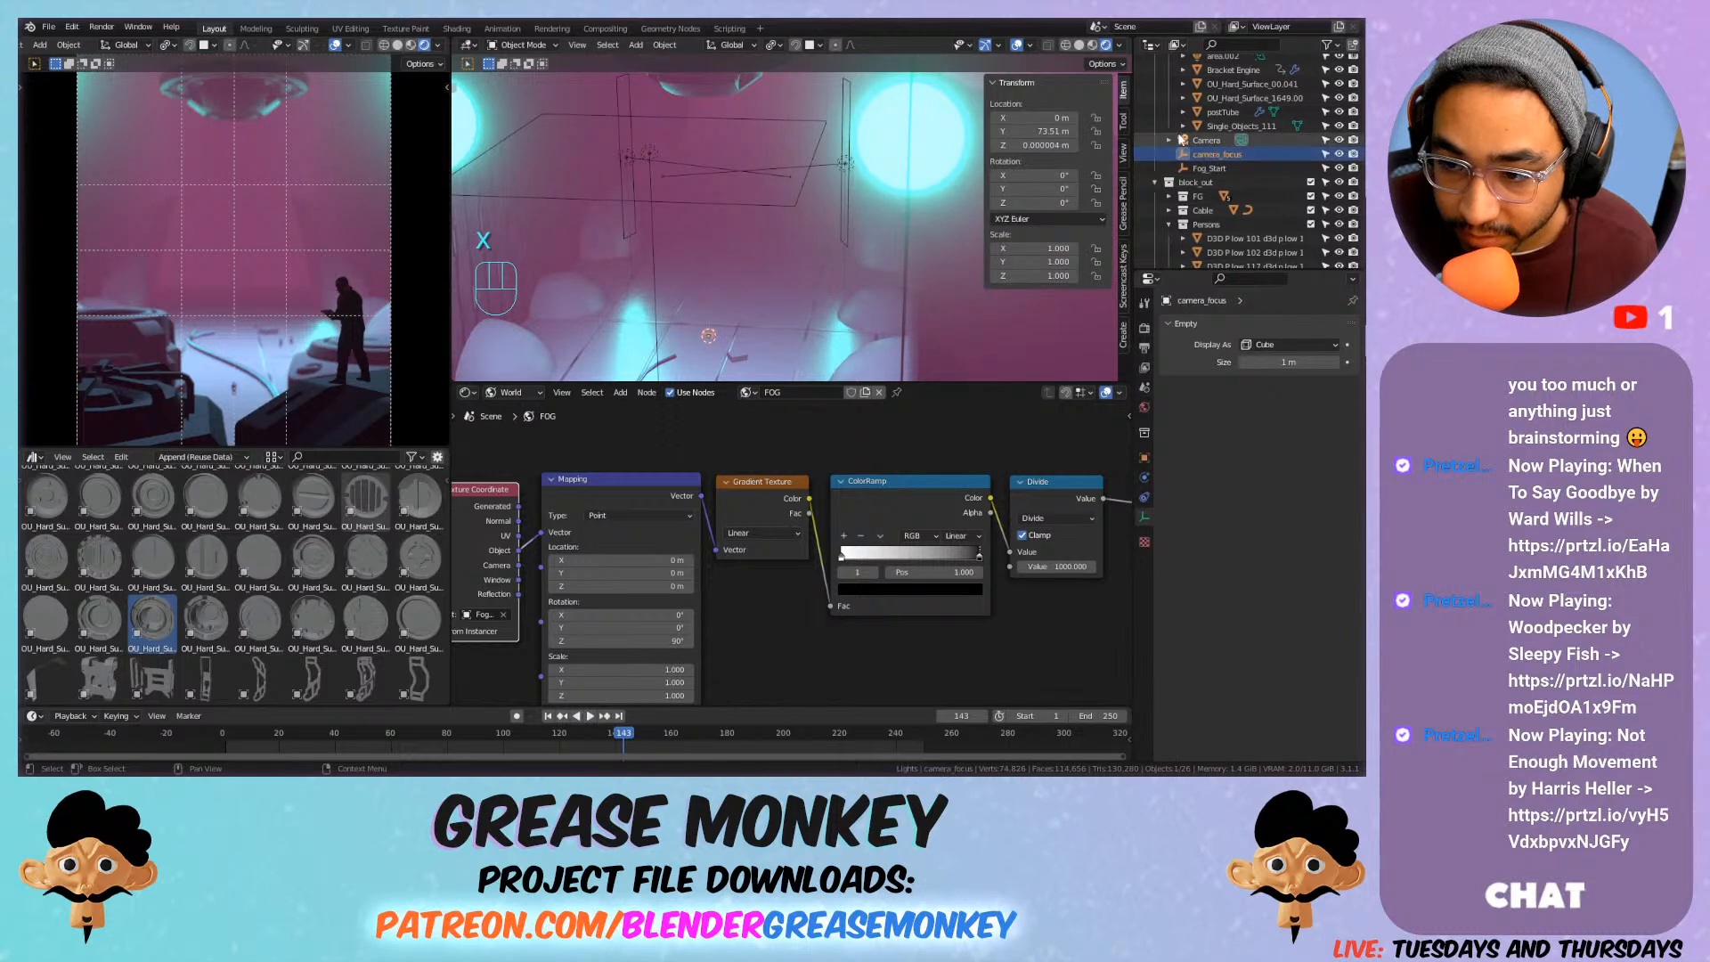
left_click(1206, 140)
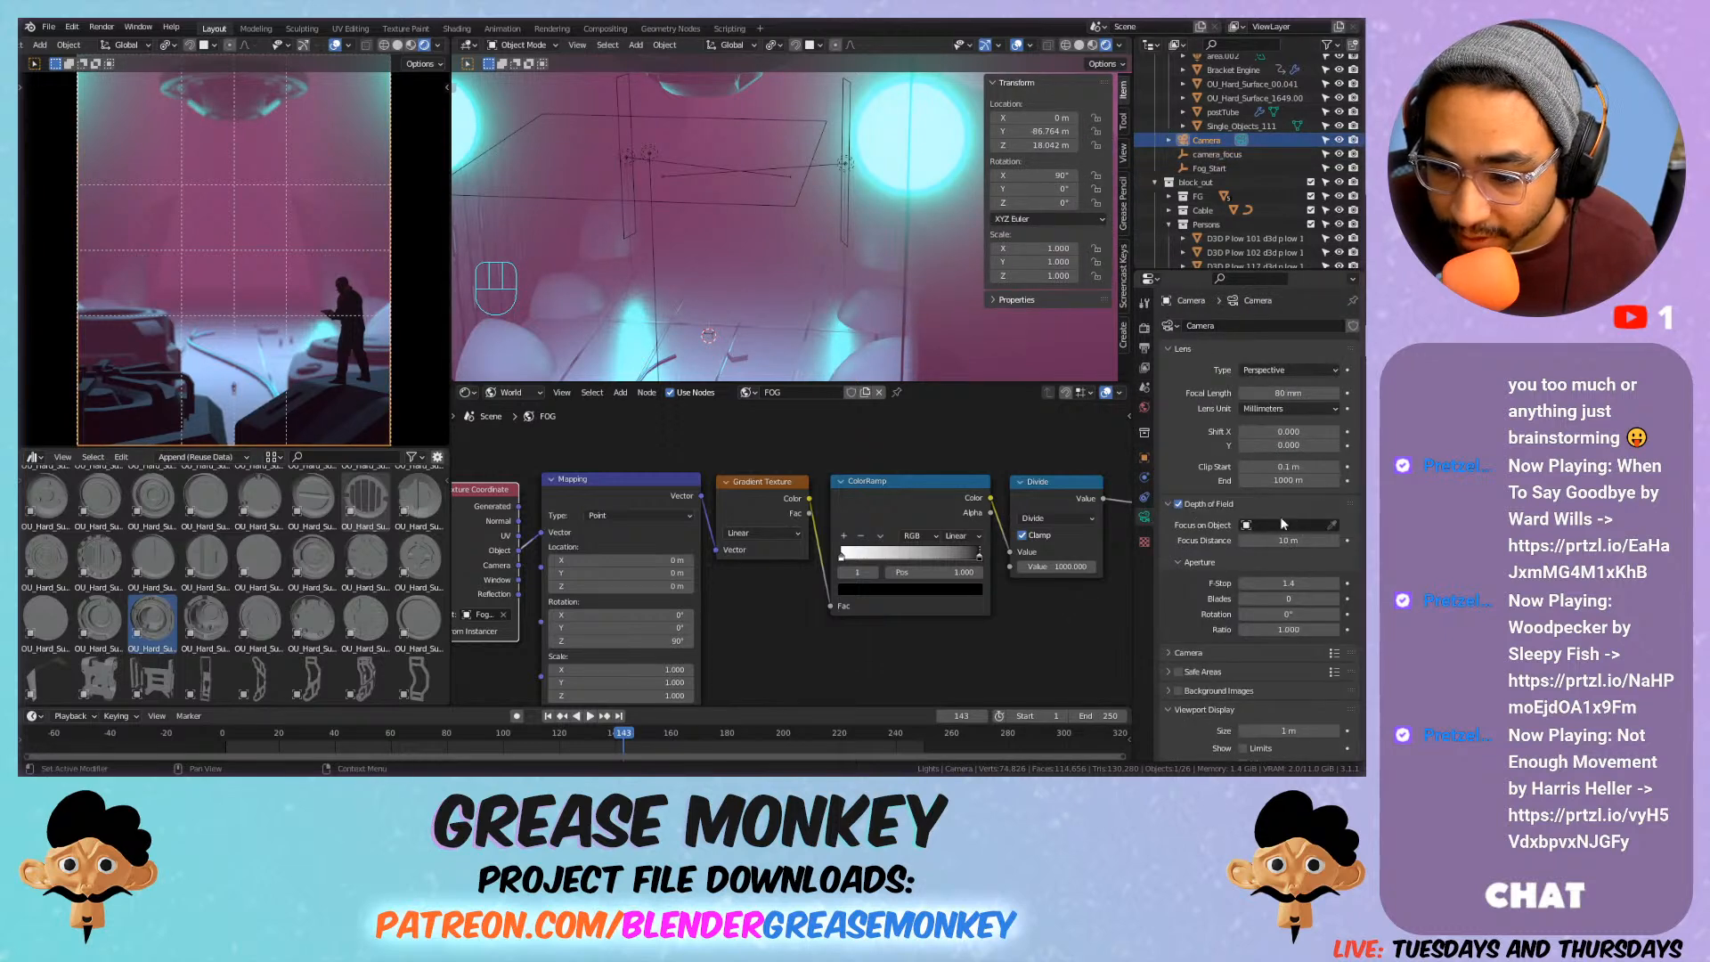
left_click(1332, 525)
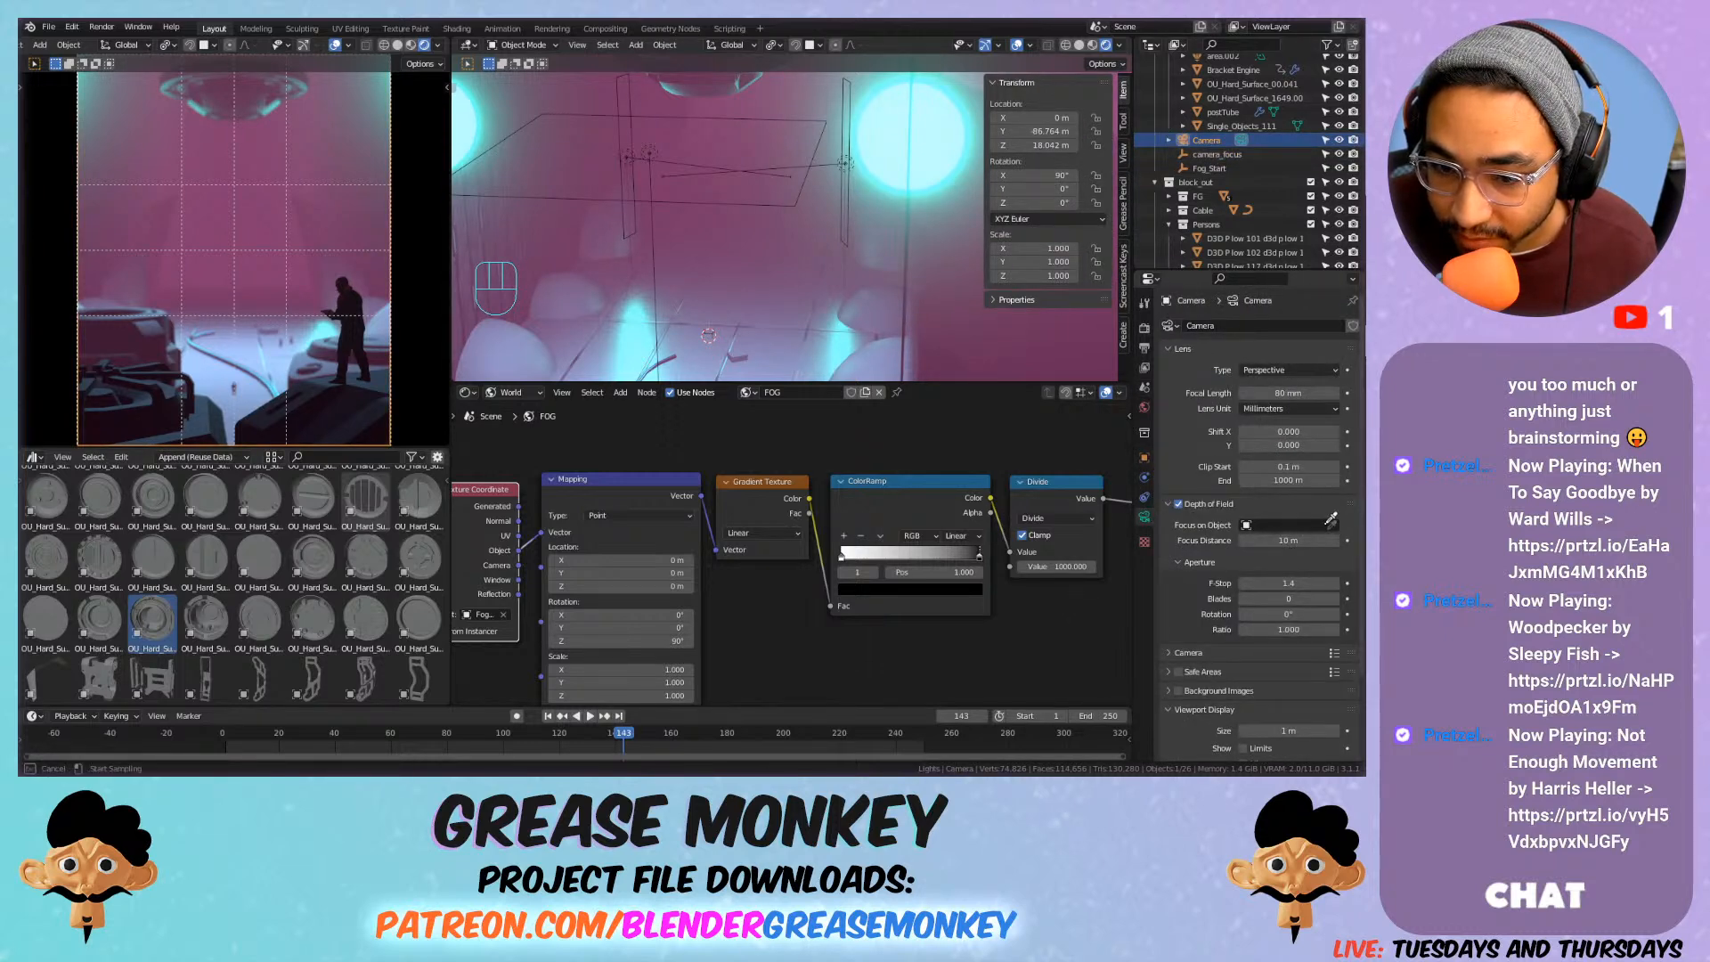
key("Escape")
left_click(1296, 524)
type("ca")
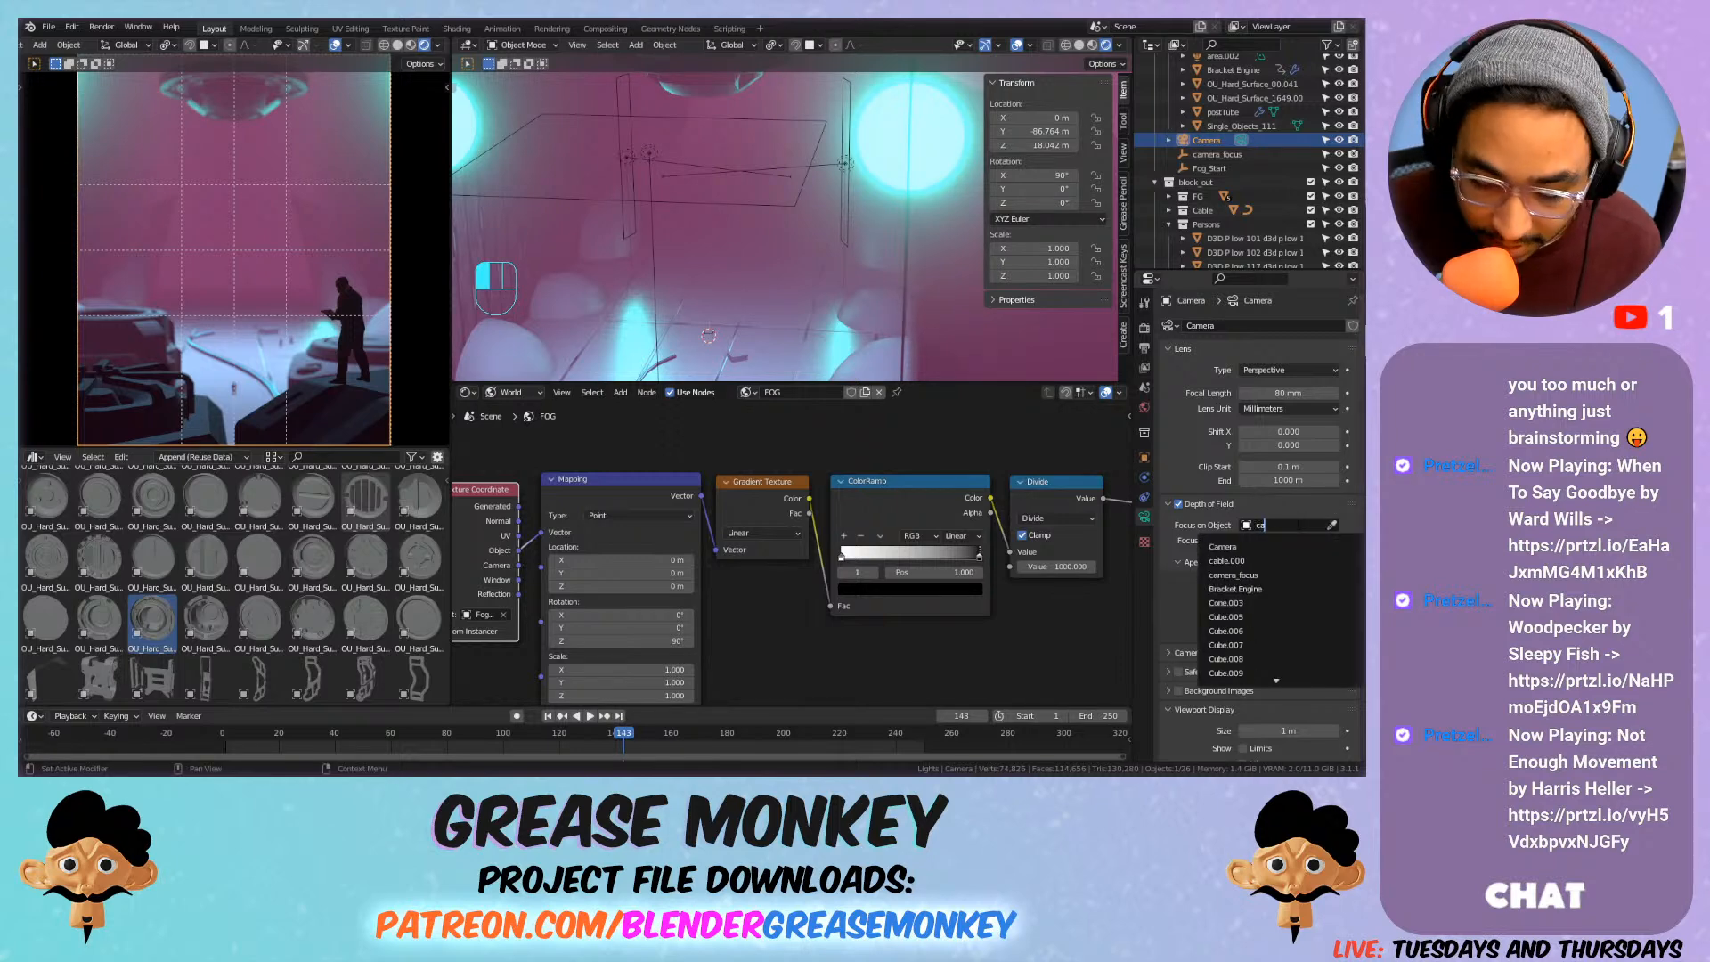
type("mera")
key("Down")
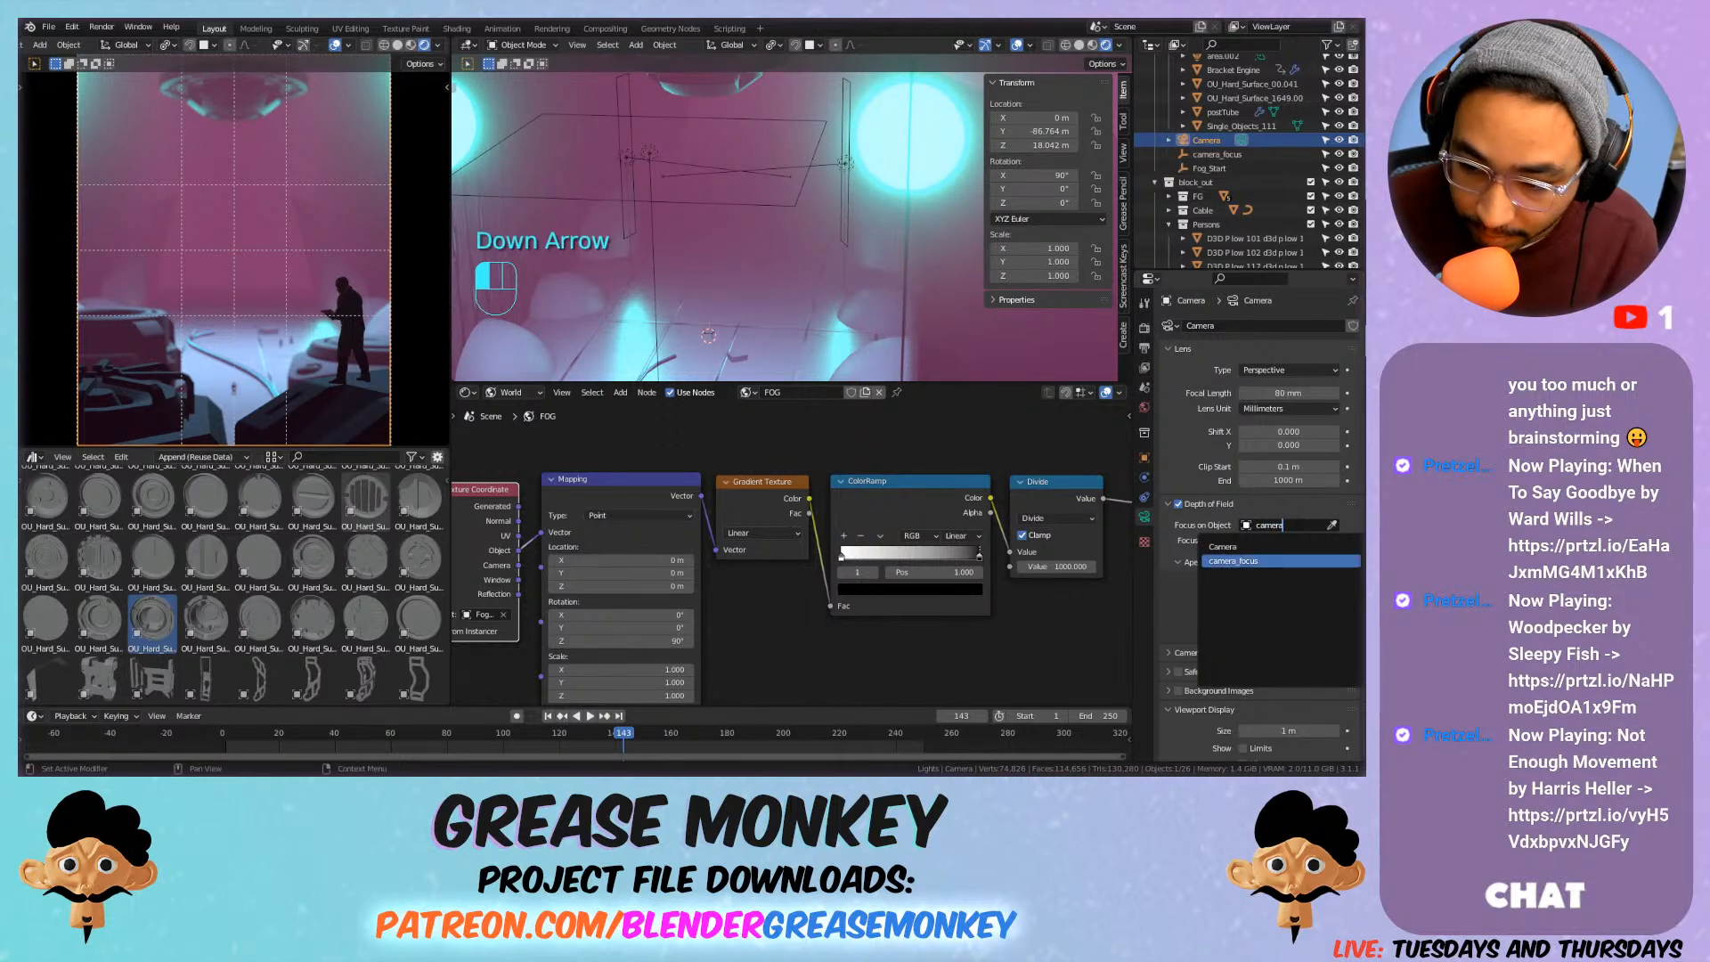
key("Return")
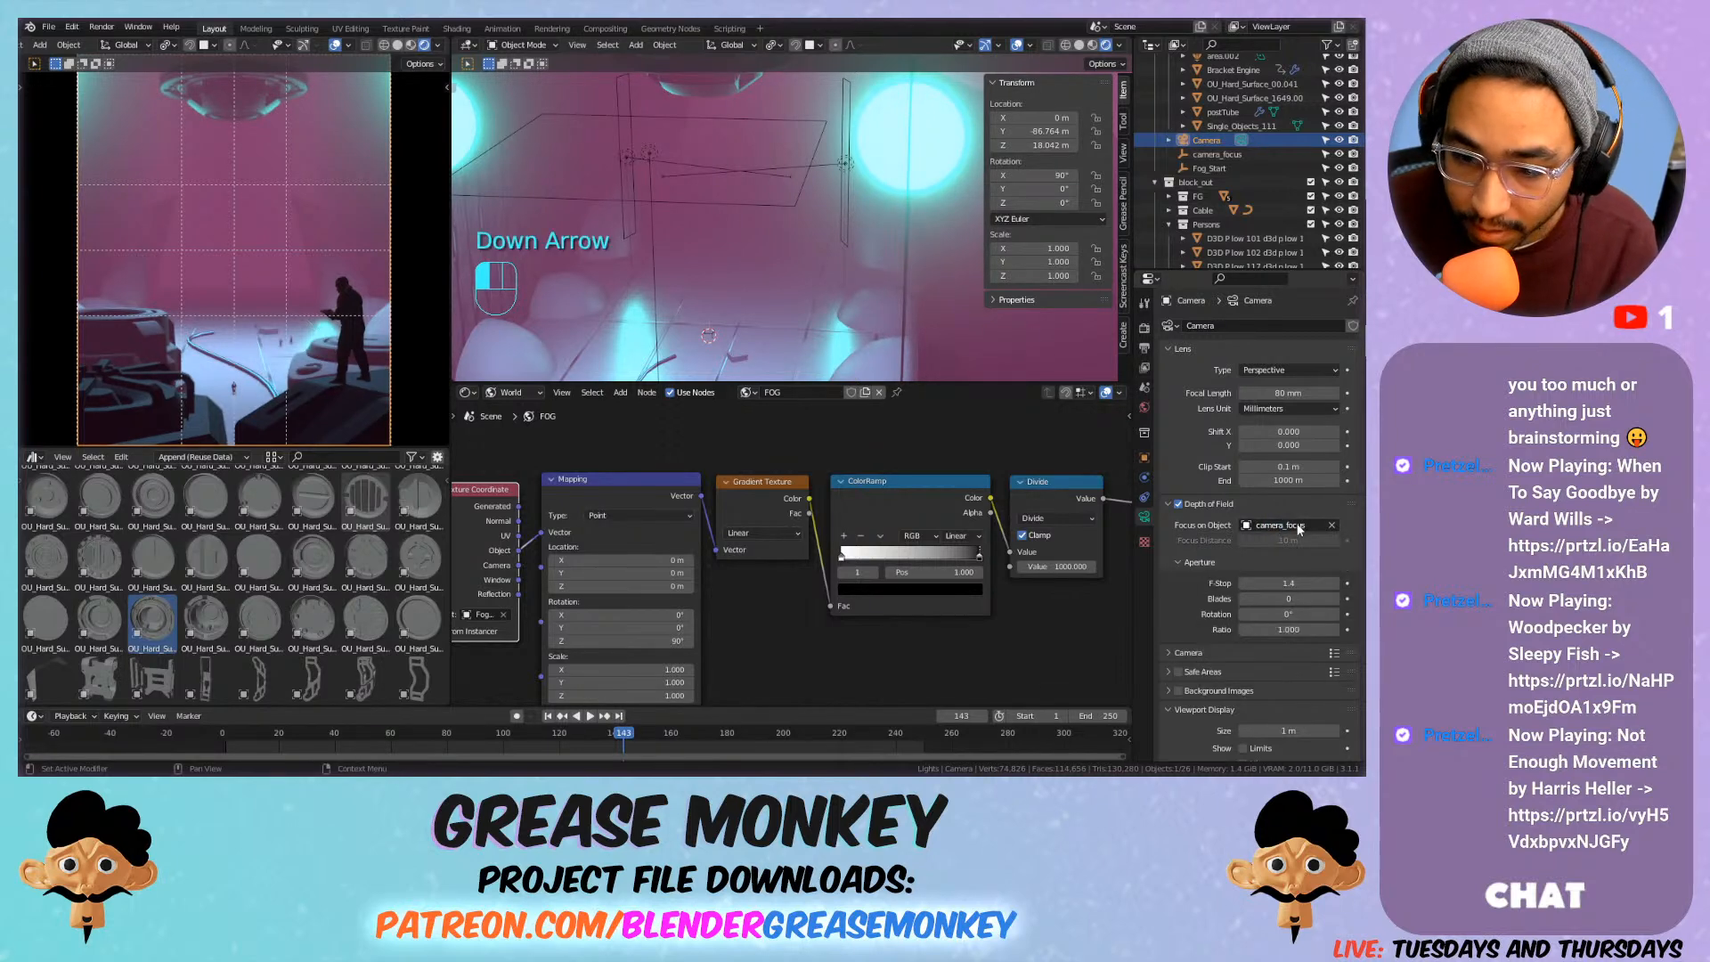
Raise the camera_focus empty along Z to about 32 m and scale it up to about 3.34.
left_click(1220, 155)
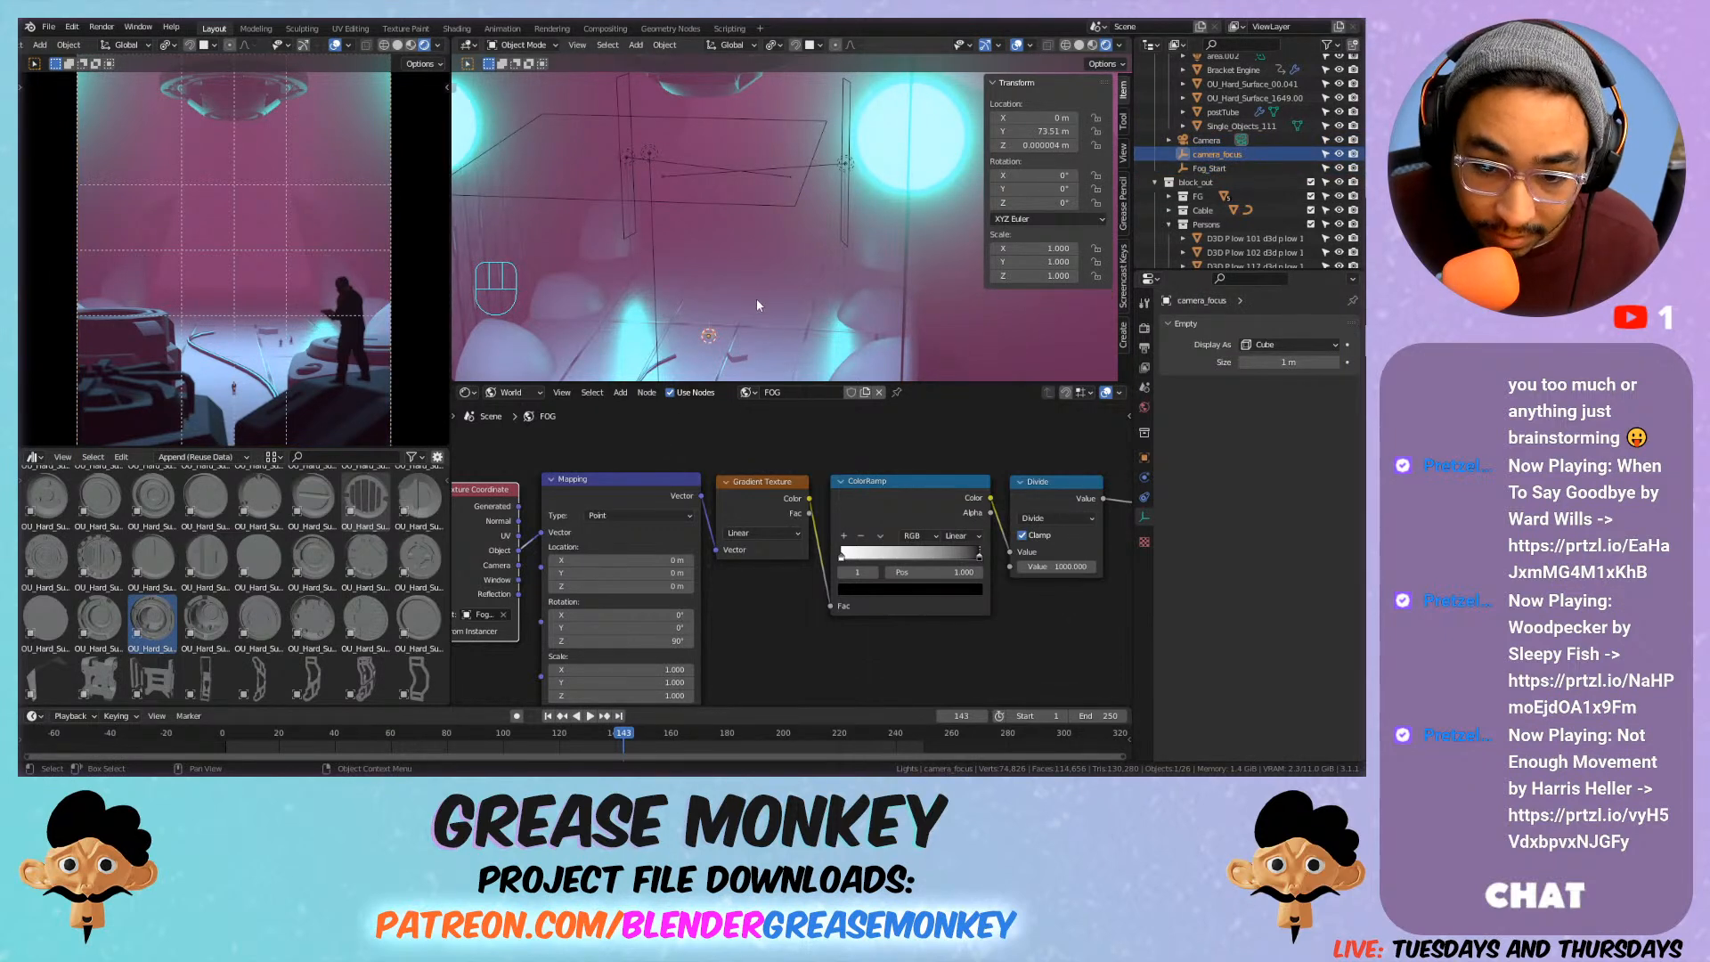
key("g")
key("z")
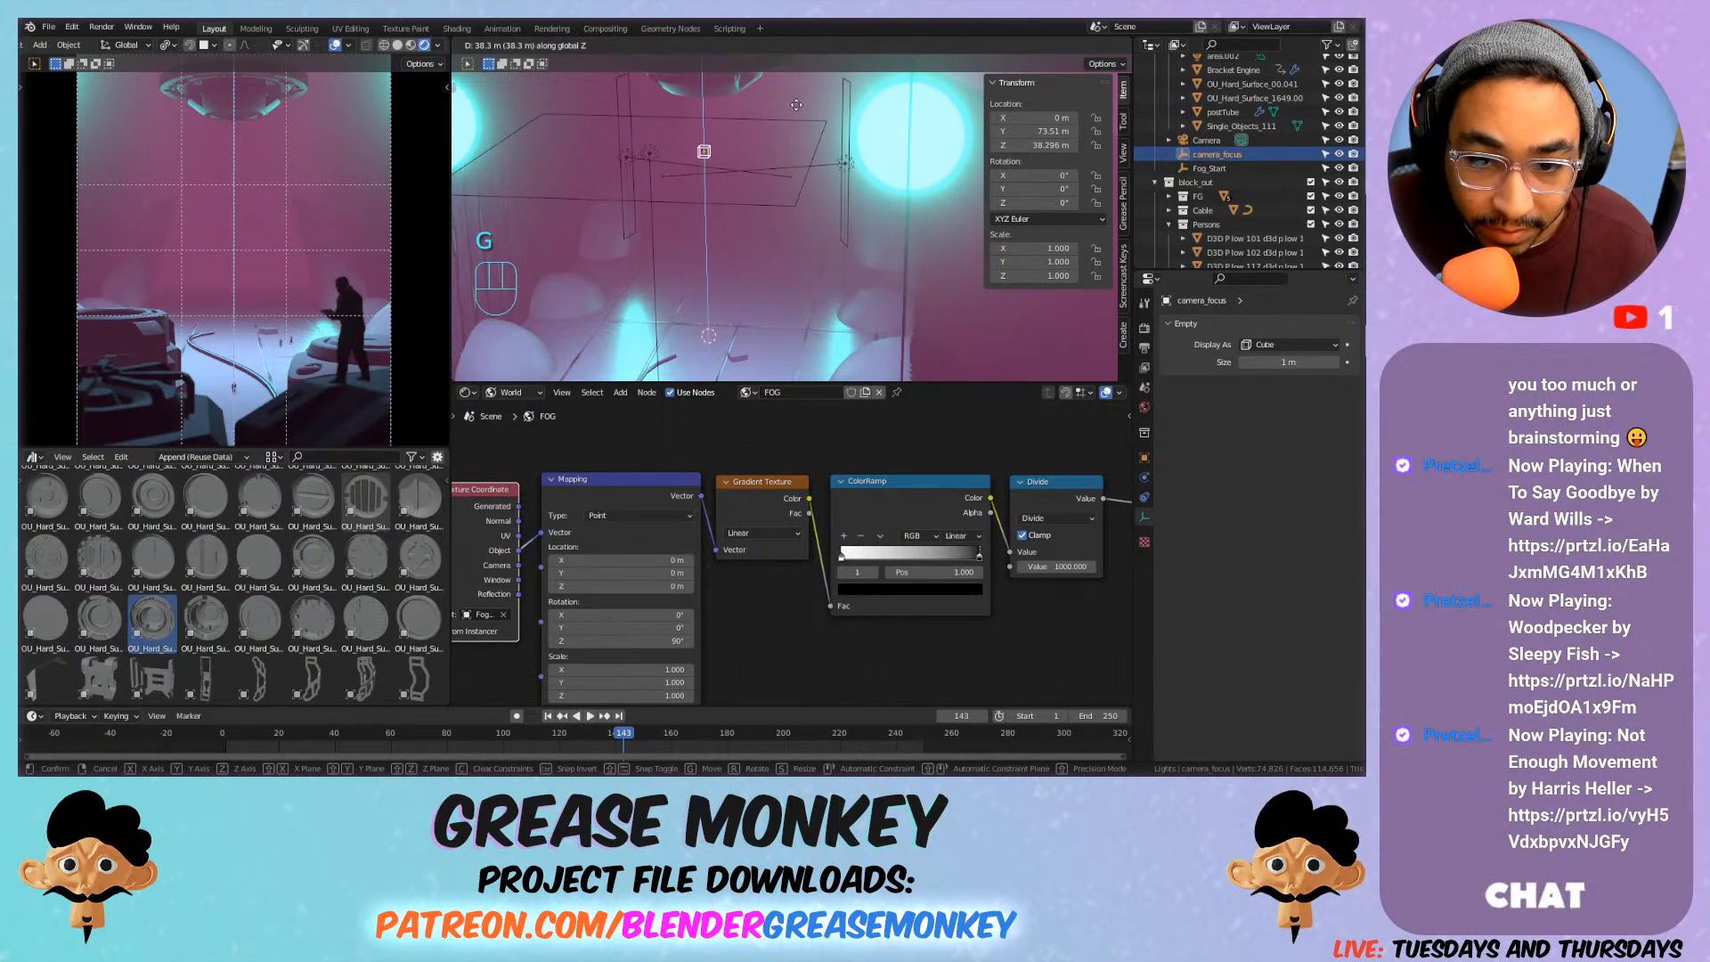
left_click(702, 139)
key("s")
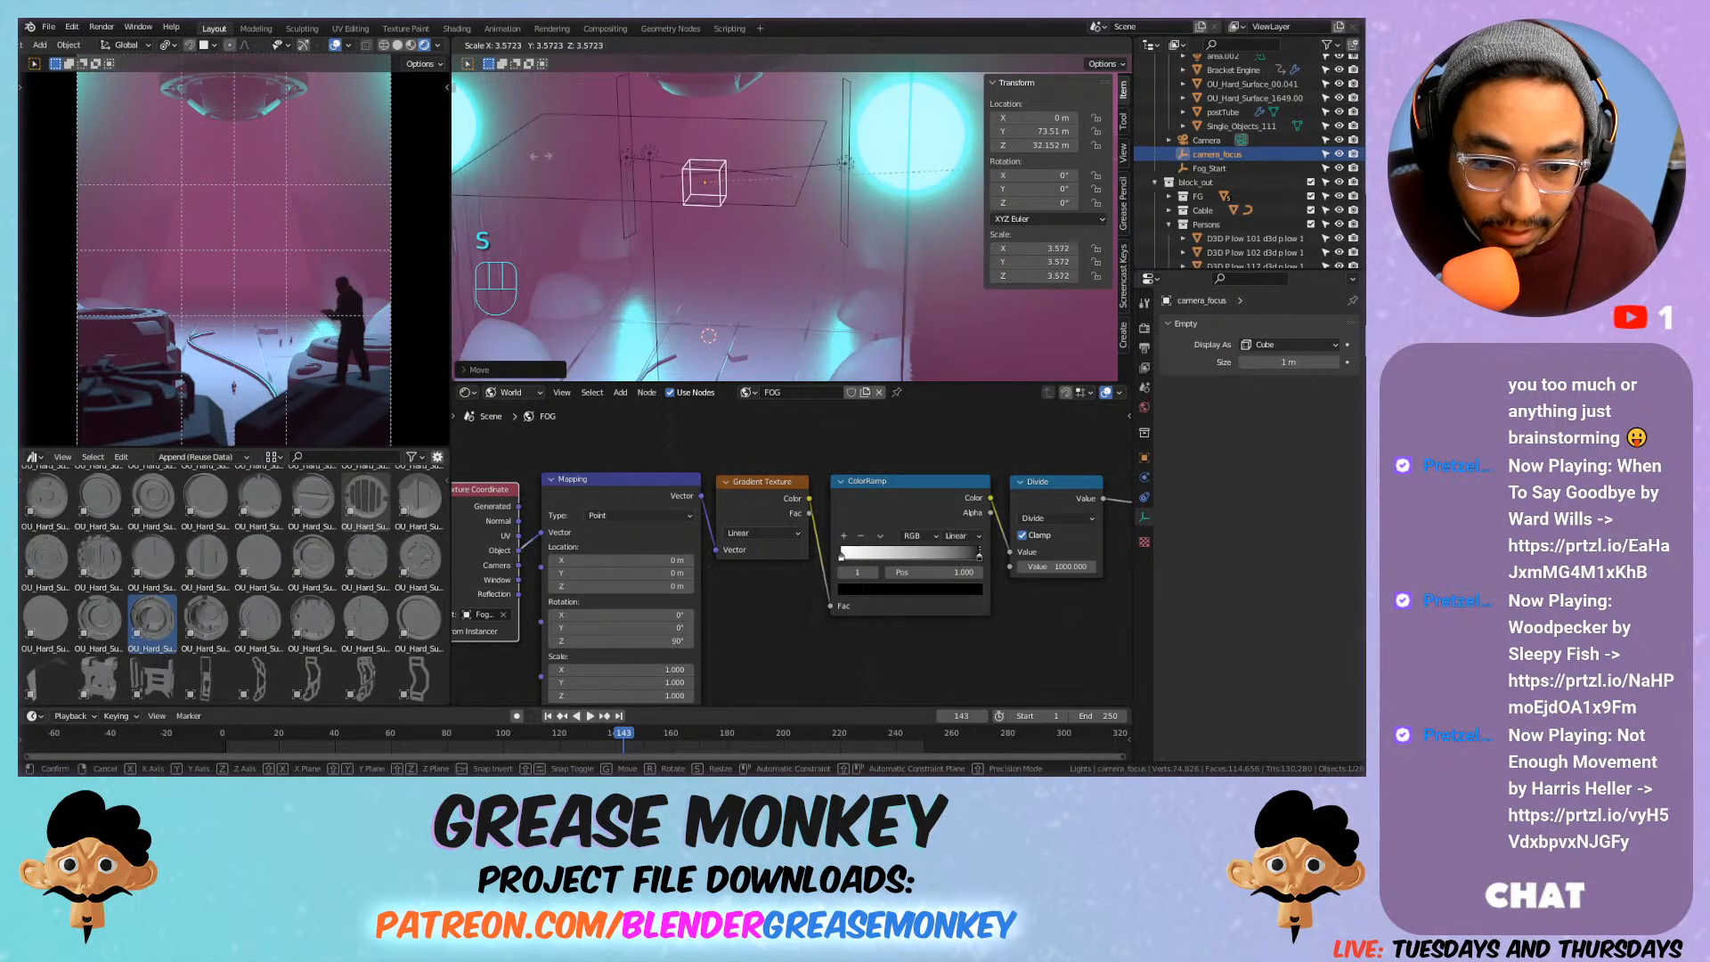
left_click(494, 164)
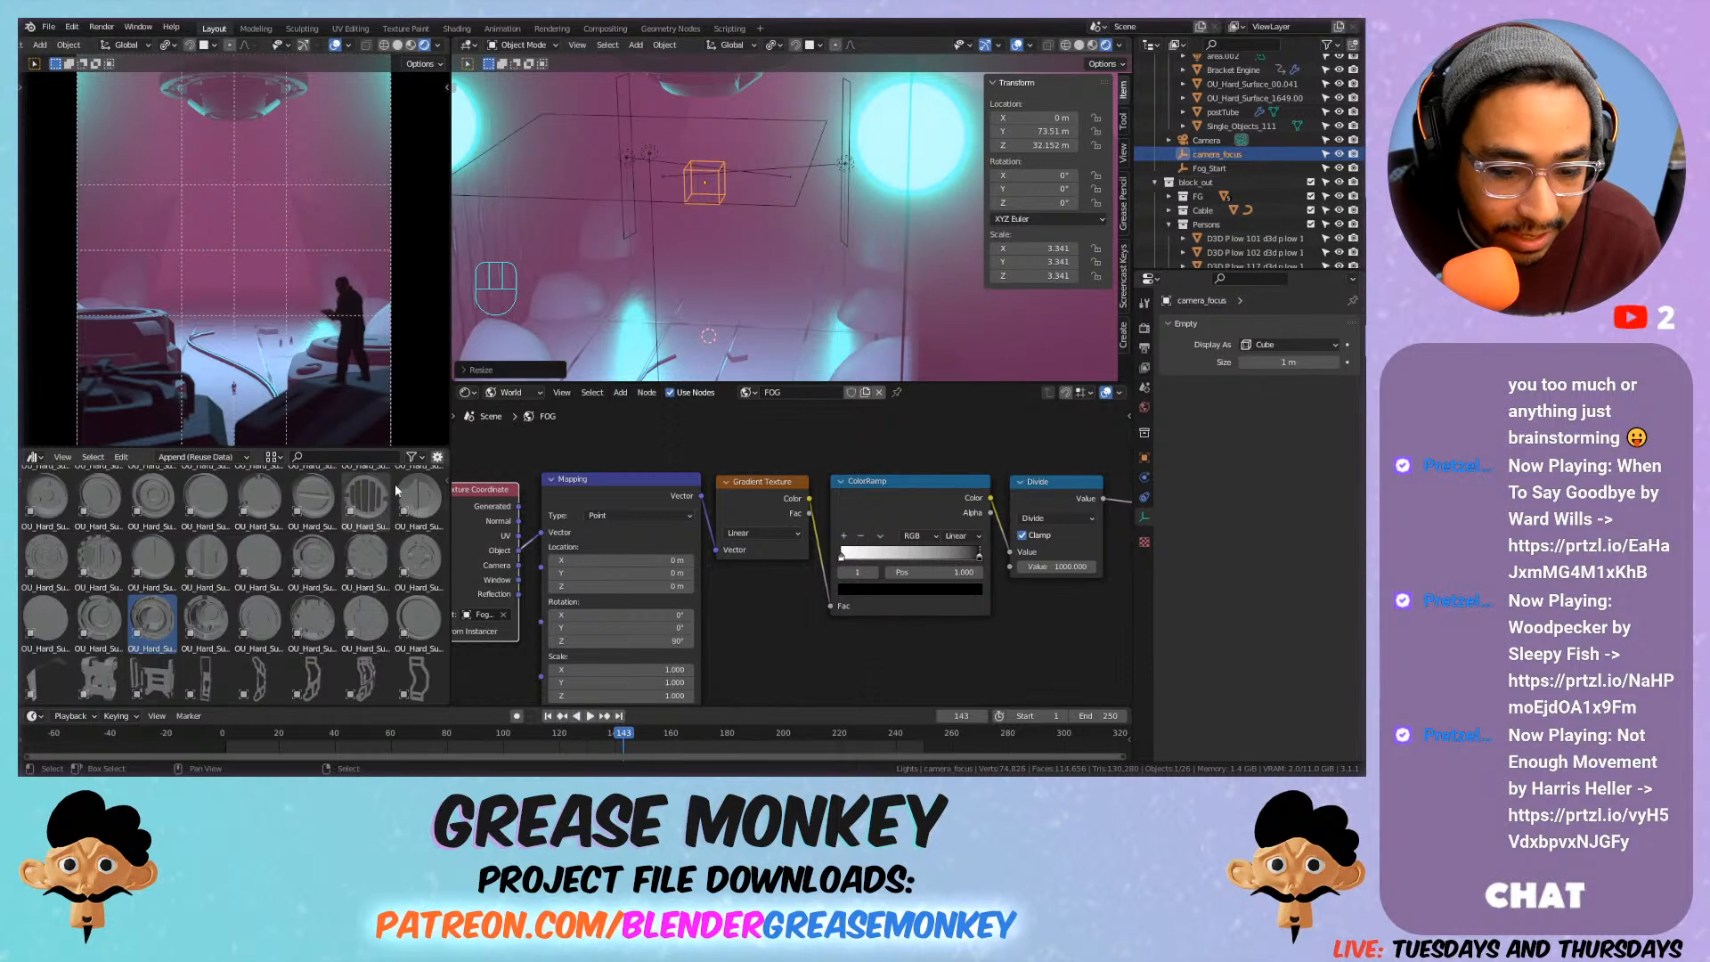
Browse further through the hard-surface assets and hide the OU_Hard_Surface_1649 piece near the silhouetted figure.
scroll(373, 527, "down", 5)
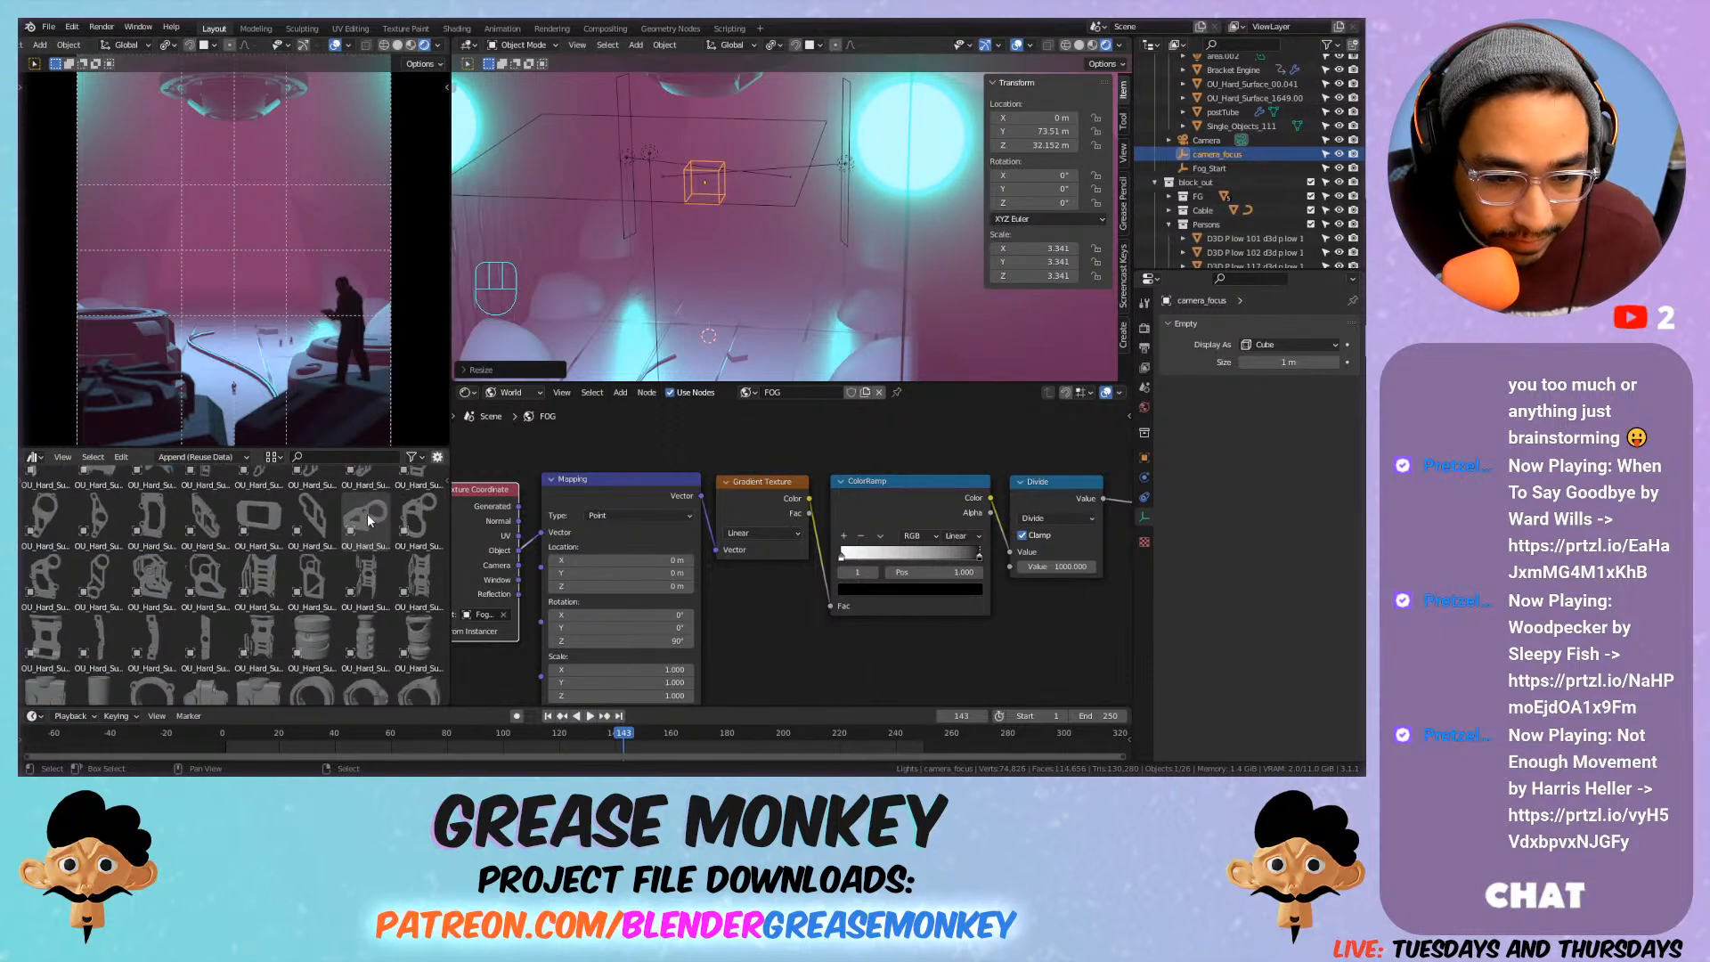
left_click_drag(359, 504, 329, 363)
key("h")
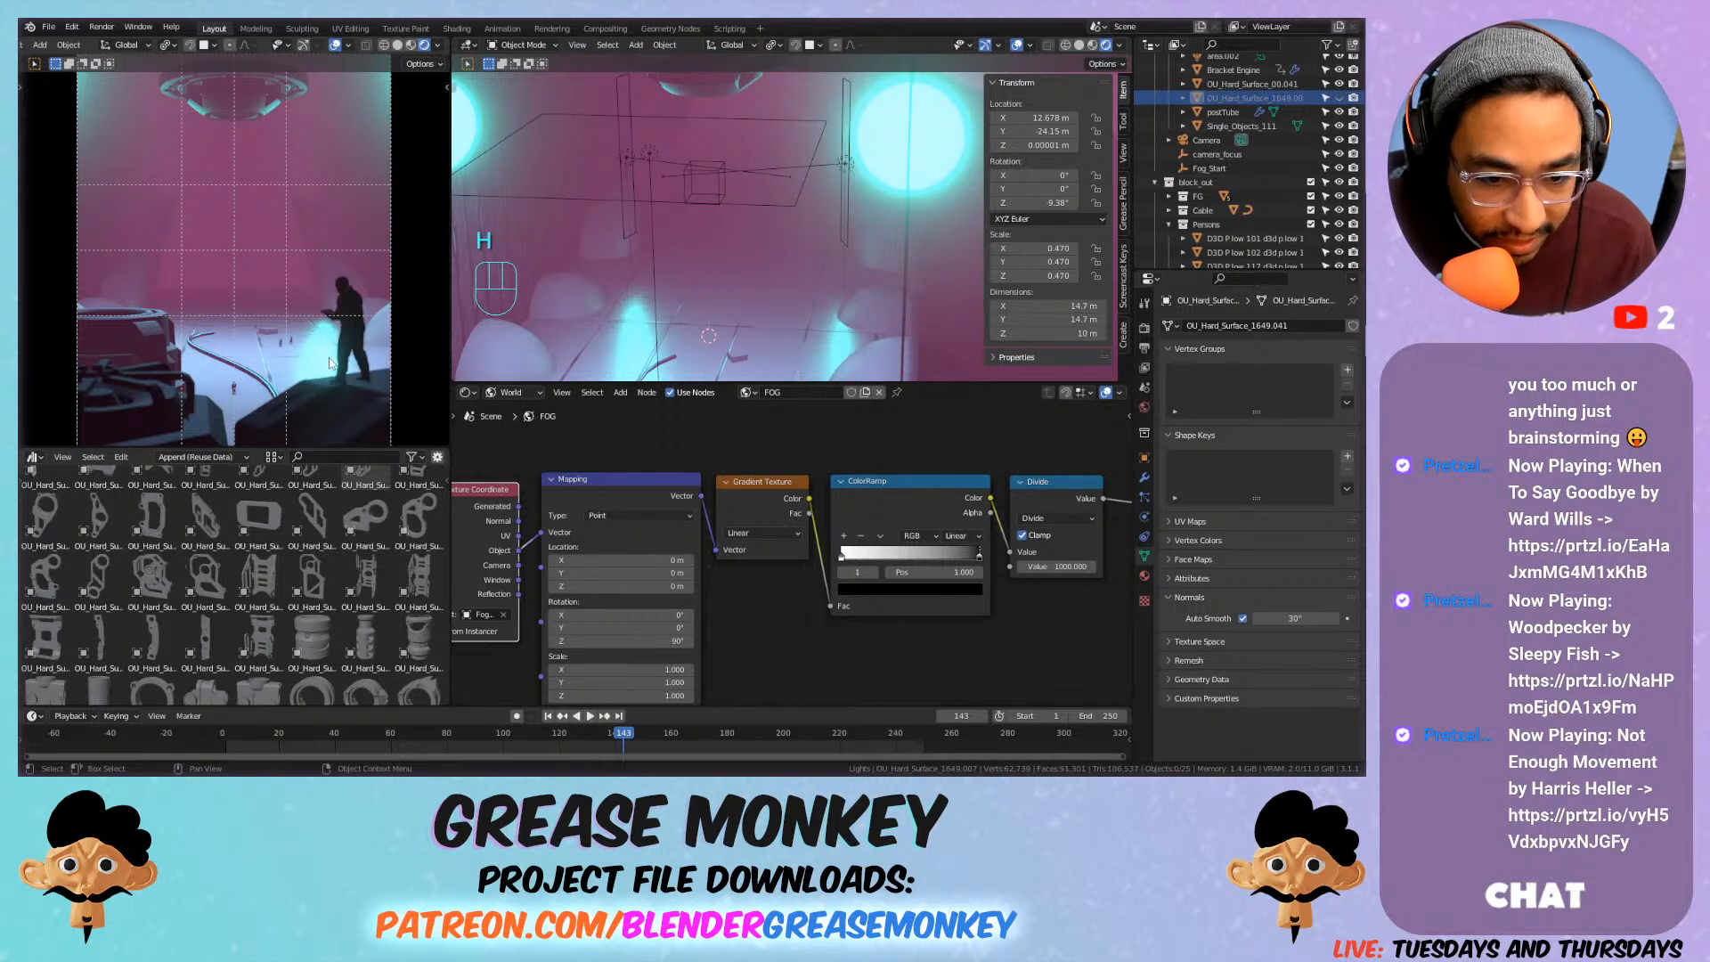
Bring the OU_Hard_Surface_1649 piece near the silhouetted figure back by undoing its hiding, and hide it again.
key("ctrl+z")
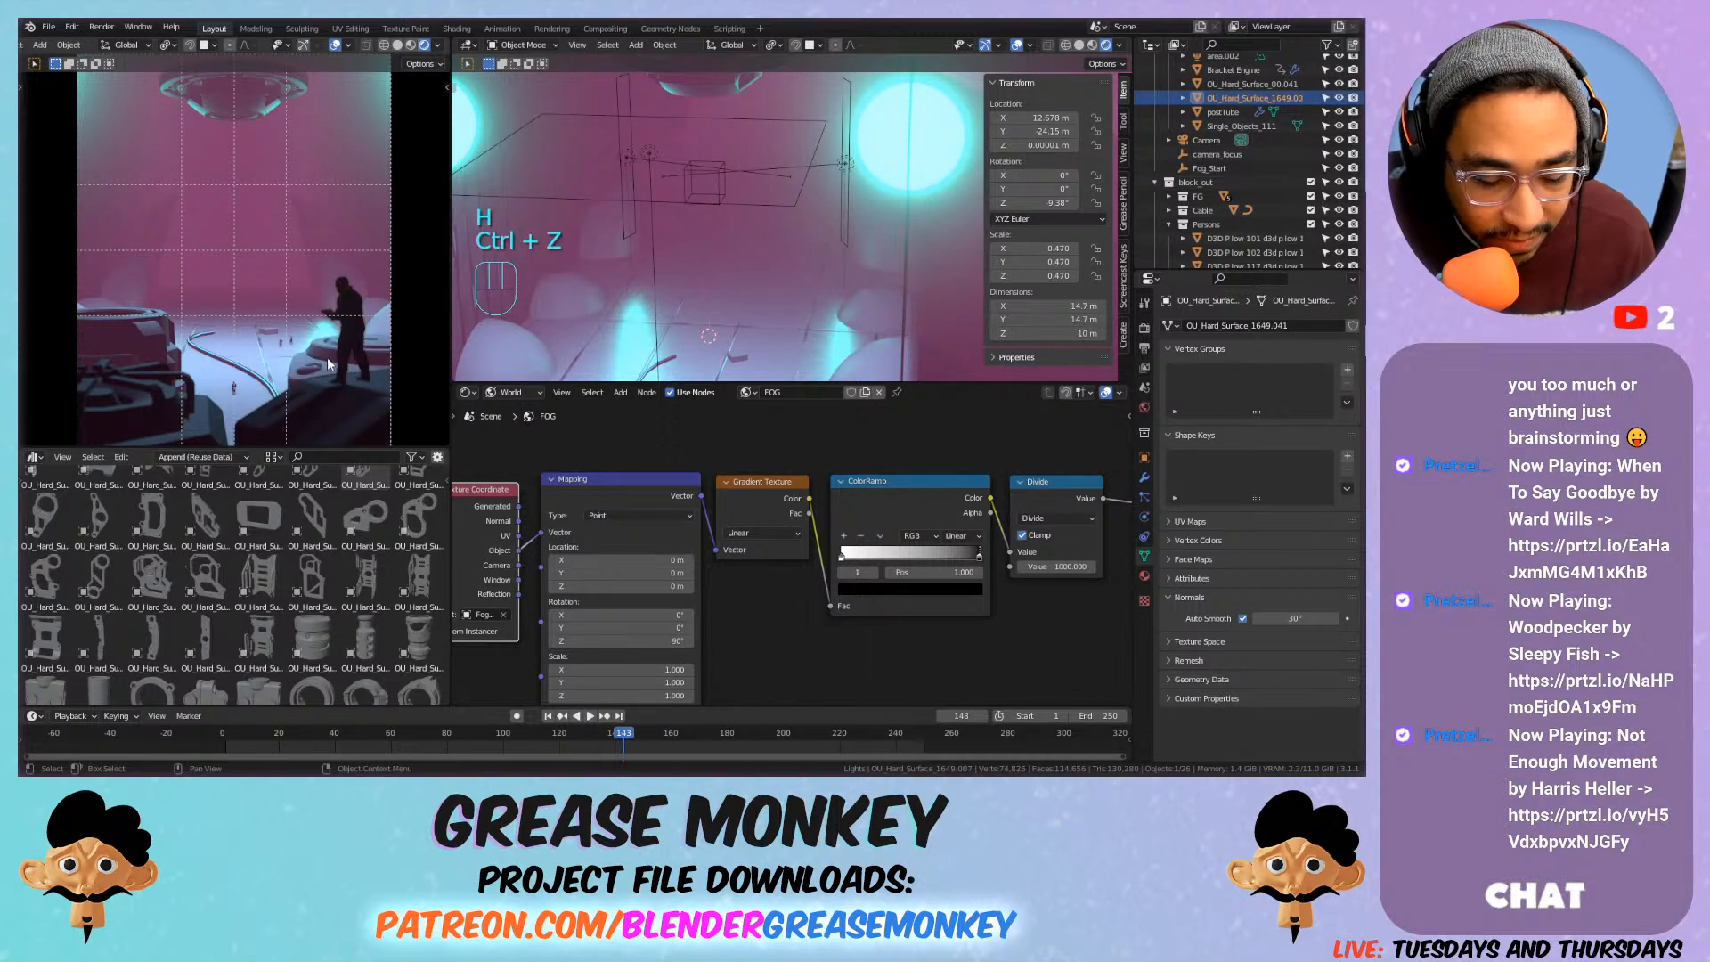
left_click(332, 335)
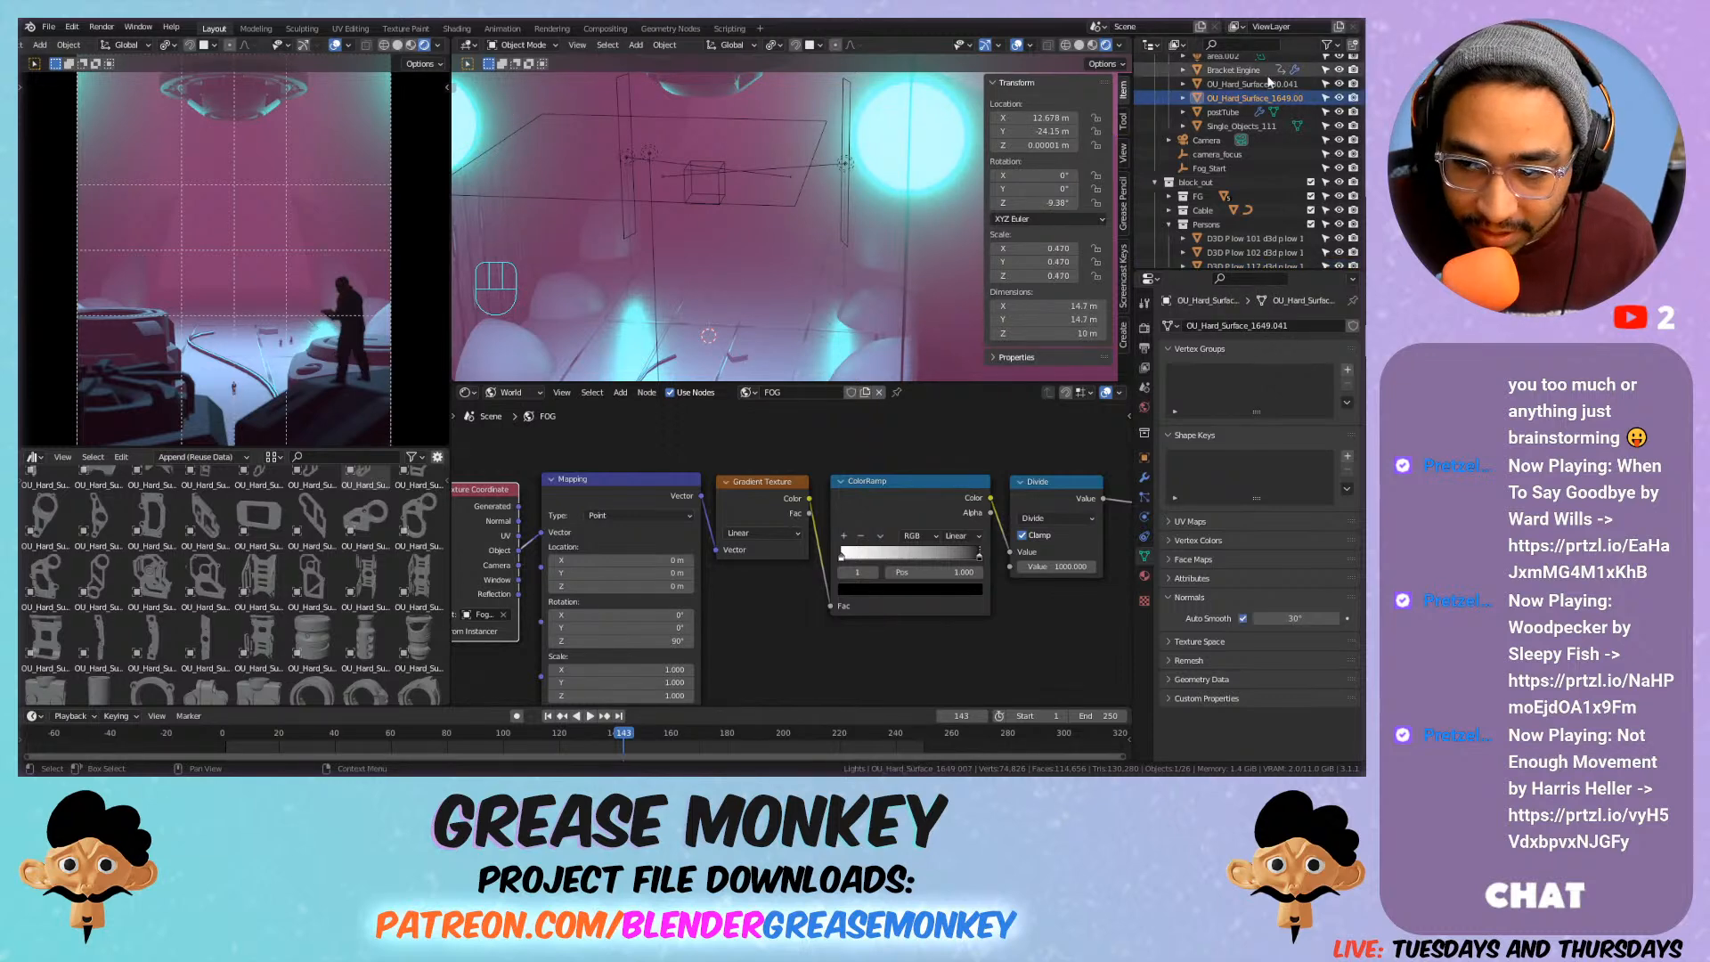
key("h")
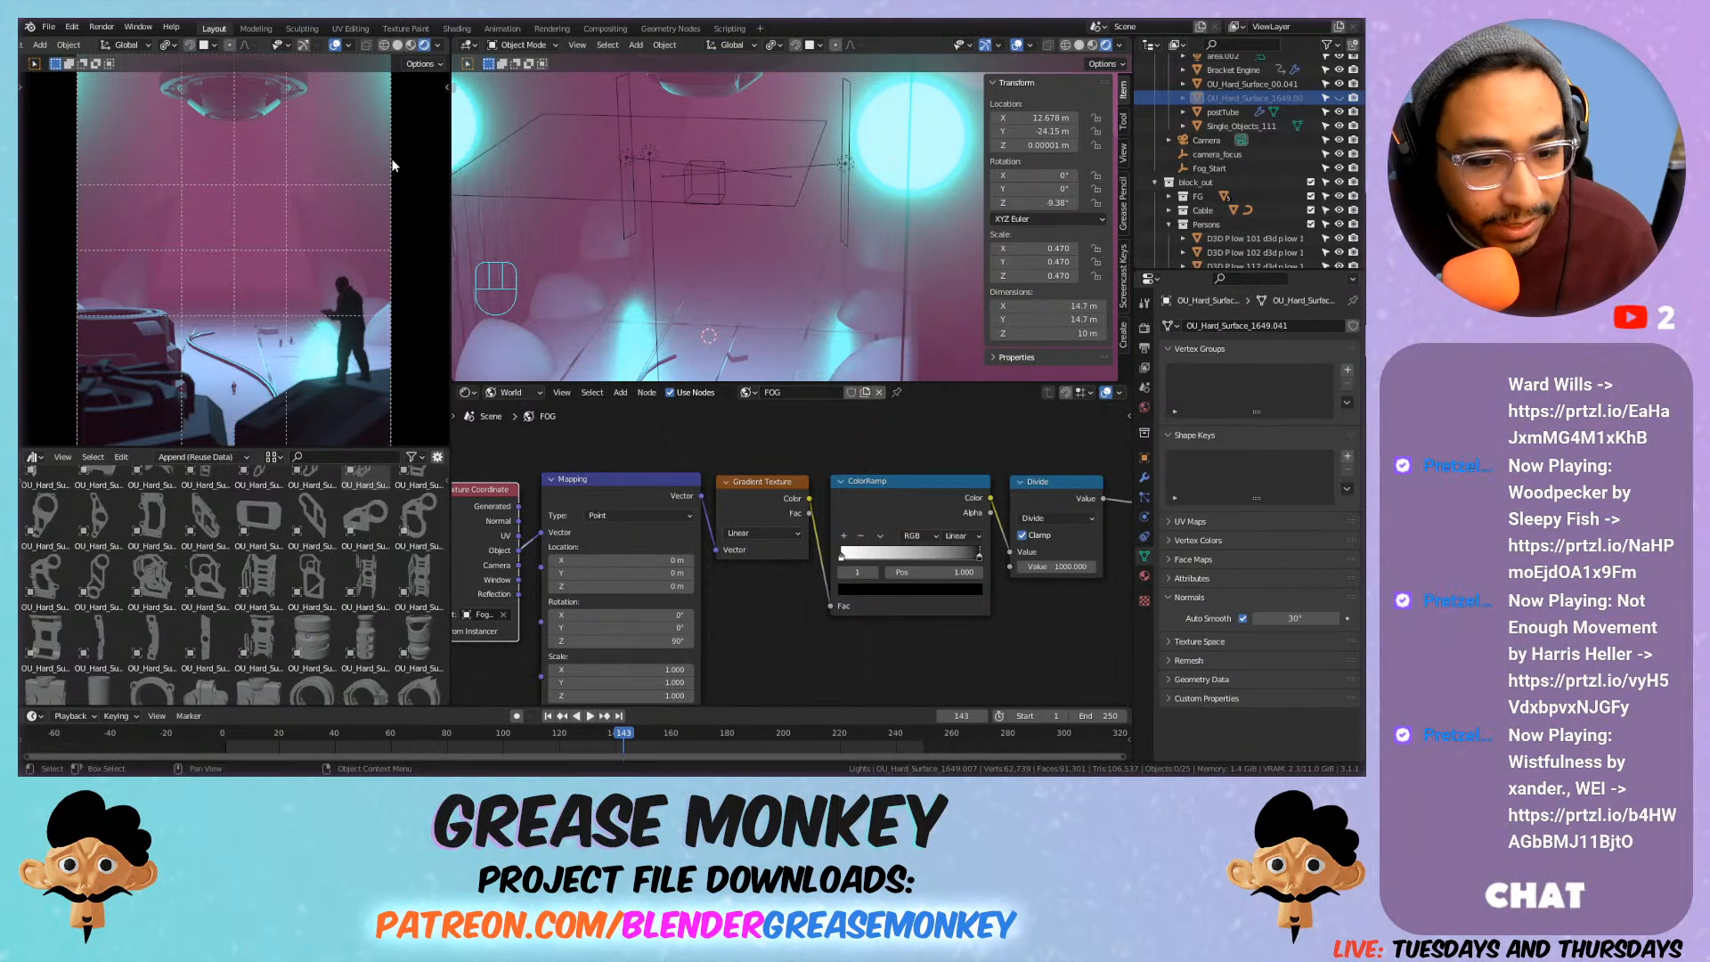
Select the hovering saucer and examine the hard-surface and single-object assets through to the end of the asset library.
scroll(187, 178, "down", 1)
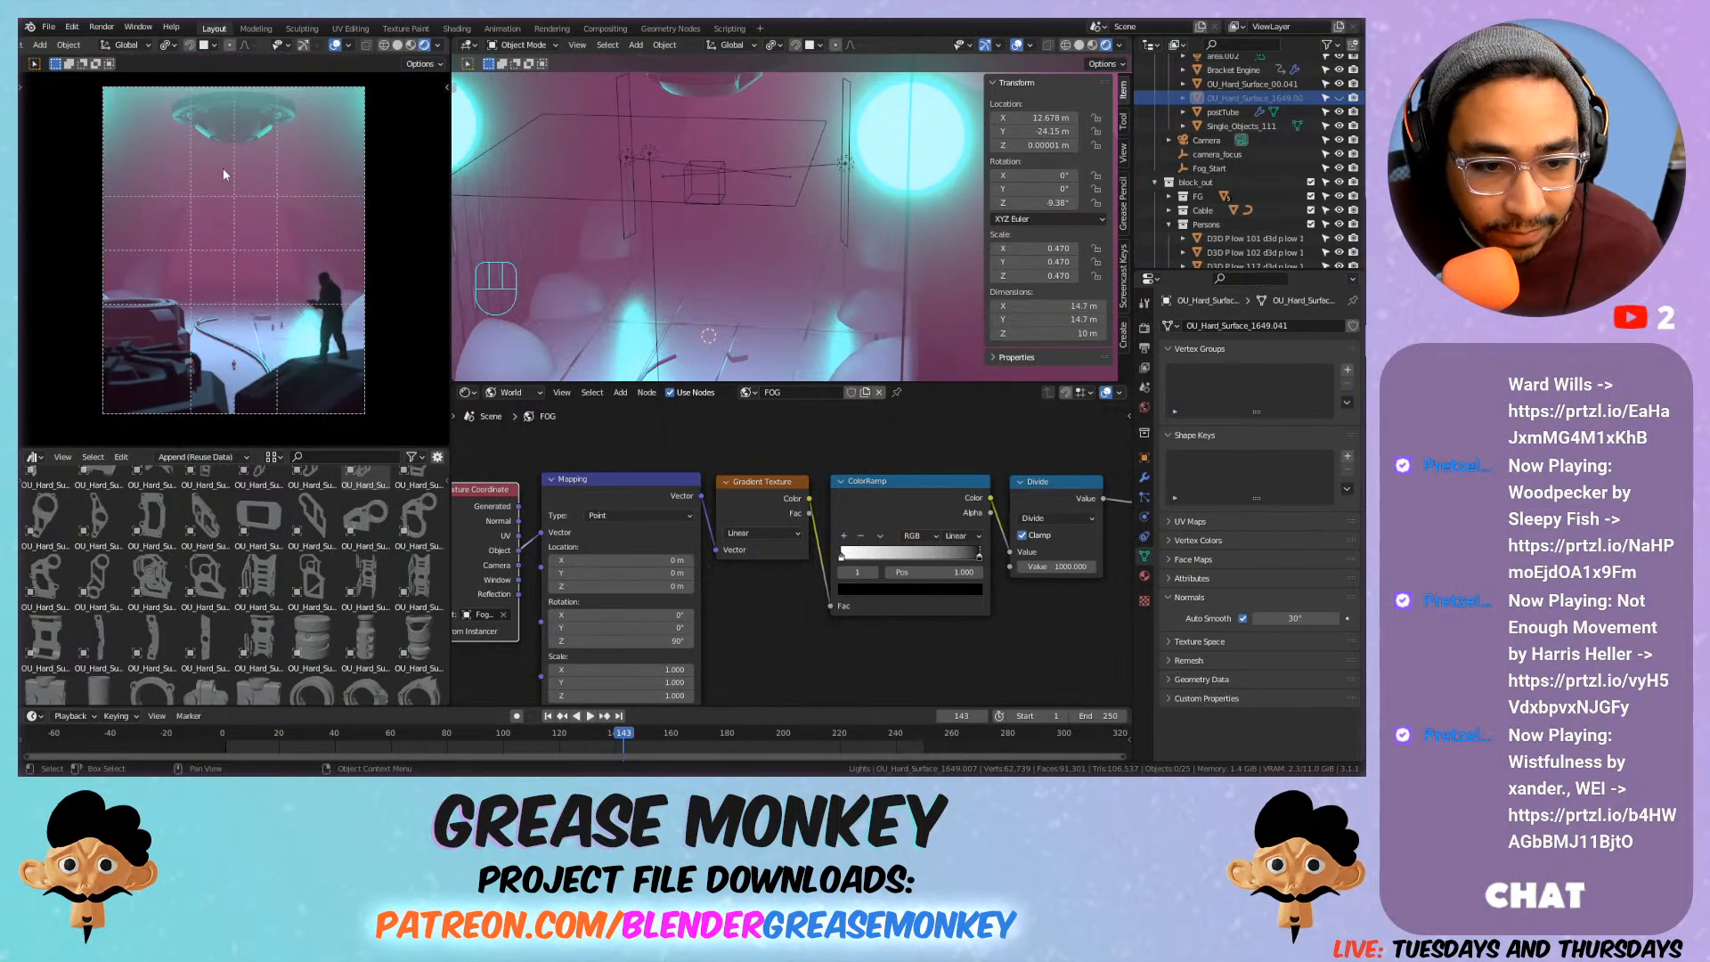
left_click(255, 108)
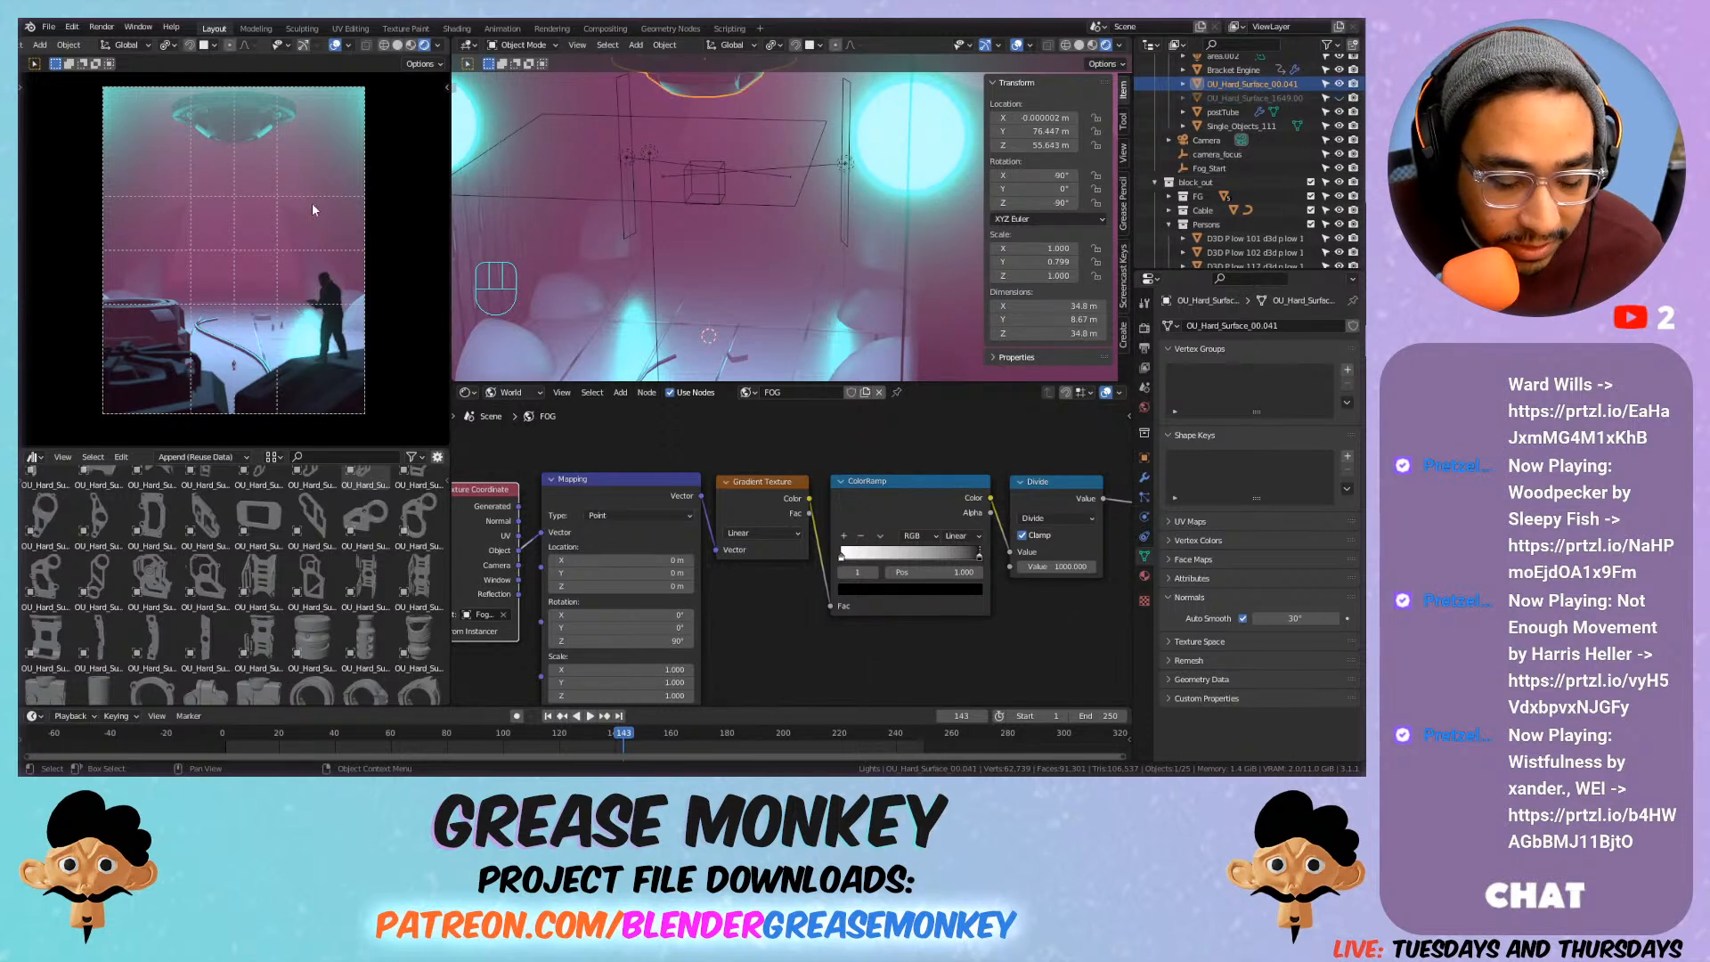
scroll(330, 549, "down", 10)
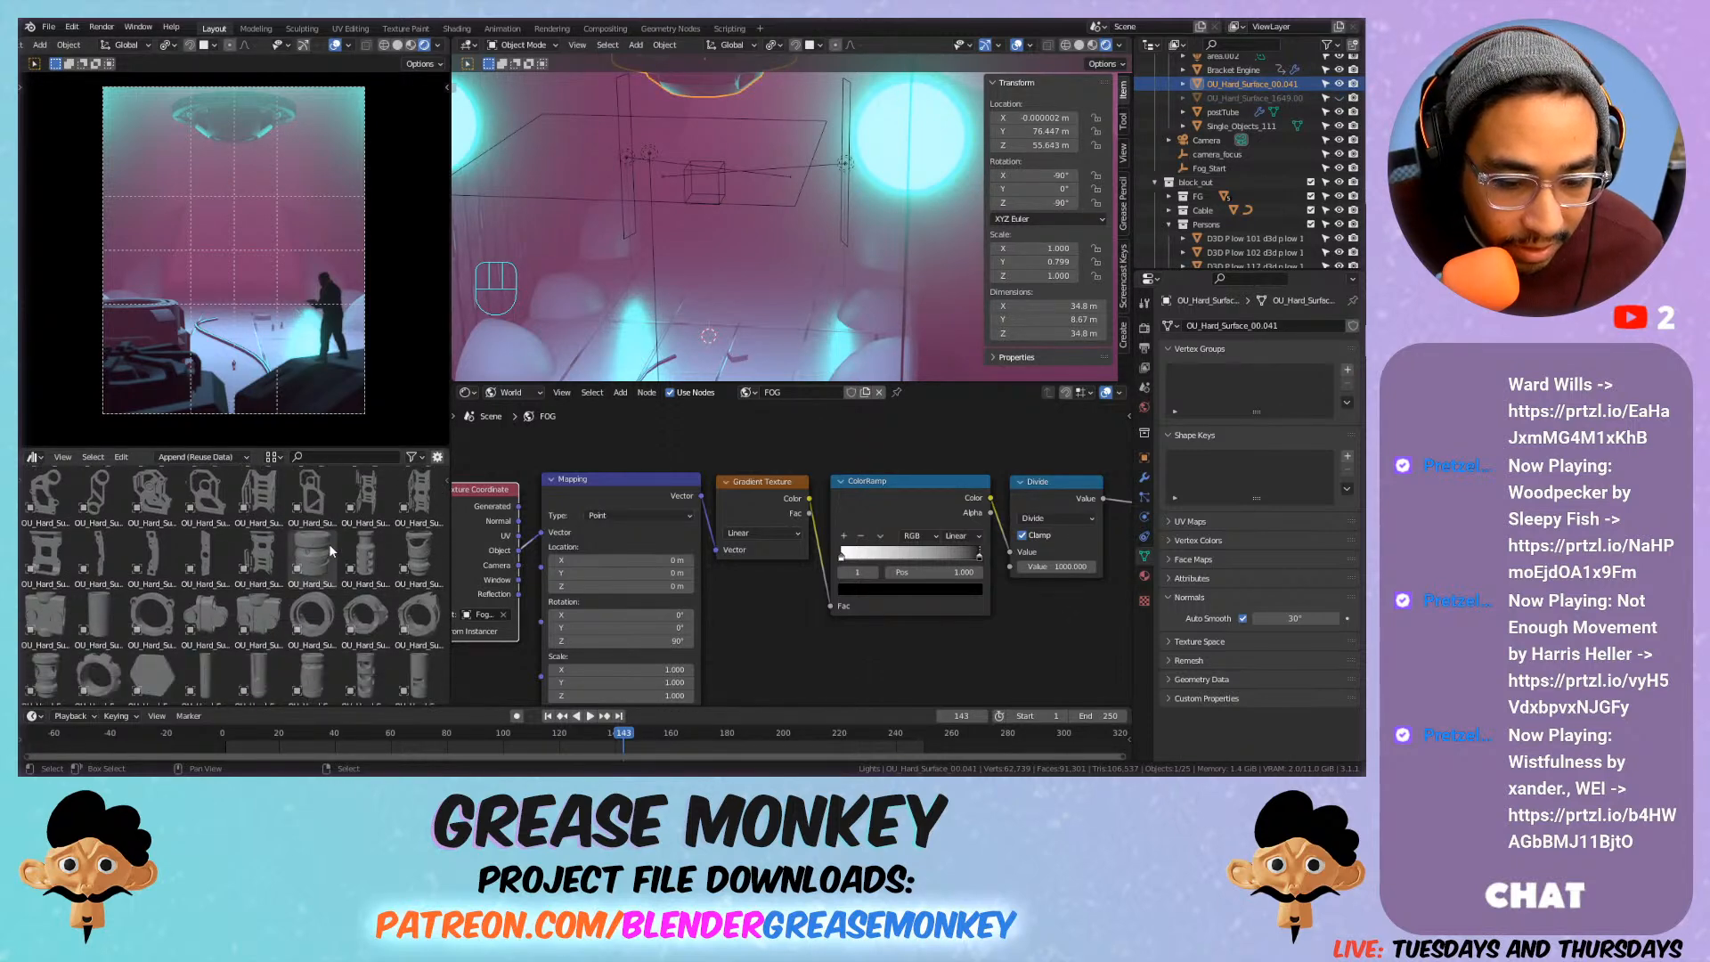
scroll(332, 551, "down", 10)
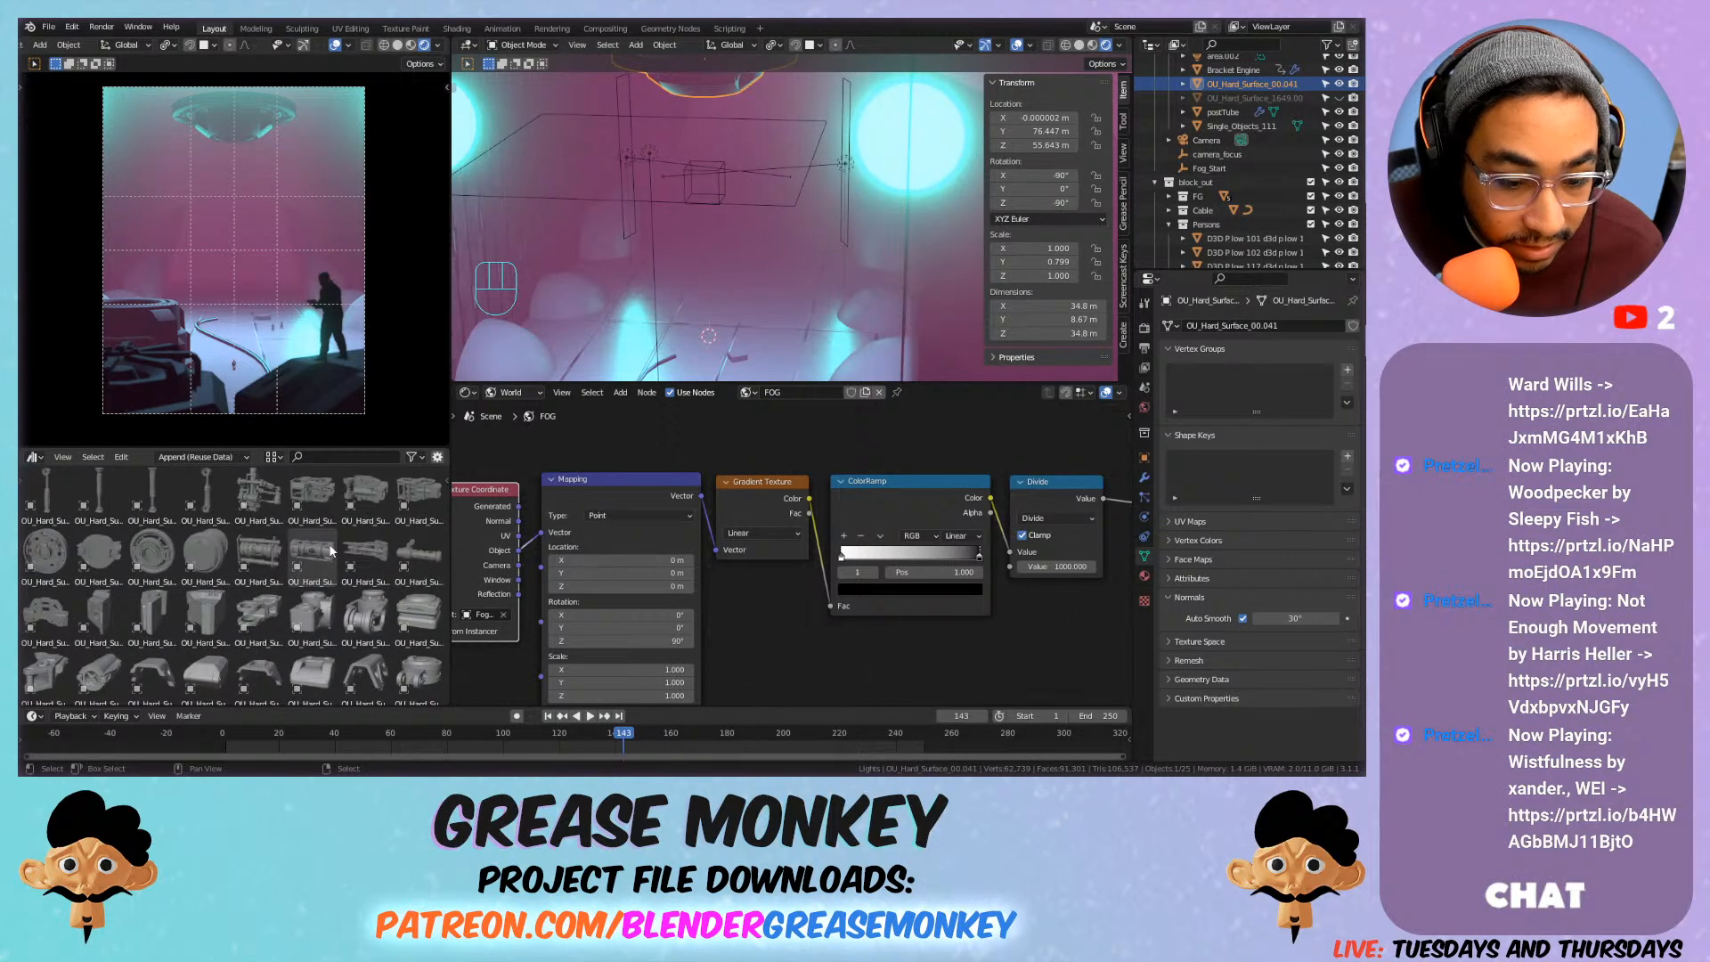
scroll(333, 552, "down", 3)
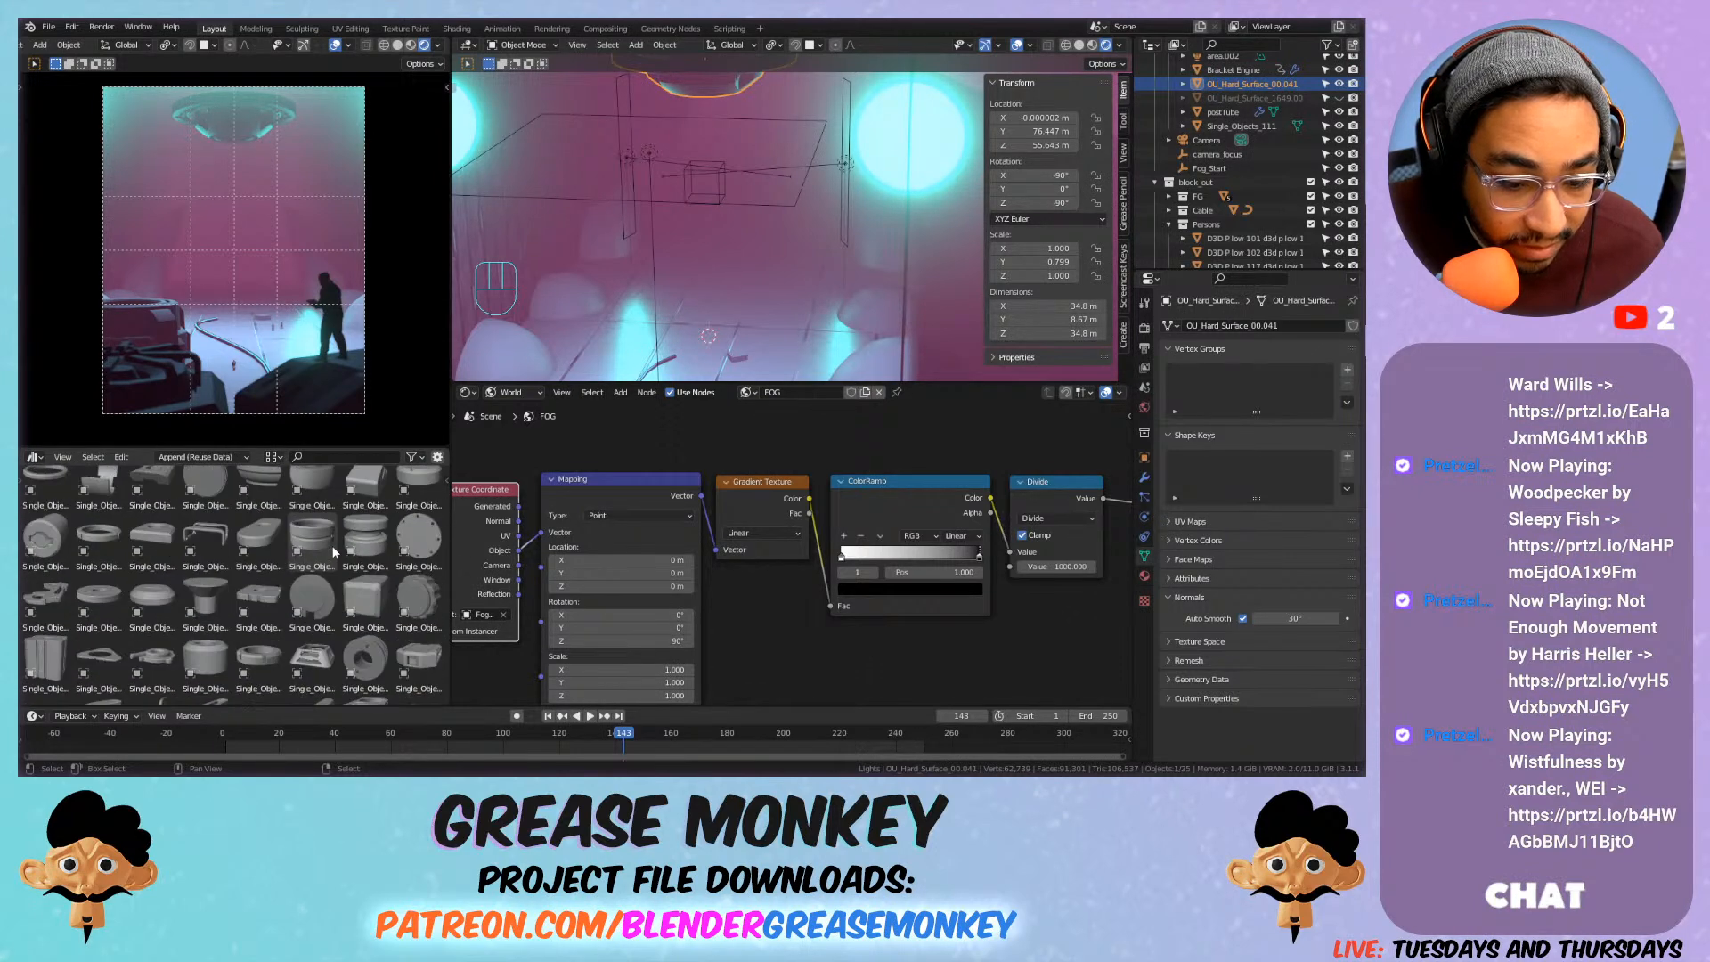
scroll(333, 552, "down", 5)
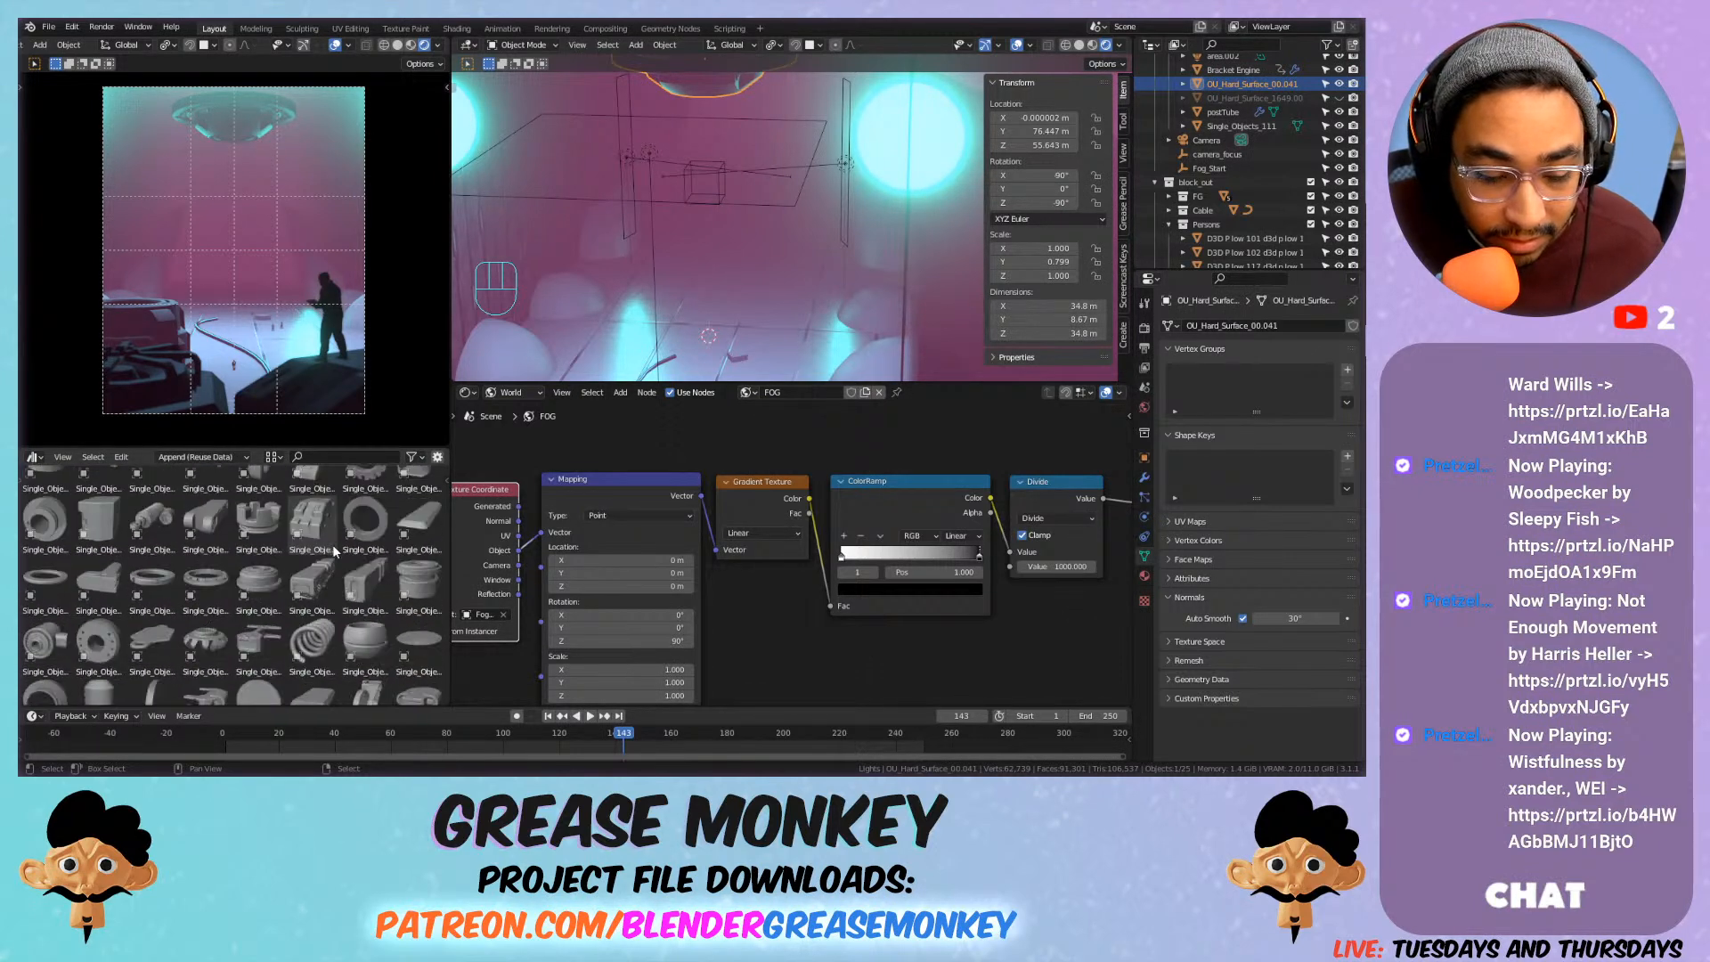
scroll(331, 547, "down", 5)
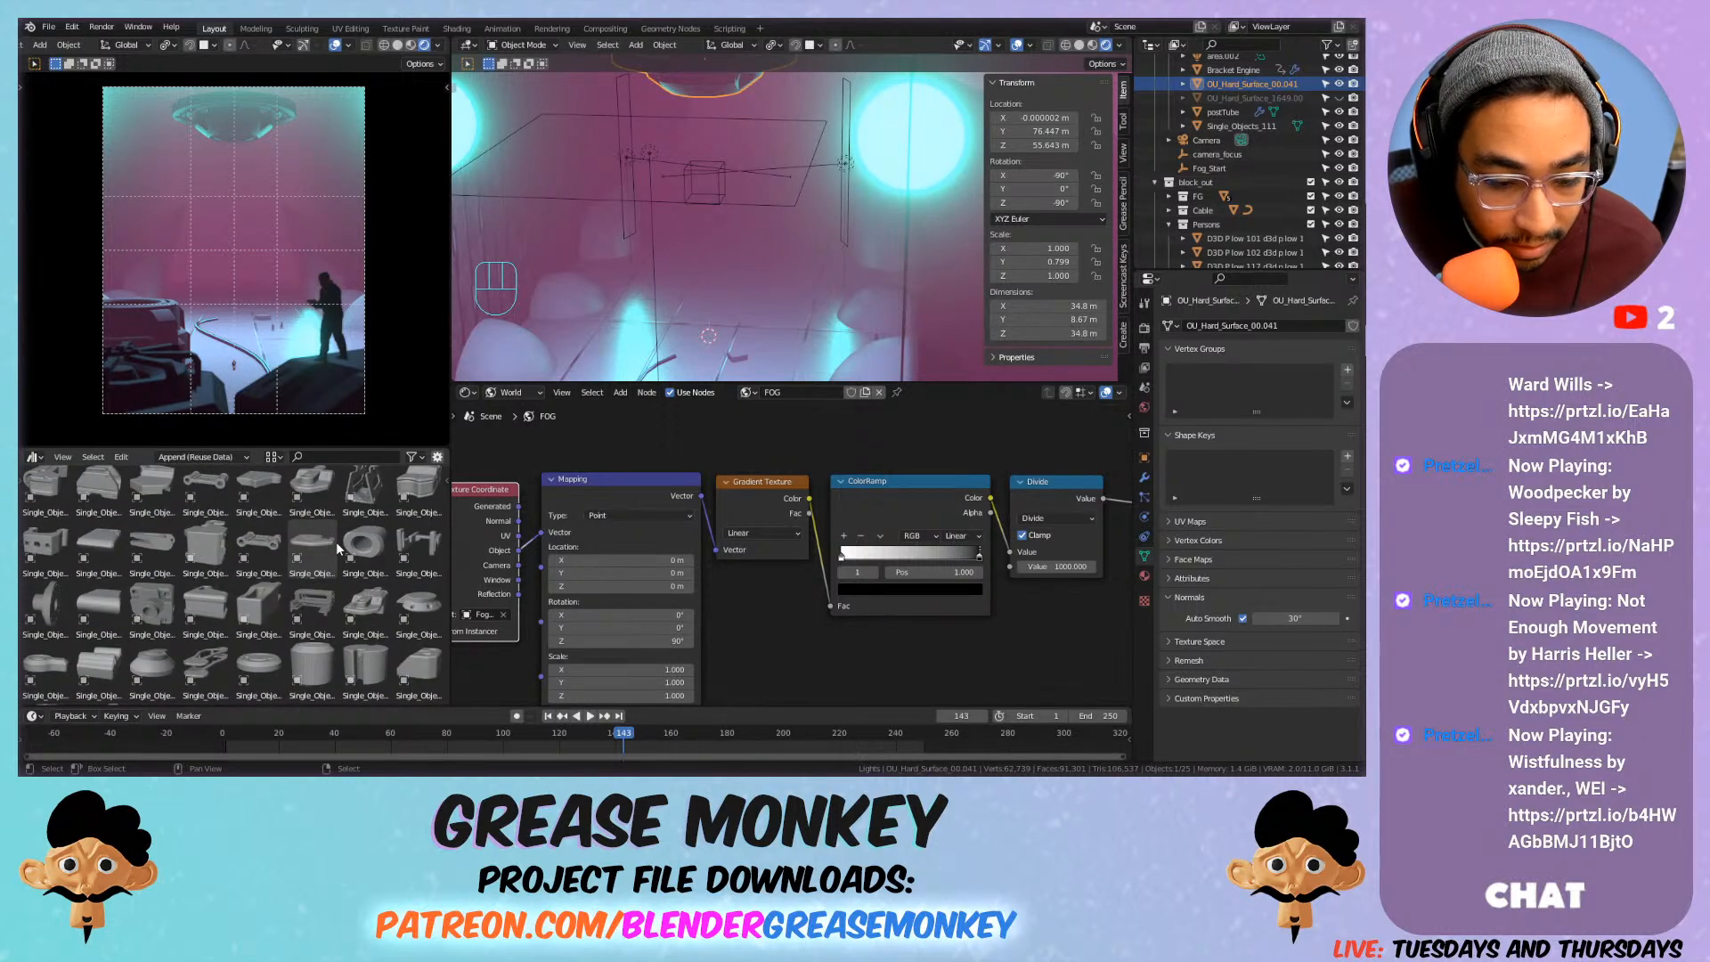
scroll(335, 542, "down", 5)
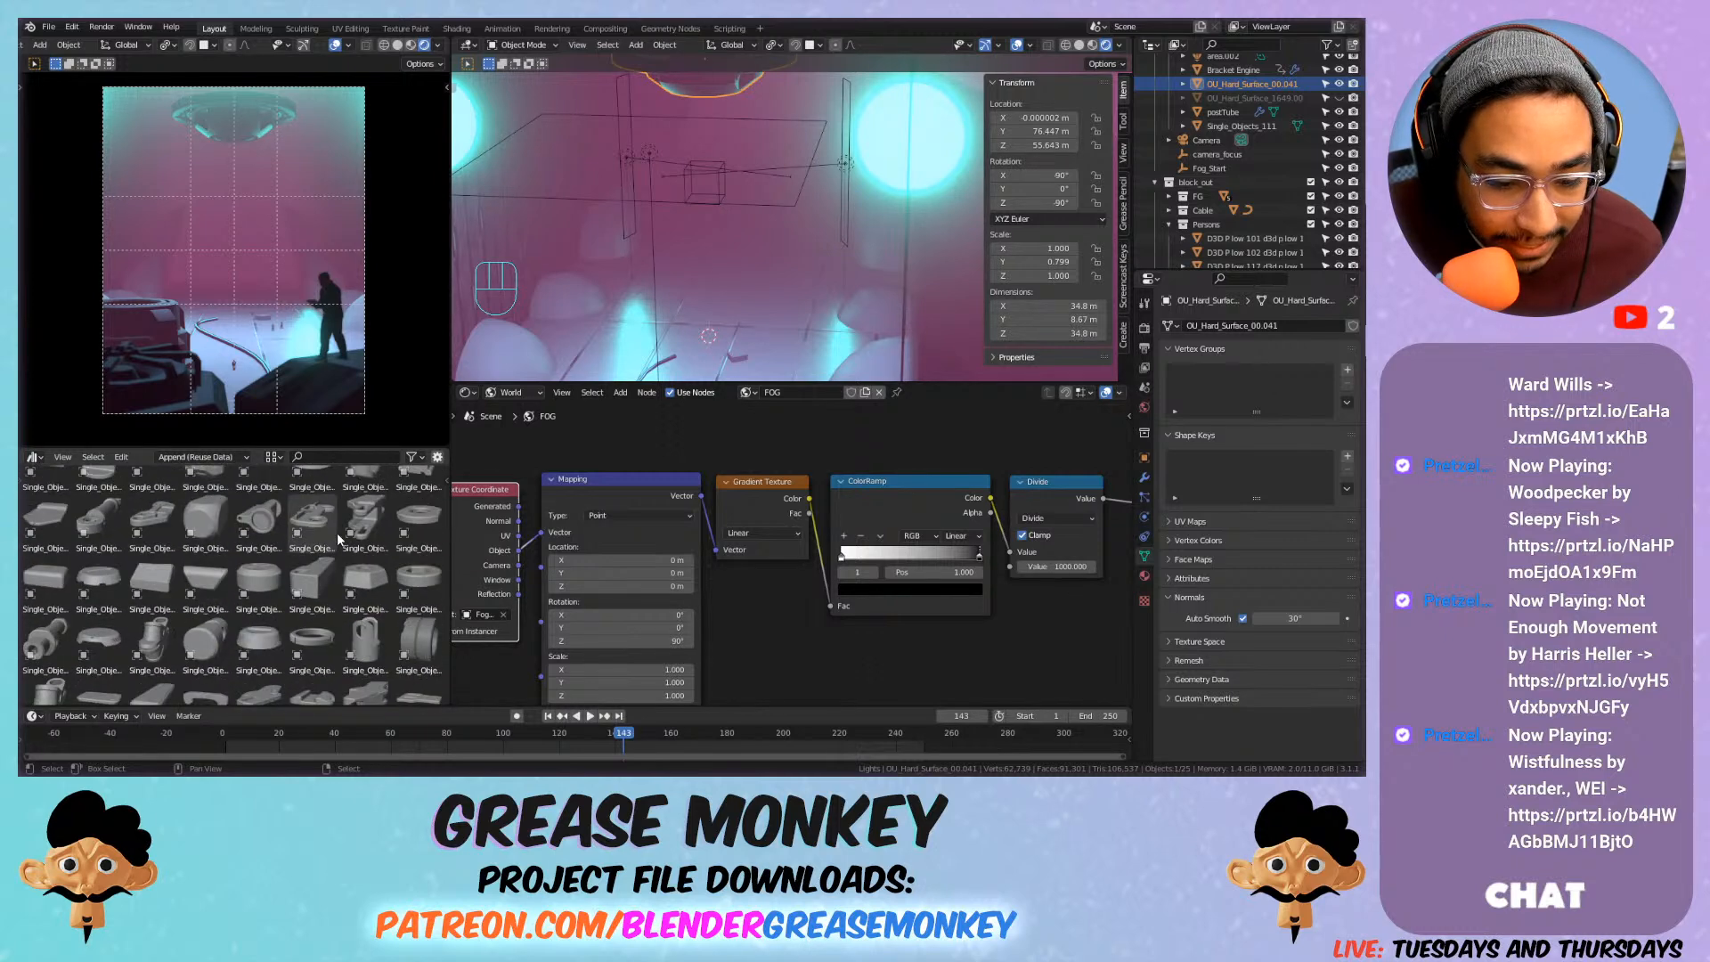
scroll(337, 533, "down", 5)
scroll(336, 529, "down", 5)
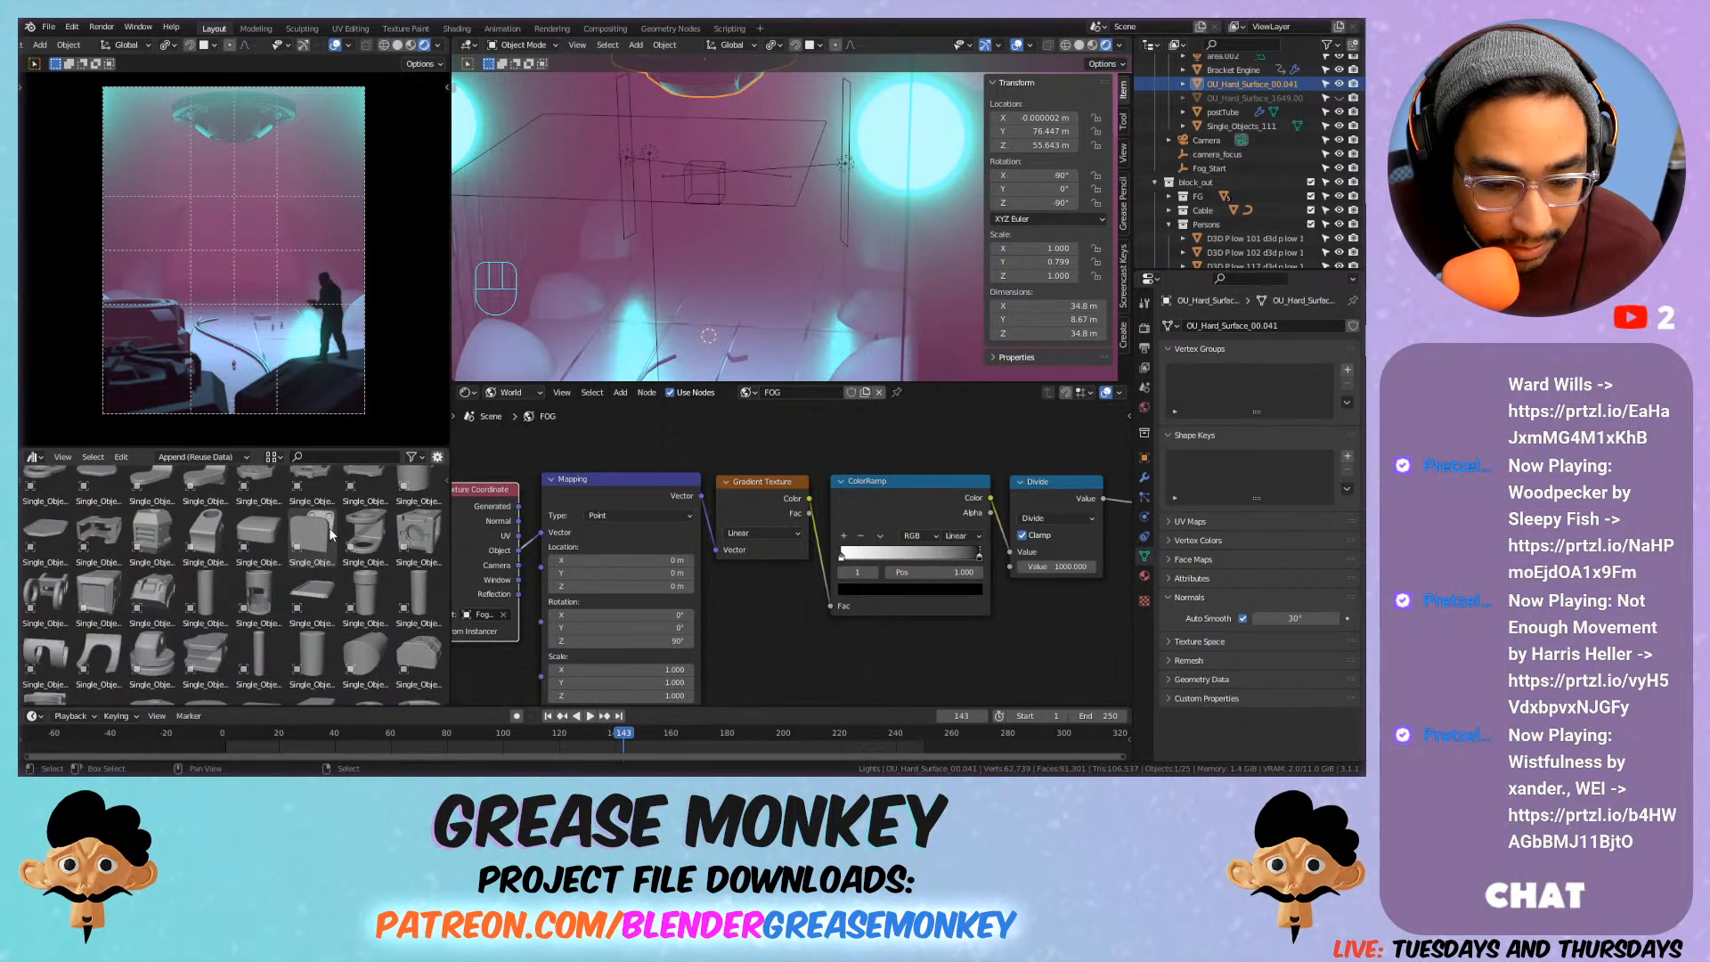
scroll(331, 533, "down", 3)
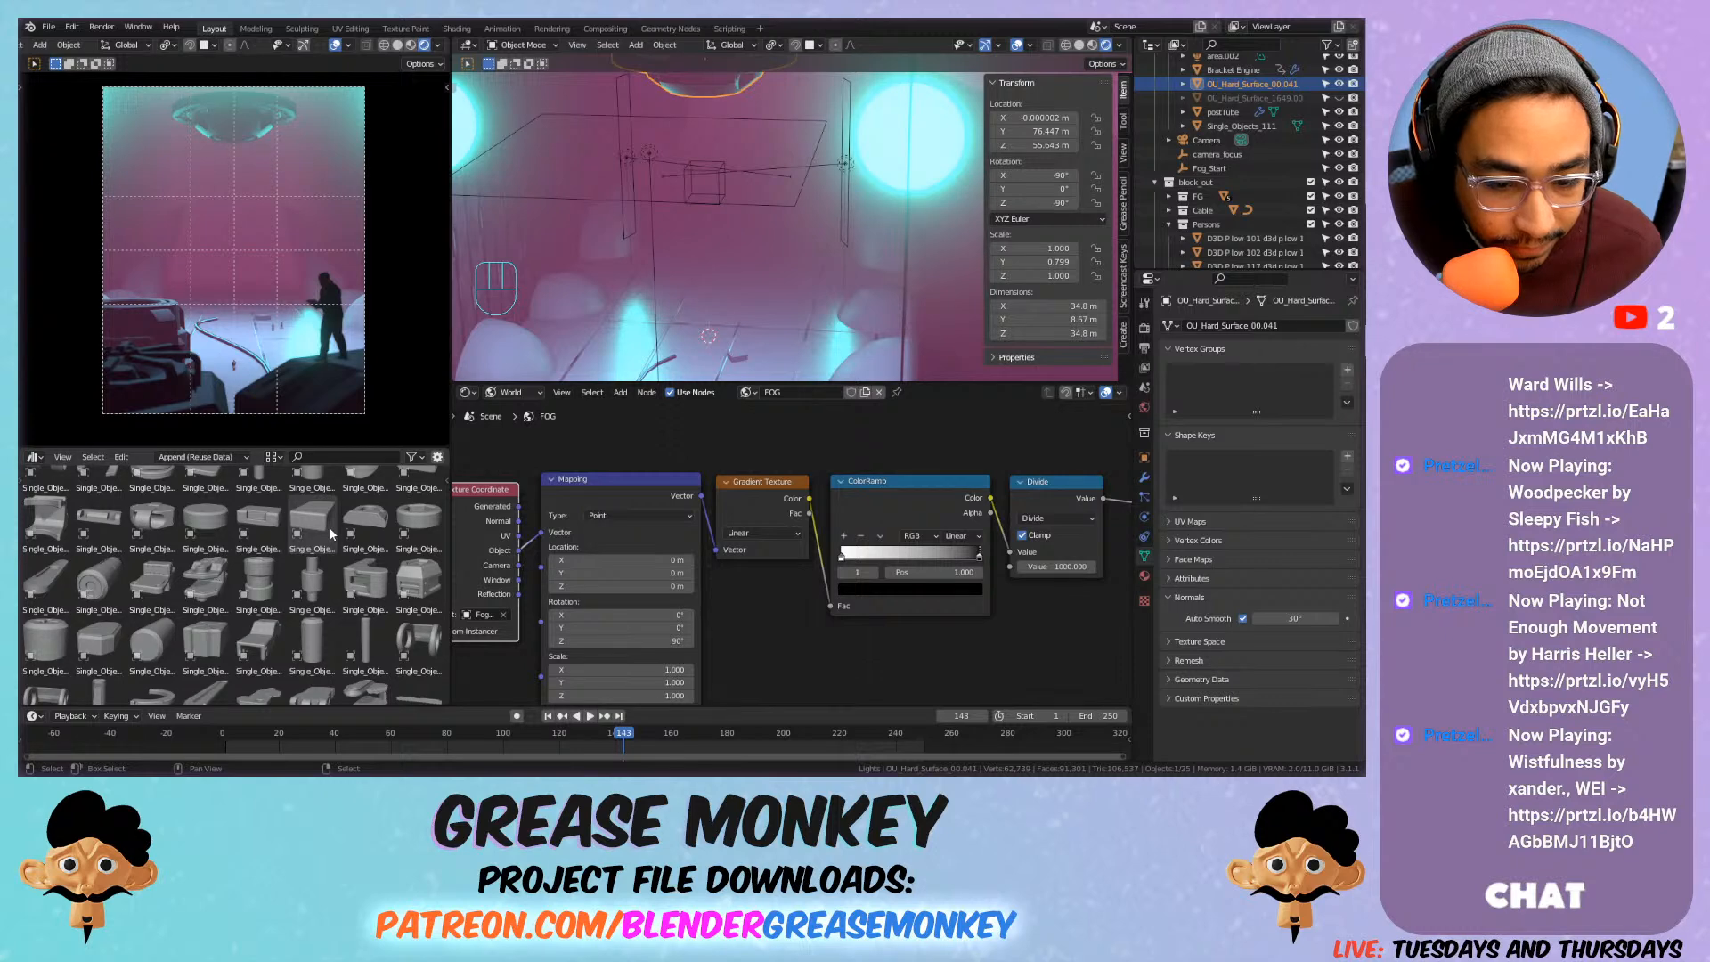
scroll(330, 532, "down", 3)
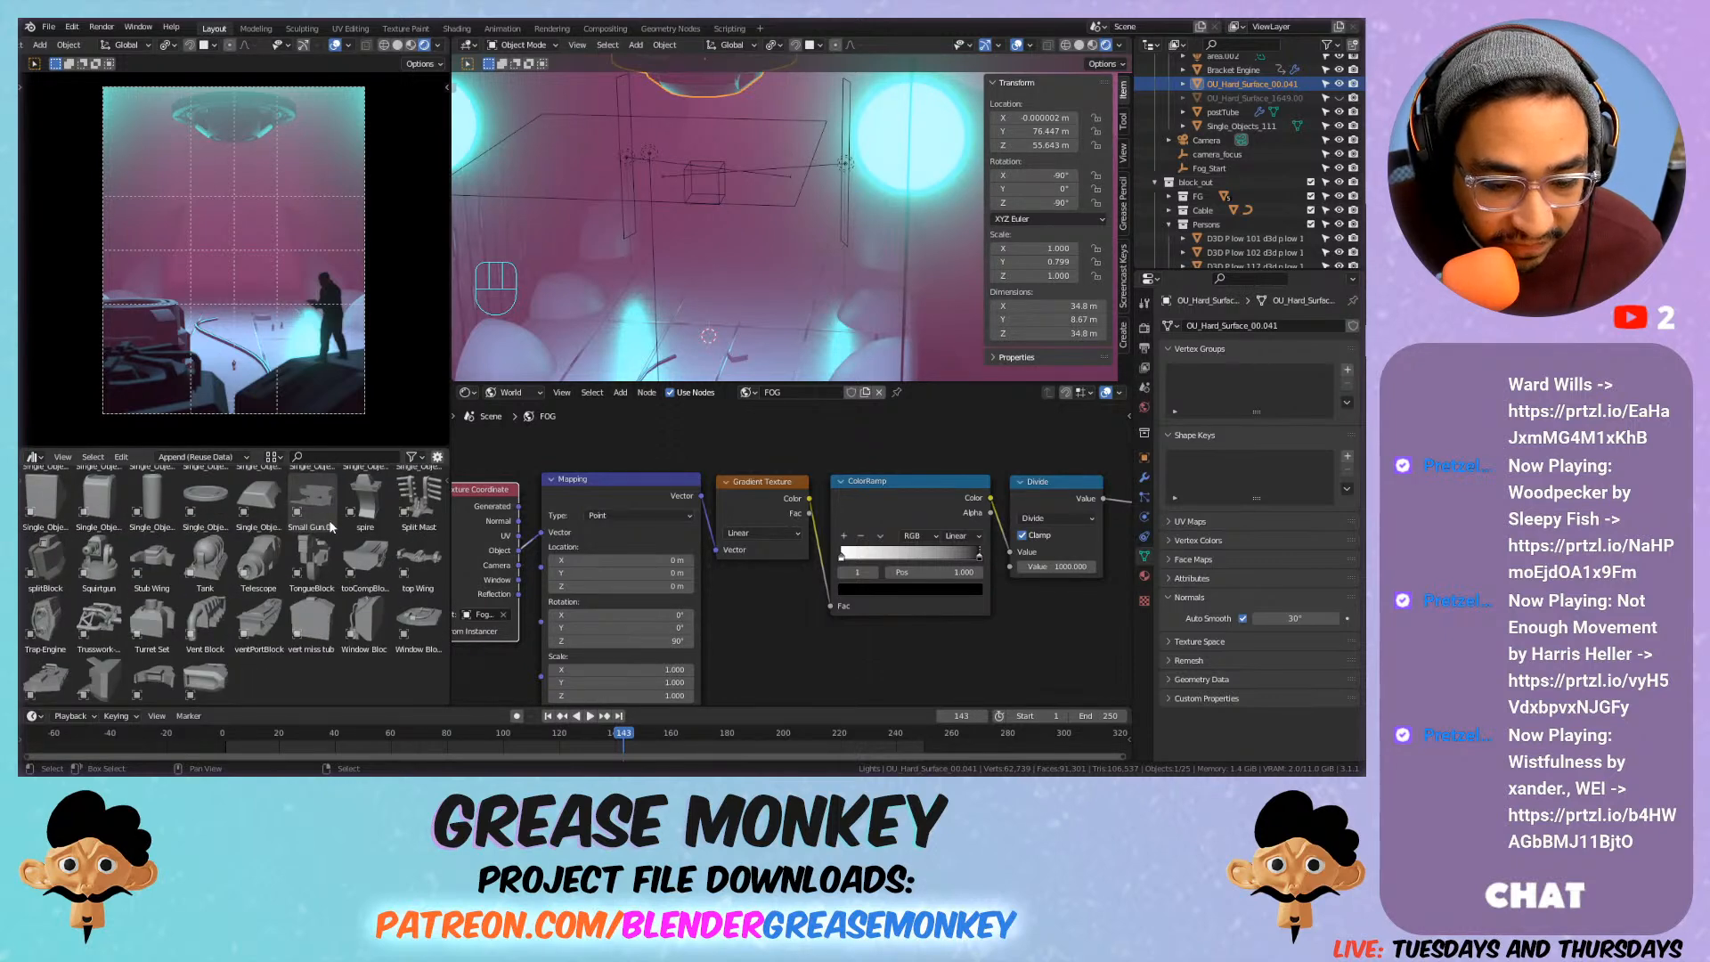
scroll(331, 528, "down", 1)
scroll(338, 549, "up", 5)
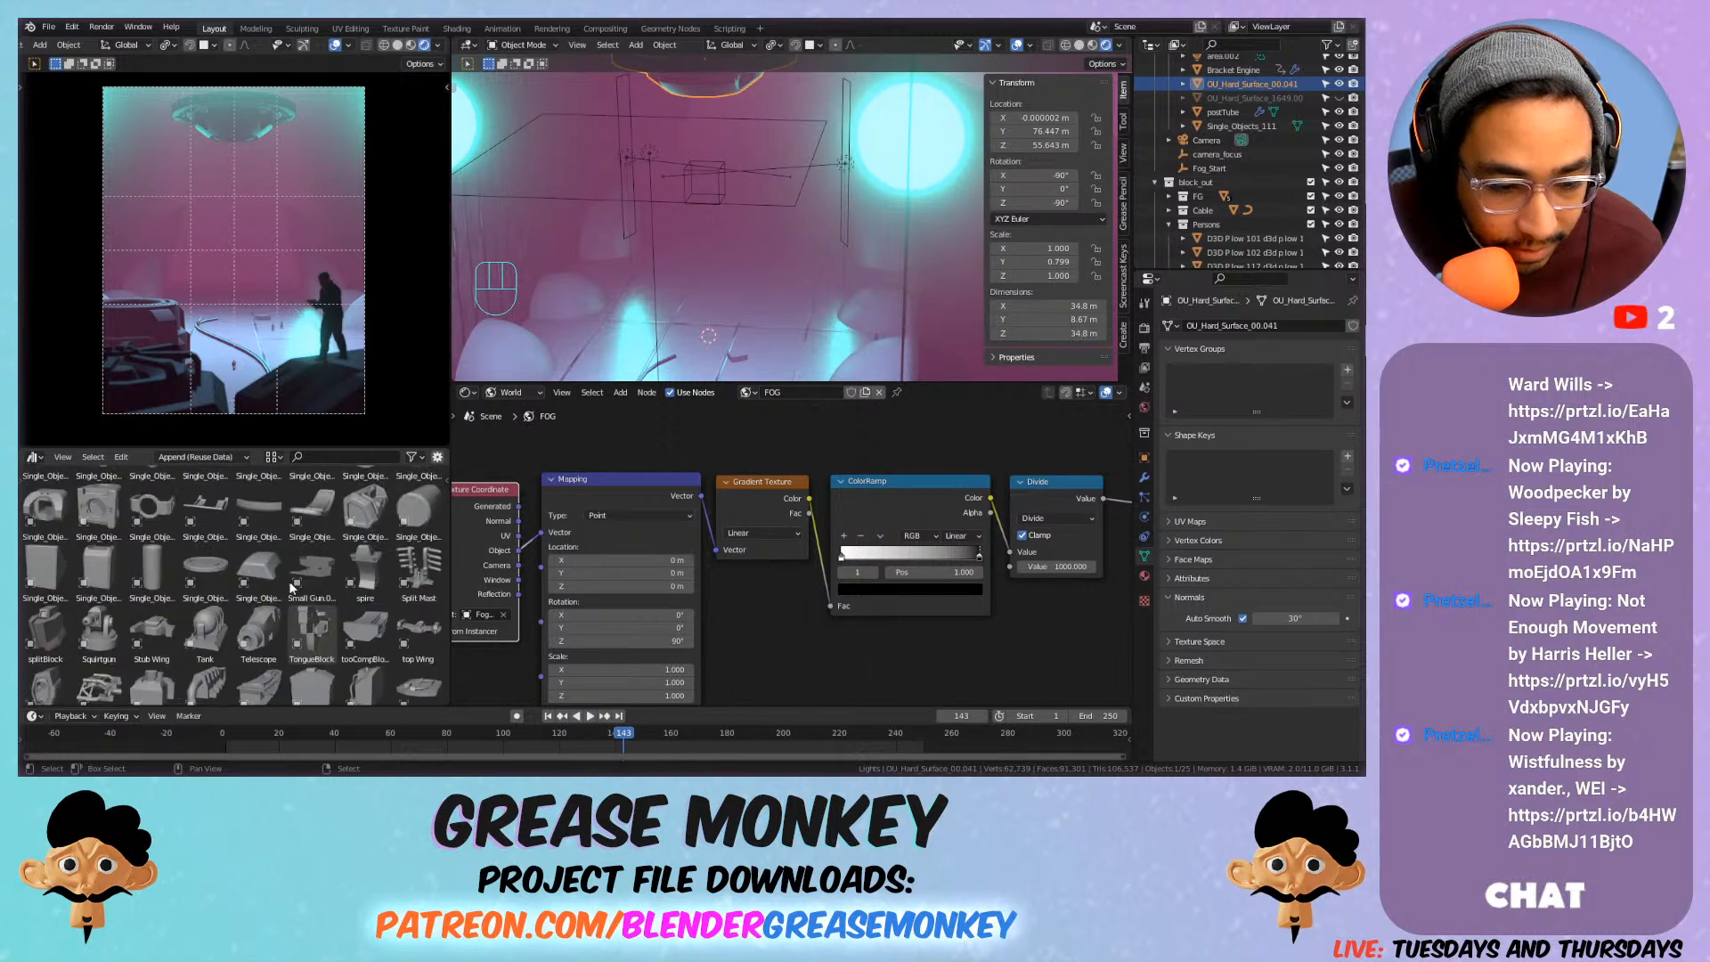
Place the hardpoint dish asset from the library onto the rim of the round machinery block in the foreground.
left_click_drag(445, 684, 446, 458)
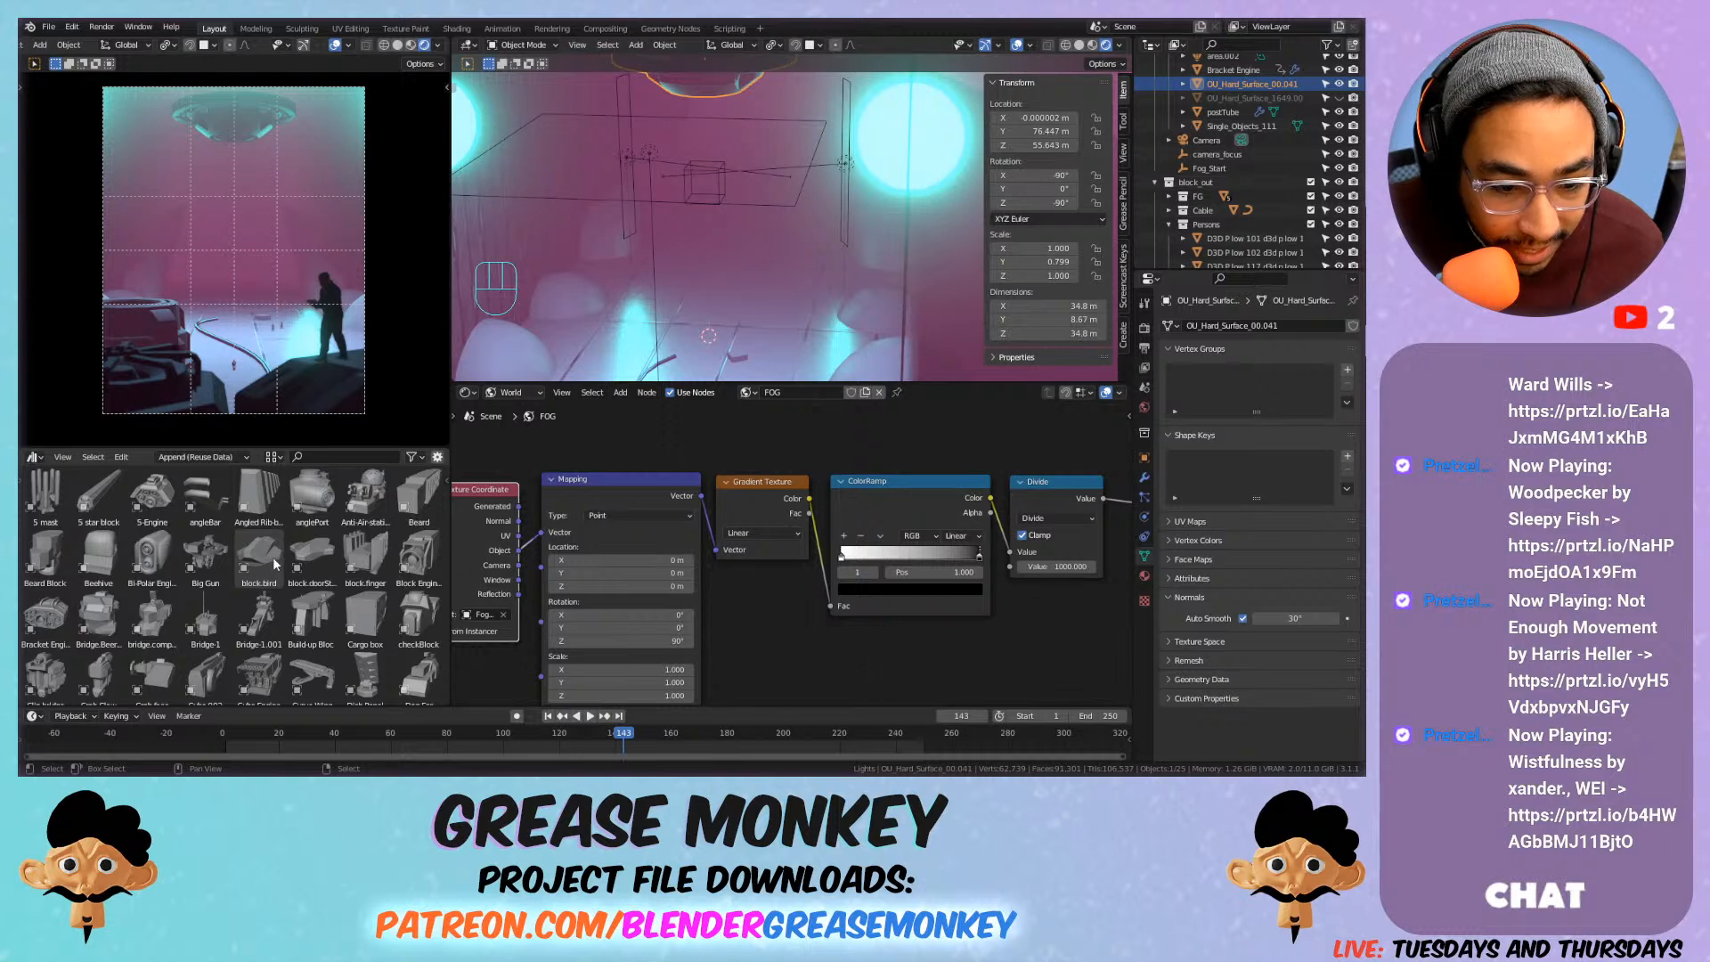
scroll(284, 550, "down", 4)
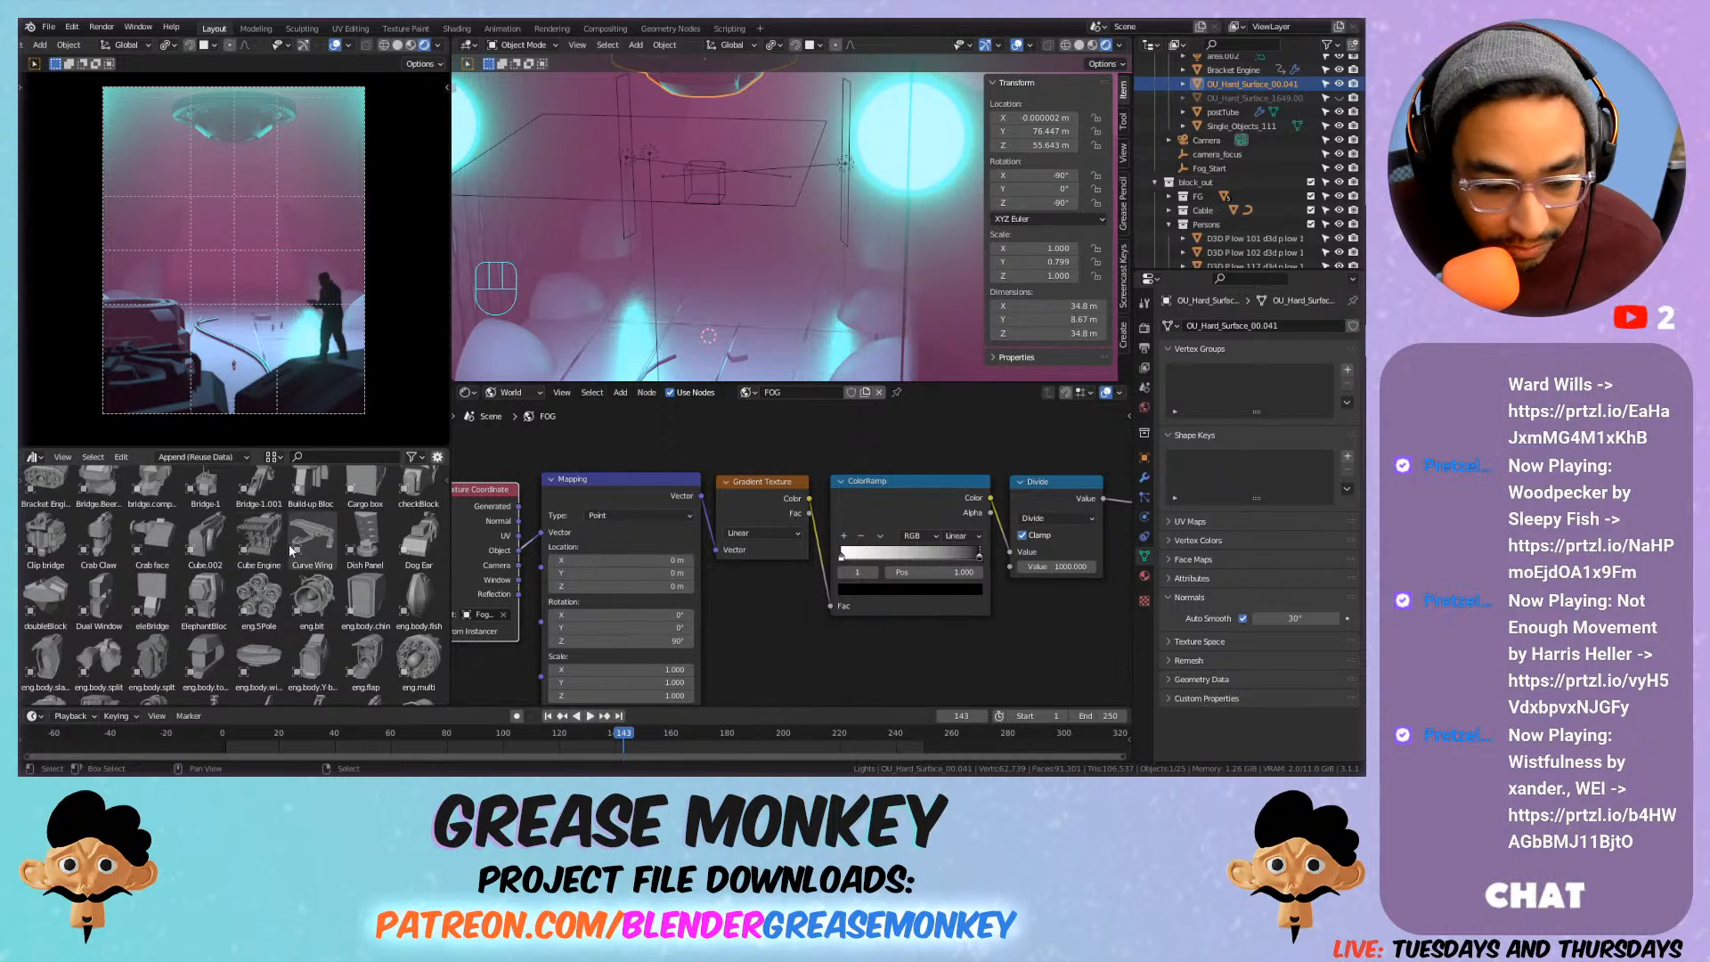
scroll(288, 545, "down", 2)
scroll(231, 545, "down", 6)
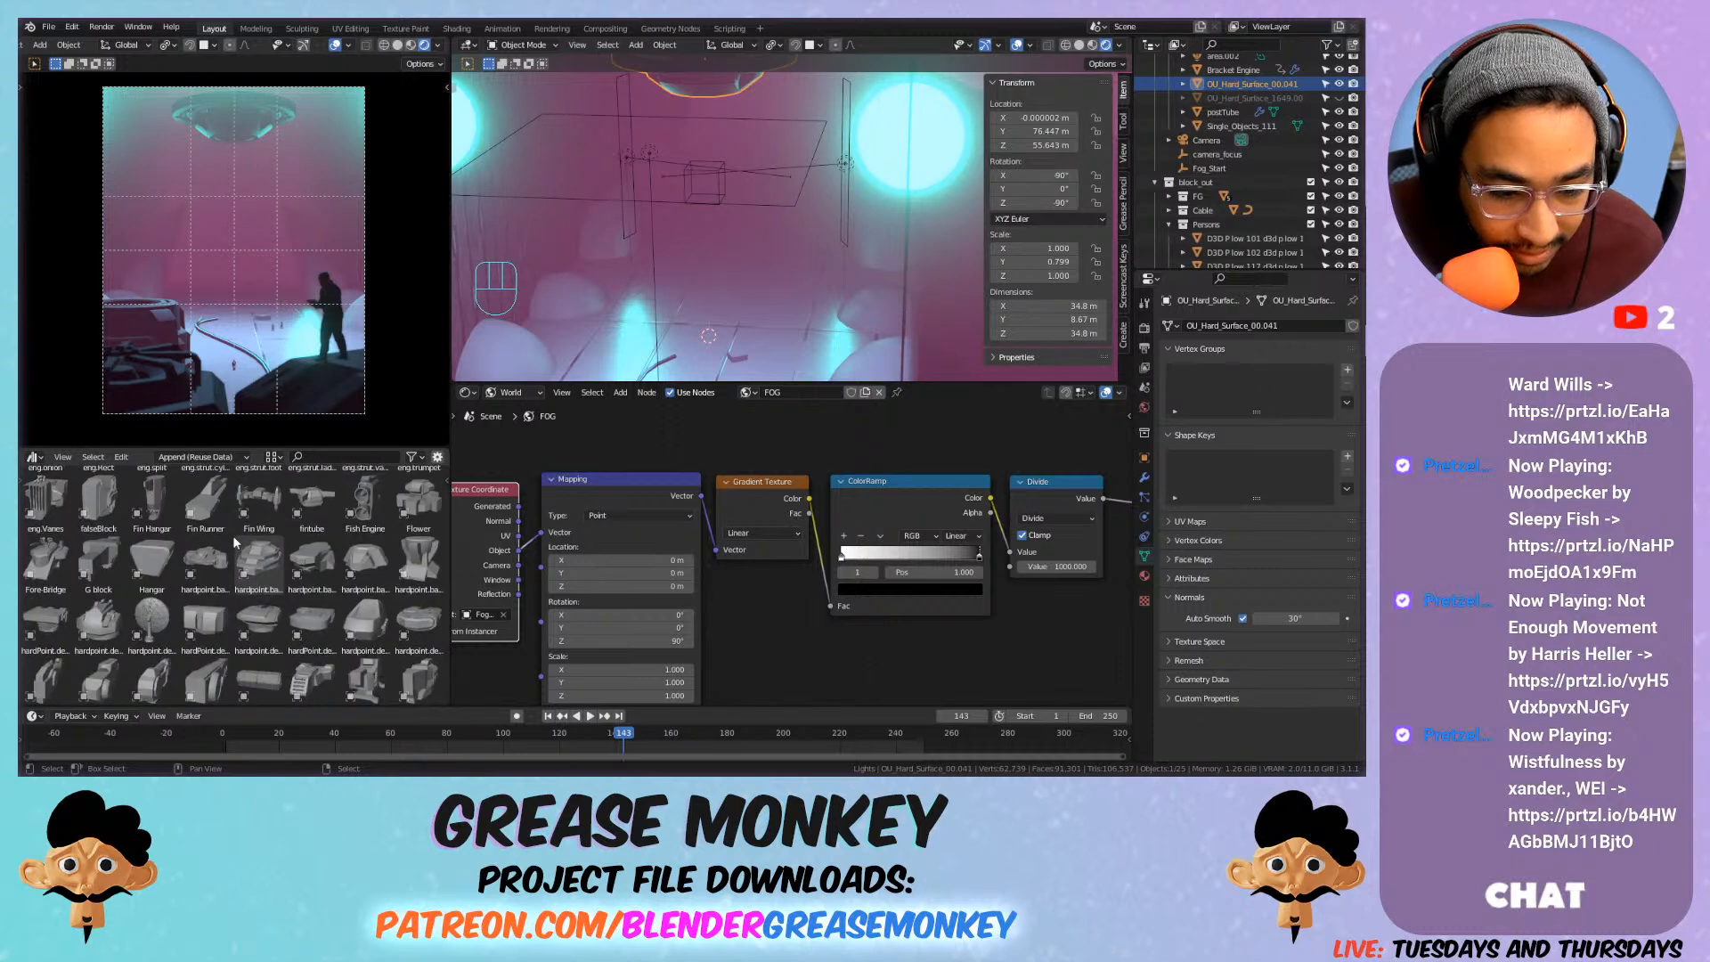
left_click_drag(152, 621, 513, 357)
key("ctrl+z")
scroll(571, 337, "down", 4)
middle_click_drag(572, 337, 685, 230, "shift")
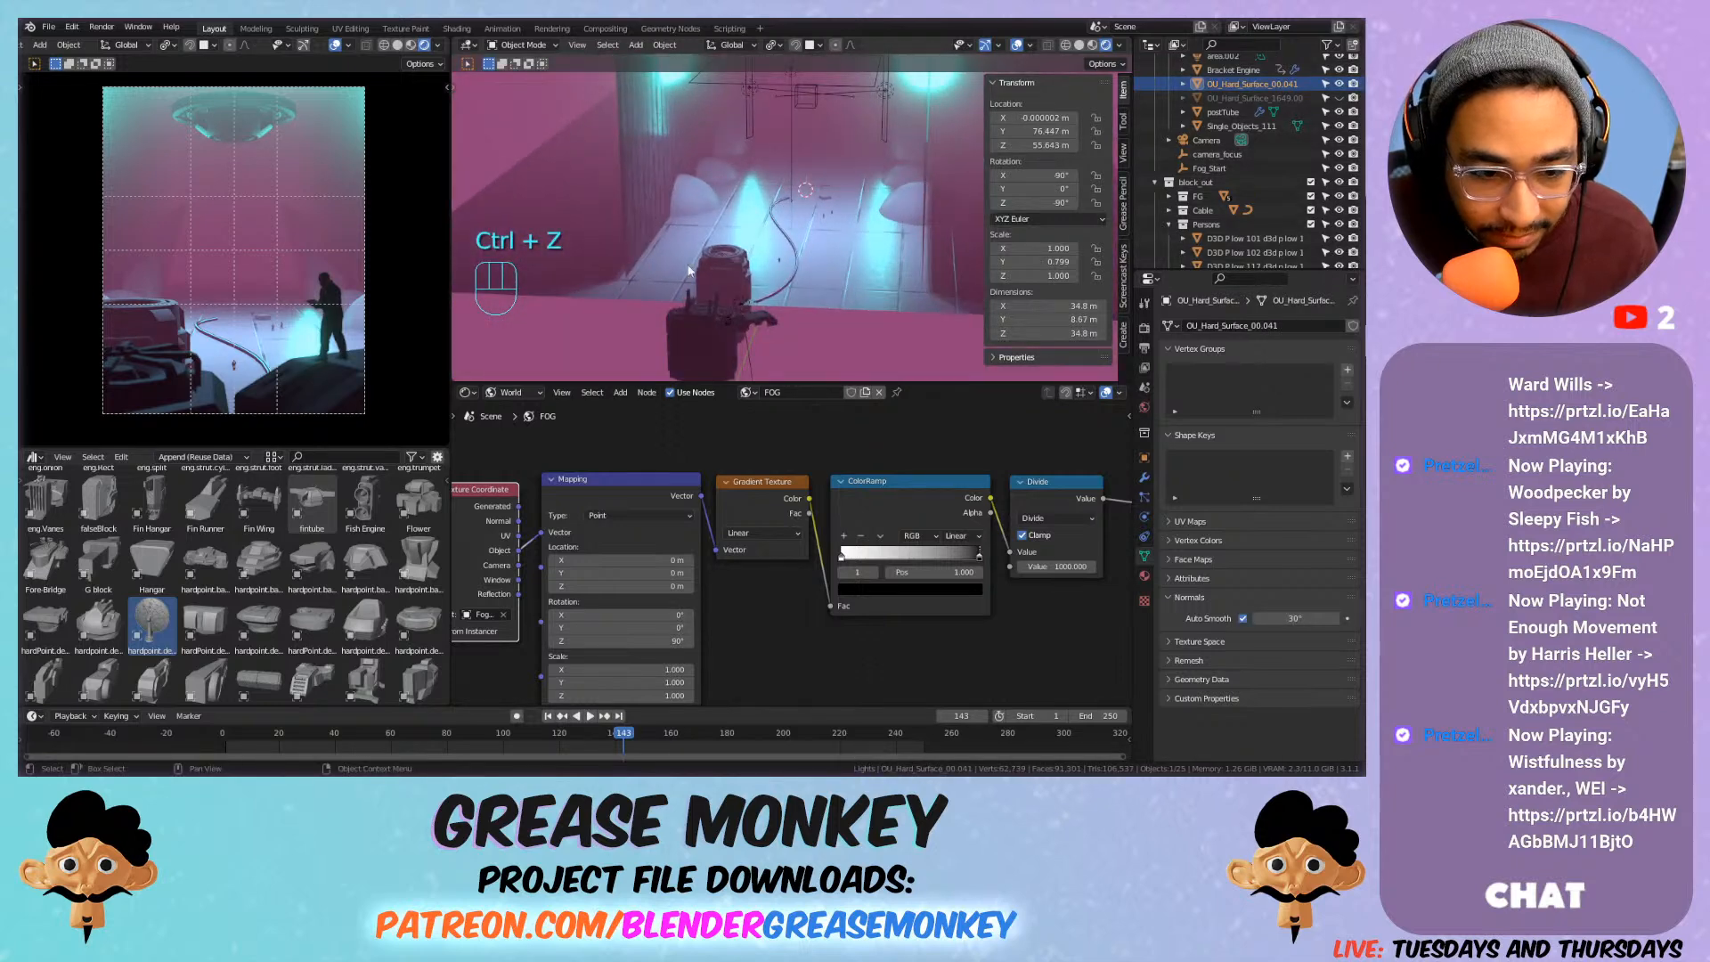
scroll(711, 254, "up", 4)
left_click_drag(159, 630, 659, 298)
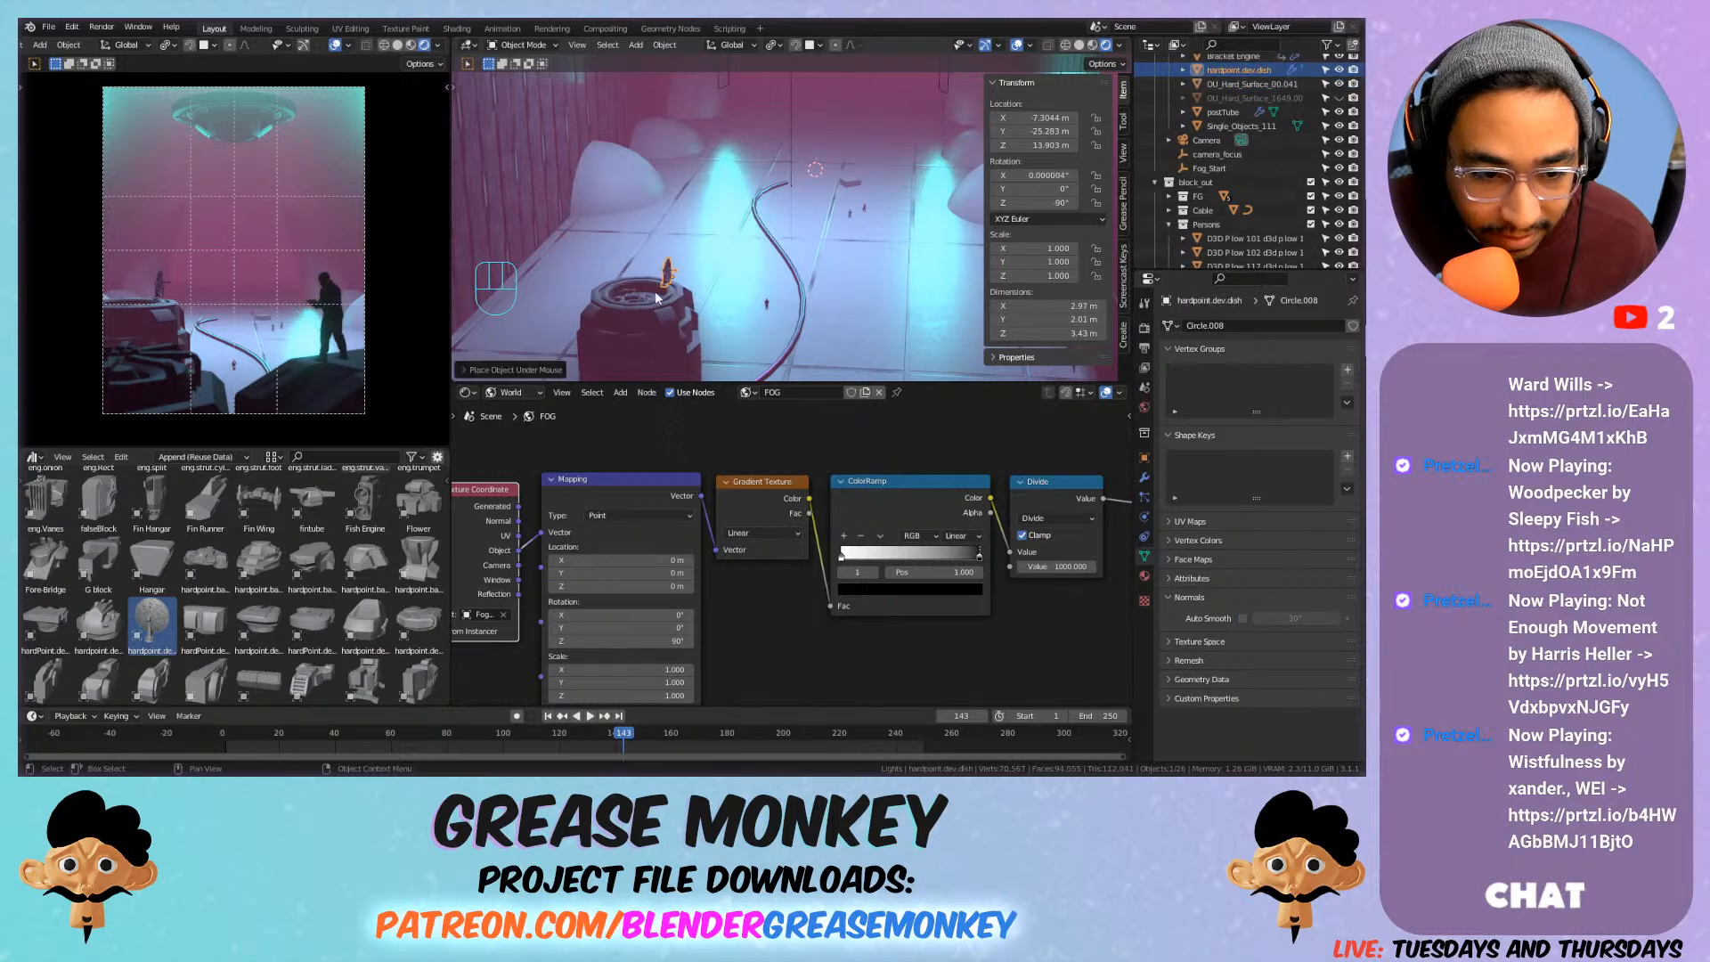
Rotate the dish to about 20.8° in X, -11.1° in Y and -112° in Z.
scroll(670, 267, "up", 5)
middle_click_drag(561, 316, 711, 207, "shift")
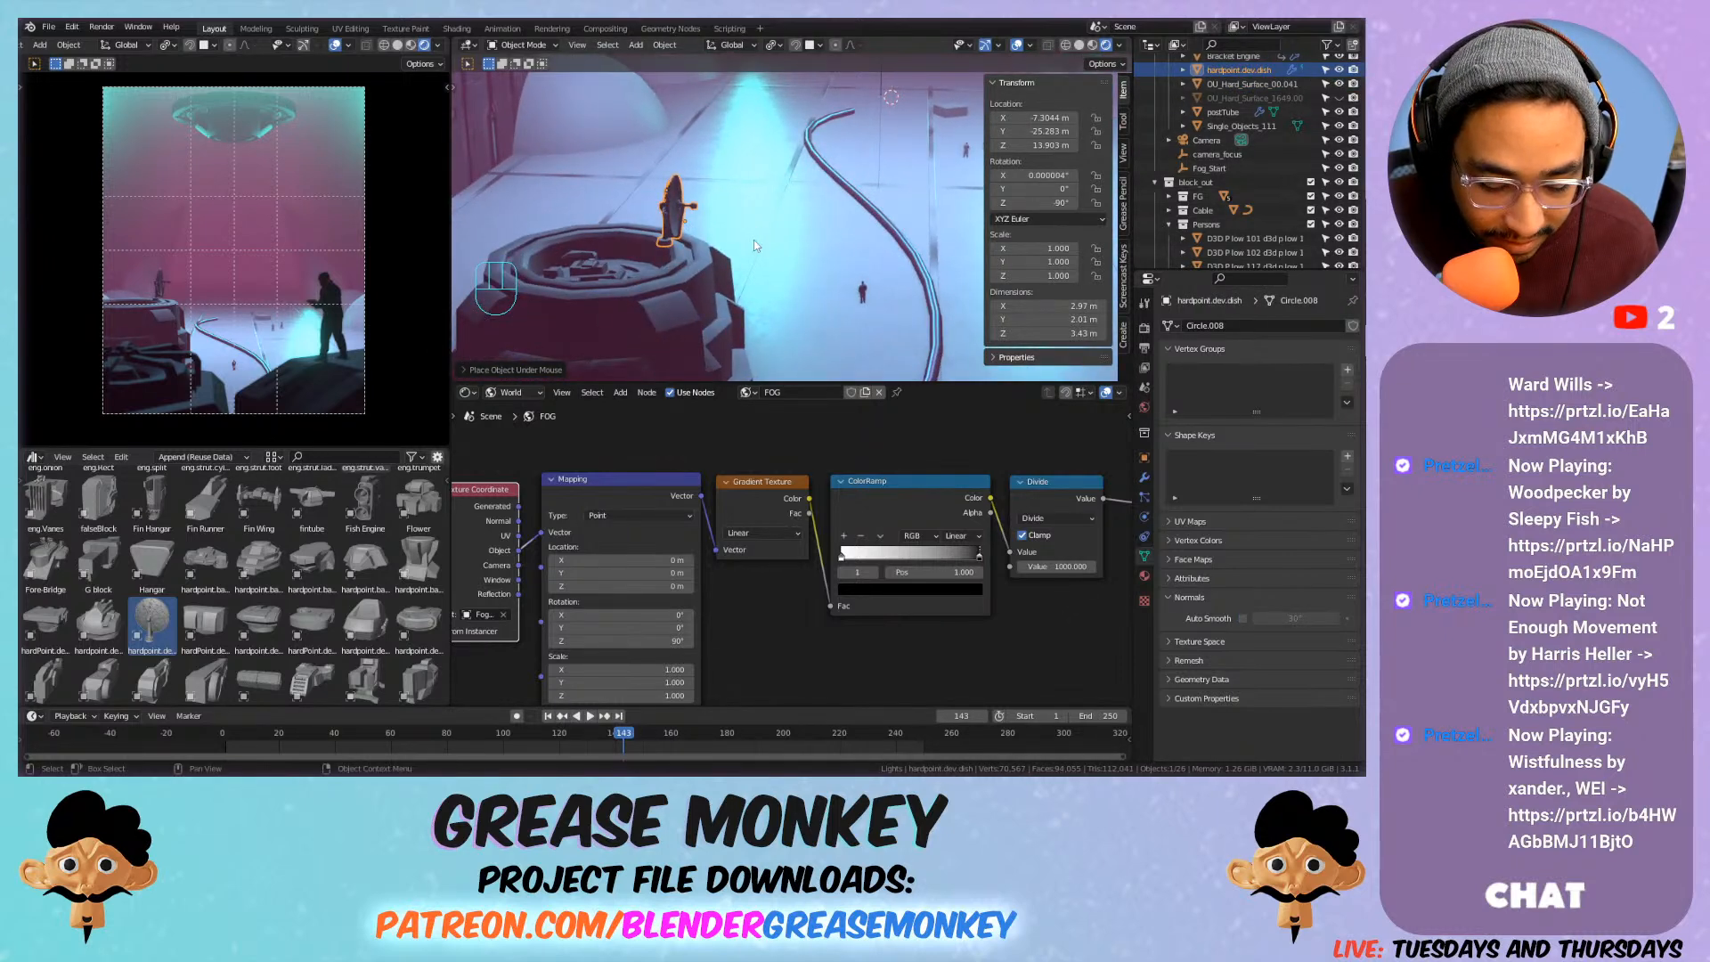
key("r")
key("z")
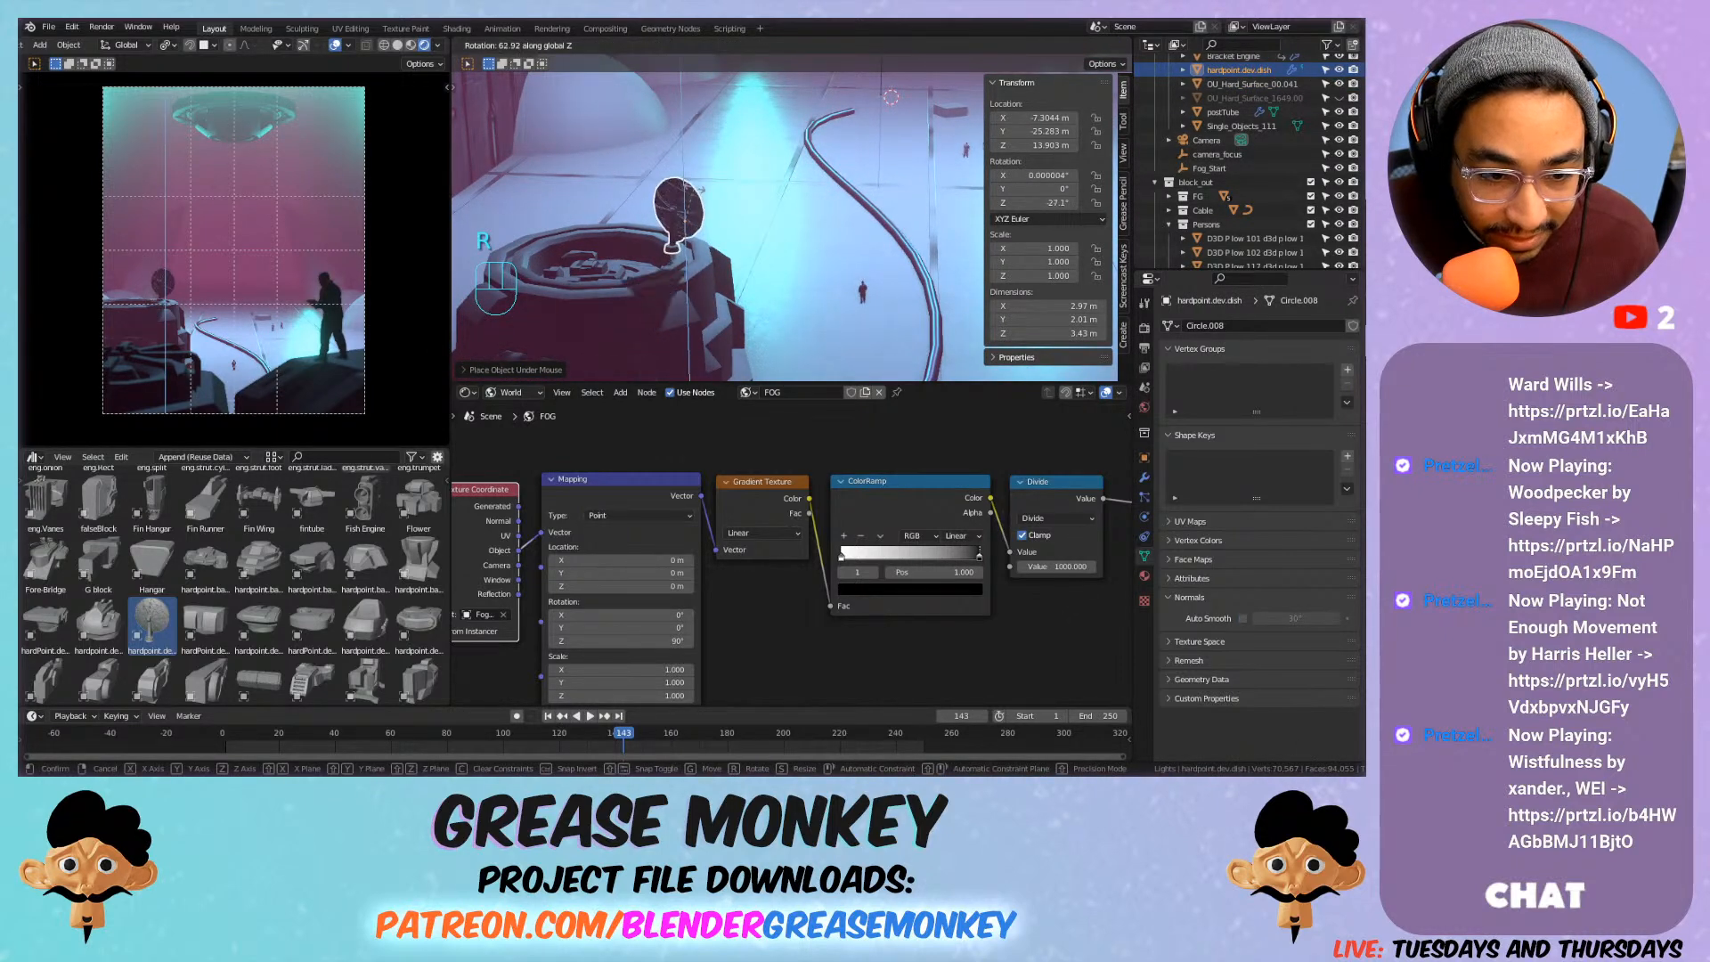
left_click(721, 194)
key("r")
left_click(710, 192)
key("r")
key("z")
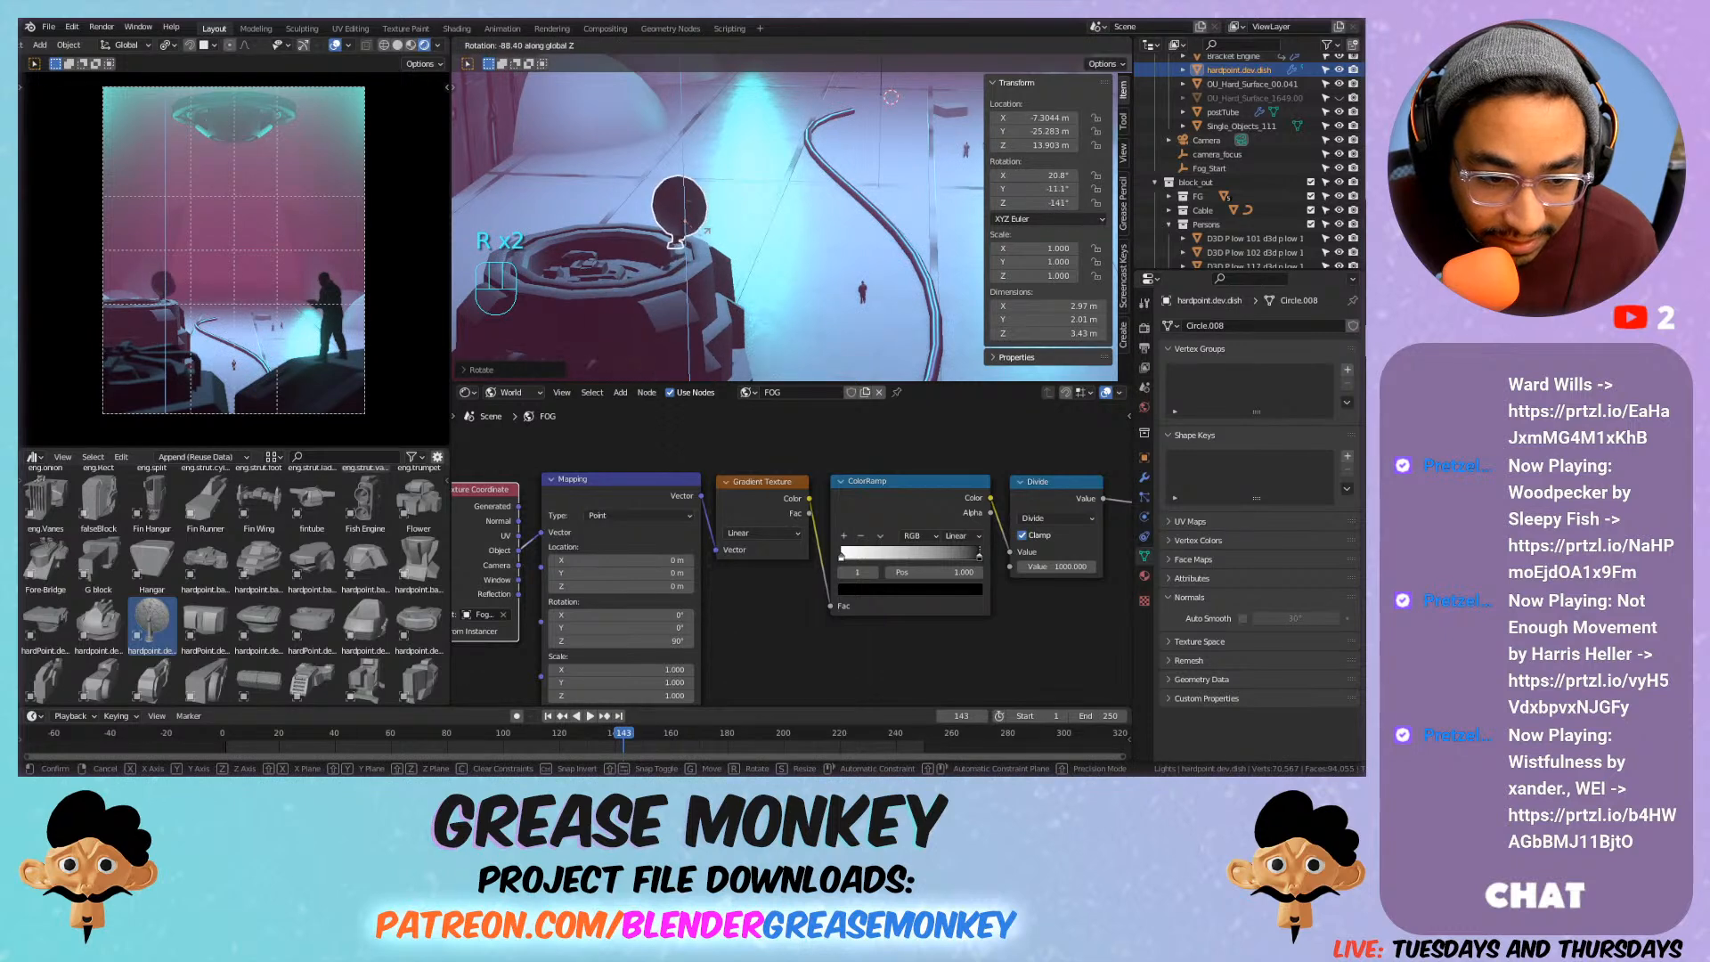
left_click(735, 236)
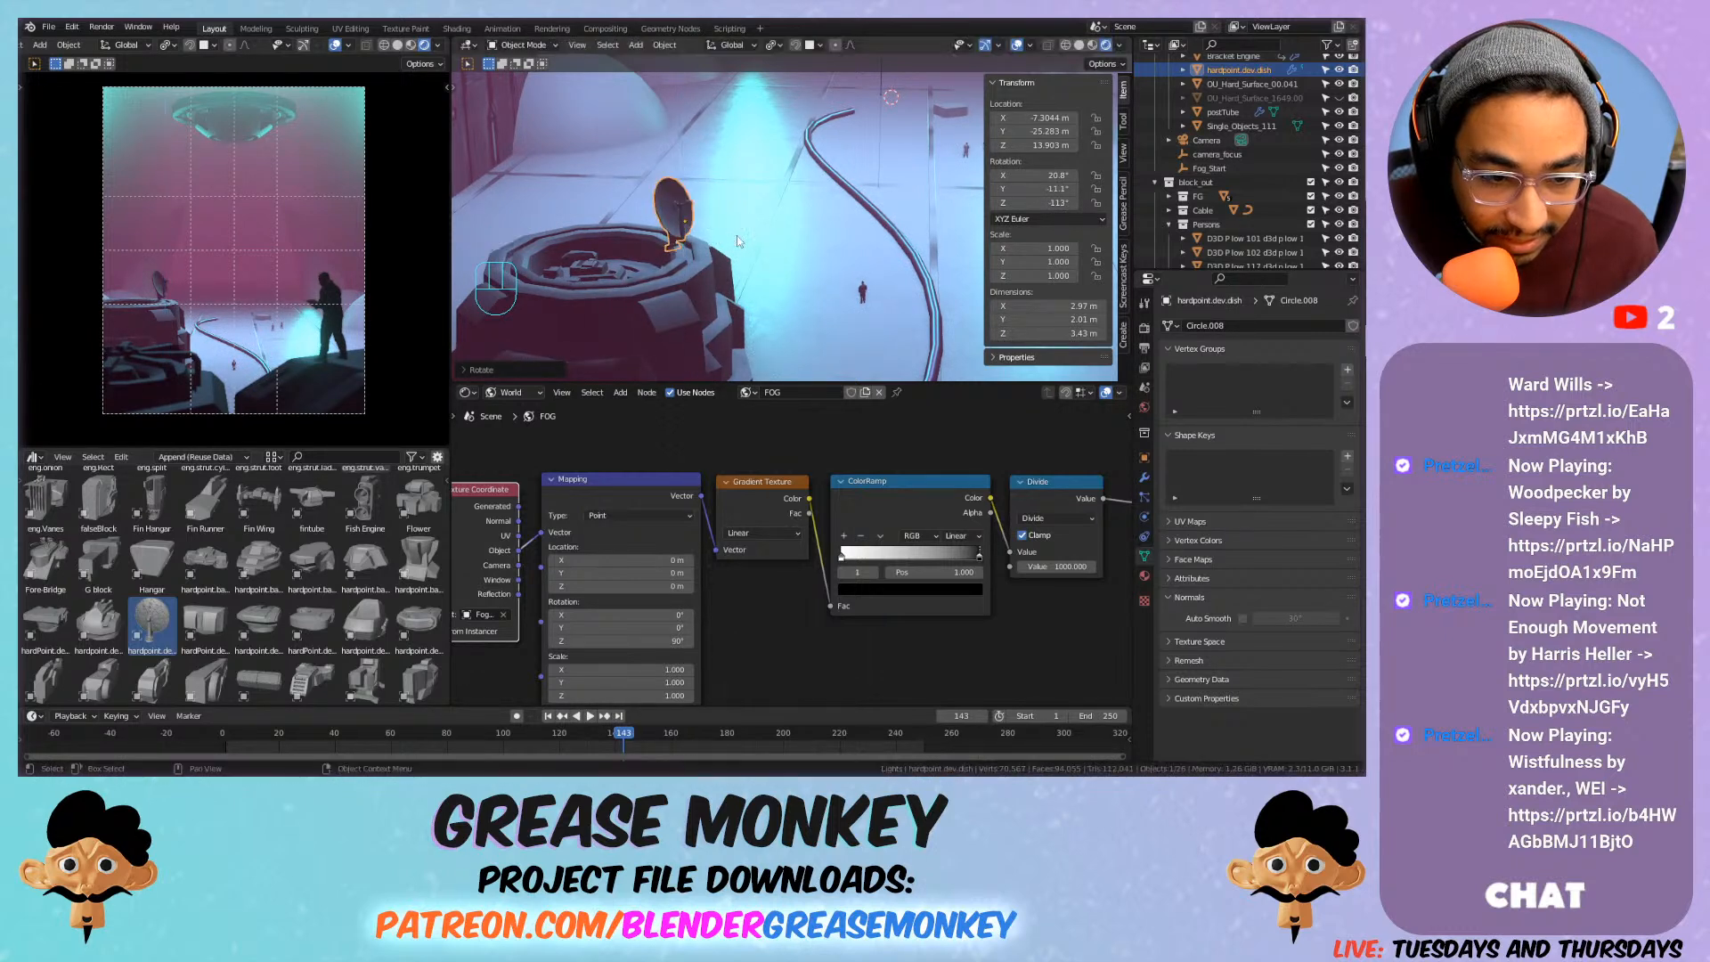
Move the dish horizontally to about X -11.5 m, Y -28.4 m and turn it around Z to about -89°.
key("g")
key("shift+z")
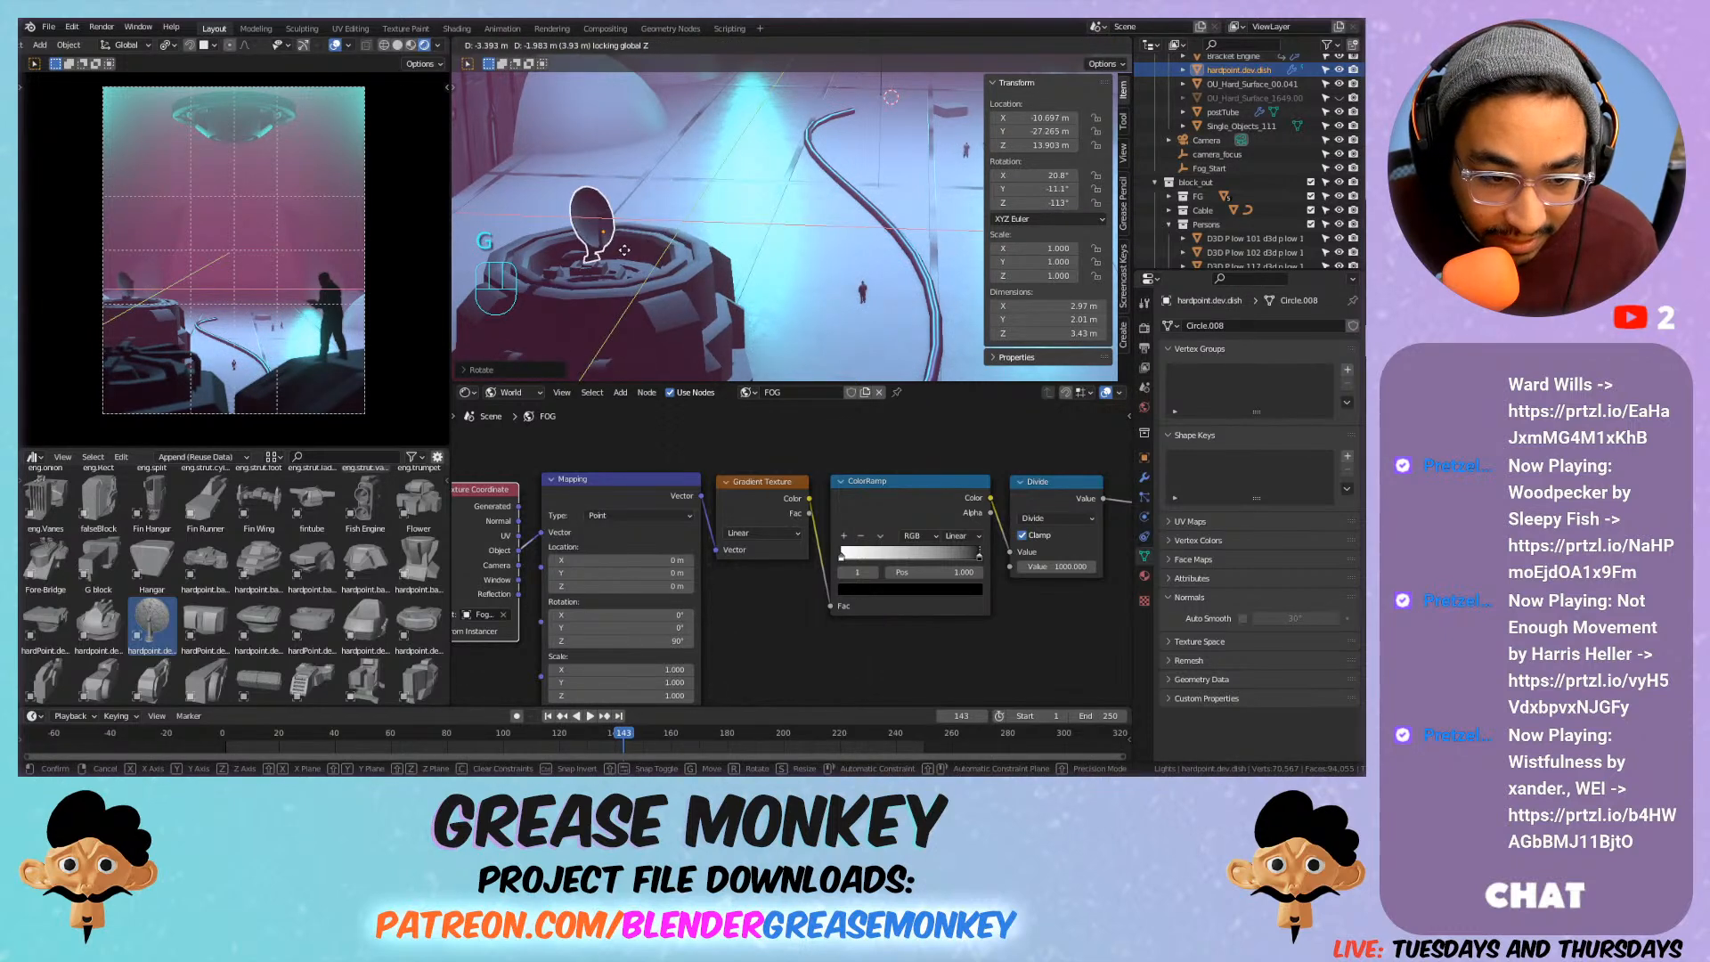
left_click(623, 255)
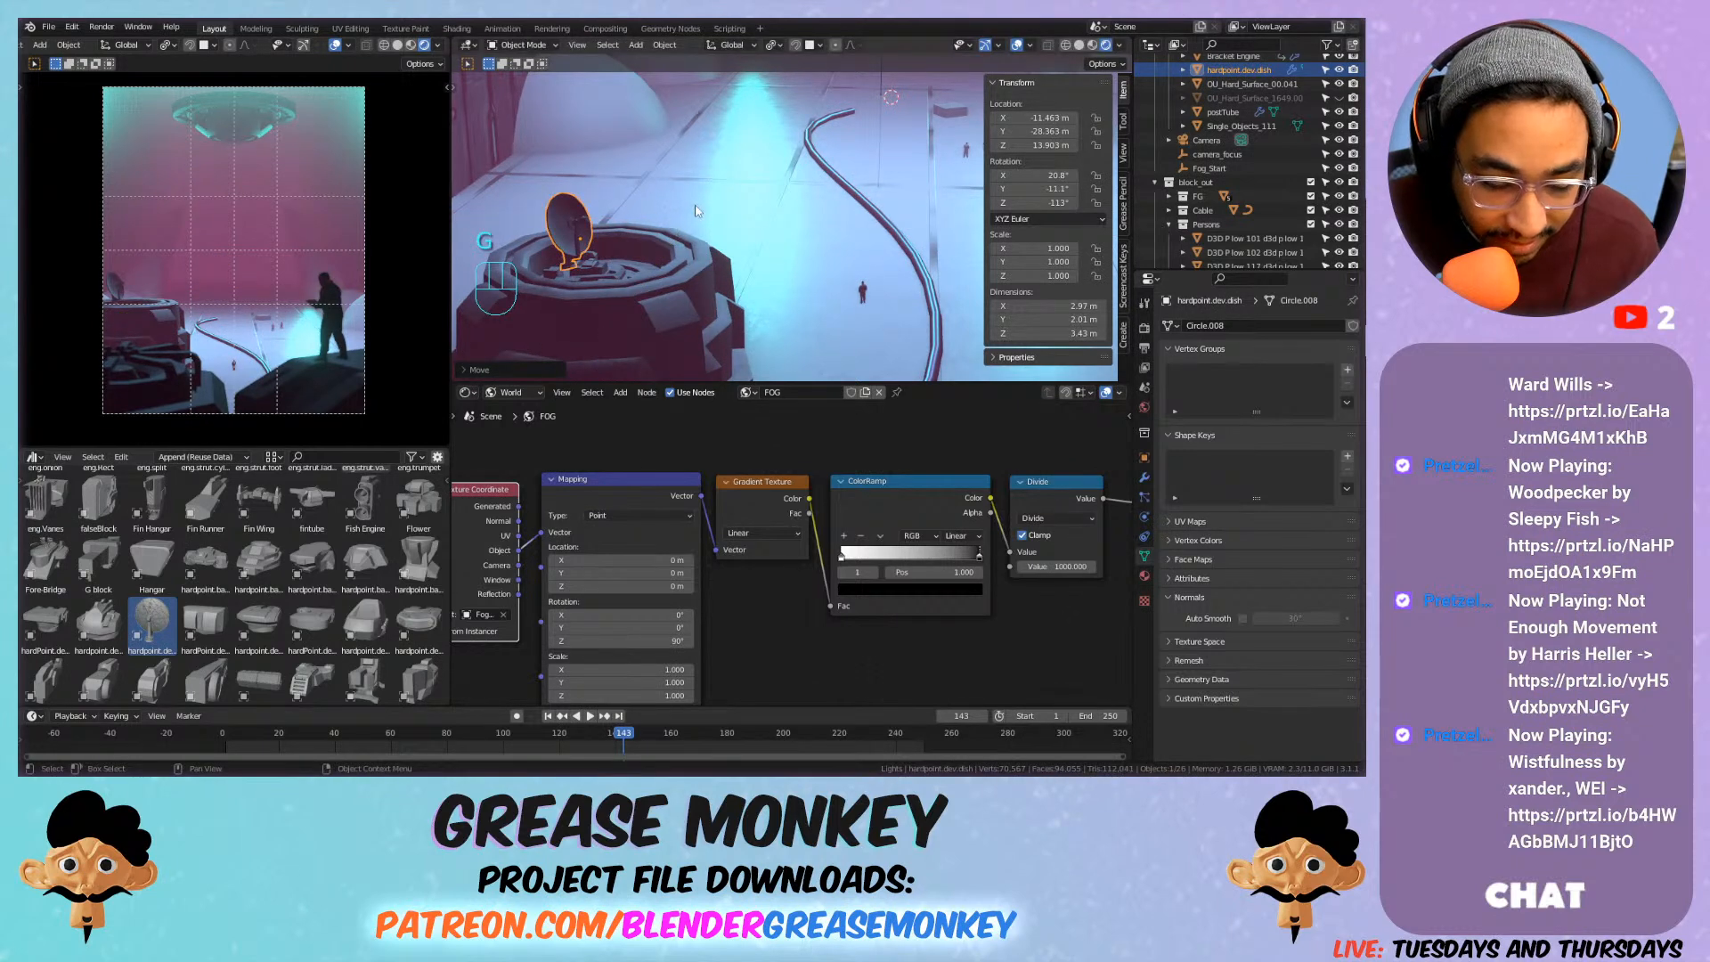
key("r")
key("z")
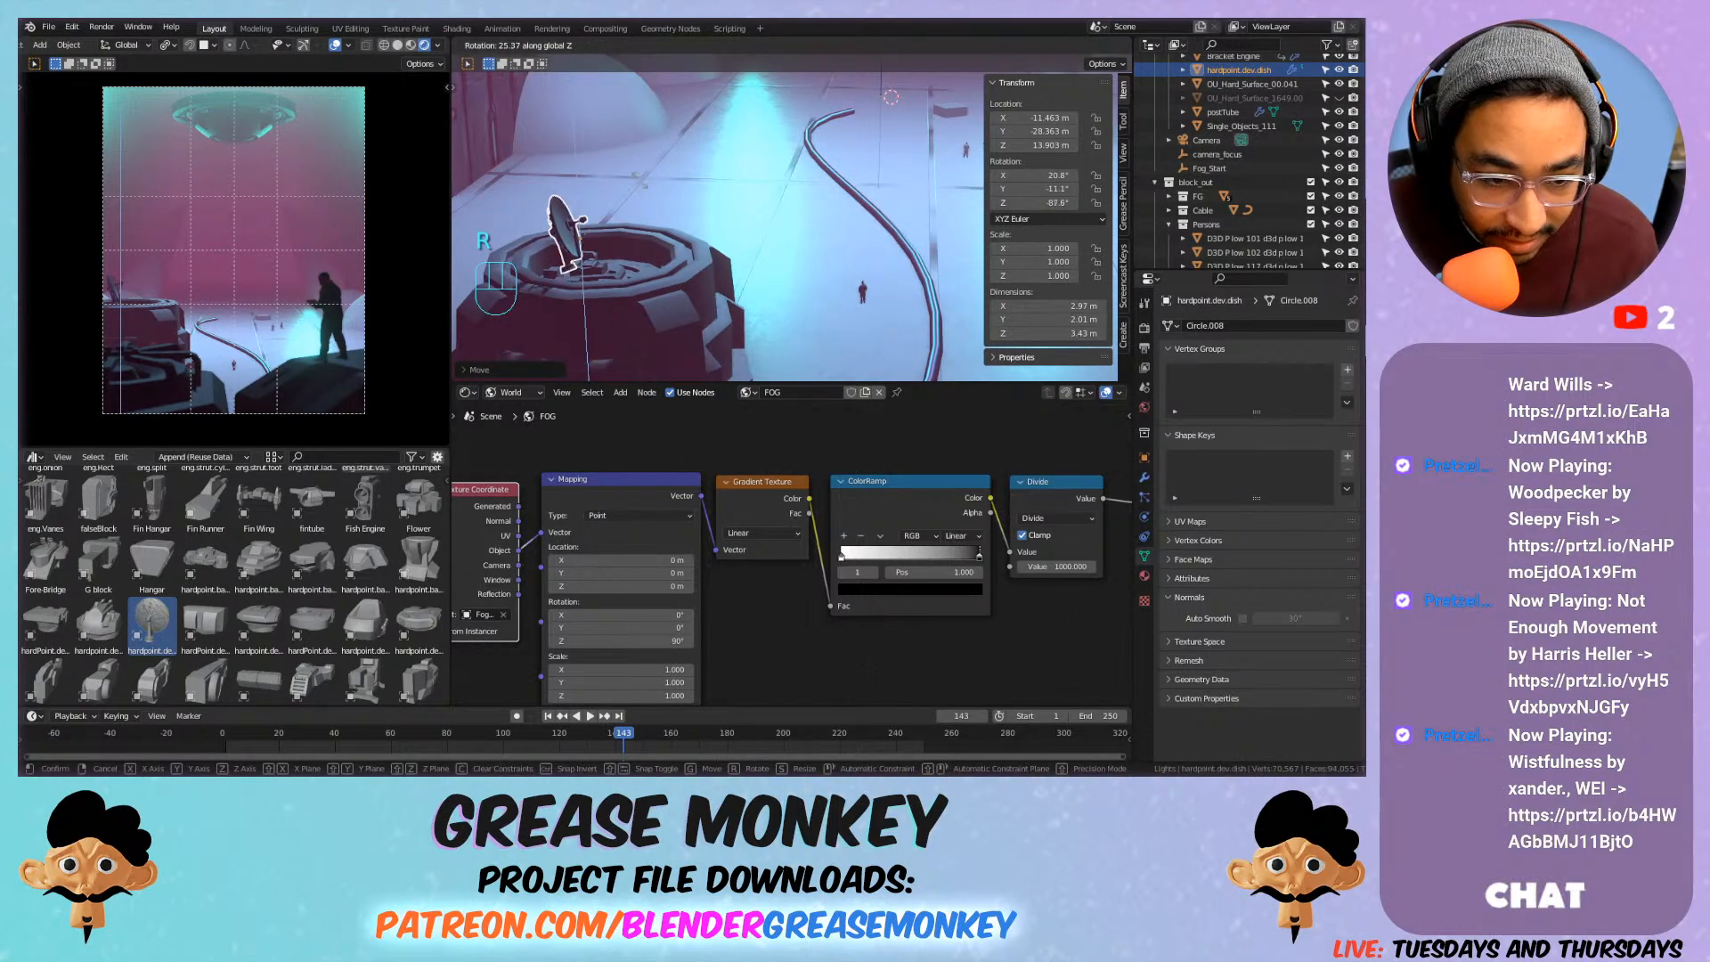
left_click(644, 178)
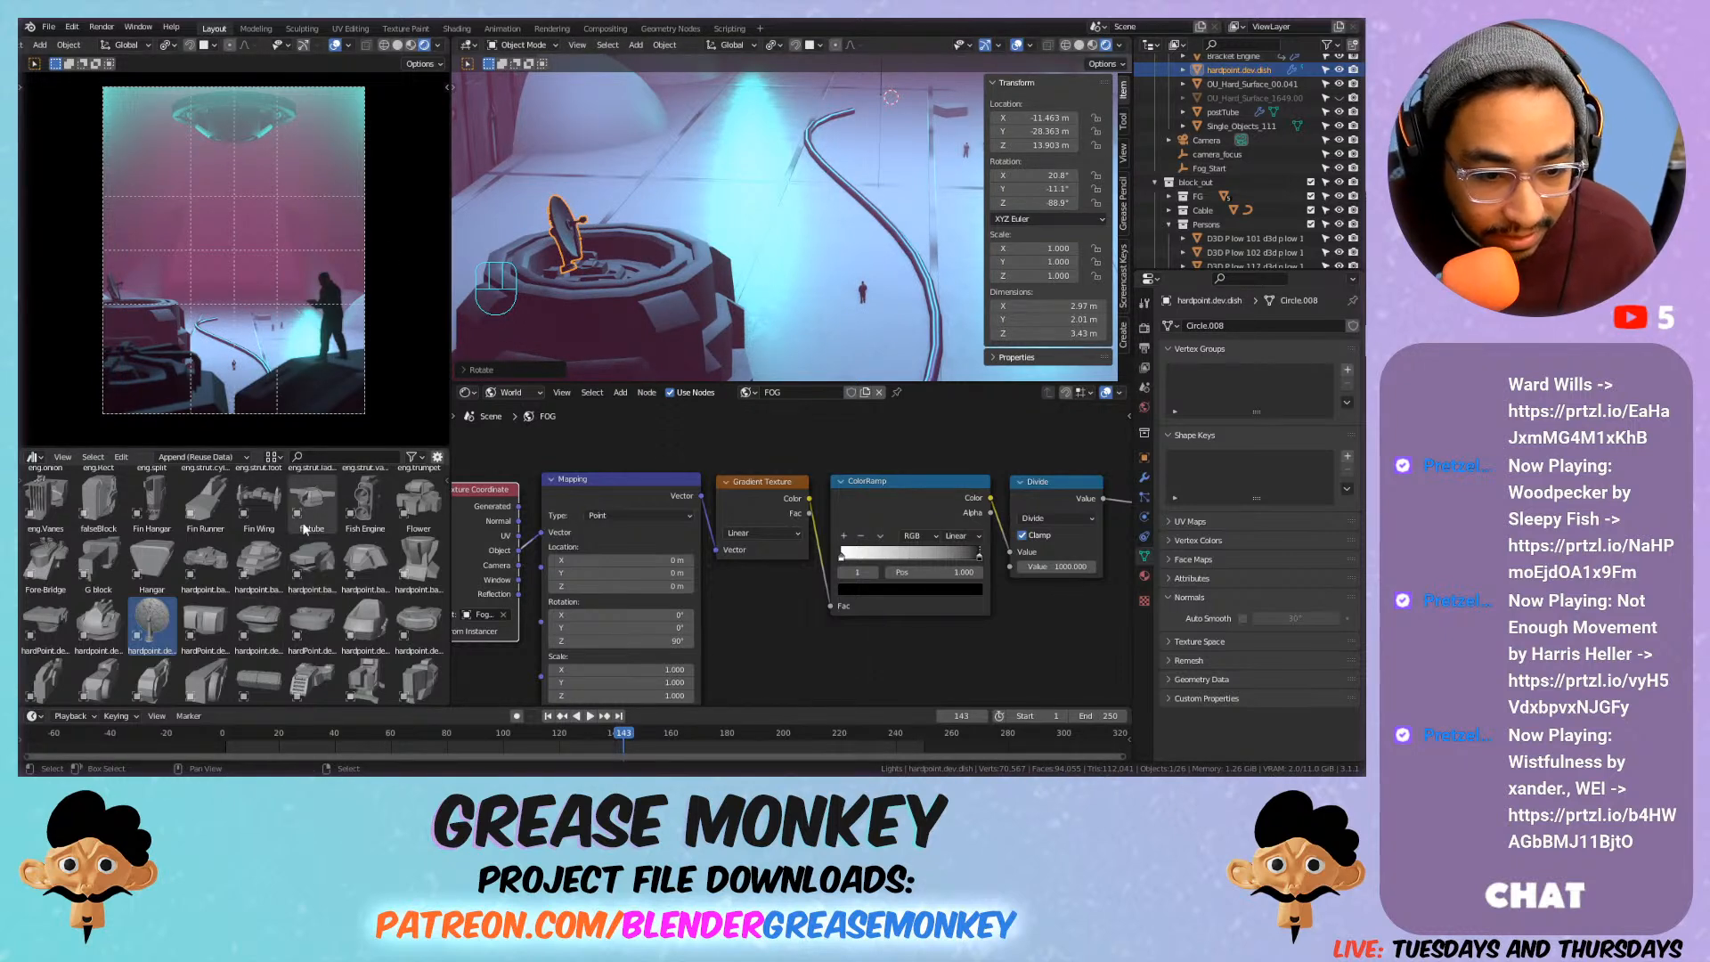
Browse further through the hull and hard-surface assets in the library and save the file.
scroll(375, 528, "down", 5)
scroll(375, 528, "down", 2)
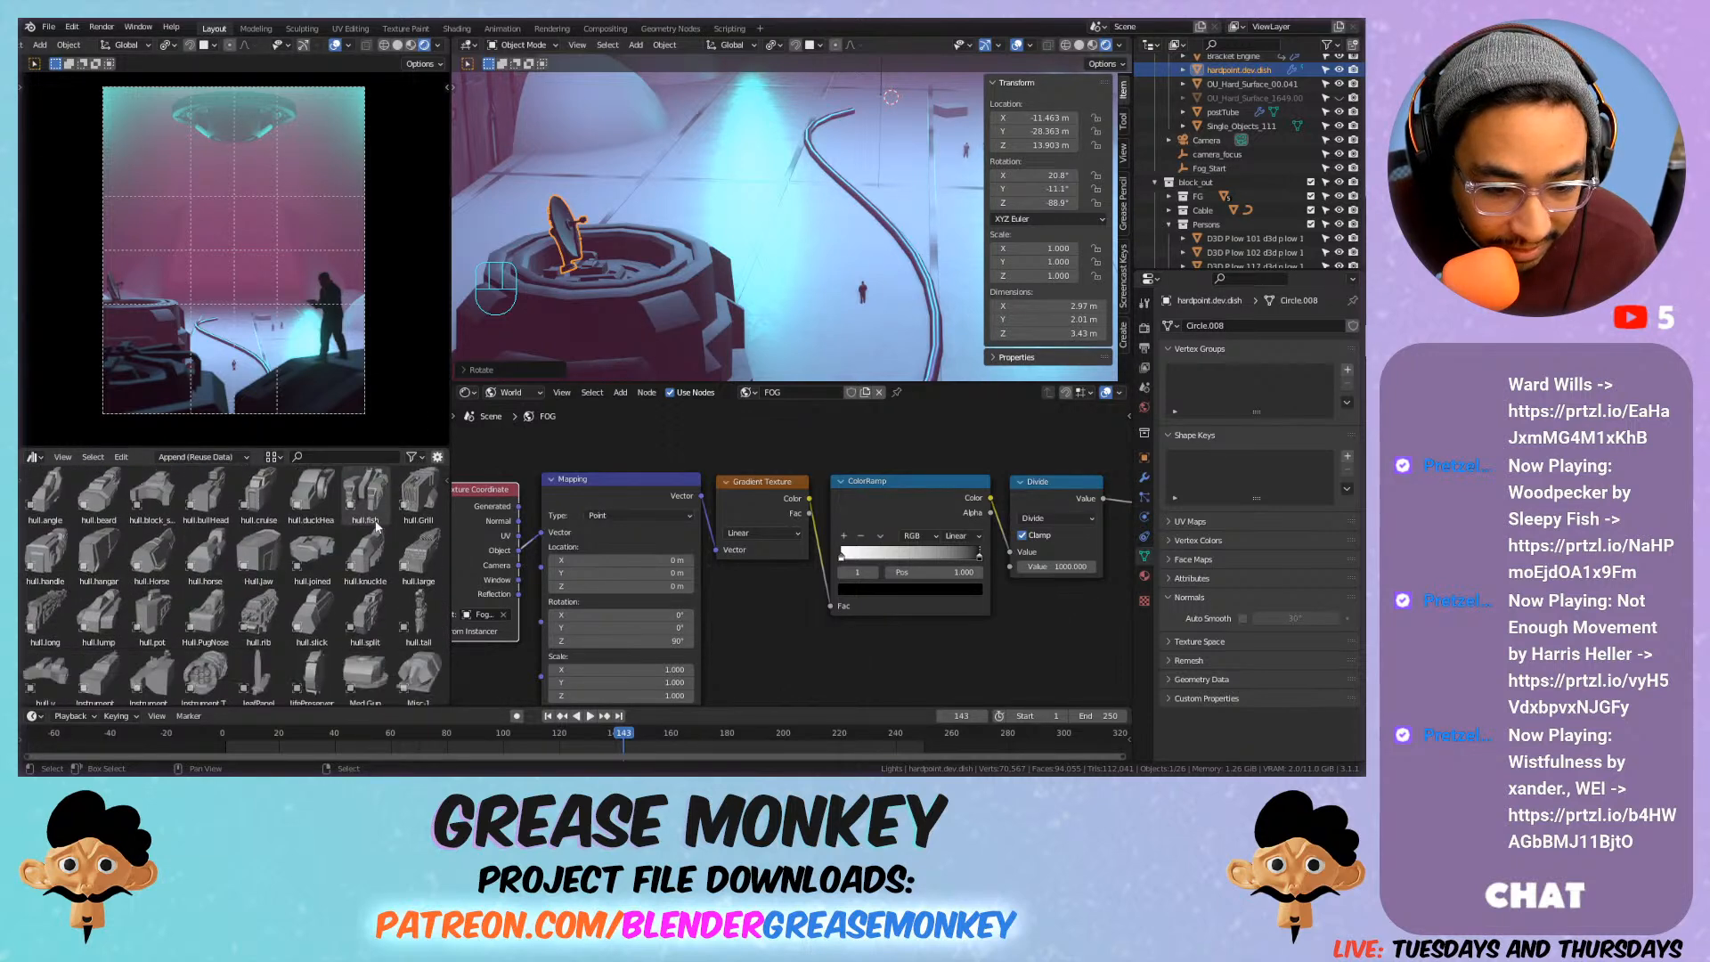
scroll(375, 526, "down", 2)
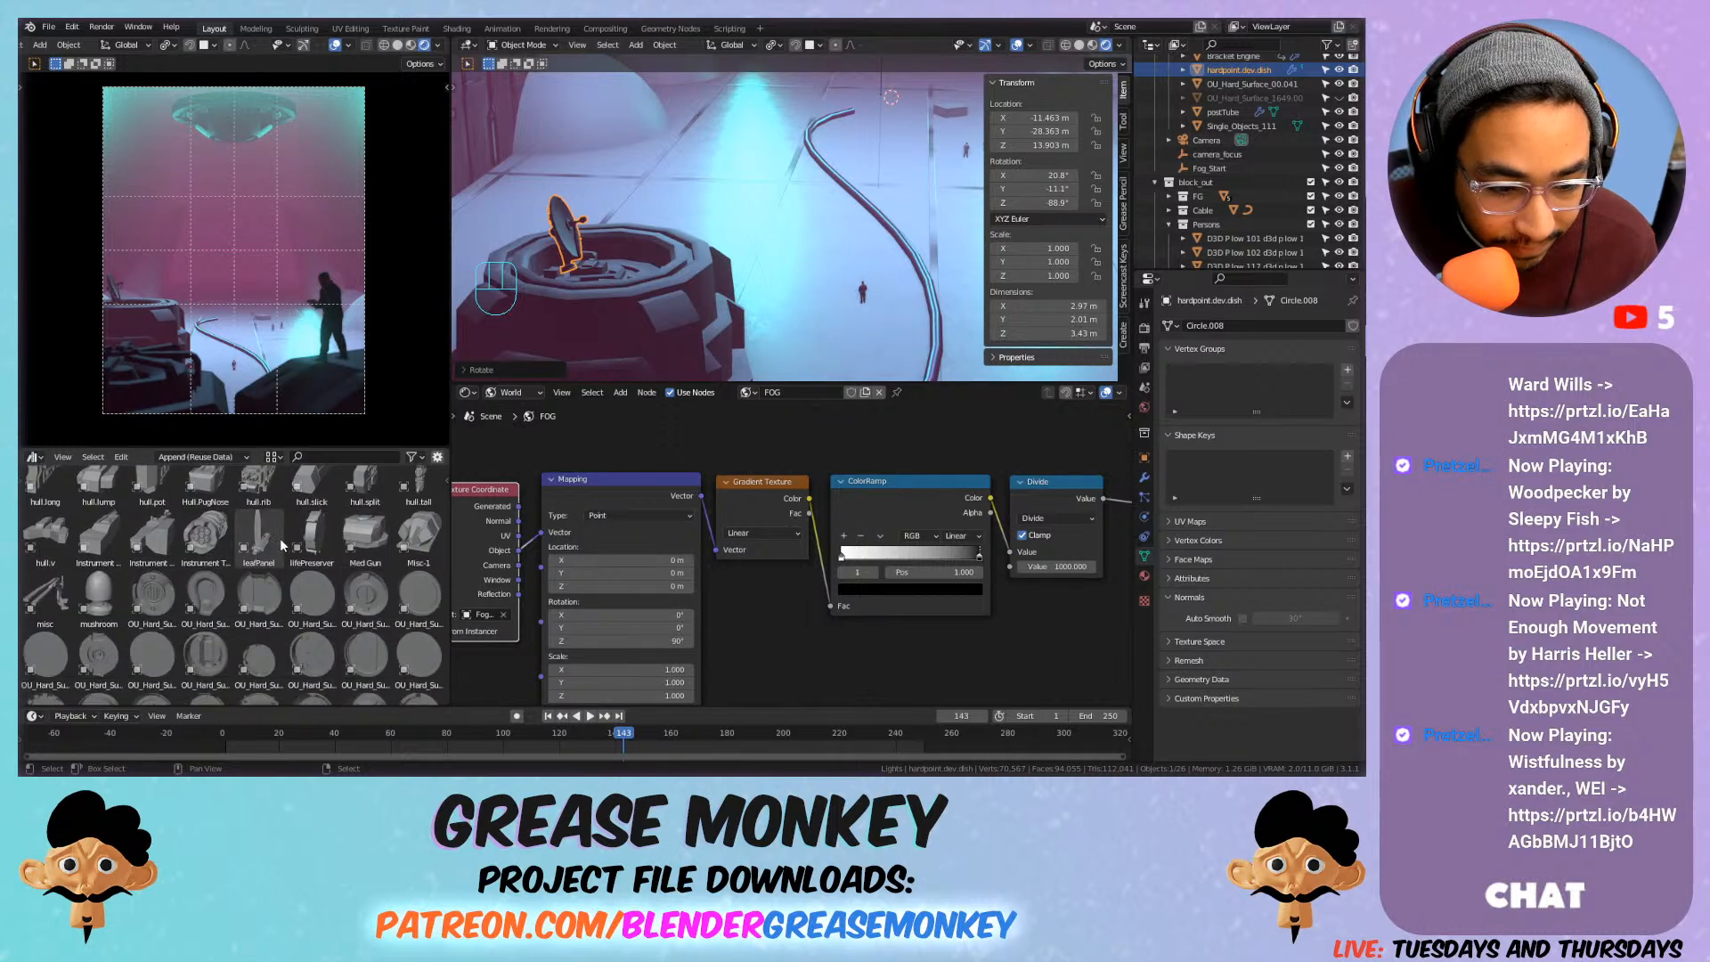
scroll(279, 538, "down", 2)
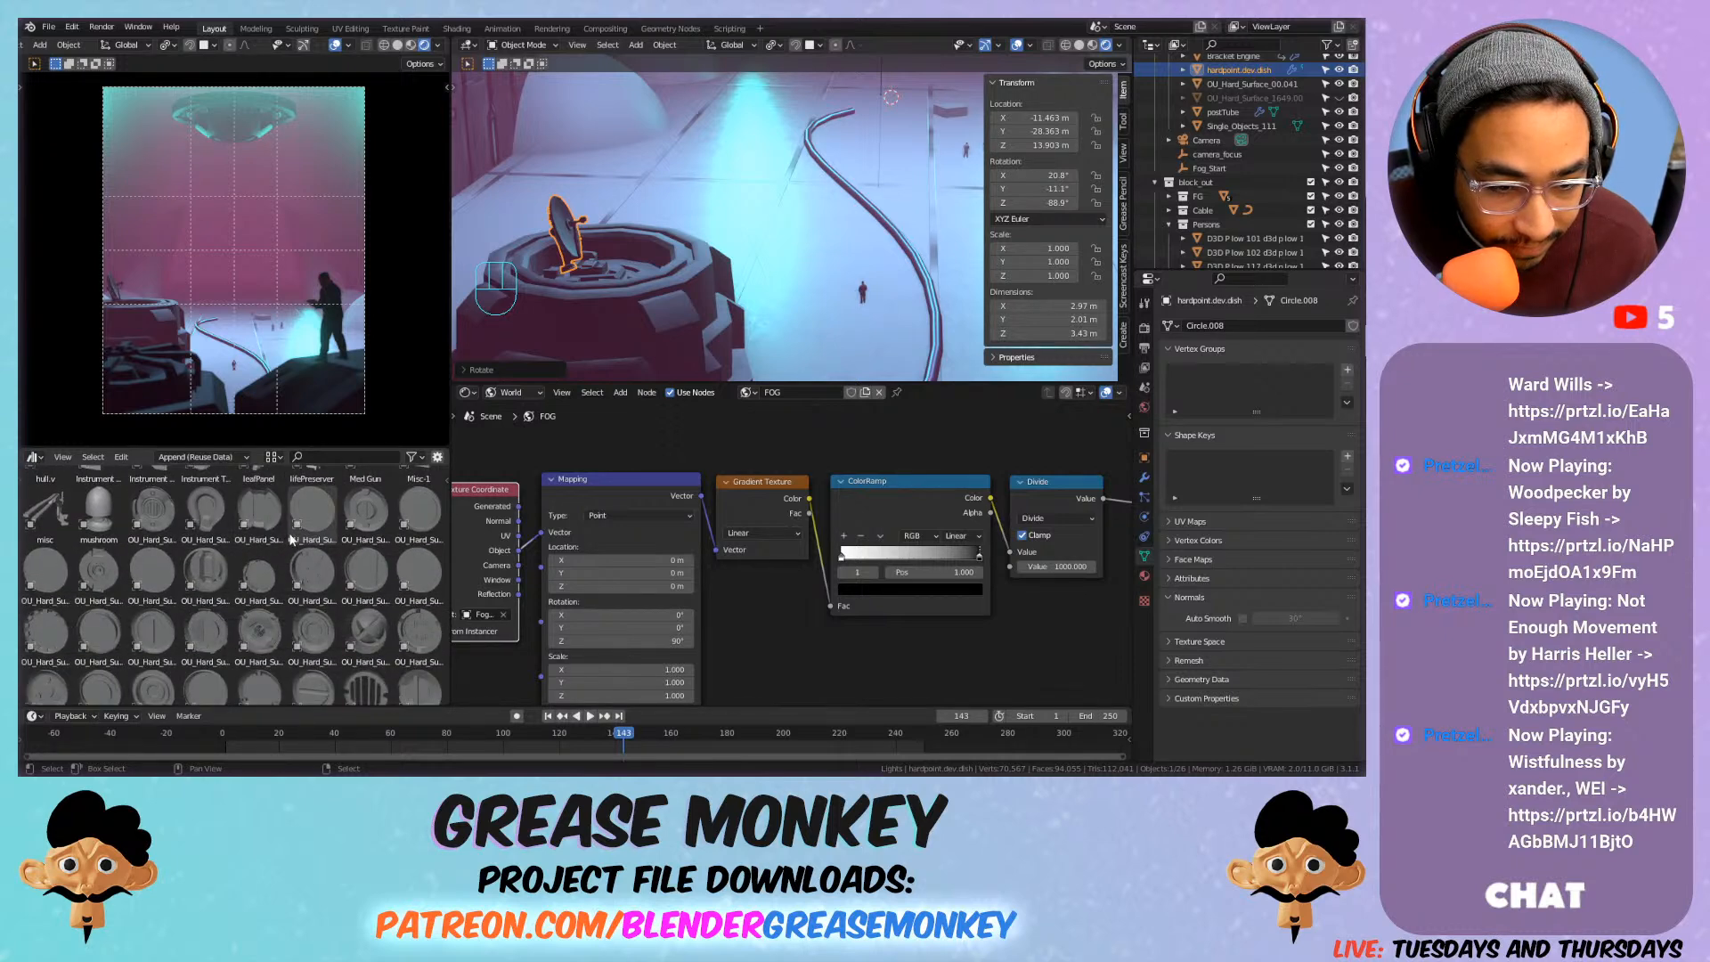
scroll(291, 538, "down", 3)
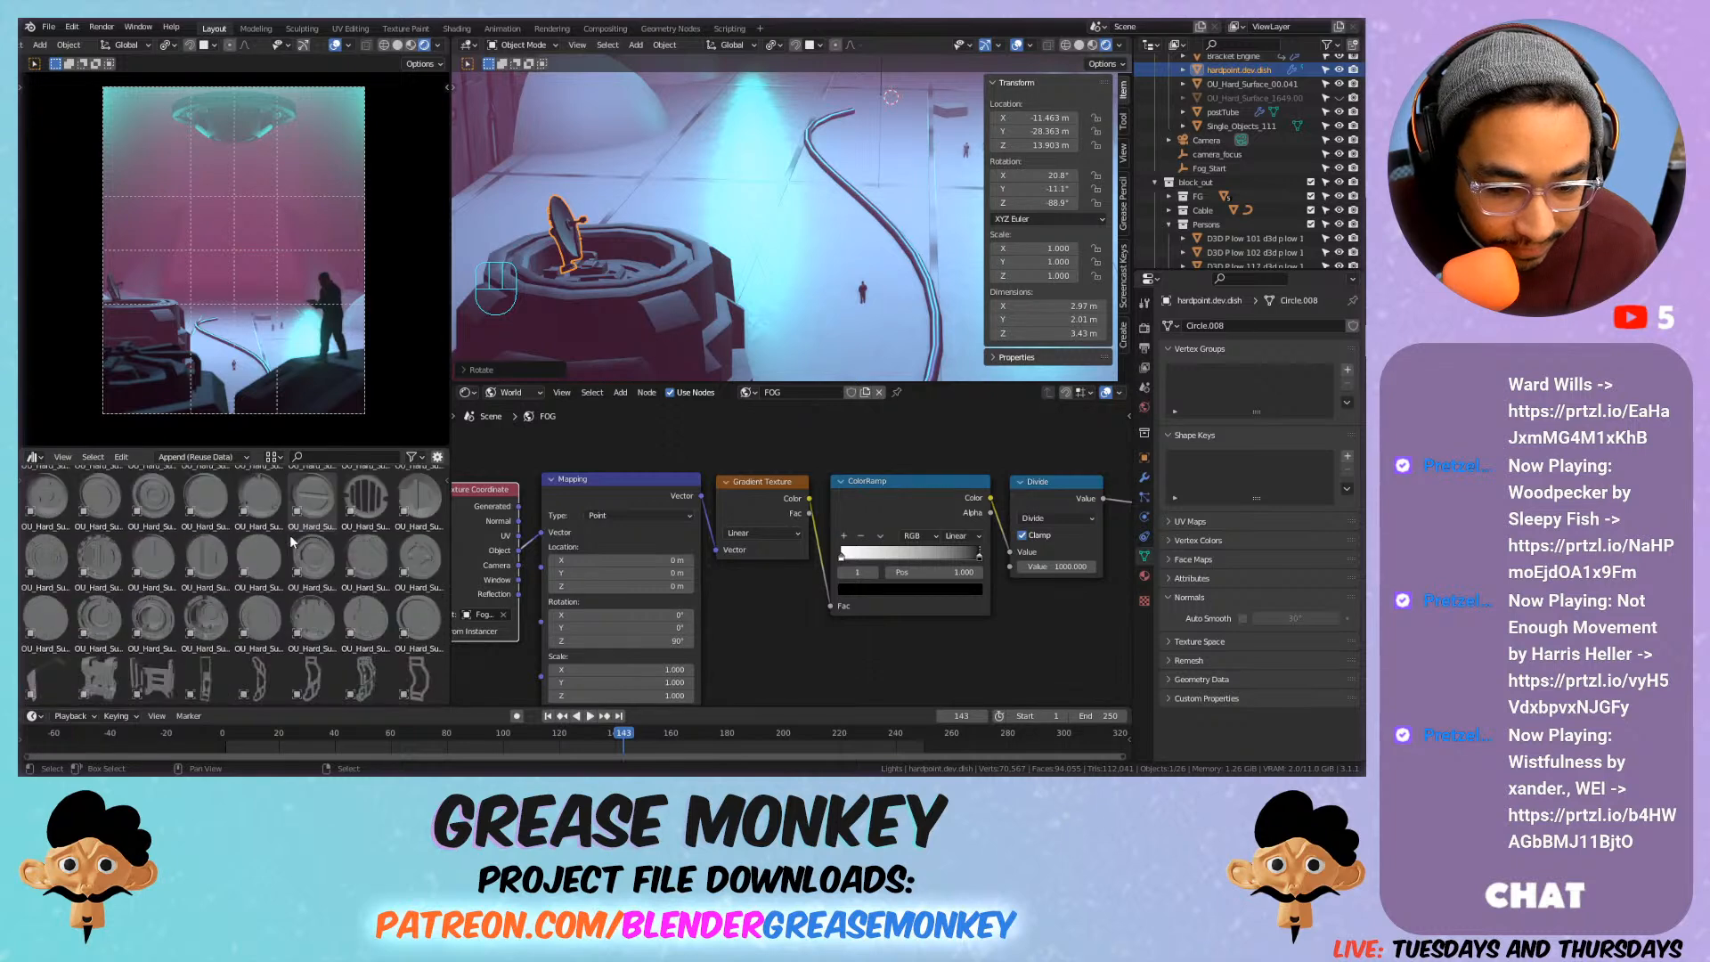
scroll(291, 538, "down", 5)
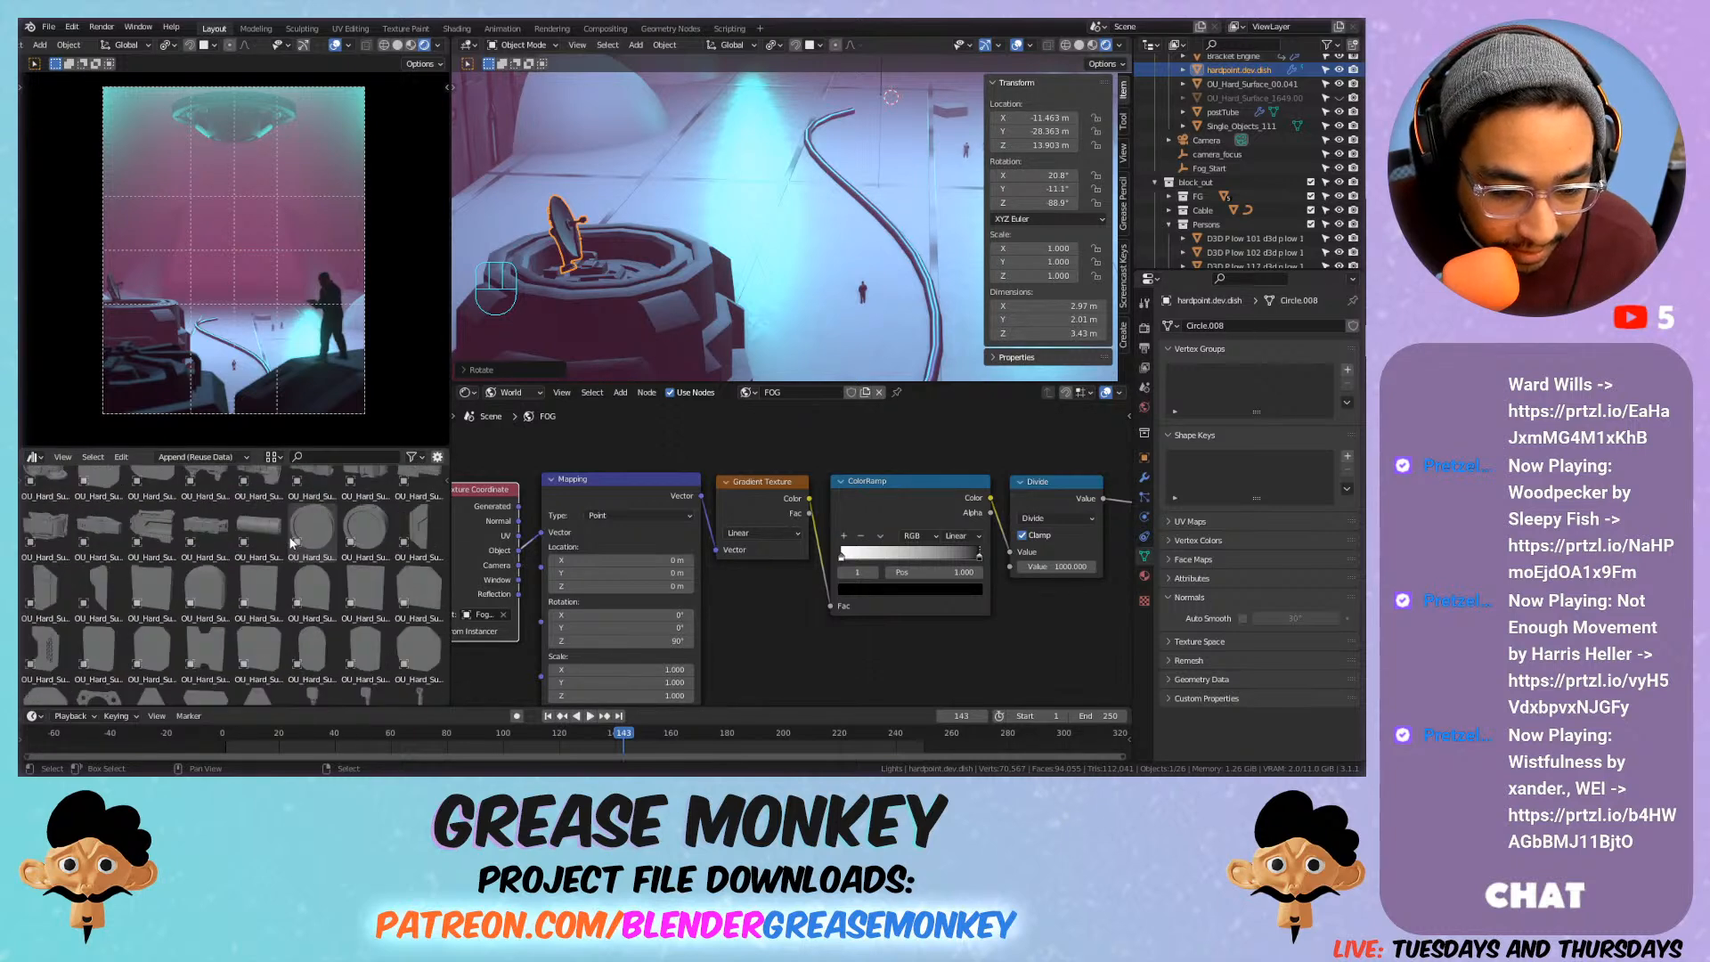
scroll(293, 542, "down", 3)
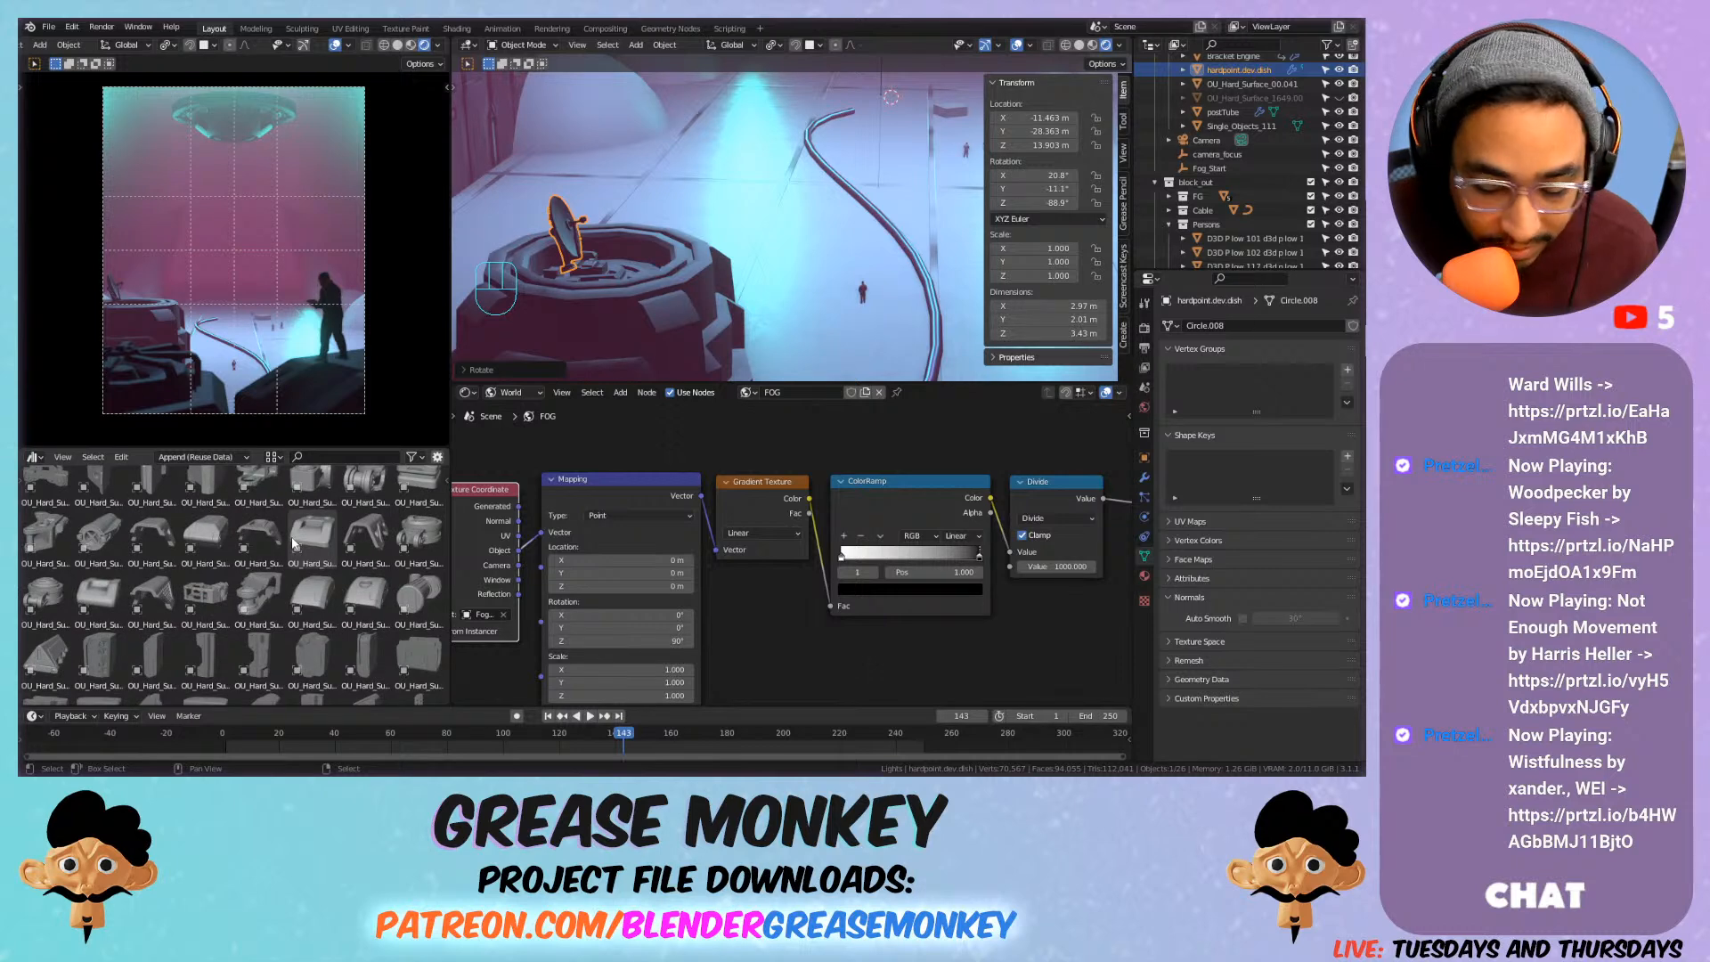
key("ctrl+s")
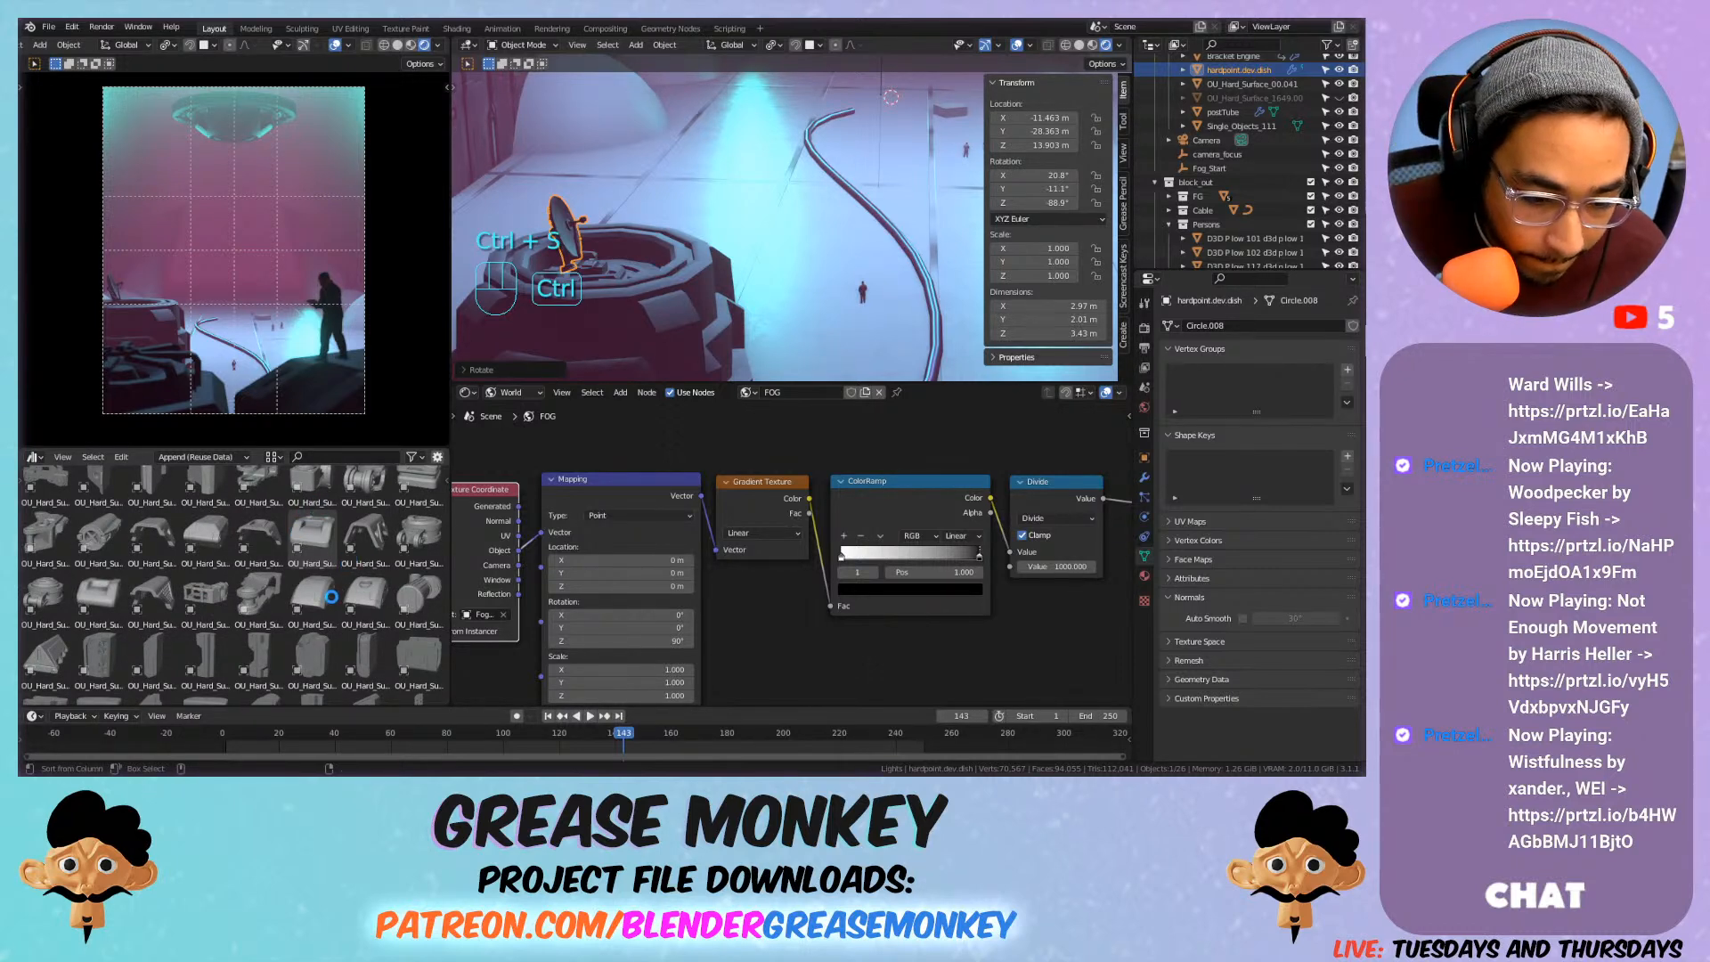
Browse the remaining hard-surface parts through the end of the asset library and return to its beginning.
scroll(331, 595, "down", 5)
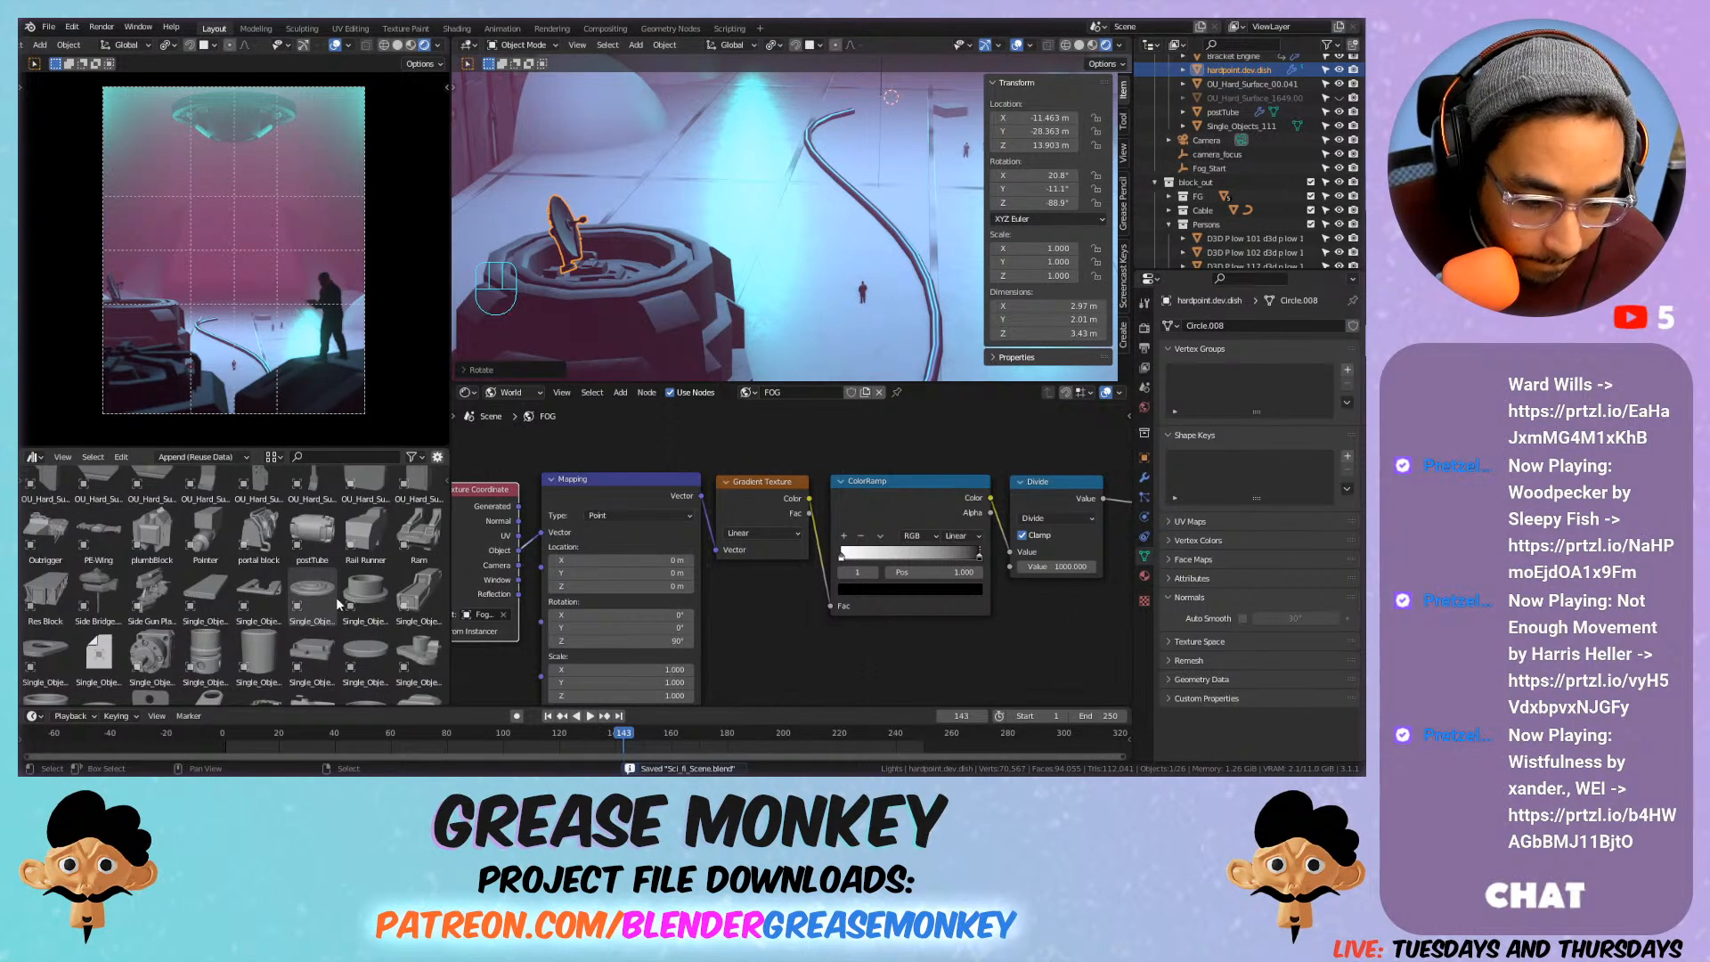
scroll(338, 593, "down", 5)
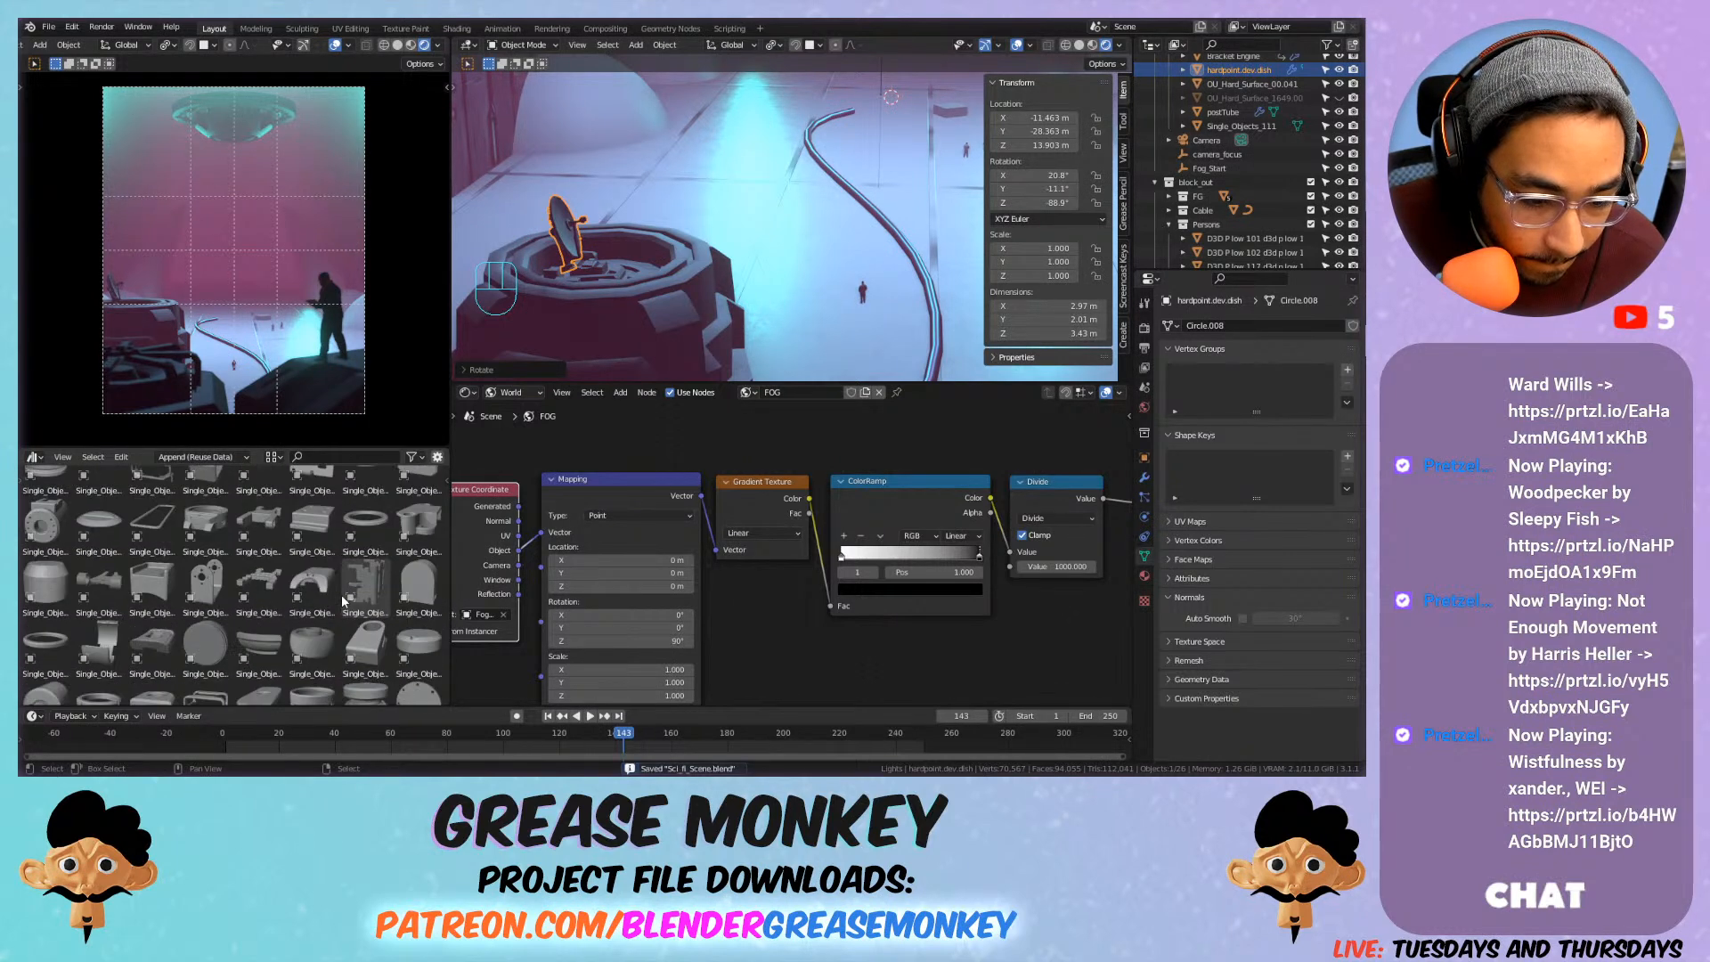
scroll(343, 603, "down", 2)
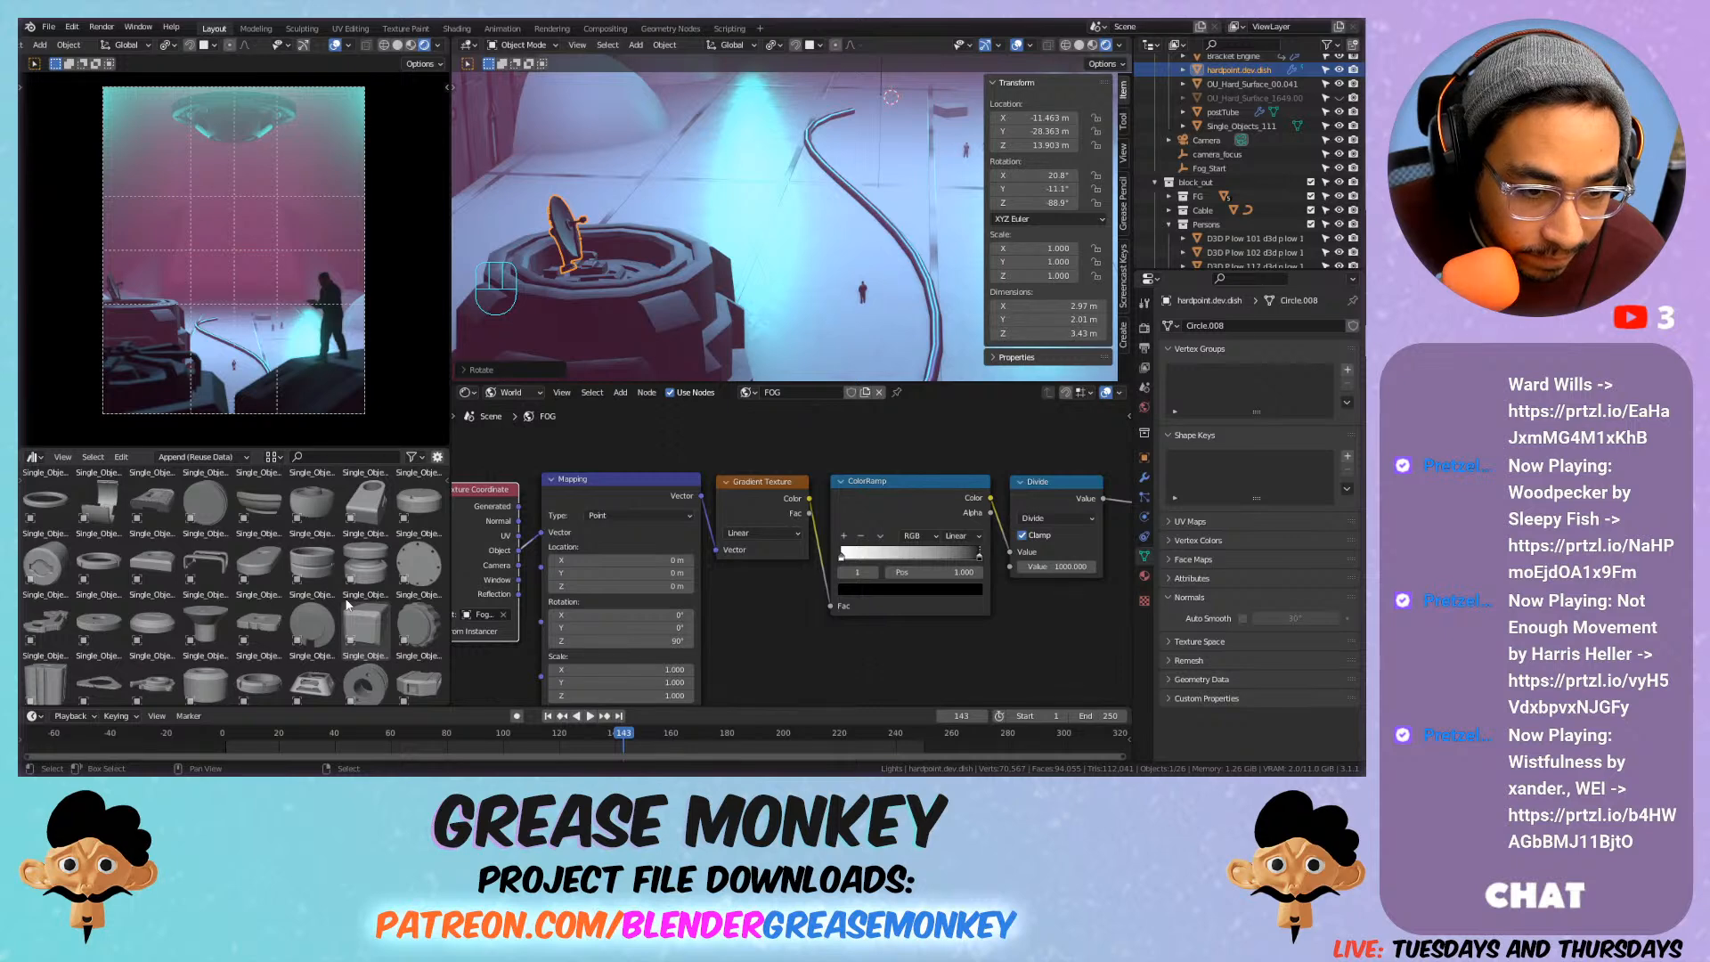
scroll(347, 603, "down", 5)
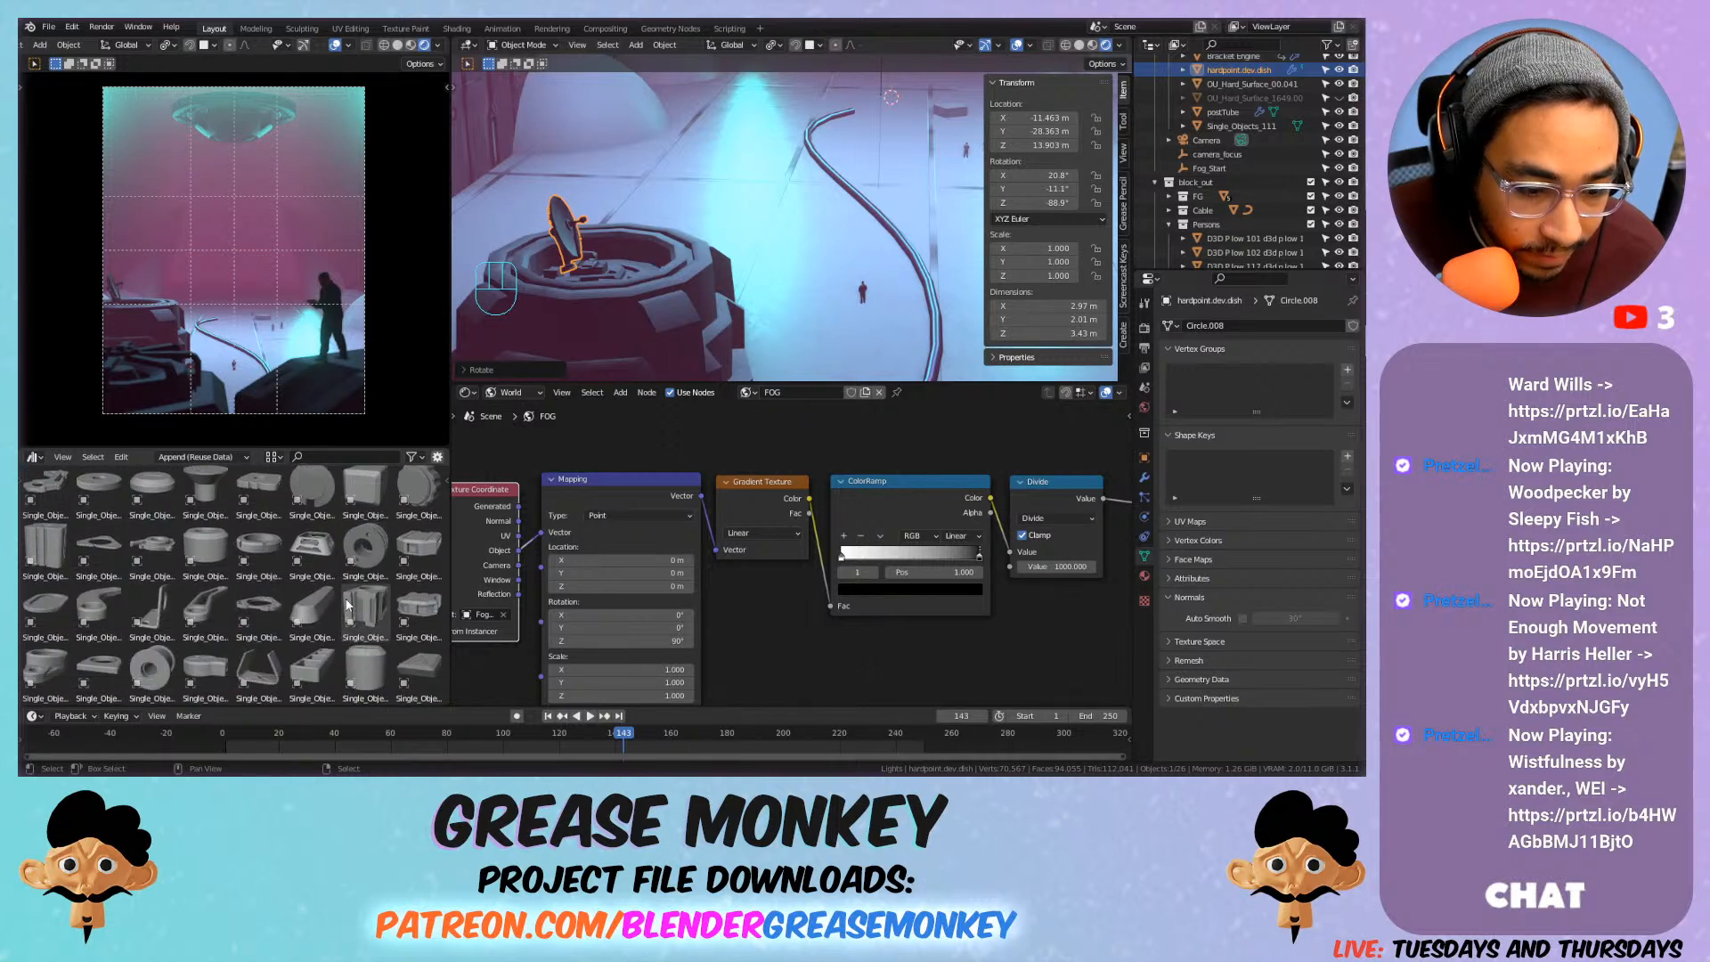
scroll(353, 603, "down", 5)
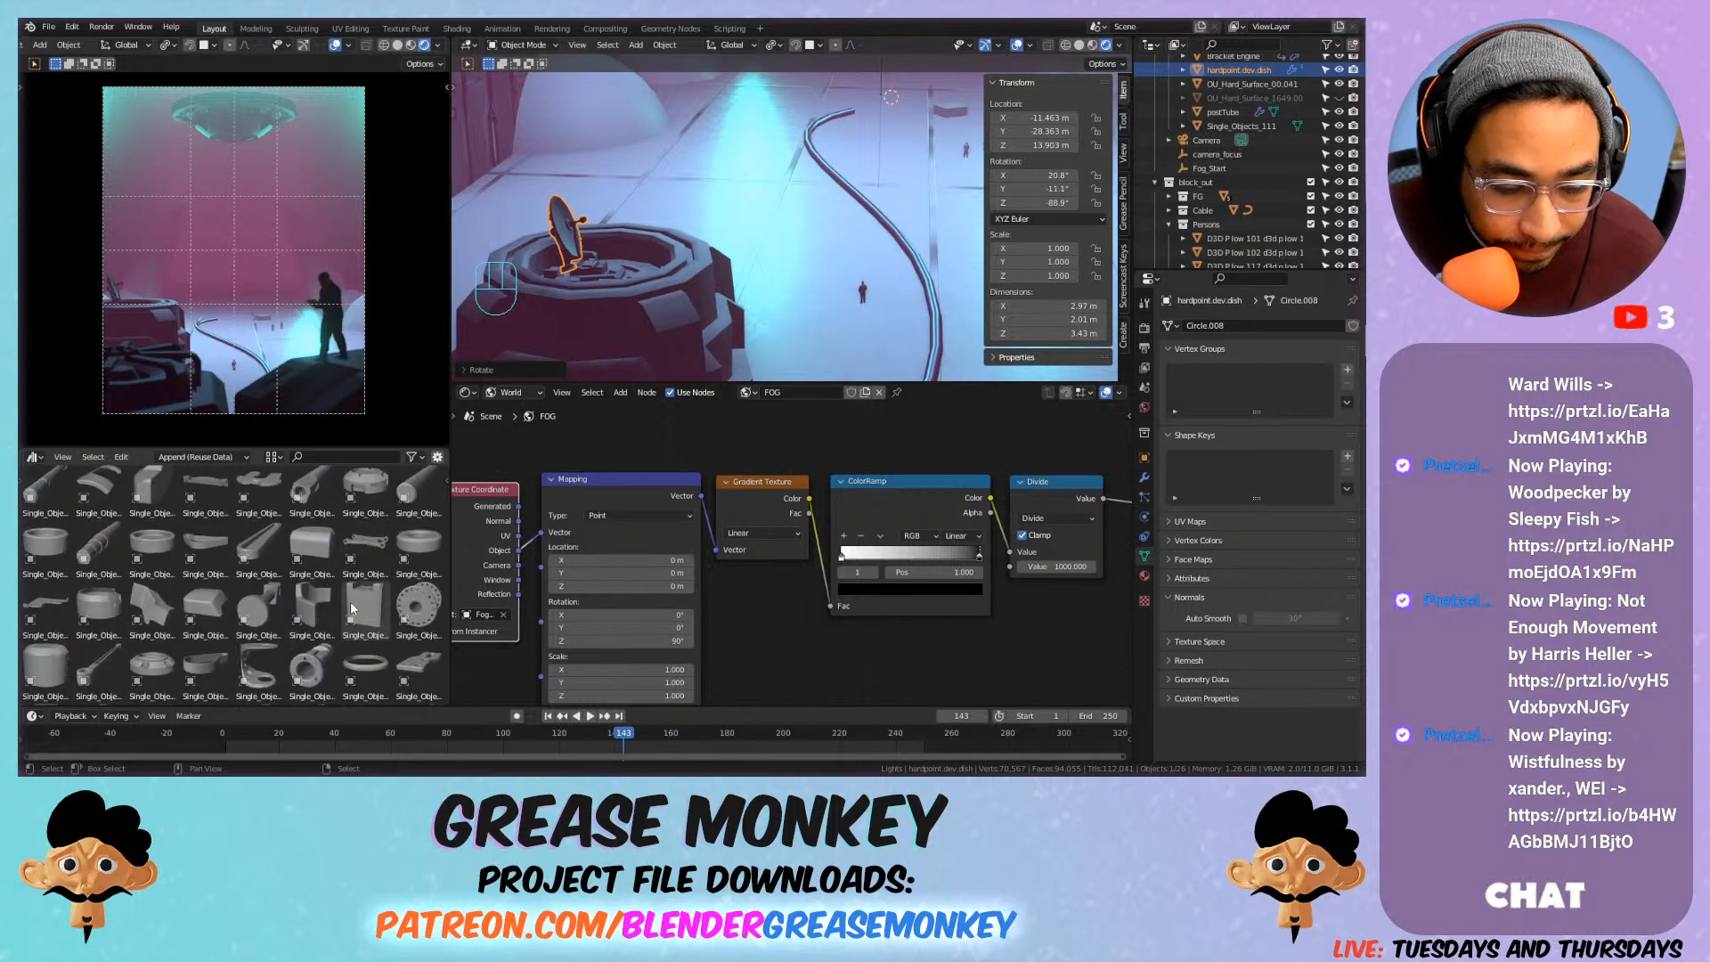
scroll(360, 614, "down", 5)
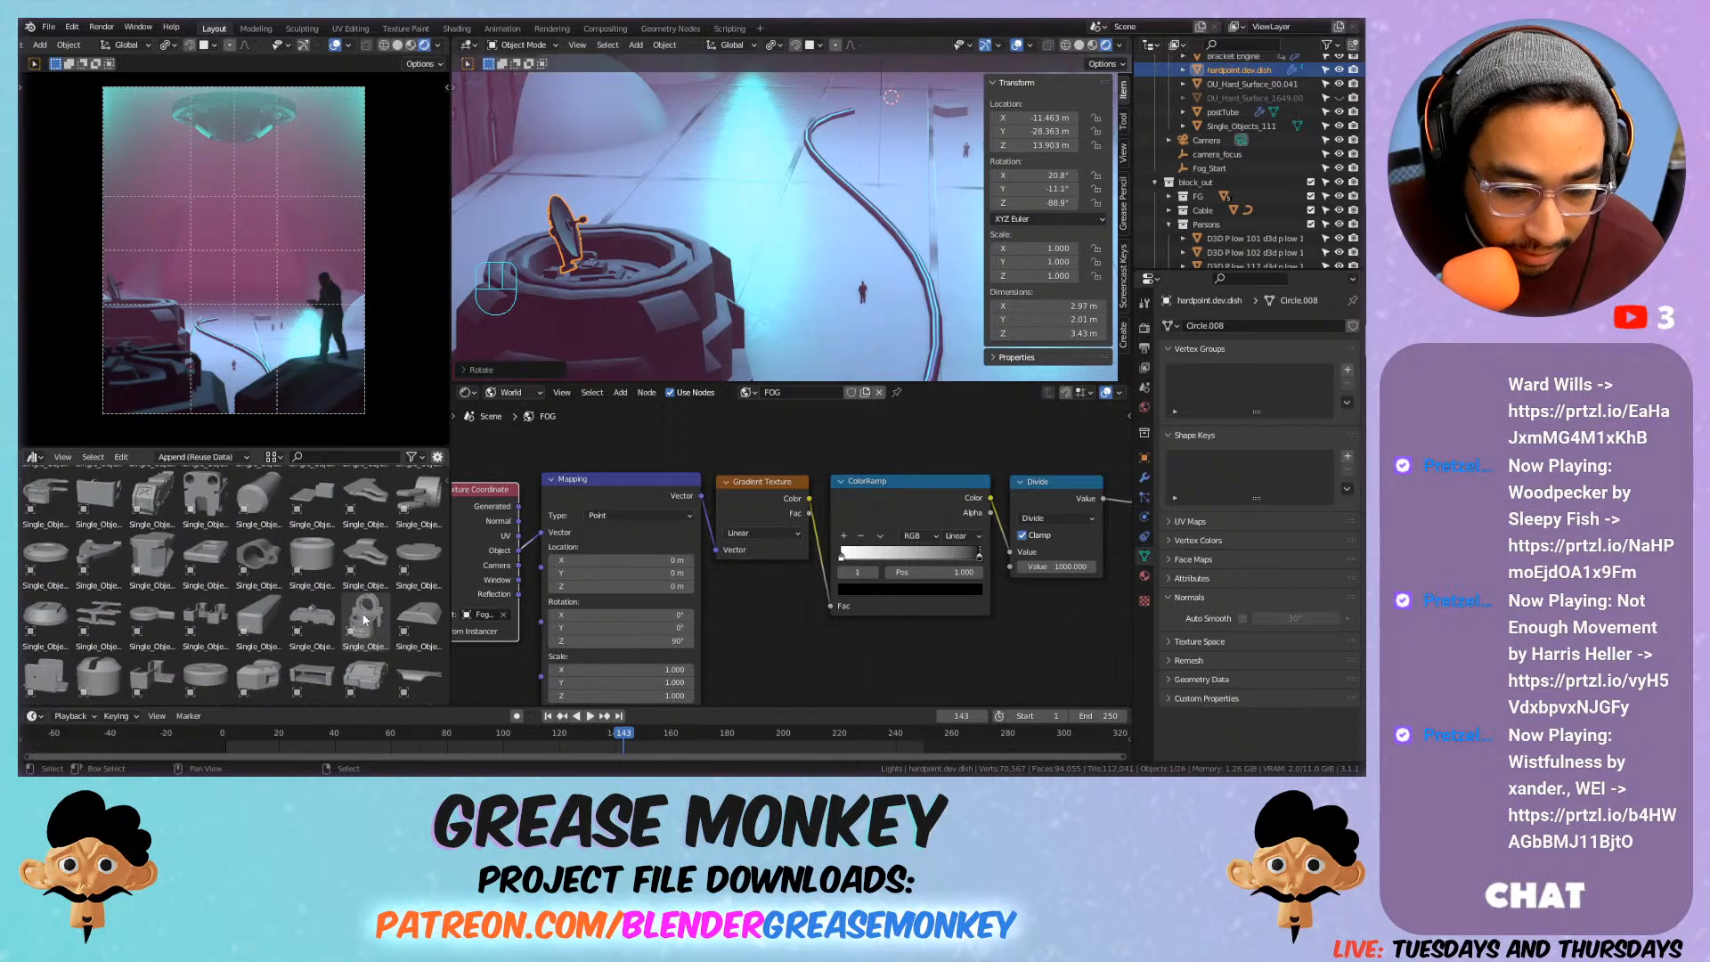
scroll(370, 629, "down", 5)
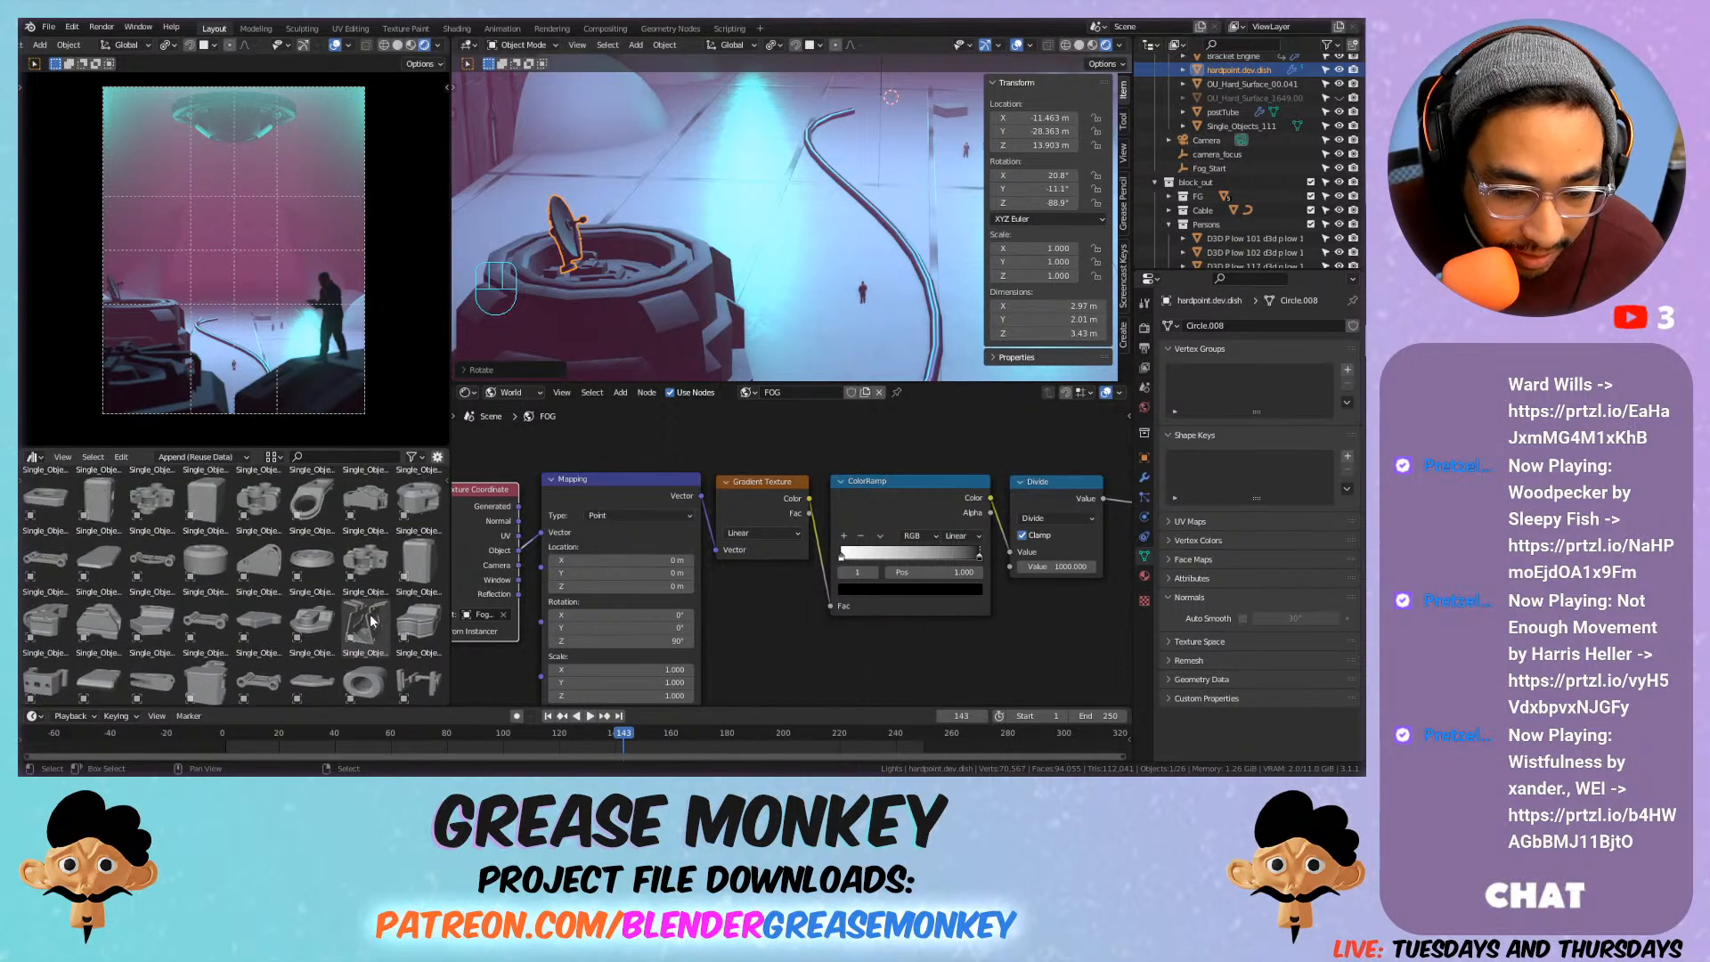
scroll(372, 615, "down", 5)
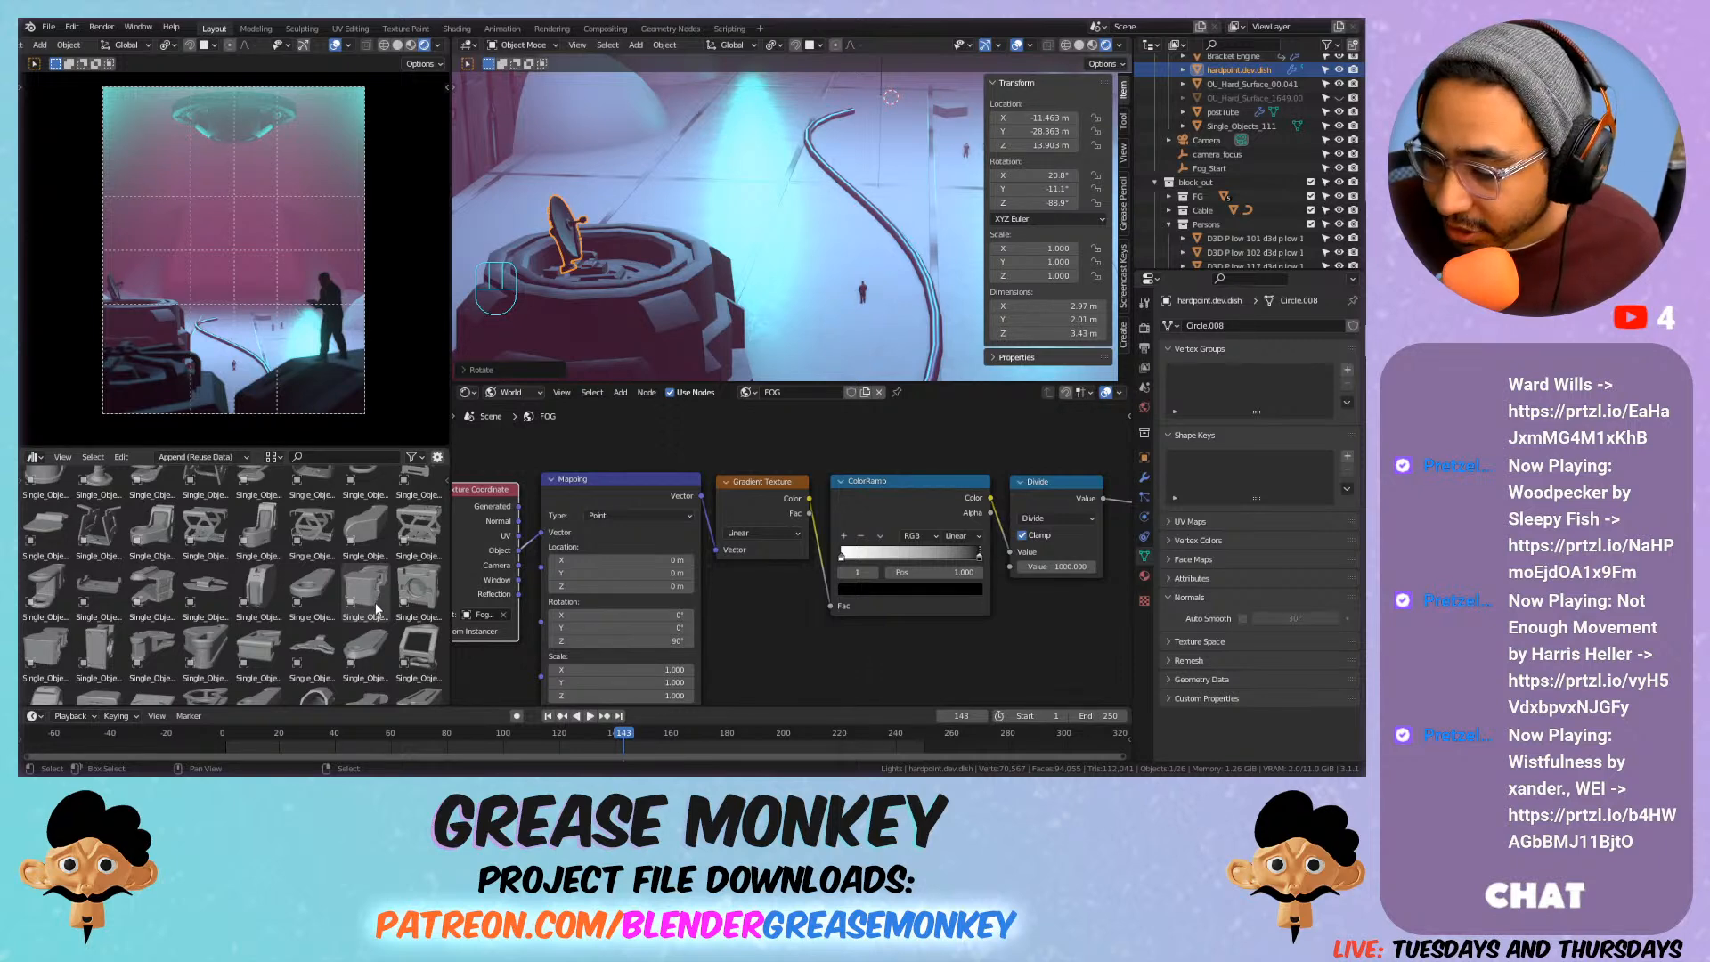
scroll(372, 609, "down", 5)
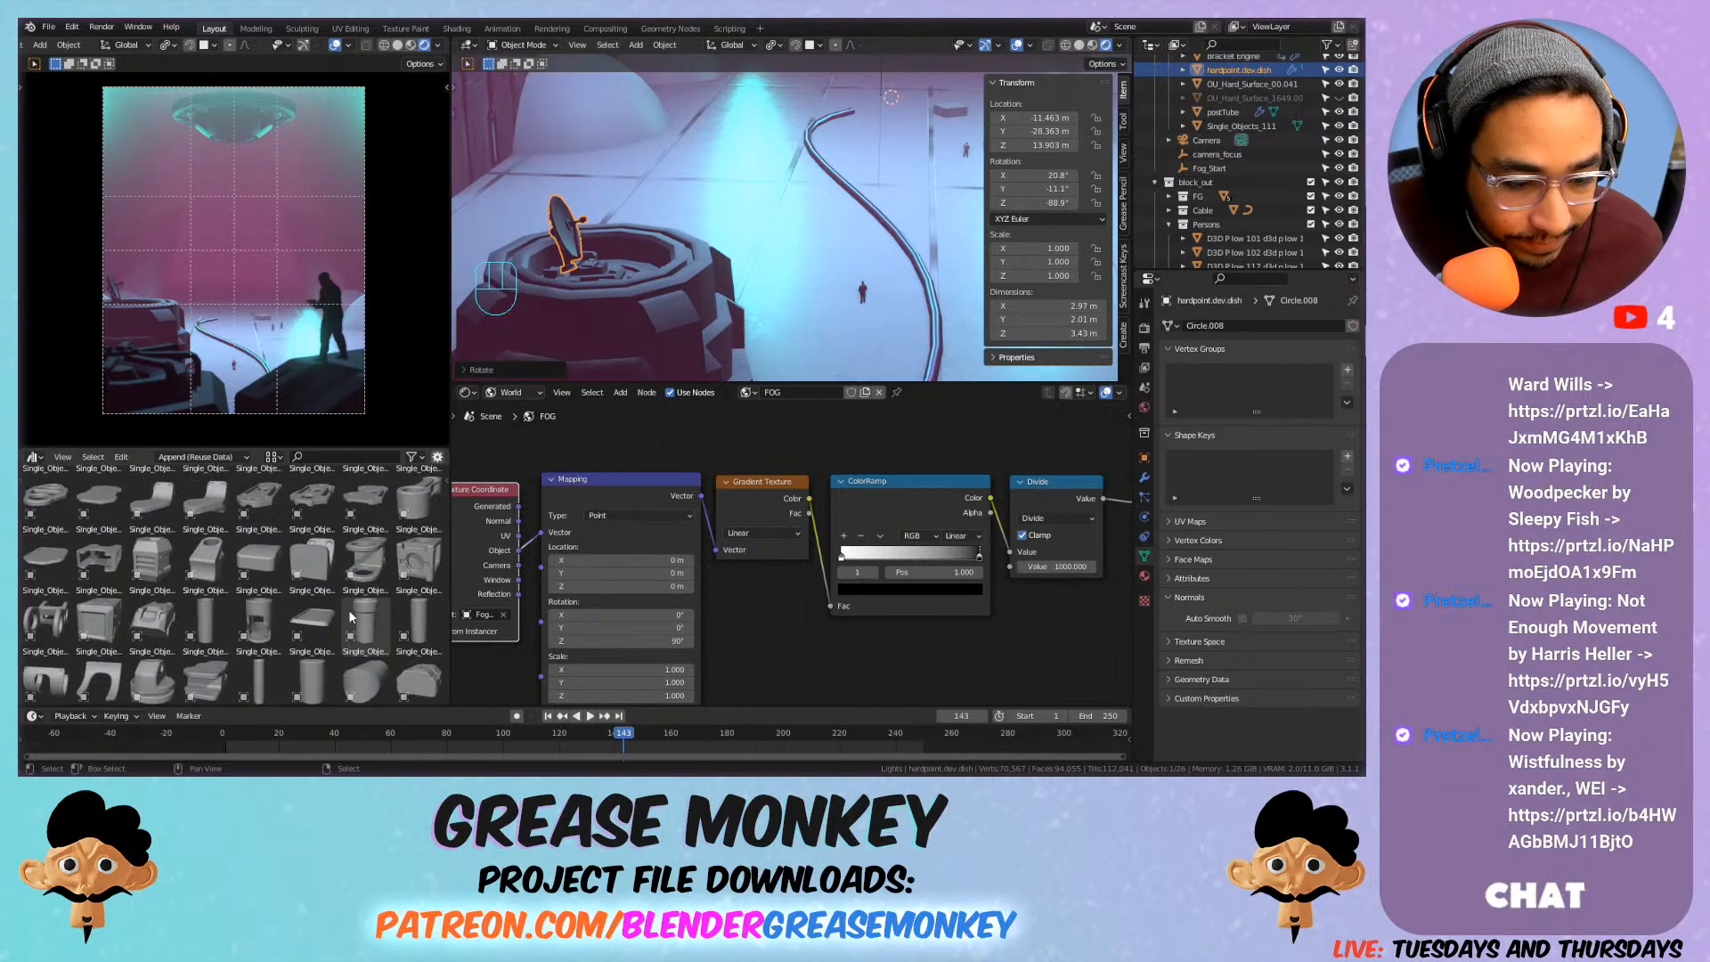
scroll(353, 611, "down", 3)
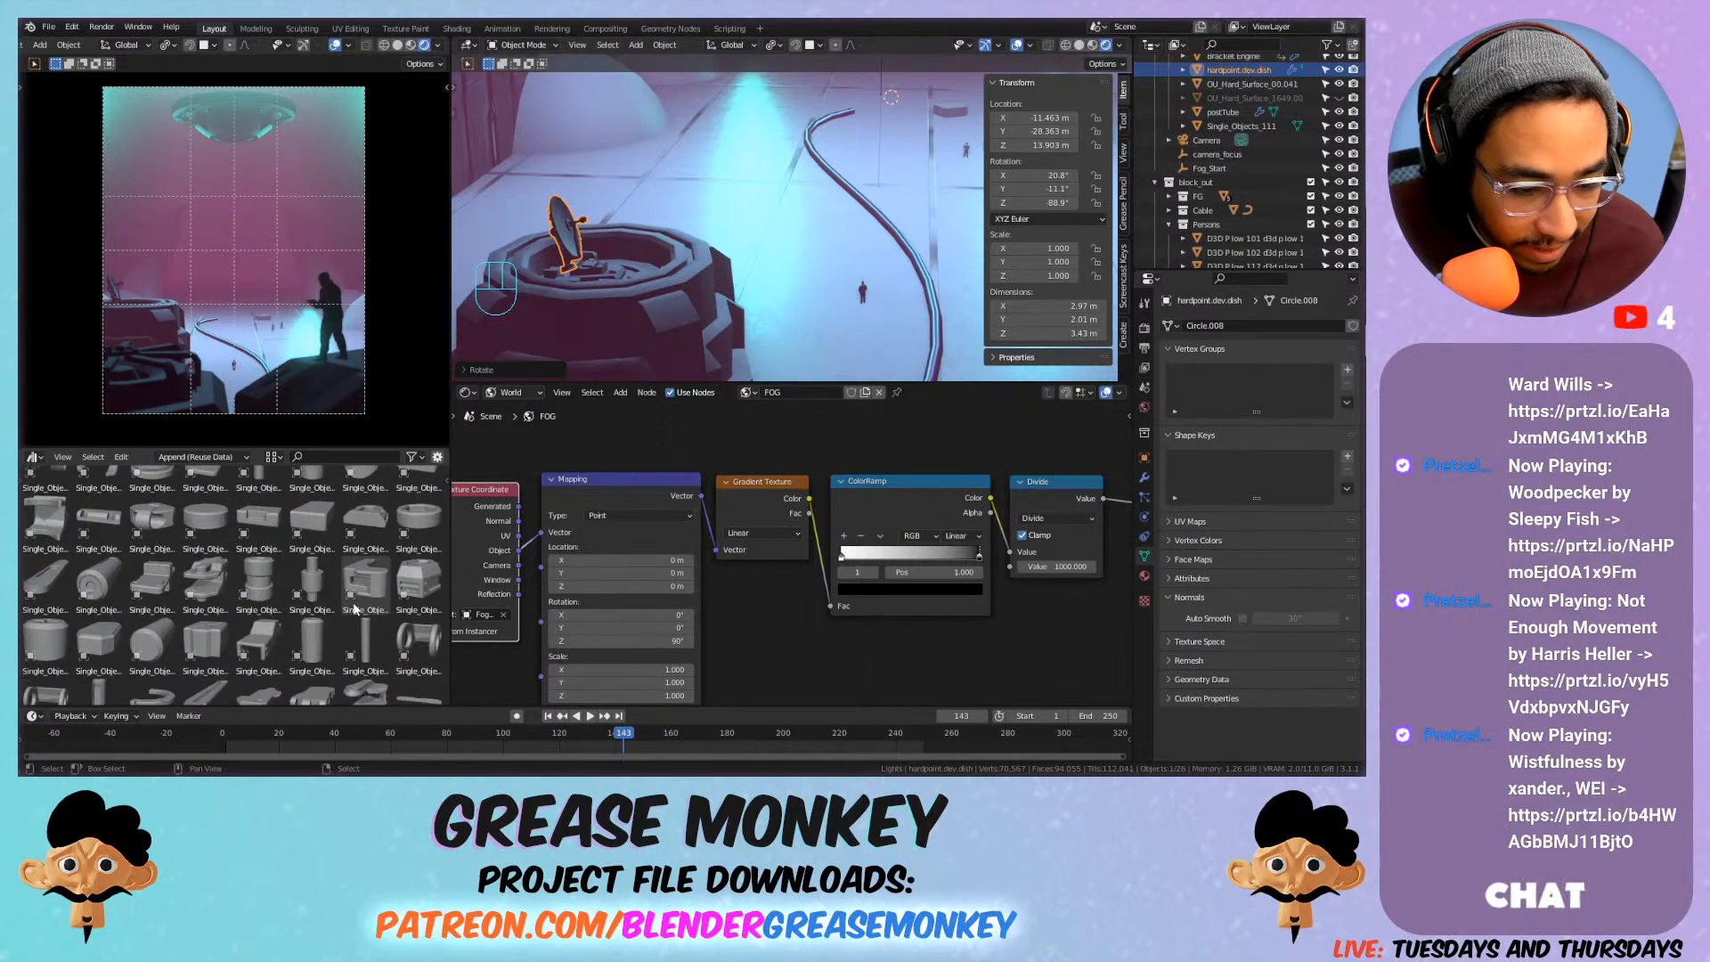
scroll(357, 596, "down", 3)
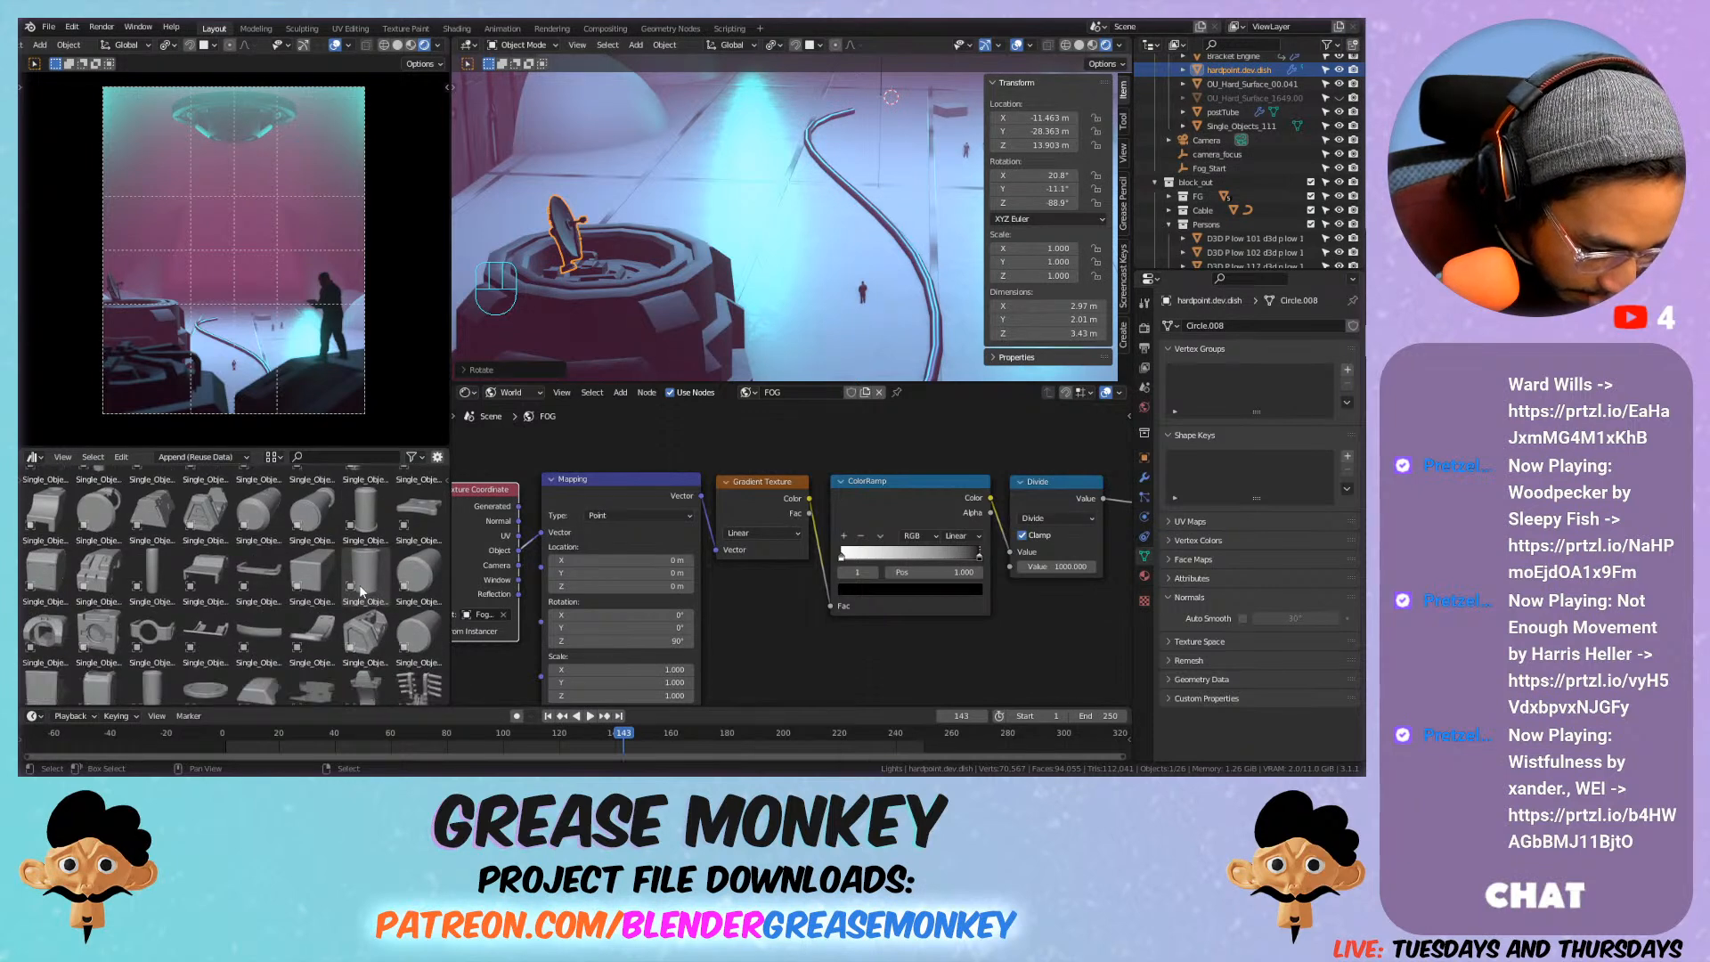
scroll(363, 586, "down", 2)
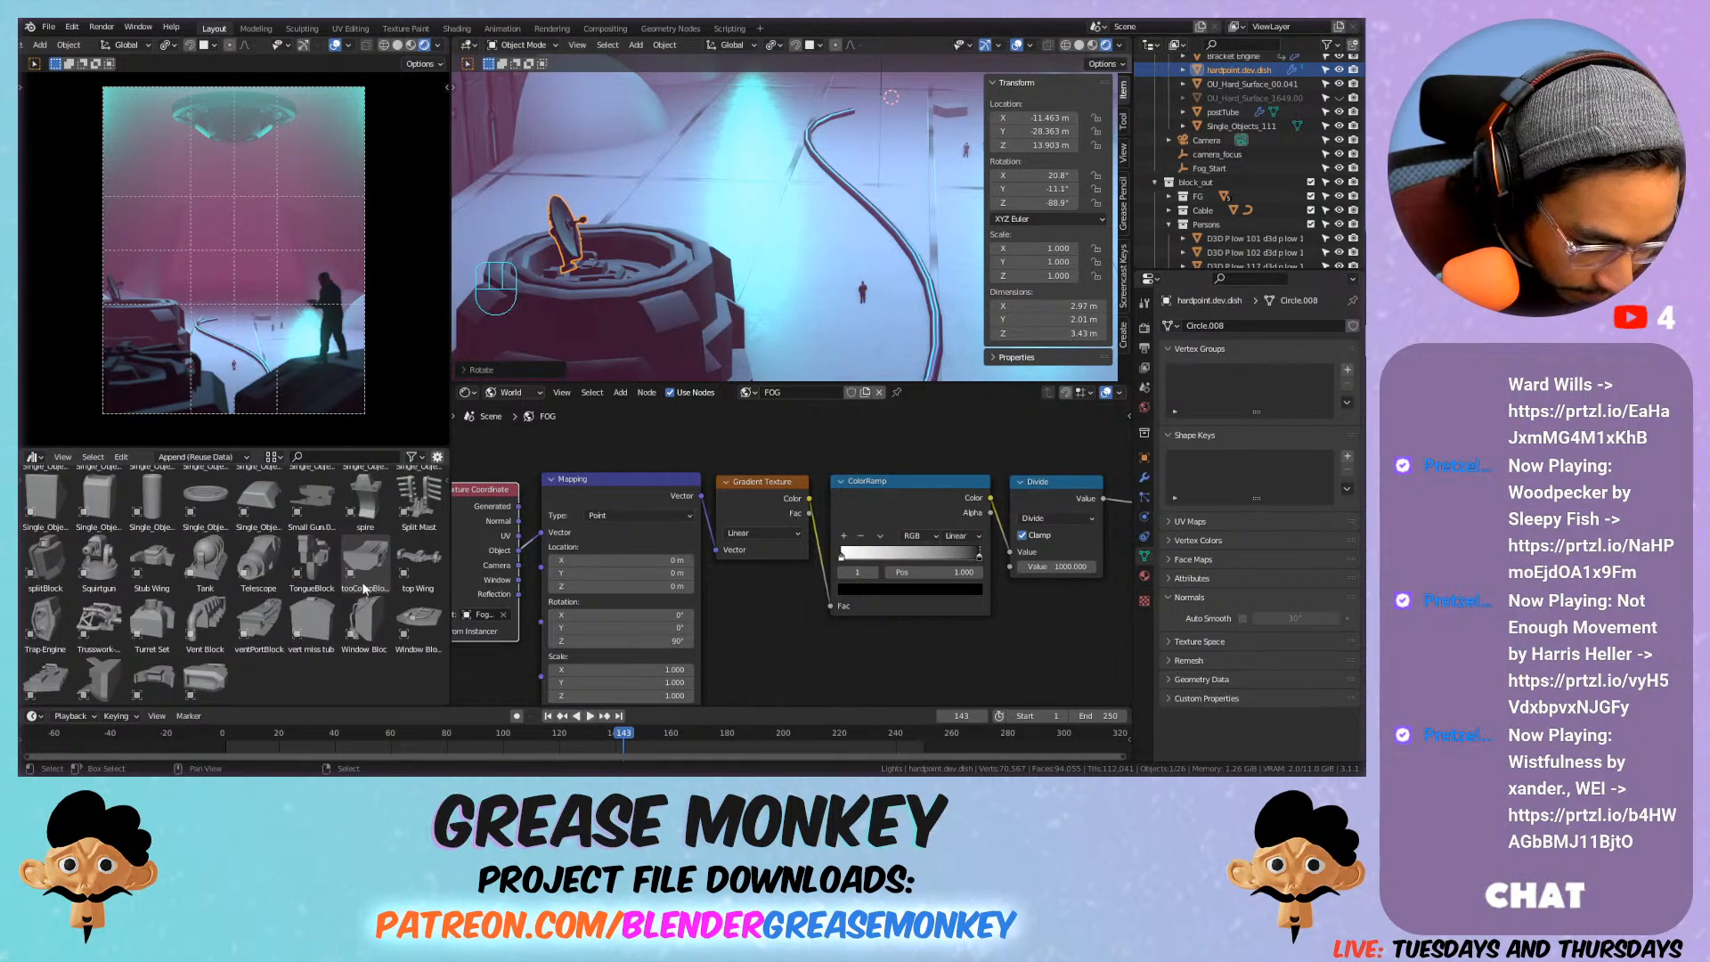
scroll(431, 672, "up", 5)
left_click_drag(447, 683, 465, 456)
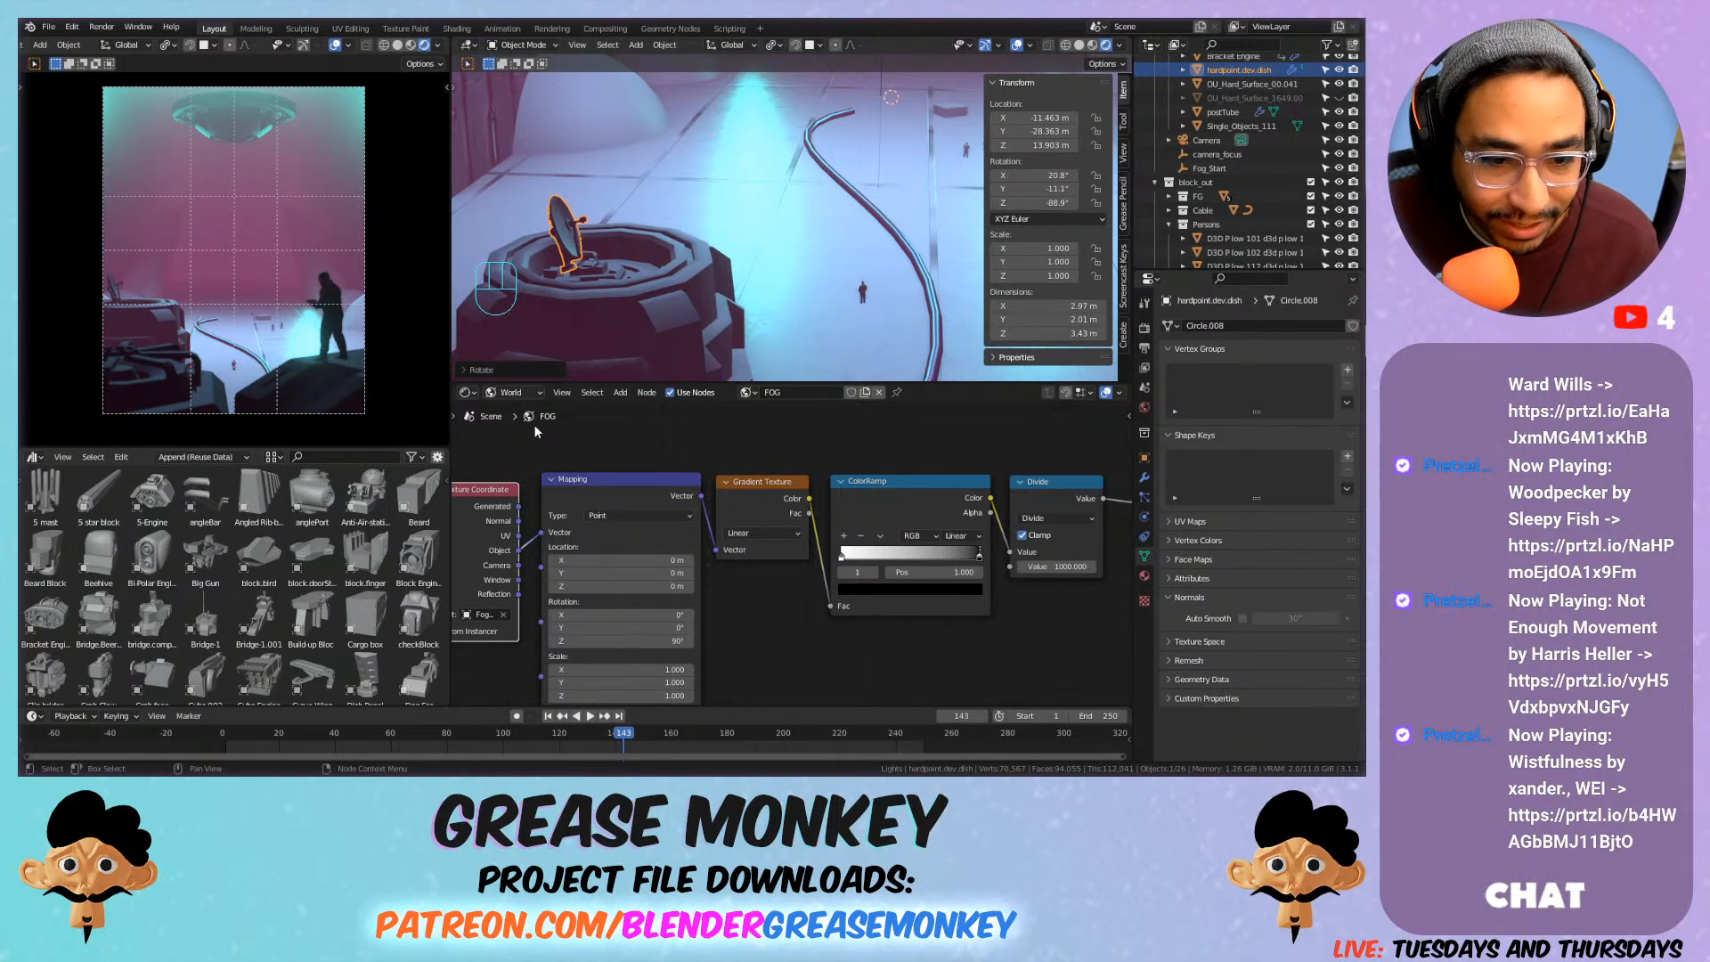
Save the file and delete the small block lying on the floor between the two light beams.
middle_click_drag(937, 111, 744, 224, "shift")
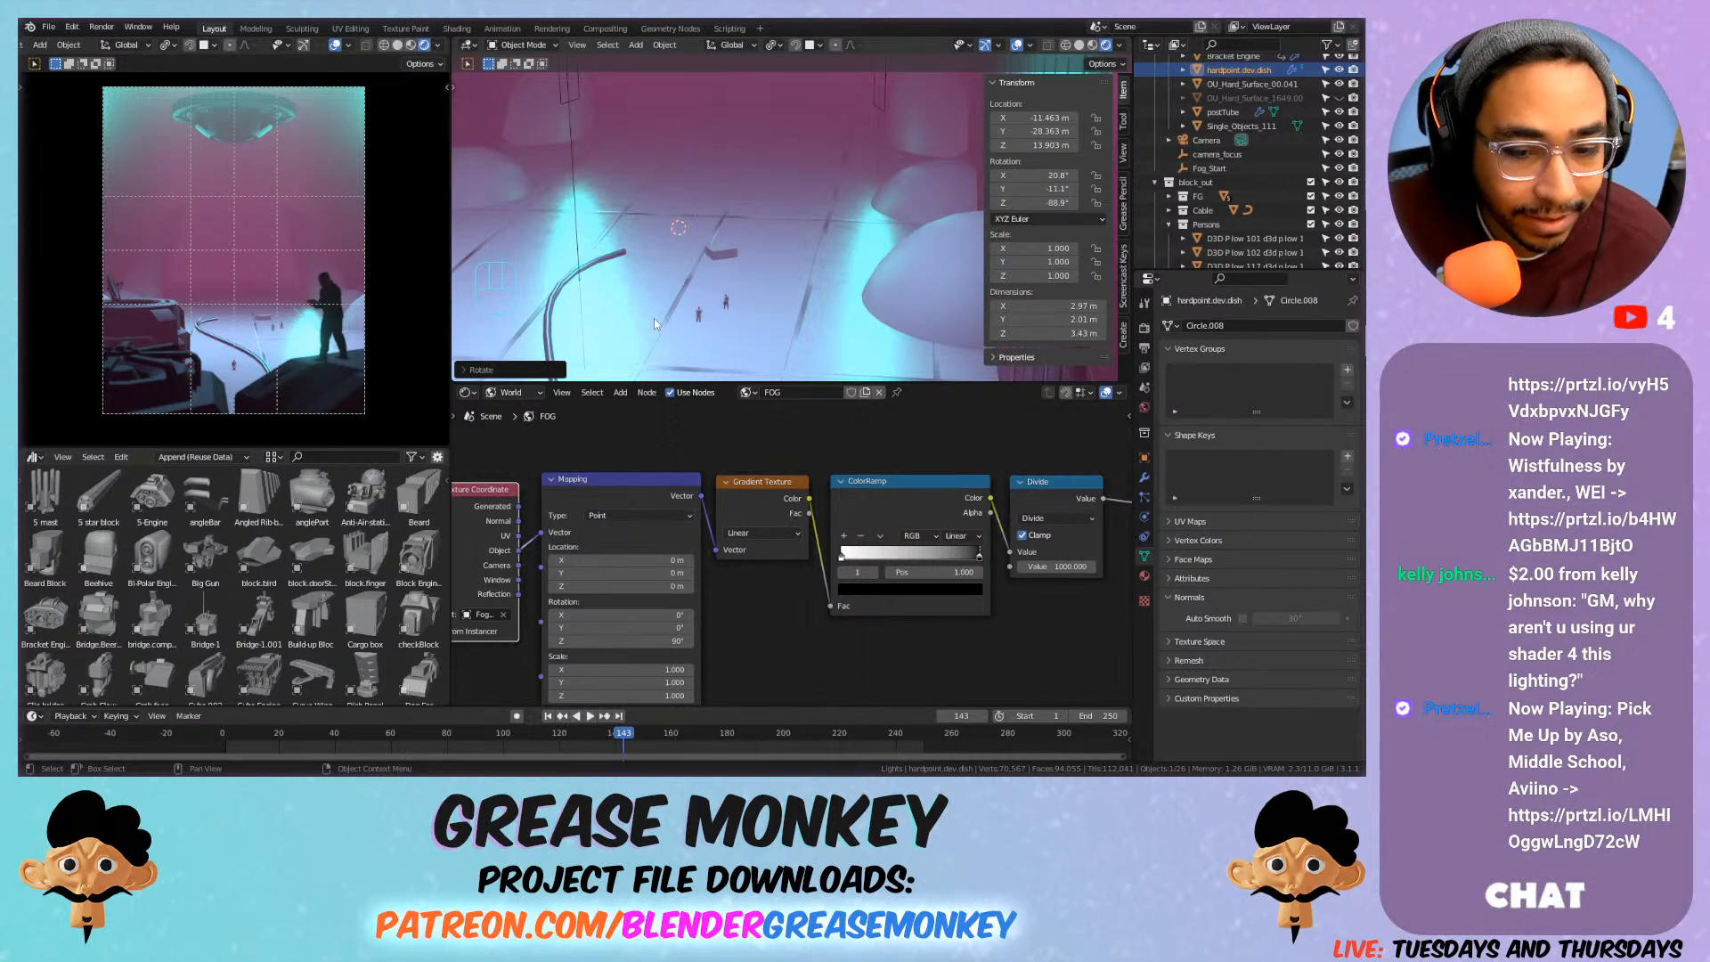
middle_click_drag(654, 317, 730, 259)
key("ctrl+s")
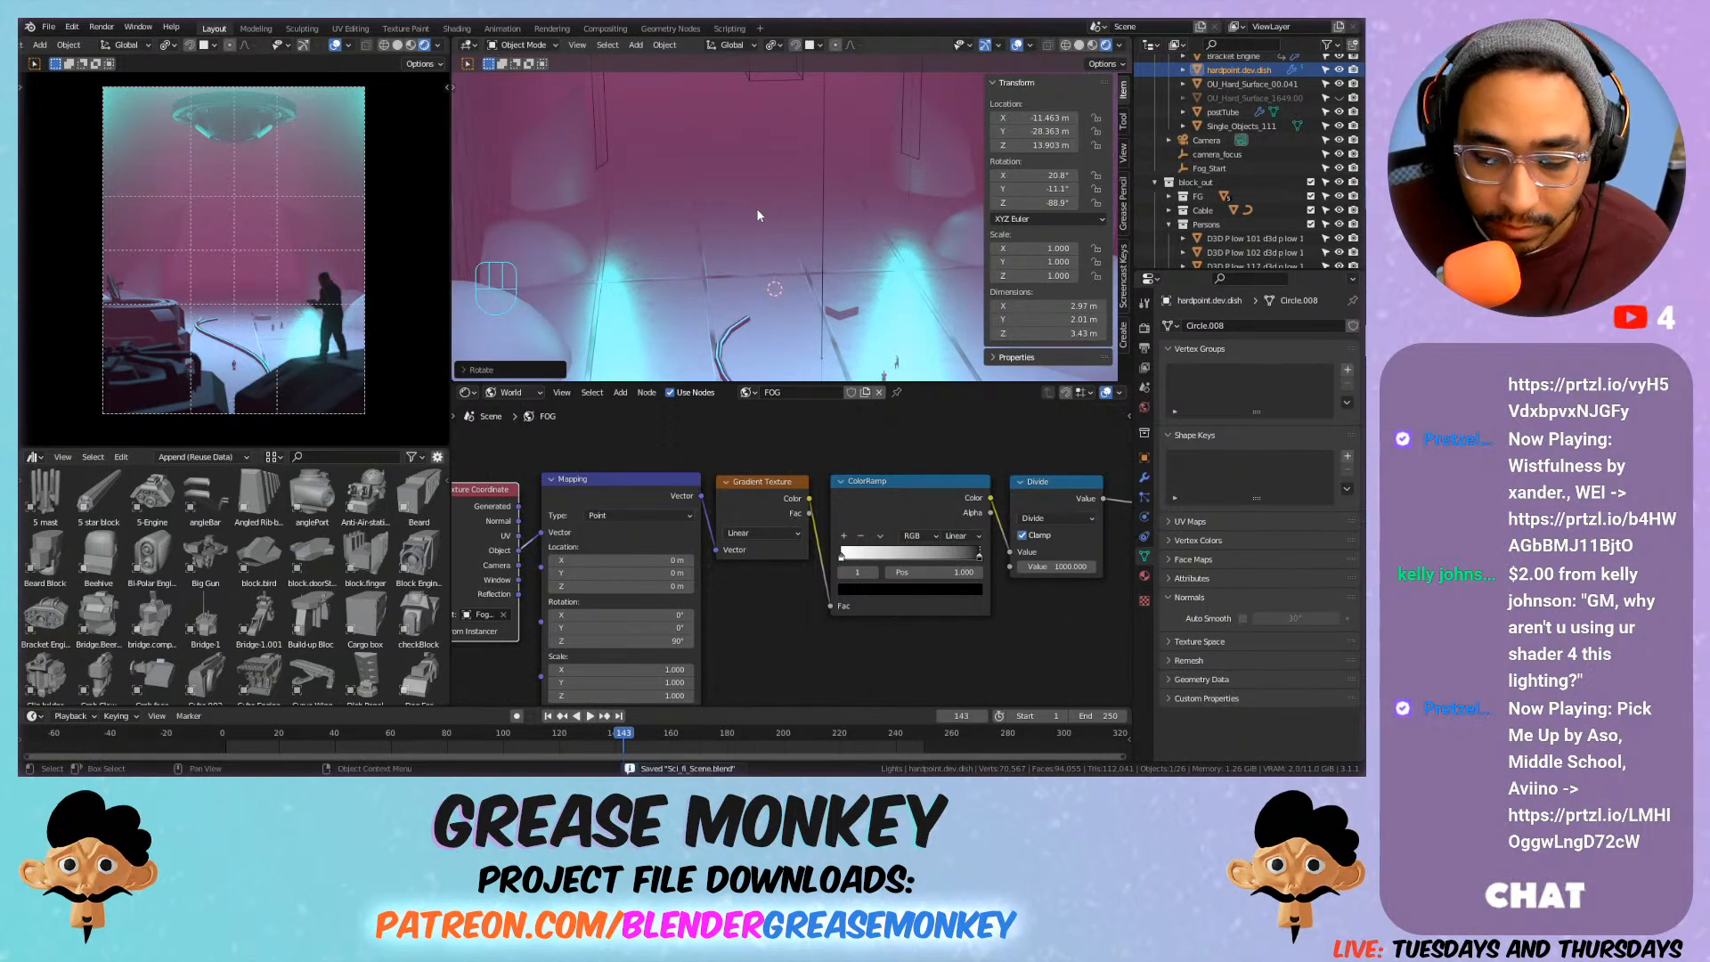
middle_click_drag(722, 226, 637, 227)
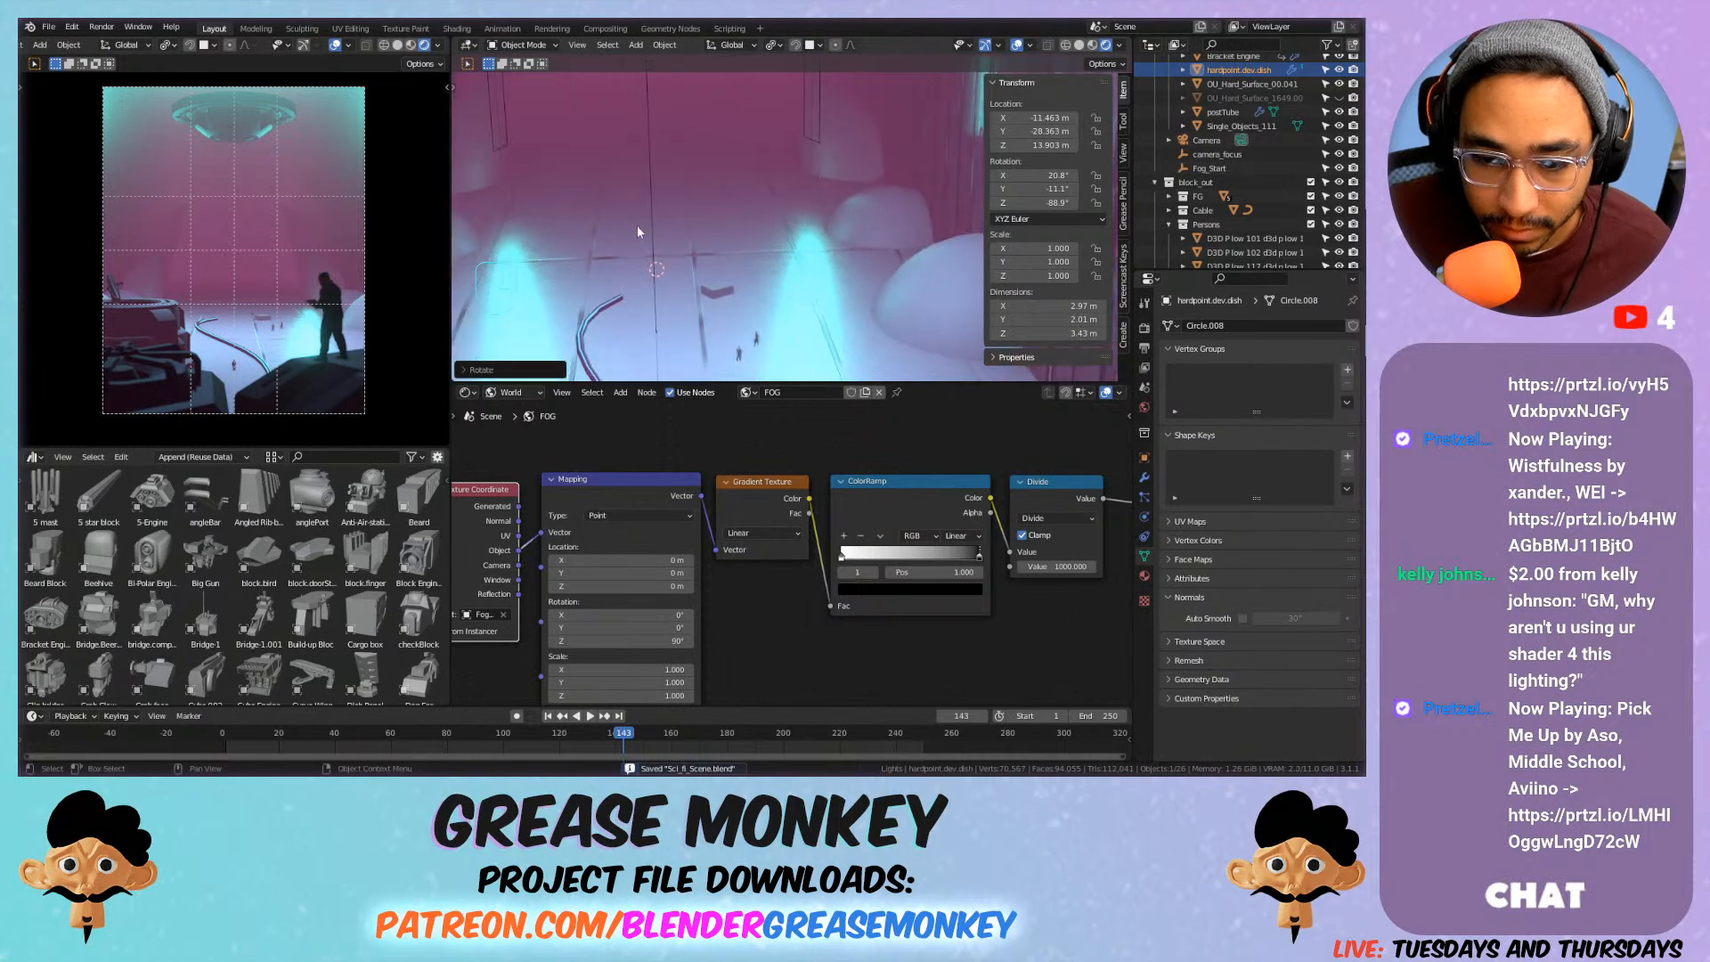
left_click(727, 292)
key("x")
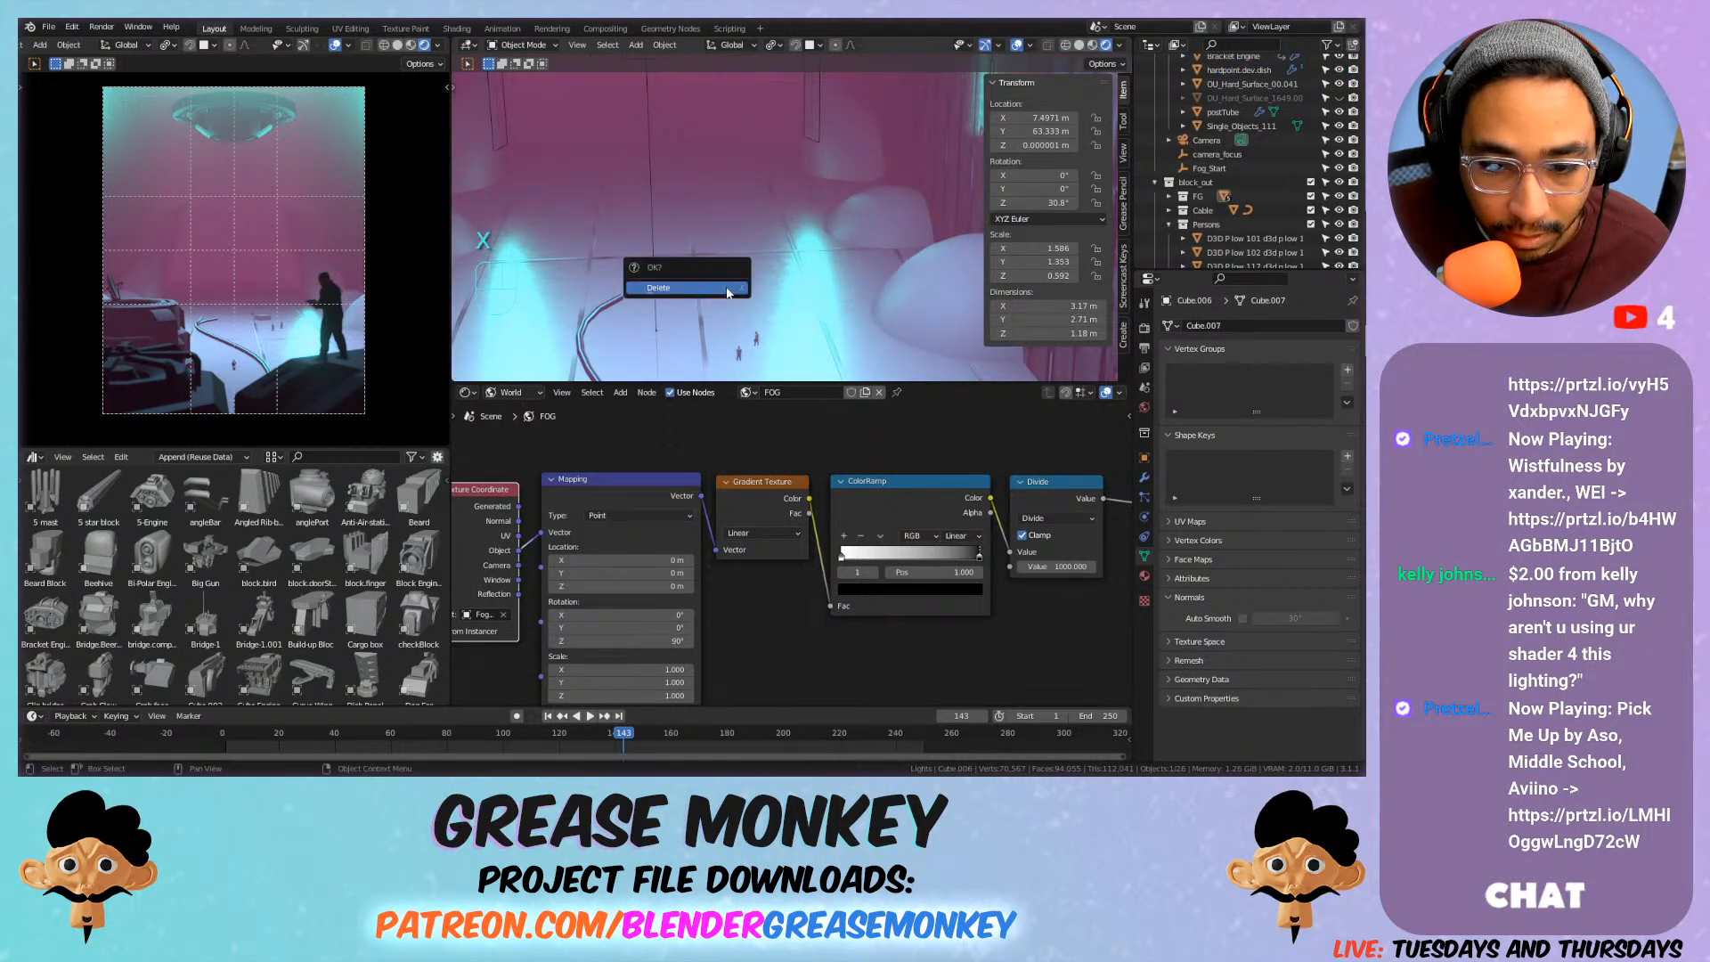
left_click(729, 289)
Snap the 3D cursor to the hovering saucer.
middle_click_drag(687, 265, 729, 214)
left_click(728, 214)
key("shift+s")
left_click(725, 274)
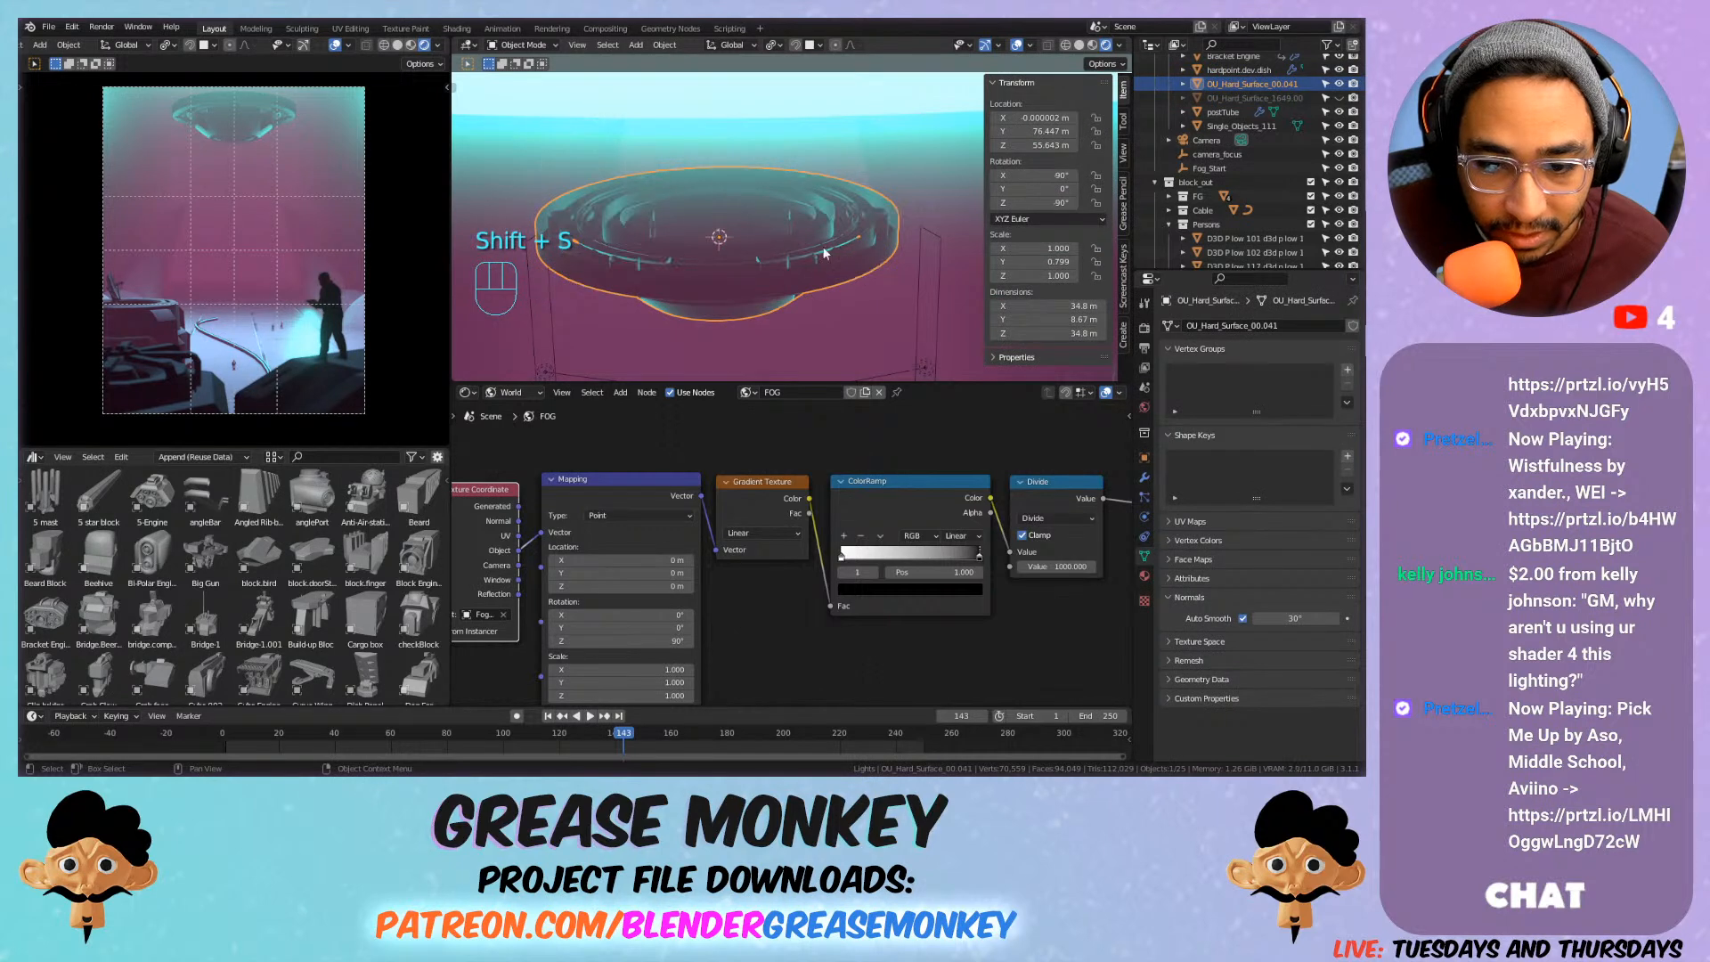
Lower the 3D cursor straight down from the saucer to about Z 0.44 m, near the floor.
left_click(1126, 119)
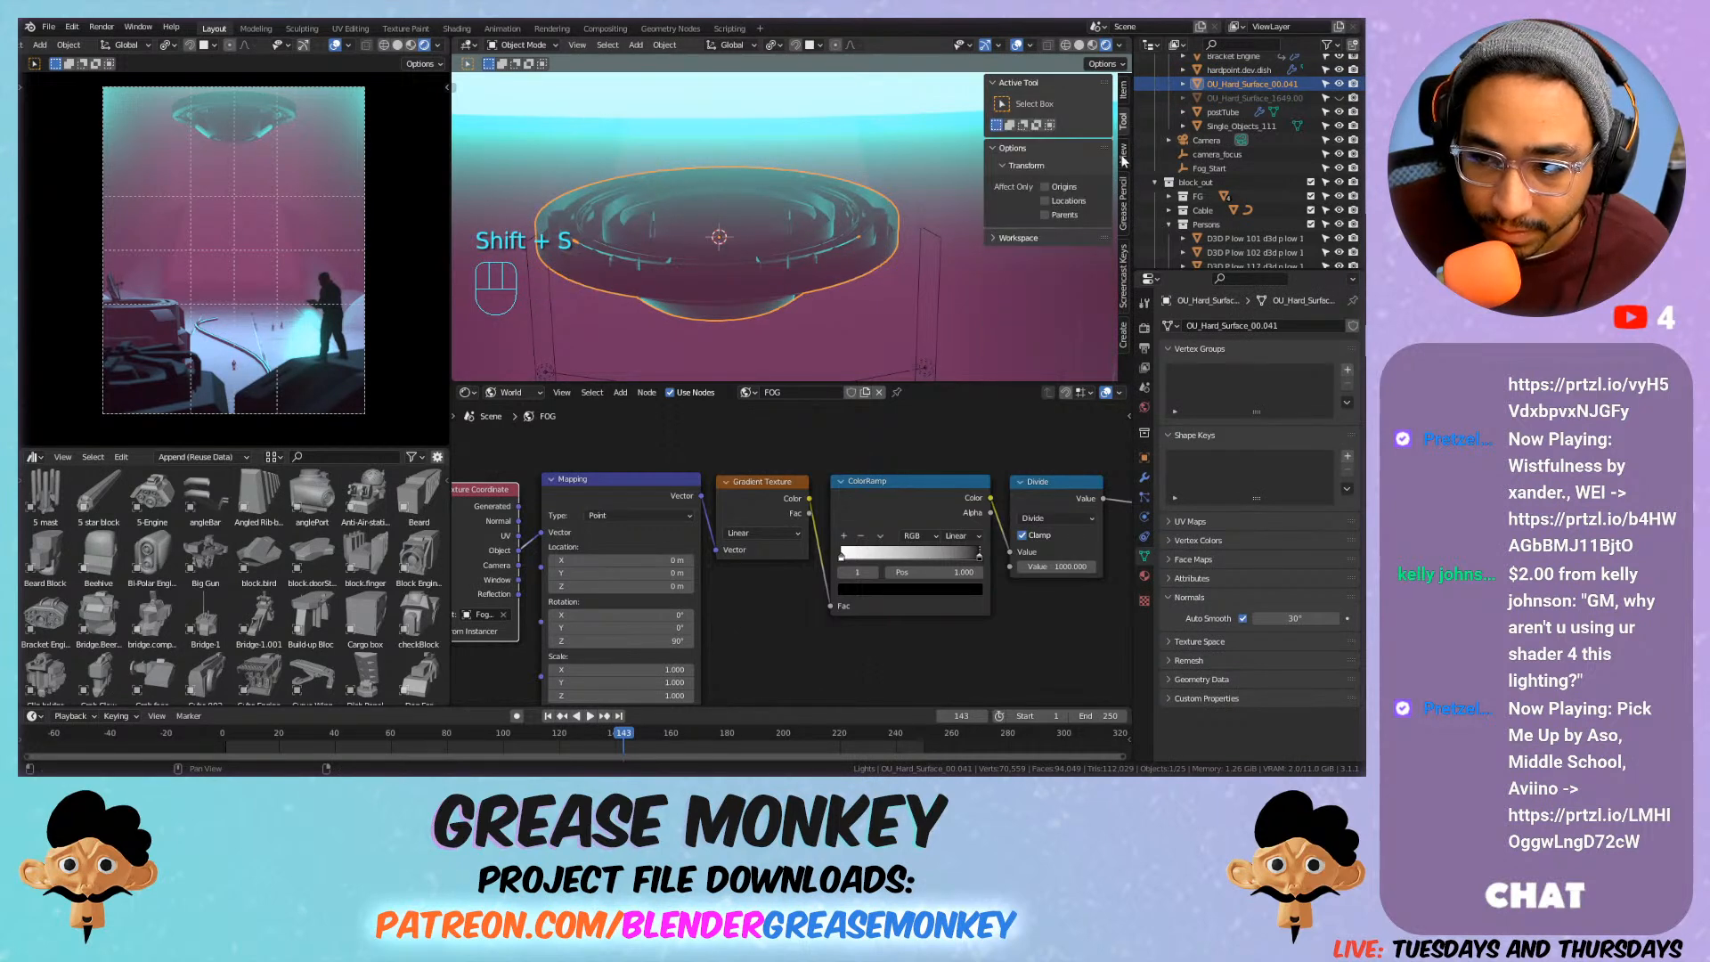
left_click(1123, 156)
scroll(806, 234, "down", 5)
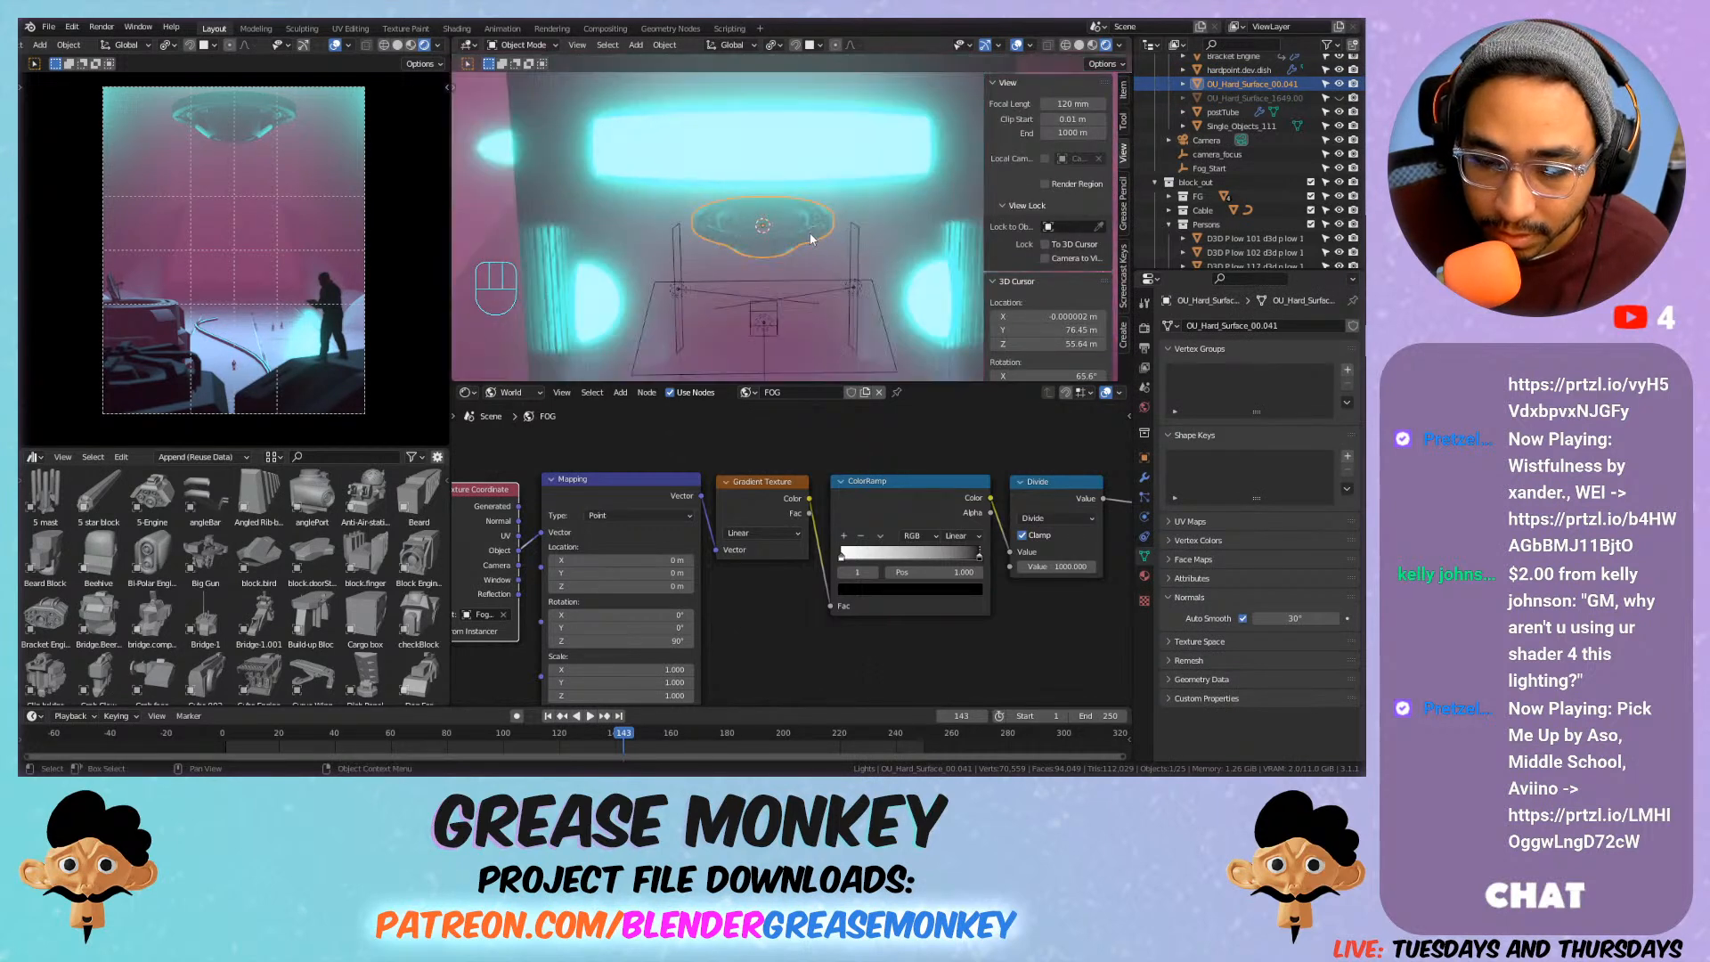
key("KP_1")
scroll(808, 227, "down", 4)
middle_click_drag(813, 277, 805, 227, "shift")
scroll(807, 234, "up", 5)
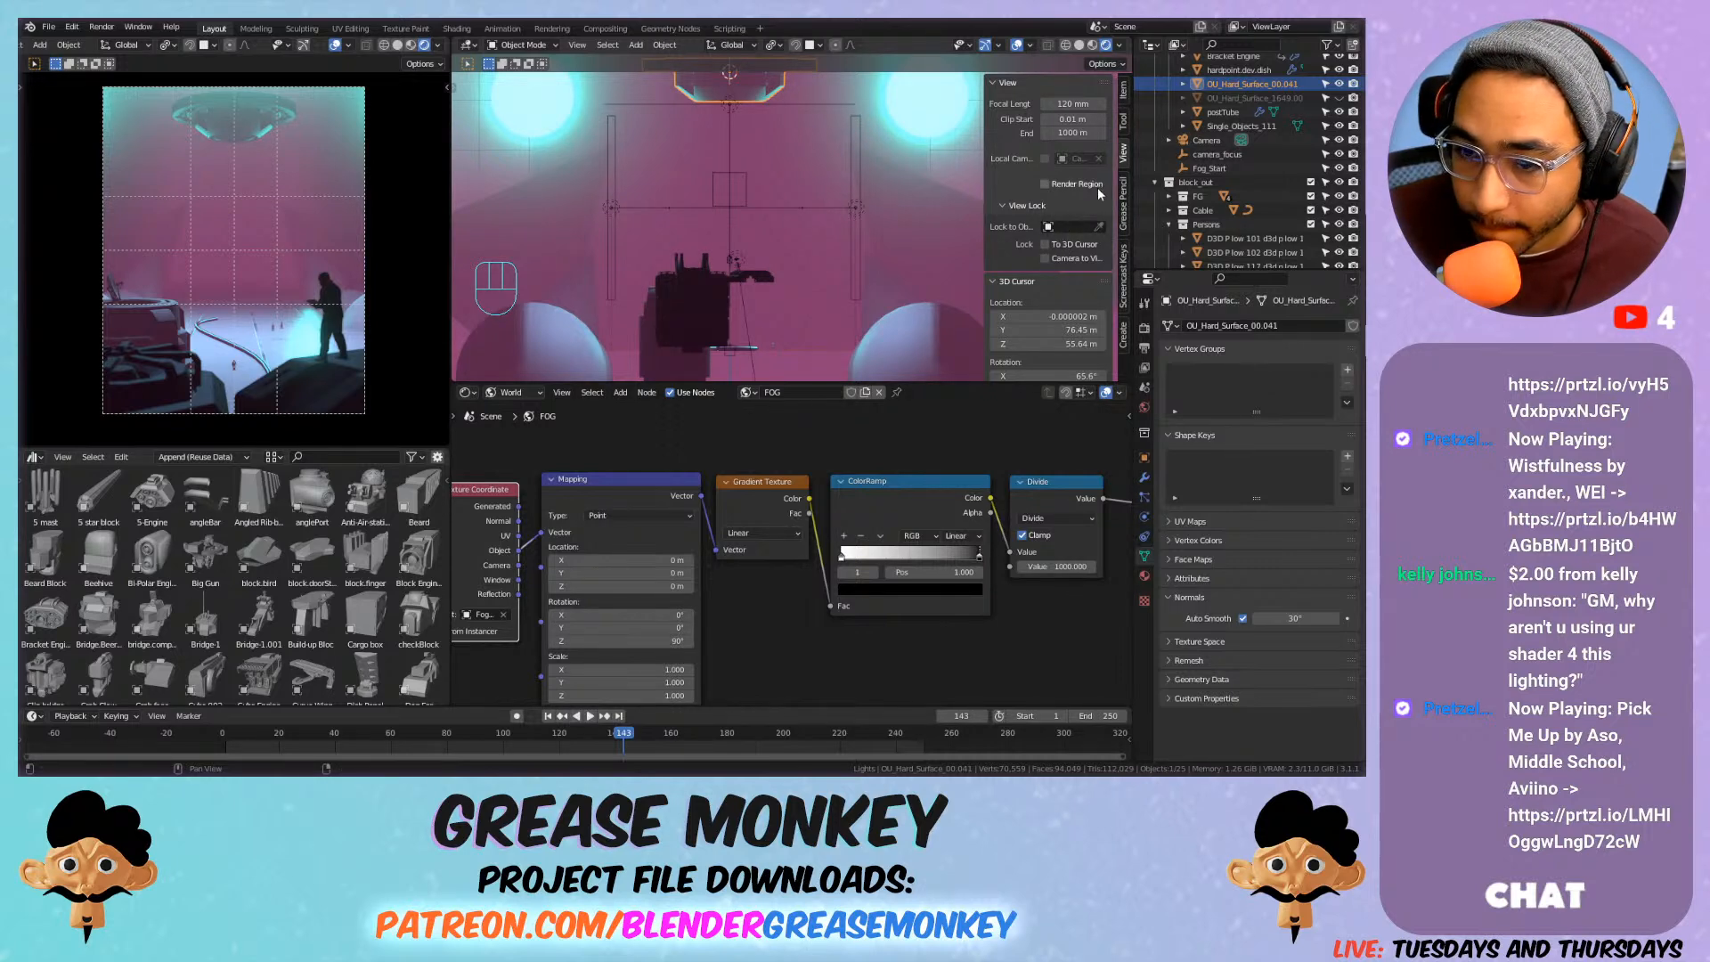
scroll(1073, 289, "down", 3)
mouse_move(1082, 259)
left_mouse_down()
mouse_move(970, 259)
mouse_move(1054, 260)
left_mouse_up()
middle_click_drag(872, 207, 721, 243, "shift")
scroll(831, 230, "down", 5)
middle_click_drag(839, 224, 898, 229, "shift")
scroll(897, 229, "up", 10)
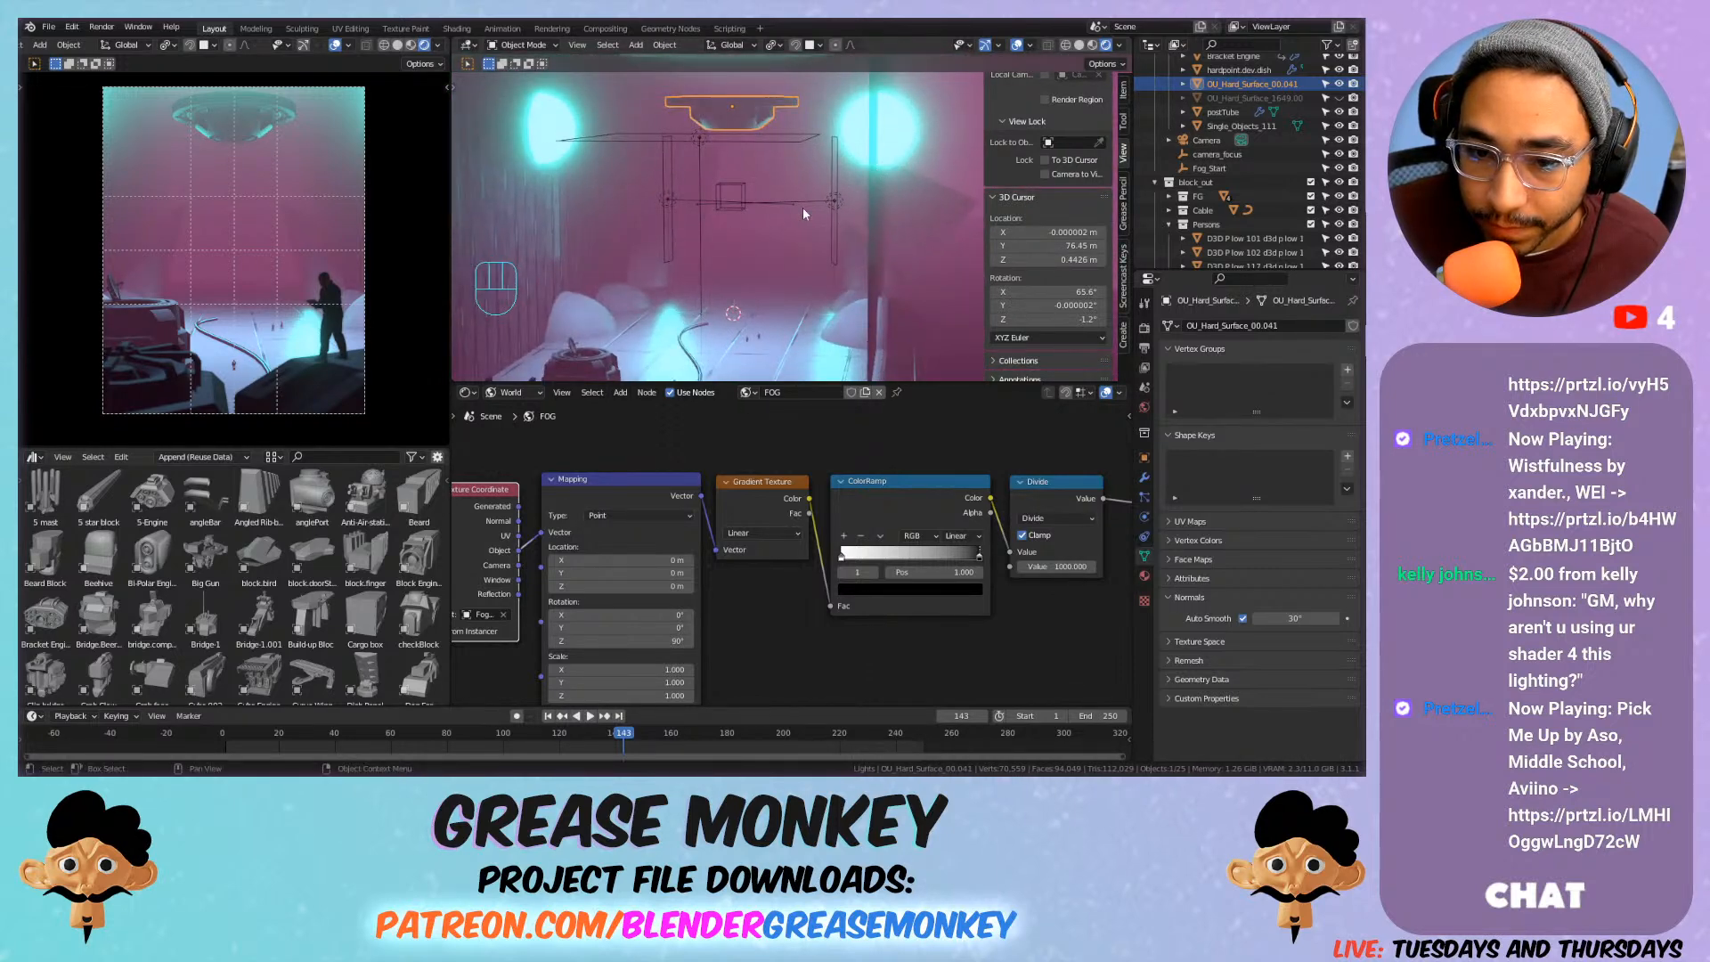
Add a cylinder at the 3D cursor and scale it up in X and Y only into a wide, flat disc.
middle_click_drag(859, 109, 797, 128, "shift")
scroll(823, 196, "down", 4)
key("shift+a")
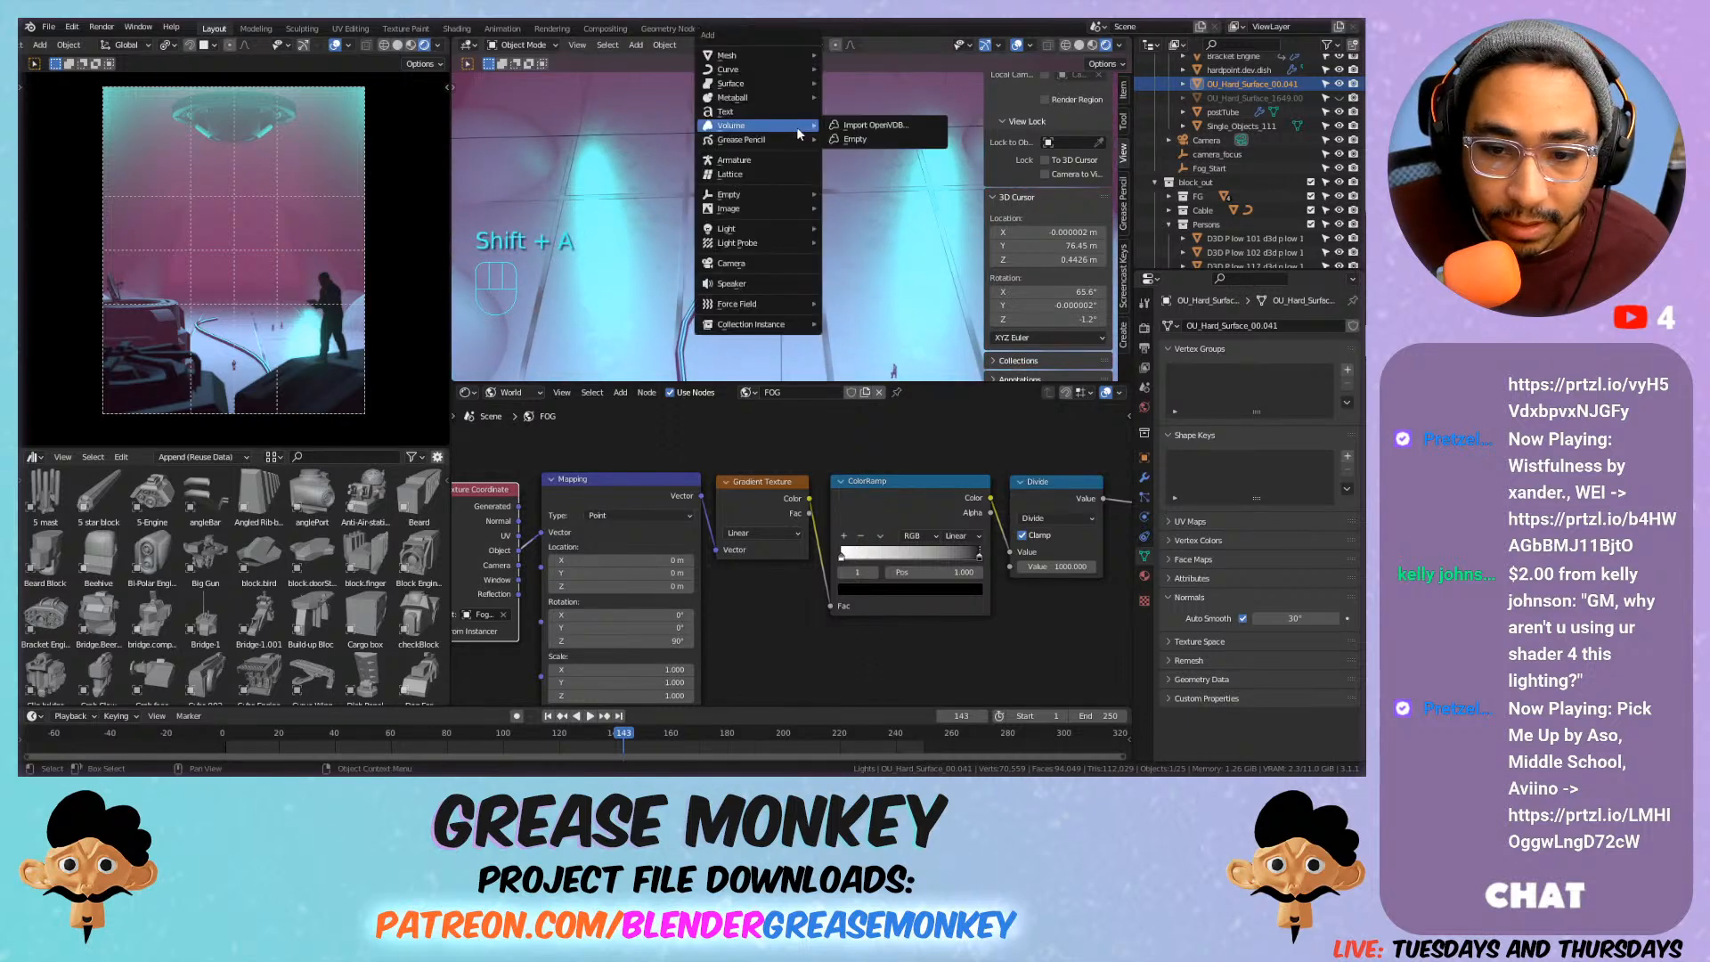
mouse_move(788, 55)
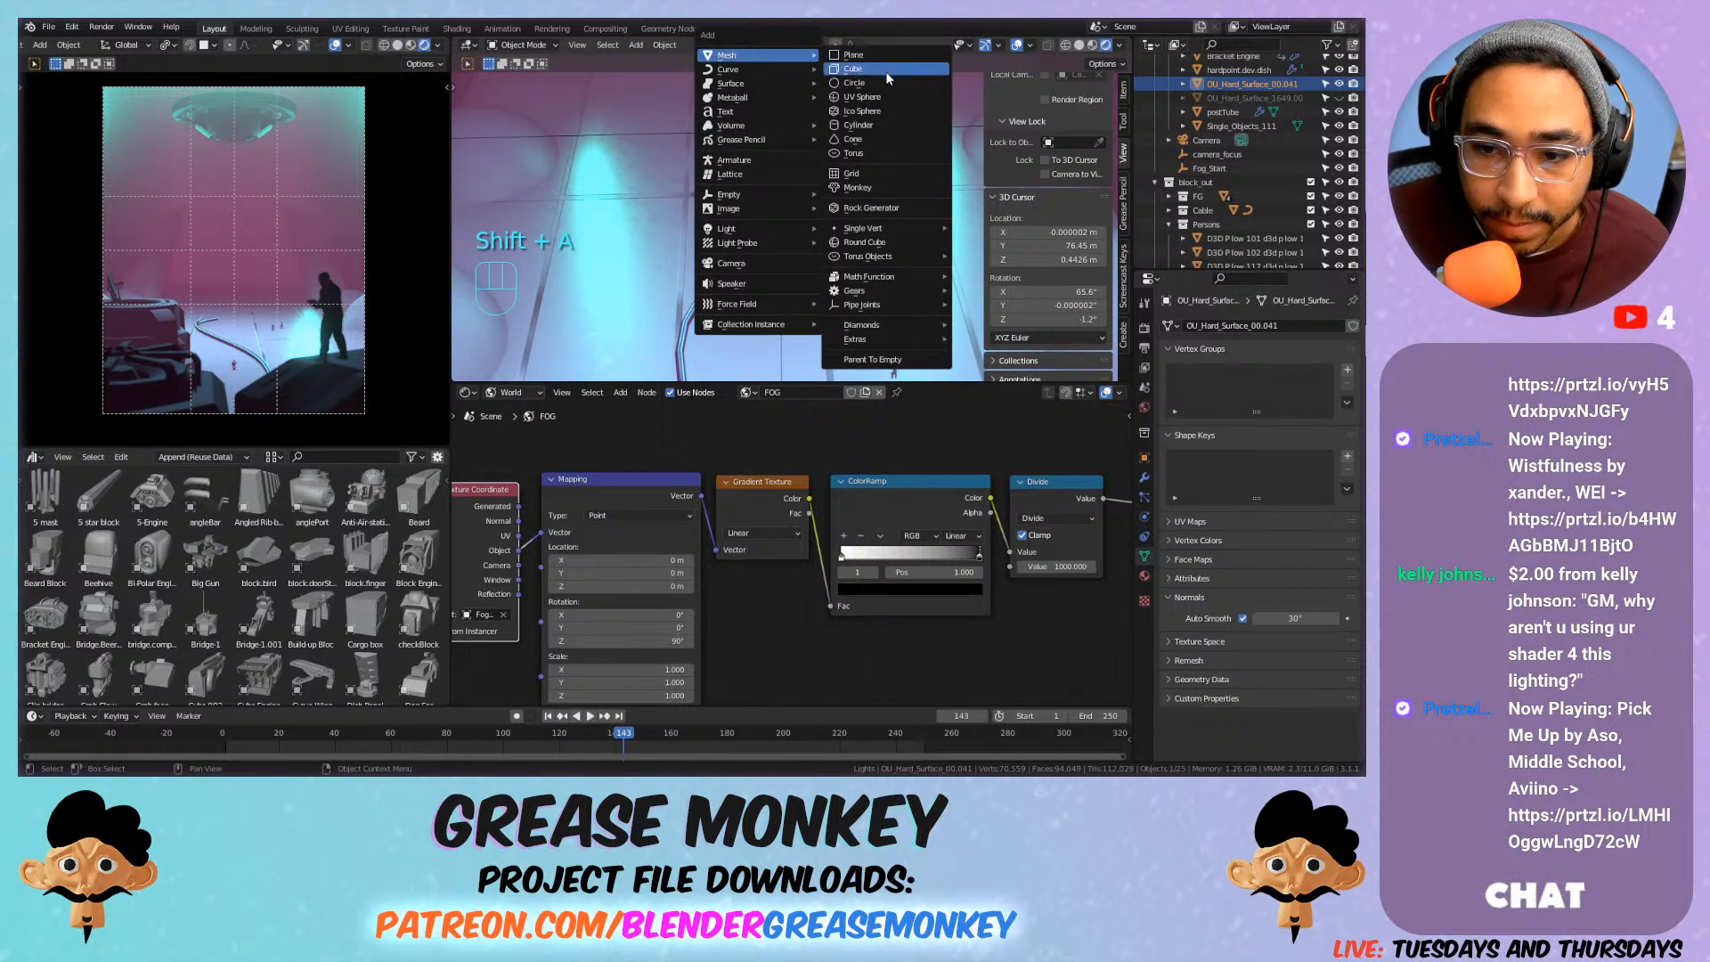
left_click(884, 127)
key("Tab")
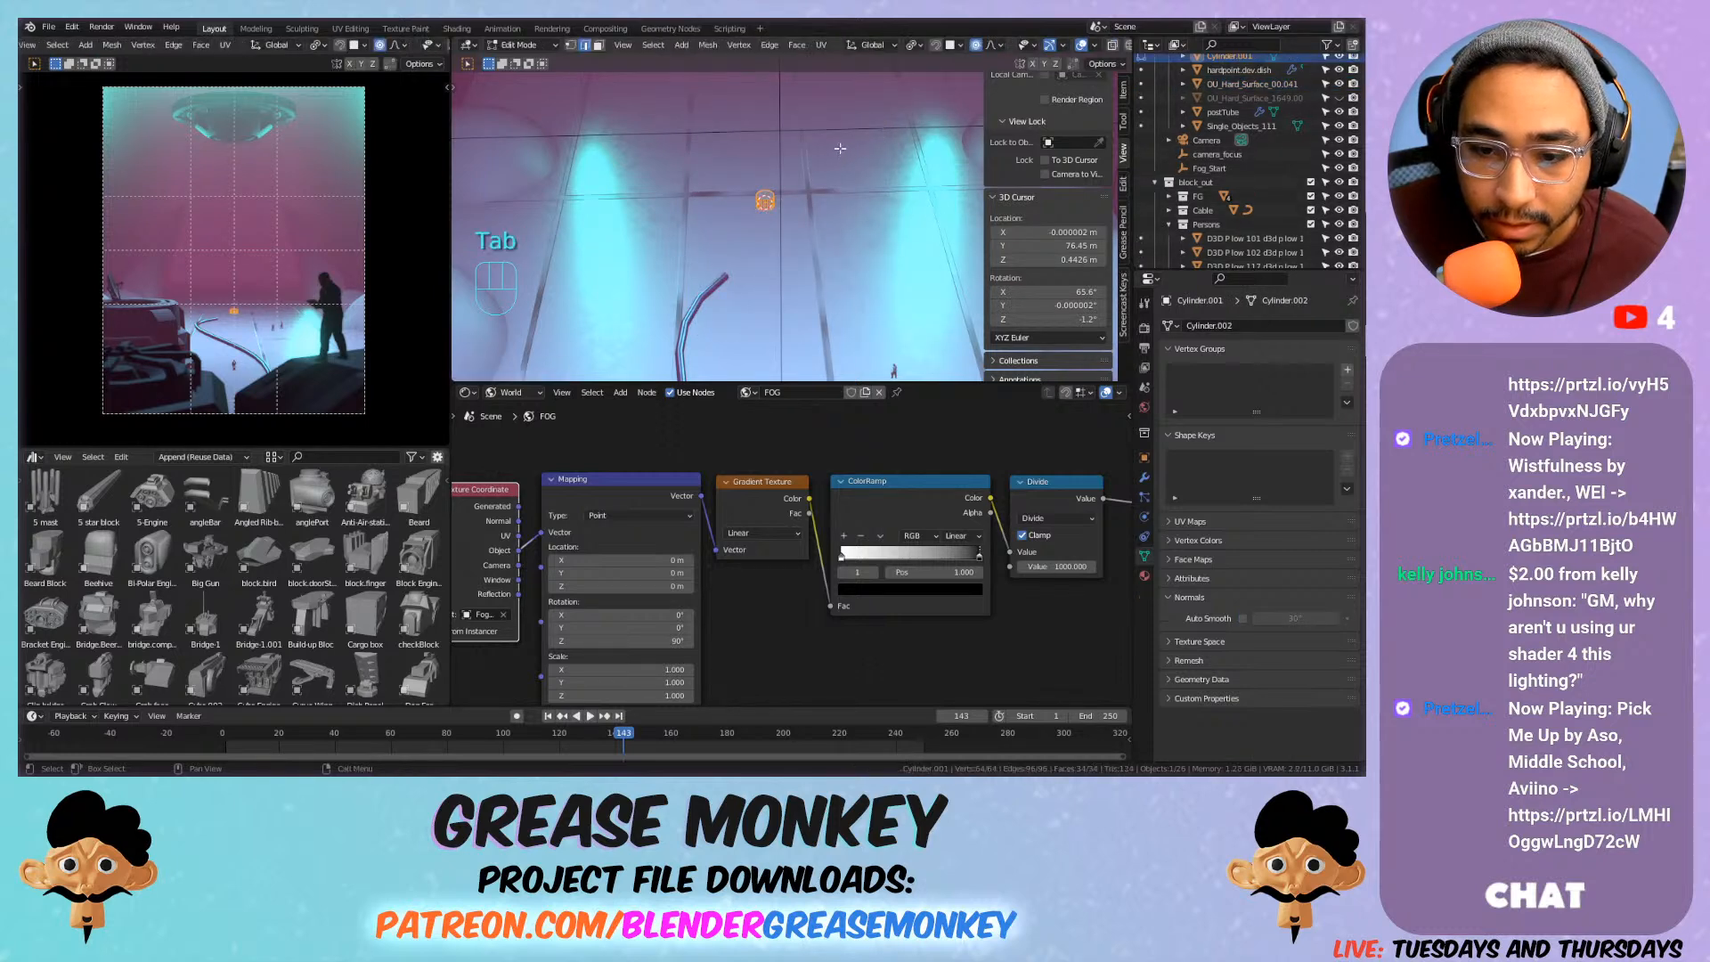
key("Tab")
key("s")
key("shift+z")
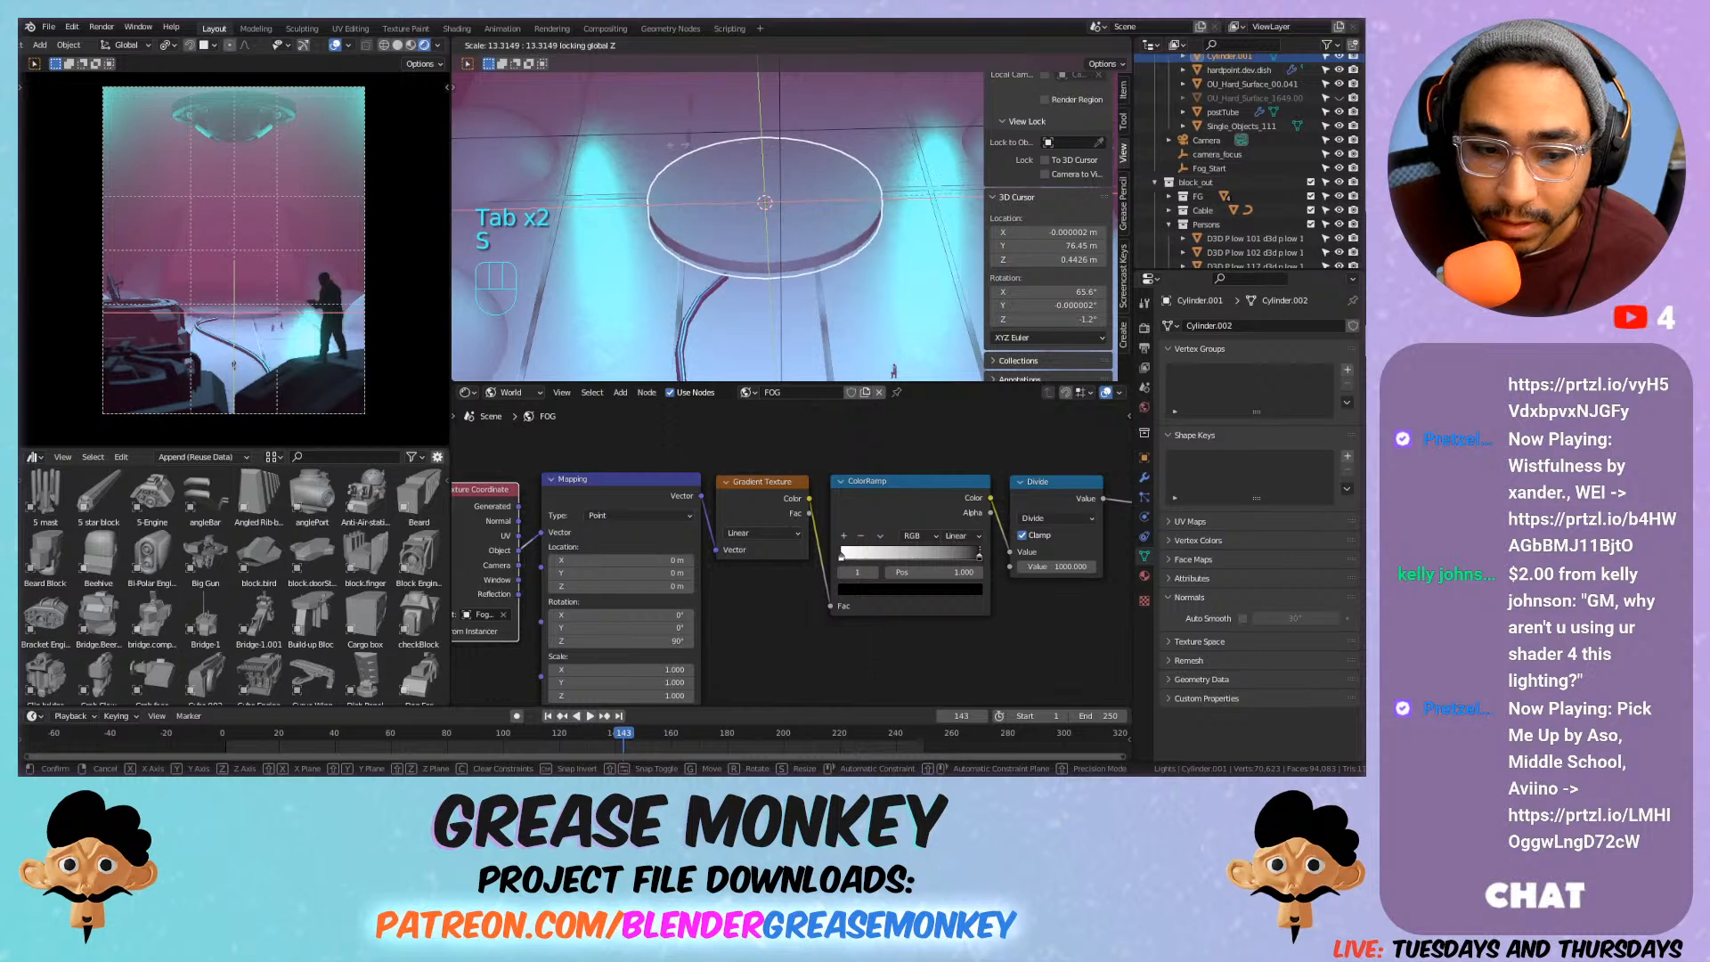
left_click(831, 205)
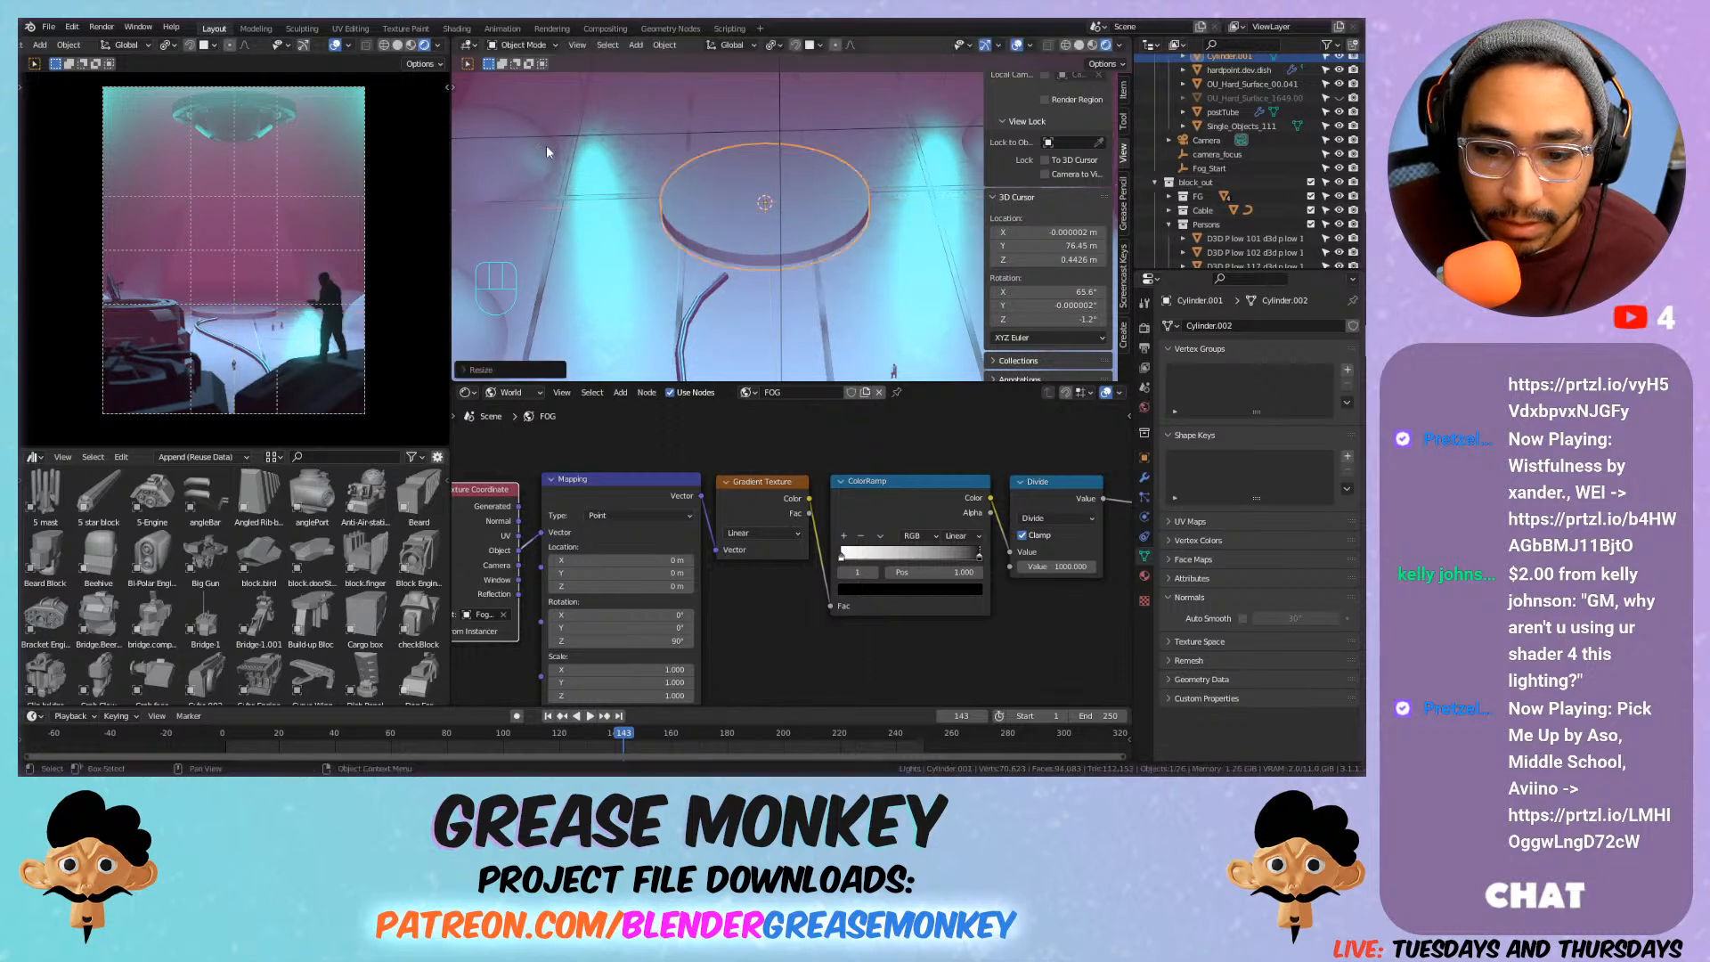
Shade the disc smooth and enable Auto Smooth at 30°.
right_click(771, 192)
left_click(760, 165)
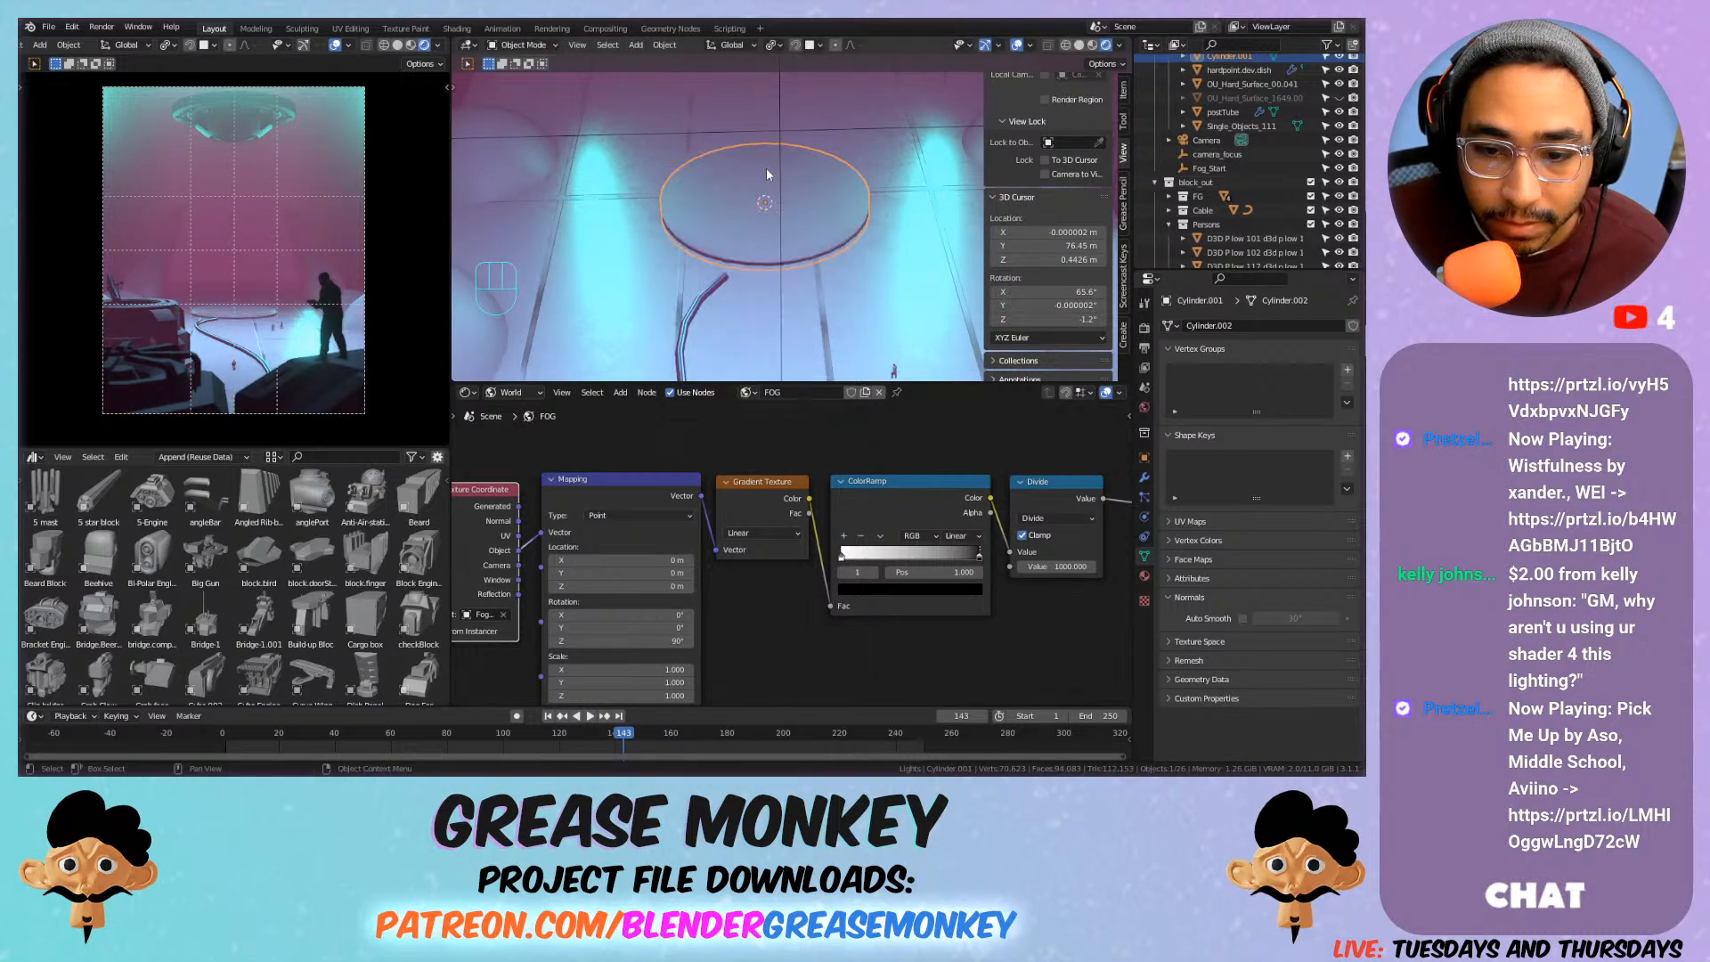
left_click(1242, 618)
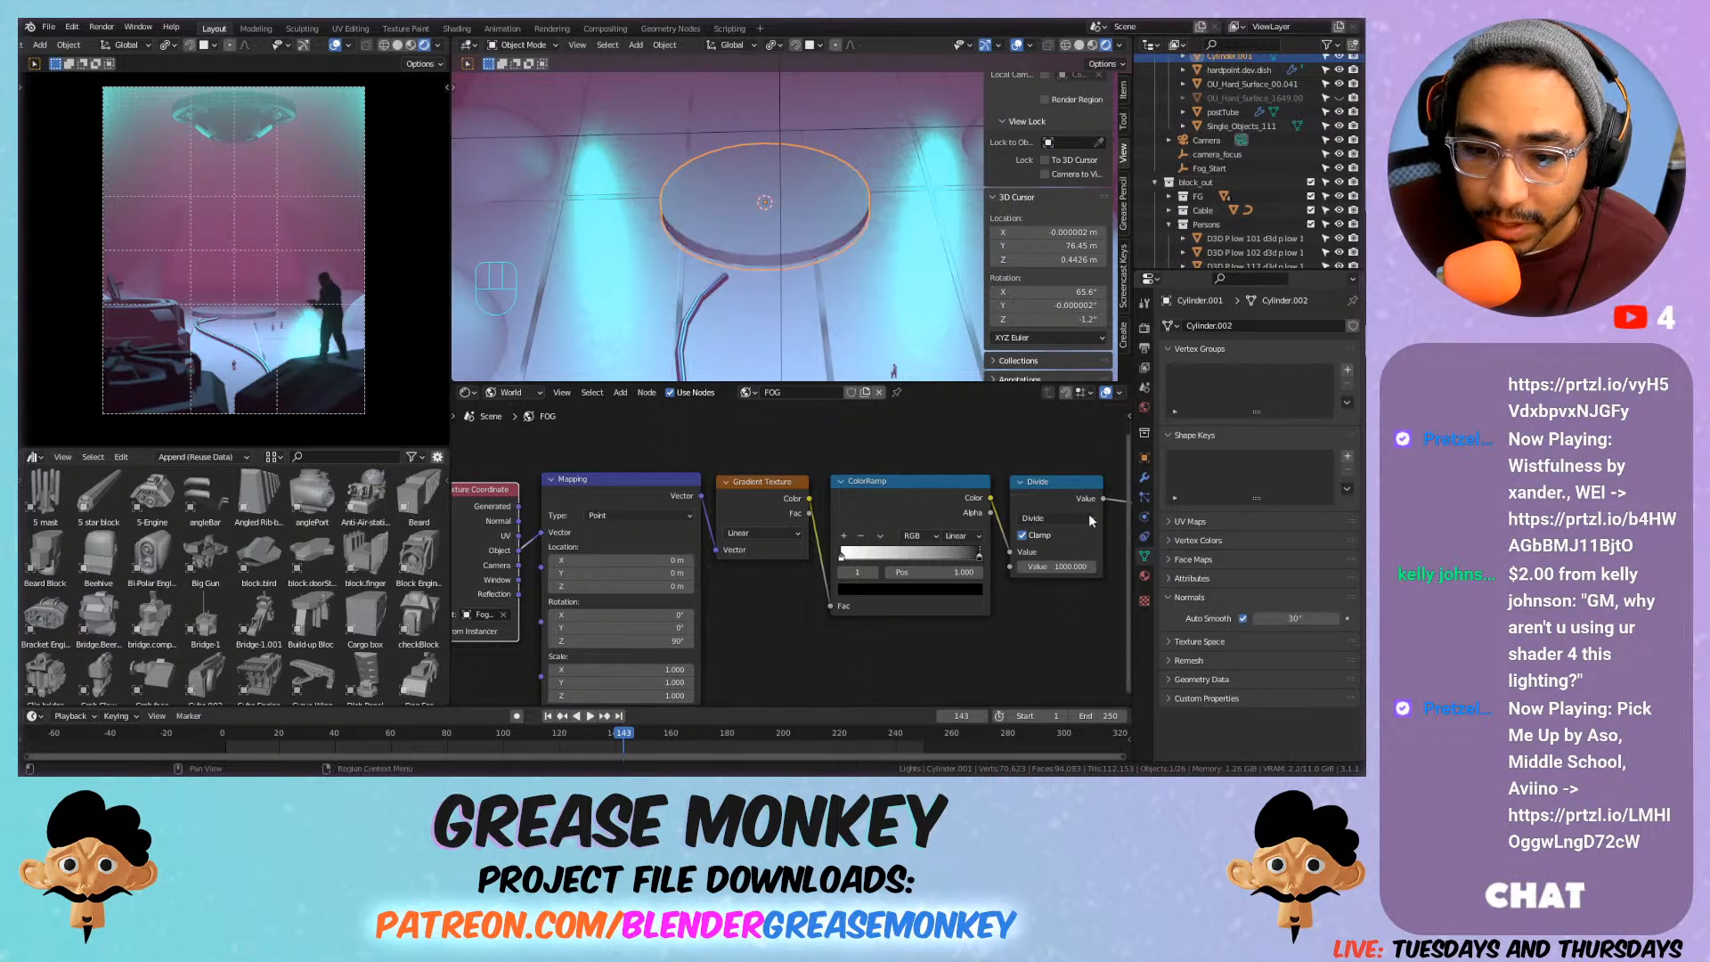
Snap the 3D cursor to the disc's bottom face and set the disc's origin to the cursor.
middle_click_drag(805, 230, 798, 135, "shift")
key("Tab")
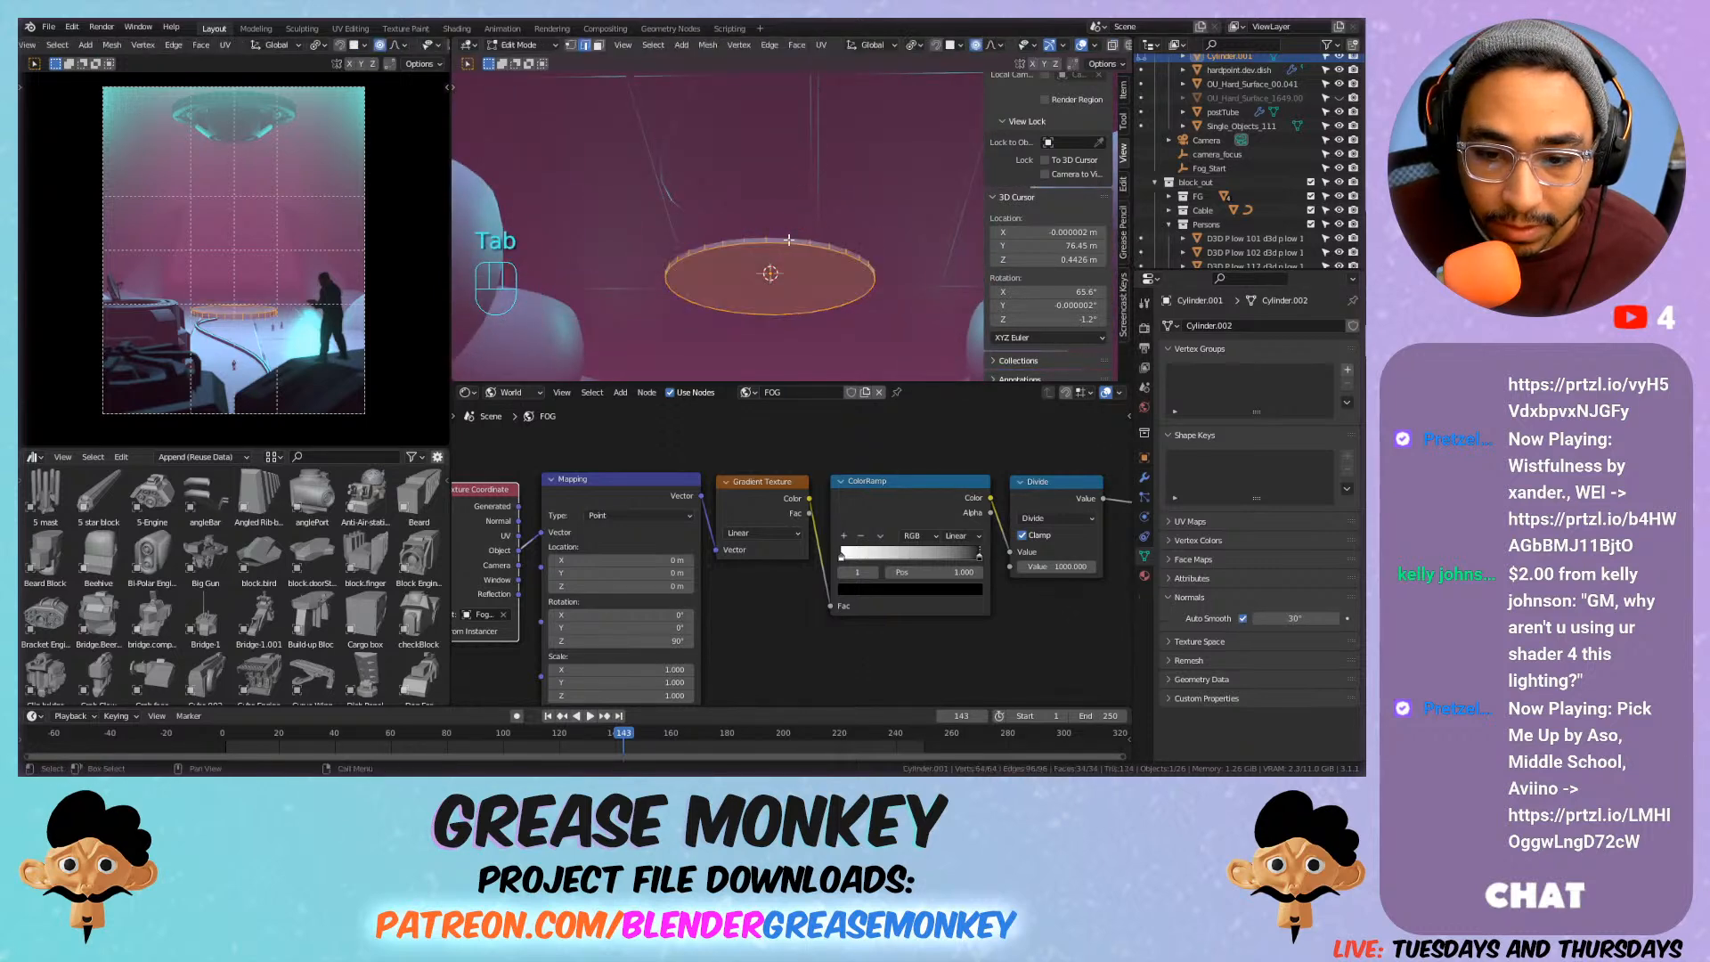
left_click(765, 280)
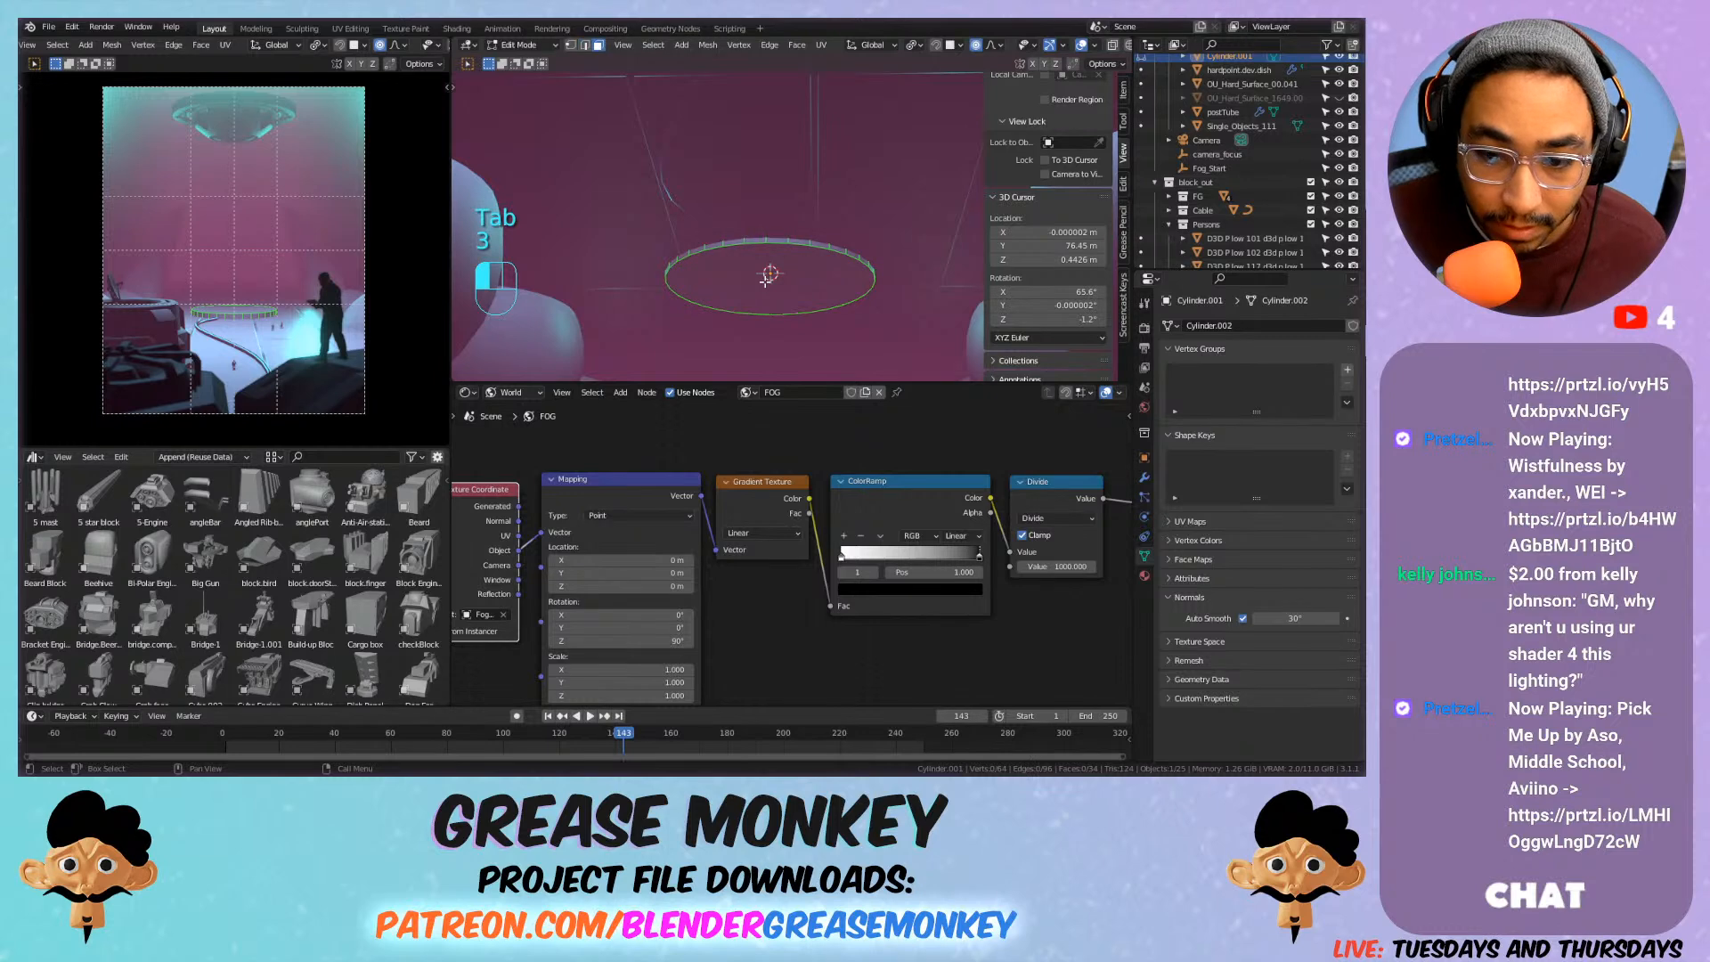
key("3")
left_click(765, 281)
key("shift+s")
left_click(774, 368)
key("Tab")
right_click(784, 279)
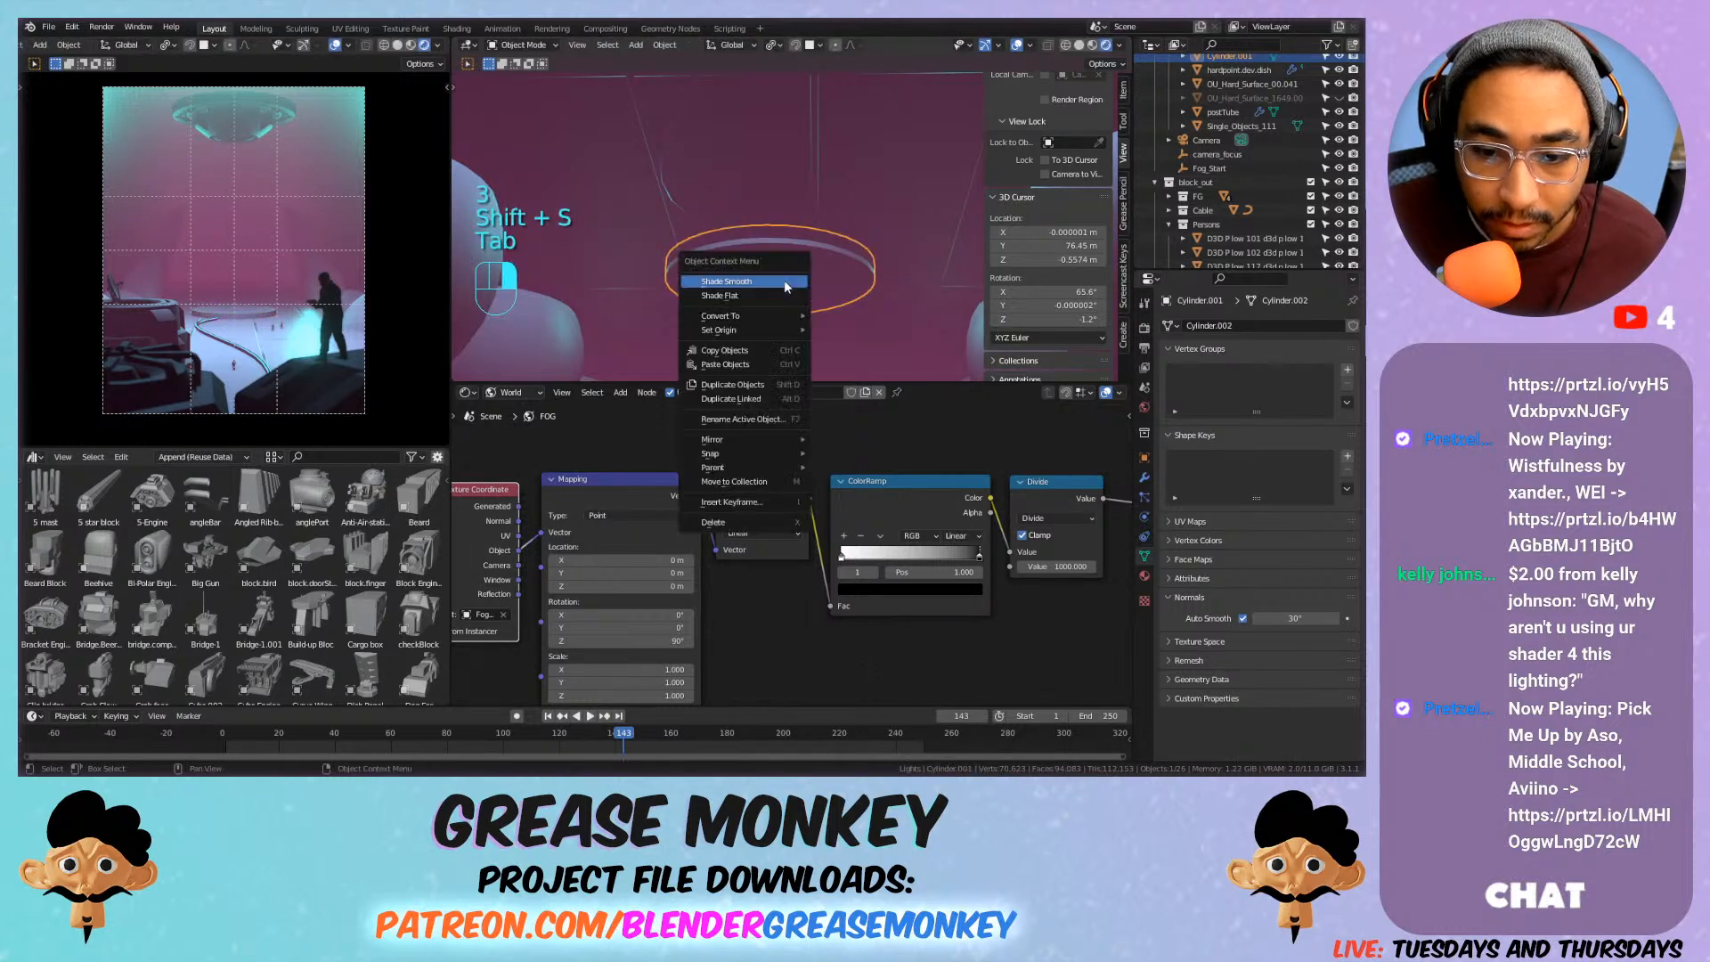
mouse_move(784, 330)
left_click(882, 361)
Raise the disc slightly along Z so it stands as a low platform on the floor, and open its mesh for editing.
middle_click_drag(814, 199, 814, 254, "shift")
key("g")
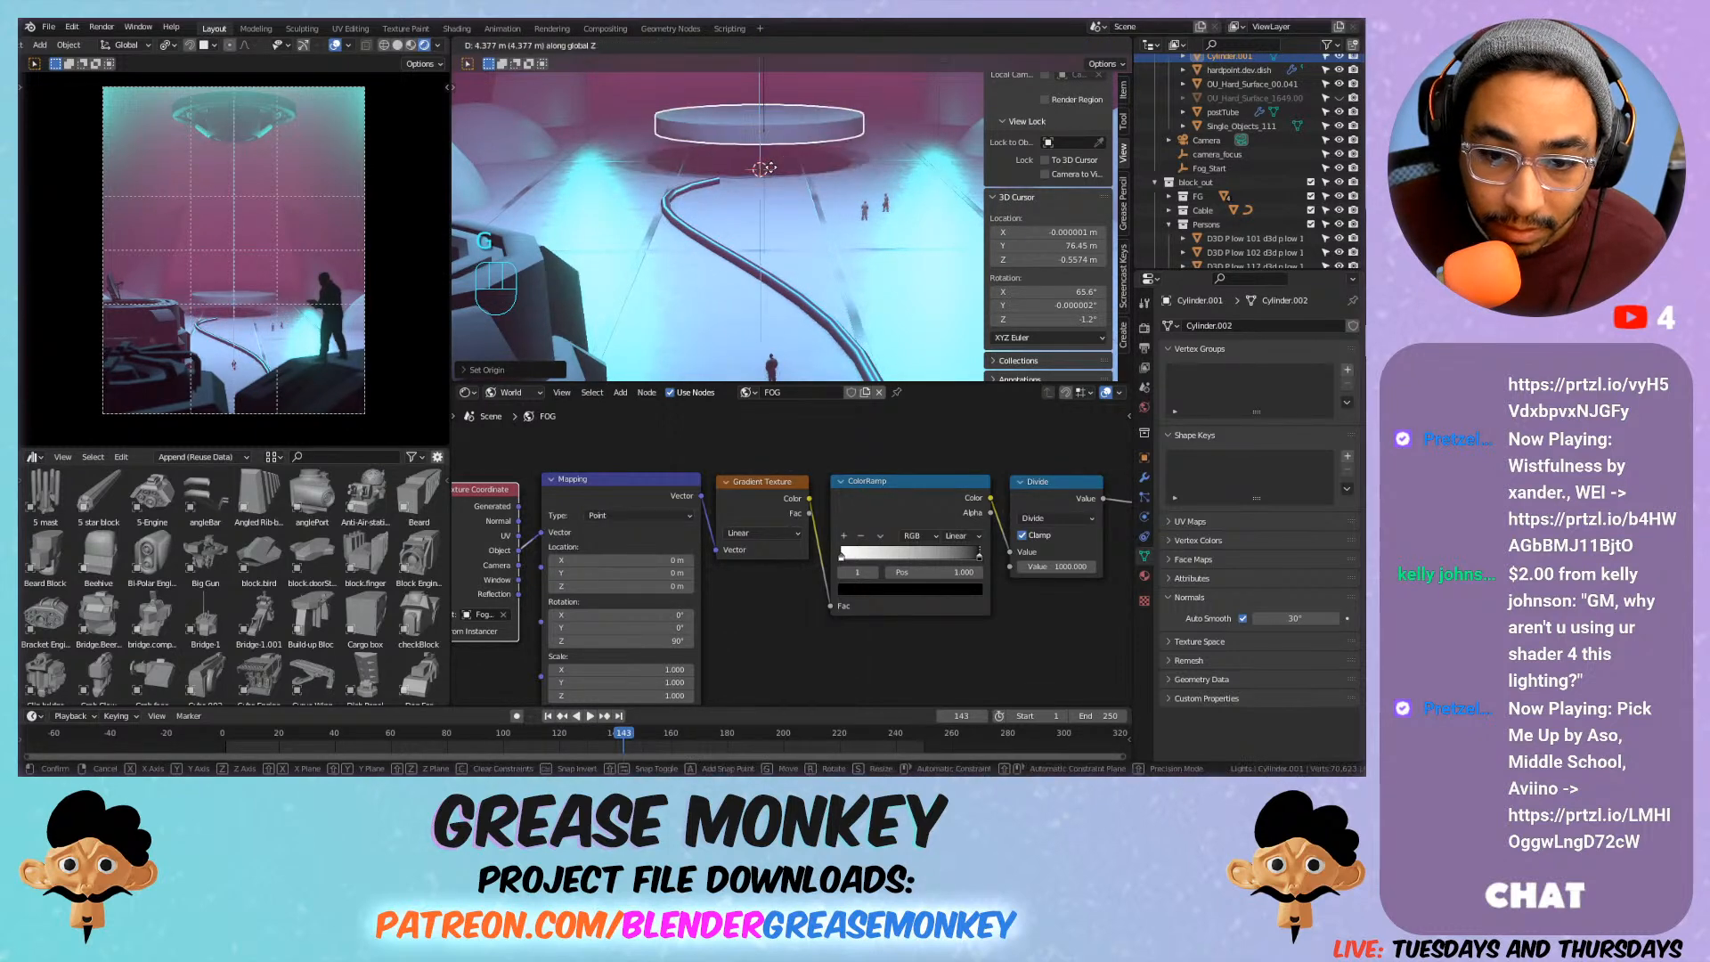
left_click(761, 169)
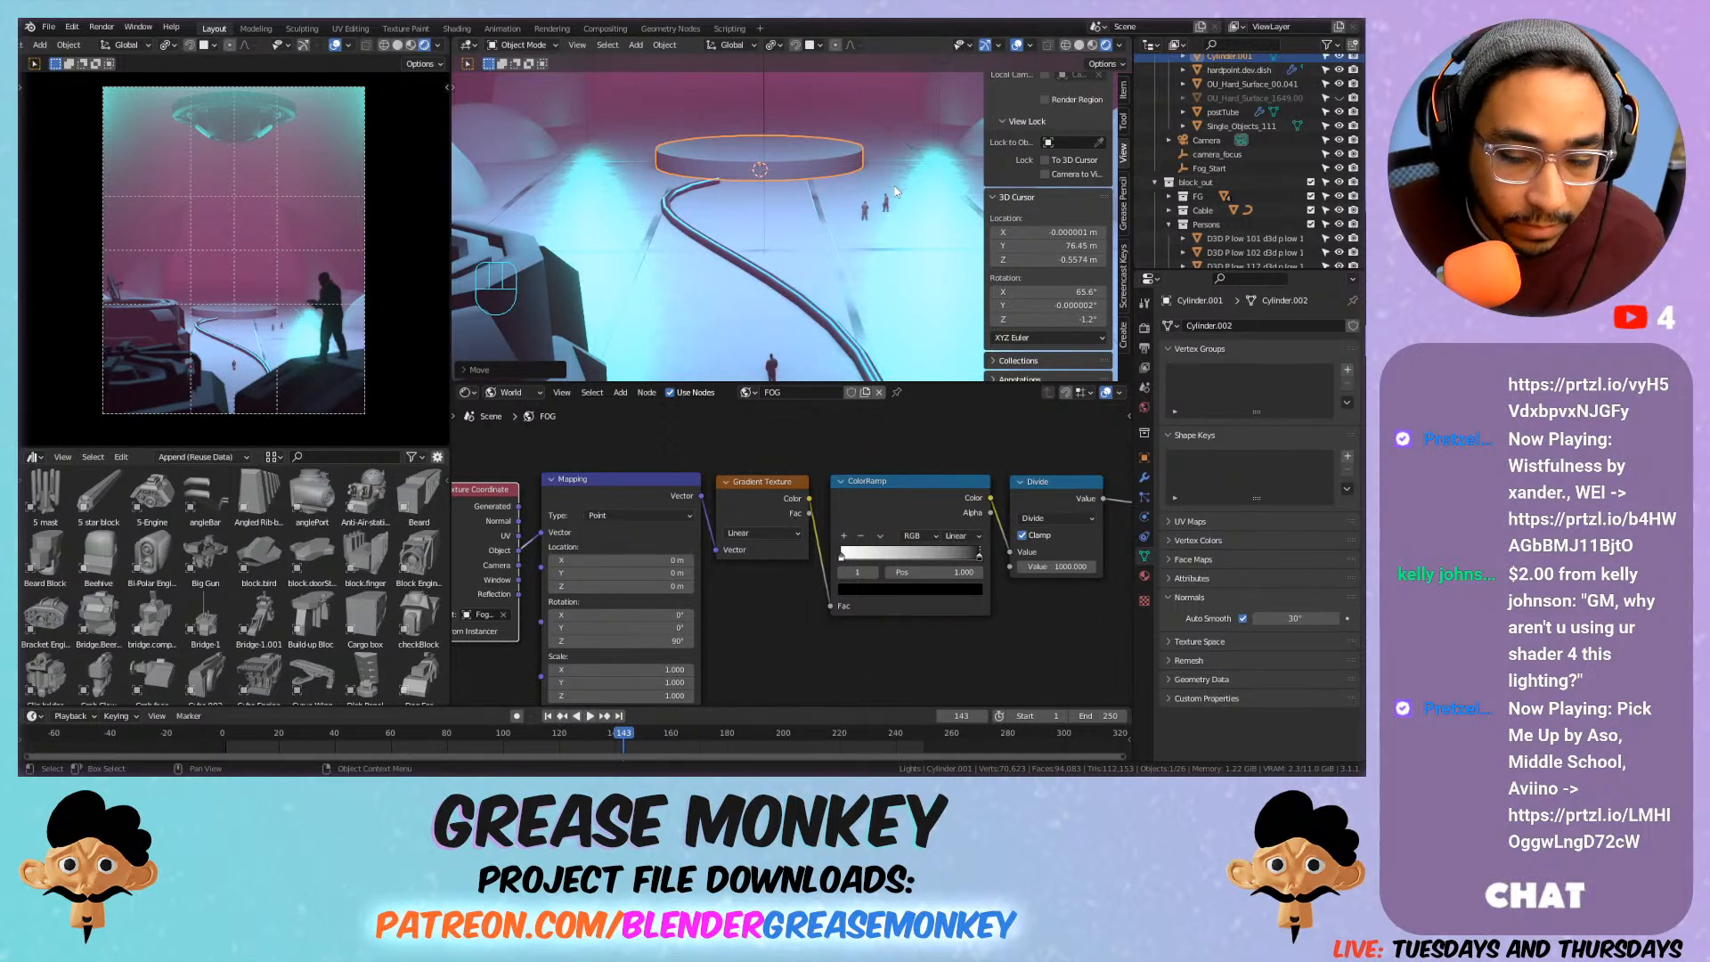
key("Tab")
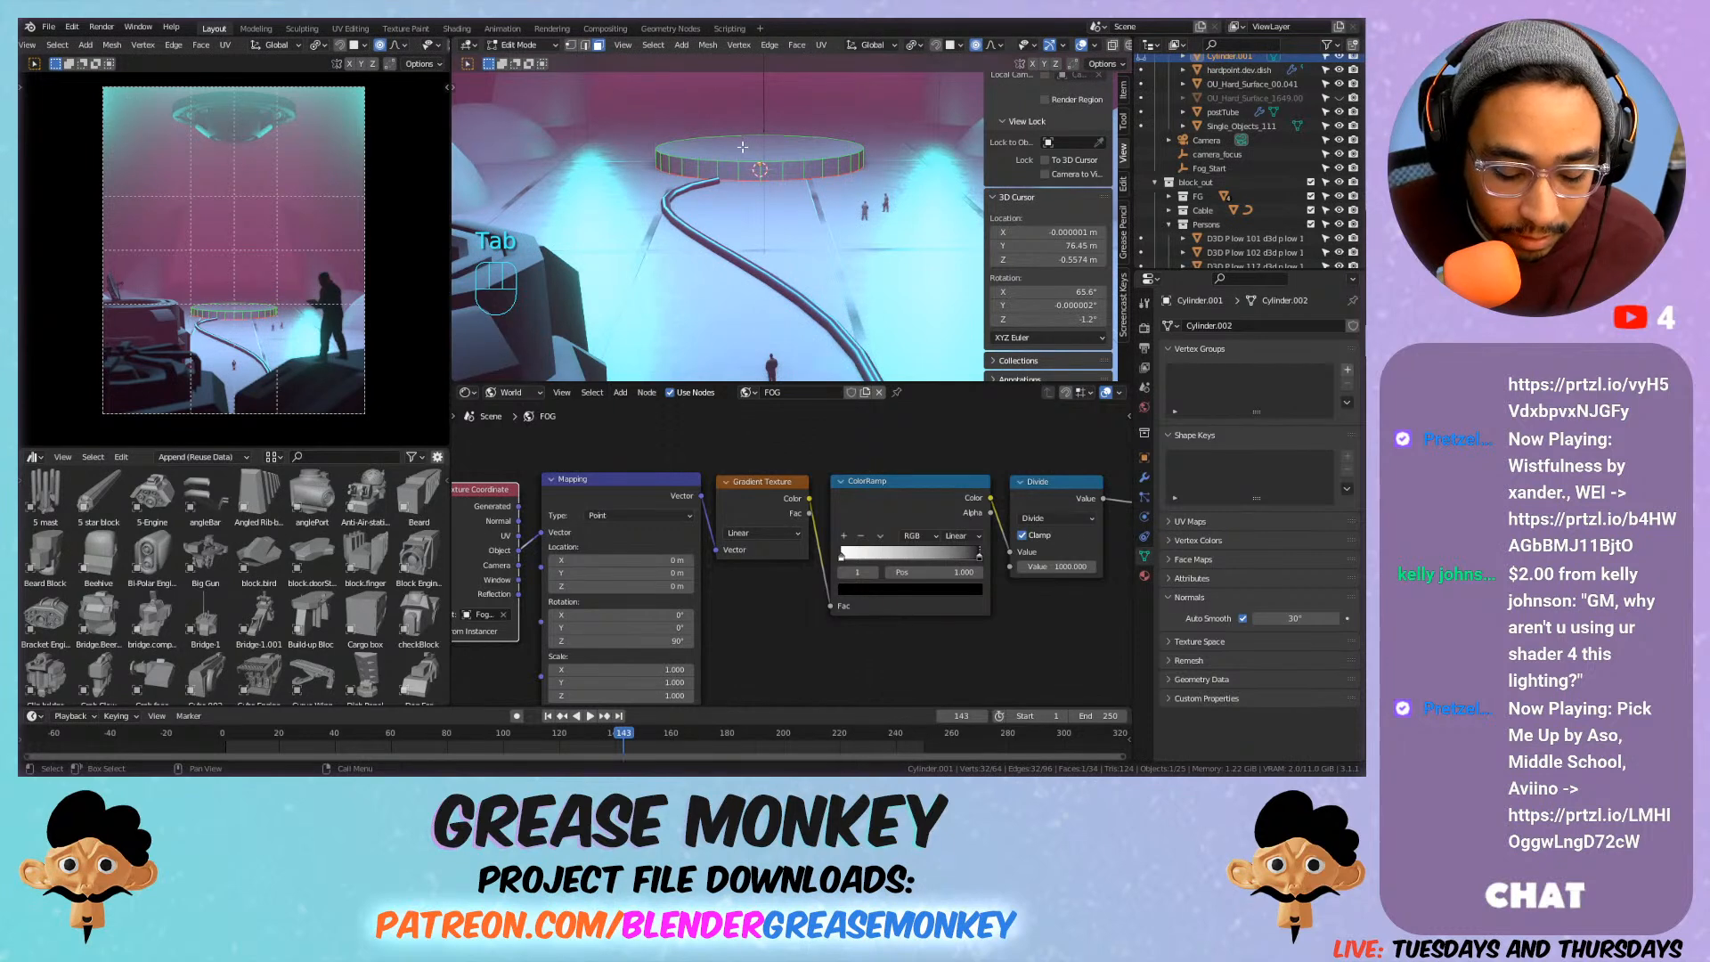
Move the platform disc's top face slightly along Z to adjust its thickness.
key("3")
key("g")
key("z")
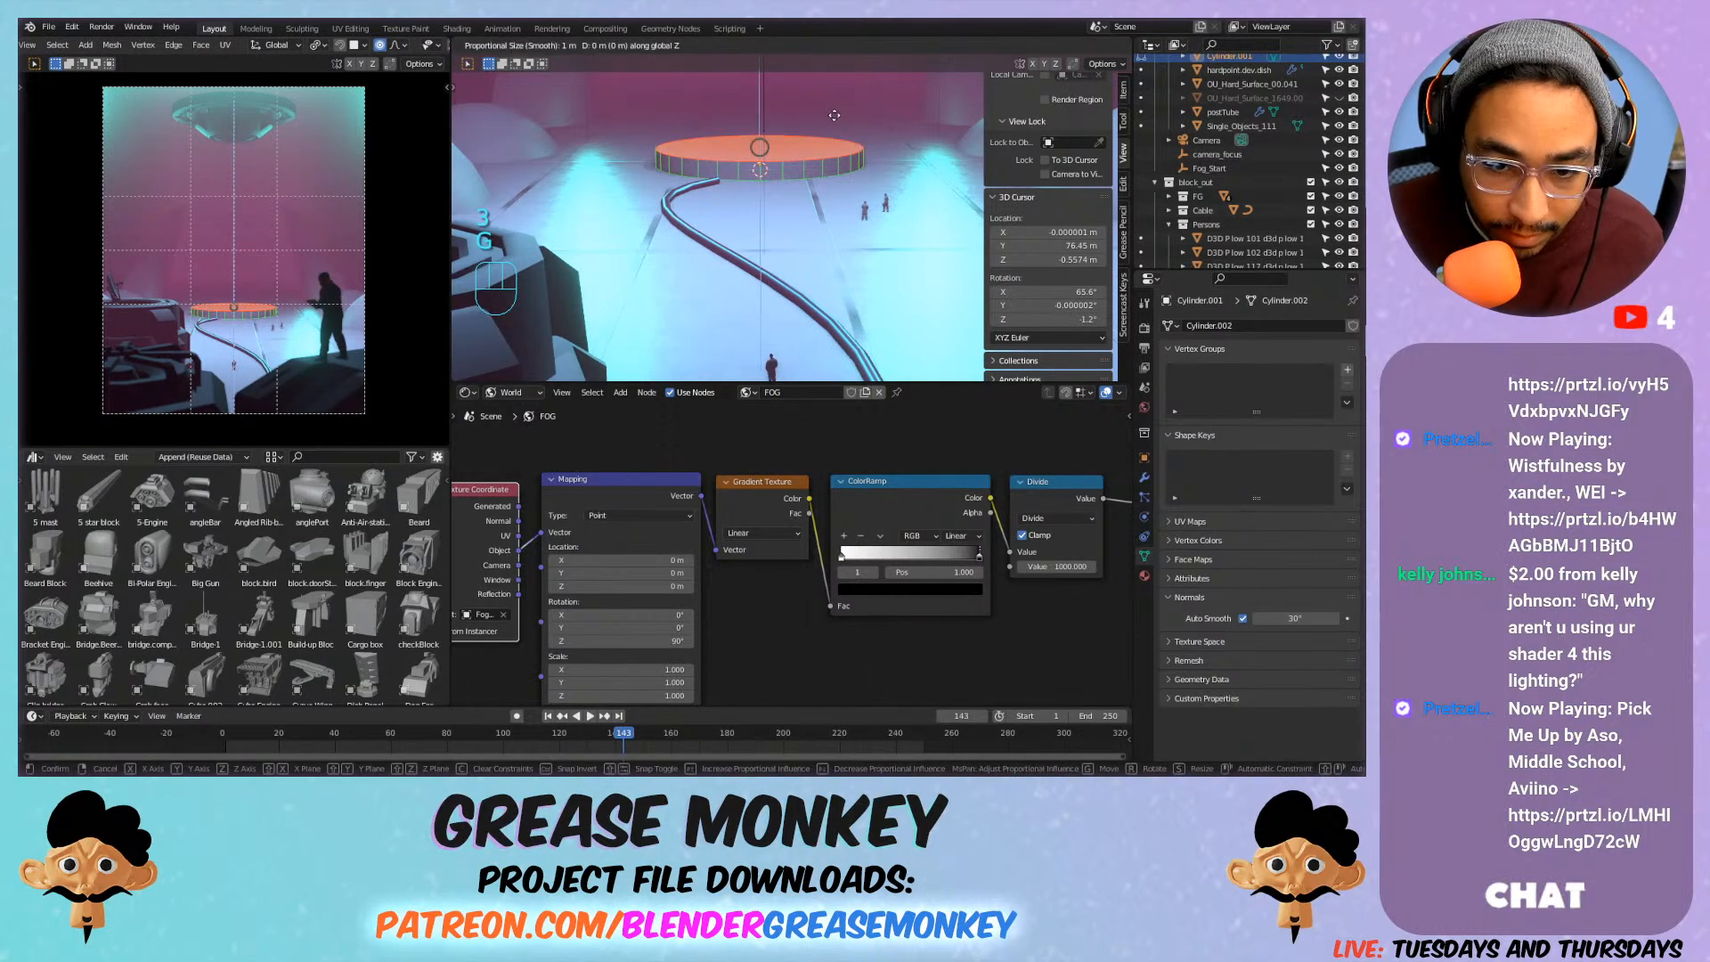
left_click(835, 121)
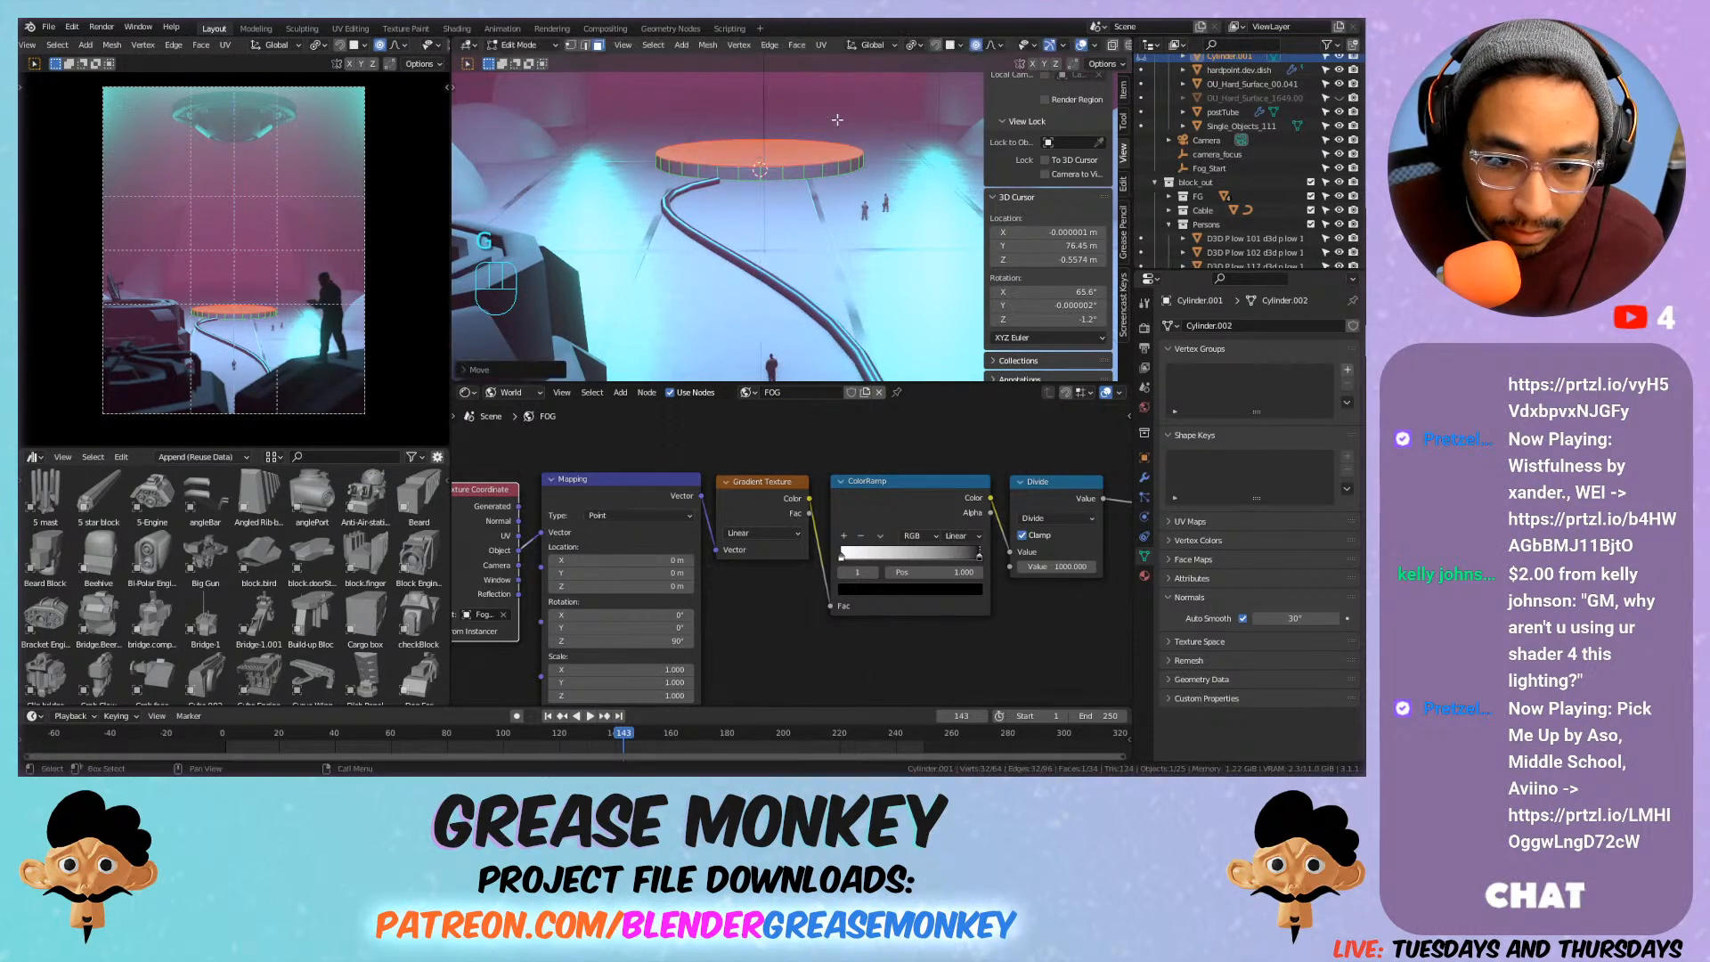
Snap the 3D cursor to the disc's top face, return to Object Mode and save the file.
key("Tab")
key("Tab")
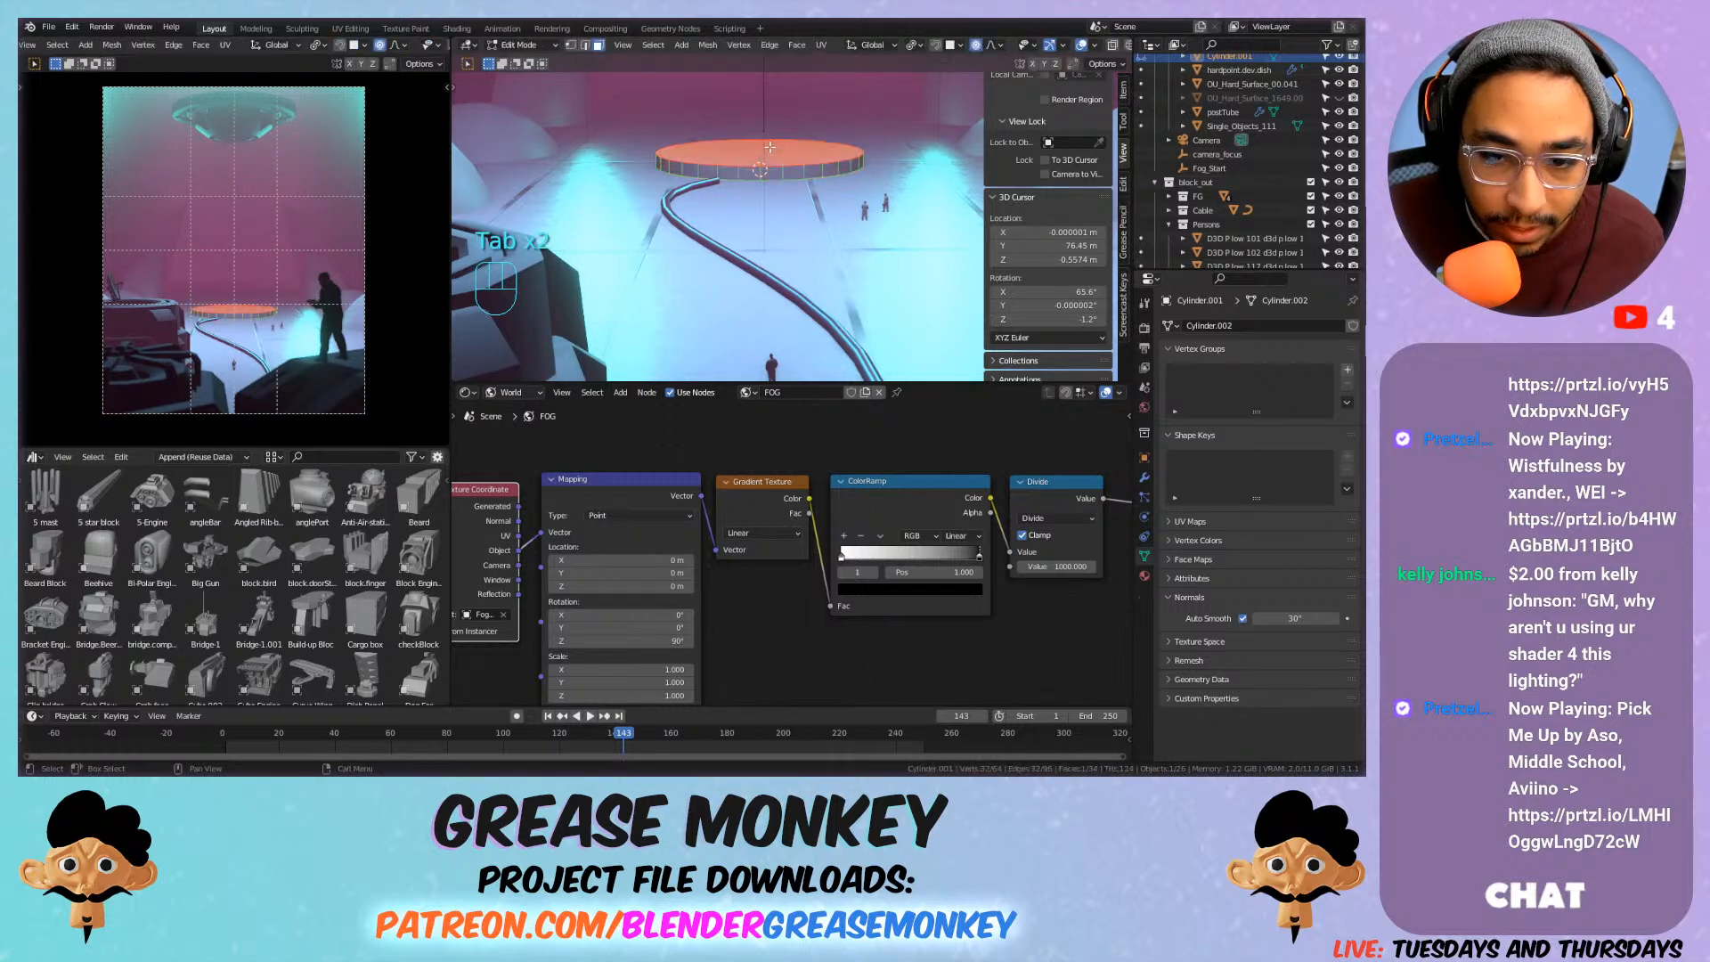
key("shift+s")
left_click(772, 178)
key("Tab")
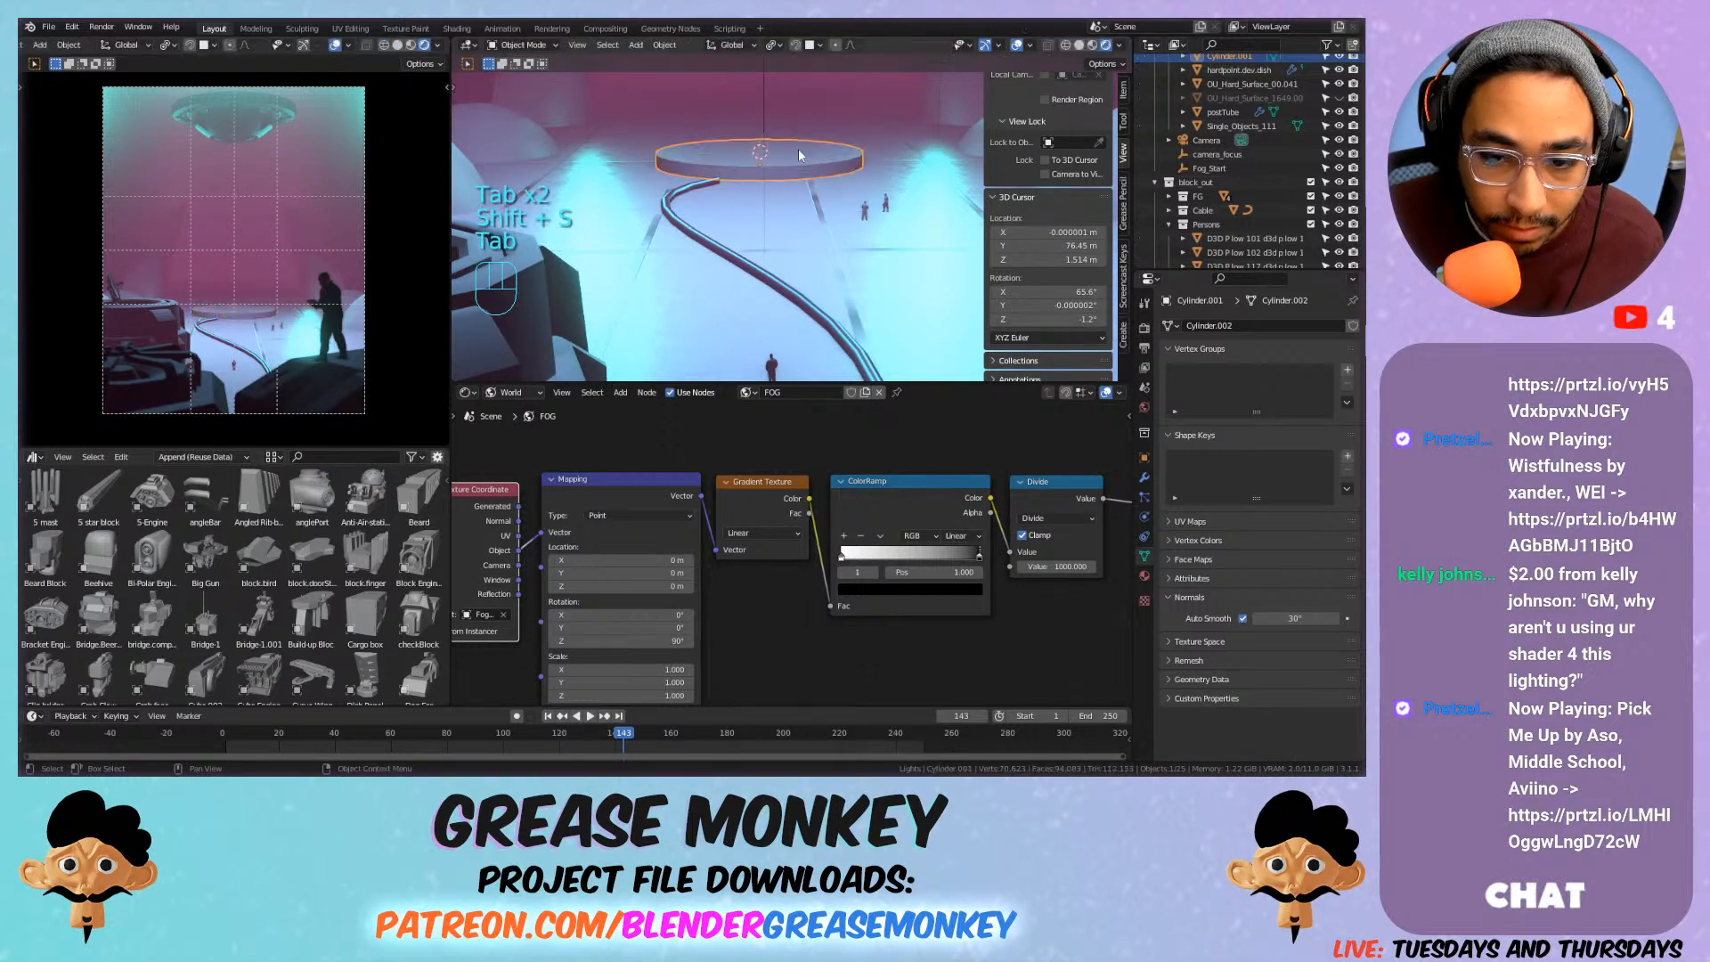
mouse_move(780, 133)
middle_mouse_down()
mouse_move(774, 185)
mouse_move(689, 172)
mouse_move(780, 155)
middle_mouse_up()
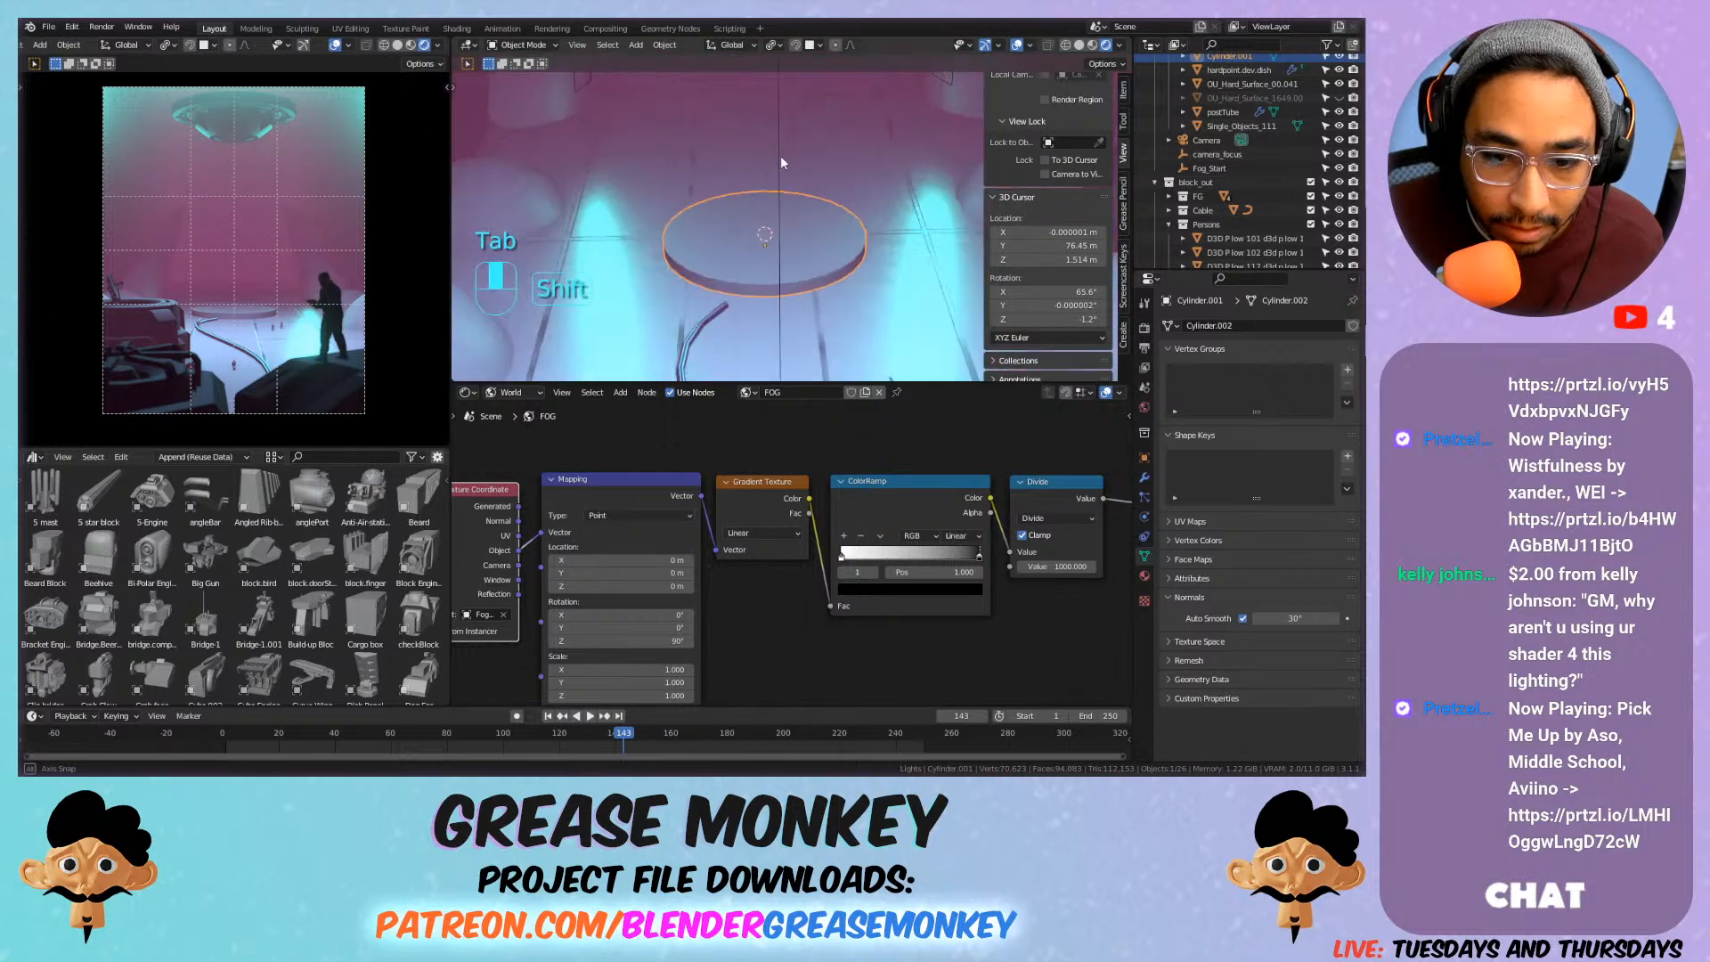
key("ctrl+s")
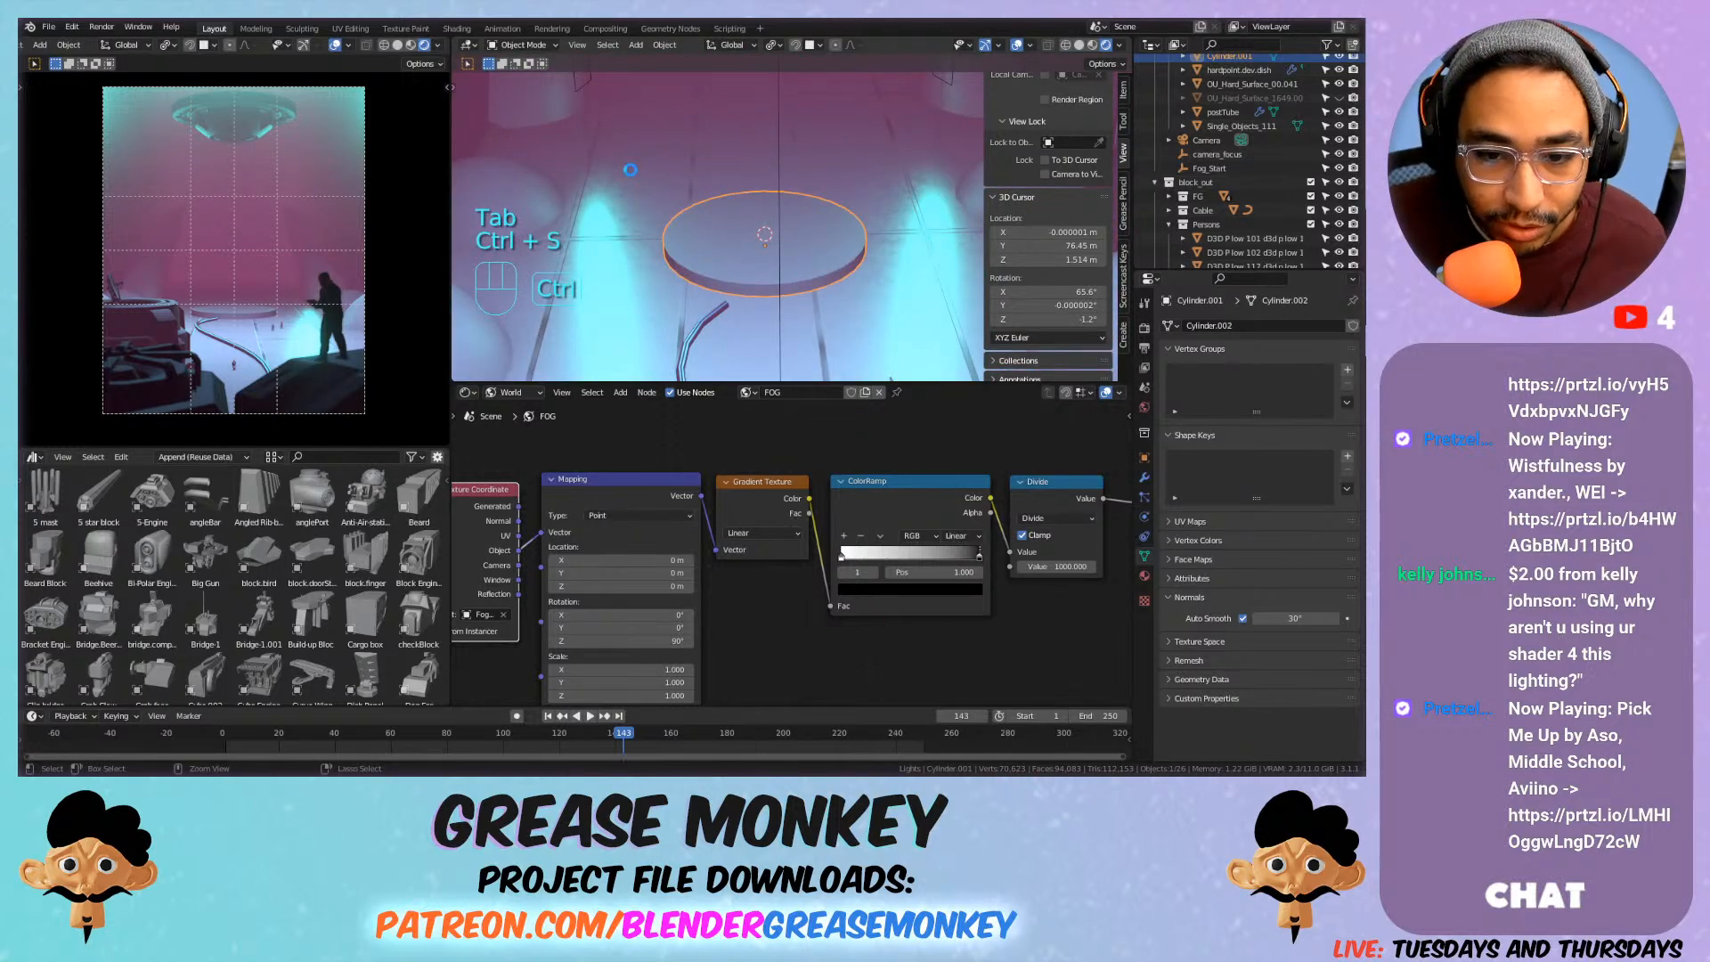
Search the add-ons in Preferences for "sap" and enable Add Curve: Sapling Tree Gen.
left_click(48, 27)
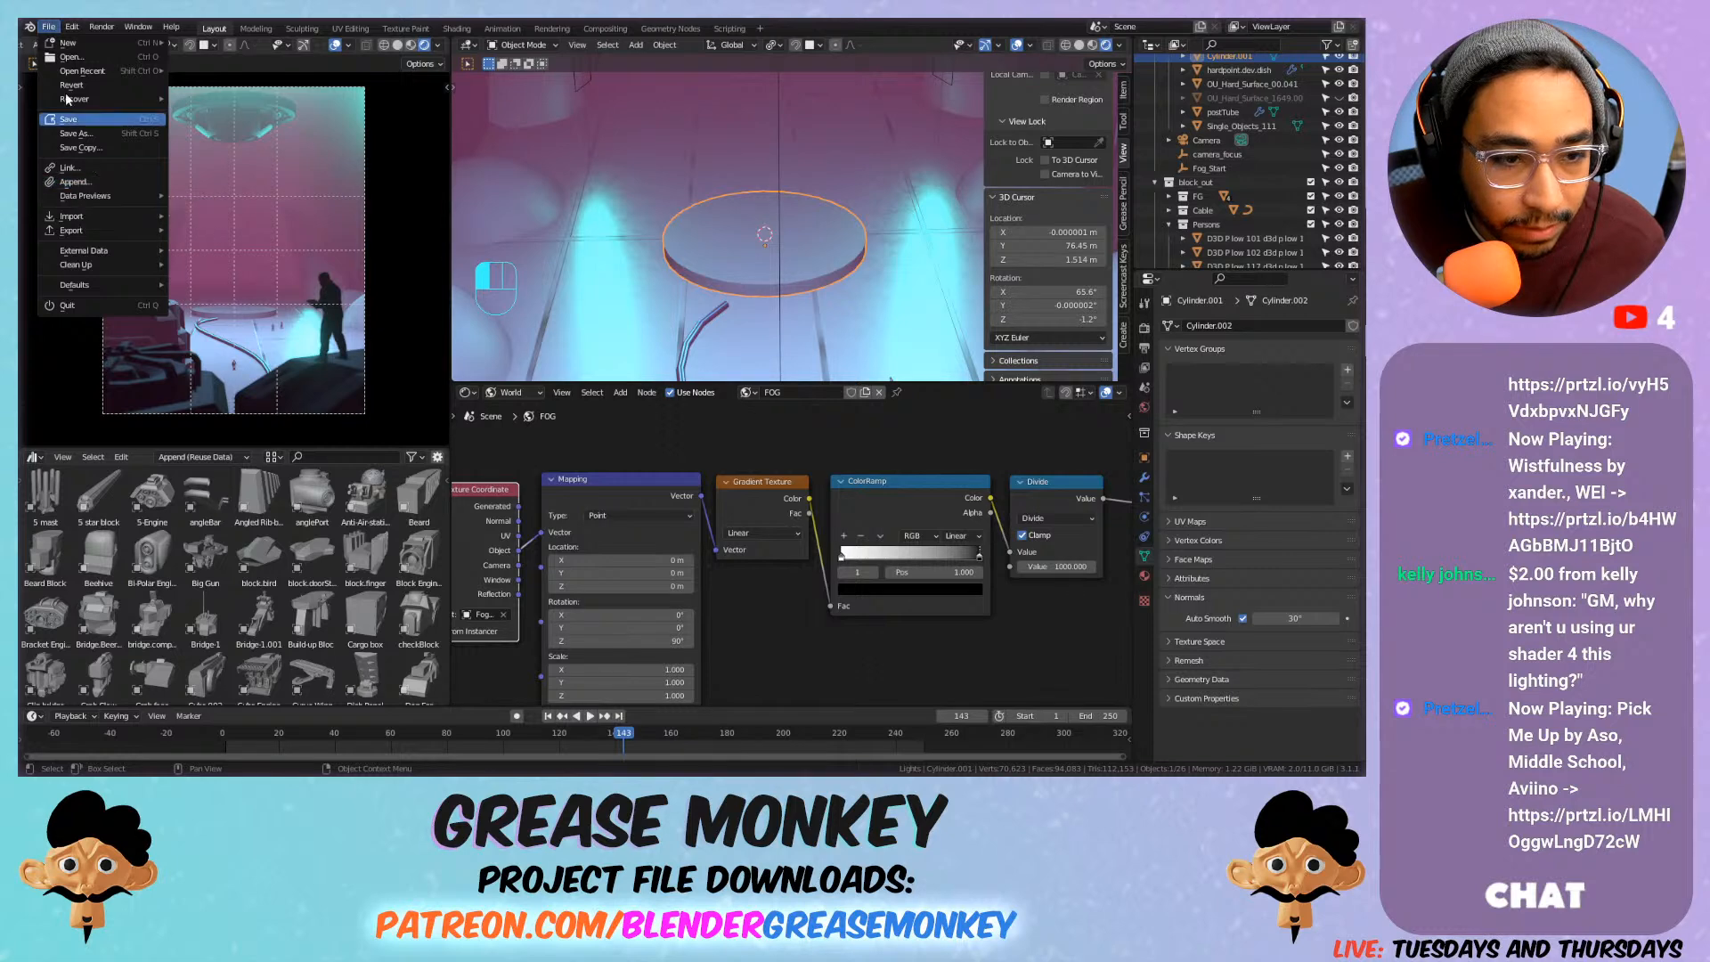
mouse_move(71, 29)
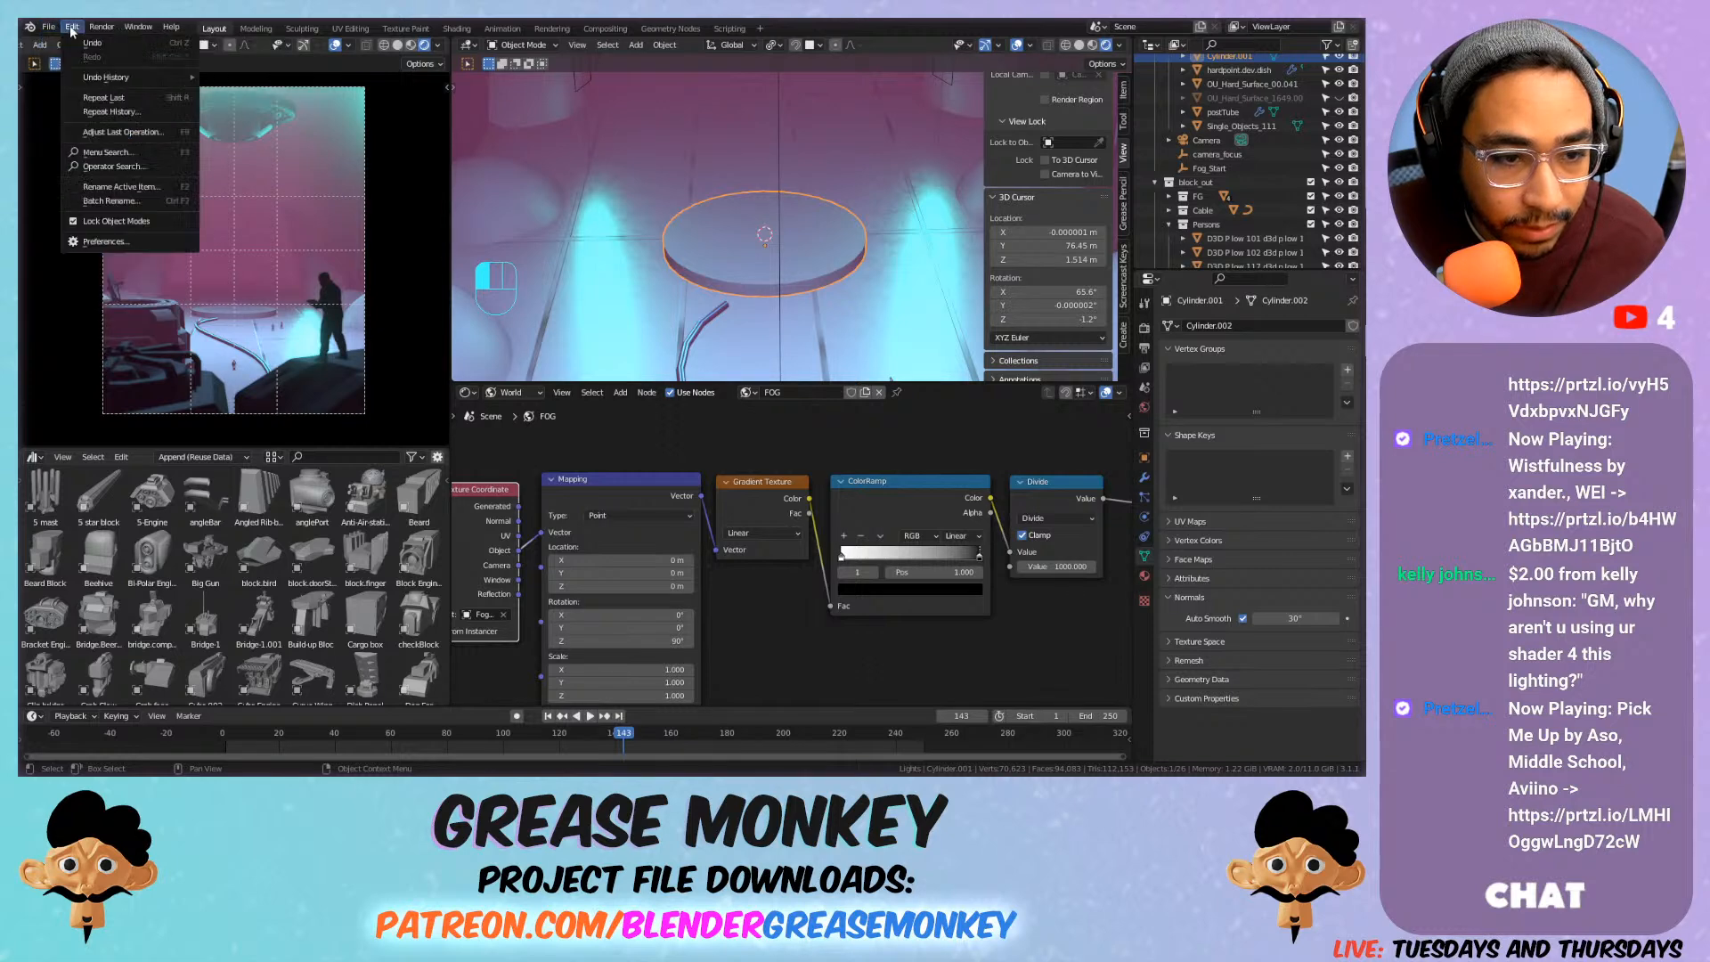
left_click(113, 242)
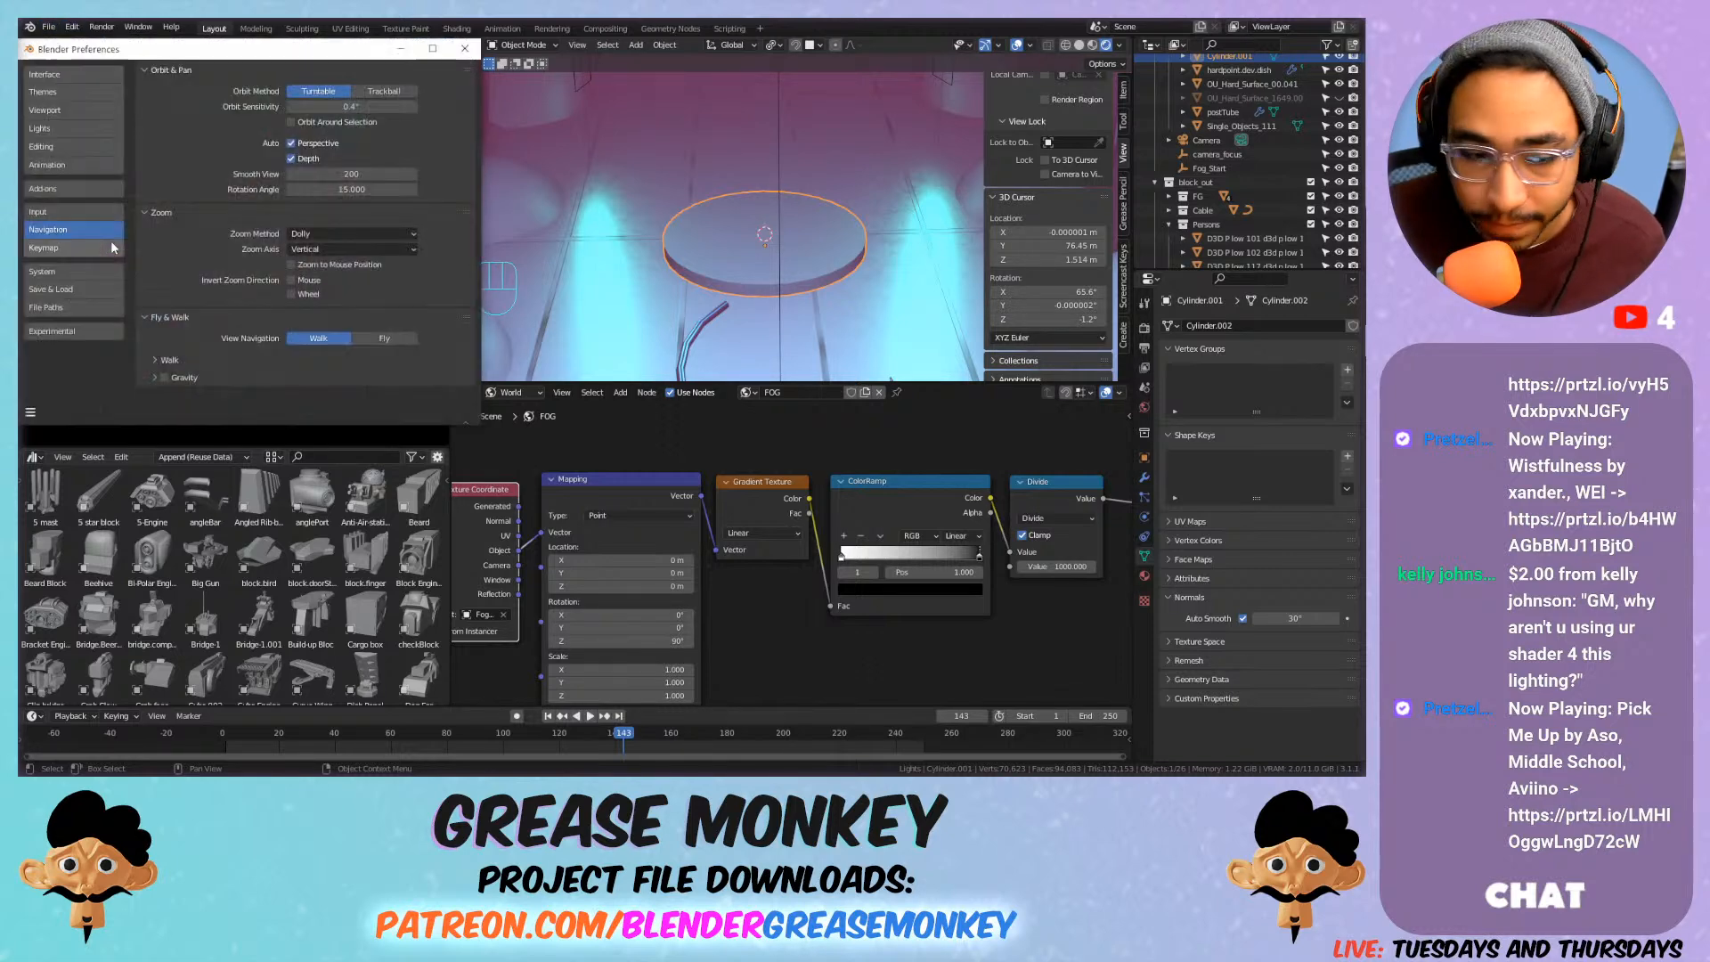
left_click(89, 191)
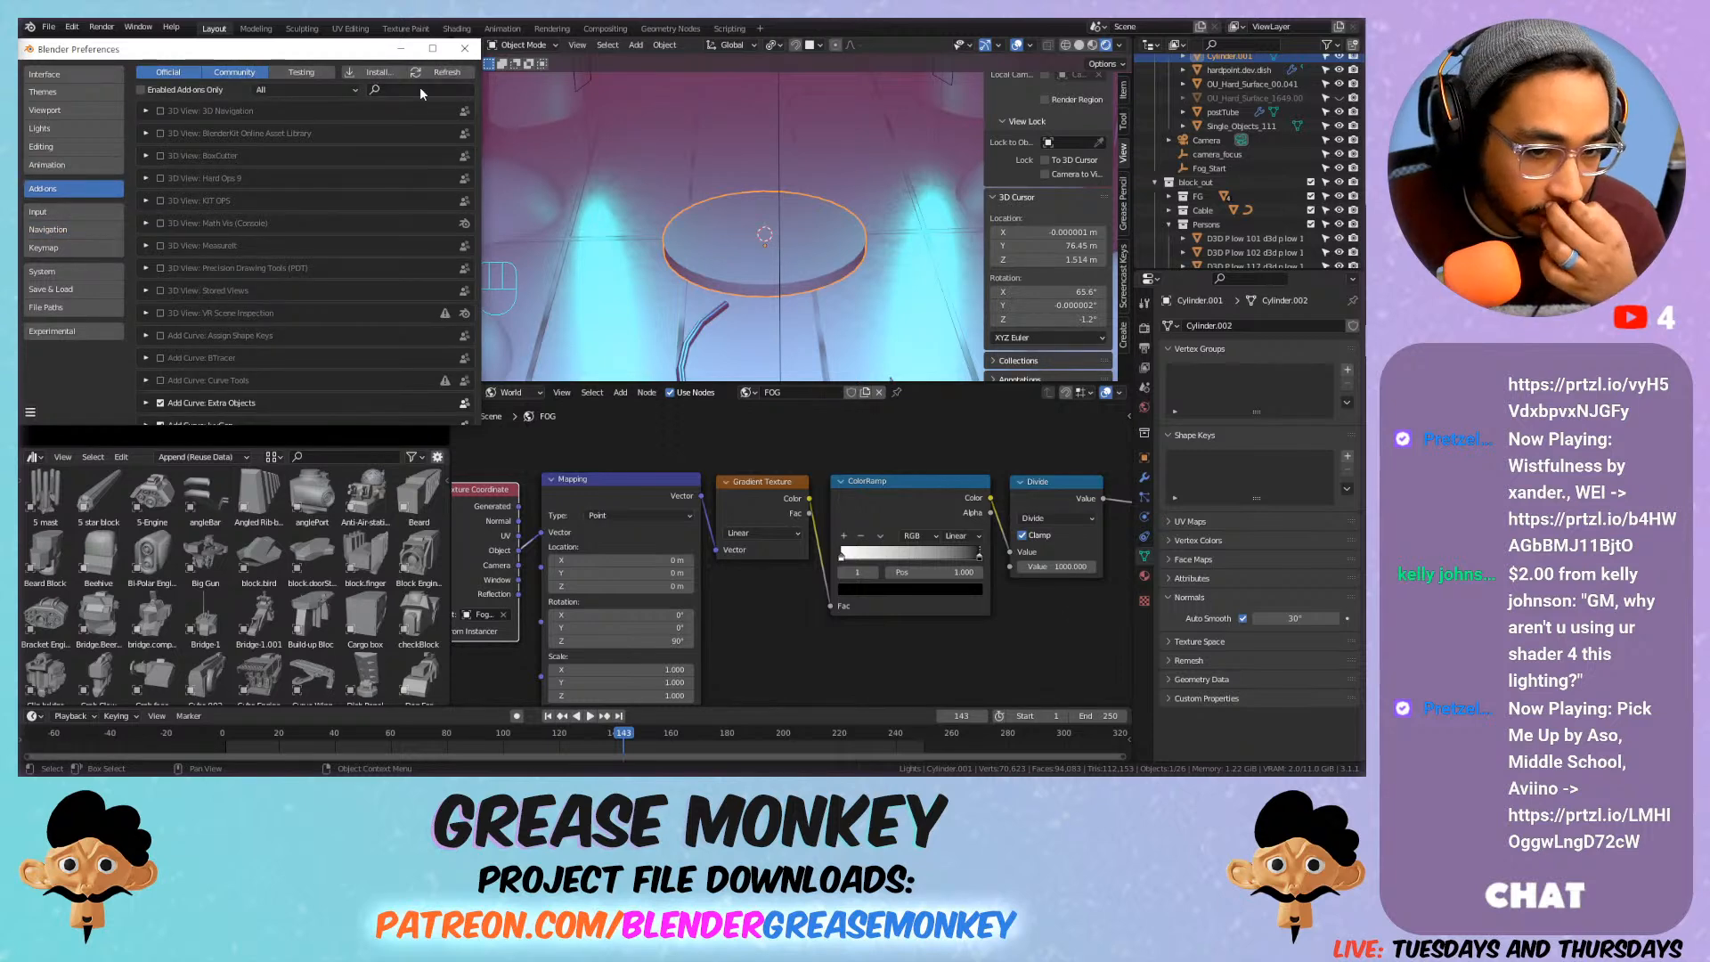
type("sap")
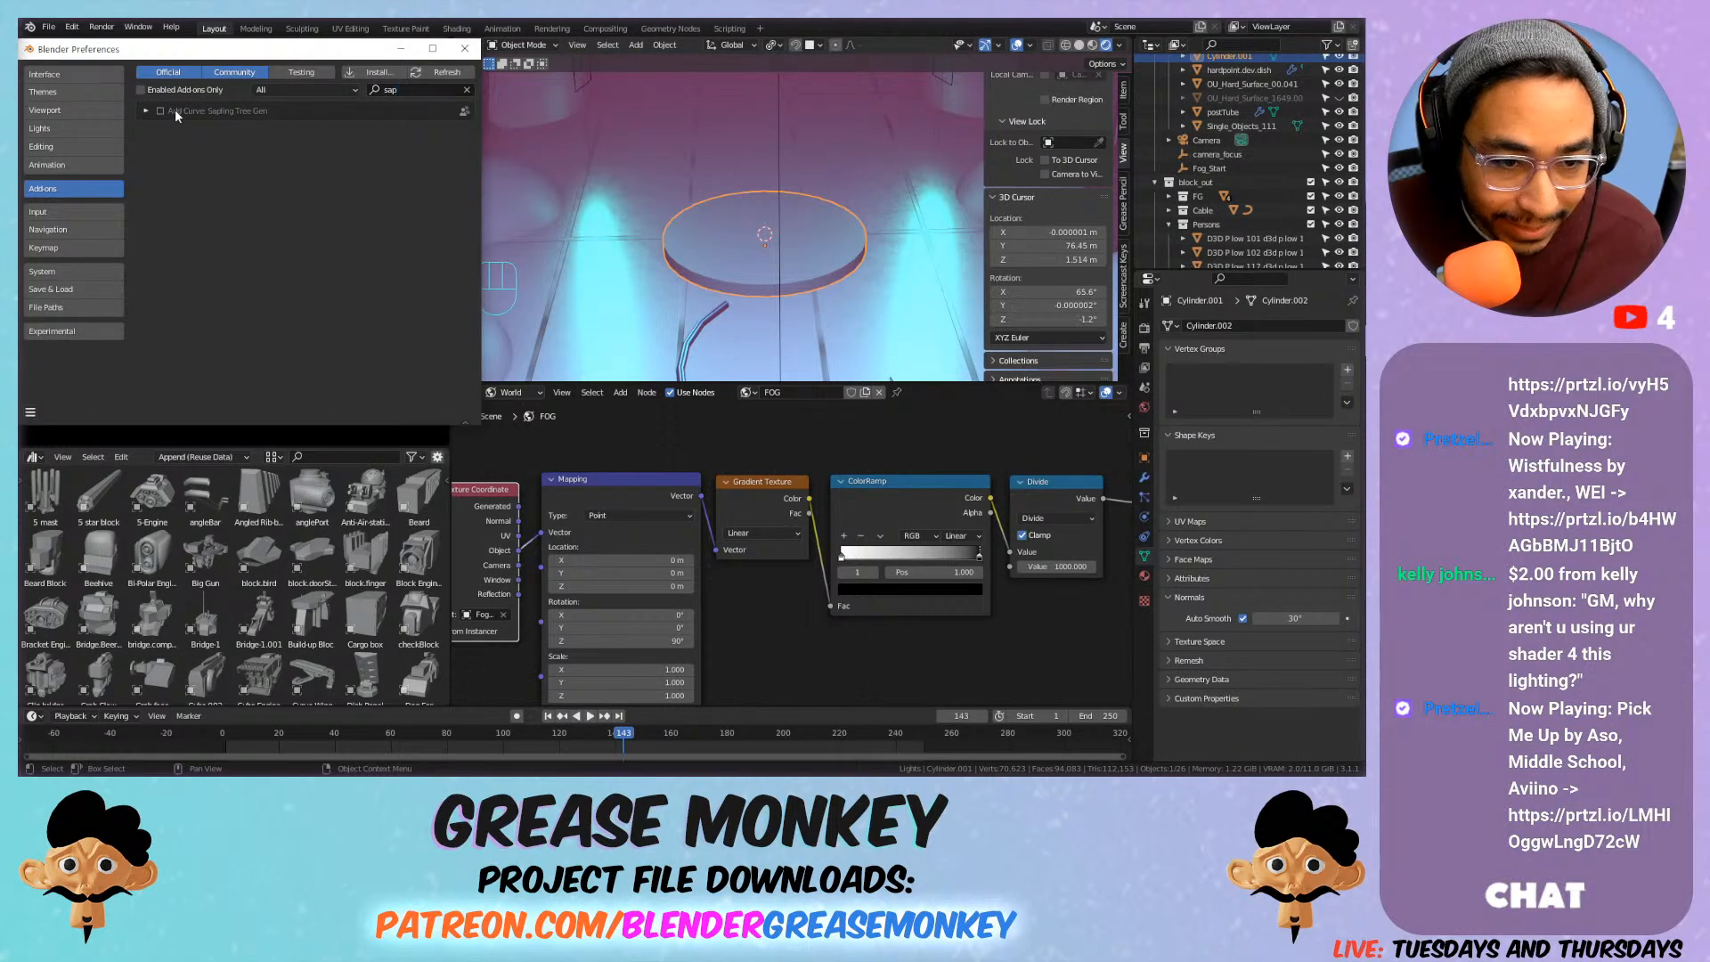
left_click(160, 111)
left_click(146, 112)
left_click(146, 113)
left_click(146, 113)
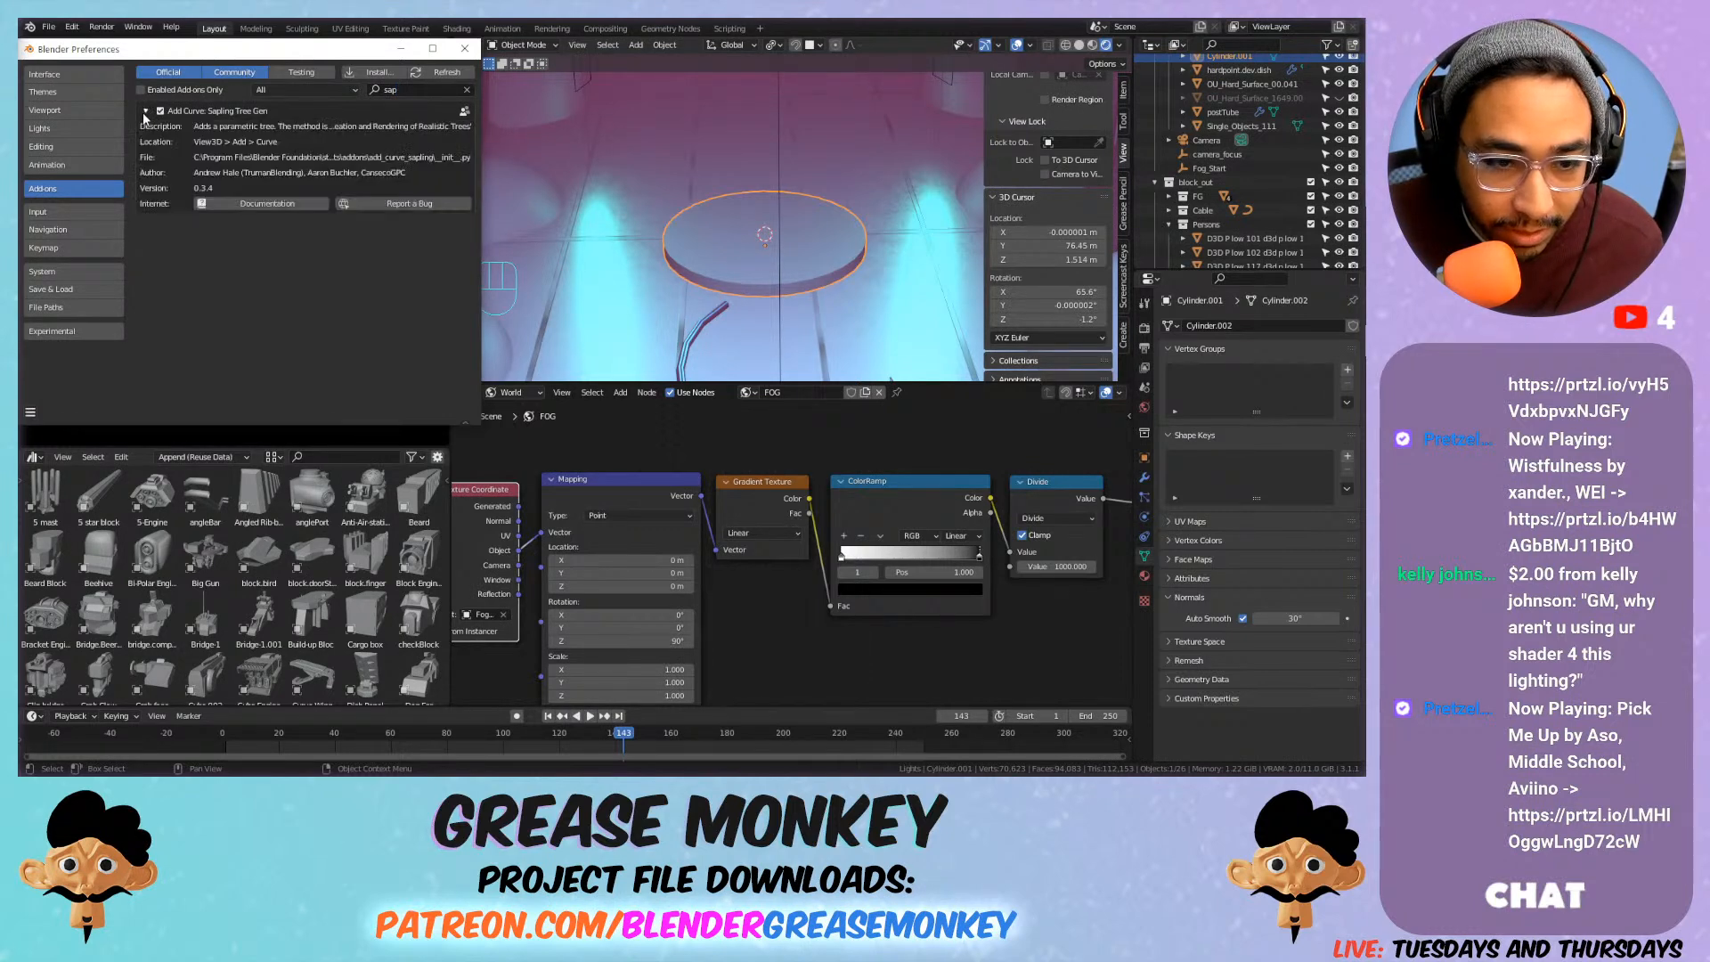
left_click(465, 49)
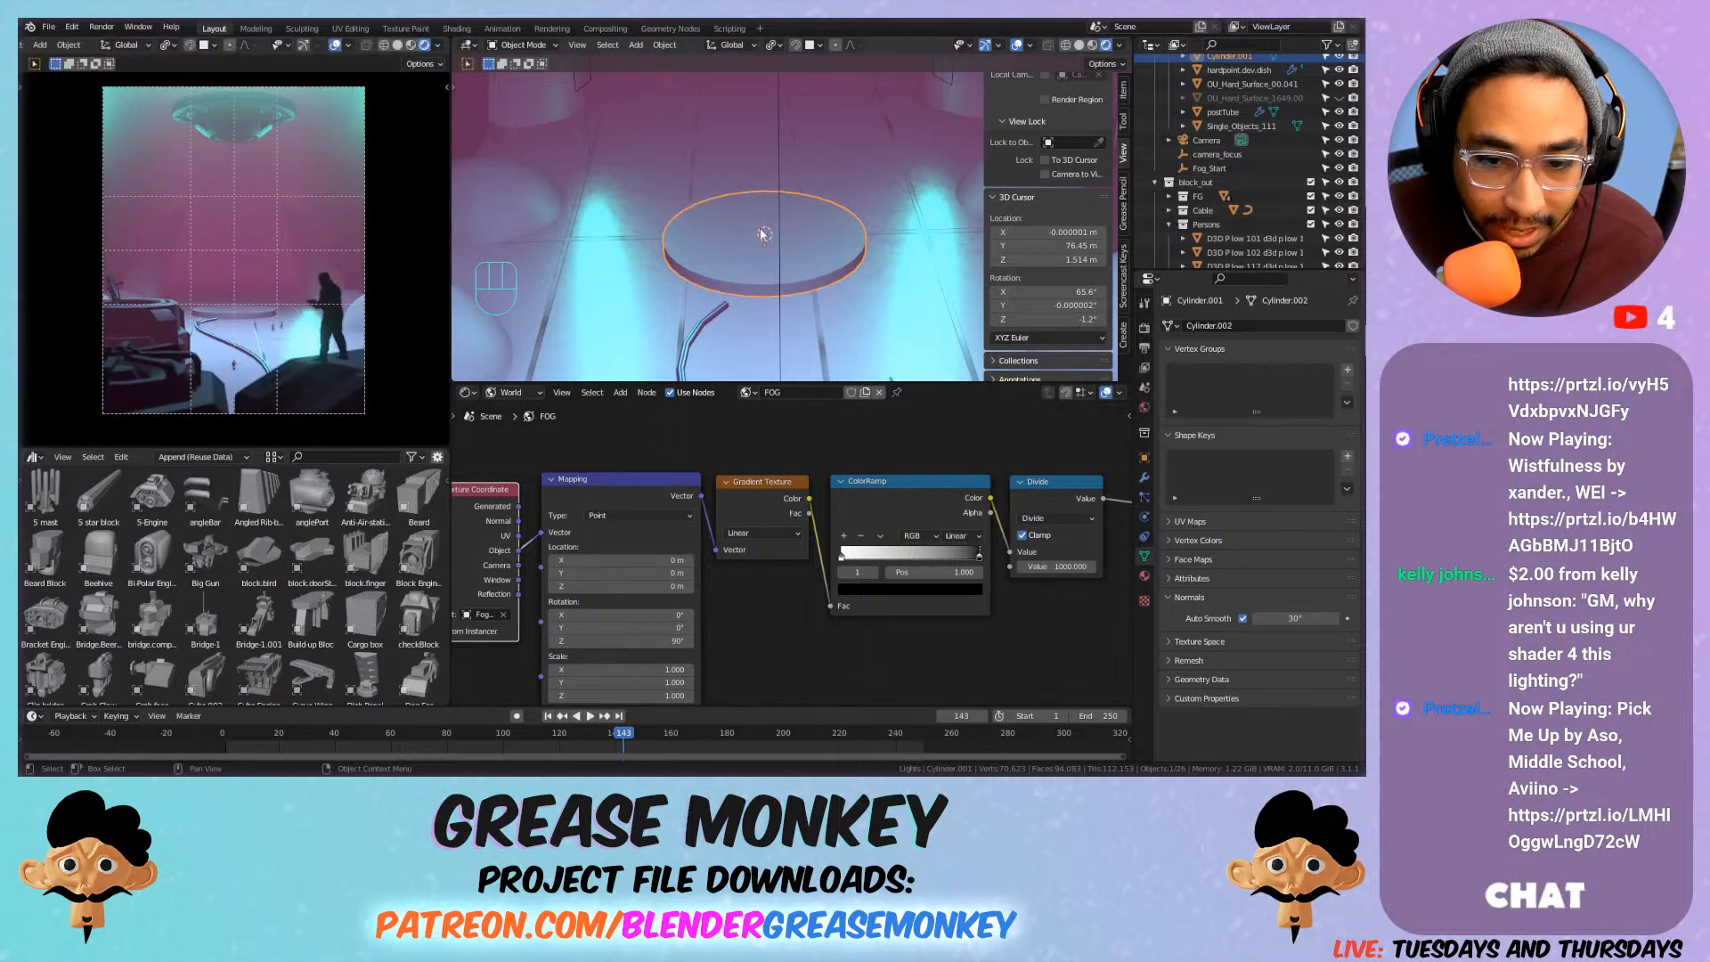
Add a Sapling Tree Gen curve to the scene and expand its generation settings.
key("shift+a")
mouse_move(749, 191)
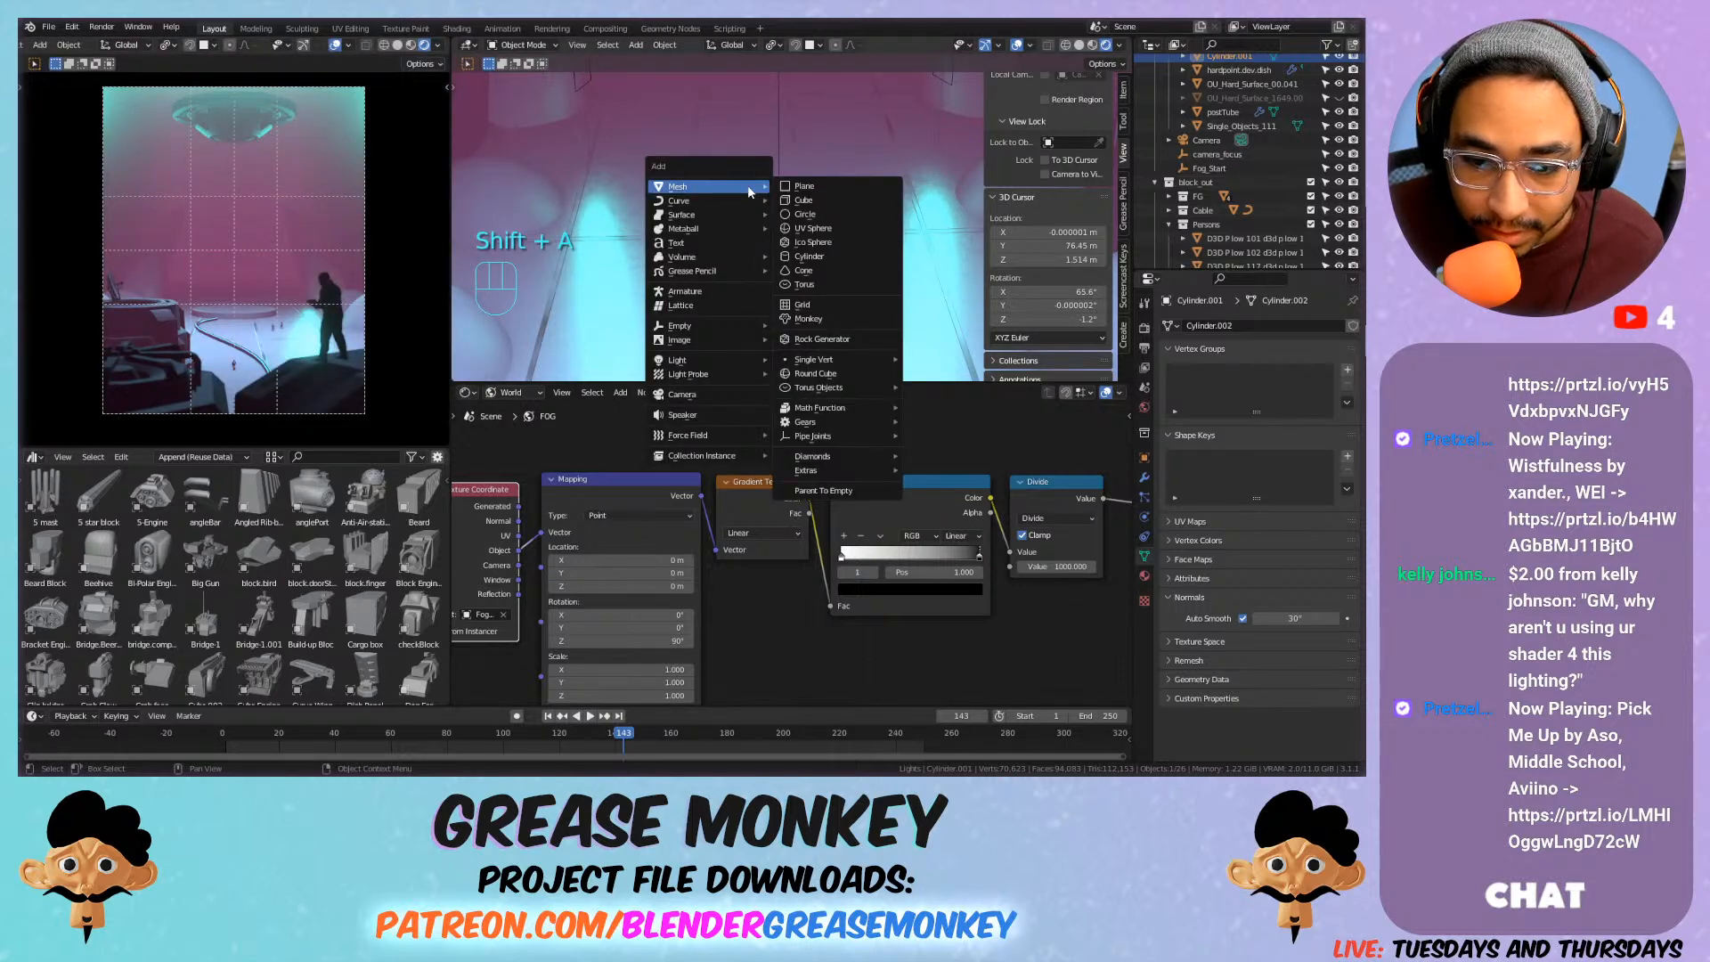
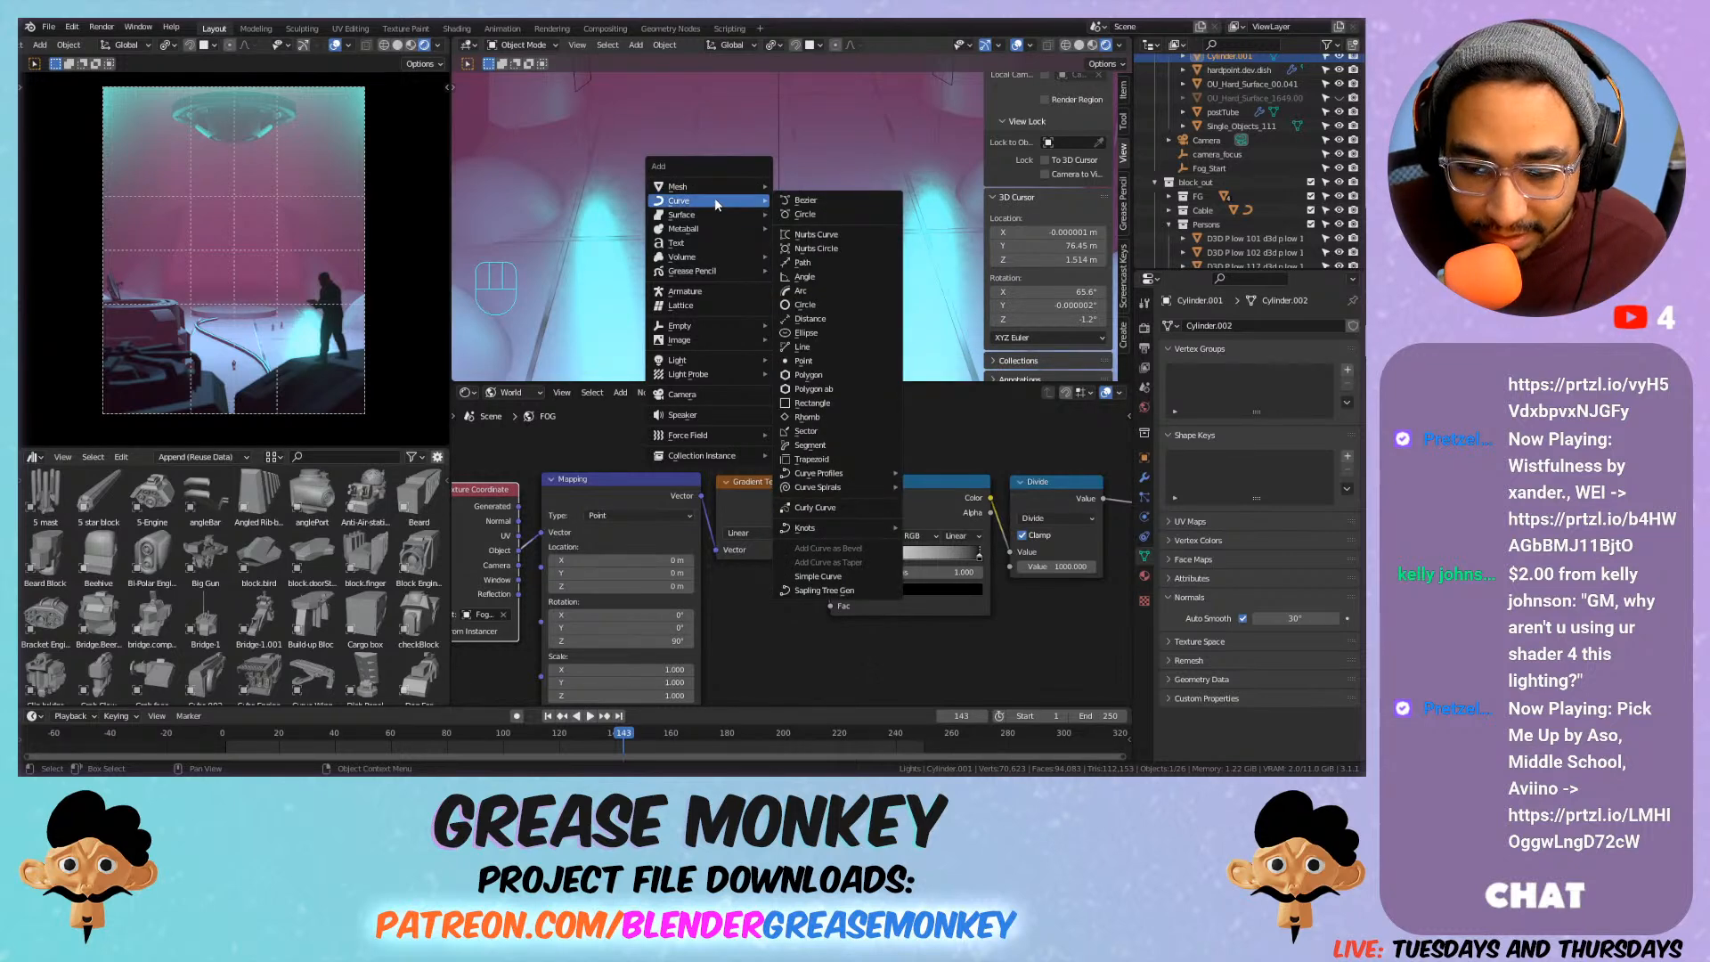
left_click(823, 590)
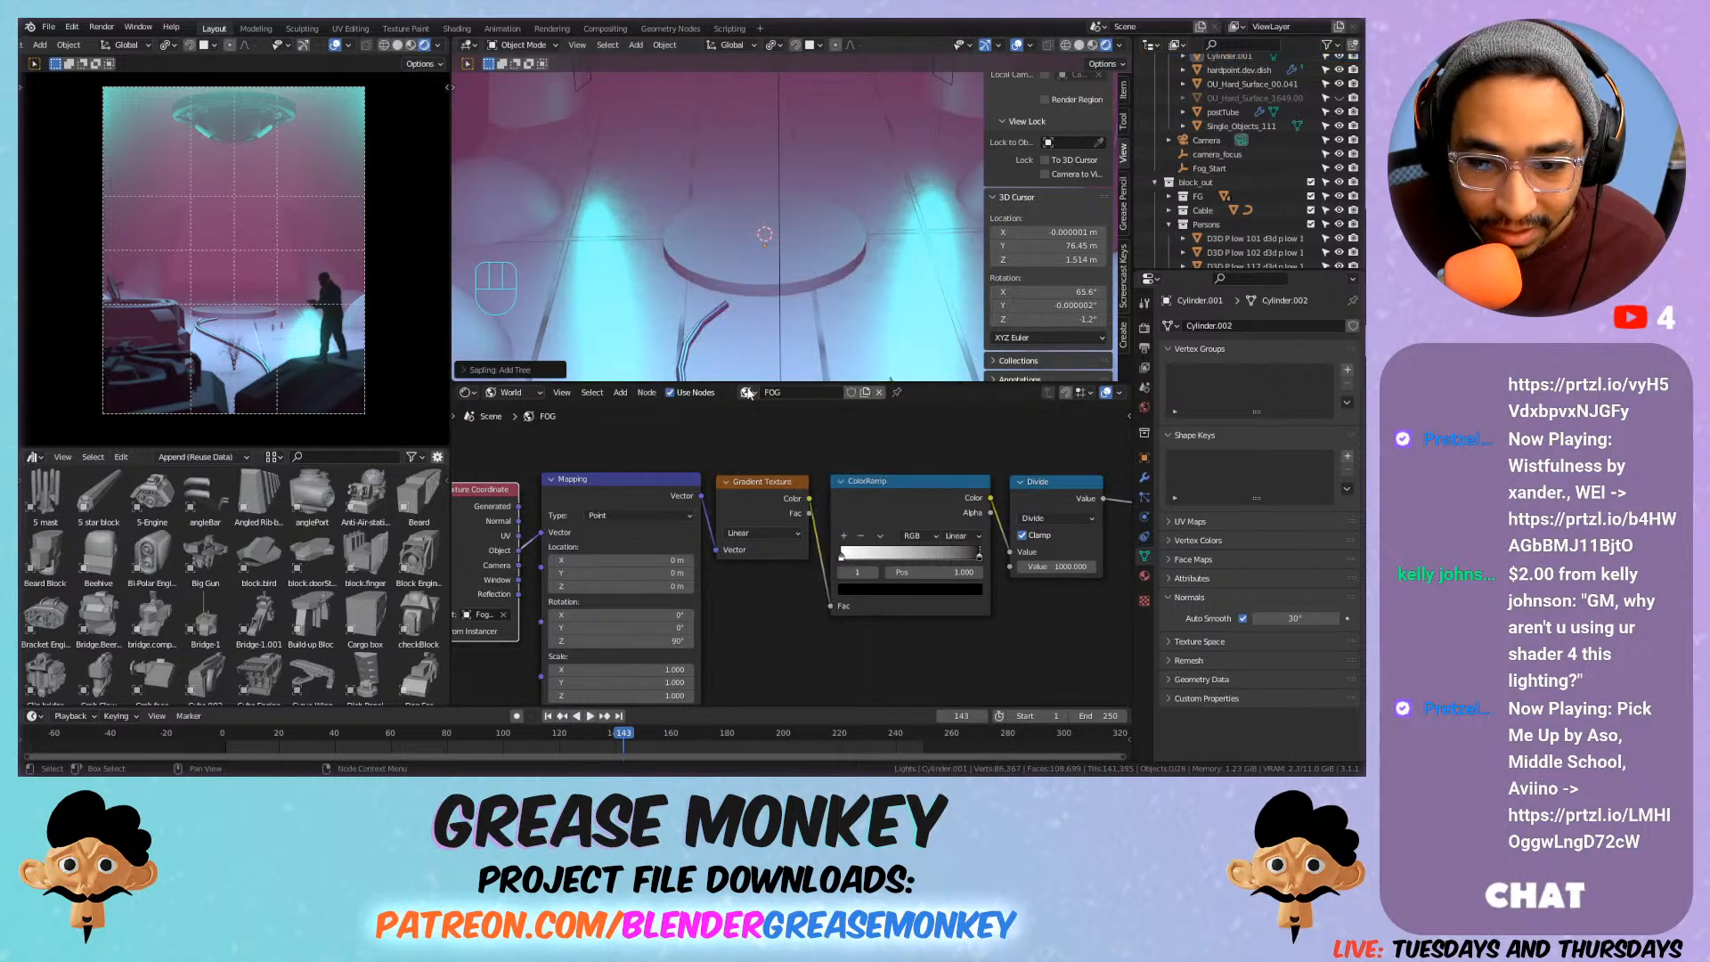
middle_click_drag(668, 274, 632, 317, "shift")
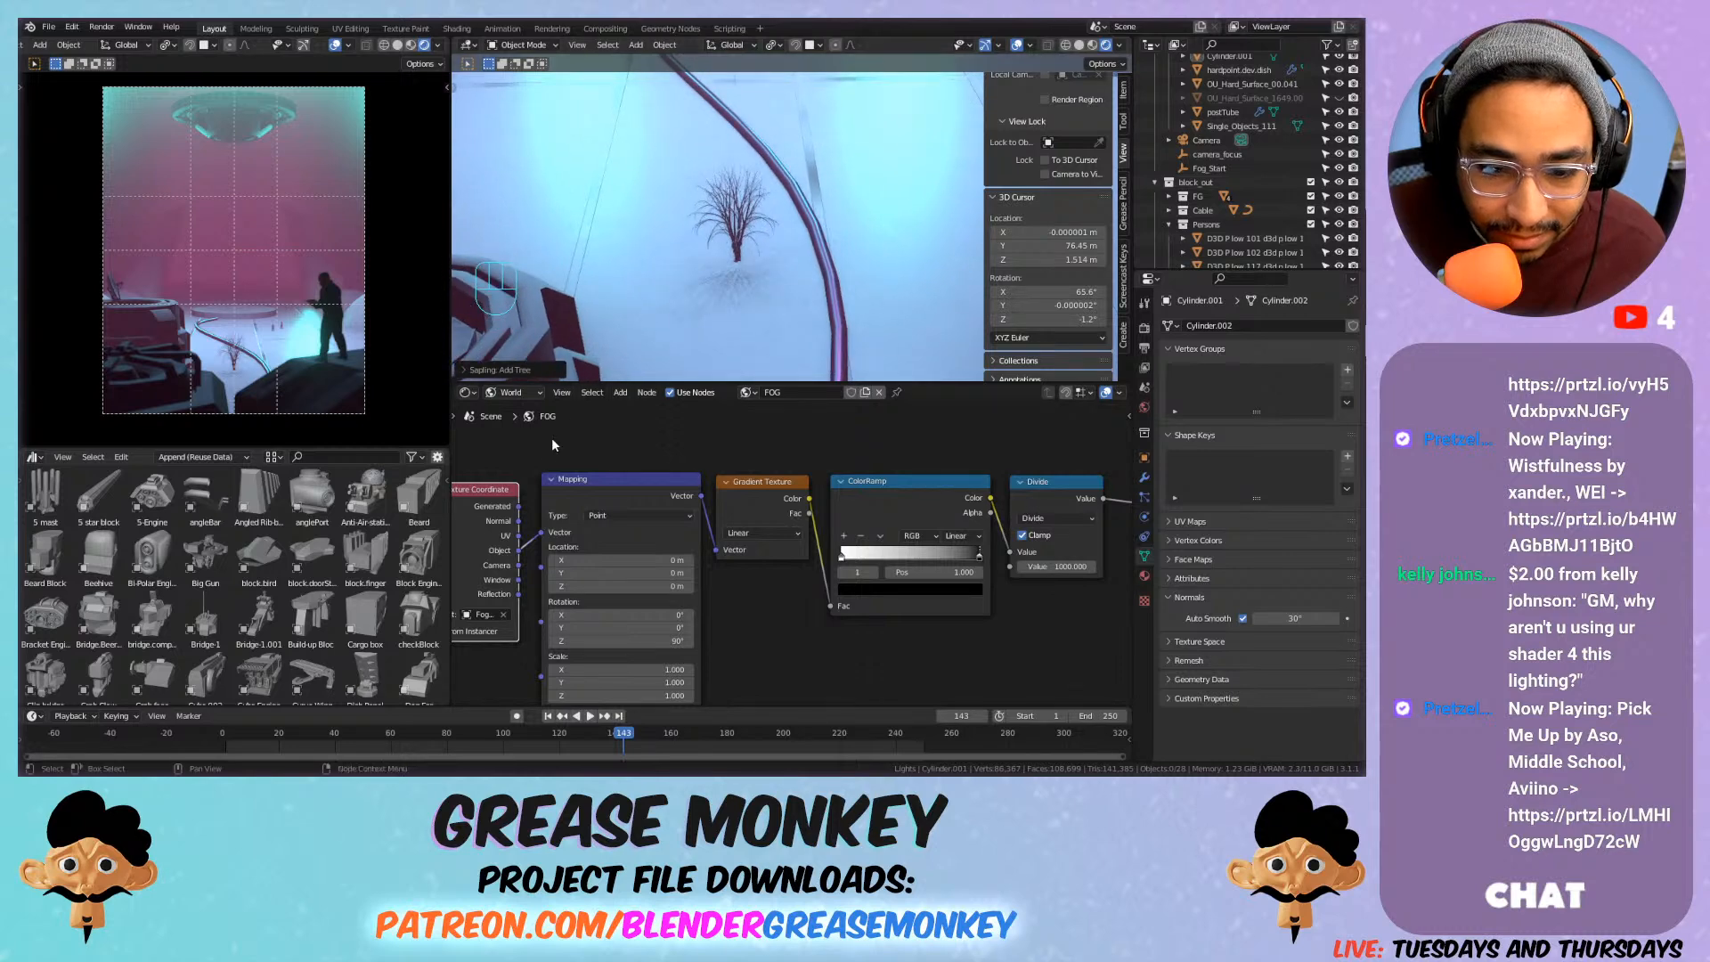
left_click(508, 370)
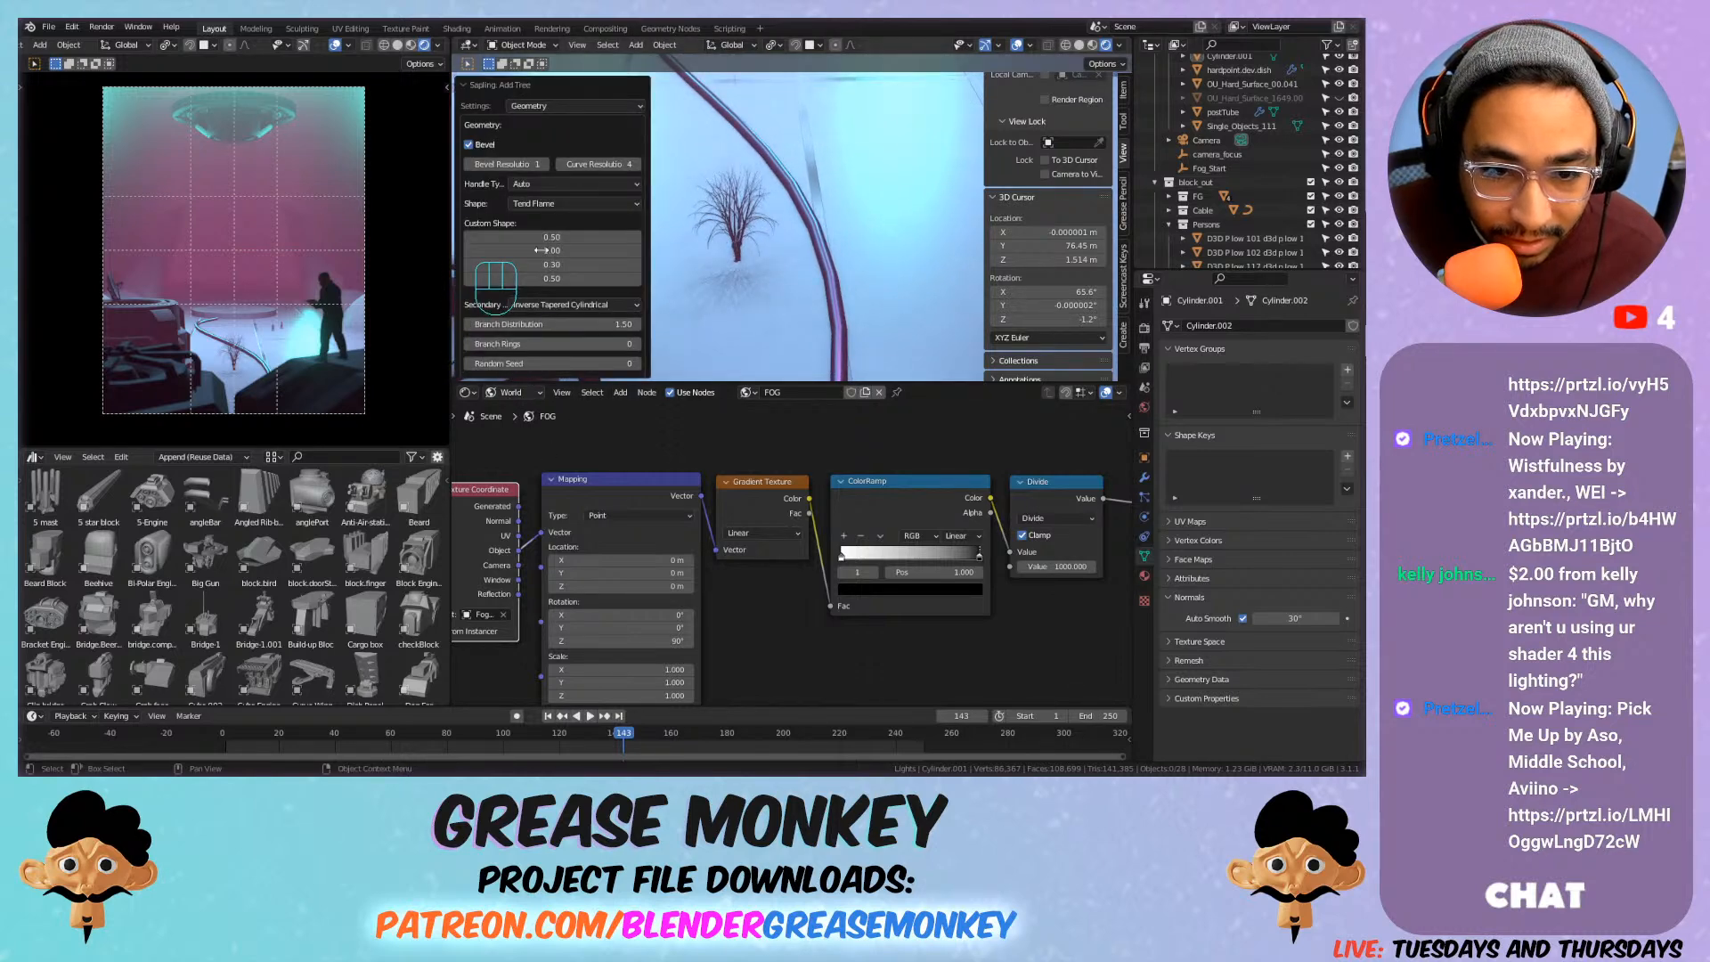
Examine the sapling tree's Geometry, Branch Radius and Branch Splitting settings.
left_click(550, 107)
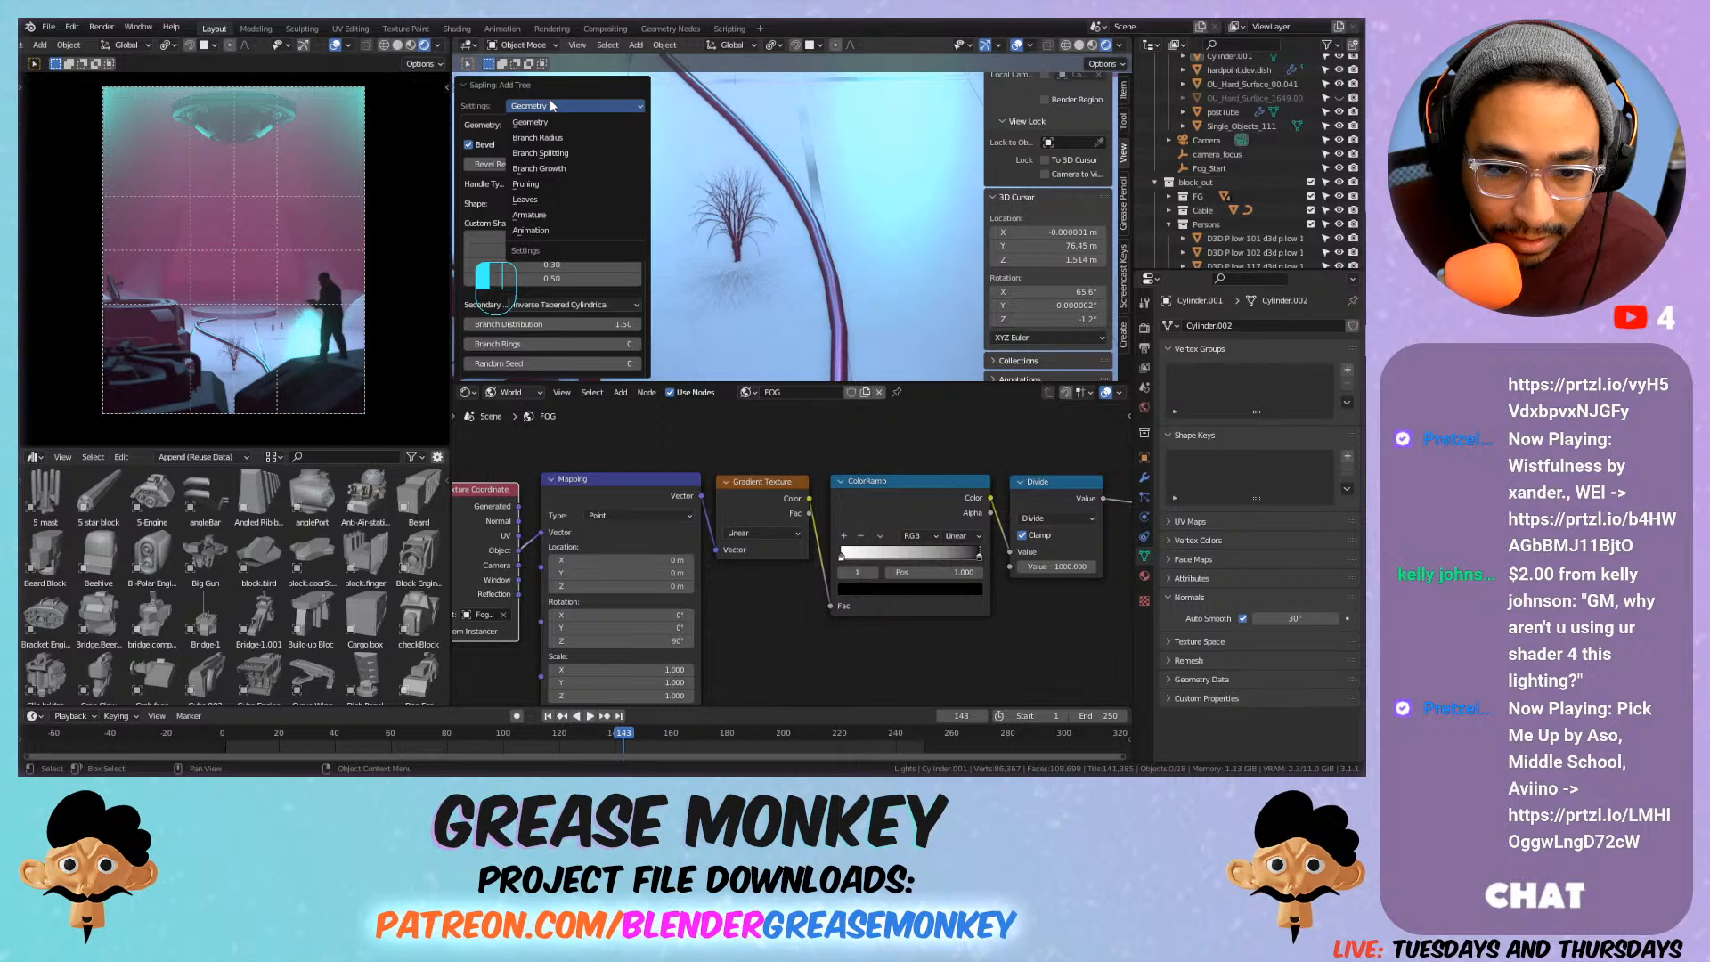
left_click(545, 107)
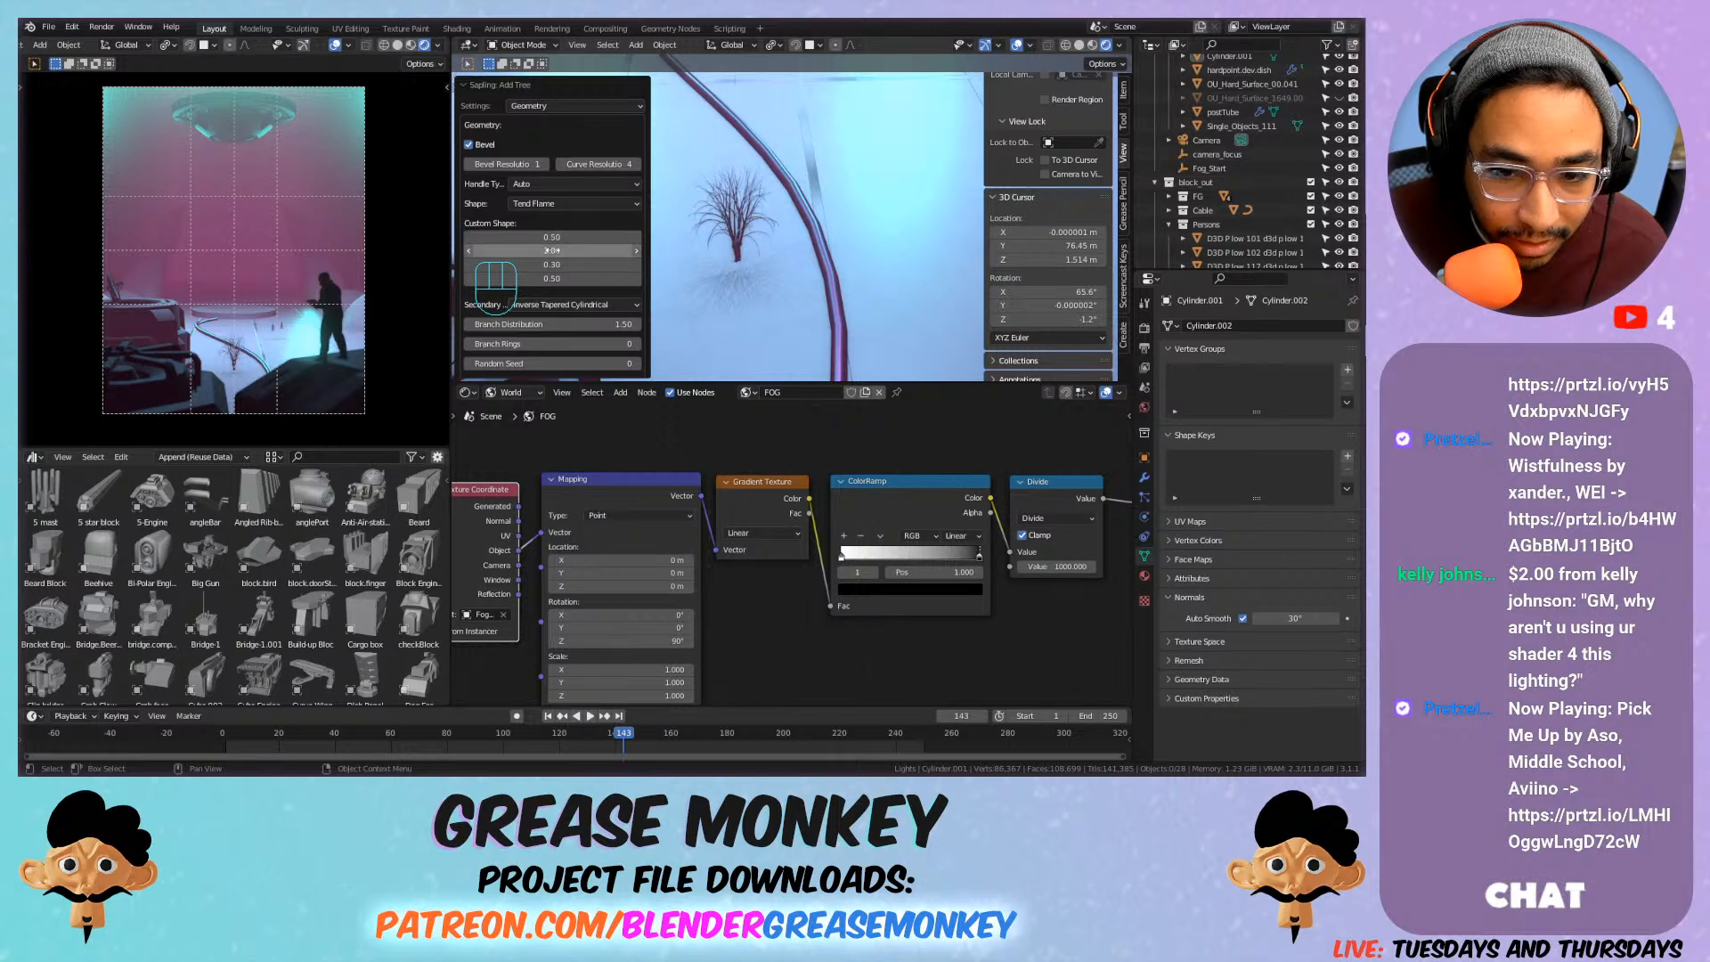
scroll(552, 250, "down", 1)
scroll(552, 250, "down", 3)
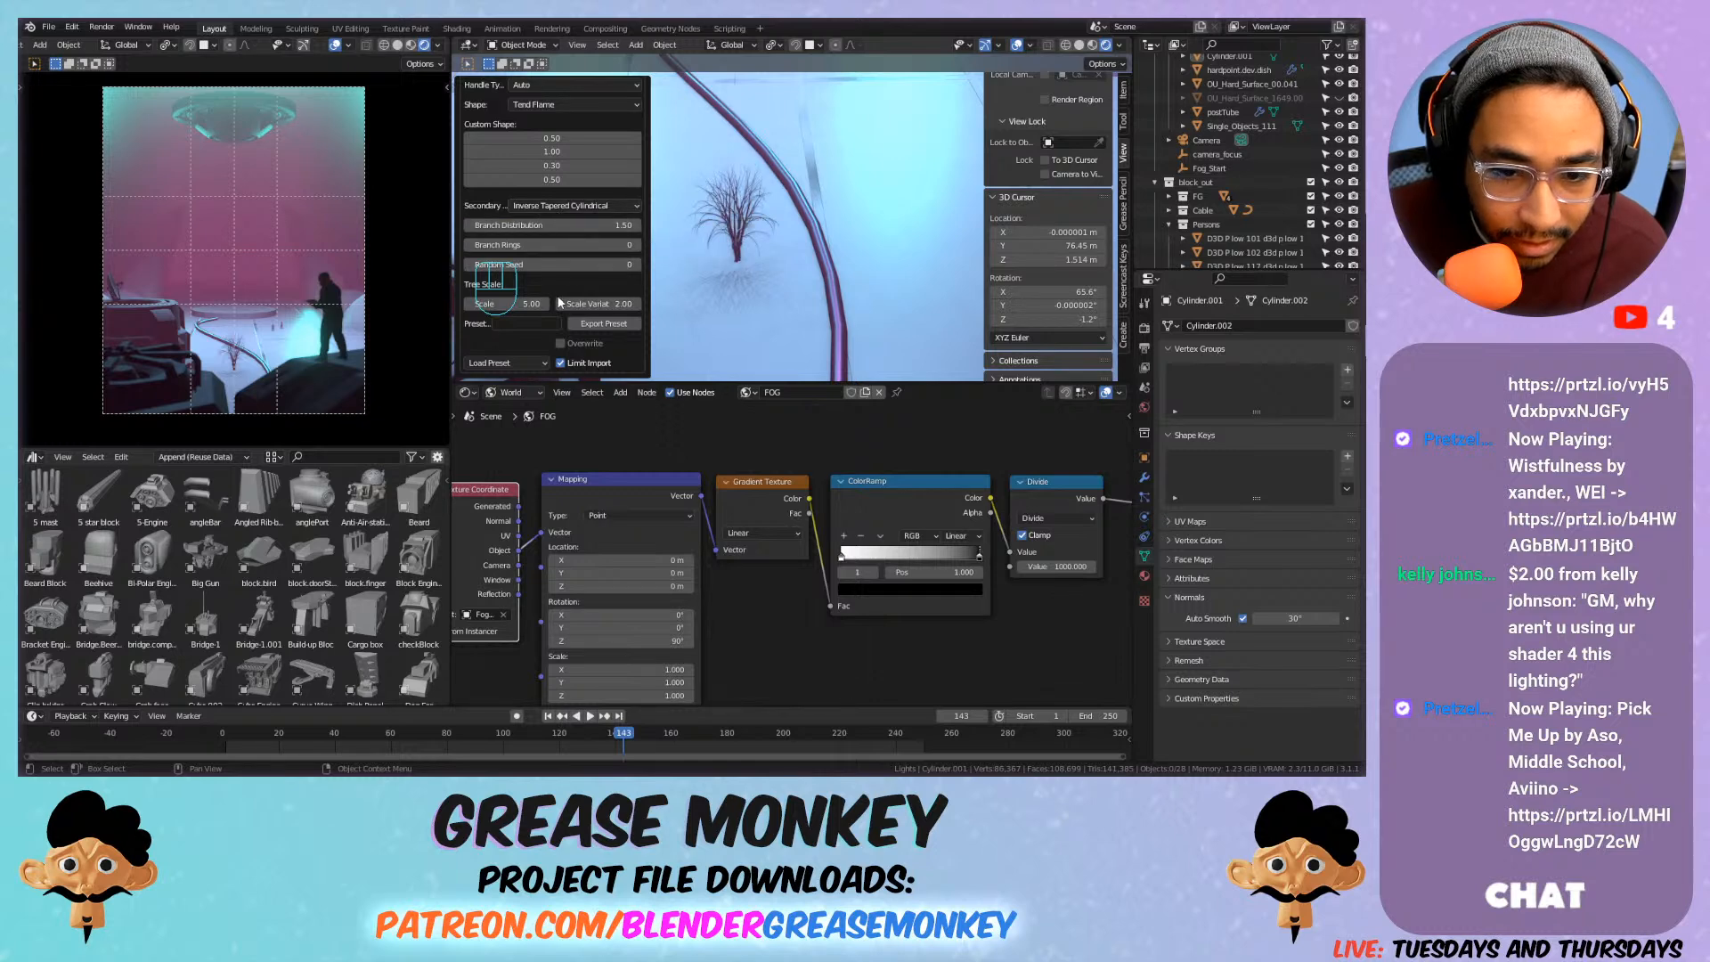
scroll(586, 286, "up", 4)
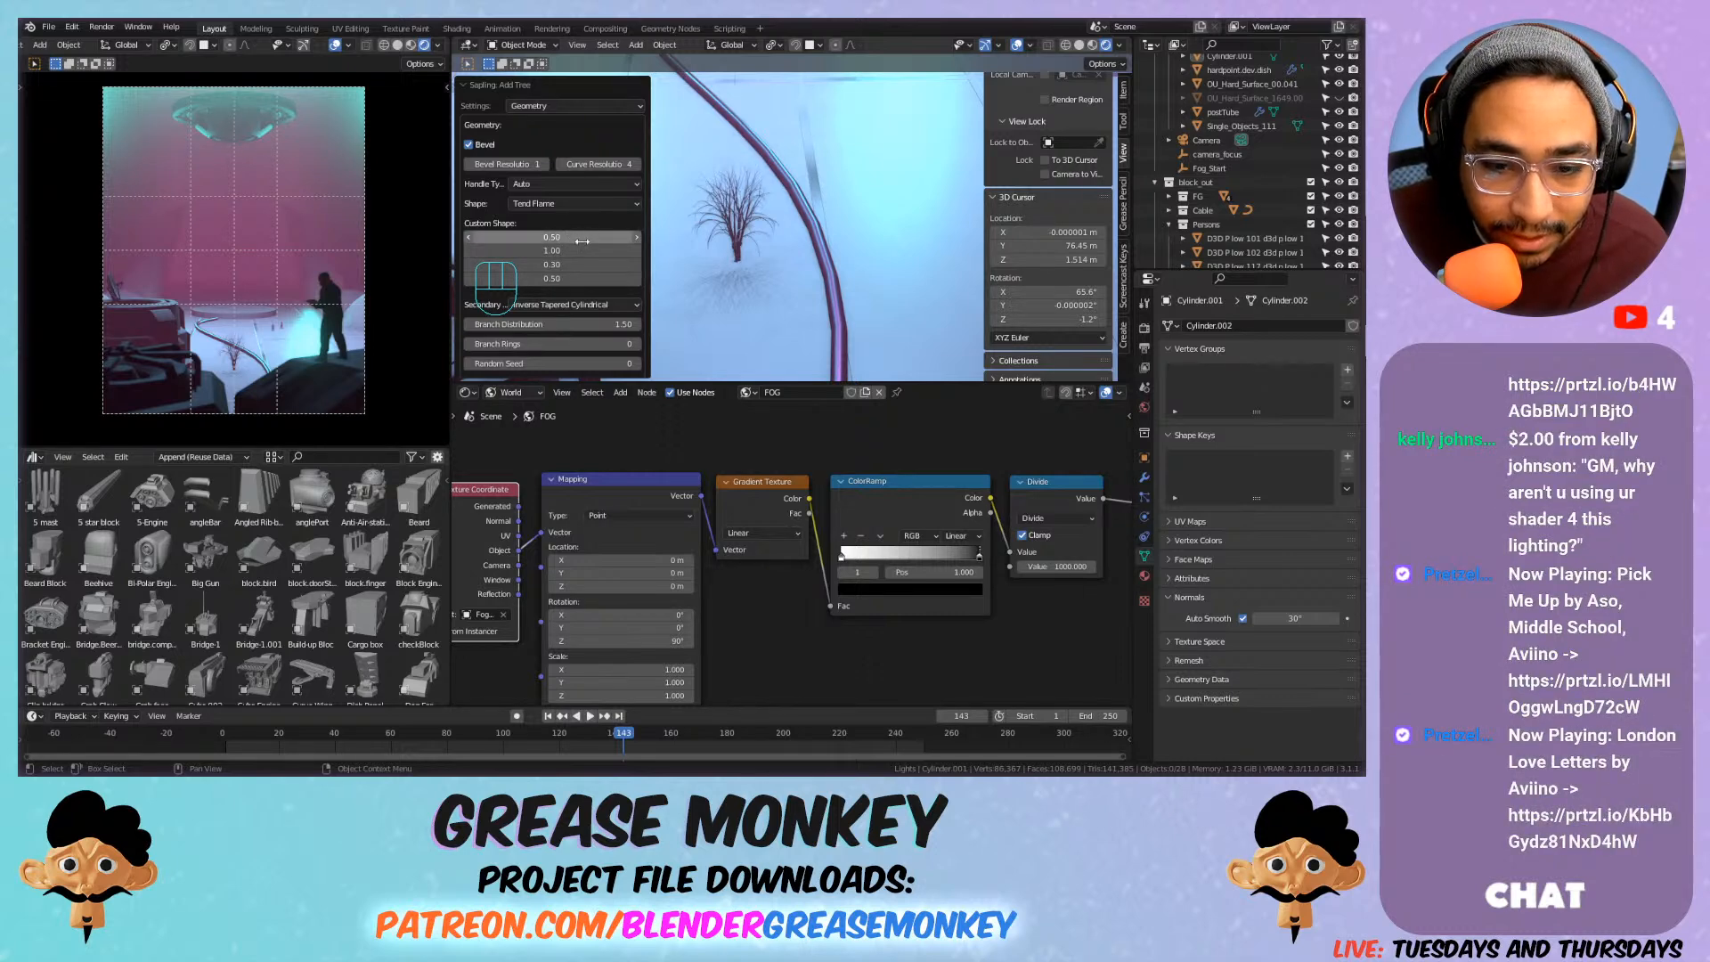
left_click(580, 106)
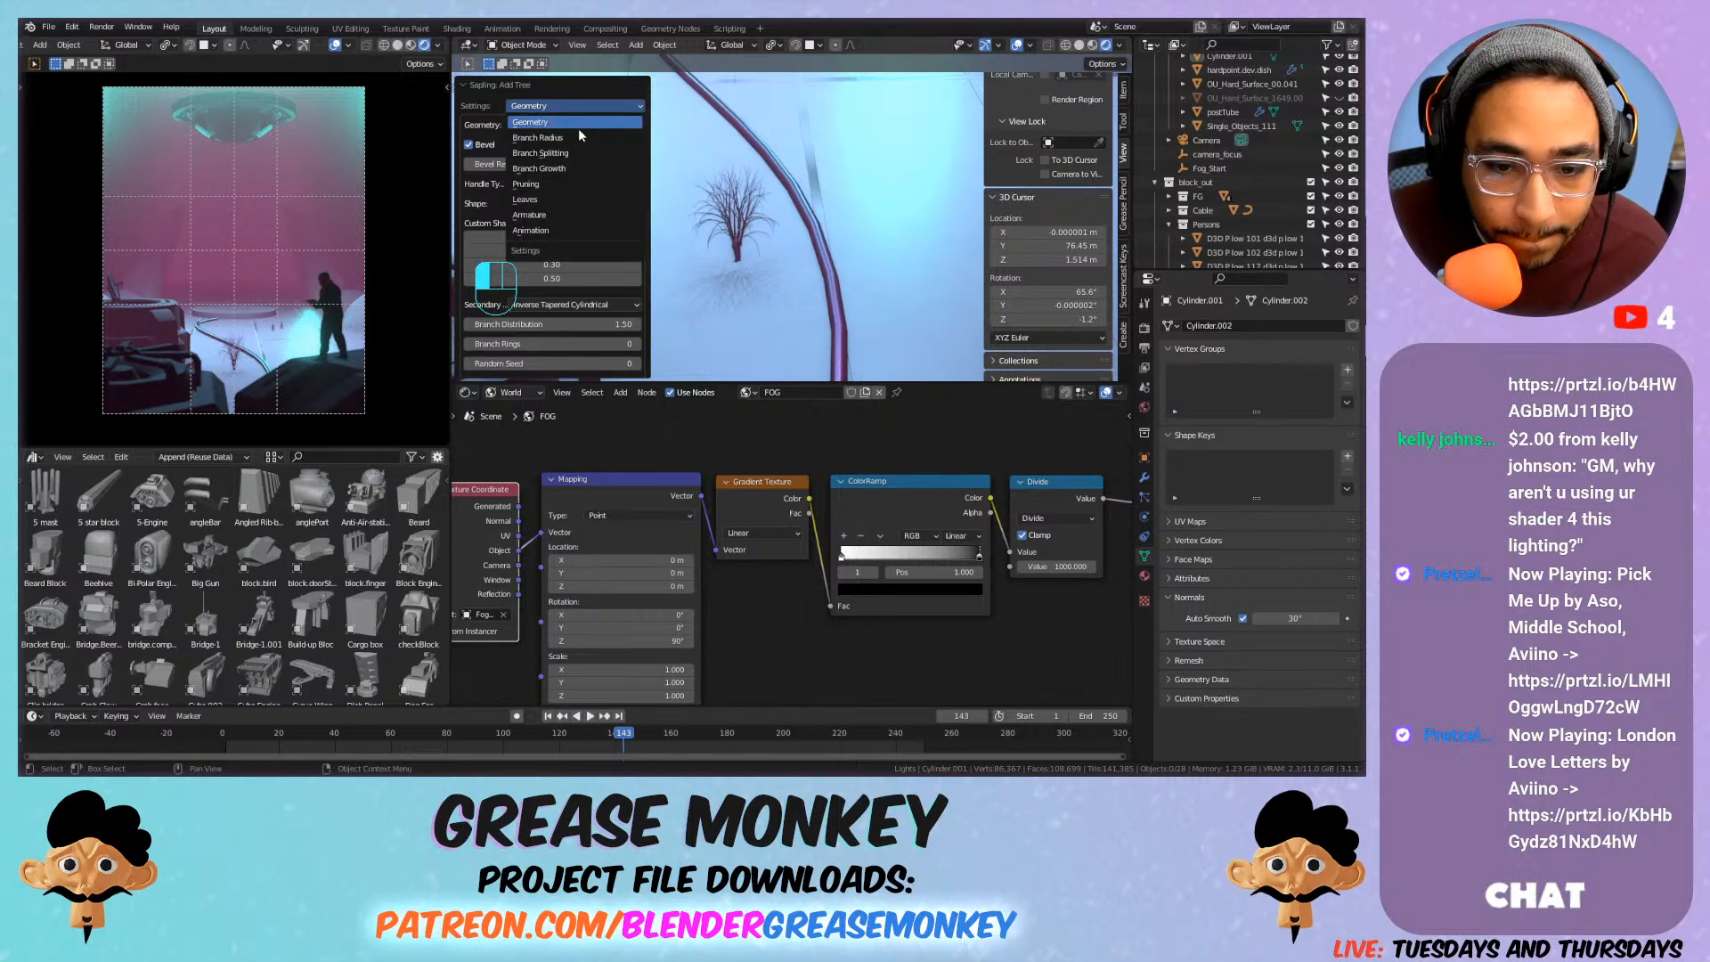
left_click(522, 100)
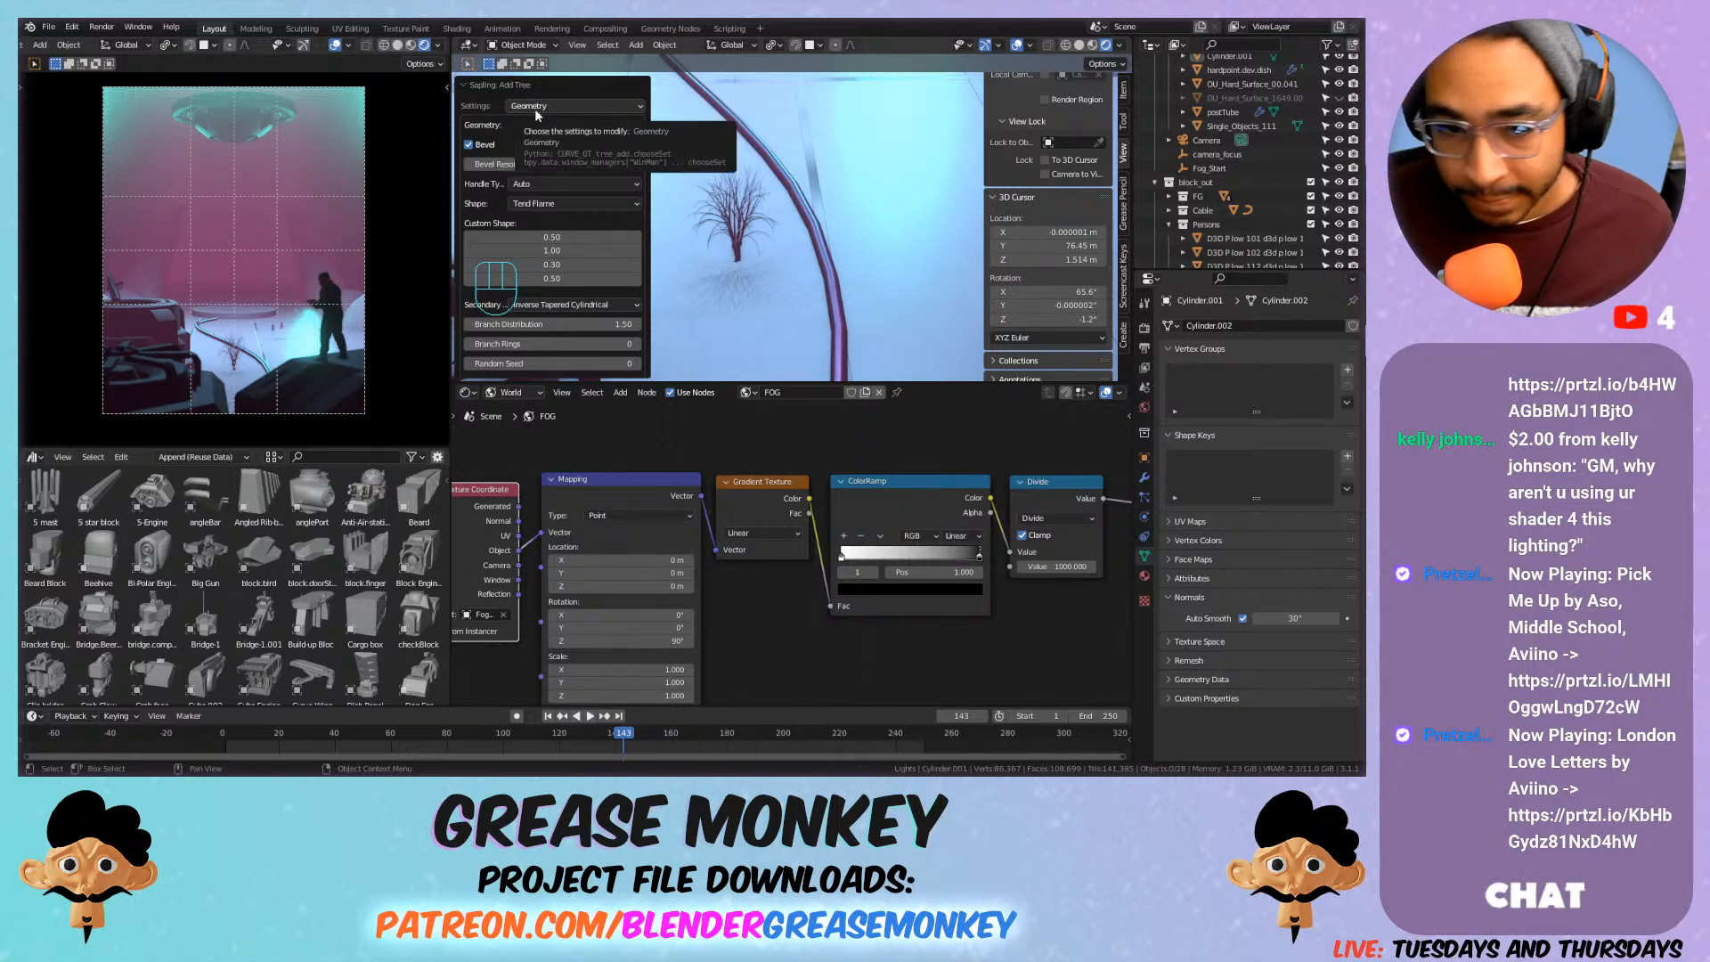
left_click(534, 109)
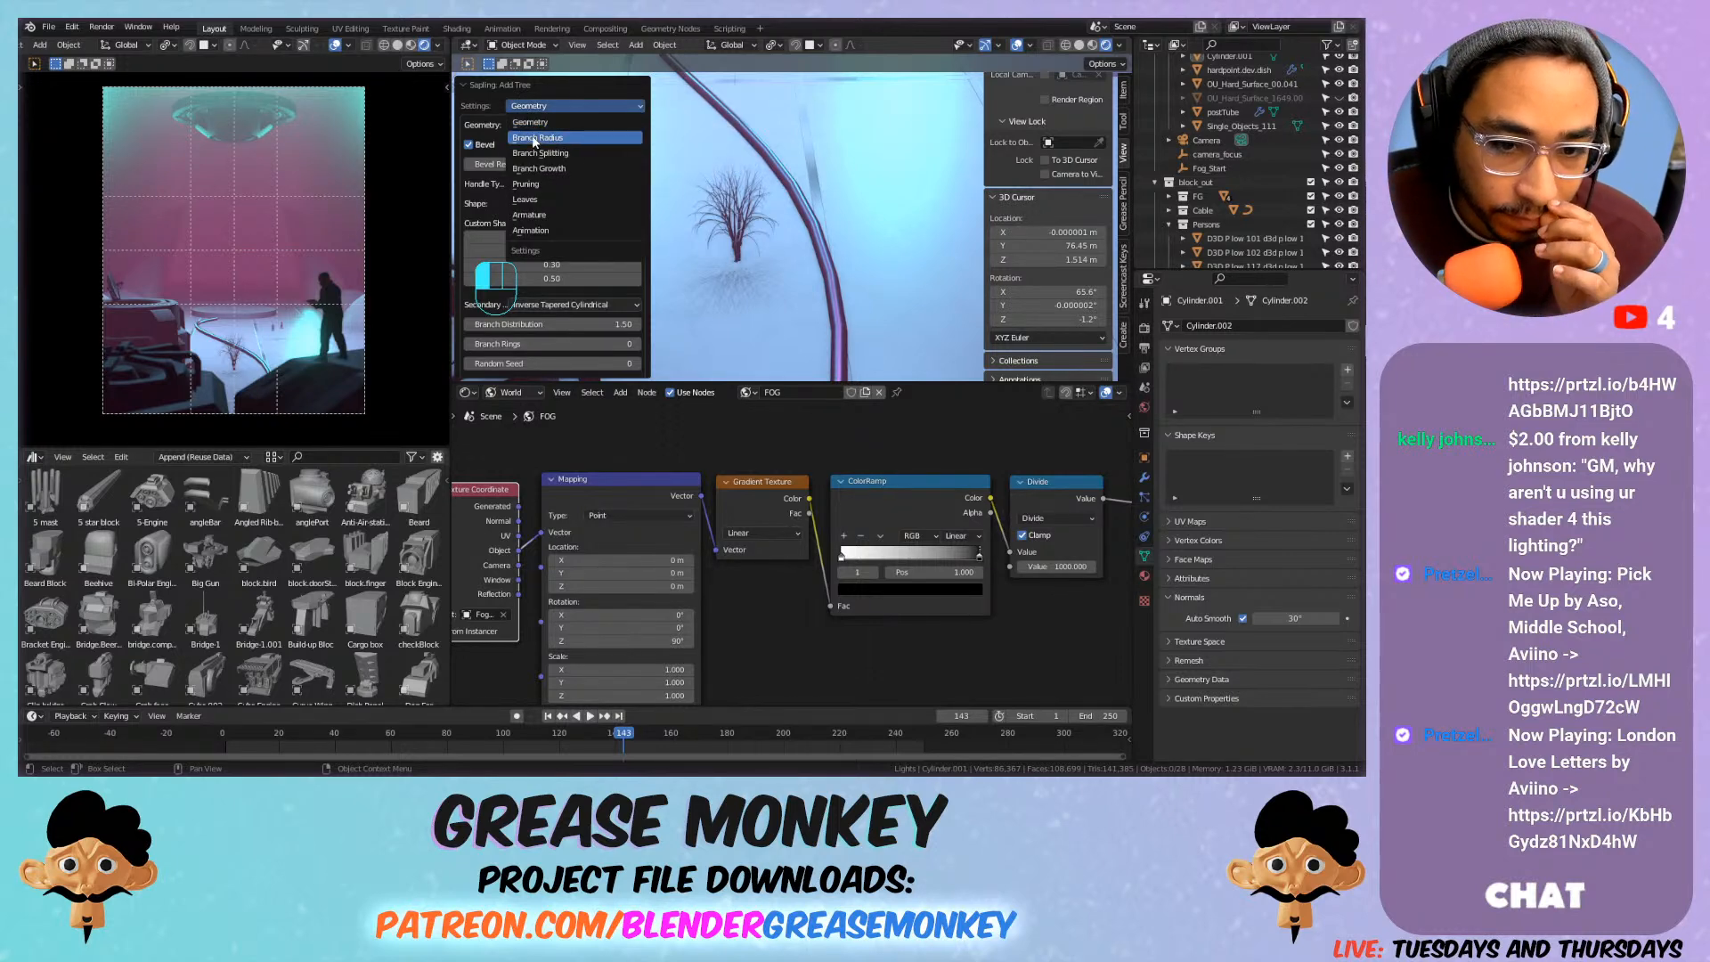
left_click(539, 137)
left_click(537, 109)
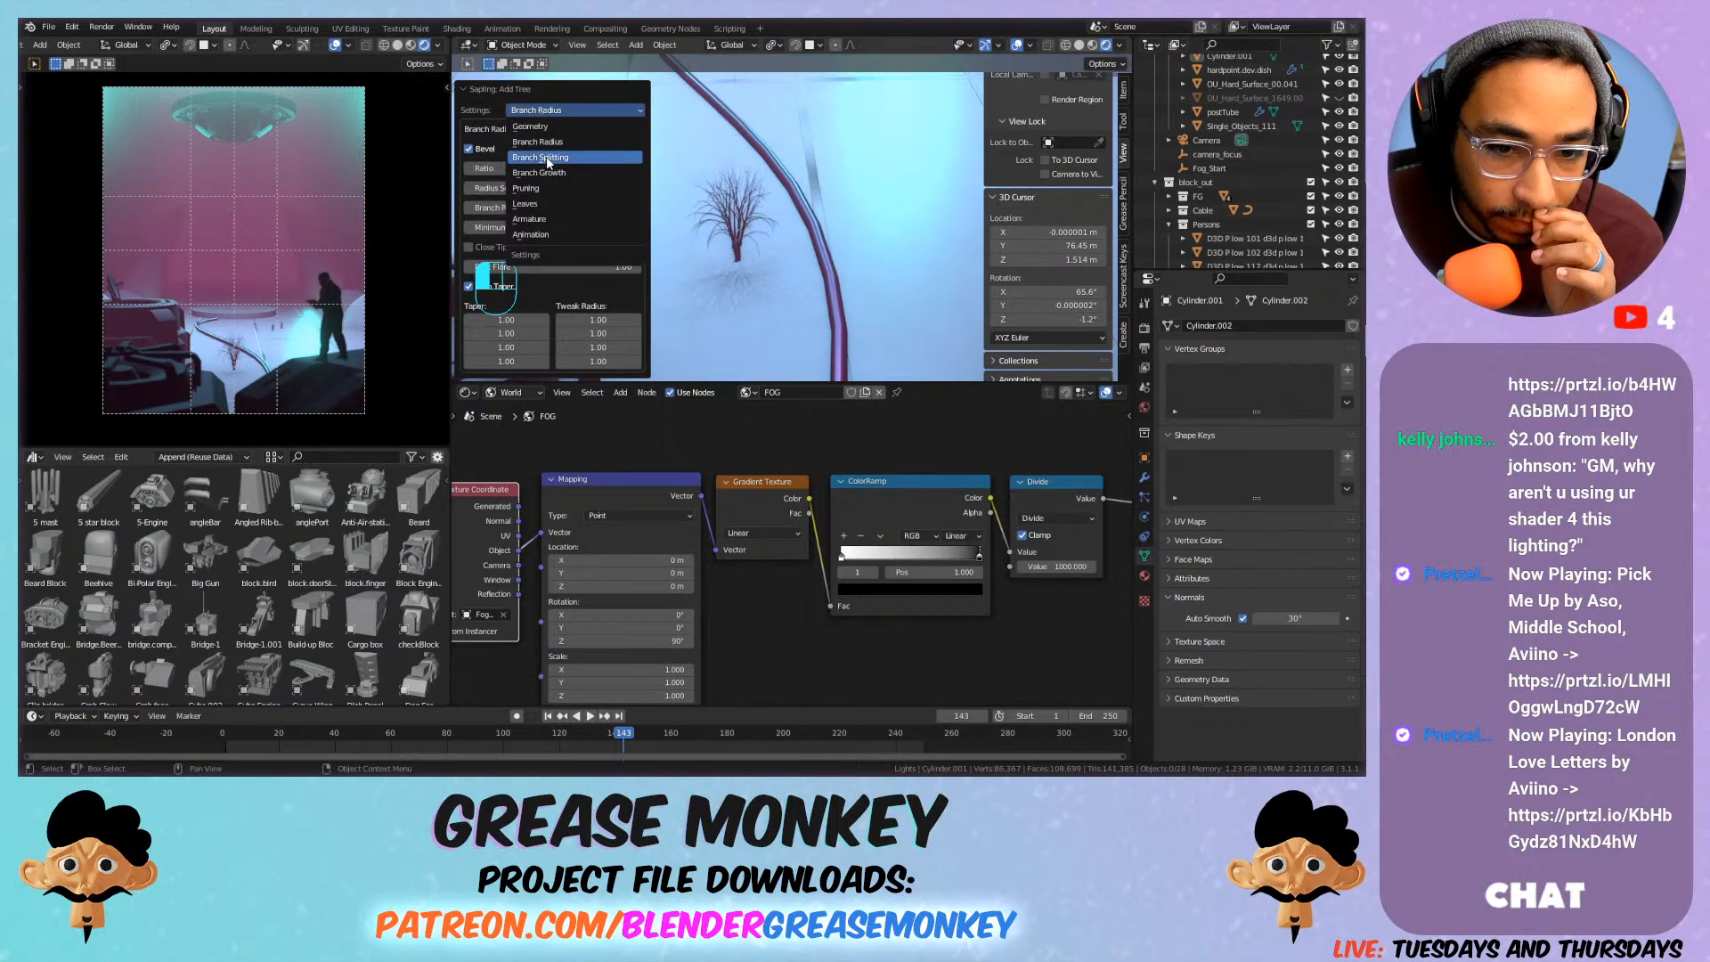
left_click(547, 157)
left_click(552, 108)
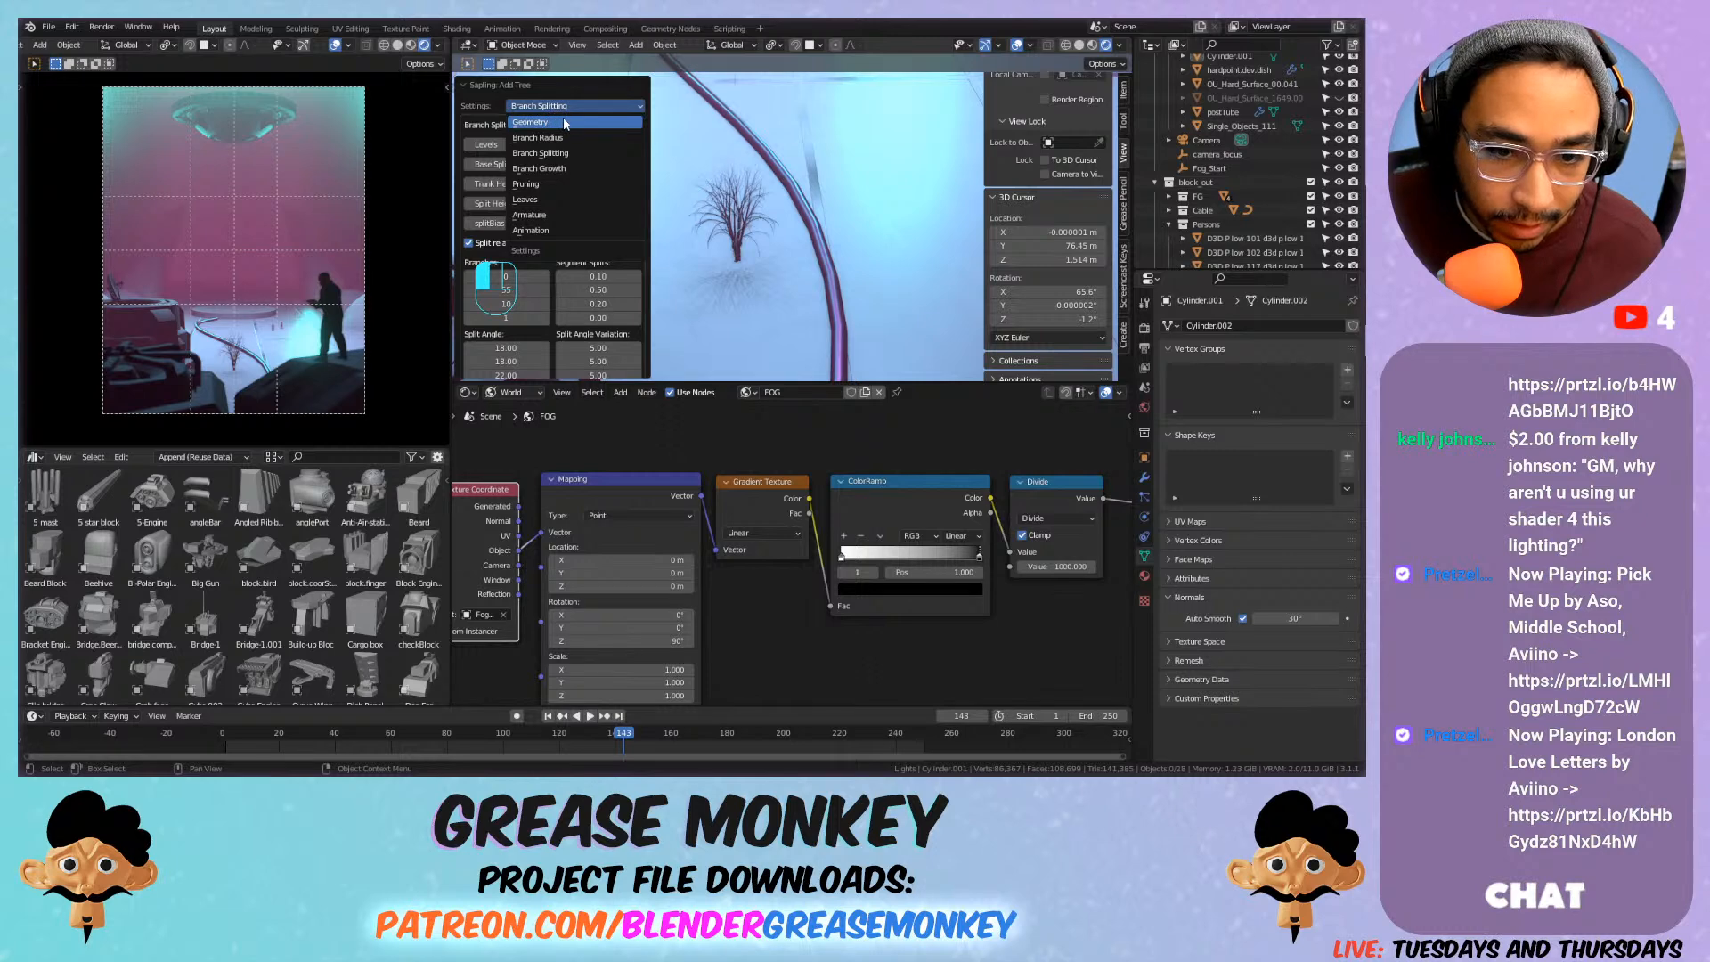
left_click(564, 123)
scroll(565, 173, "down", 4)
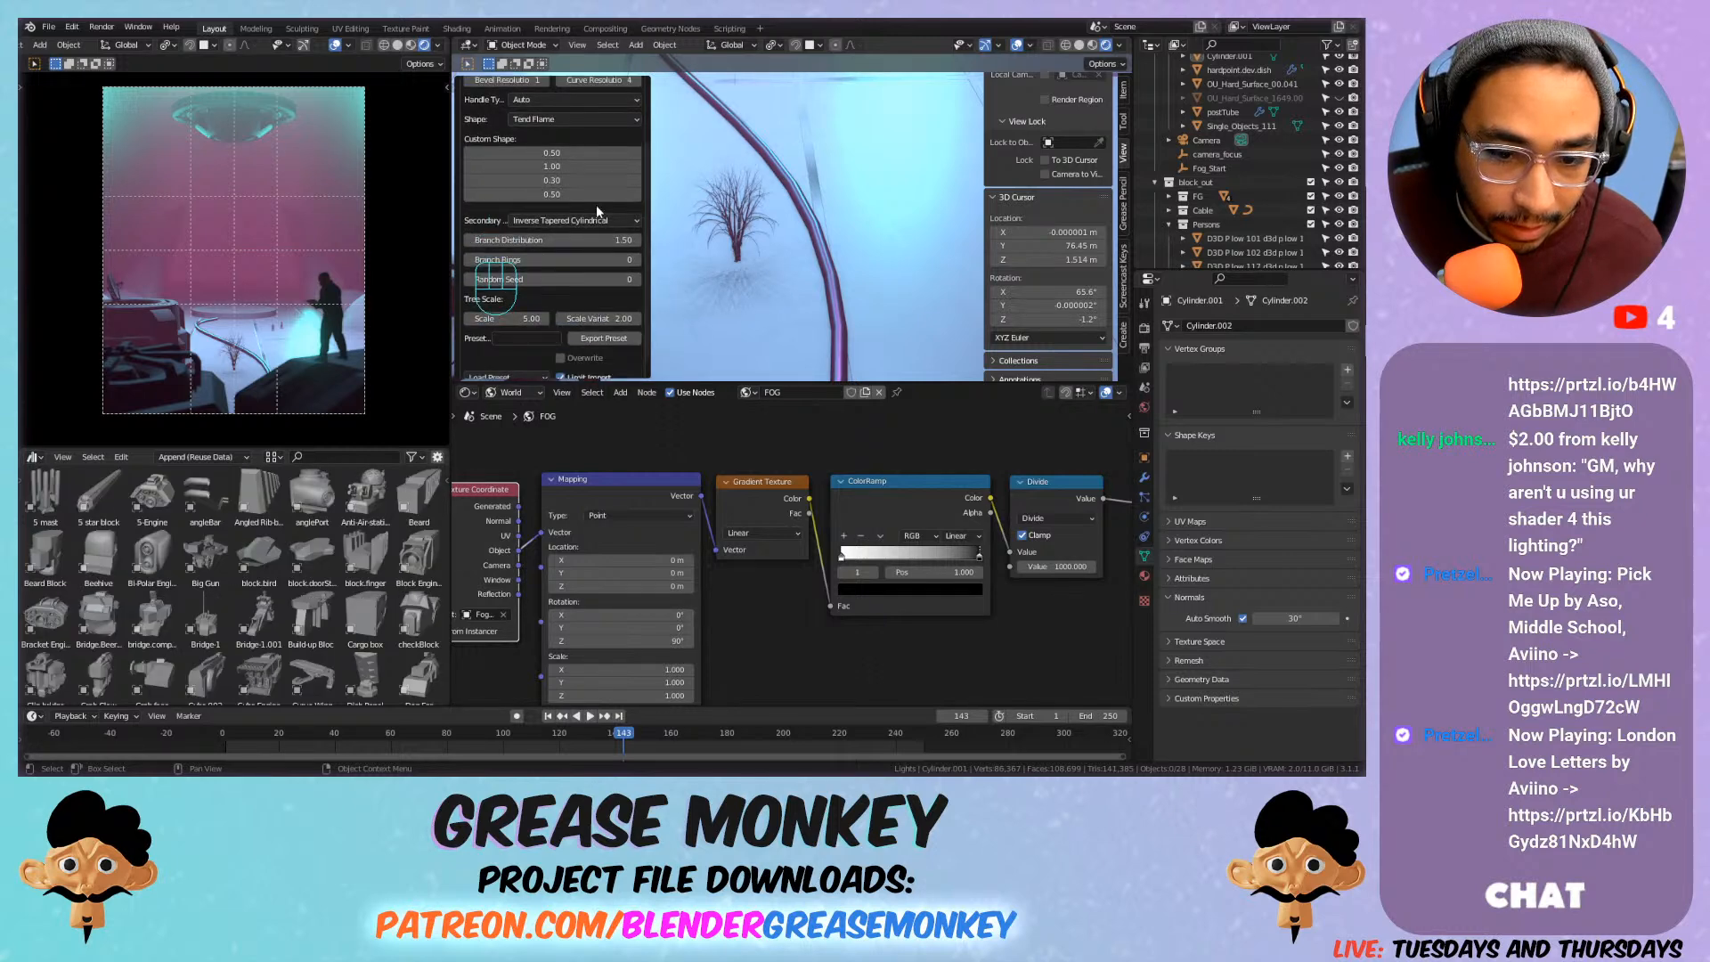
scroll(597, 211, "up", 4)
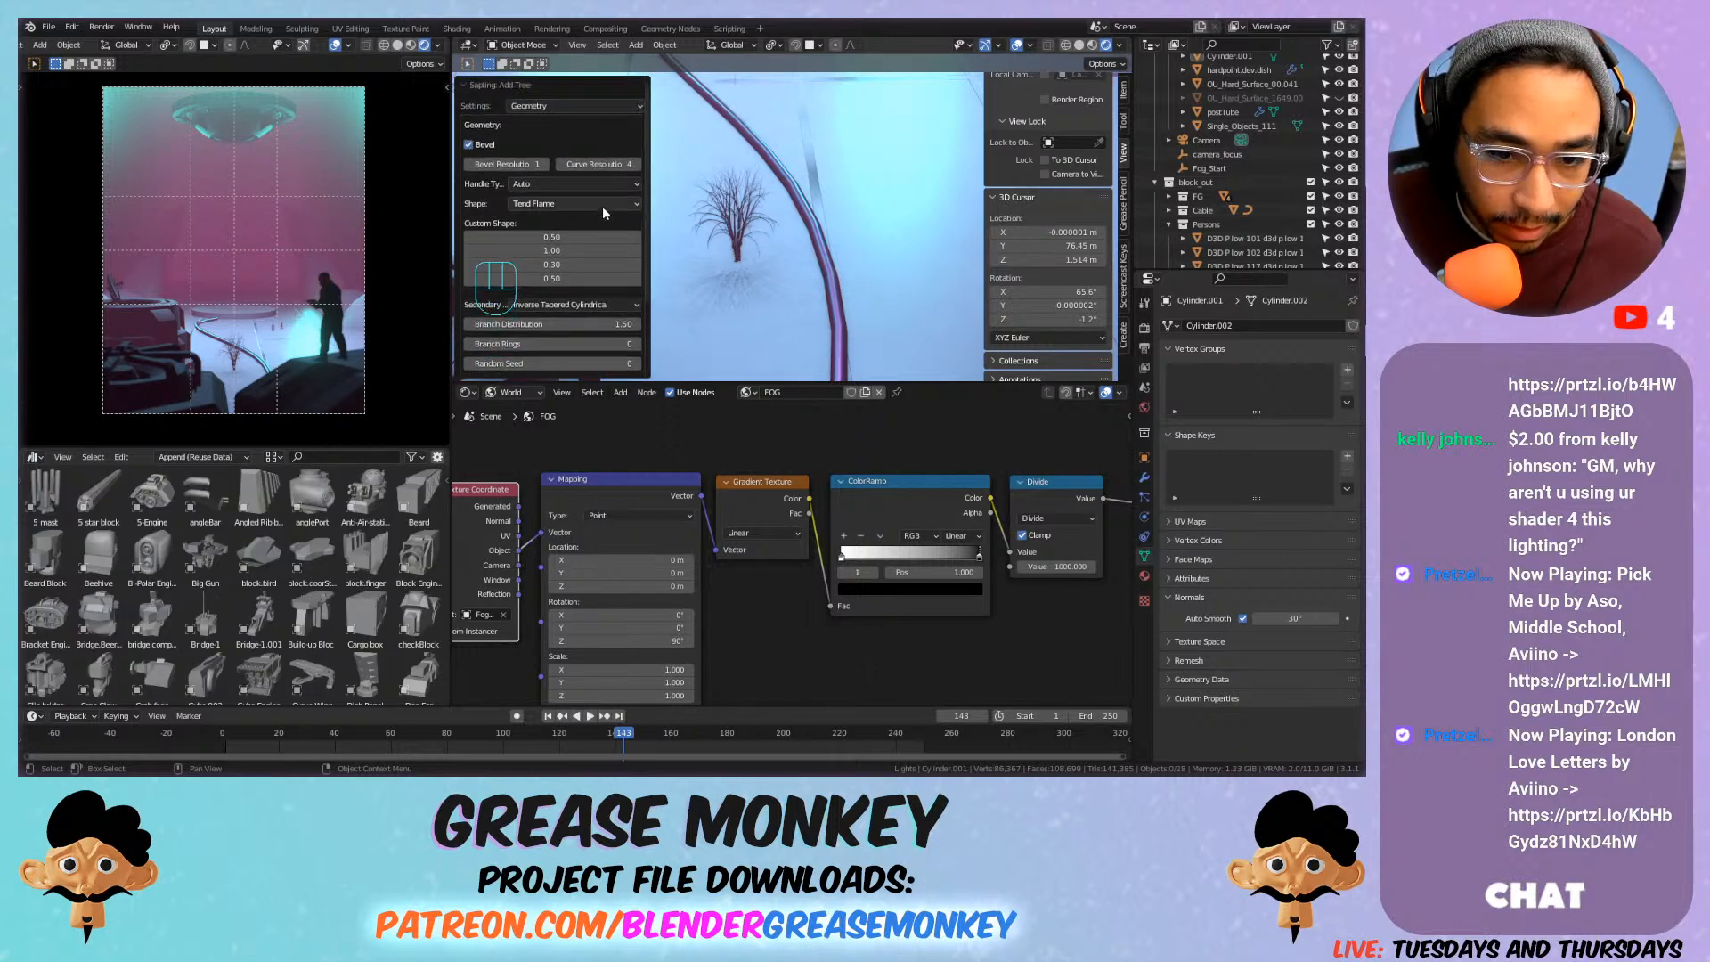
Set the sapling tree's shape to Hemispherical.
left_click(602, 202)
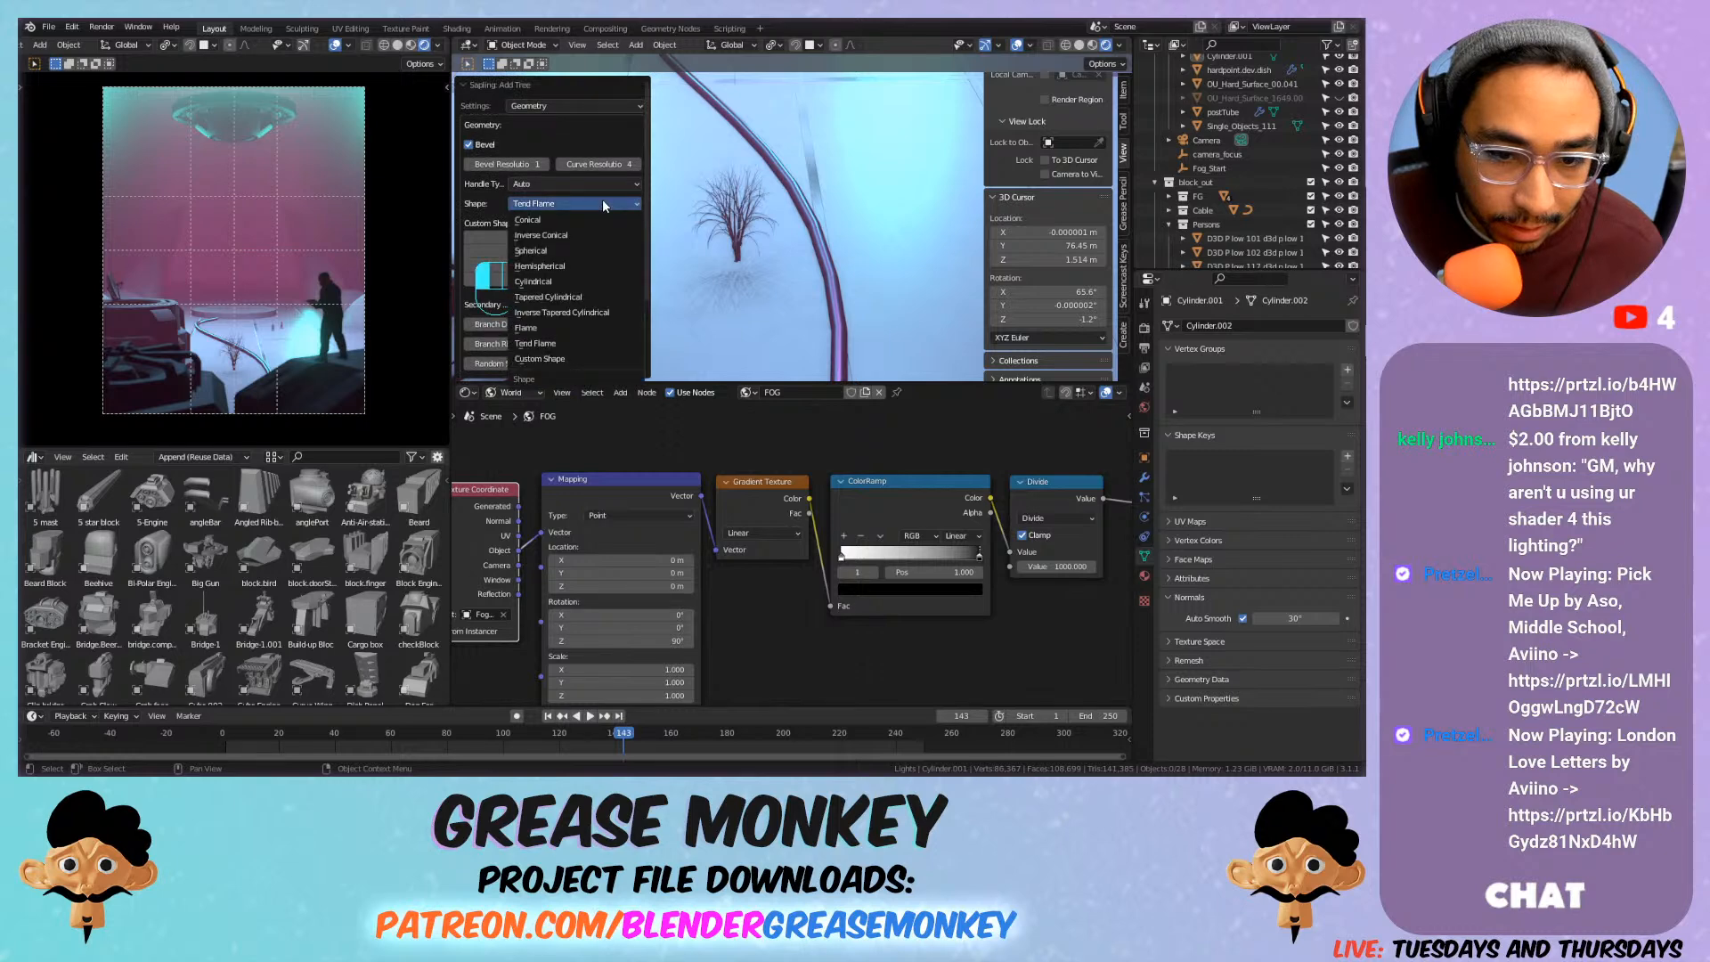
left_click(586, 267)
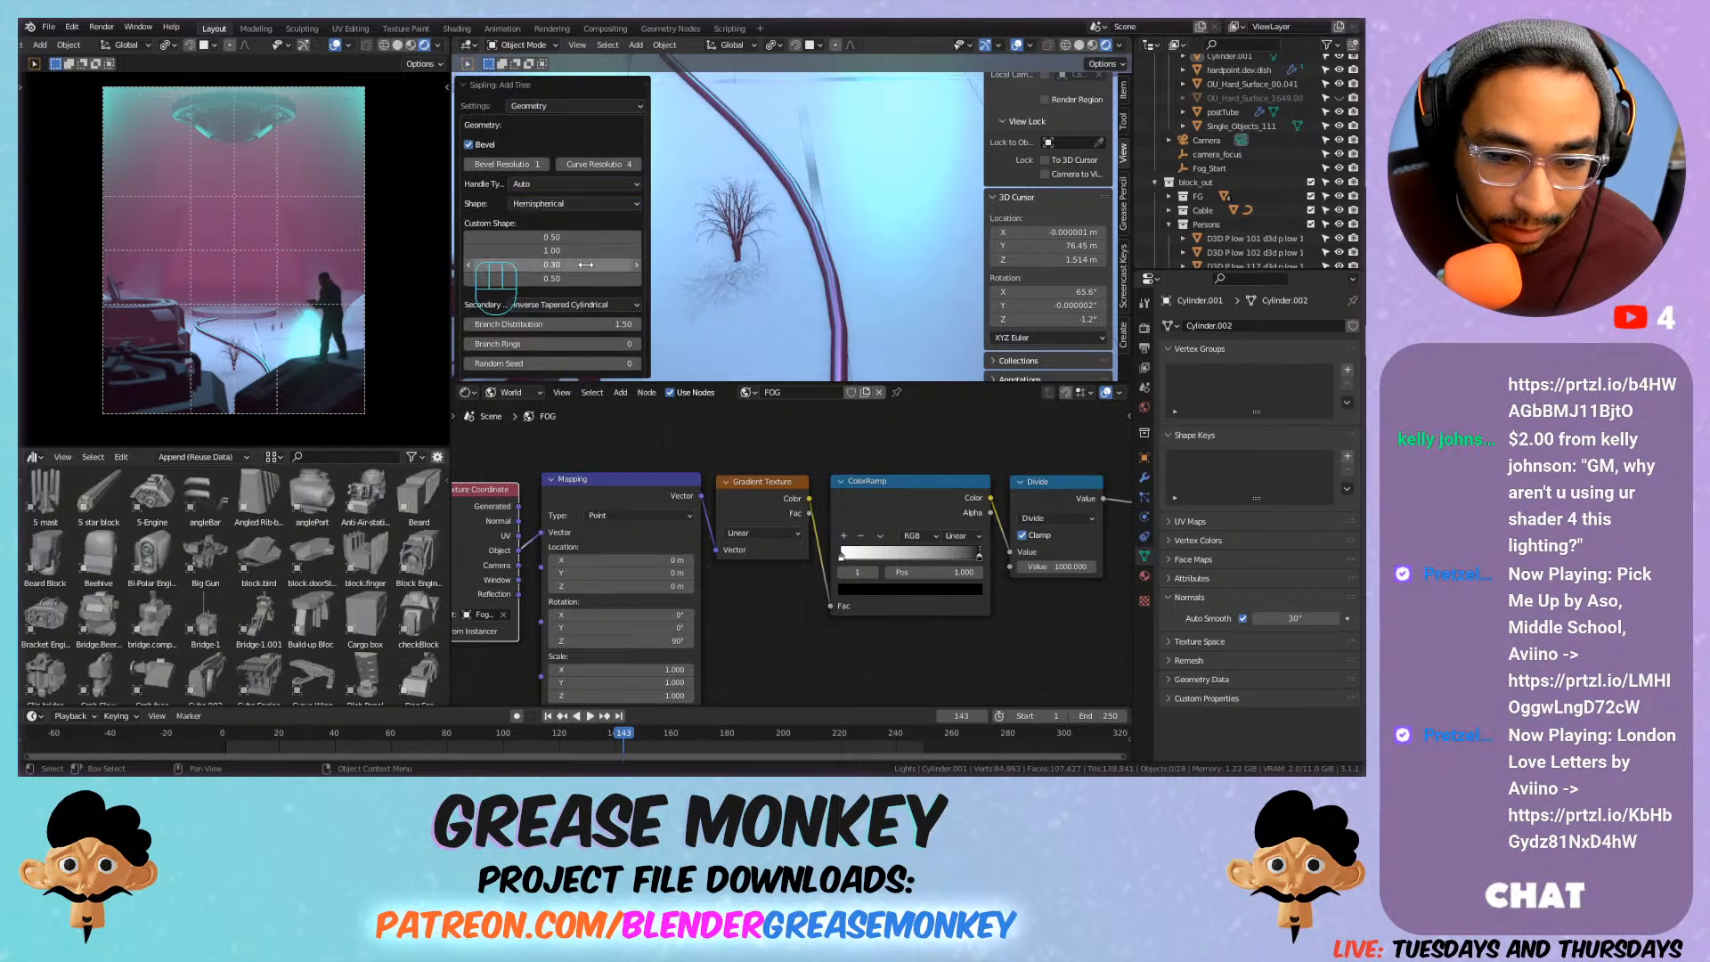
left_click(585, 184)
left_click(572, 180)
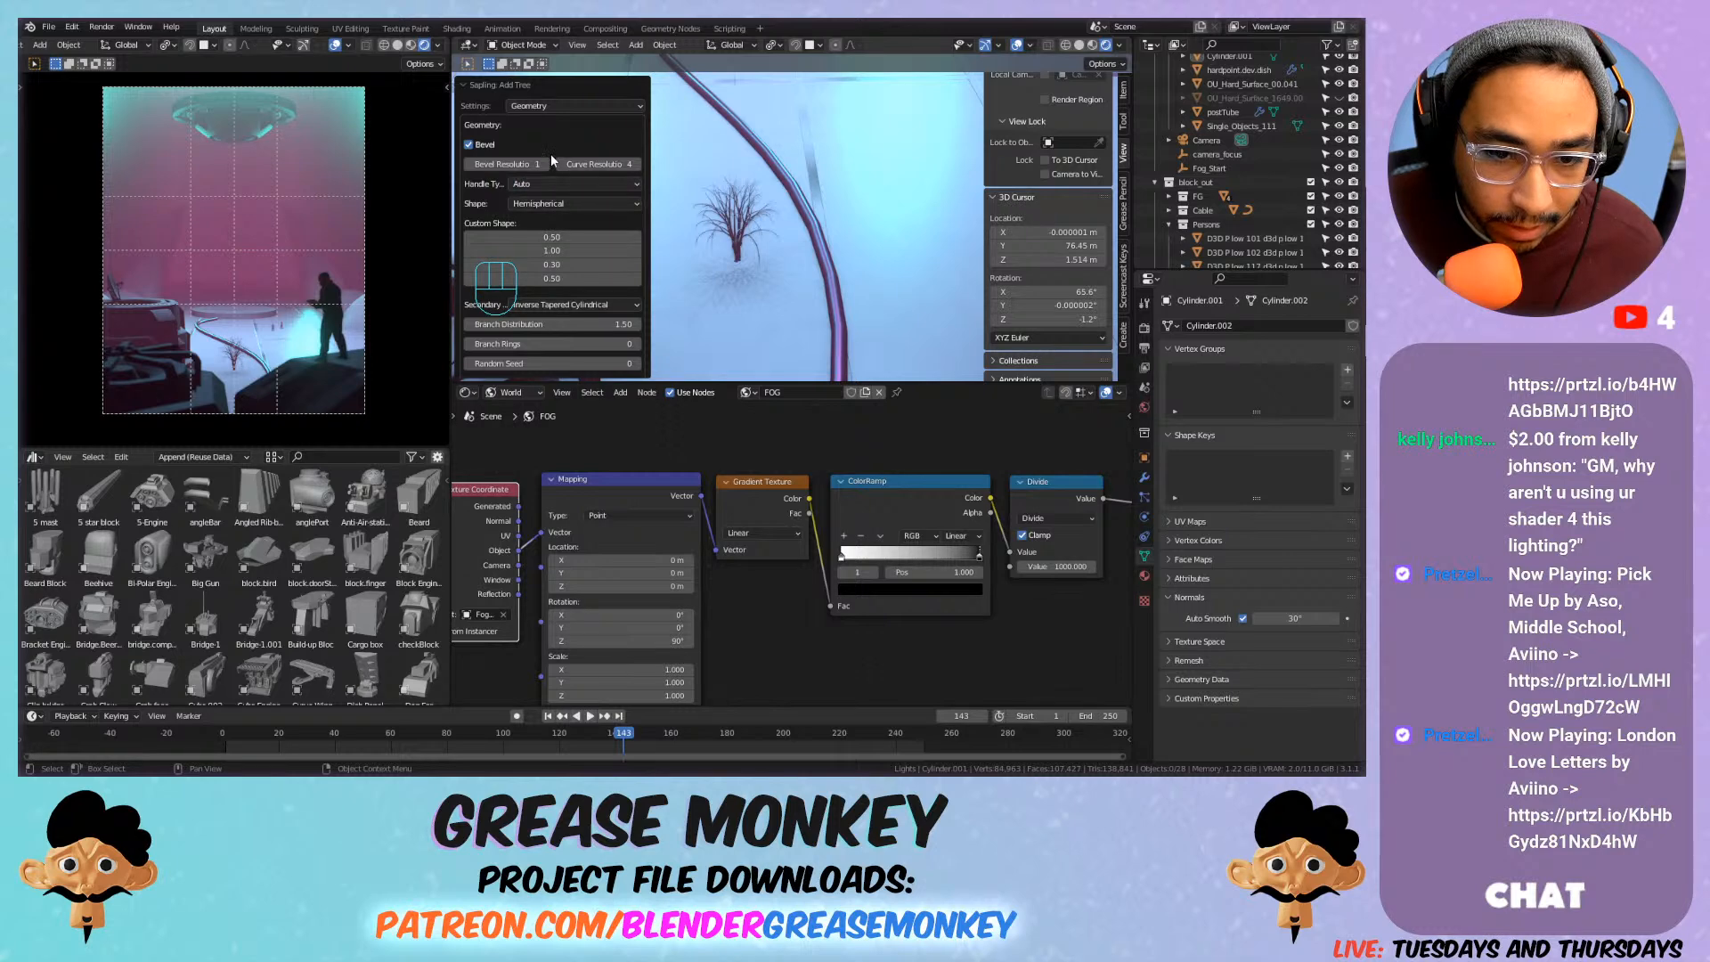
Show leaves on the sapling tree through its Leaves settings.
left_click(536, 106)
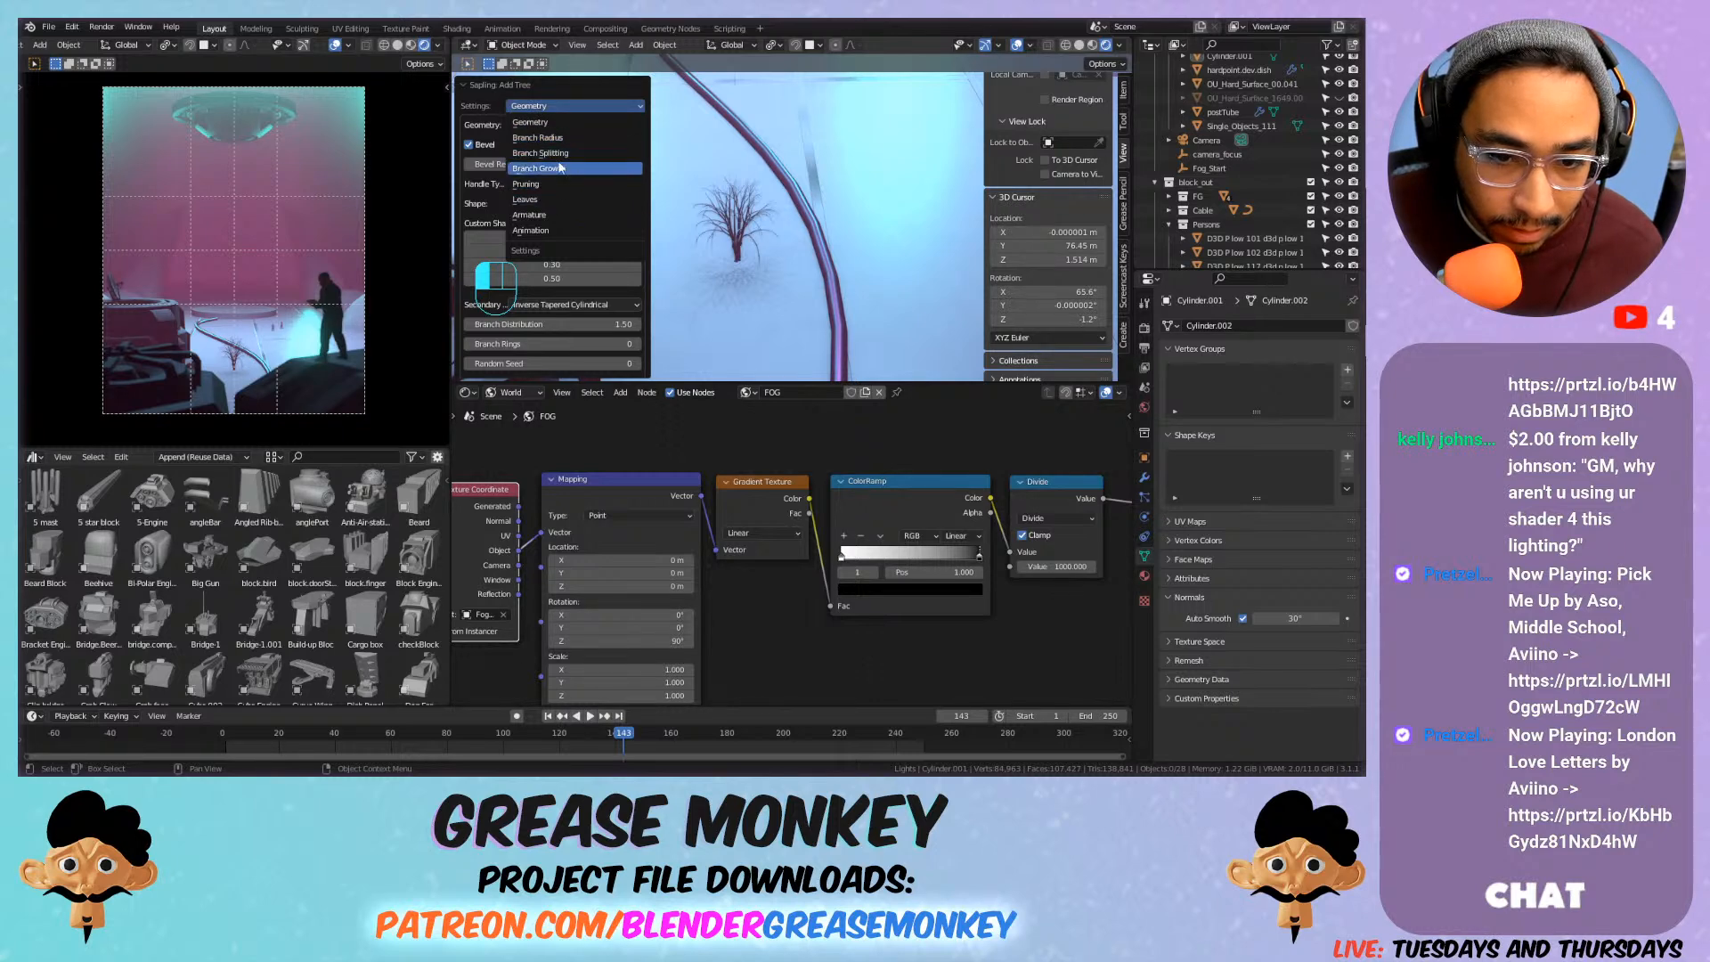
left_click(561, 198)
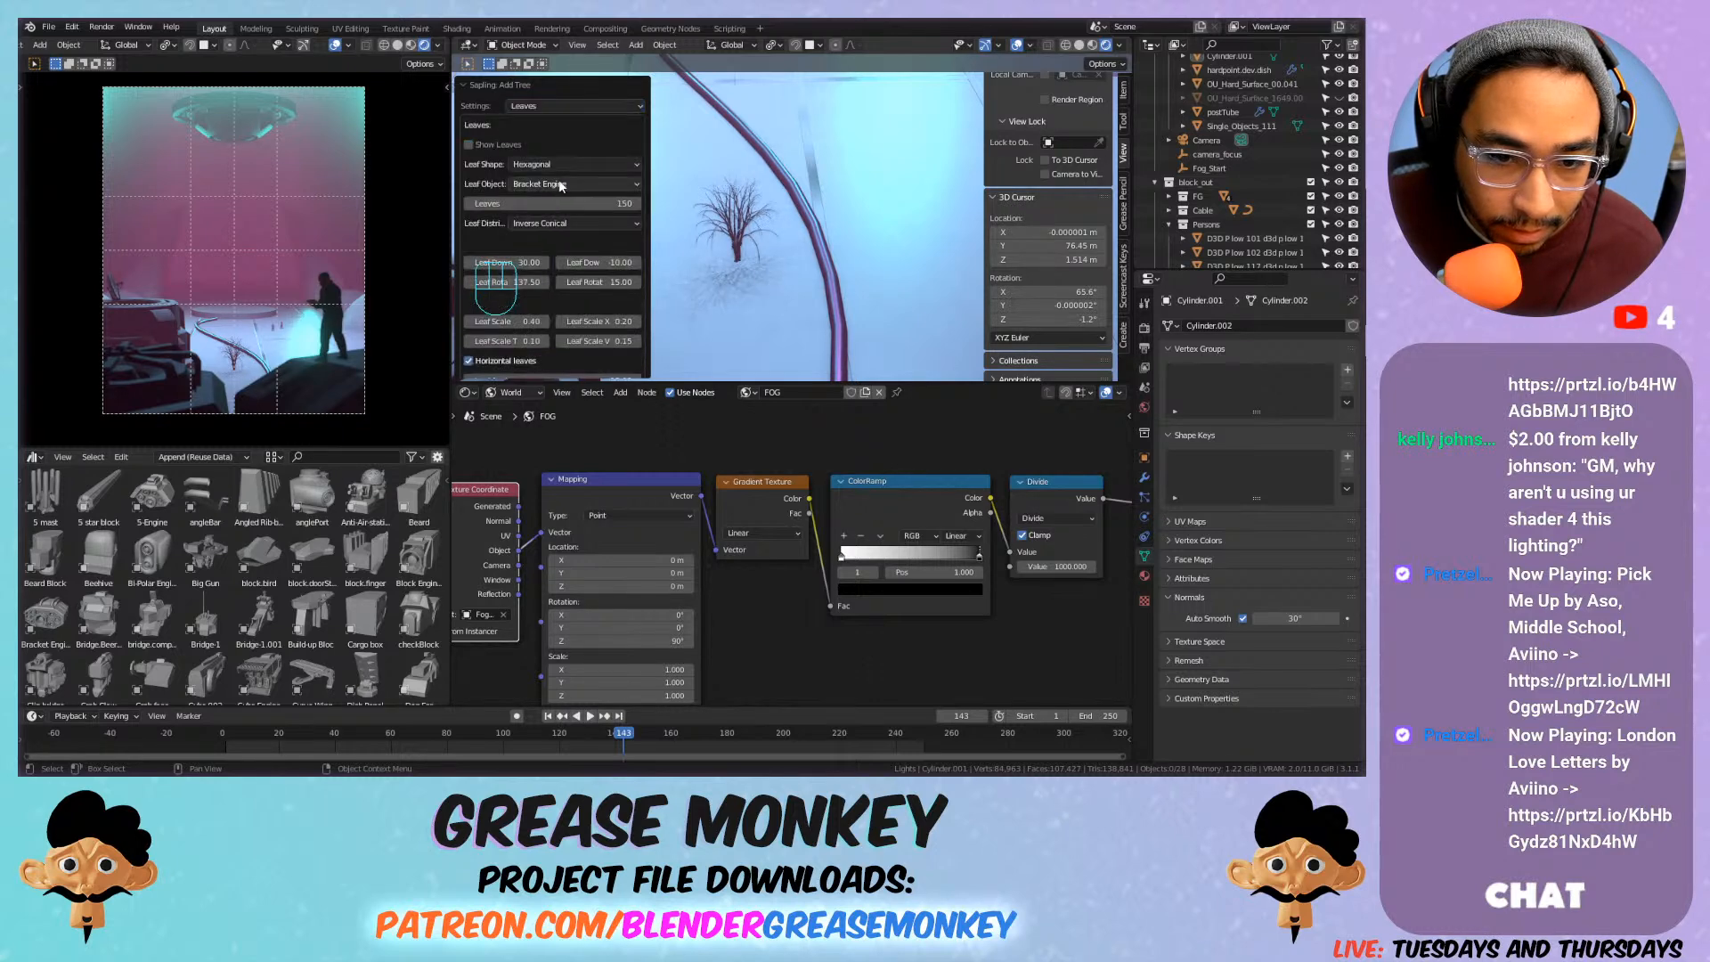
left_click(469, 145)
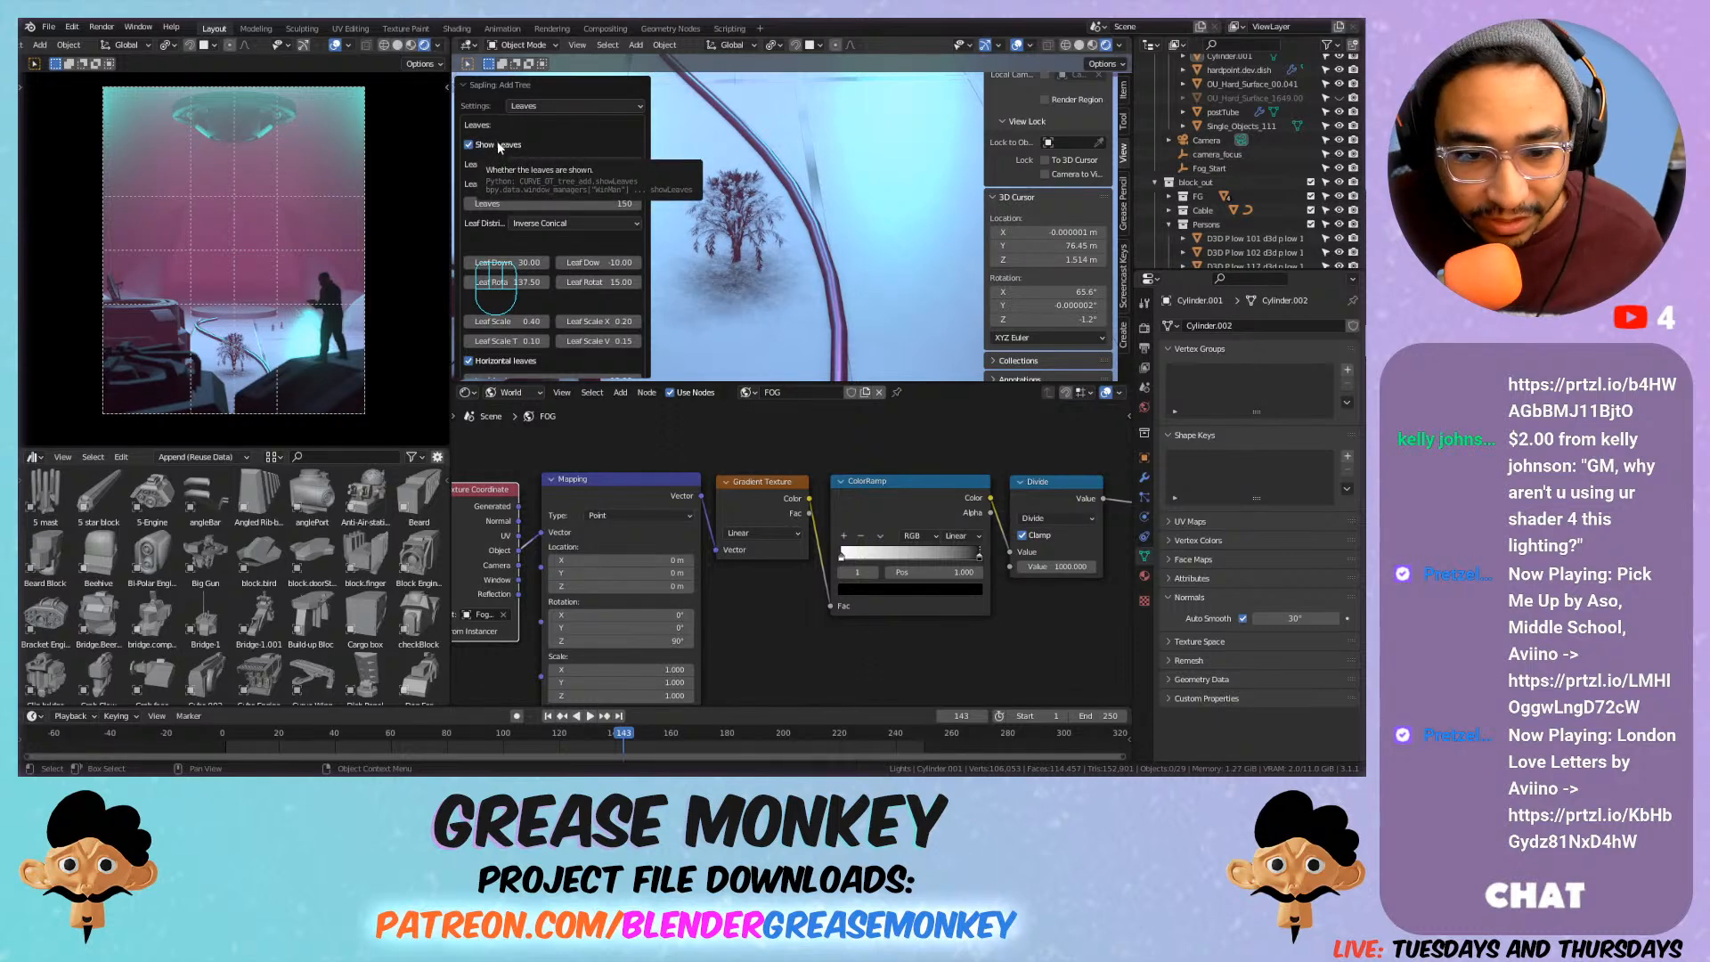
Examine the sapling tree's Leaves, Geometry and Branch Radius settings.
scroll(558, 225, "down", 1)
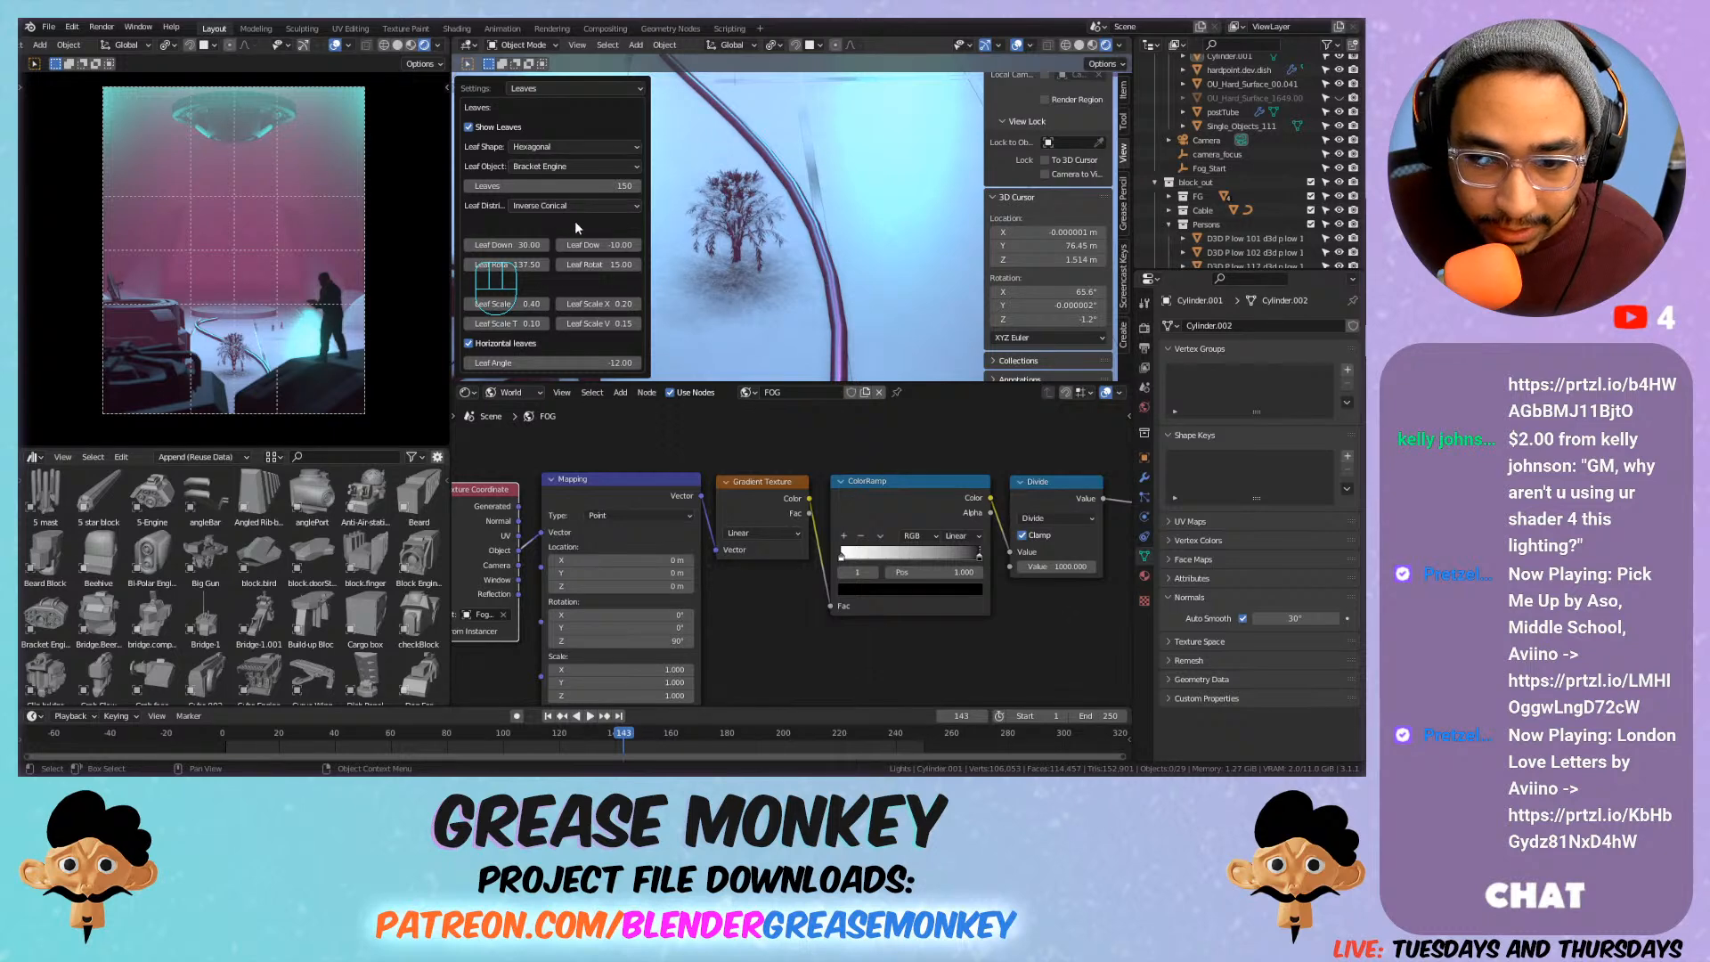
scroll(574, 223, "up", 1)
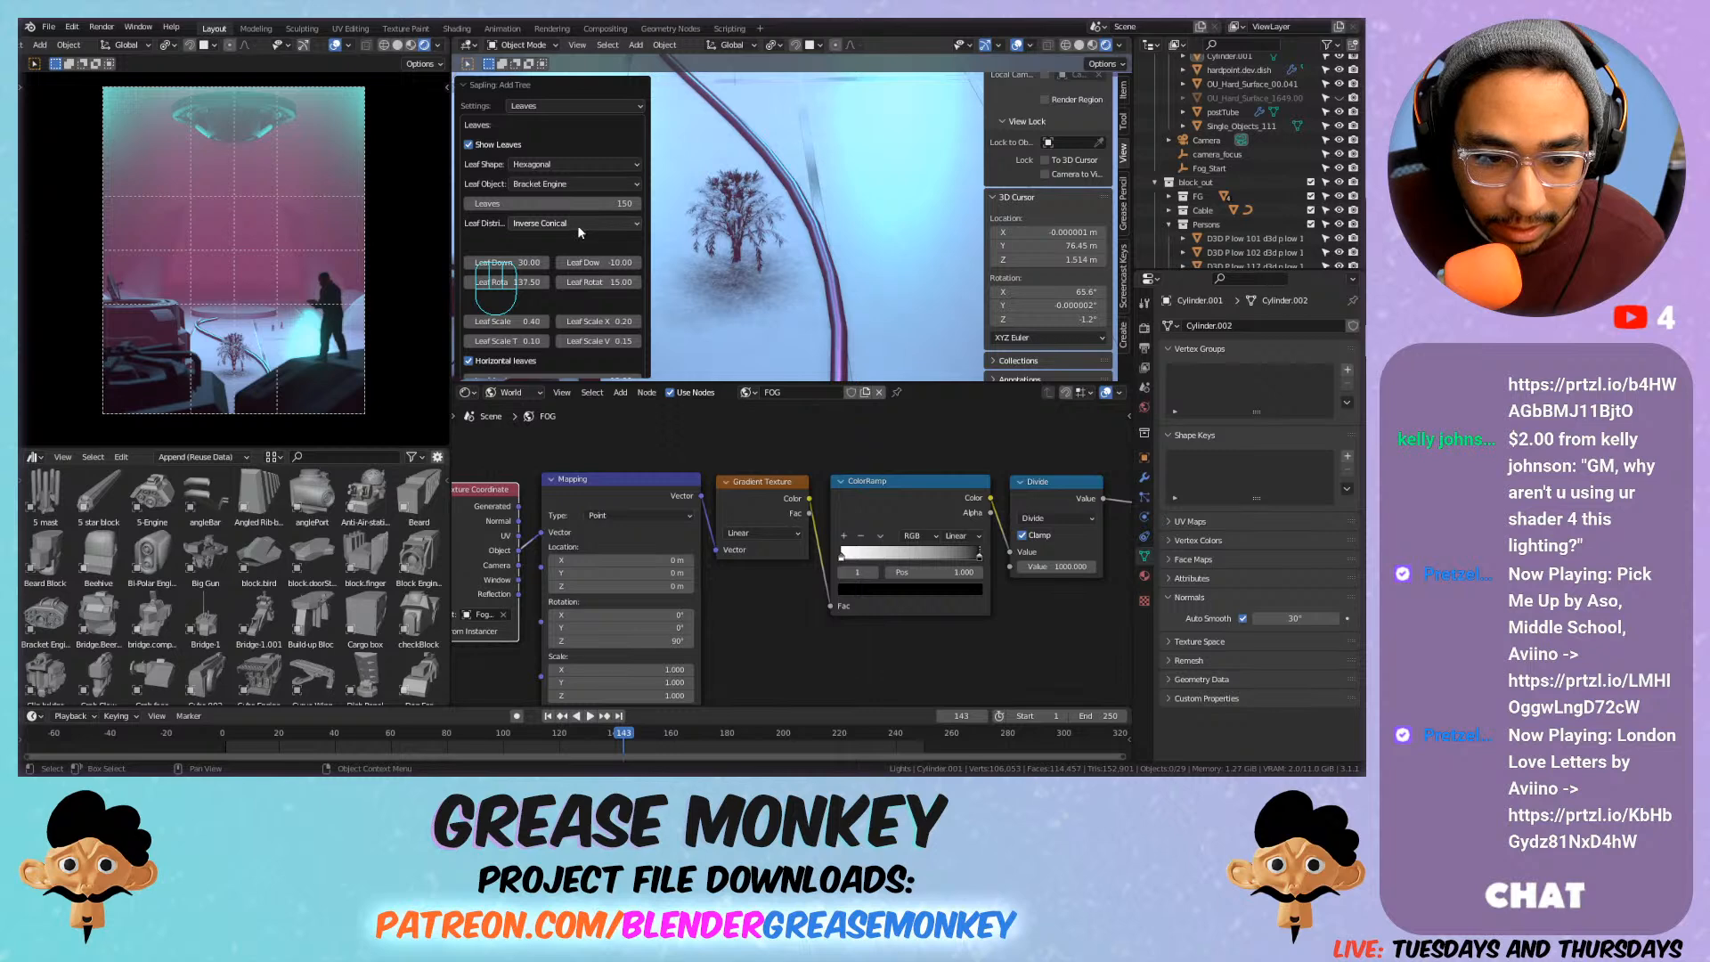
left_click(563, 107)
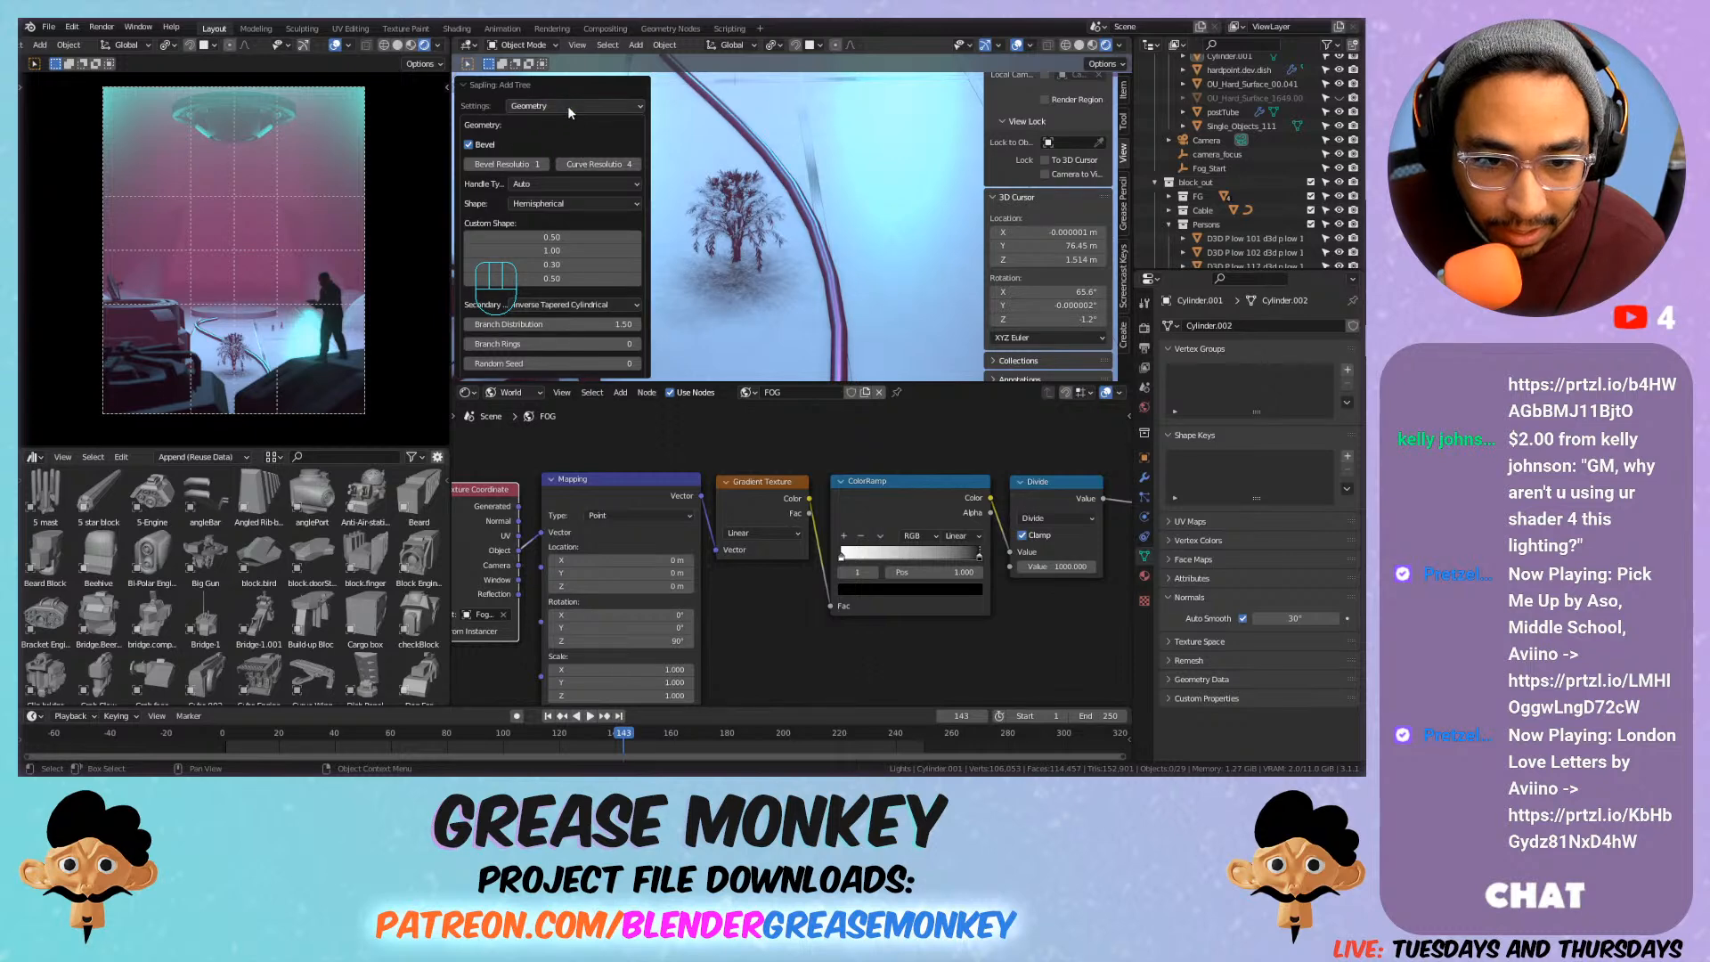
left_click(570, 107)
left_click(577, 138)
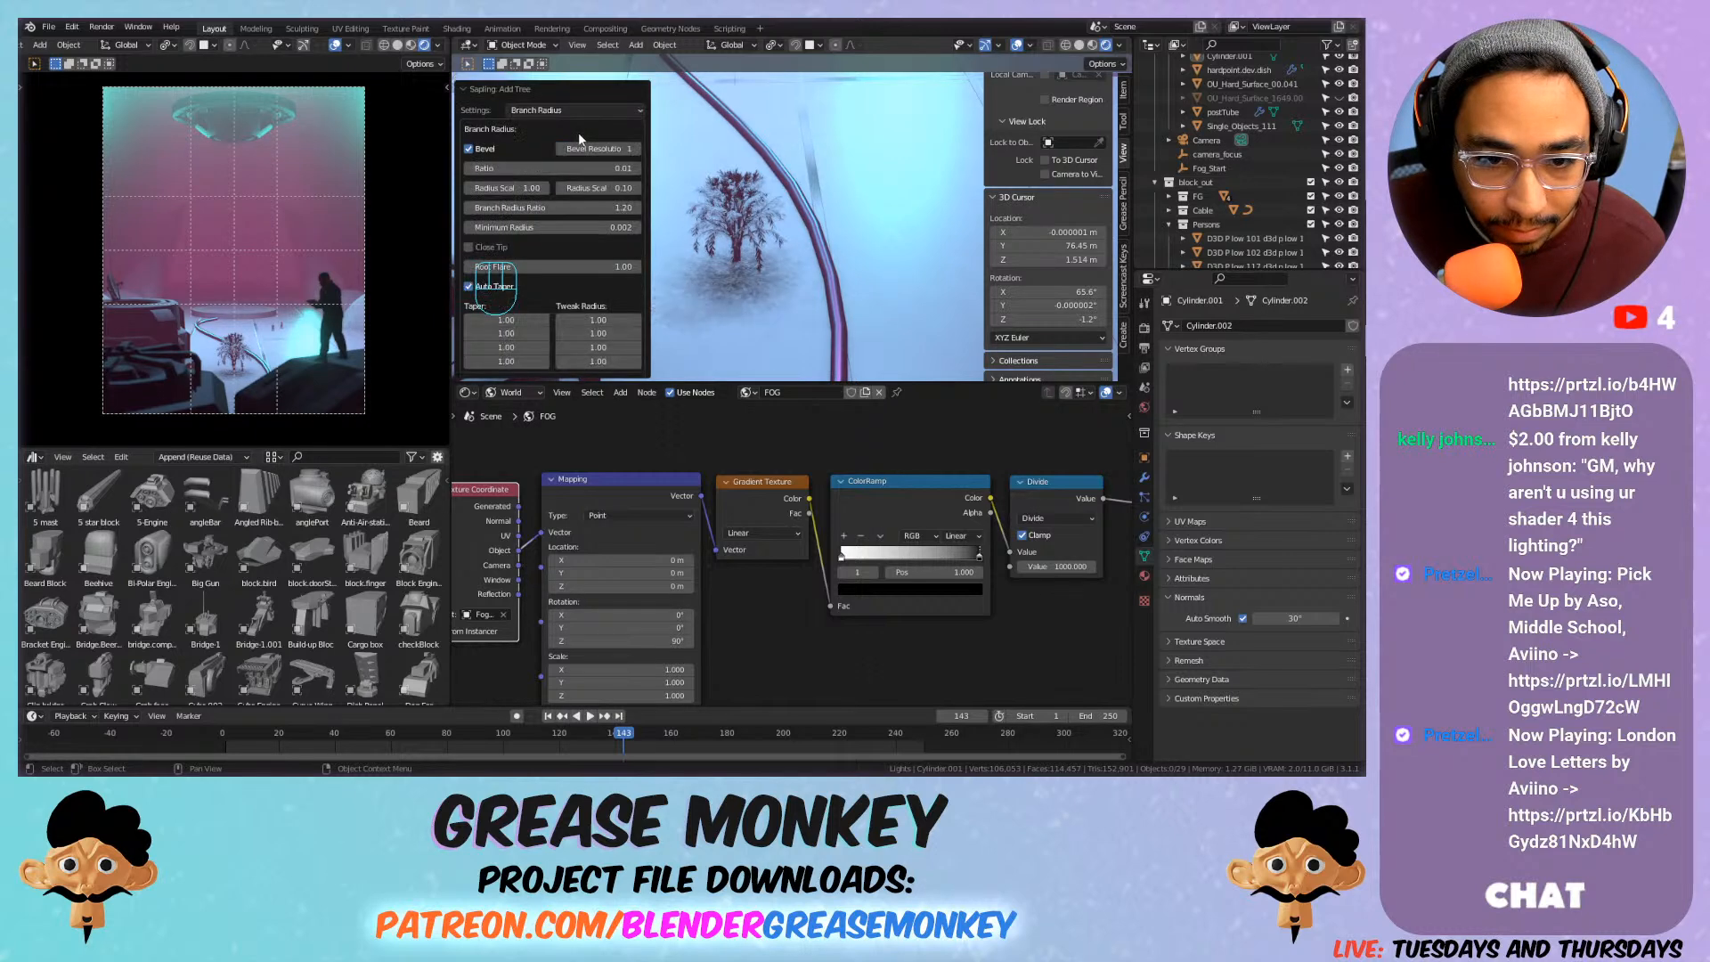
left_click(579, 107)
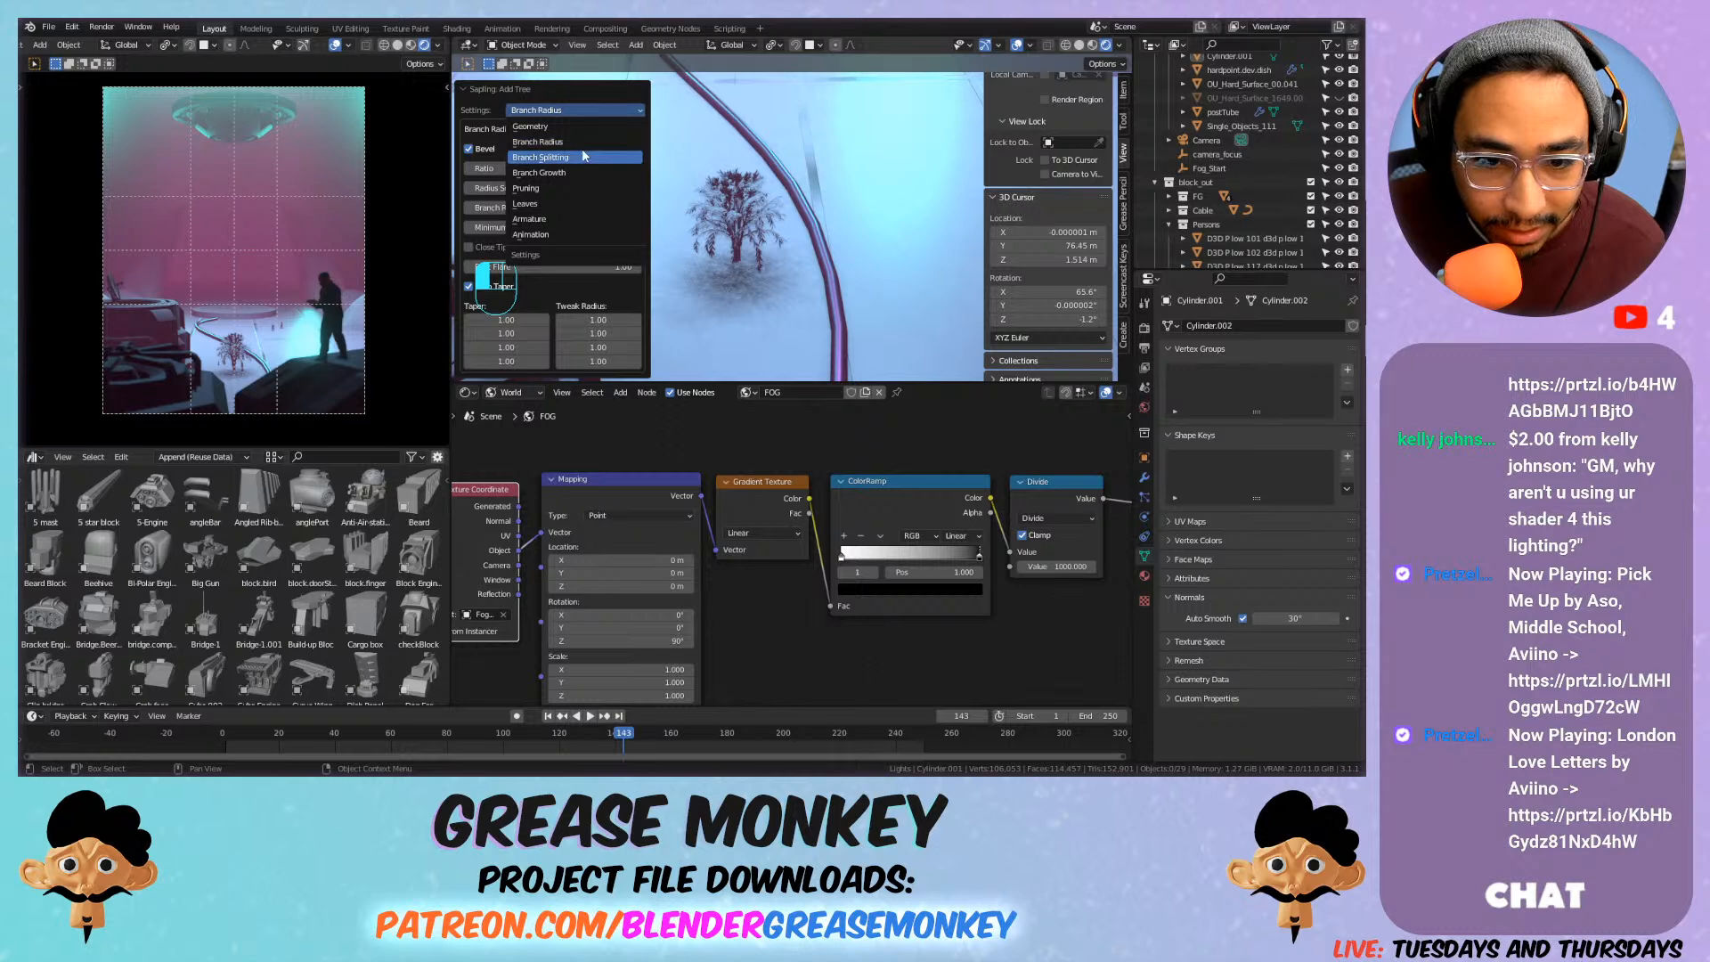
left_click(567, 127)
Try the weeping_willow, white_birch and willow presets on the sapling tree.
scroll(544, 249, "down", 4)
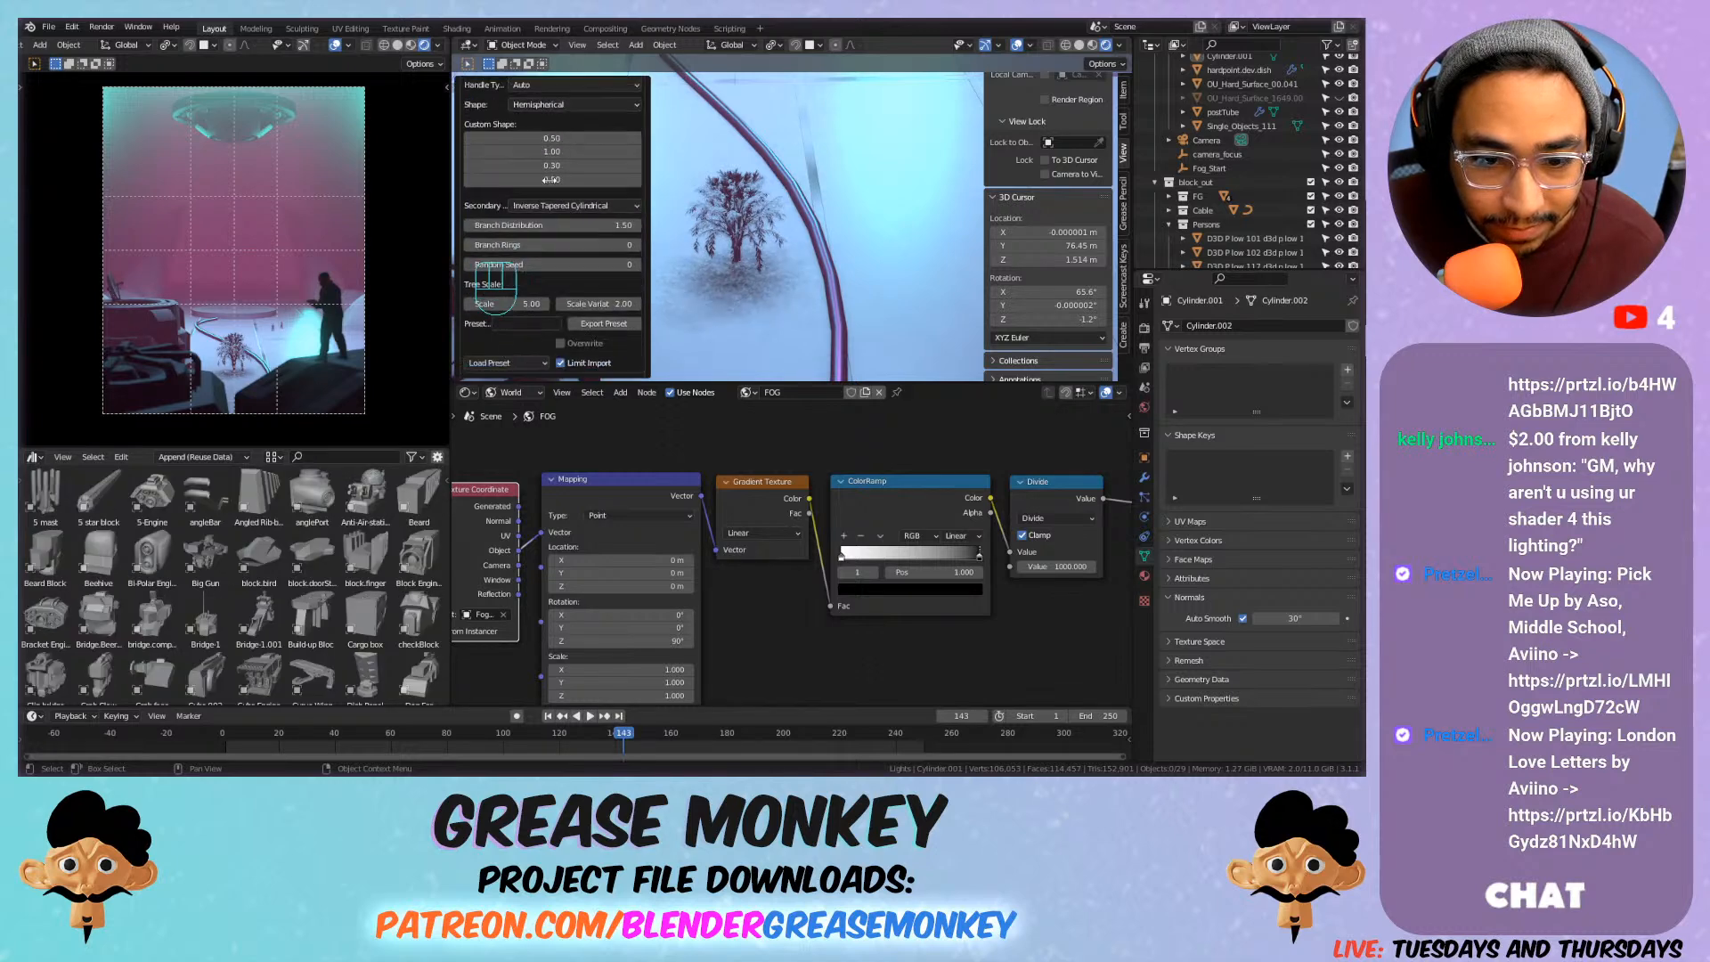
left_click(510, 364)
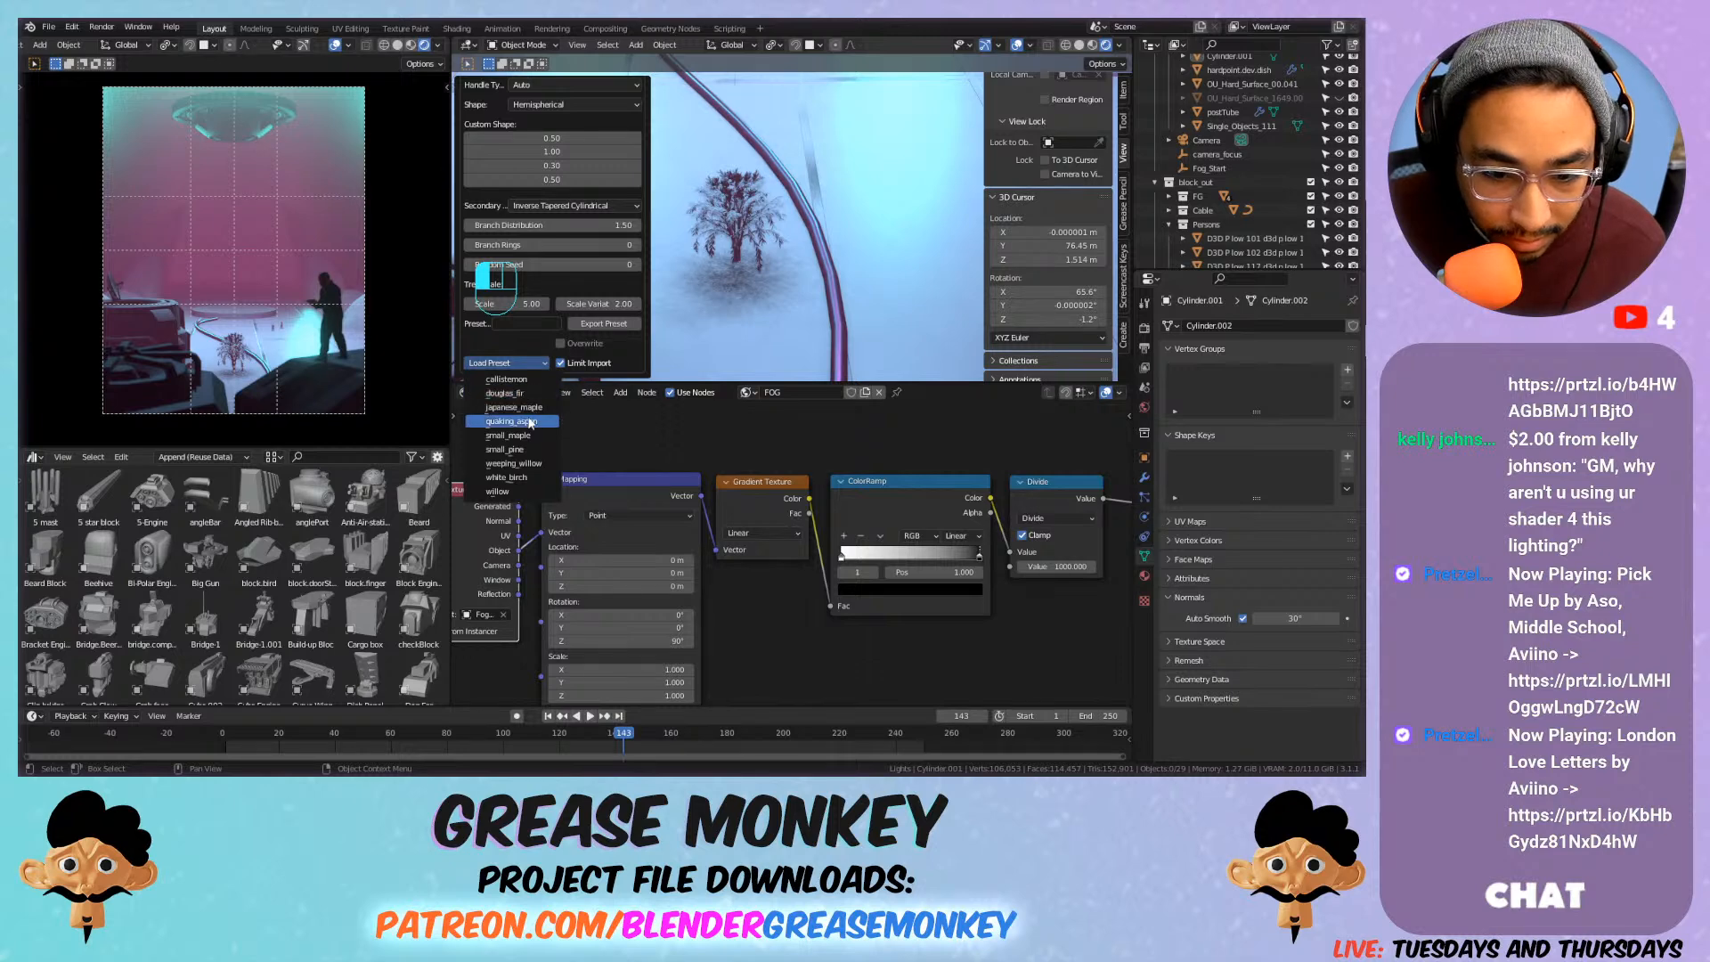
left_click(536, 463)
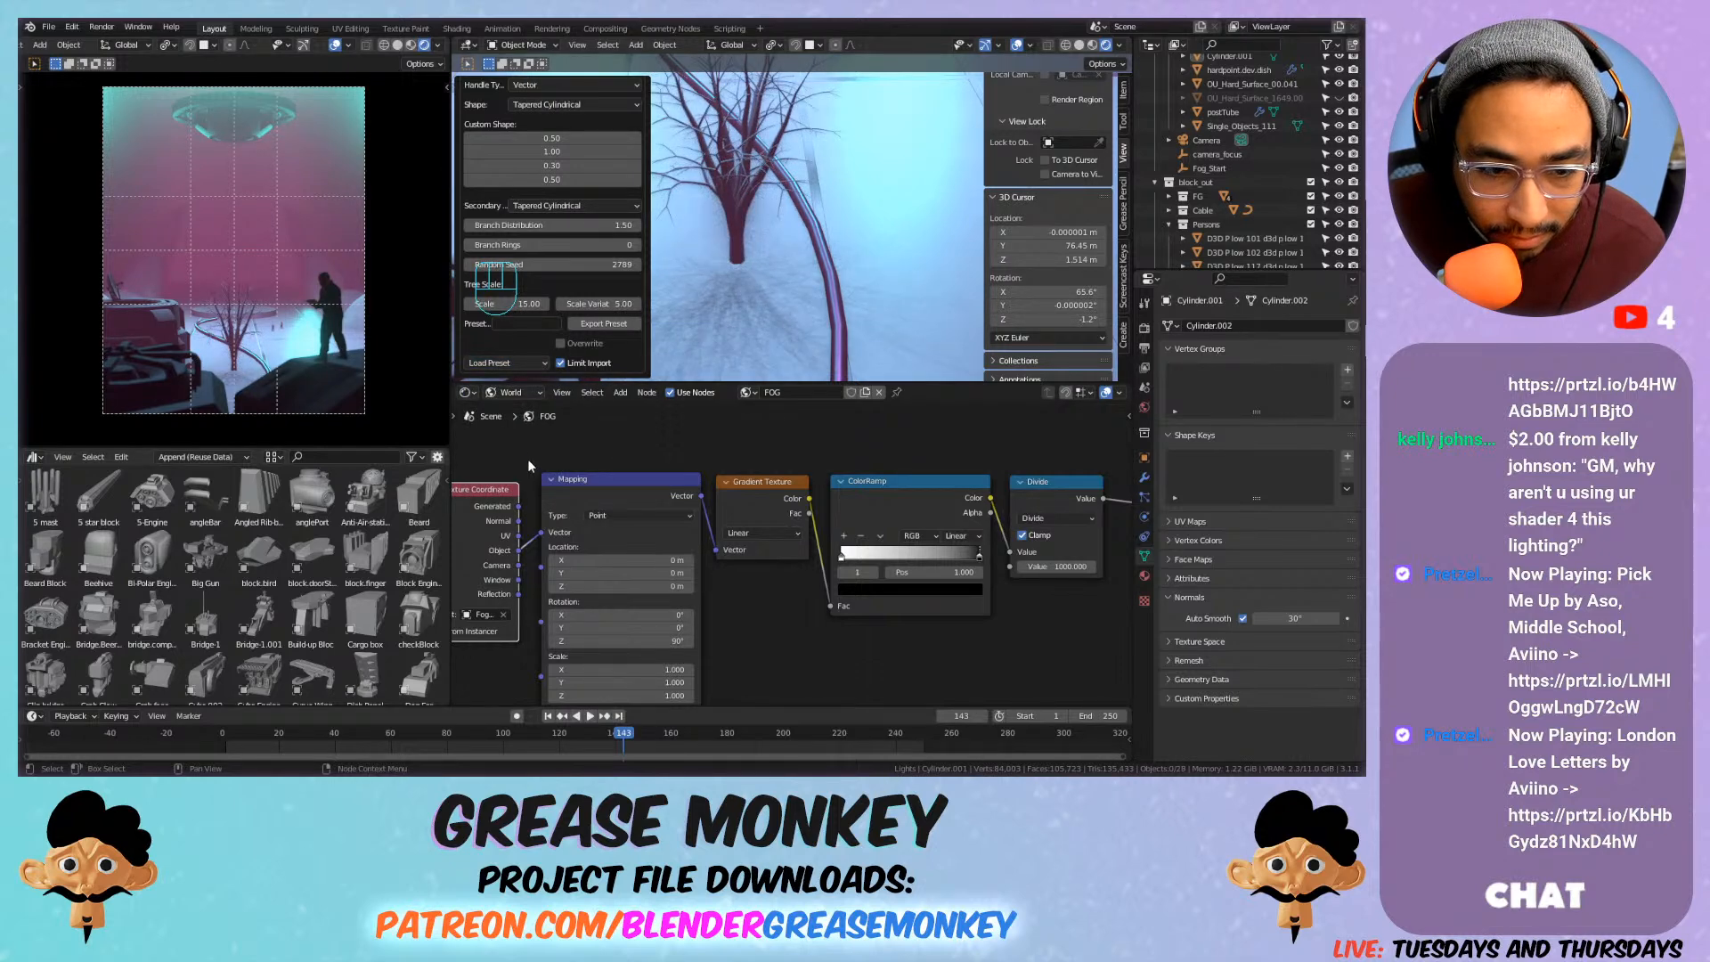
left_click(505, 361)
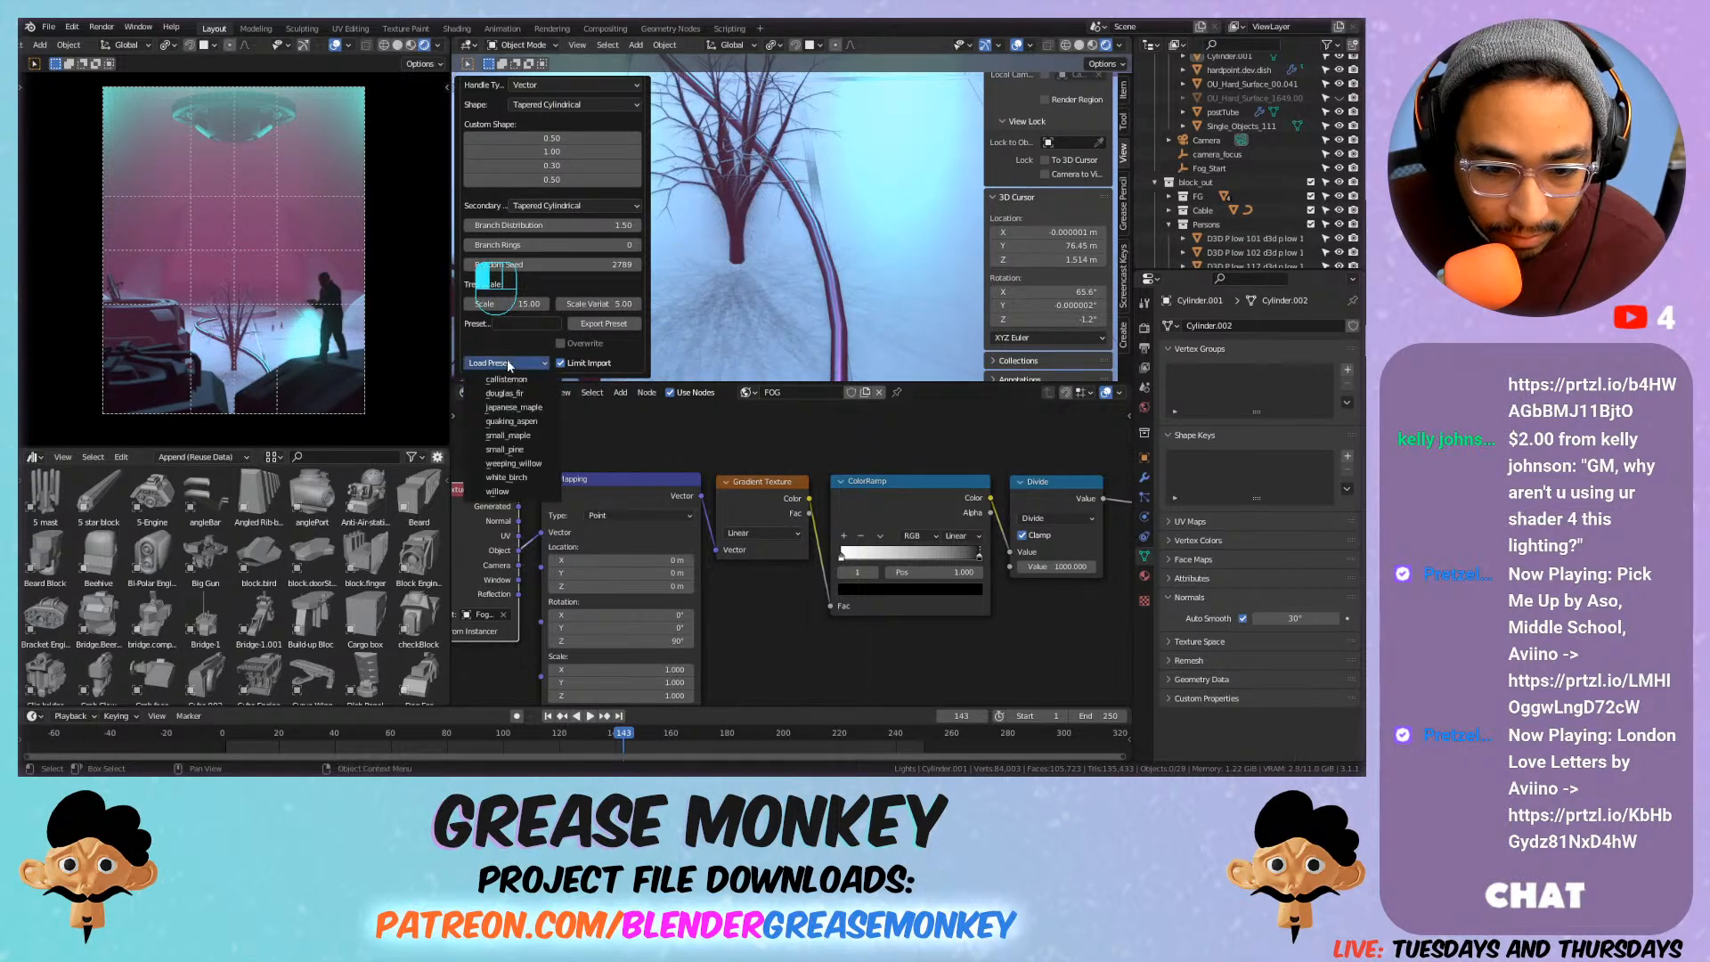
left_click(530, 472)
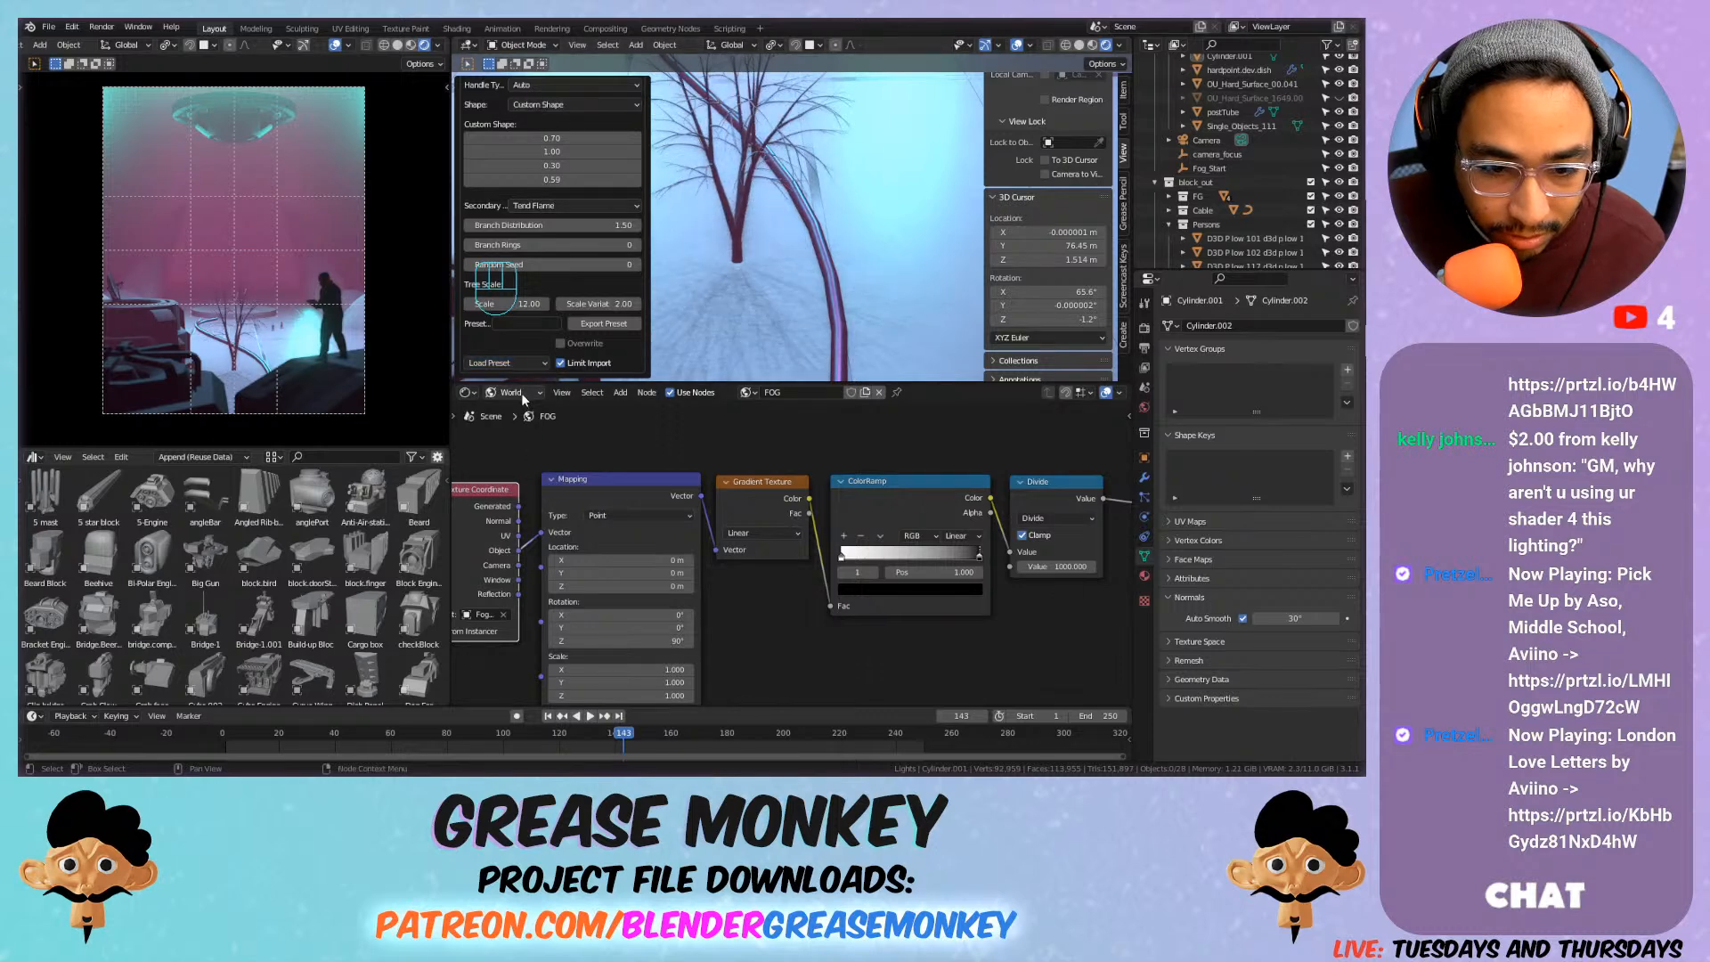
left_click(514, 364)
left_click(515, 482)
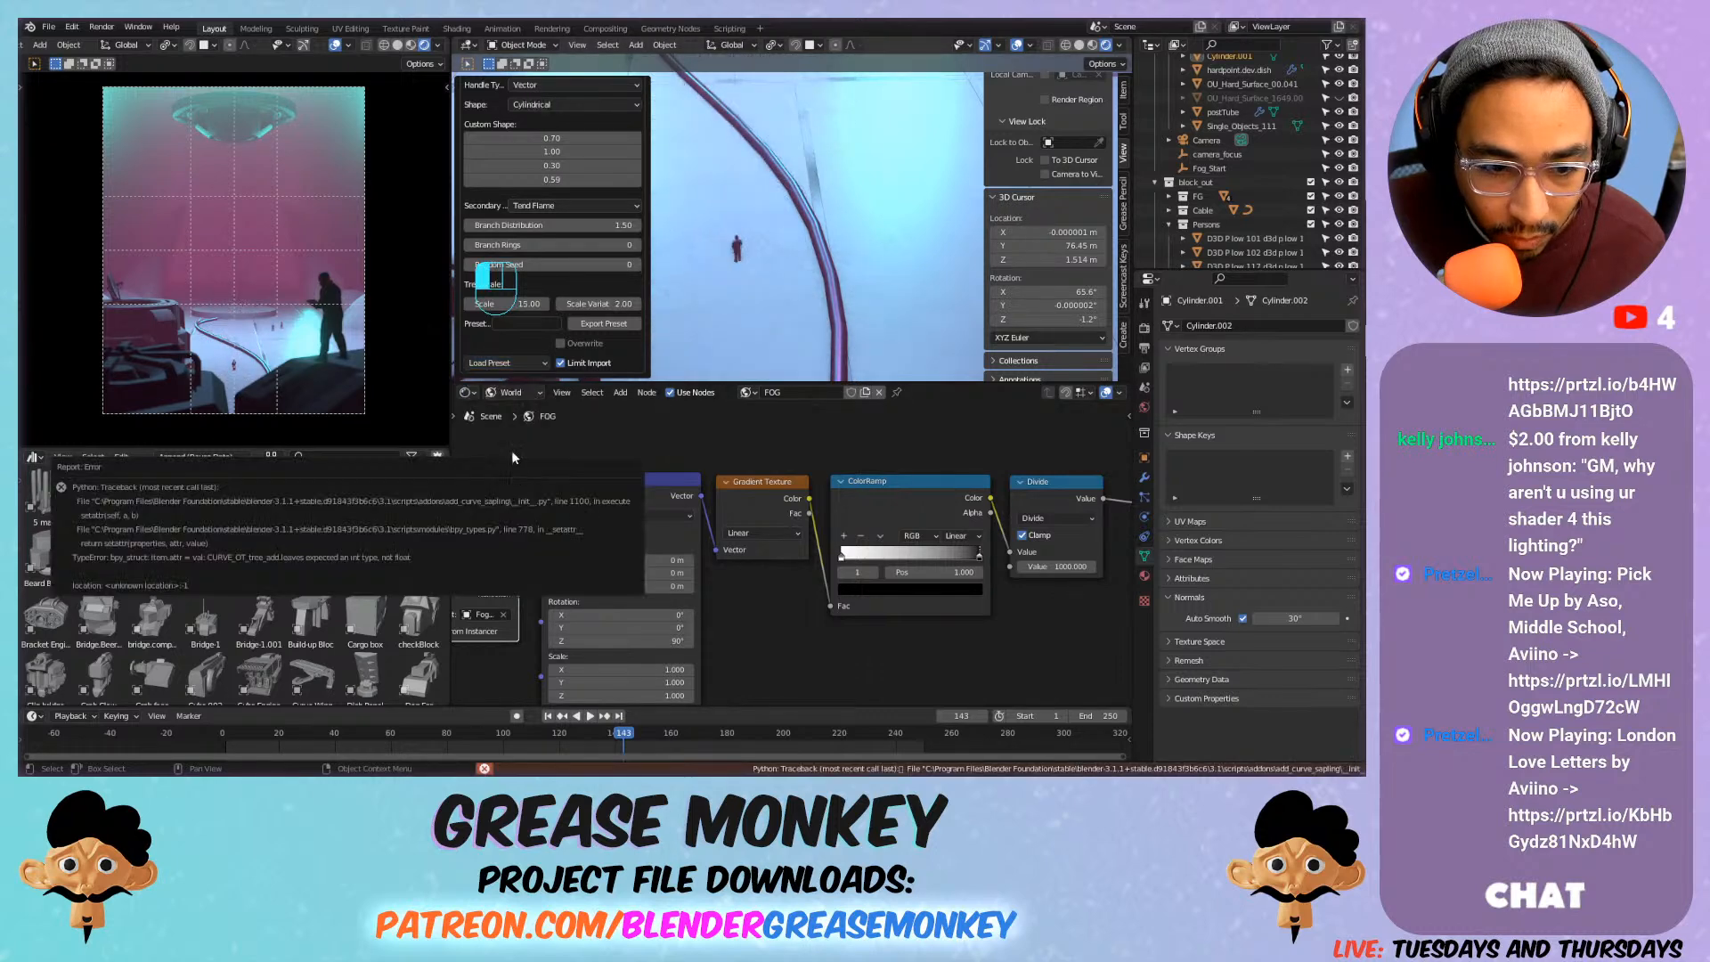
Try the callistemon, douglas_fir and japanese_maple presets on the sapling tree.
left_click(506, 364)
left_click(512, 385)
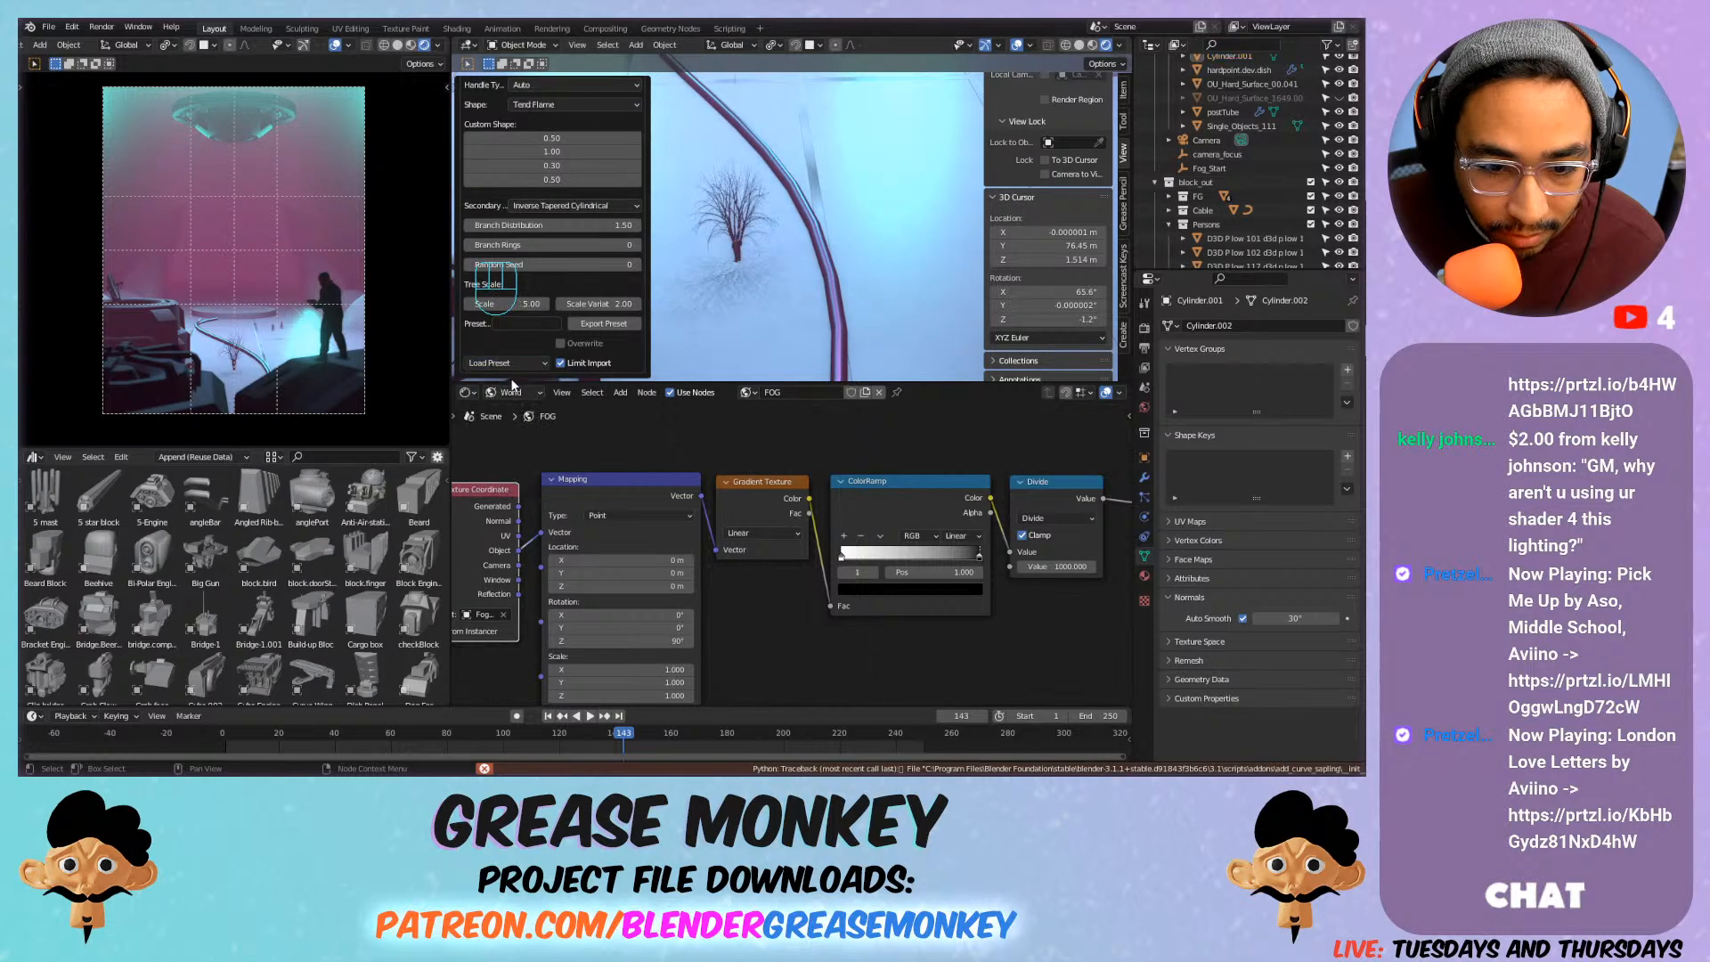
left_click(511, 365)
left_click(520, 394)
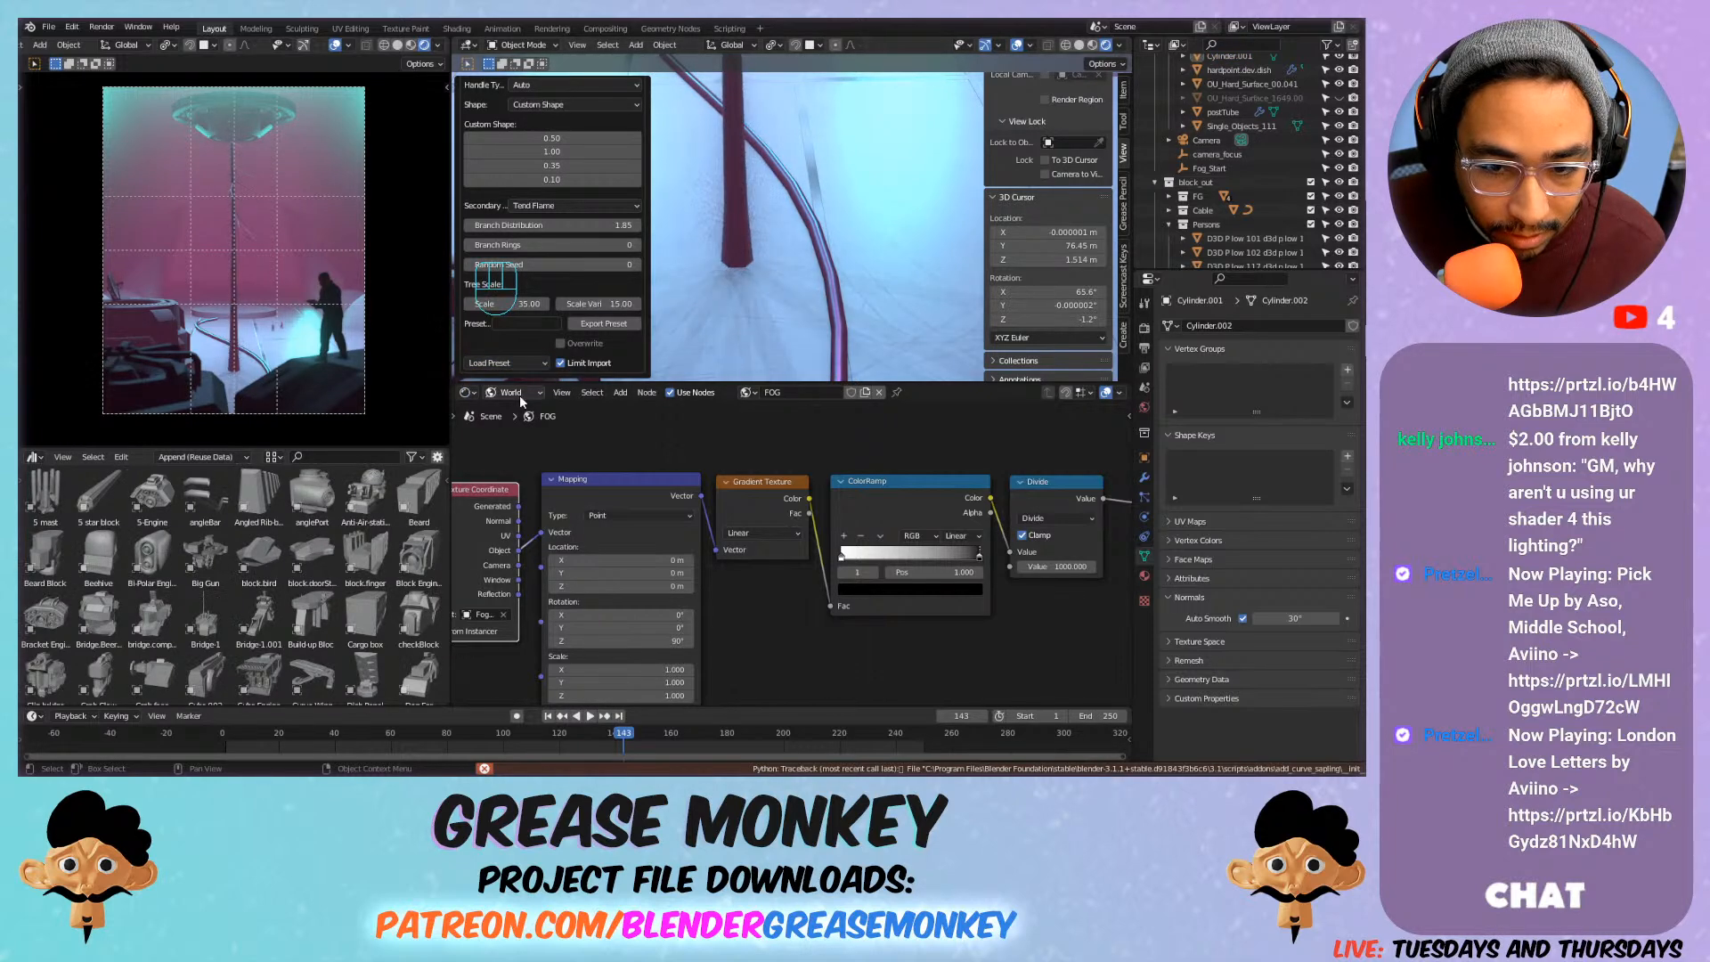
left_click(514, 365)
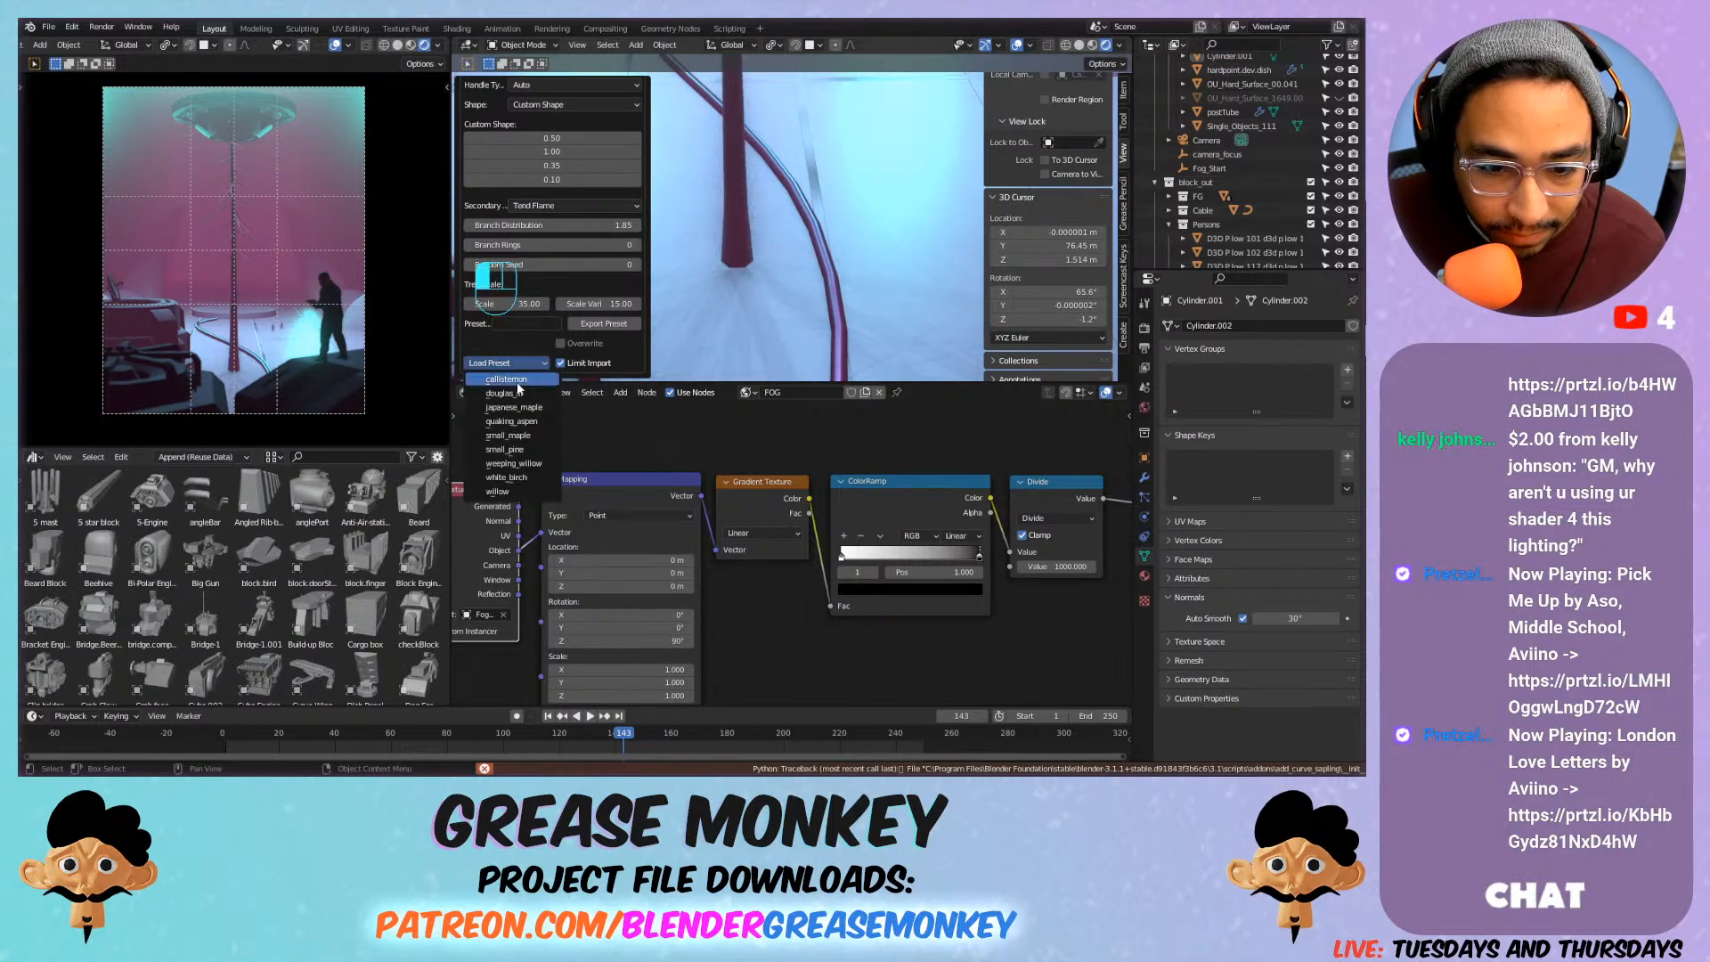
left_click(524, 406)
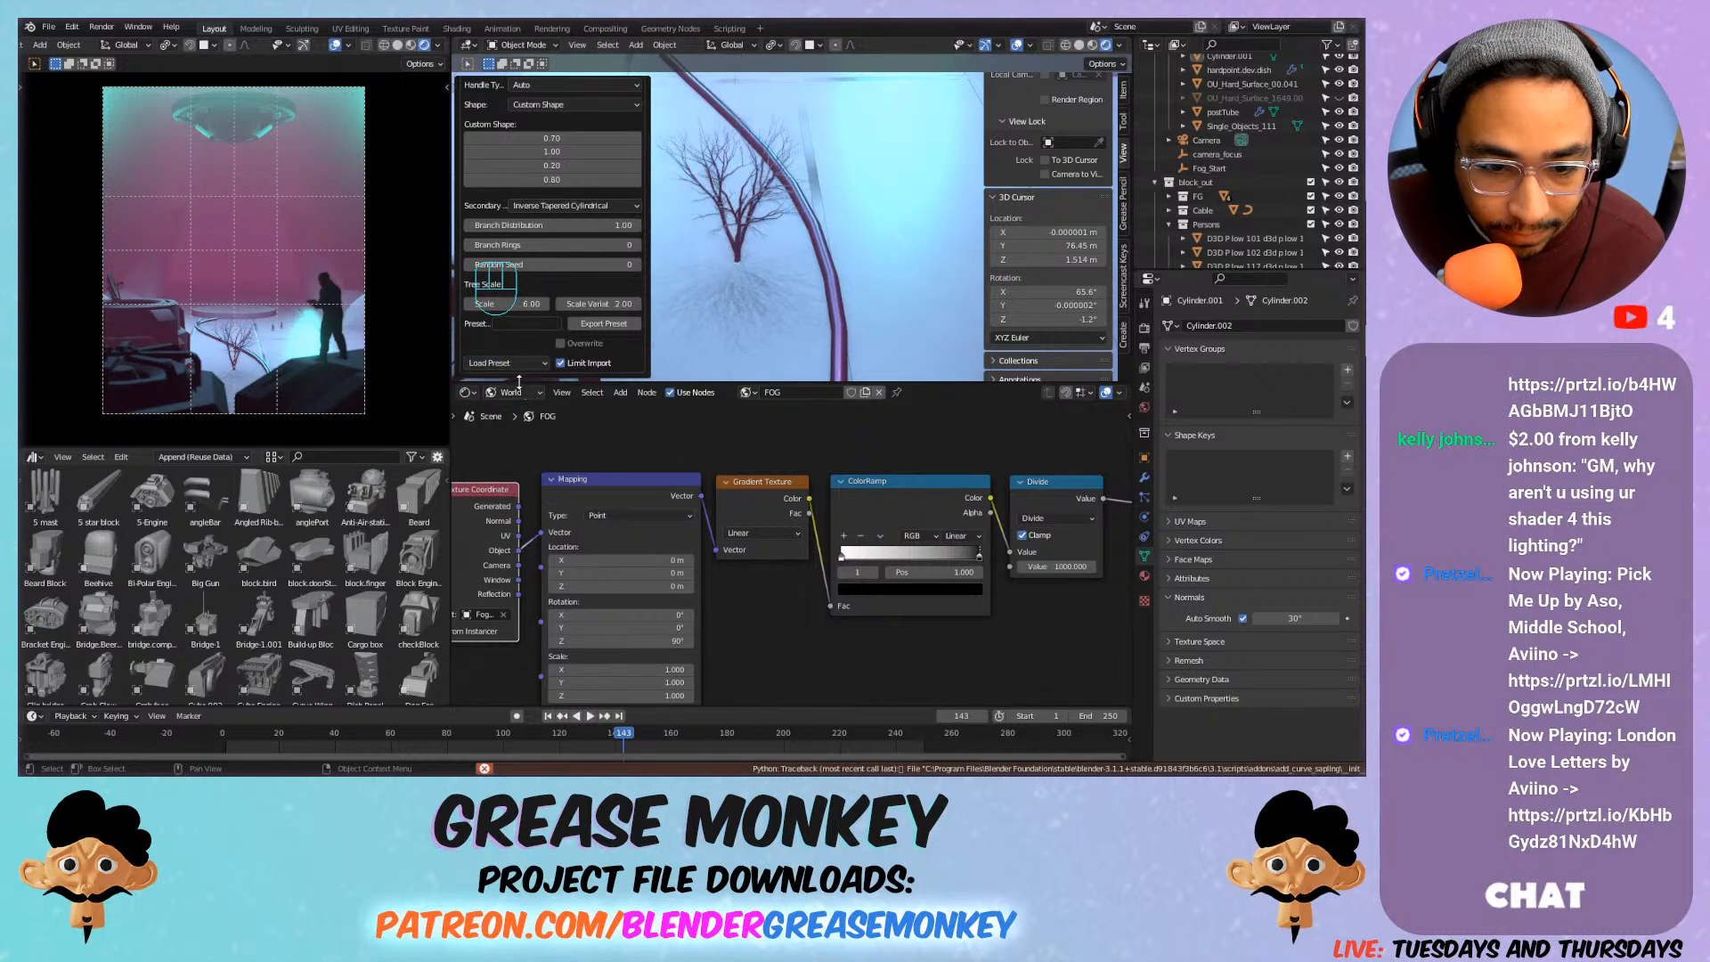
Try the small_maple and small_pine presets on the sapling tree.
left_click(516, 365)
left_click(520, 395)
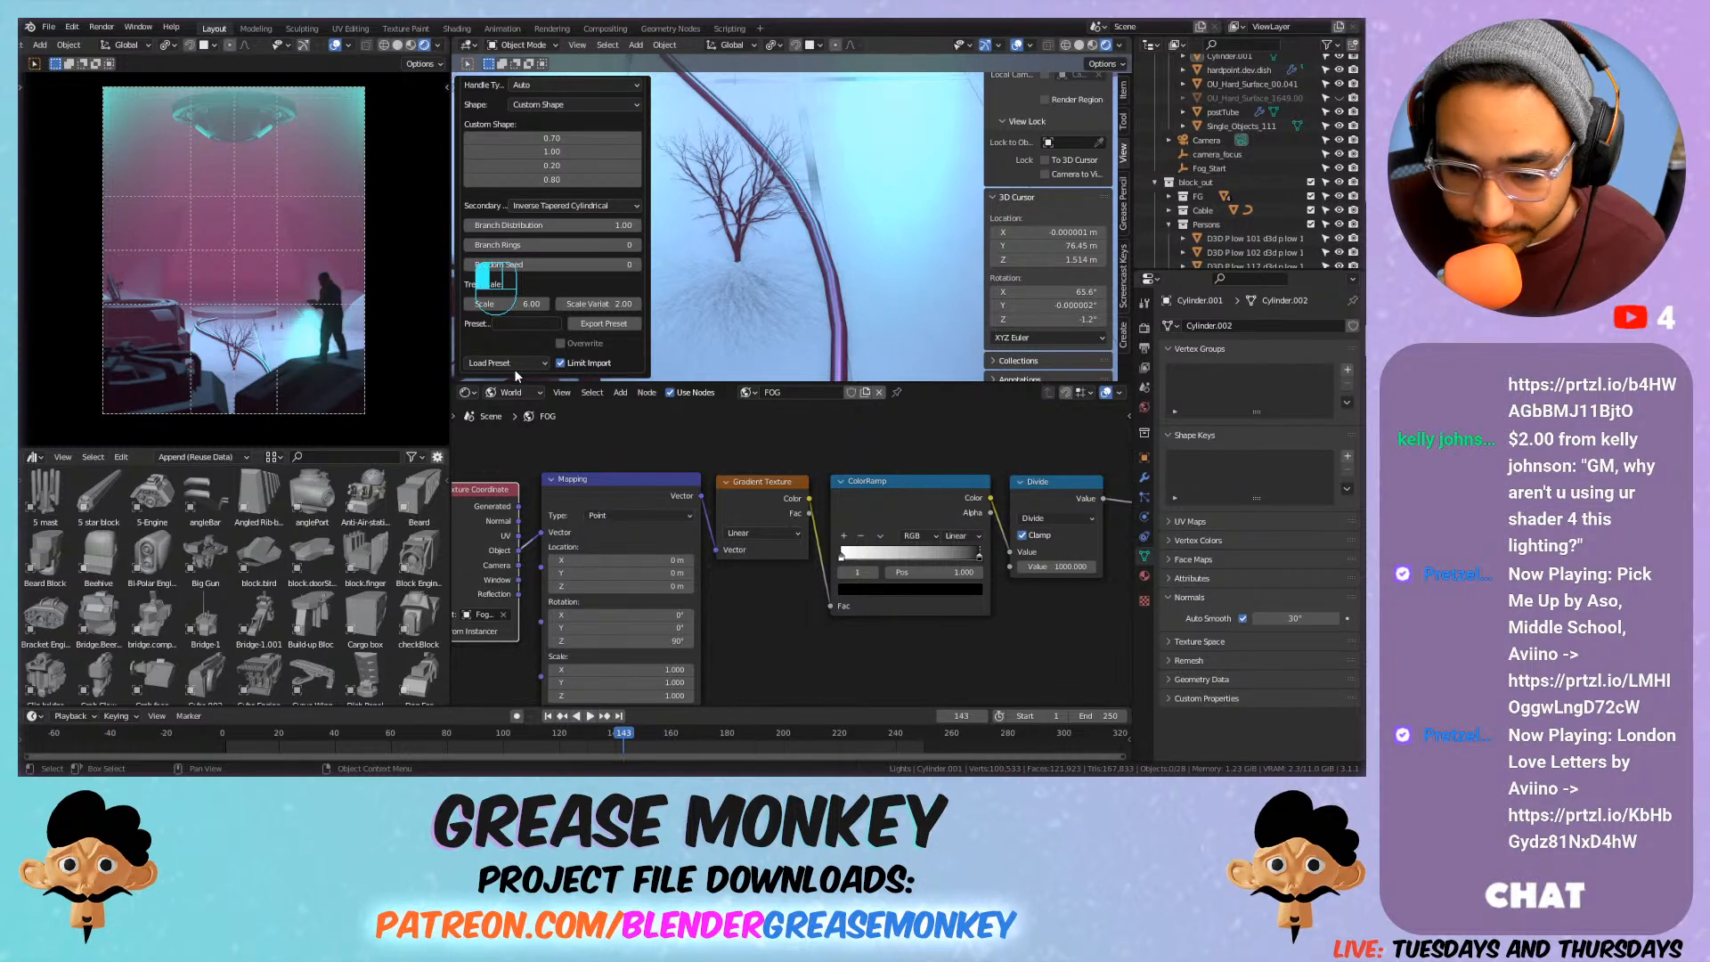
left_click(517, 365)
left_click(520, 423)
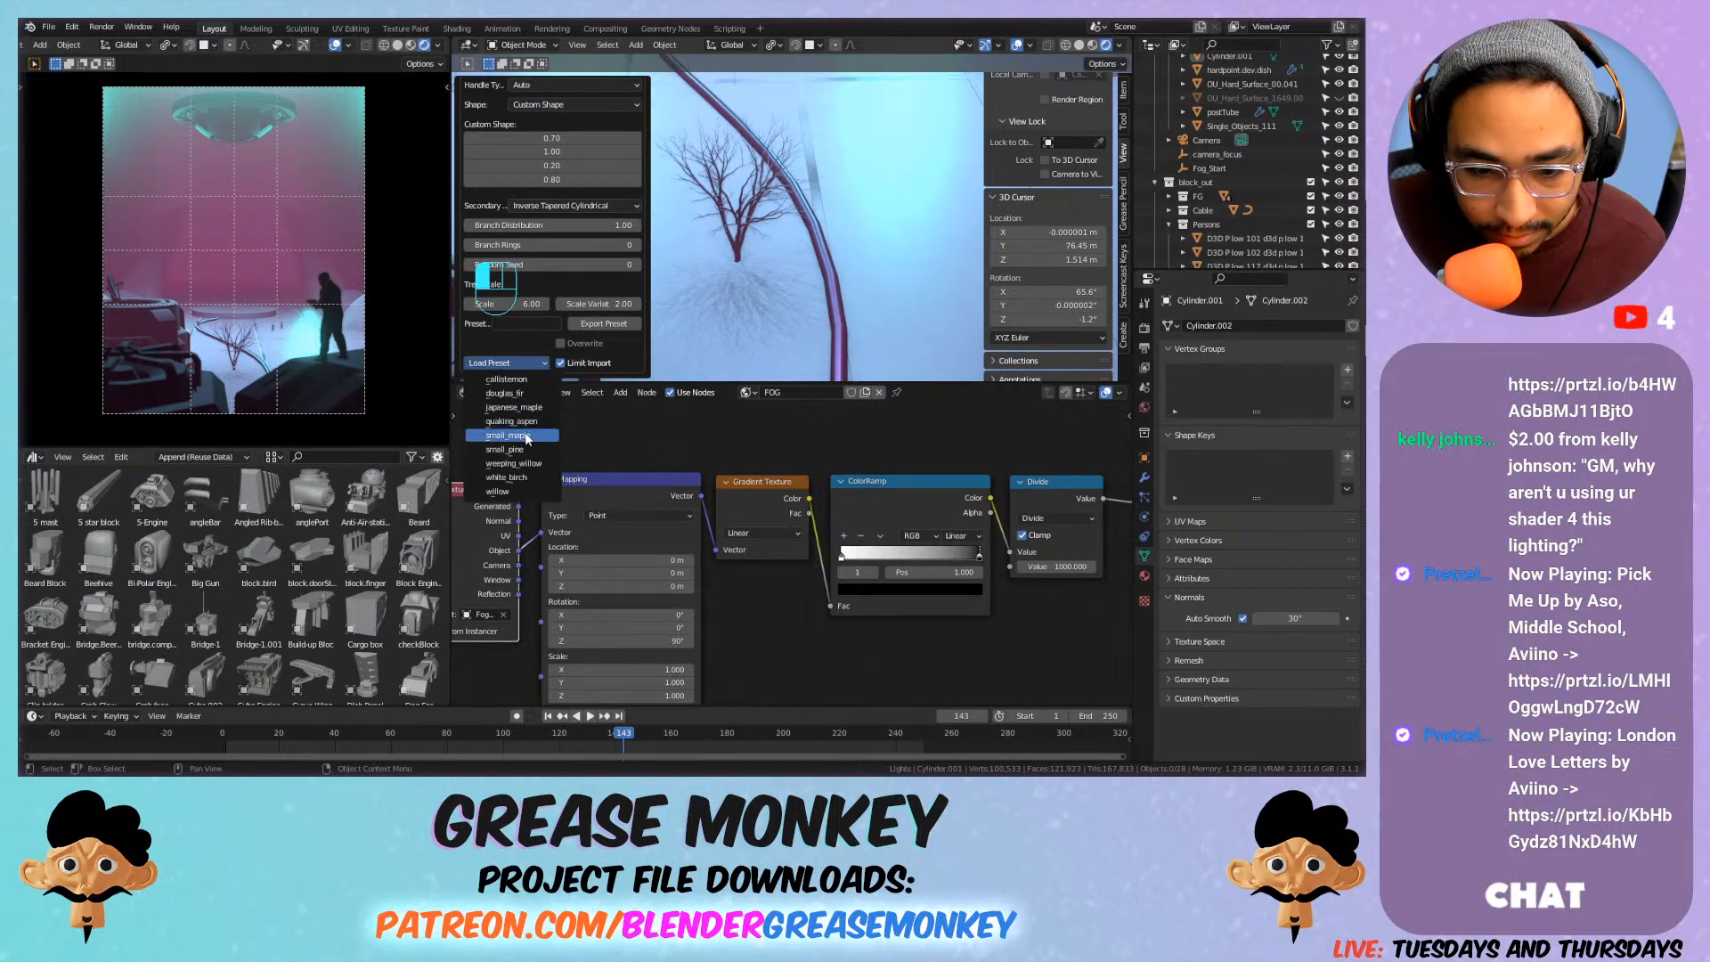
left_click(512, 363)
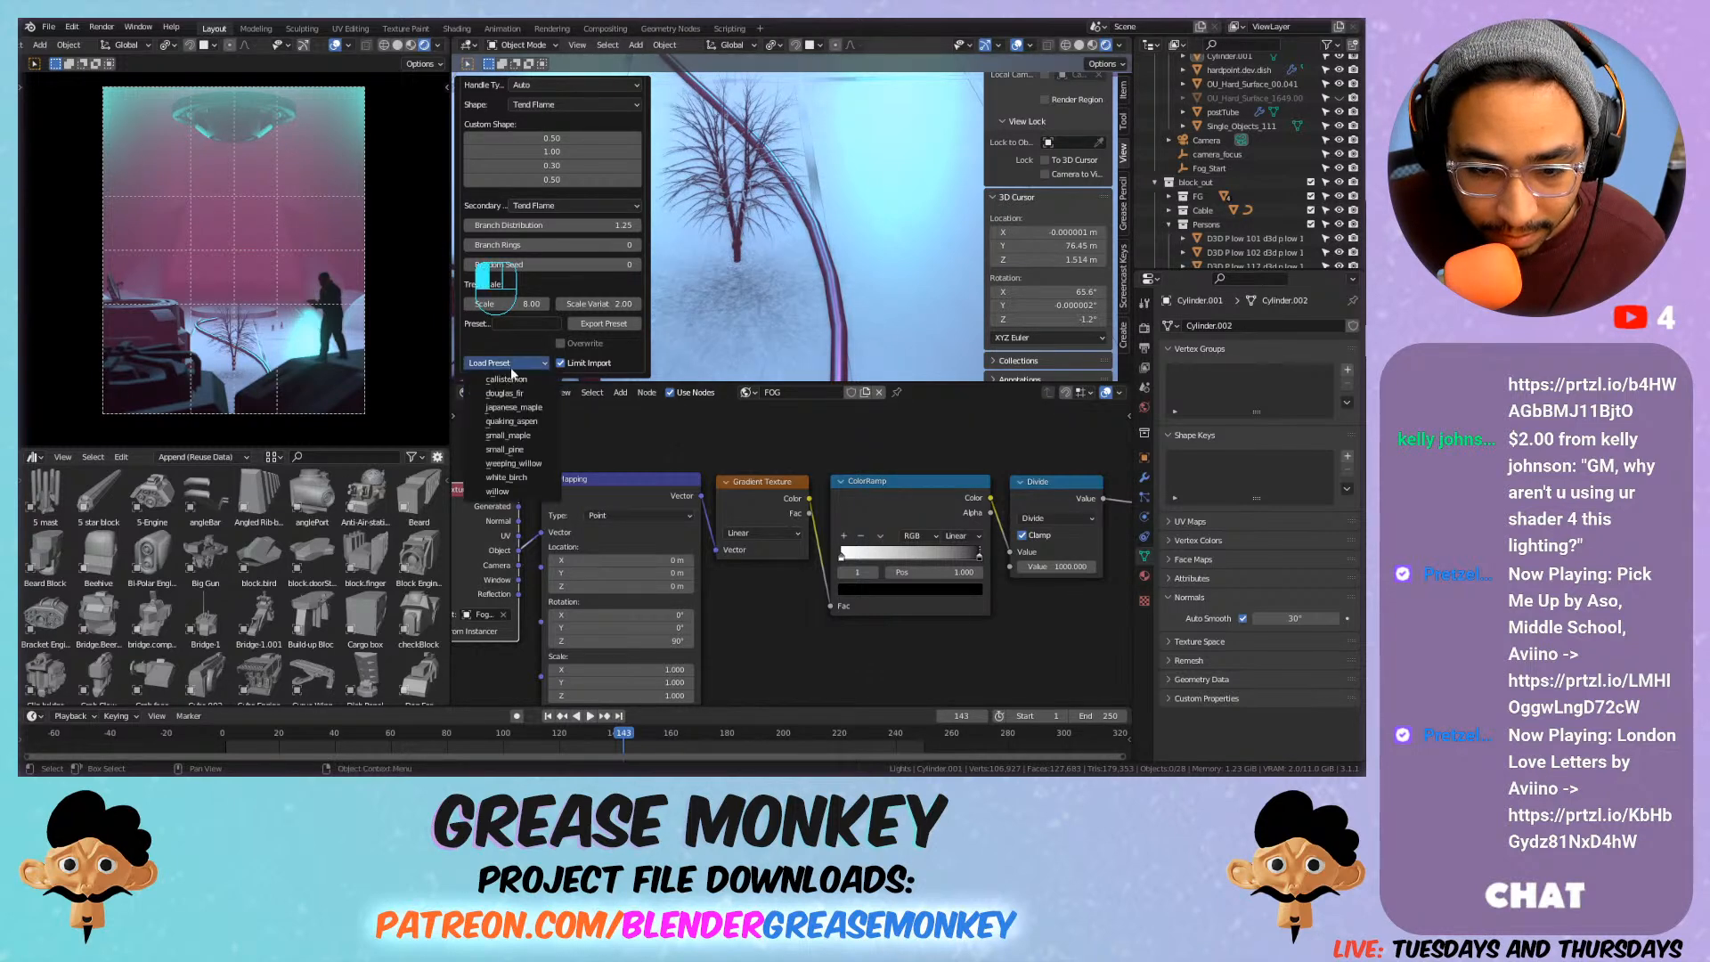
left_click(521, 448)
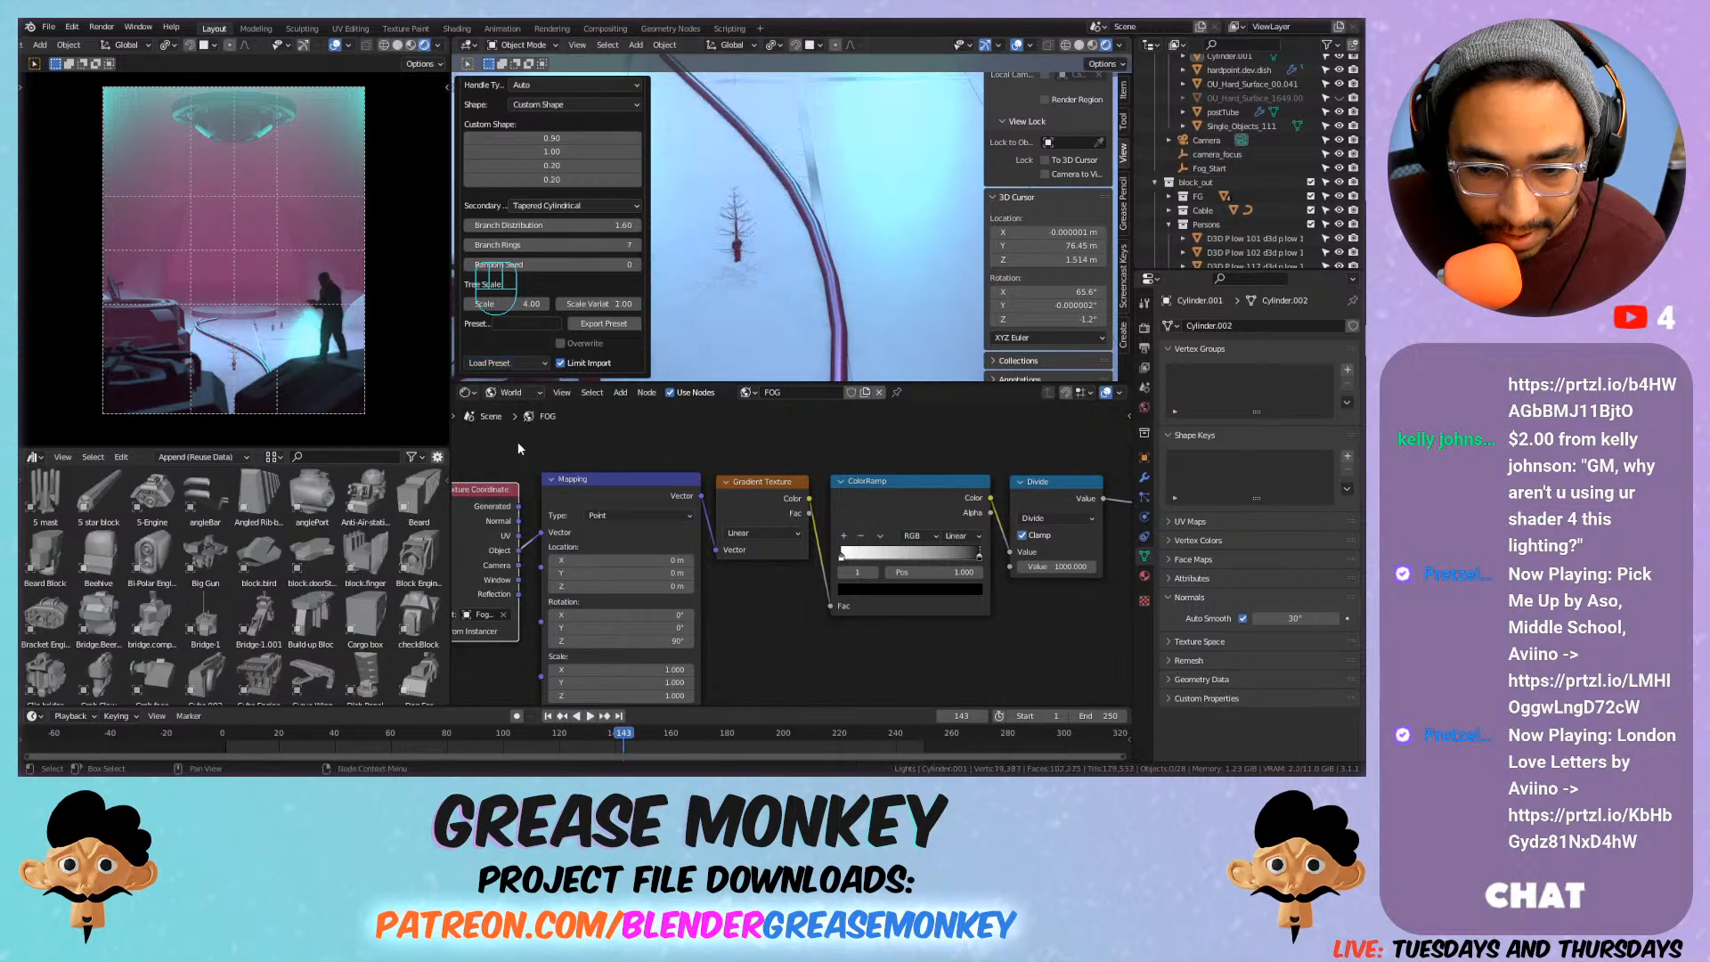
Load the weeping_willow preset for the sapling tree.
left_click(510, 363)
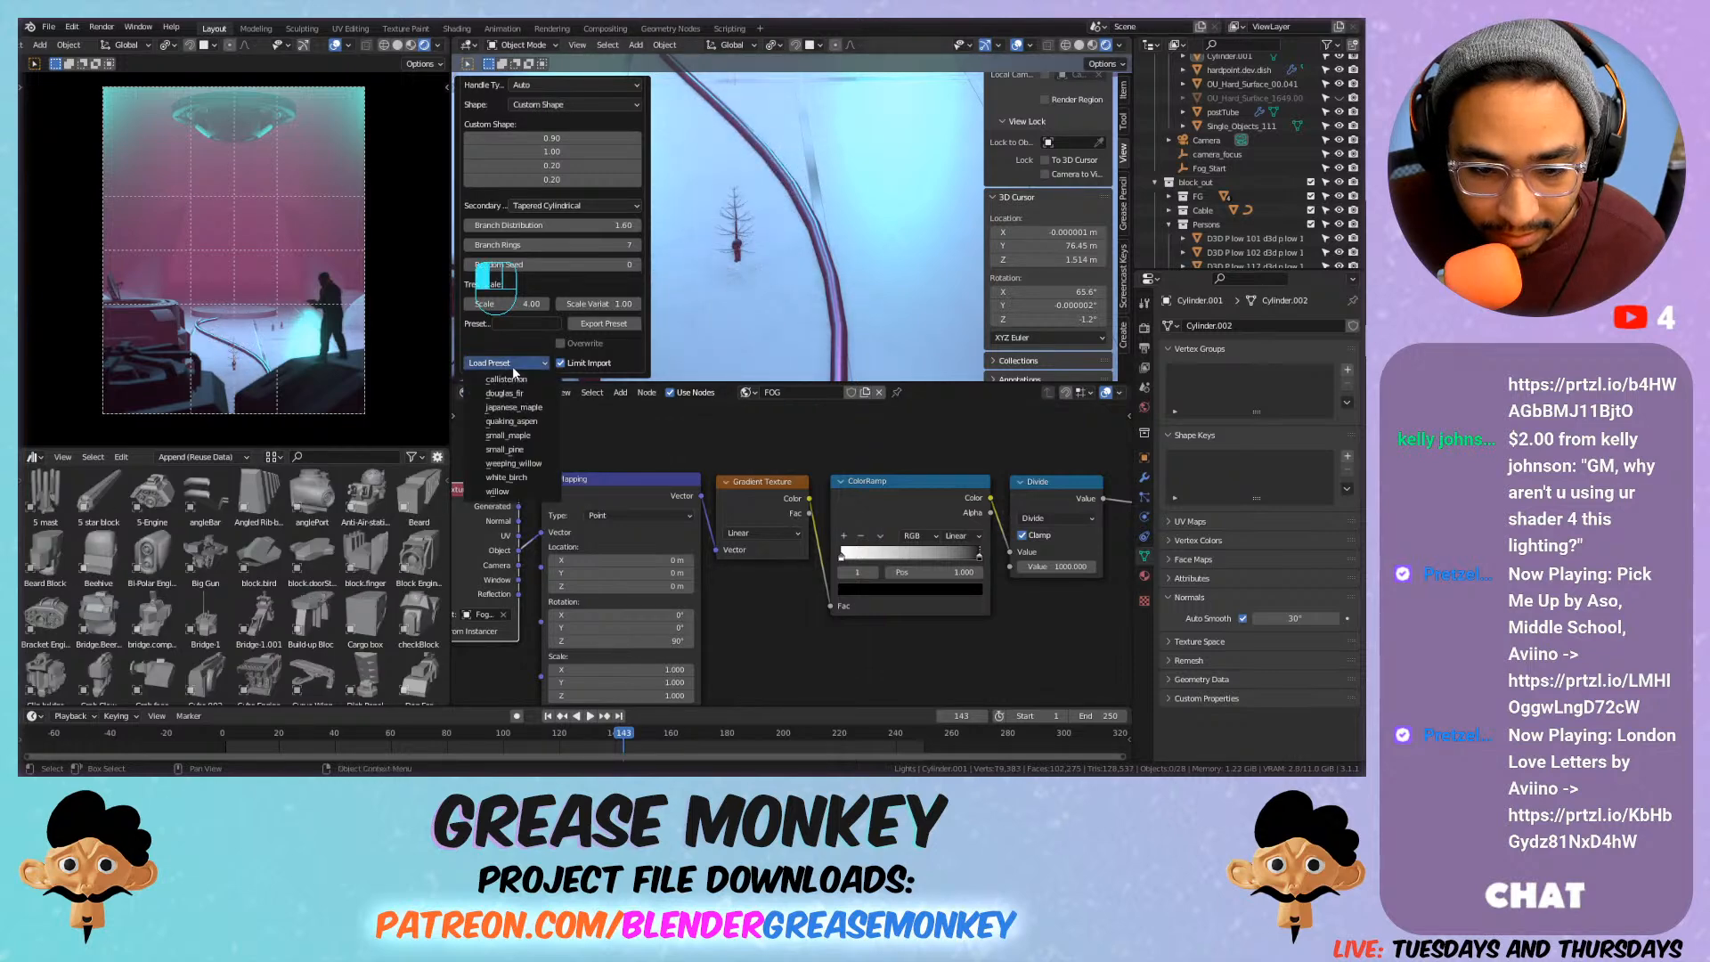
left_click(543, 463)
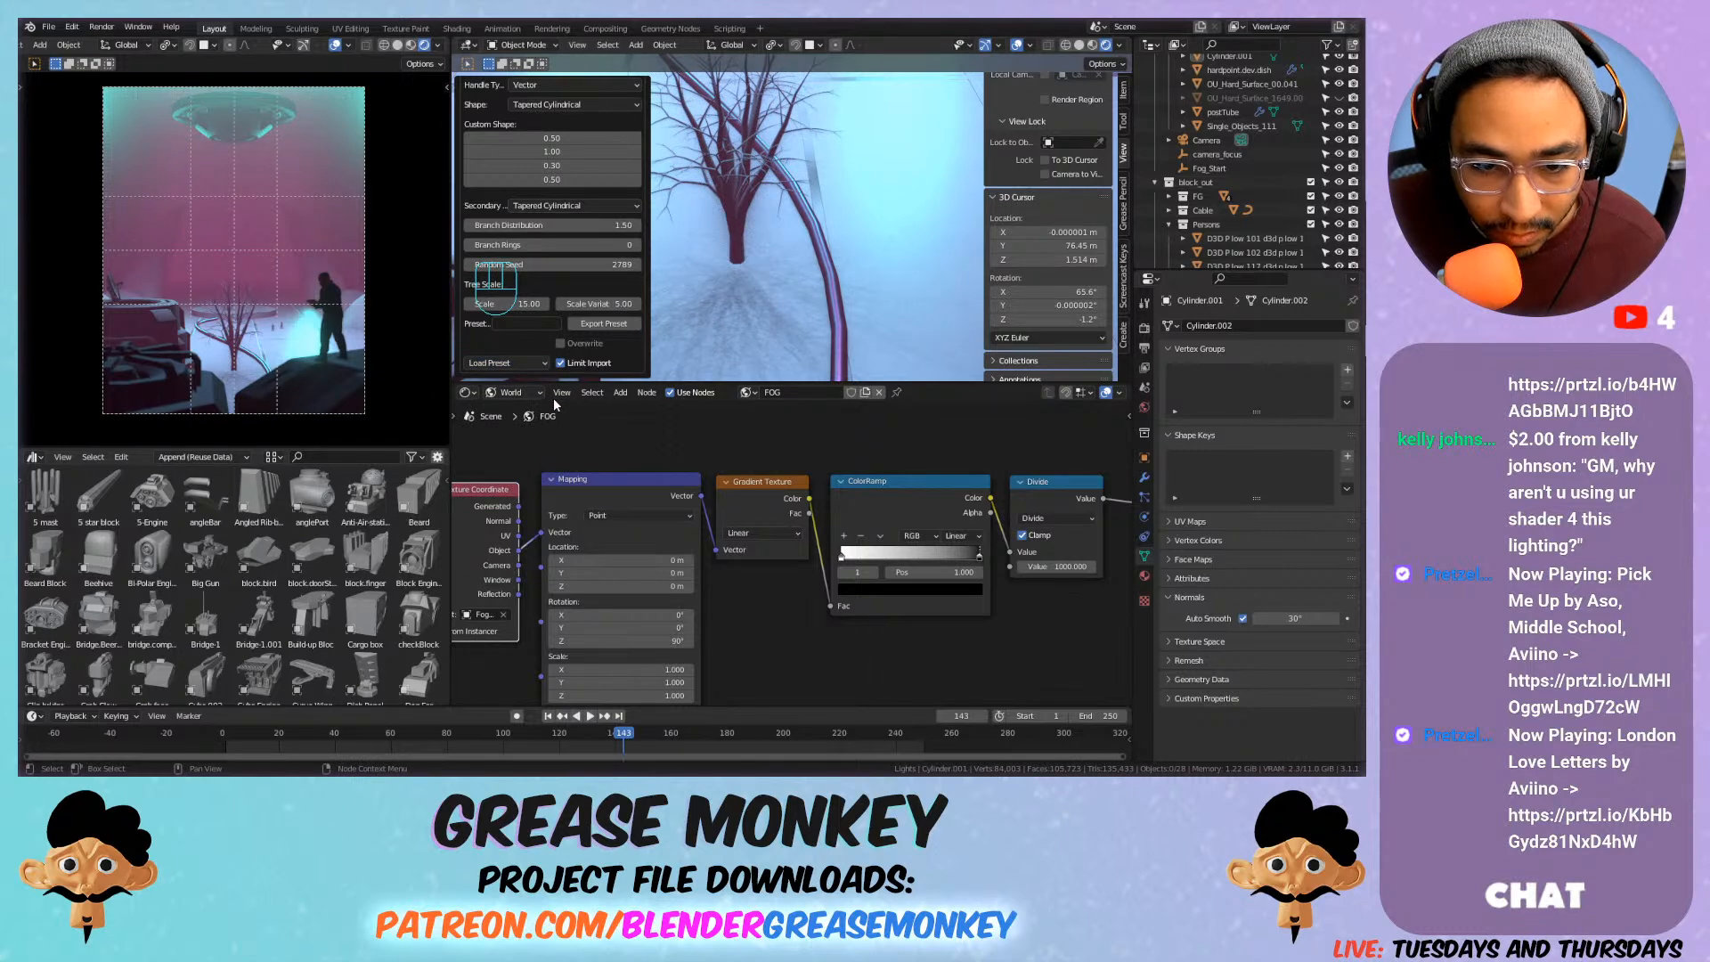
scroll(552, 222, "up", 3)
Show the willow sapling's leaves and enlarge their Leaf Scale to about 1.03.
left_click(567, 106)
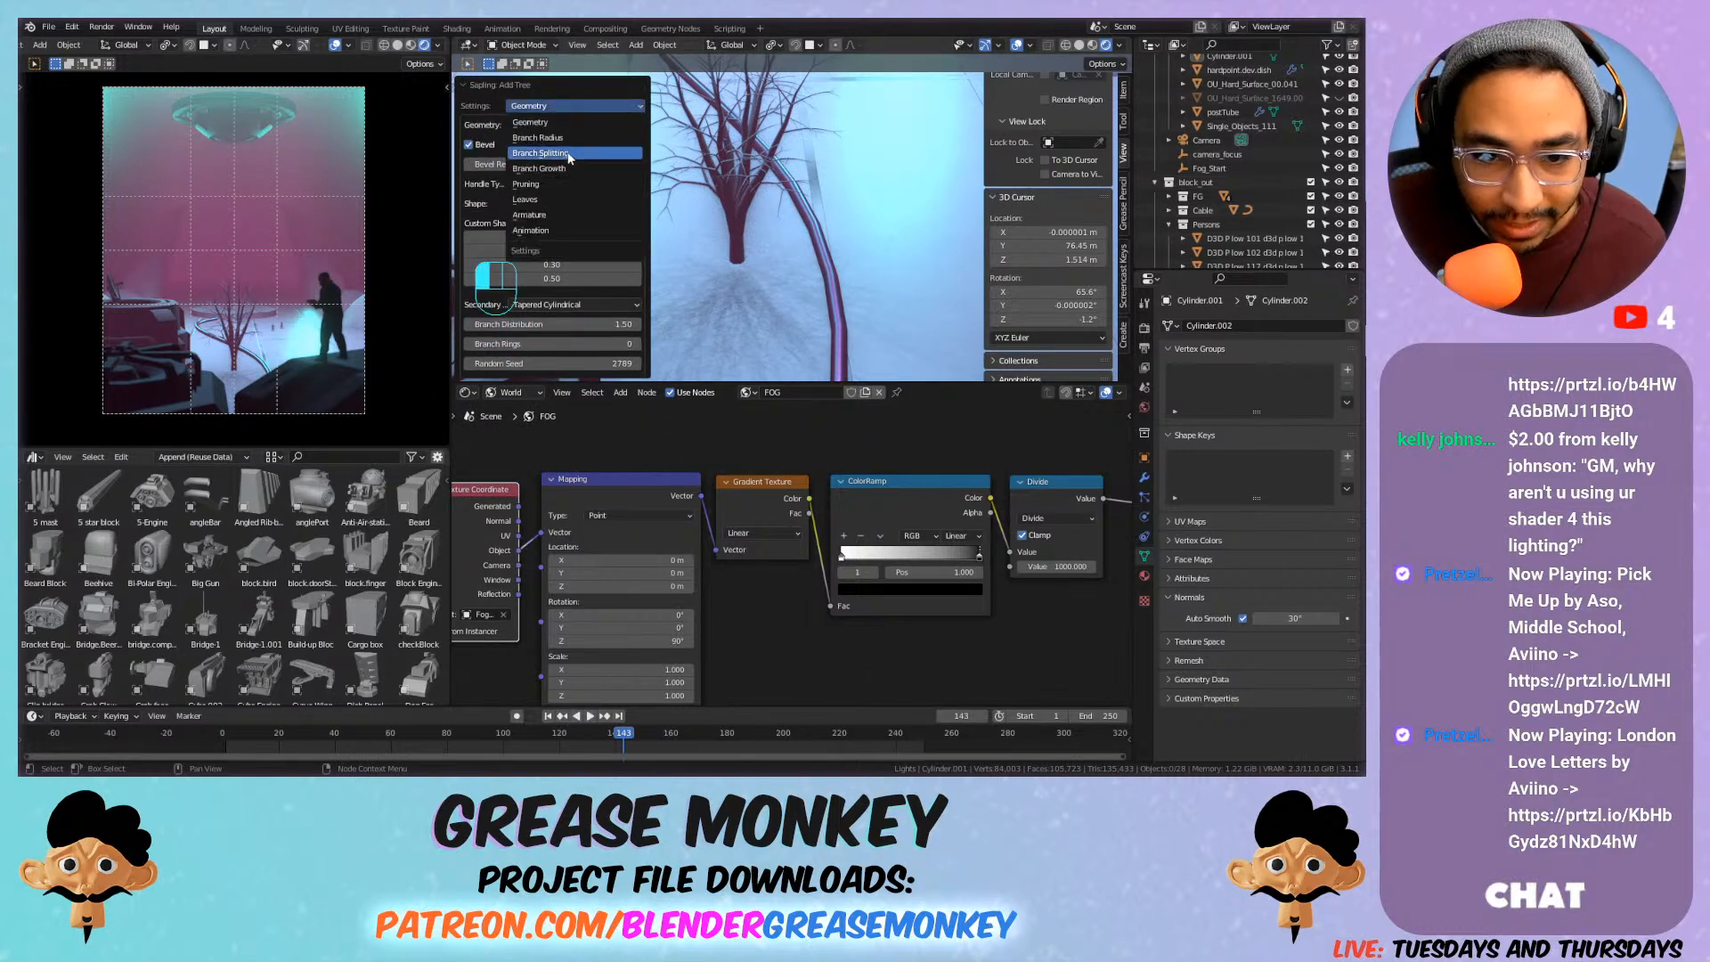
left_click(560, 200)
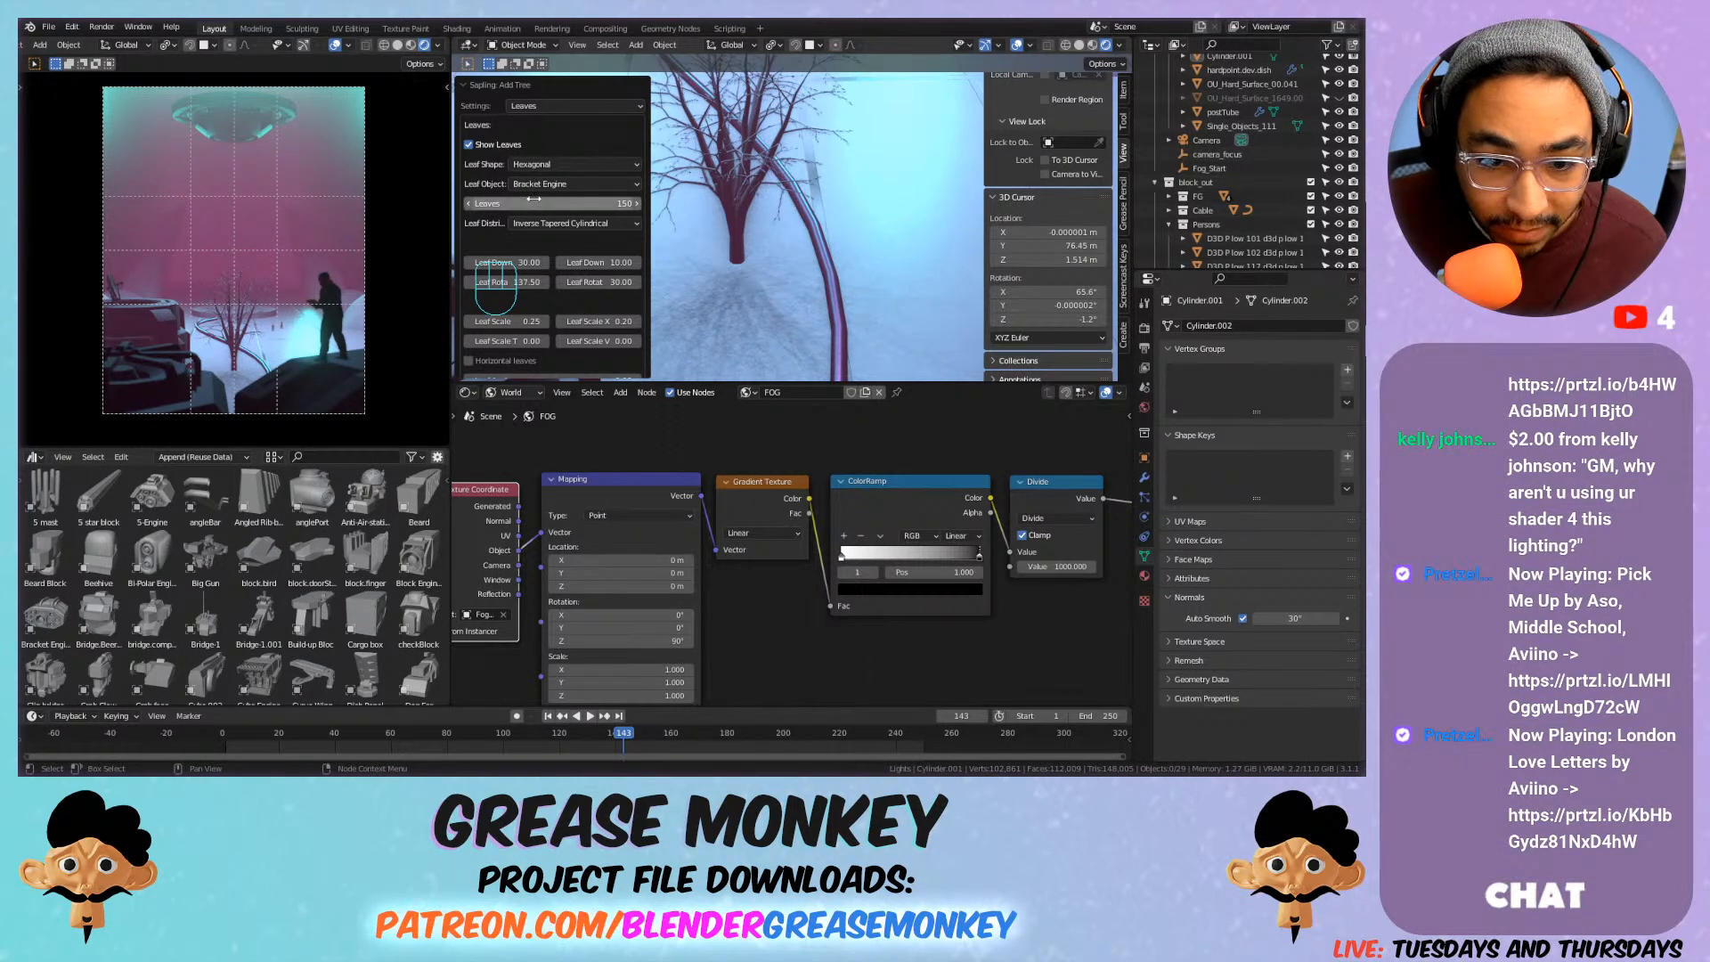
scroll(556, 238, "down", 1)
left_click_drag(505, 304, 551, 304)
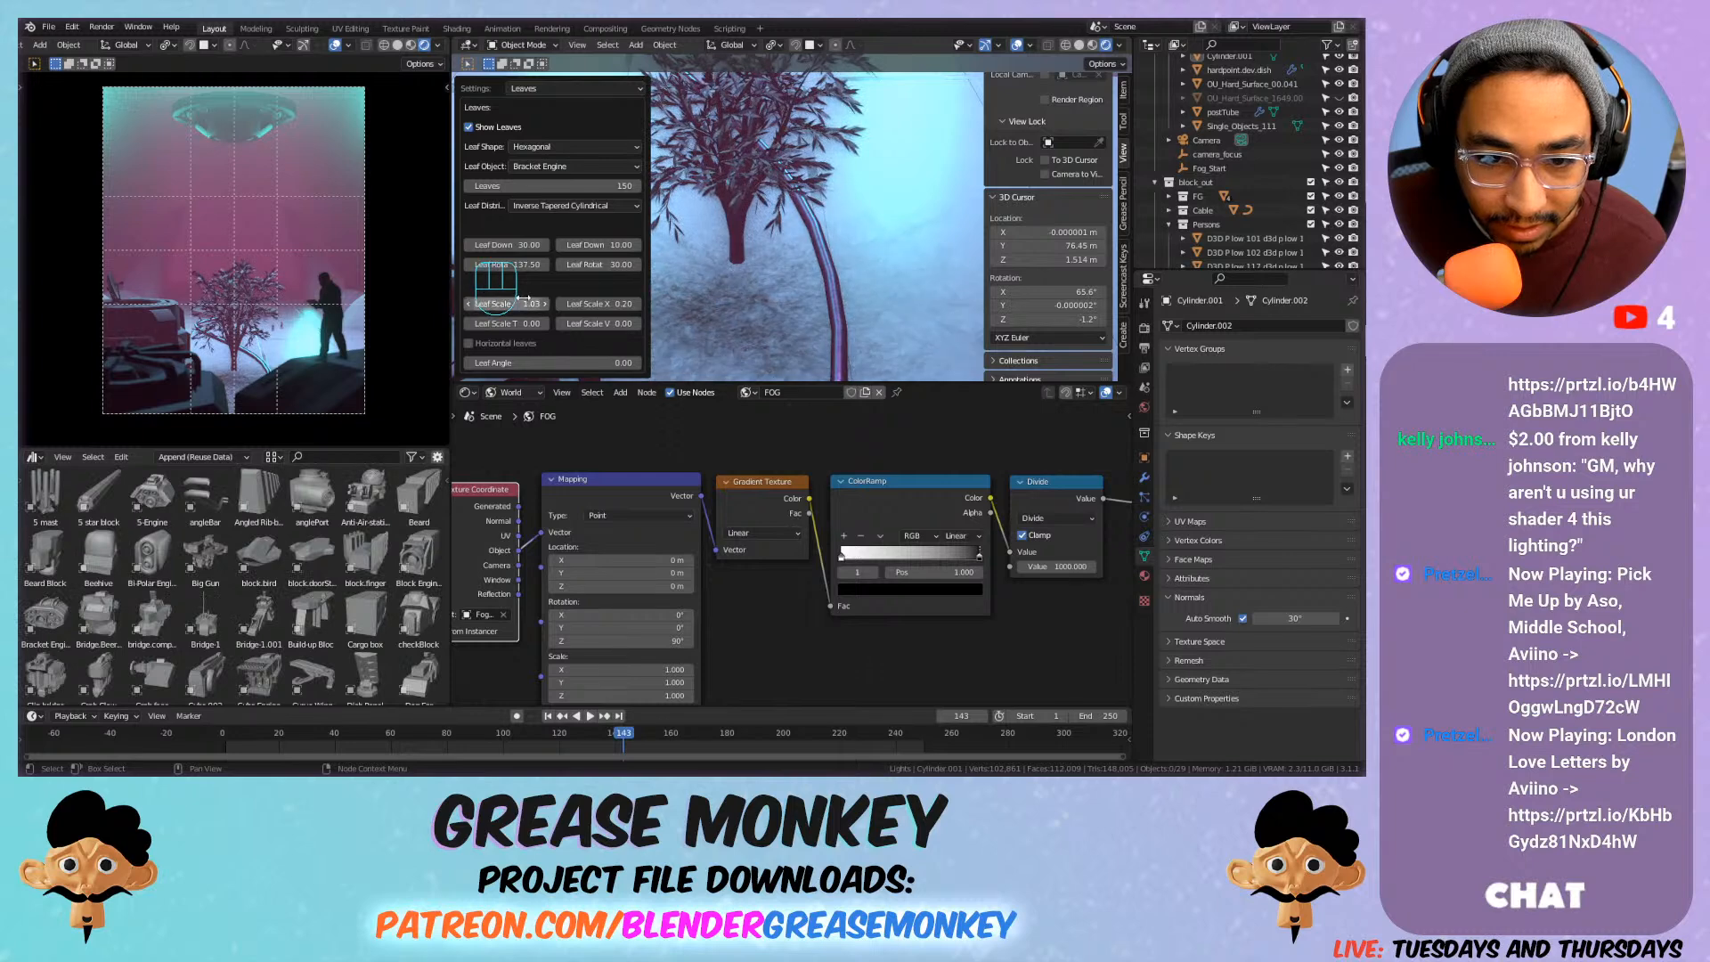
Move the tree curve and its leaves into a new collection named Tree.
left_click(735, 105)
left_click(748, 233)
left_click(739, 228)
left_click(728, 214)
left_click(729, 217)
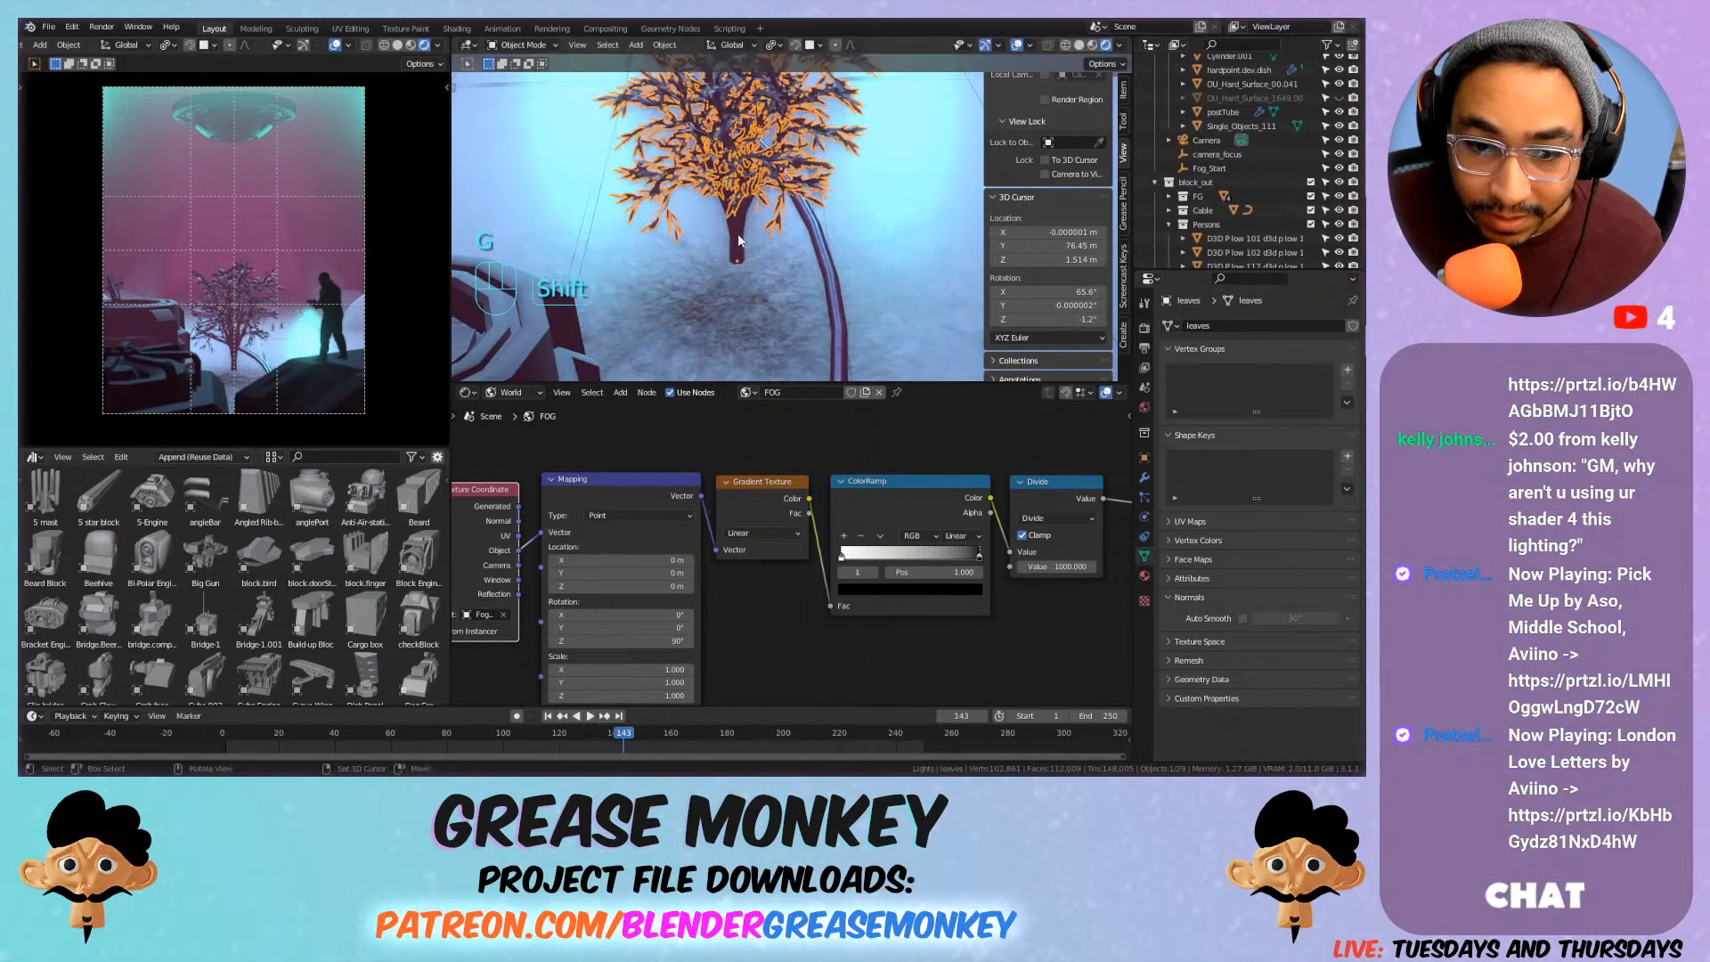
left_click(738, 238, "shift")
key("m")
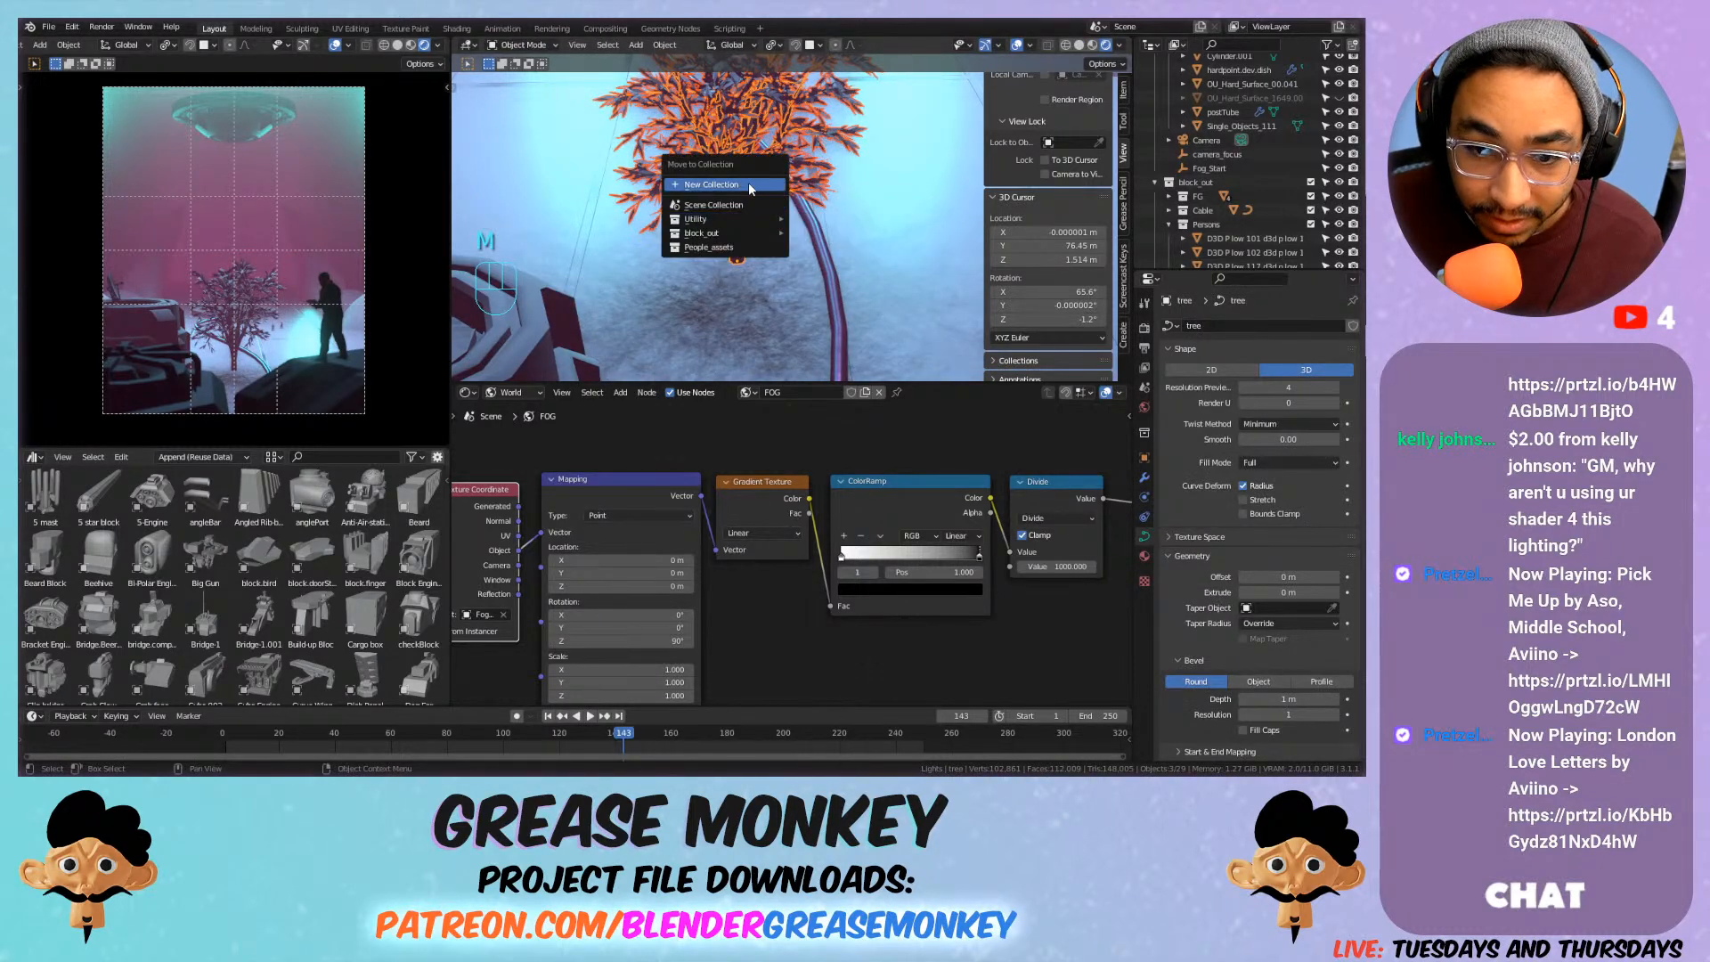
left_click(757, 218)
type("Tree")
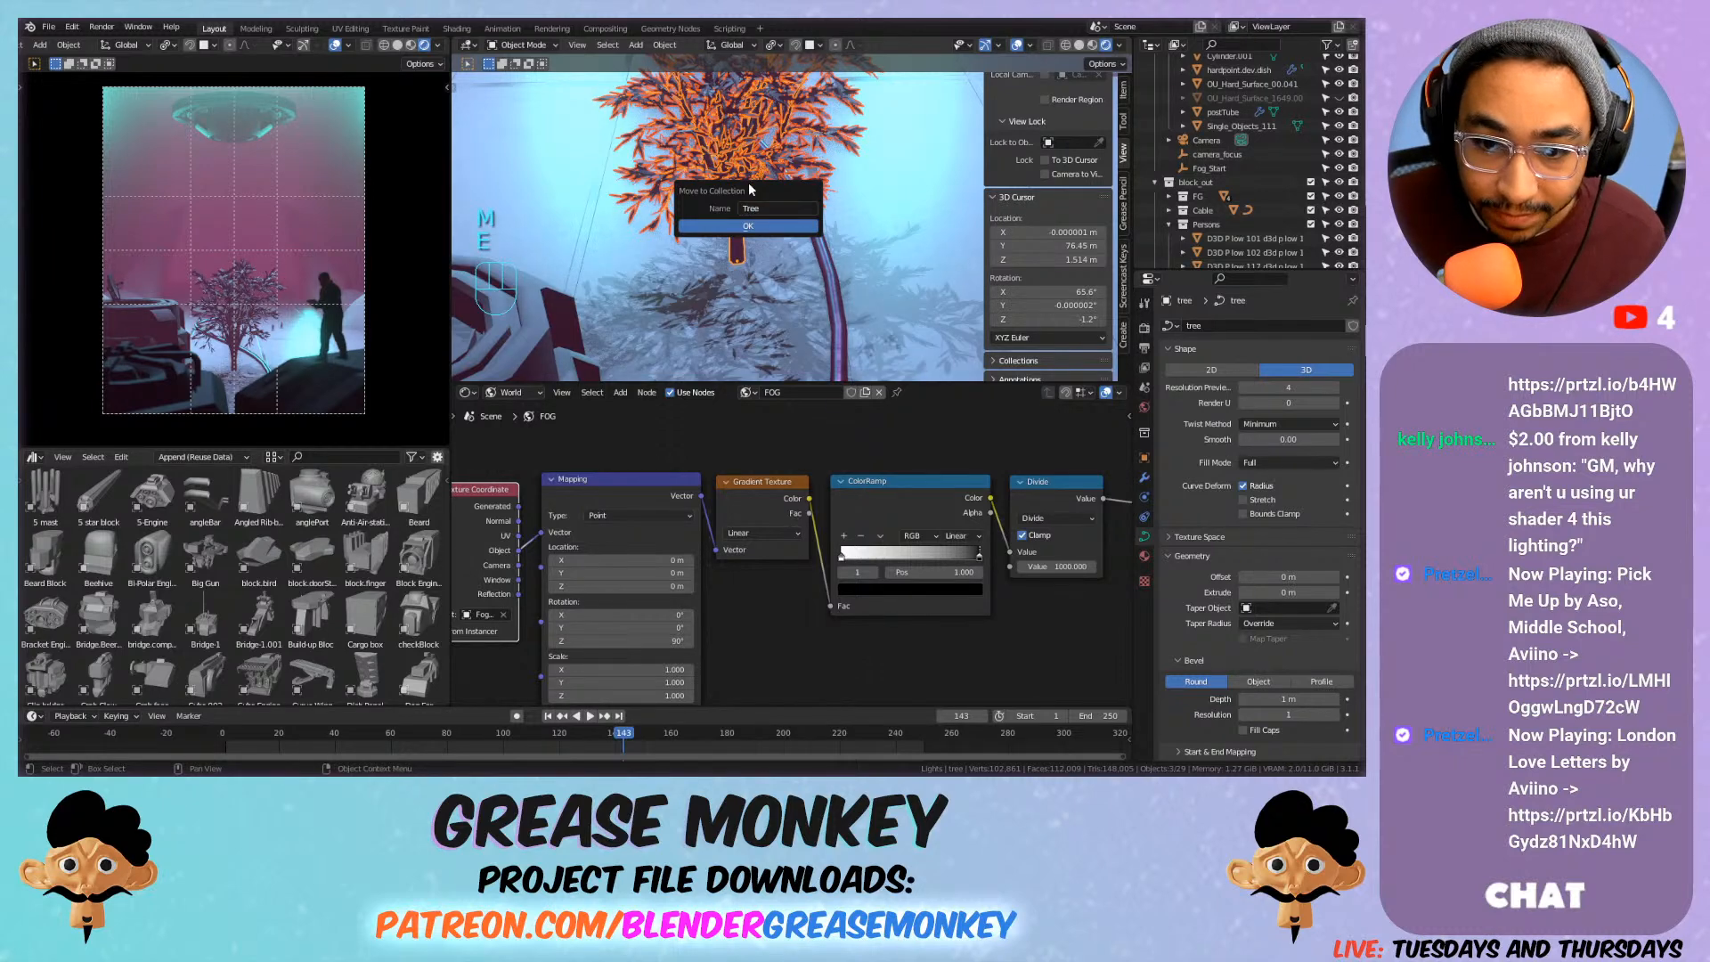
left_click(747, 224)
Collapse the expanded outliner entries and select only the tree object in the Tree collection.
scroll(1168, 78, "up", 5)
left_click(1169, 90)
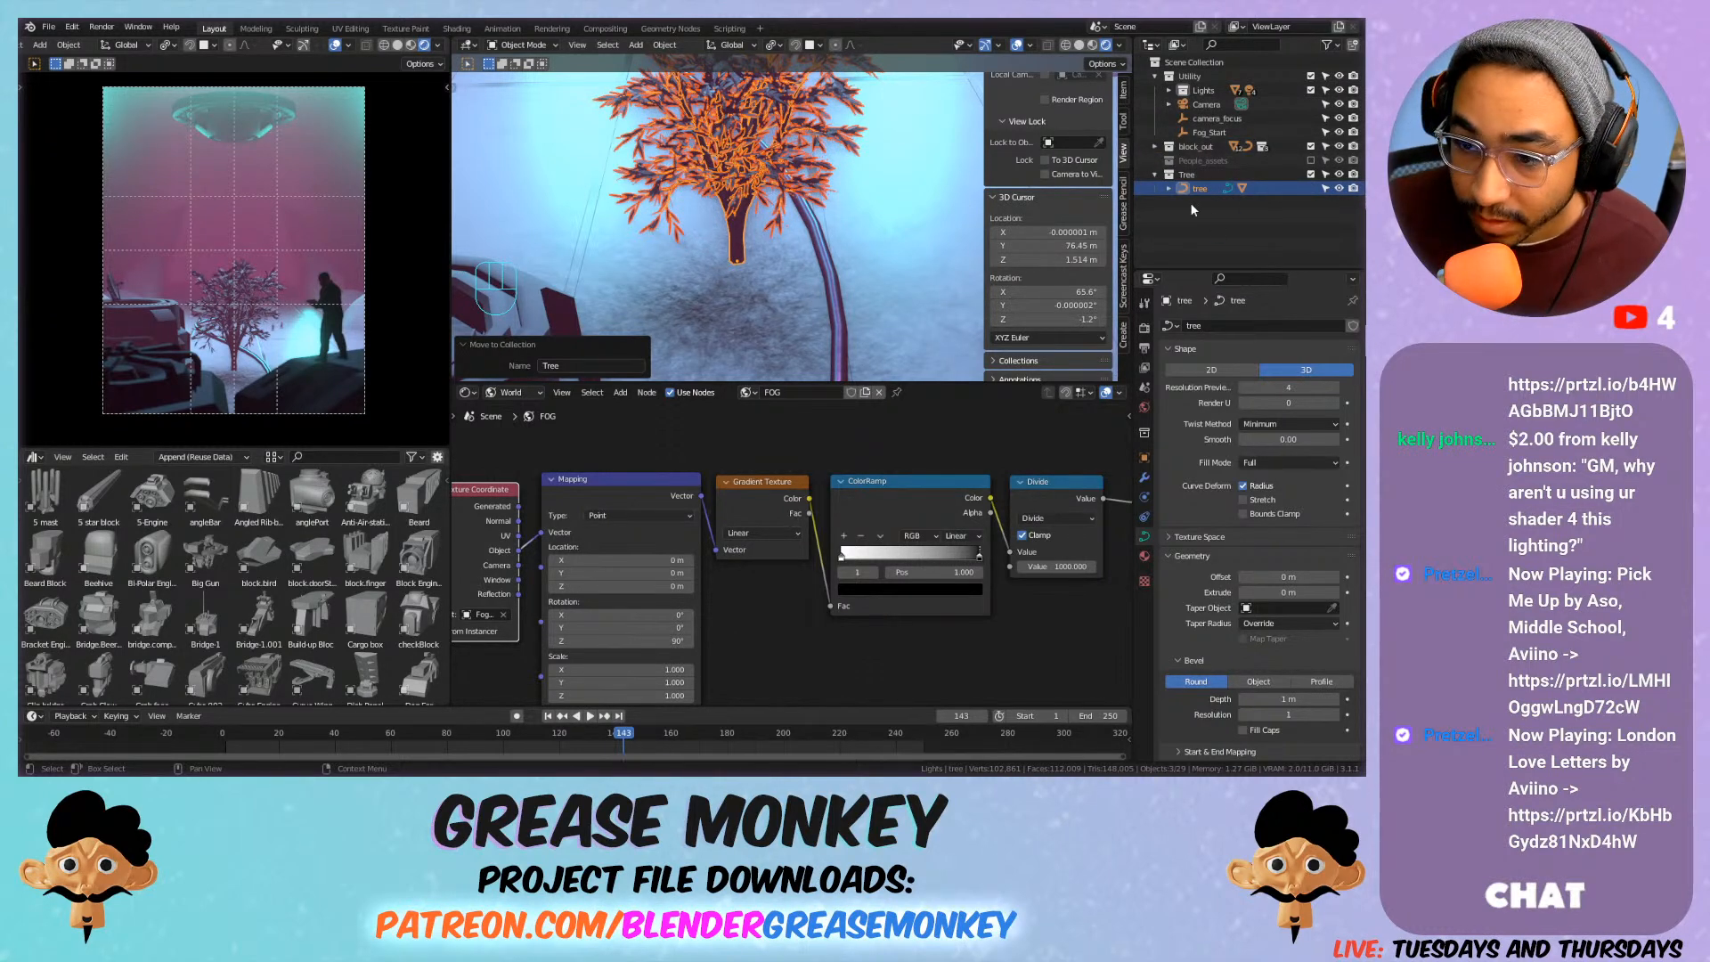
left_click(1194, 212)
left_click(1168, 190)
left_click(1167, 190)
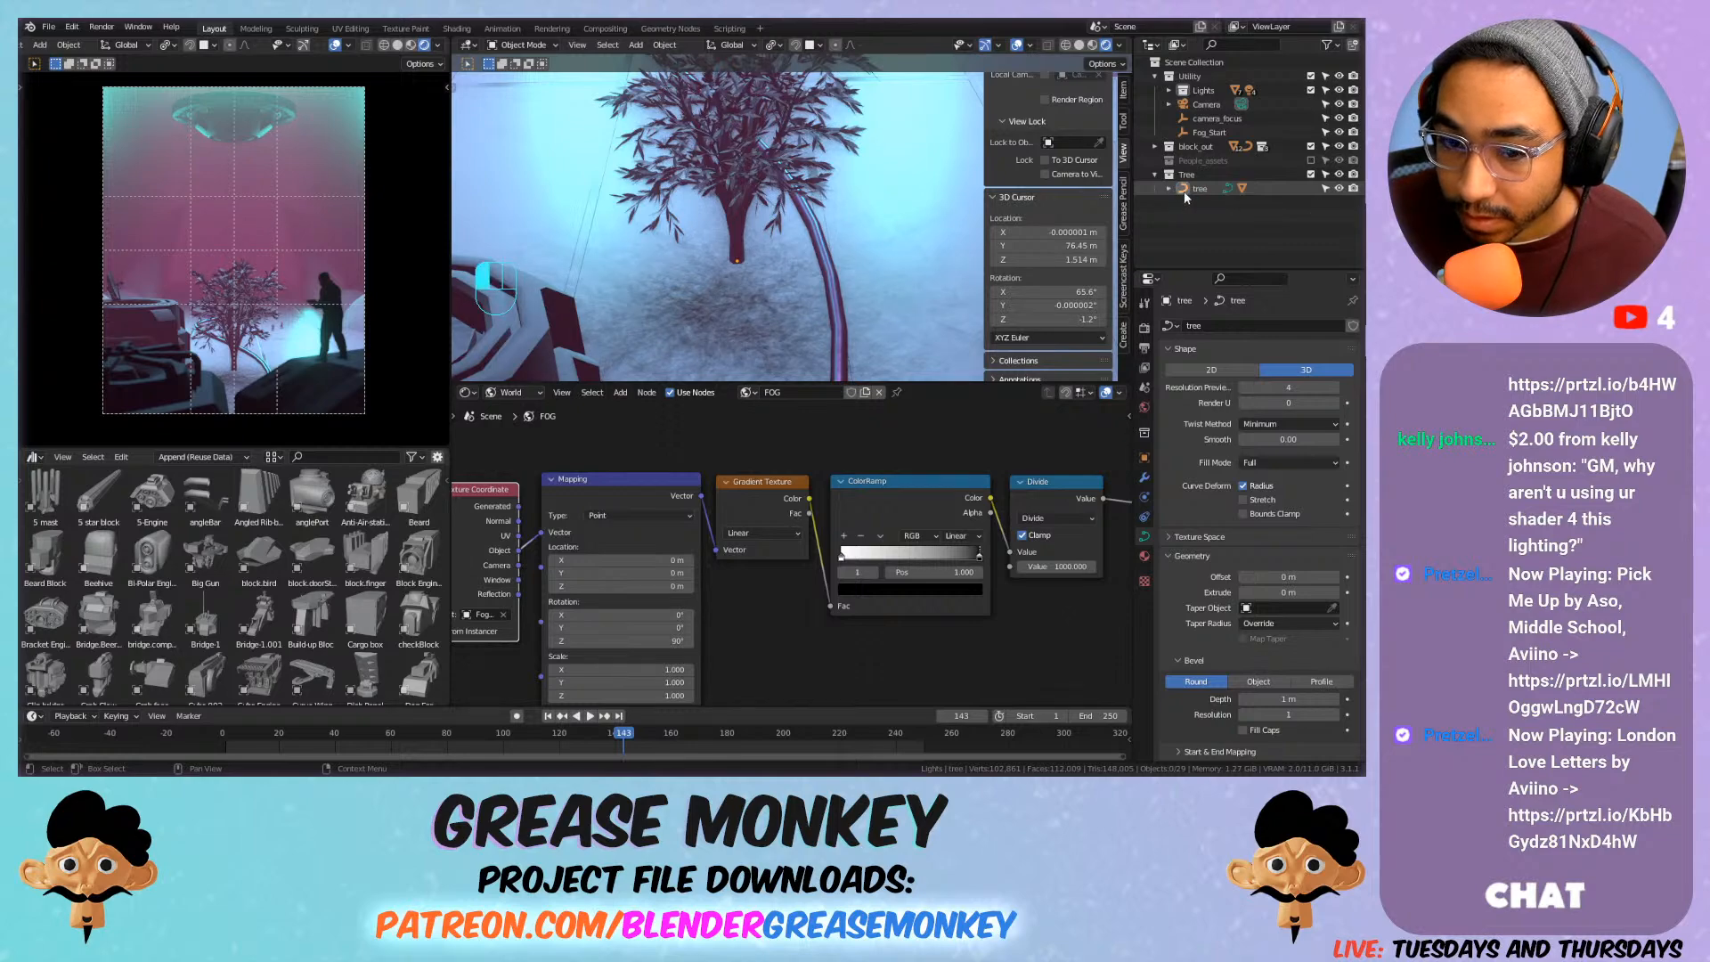
left_click(1199, 189)
Snap the tree to the 3D cursor on top of the round platform.
key("g")
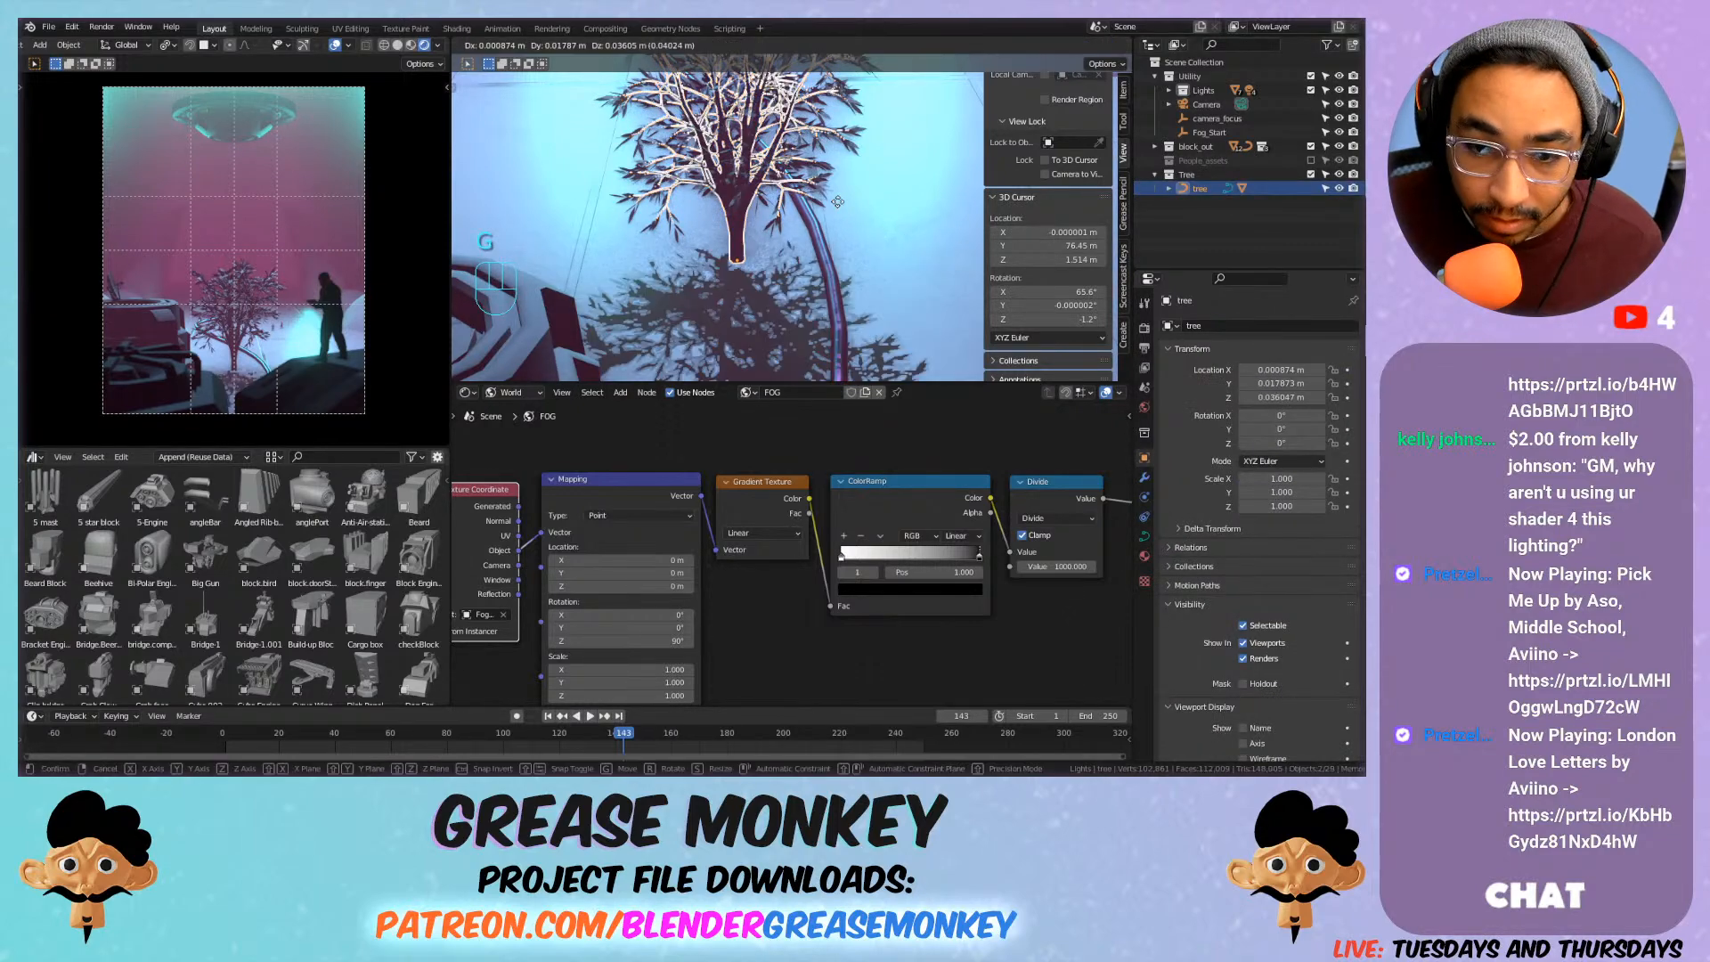
right_click(756, 169)
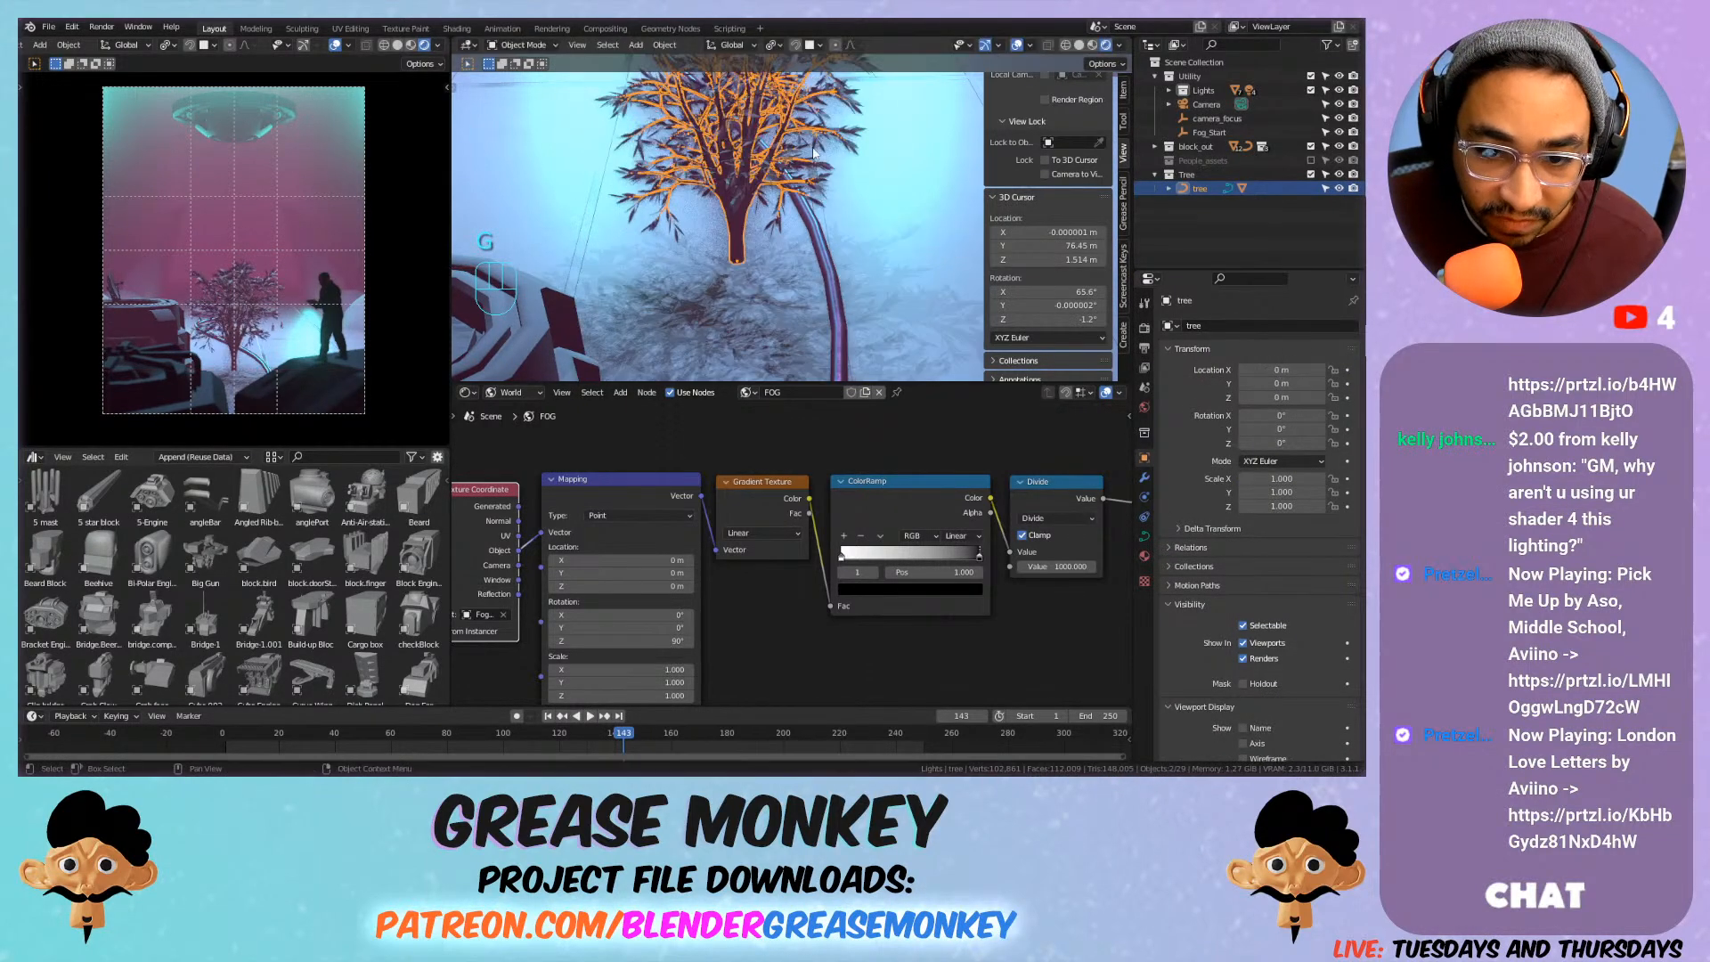
key("shift+s")
left_click(756, 119)
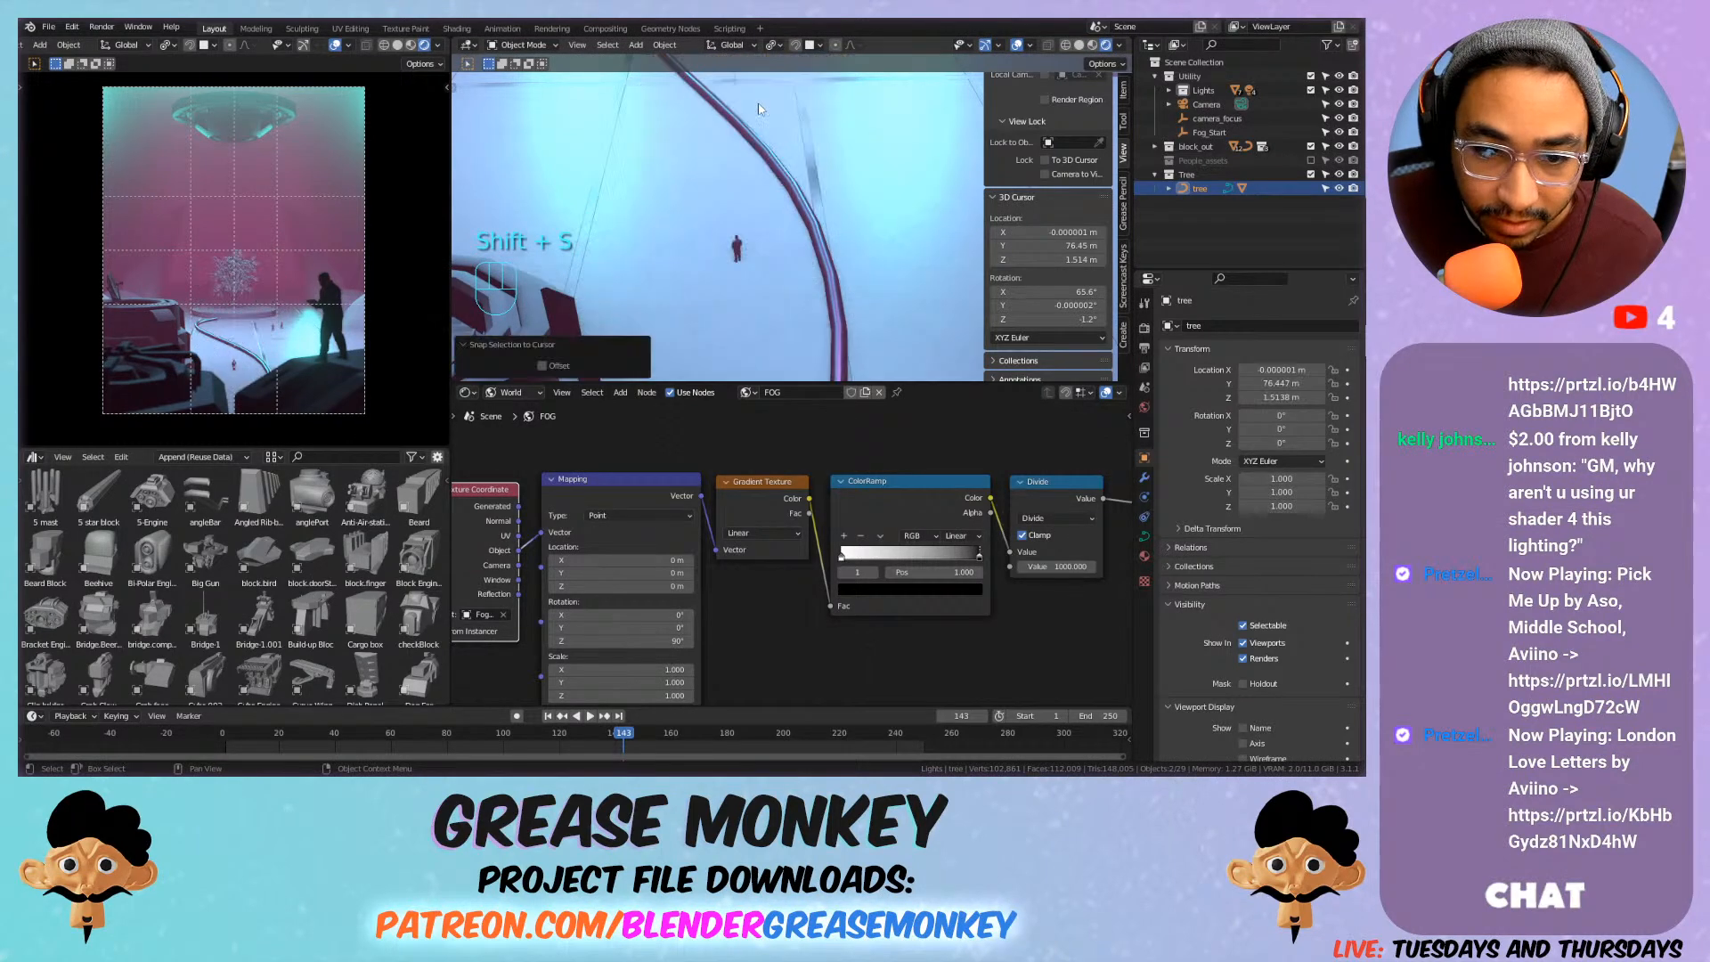
middle_click_drag(722, 216, 705, 283)
scroll(718, 213, "up", 3)
middle_click_drag(722, 194, 726, 218, "shift")
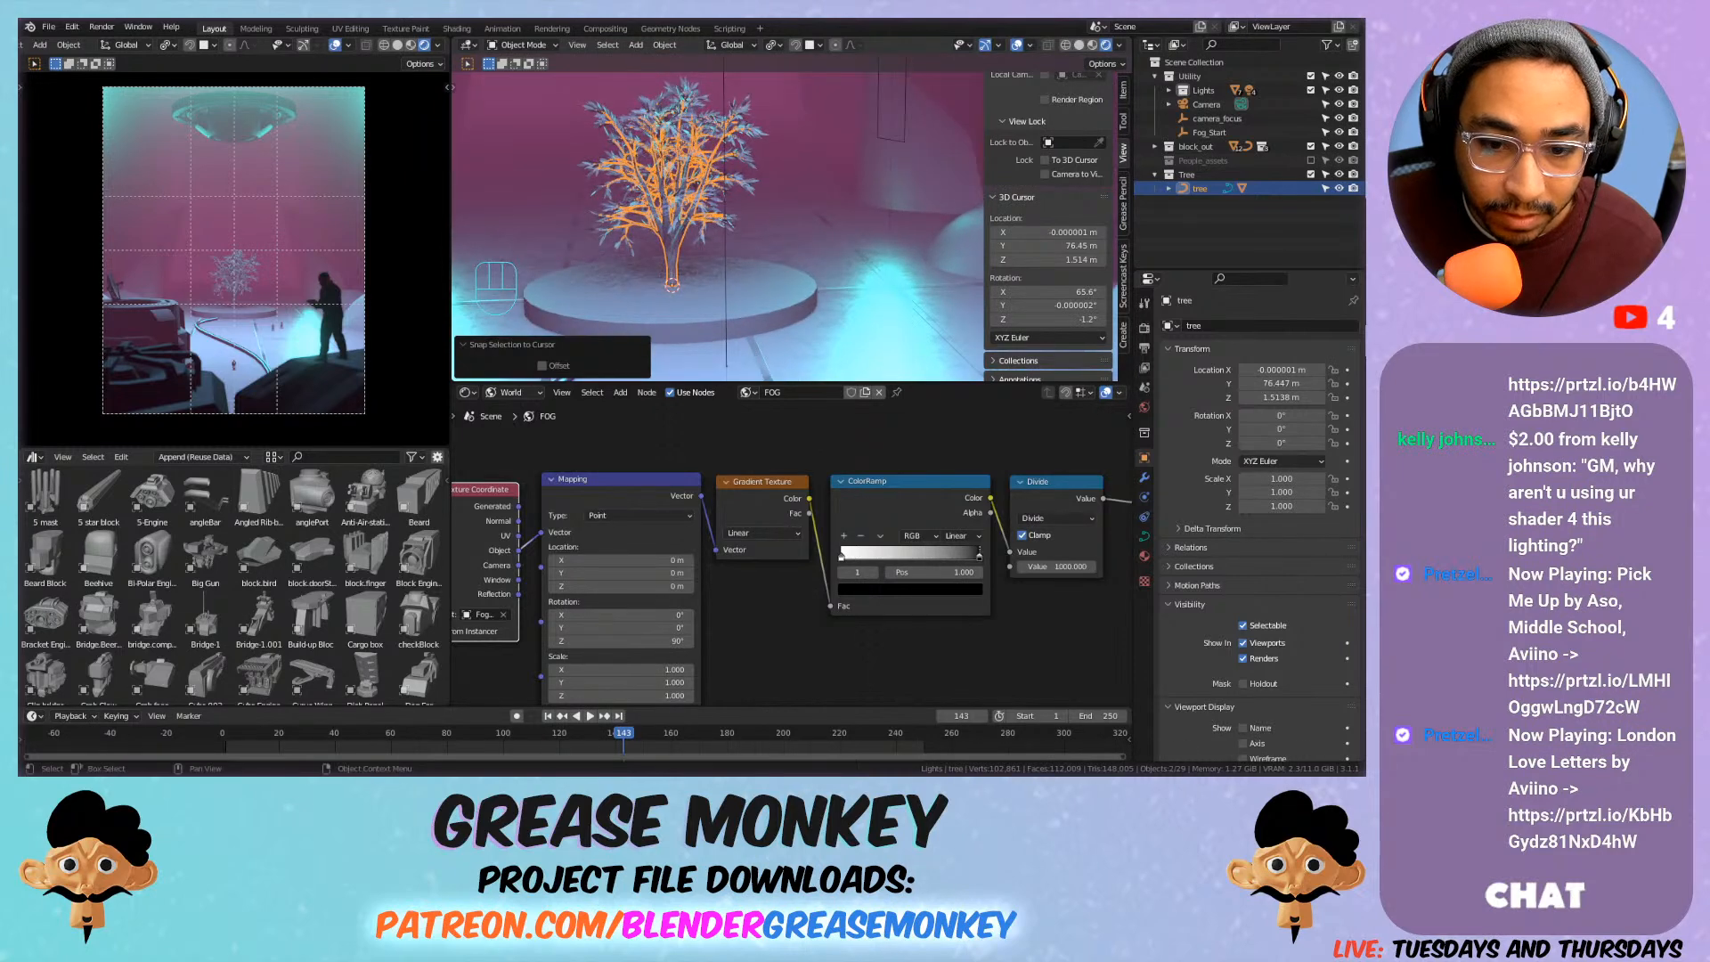
Scale the tree on the round platform up uniformly by about 2.616.
key("s")
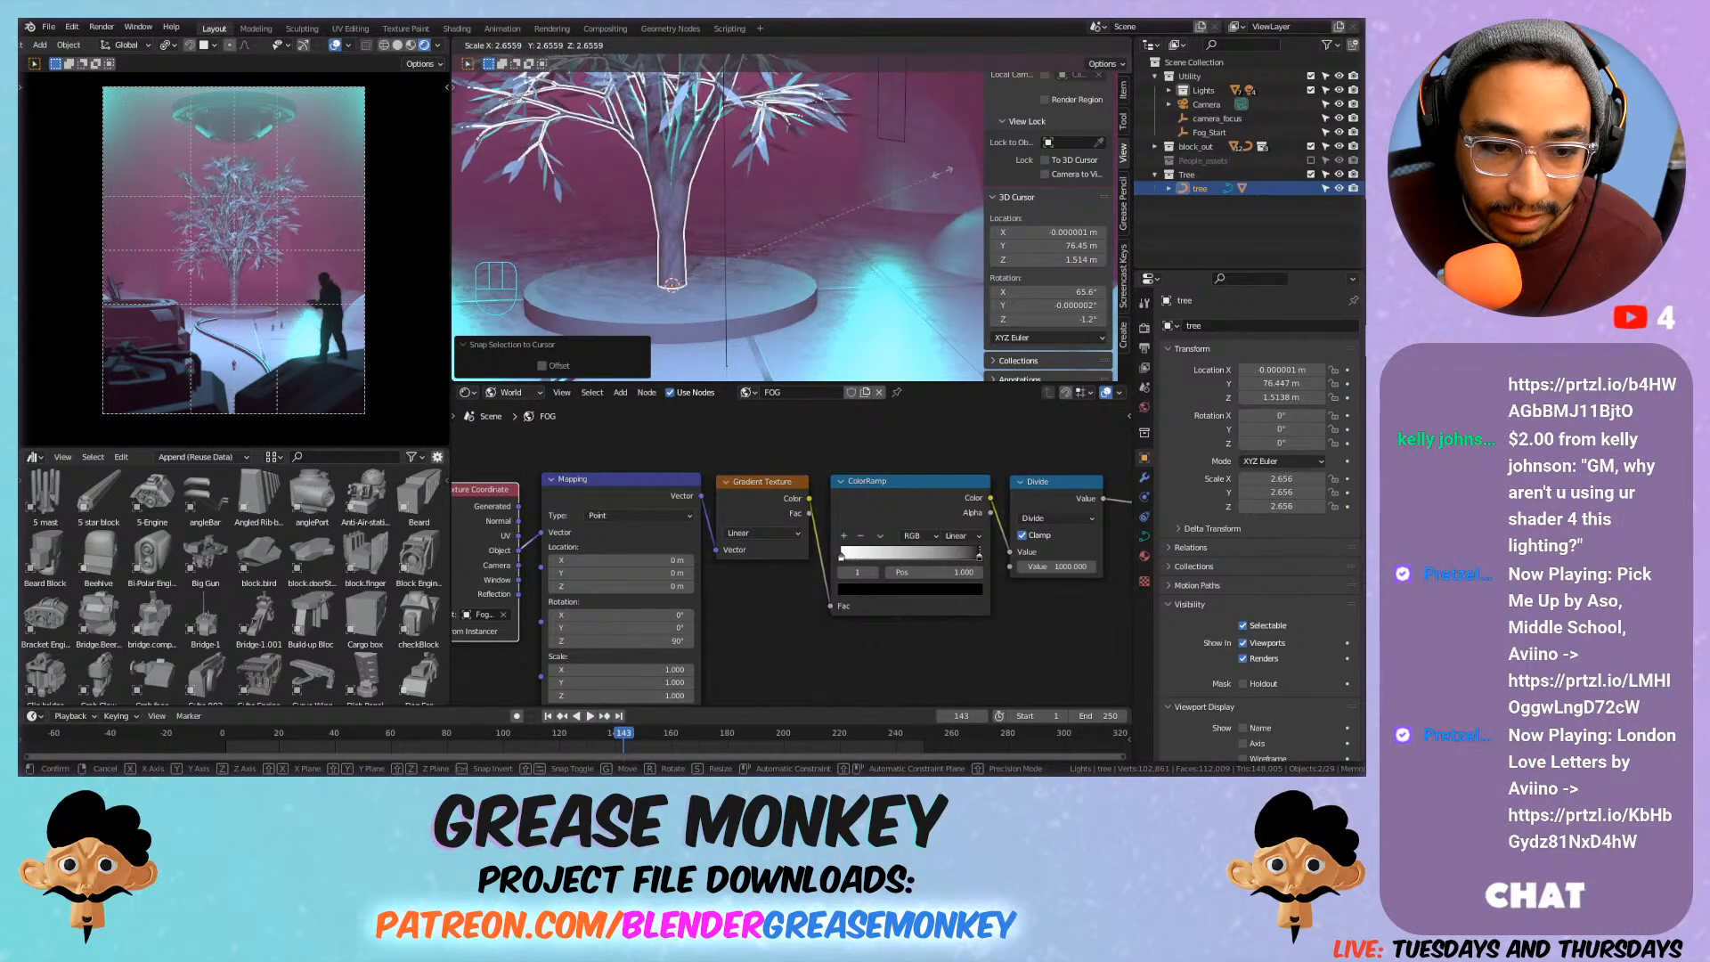
left_click(940, 181)
middle_click_drag(701, 160, 848, 252)
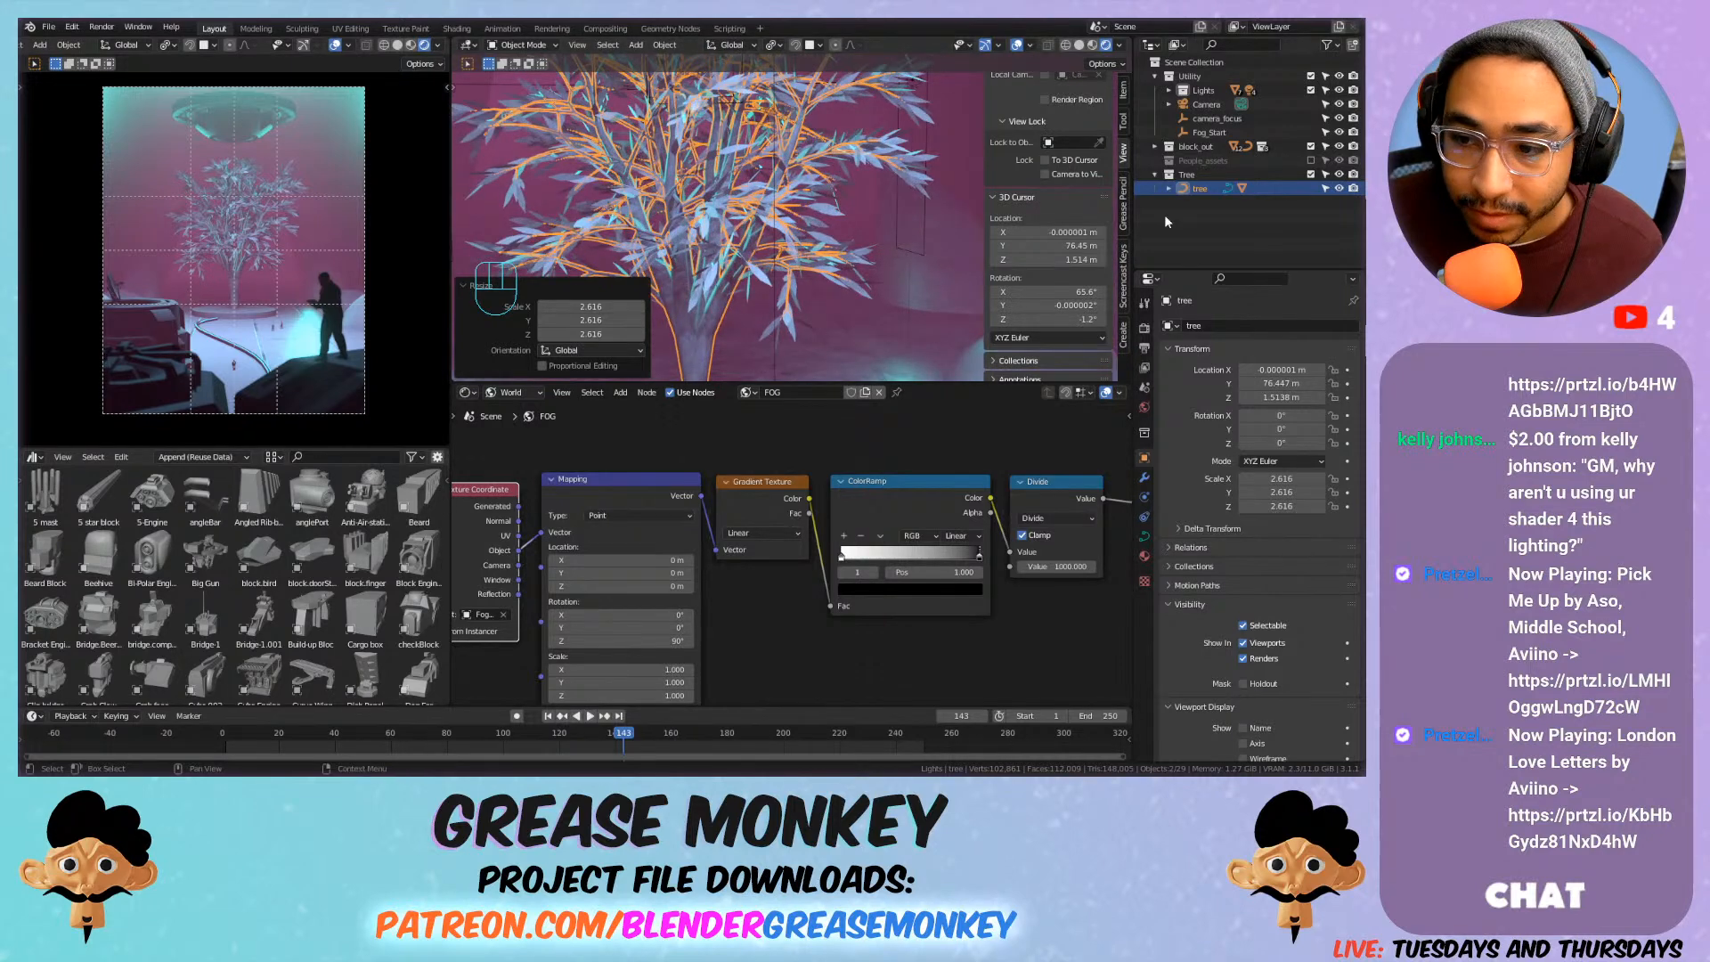
Assign the existing emission.000 material to the tree's leaves.
left_click(1213, 217)
left_click(1145, 576)
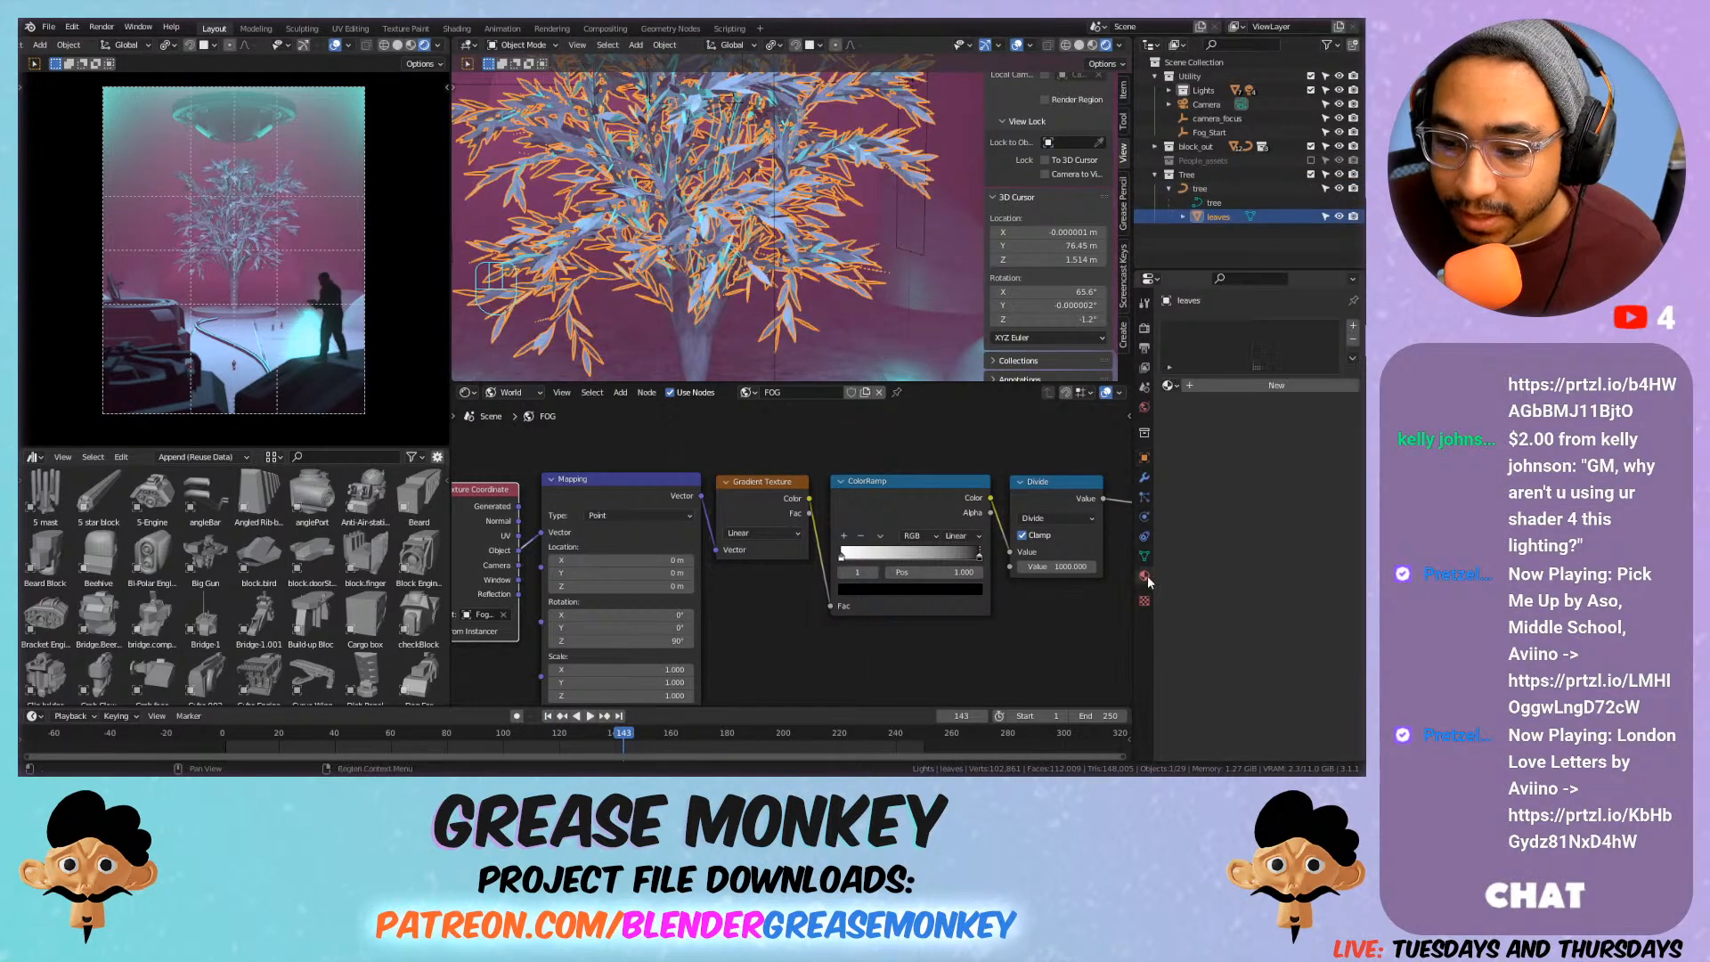
left_click(1170, 386)
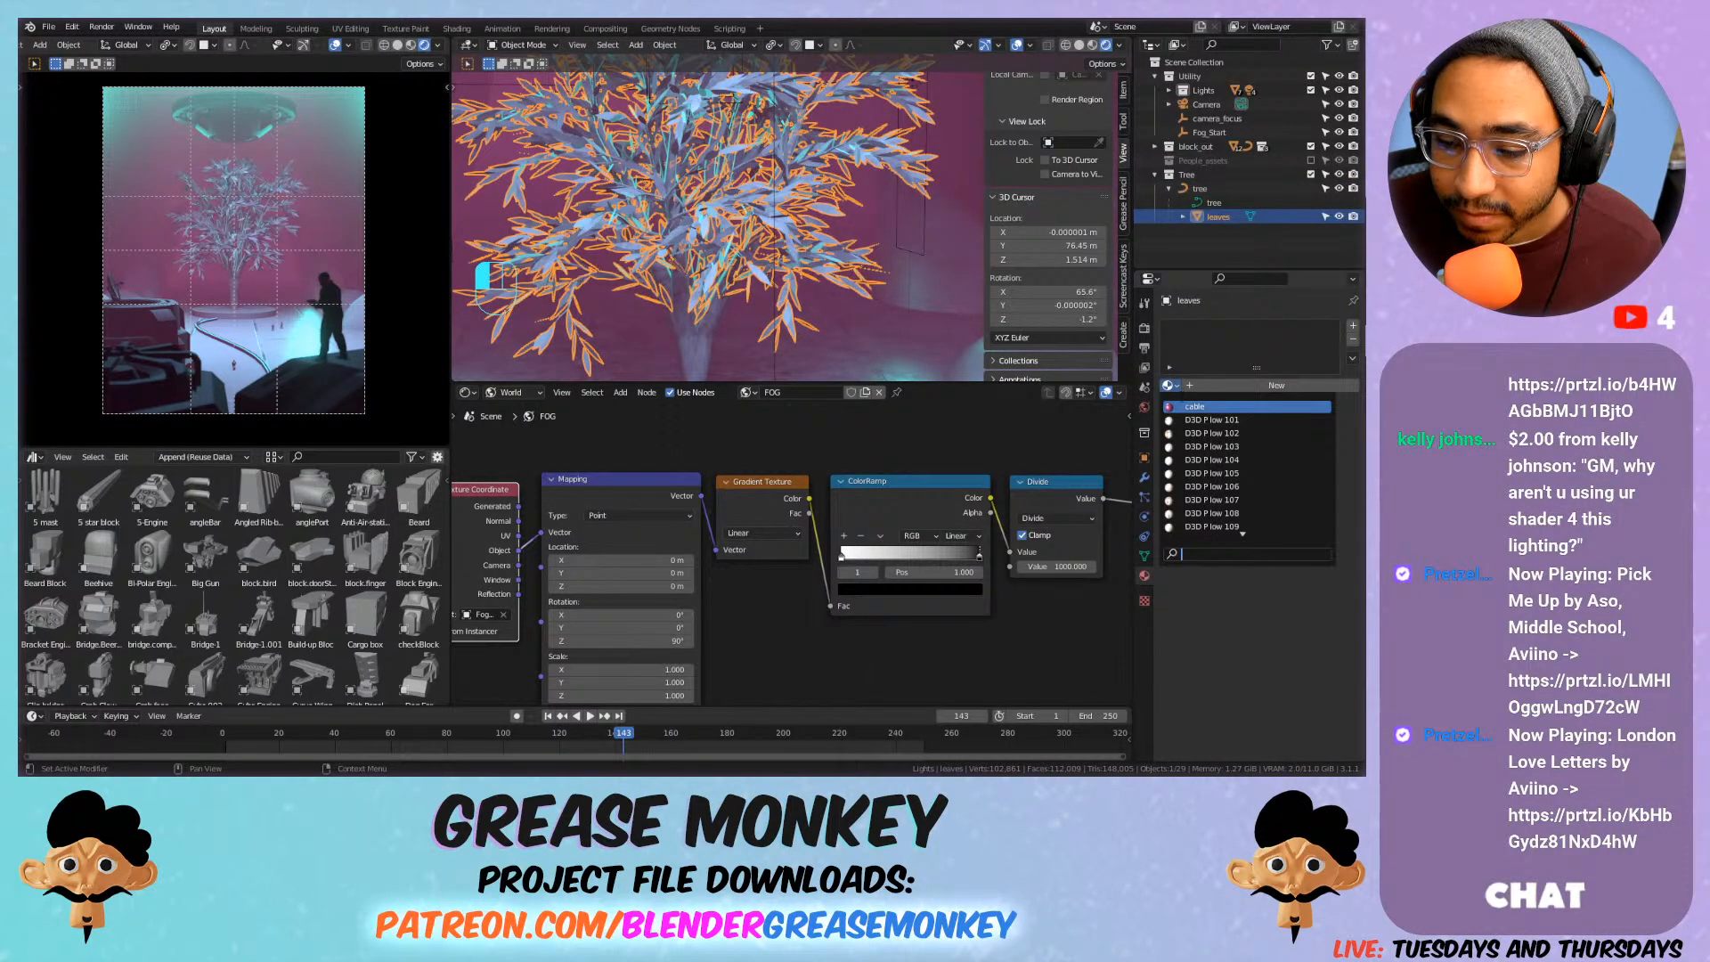
scroll(1227, 551, "down", 15)
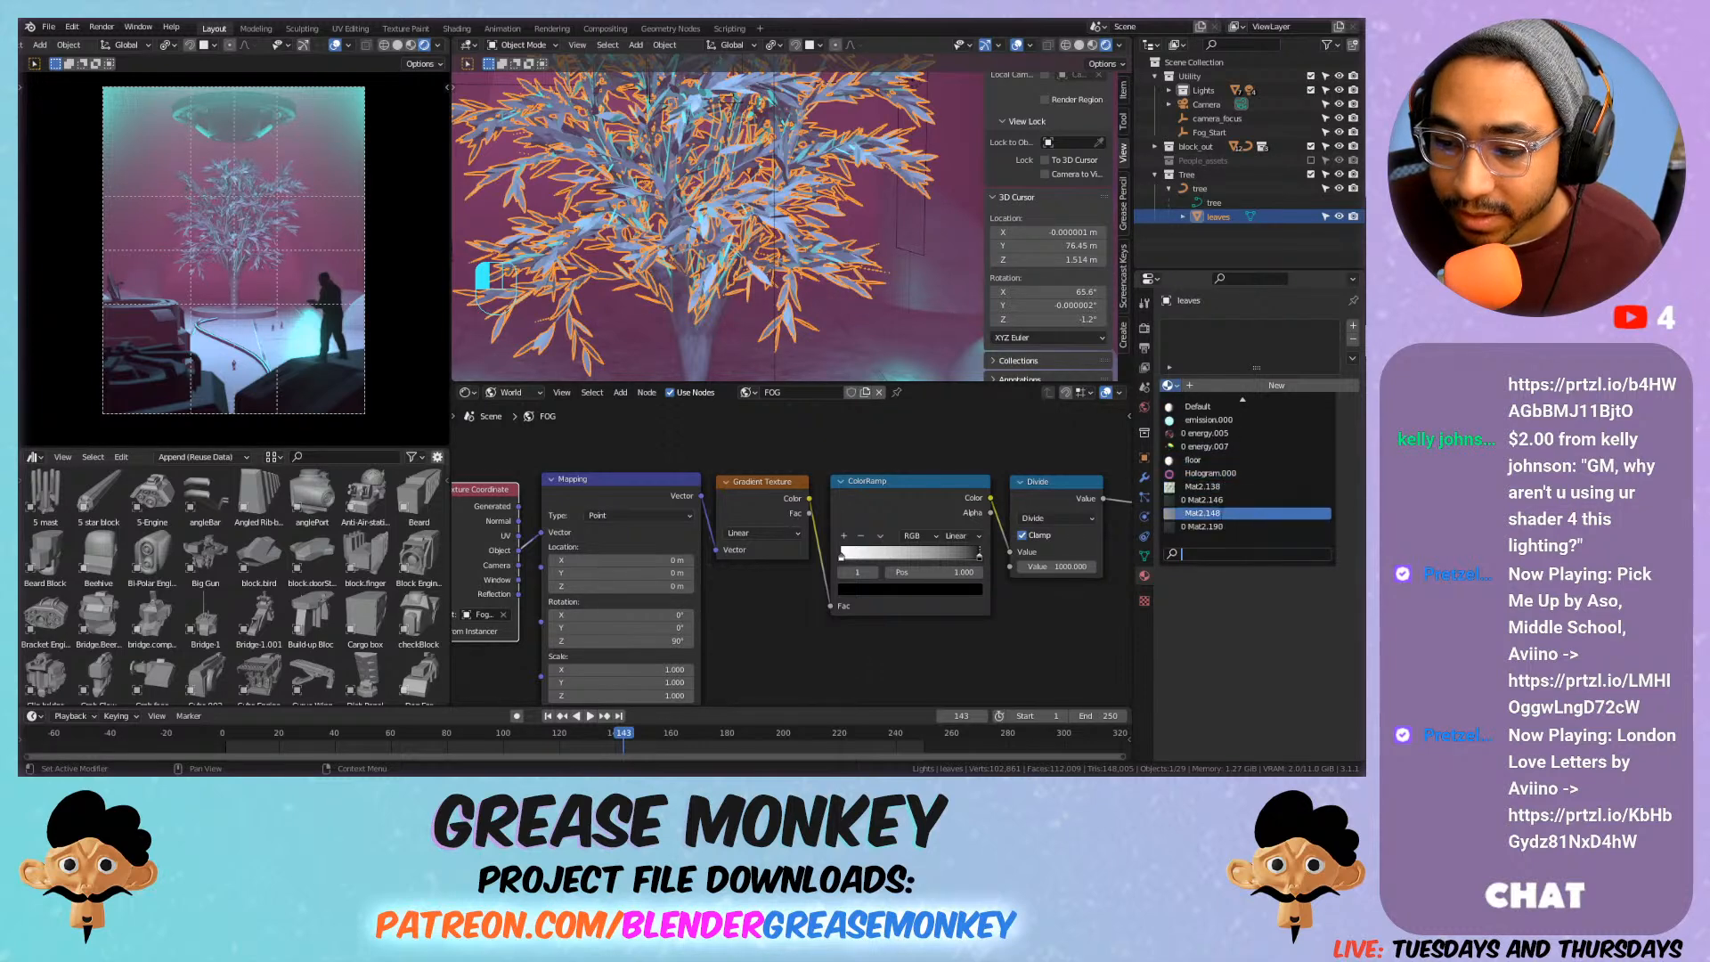
left_click(1229, 420)
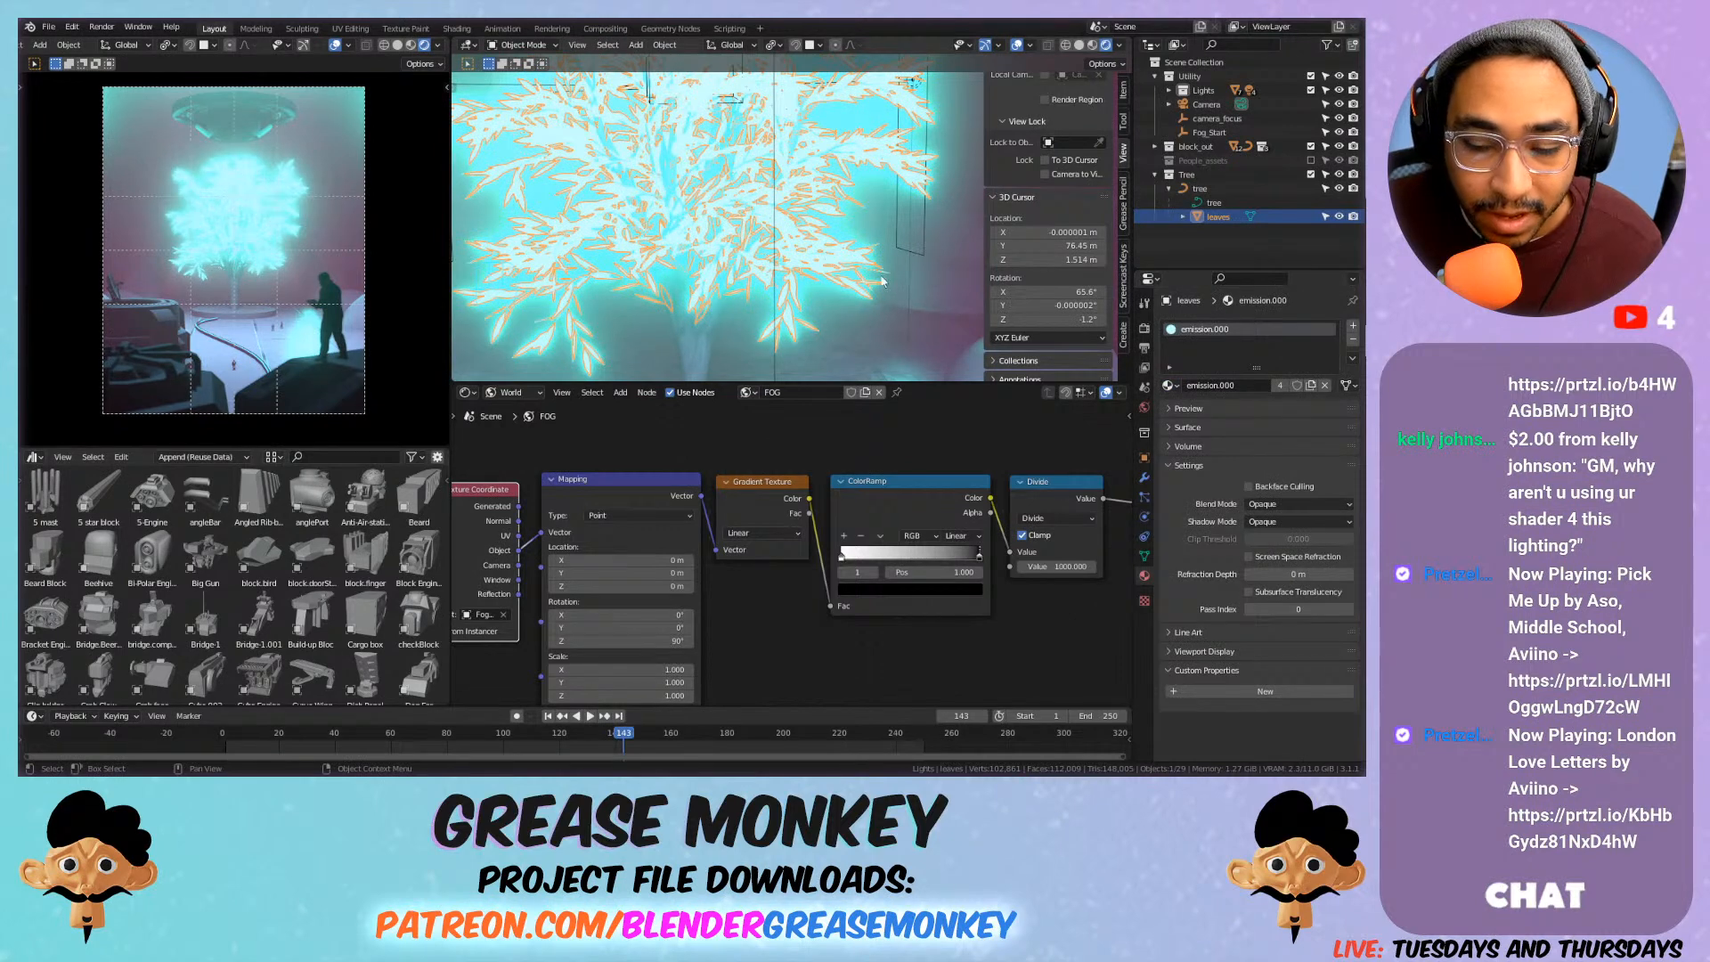
Make the leaves' emission material a single-user copy and rename it Leaves.
left_click(1204, 329)
type("Leaves")
key("Return")
Switch the shader editor from the world to the object material and lower the leaves' emission strength to about 5.
scroll(1011, 504, "down", 2)
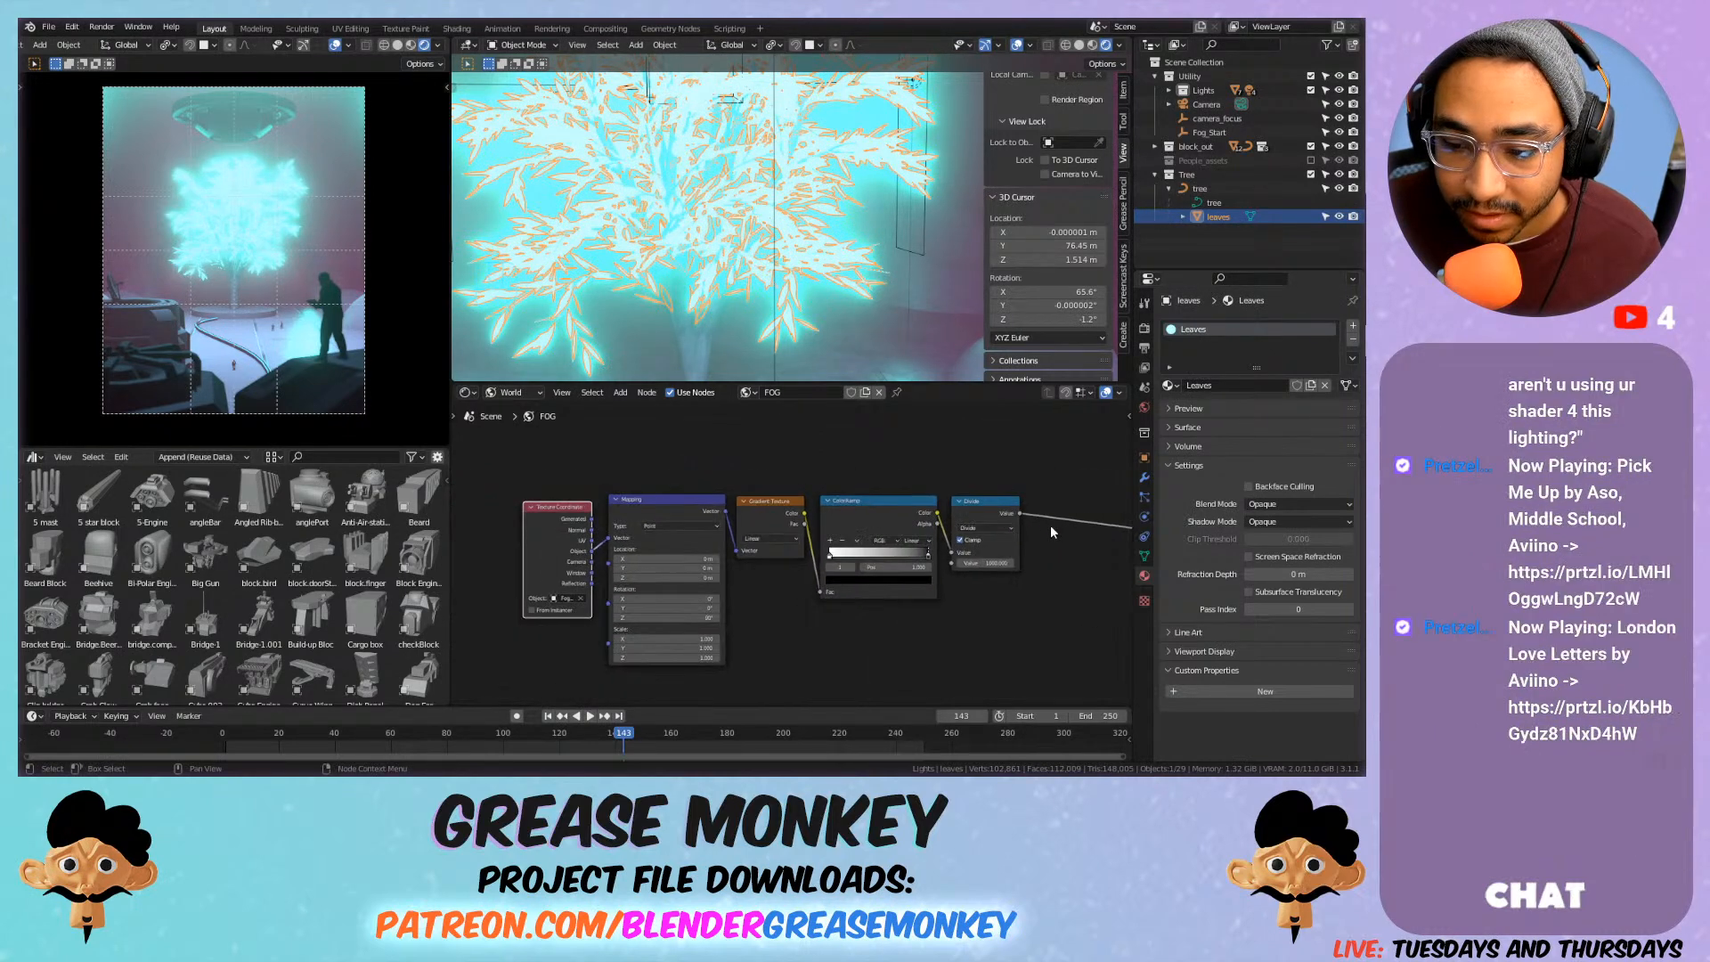
middle_click_drag(1043, 519, 731, 531)
left_click(524, 398)
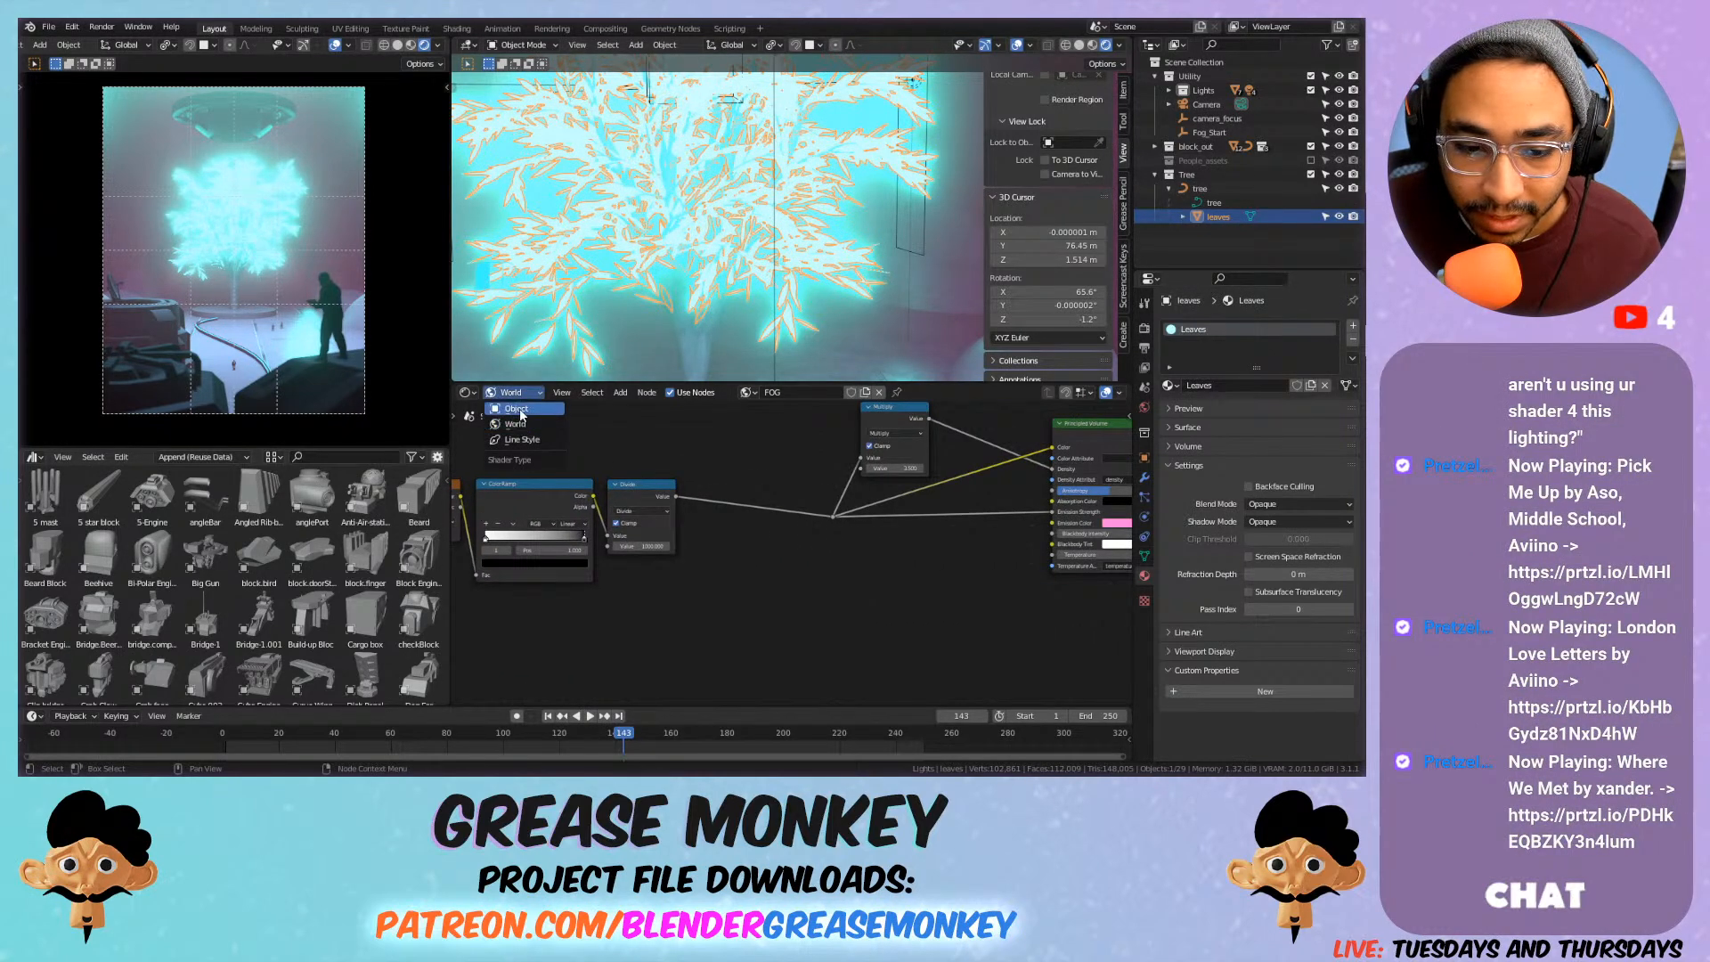
left_click(519, 415)
middle_click_drag(916, 513, 818, 567)
scroll(668, 537, "up", 5)
scroll(696, 508, "up", 7)
left_click_drag(715, 492, 539, 492)
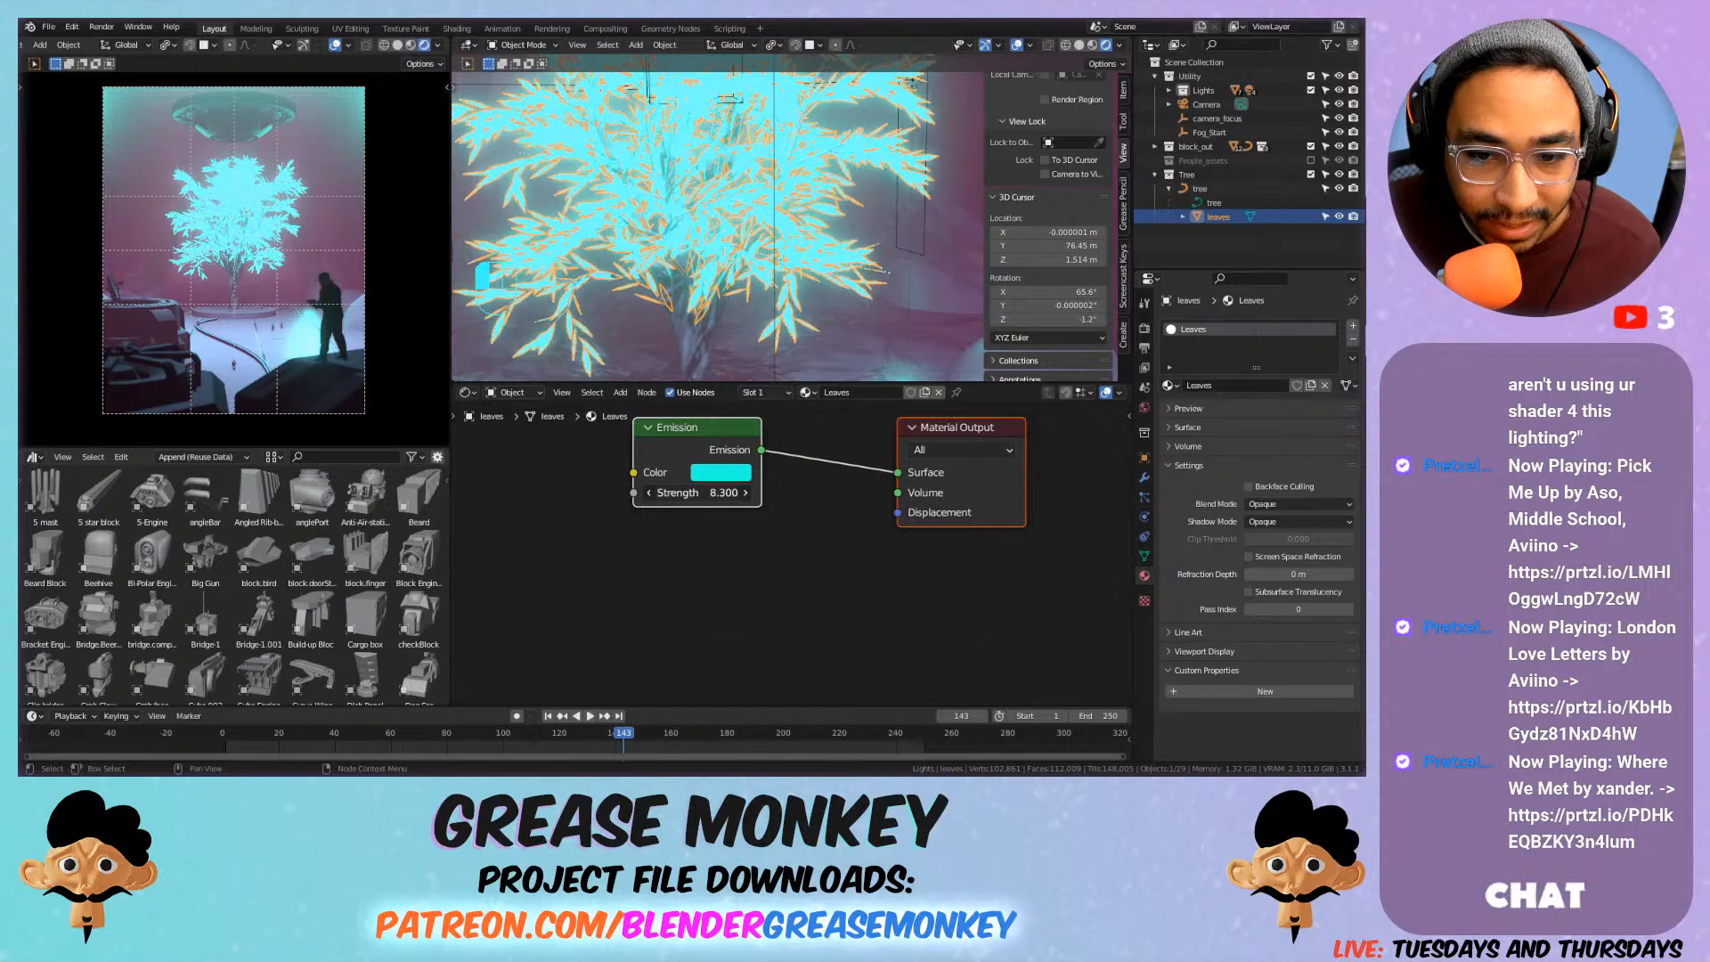
left_click_drag(712, 493, 737, 492)
Add Texture Coordinate and Mapping nodes ahead of the Emission shader and remove the accompanying Image Texture node.
middle_click_drag(681, 509, 895, 589)
key("ctrl+t")
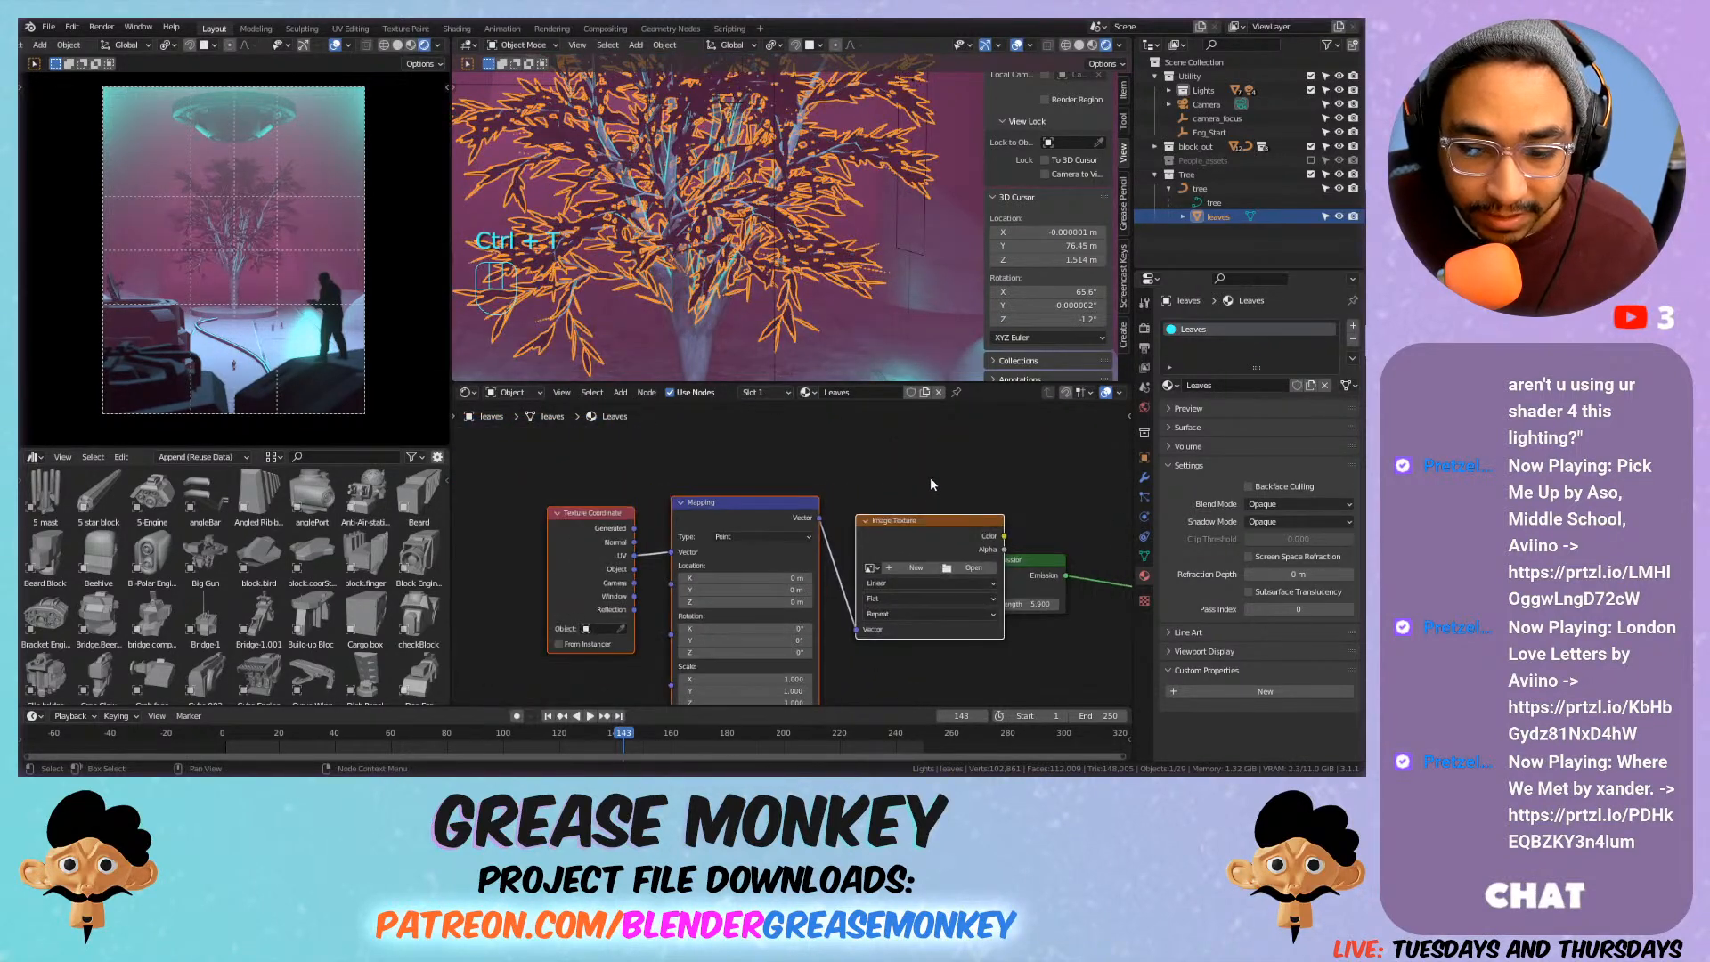
left_click_drag(899, 525, 979, 590)
left_click(820, 500)
left_click(802, 522)
key("x")
Insert a ColorRamp node between the Mapping node and the Emission color.
left_click(699, 517)
key("shift+a")
mouse_move(789, 584)
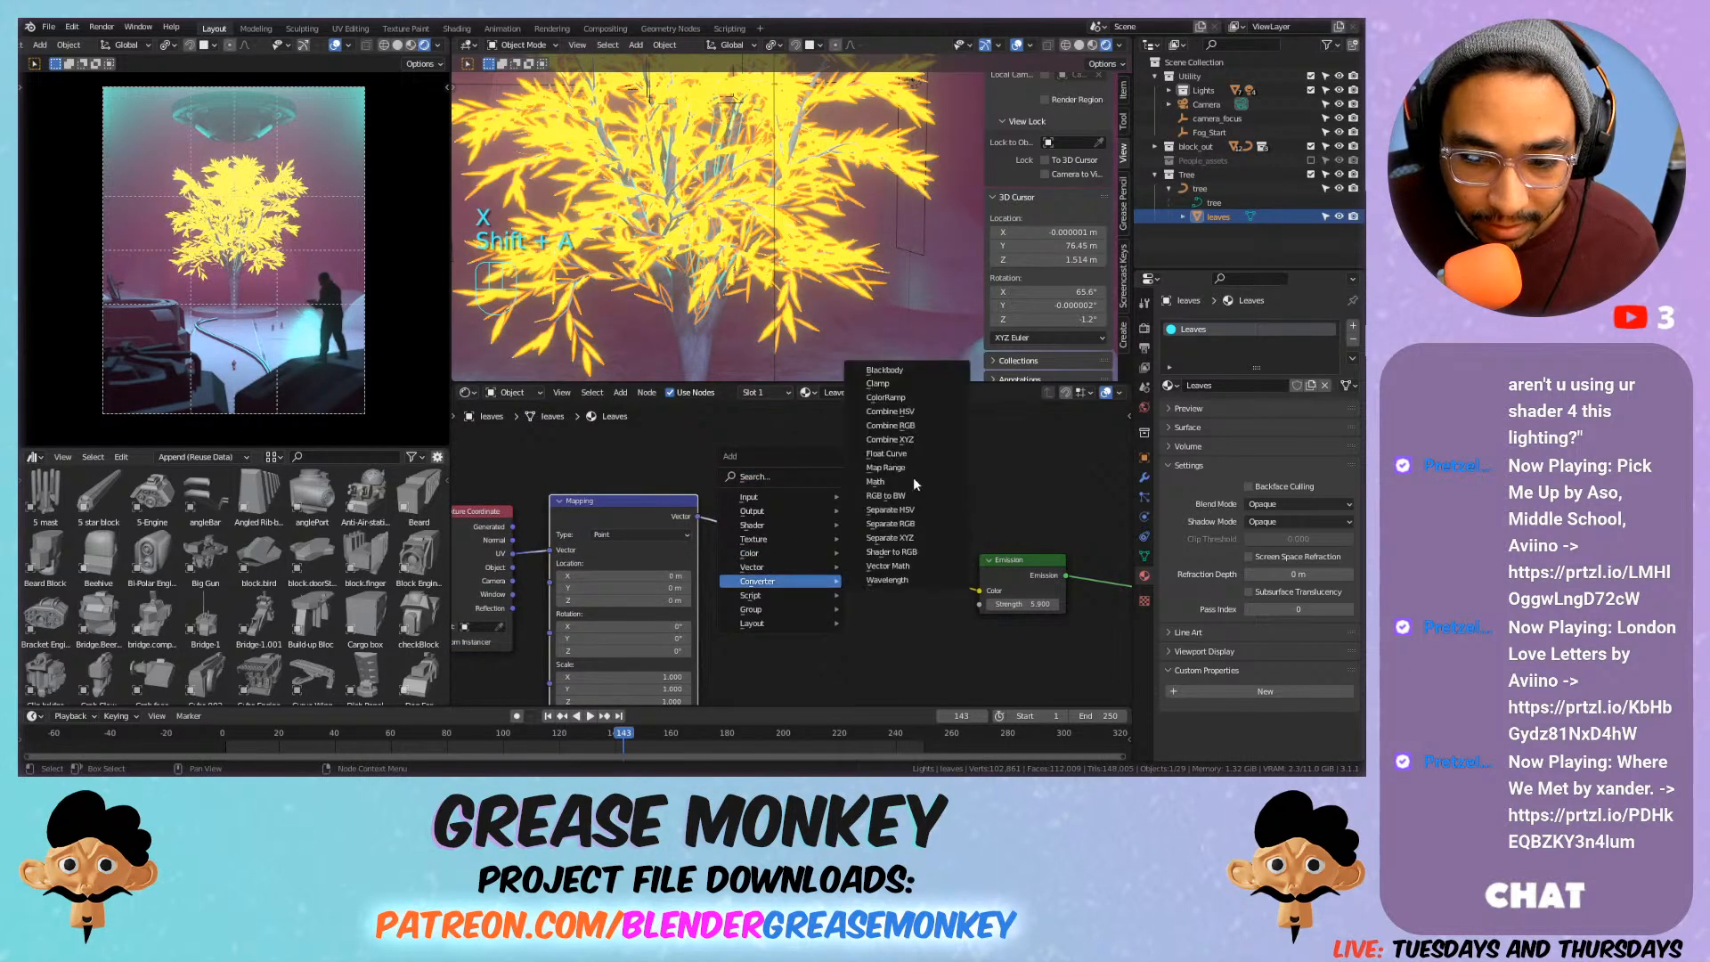
left_click(918, 397)
left_click(795, 582)
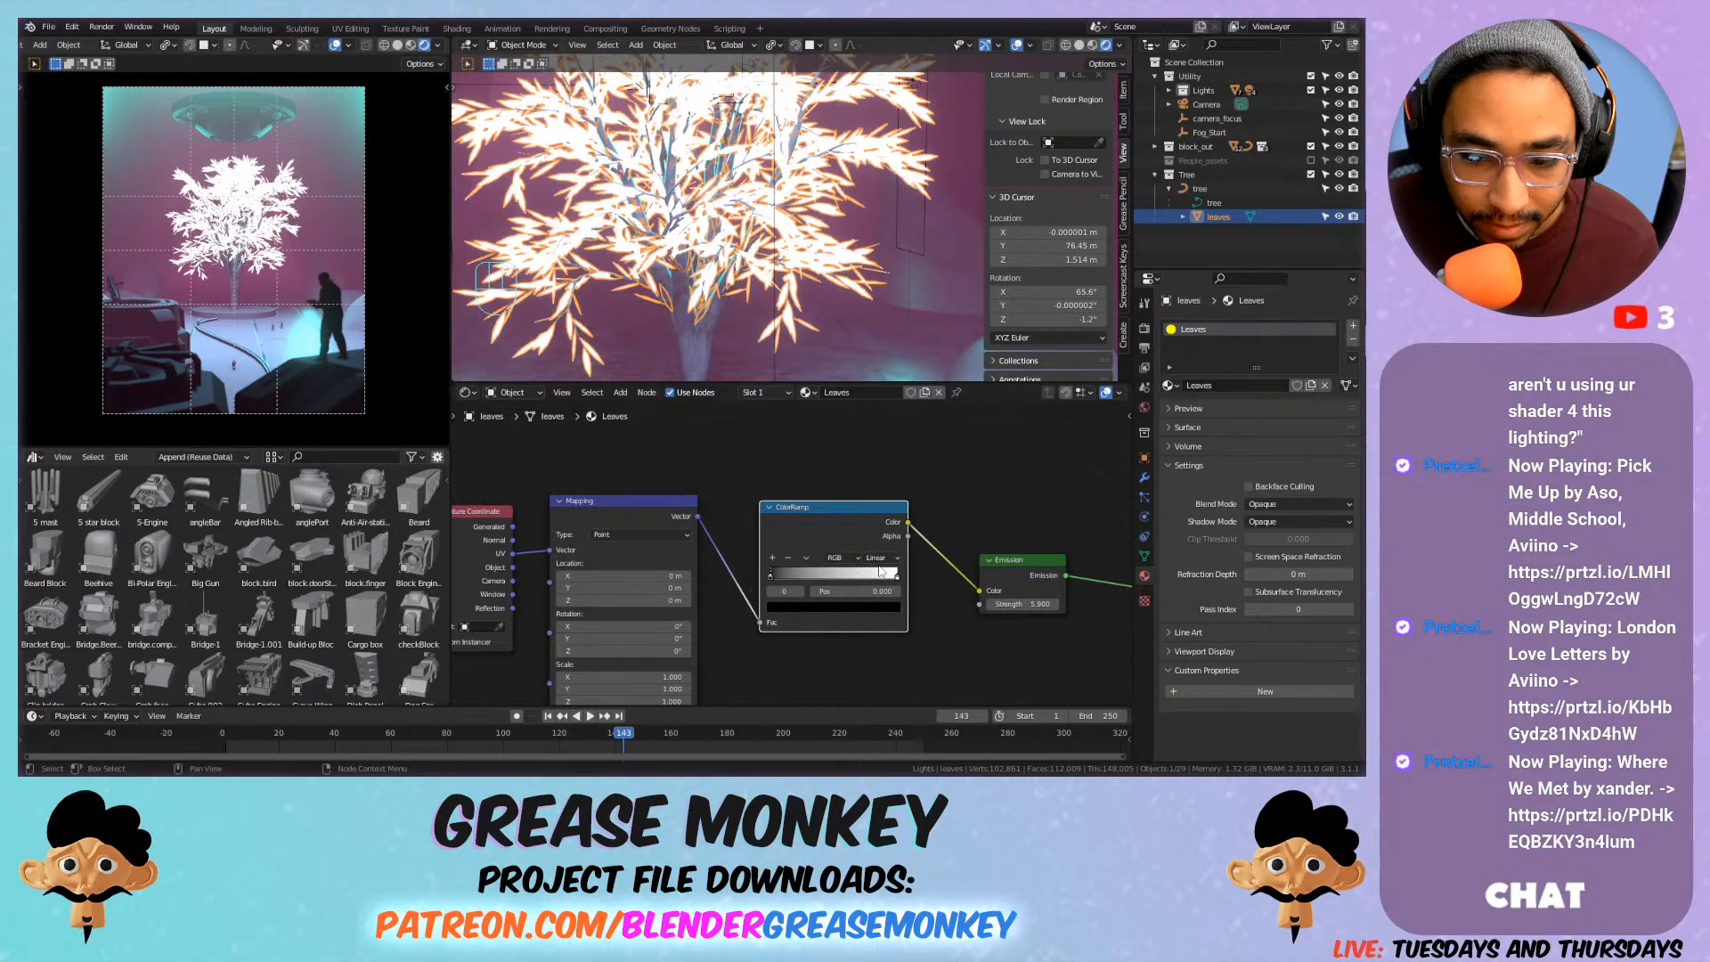
middle_click_drag(957, 523, 819, 455)
Move the Material Output aside and insert a Mix Shader between it and the Emission node.
middle_click_drag(1027, 460, 834, 468)
left_click_drag(873, 499, 1024, 474)
key("shift+a")
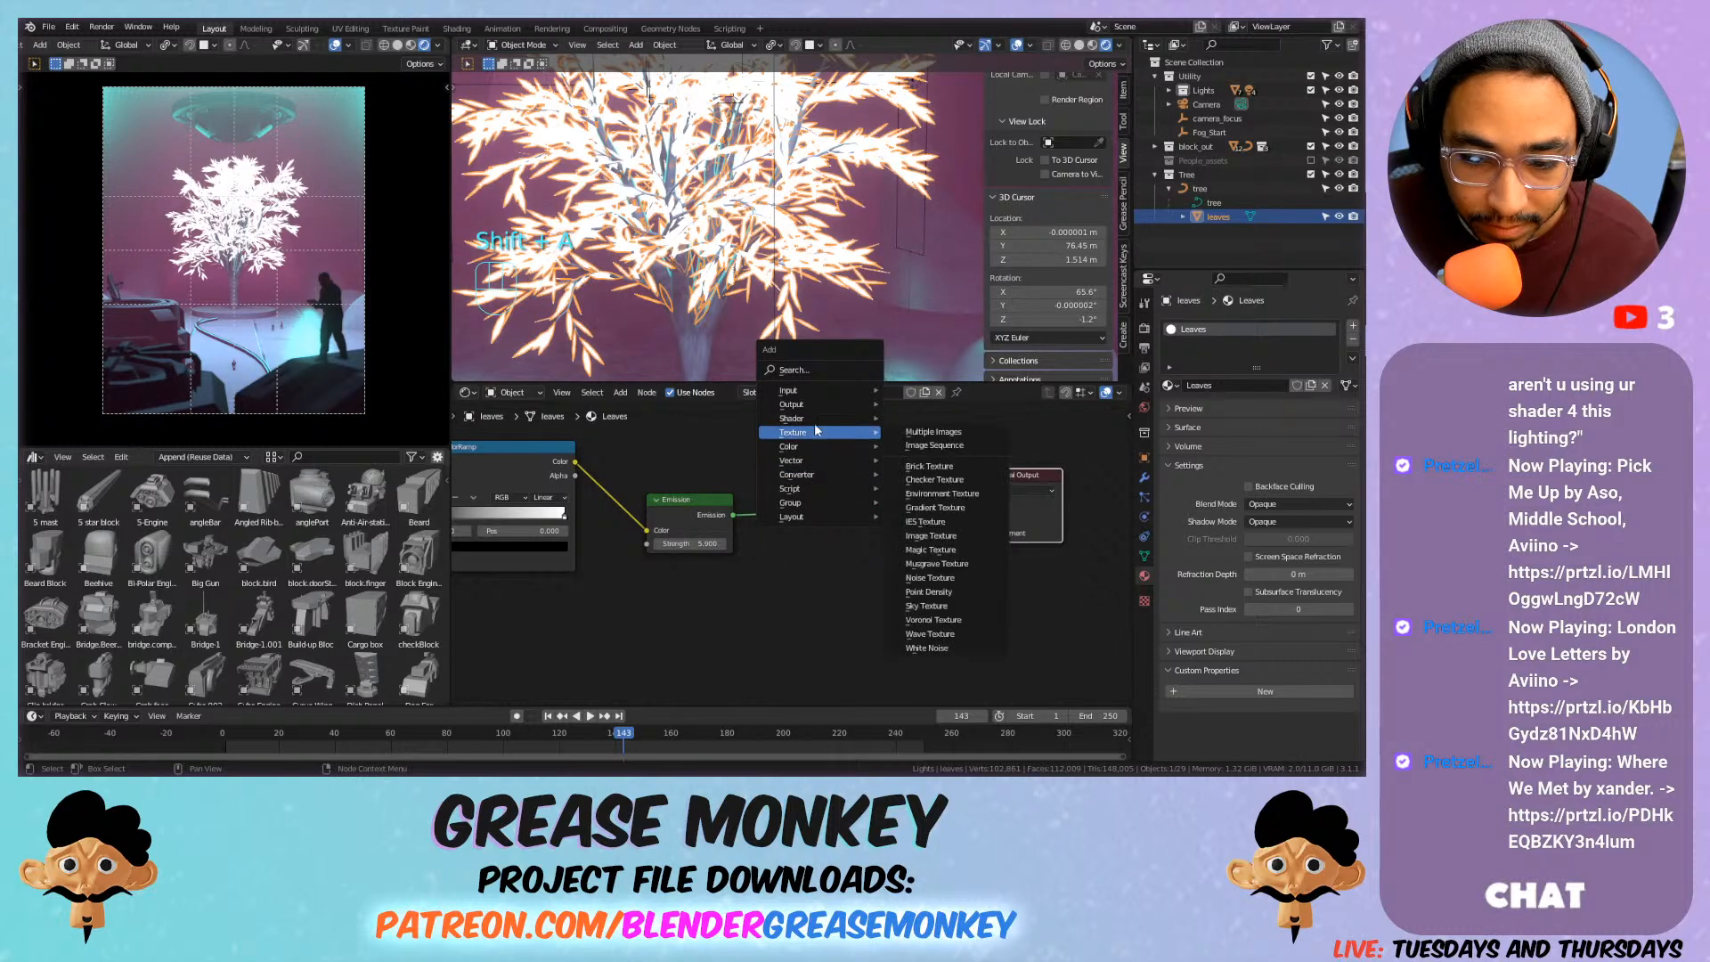
mouse_move(806, 418)
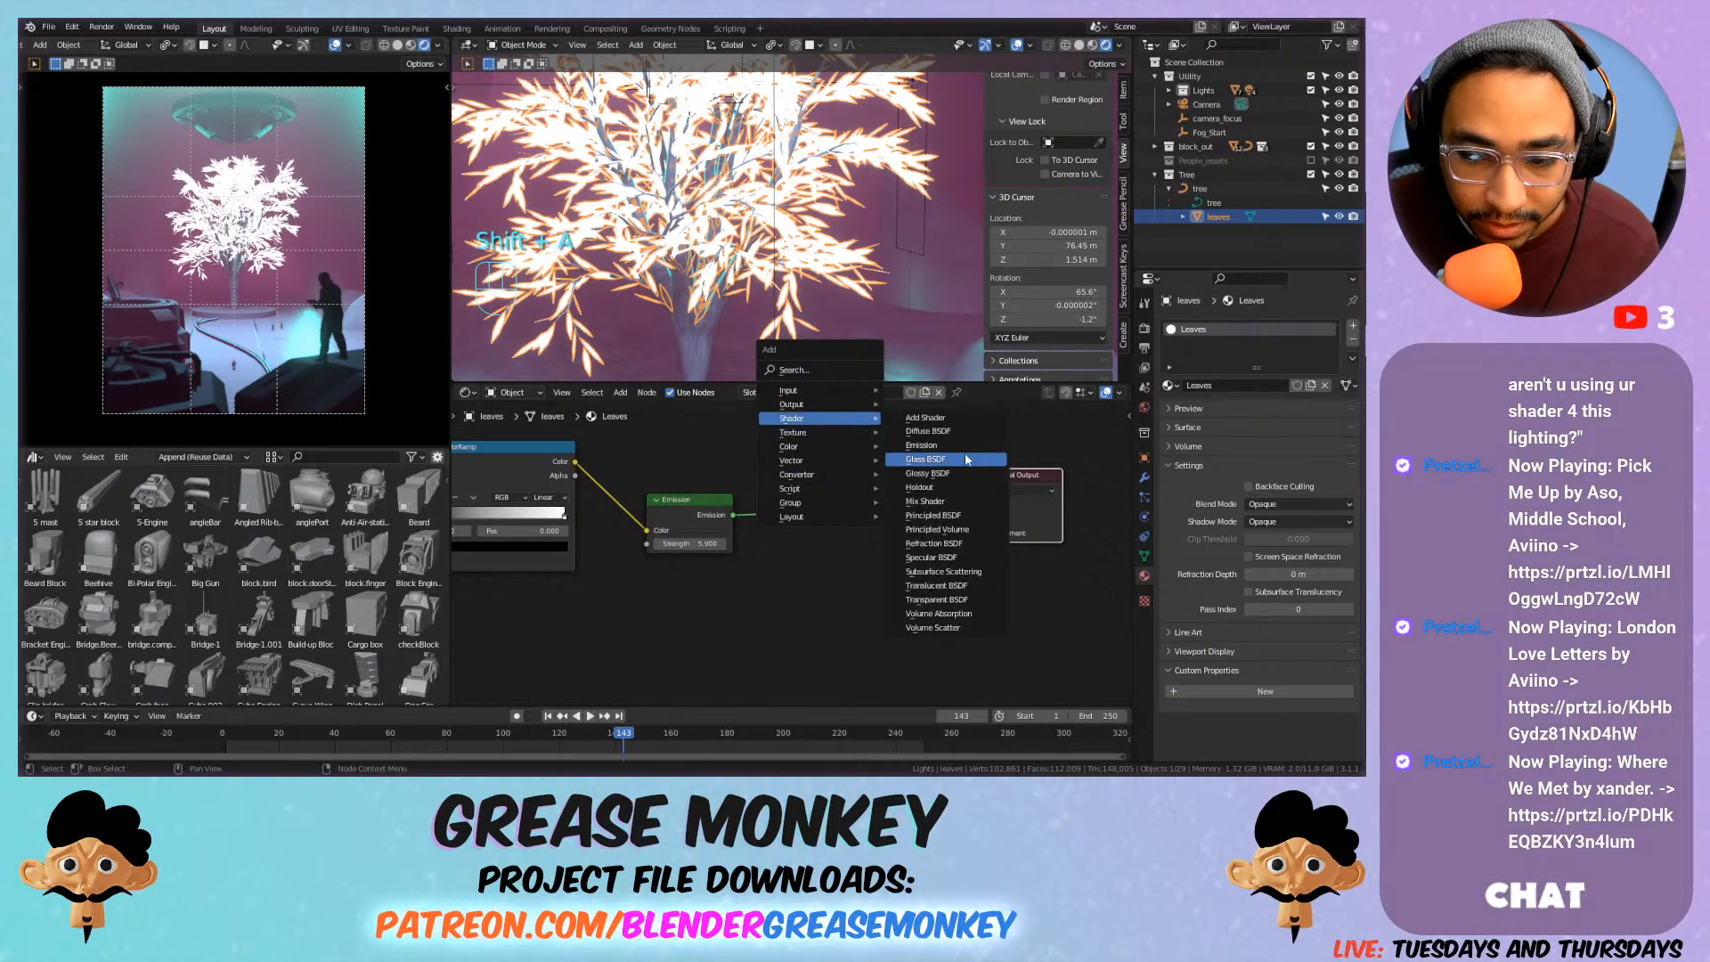
left_click(925, 501)
left_click(862, 512)
Duplicate the Emission node into the Mix Shader's second input and reroute the ColorRamp to the mix factor.
left_click(691, 539)
key("shift+d")
left_click(688, 613)
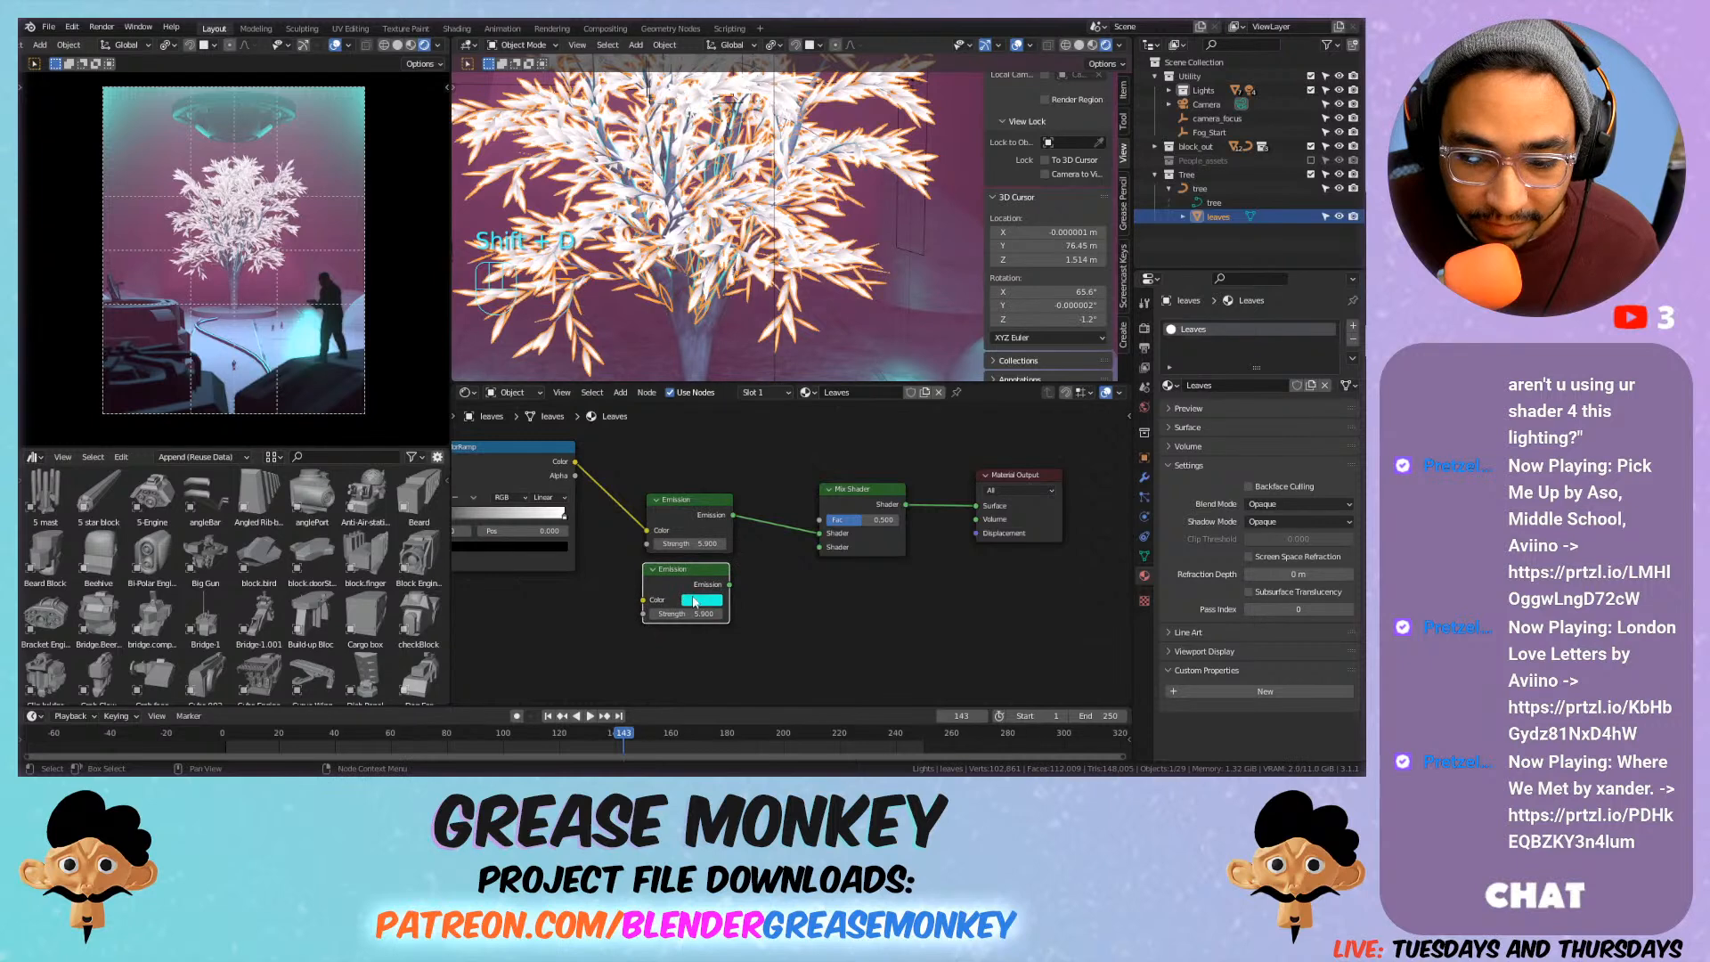
left_click_drag(729, 584, 819, 547)
left_click_drag(647, 530, 819, 519)
Change the duplicated Emission node's color to magenta and reposition the two Emission nodes.
left_click(702, 531)
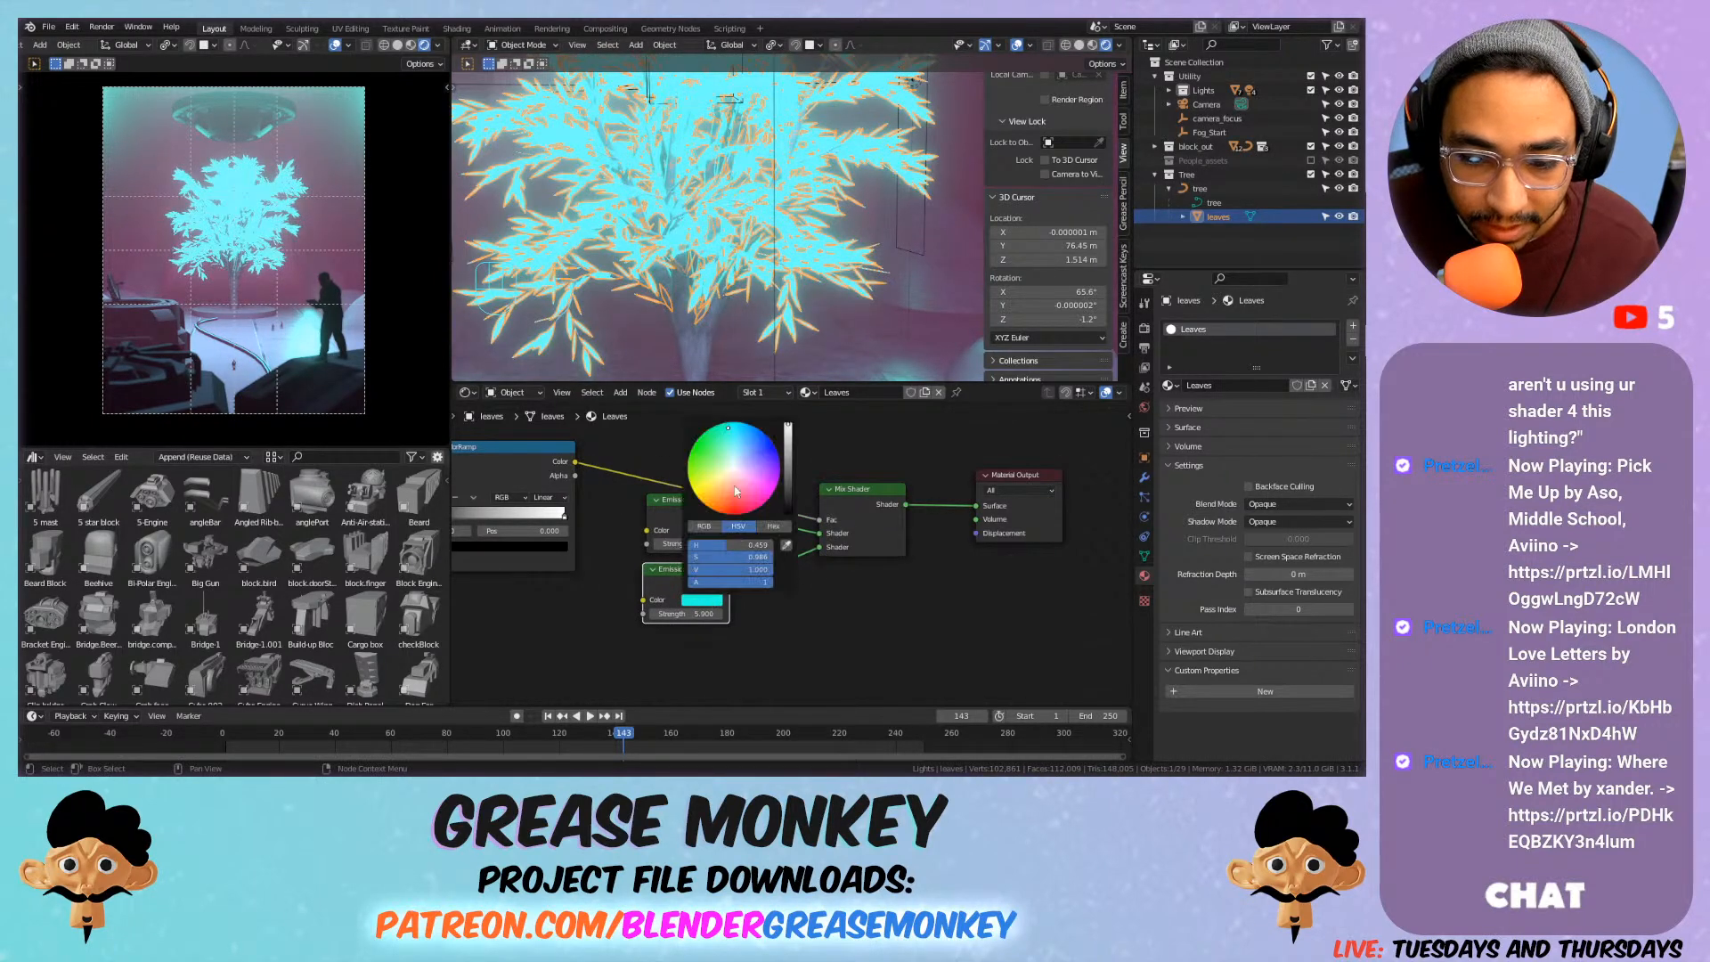
left_click(730, 505)
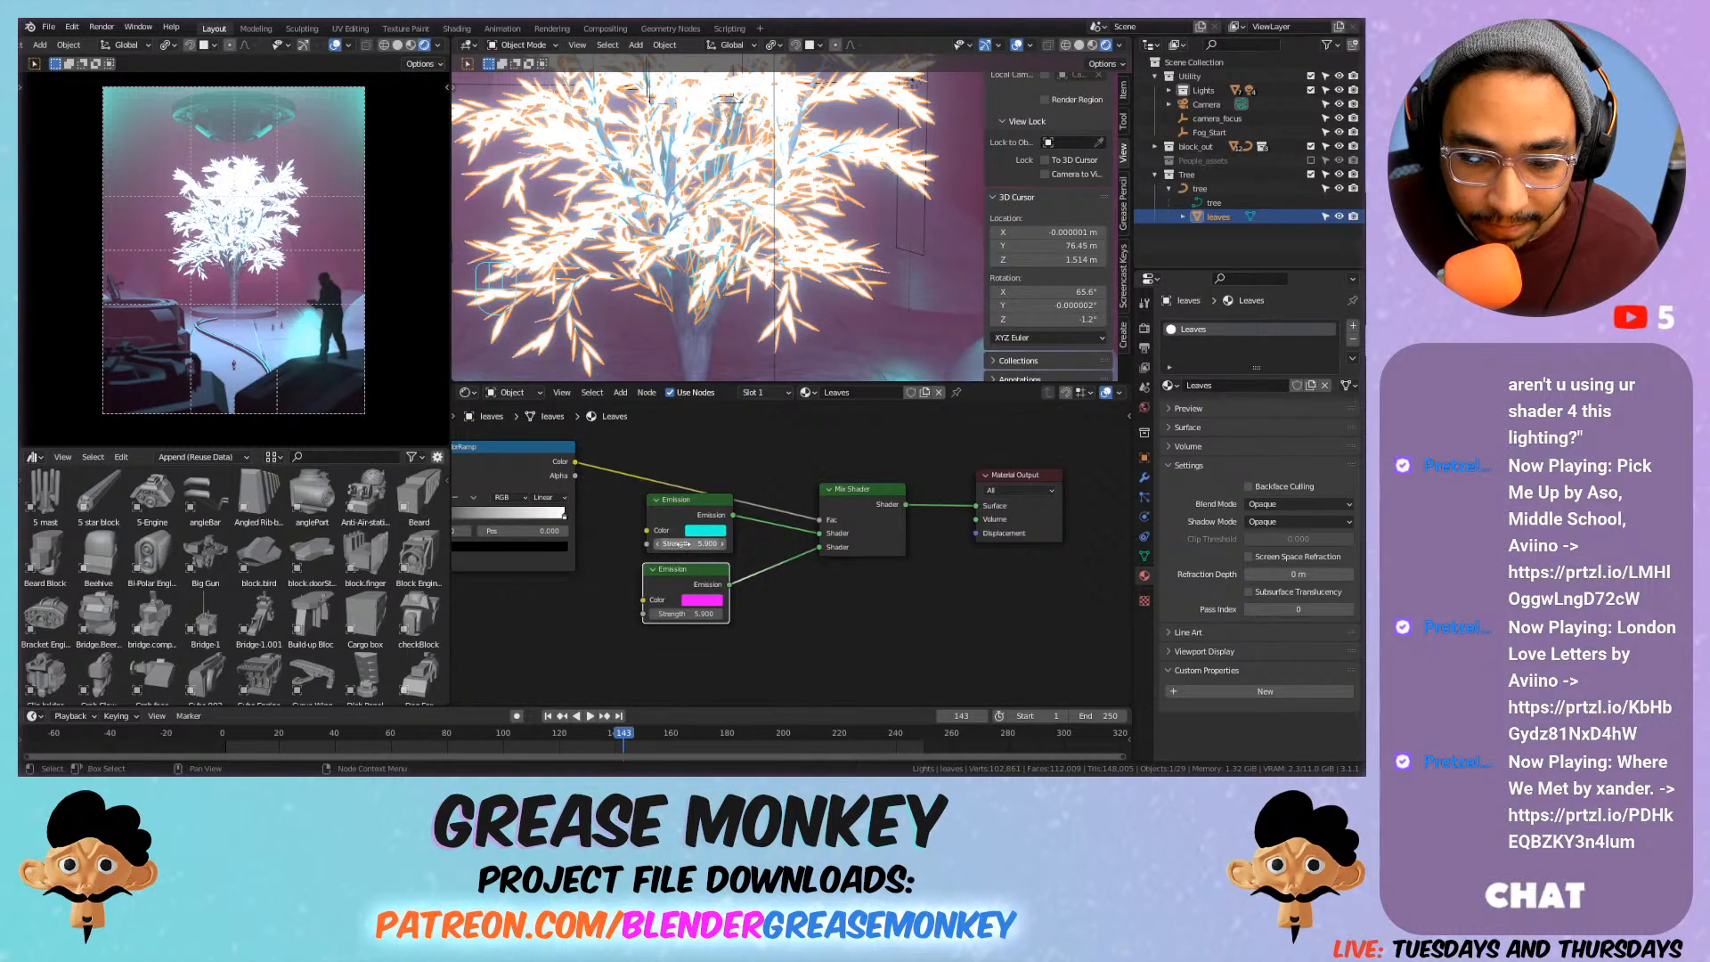
left_click_drag(676, 571, 678, 604)
left_click_drag(680, 500, 680, 530)
Set the strength of both the cyan and magenta Emission nodes to 1.
double_click(690, 573)
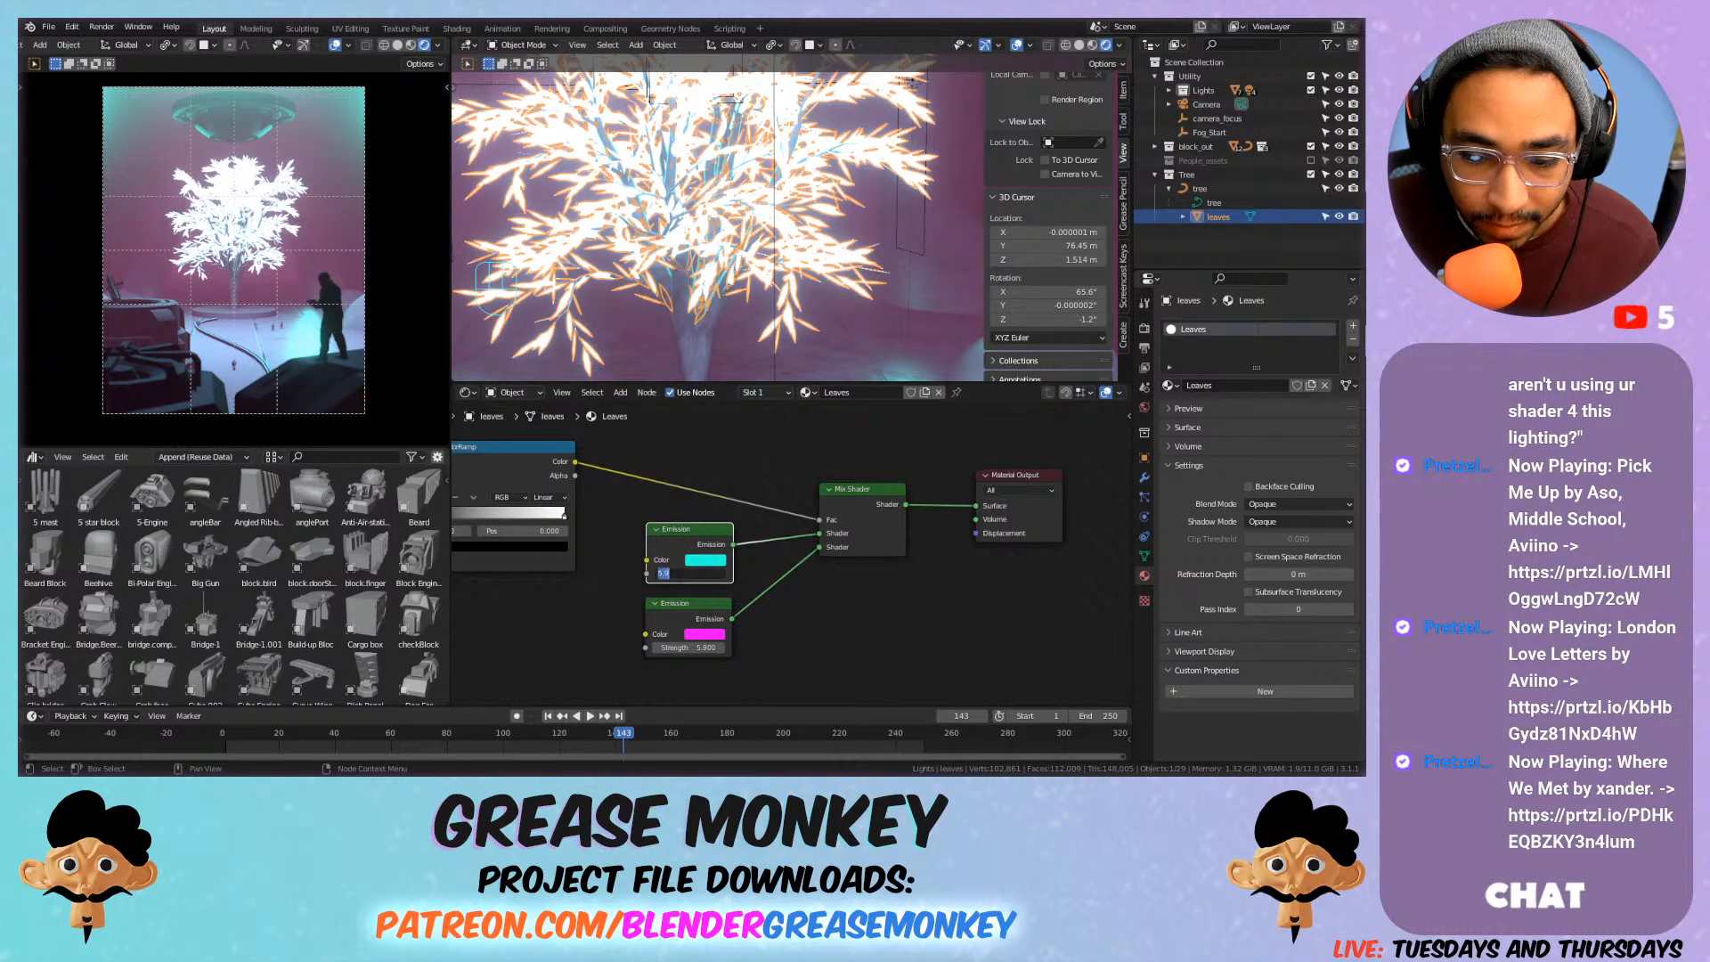
type("1")
key("Return")
double_click(684, 647)
type("1")
key("Return")
Move the ColorRamp's black stop to about 0.205 and pull the white stop in toward the middle.
middle_click_drag(629, 545, 872, 562)
left_click_drag(801, 535, 806, 539)
left_click_drag(811, 538, 714, 533)
middle_click_drag(826, 563, 764, 555)
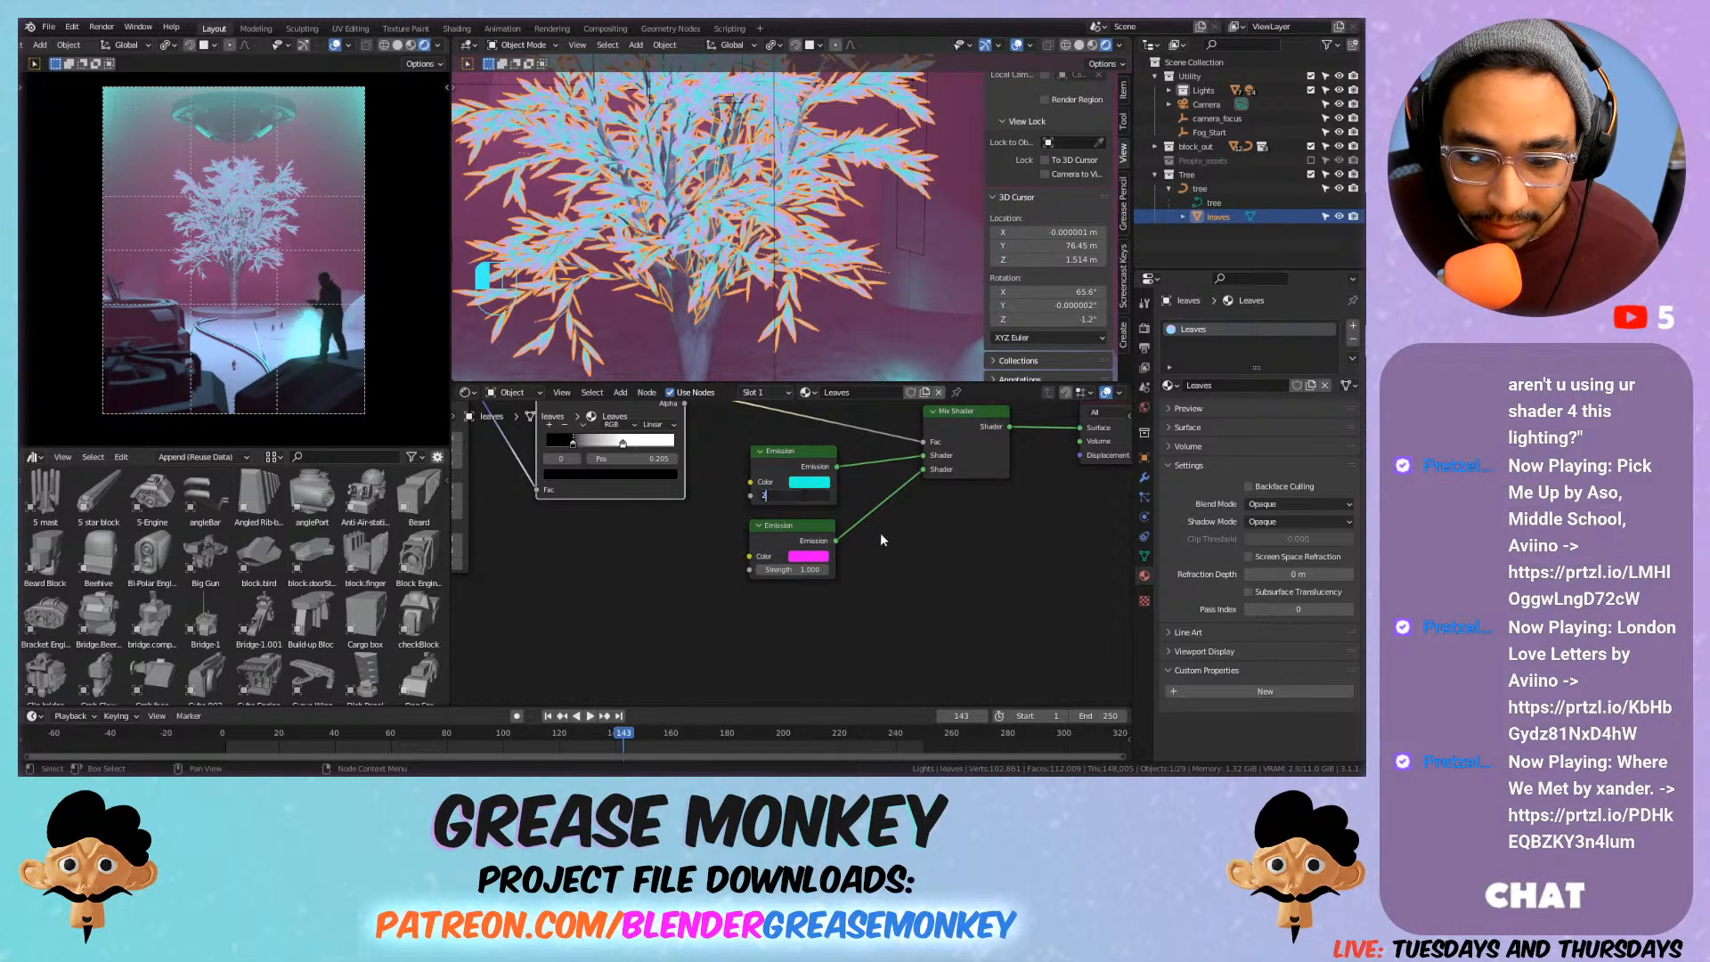
Raise the strength of both the cyan and magenta Emission nodes to 2.
type("2")
key("Return")
type("2")
key("Return")
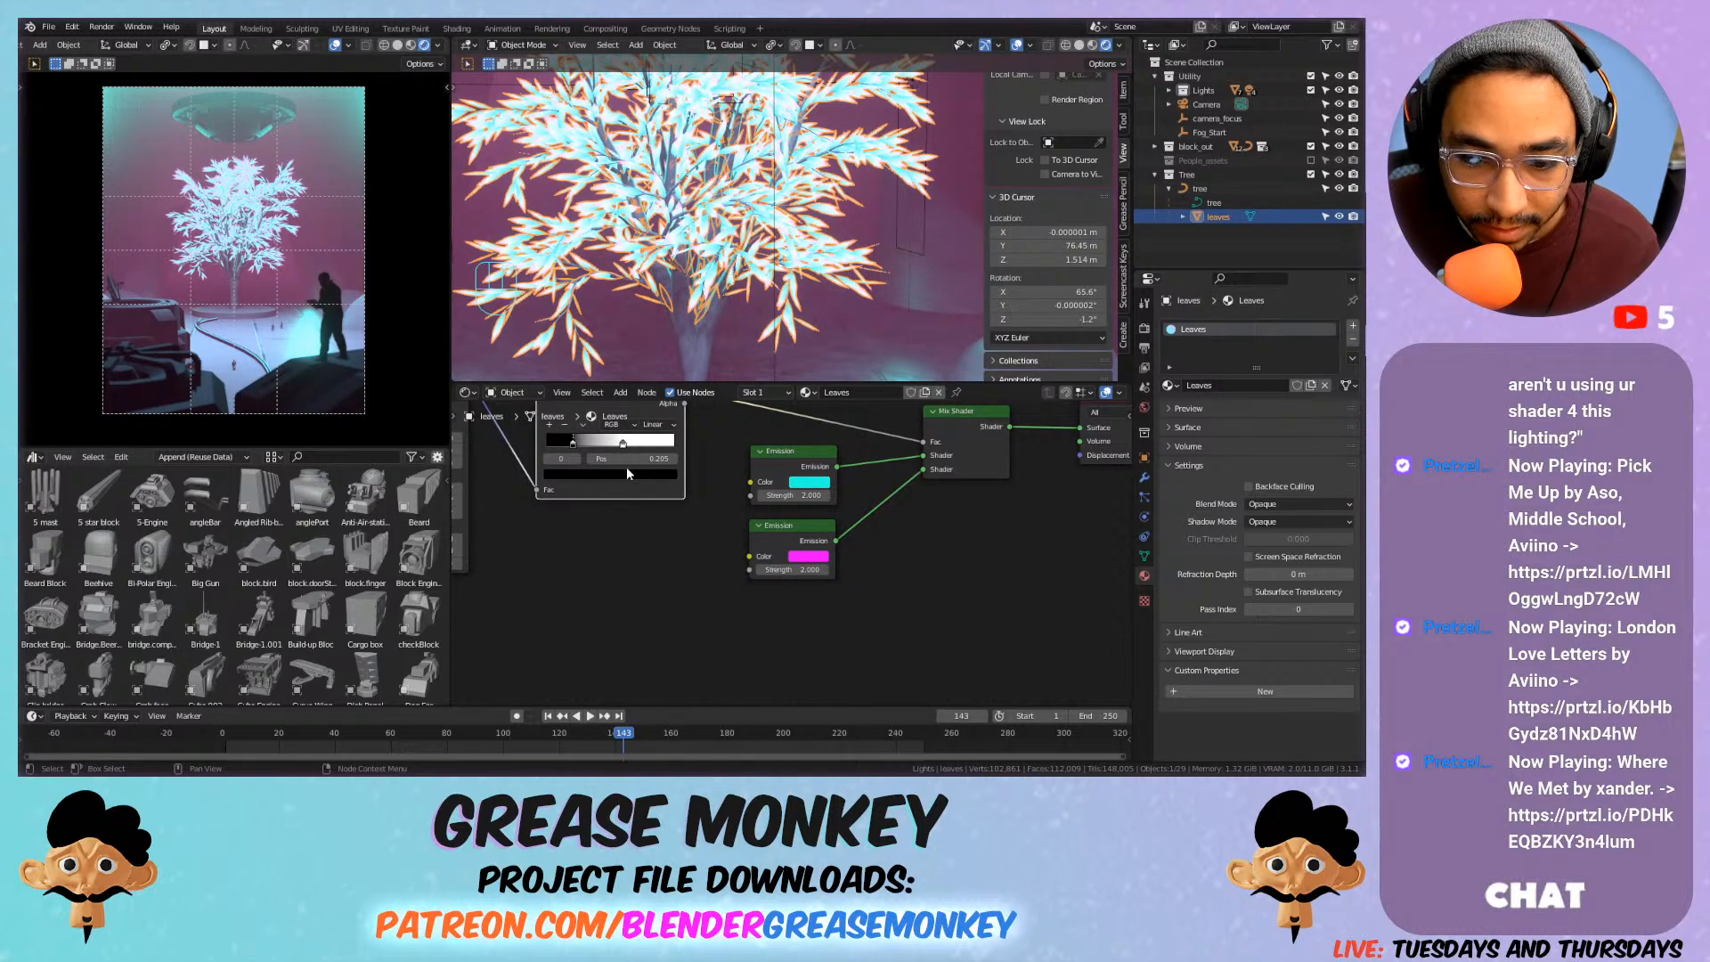
Refine the cyan-to-magenta blend on the leaves by placing the ColorRamp's white stop at about 0.472.
left_click_drag(624, 442, 602, 444)
scroll(246, 259, "up", 8)
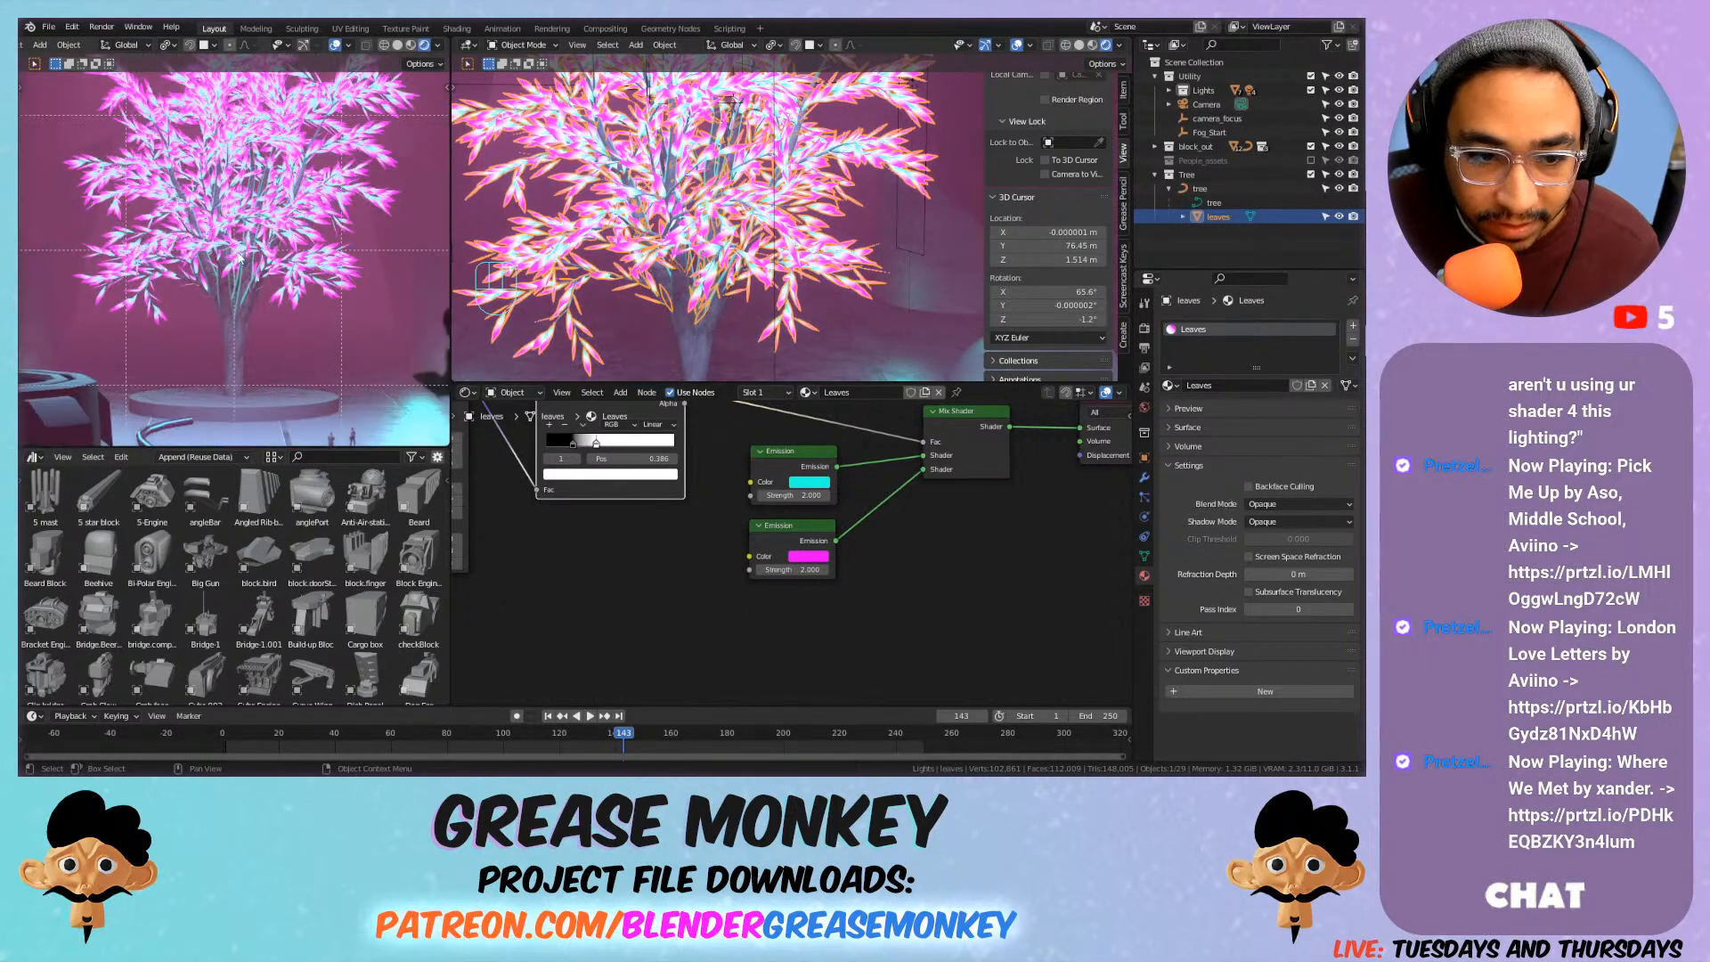
left_click(573, 441)
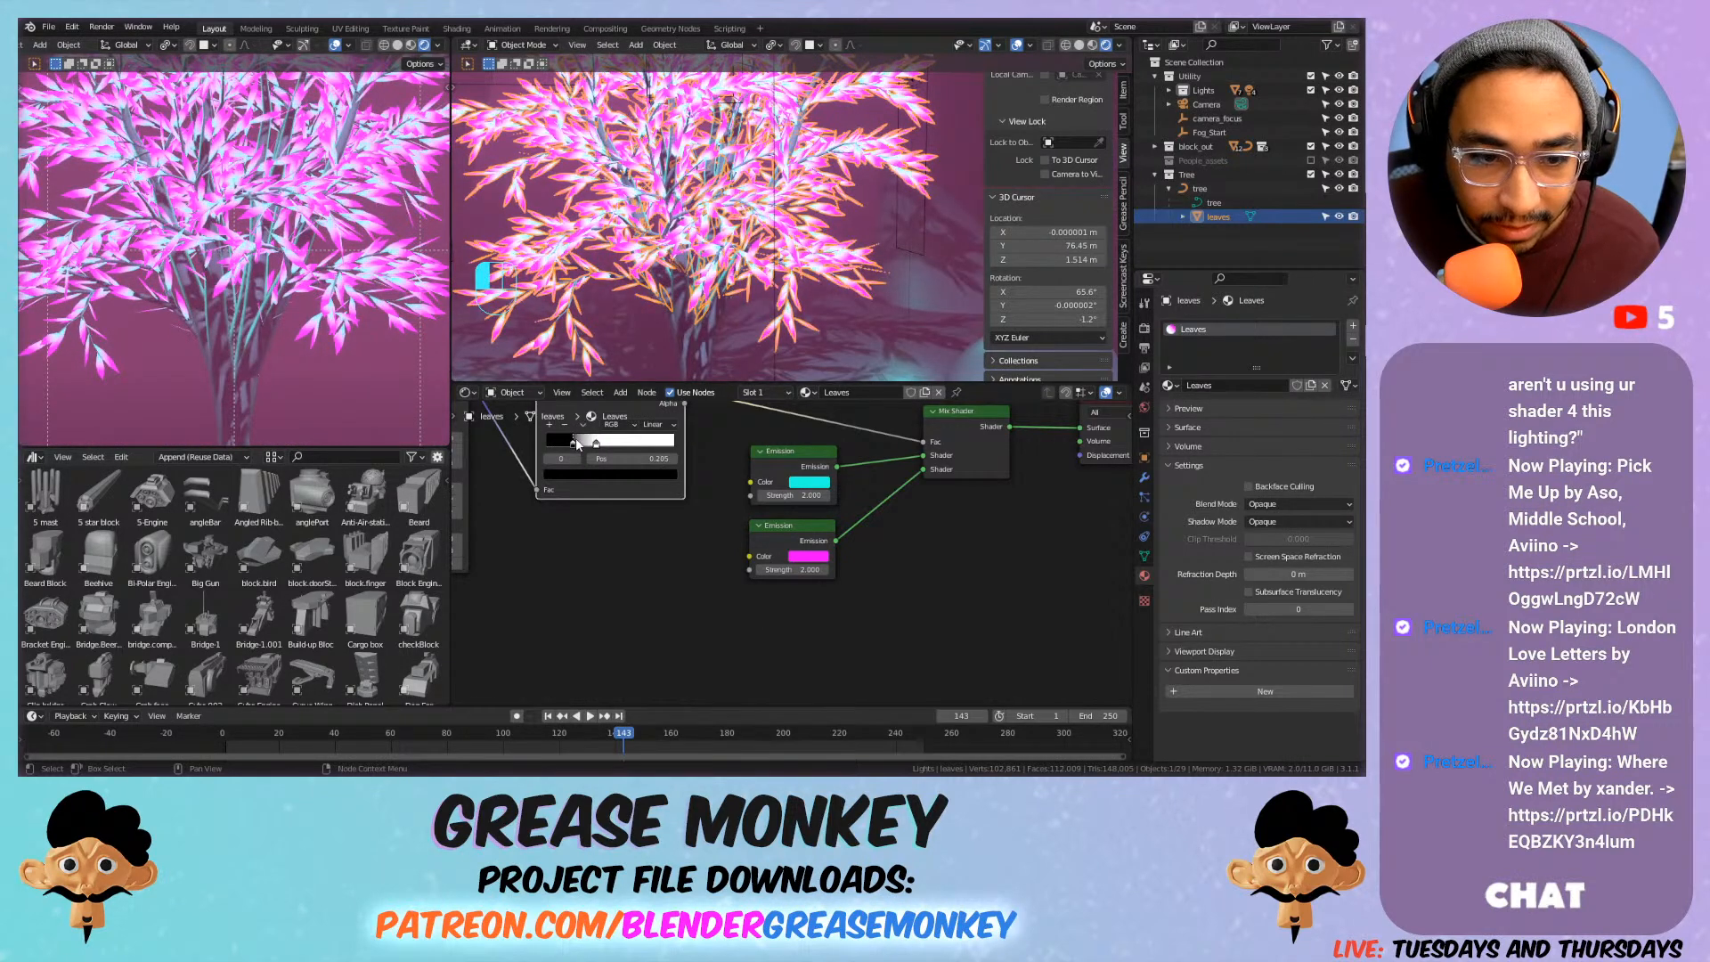
left_click_drag(602, 442, 609, 443)
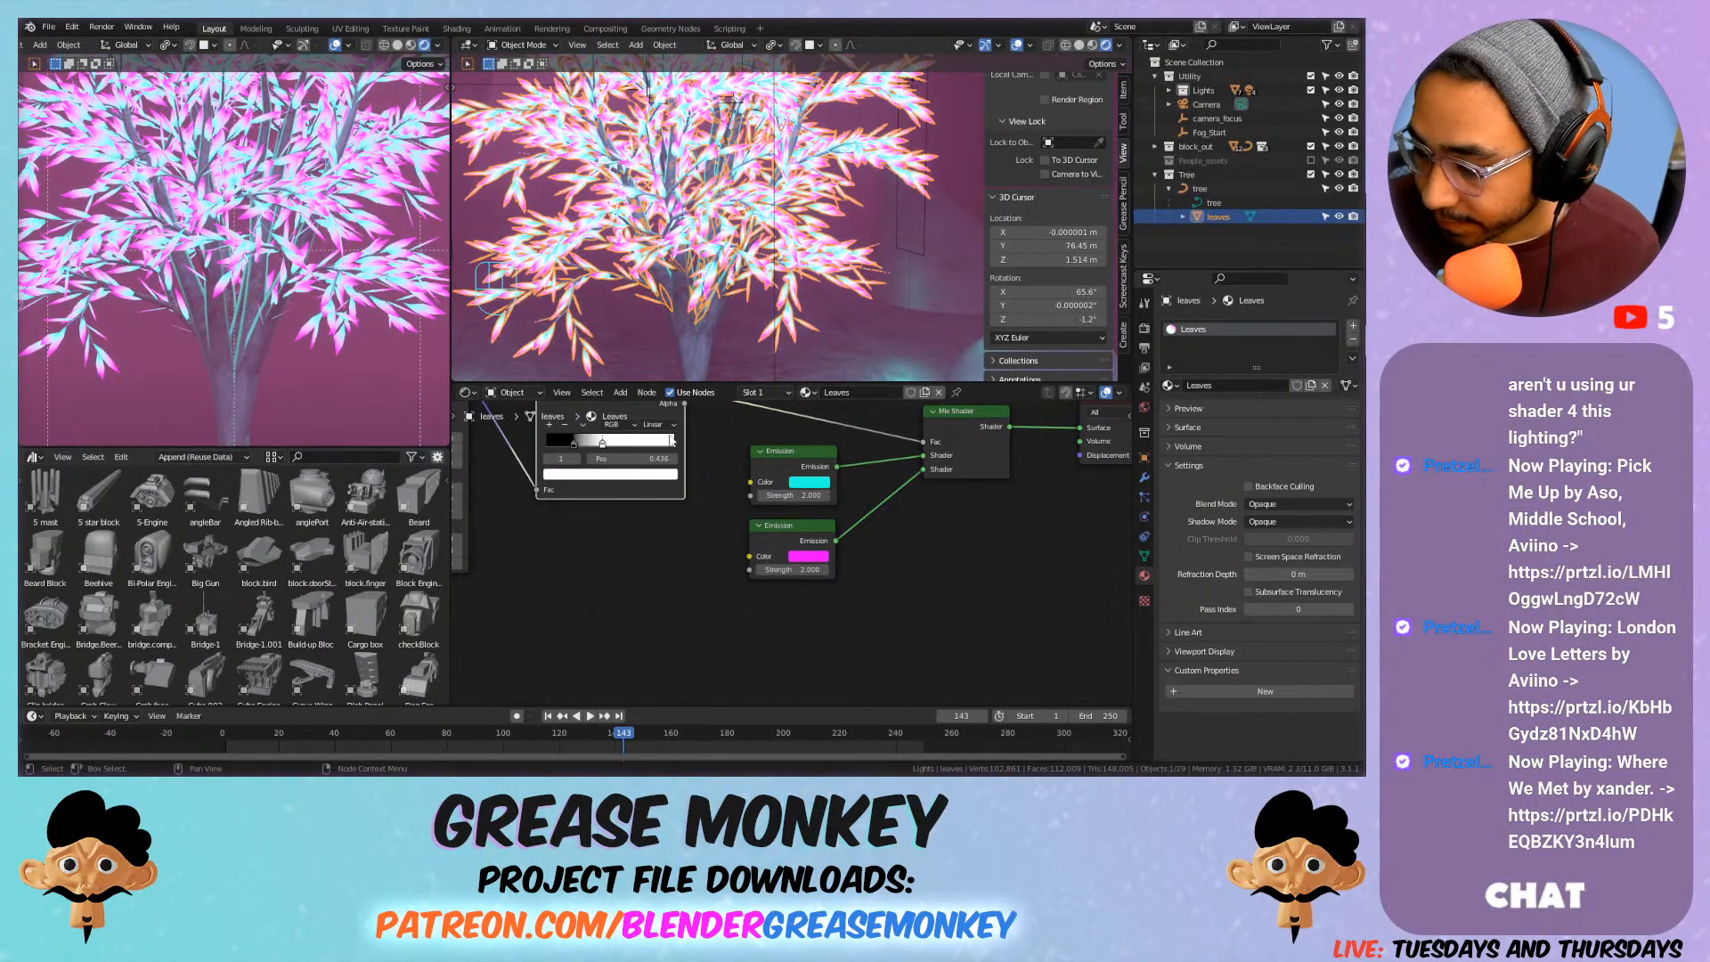
left_click(574, 442)
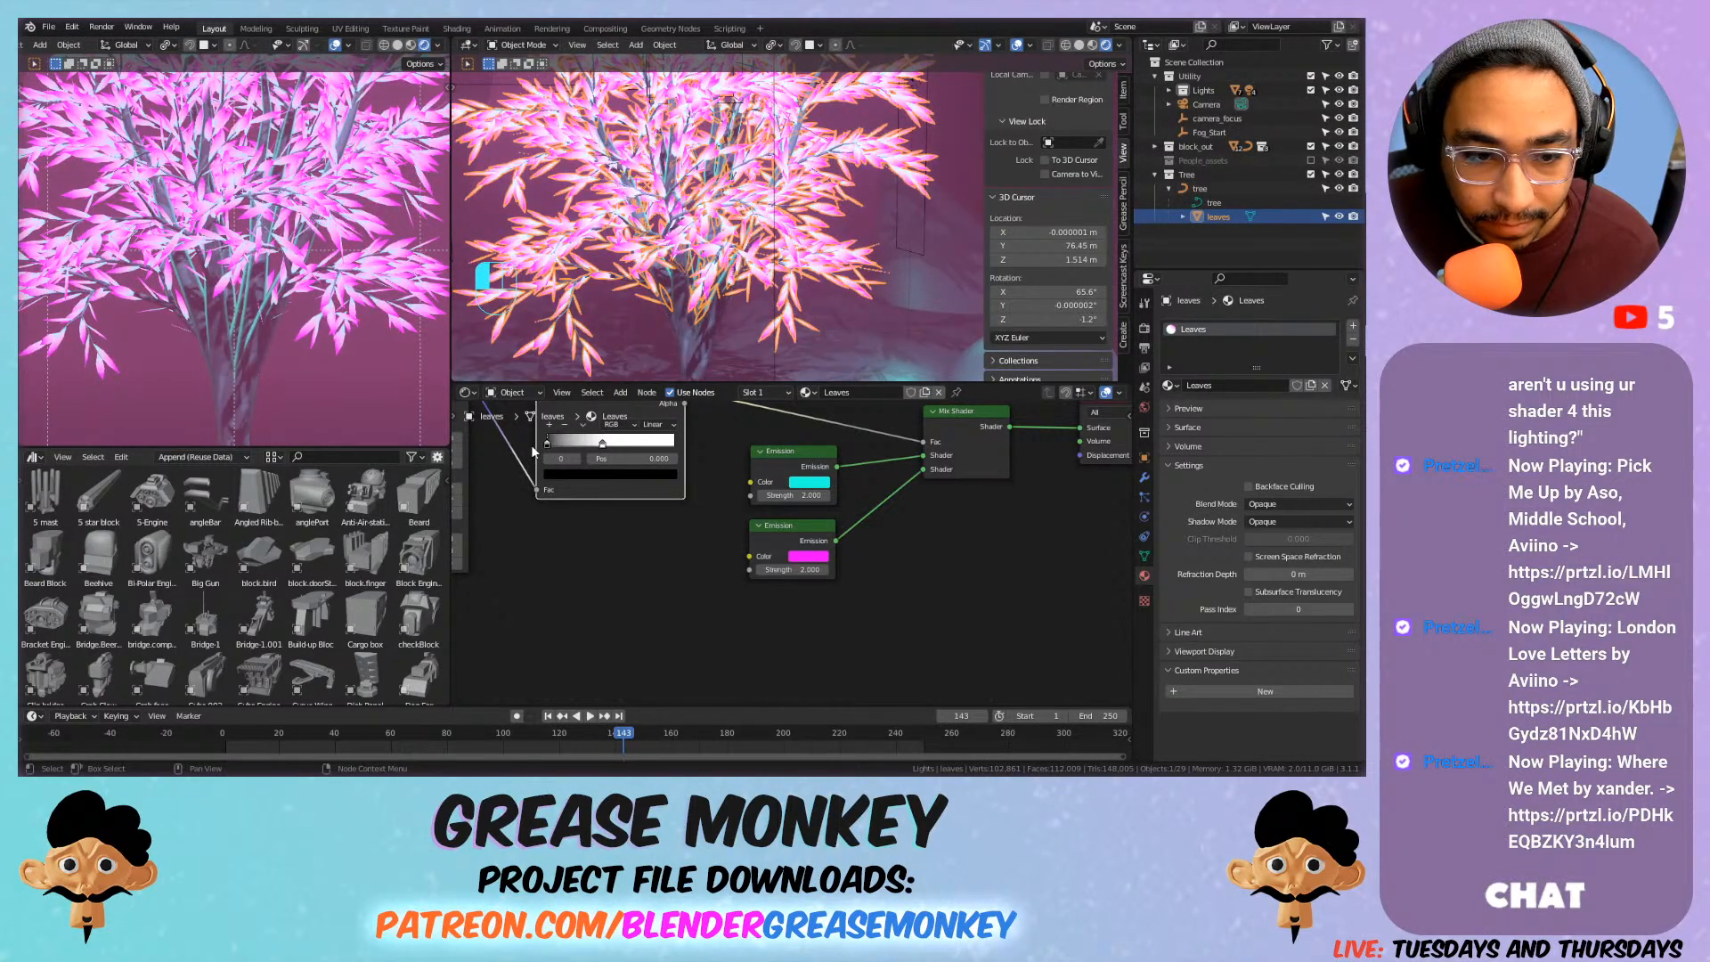
mouse_move(596, 447)
left_mouse_down()
mouse_move(619, 449)
mouse_move(603, 447)
left_mouse_up()
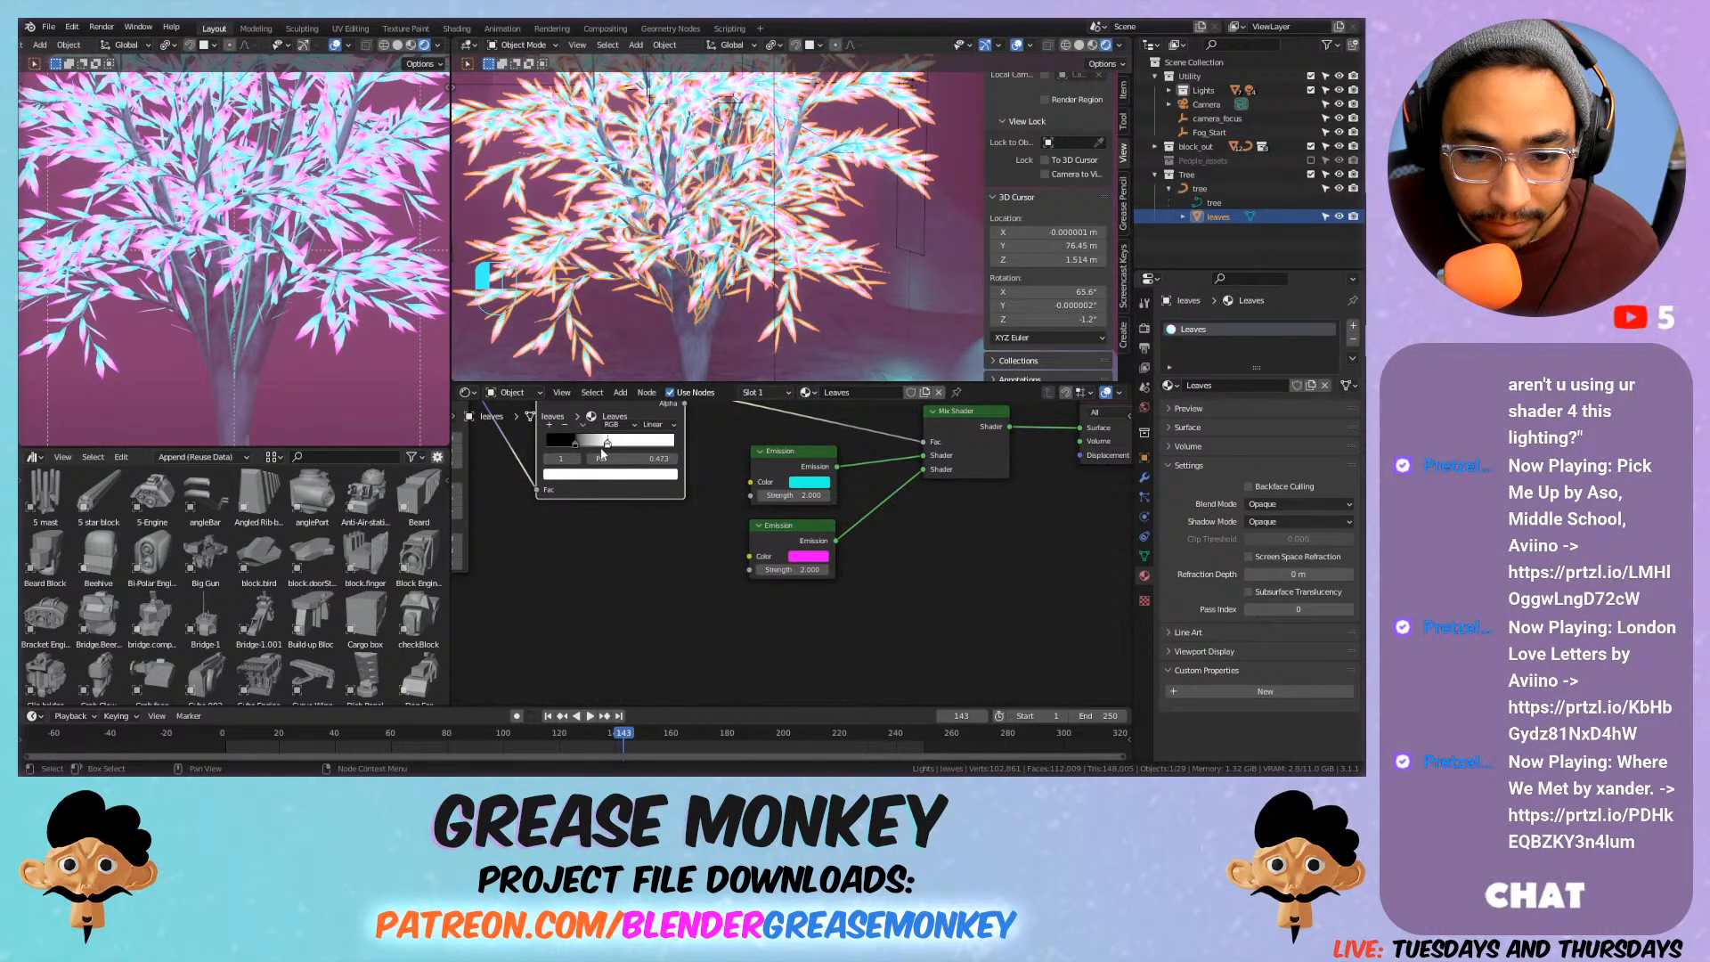
Hide the main viewport's sidebar, view the scene through the camera and turn off the viewport overlays.
key("n")
scroll(710, 223, "down", 4)
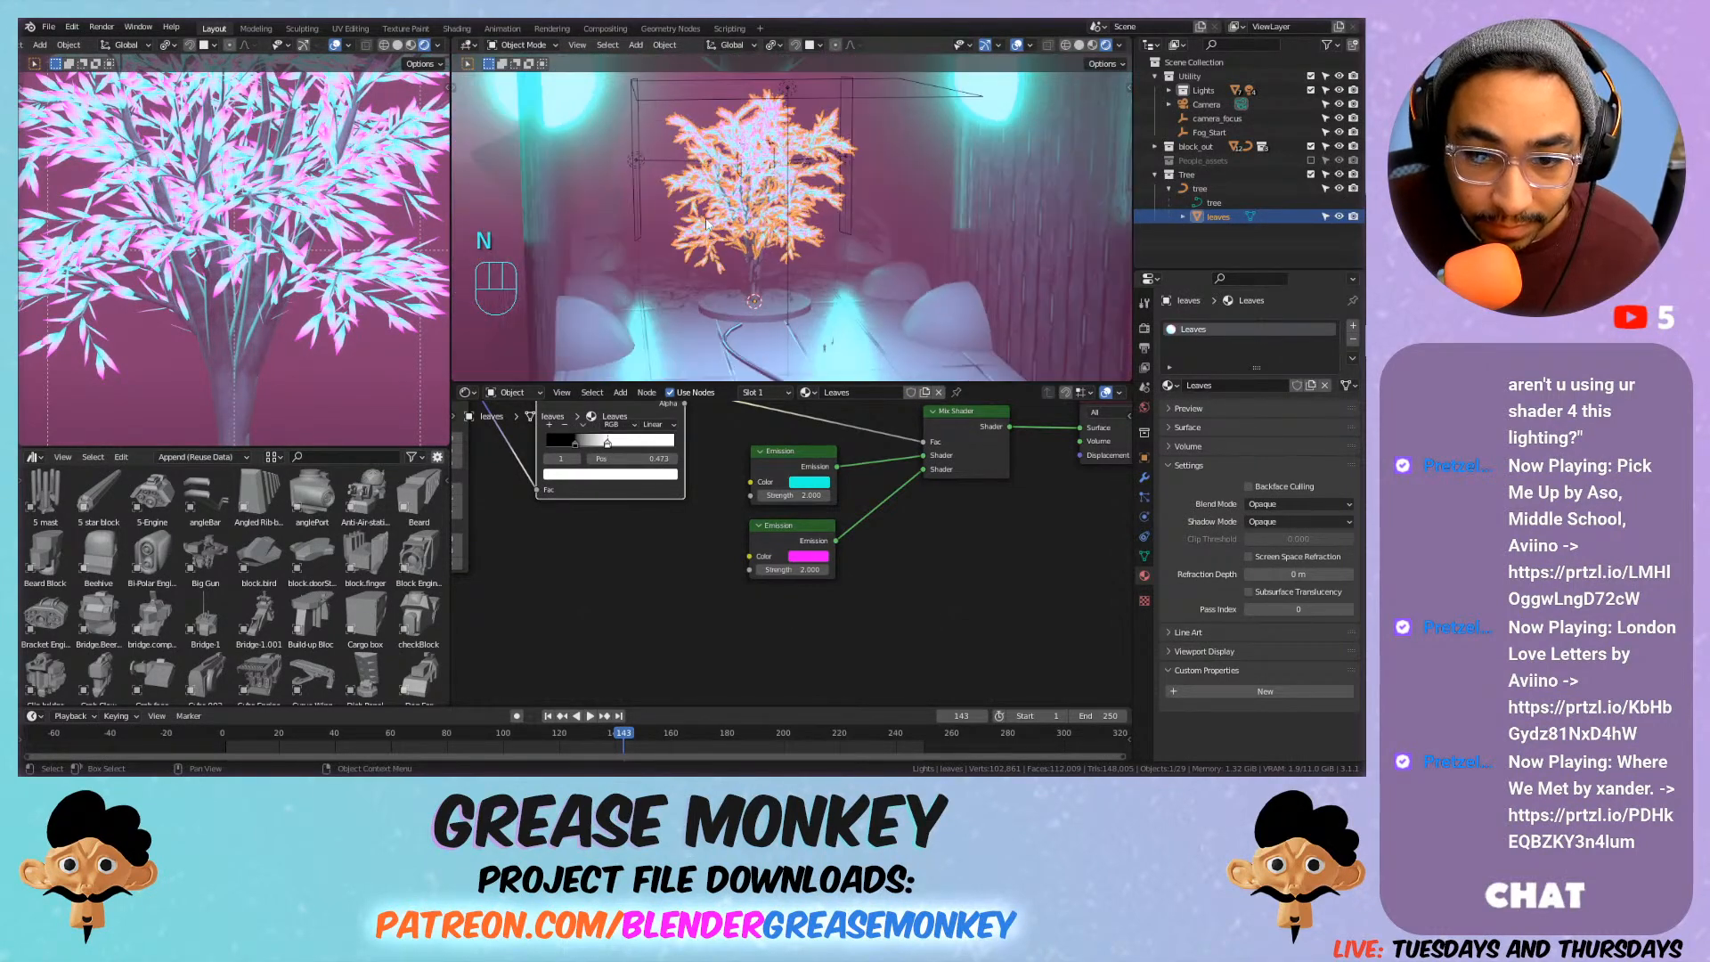
scroll(711, 226, "down", 6)
middle_click_drag(721, 243, 730, 226, "shift")
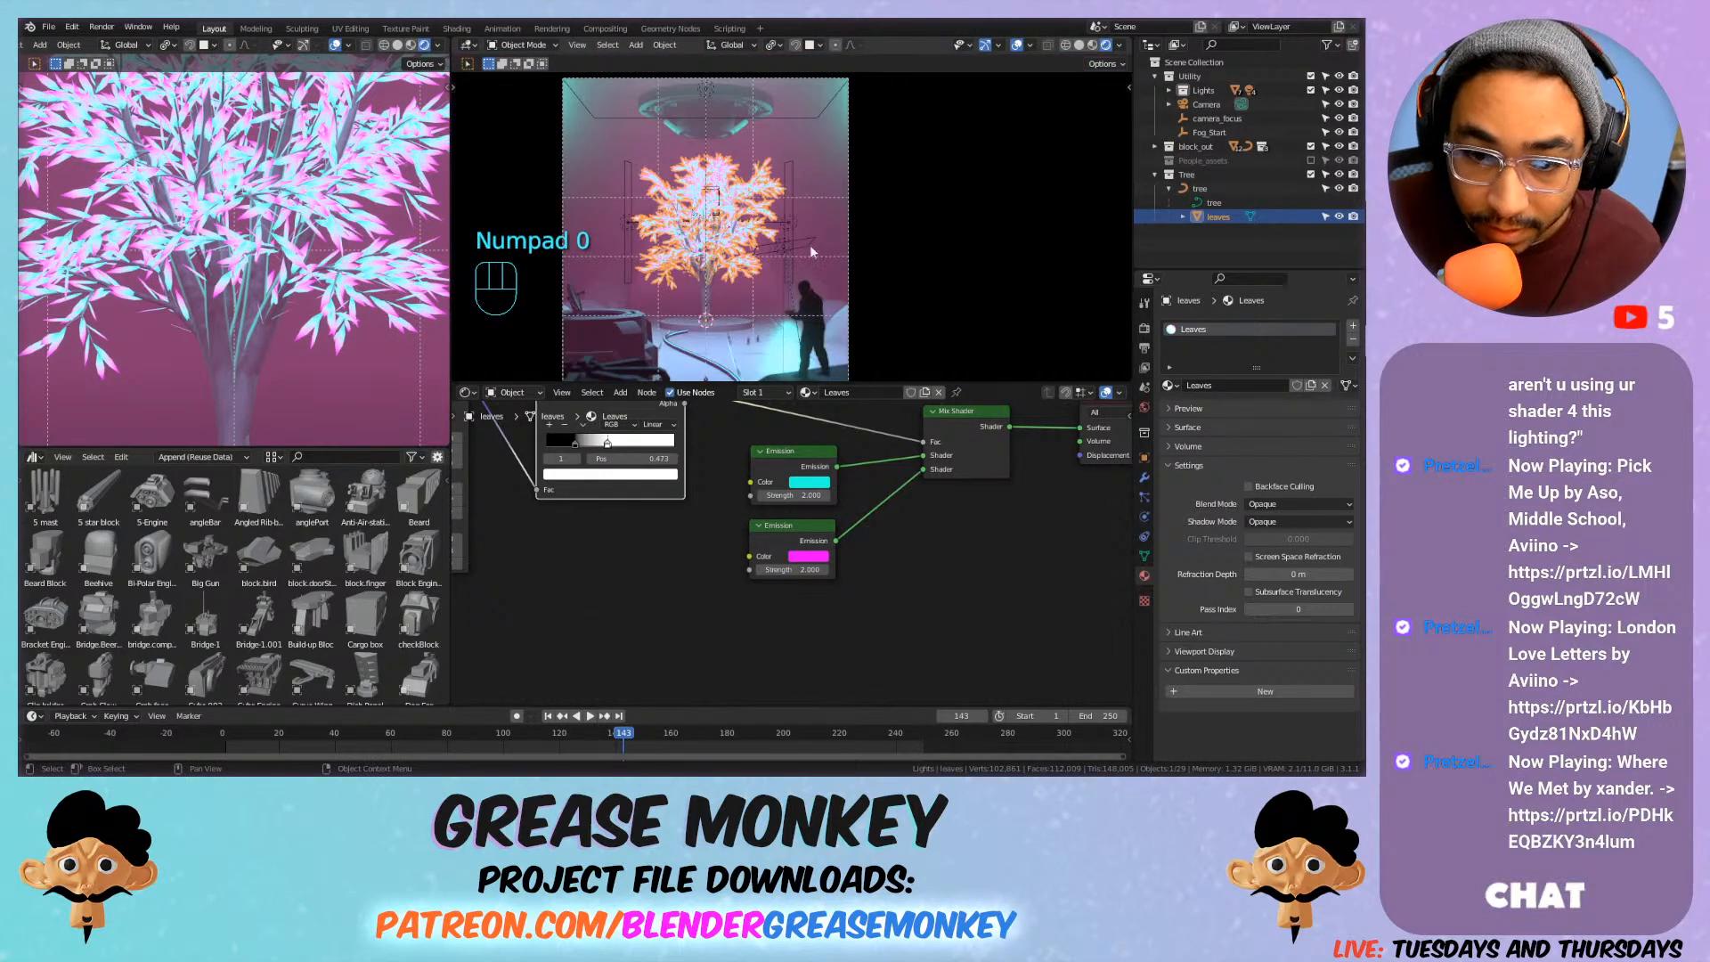
scroll(810, 245, "up", 3)
left_click(985, 223)
middle_click_drag(976, 221, 1040, 134, "shift")
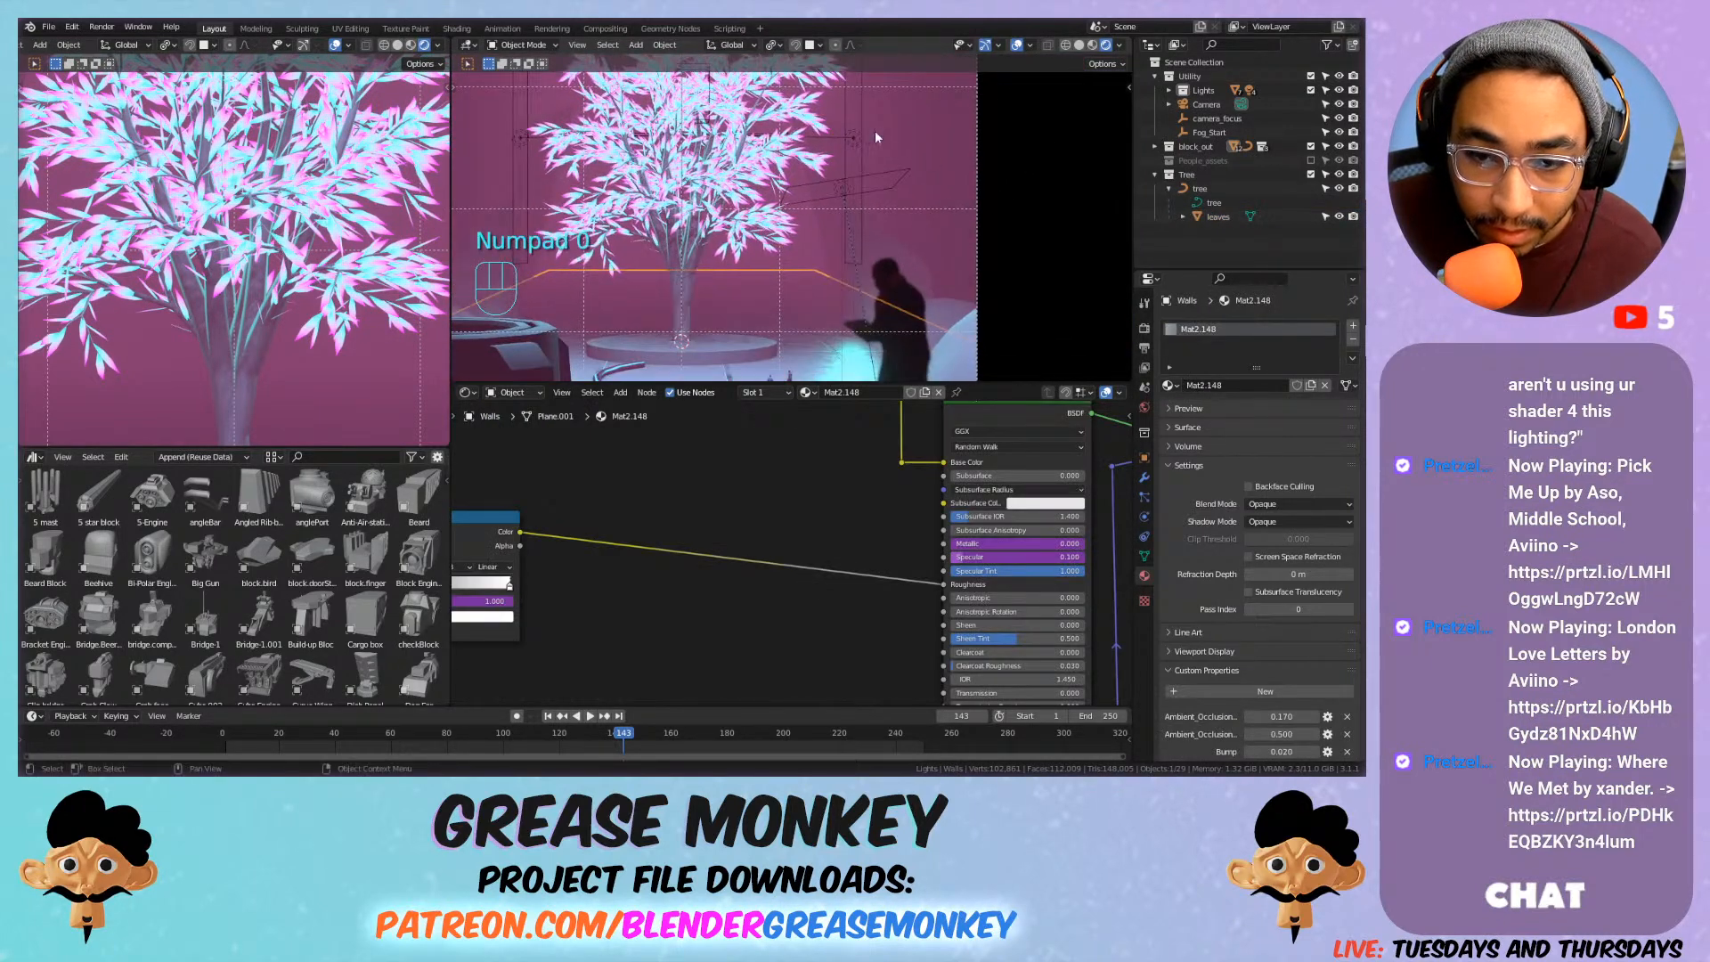
left_click(1016, 45)
scroll(857, 192, "down", 3)
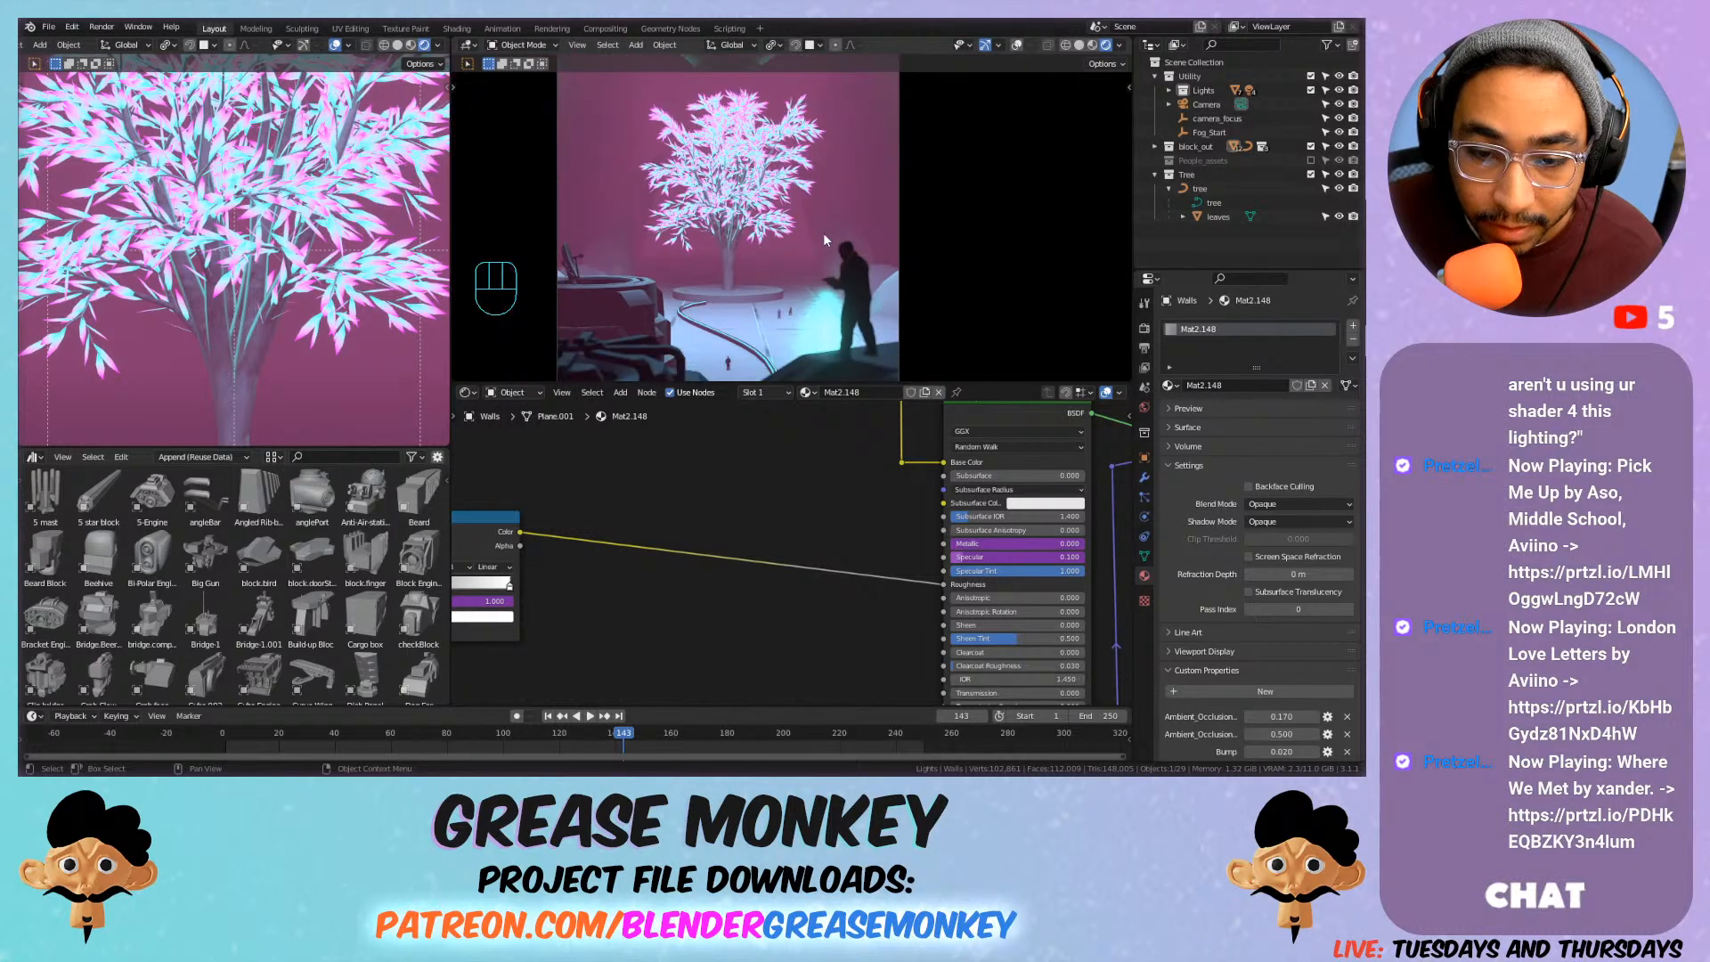
scroll(828, 445, "down", 3)
Select the leaves again and add a Value node to their material beside the Emission nodes.
middle_click_drag(875, 574, 777, 477)
scroll(668, 459, "down", 9)
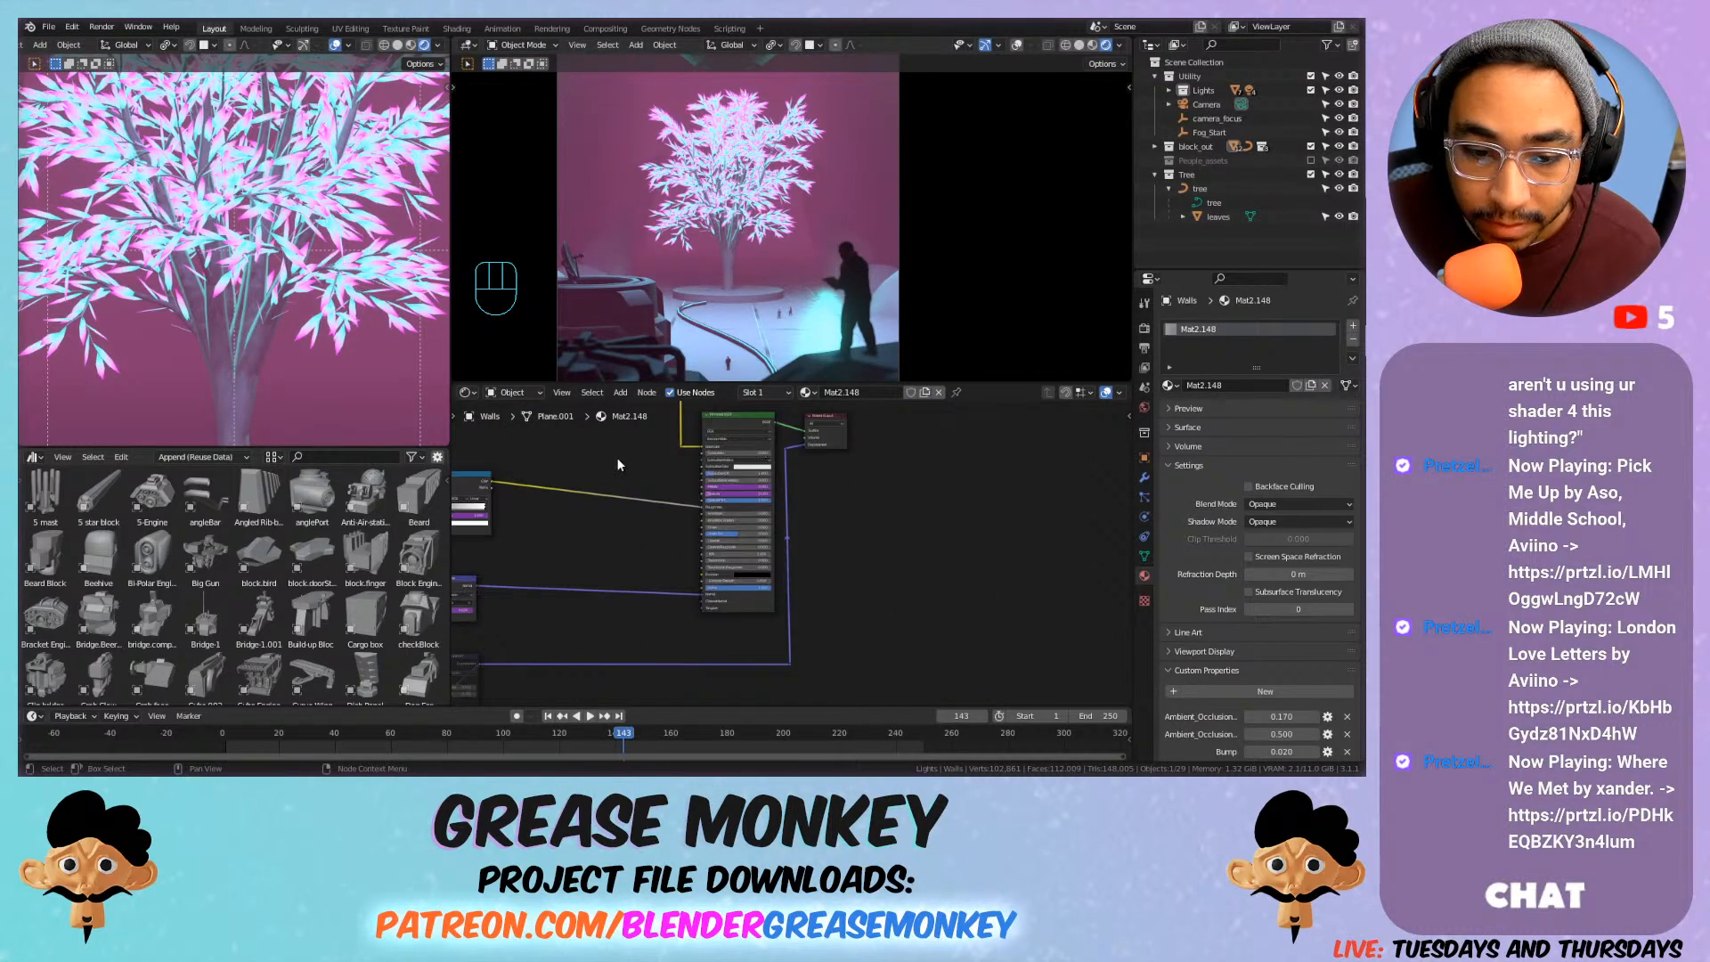
left_click(689, 200)
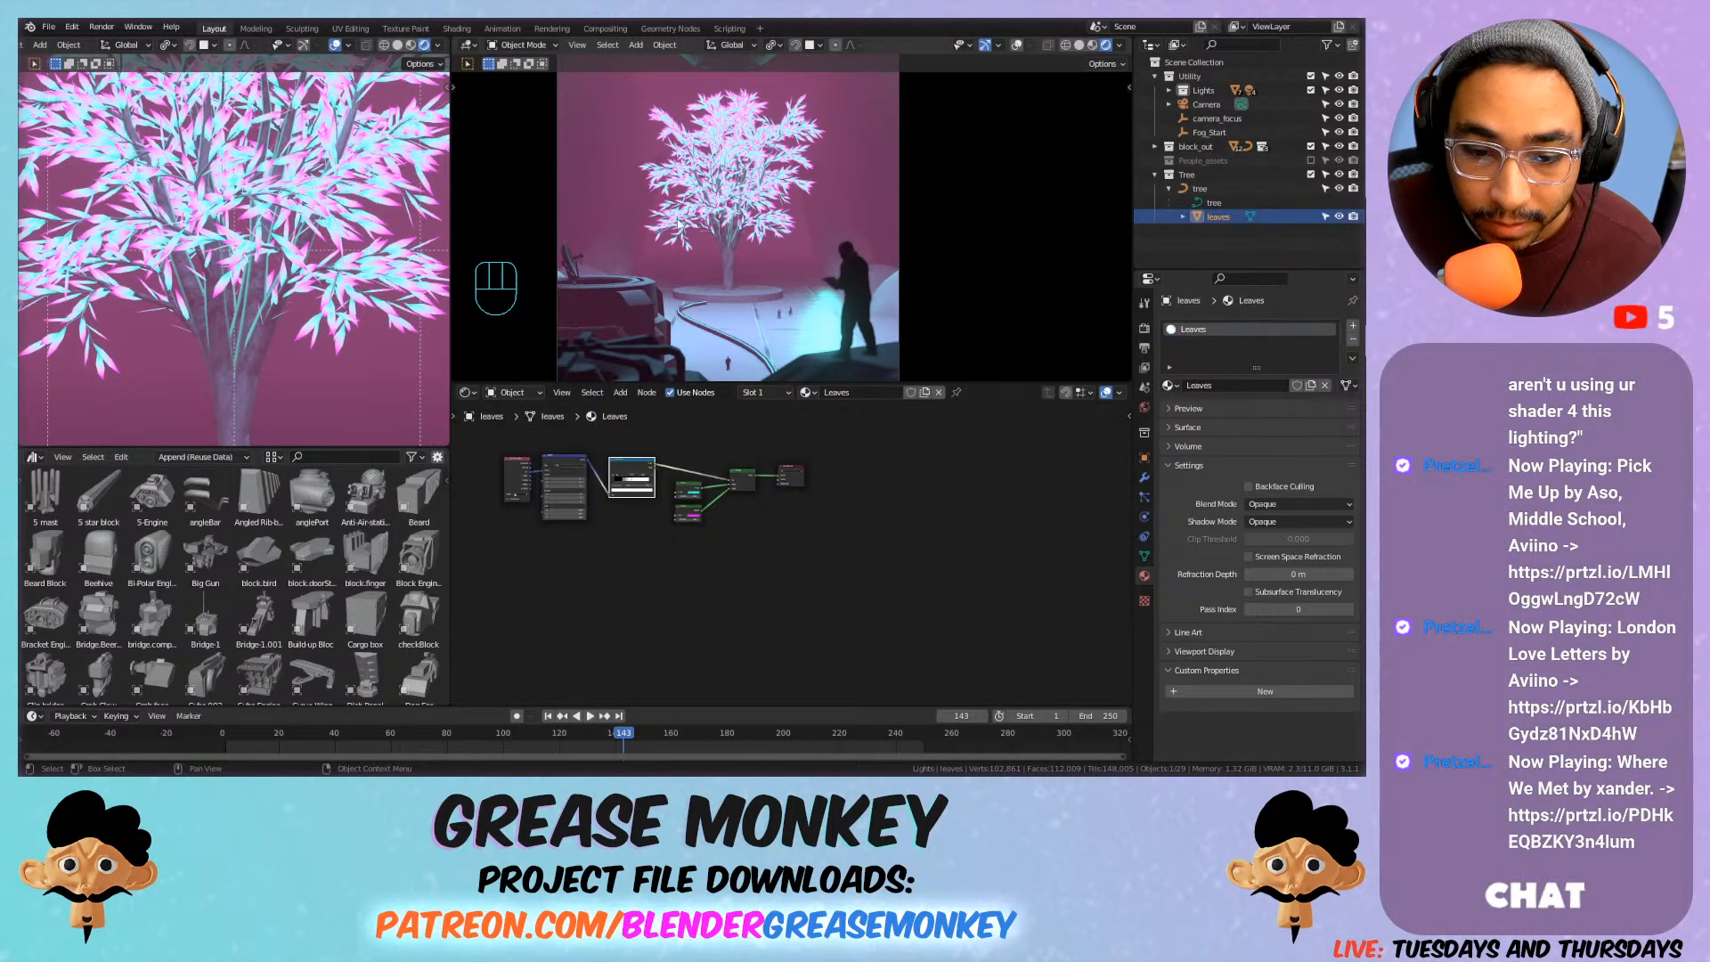
left_click(702, 190)
scroll(629, 513, "up", 5)
key("shift+a")
mouse_move(661, 467)
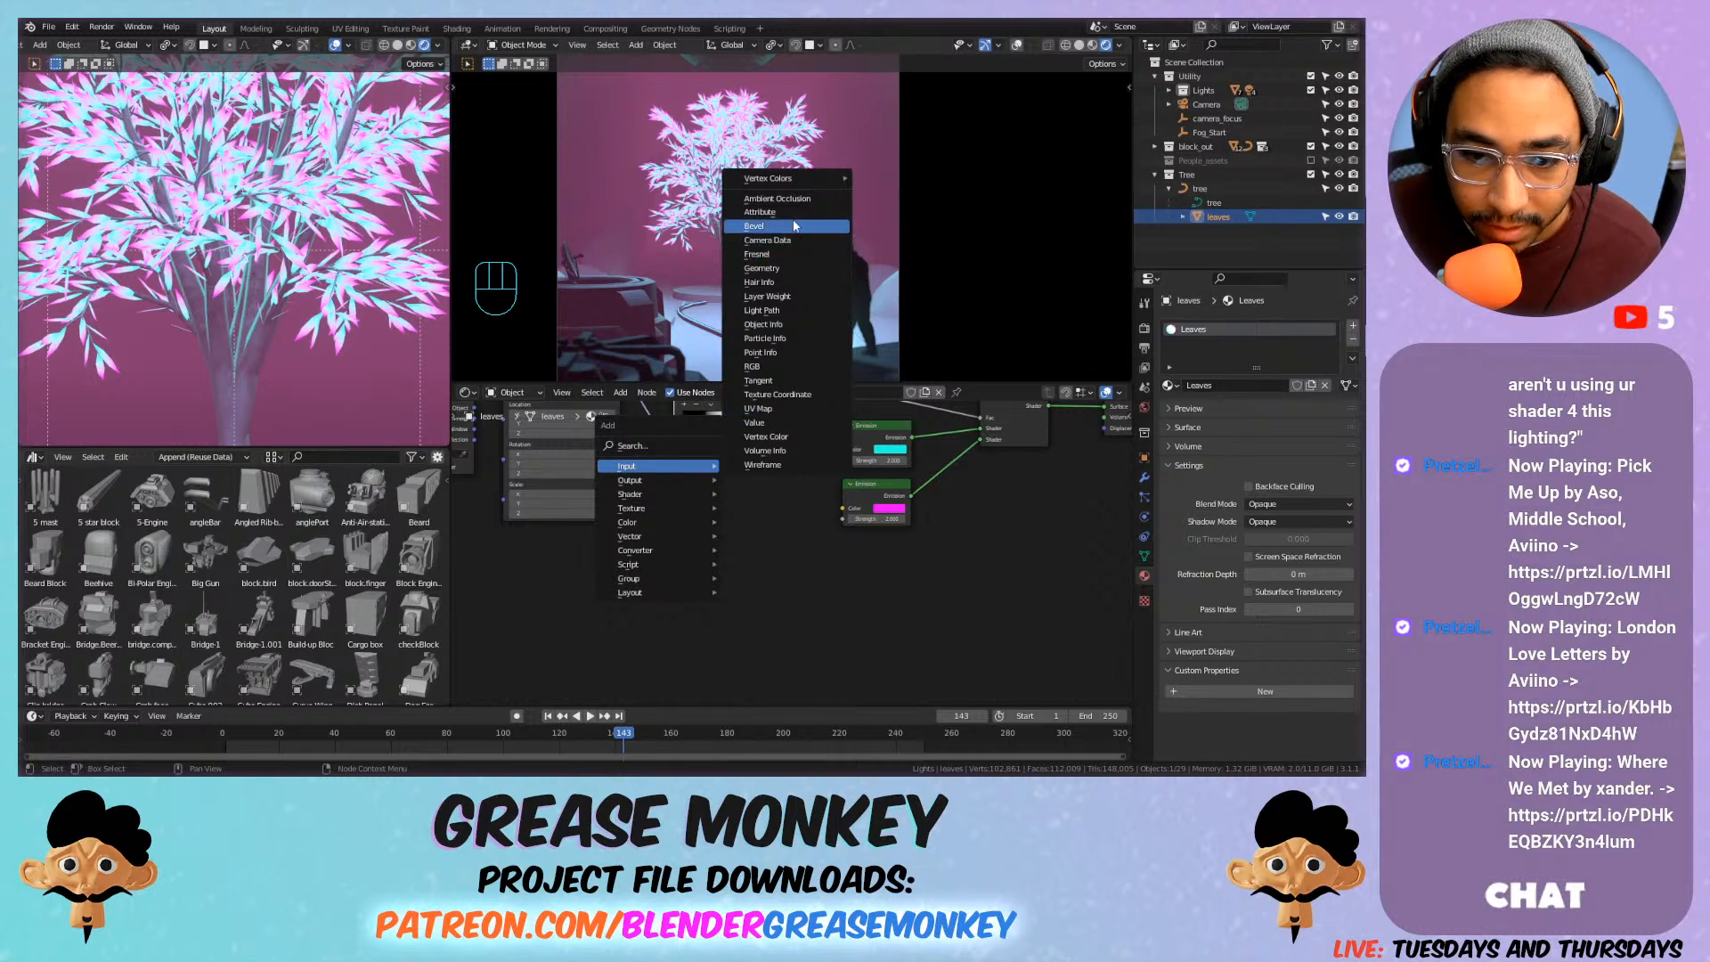
left_click(754, 422)
left_click(682, 529)
Connect the Value node to both Emission strengths through a shared reroute point and set it to about 4.1.
middle_click_drag(790, 481, 670, 474)
scroll(669, 473, "up", 4)
left_click_drag(784, 446, 979, 446)
key("ctrl+z")
left_click_drag(638, 530, 737, 445)
right_click_drag(660, 459, 675, 535, "shift")
left_click_drag(670, 506, 737, 527)
mouse_move(591, 552)
left_mouse_down()
mouse_move(730, 551)
mouse_move(592, 552)
mouse_move(623, 552)
left_mouse_up()
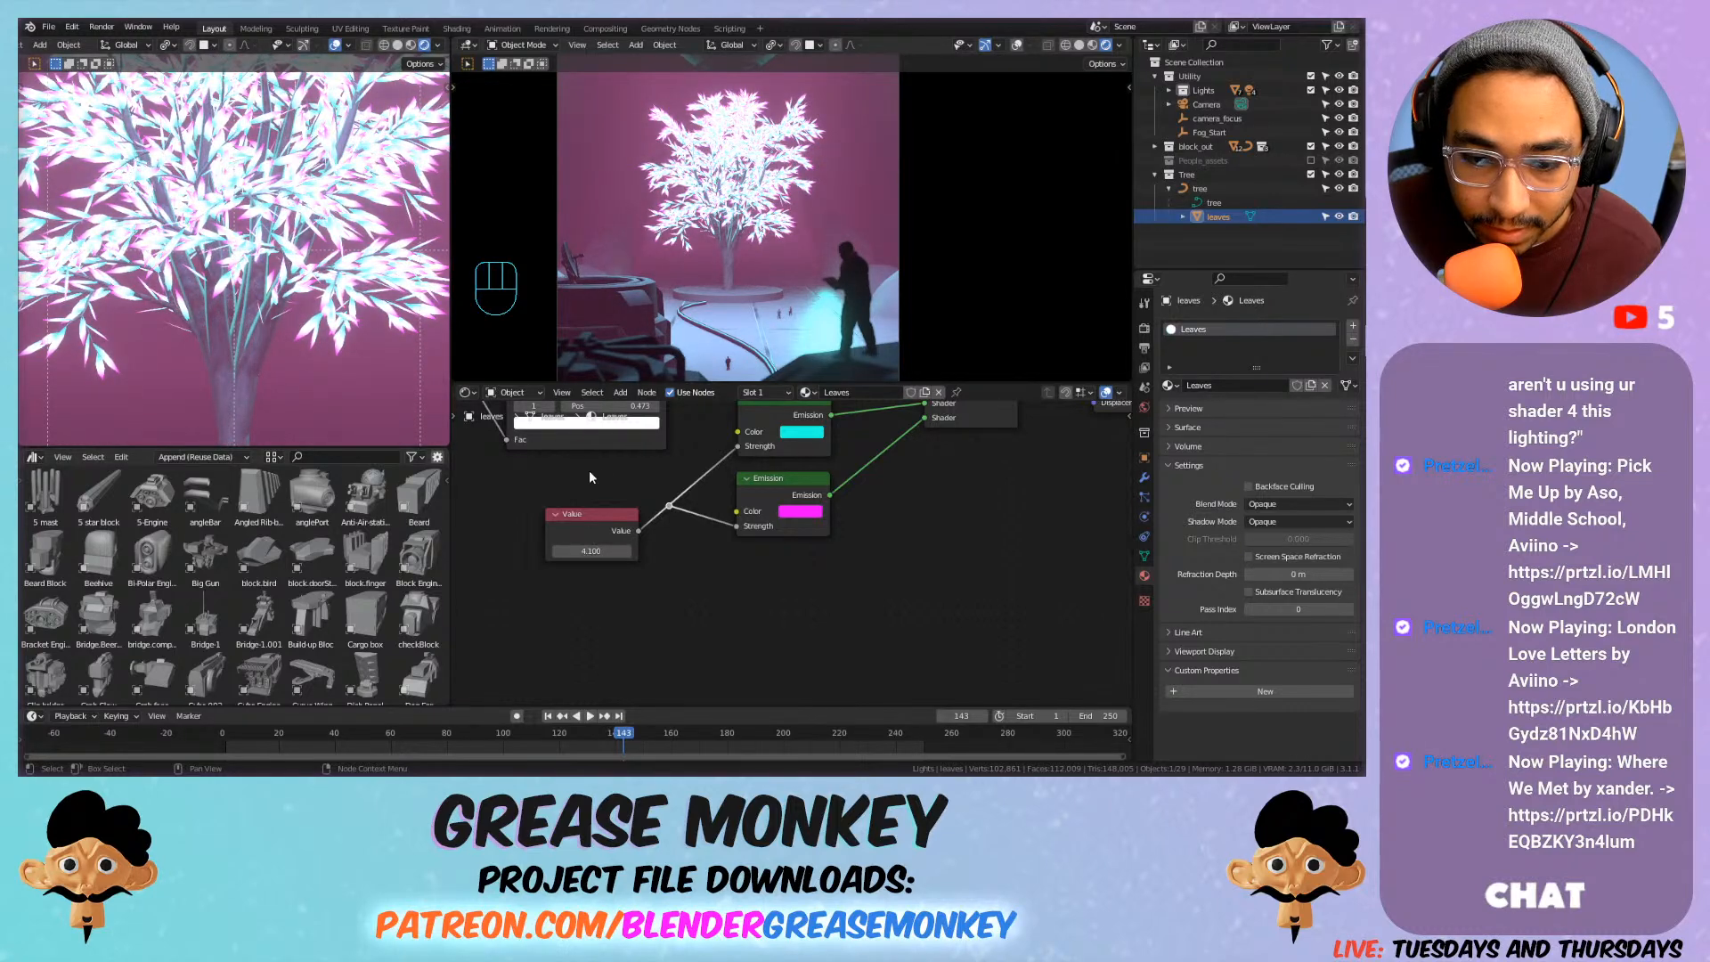
Shift the ColorRamp's white stop closer to the black stop to make the leaves more magenta.
middle_click_drag(580, 480, 757, 501)
mouse_move(732, 463)
left_mouse_down()
mouse_move(679, 463)
mouse_move(735, 464)
mouse_move(704, 464)
left_mouse_up()
scroll(694, 477, "down", 3)
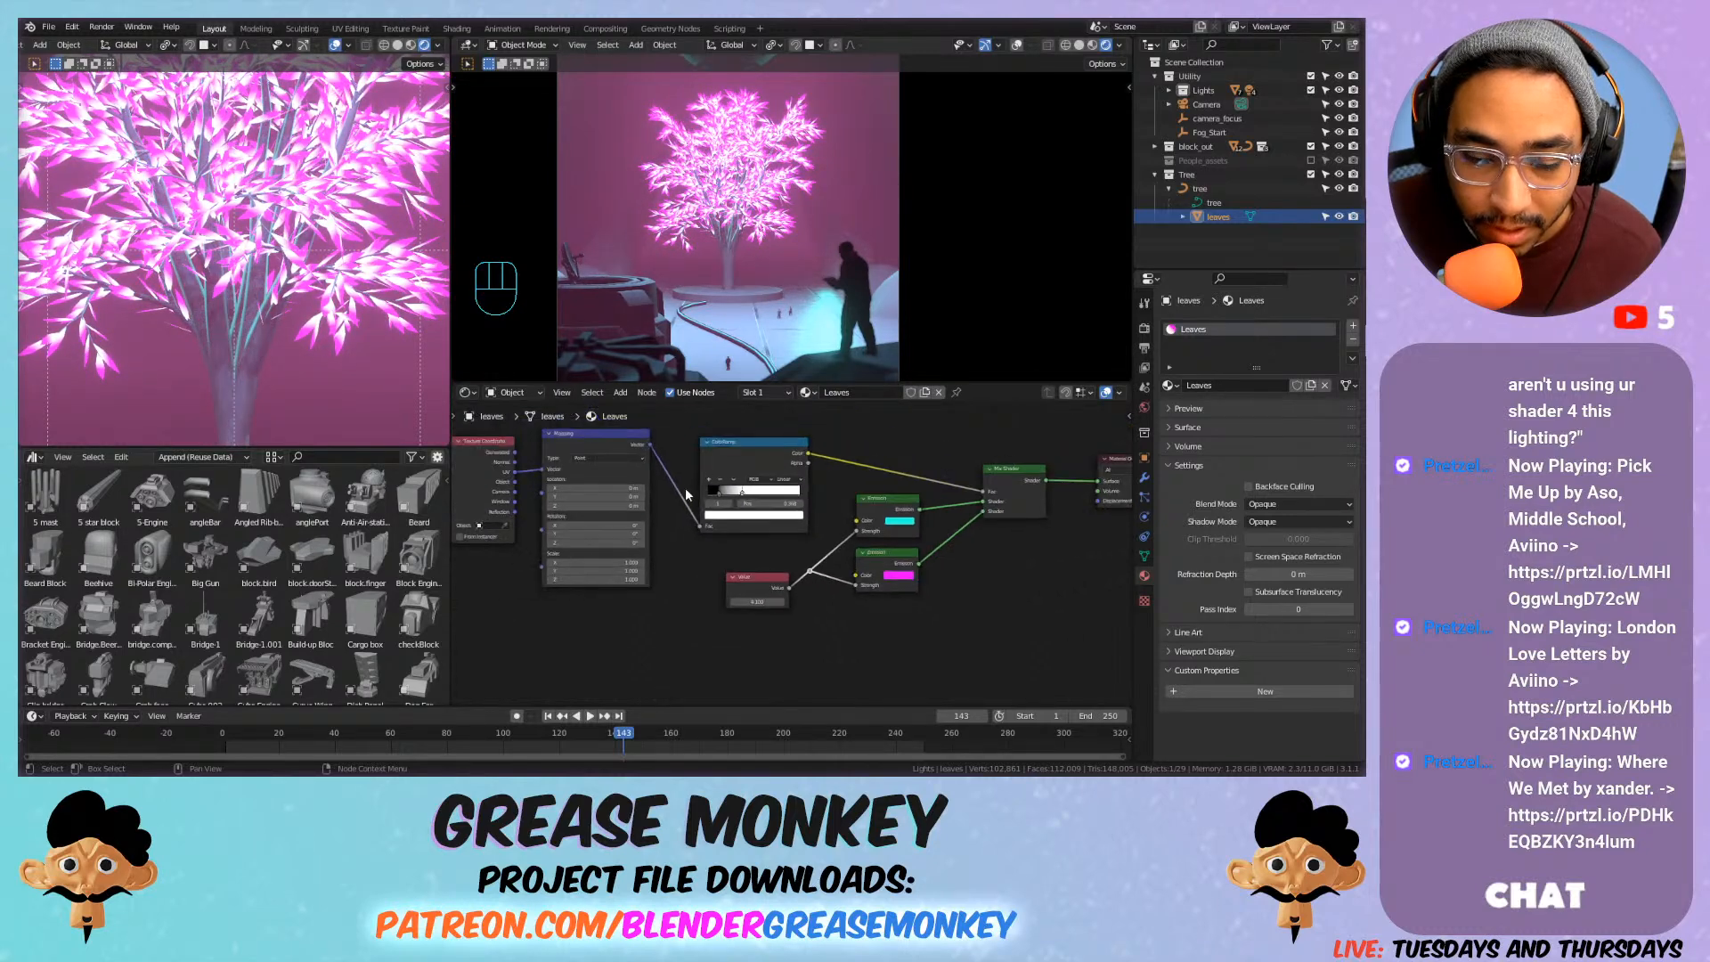
Duplicate the Mix Shader and insert the copy between the first Mix Shader and the Material Output.
left_click_drag(928, 467, 1059, 467)
left_click(854, 490)
key("shift+d")
left_click(897, 496)
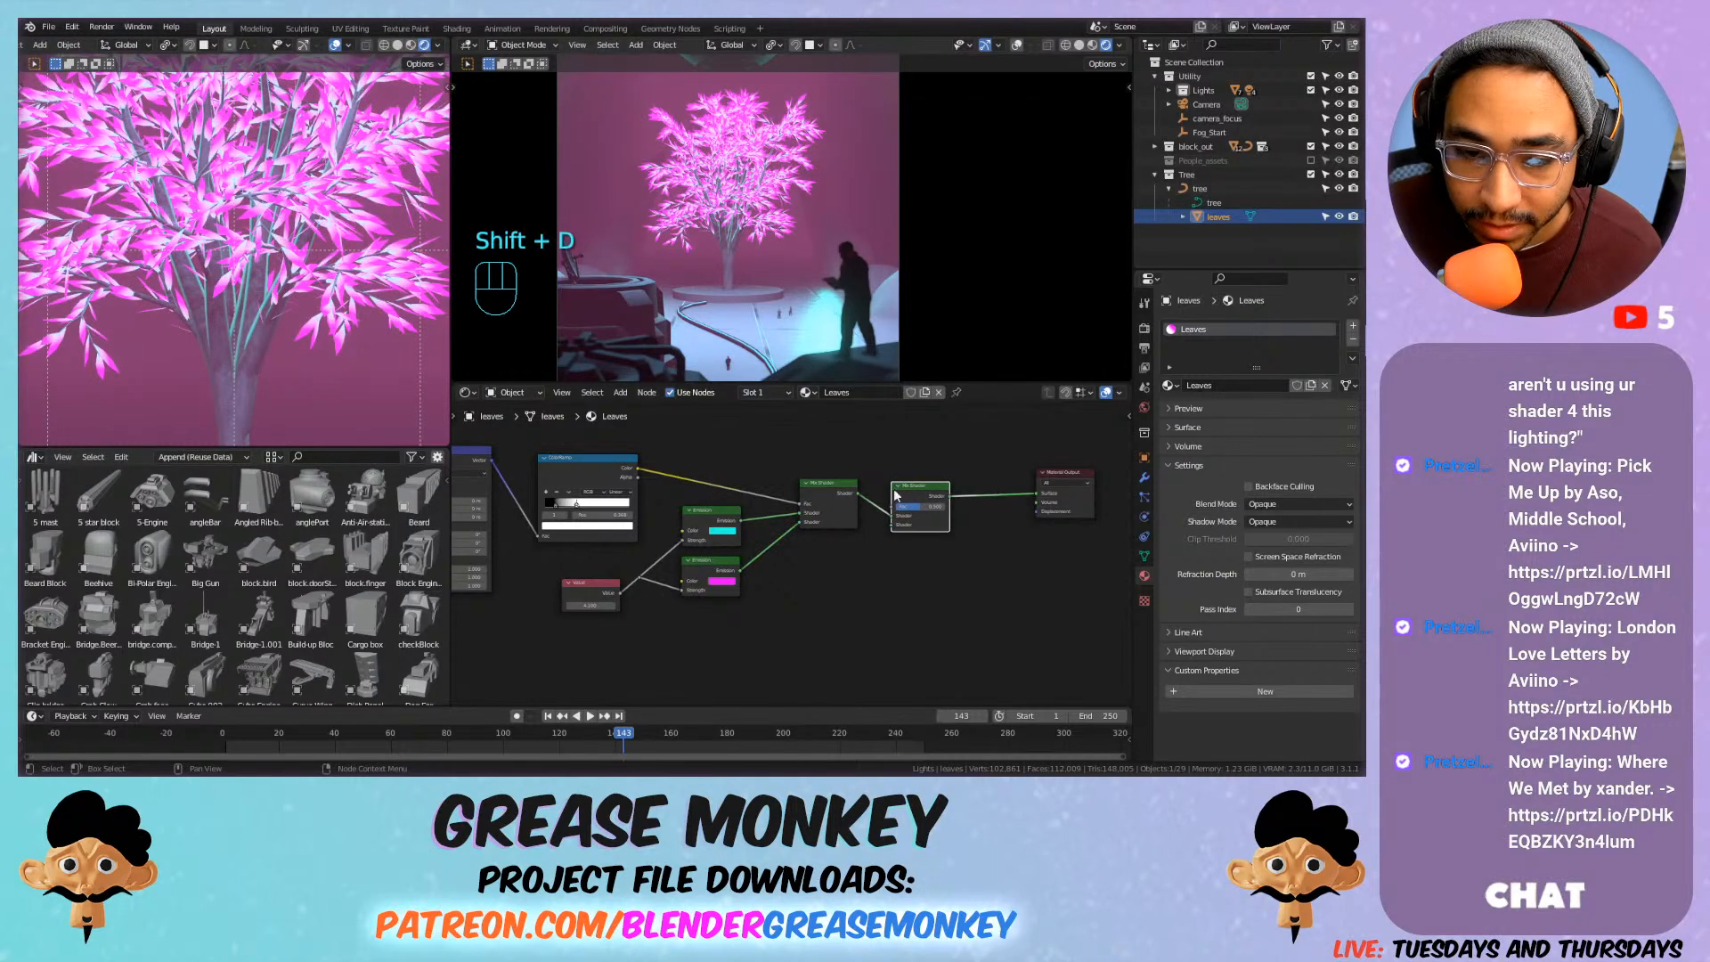
left_click_drag(909, 488, 934, 480)
Add a Light Path node to the leaves material and place it above the first Mix Shader.
key("shift+a")
mouse_move(722, 423)
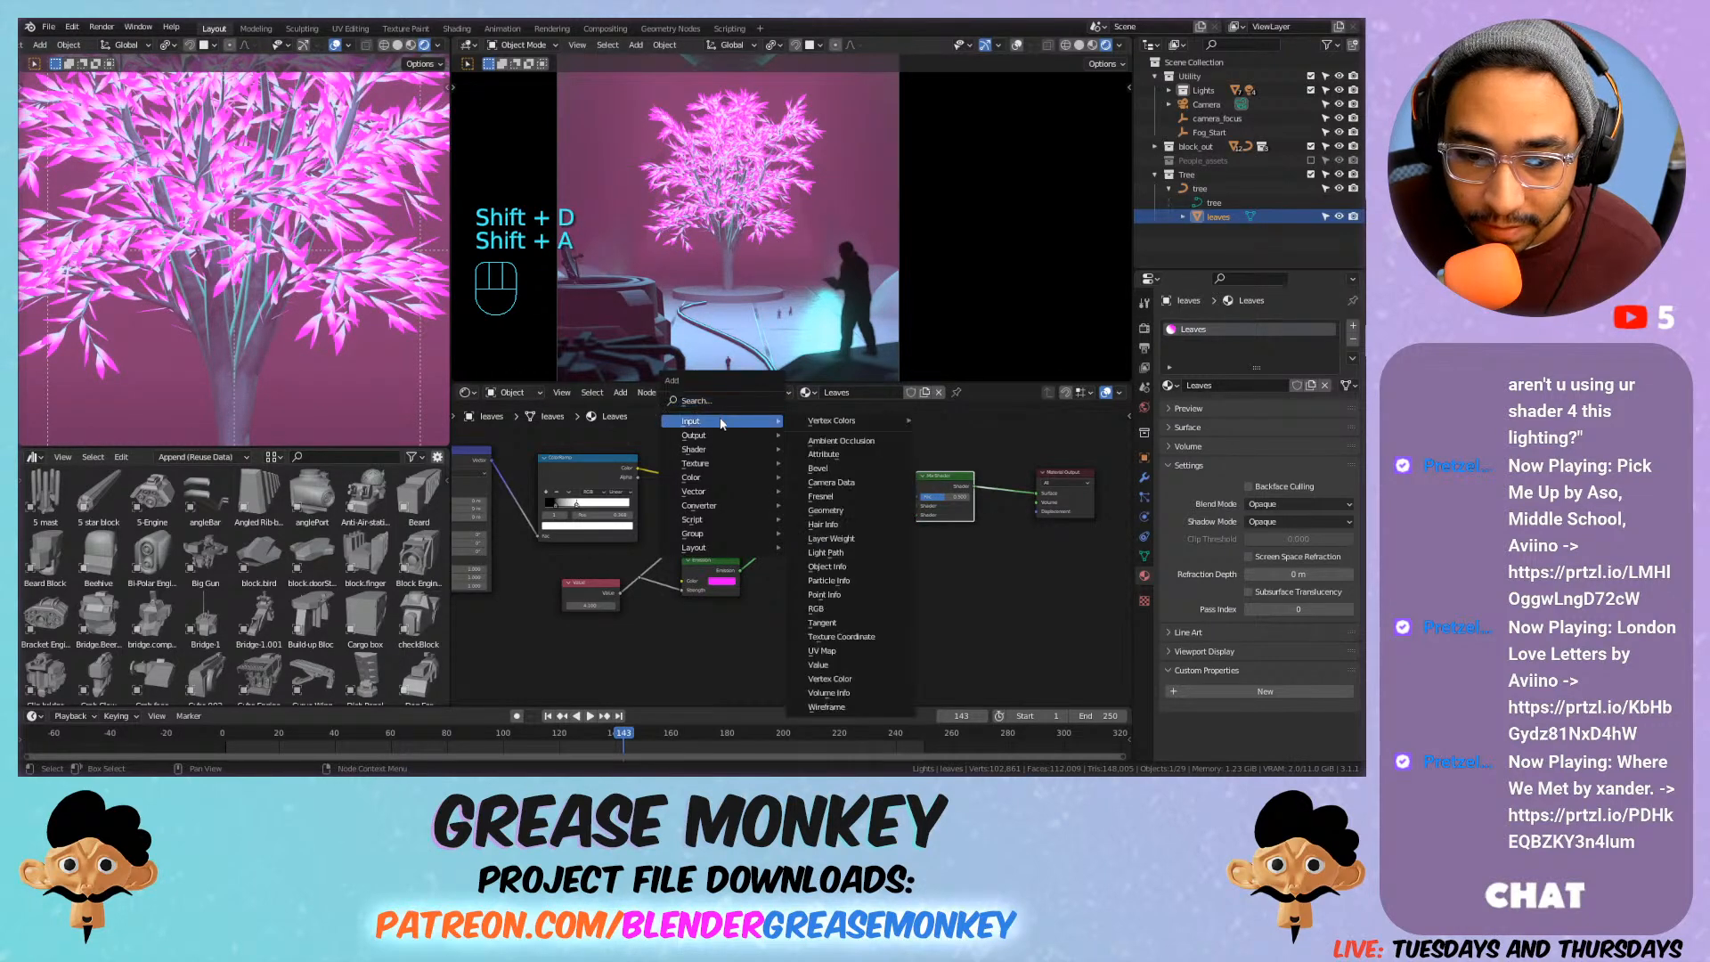
left_click(860, 551)
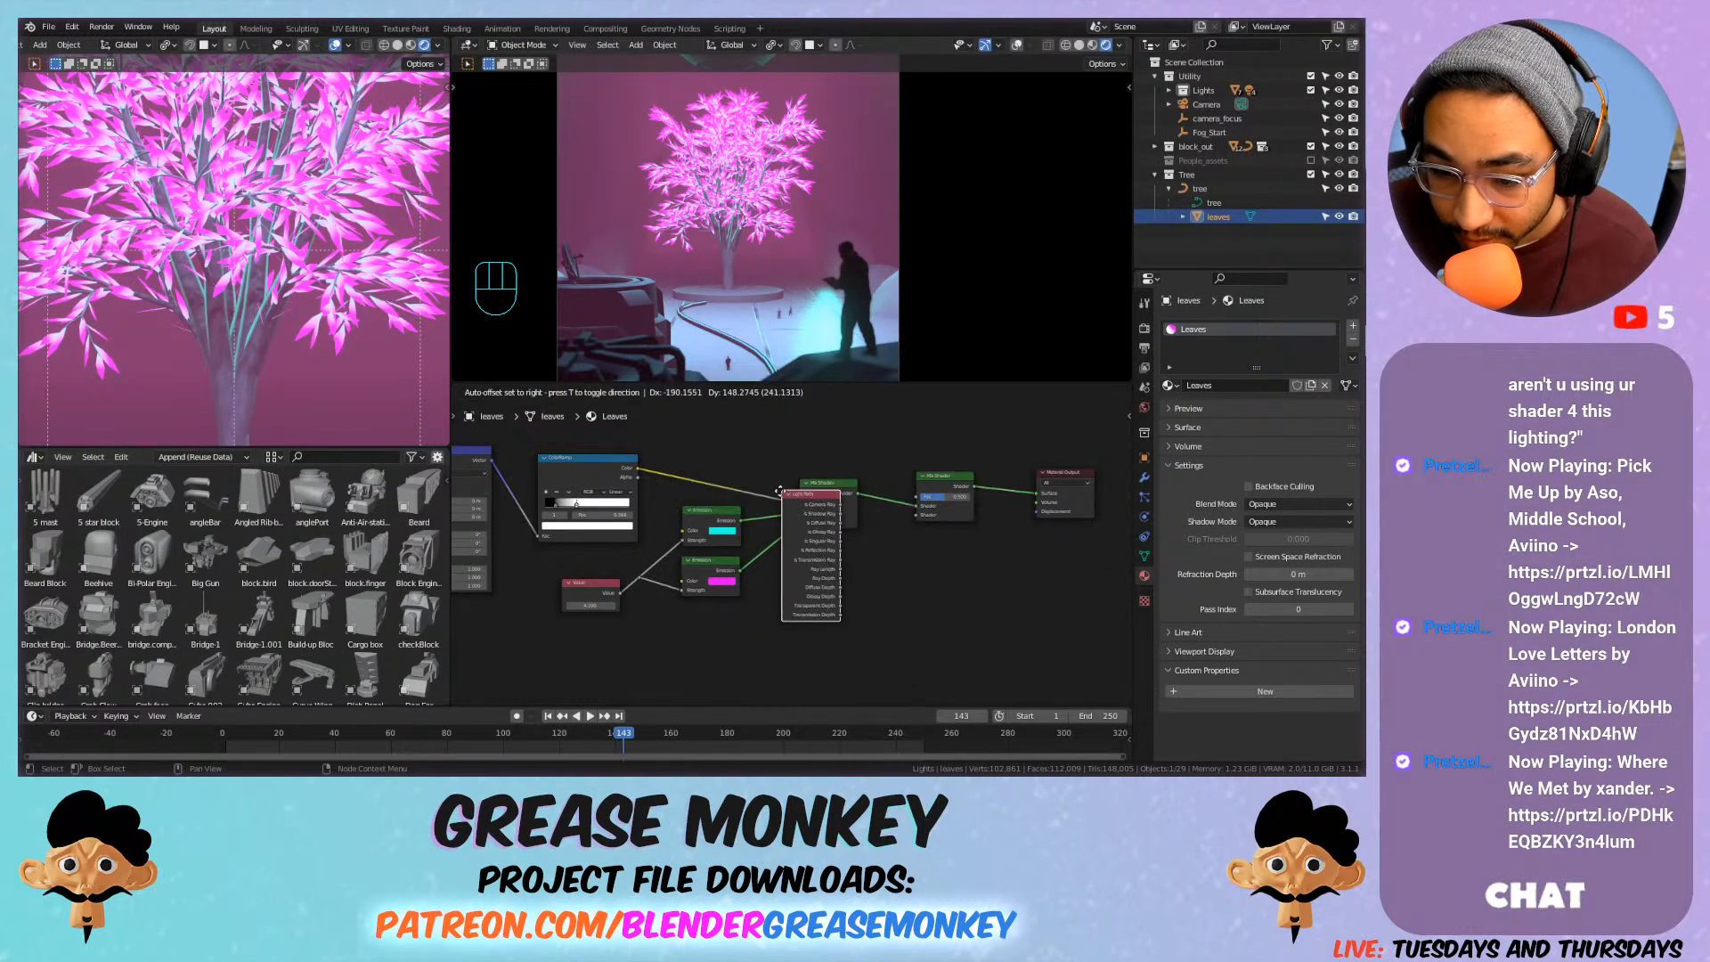
left_click(791, 461)
Connect the Light Path's Is Shadow Ray output to the second Mix Shader's Fac.
scroll(875, 515, "up", 6)
middle_click_drag(924, 554, 872, 543)
scroll(879, 536, "up", 2)
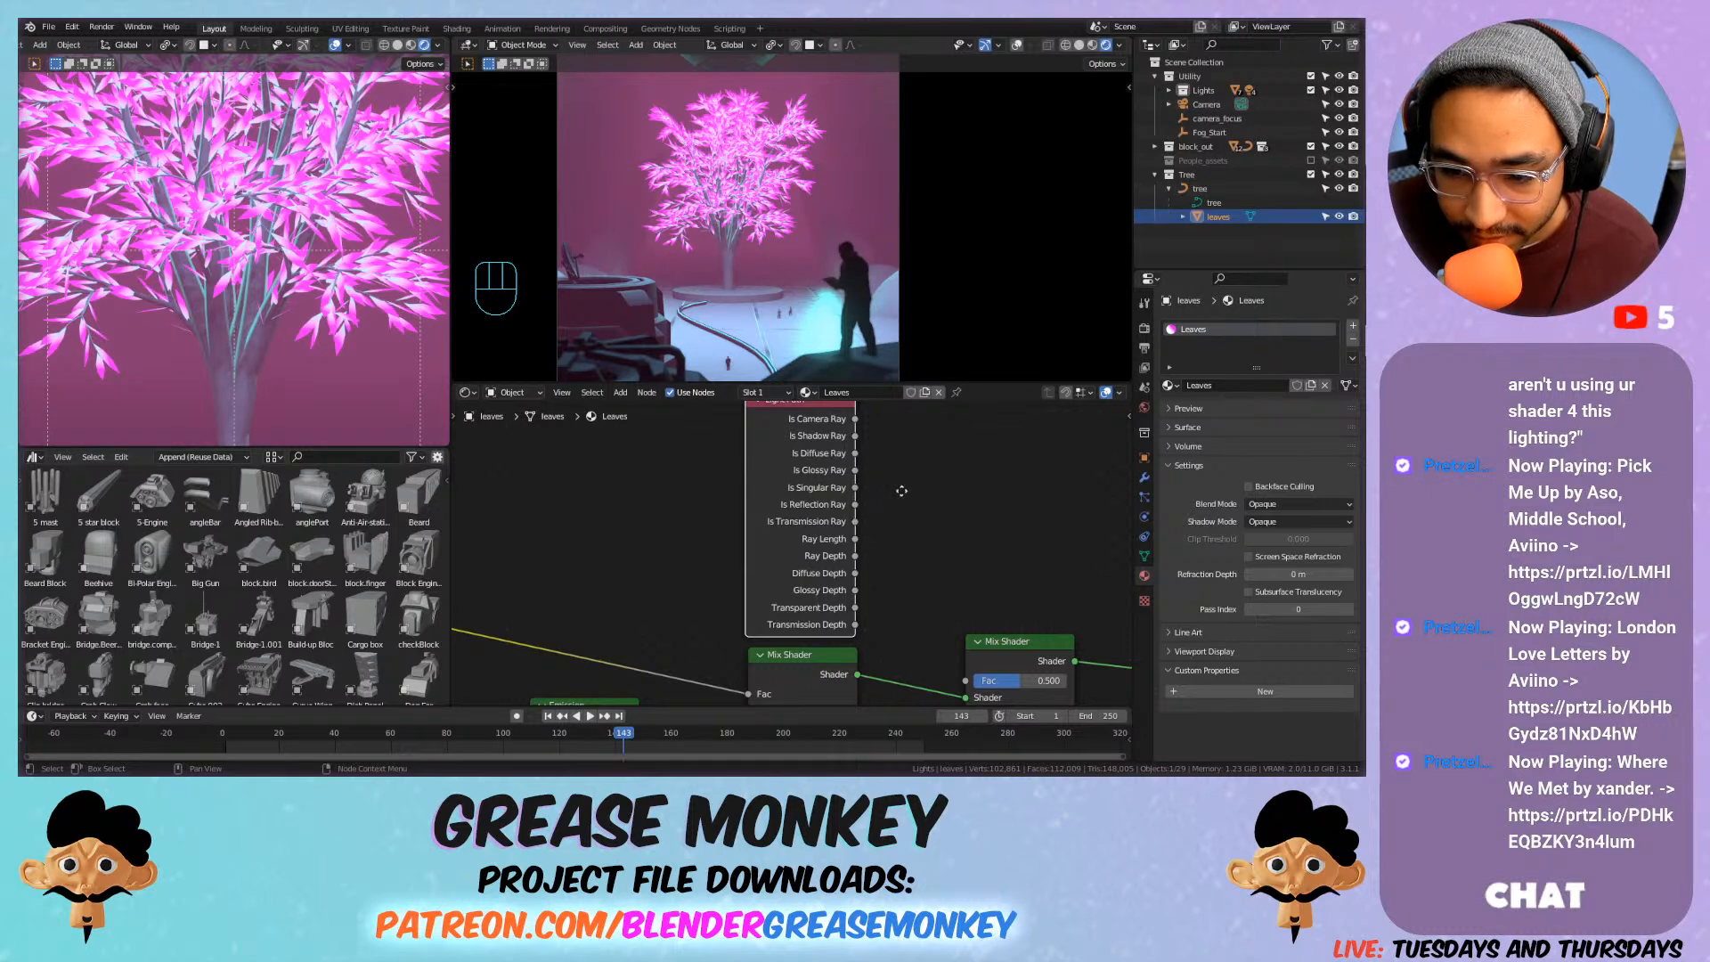
scroll(867, 438, "down", 1)
left_click_drag(851, 414, 944, 620)
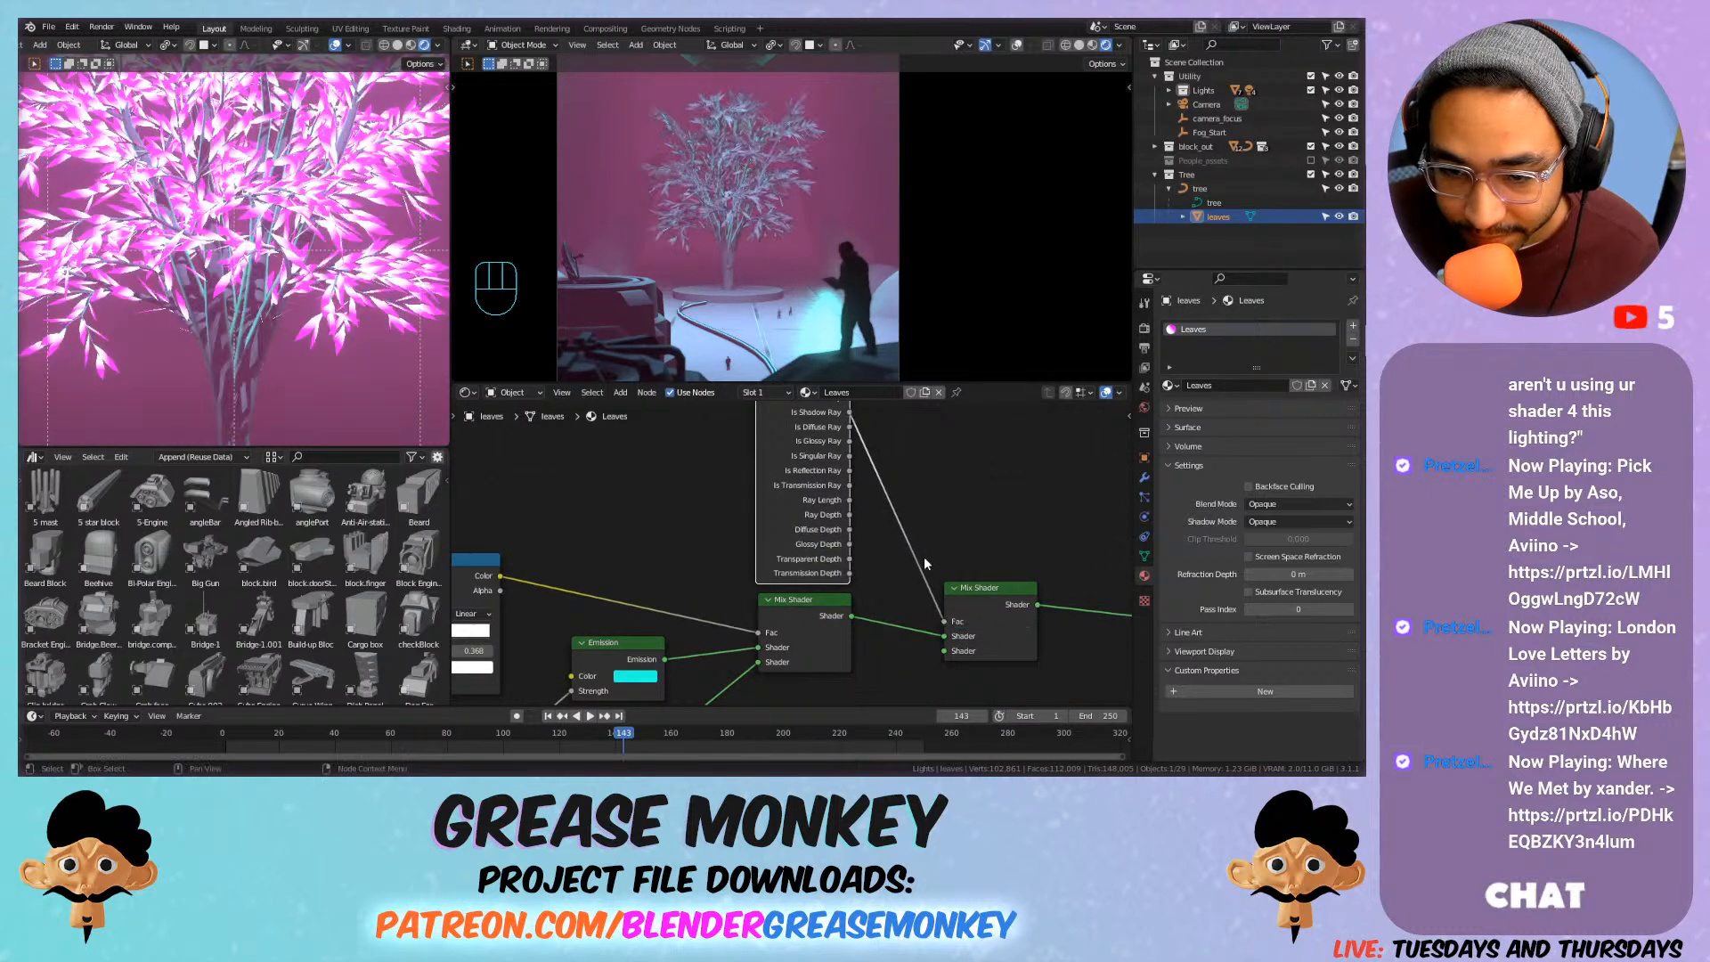
Raise the Value node driving both Emission strengths to about 35.3.
middle_click_drag(768, 661, 782, 580)
middle_click_drag(504, 658, 574, 610)
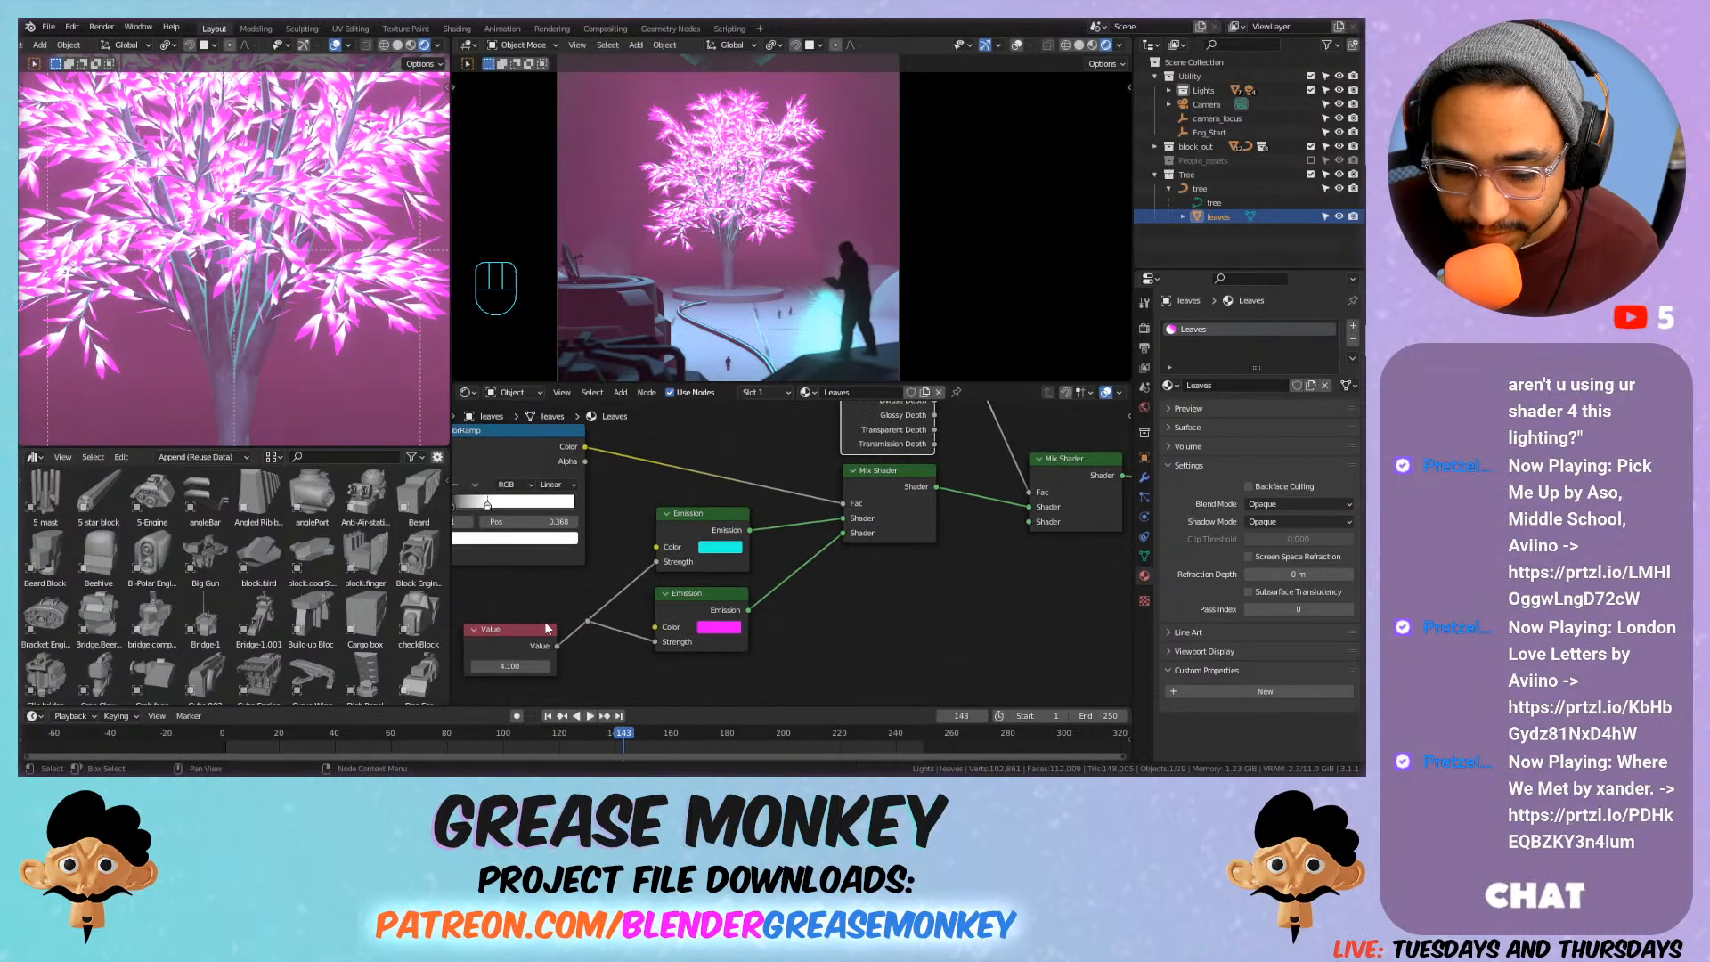
left_click_drag(509, 666, 579, 666)
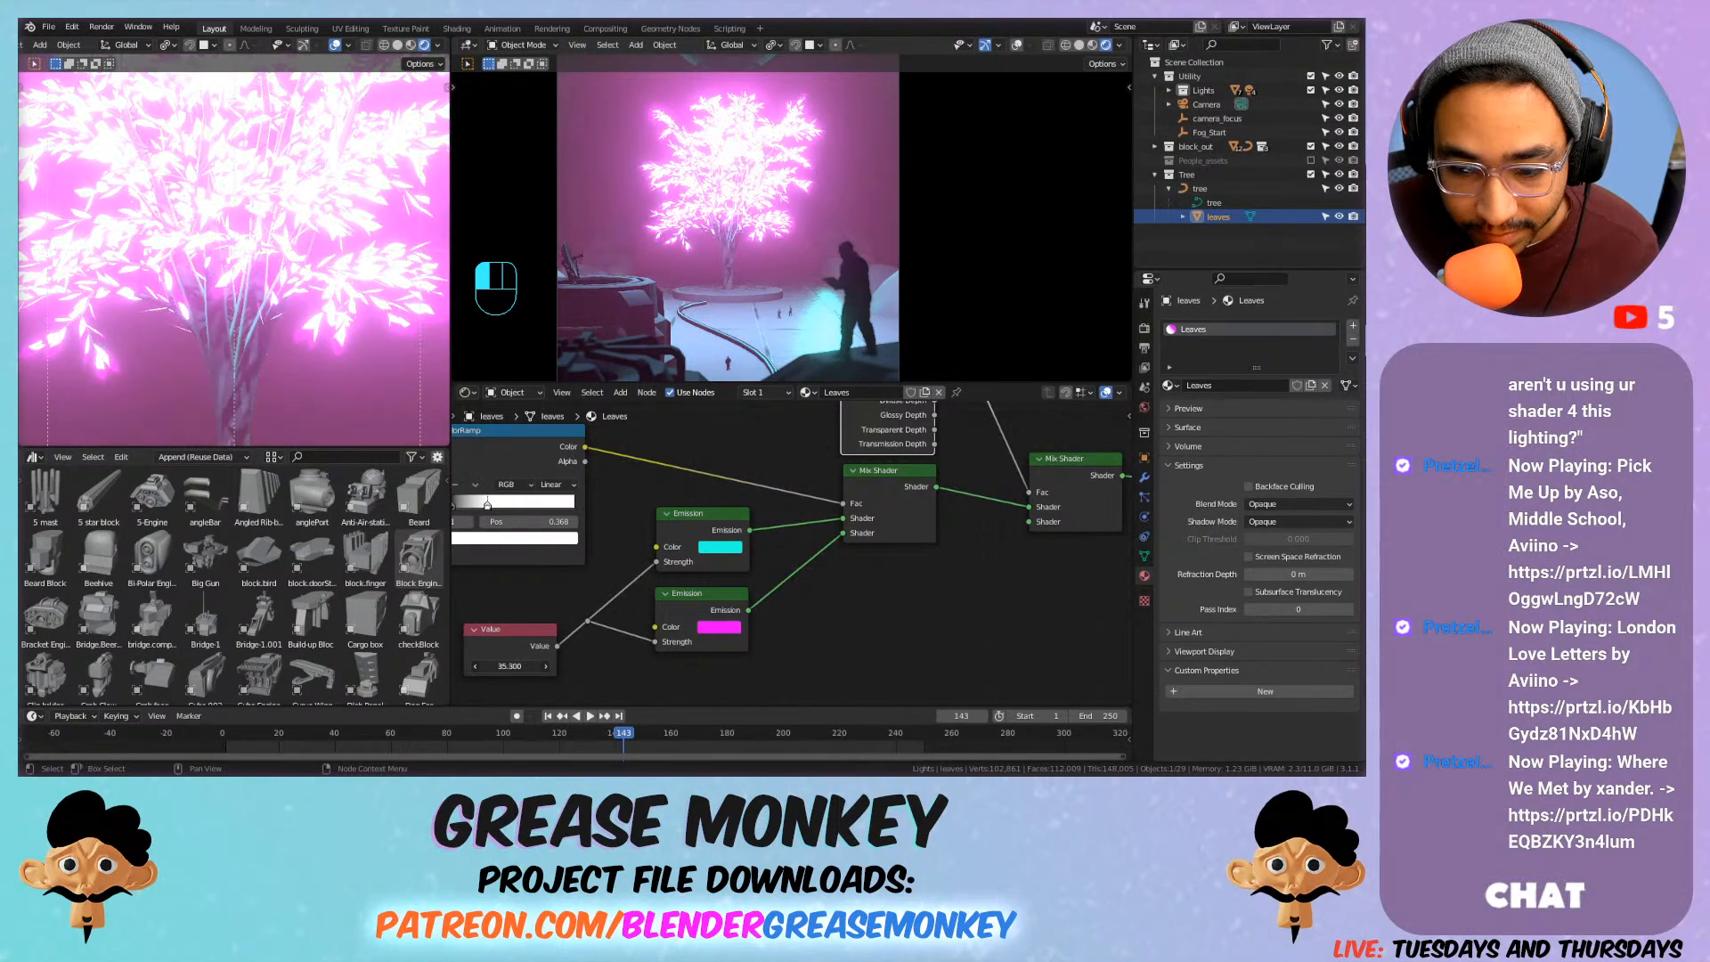
Try the Light Path's Is Singular Ray, Is Reflection Ray and Ray Length outputs on the second Mix Shader's Fac, ending with Ray Depth connected.
middle_click_drag(687, 564, 588, 641)
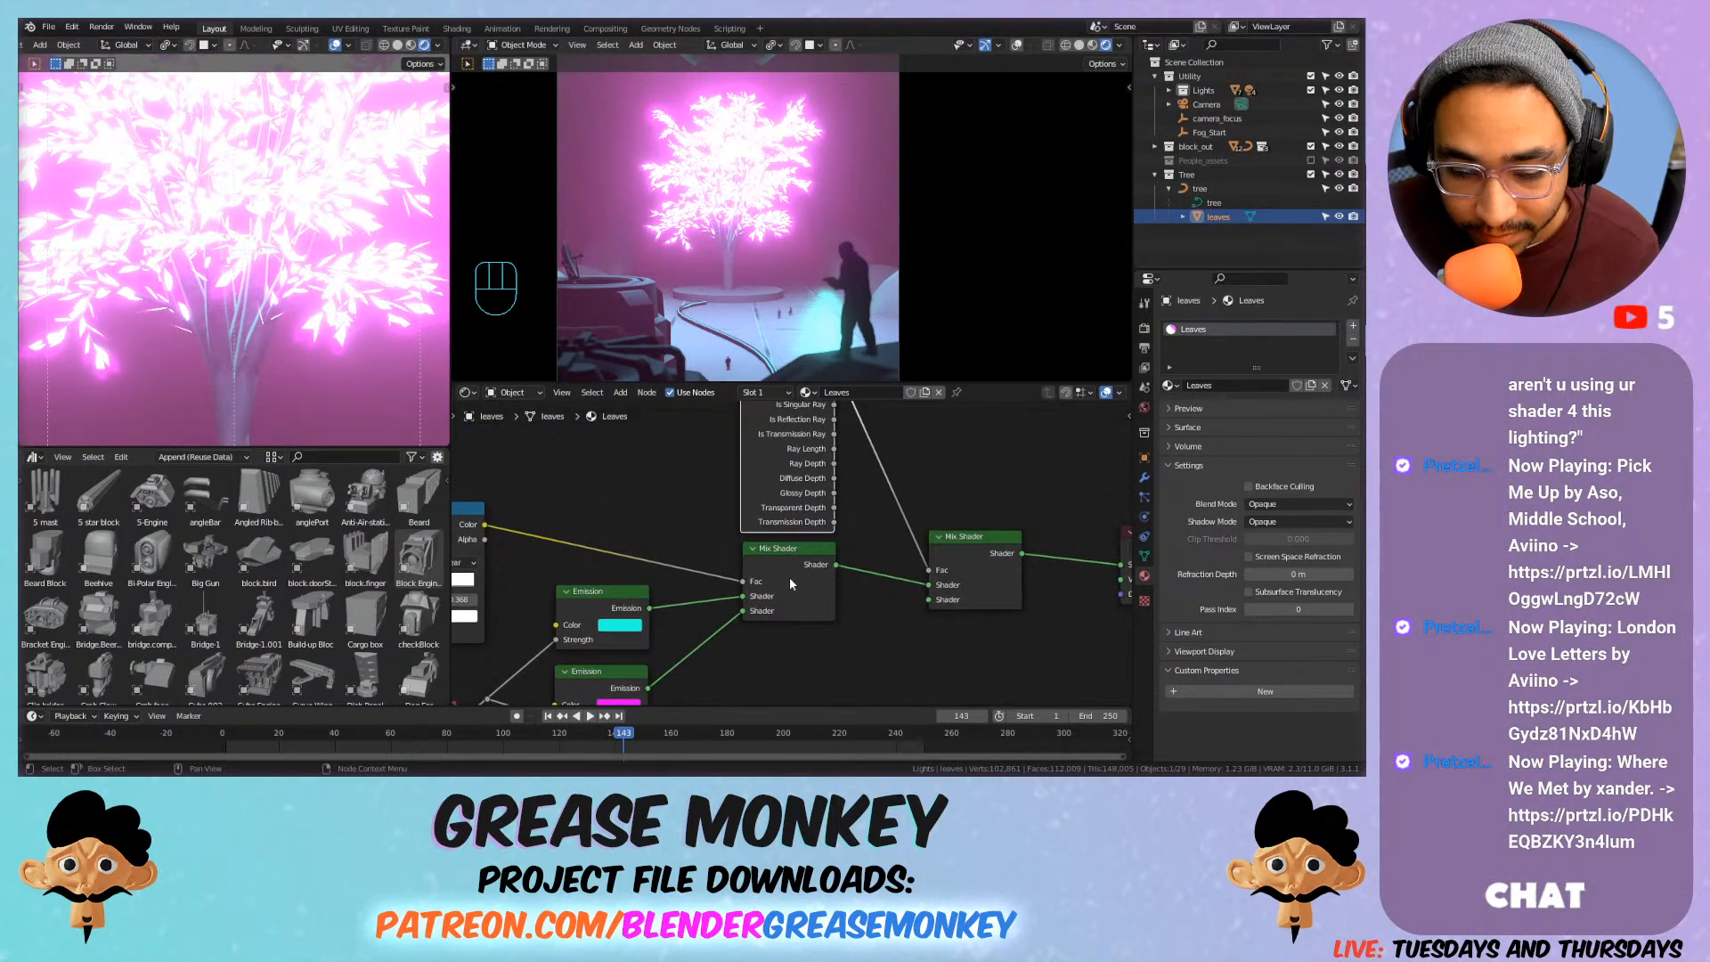
middle_click_drag(783, 580, 742, 664)
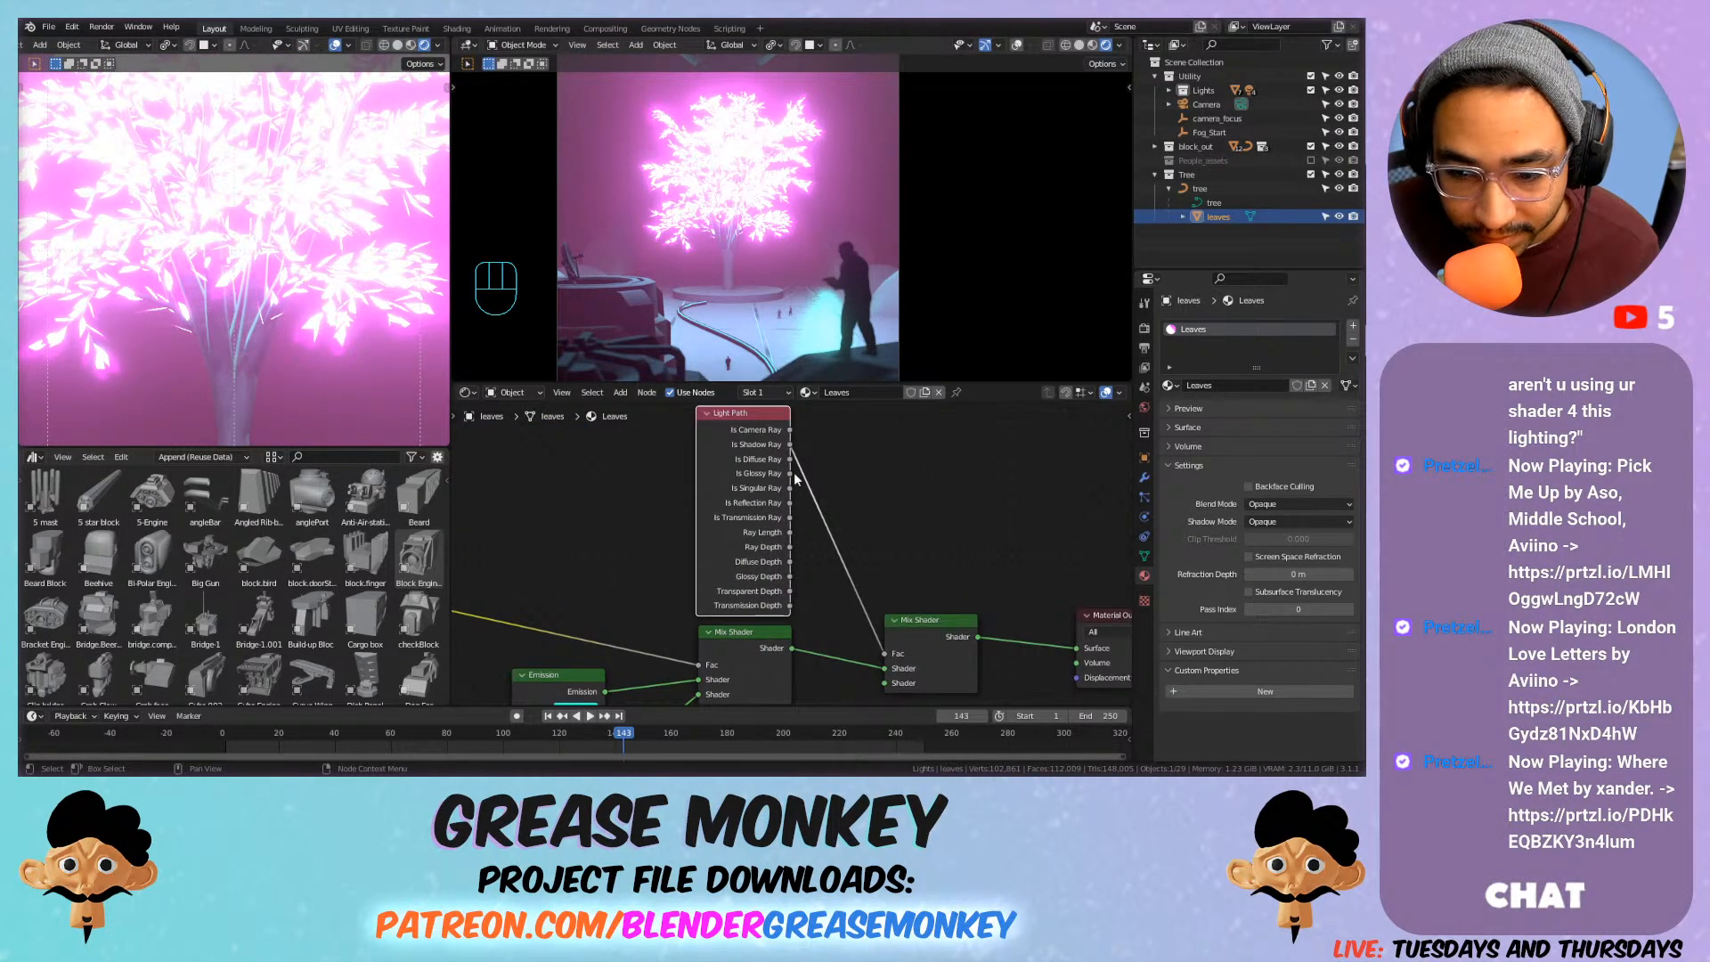
left_click_drag(785, 448, 887, 655)
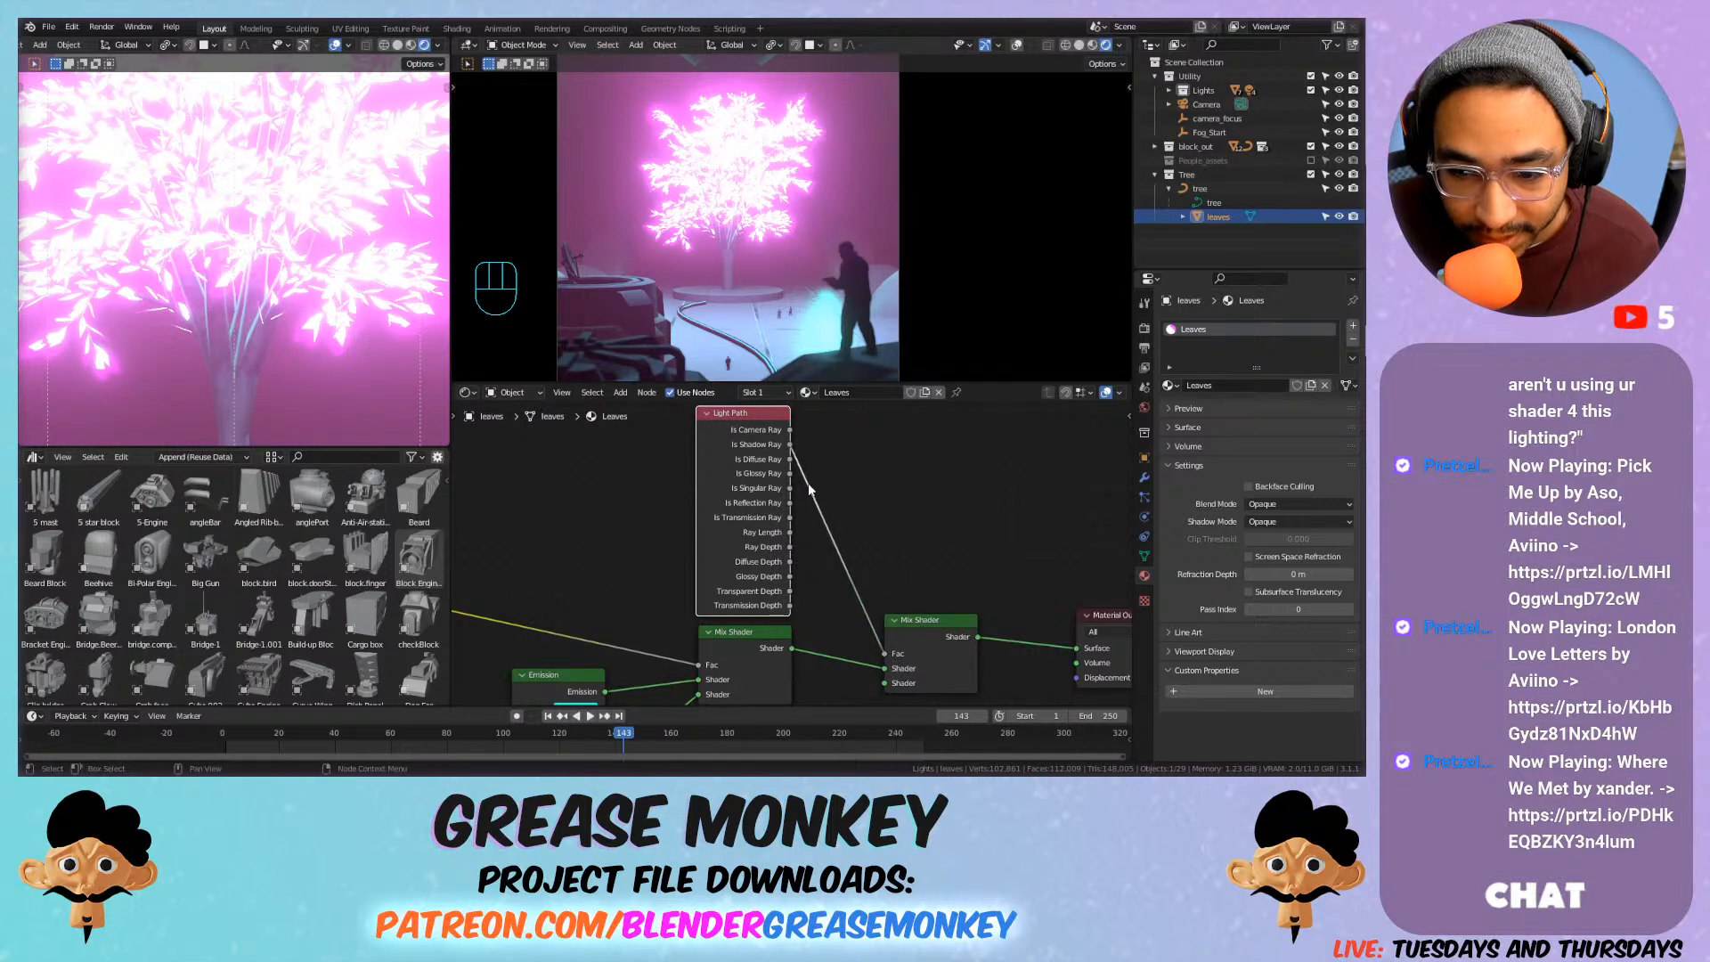
left_click_drag(789, 490, 889, 655)
left_click_drag(795, 510, 891, 652)
left_click_drag(791, 531, 821, 559)
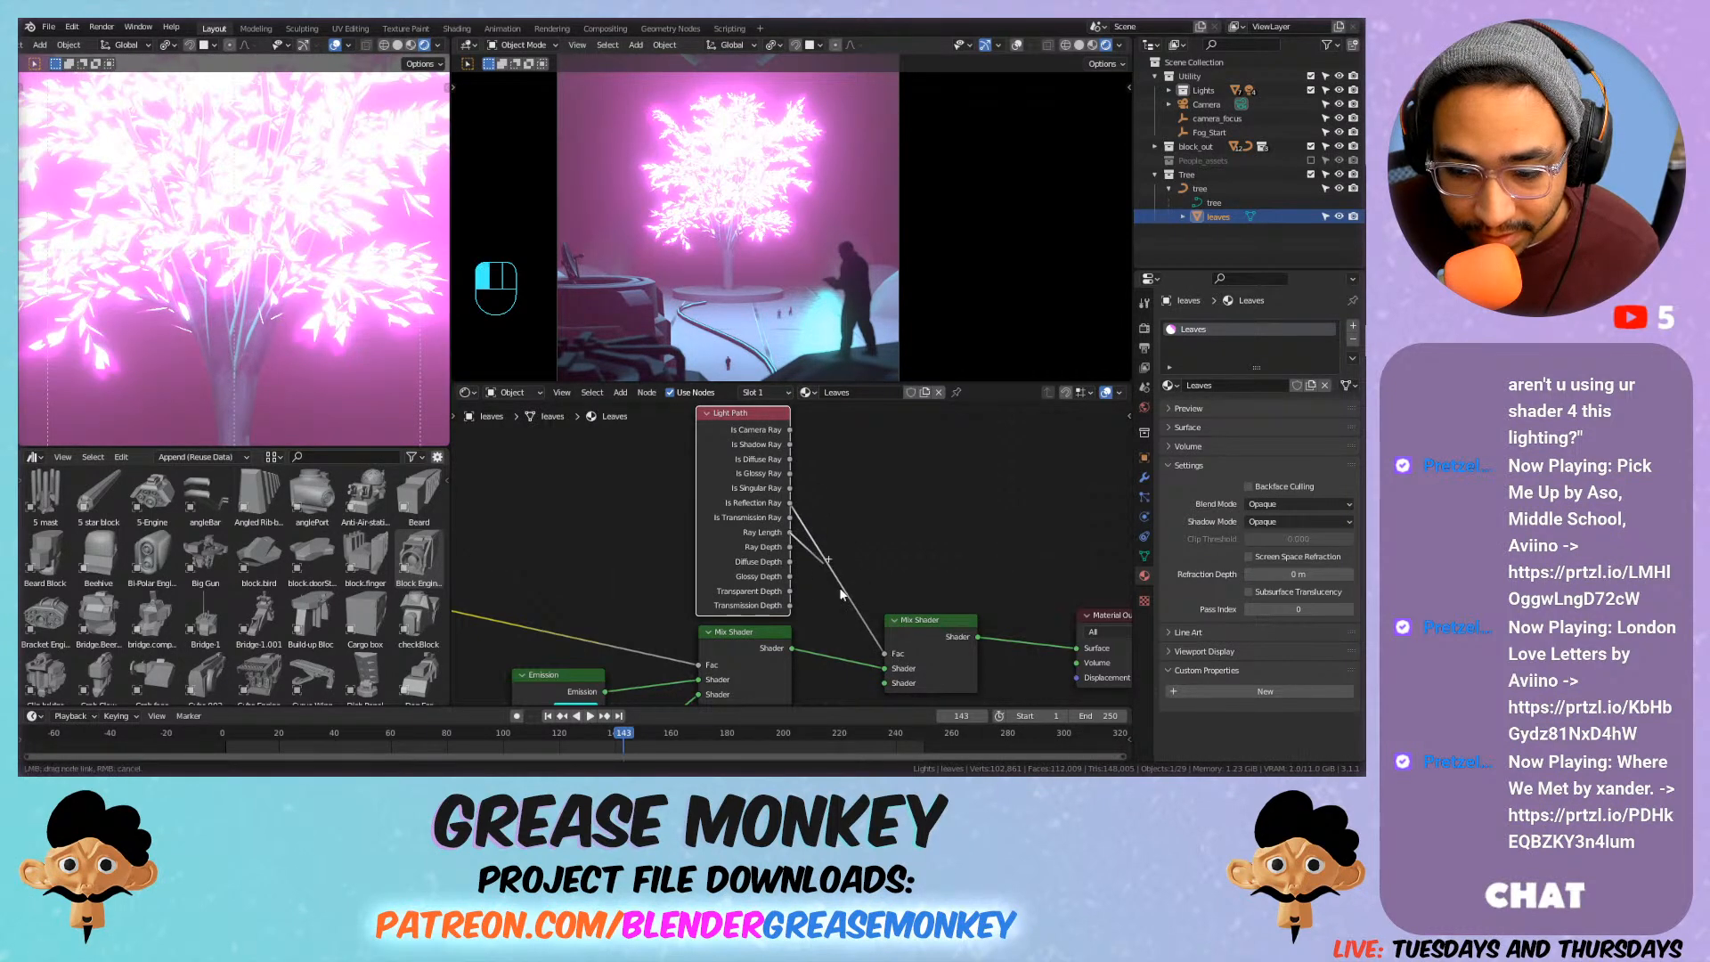
left_click_drag(879, 654, 883, 653)
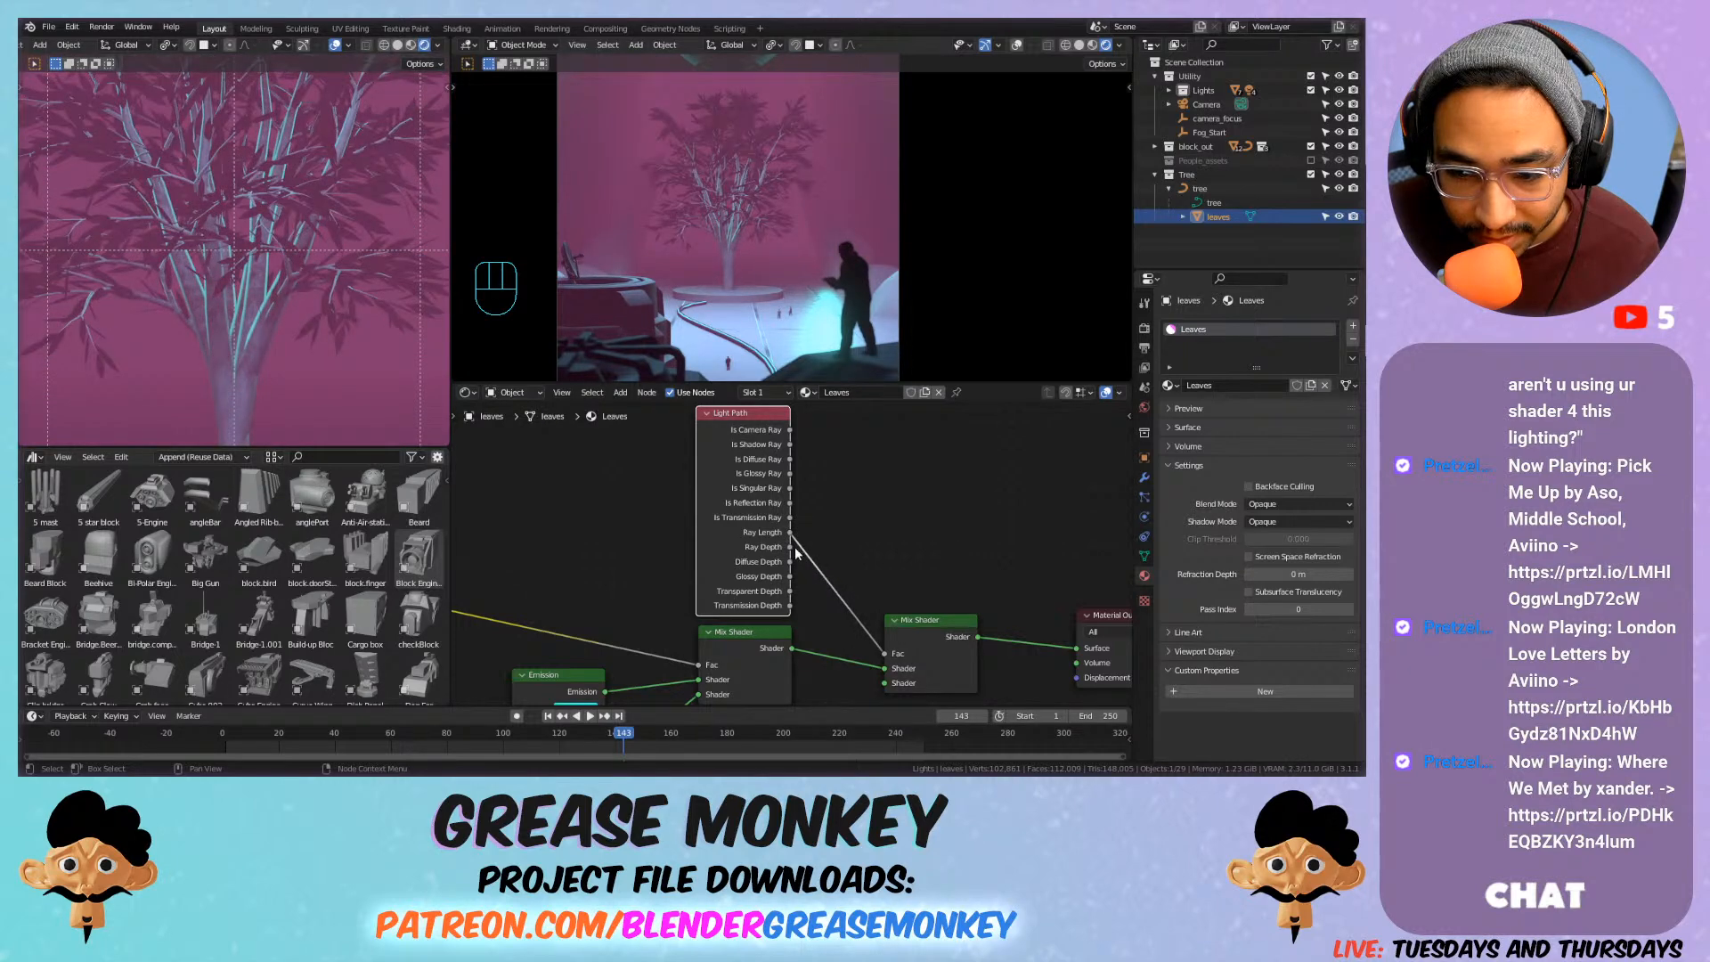
left_click_drag(790, 549, 886, 656)
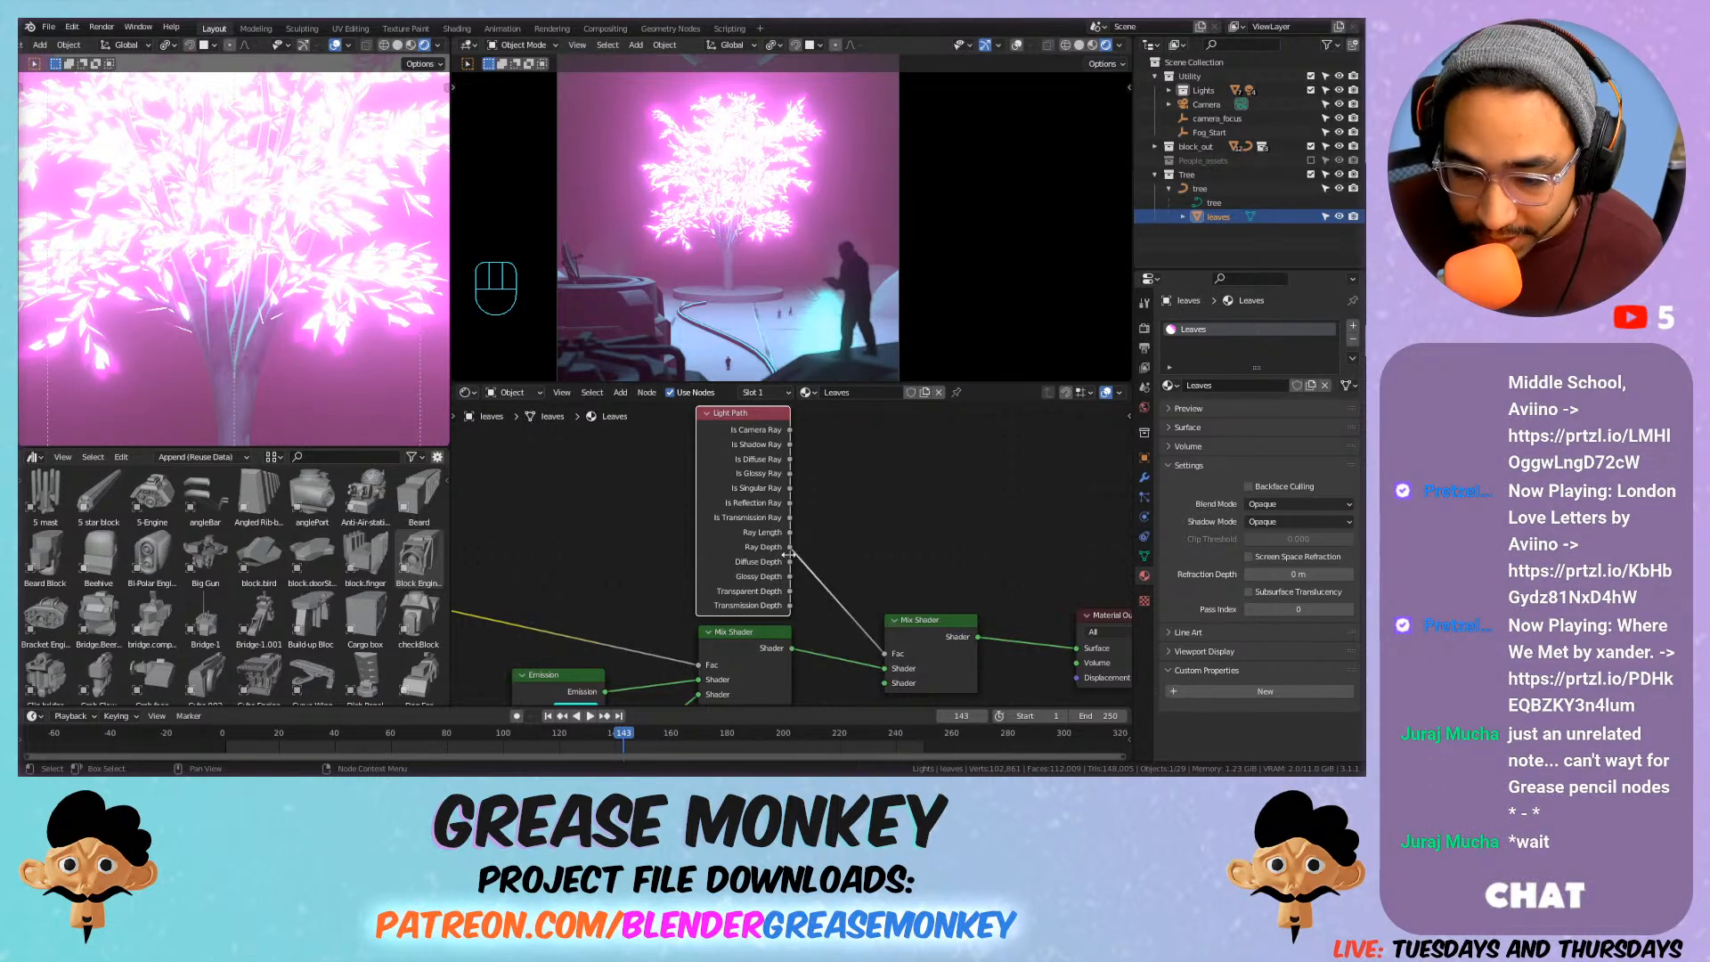
Try Light Path's Diffuse, Glossy and Transparent Depth outputs as the final Mix Shader's factor, ending with Ray Length connected.
left_click_drag(789, 562, 885, 653)
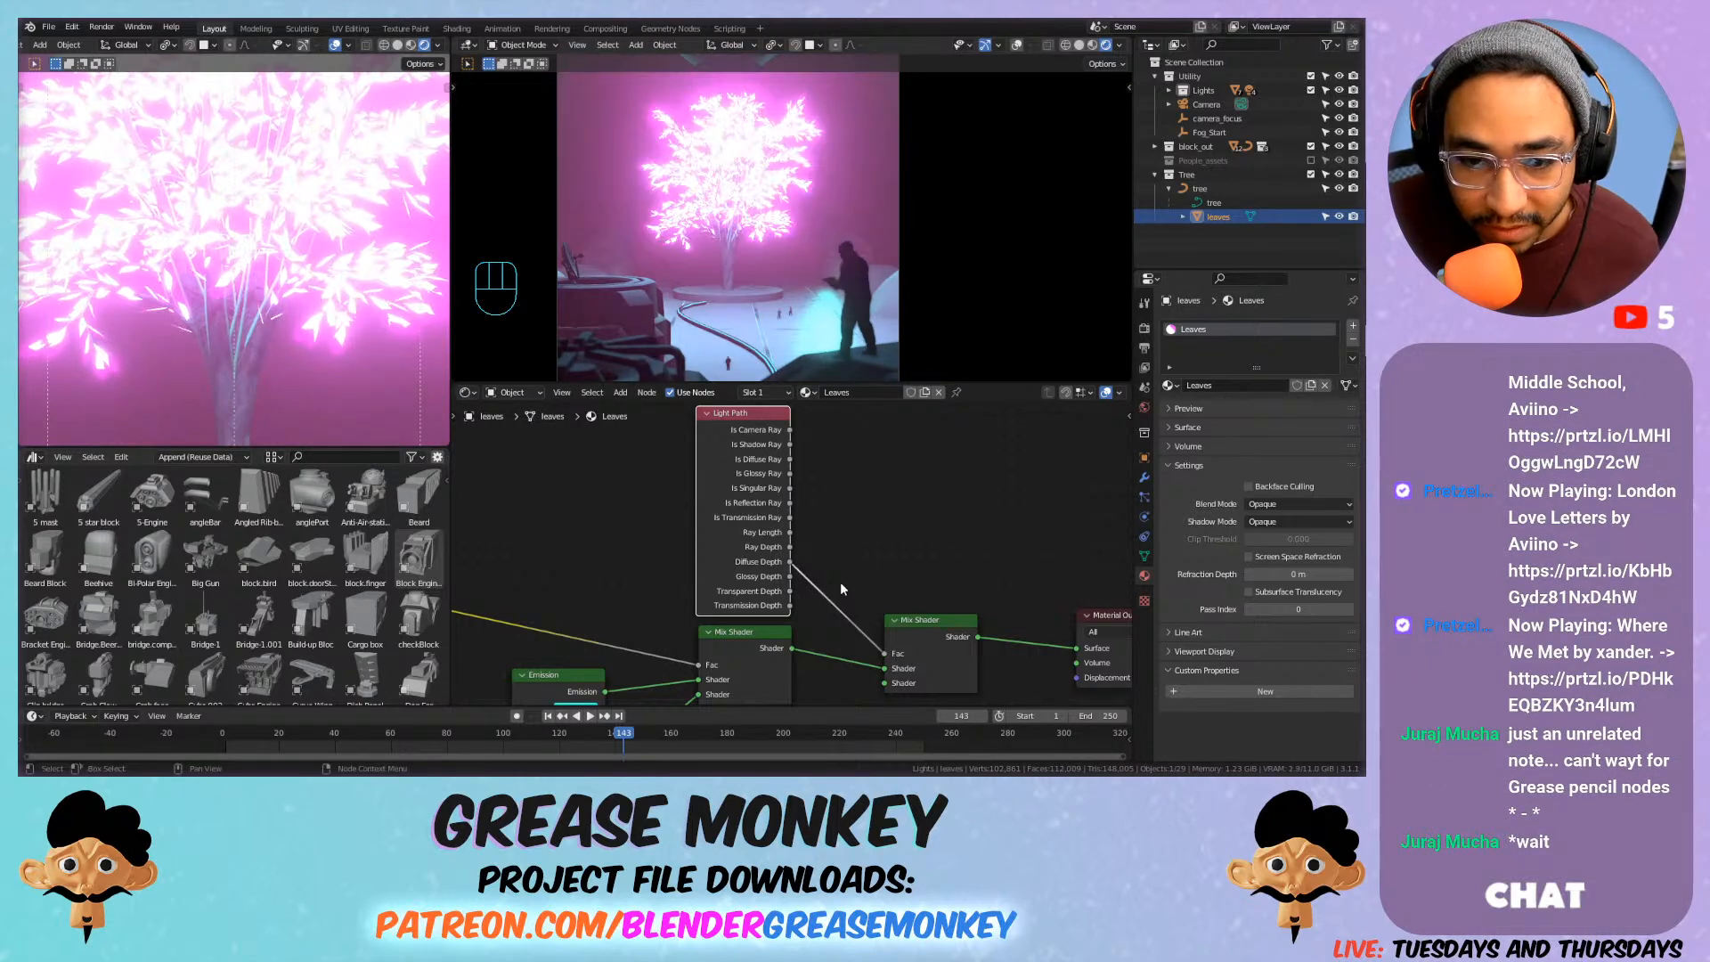
middle_click_drag(830, 573, 829, 522)
left_click_drag(789, 526, 884, 604)
left_click_drag(789, 540, 884, 605)
left_click_drag(789, 482, 847, 526)
left_click_drag(893, 608, 890, 606)
Insert a Math node set to Multiply with value 0.800 between Ray Length and the final Mix Shader's factor.
middle_click_drag(770, 502, 839, 549)
left_click_drag(839, 549, 652, 528)
key("shift+a")
mouse_move(806, 546)
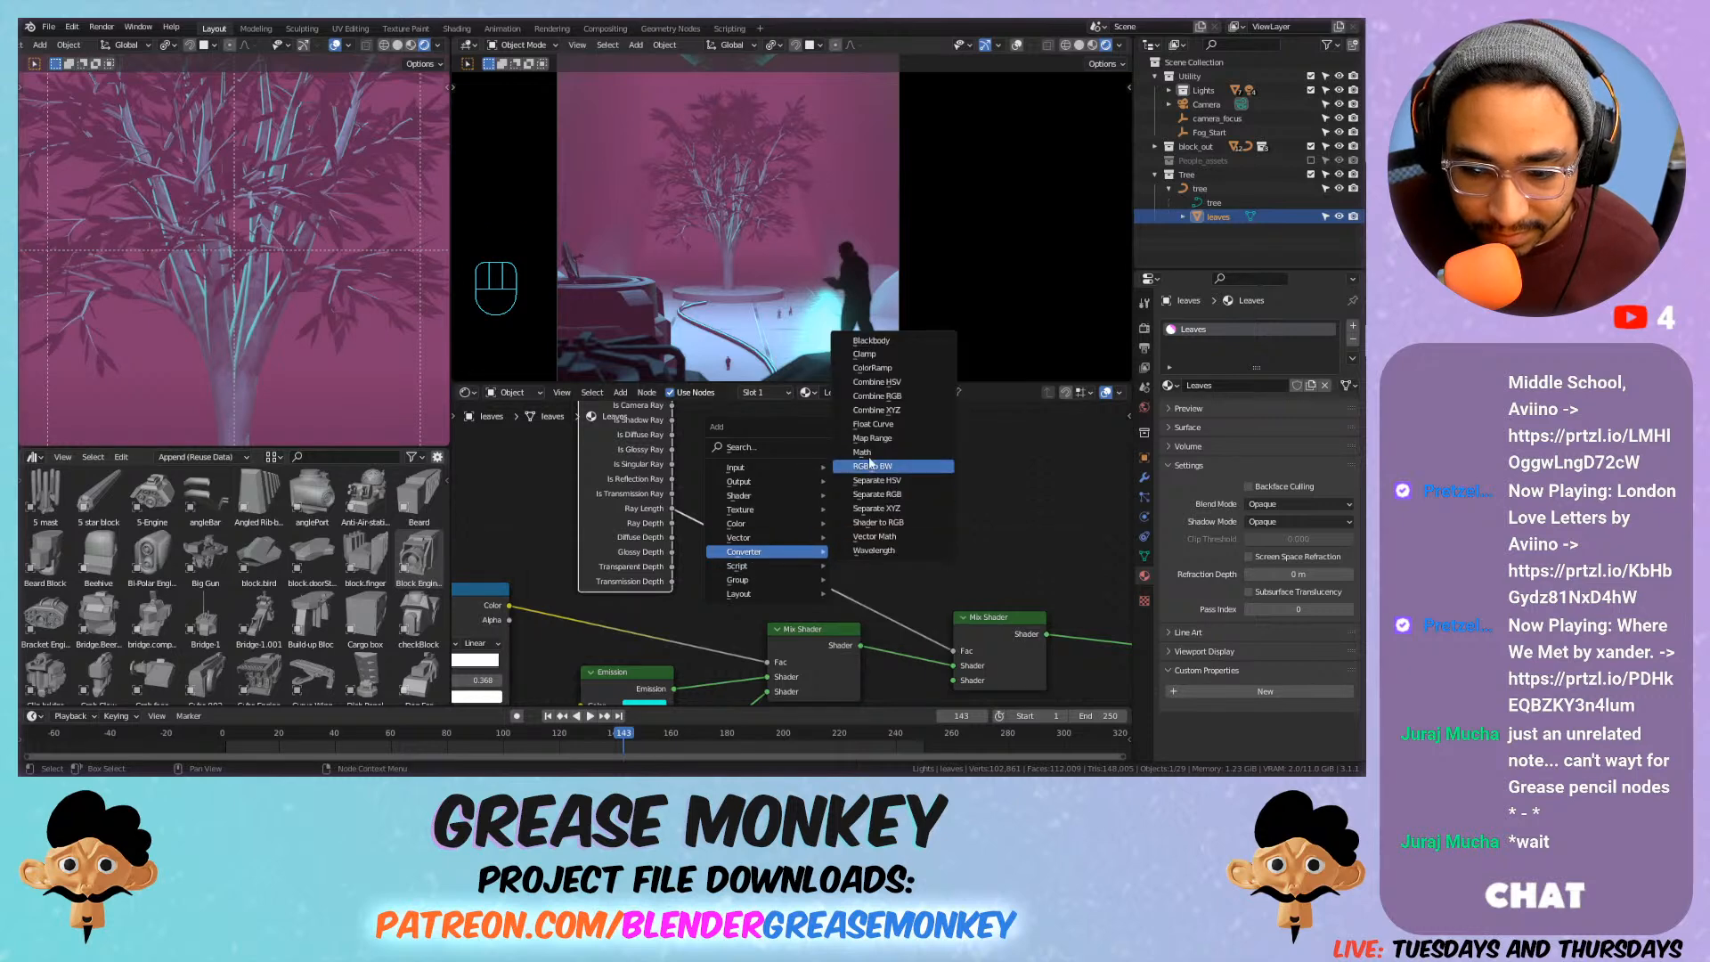
left_click(864, 453)
left_click(734, 497)
mouse_move(780, 585)
left_mouse_down()
mouse_move(700, 585)
mouse_move(787, 585)
left_mouse_up()
left_click(780, 537)
left_click(779, 604)
Move the ColorRamp's white stop to position 0.382.
middle_click_drag(778, 585, 919, 477)
mouse_move(552, 559)
left_mouse_down()
mouse_move(593, 559)
mouse_move(553, 555)
left_mouse_up()
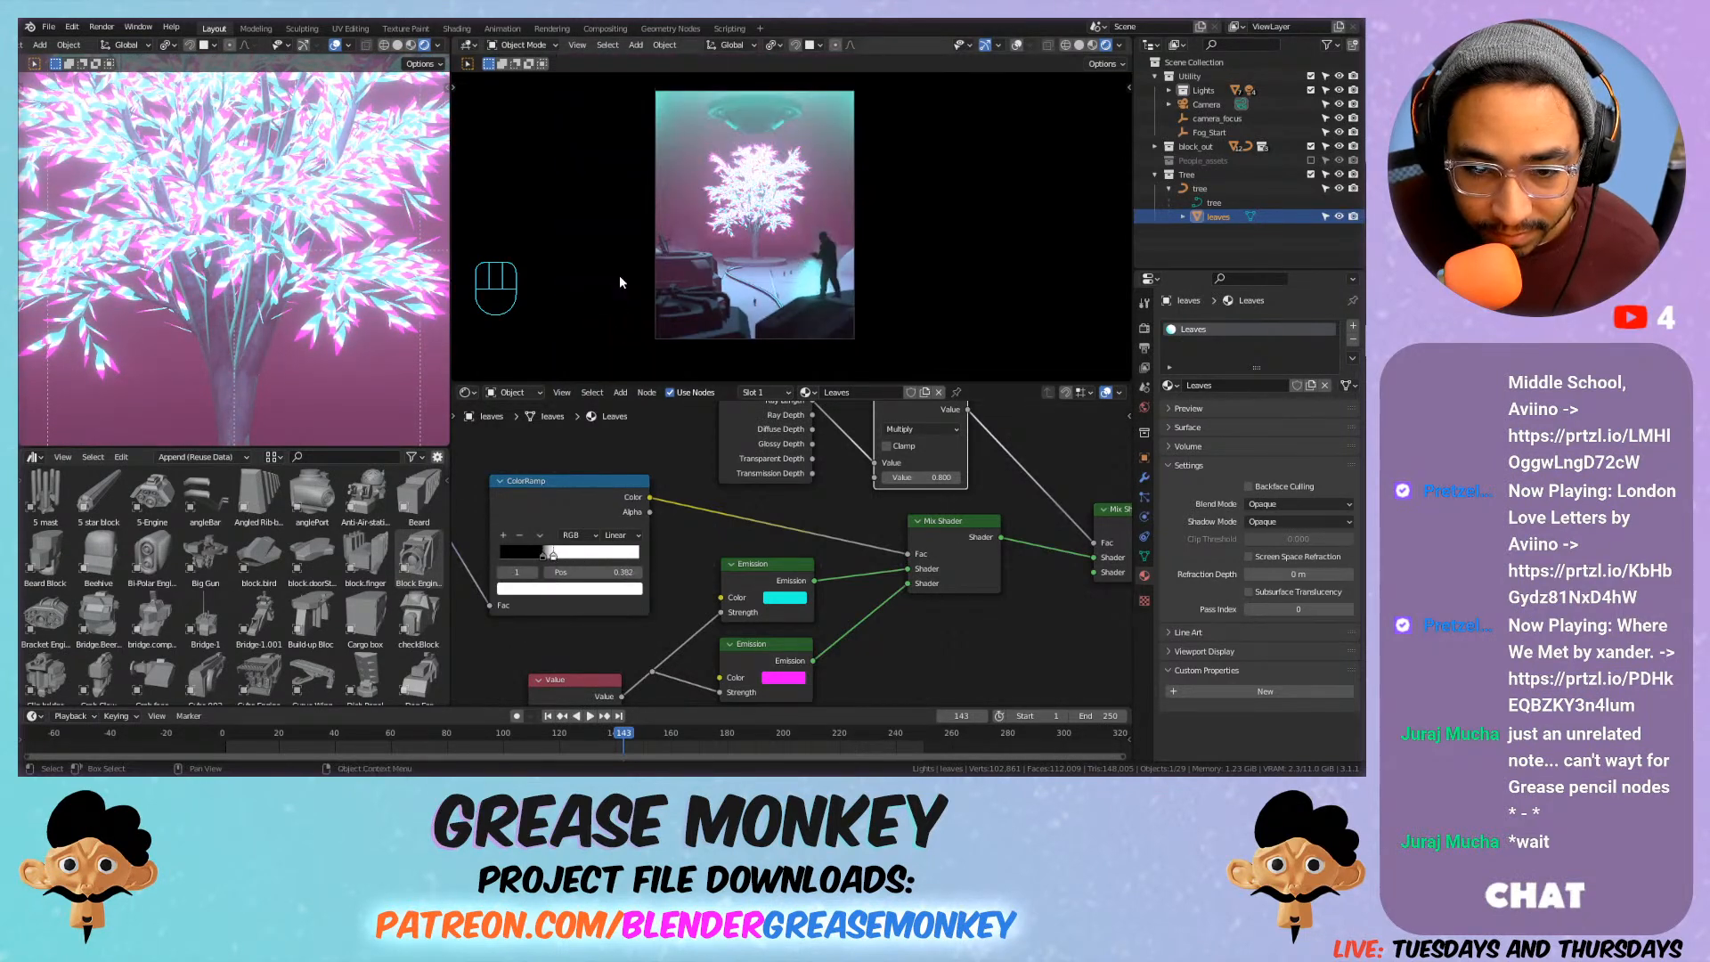
scroll(668, 283, "up", 2)
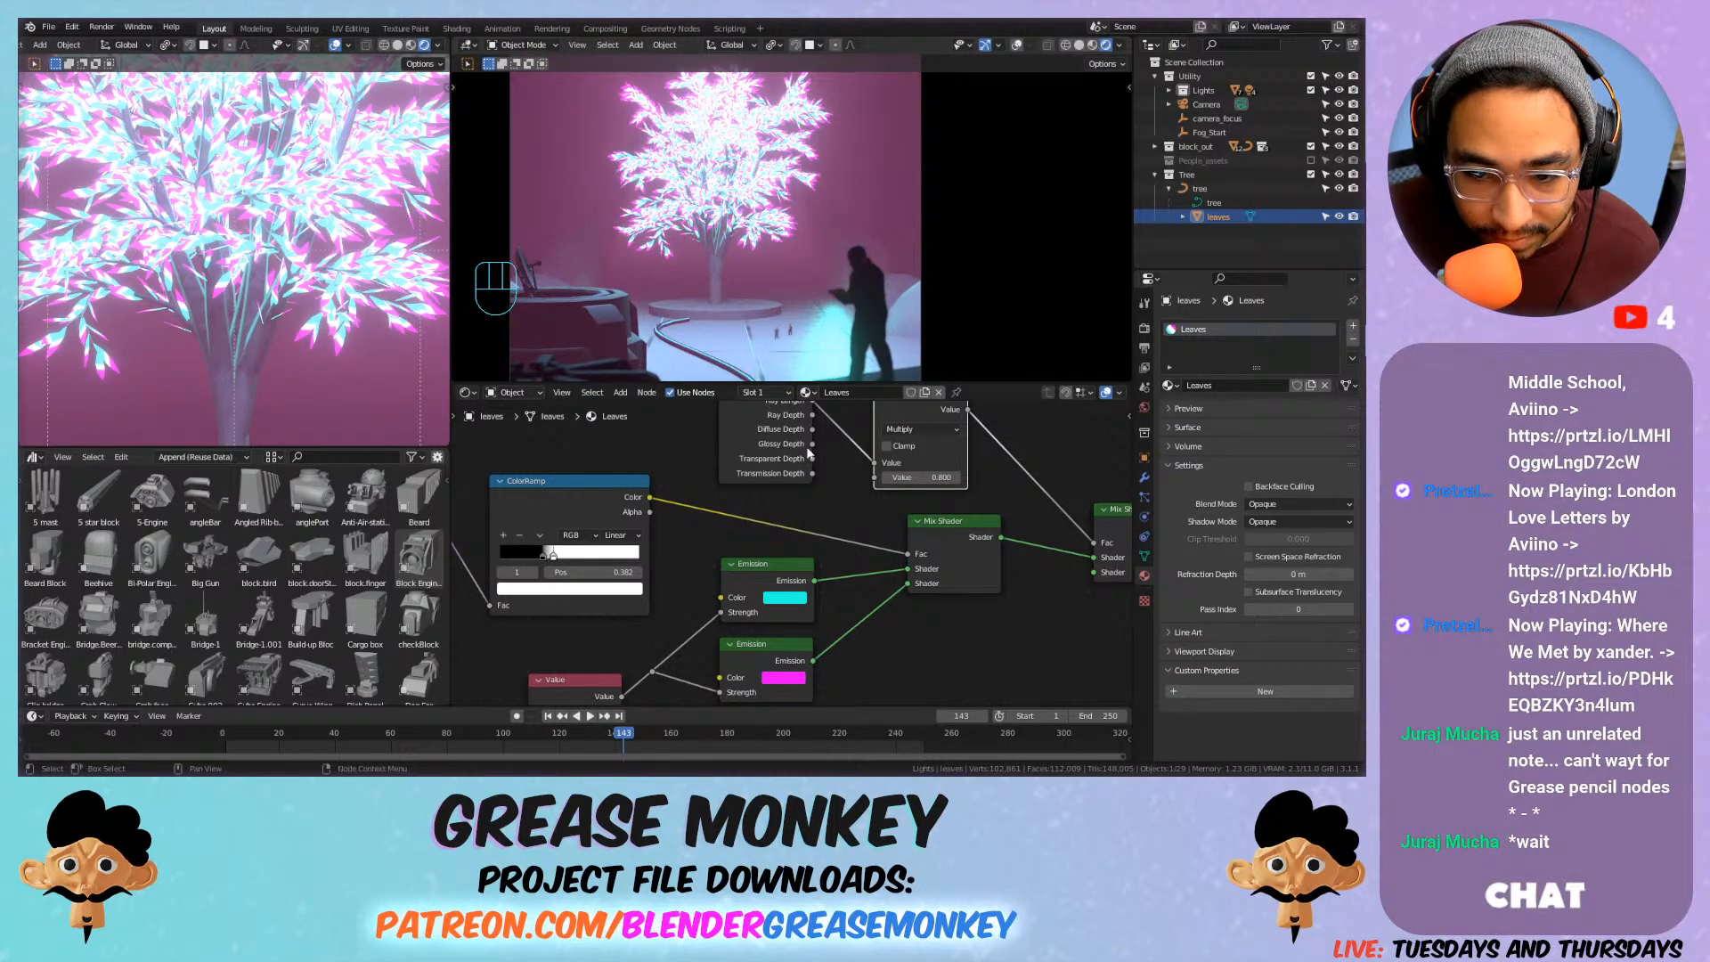
Try another value in the Multiply node and undo the change.
middle_click_drag(900, 477, 838, 497)
mouse_move(838, 497)
left_mouse_down()
mouse_move(873, 497)
mouse_move(852, 497)
left_mouse_up()
key("ctrl+z")
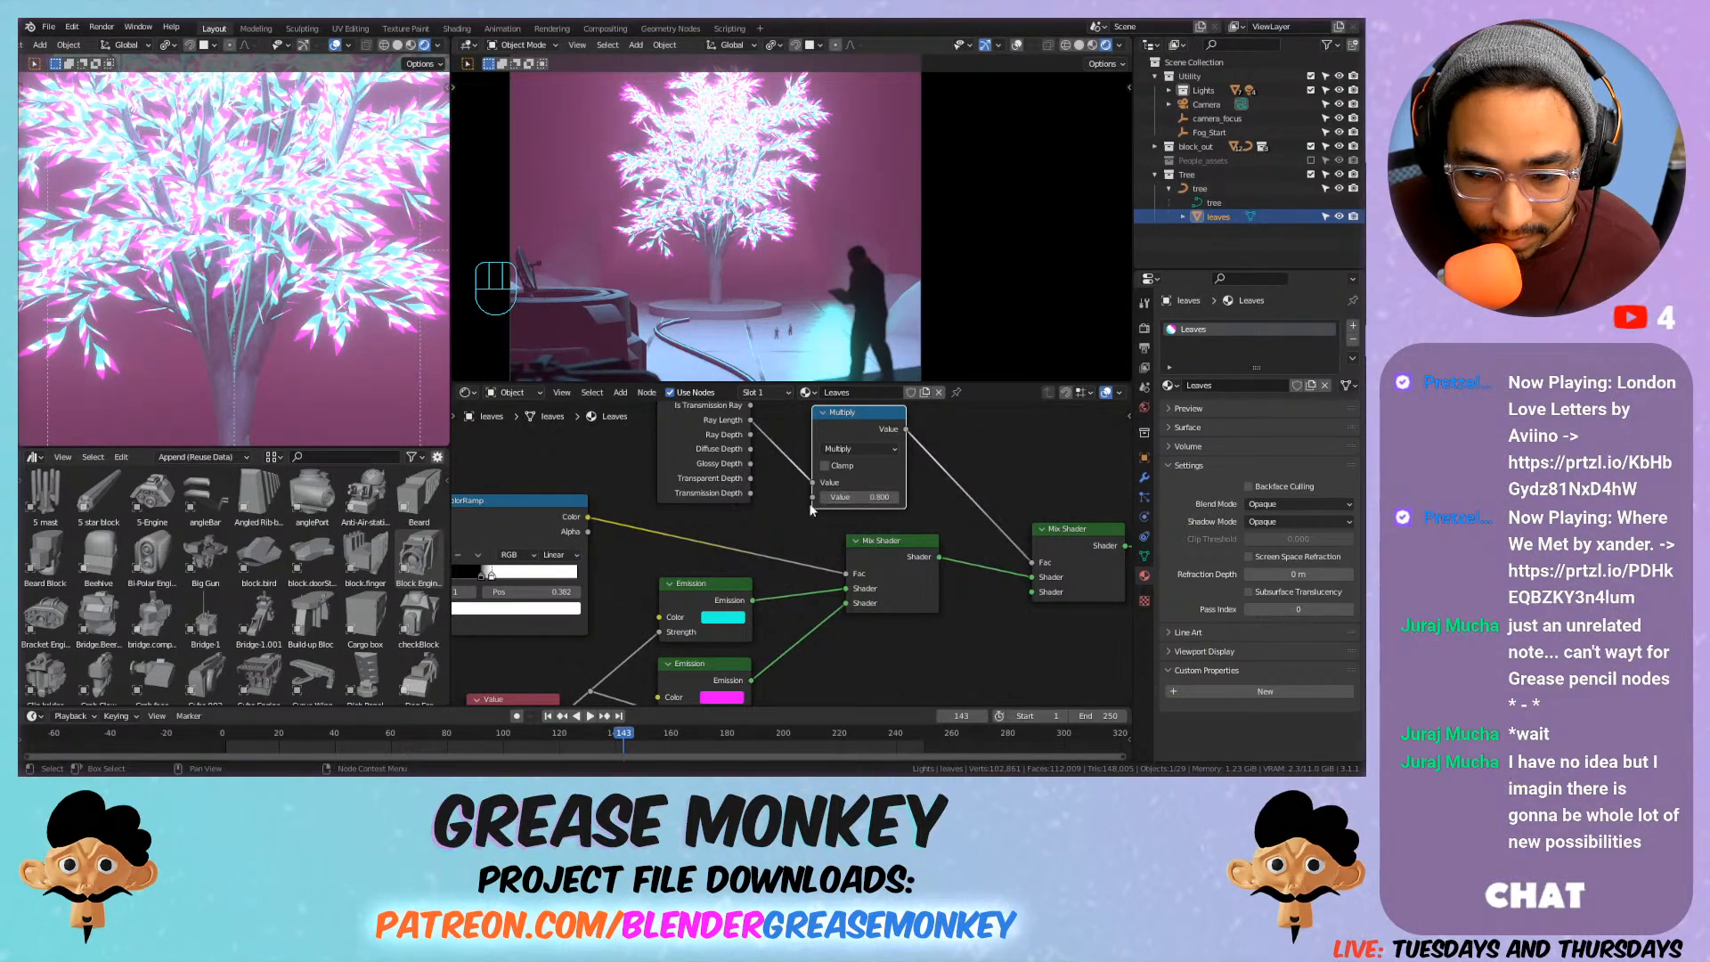
Move the Light Path and Multiply nodes up and away from the shader nodes to make room.
scroll(810, 509, "down", 2)
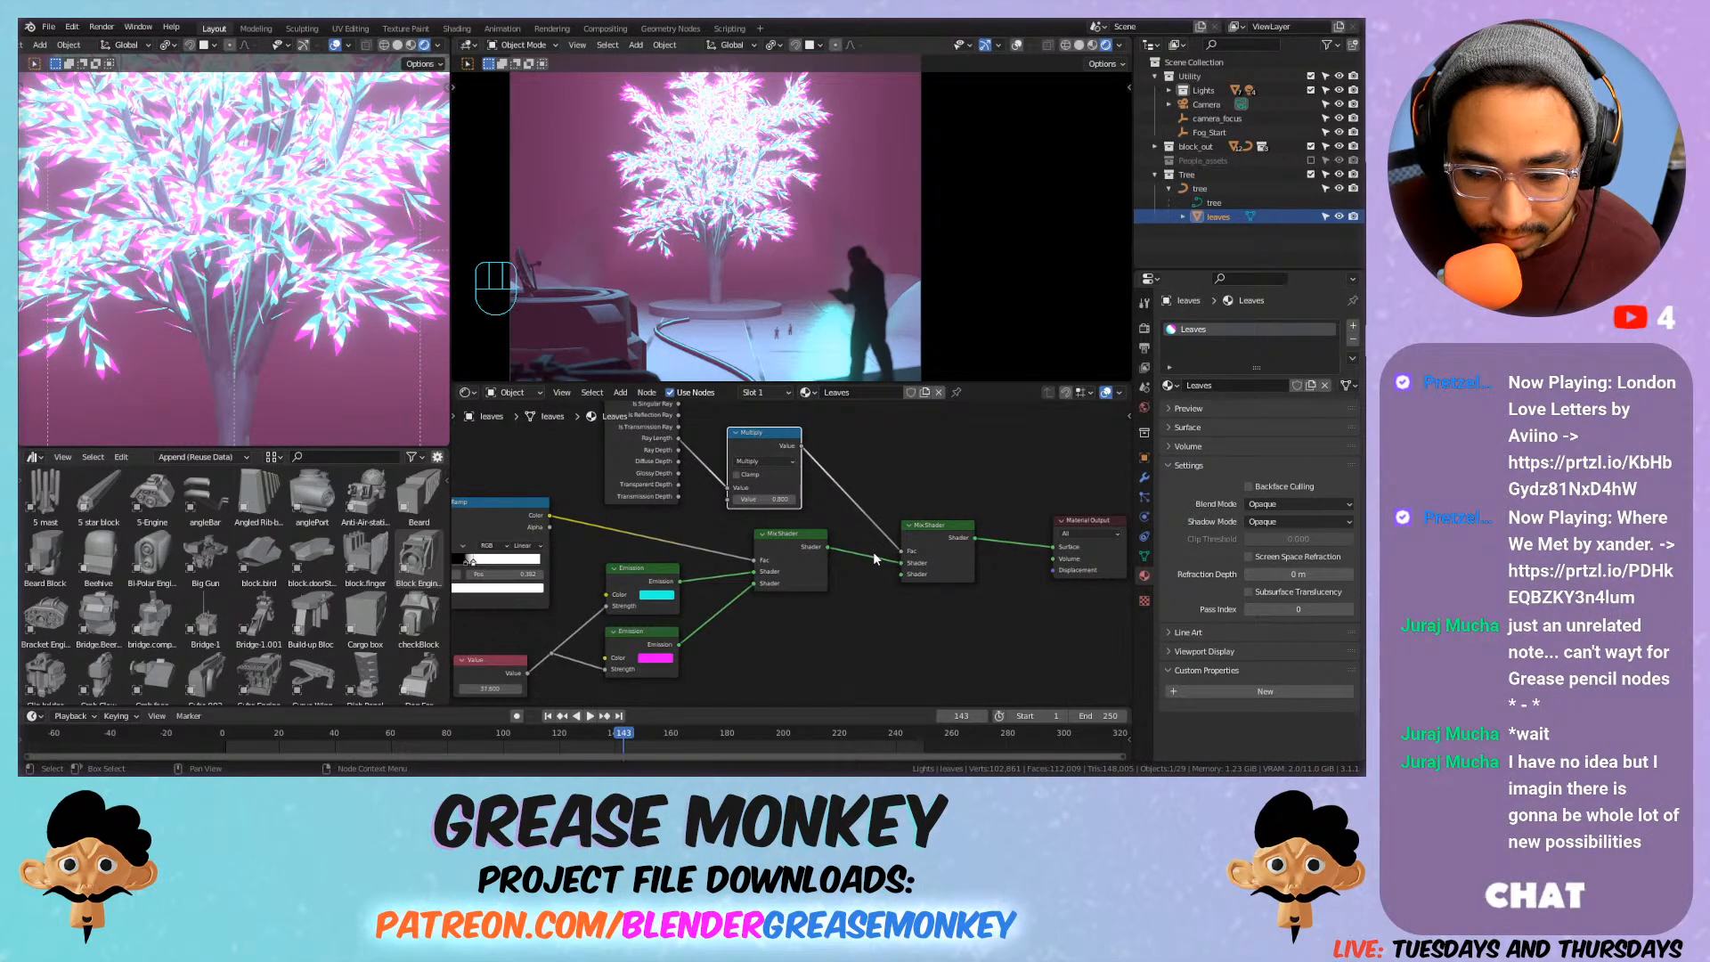
middle_click_drag(867, 505, 916, 520)
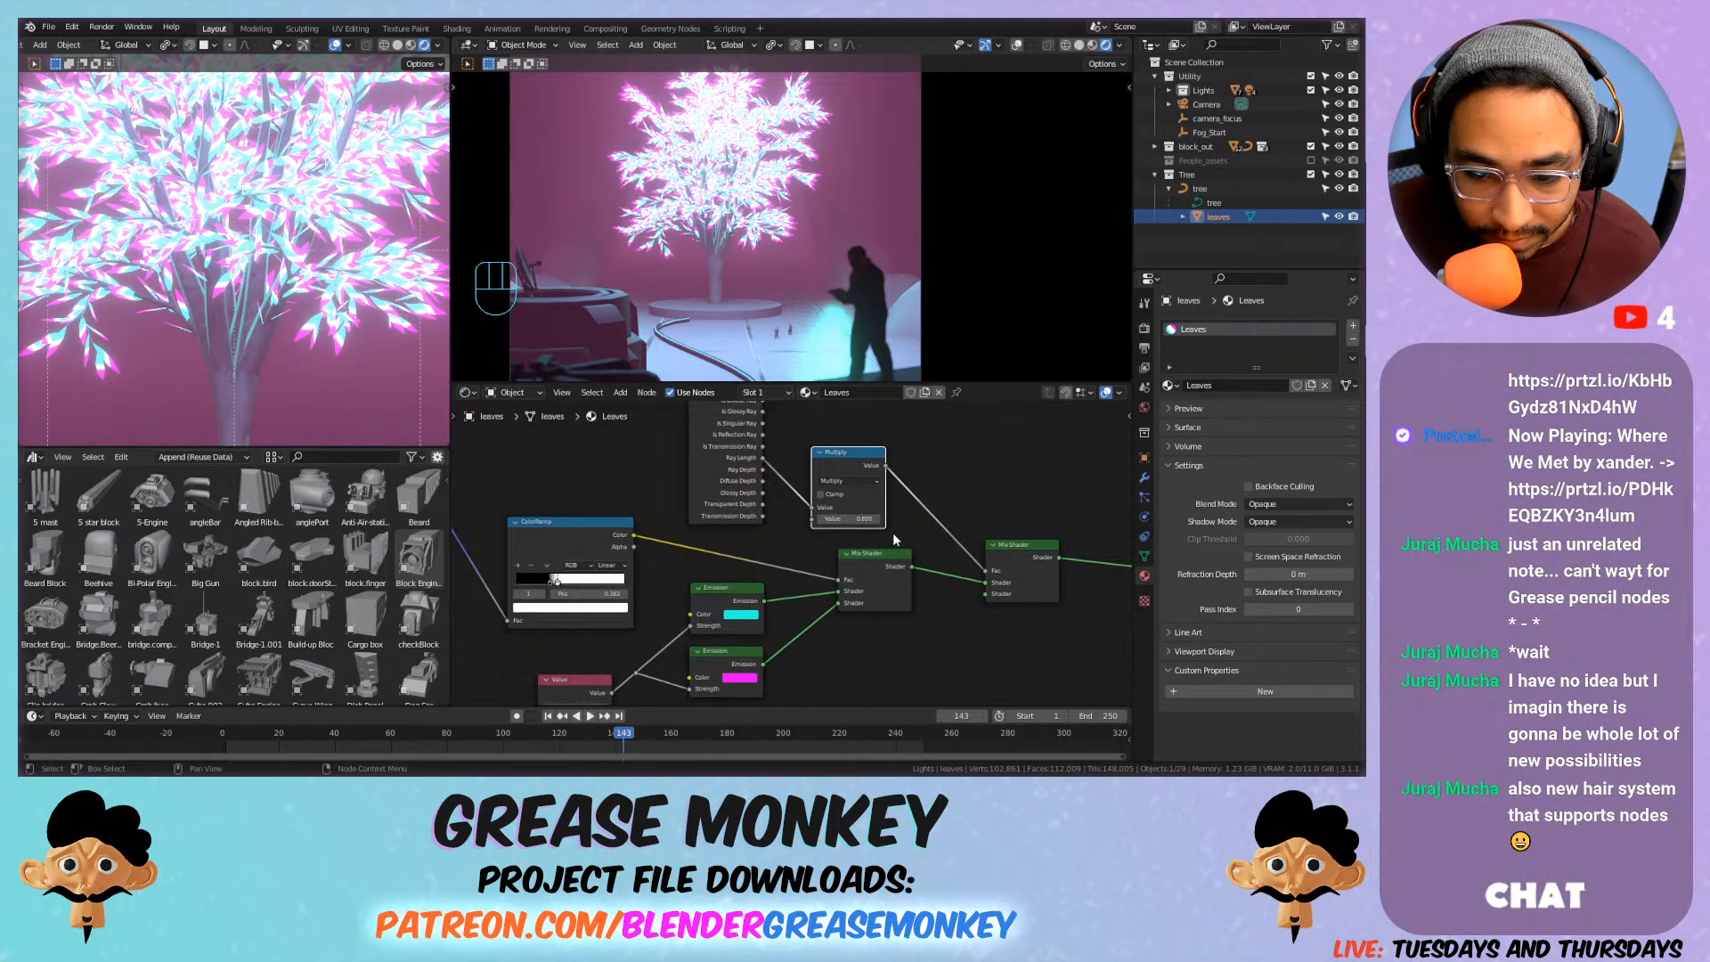
middle_click_drag(670, 495, 794, 559)
scroll(808, 523, "down", 3)
left_click_drag(854, 465, 608, 420)
left_click_drag(953, 523, 698, 438)
Add a Fresnel node and connect its Fac output to the factor of the Mix Shader blending the two emissions.
key("shift+a")
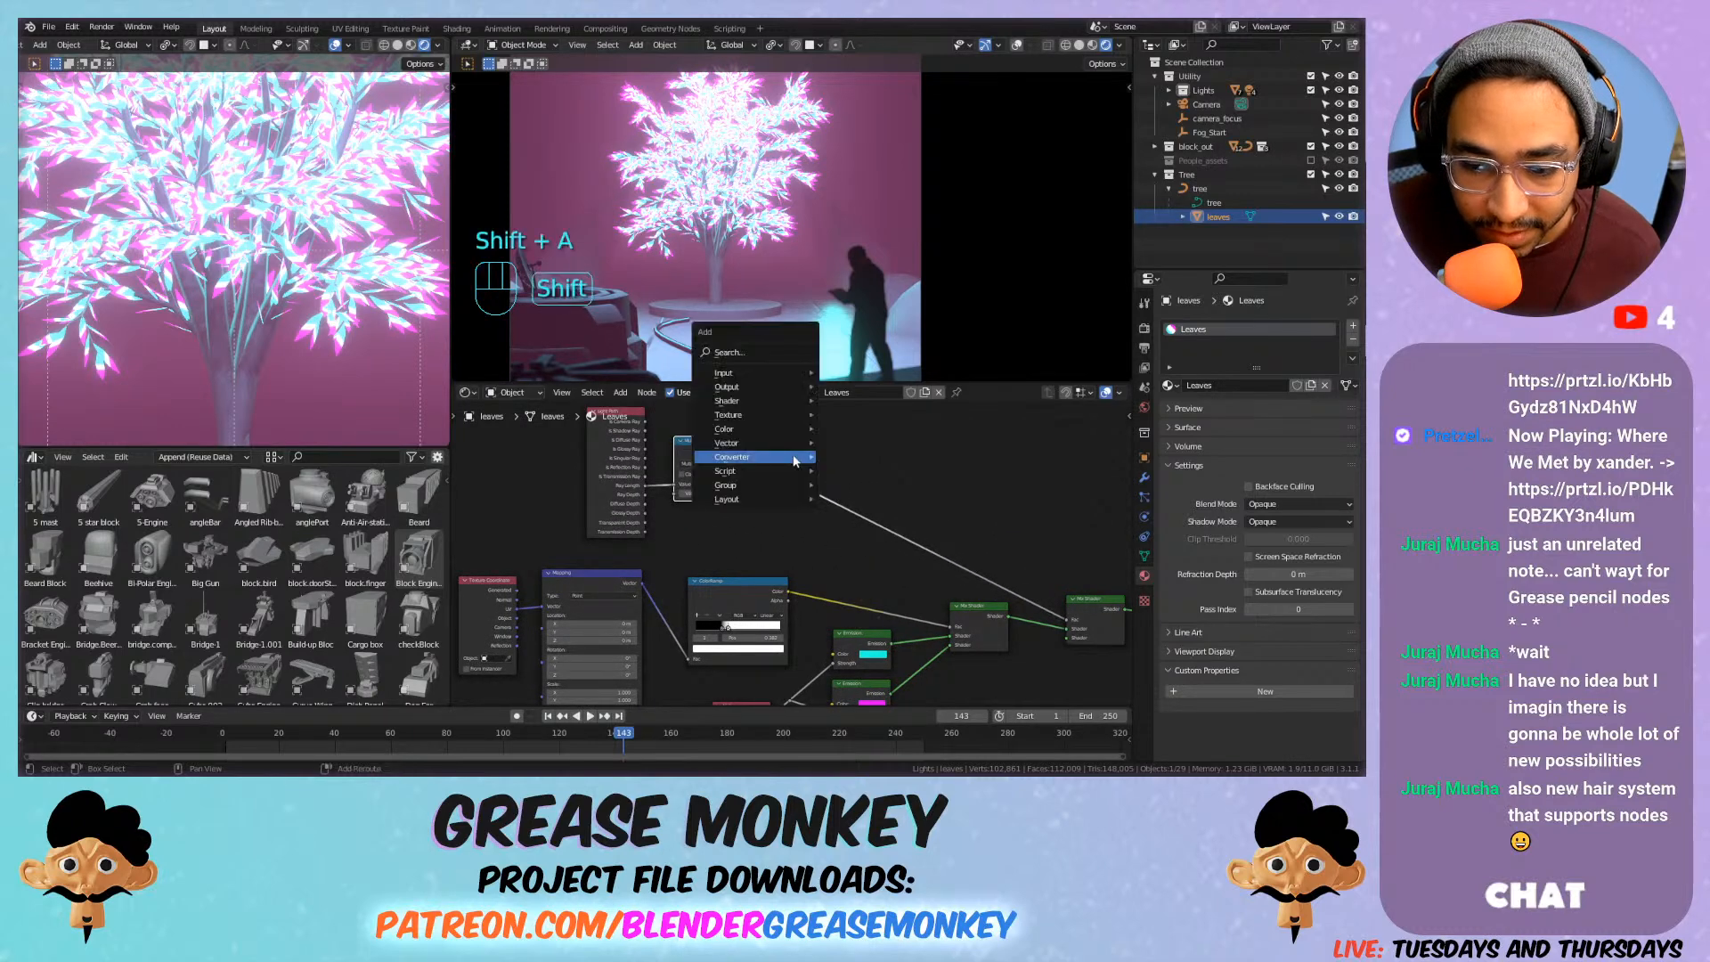
mouse_move(774, 373)
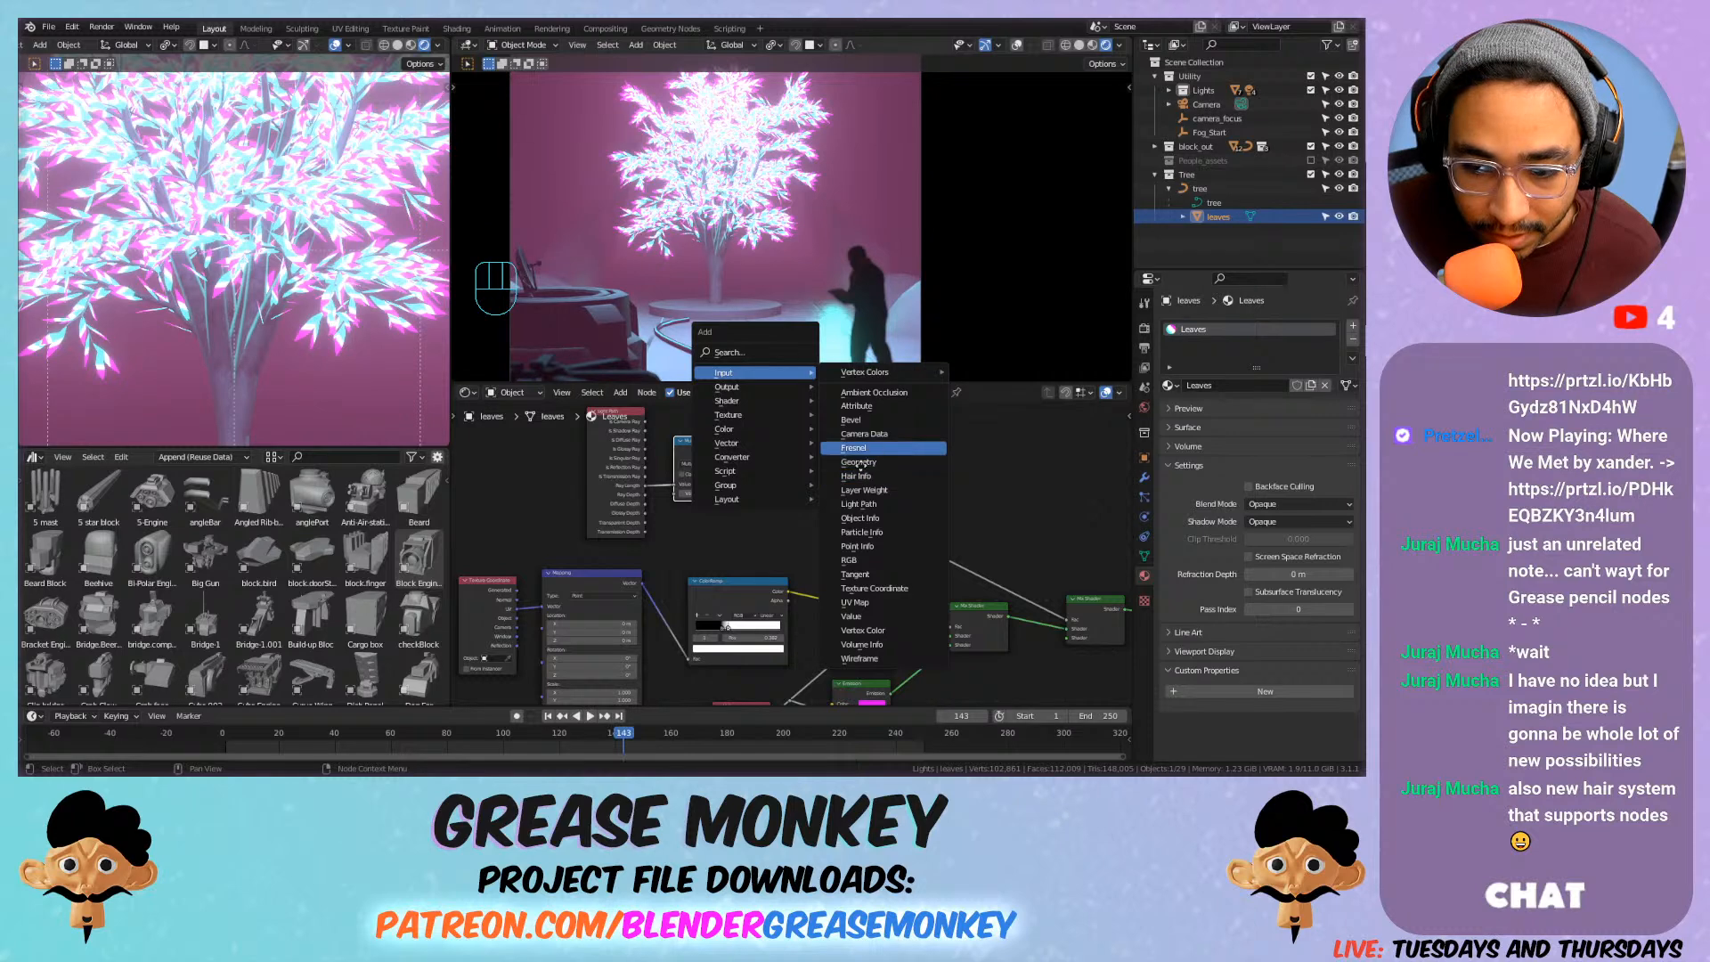
left_click(876, 447)
left_click(771, 534)
scroll(770, 535, "up", 2)
left_click_drag(792, 539, 1012, 653)
mouse_move(755, 552)
left_mouse_down()
mouse_move(774, 552)
mouse_move(755, 552)
left_mouse_up()
Adjust the Value node that drives both emission strengths to about 44.
middle_click_drag(742, 626, 773, 493)
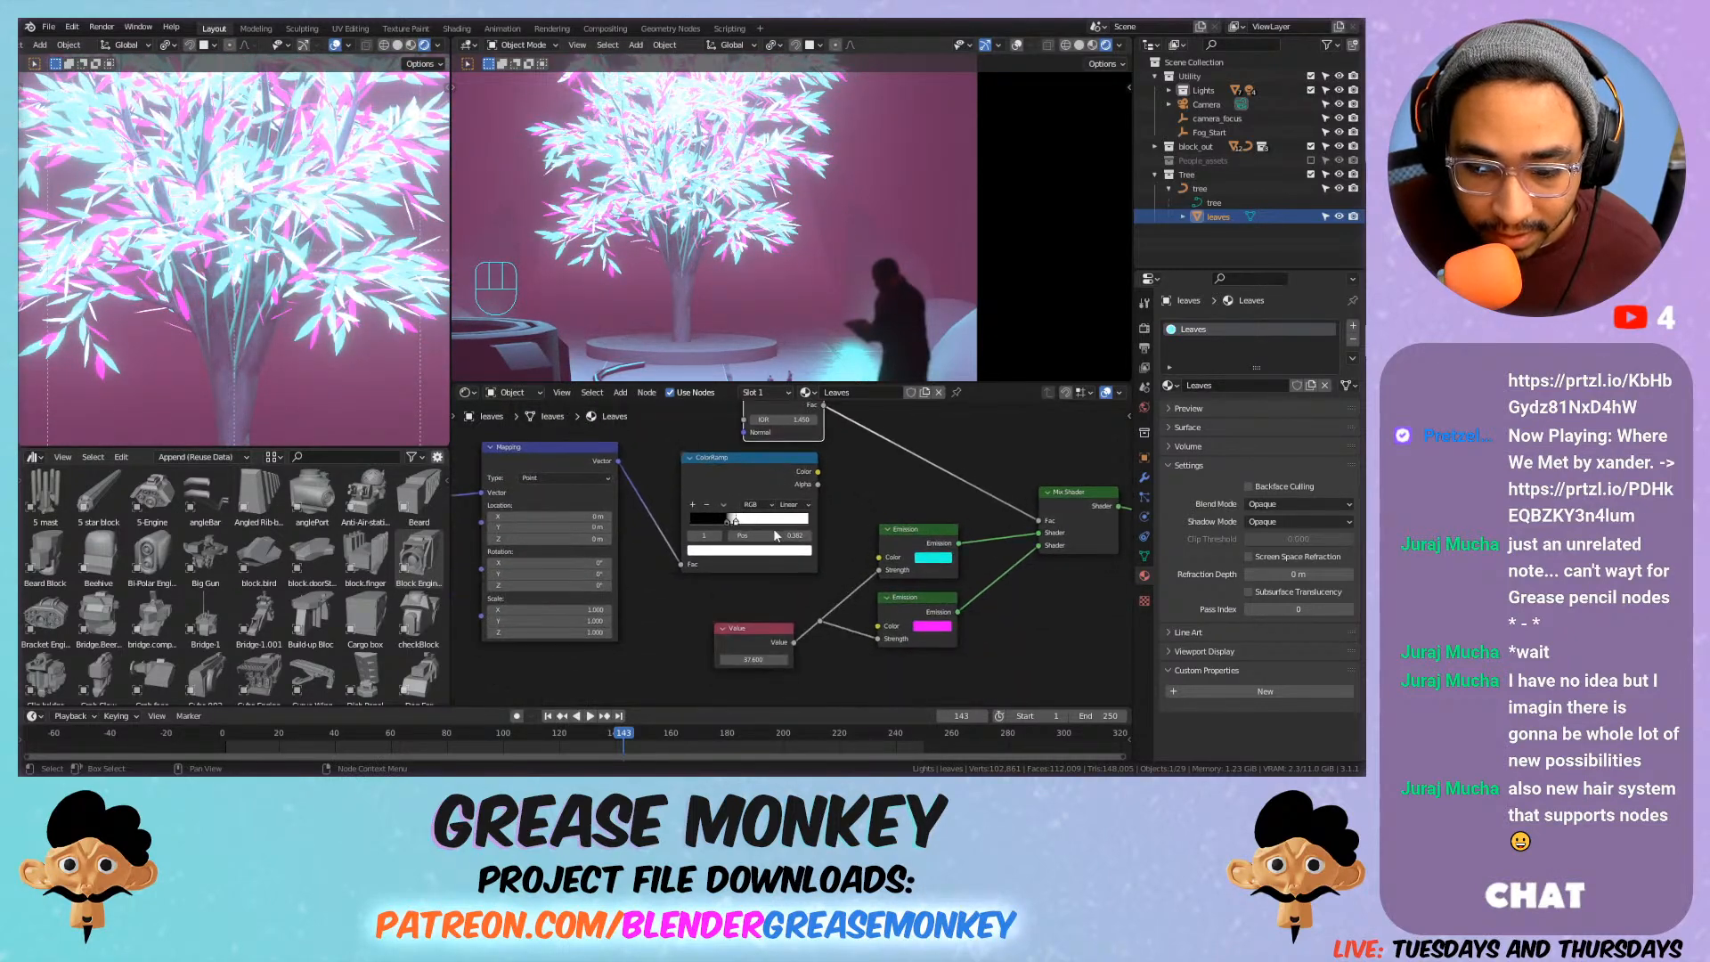
left_click_drag(753, 659, 656, 659)
scroll(771, 257, "down", 4)
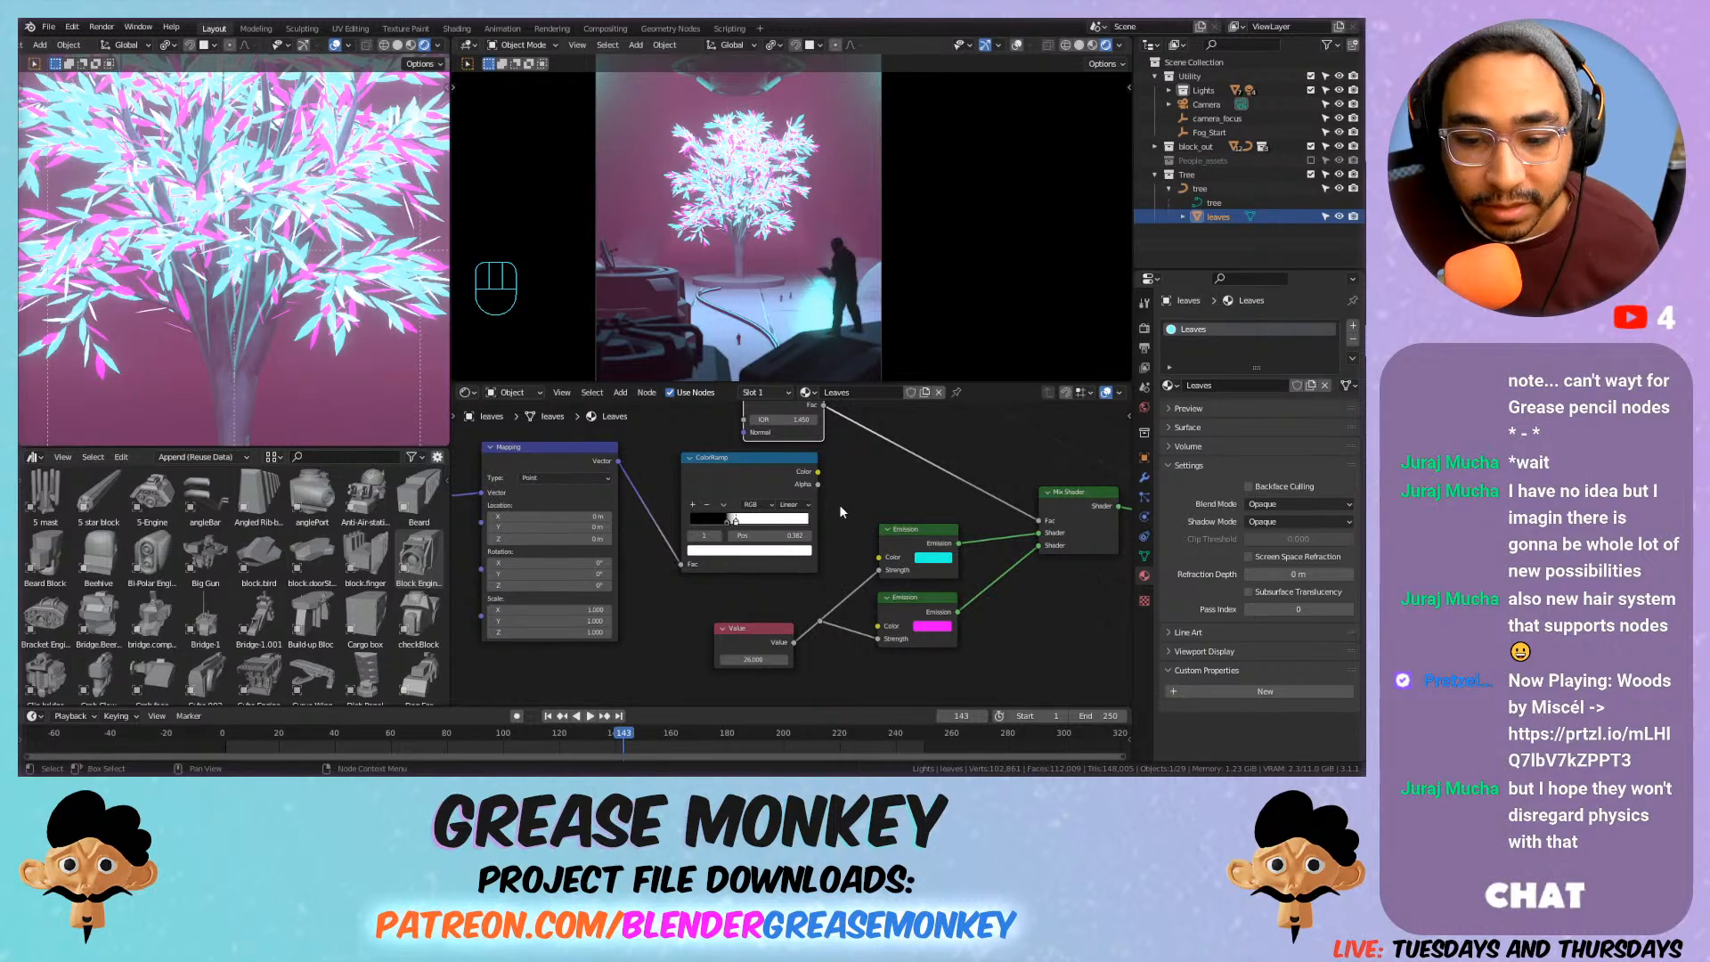
middle_click_drag(829, 525, 783, 609)
middle_click_drag(666, 441, 777, 499)
scroll(839, 584, "down", 2)
middle_click_drag(840, 587, 810, 517)
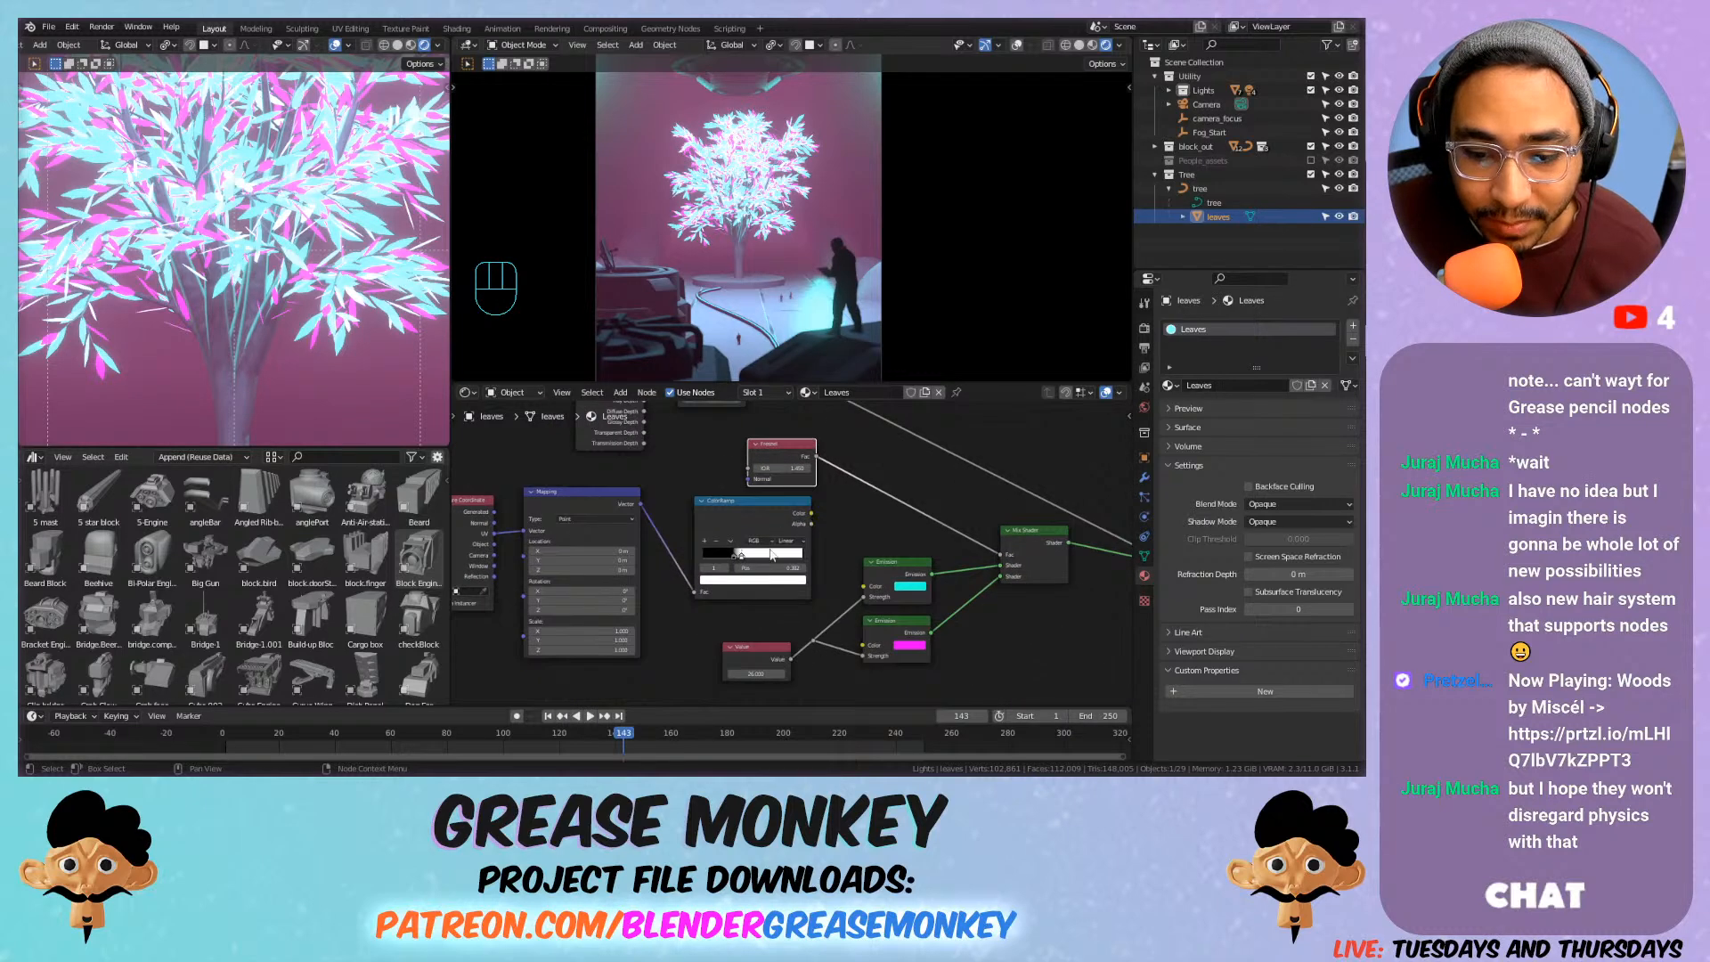
mouse_move(755, 674)
left_mouse_down()
mouse_move(814, 674)
mouse_move(773, 674)
left_mouse_up()
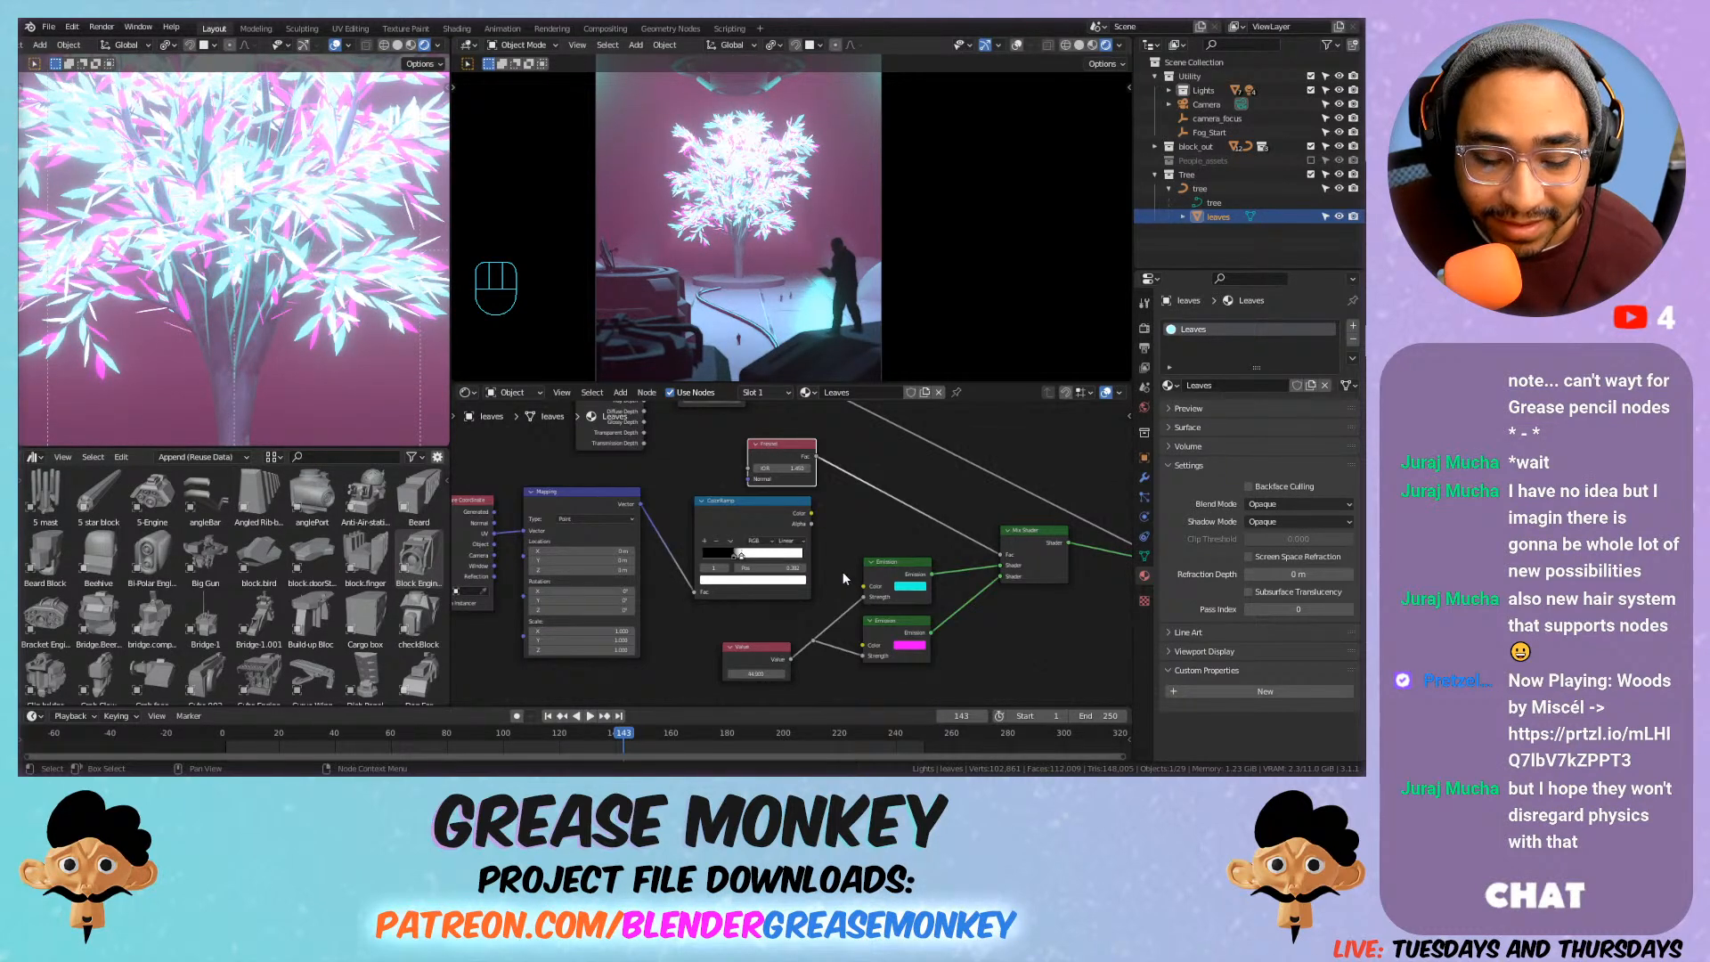
Duplicate the Fresnel-driven Mix Shader and place the copy below it.
middle_click_drag(867, 580, 728, 581)
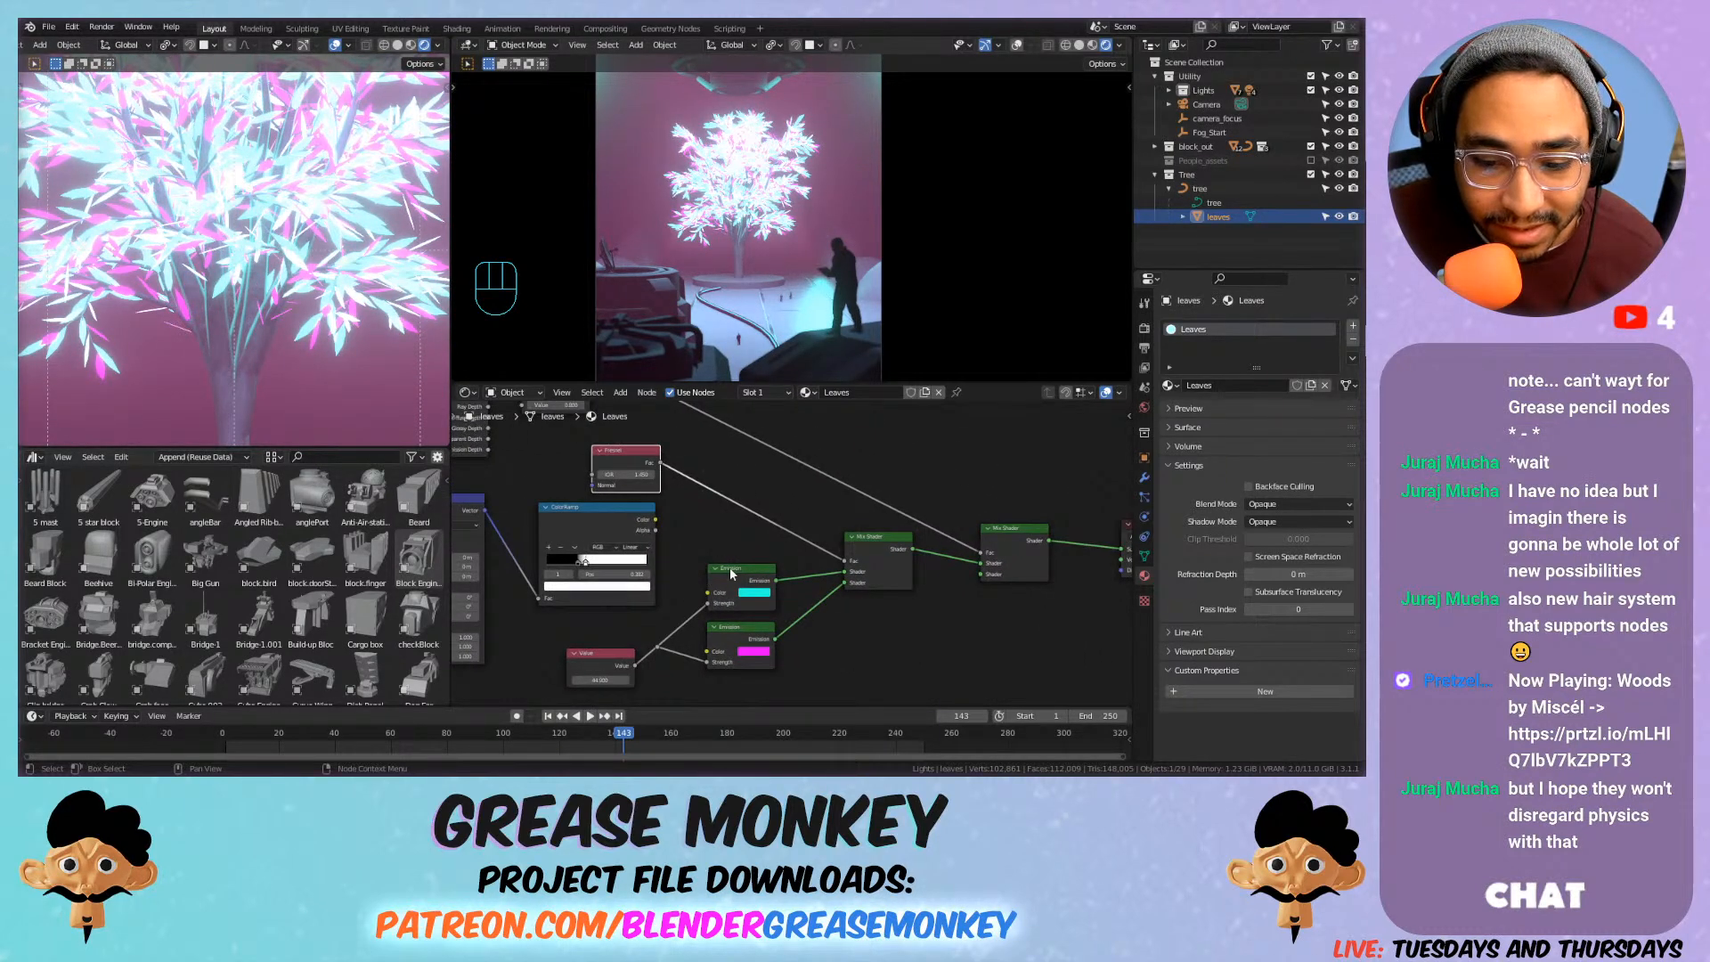
middle_click_drag(939, 572, 857, 567)
scroll(855, 567, "up", 1)
left_click(782, 542)
key("shift+d")
left_click(749, 650)
Try connecting both Emission nodes to the duplicated Mix Shader and undo the new links.
left_click_drag(681, 574, 703, 591)
left_click_drag(771, 664, 764, 670)
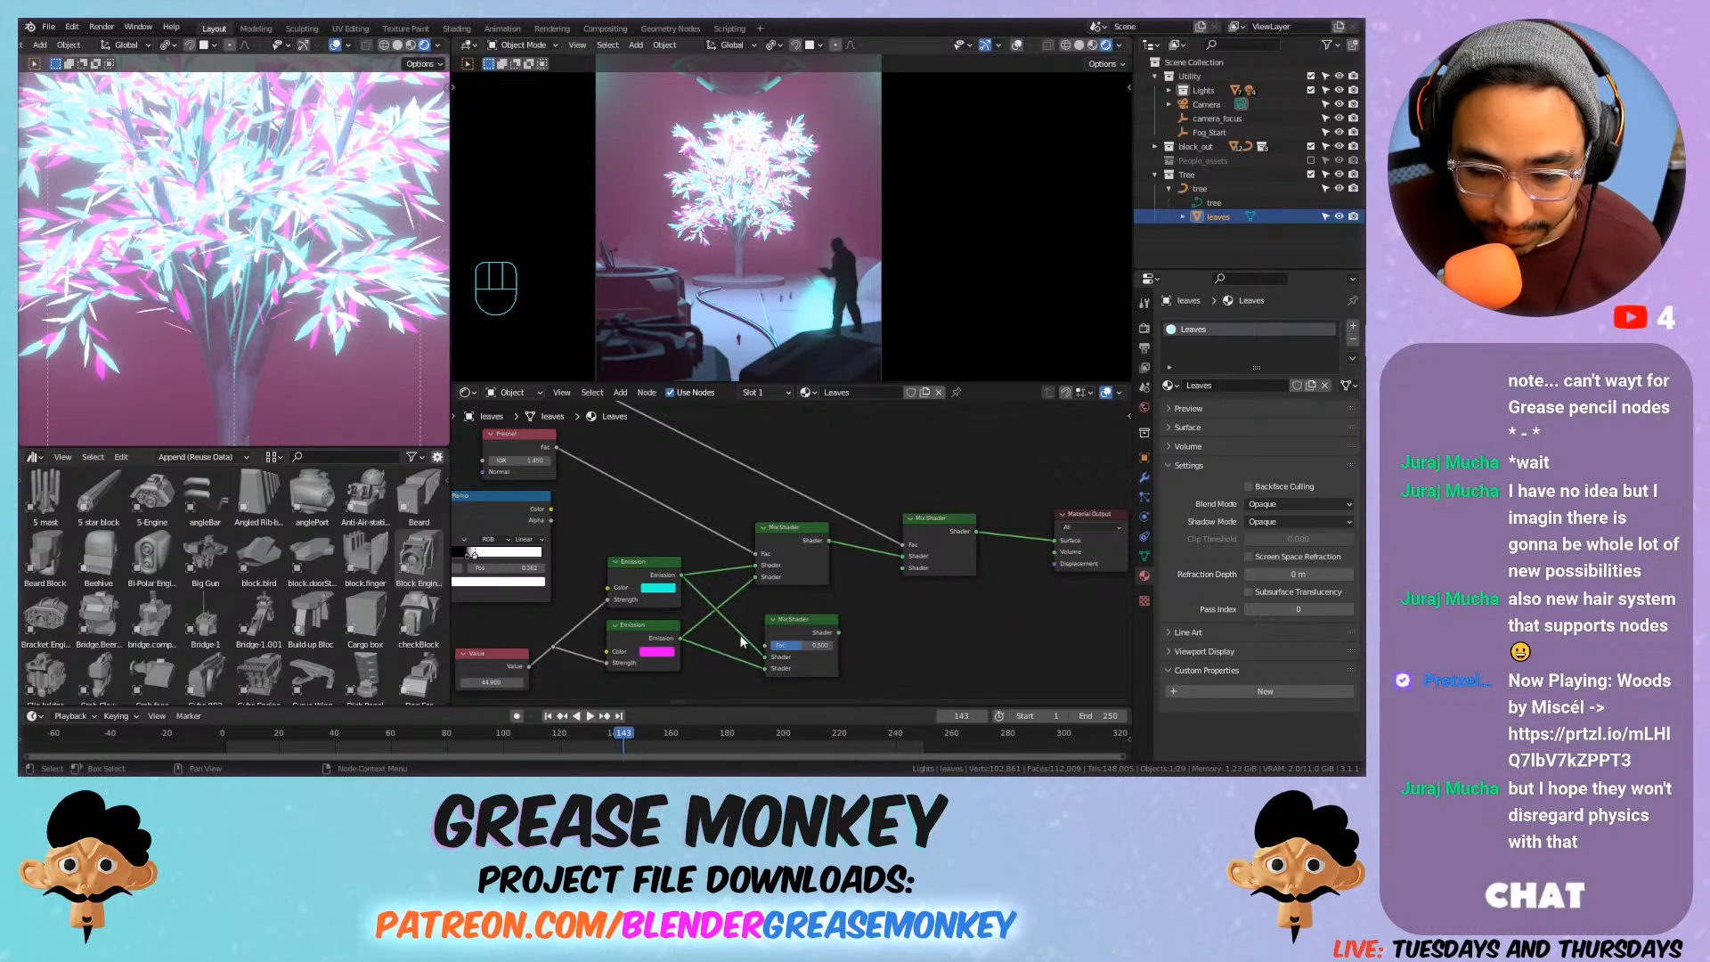
key("ctrl+z")
key("ctrl+z")
key("ctrl+z")
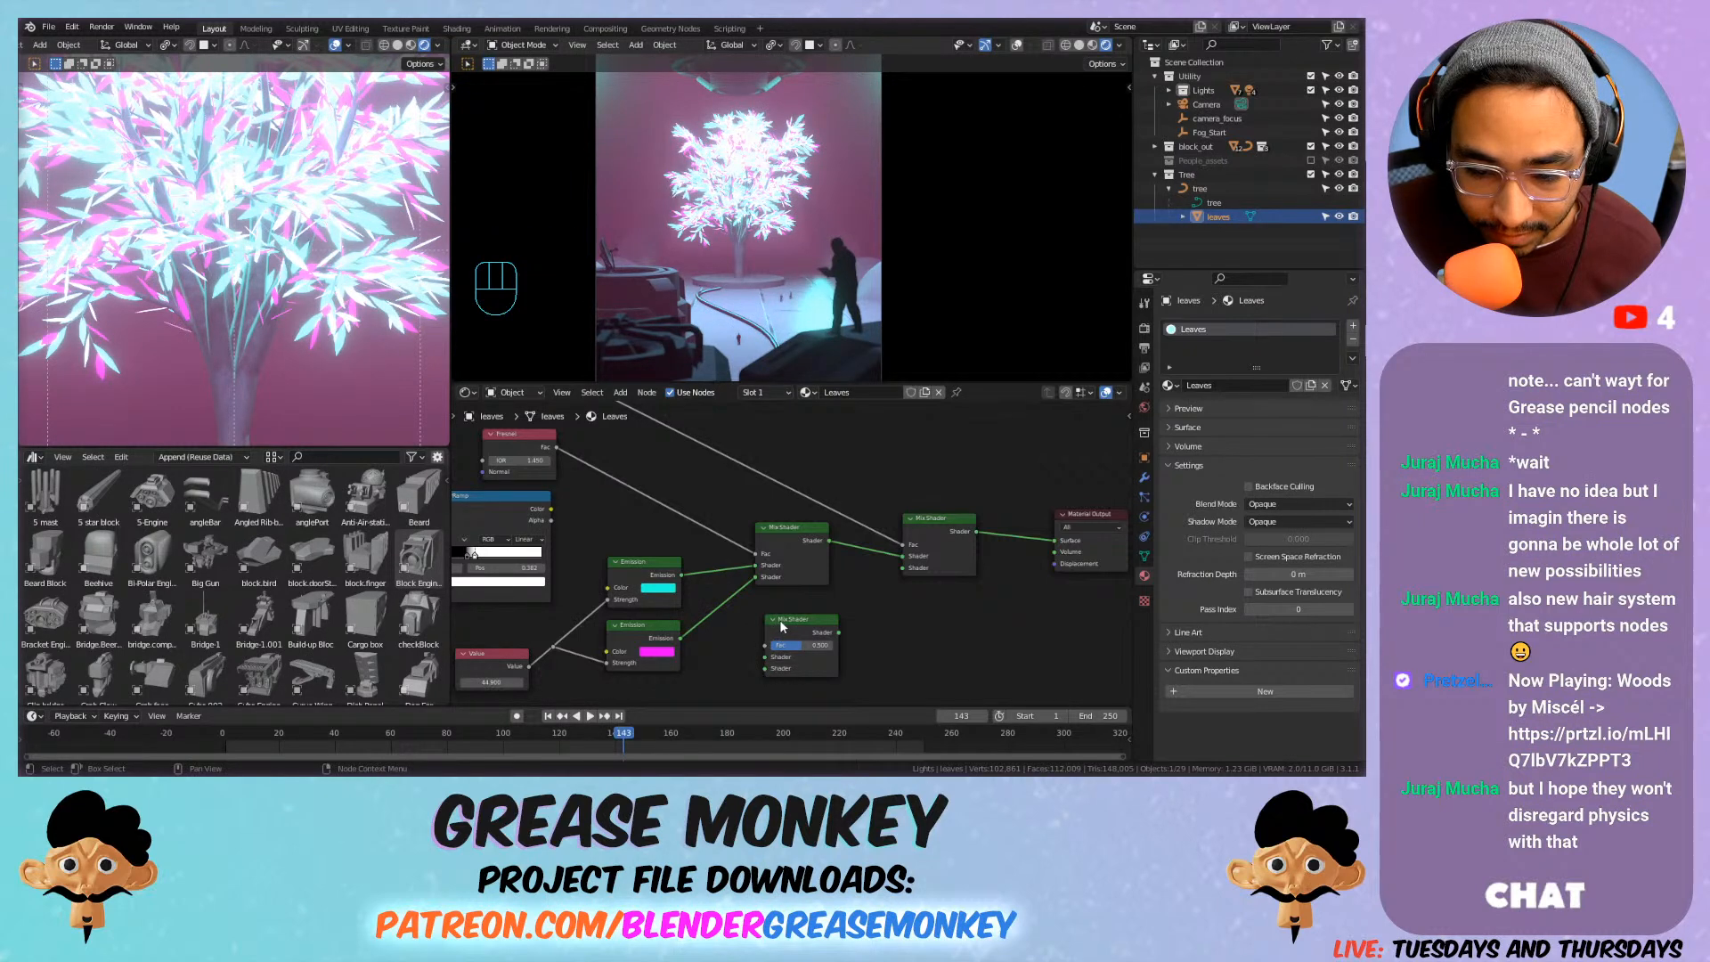
Connect the duplicated Mix Shader's output to the second Shader input of the final Mix Shader.
left_click_drag(840, 631, 906, 567)
middle_click_drag(619, 418, 772, 521)
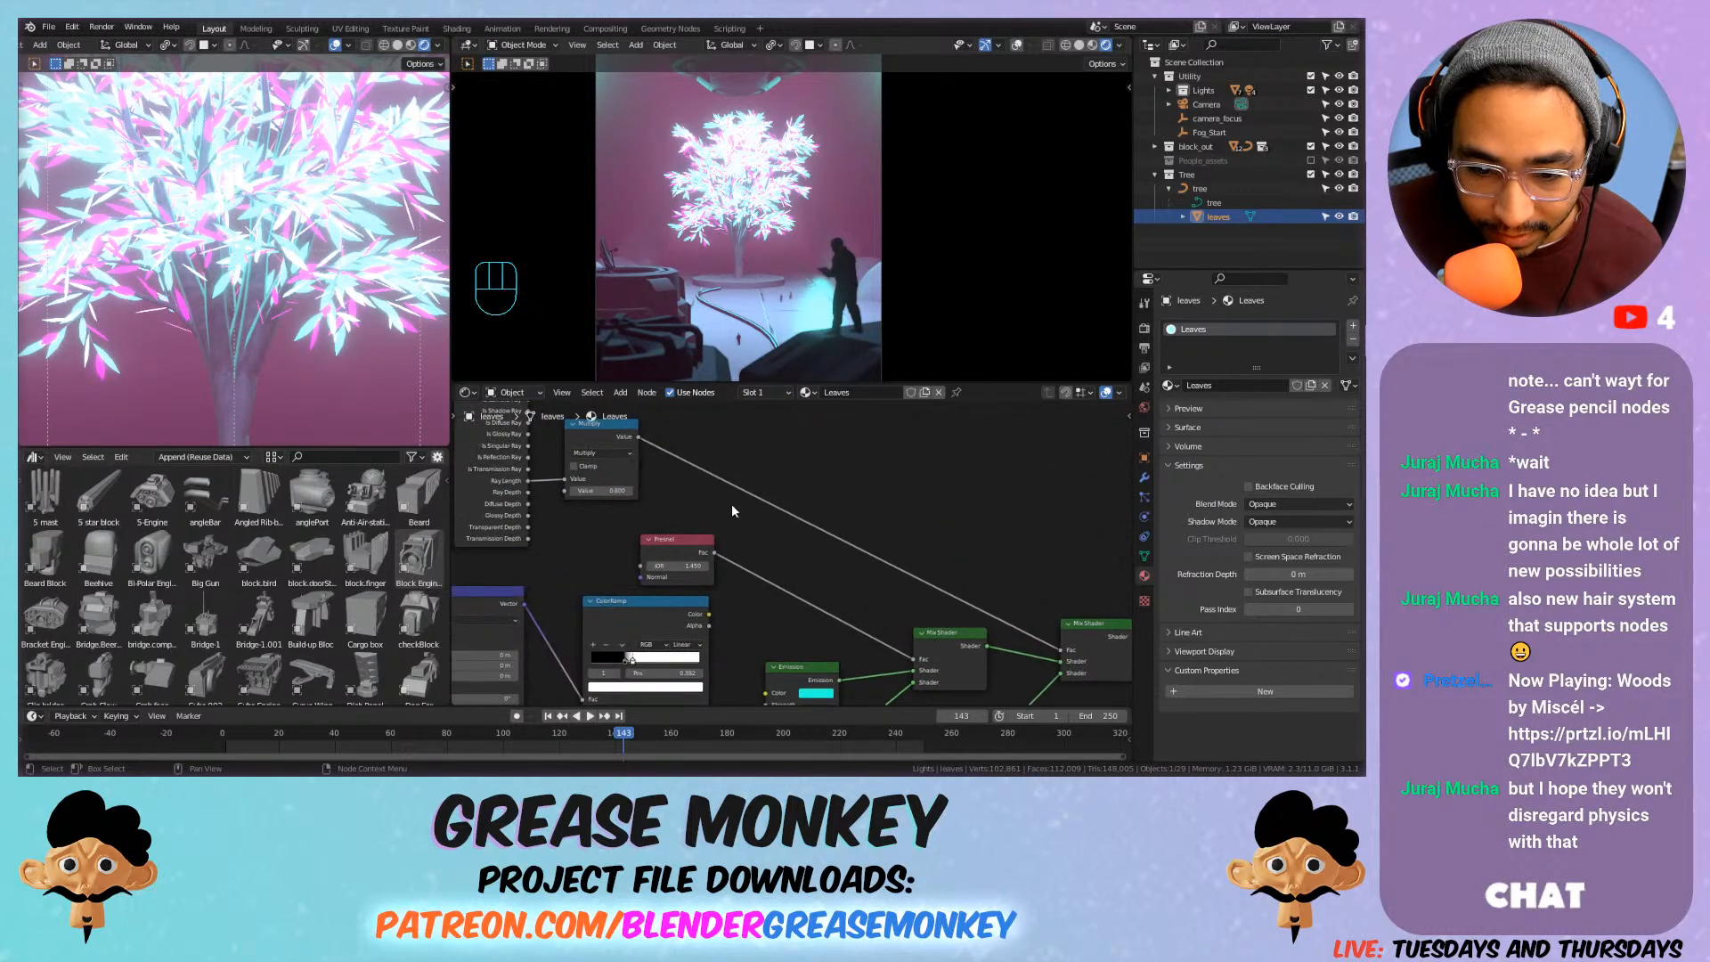
middle_click_drag(685, 489, 739, 542)
middle_click_drag(908, 538, 729, 479)
Add a second Light Path node and connect its Is Camera Ray output to the final Mix Shader's factor.
key("shift+a")
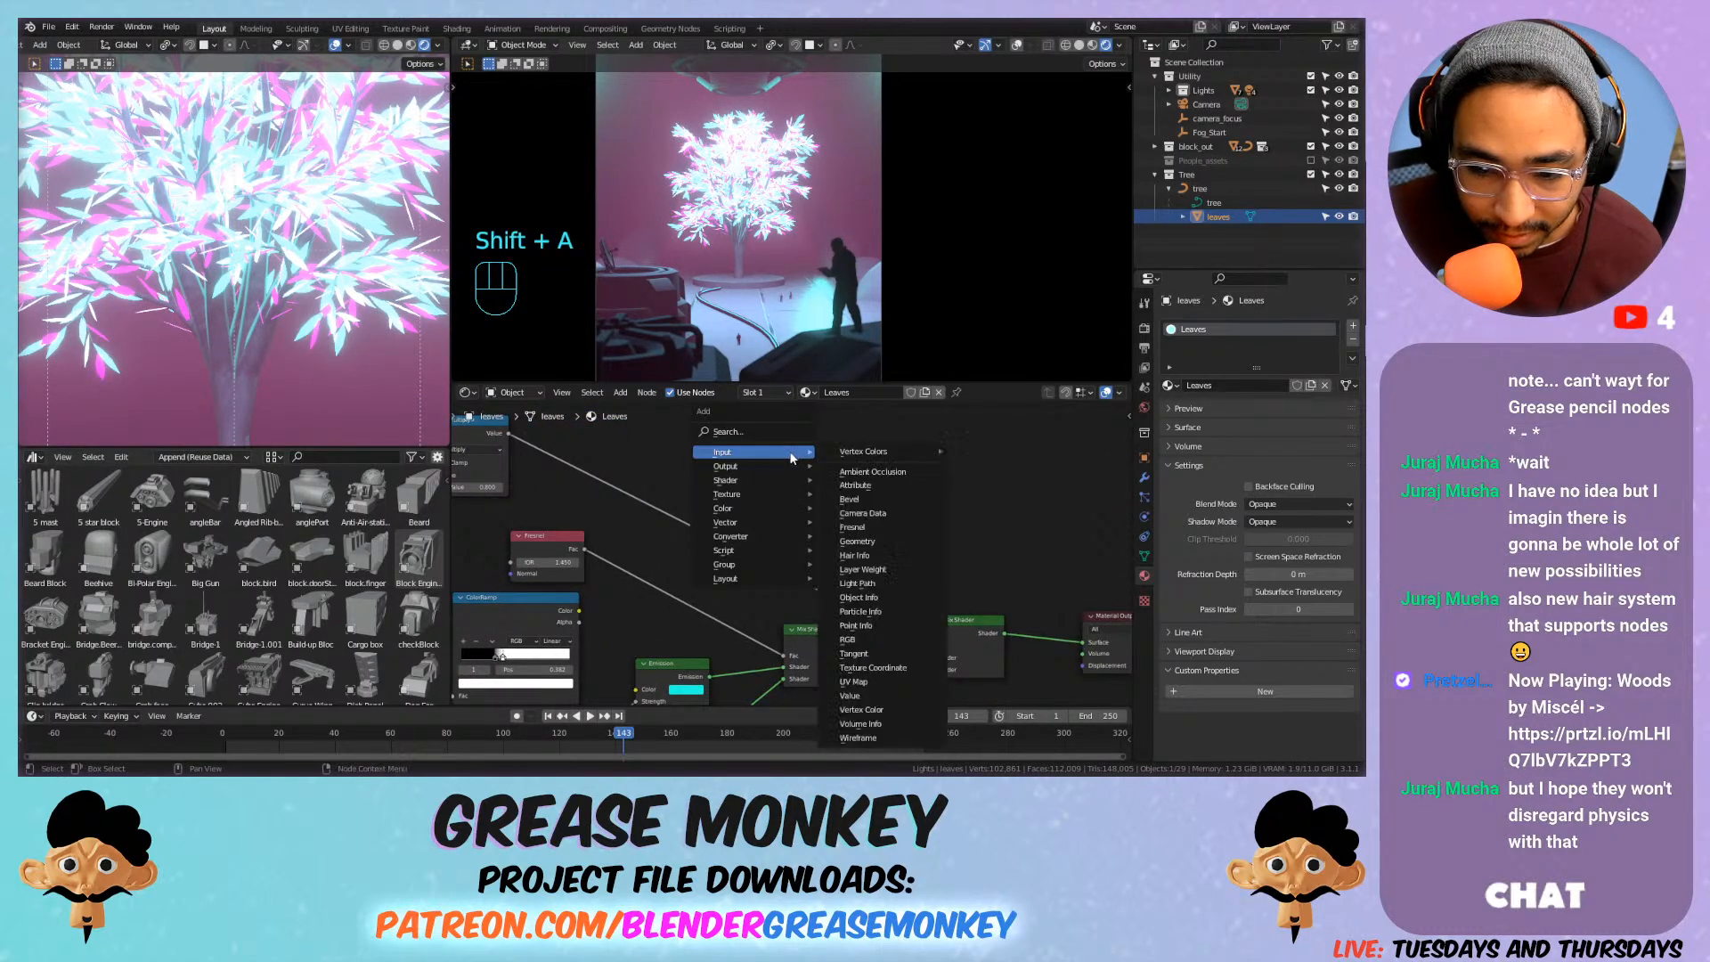
mouse_move(766, 454)
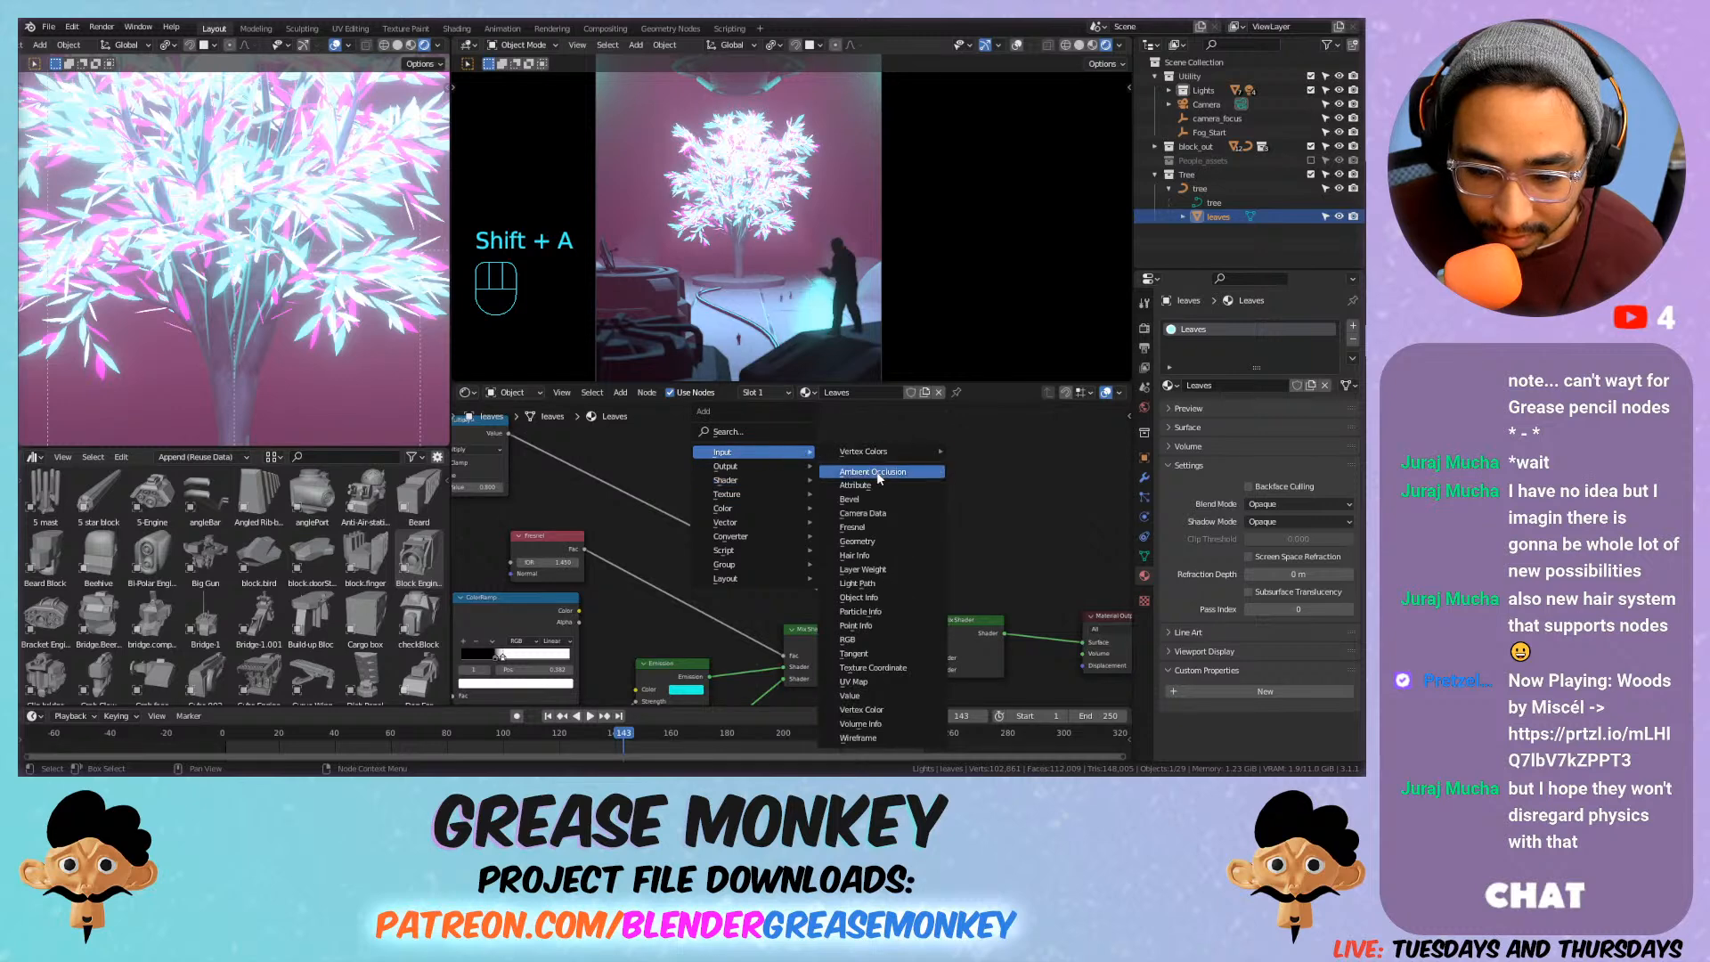
left_click(895, 585)
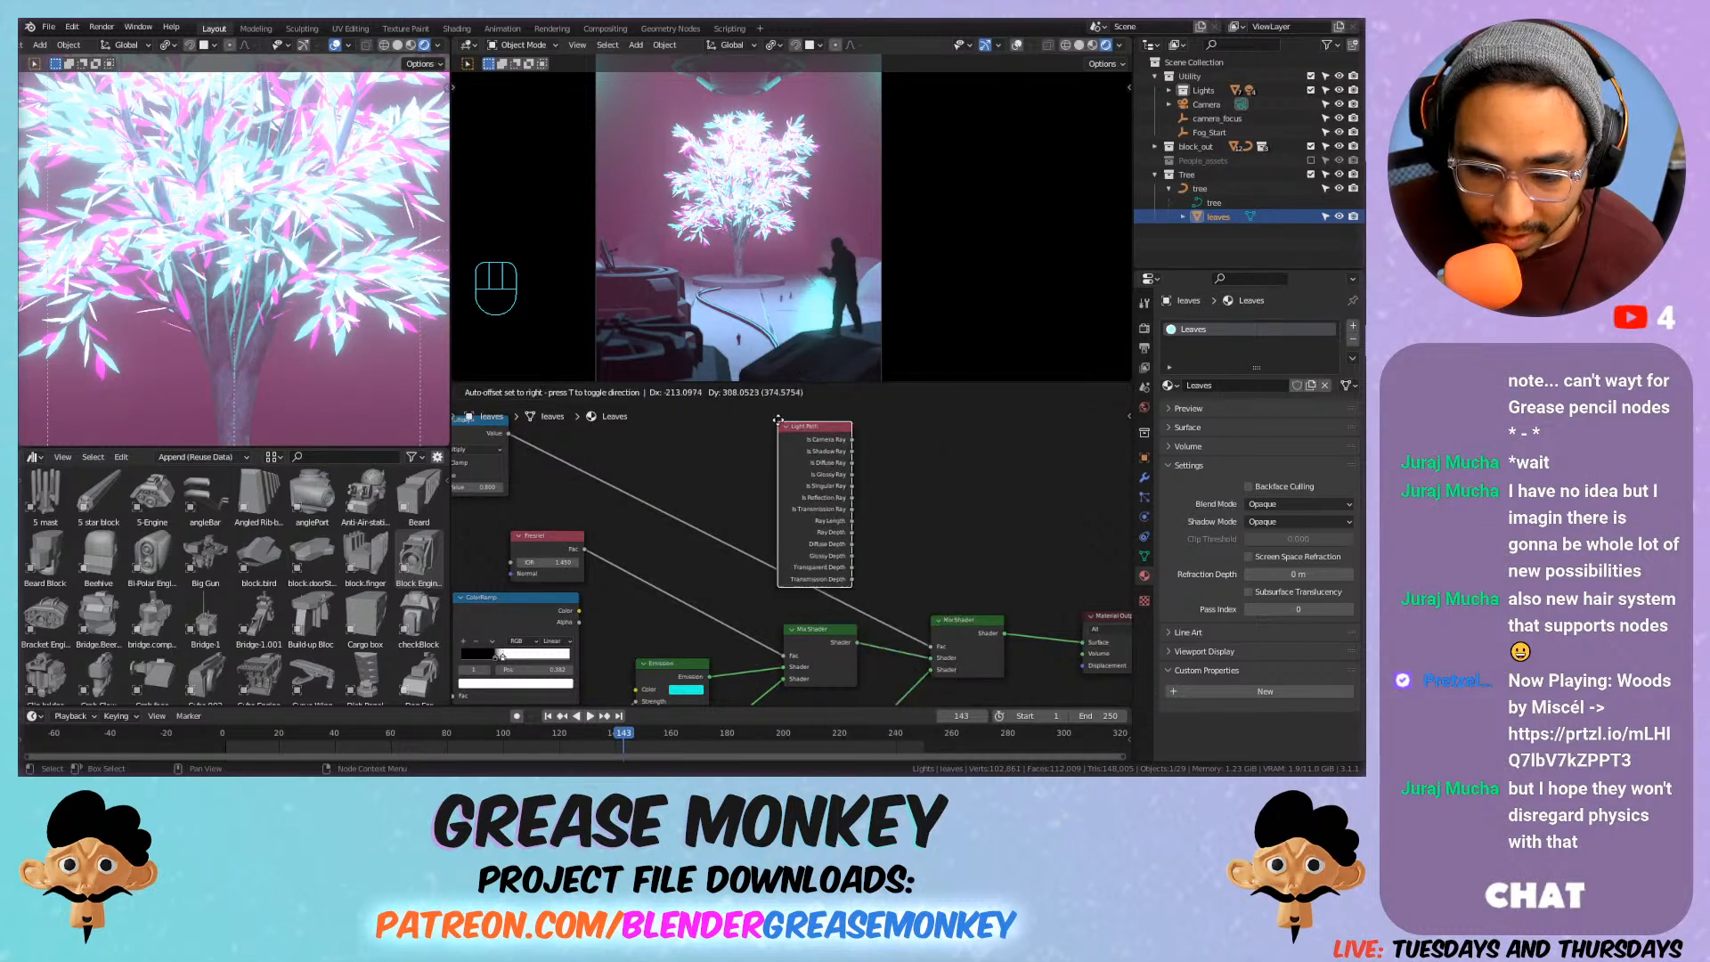
left_click(798, 406)
middle_click_drag(923, 495, 853, 491)
scroll(827, 520, "up", 2)
scroll(846, 525, "down", 1)
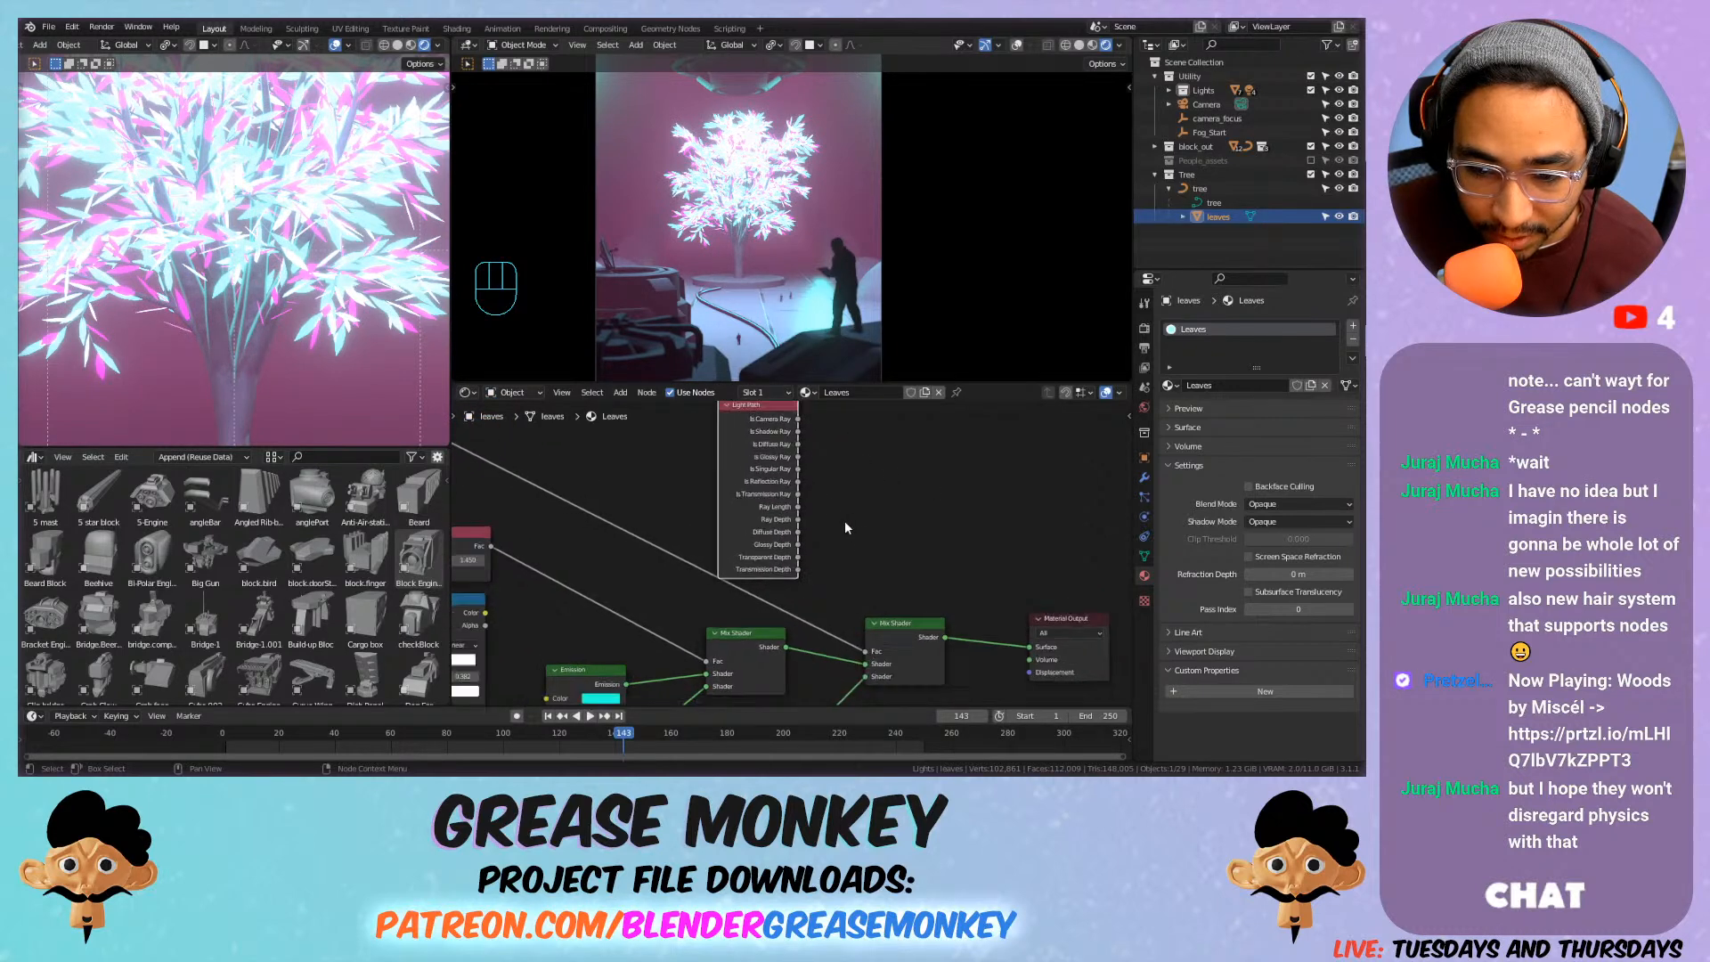
left_click_drag(798, 431, 865, 651)
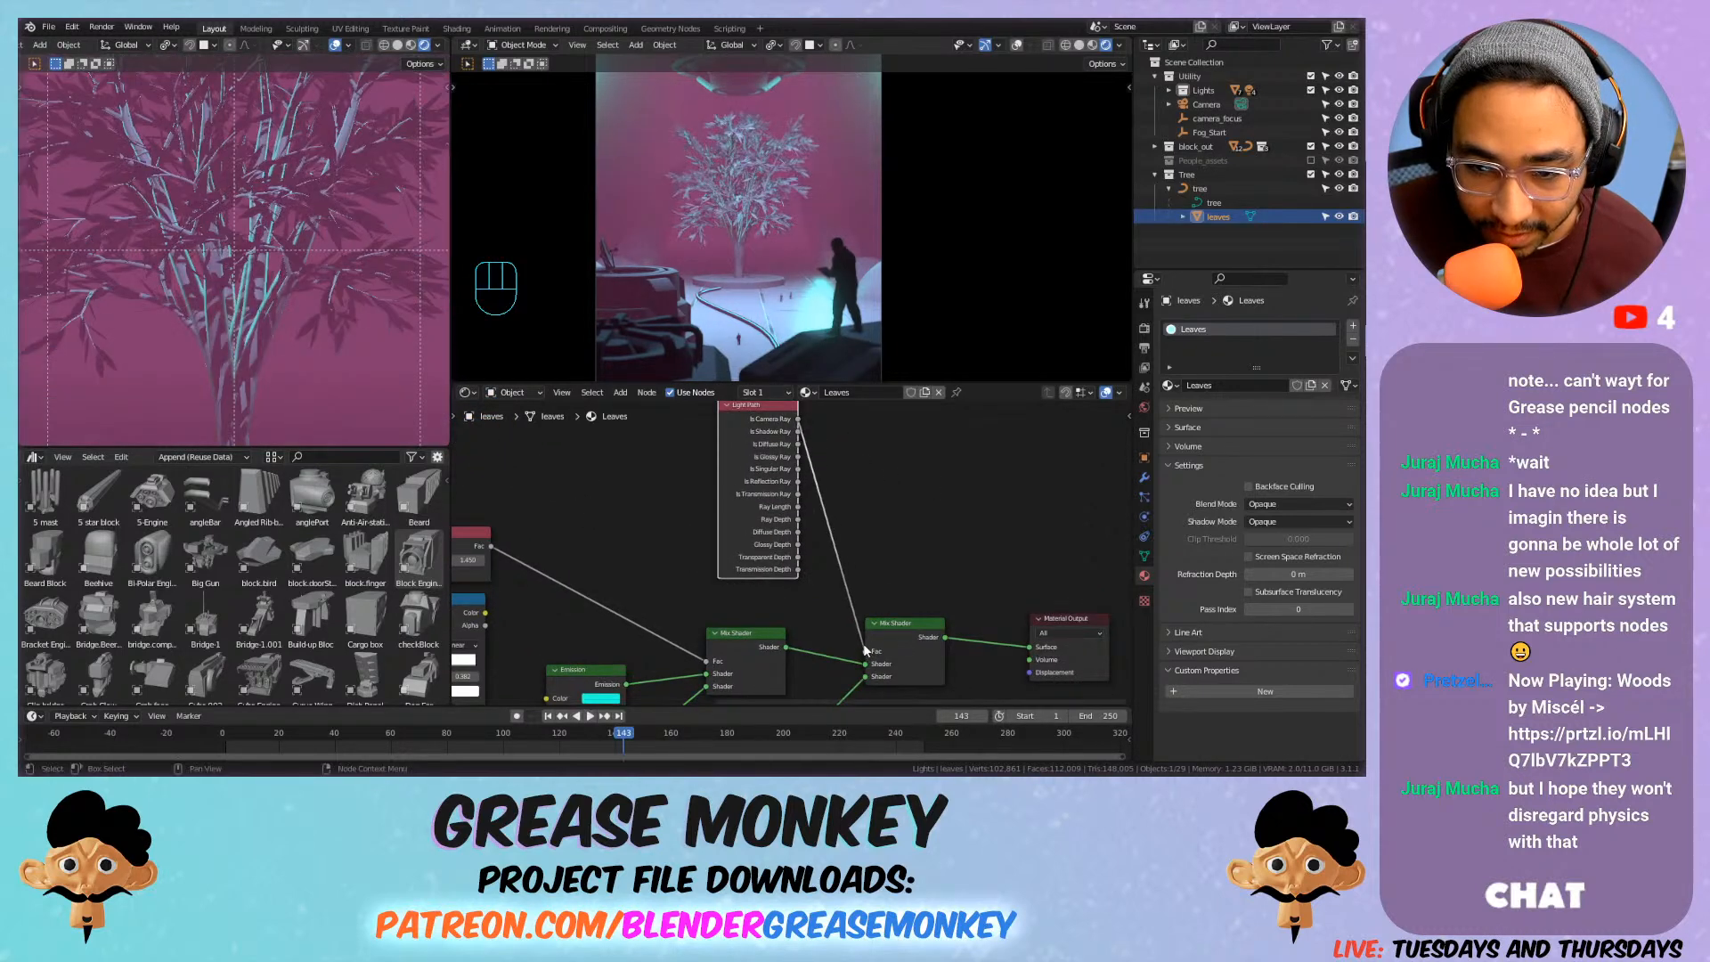
Route the Fresnel-driven Mix Shader into the duplicated Mix Shader, and spread the nodes out toward the Material Output.
middle_click_drag(860, 643, 850, 446)
left_click_drag(778, 597, 785, 597)
middle_click_drag(712, 574, 744, 563)
left_click_drag(829, 471, 846, 522)
left_click_drag(764, 601, 847, 542)
middle_click_drag(940, 518, 810, 581)
left_click_drag(977, 509, 1051, 496)
left_click_drag(824, 526, 909, 503)
left_click_drag(713, 591, 777, 575)
middle_click_drag(749, 492, 738, 551)
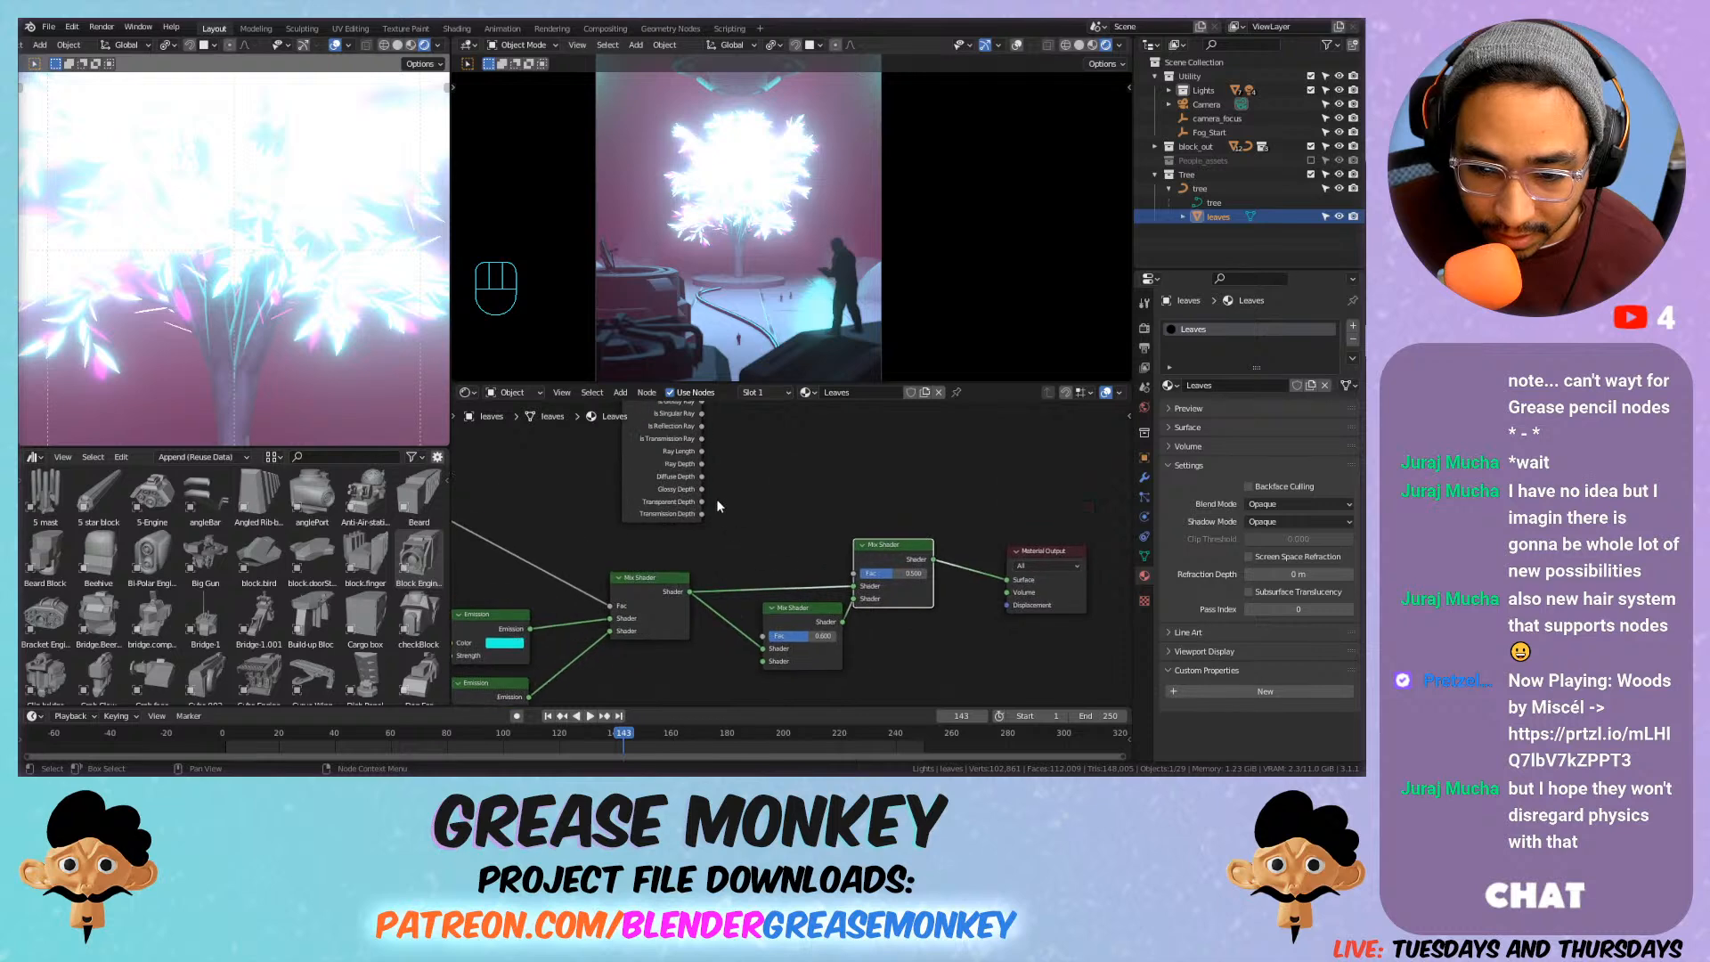
Replace the final Mix Shader with the duplicated one feeding the Material Output, and drive its factor with Is Camera Ray.
left_click_drag(841, 620, 1007, 580)
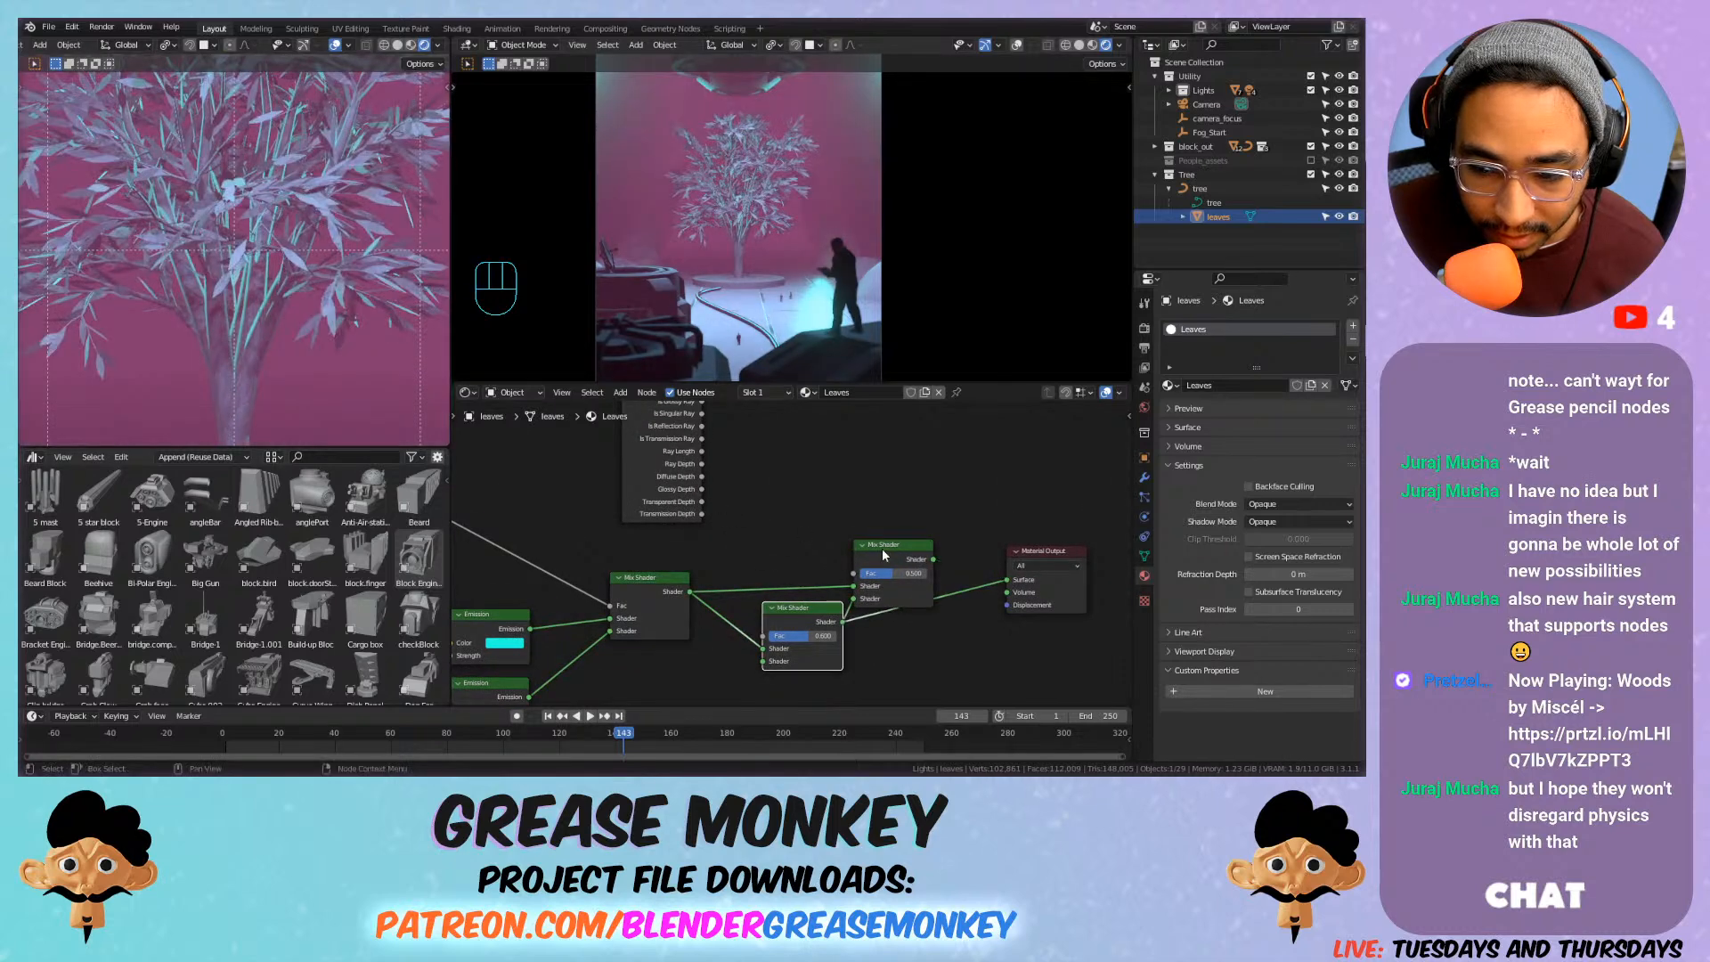
key("x")
left_click_drag(785, 624, 829, 552)
middle_click_drag(707, 400, 691, 462)
left_click_drag(686, 424, 791, 626)
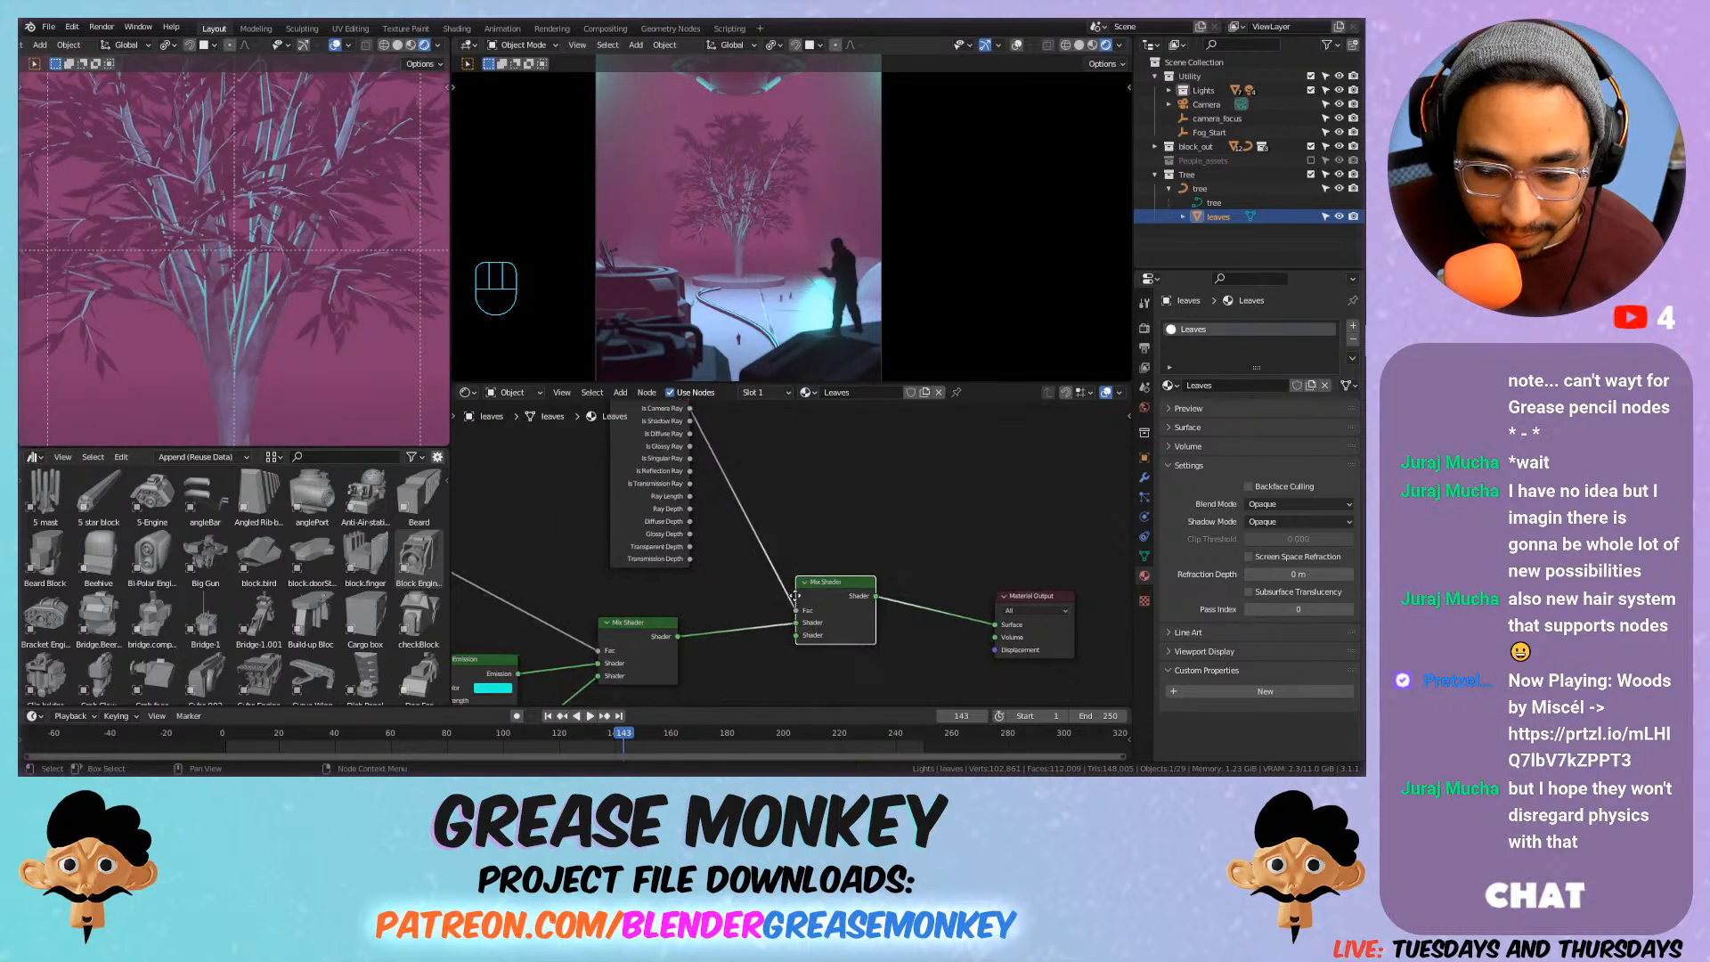
Duplicate an Emission node, colour it green, and connect it to the final Mix Shader's second Shader input.
middle_click_drag(792, 611, 846, 532)
middle_click_drag(765, 585, 837, 554)
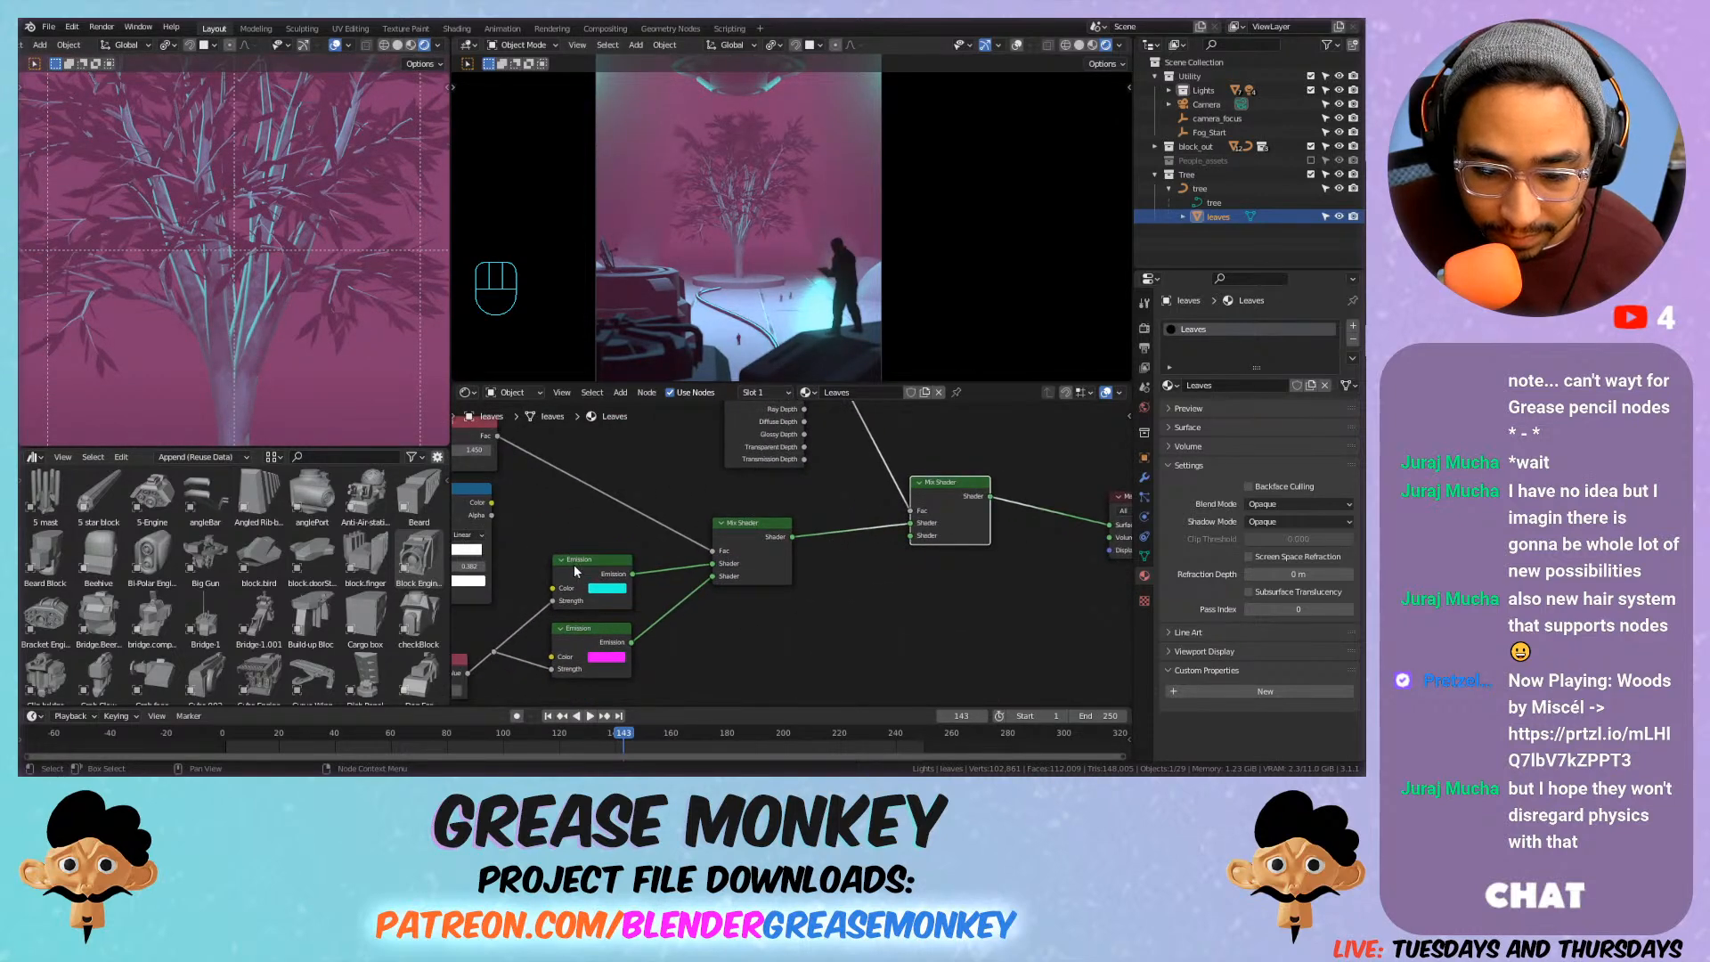
key("shift+d")
left_click(800, 589)
left_click(831, 606)
left_click_drag(856, 446, 823, 464)
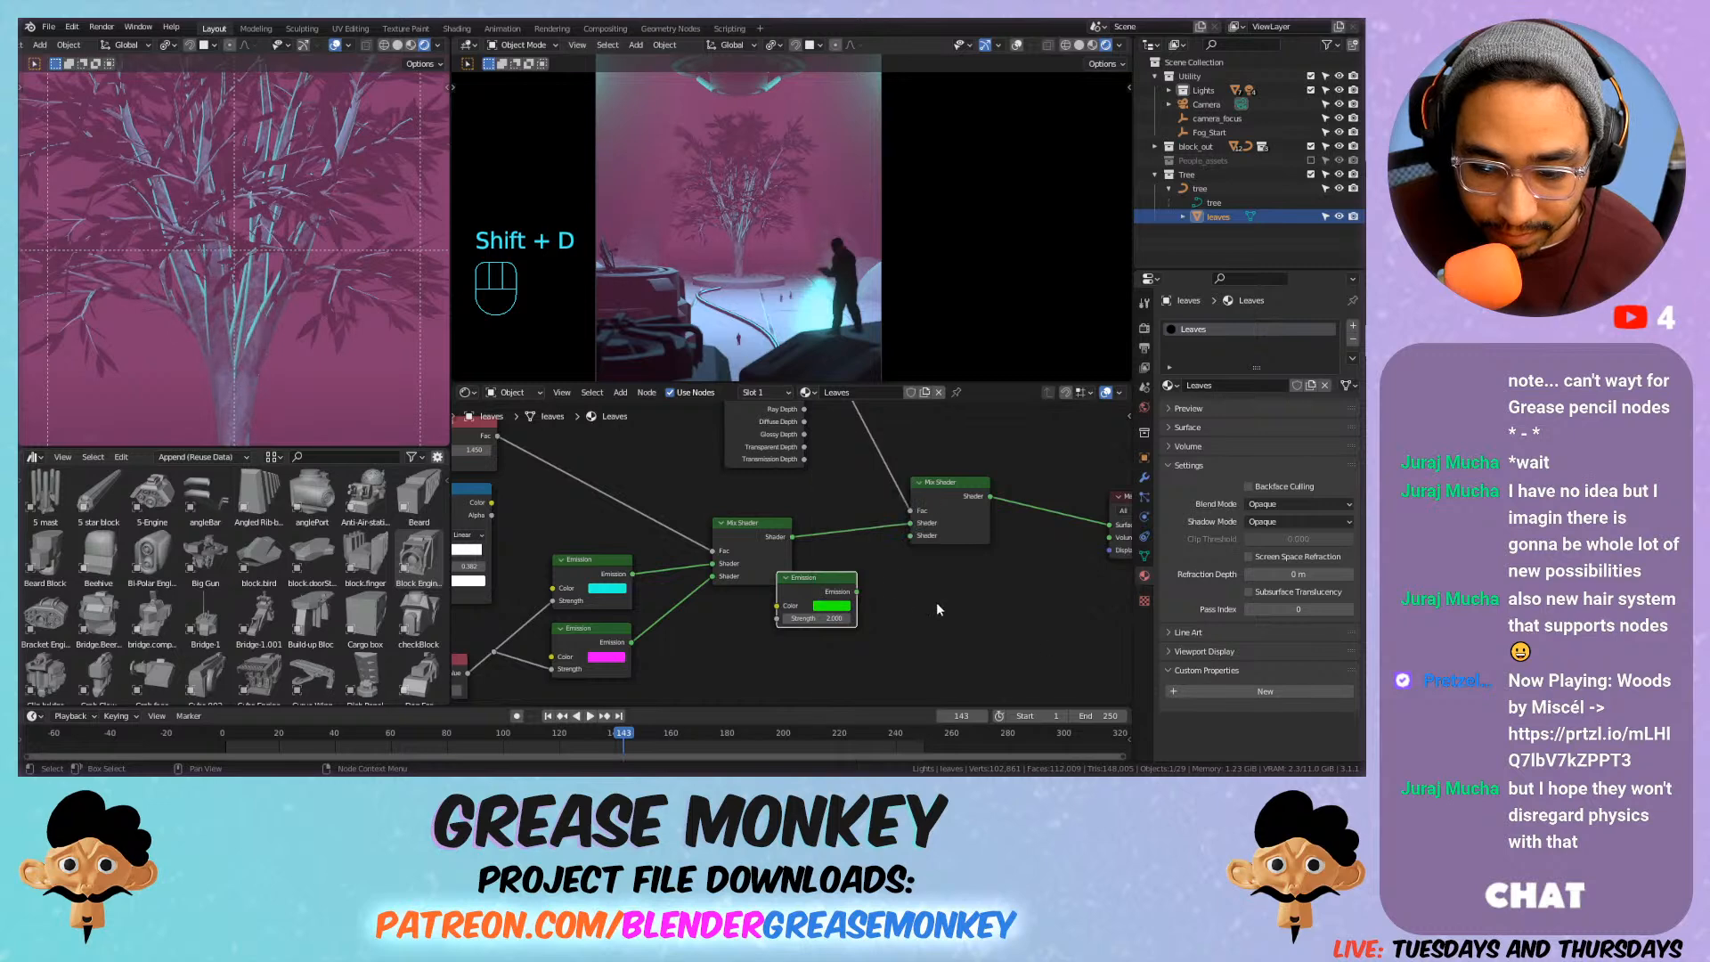
left_click_drag(855, 592, 909, 535)
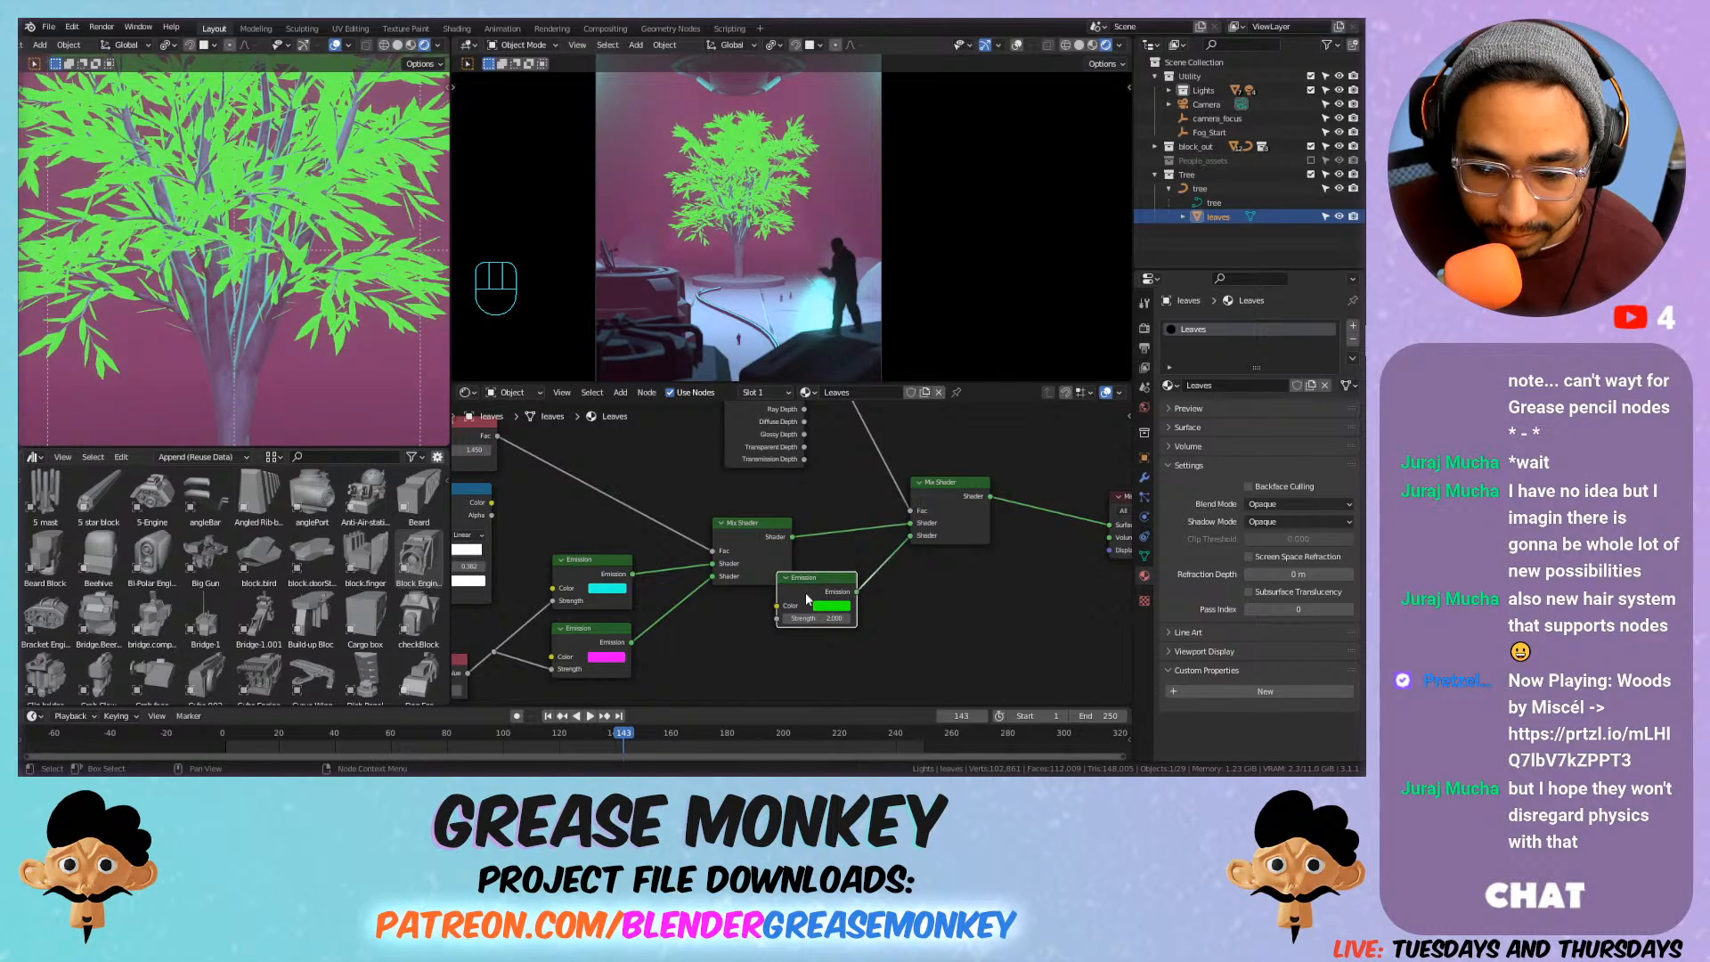
Try the new Light Path node's Transparent Depth and Transmission Depth outputs as the final mix factor.
middle_click_drag(800, 481, 787, 588)
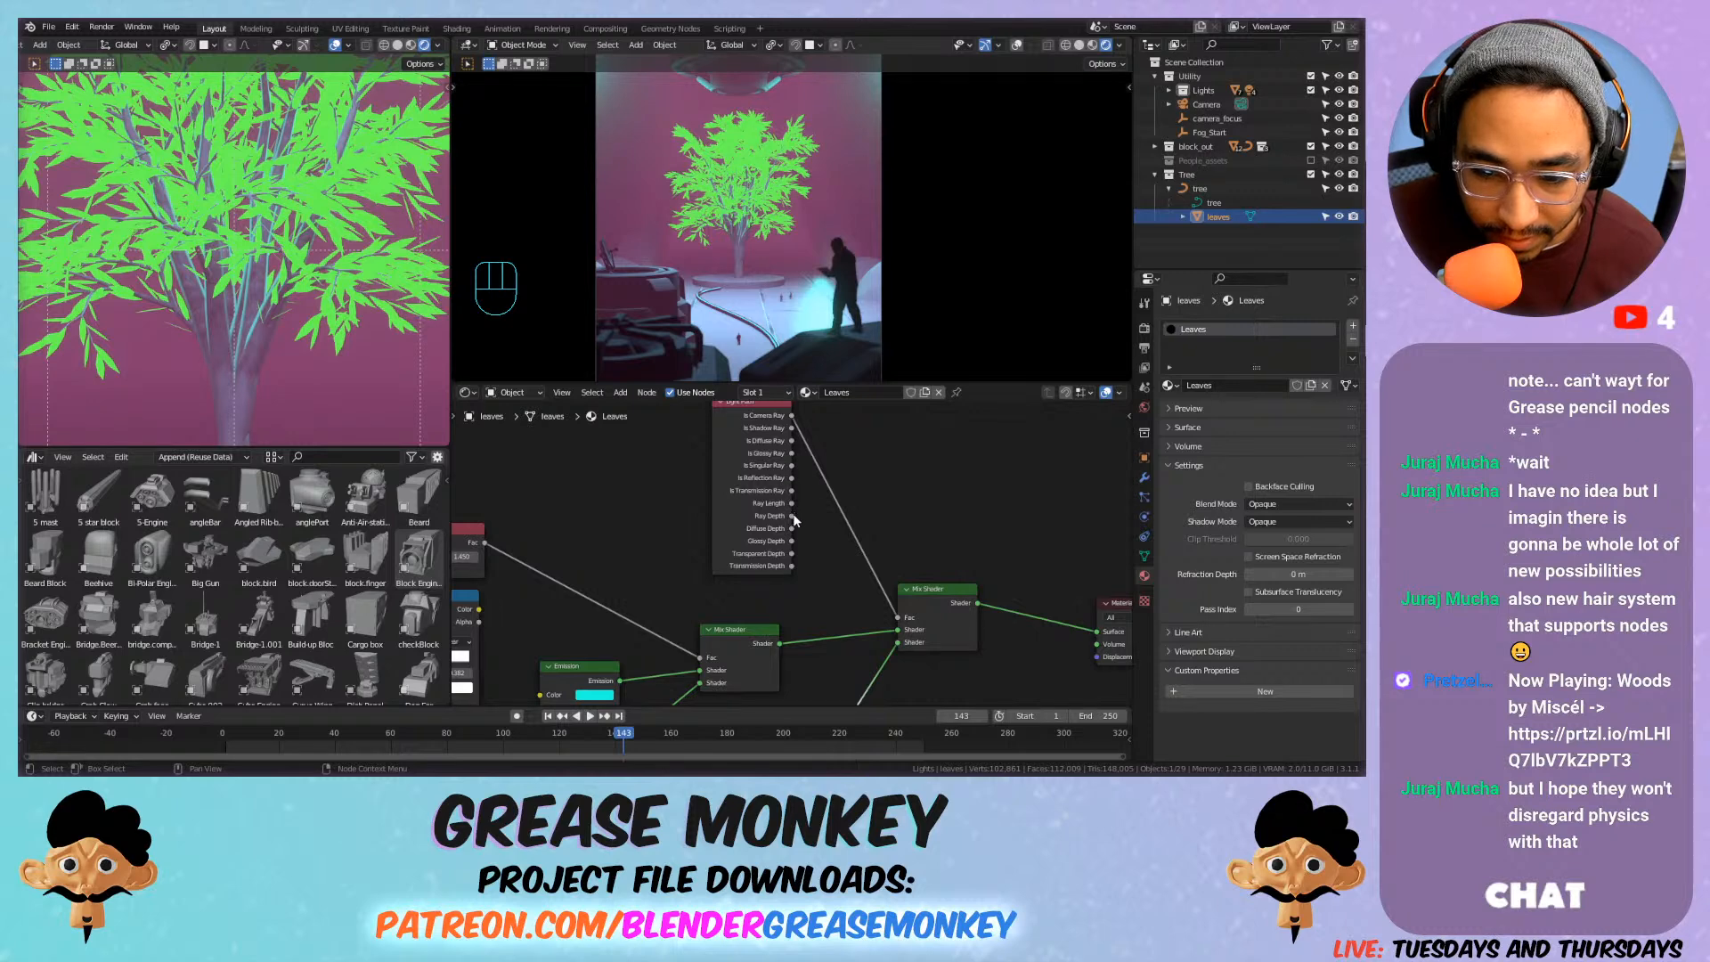
left_click_drag(791, 565, 896, 617)
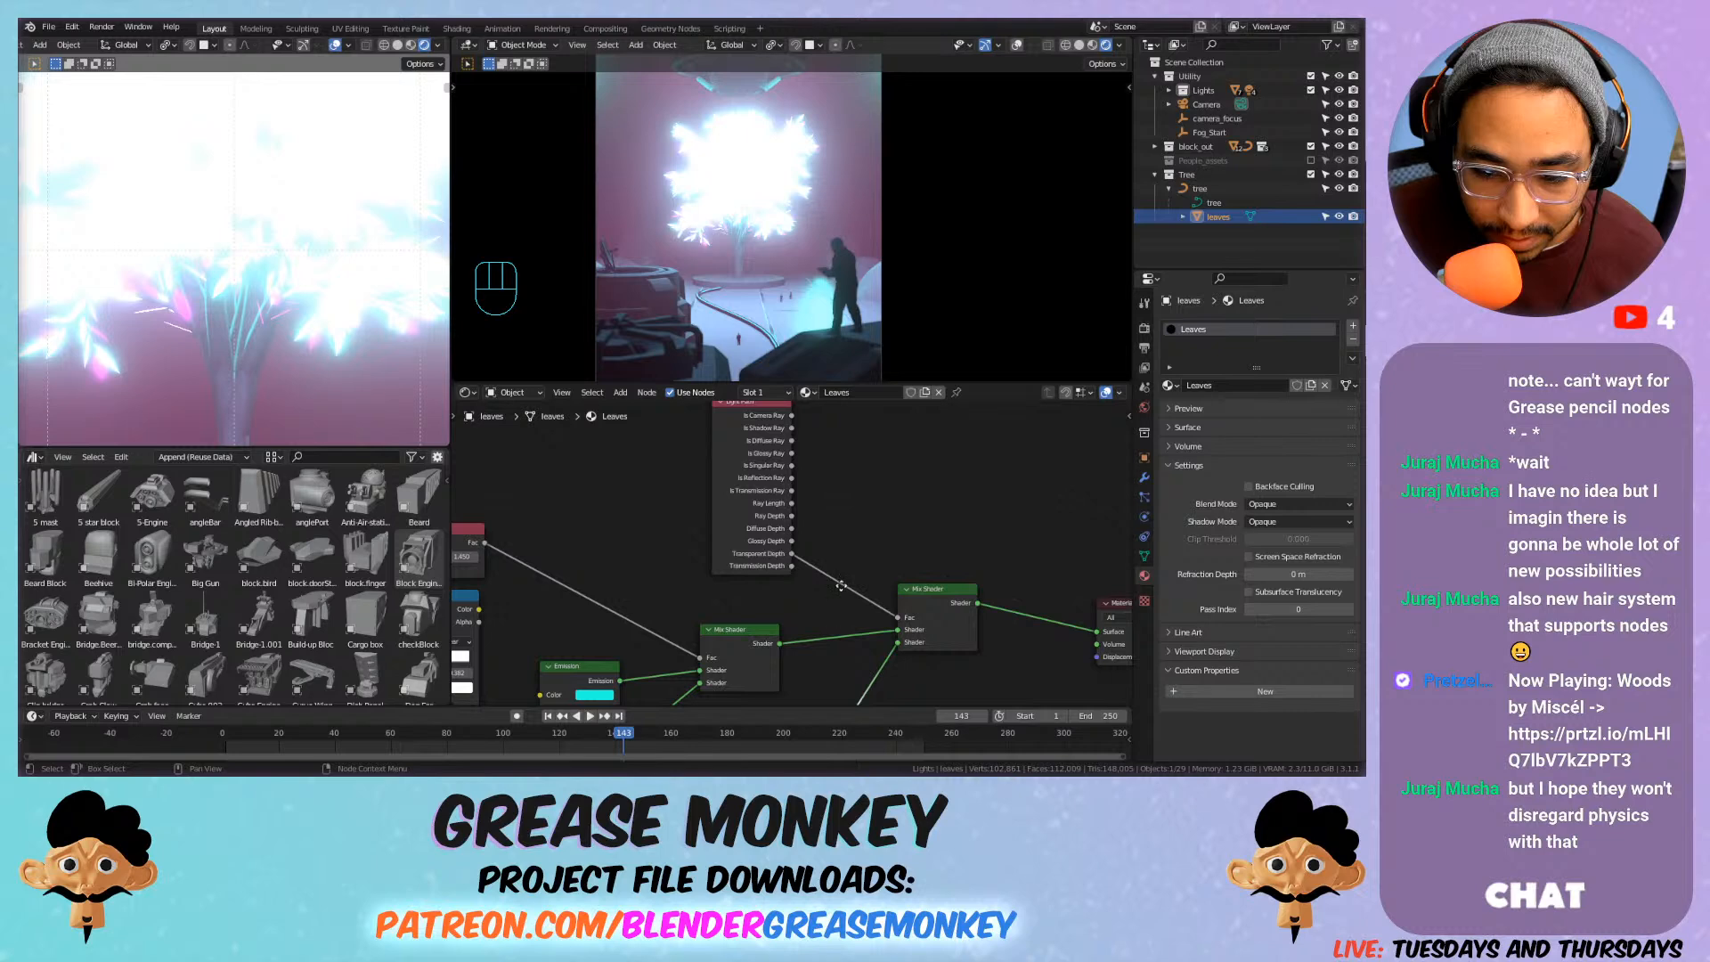
middle_click_drag(837, 604, 835, 494)
left_click_drag(826, 642, 851, 642)
key("ctrl+z")
left_click_drag(789, 456, 900, 507)
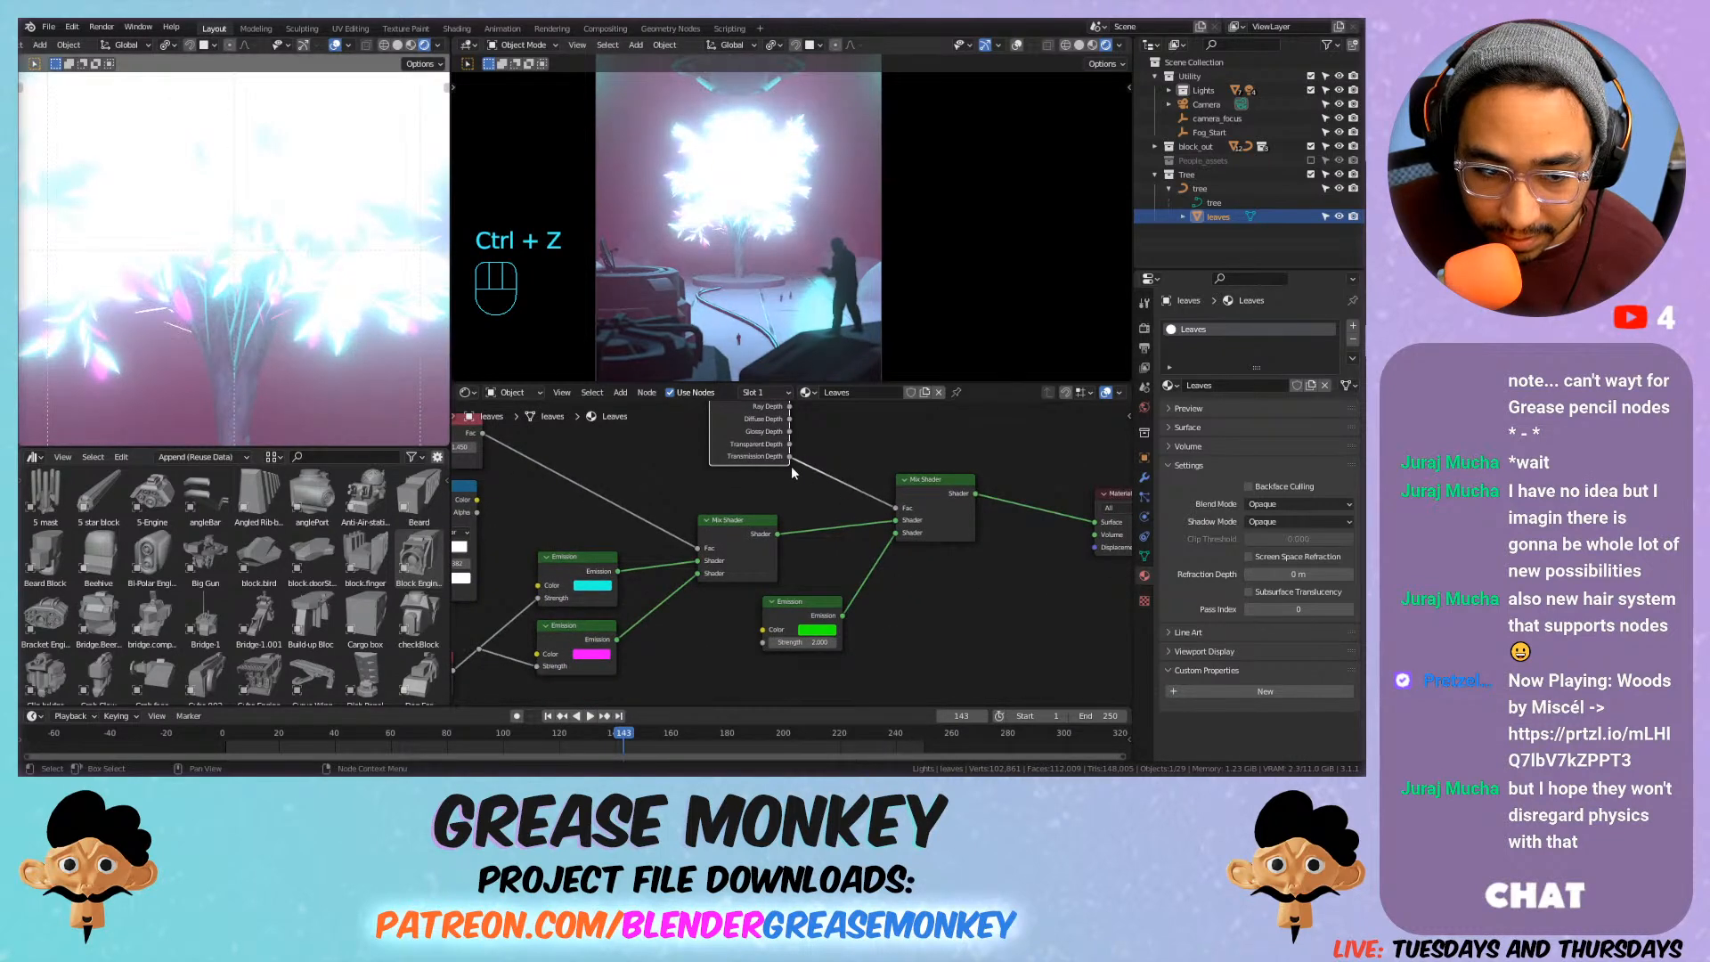
Connect Light Path's Is Transmission Ray output to the final Mix Shader's factor.
middle_click_drag(791, 467, 820, 532)
scroll(811, 512, "up", 1)
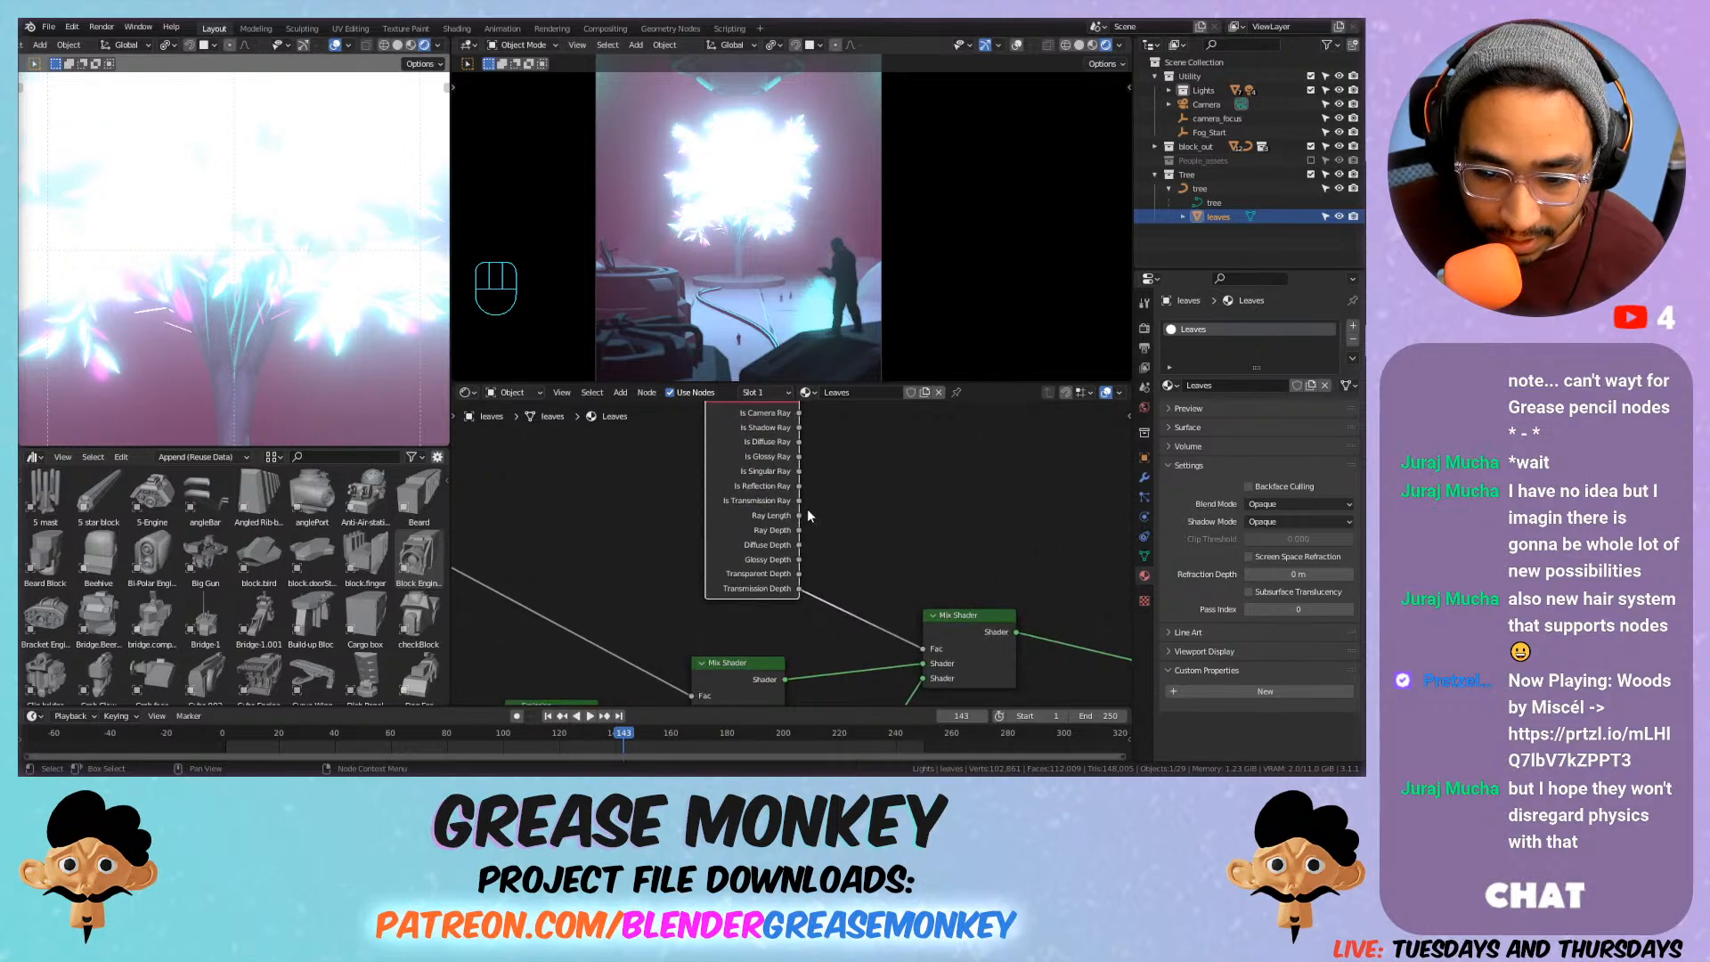
left_click_drag(798, 501, 922, 647)
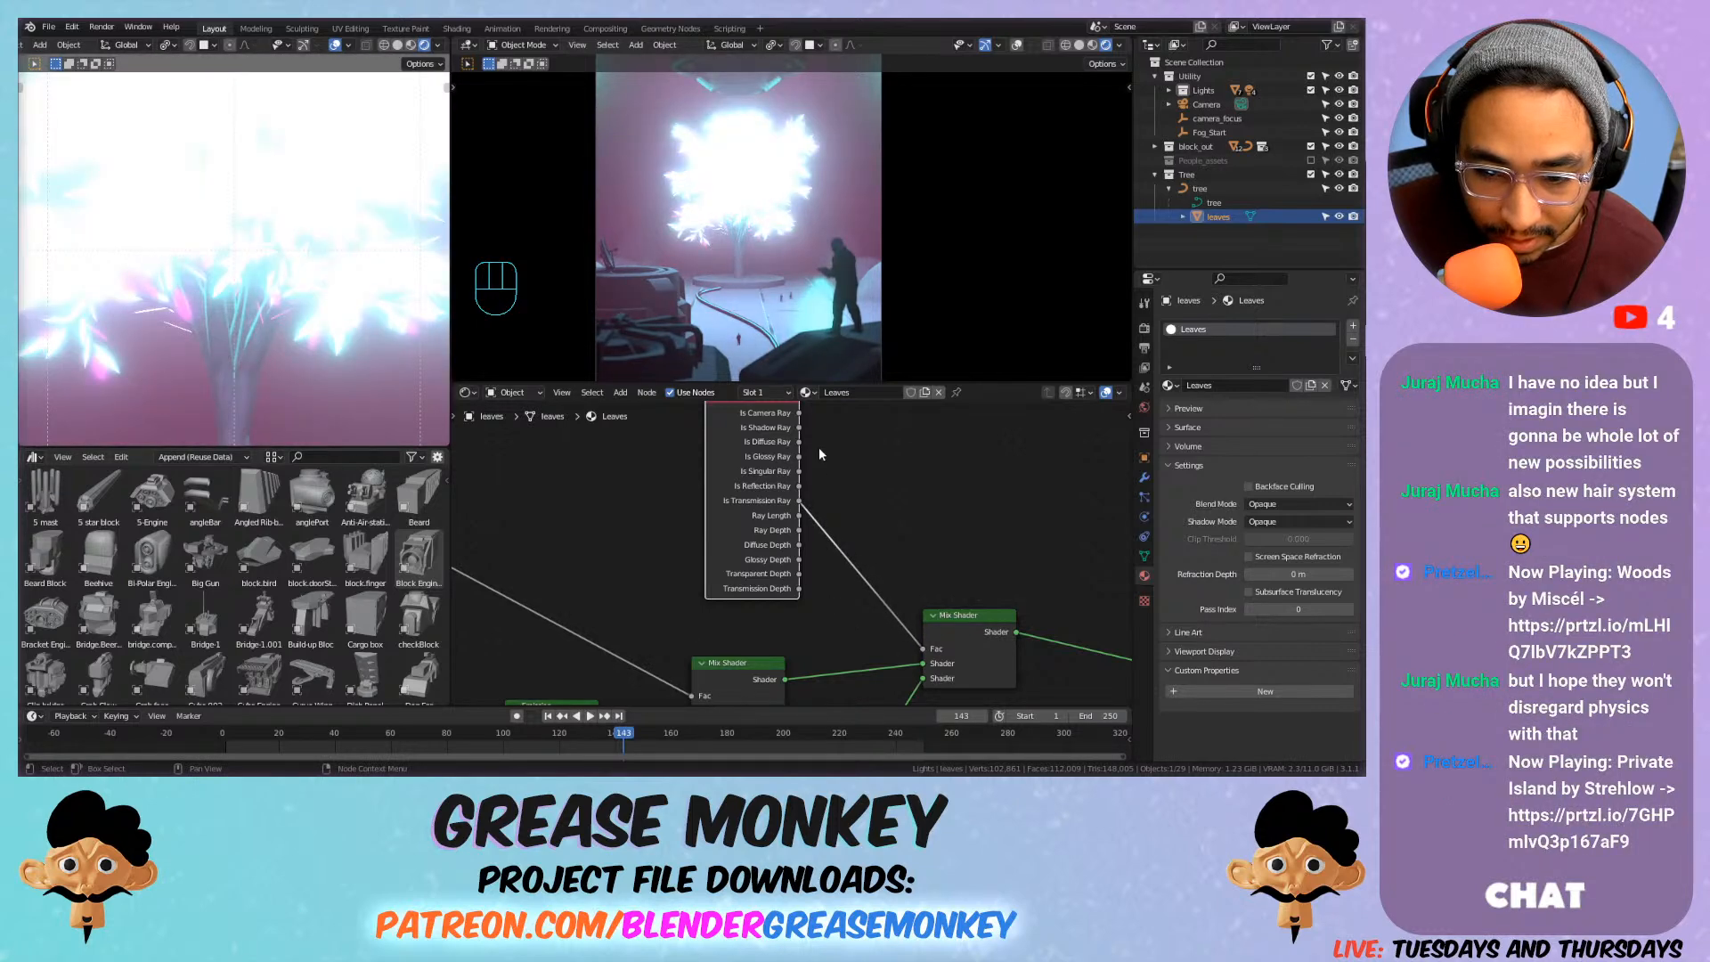
scroll(883, 495, "down", 2)
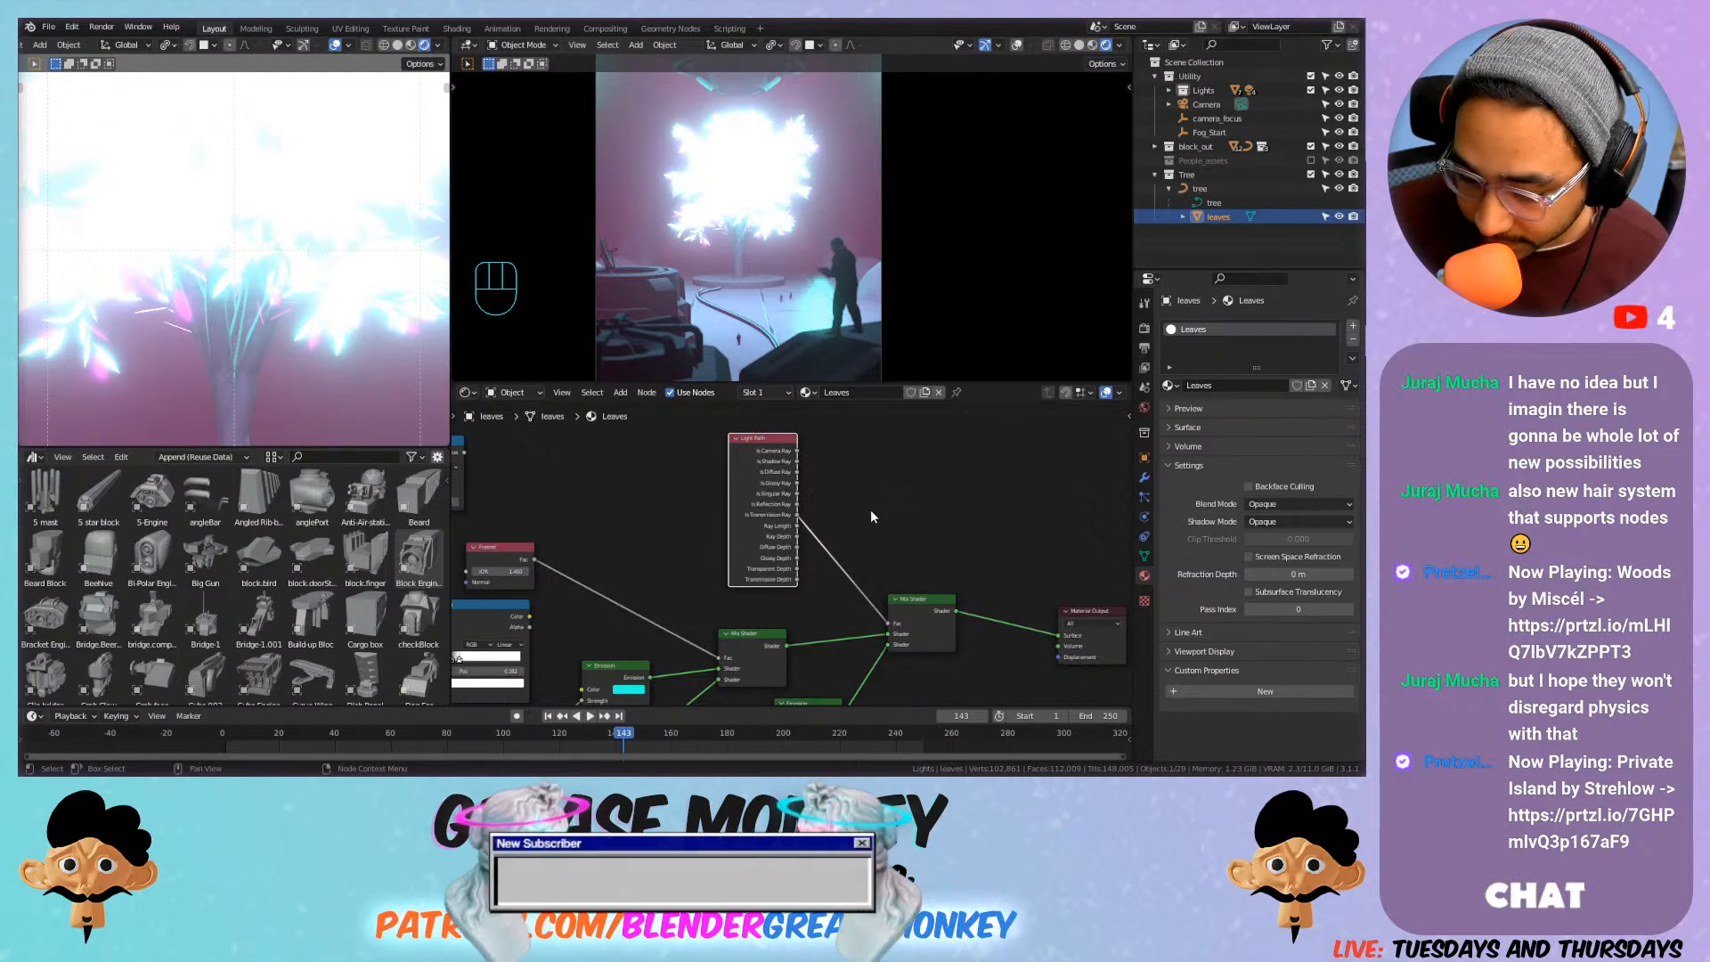
middle_click_drag(871, 512, 798, 597)
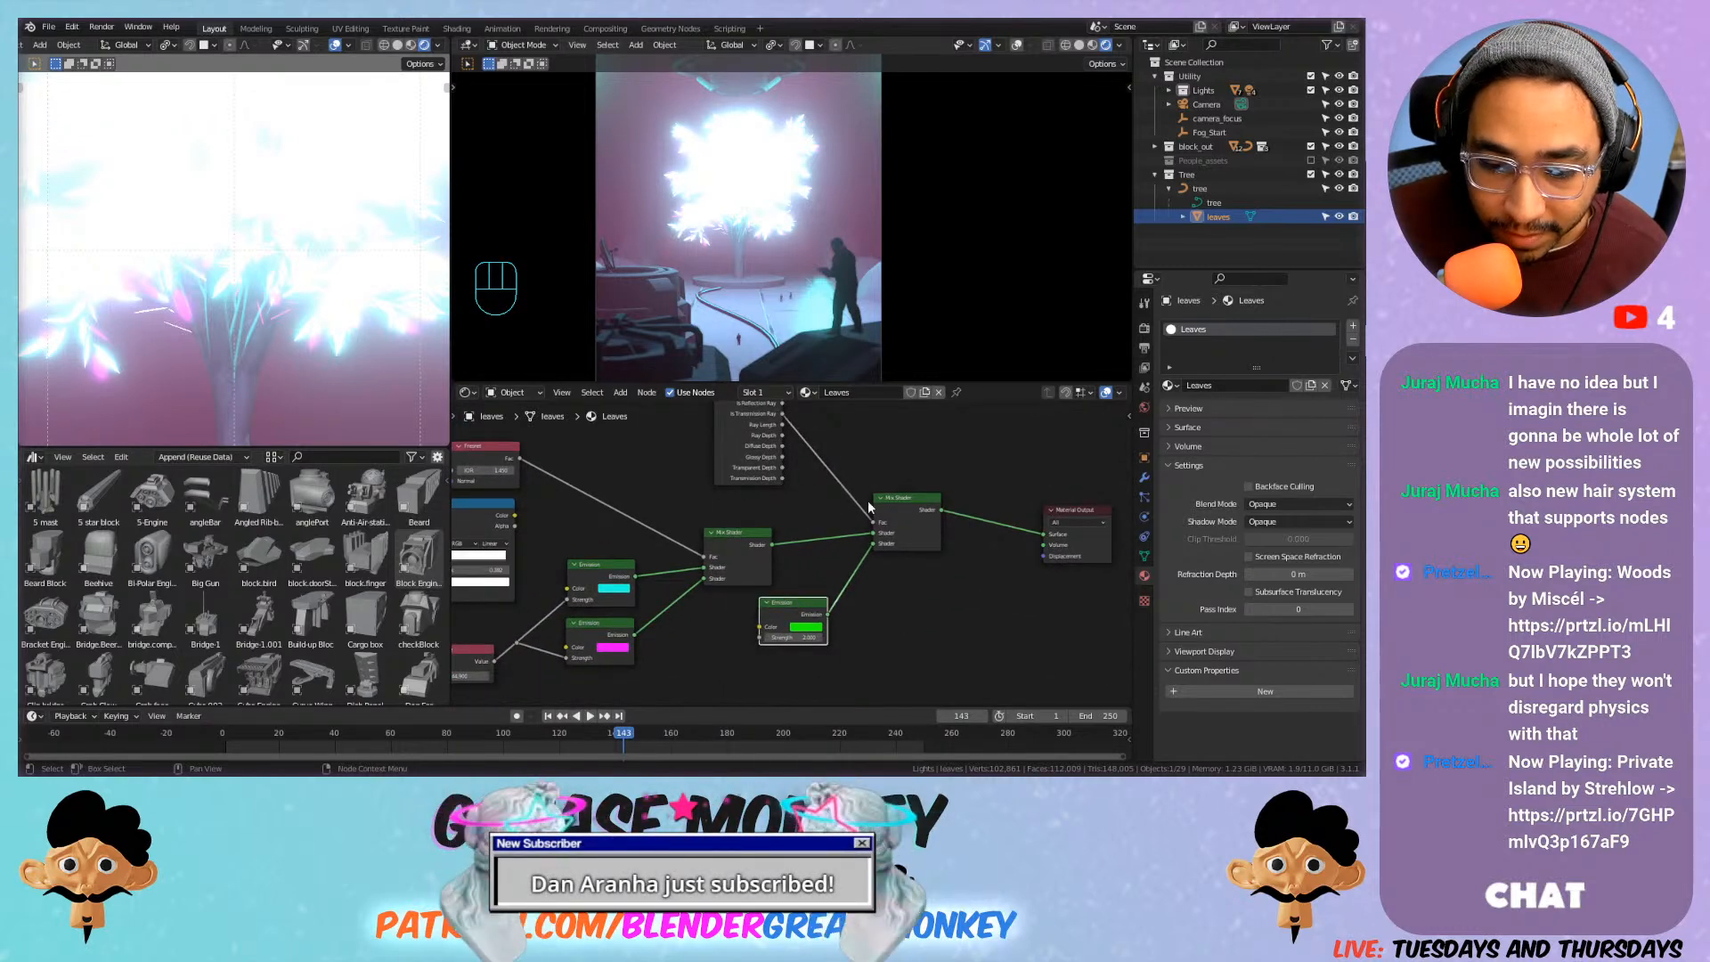
Delete the Light Path, green Emission and final Mix Shader nodes, feeding the cyan-magenta Mix Shader straight into the Material Output.
key("x")
key("x")
key("x")
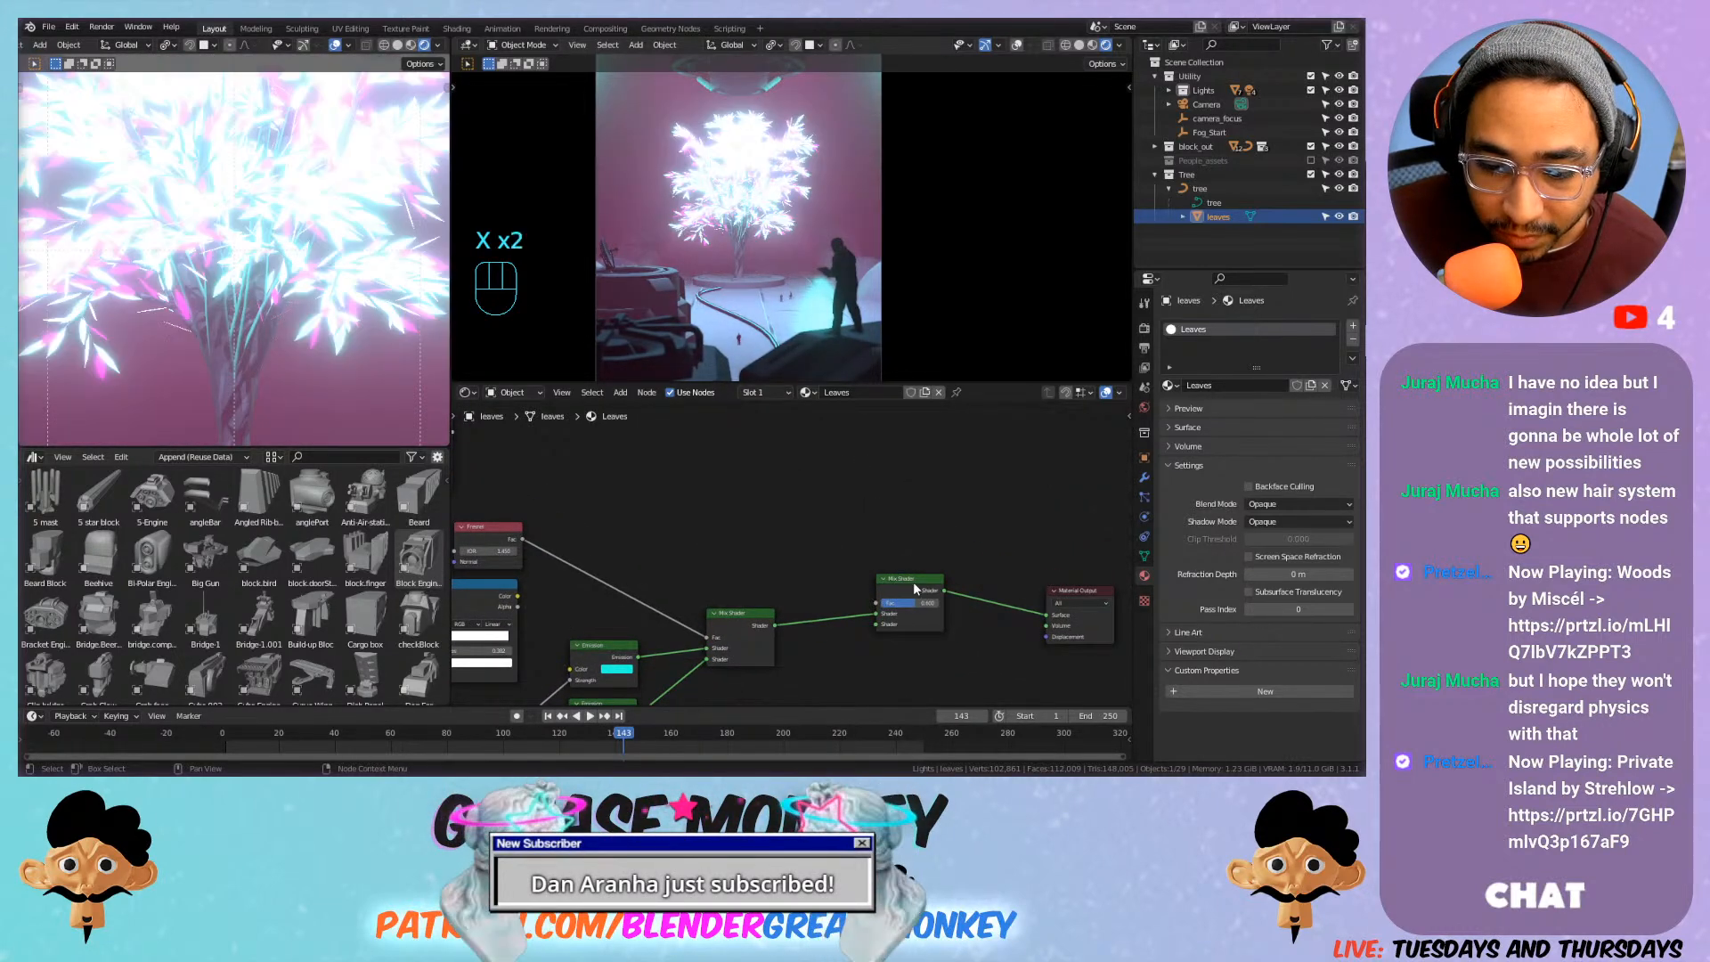
left_click_drag(775, 625, 923, 637)
Lower the shared Value node that drives the strength of the cyan and magenta Emission nodes.
middle_click_drag(651, 642, 823, 519)
mouse_move(635, 634)
left_mouse_down()
mouse_move(561, 634)
mouse_move(623, 634)
mouse_move(606, 634)
left_mouse_up()
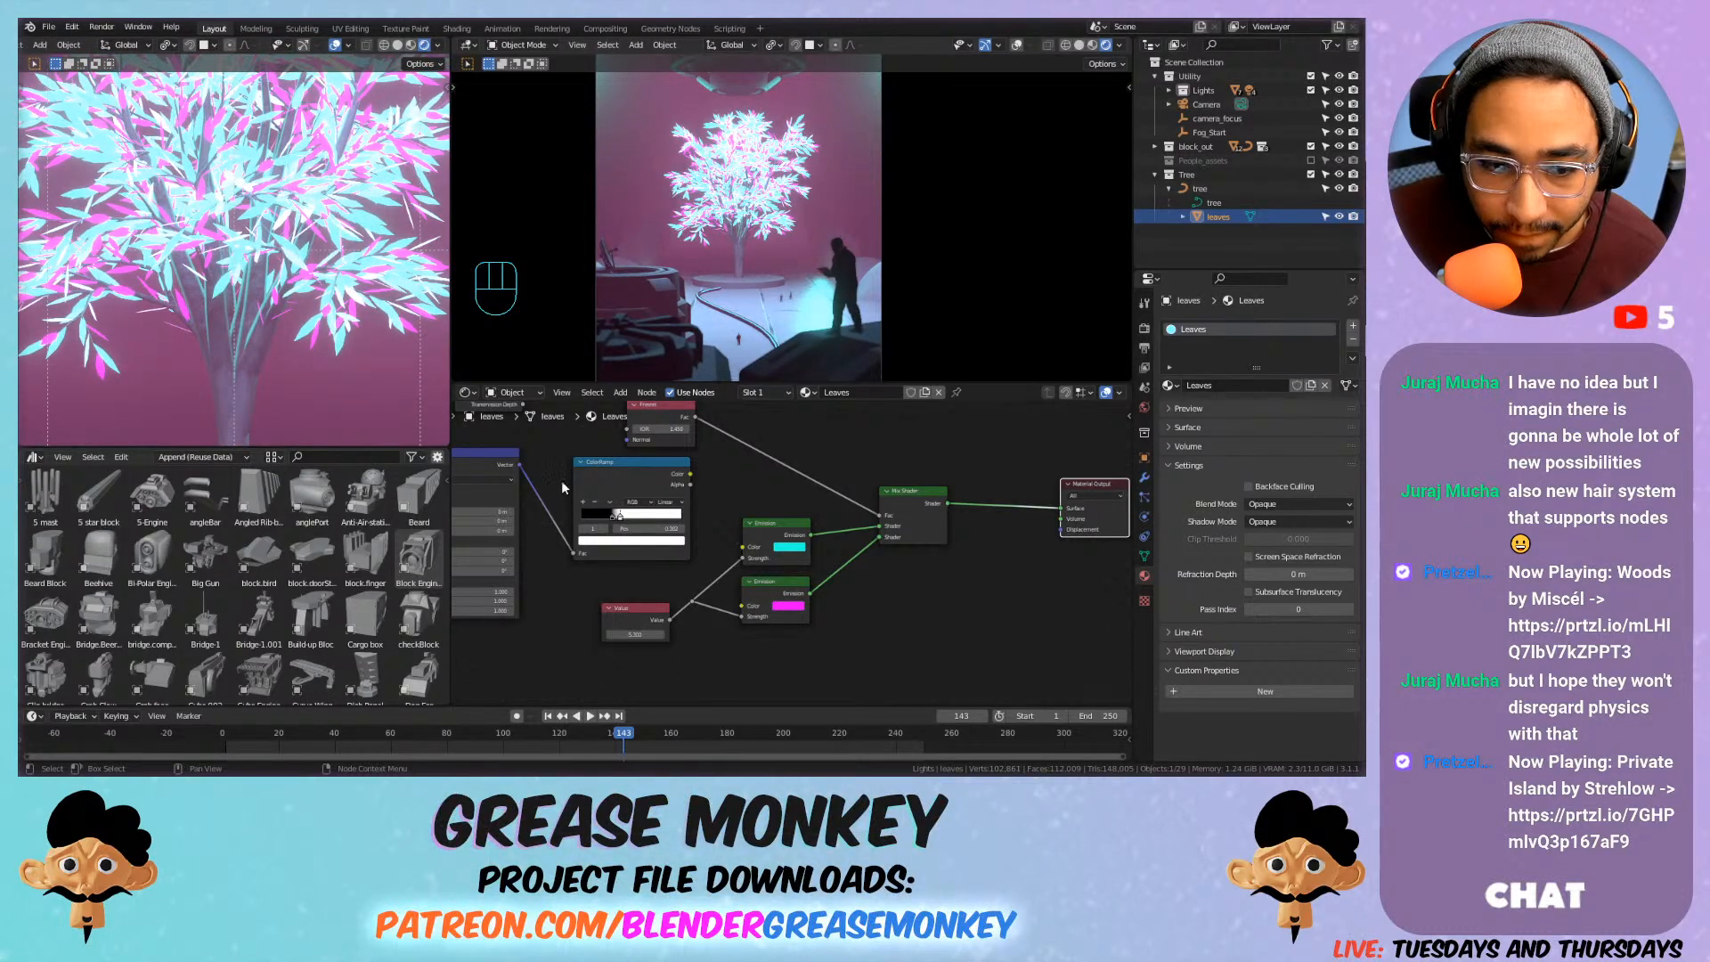
Select the tree trunk and show all assets of the Materials library in the asset browser.
scroll(741, 282, "up", 3)
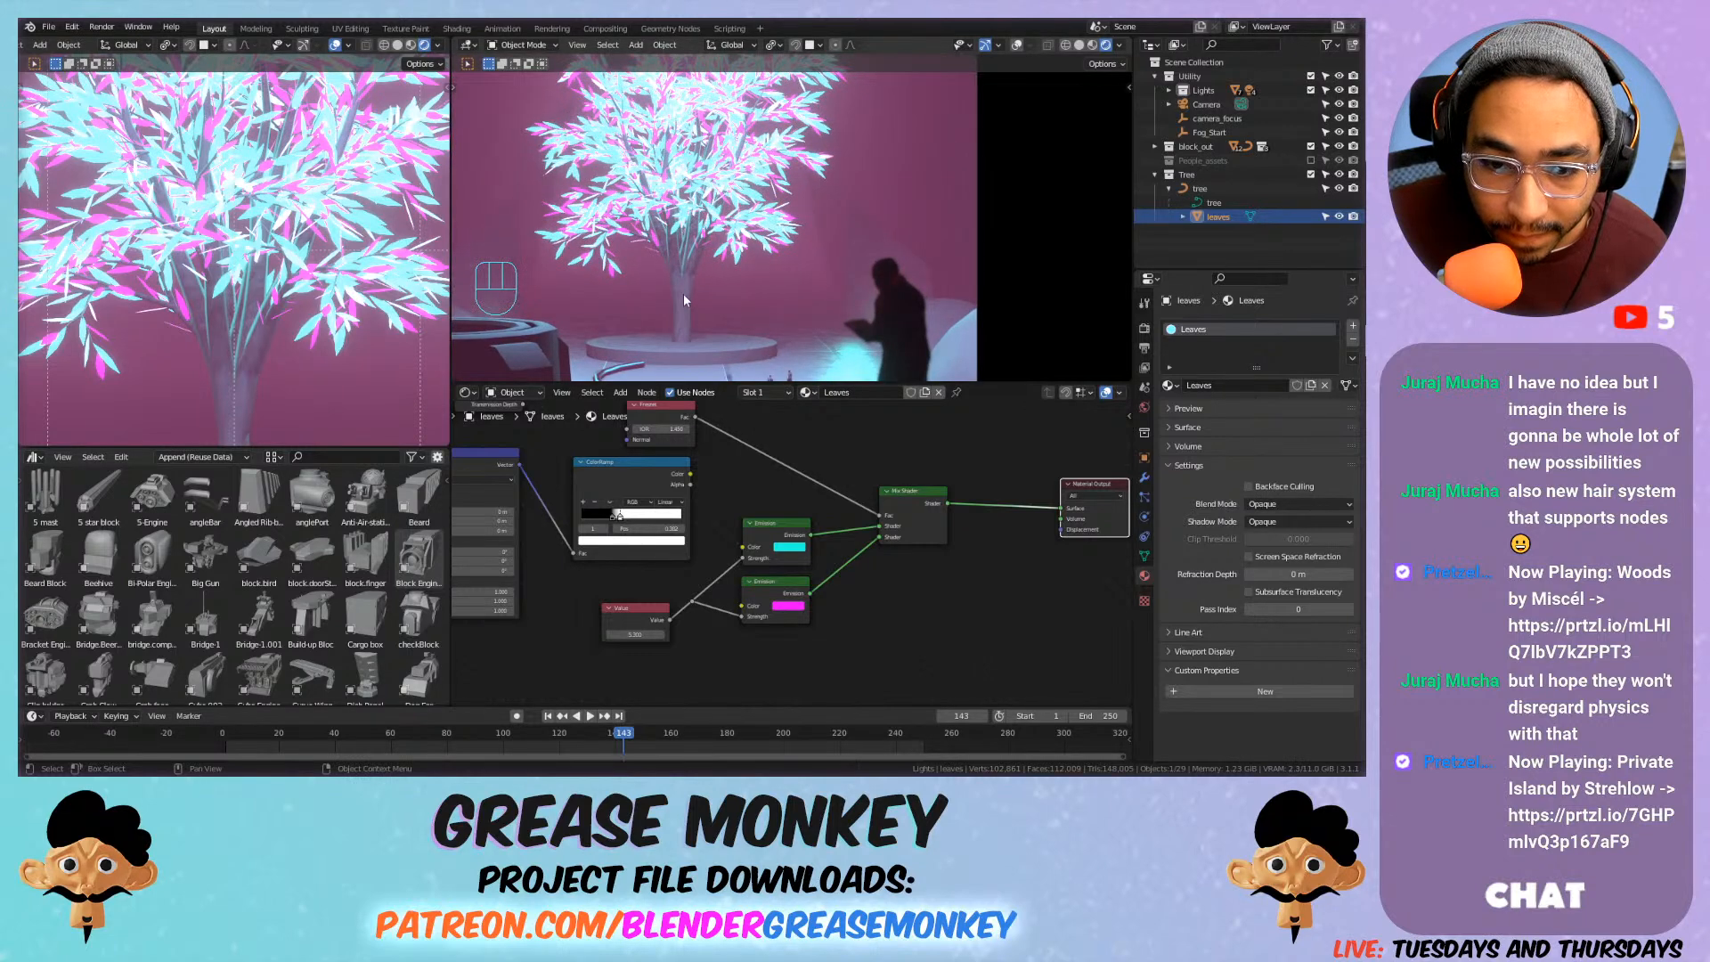
left_click(682, 299)
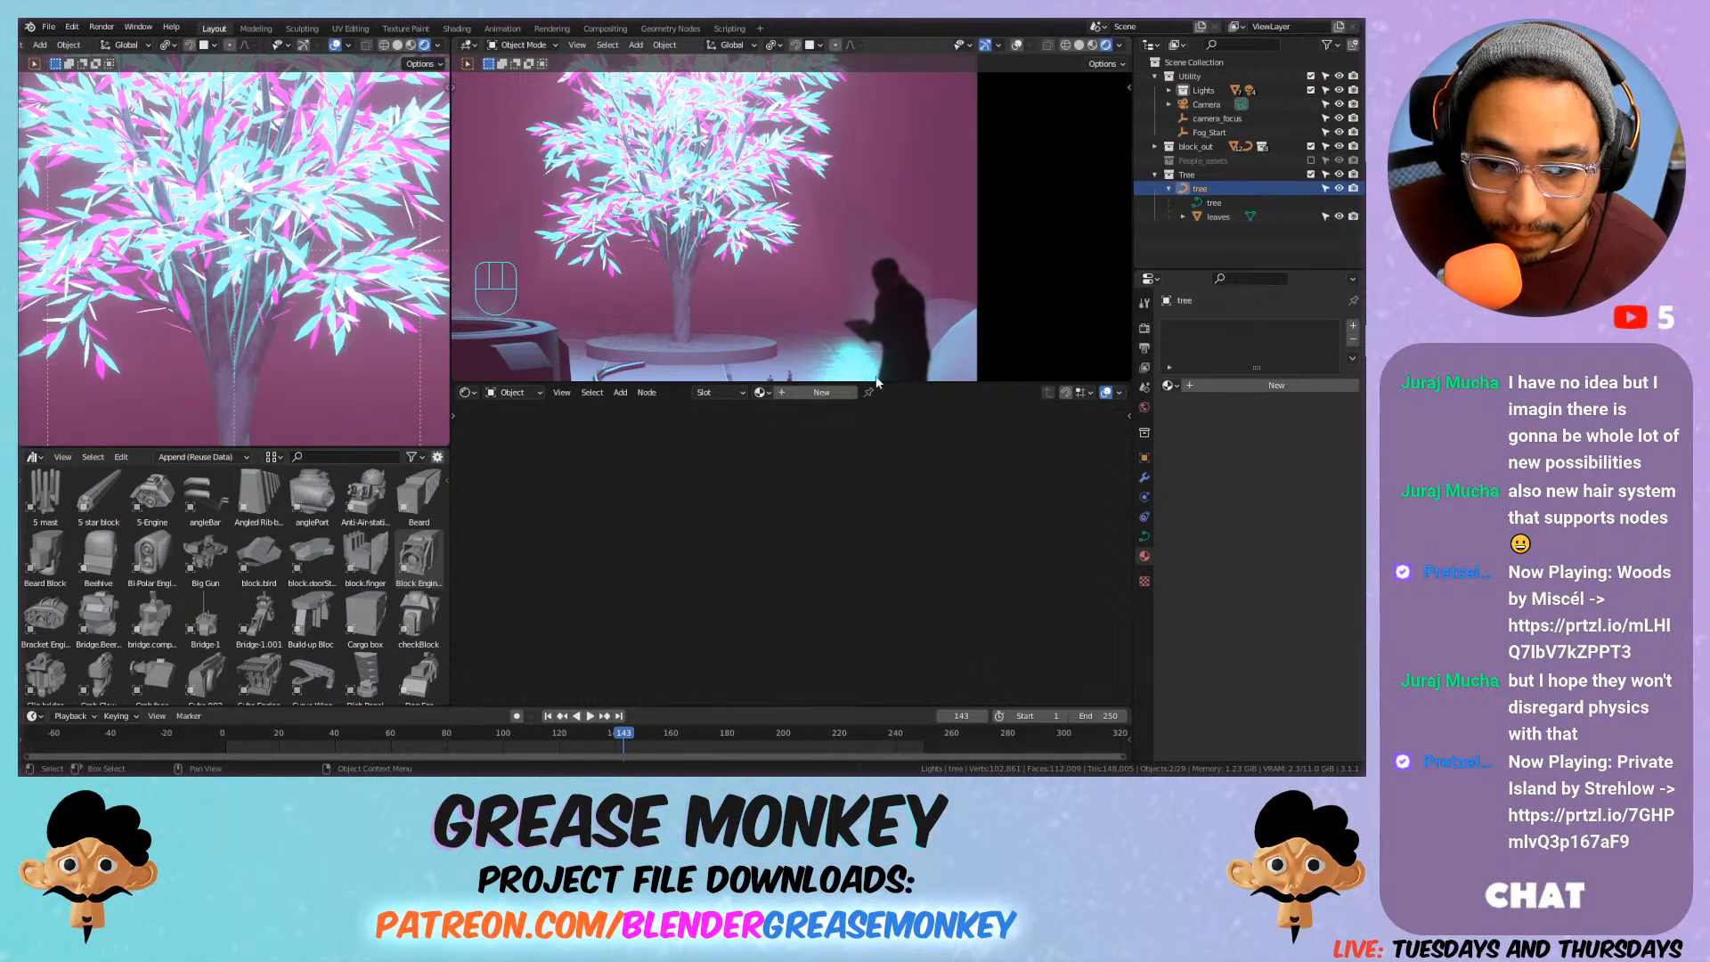
left_click(1169, 385)
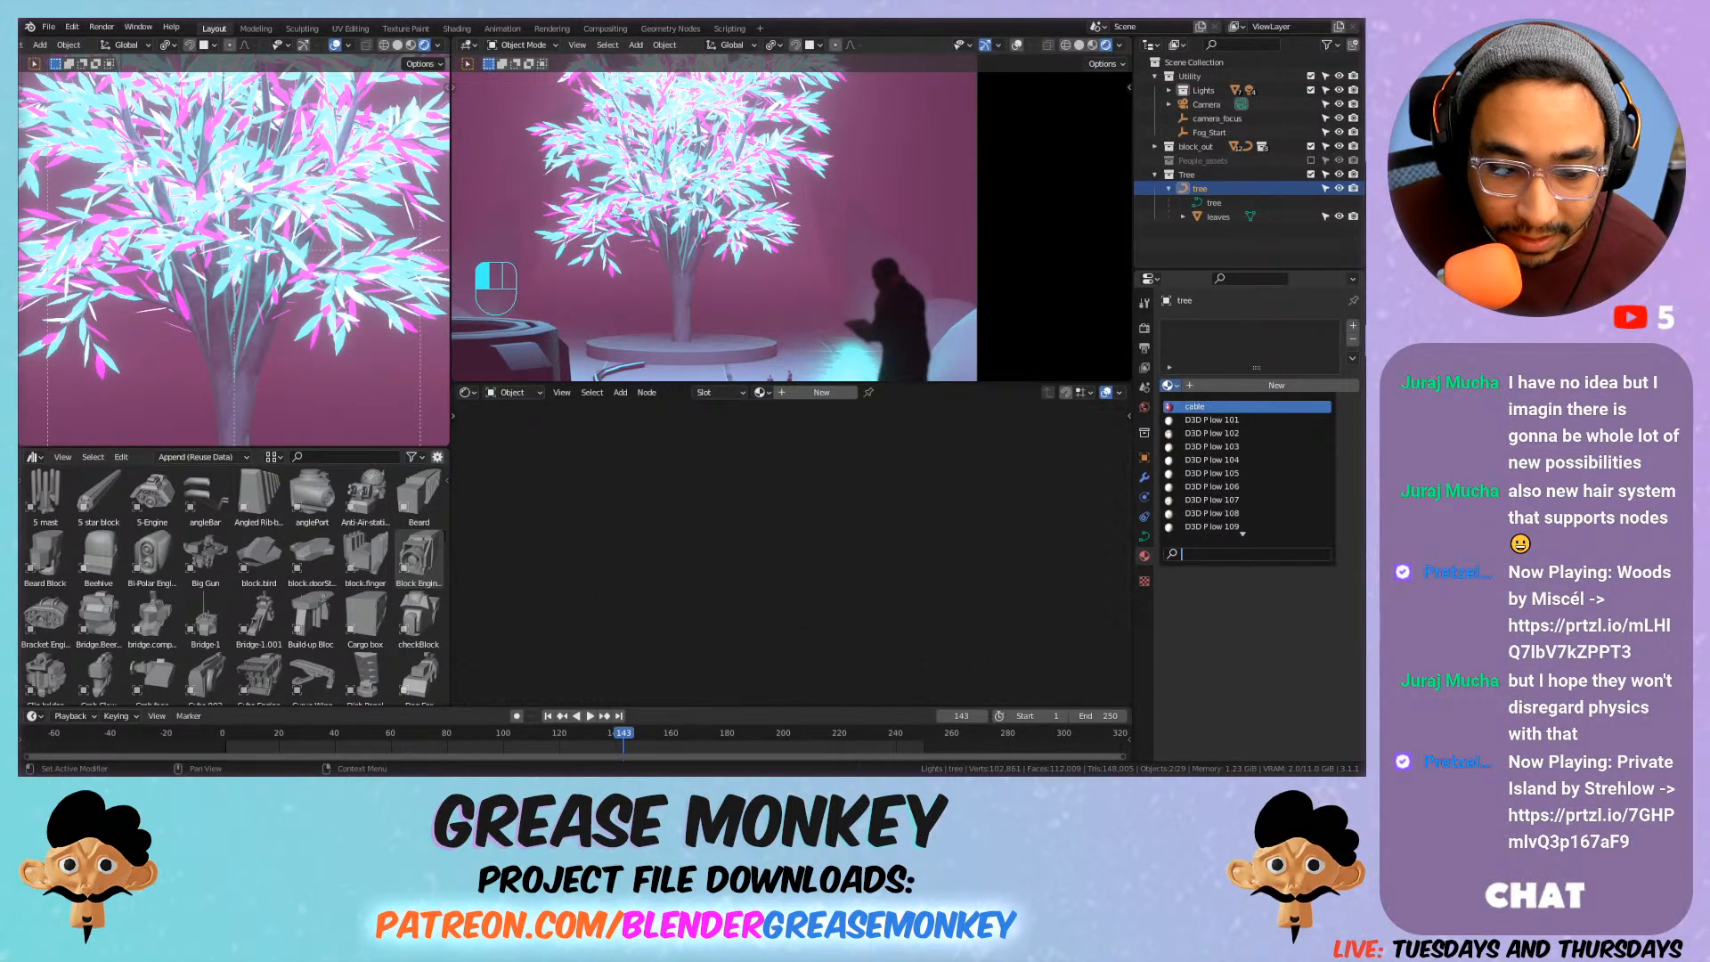
left_click(34, 457)
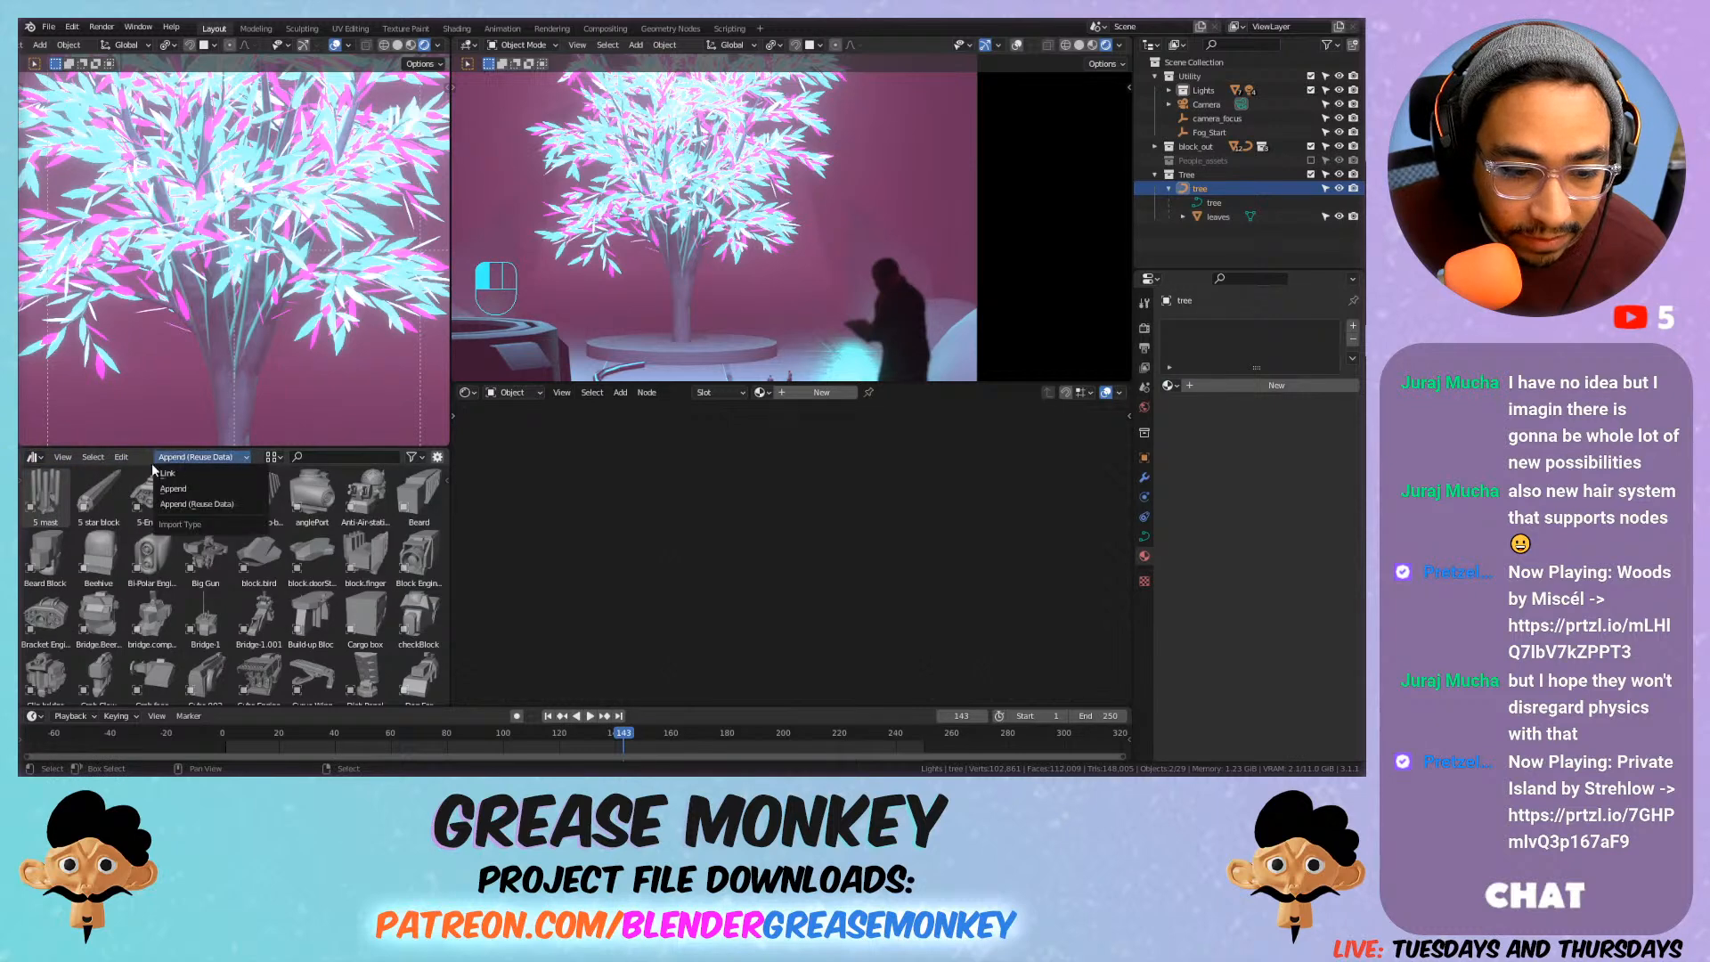
left_click(278, 572)
key("t")
left_click(104, 477)
left_click(103, 534)
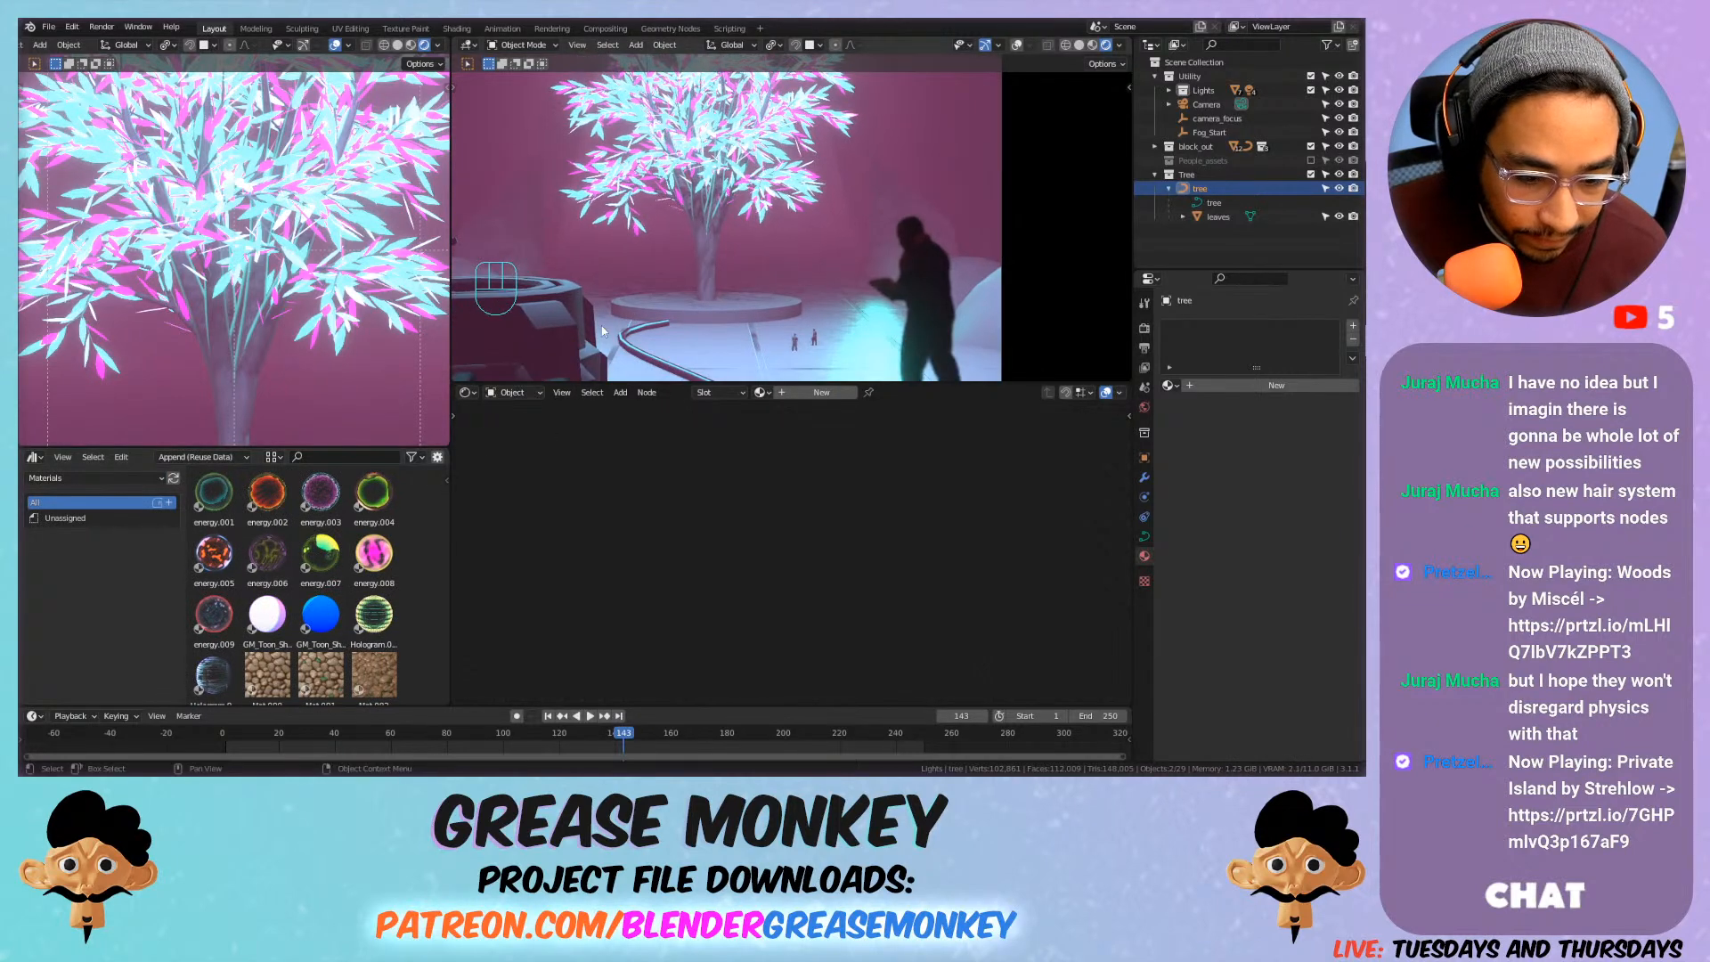
Find Mat.092 in the Materials library and apply it to the tree trunk.
scroll(374, 606, "down", 3)
scroll(372, 598, "down", 2)
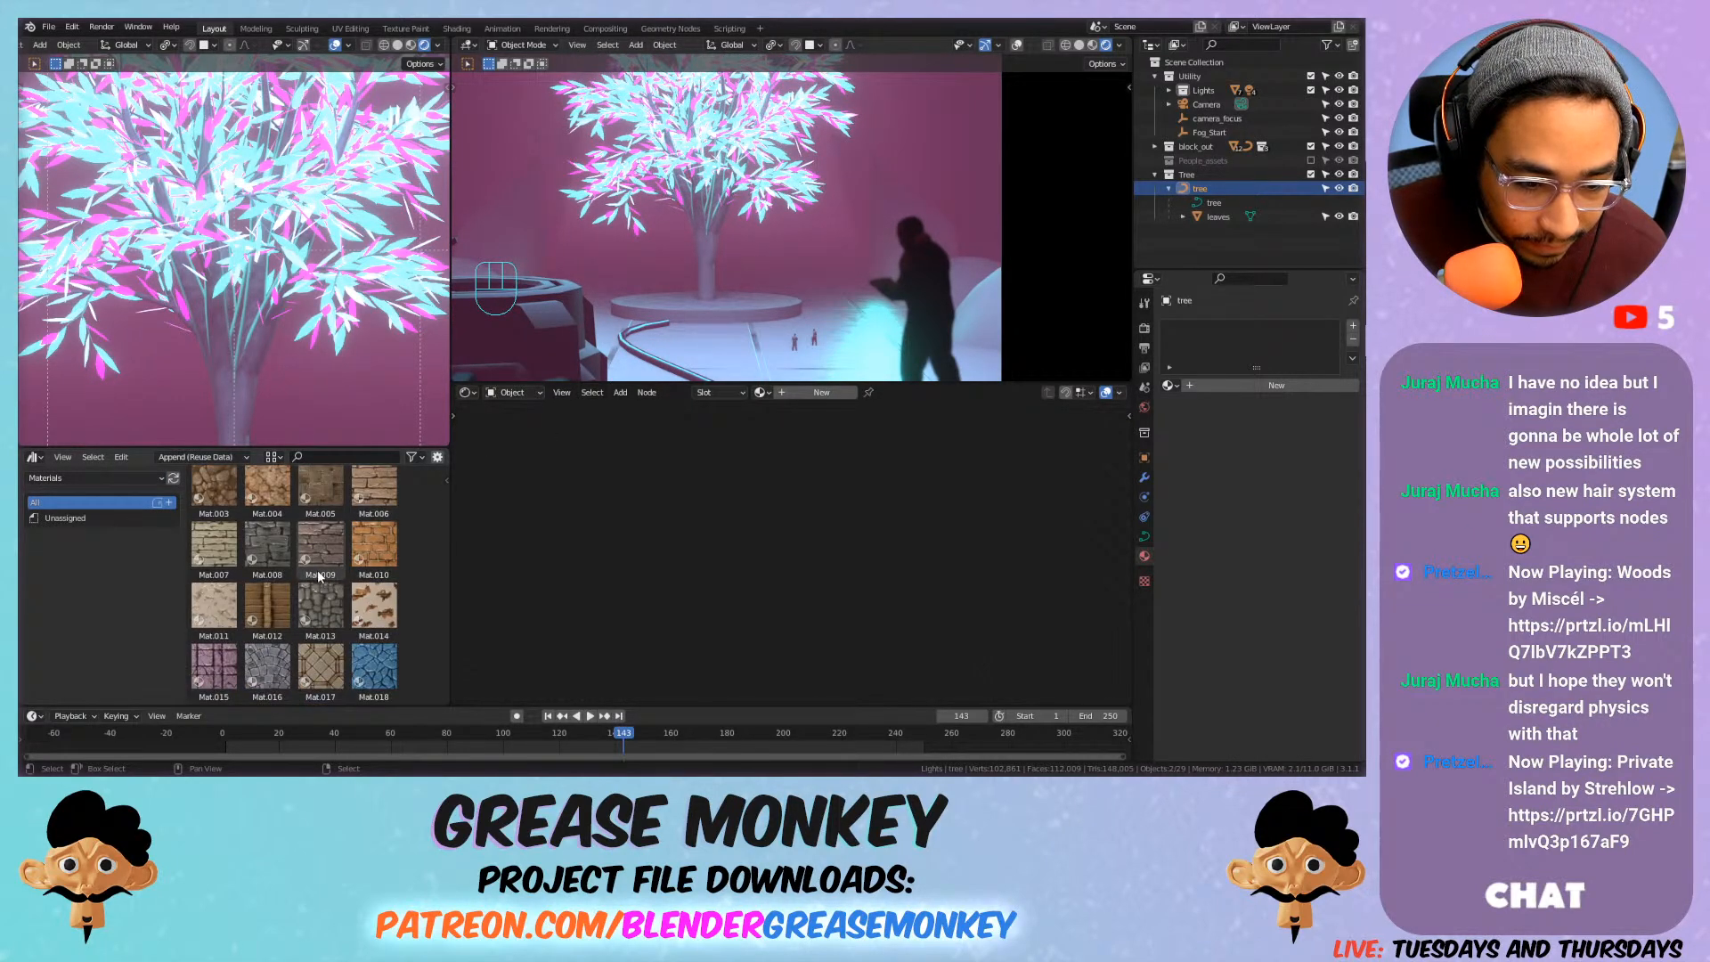
scroll(673, 285, "up", 5)
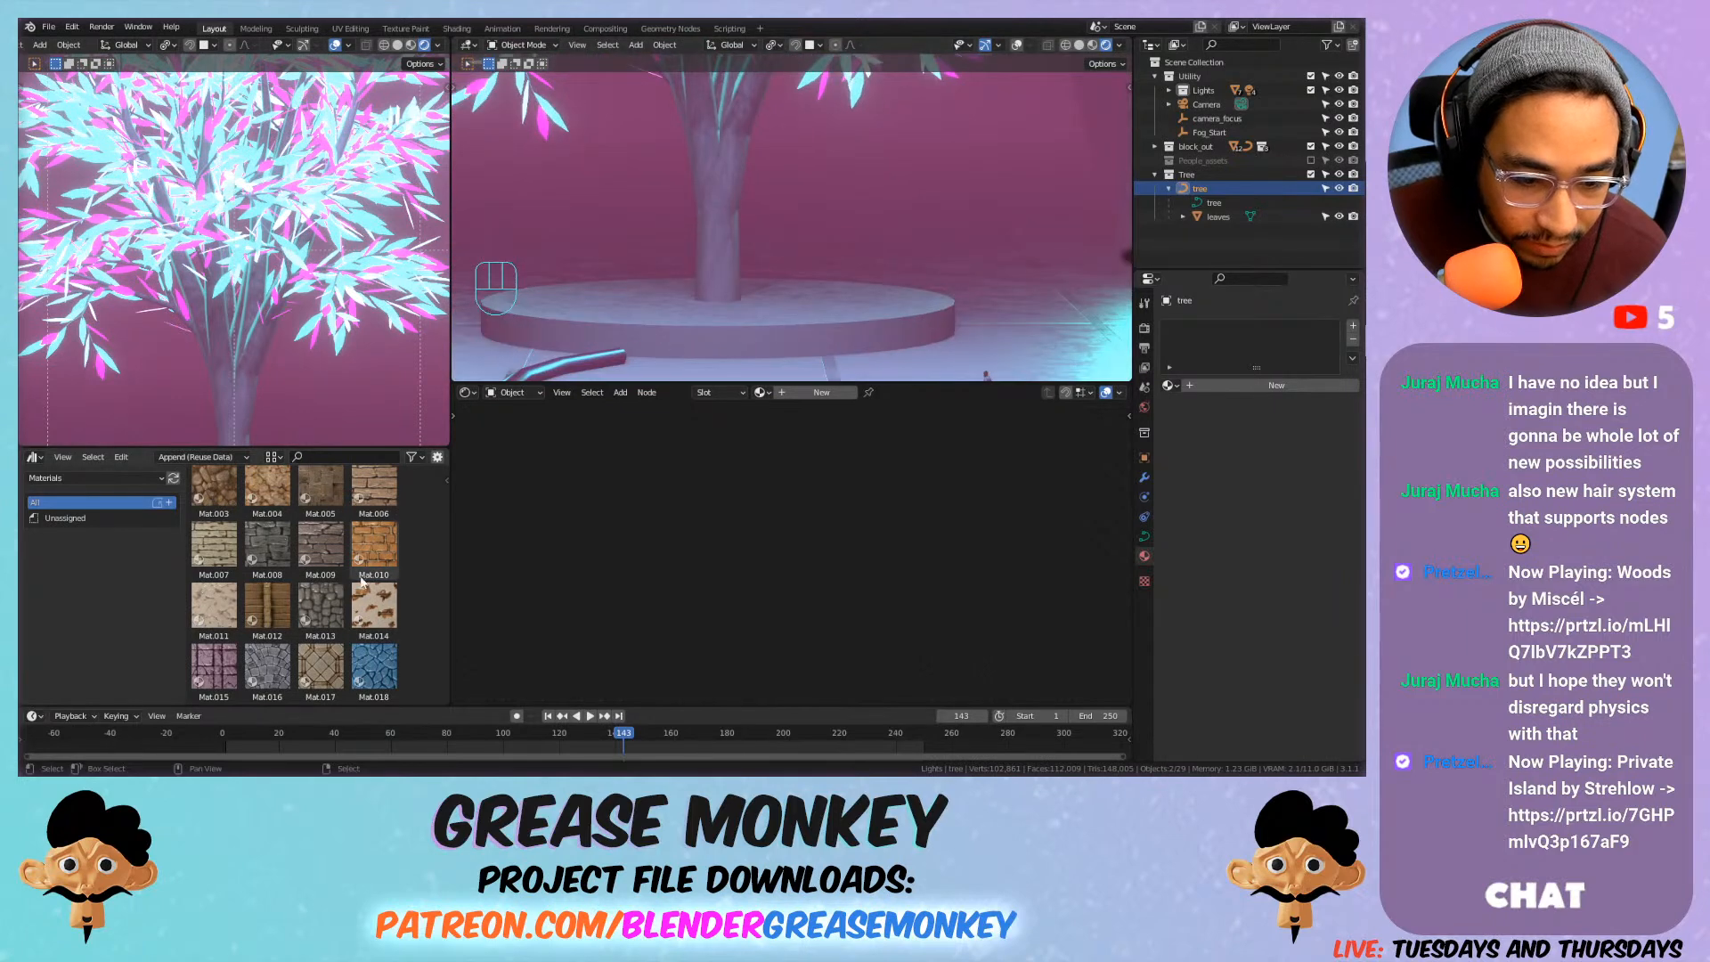
scroll(313, 577, "down", 3)
scroll(313, 579, "down", 12)
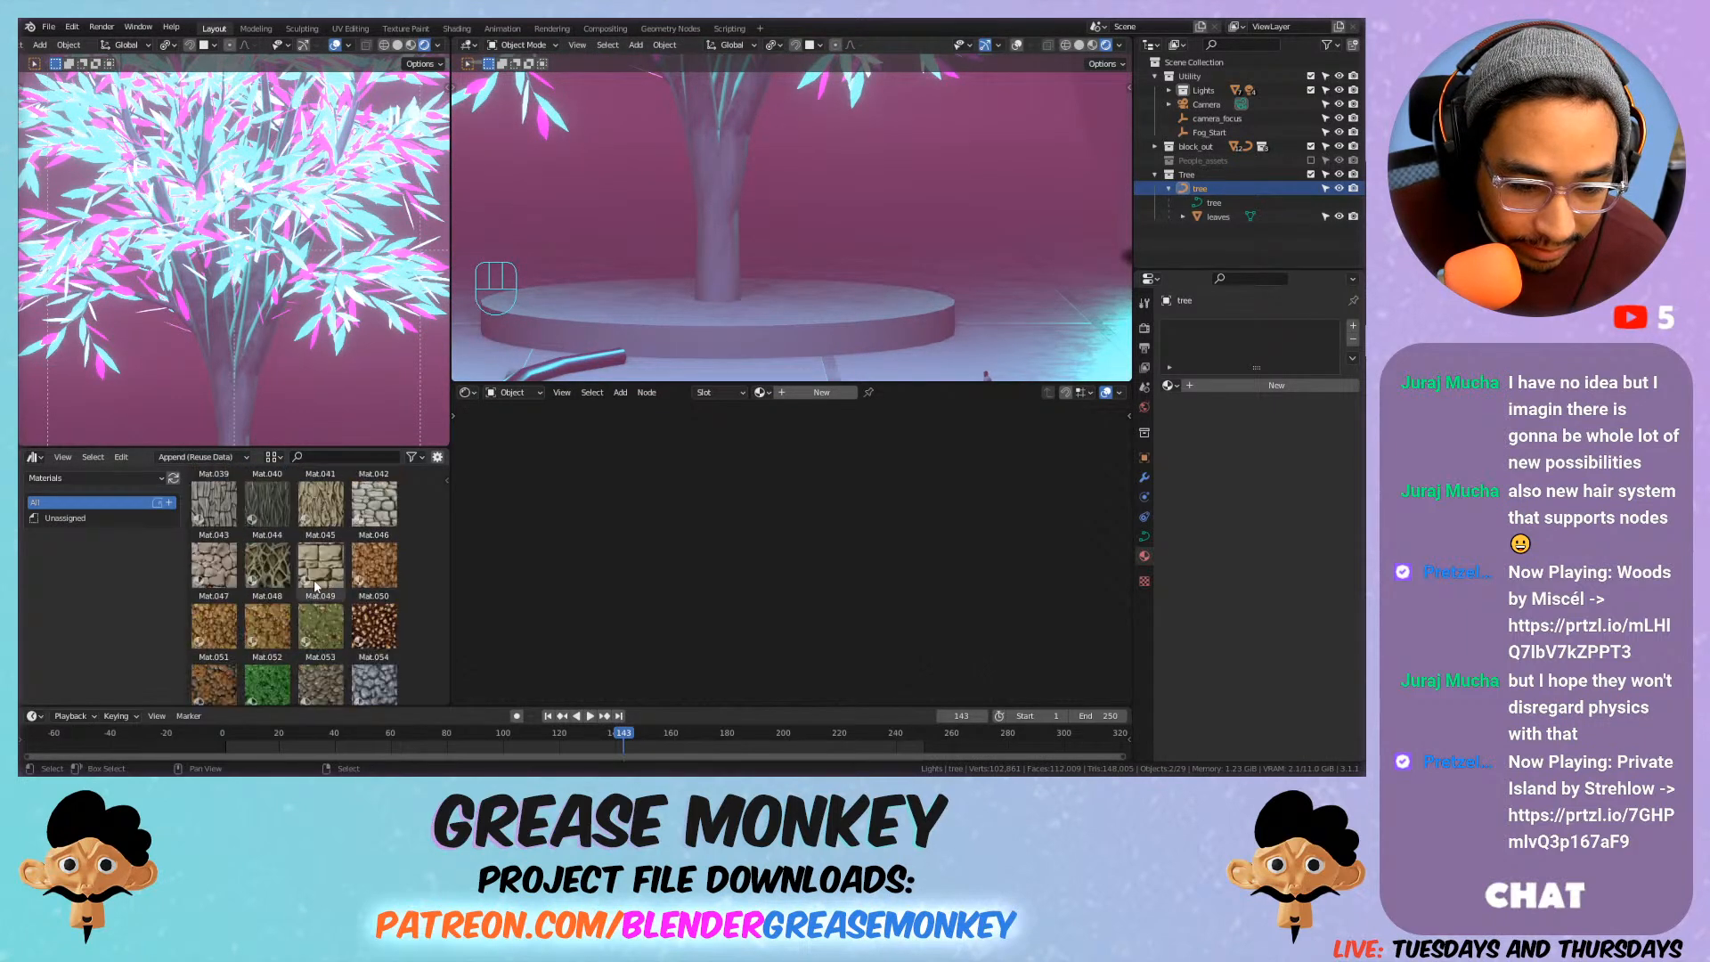
scroll(315, 585, "down", 3)
scroll(315, 580, "down", 5)
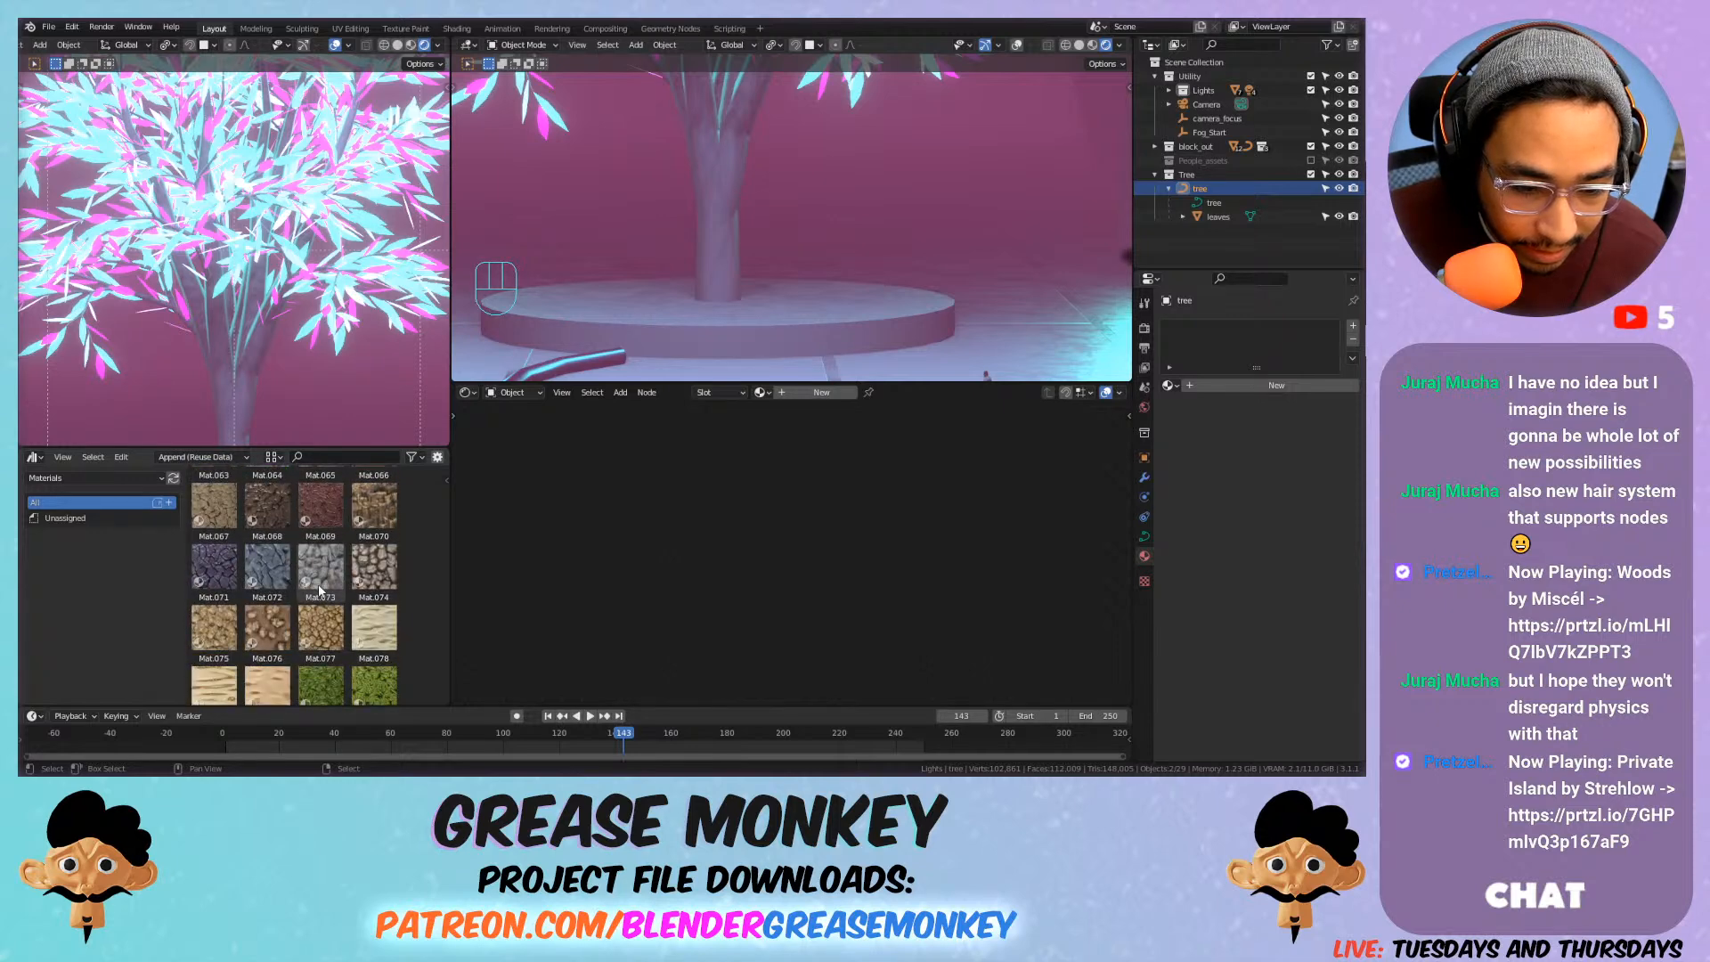
scroll(318, 584, "down", 7)
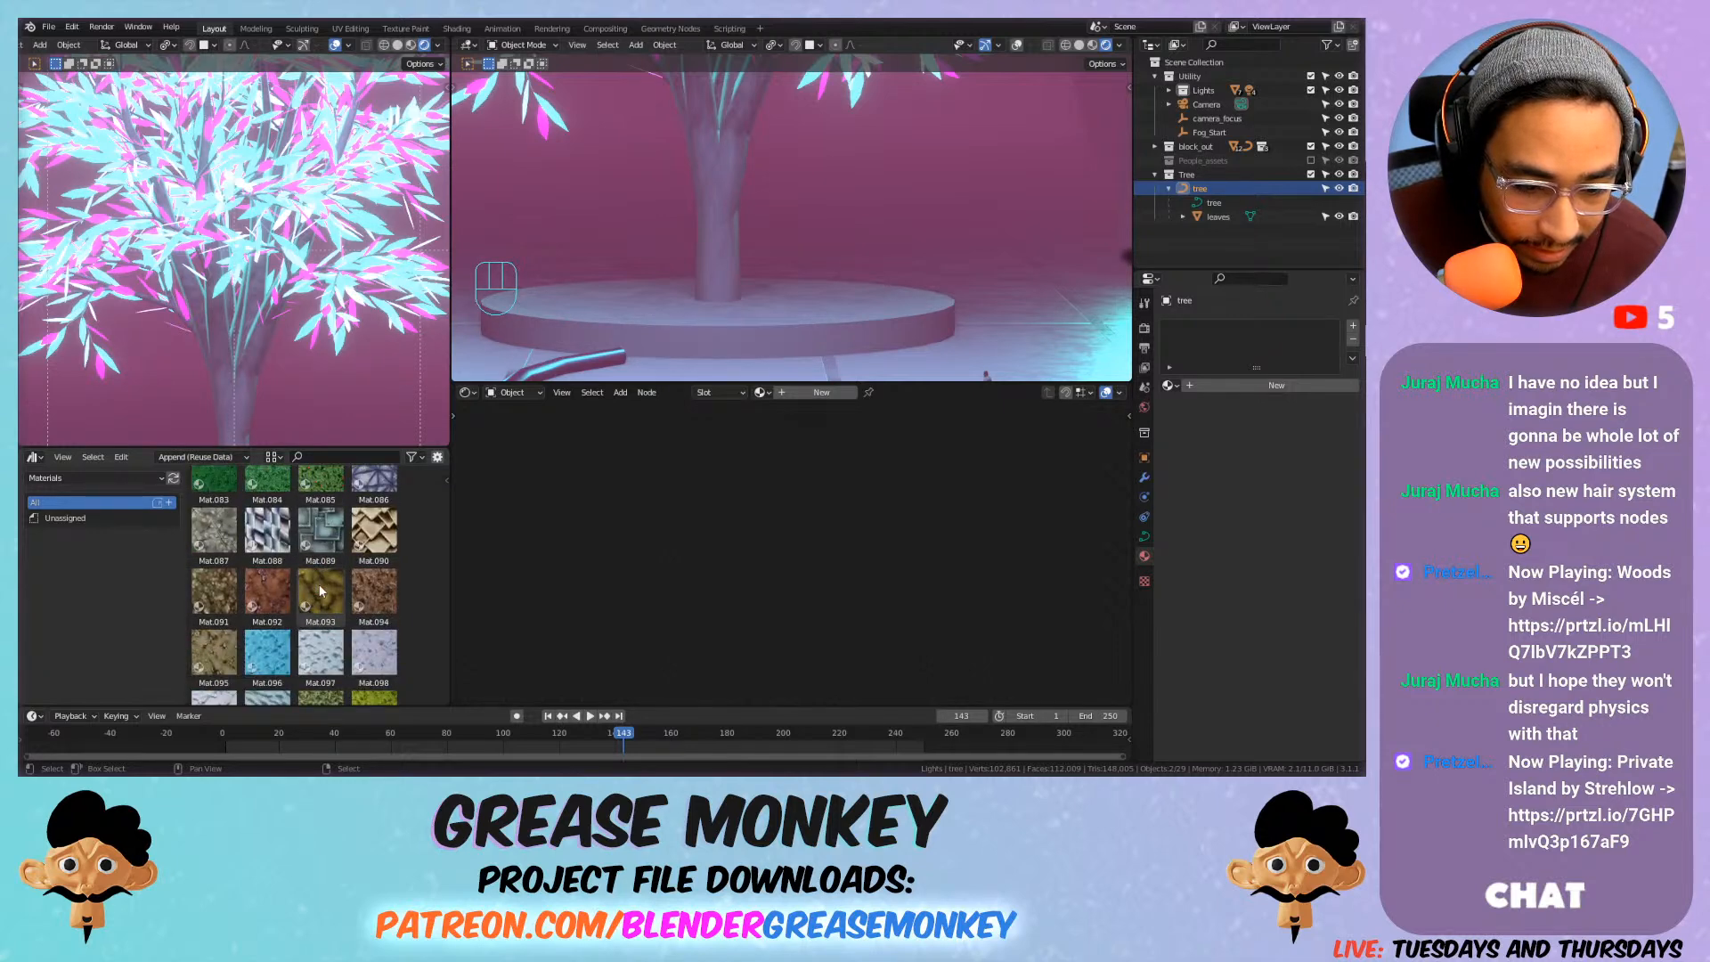
scroll(319, 584, "down", 3)
left_click_drag(267, 493, 703, 258)
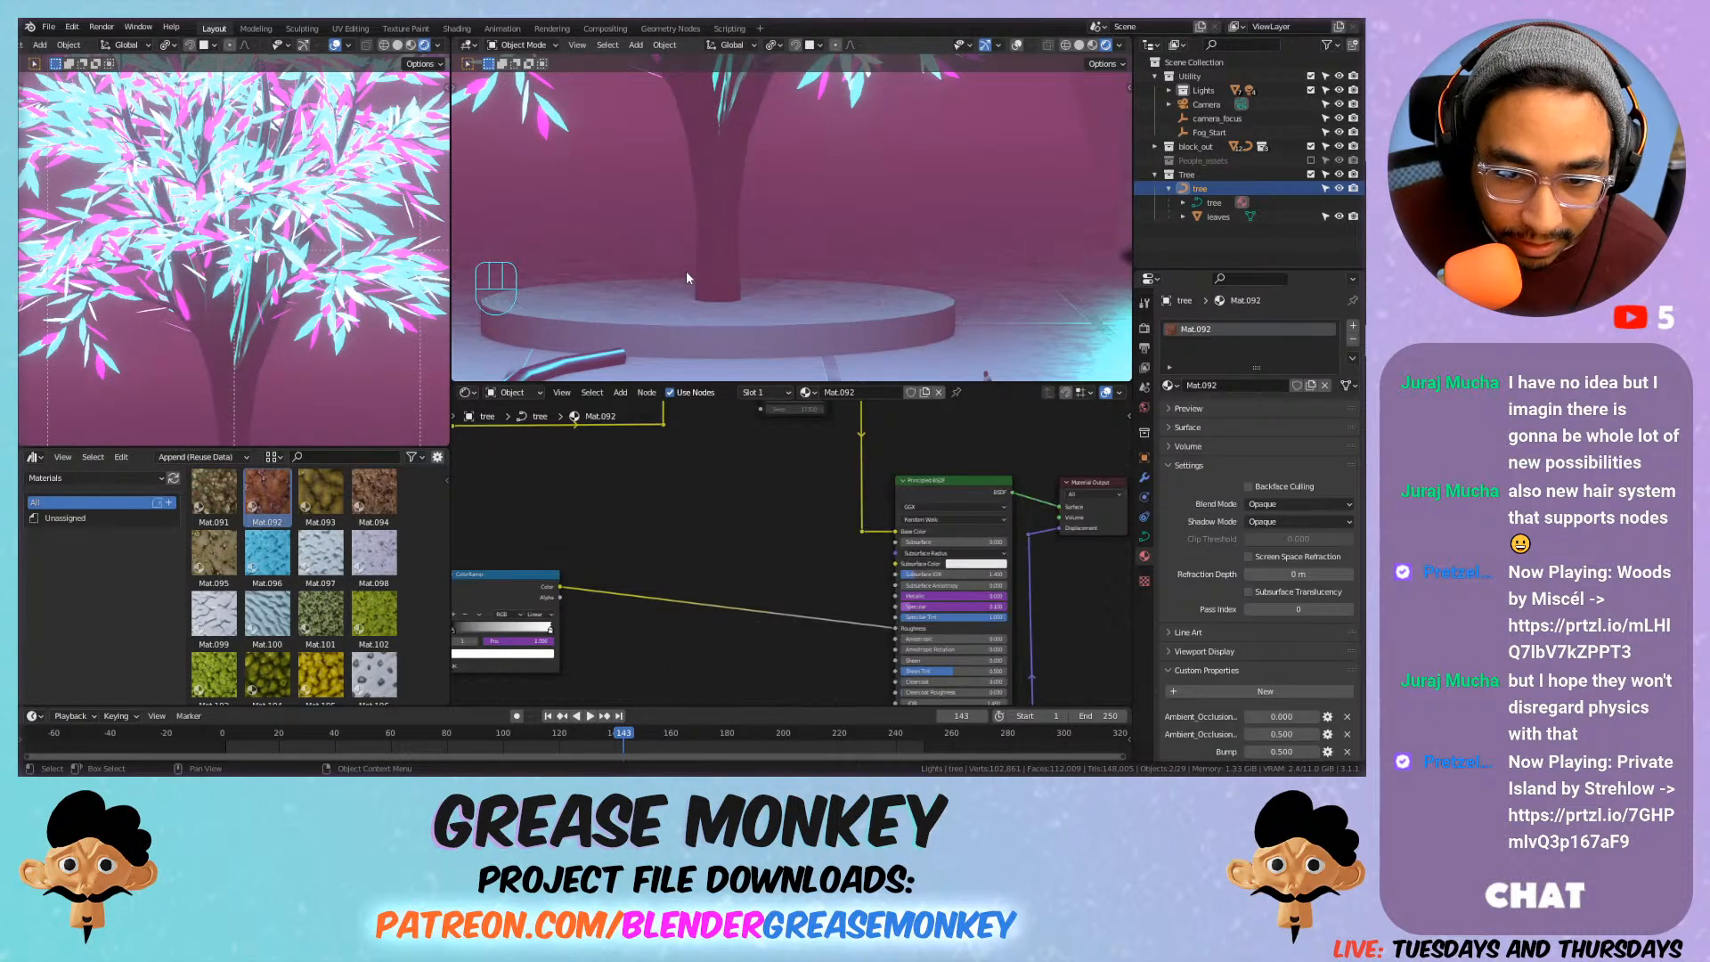
Reselect the tree and connect Texture Coordinate's Generated output to the UV input of Mat.092's Poliigon mapping node.
key("ctrl+z")
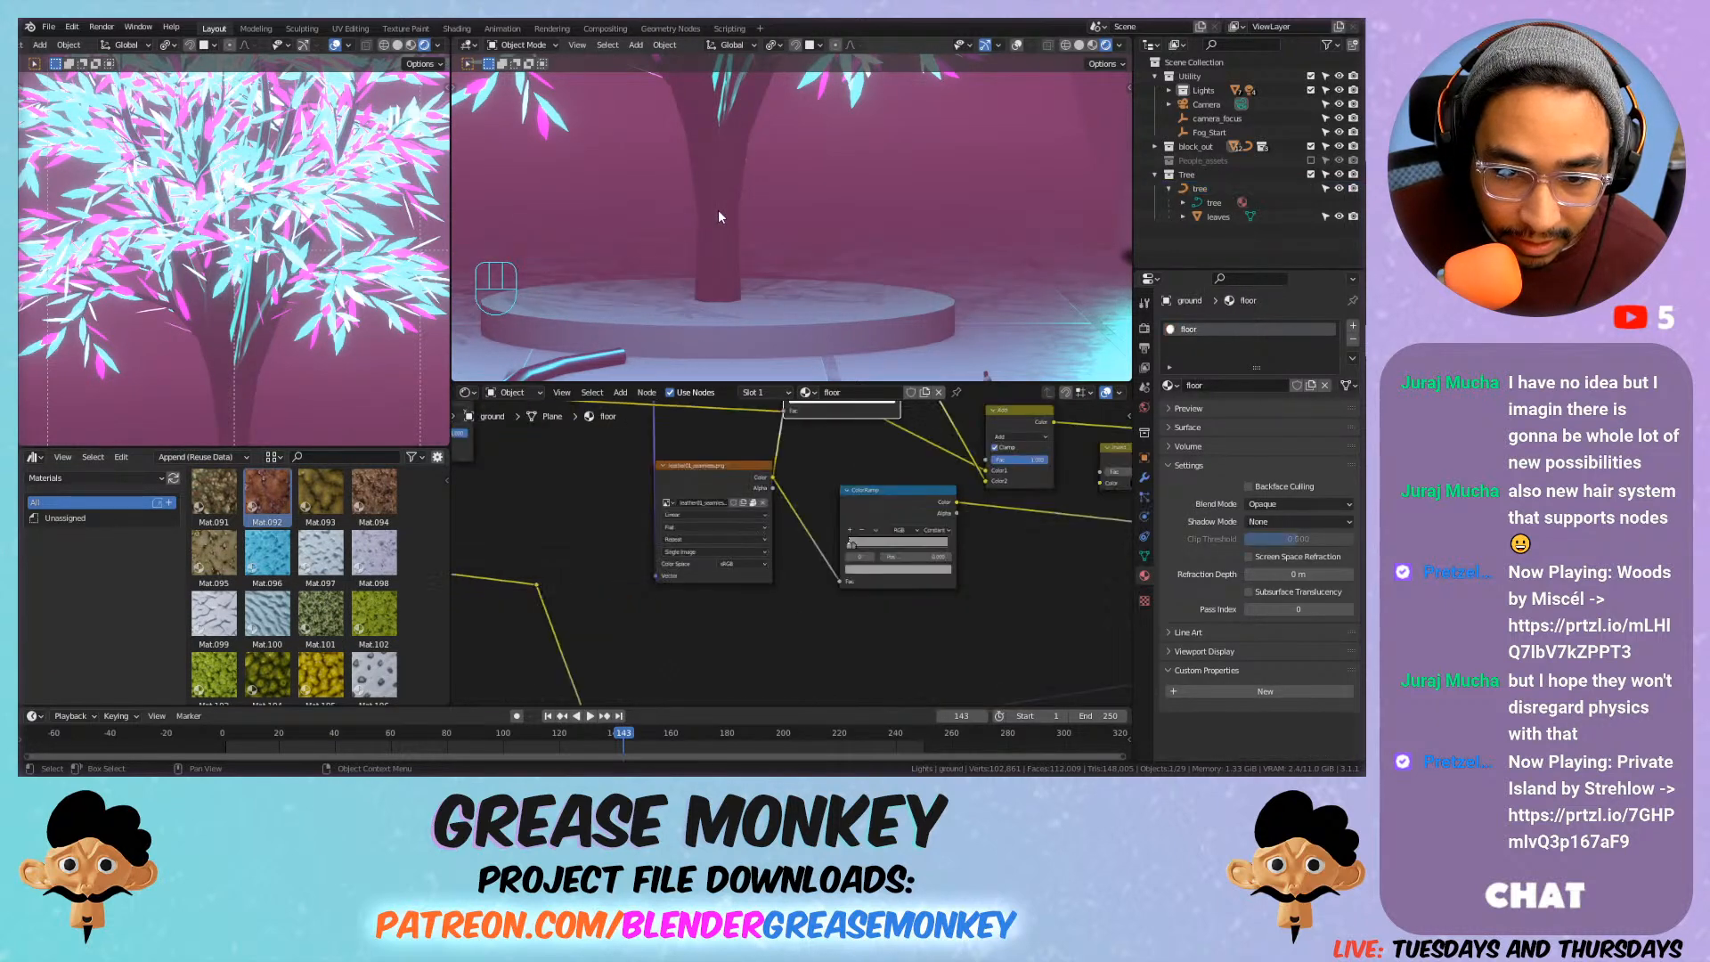
key("ctrl+shift+z")
left_click(724, 190)
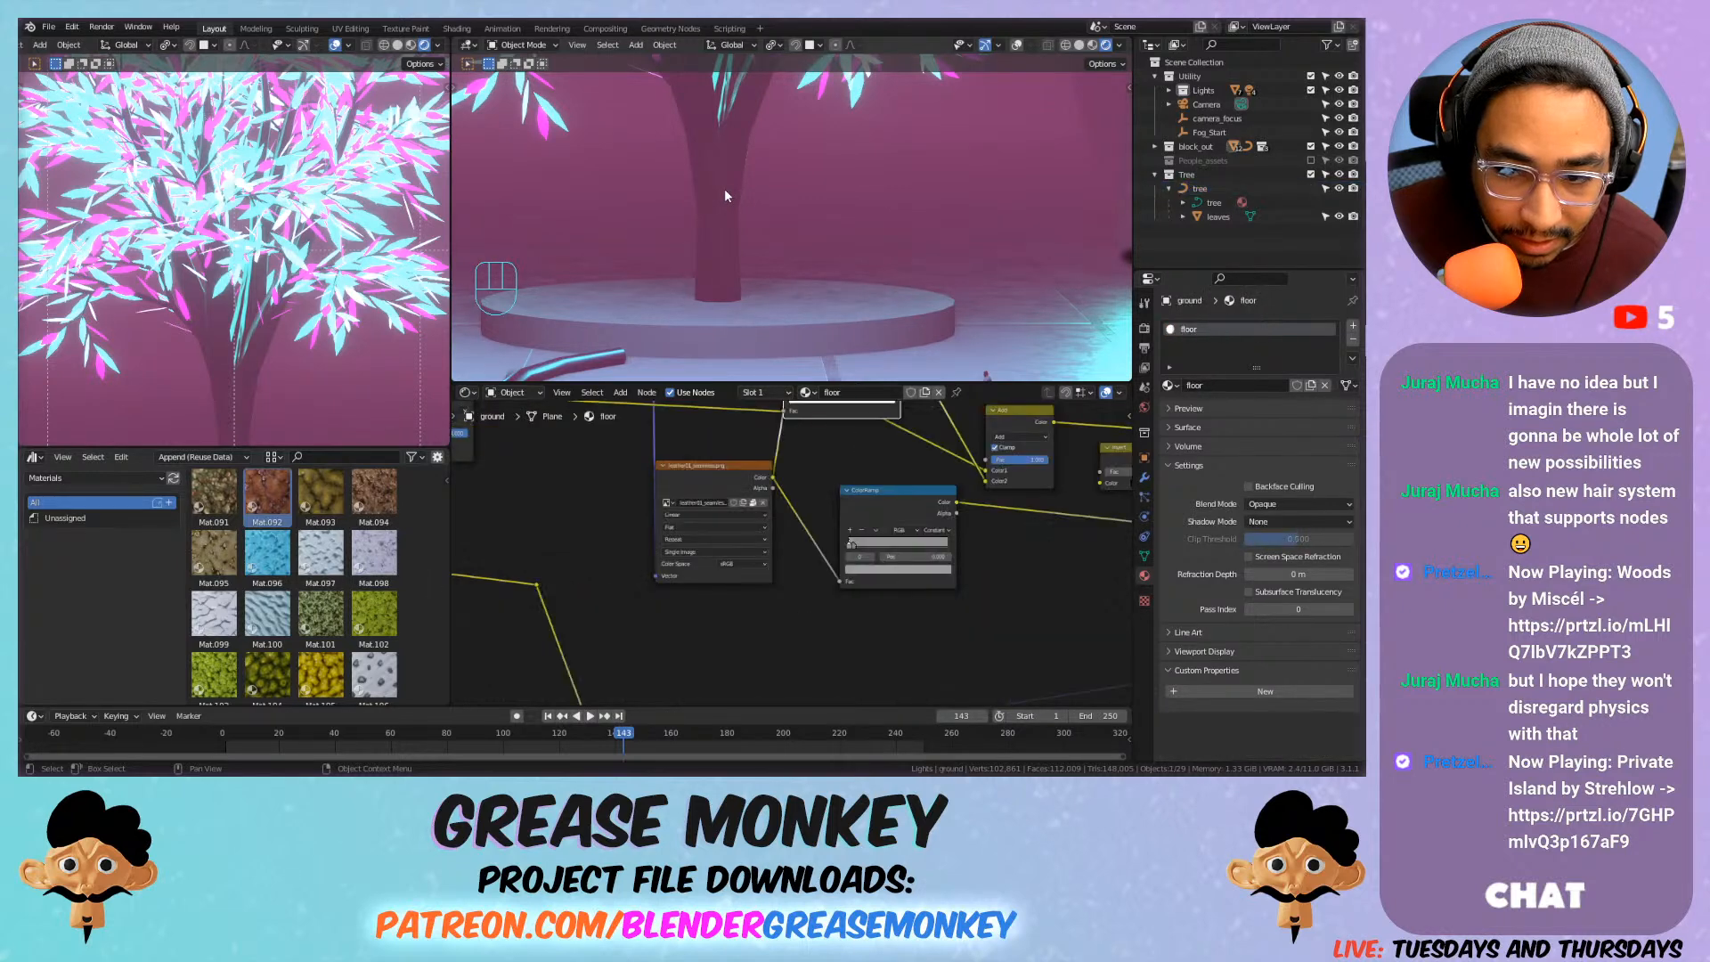
left_click(1200, 189)
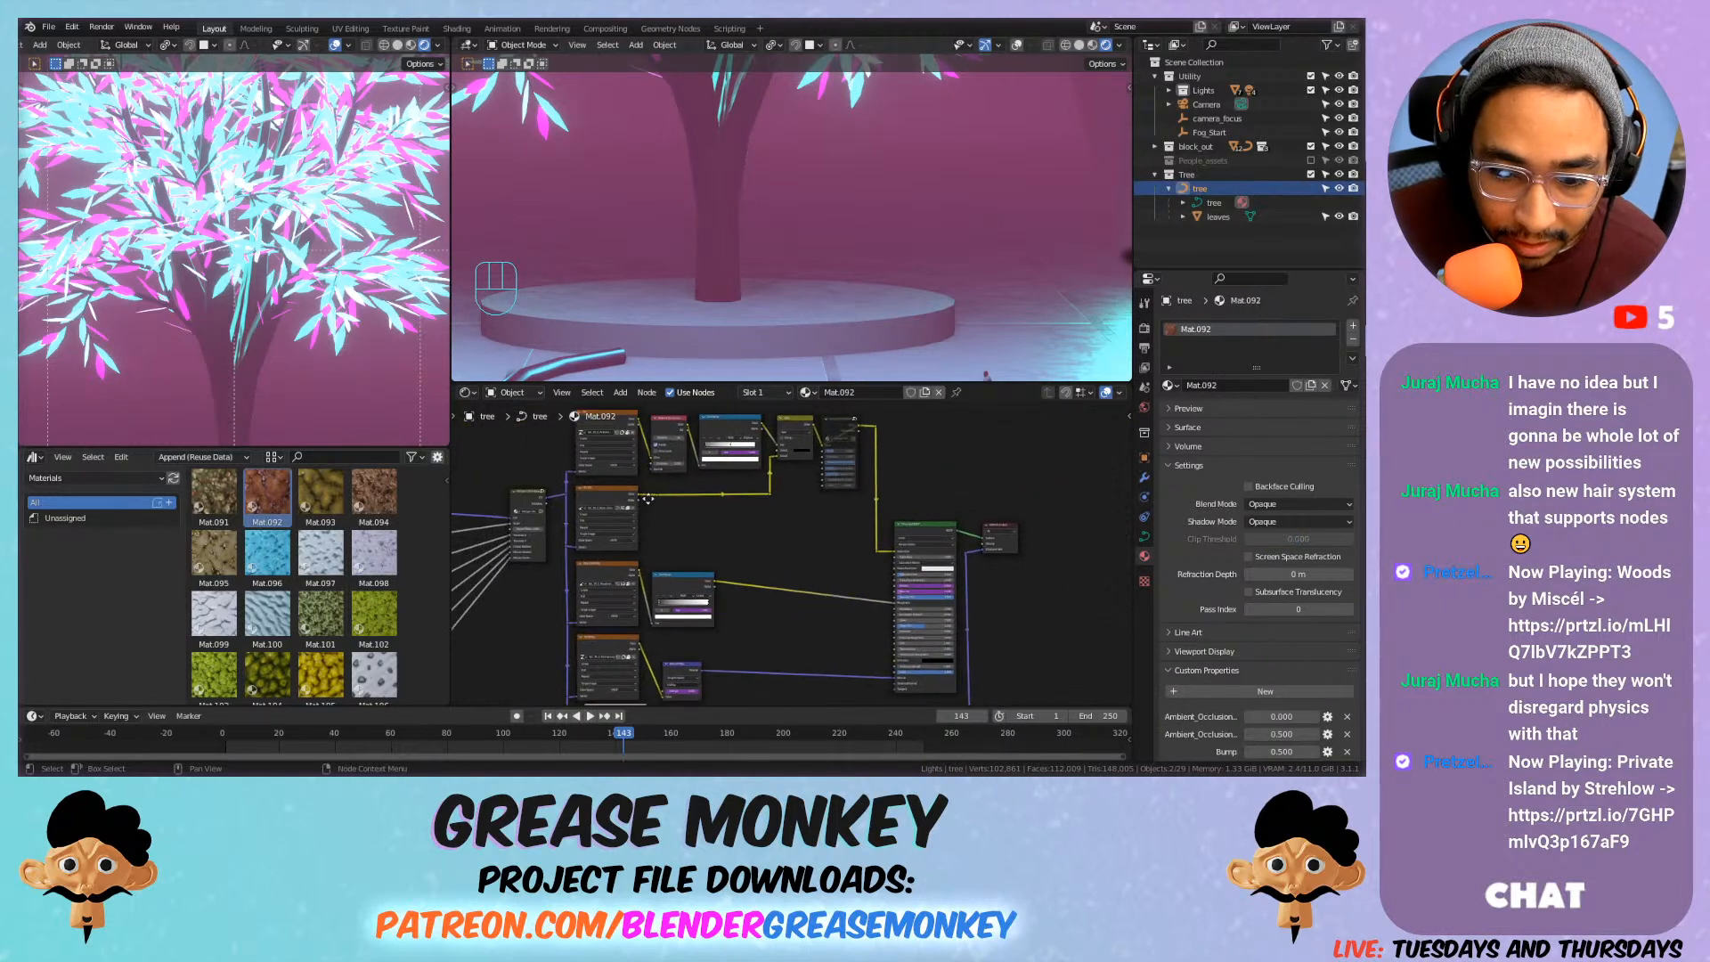
scroll(701, 536, "up", 3)
left_click_drag(608, 468, 894, 514)
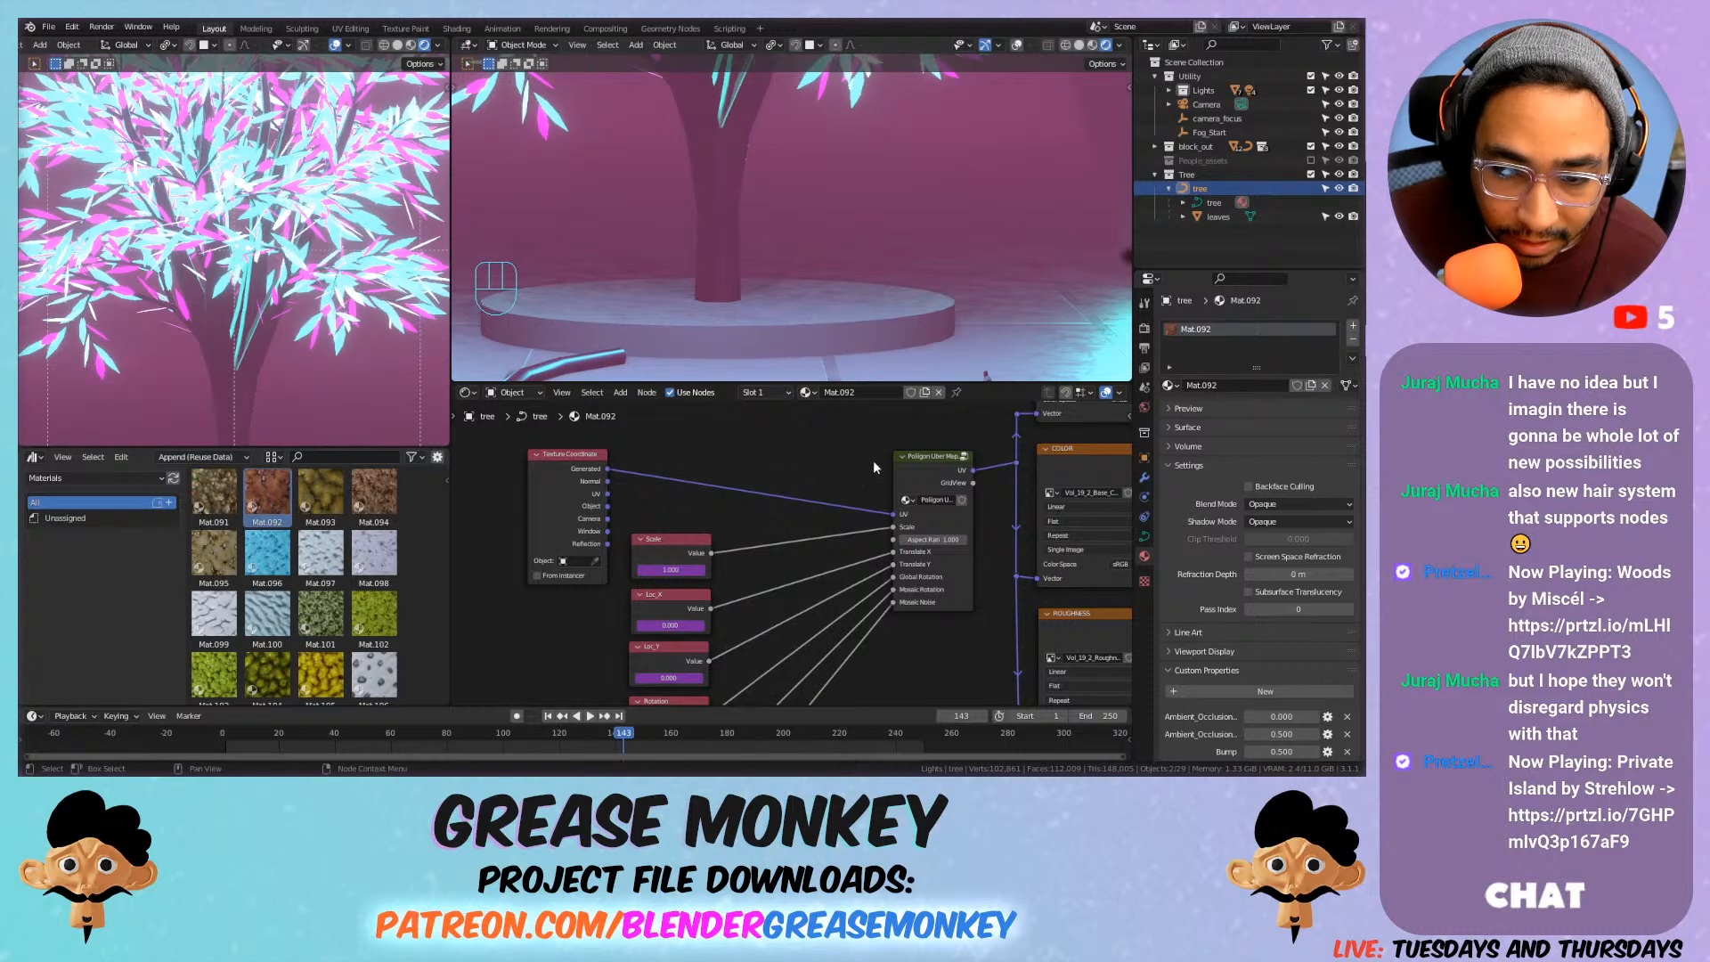
middle_click_drag(1006, 543, 670, 504)
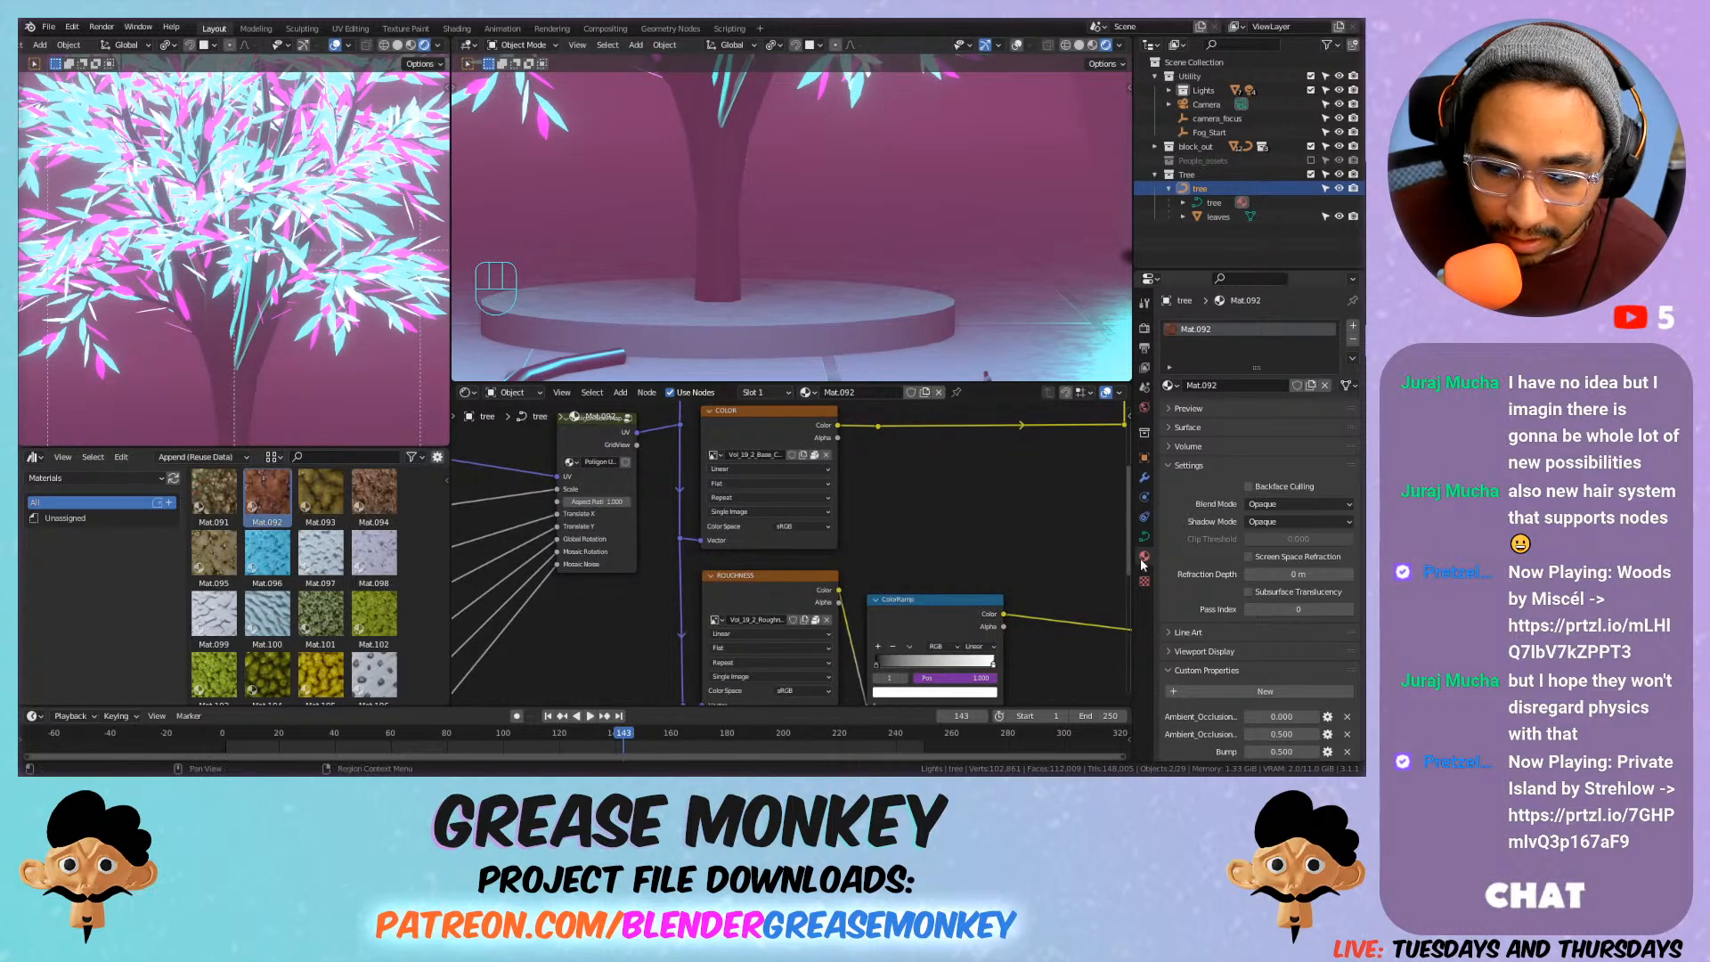
Try other Tex_Scale and Tex_Seam_Distort values in Mat.092's custom properties, undoing each change.
left_click(1186, 466)
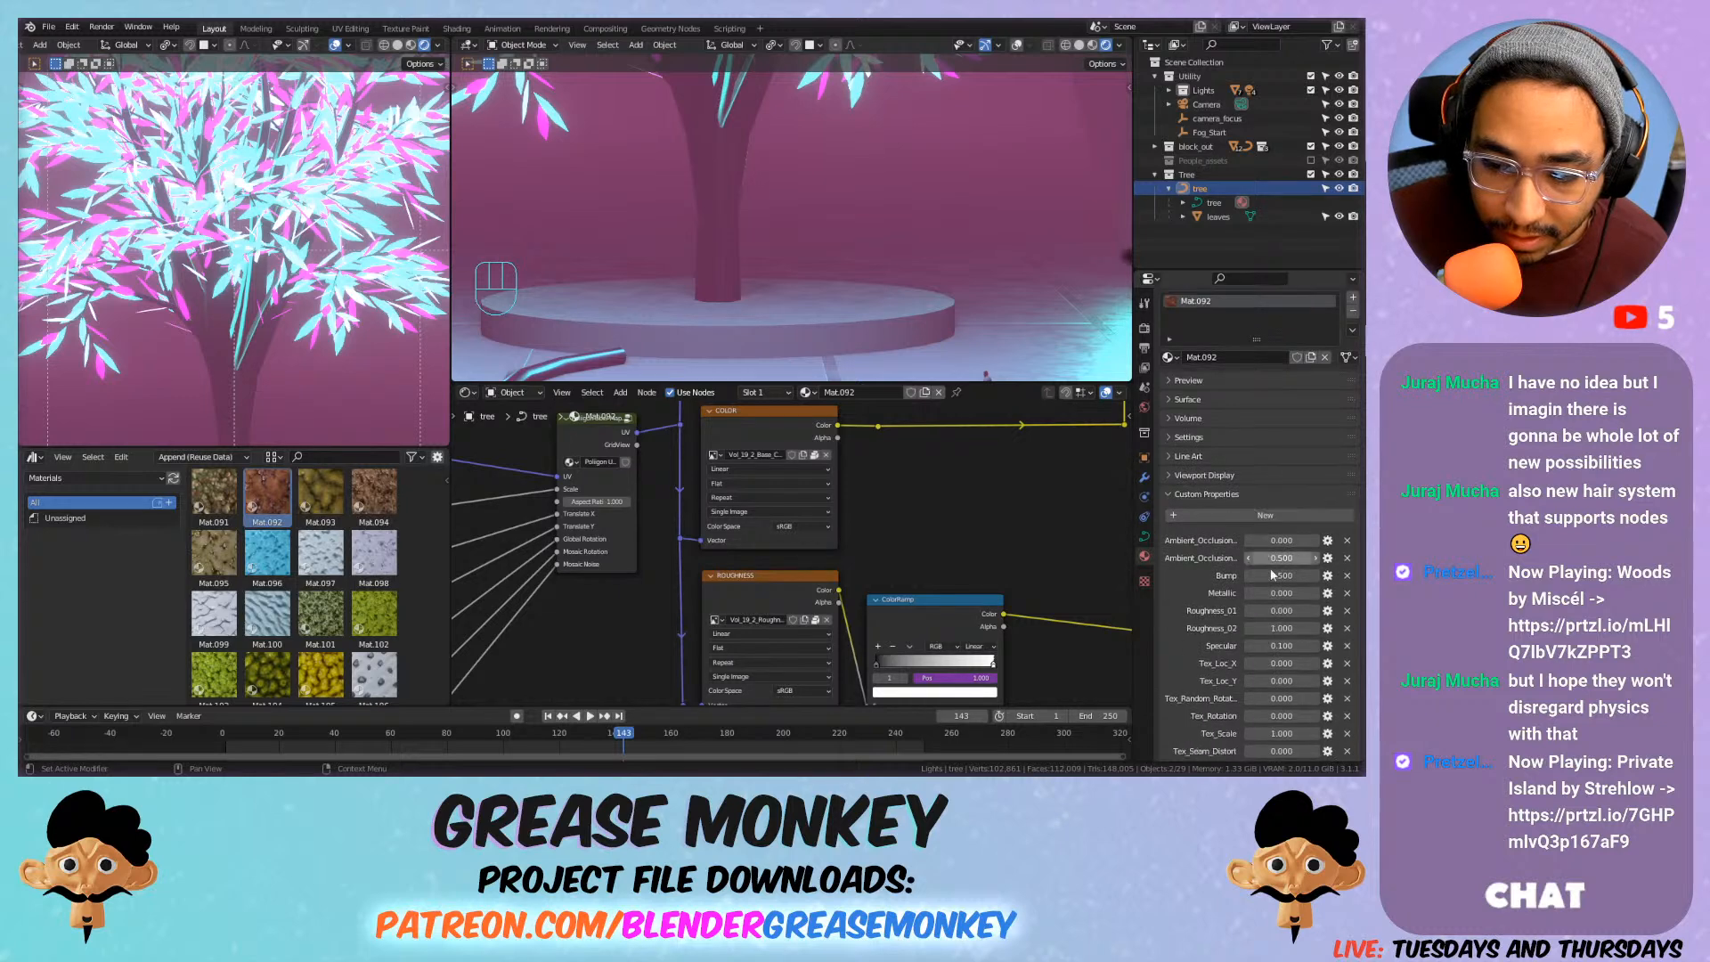
scroll(1299, 651, "down", 2)
left_click_drag(1290, 713, 1276, 713)
key("ctrl+z")
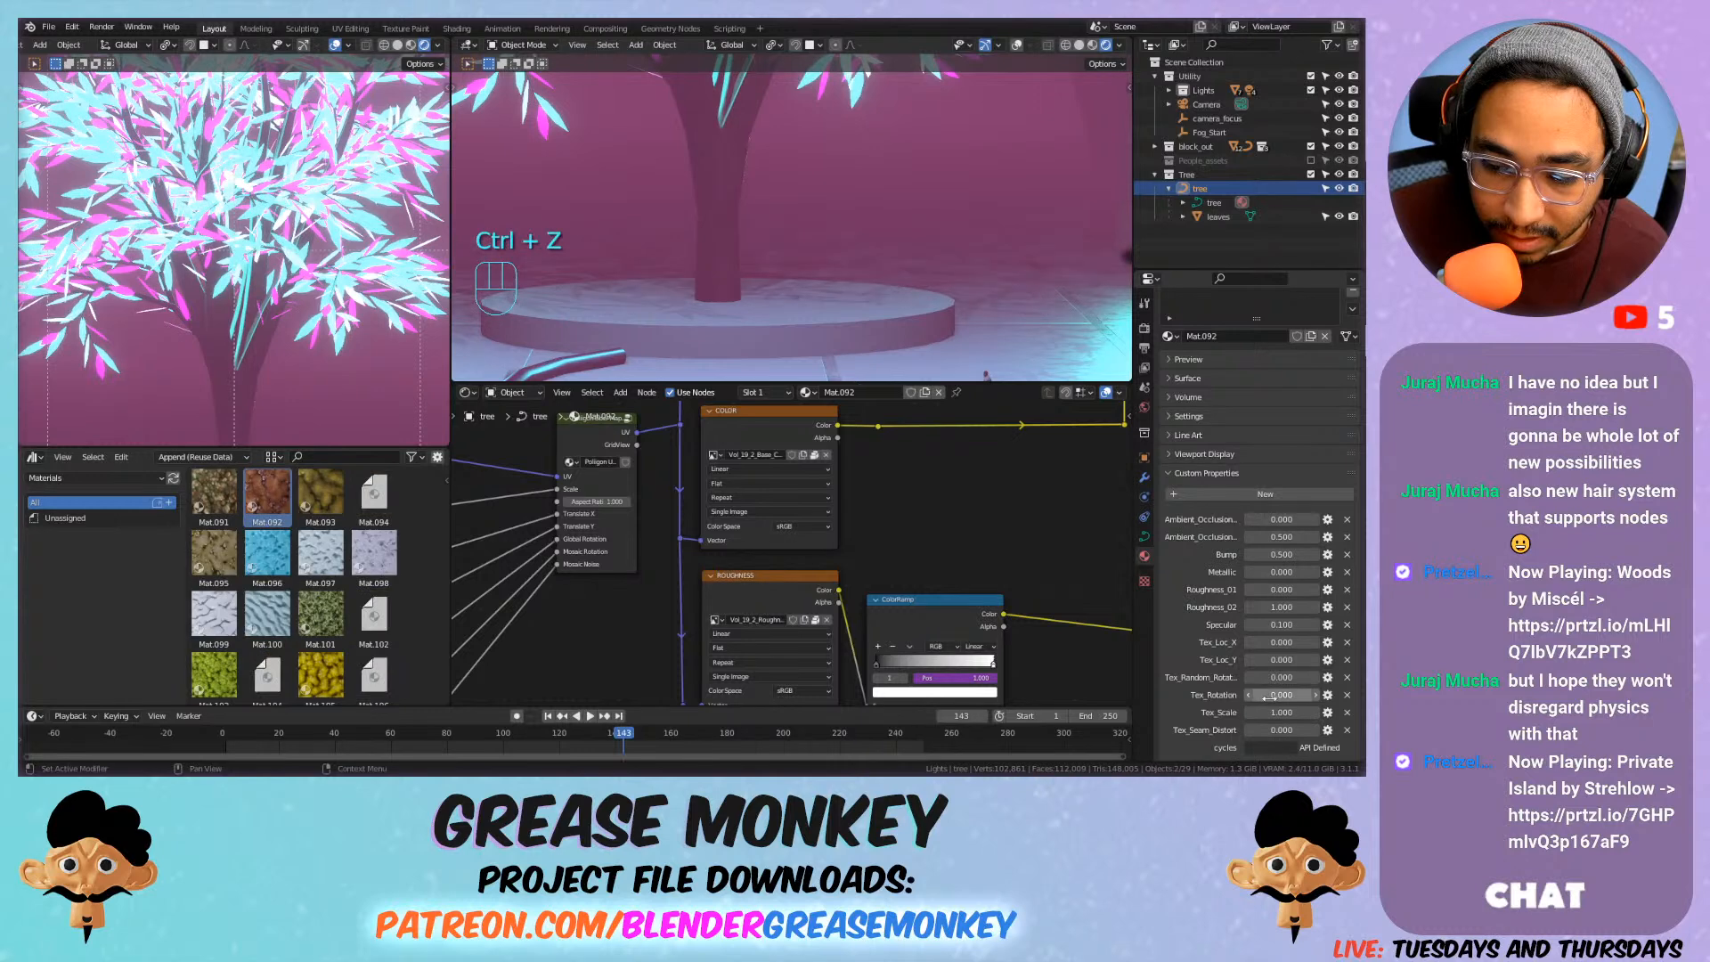
key("ctrl+z")
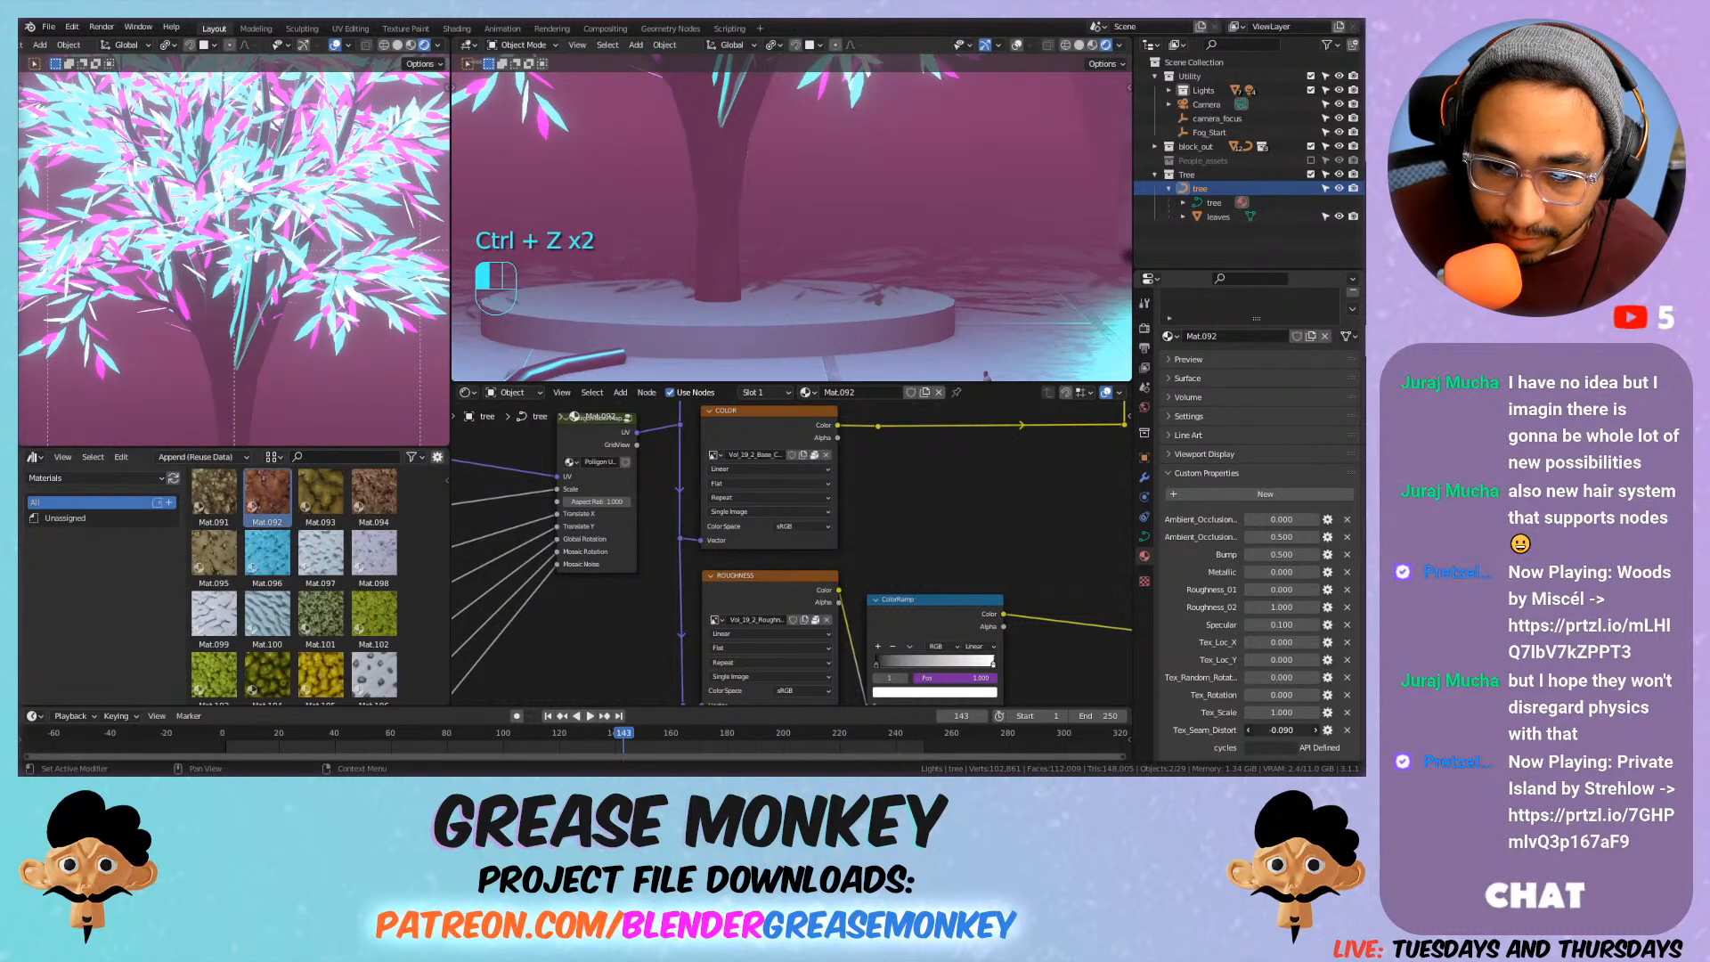
key("ctrl+z")
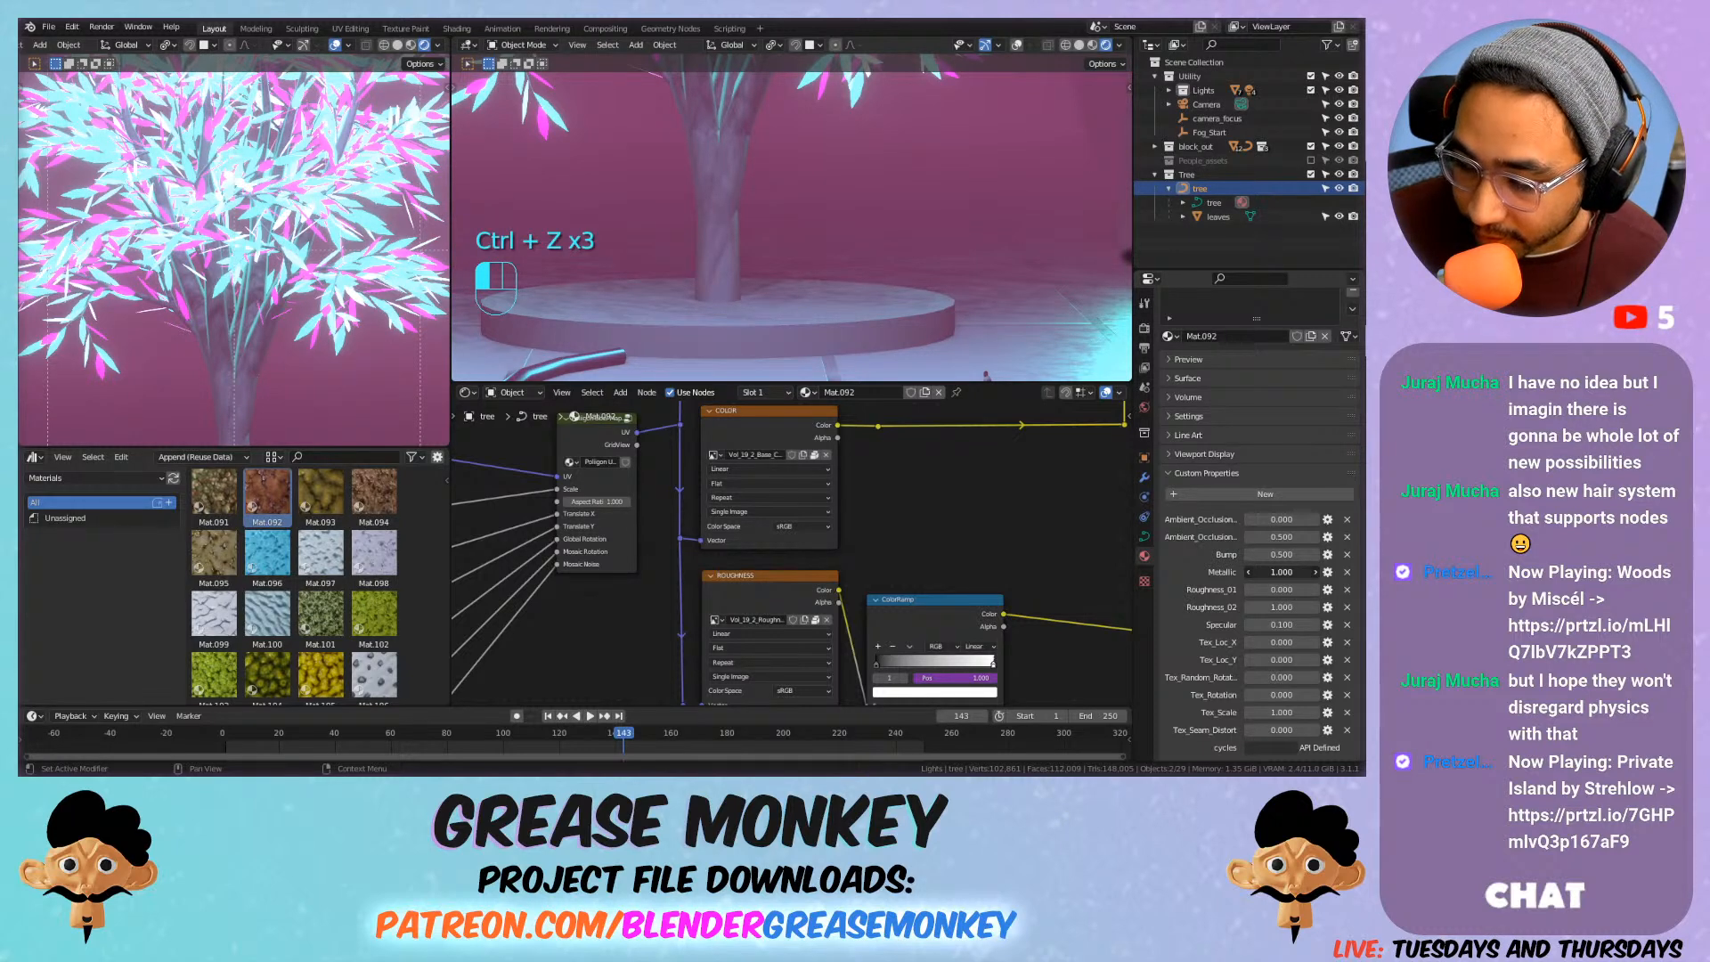
Set Mat.092's Metallic custom property to 0.160 and its Bump to 0.840.
left_click_drag(1281, 571, 1270, 581)
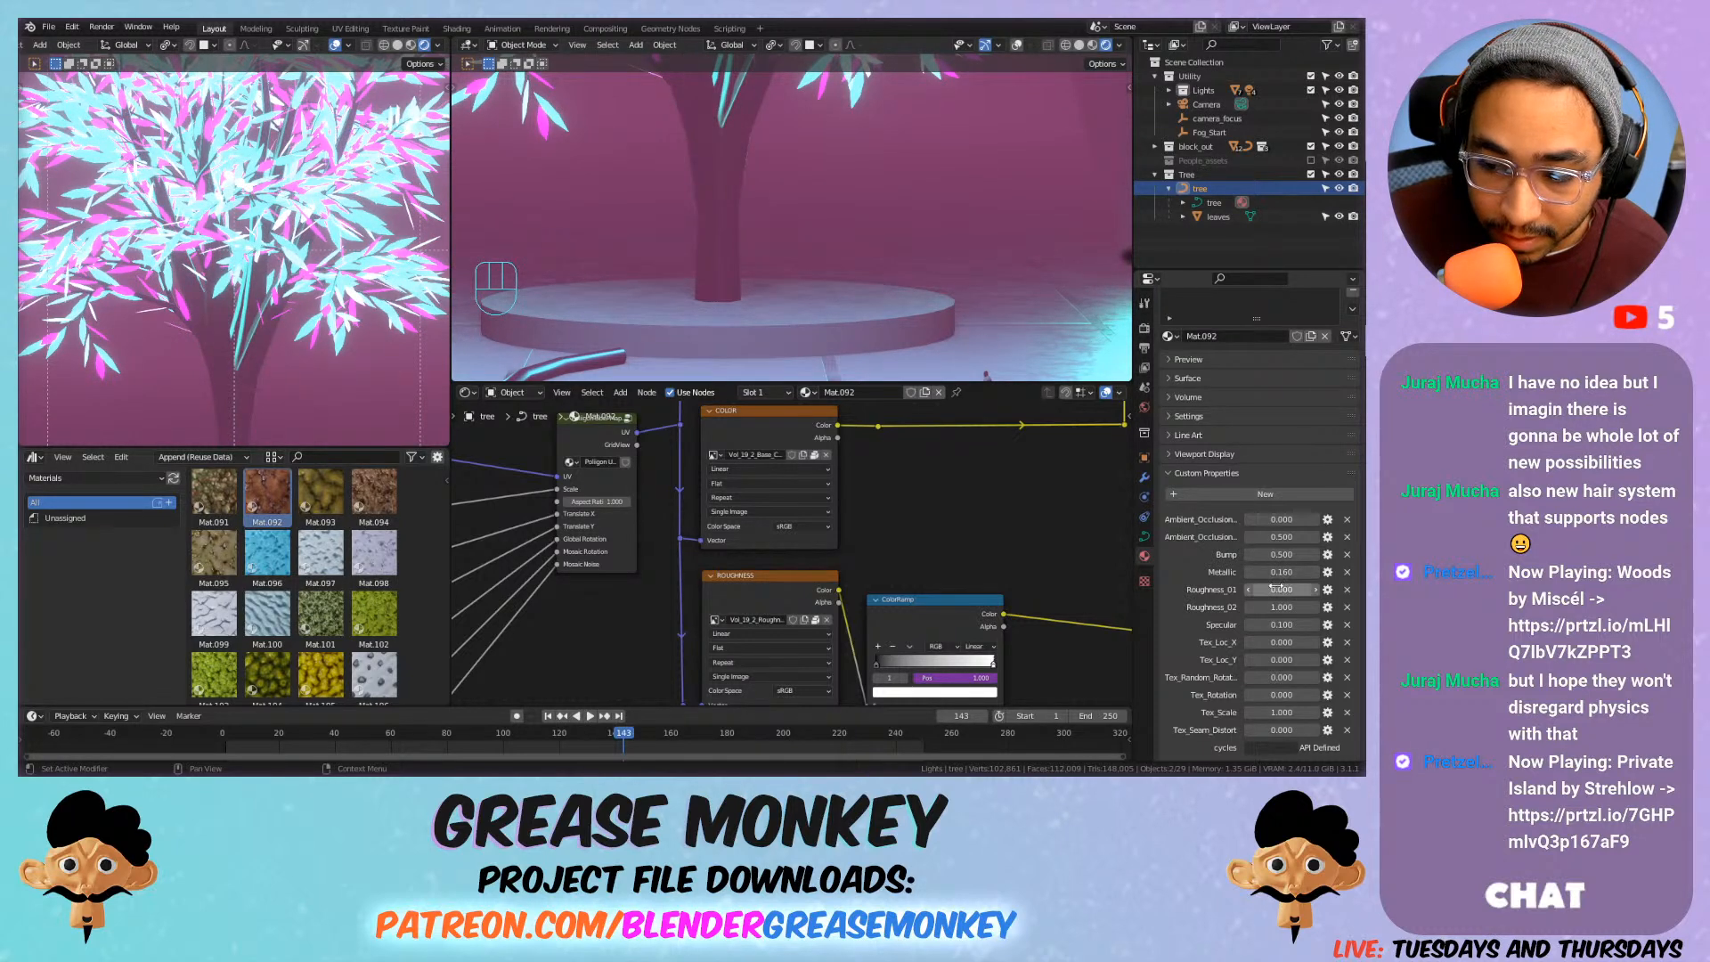
key("ctrl+z")
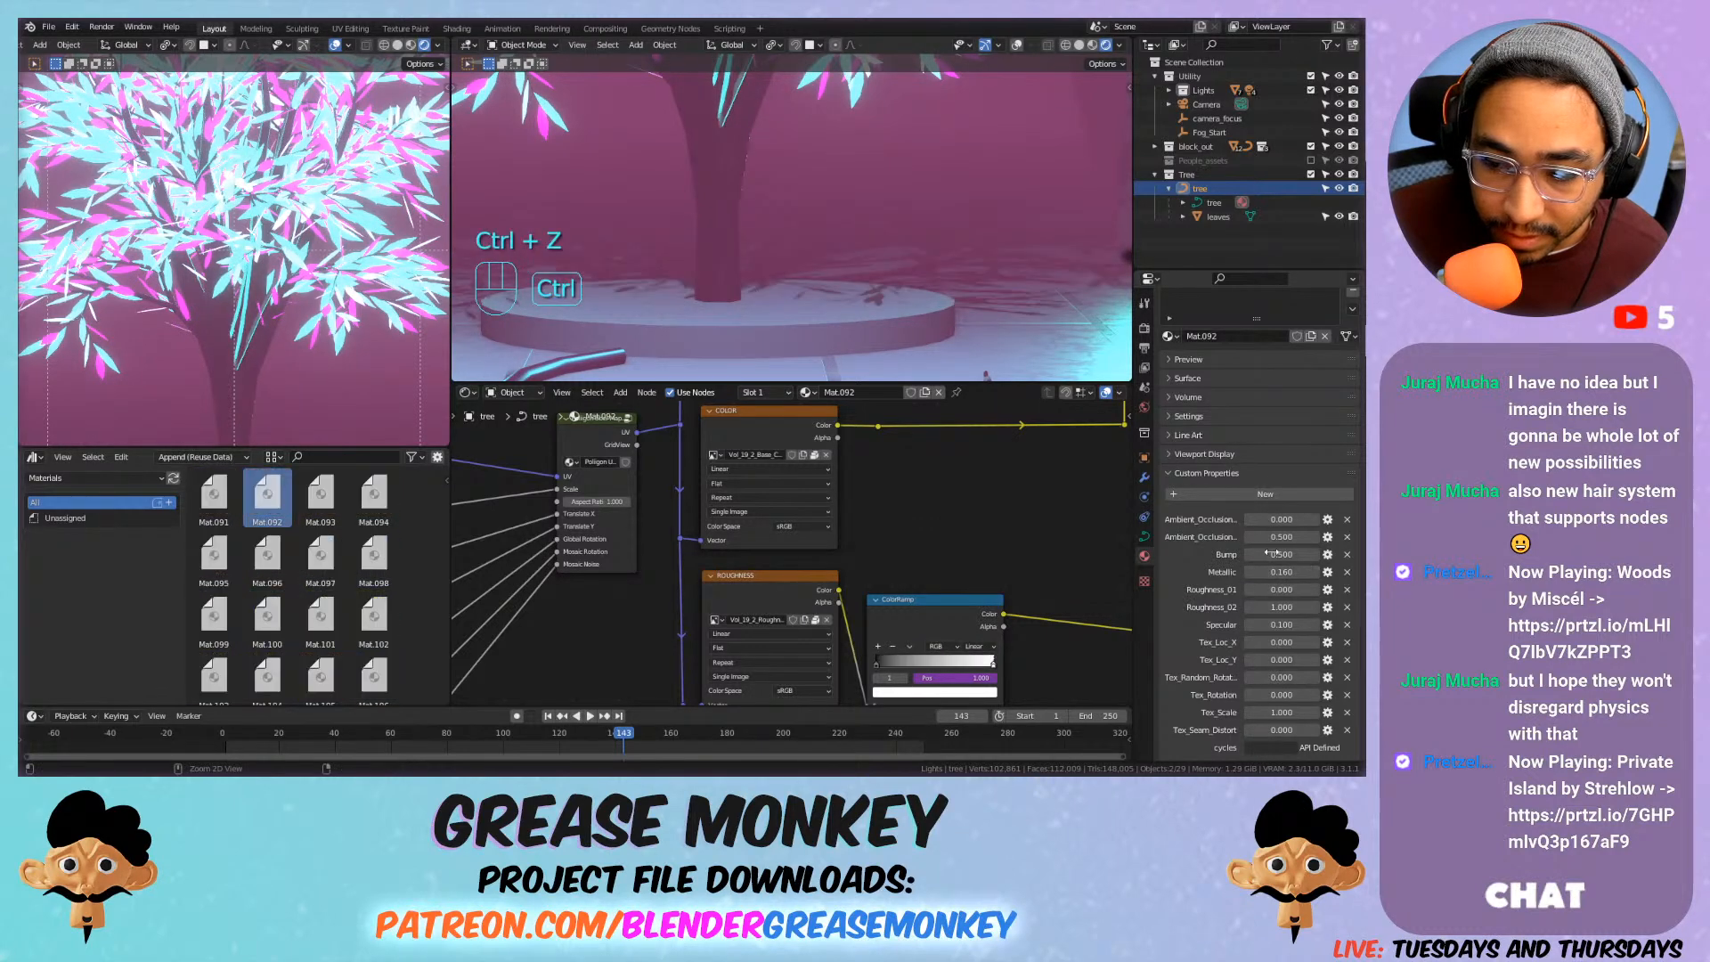
left_click_drag(1270, 554, 1310, 554)
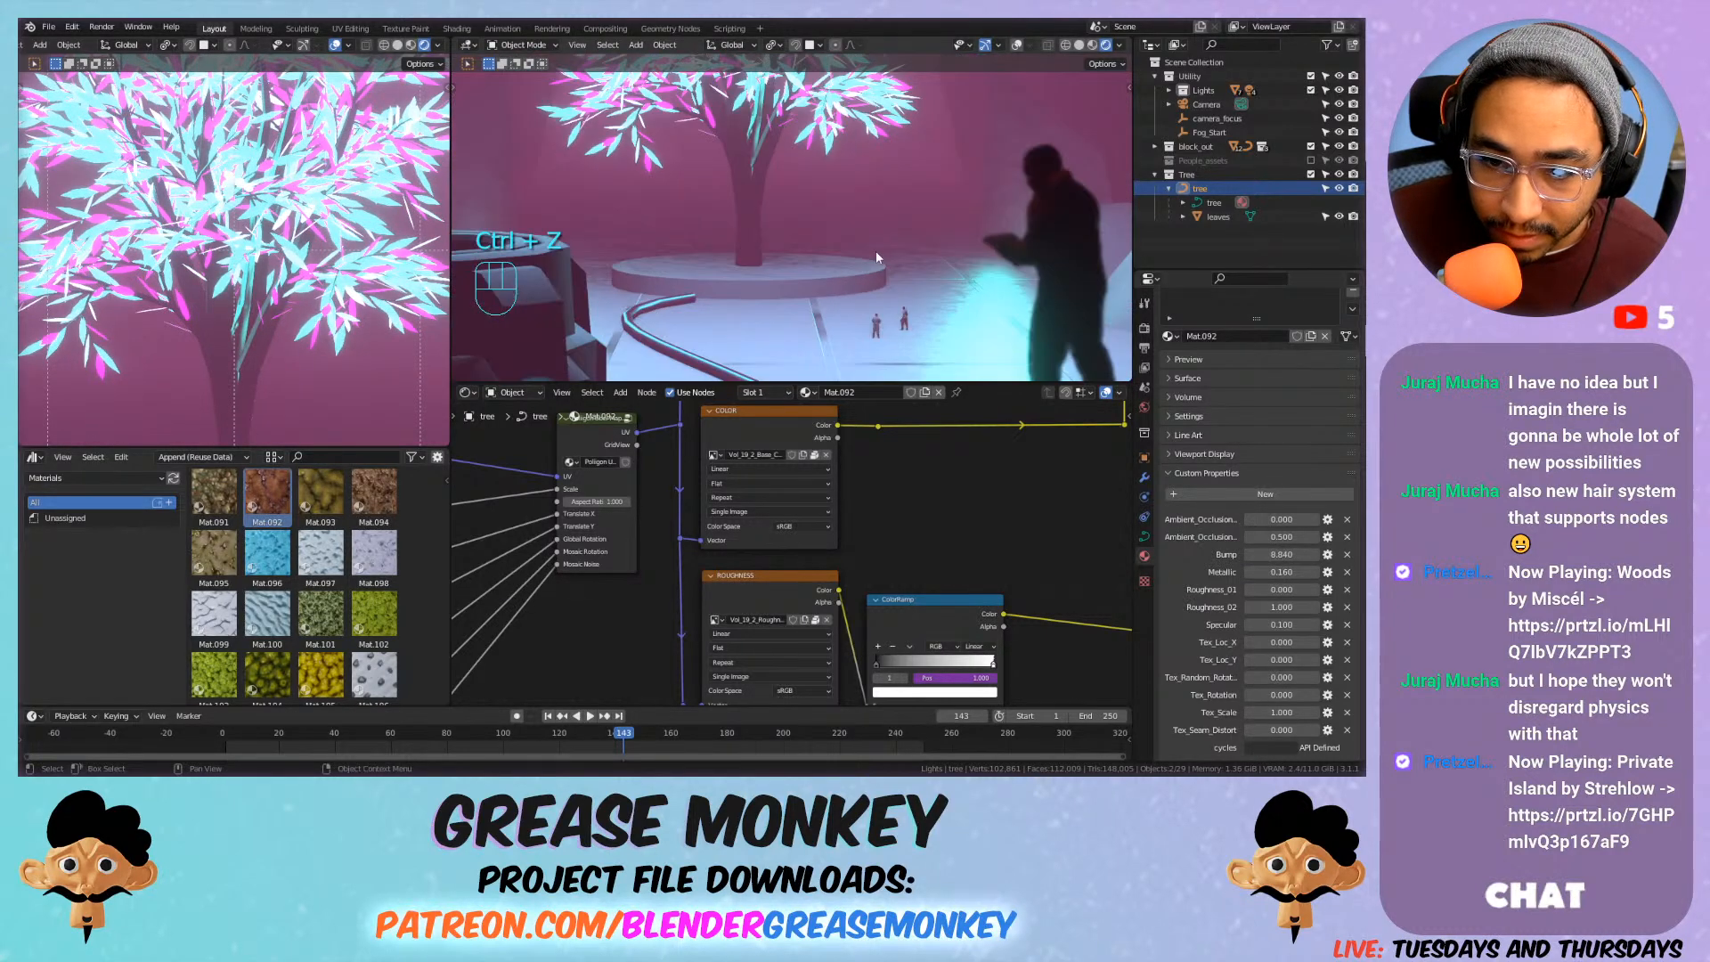
Match the texture space of the tree curve to its geometry in the curve's Texture Space settings.
left_click(1145, 538)
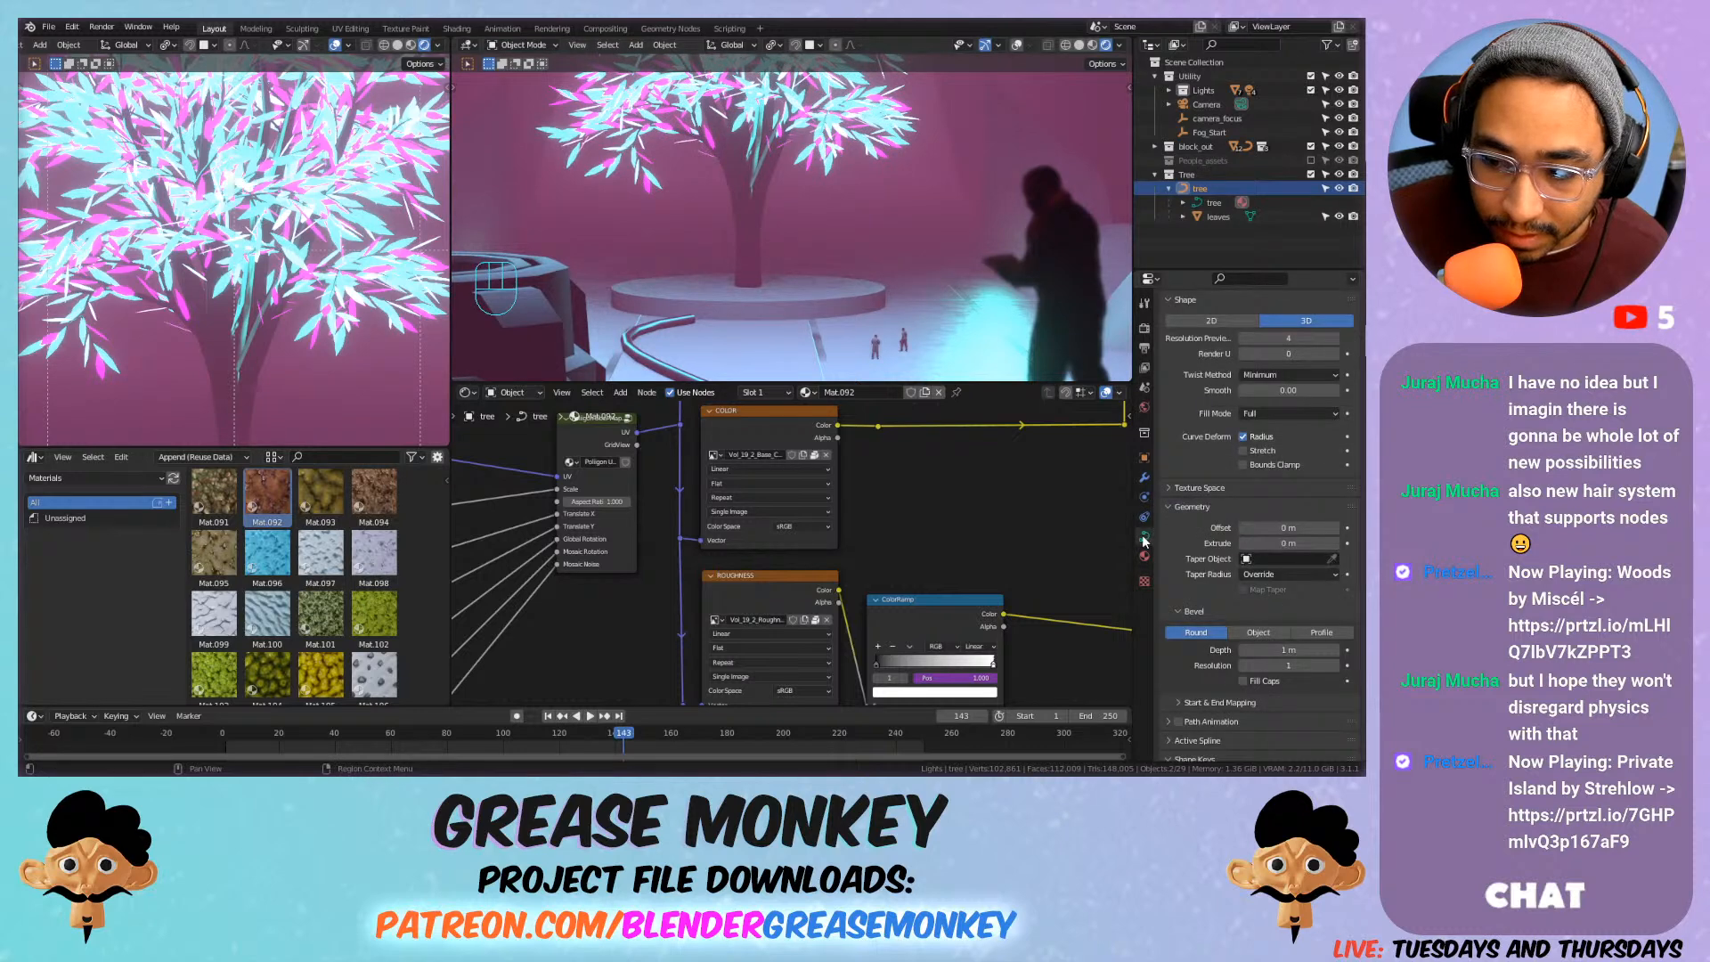
left_click(1205, 504)
left_click(1202, 536)
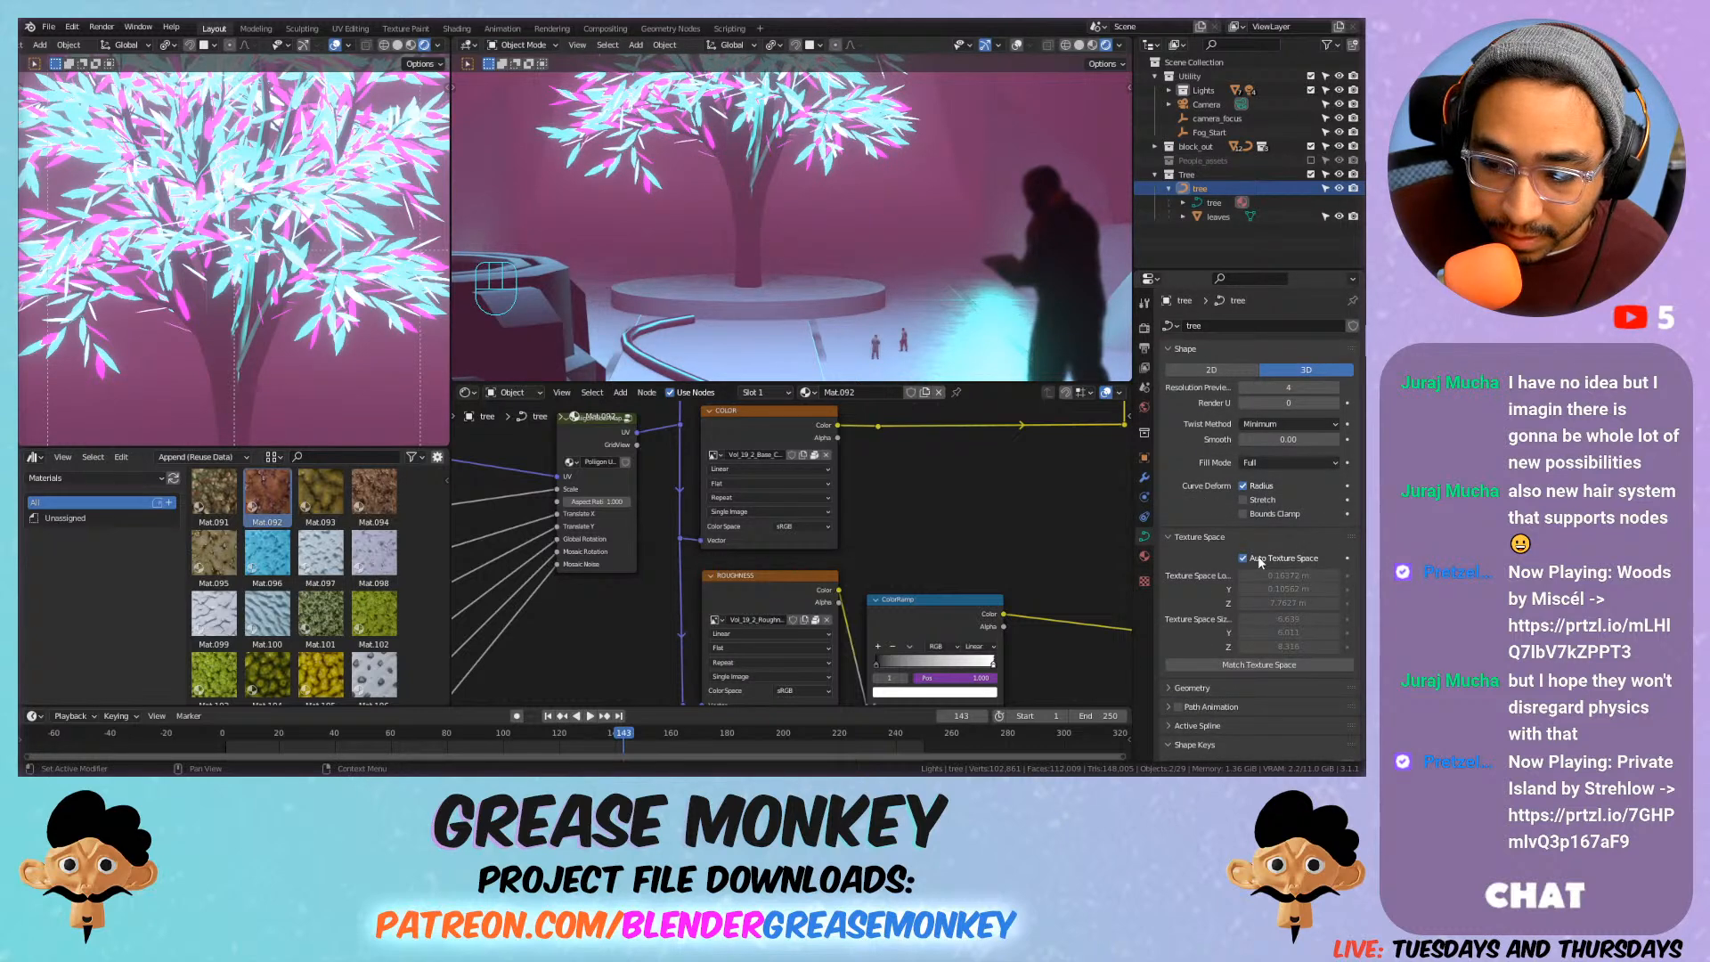
left_click(1252, 666)
Reselect the tree and replace its trunk material with Mat.113 from the Materials library.
middle_click_drag(917, 374, 825, 162, "shift")
scroll(788, 263, "down", 3)
middle_click_drag(785, 272, 770, 181, "shift")
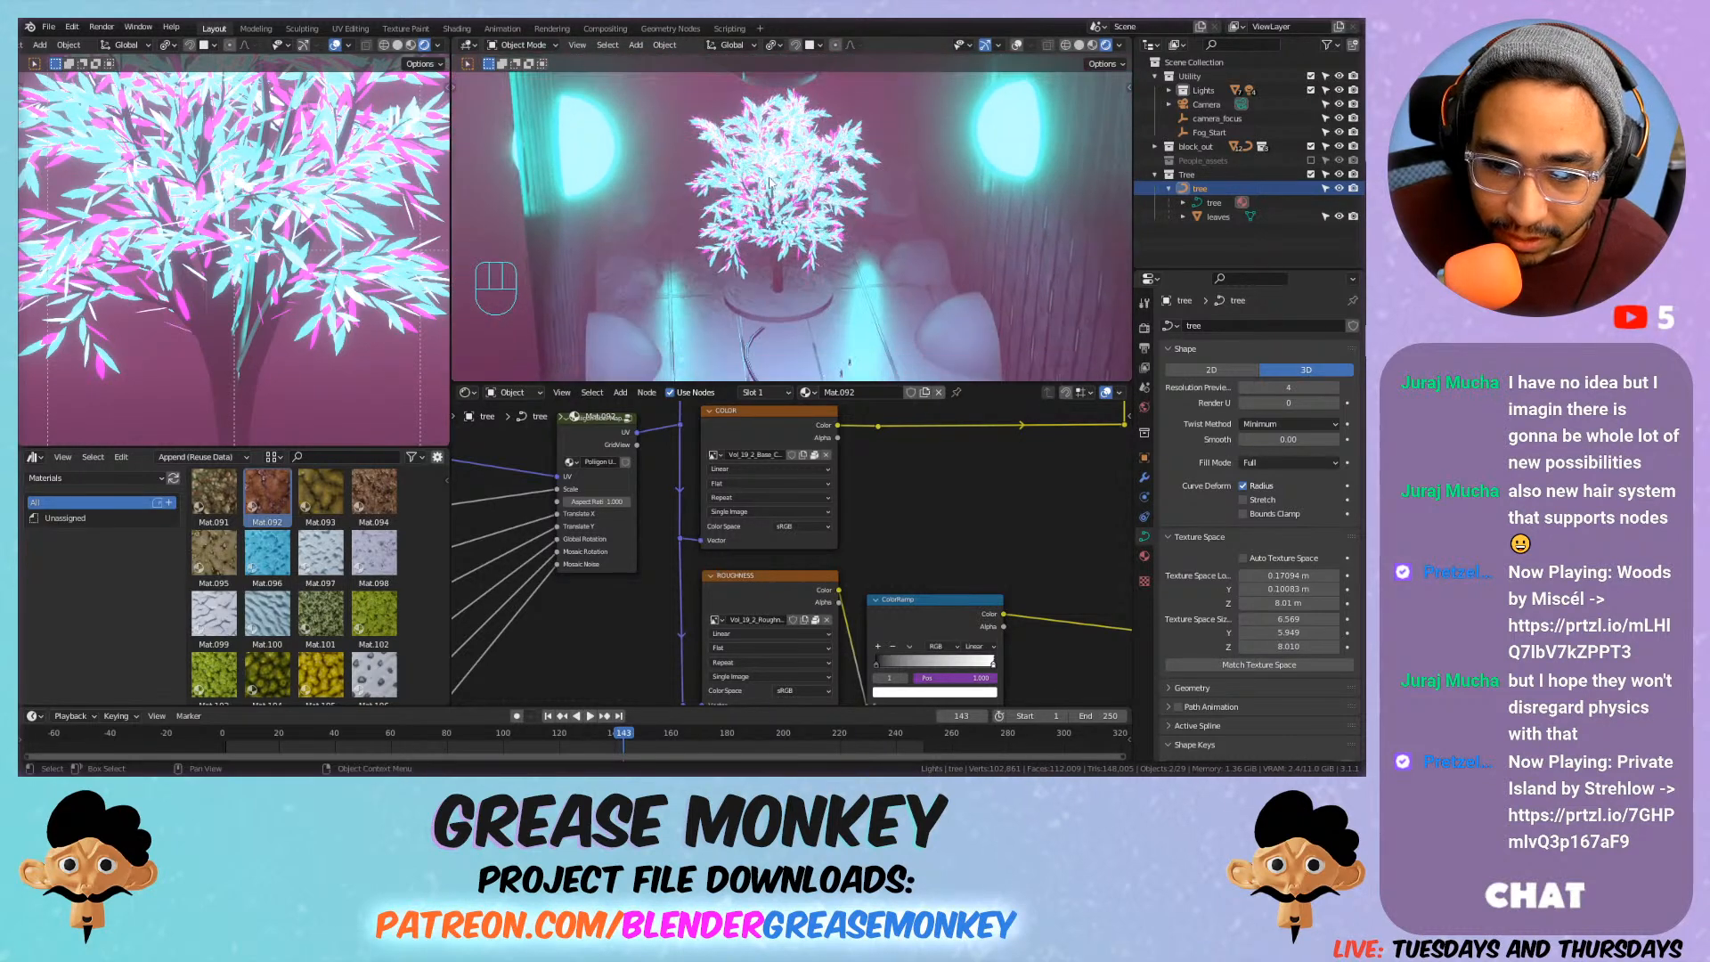
left_click(778, 276)
key("KP_0")
middle_click_drag(780, 292, 835, 251, "shift")
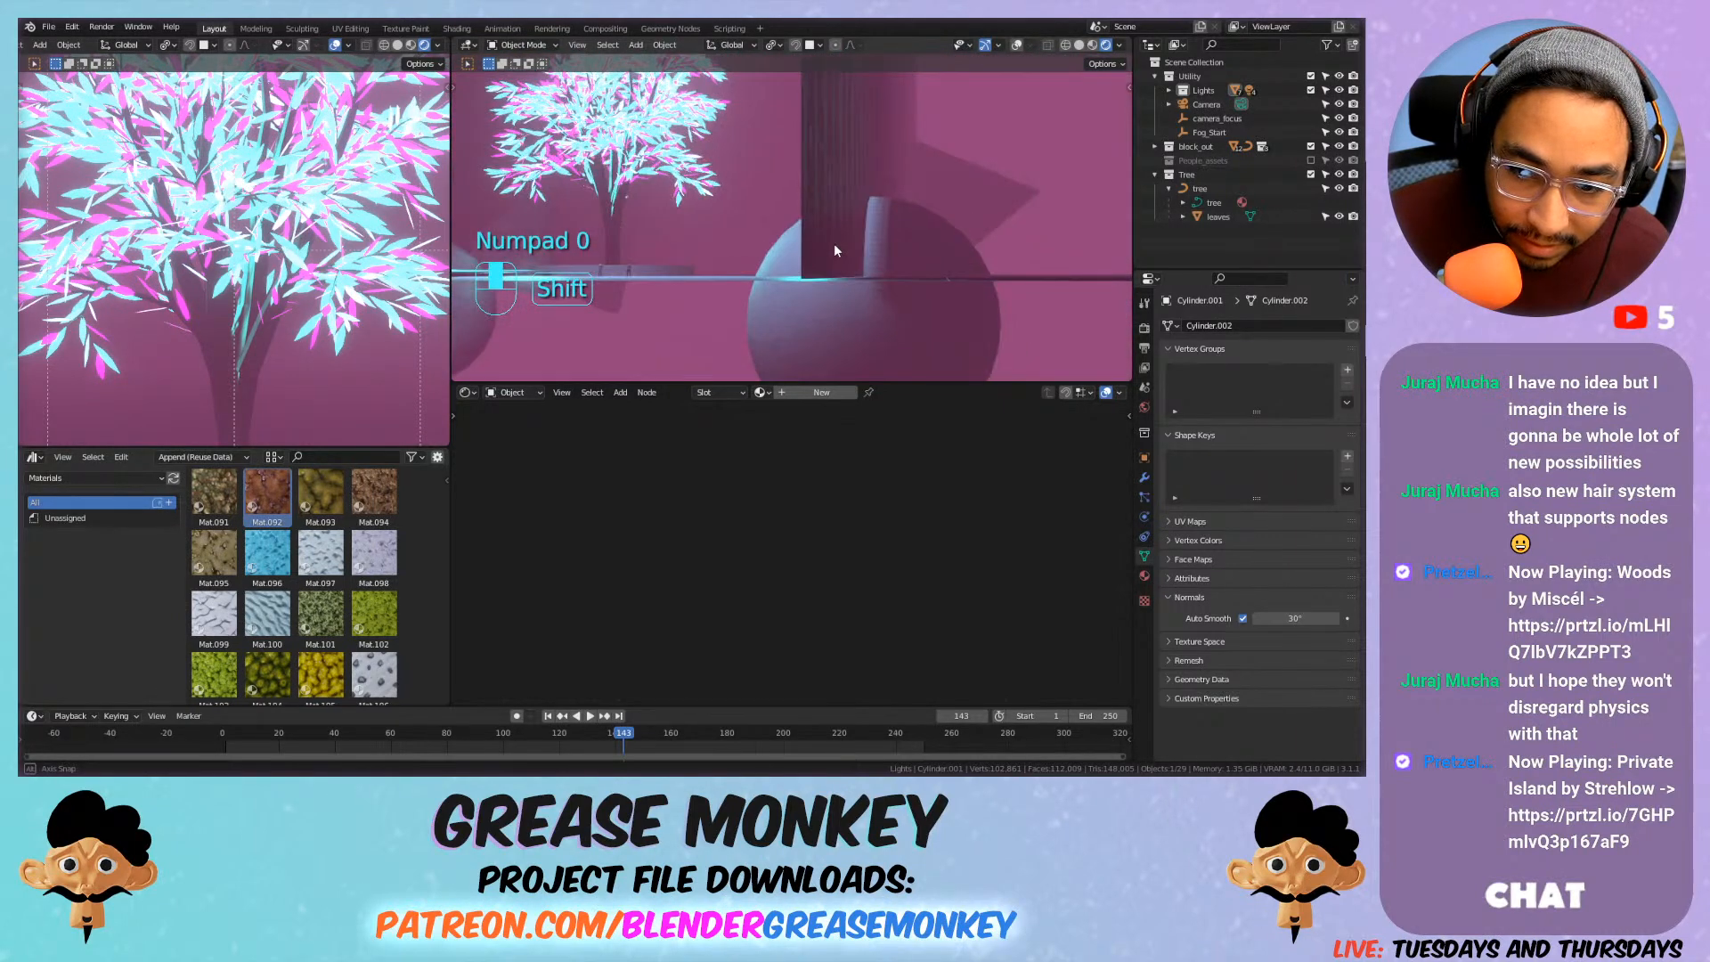
left_click(656, 252)
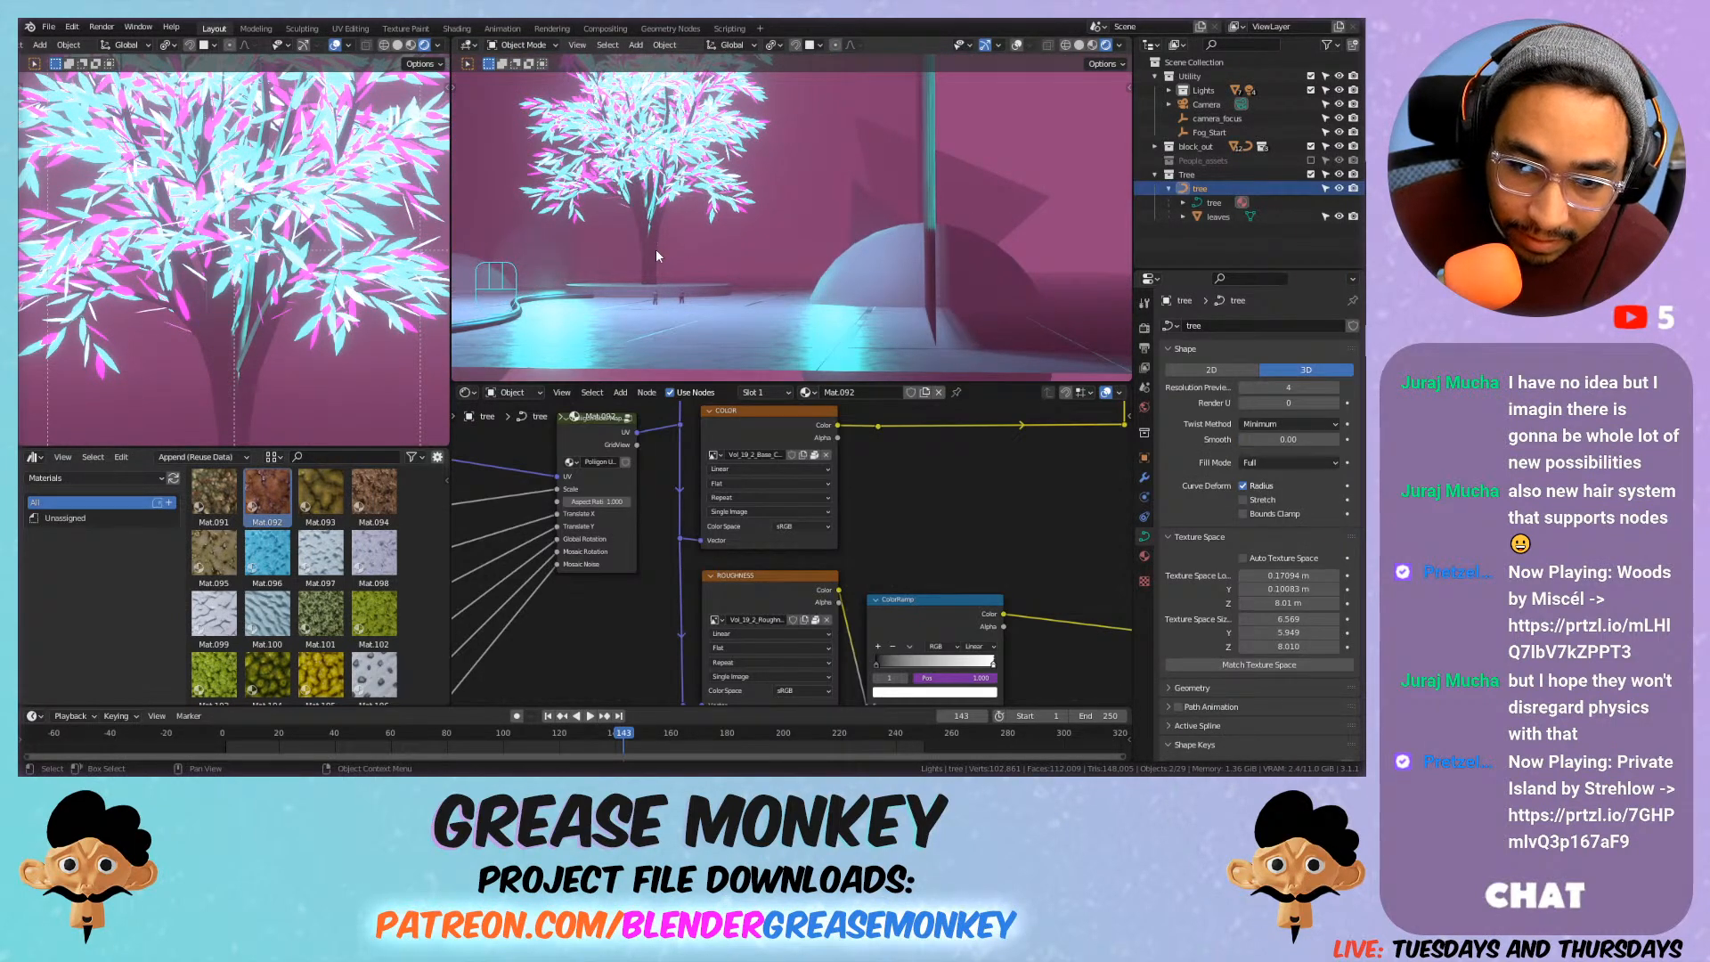
key("KP_Decimal")
scroll(850, 359, "up", 5)
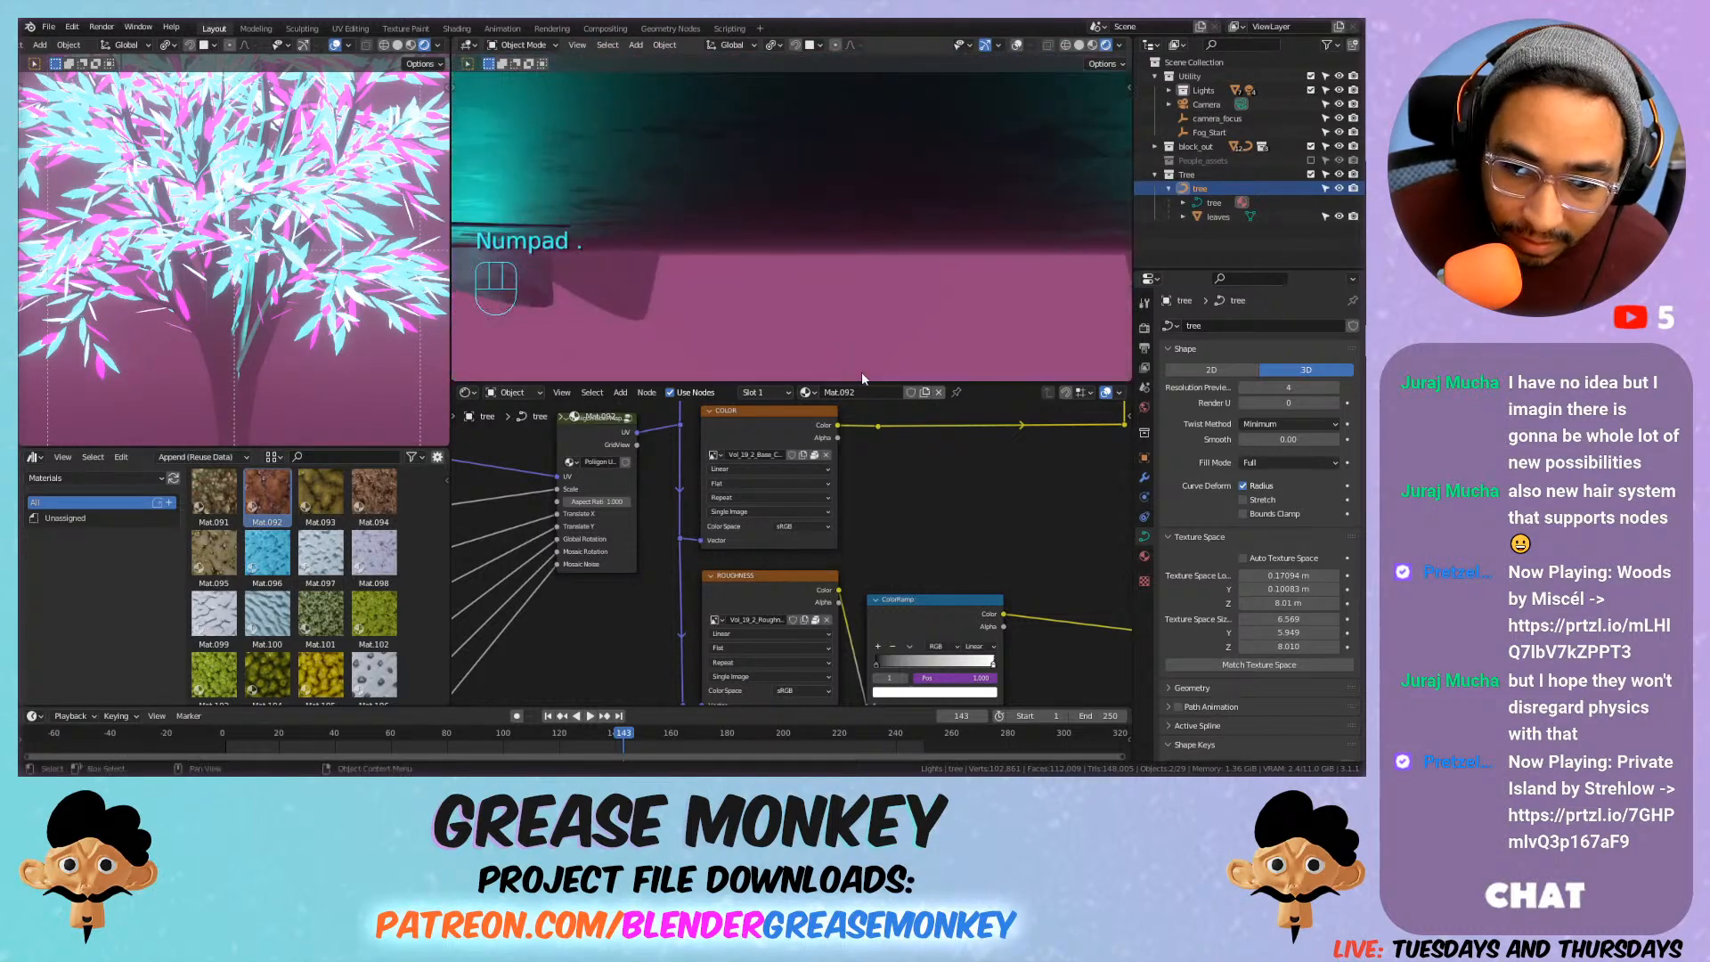
middle_click_drag(848, 351, 517, 323)
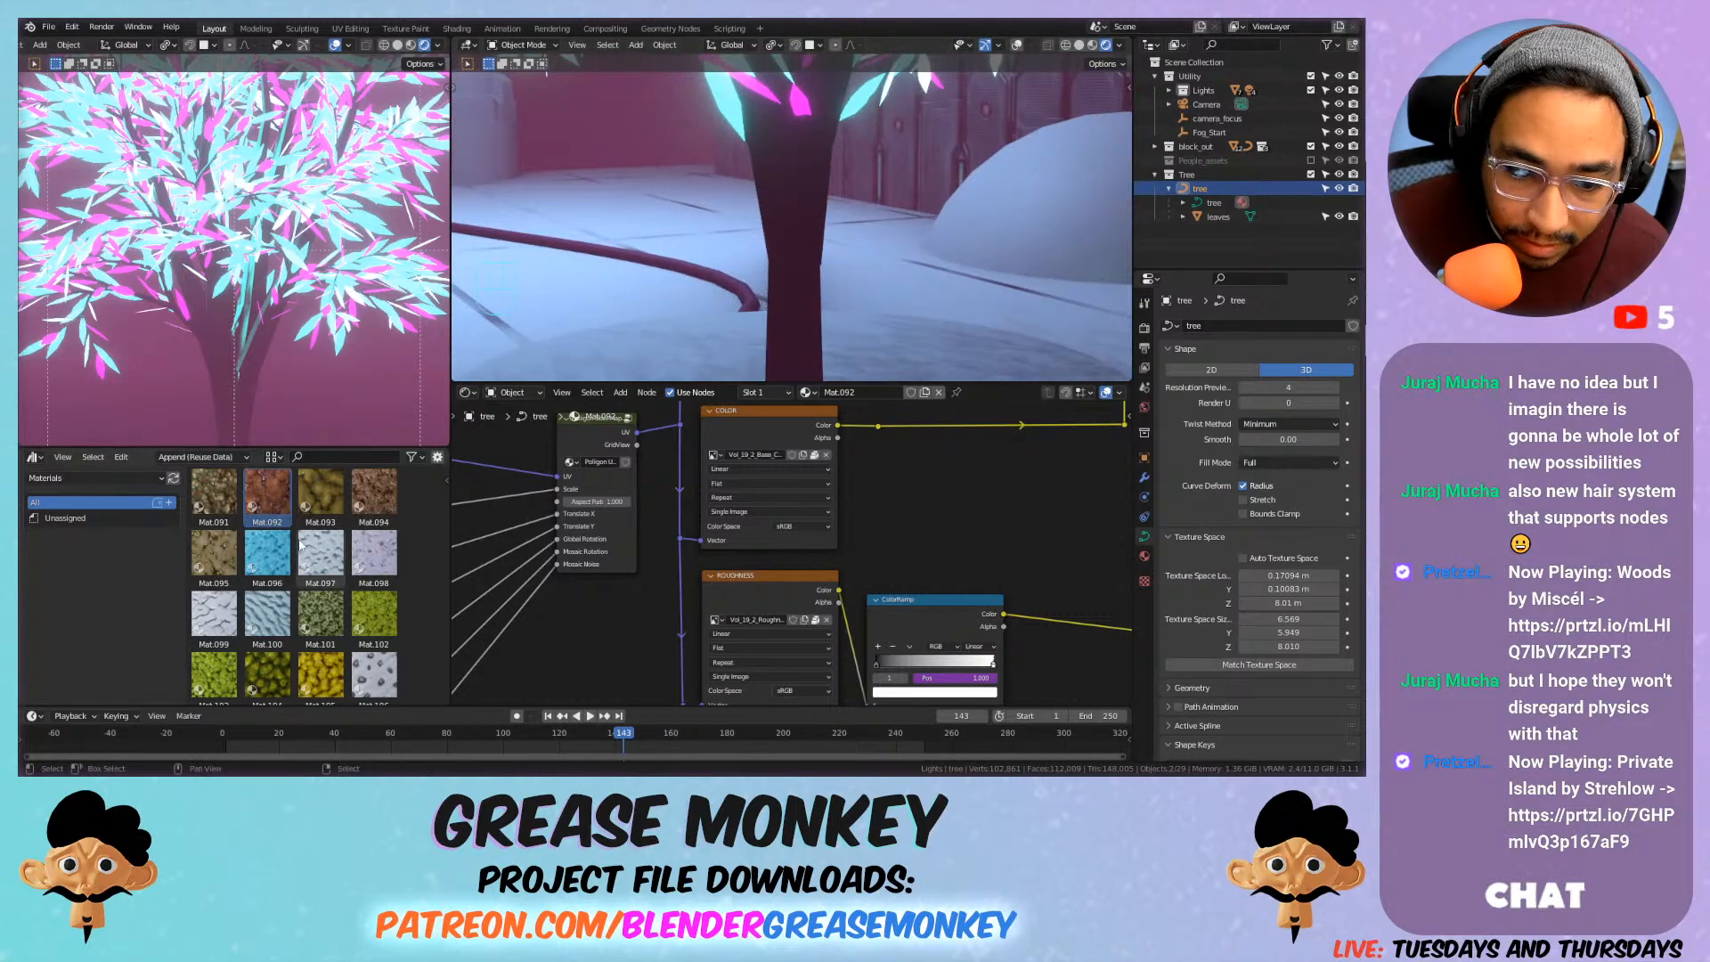
scroll(347, 614, "down", 5)
left_click_drag(320, 545, 802, 300)
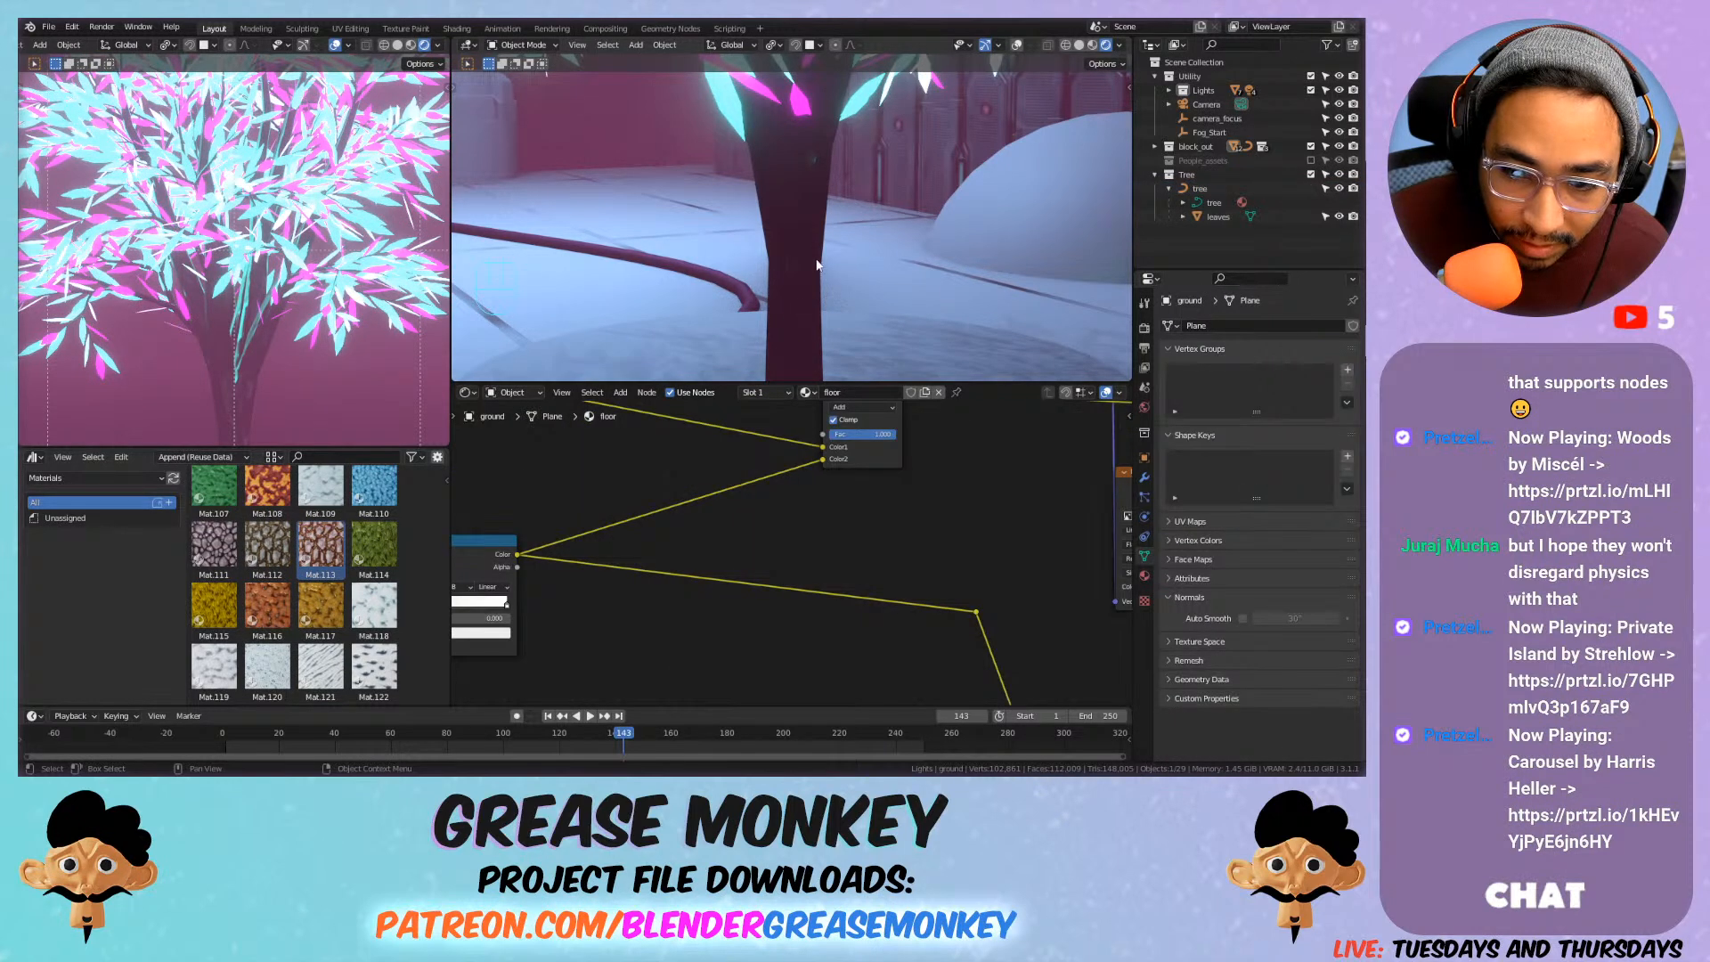
Reselect the tree and connect Texture Coordinate's Generated output to the UV input of Mat.113's mapping node.
scroll(808, 556, "down", 1)
scroll(795, 554, "down", 2)
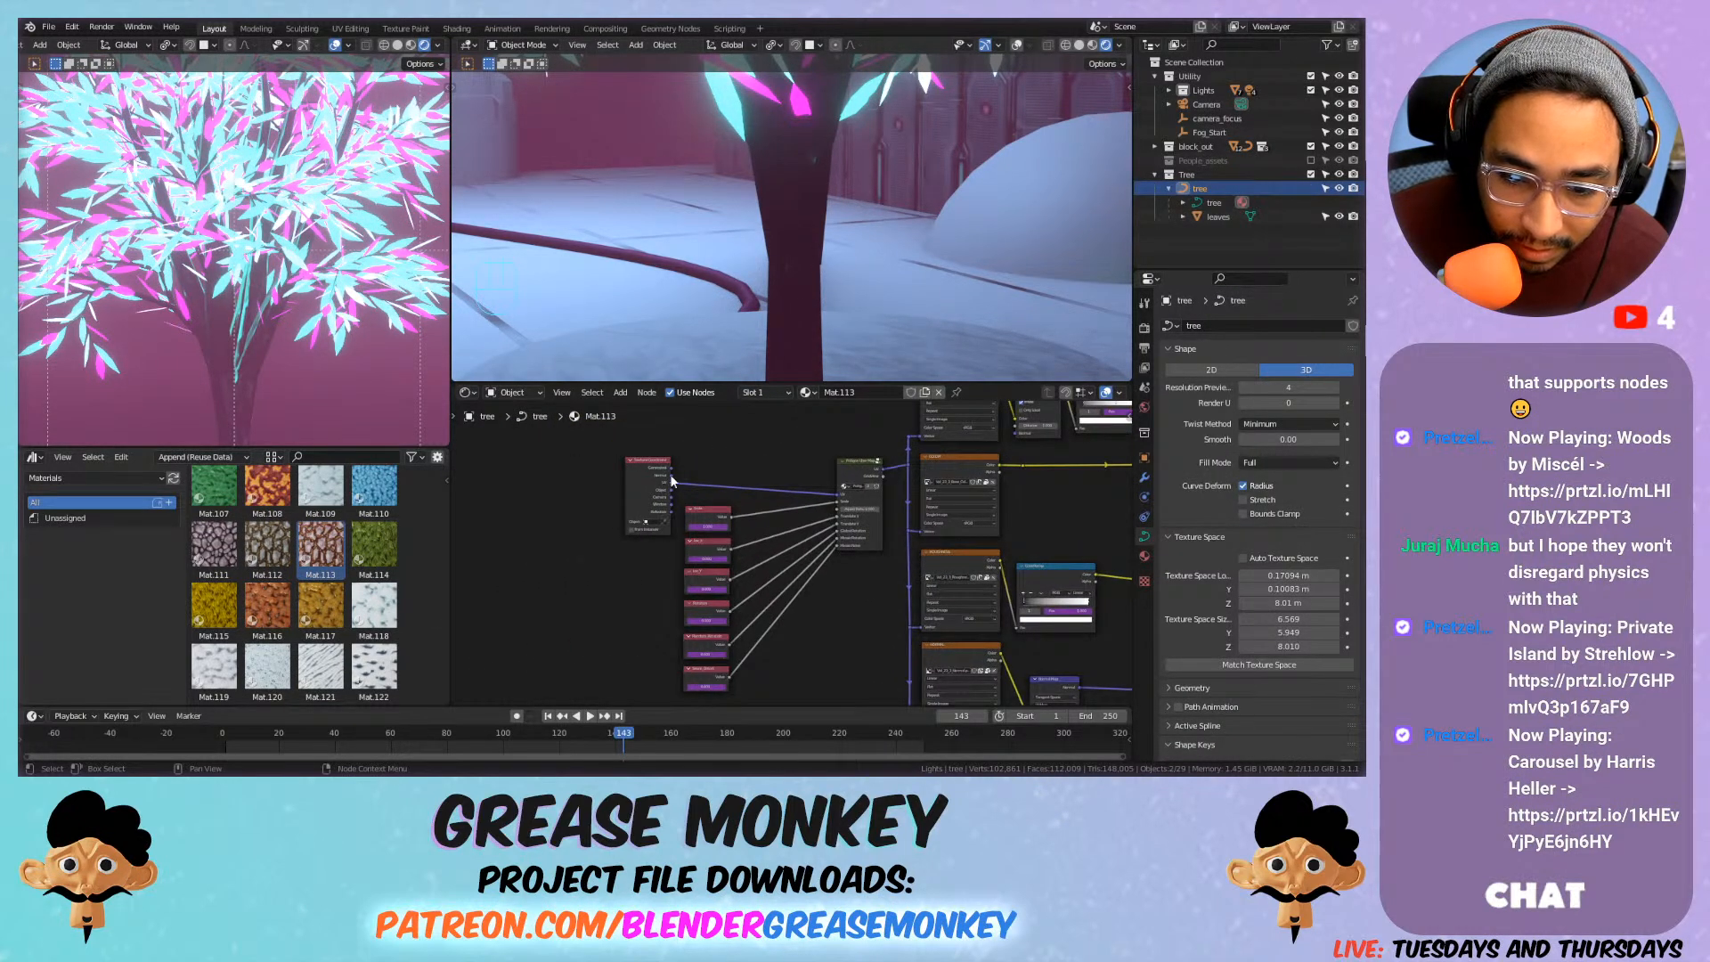
scroll(666, 479, "up", 2)
left_click_drag(613, 428, 860, 467)
Examine the trunk's surface up close and Mat.113's node chain up to the Principled BSDF and Material Output.
scroll(746, 274, "up", 4)
middle_click_drag(746, 273, 851, 298, "shift")
scroll(851, 298, "down", 4)
scroll(1009, 500, "down", 1)
scroll(1008, 497, "down", 5)
middle_click_drag(1100, 492, 736, 468)
scroll(774, 467, "down", 3)
middle_click_drag(929, 498, 825, 505)
scroll(843, 502, "up", 4)
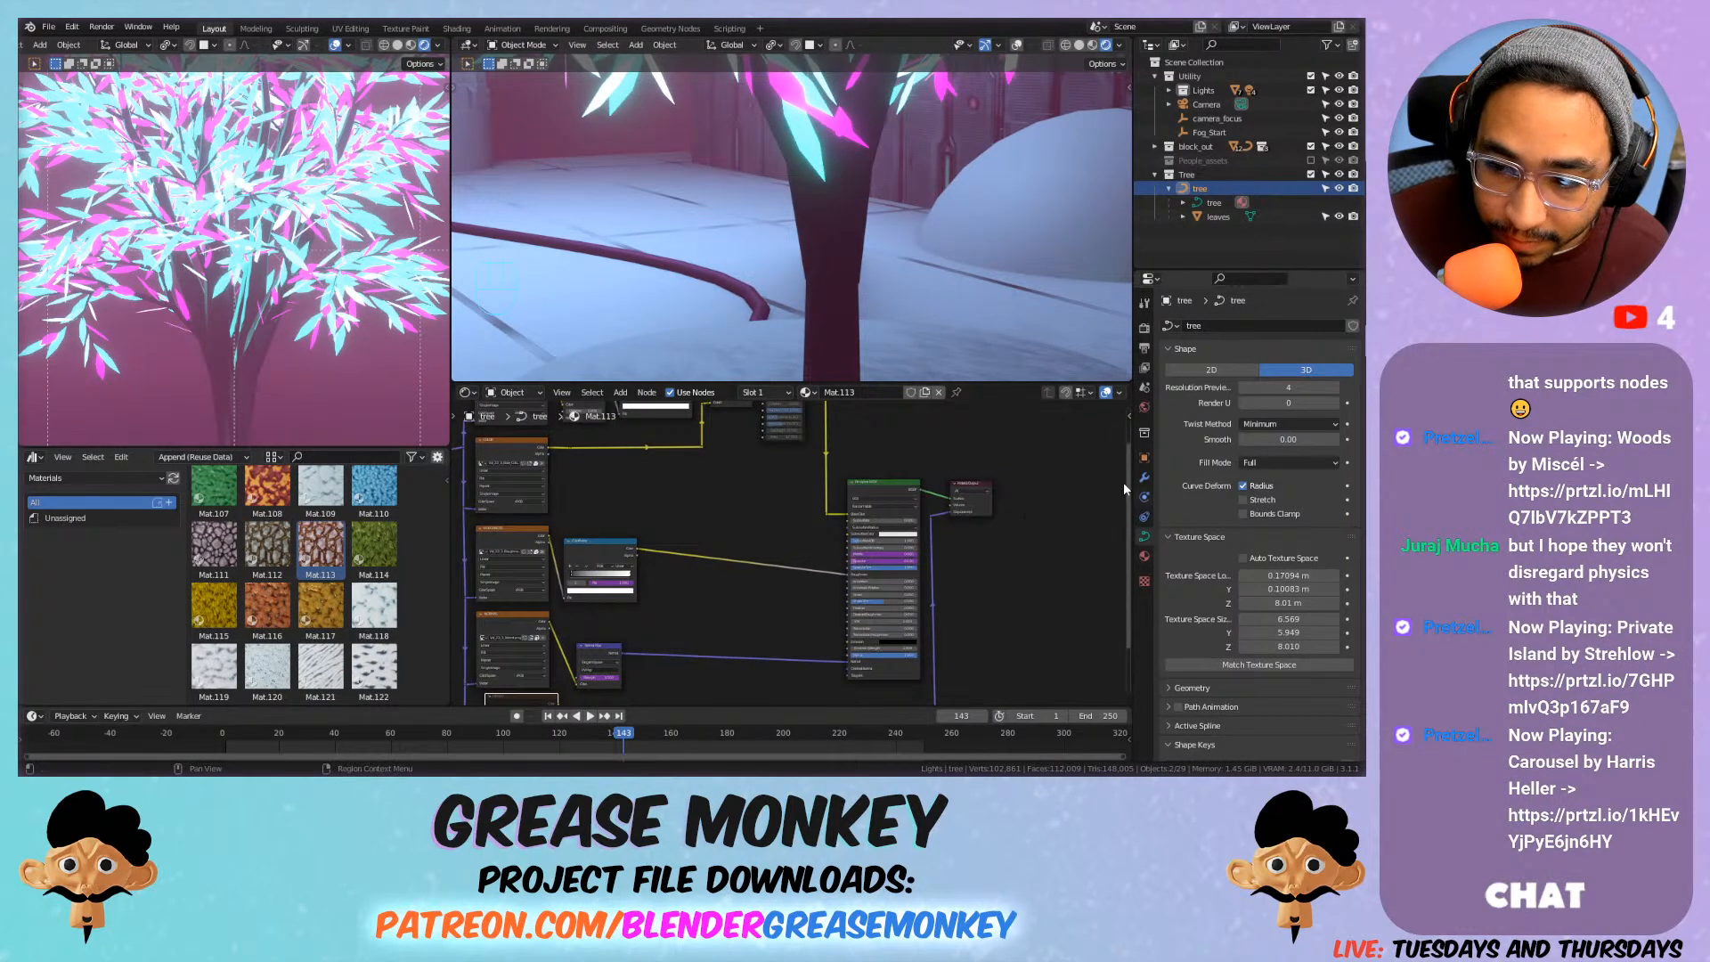
Replace the tree's Mat.113 material with the existing Leaves material in the material properties.
left_click(1146, 555)
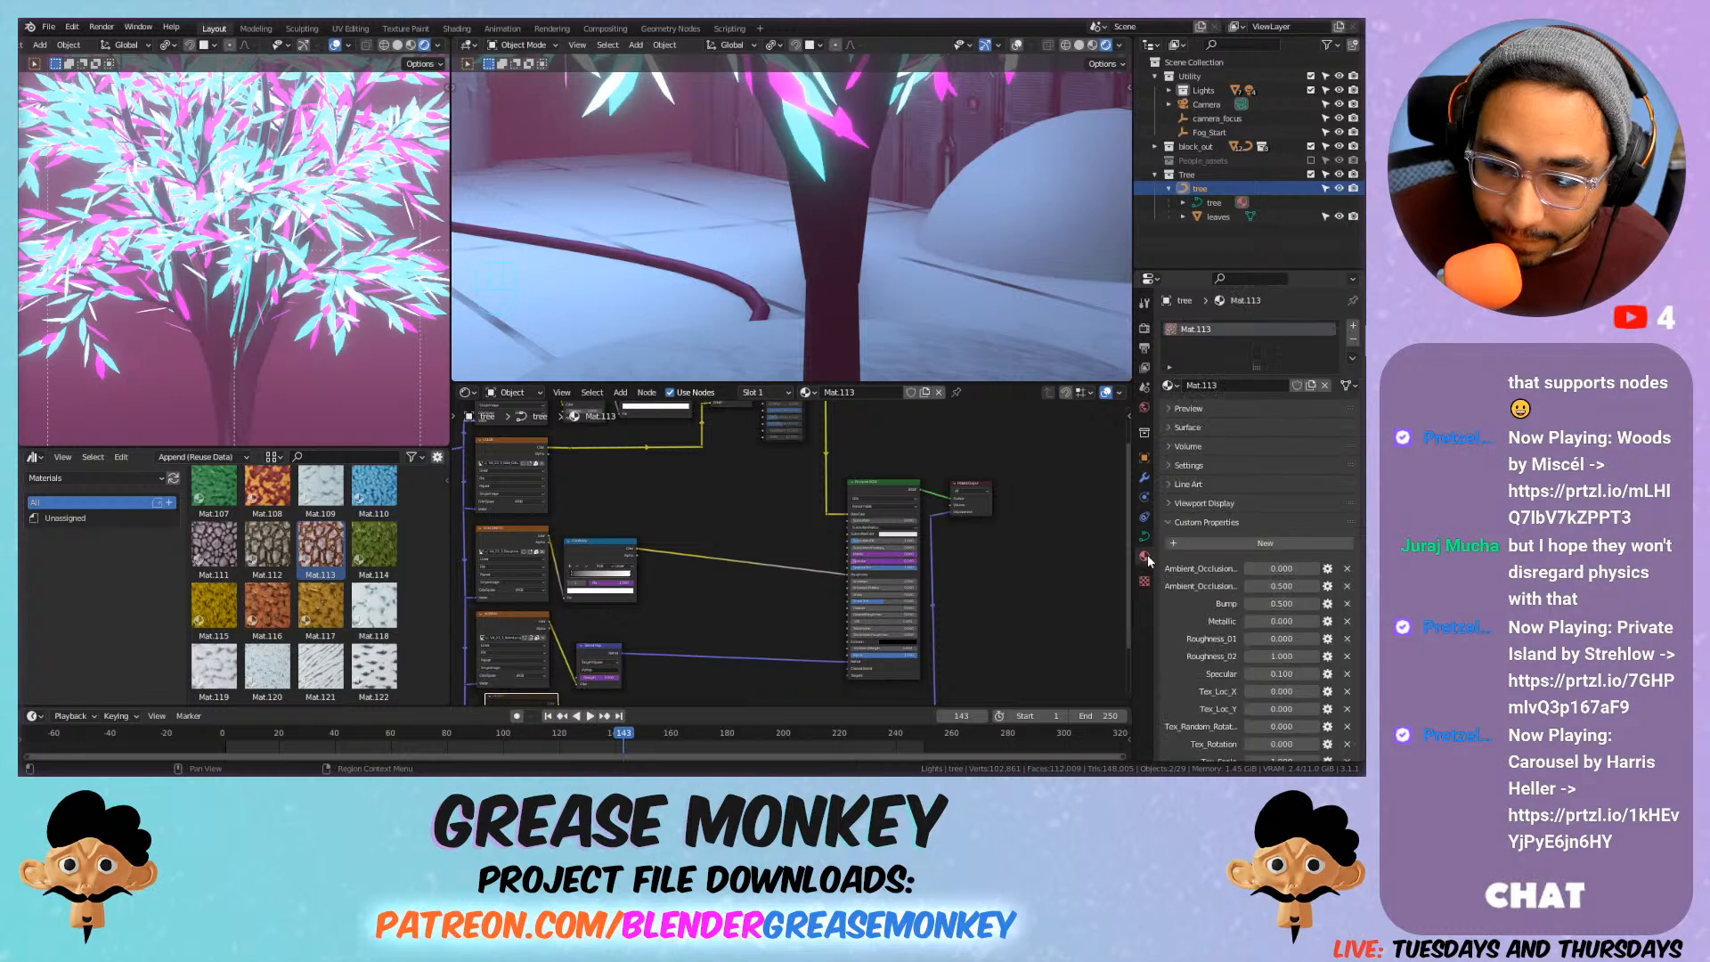
left_click(877, 259)
key("ctrl+z")
left_click(1175, 389)
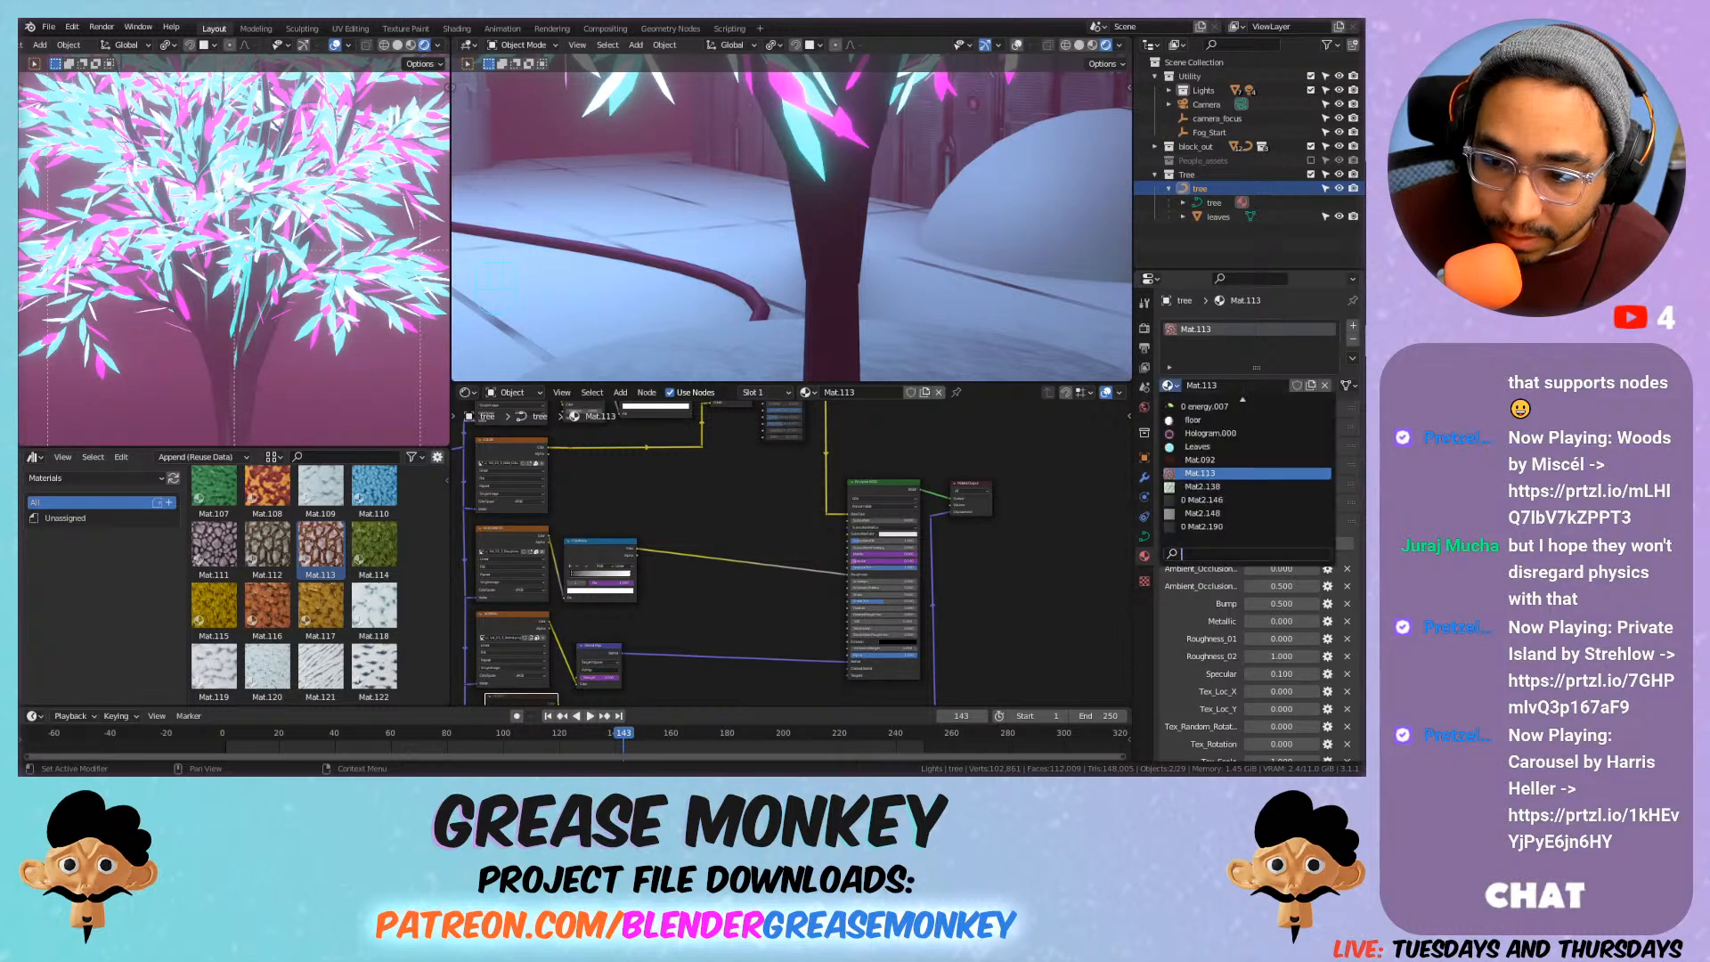
left_click(1222, 444)
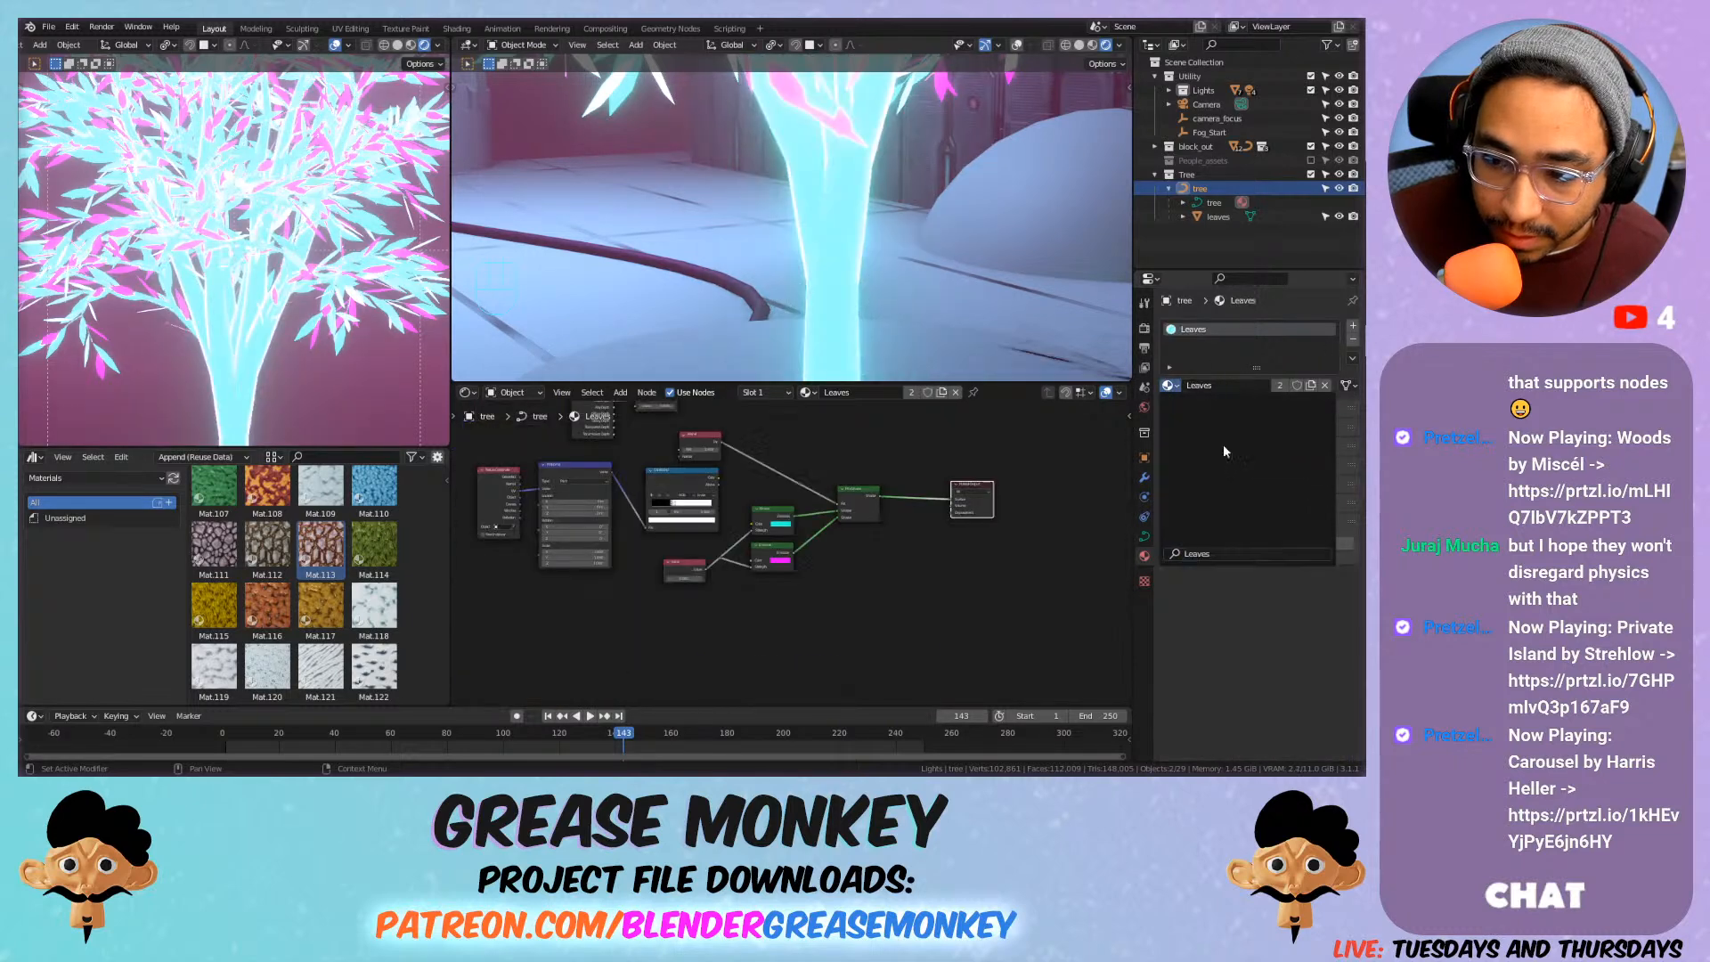
Make the tree's Leaves material a single-user copy and rename it Trunk.
left_click(1310, 386)
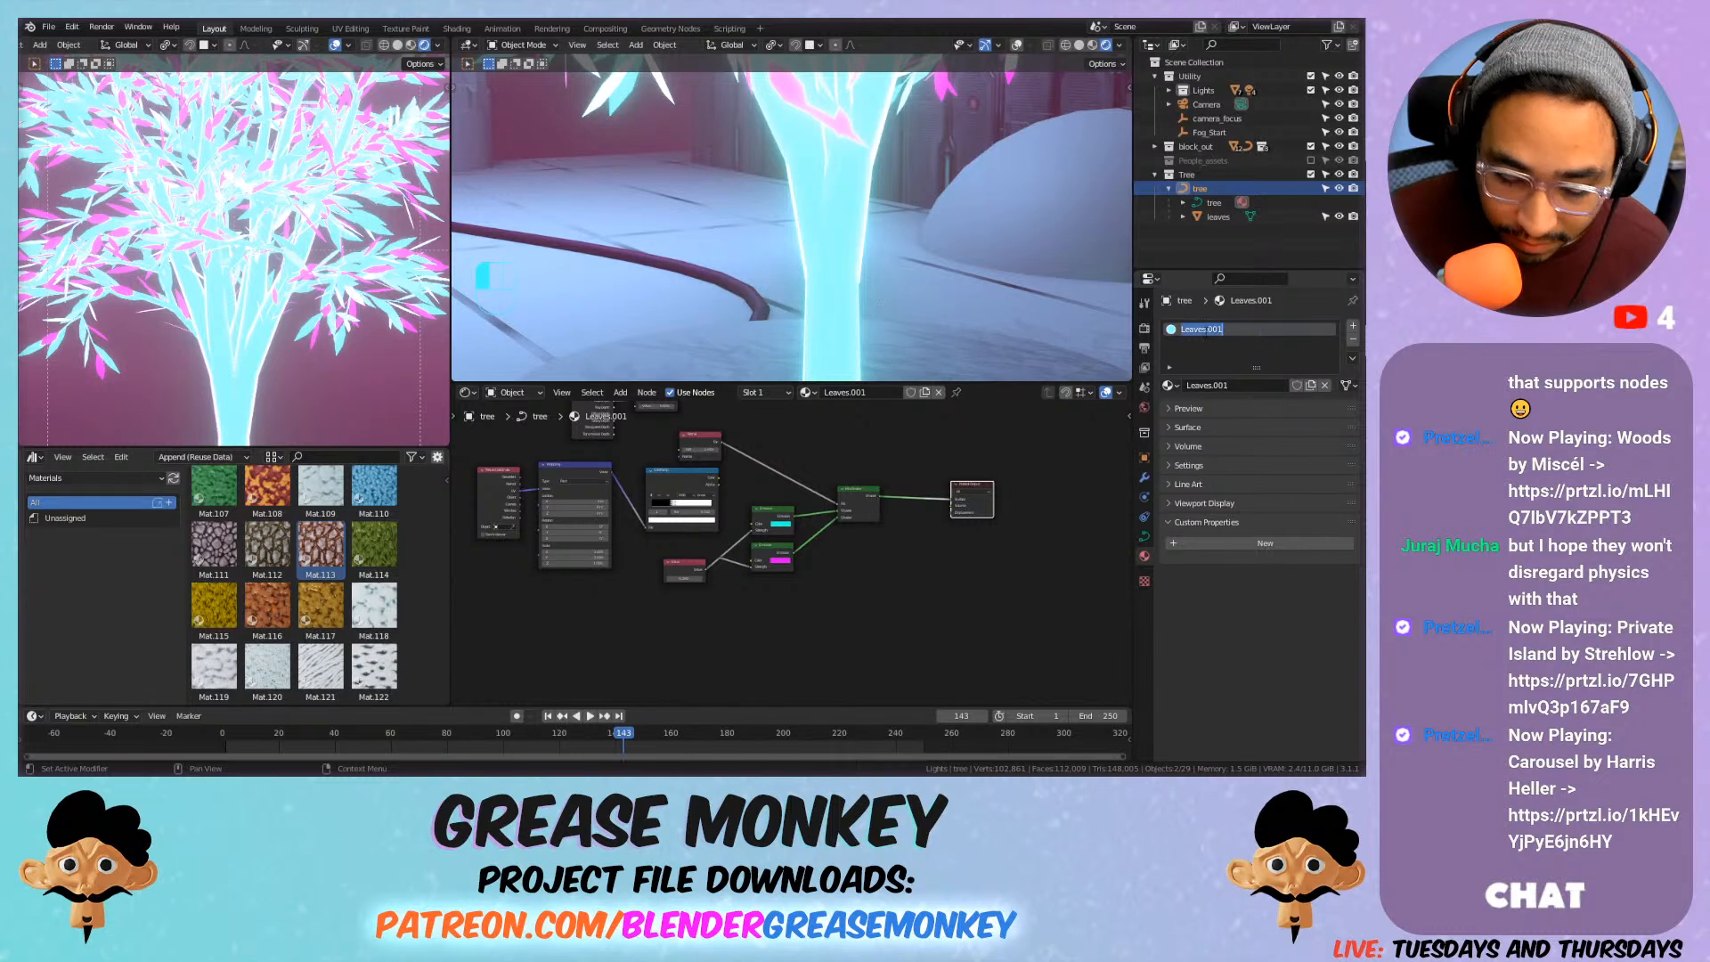
type("Trunk")
key("Return")
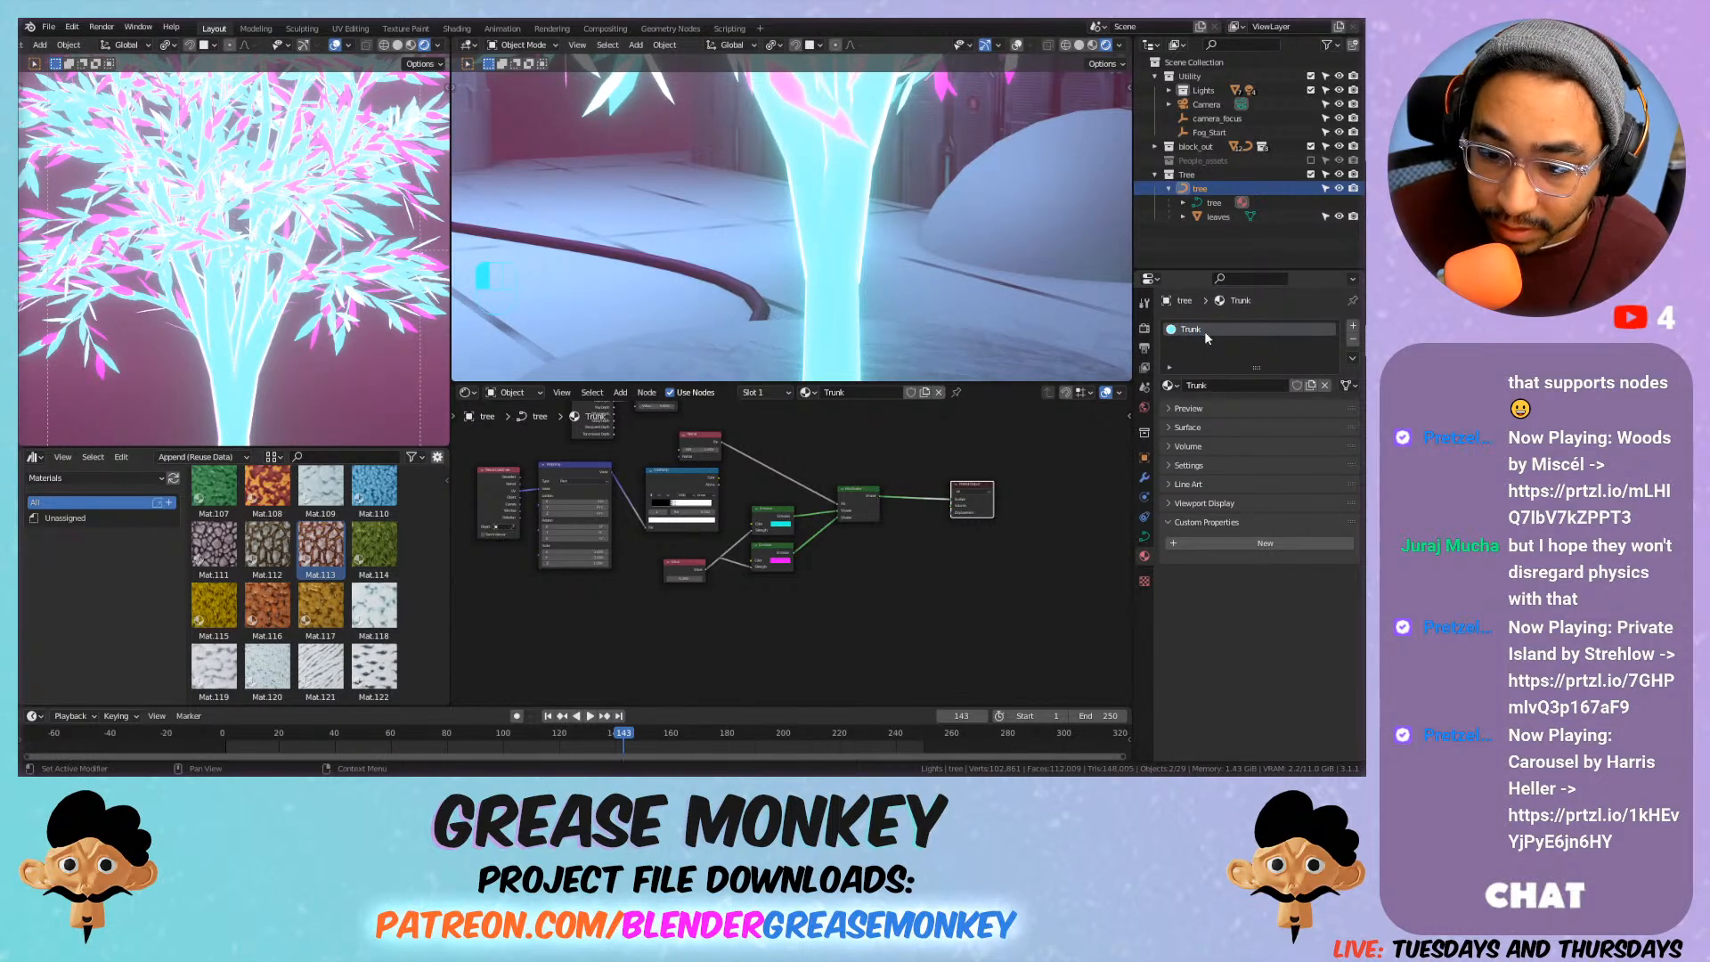
Lower the Value node driving both Emission strengths in the Trunk material and check the trunk in the camera view.
scroll(794, 527, "up", 3)
mouse_move(687, 619)
left_mouse_down()
mouse_move(634, 619)
mouse_move(669, 618)
left_mouse_up()
scroll(803, 257, "down", 3)
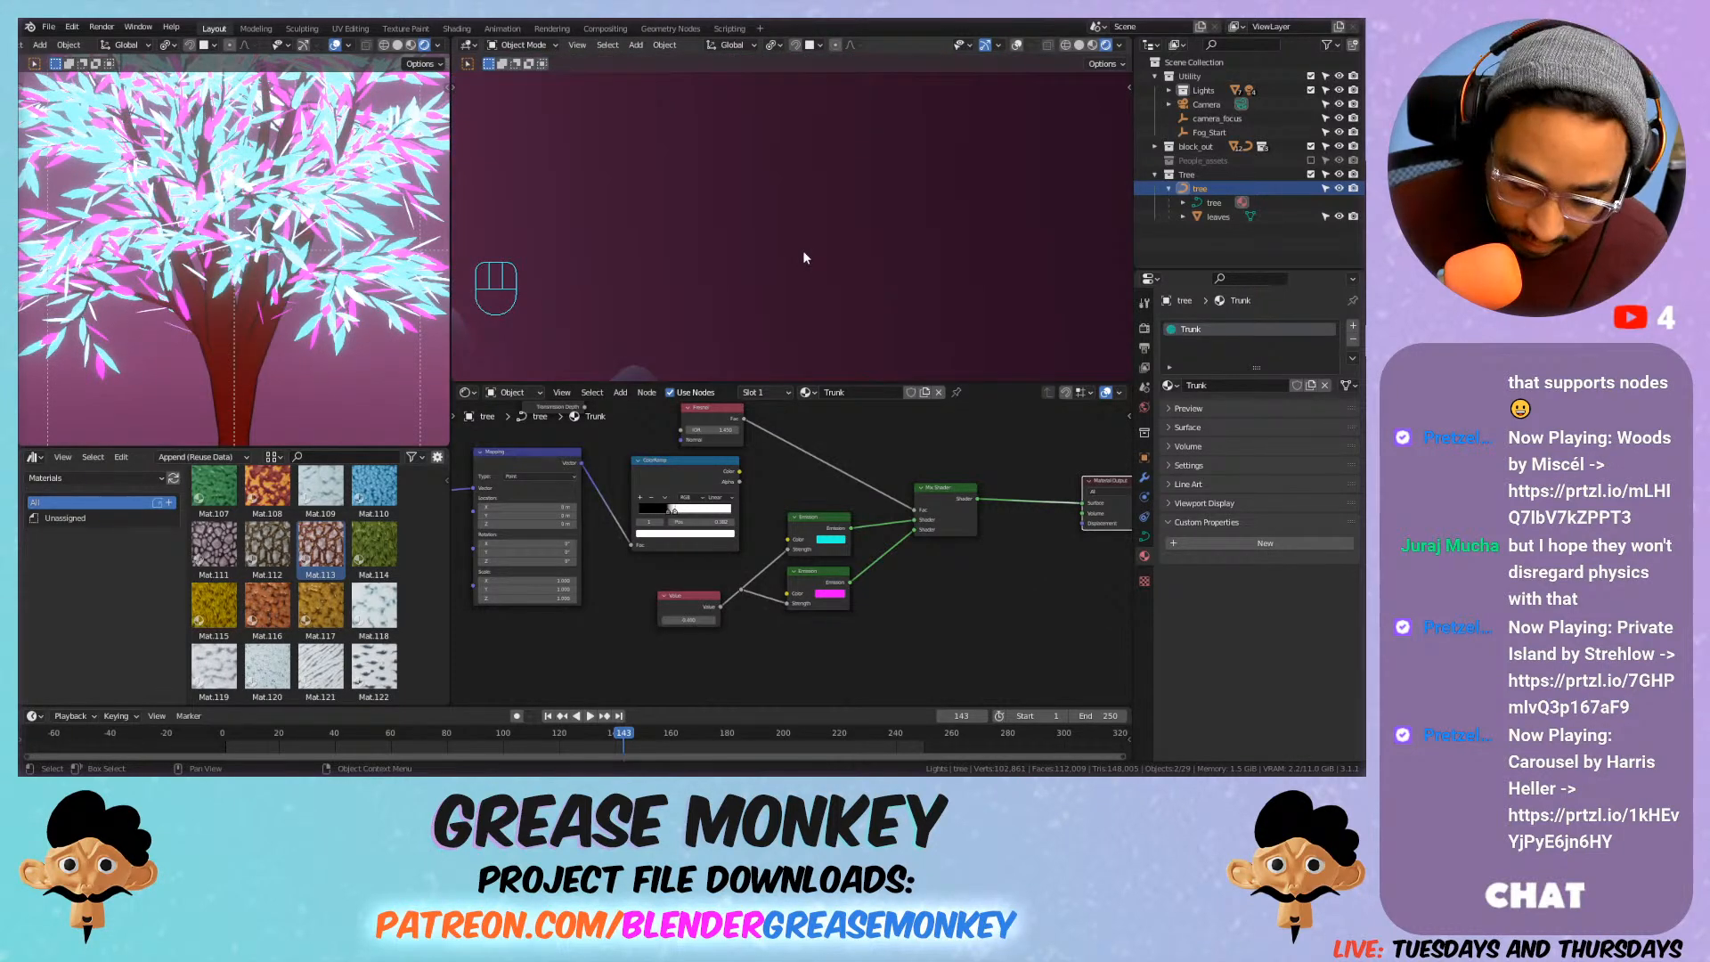
key("KP_0")
scroll(839, 254, "up", 2)
scroll(869, 506, "up", 2)
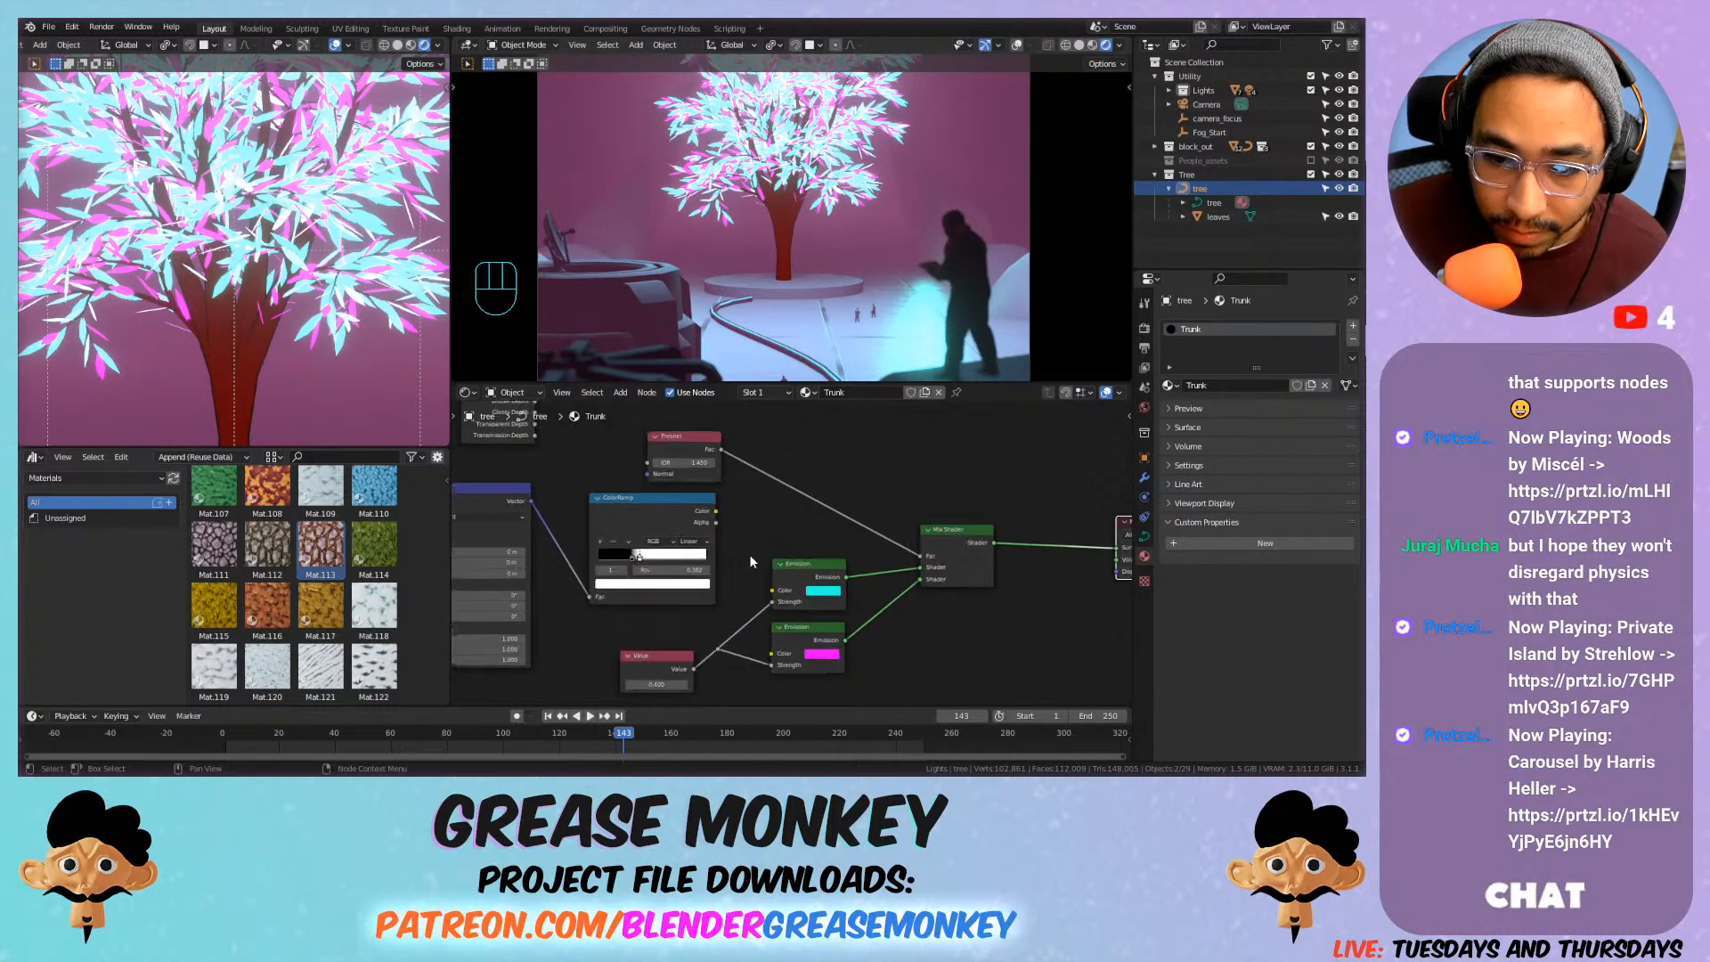
middle_click_drag(903, 564, 852, 568)
middle_click_drag(1007, 502, 807, 504)
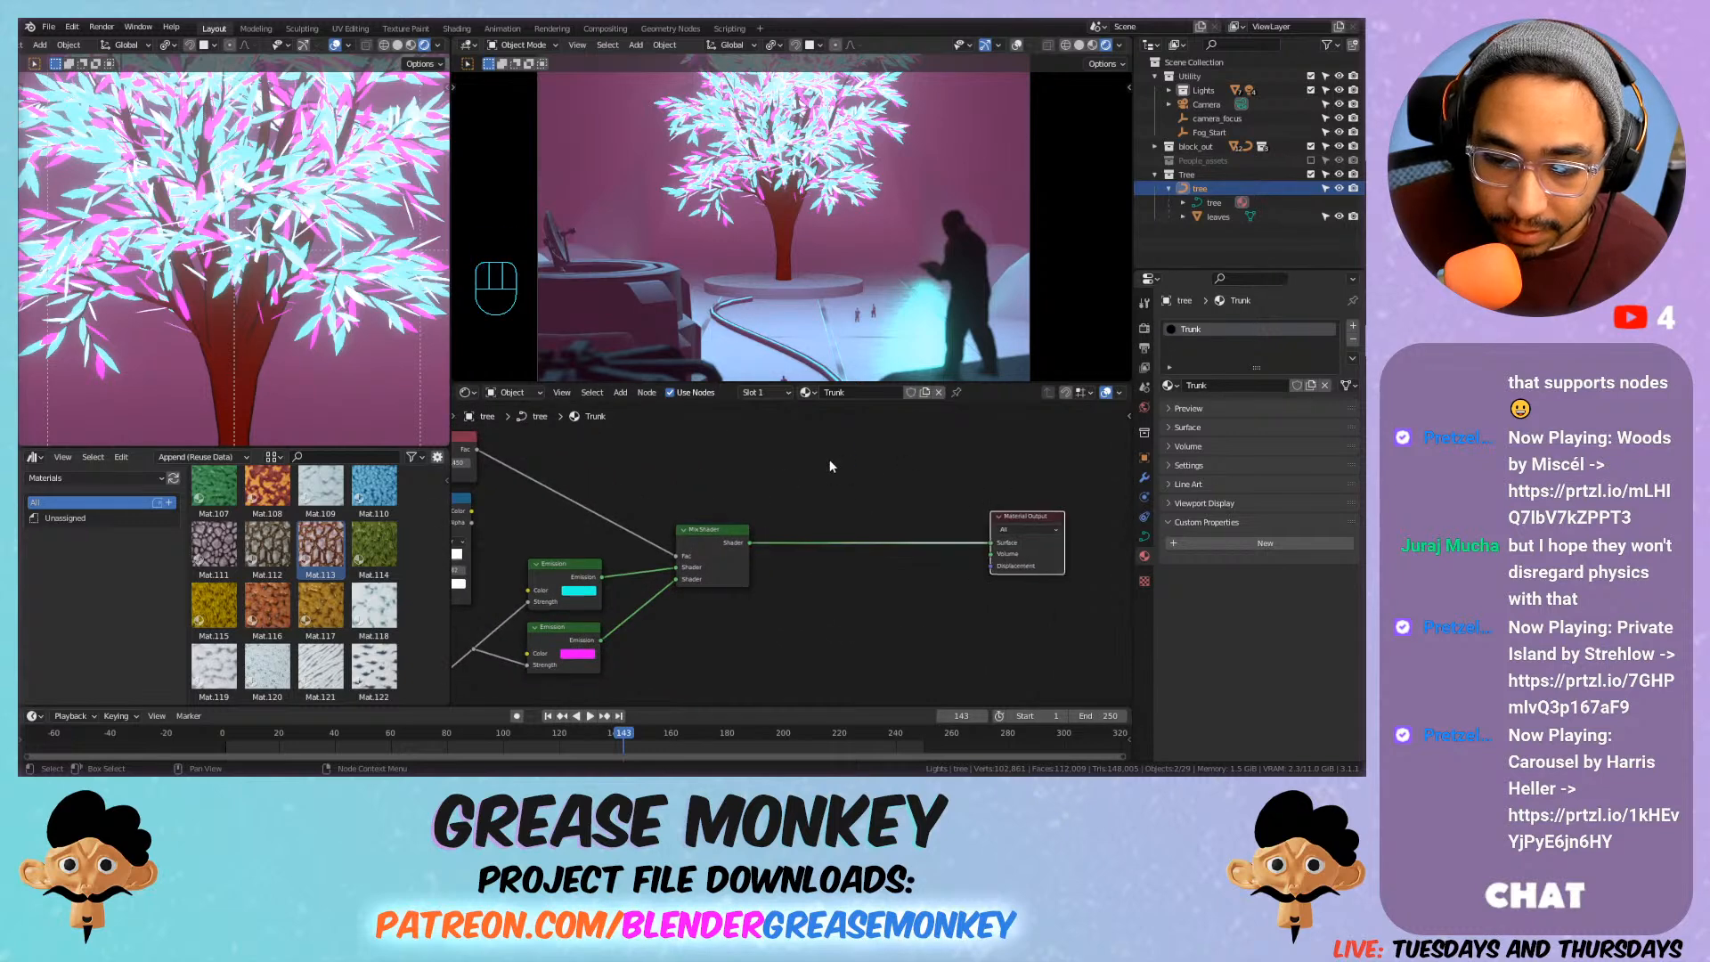
key("shift+a")
mouse_move(803, 490)
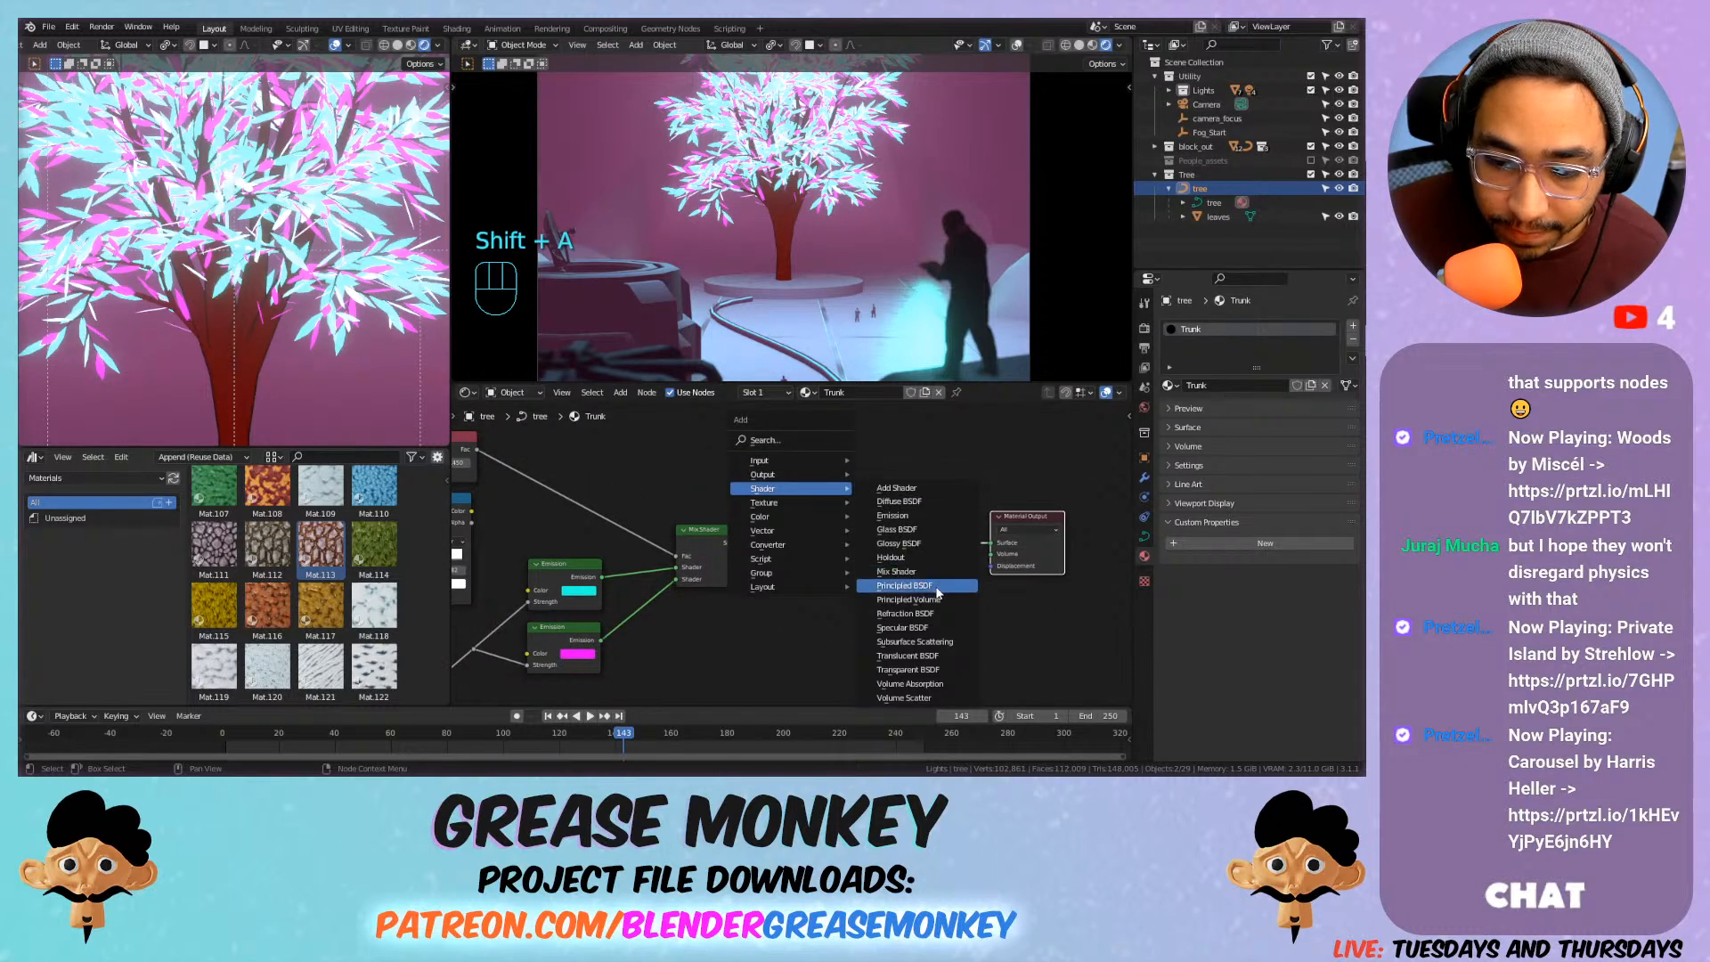
left_click(904, 585)
key("Escape")
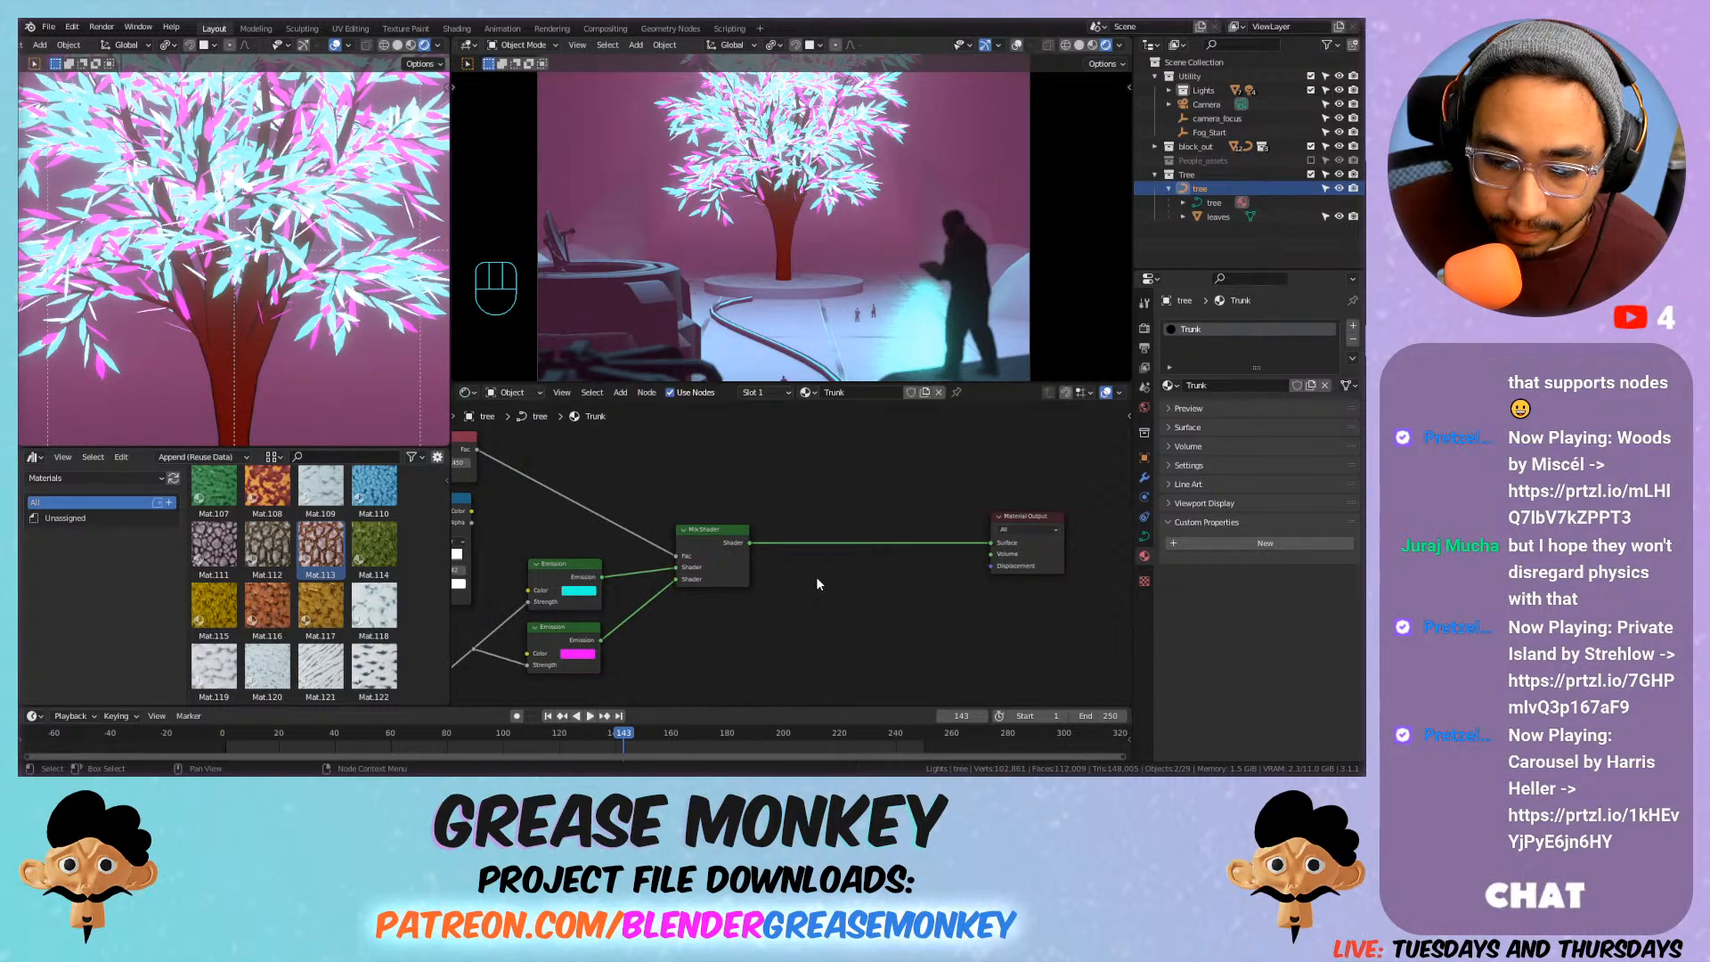
Add a Principled BSDF to the Trunk material and connect it to the Material Output's Surface in place of the Mix Shader.
key("shift+a")
mouse_move(801, 480)
left_click(899, 577)
left_click(933, 597)
left_click_drag(926, 591, 990, 542)
left_click_drag(869, 586, 873, 479)
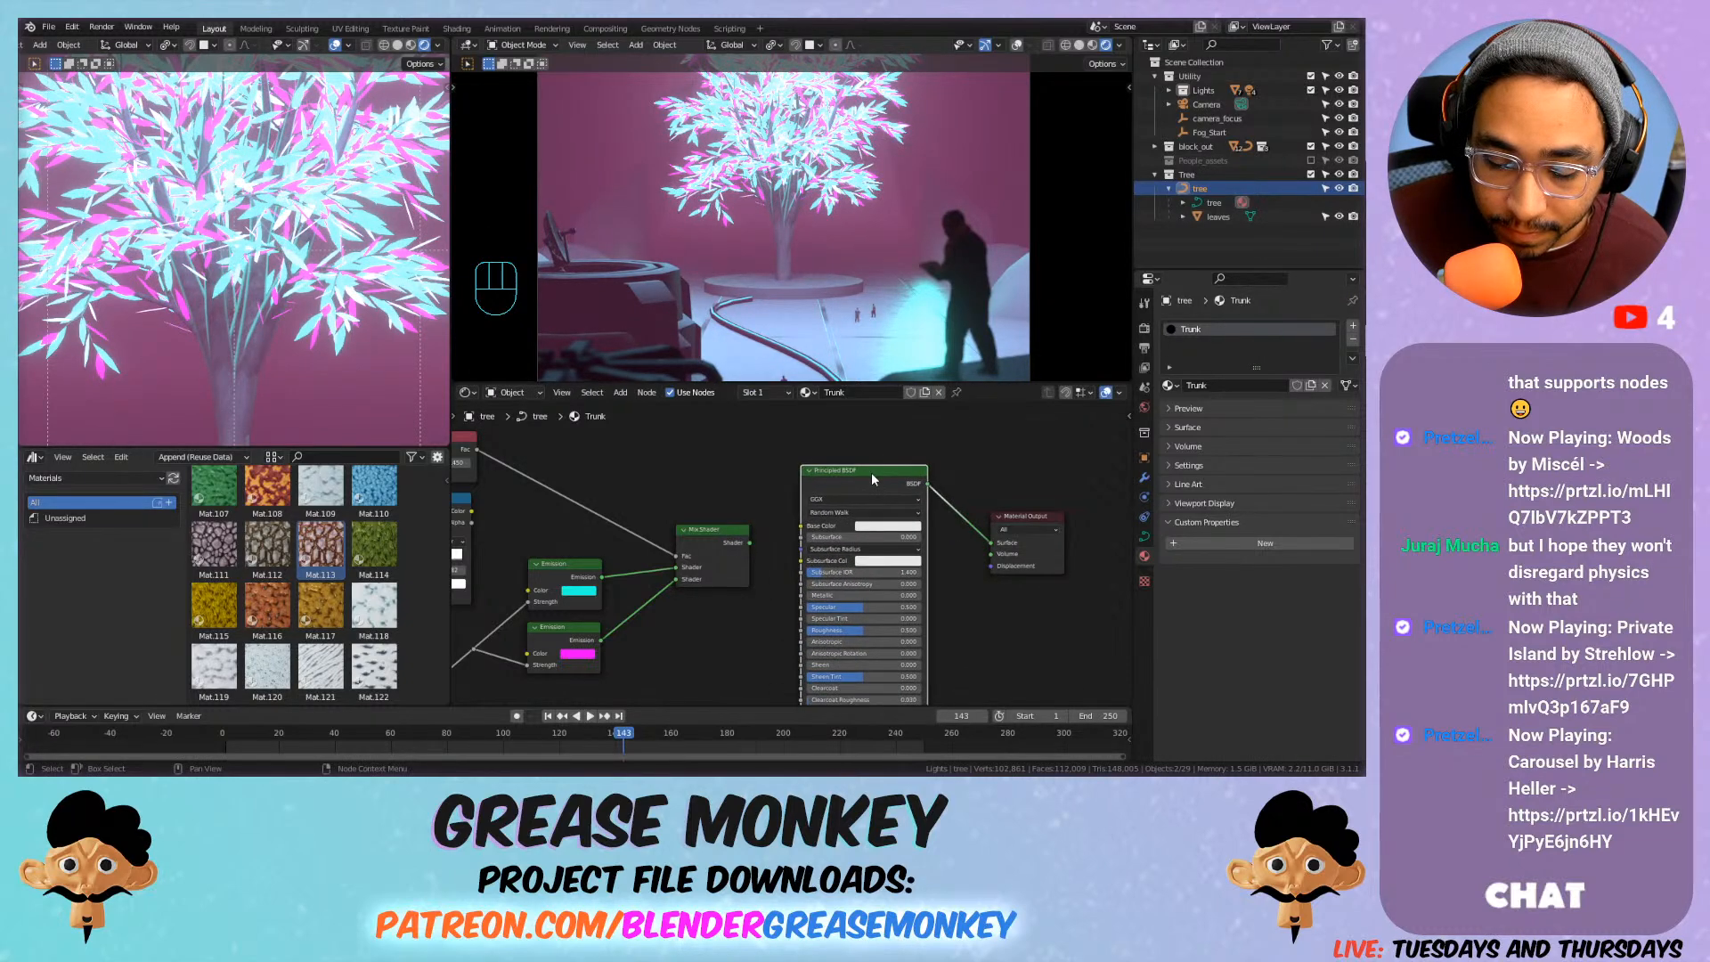
Set the Principled BSDF's Base Color in the Trunk material to a saturated orange-red.
scroll(791, 264, "up", 6)
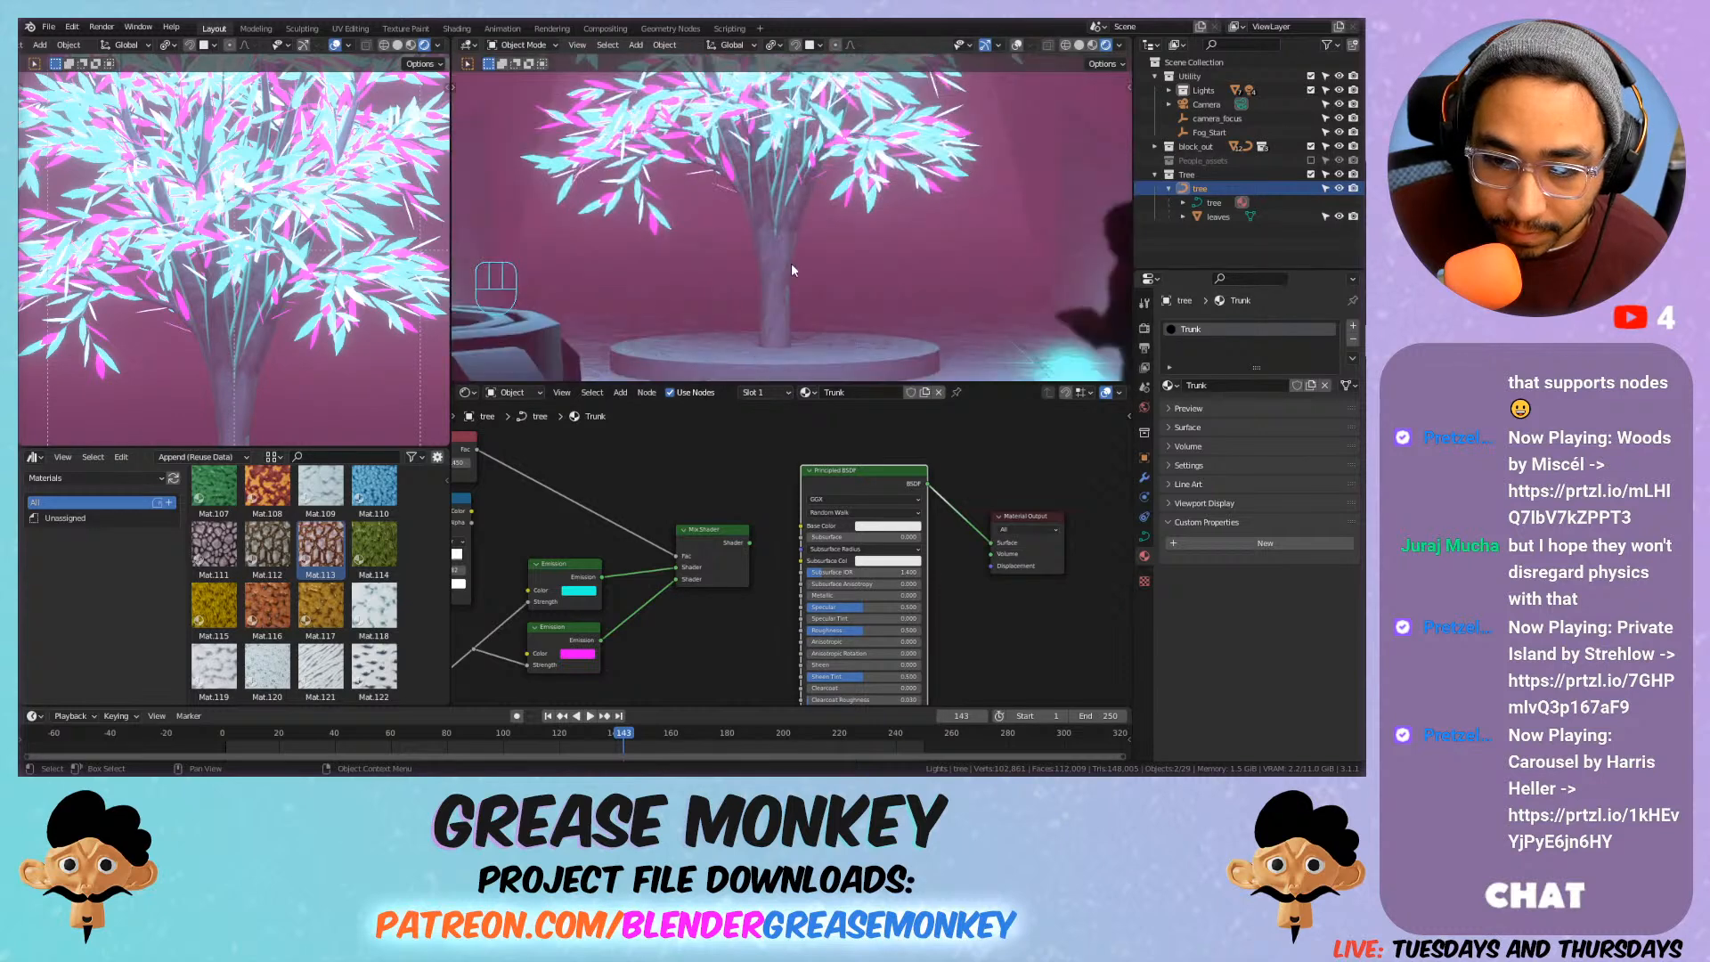
double_click(864, 536)
left_click(881, 527)
left_click(883, 525)
left_click(895, 450)
left_click_drag(895, 450, 895, 449)
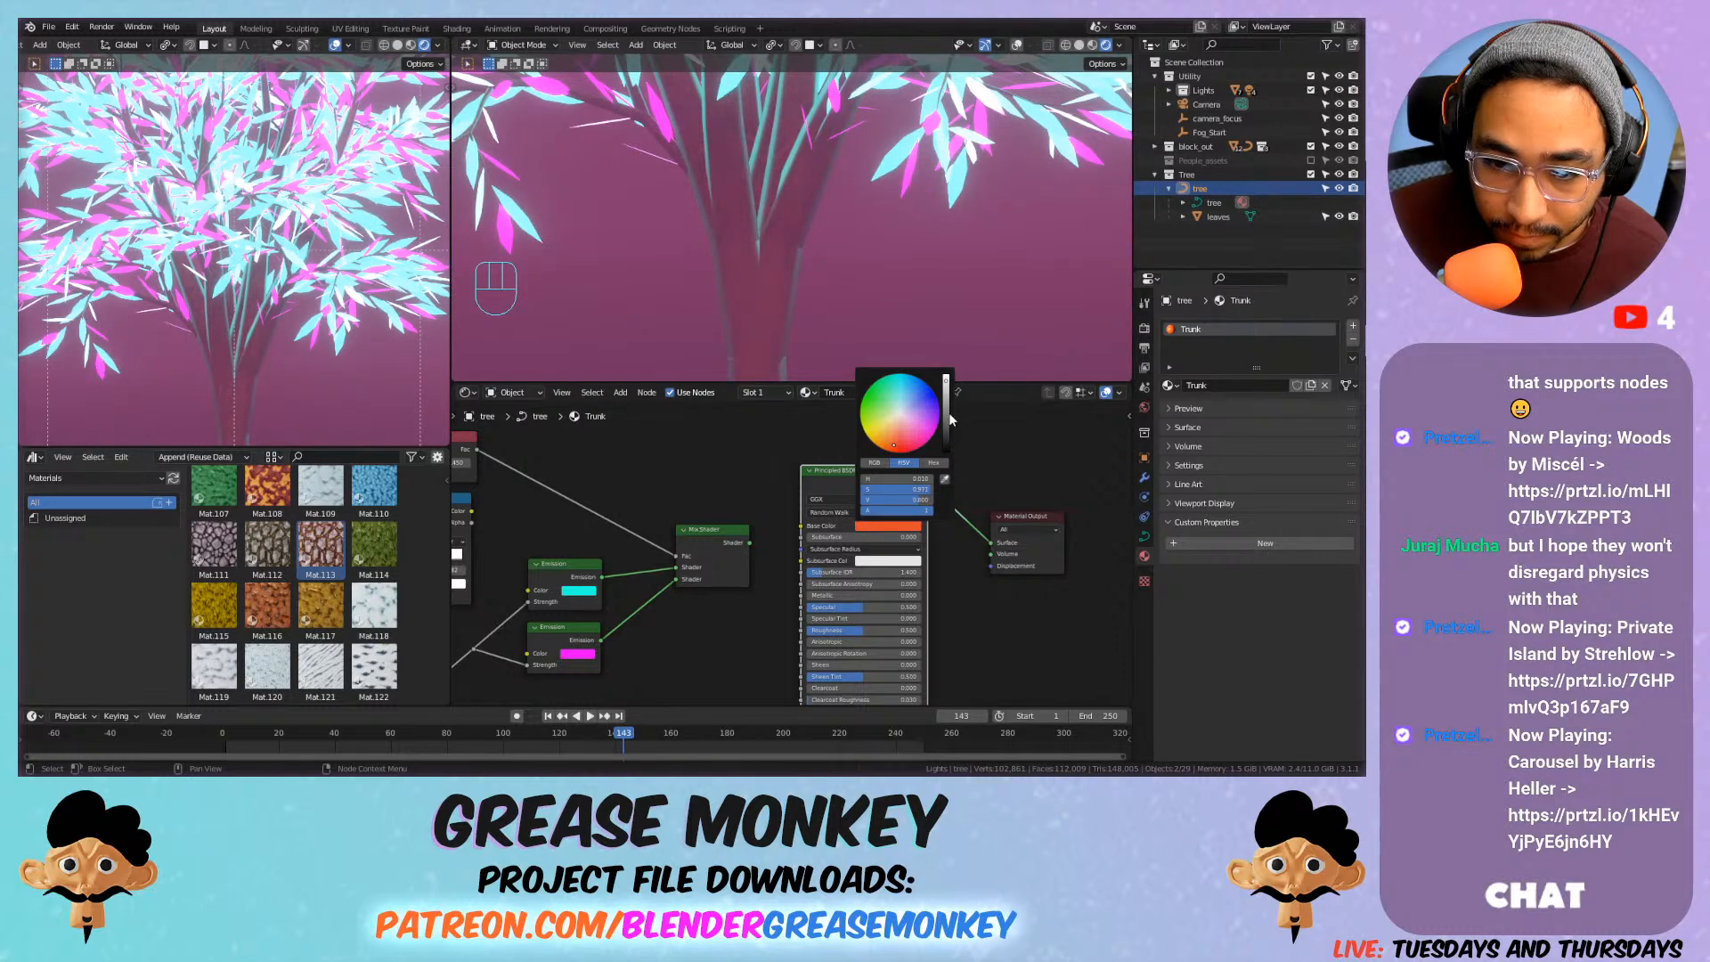
Delete the leftover emission, mapping and ramp nodes from the Trunk material, keeping only the Principled BSDF and Material Output.
key("Home")
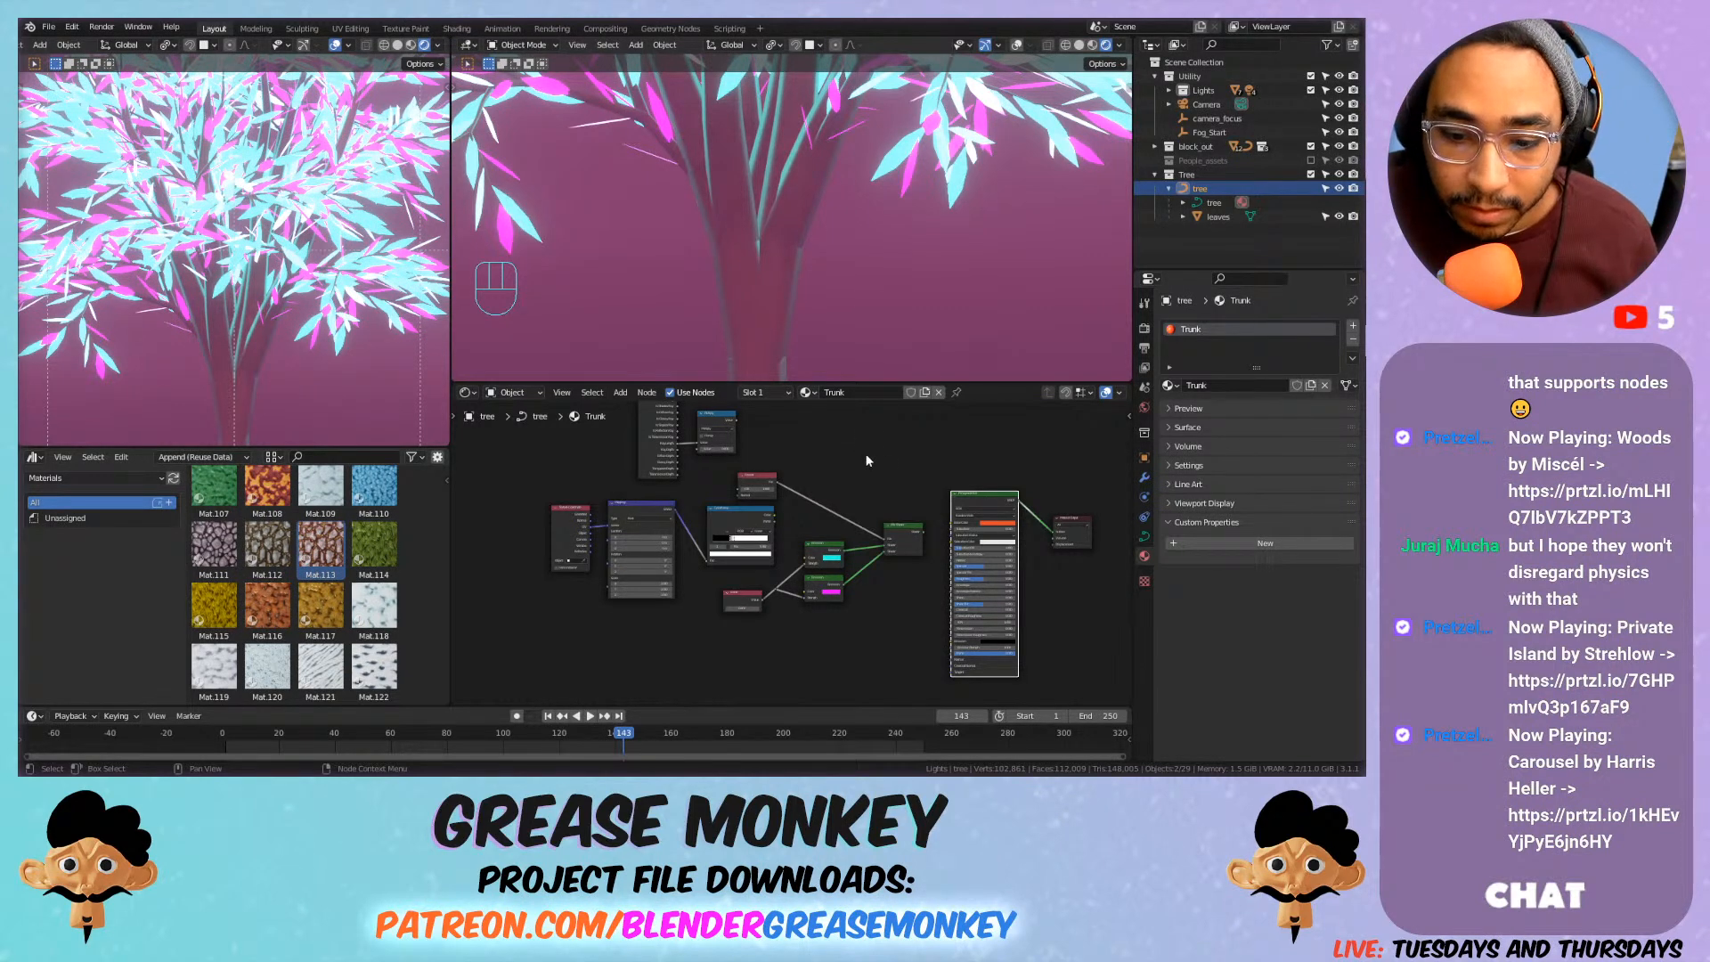
scroll(846, 463, "down", 2)
left_click_drag(790, 476, 630, 591)
key("x")
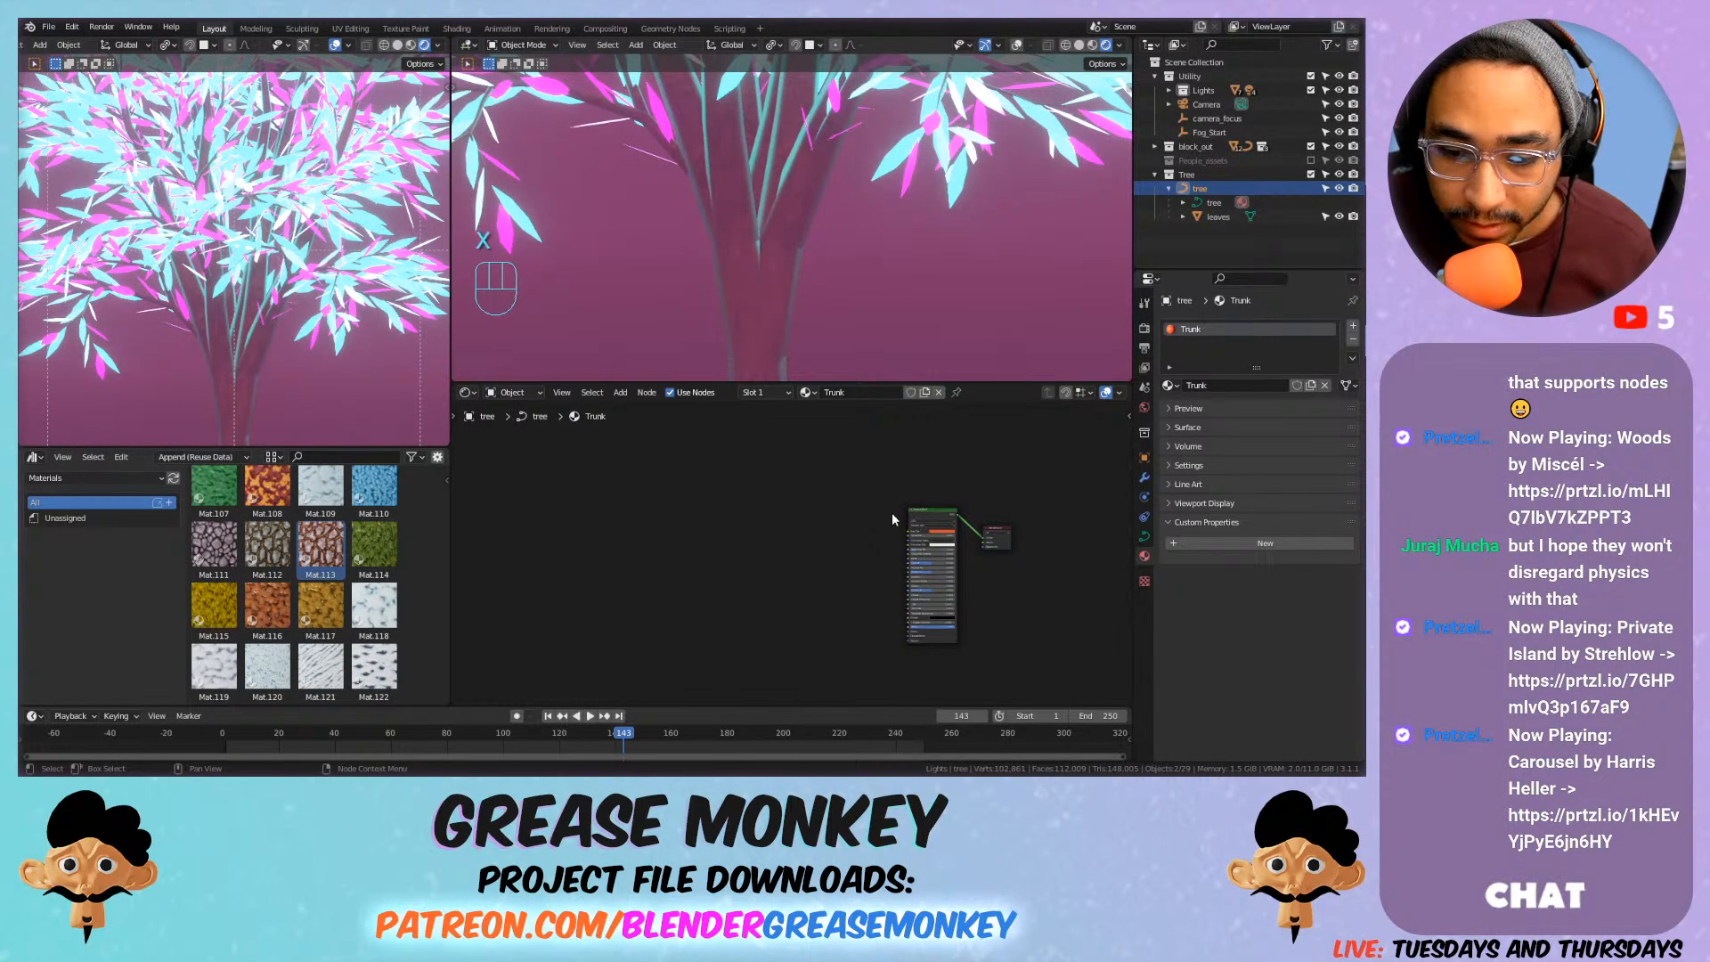
Darken the Principled BSDF's Base Color in the Trunk material to a reddish brown.
scroll(944, 530, "up", 8)
middle_click_drag(942, 528, 678, 519)
scroll(814, 495, "up", 1)
left_click(810, 495)
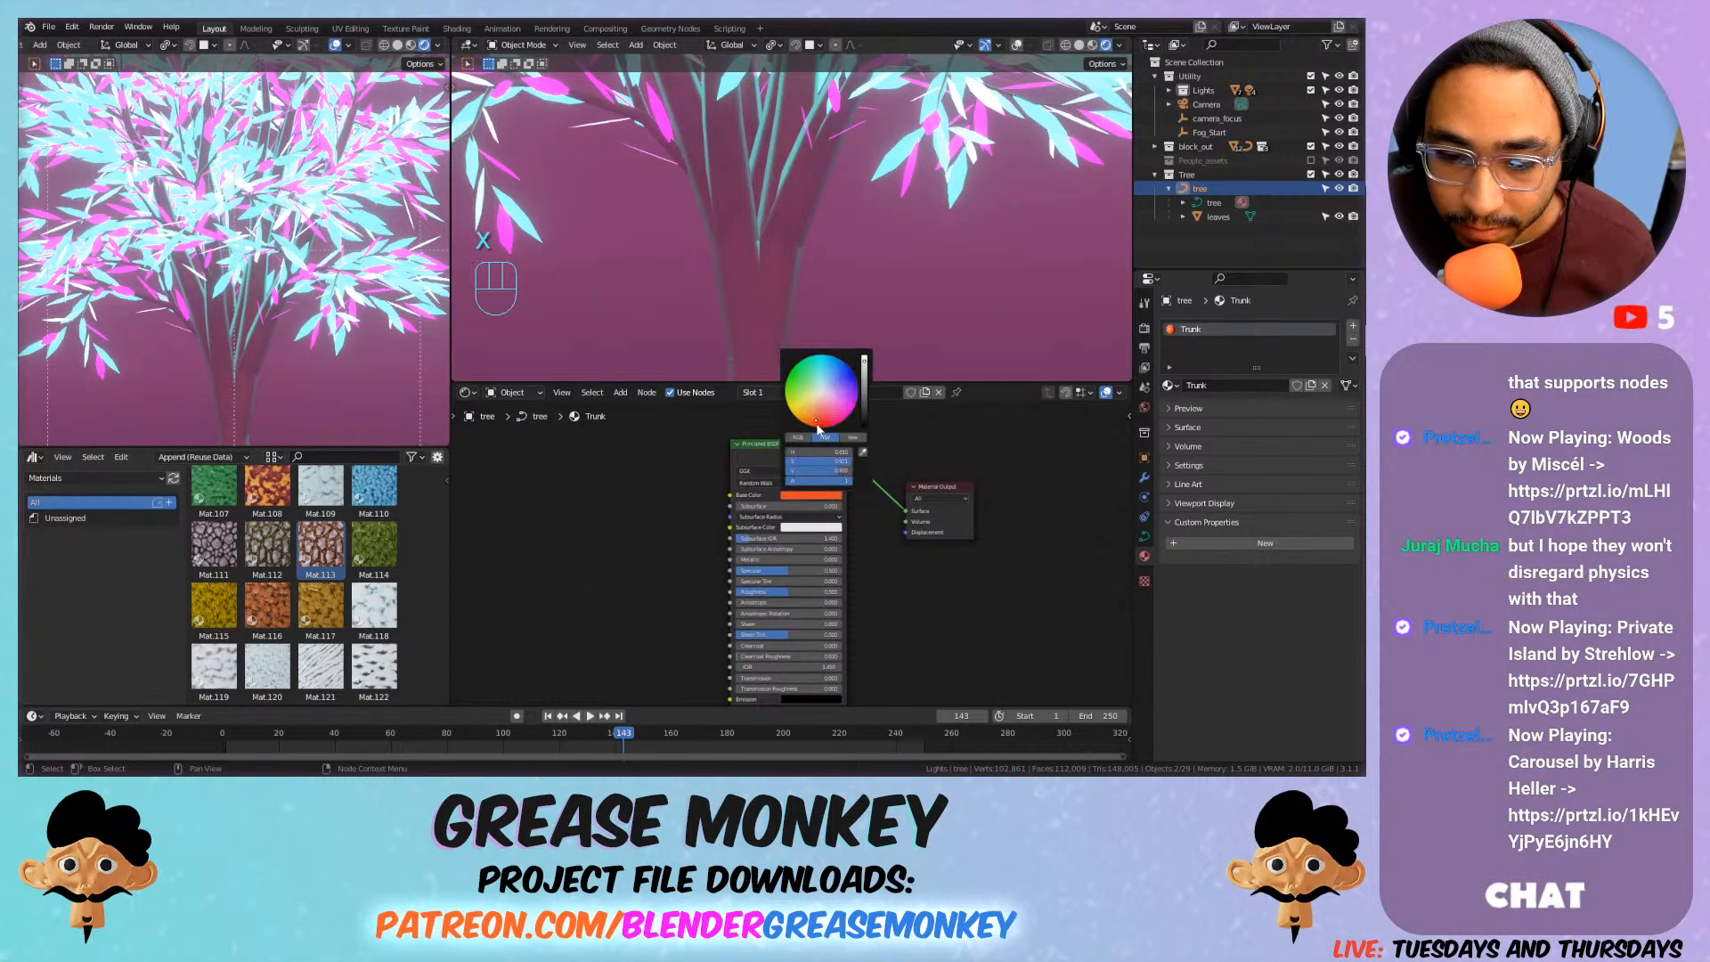
left_click(863, 385)
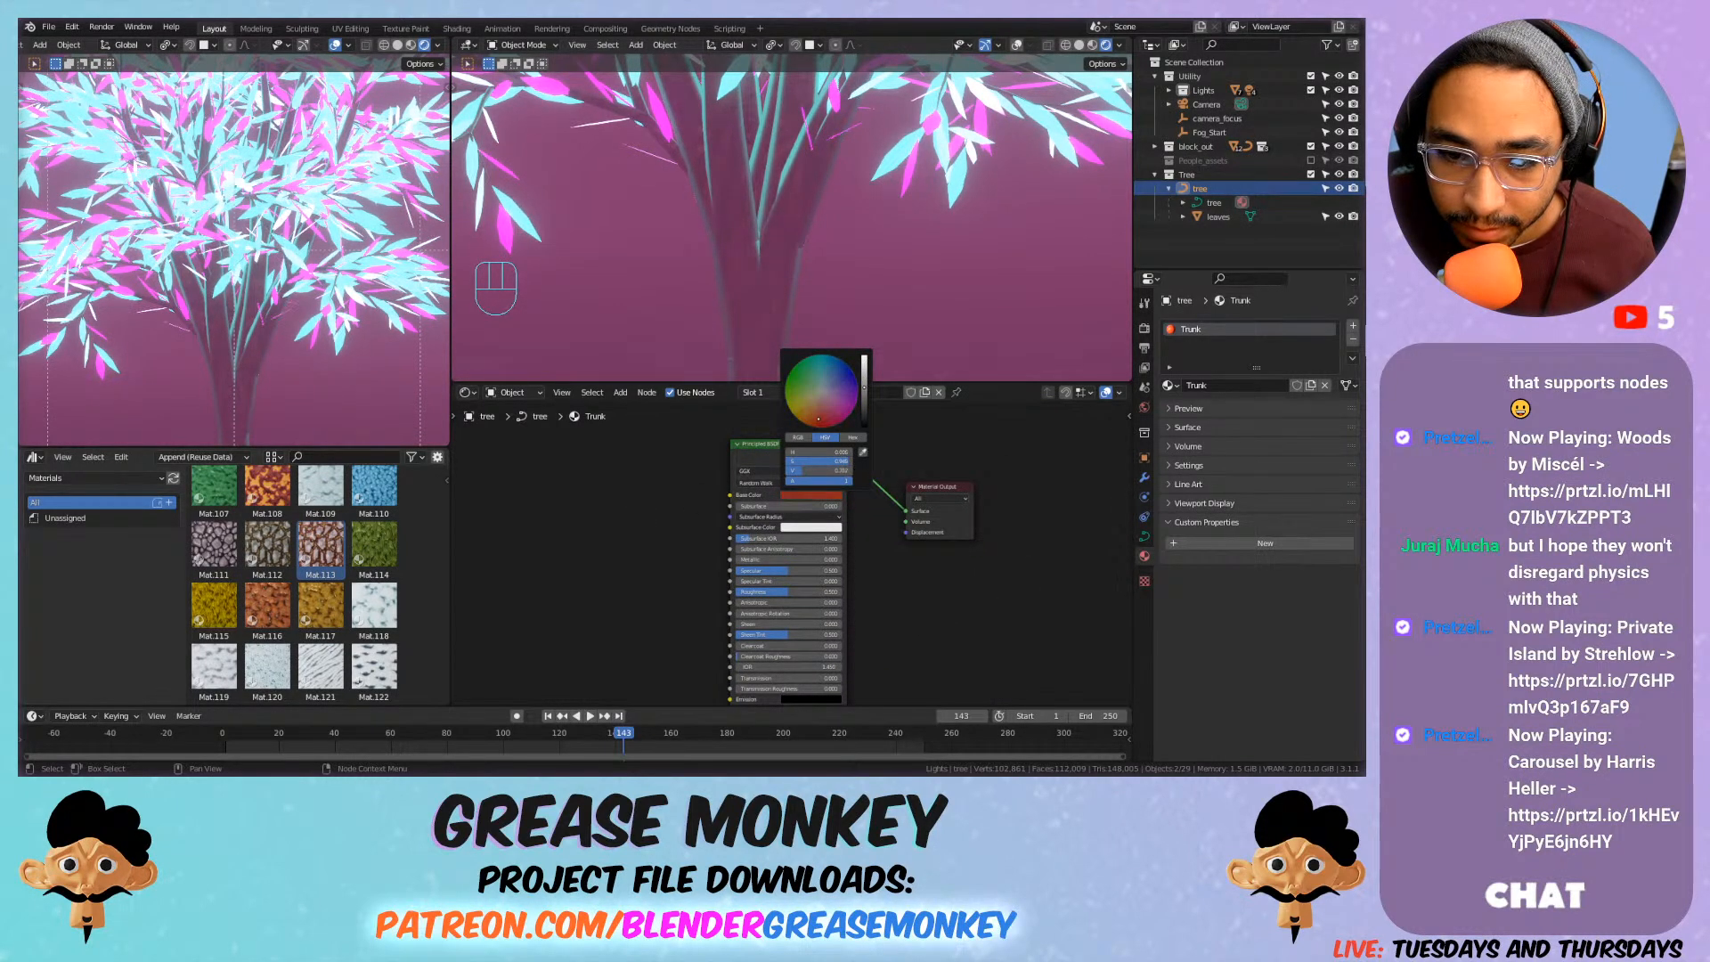
Examine the recolored trunk in the full camera composition and up close, keeping the tree selected.
scroll(357, 347, "down", 5)
left_click(358, 279)
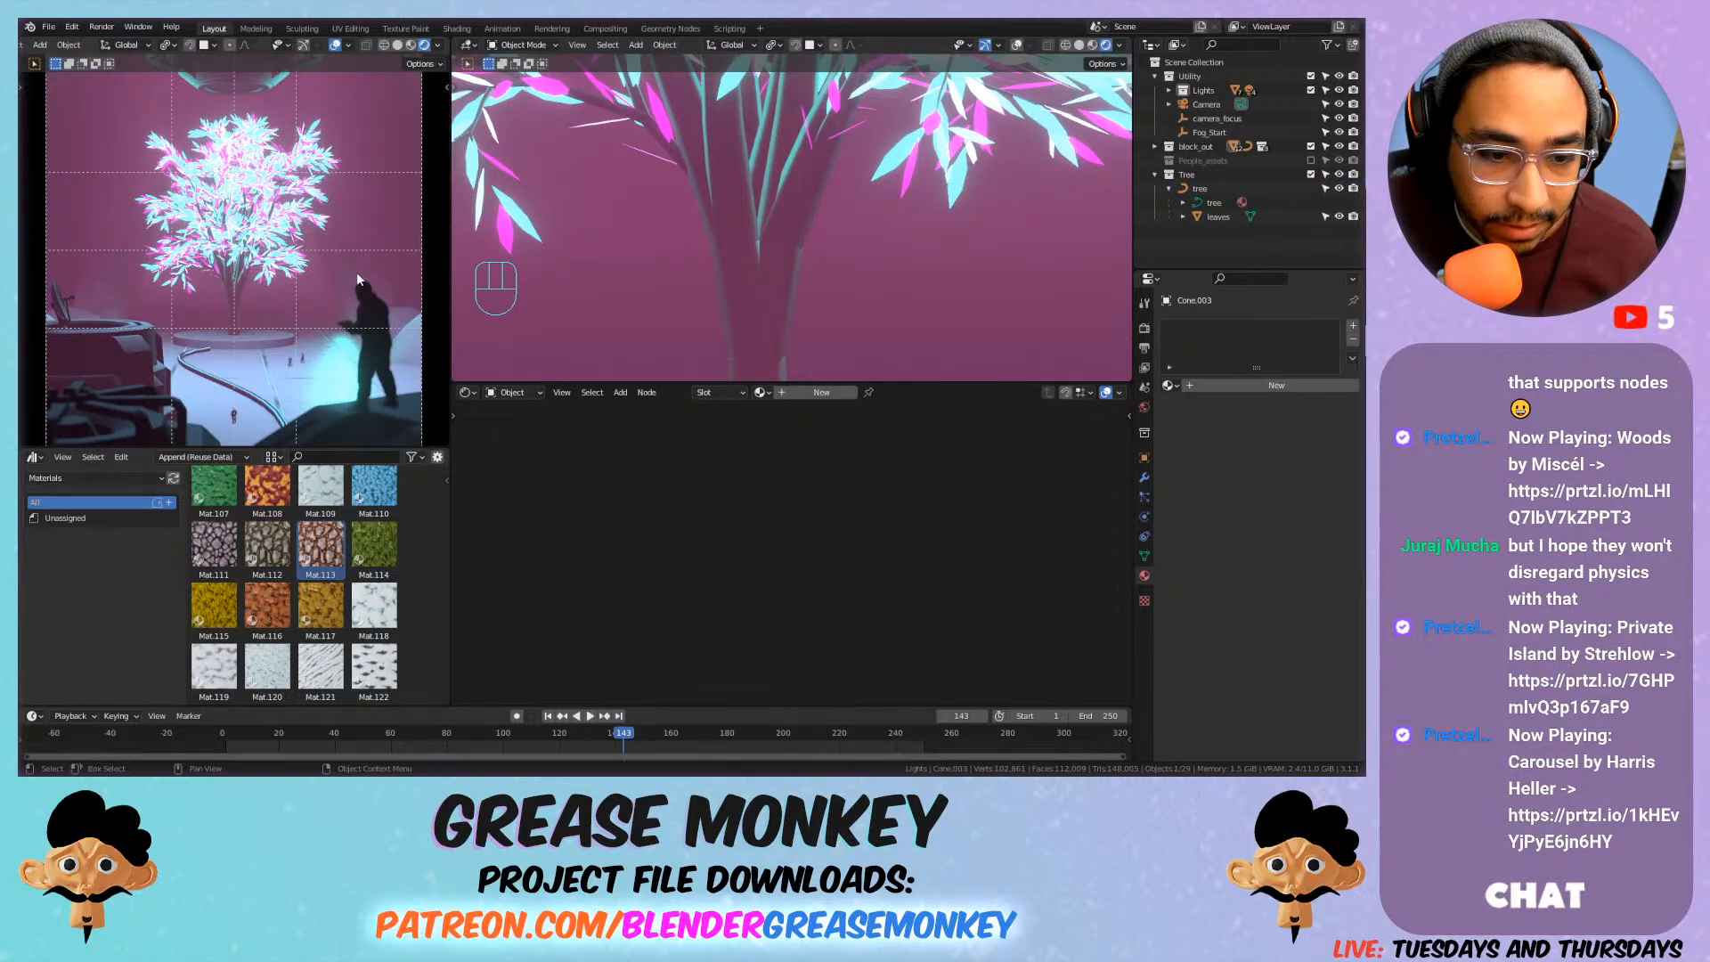
left_click(300, 307)
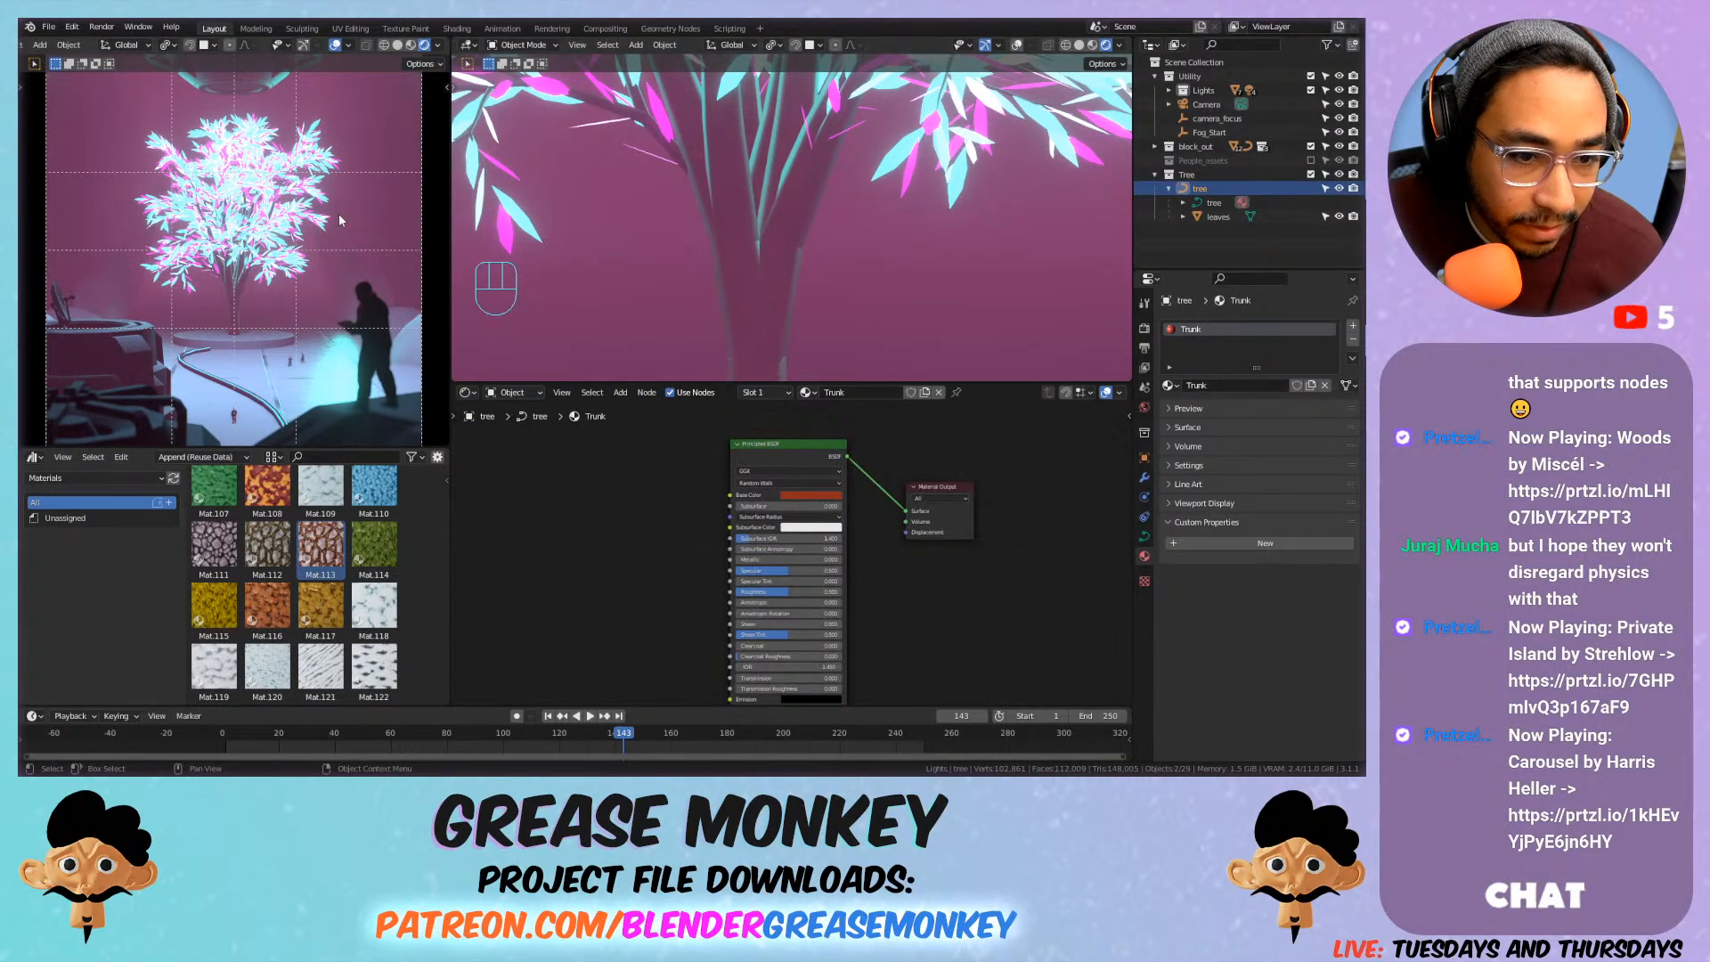
scroll(356, 218, "down", 2)
scroll(322, 213, "up", 1)
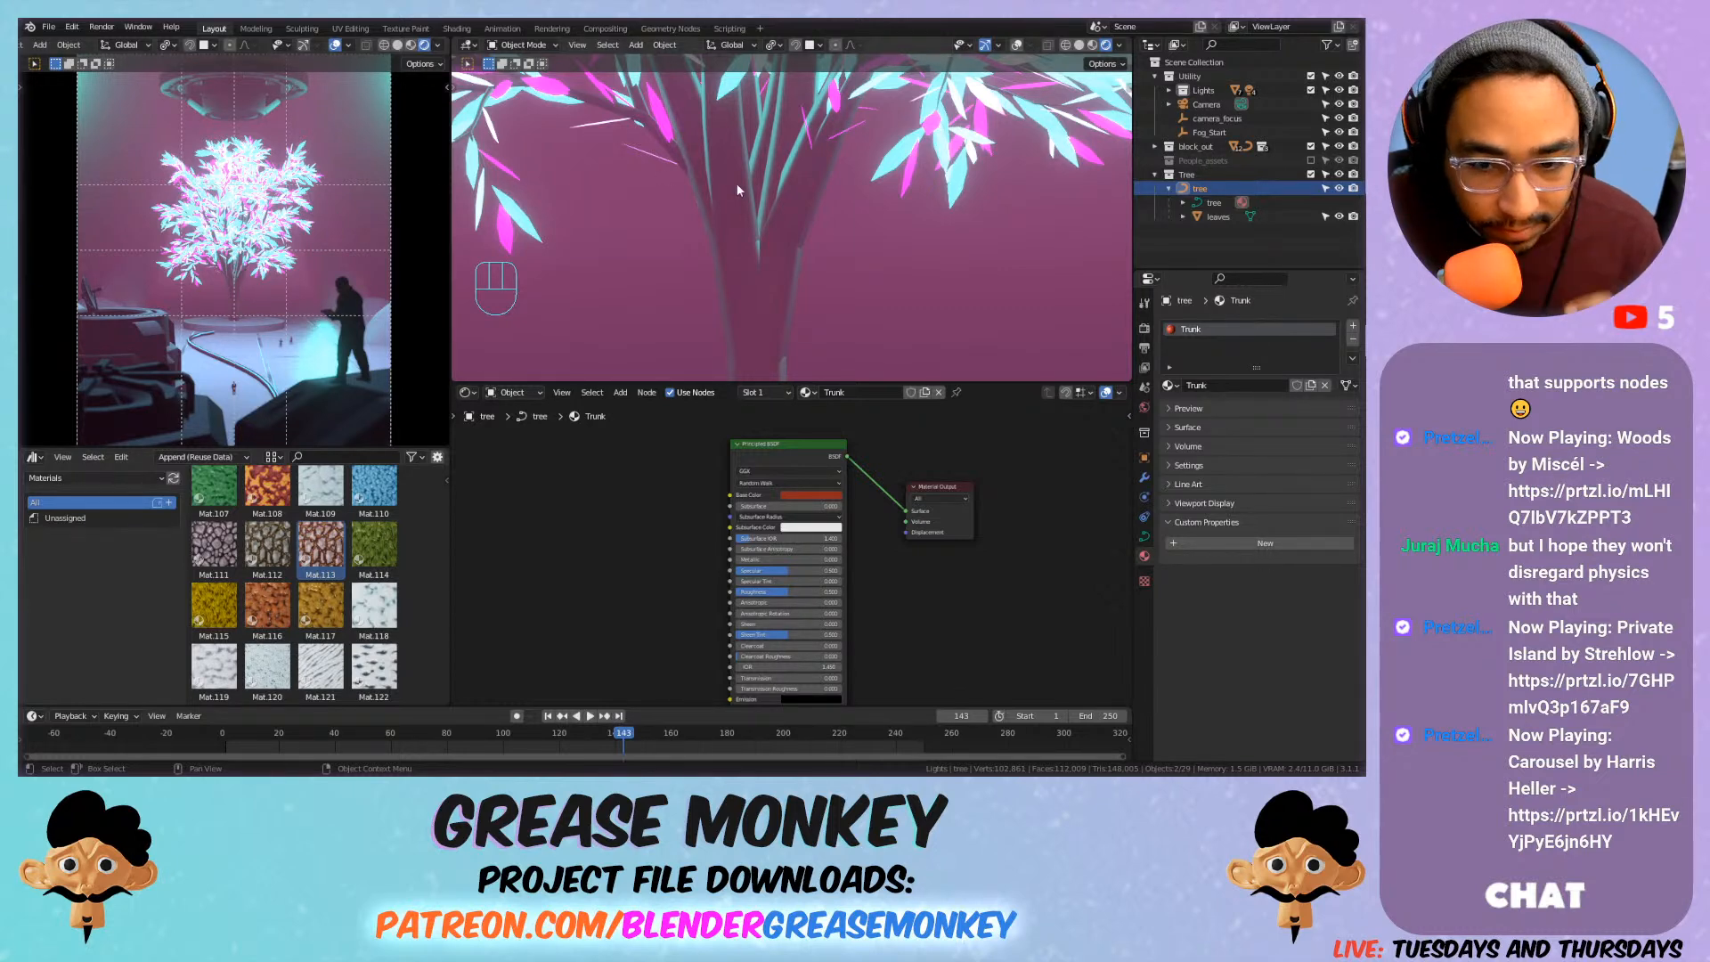
left_click(746, 255)
left_click(773, 246)
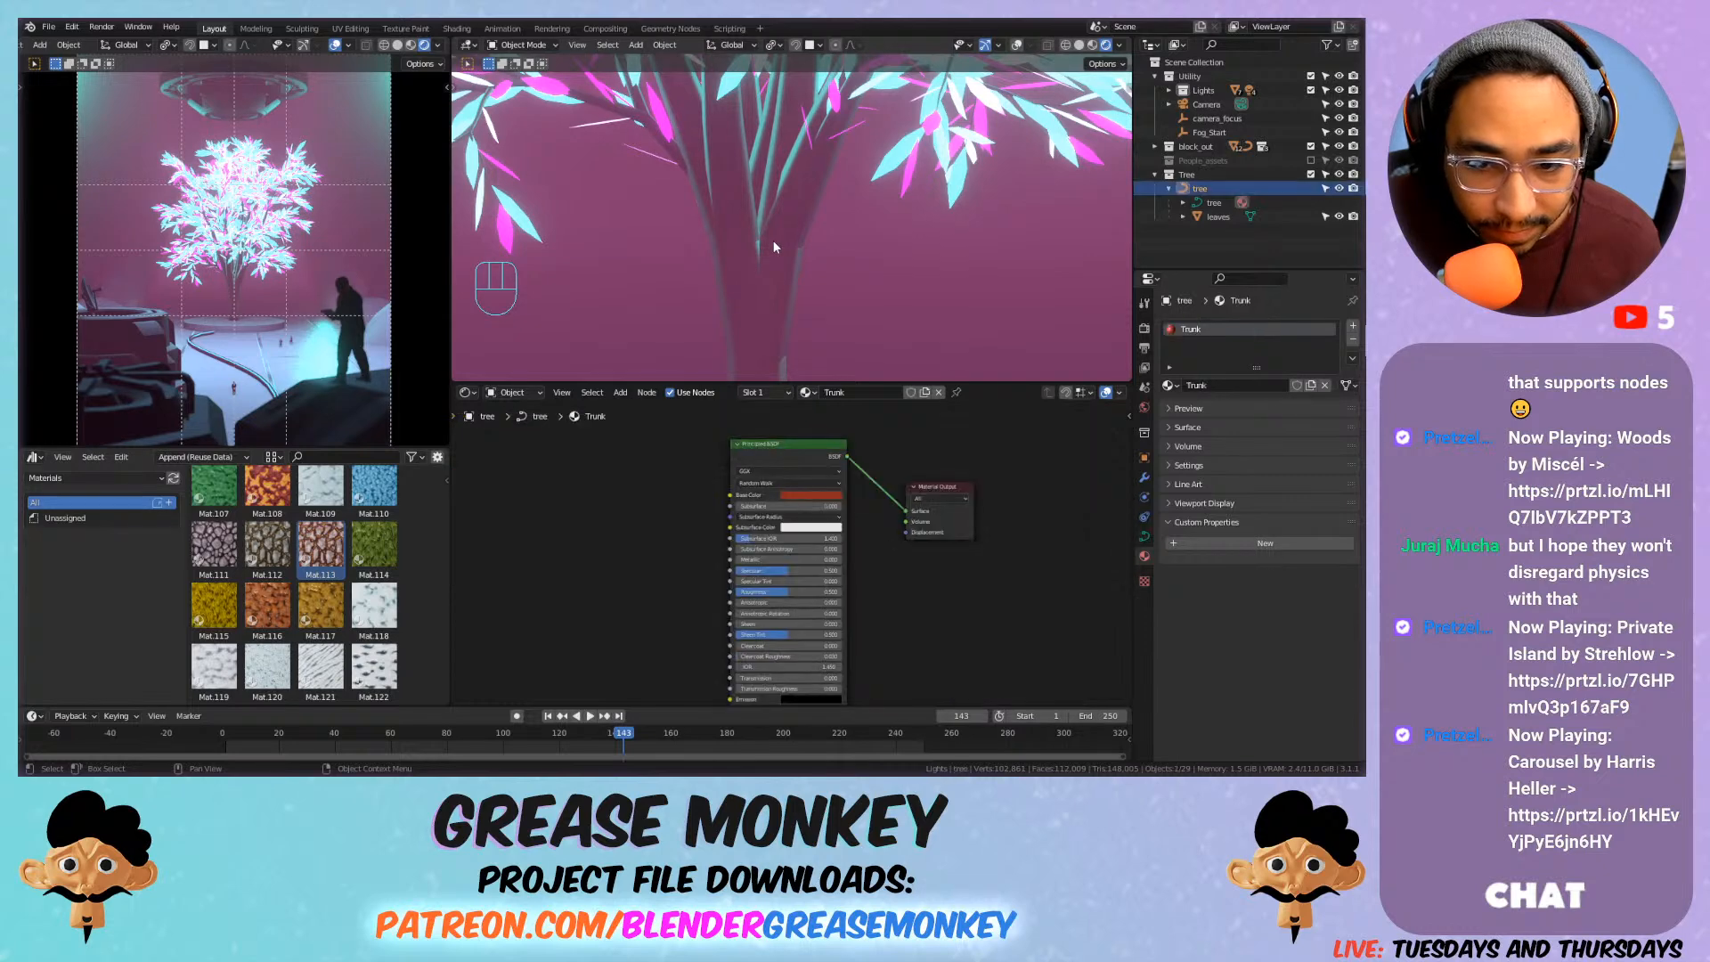
scroll(872, 227, "down", 6)
scroll(874, 278, "up", 8)
middle_click_drag(820, 260, 827, 162, "shift")
Show the viewport overlays and set the power of the cyan area light area.001 beside the tree to 100000 W.
left_click(1015, 47)
scroll(896, 237, "down", 4)
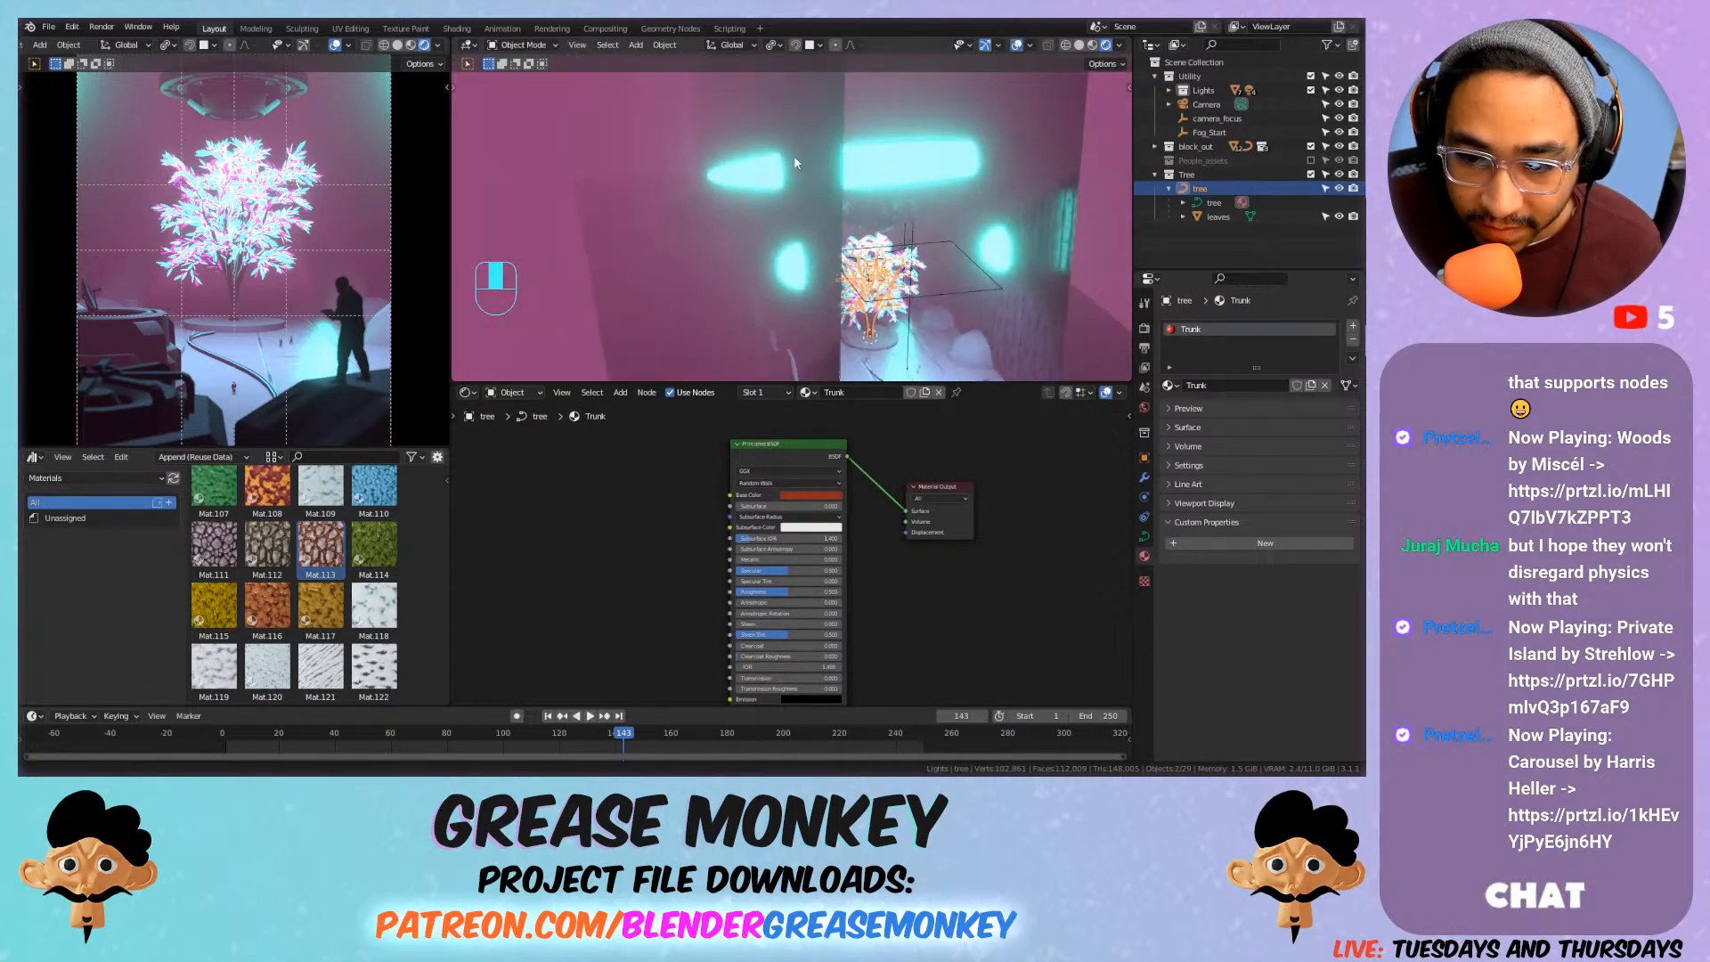
scroll(826, 162, "up", 4)
middle_click_drag(873, 267, 730, 129, "shift")
middle_click_drag(862, 183, 823, 171, "shift")
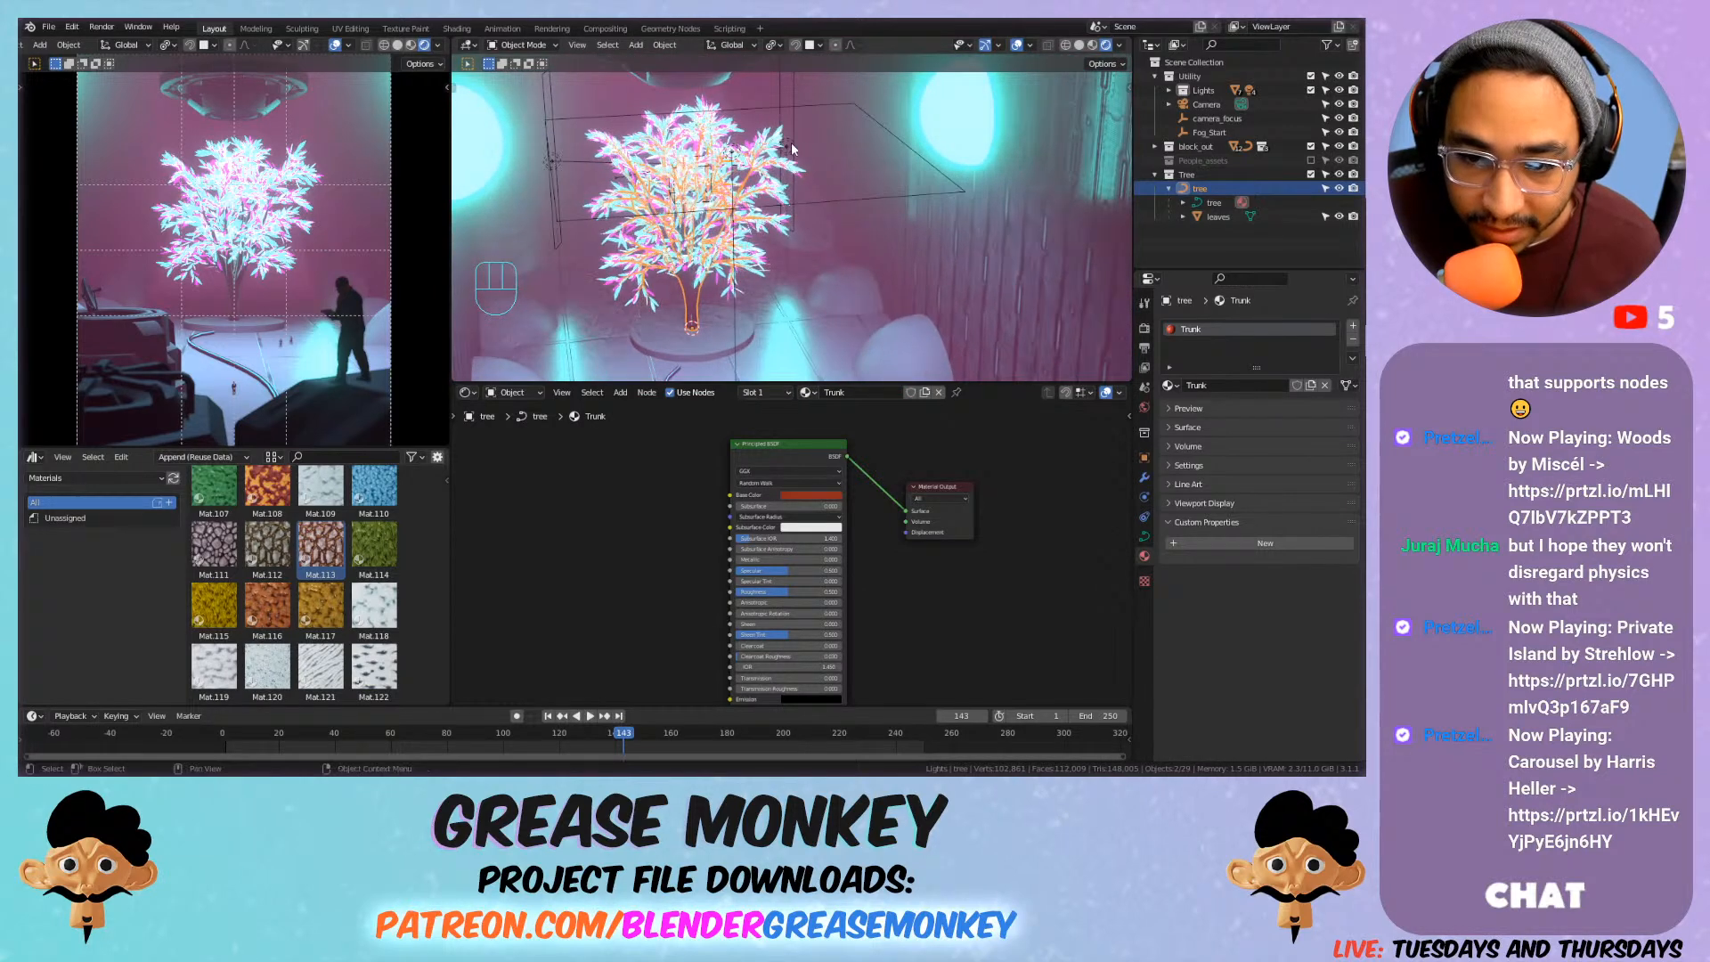
left_click(791, 146)
left_click(1282, 422)
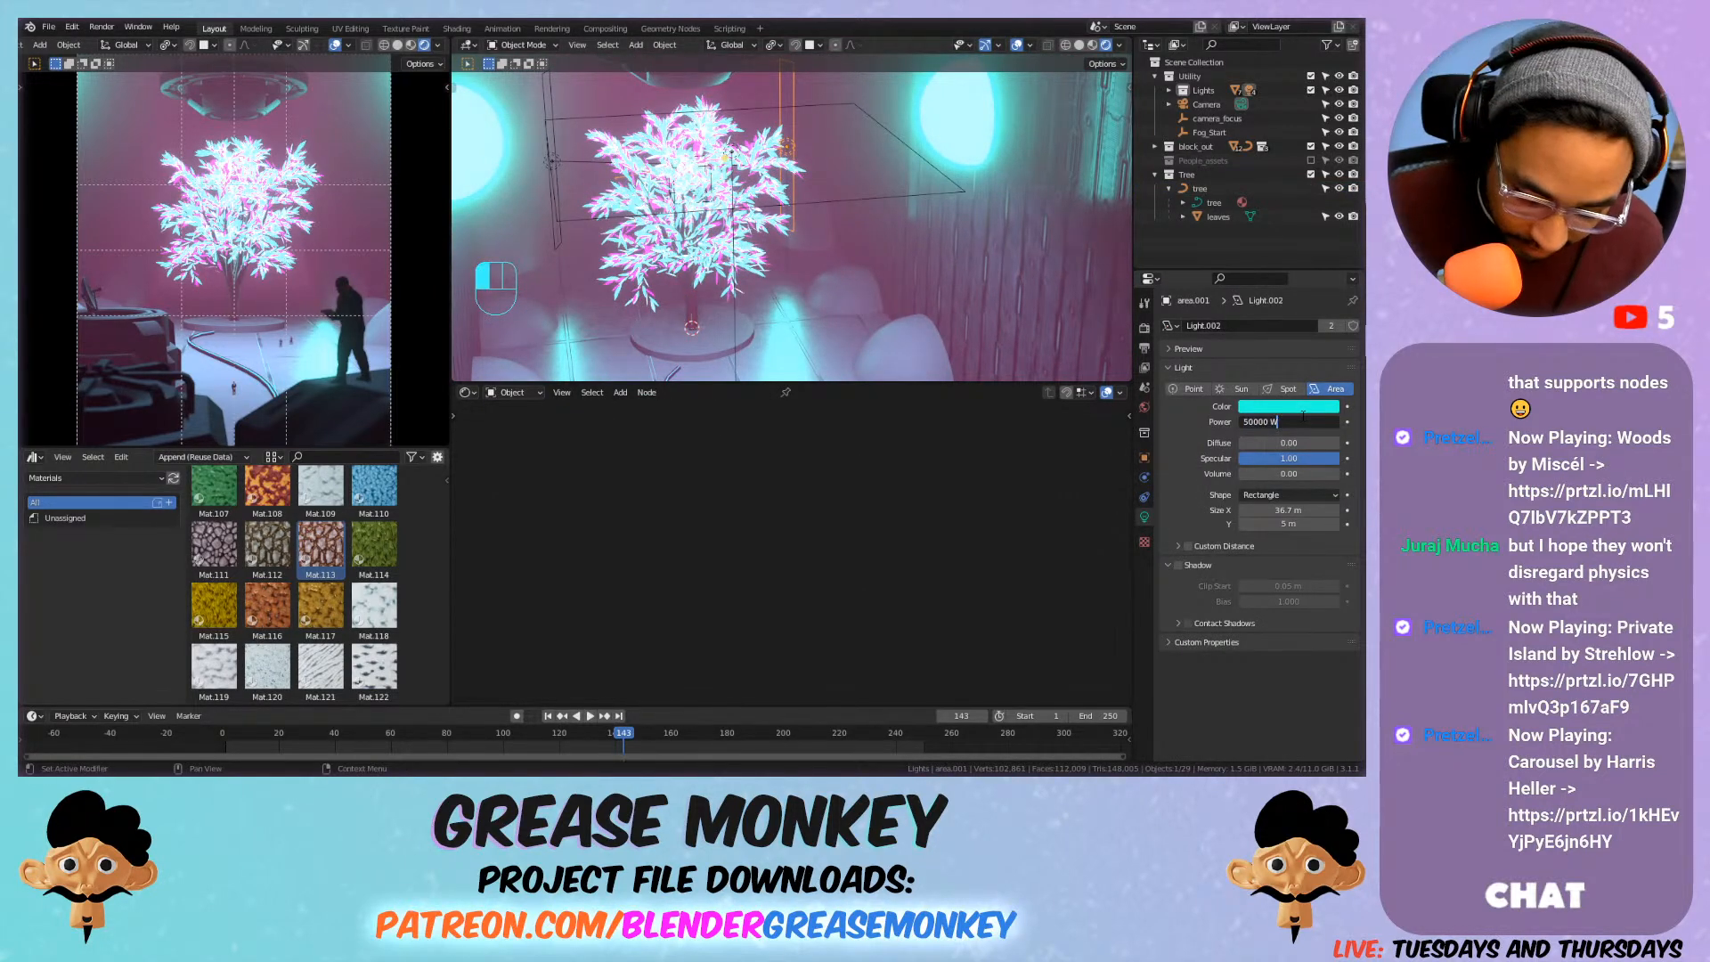
type("*2")
key("Return")
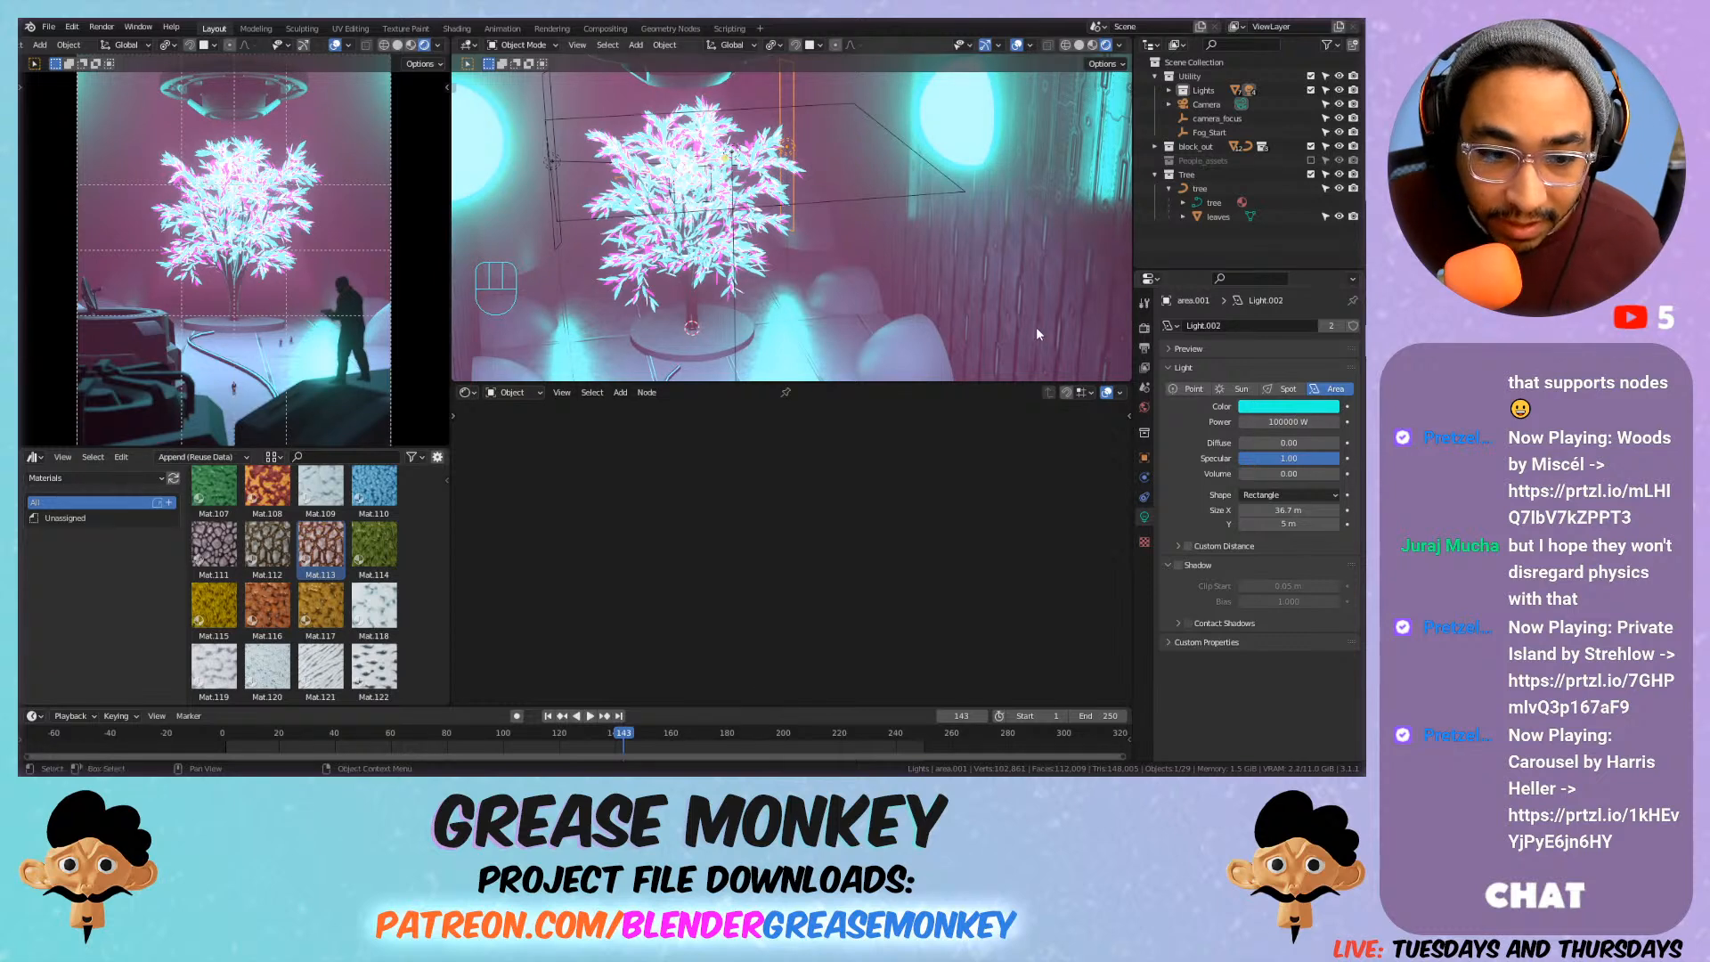
Set the Specular factor of area light area.001 to 0.43.
left_click(791, 144)
left_click(791, 144)
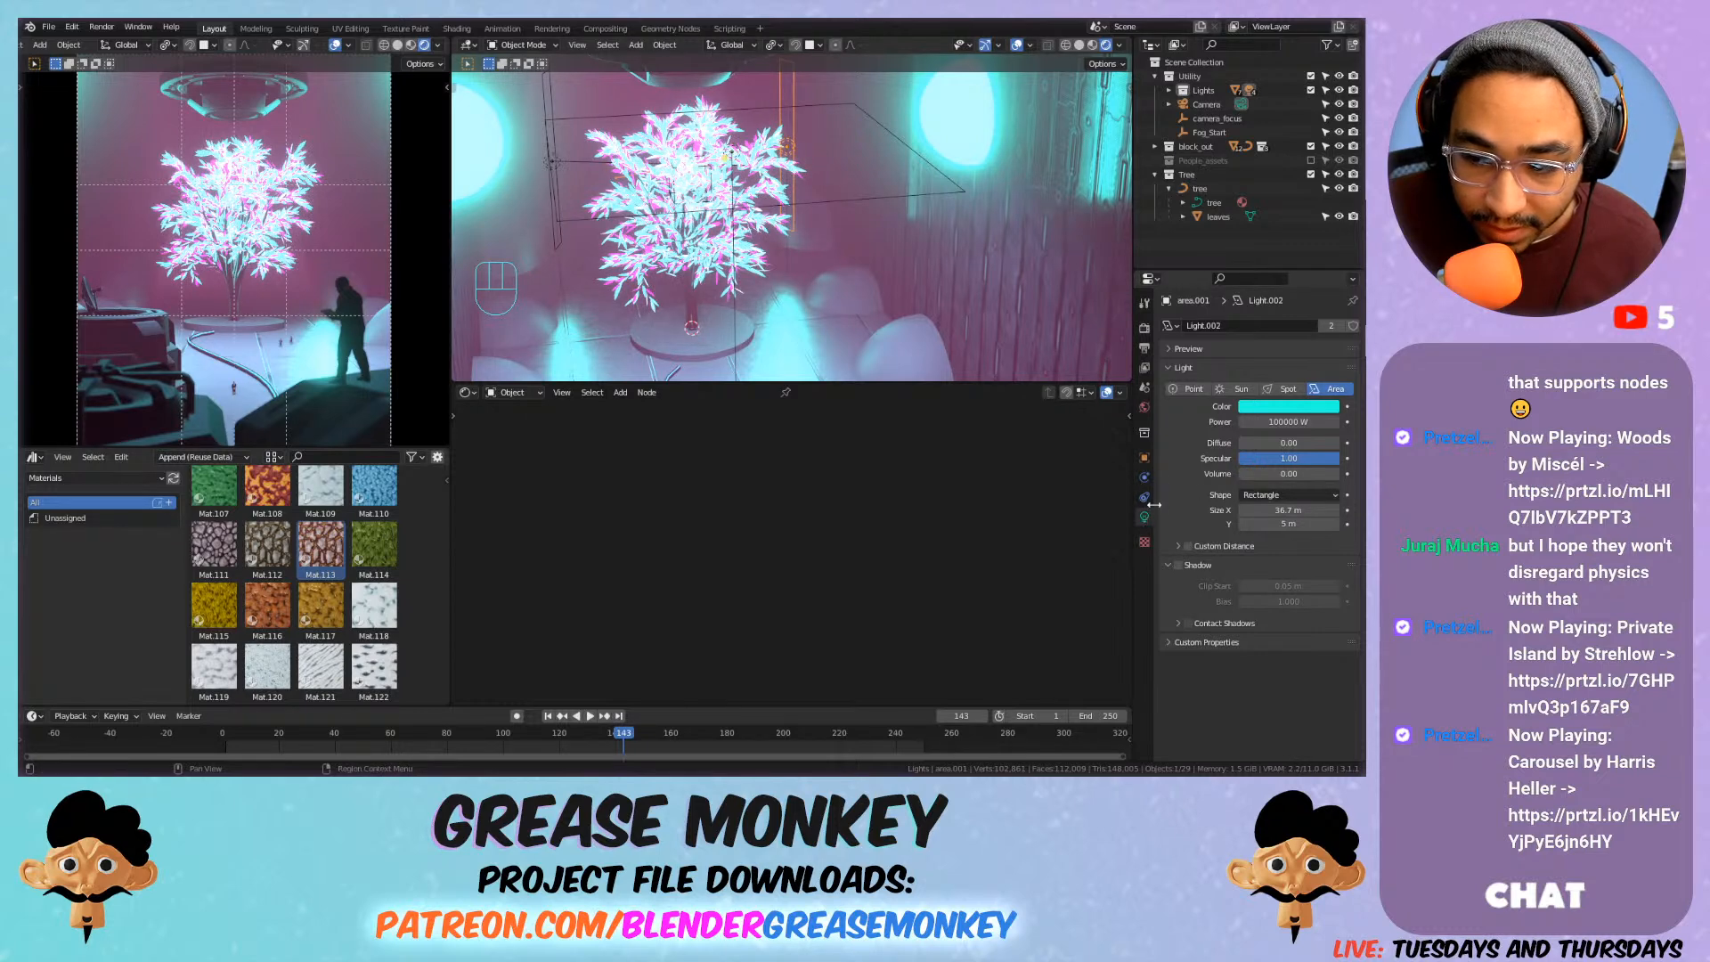
left_click_drag(1279, 458, 1324, 458)
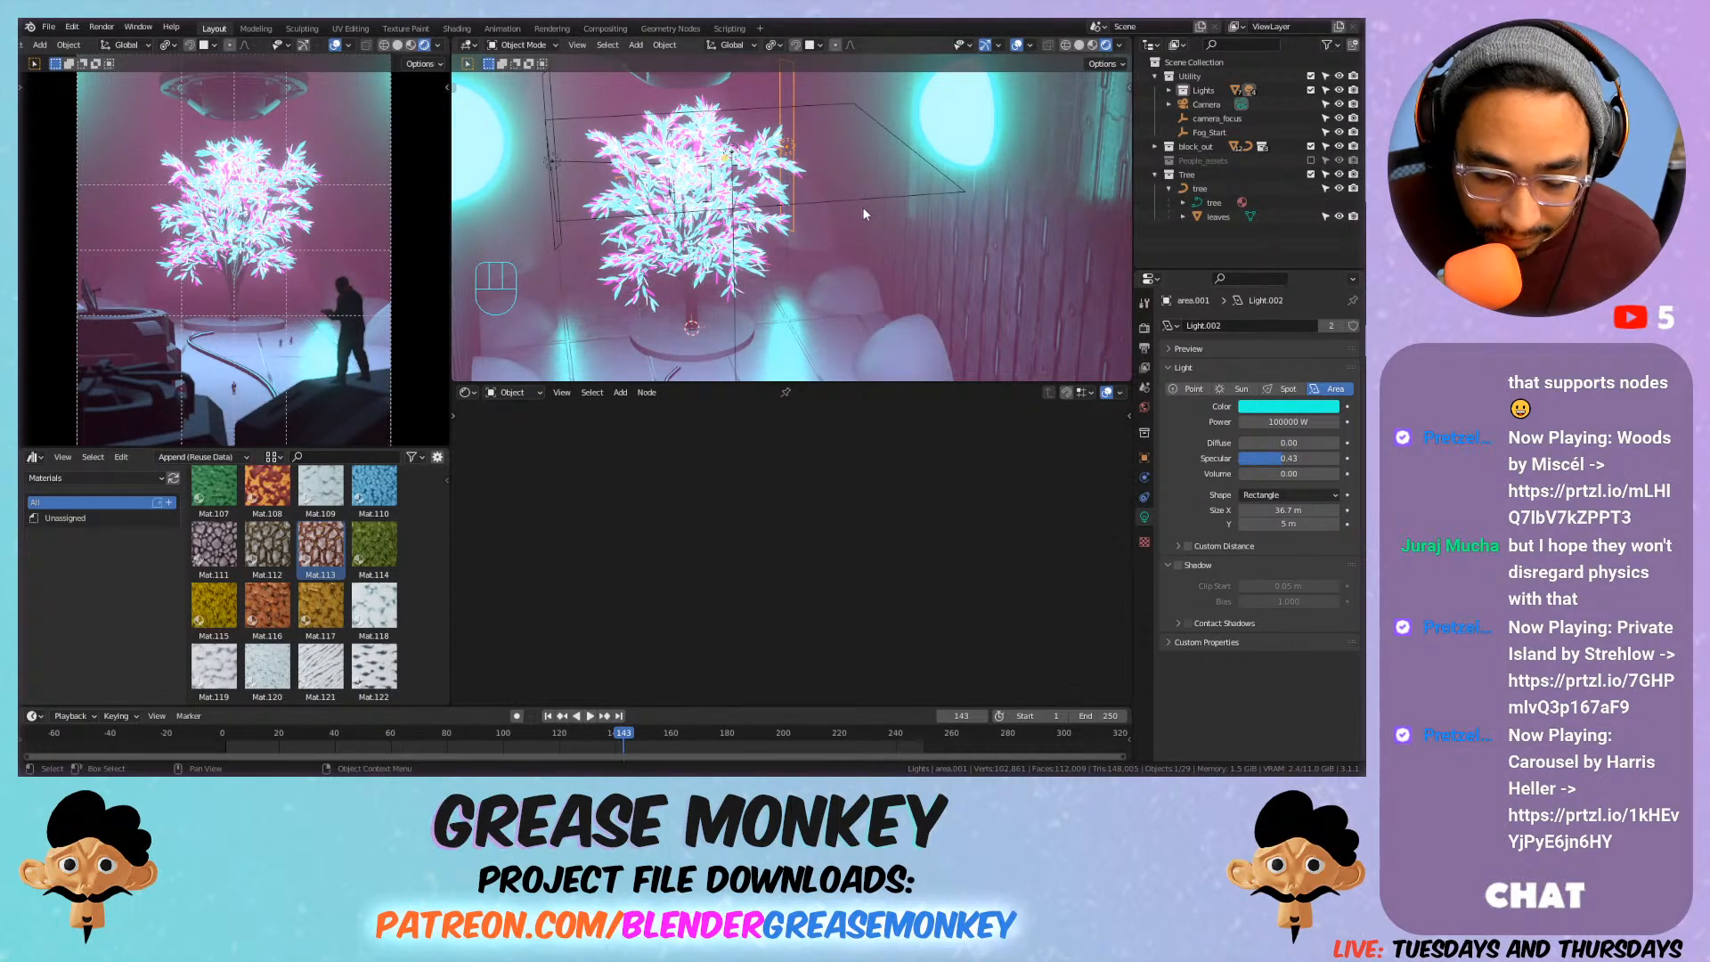
Try rotating area light area.001 about -34° around the global Z axis.
key("r")
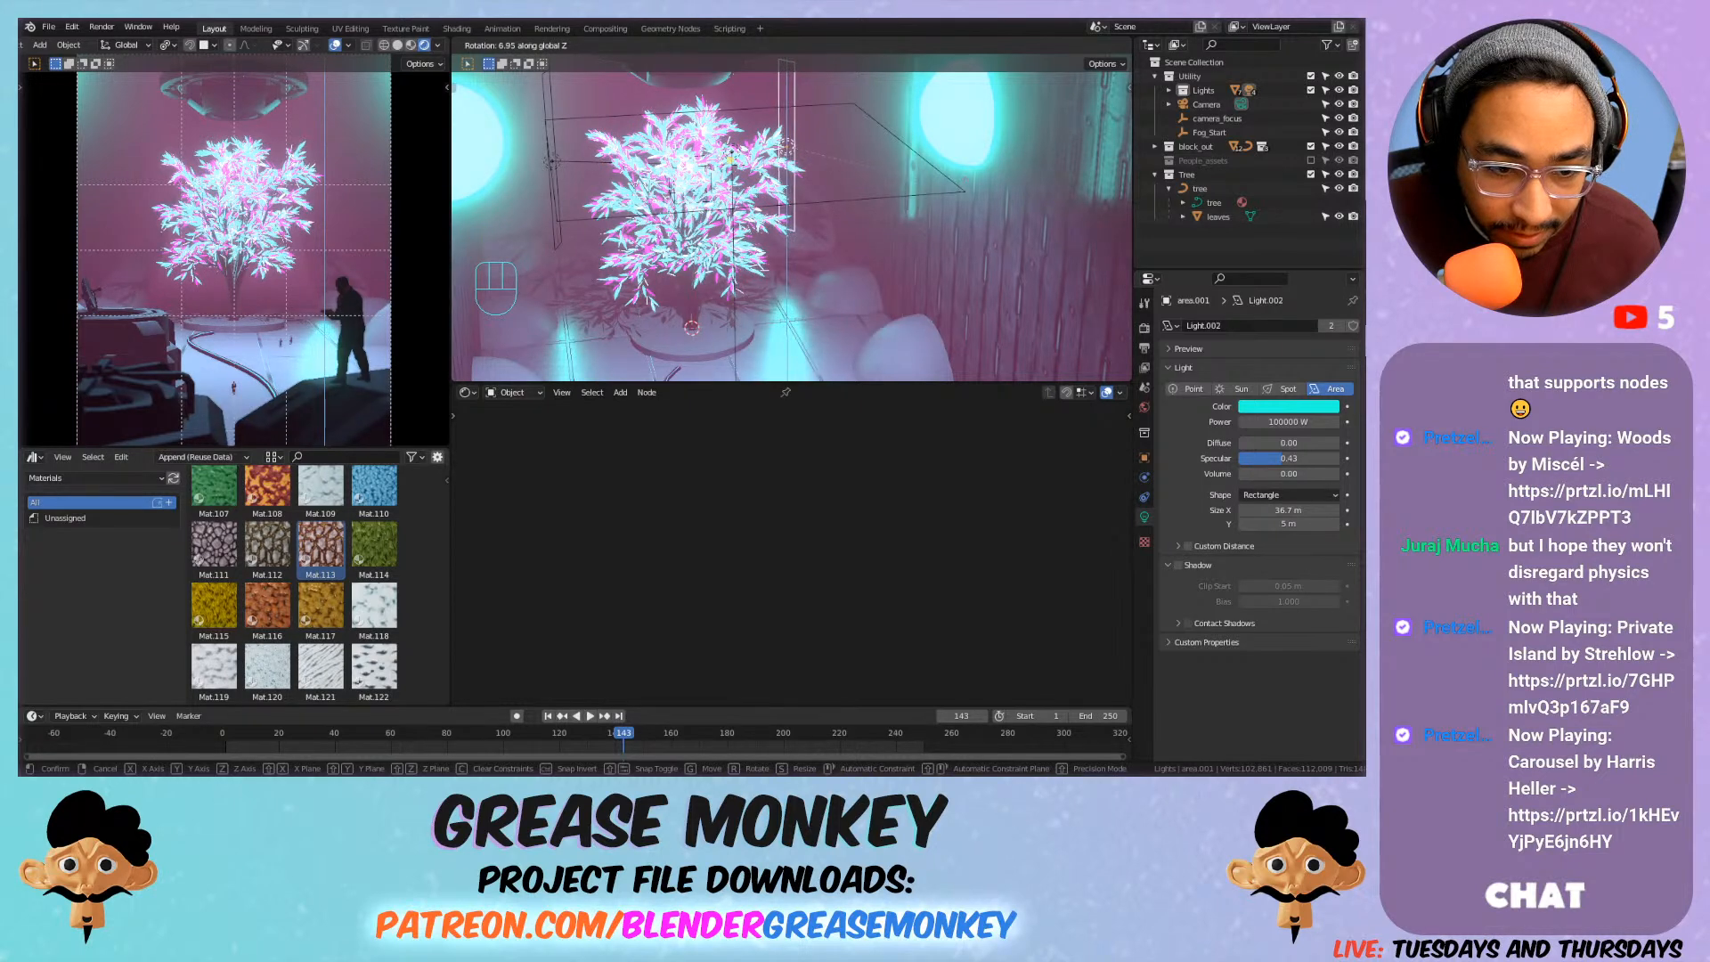
left_click(871, 272)
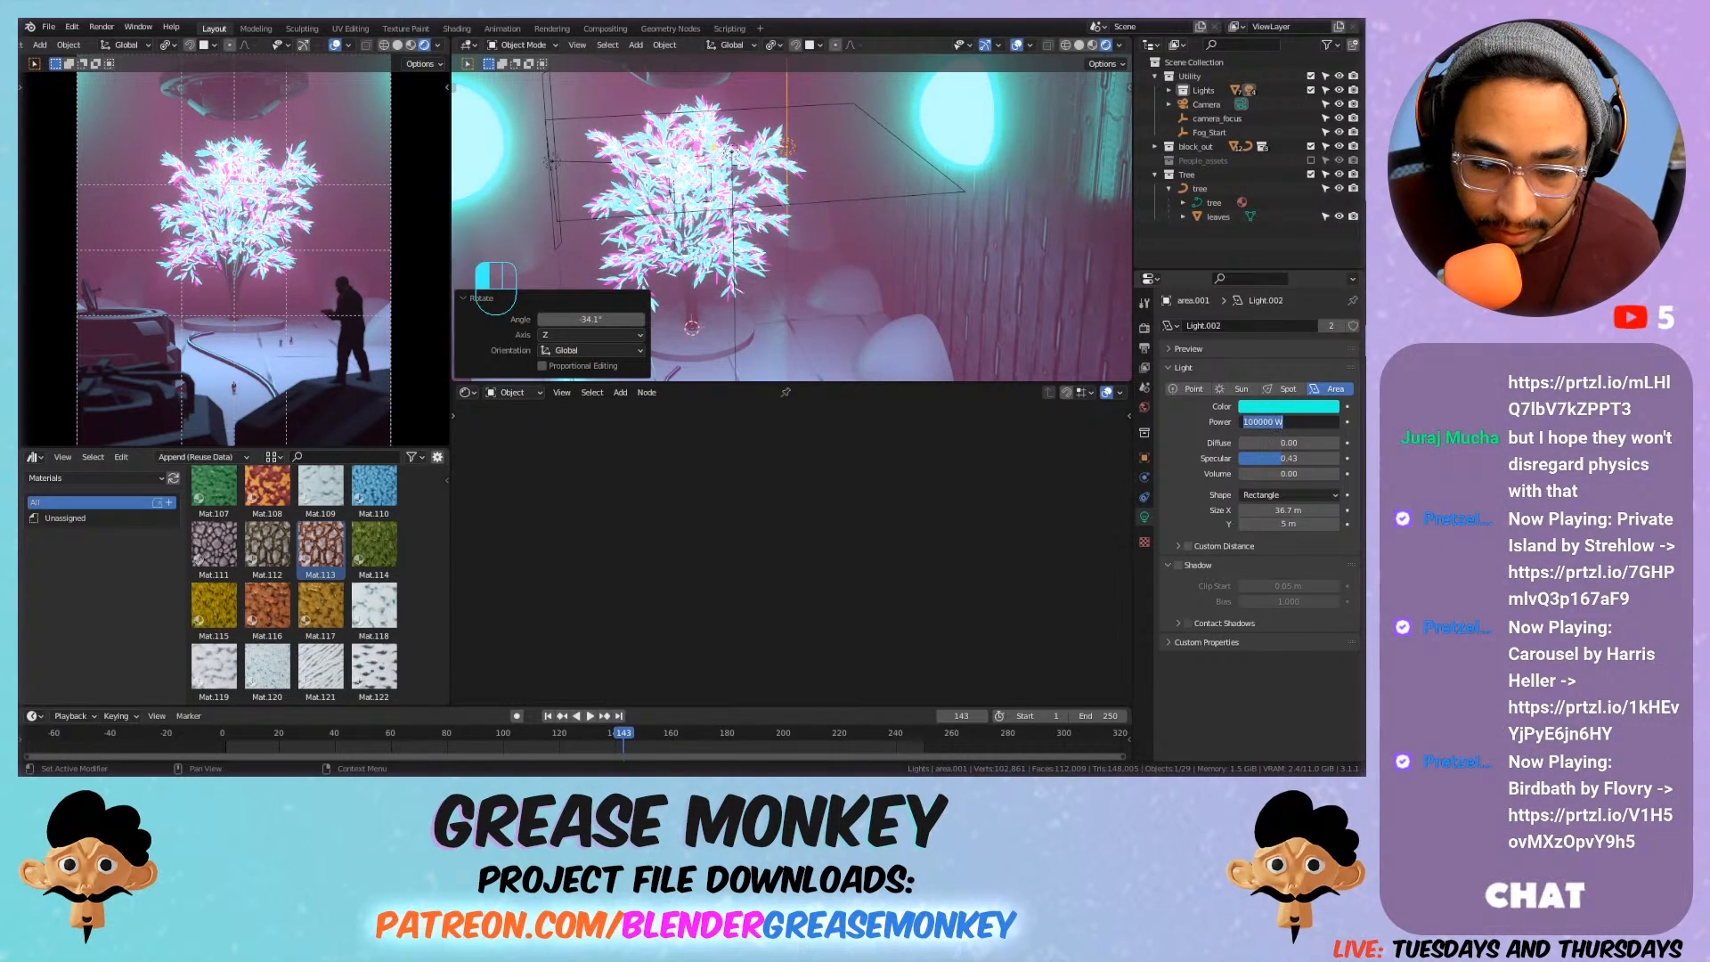
middle_click_drag(617, 301, 900, 271)
key("ctrl+z")
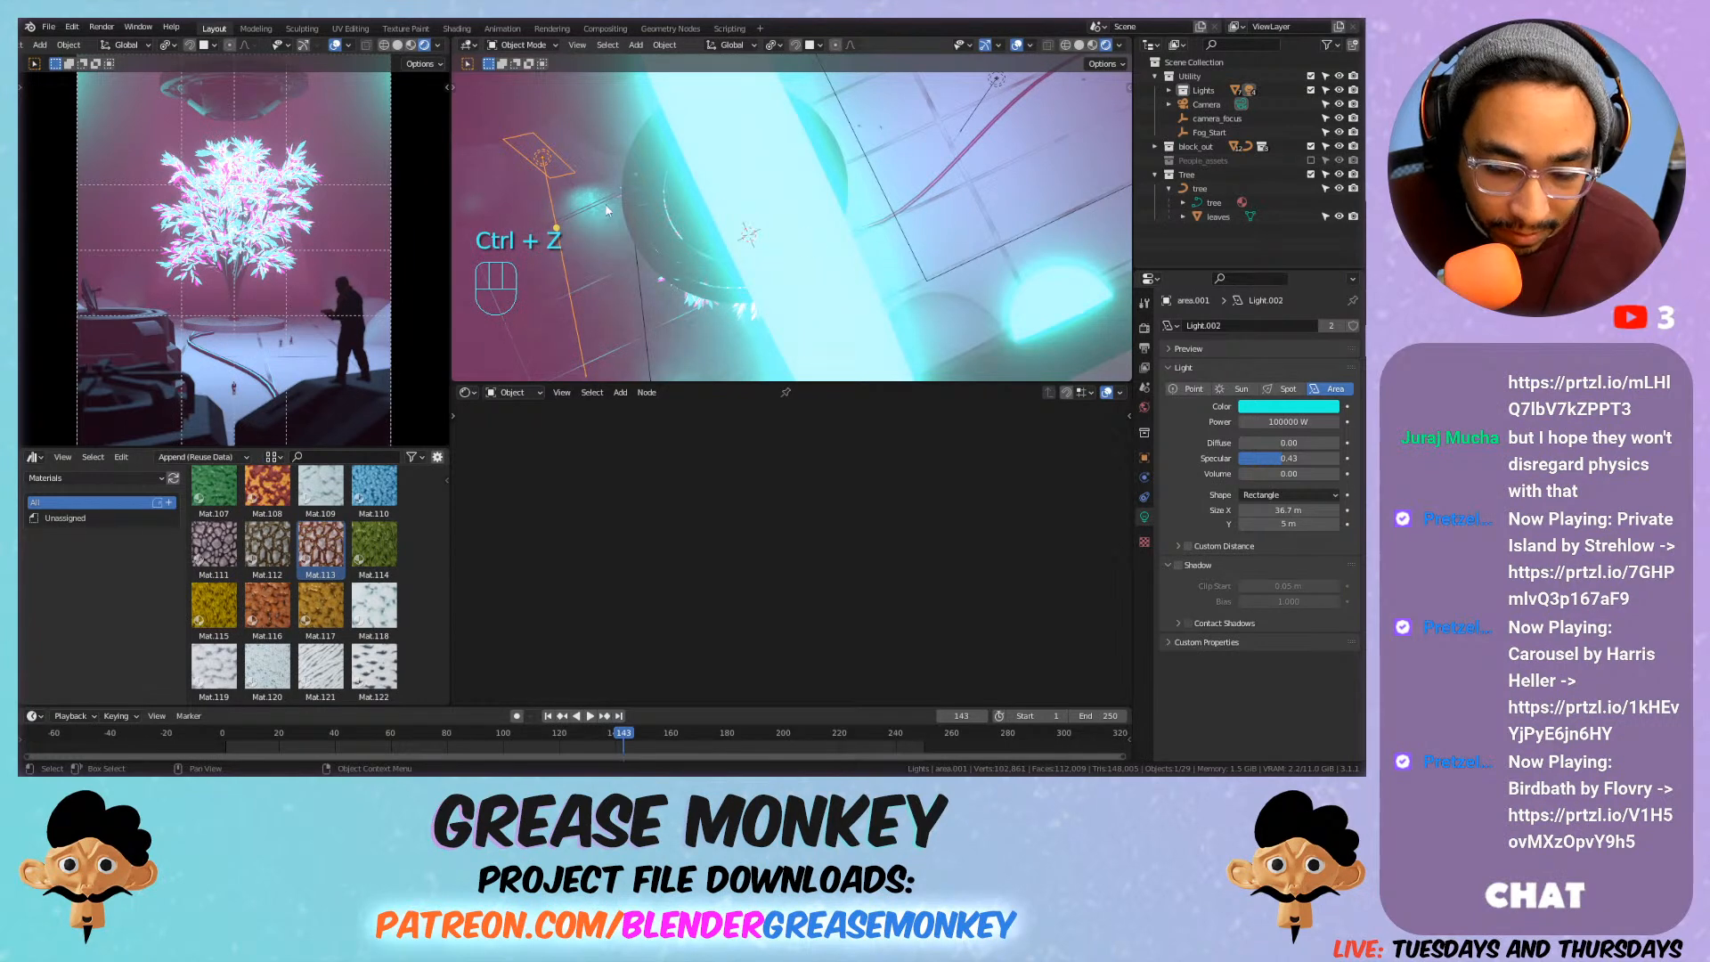
Move area light area.001 about -21.2 m along the global Y axis.
key("g")
key("y")
key("x")
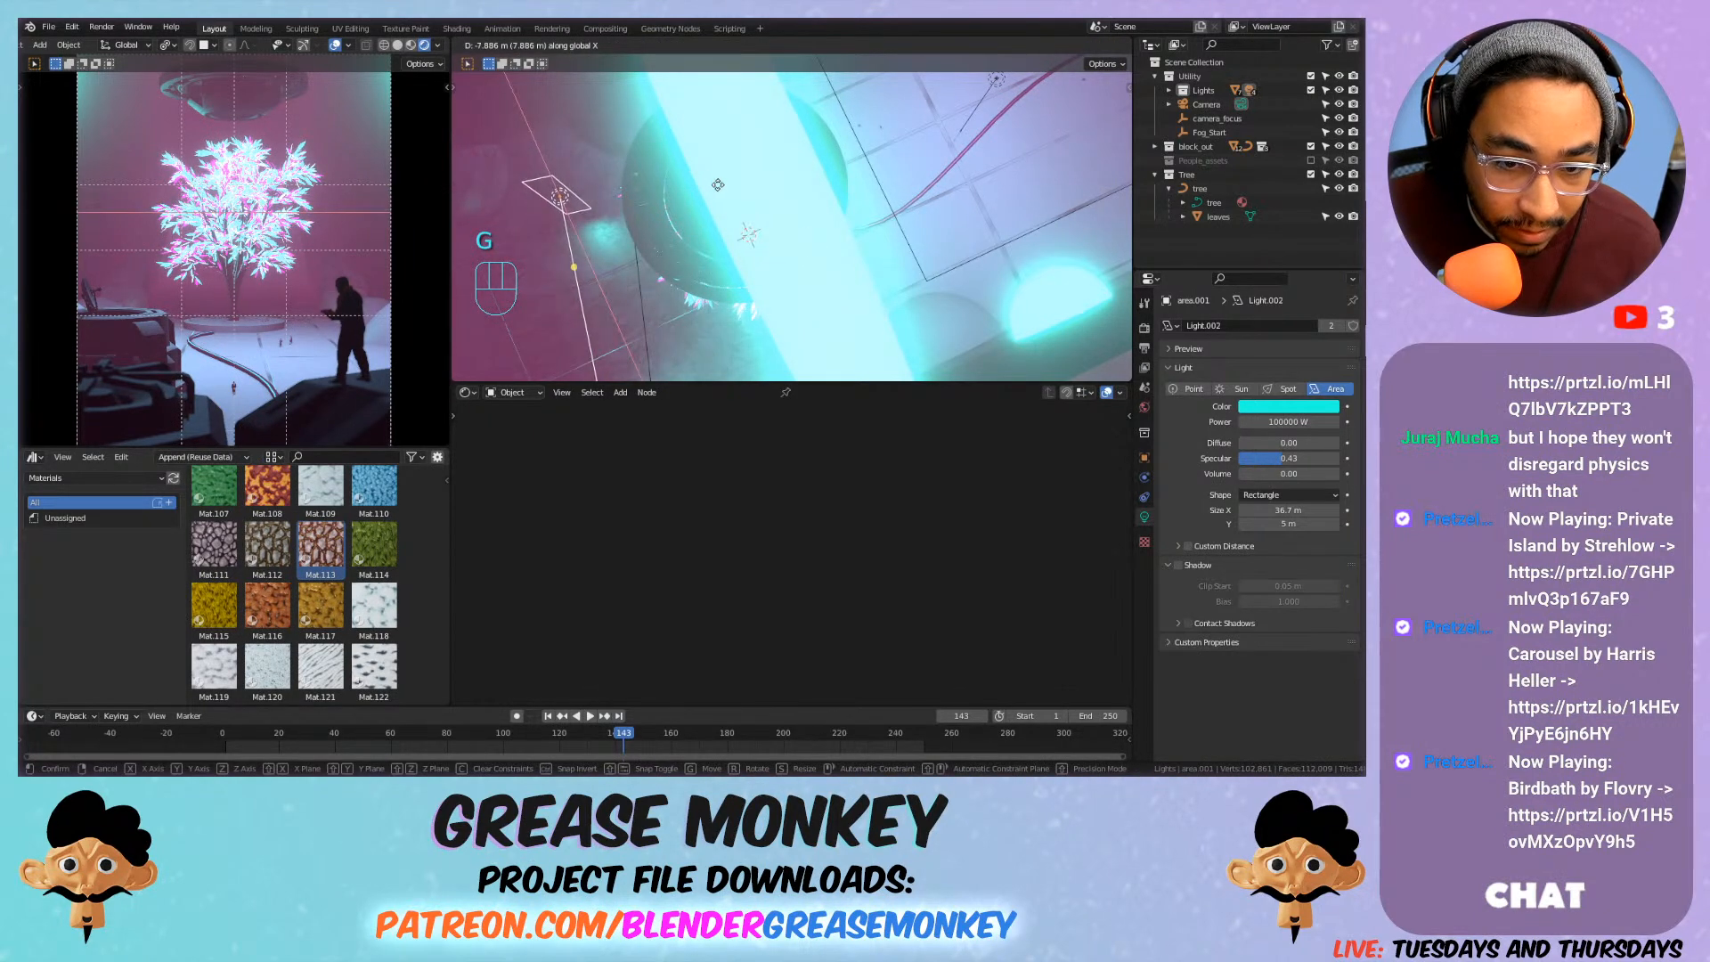
key("y")
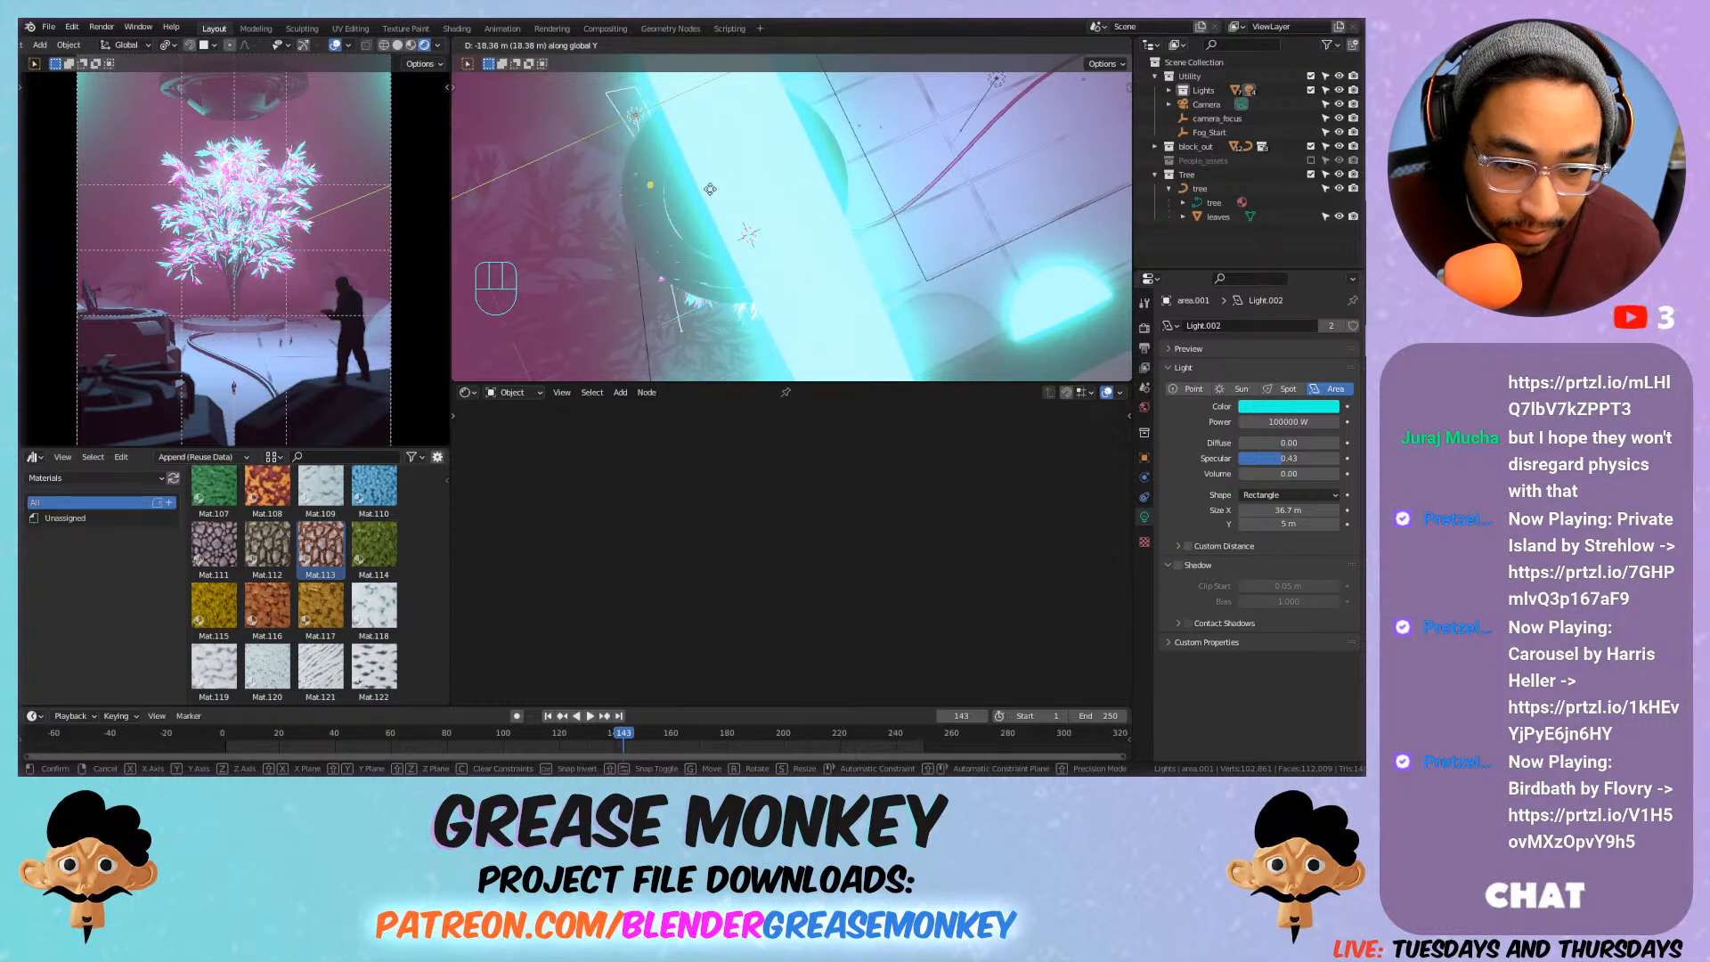
left_click(657, 187)
Examine the relocated area light around the tree and its effect on the overall camera composition.
middle_click_drag(693, 189, 532, 66)
scroll(771, 292, "down", 5)
scroll(393, 348, "up", 2)
middle_click_drag(374, 353, 378, 230, "shift")
scroll(339, 323, "up", 5)
scroll(356, 329, "down", 3)
middle_click_drag(661, 207, 705, 67, "shift")
scroll(423, 259, "down", 6)
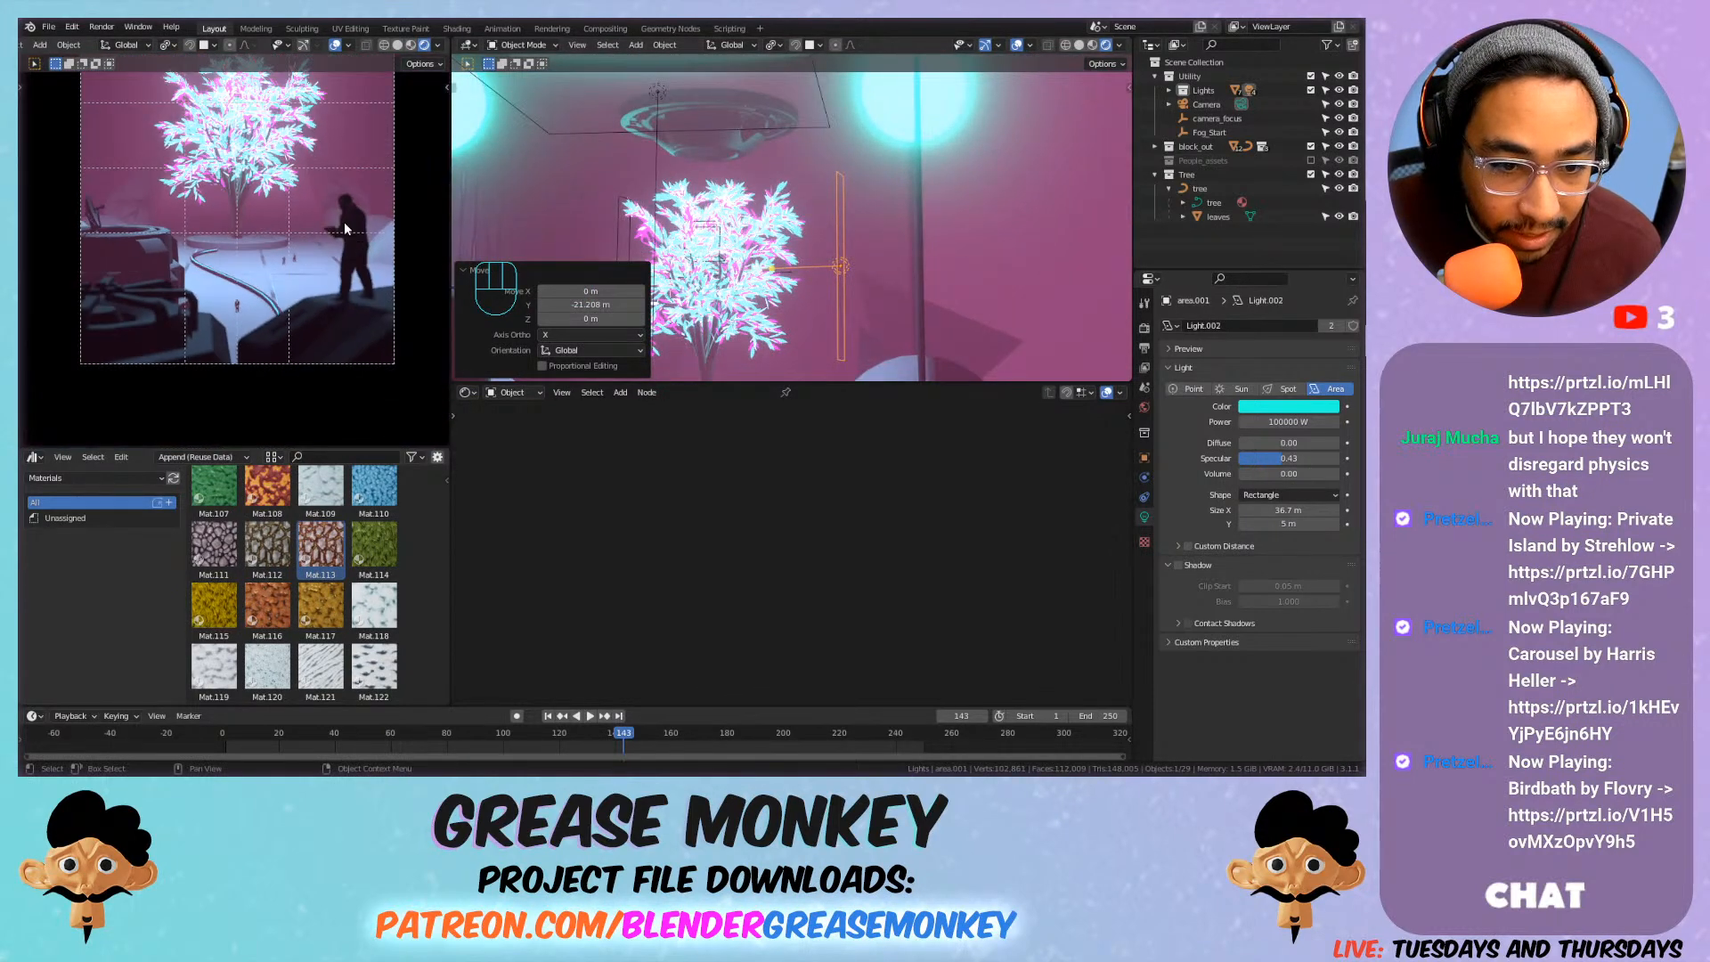
Save the scene file and collapse the Move operation's settings.
key("ctrl+s")
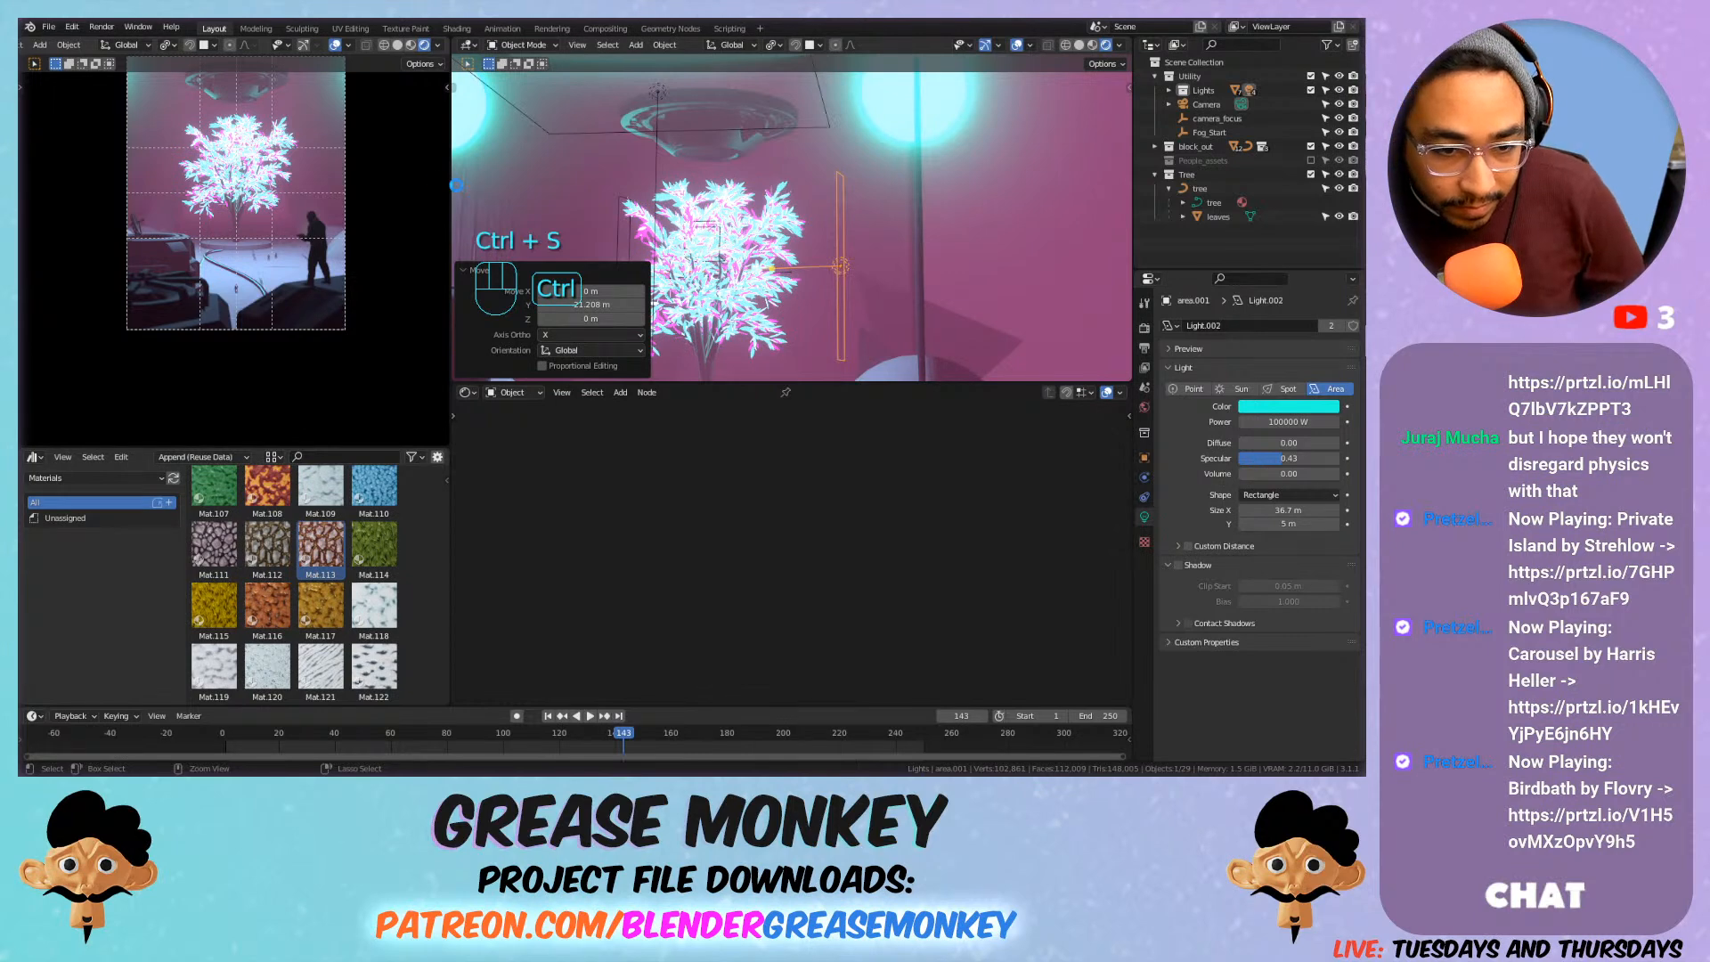
left_click(540, 269)
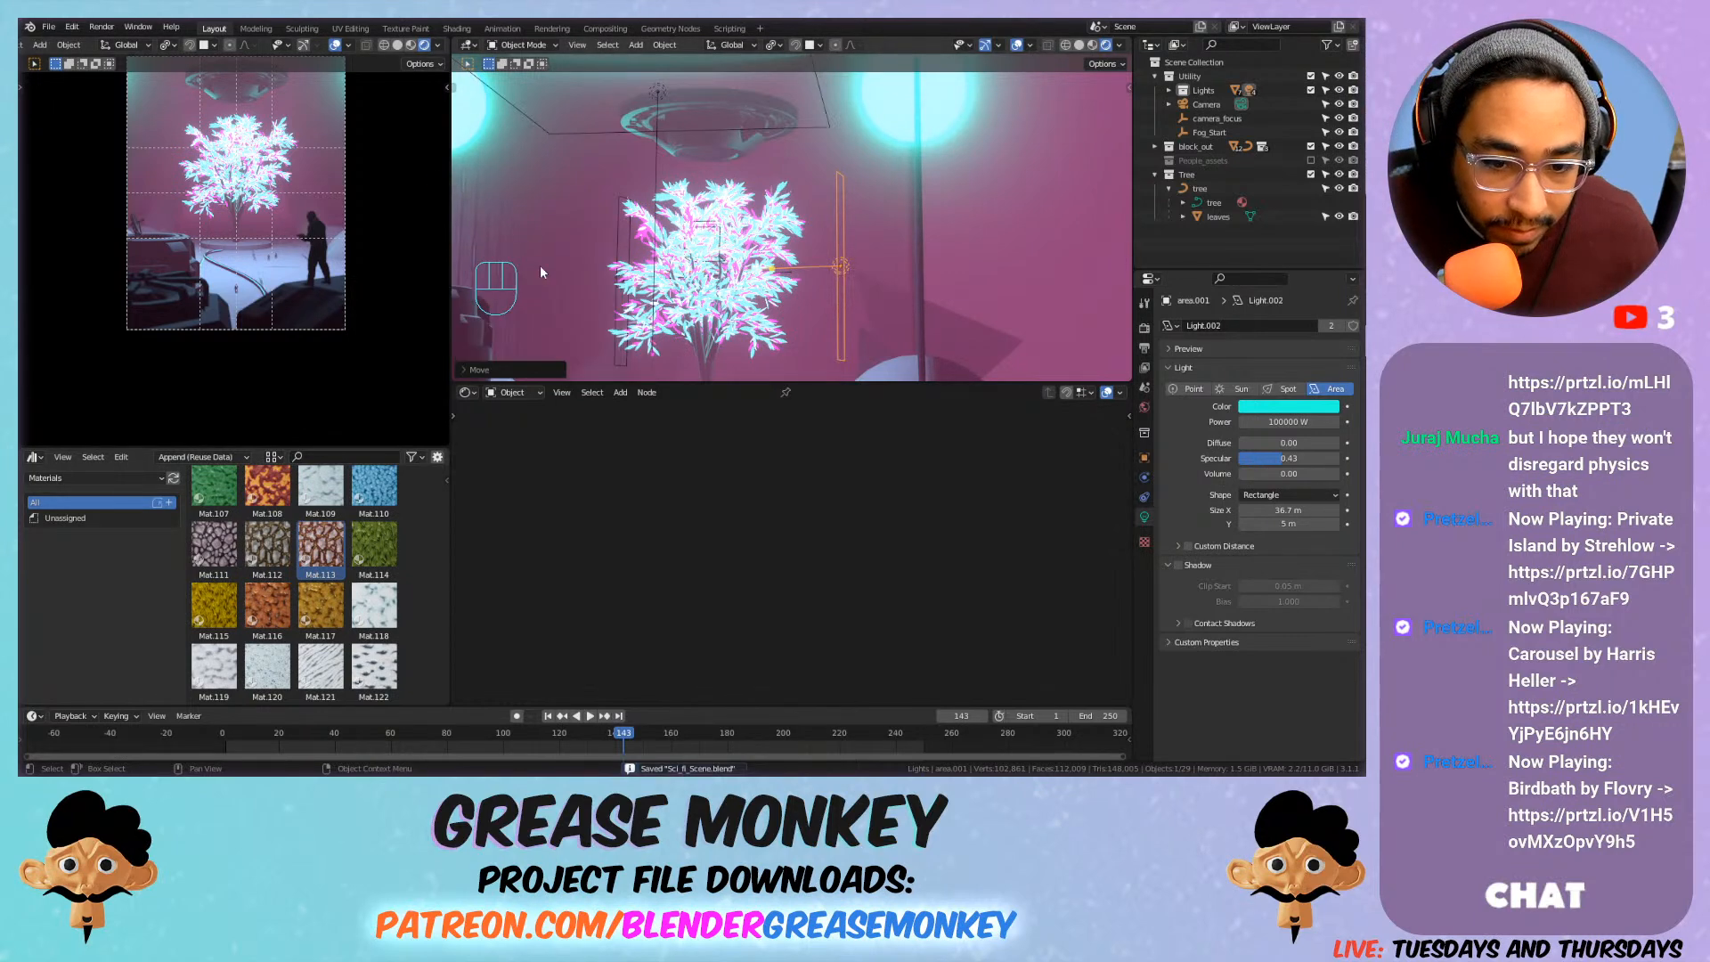
Select the tree trunk and set its Trunk material's Metallic to 1.000, raising Specular as well.
scroll(584, 251, "down", 1)
scroll(223, 282, "up", 1)
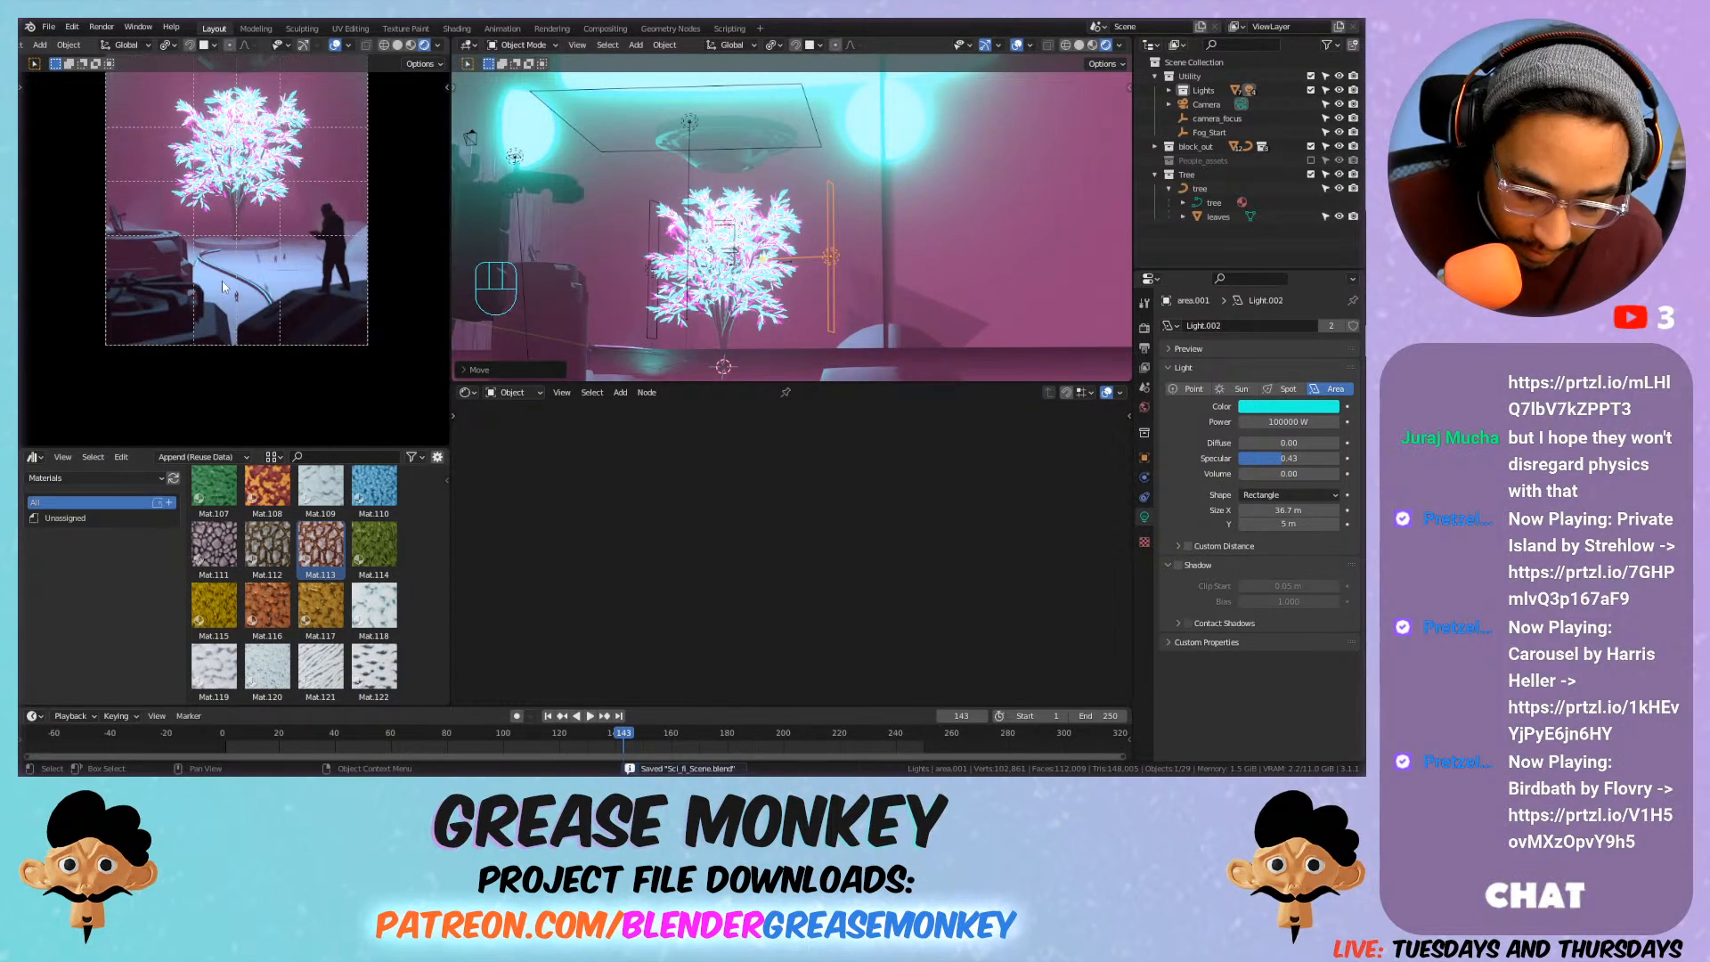
key("Home")
scroll(234, 338, "up", 2)
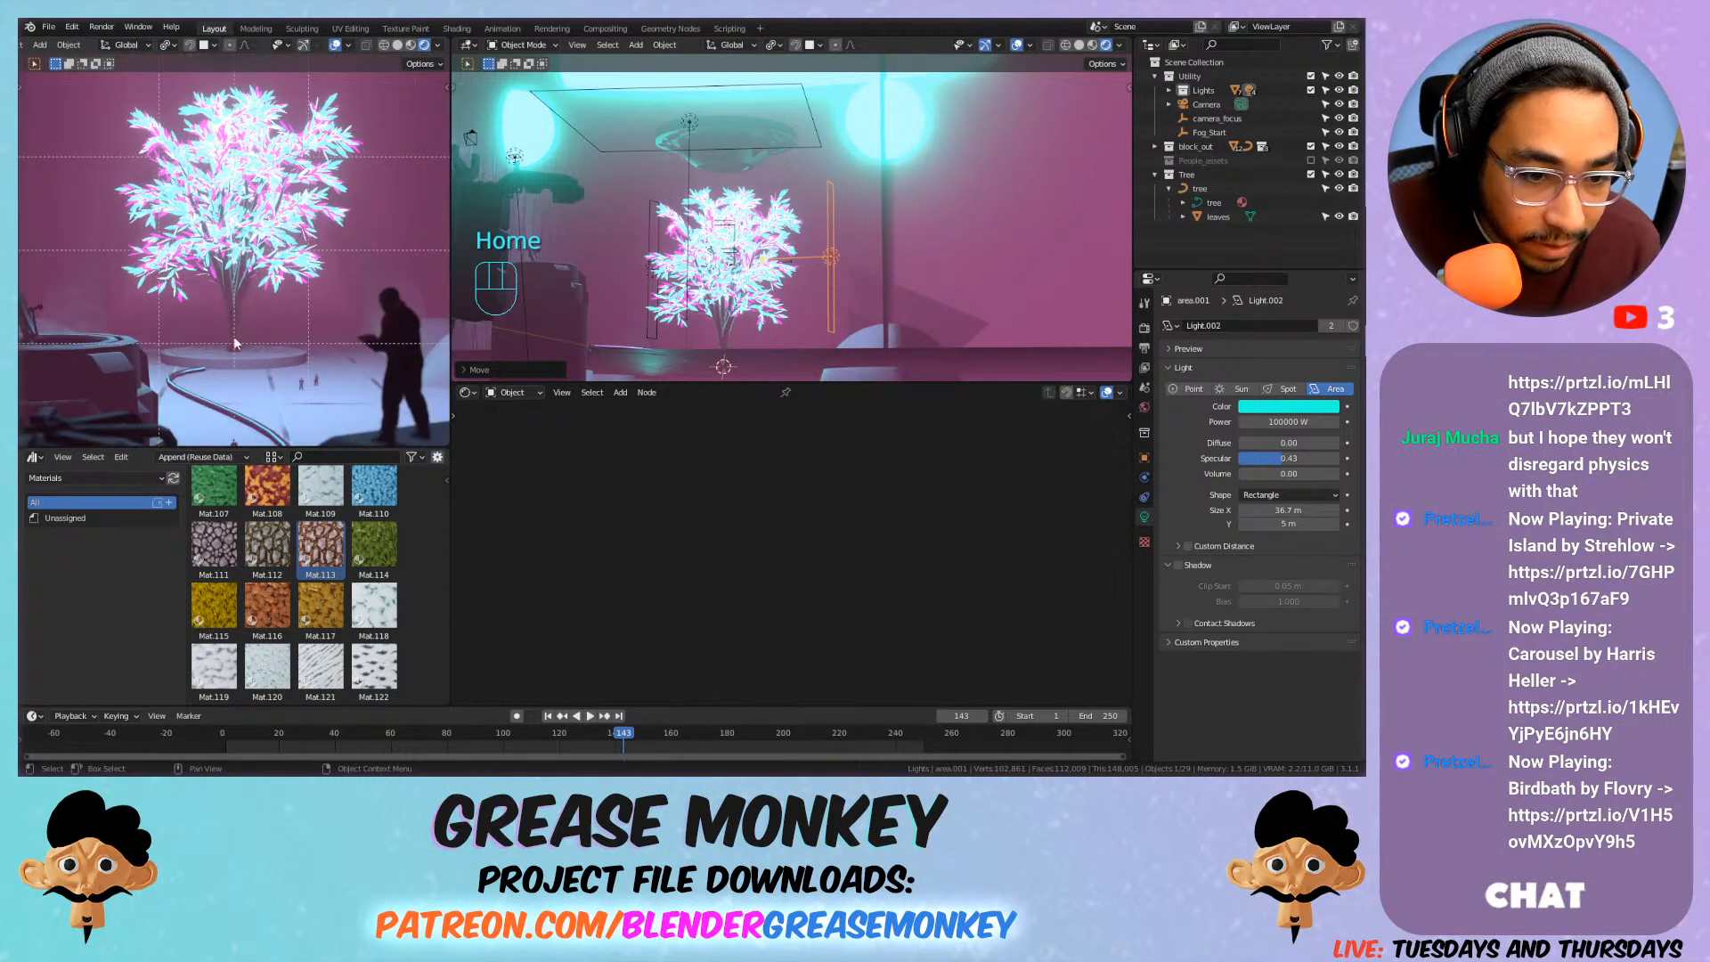
scroll(285, 317, "up", 5)
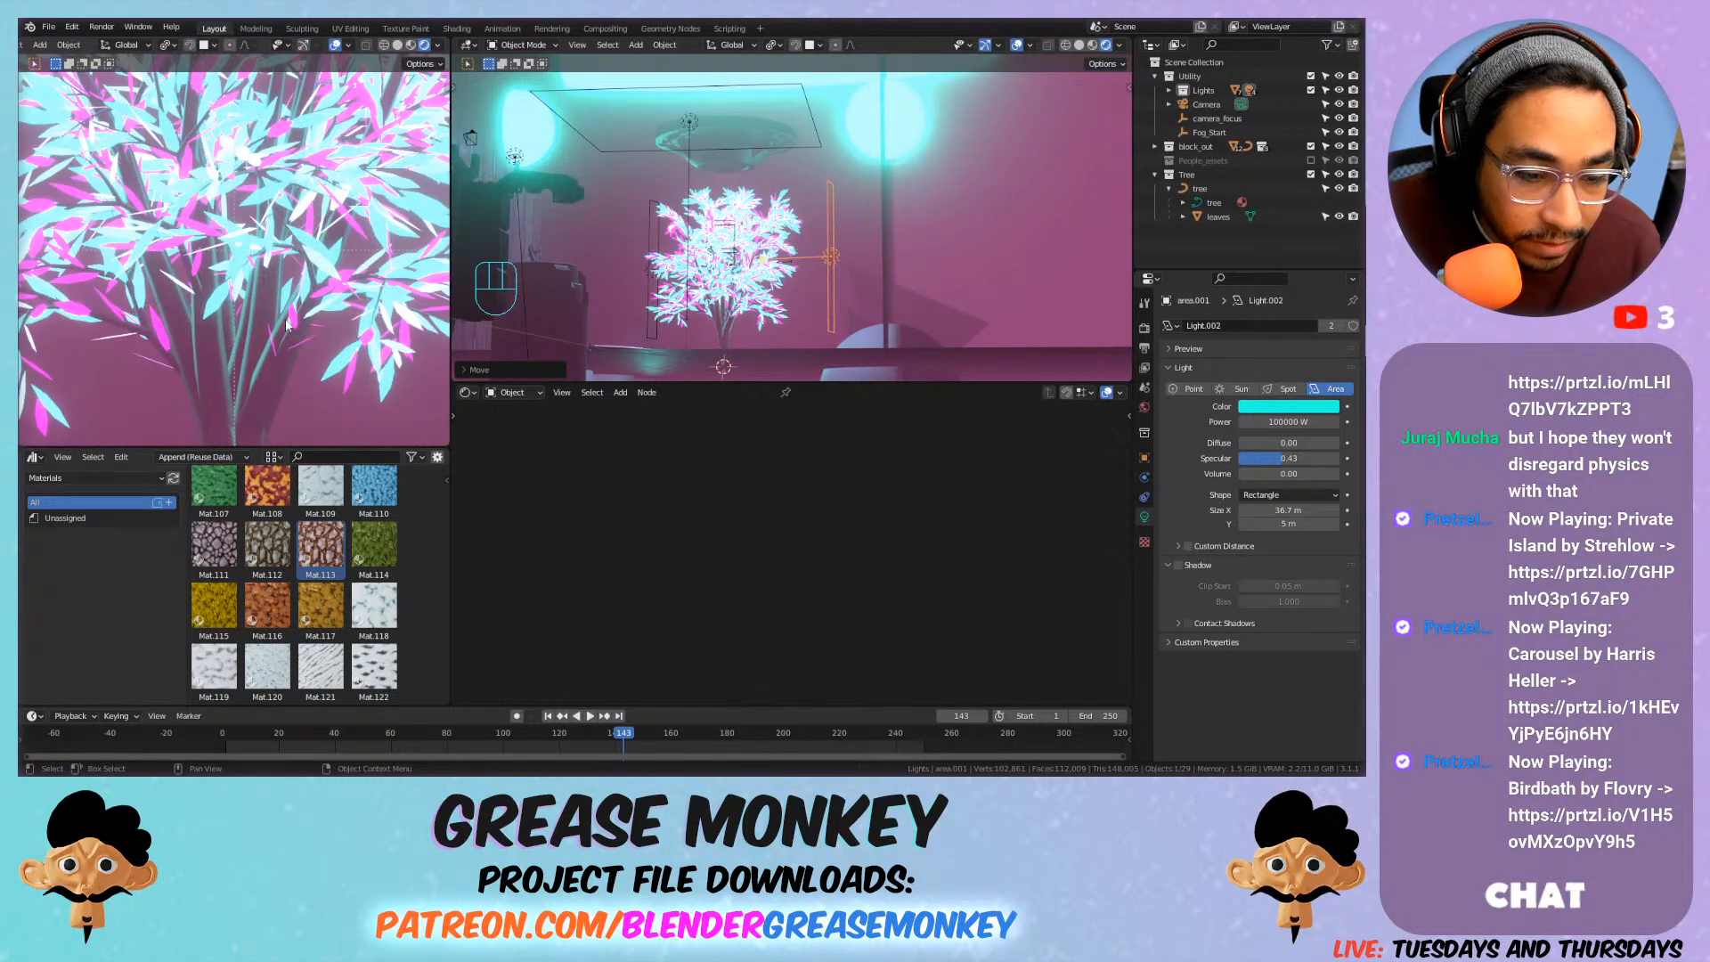
middle_click_drag(280, 353, 291, 255, "shift")
scroll(290, 255, "down", 4)
middle_click_drag(299, 339, 272, 261, "shift")
left_click(272, 266)
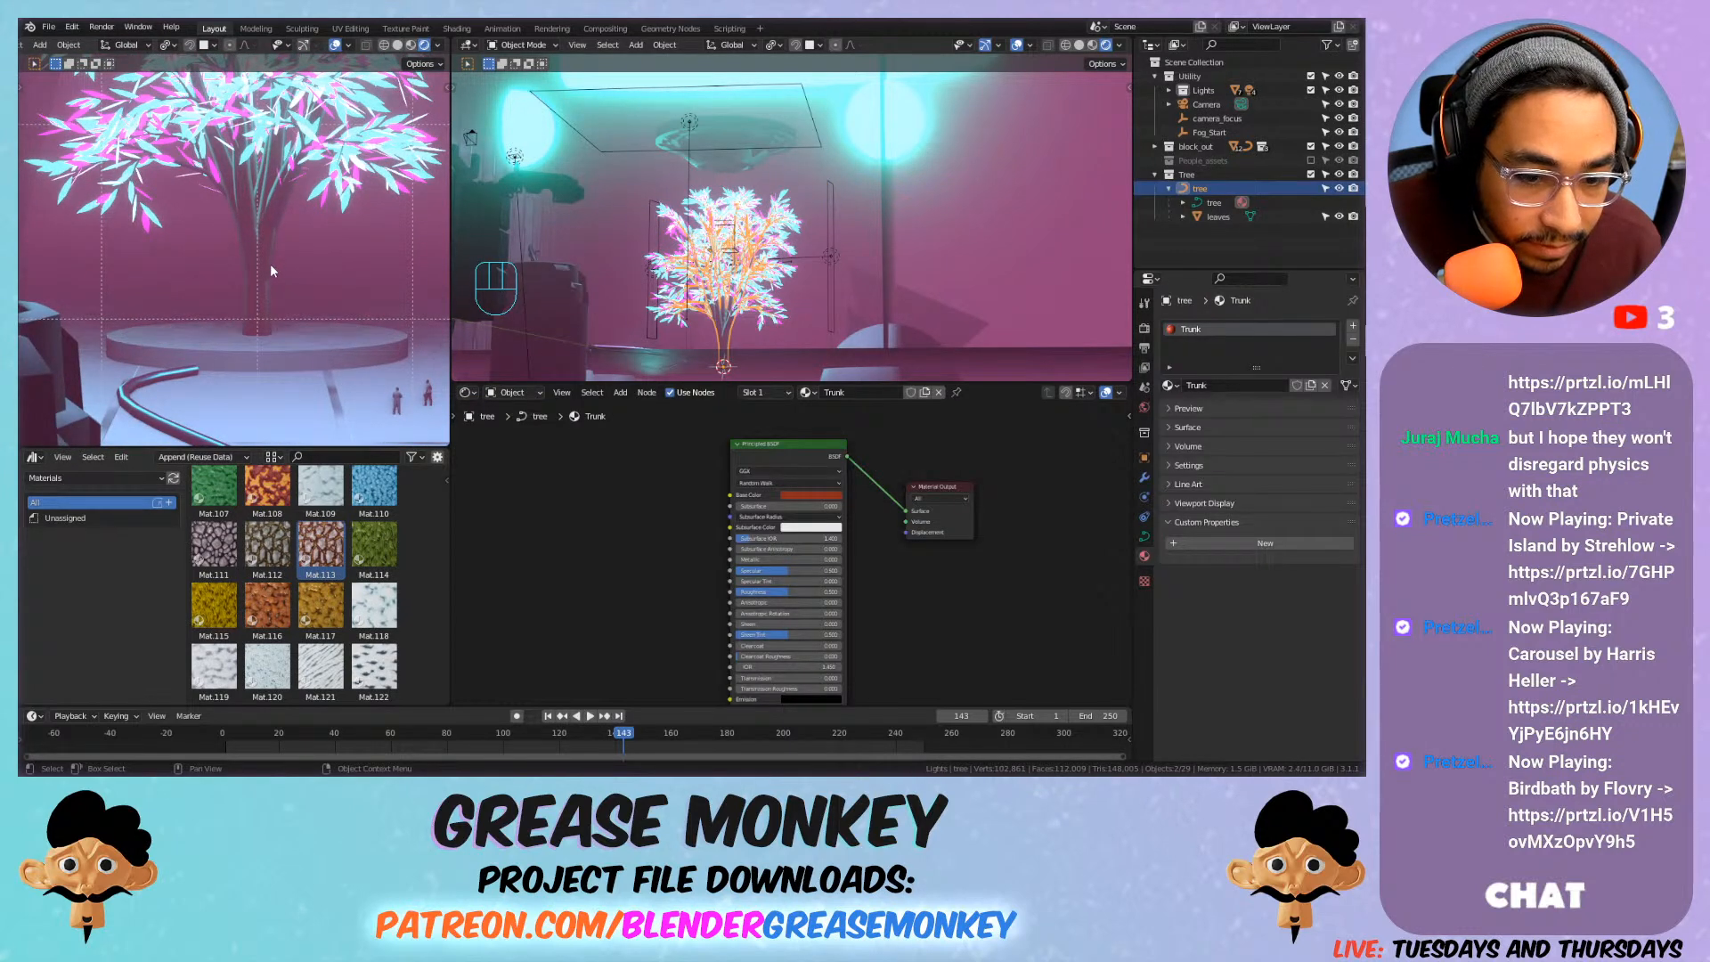
mouse_move(771, 581)
left_mouse_down()
mouse_move(793, 581)
mouse_move(757, 581)
left_mouse_up()
left_click_drag(764, 571, 835, 570)
left_click_drag(810, 560, 841, 561)
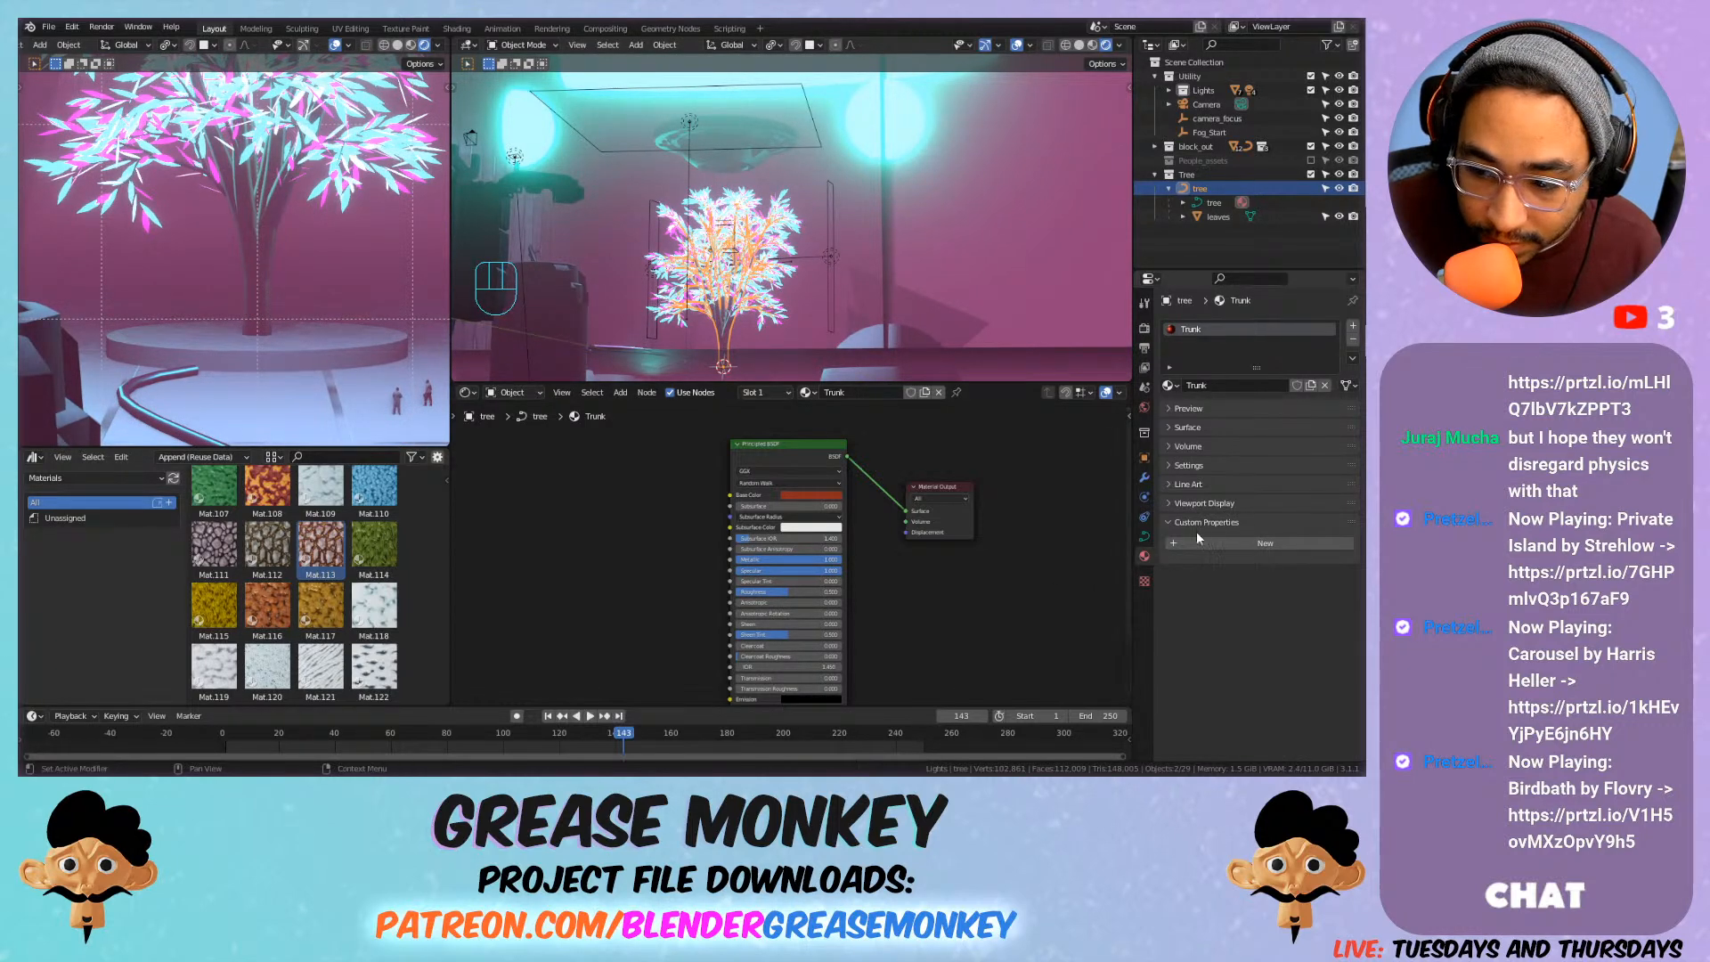
Enable Screen Space Refraction for the Trunk material and set its Specular to 1.
left_click(1220, 466)
left_click(1249, 556)
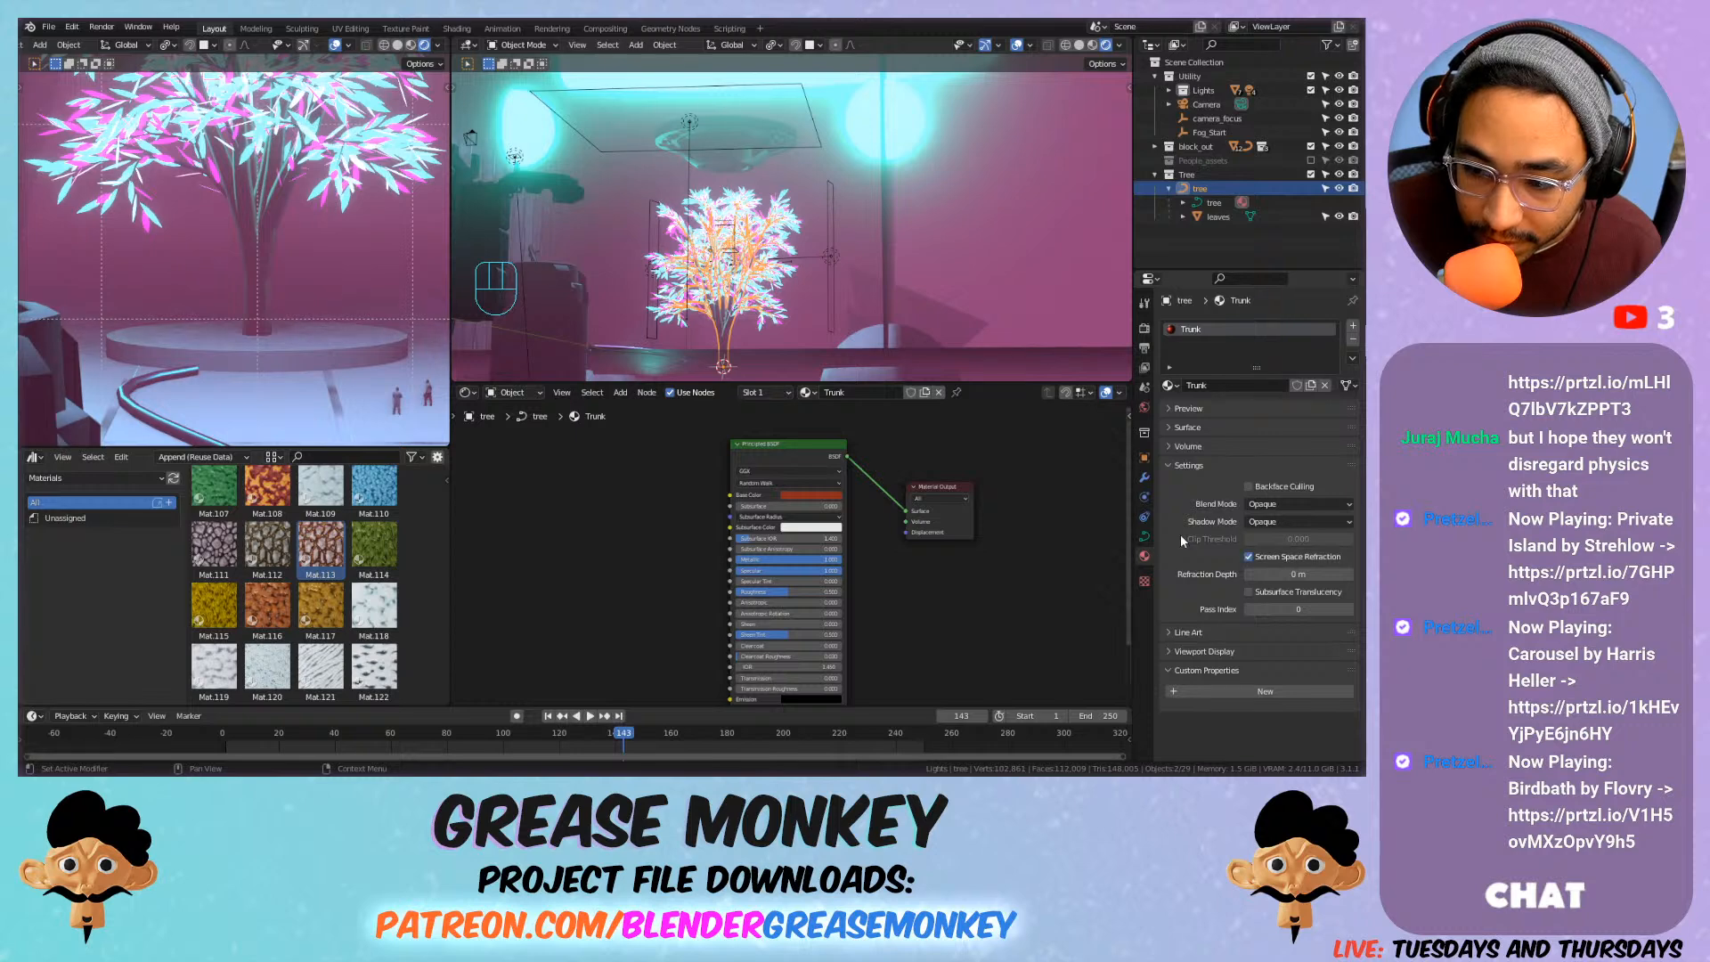
left_click(775, 570)
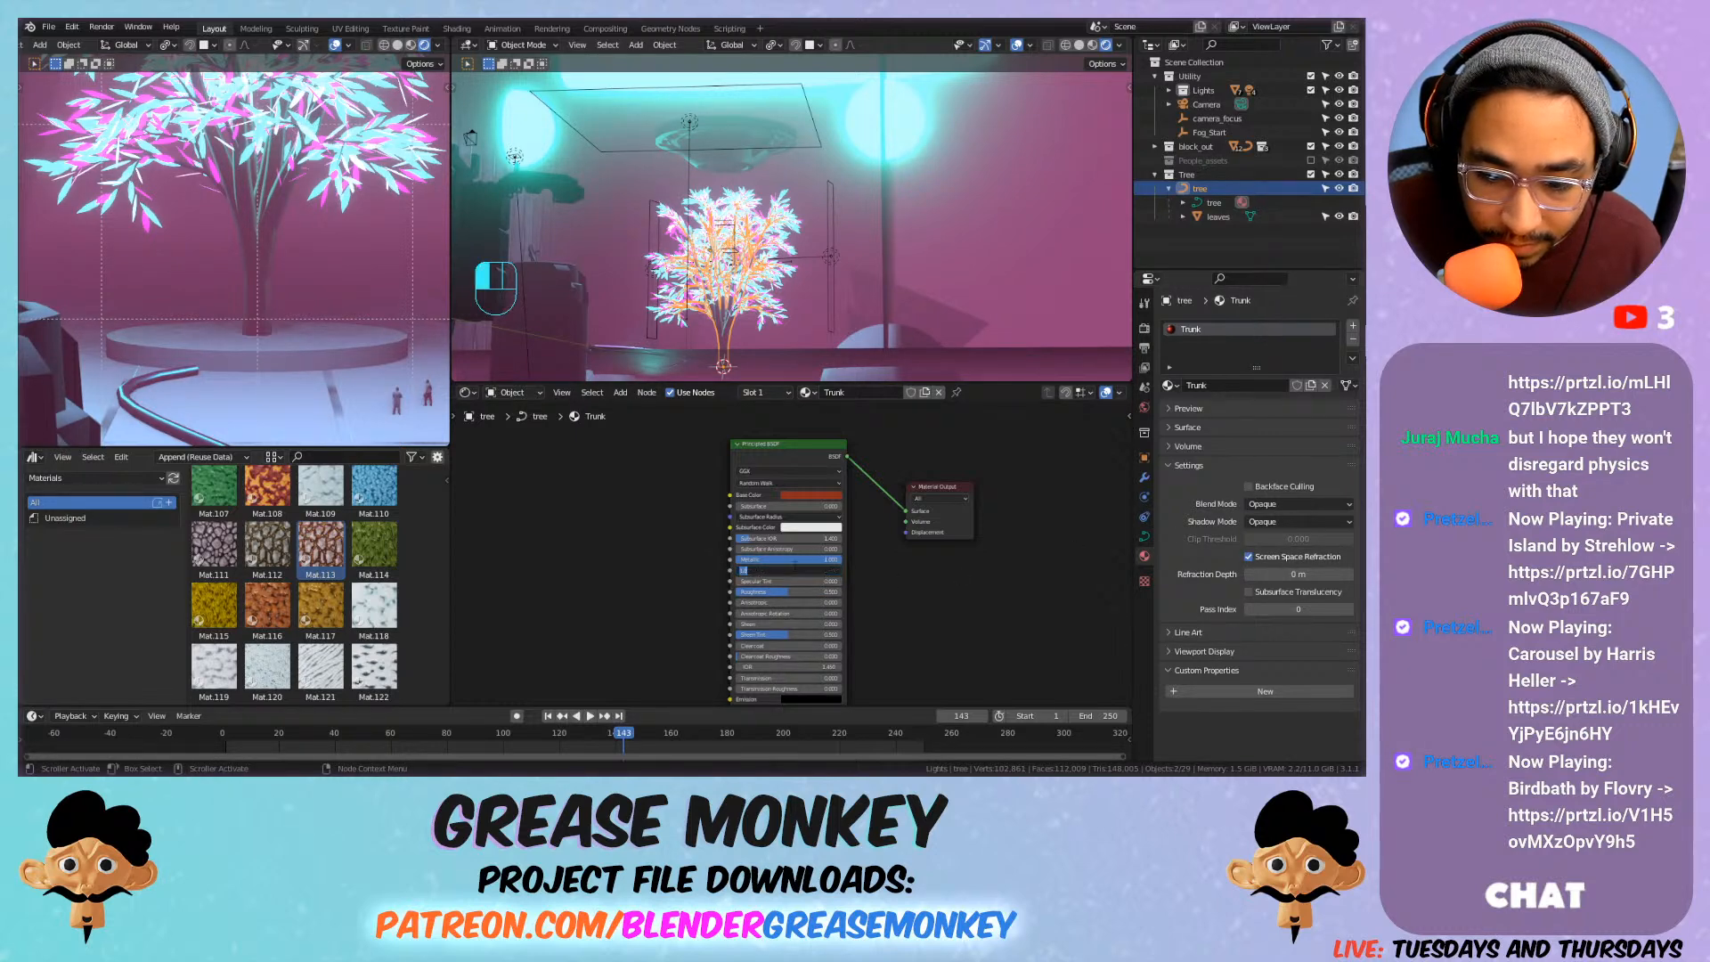
type("1")
key("Return")
mouse_move(796, 592)
left_mouse_down()
mouse_move(738, 592)
mouse_move(794, 592)
left_mouse_up()
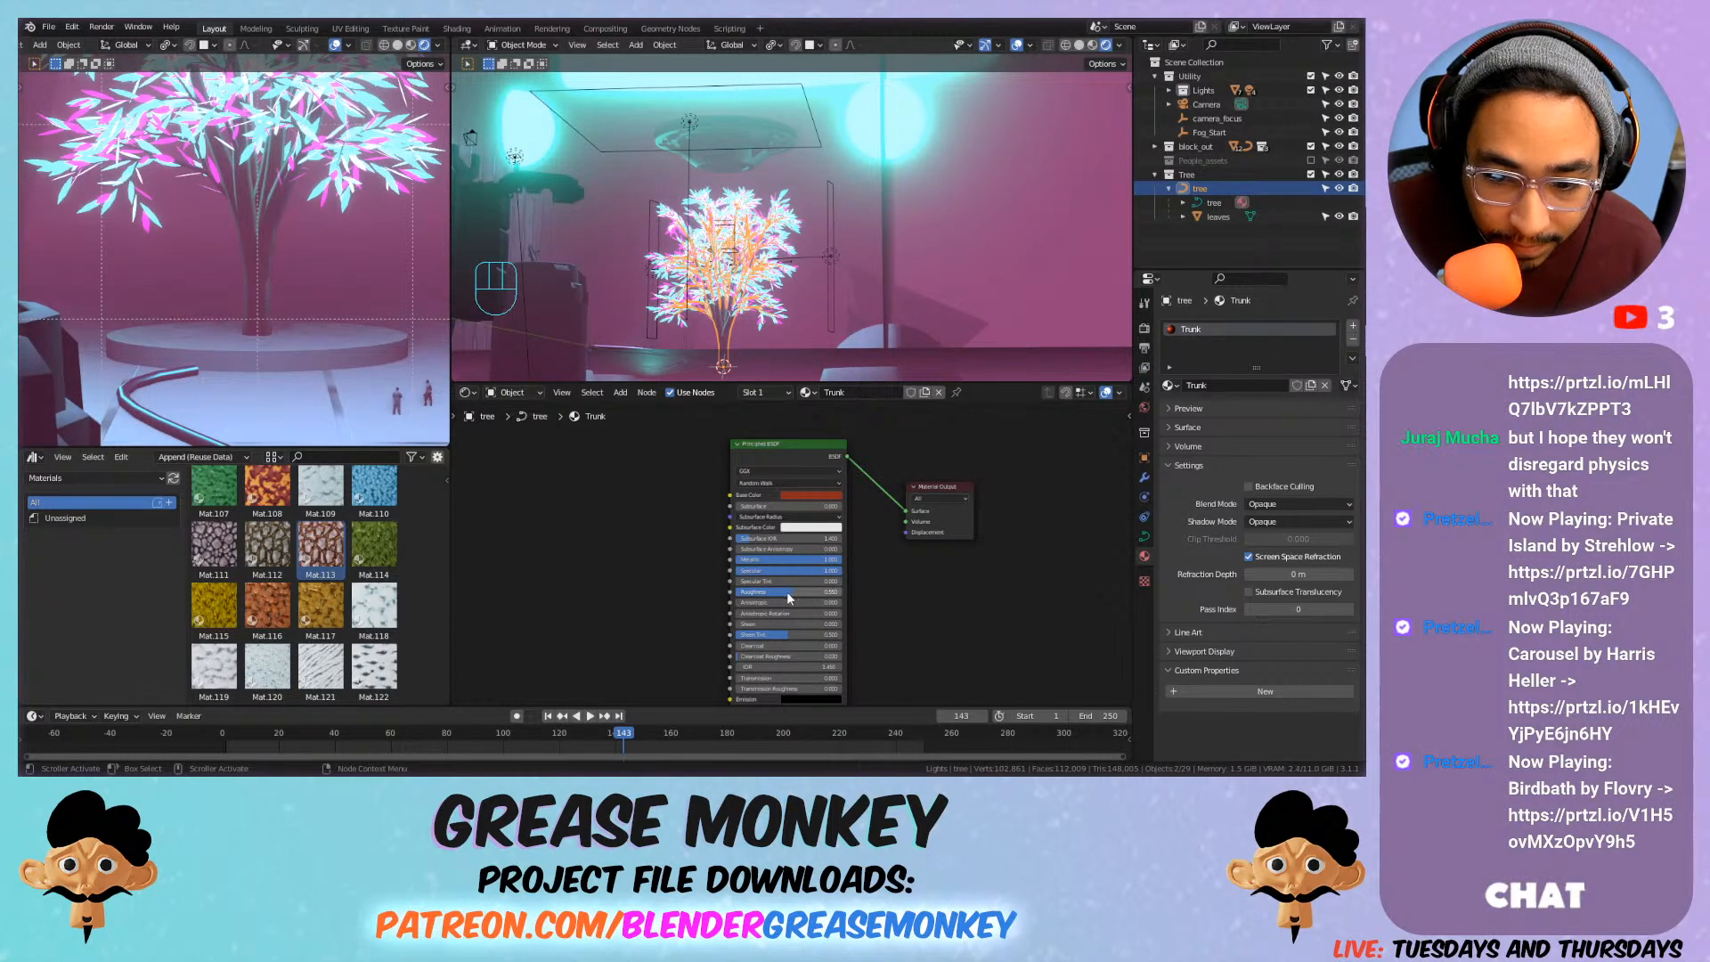
left_click(242, 225)
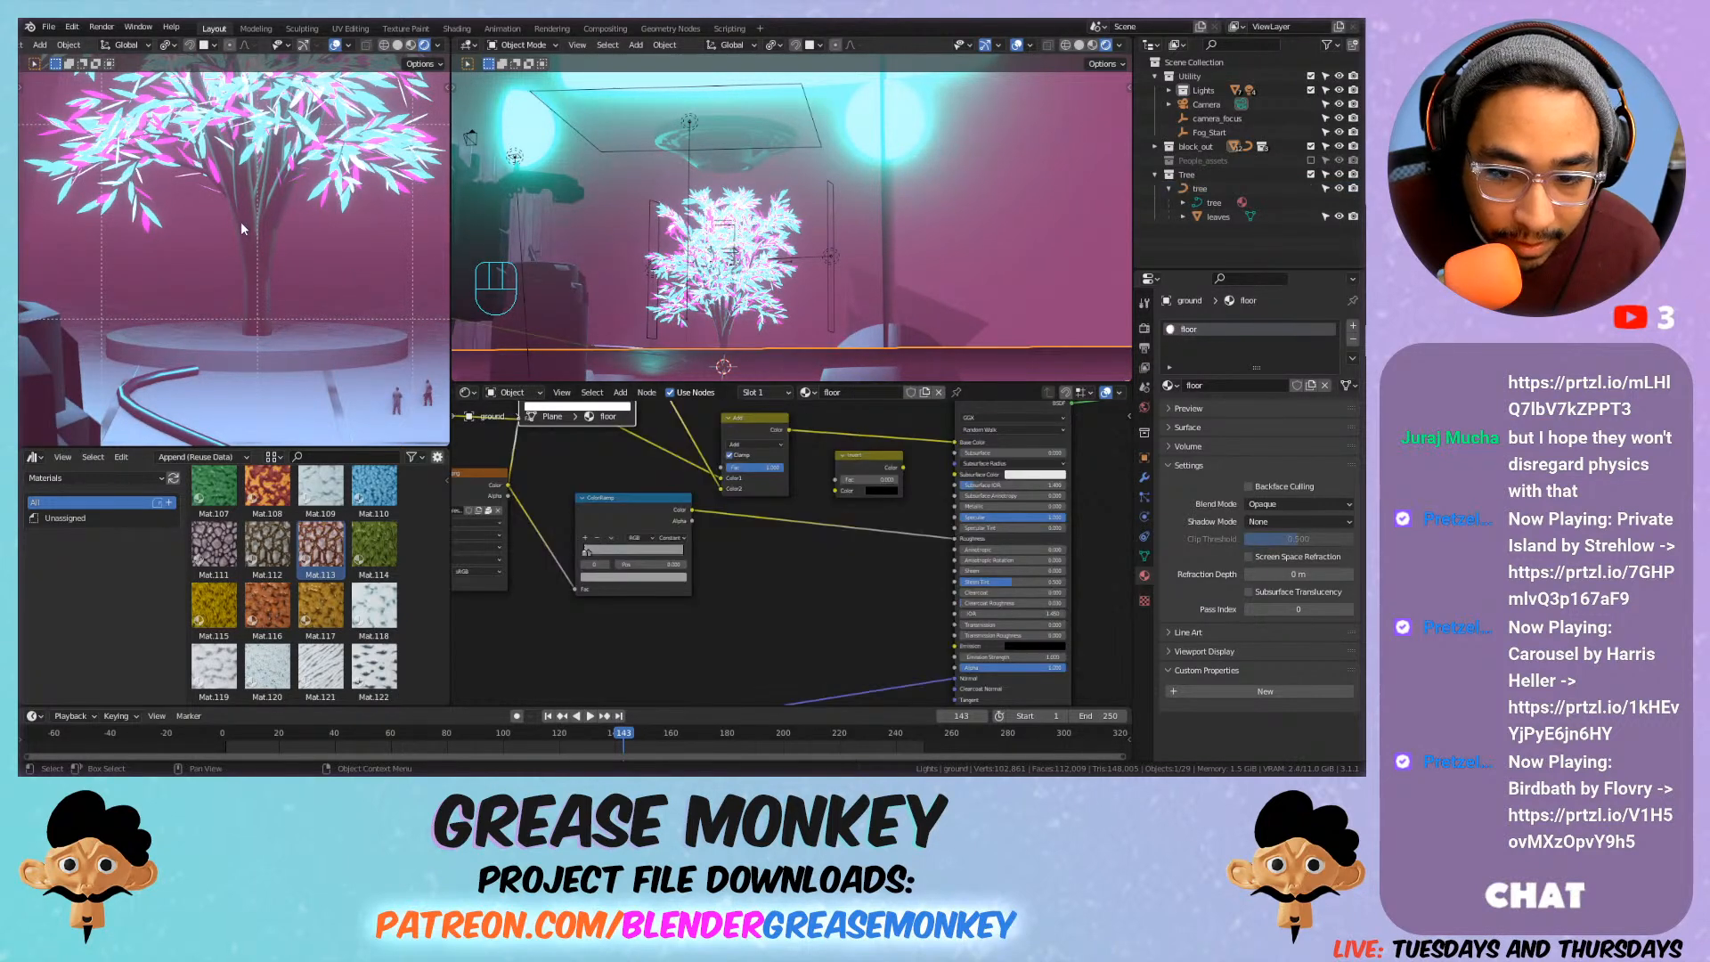
left_click(271, 253)
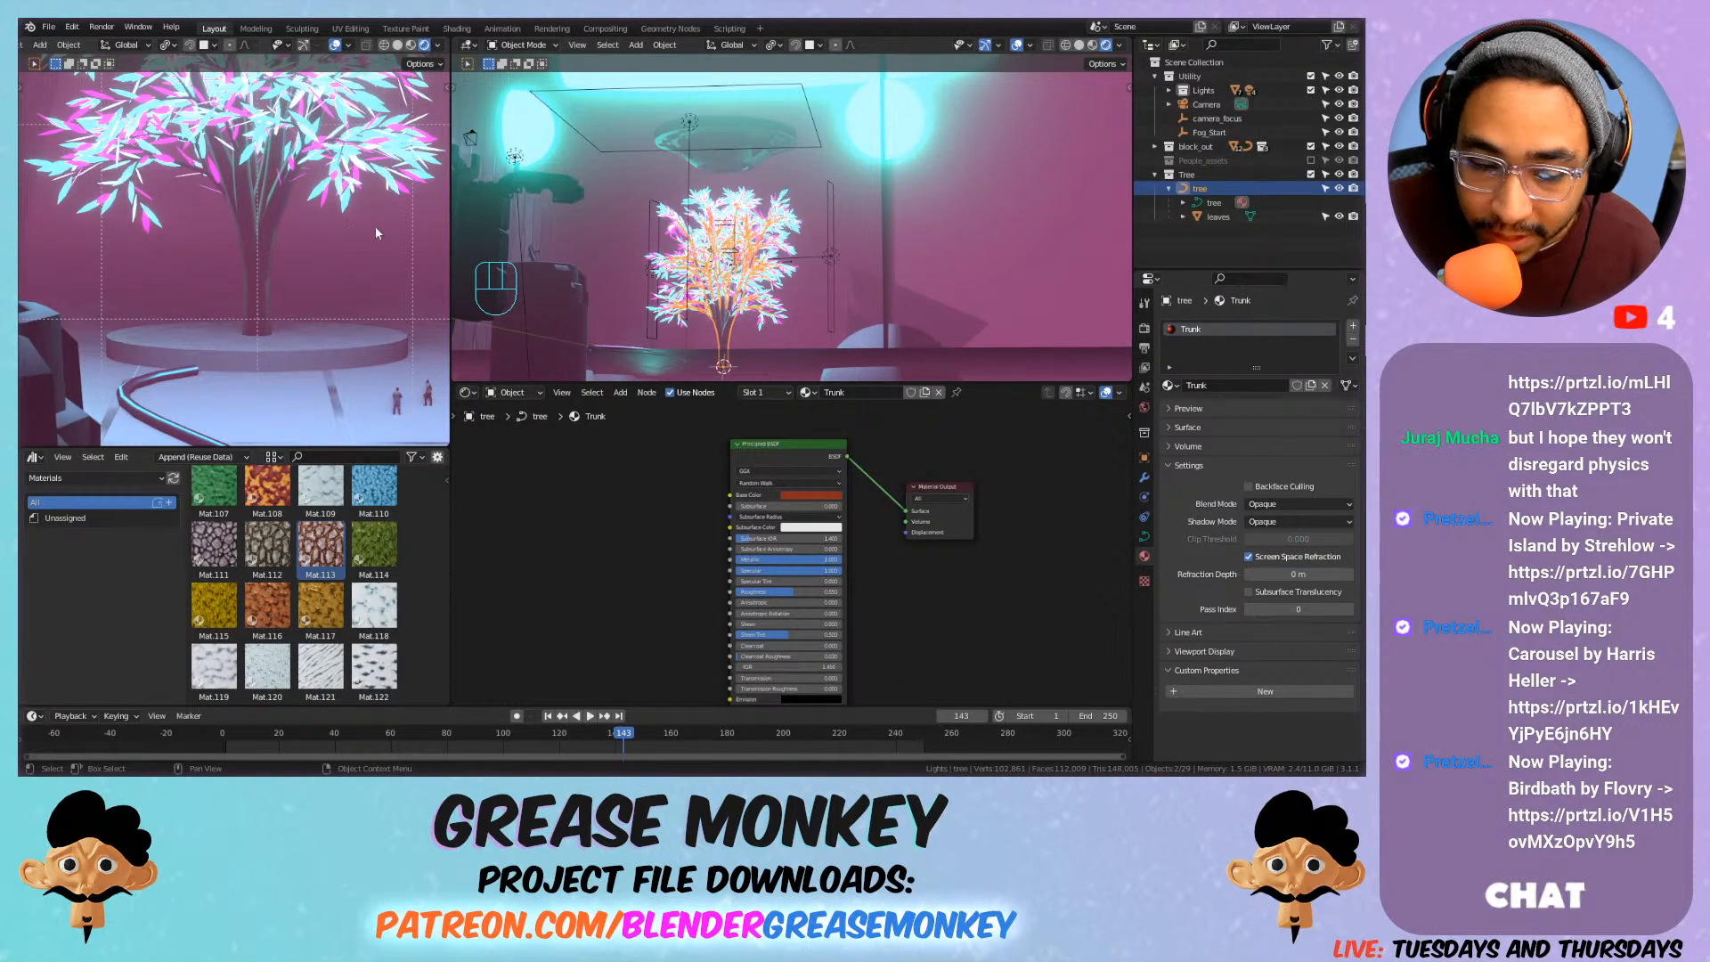
key("Tab")
key("Tab")
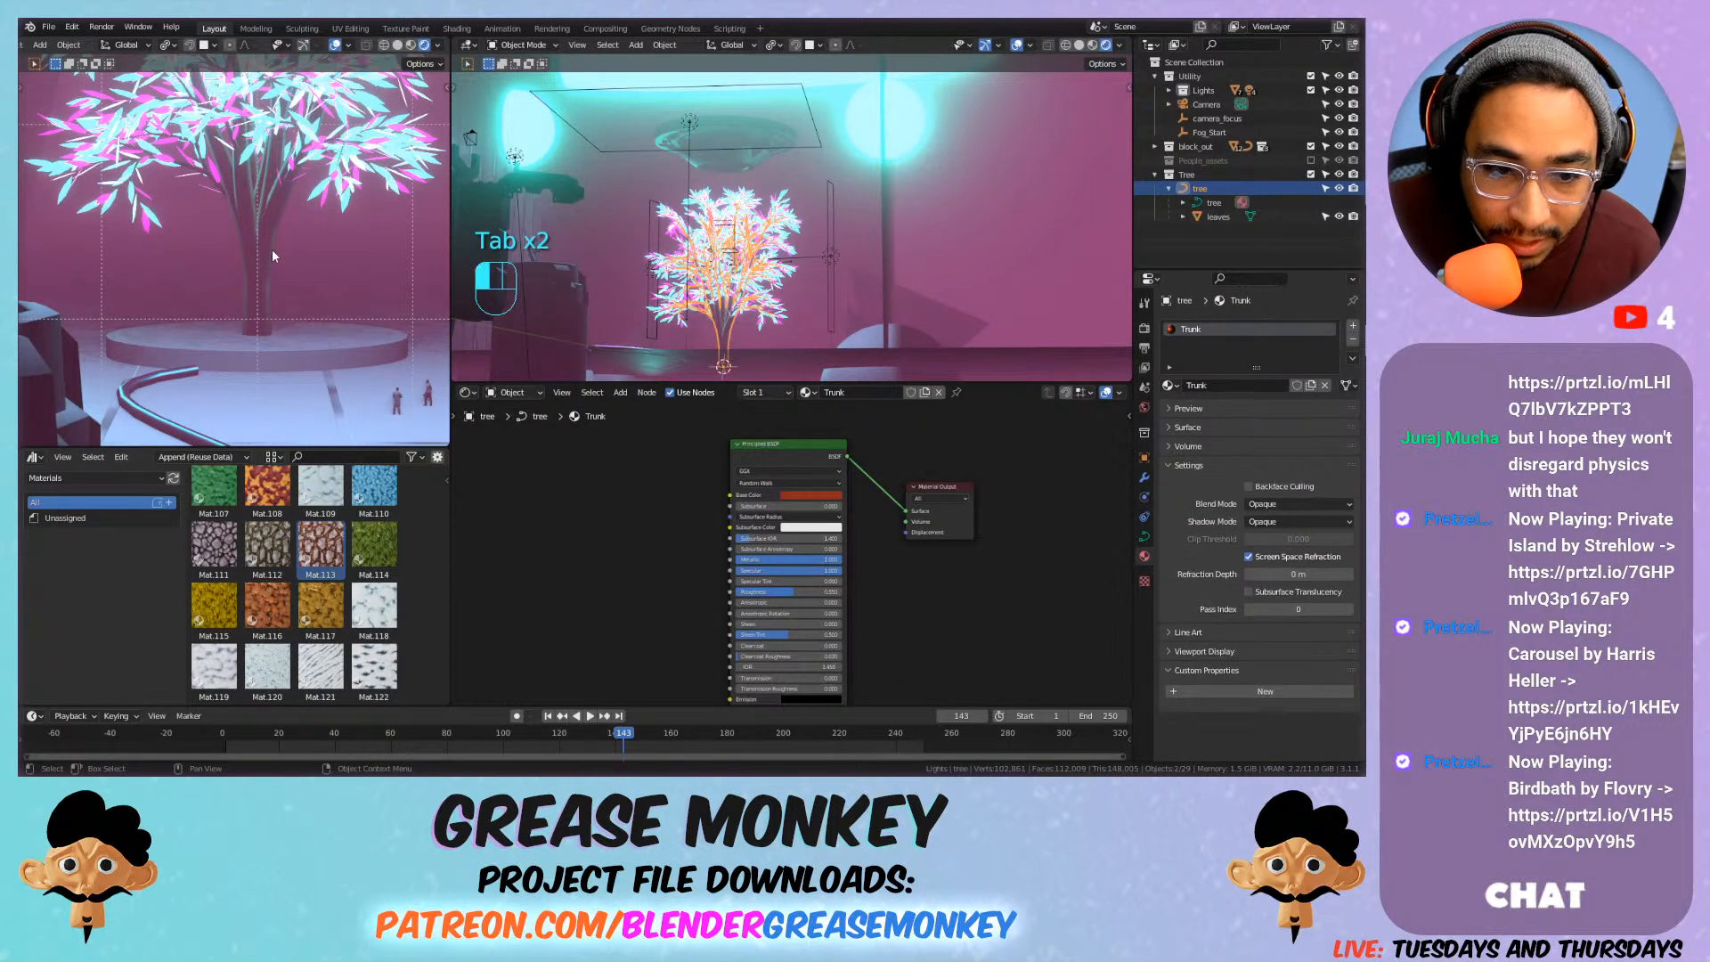
left_click(271, 248)
left_click(262, 249)
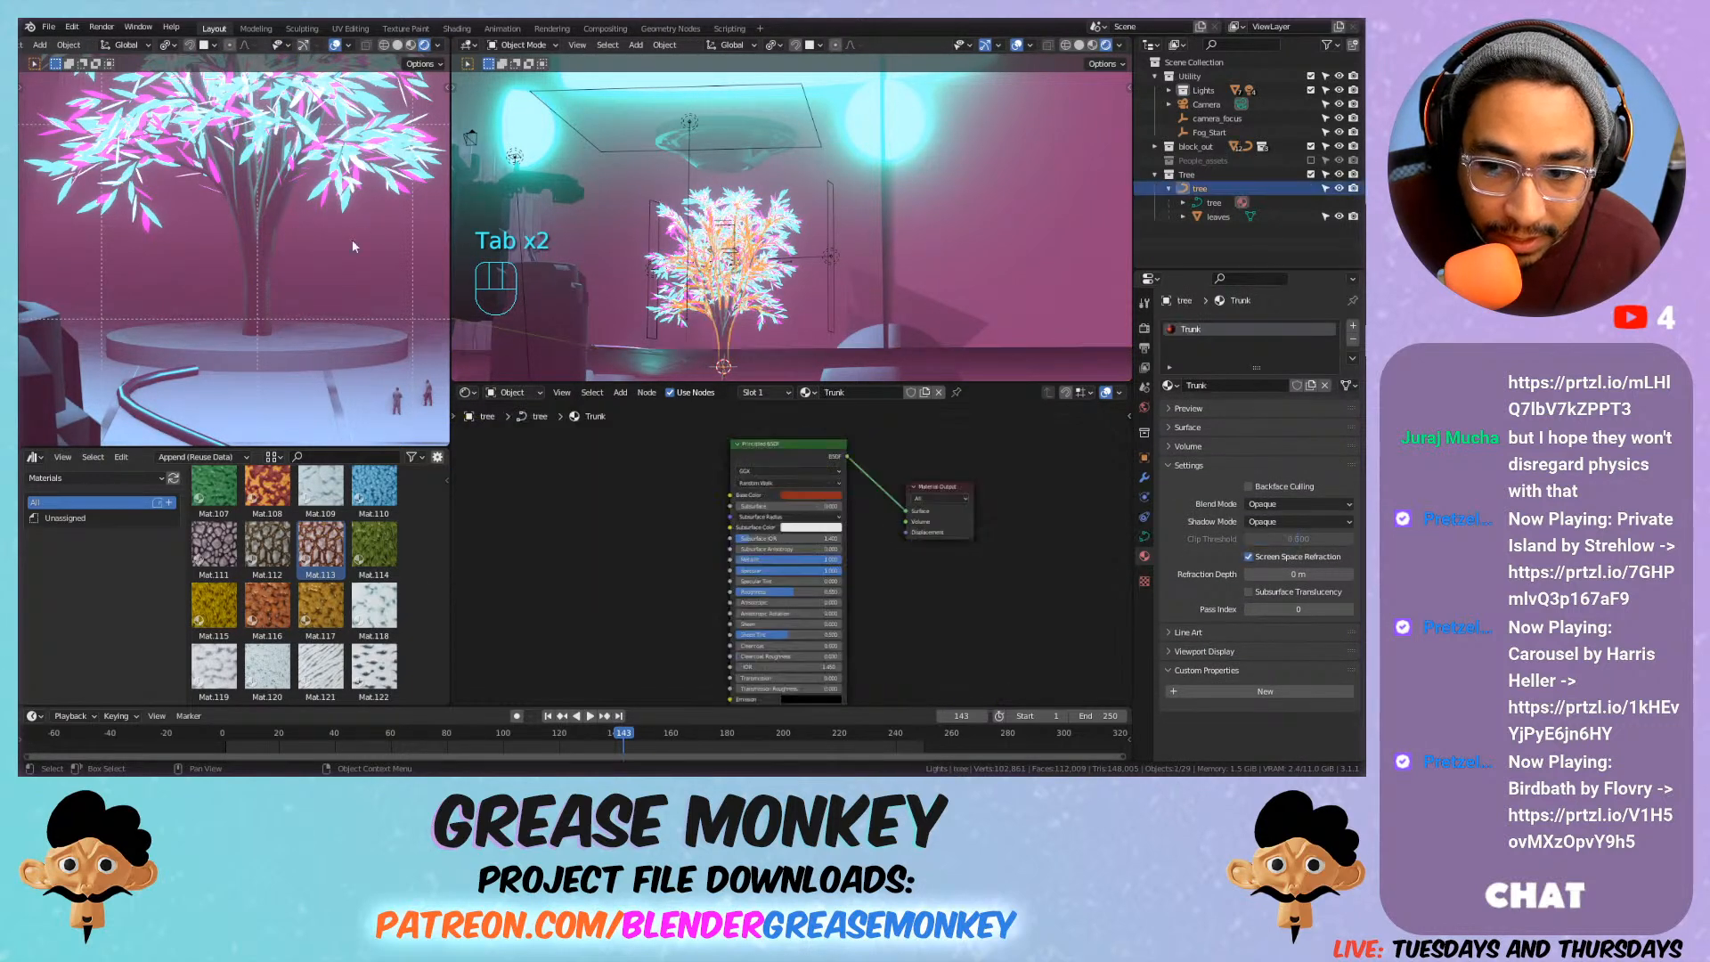
Unparent the leaves object from the tree while keeping its transformation.
left_click(1217, 216)
mouse_move(1216, 216)
left_mouse_down()
mouse_move(1214, 235)
mouse_move(1207, 218)
left_mouse_up()
left_click(1213, 218)
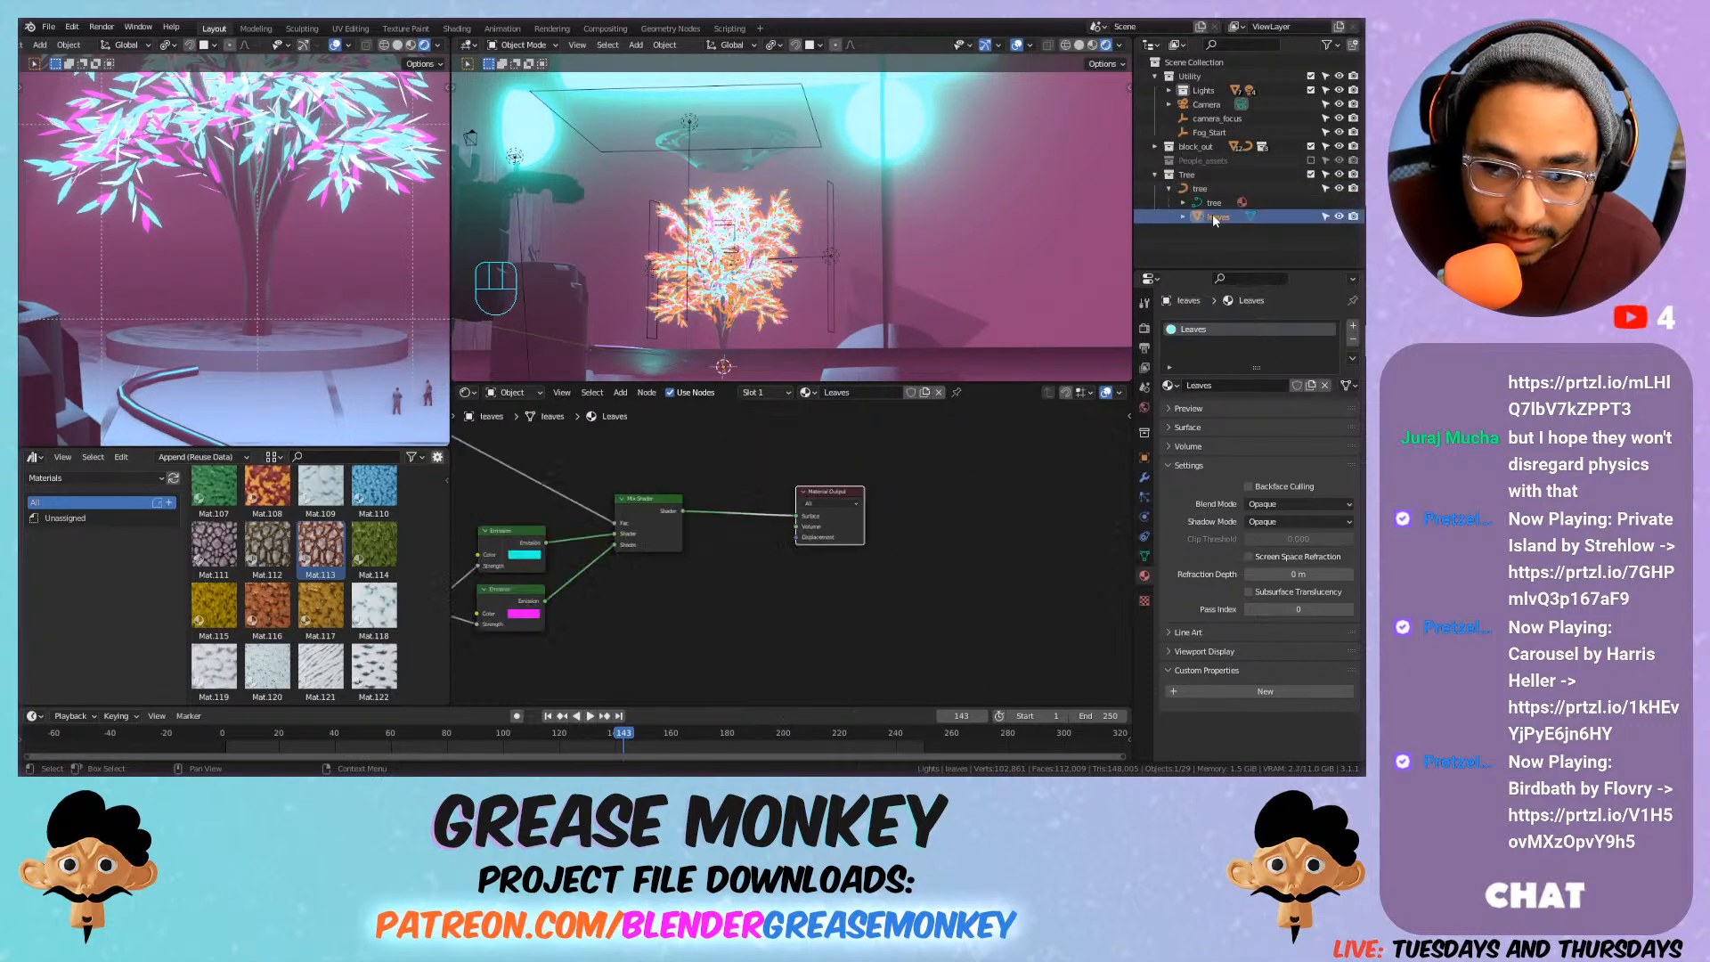
key("alt+p")
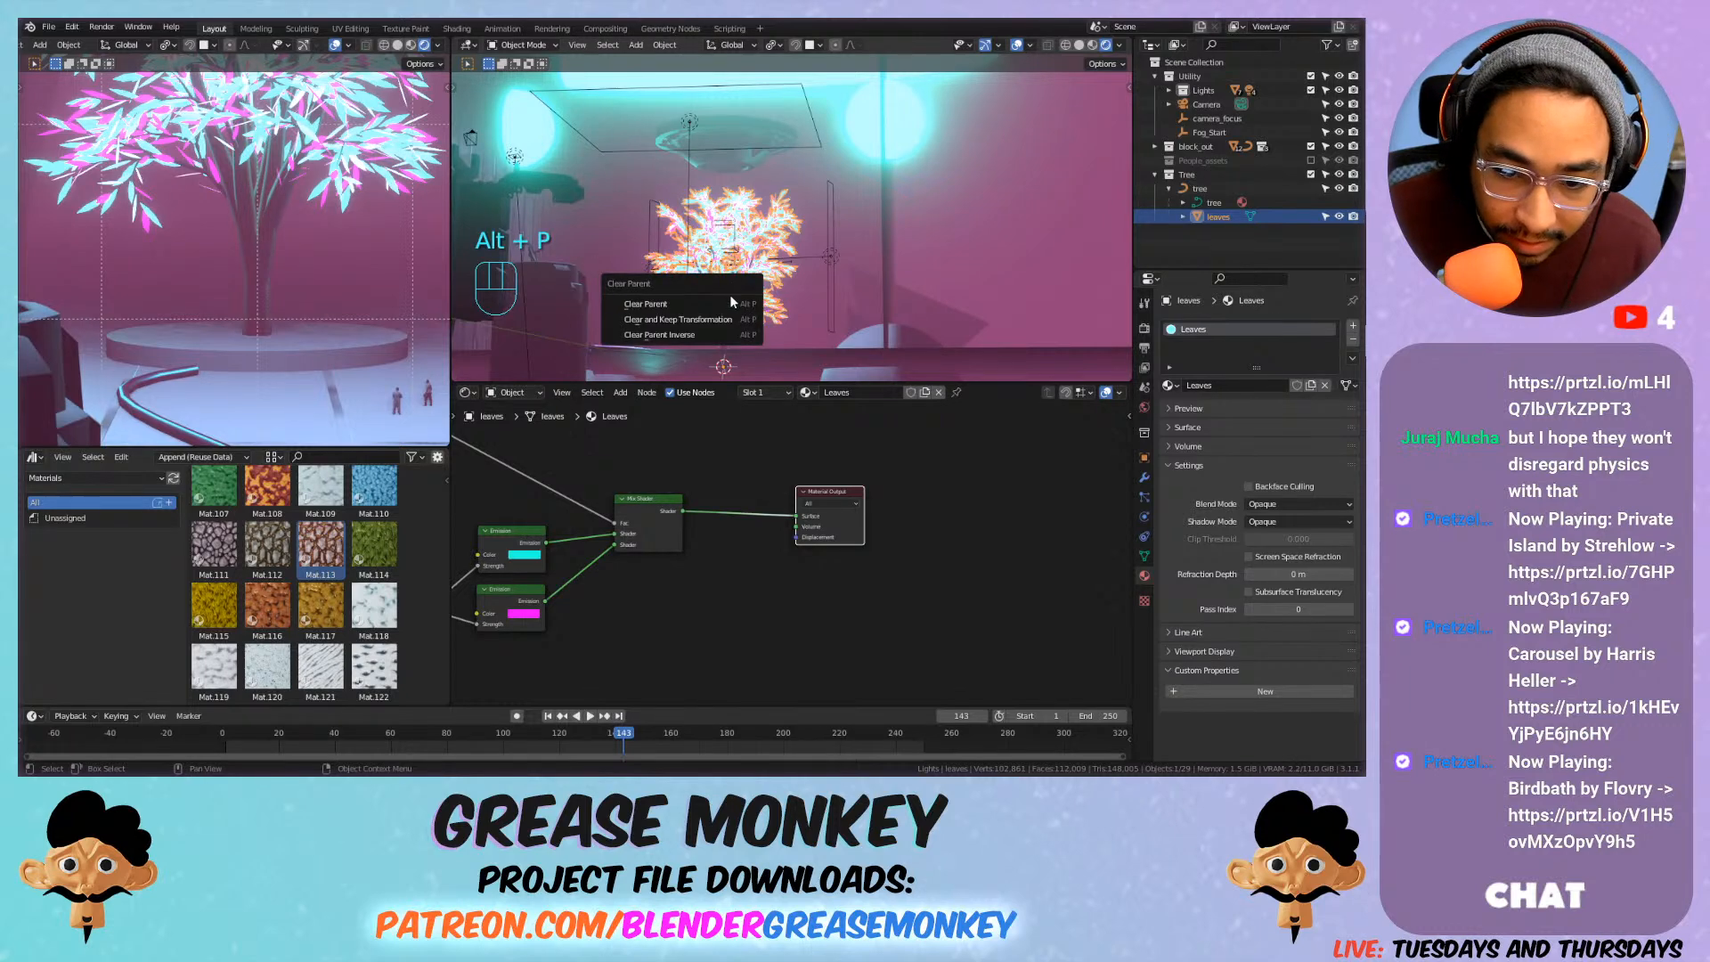
left_click(686, 319)
Apply all transforms to the tree curve and convert it to a mesh.
left_click(1199, 202)
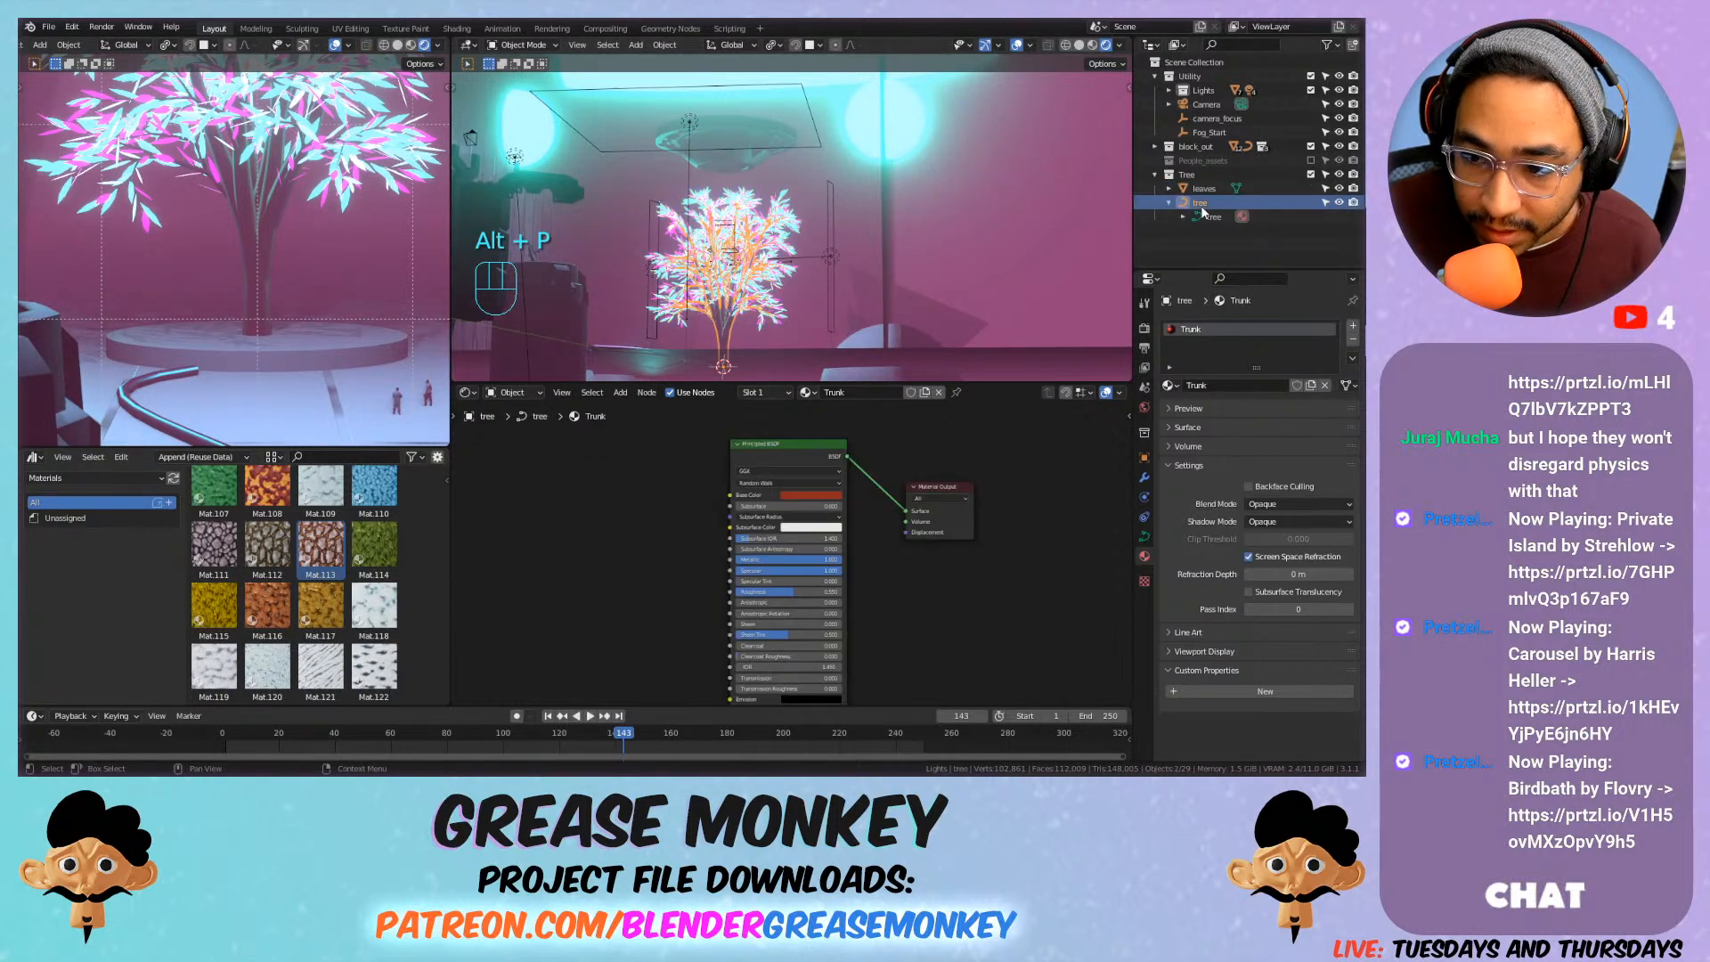
key("ctrl+a")
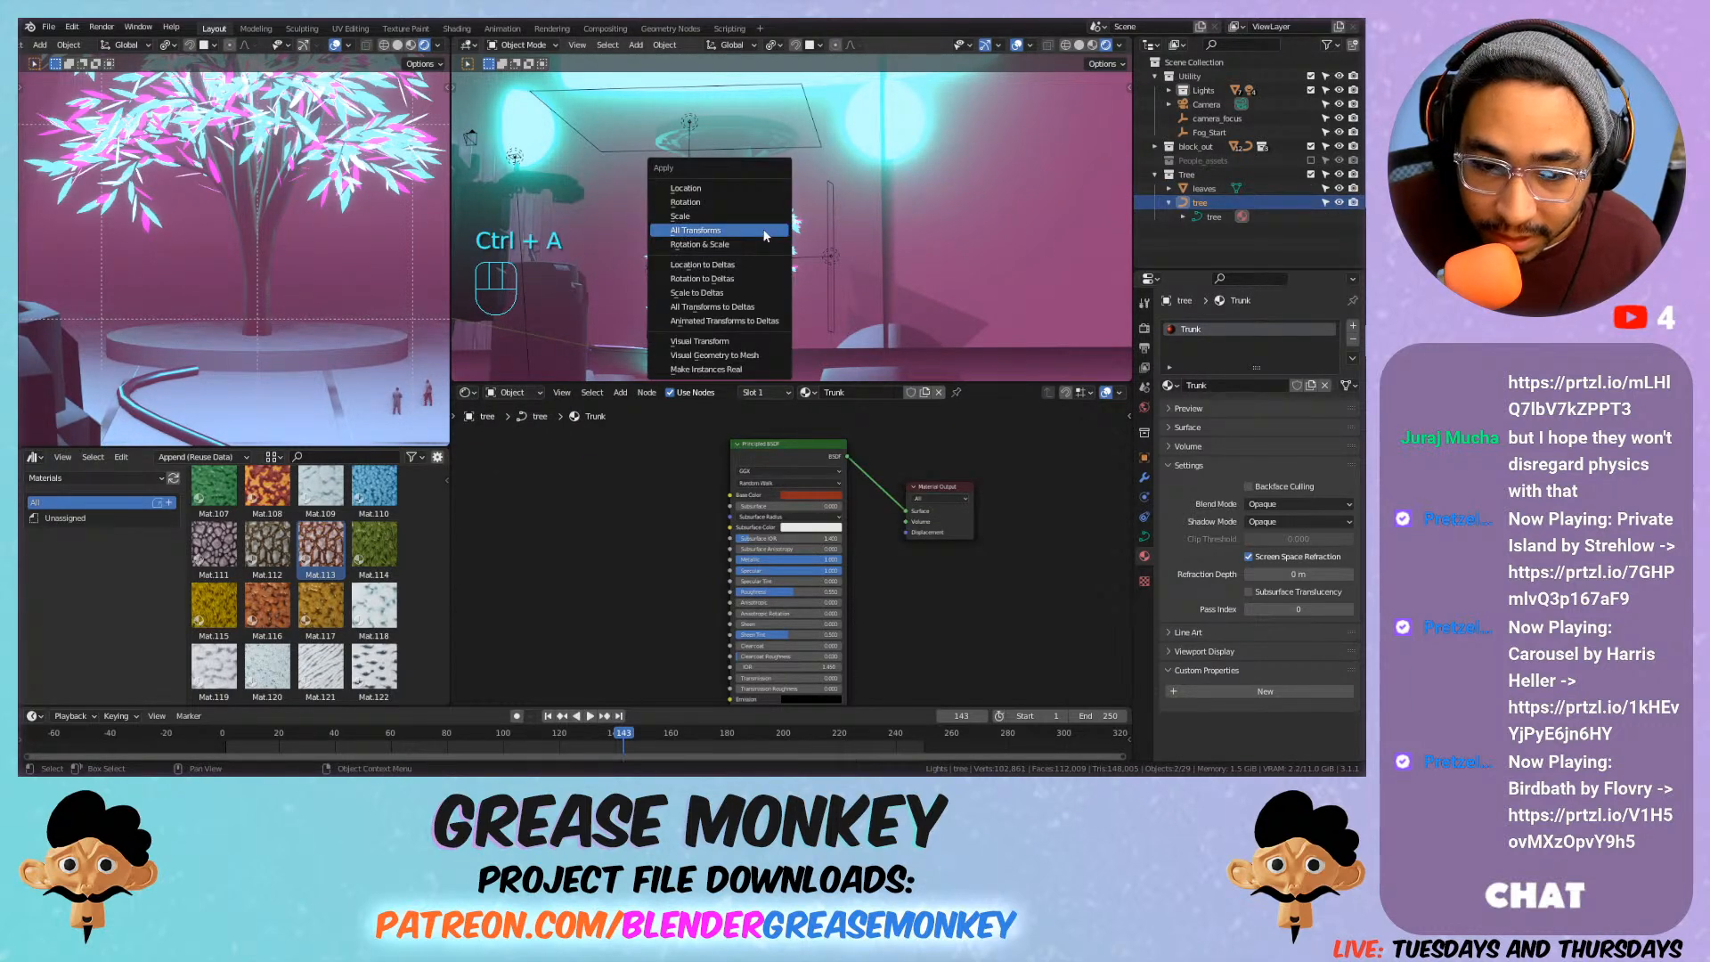
left_click(764, 233)
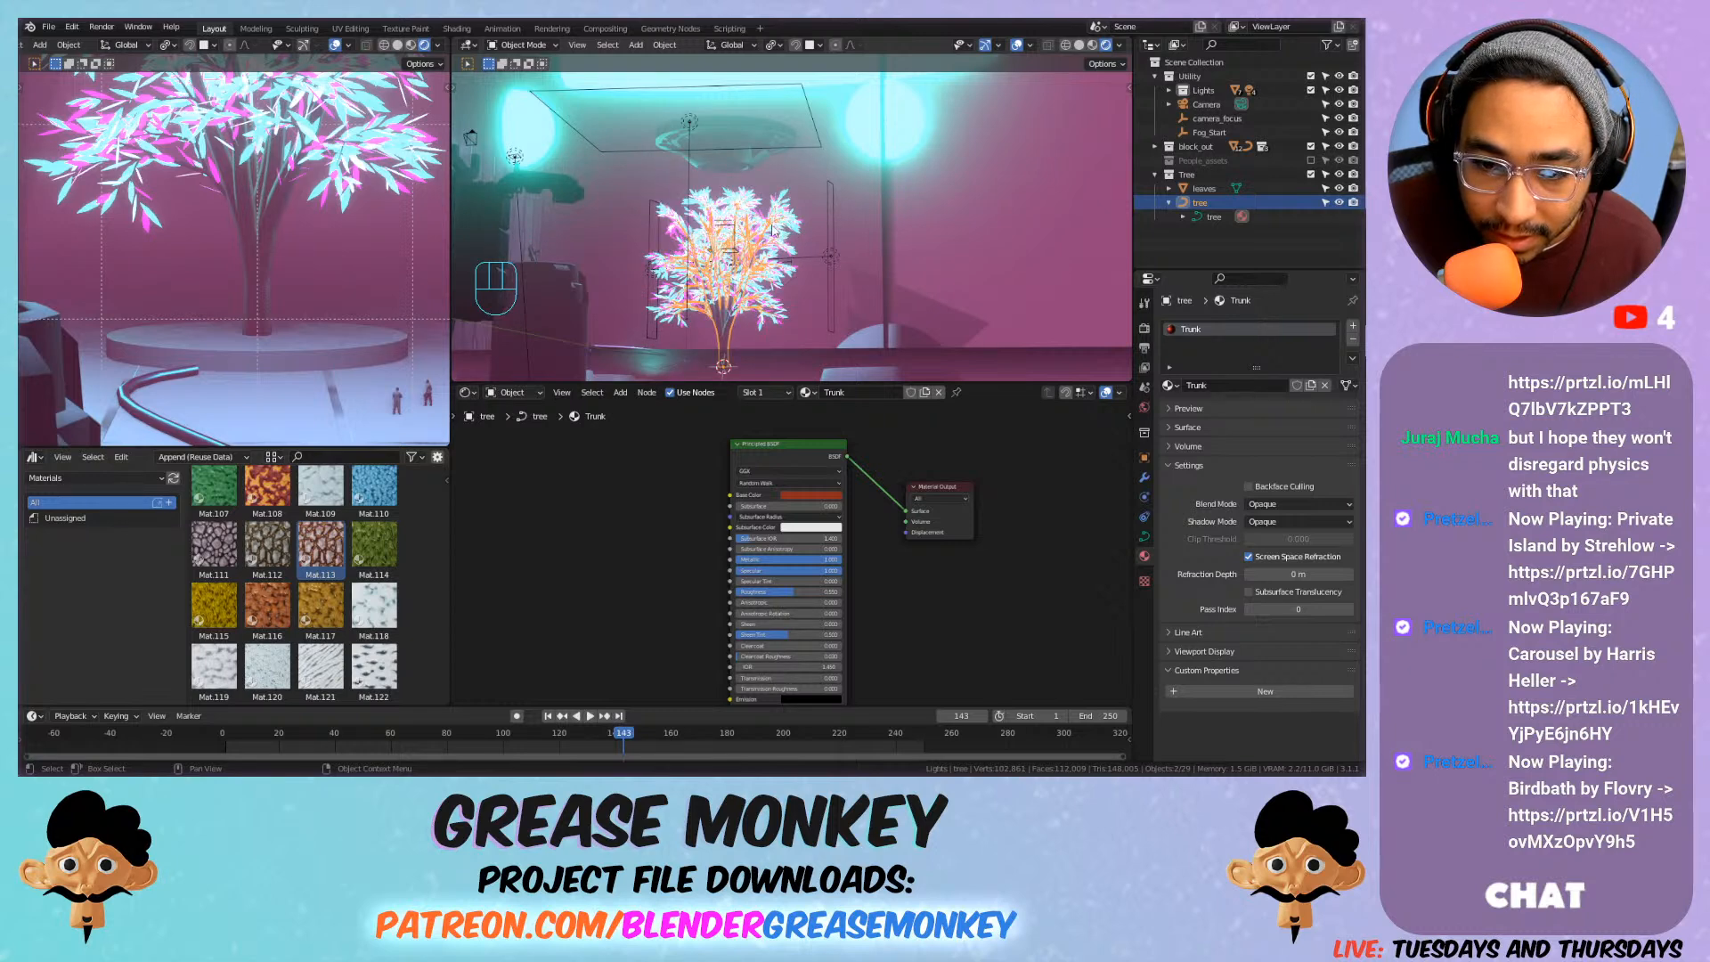
right_click(771, 227)
mouse_move(773, 212)
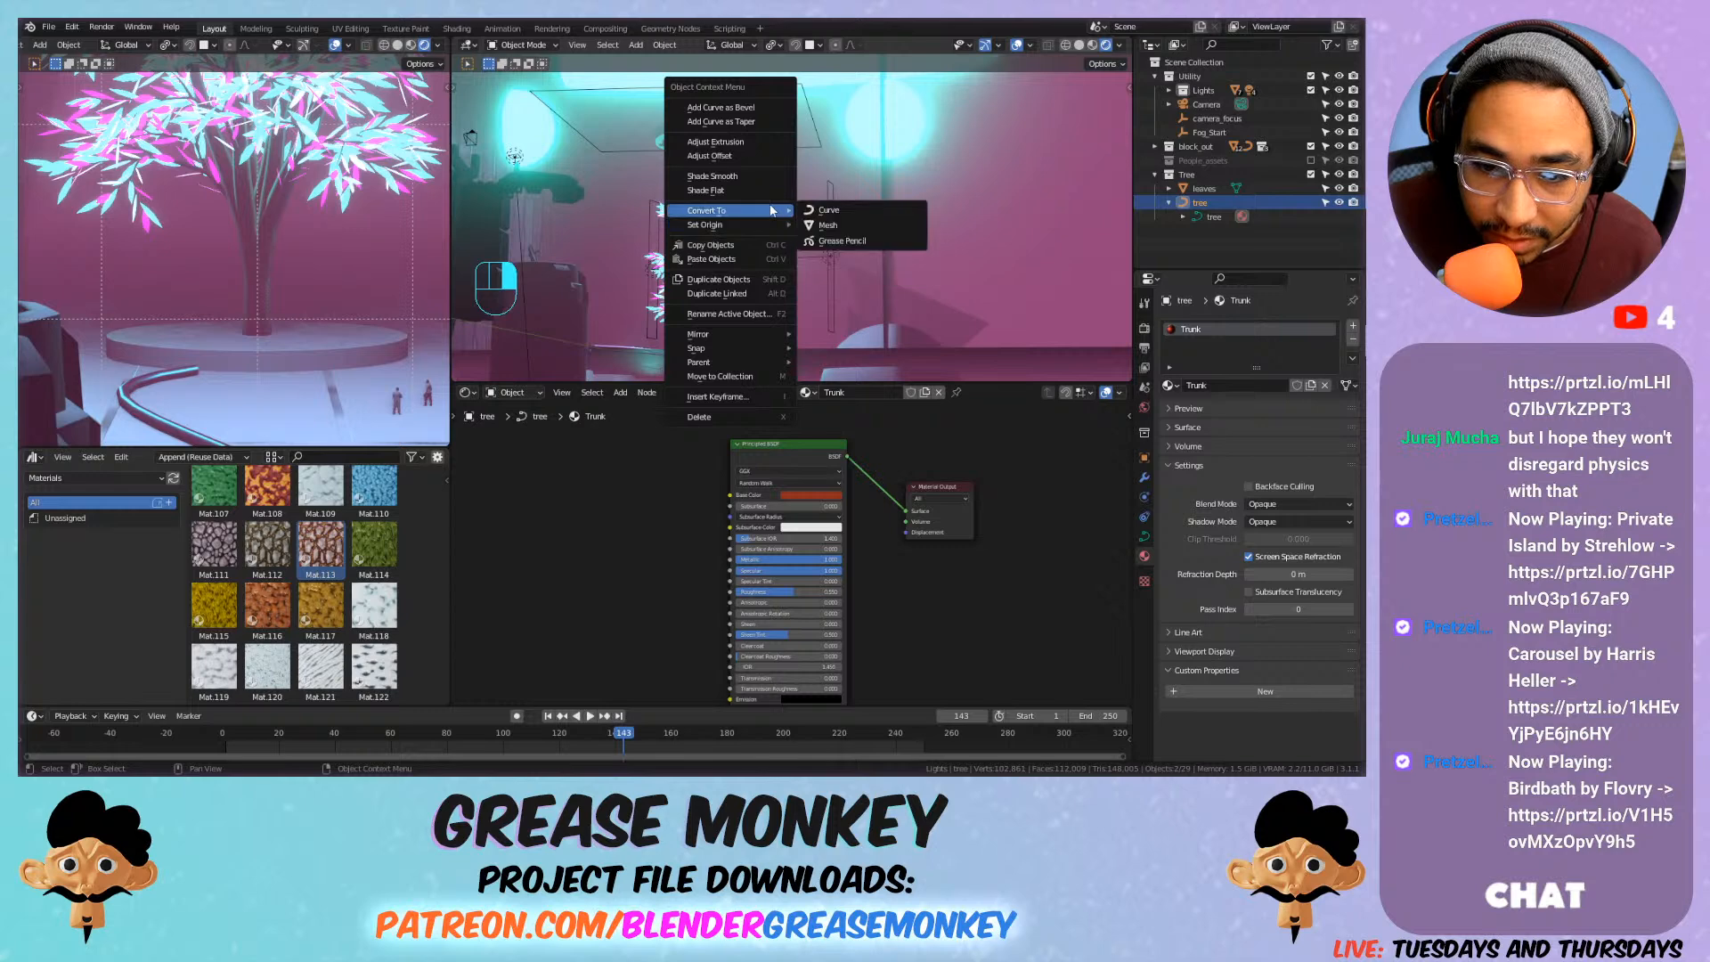
left_click(829, 225)
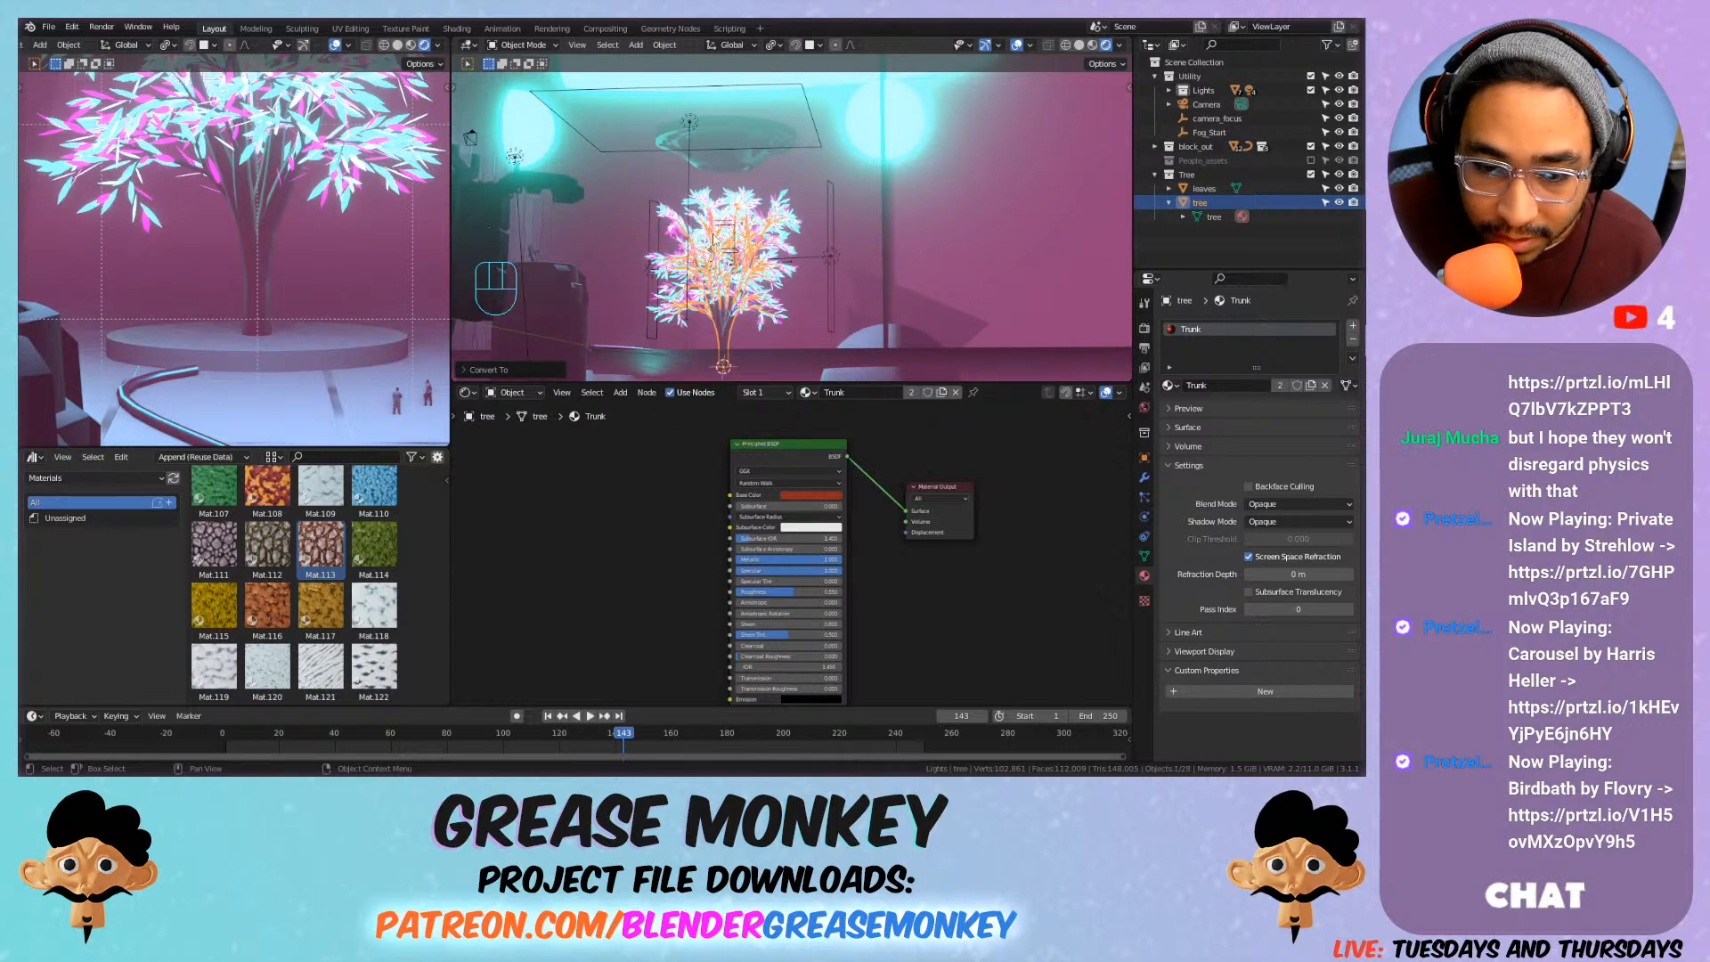
Unwrap the UVs of the entire tree mesh with the standard Unwrap method.
key("Tab")
key("a")
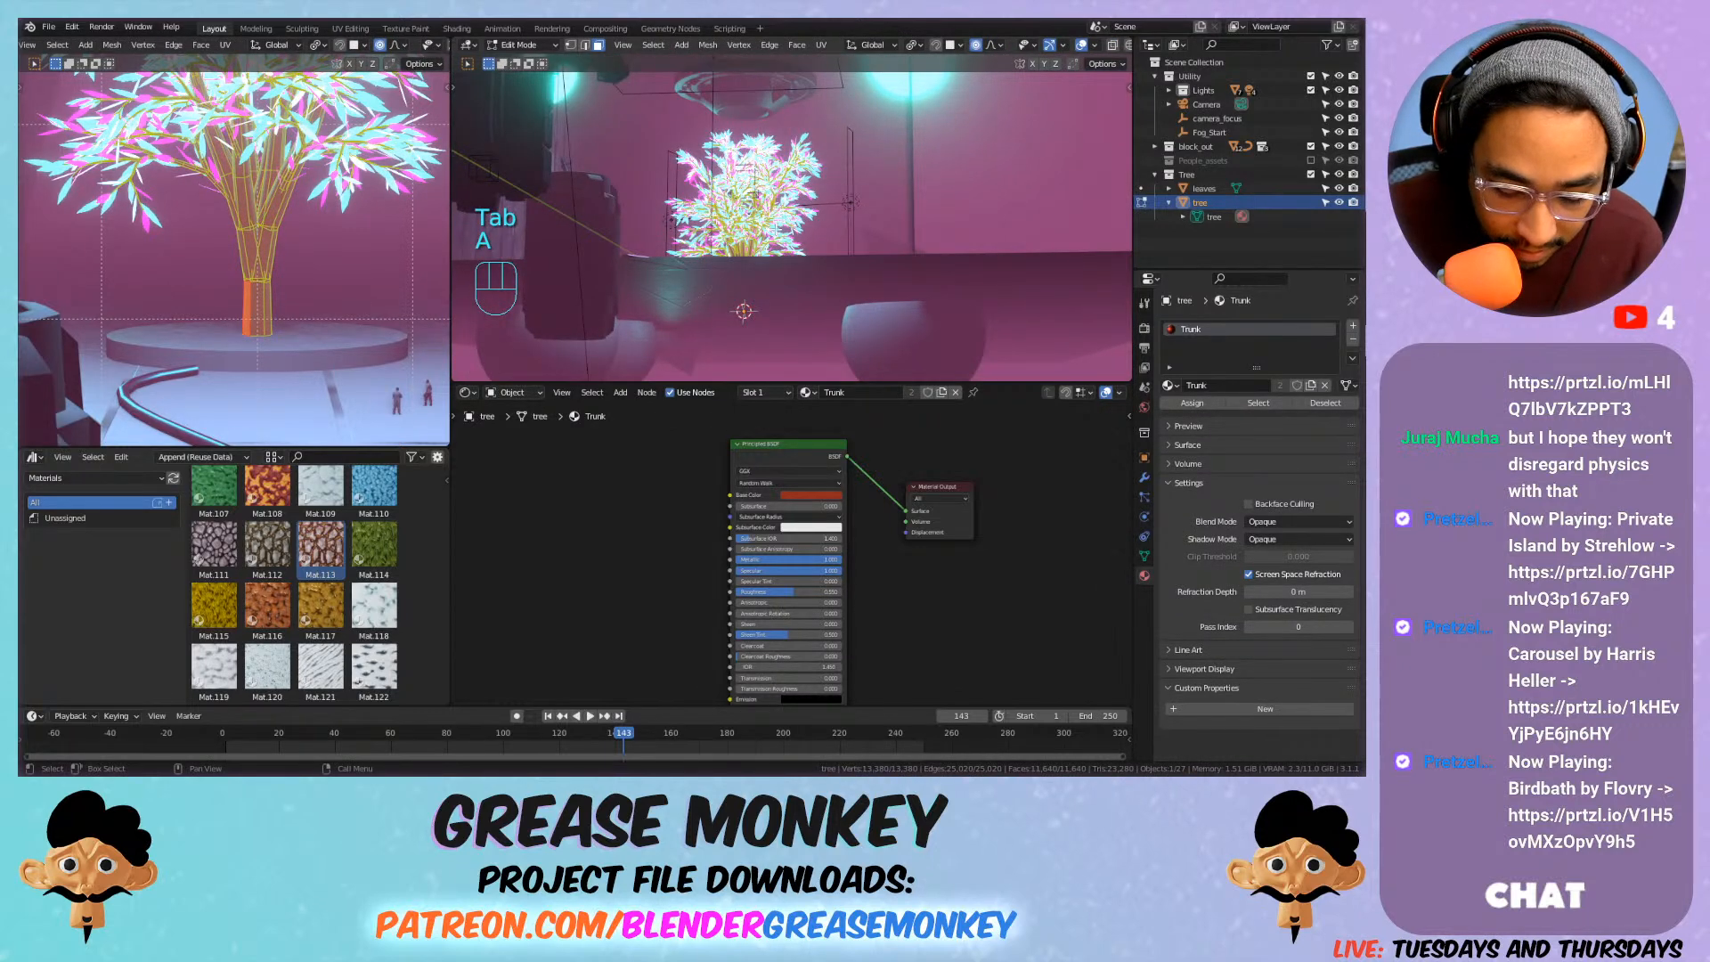
key("u")
left_click(775, 232)
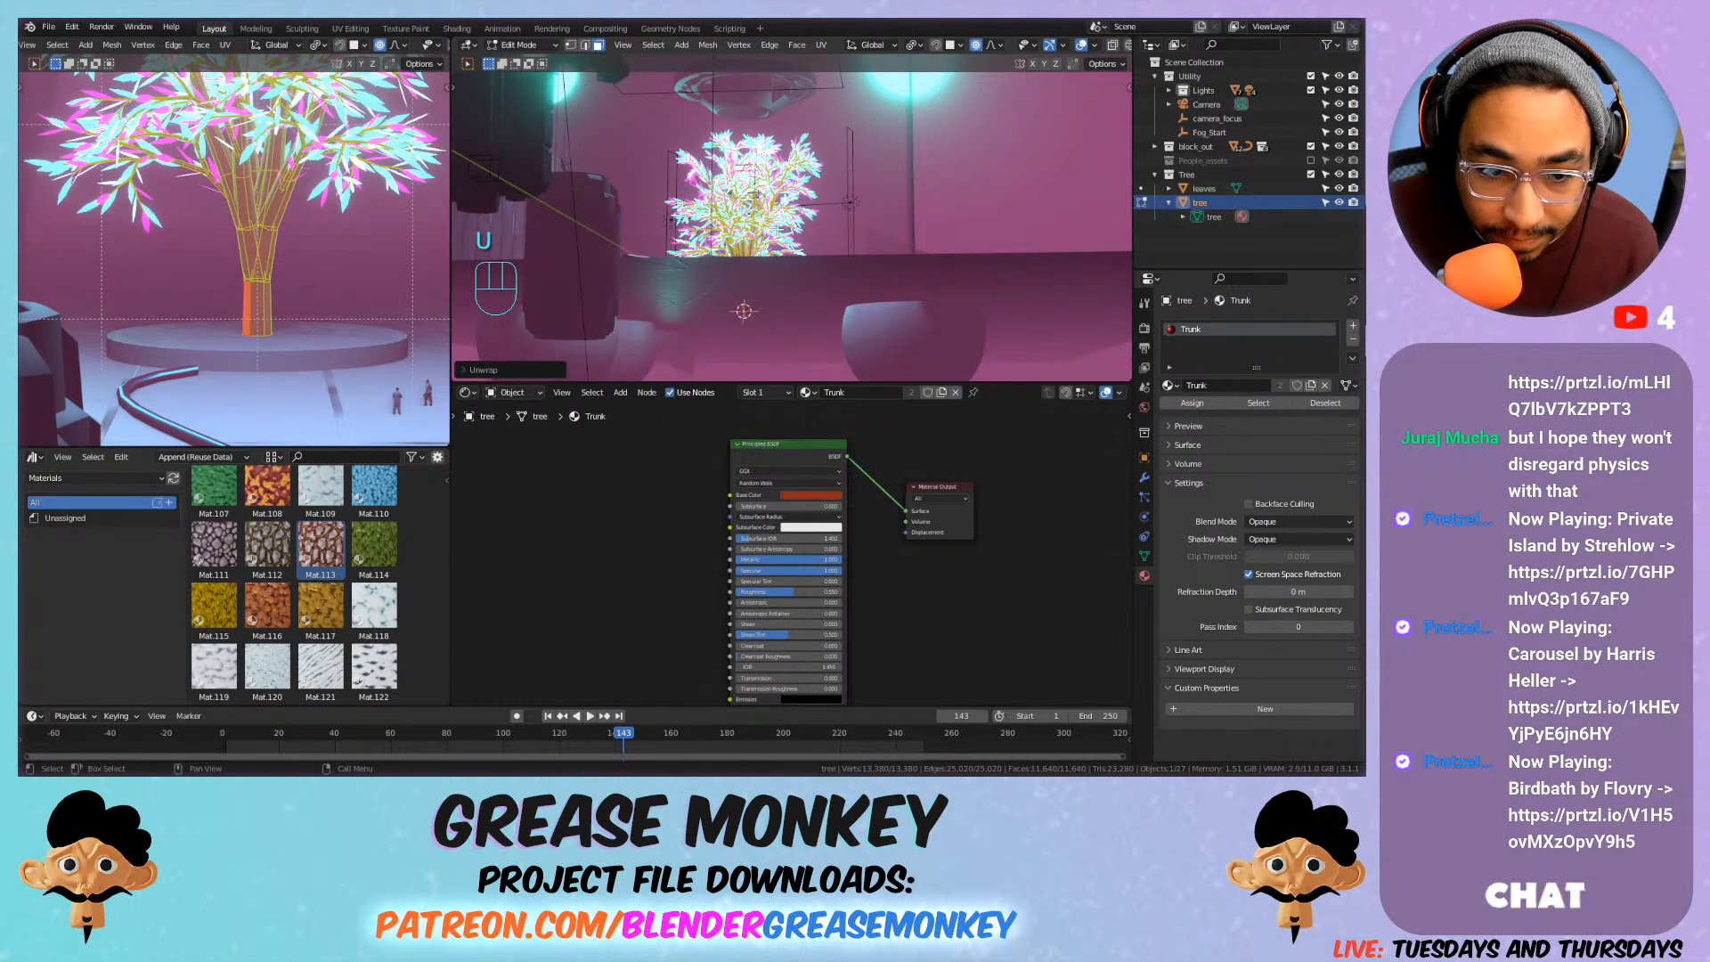
key("Tab")
Replace the trunk's material with Mat.113 from the material asset library.
middle_click_drag(752, 191, 790, 287)
scroll(768, 276, "up", 3)
scroll(798, 186, "up", 3)
left_click(762, 271)
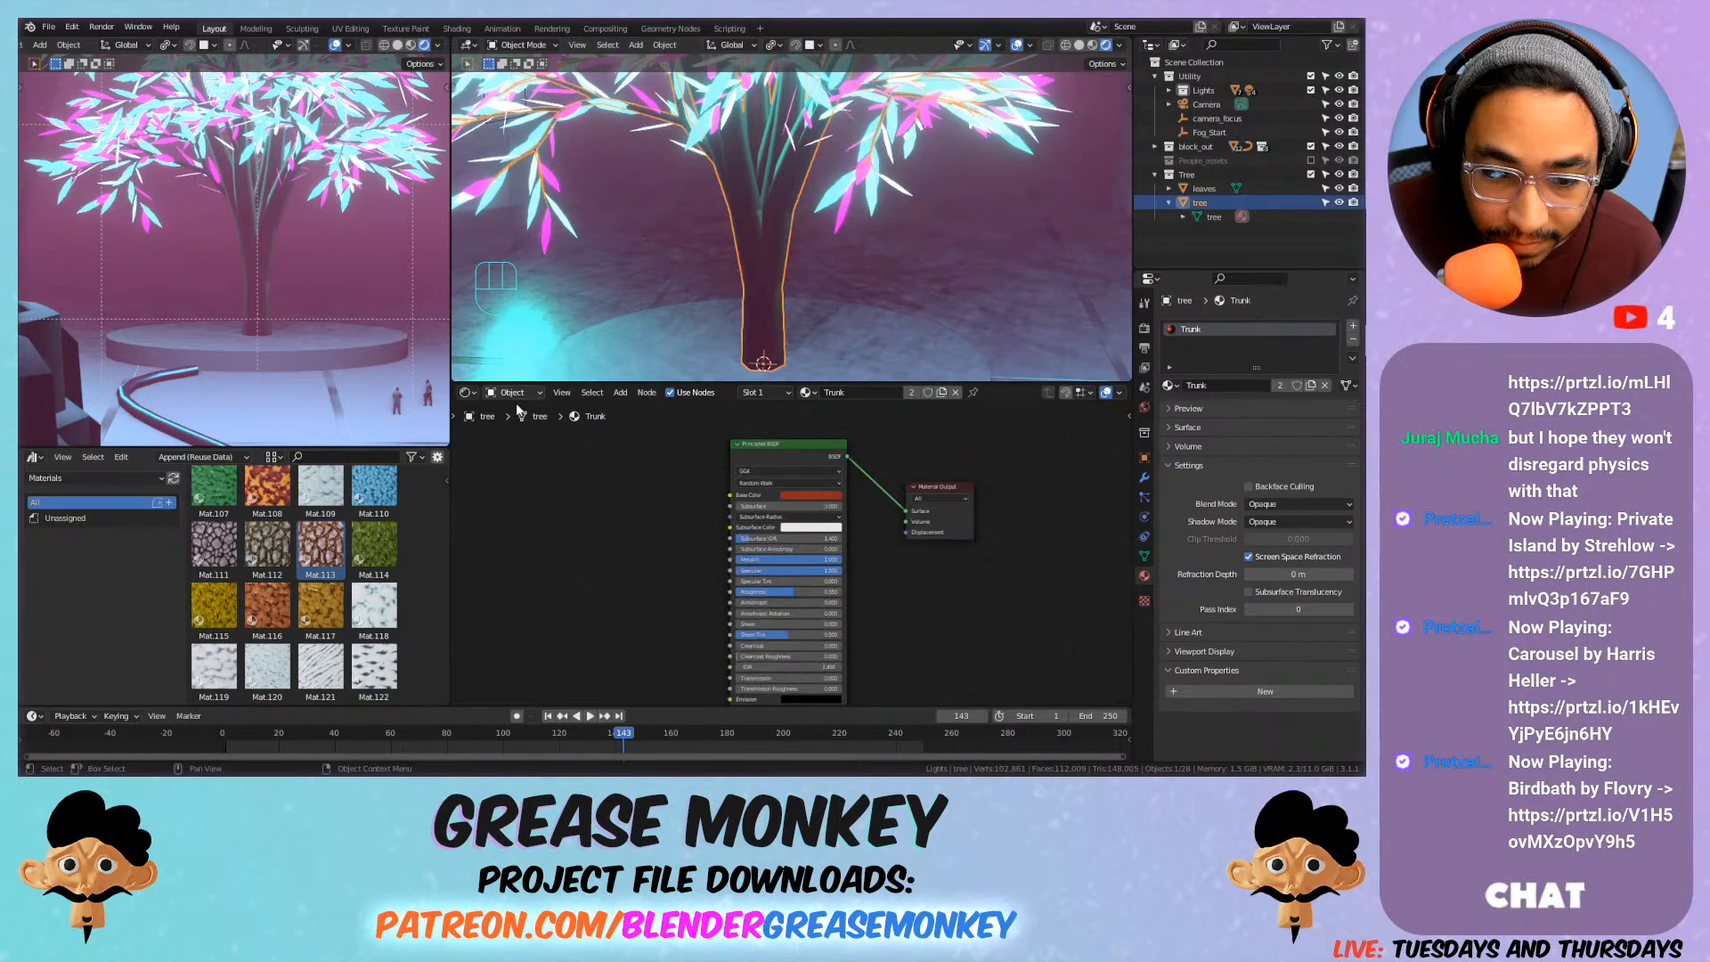
left_click(760, 261)
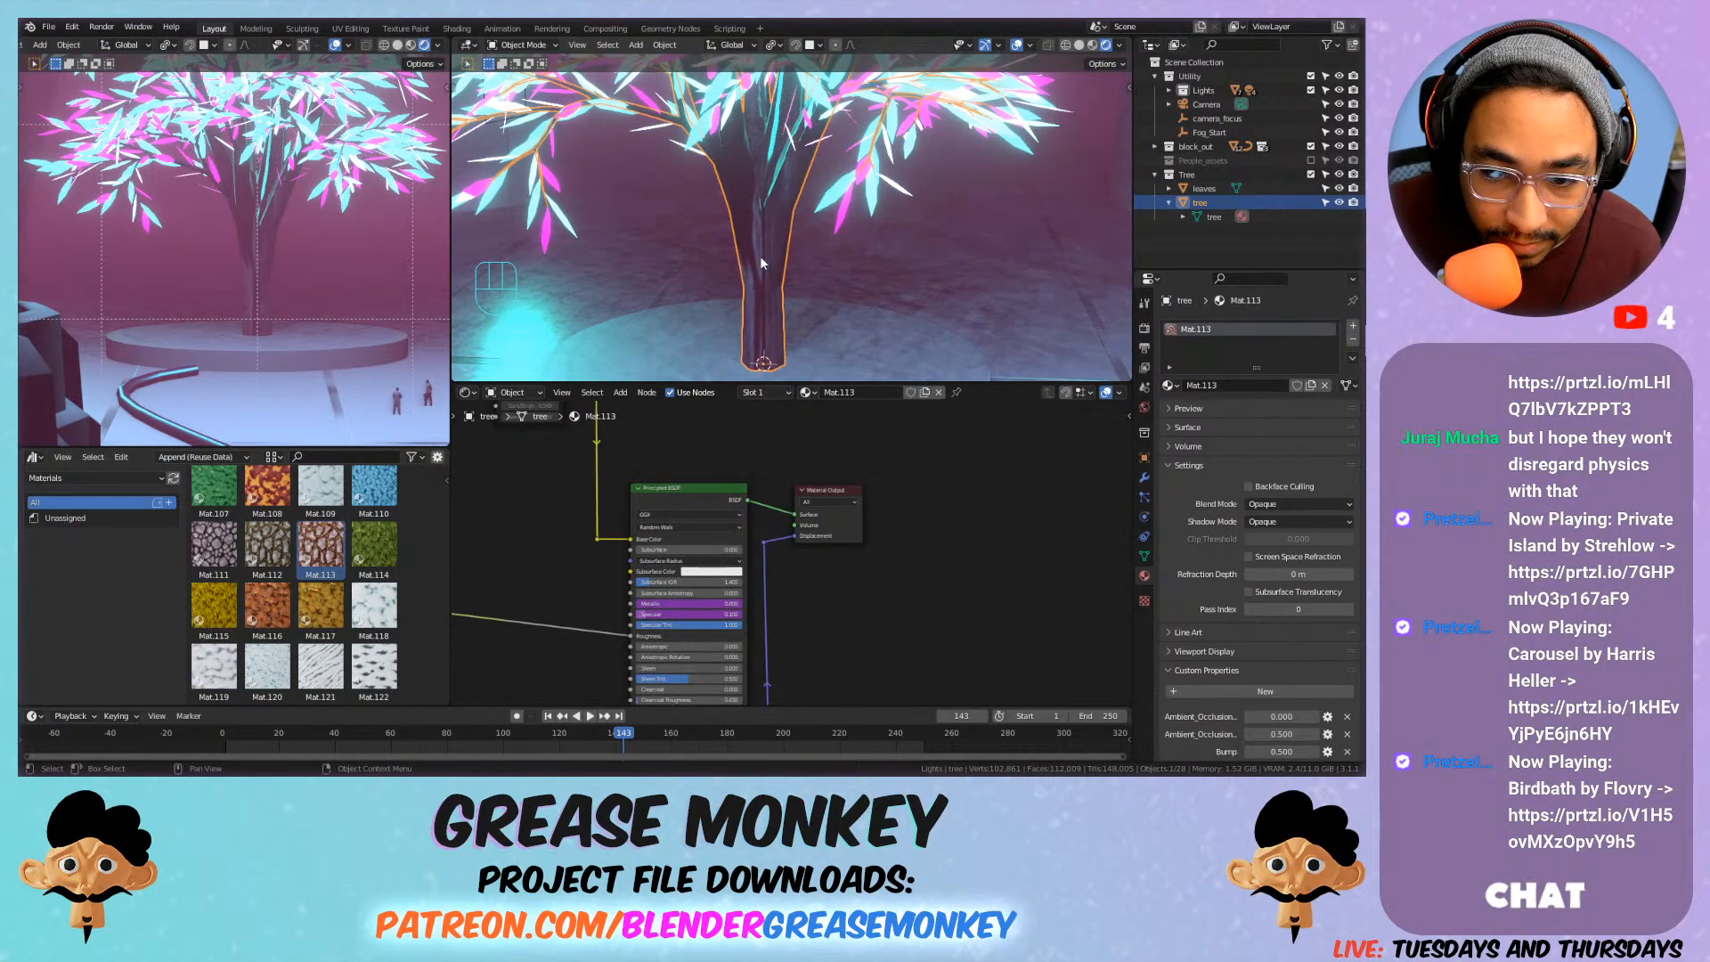
Connect the Texture Coordinate node's UV output to the mapping group's UV input in Mat.113.
middle_click_drag(756, 288, 757, 299)
scroll(538, 525, "down", 2)
middle_click_drag(516, 522, 786, 494)
left_click_drag(692, 436, 728, 432)
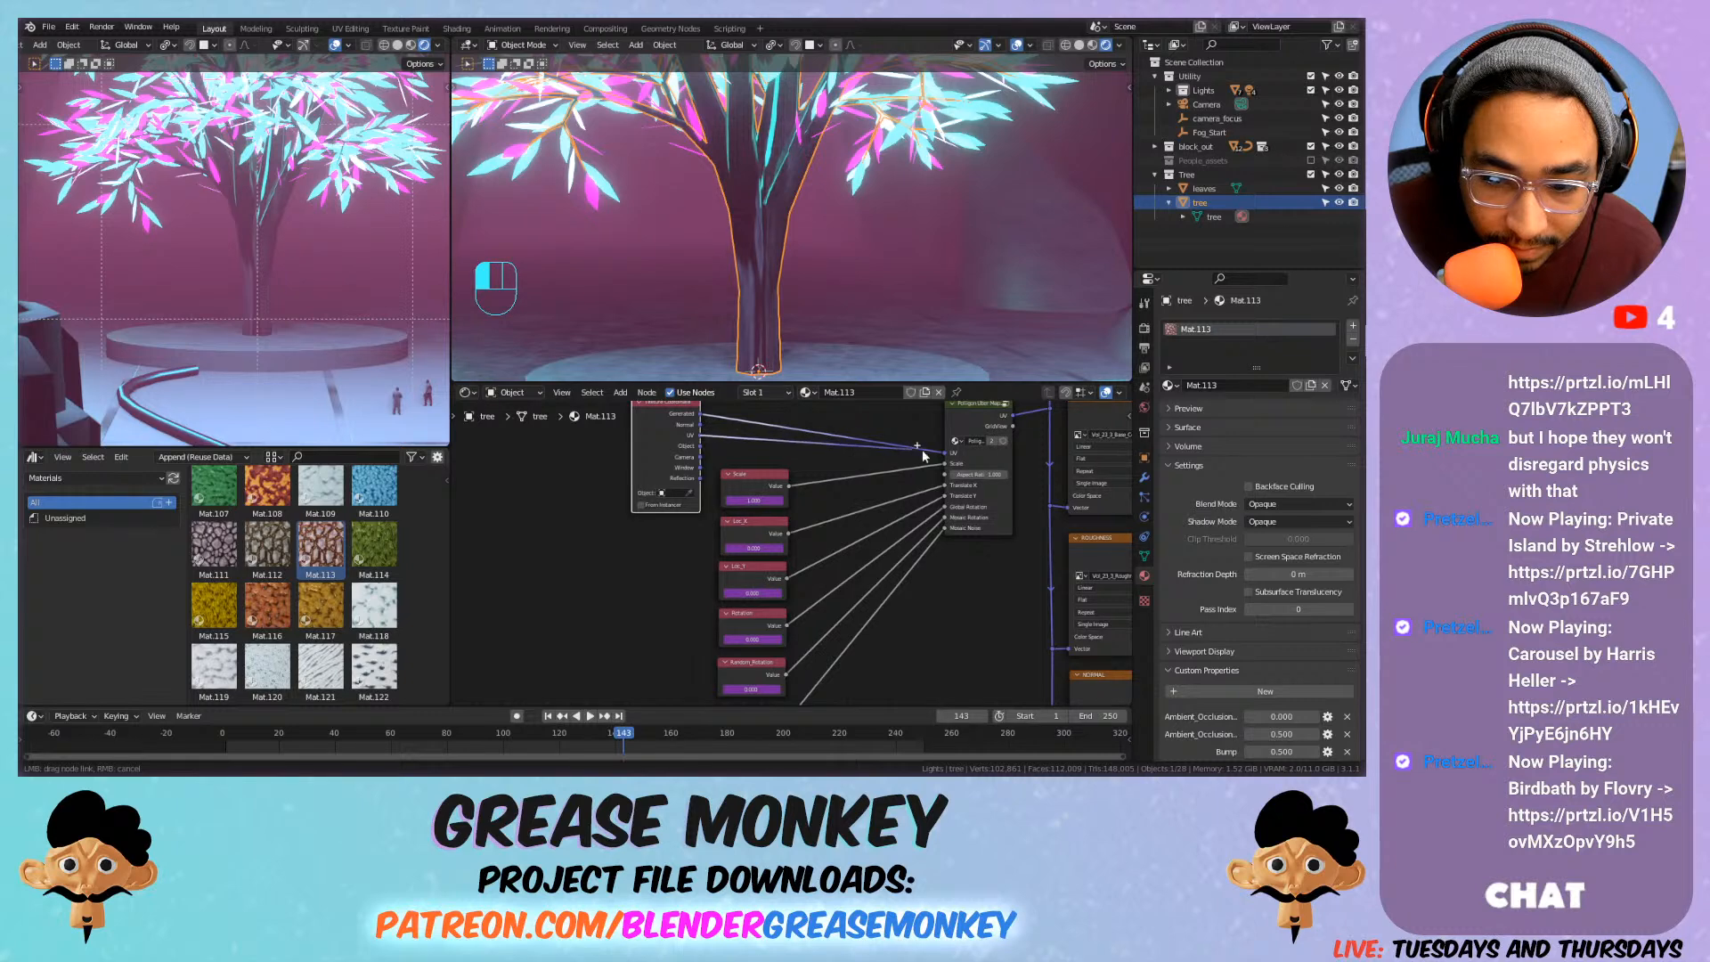
left_click_drag(909, 447, 945, 452)
Set the Tex_Scale custom property of the trunk's Mat.113 material to 12.770.
middle_click_drag(873, 340, 785, 231)
scroll(840, 221, "down", 5)
scroll(777, 210, "down", 2)
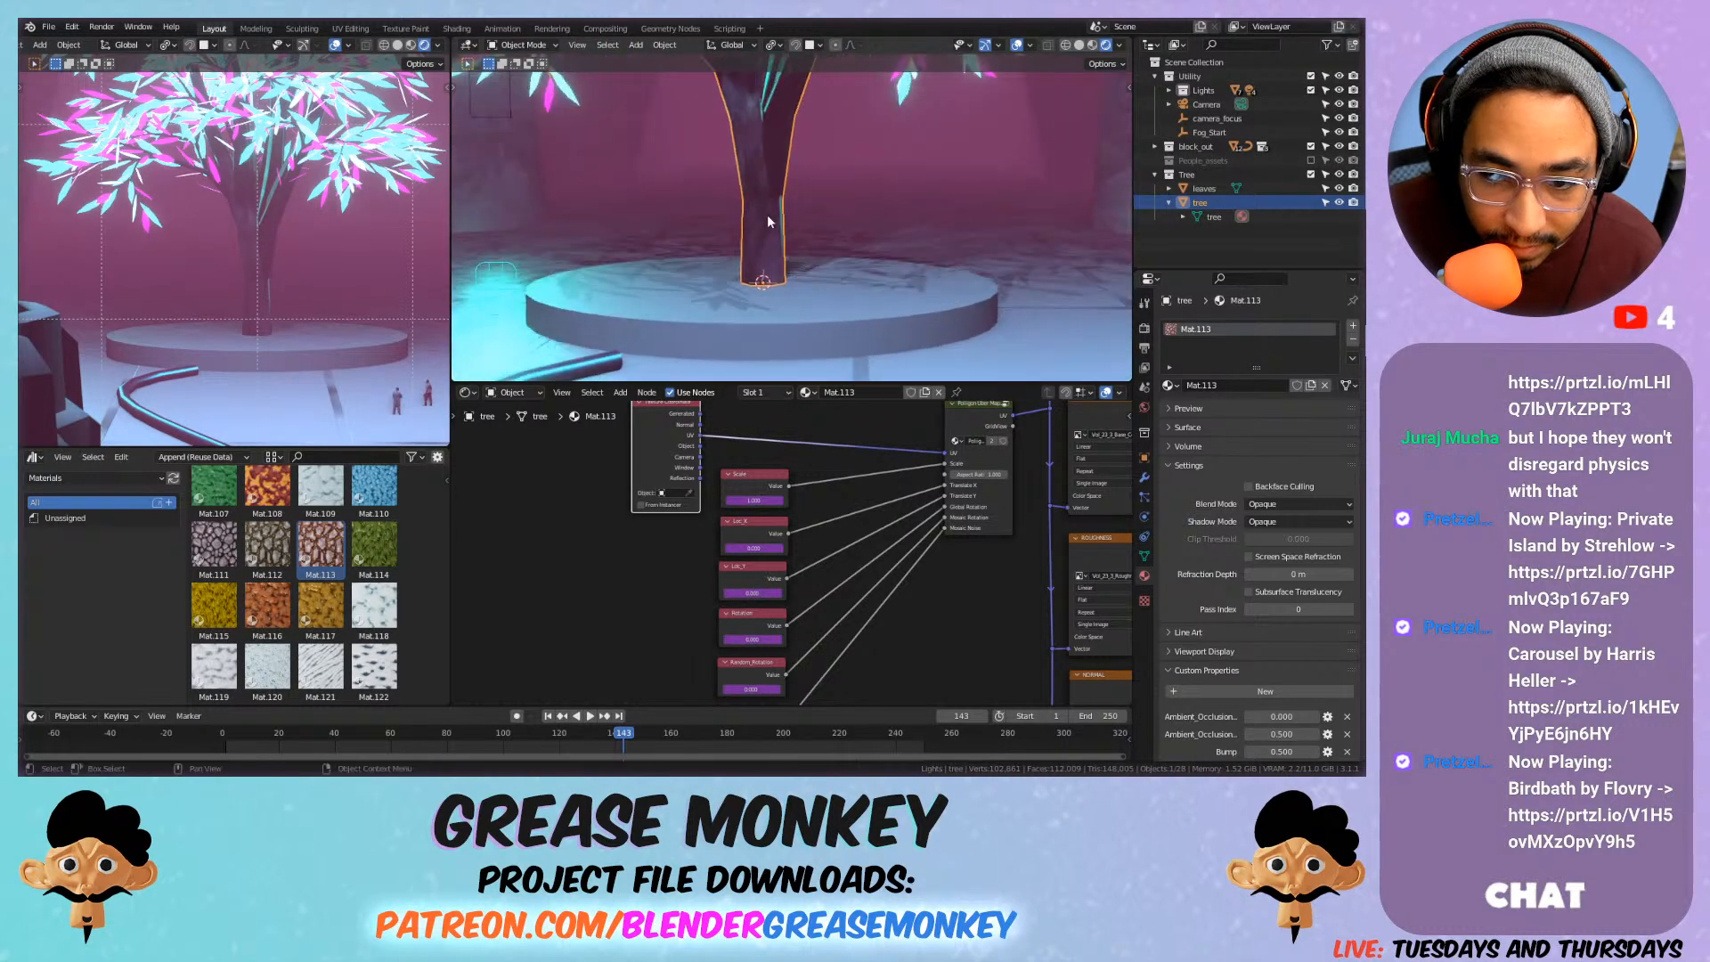
scroll(1232, 573, "down", 5)
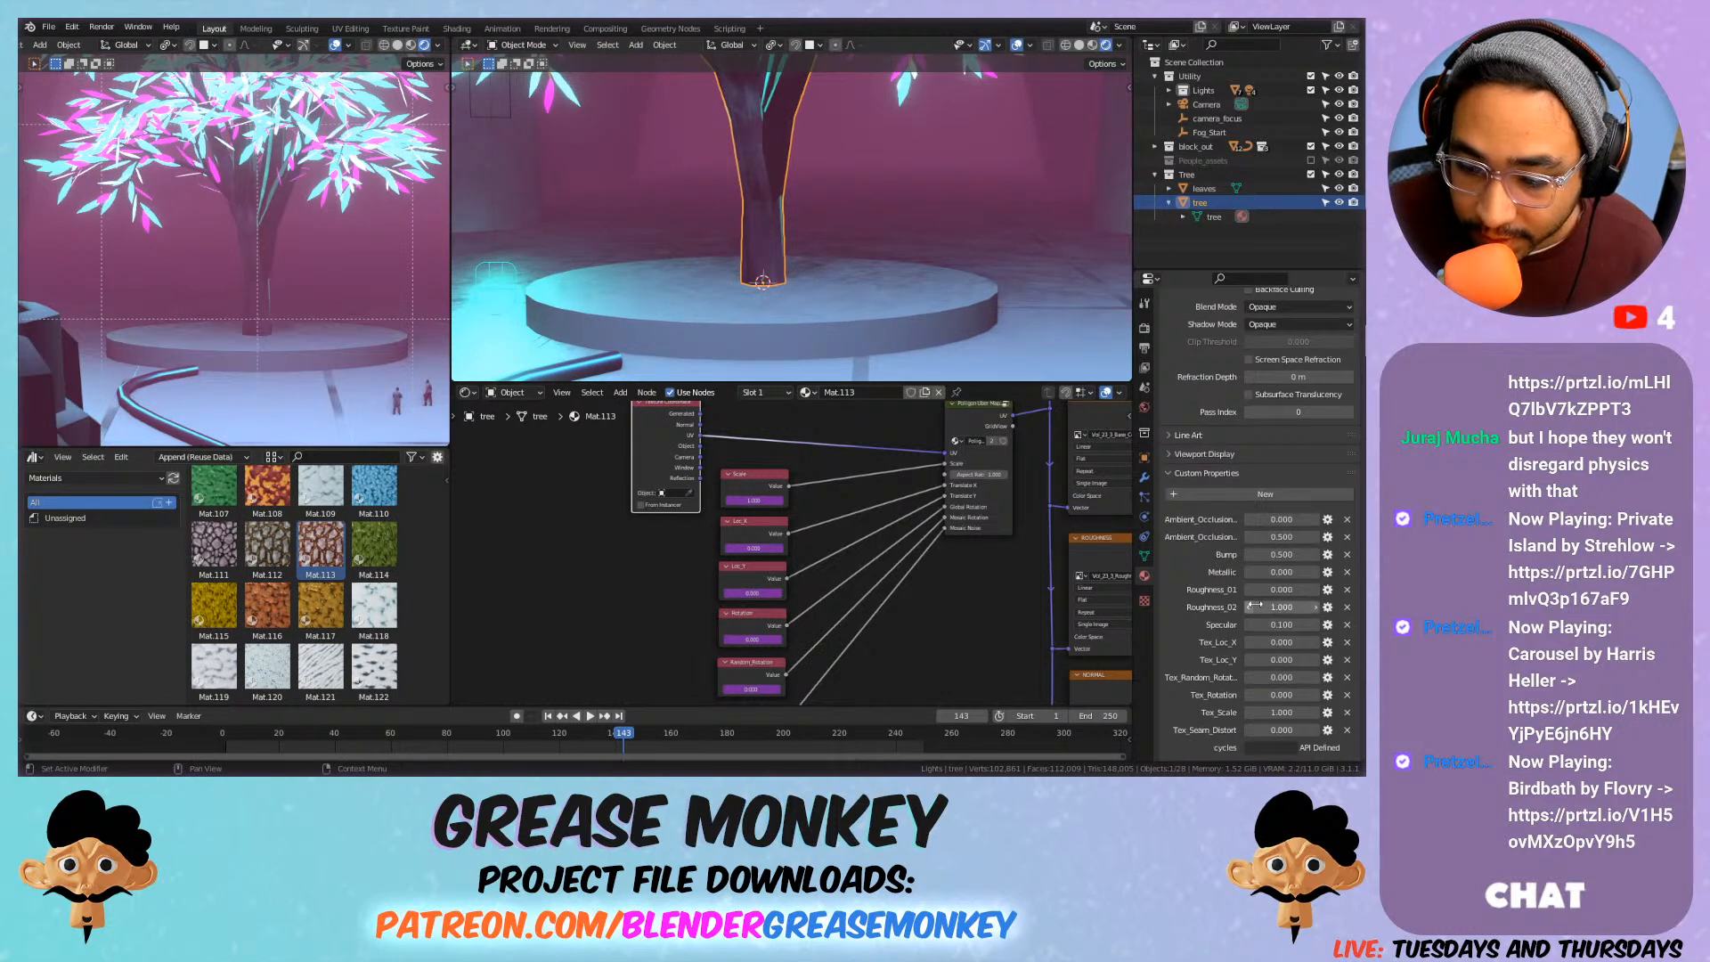
left_click_drag(1280, 712, 1371, 713)
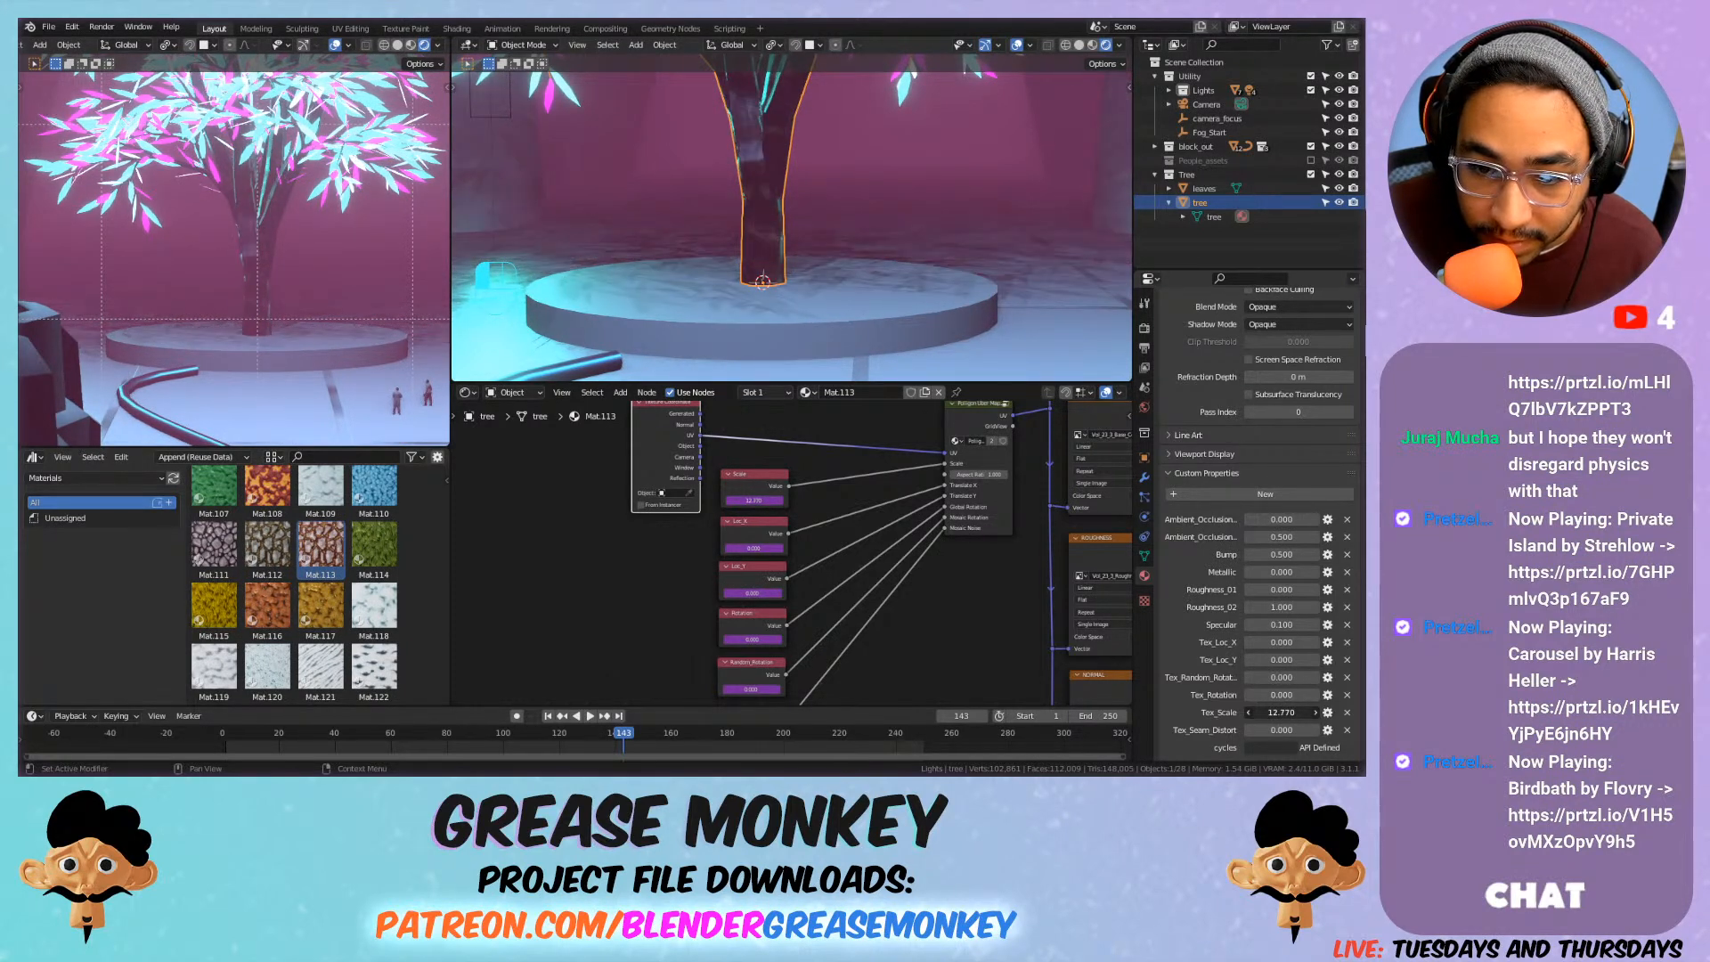
Remap the whole tree mesh's UVs with Cylinder Projection and return to Object Mode.
scroll(832, 205, "up", 7)
middle_click_drag(832, 206, 777, 194)
scroll(777, 194, "down", 5)
key("Tab")
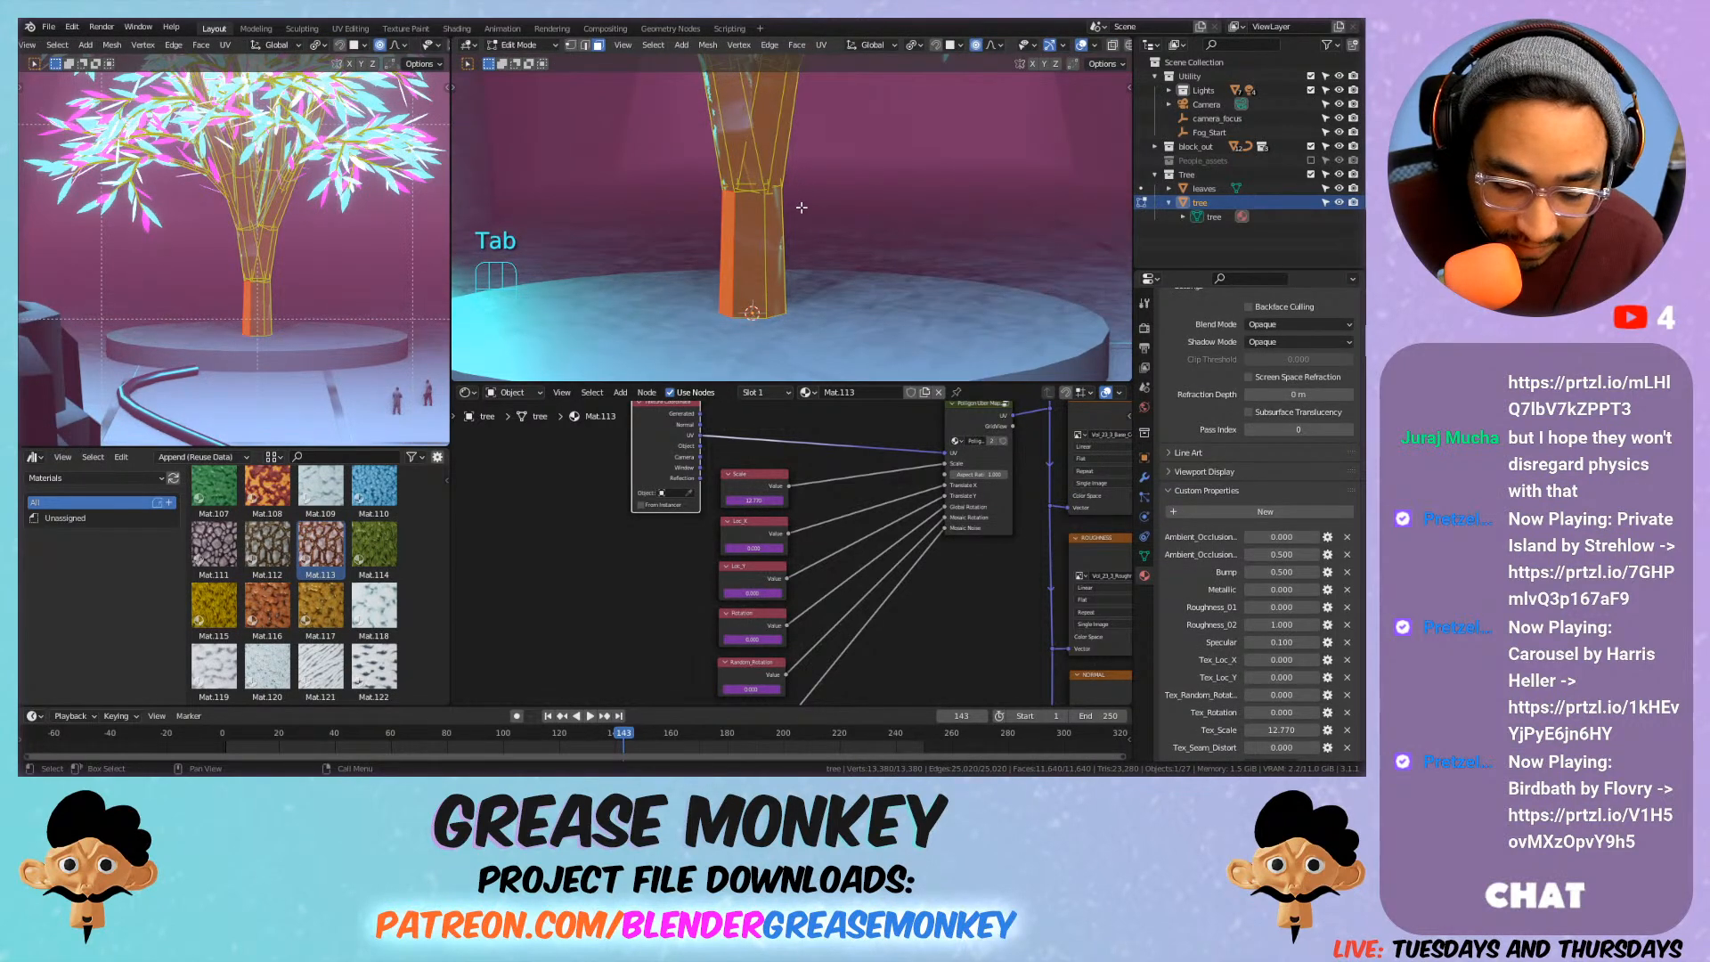
key("u")
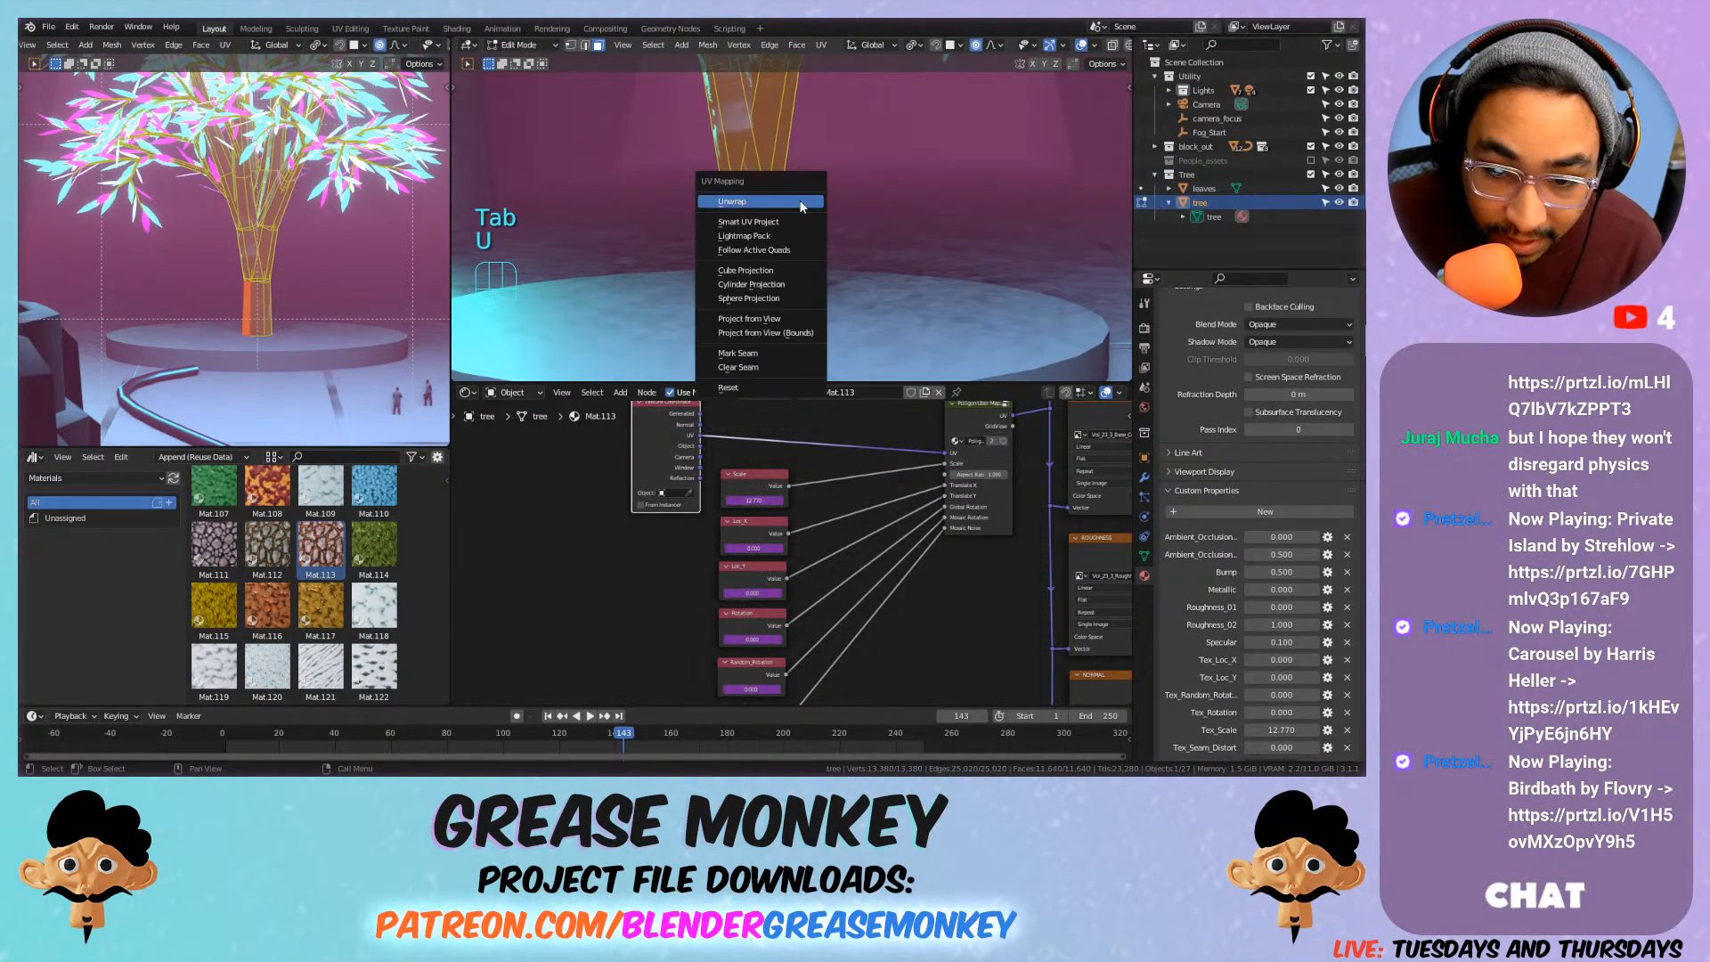
left_click(769, 288)
key("Tab")
Set Mat.113's Tex_Scale to 3.610, and try -16.010 before undoing that last change.
mouse_move(827, 187)
middle_mouse_down()
mouse_move(820, 237)
mouse_move(832, 191)
middle_mouse_up()
mouse_move(1290, 713)
left_mouse_down()
mouse_move(1241, 712)
mouse_move(1256, 712)
left_mouse_up()
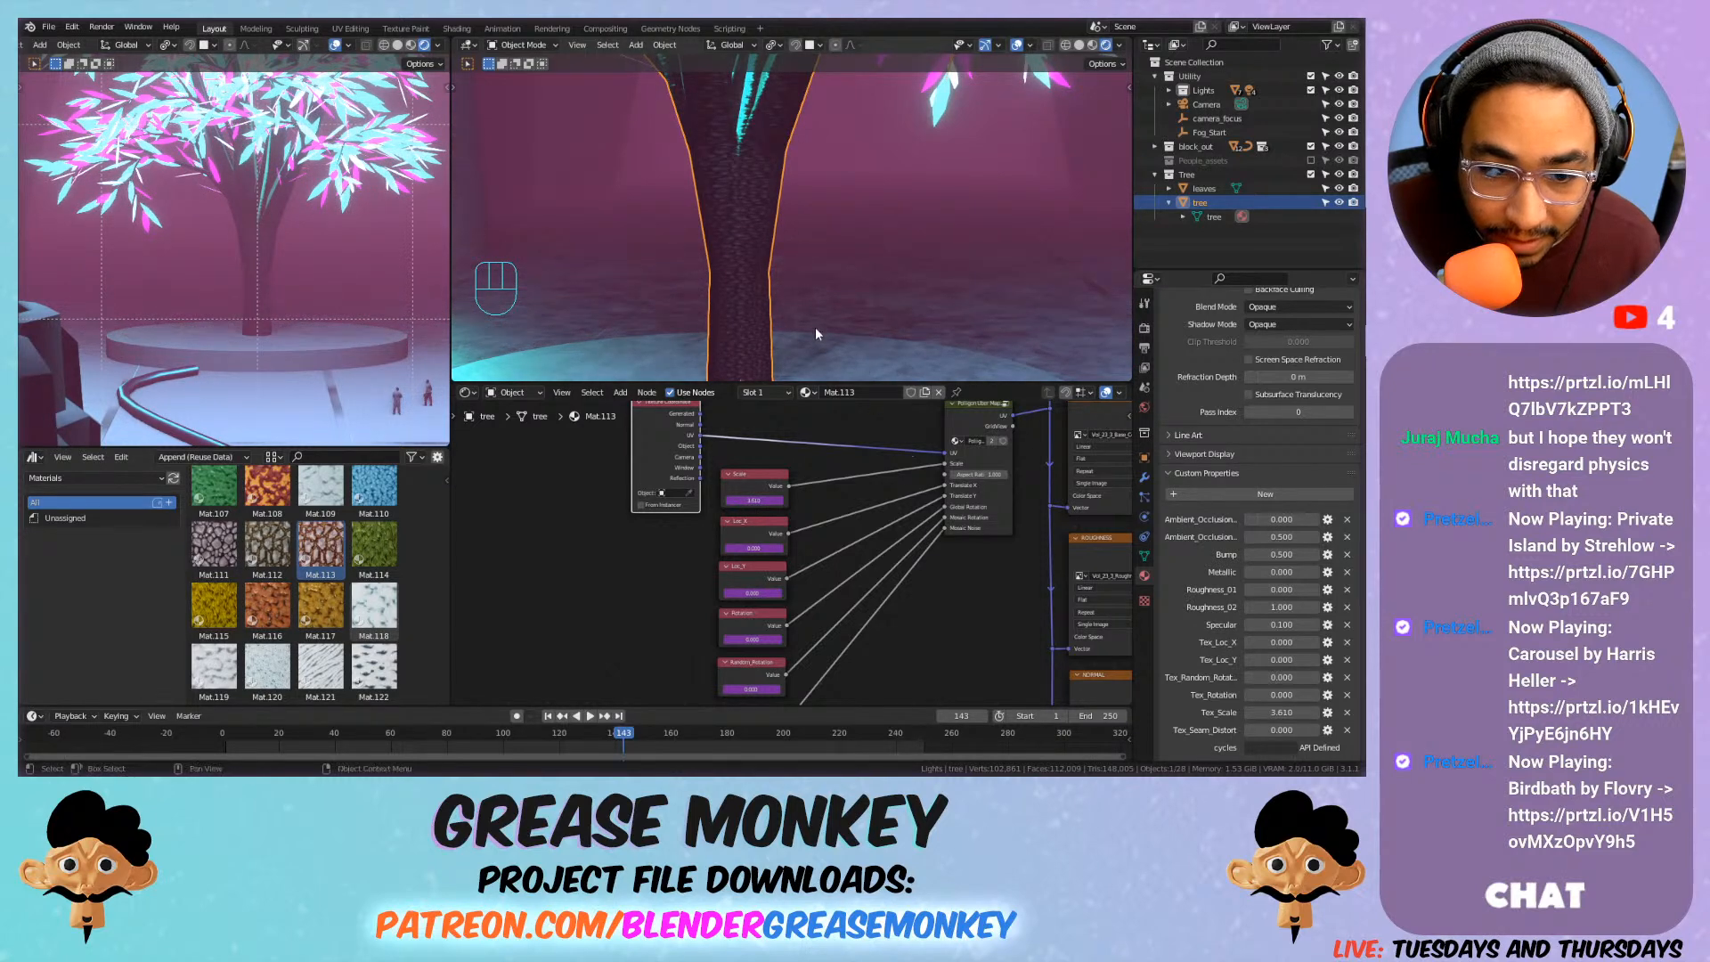
scroll(785, 212, "down", 8)
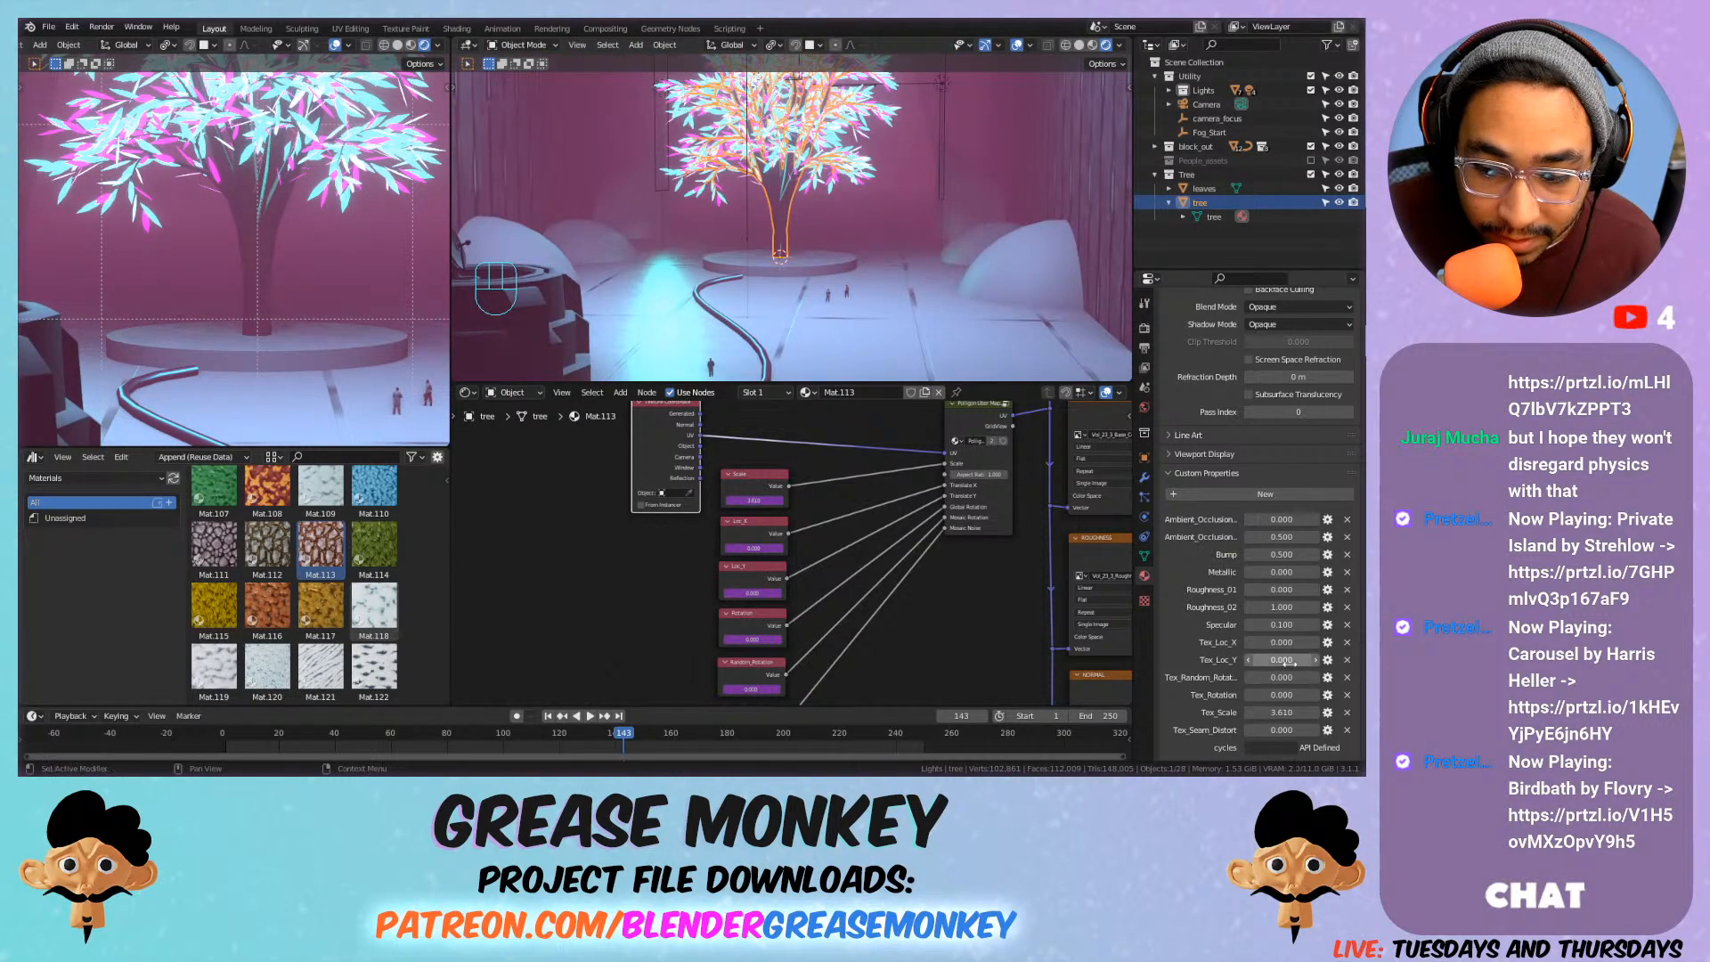
left_click_drag(1282, 713, 1229, 713)
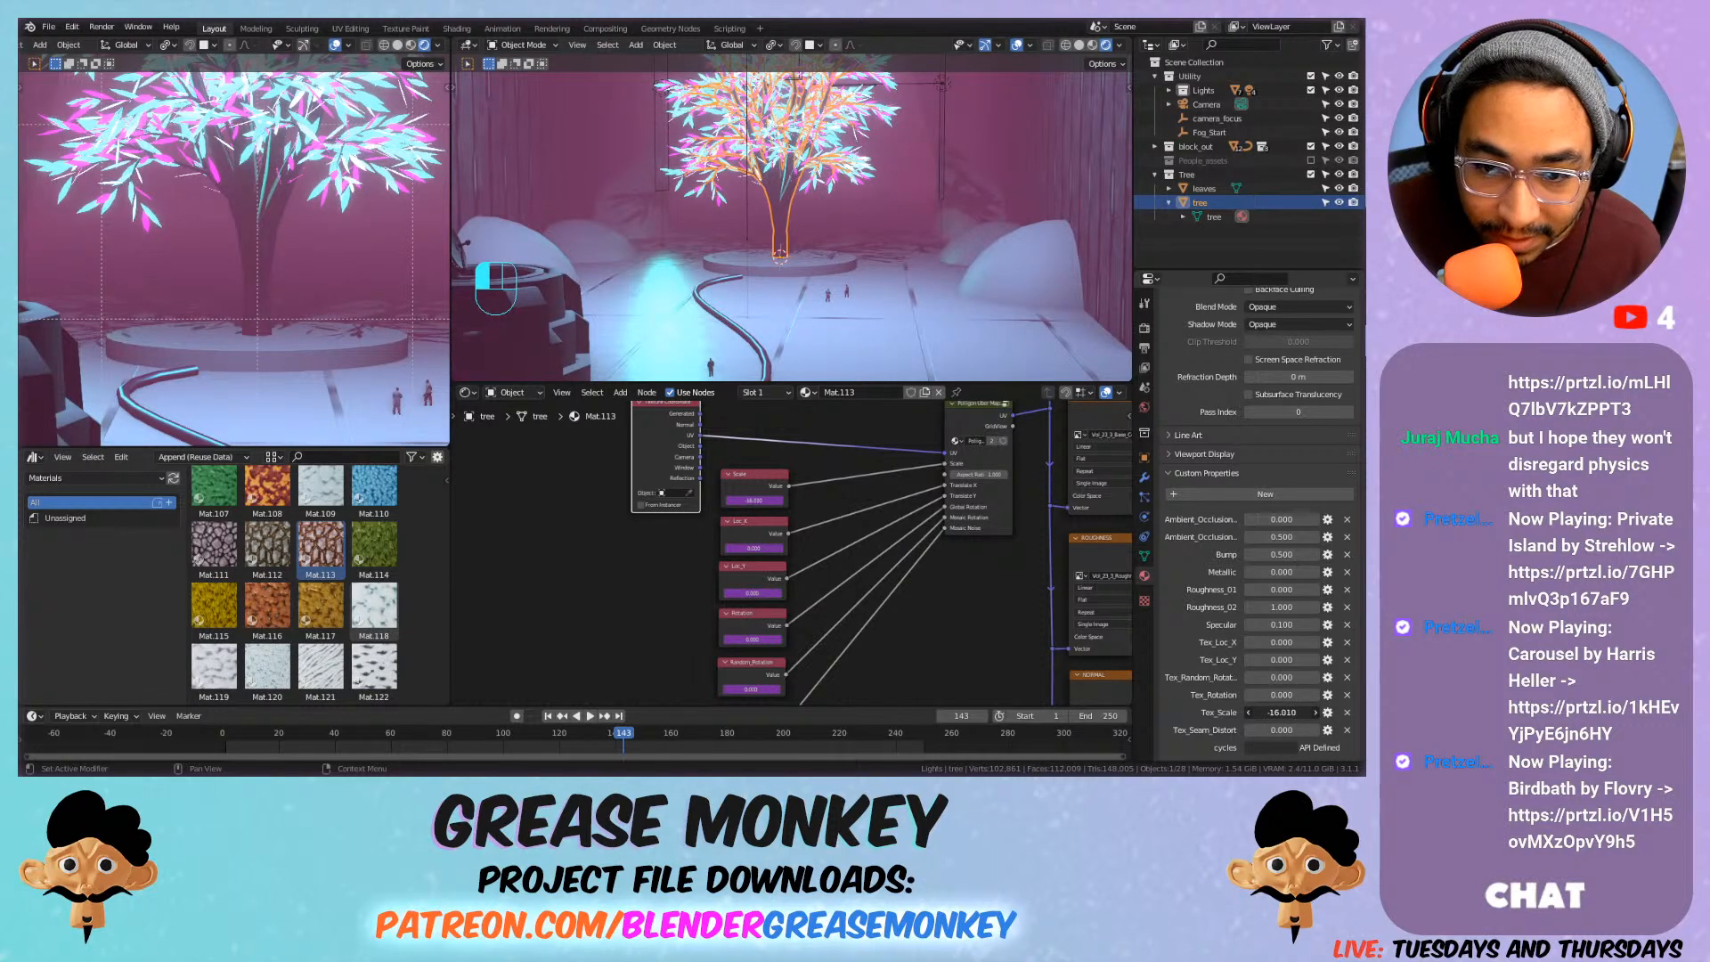
key("ctrl+z")
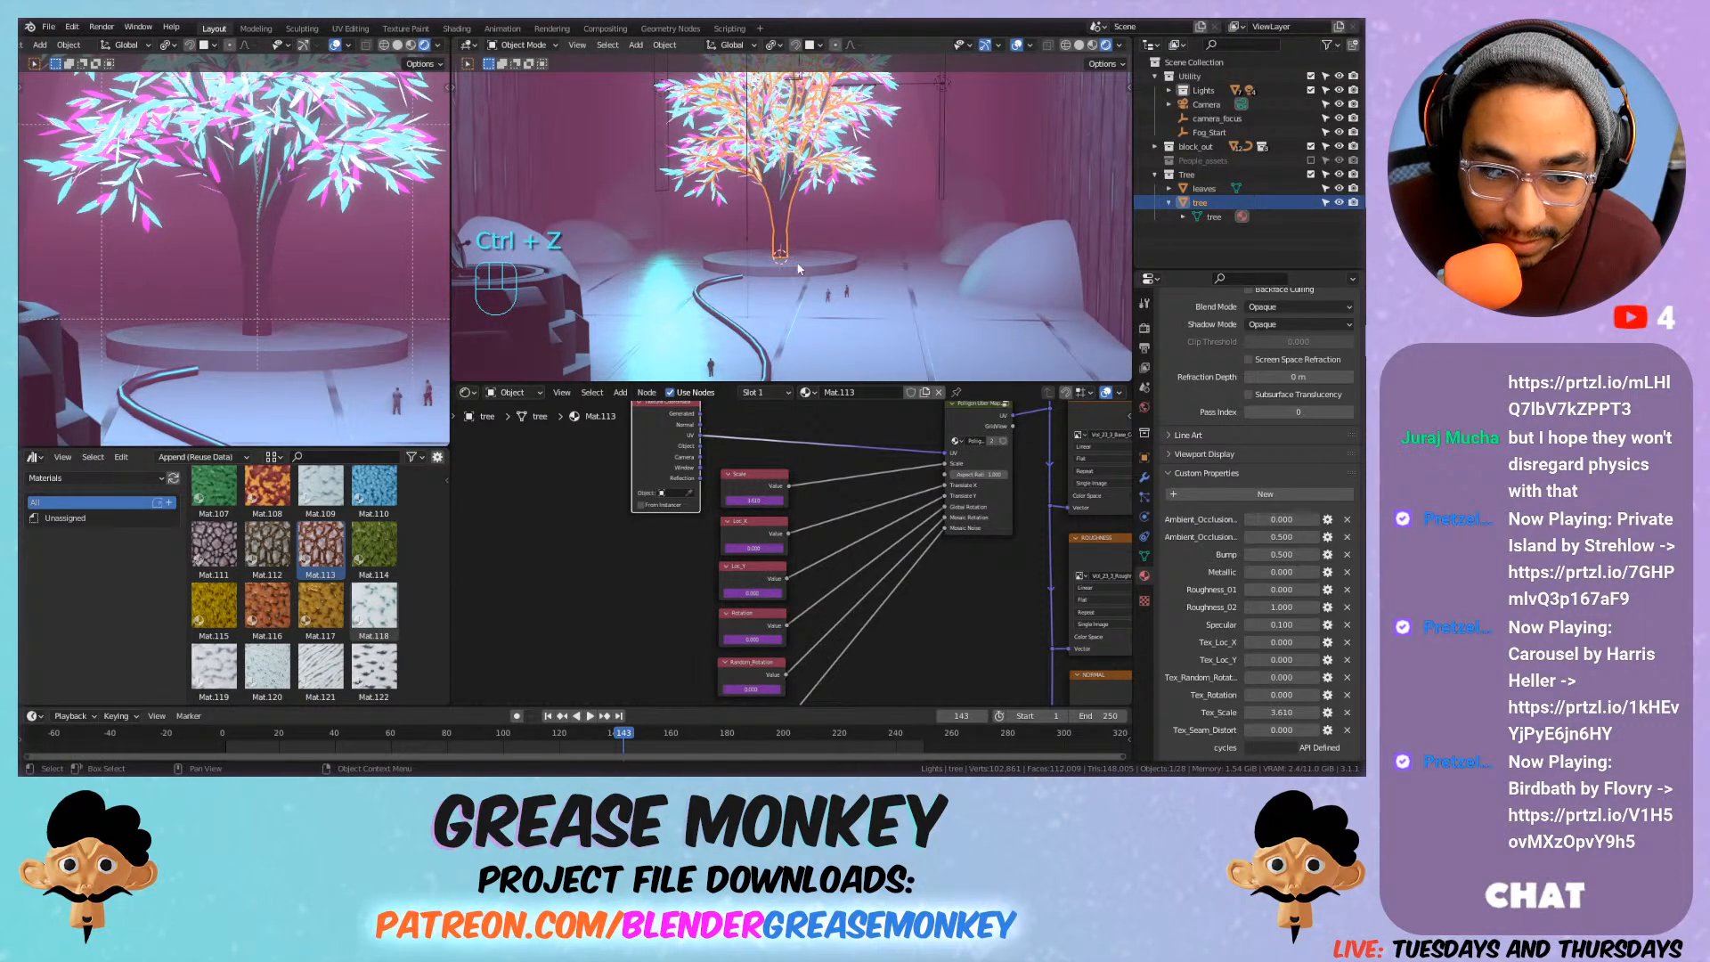
Examine the retextured trunk within the whole room and in the camera composition.
scroll(755, 187, "down", 5)
middle_click_drag(755, 187, 774, 236)
key("KP_0")
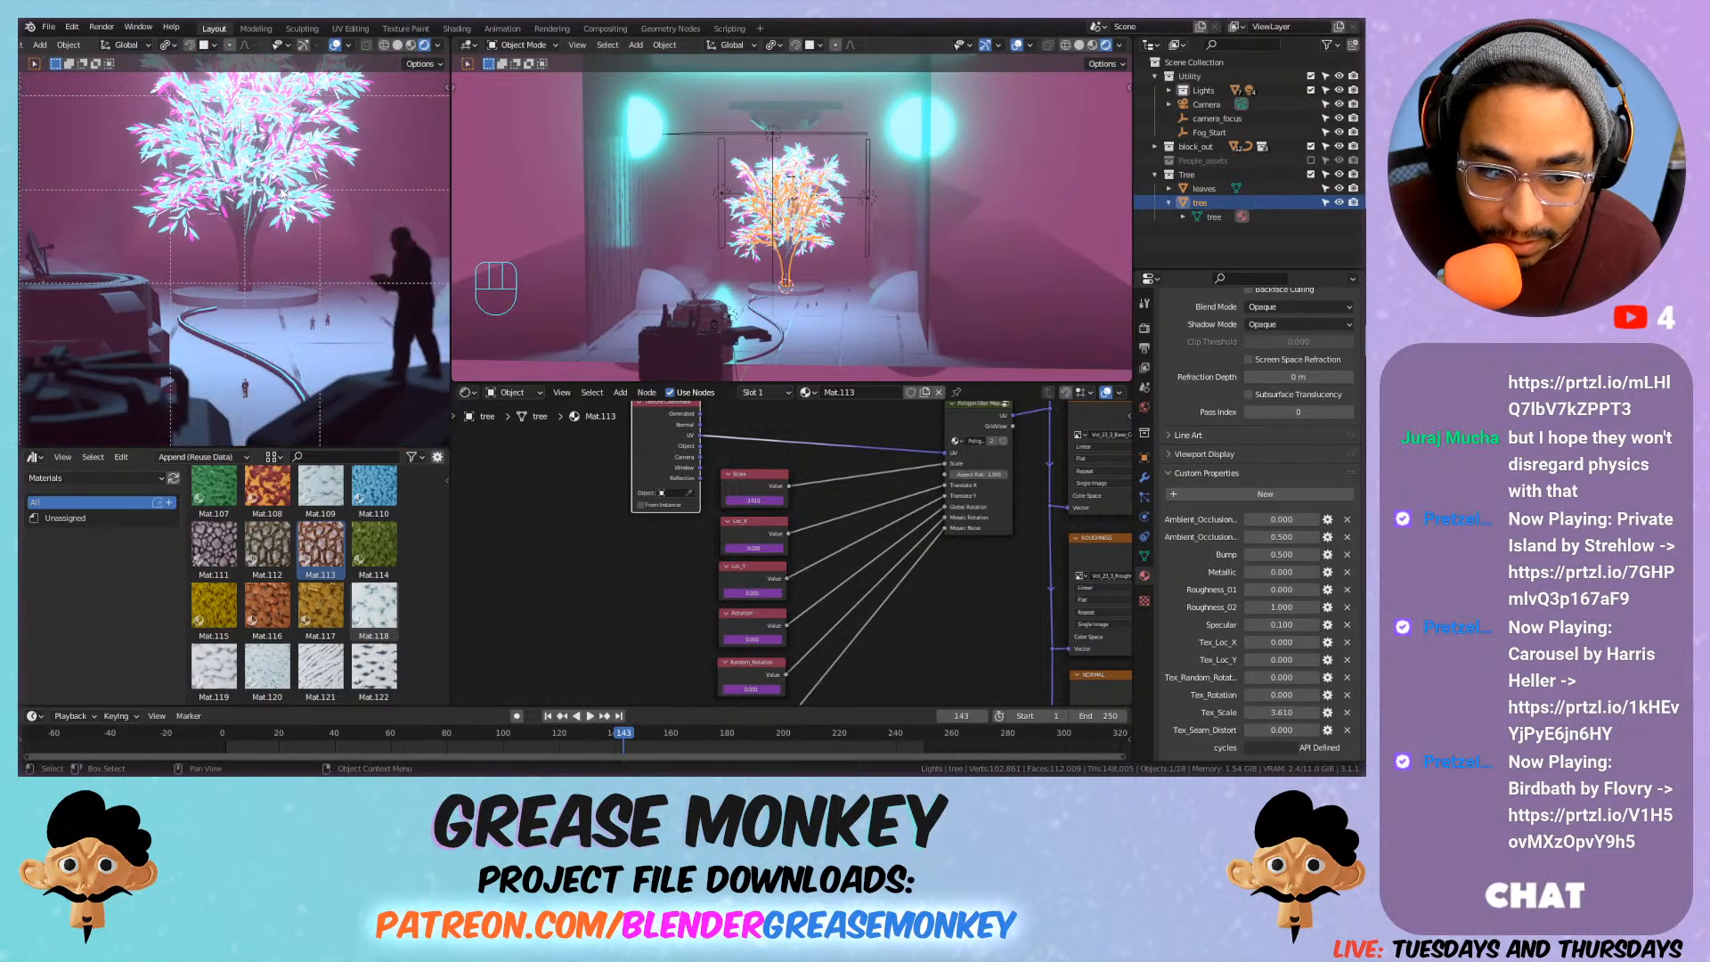
key("Home")
scroll(301, 265, "up", 4)
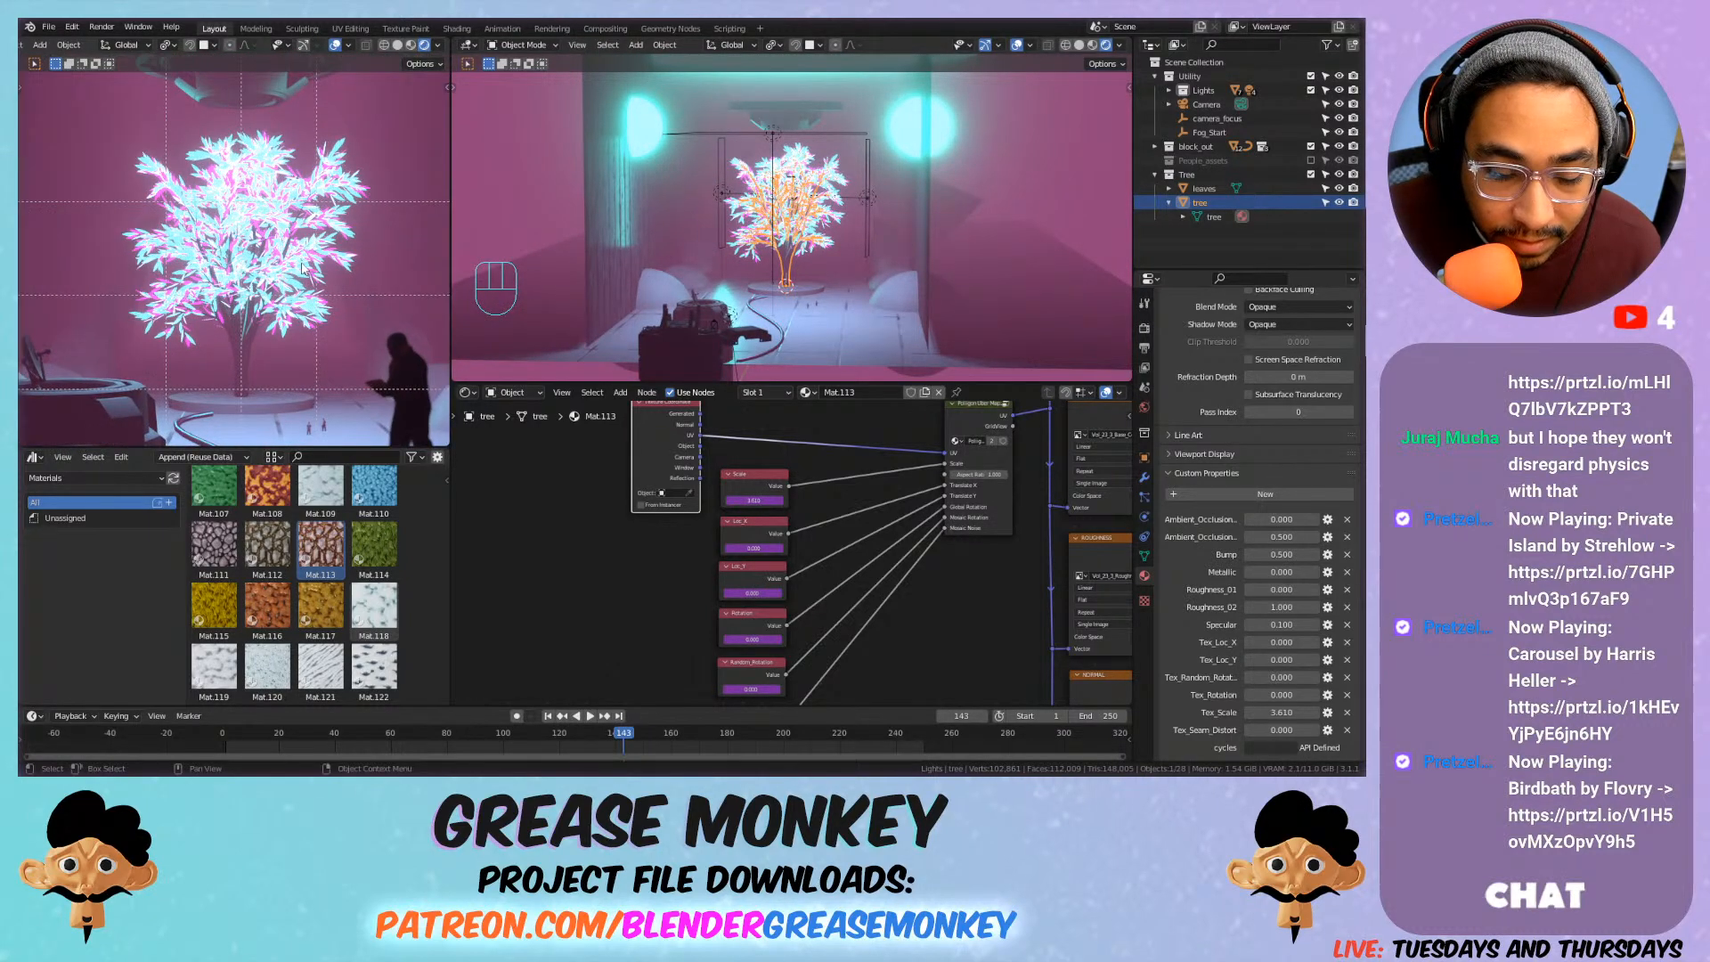
Reposition the round ceiling fixture vertically above the glowing tree along the global Z axis.
scroll(303, 240, "down", 2)
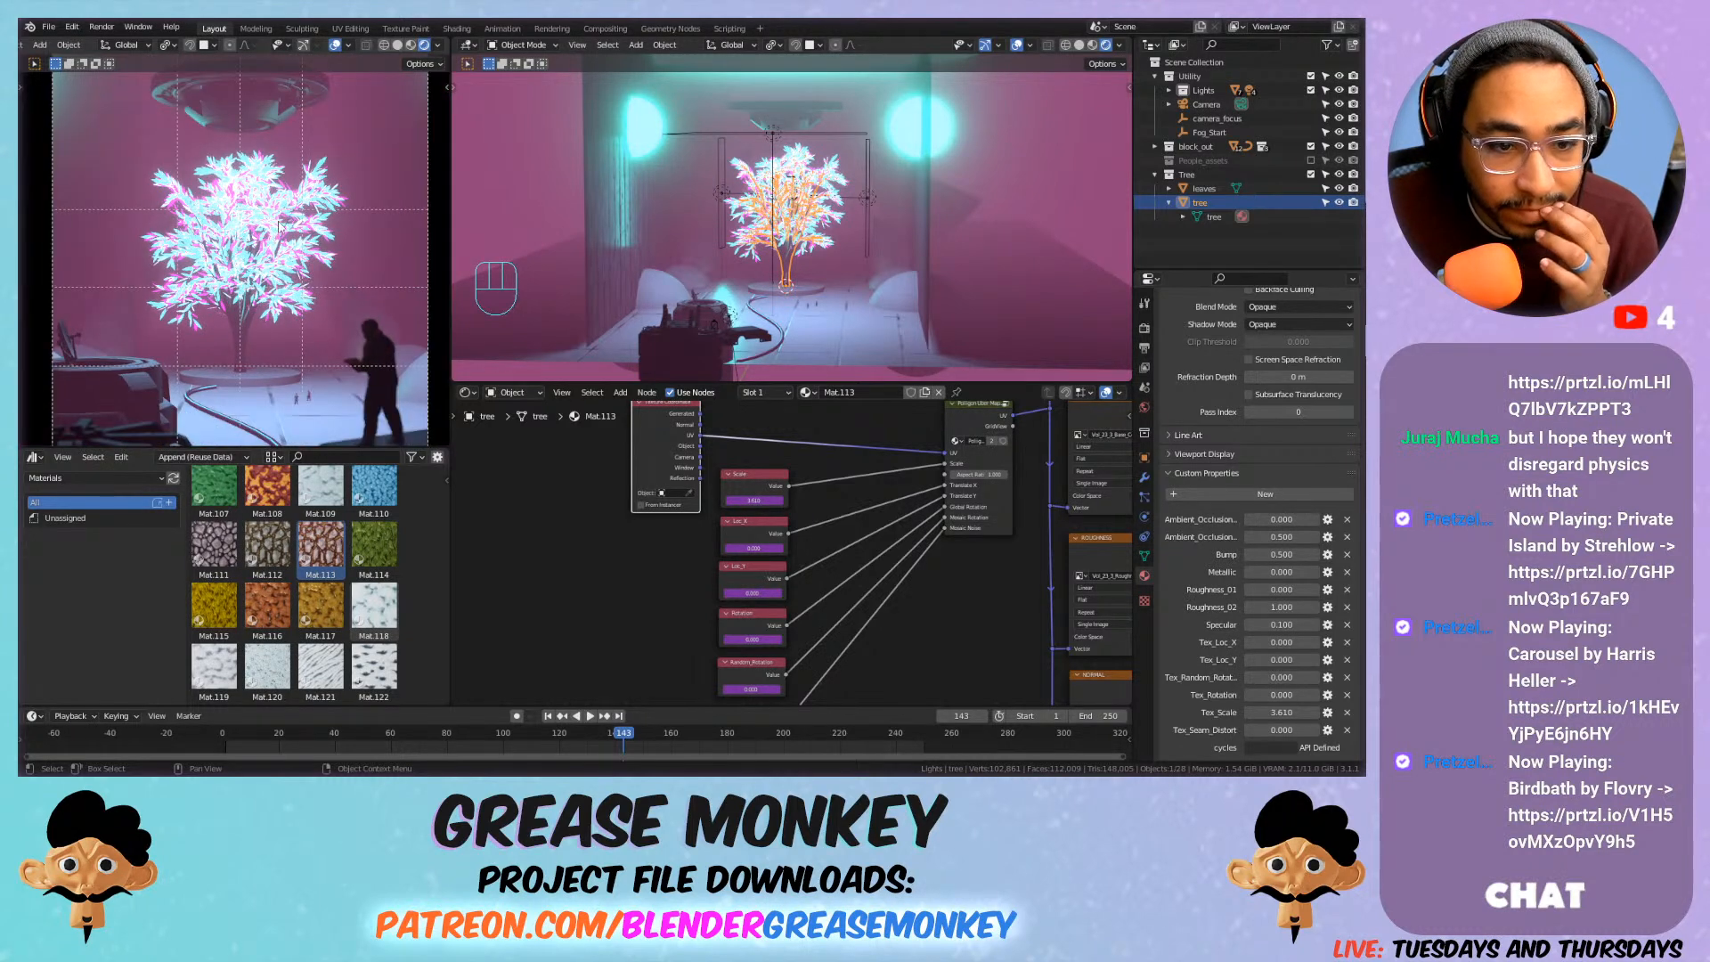
scroll(338, 198, "down", 1)
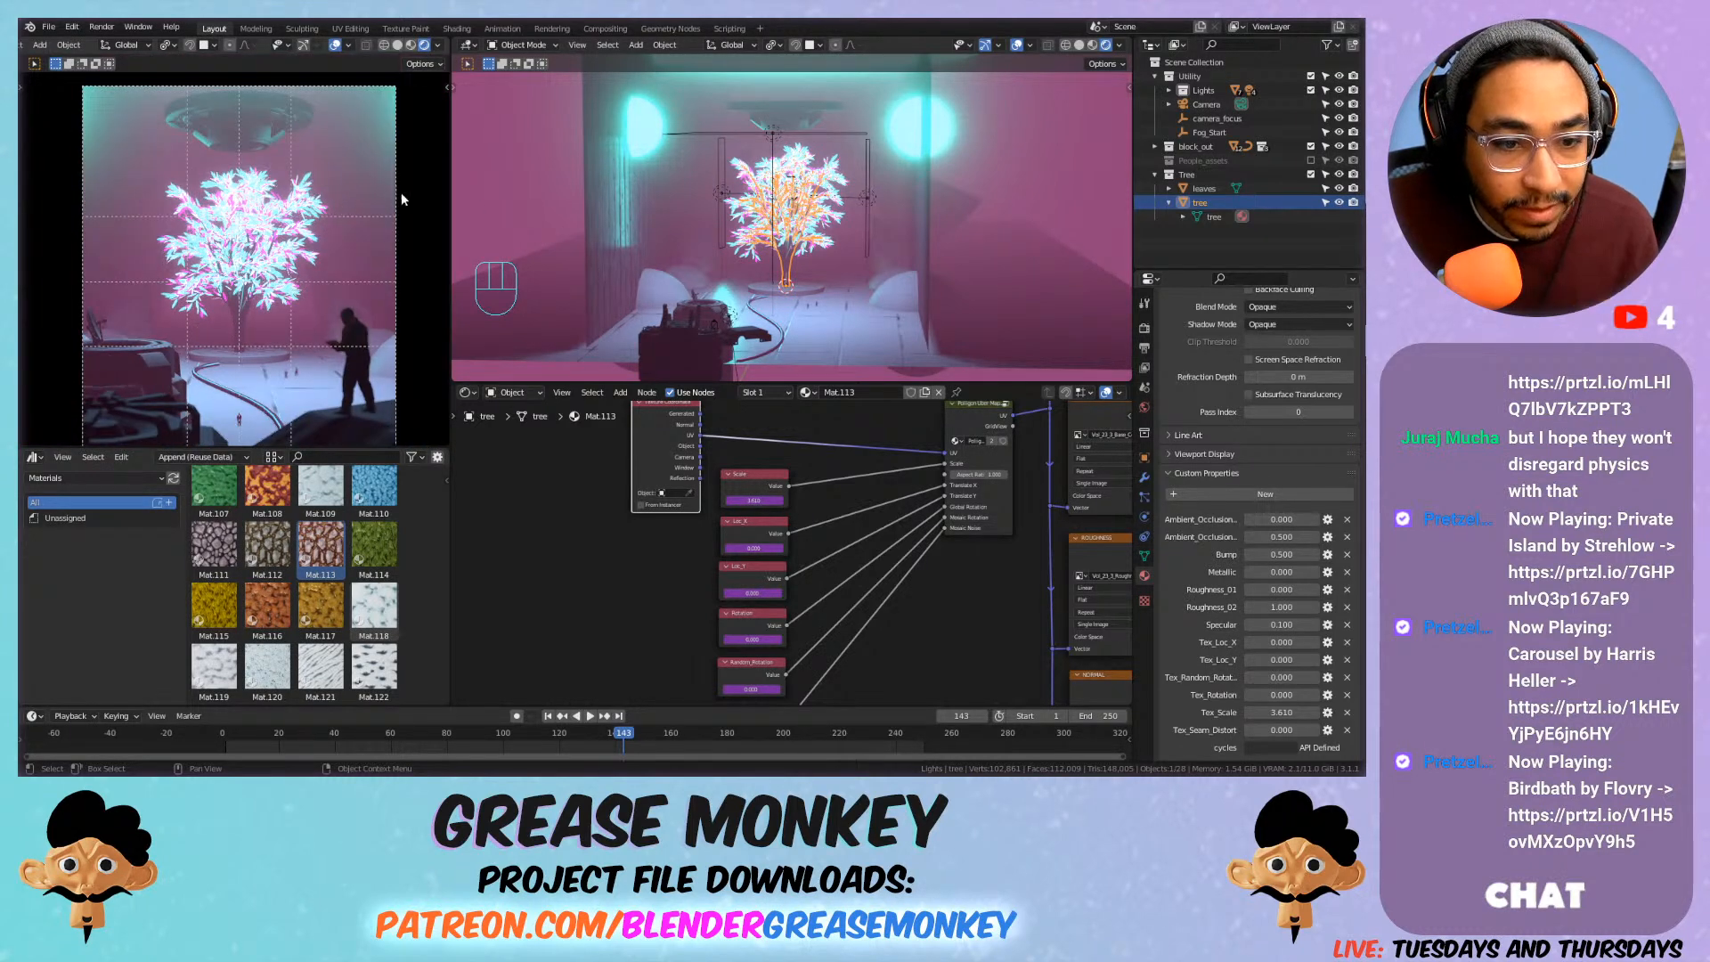
left_click(778, 120)
key("g")
key("z")
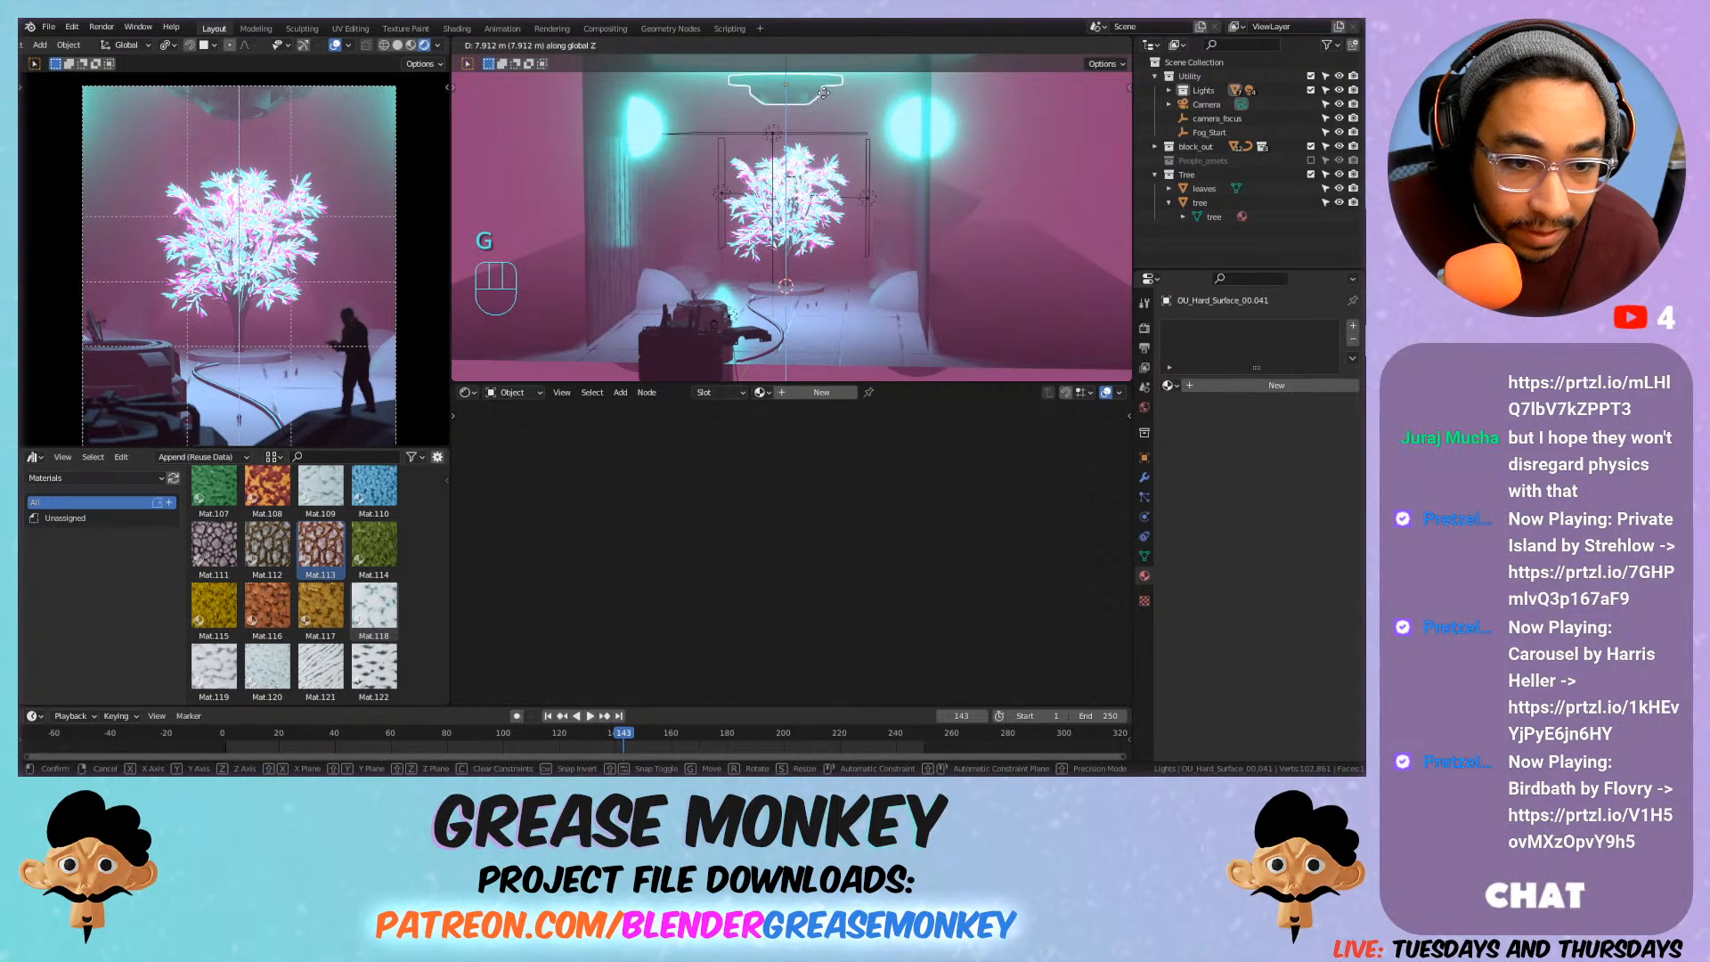
left_click(829, 136)
Extrude the ceiling fixture's outer rim edge loop upward into a tall cylindrical housing and return to Object Mode.
middle_click_drag(828, 135, 784, 205, "shift")
scroll(782, 206, "up", 5)
key("Tab")
key("2")
left_click(761, 195, "alt")
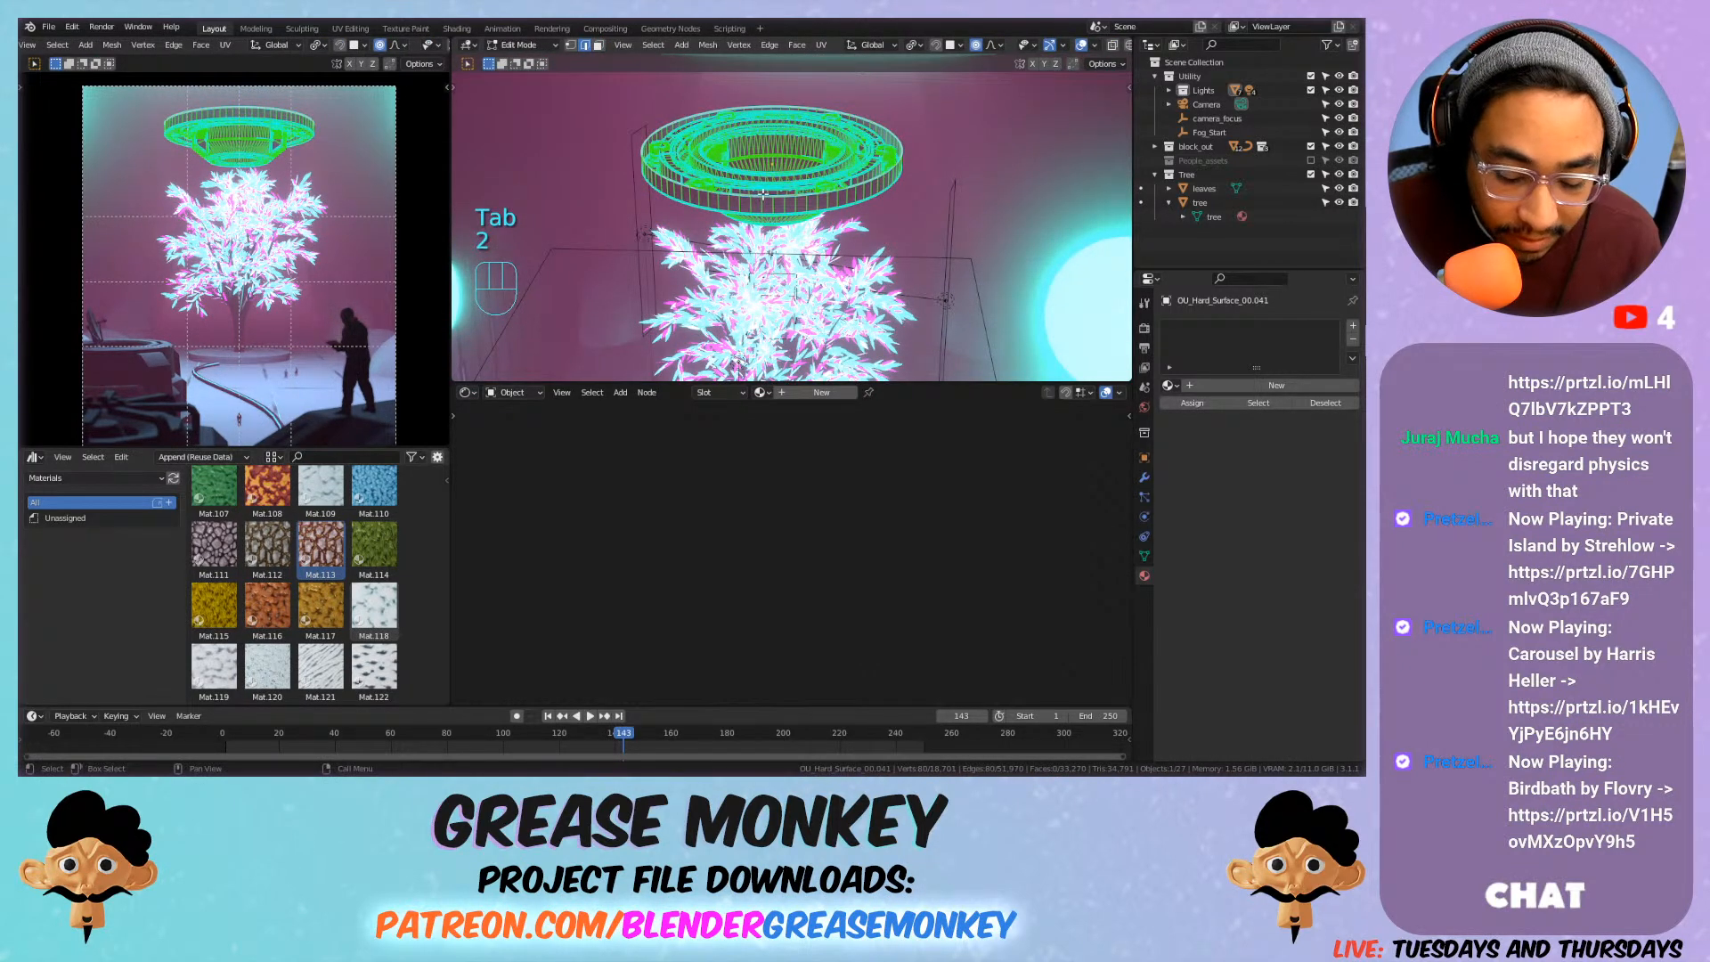
key("e")
key("g")
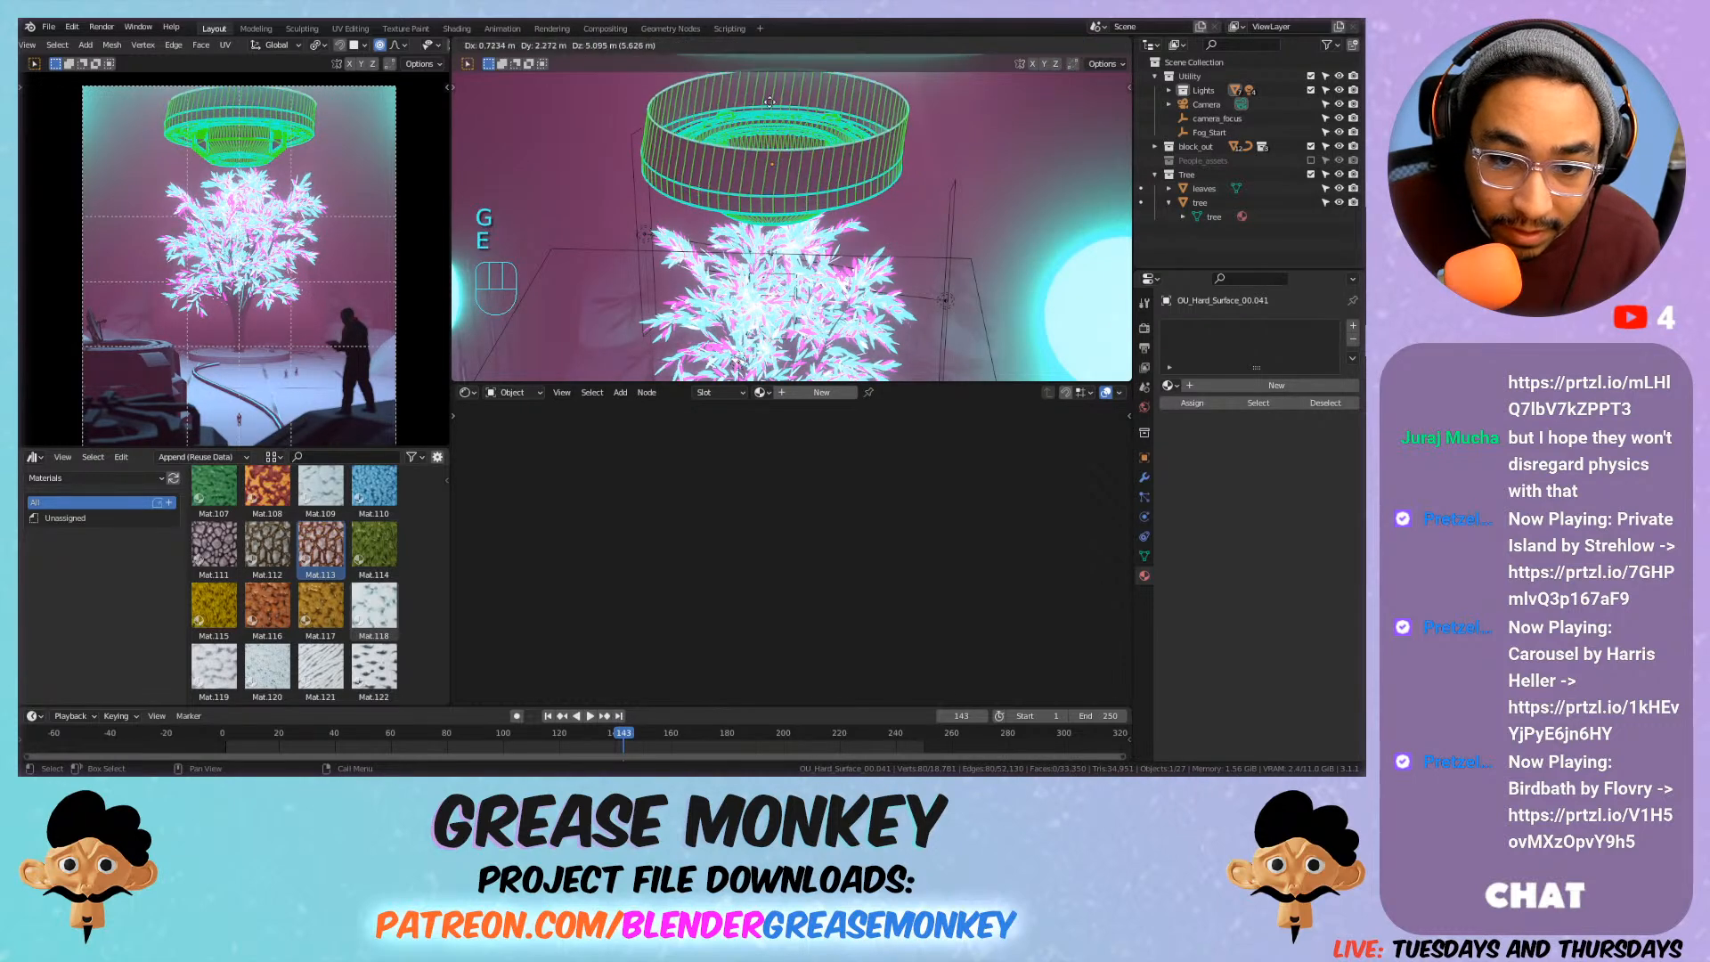
left_click(775, 370)
key("Tab")
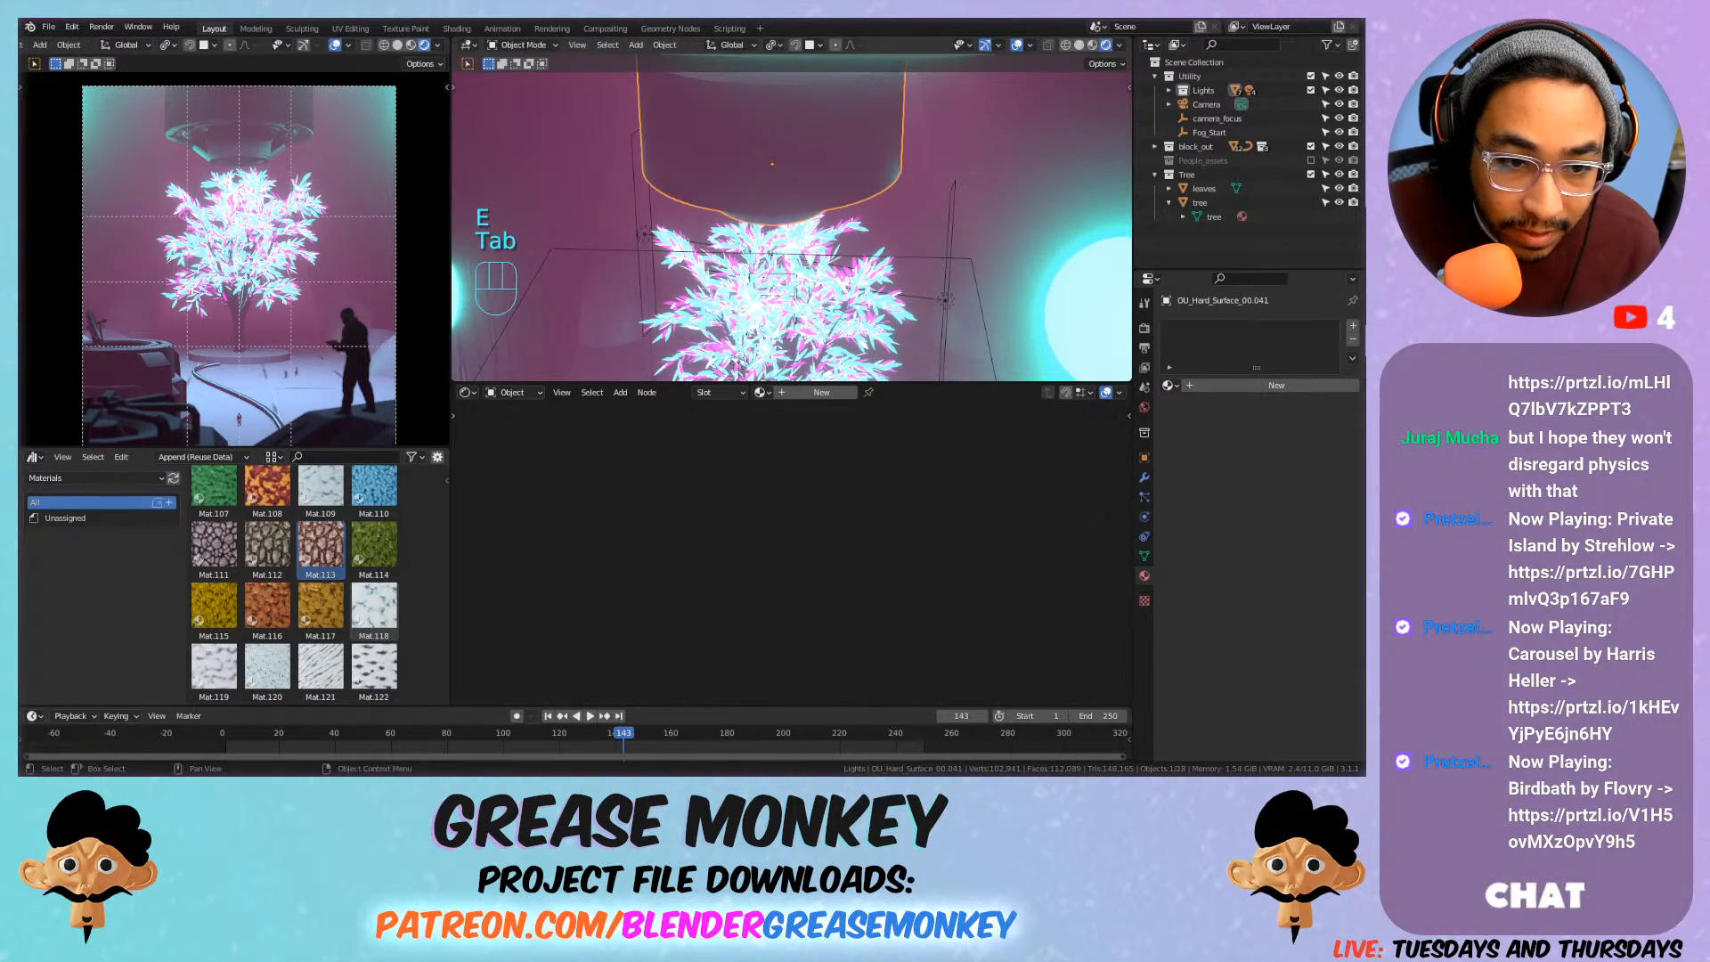
Raise the extended ceiling fixture slightly so it clears the top of the leaves.
scroll(694, 277, "up", 1)
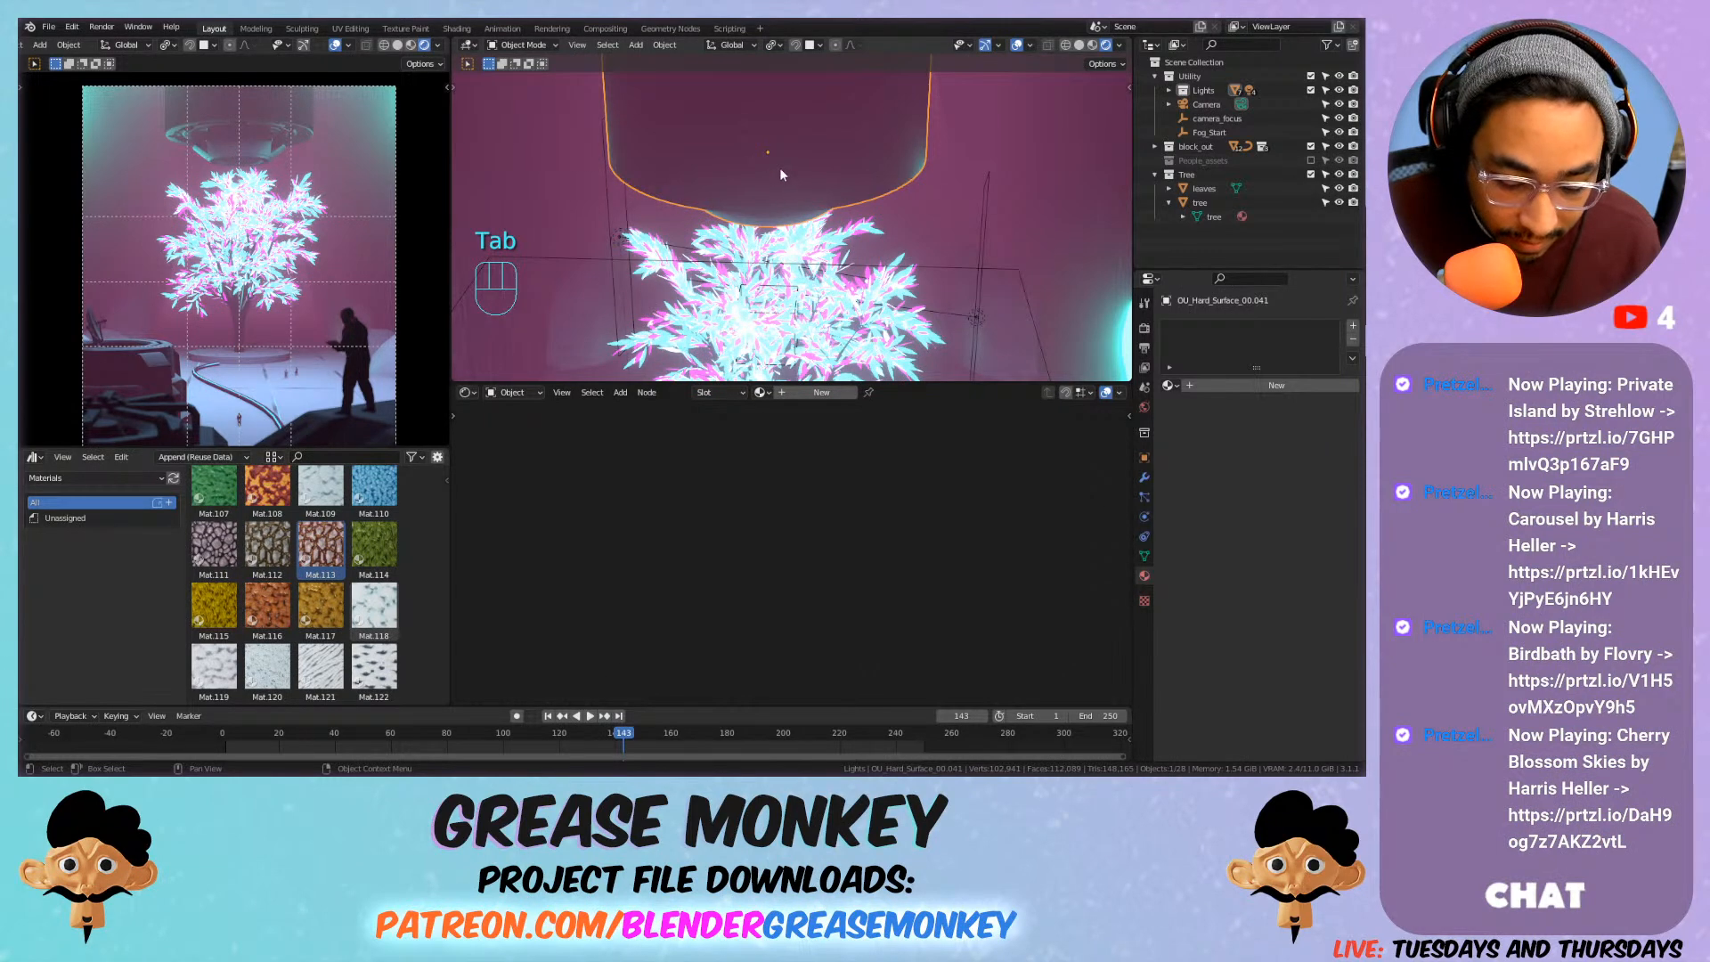
key("g")
left_click(757, 142)
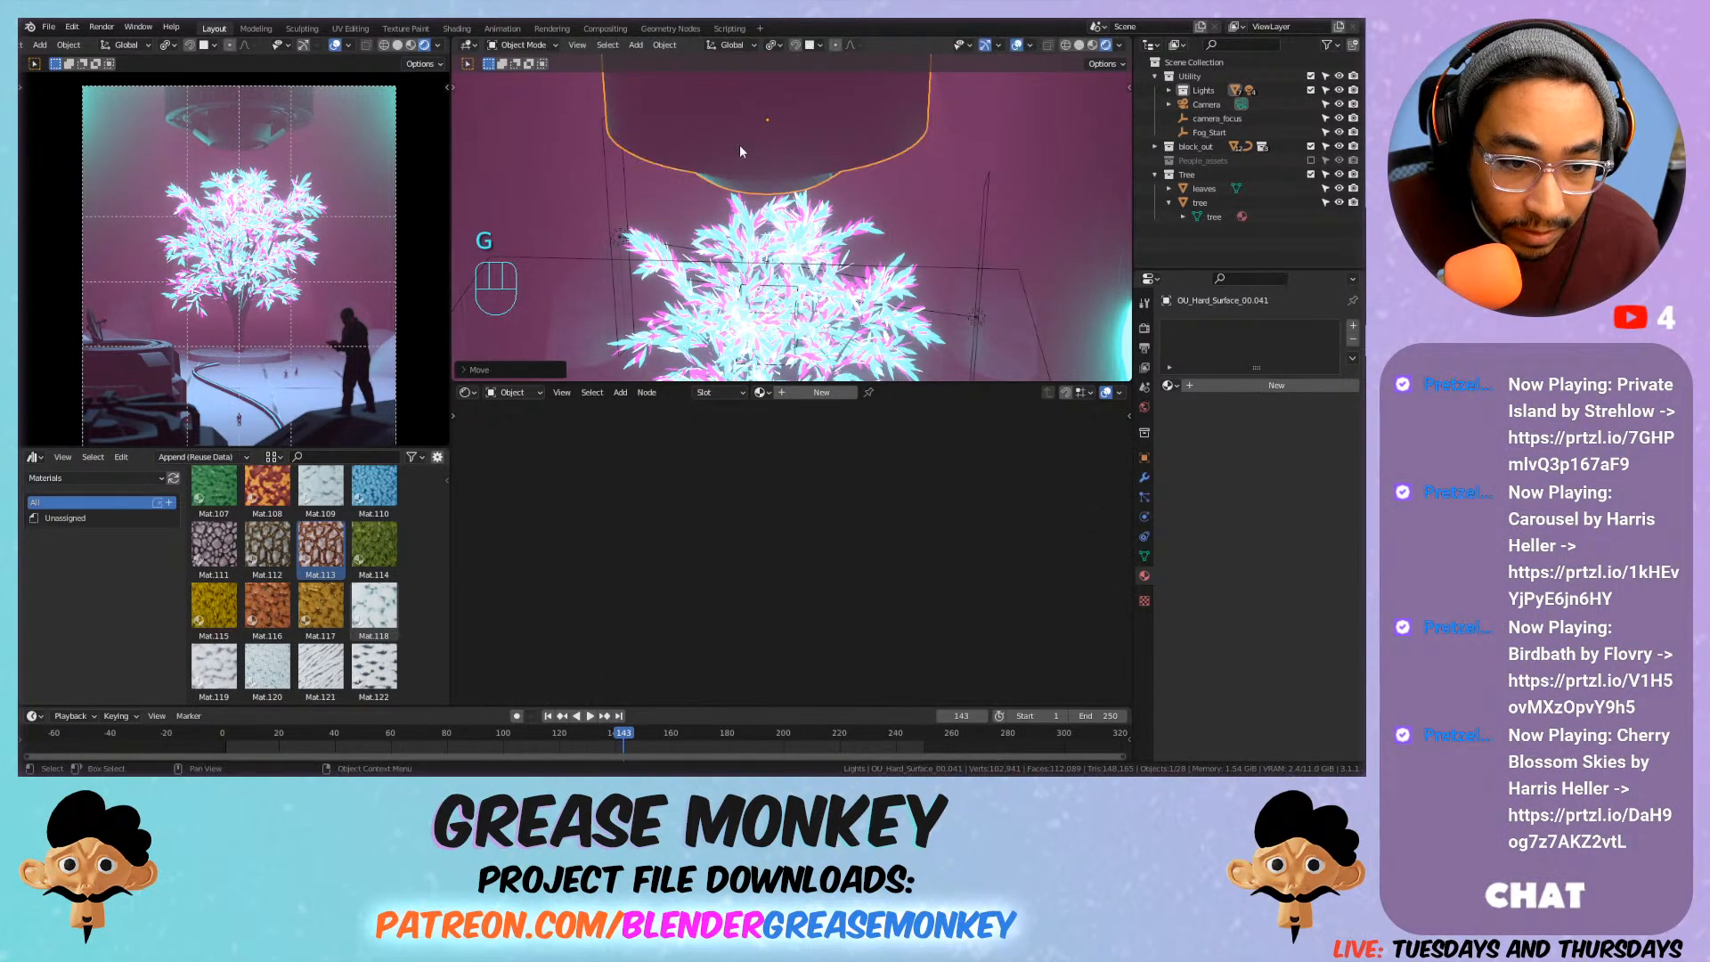
scroll(701, 194, "down", 3)
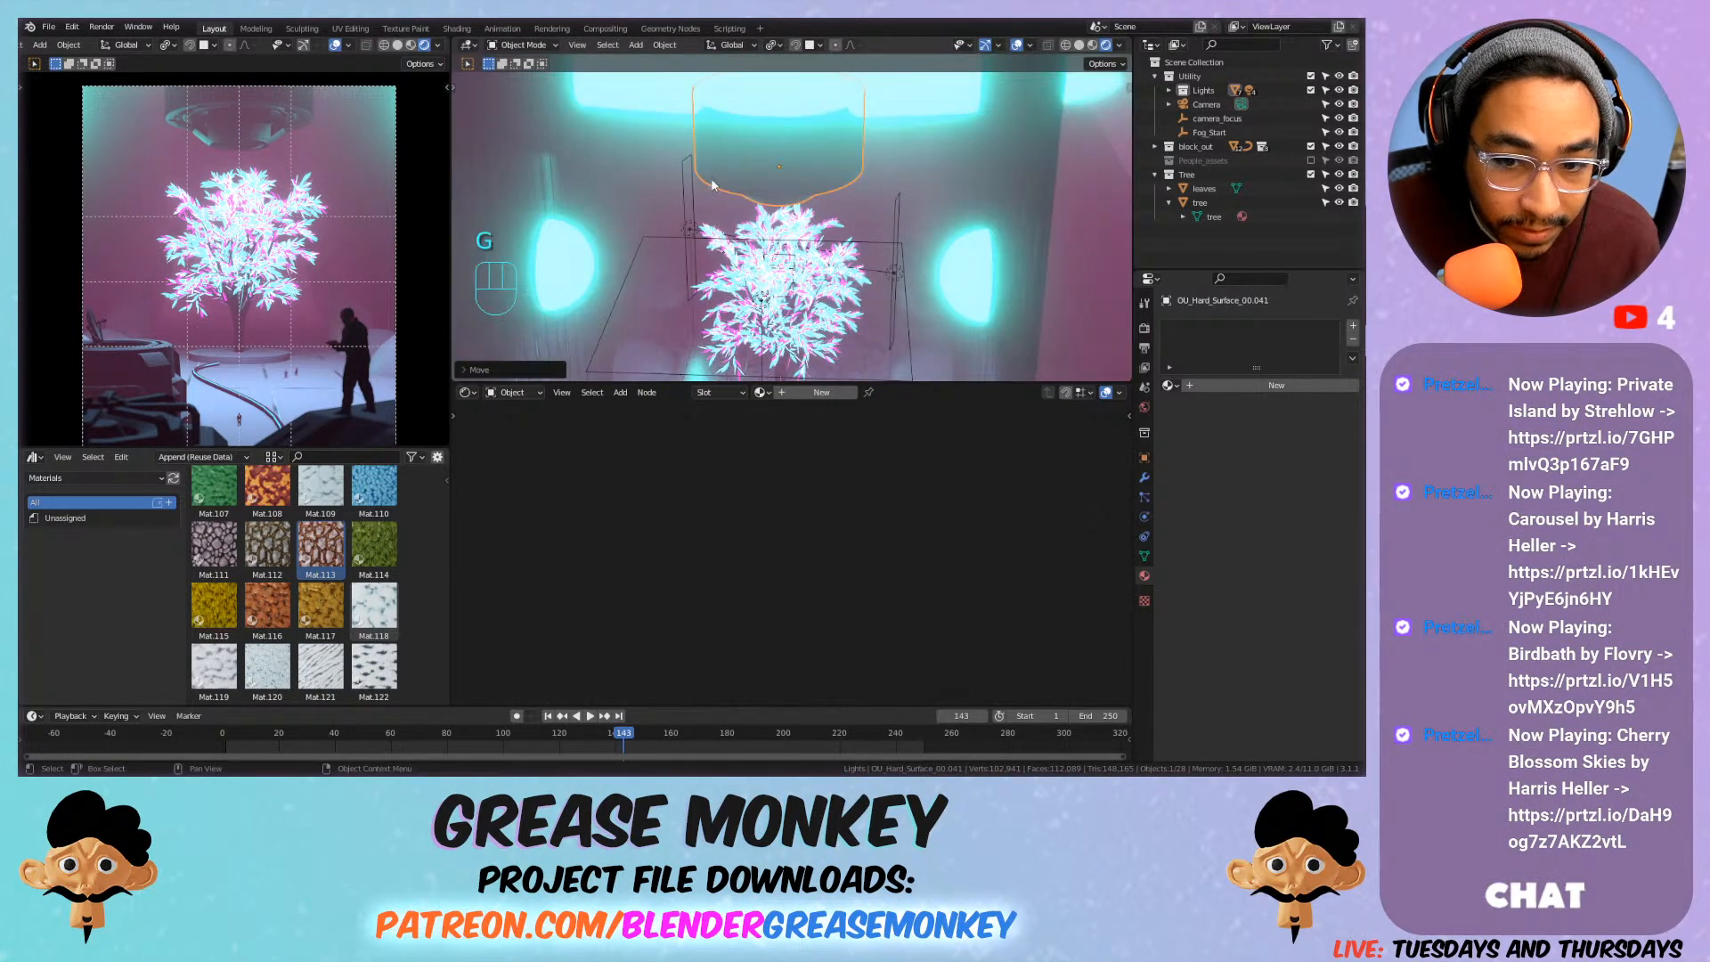
Create a new material on the ceiling fixture and show its preview.
left_click(1168, 385)
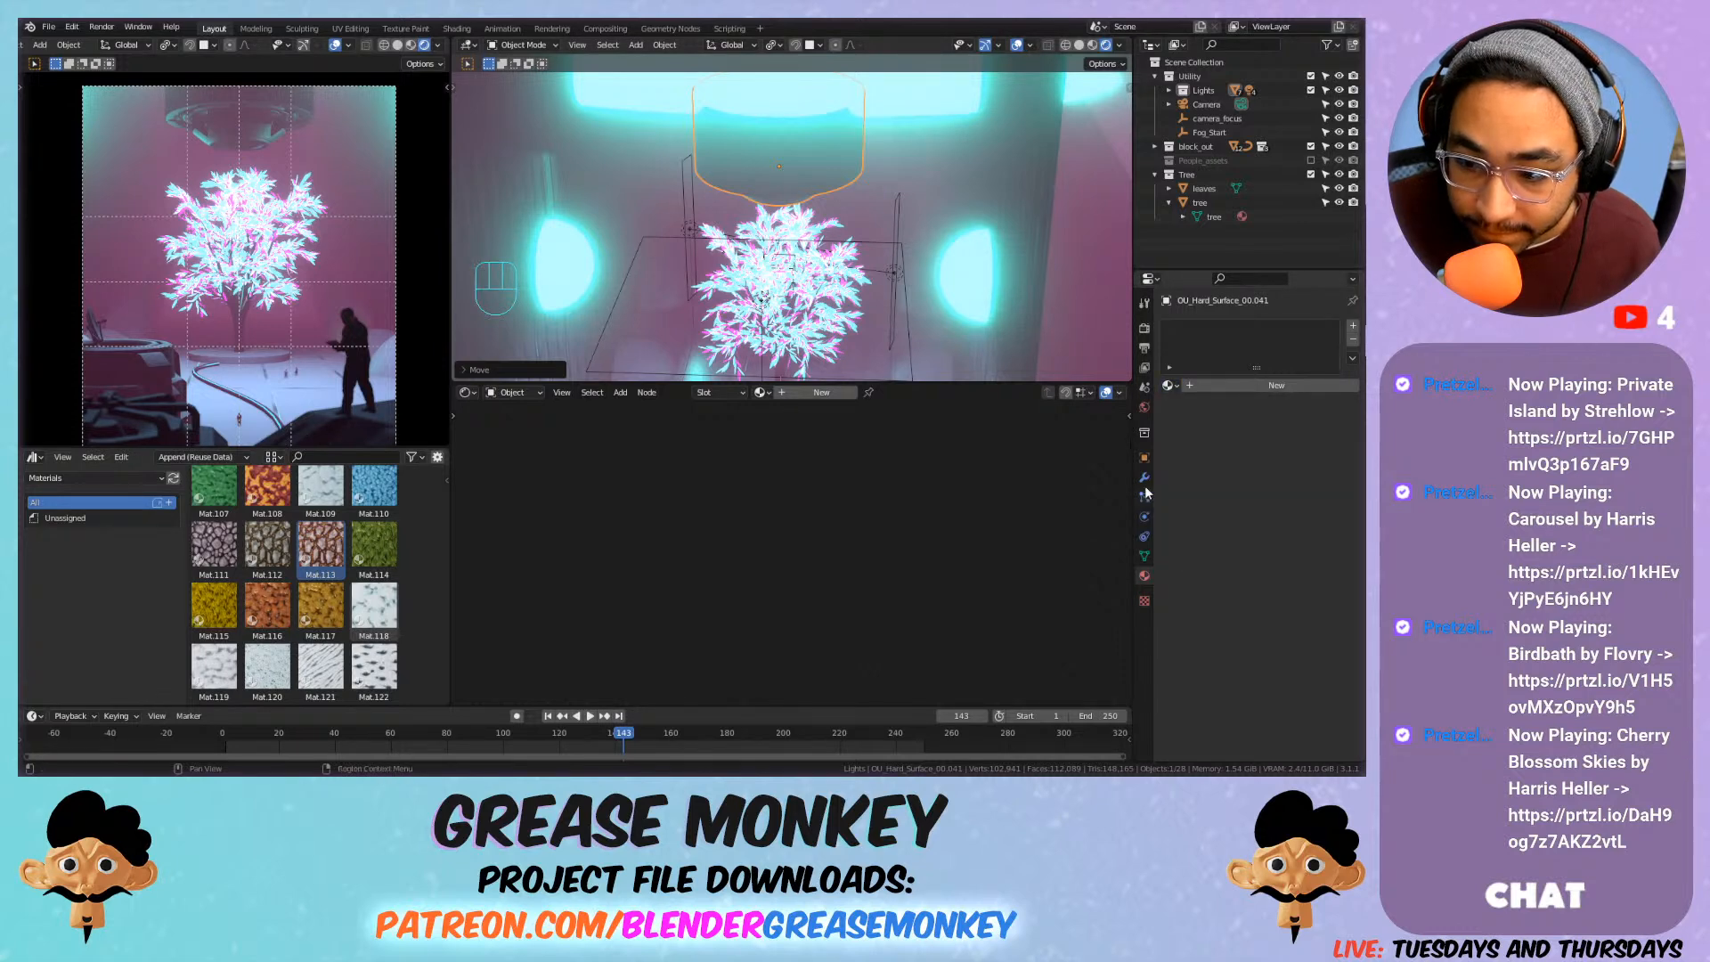
left_click(1276, 385)
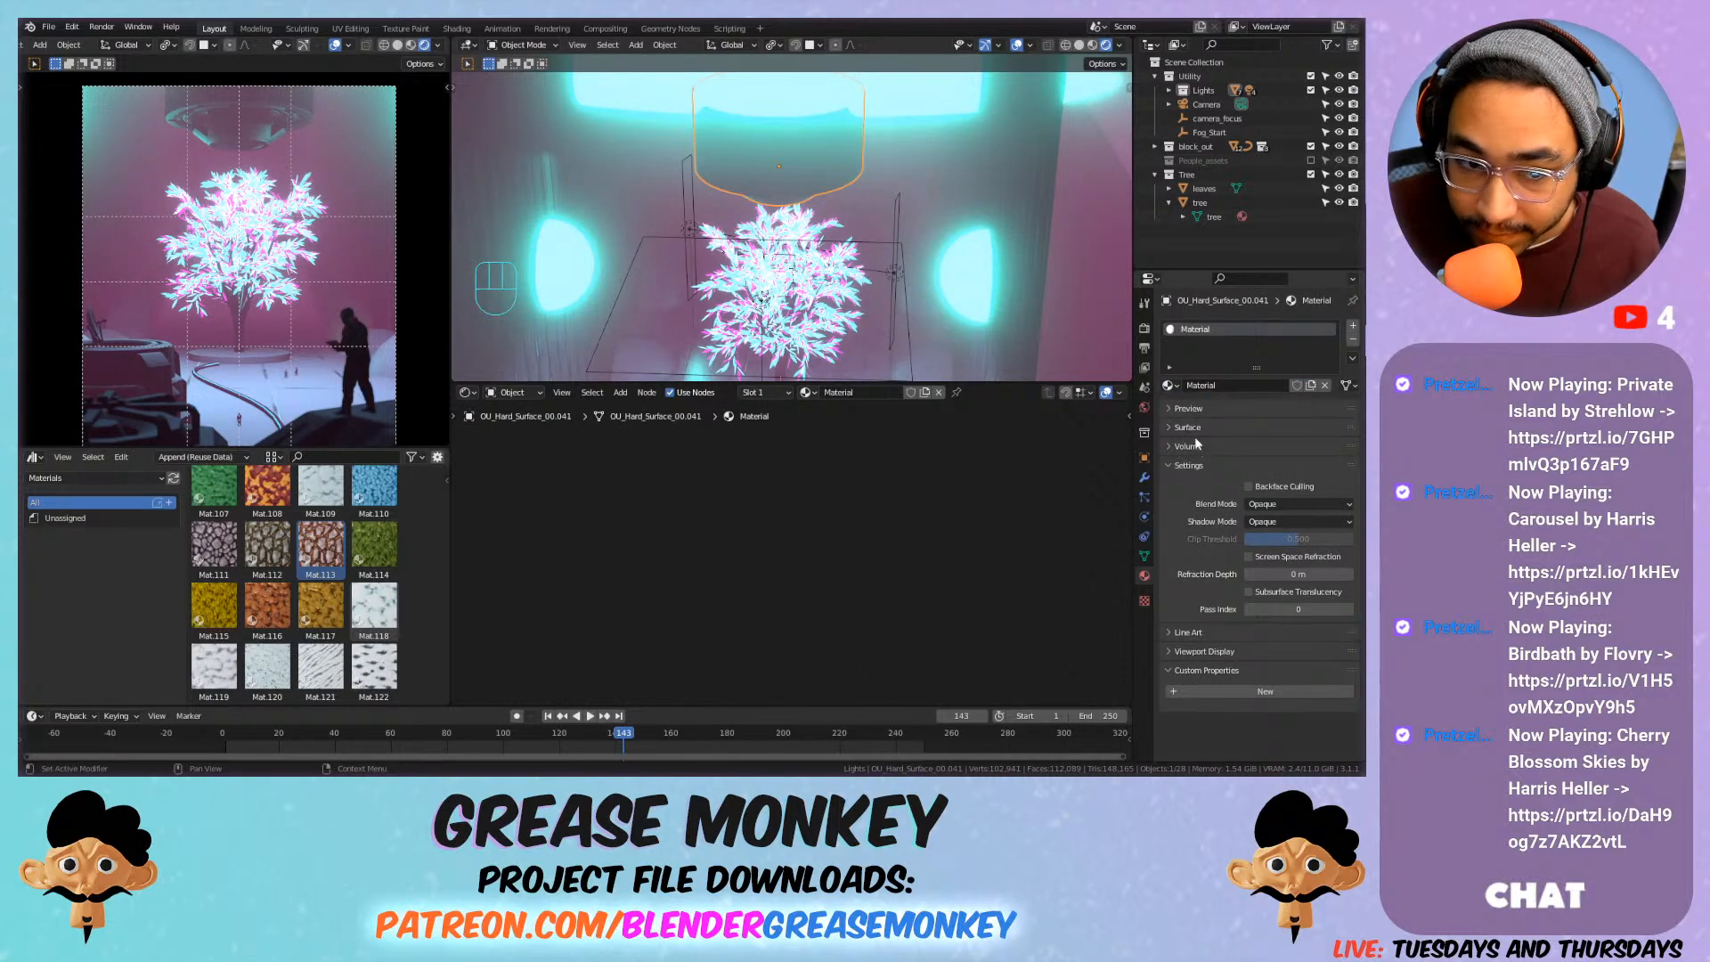
left_click(1193, 408)
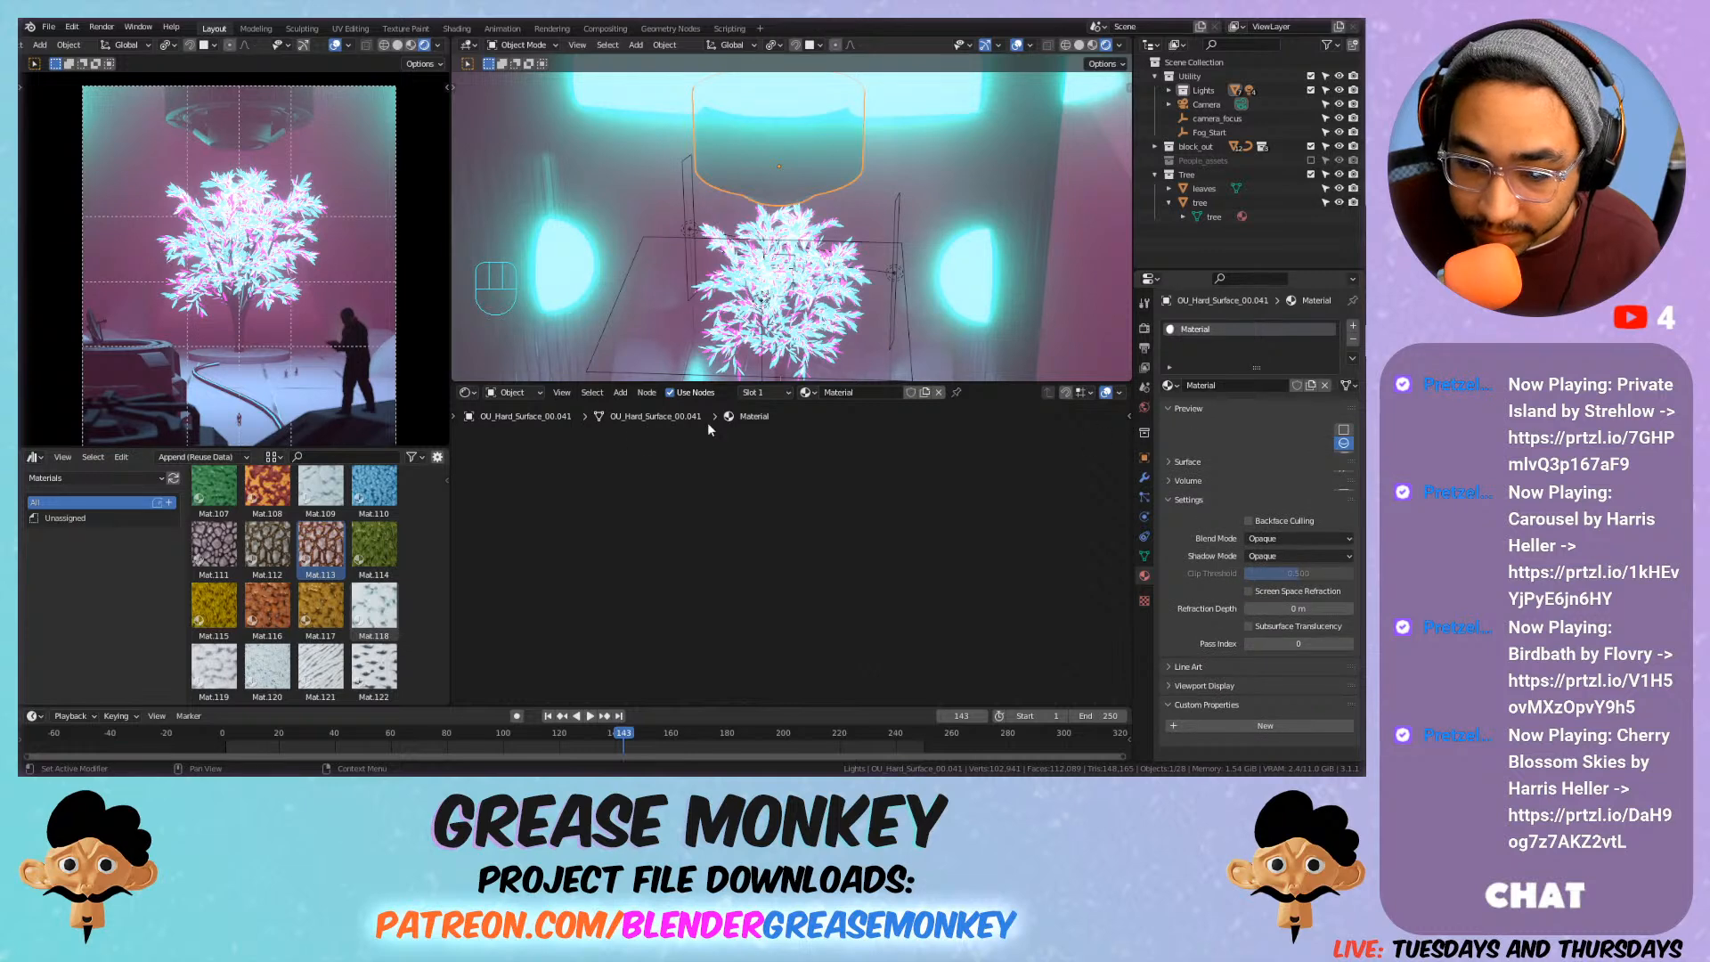
Set the fixture material's Metallic to 1.000, Specular to 0.218 and Roughness to 0.350.
scroll(799, 536, "up", 3)
key("Home")
scroll(720, 557, "up", 3)
mouse_move(860, 562)
left_mouse_down()
mouse_move(943, 562)
mouse_move(867, 562)
left_mouse_up()
left_click_drag(807, 613, 917, 562)
left_click_drag(812, 580, 798, 614)
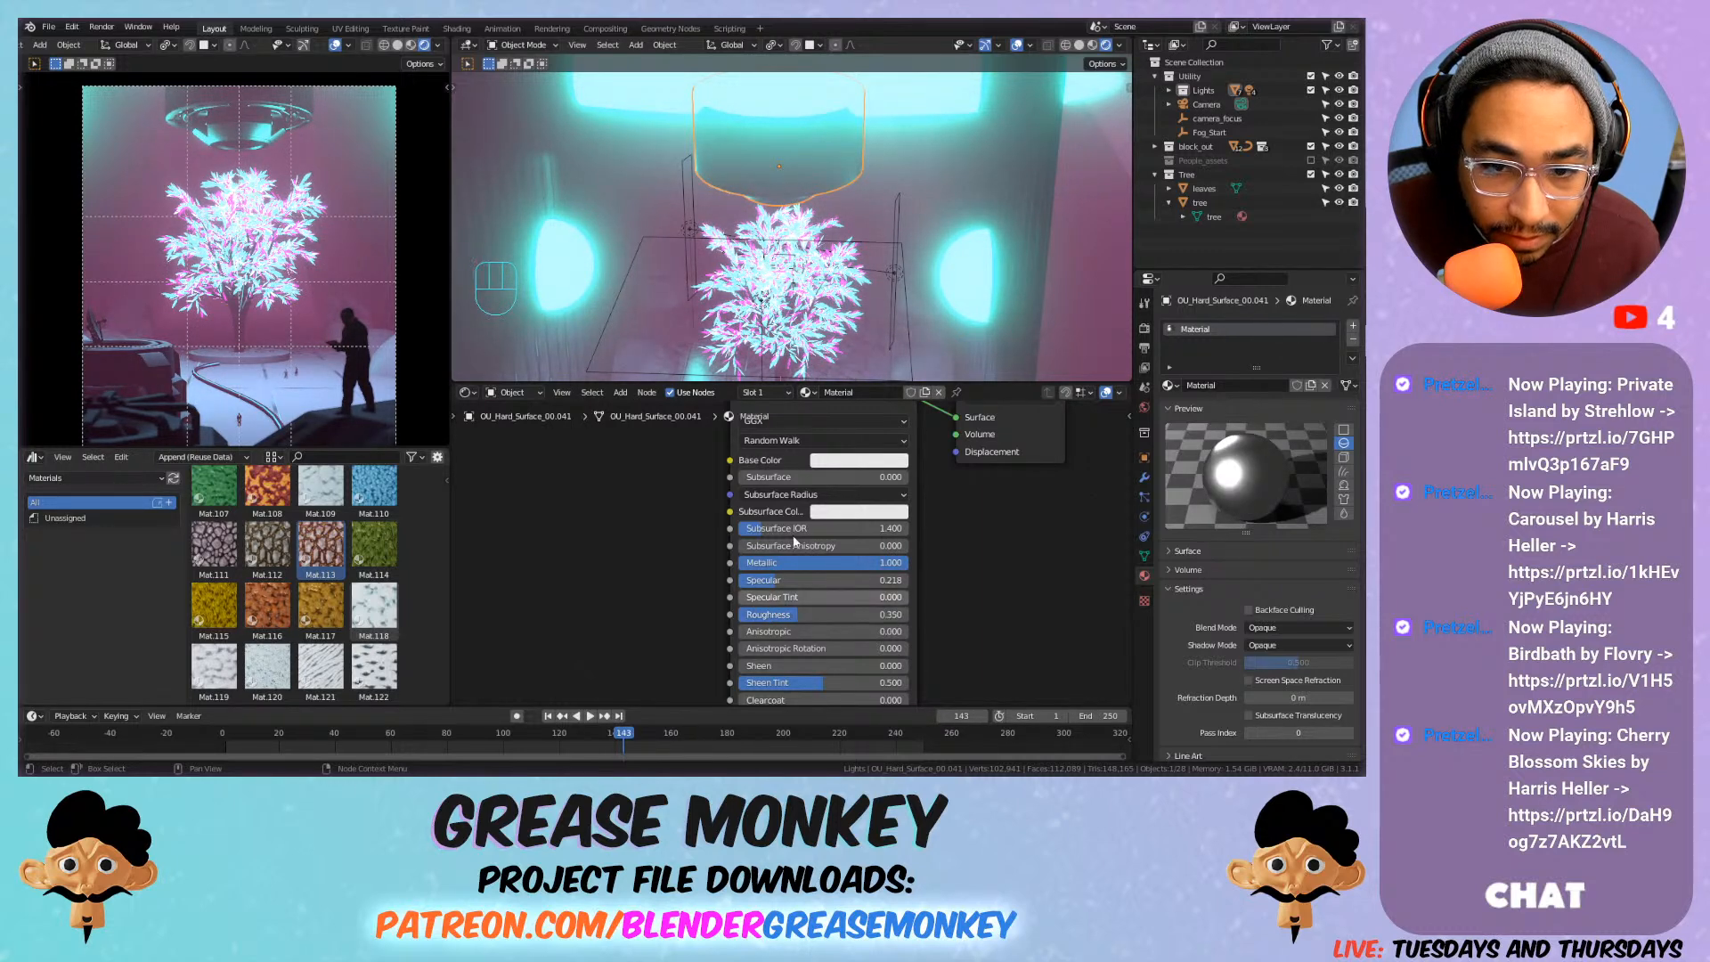
Look through the camera and raise the ceiling fixture about 1.7 m along the global Z axis, keeping it selected.
scroll(745, 168, "down", 3)
middle_click_drag(746, 168, 739, 120)
middle_click_drag(739, 120, 732, 198, "shift")
key("KP_0")
scroll(733, 202, "down", 5)
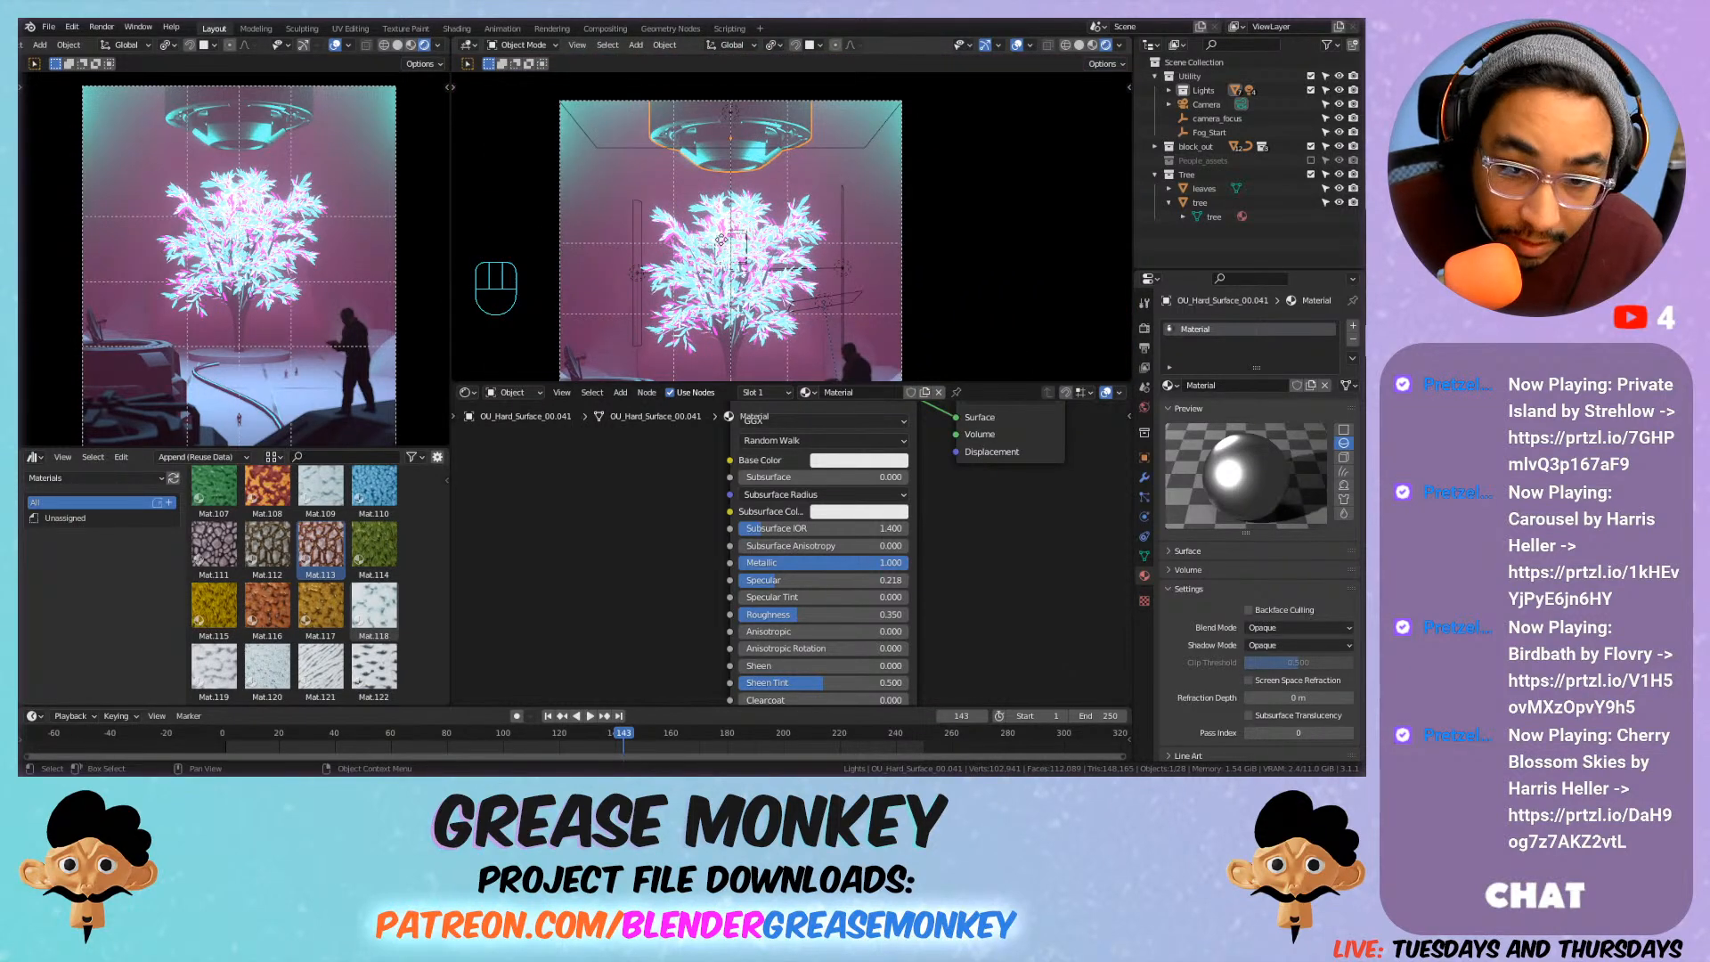
key("g")
key("z")
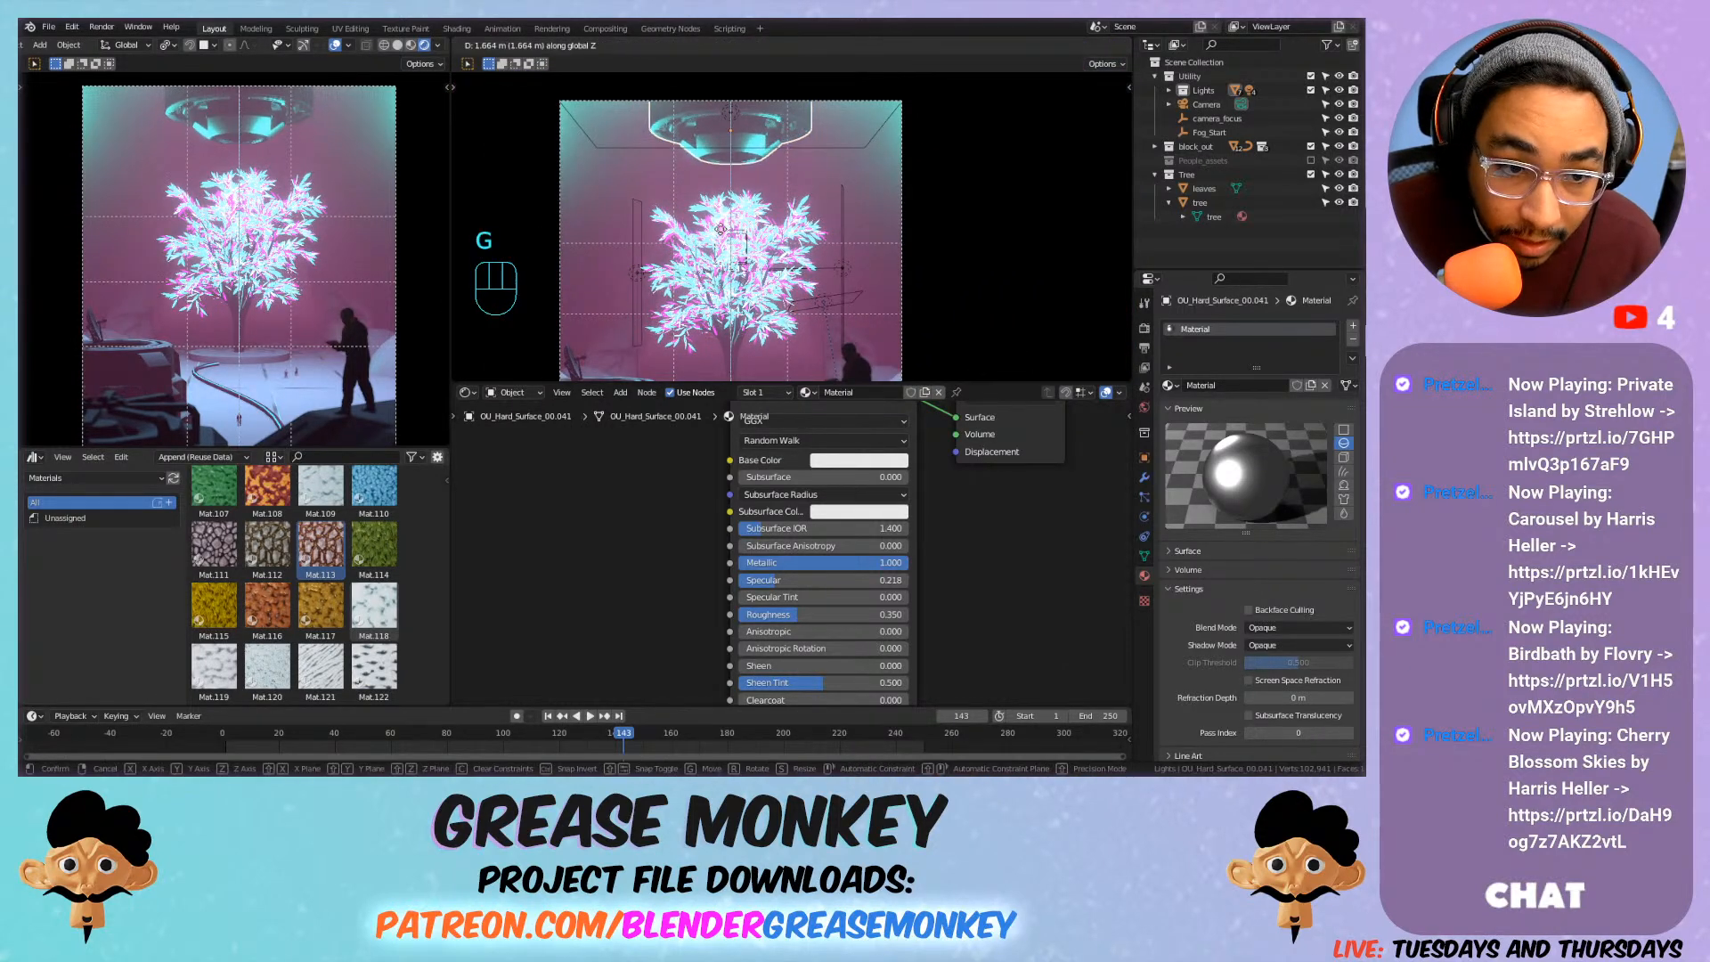
left_click(721, 232)
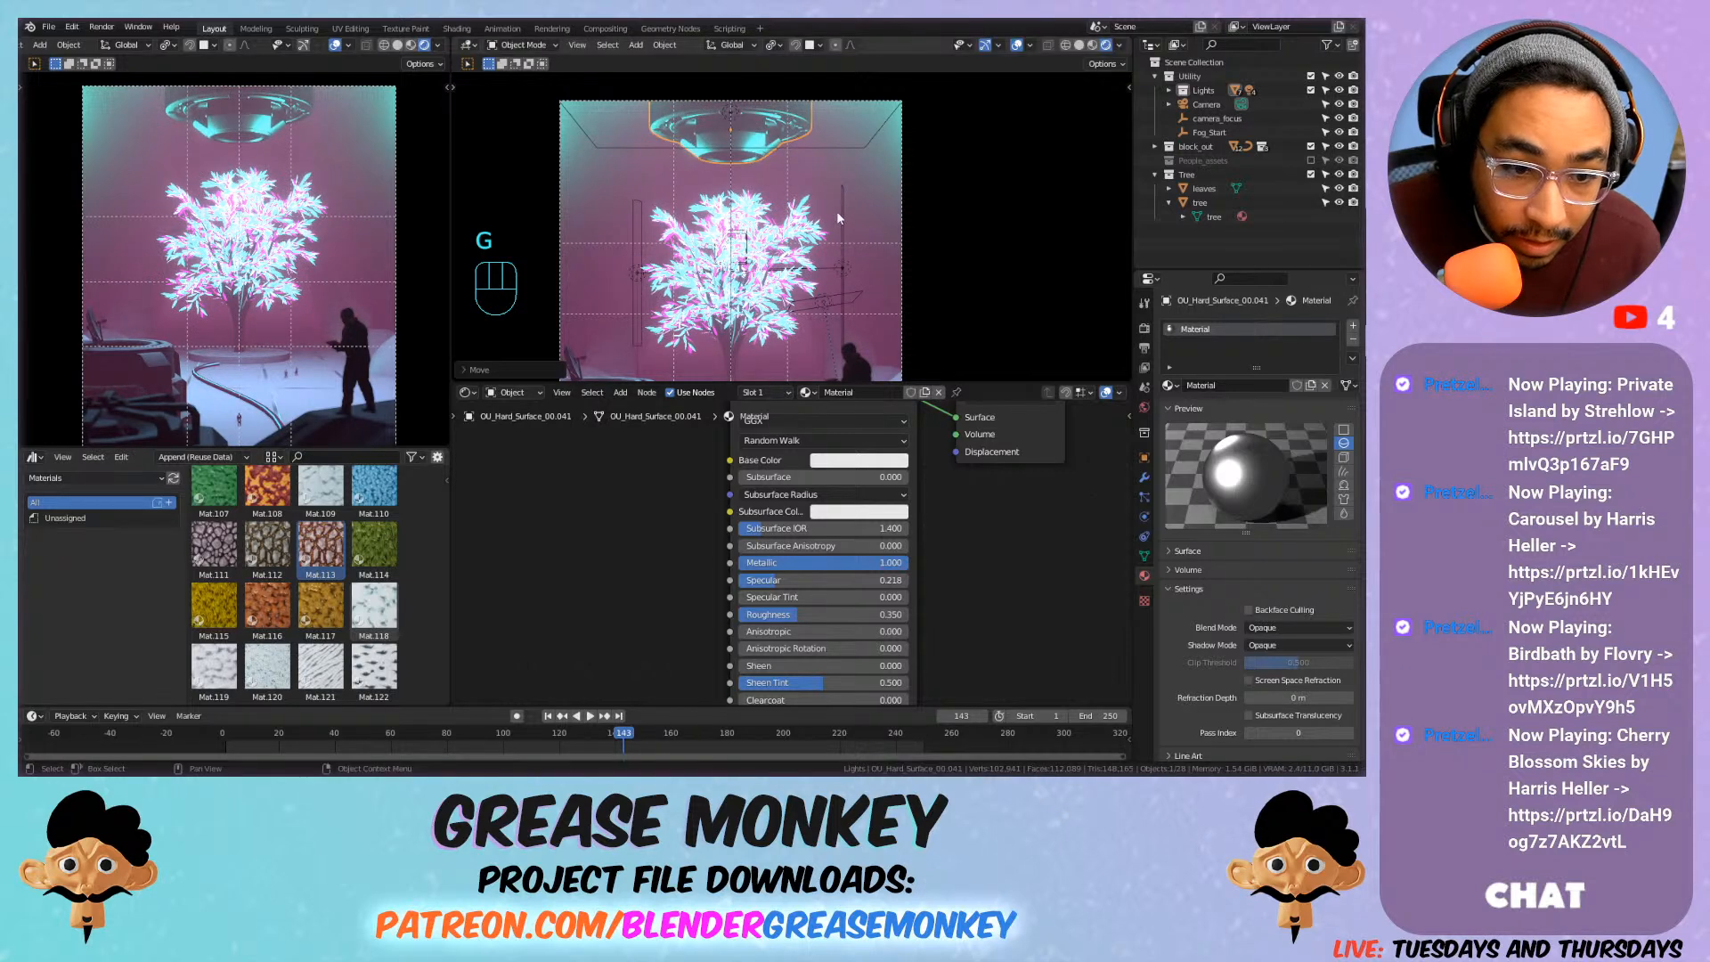
left_click(753, 148)
left_click(762, 131)
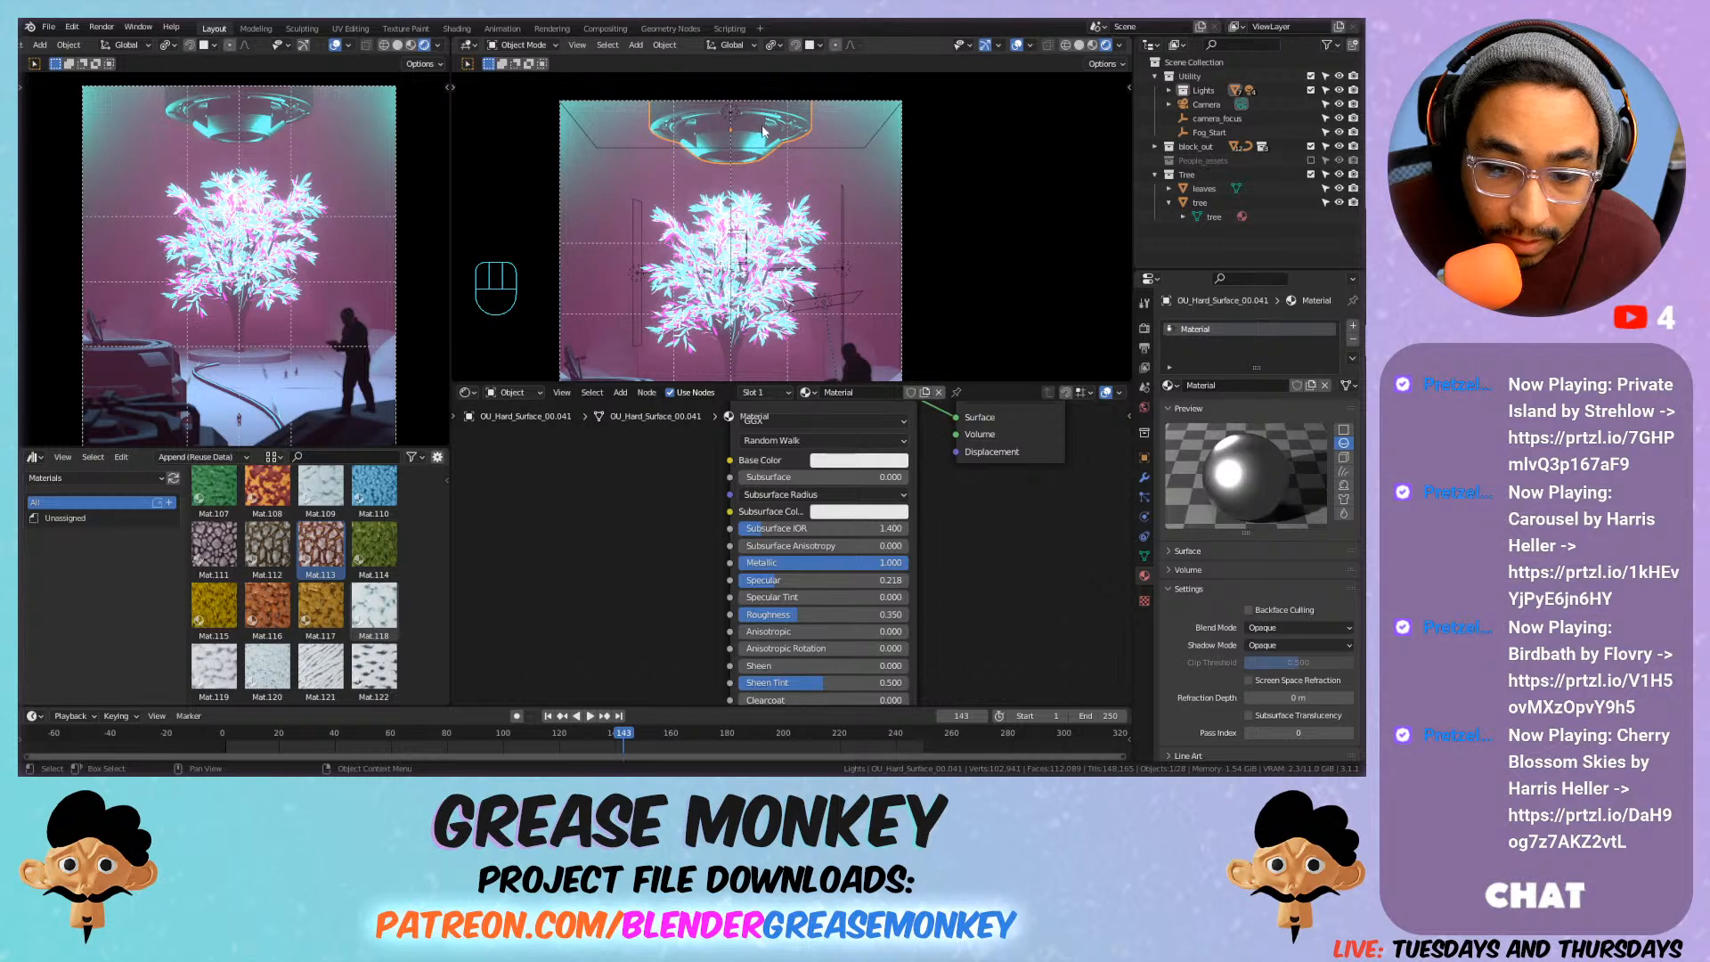
Set the fixture material's Metallic to 0.000, Specular to 1.000, Roughness to 0.382 and Base Color to bright cyan-blue.
left_click_drag(817, 614, 477, 573)
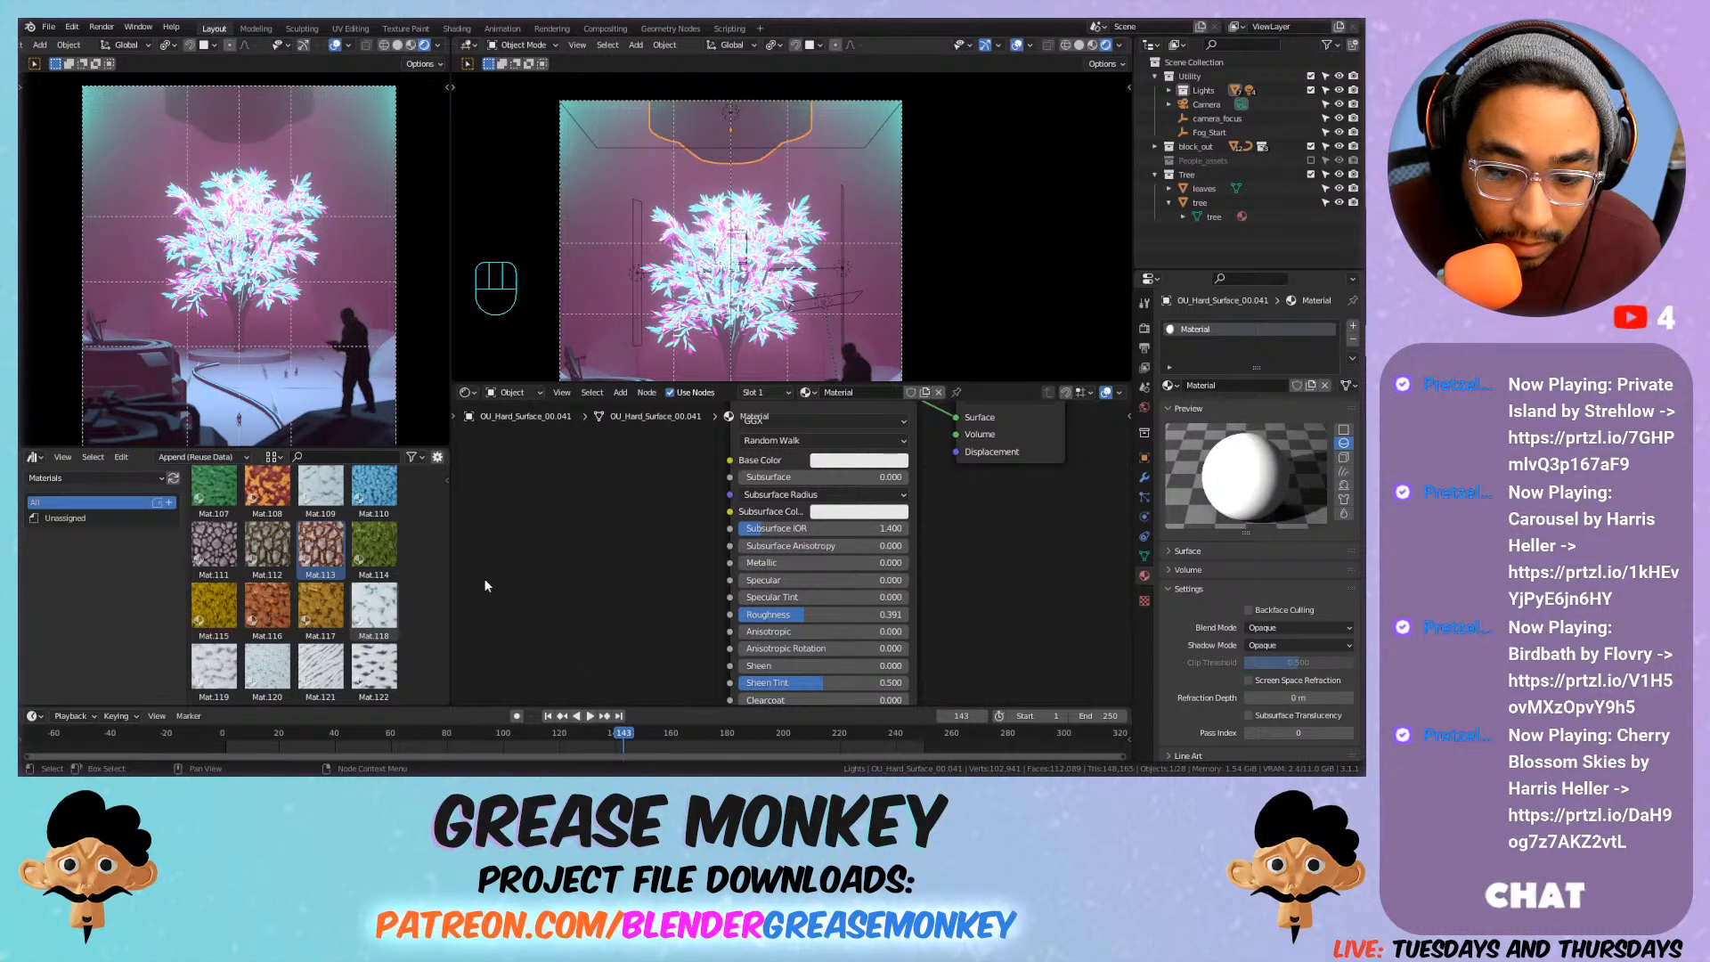
left_click_drag(779, 612, 926, 579)
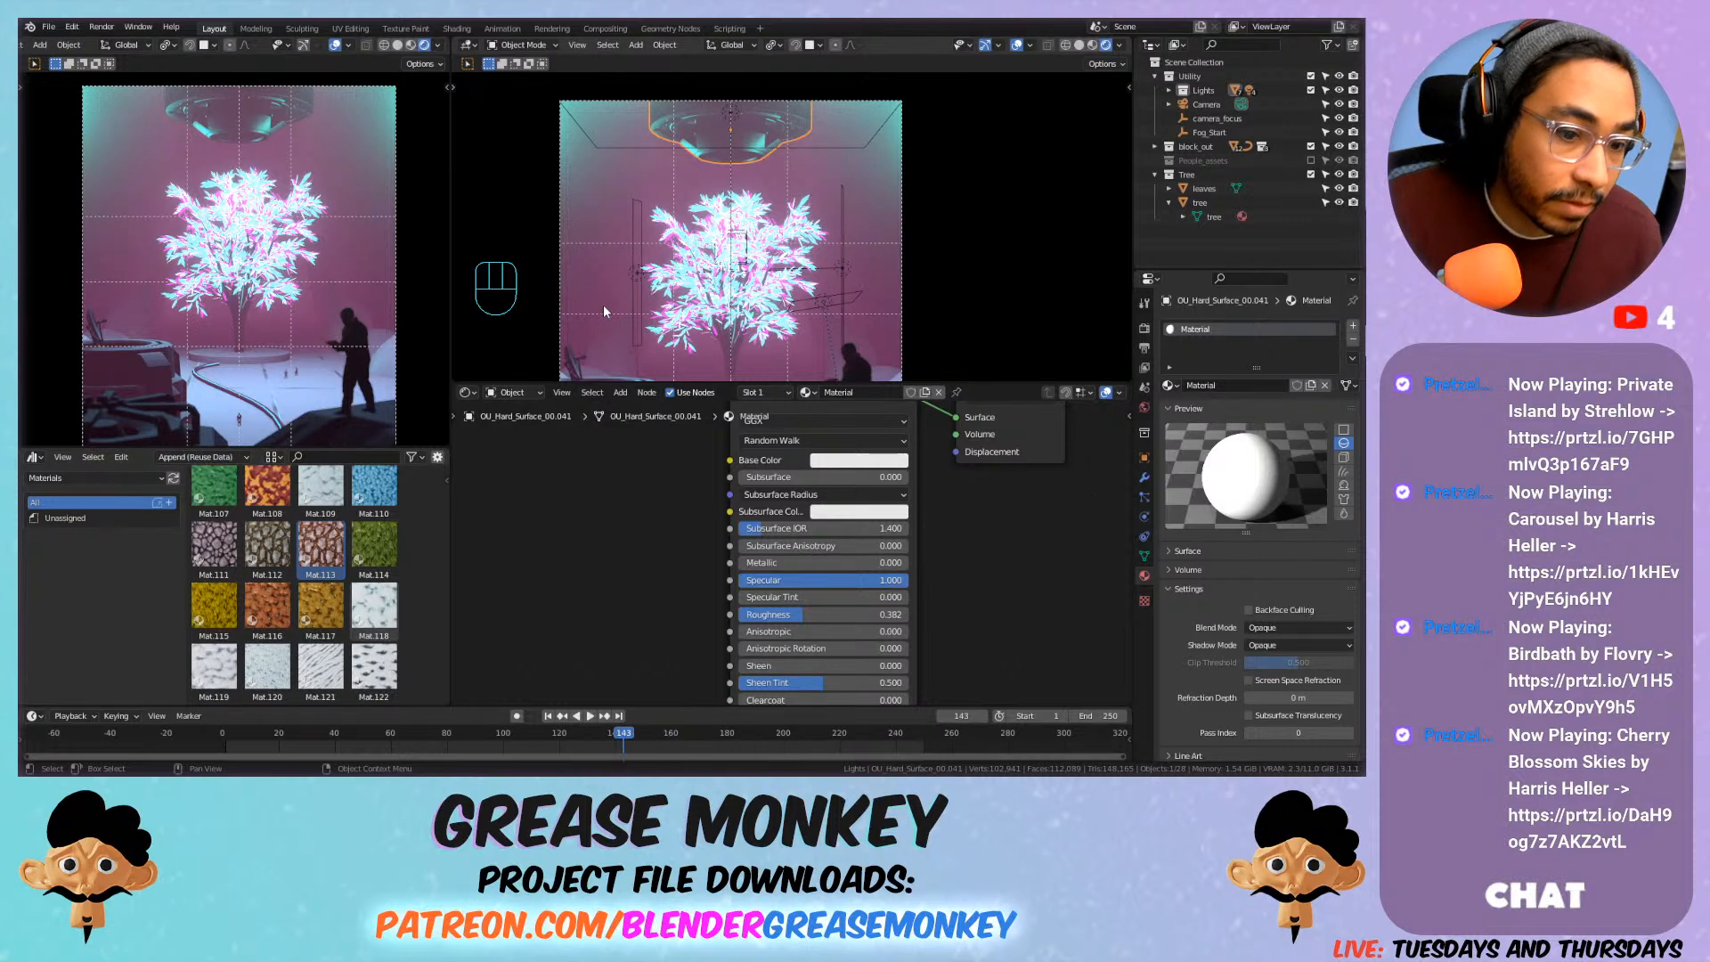
left_click(841, 463)
left_click_drag(848, 342, 887, 237)
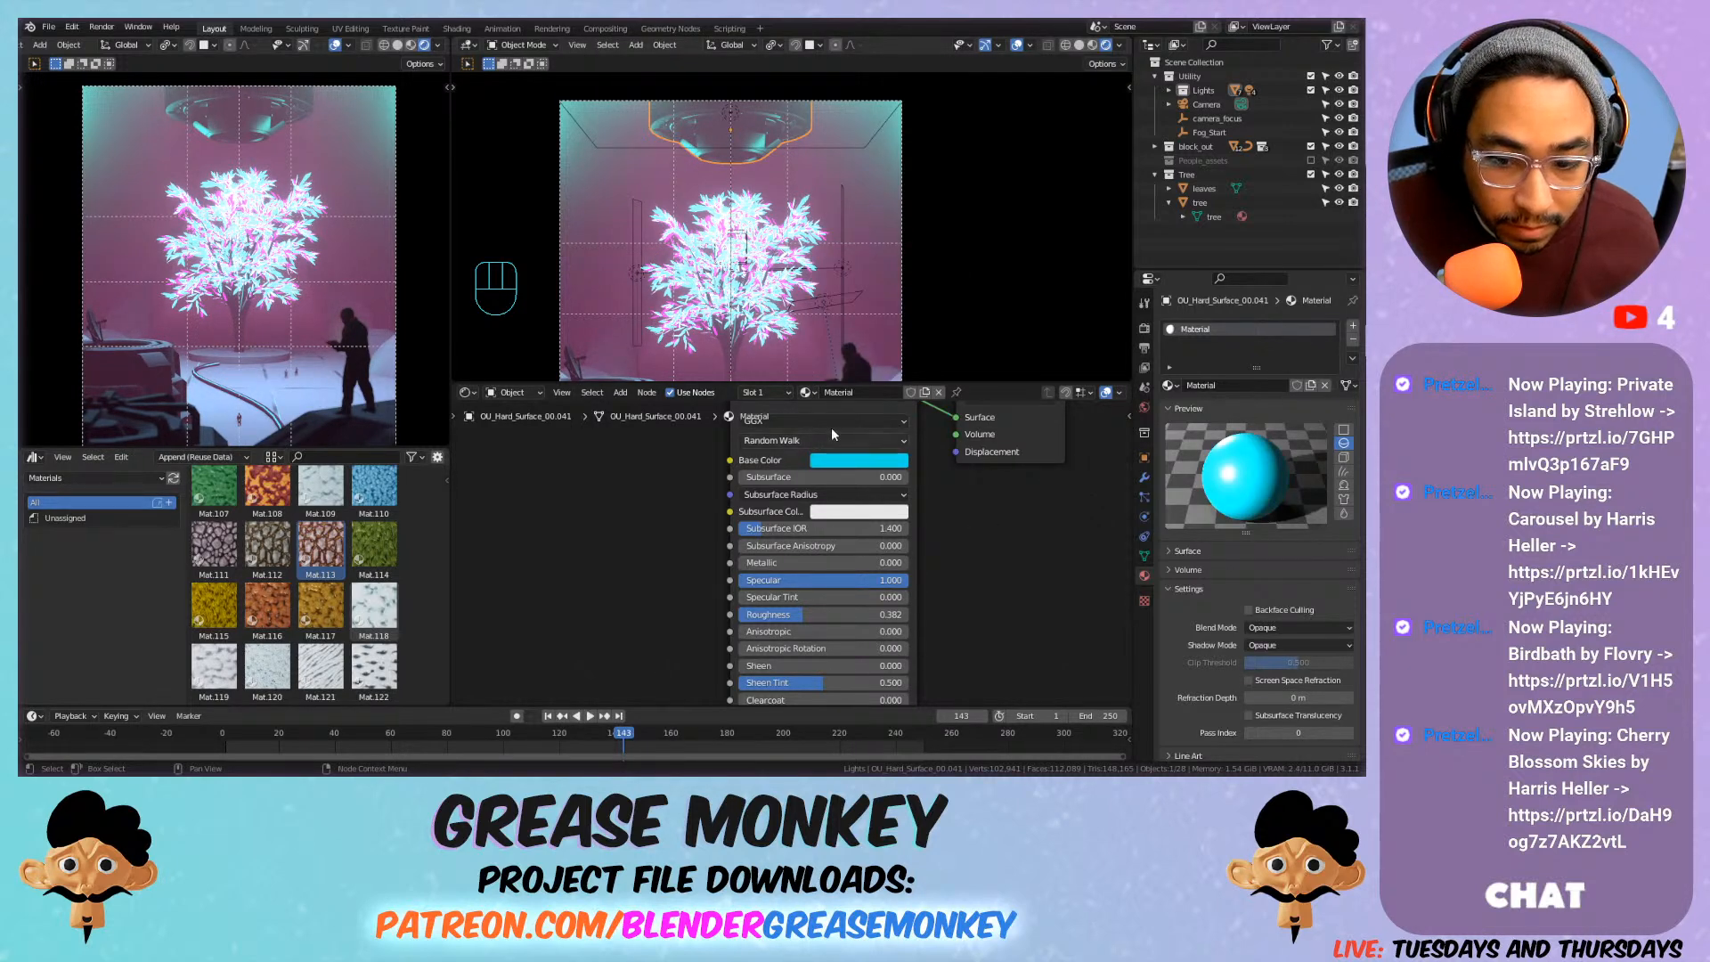
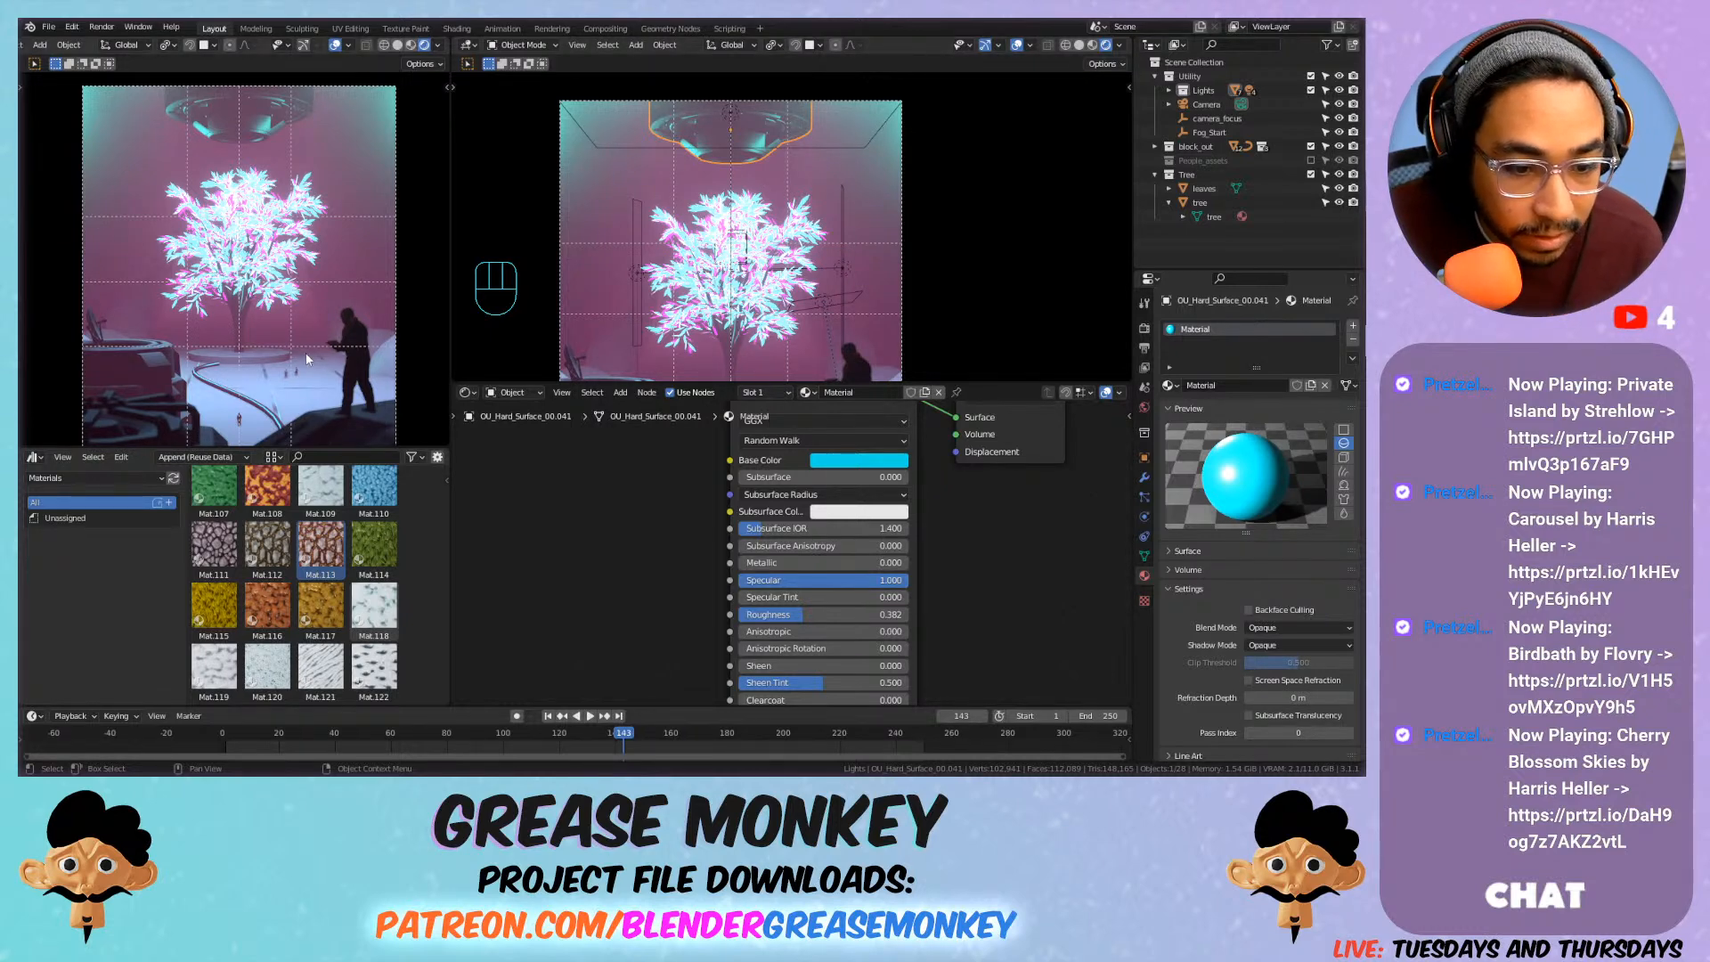
Hide the overlays in the smaller camera view and set the scene's color management Look to Very High Contrast.
left_click(335, 46)
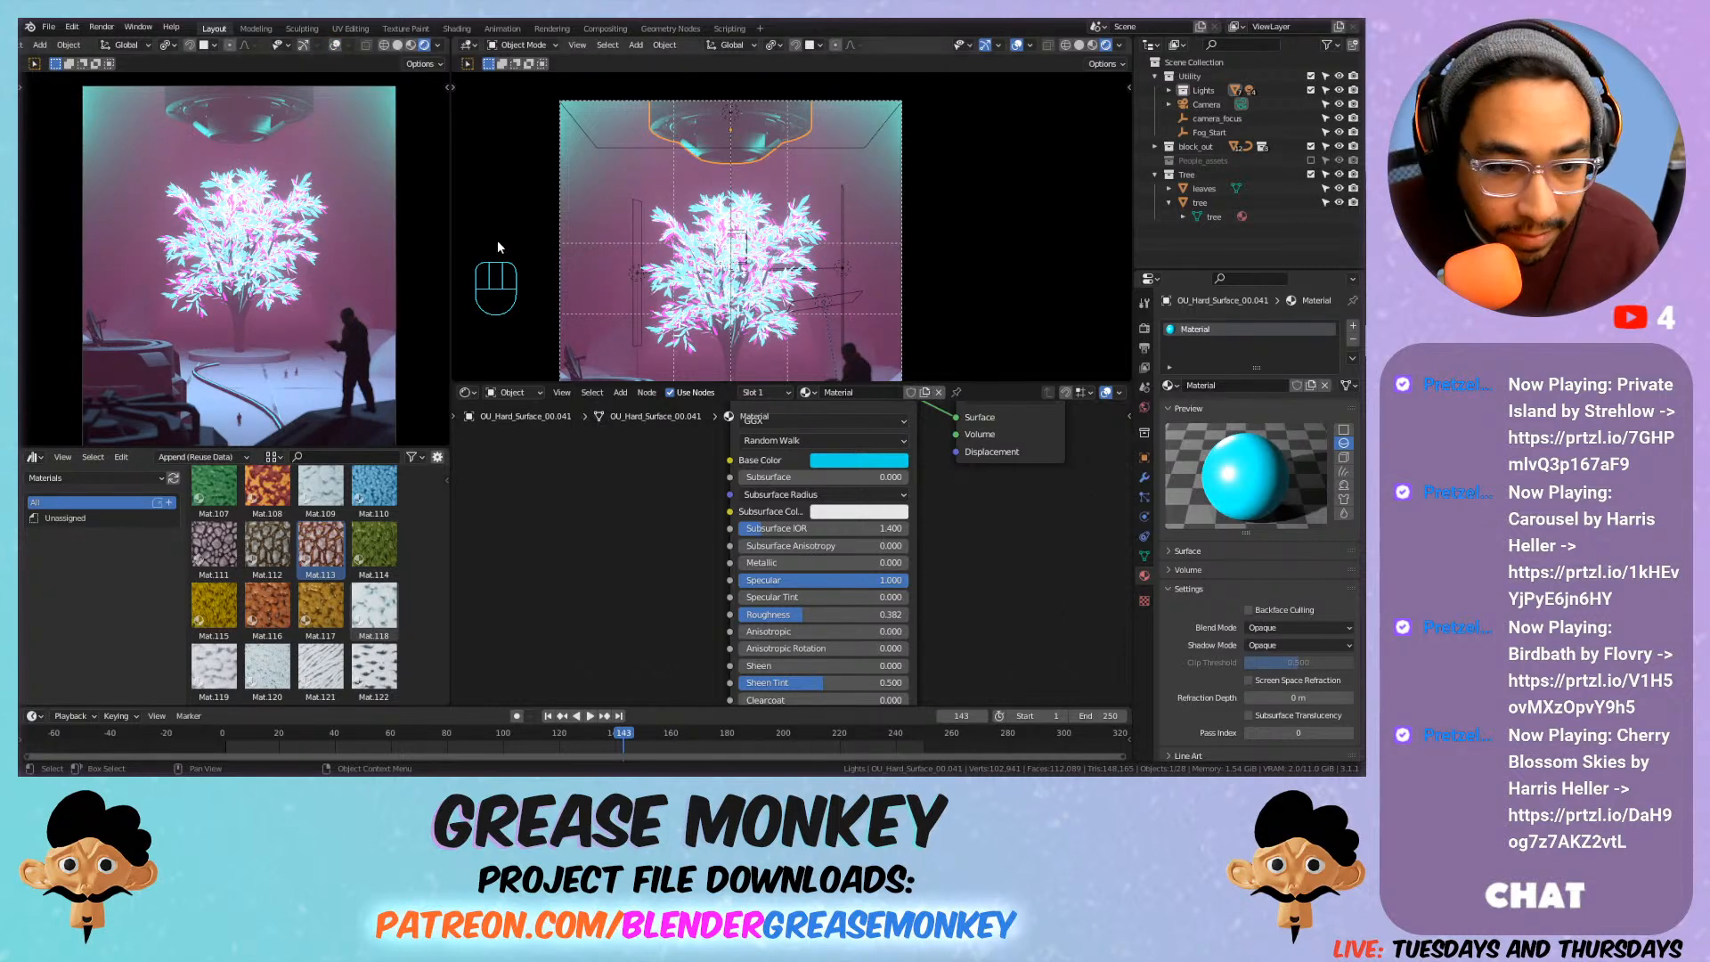
scroll(303, 282, "down", 1)
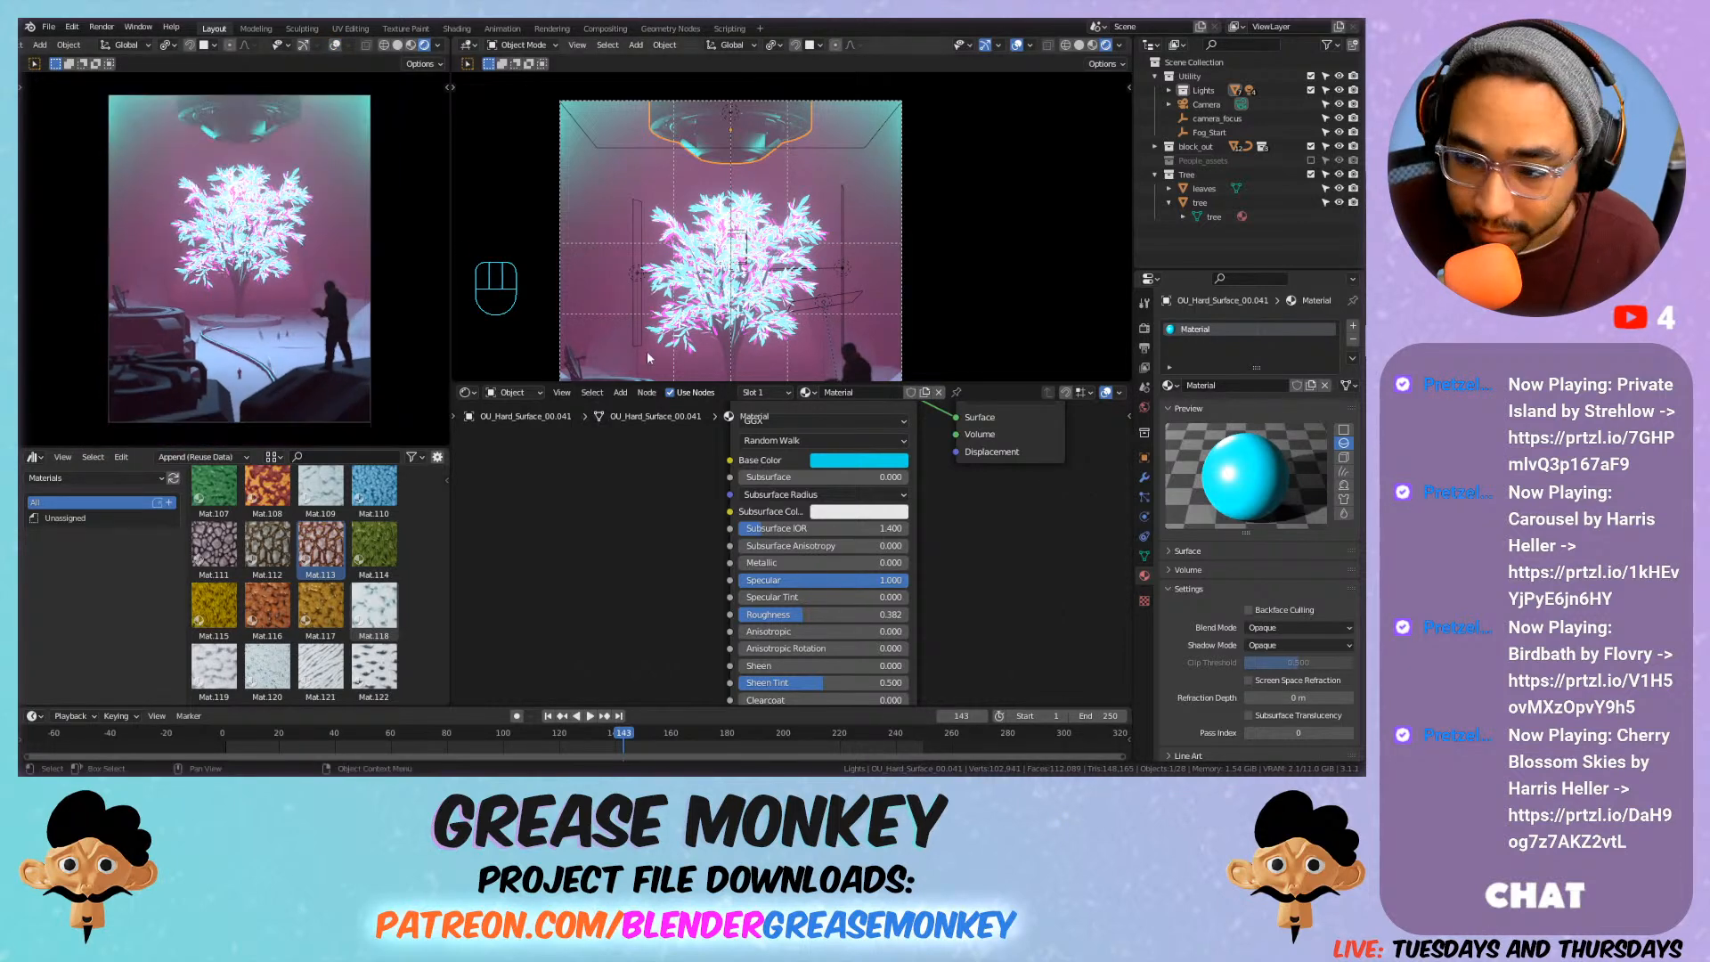
left_click(1145, 329)
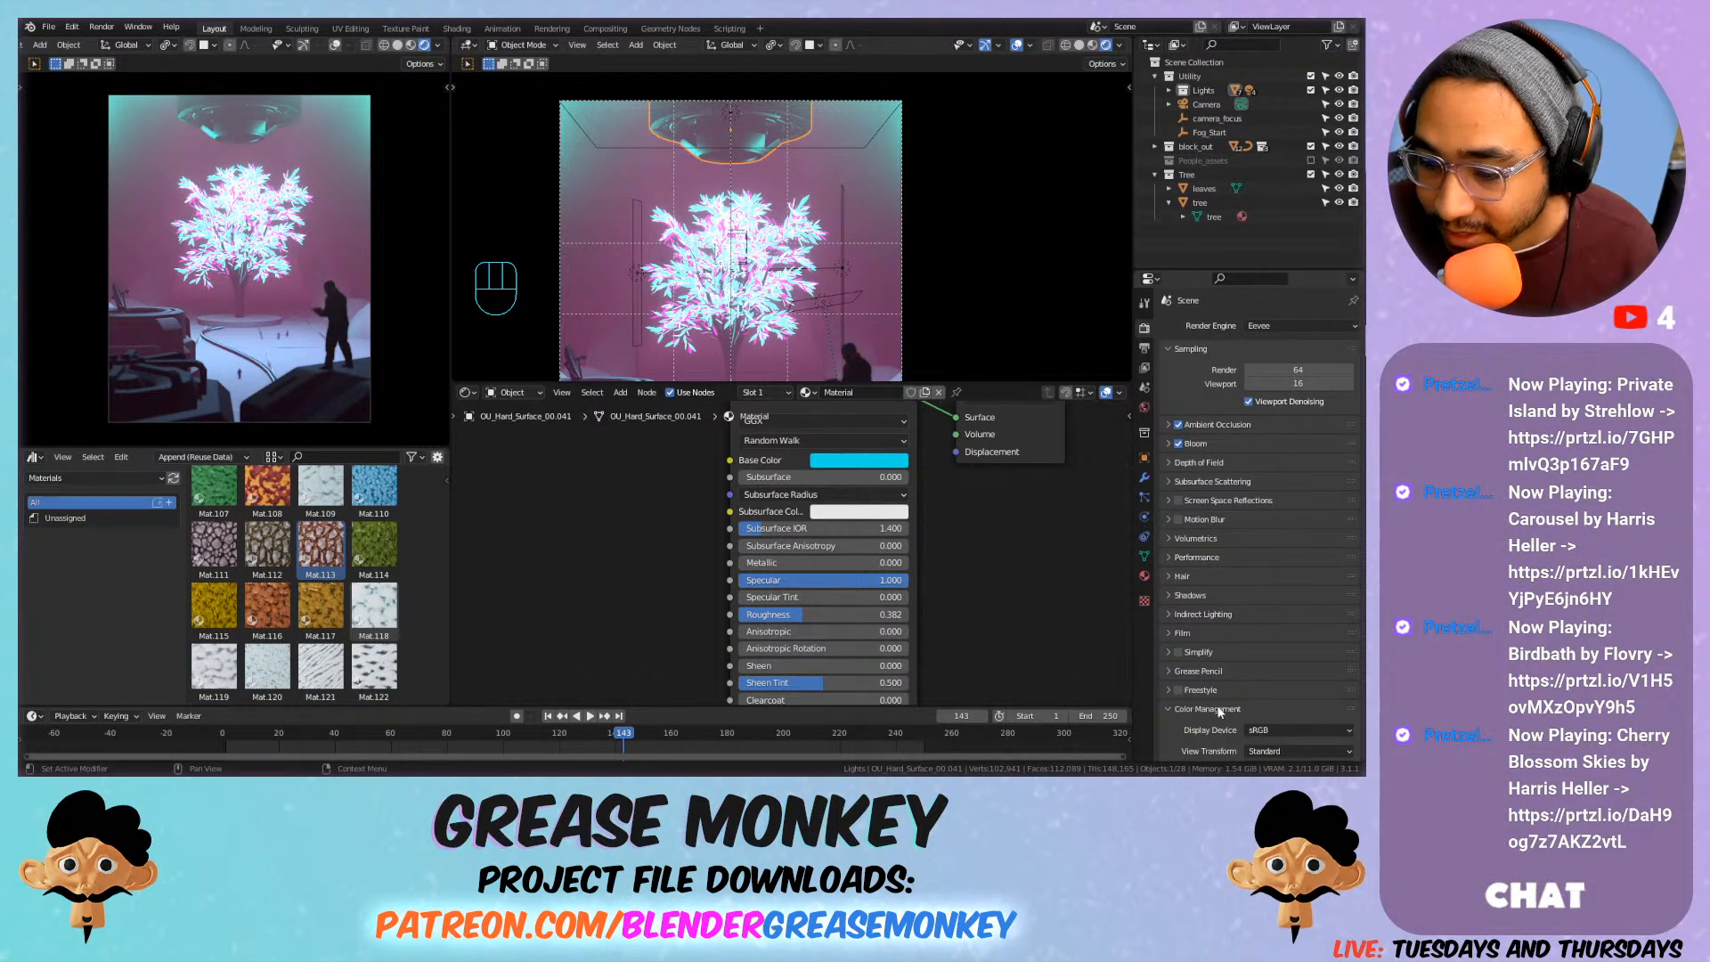
scroll(1274, 693, "down", 3)
left_click(1285, 679)
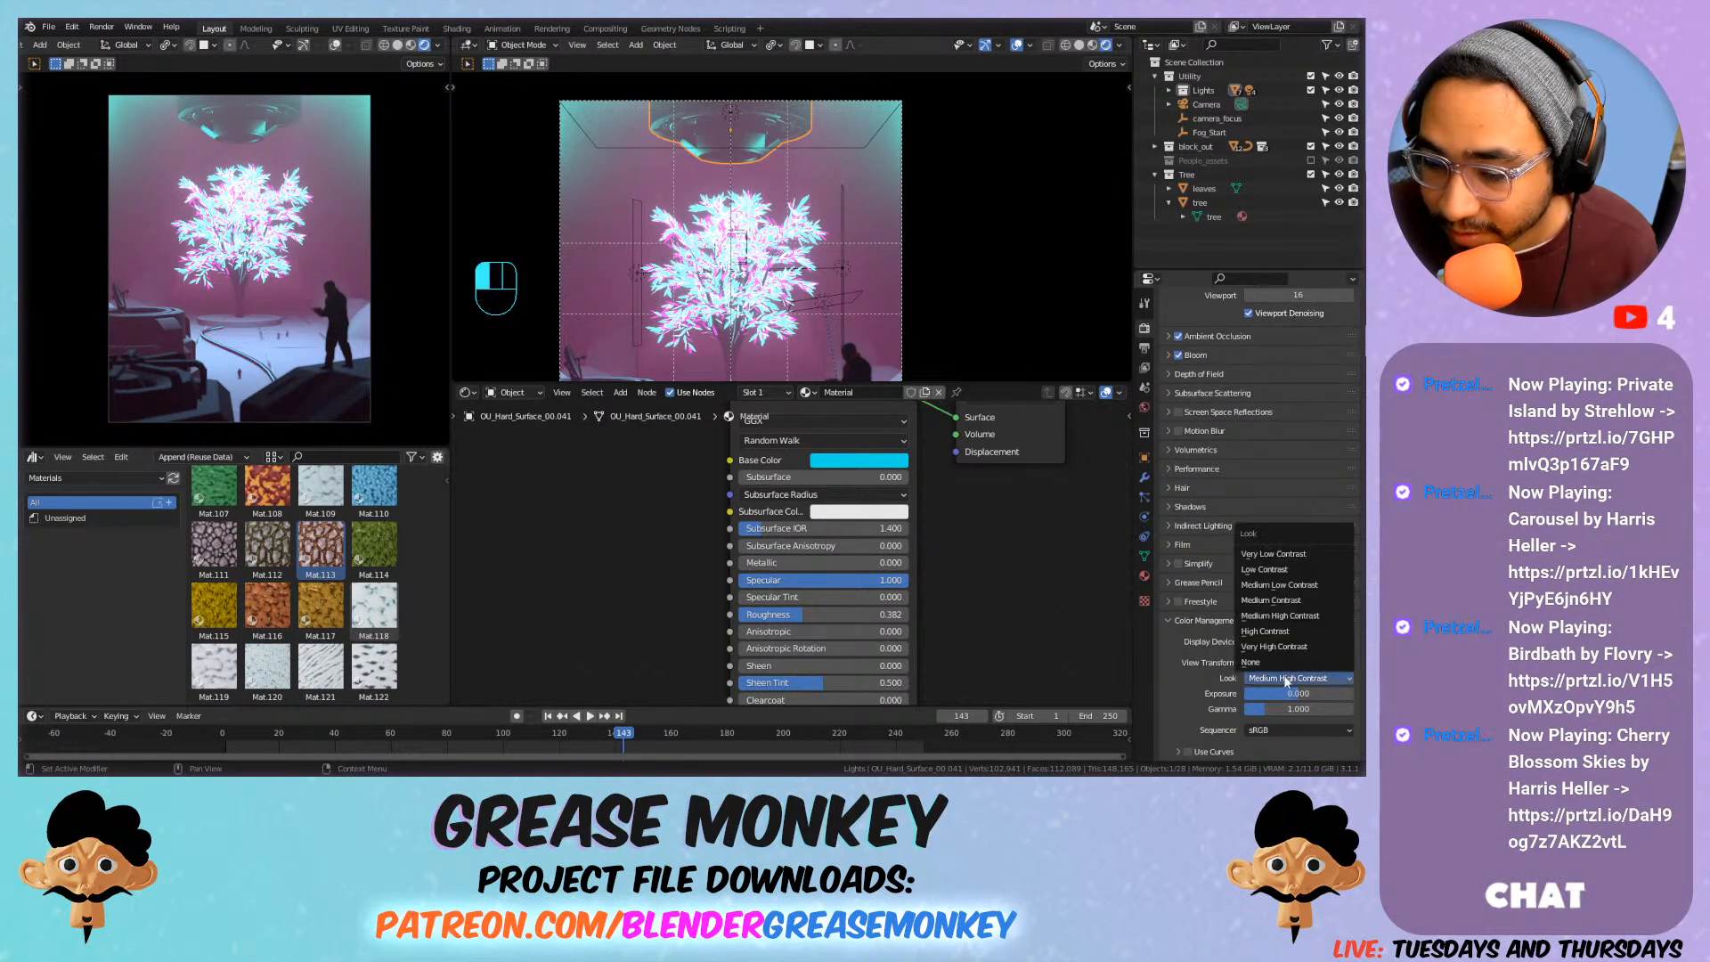
left_click(1285, 646)
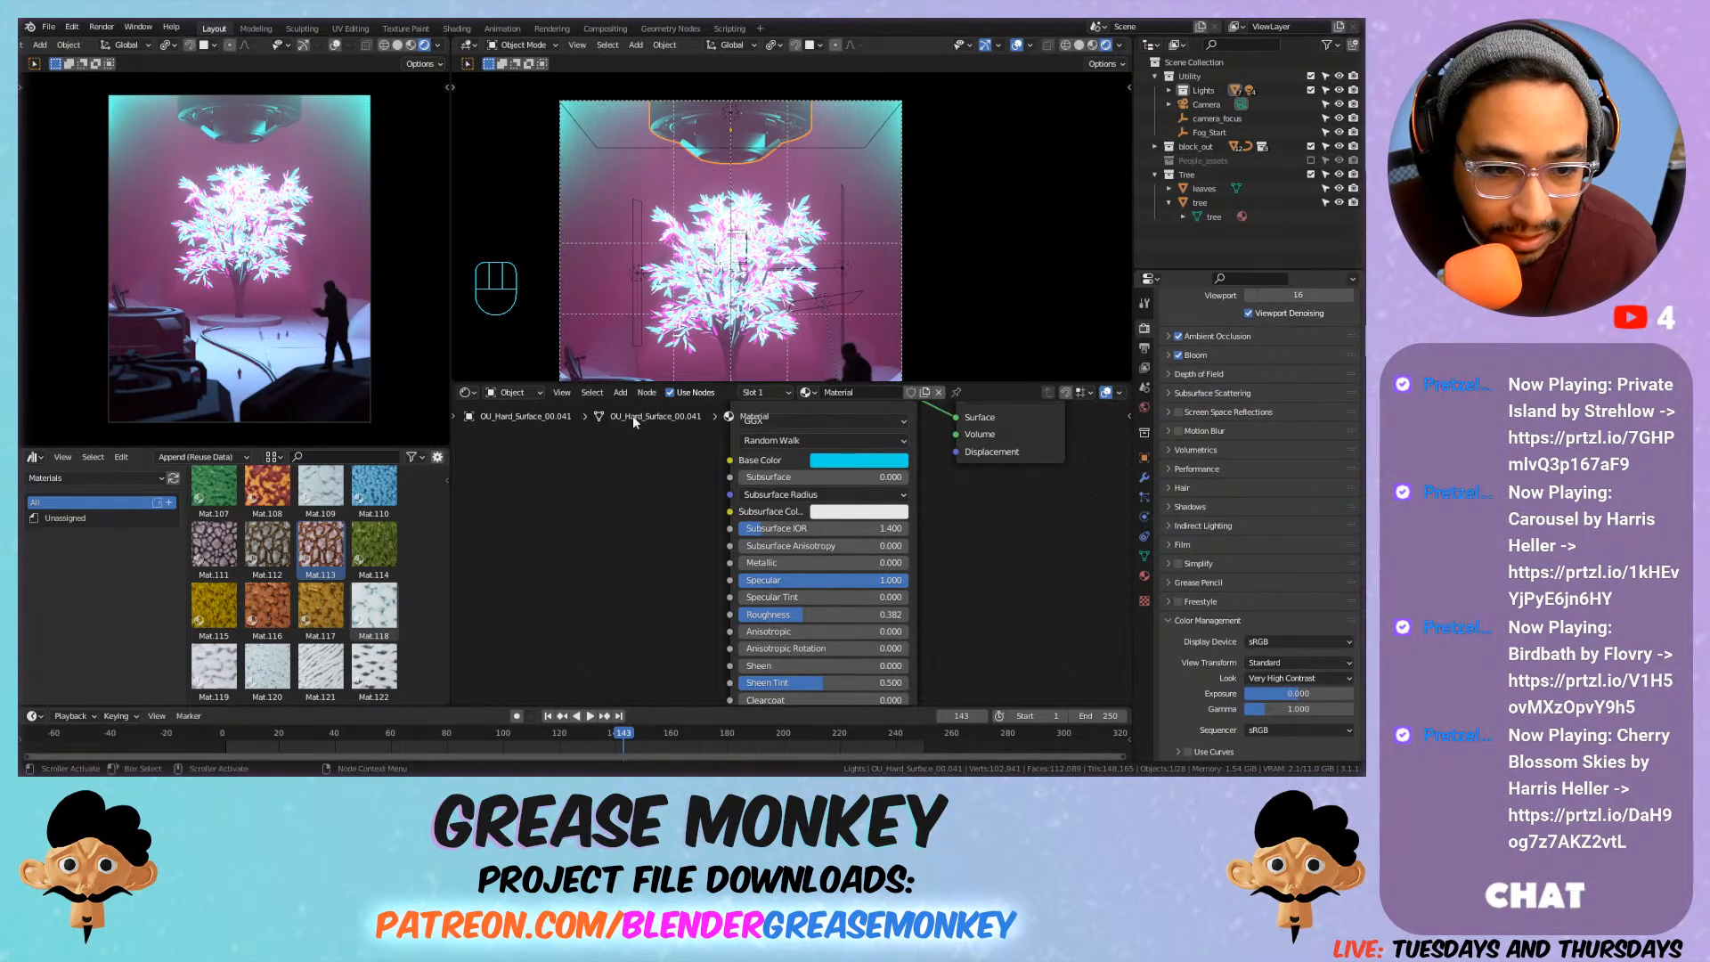
scroll(293, 261, "up", 2)
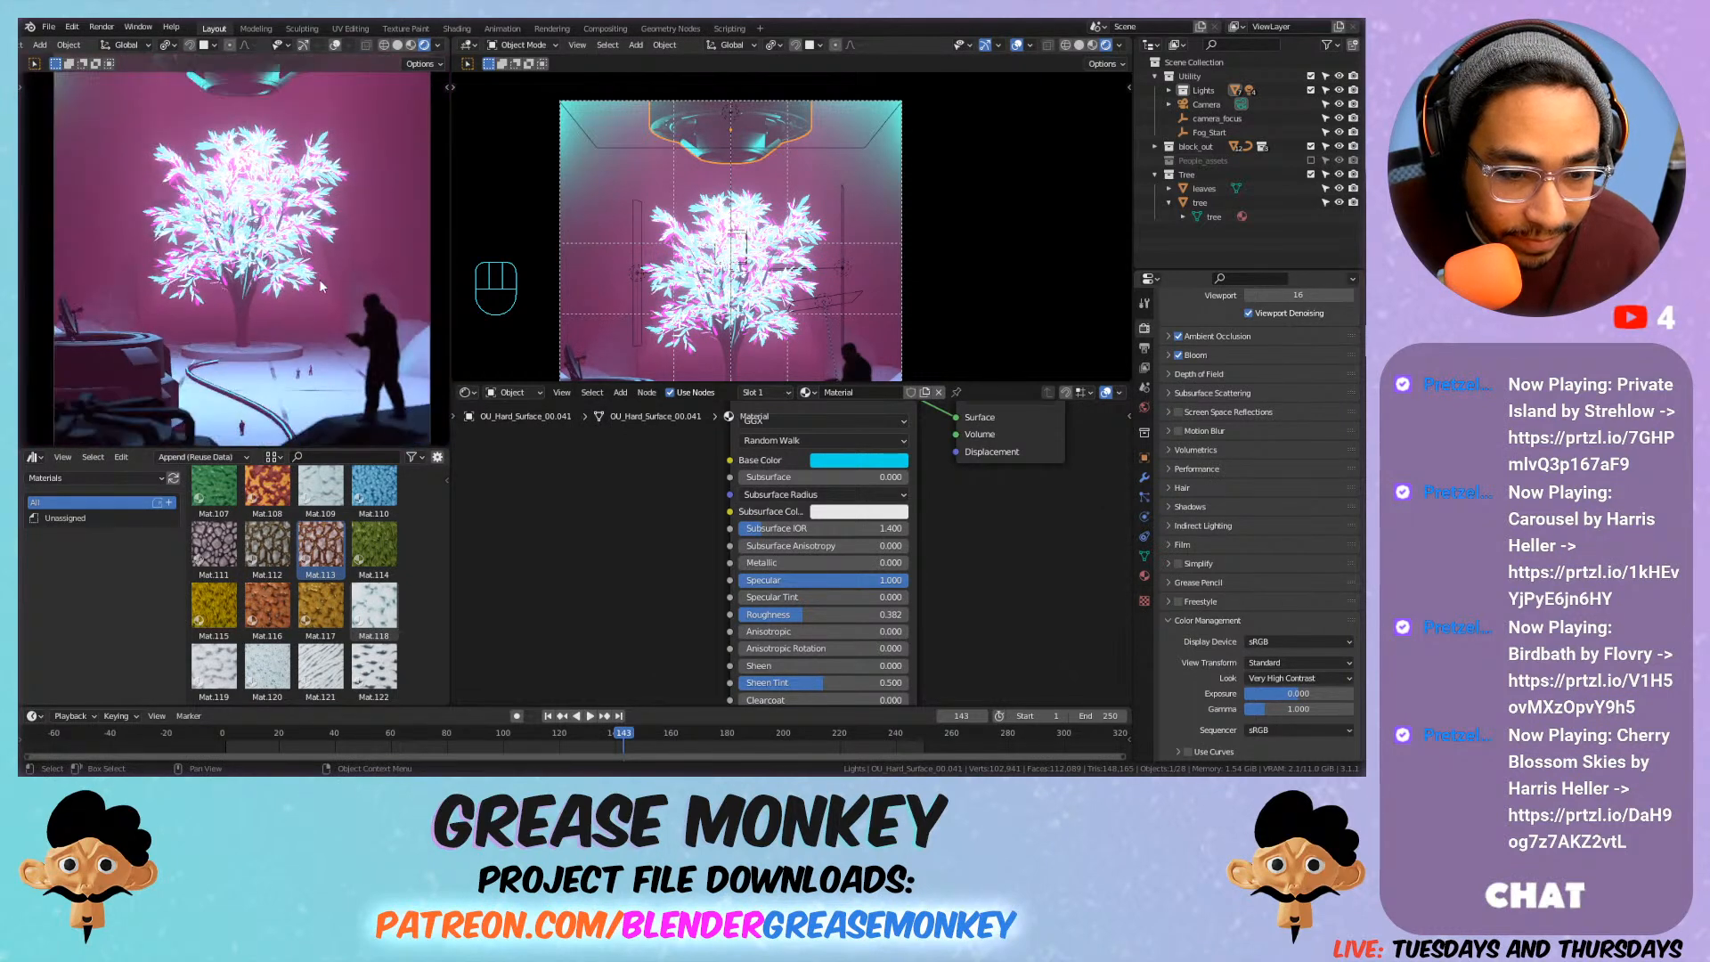
scroll(258, 277, "down", 2)
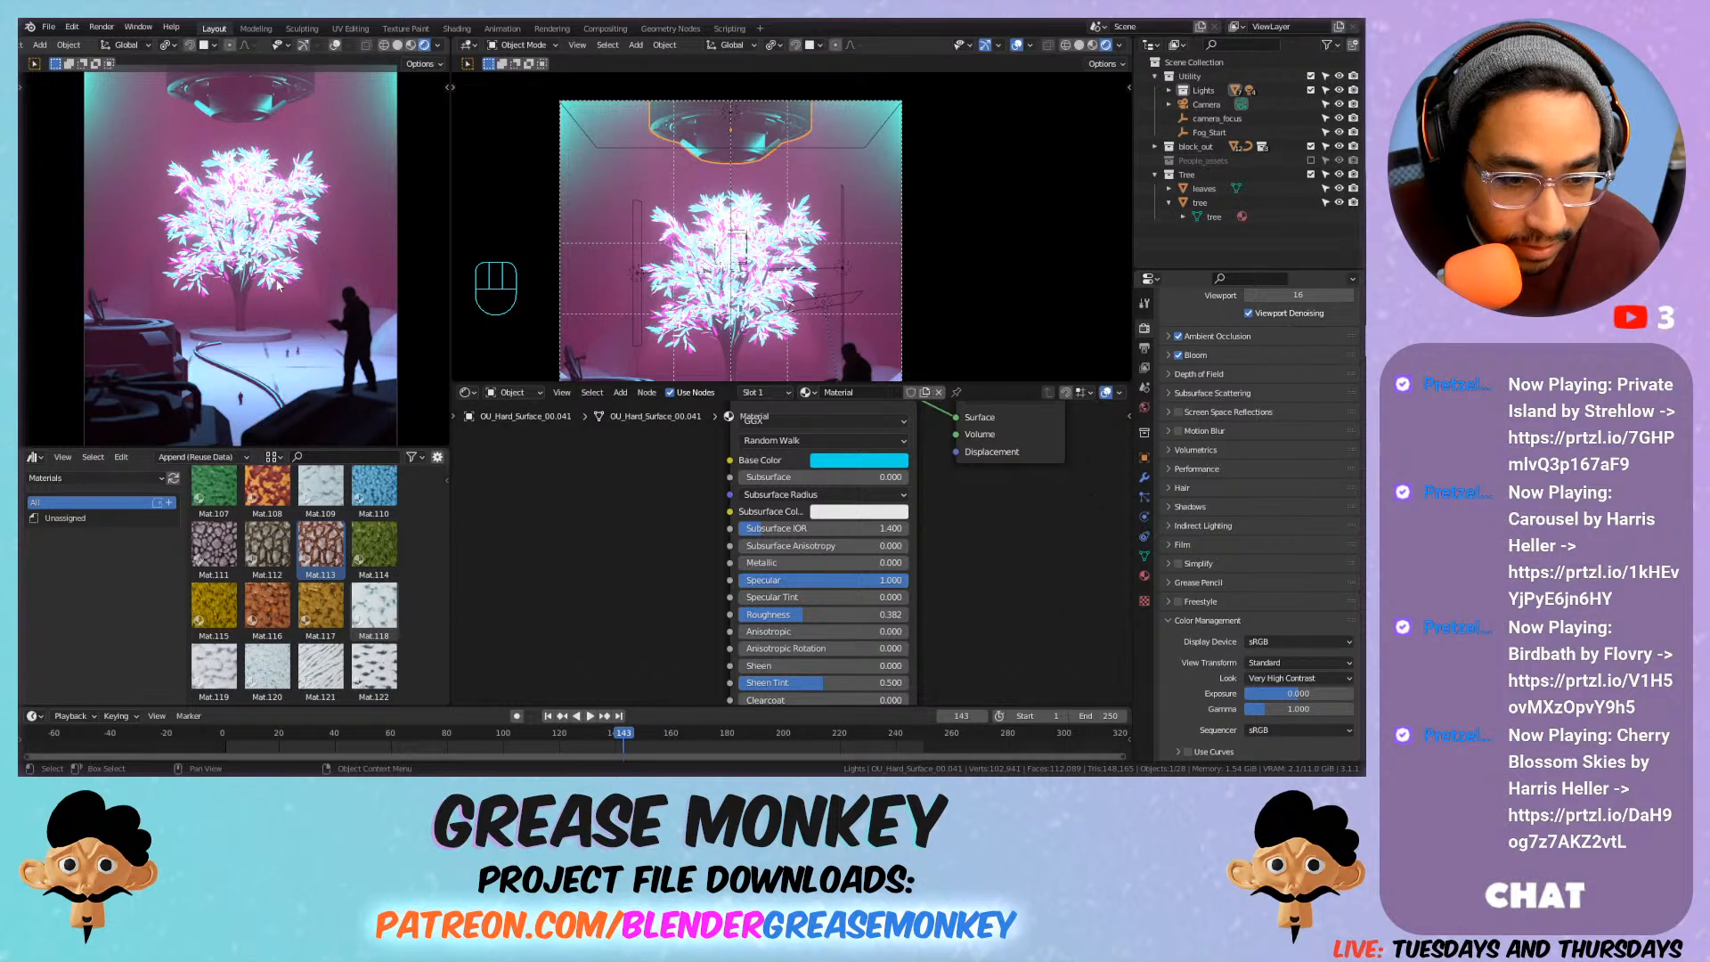
Select the leaves and recolor their two Emission shaders to pure green (H 0.333) and light green (H 0.322, S 0.693).
left_click(712, 206)
left_click(714, 223)
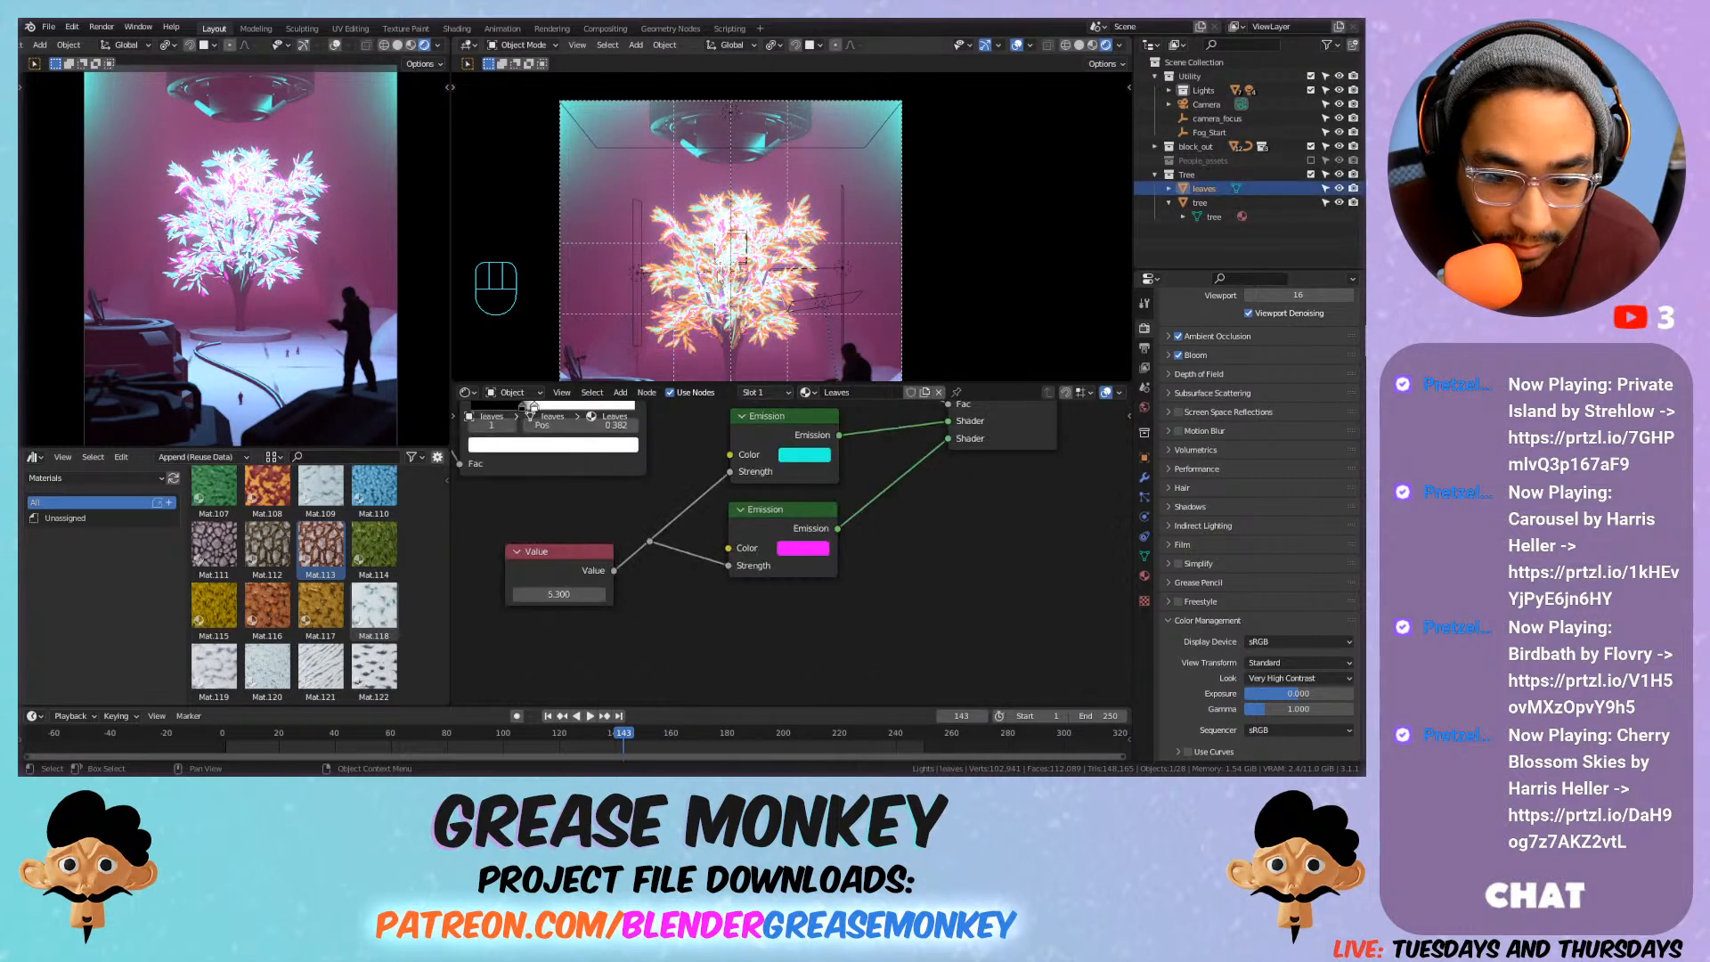
left_click(810, 461)
left_click_drag(832, 284, 792, 262)
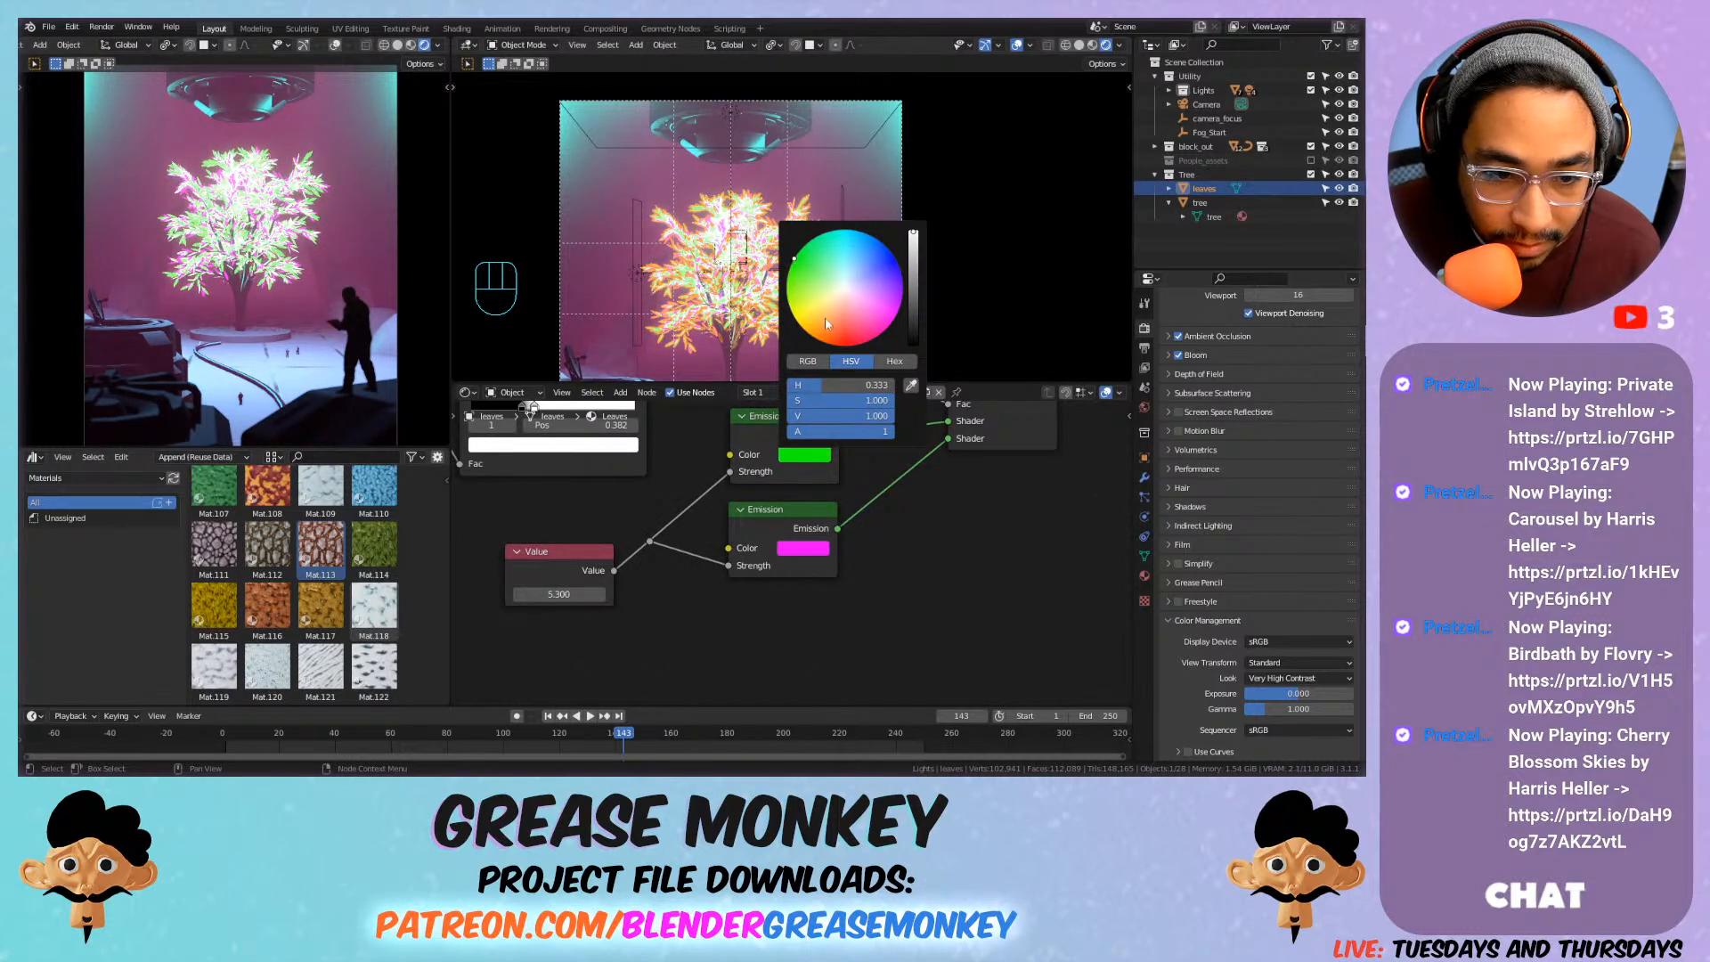
left_click(803, 547)
mouse_move(807, 386)
left_mouse_down()
mouse_move(812, 400)
mouse_move(807, 365)
mouse_move(821, 371)
left_mouse_up()
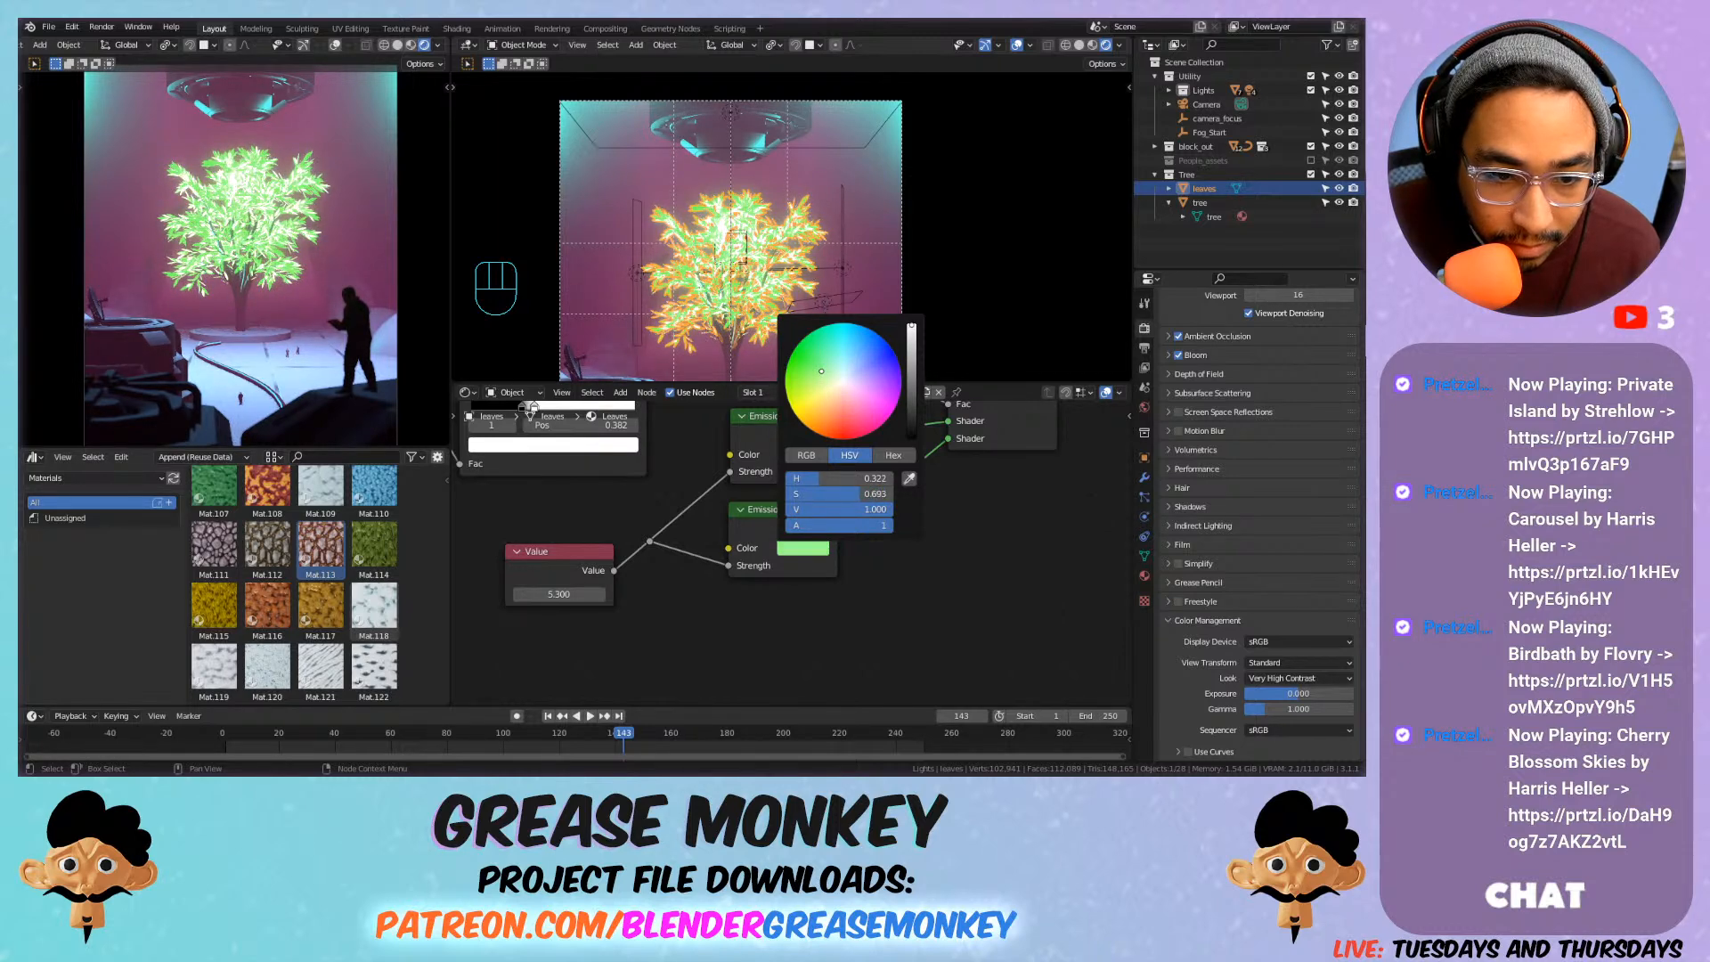
Move the leaves material's first color ramp stop to position 0.536 and set the shared emission strength Value to 15.200.
scroll(178, 269, "up", 5)
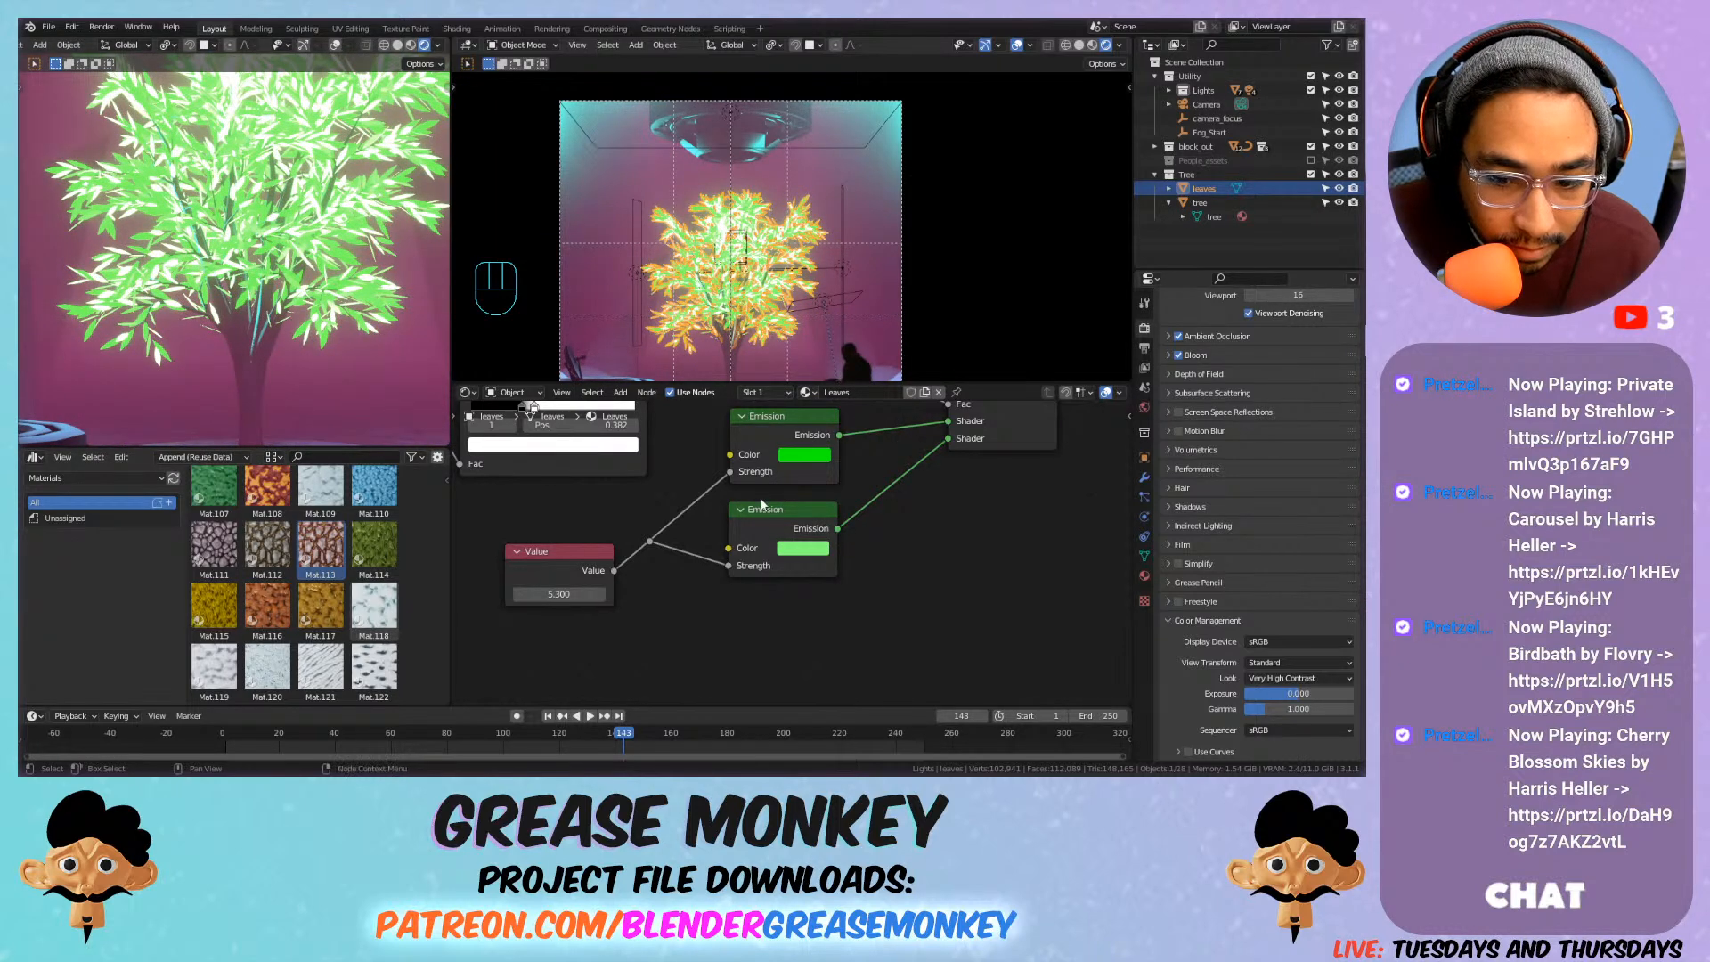
middle_click_drag(761, 499, 824, 562)
left_click_drag(609, 469, 552, 466)
left_click_drag(620, 657, 828, 657)
key("KP_0")
key("ctrl+z")
left_click_drag(620, 658, 740, 657)
key("ctrl+z")
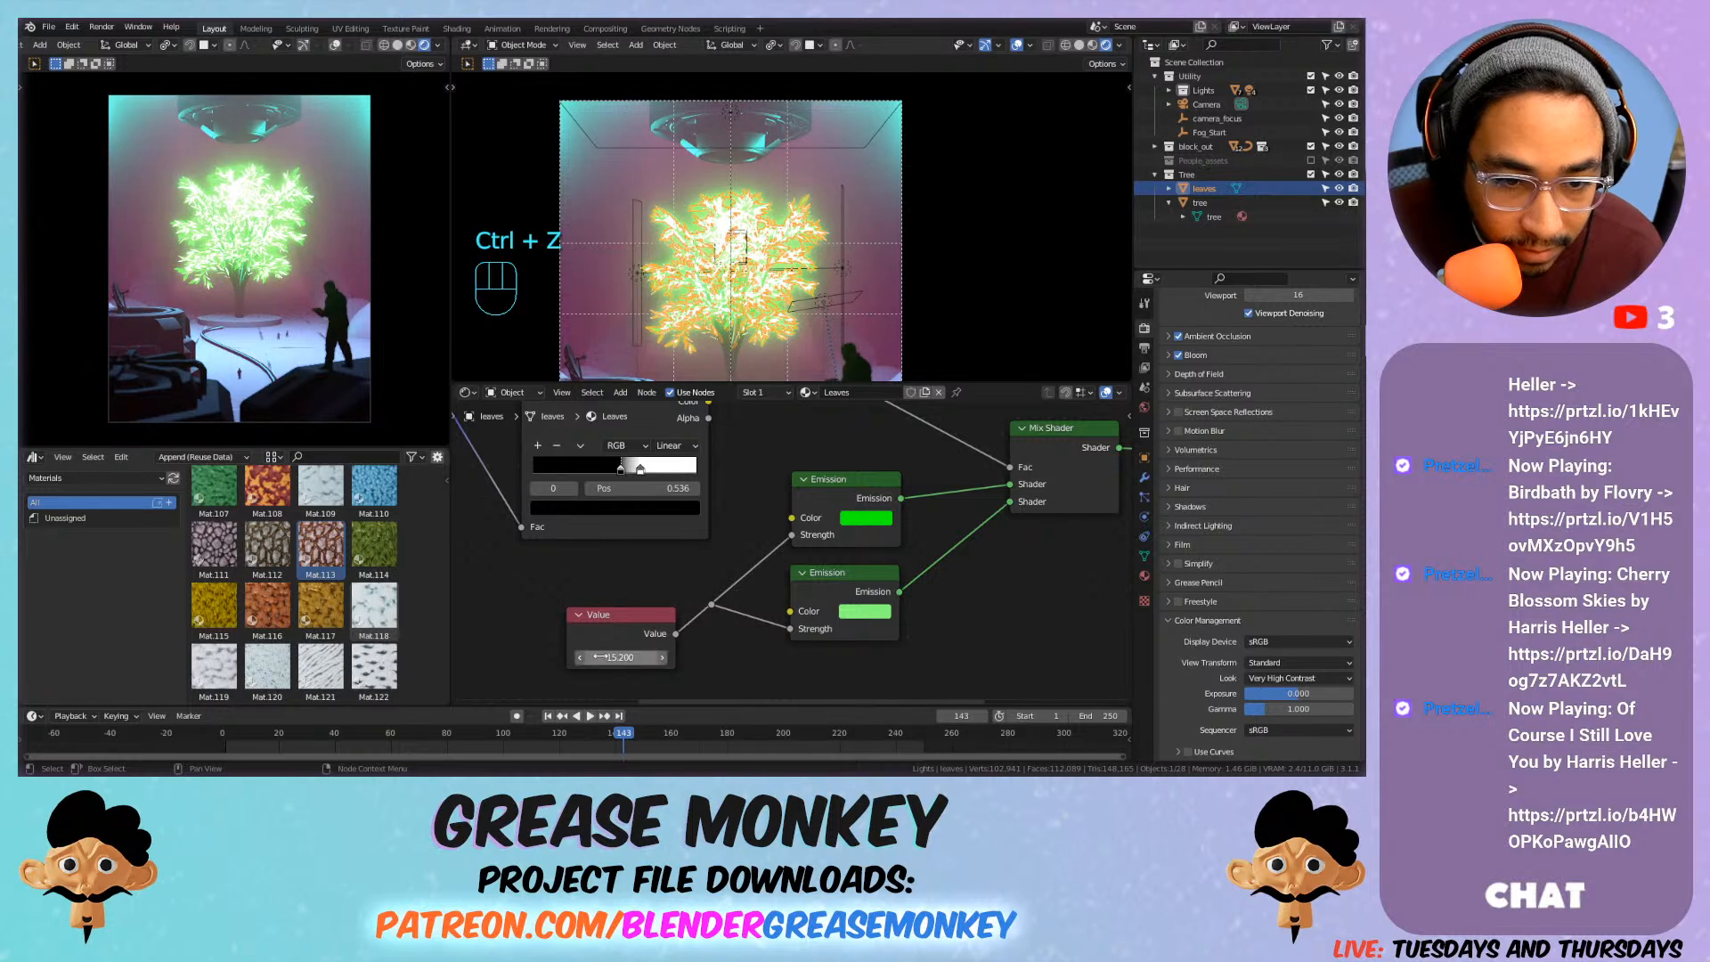
Recolor the leaves' first Emission to blue (H 0.597, S 0.902) and the second to mint green (H 0.392, S 0.748).
left_click(874, 524)
left_click_drag(899, 329, 925, 301)
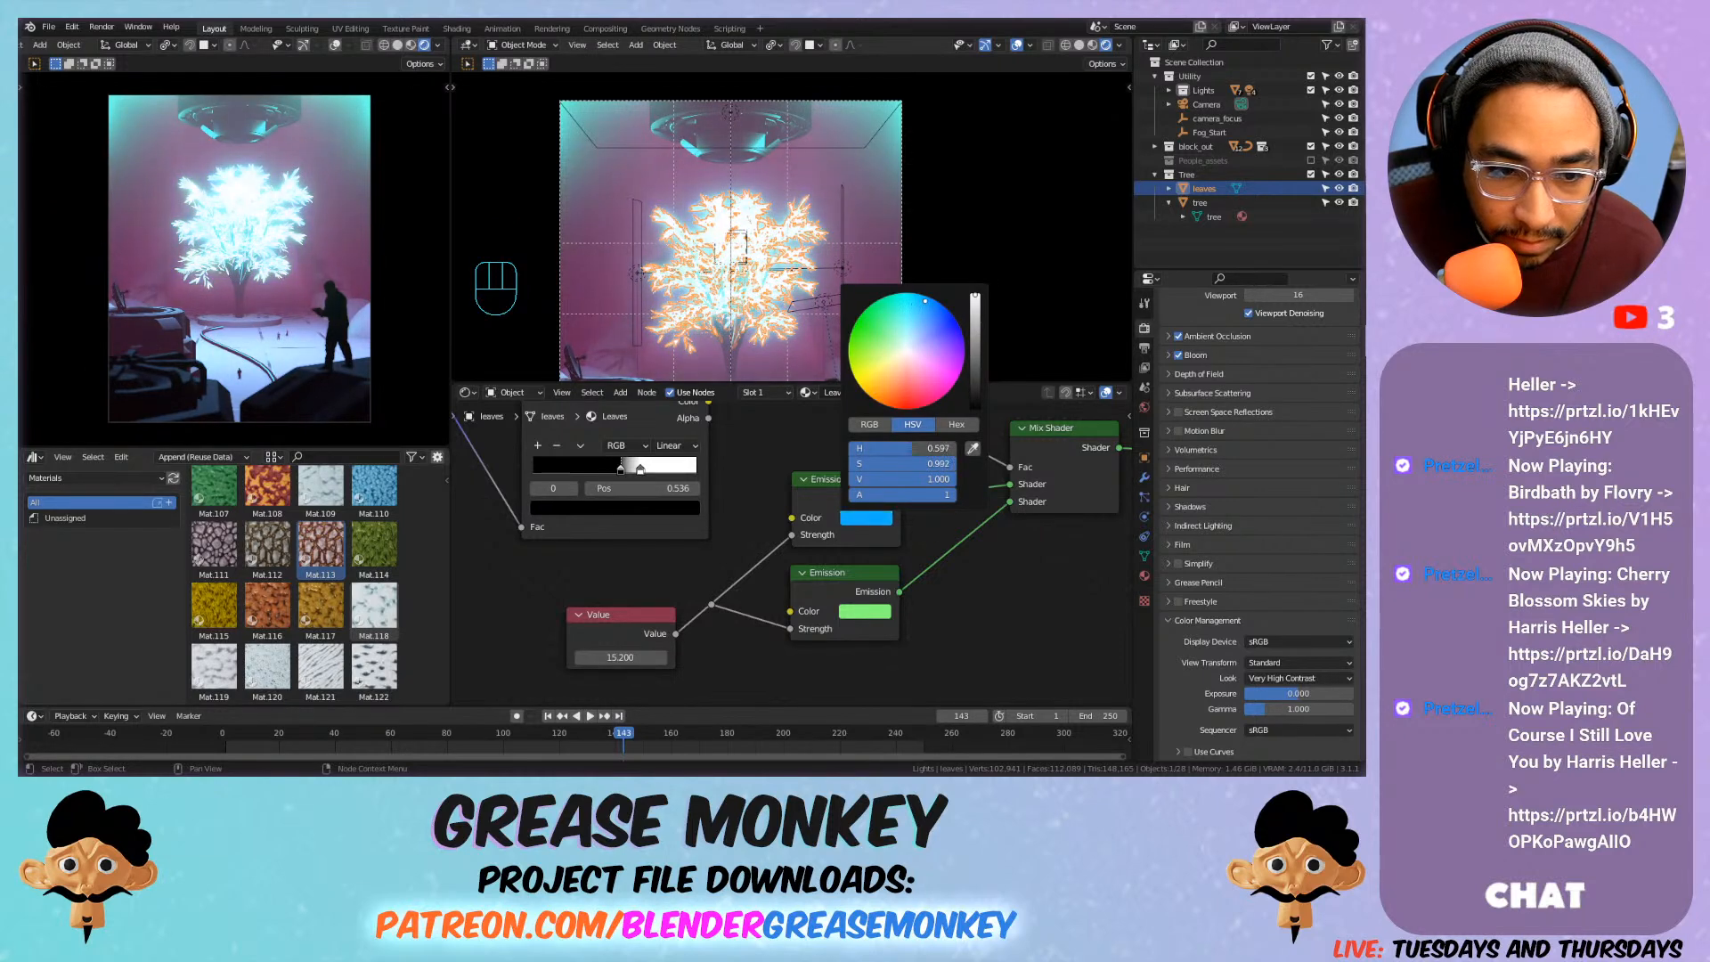
left_click(863, 611)
mouse_move(930, 463)
left_mouse_down()
mouse_move(941, 477)
mouse_move(902, 415)
left_mouse_up()
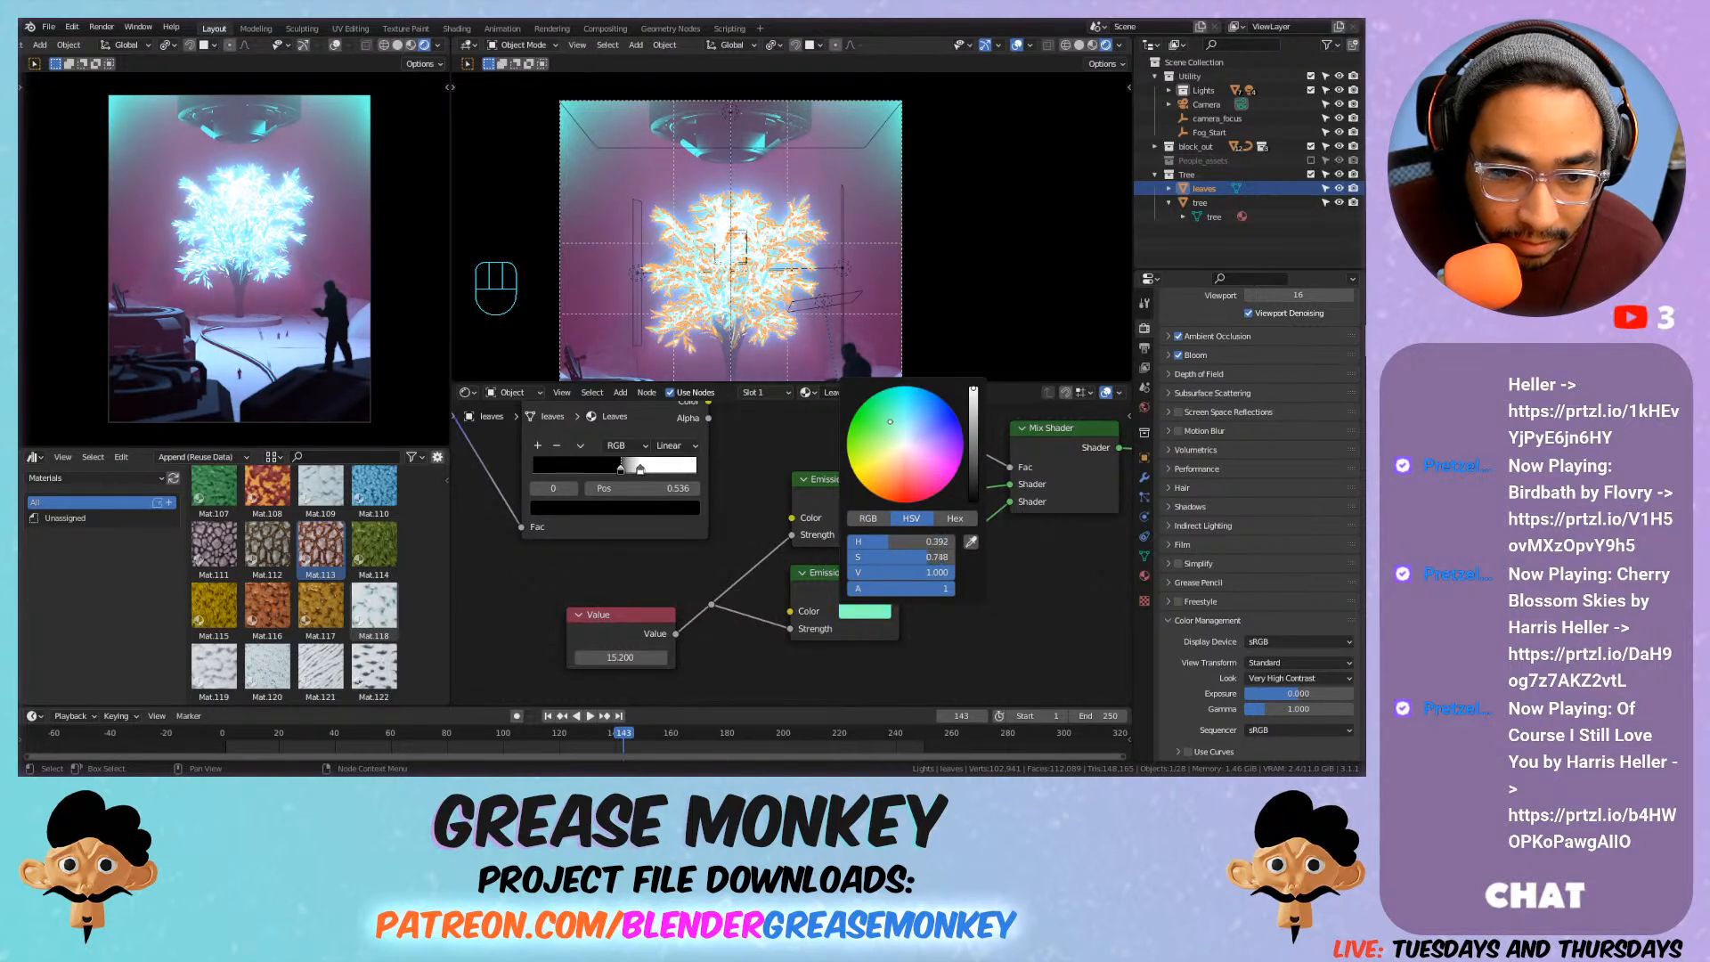
Set the shared emission strength Value of the leaves material to 7.500.
mouse_move(621, 657)
left_mouse_down()
mouse_move(641, 657)
mouse_move(595, 657)
mouse_move(620, 657)
left_mouse_up()
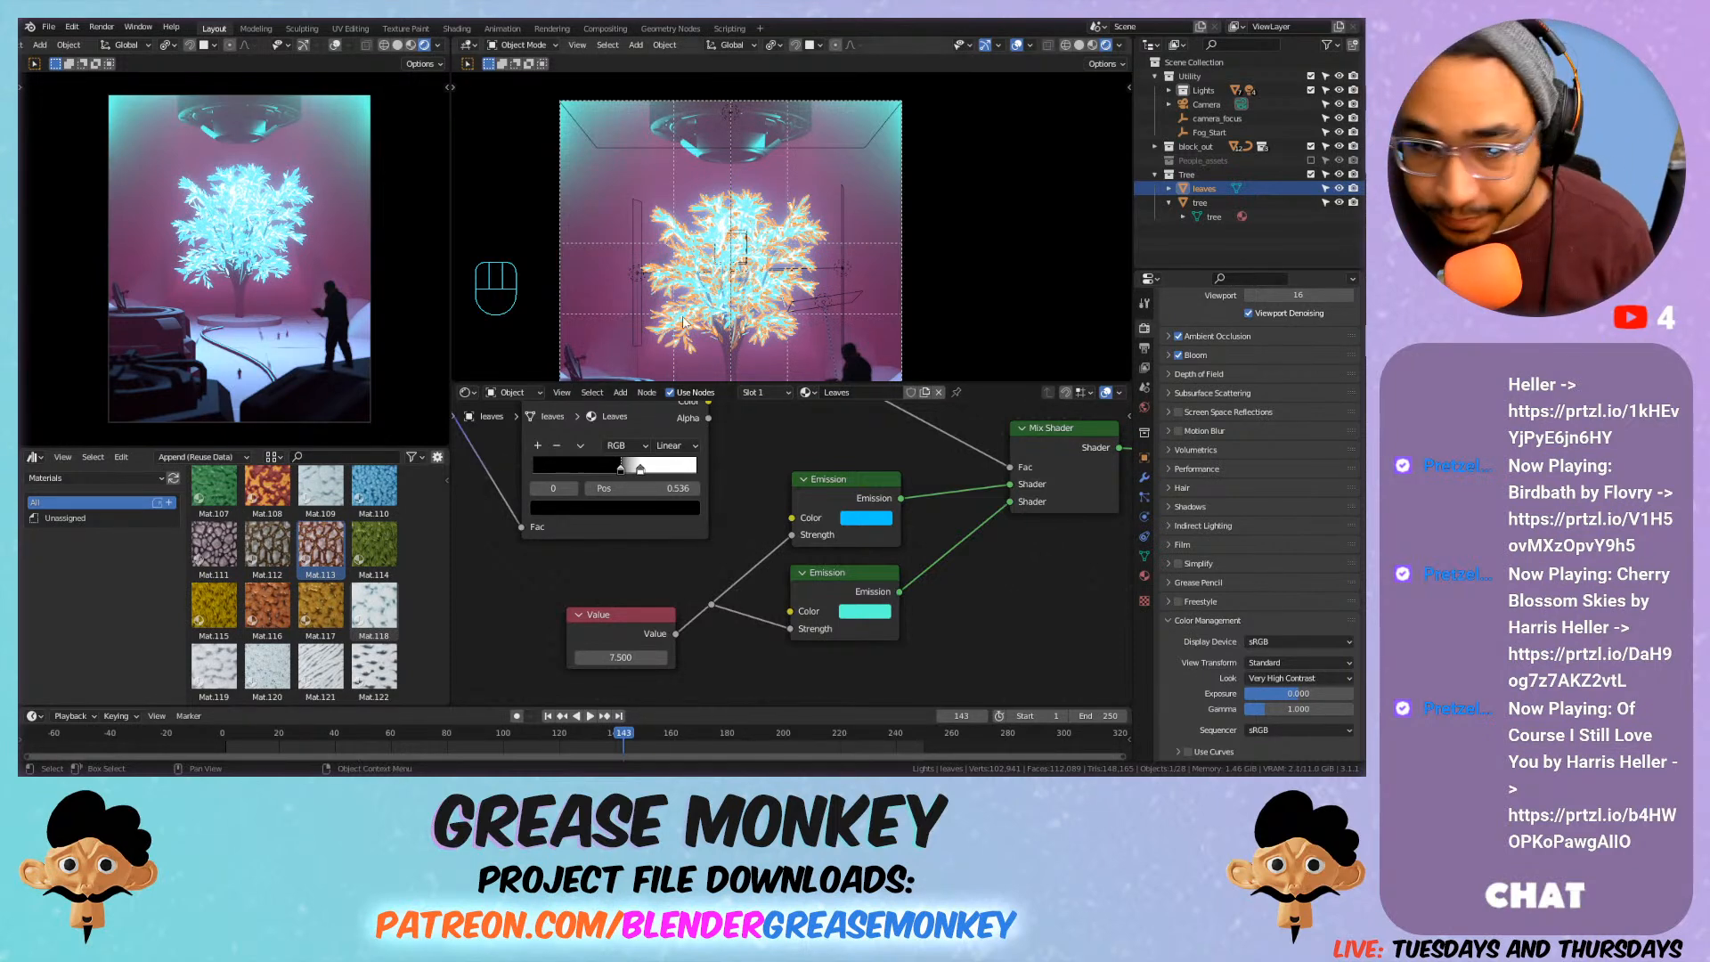
middle_click_drag(780, 268, 851, 330, "shift")
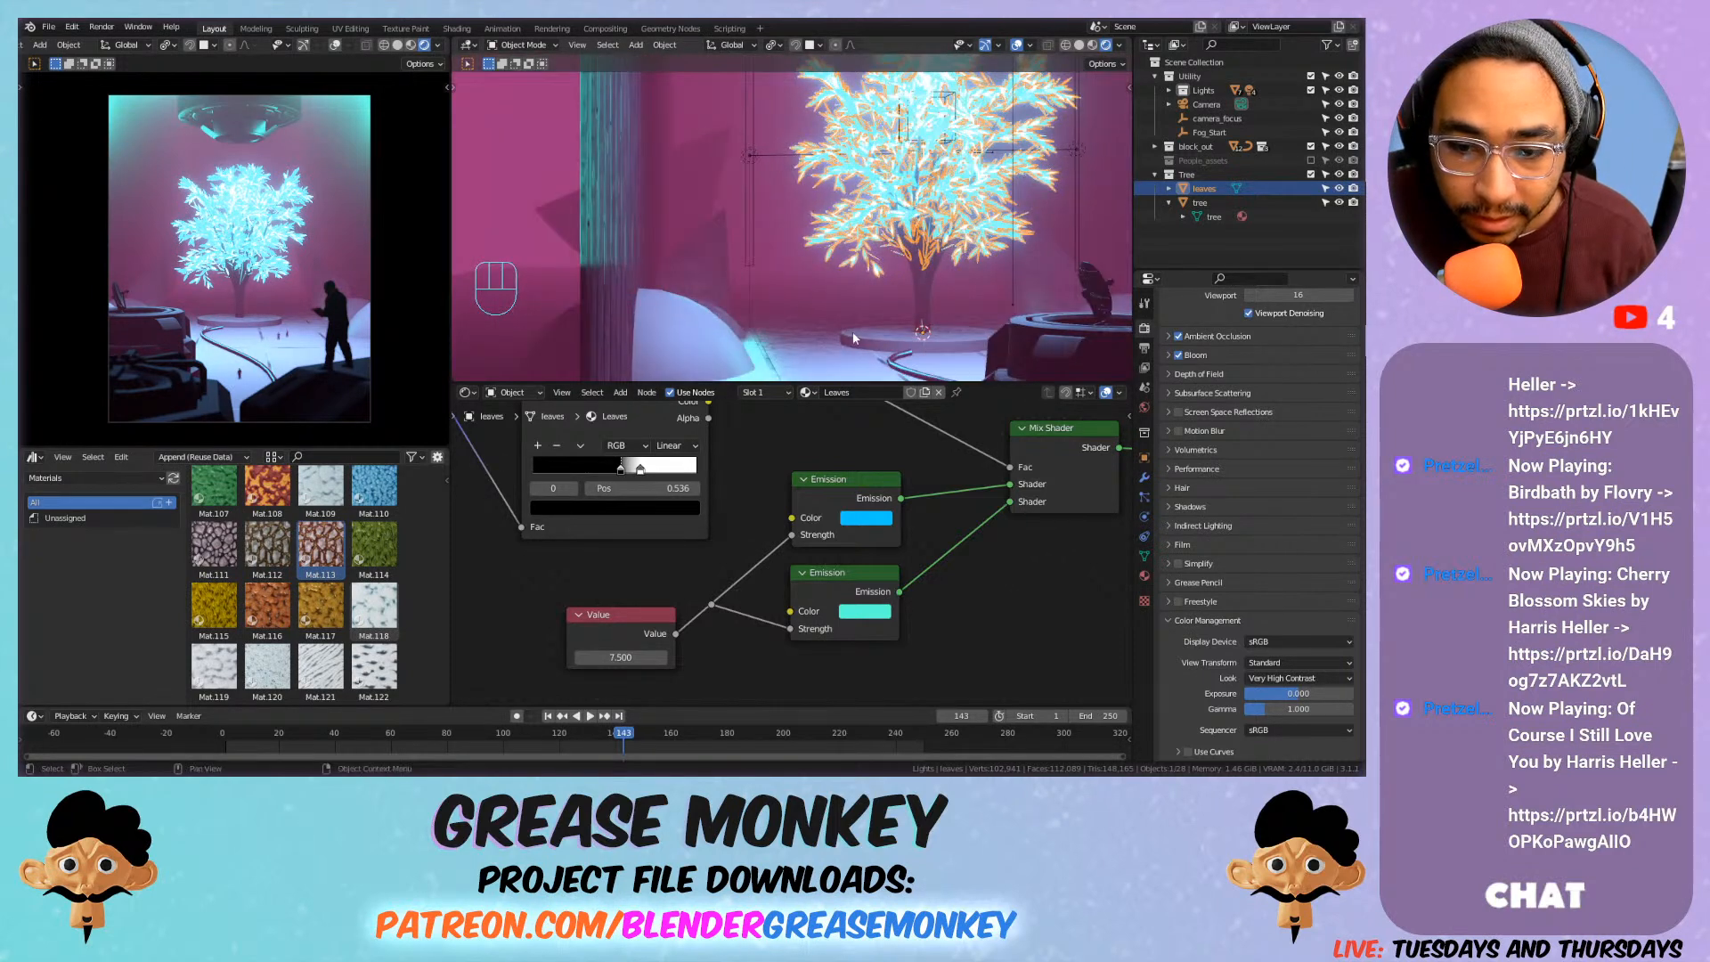
left_click(852, 330)
key("KP_0")
Select the ceiling fixture above the tree and rename its material as metal.
left_click(864, 112)
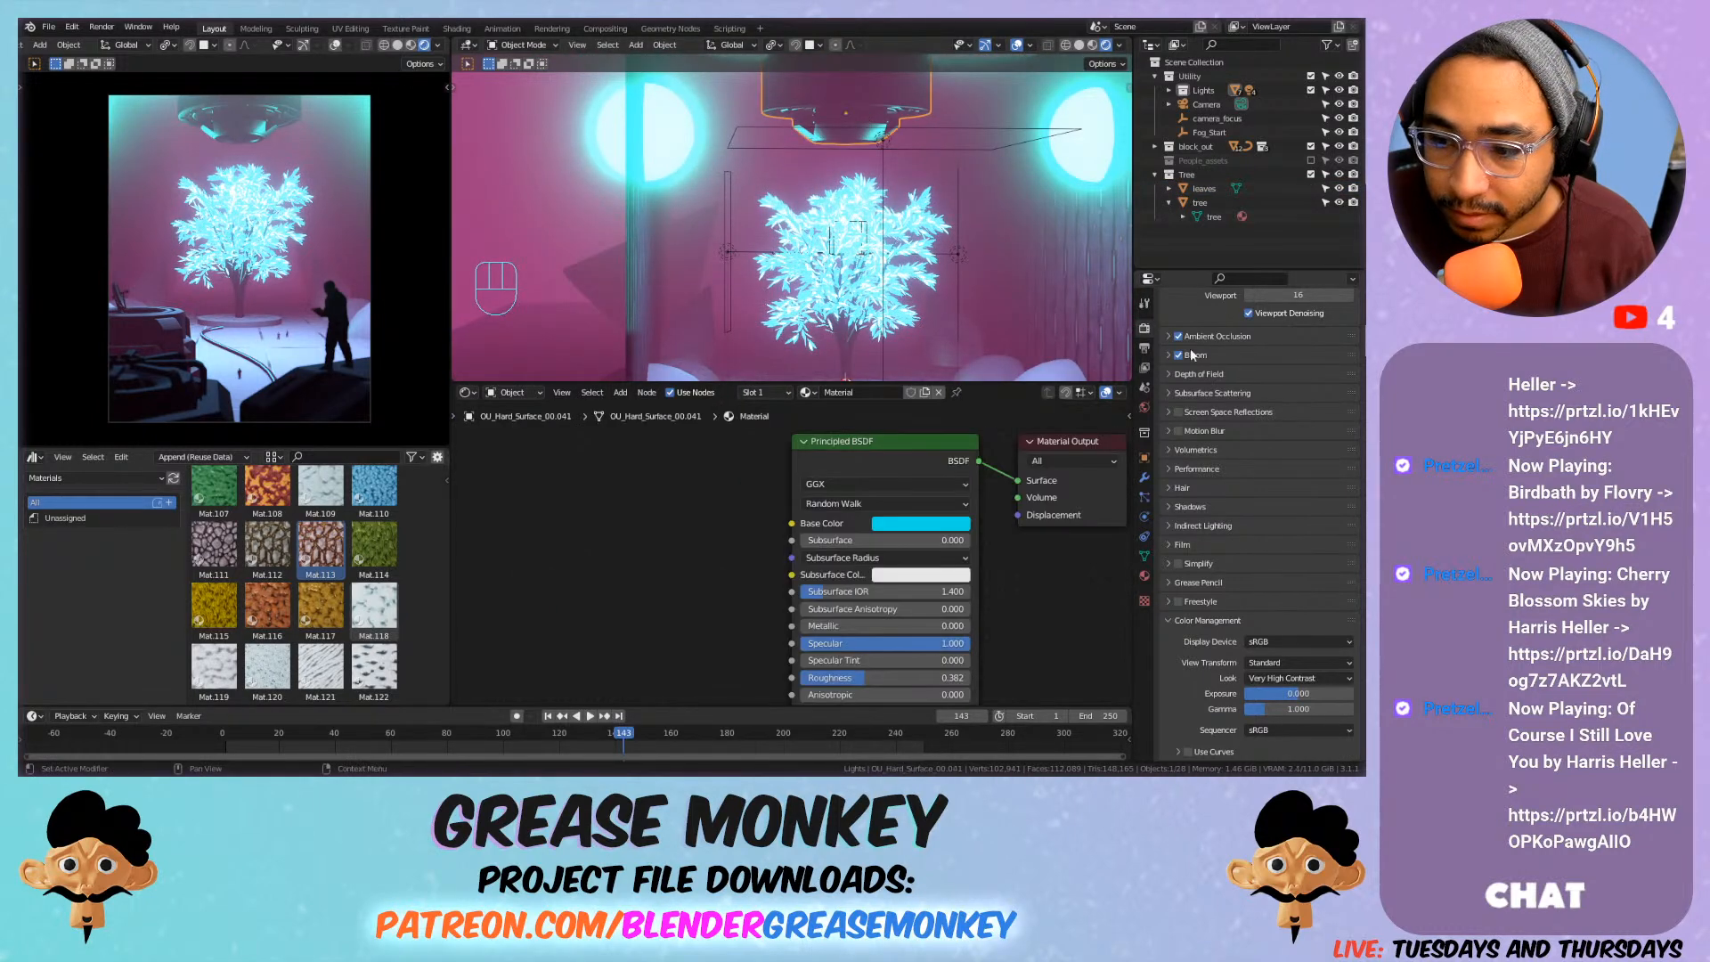
left_click(1144, 574)
scroll(1220, 333, "up", 3)
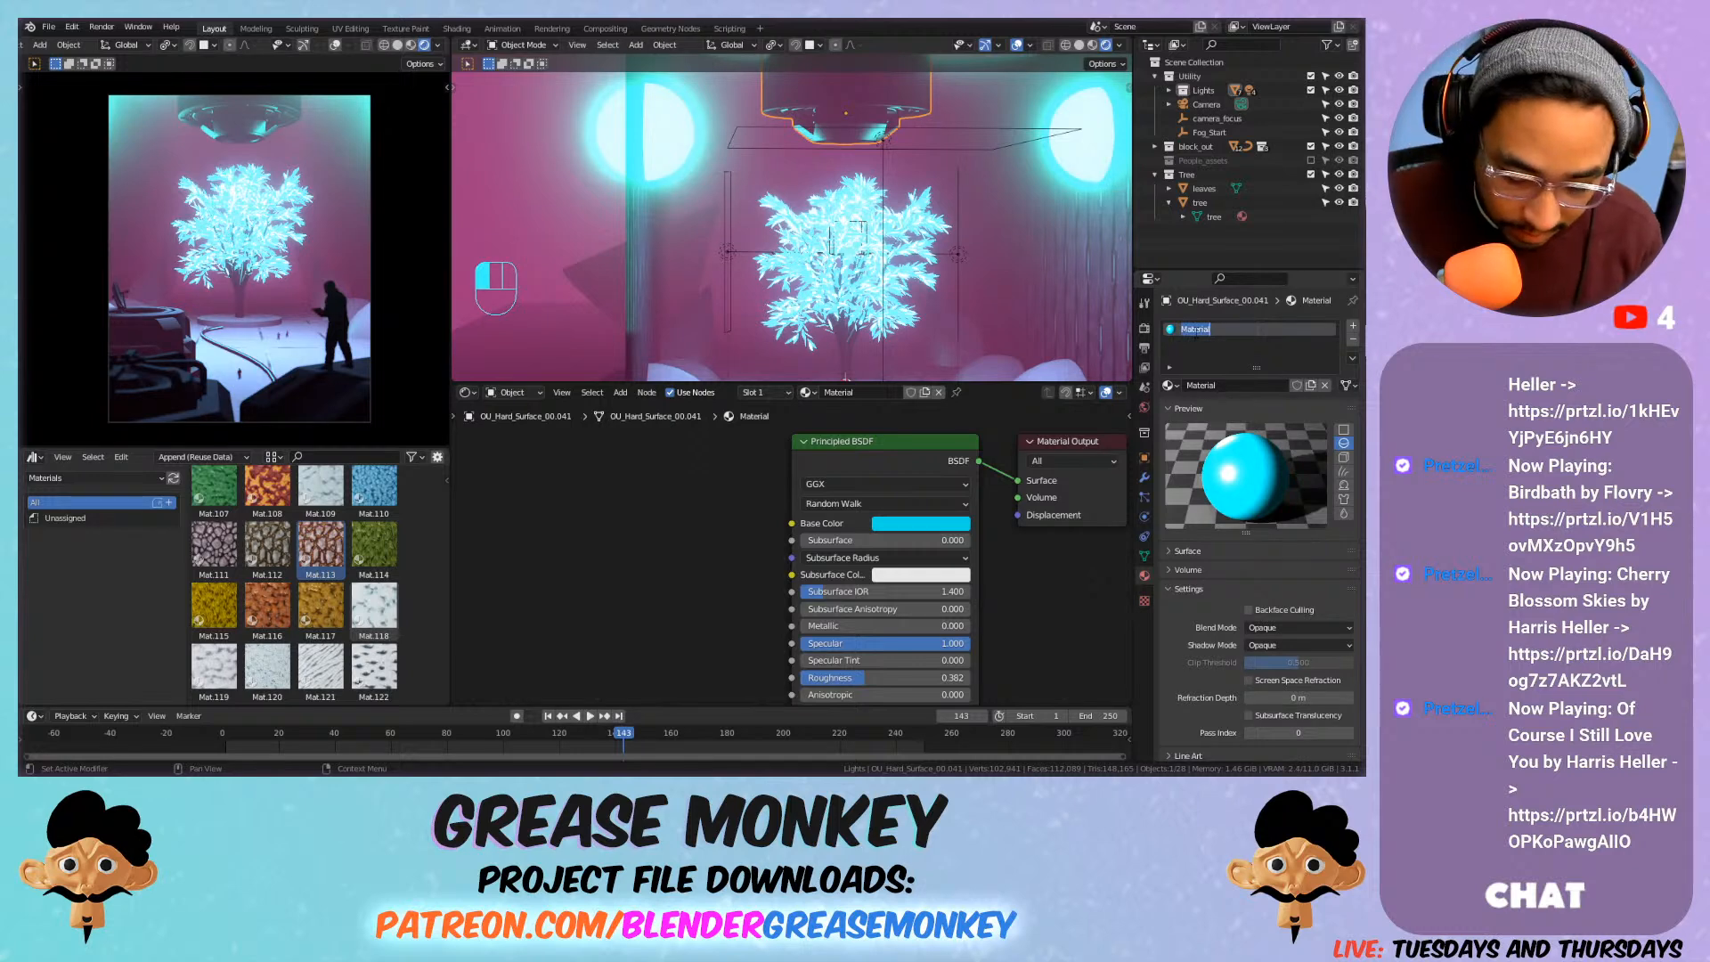
key("Return")
Assign the existing metal material to the round base under the tree.
middle_click_drag(935, 310, 798, 213)
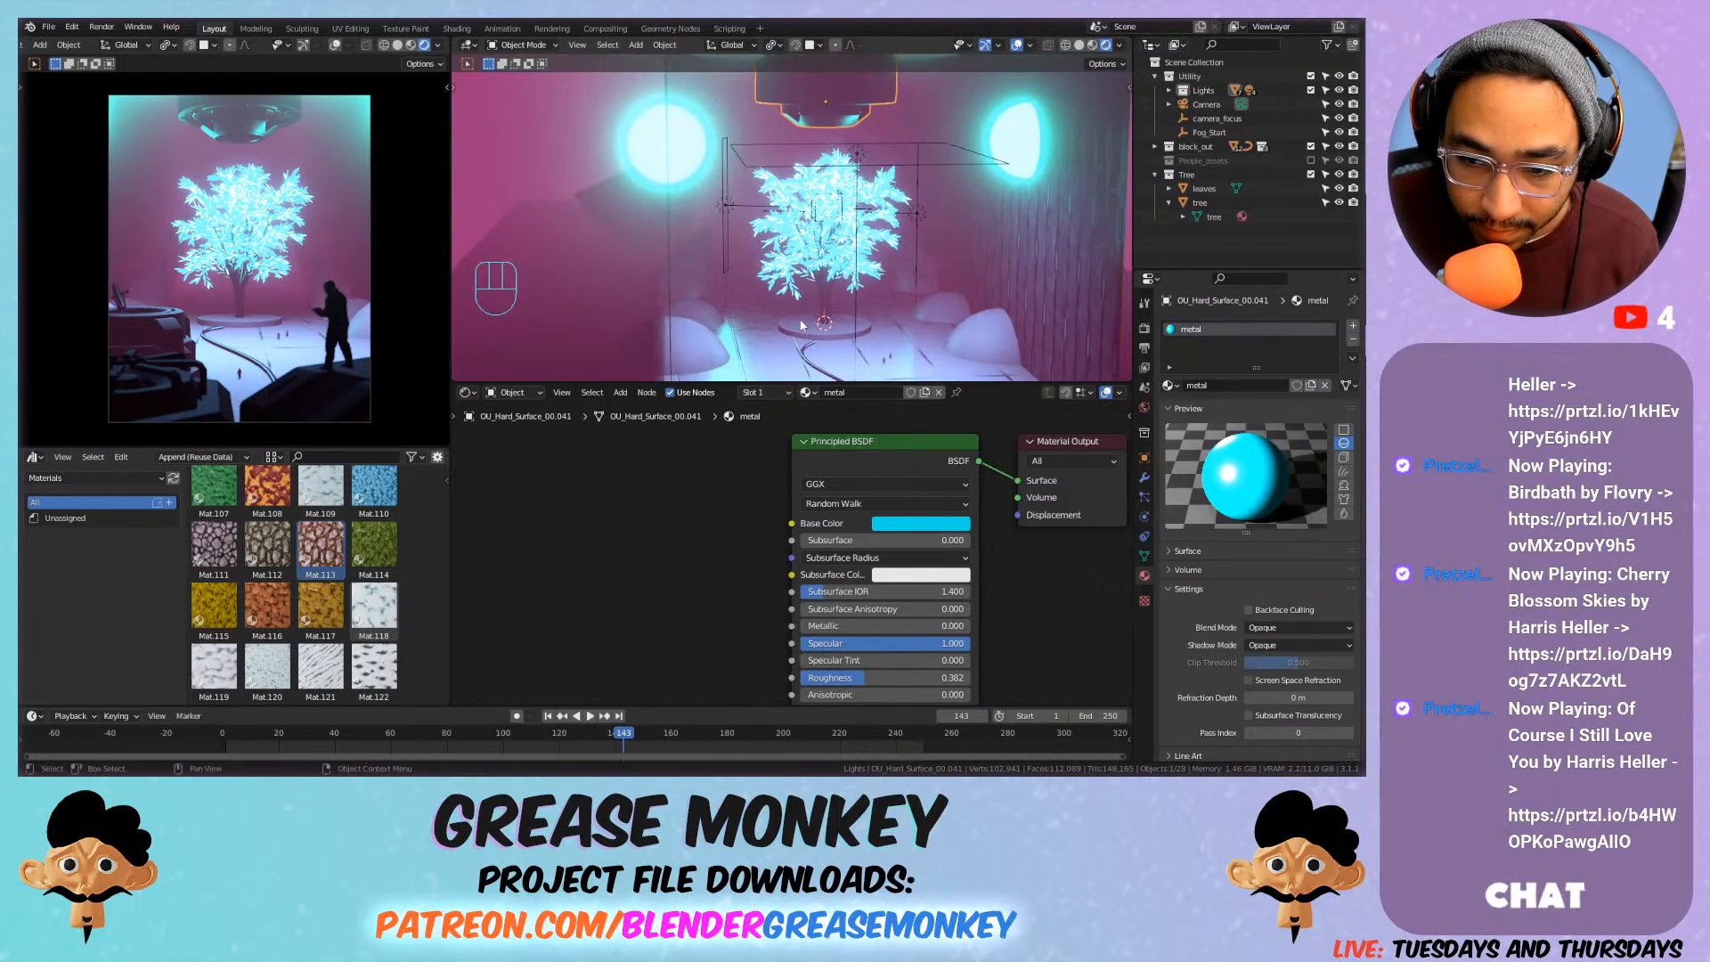
left_click(801, 331)
left_click(1170, 386)
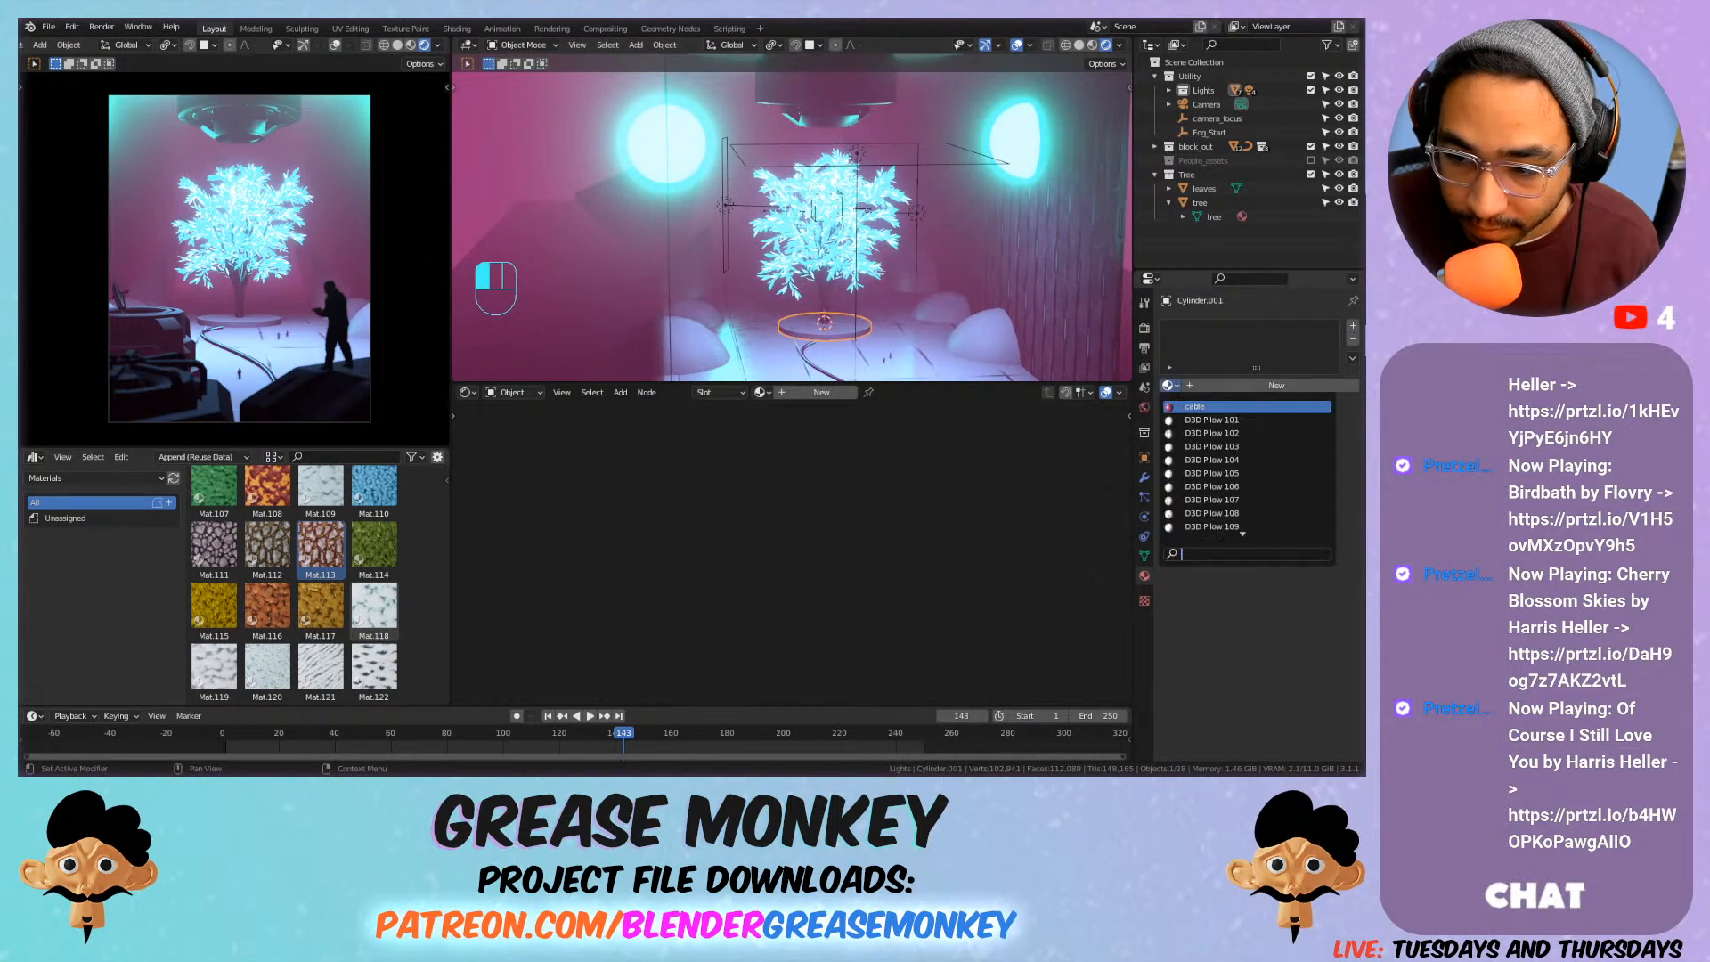
type("metal")
key("Return")
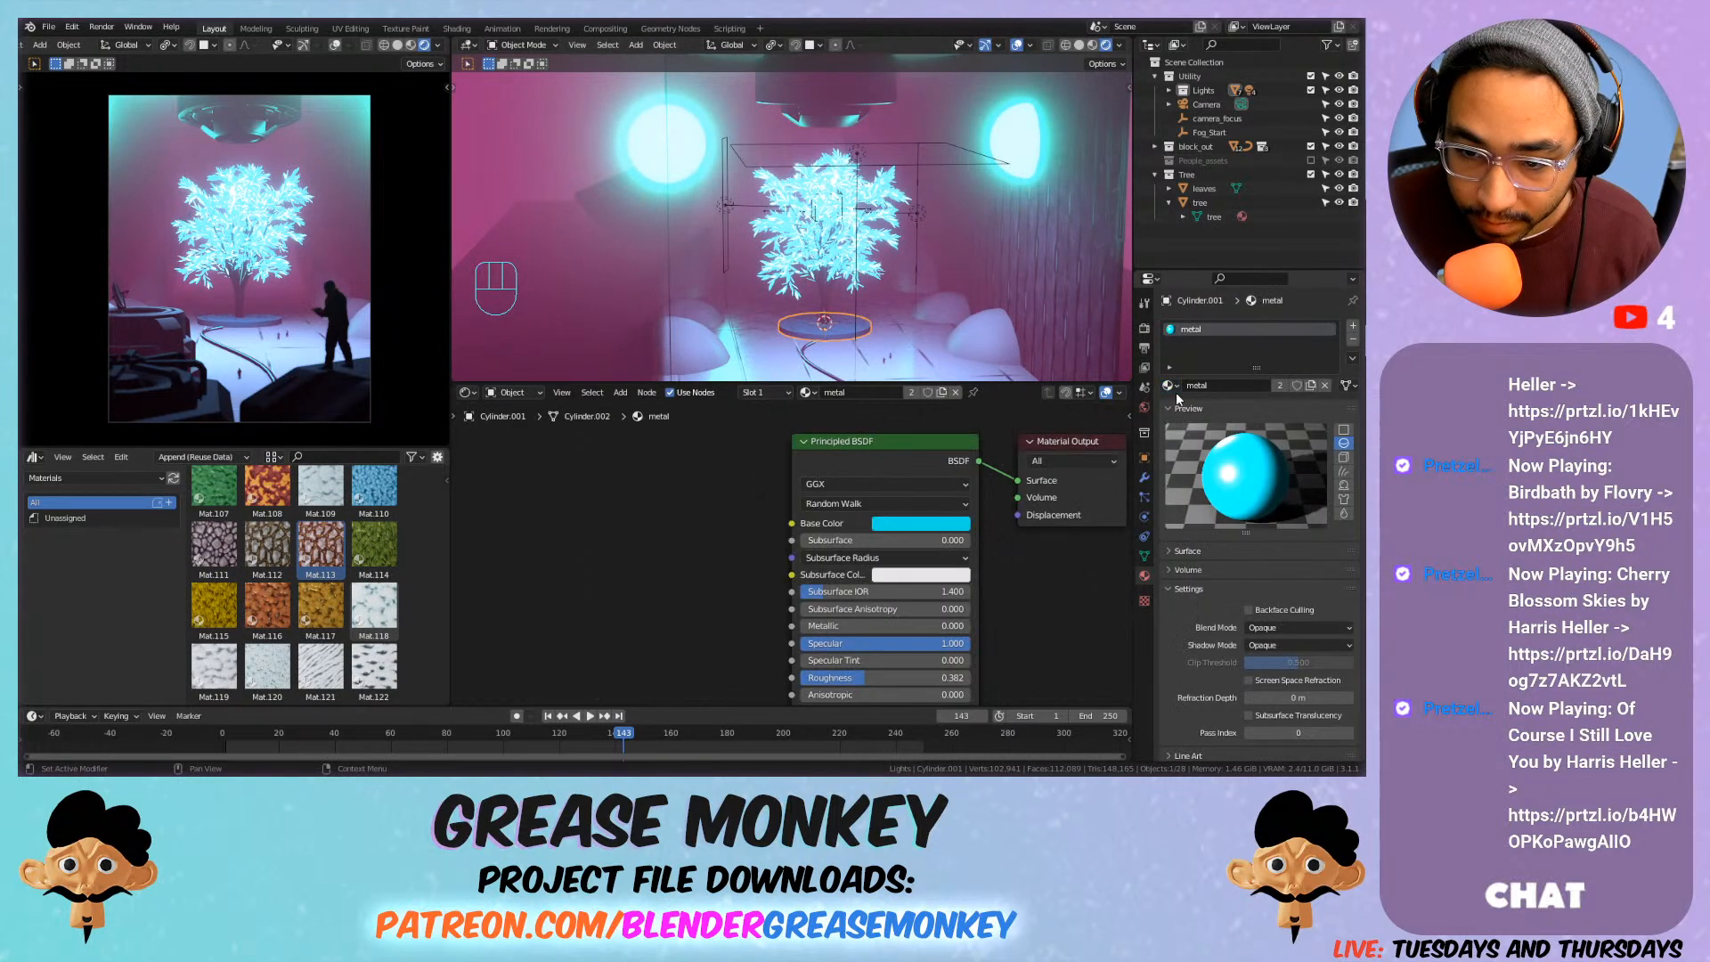
Frame the round base under the trunk and open its mesh for editing.
middle_click_drag(1026, 321, 797, 254, "shift")
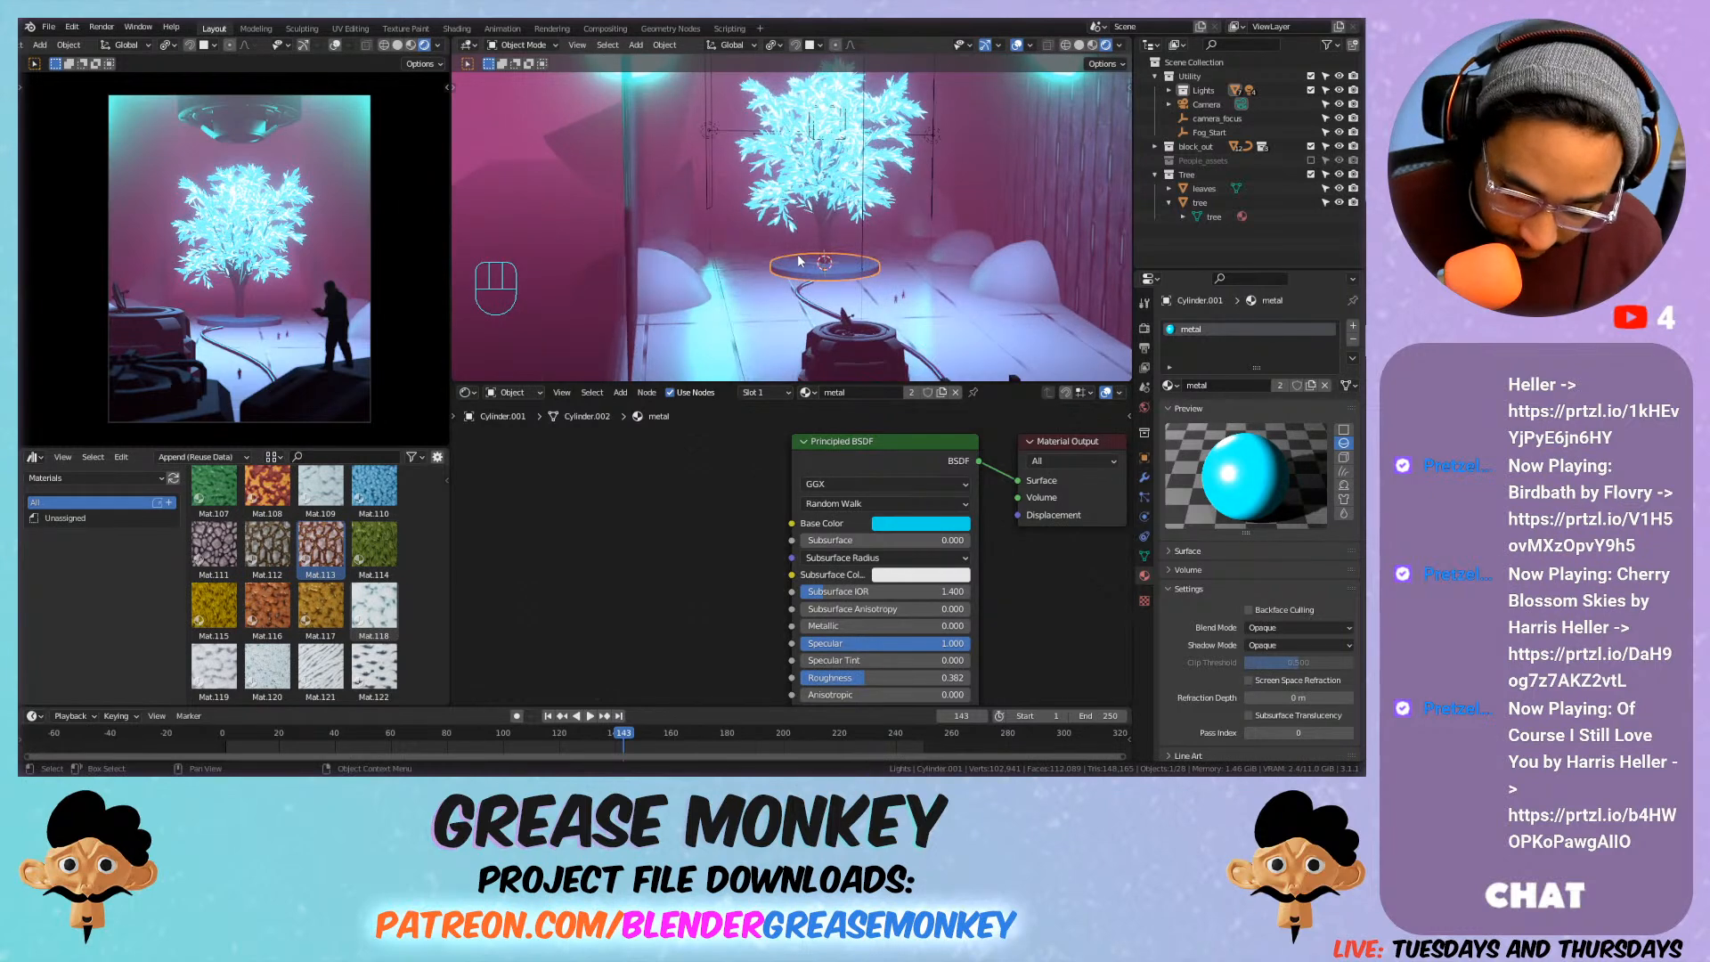
key("KP_Decimal")
scroll(897, 155, "up", 6)
middle_click_drag(824, 170, 837, 205, "shift")
key("Tab")
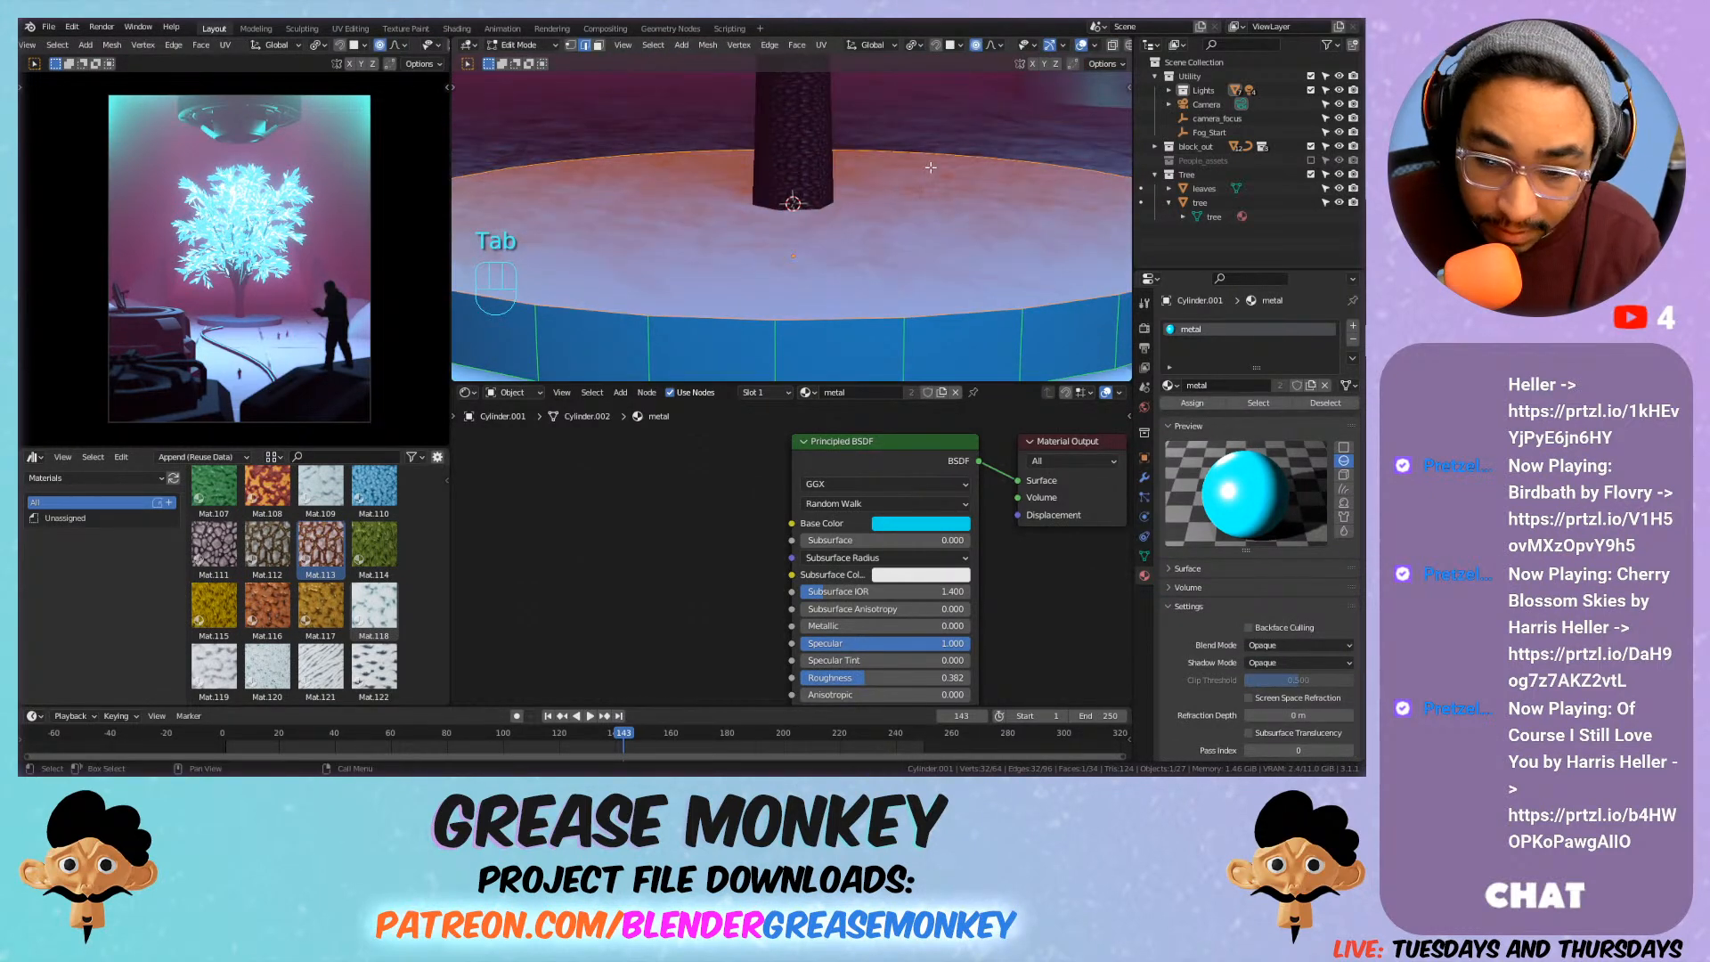
Try a narrow inset and extrusion of the base's top face, and undo both operations.
scroll(975, 141, "down", 3)
key("i")
left_click(977, 145)
key("e")
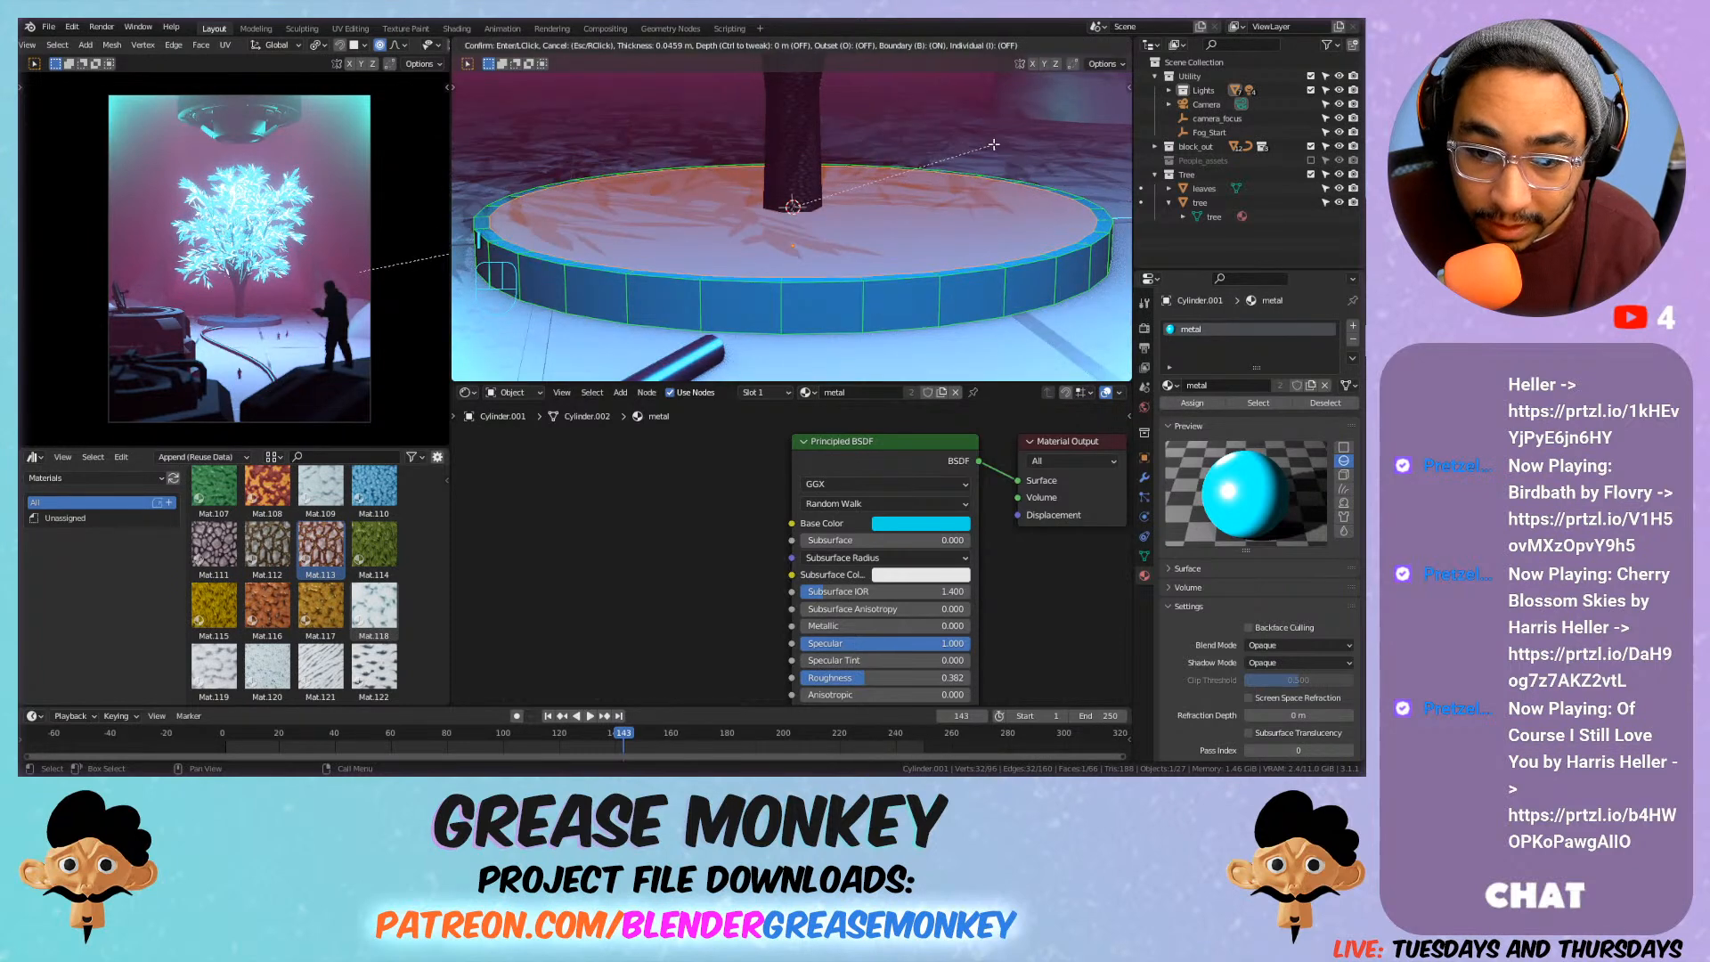
left_click(993, 129)
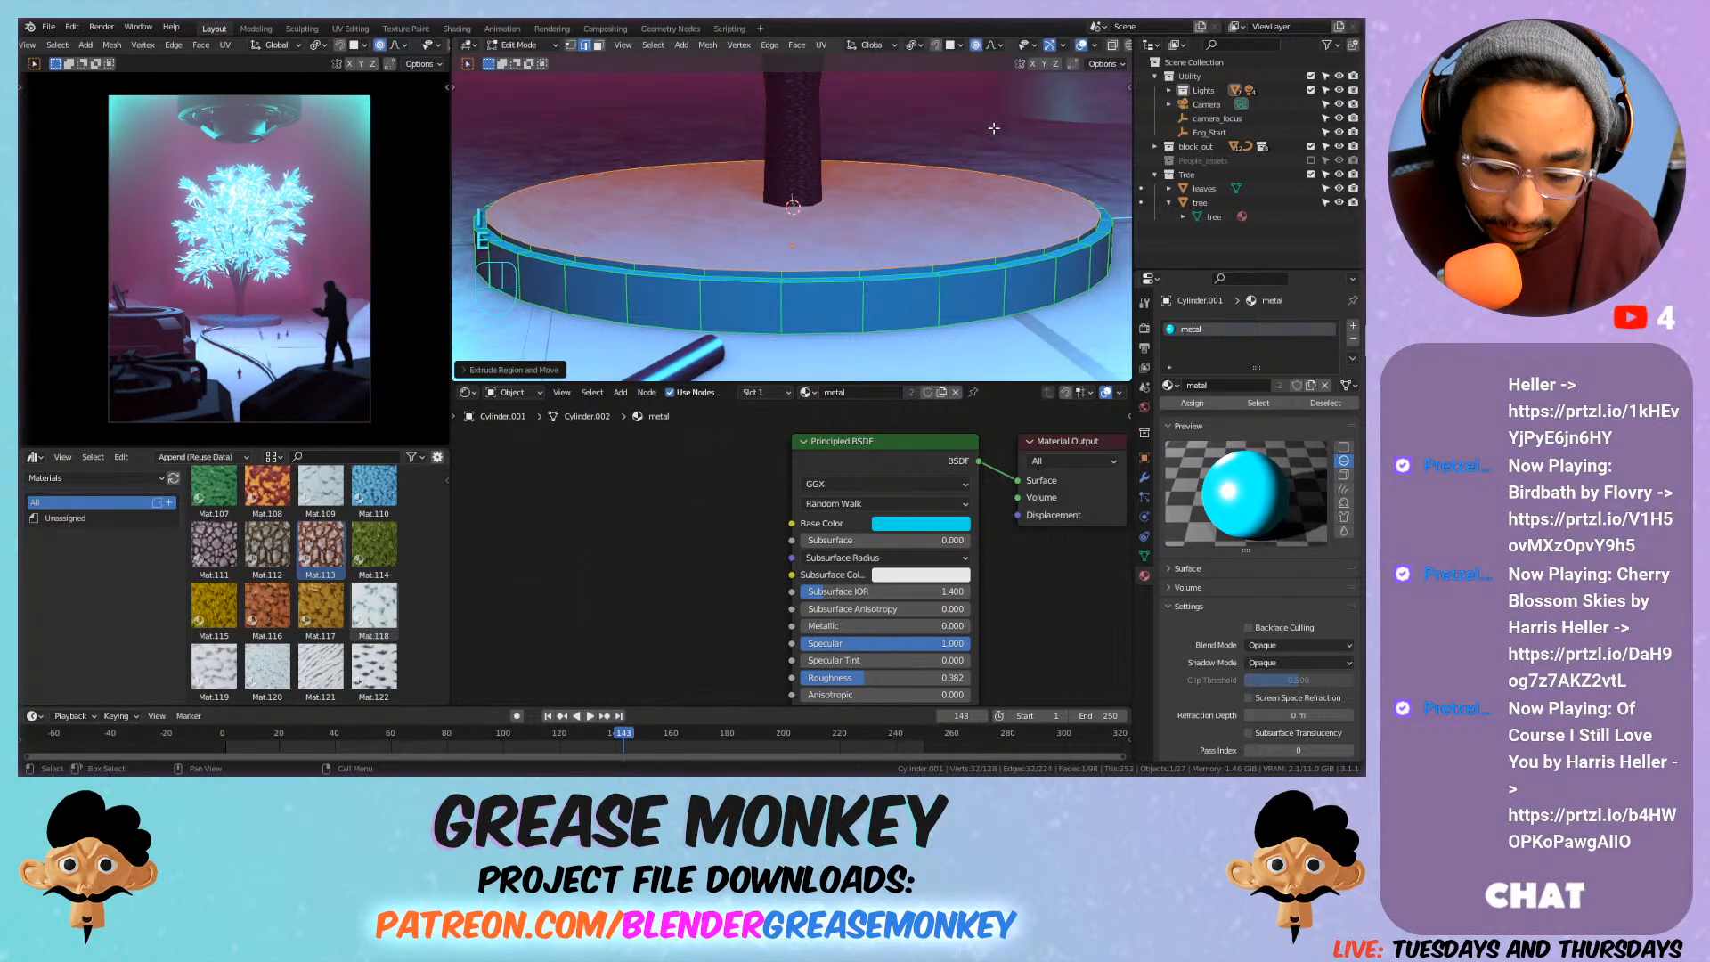
key("ctrl+z")
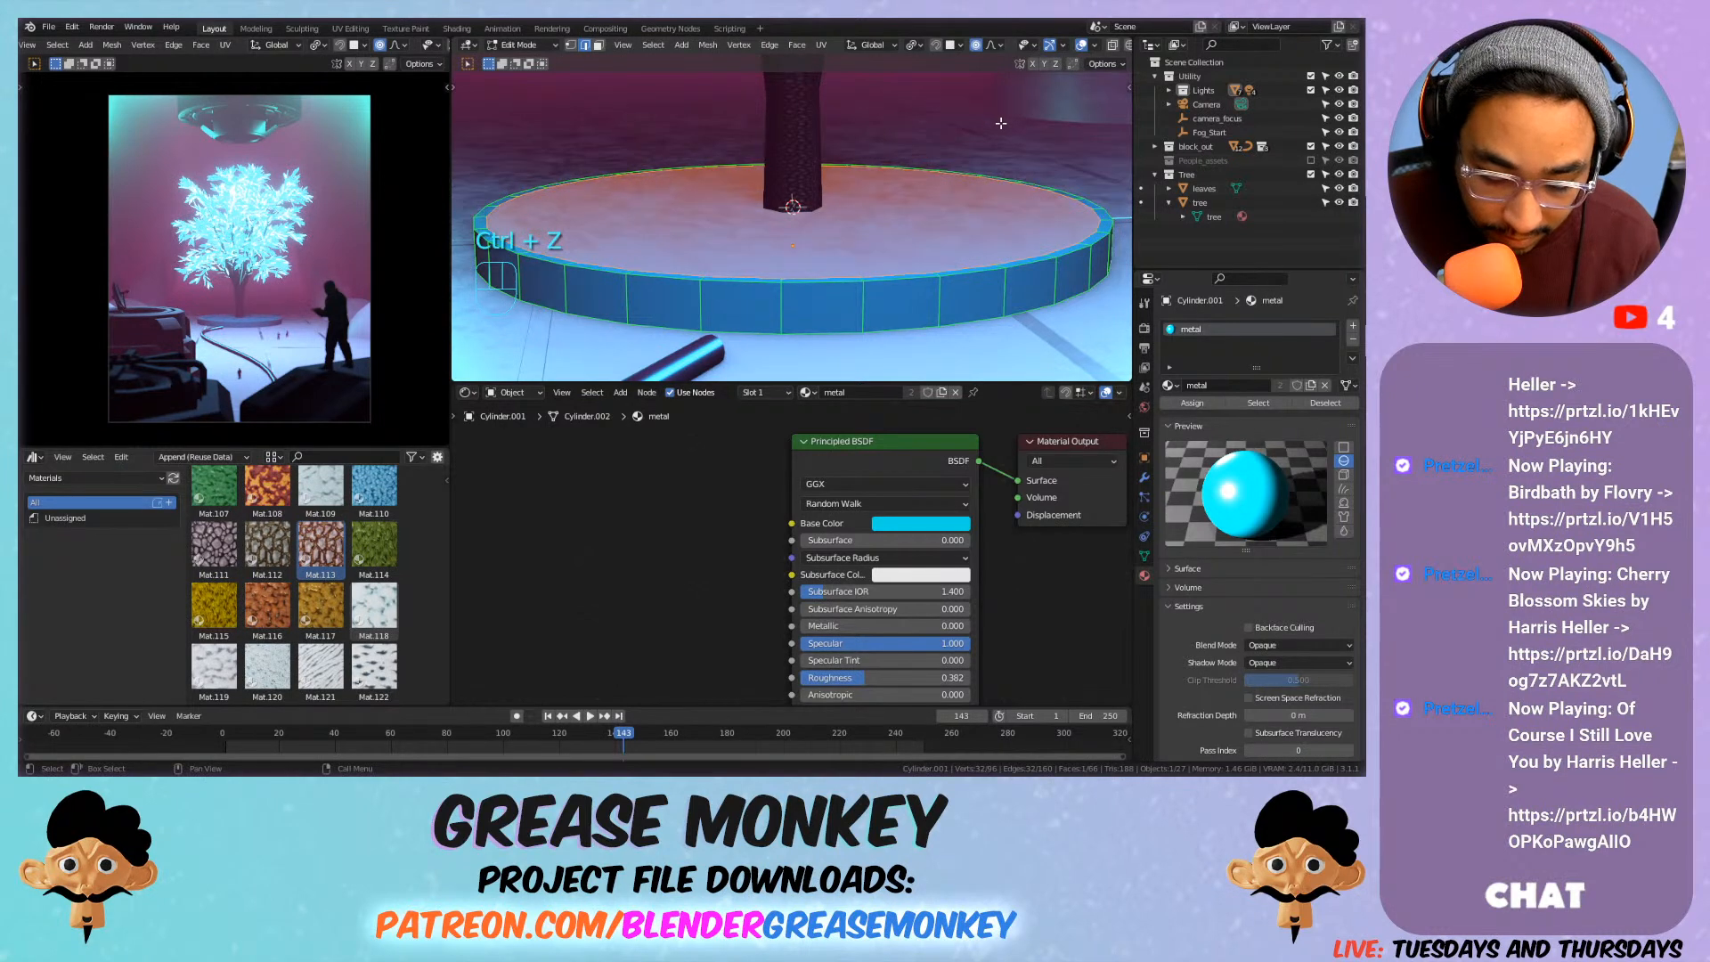
key("ctrl+z")
Inset and extrude the base's top face twice to form a low step and a taller upper tier, and leave mesh editing.
key("i")
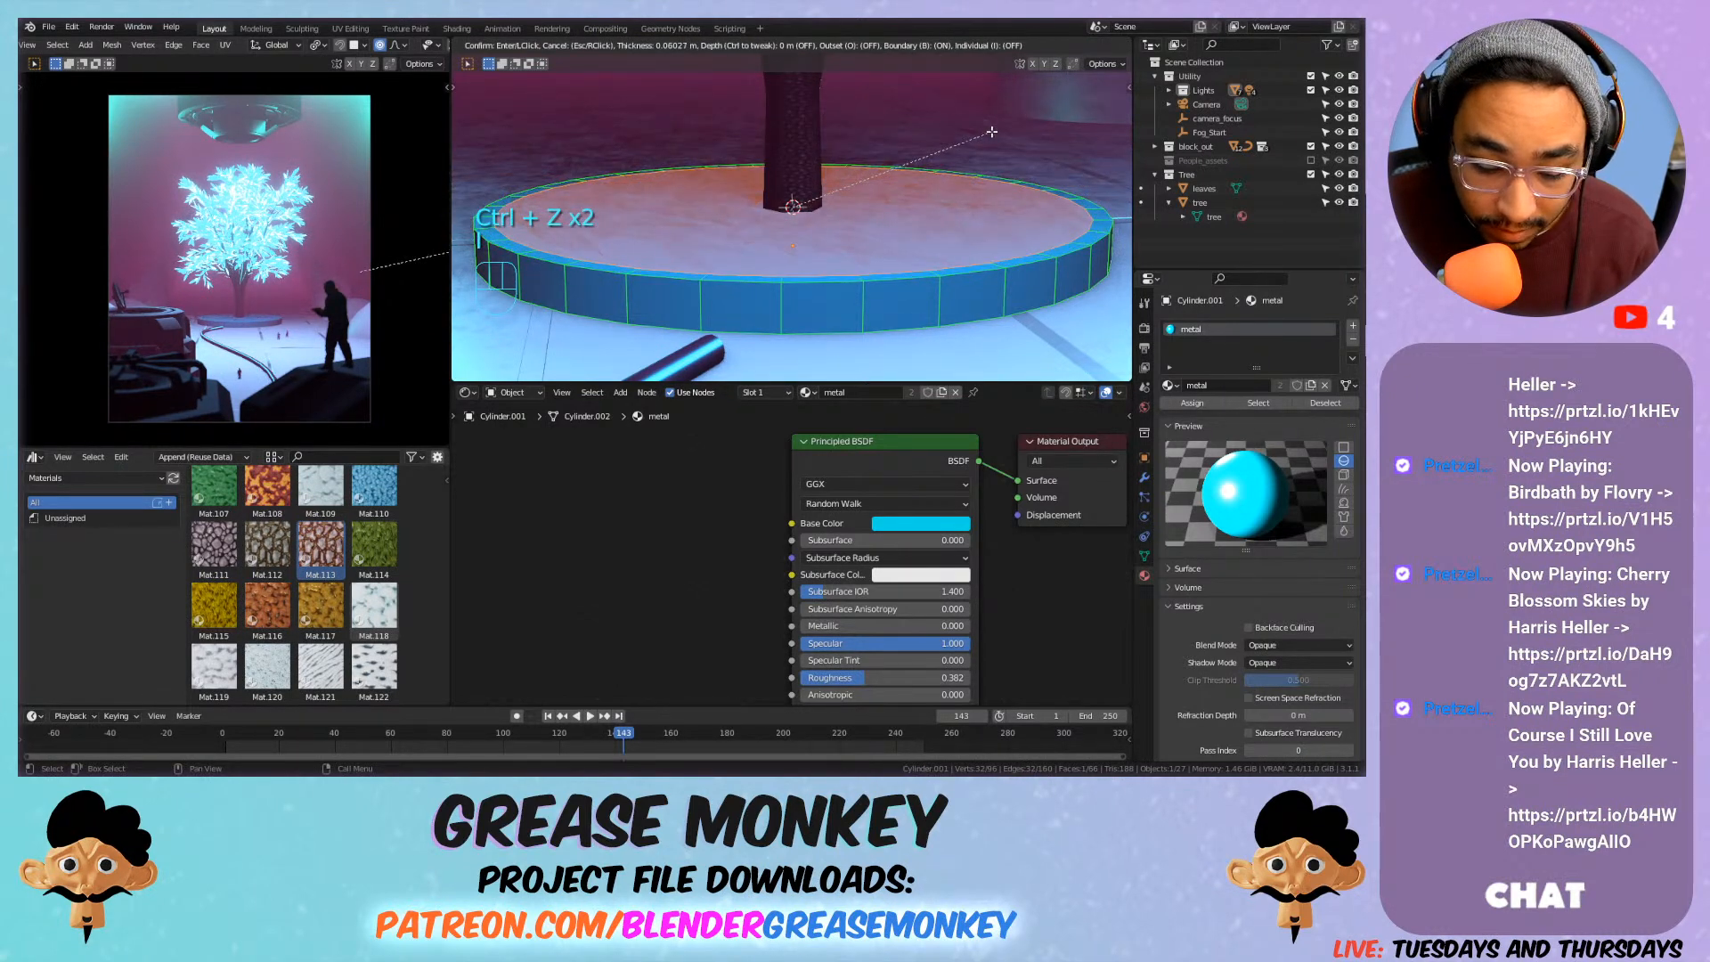
left_click(992, 131)
key("e")
left_click(994, 118)
key("i")
left_click(980, 123)
key("r")
right_click(975, 114)
key("e")
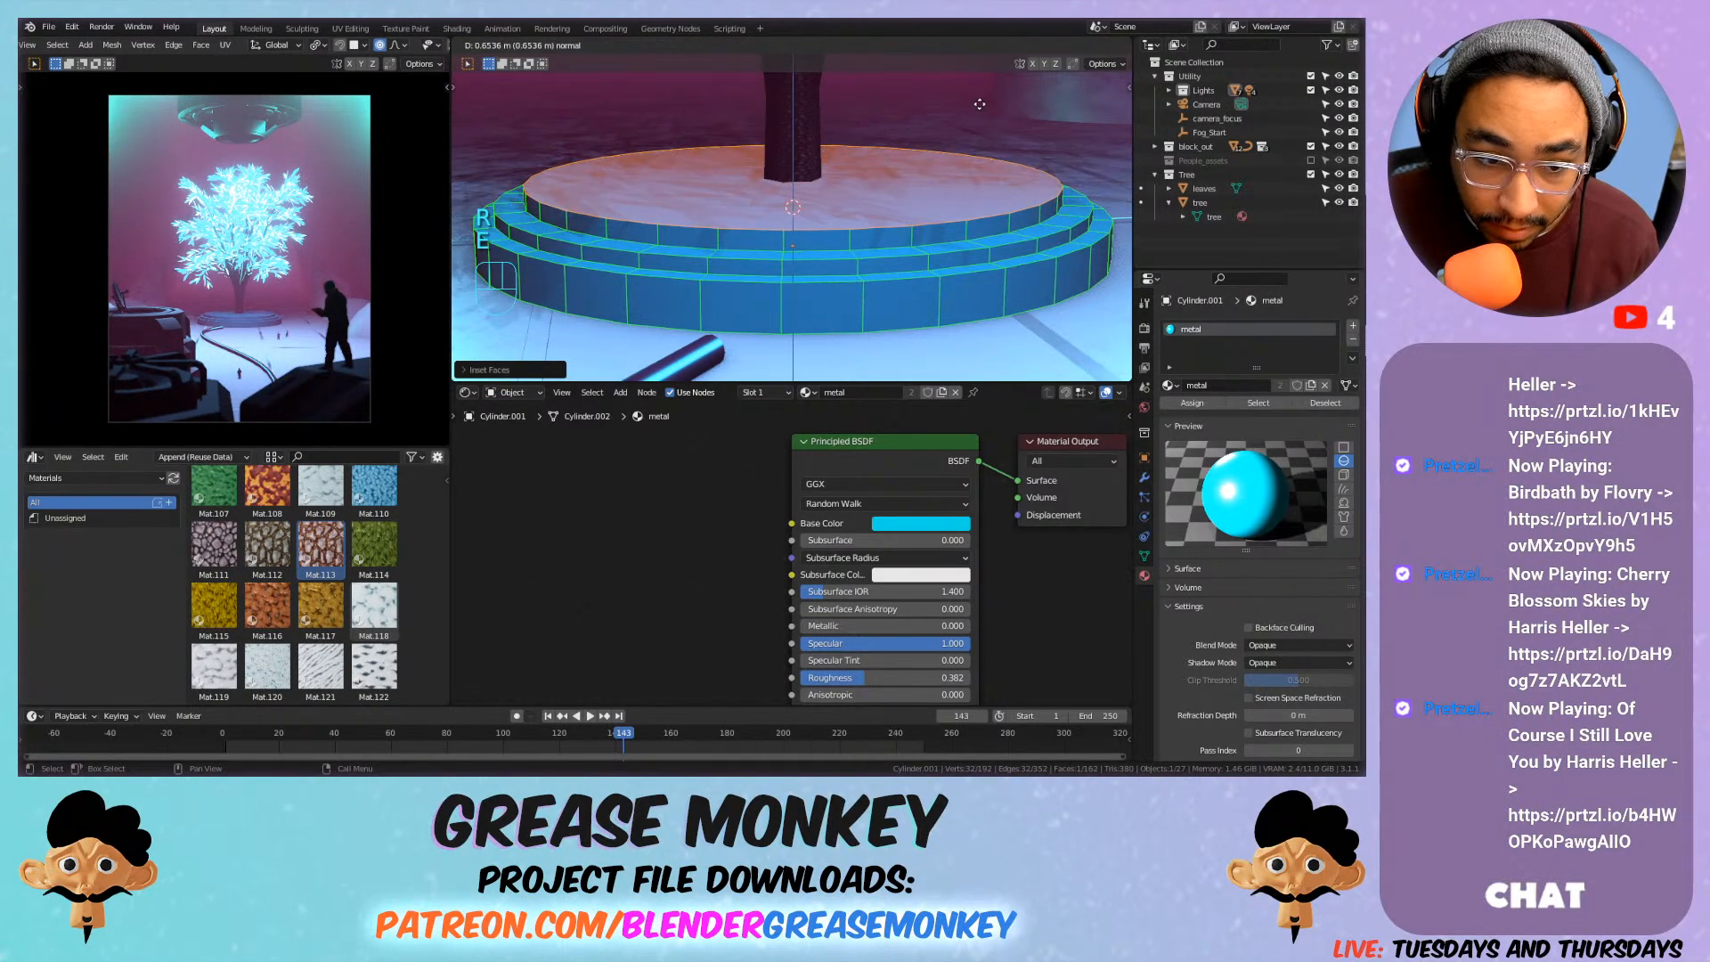
right_click(984, 78)
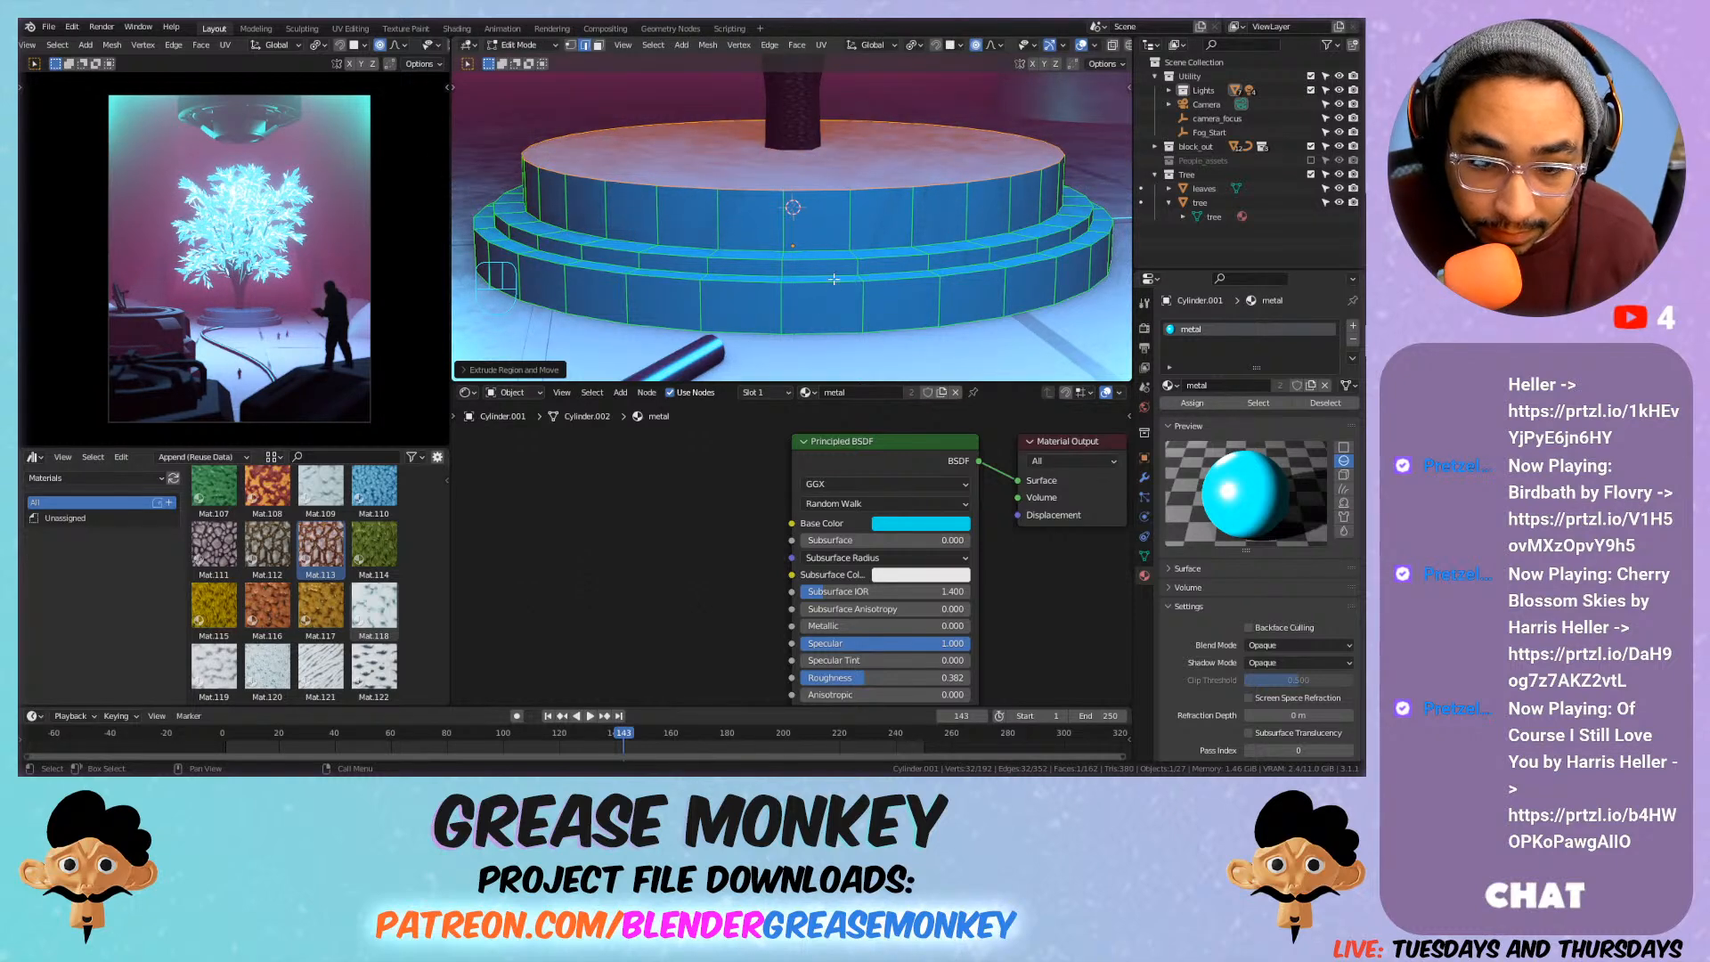
key("Tab")
key("Tab")
key("Tab")
key("Tab")
key("2")
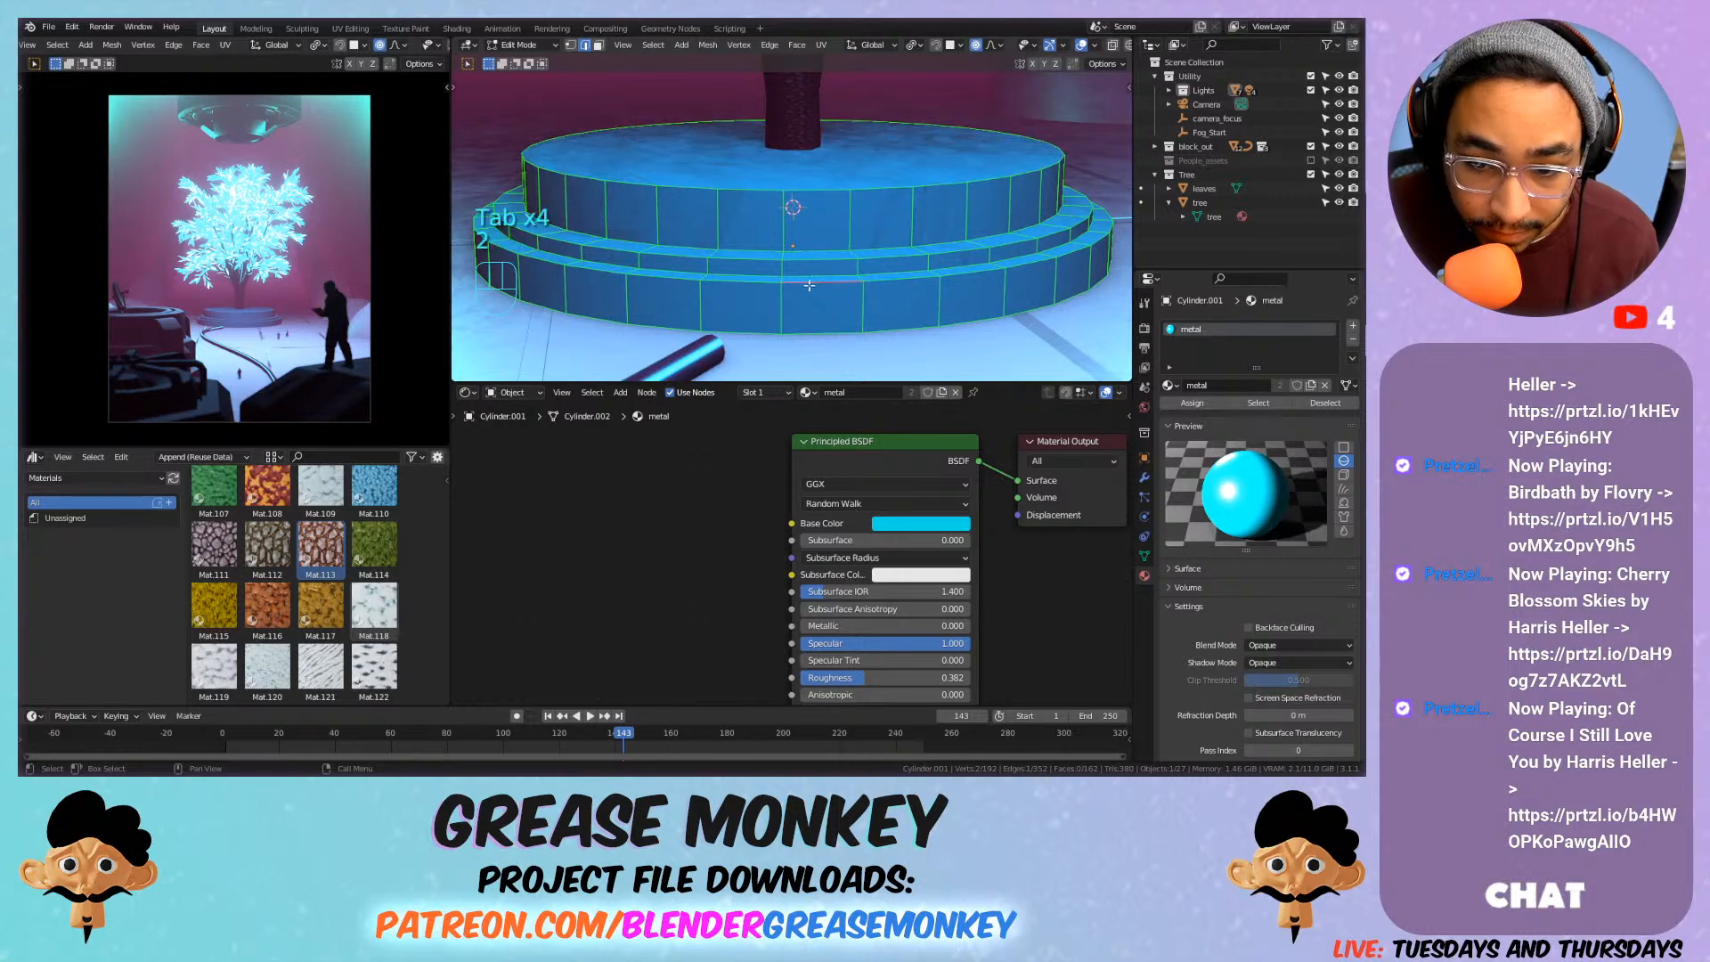
key("Tab")
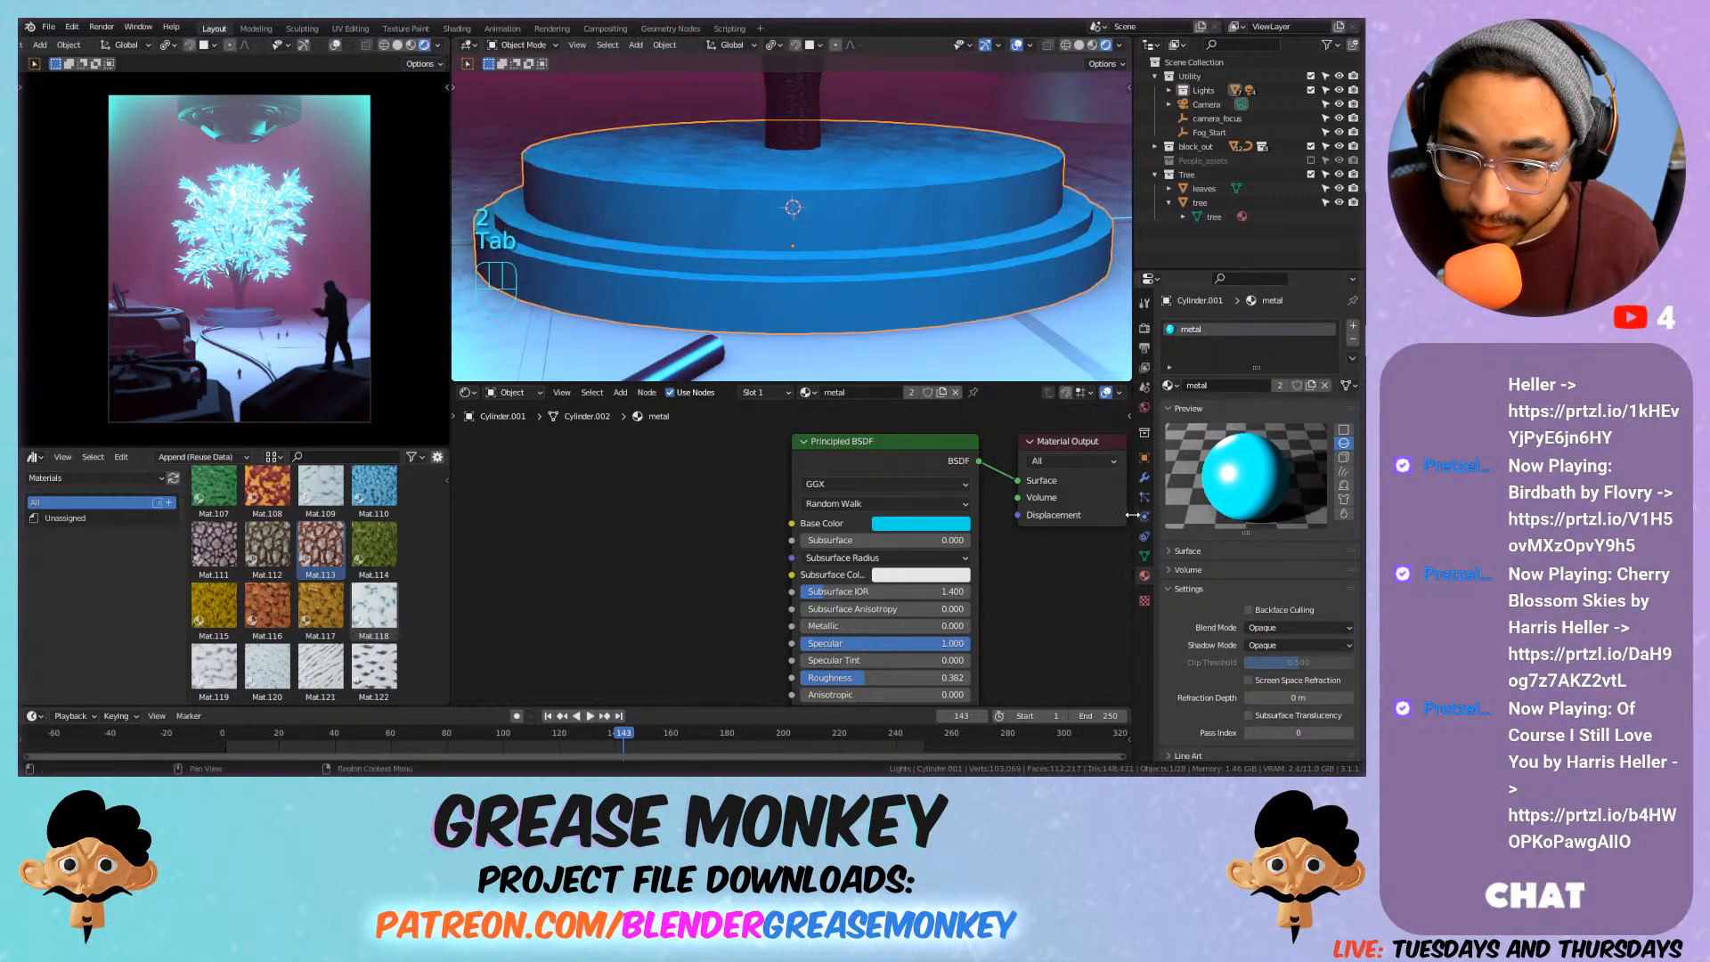
Add a Bevel modifier to the stepped base with 2 segments and an amount of 0.013 m.
left_click(1144, 478)
left_click(1185, 326)
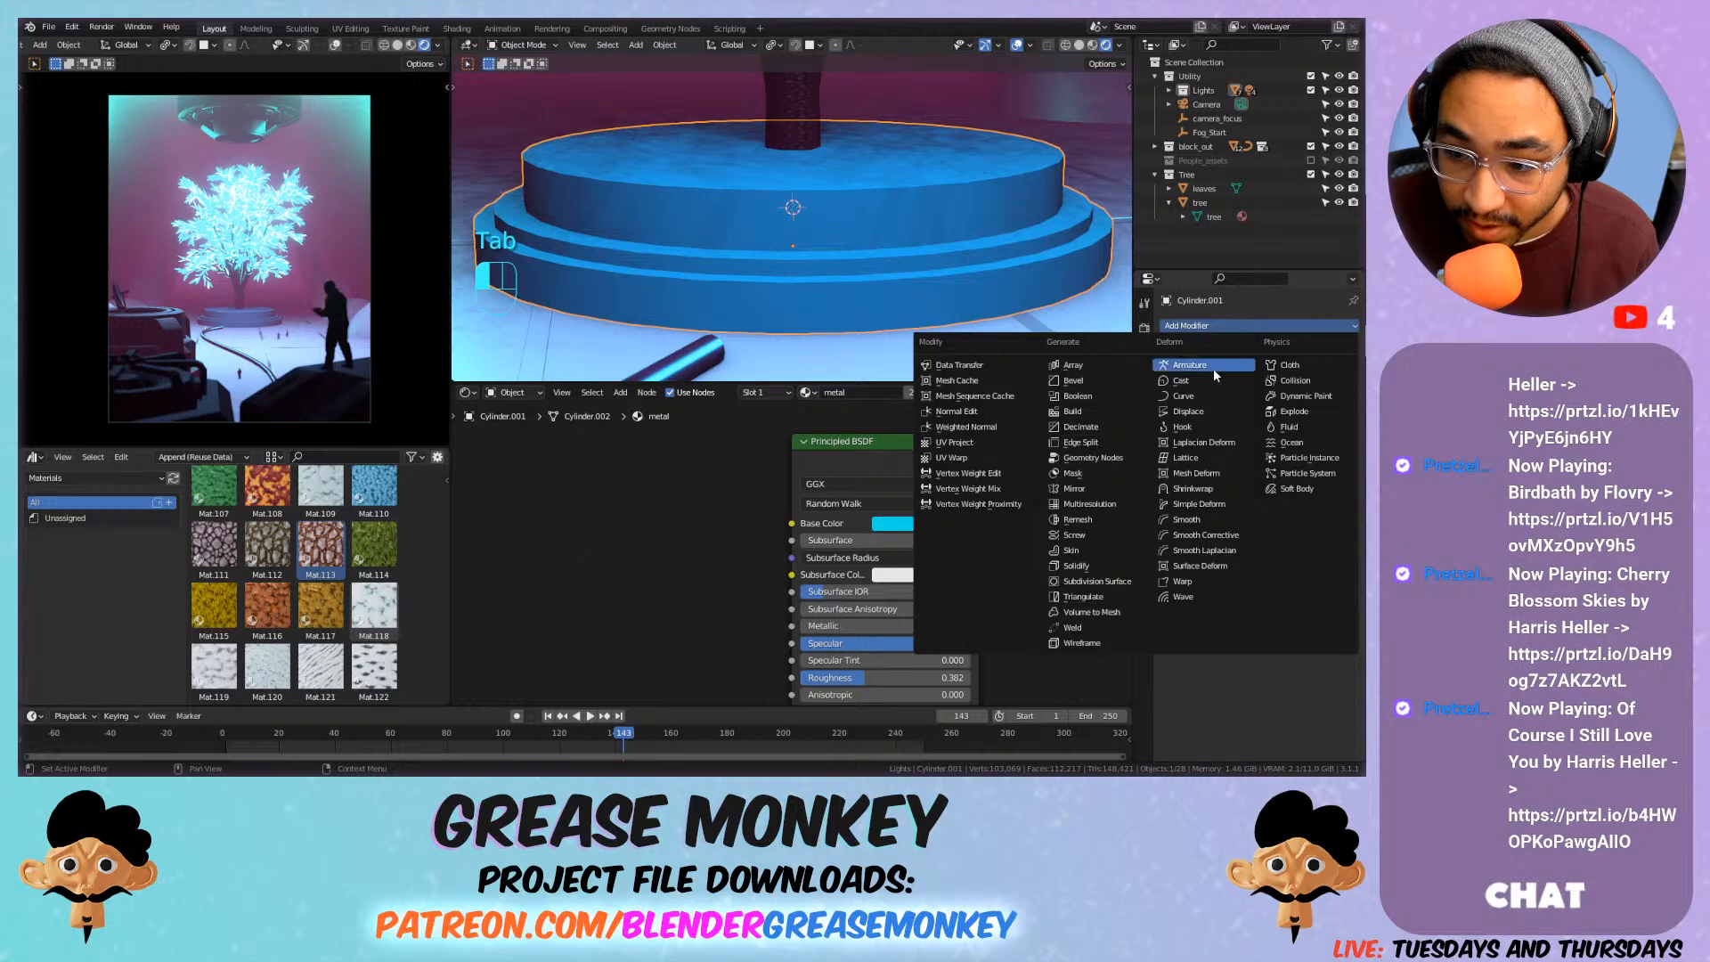
left_click(1104, 381)
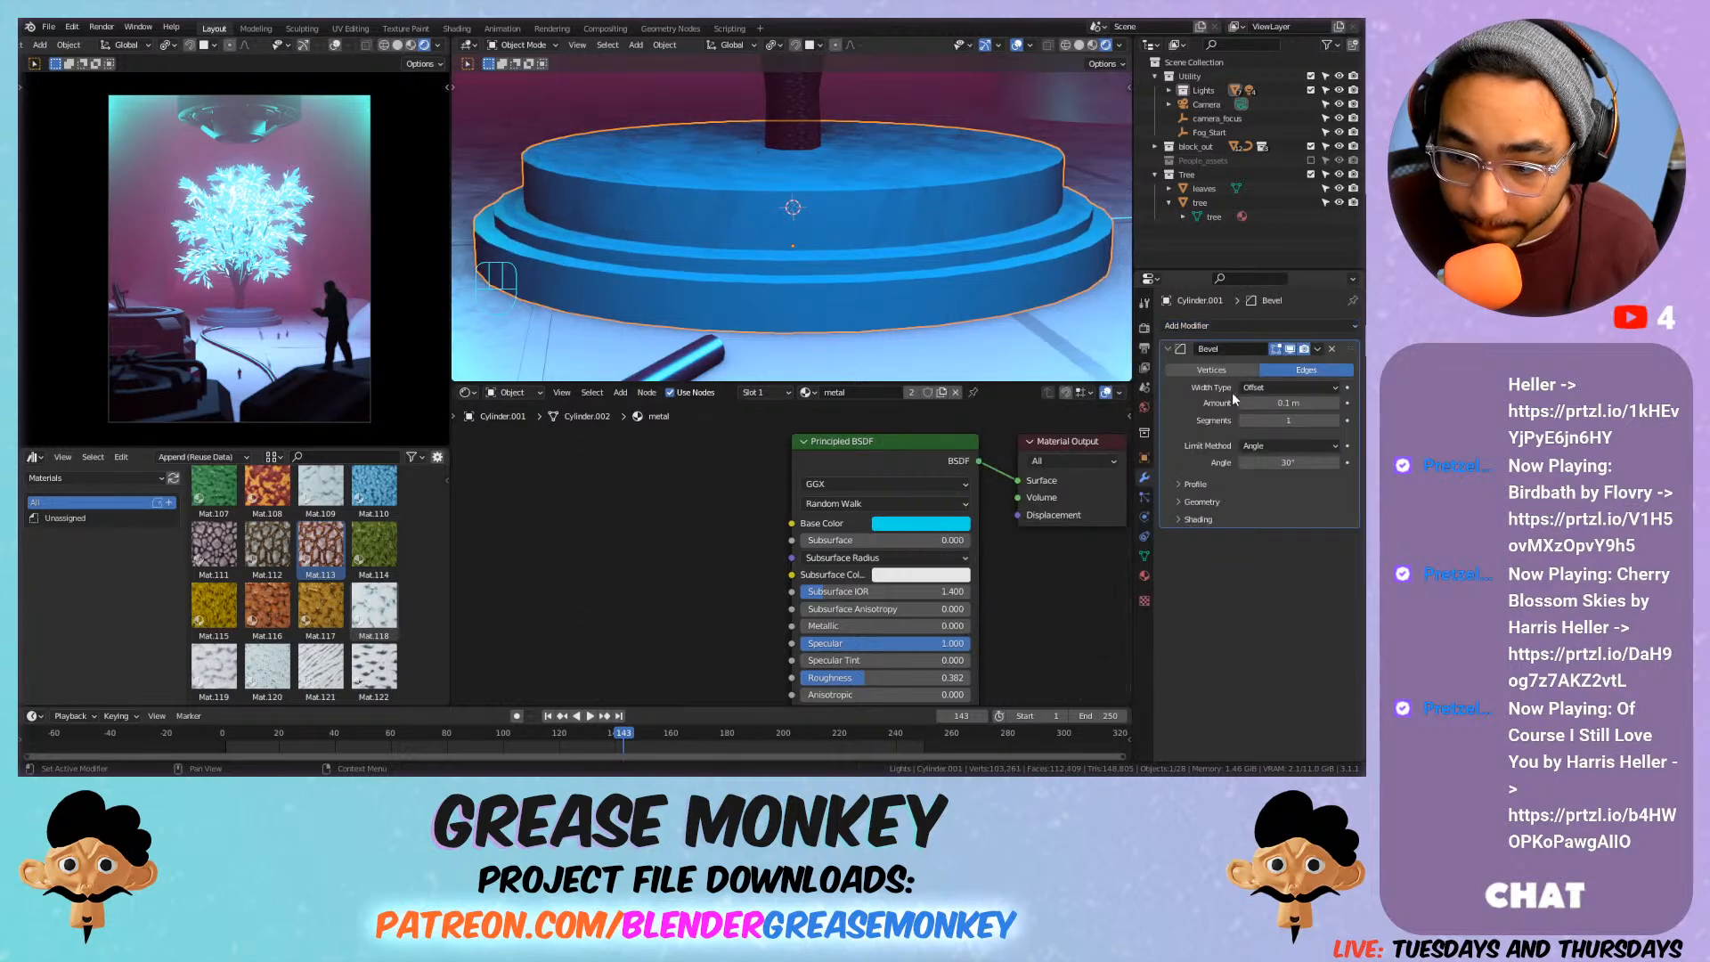
left_click(1335, 420)
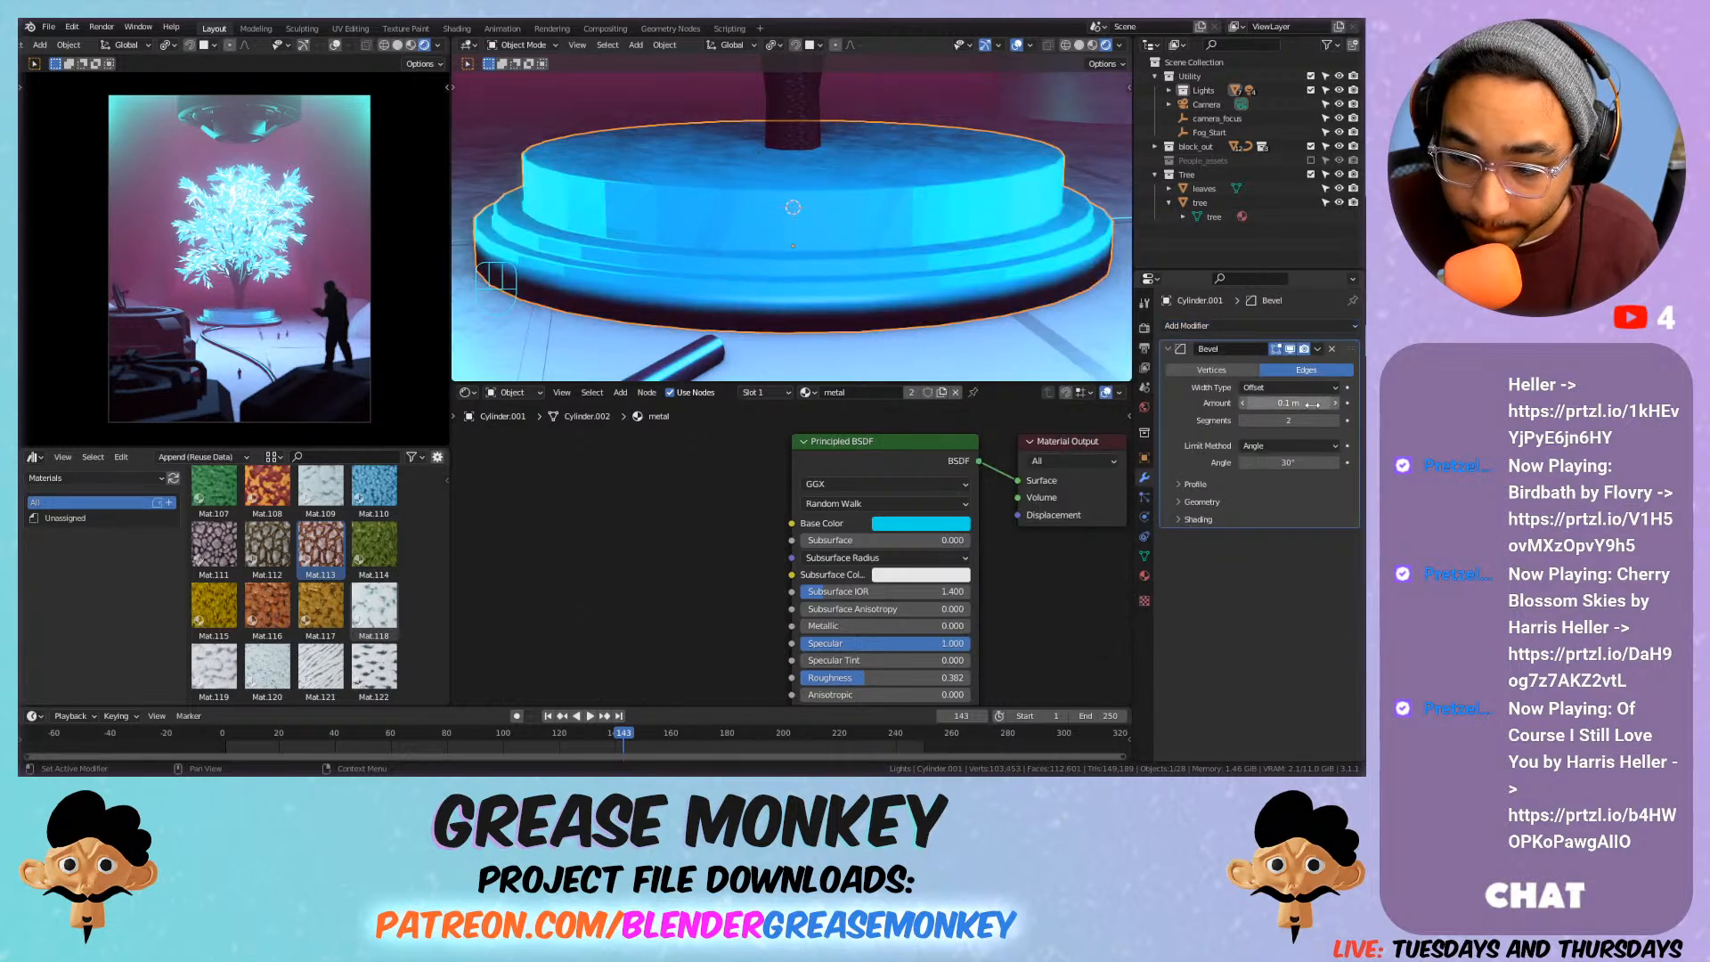
left_click_drag(1313, 406, 1275, 406)
Show the base's Normals settings, compare flat and smooth shading on the base, and leave it on Shade Smooth.
left_click(1145, 556)
left_click(1189, 596)
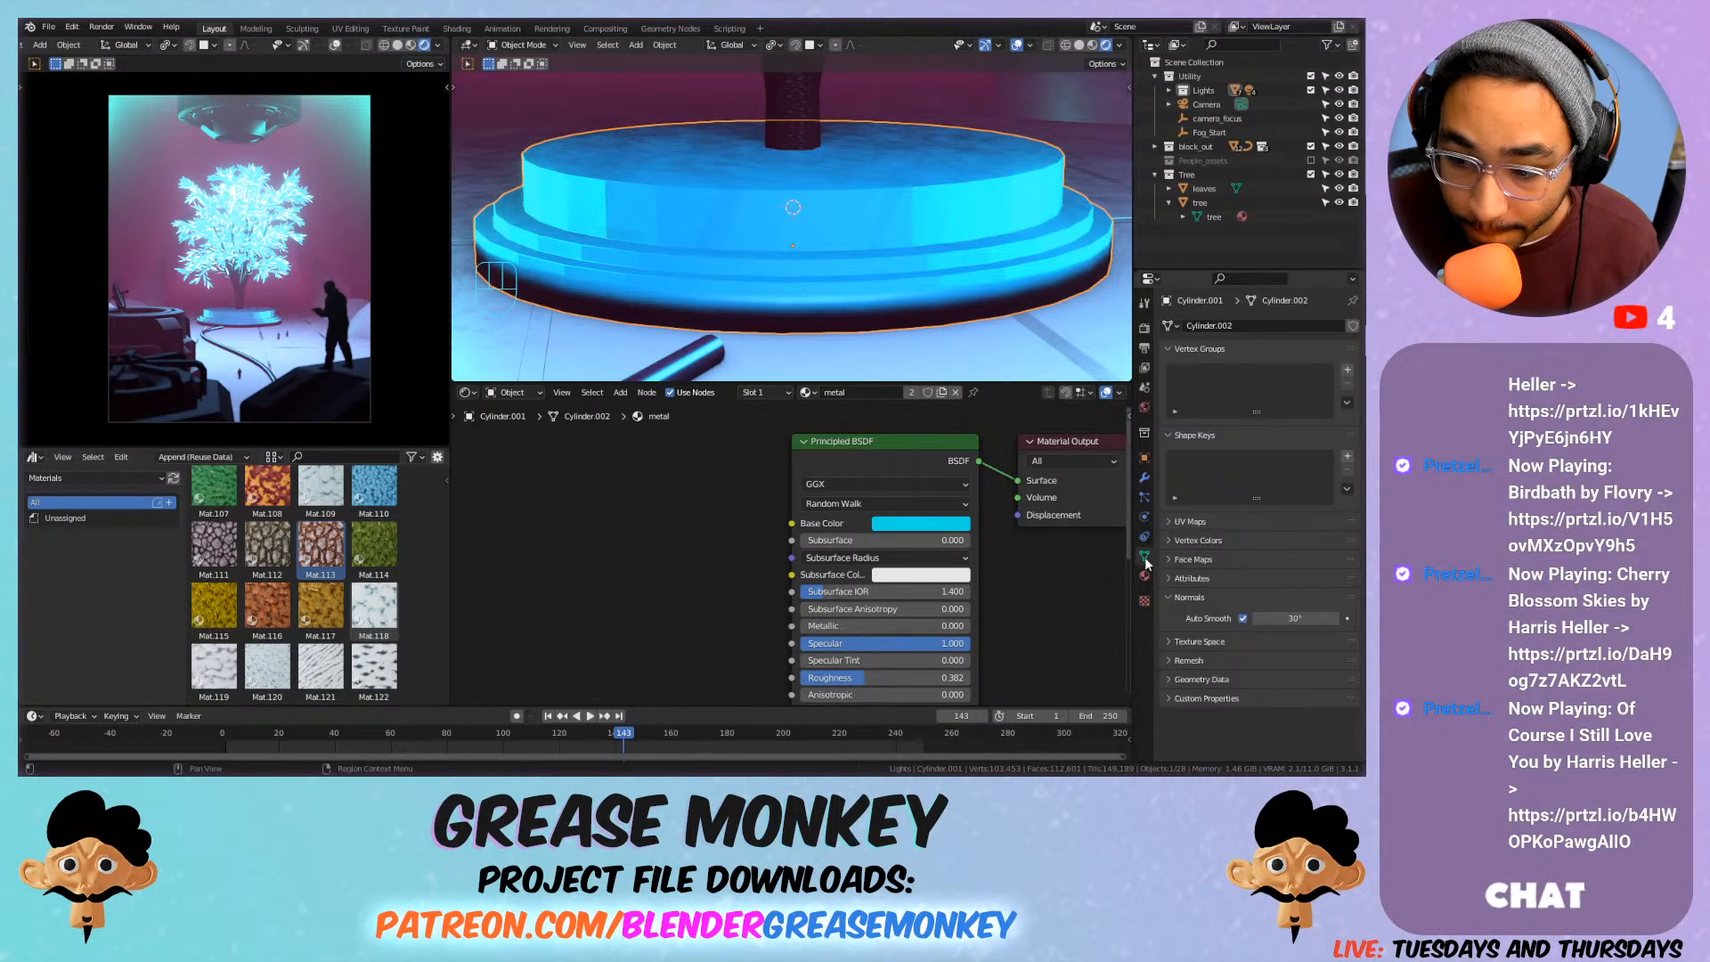
right_click(885, 197)
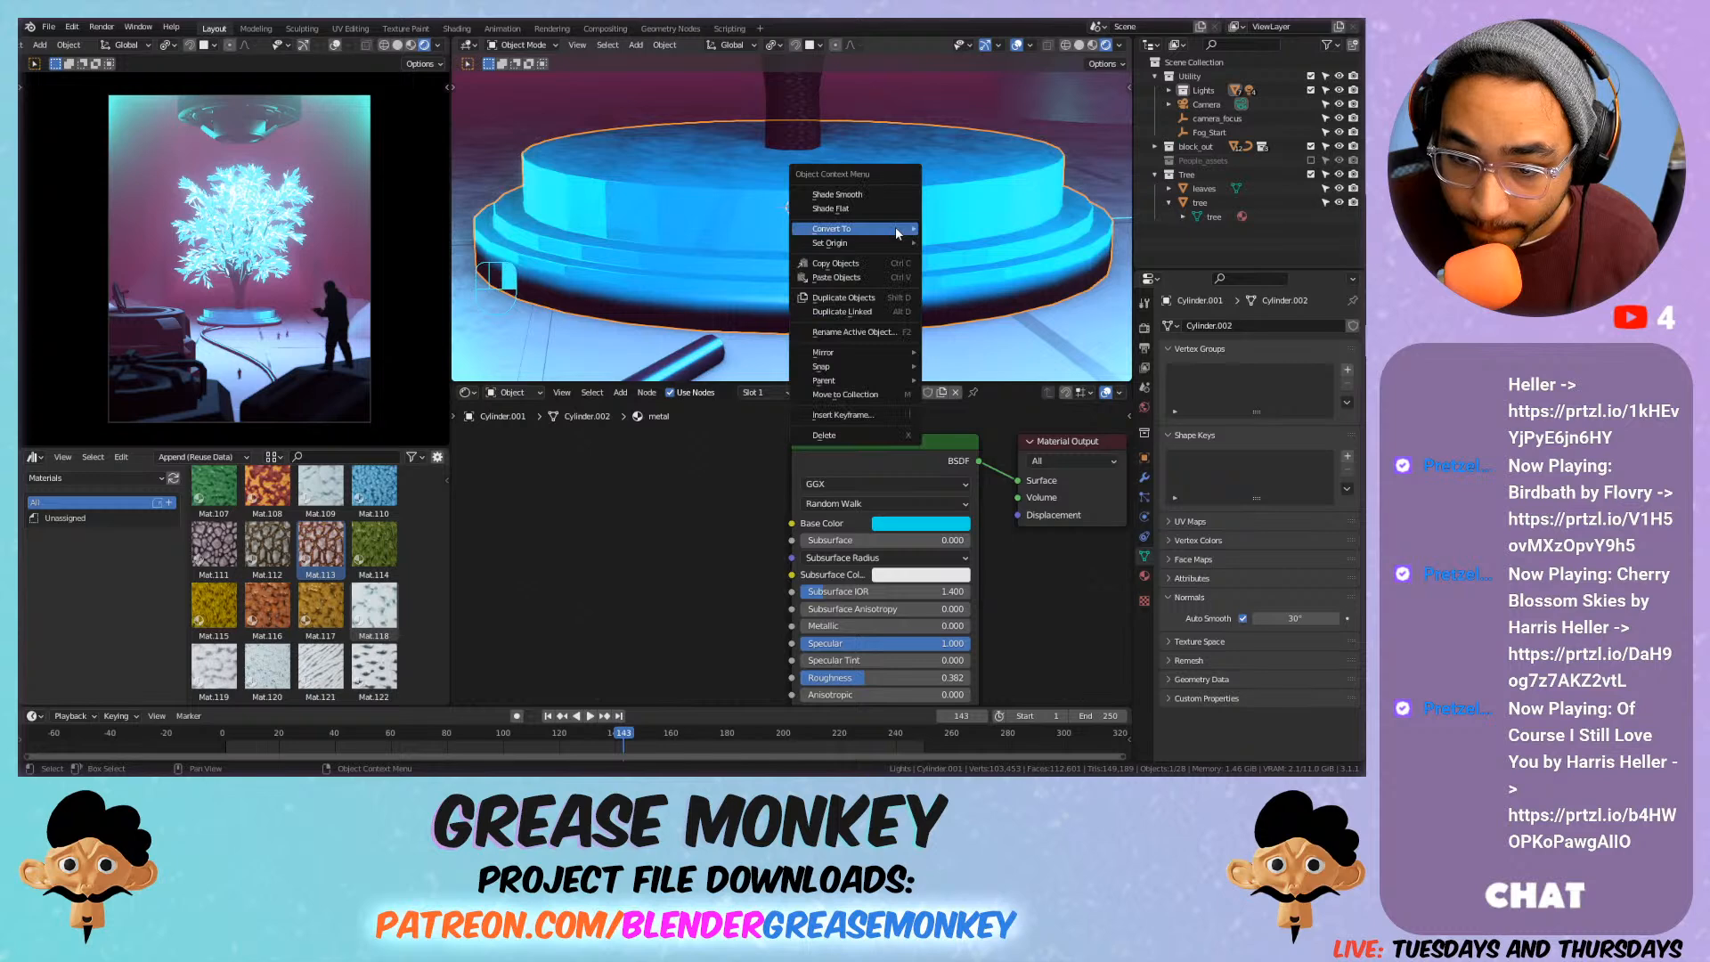
left_click(887, 196)
left_click(896, 206)
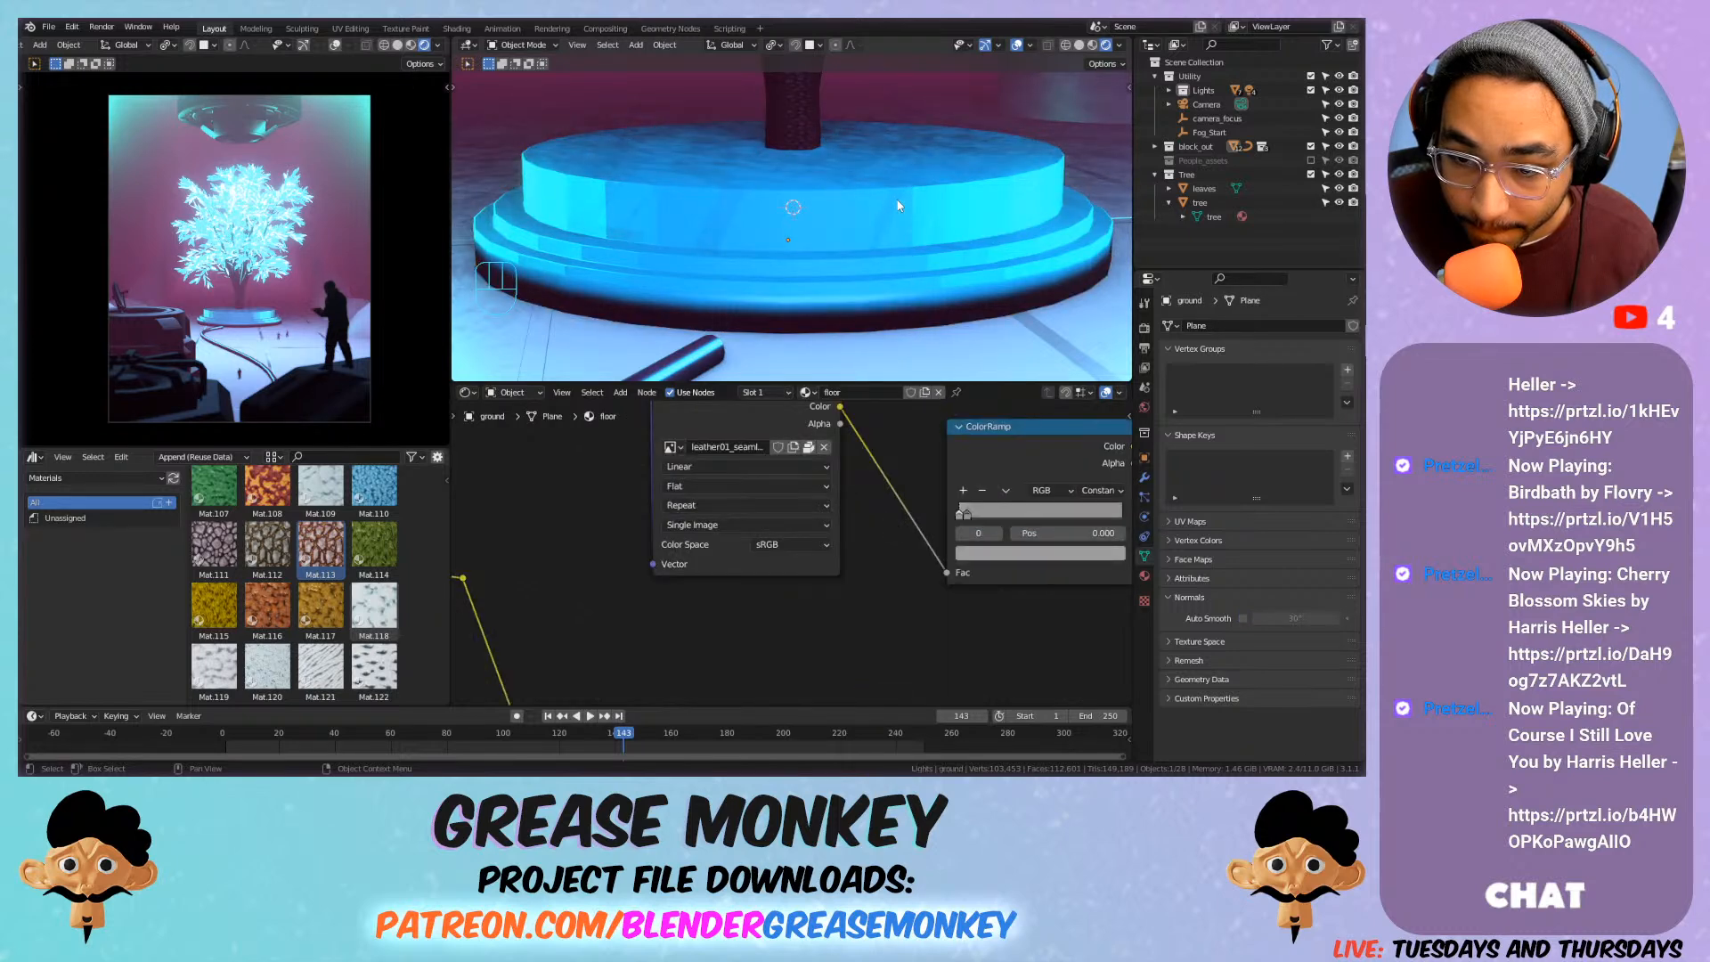
left_click(923, 200)
right_click(923, 200)
left_click(926, 203)
right_click(928, 208)
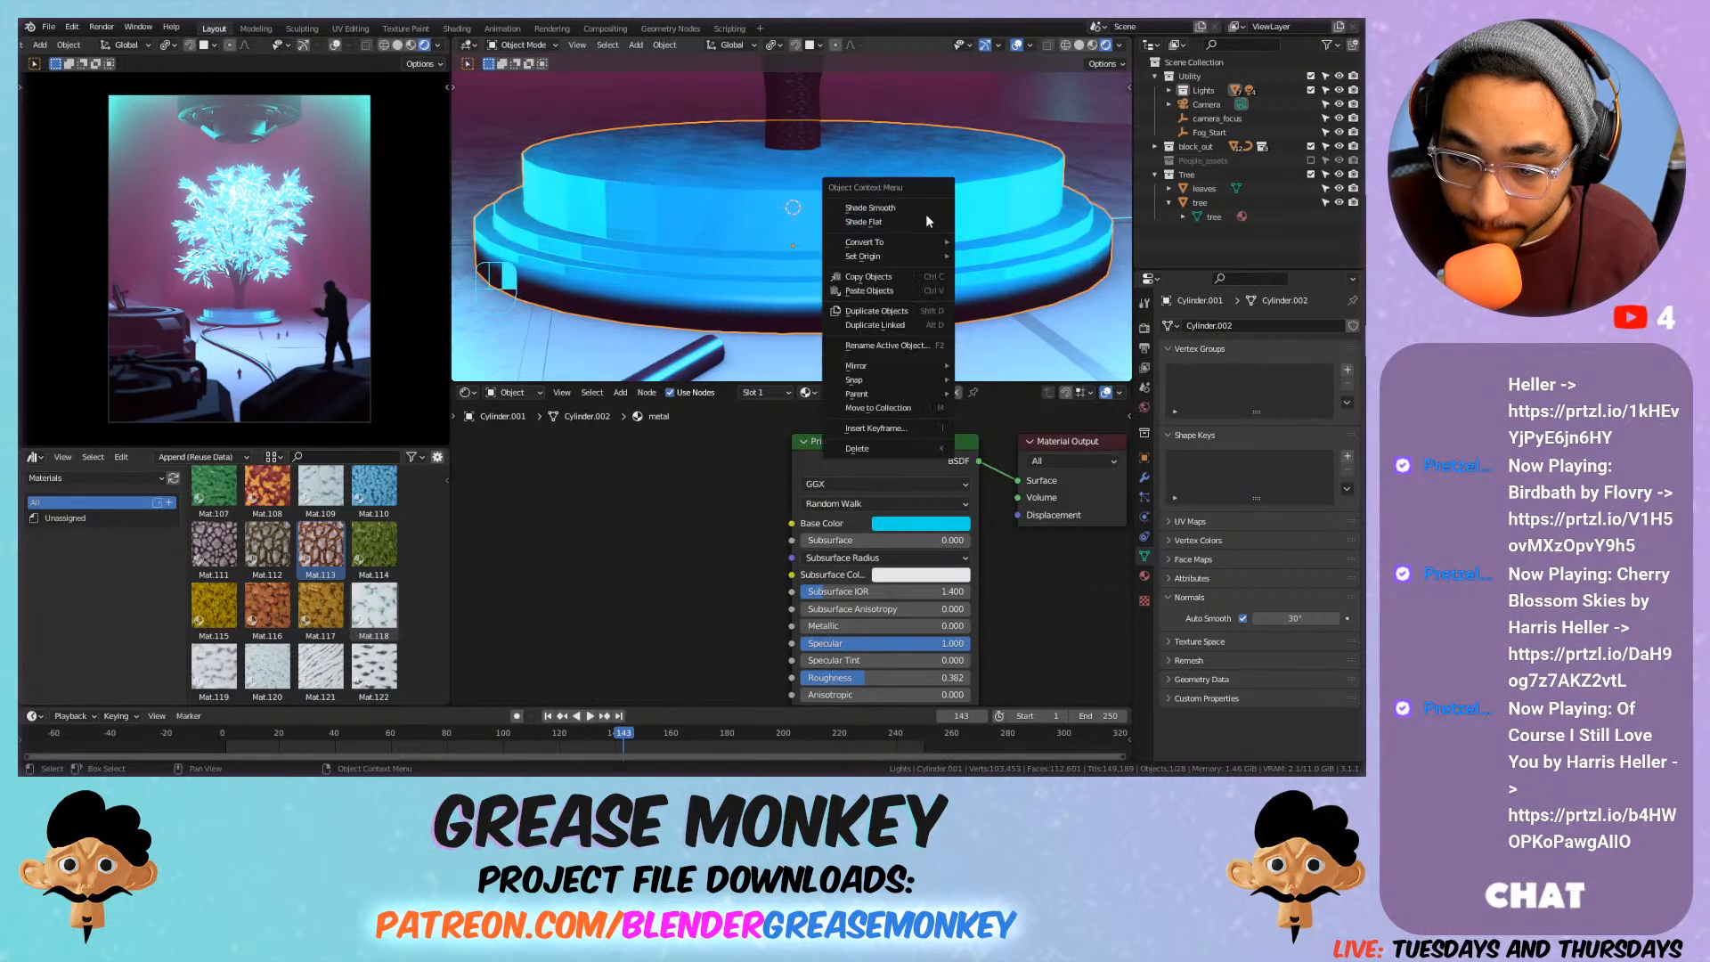
left_click(921, 223)
right_click(926, 198)
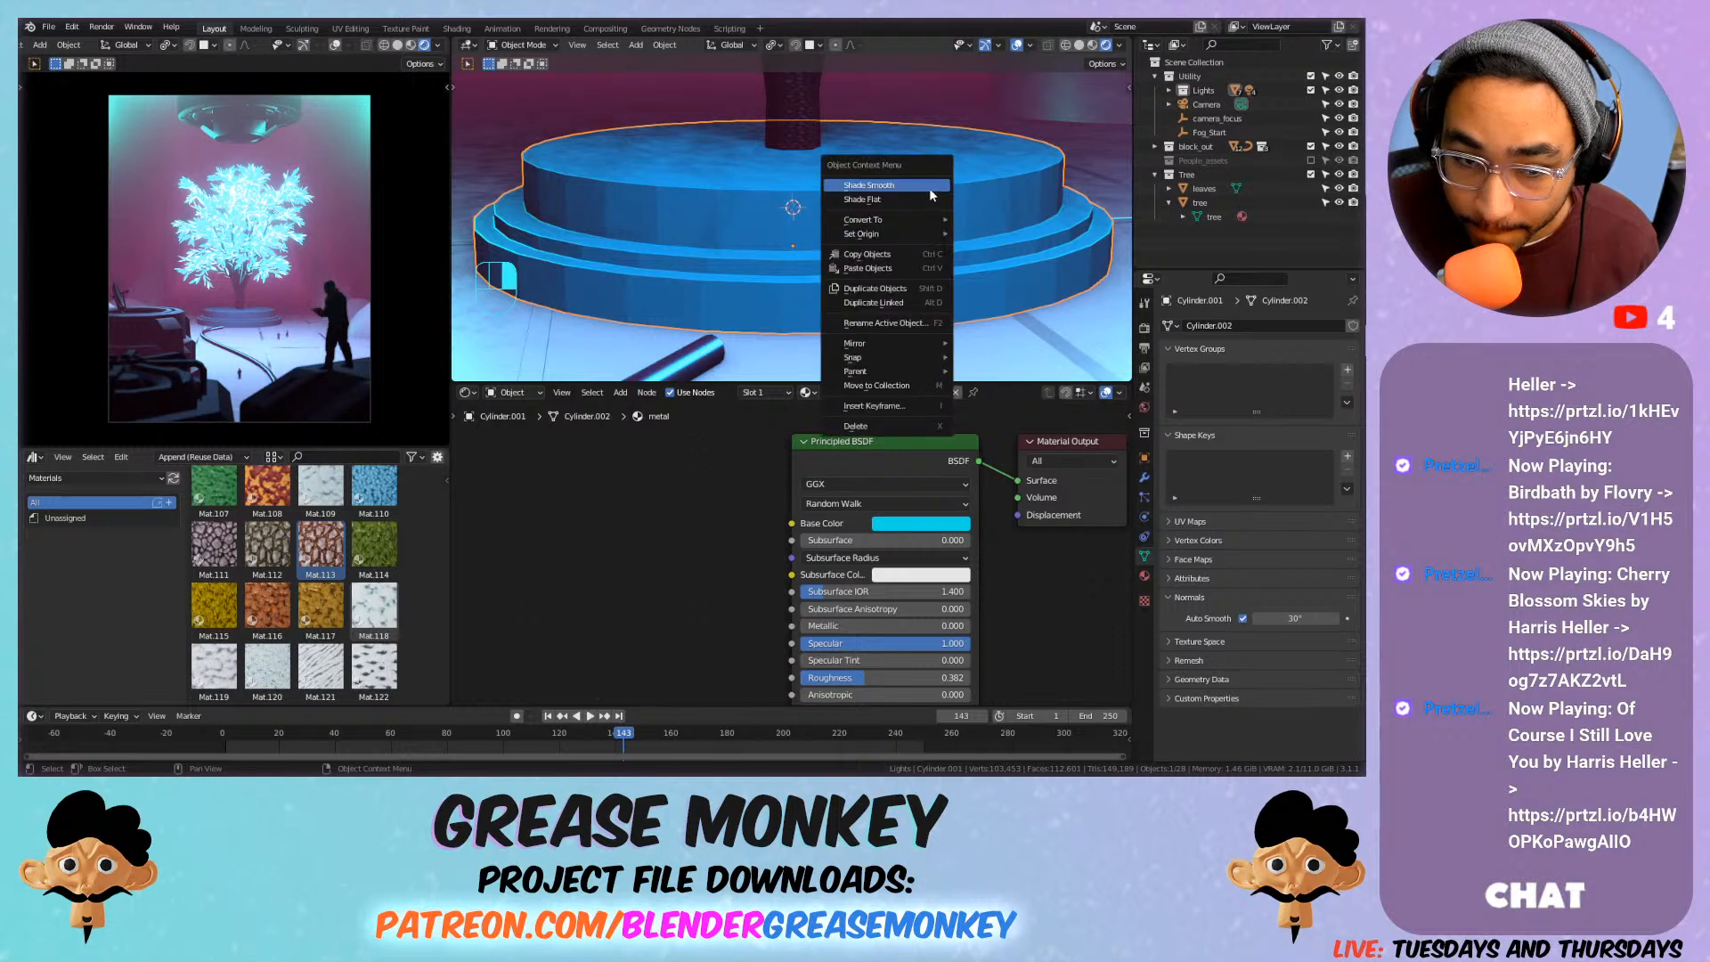
left_click(928, 188)
right_click(889, 194)
left_click(930, 194)
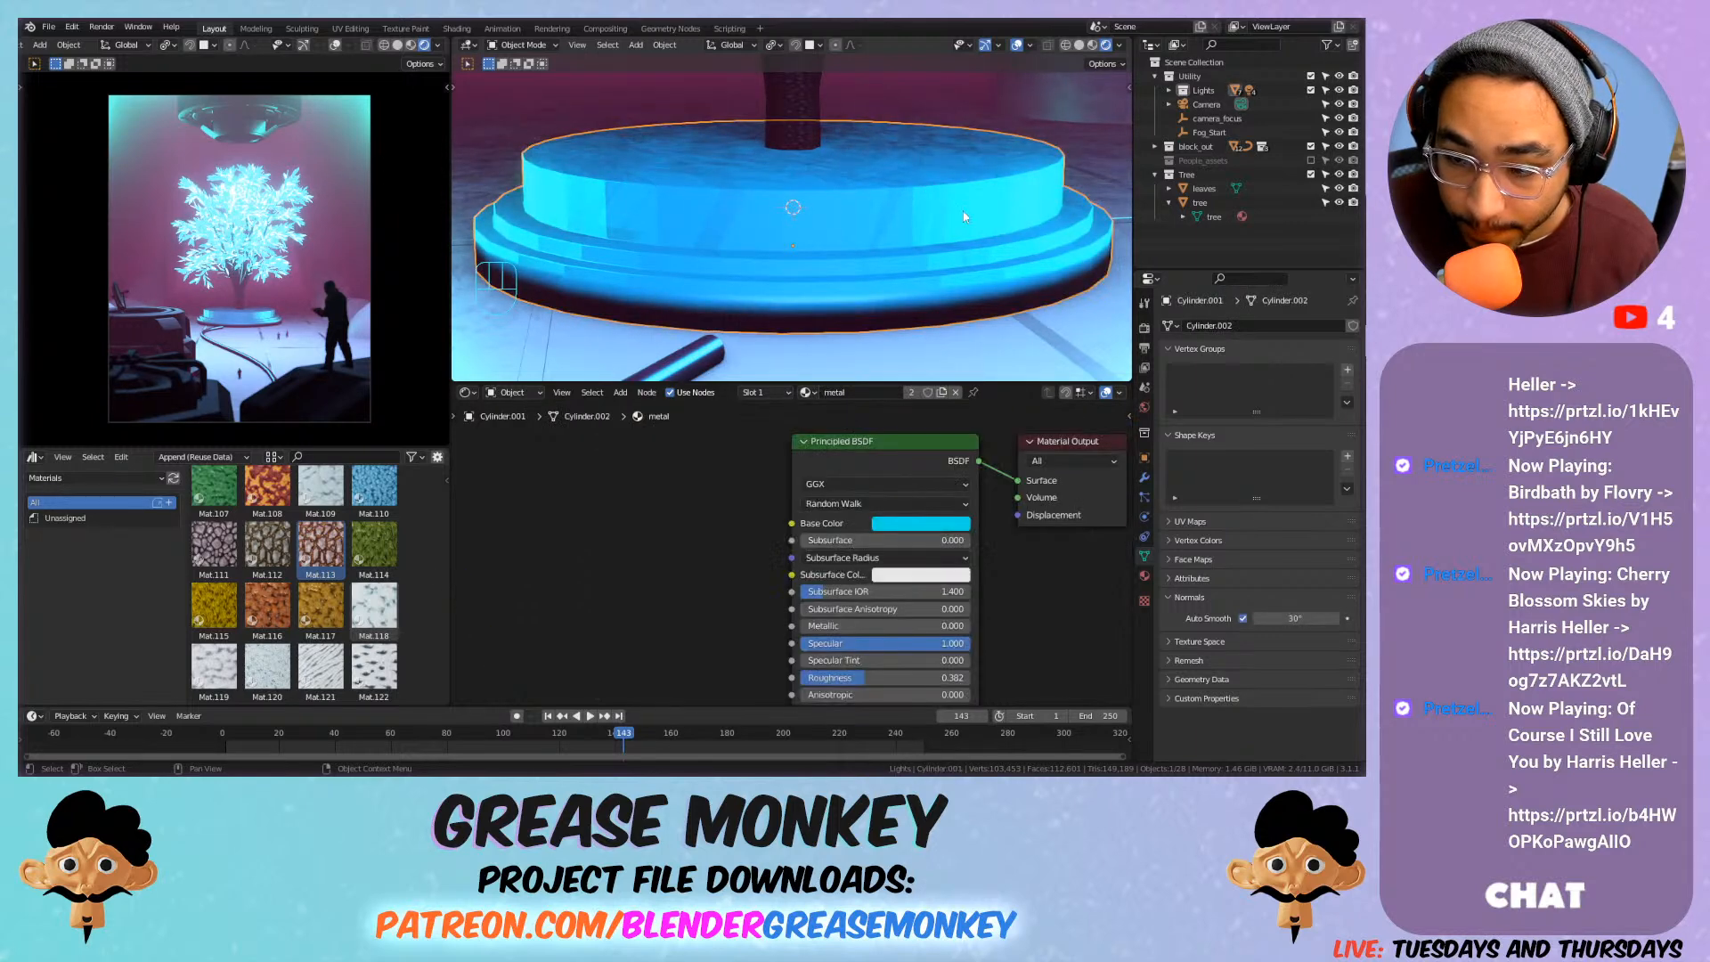
Set the metal material's Specular to 0.941 and its Subsurface IOR to 2.541.
mouse_move(944, 643)
left_mouse_down()
mouse_move(869, 643)
mouse_move(949, 643)
left_mouse_up()
left_click_drag(839, 591, 894, 592)
left_click(1145, 480)
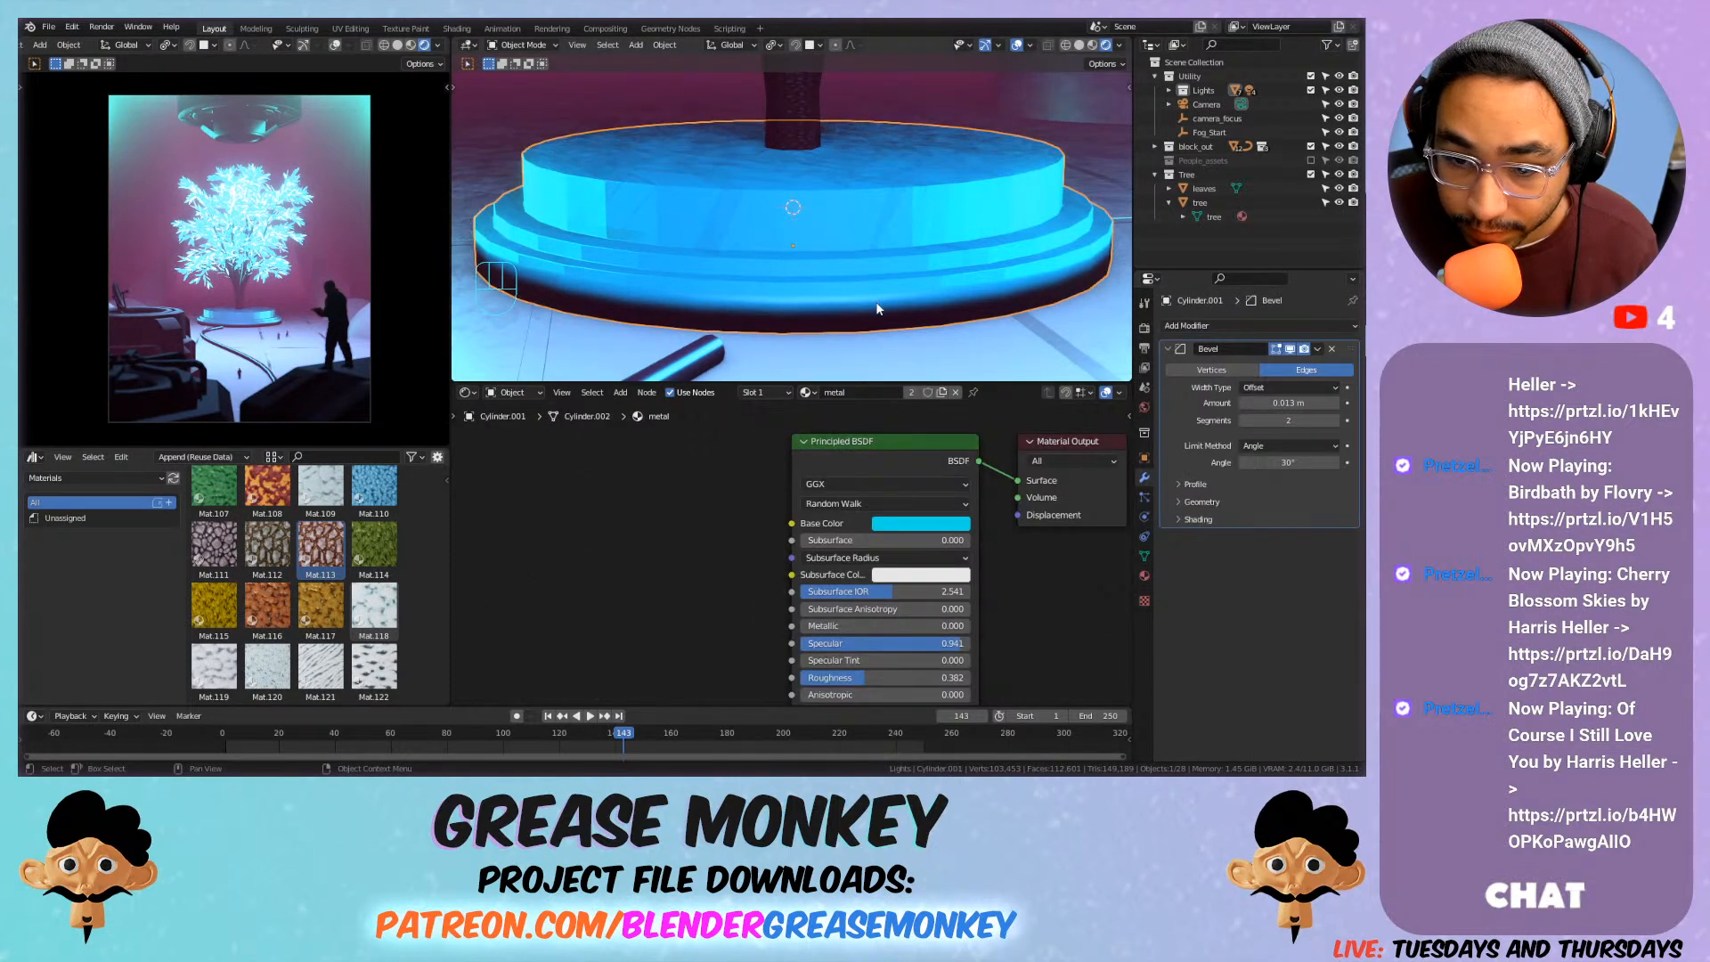
Mark the lowest outer edge loop of the base as sharp and leave mesh editing.
key("Tab")
left_click(882, 328, "alt")
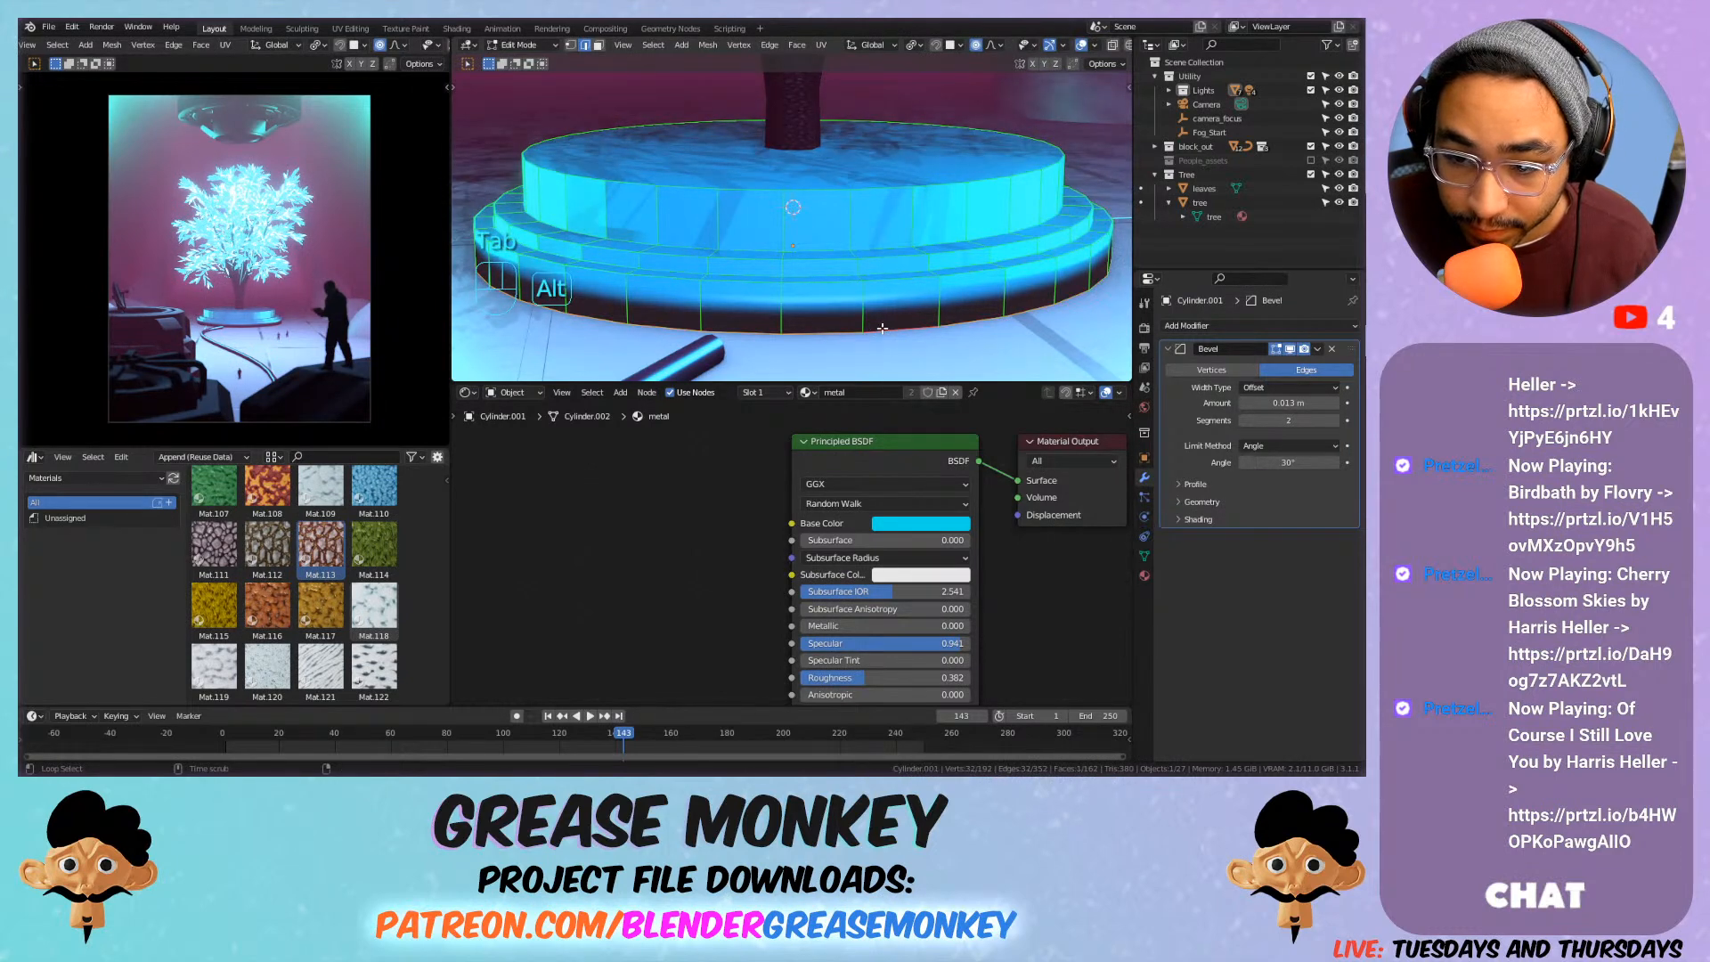
key("ctrl+e")
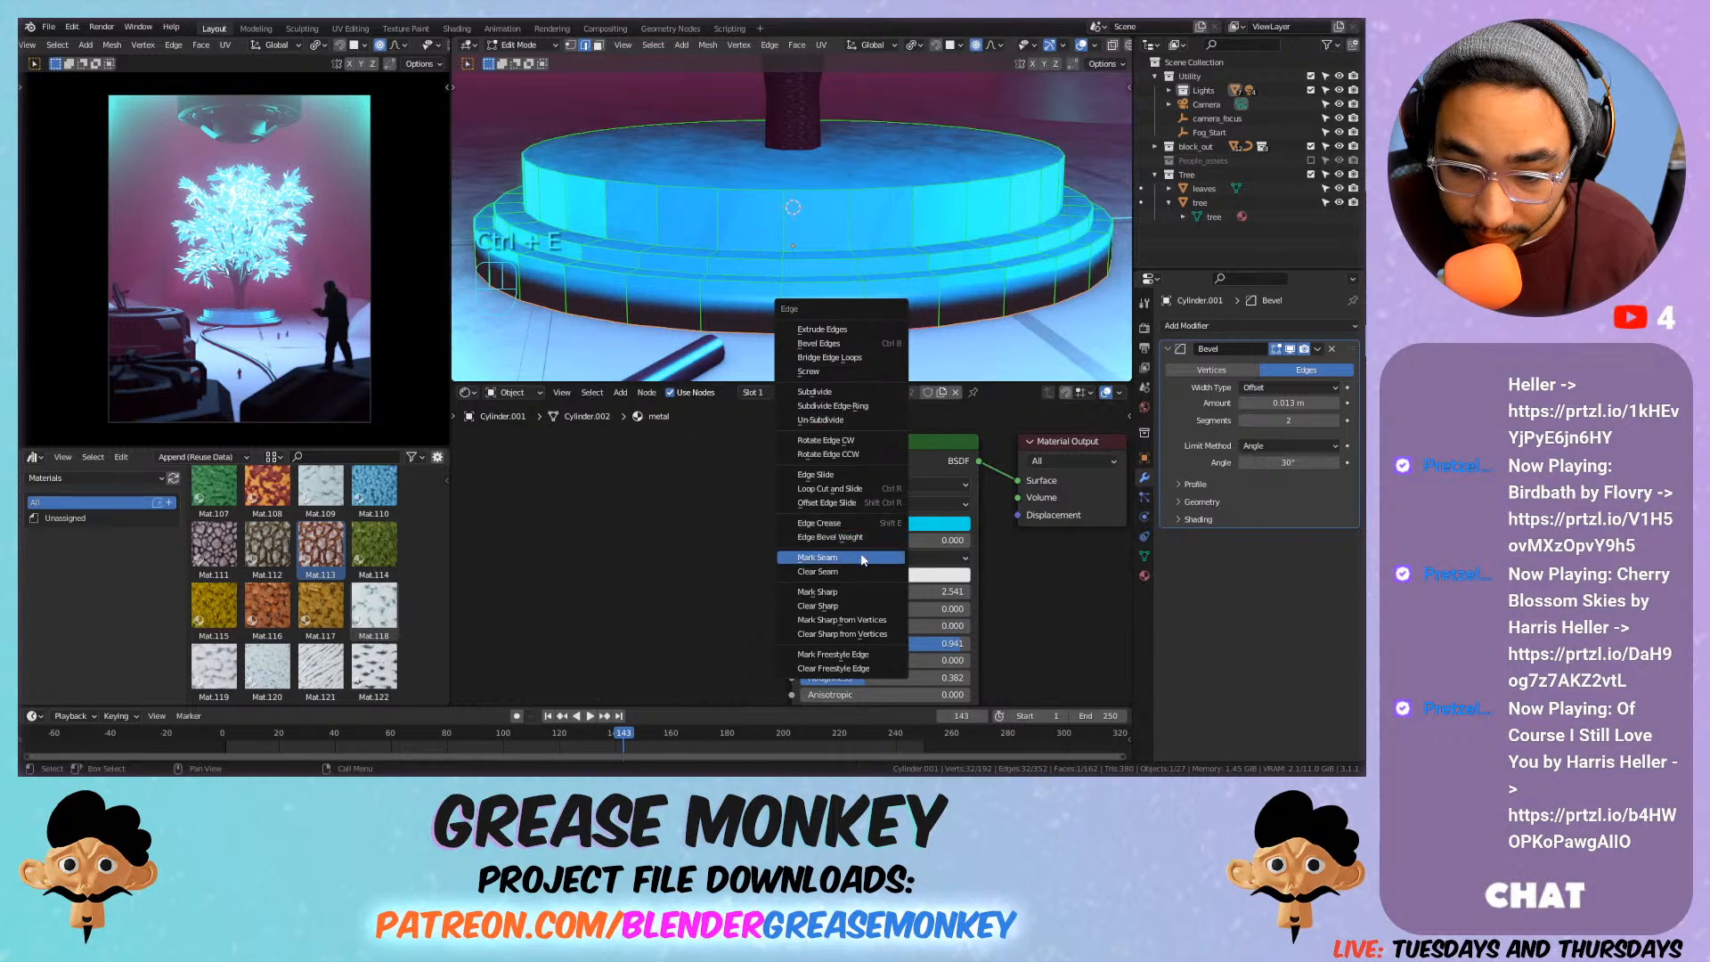
left_click(841, 590)
left_click(881, 255)
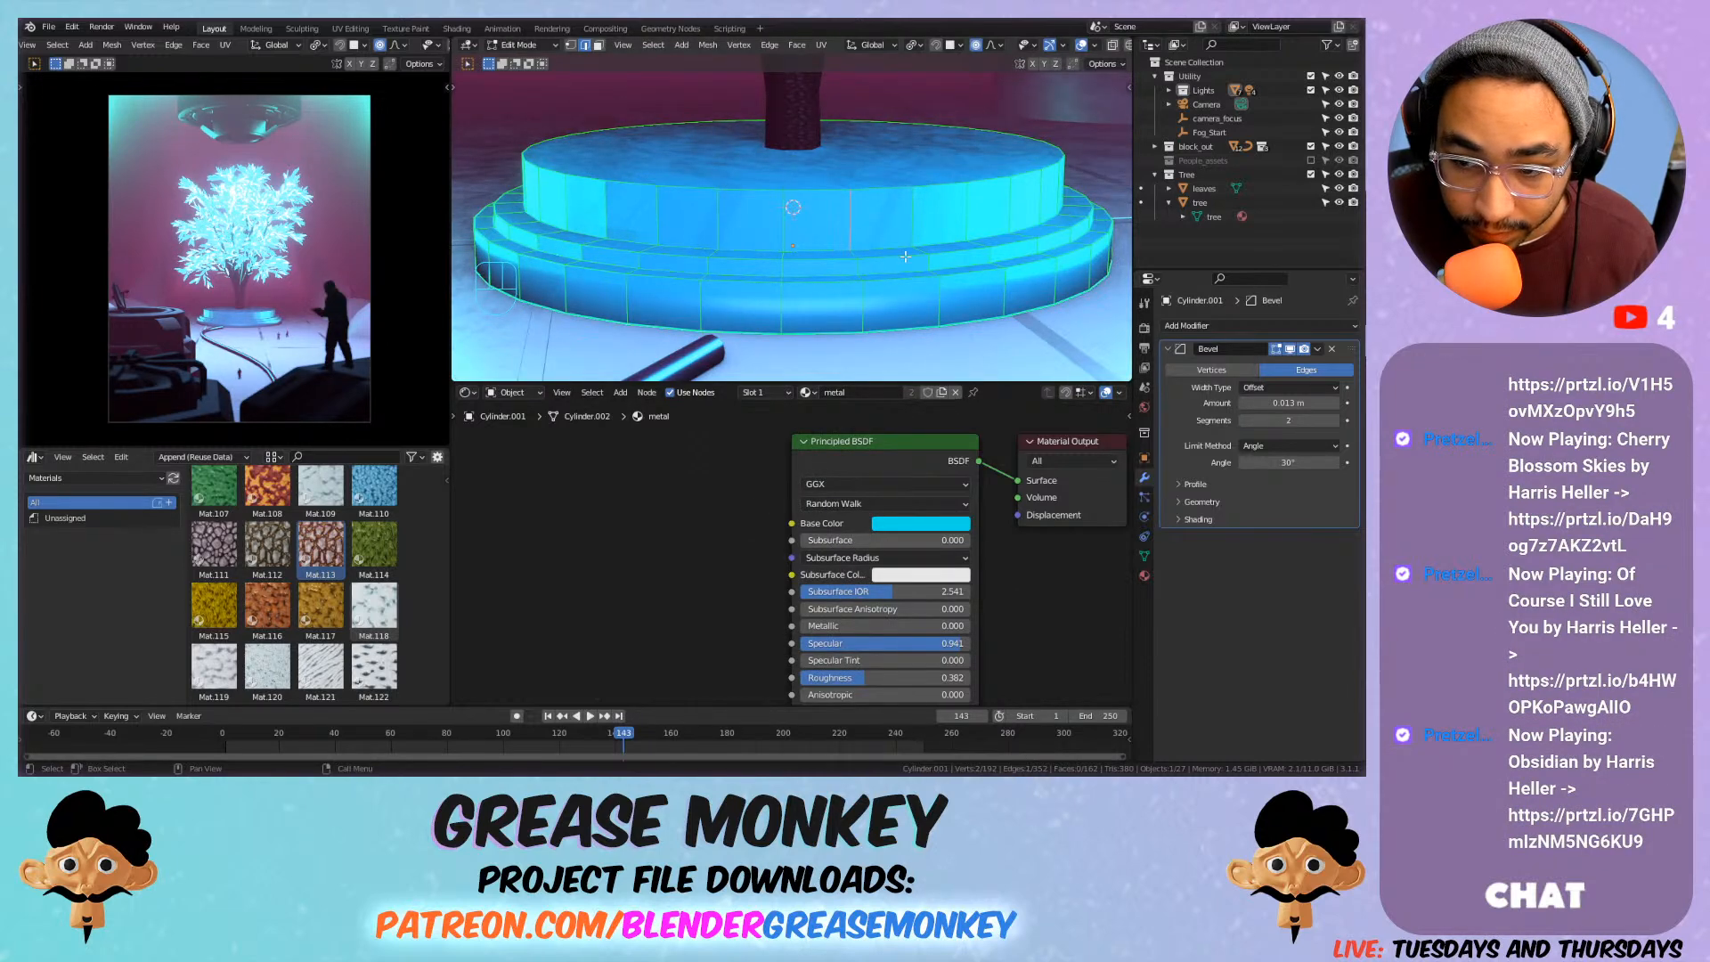
key("Tab")
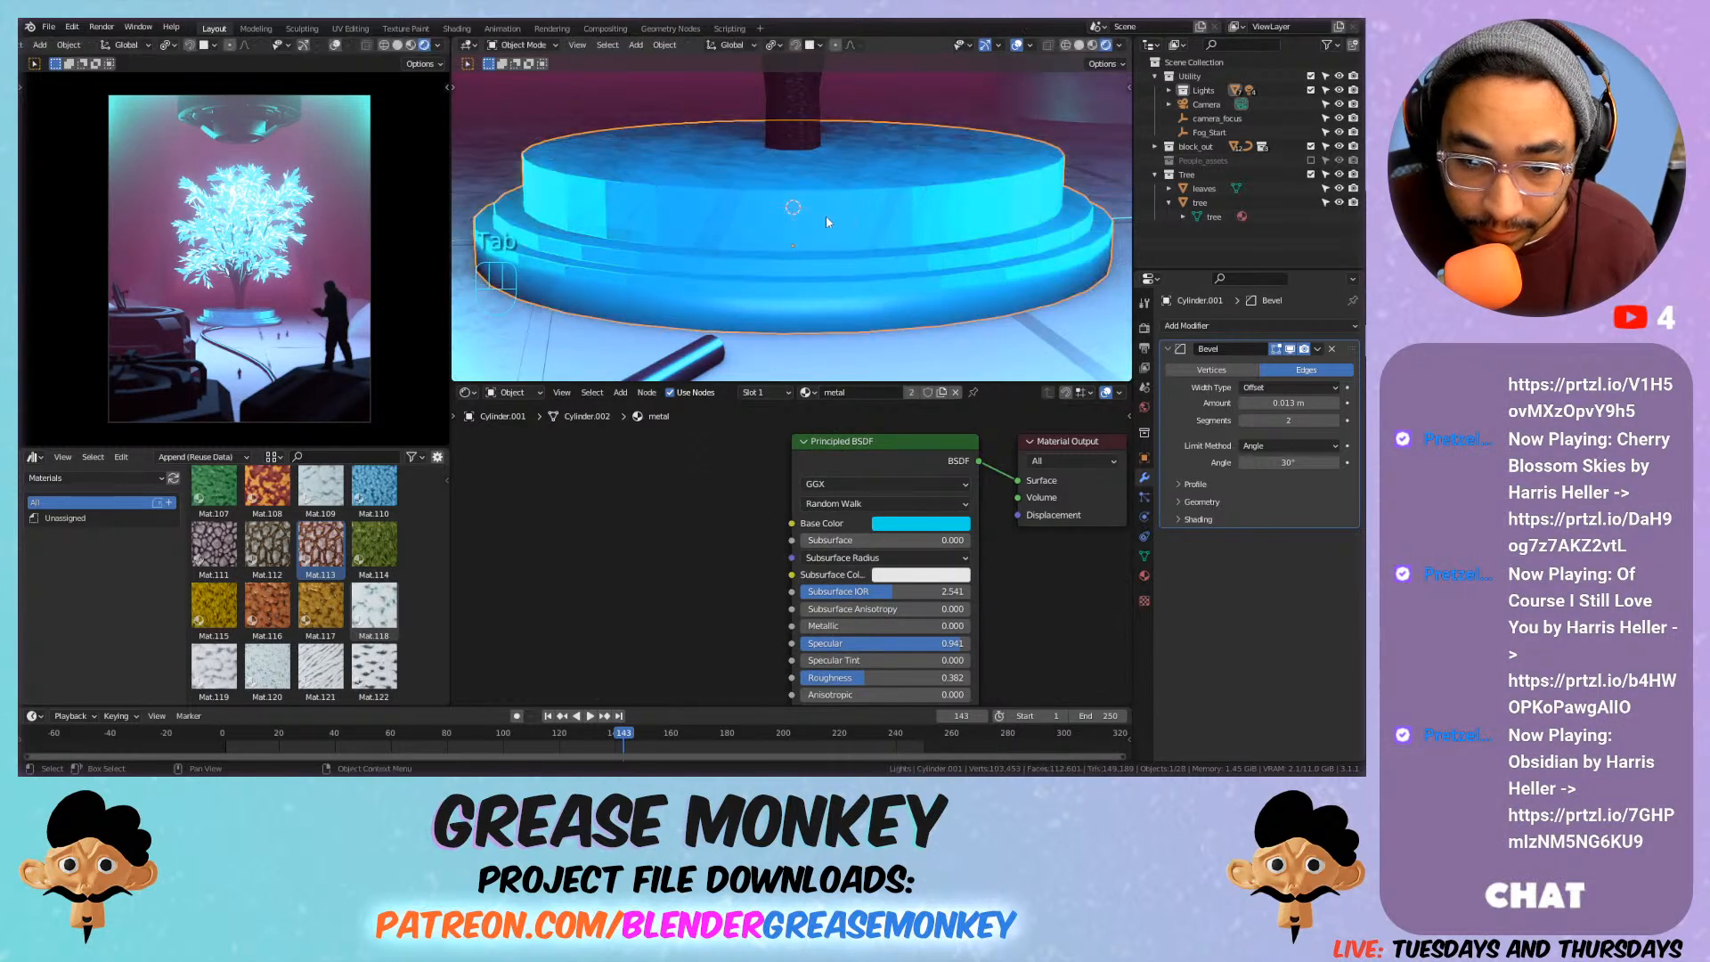
Try a Bevel modifier amount of 7.703 m on the base, and remove the modifier.
left_click(757, 274)
left_click(766, 272, "alt")
left_click(766, 274)
key("Tab")
key("Tab")
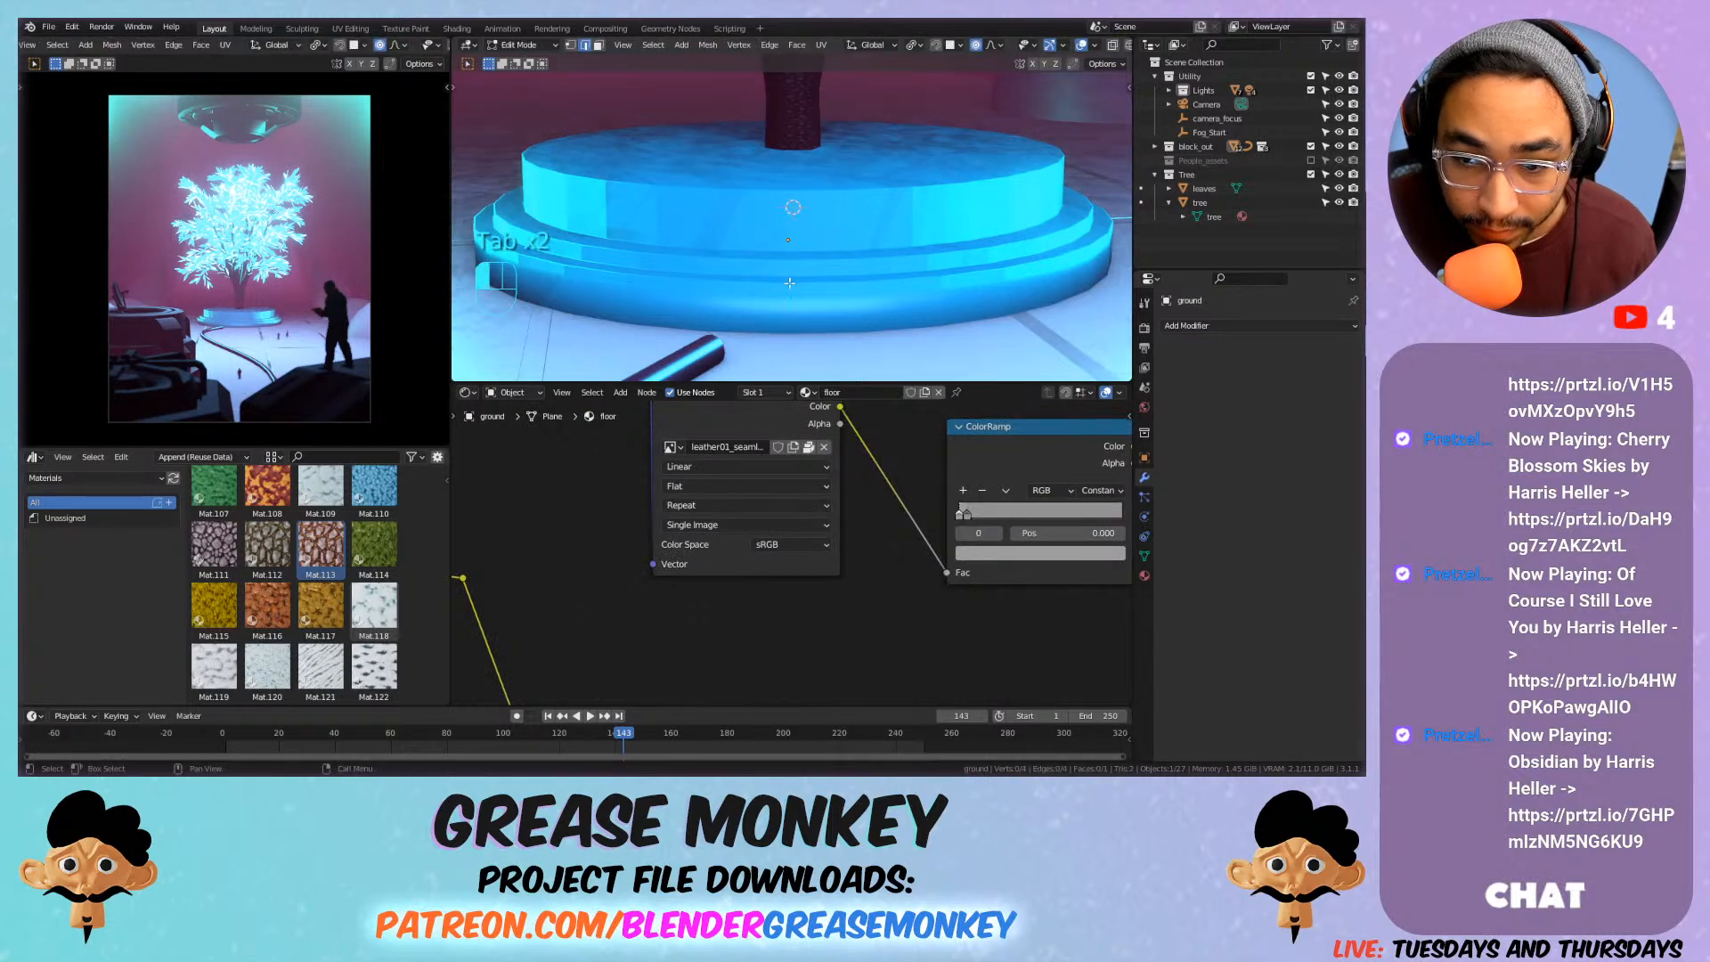
key("Tab")
key("Tab")
mouse_move(1296, 406)
left_mouse_down()
mouse_move(1251, 406)
mouse_move(1310, 399)
left_mouse_up()
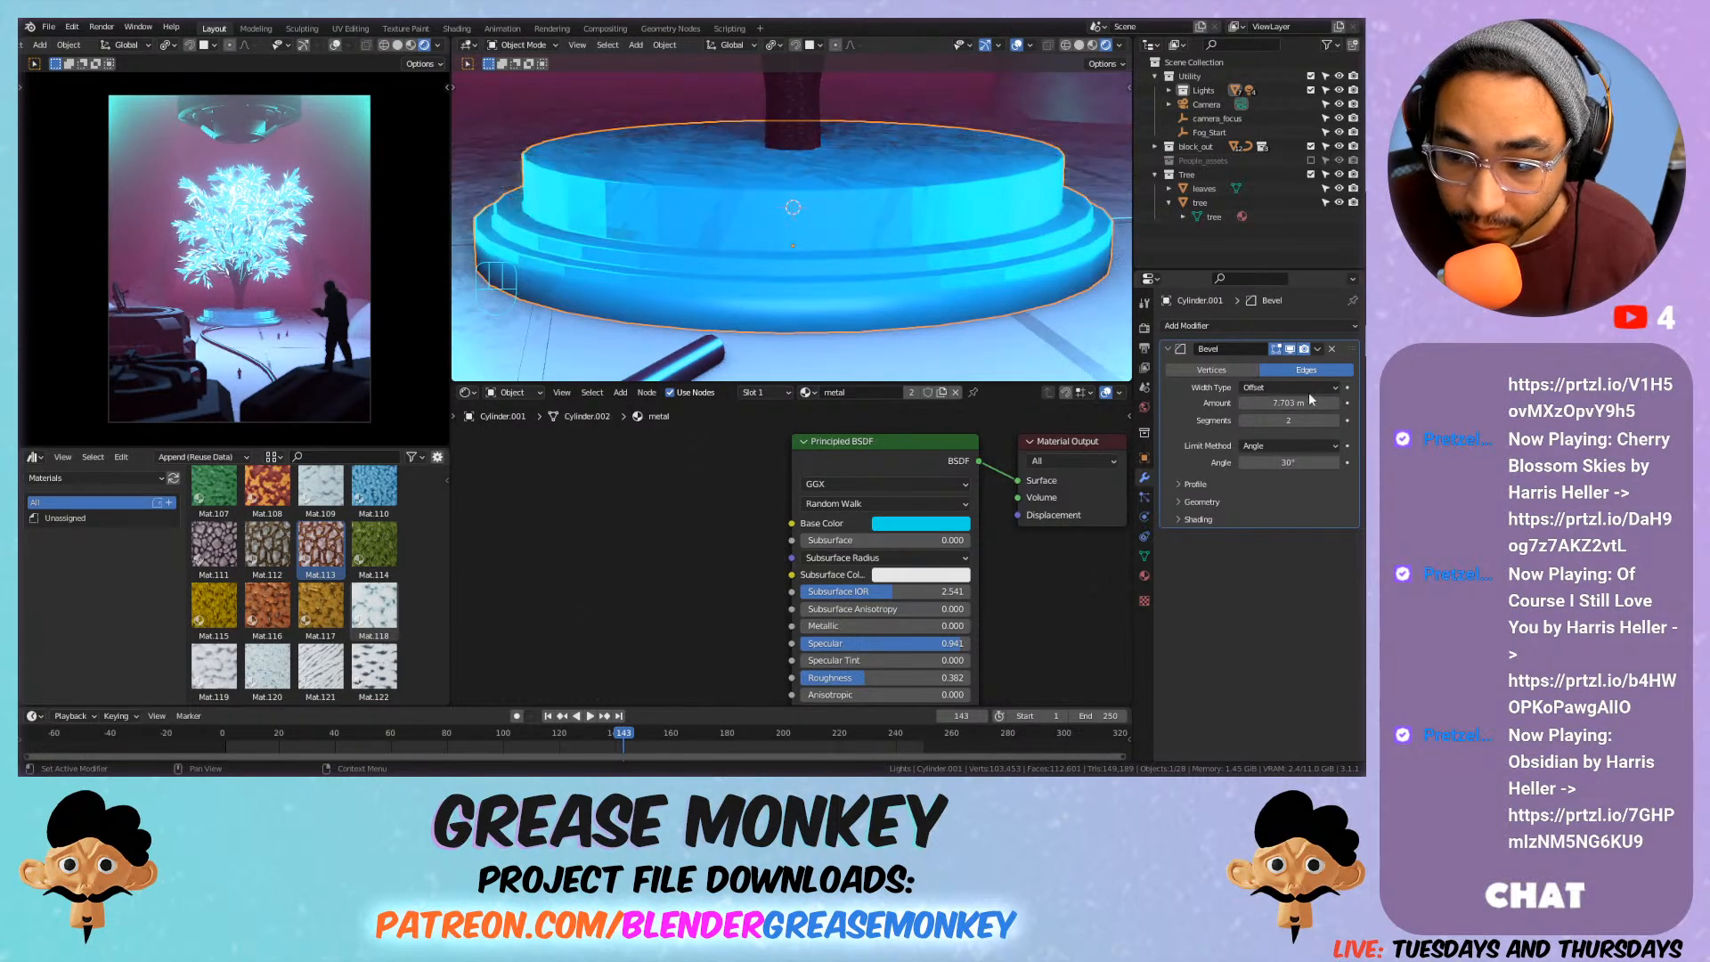
left_click(1331, 349)
Try a two-segment bevel on the outer edge loop of the base's top surface, and undo it.
key("Tab")
left_click(807, 187, "alt")
key("ctrl+b")
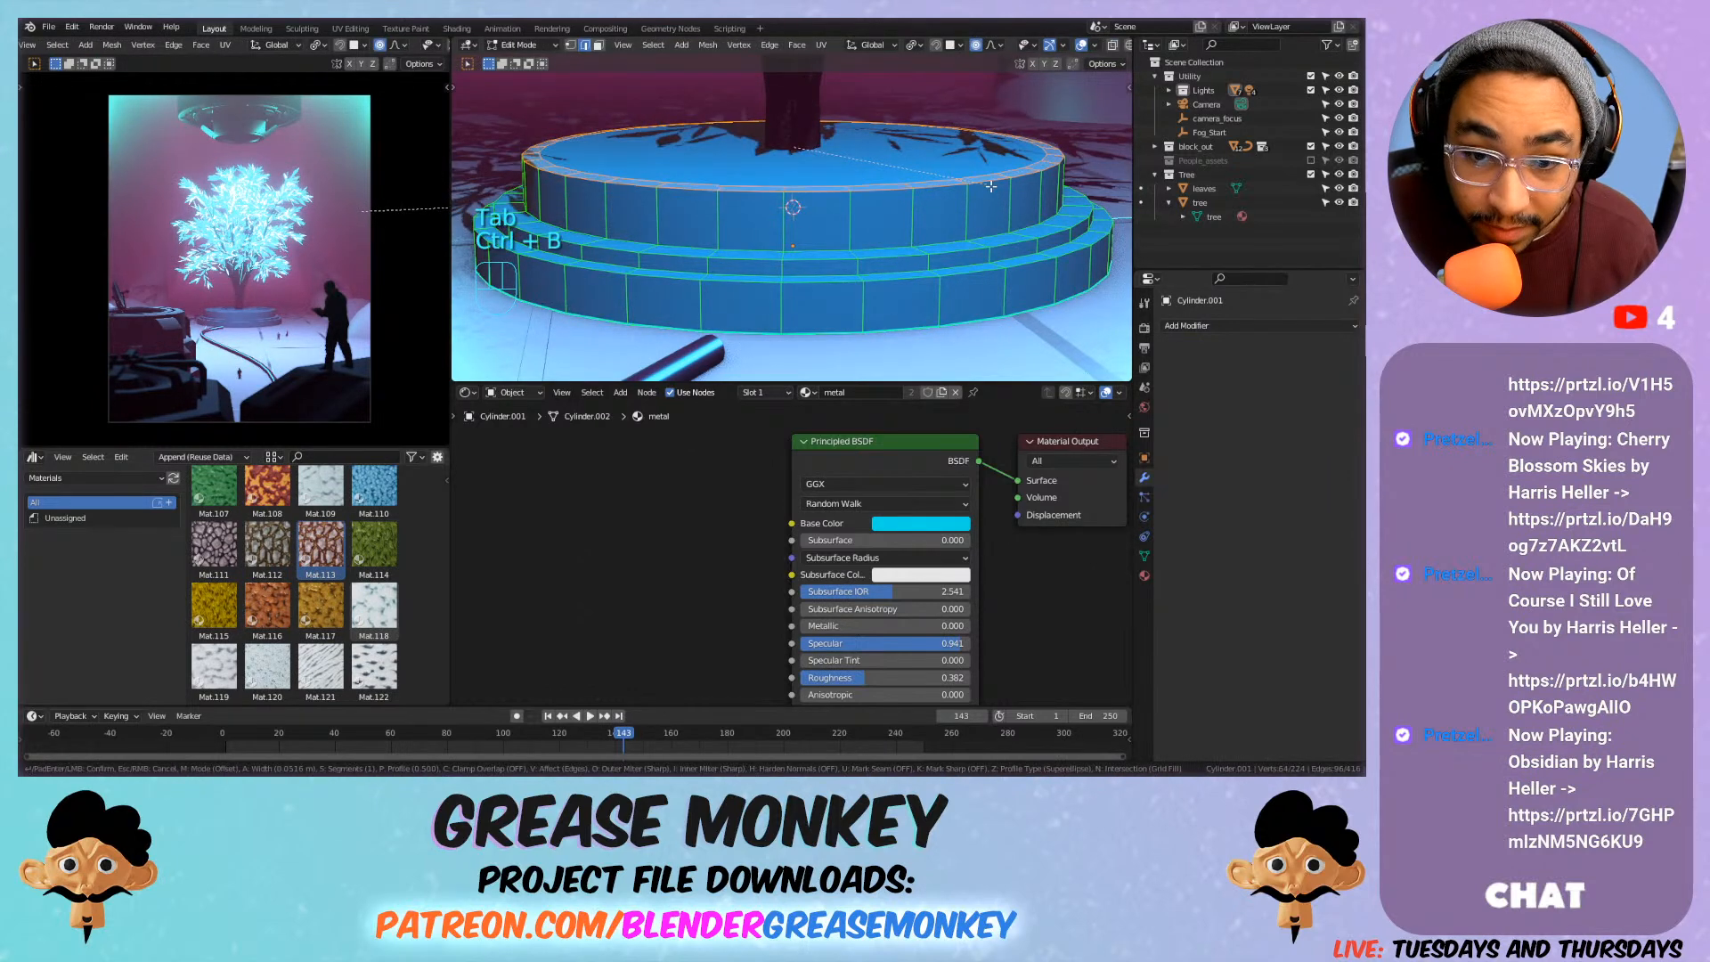
scroll(984, 185, "up", 1)
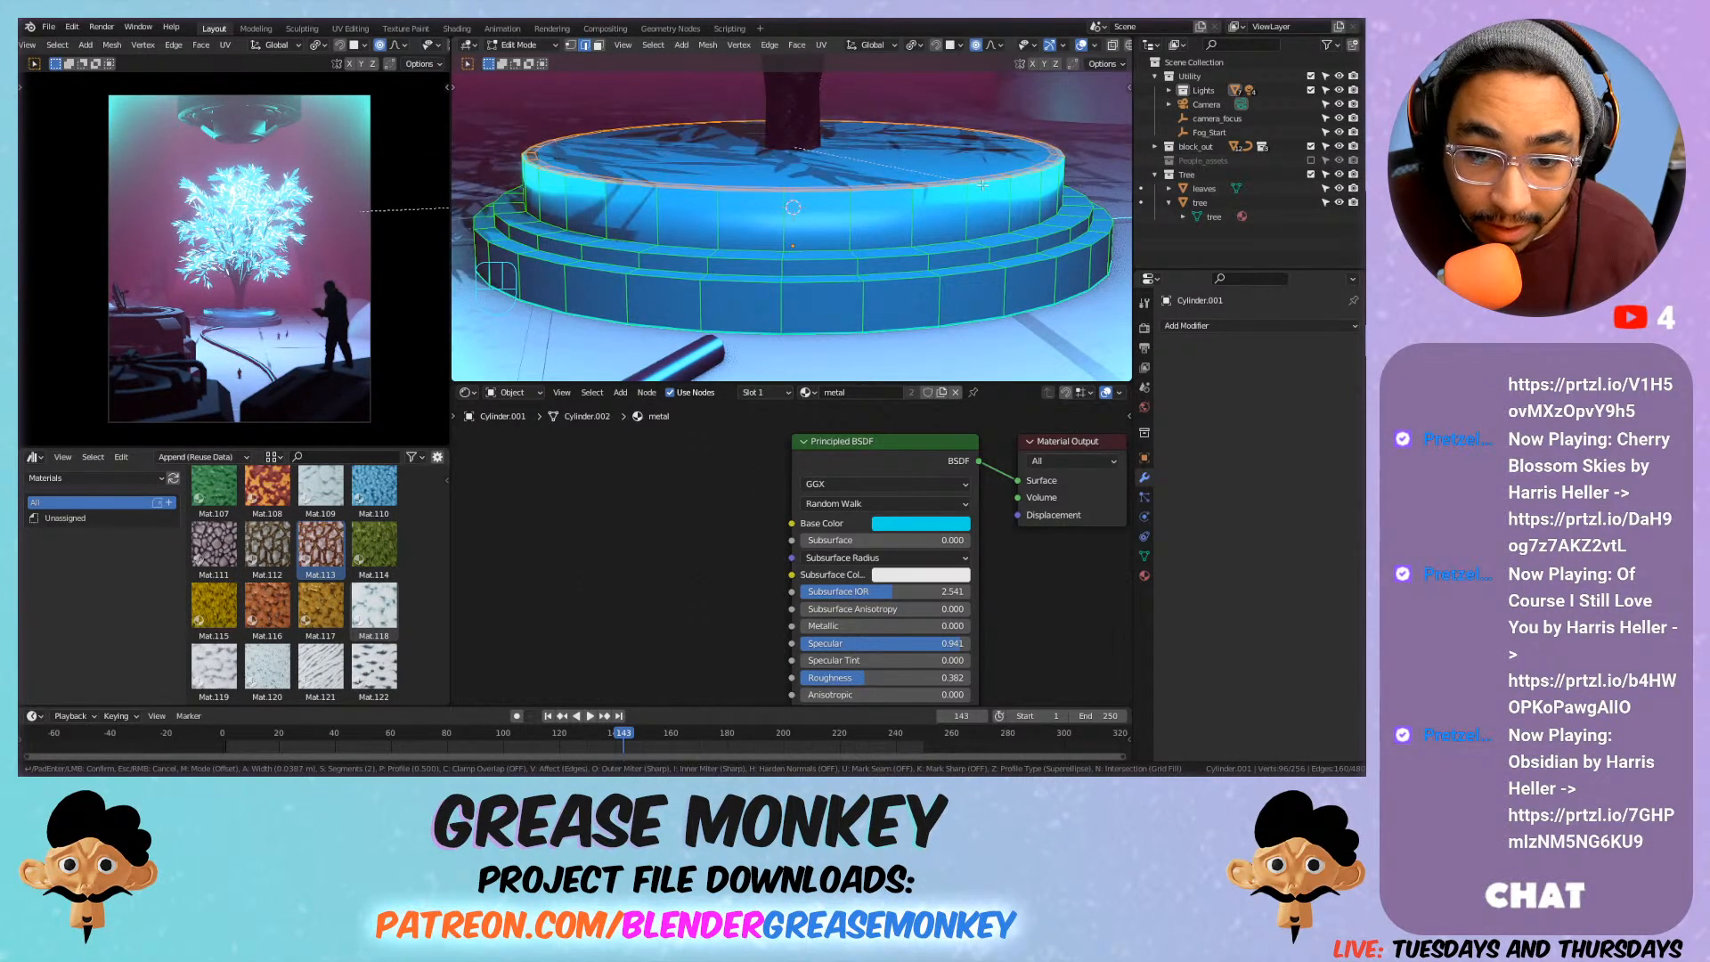
left_click(986, 185)
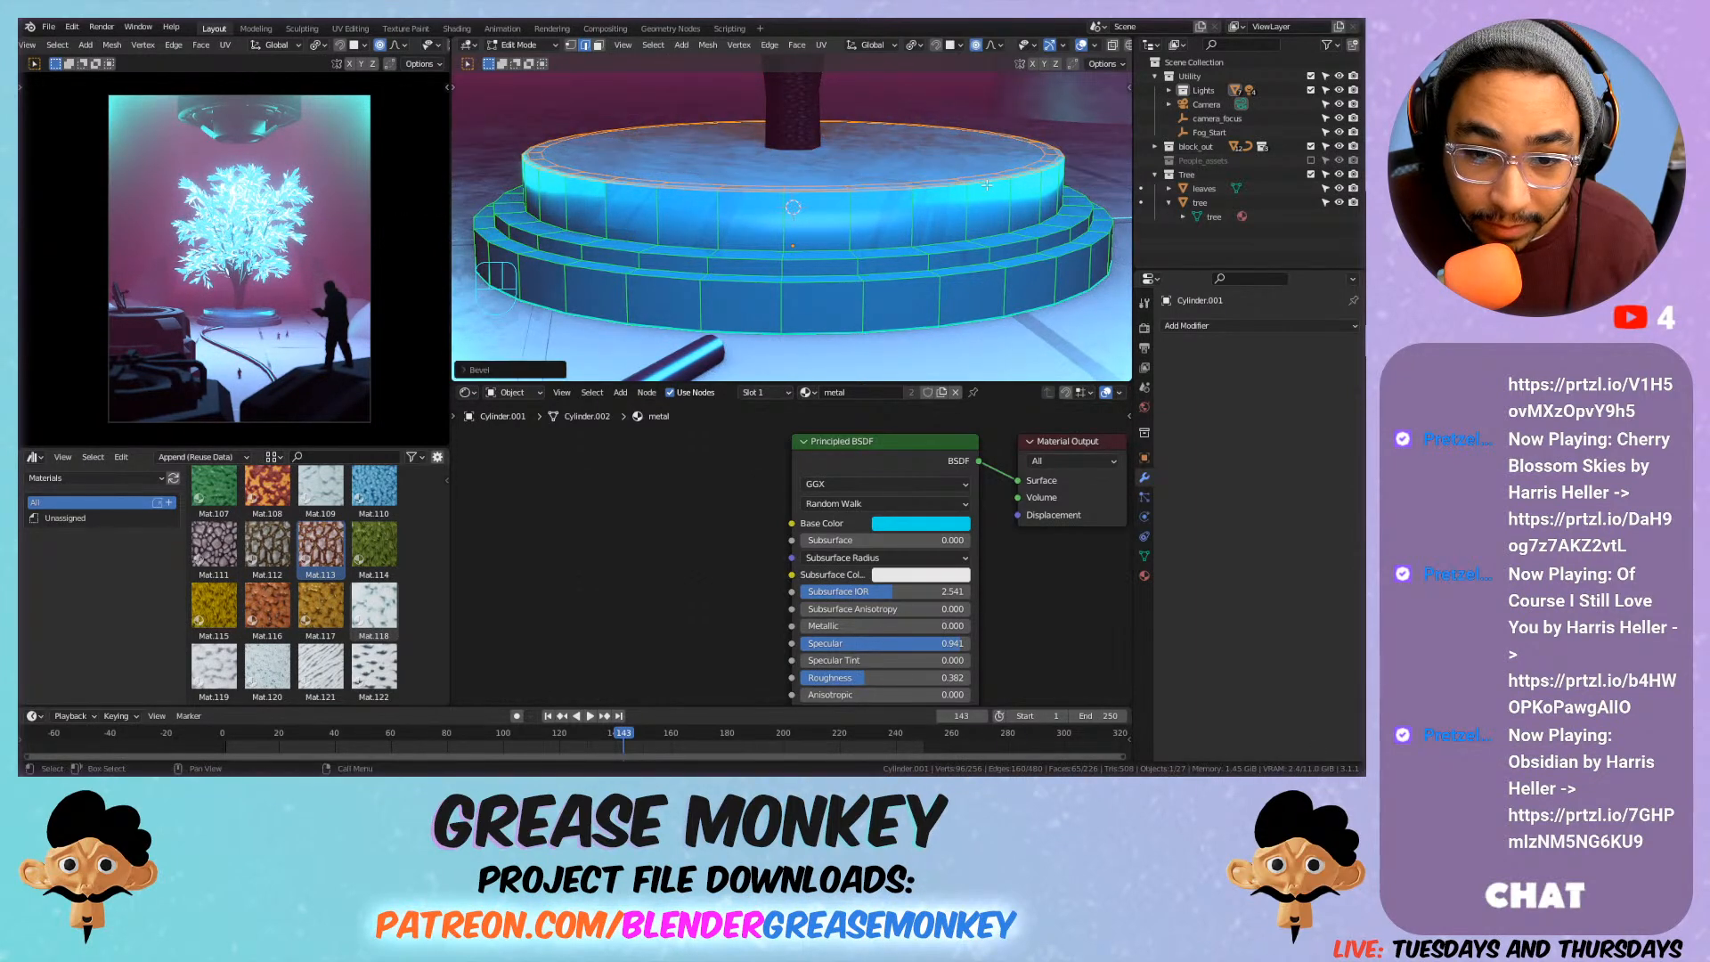
key("ctrl+z")
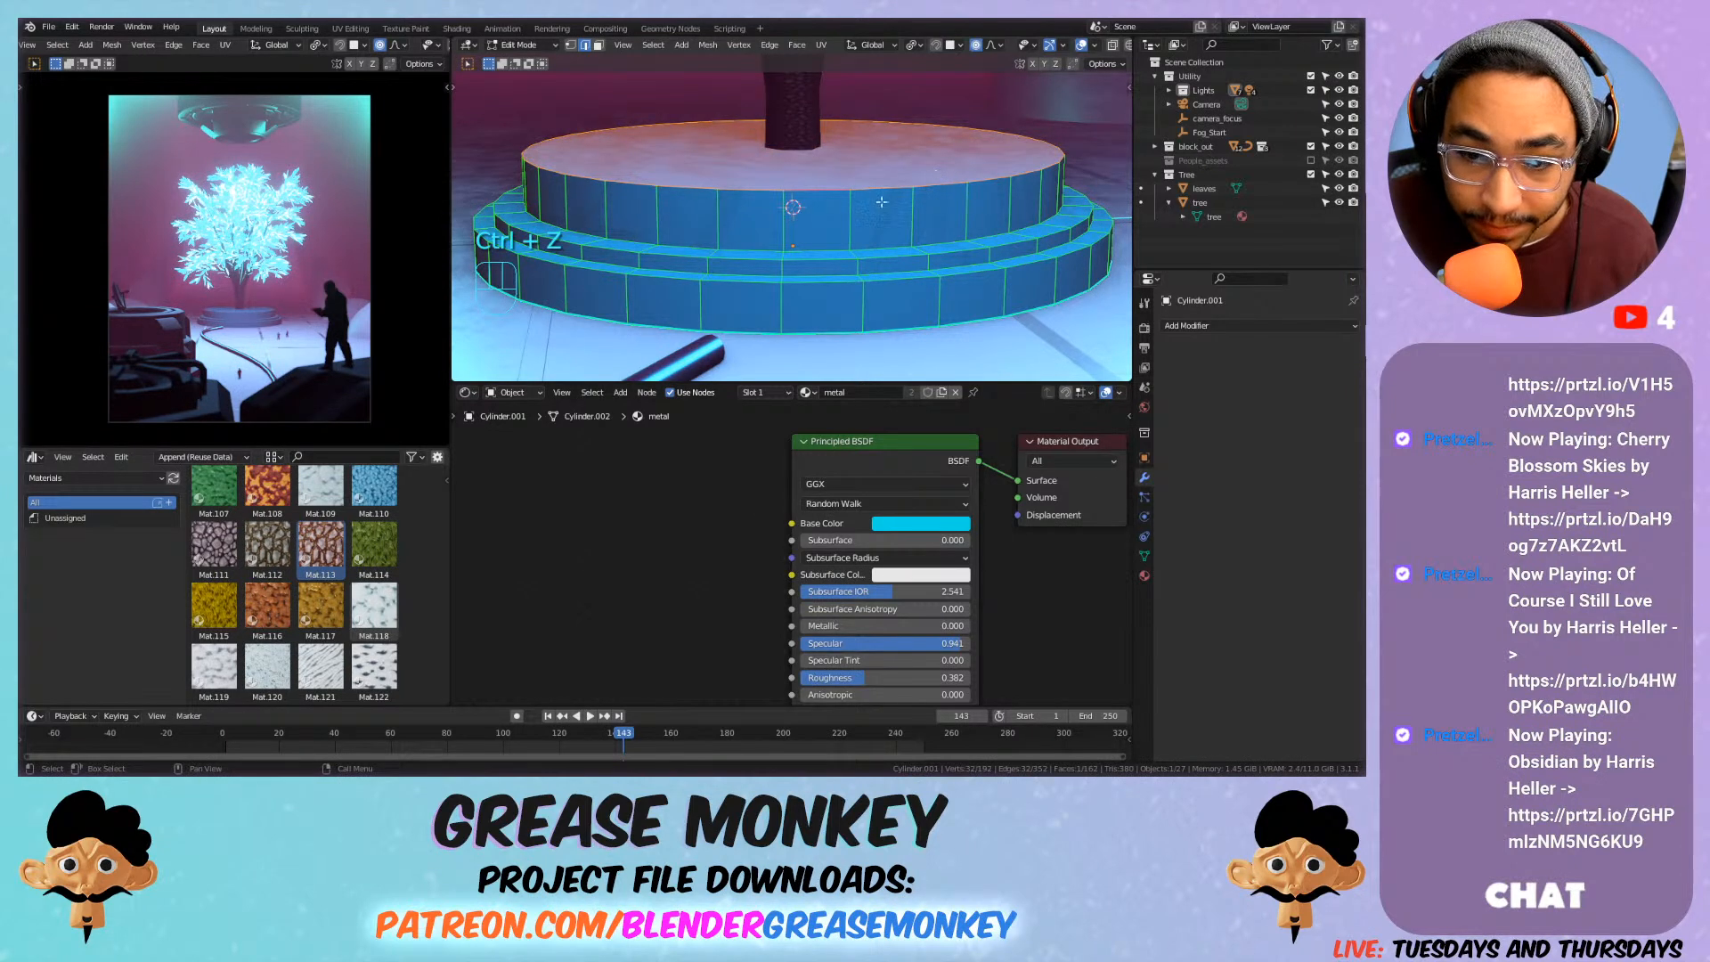
Try a two-segment bevel on the upper outer edge loop of the base's lowest tier, check its shading, and undo it.
key("ctrl+b")
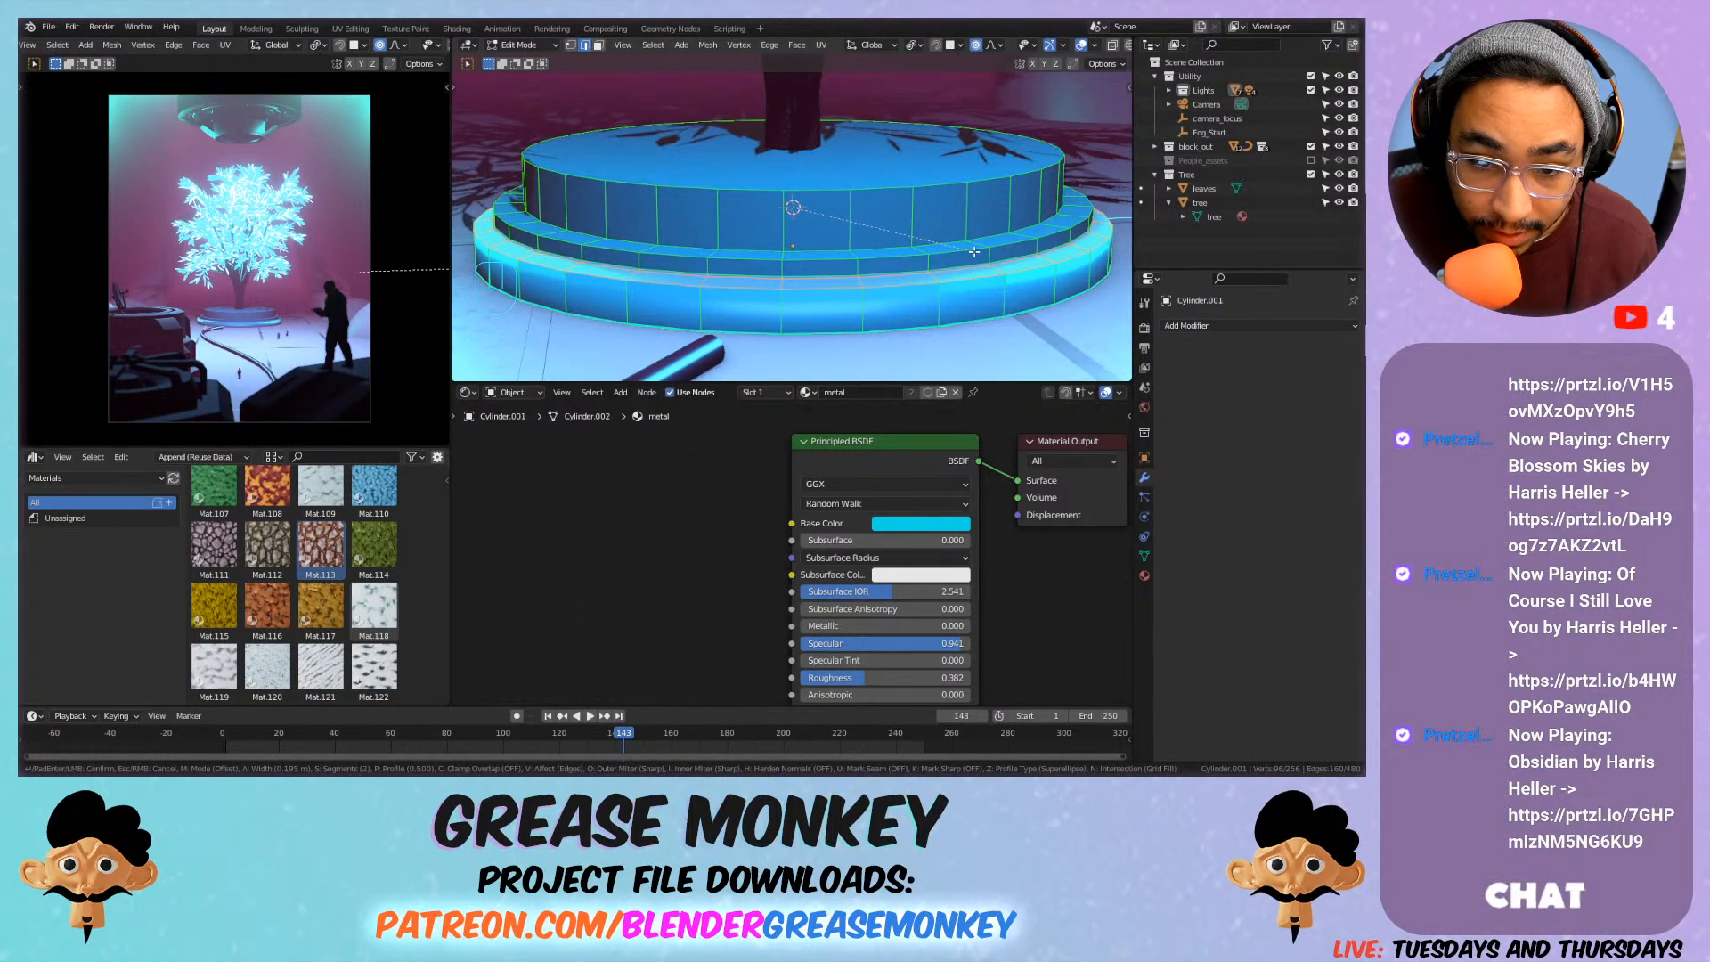
left_click(965, 249)
key("Tab")
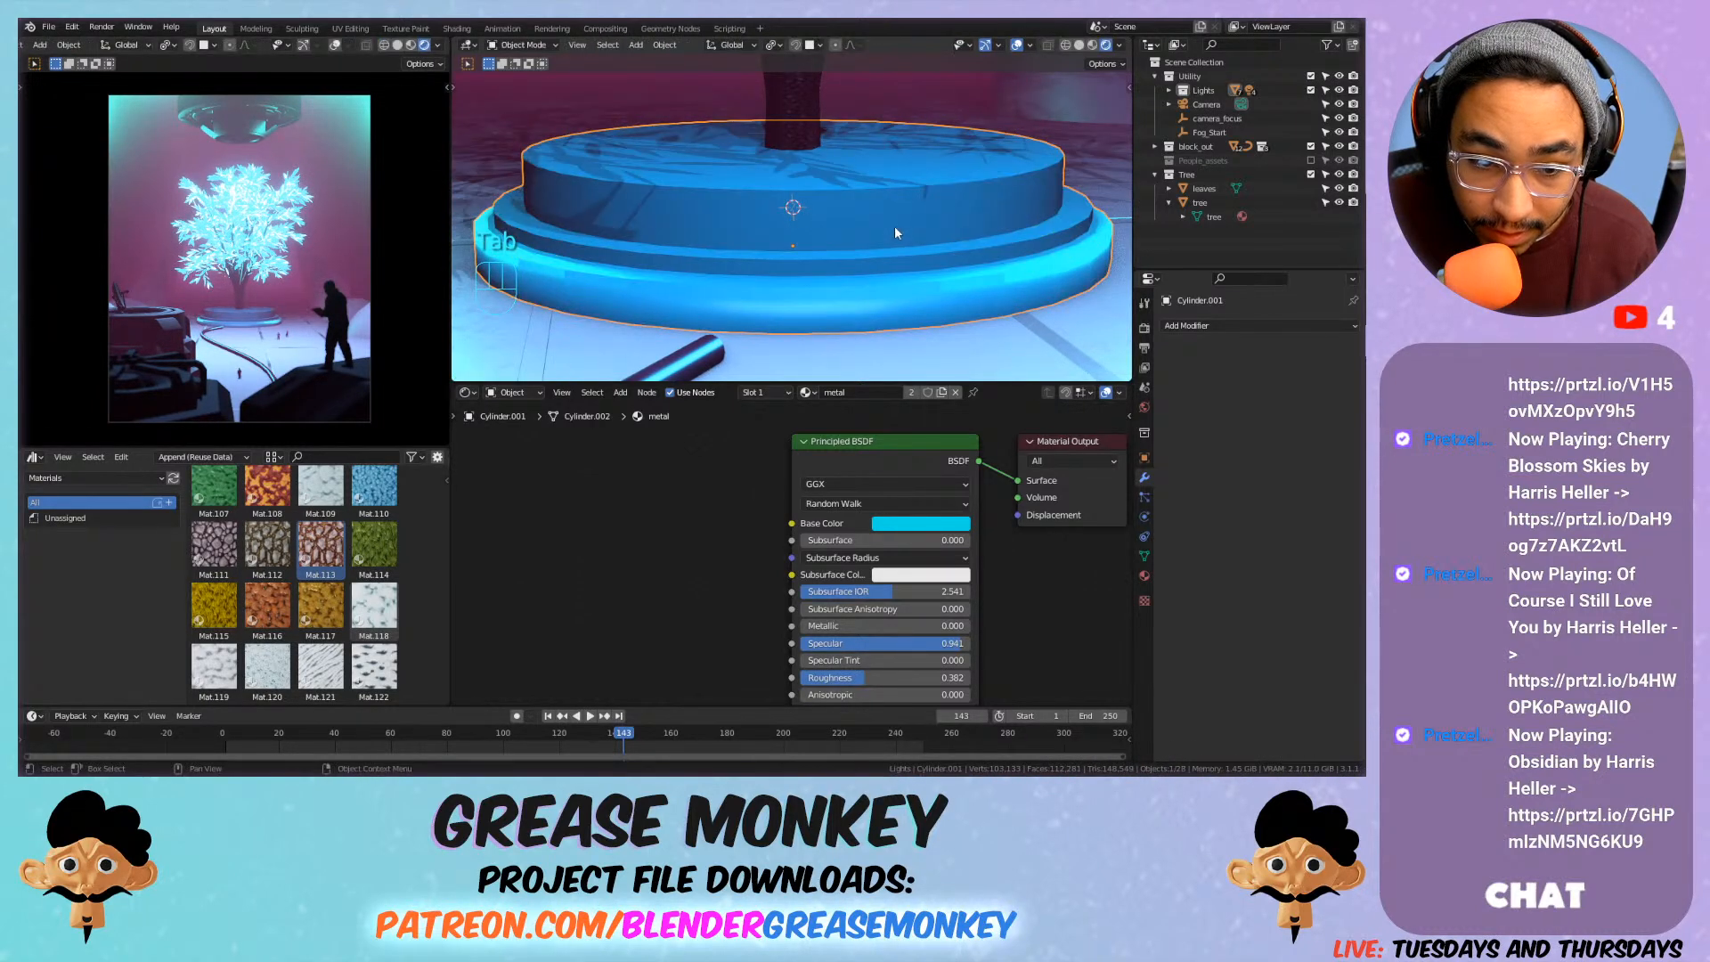
middle_click_drag(792, 235, 820, 223, "shift")
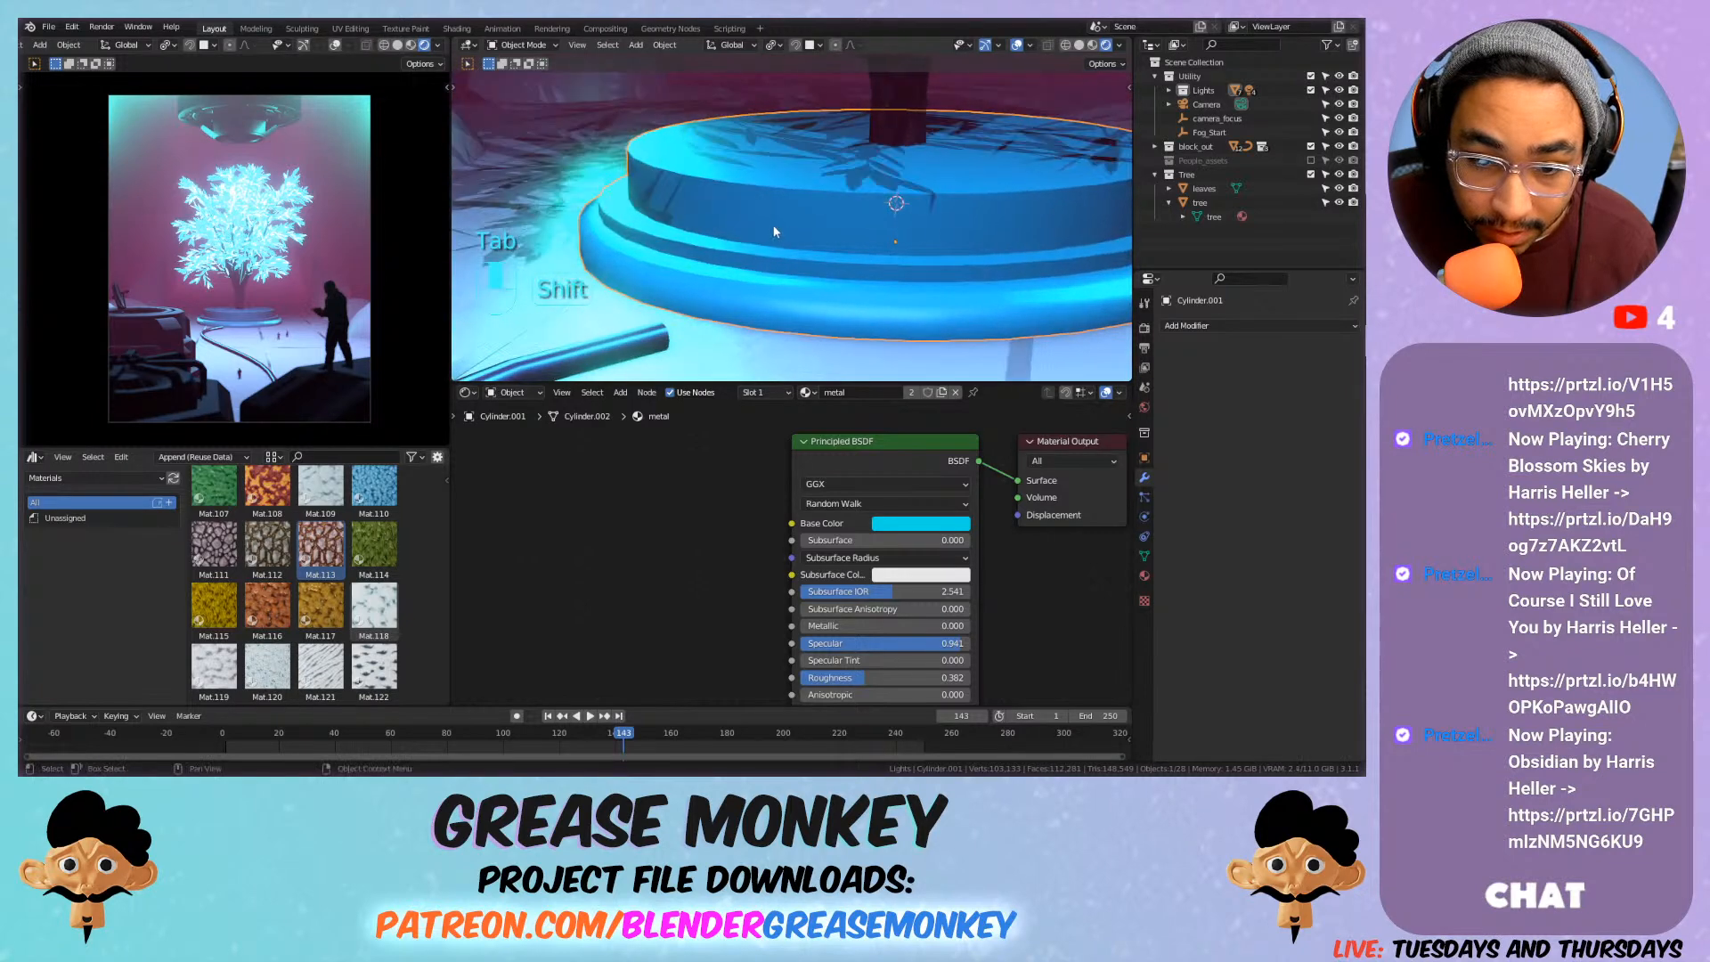
key("ctrl+z")
key("ctrl+z")
Merge all of the base's vertices by distance.
key("a")
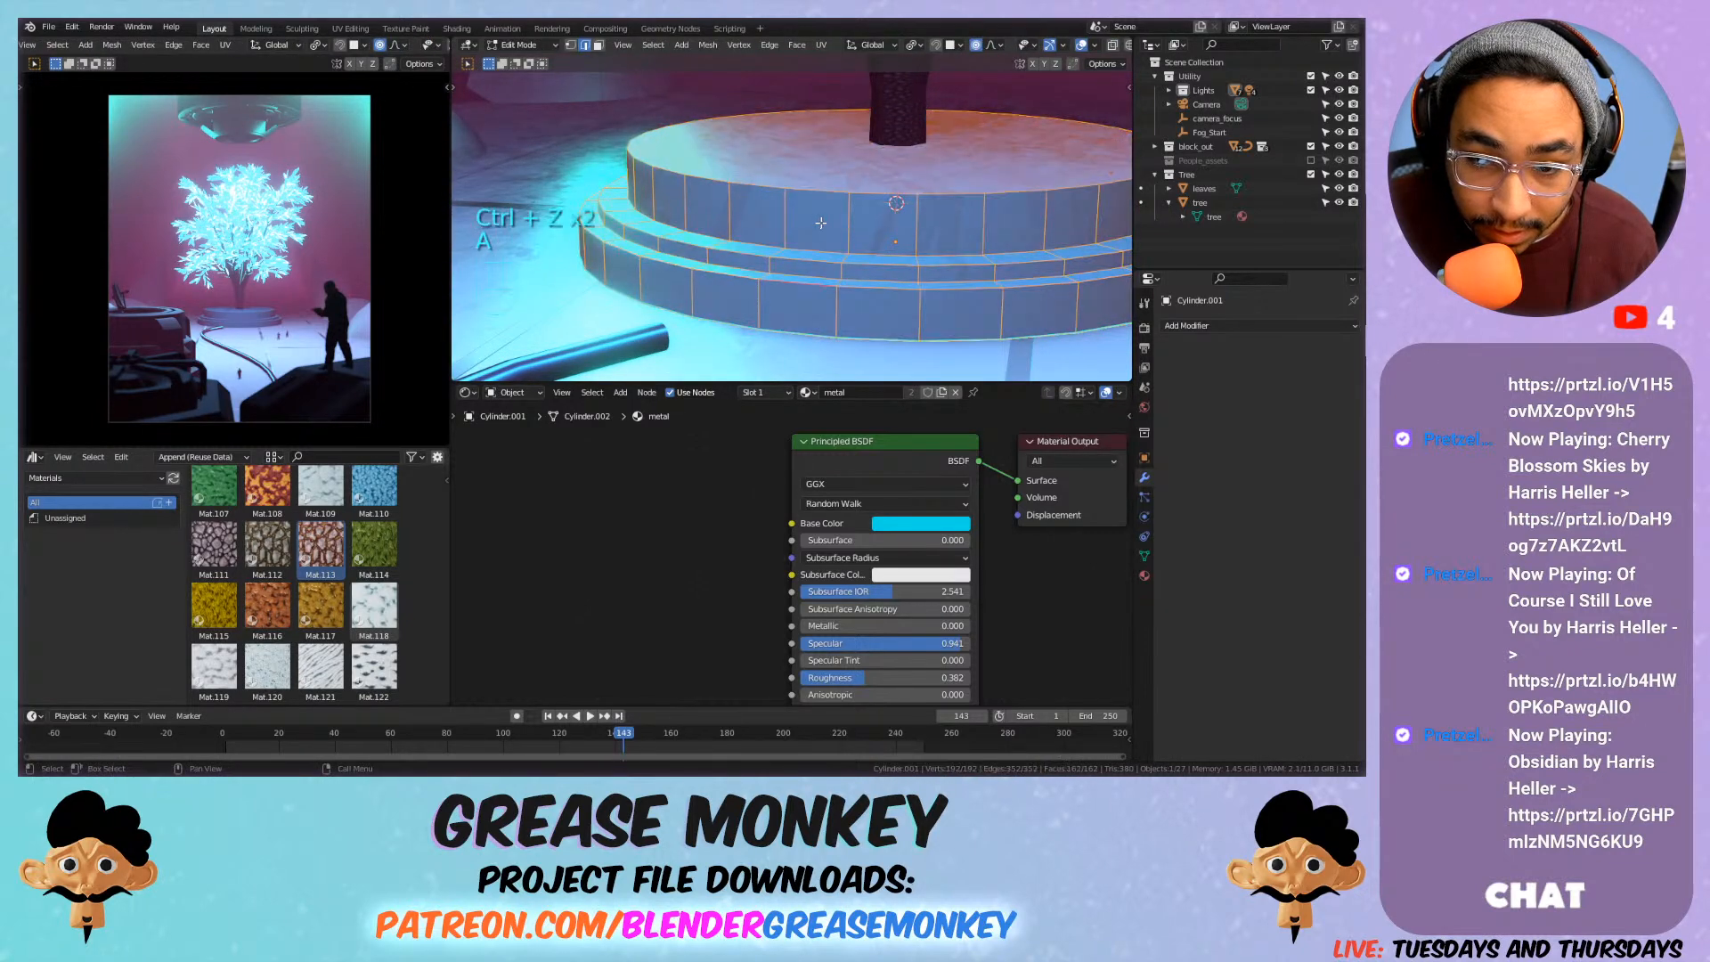
key("m")
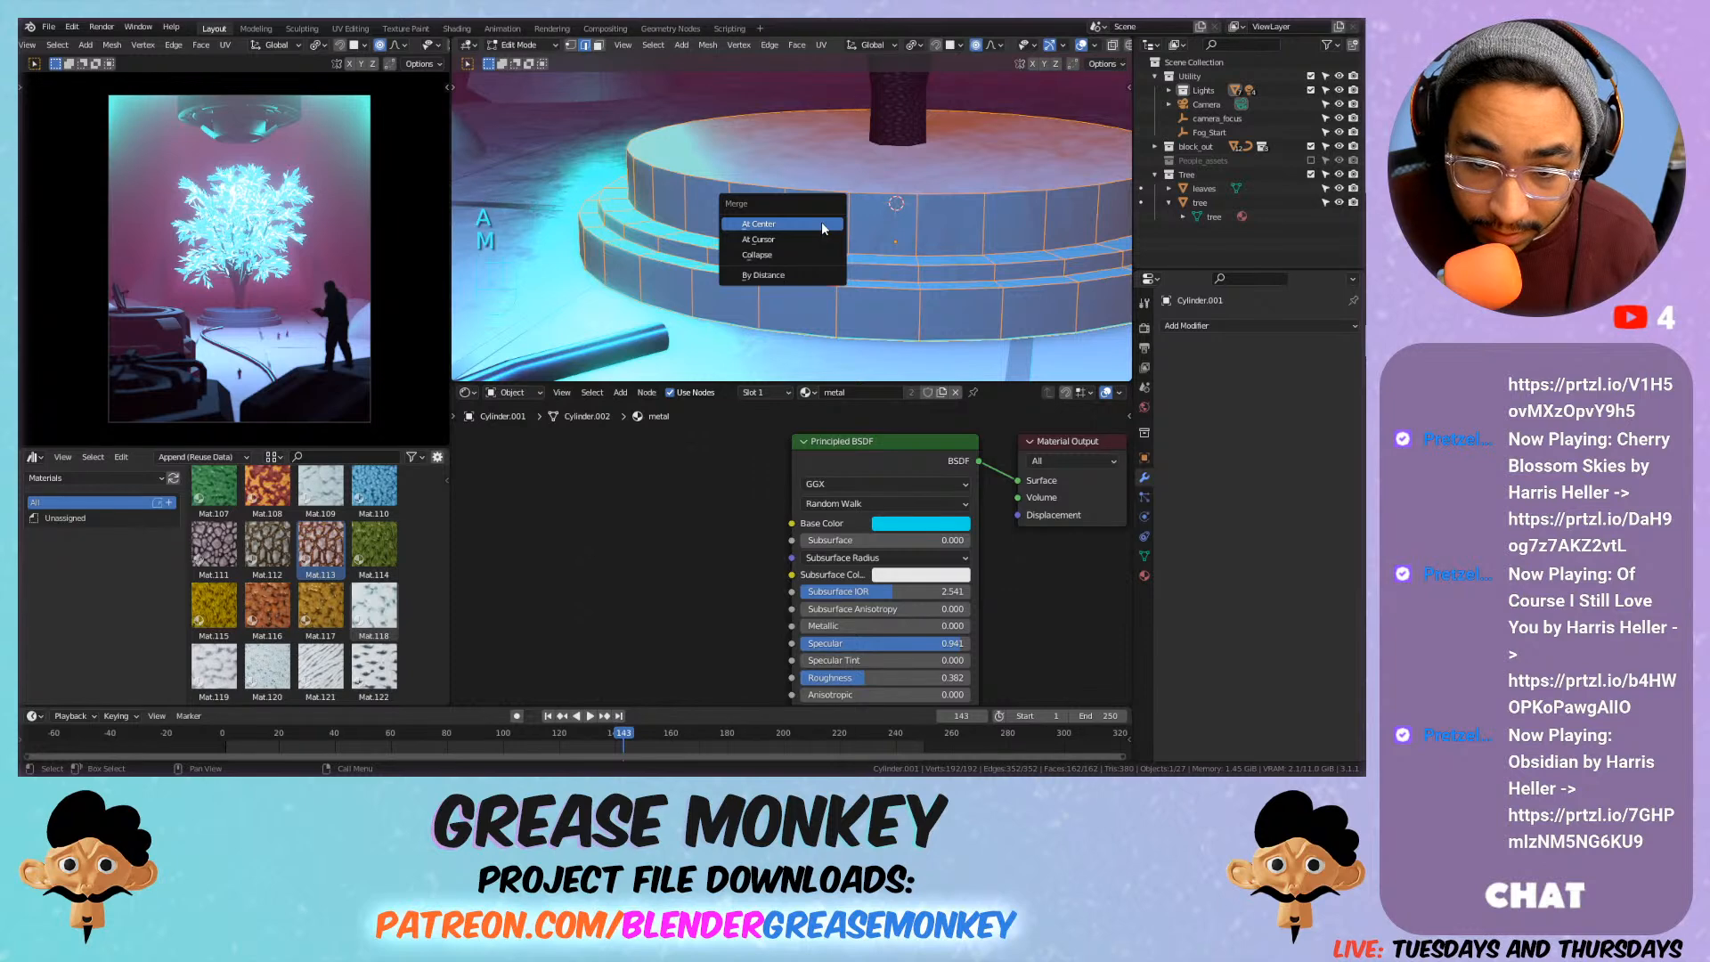
left_click(790, 276)
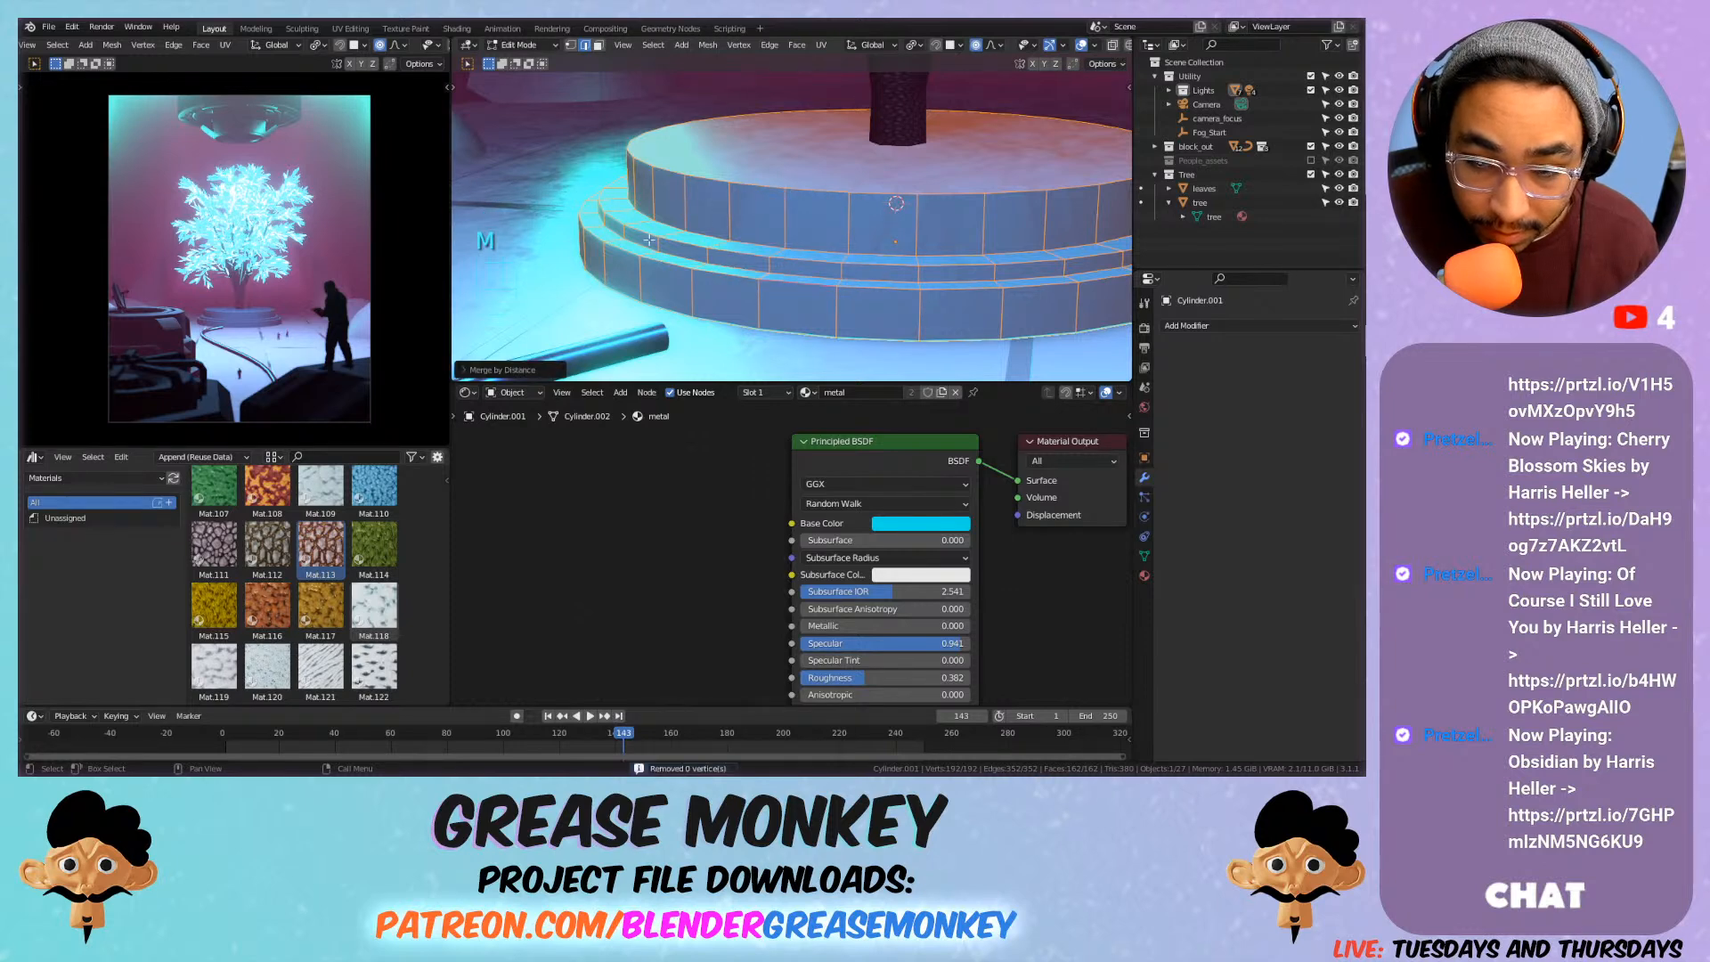
Start a bevel about 0.25 m wide on the base's top outer edge loop and compare several segments with a single one.
left_click(815, 282)
middle_click_drag(815, 283, 679, 309, "shift")
left_click(756, 220)
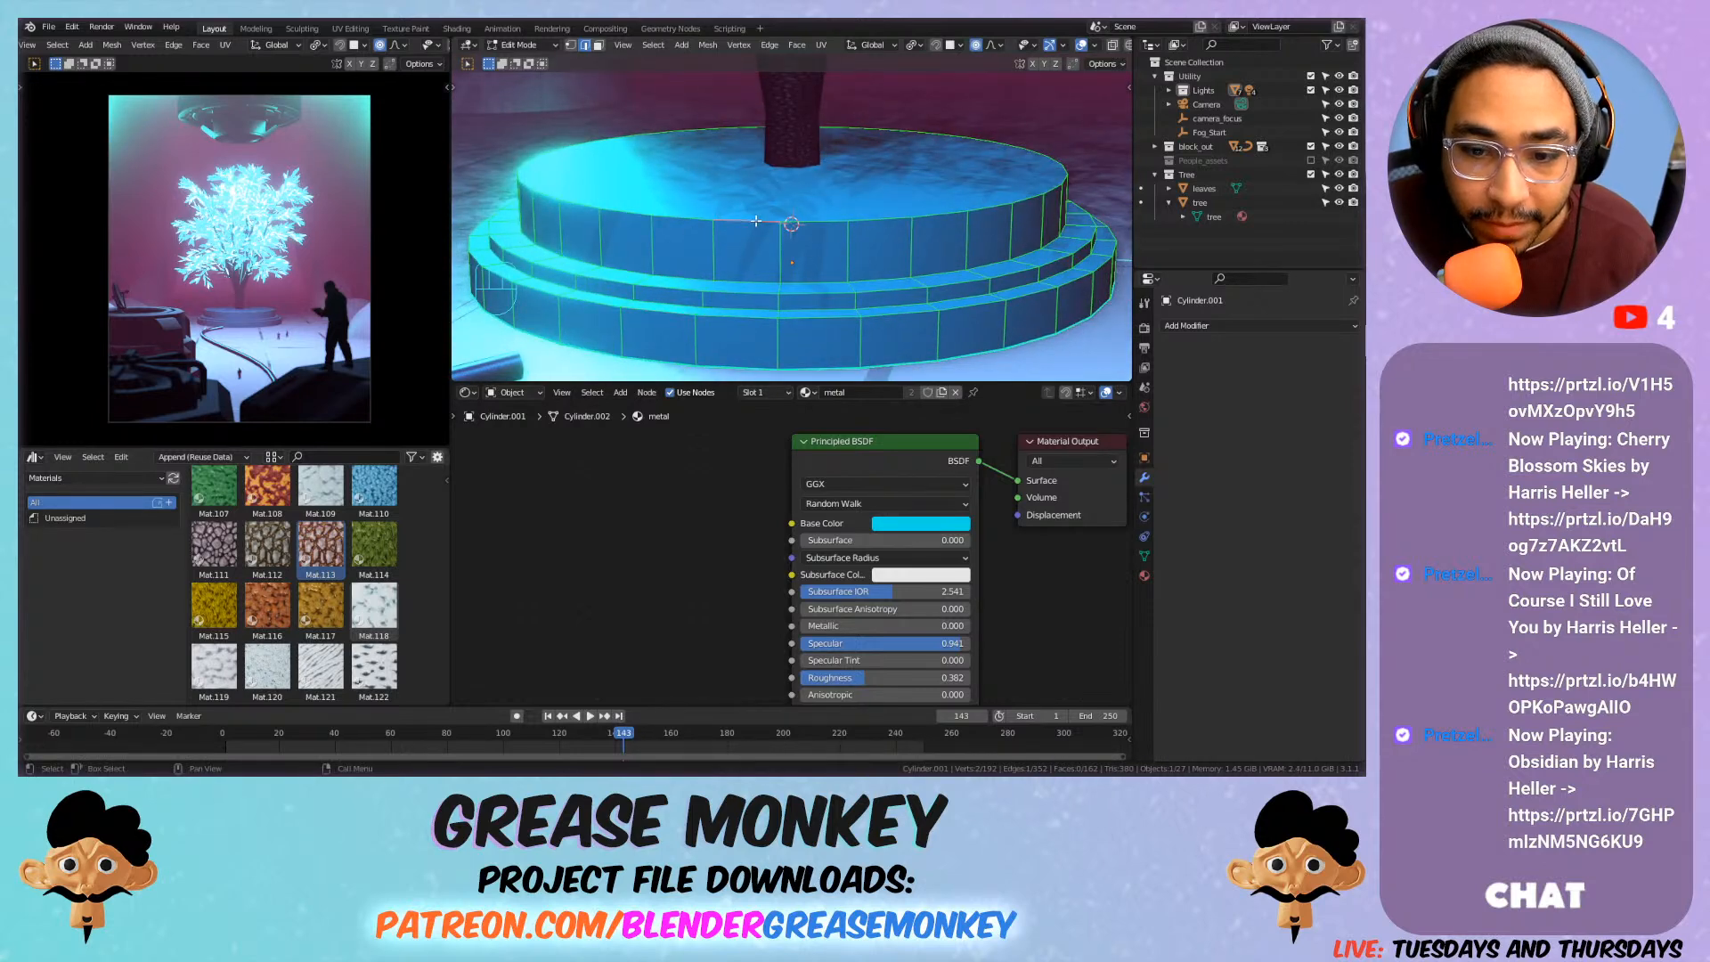
left_click(782, 213, "alt")
key("ctrl+b")
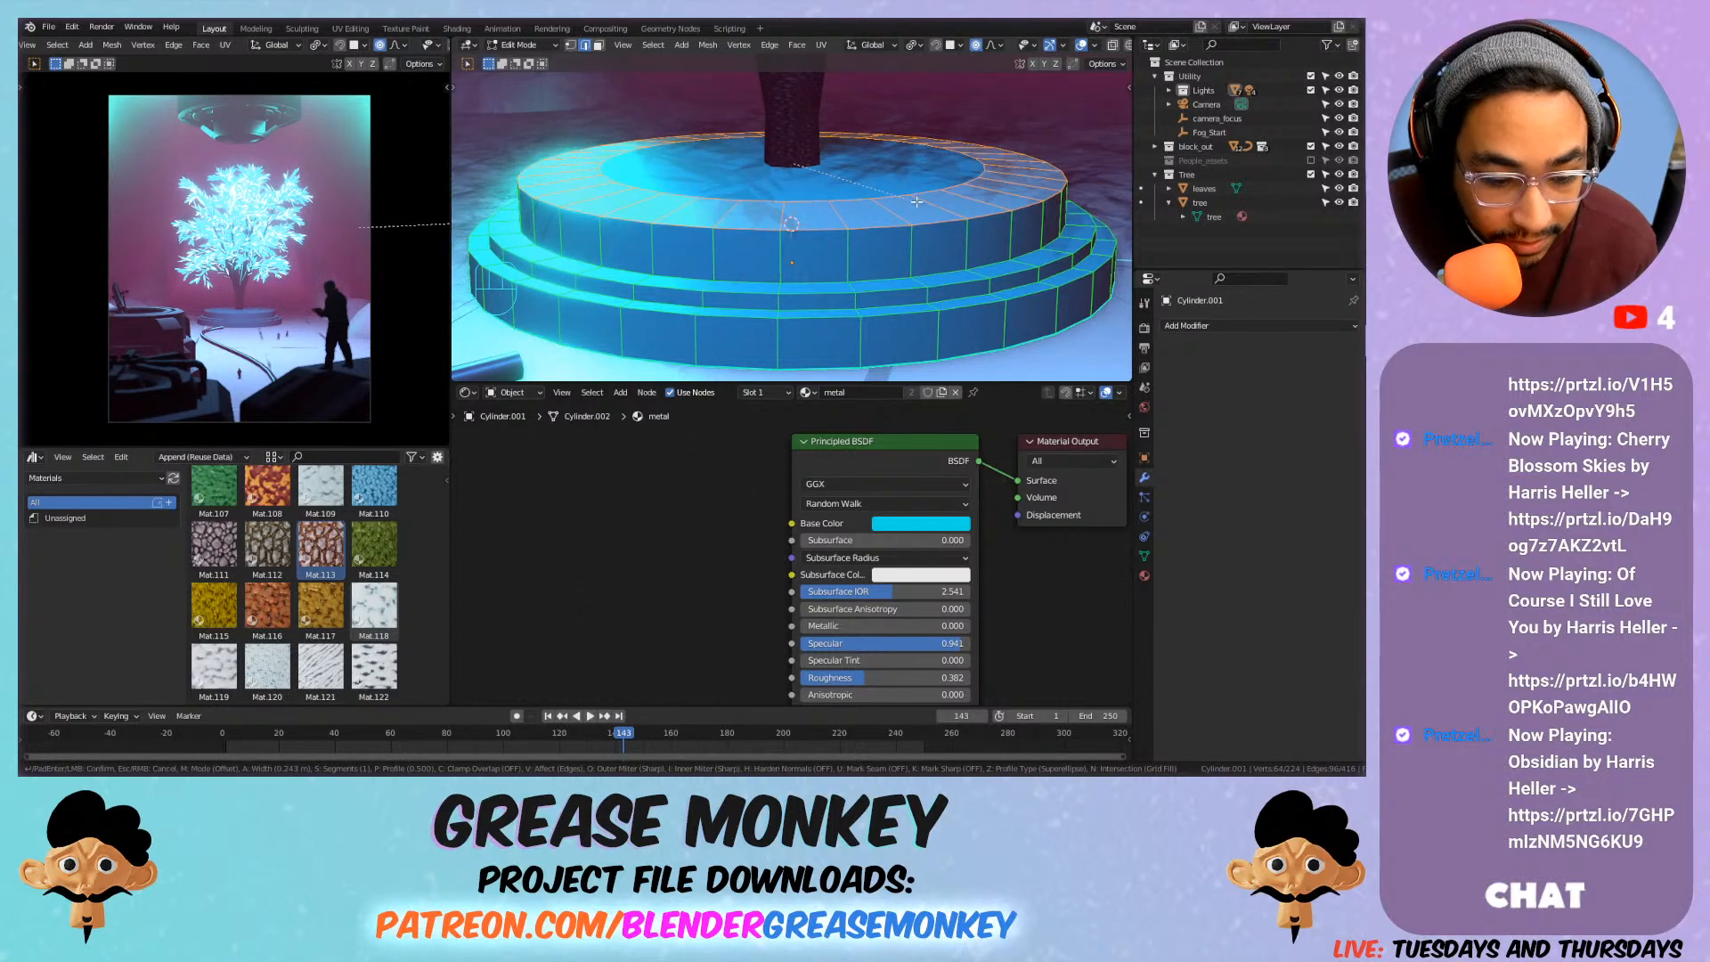
key("m")
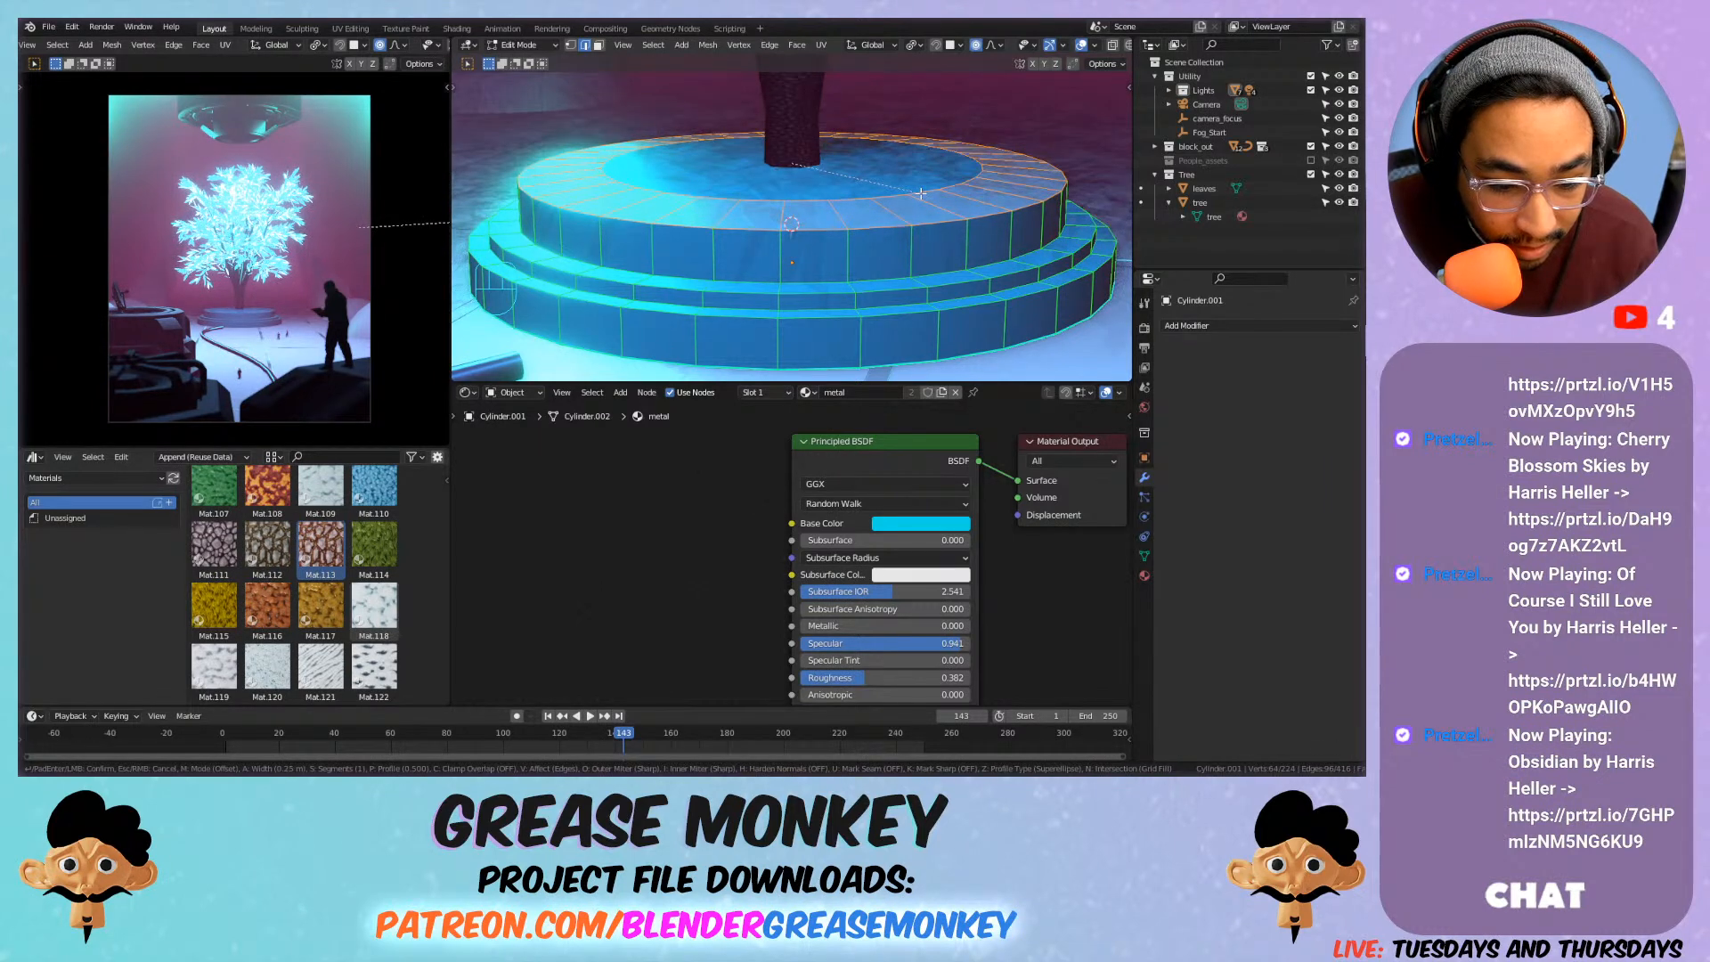
scroll(979, 194, "up", 4)
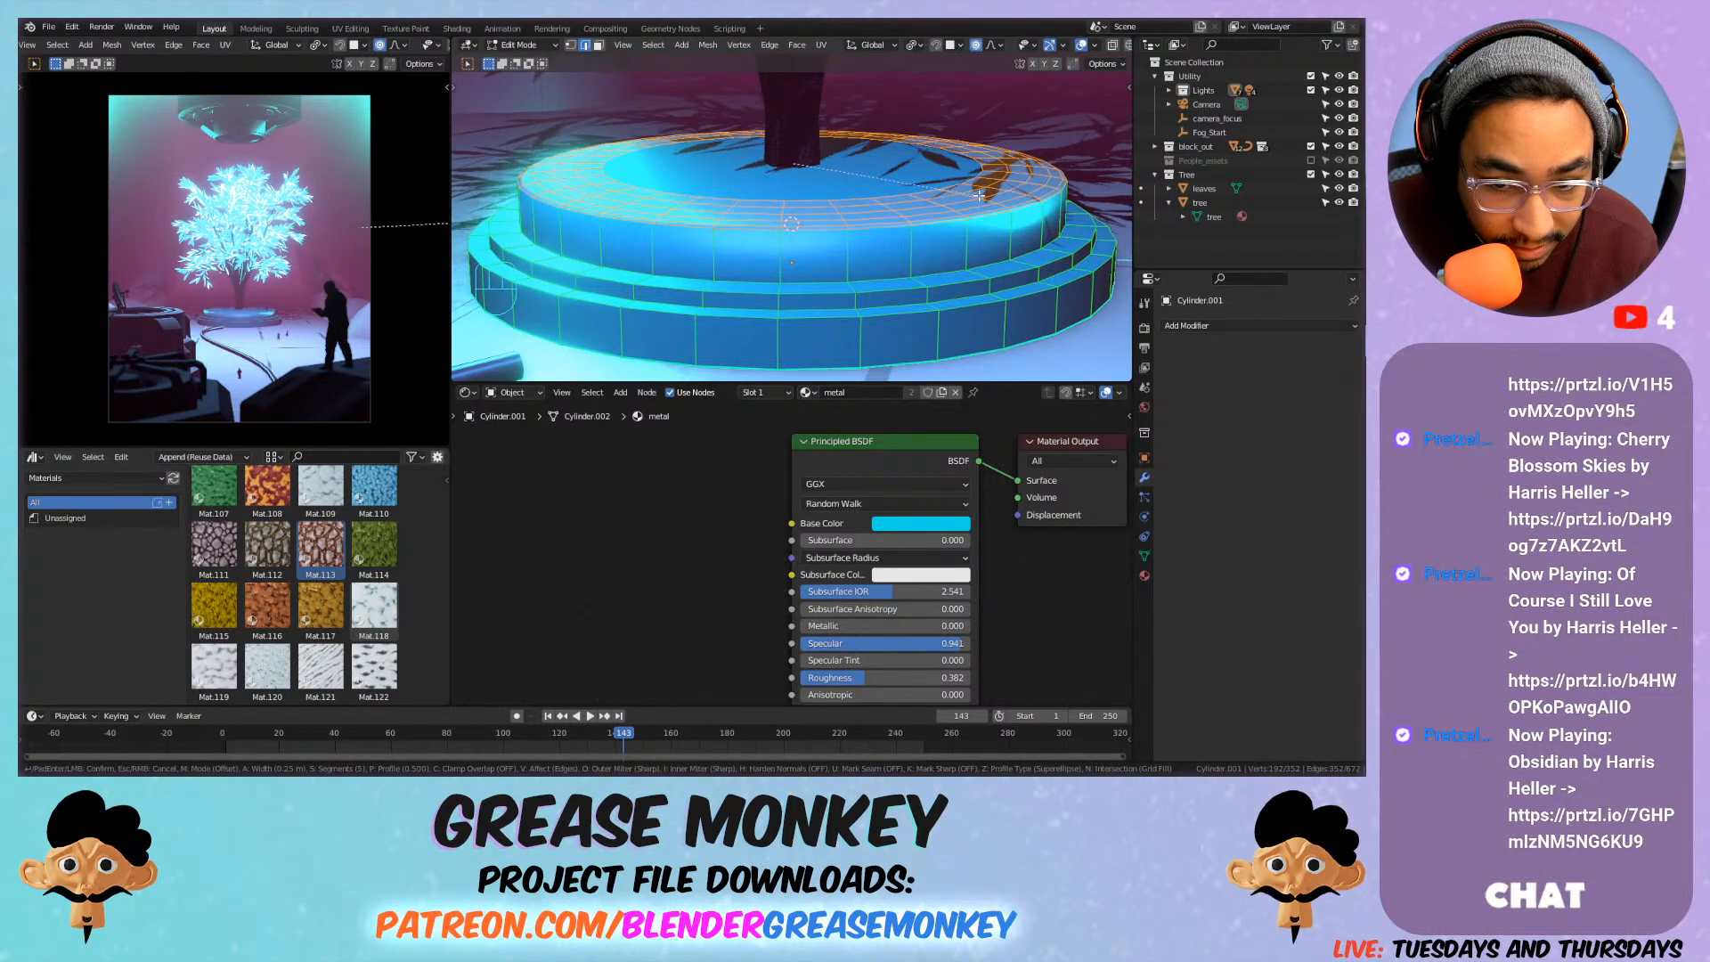
scroll(989, 194, "down", 4)
Try the top edge bevel with Profile 0 and Harden Normals on, check the shading, and undo the bevel.
key("p")
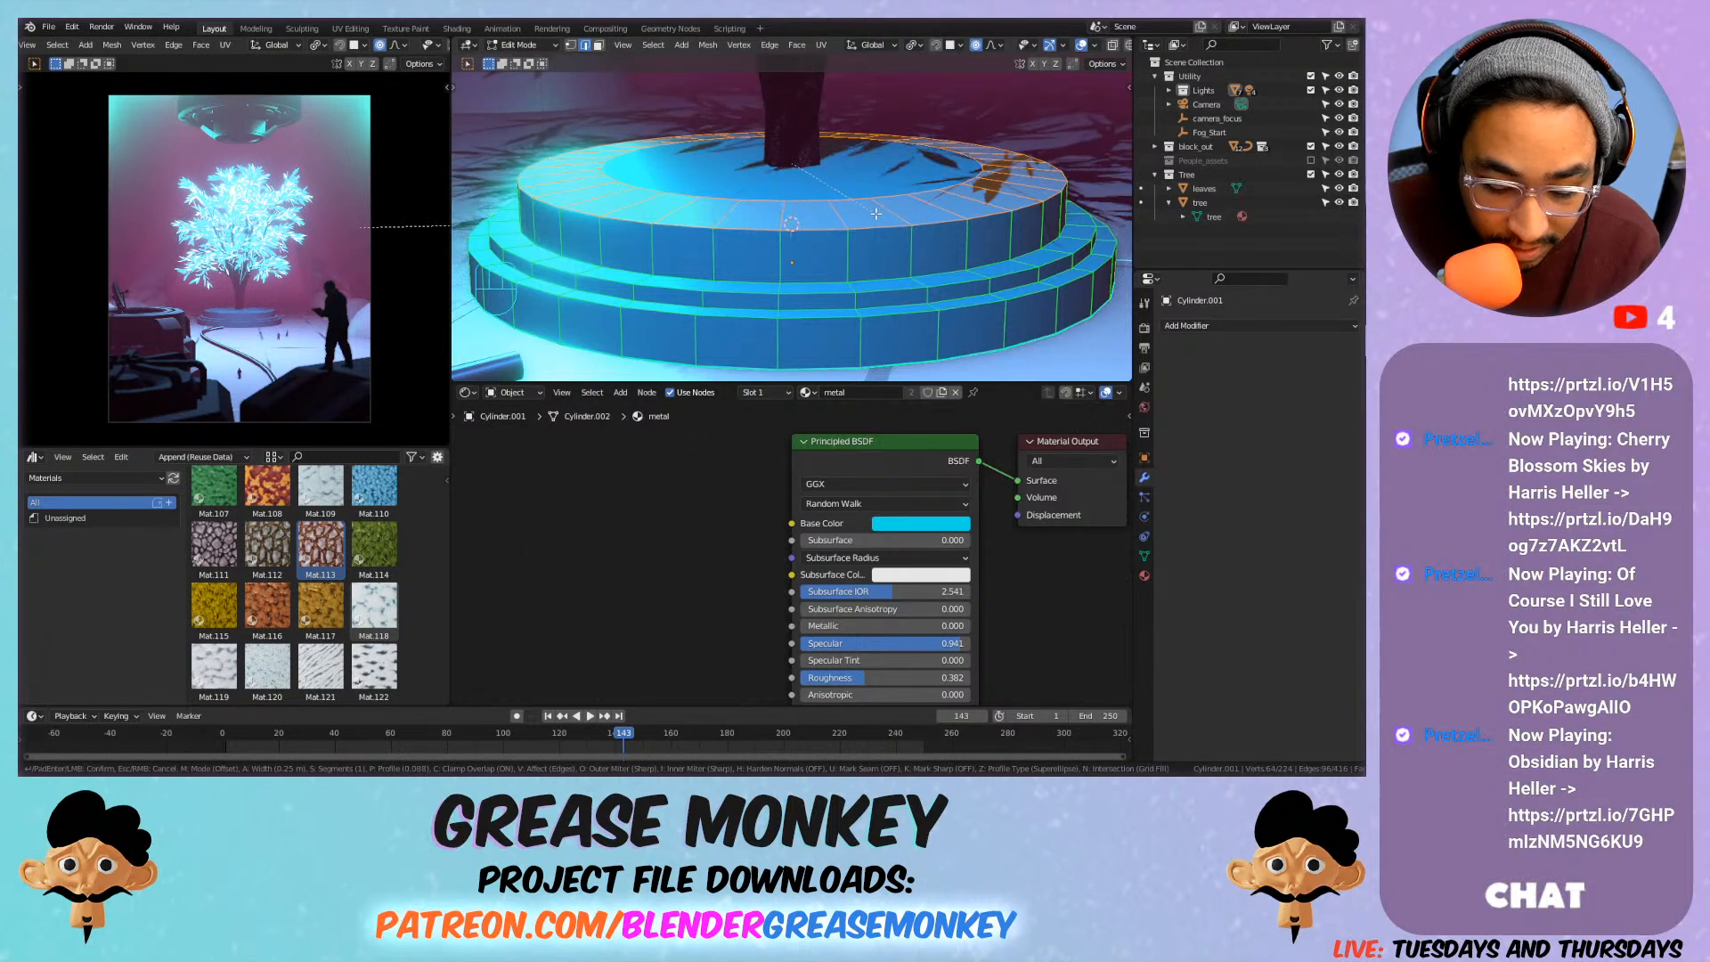
key("h")
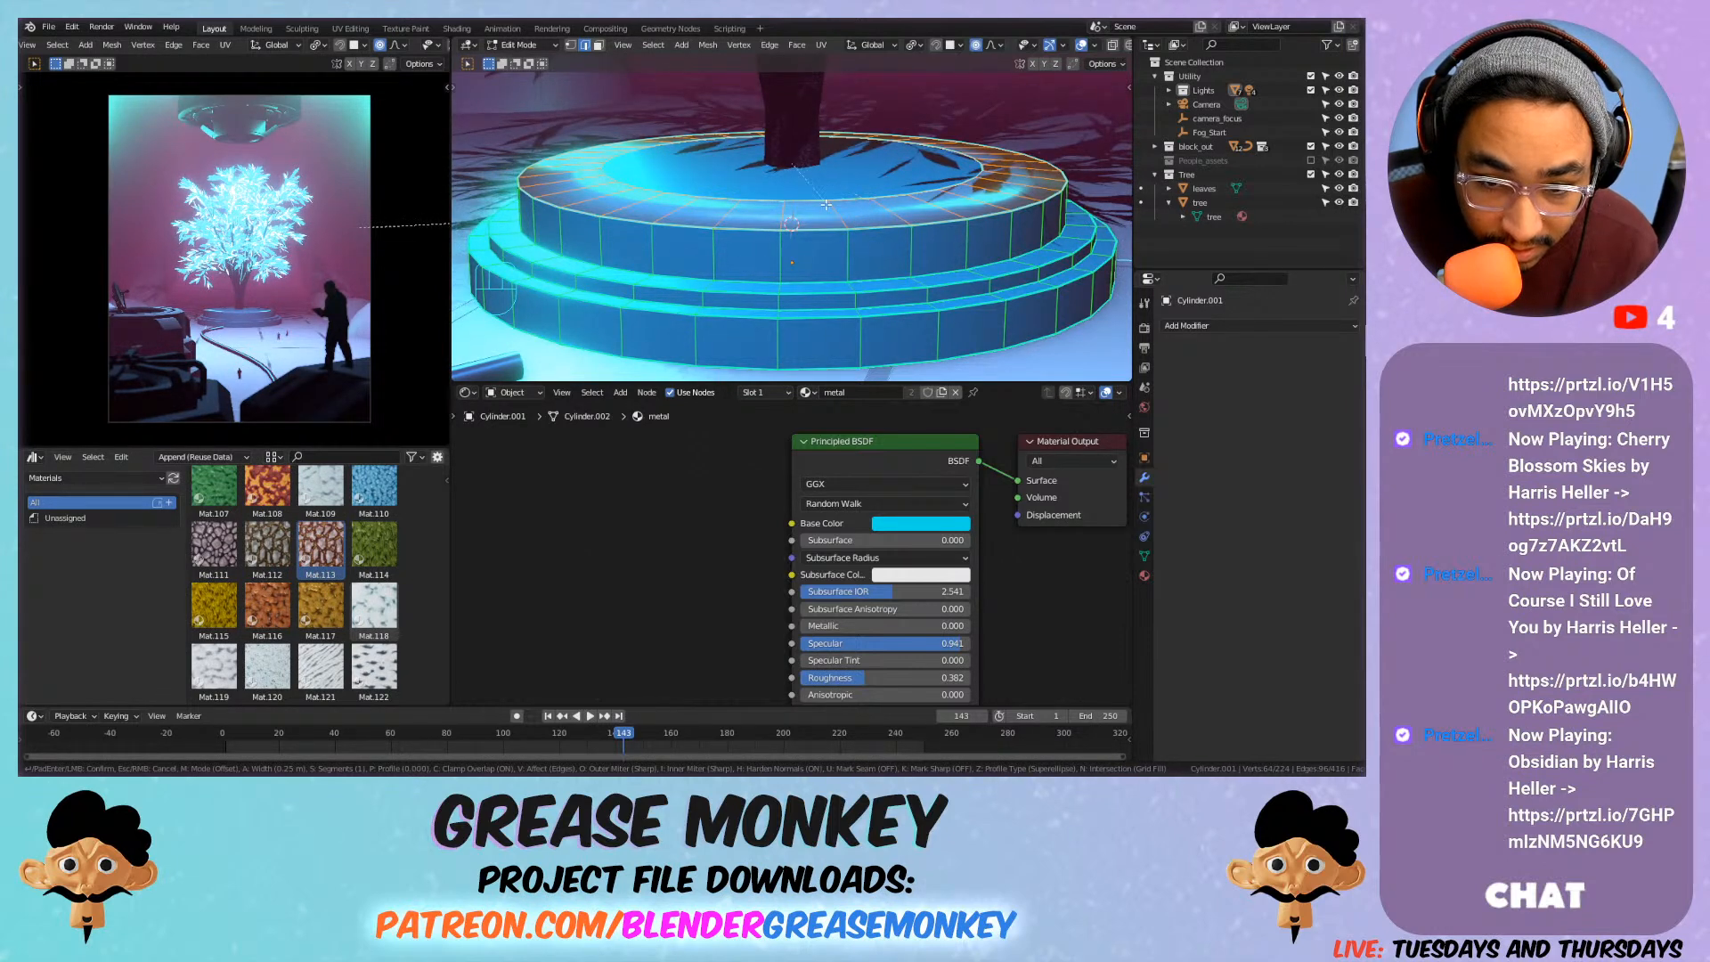
left_click(828, 204)
key("Tab")
middle_click_drag(976, 173, 807, 264)
key("ctrl+z")
key("ctrl+z")
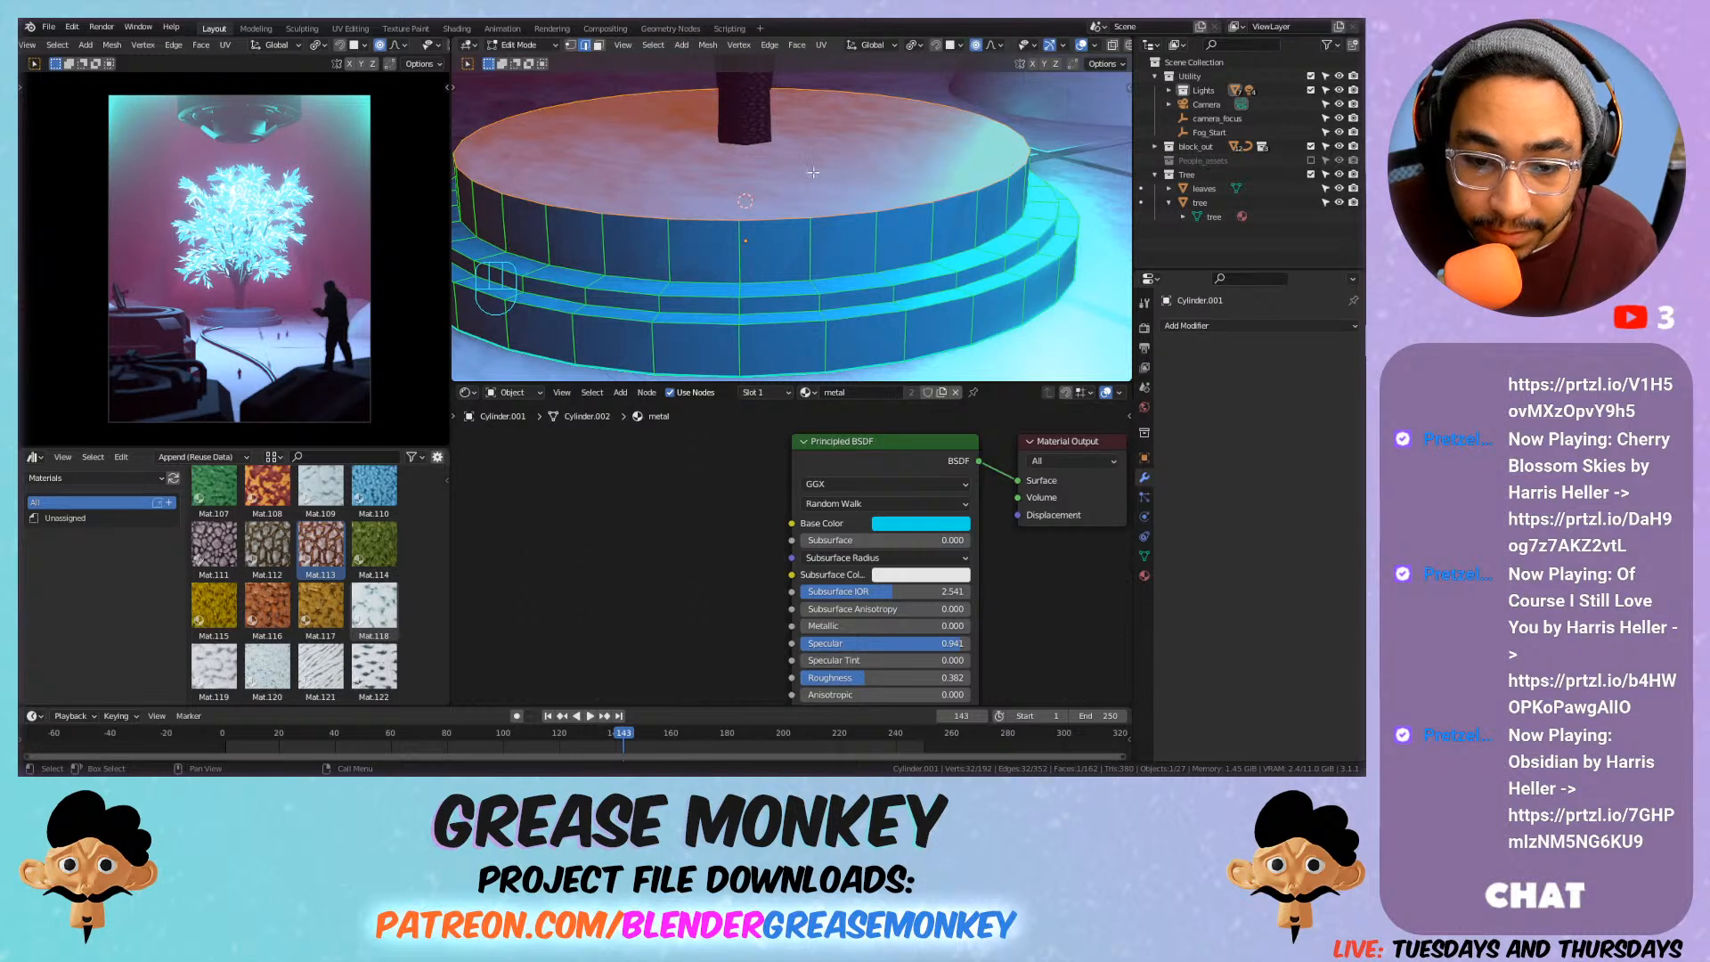
Display the base's mesh normals as viewport overlays at size 2.00, switching between the normal types to inspect them.
scroll(812, 166, "down", 2)
left_click(755, 214)
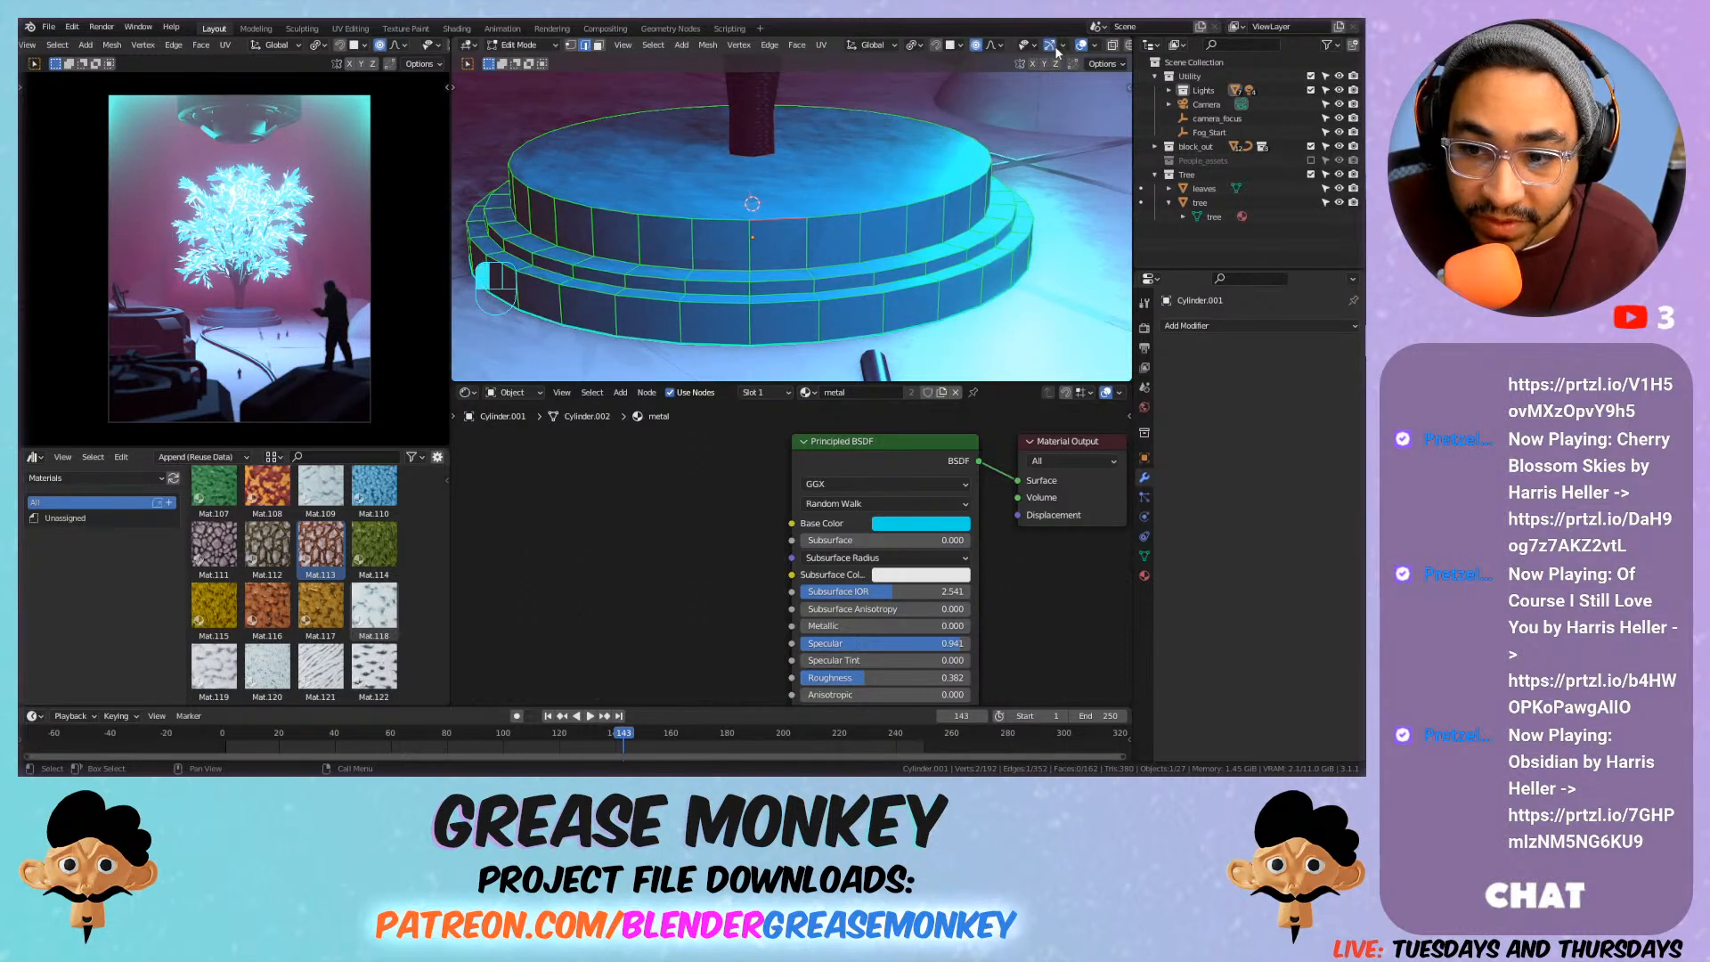
left_click(1095, 47)
left_click(1024, 584)
left_click_drag(1076, 584, 1148, 584)
middle_click_drag(824, 277, 780, 246, "shift")
left_click(1092, 46)
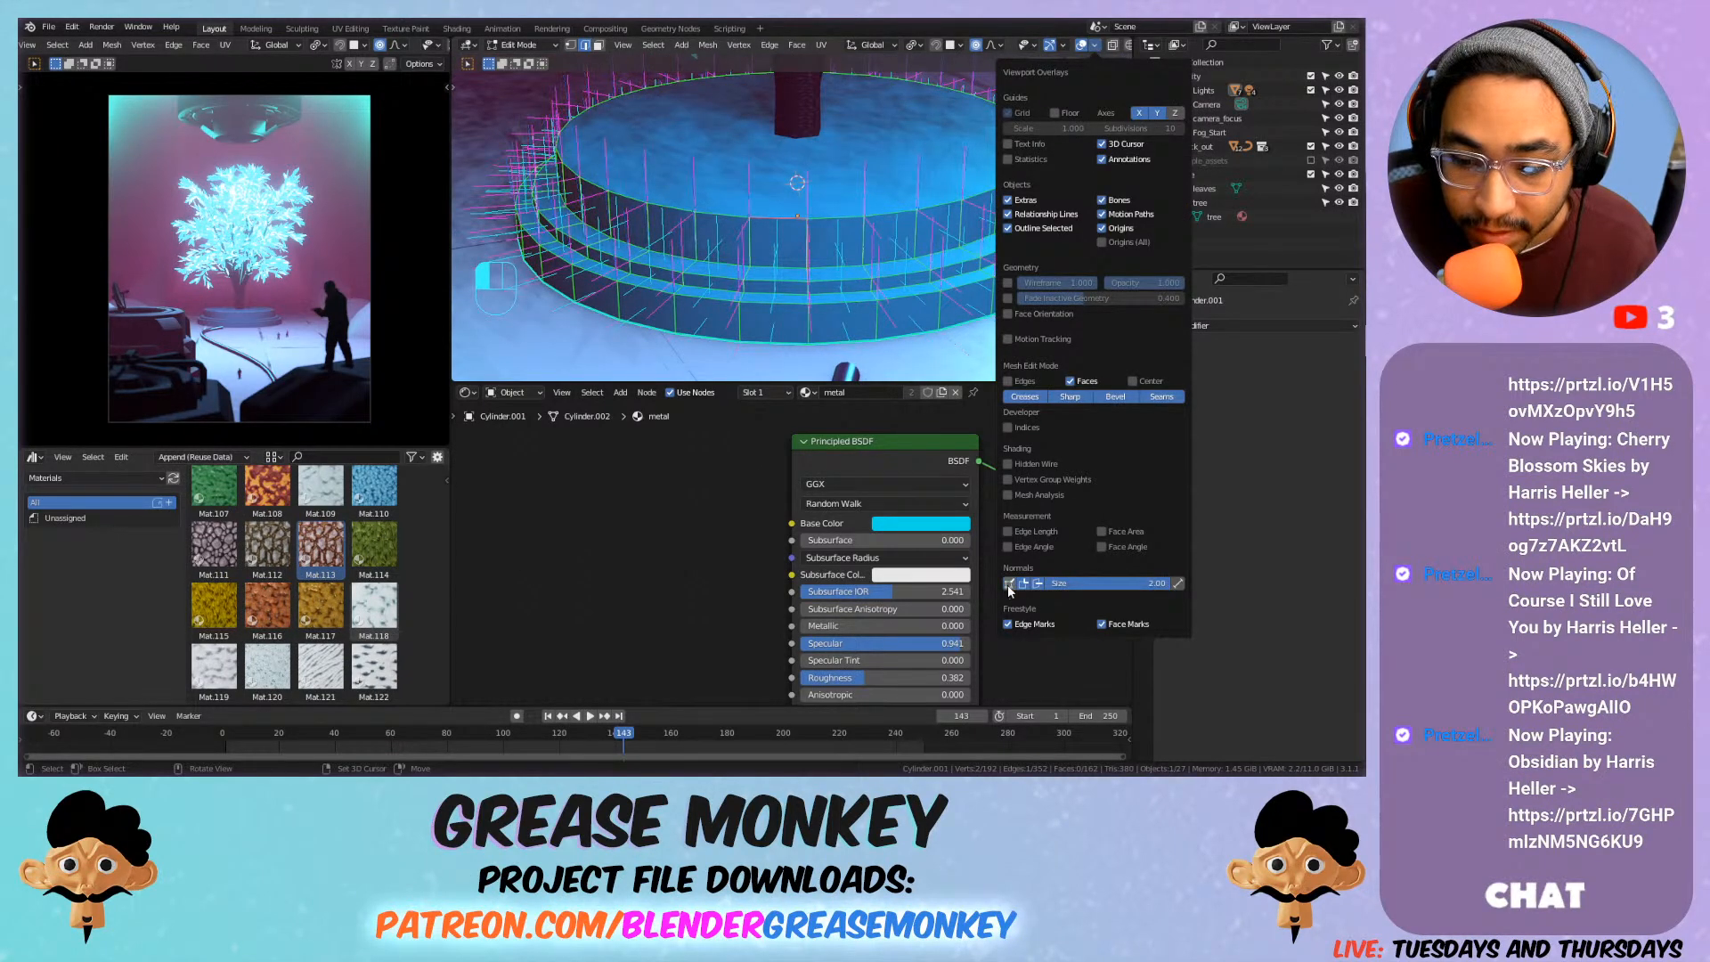
middle_click_drag(890, 245, 1024, 262)
left_click(1094, 47)
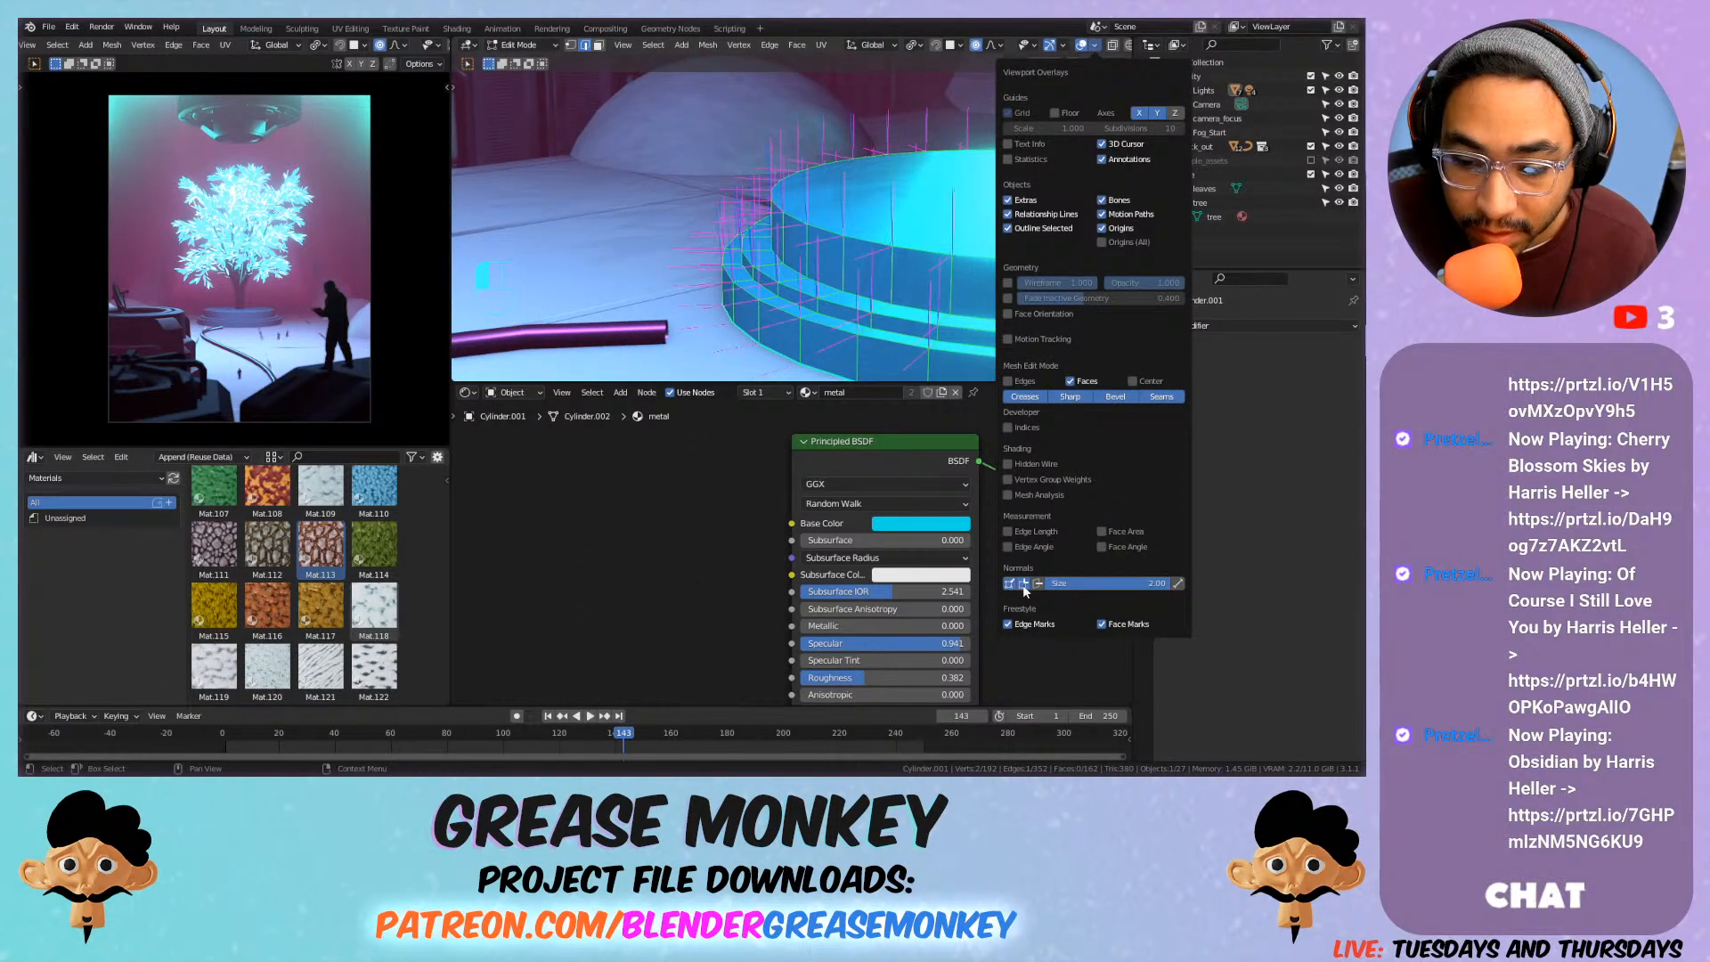
middle_click_drag(730, 232, 986, 304, "shift")
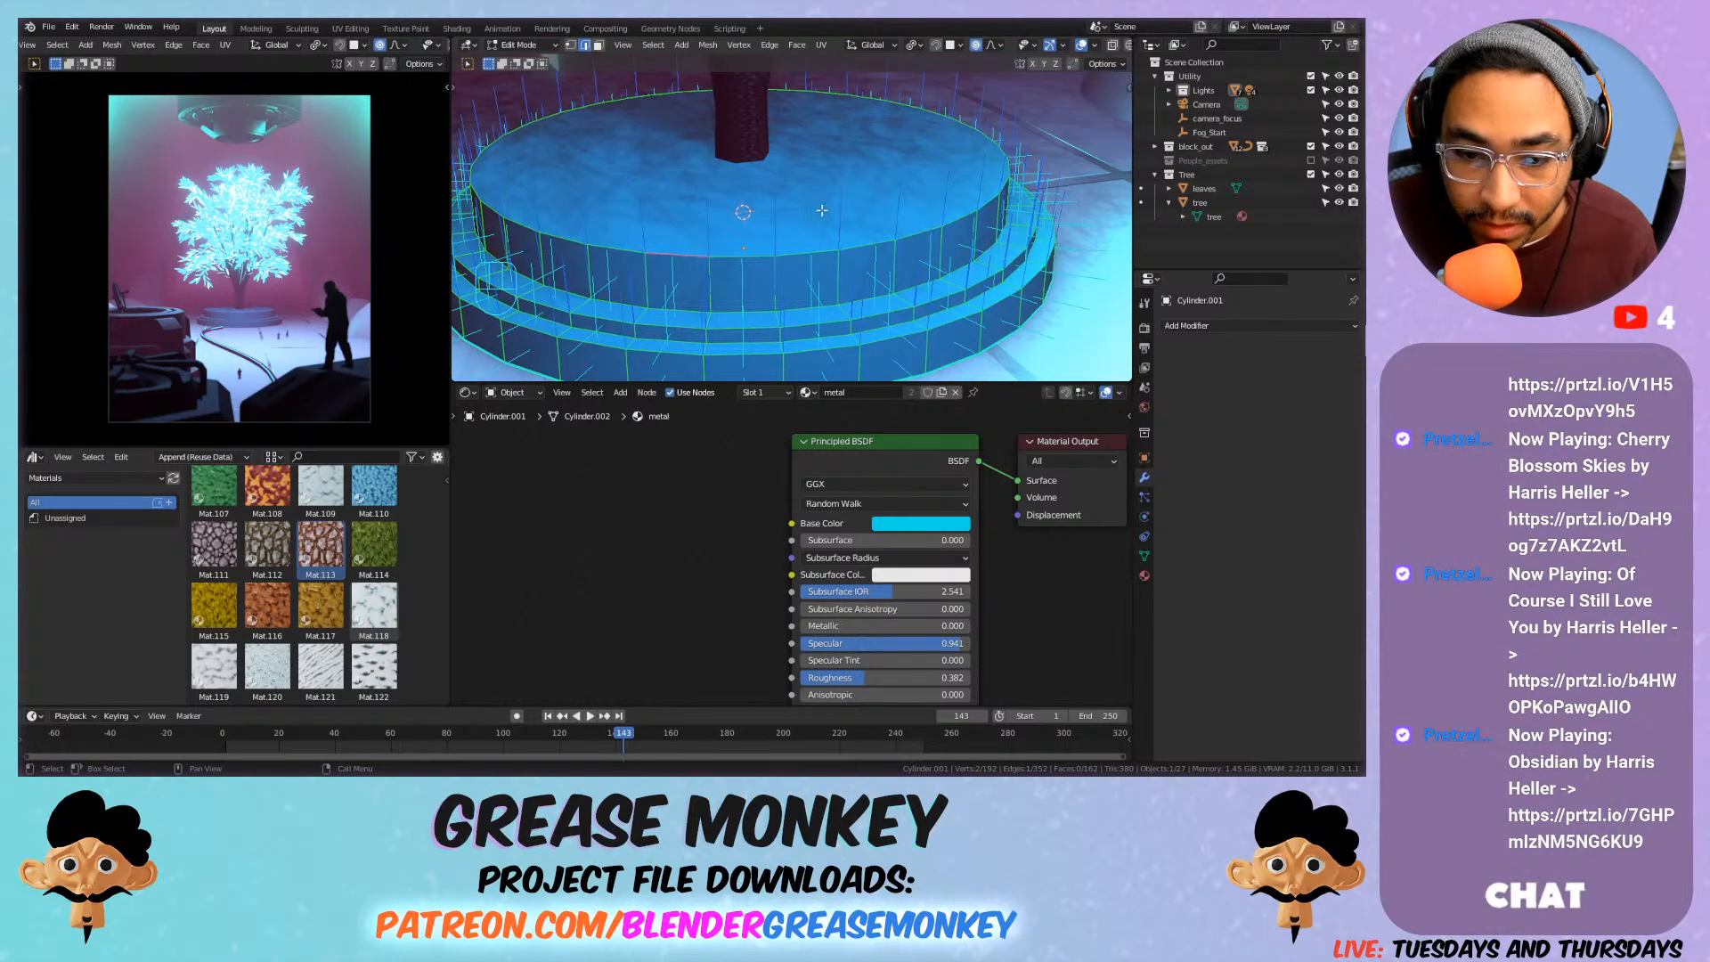
Recalculate the normals of the entire base mesh and leave mesh editing.
key("a")
key("n")
key("n")
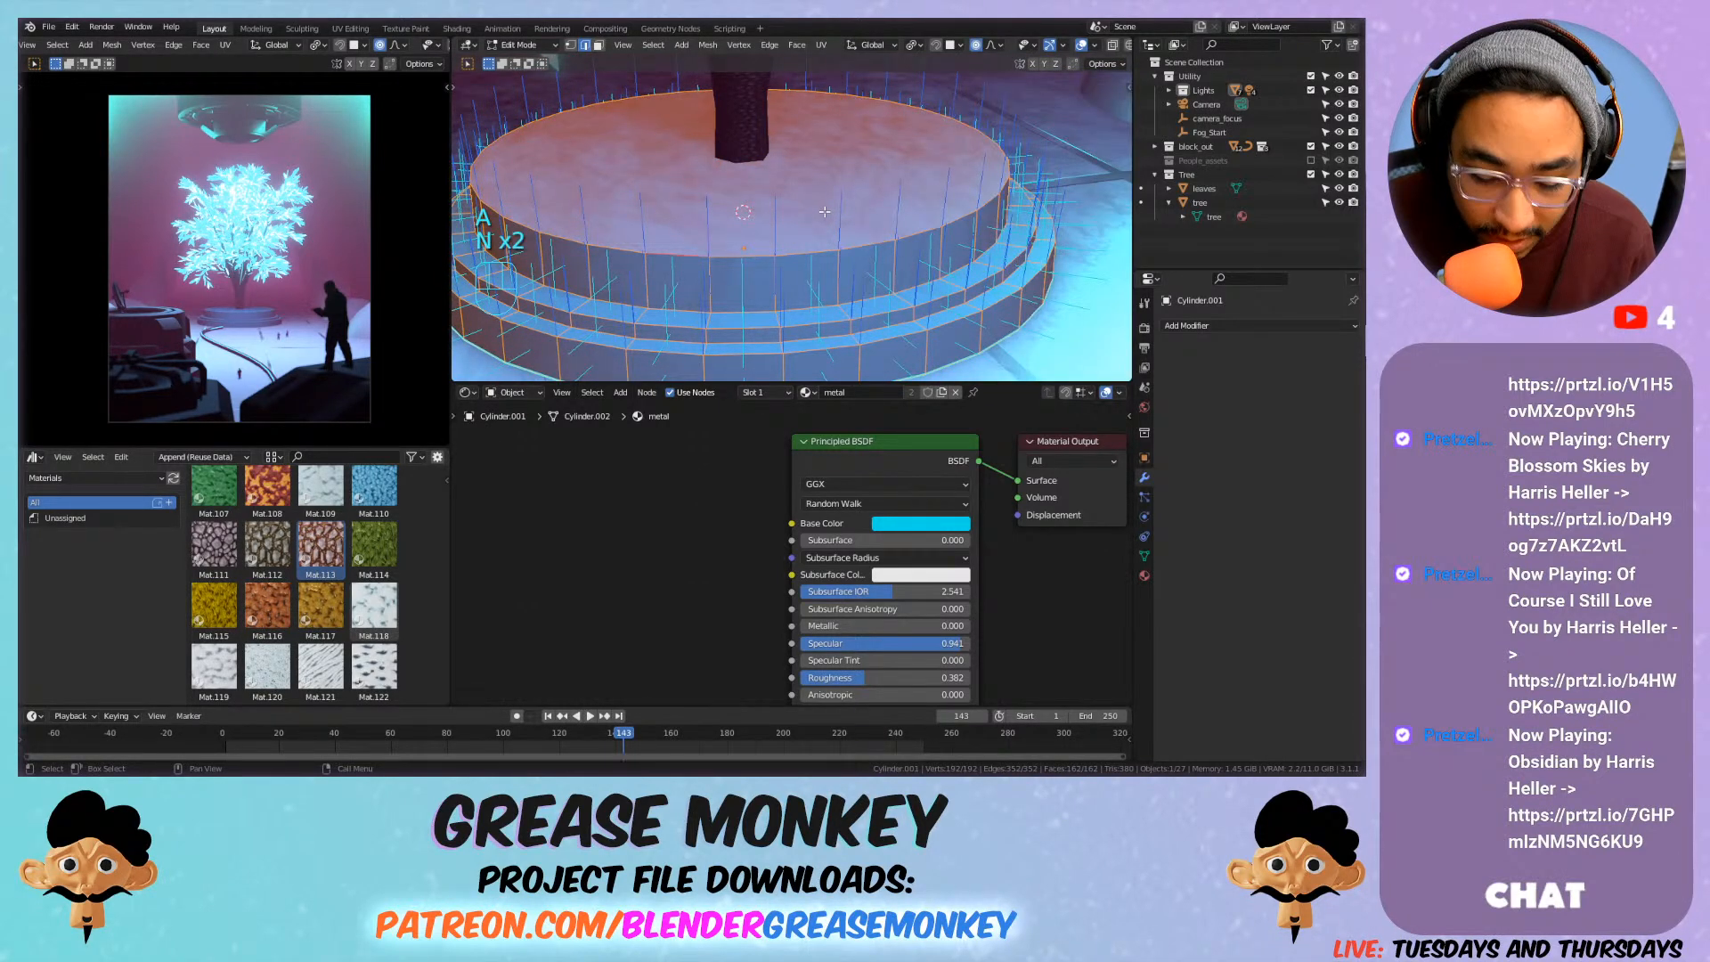
key("ctrl+n")
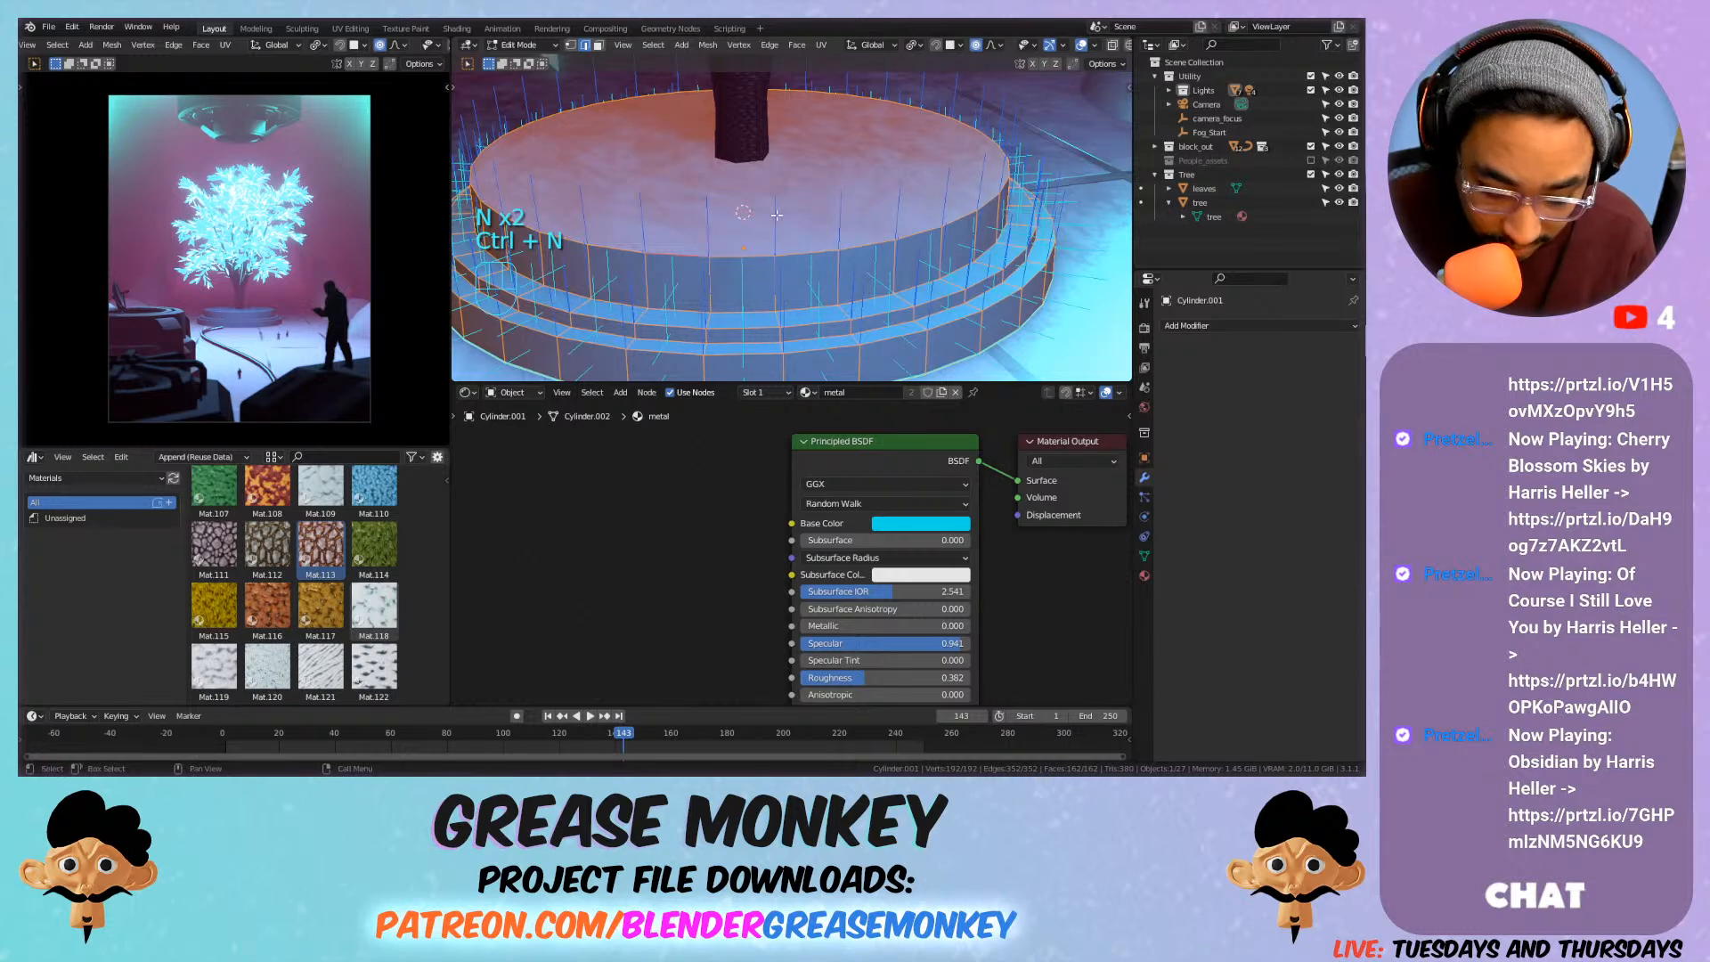
key("ctrl+n")
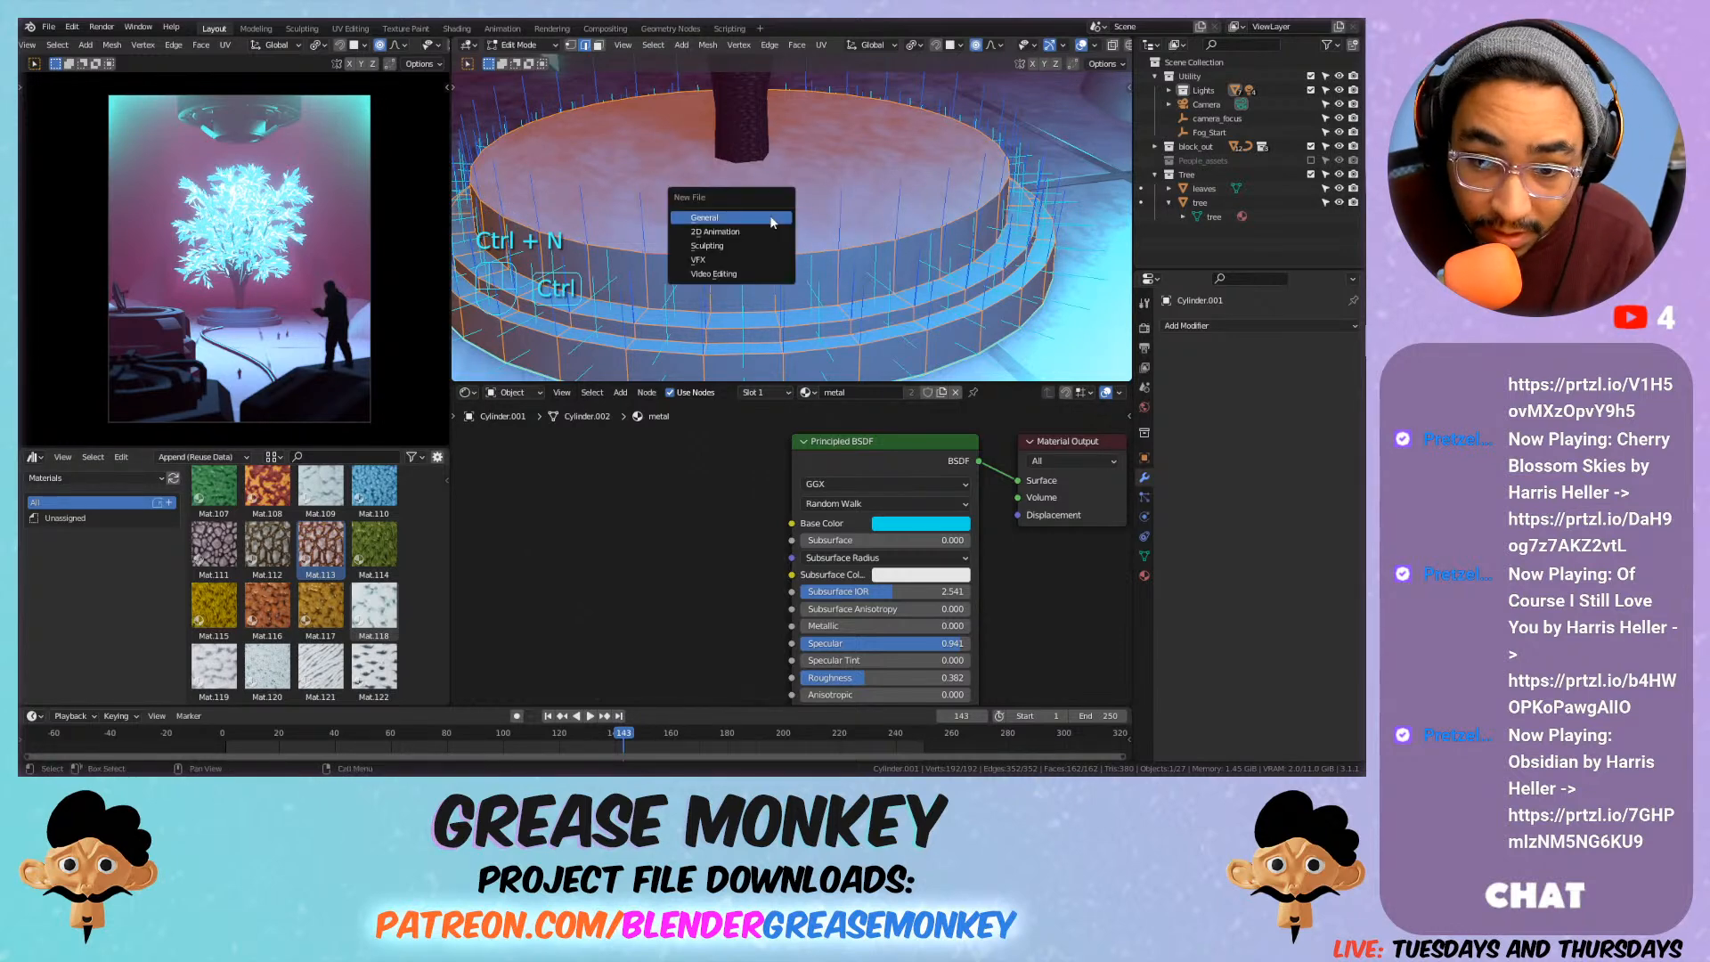
key("Escape")
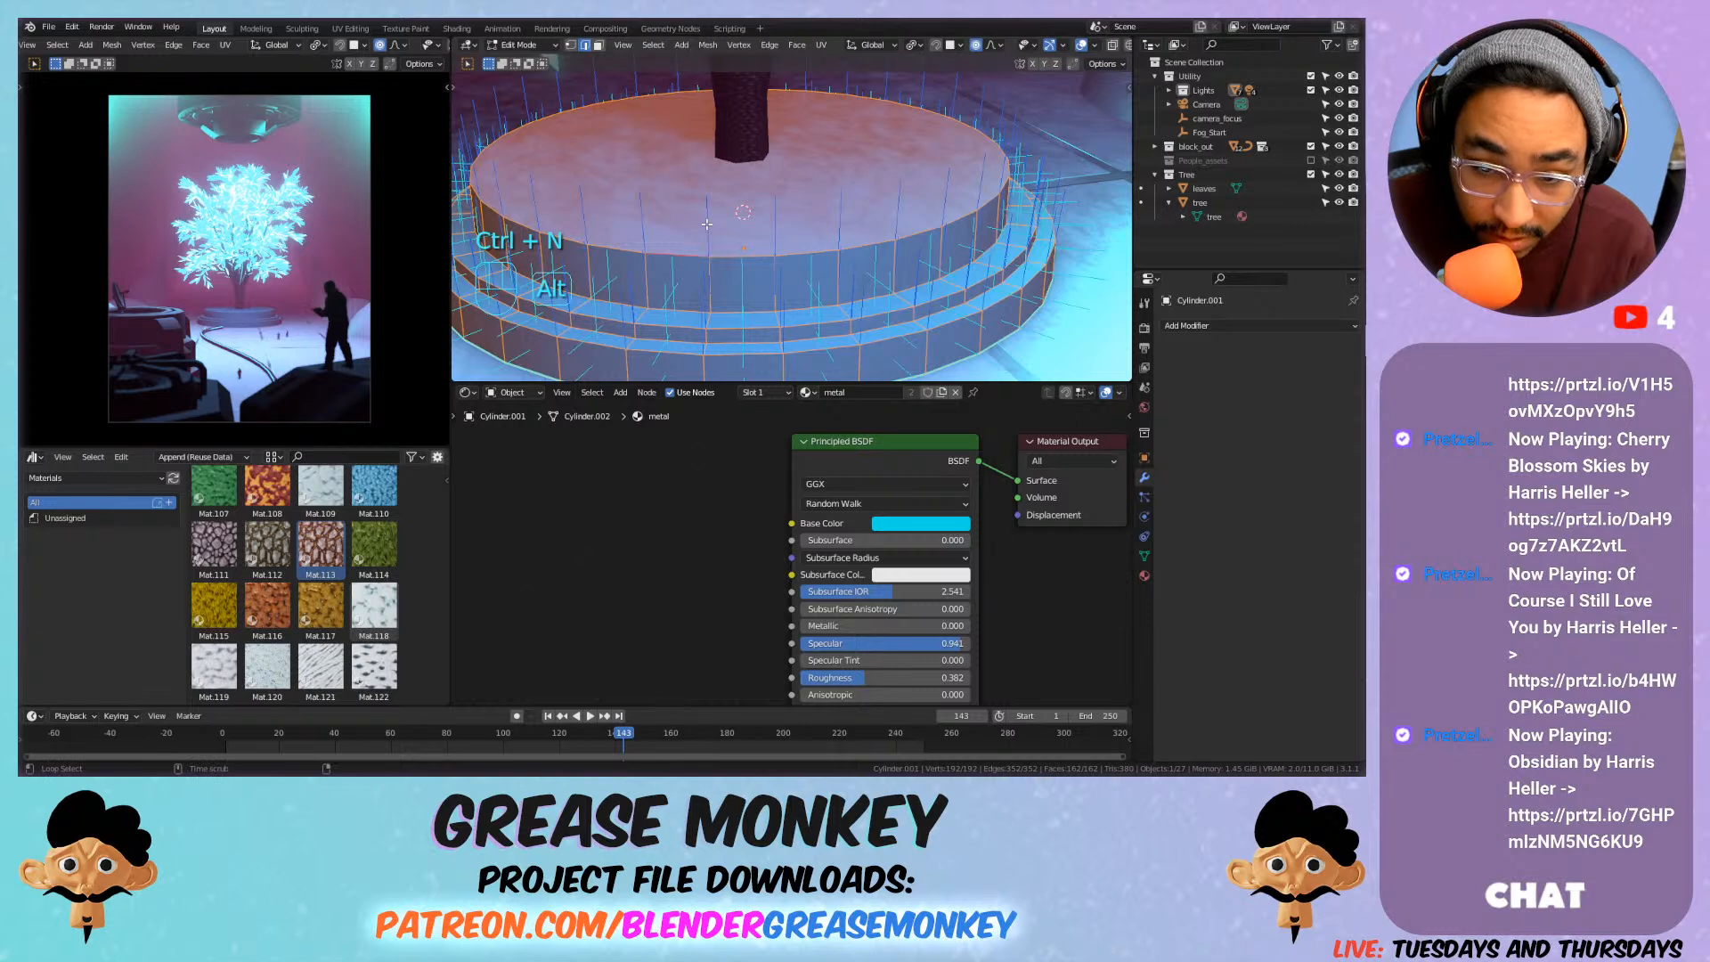
key("alt+n")
left_click(701, 239)
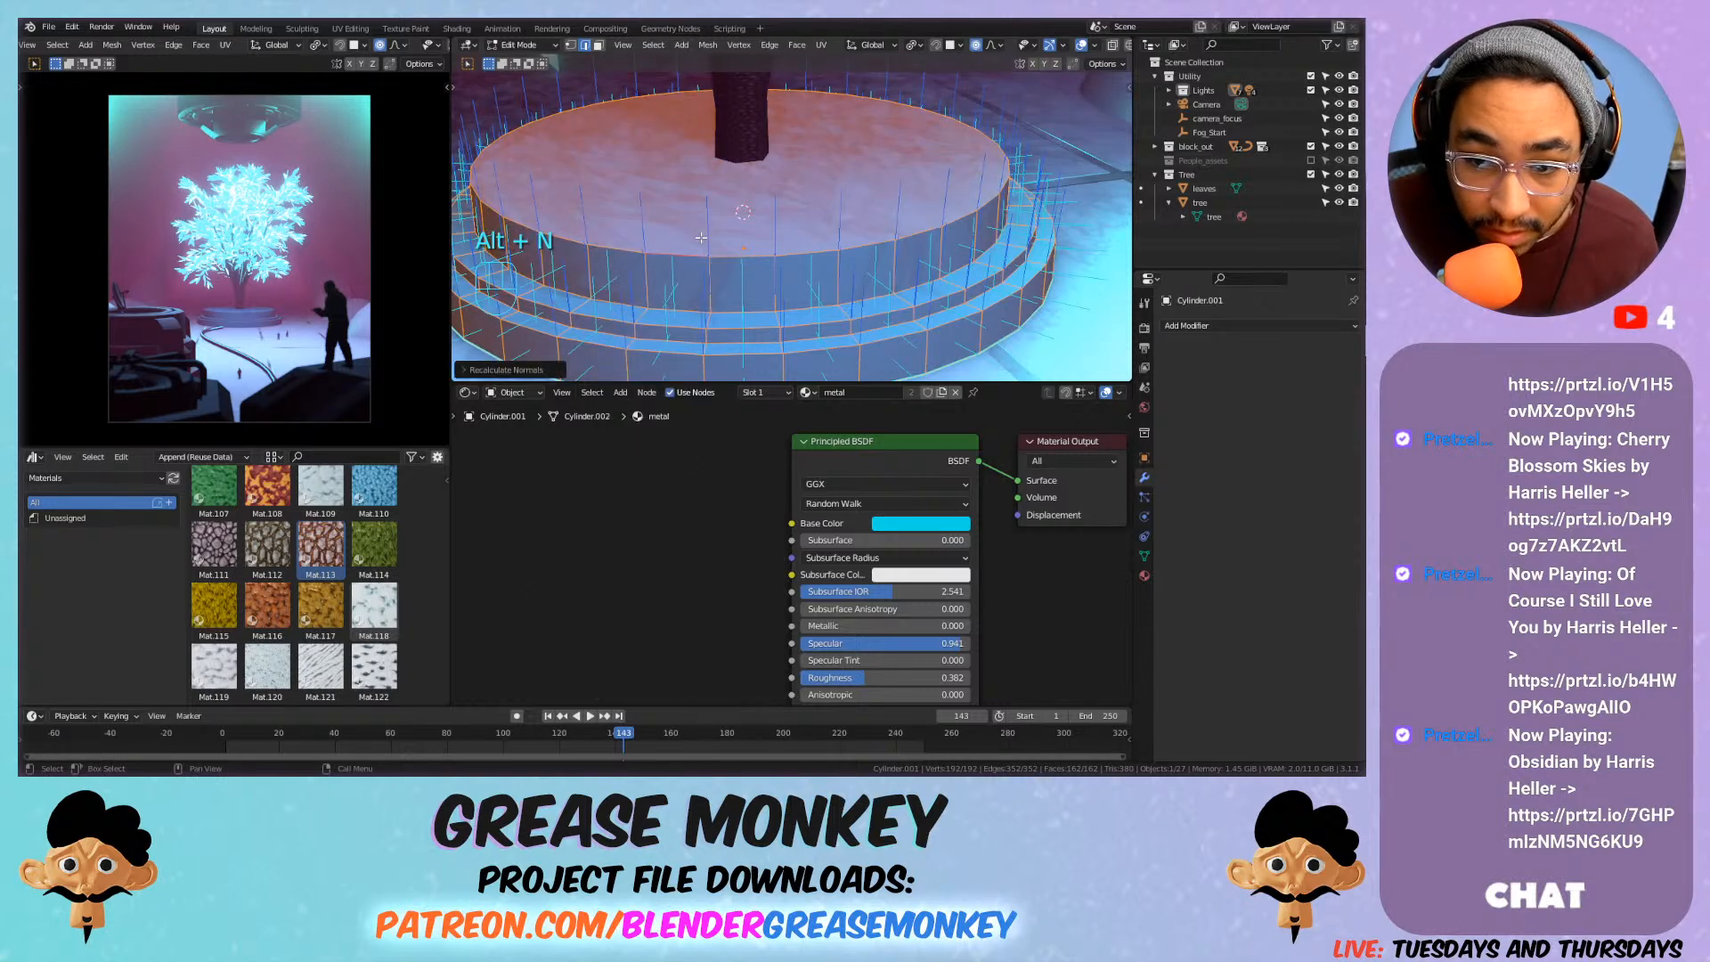
key("Tab")
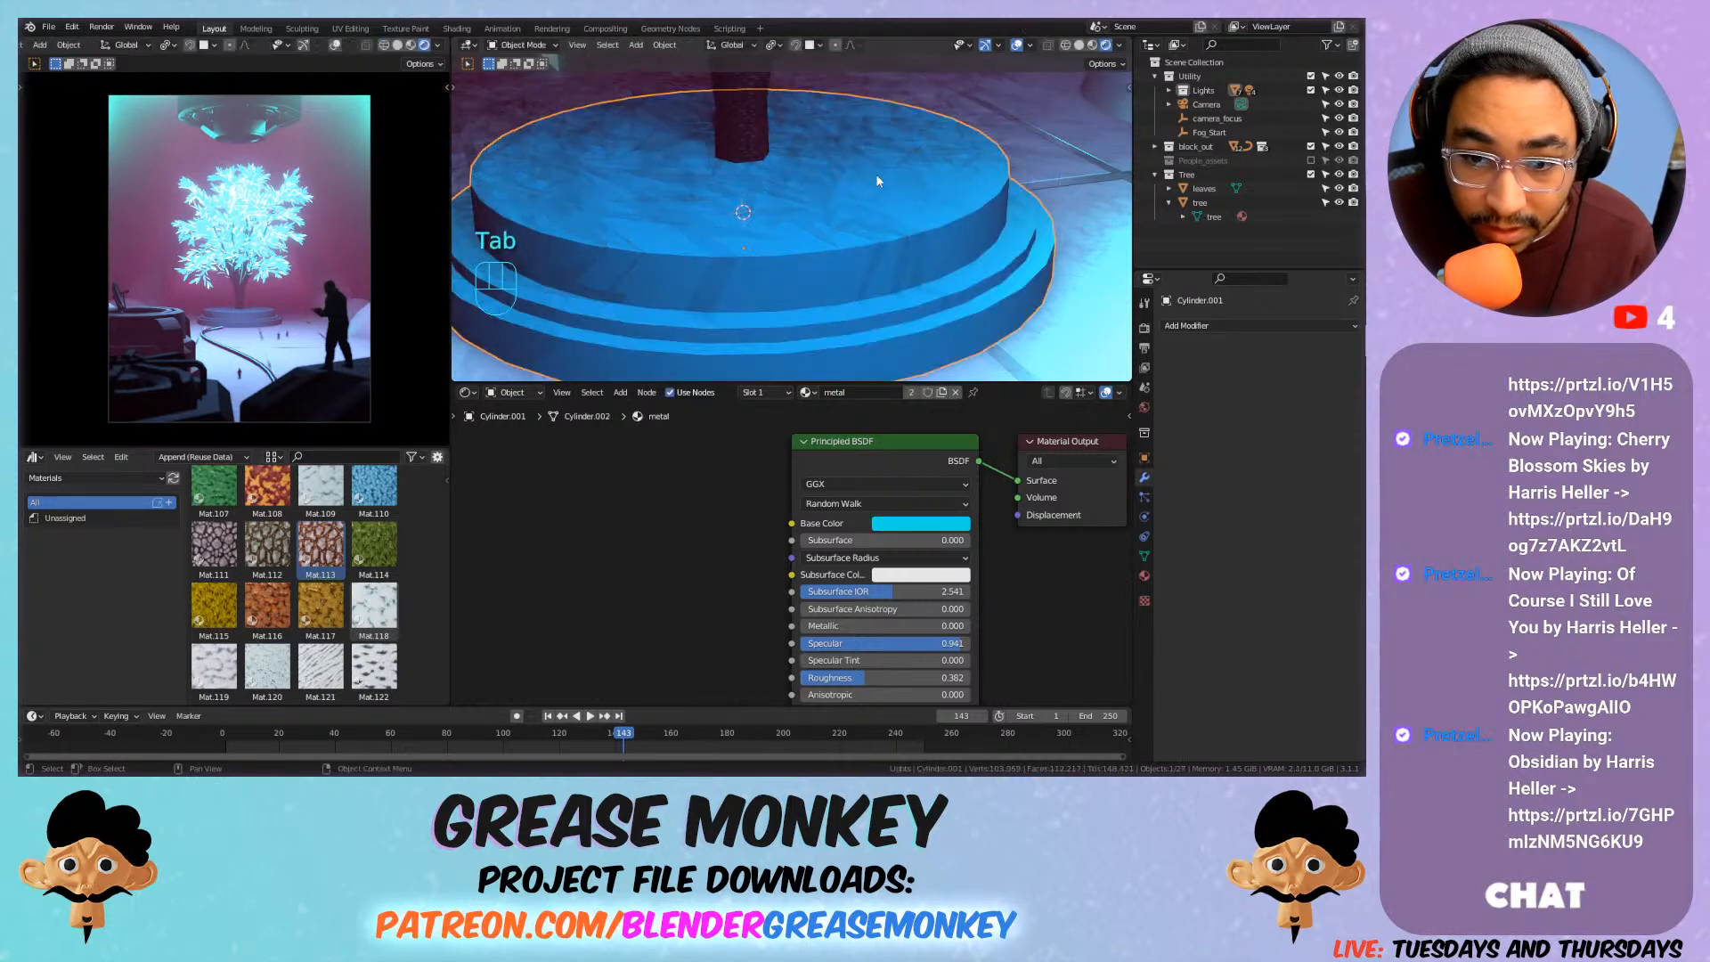
Try another single-segment bevel on the base's top outer edge loop, undo it, and leave mesh editing.
key("Tab")
left_click(753, 253, "alt")
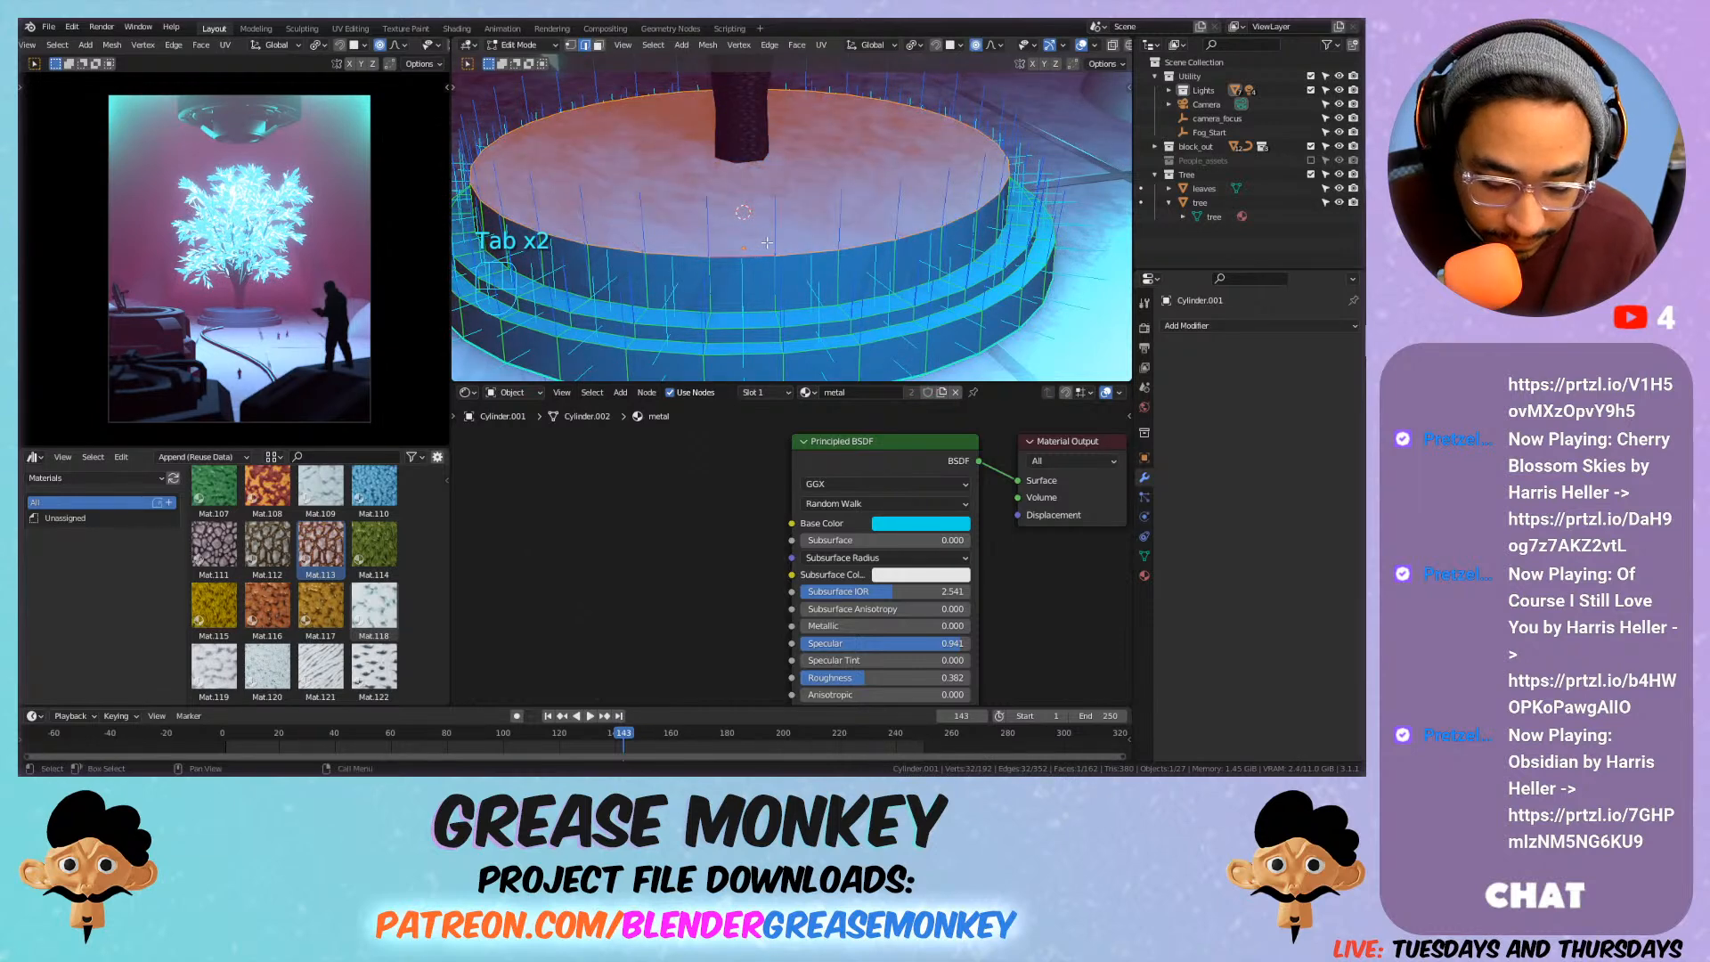
key("ctrl+b")
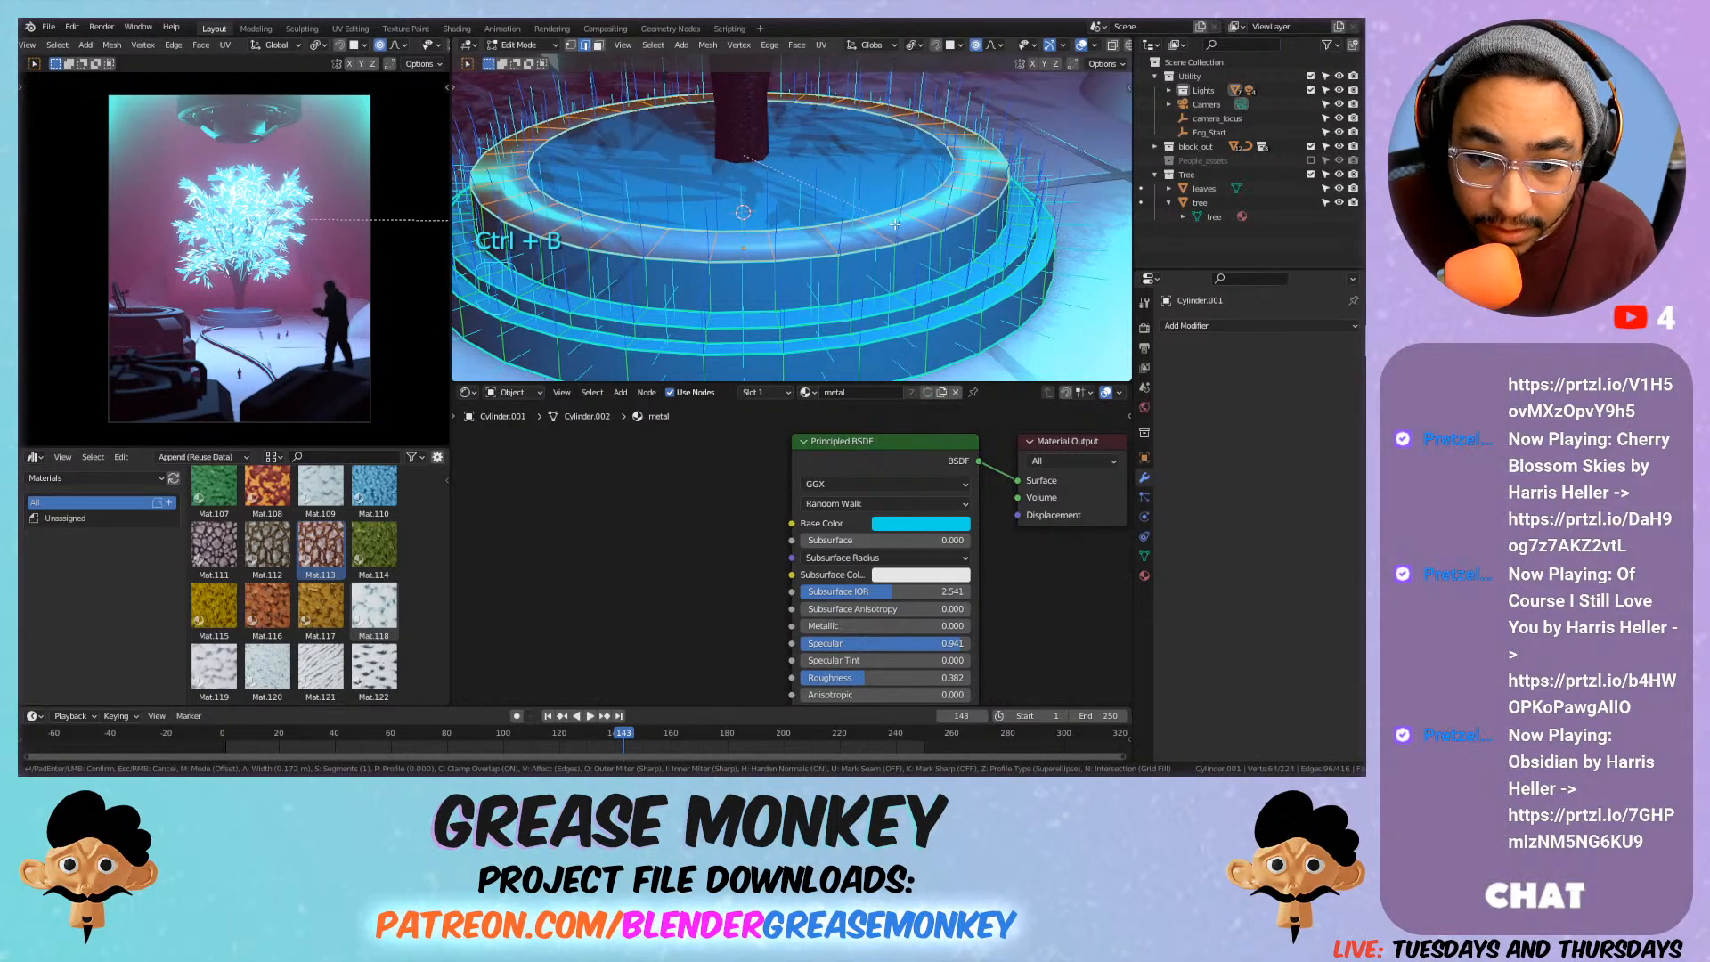
left_click(886, 227)
key("ctrl+z")
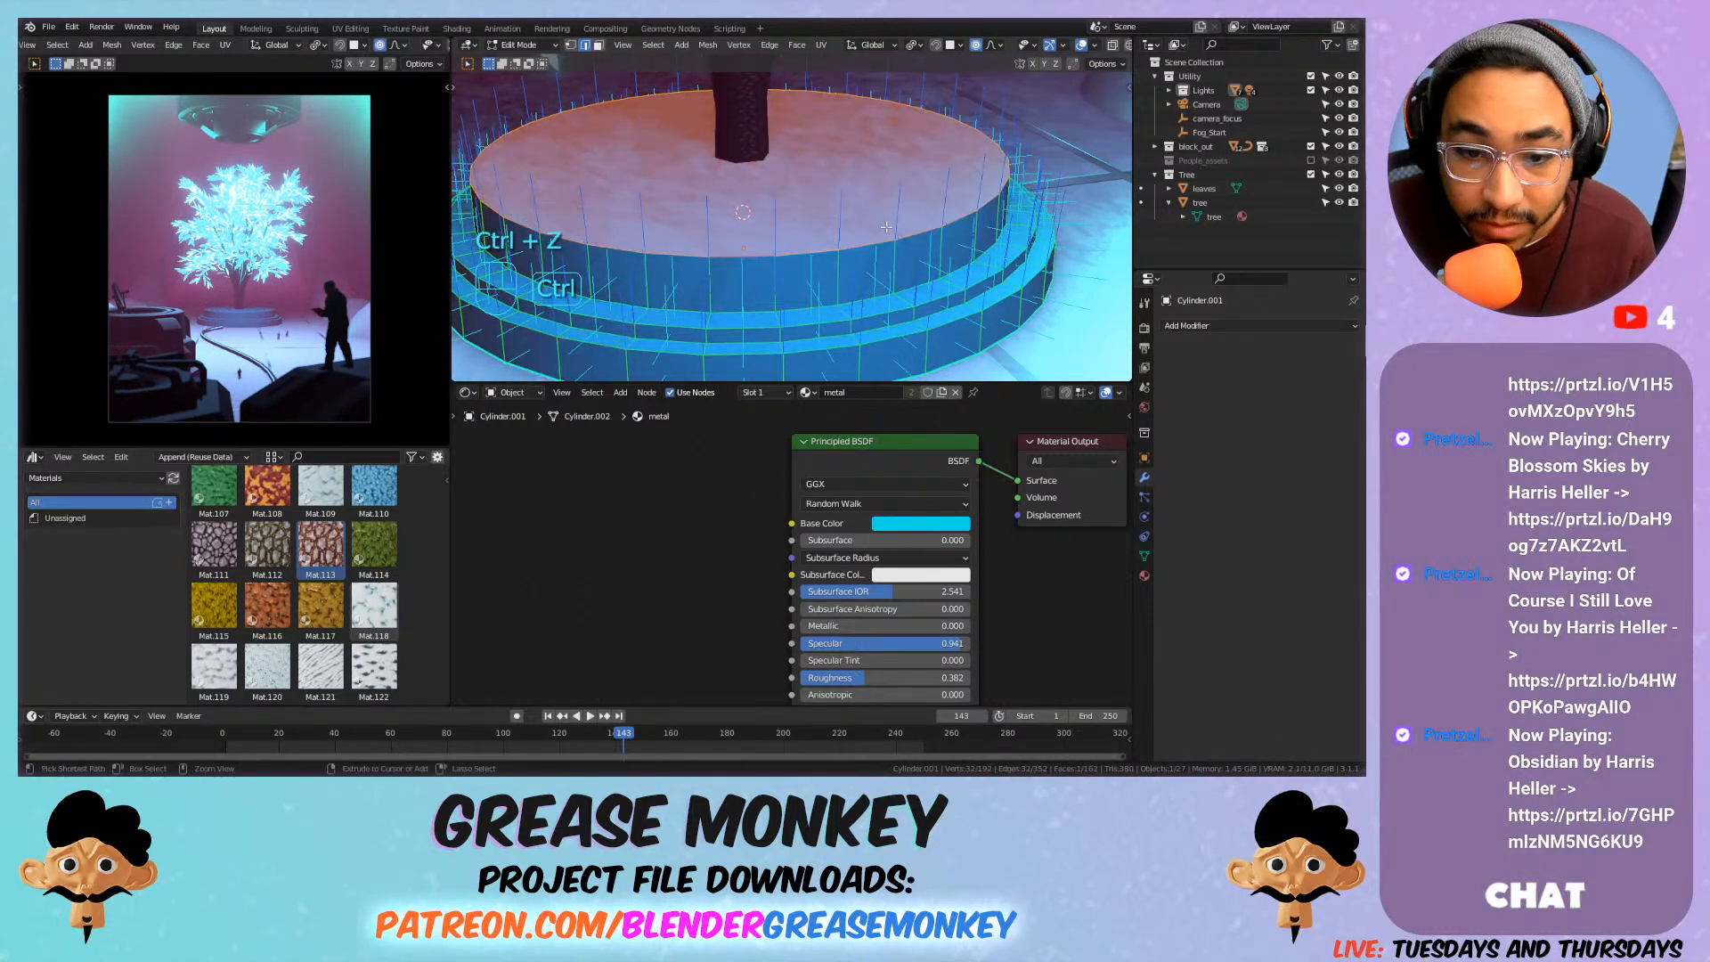
key("Tab")
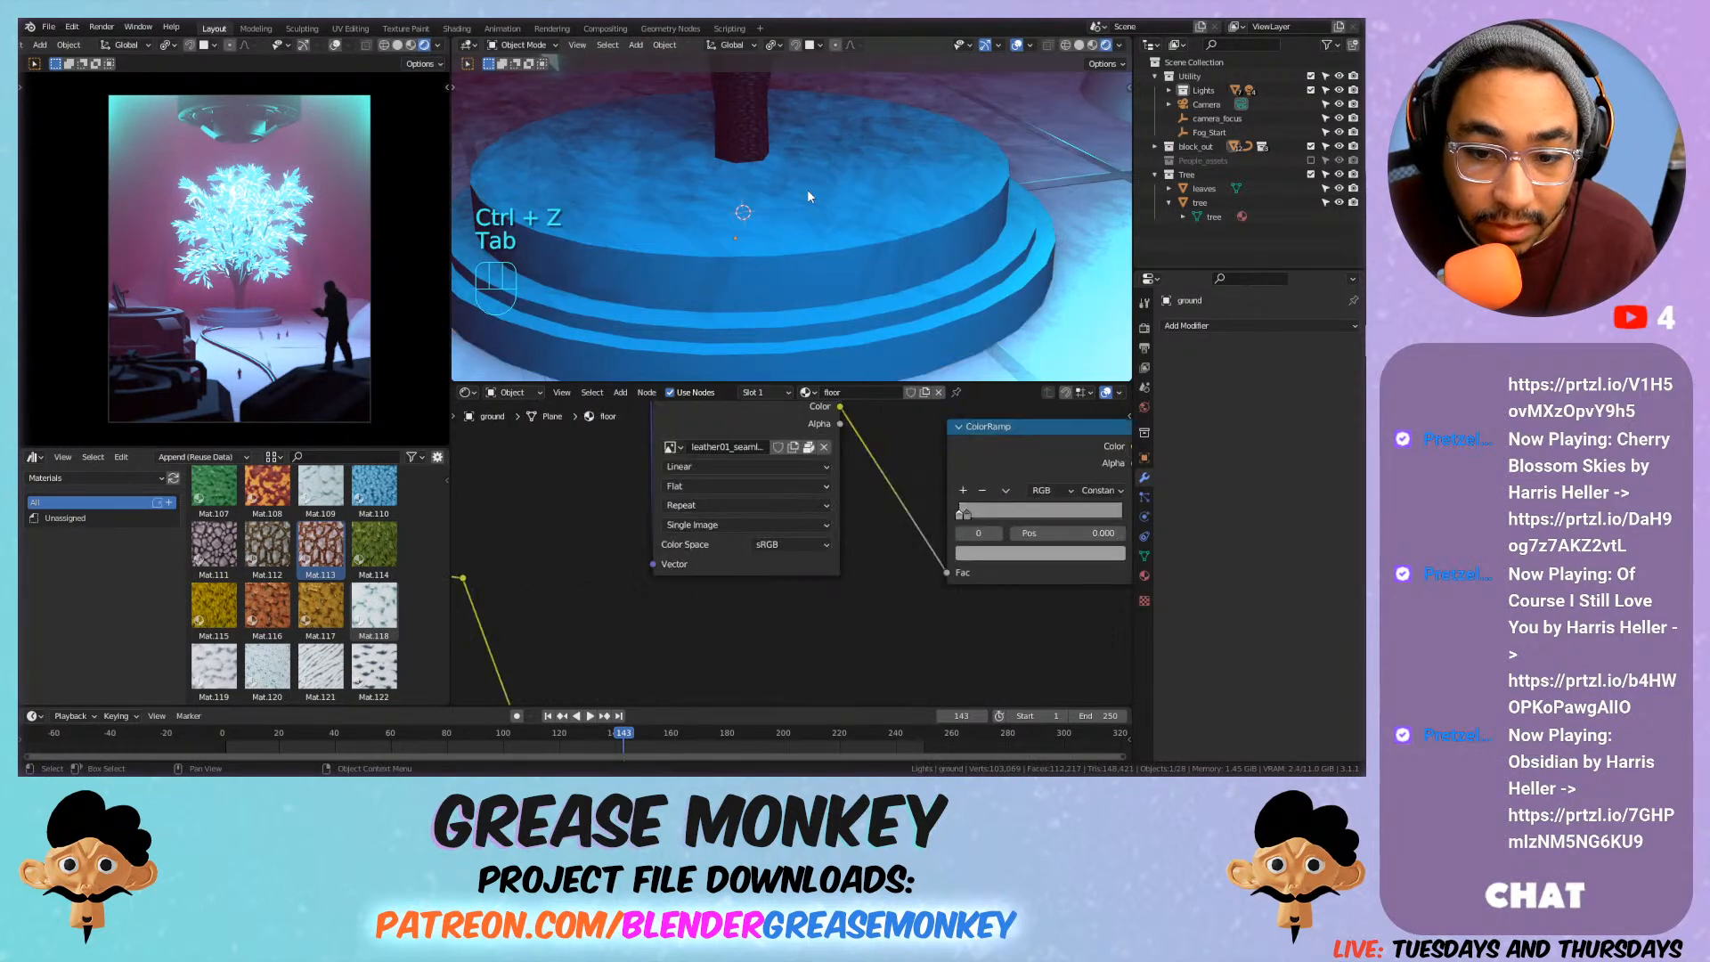
Duplicate the base's circular top face in place, and delete the faces of the original stepped geometry linked below it.
key("Tab")
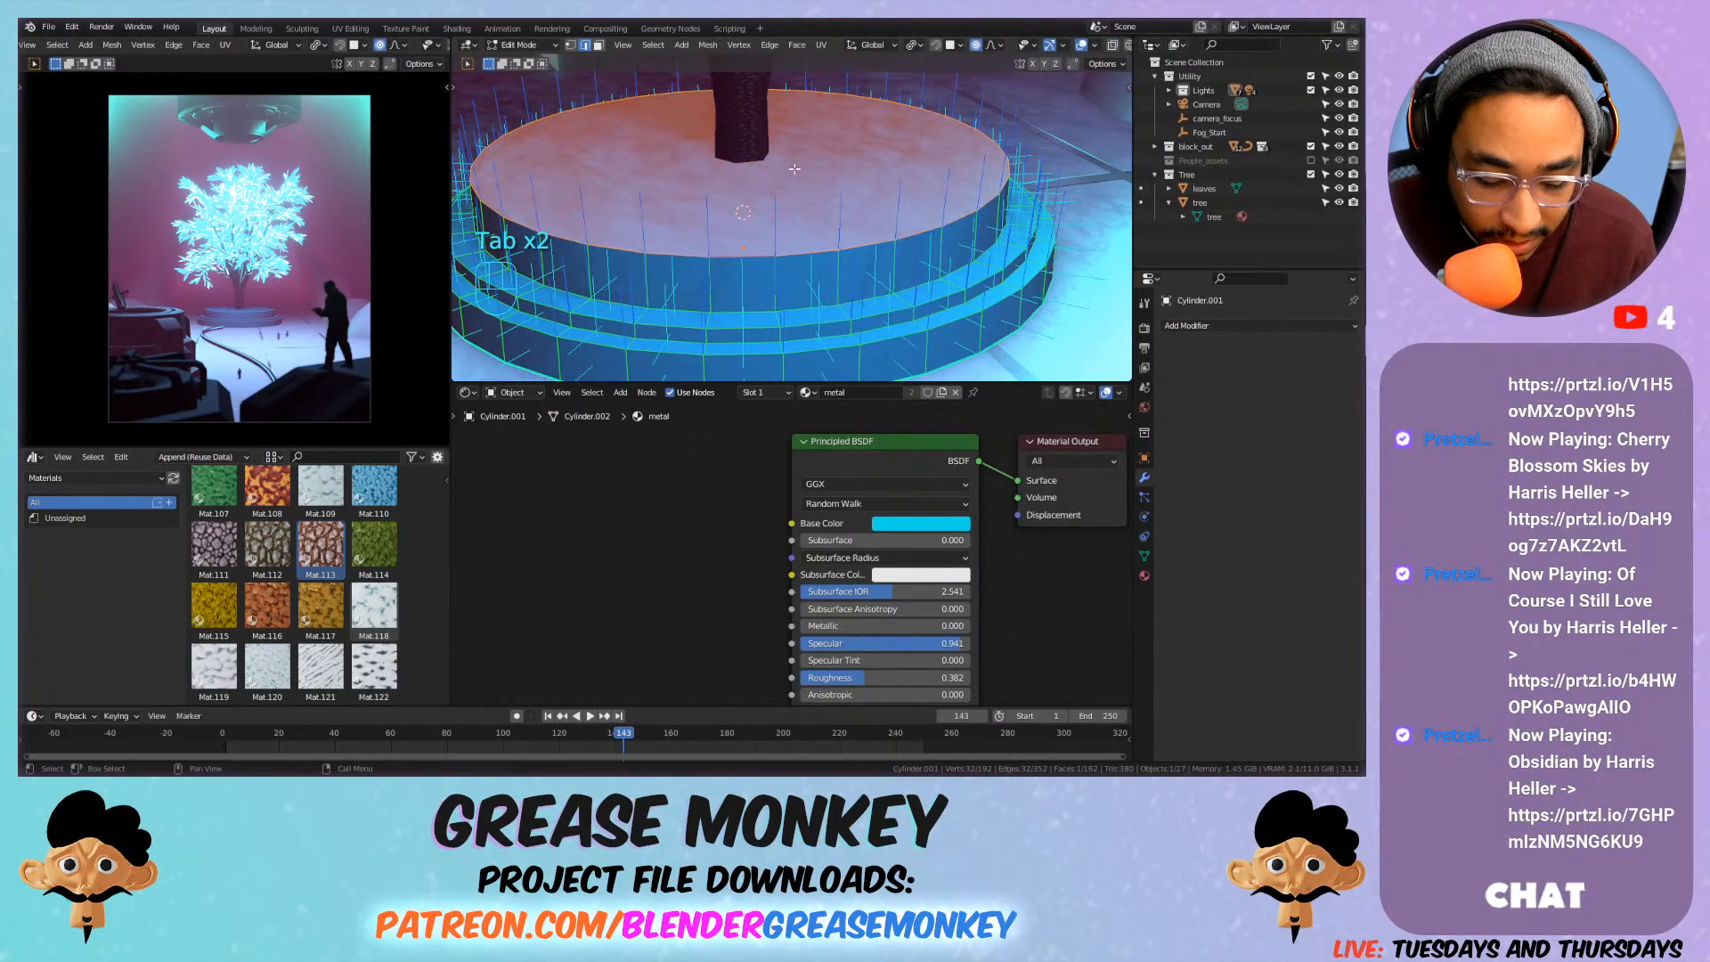
key("shift+d")
right_click(757, 257)
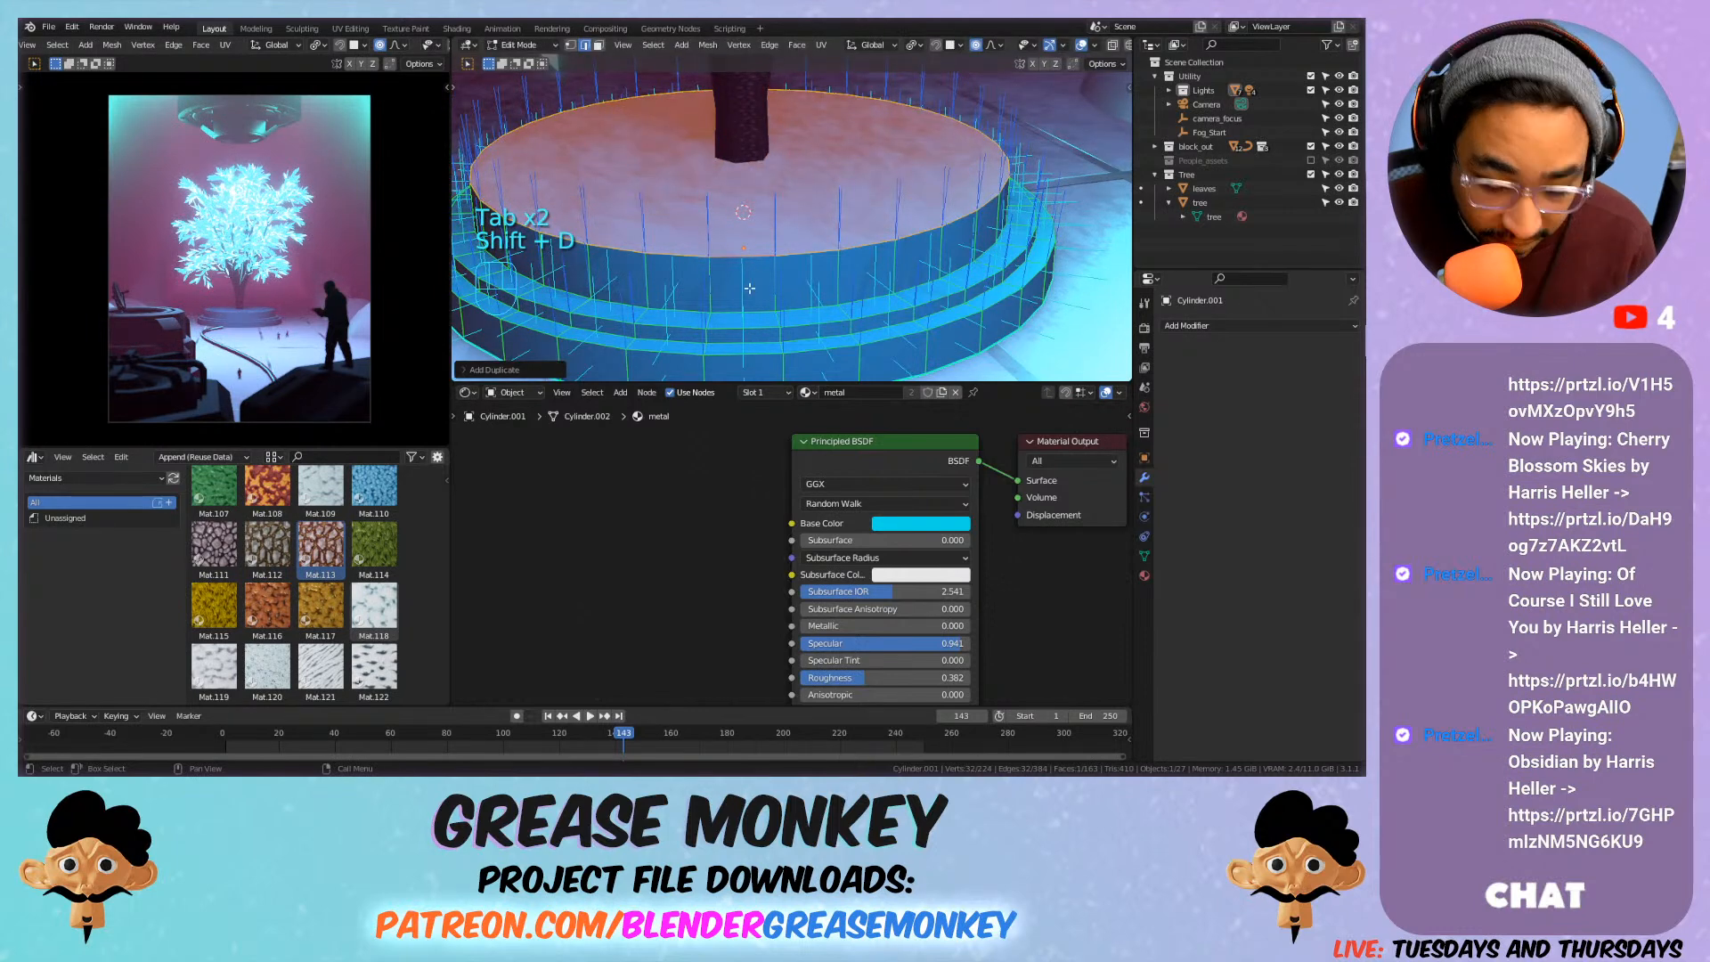
key("l")
key("x")
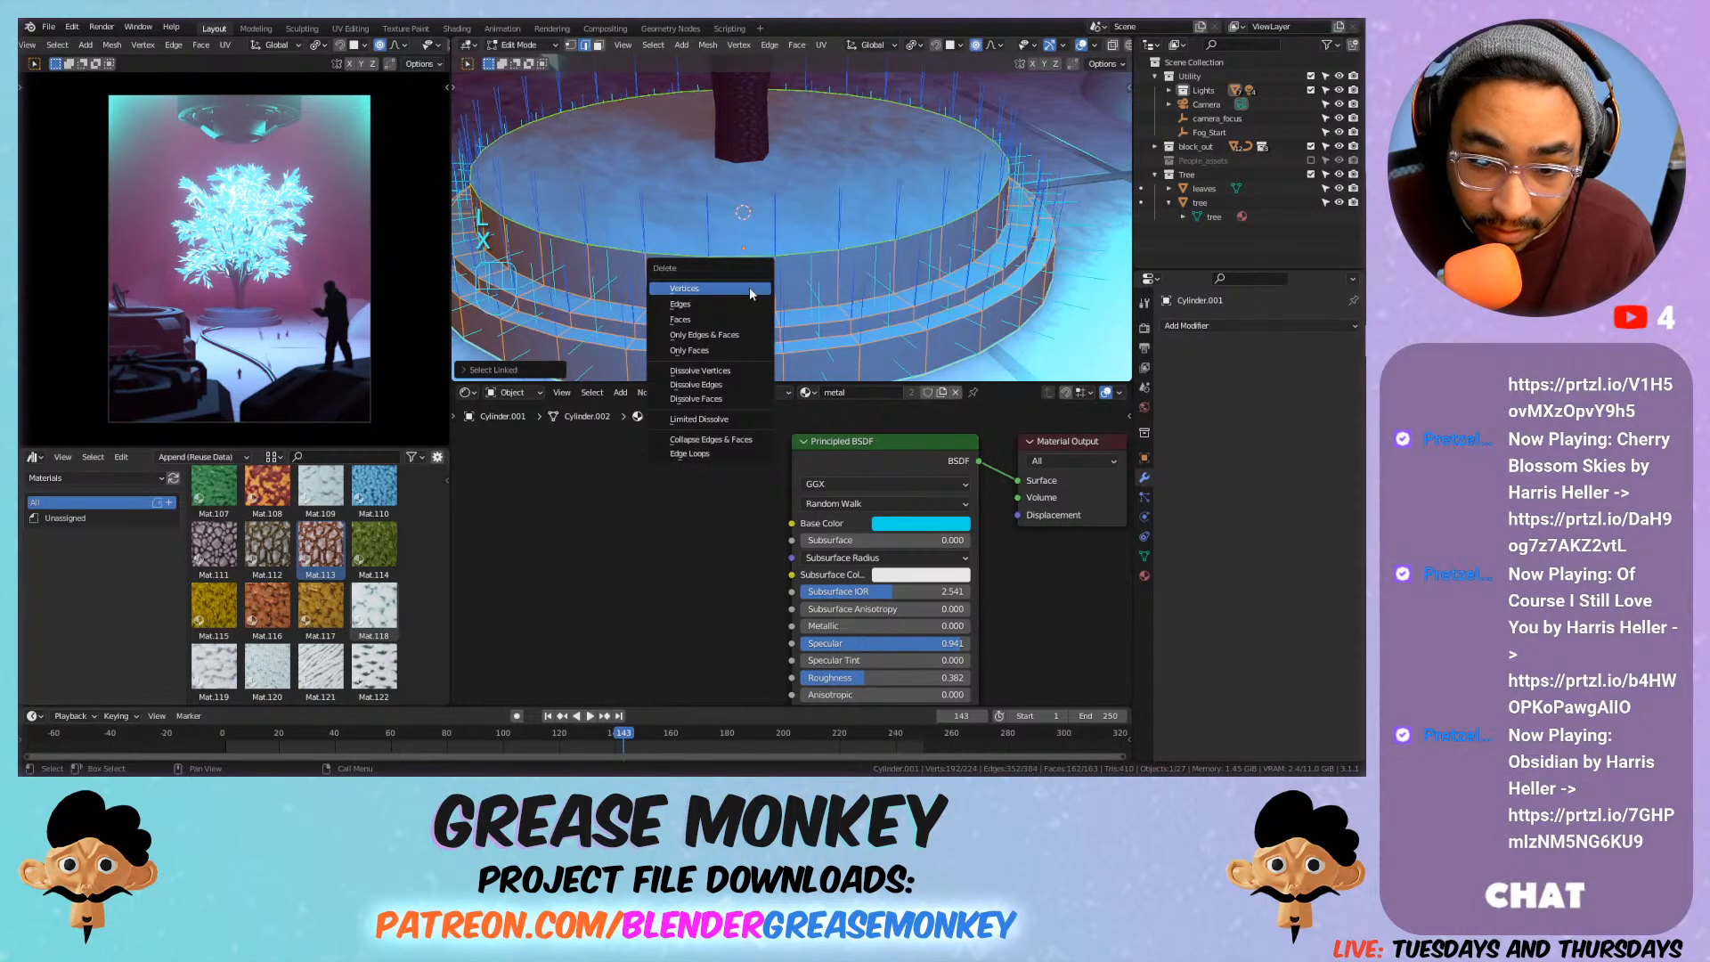
left_click(744, 319)
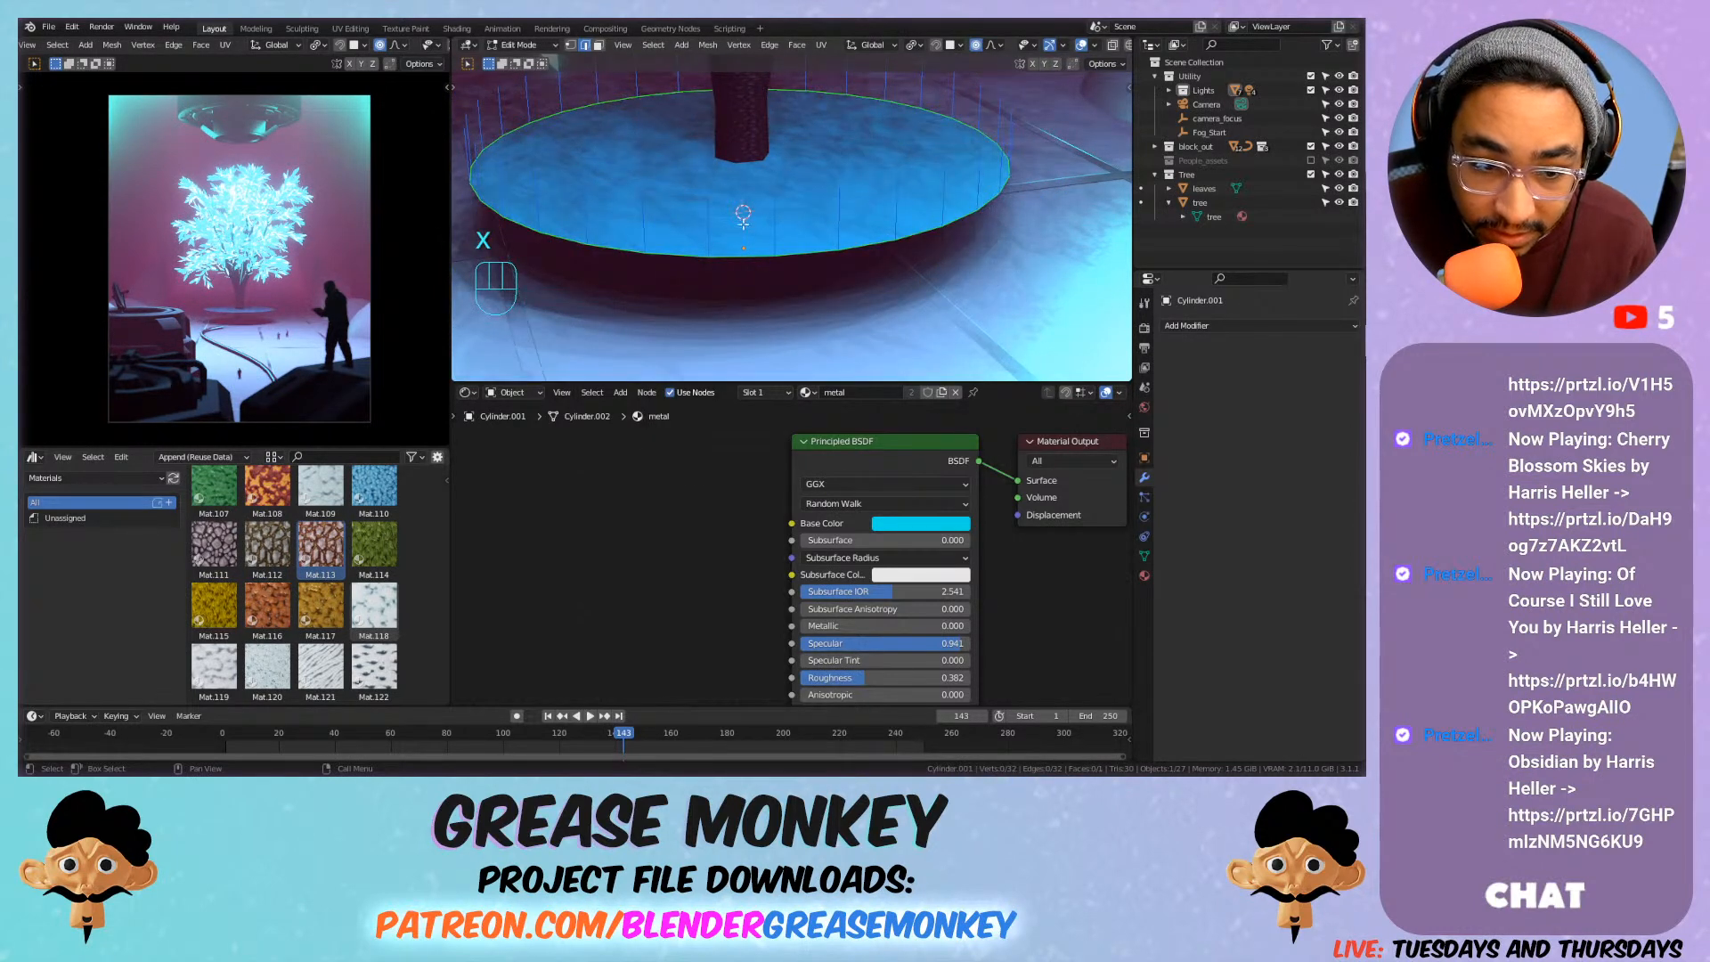
Extrude the base's remaining circular face downward into a shallow cylinder under the tree.
key("Tab")
left_click(676, 214)
key("Tab")
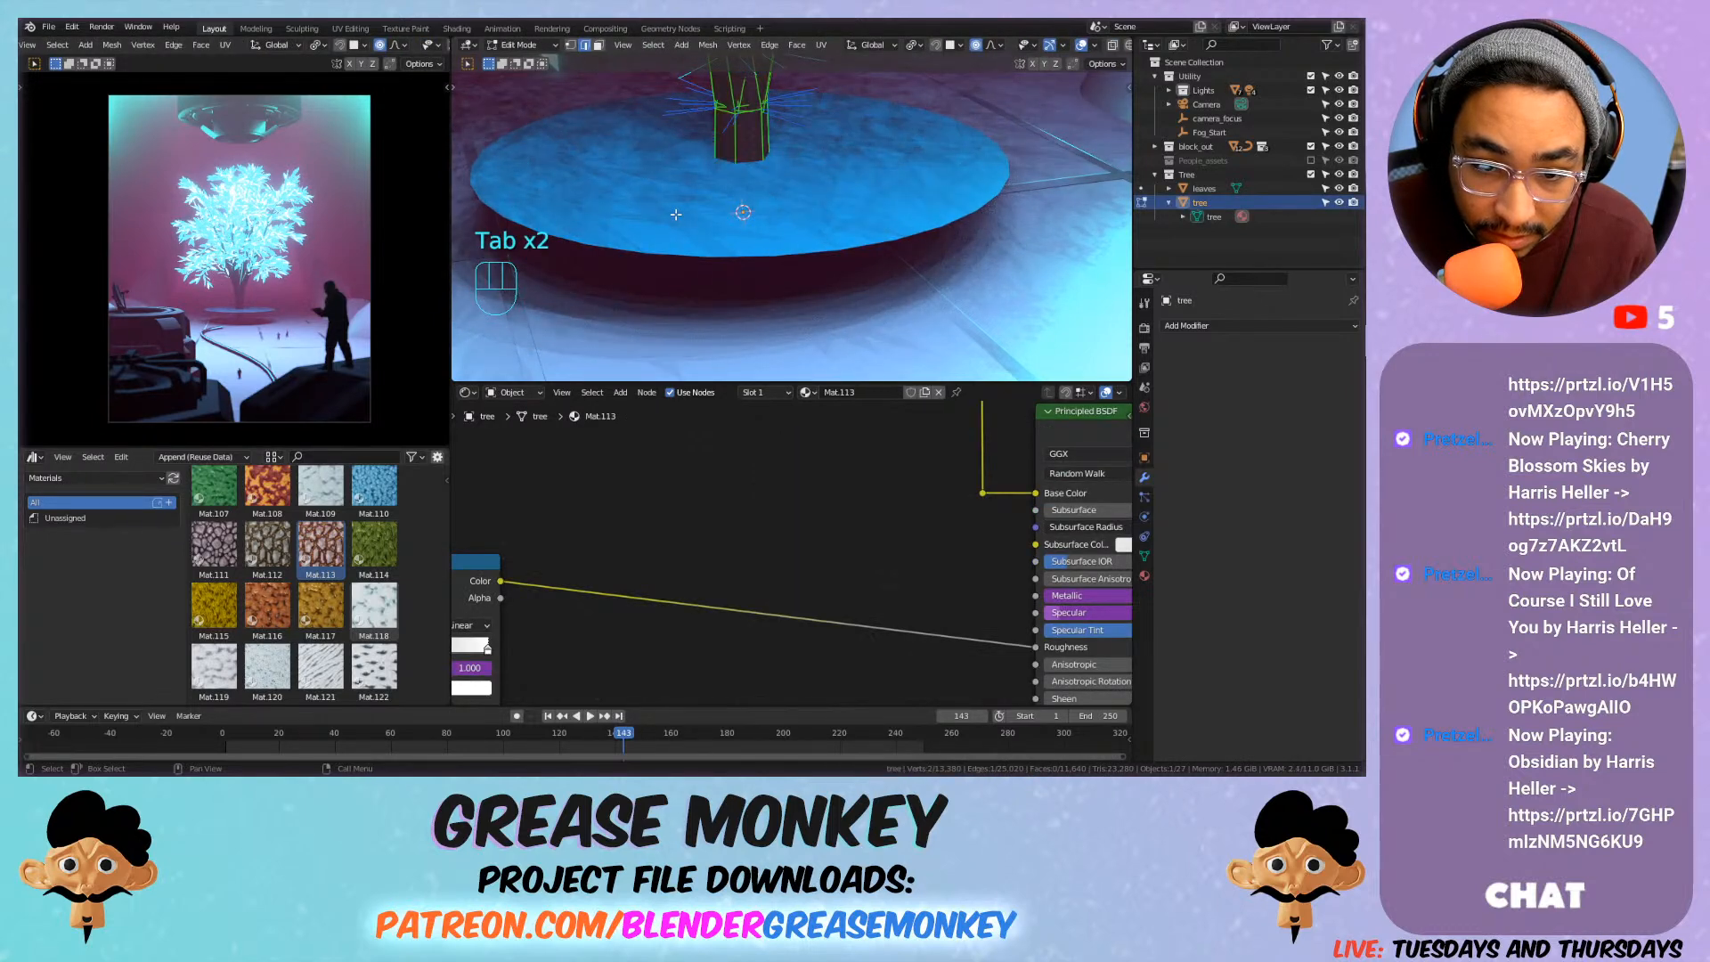
key("Tab")
left_click(676, 215)
key("Tab")
key("3")
key("e")
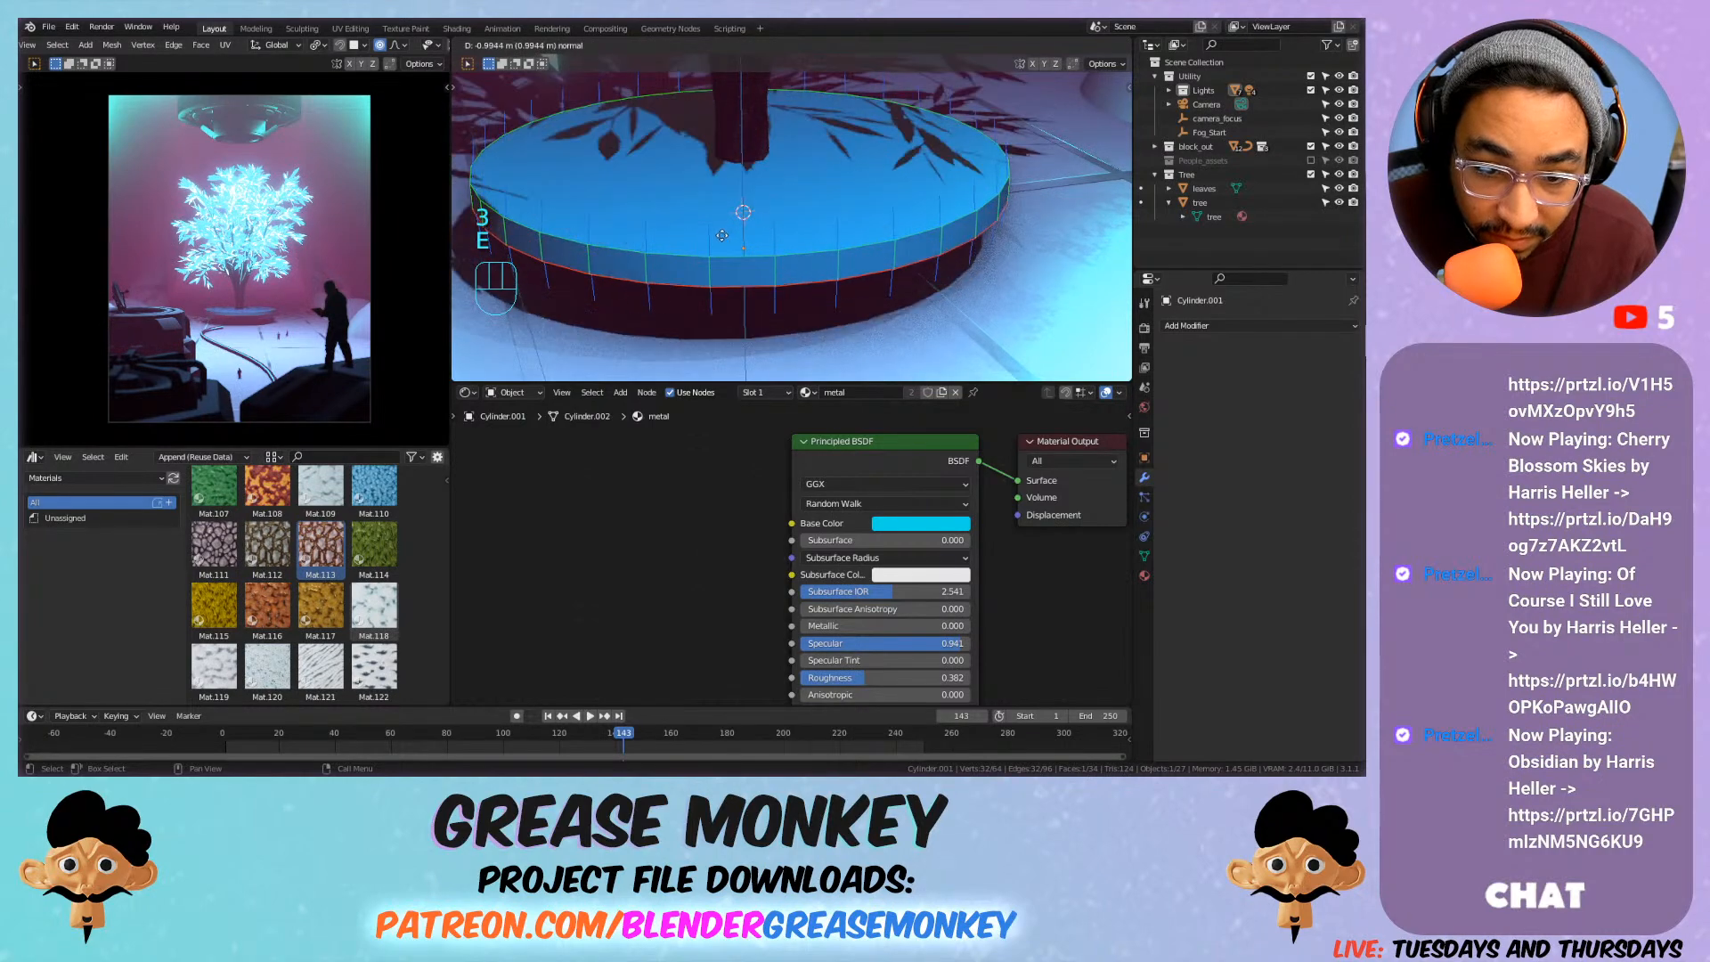
left_click(720, 245)
Try a bevel on the extruded disc's top face outline, and undo the recent edits.
middle_click_drag(720, 244, 676, 206)
key("Tab")
key("Tab")
left_click(717, 247)
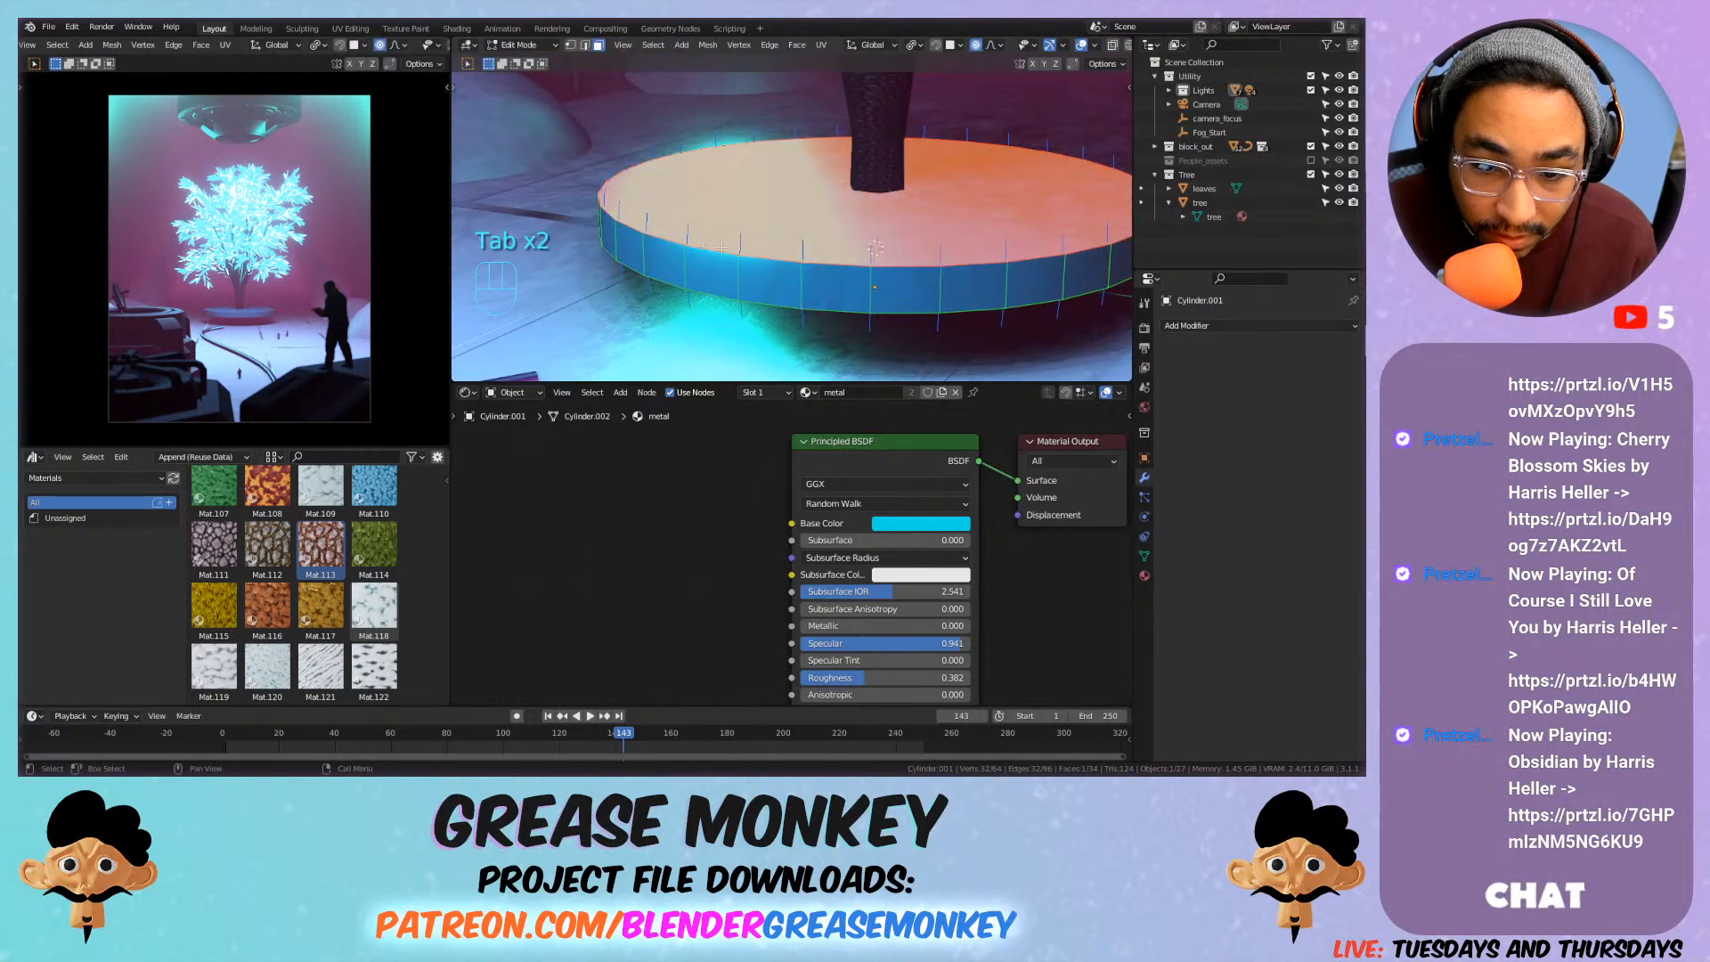
key("ctrl+b")
key("ctrl+z")
key("ctrl+z")
key("ctrl+z")
Delete the base object, add a new cylinder mesh at the trunk's foot, and start scaling it up.
key("x")
left_click(895, 185)
key("shift+a")
mouse_move(872, 167)
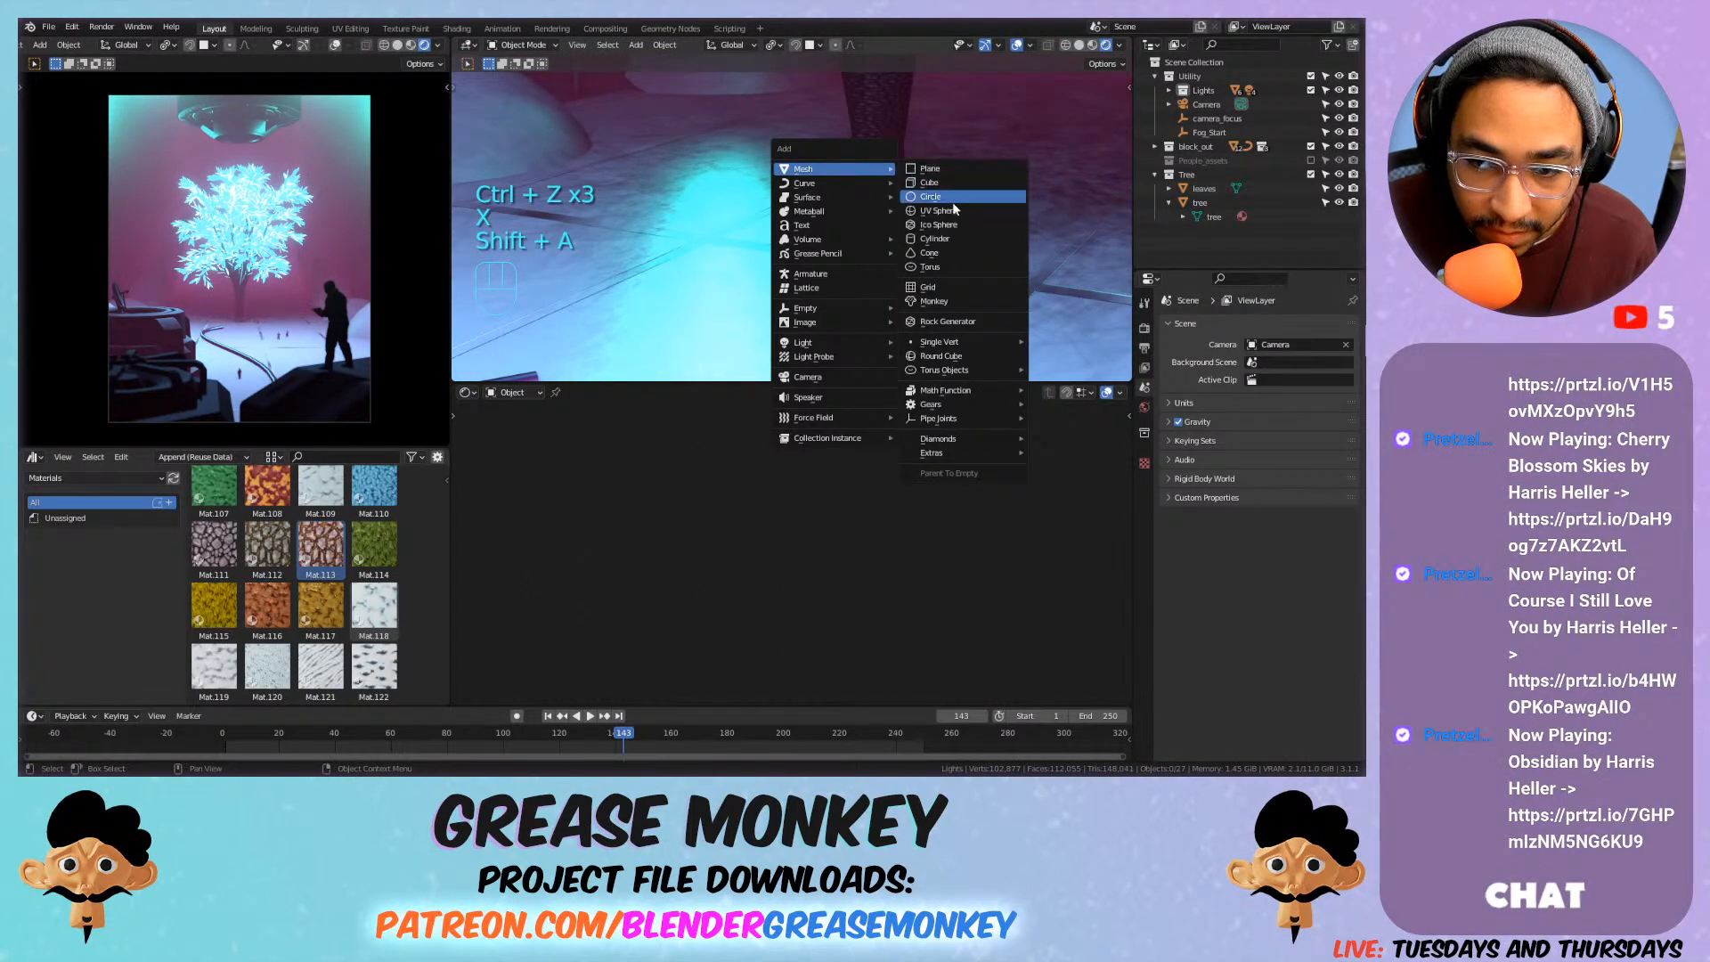
key("Escape")
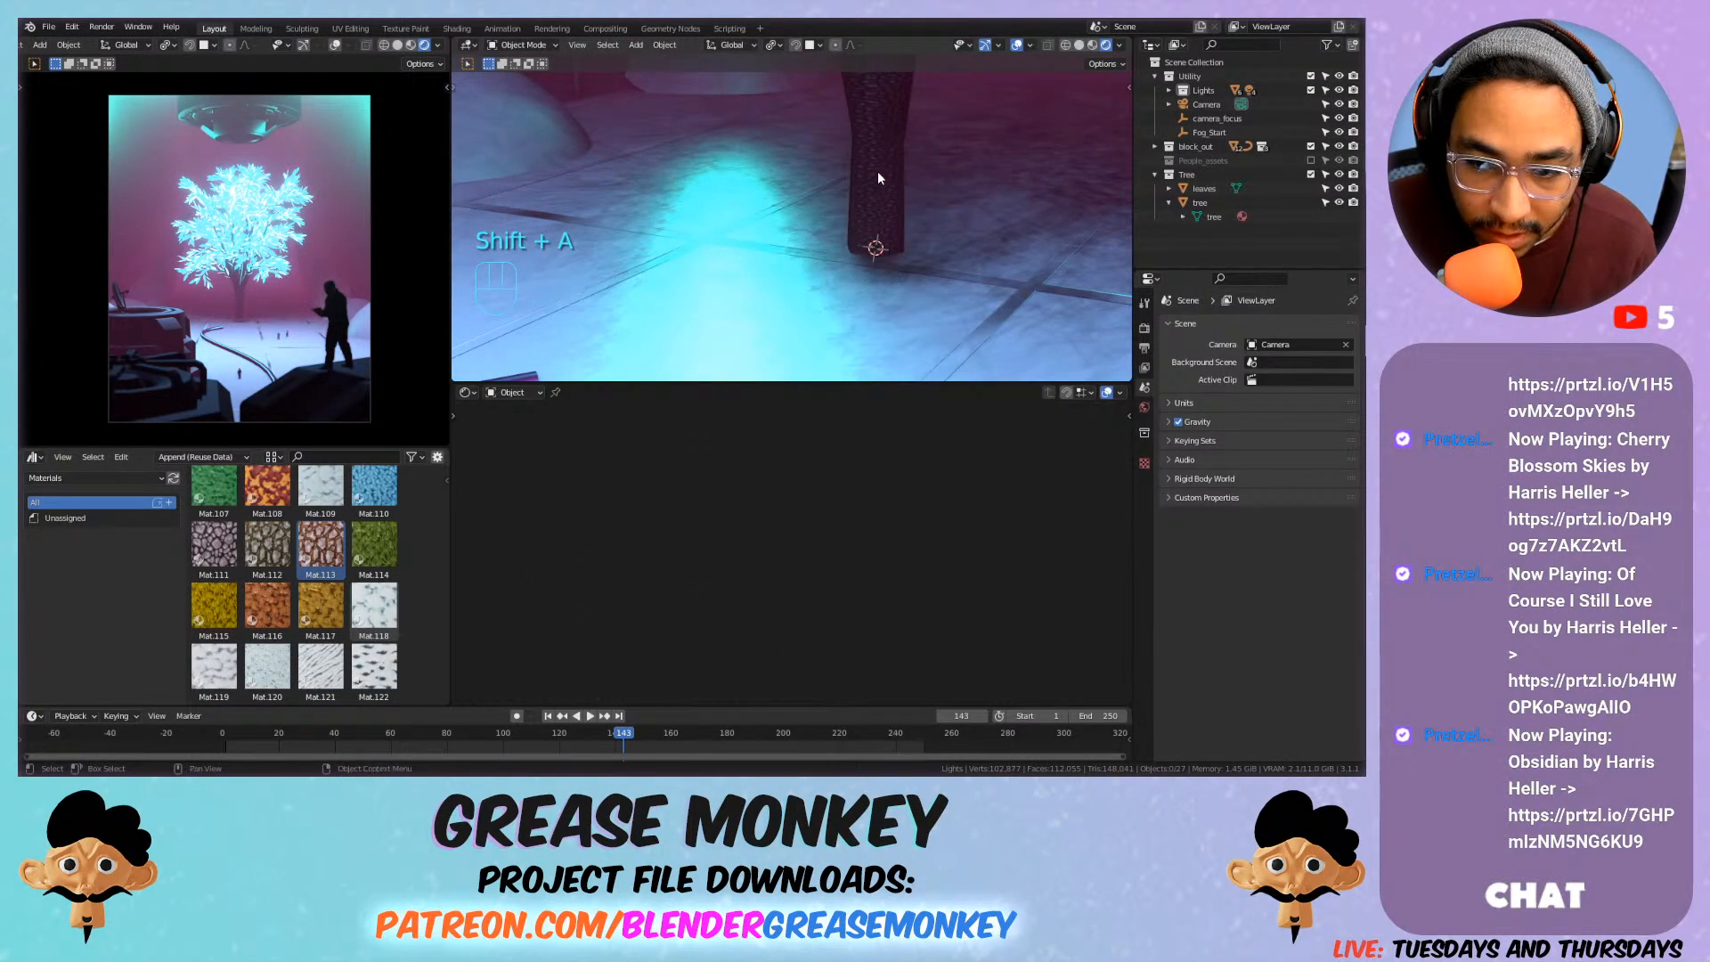
key("shift+a")
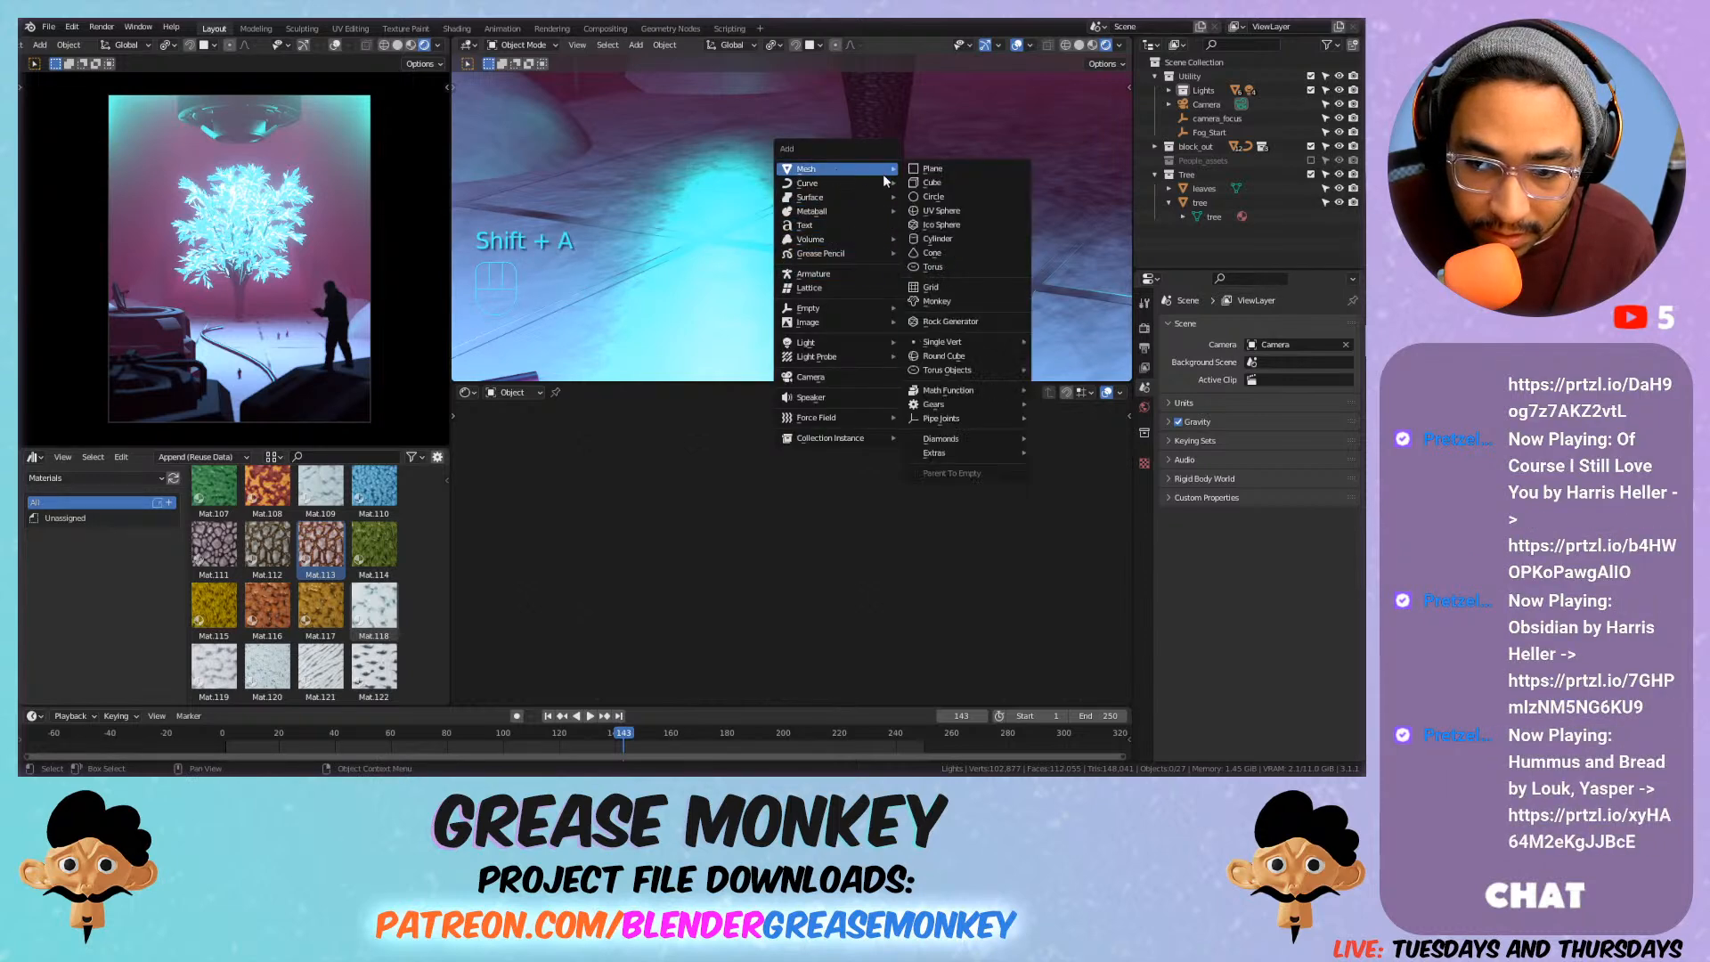
left_click(944, 239)
scroll(959, 203, "up", 2)
key("s")
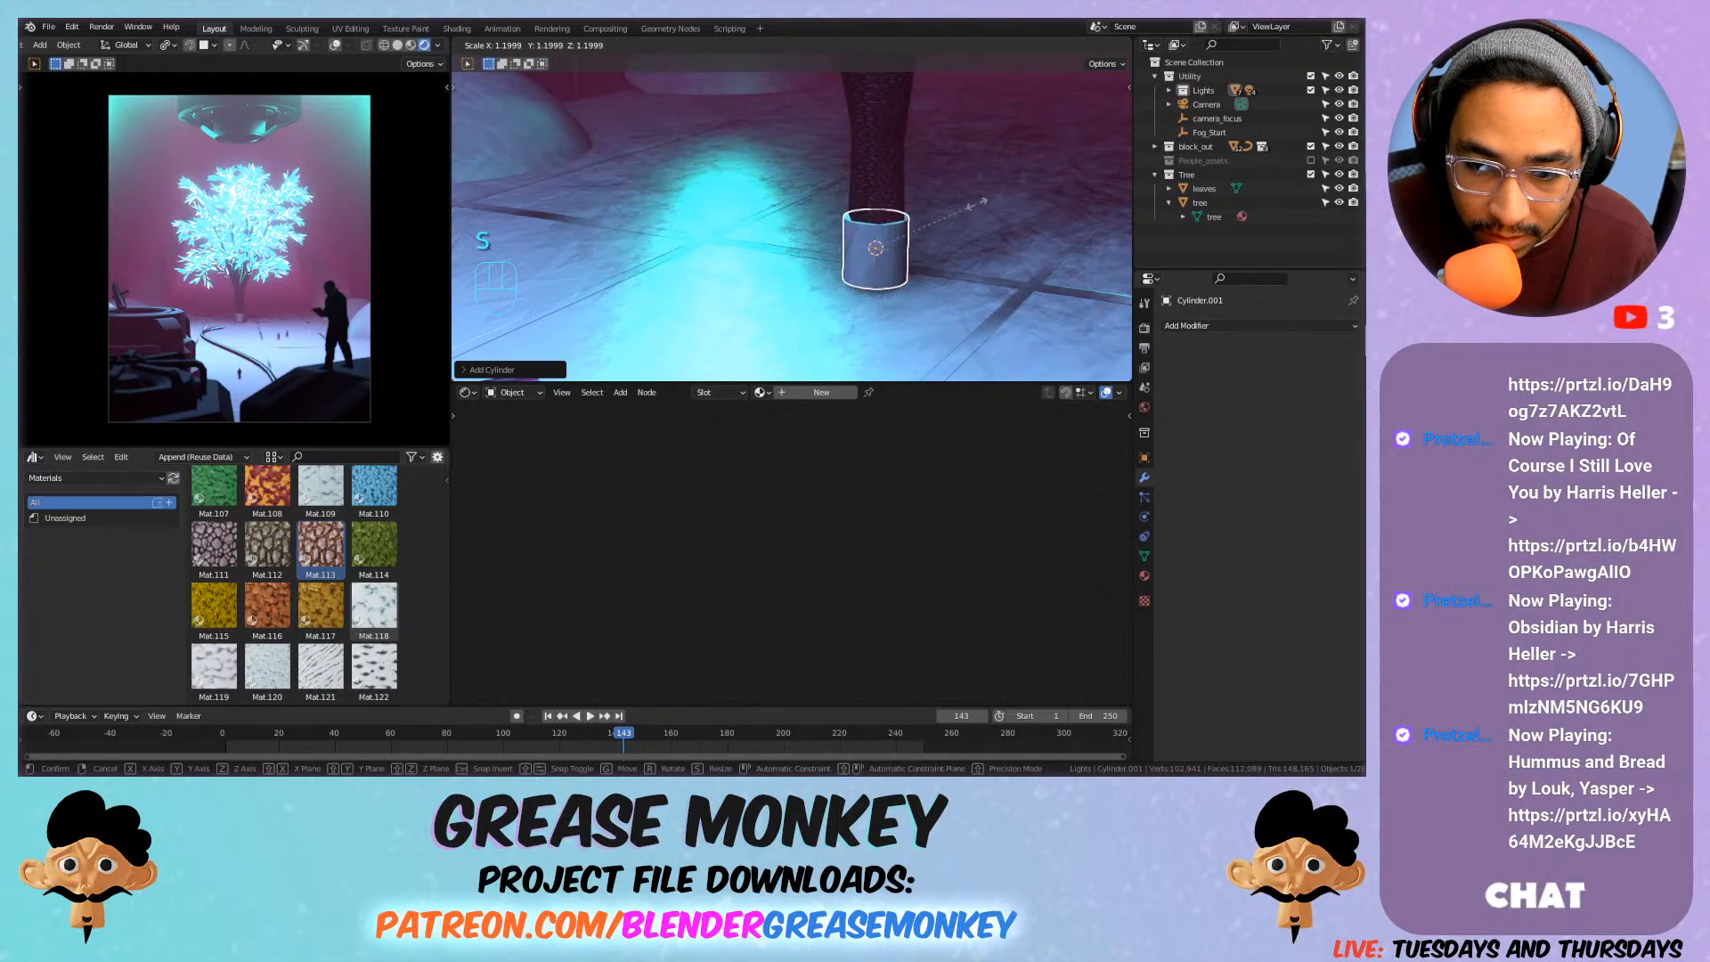
Undo the rebuild attempts back to the original stepped base.
key("ctrl+z")
key("ctrl+z")
key("ctrl+z")
key("ctrl+z")
key("ctrl+z")
key("ctrl+z")
key("ctrl+z")
key("ctrl+z")
key("ctrl+z")
key("ctrl+z")
key("ctrl+z")
key("ctrl+z")
key("ctrl+z")
key("ctrl+z")
key("ctrl+z")
key("ctrl+z")
key("ctrl+z")
key("ctrl+z")
key("ctrl+z")
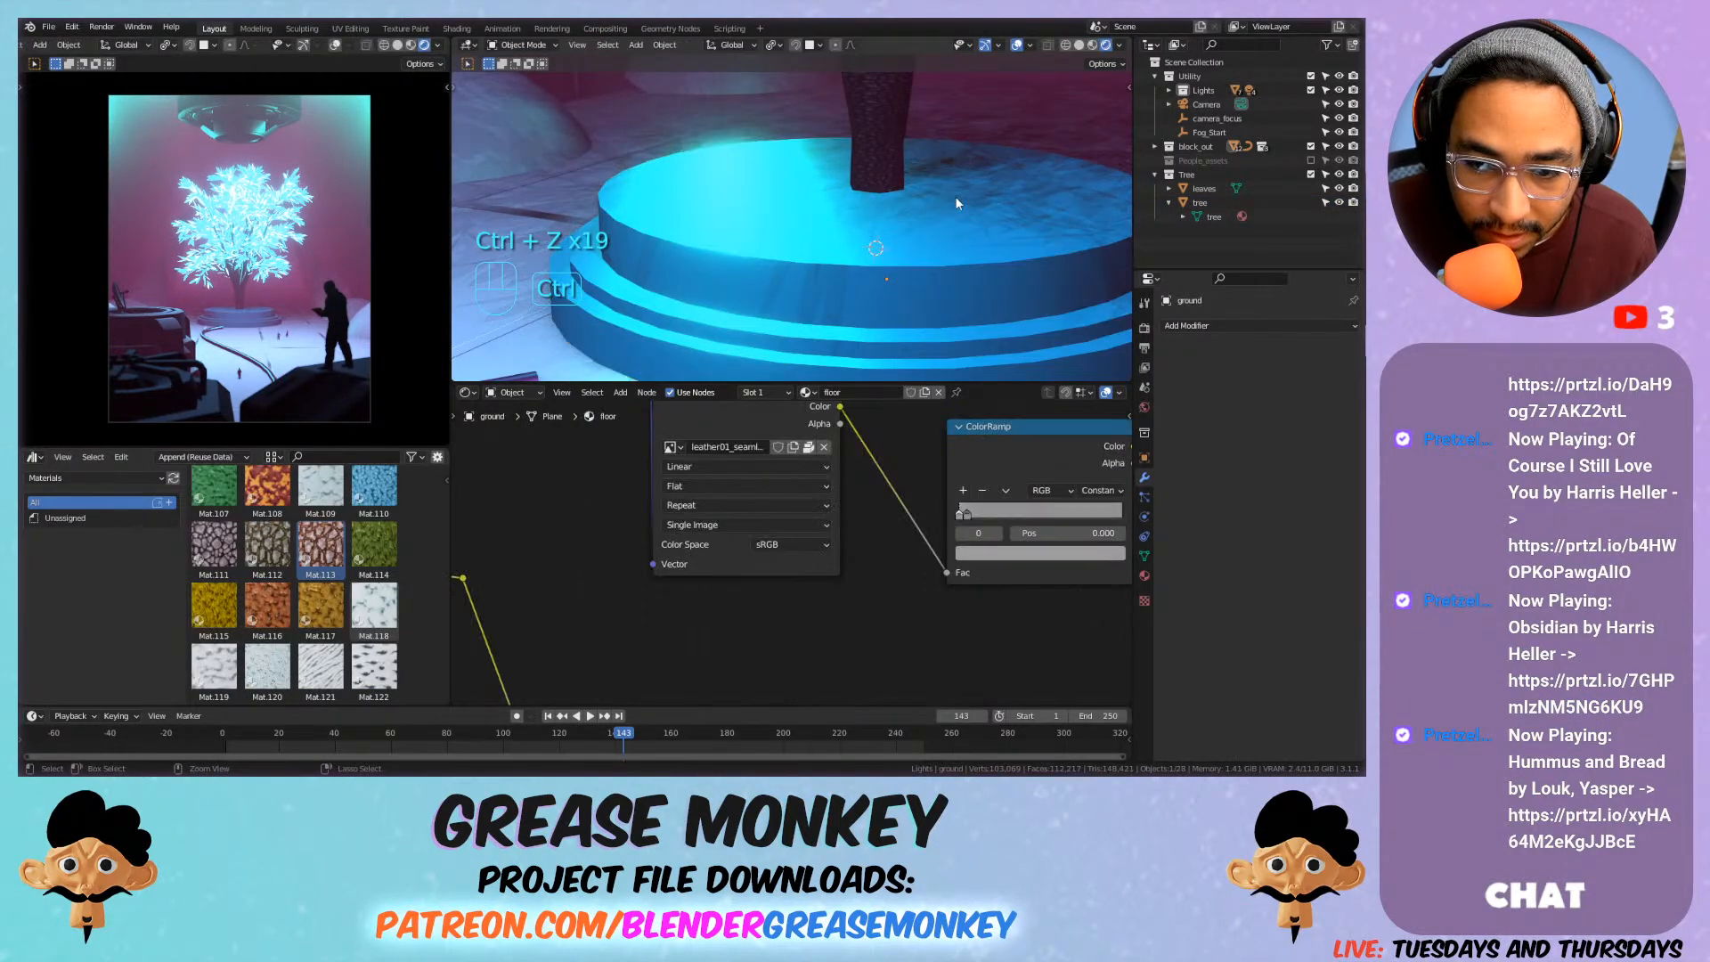
Select the stepped base, show its object transform values, and apply all of its transforms.
left_click(961, 226)
key("n")
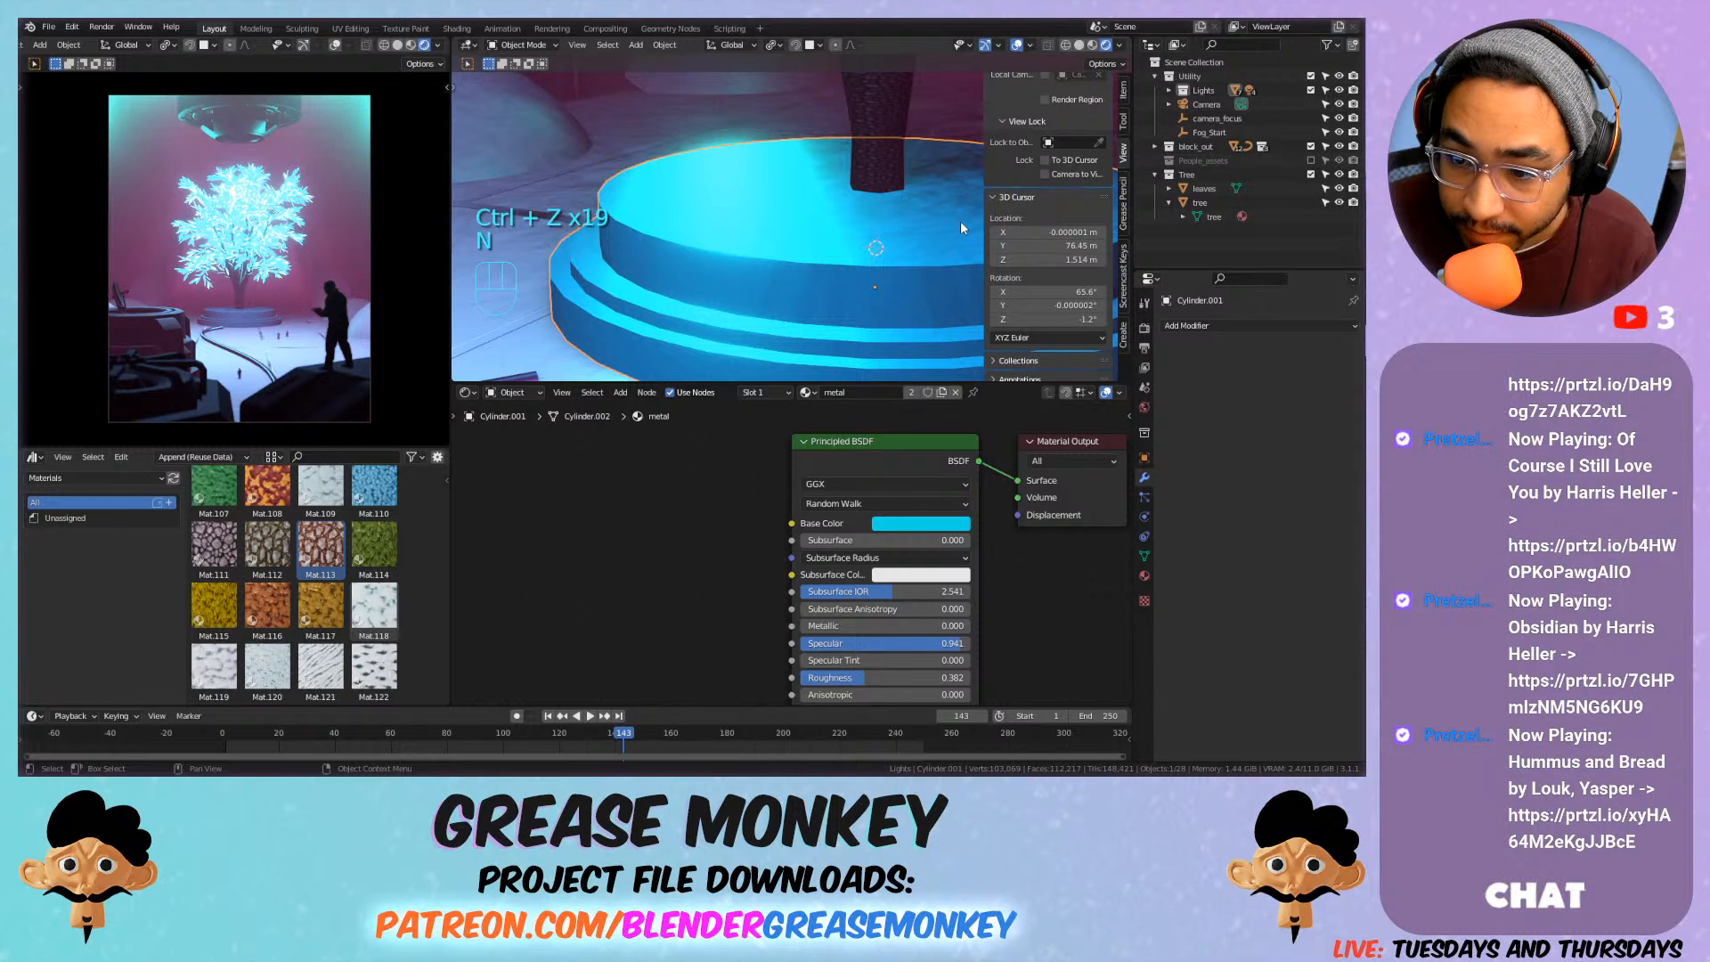
scroll(1031, 151, "up", 3)
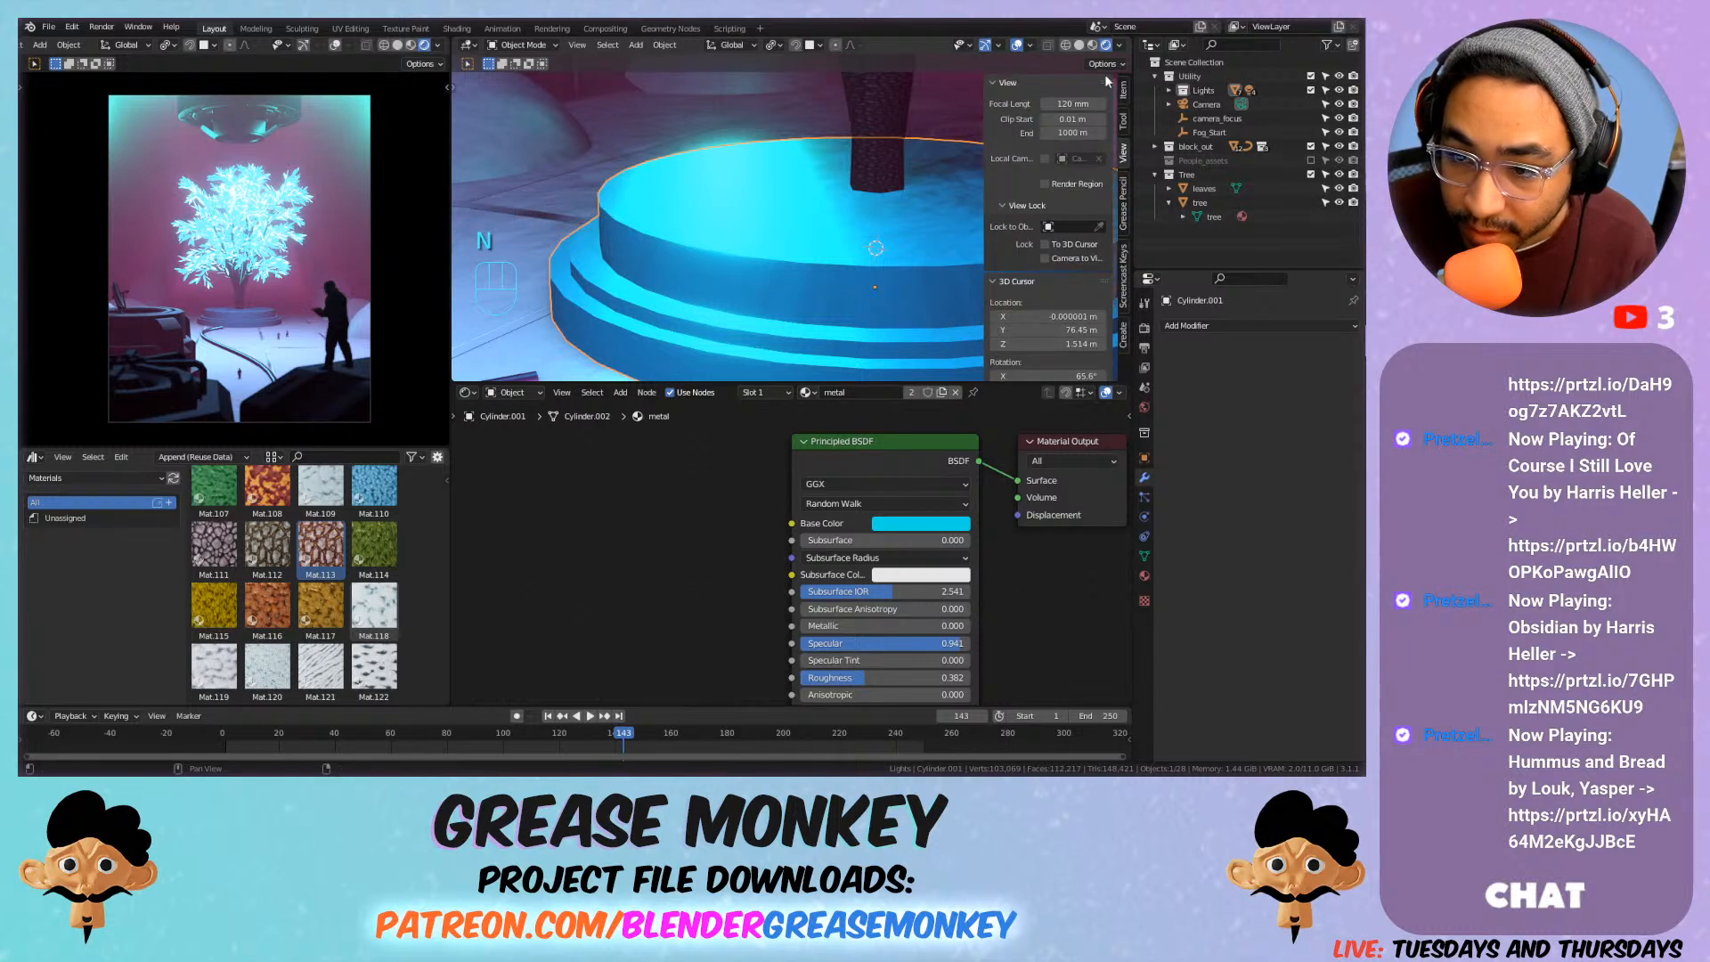
left_click(1007, 82)
left_click(1020, 101)
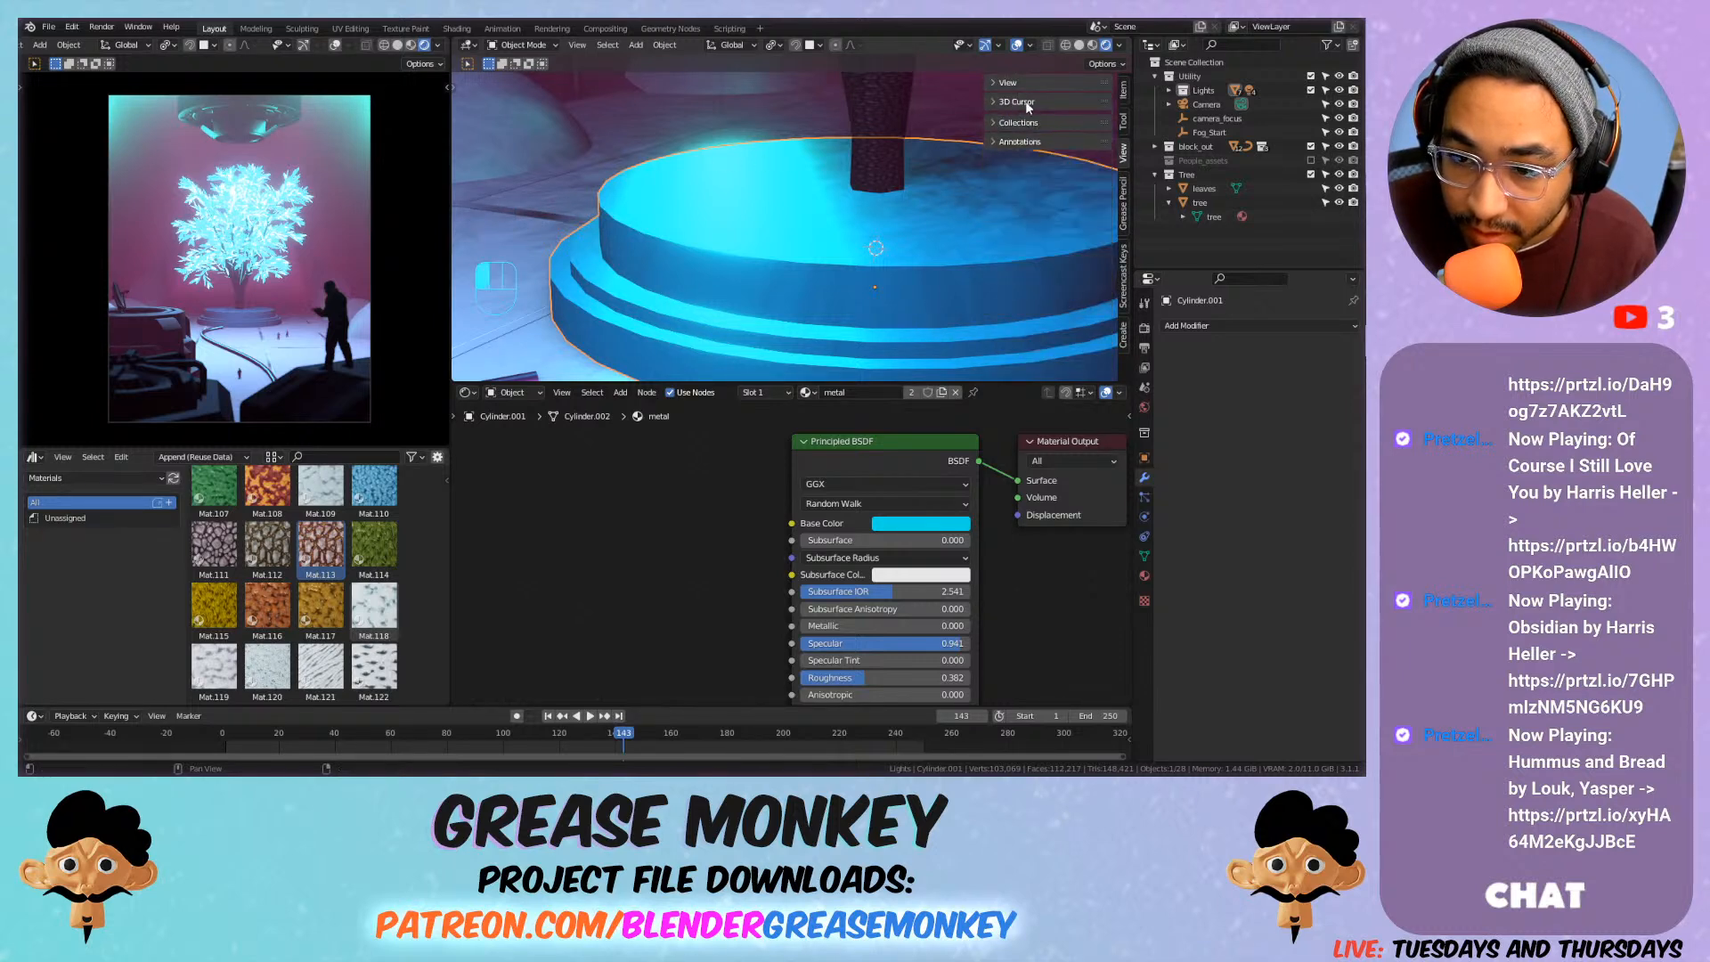
left_click(1123, 91)
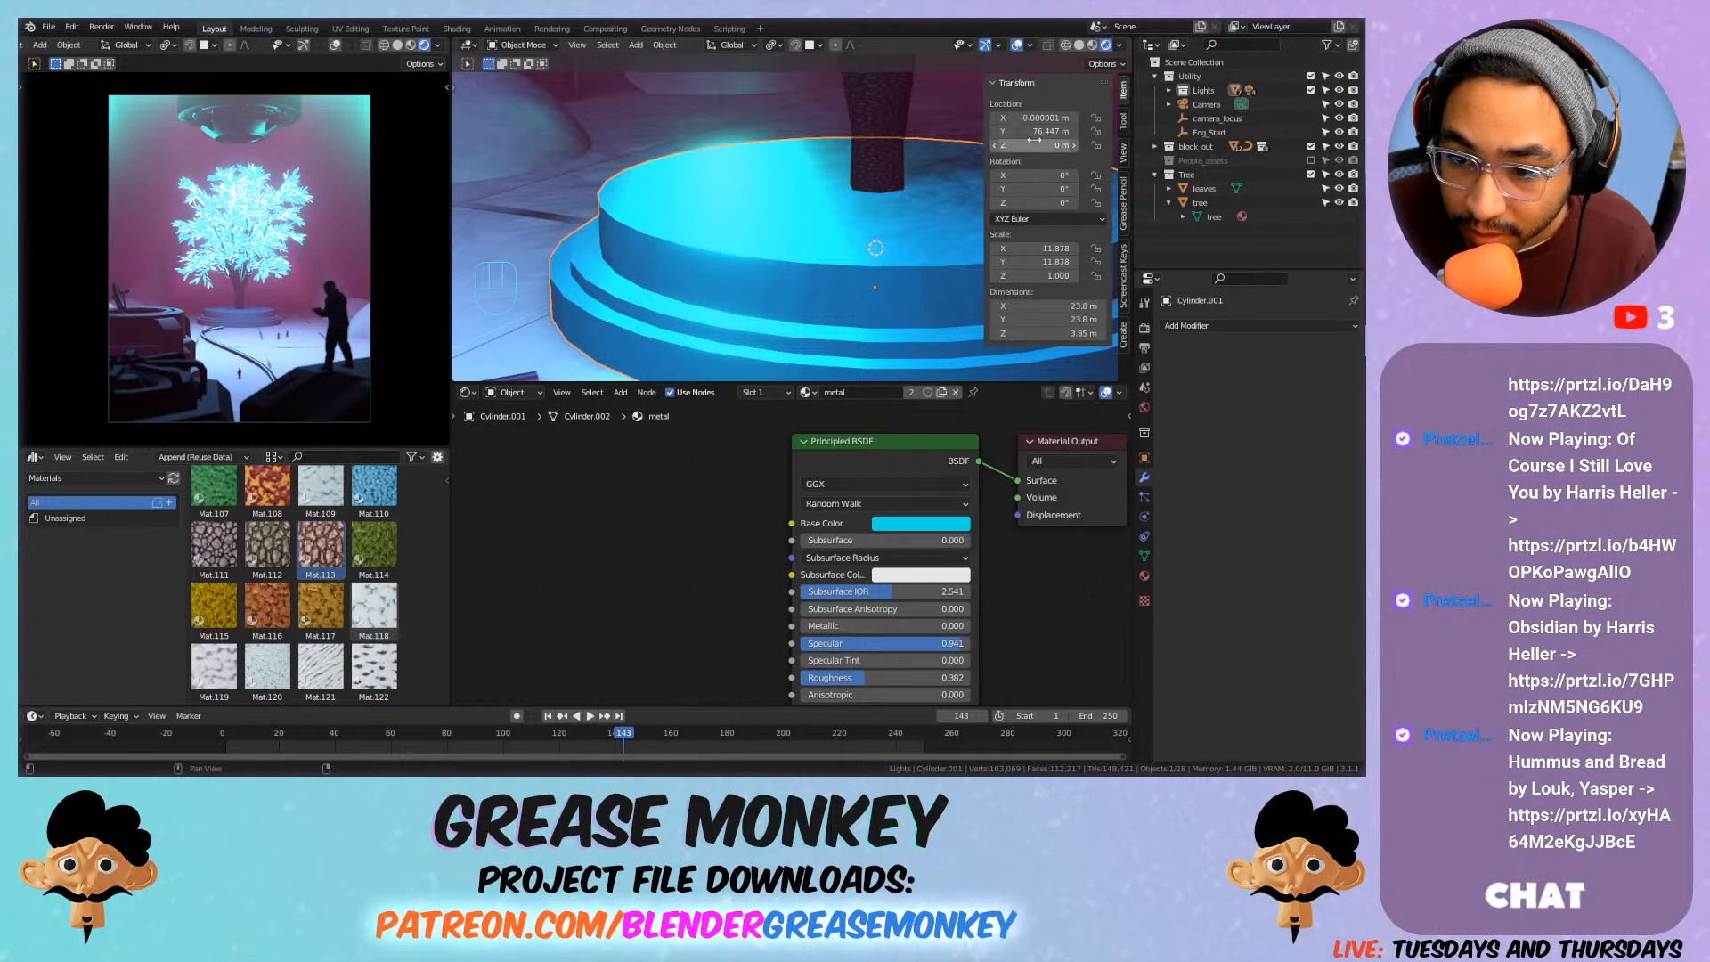
left_click(953, 151)
left_click(746, 218)
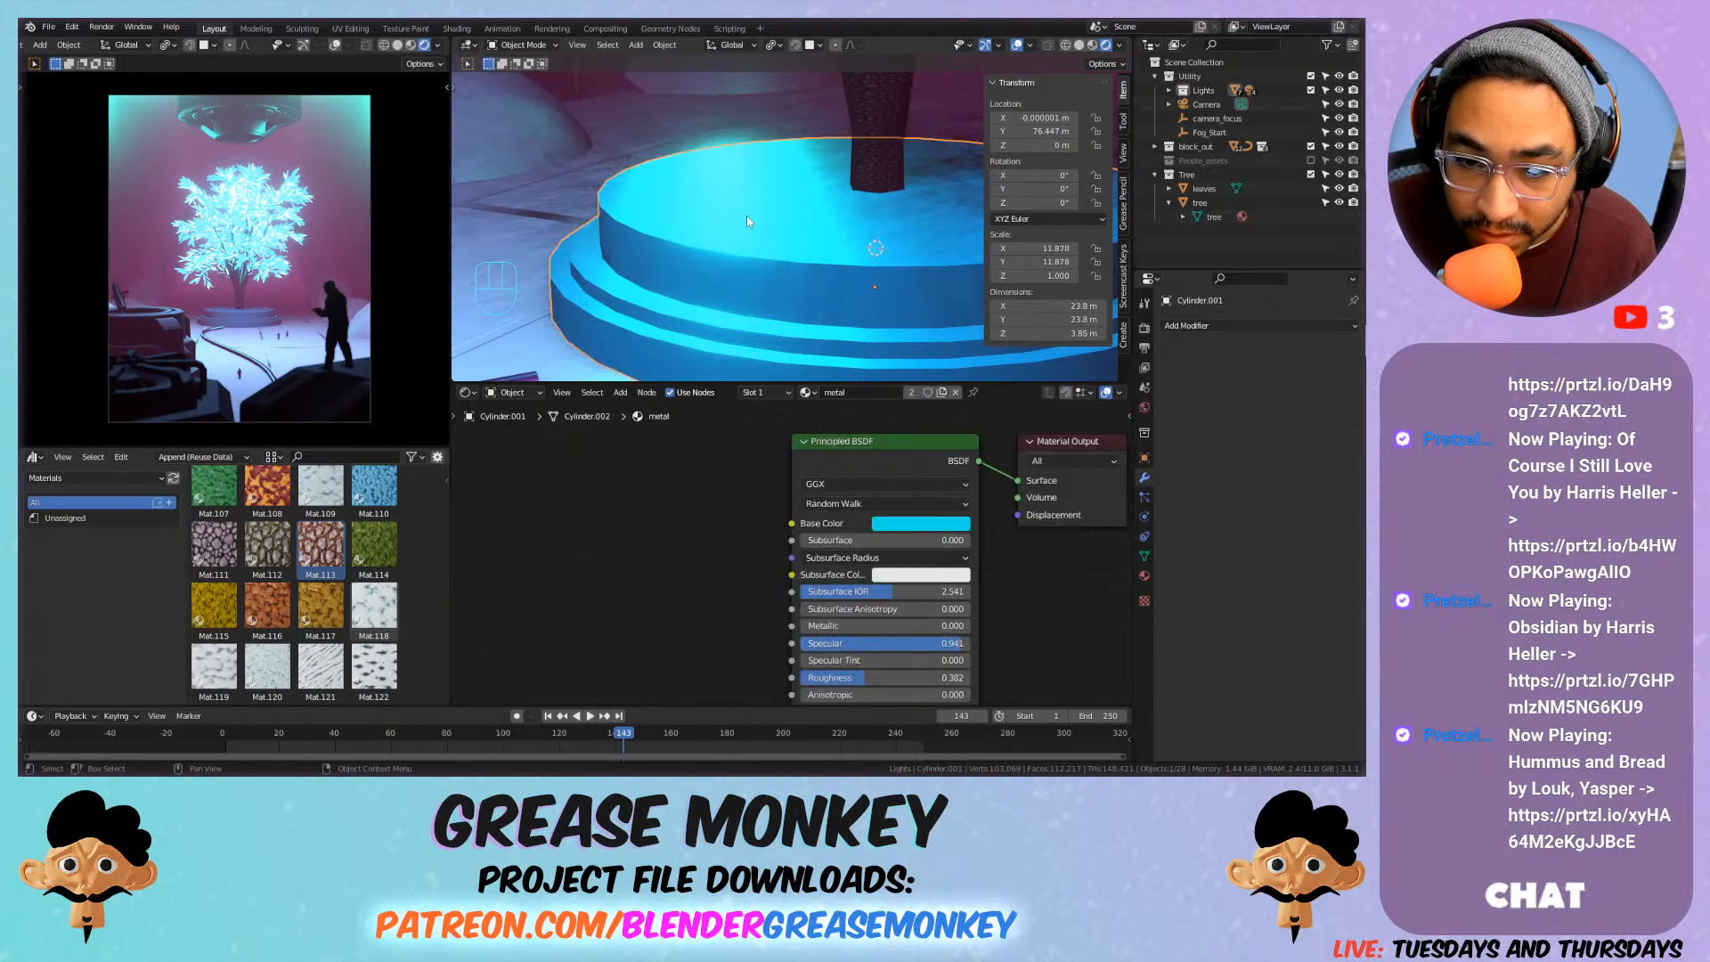
key("ctrl+a")
left_click(748, 217)
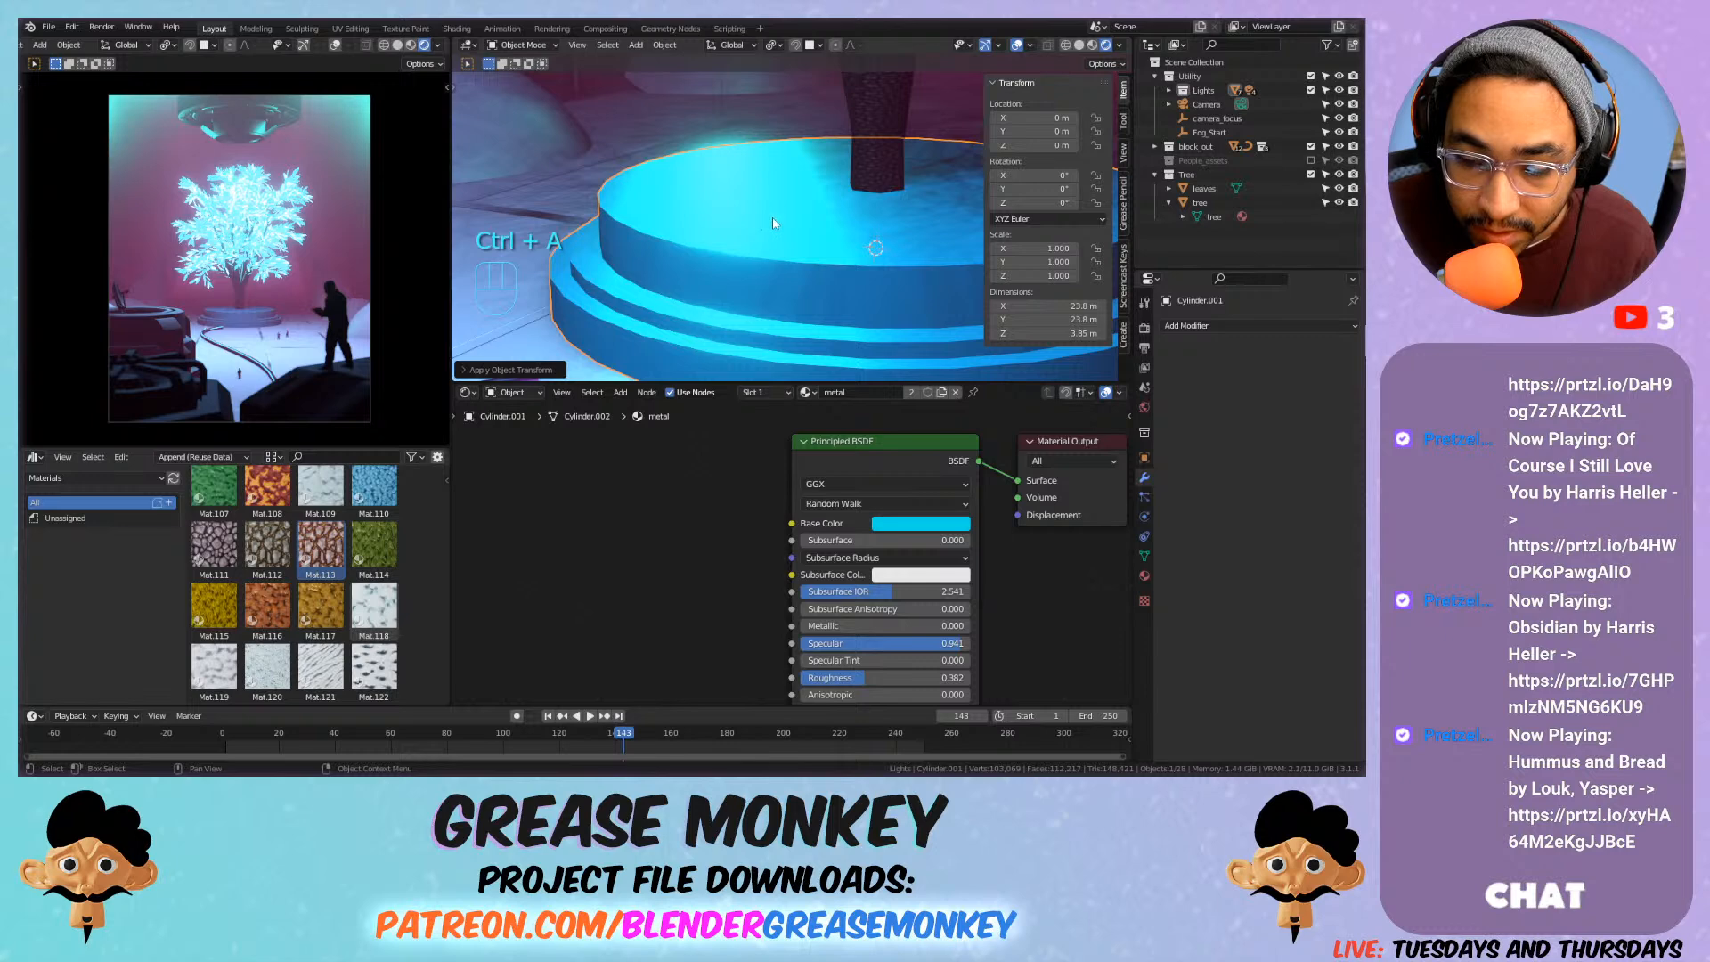
Turn off the mesh normals overlay while editing the base's mesh.
key("Tab")
key("Tab")
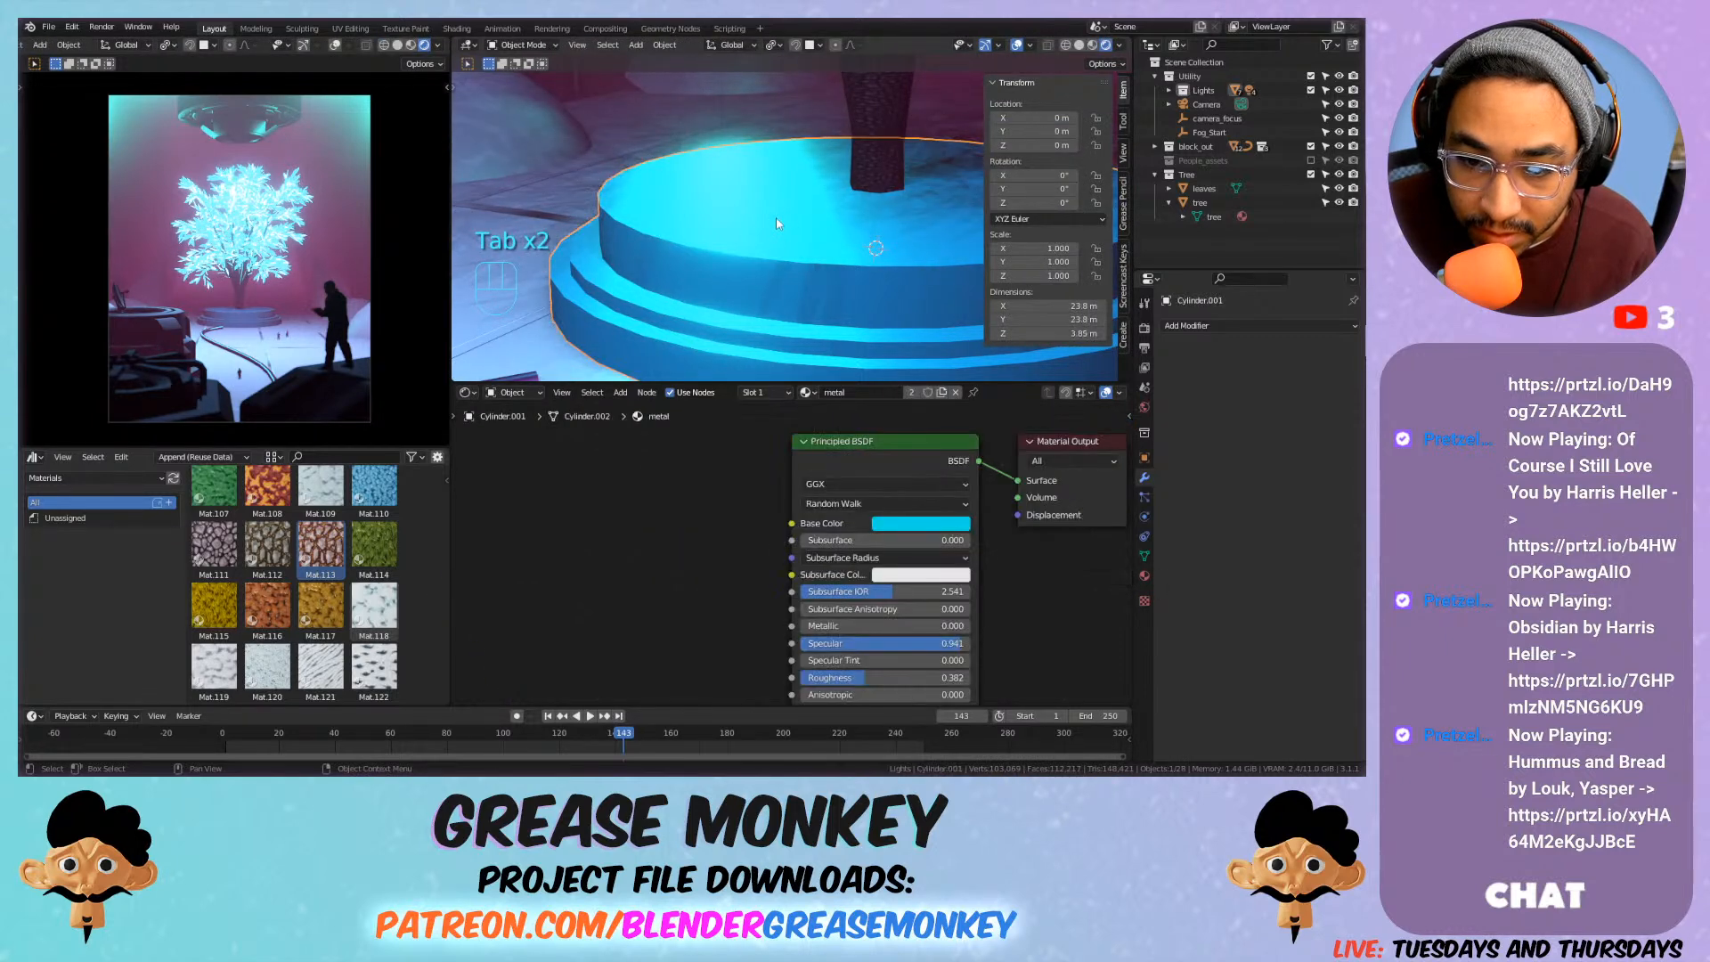
left_click(1031, 45)
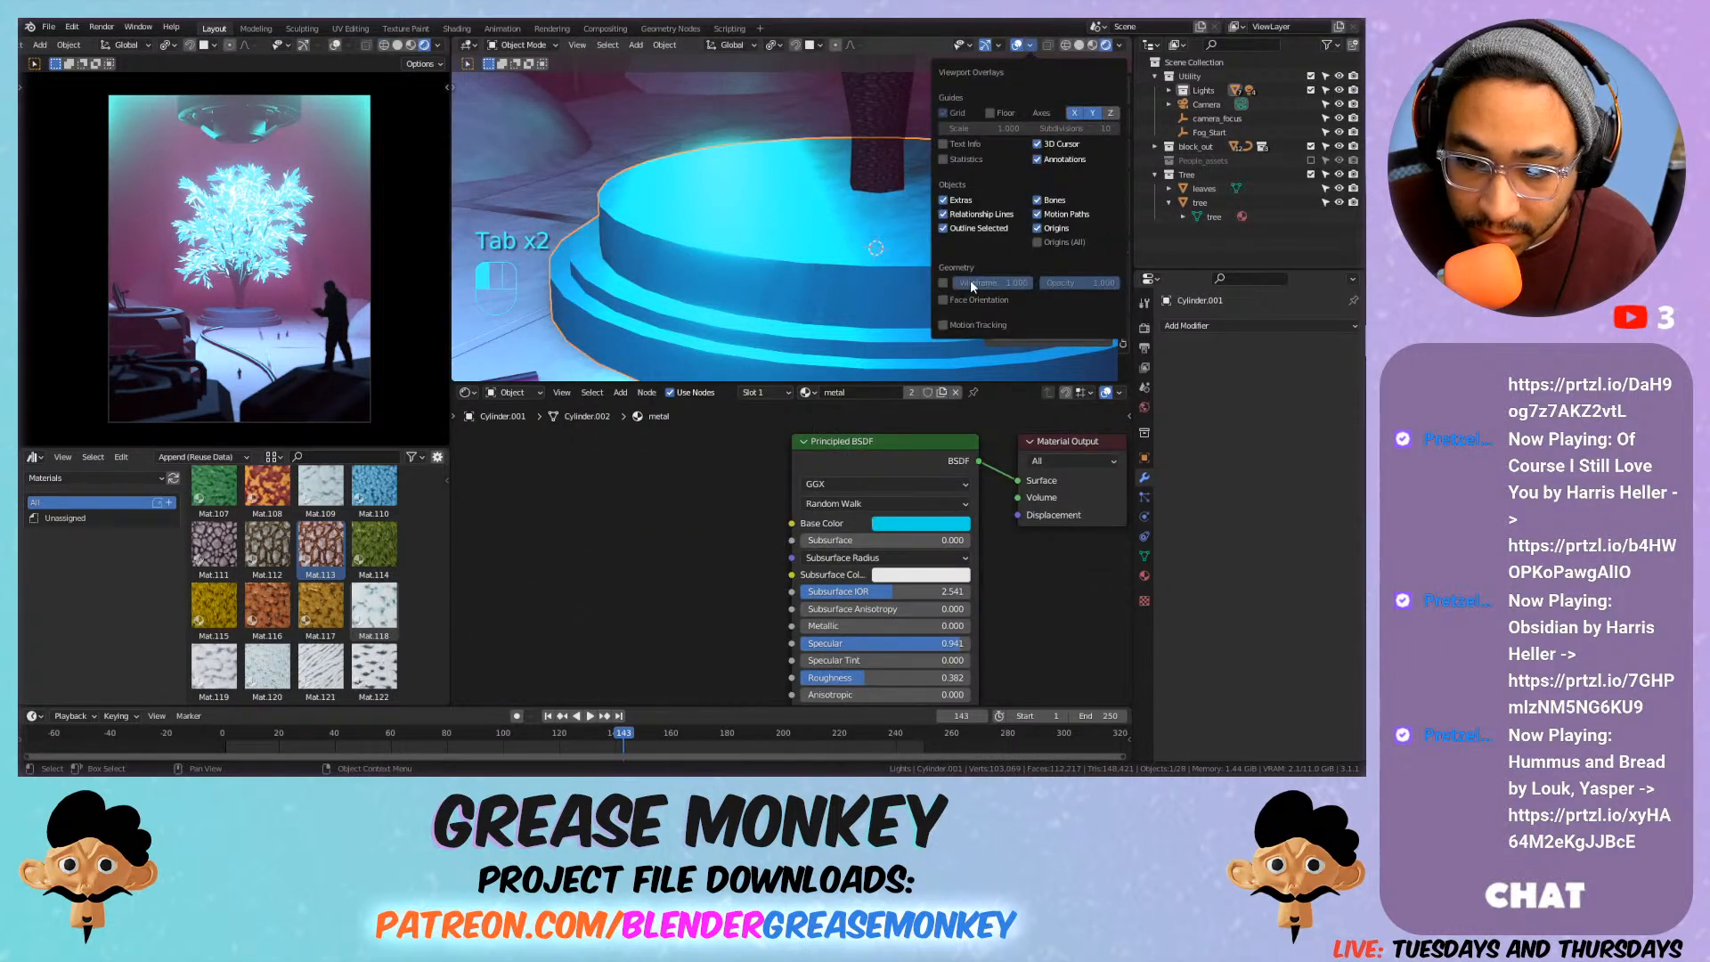
left_click(1112, 67)
key("Tab")
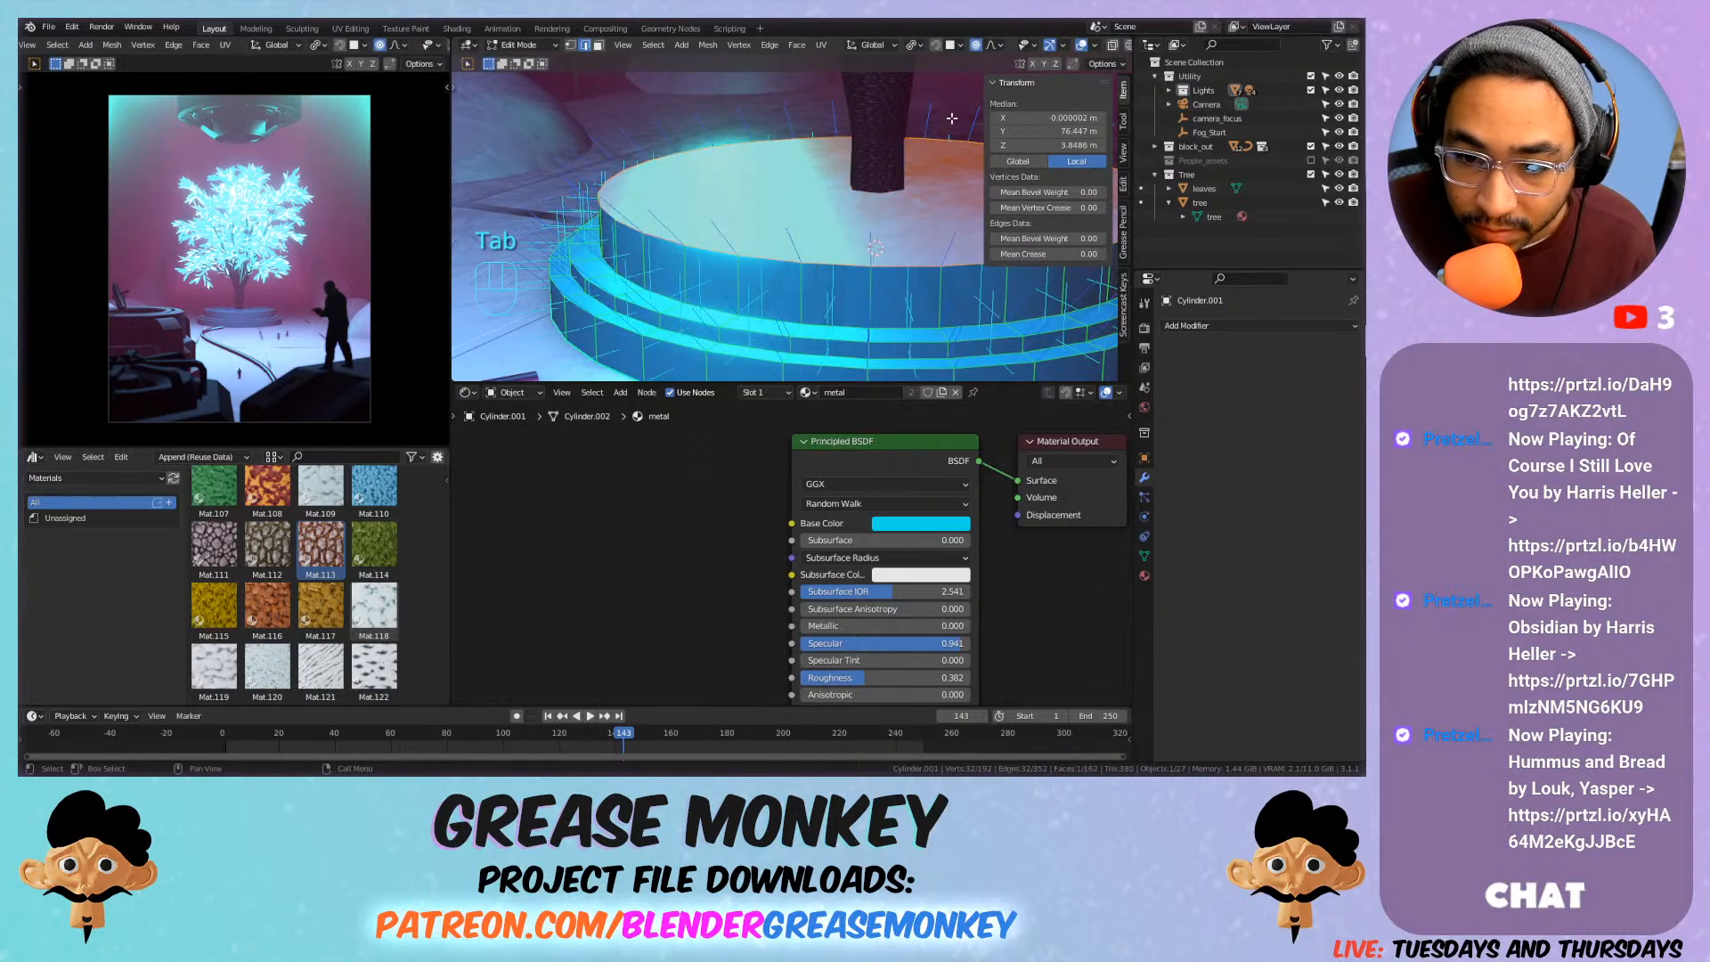
middle_click_drag(747, 184, 704, 182)
left_click(1065, 45)
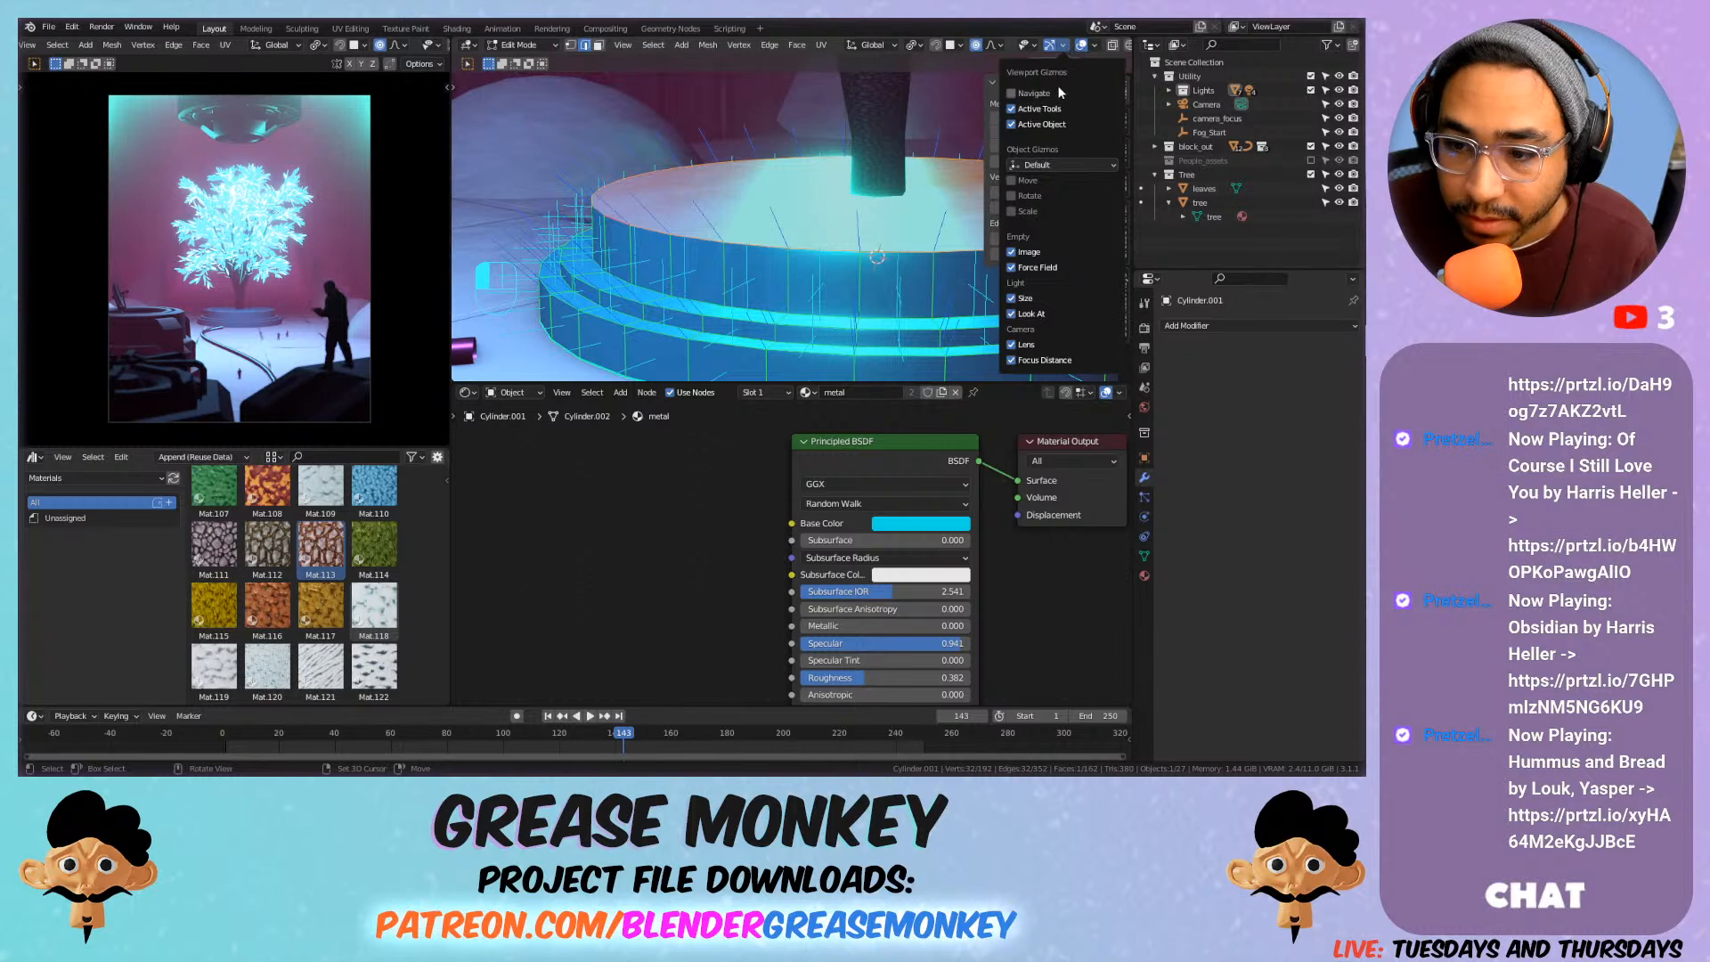
left_click(1094, 46)
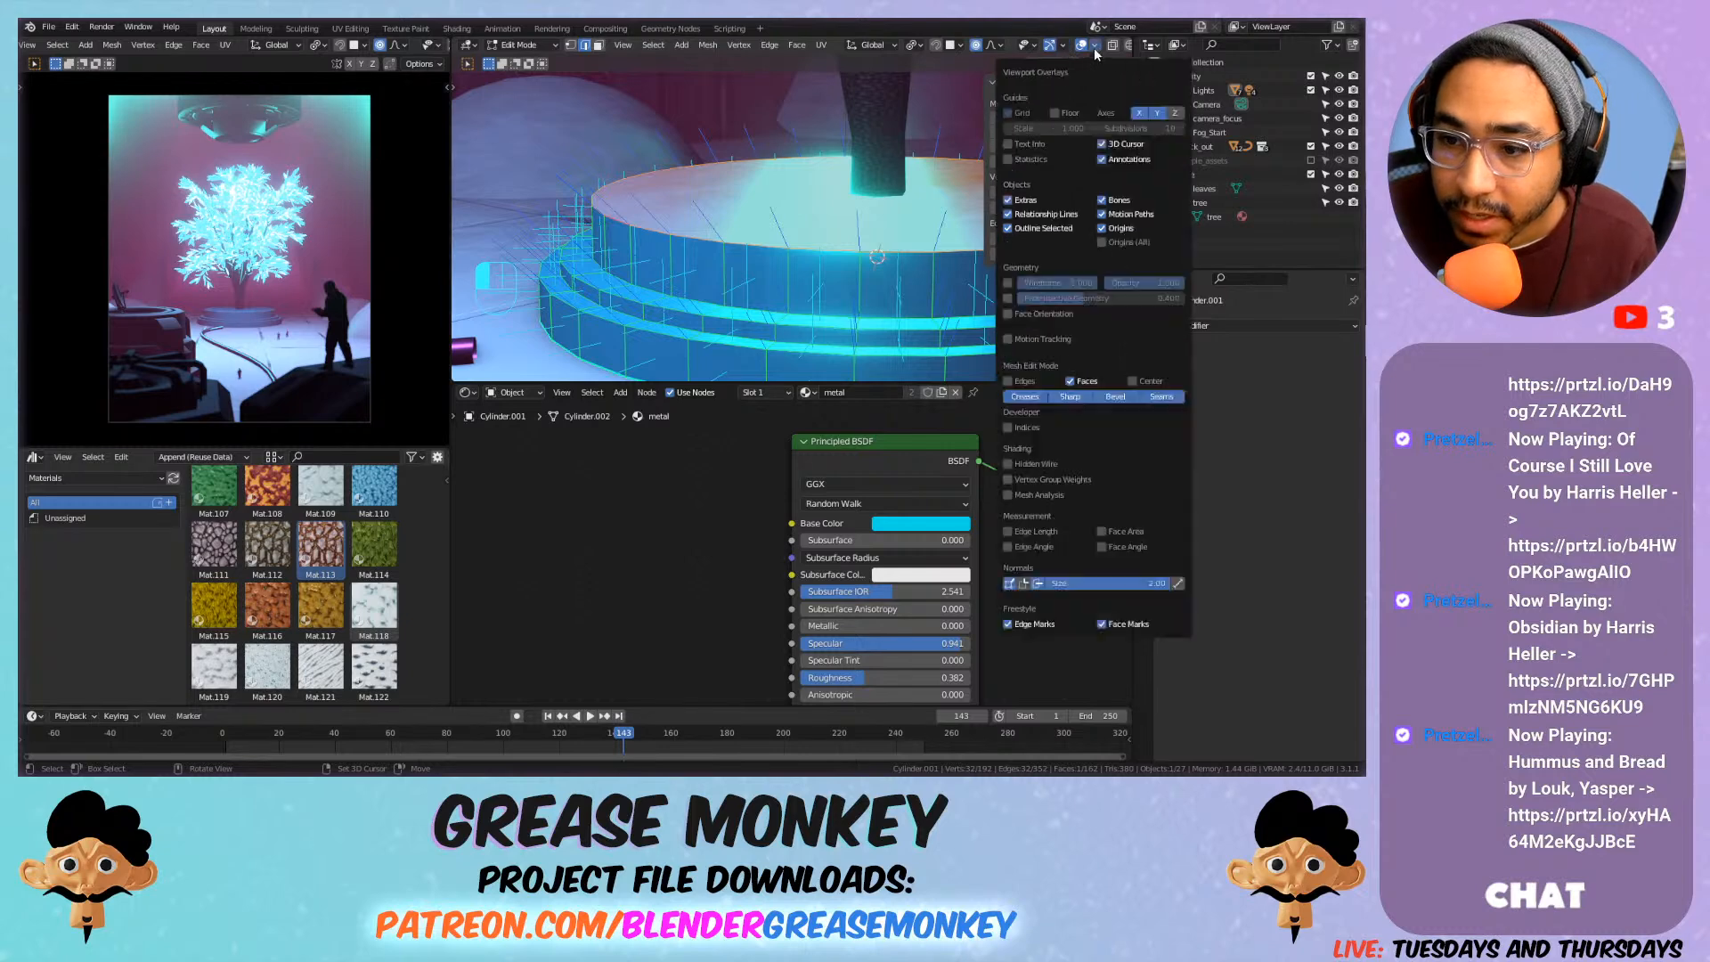
left_click(1019, 584)
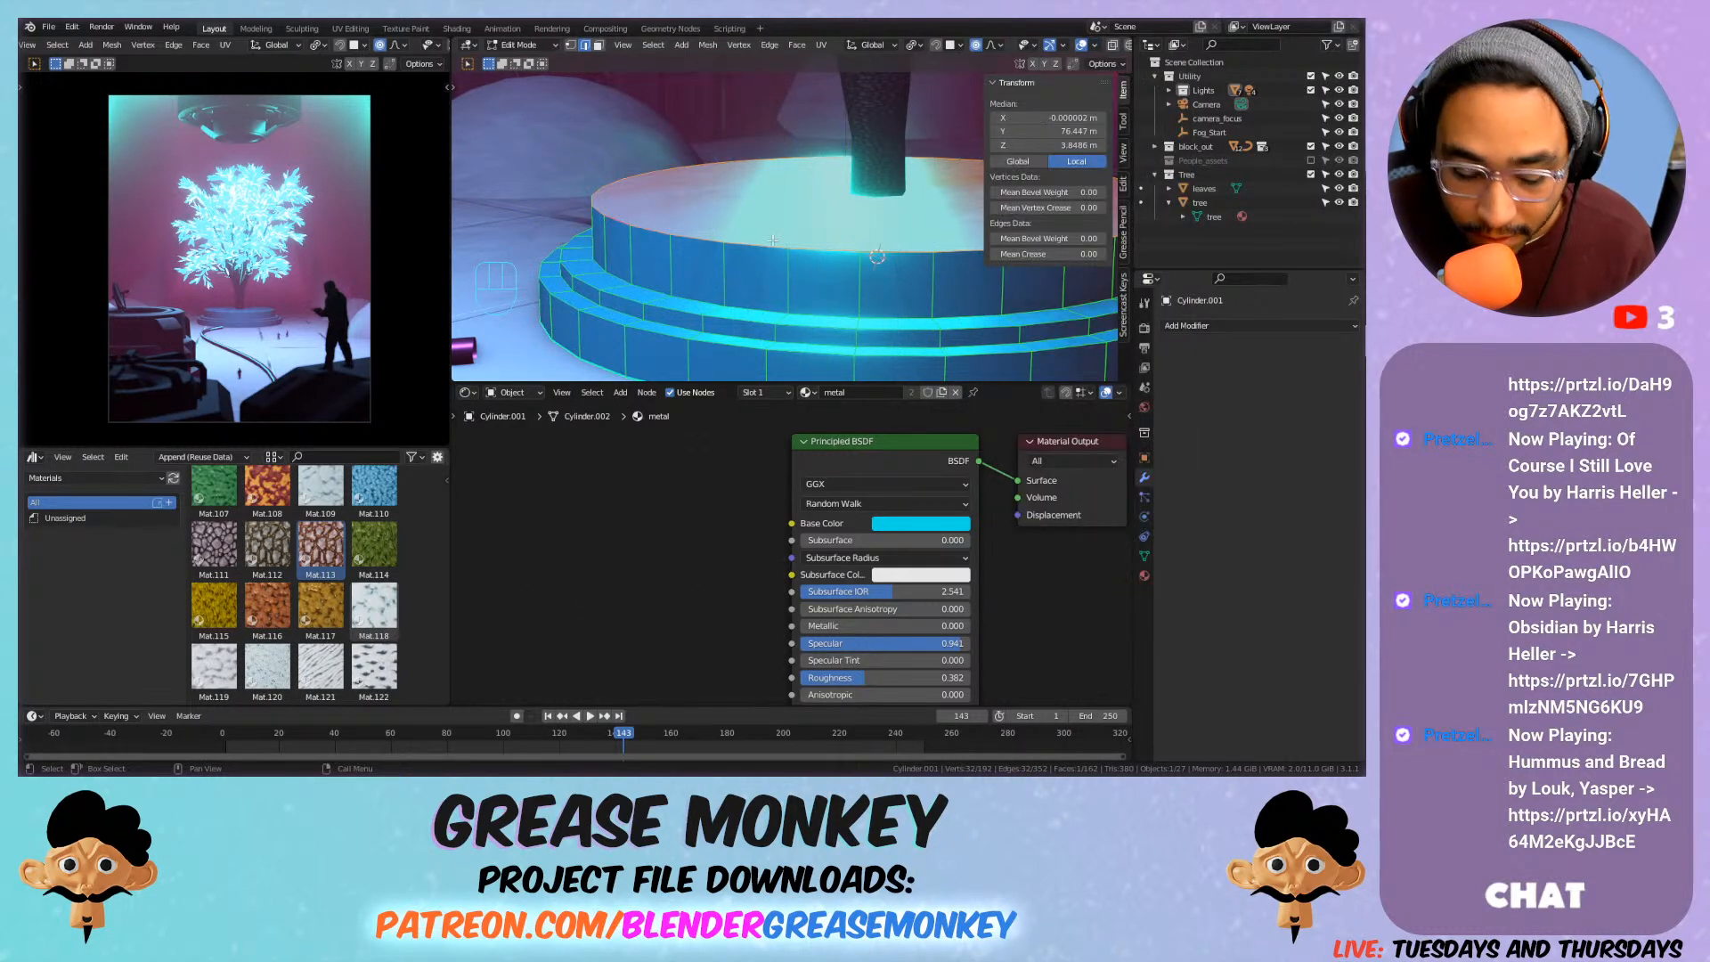
Try beveling the stepped base's top outer edge loop again, and undo it.
key("ctrl+b")
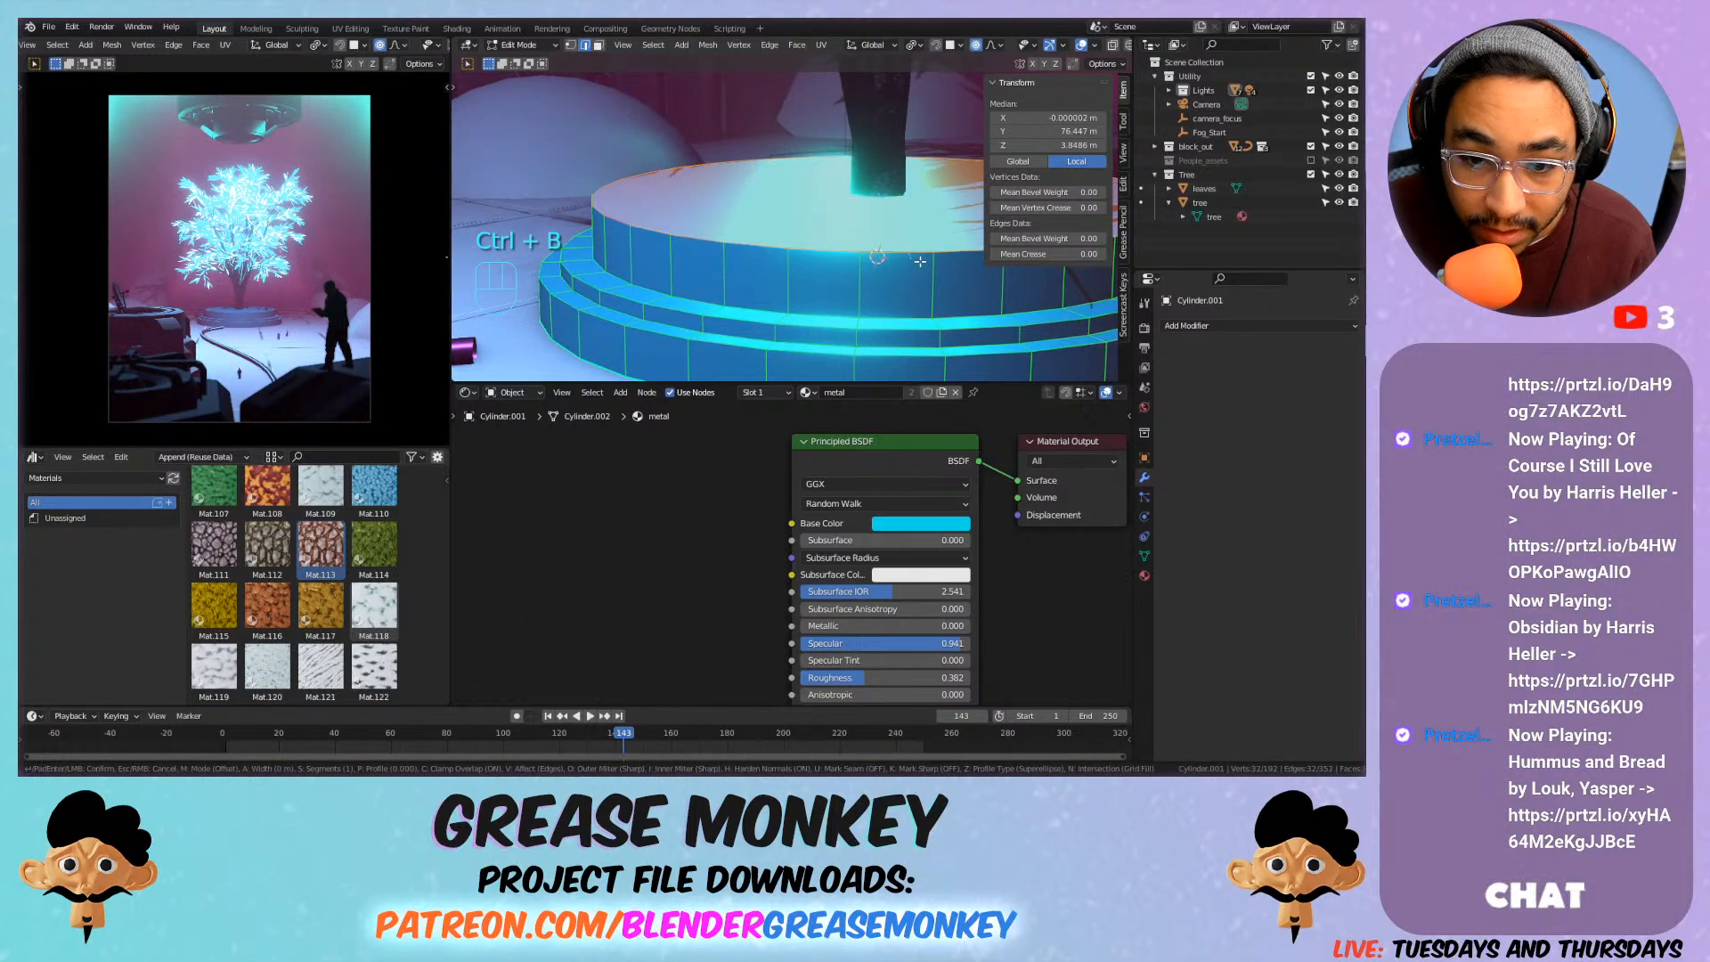
left_click(997, 263)
key("ctrl+z")
key("ctrl+z")
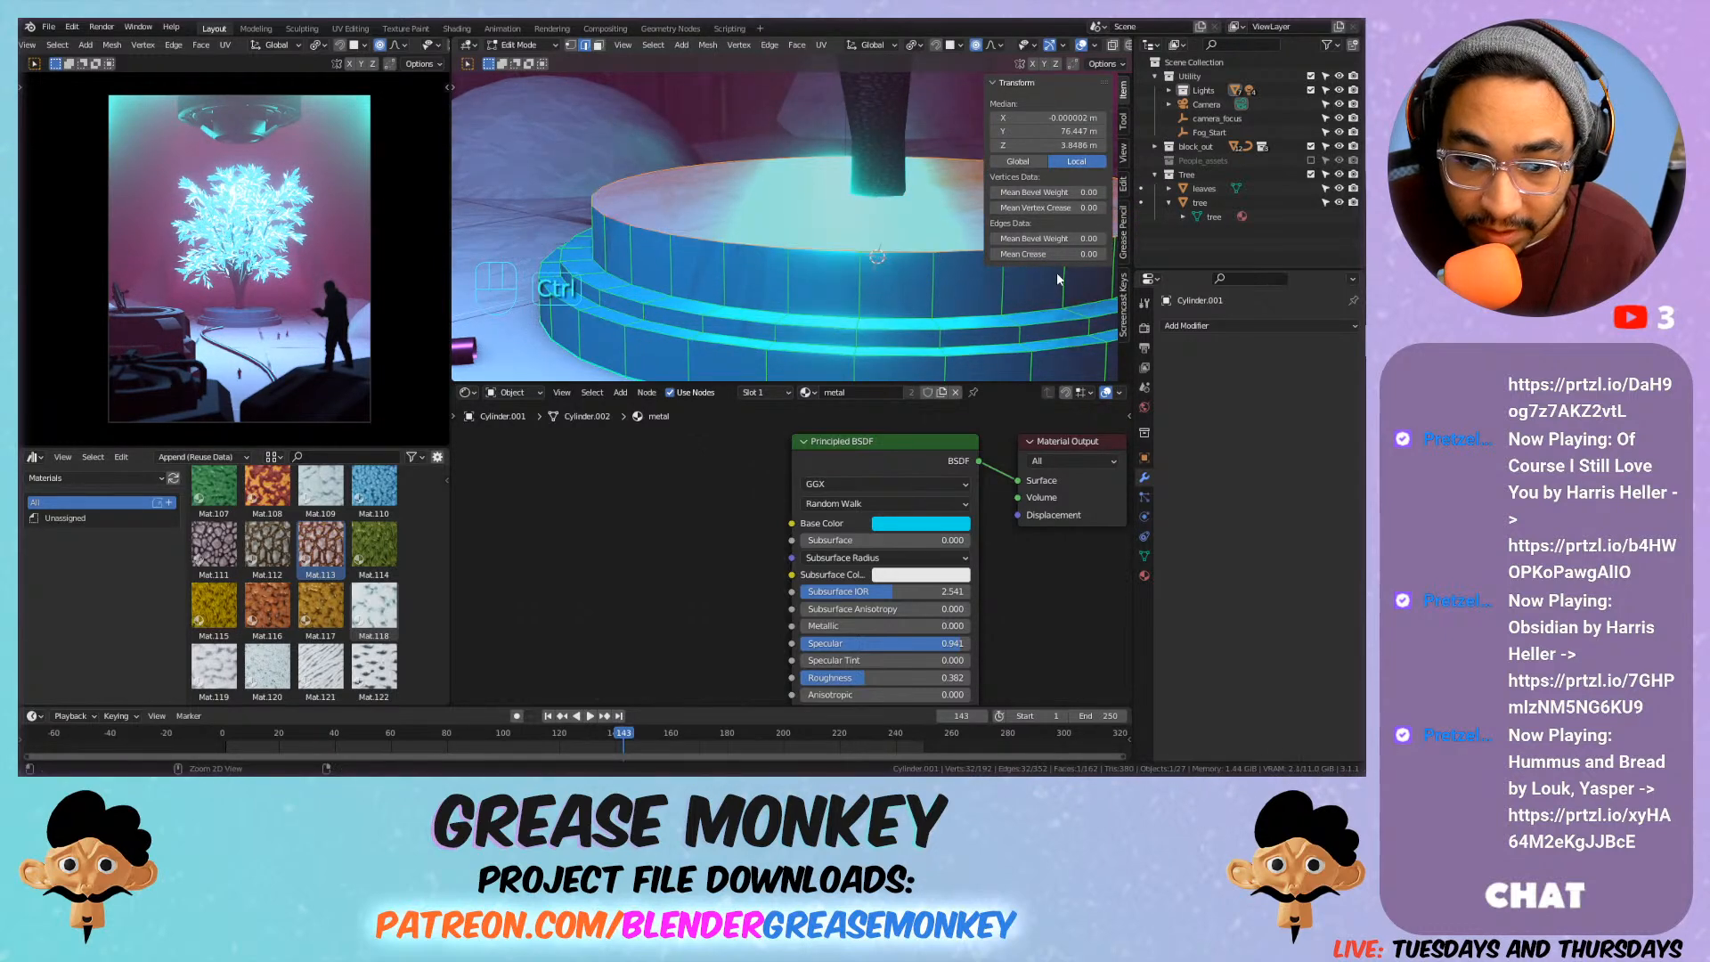
Add a Bevel modifier to the stepped base with an amount of 0.11 m and 2 segments.
left_click(1193, 327)
left_click(1112, 382)
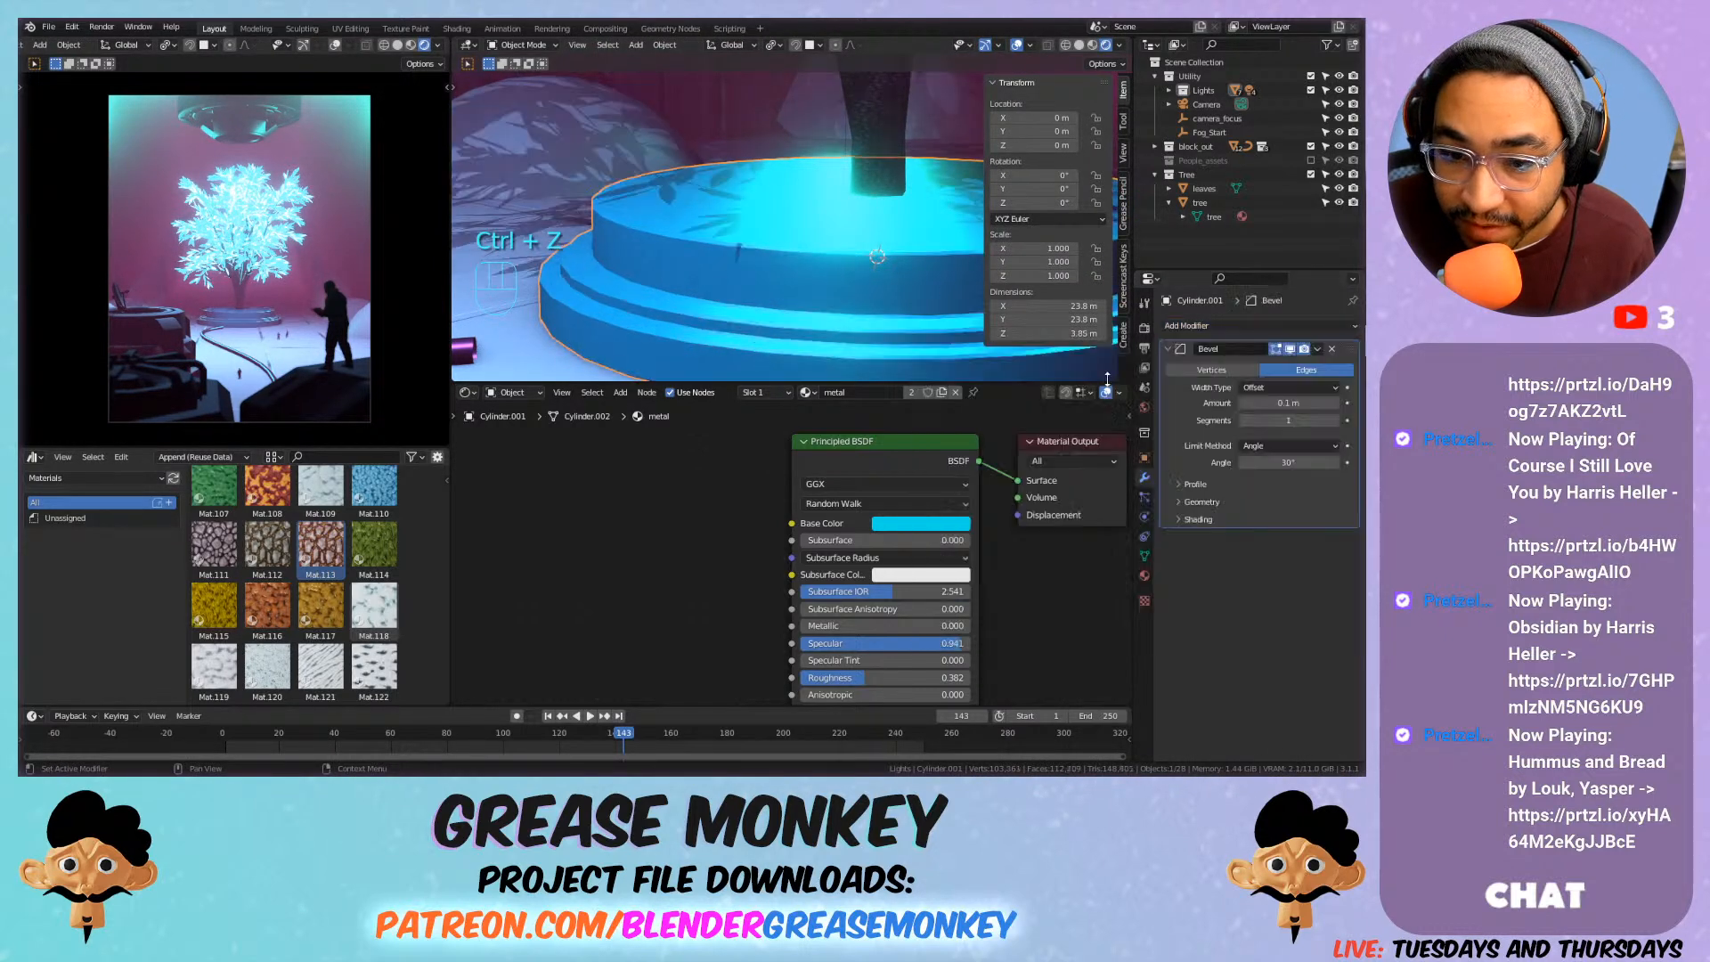
left_click_drag(1286, 403, 1331, 403)
left_click(1337, 421)
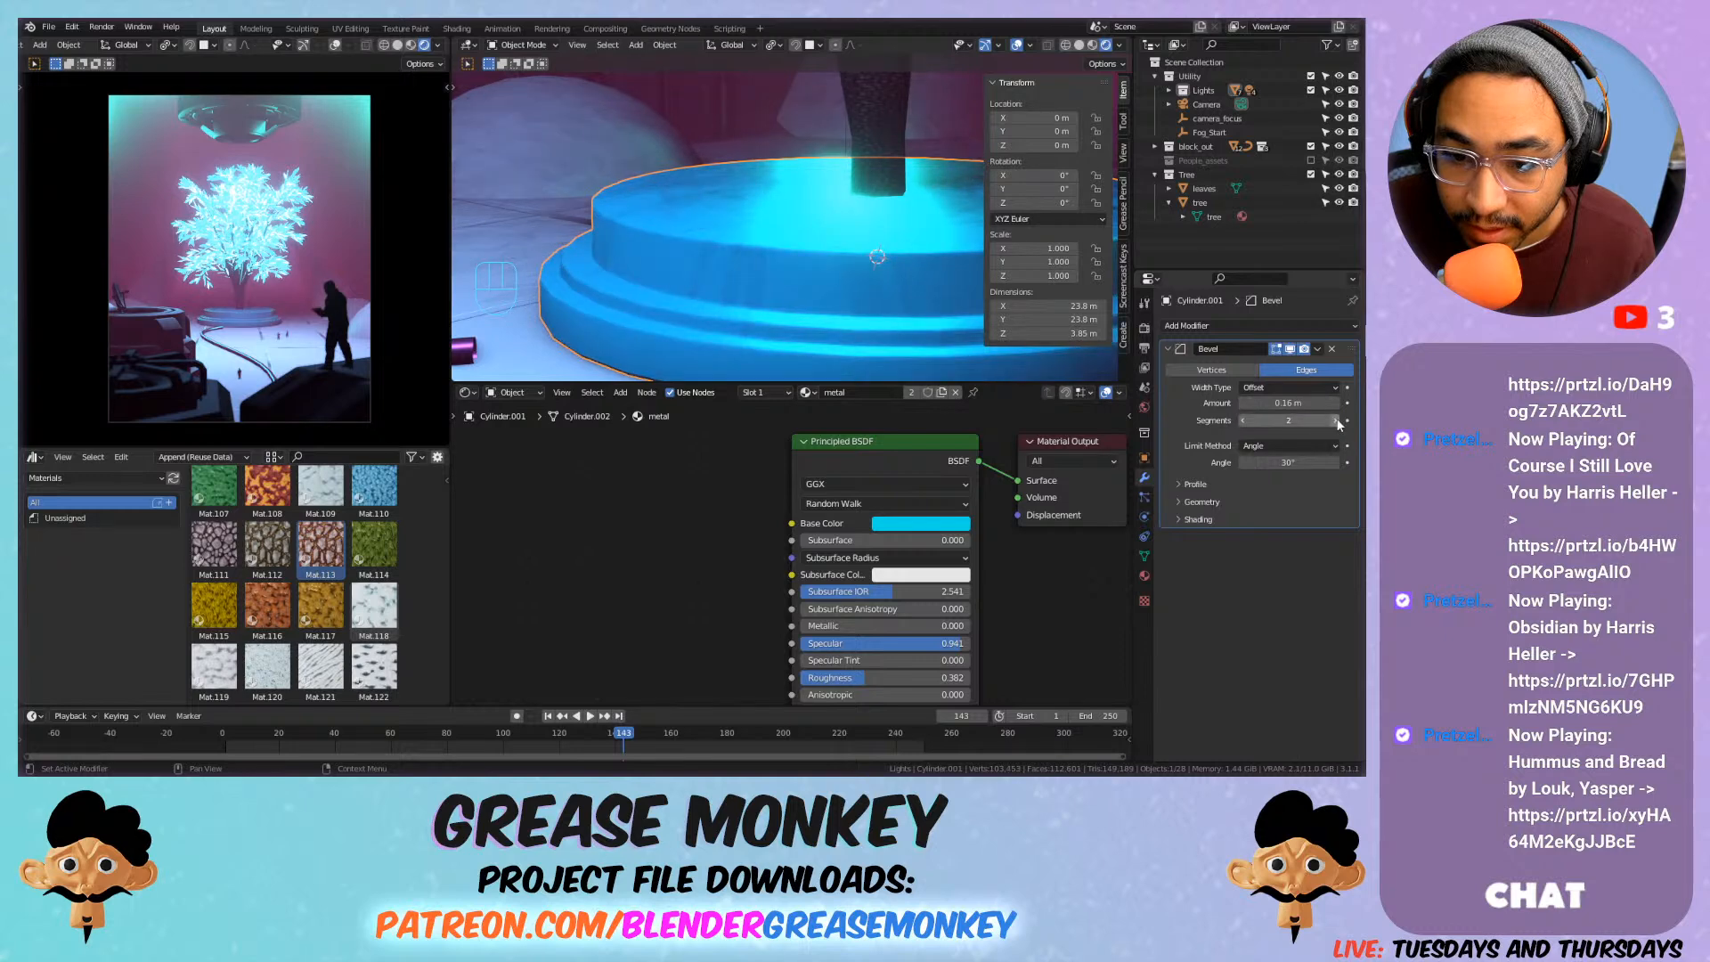
mouse_move(1294, 405)
left_mouse_down()
mouse_move(1255, 406)
mouse_move(1280, 406)
left_mouse_up()
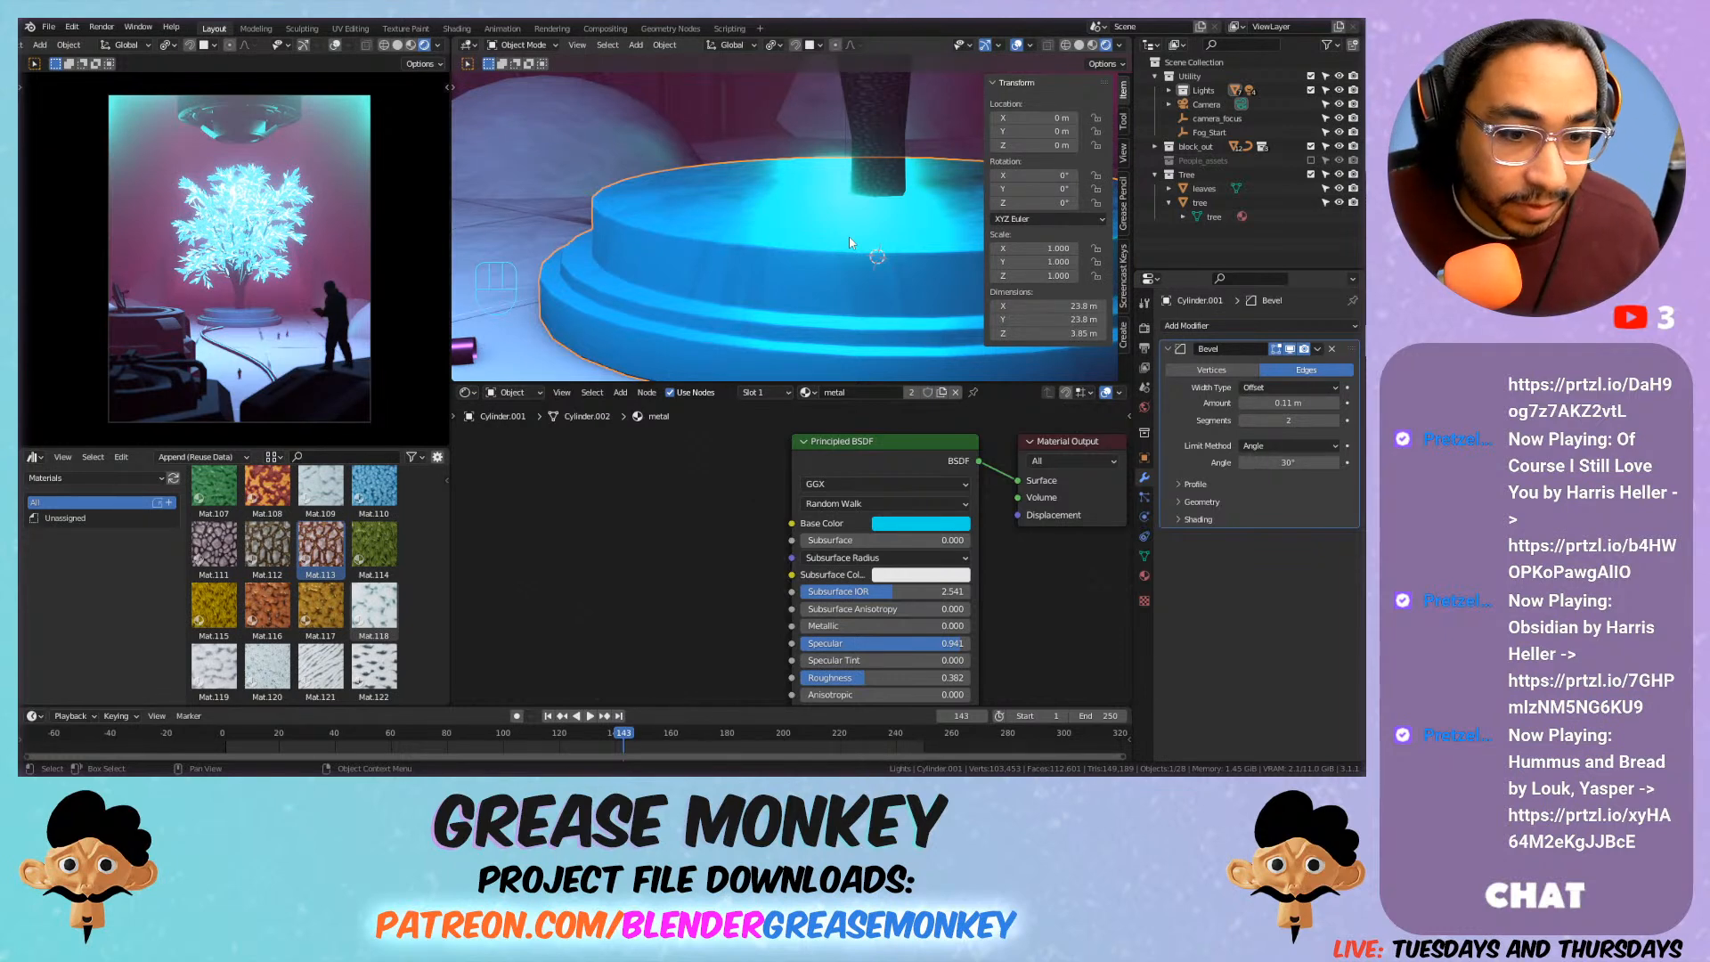
Set the Metallic value of the base's metal material to 1.000.
scroll(615, 185, "down", 4)
middle_click_drag(699, 177, 736, 208)
middle_click_drag(735, 208, 789, 210, "shift")
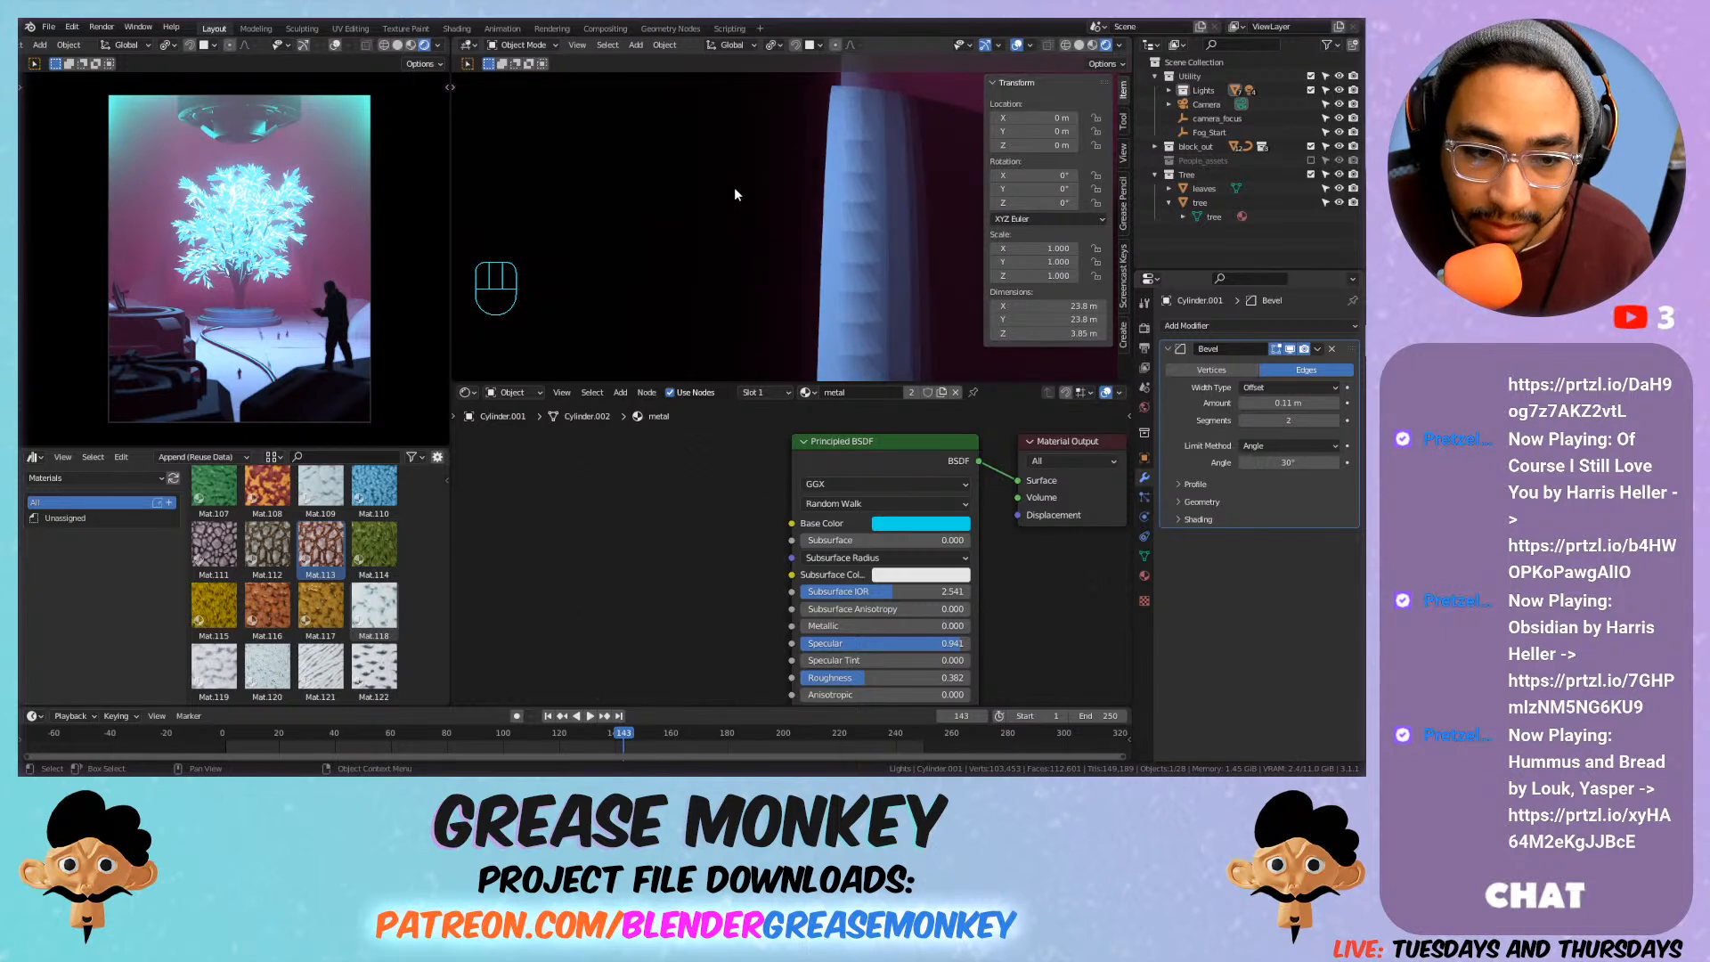
key("KP_Decimal")
scroll(756, 218, "down", 5)
middle_click_drag(756, 218, 767, 147)
middle_click_drag(768, 146, 741, 187, "shift")
middle_click_drag(791, 308, 805, 280, "shift")
left_click_drag(848, 627, 1019, 626)
middle_click_drag(791, 316, 766, 228)
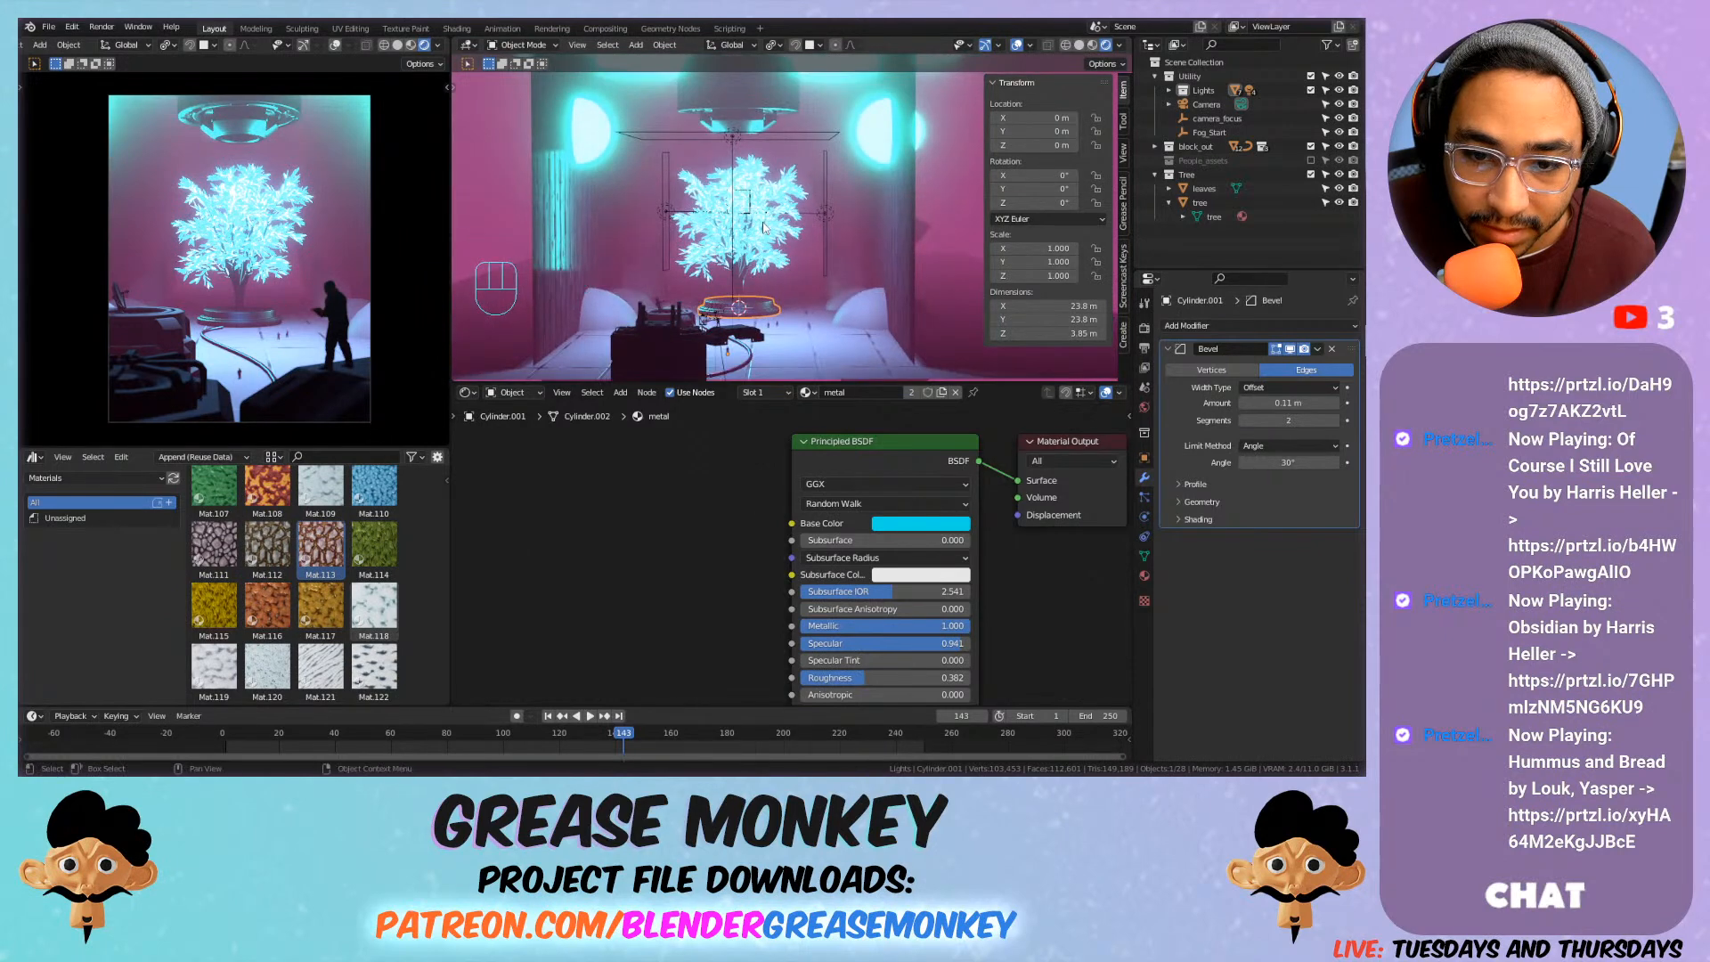
Lower the two area lights beside the tree together along the Z axis, bringing area.002 to about 22.57 m.
scroll(763, 227, "up", 2)
scroll(777, 206, "up", 2)
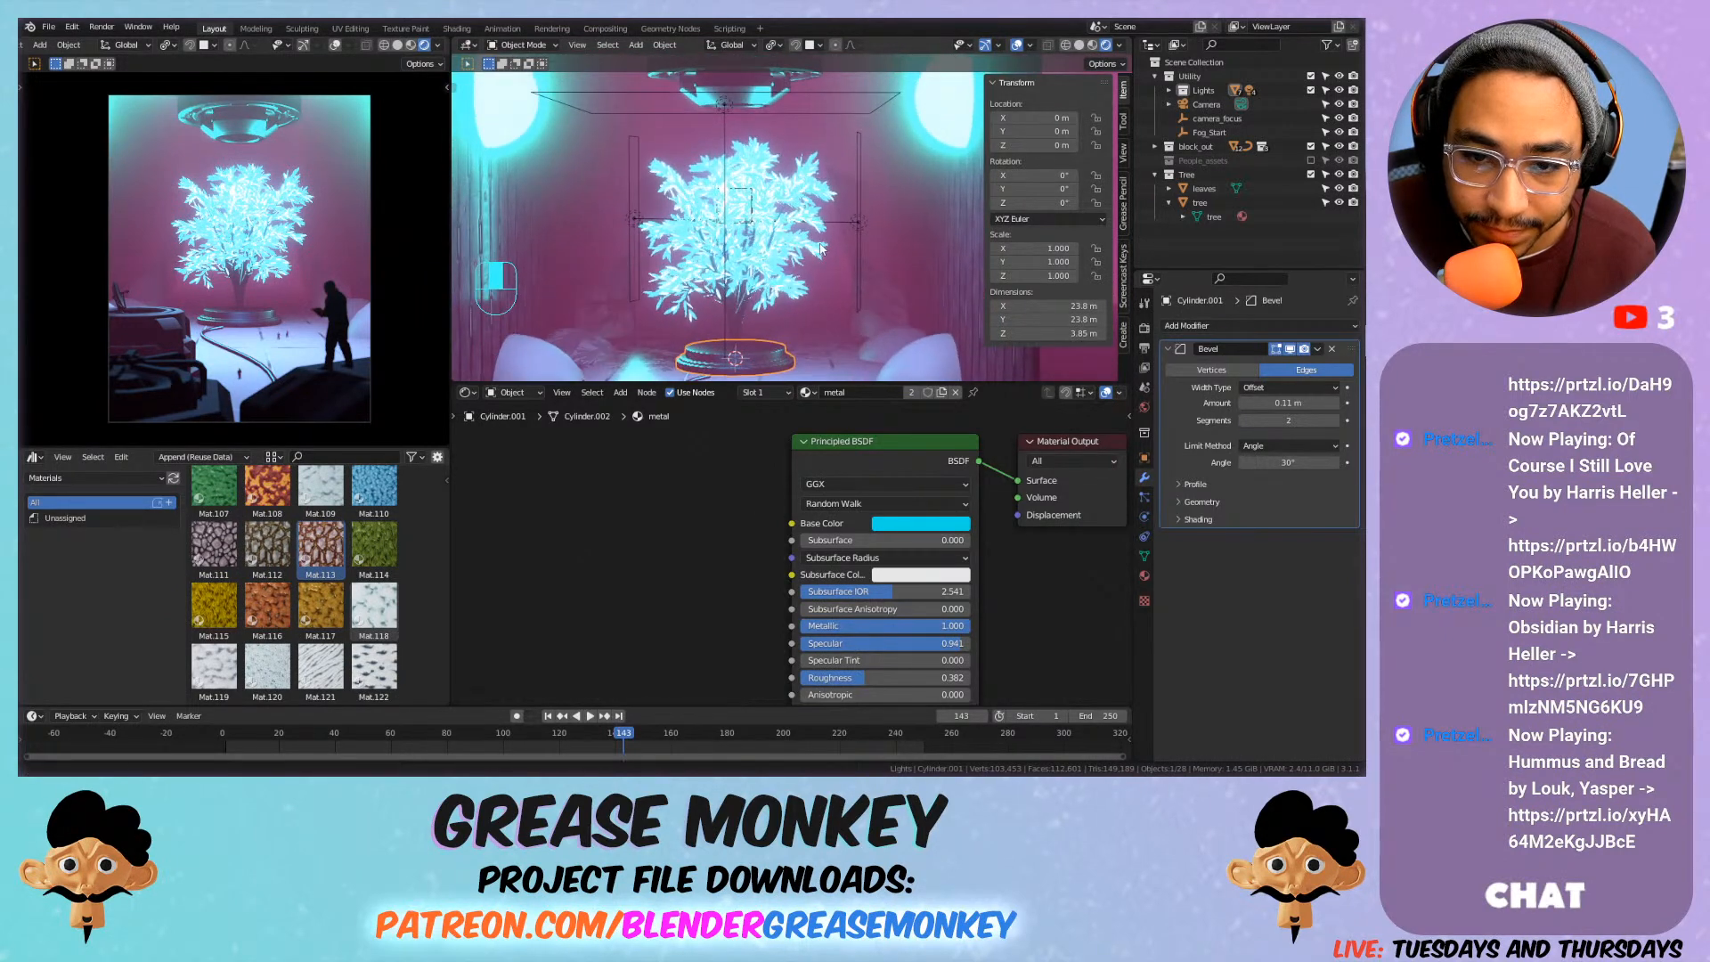
left_click(764, 87)
left_click(855, 222)
left_click(630, 223, "shift")
key("g")
key("z")
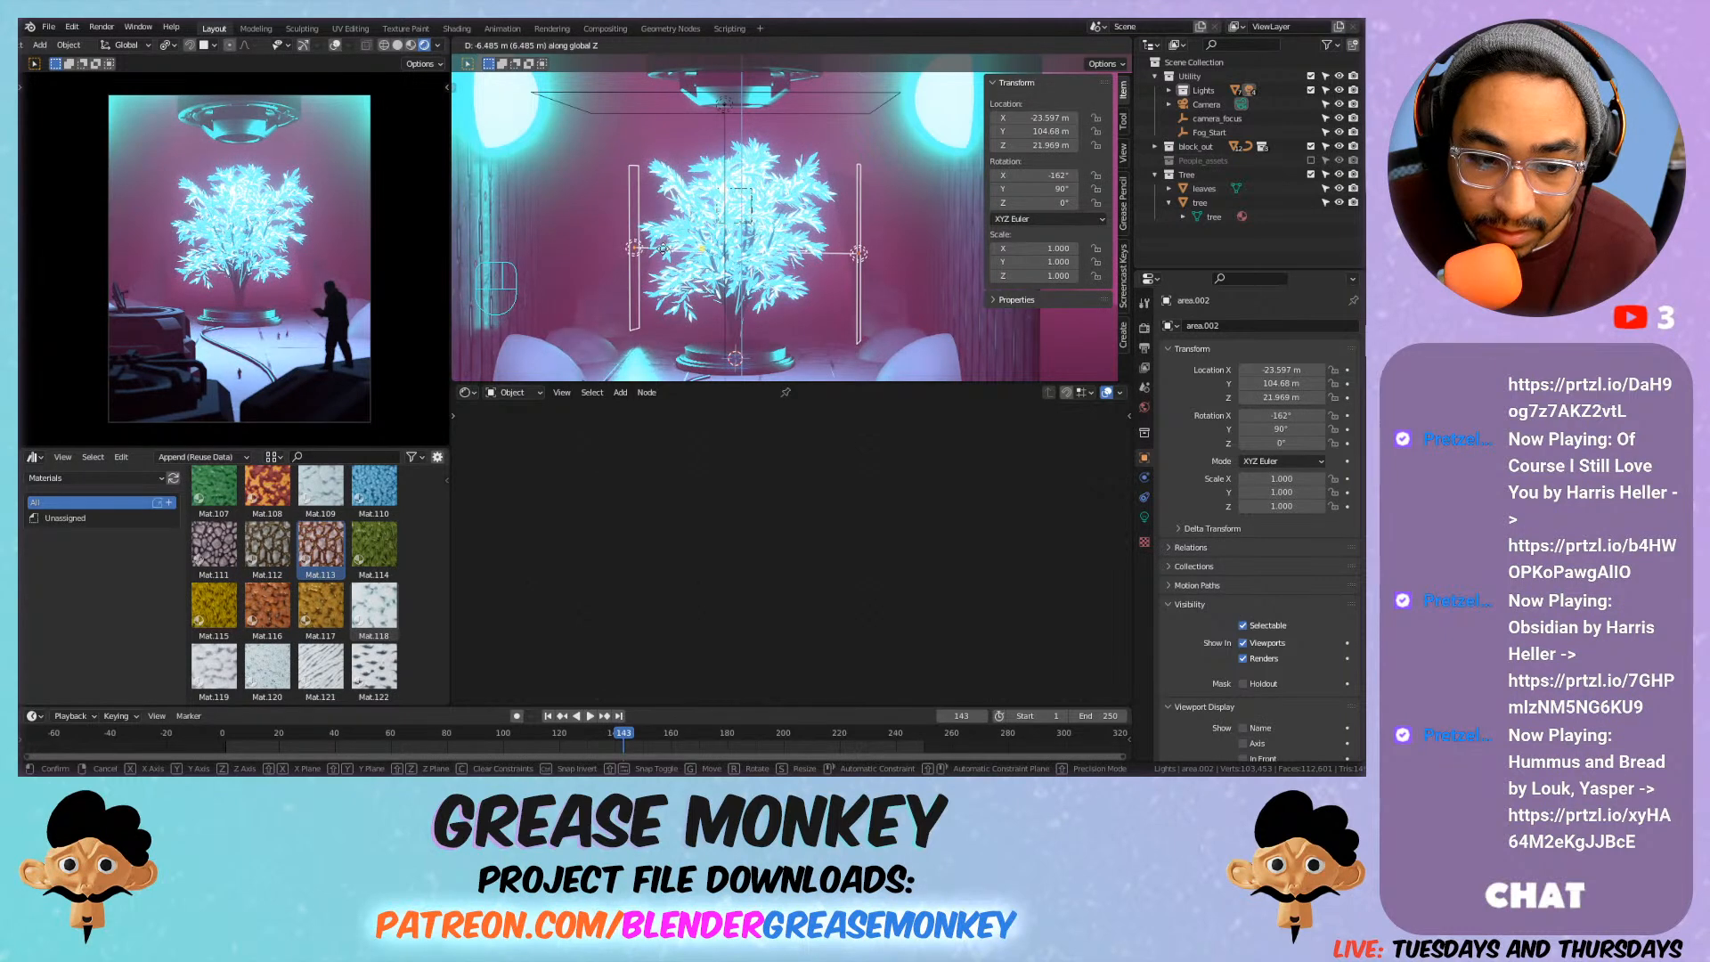
left_click(663, 245)
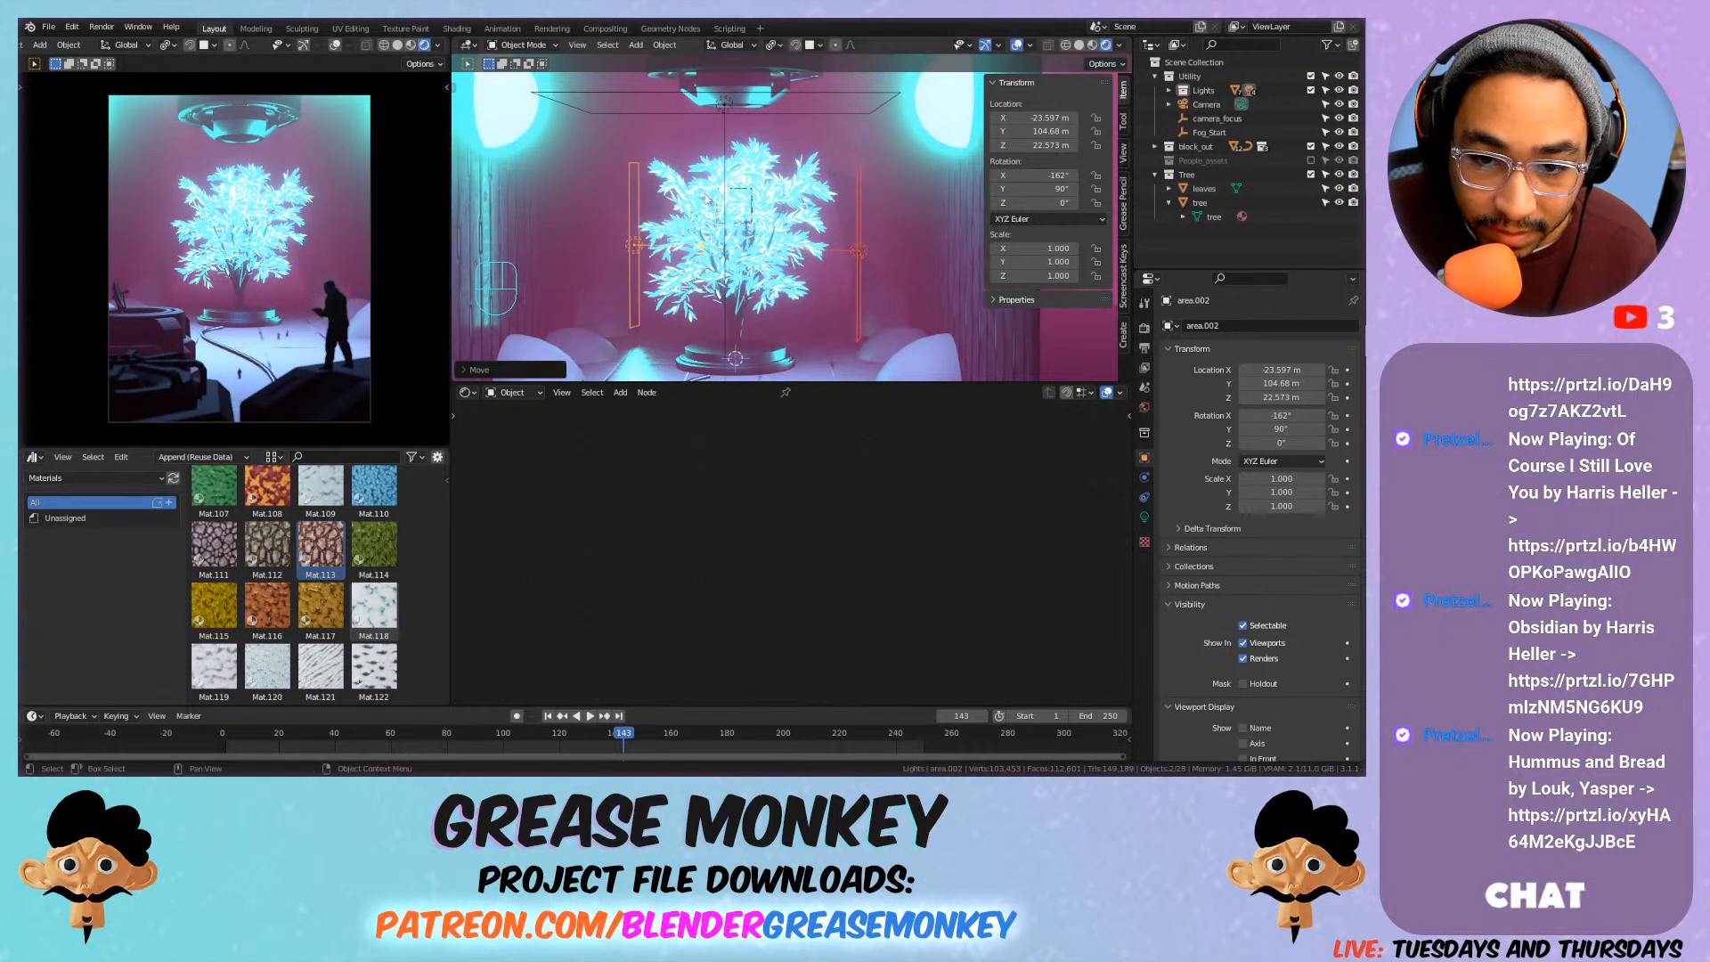
Try a free trackball rotation of the overhead area light area.000, and cancel it.
left_click(755, 94)
middle_click_drag(755, 100, 764, 139)
key("r")
key("r")
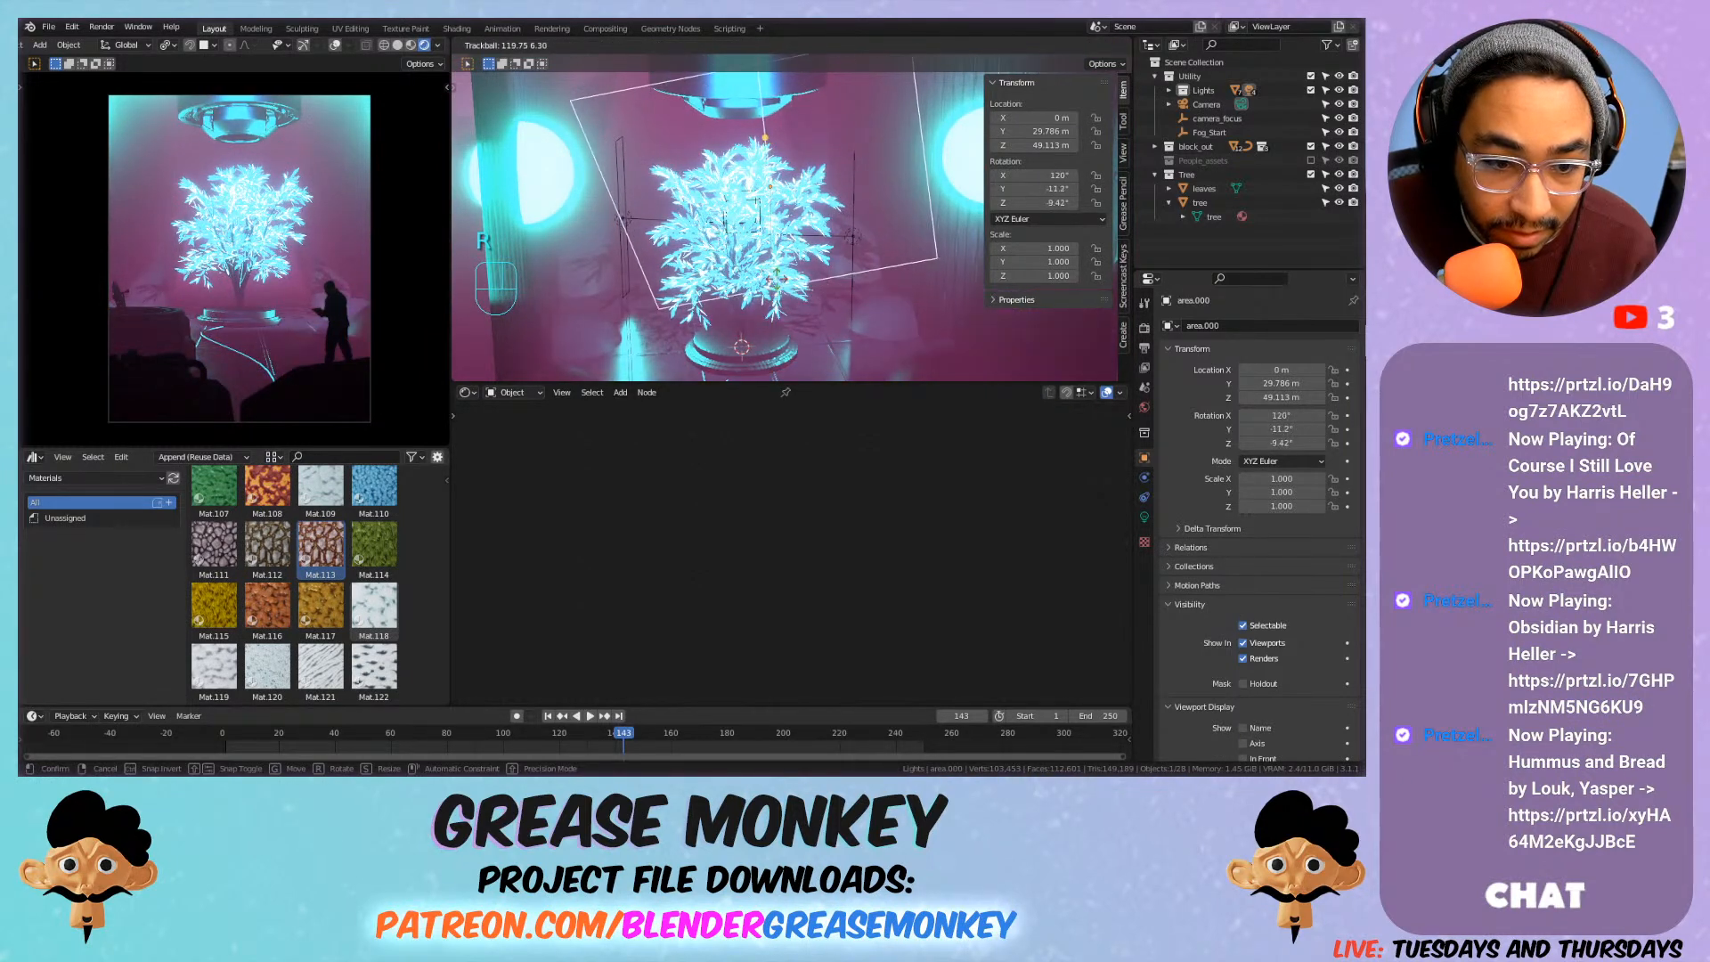
key("Escape")
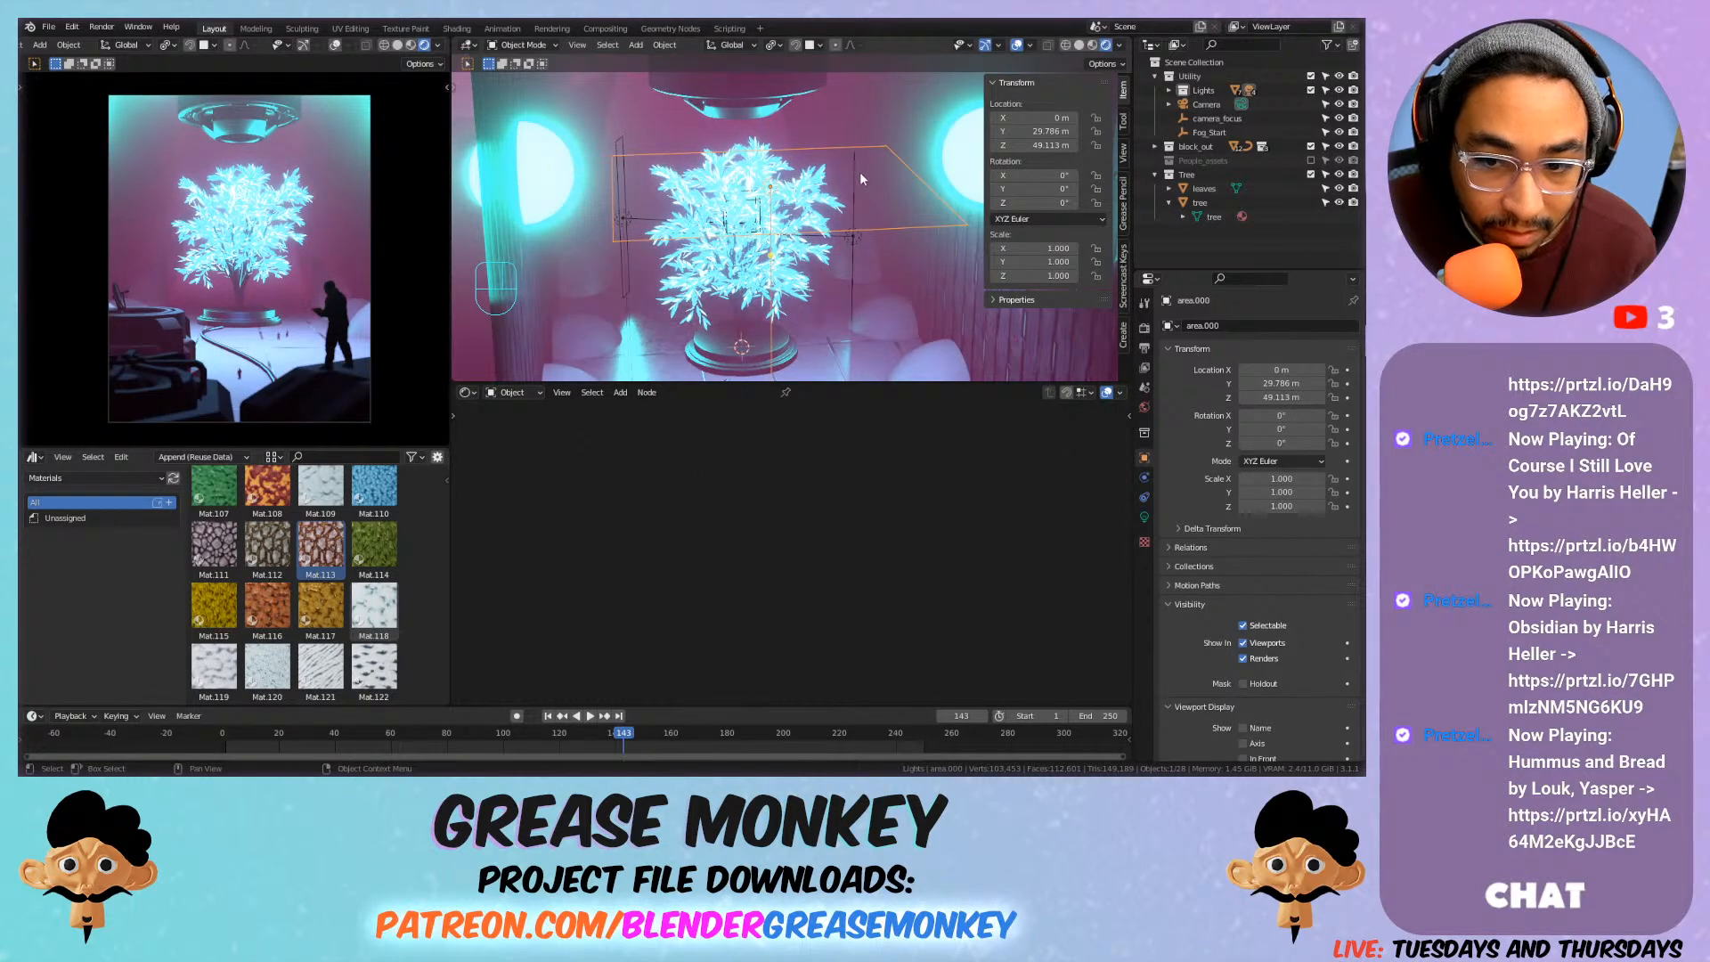
Toggle the viewport visibility of area.000, area.001 and area.002 in the Lights collection to compare their effect, restoring all three.
left_click(1170, 90)
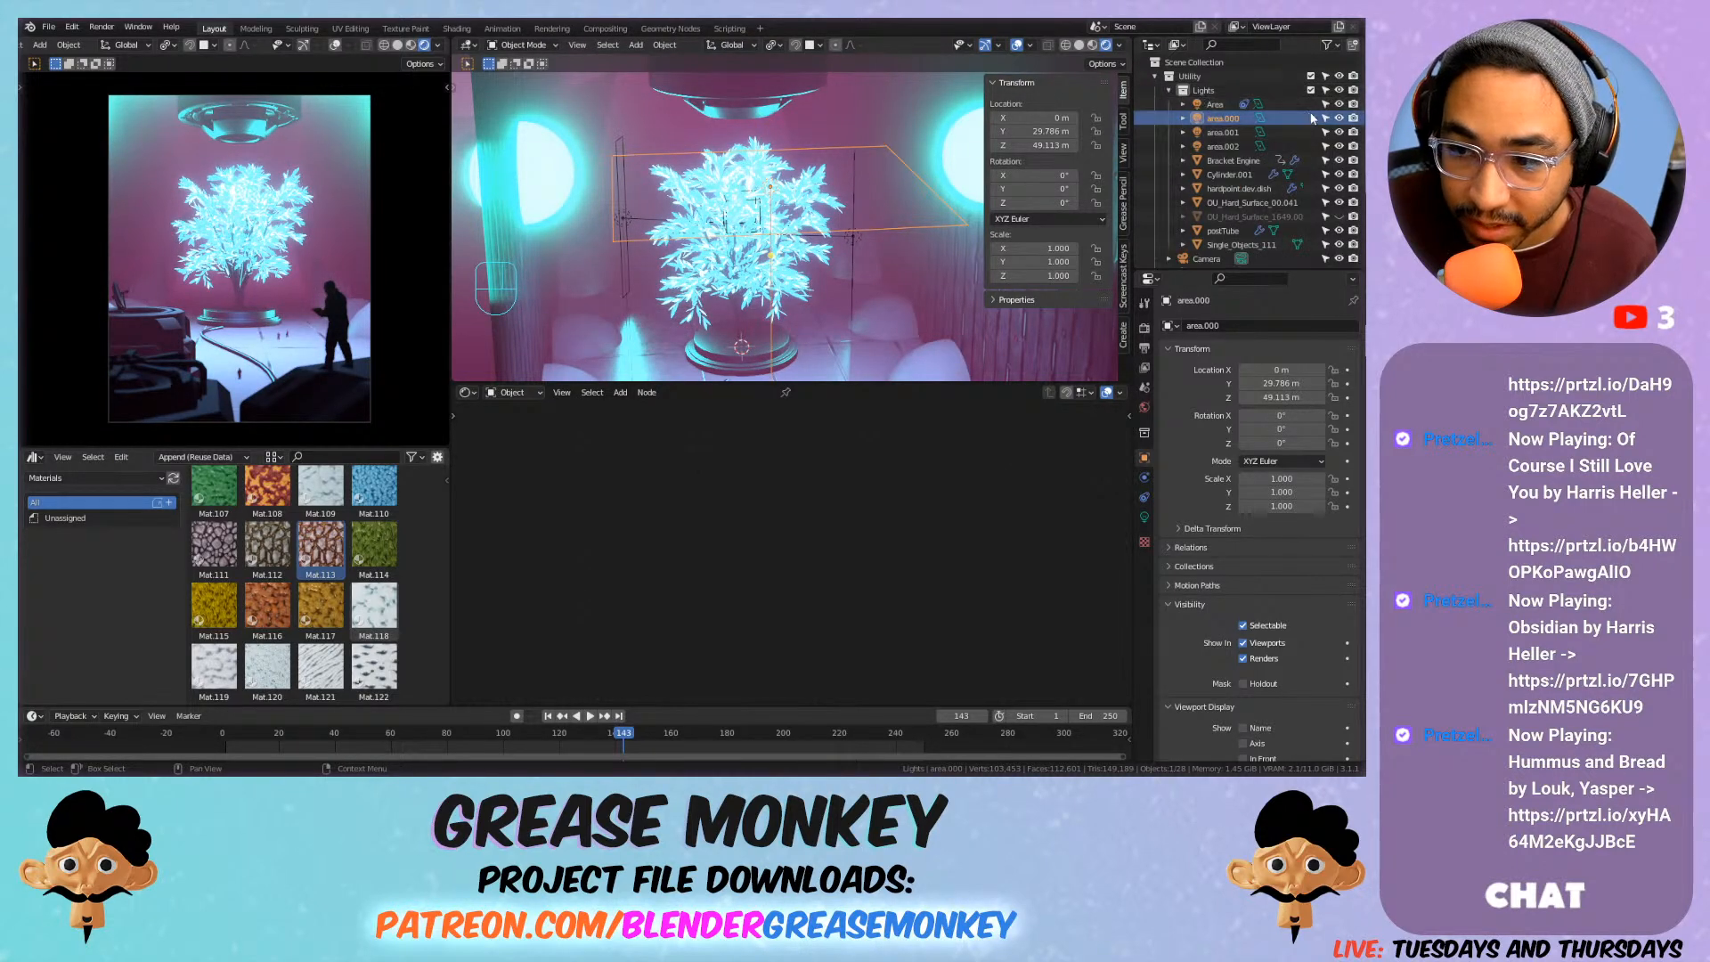
left_click_drag(1343, 118, 1341, 146)
key("ctrl+z")
left_click(1340, 119)
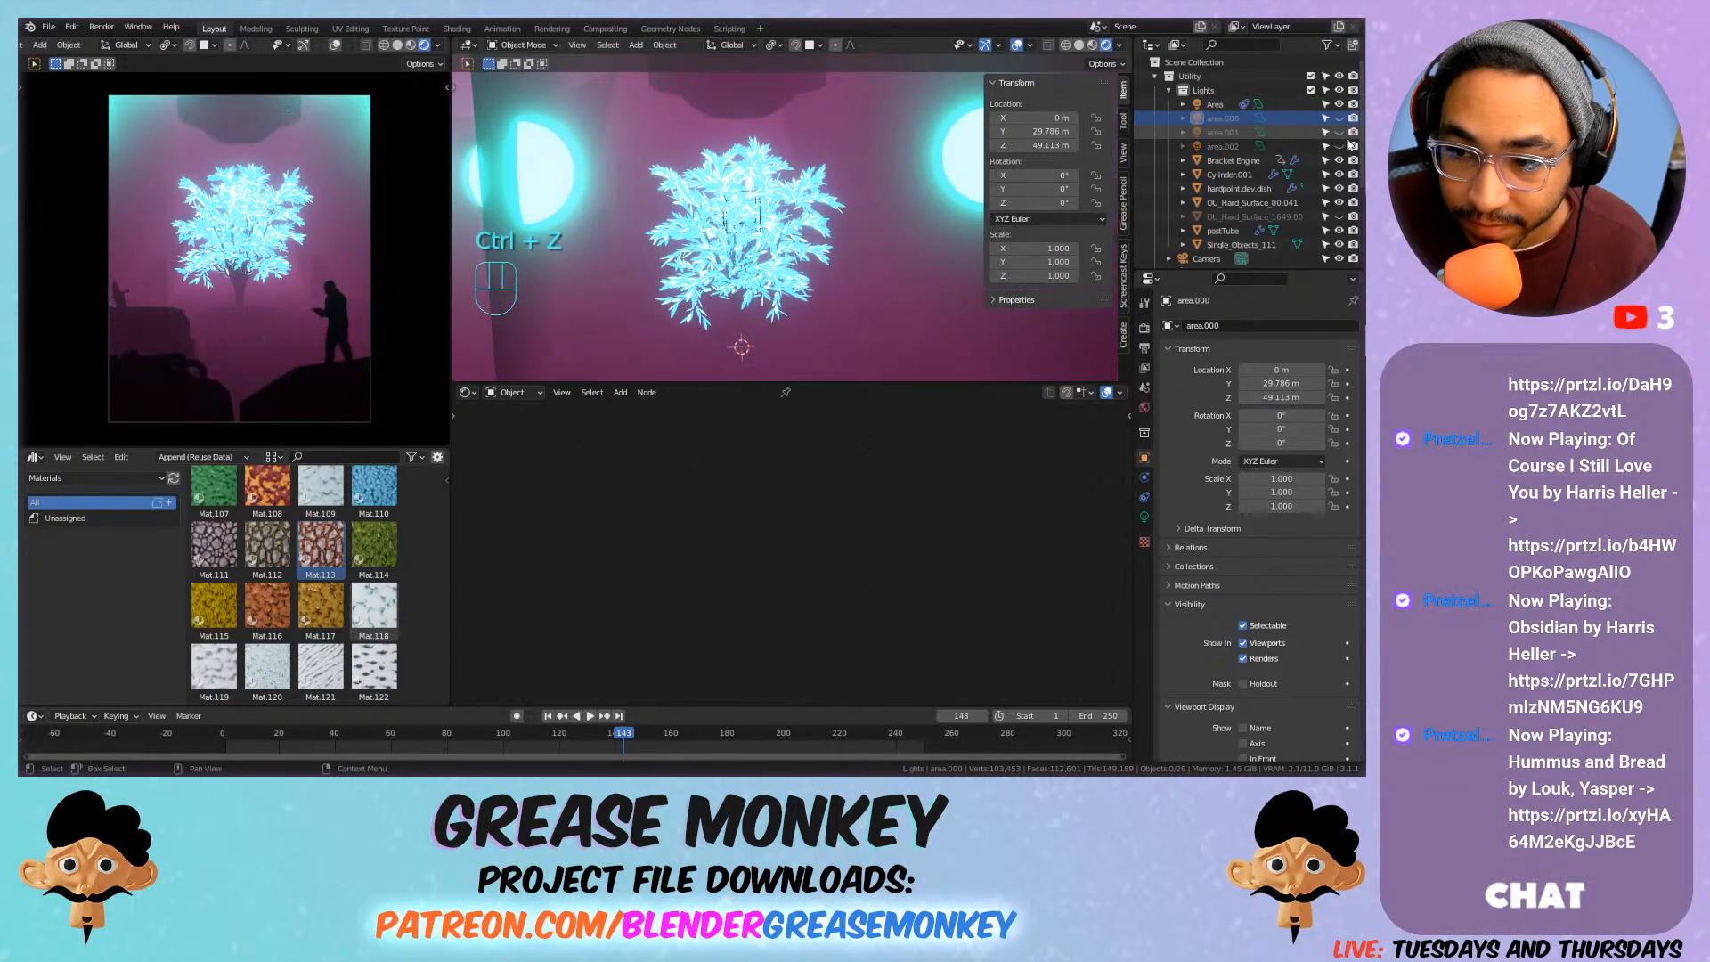
key("ctrl+z")
key("ctrl+z")
key("ctrl+z")
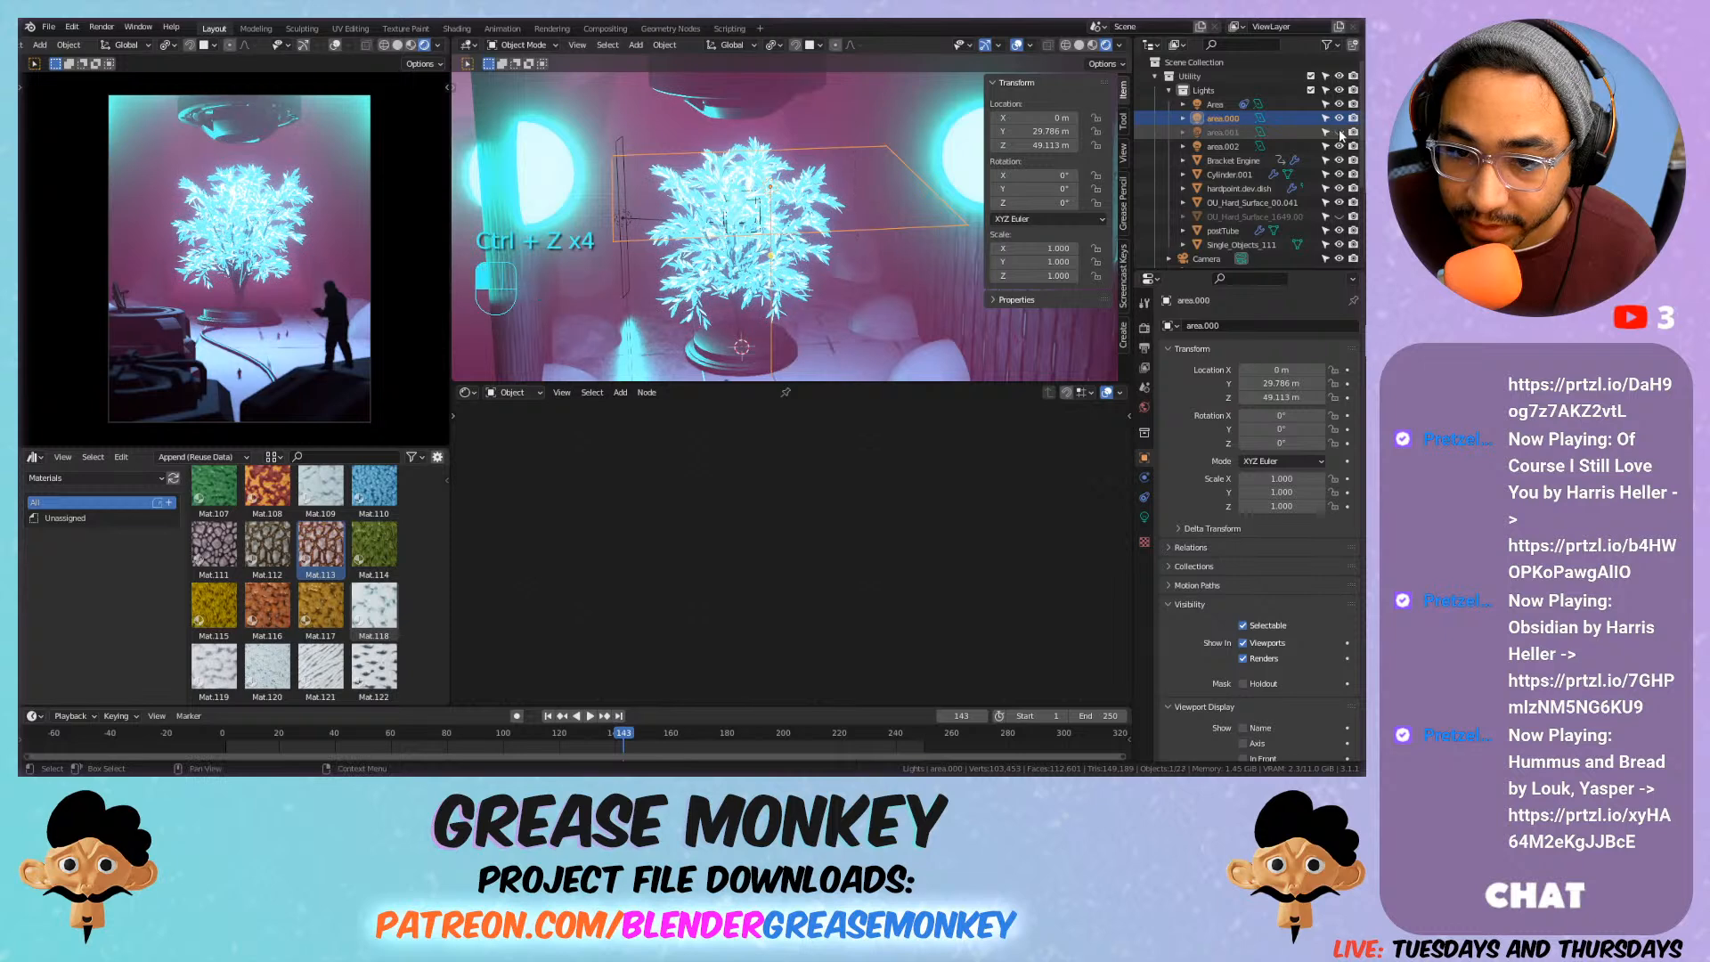
left_click(1341, 148)
left_click(1341, 148)
Try a 0.33 Specular value and a 54 m Custom Distance on the area.001 light, and undo both changes.
left_click(852, 244)
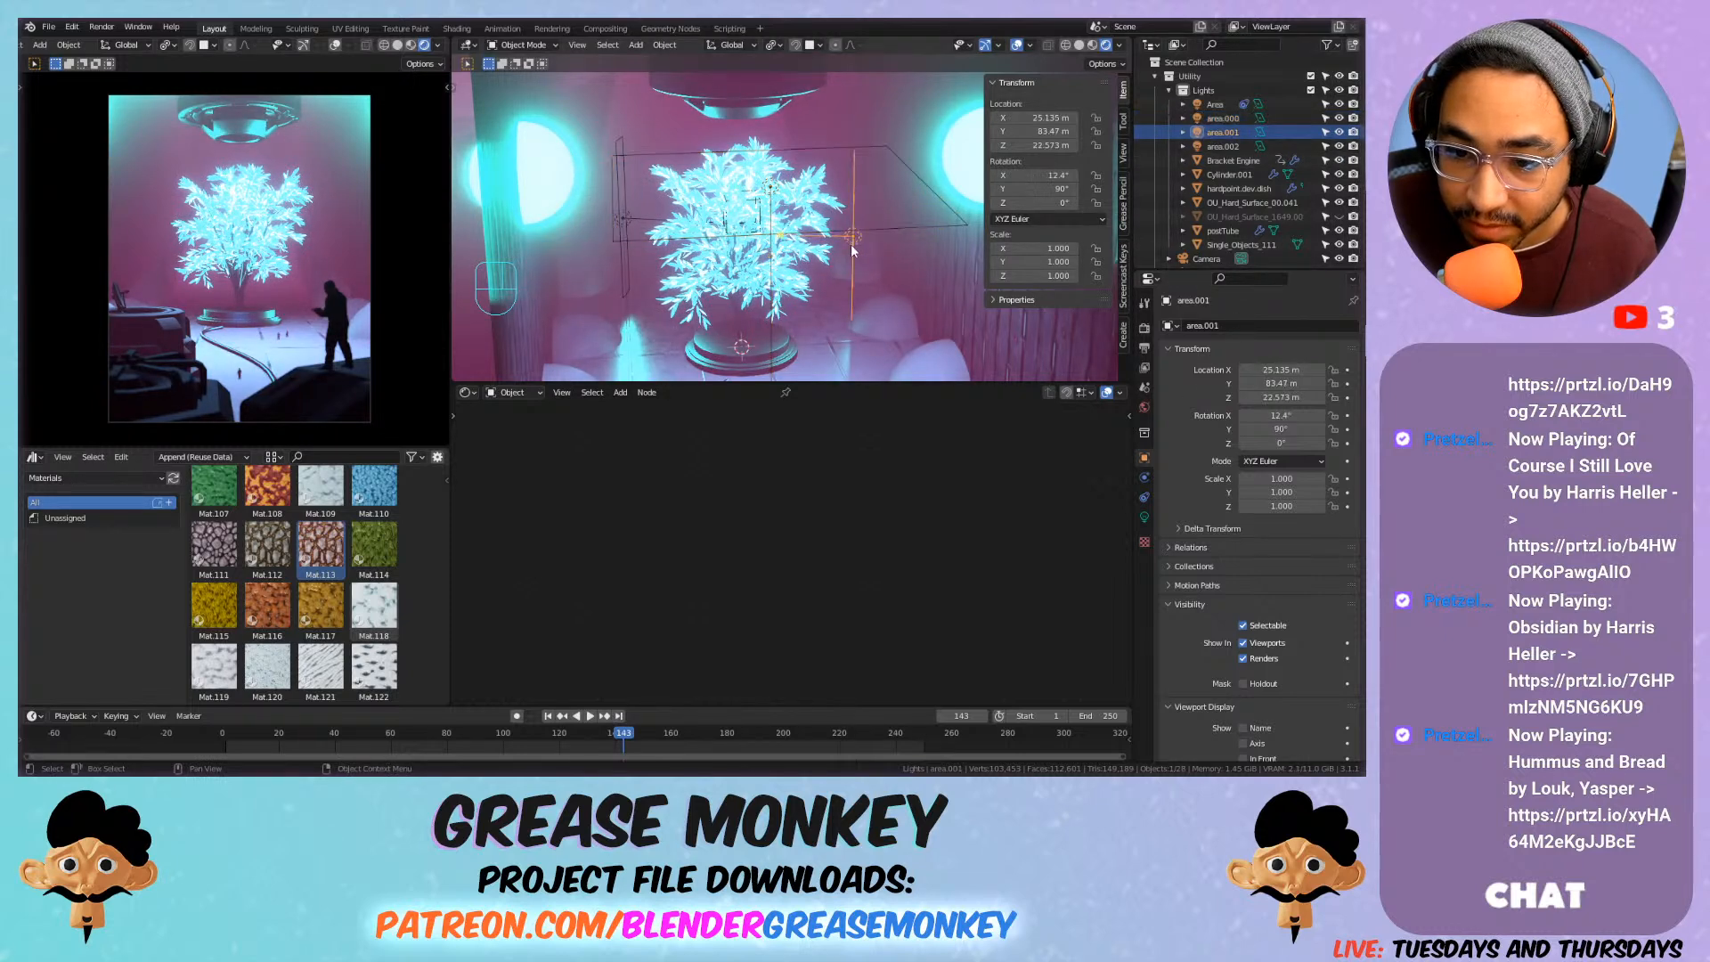
left_click(1146, 516)
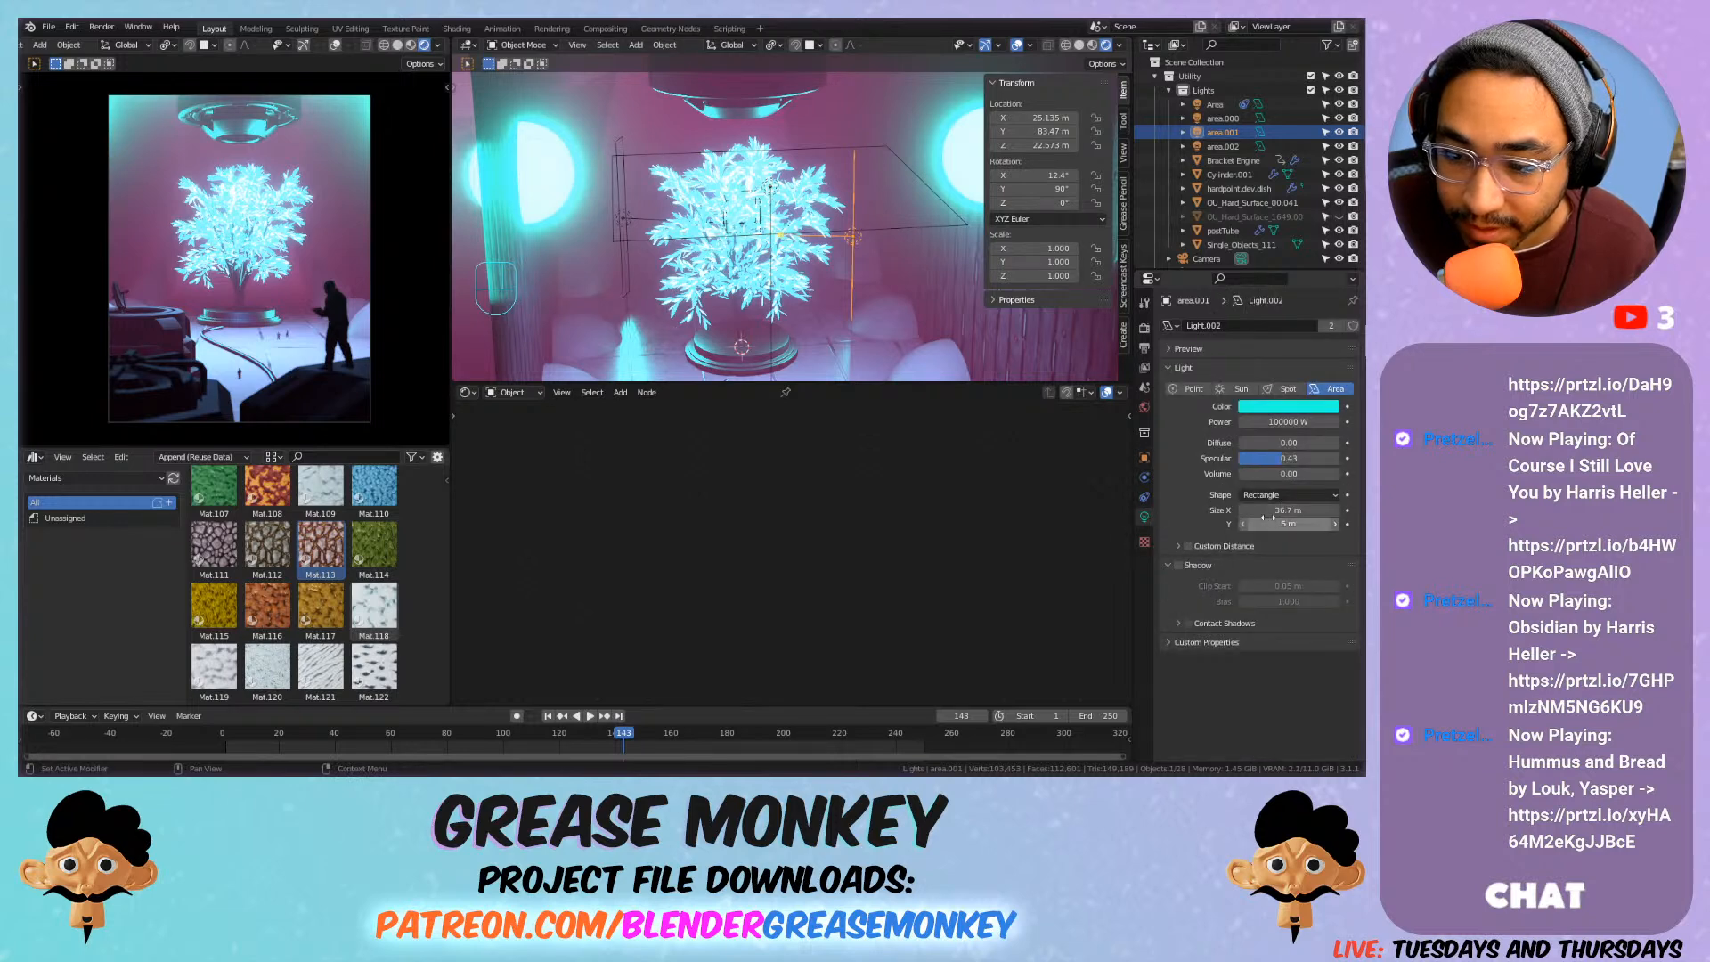
mouse_move(1289, 458)
left_mouse_down()
mouse_move(1245, 458)
mouse_move(1269, 458)
left_mouse_up()
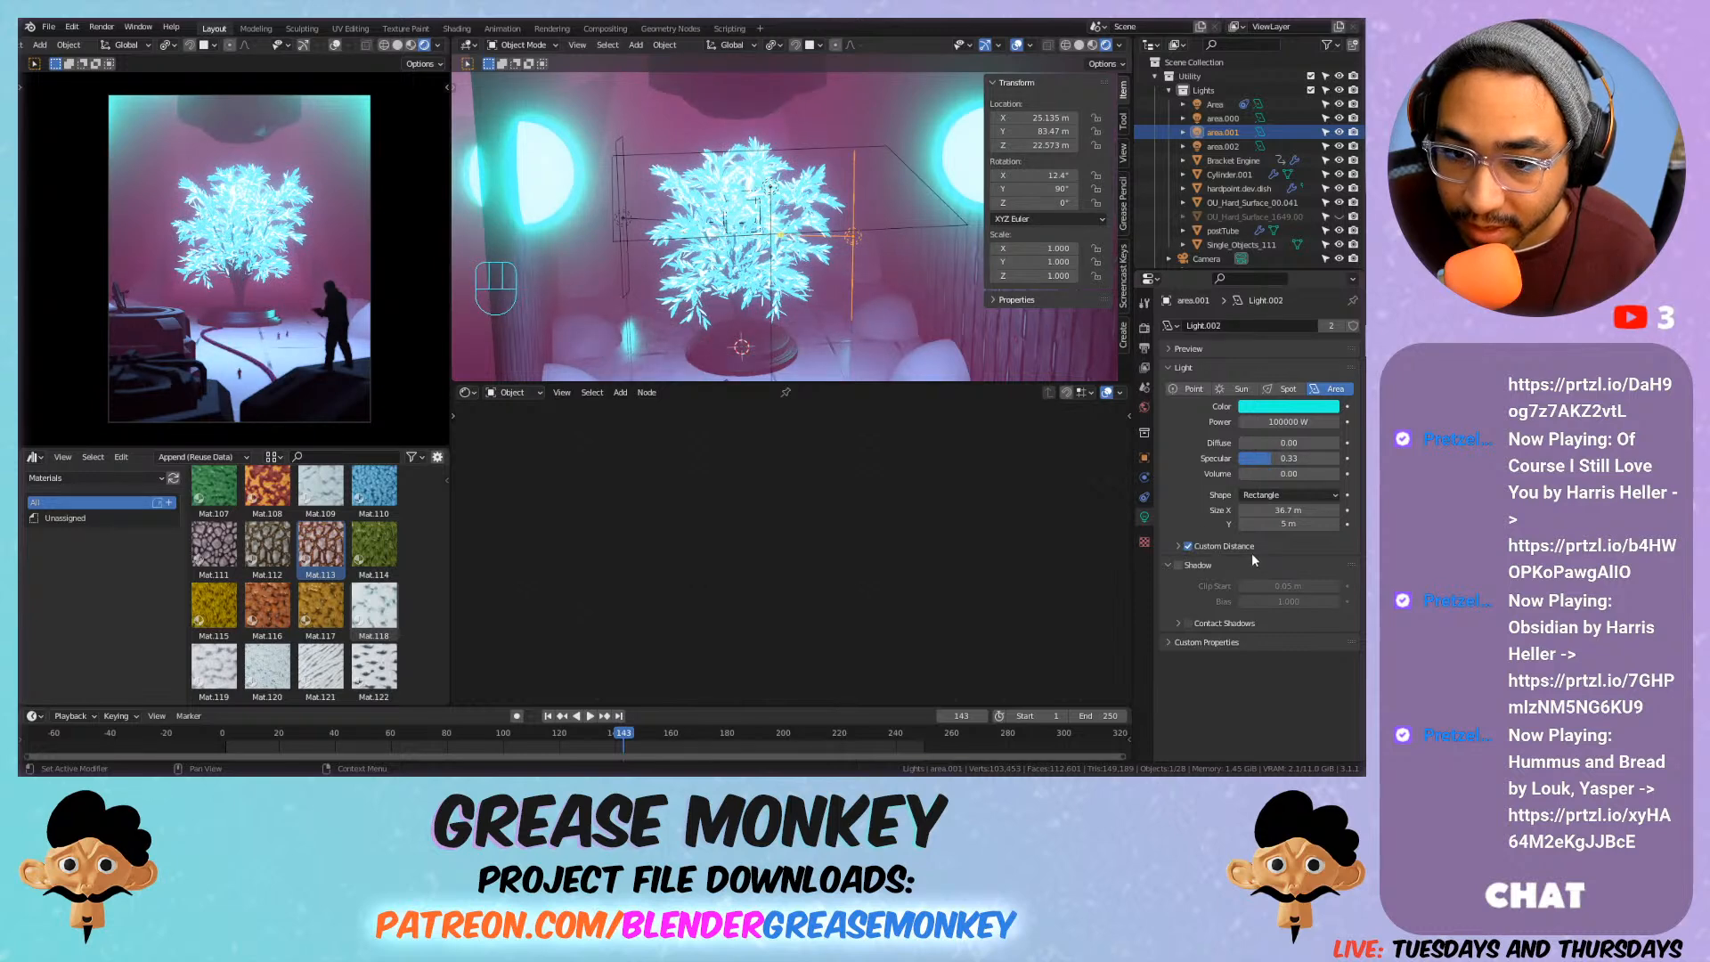
left_click(1231, 547)
left_click_drag(1265, 561, 1287, 562)
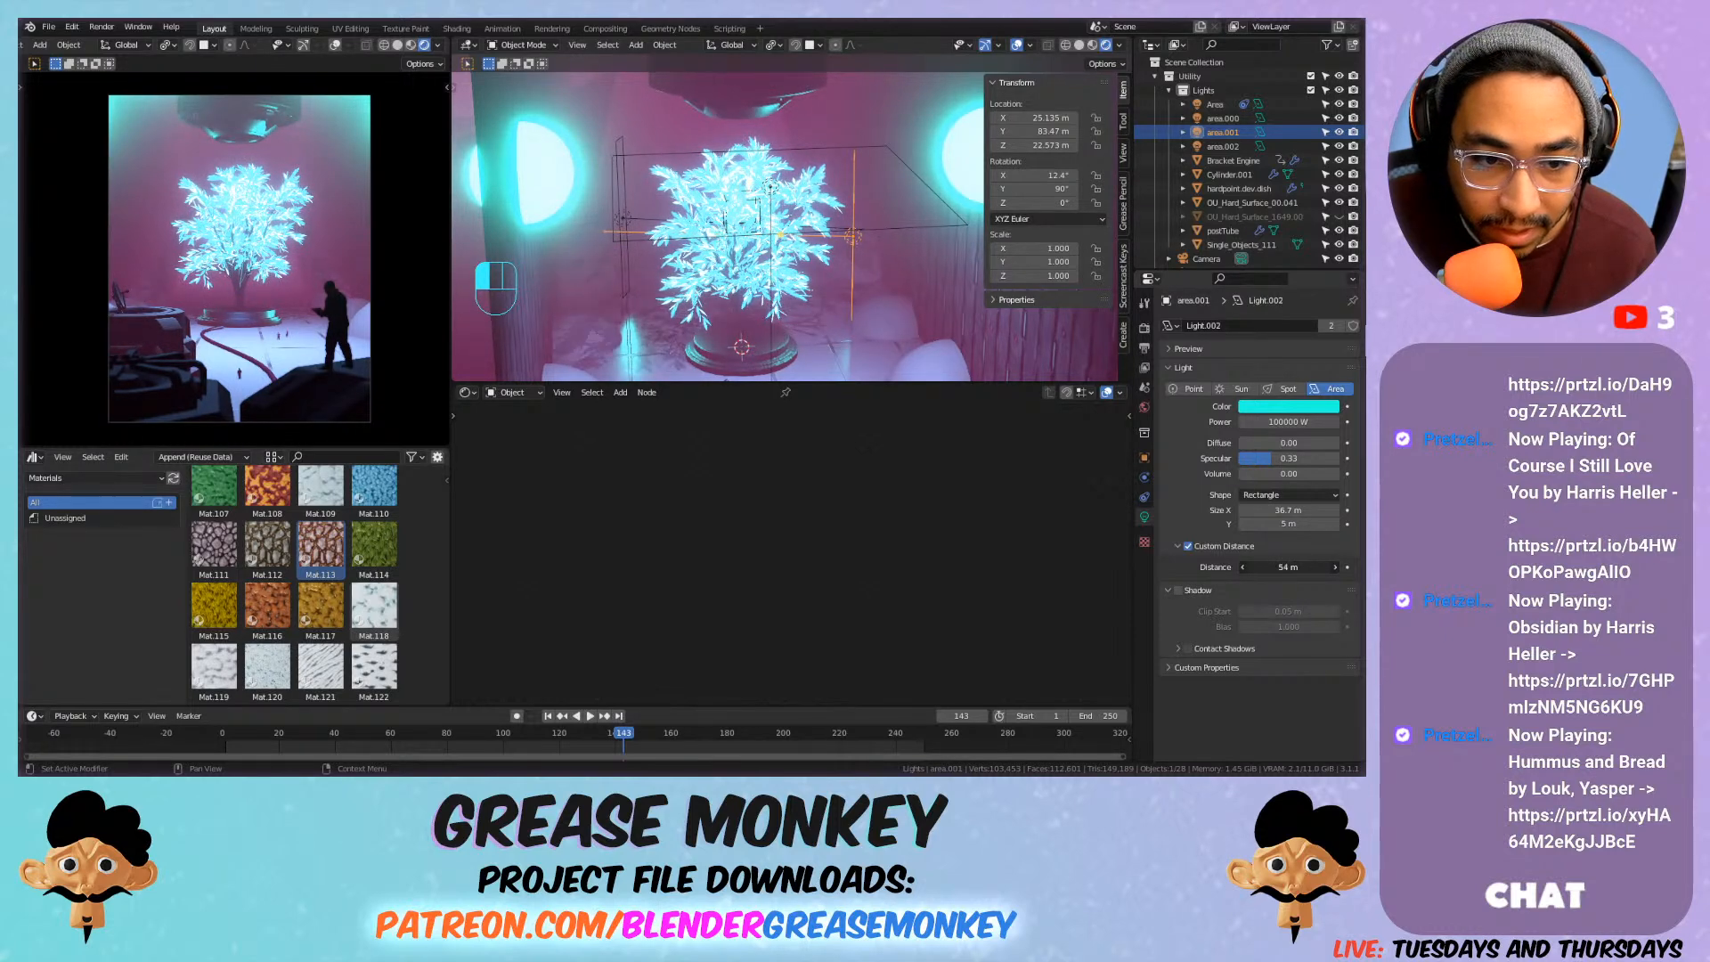
key("ctrl+z")
key("ctrl+z")
key("ctrl+z")
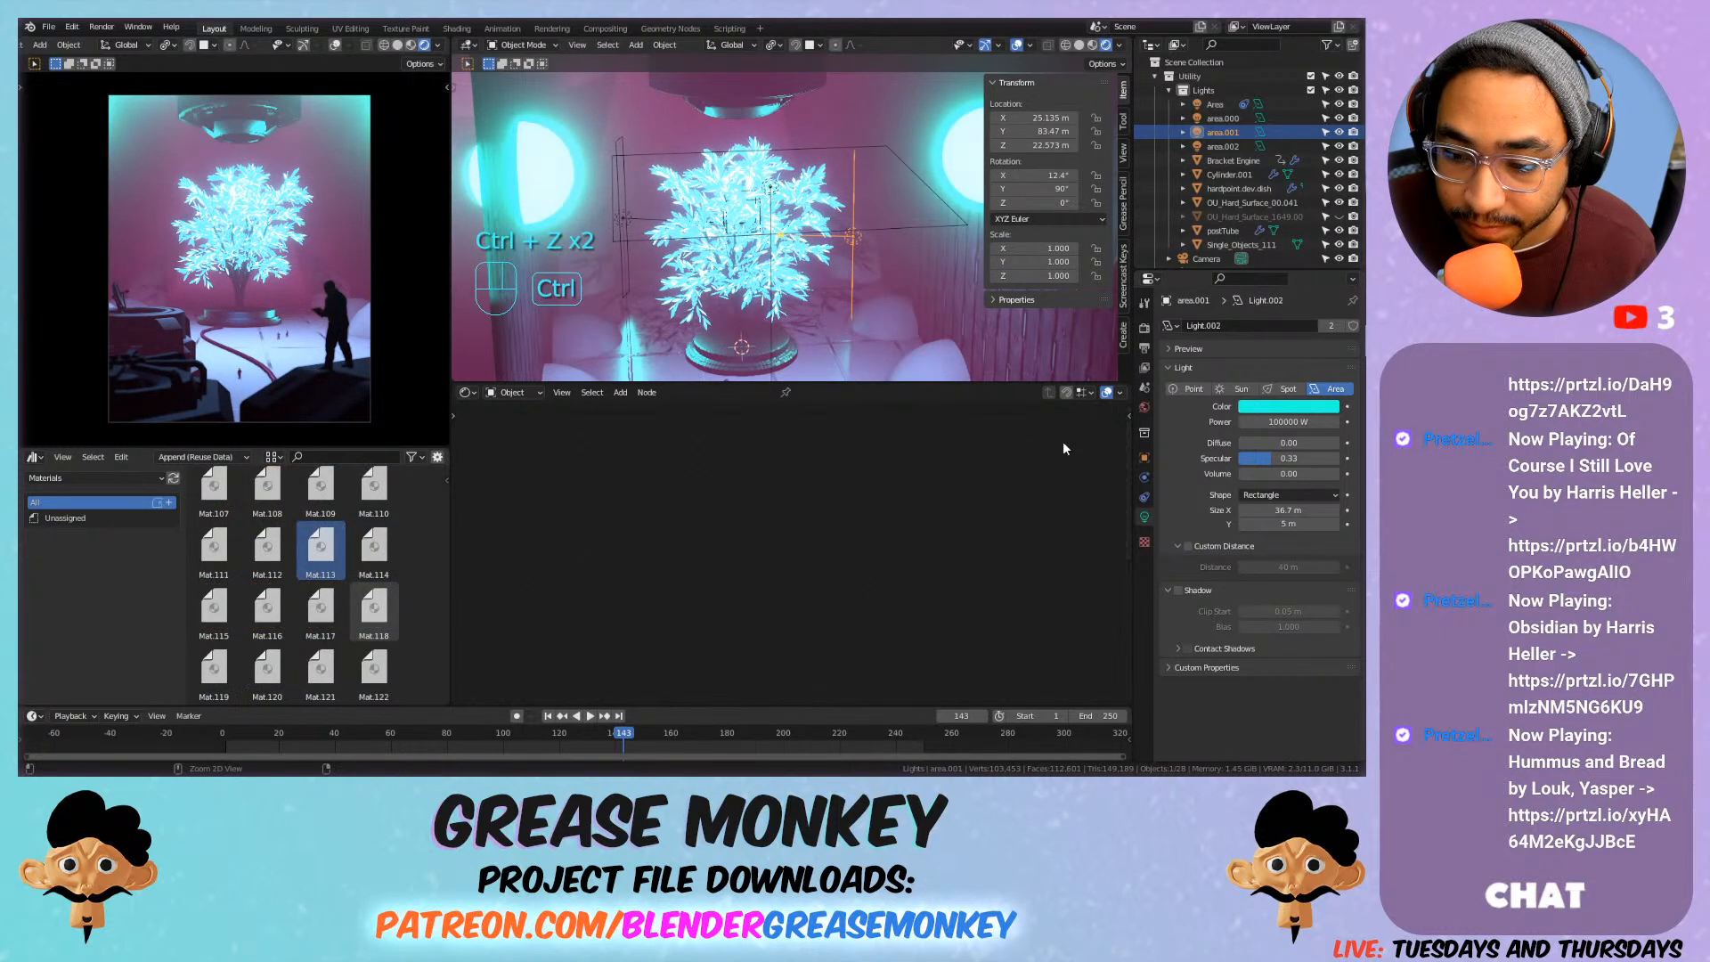
Set the Size X of the light shared by area.001 and area.002 to 5 m.
left_click(1275, 510)
type("5")
key("Return")
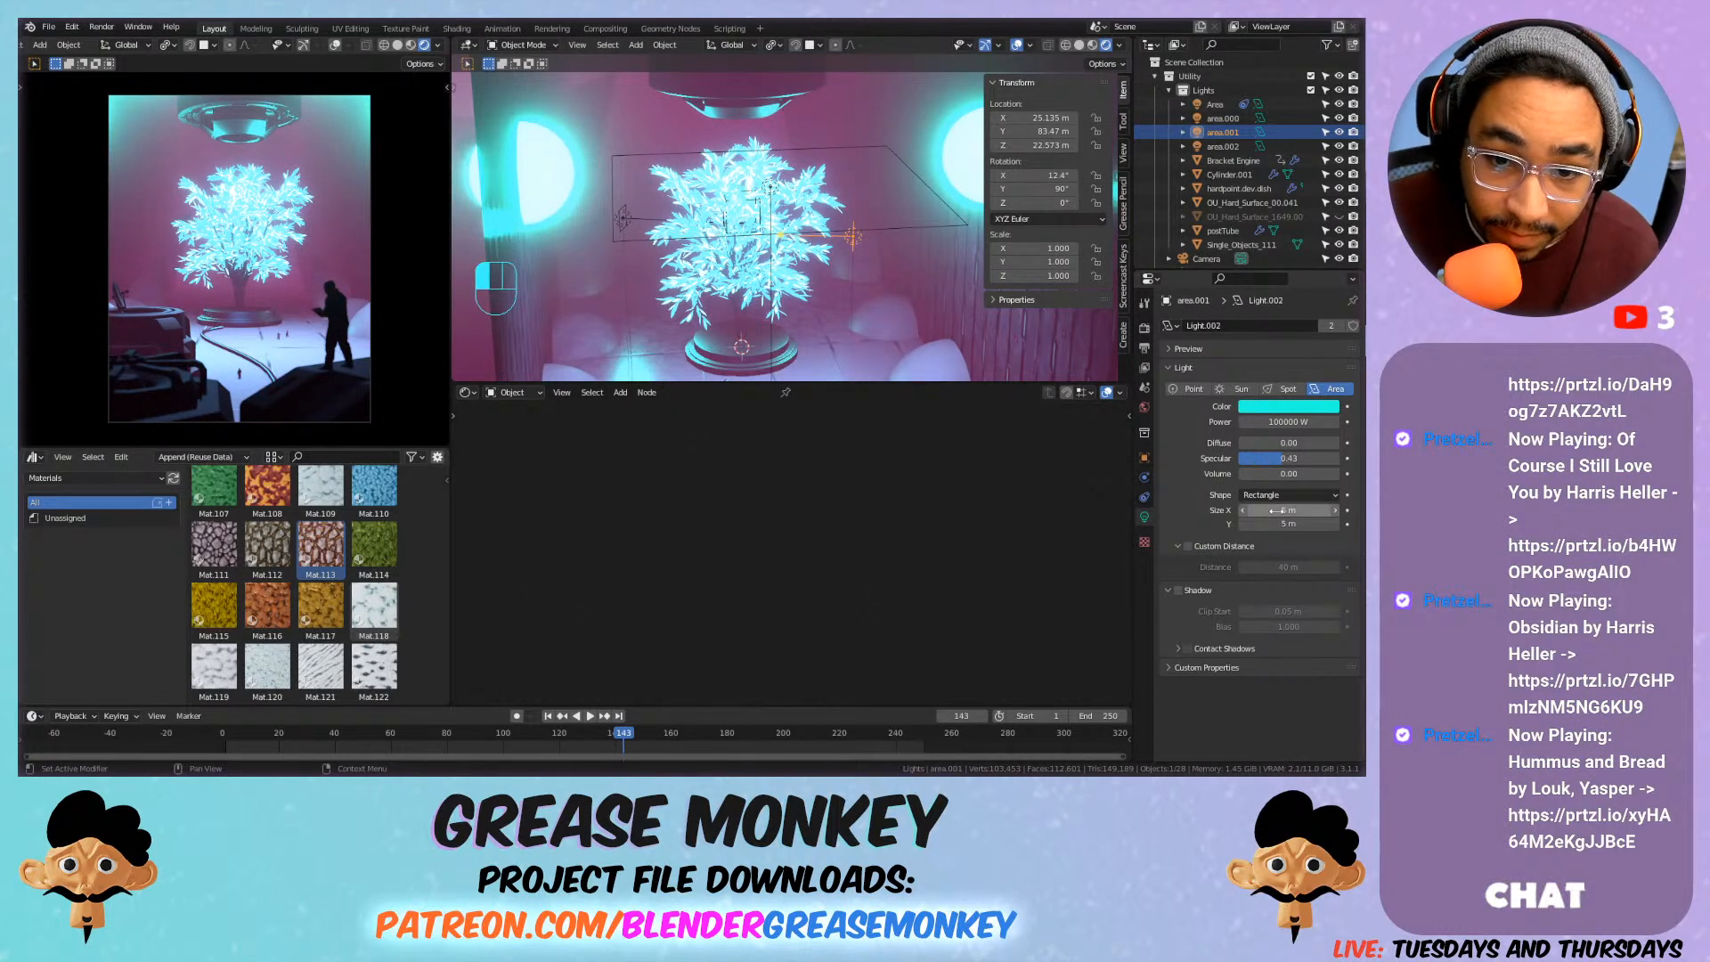
key("g")
key("z")
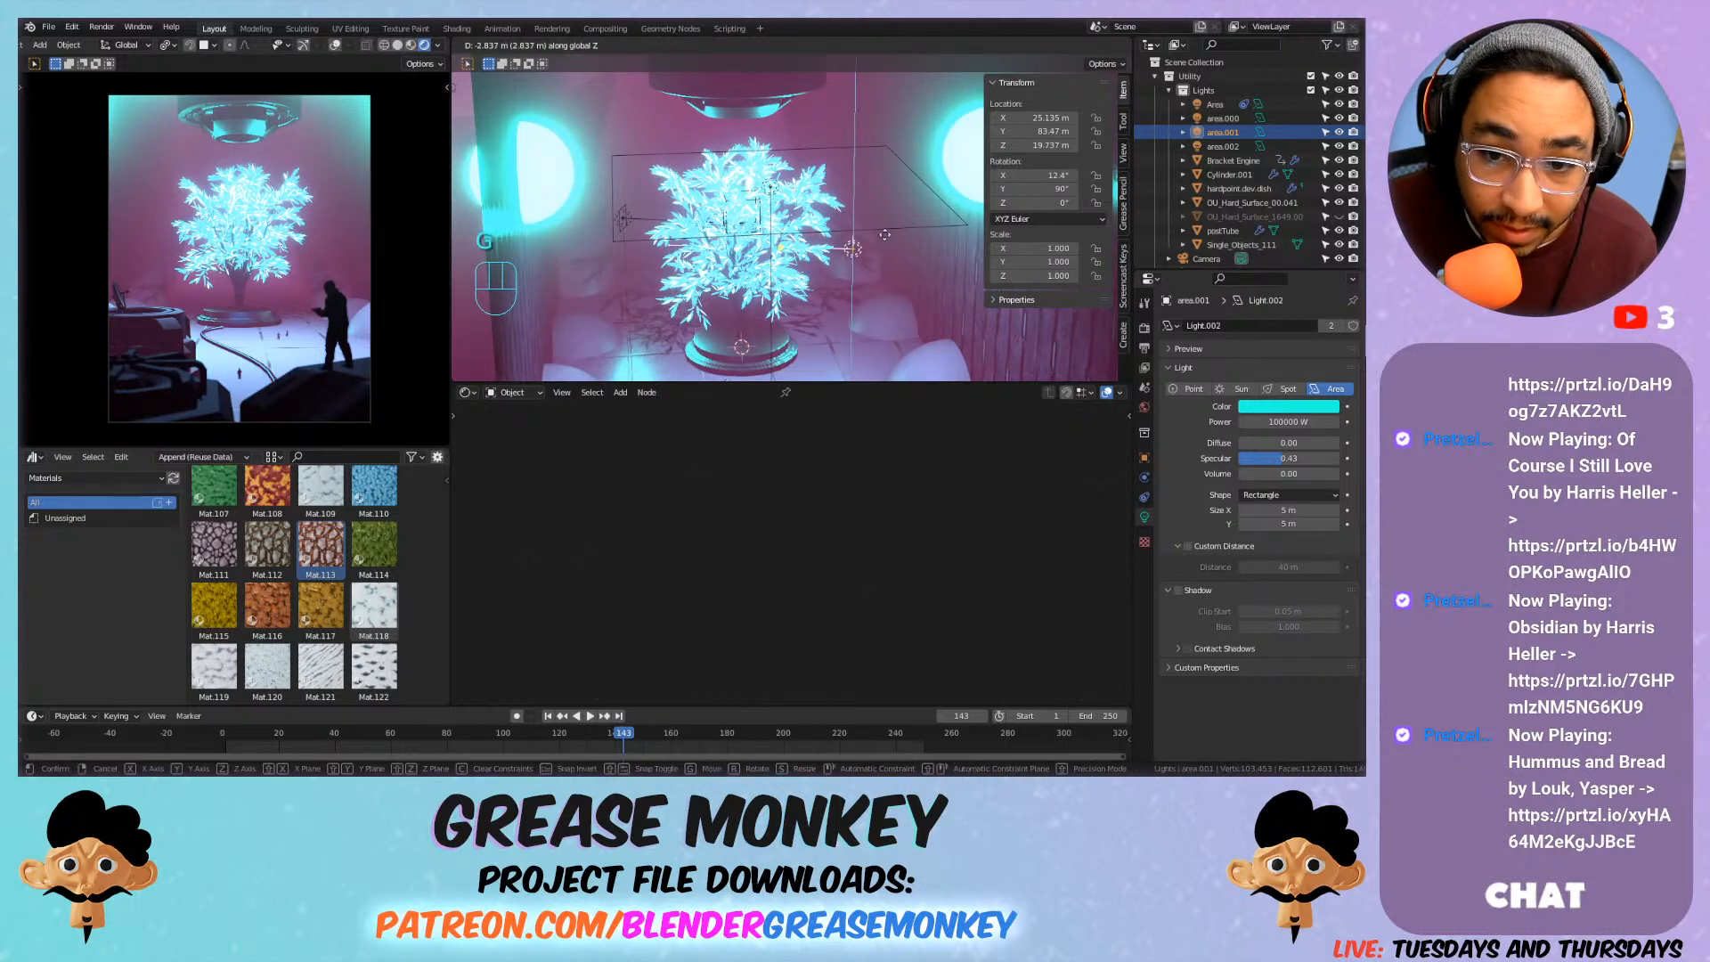
right_click(879, 249)
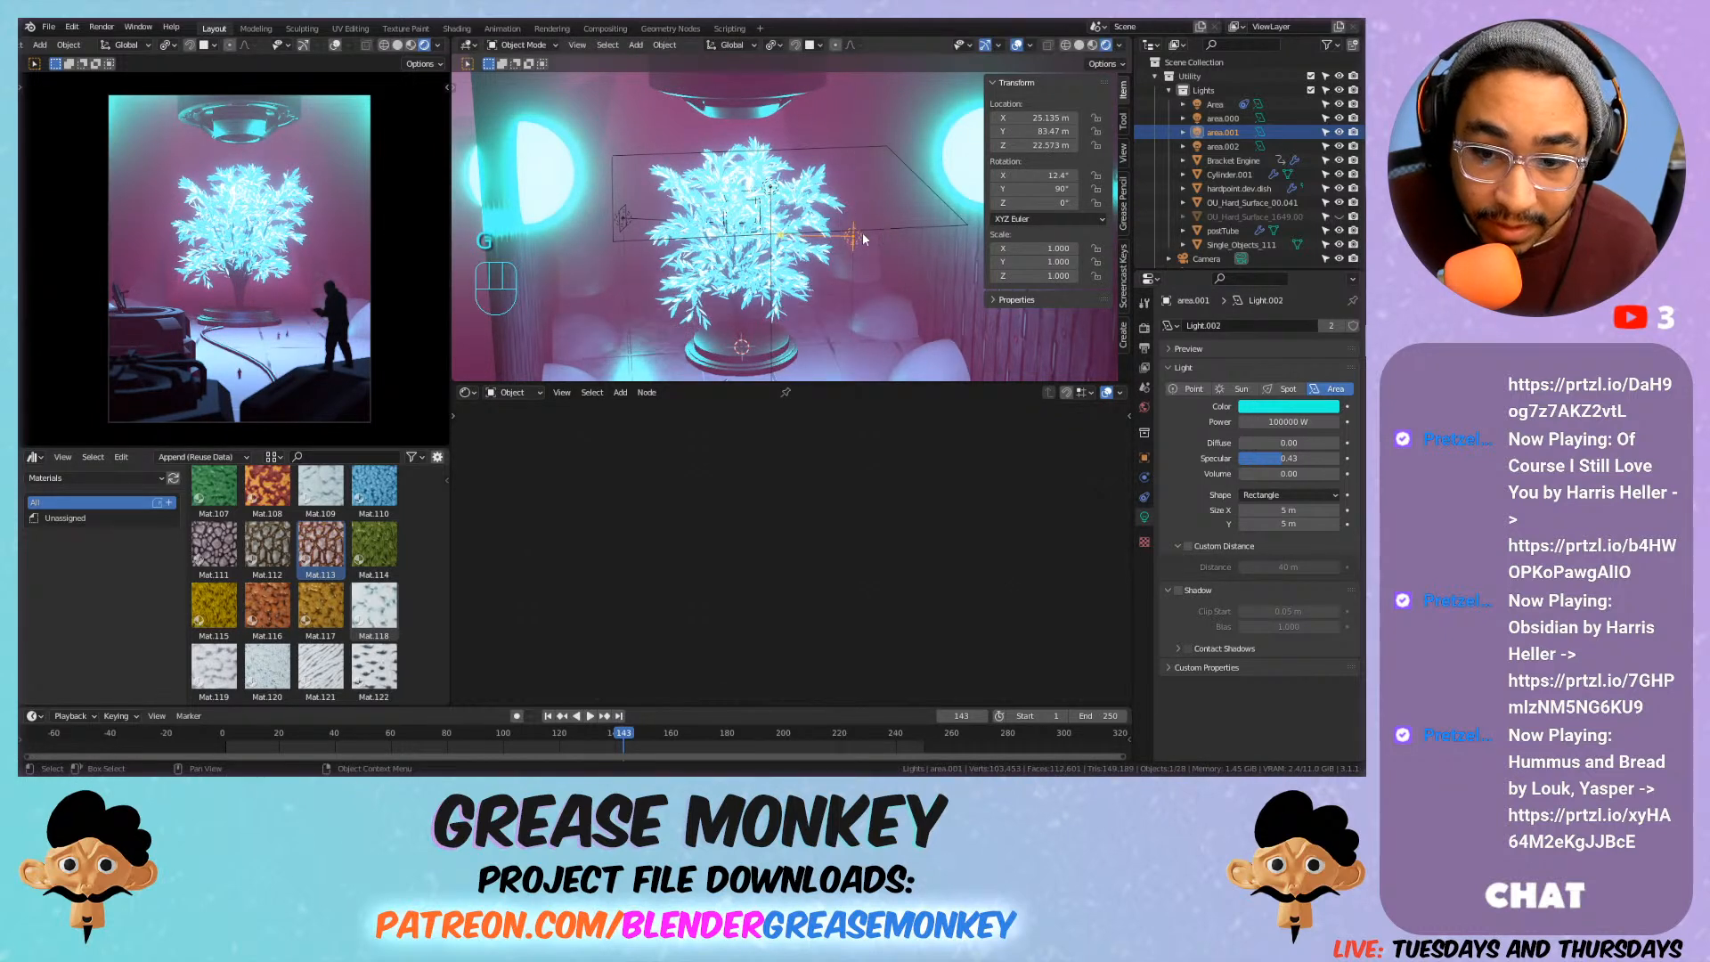
Rotate the two lights beside the tree, bringing area.001 to about 52.5° and area.002 to about 131° in Y rotation.
key("r")
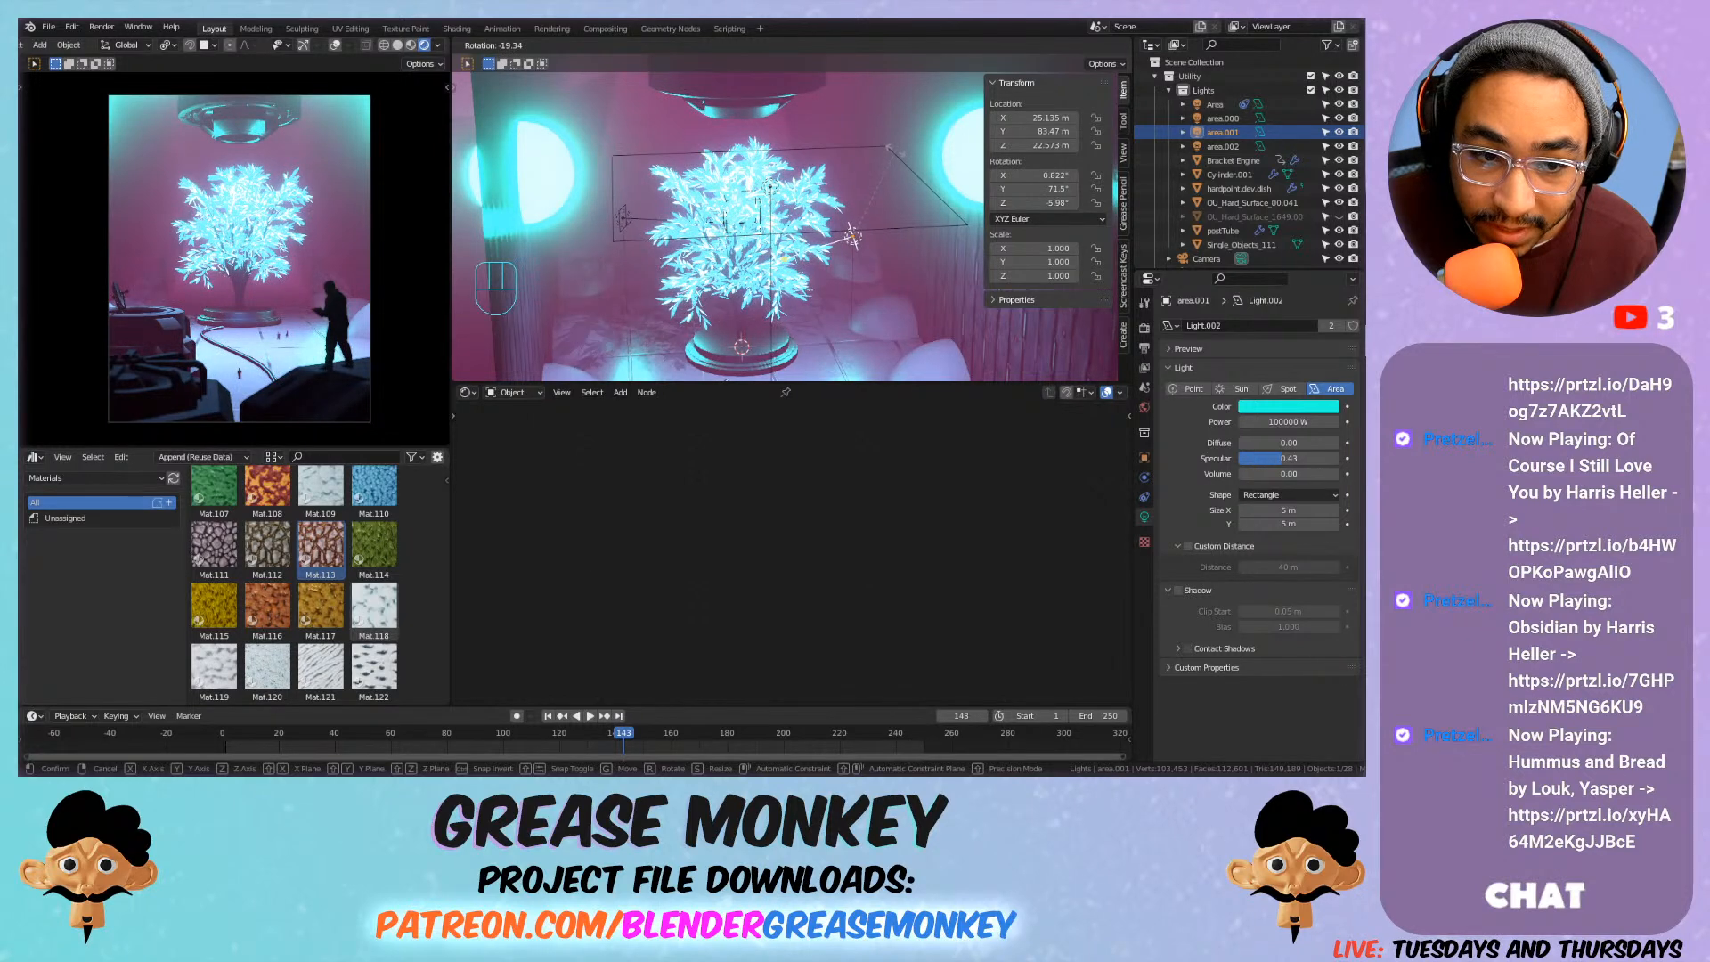
left_click(858, 157)
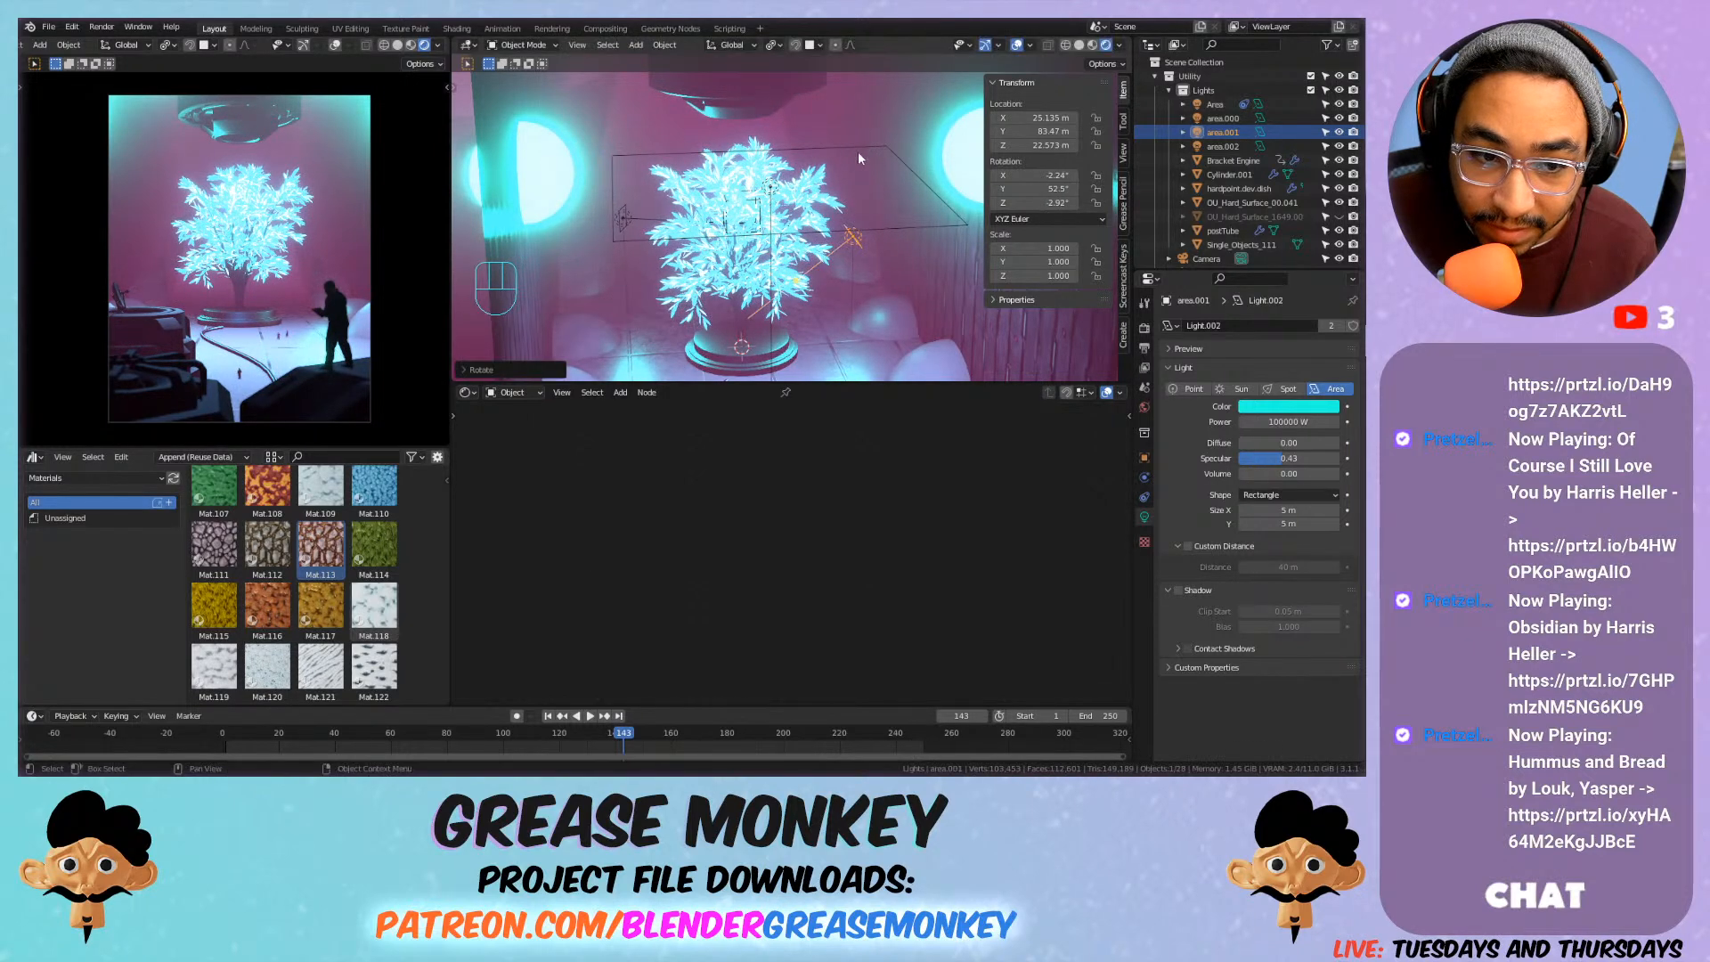
left_click(624, 224)
key("r")
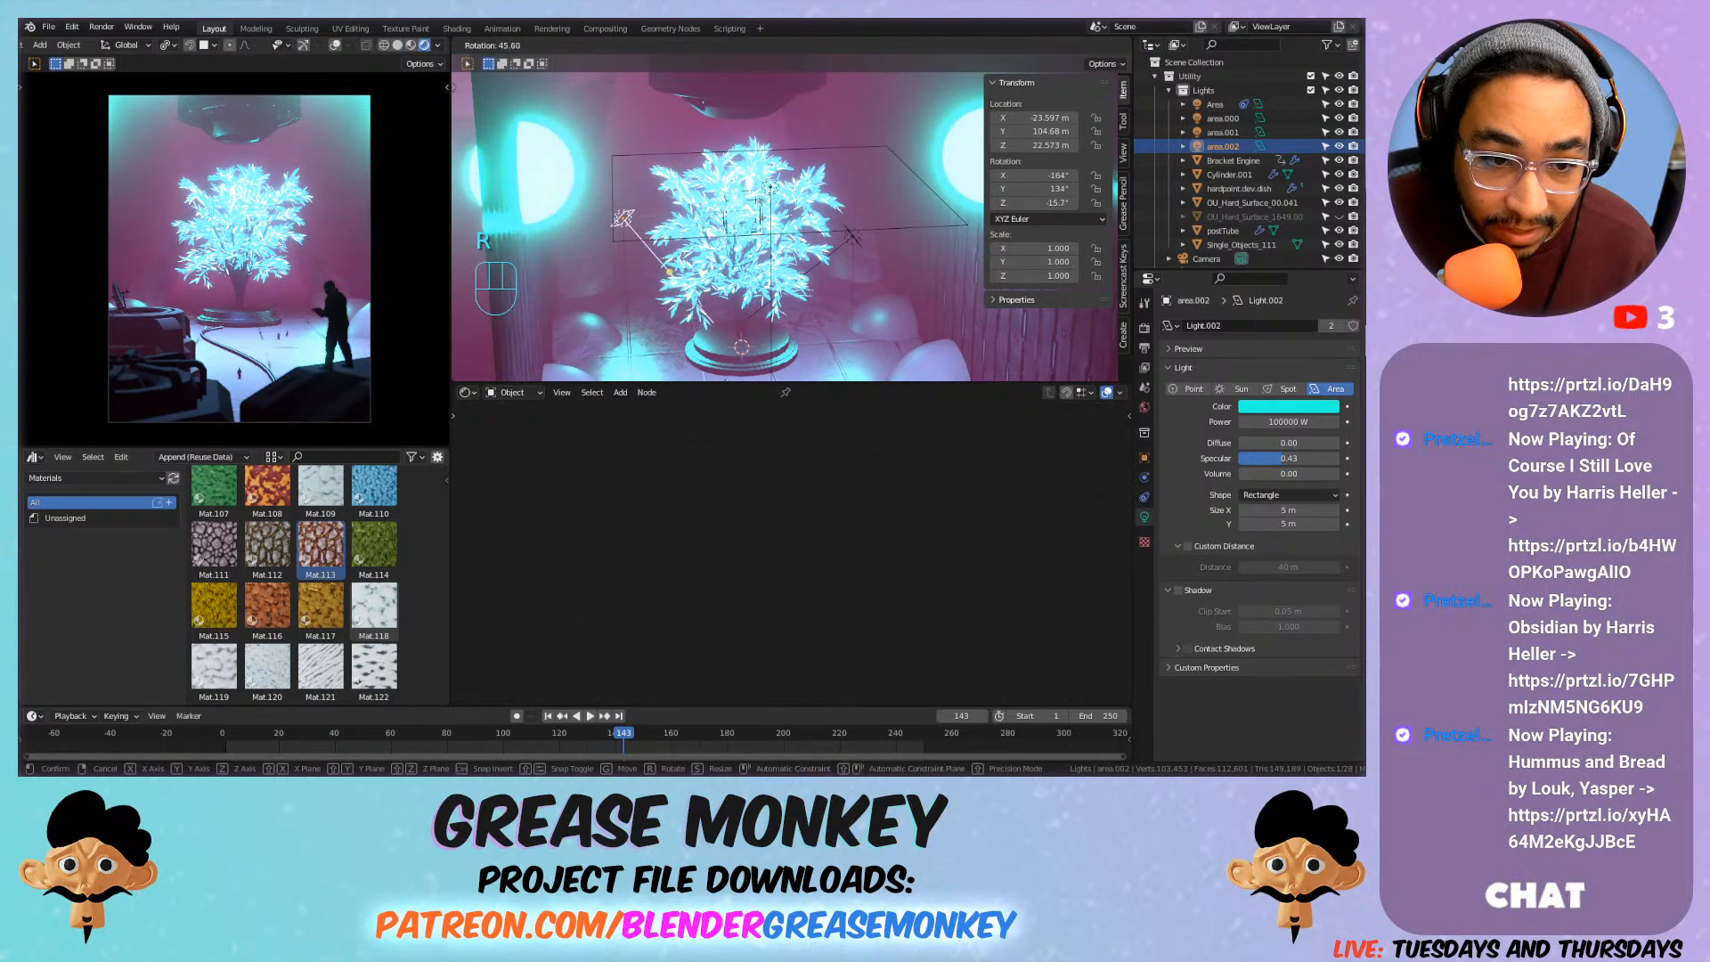
left_click(761, 207)
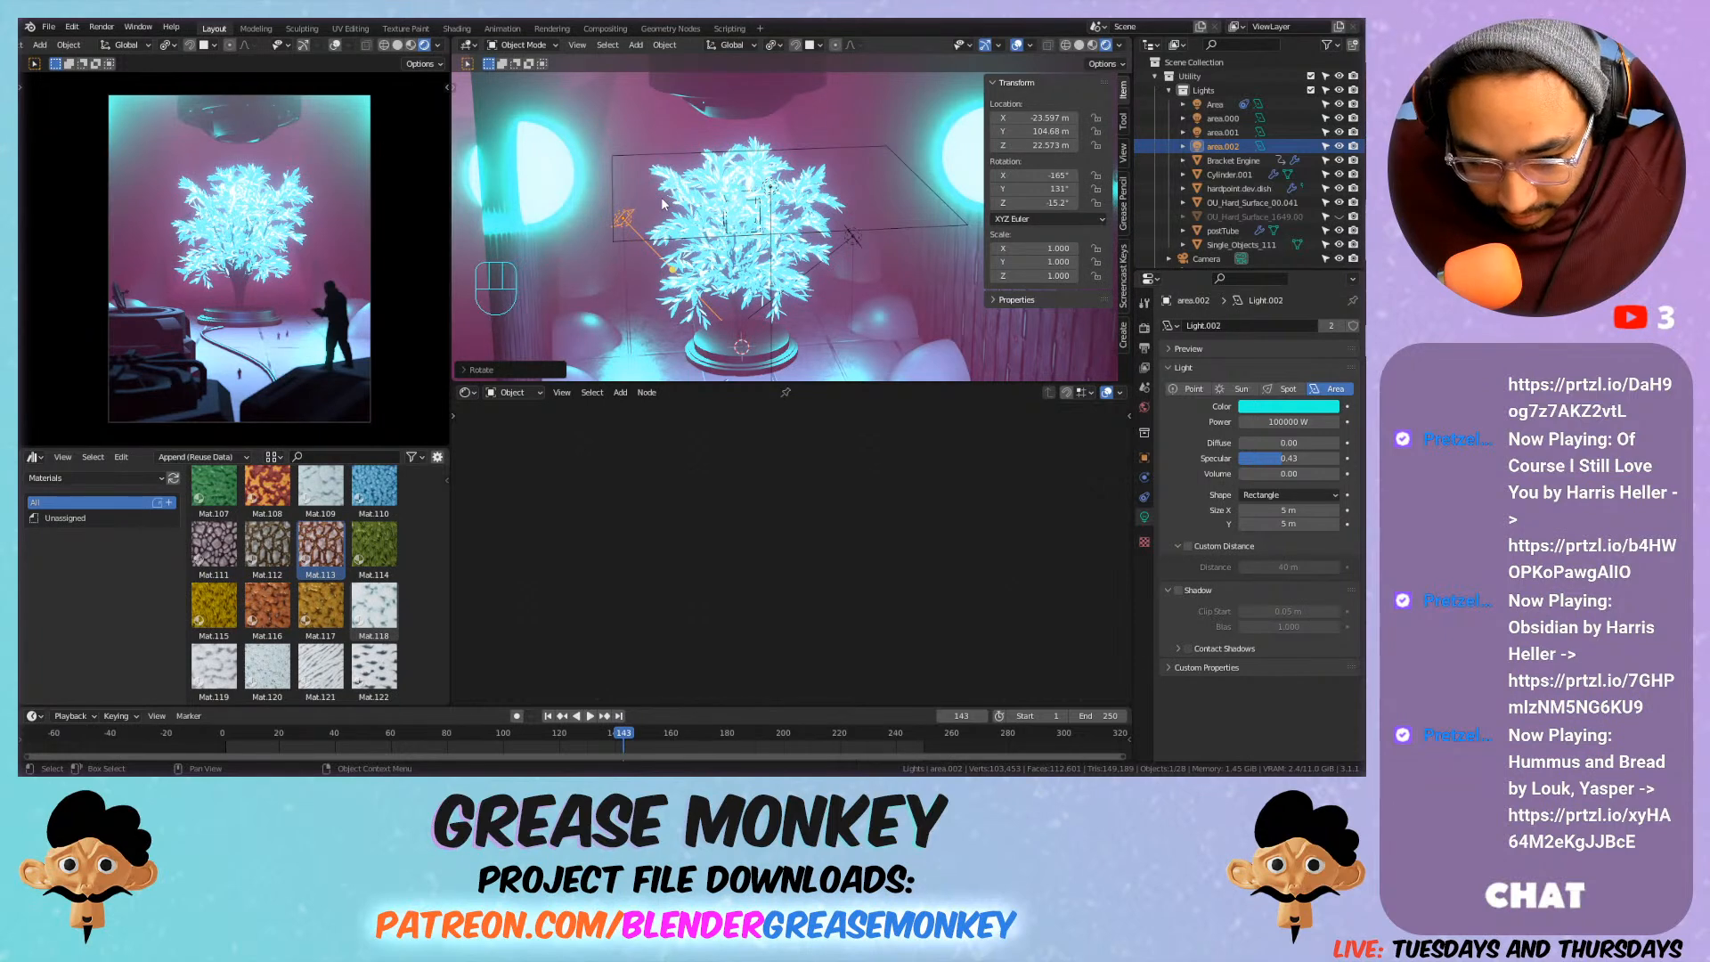
Try the overhead light area.000 as a Point light and as an Area light with a 0 m size, and restore its original settings.
left_click(774, 192)
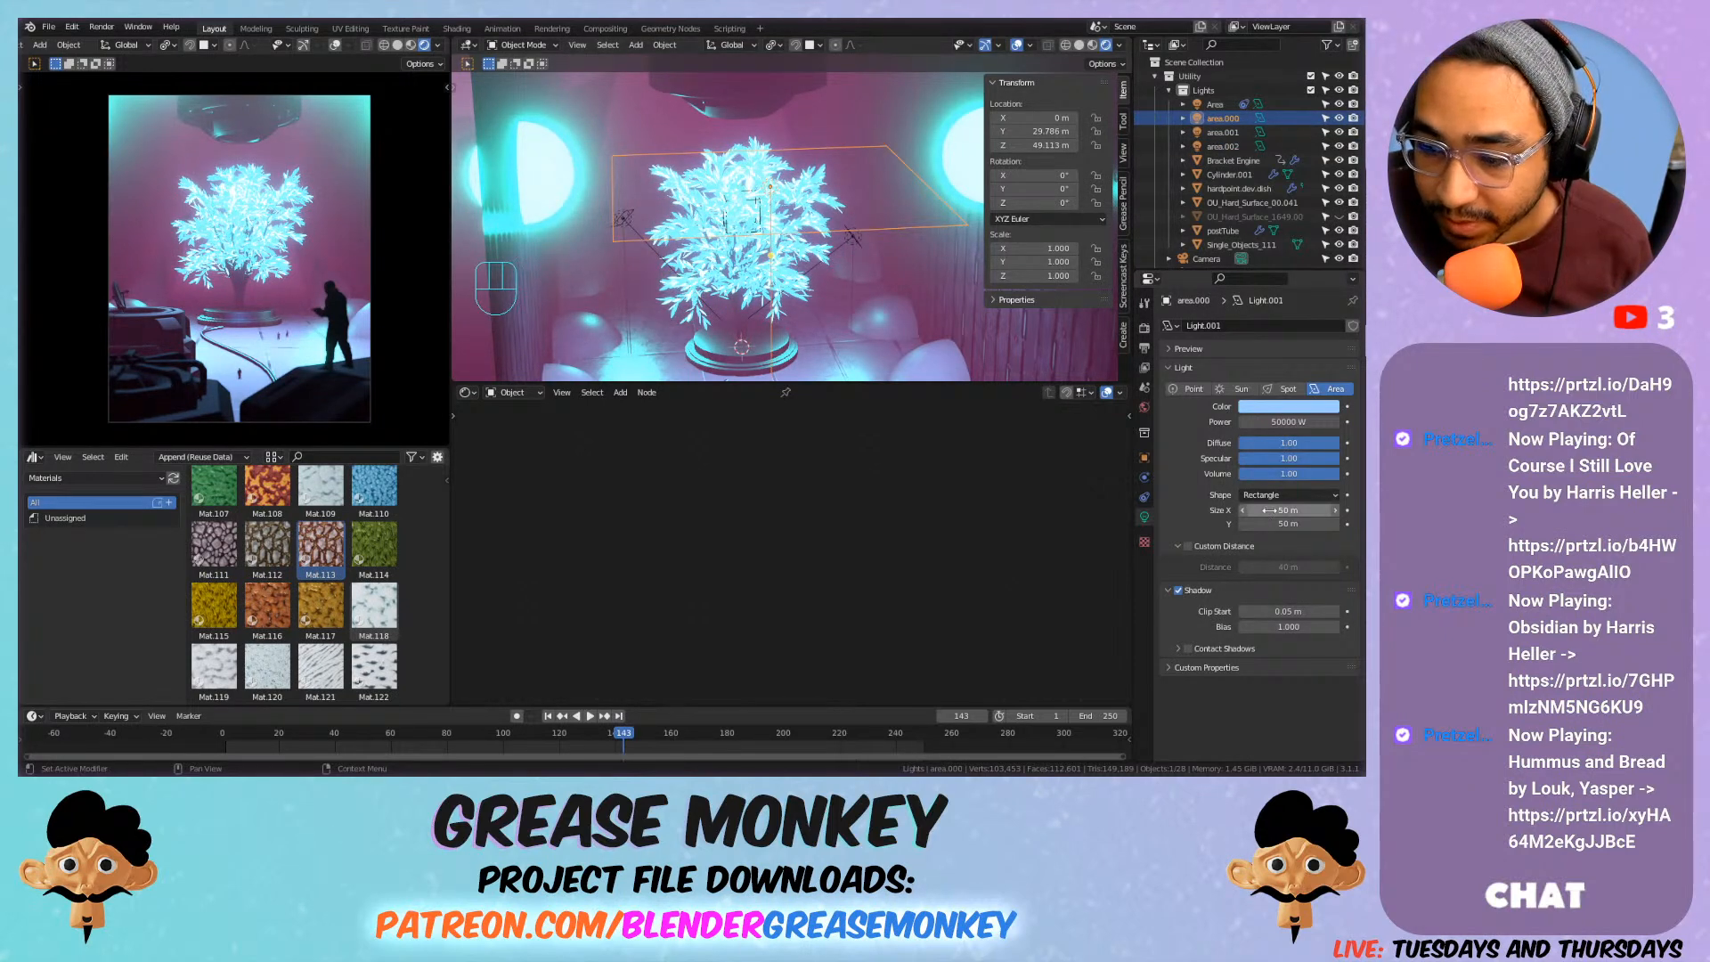
key("ctrl+z")
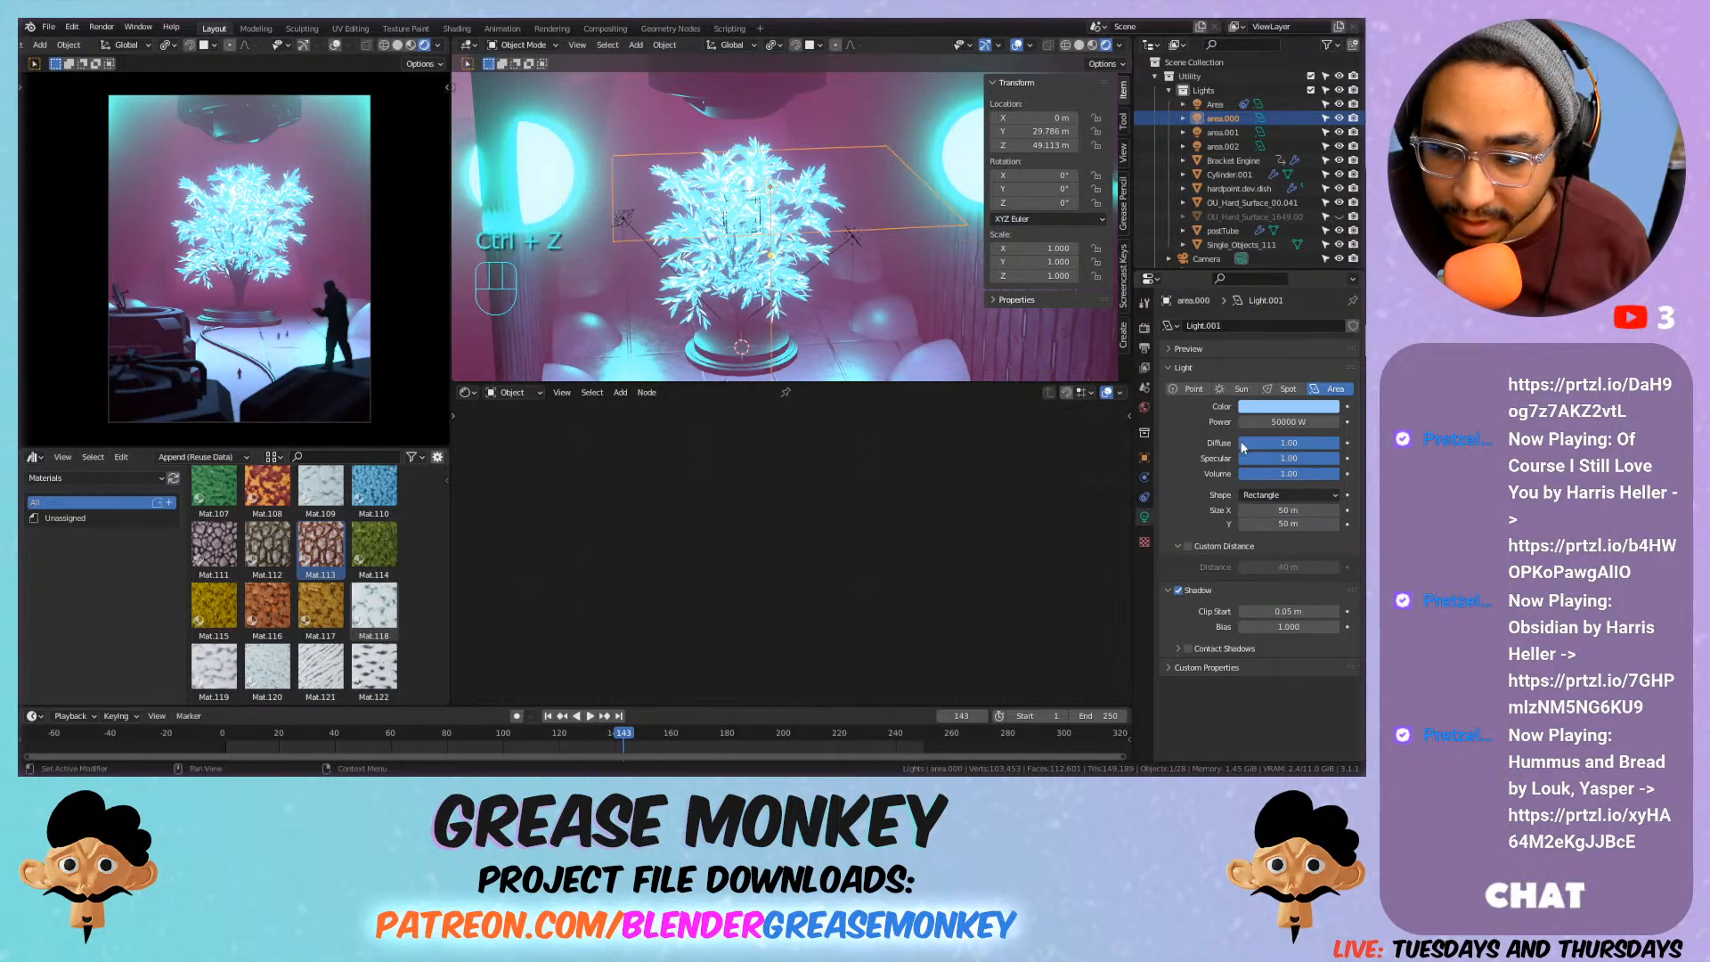
left_click(1191, 390)
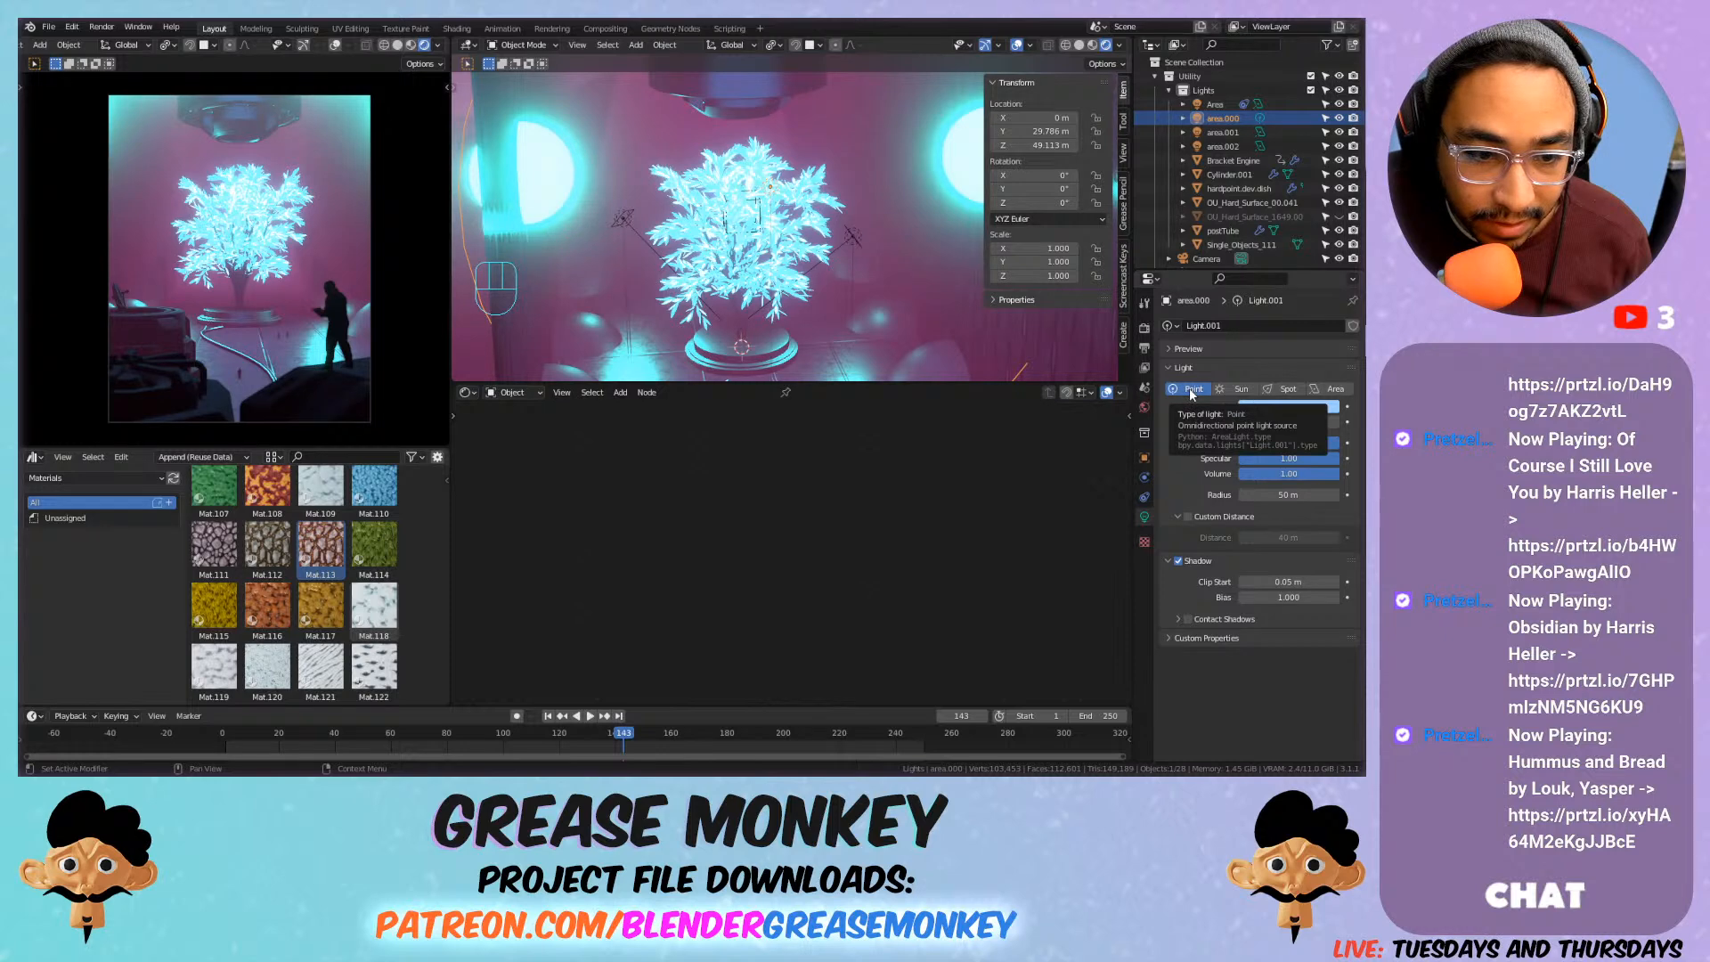
left_click(1331, 389)
left_click(1288, 510)
type("0")
key("Return")
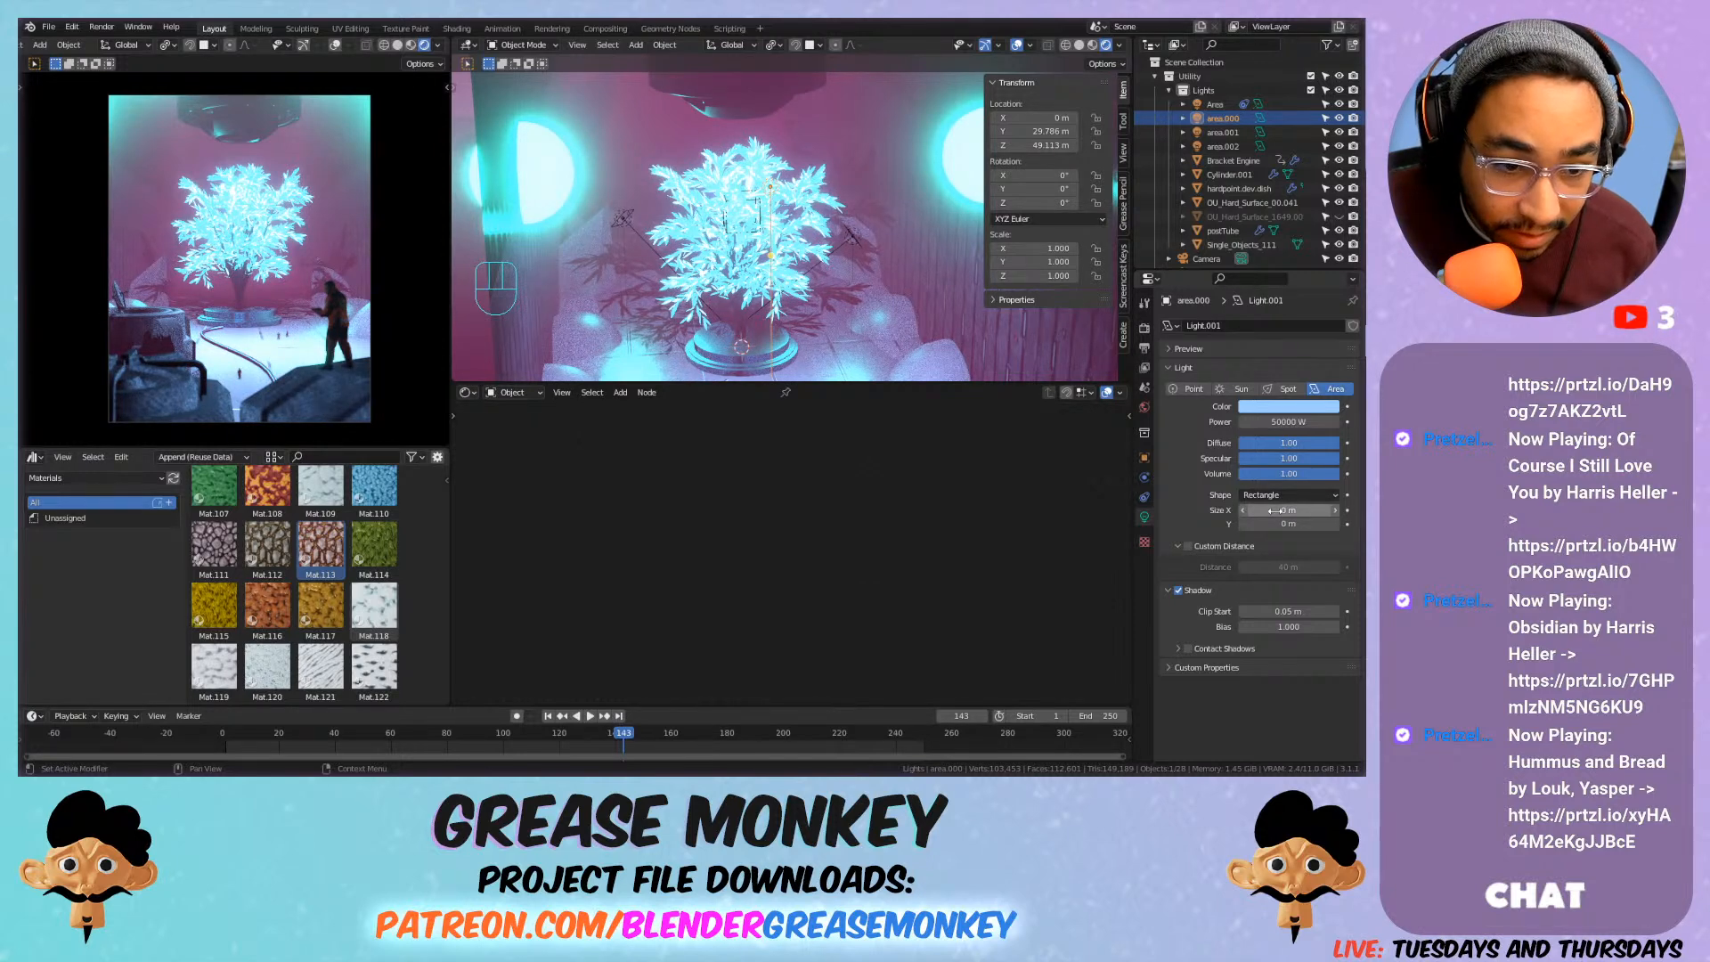
key("ctrl+z")
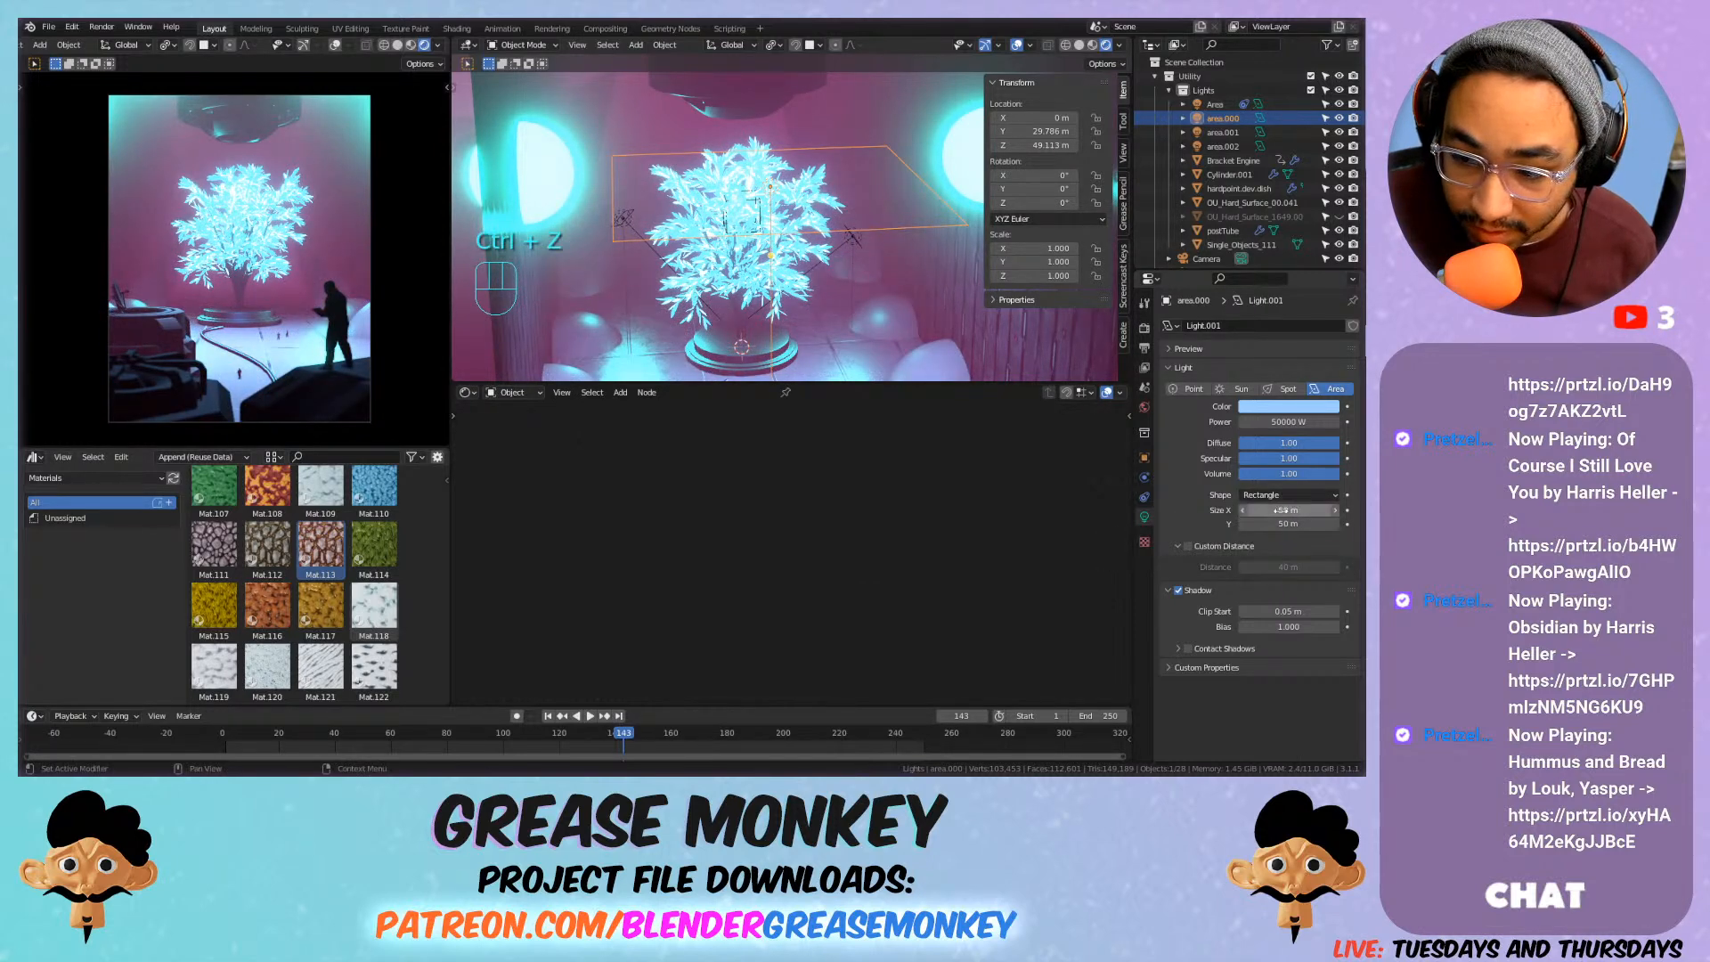
left_click_drag(1288, 510, 1224, 524)
key("ctrl+z")
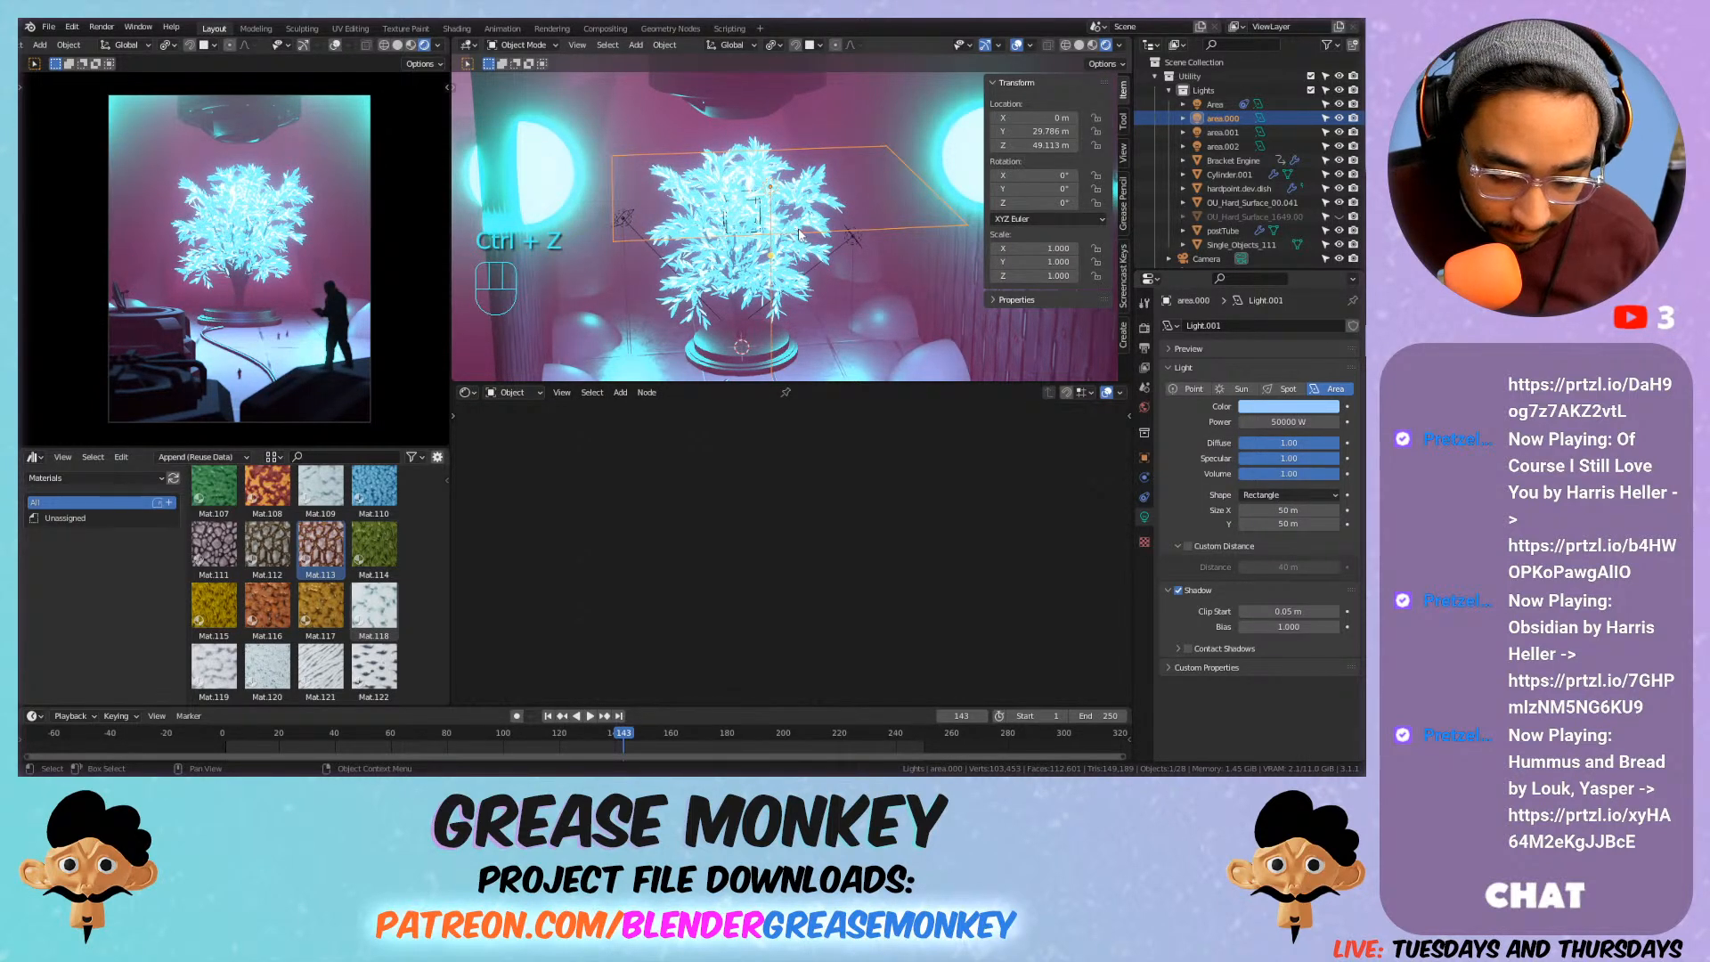
Move the overhead light area.000 along the Y axis to about 73.9 m.
key("g")
key("y")
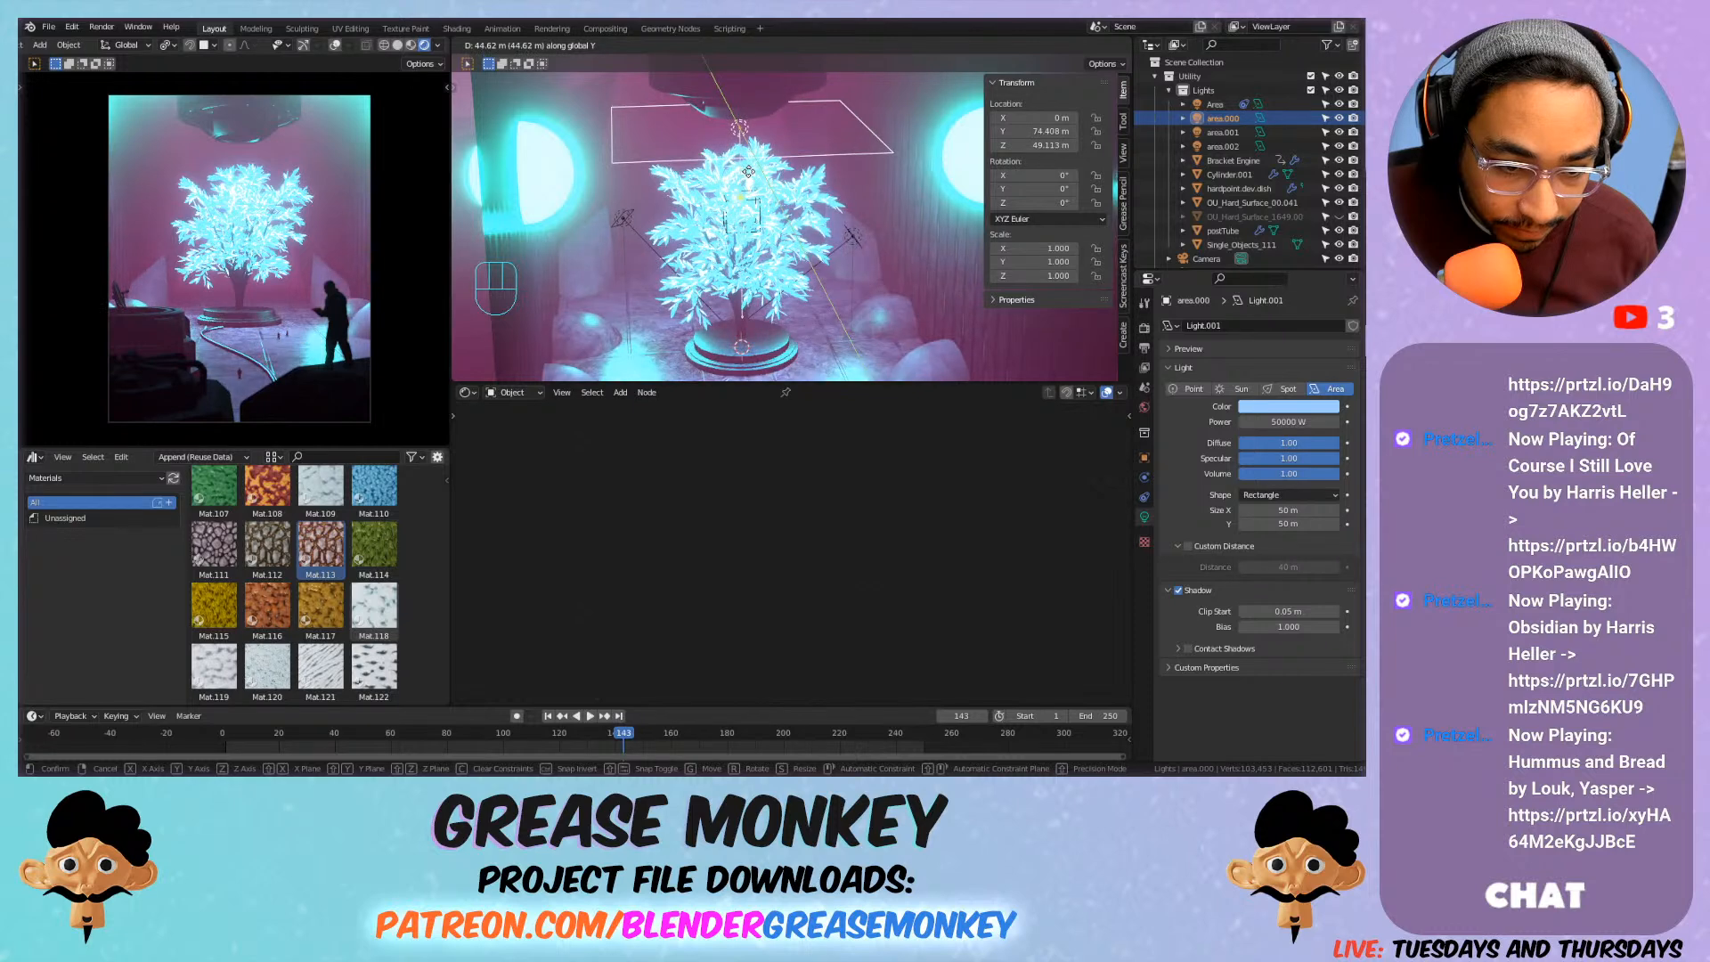
left_click(748, 171)
Compare the scene with area.000's Shadow and Custom Distance switched on and off, leaving Shadow on and Custom Distance off.
left_click(1178, 590)
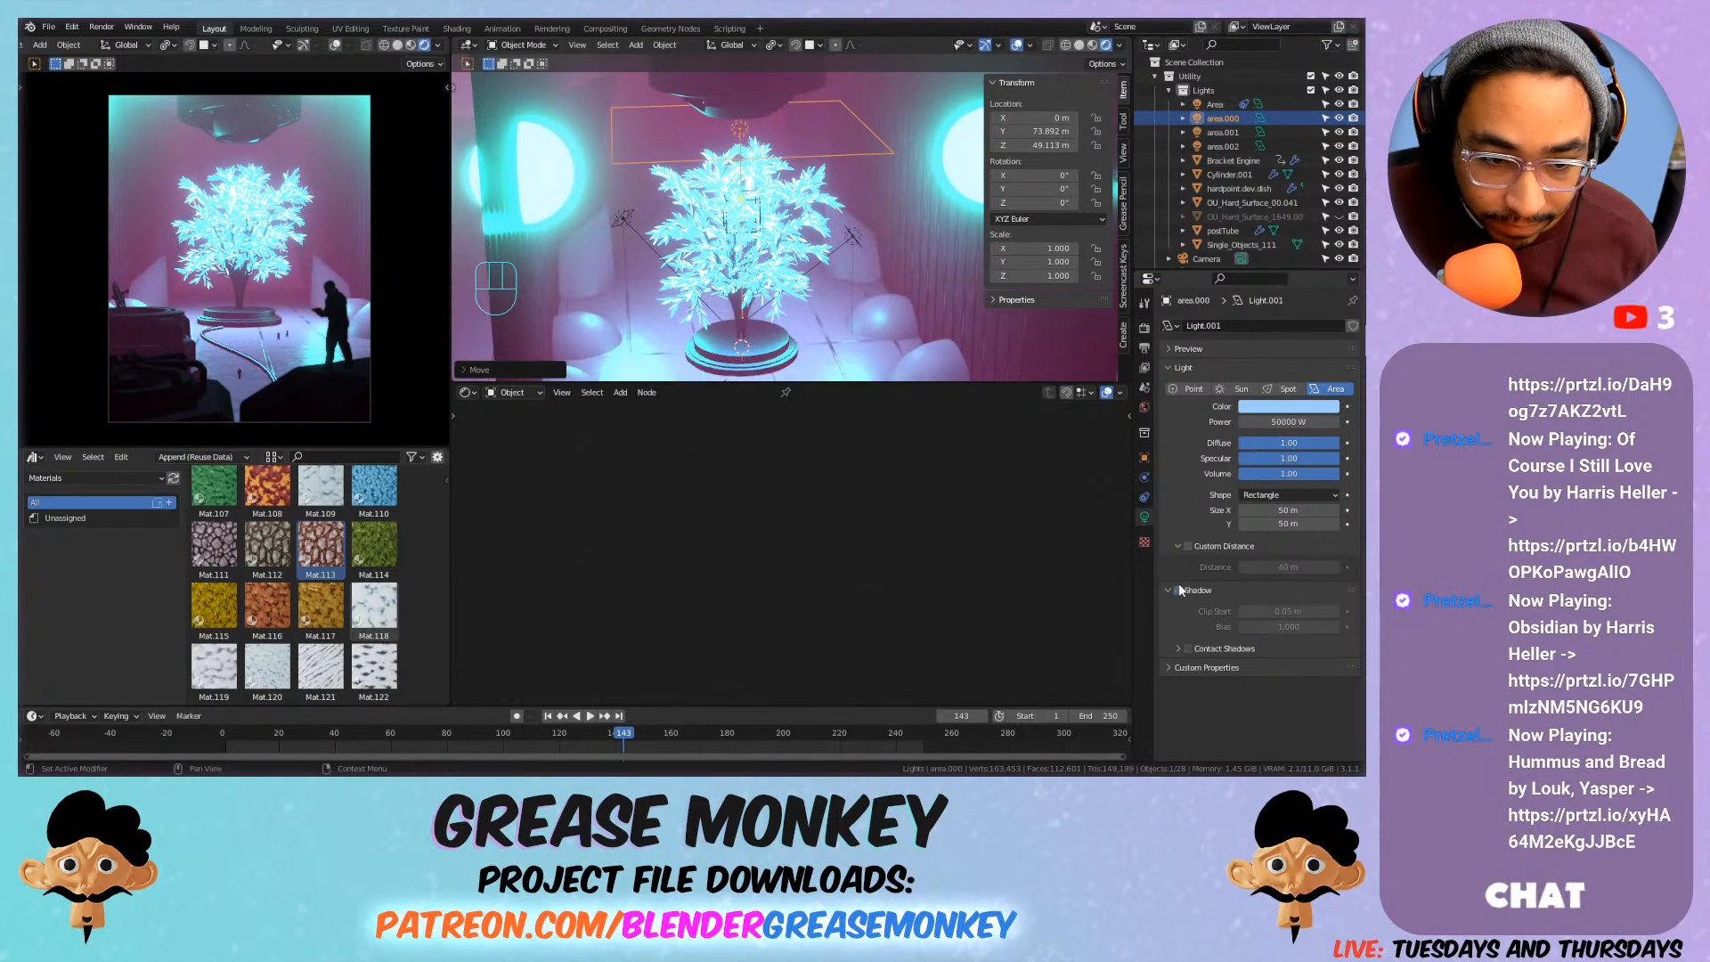
scroll(303, 281, "up", 4)
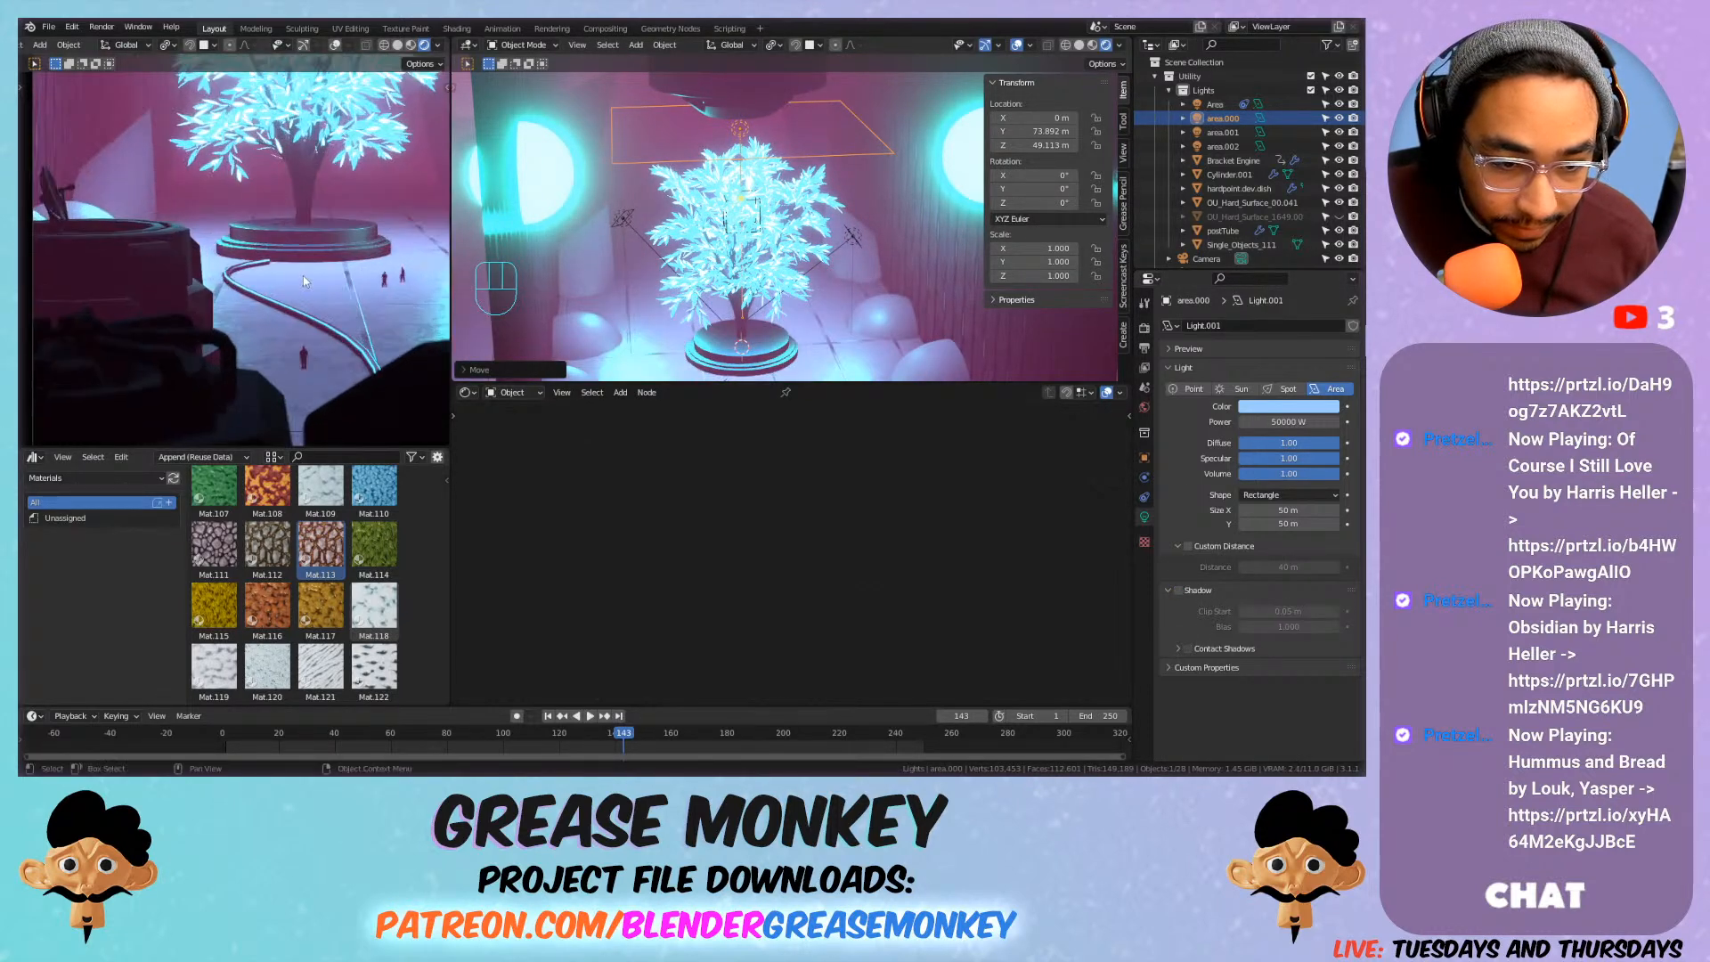
middle_click_drag(302, 281, 240, 267)
left_click(1188, 547)
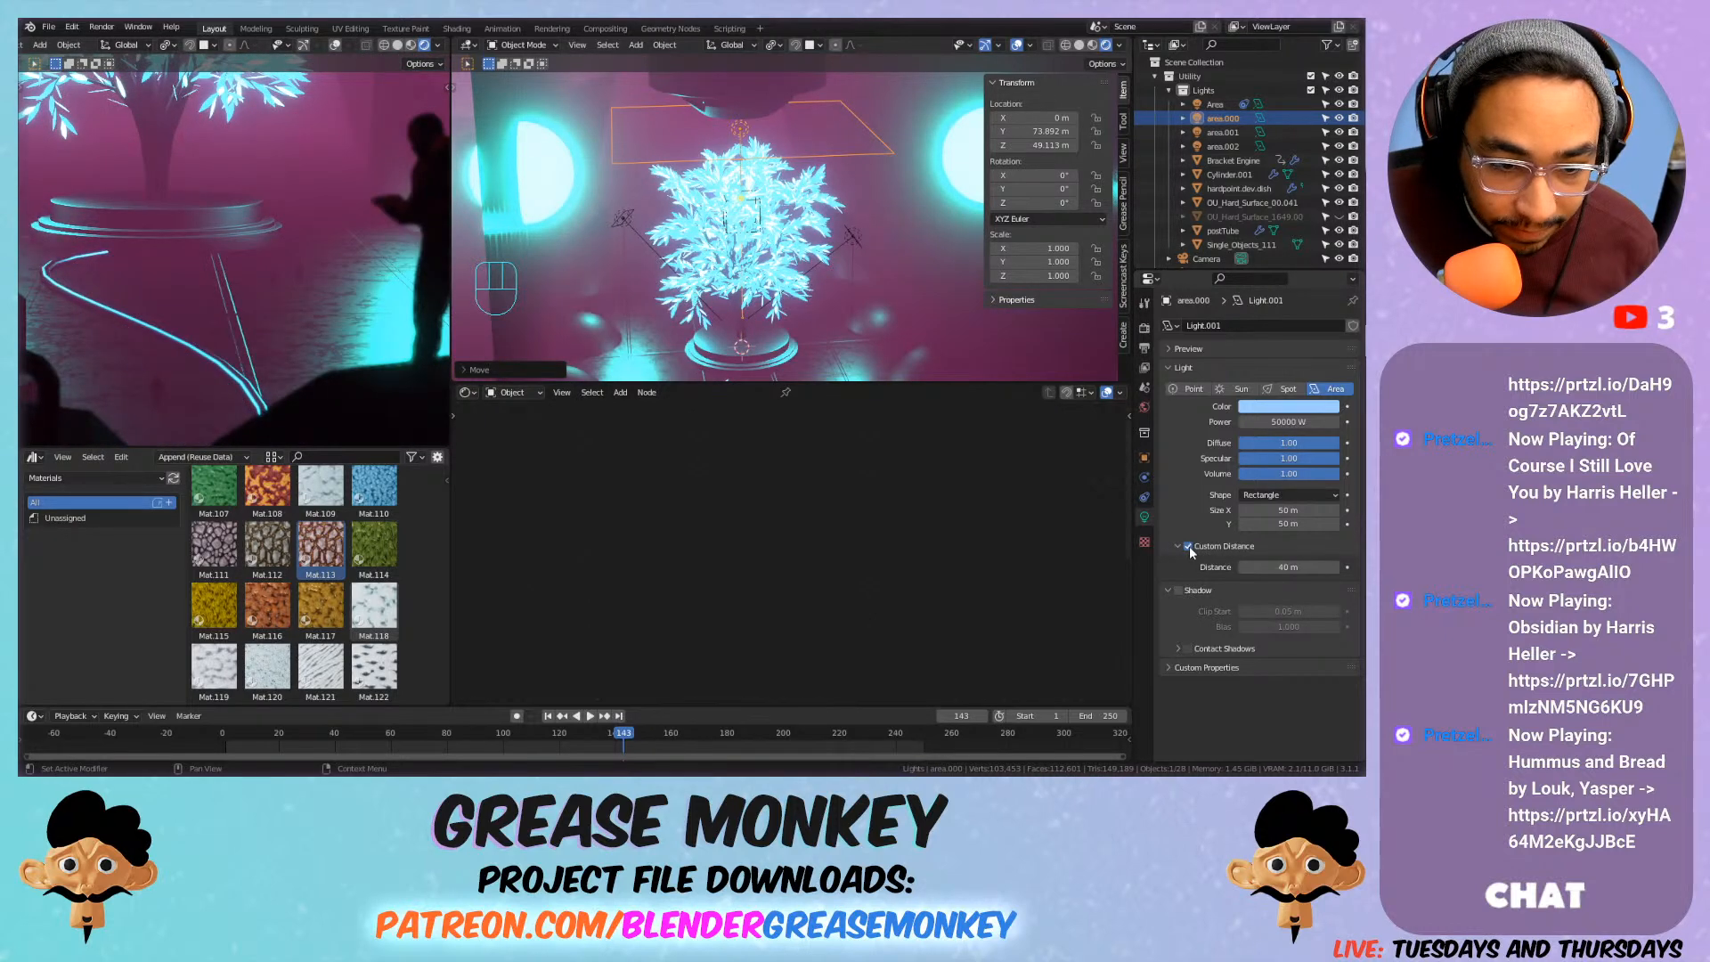
left_click(1188, 547)
left_click(1179, 590)
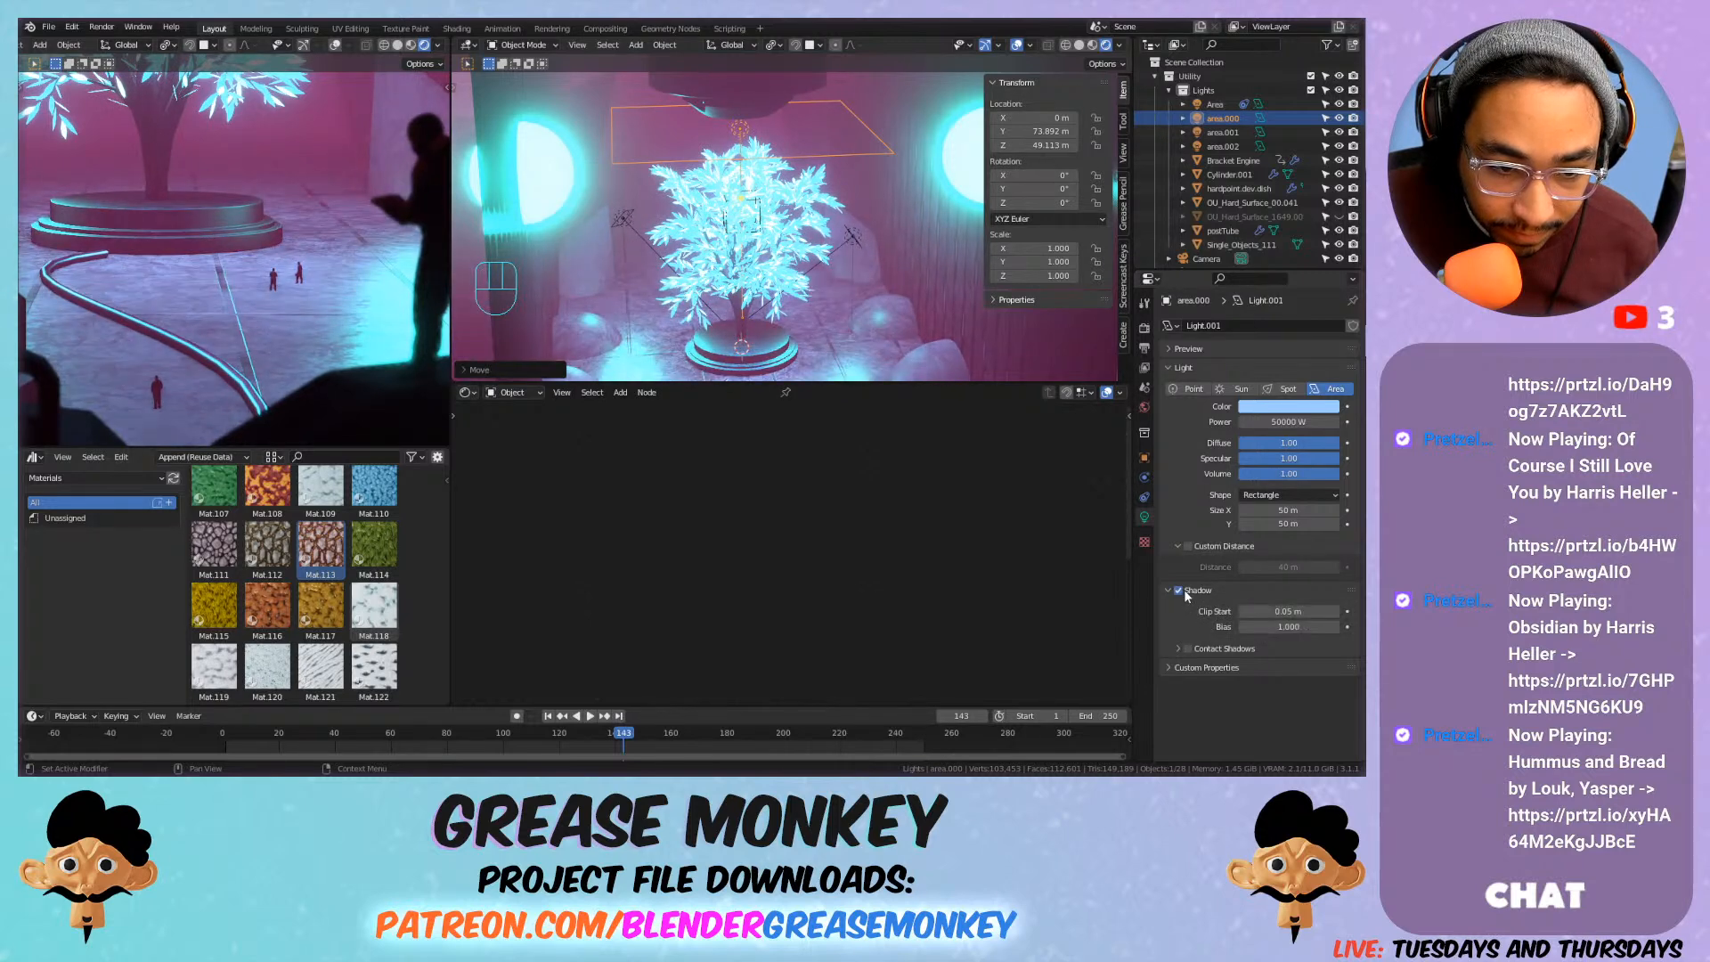
left_click(1187, 595)
left_click(1184, 594)
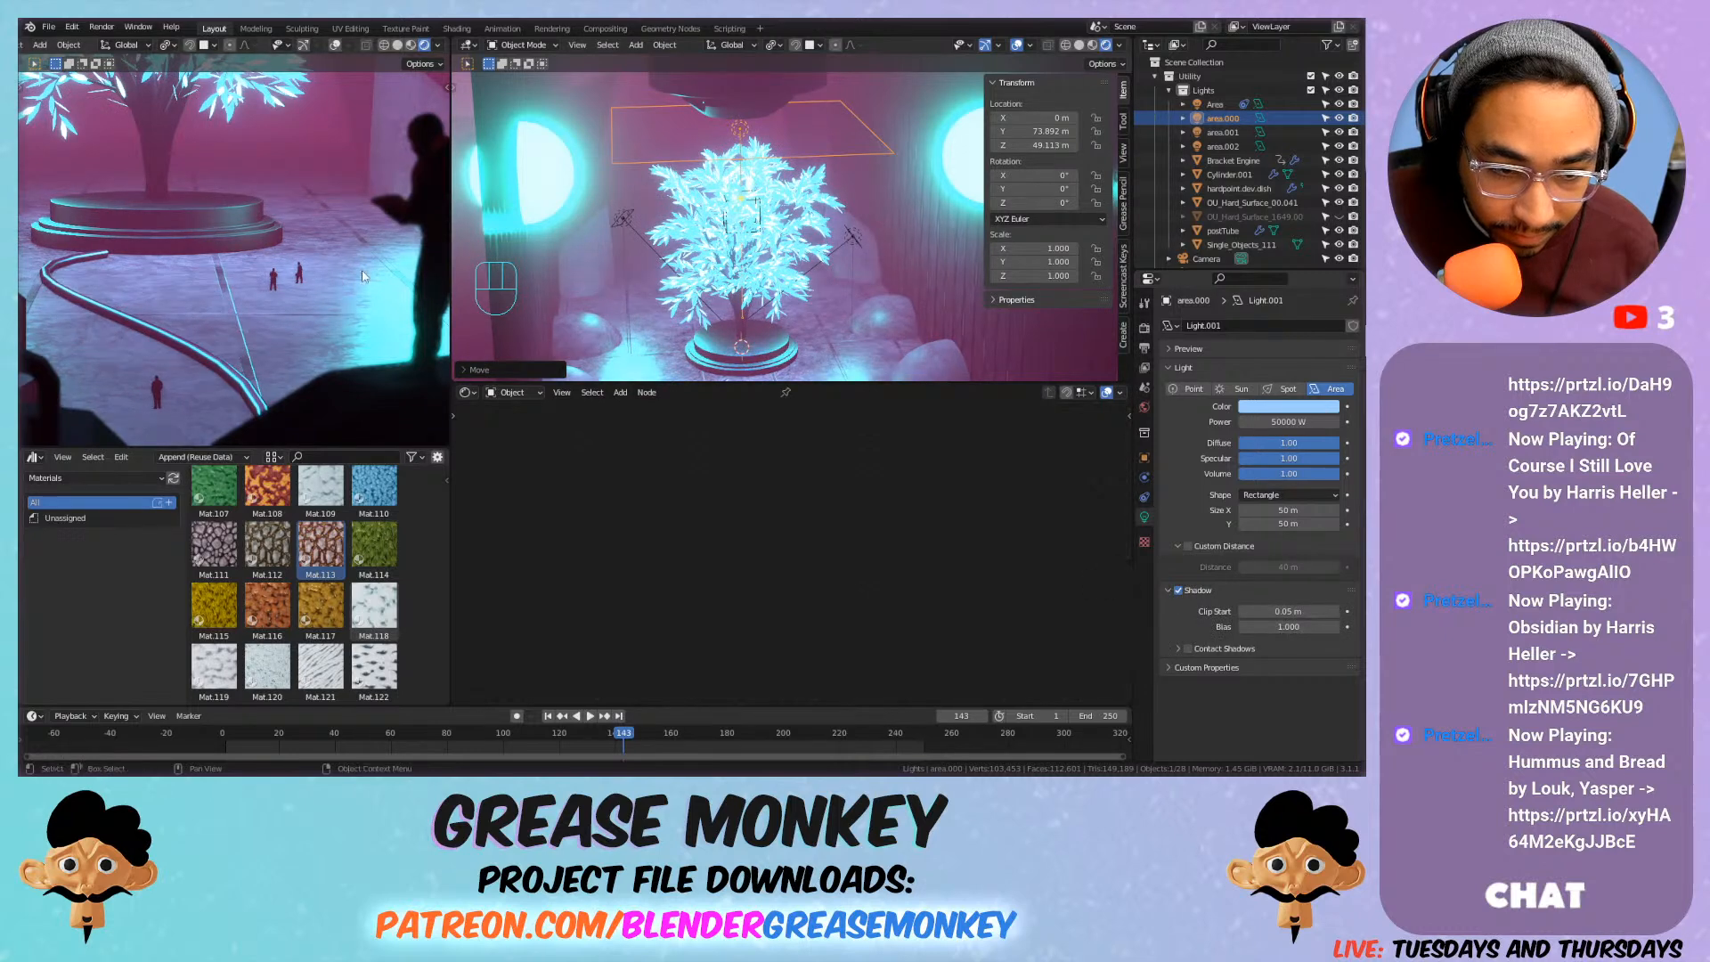
Render frame 143 from the camera to check the new lighting, and close the render result.
key("KP_0")
middle_click_drag(255, 231, 310, 285, "shift")
scroll(267, 283, "down", 4)
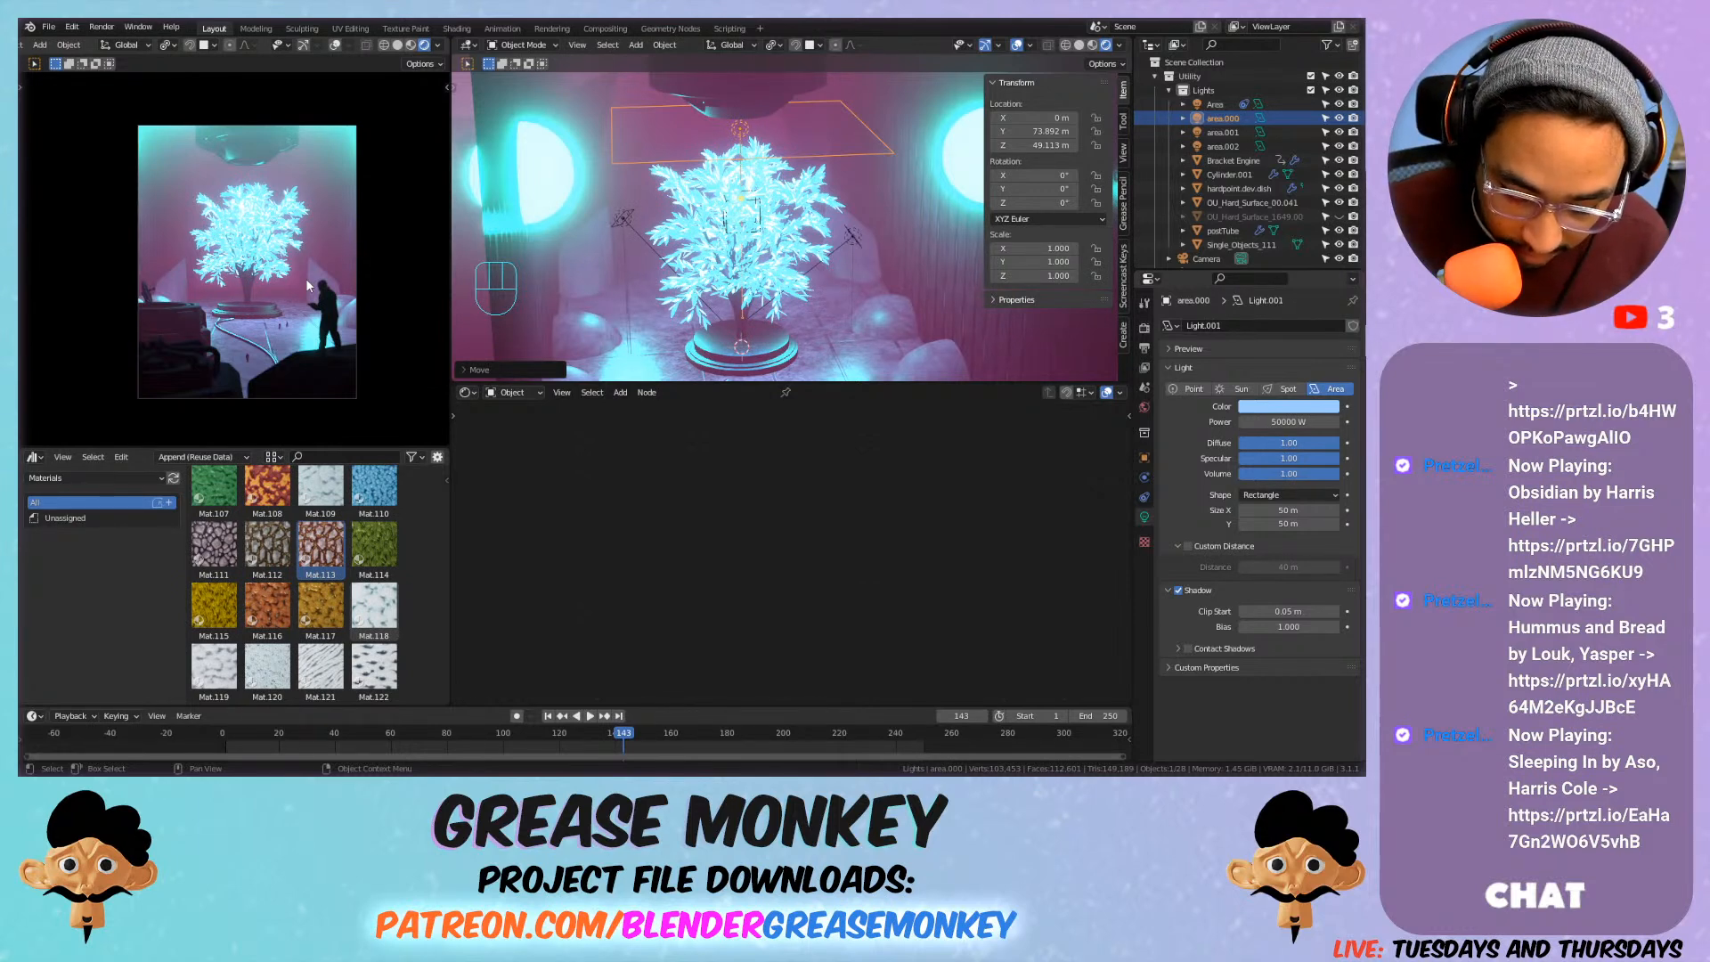
key("XF86AudioRaiseVolume")
key("KP_Add")
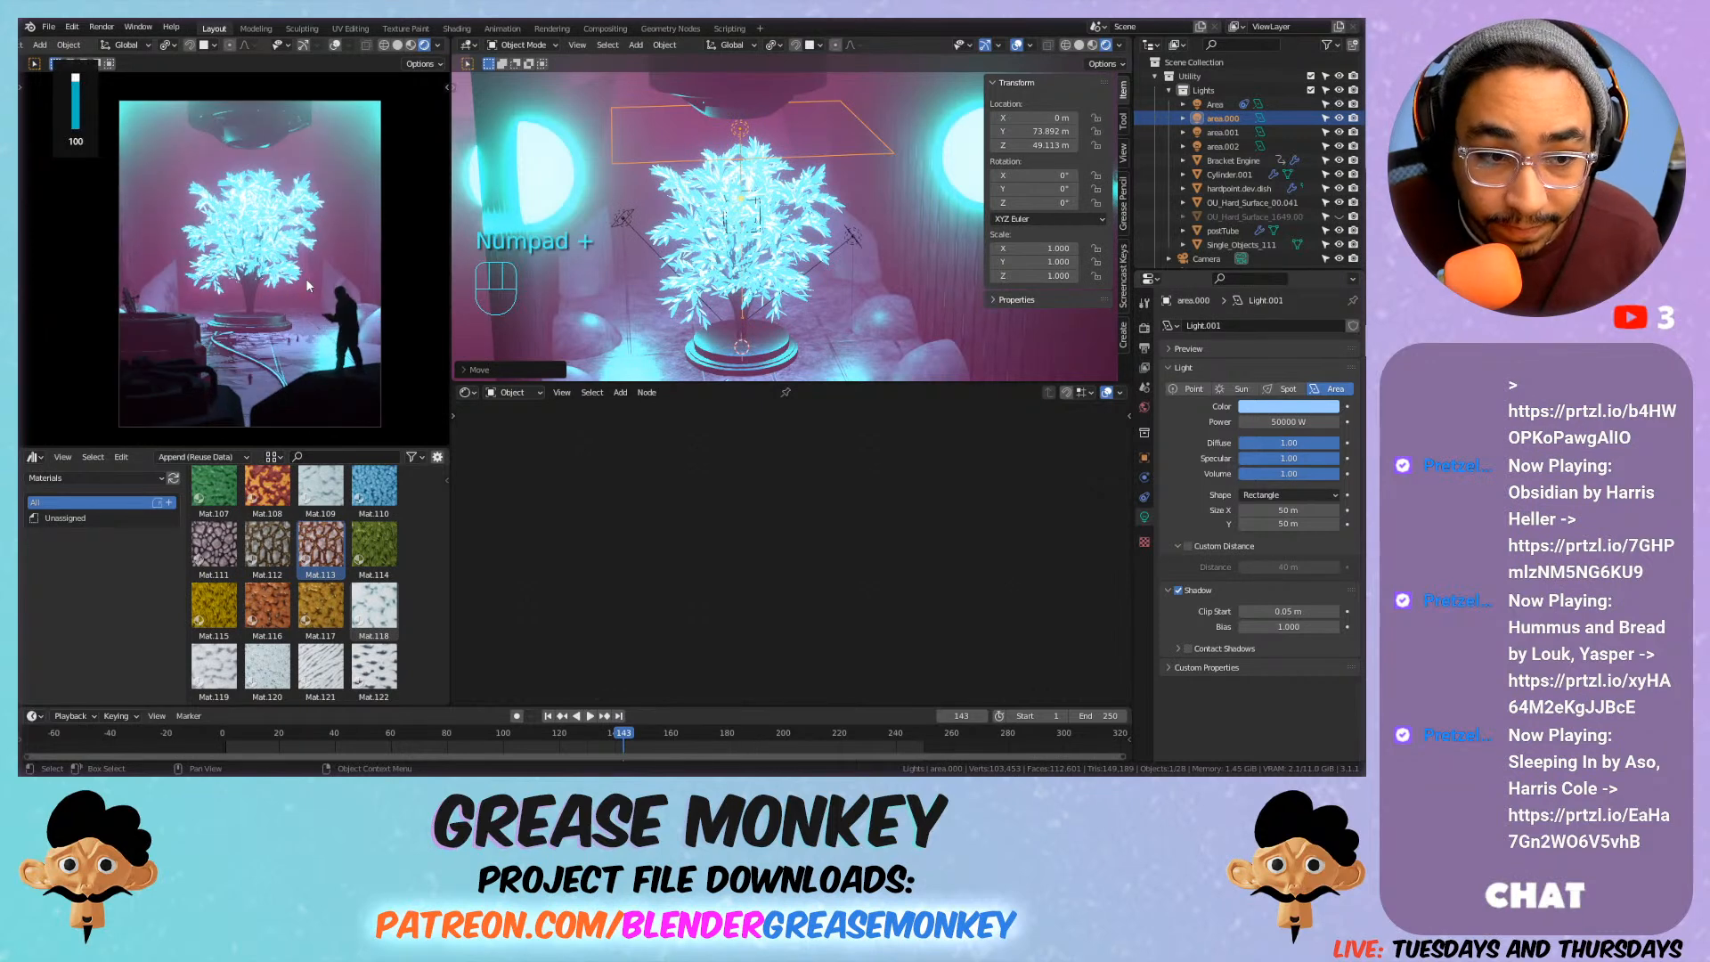
key("F12")
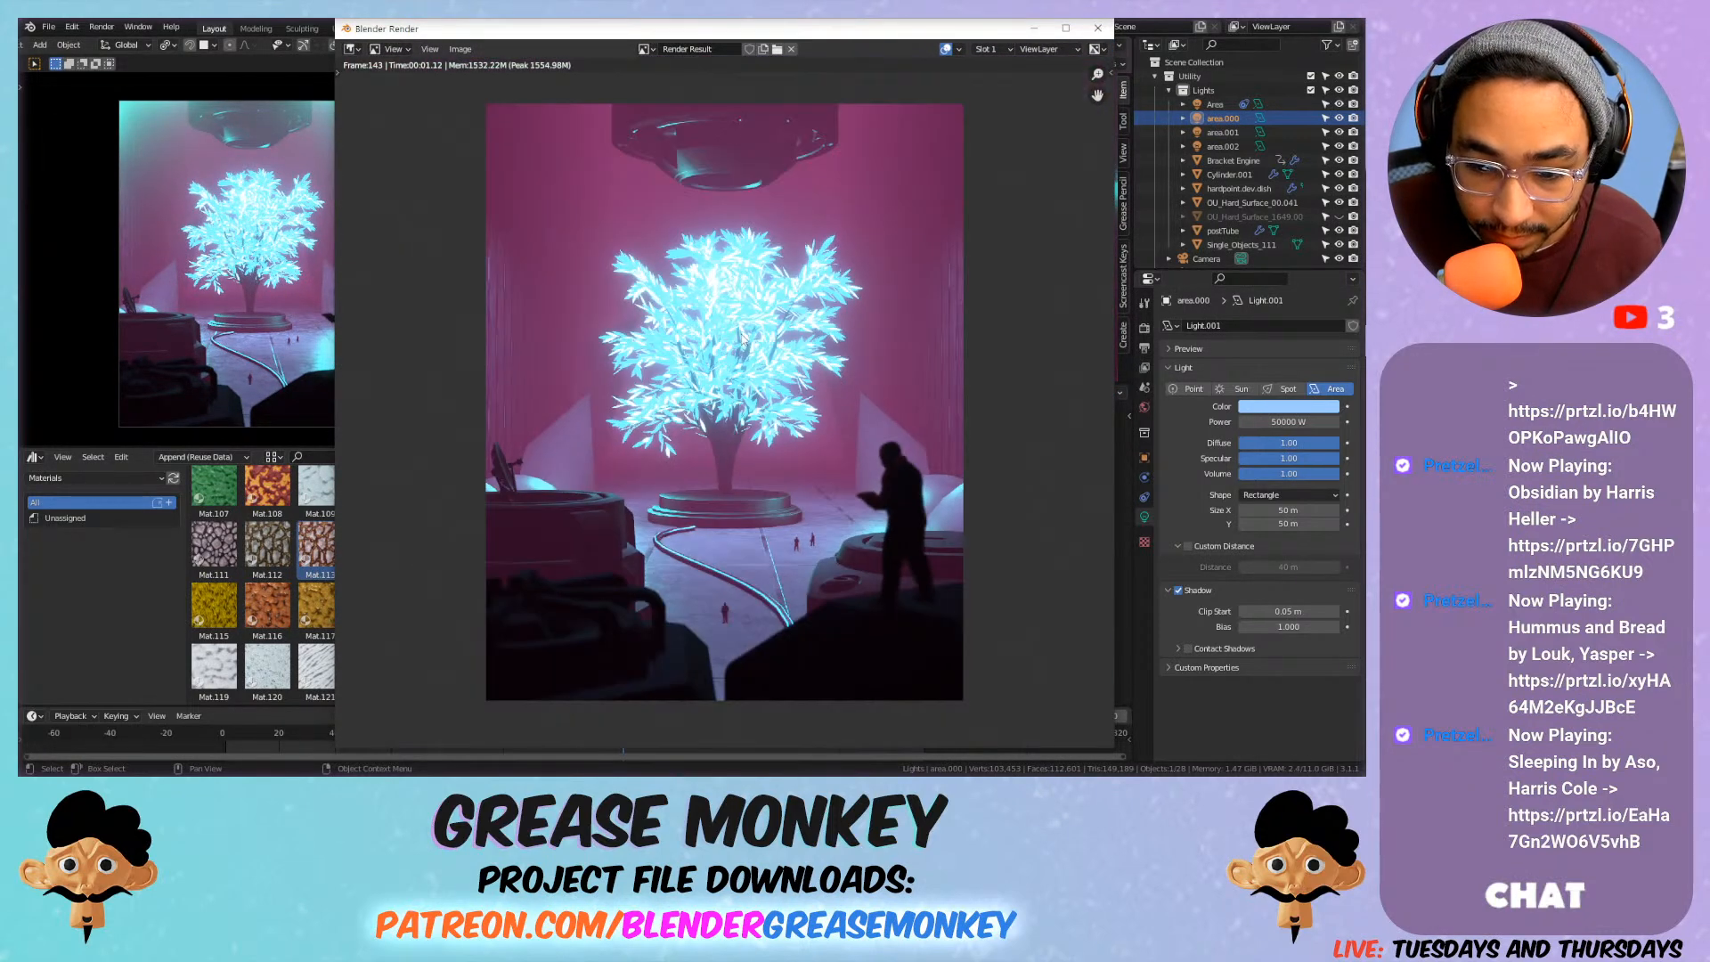
scroll(746, 341, "down", 1)
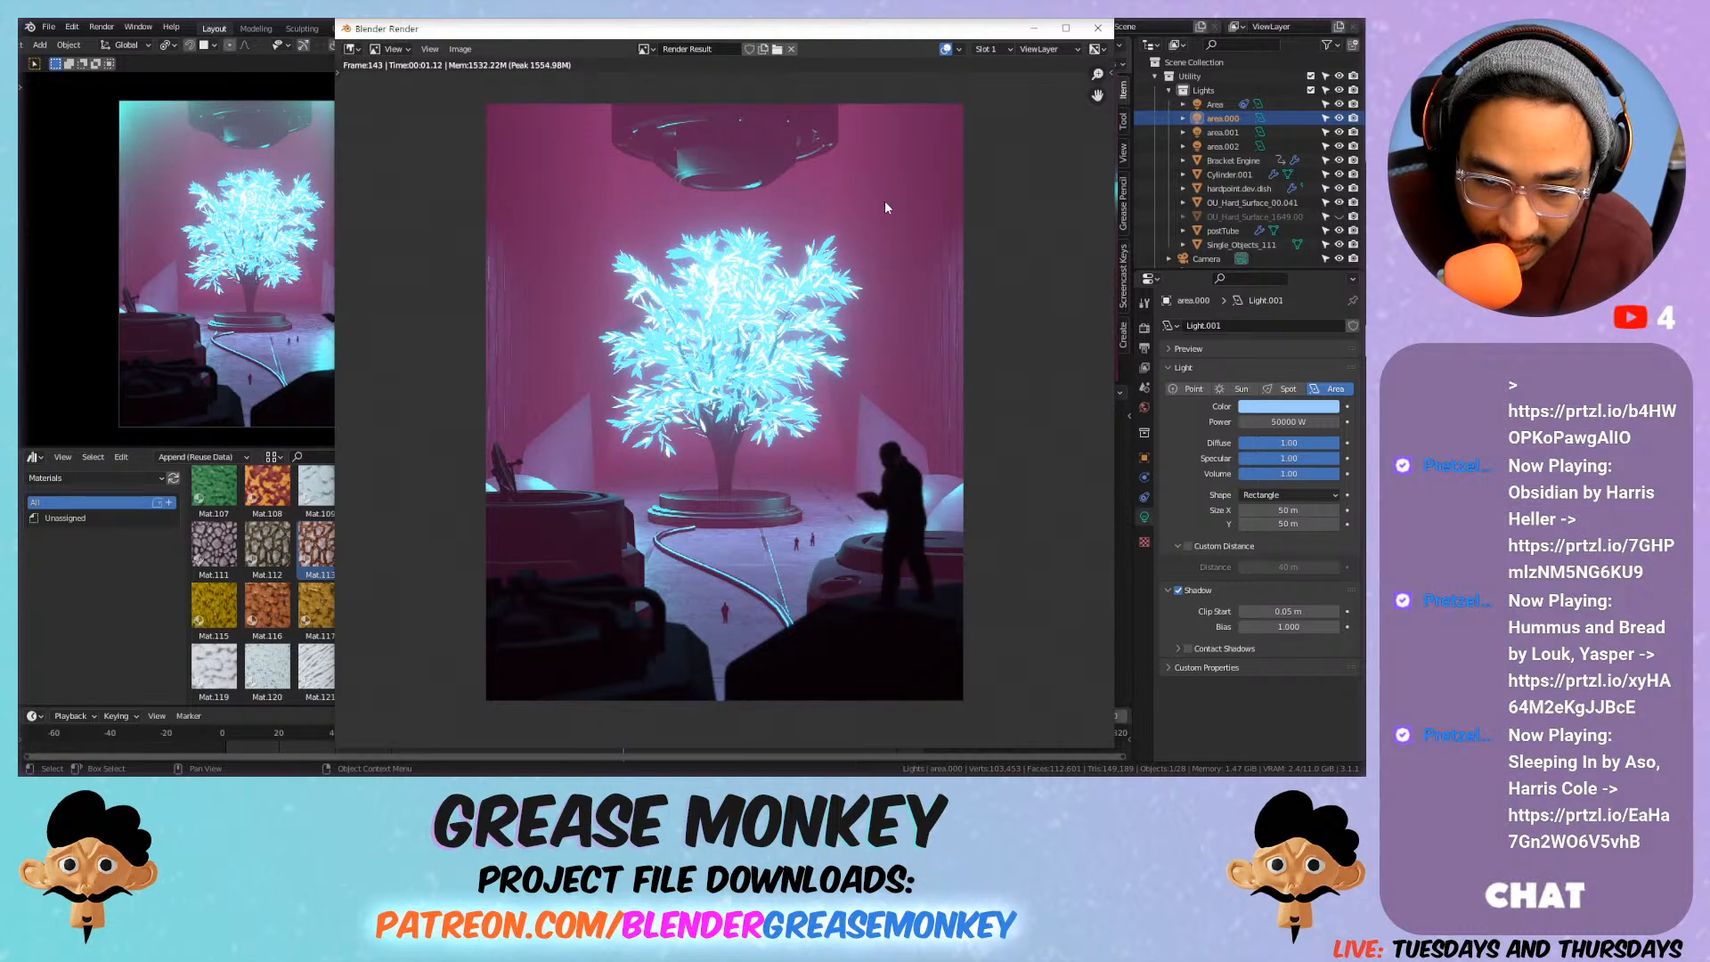
left_click(1098, 28)
Show the main viewport through the camera and switch the node editor from Object to the World shader.
key("KP_0")
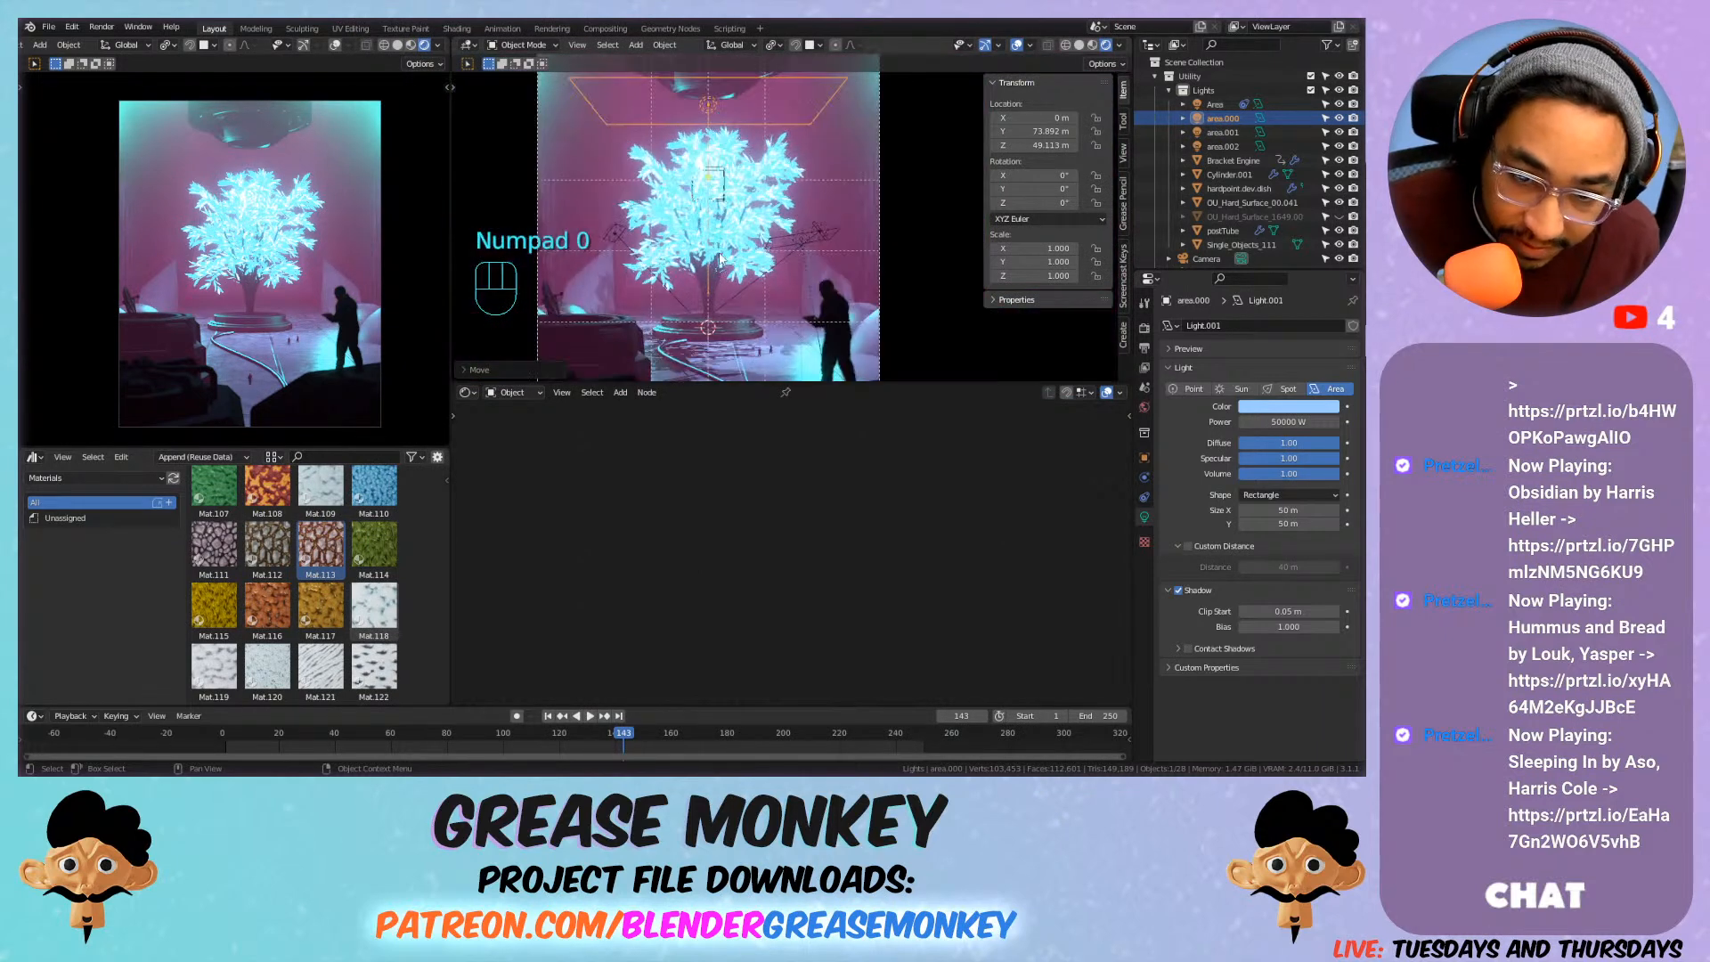
left_click(469, 397)
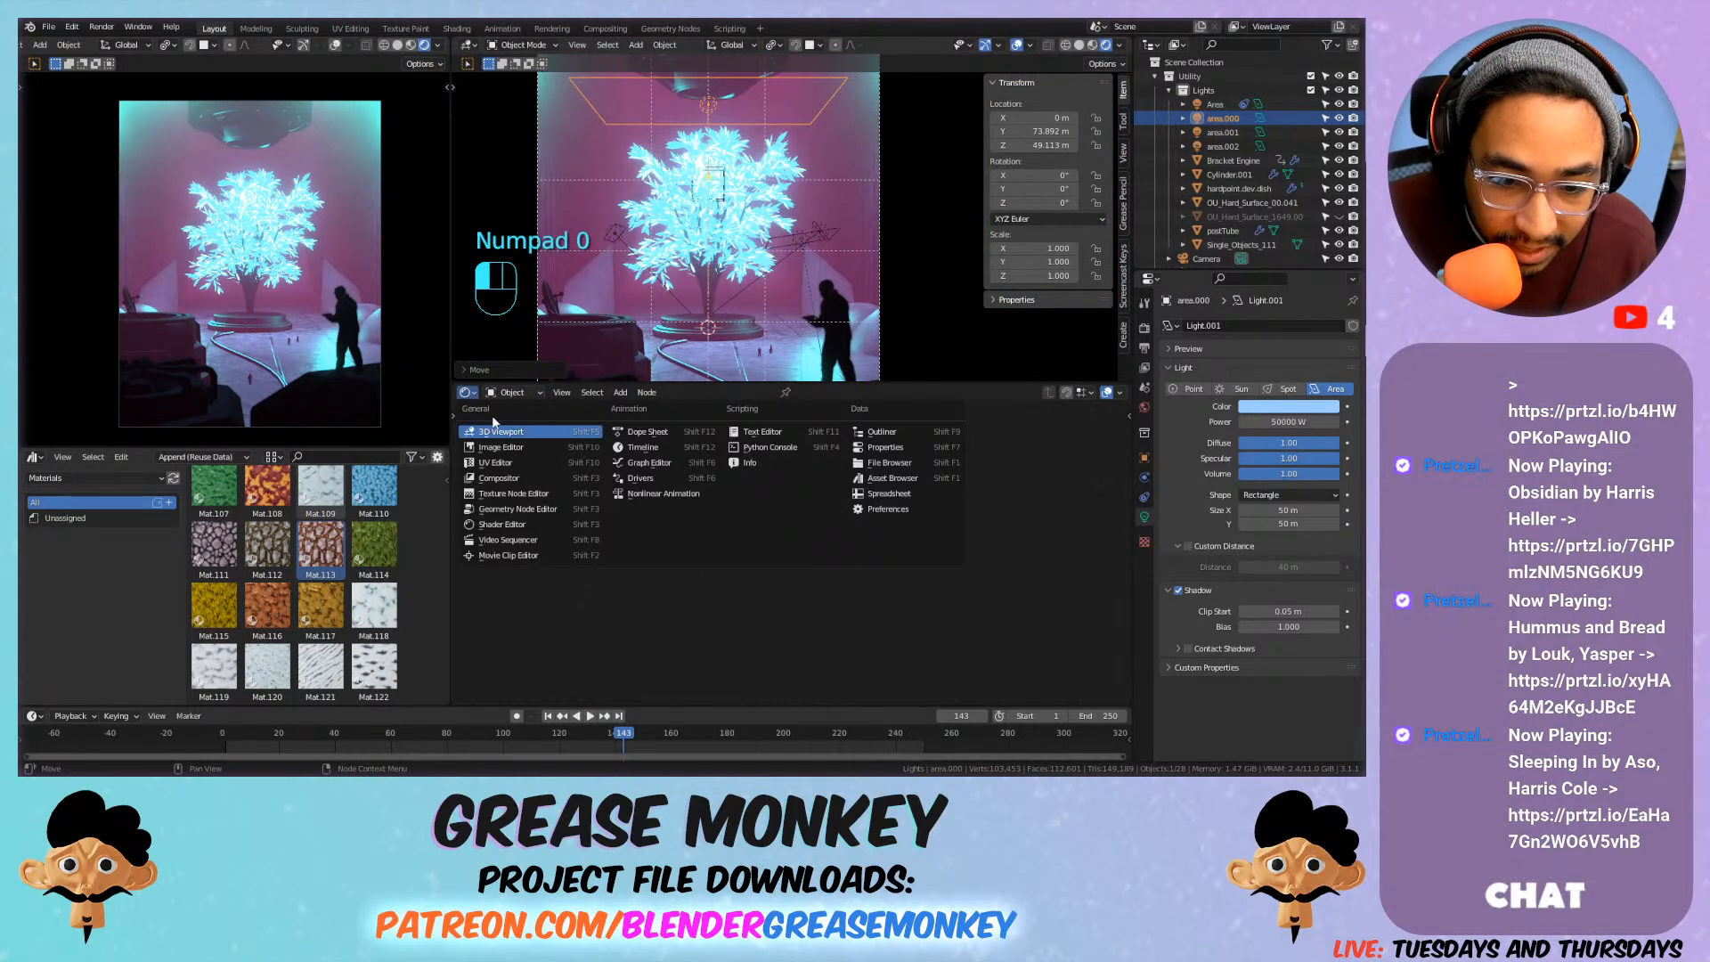
left_click(511, 394)
left_click(515, 425)
Change the Emission Color of the fog's Principled Volume node to orange-red.
middle_click_drag(938, 597, 659, 582)
scroll(659, 582, "up", 6)
left_click(660, 581)
mouse_move(690, 444)
left_mouse_down()
mouse_move(697, 403)
mouse_move(684, 427)
mouse_move(728, 455)
mouse_move(706, 435)
mouse_move(687, 457)
mouse_move(702, 417)
mouse_move(695, 465)
left_mouse_up()
Change the Emission Color of the fog's Principled Volume node from orange-red to light violet.
middle_click_drag(548, 533, 925, 514)
middle_click_drag(629, 521, 1014, 558)
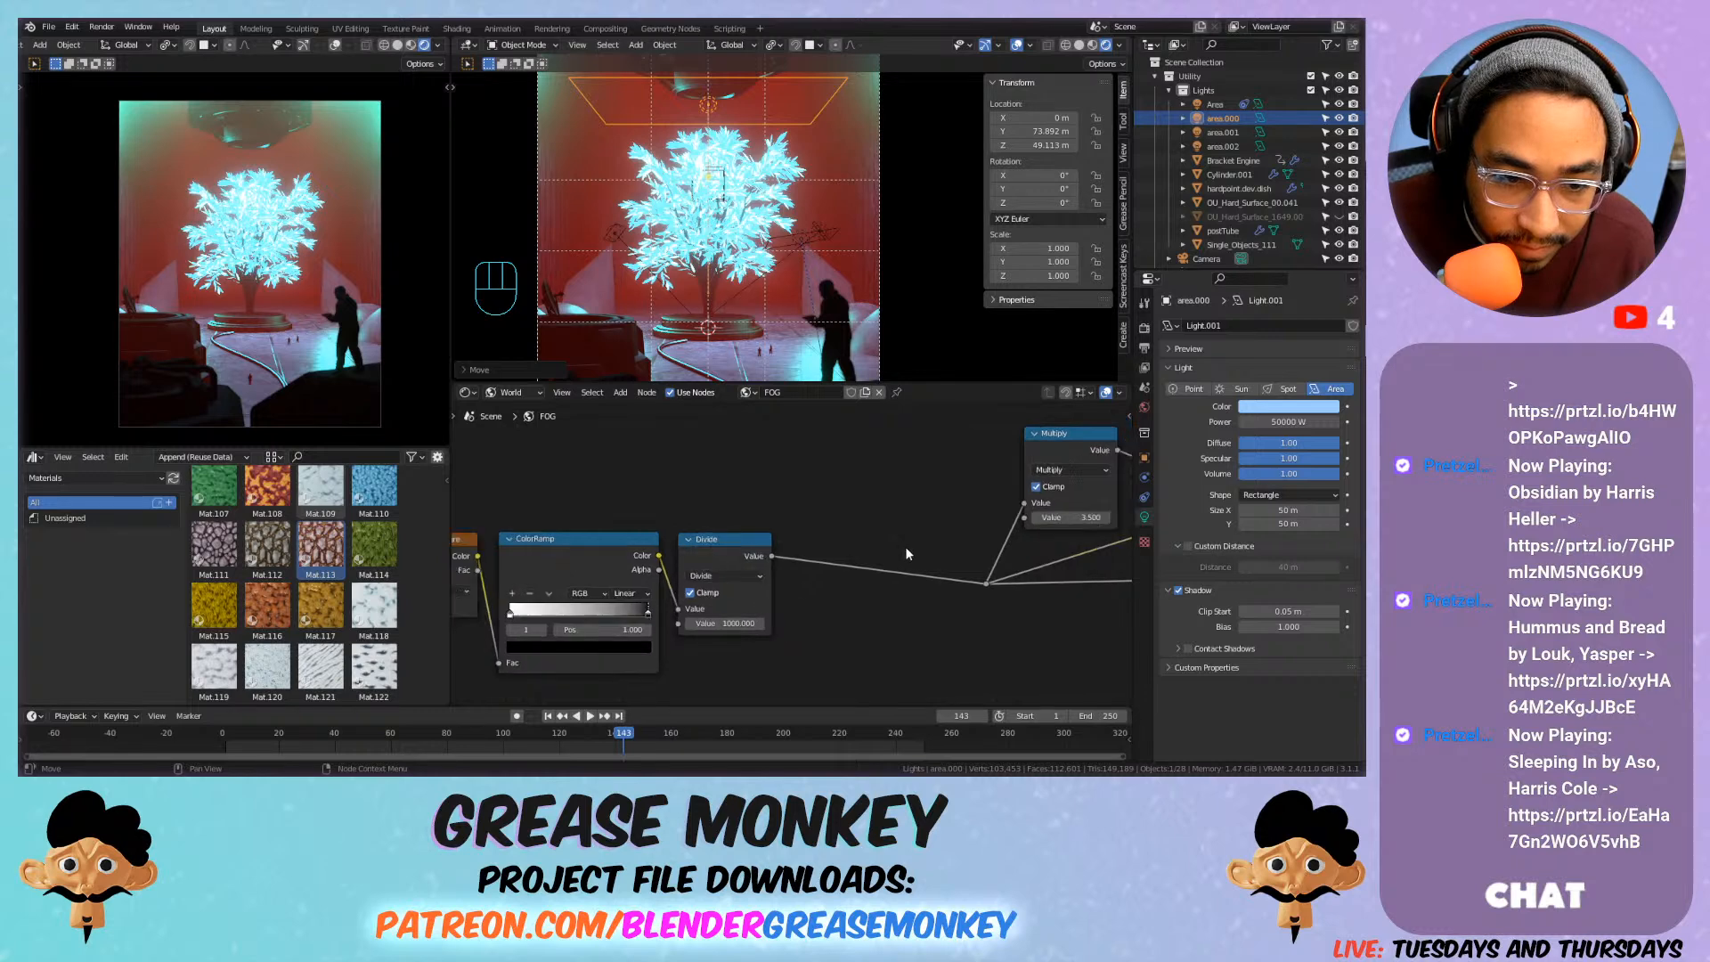
middle_click_drag(933, 558, 627, 549)
middle_click_drag(772, 543, 677, 533)
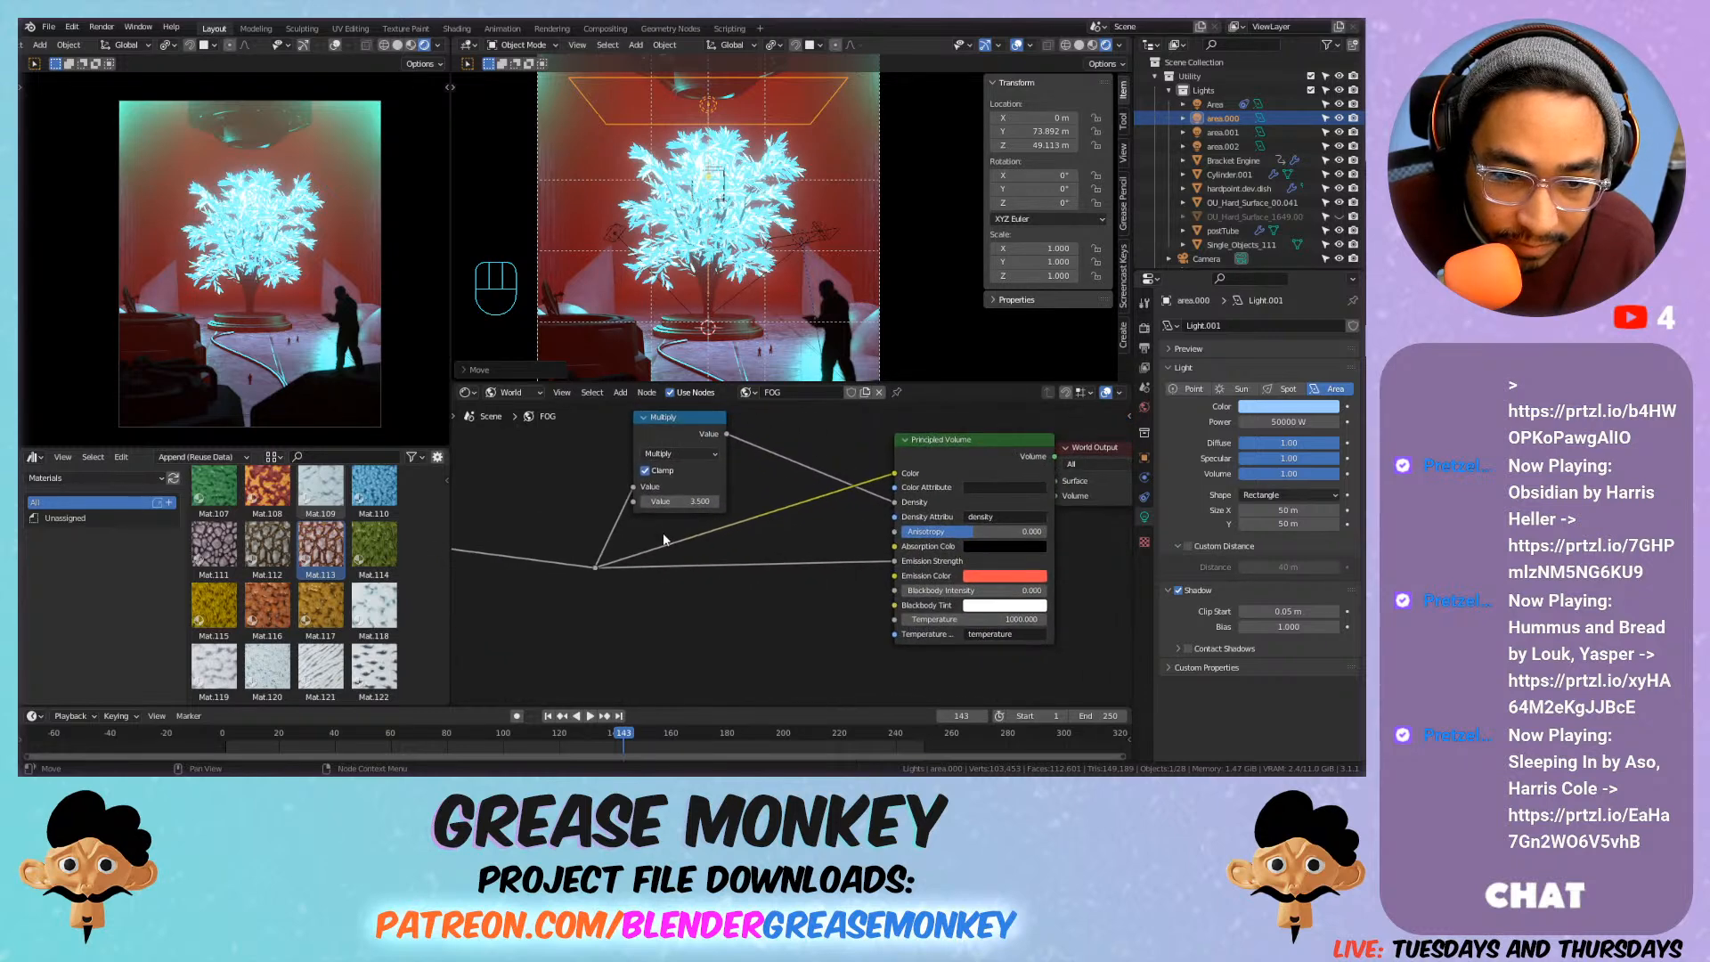
left_click(985, 579)
left_click(1034, 442)
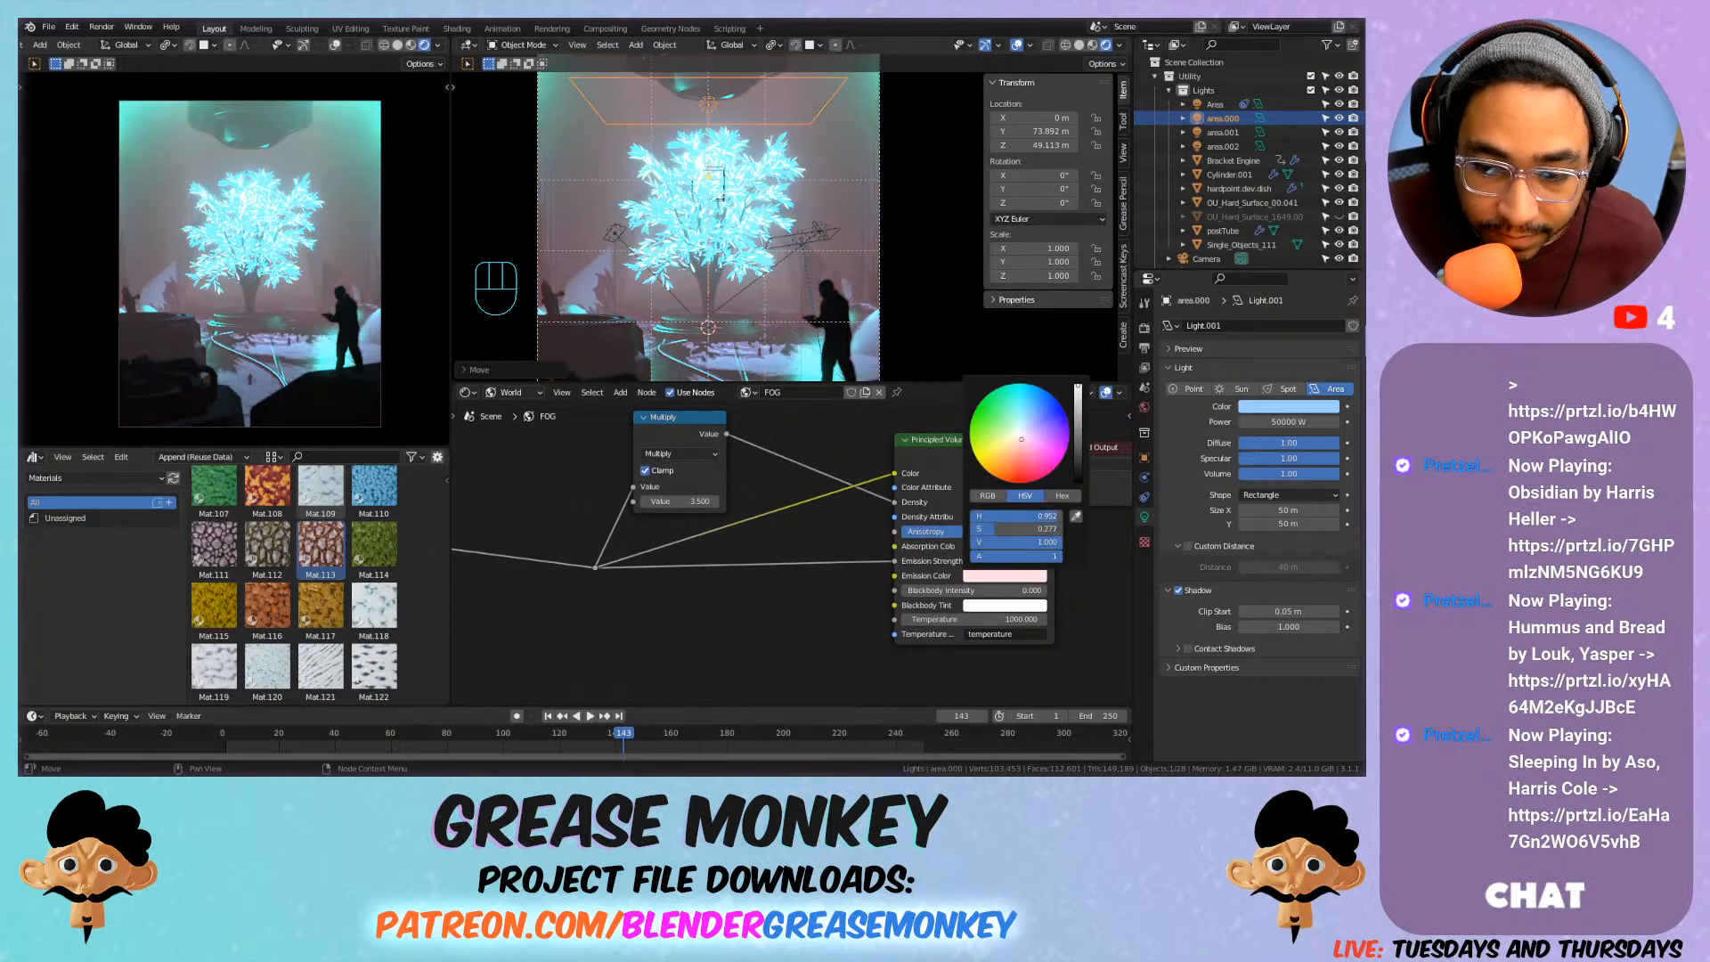
left_click(1046, 439)
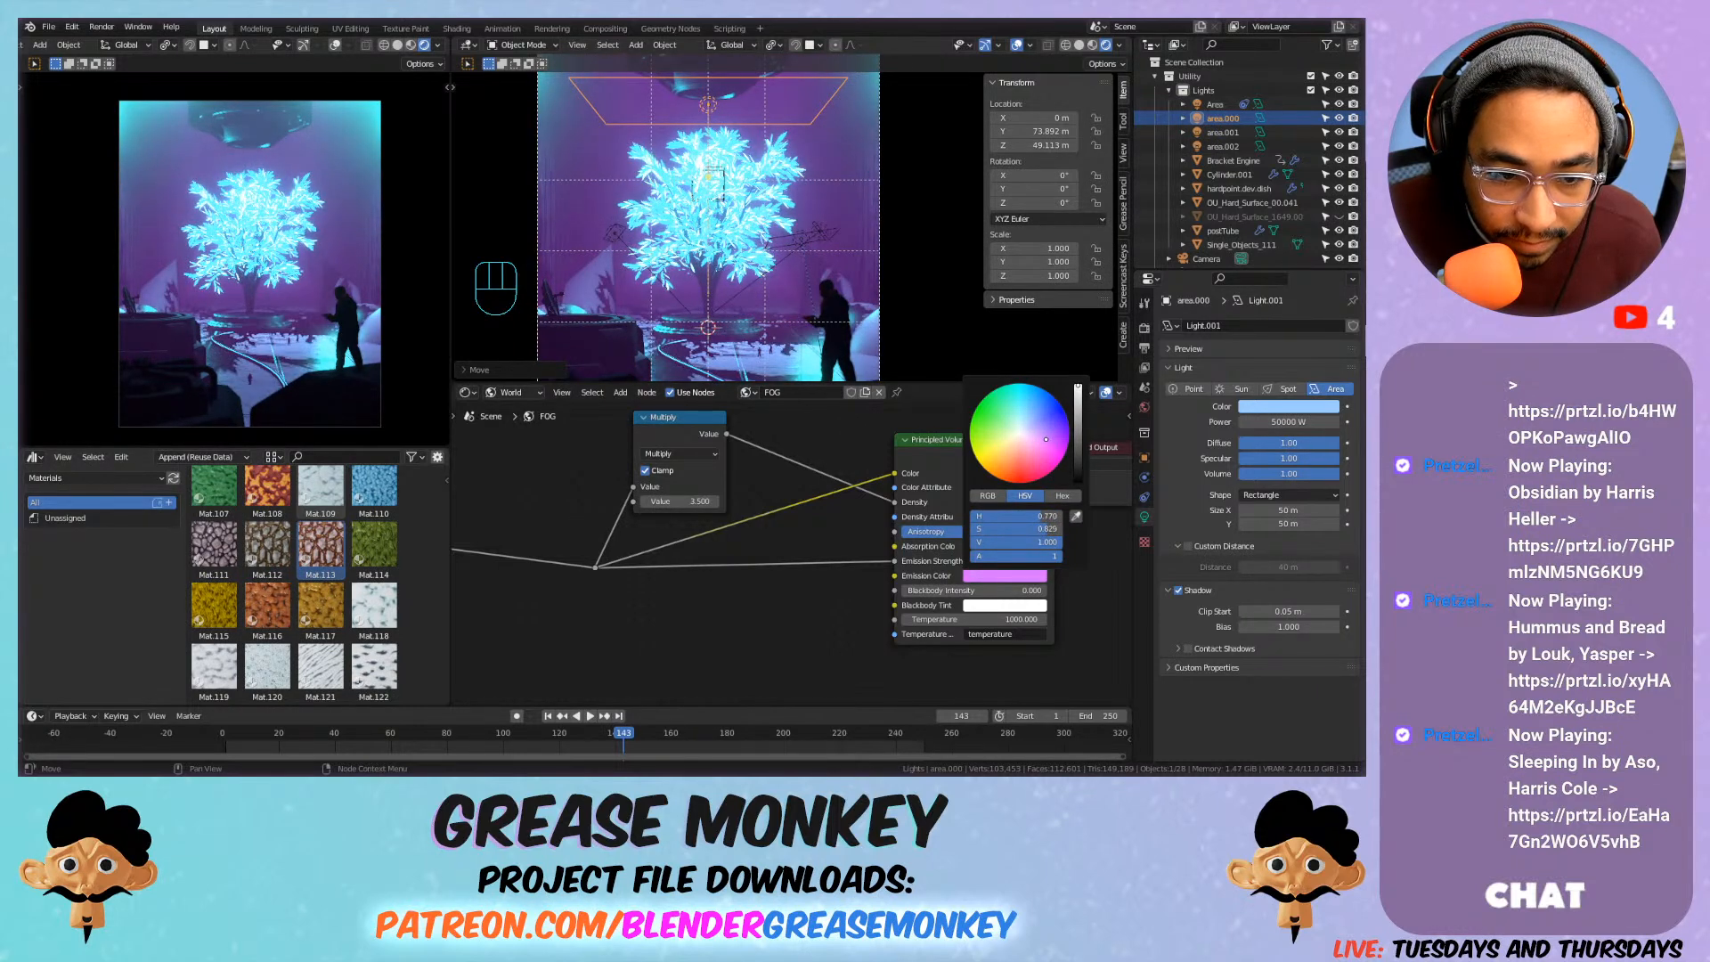
left_click(1041, 435)
left_click(1044, 435)
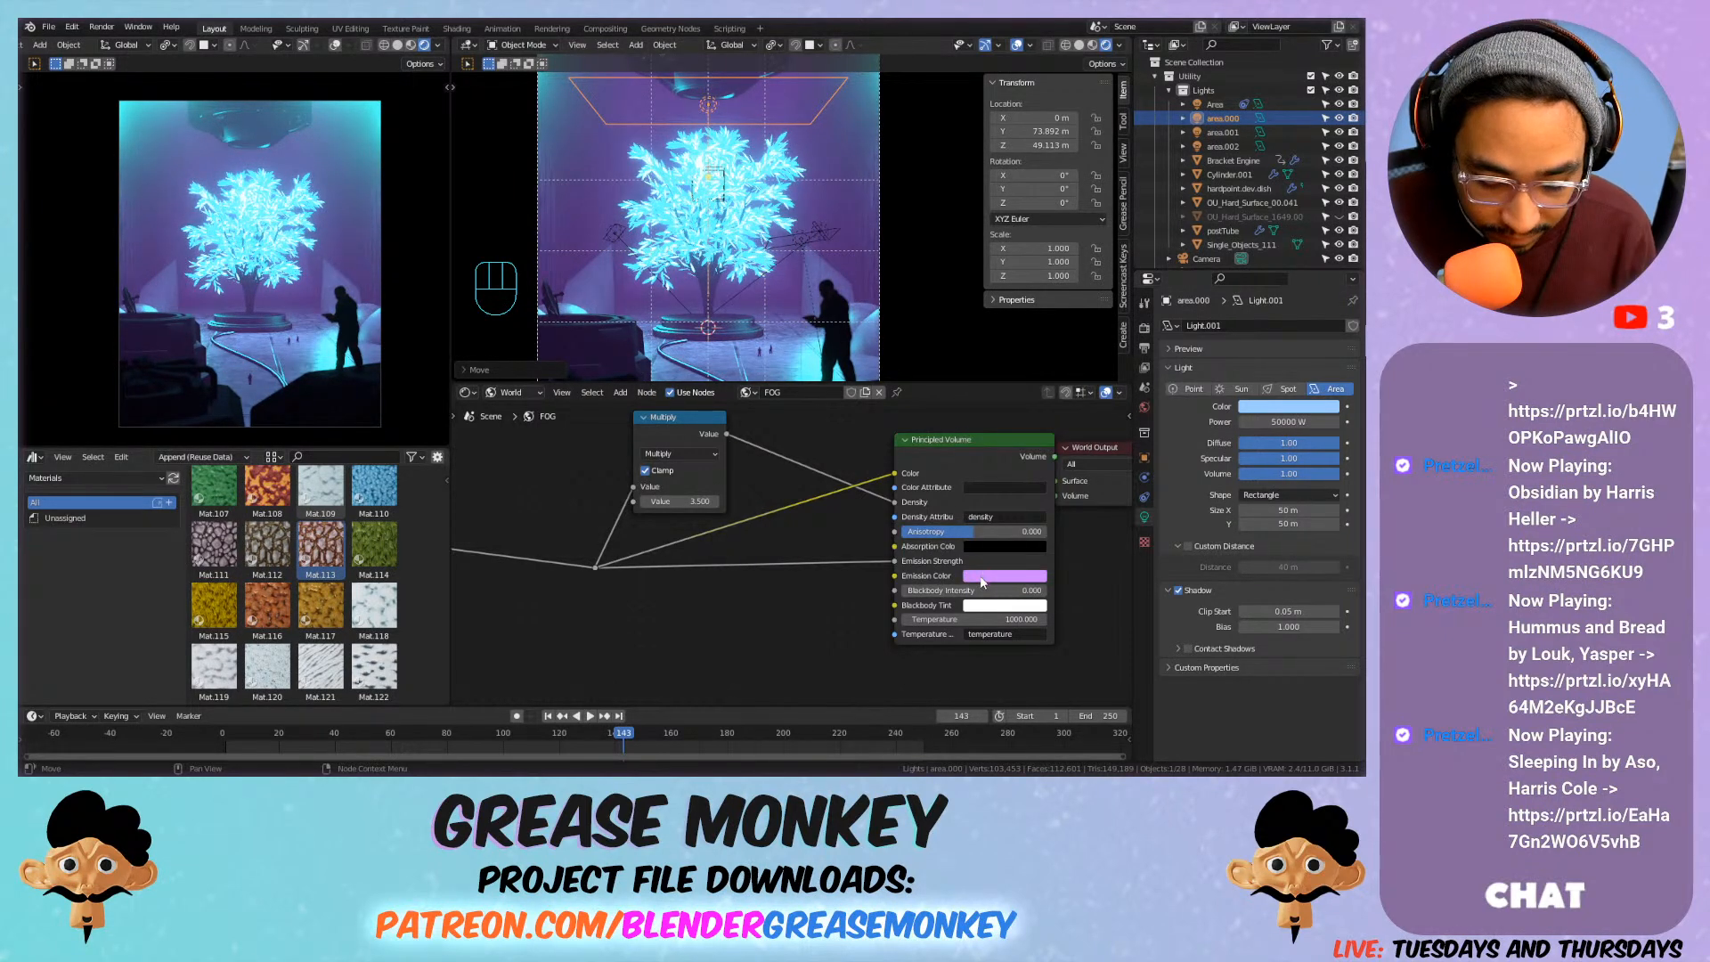
Copy the fog's Emission Color onto the glowing wall sphere's emission.000 material and test-render frame 143.
key("ctrl+c")
scroll(801, 241, "down", 2)
middle_click_drag(792, 196, 682, 145)
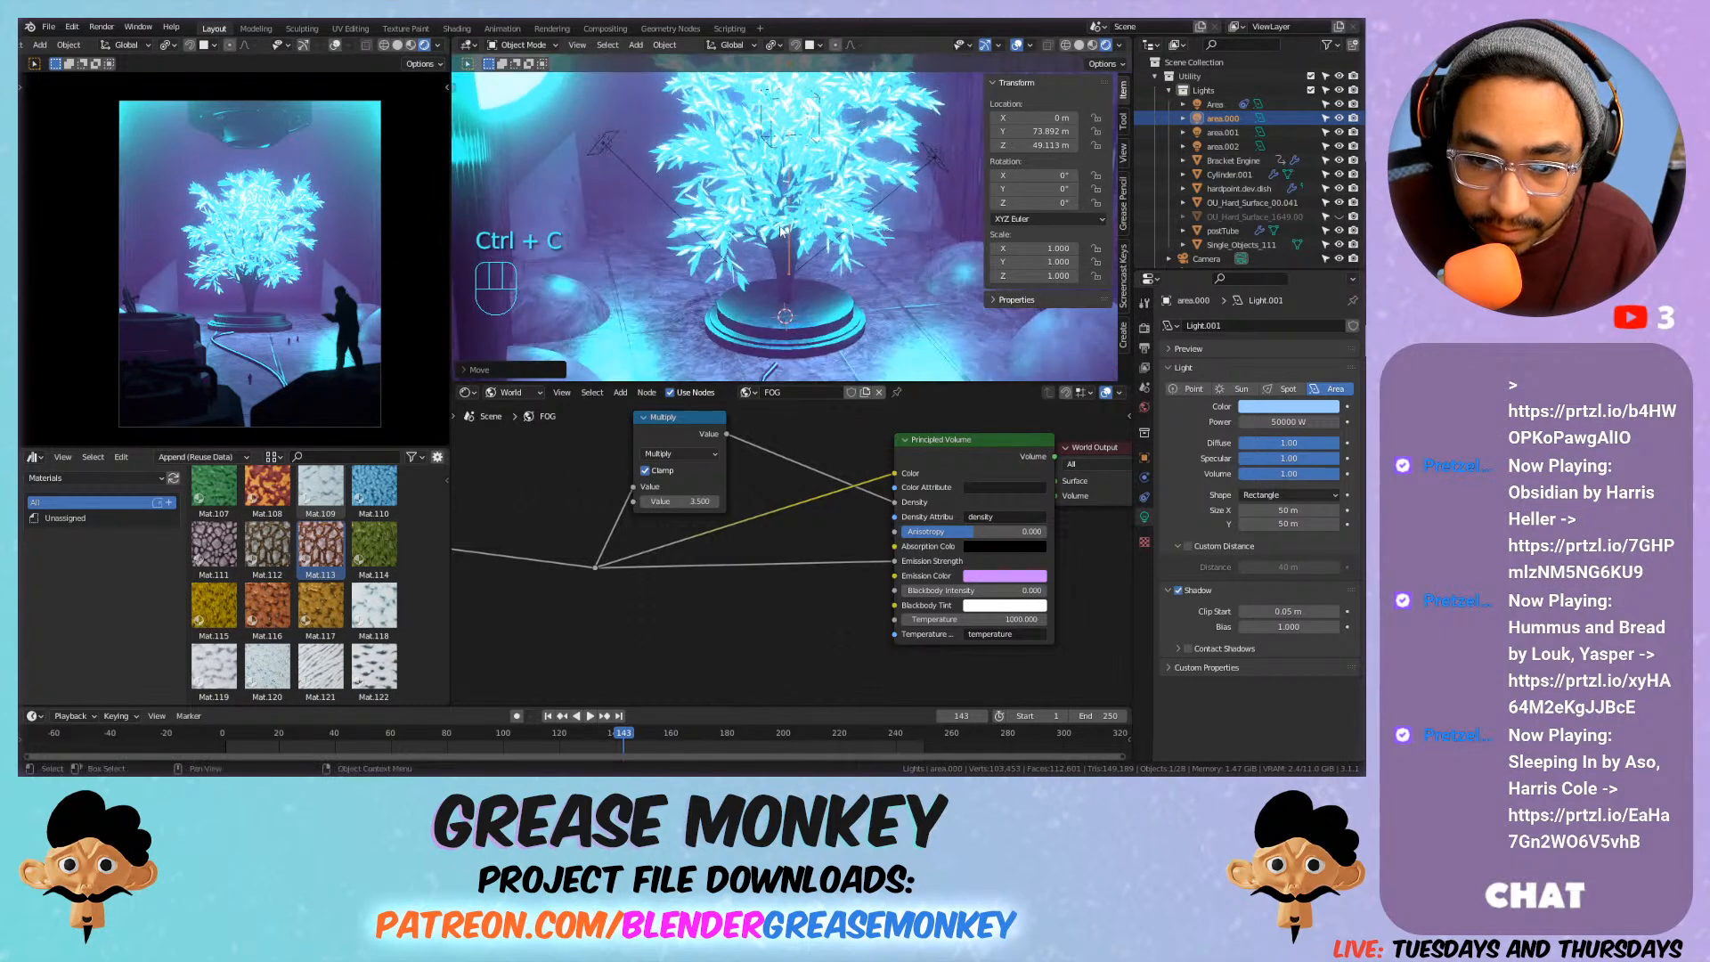
left_click(679, 142)
left_click(1145, 576)
left_click(1188, 551)
key("ctrl+v")
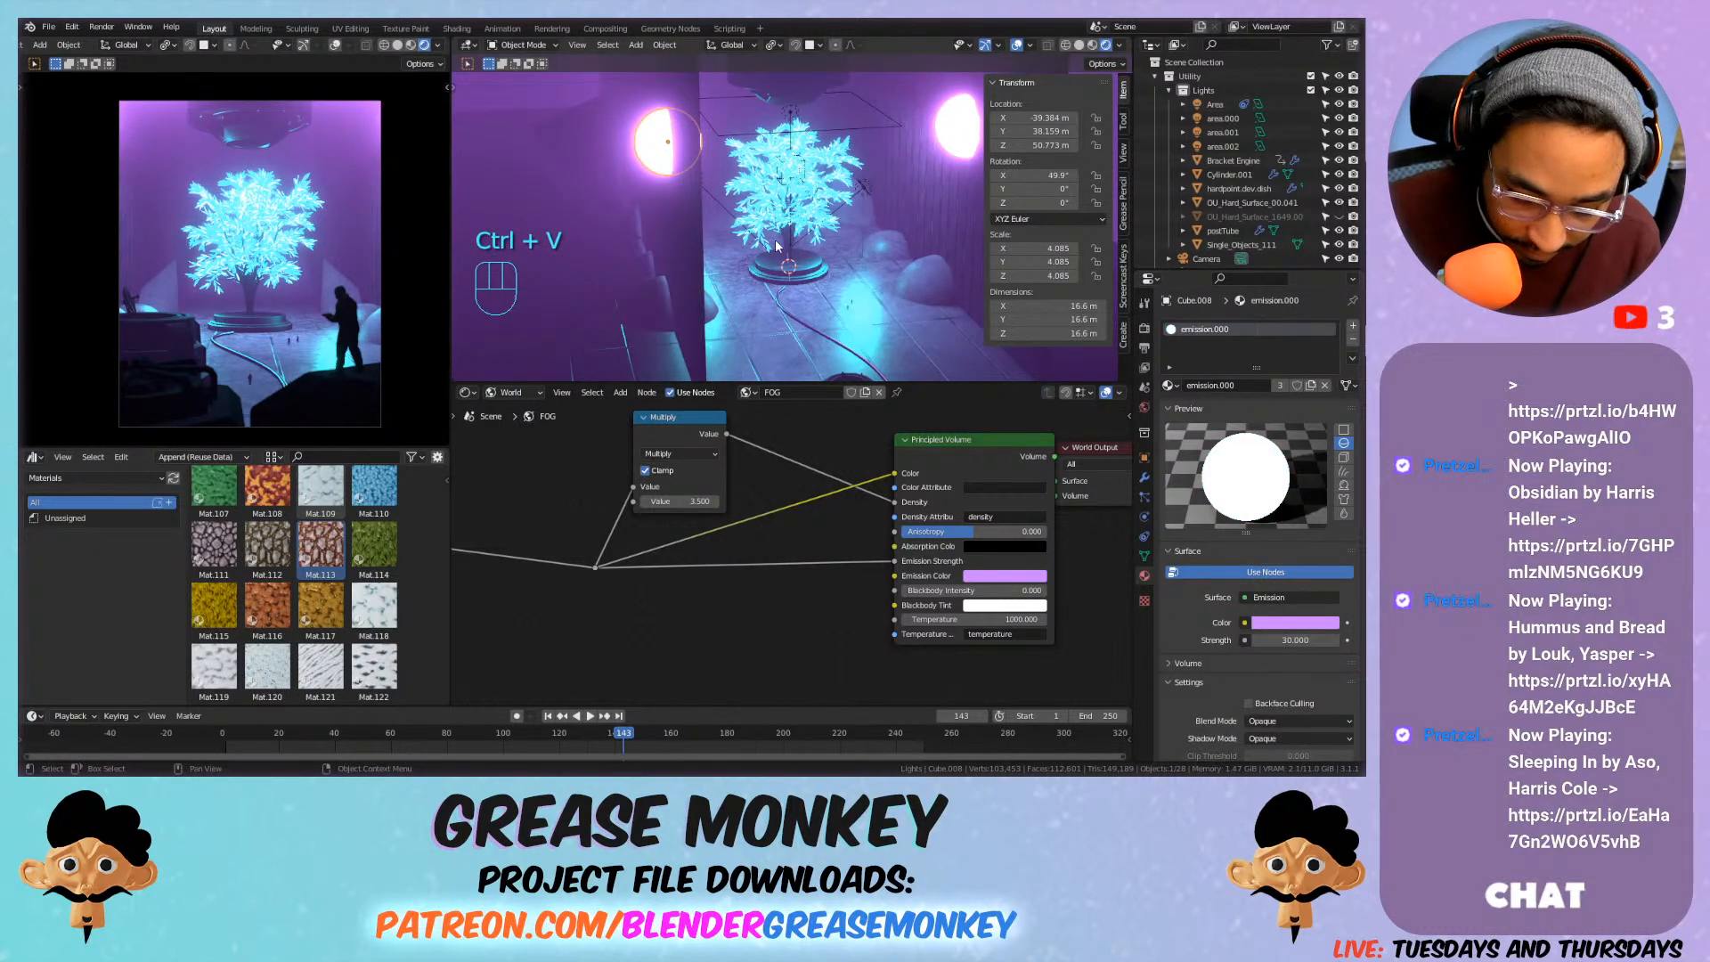
key("F12")
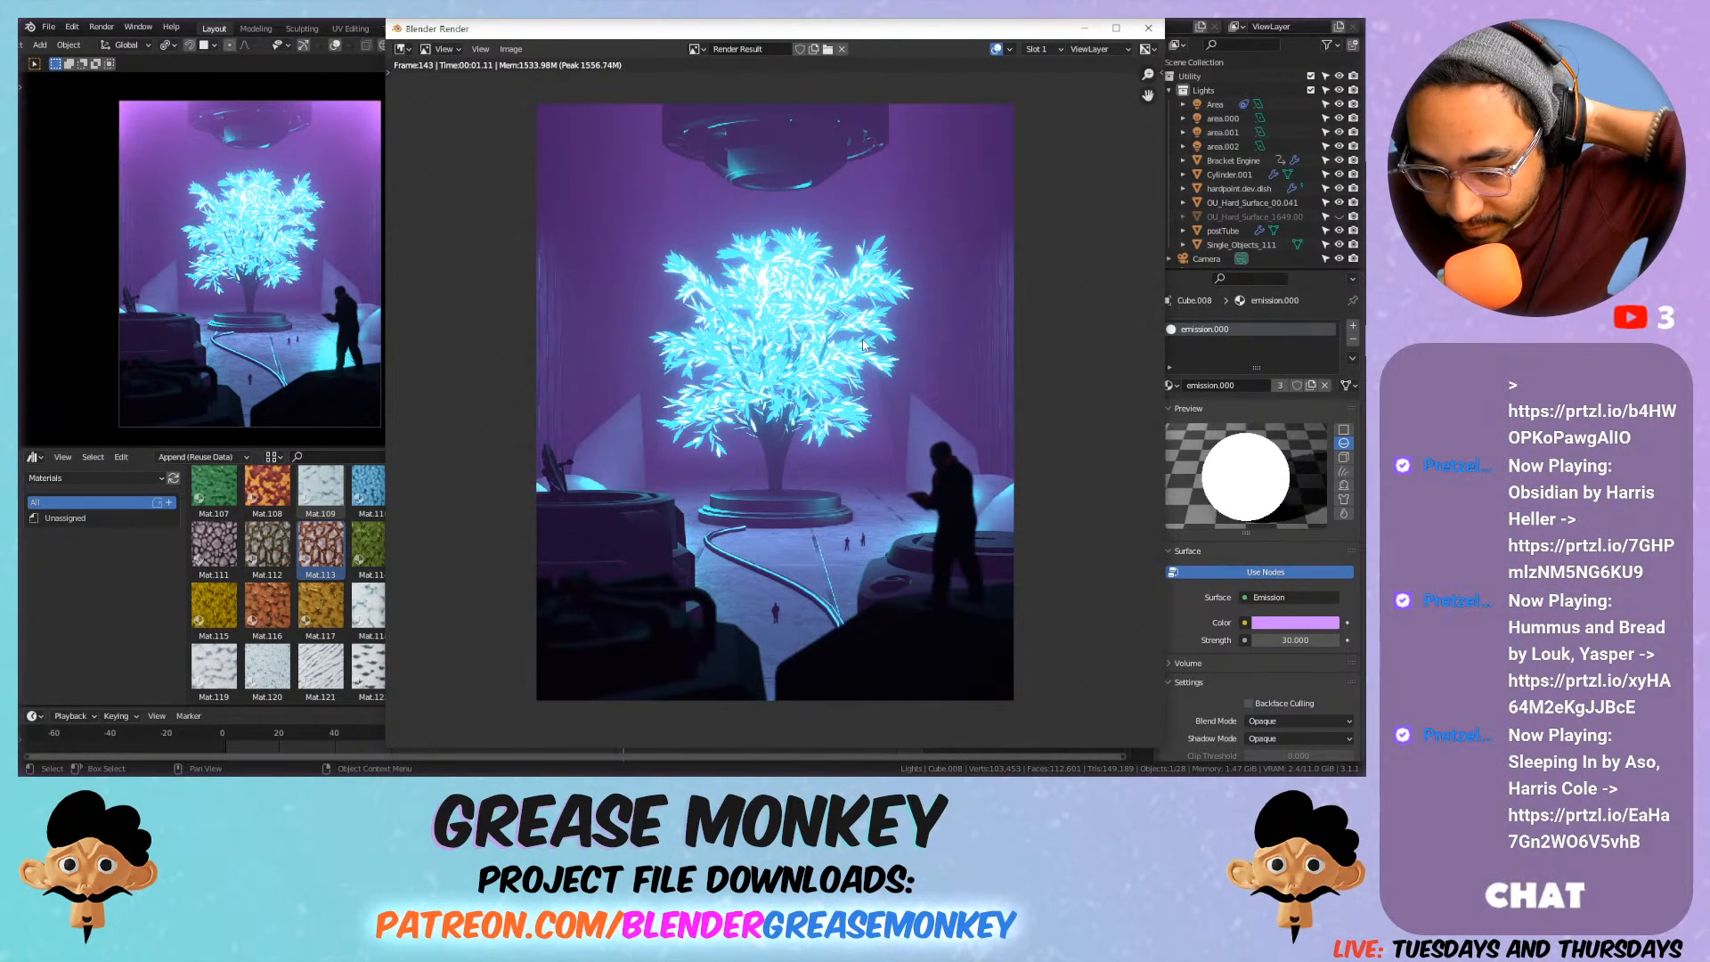
key("Escape")
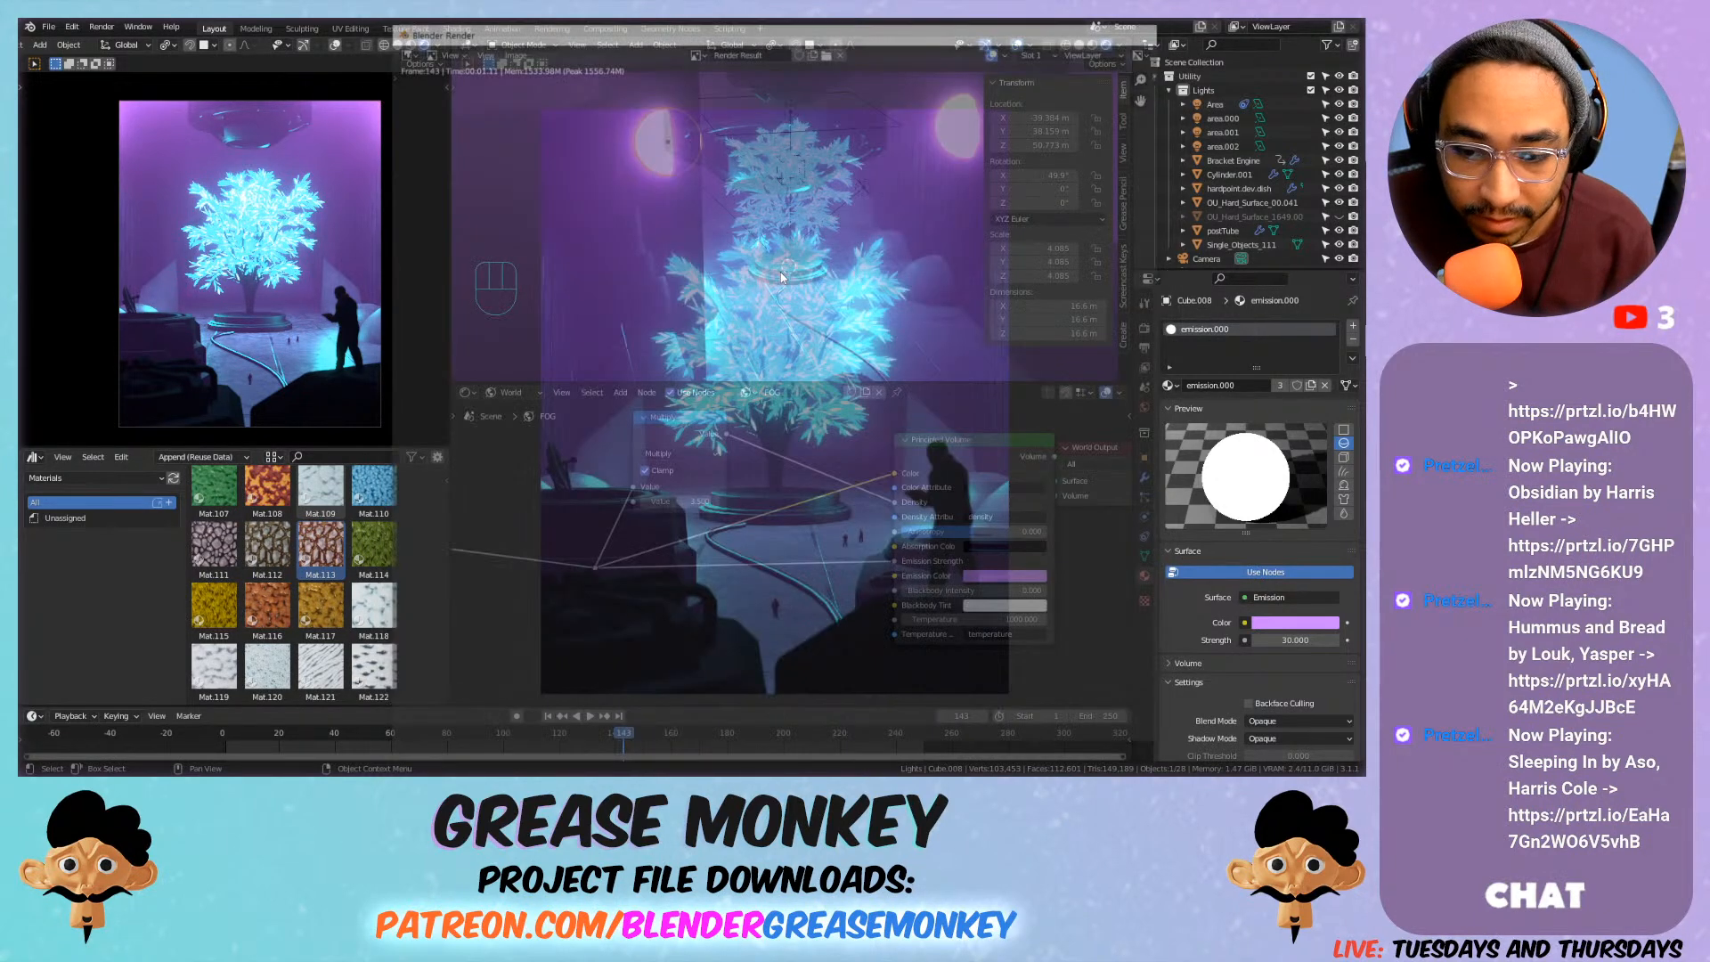
Select the floor cable's control point near the tree and move it in against the tree's round pedestal.
left_click(784, 296)
left_click(784, 296)
left_click(783, 296)
left_click(783, 295, "shift")
middle_click_drag(787, 282, 815, 236)
scroll(814, 299, "up", 2)
key("Tab")
scroll(814, 285, "up", 2)
key("g")
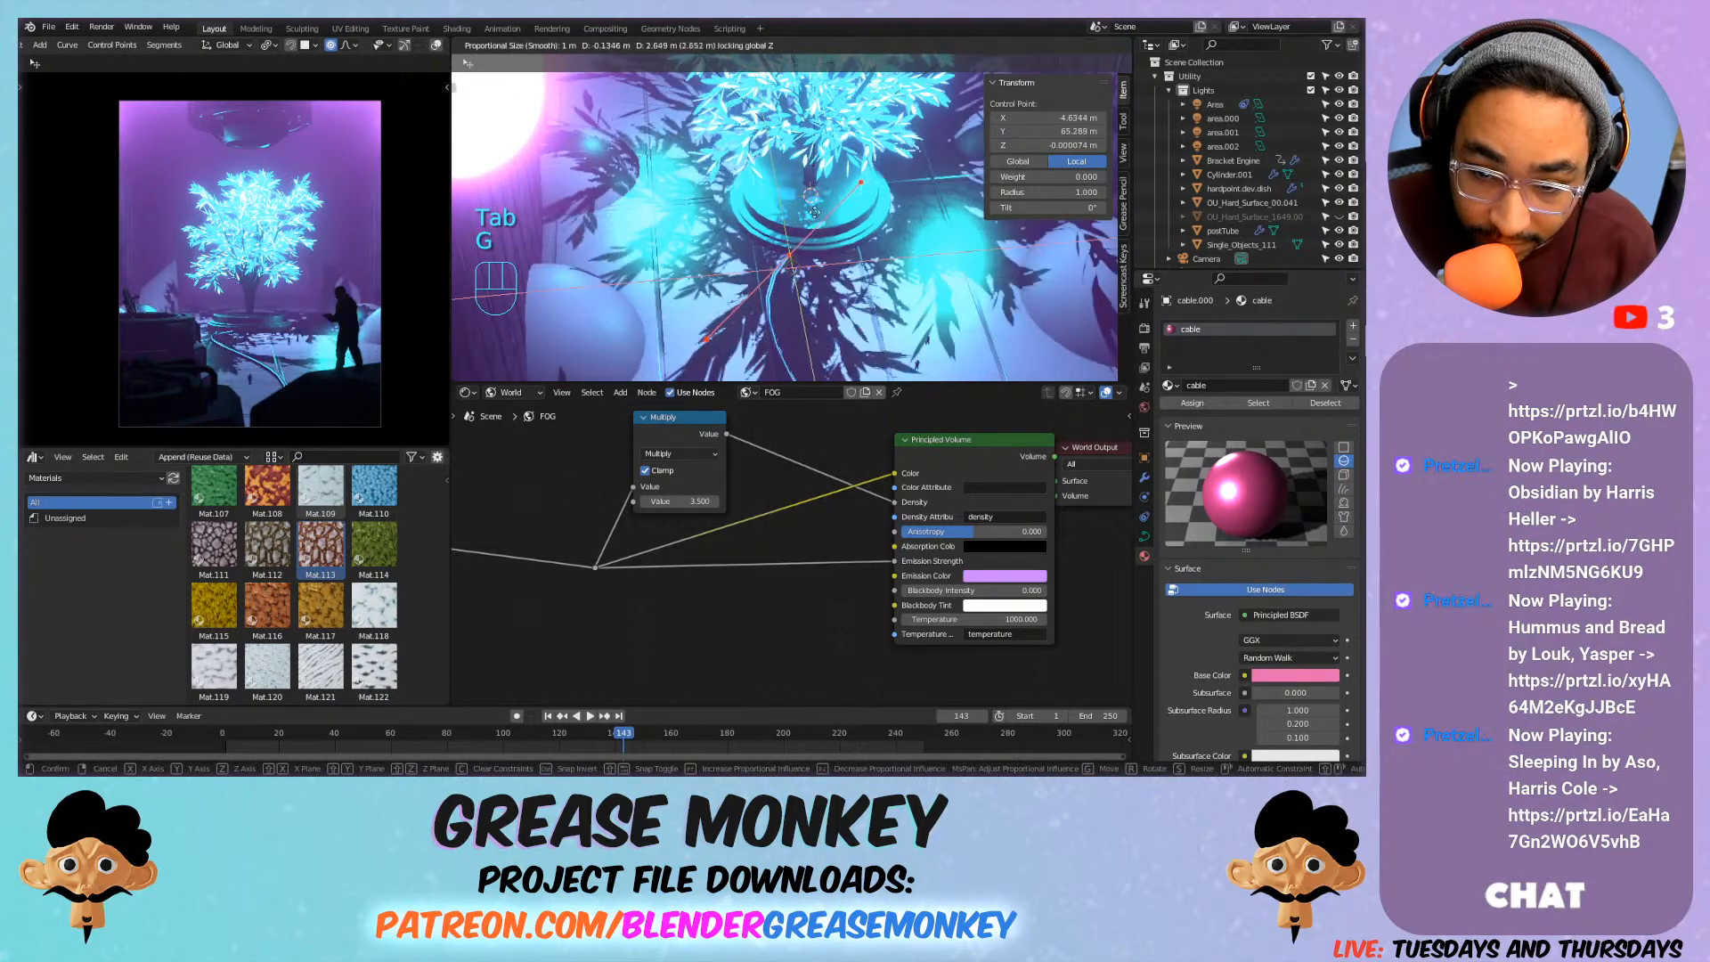
left_click(796, 225)
key("Tab")
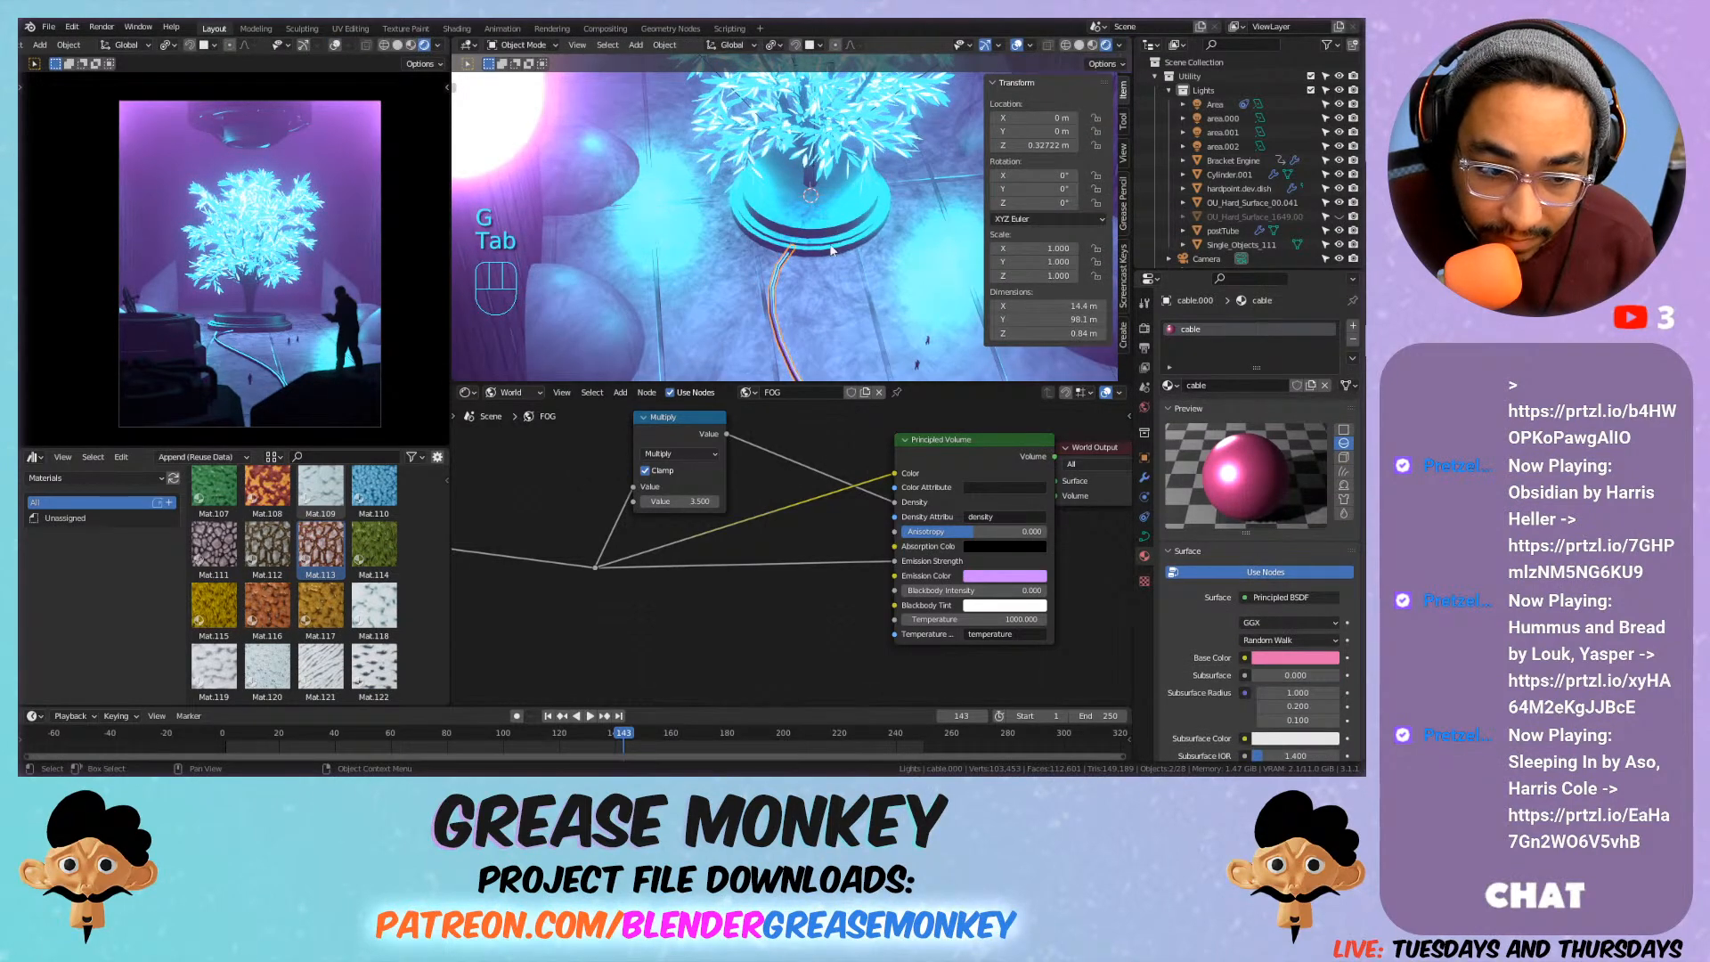
Rotate the handles of the cable's control point at the tree pedestal to redirect the curve there.
left_click(814, 265)
left_click(783, 266)
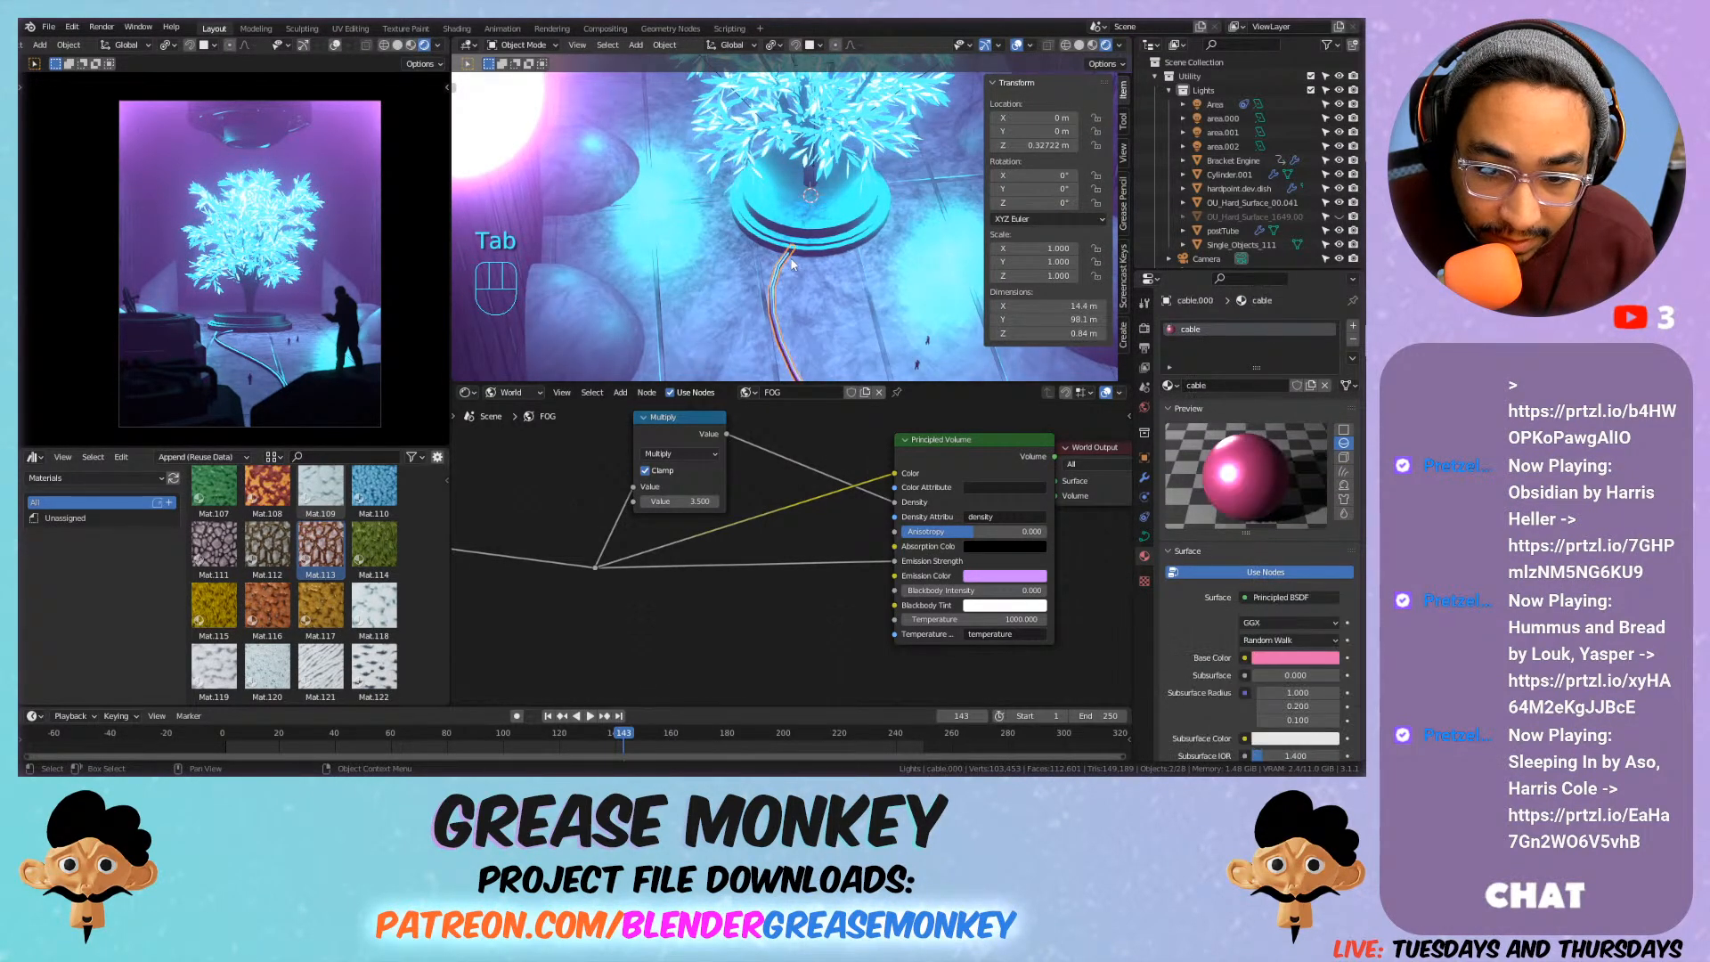
key("Tab")
key("r")
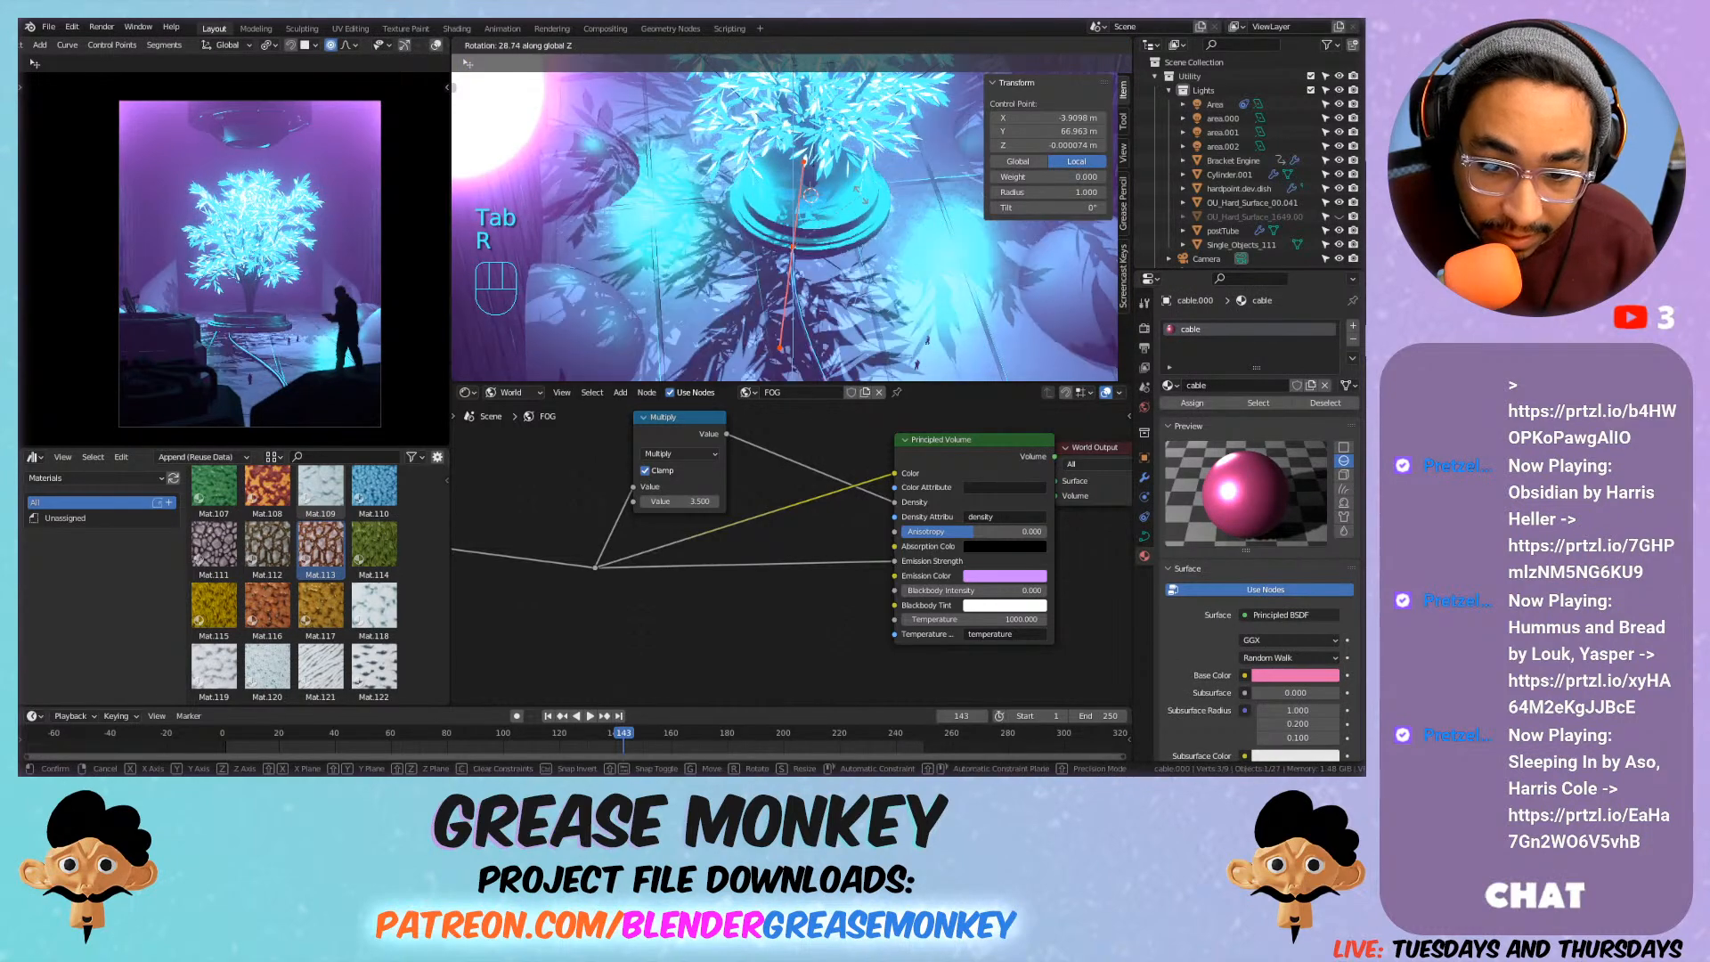
left_click(626, 233)
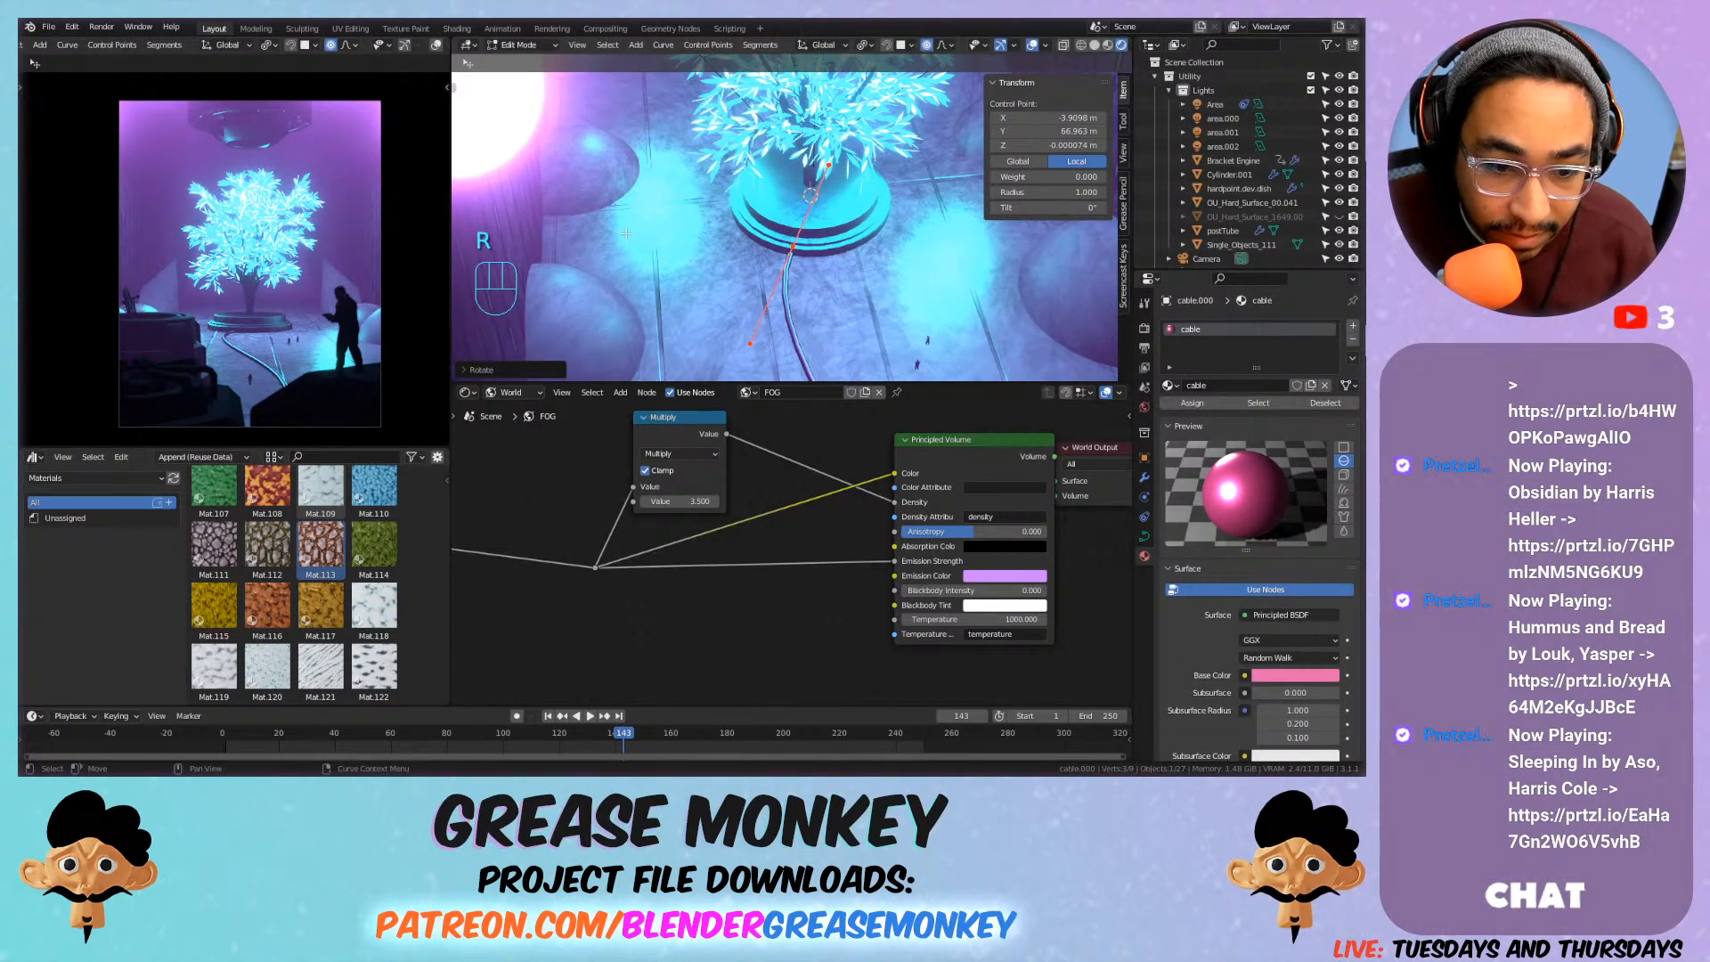
Move the cable's middle control point along the X axis to about 2.29 m and leave Edit Mode.
middle_click_drag(669, 242, 666, 174, "shift")
scroll(757, 231, "down", 3)
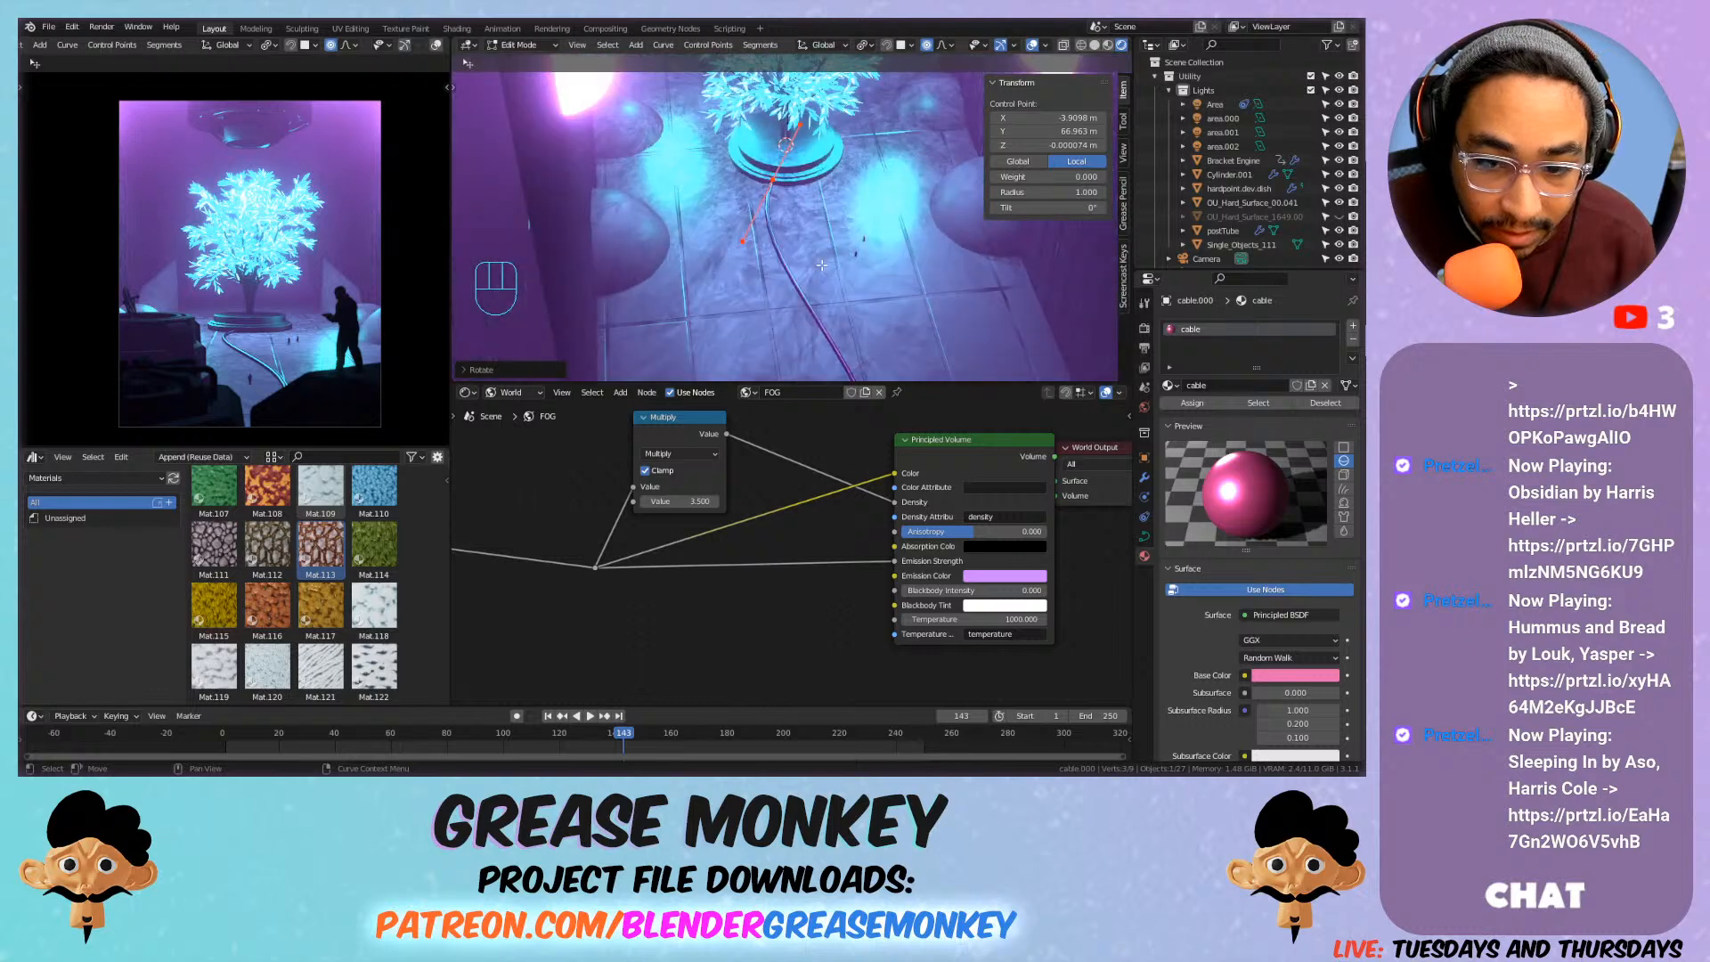
middle_click_drag(860, 254, 850, 151, "shift")
left_click(842, 245)
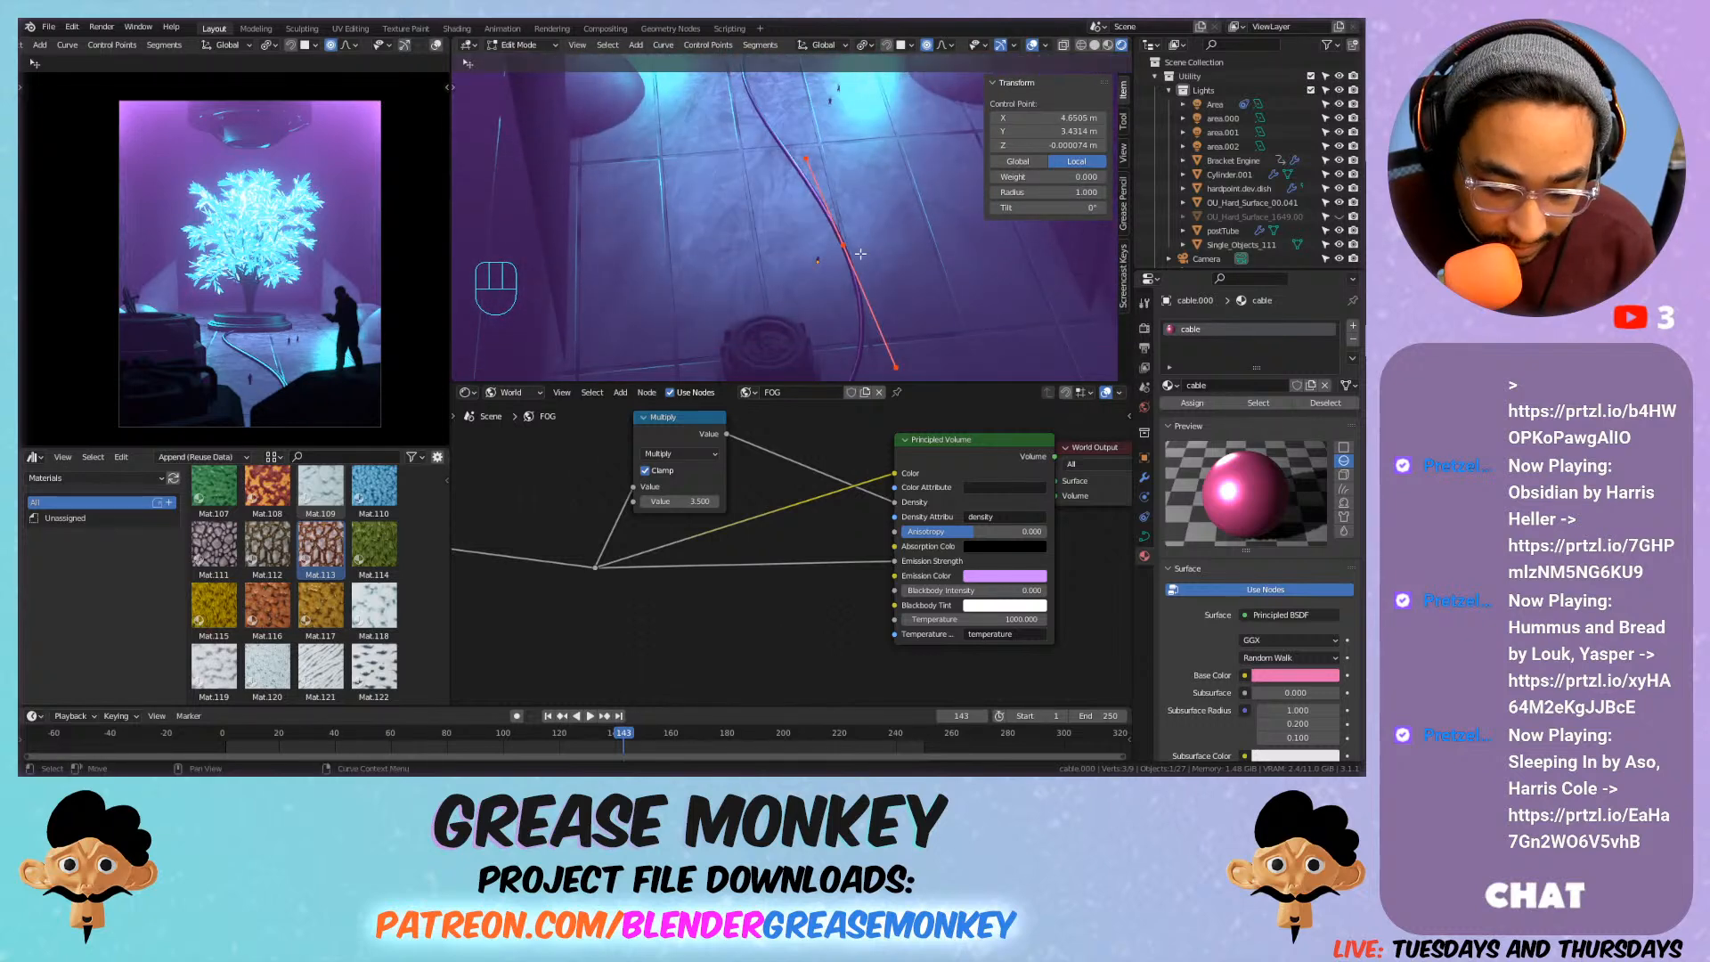
key("g")
key("x")
left_click(846, 246)
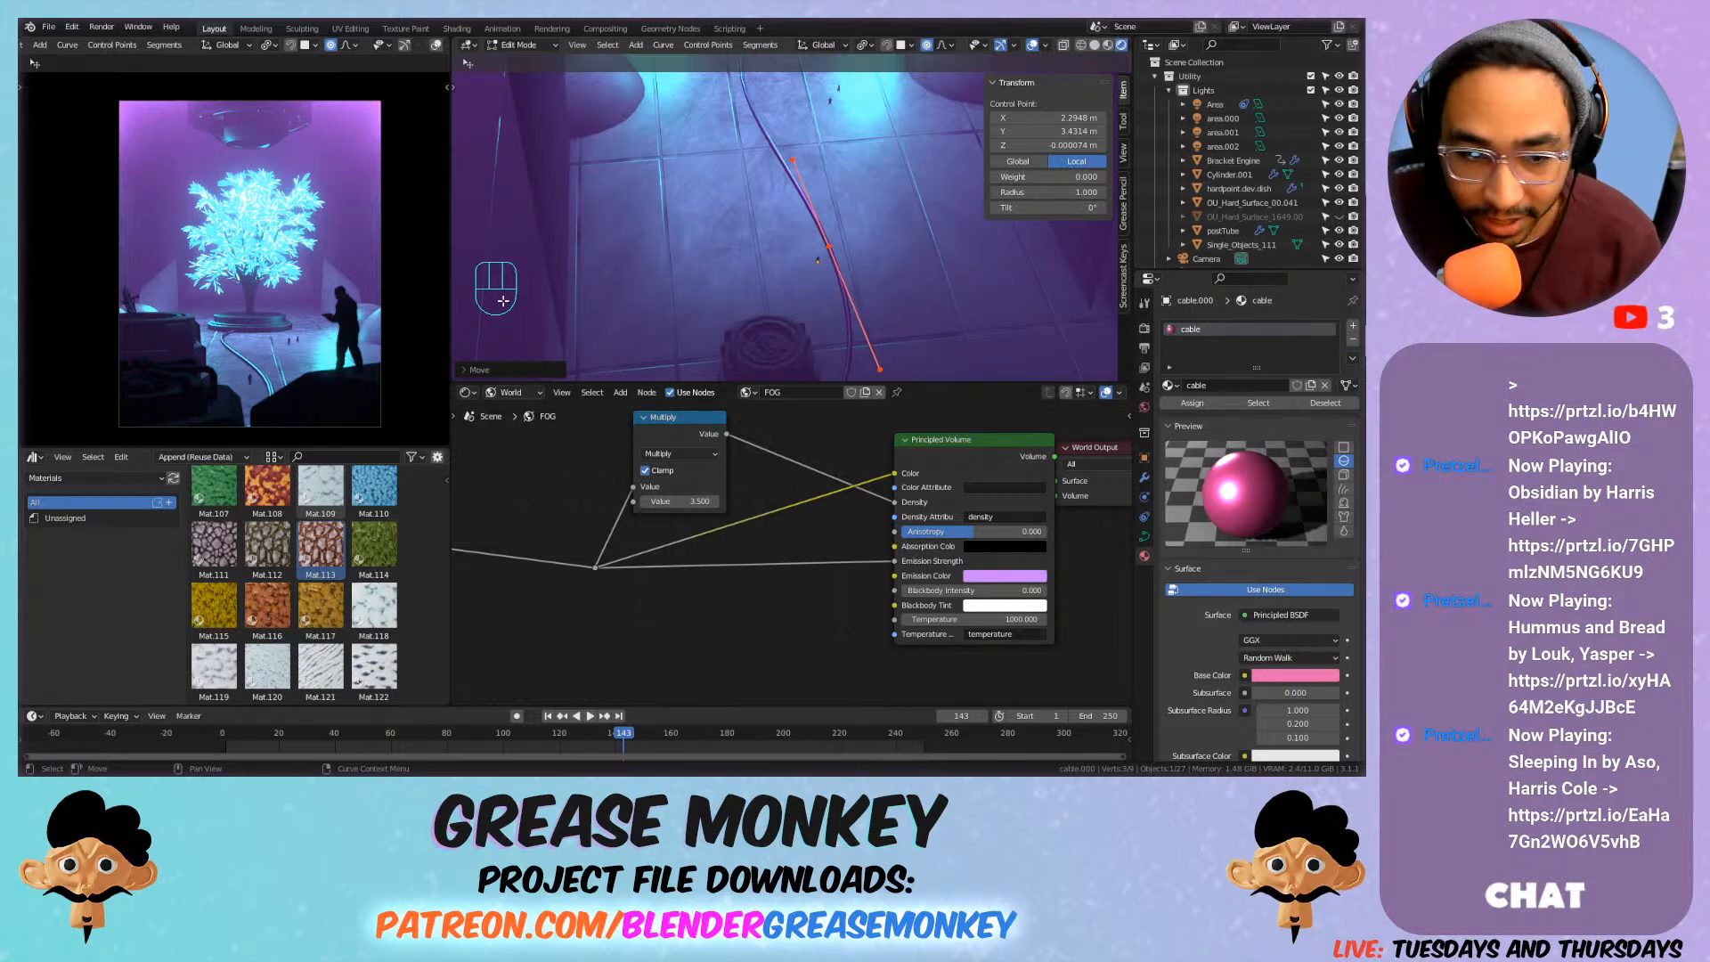
middle_click_drag(479, 212, 727, 283)
key("Tab")
key("Tab")
key("Tab")
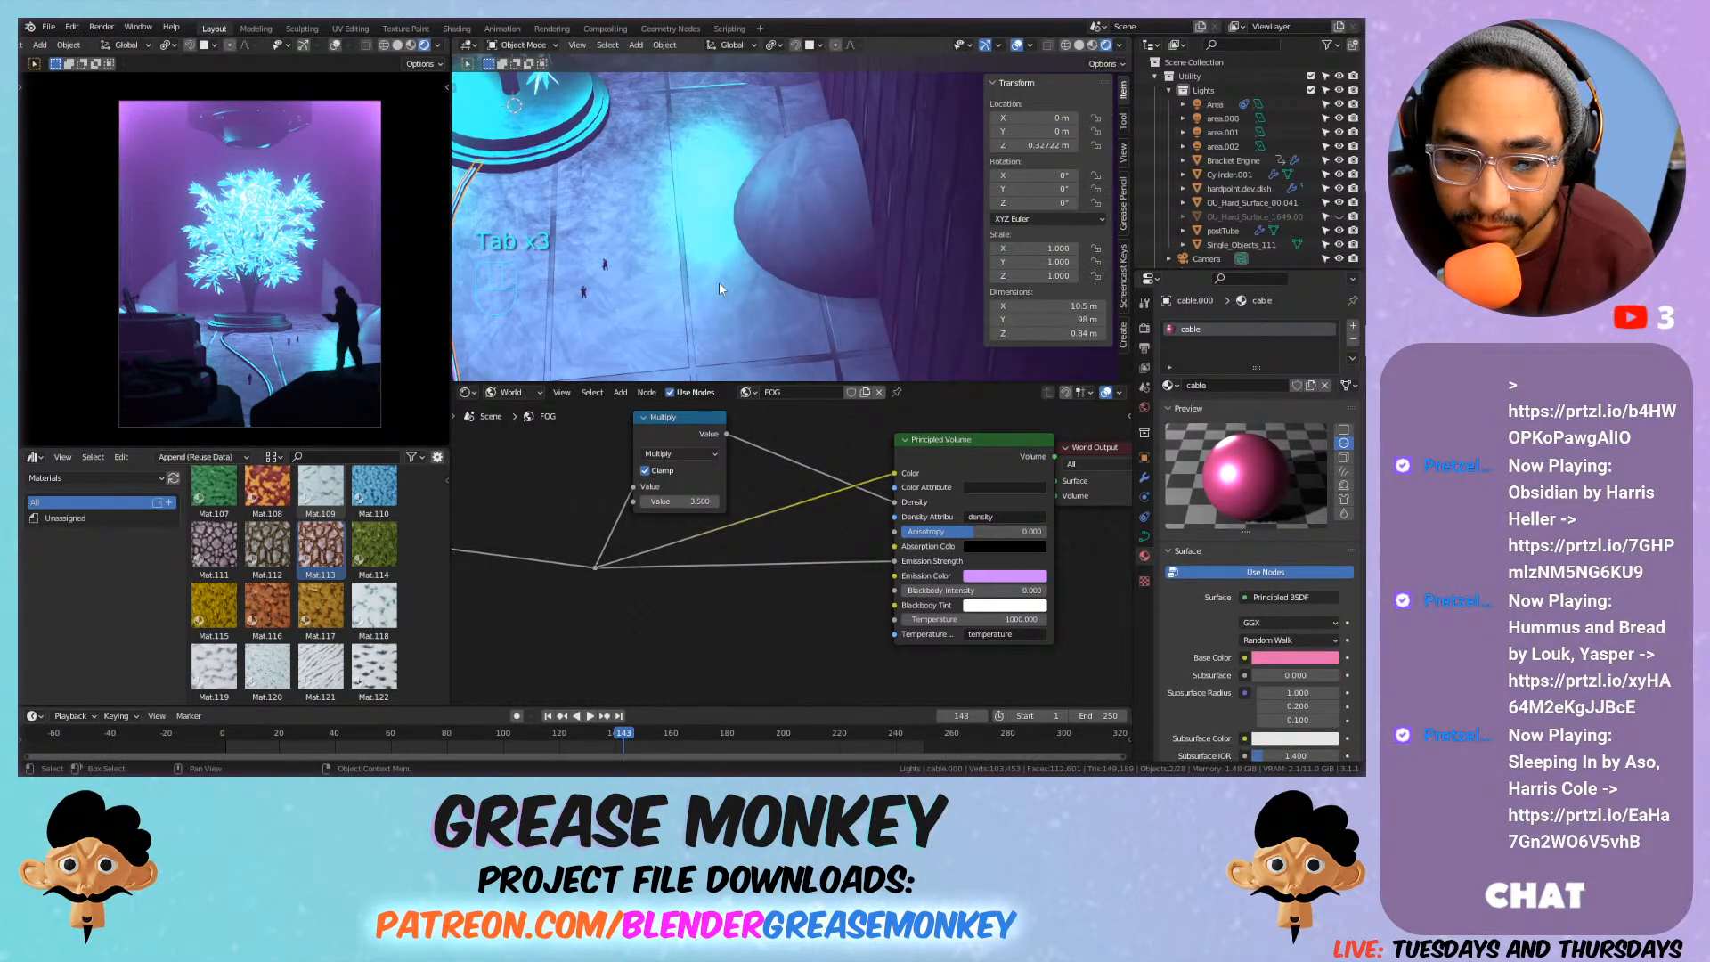
Assign the existing floor material to the rounded dome object Cube.005 beside the tree.
left_click(718, 282)
left_click(778, 246)
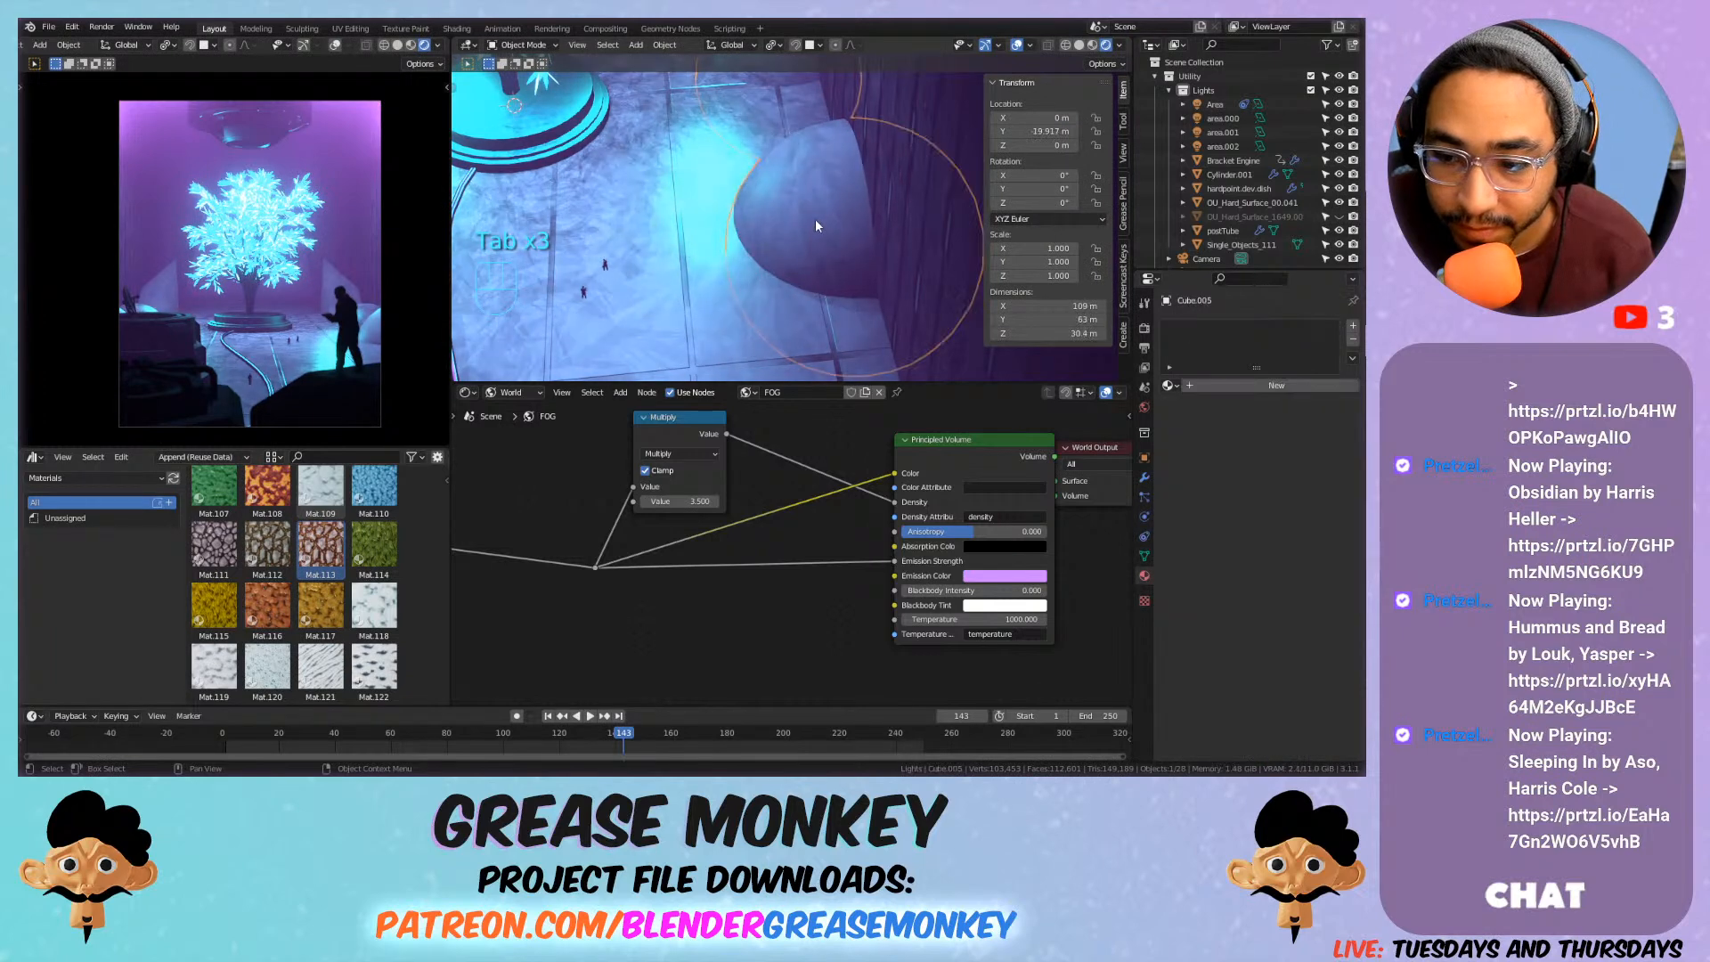
left_click(1169, 385)
type("floor")
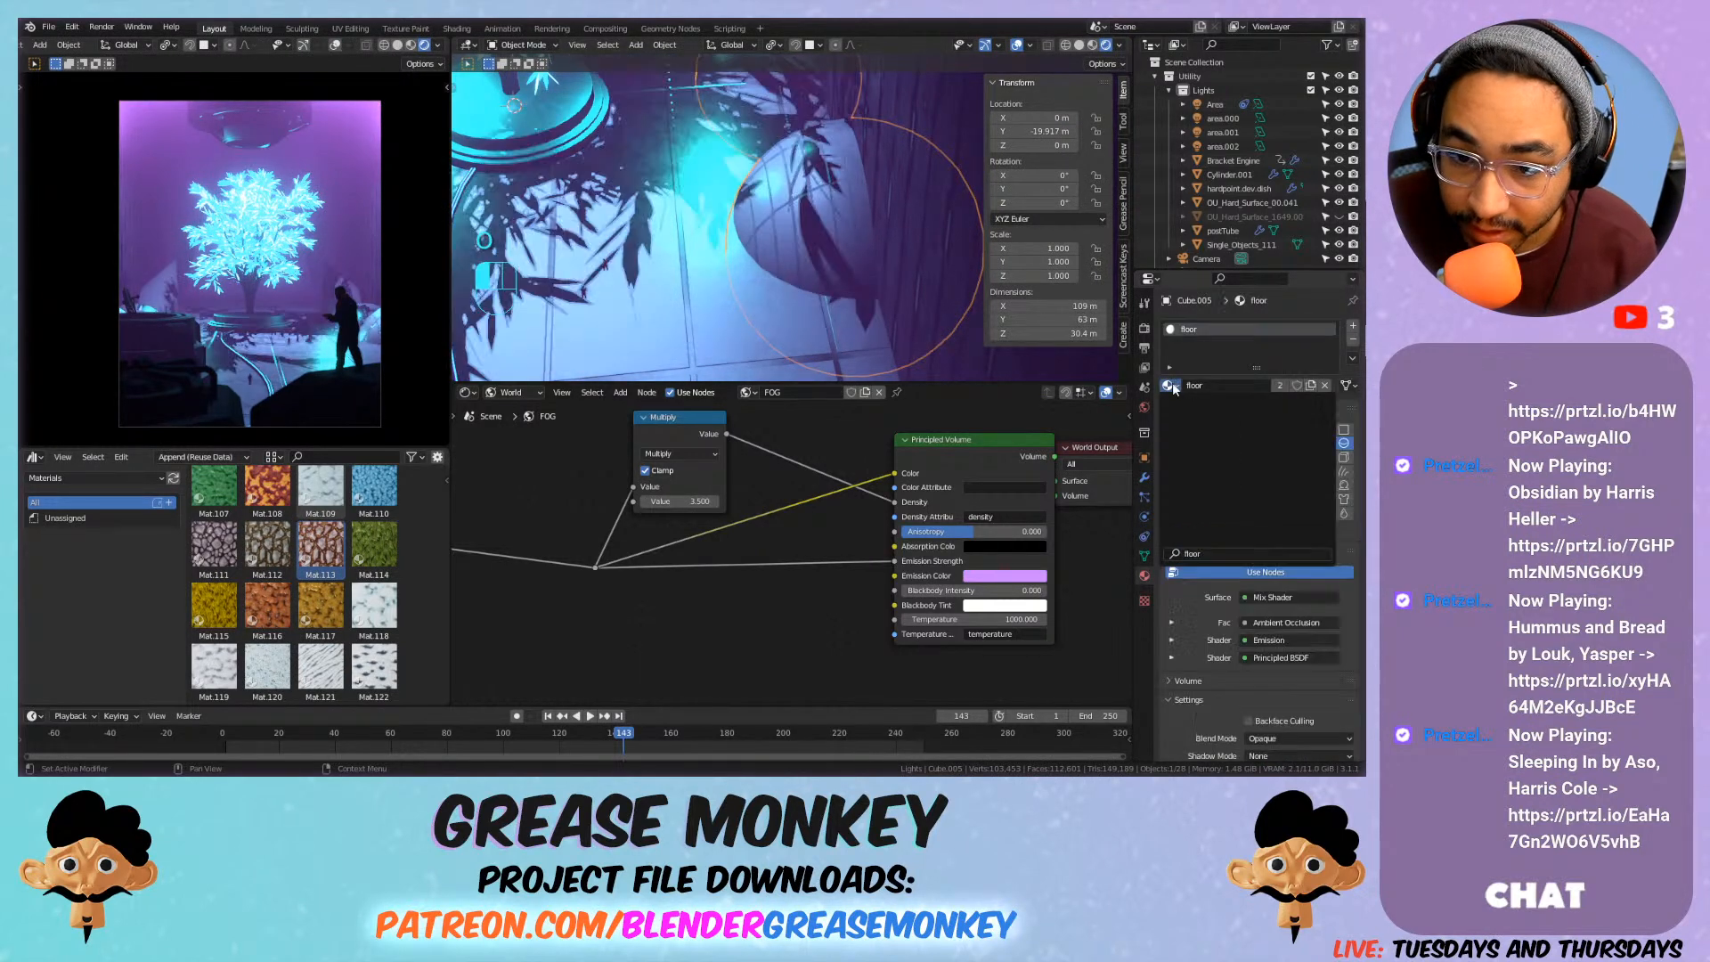
key("Return")
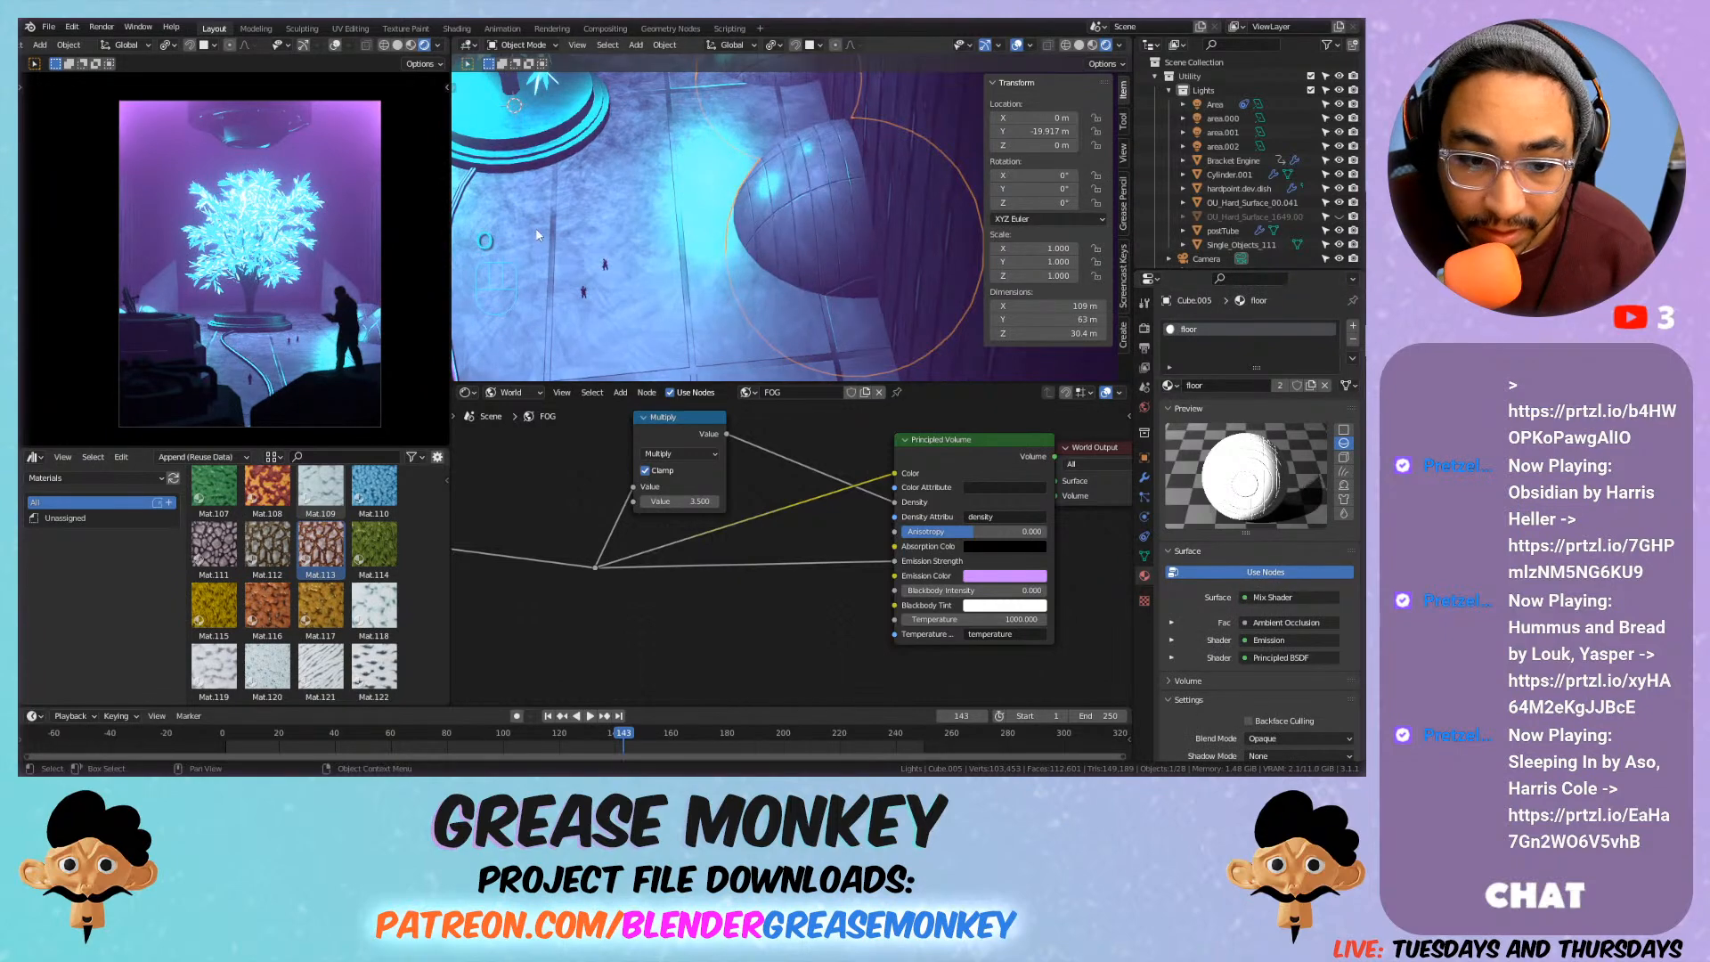
Assign the existing floor material to the cone-shaped wall object Cone.003 behind the tree.
middle_click_drag(606, 203, 762, 116)
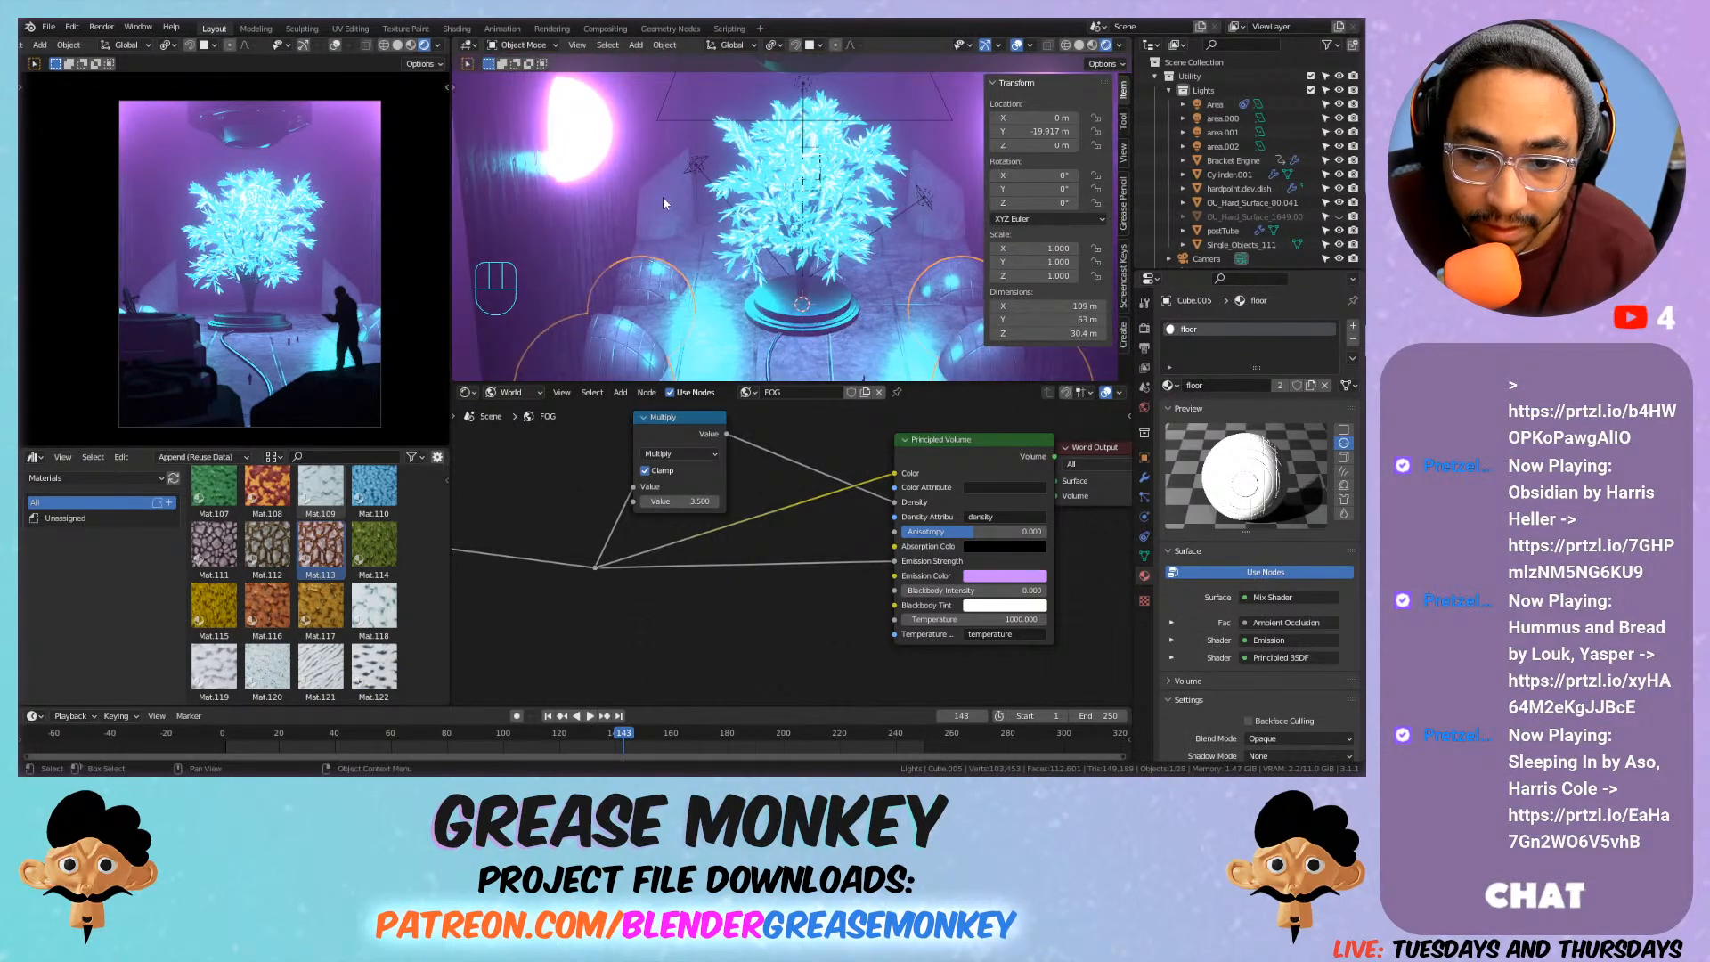
left_click(673, 206)
left_click(1167, 385)
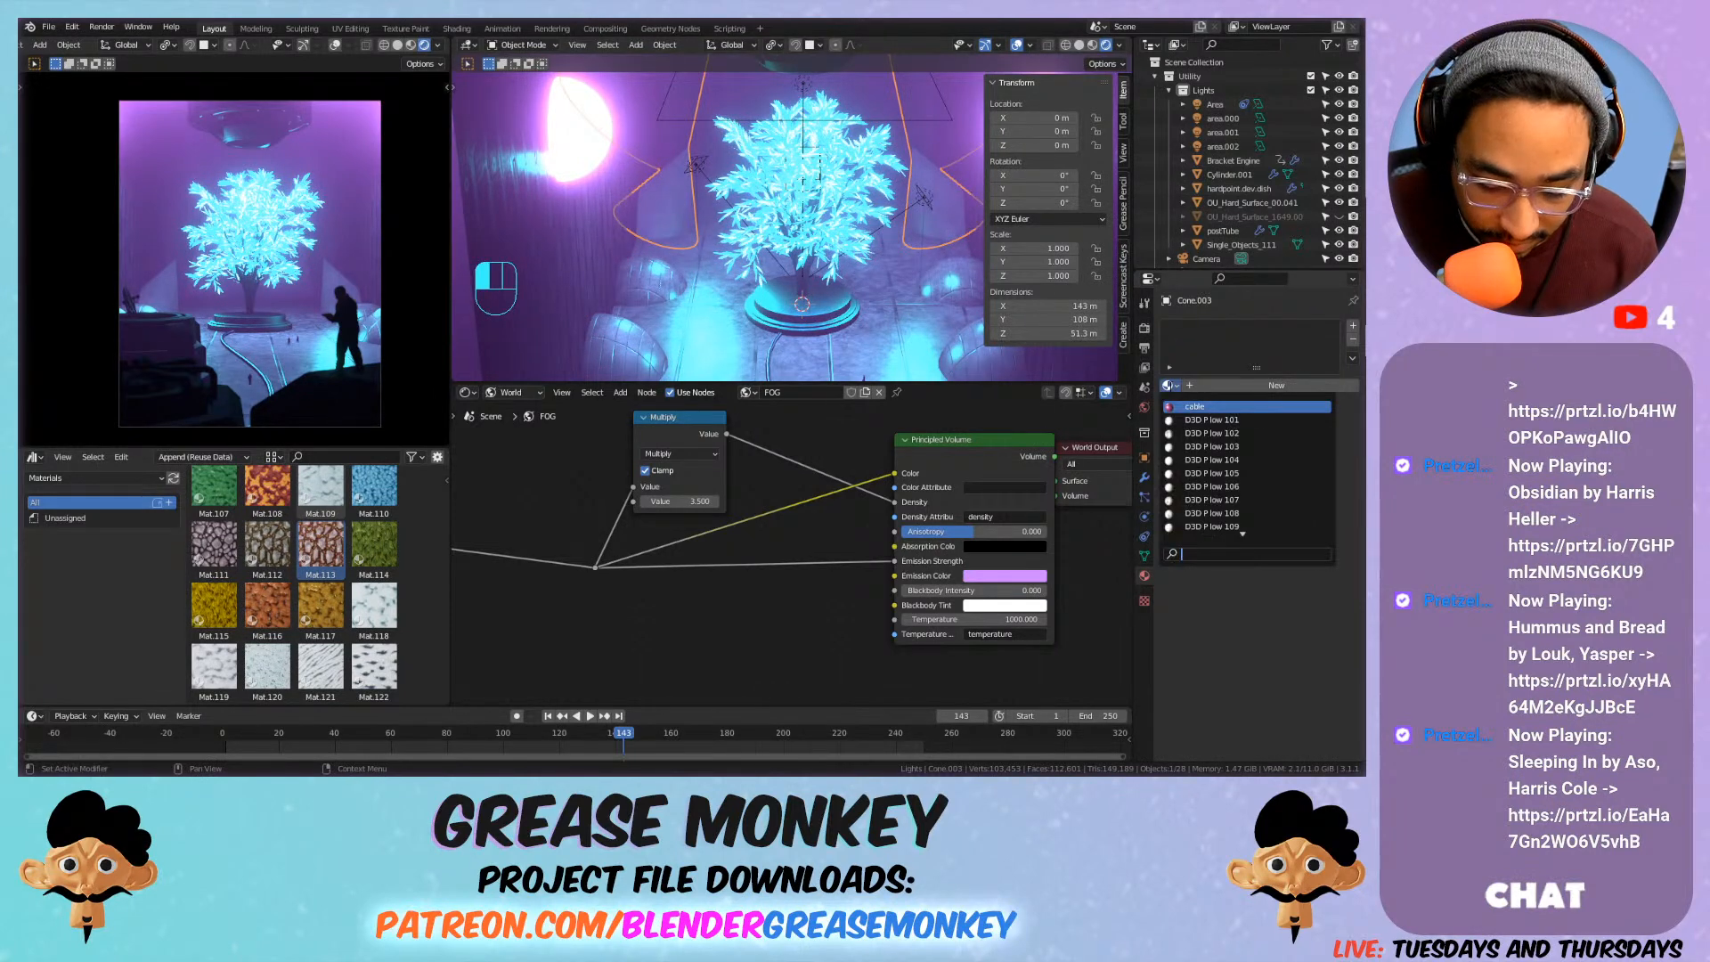
type("flo")
key("Return")
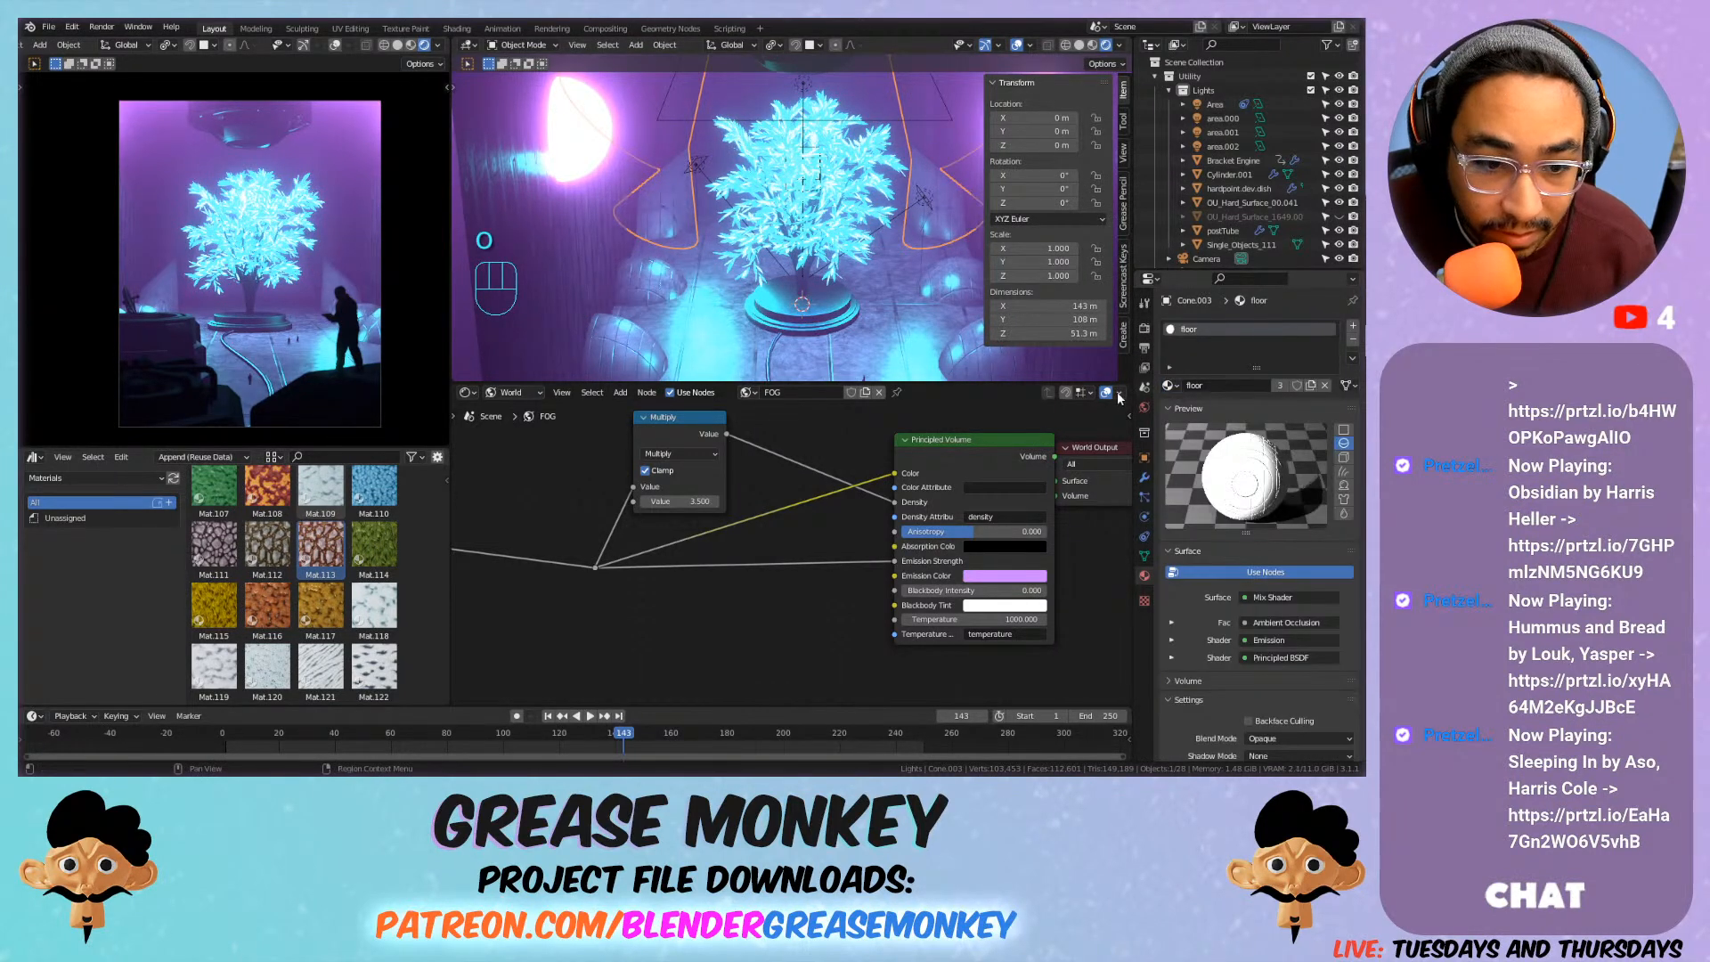
Examine the tree base, cables and newly textured surroundings up close in the camera view, and return to the full frame.
scroll(313, 343, "up", 2)
middle_click_drag(313, 343, 450, 347, "shift")
scroll(301, 281, "up", 4)
scroll(358, 303, "down", 4)
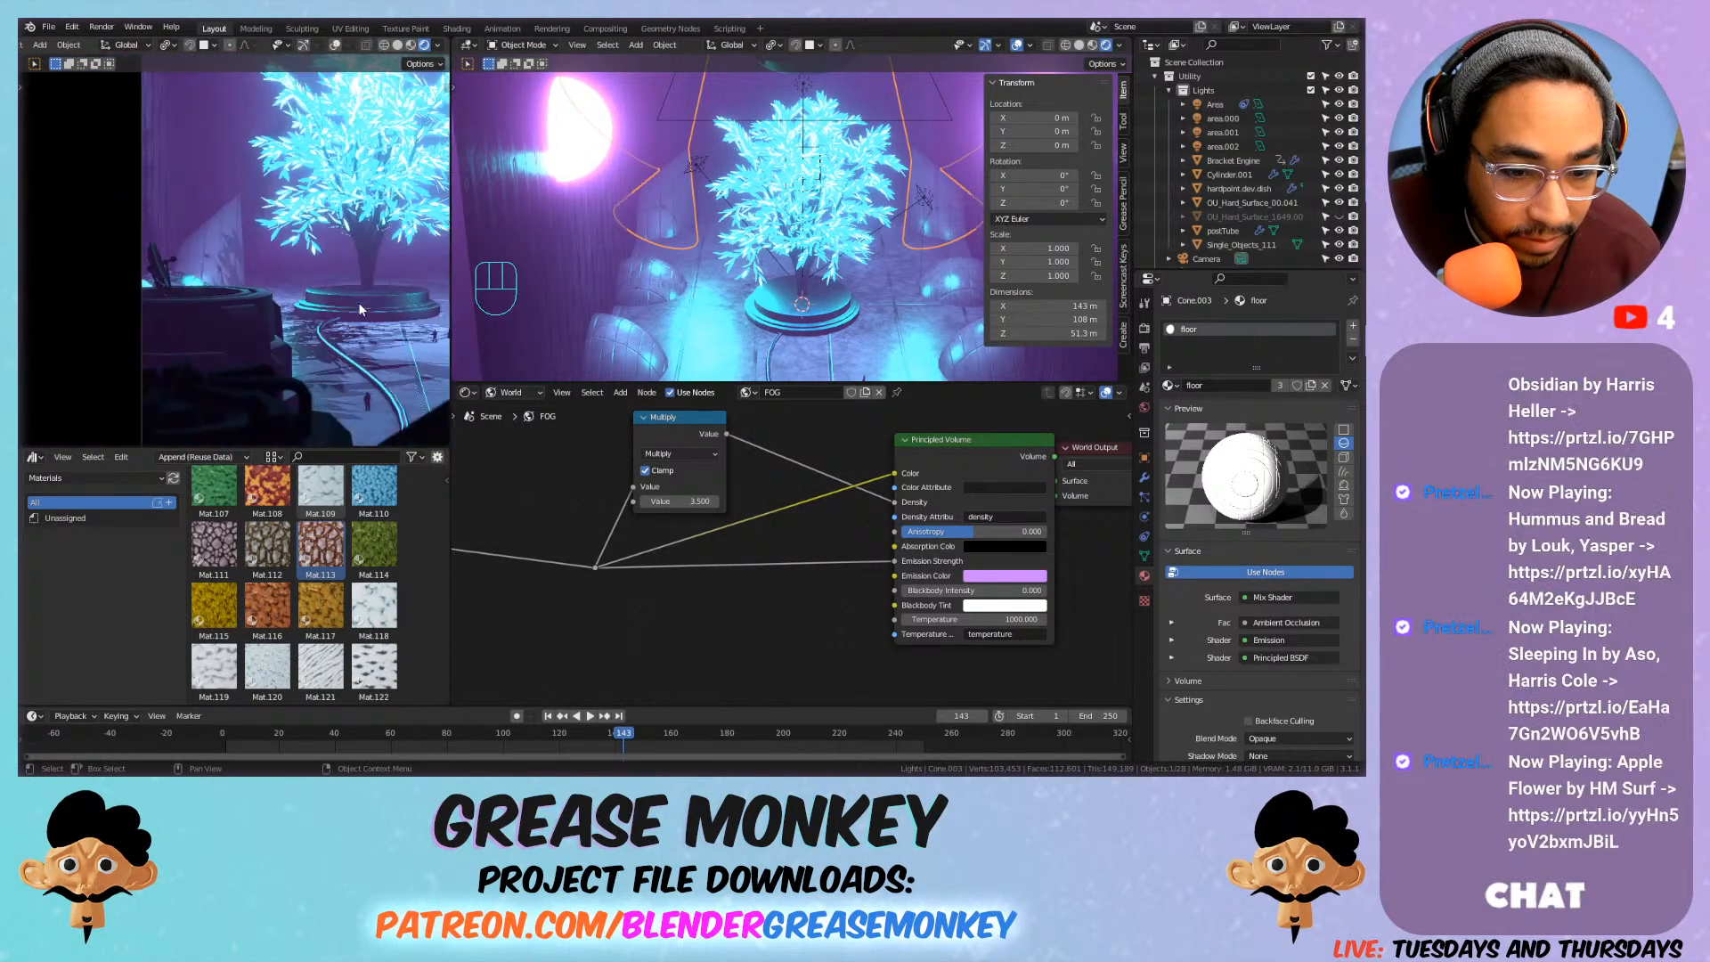
middle_click_drag(360, 309, 317, 330, "shift")
scroll(319, 327, "down", 1)
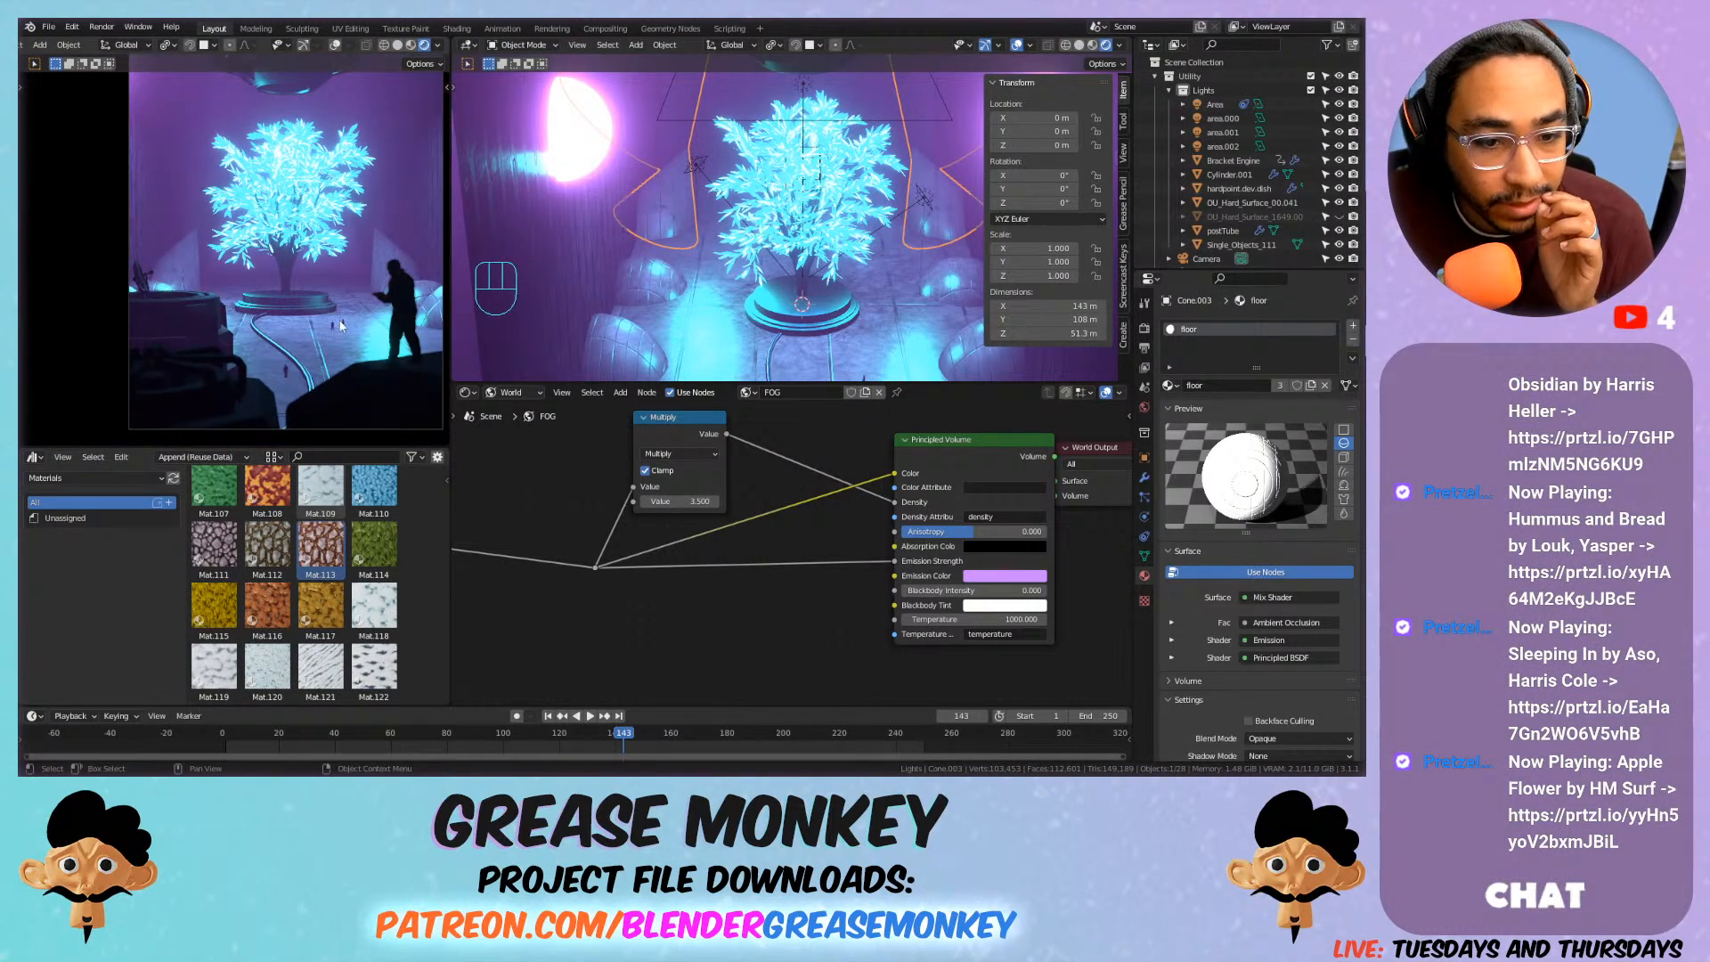
key("Home")
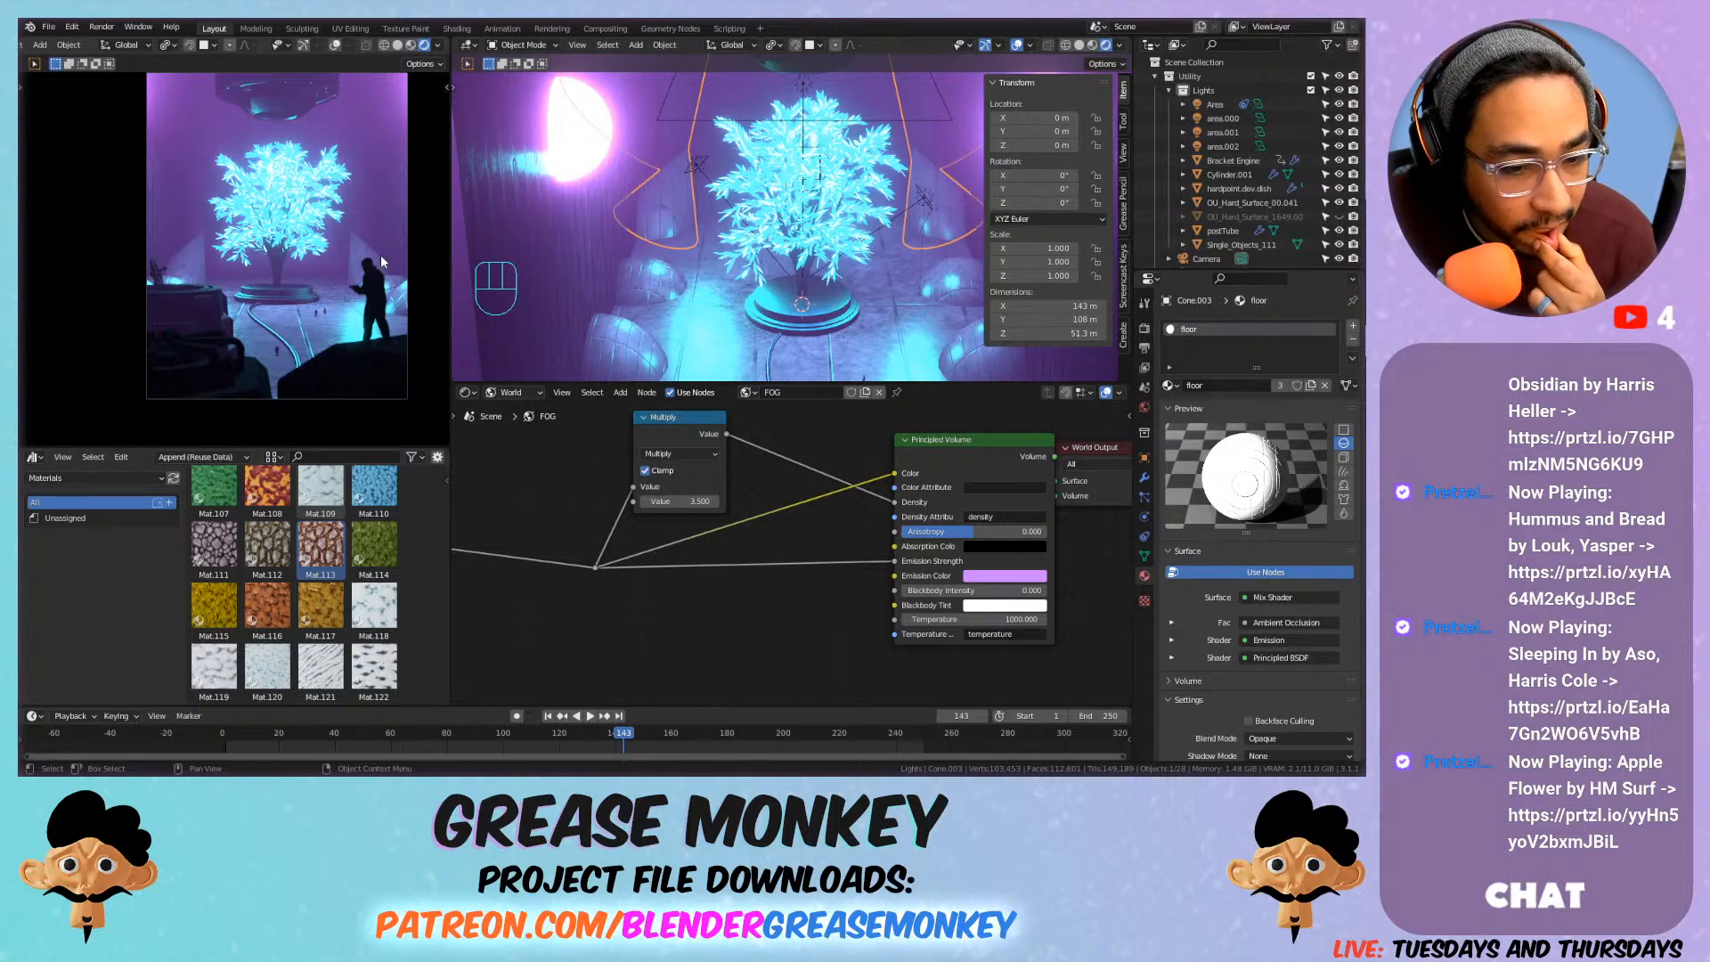
Duplicate the inner rim edge loop of the round ceiling fixture above the tree in place and fill it with a face.
middle_click_drag(664, 184, 789, 174)
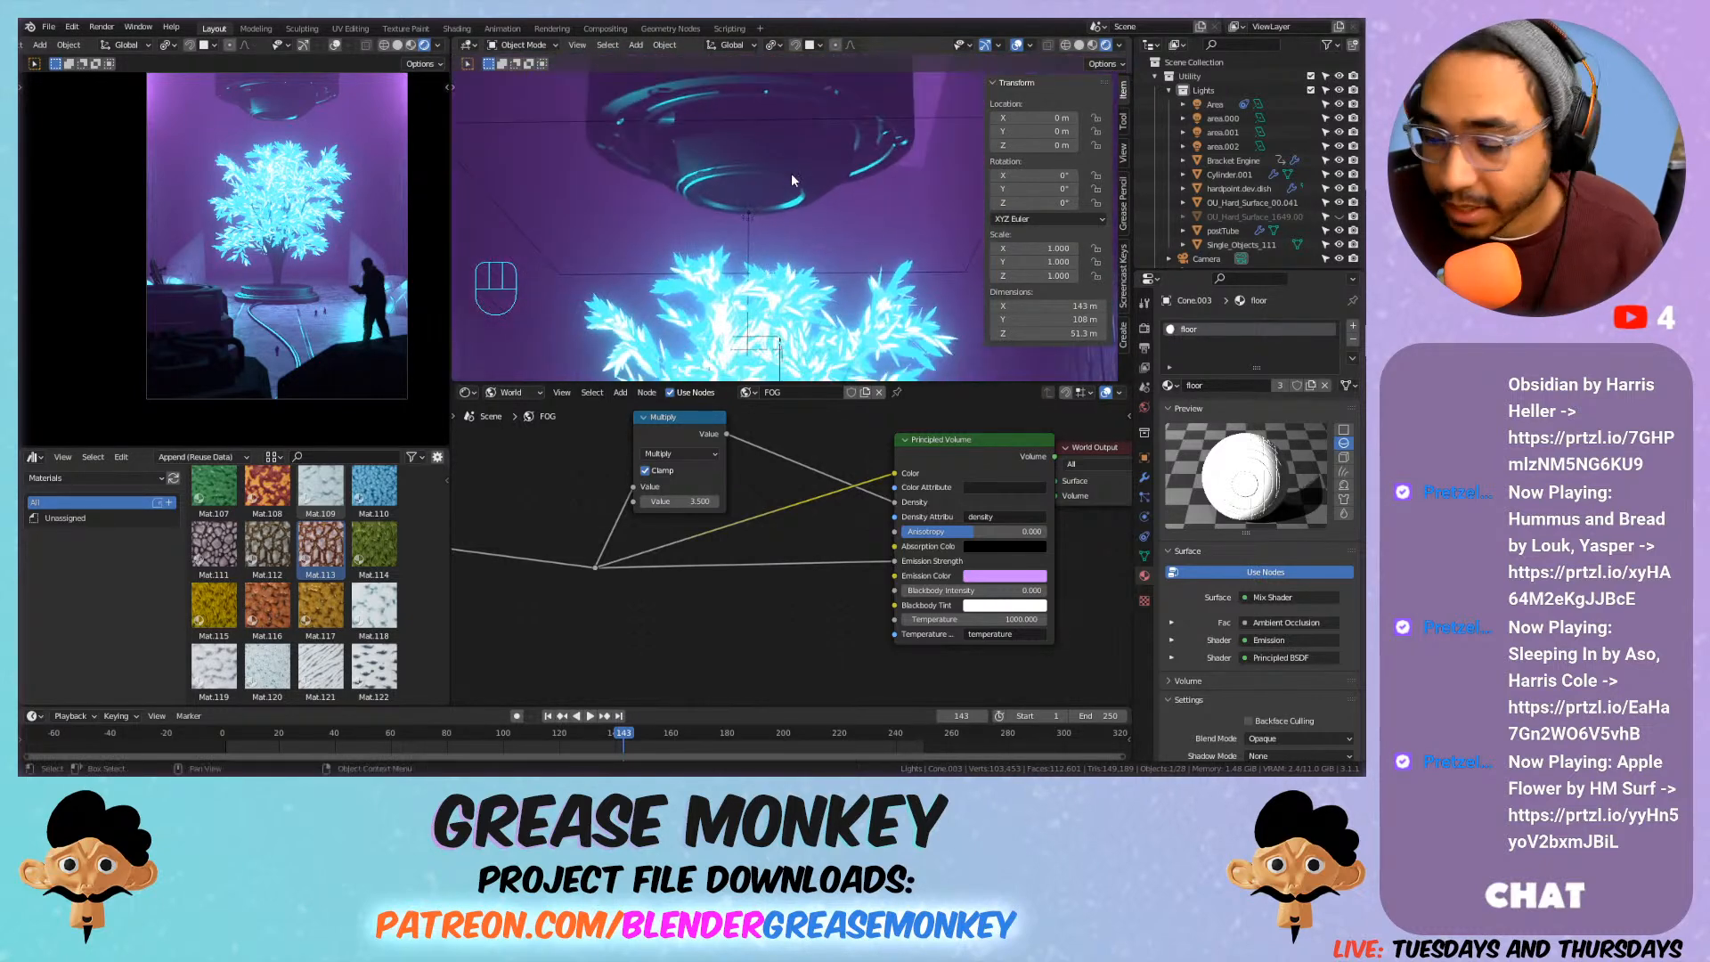
left_click(724, 160)
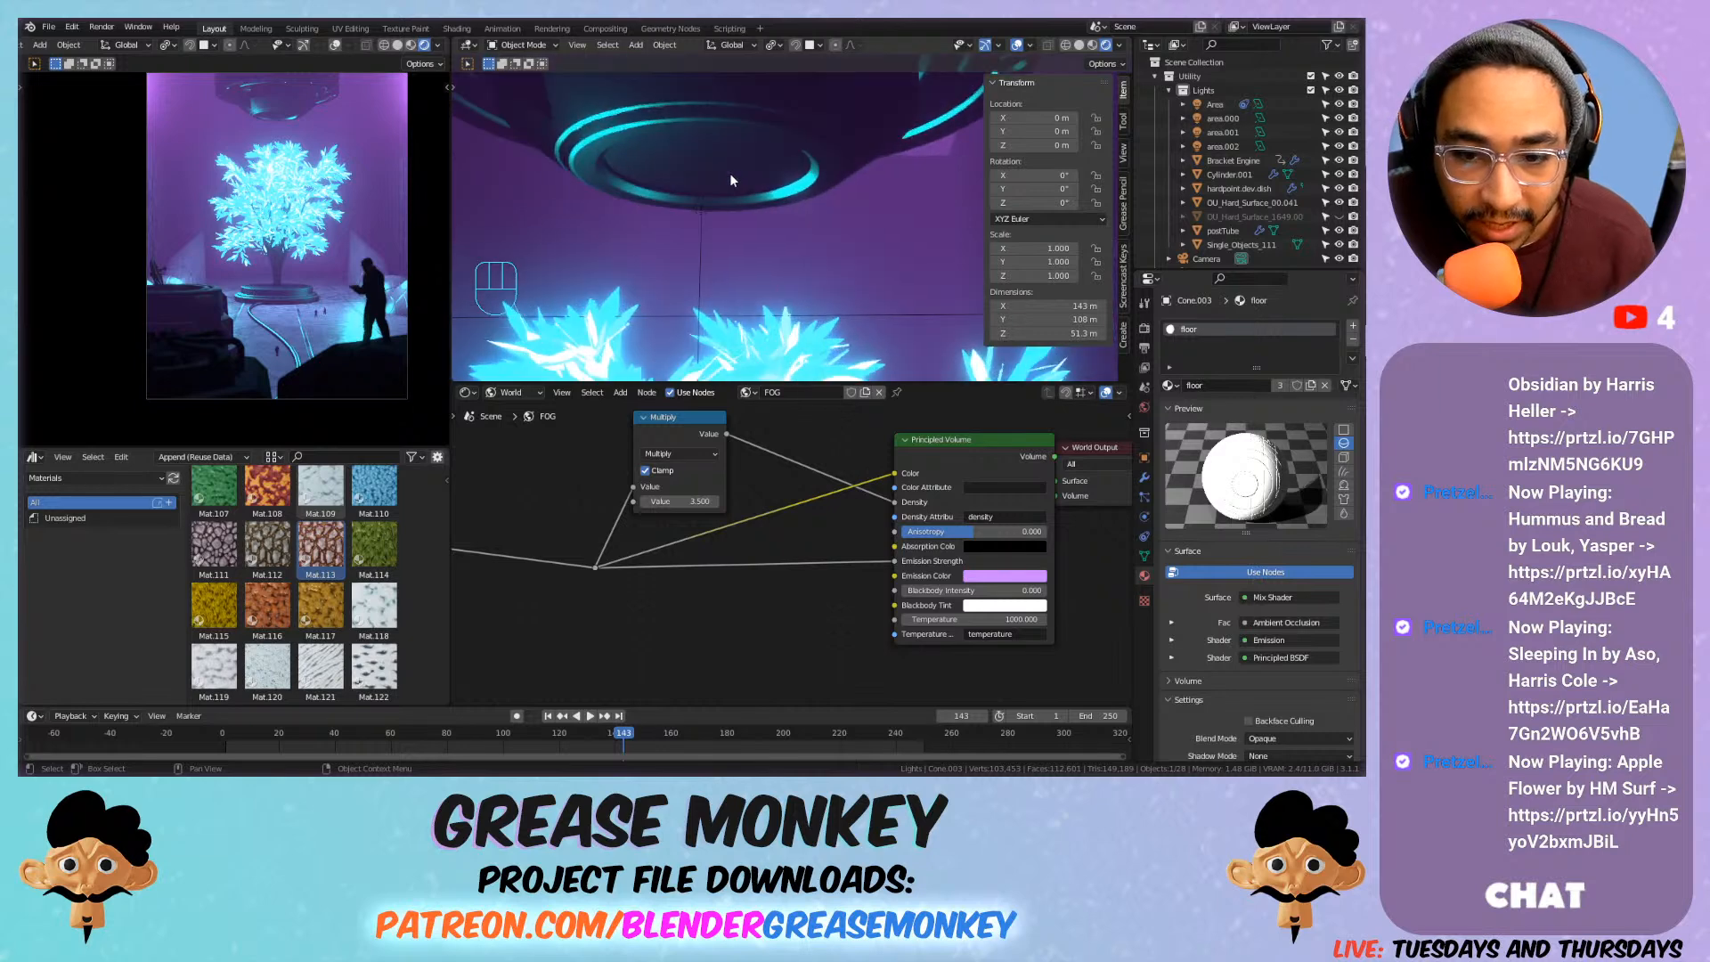
key("Tab")
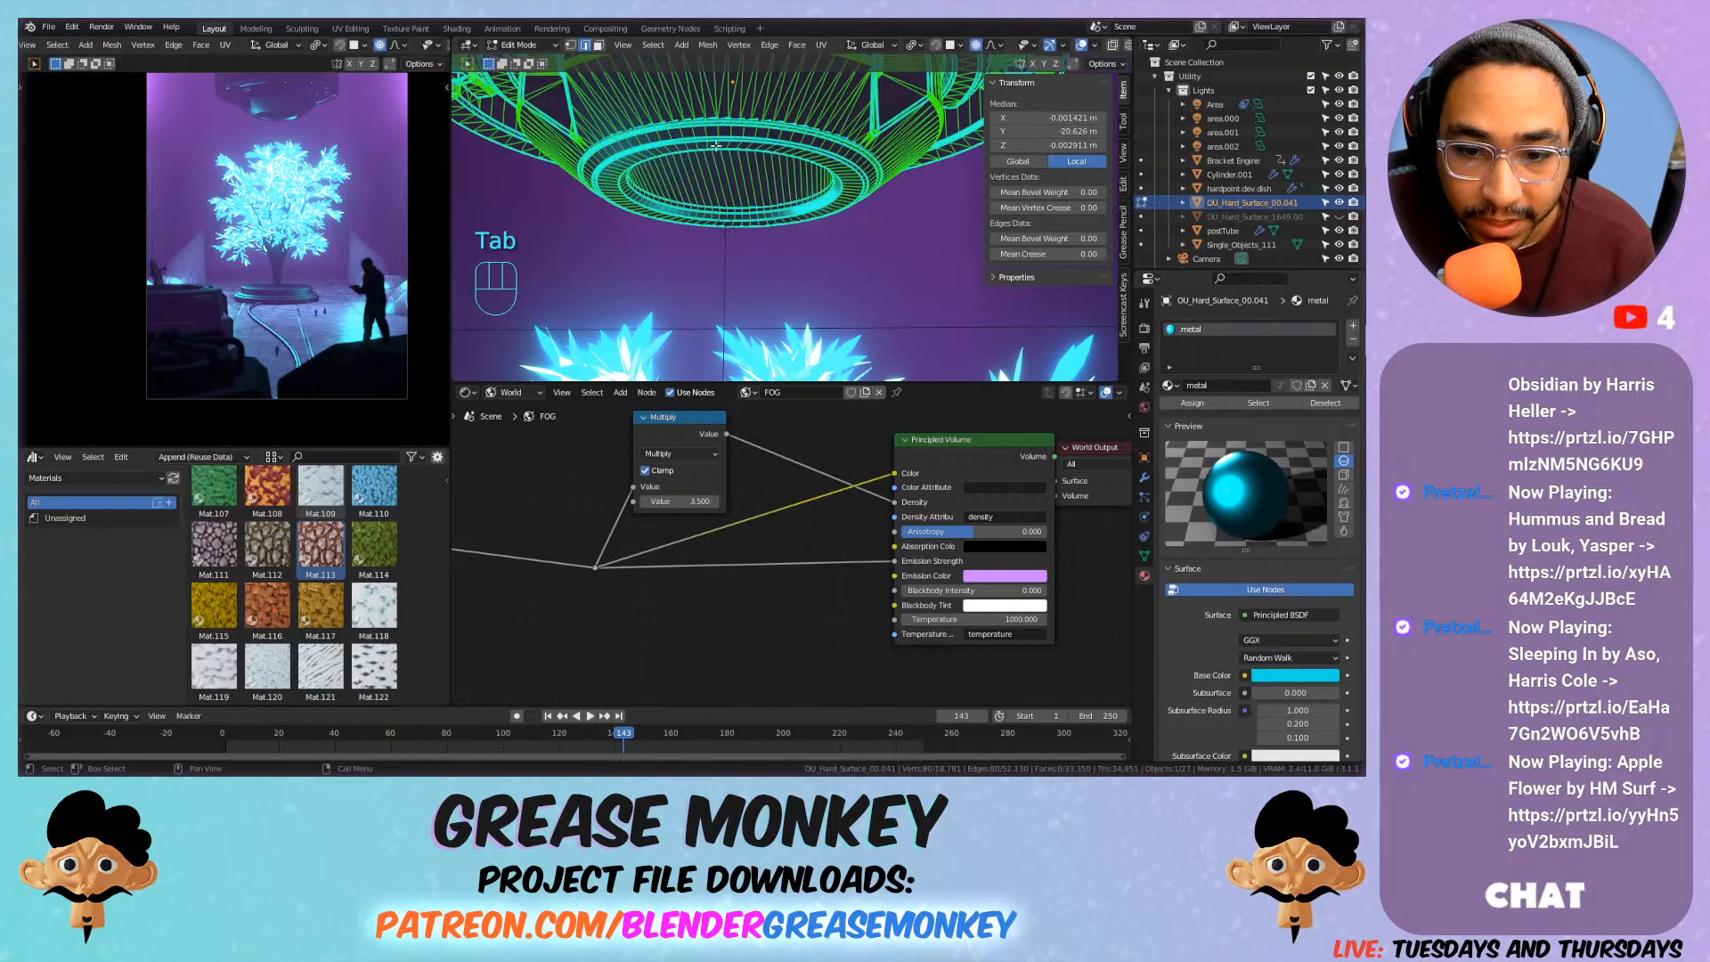
left_click(735, 150, "alt")
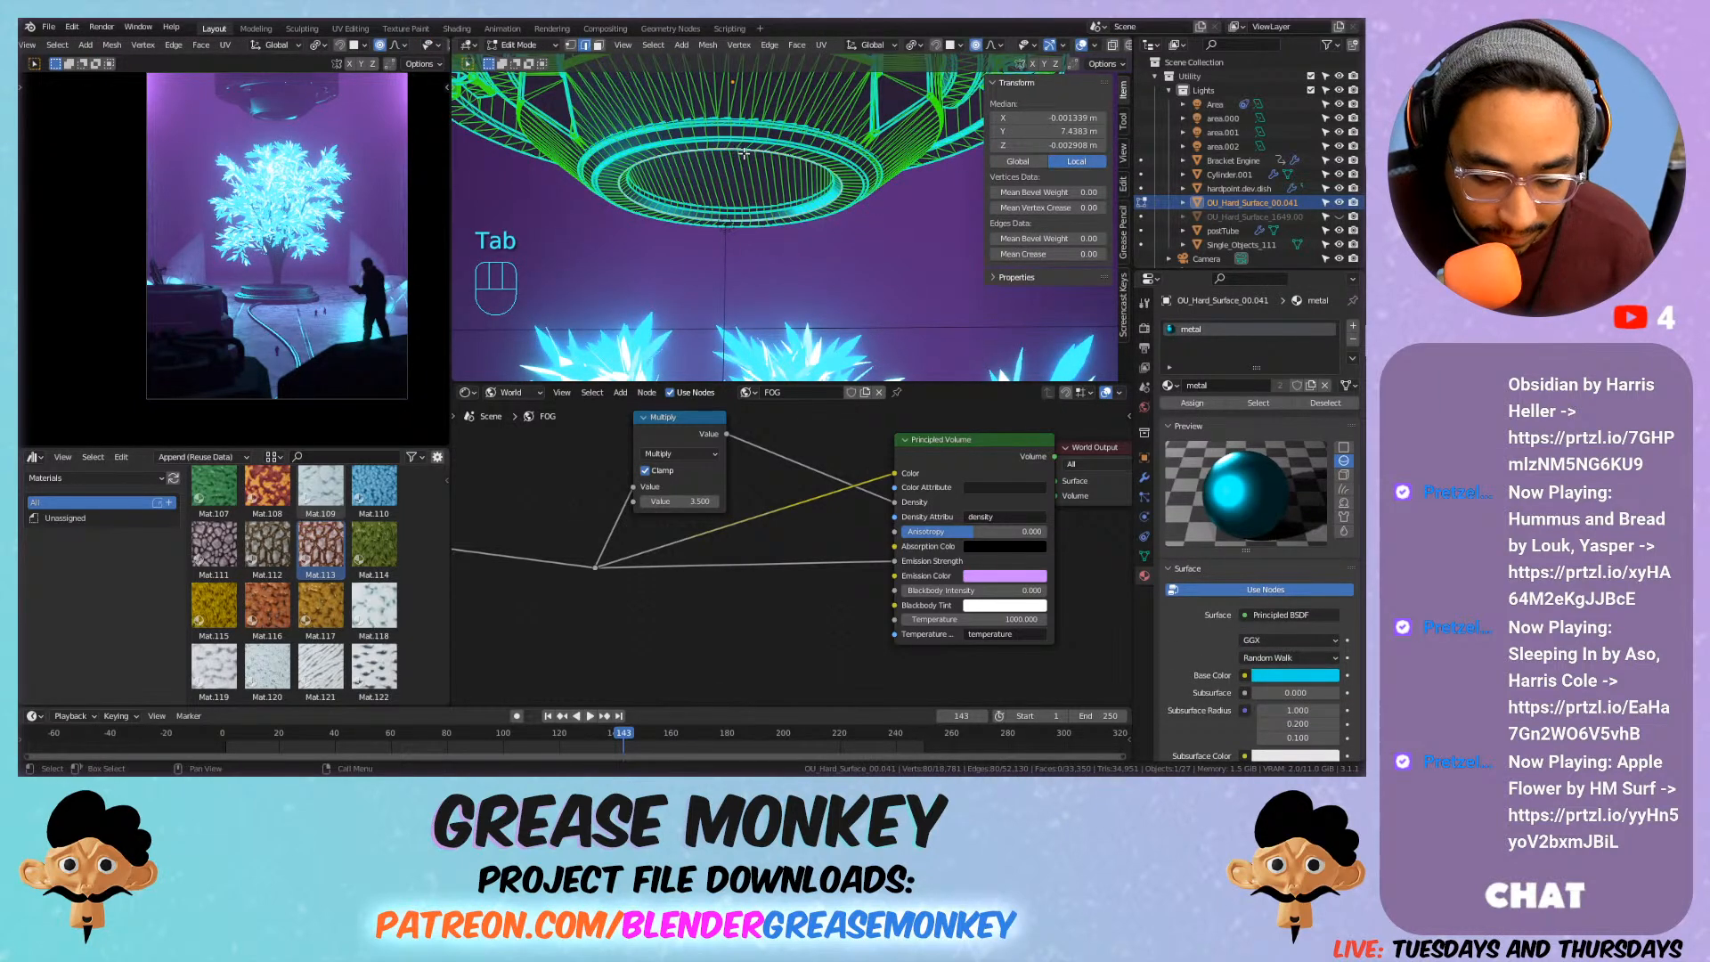
key("shift+d")
right_click(727, 179)
key("f")
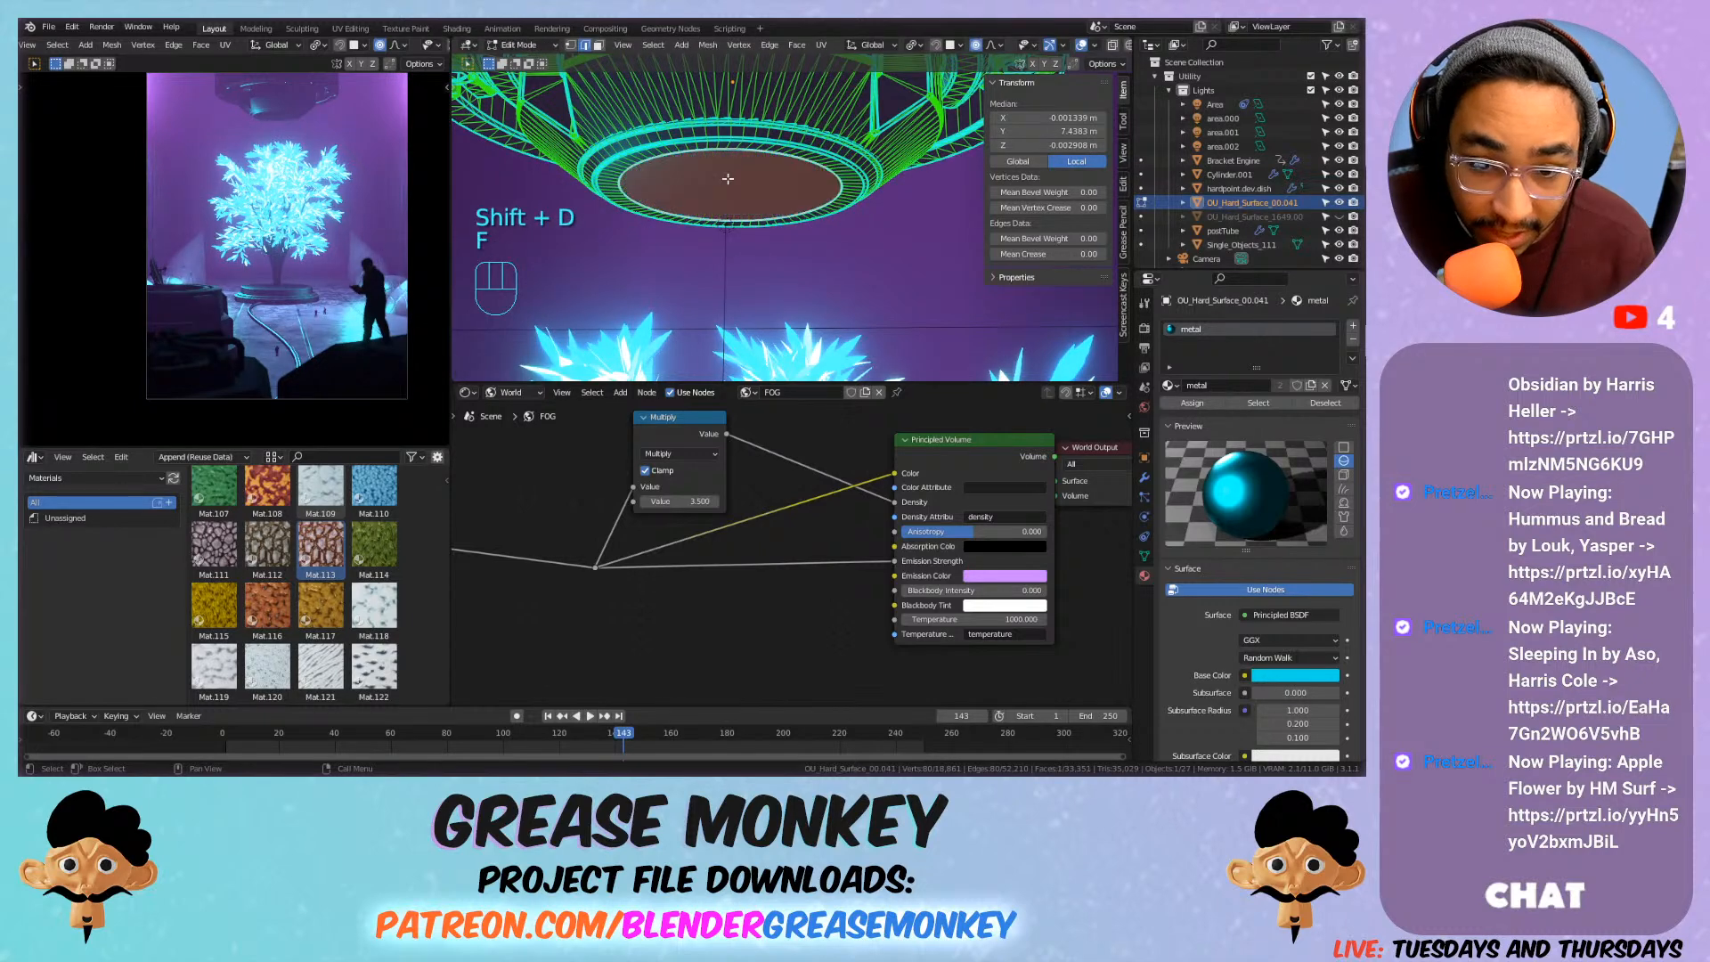
Separate the filled disc from the ceiling fixture into its own object and open the new object in Edit Mode.
key("p")
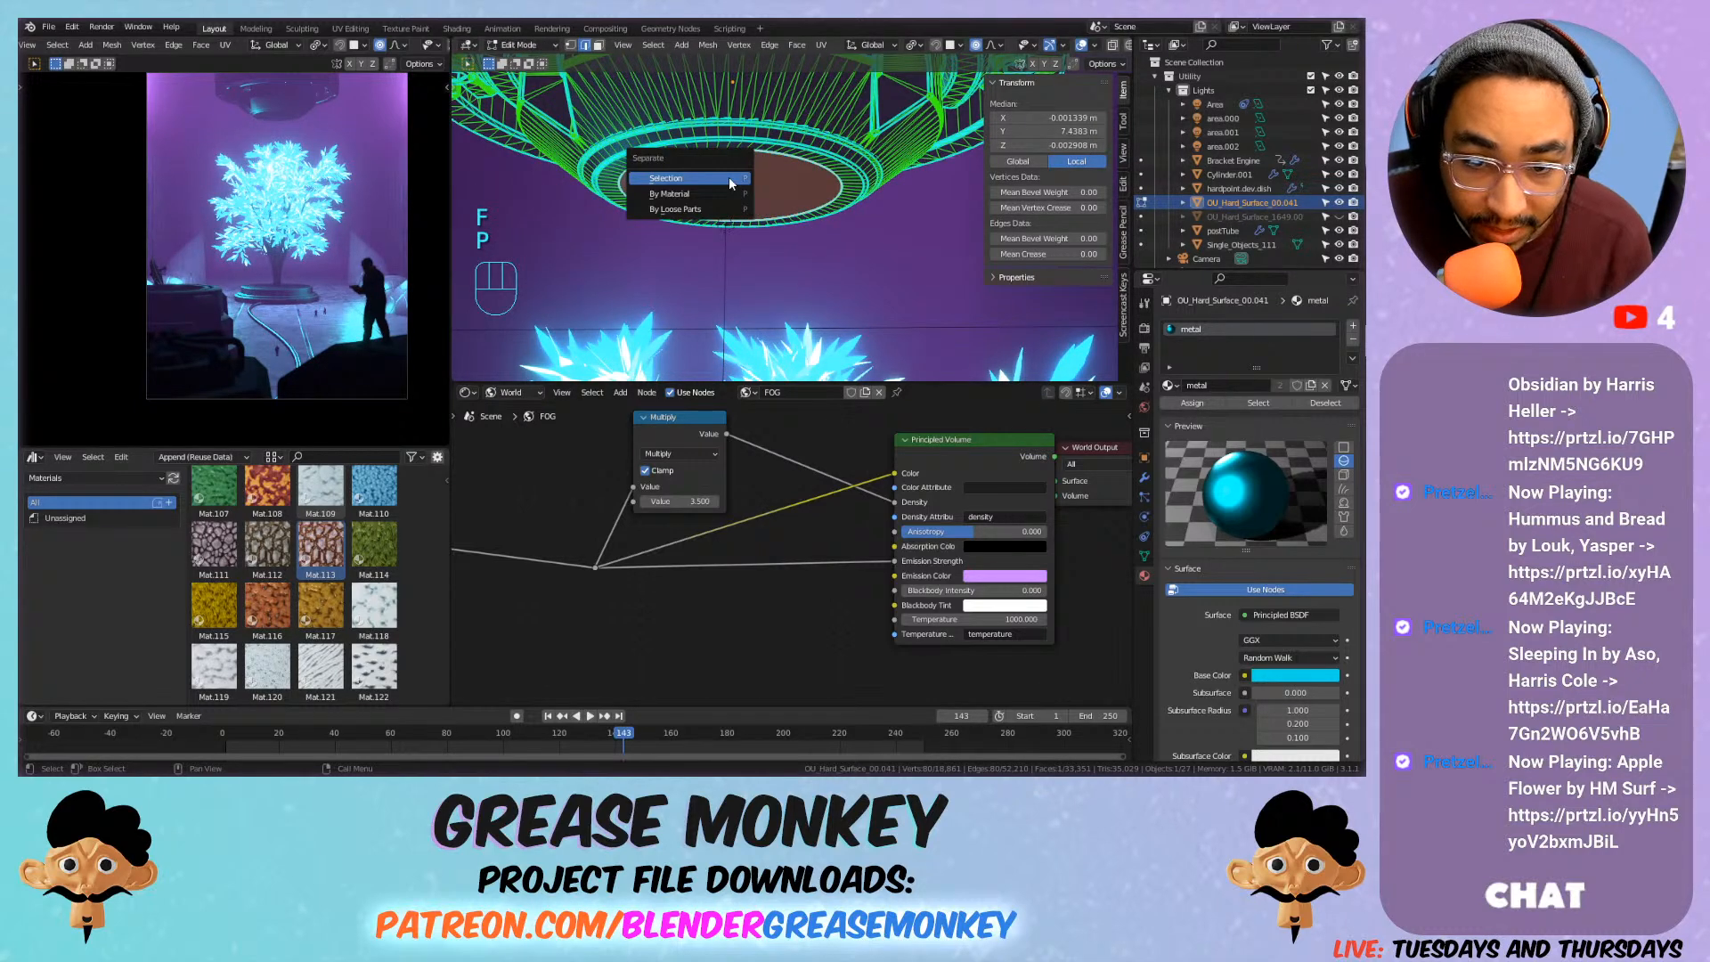
left_click(729, 177)
key("Tab")
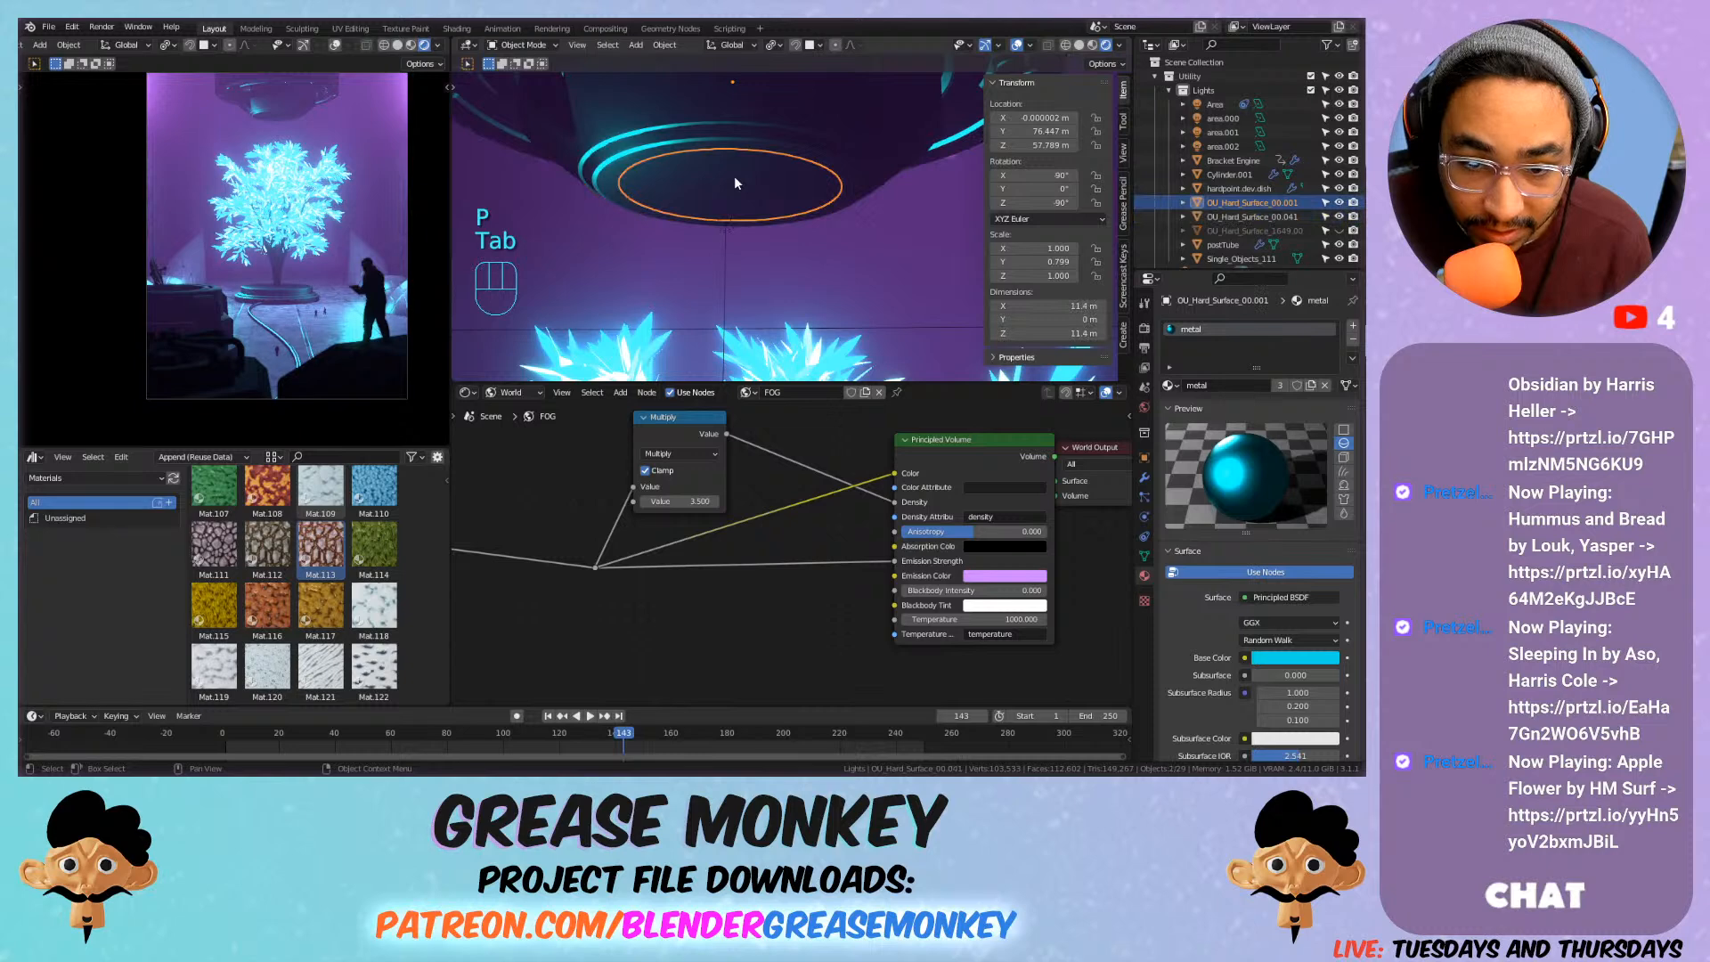
key("Tab")
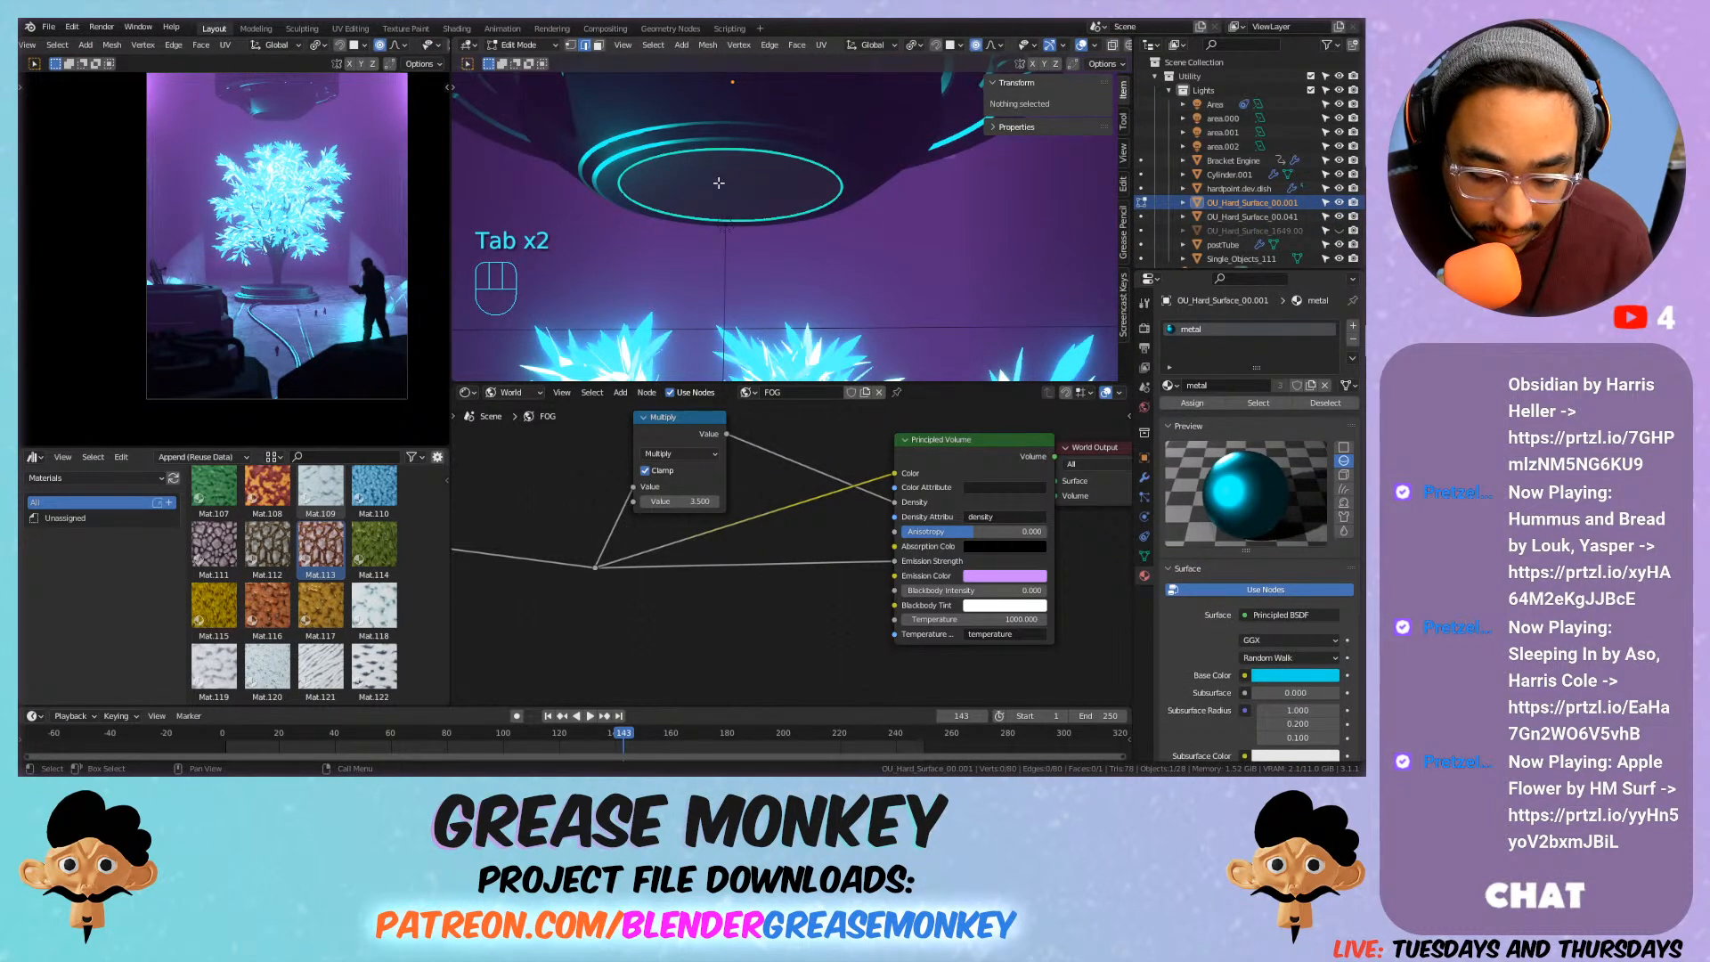
Extrude the separated disc about 7.5 m straight down along global Z from the ceiling fixture.
key("a")
key("e")
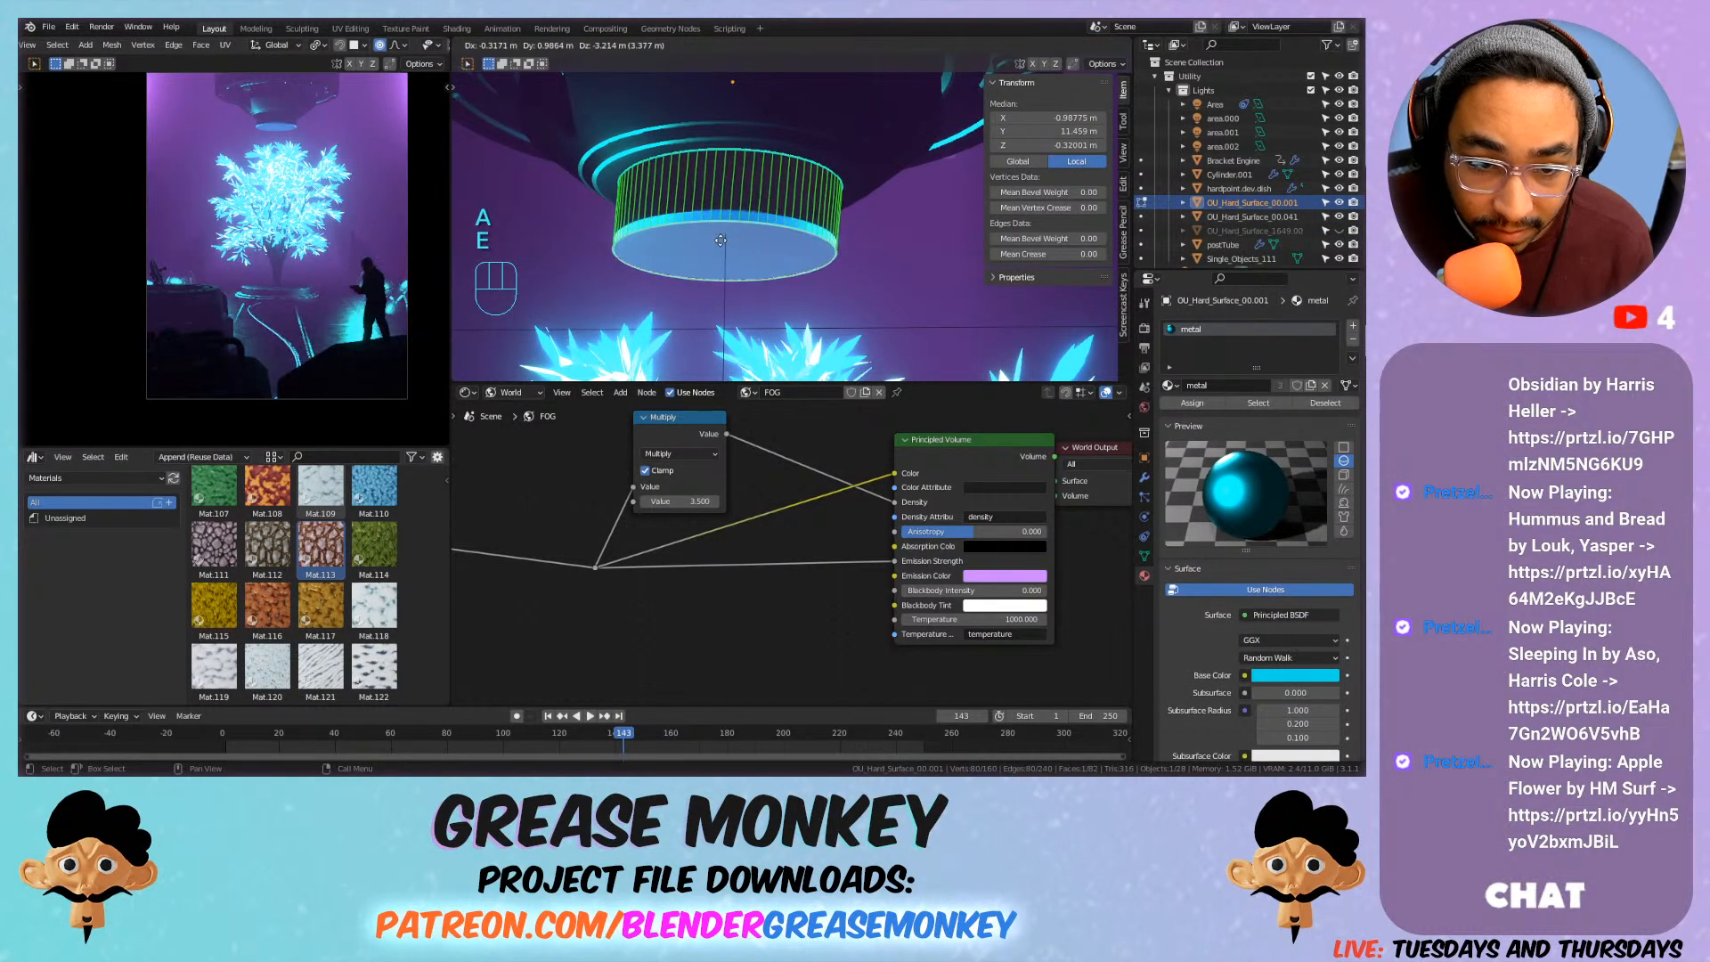
key("z")
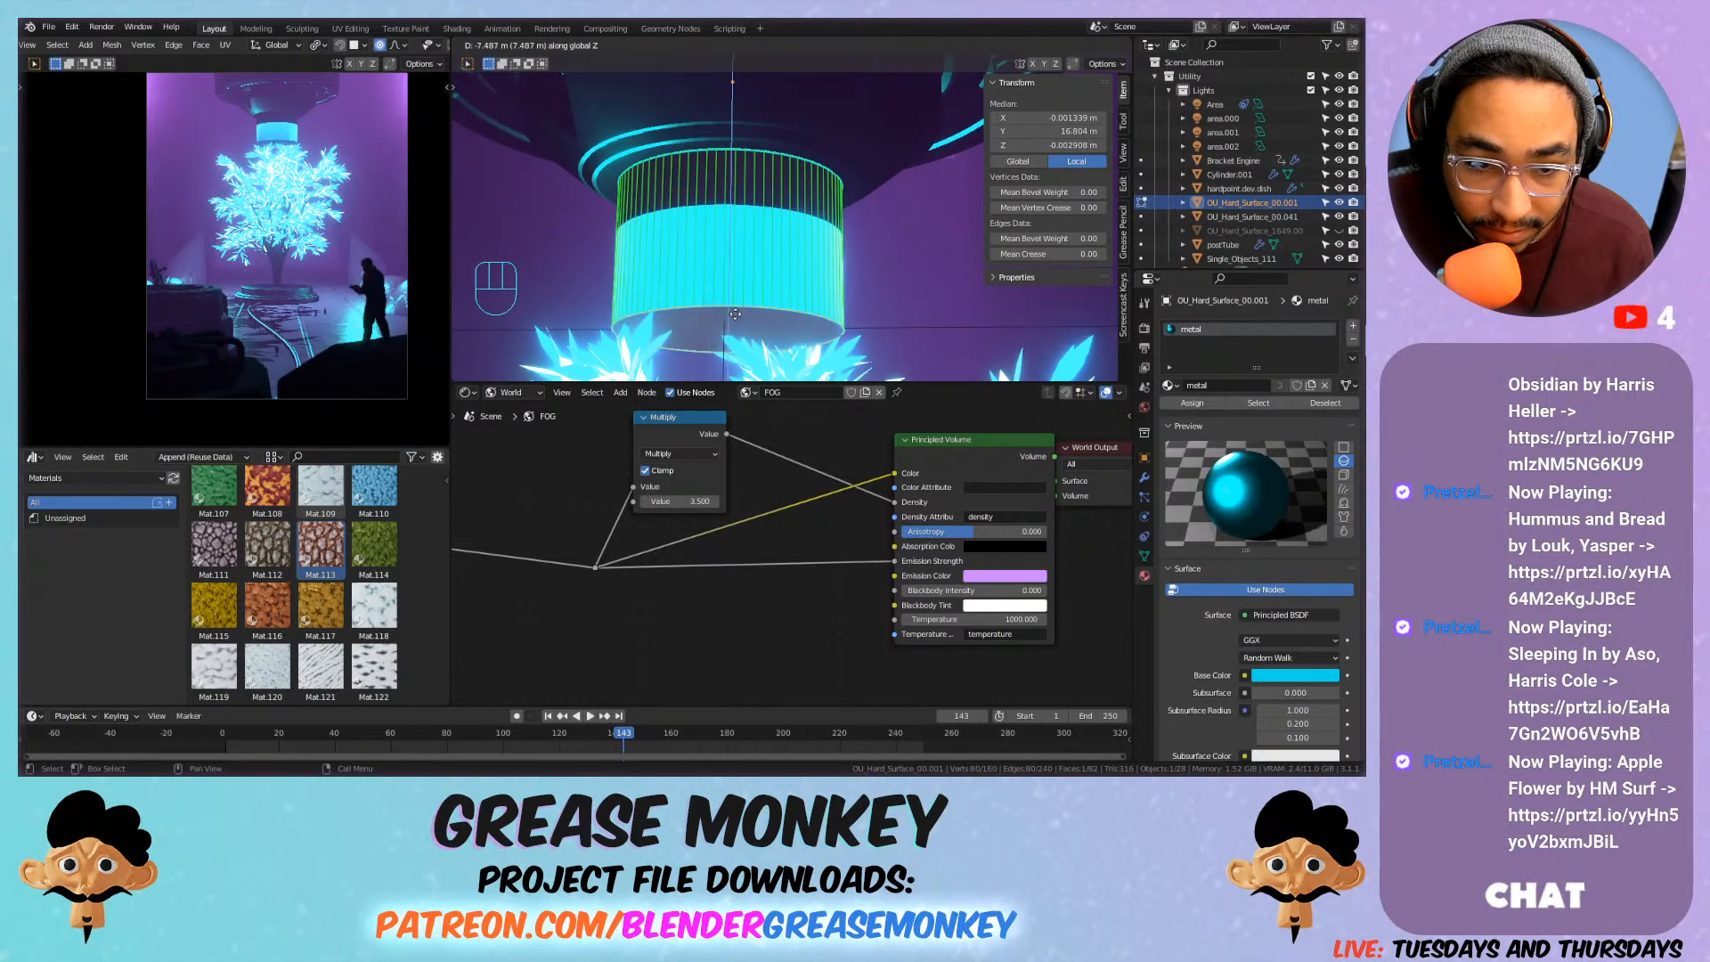
left_click(740, 313)
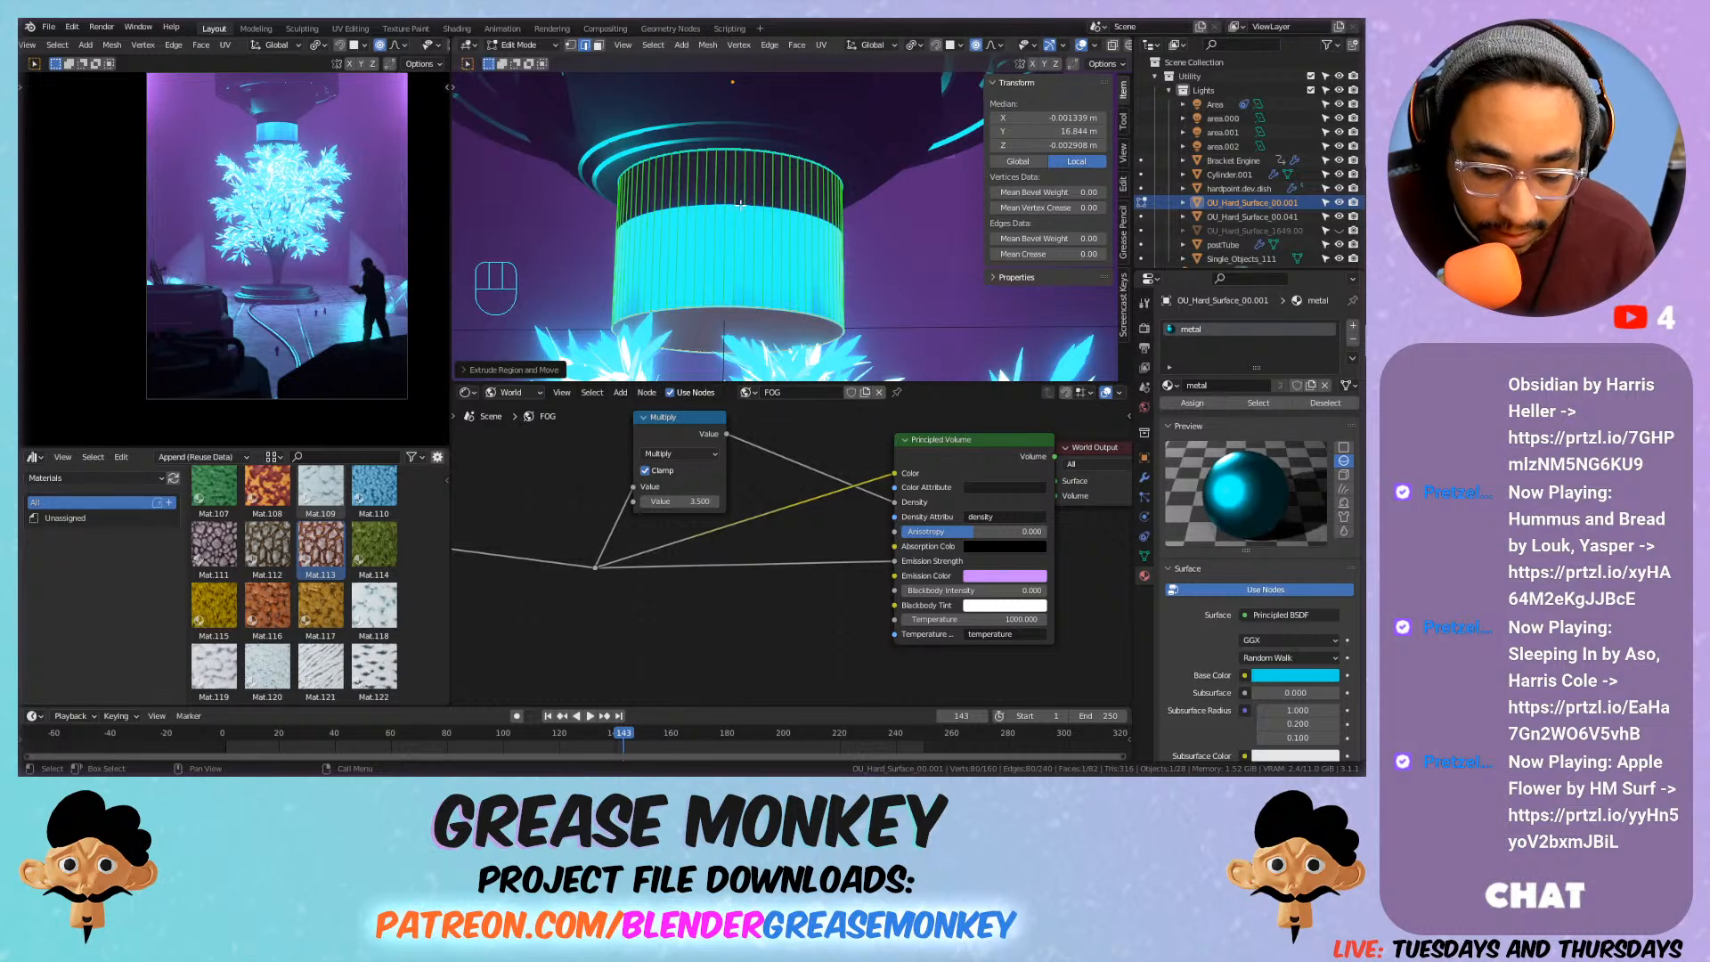
Delete the bottom and top cap faces of the extruded cylinder to make an open tube, and return to Object Mode.
key("3")
key("x")
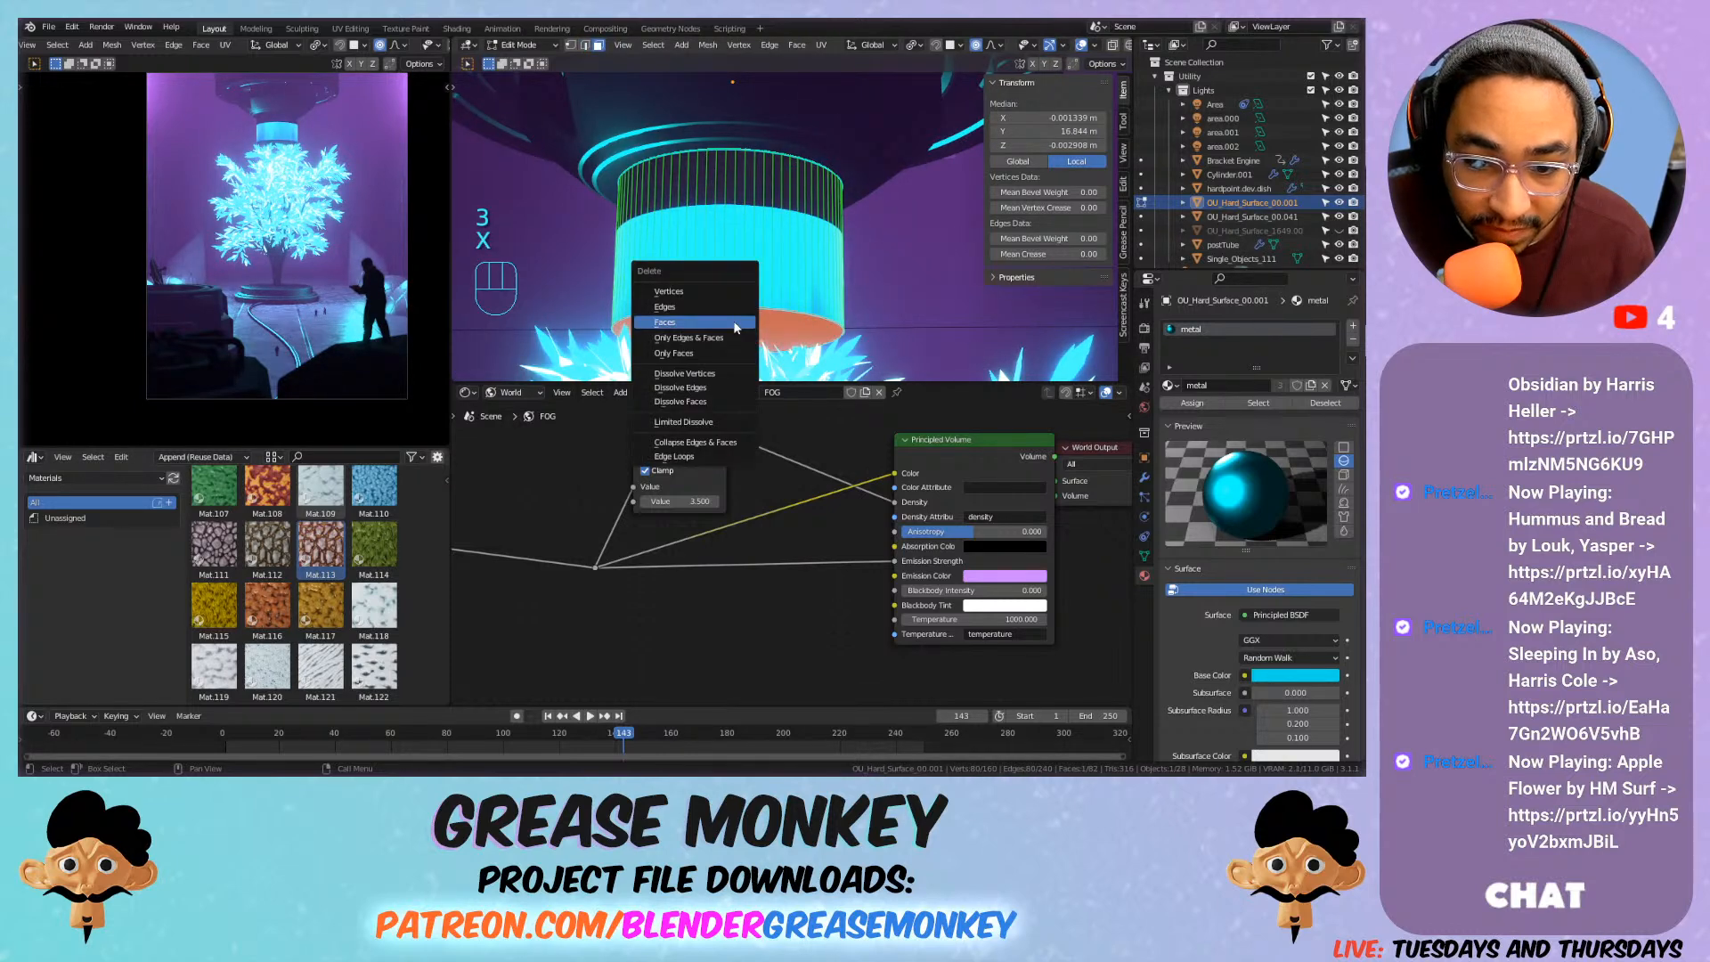
left_click(735, 327)
middle_click_drag(735, 327, 738, 370, "shift")
middle_click_drag(738, 369, 745, 310)
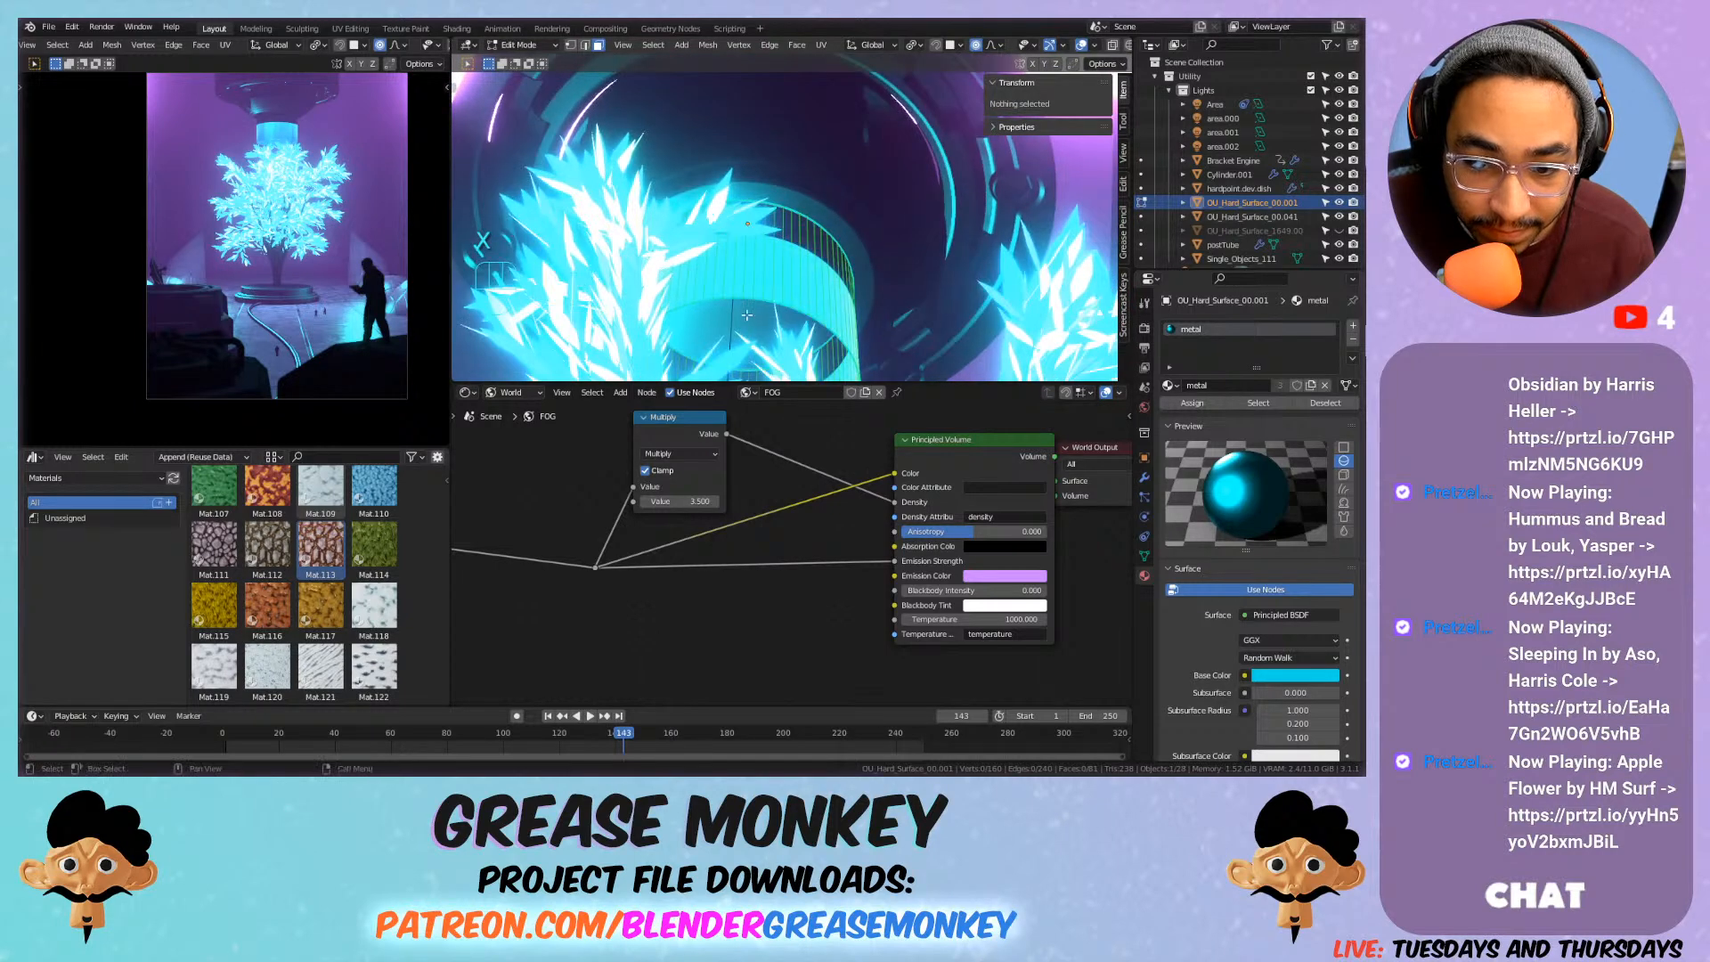
left_click(745, 310)
key("x")
left_click(745, 310)
middle_click_drag(755, 182, 730, 277)
key("Tab")
mouse_move(777, 210)
middle_mouse_down("shift")
mouse_move(857, 174)
mouse_move(796, 218)
middle_mouse_up("shift")
Append the light_rays material from the Launch Bay blend file in the Project Files folder.
left_click(49, 27)
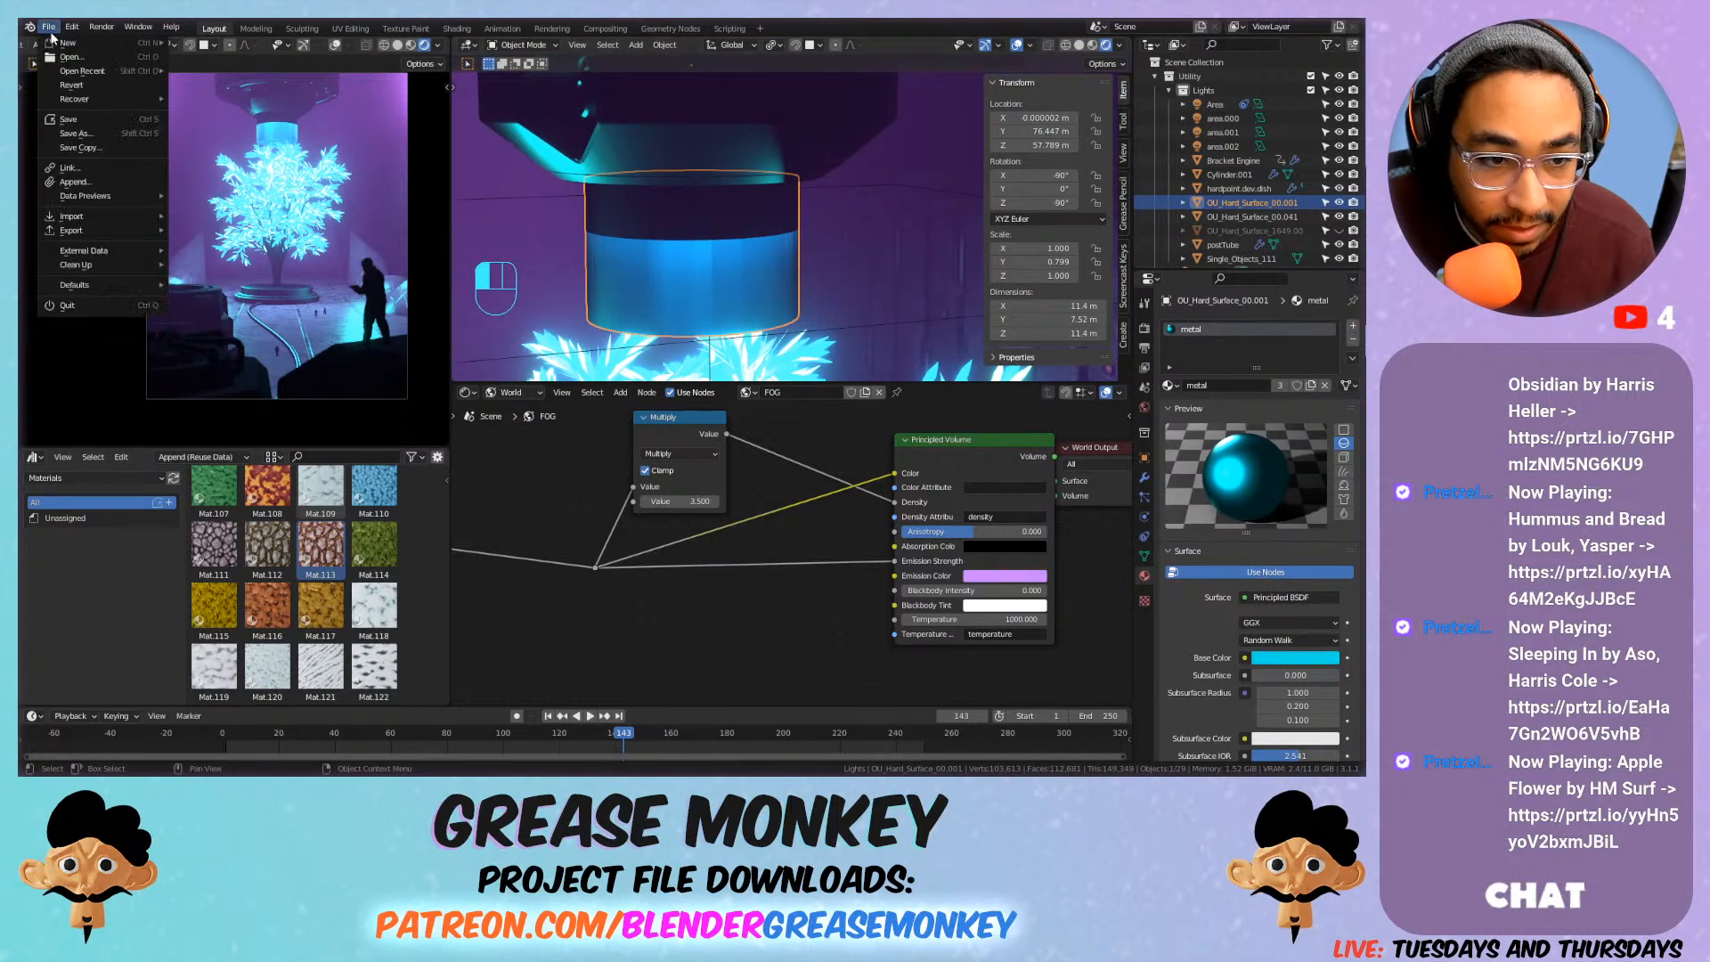
left_click(131, 182)
left_click(554, 206)
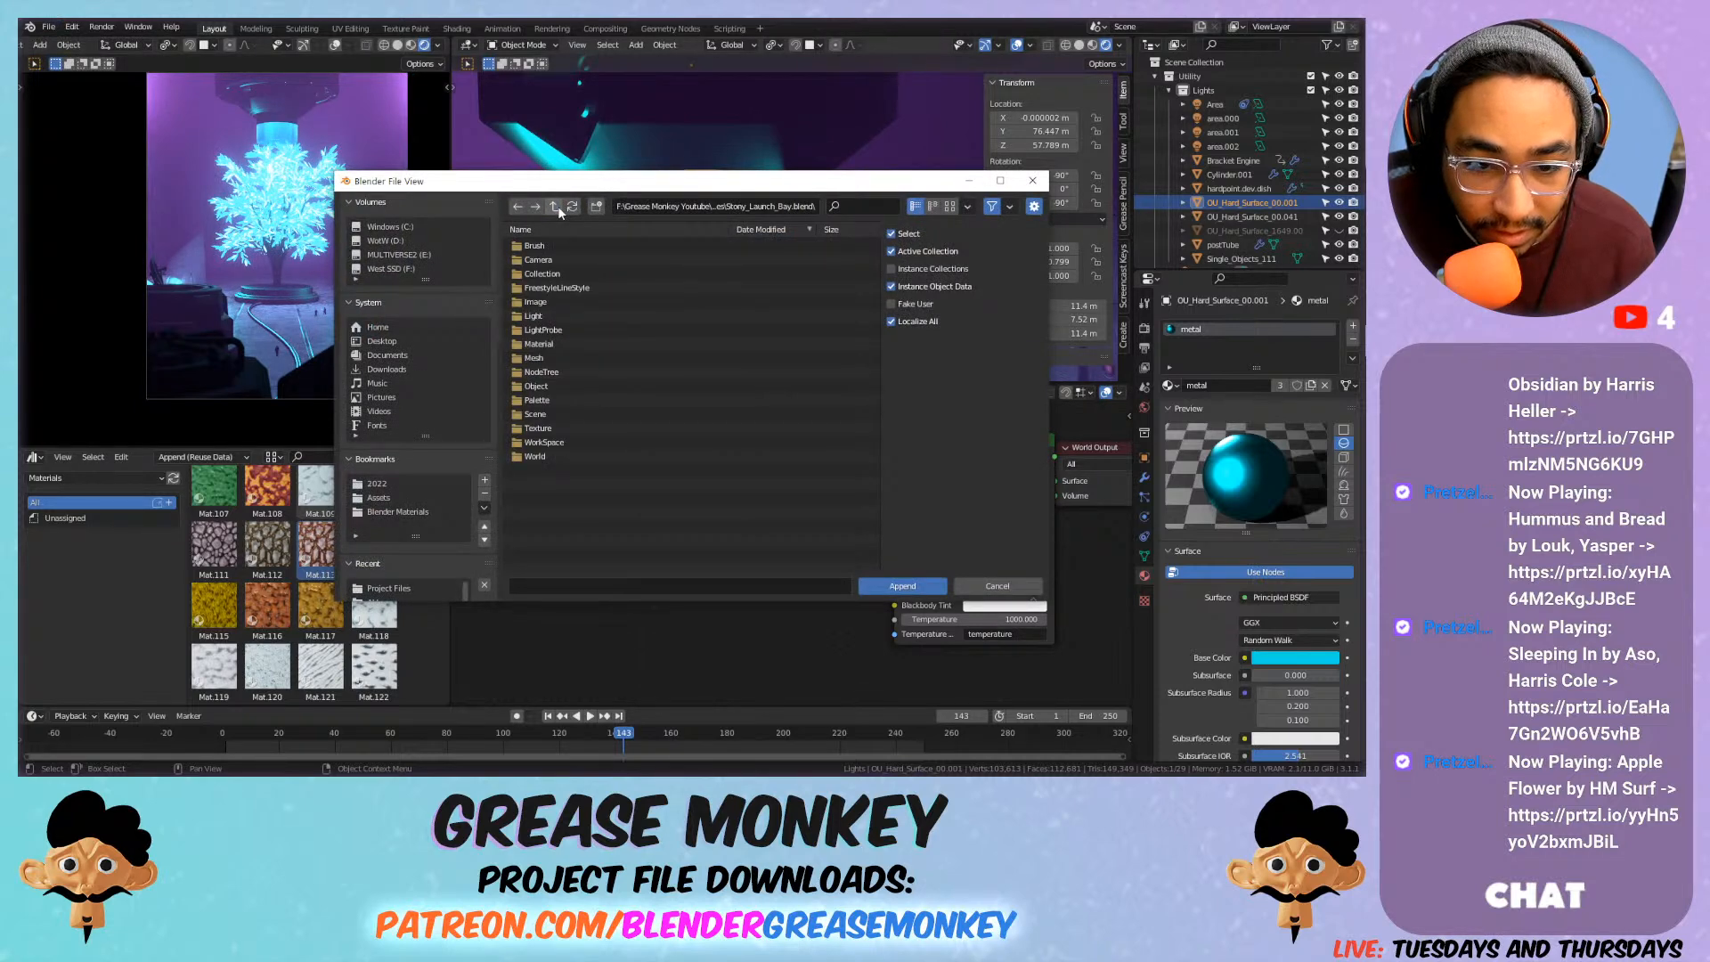
left_click(555, 206)
left_click(555, 206)
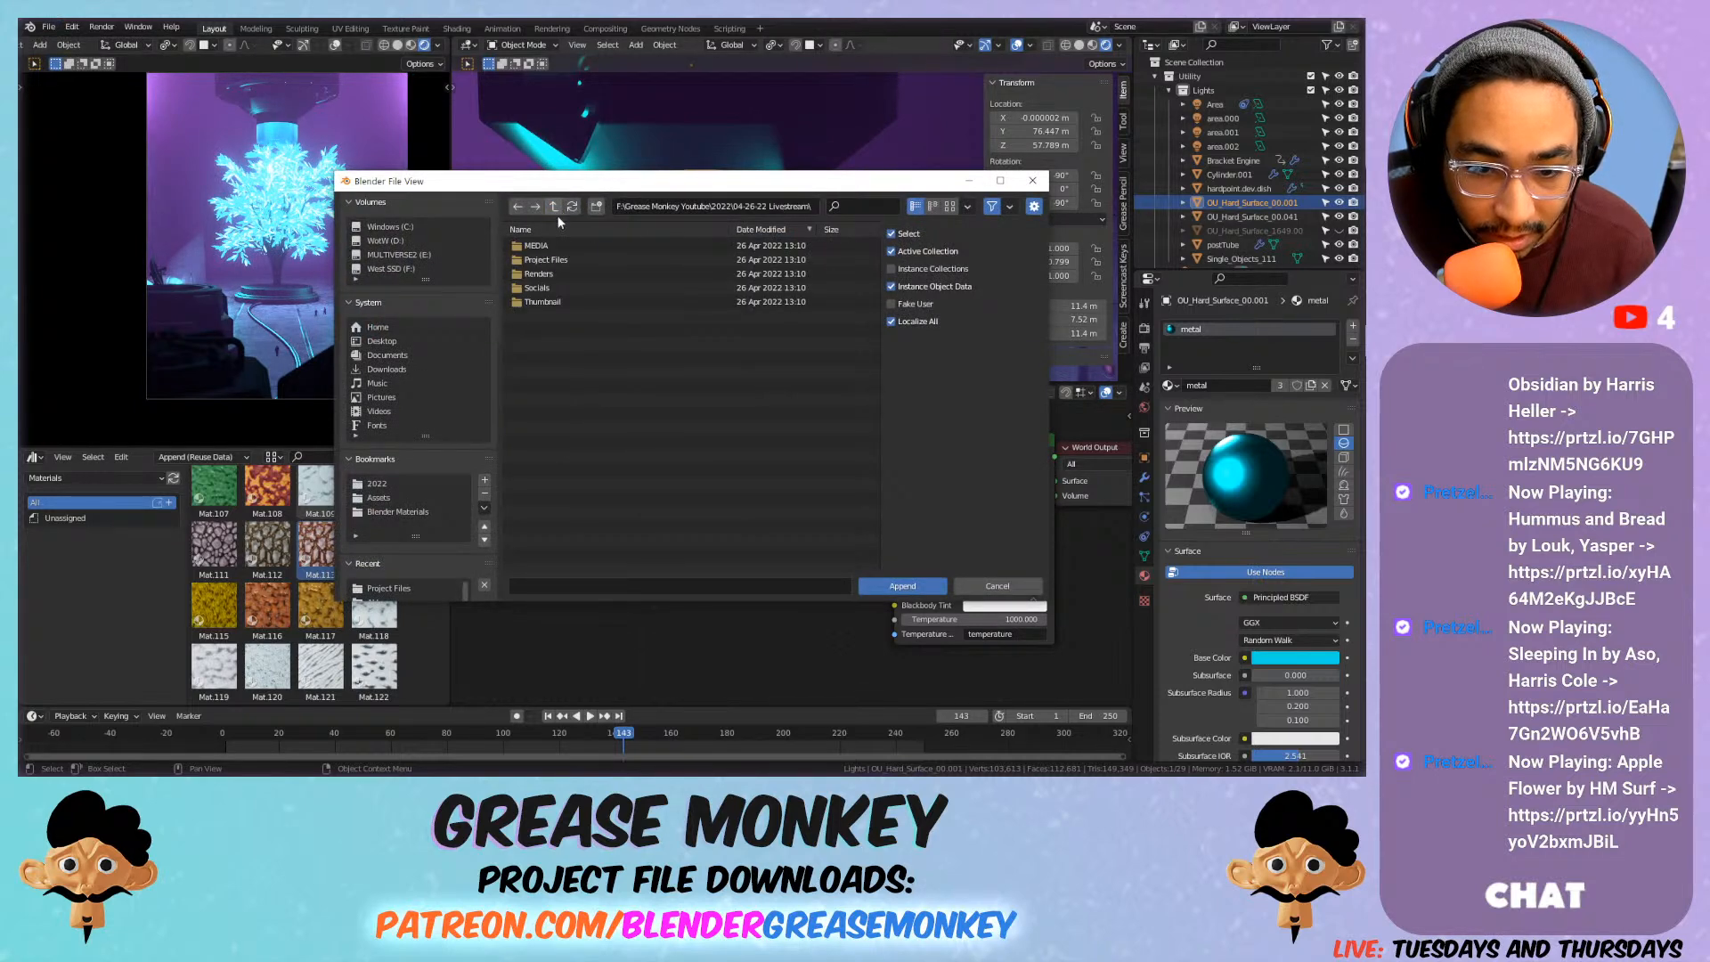
double_click(553, 259)
double_click(566, 247)
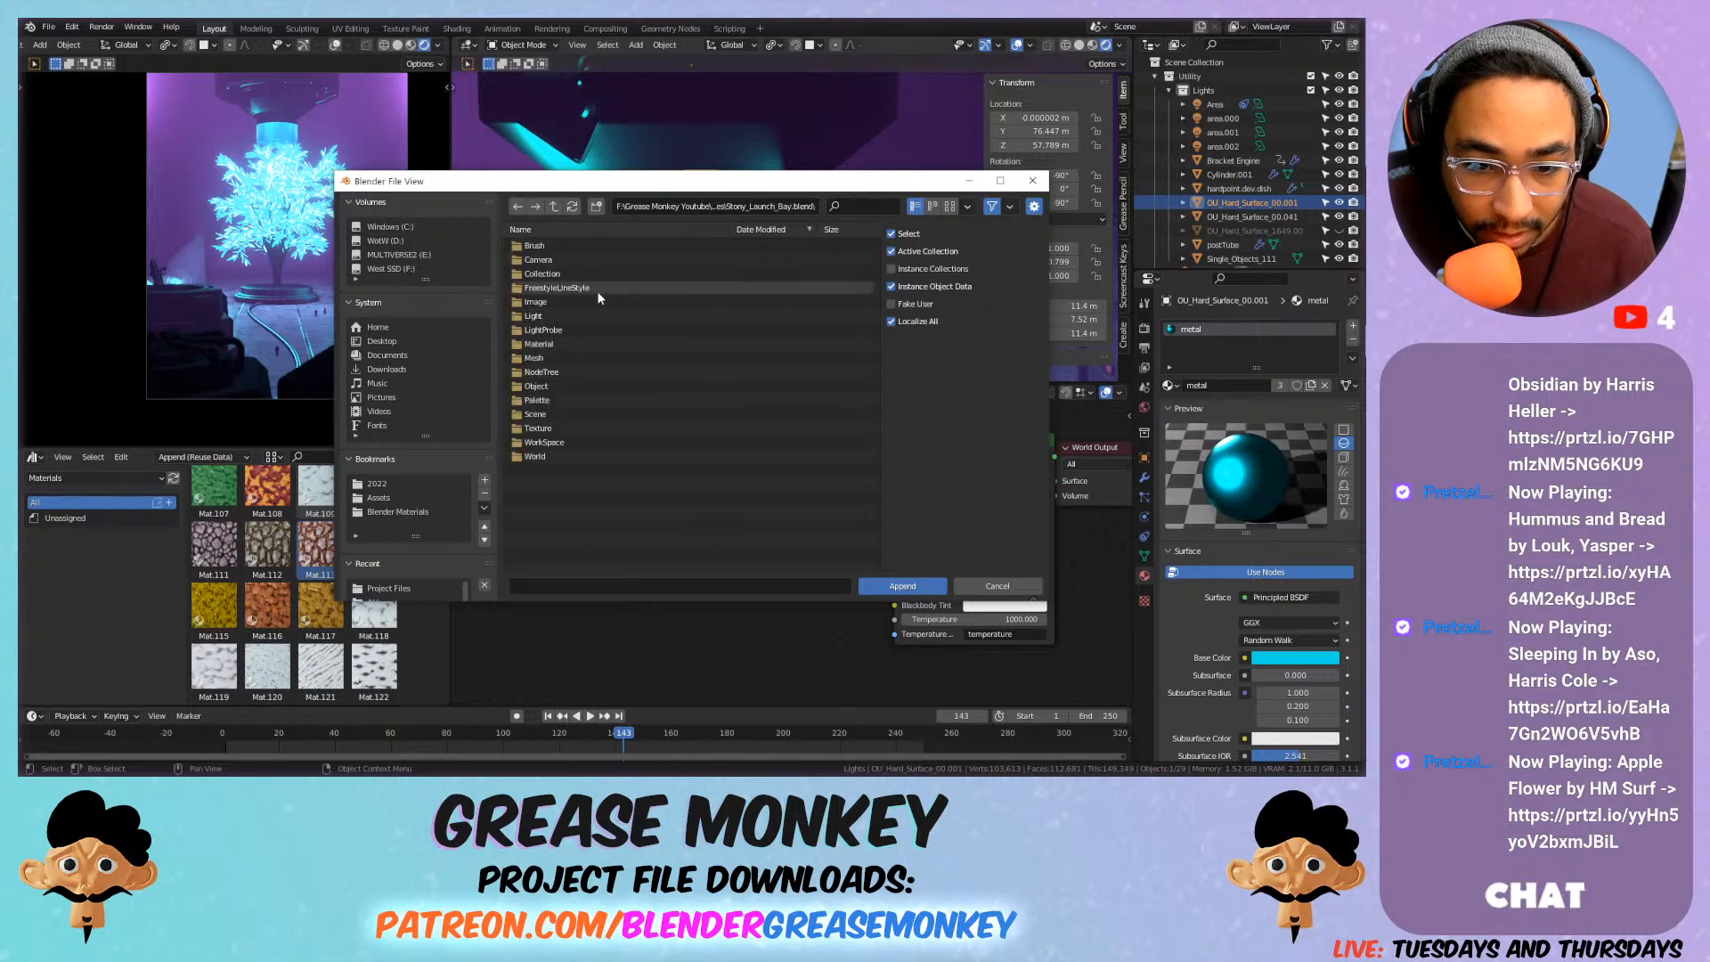
double_click(579, 344)
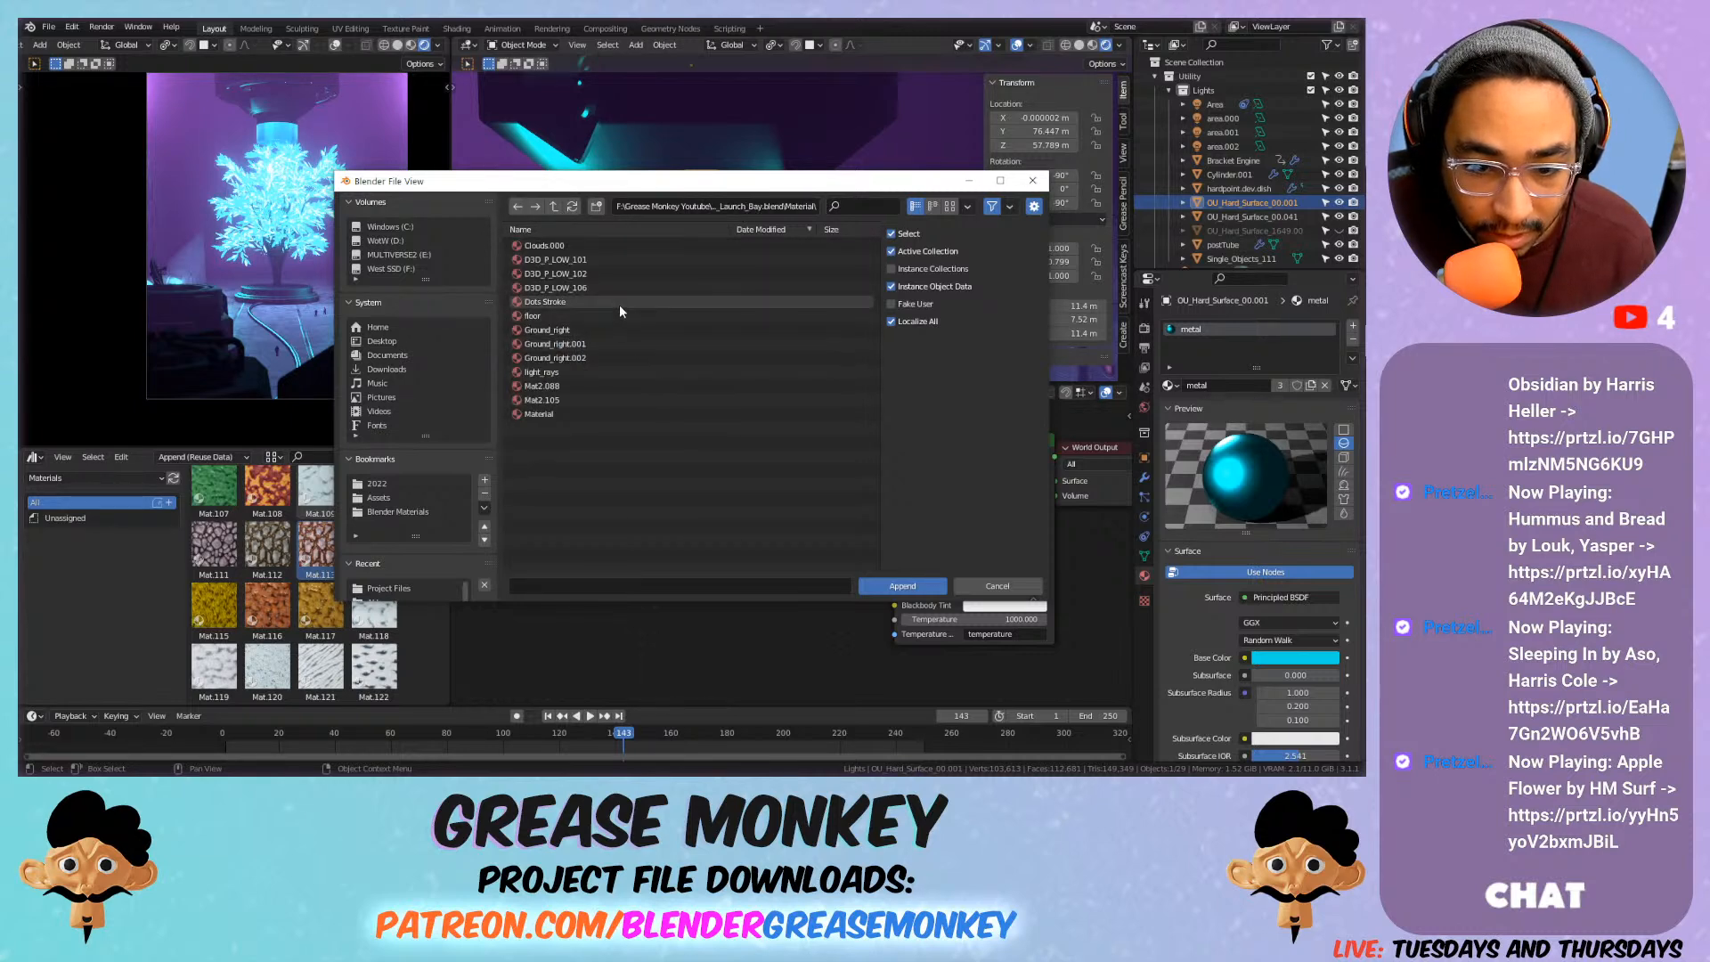
double_click(559, 371)
Replace the metal material on the open tube with light_rays and check its blend settings.
left_click(723, 265)
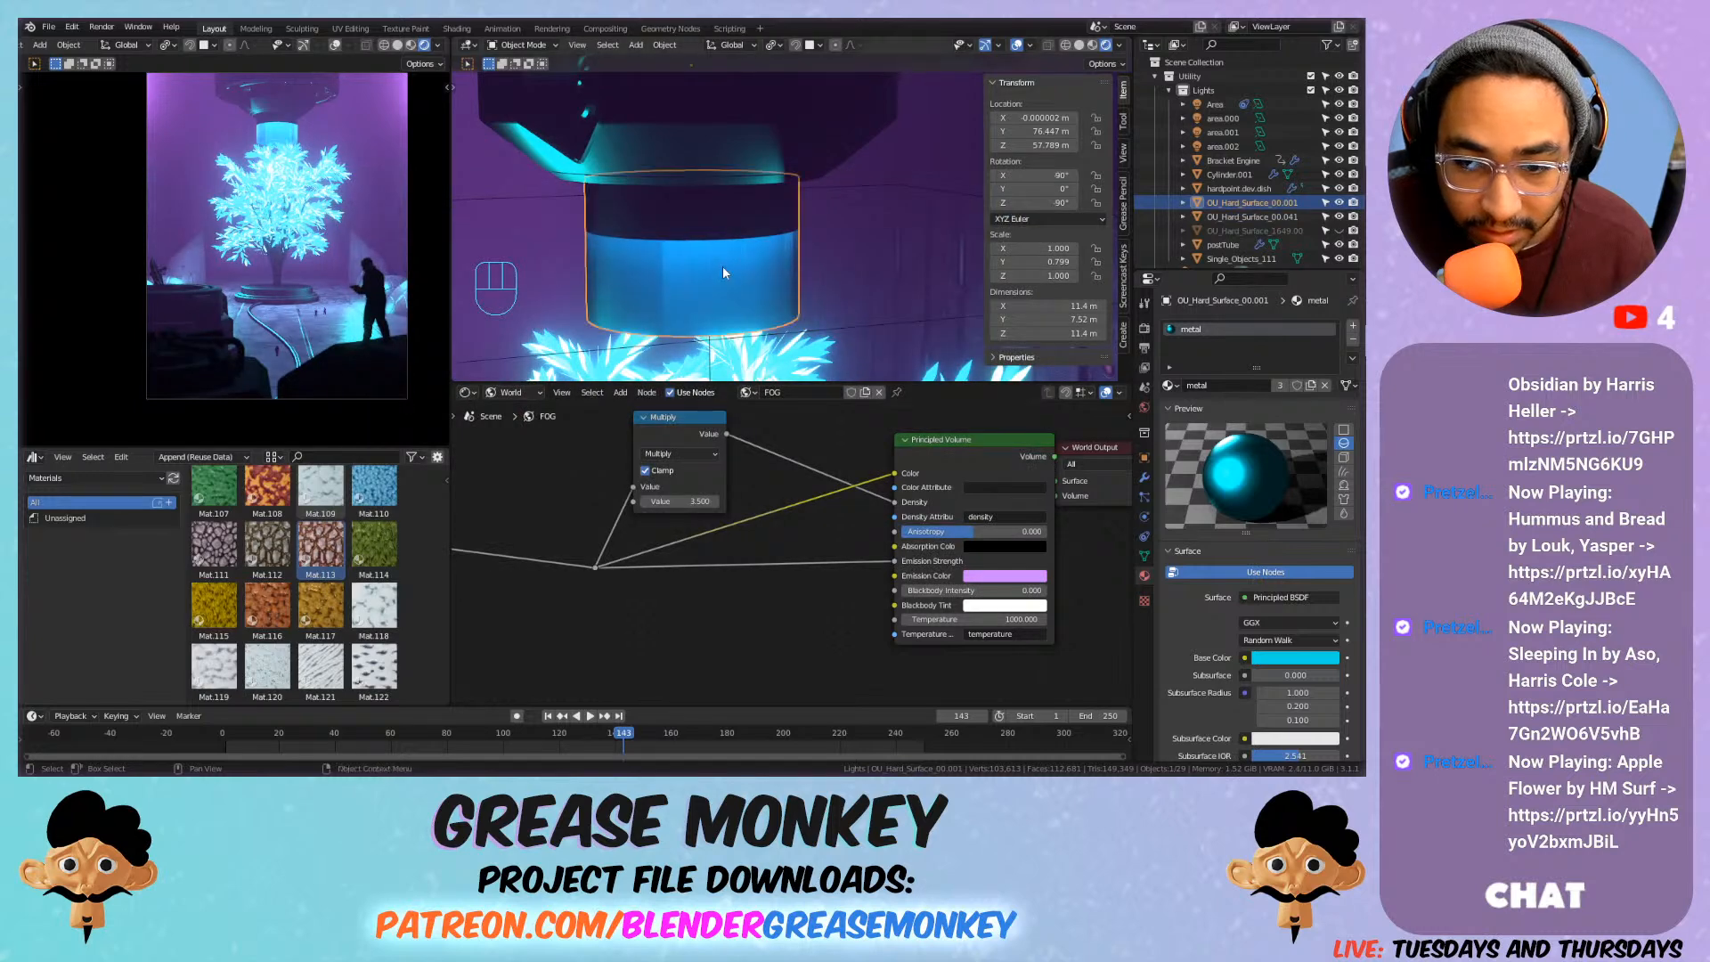
left_click(1167, 386)
type("LIGH")
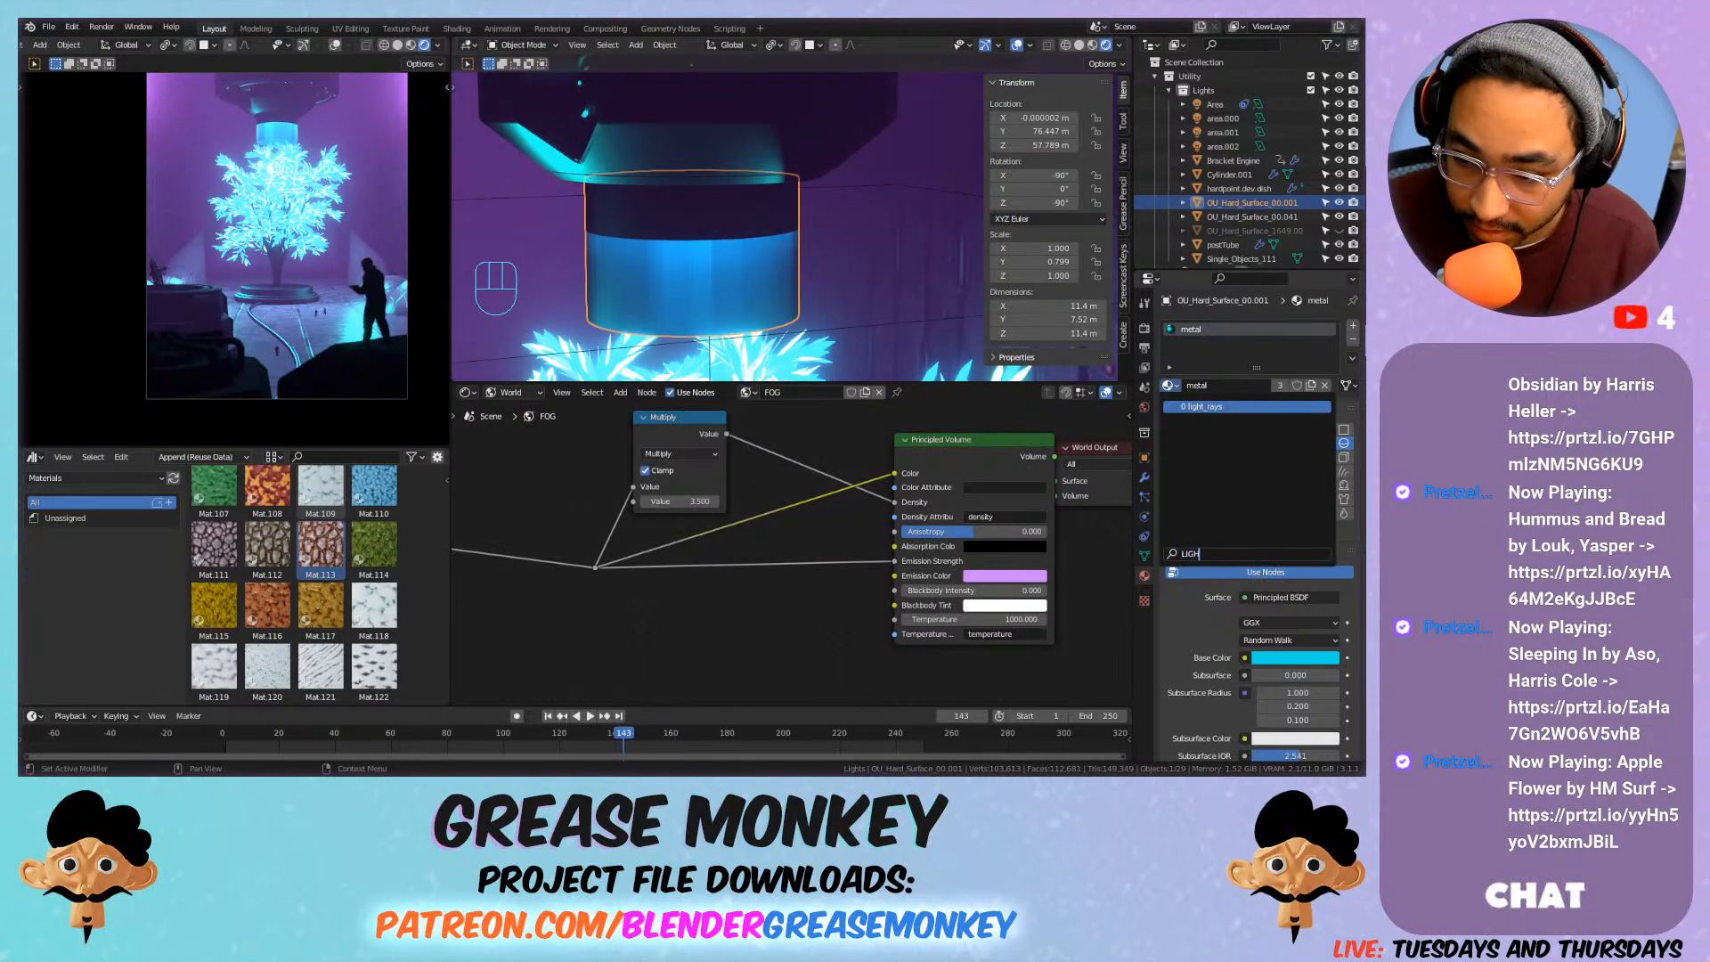
key("Return")
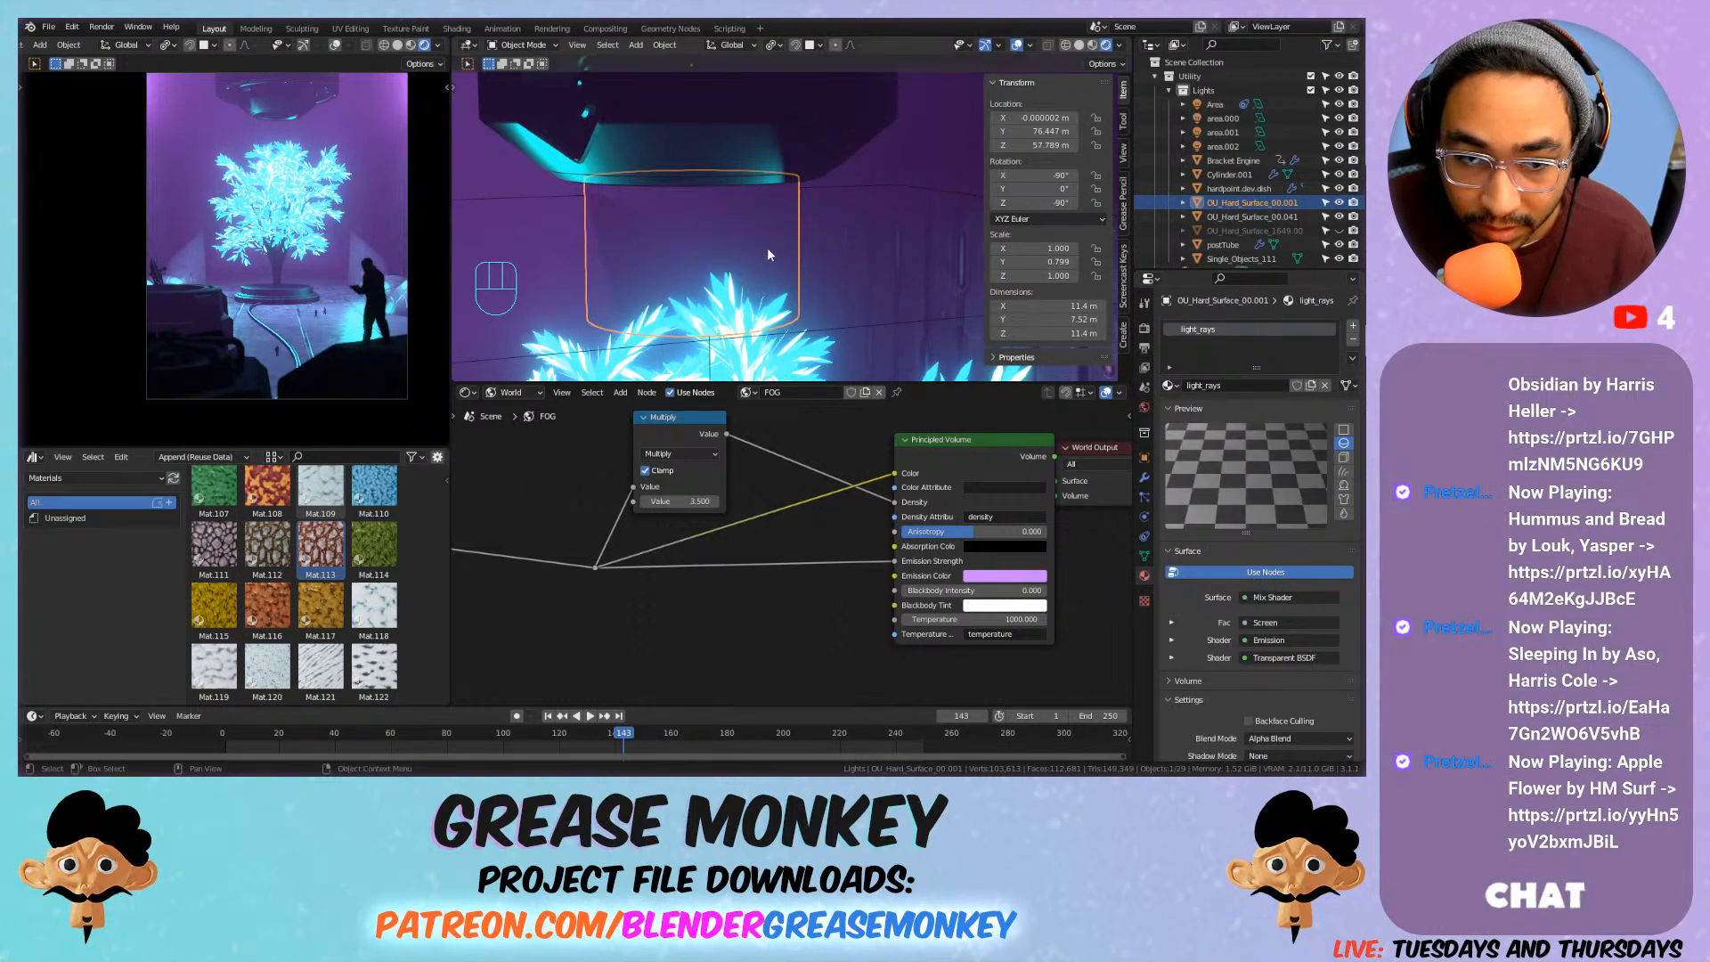
mouse_move(803, 251)
middle_mouse_down("shift")
mouse_move(665, 174)
mouse_move(800, 200)
mouse_move(800, 259)
mouse_move(824, 251)
middle_mouse_up("shift")
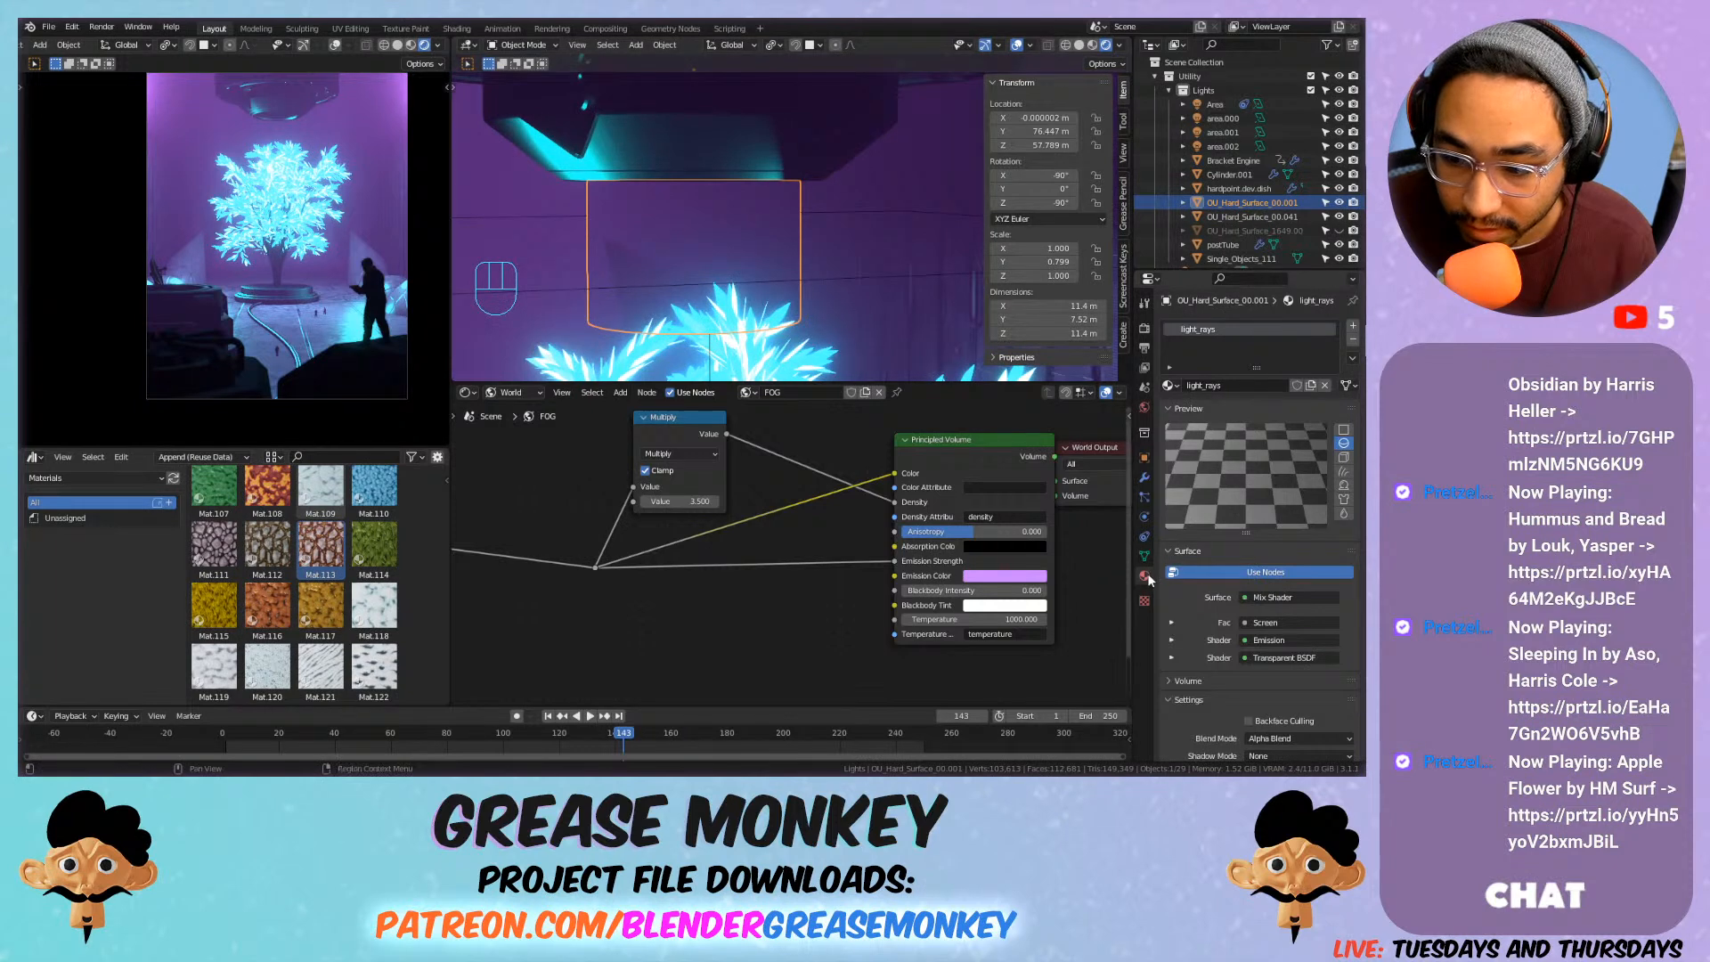
scroll(1193, 584, "down", 5)
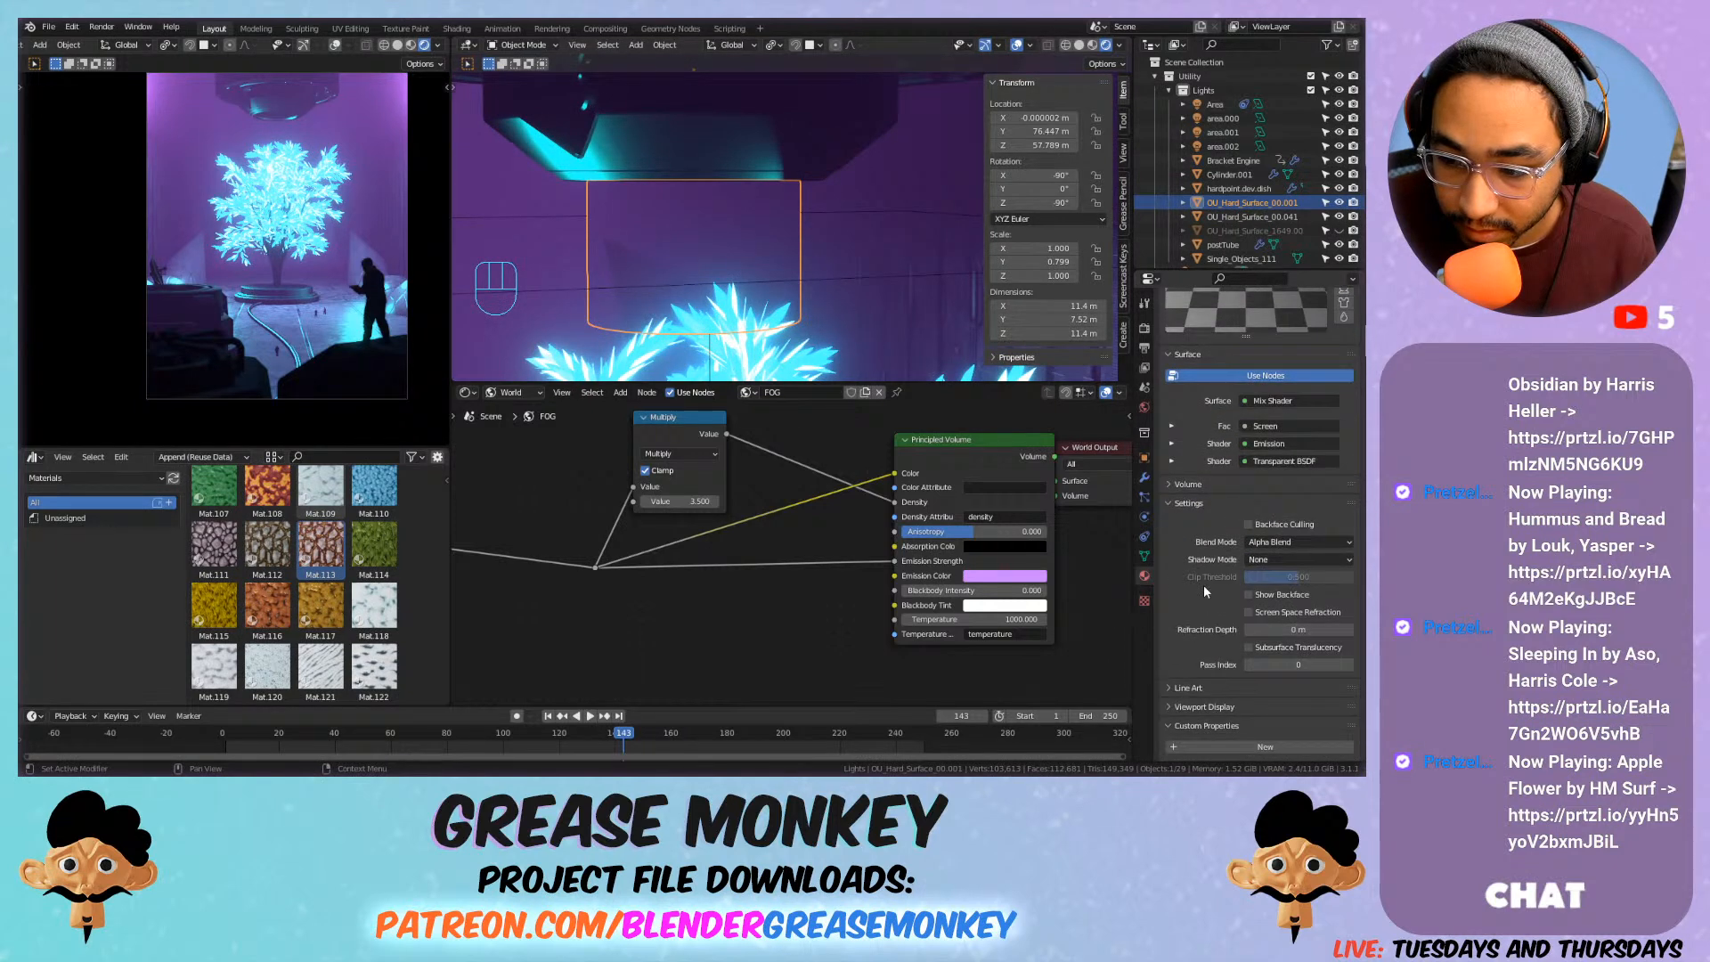
scroll(767, 221, "up", 3)
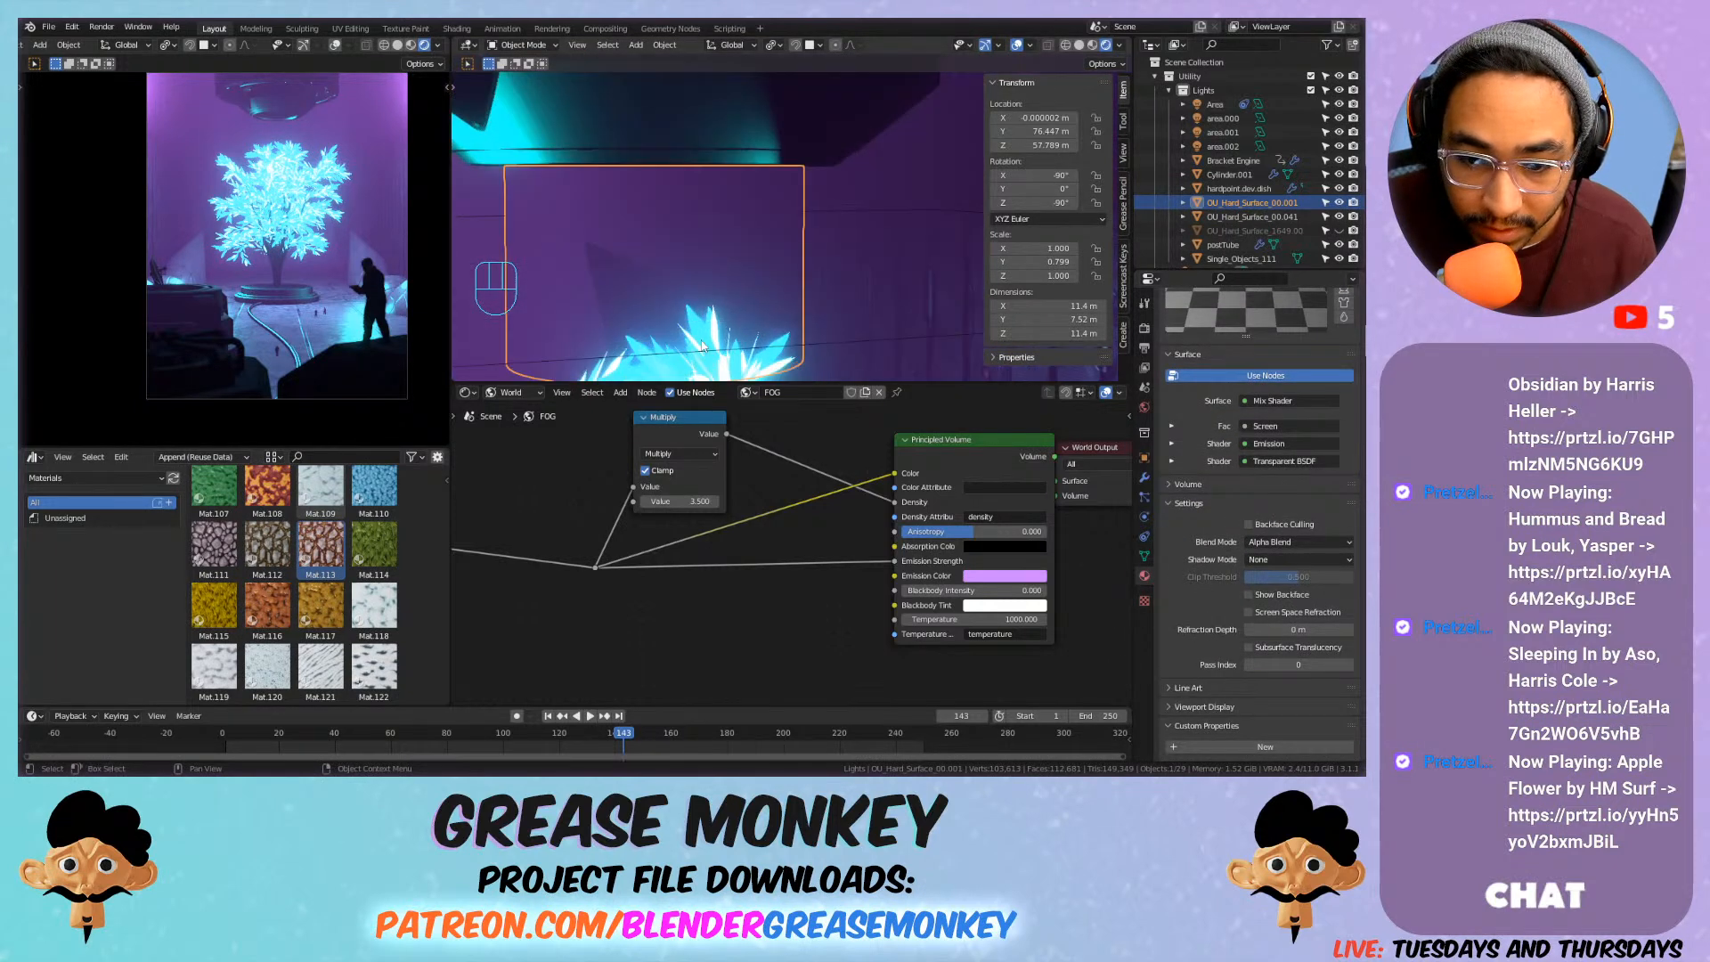
scroll(747, 437, "down", 3)
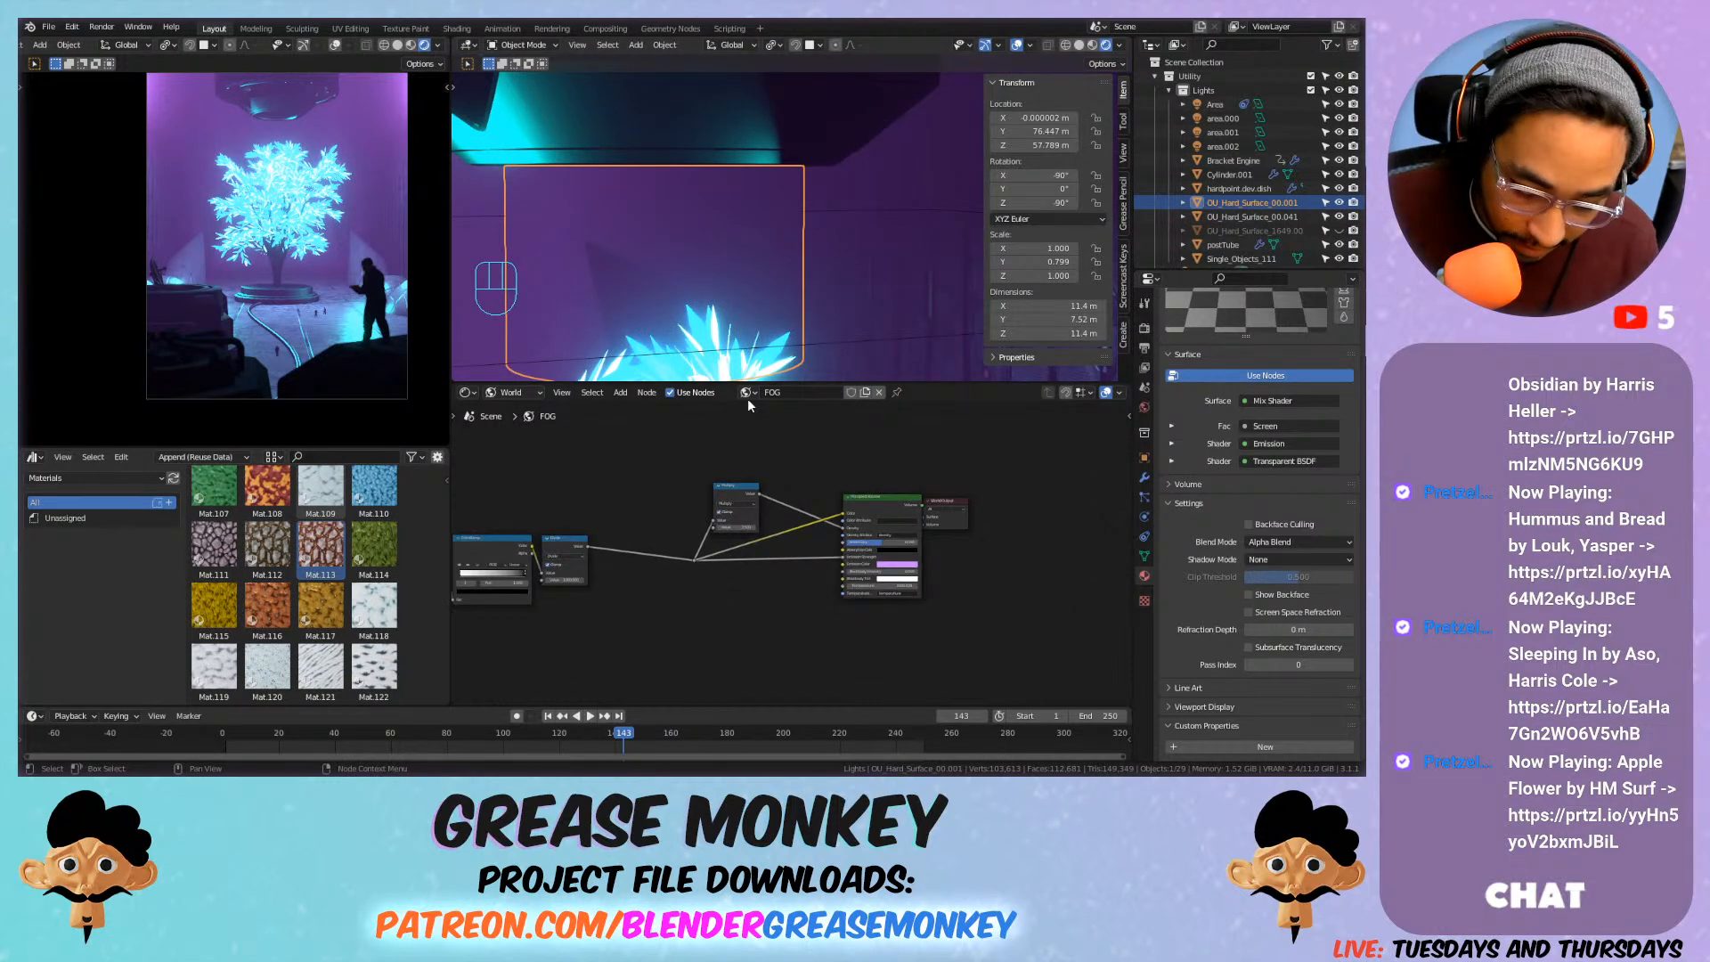
Isolate the tube in local view and switch the shader editor from the world nodes to the object's light_rays node tree.
key("KP_Divide")
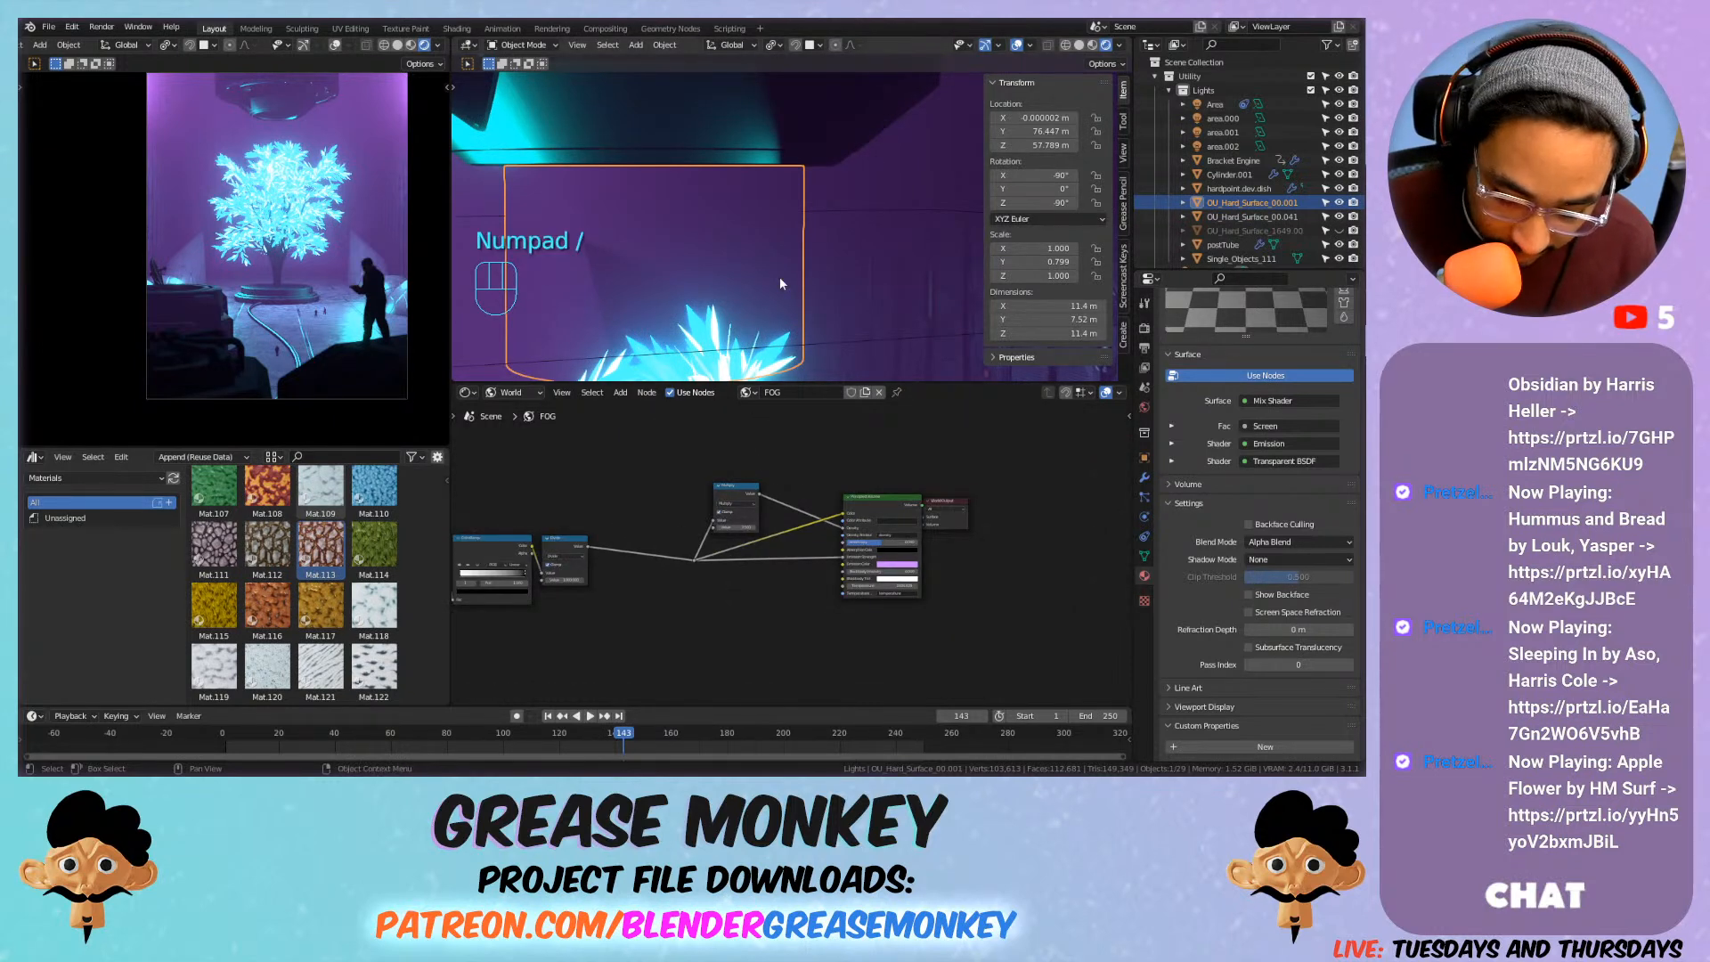
key("KP_Divide")
key("n")
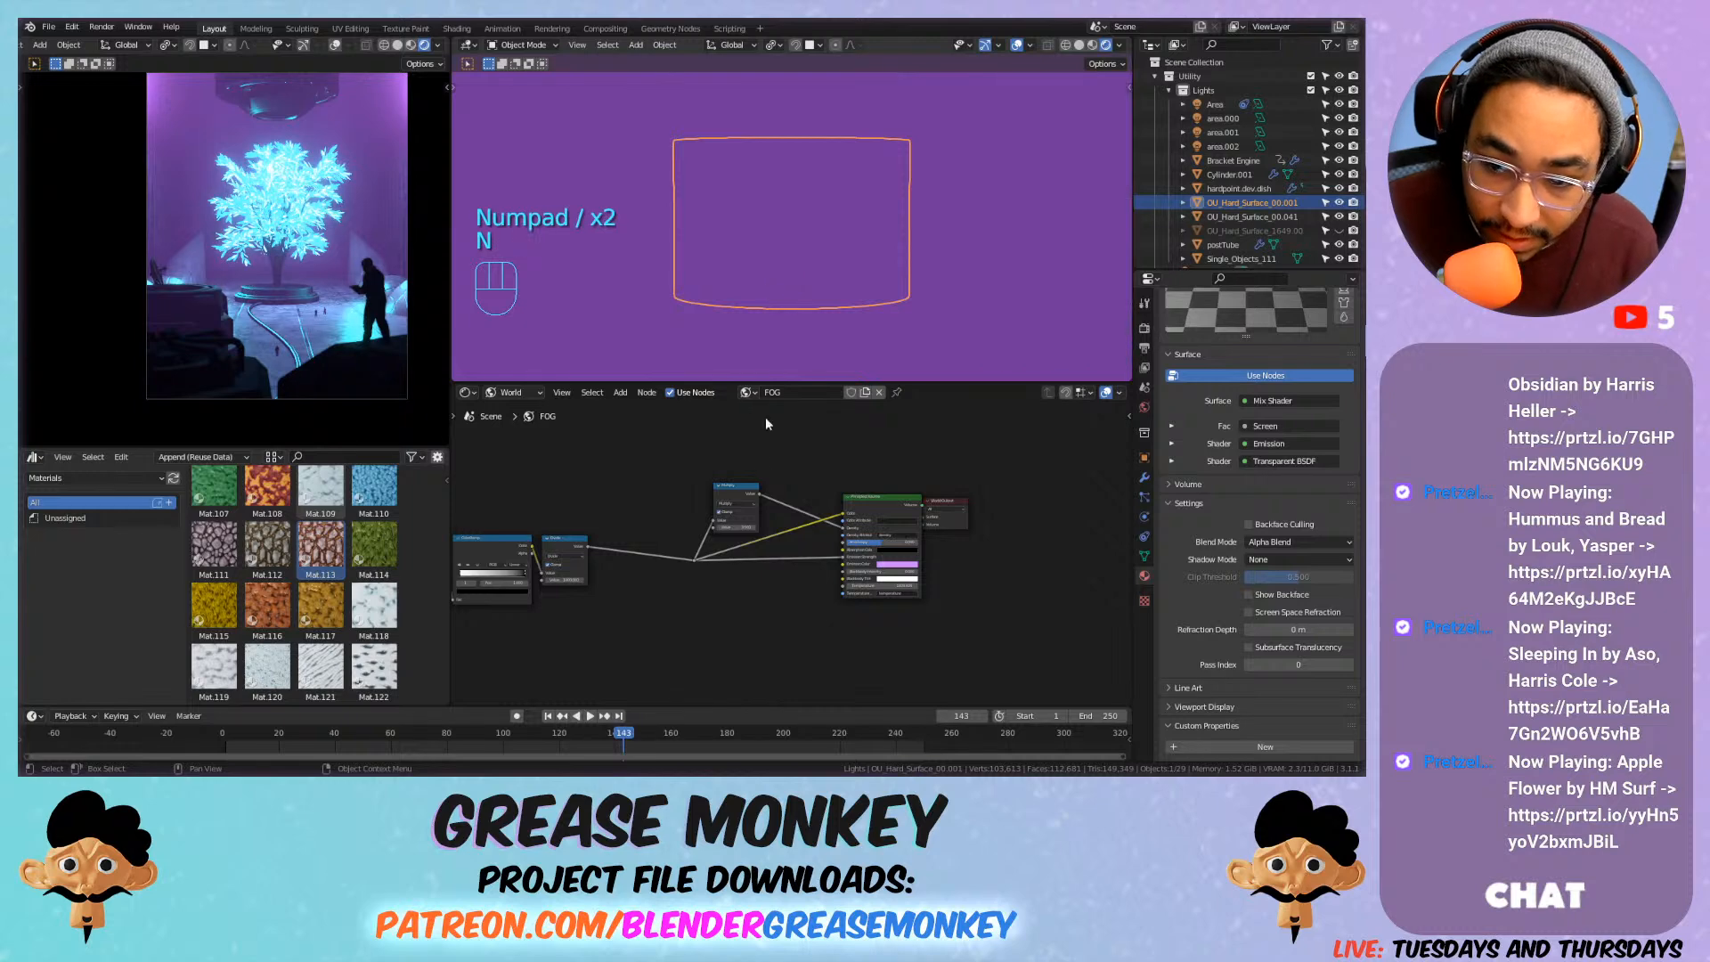
scroll(770, 569, "down", 1)
scroll(767, 529, "up", 2)
middle_click_drag(668, 533, 588, 572)
left_click(508, 393)
left_click(515, 409)
scroll(830, 547, "down", 1)
scroll(757, 554, "up", 3)
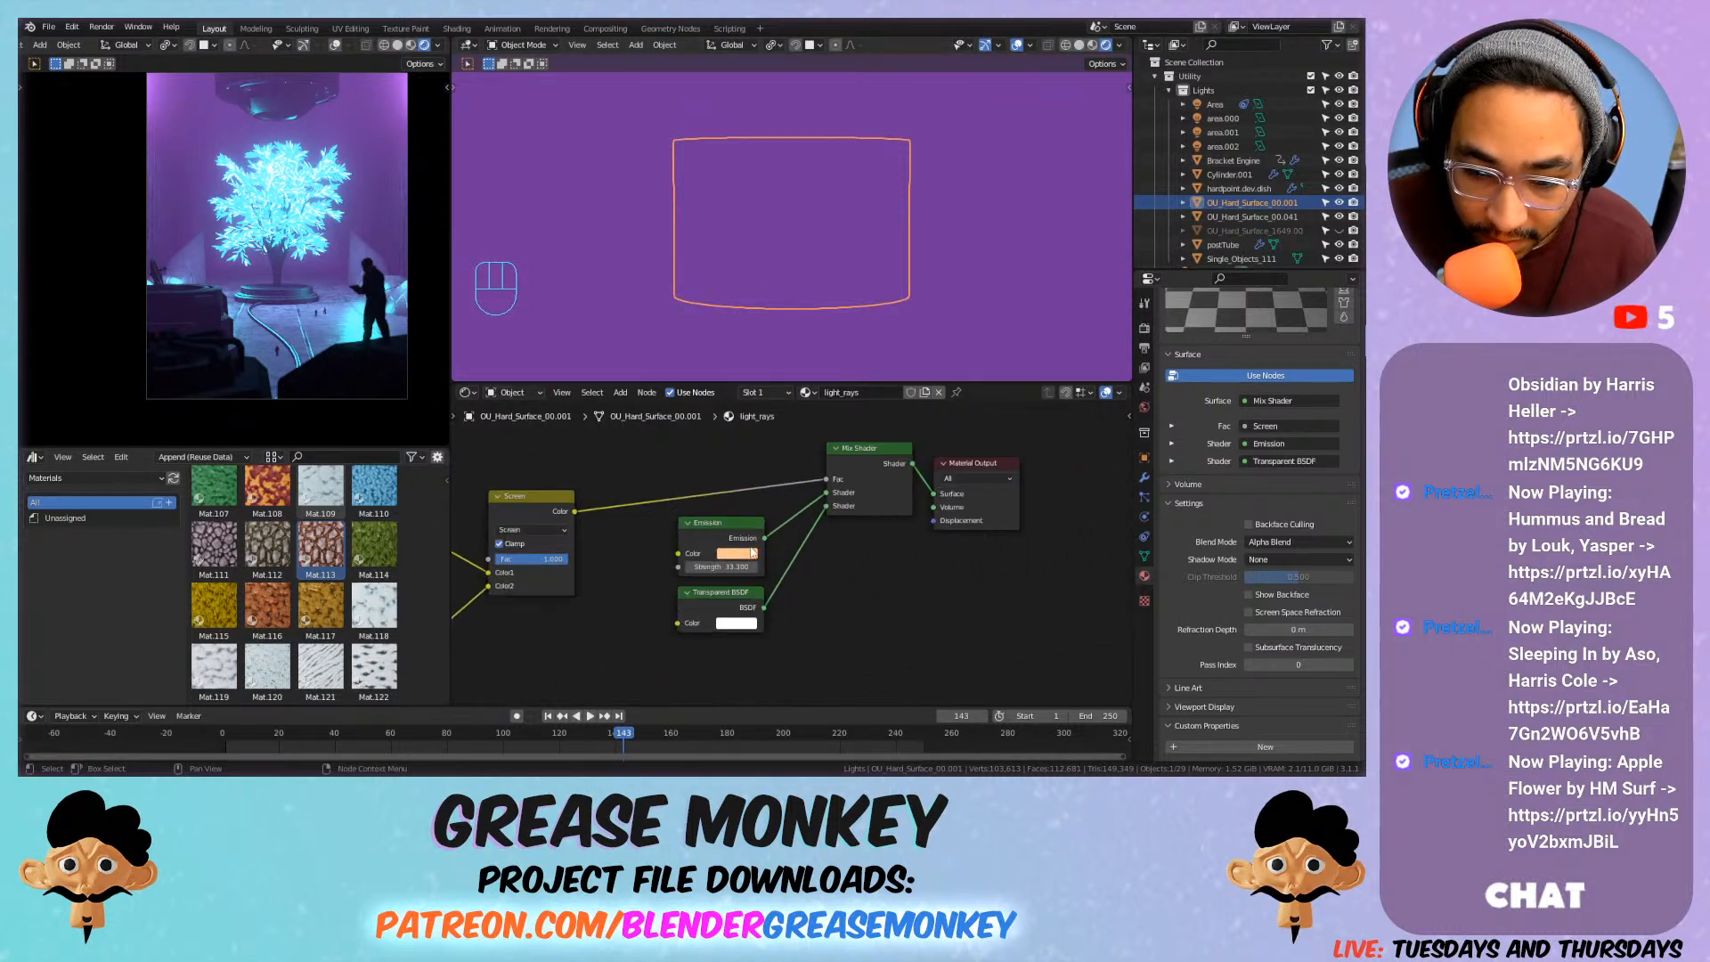
key("ctrl+z")
middle_click_drag(550, 522, 854, 549)
middle_click_drag(516, 552, 881, 547)
scroll(789, 556, "down", 6)
UV-map all faces of the tube with Cylinder Projection and return to Object Mode.
key("Tab")
key("a")
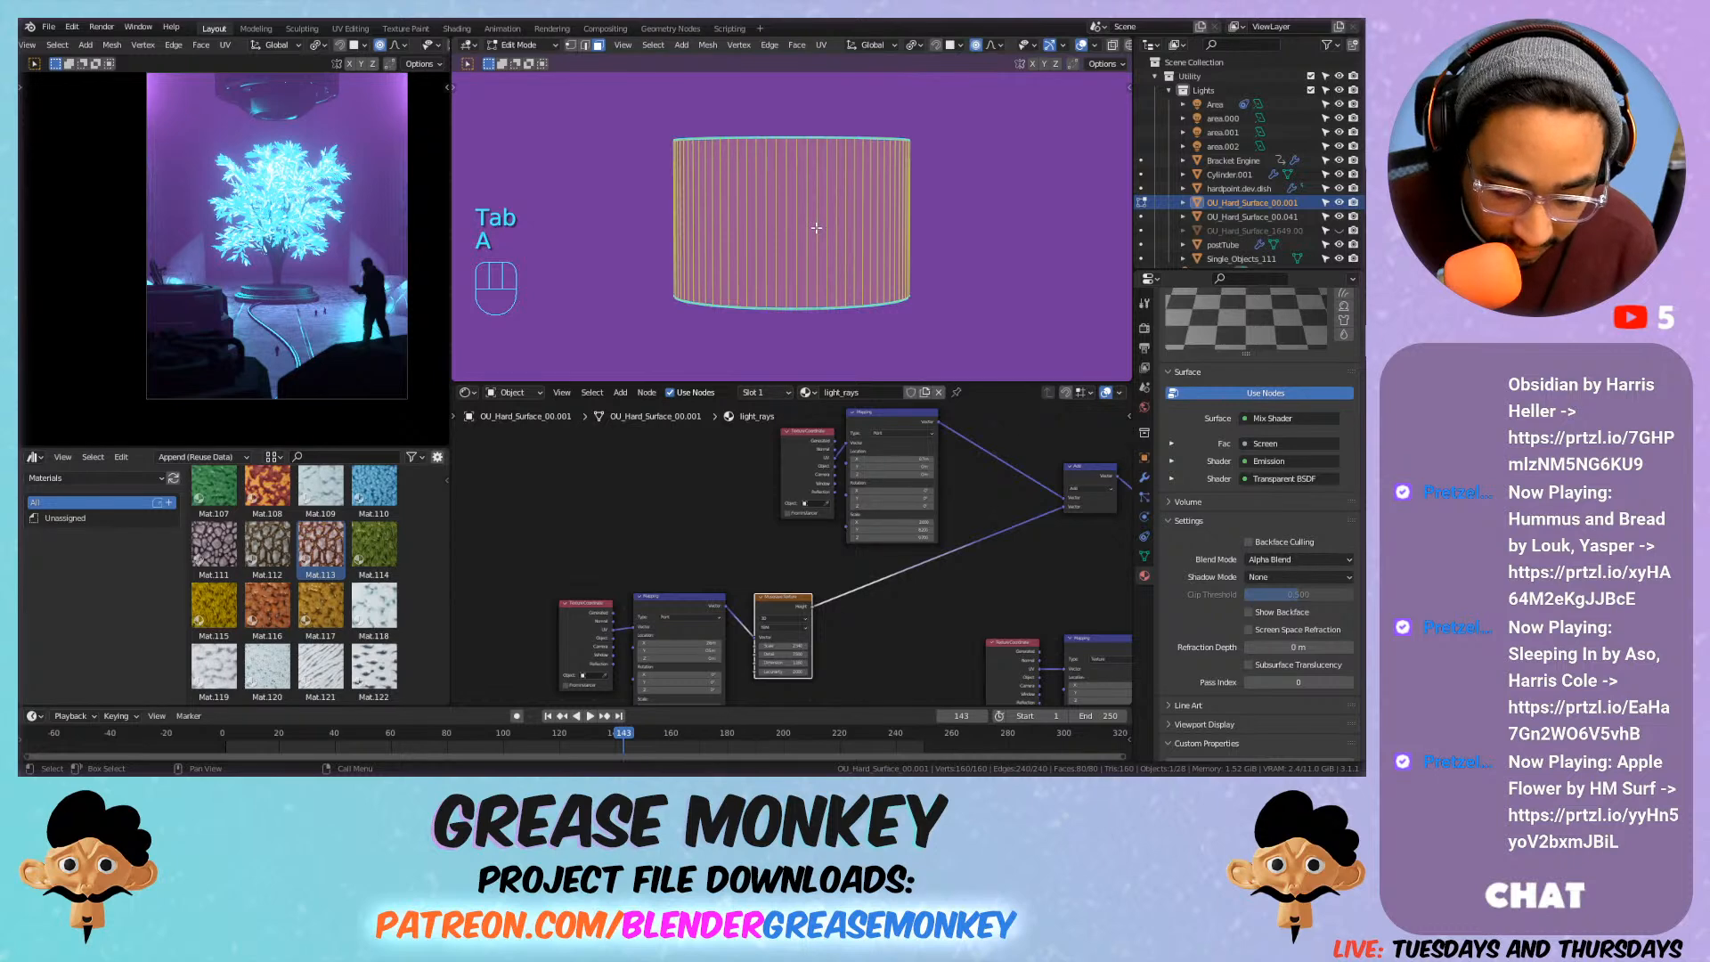
key("u")
left_click(806, 142)
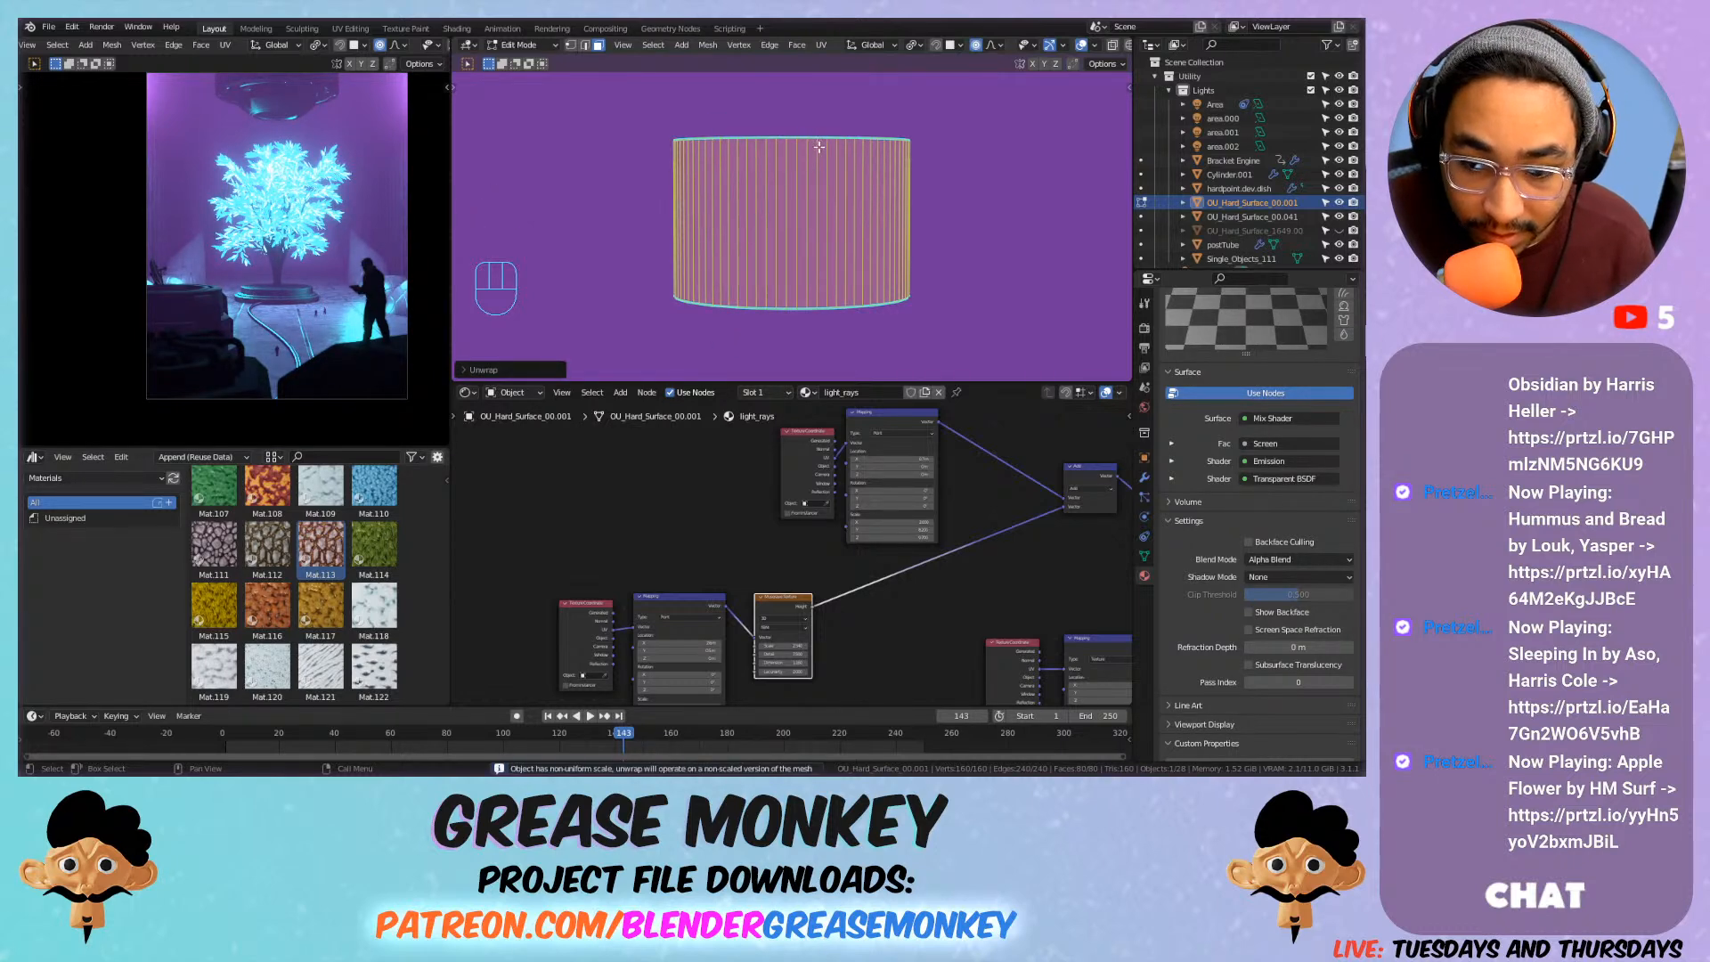
key("u")
left_click(784, 223)
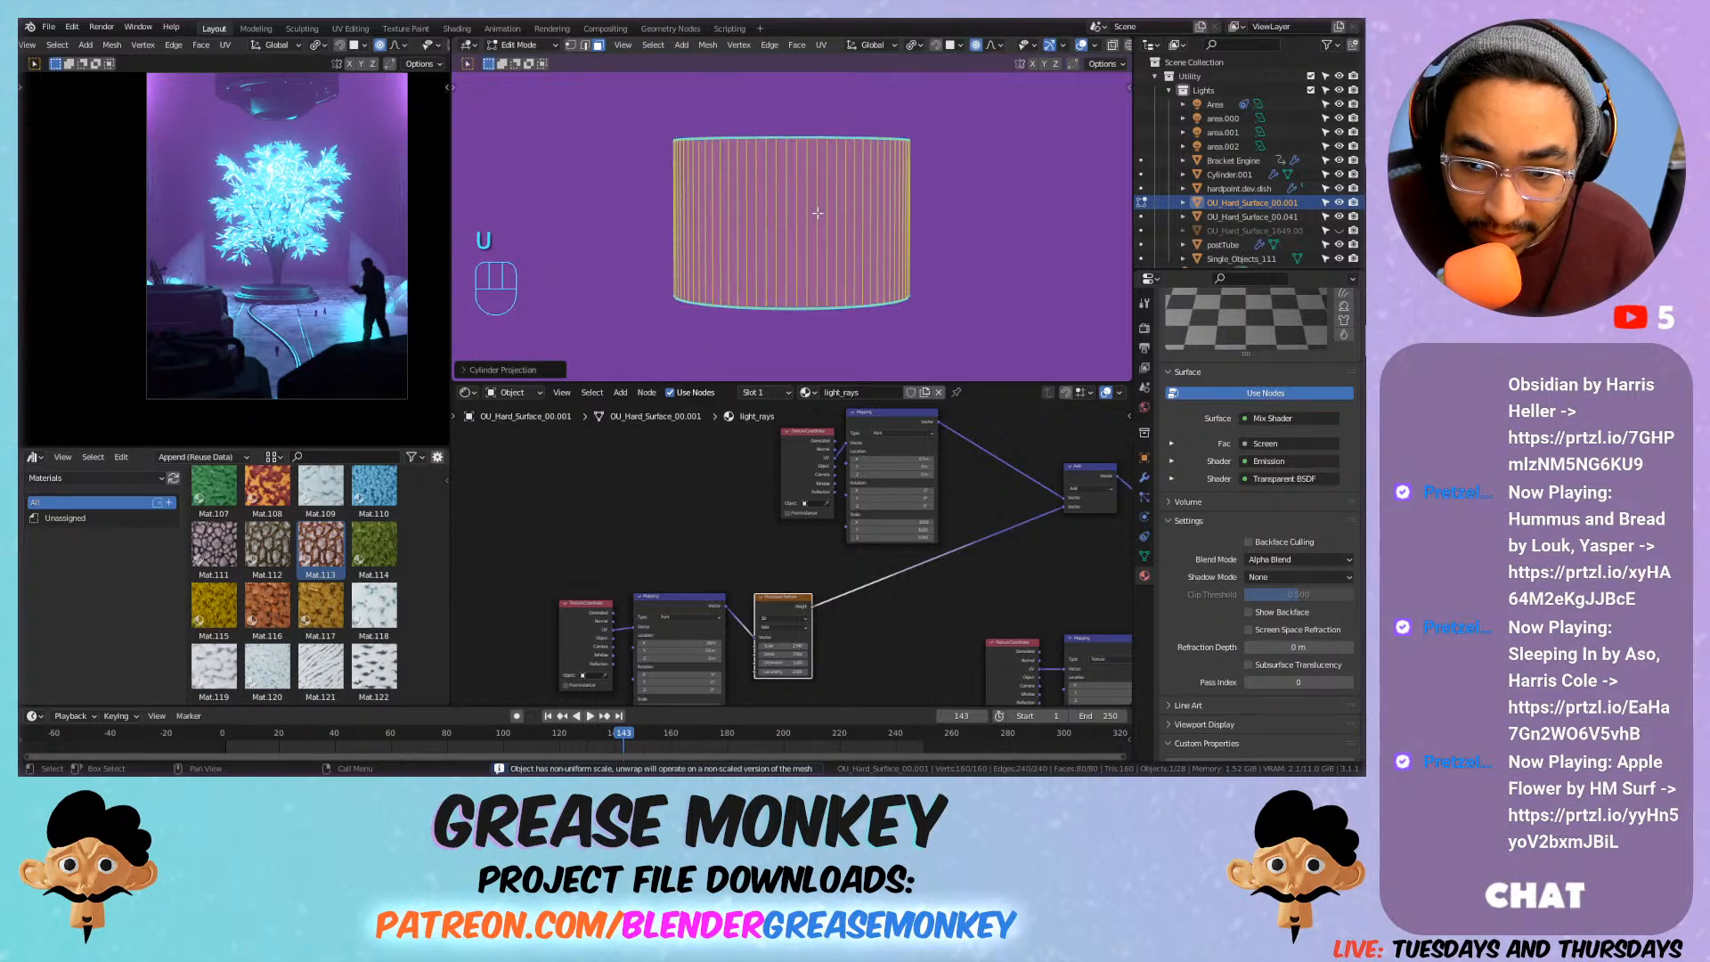
key("Tab")
middle_click_drag(825, 156, 1008, 159, "shift")
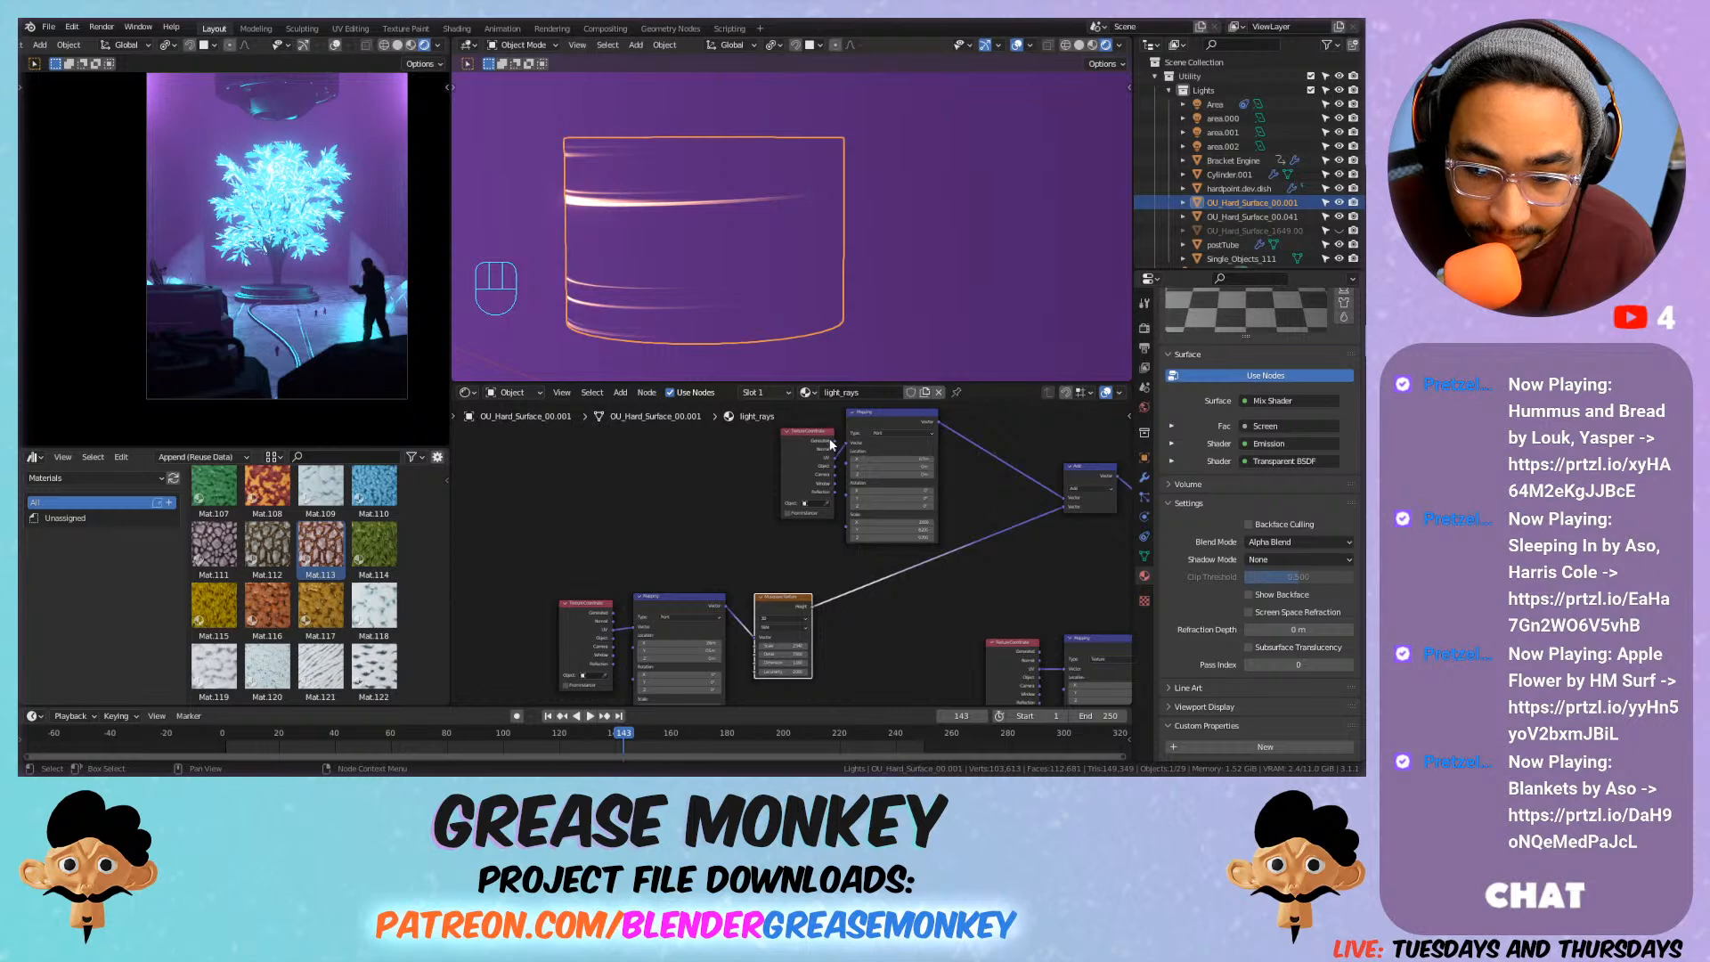
Feed both noise-side Mapping nodes from Generated texture coordinates and move the upper Texture Coordinate node away from its Mapping node.
scroll(821, 441, "up", 3)
mouse_move(800, 436)
middle_mouse_down()
mouse_move(732, 454)
mouse_move(801, 470)
middle_mouse_up()
mouse_move(837, 458)
left_mouse_down()
mouse_move(745, 459)
mouse_move(750, 442)
left_mouse_up()
middle_click_drag(810, 484, 923, 397)
mouse_move(673, 570)
left_mouse_down()
mouse_move(591, 572)
mouse_move(709, 593)
left_mouse_up()
middle_click_drag(691, 518, 860, 568)
scroll(812, 489, "down", 1)
middle_click_drag(885, 472, 857, 502)
left_click_drag(948, 448, 618, 460)
Insert a Separate XYZ node after the upper Texture Coordinate and route its Z output through a reroute into both Mapping nodes.
key("shift+a")
mouse_move(711, 575)
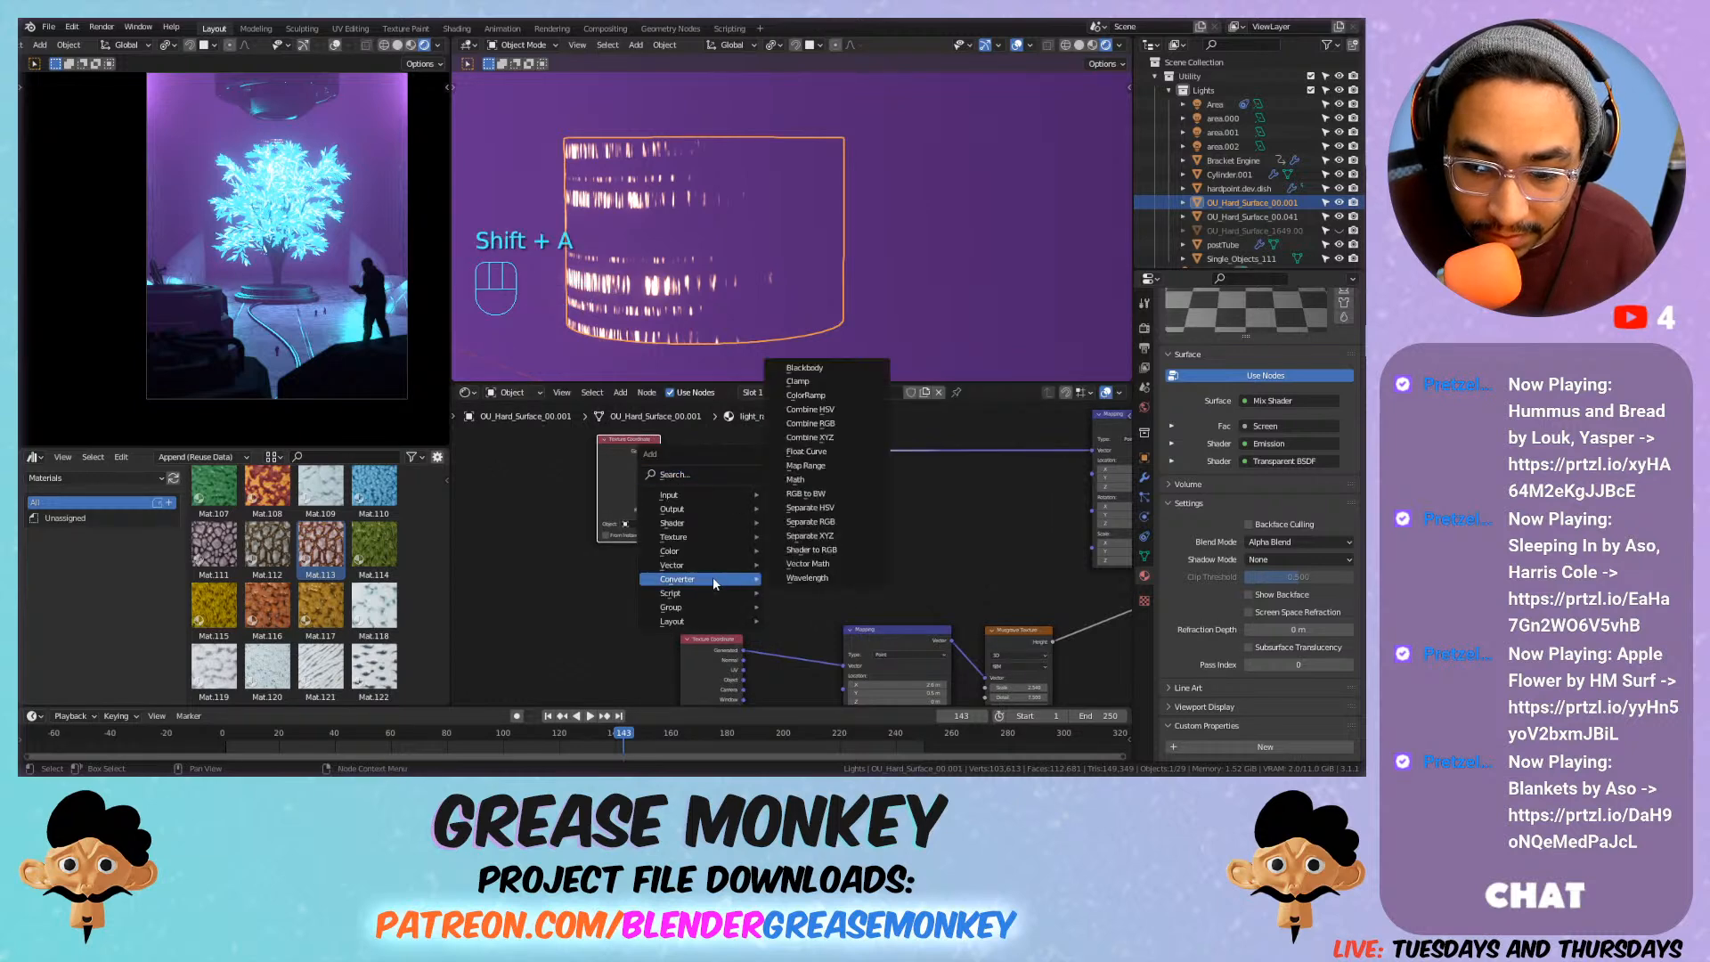
left_click(811, 537)
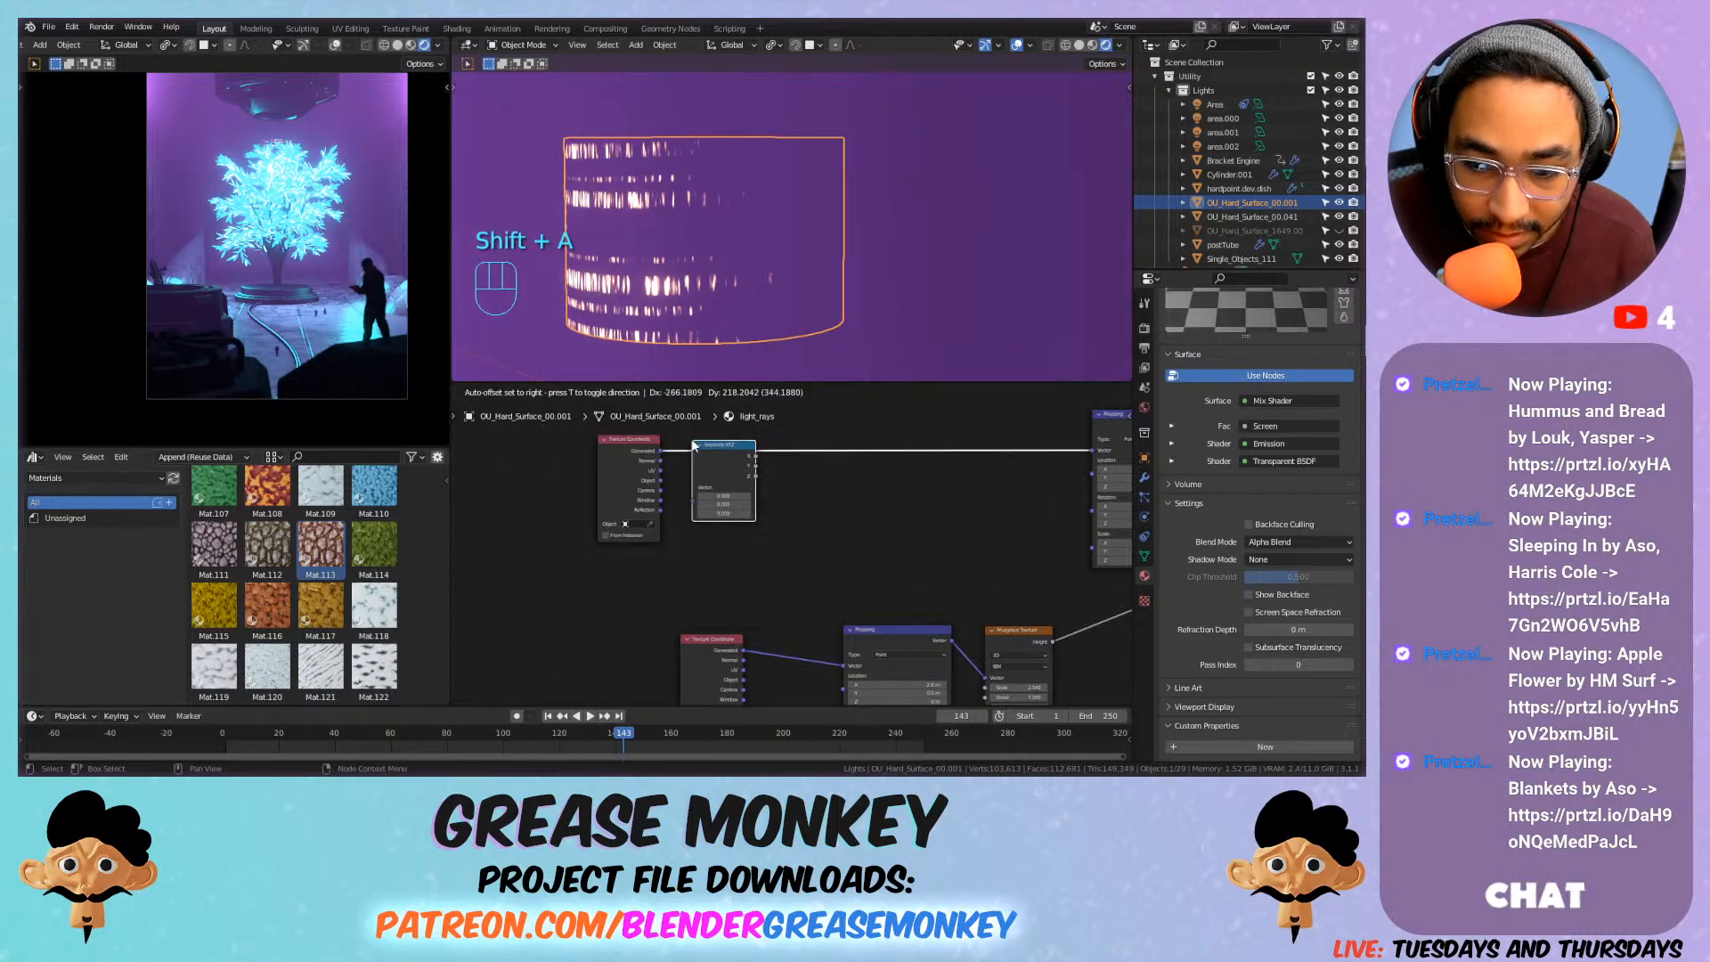
left_click(712, 448)
left_click_drag(755, 474, 1104, 454)
mouse_move(823, 479)
middle_mouse_down()
mouse_move(828, 436)
mouse_move(826, 461)
middle_mouse_up()
left_click_drag(766, 460, 848, 643)
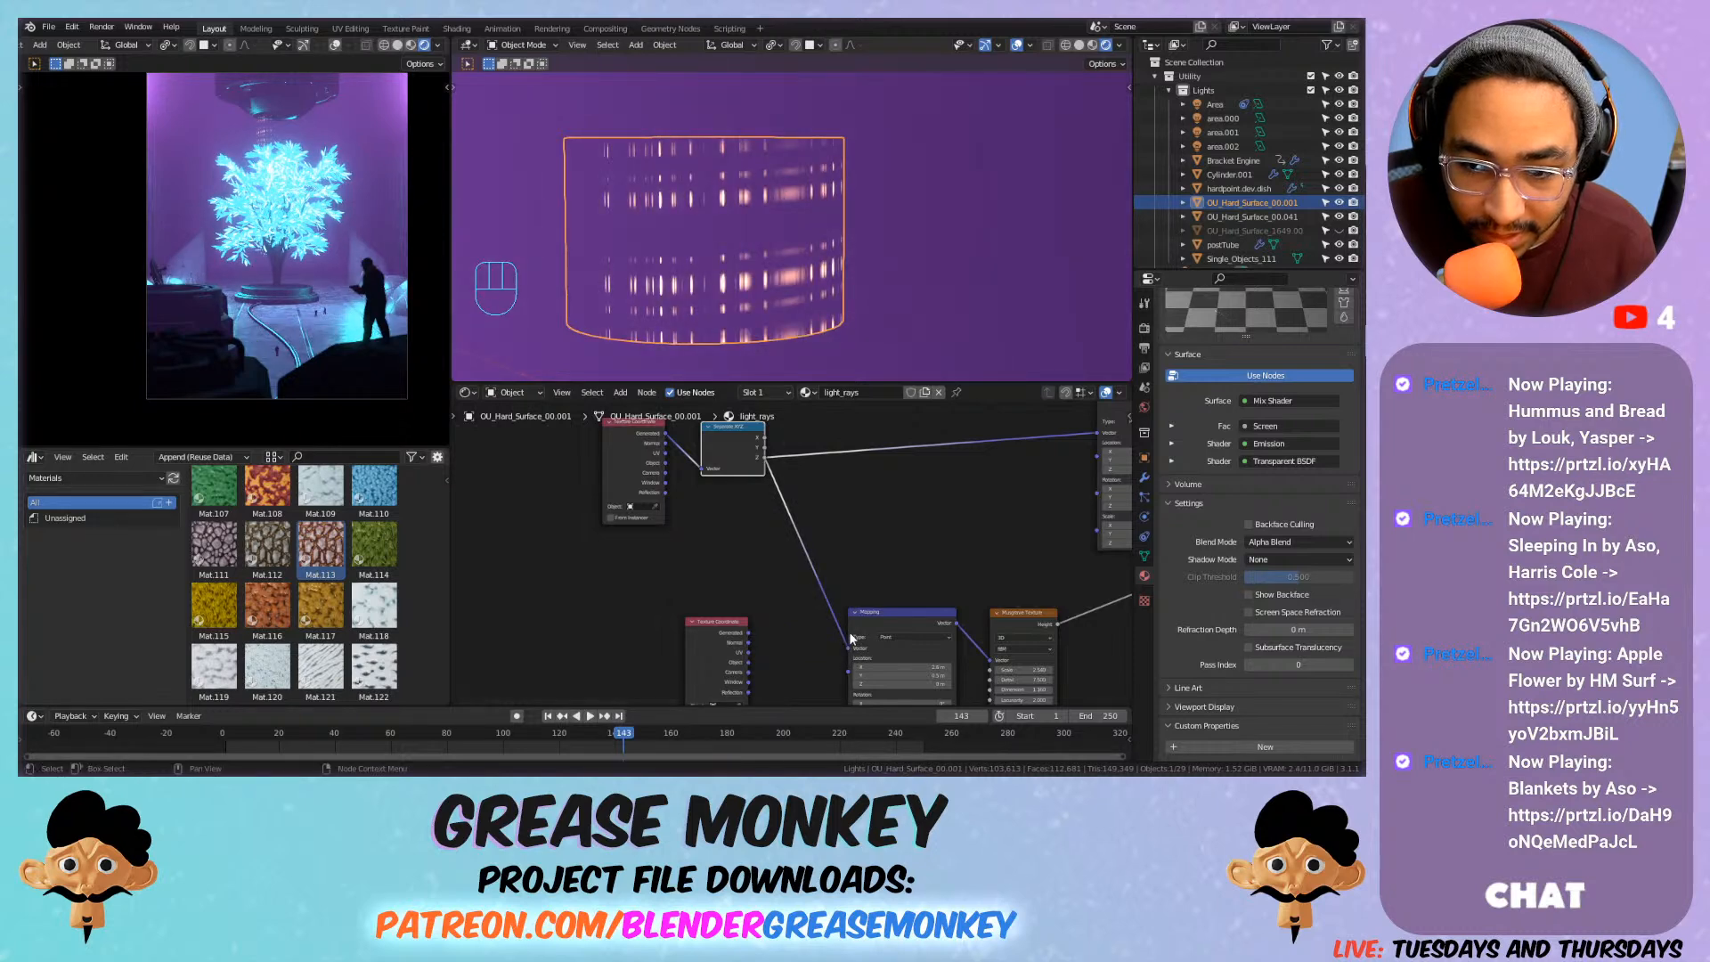
right_click_drag(801, 438, 780, 503, "shift")
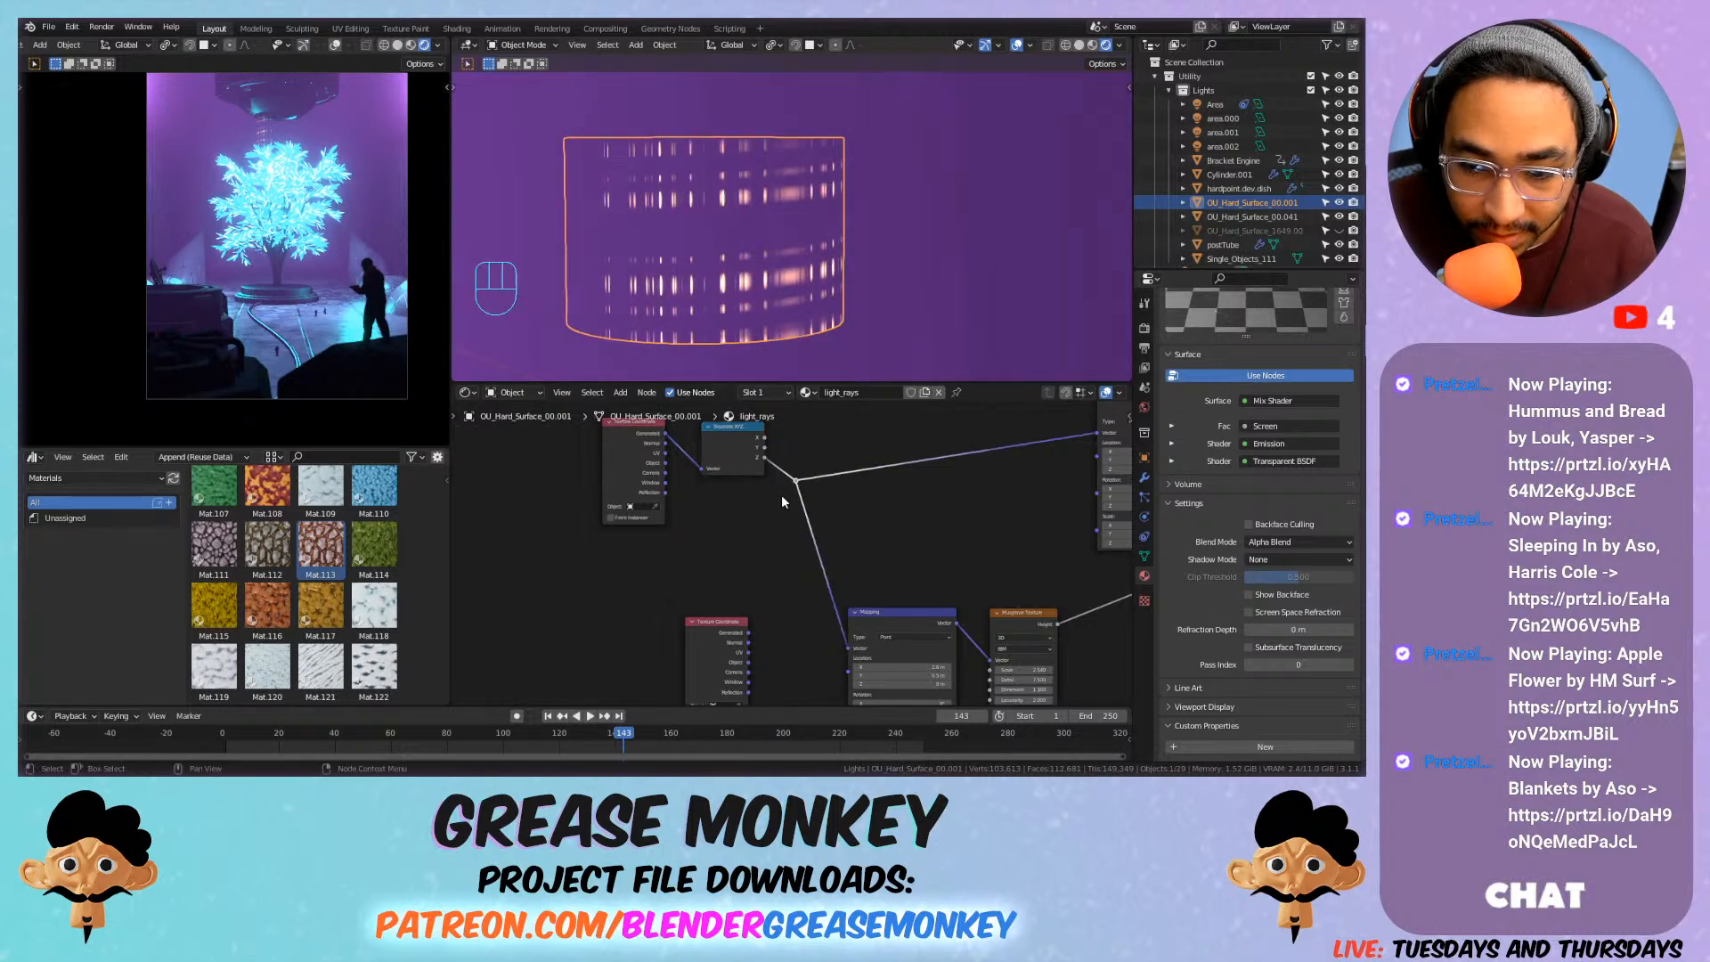
Apply the tube's object transform and test the Separate XYZ node's Y and Z outputs on the reroute.
left_click_drag(764, 450, 803, 485)
key("ctrl+a")
left_click(758, 227)
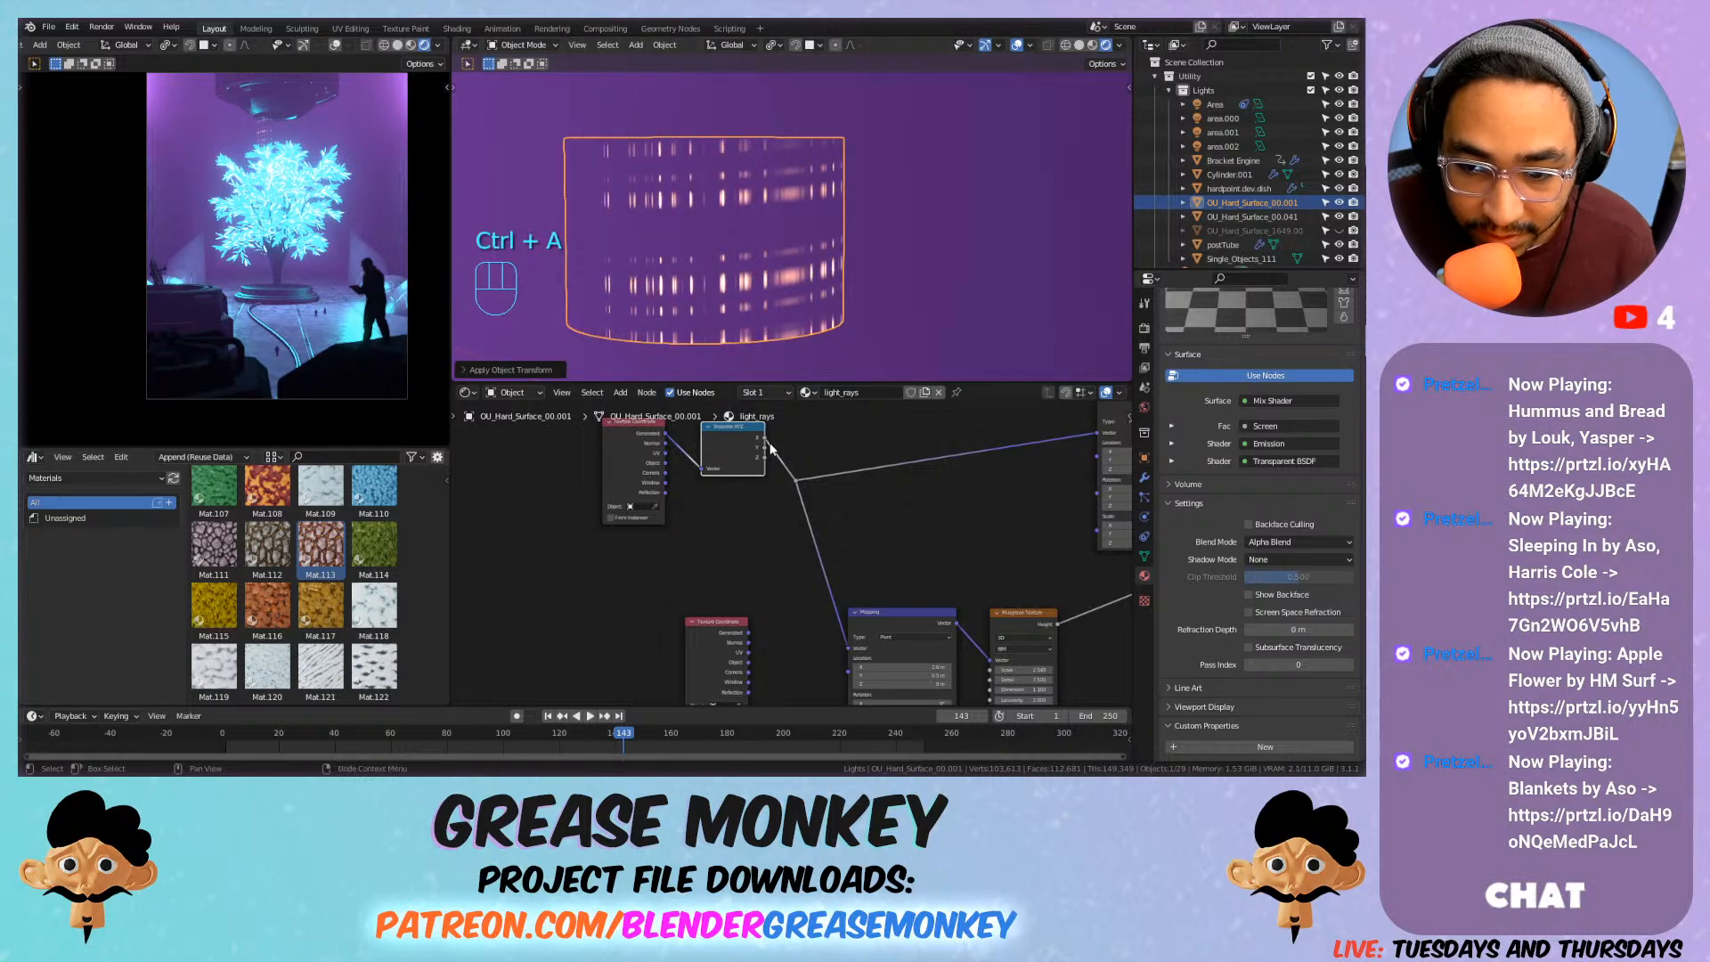
left_click_drag(764, 457, 800, 481)
key("ctrl+z")
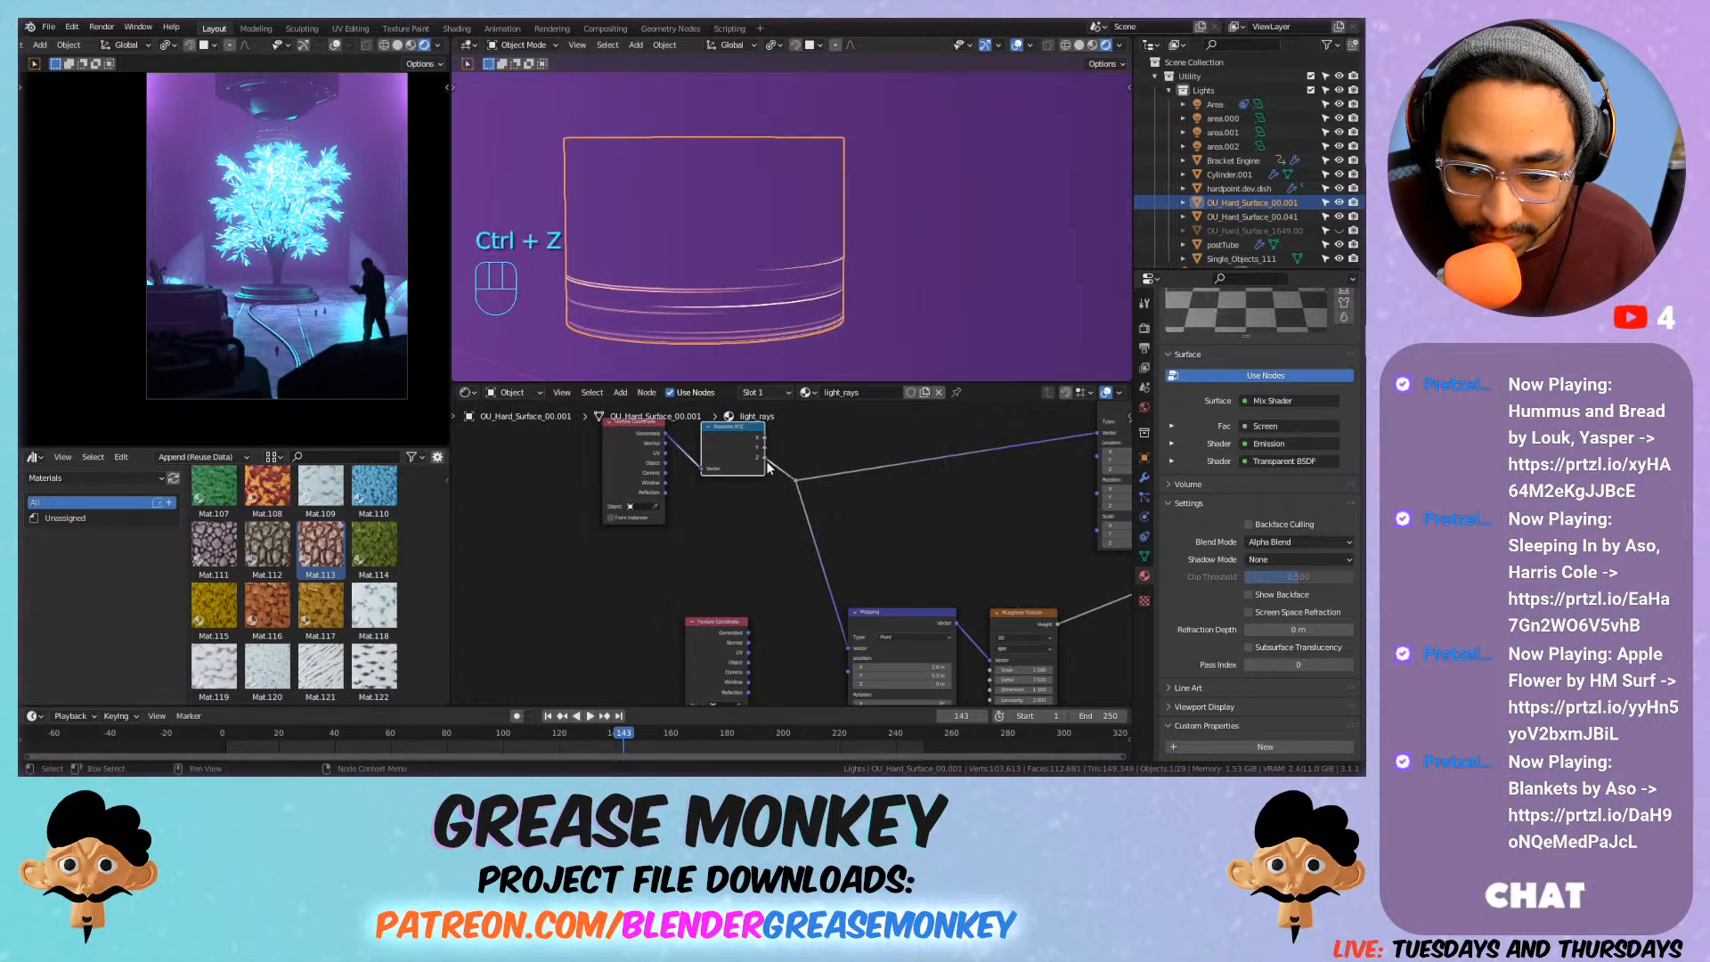
Move the upper Mapping node close to the reroute after the Separate XYZ node.
scroll(782, 481, "down", 1)
middle_click_drag(955, 495, 789, 506)
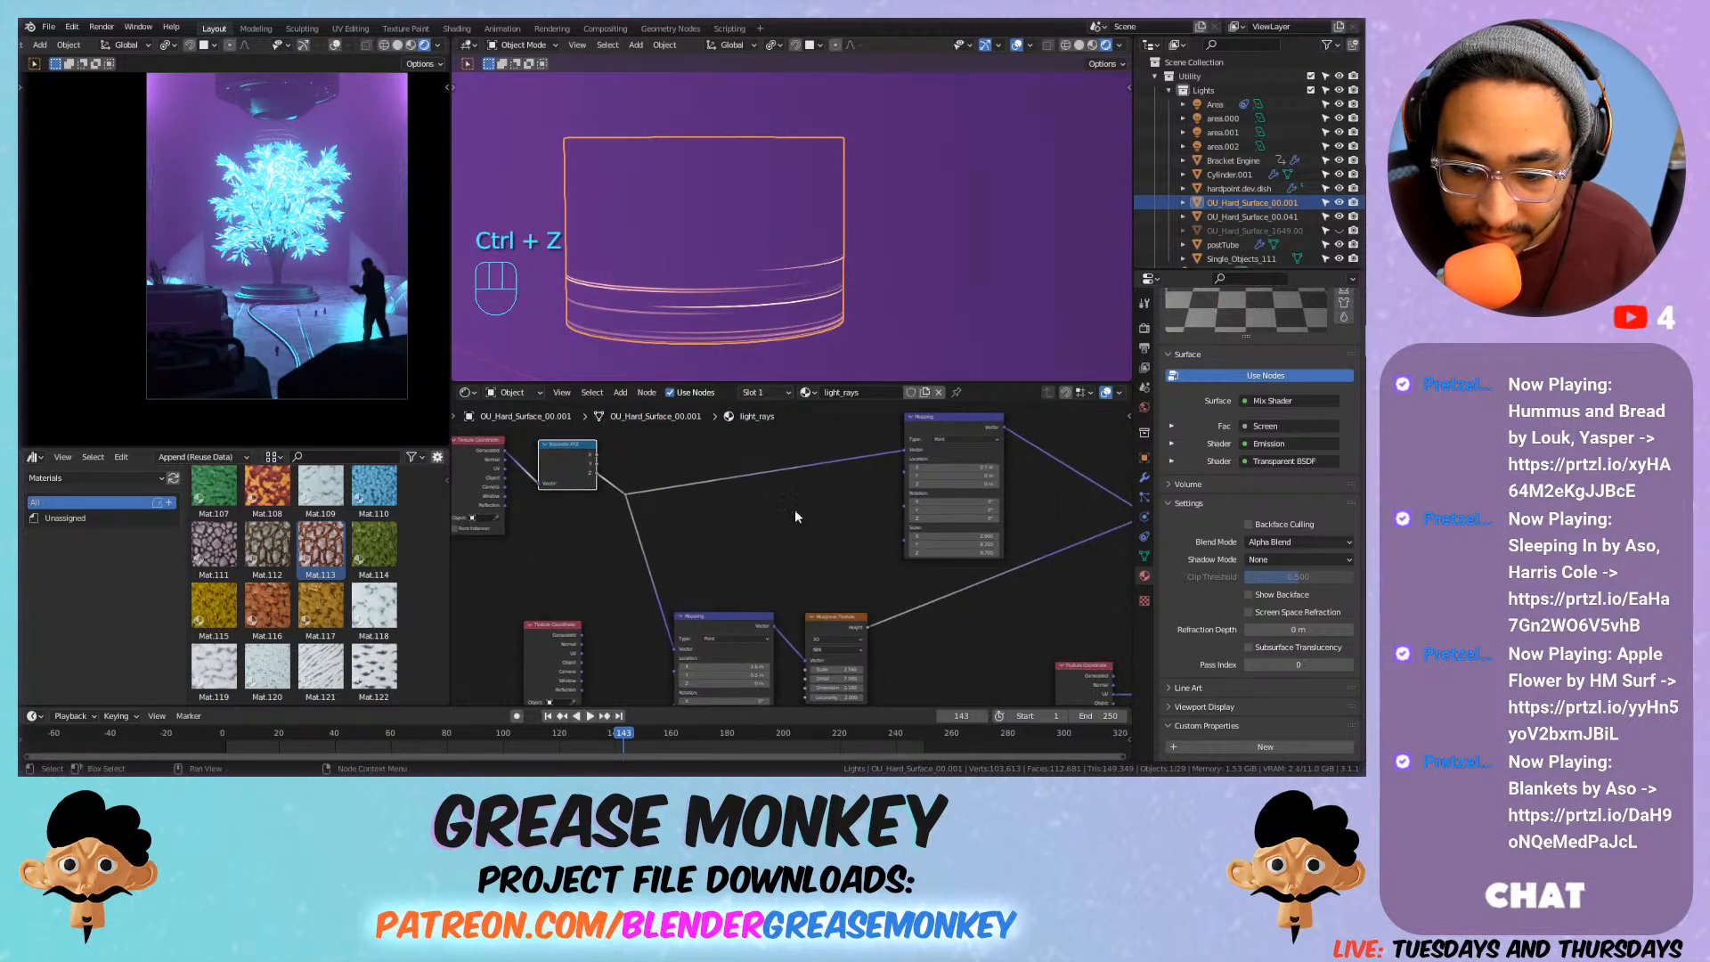
left_click_drag(948, 421, 715, 476)
Try shifting the lower Mapping node's Location values to reposition the rings on the tube.
key("ctrl+z")
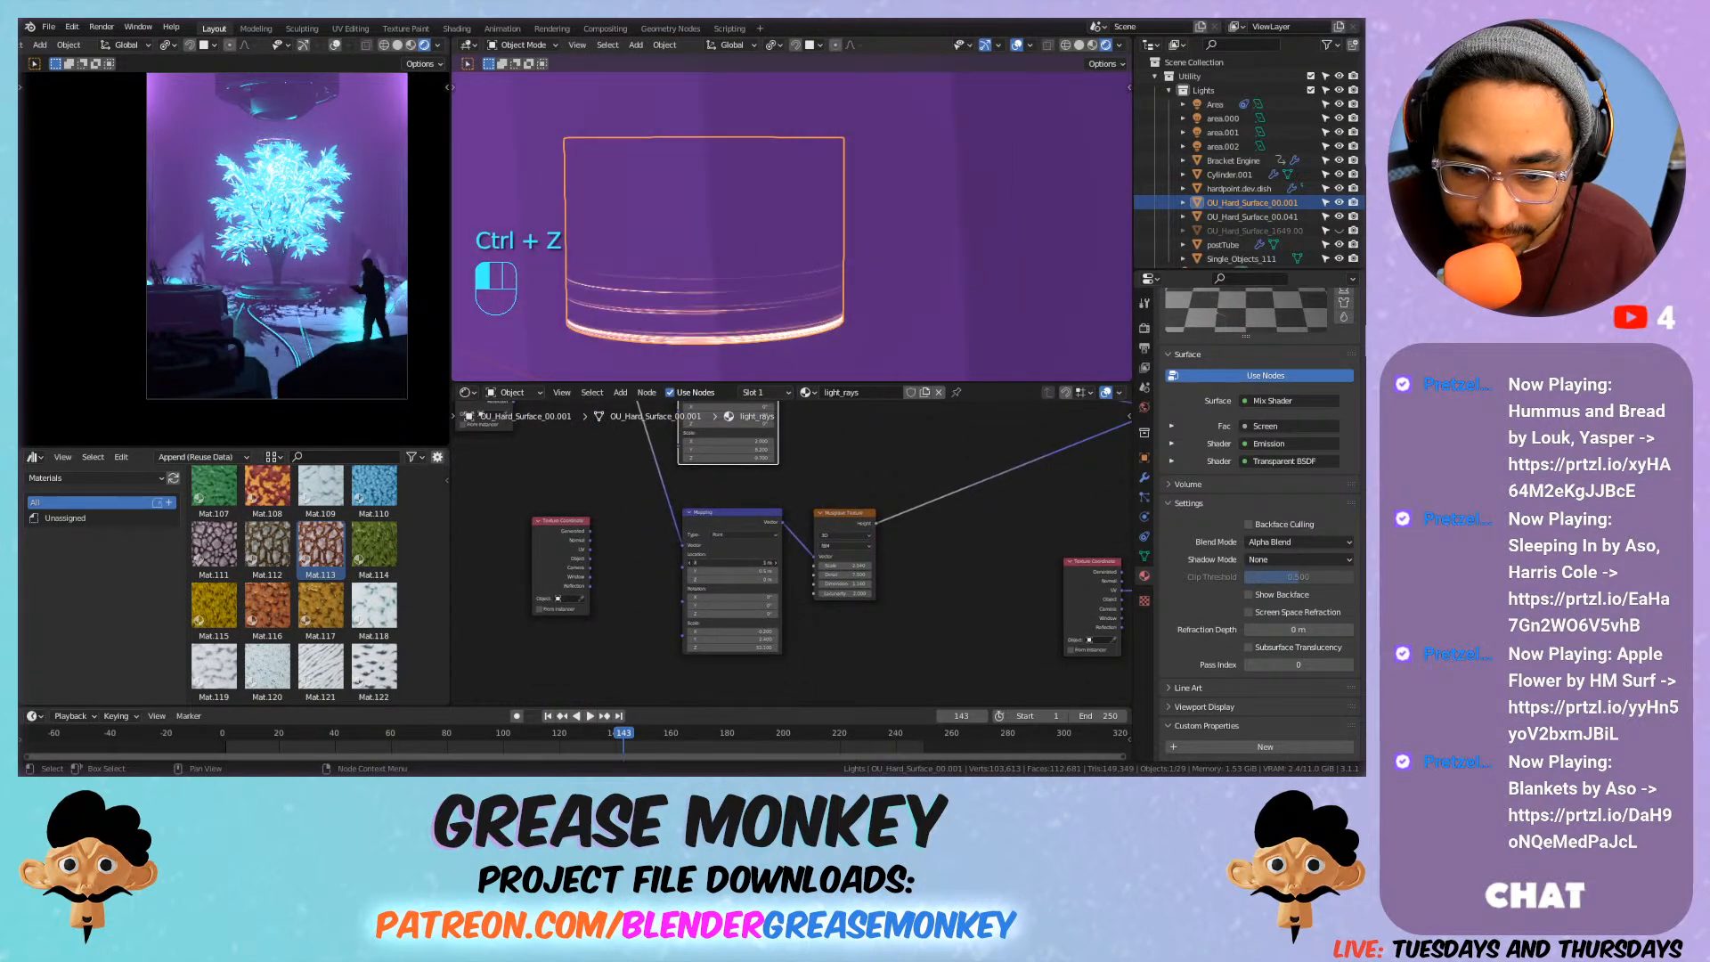
left_click_drag(741, 572, 793, 580)
key("ctrl+z")
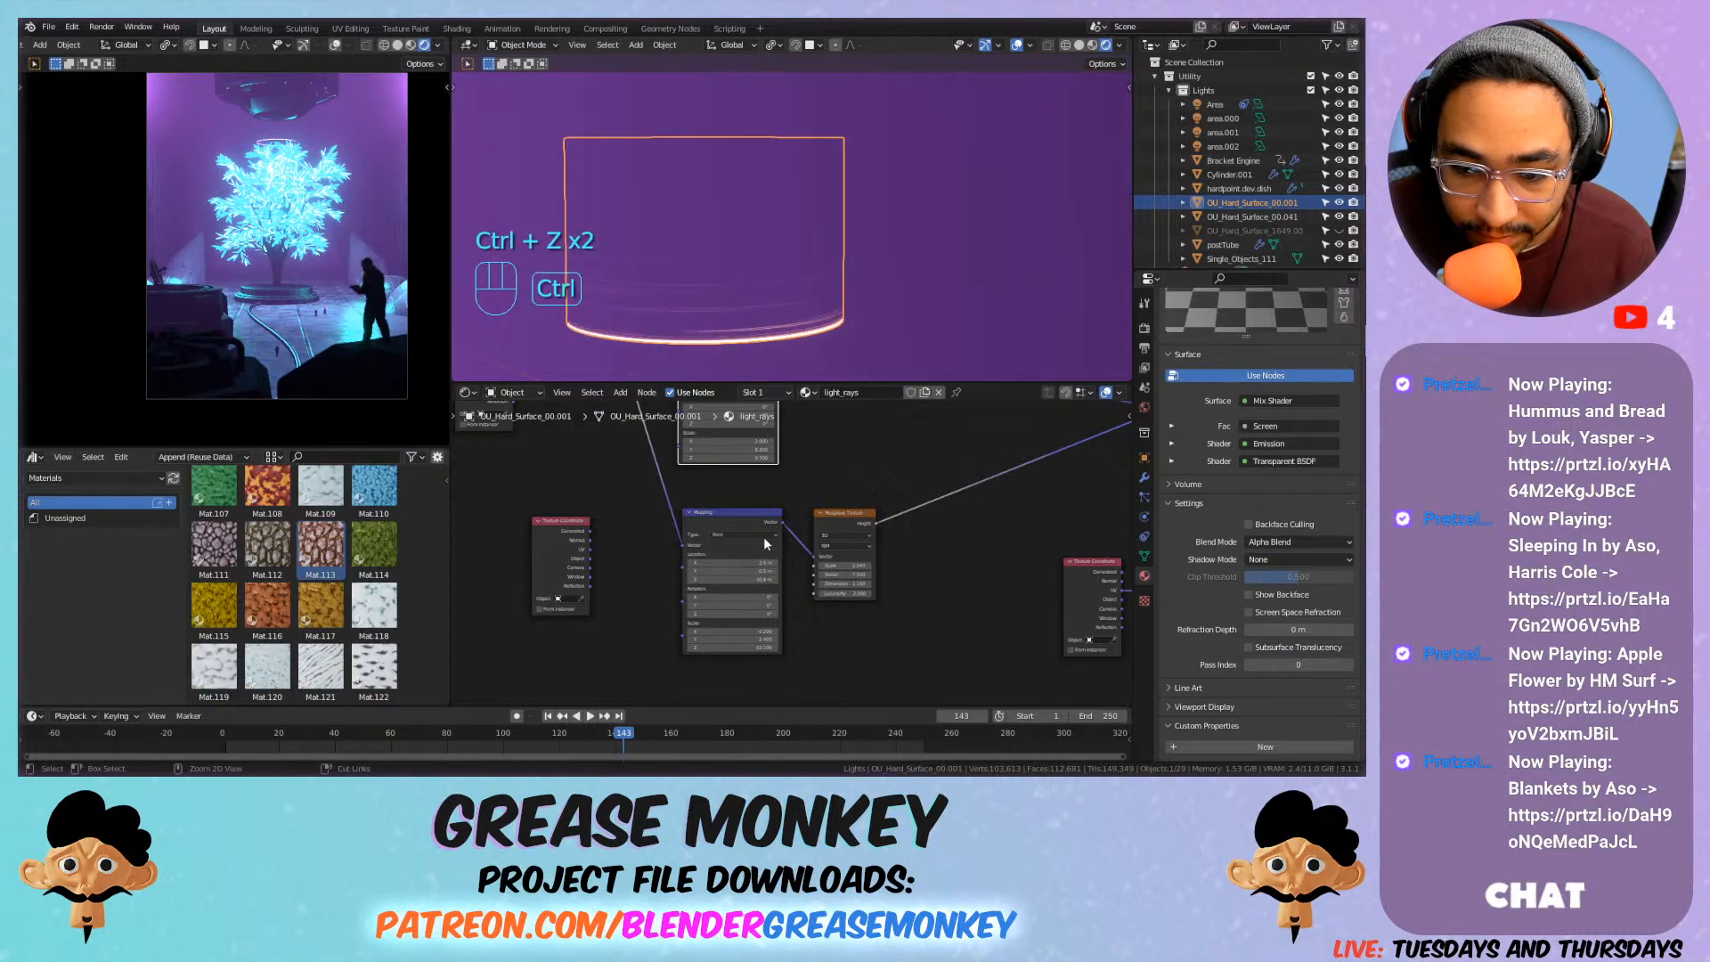
key("ctrl+z")
Adjust the upper Mapping node's Location X to strengthen the glowing rings around the tube's lower half.
mouse_move(792, 468)
left_mouse_down()
mouse_move(773, 468)
mouse_move(787, 467)
left_mouse_up()
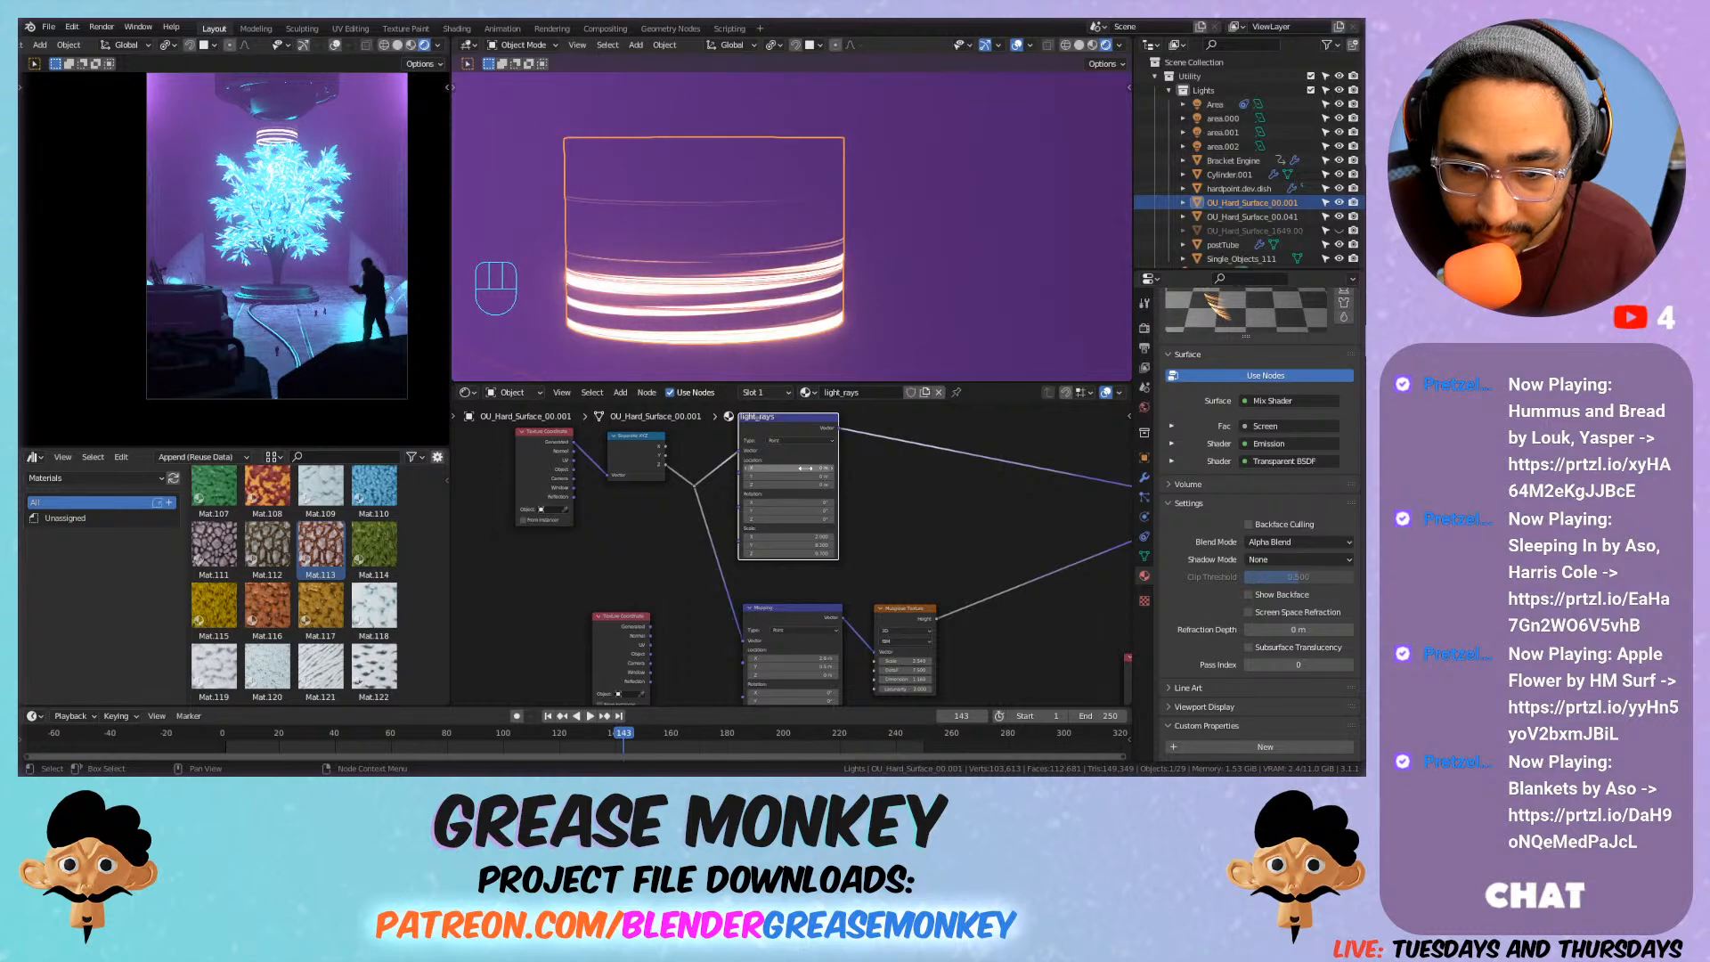
scroll(962, 495, "down", 2)
middle_click_drag(1034, 488, 669, 501)
middle_click_drag(912, 533, 752, 506)
scroll(773, 516, "up", 1)
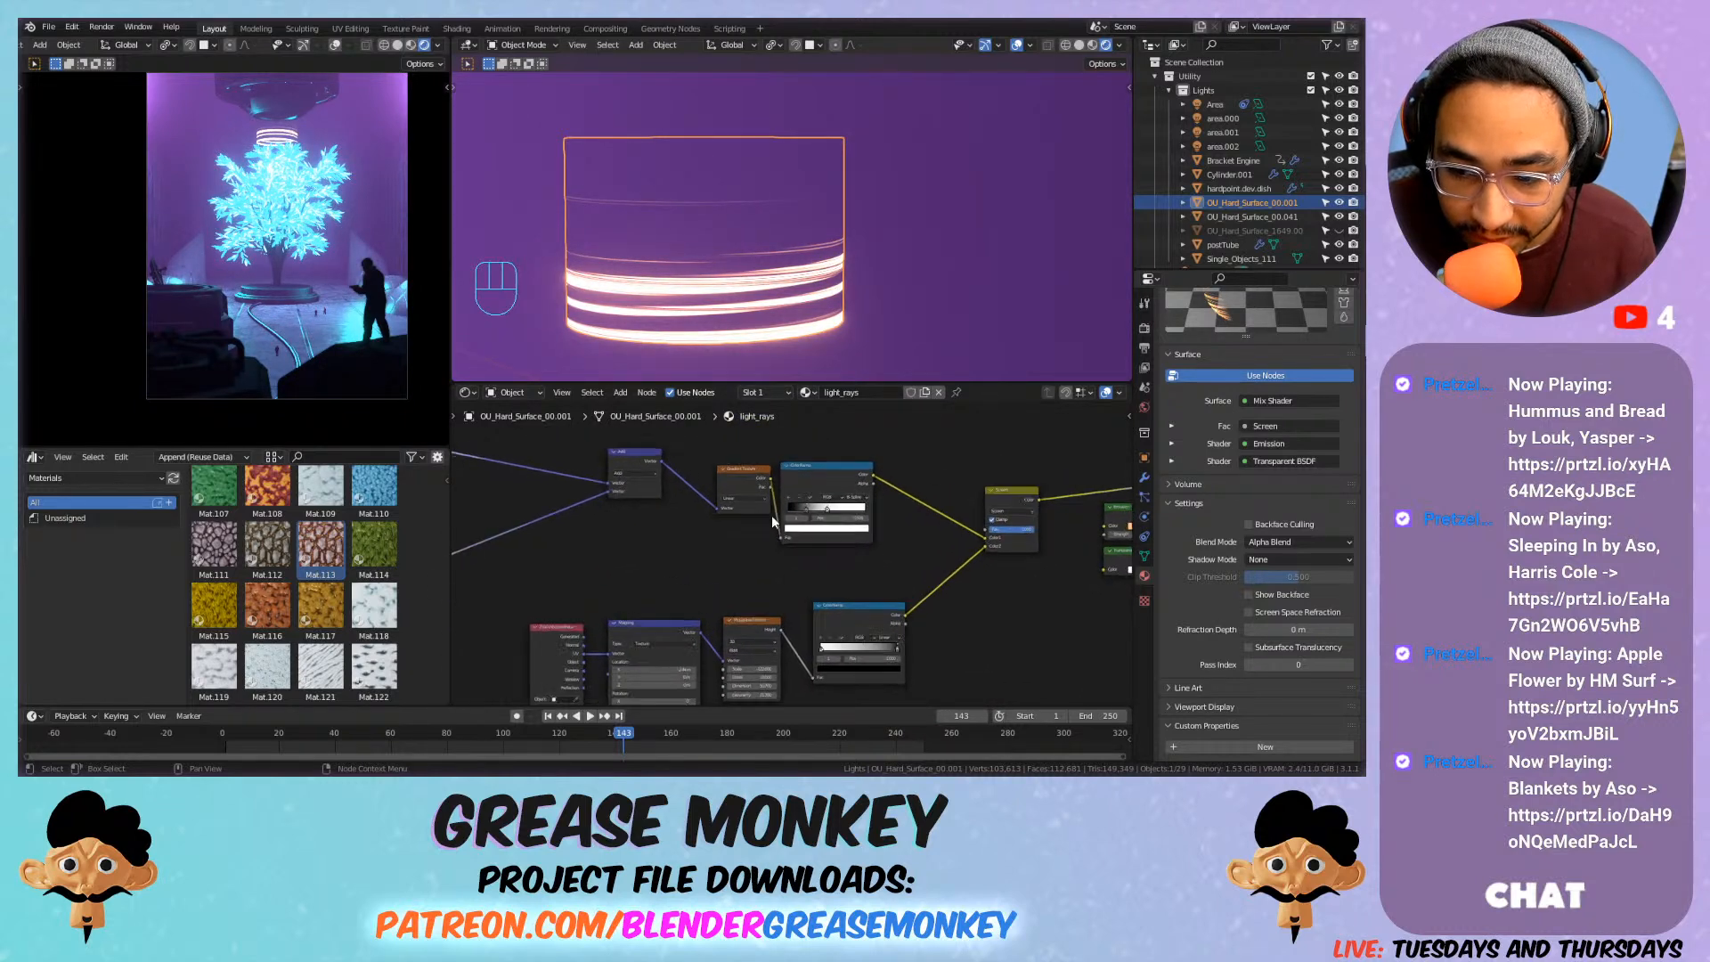
Insert an Invert node between the upper ColorRamp and the Screen mix node.
mouse_move(764, 473)
left_mouse_down()
mouse_move(745, 472)
mouse_move(794, 474)
left_mouse_up()
key("shift+a")
mouse_move(926, 440)
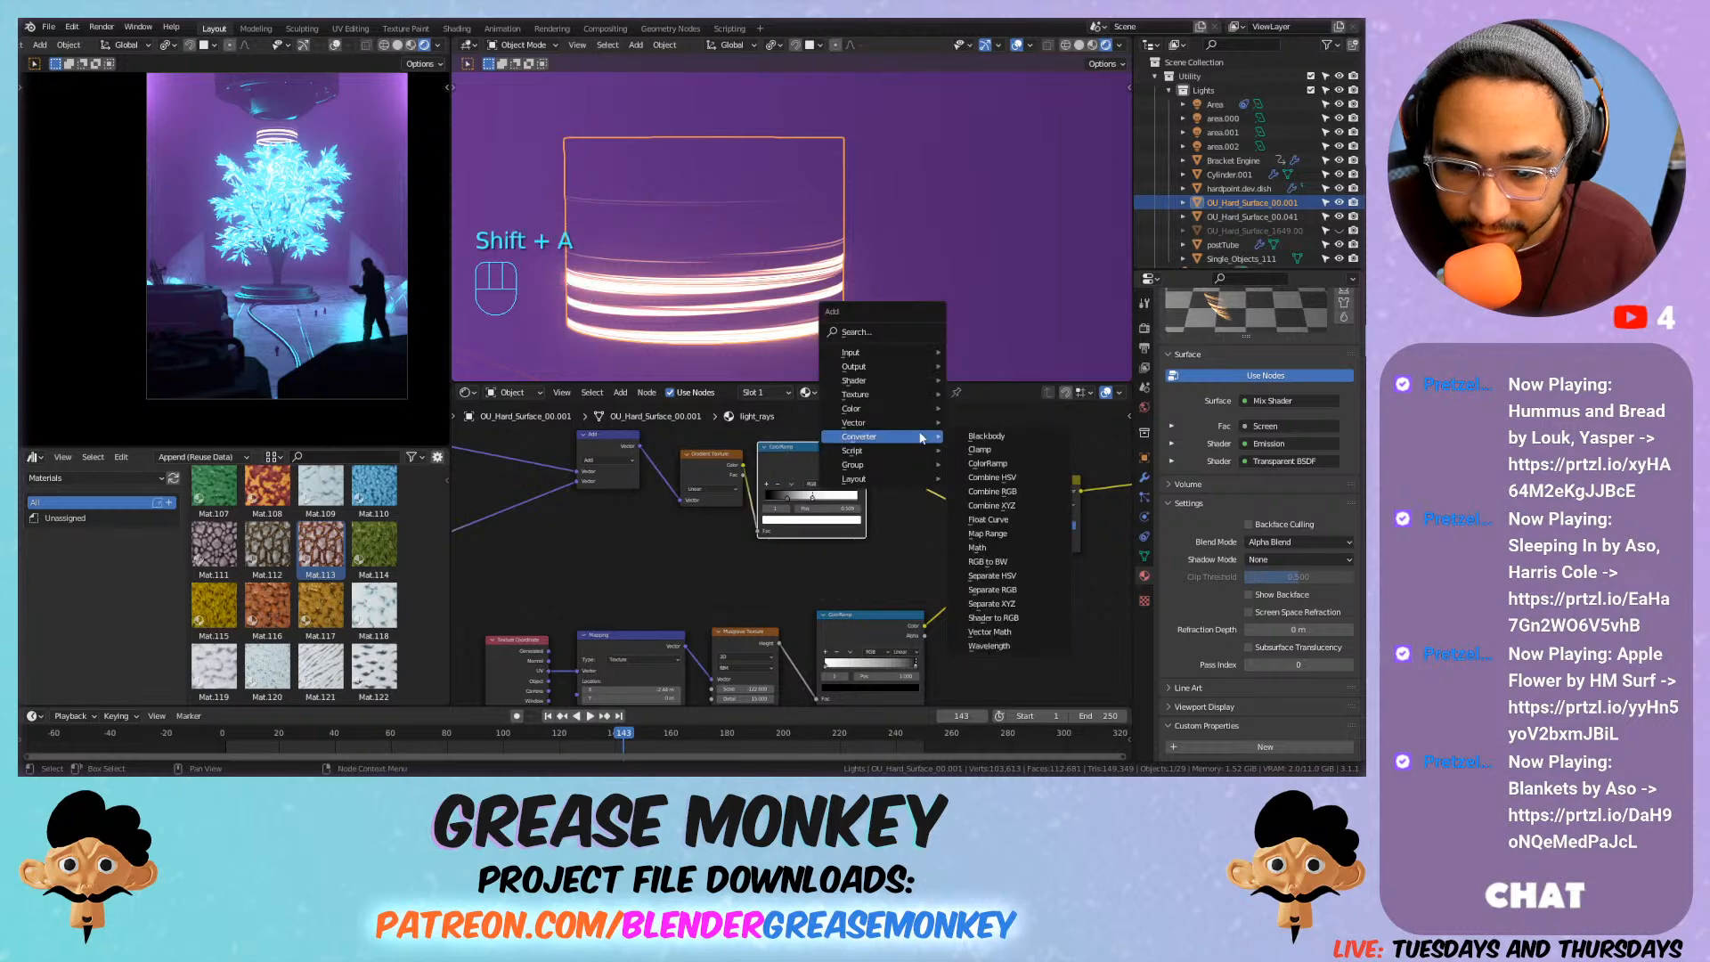
mouse_move(891, 408)
left_click(980, 450)
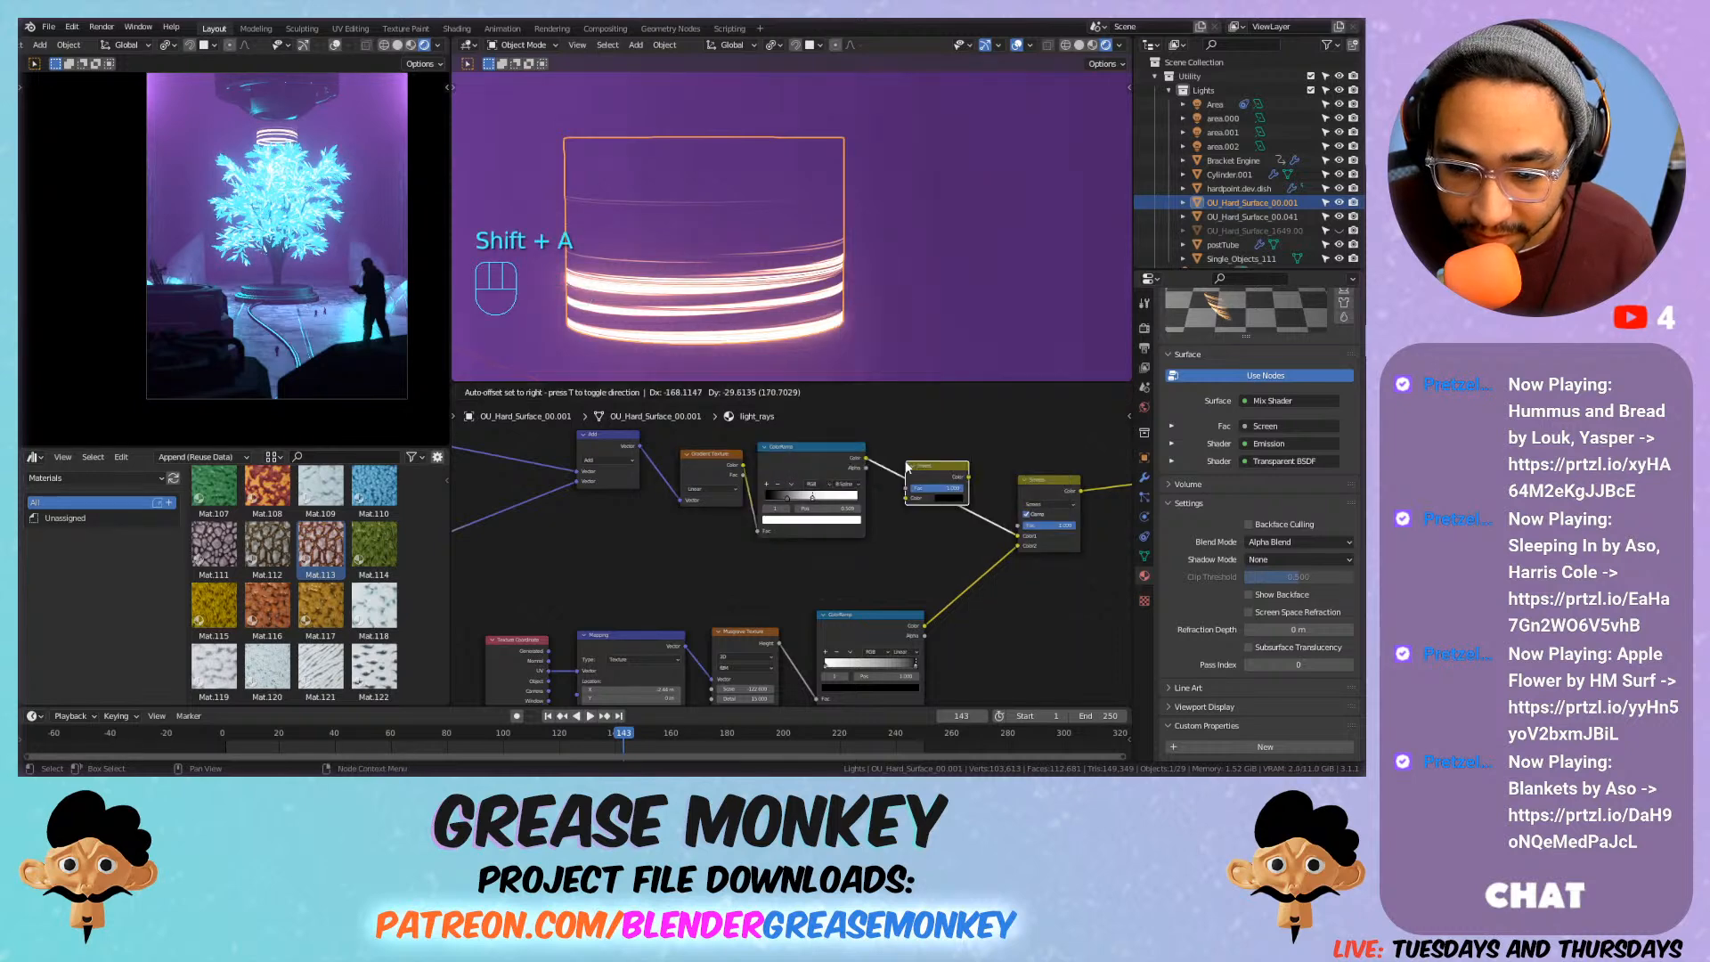
left_click(912, 499)
Set the upper Mapping node's Location X to -1.1 m to shift the glowing rings to the tube's upper half.
middle_click_drag(578, 484, 747, 510)
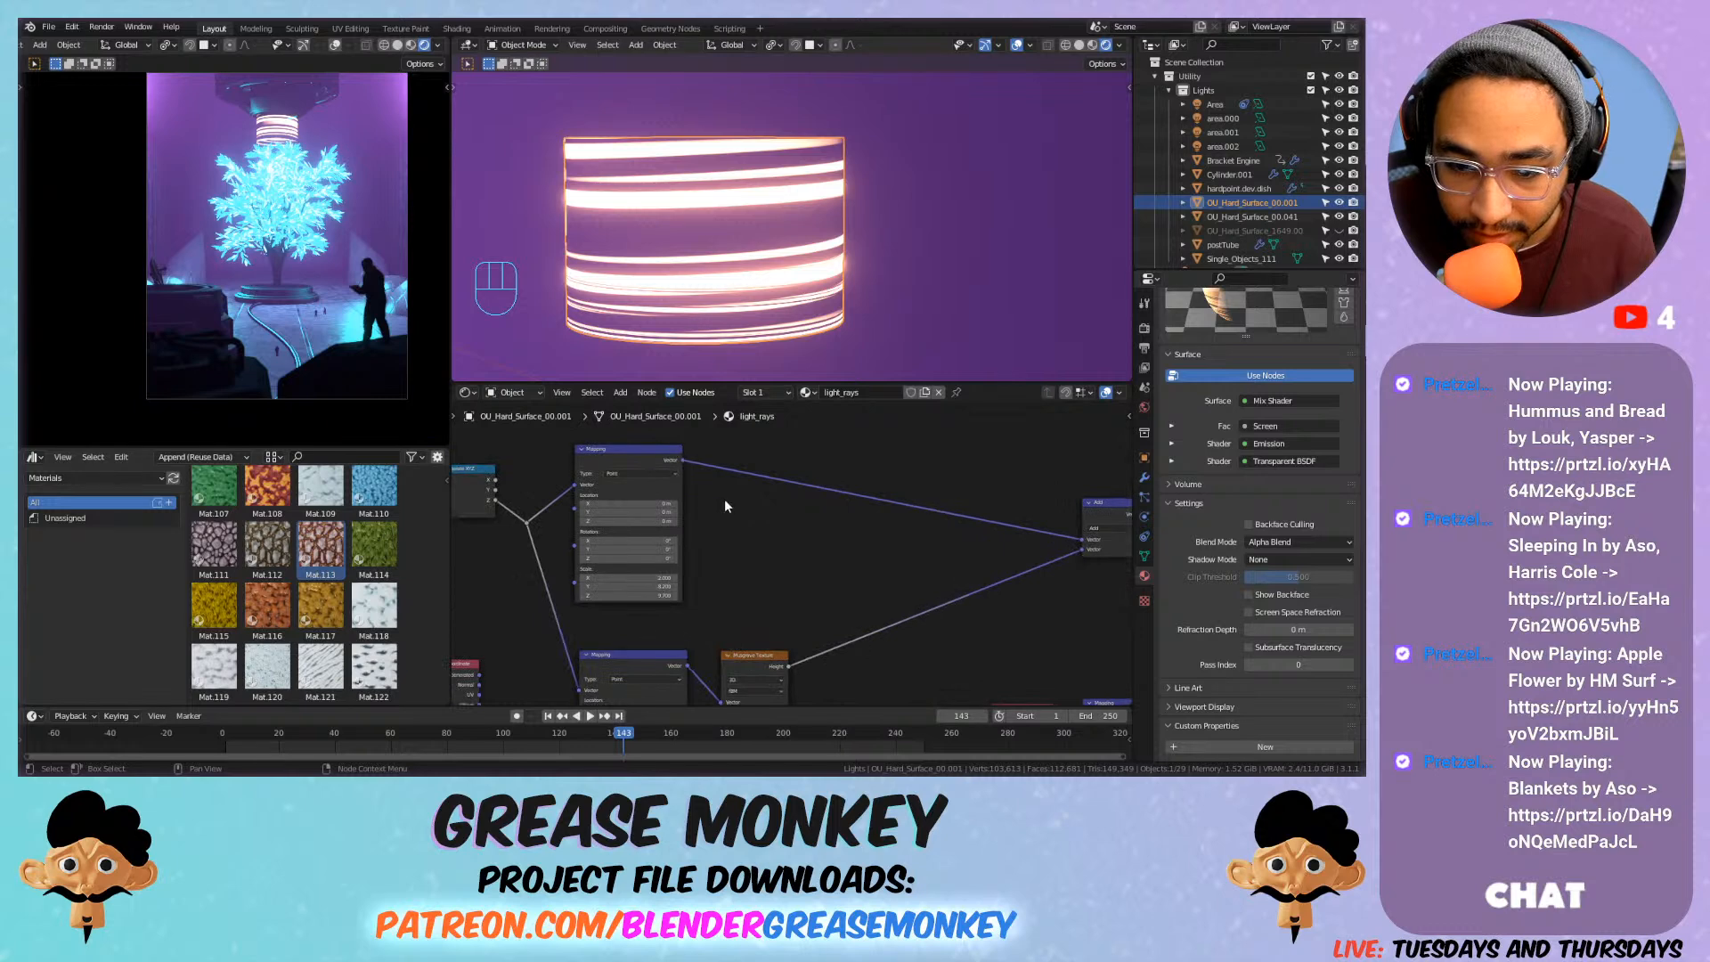
mouse_move(628, 503)
left_mouse_down()
mouse_move(592, 503)
mouse_move(614, 503)
left_mouse_up()
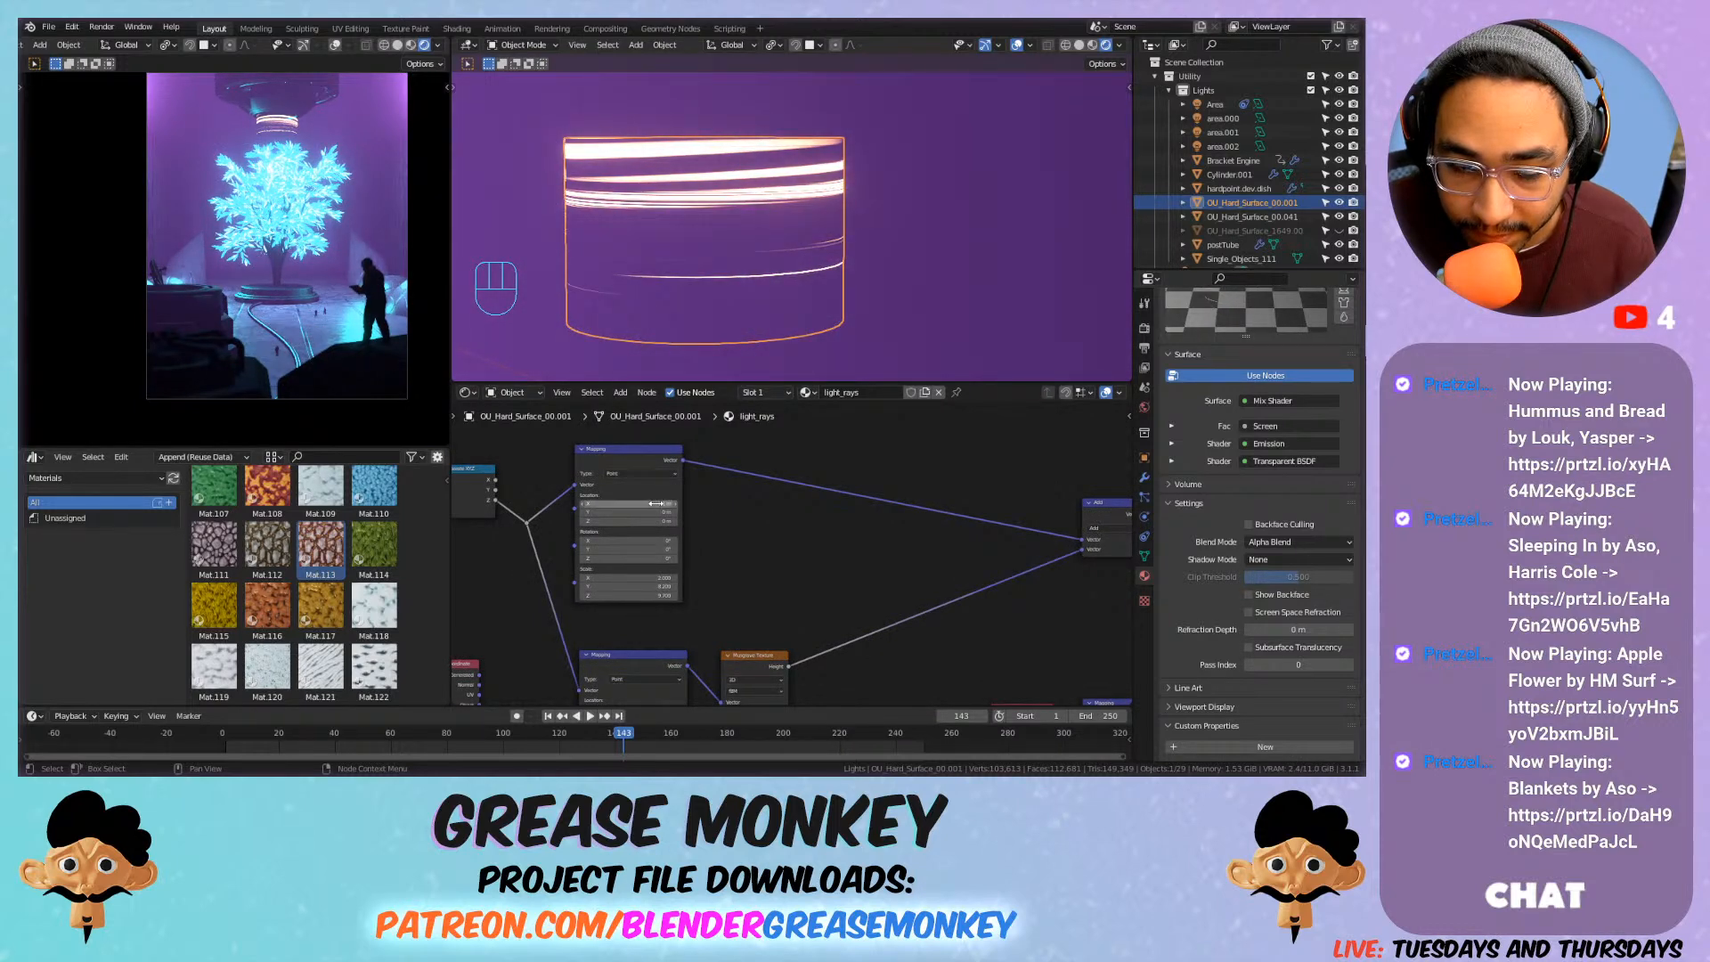
Try shifting the lower Mapping node's Location X to vary the ring pattern.
middle_click_drag(724, 570, 733, 437)
scroll(708, 481, "up", 4)
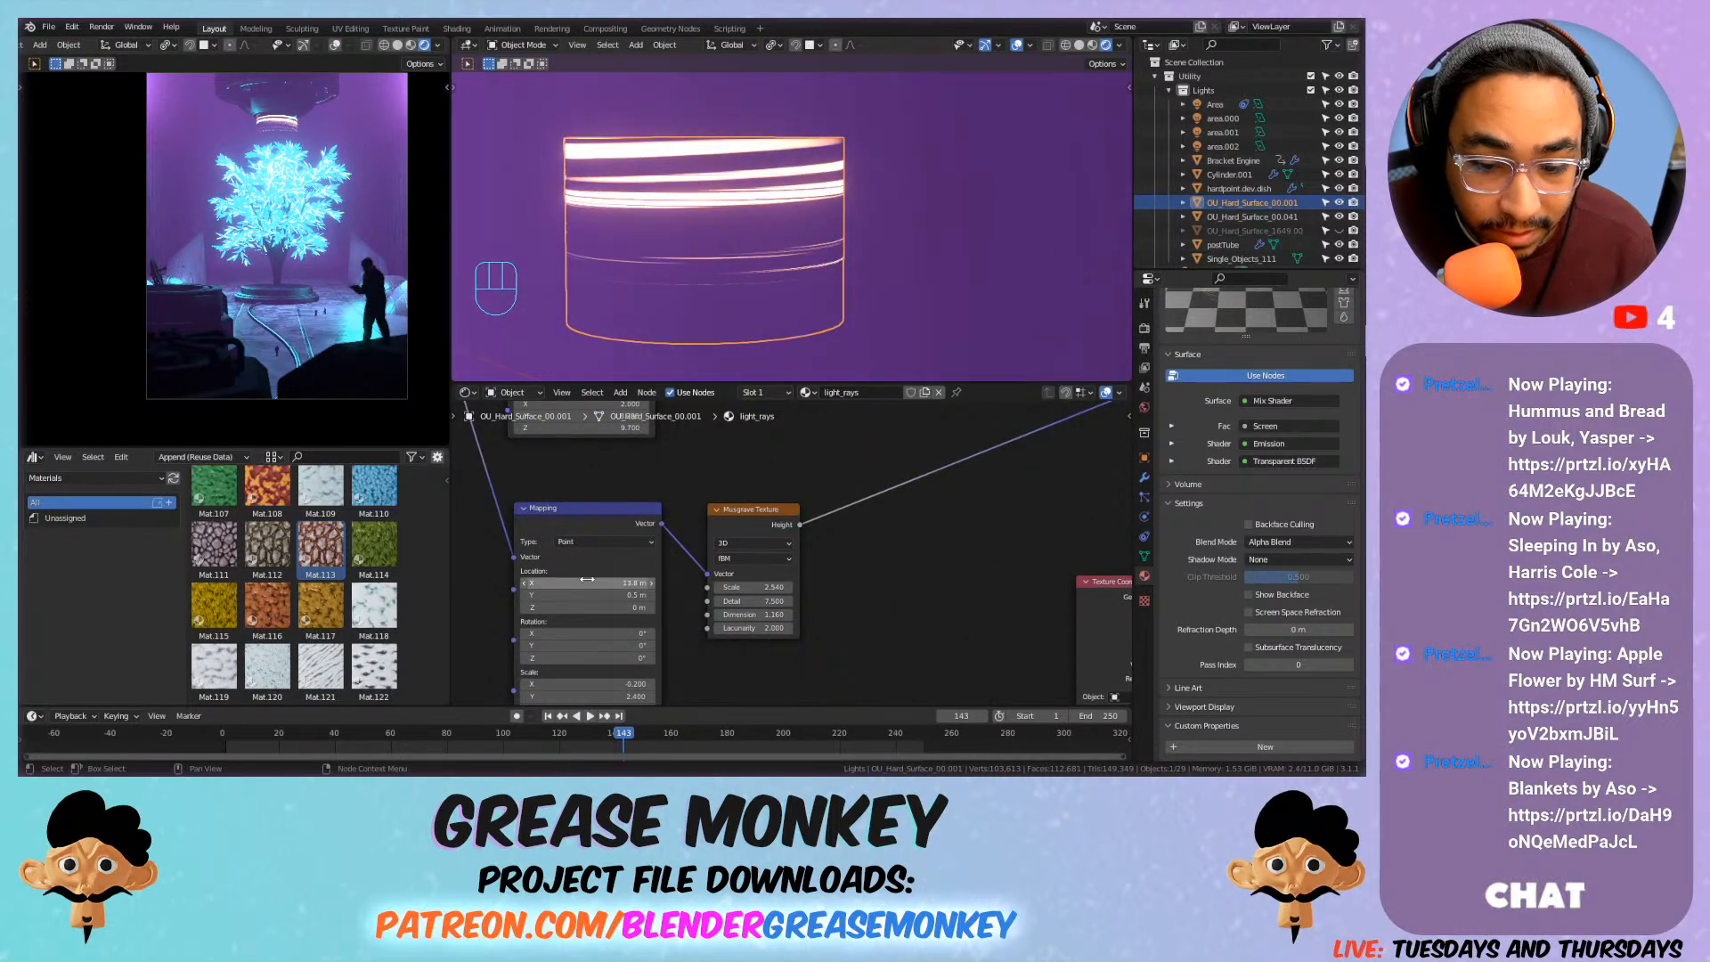
key("ctrl+z")
key("ctrl+z")
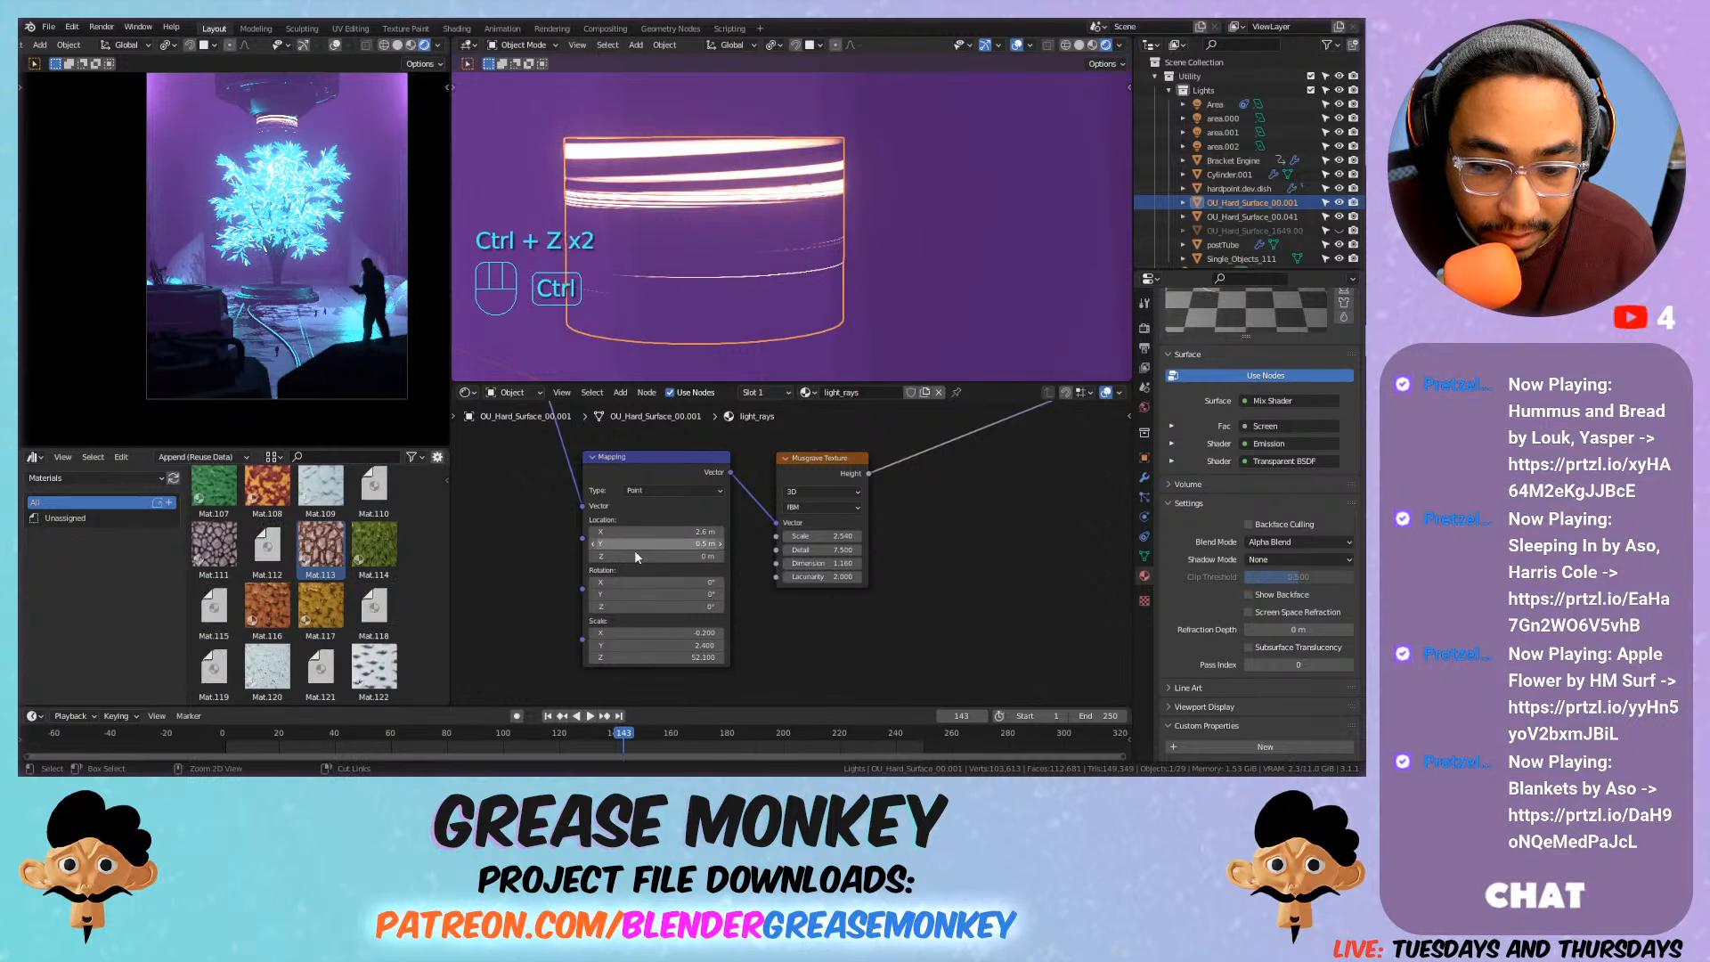
key("ctrl+z")
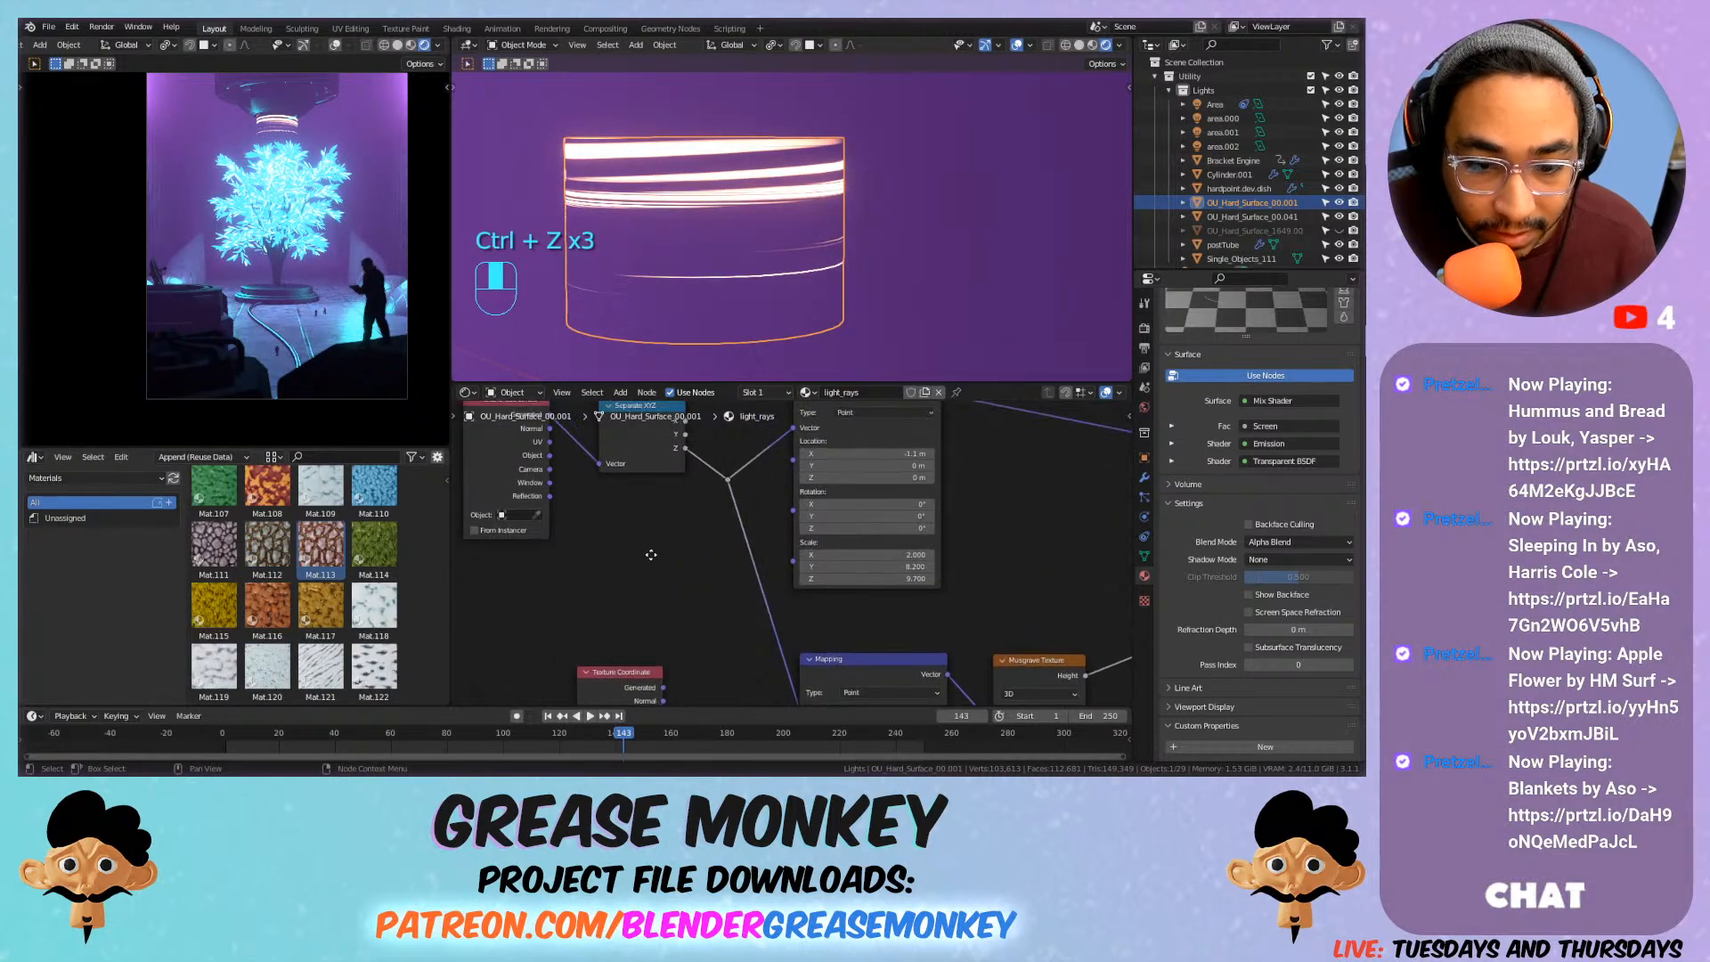
Try changing the upper Mapping node's Scale values together.
left_click_drag(861, 553, 842, 590, "ctrl")
key("ctrl+z")
key("ctrl+z")
key("ctrl+z")
key("ctrl+z")
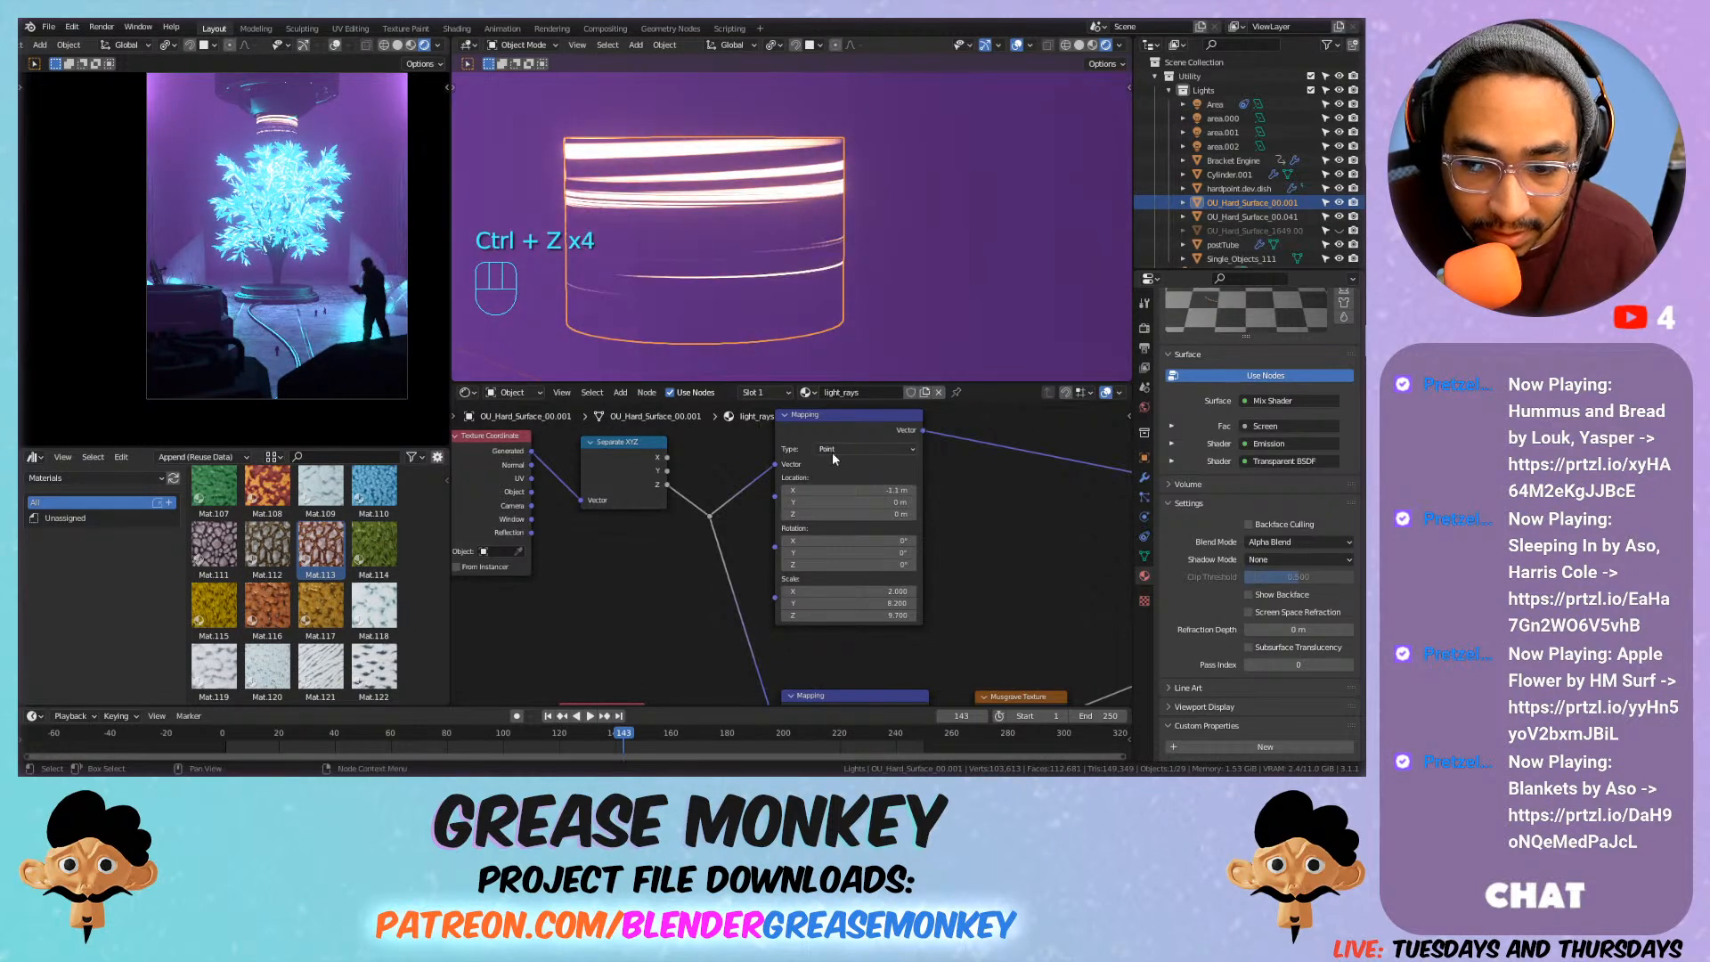
Try adjusting the stops of the upper ColorRamp.
scroll(887, 486, "down", 2)
middle_click_drag(926, 537, 664, 526)
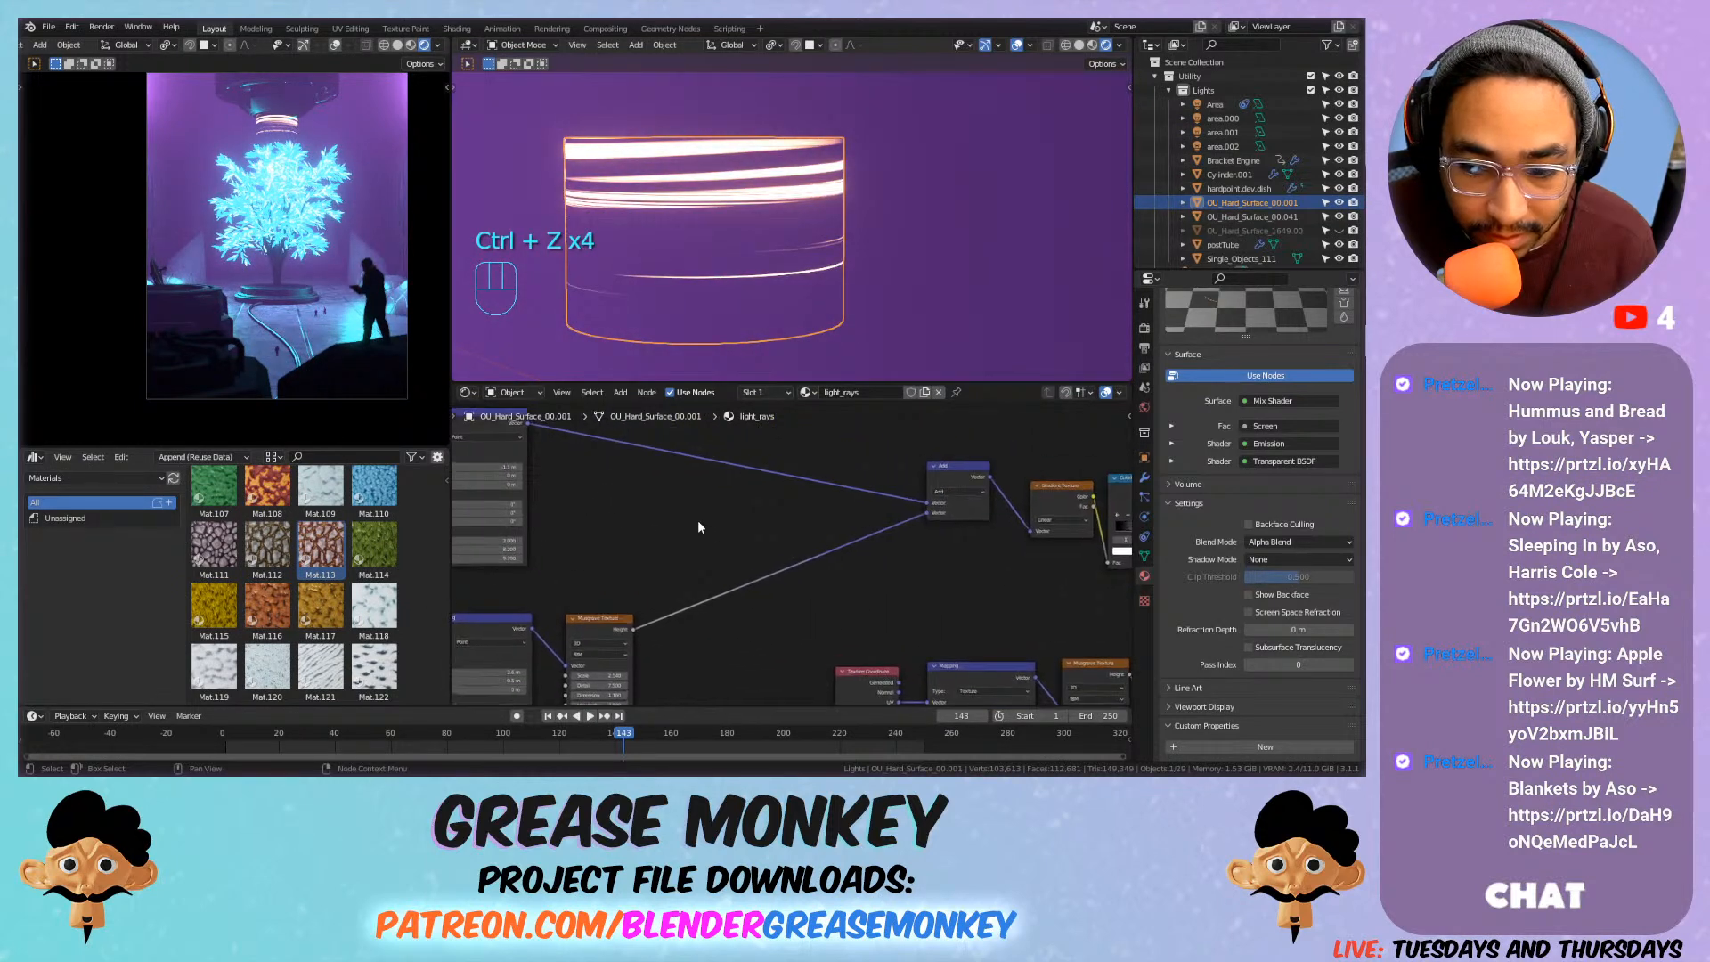
middle_click_drag(858, 531, 646, 526)
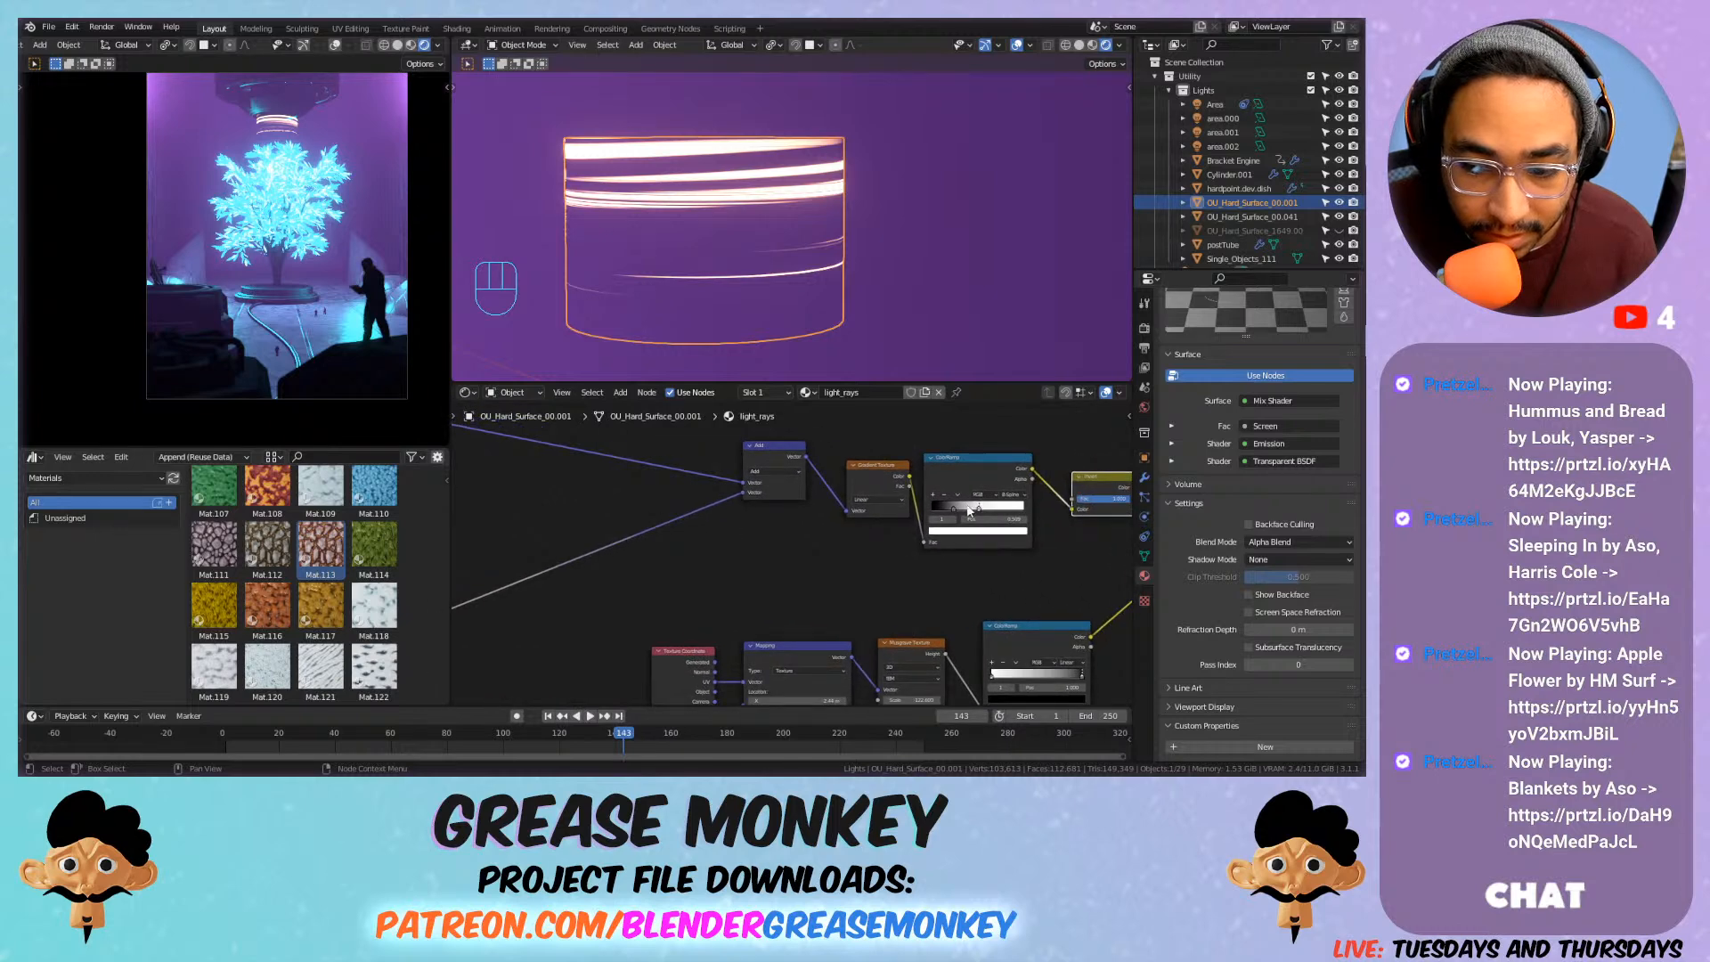
key("ctrl+z")
Change the Emission node's colour from orange to a saturated yellow.
middle_click_drag(945, 562, 778, 577)
mouse_move(939, 545)
left_mouse_down()
mouse_move(839, 545)
mouse_move(939, 542)
left_mouse_up()
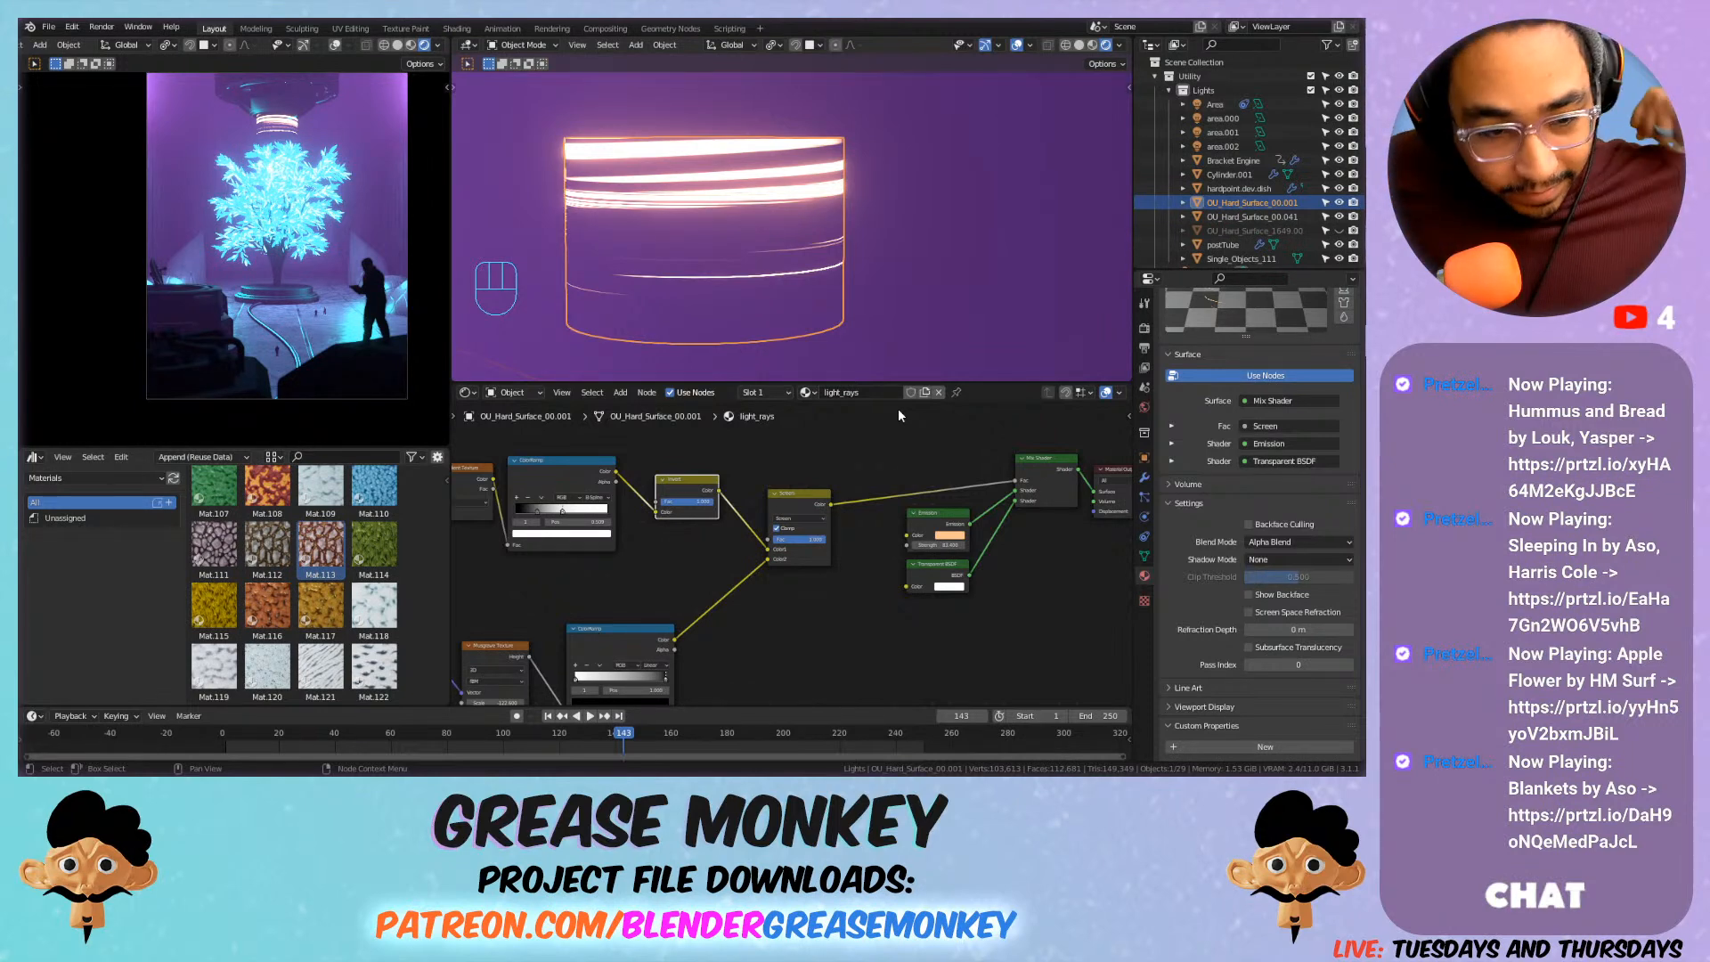
left_click(949, 535)
mouse_move(974, 437)
left_mouse_down()
mouse_move(989, 445)
mouse_move(957, 410)
mouse_move(976, 406)
mouse_move(972, 437)
mouse_move(998, 449)
mouse_move(980, 465)
mouse_move(946, 456)
mouse_move(954, 446)
left_mouse_up()
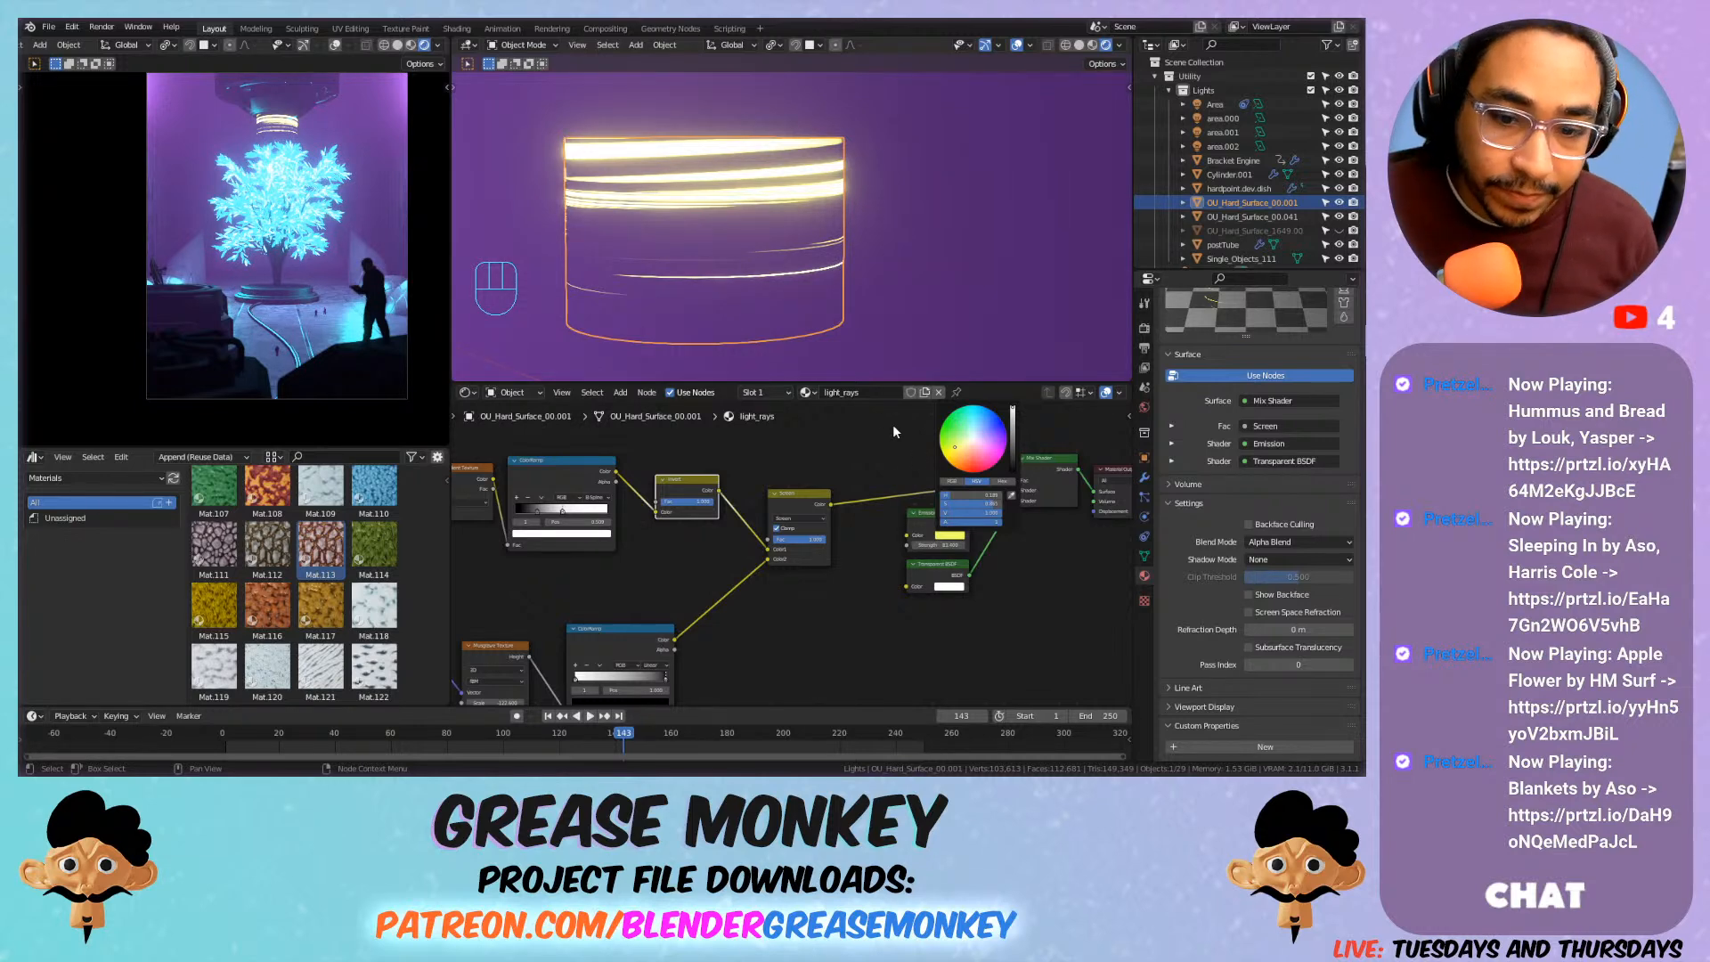
Switch the light ray tube to Edit Mode.
key("Tab")
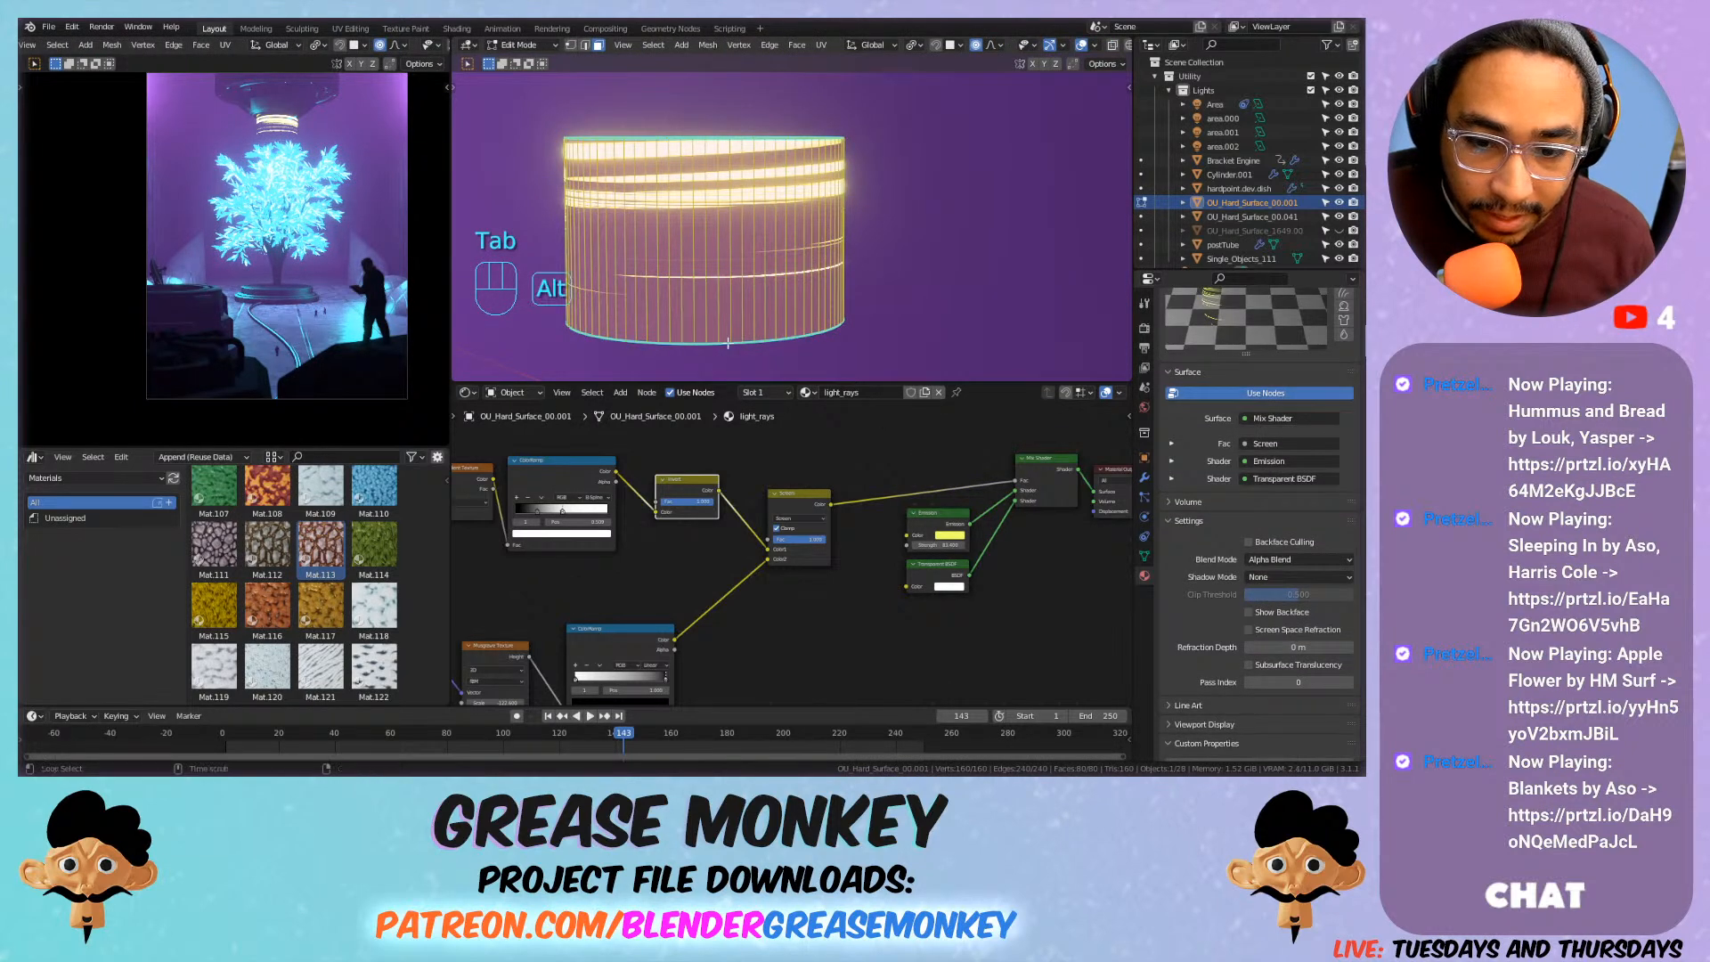
Flare the cylinder outward by scaling its lower edge loop by about 1.82.
left_click(728, 343, "alt")
key("x")
left_click(736, 335)
key("Tab")
key("Tab")
key("2")
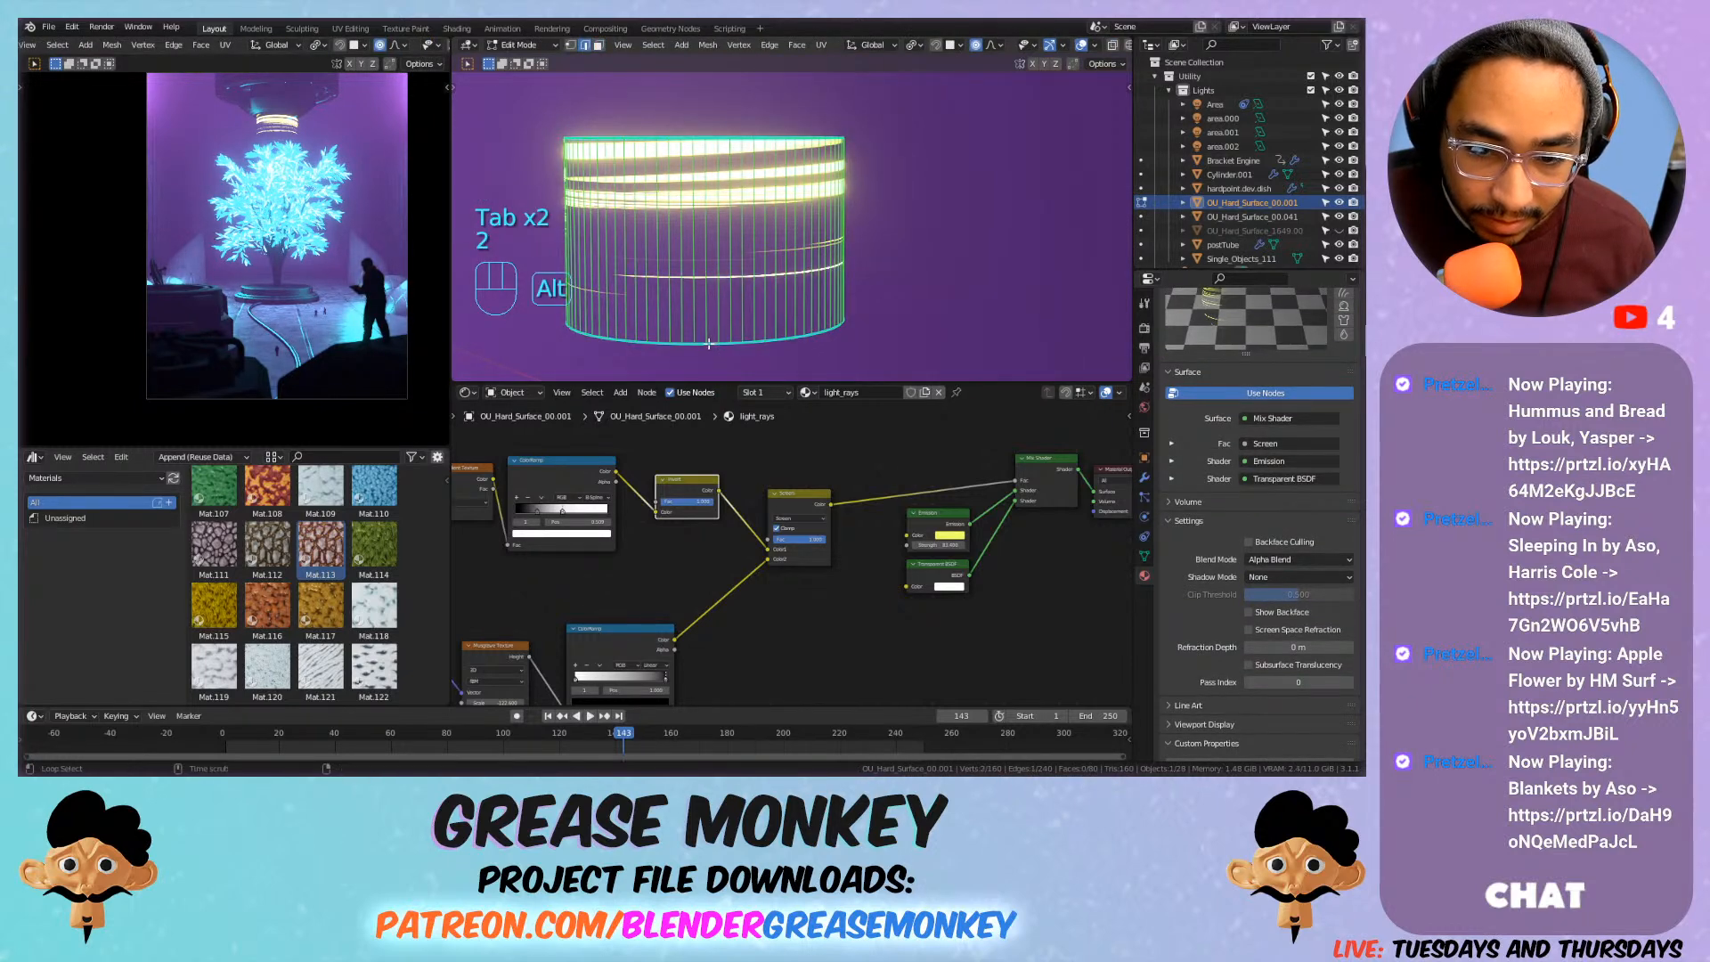
key("s")
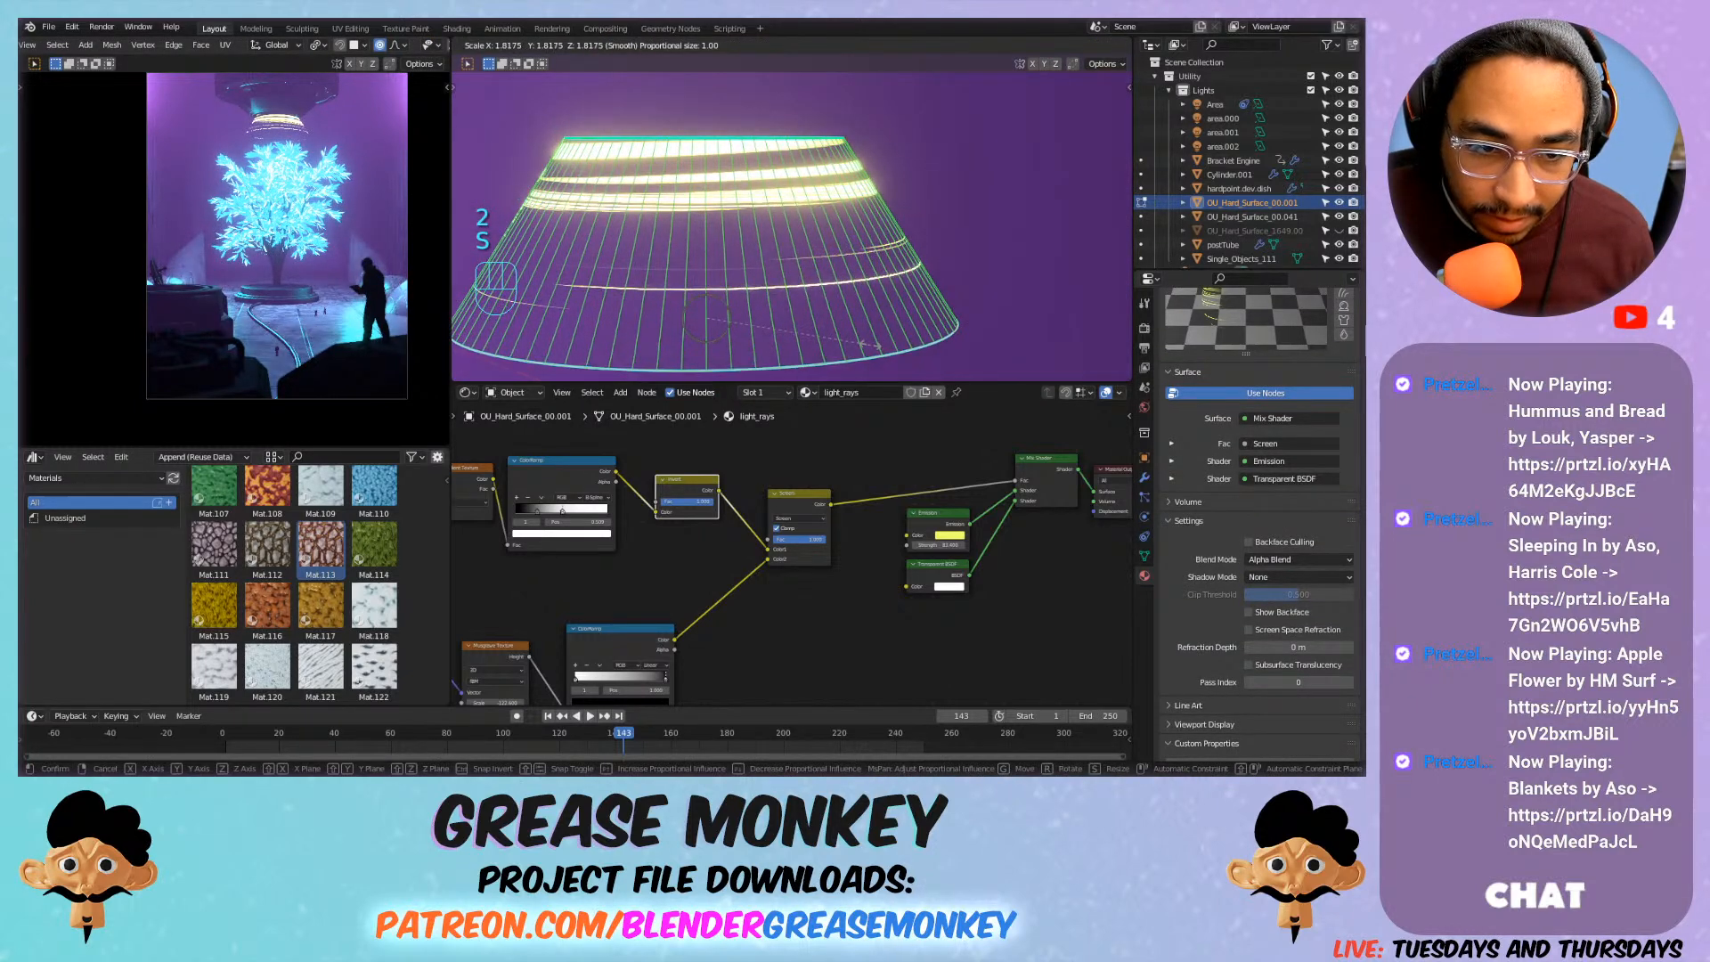
left_click(770, 248)
key("Tab")
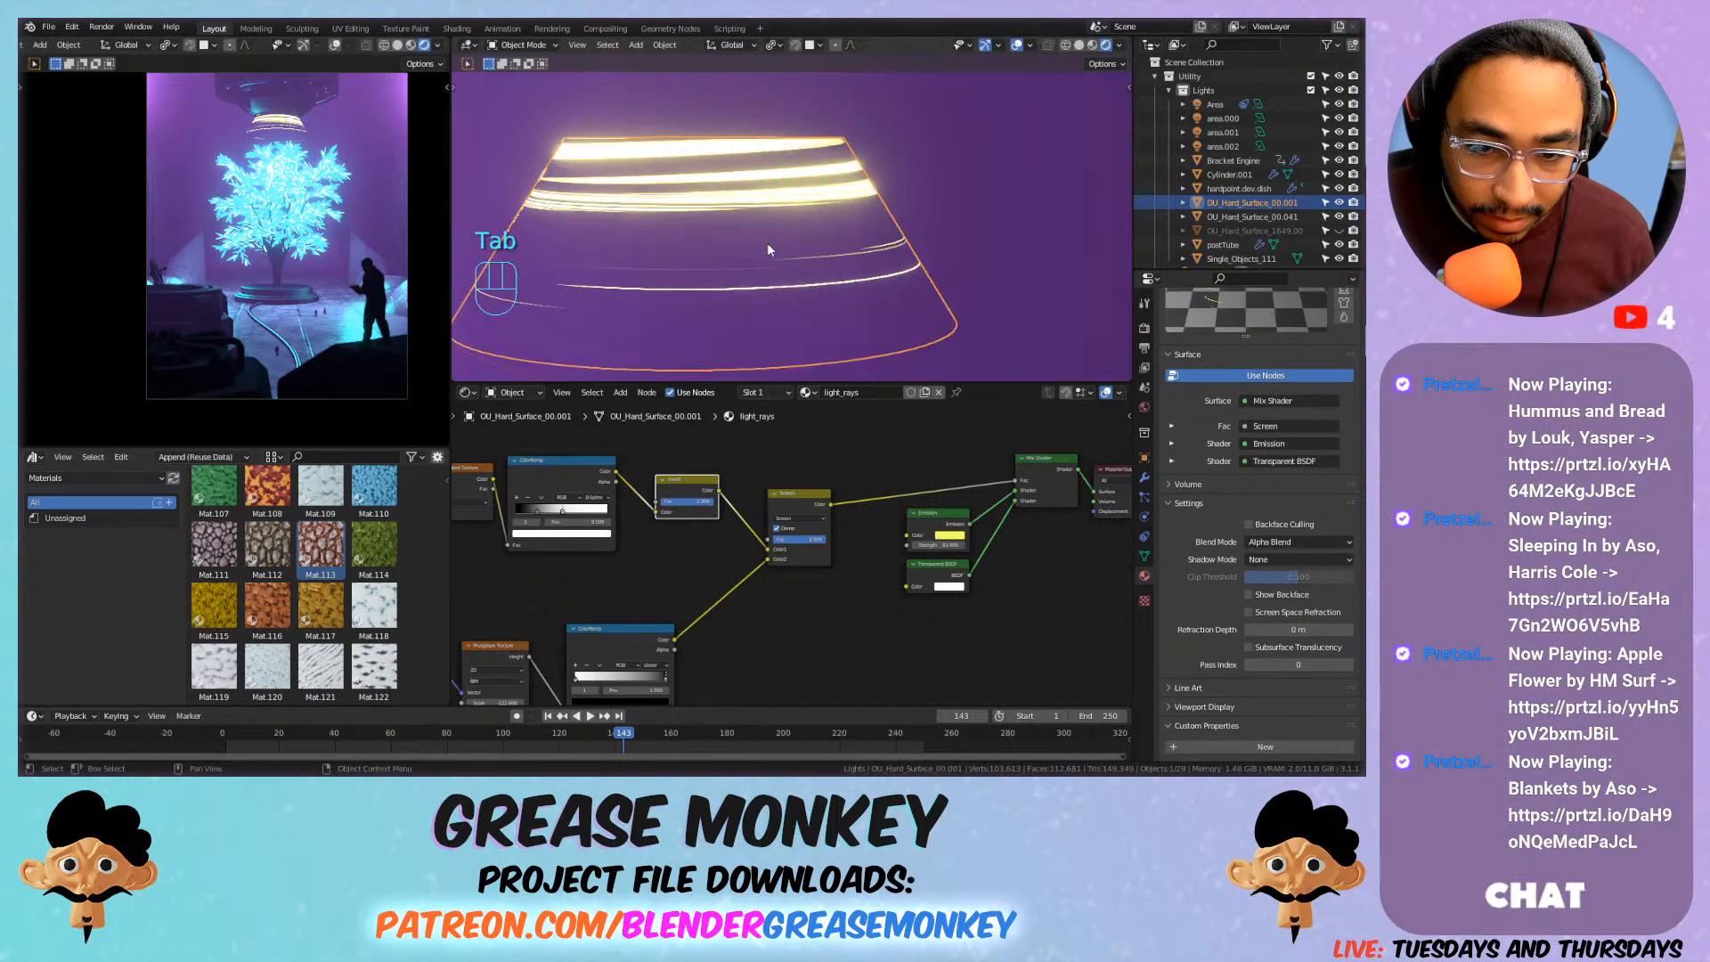
scroll(698, 232, "down", 4)
middle_click_drag(698, 233, 752, 248)
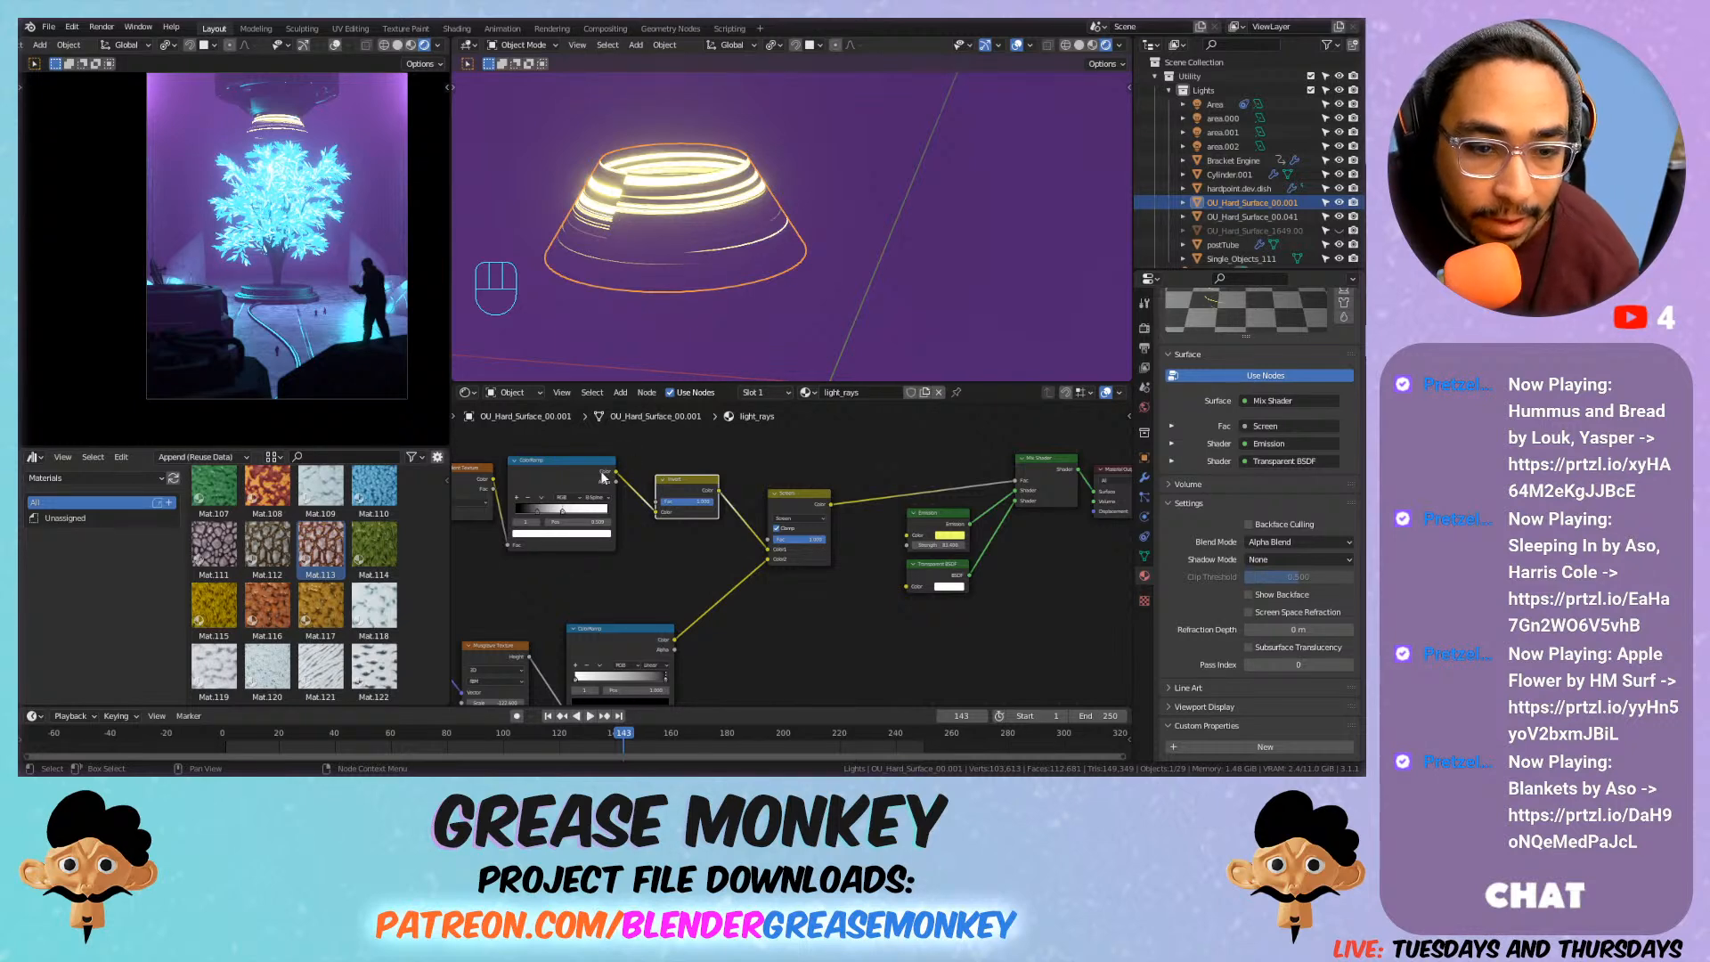
Try changing the Z rotation of the upper Mapping node in the light_rays material.
scroll(595, 576, "down", 3)
mouse_move(595, 575)
middle_mouse_down()
mouse_move(774, 525)
mouse_move(805, 576)
mouse_move(897, 610)
middle_mouse_up()
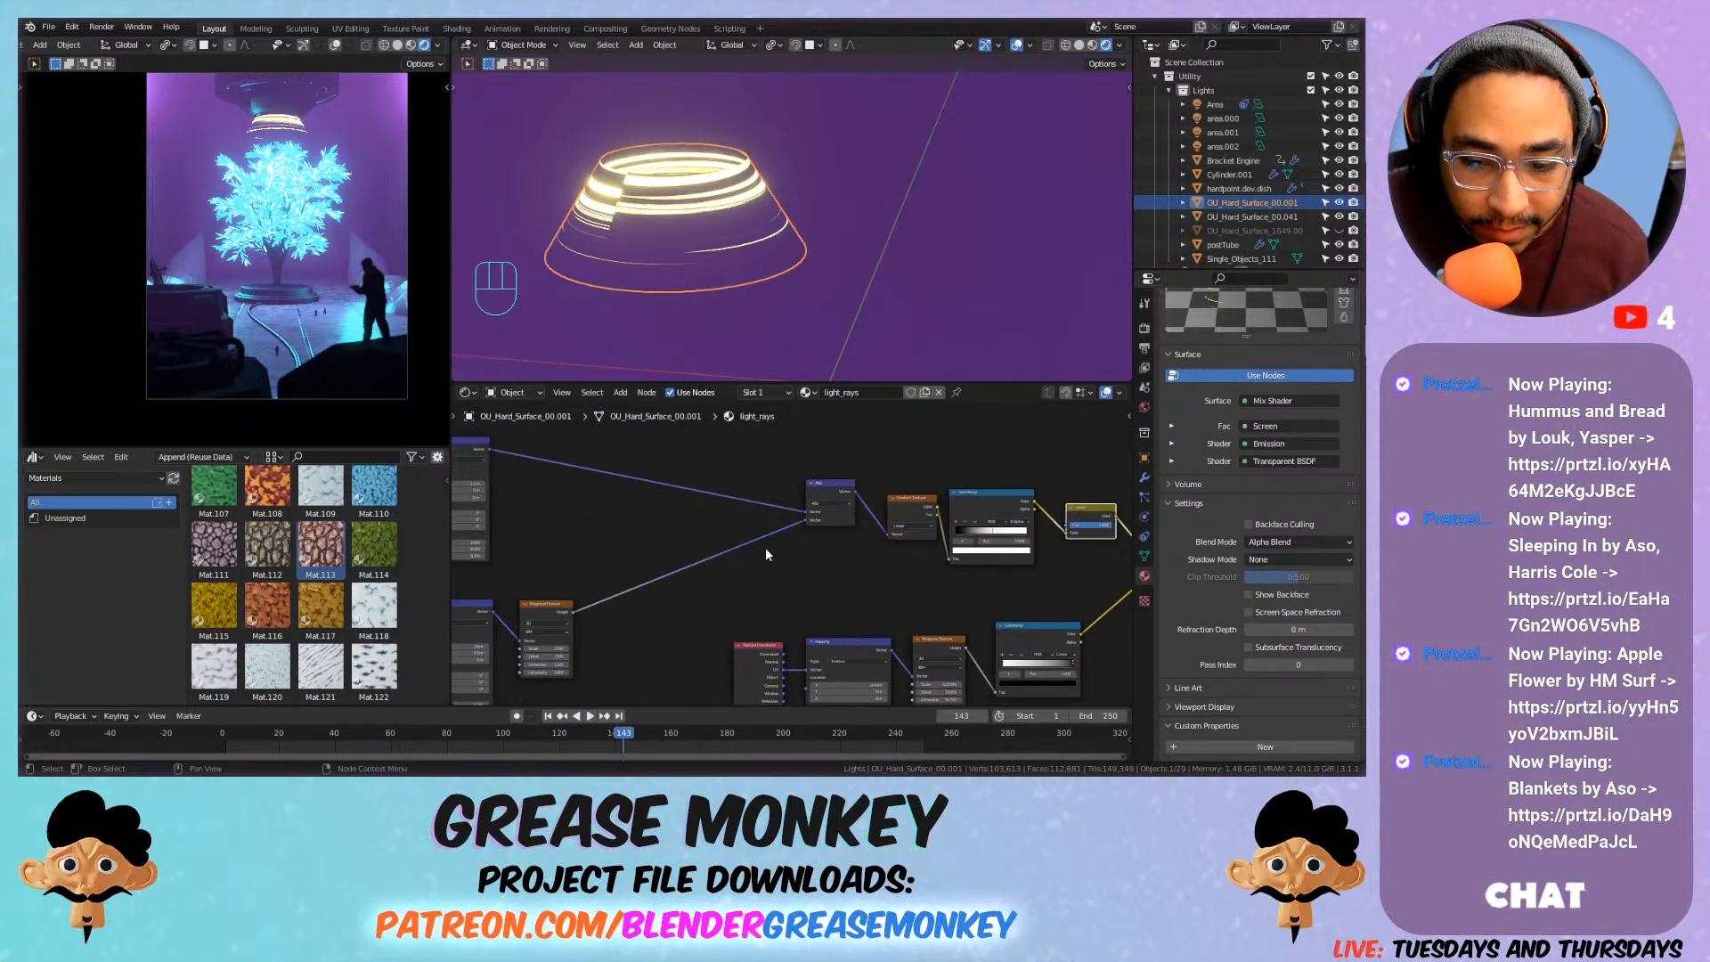
mouse_move(796, 532)
middle_mouse_down()
mouse_move(878, 489)
mouse_move(1015, 524)
mouse_move(879, 555)
middle_mouse_up()
scroll(779, 541, "up", 5)
scroll(752, 538, "up", 1)
middle_click_drag(598, 490, 702, 503)
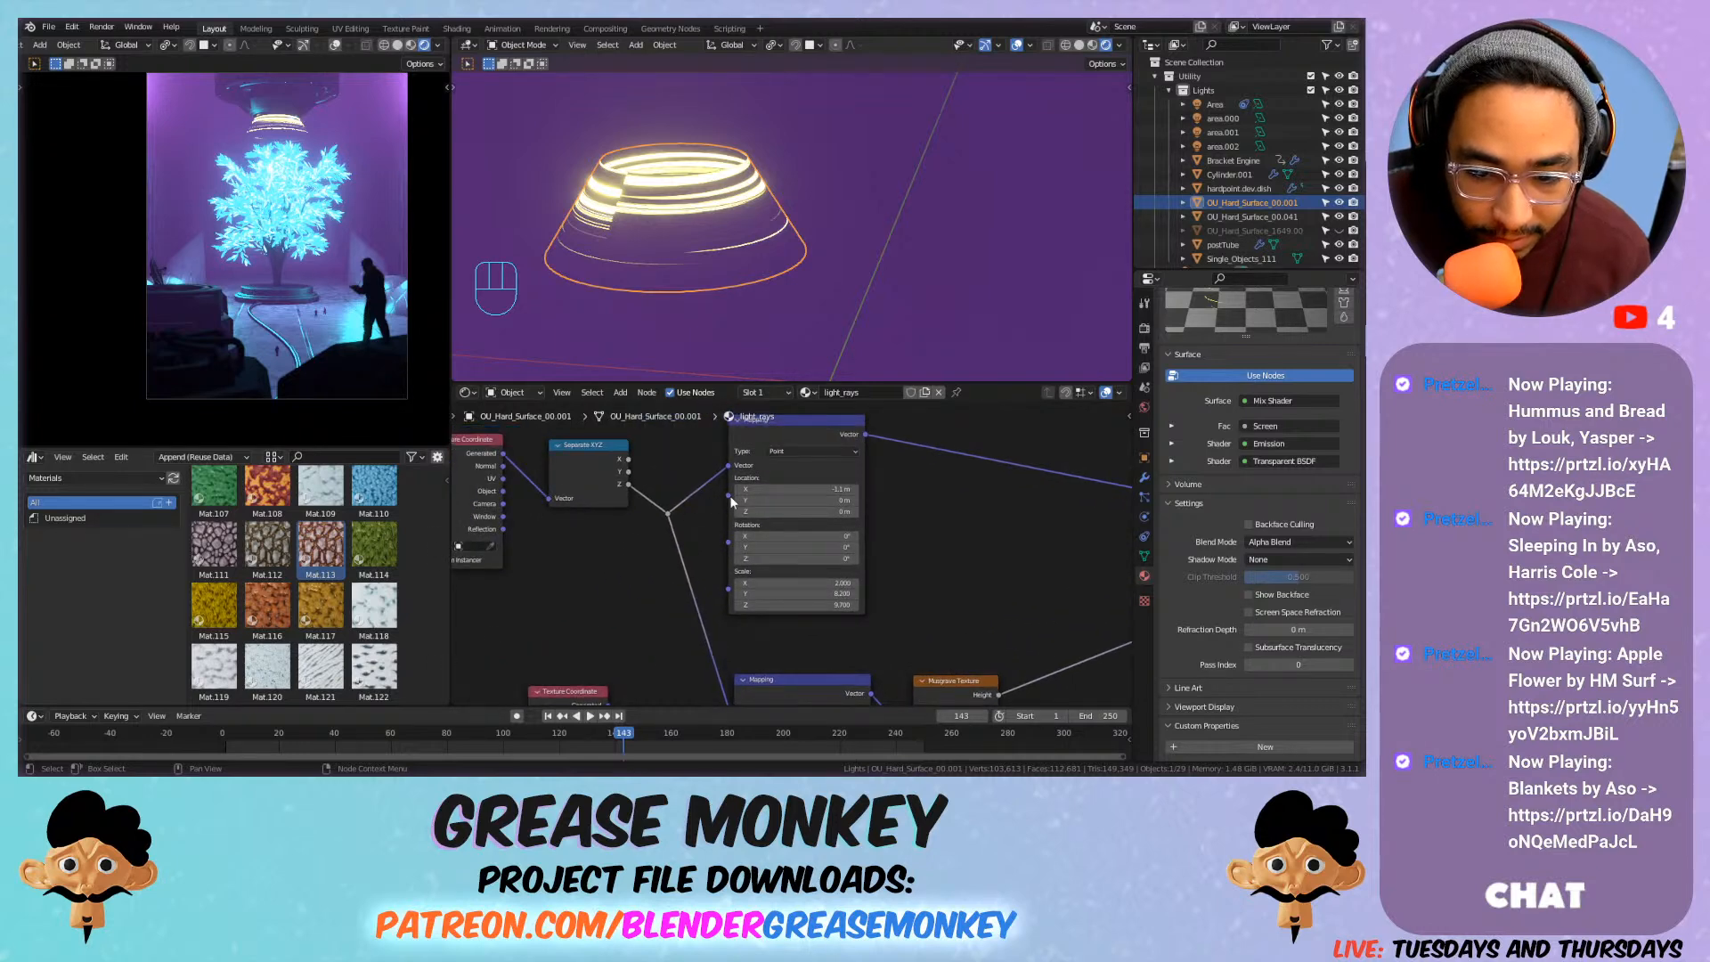
left_click_drag(746, 558, 654, 557)
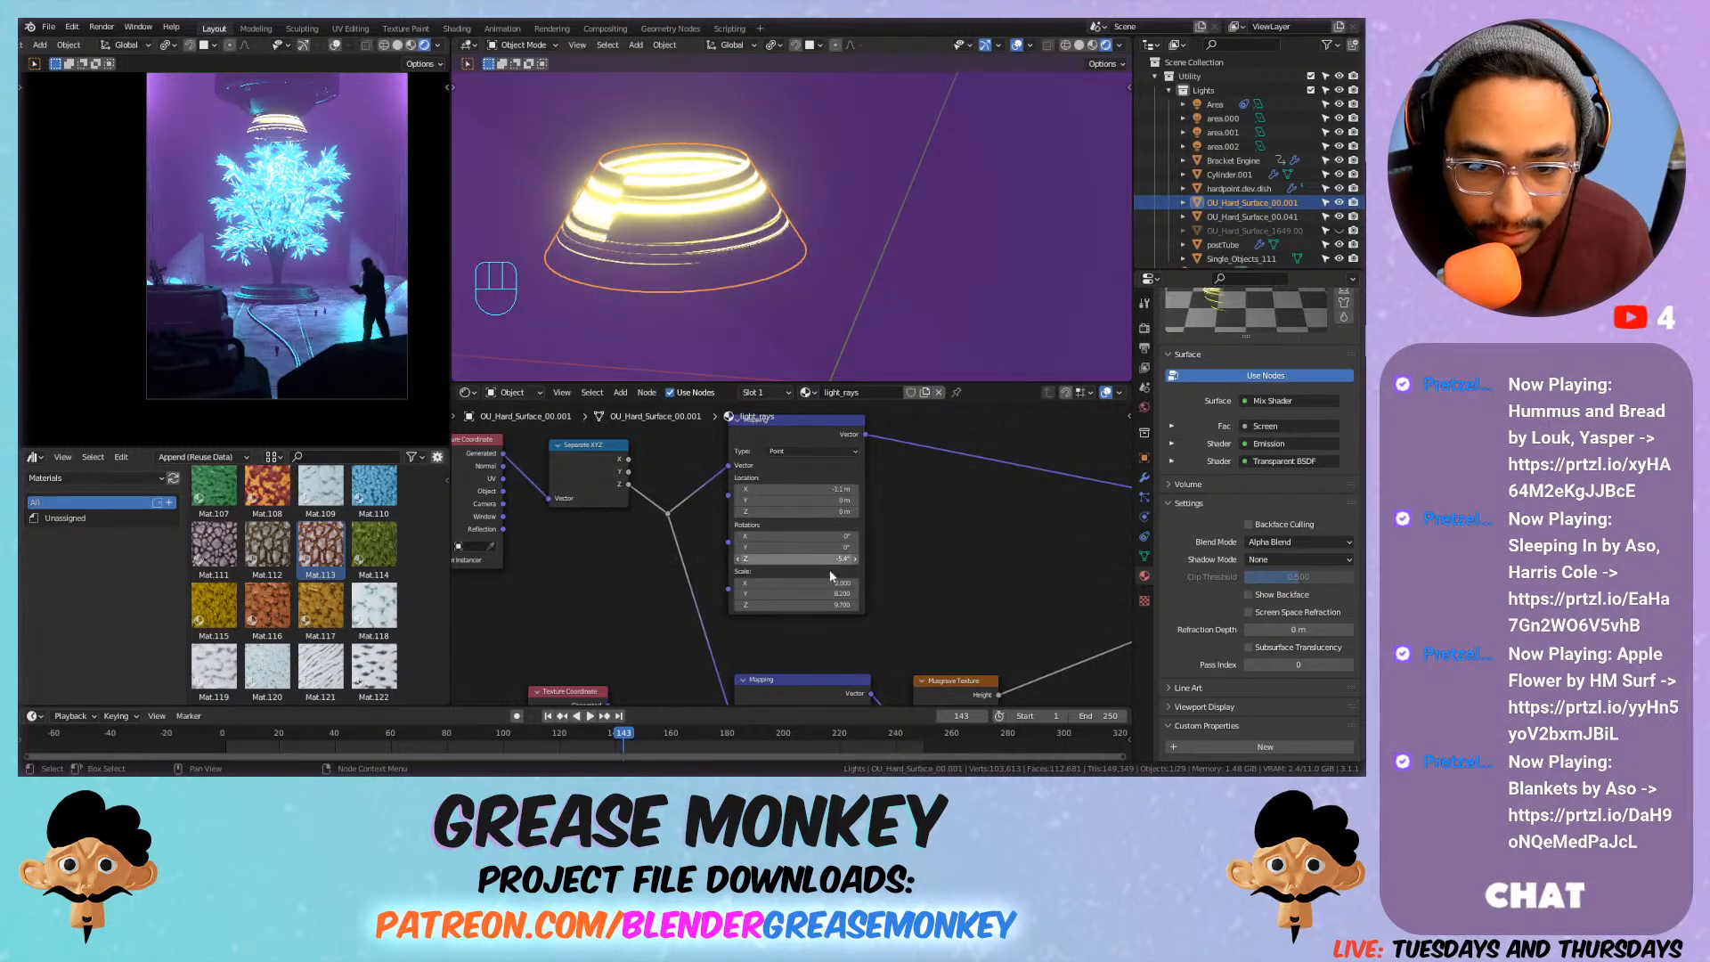
key("ctrl+z")
Try changing the location and rotation of the Mapping node that feeds the Musgrave Texture.
middle_click_drag(967, 632, 745, 441)
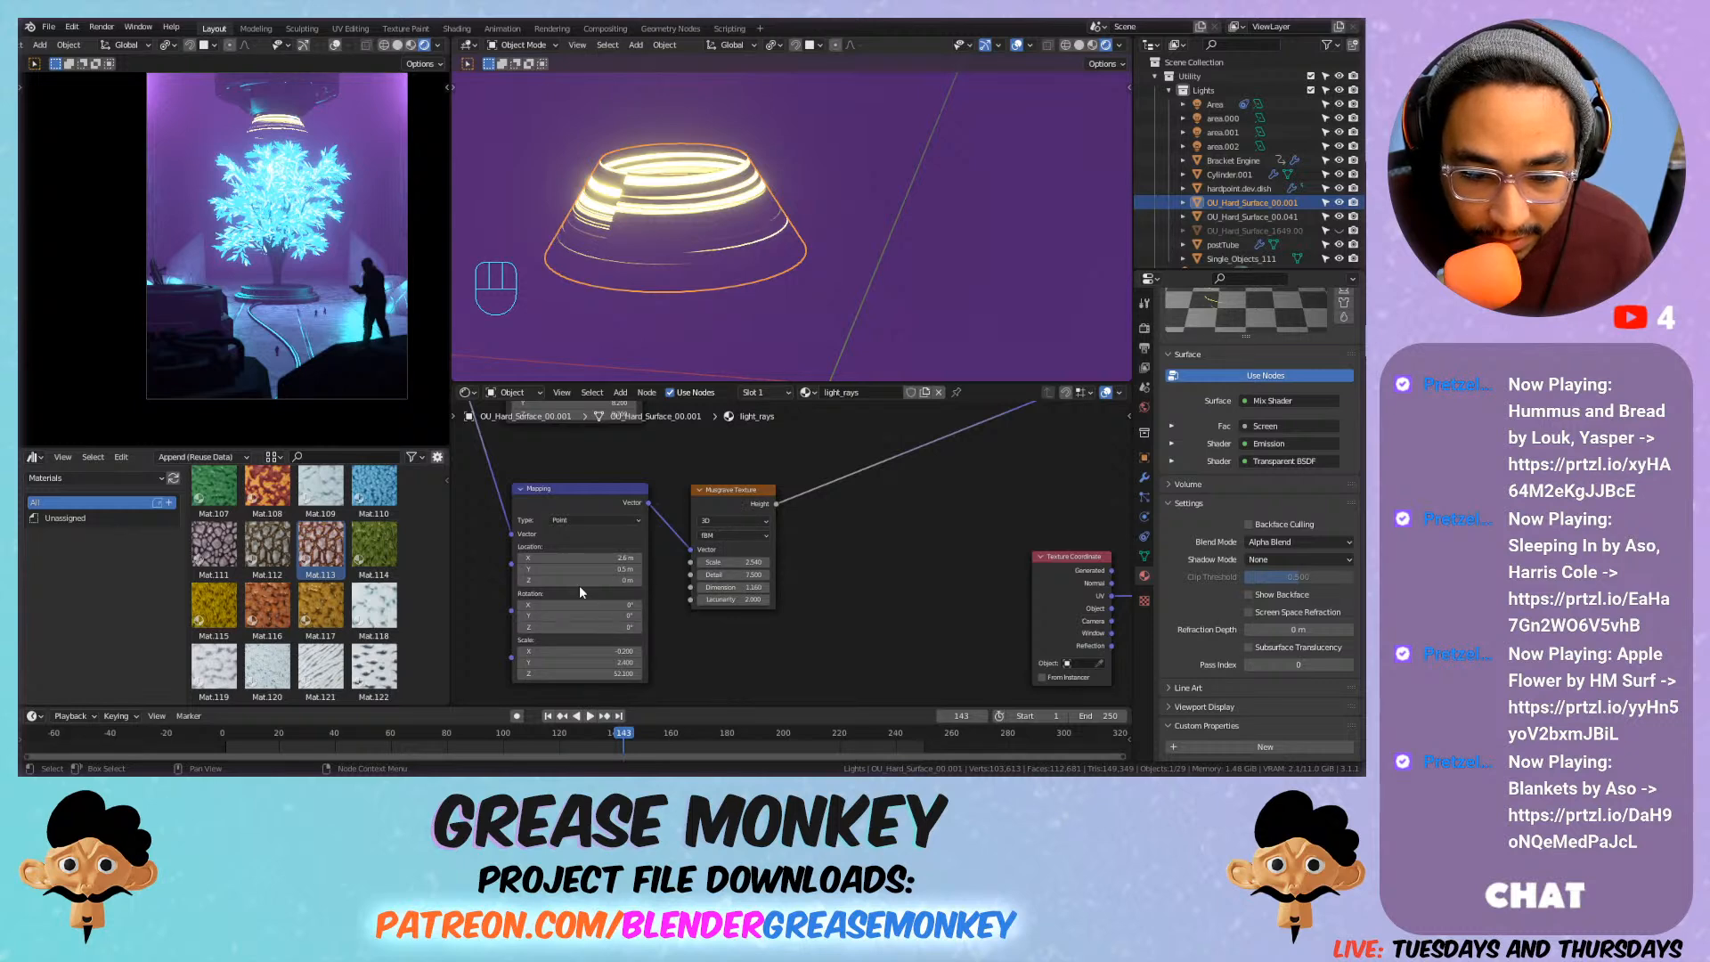
mouse_move(581, 580)
left_mouse_down()
mouse_move(659, 580)
mouse_move(597, 569)
left_mouse_up()
key("ctrl+z")
key("ctrl+z")
key("ctrl+z")
key("ctrl+z")
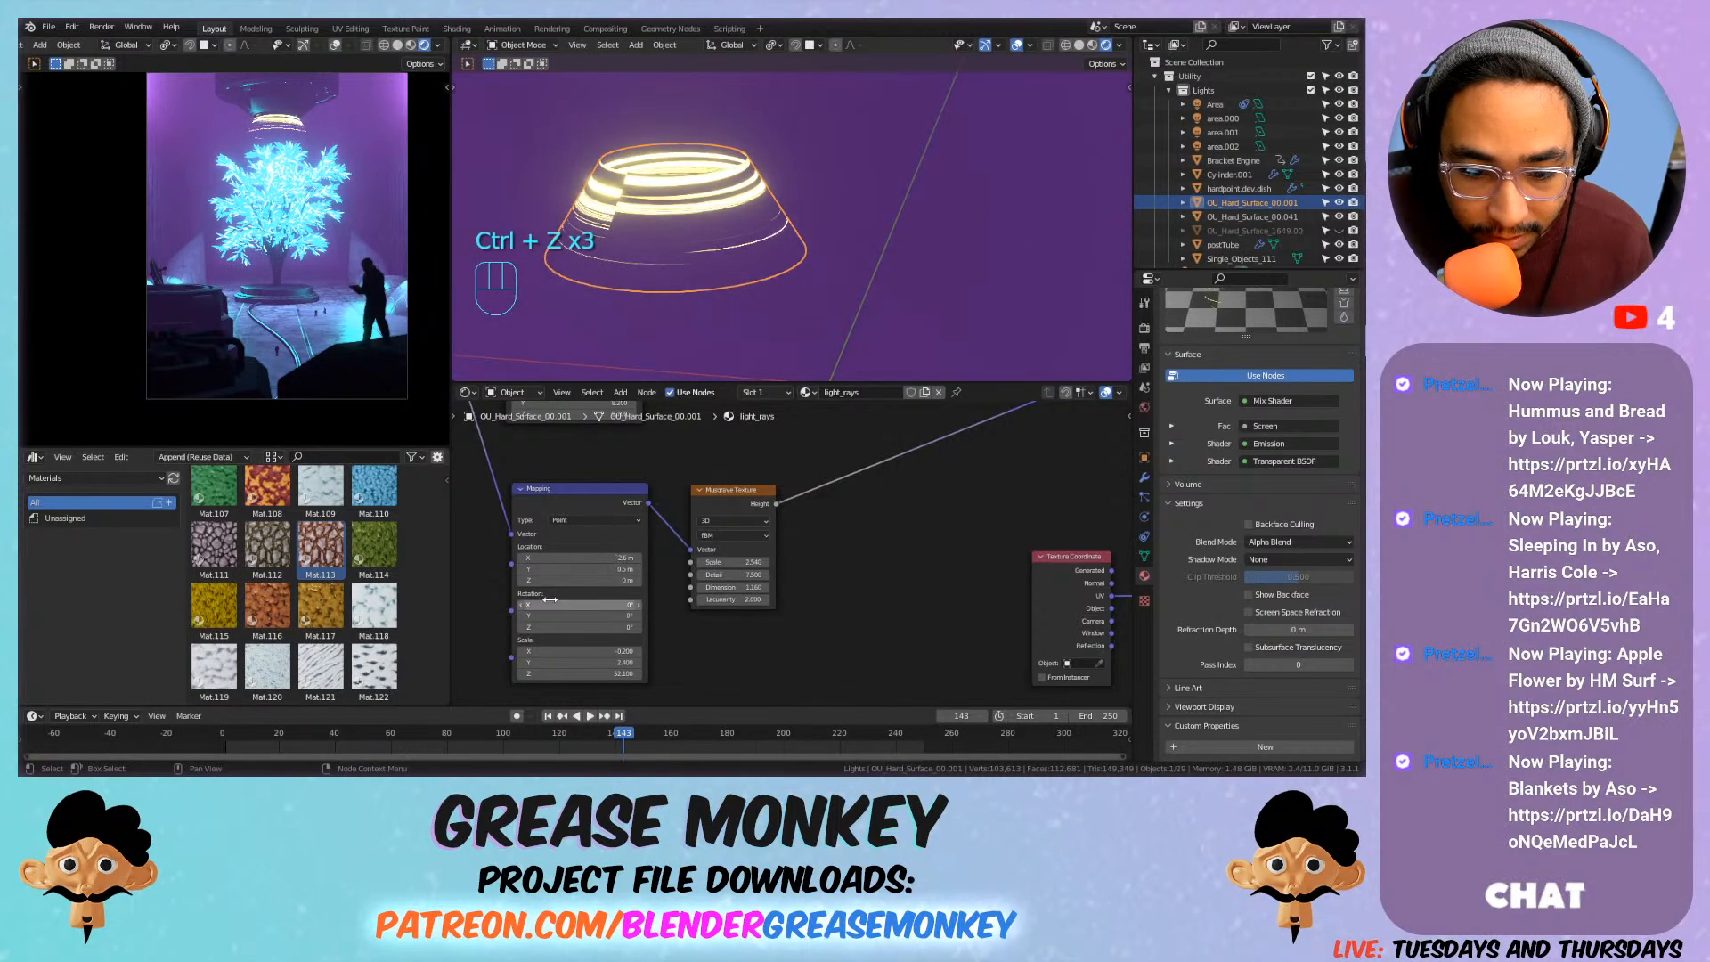
key("ctrl+z")
key("ctrl+z")
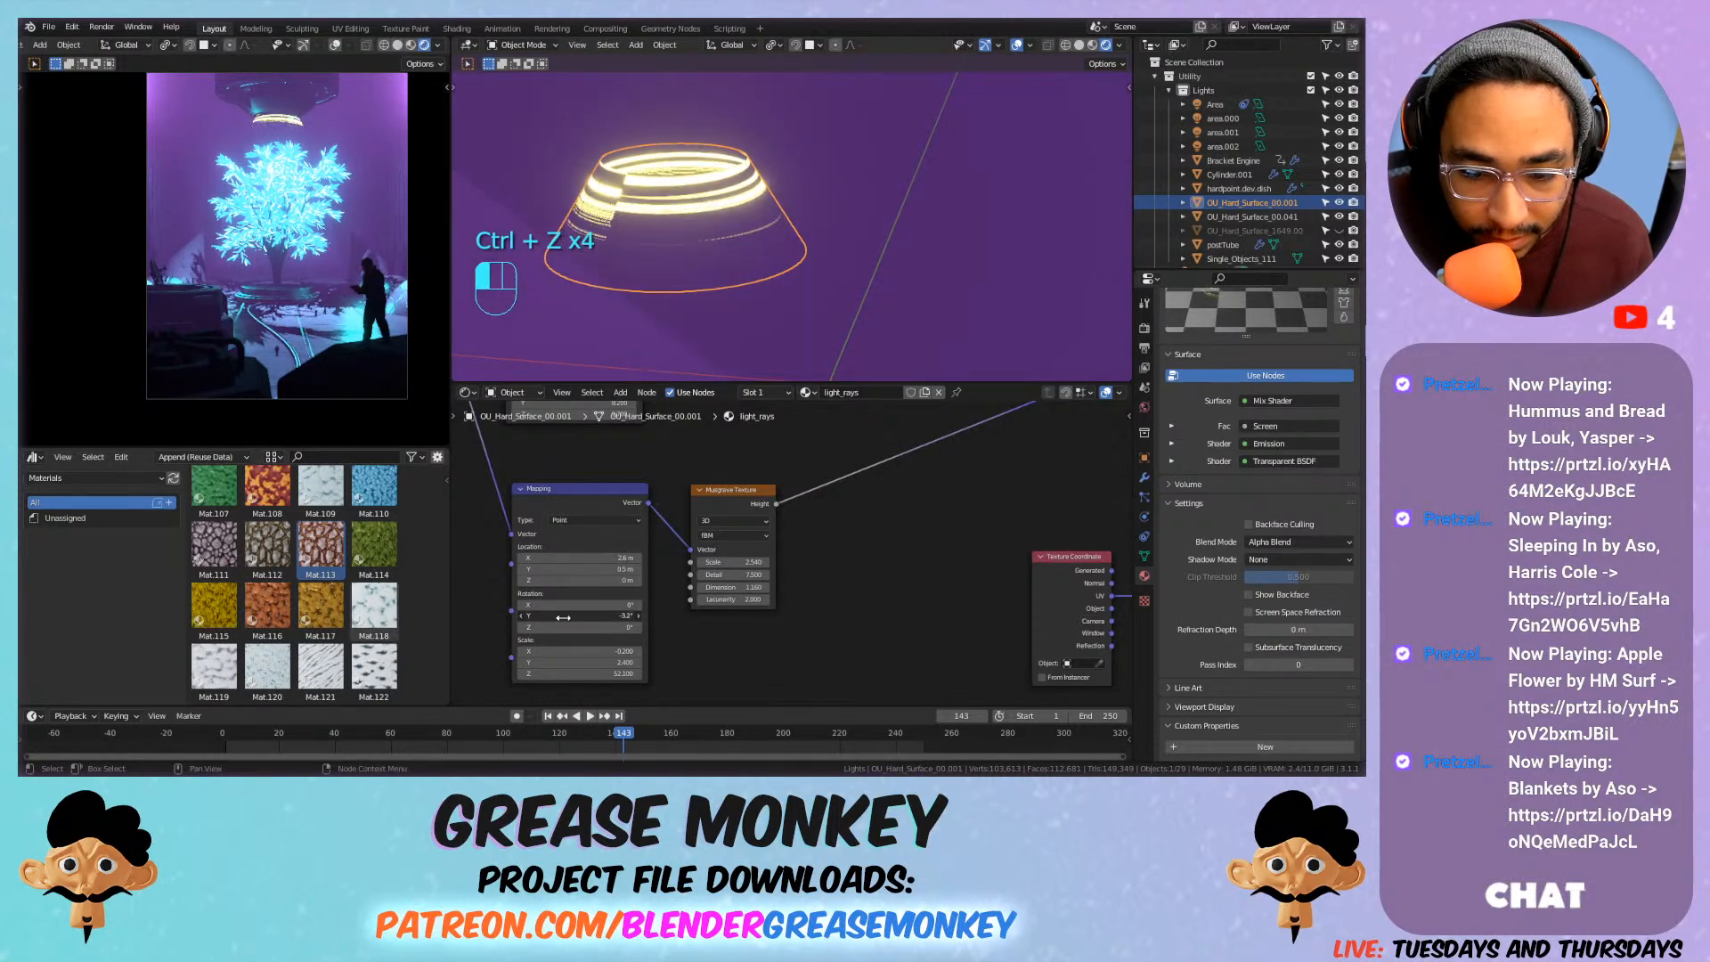
key("ctrl+z")
Make room after the Add node and try inserting a duplicate of the upper Mapping node before the Gradient Texture.
middle_click_drag(793, 446, 716, 594)
scroll(802, 575, "down", 5)
middle_click_drag(824, 563, 649, 569)
left_click_drag(843, 505, 607, 527)
key("shift+a")
middle_click_drag(527, 446, 629, 451)
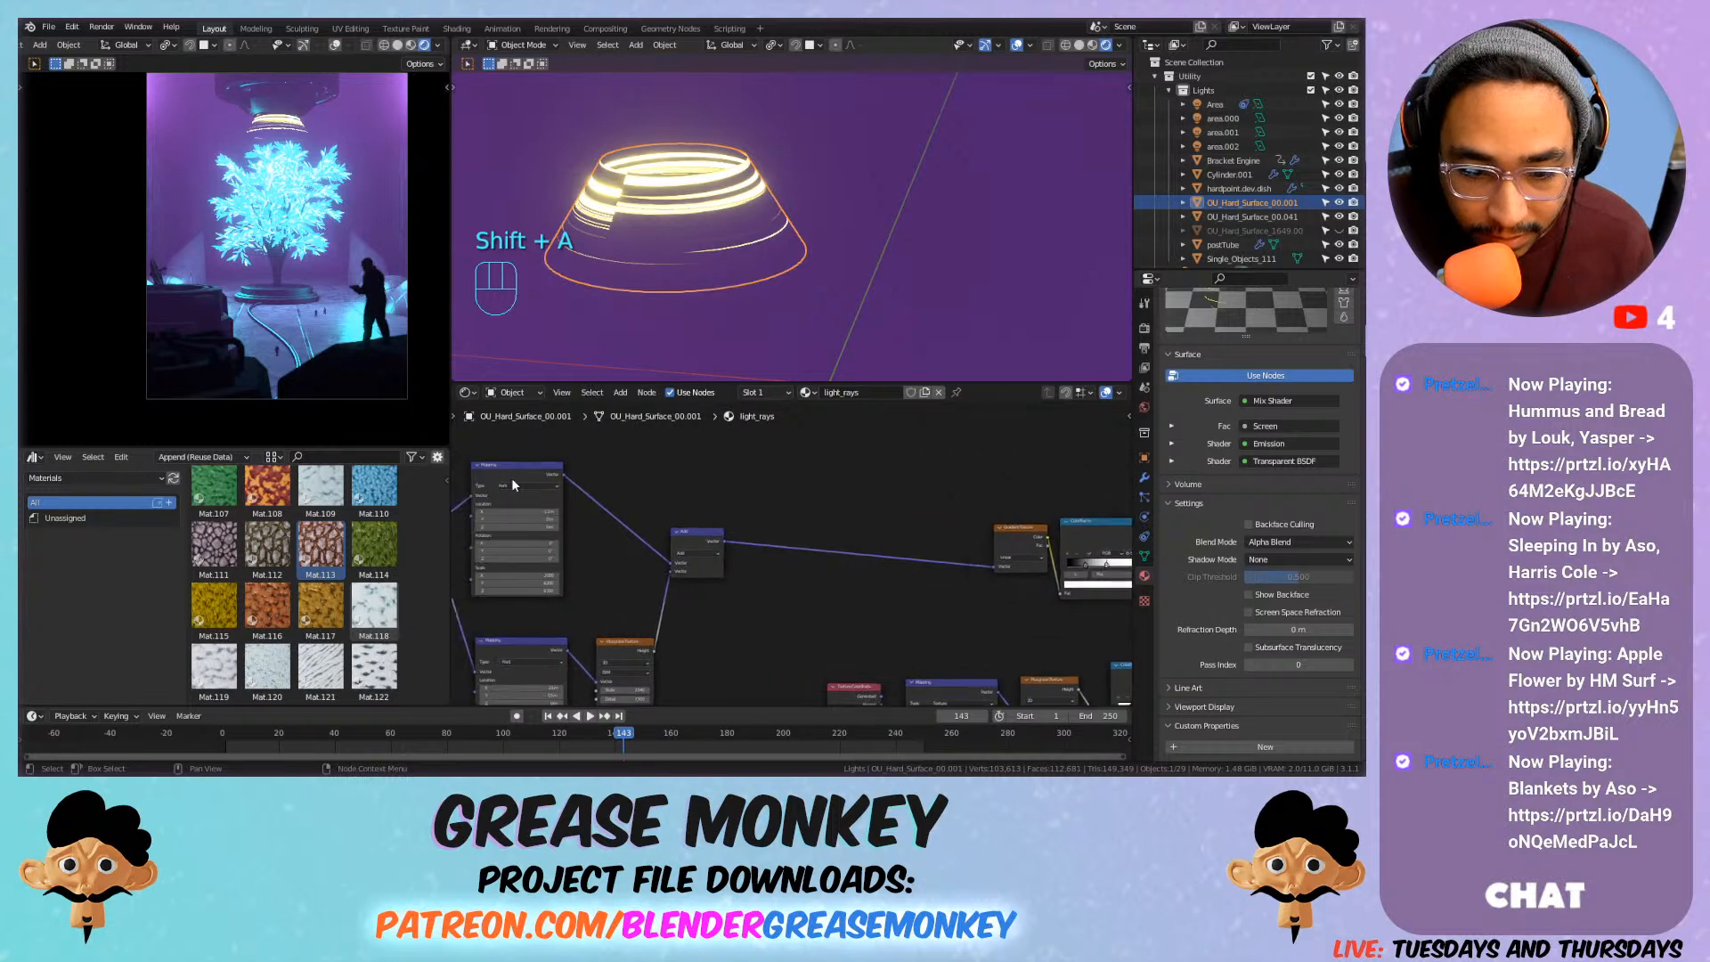
left_click(515, 477)
key("shift+d")
left_click(867, 542)
left_click_drag(885, 554, 853, 597)
middle_click_drag(828, 577, 604, 547)
key("ctrl+z")
scroll(631, 544, "up", 2)
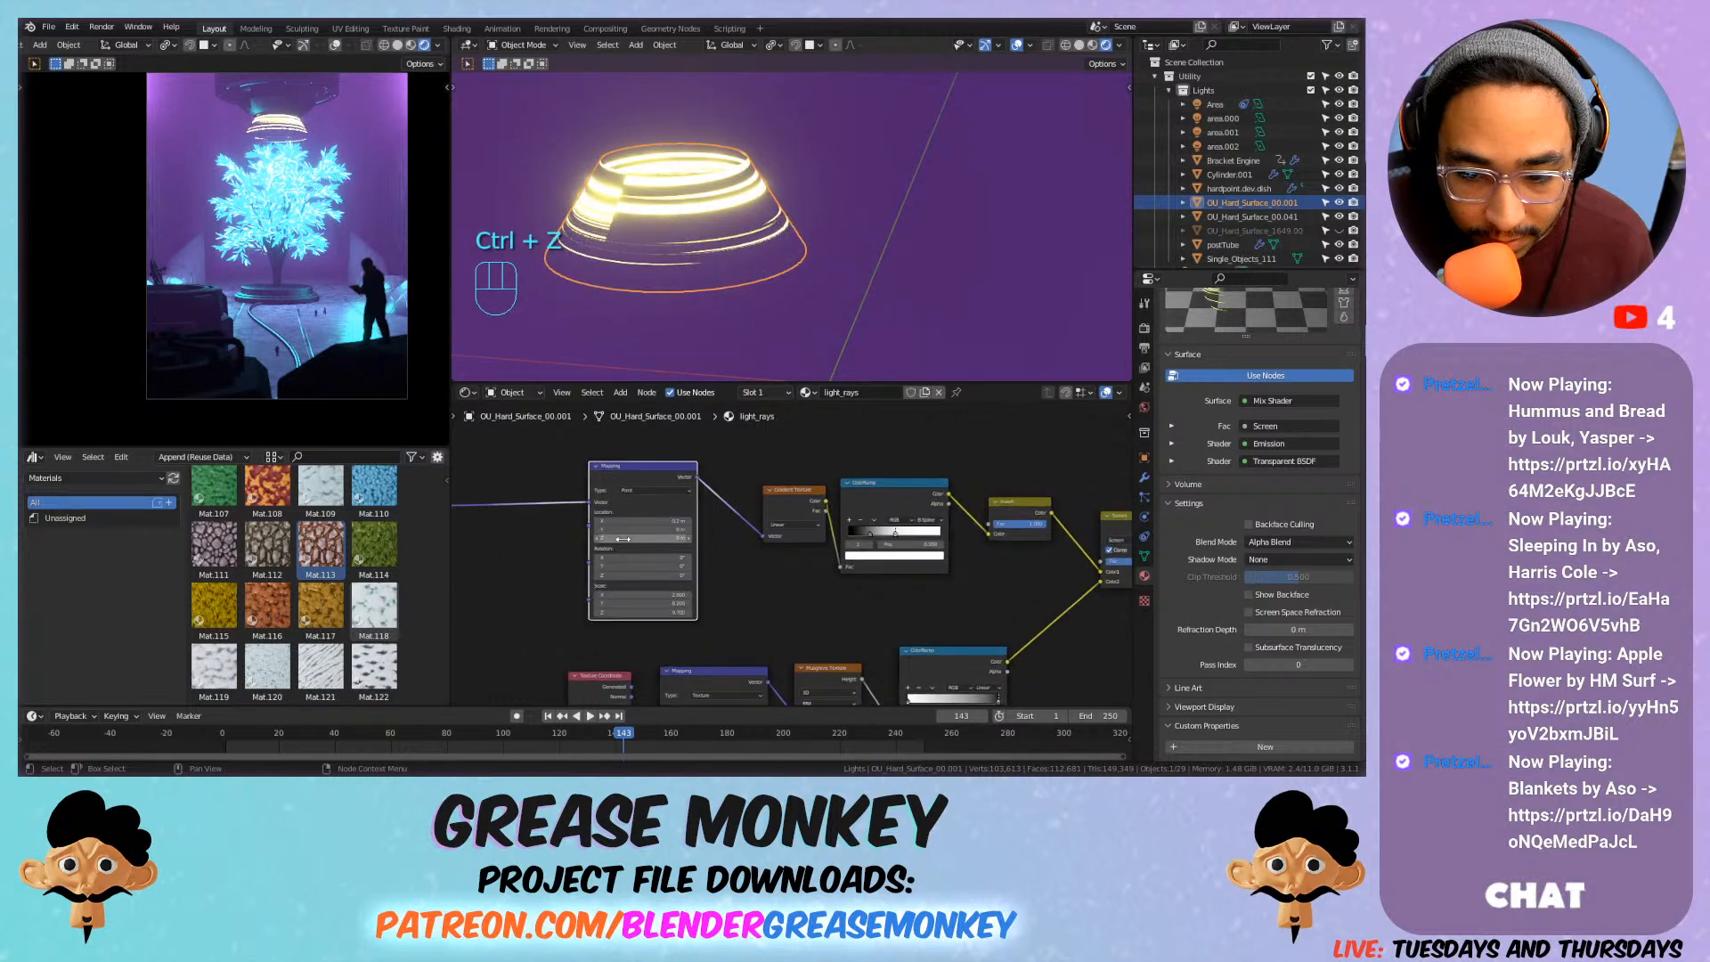
Try different location and rotation values on the Mapping node in front of the Gradient Texture.
left_click_drag(632, 559, 663, 529)
key("ctrl+z")
key("ctrl+z")
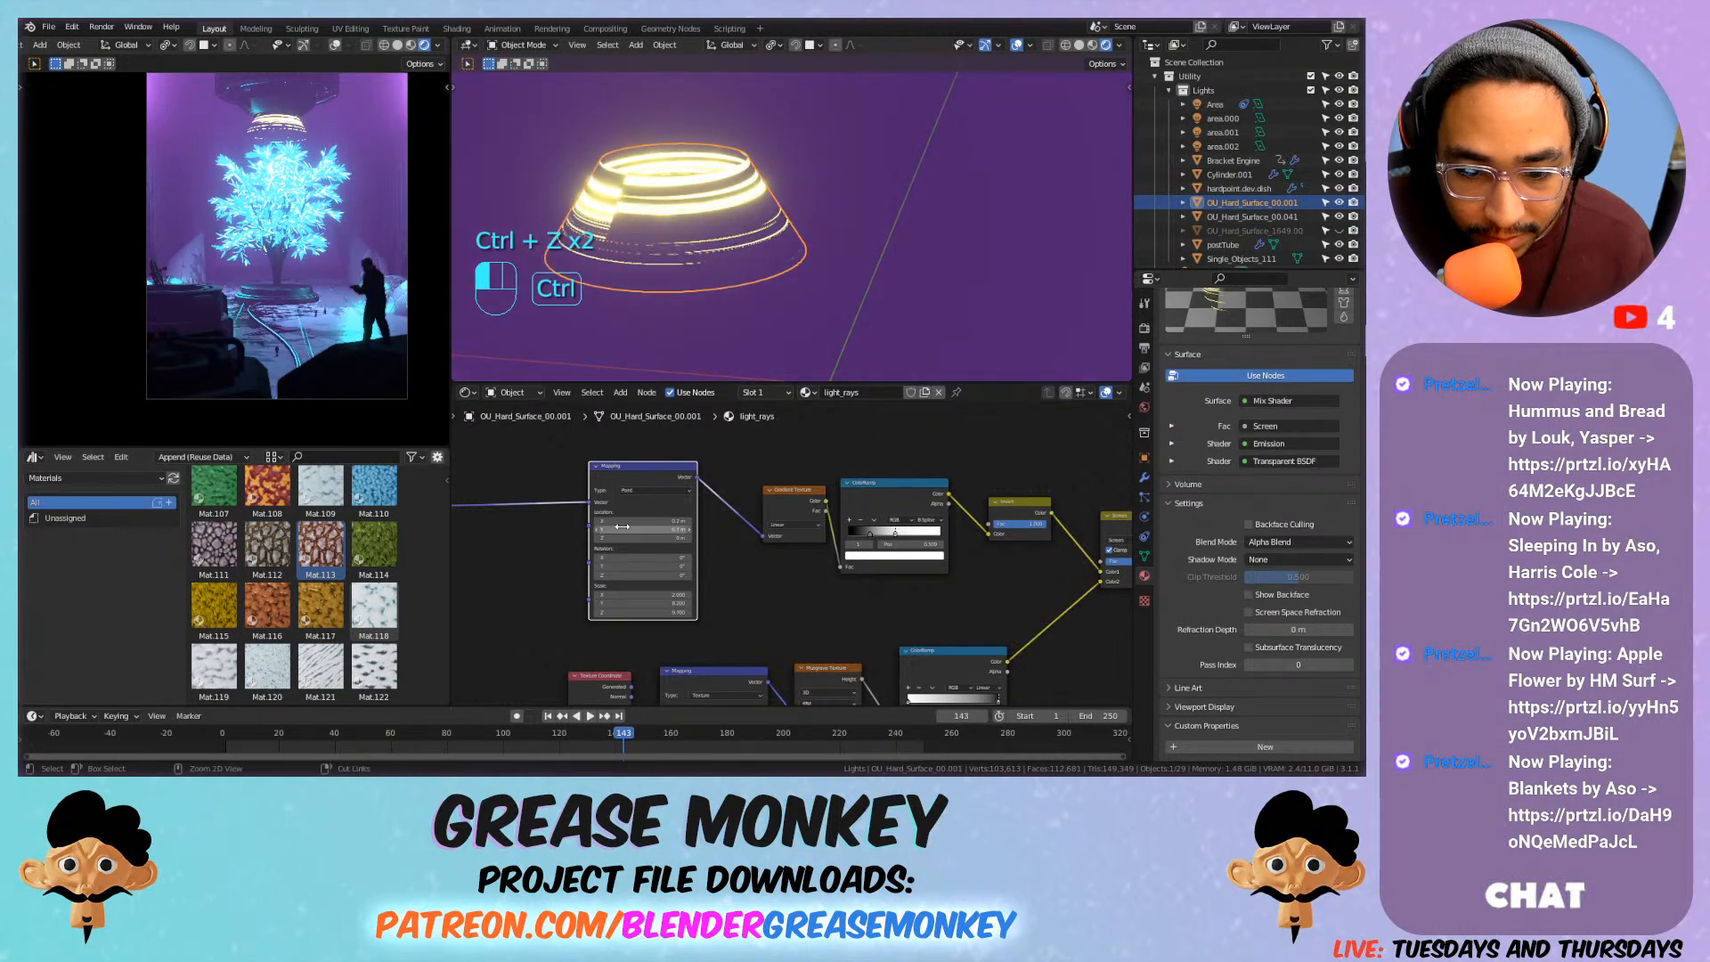
key("ctrl+z")
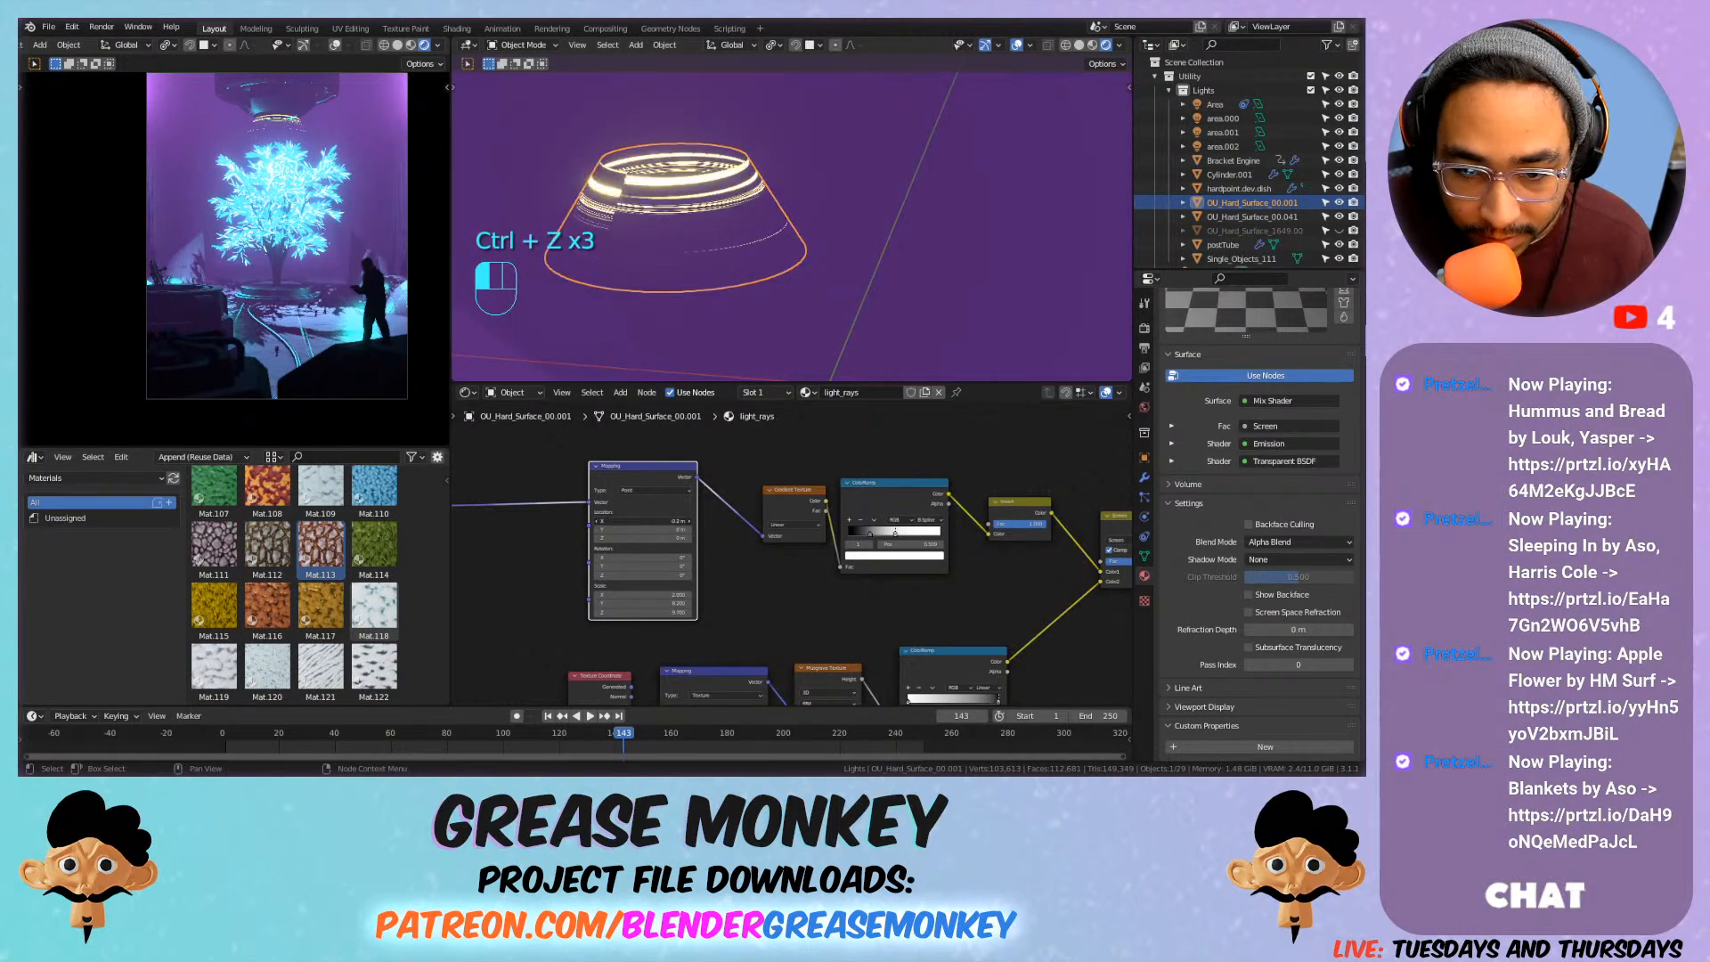
key("ctrl+z")
key("ctrl+z")
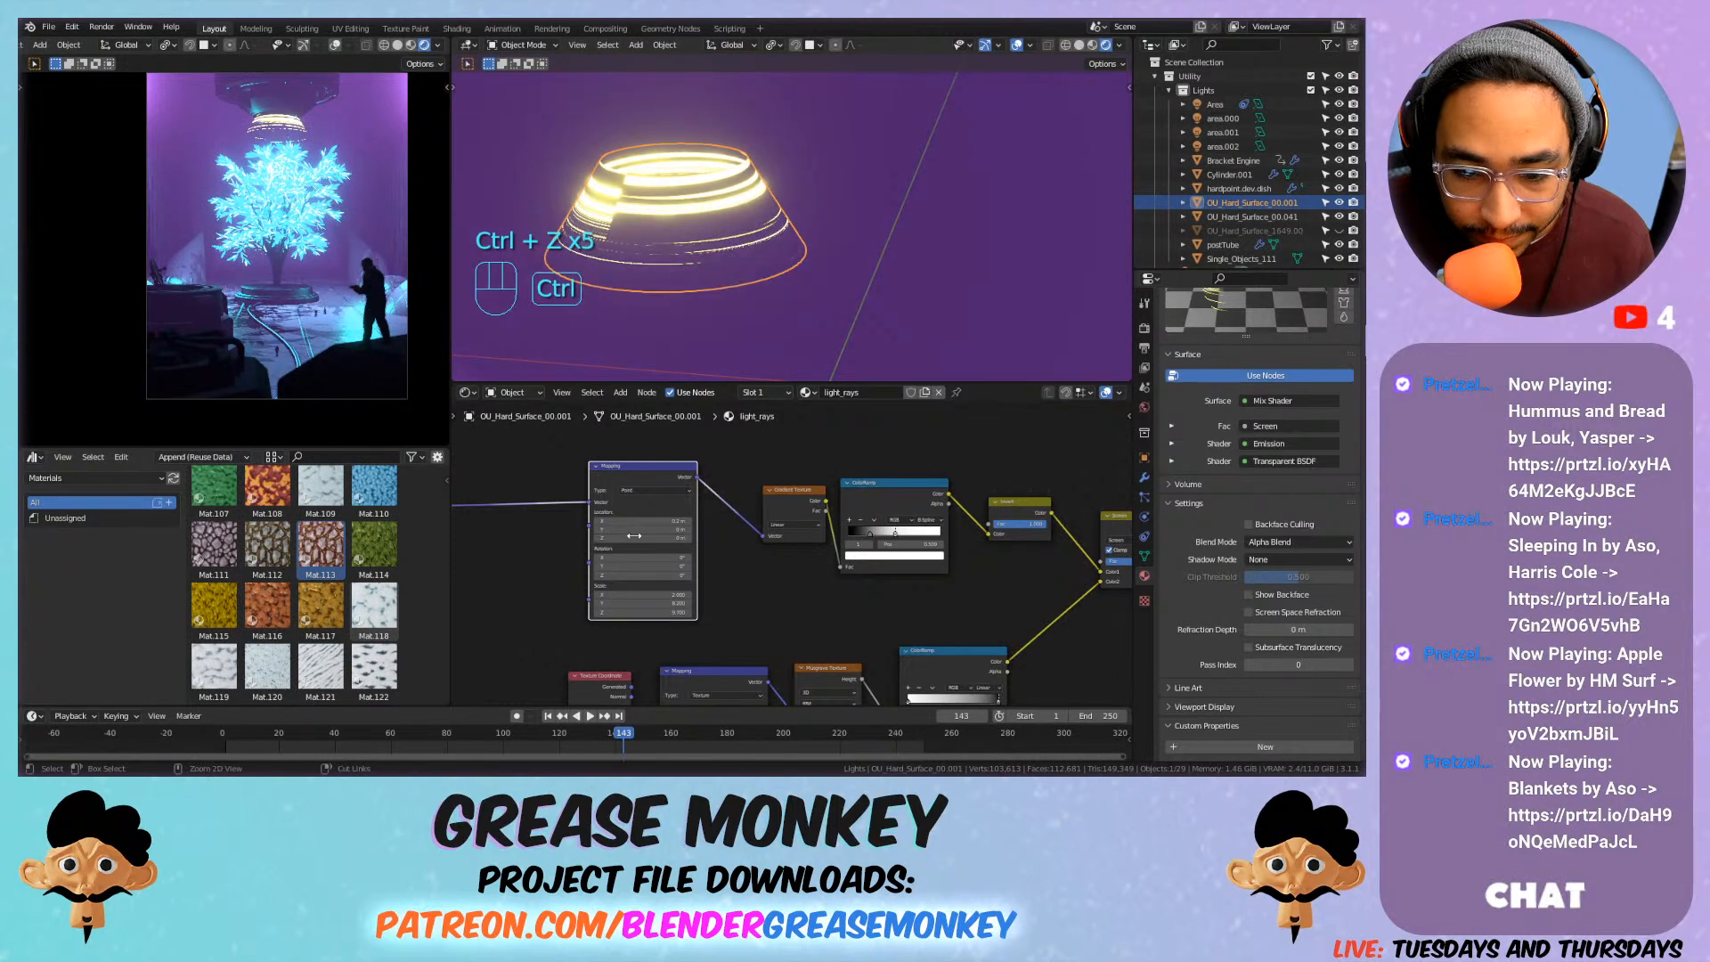
Undo the insertion of the duplicated Mapping node and save the scene file.
key("ctrl+z")
key("ctrl+z")
key("ctrl+z")
key("ctrl+s")
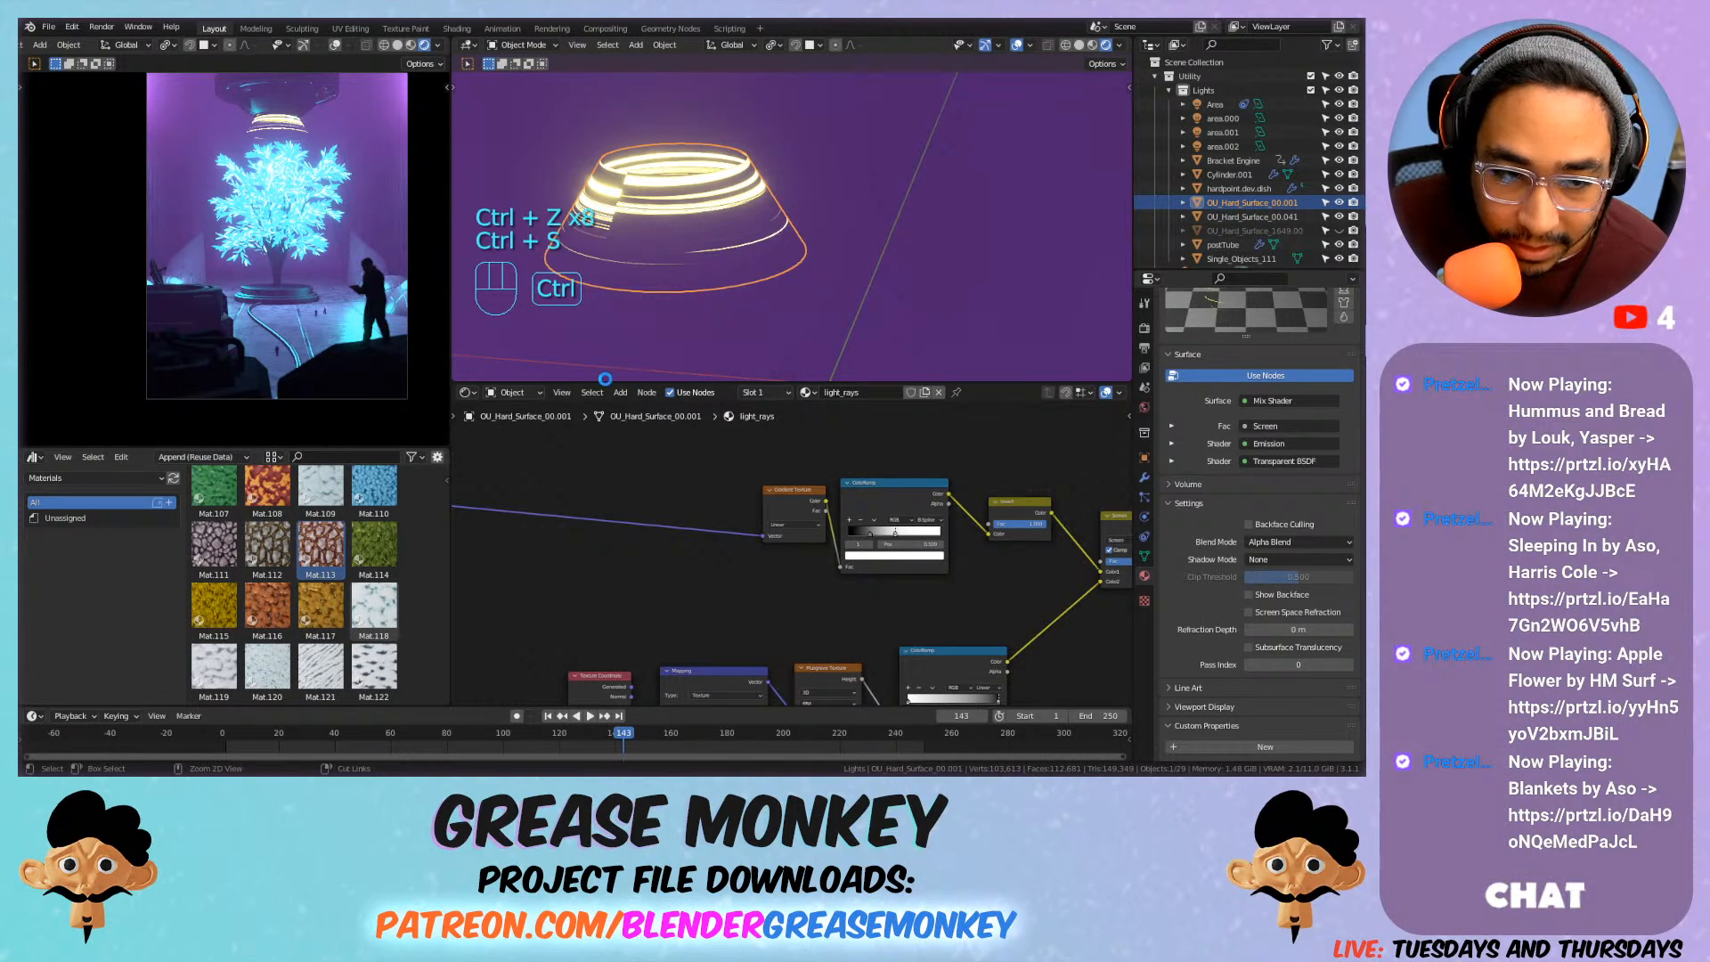
Connect the Texture Coordinate node directly to the reroute before the Mapping nodes, bypassing Separate XYZ.
scroll(604, 378, "down", 1)
scroll(573, 510, "down", 4)
middle_click_drag(574, 510, 850, 508)
scroll(704, 512, "up", 5)
middle_click_drag(675, 516, 900, 552)
scroll(697, 483, "up", 1)
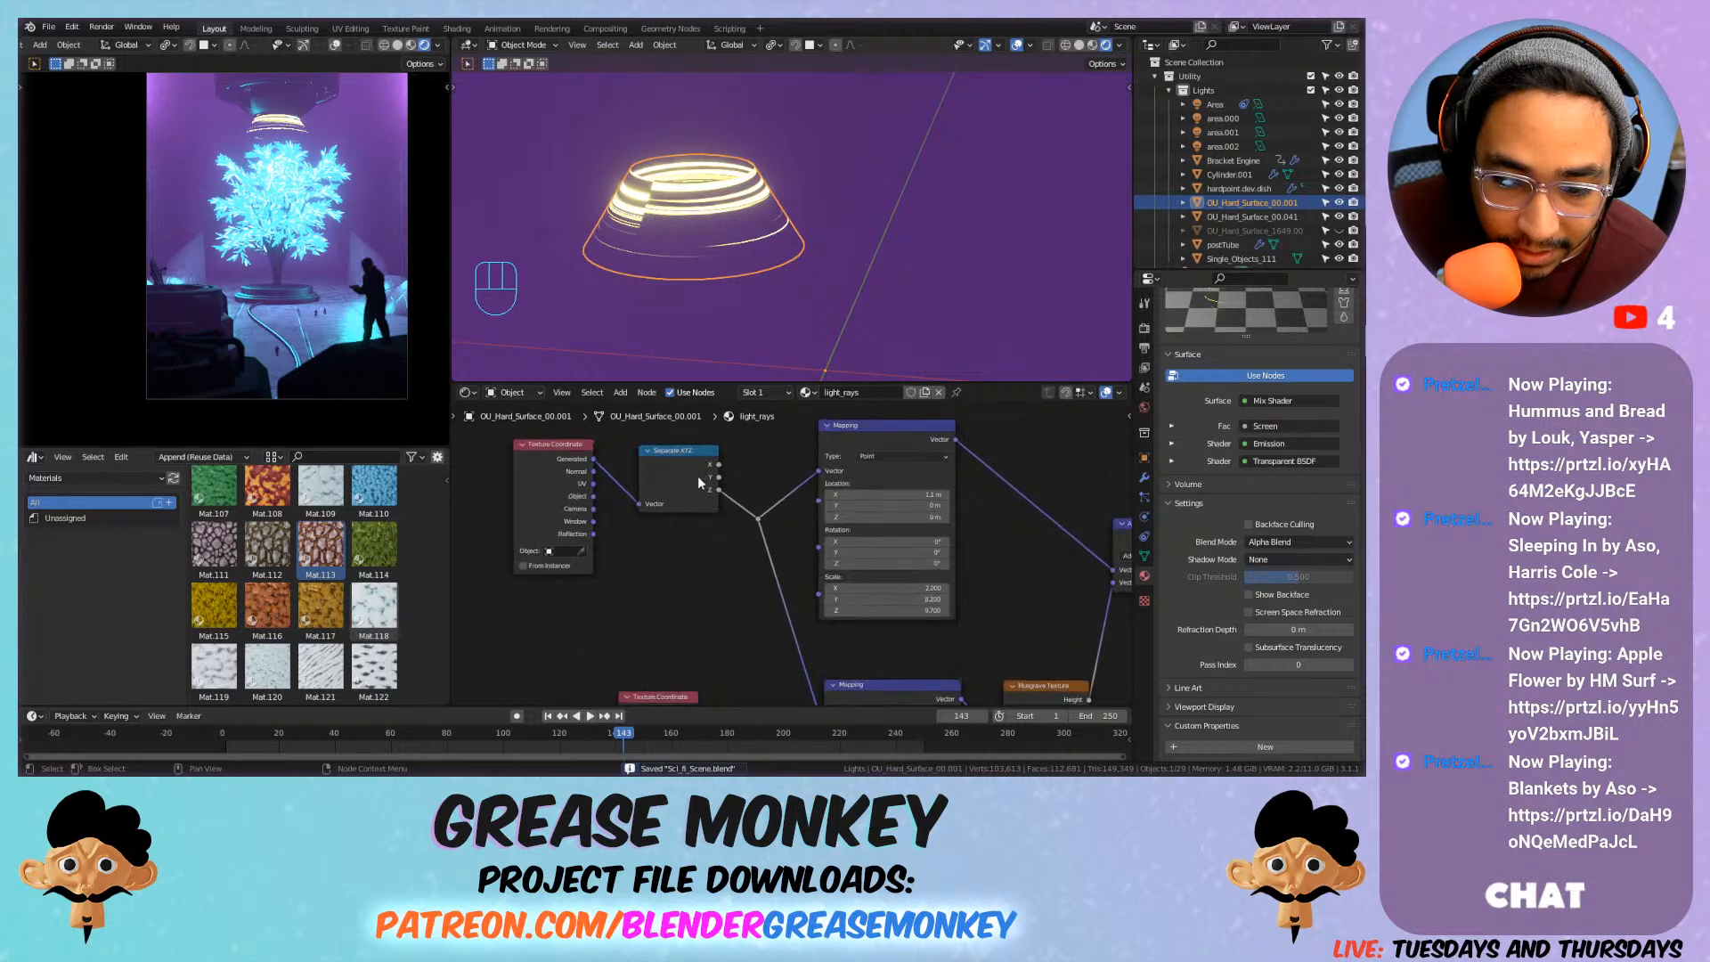
left_click_drag(690, 496, 764, 518)
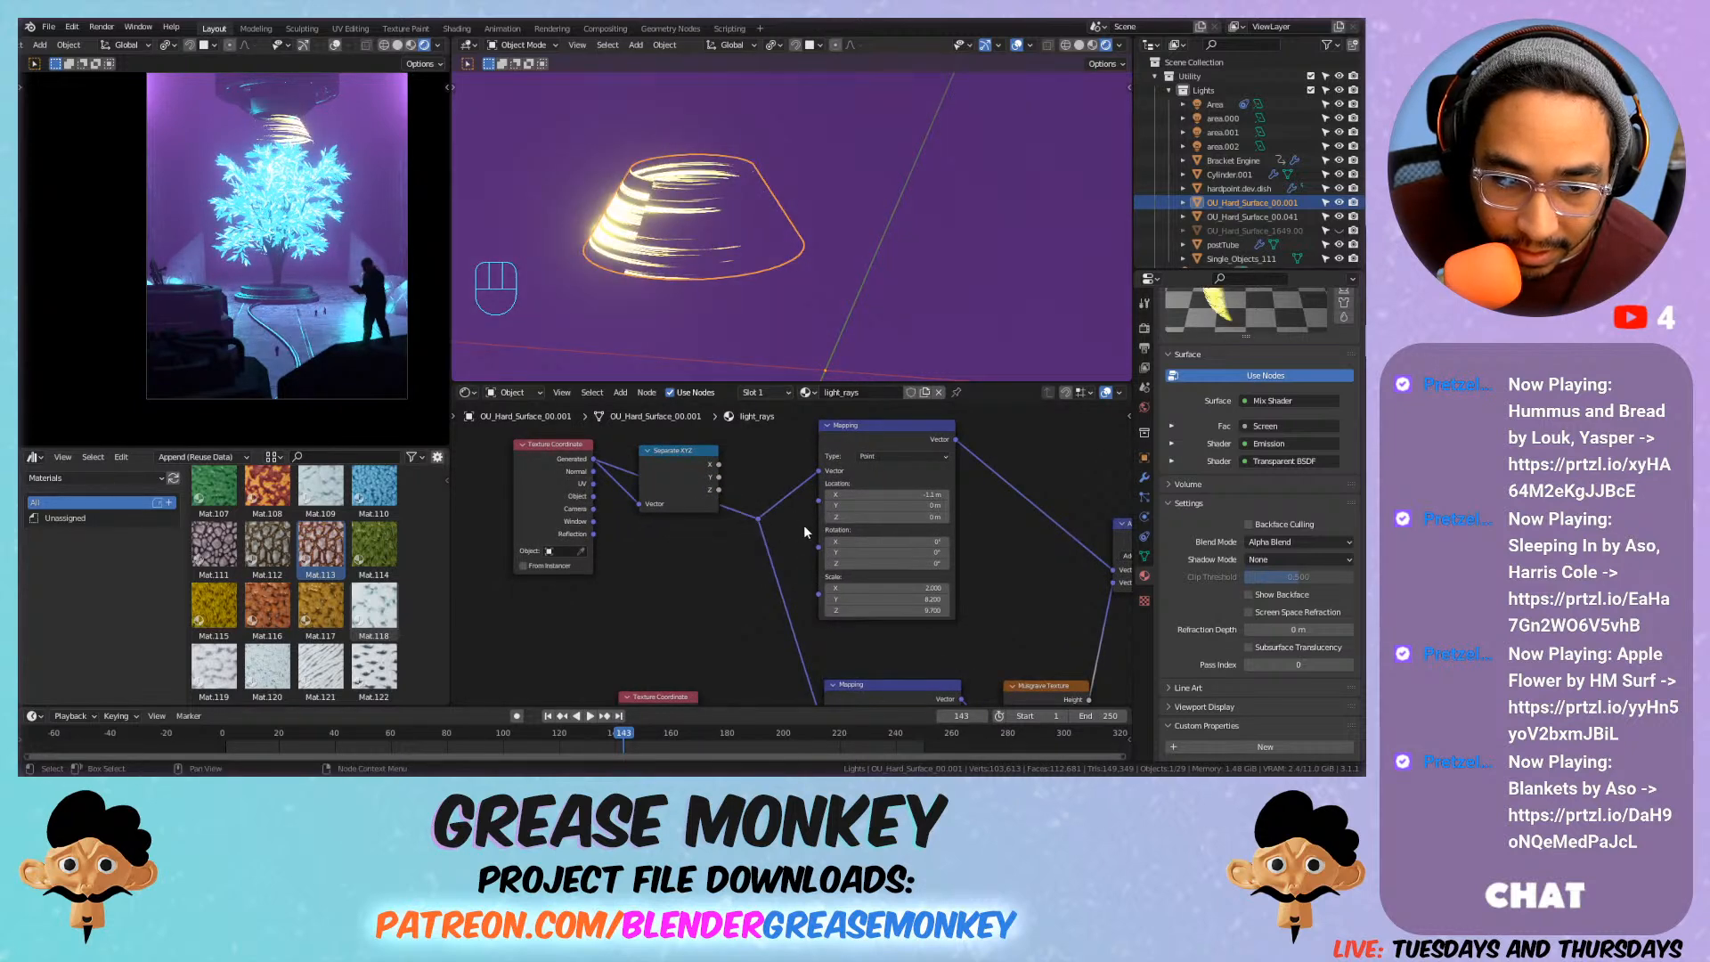
Try changing the Z location and the rotation values of the upper Mapping node.
left_click_drag(863, 516, 935, 517)
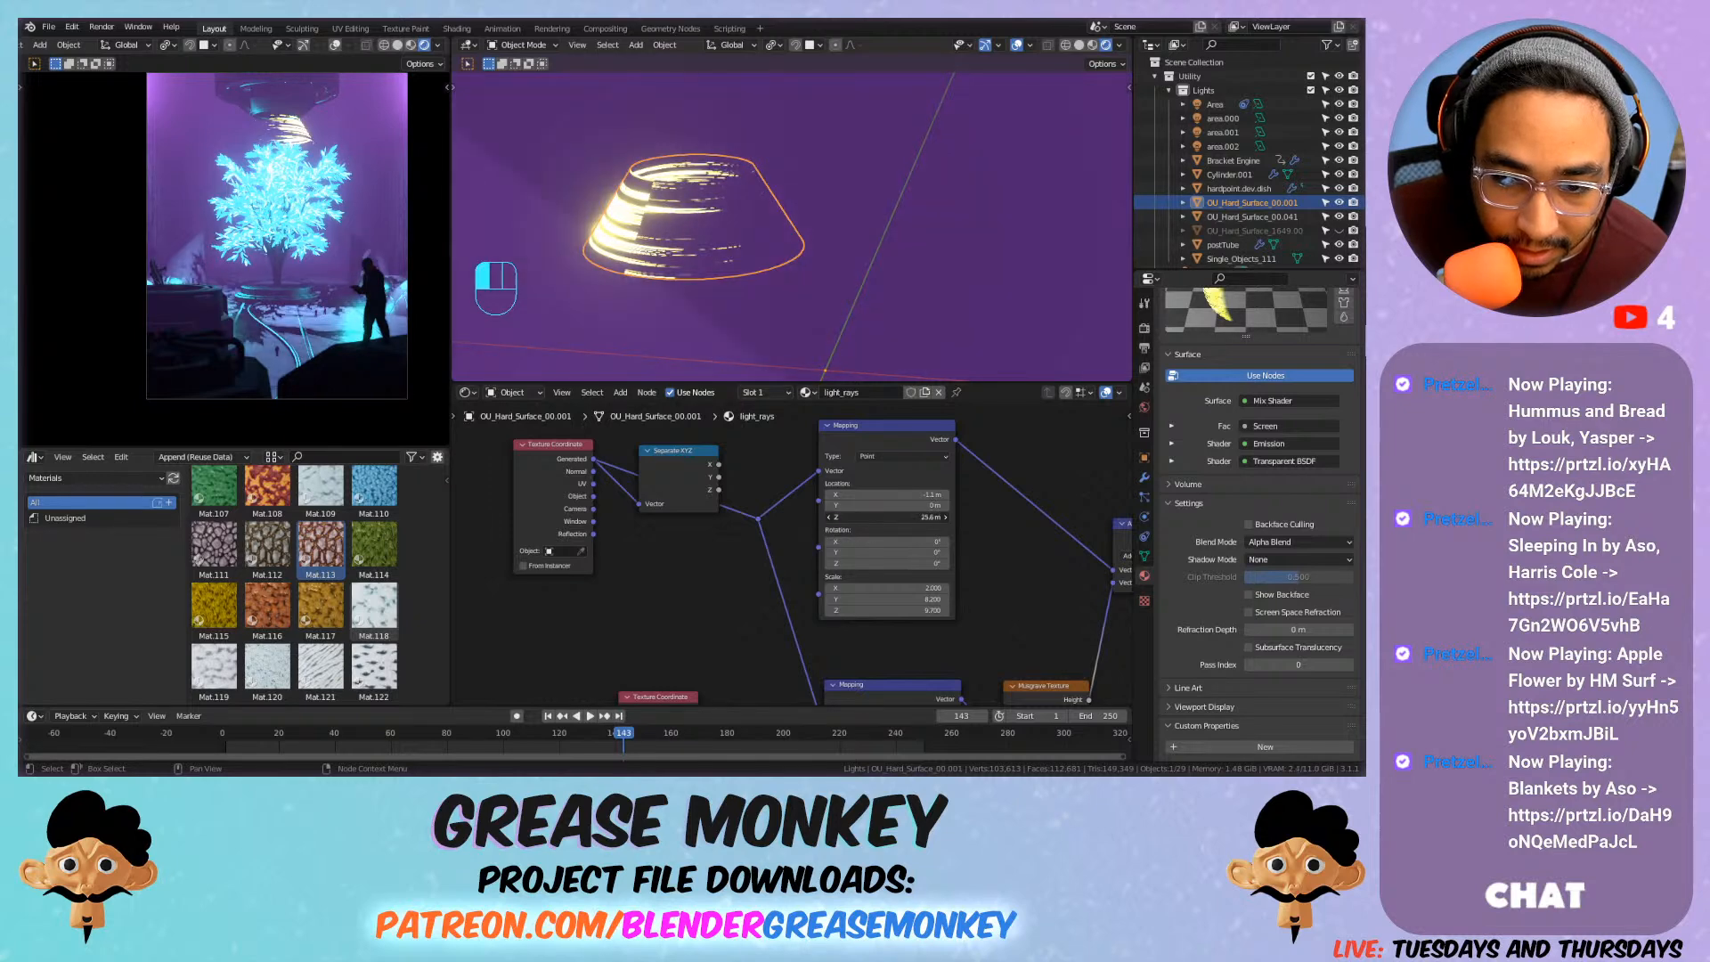
left_click_drag(777, 517, 771, 516)
key("ctrl+z")
mouse_move(868, 564)
left_mouse_down()
mouse_move(899, 564)
mouse_move(846, 563)
mouse_move(885, 553)
mouse_move(855, 553)
mouse_move(872, 542)
left_mouse_up()
key("ctrl+z")
key("ctrl+z")
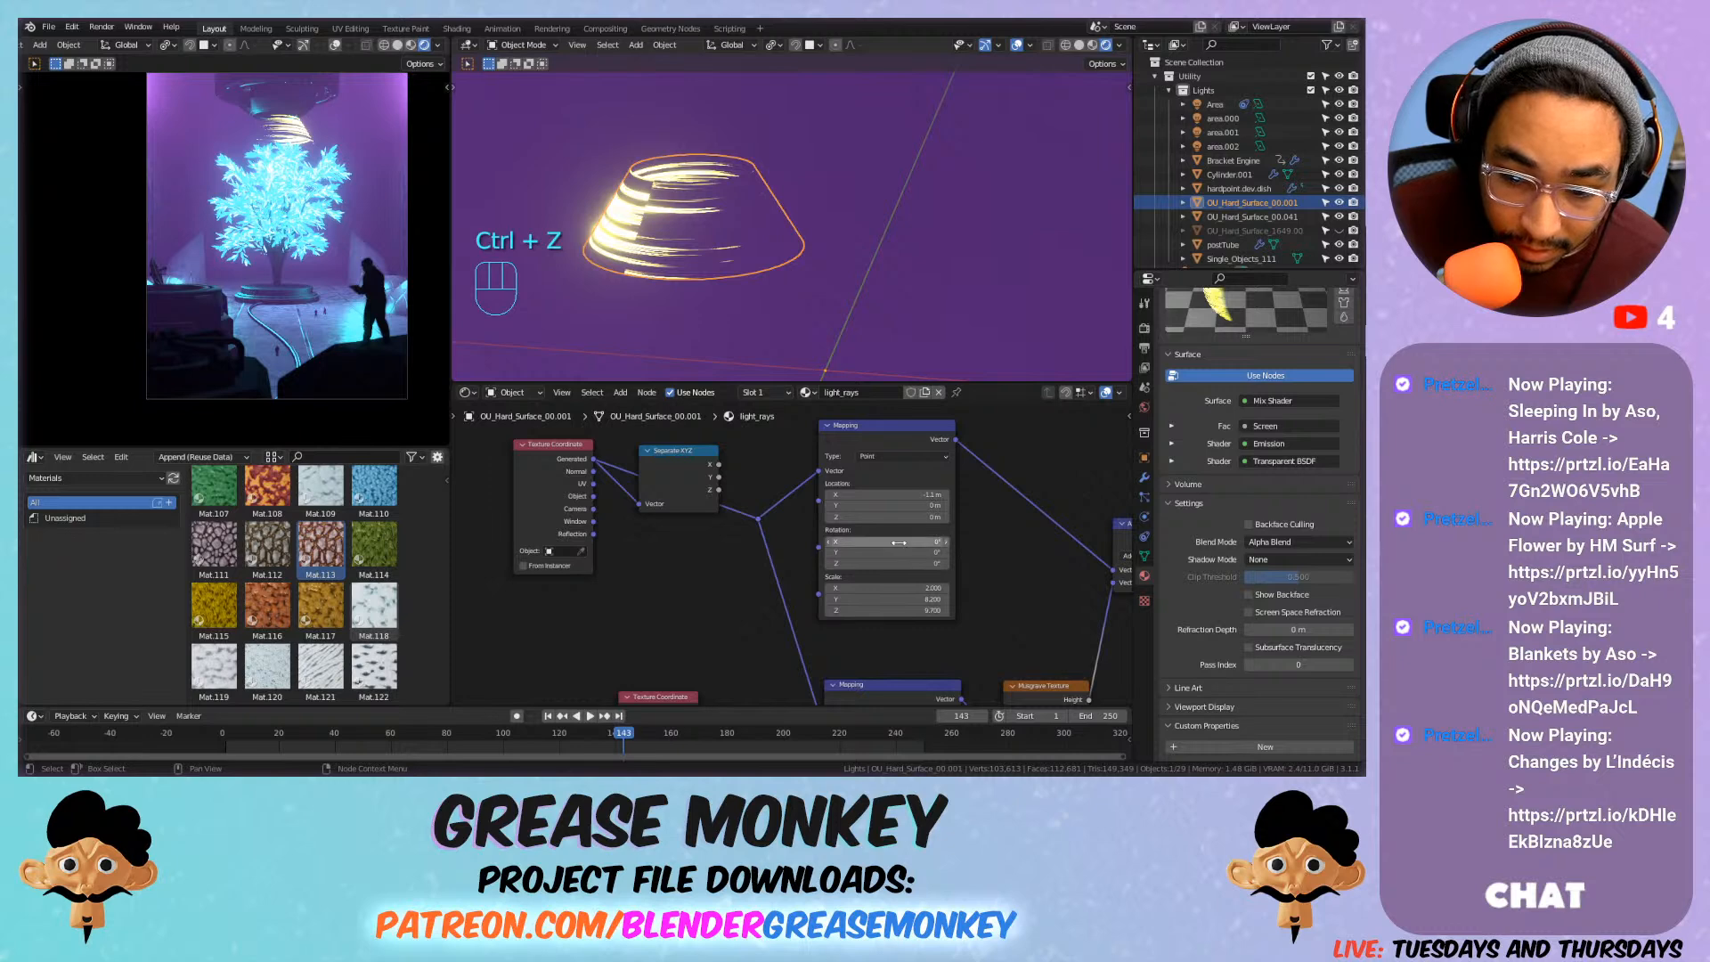
key("ctrl+z")
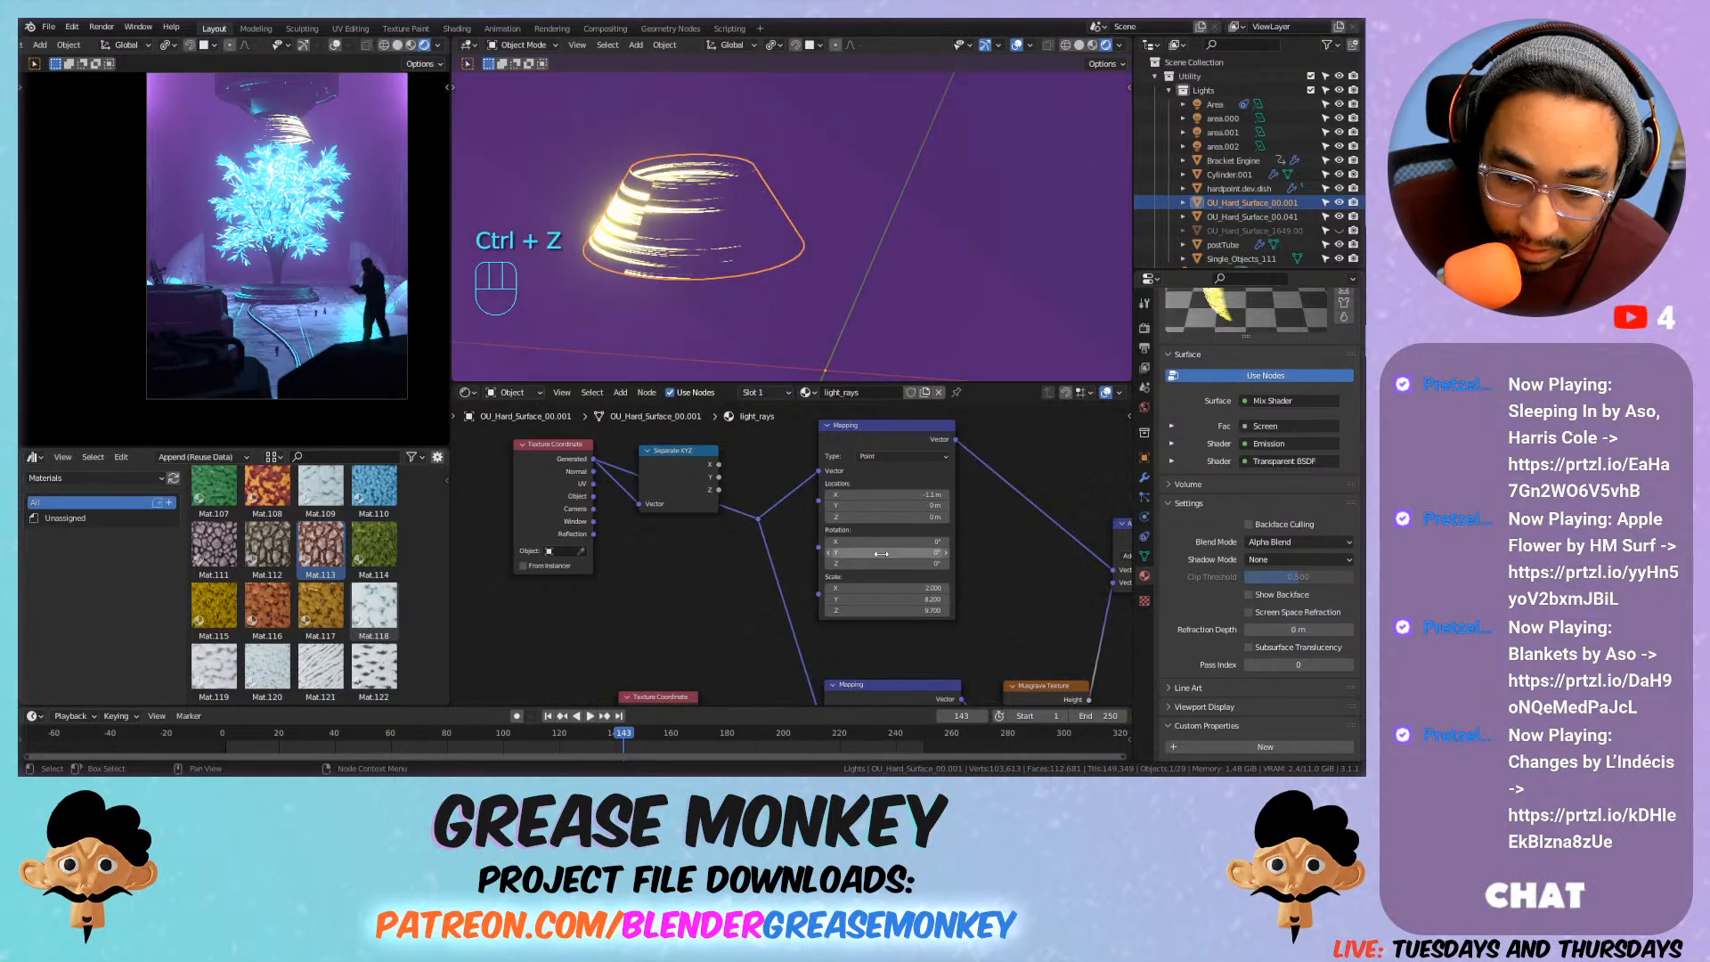
left_click_drag(889, 553, 856, 553)
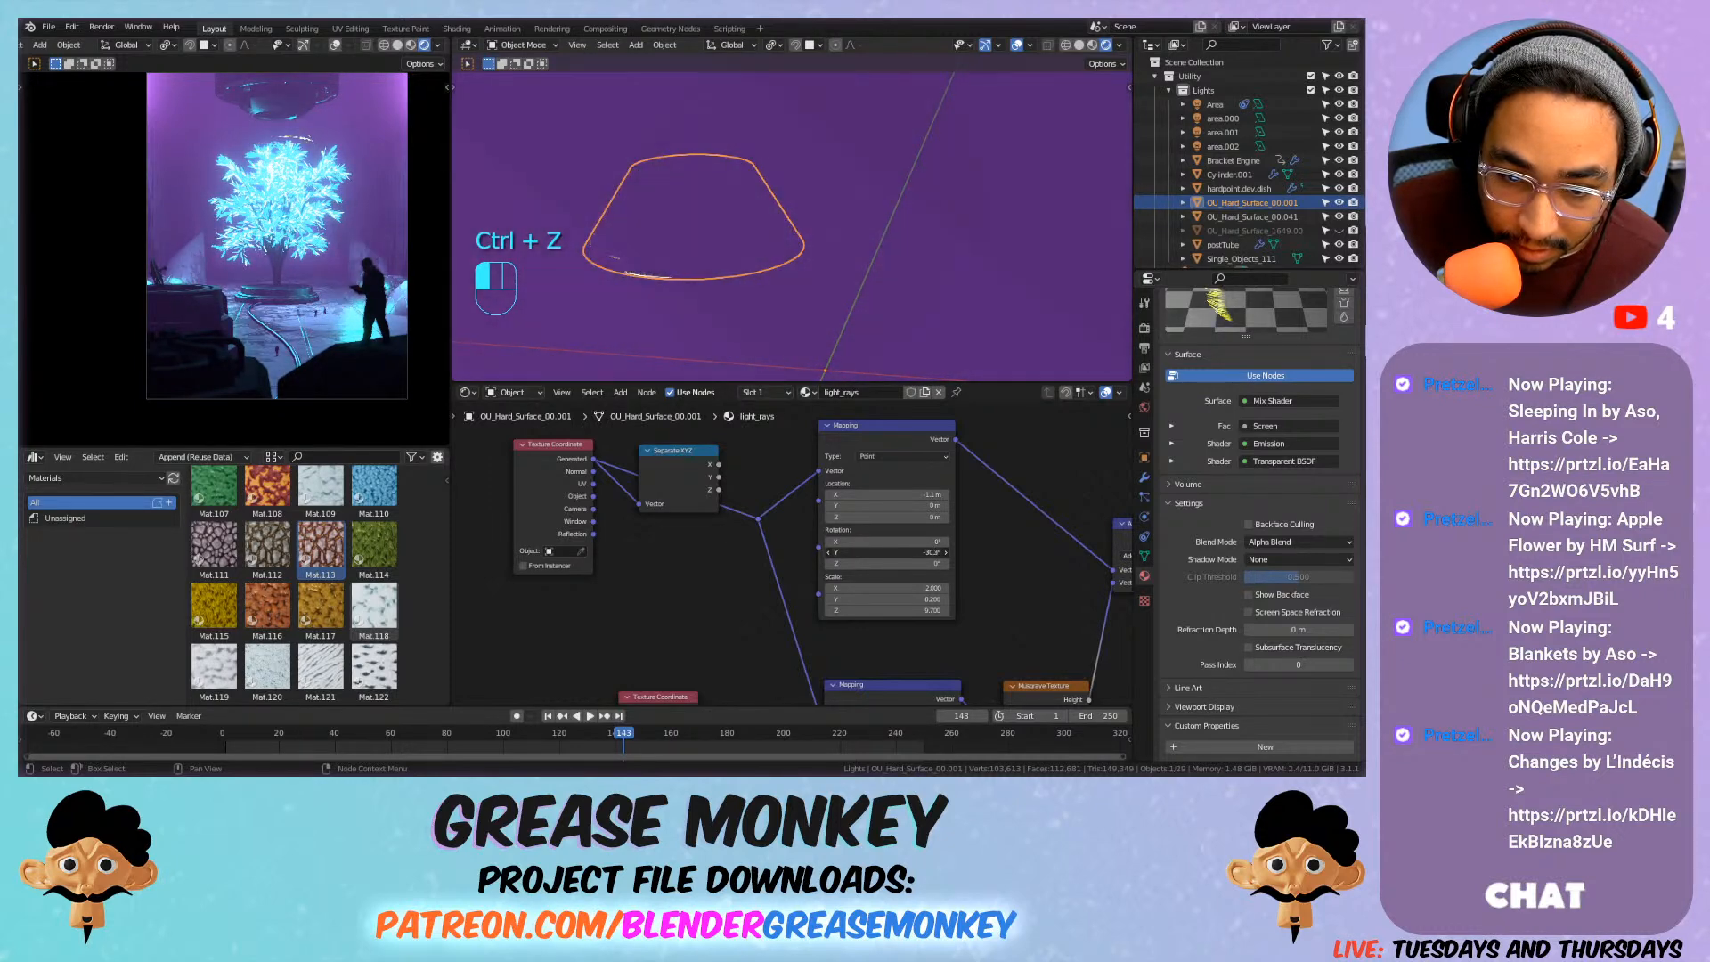
key("ctrl+z")
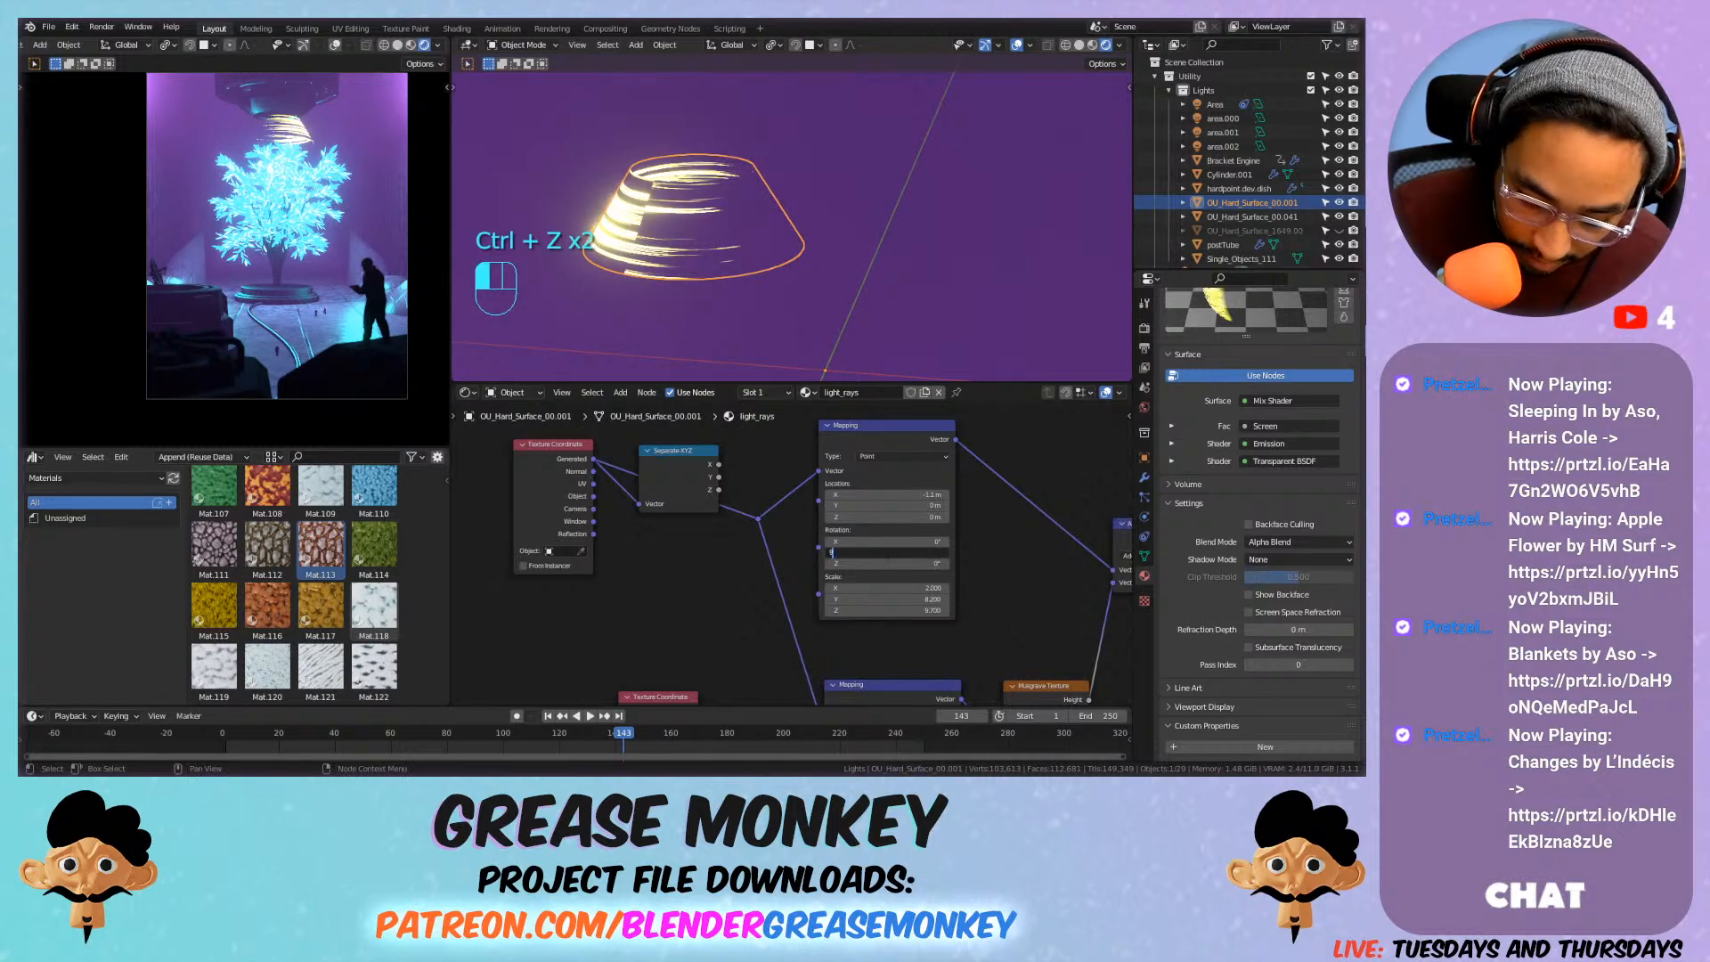
Set the upper Mapping node's Y rotation to 90° and its X location to about -0.2 m.
type("0")
key("Return")
left_click_drag(886, 493, 828, 492)
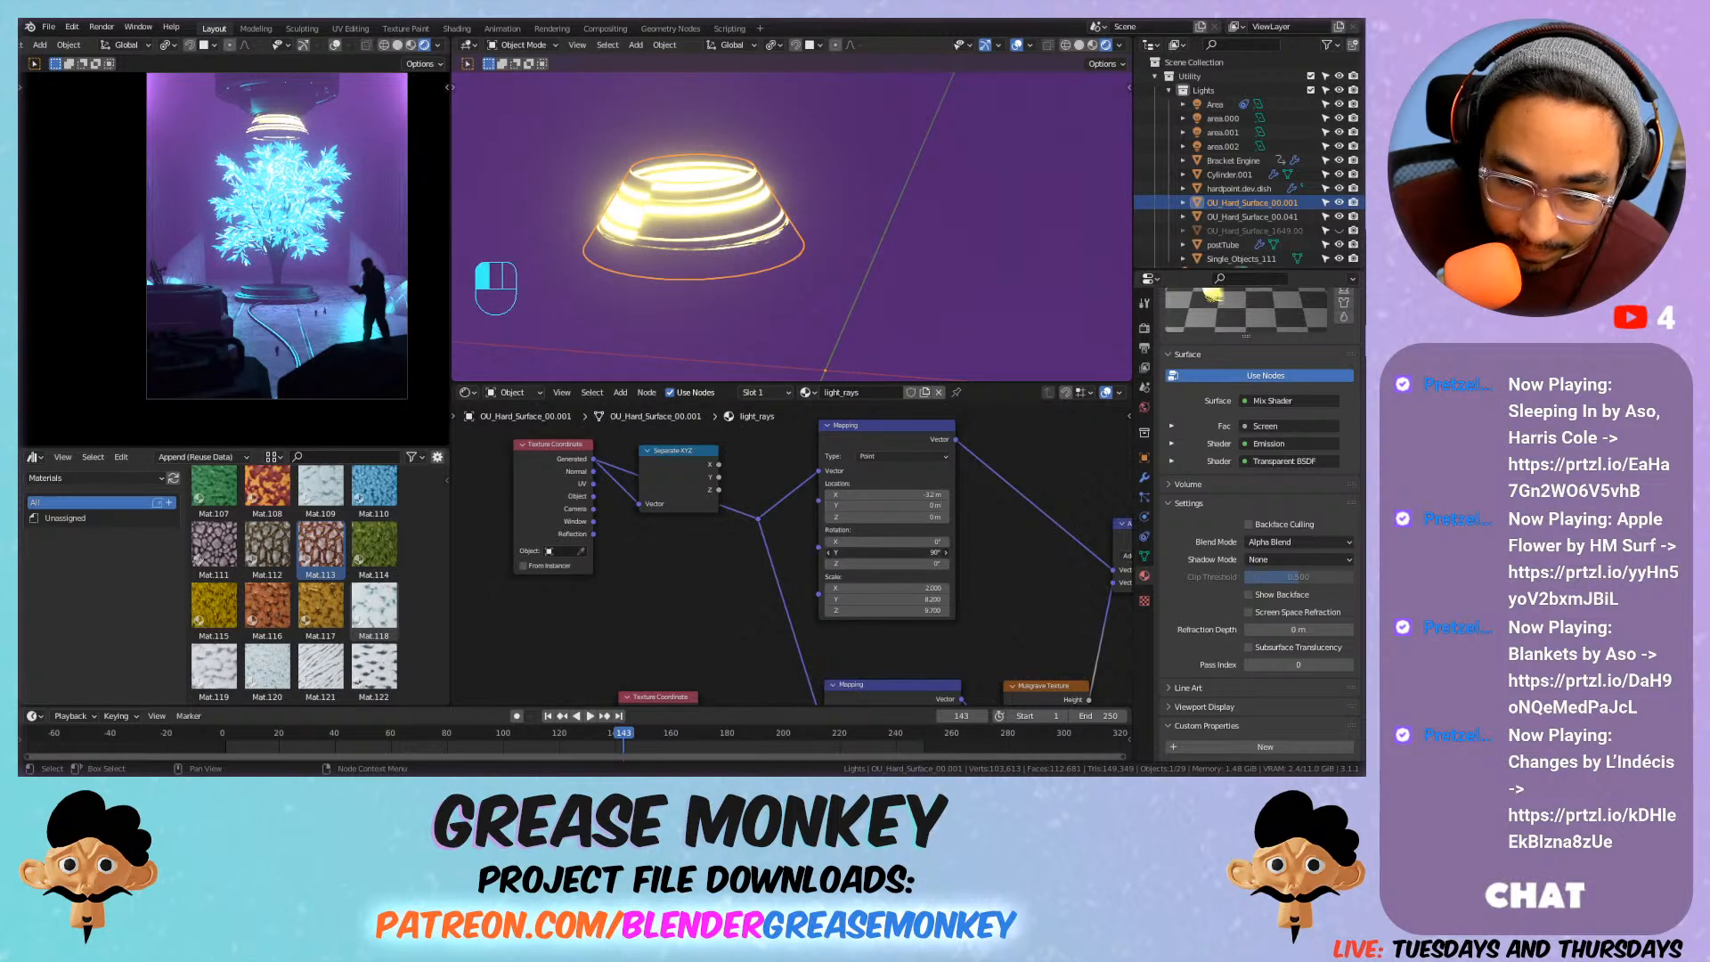
Try further adjustments to the upper Mapping node's rotation and Z scale.
key("ctrl+z")
mouse_move(886, 564)
left_mouse_down()
mouse_move(850, 563)
mouse_move(918, 563)
mouse_move(897, 563)
left_mouse_up()
key("ctrl+z")
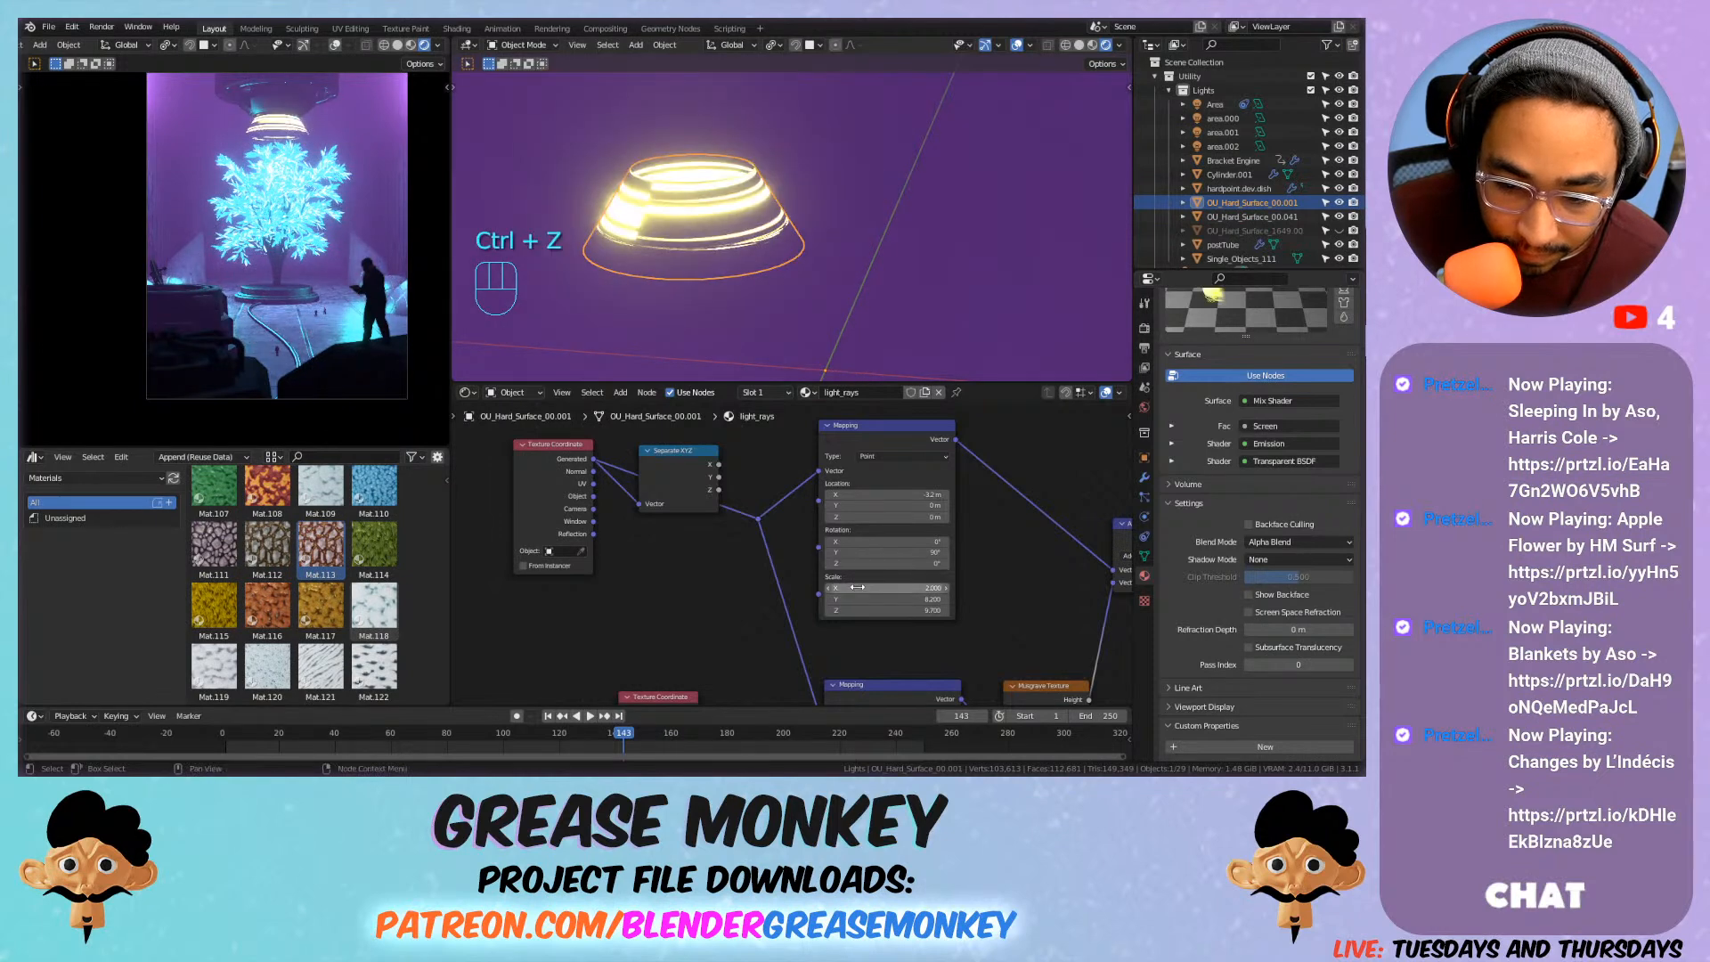
left_click_drag(848, 612, 911, 610)
key("ctrl+z")
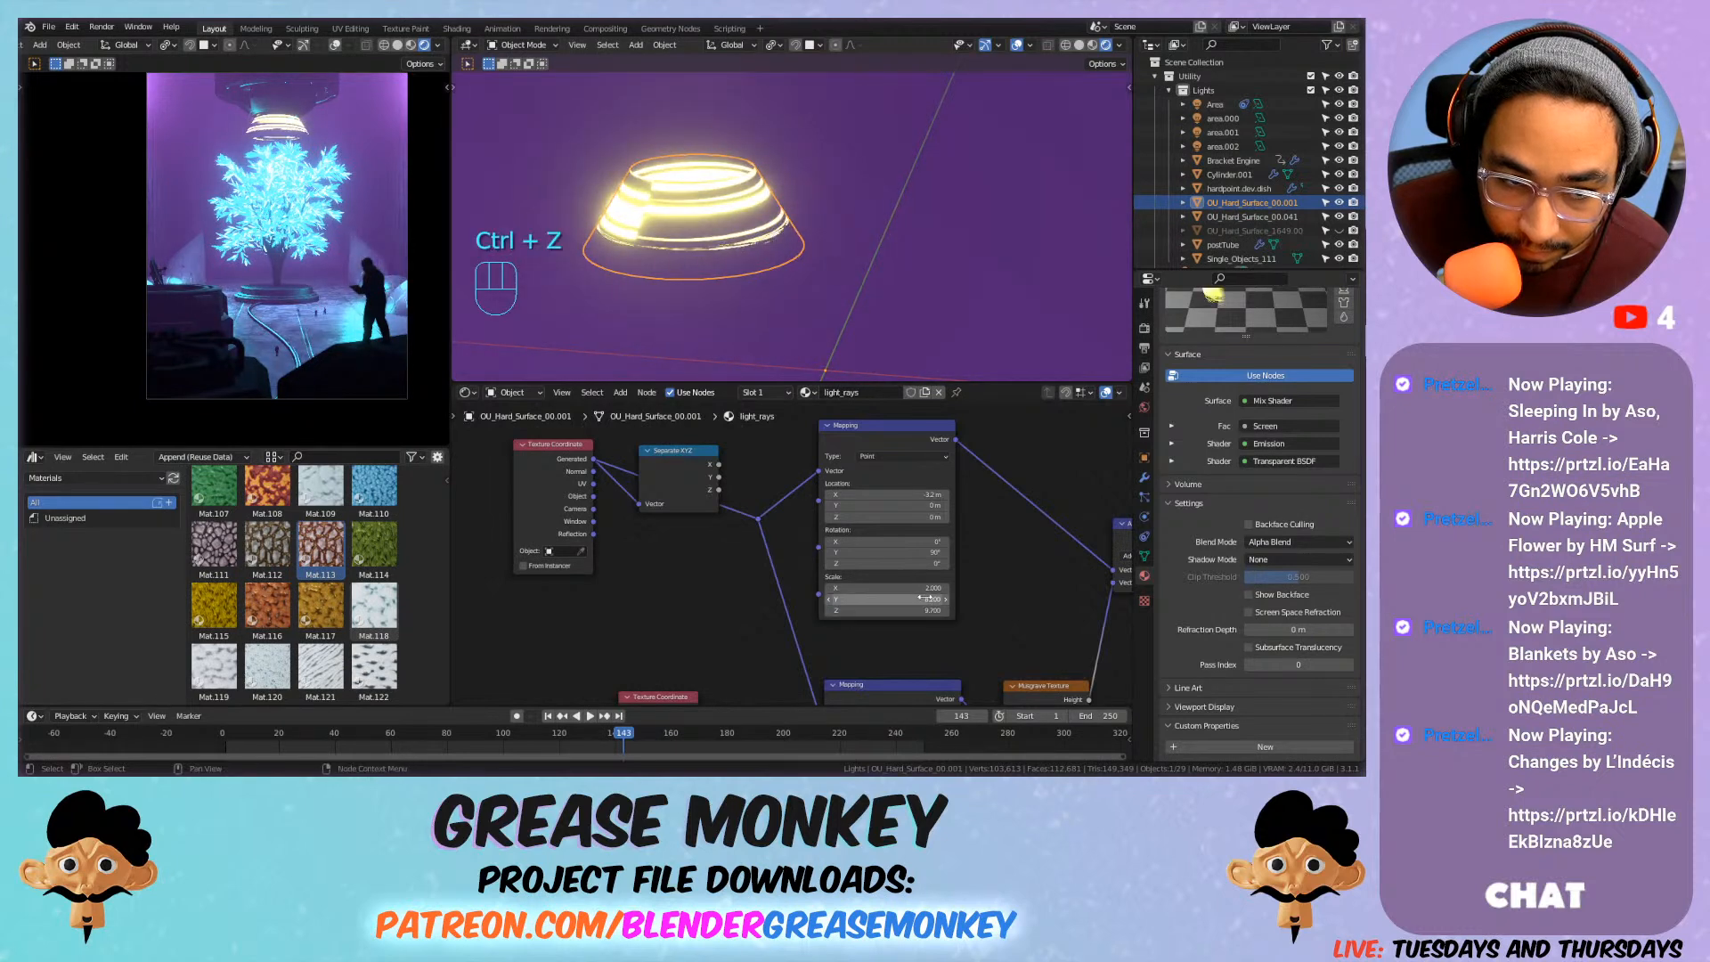
scroll(1013, 564, "down", 2)
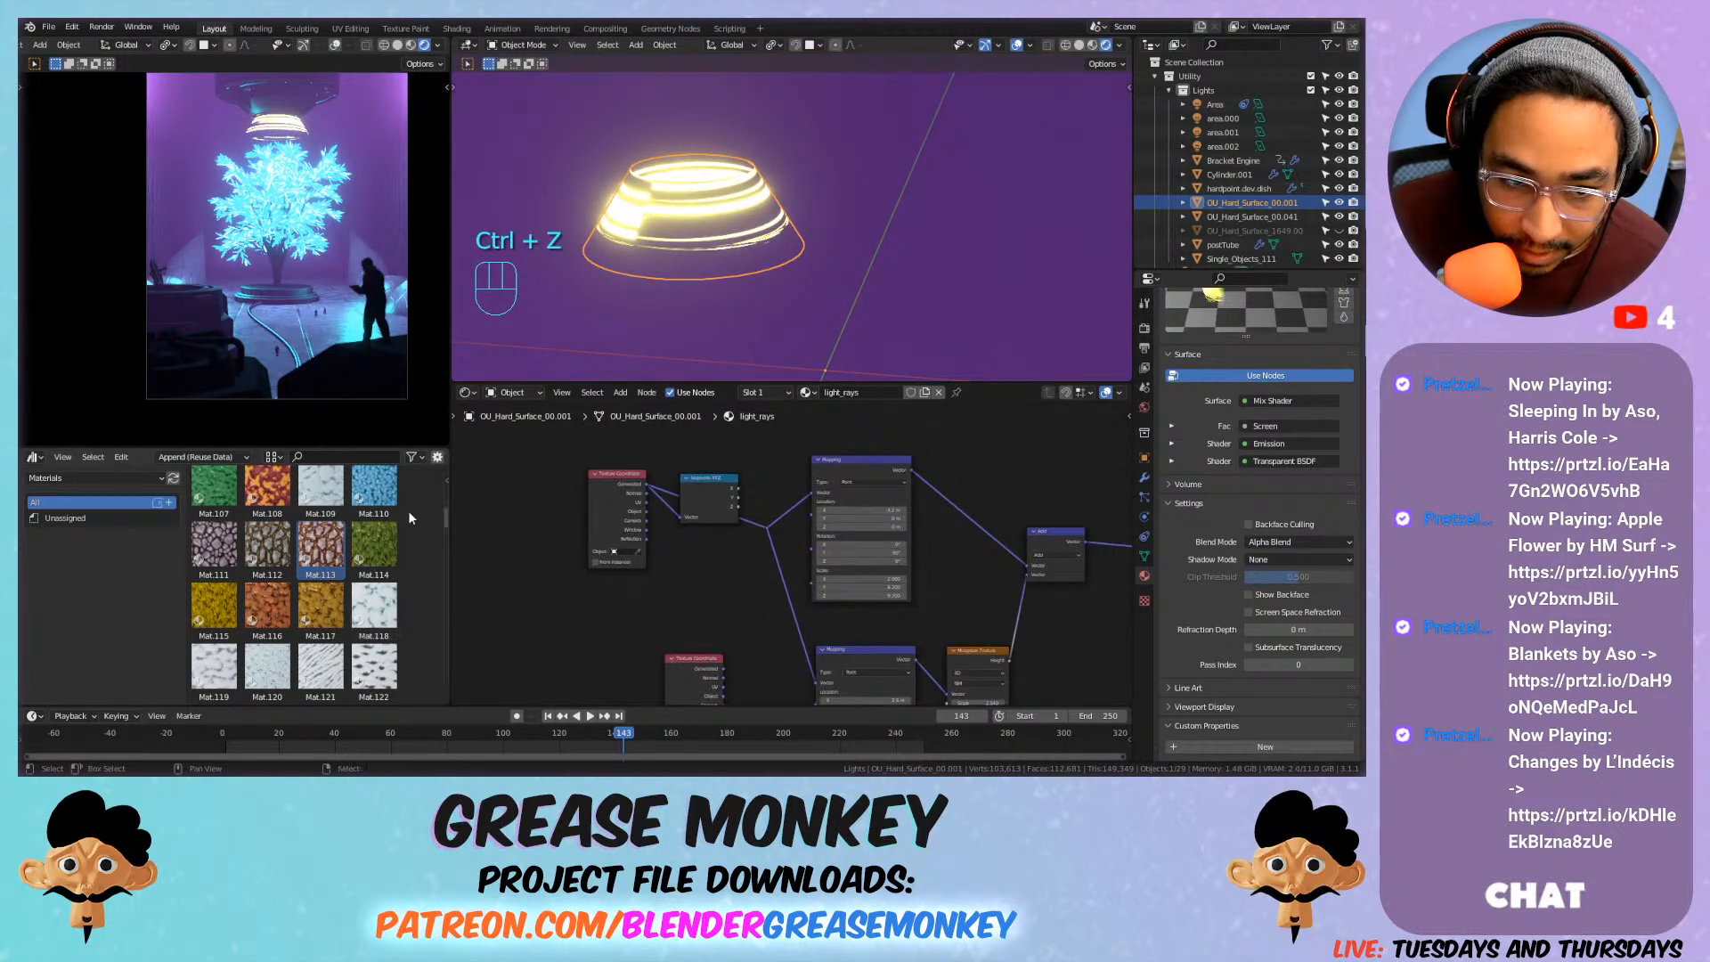
Apply the Hologram.001 material from the asset library to the flared cylinder and preview its animation.
scroll(256, 517, "up", 15)
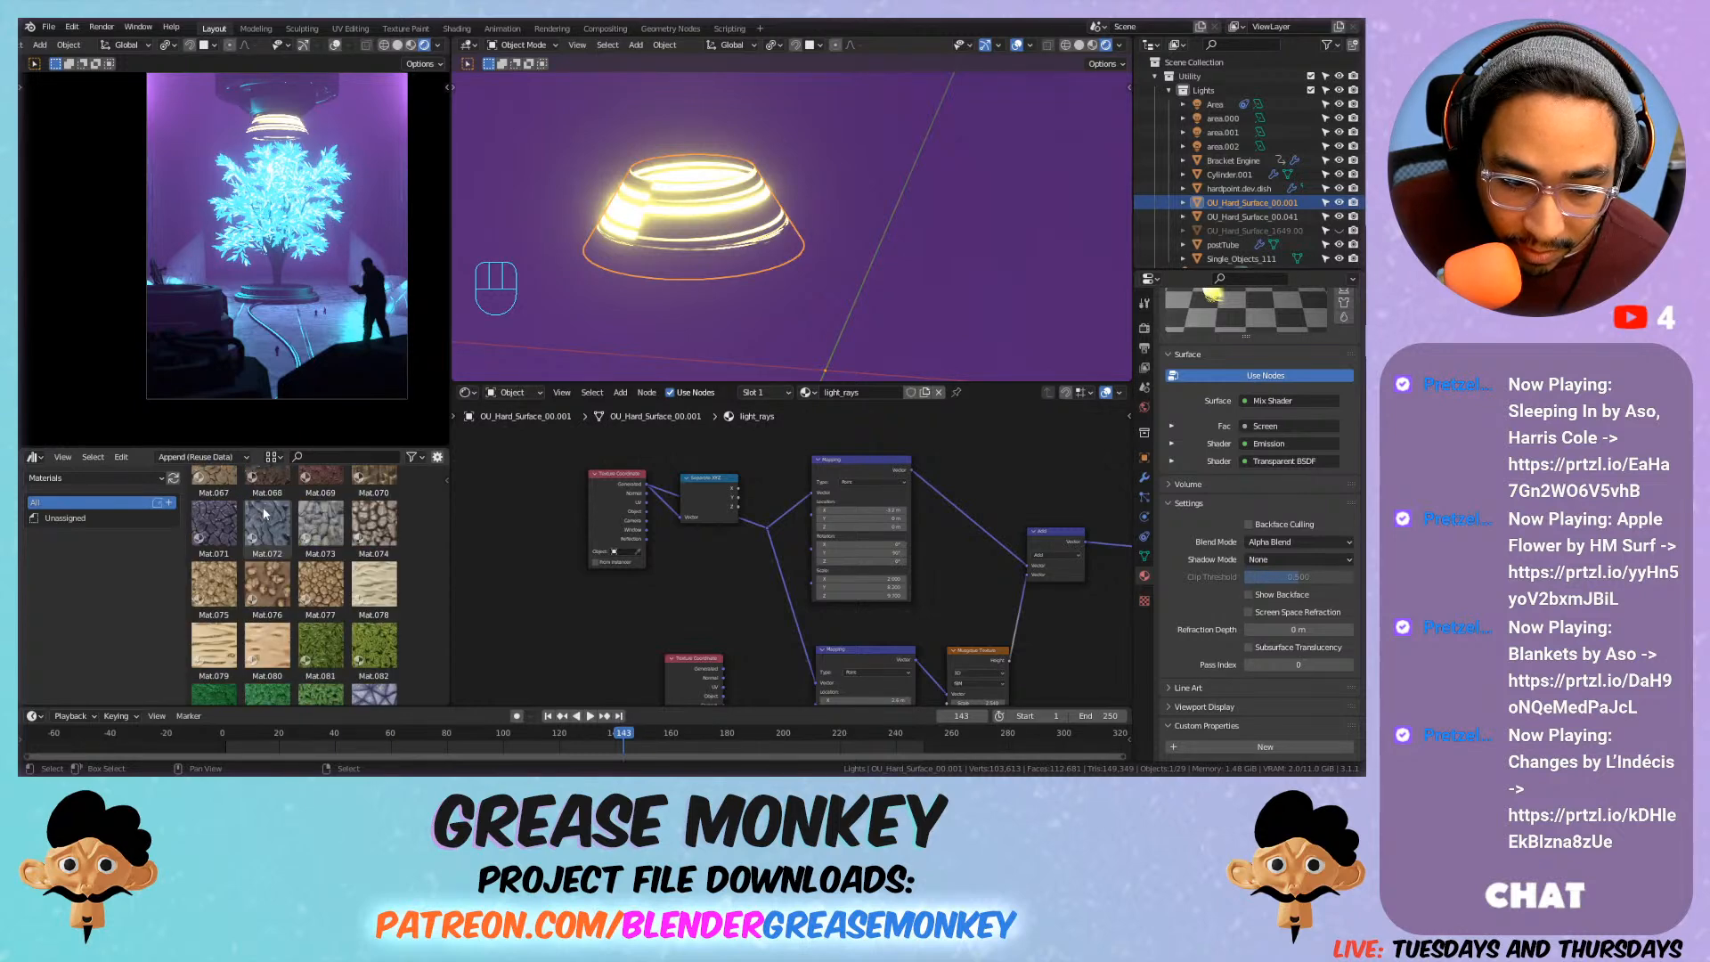
scroll(1279, 452, "up", 5)
scroll(323, 511, "up", 12)
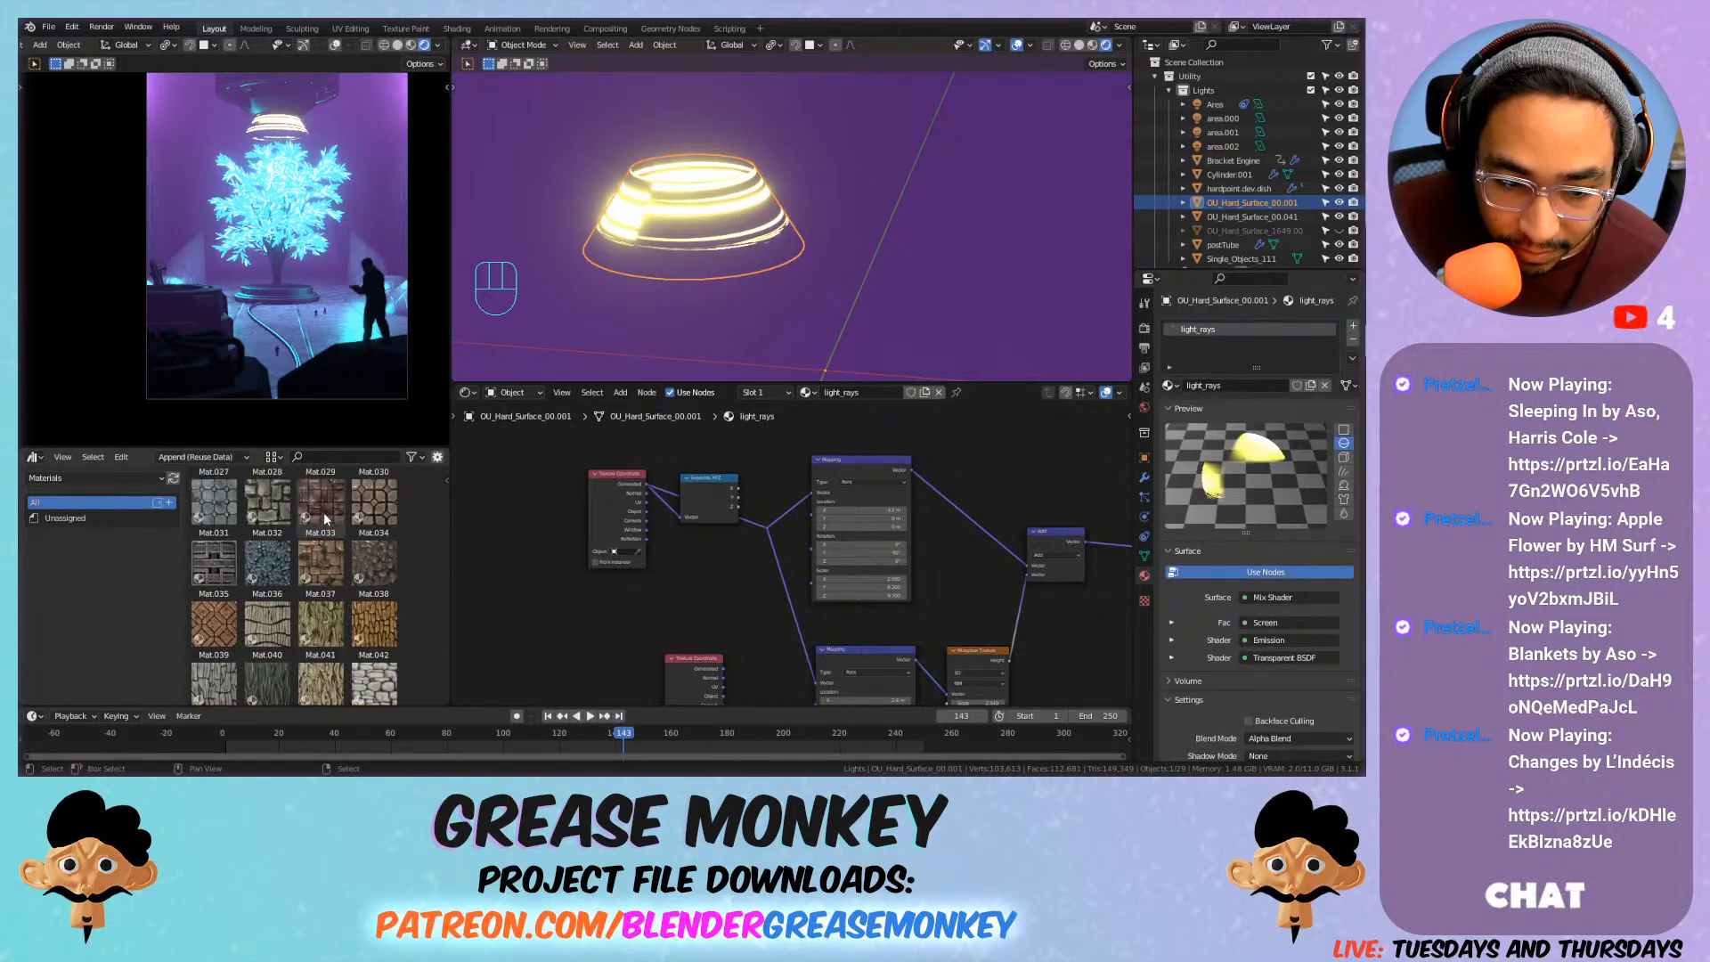
scroll(300, 513, "up", 2)
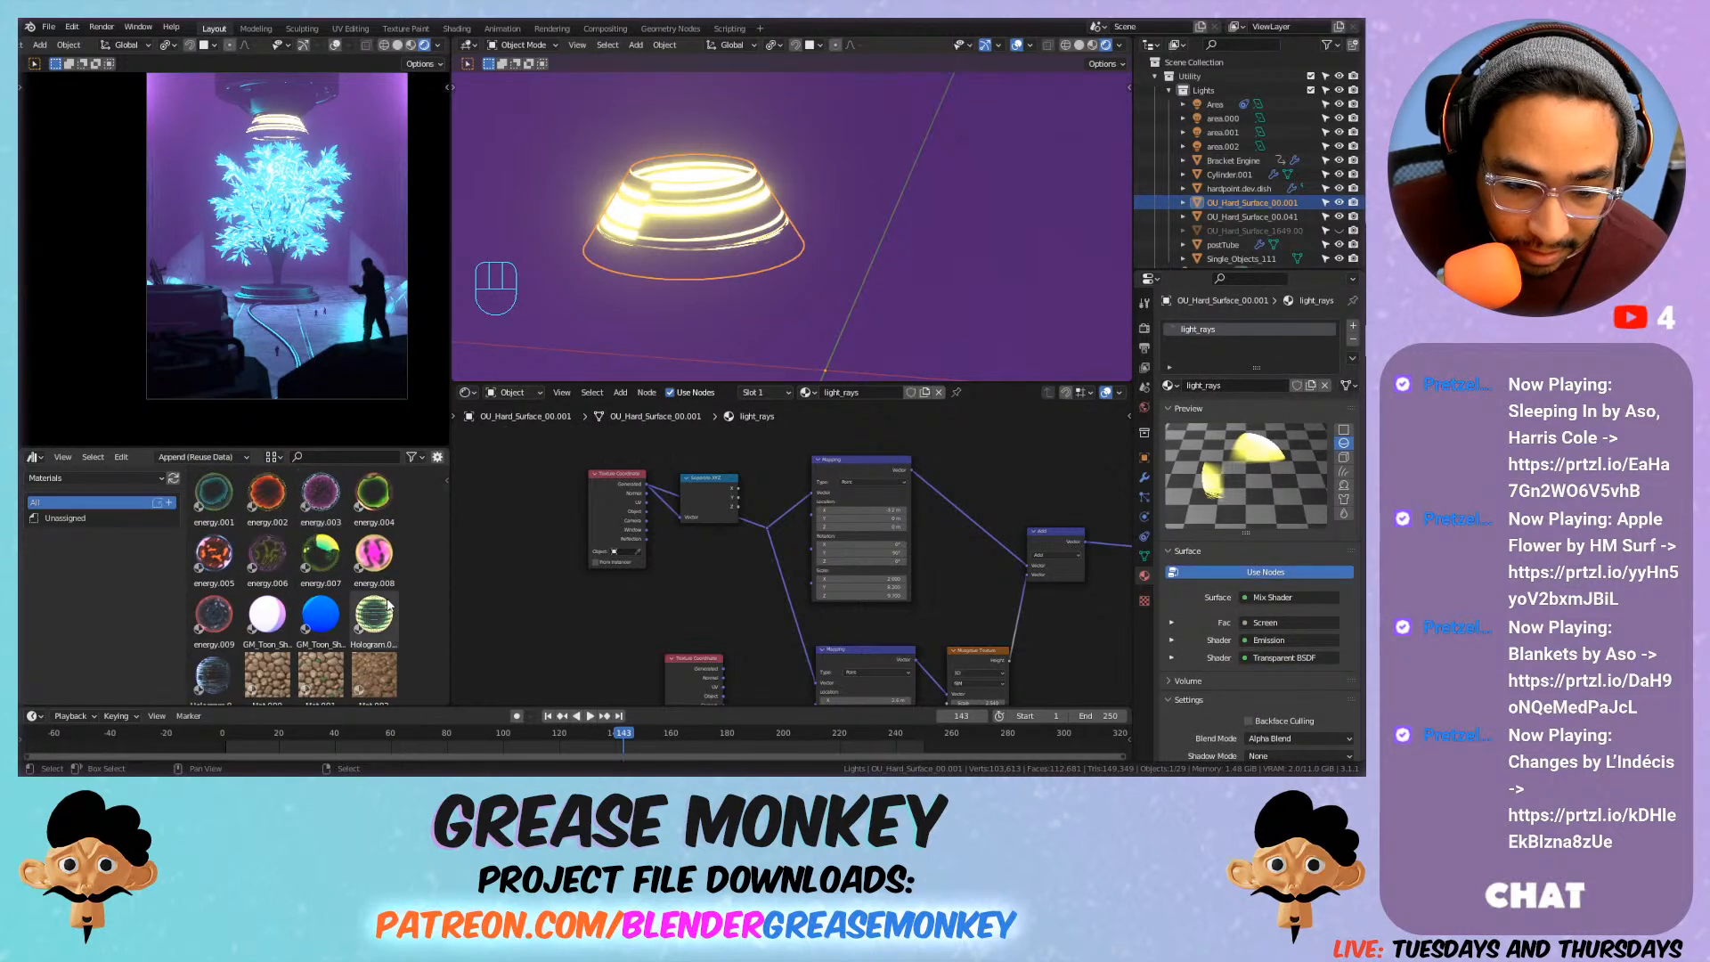
left_click_drag(201, 681, 688, 212)
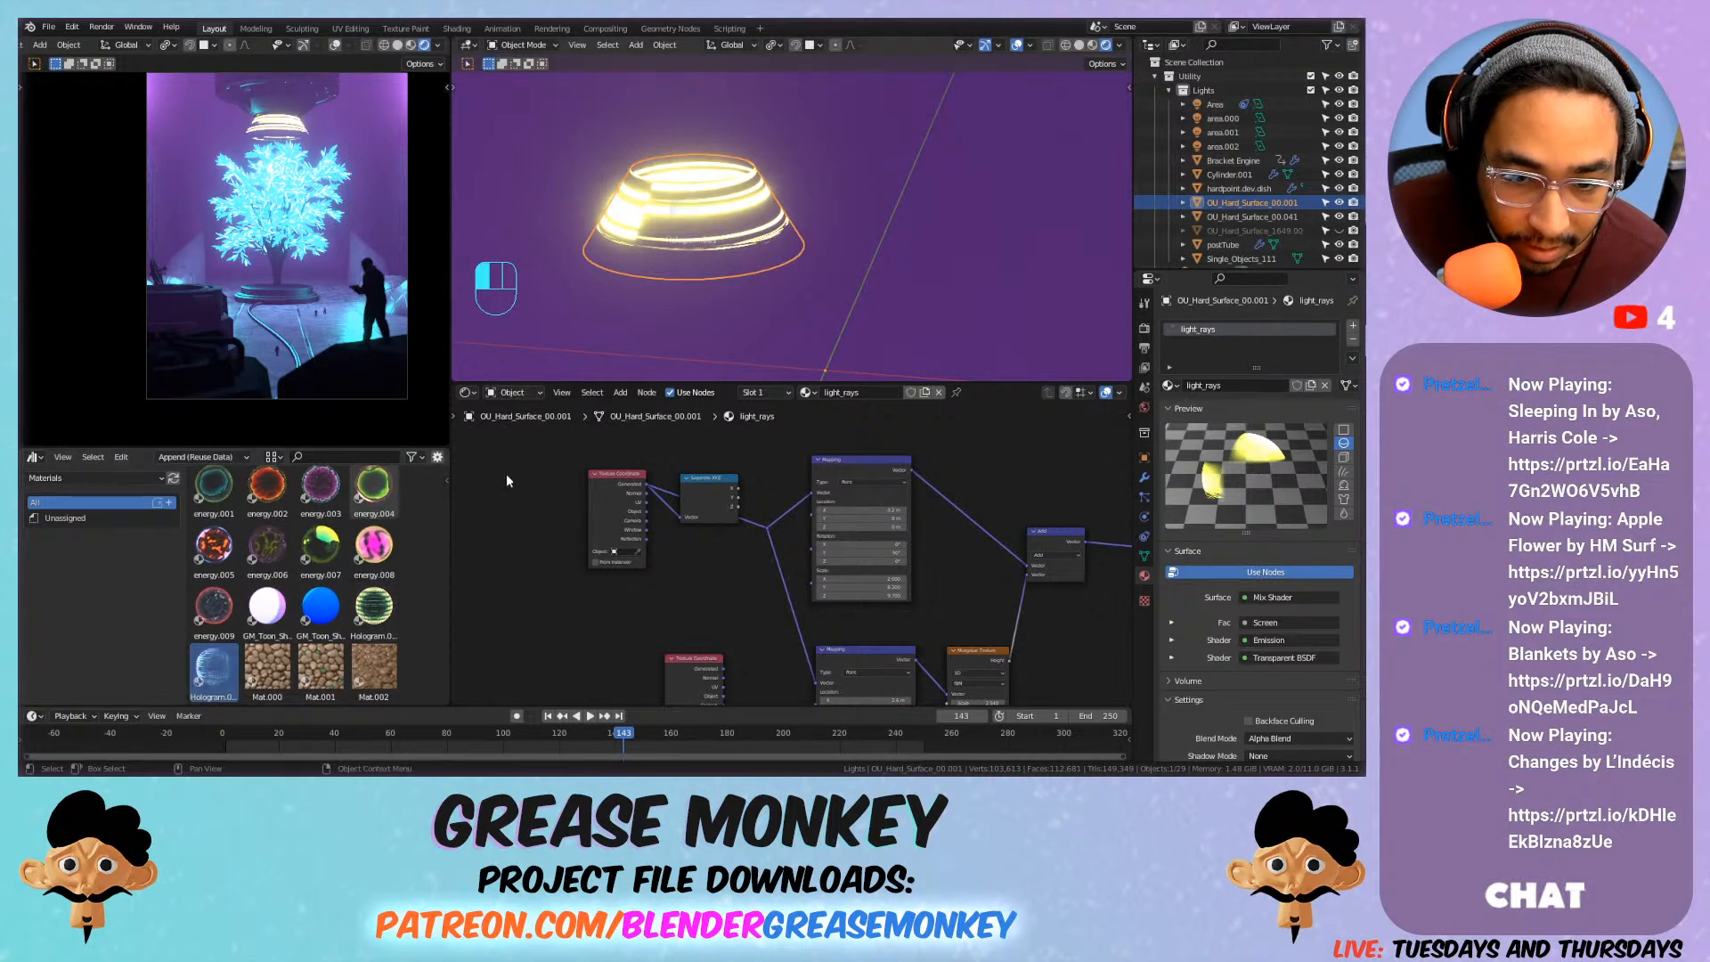
left_click_drag(515, 470, 506, 473)
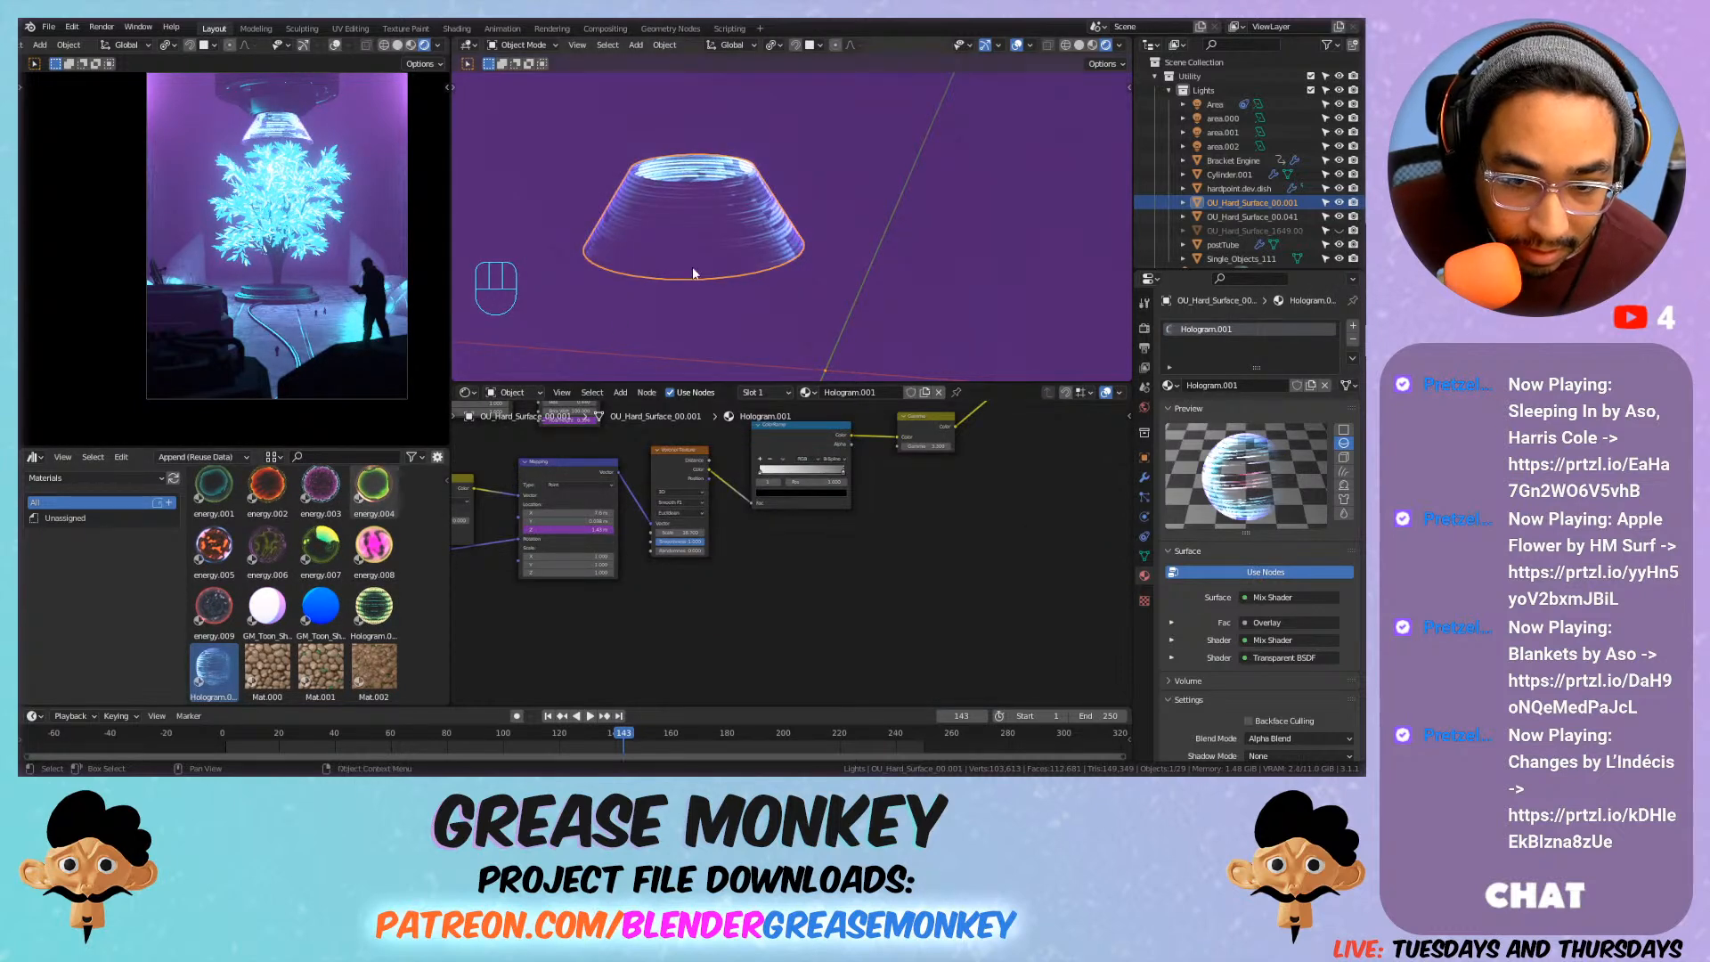
key("space")
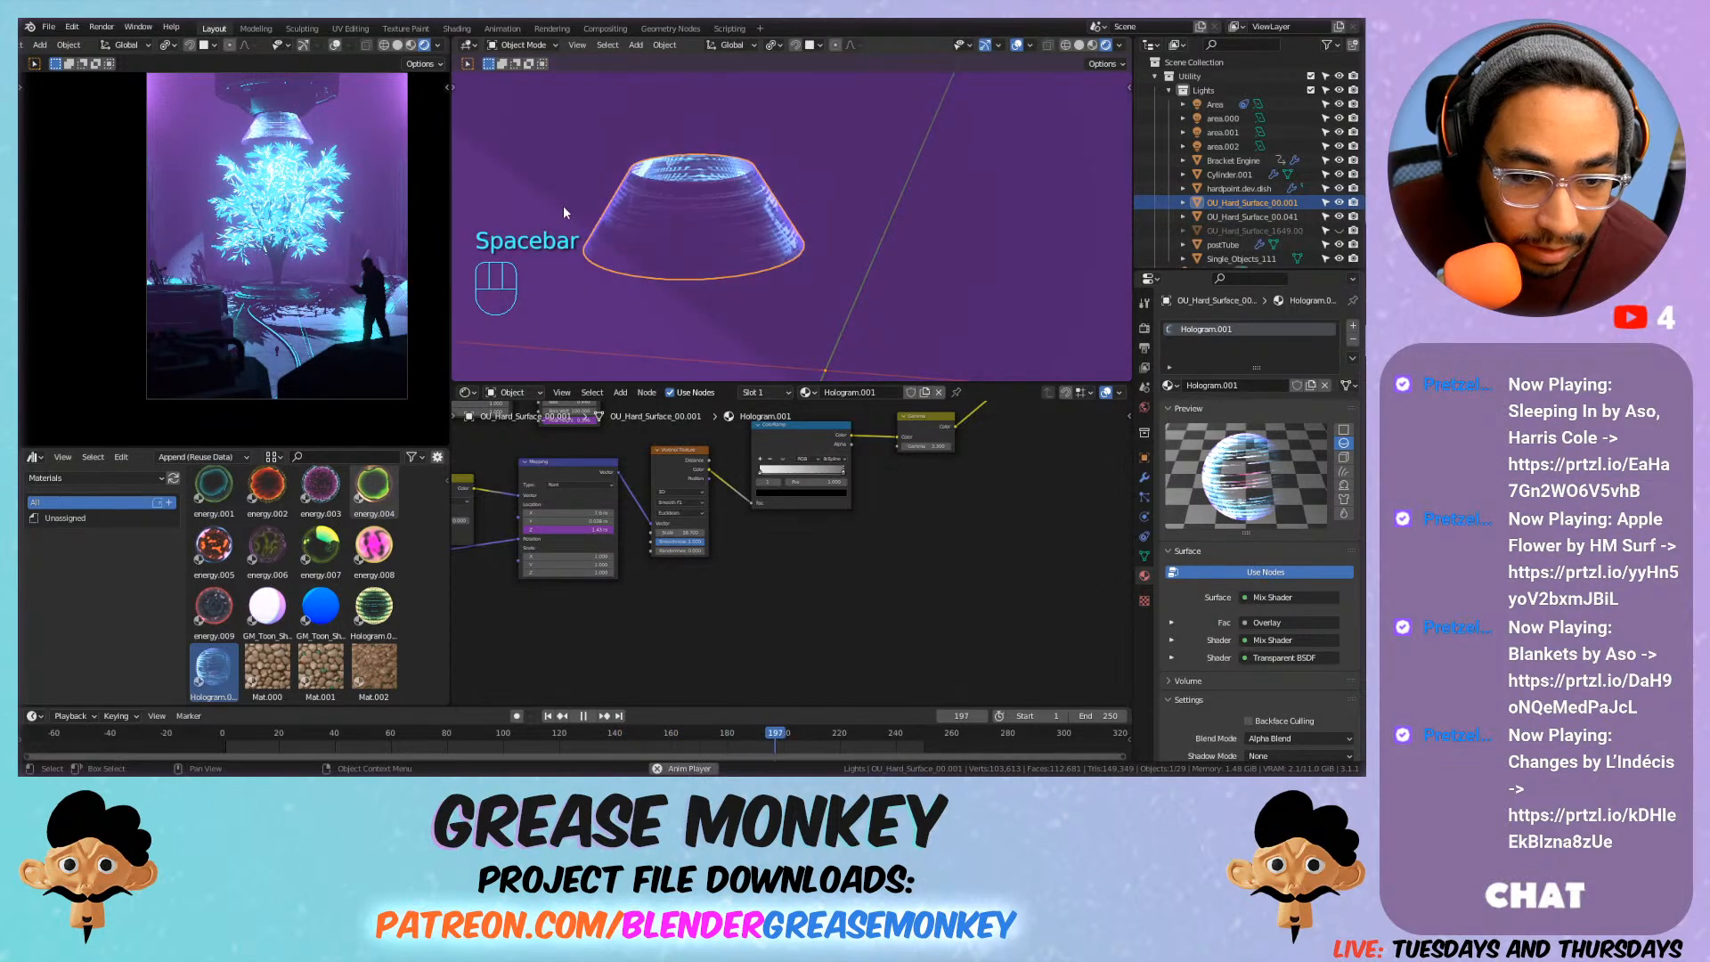
key("space")
Replace the flared cylinder's material with the Hologram.000 asset and play the animation.
left_click_drag(374, 608, 696, 234)
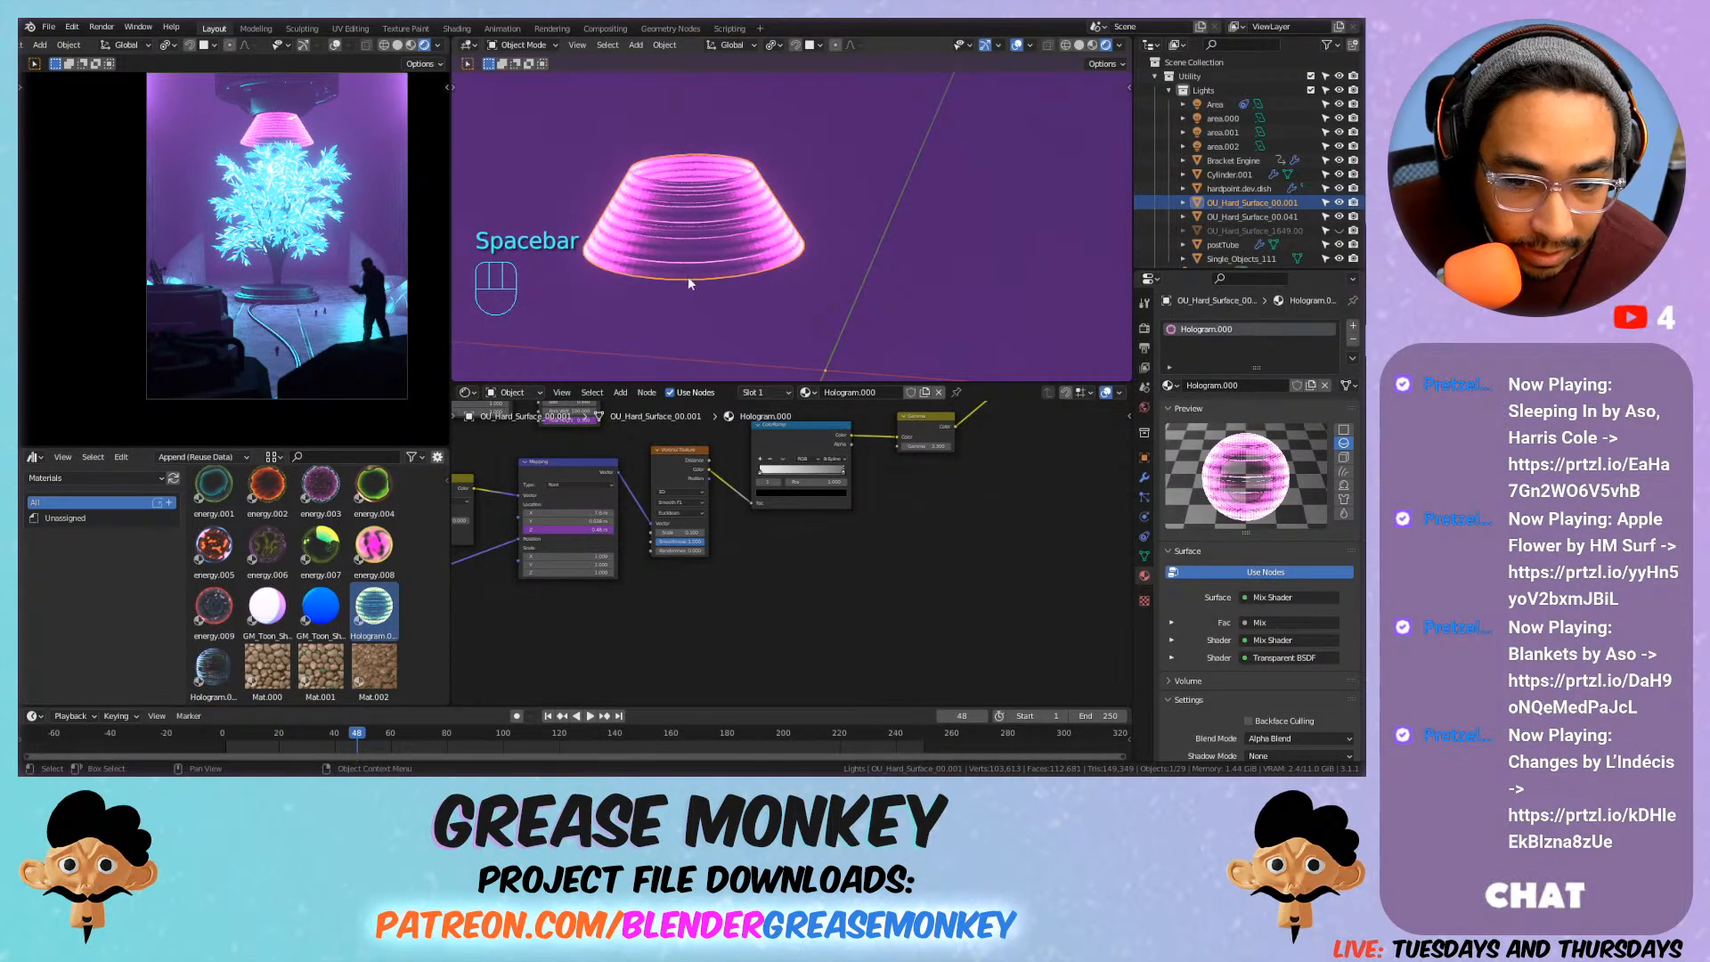
key("space")
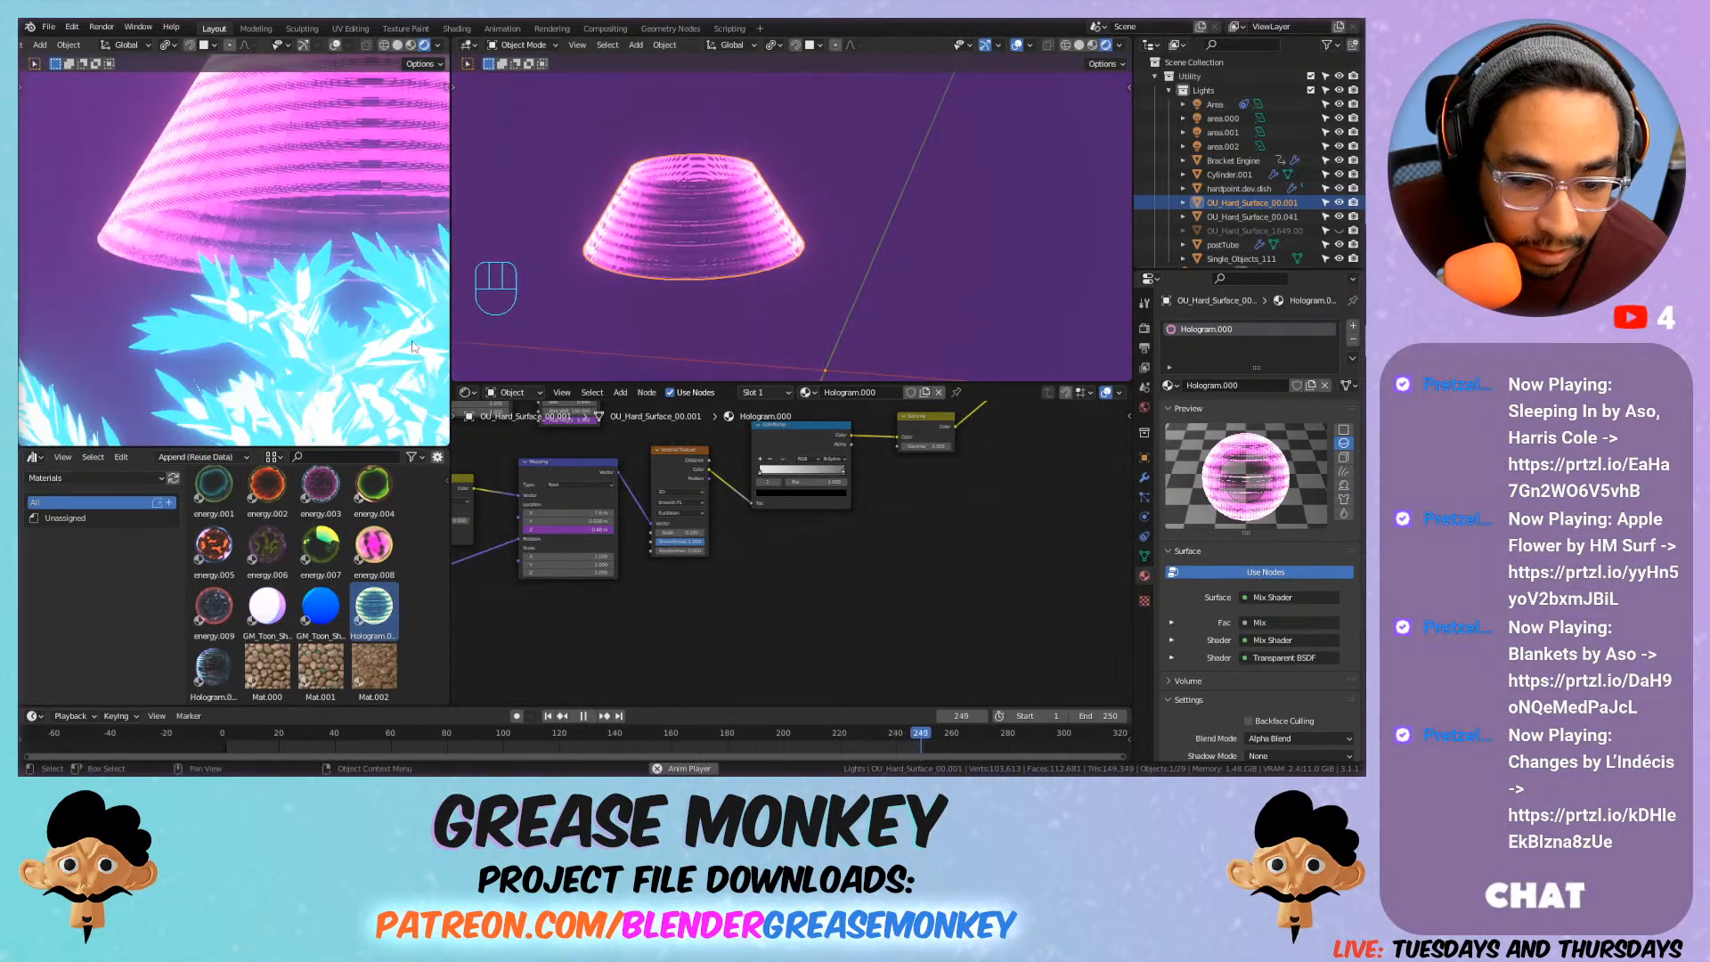
Stop the animation and set the Hologram.000 material's Brightness property to 1.42.
key("space")
scroll(1211, 588, "down", 10)
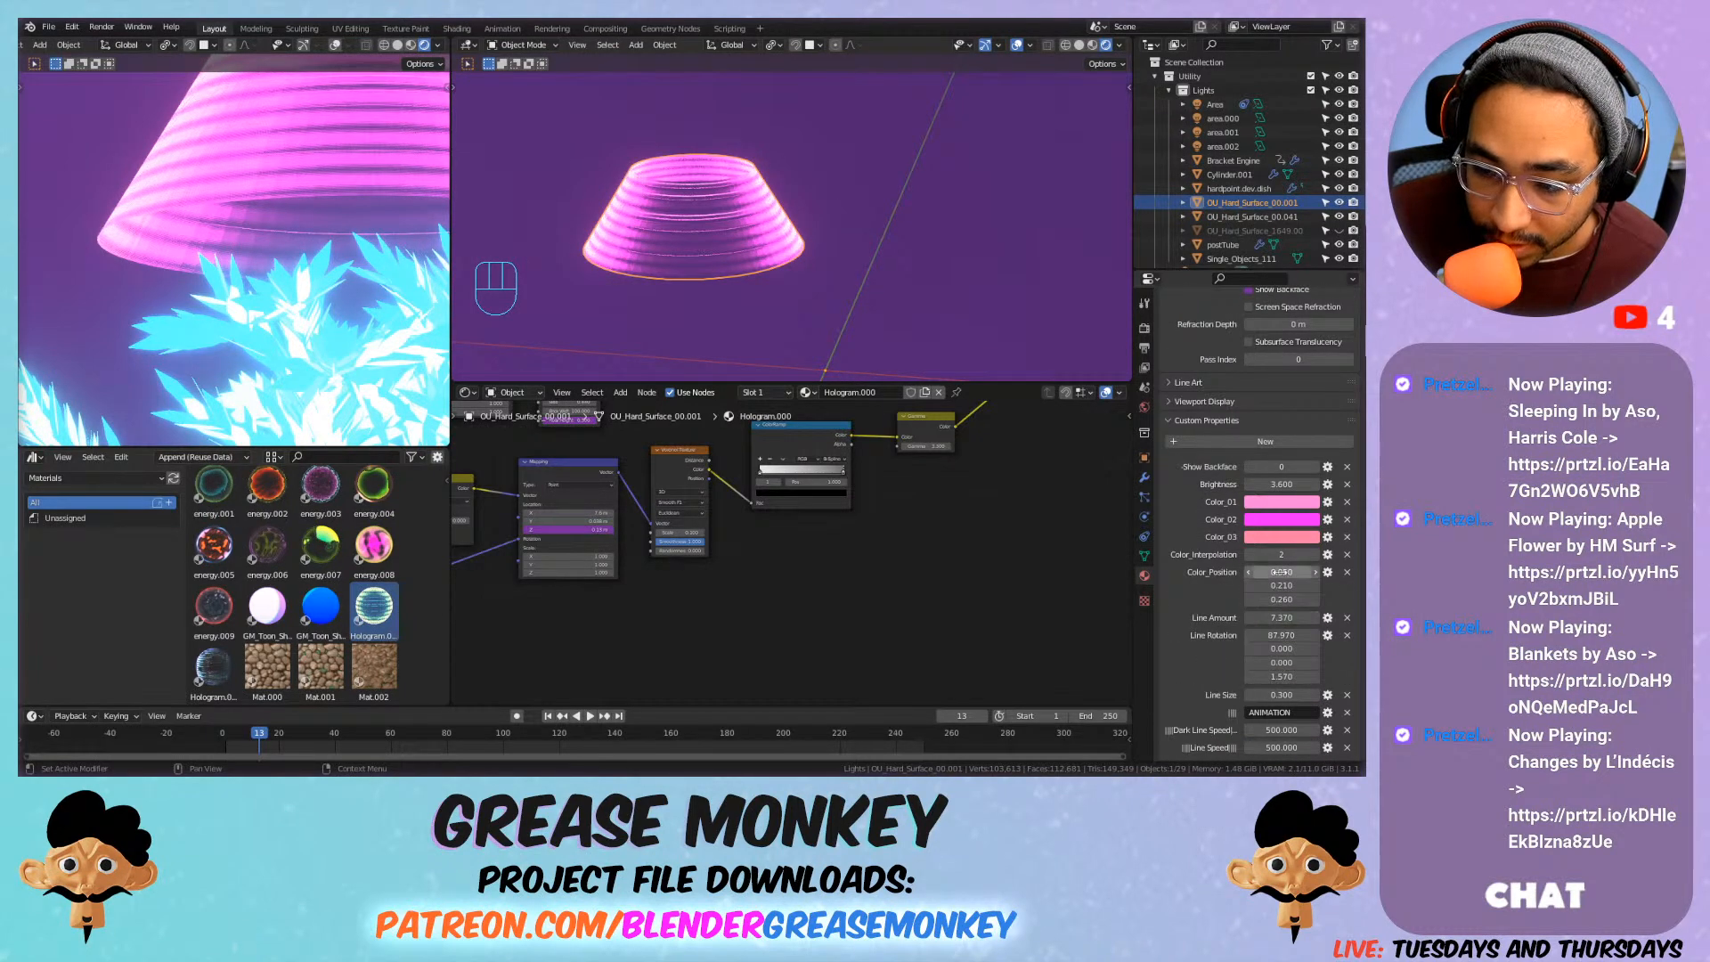
mouse_move(1281, 484)
left_mouse_down()
mouse_move(1229, 484)
mouse_move(1286, 484)
left_mouse_up()
scroll(1247, 476, "up", 3)
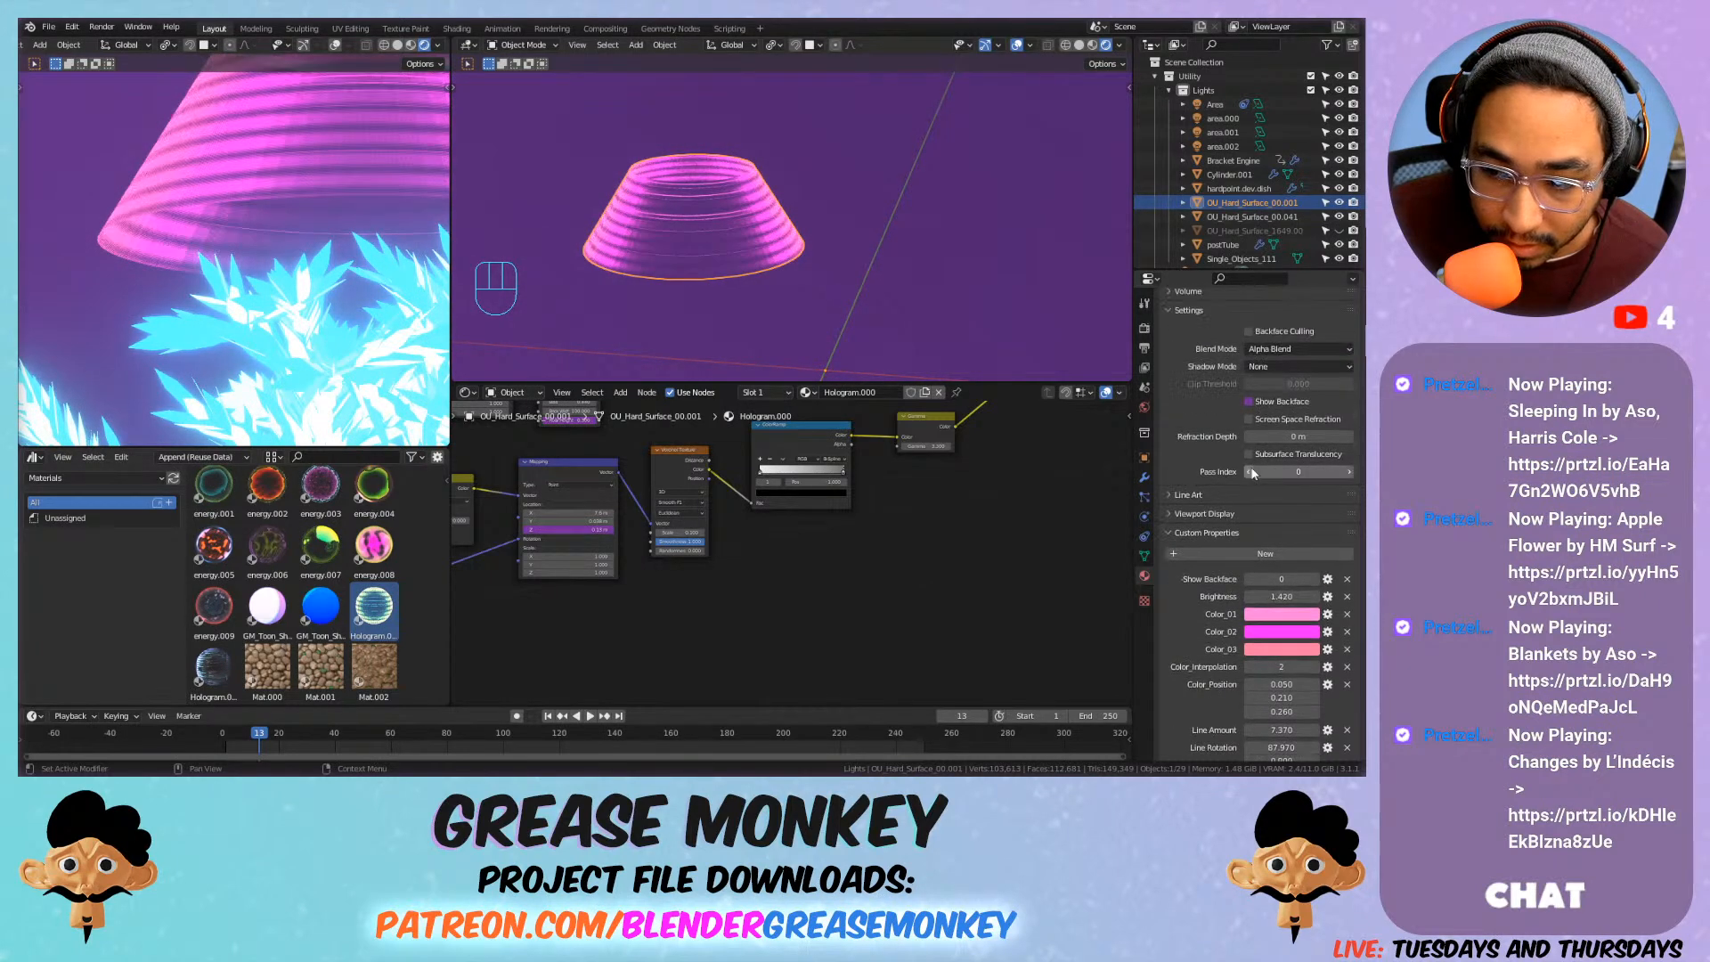
Try Backface Culling on the hologram material, turn it off again, and set its Show Backface property to 1.
left_click(1261, 332)
scroll(303, 262, "down", 3)
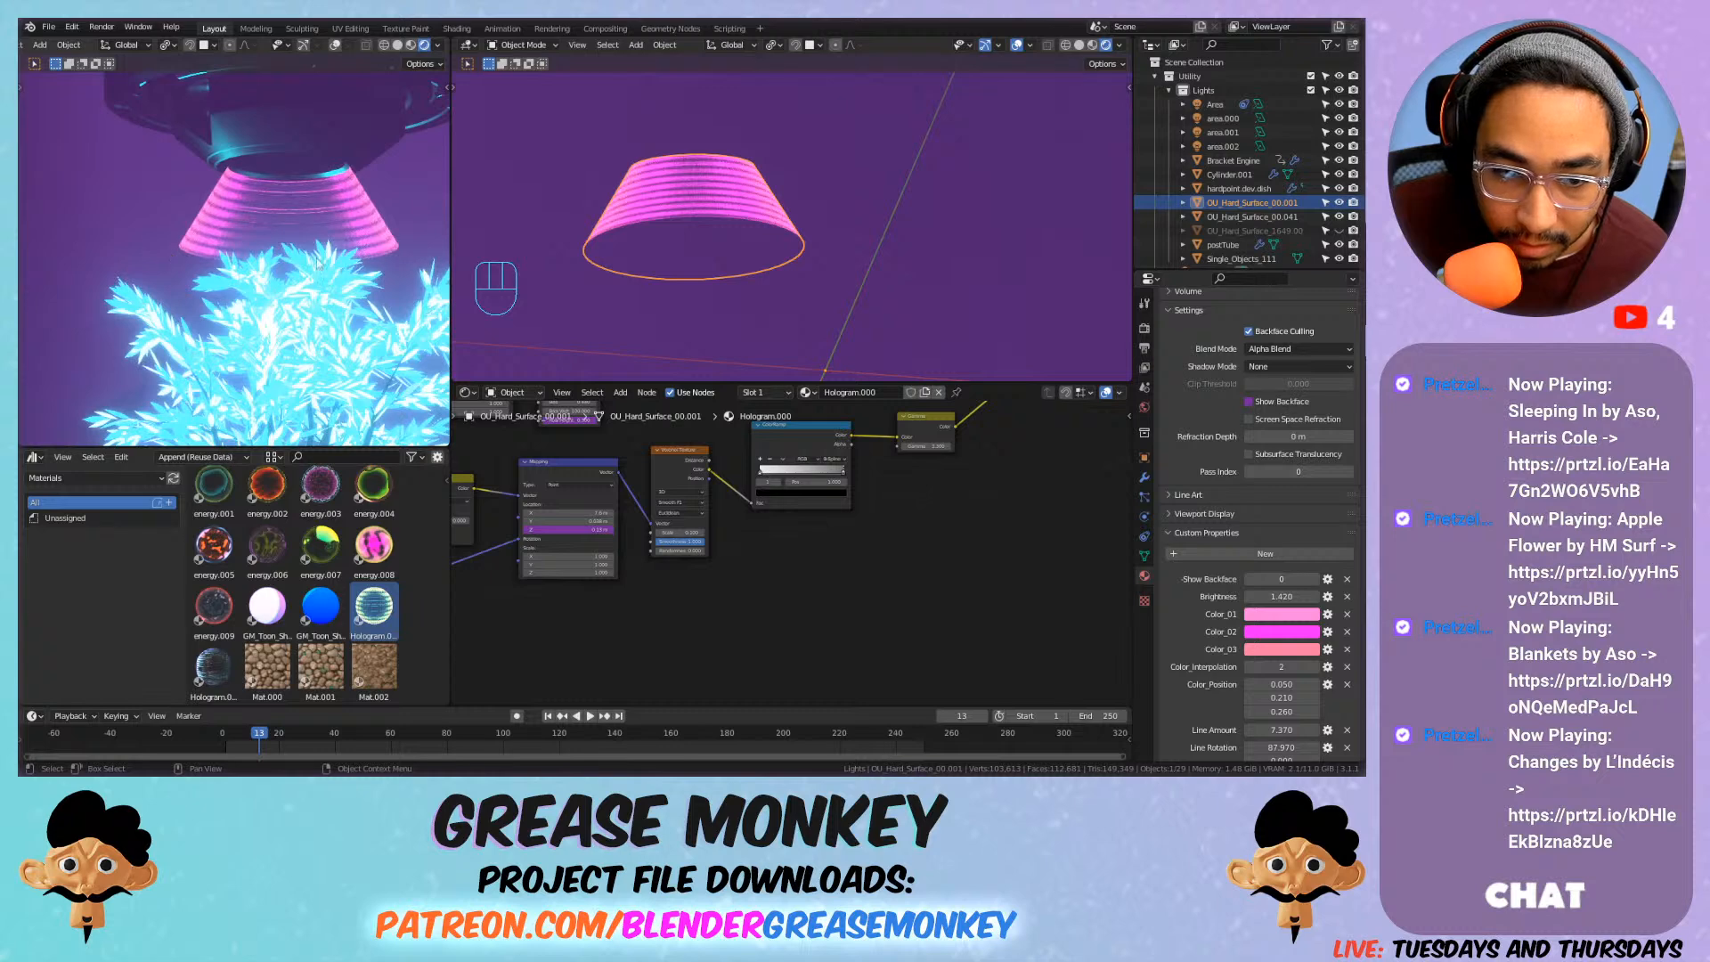
left_click(1248, 331)
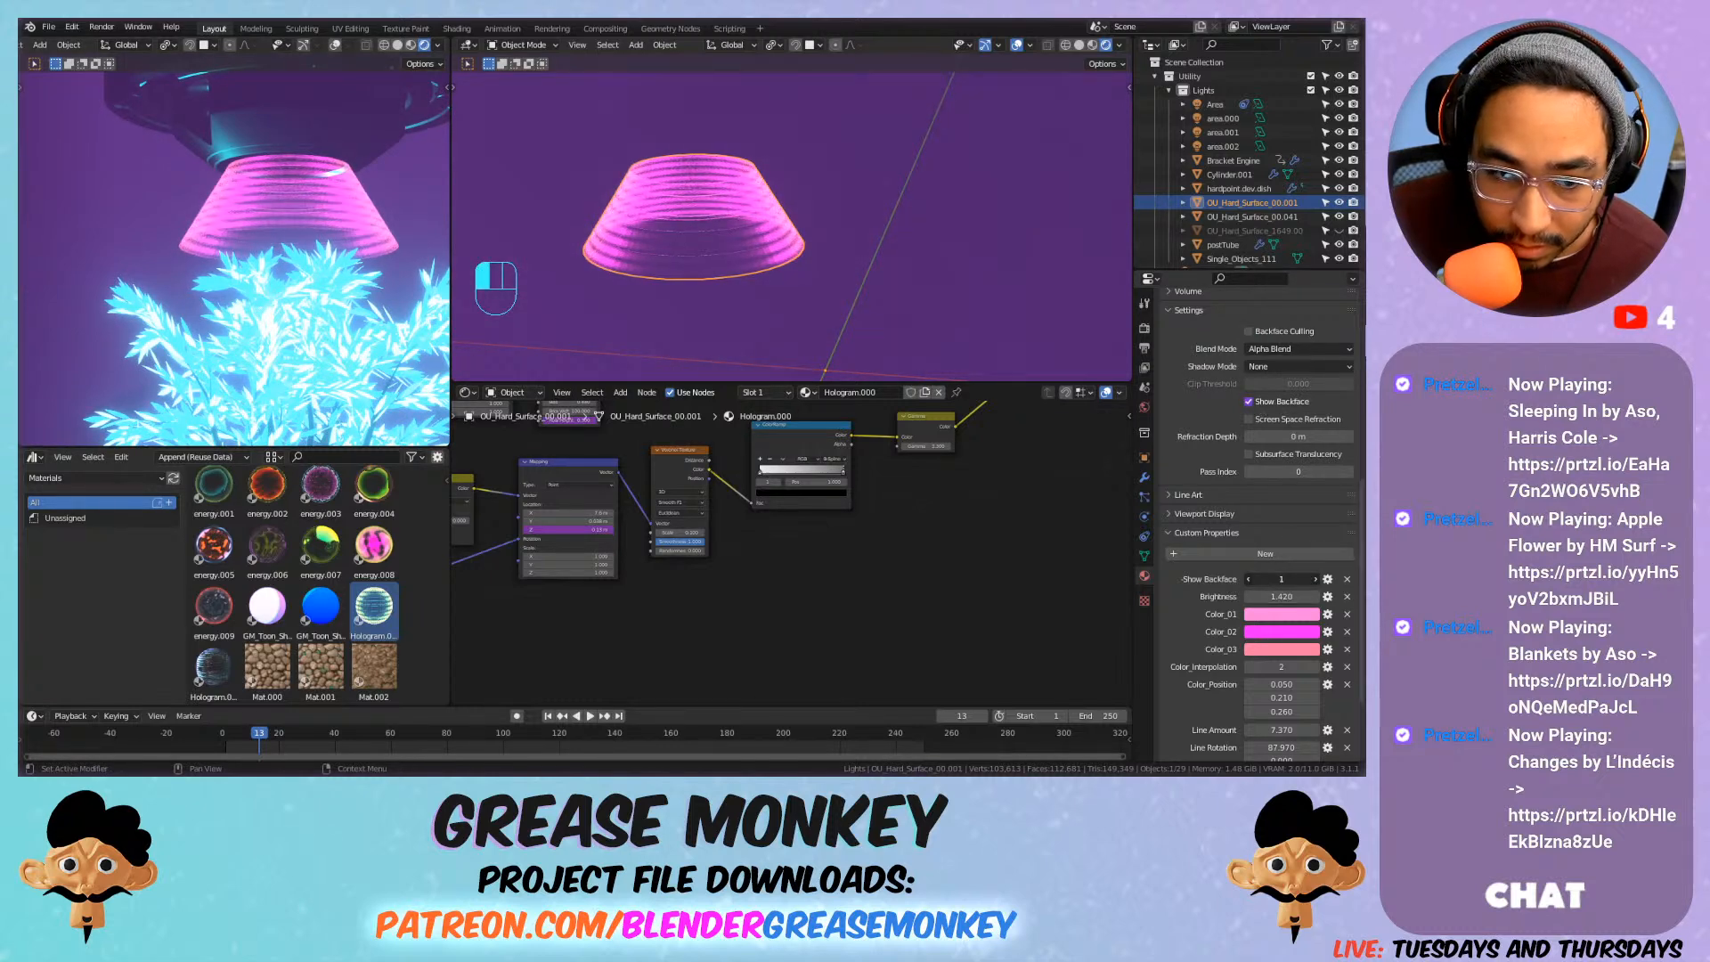
left_click(1315, 579)
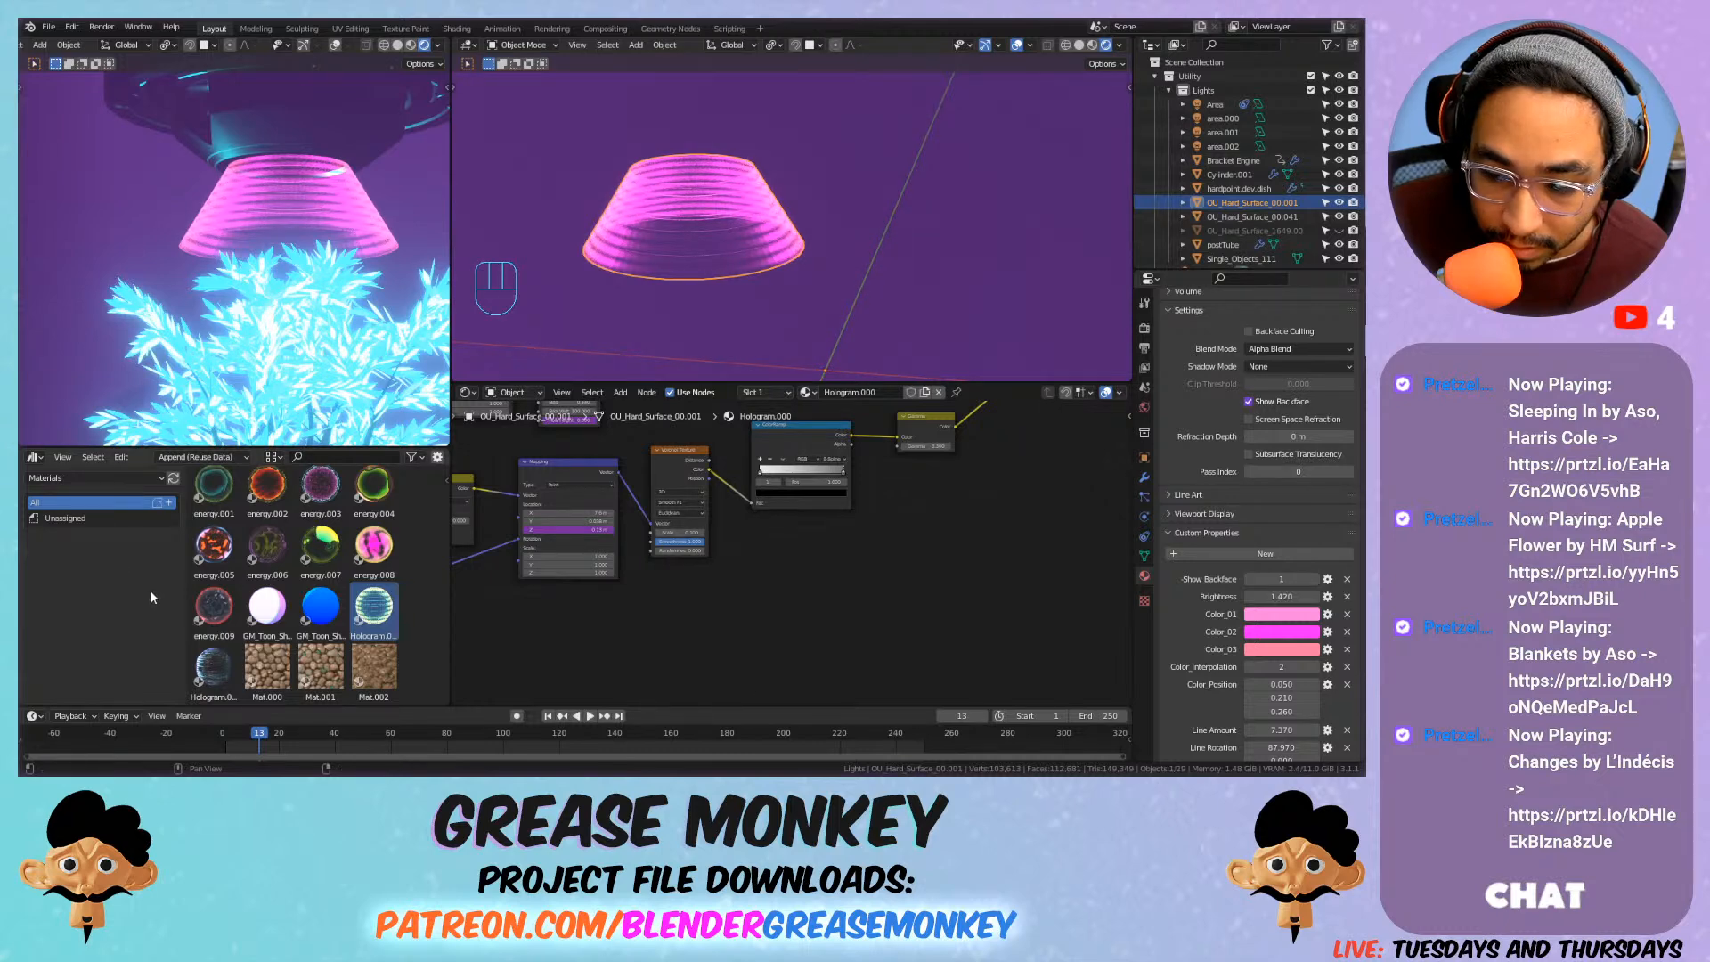
Try different Line Amount and Line Size values on the hologram material, undoing each change.
scroll(1291, 648, "down", 4)
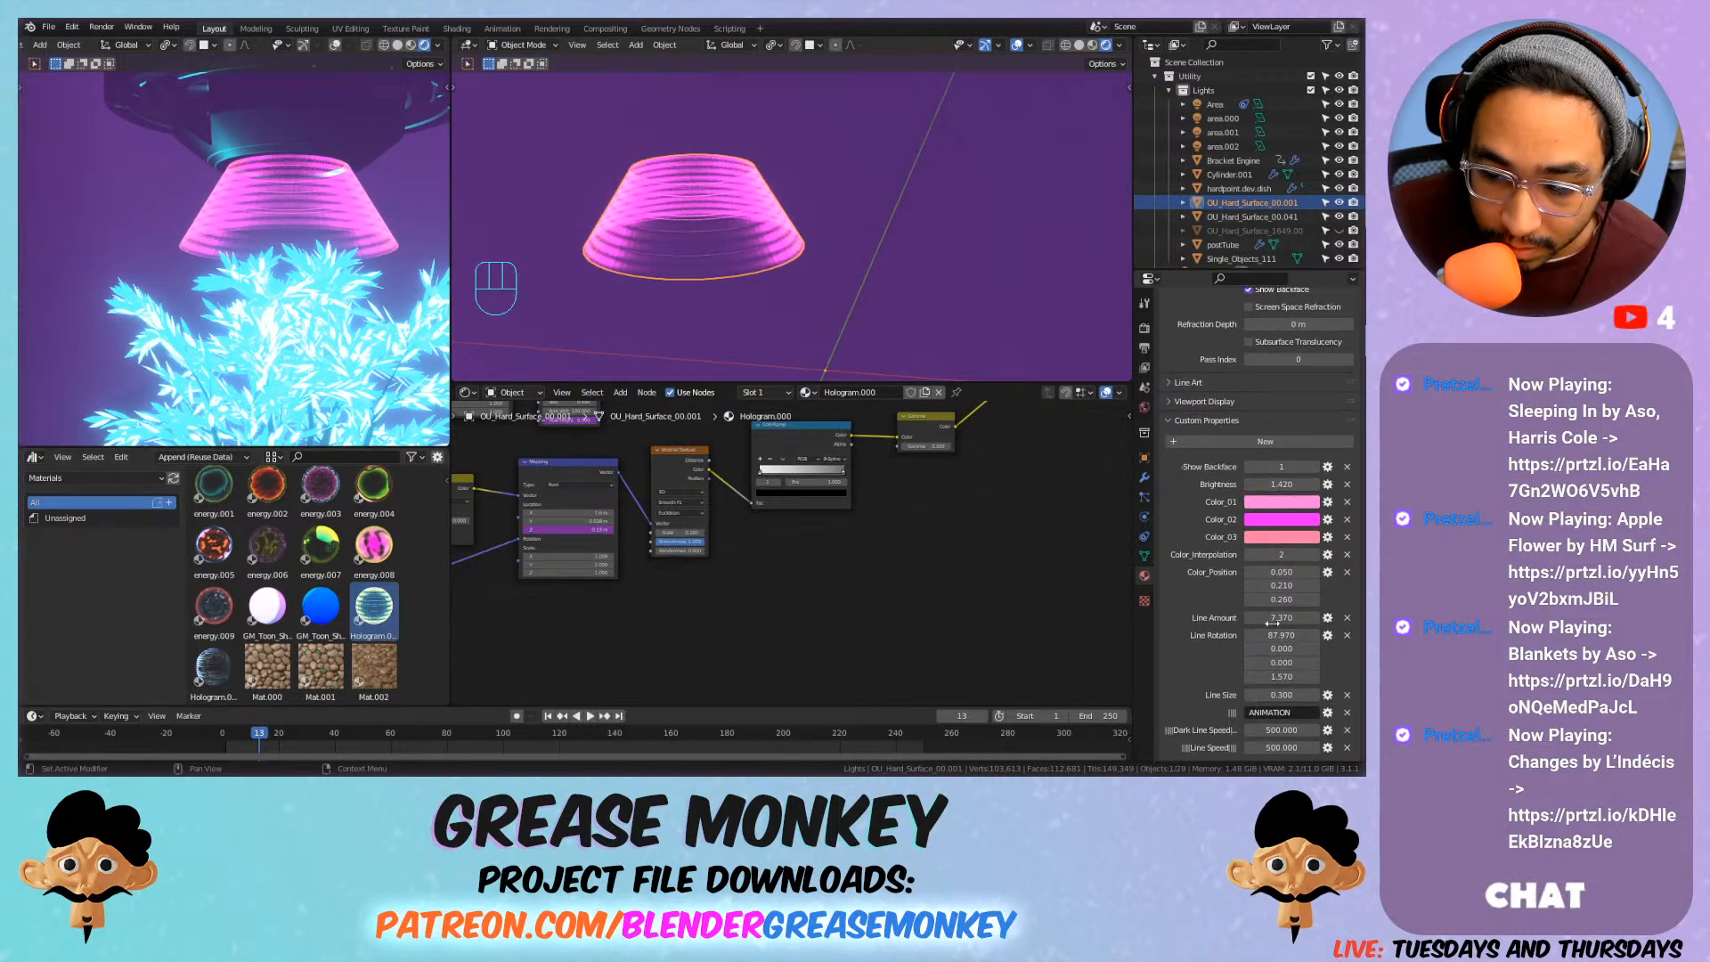
left_click_drag(1281, 618, 1265, 612)
key("ctrl+z")
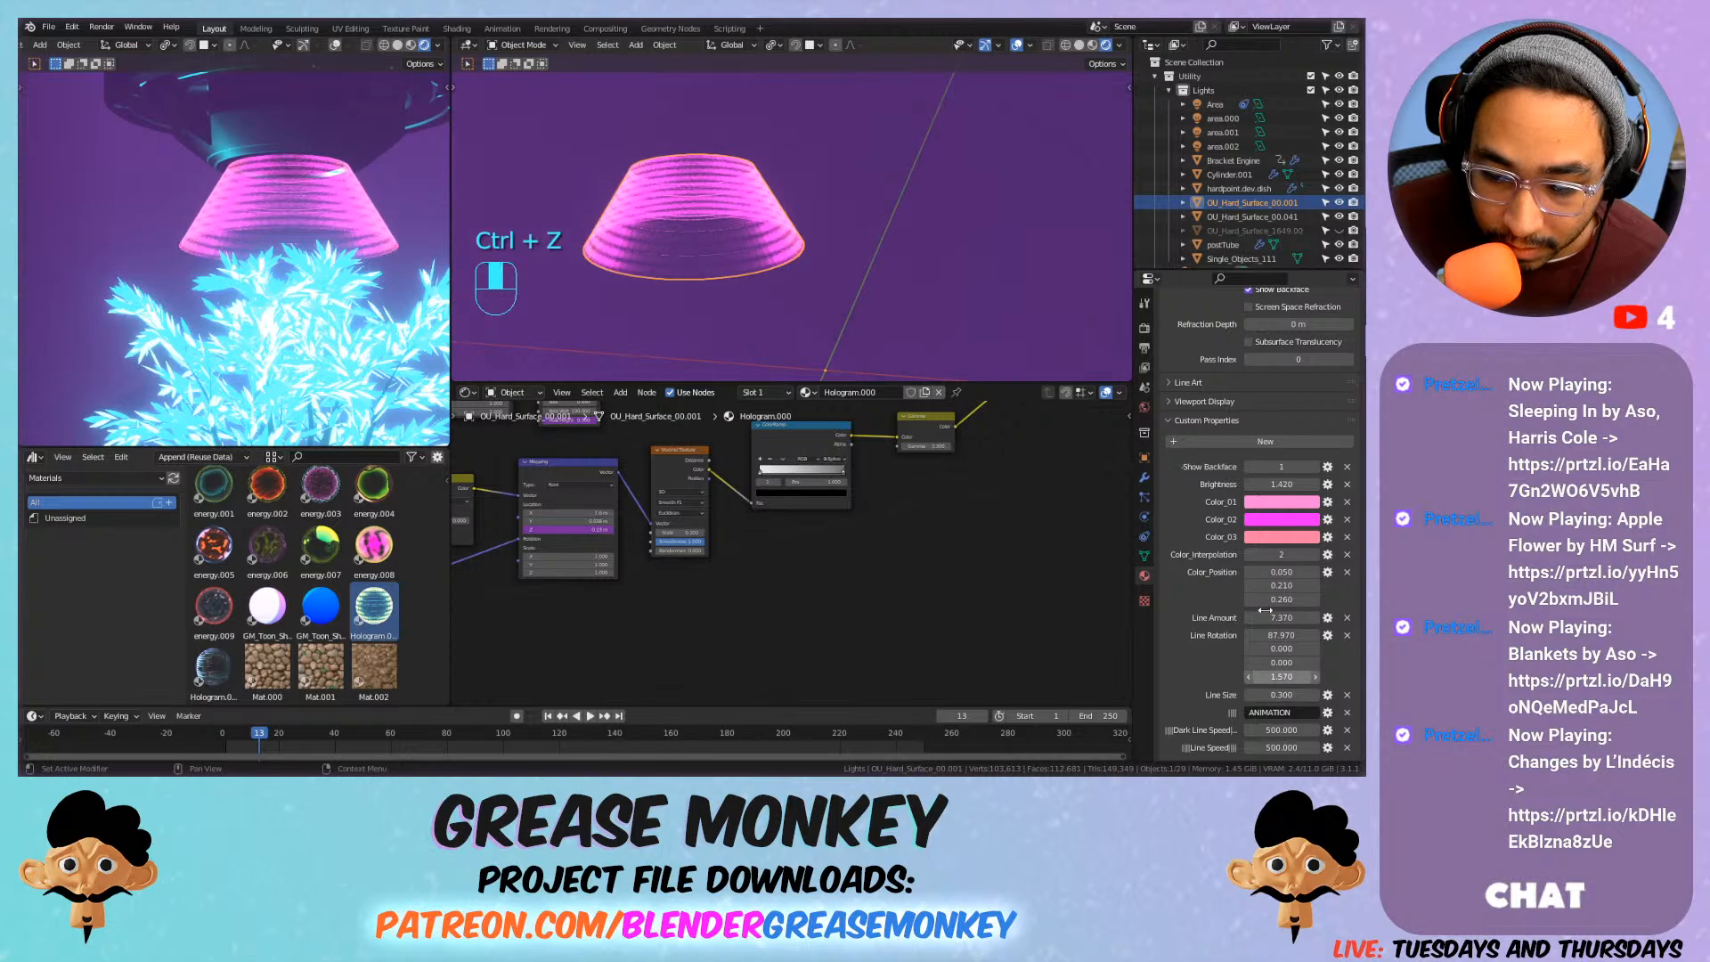
left_click_drag(1285, 692, 1256, 692)
key("ctrl+z")
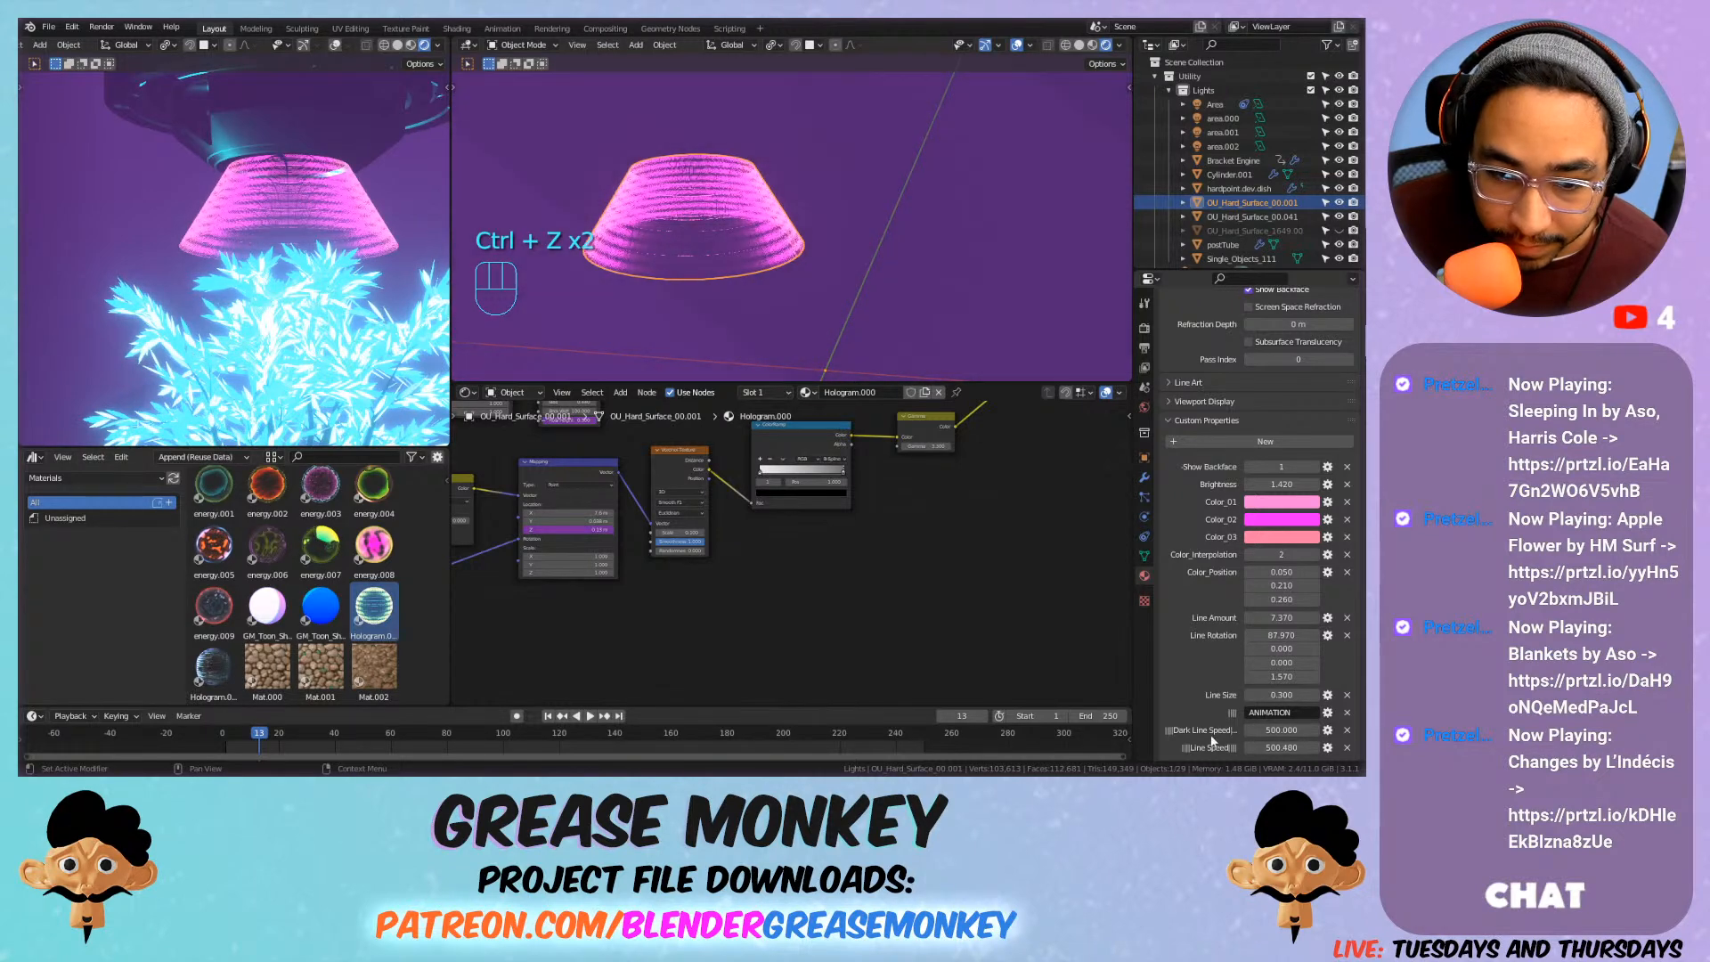
Apply the energy.008 material from the asset library to the flared cylinder.
left_click_drag(374, 545, 714, 184)
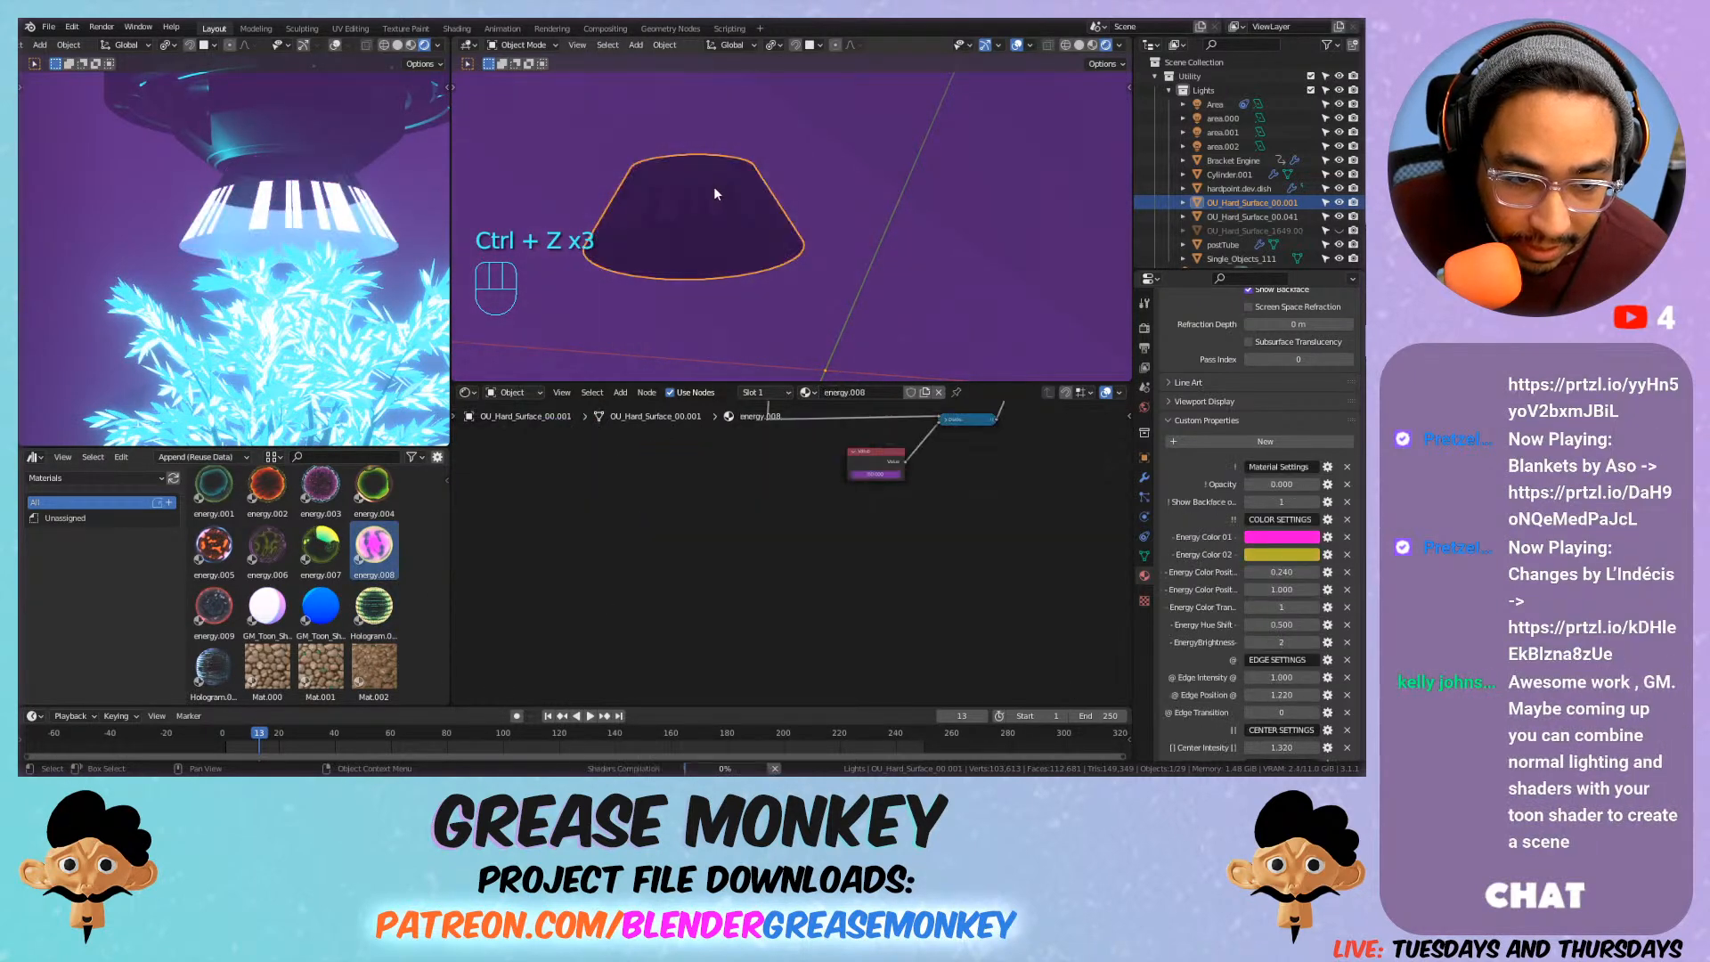
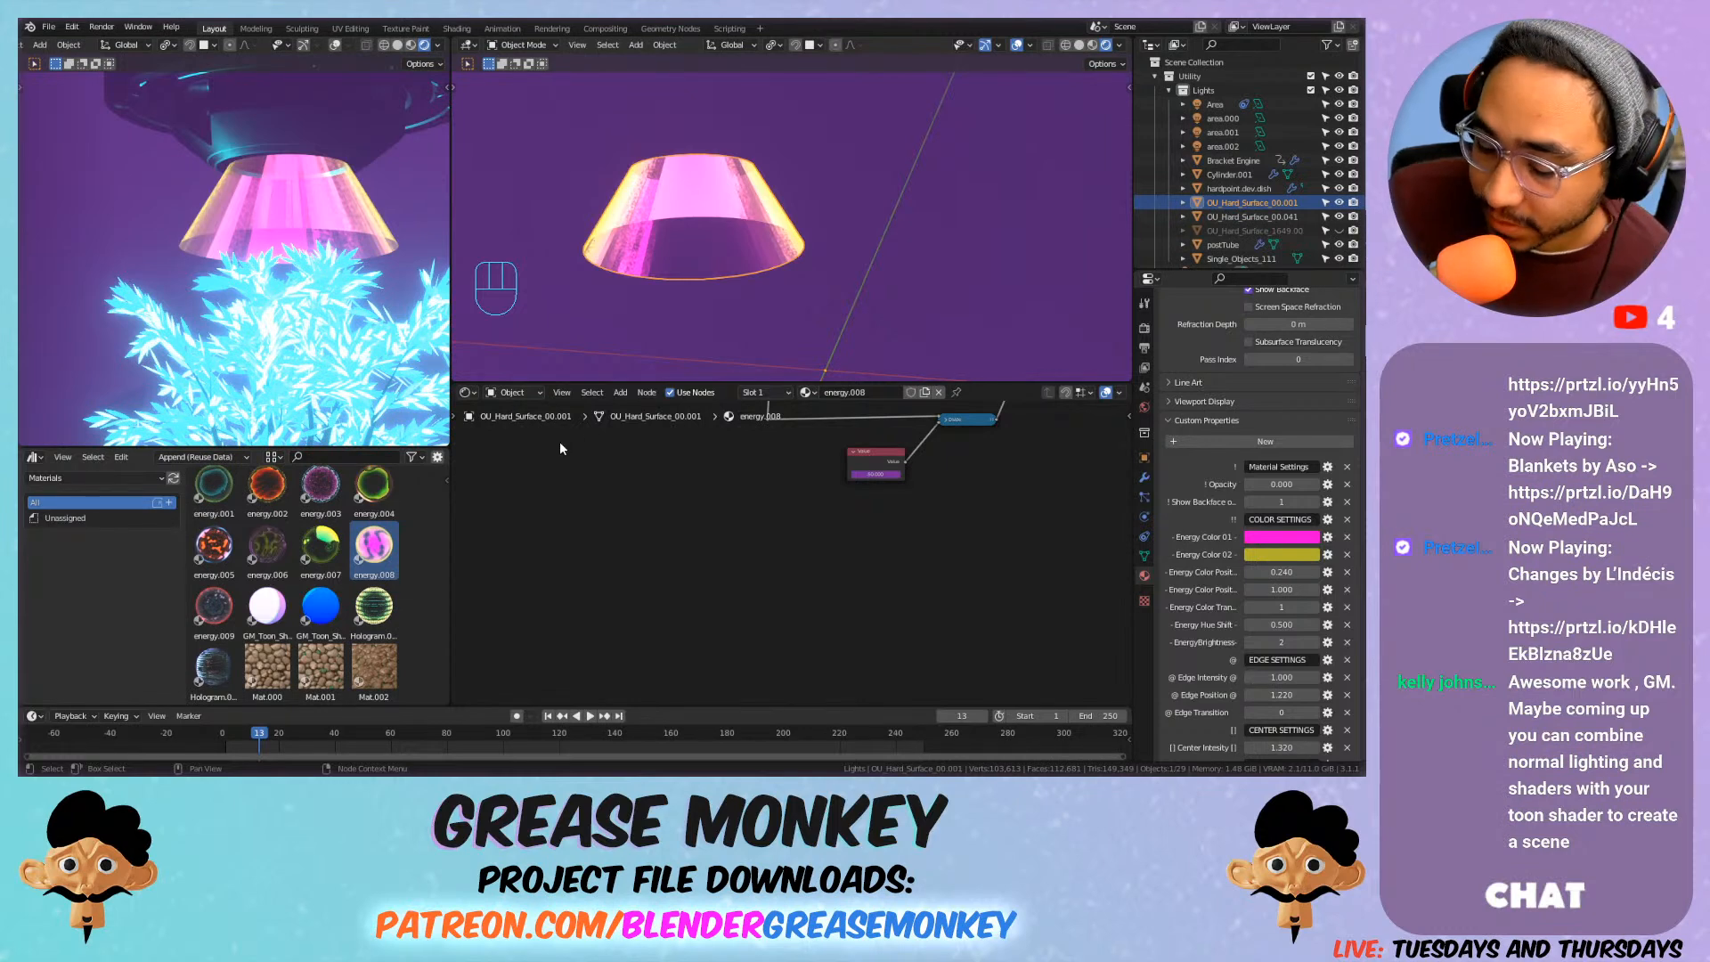
right_click(719, 191)
left_click(720, 192)
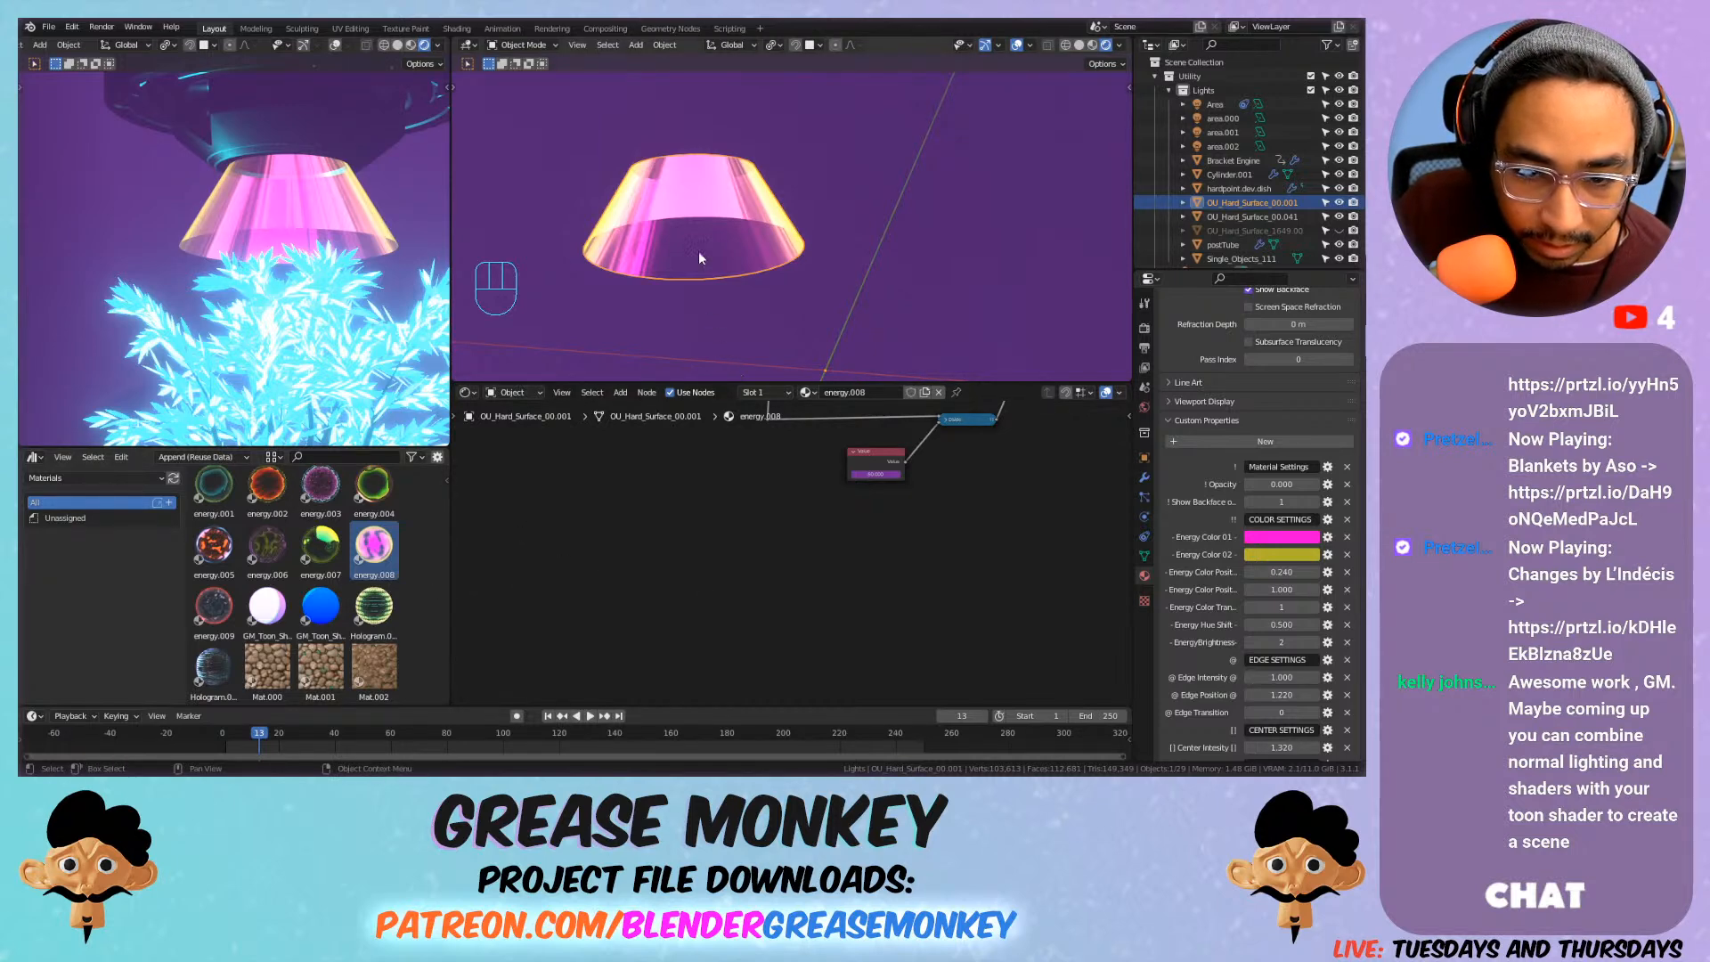
Unwrap the flared cylinder's UVs with the standard Unwrap method.
key("Tab")
key("u")
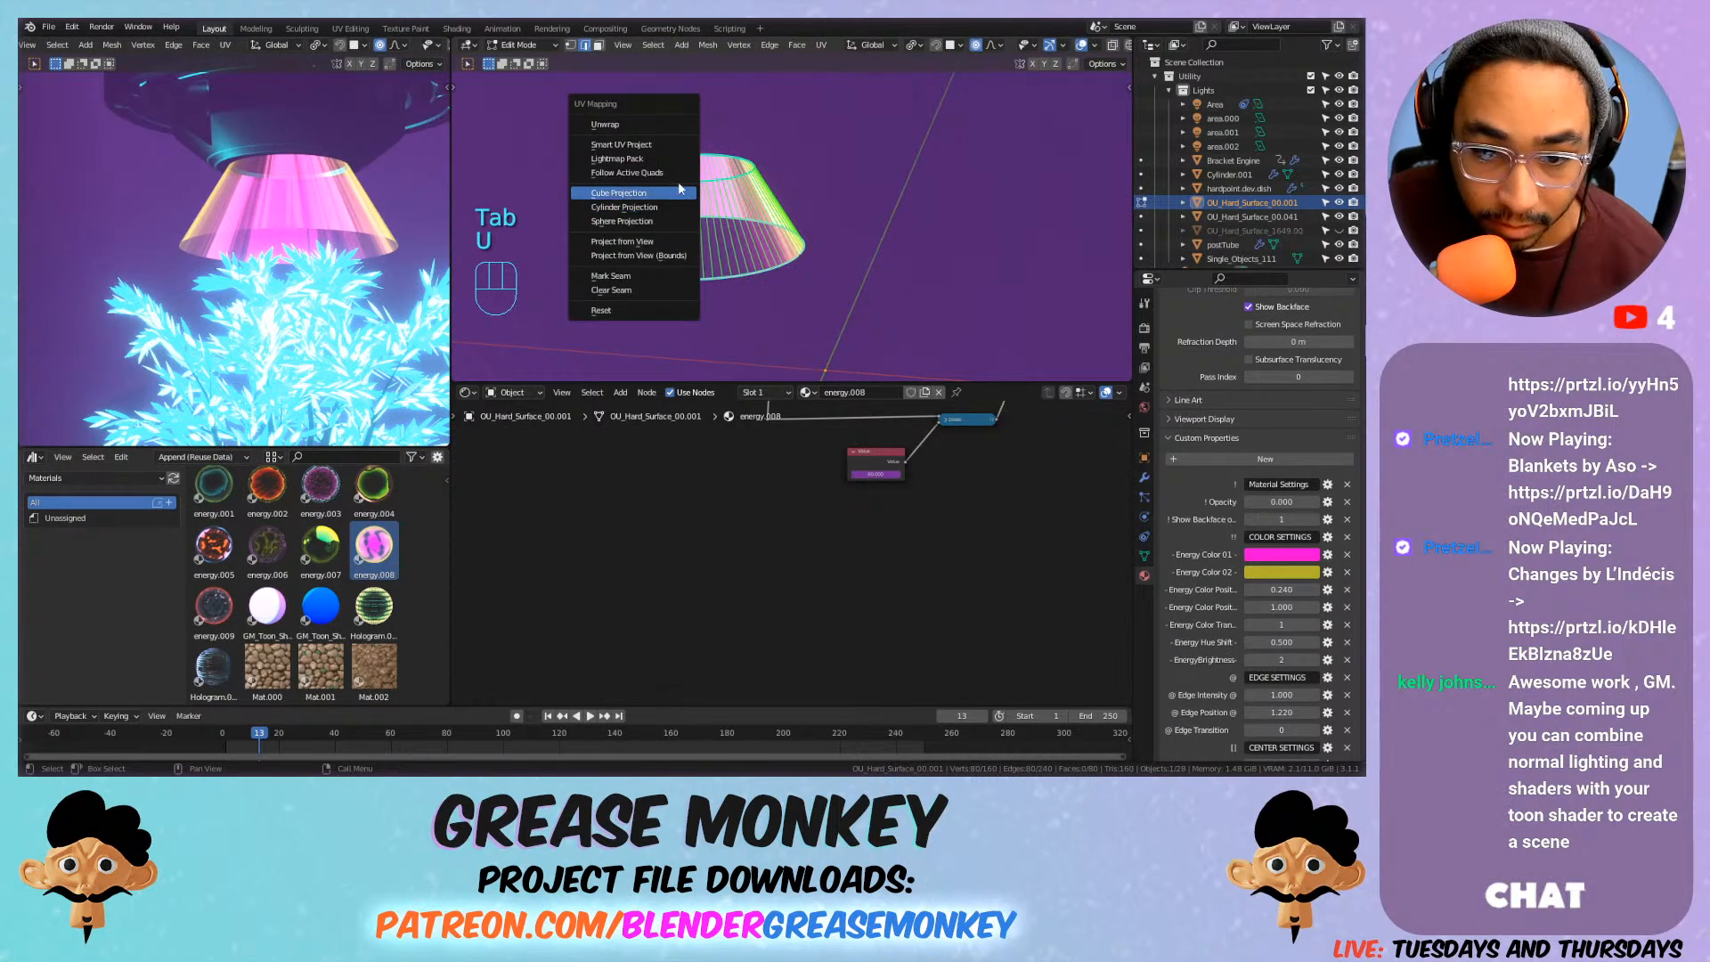
left_click(683, 125)
key("Tab")
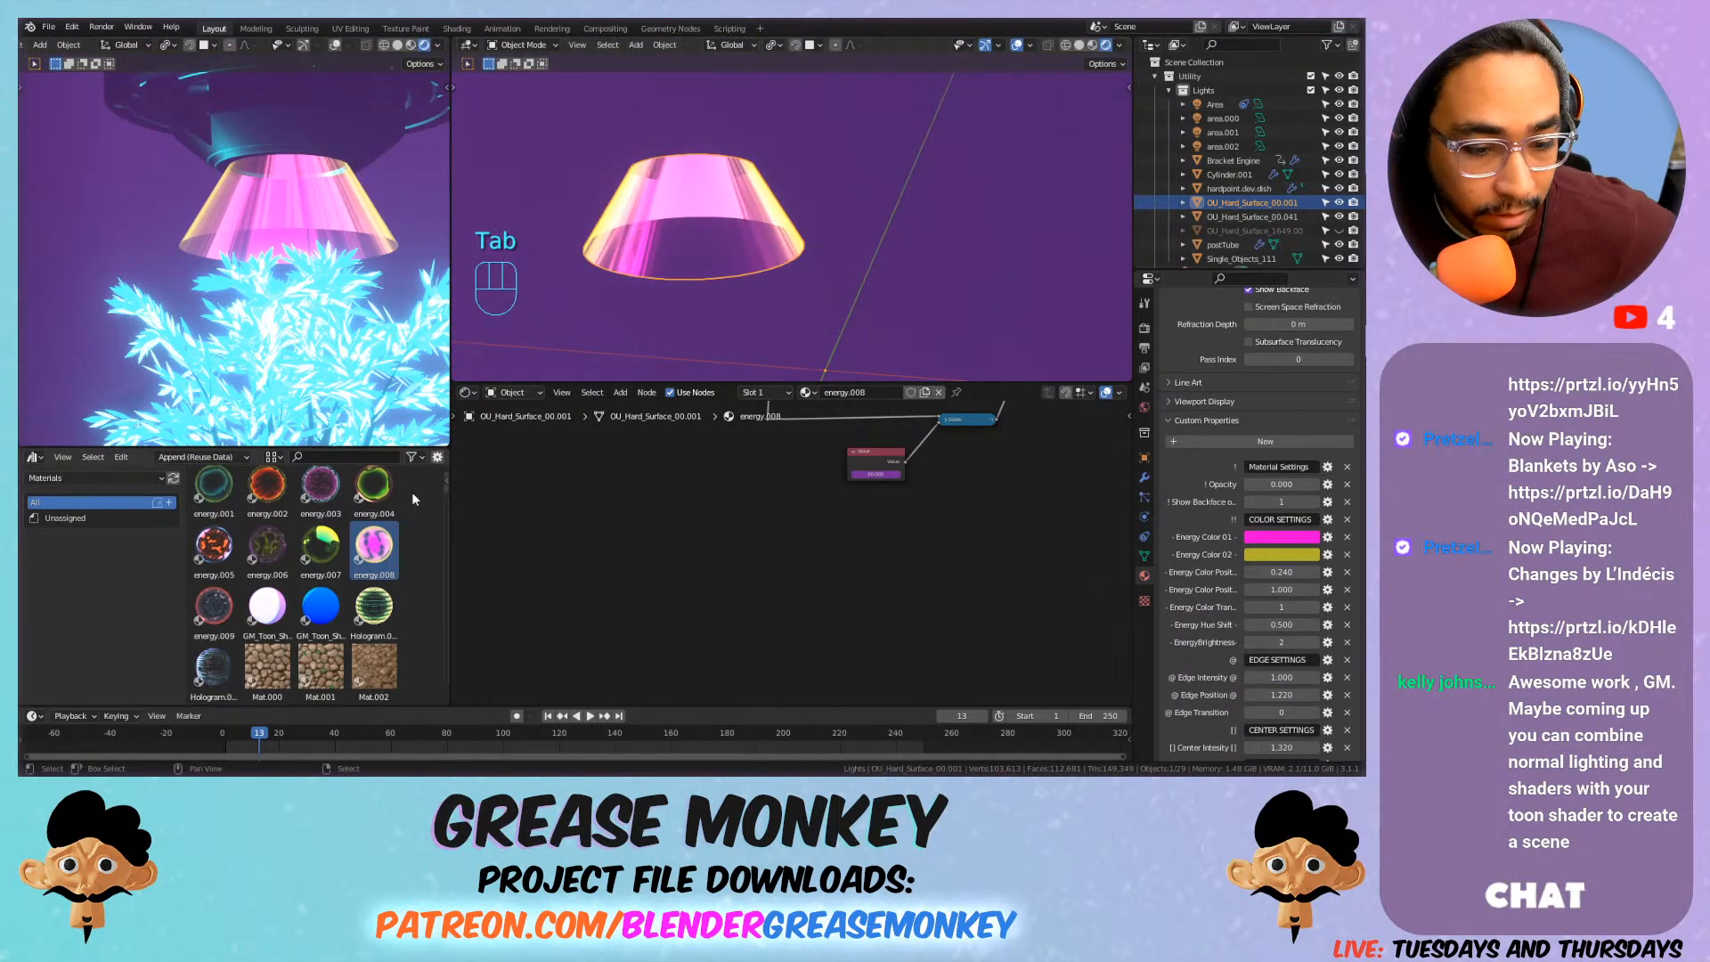
Replace the flared cylinder's material with the energy.001 asset and play the animation.
left_click_drag(214, 491, 680, 243)
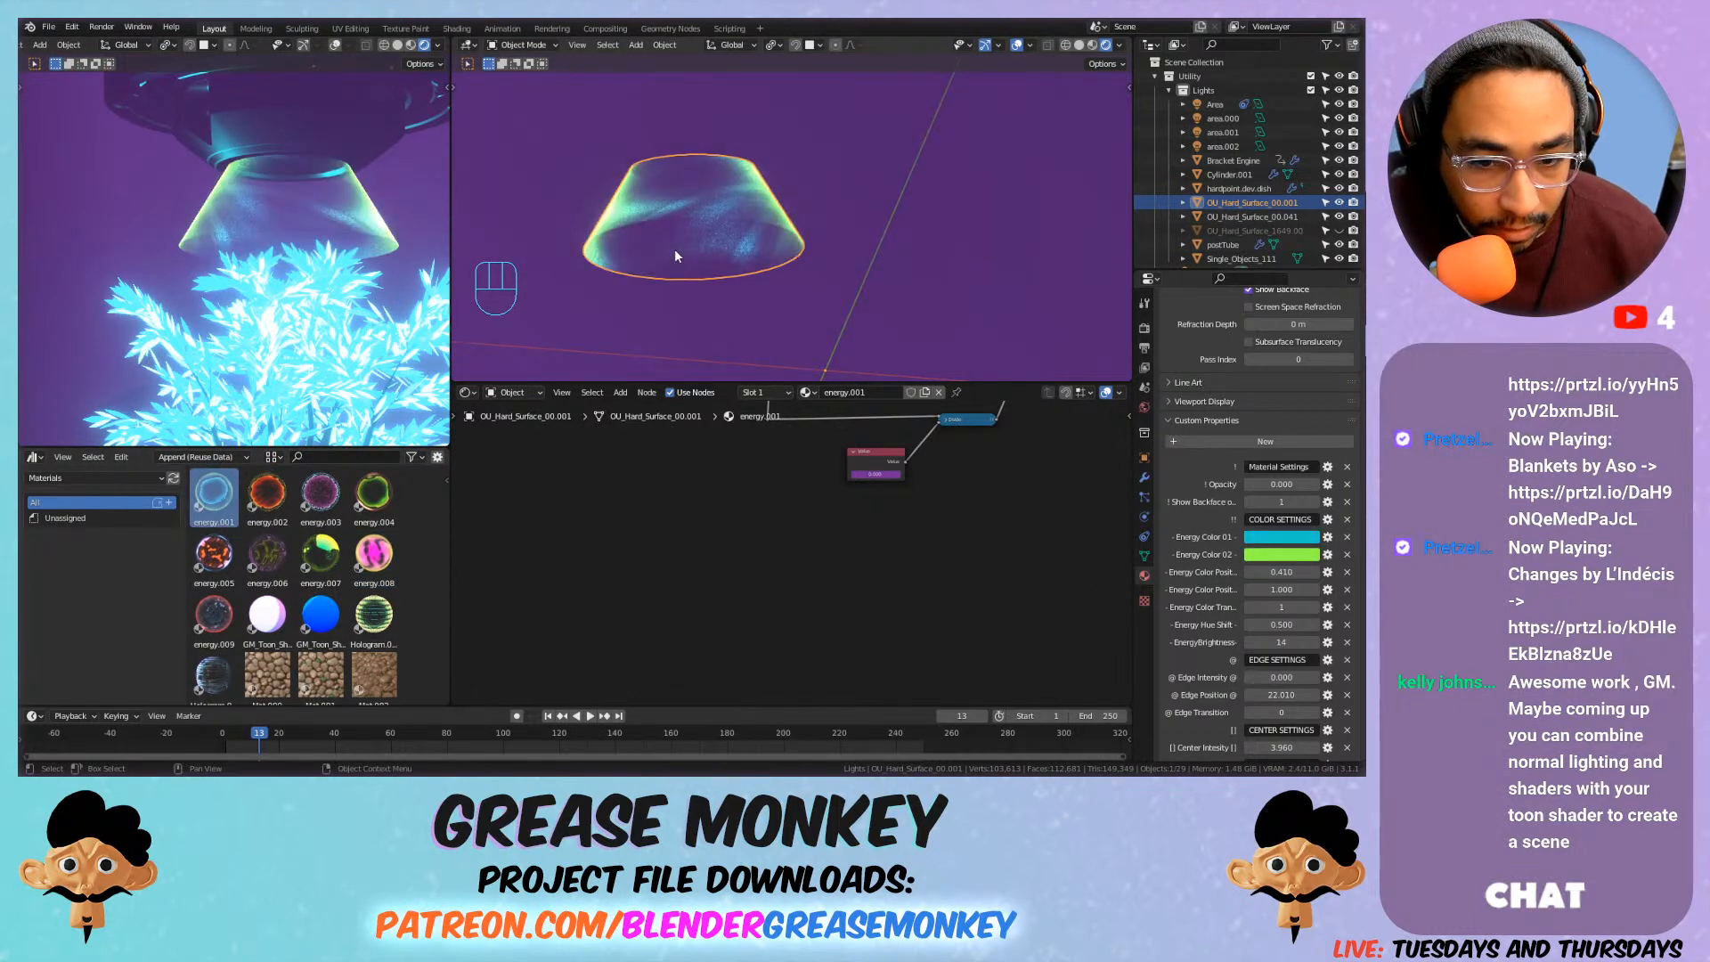
key("space")
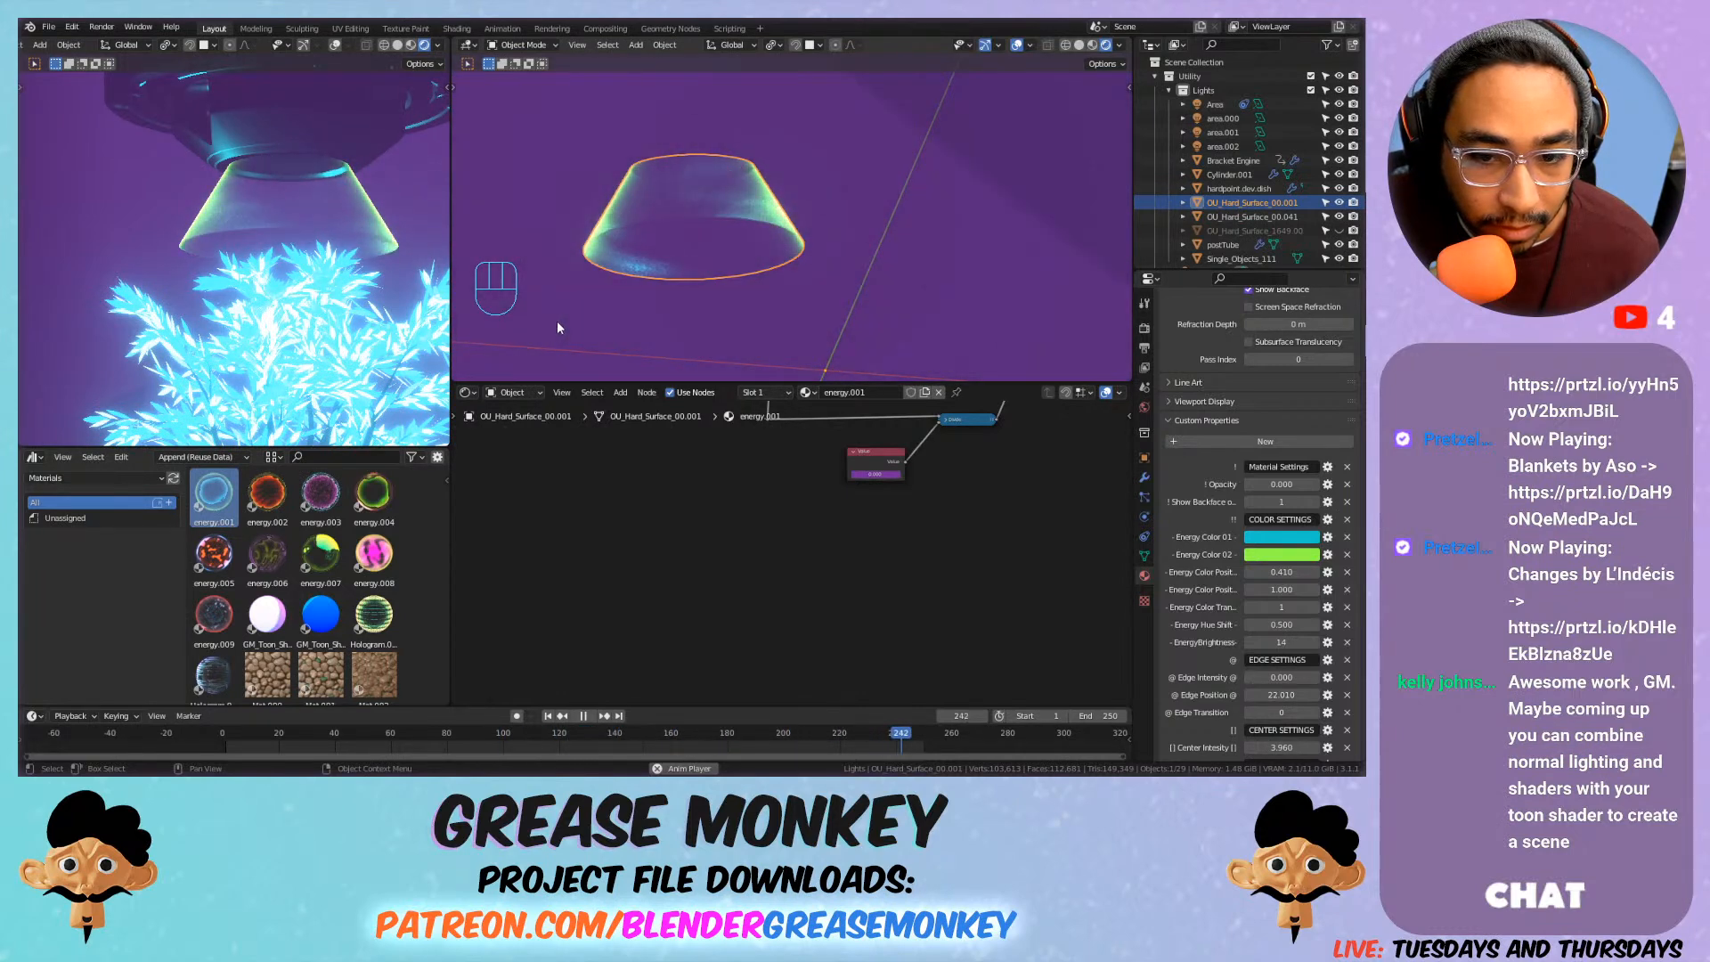
scroll(251, 246, "down", 5)
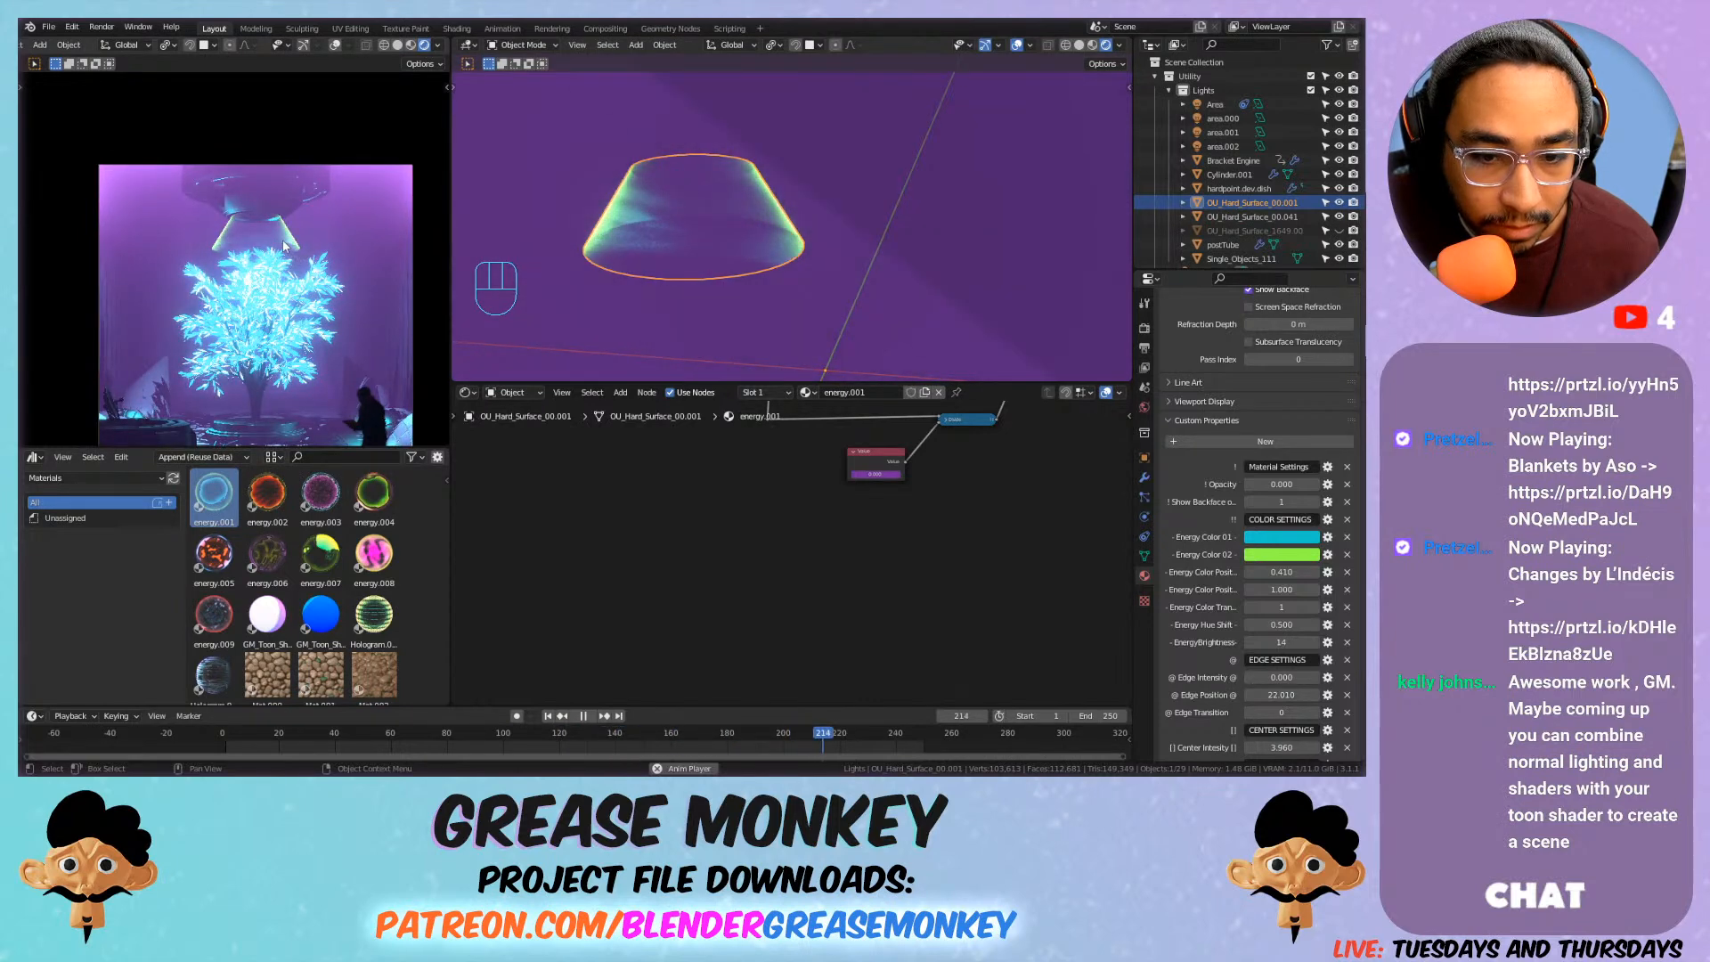
left_click(291, 243)
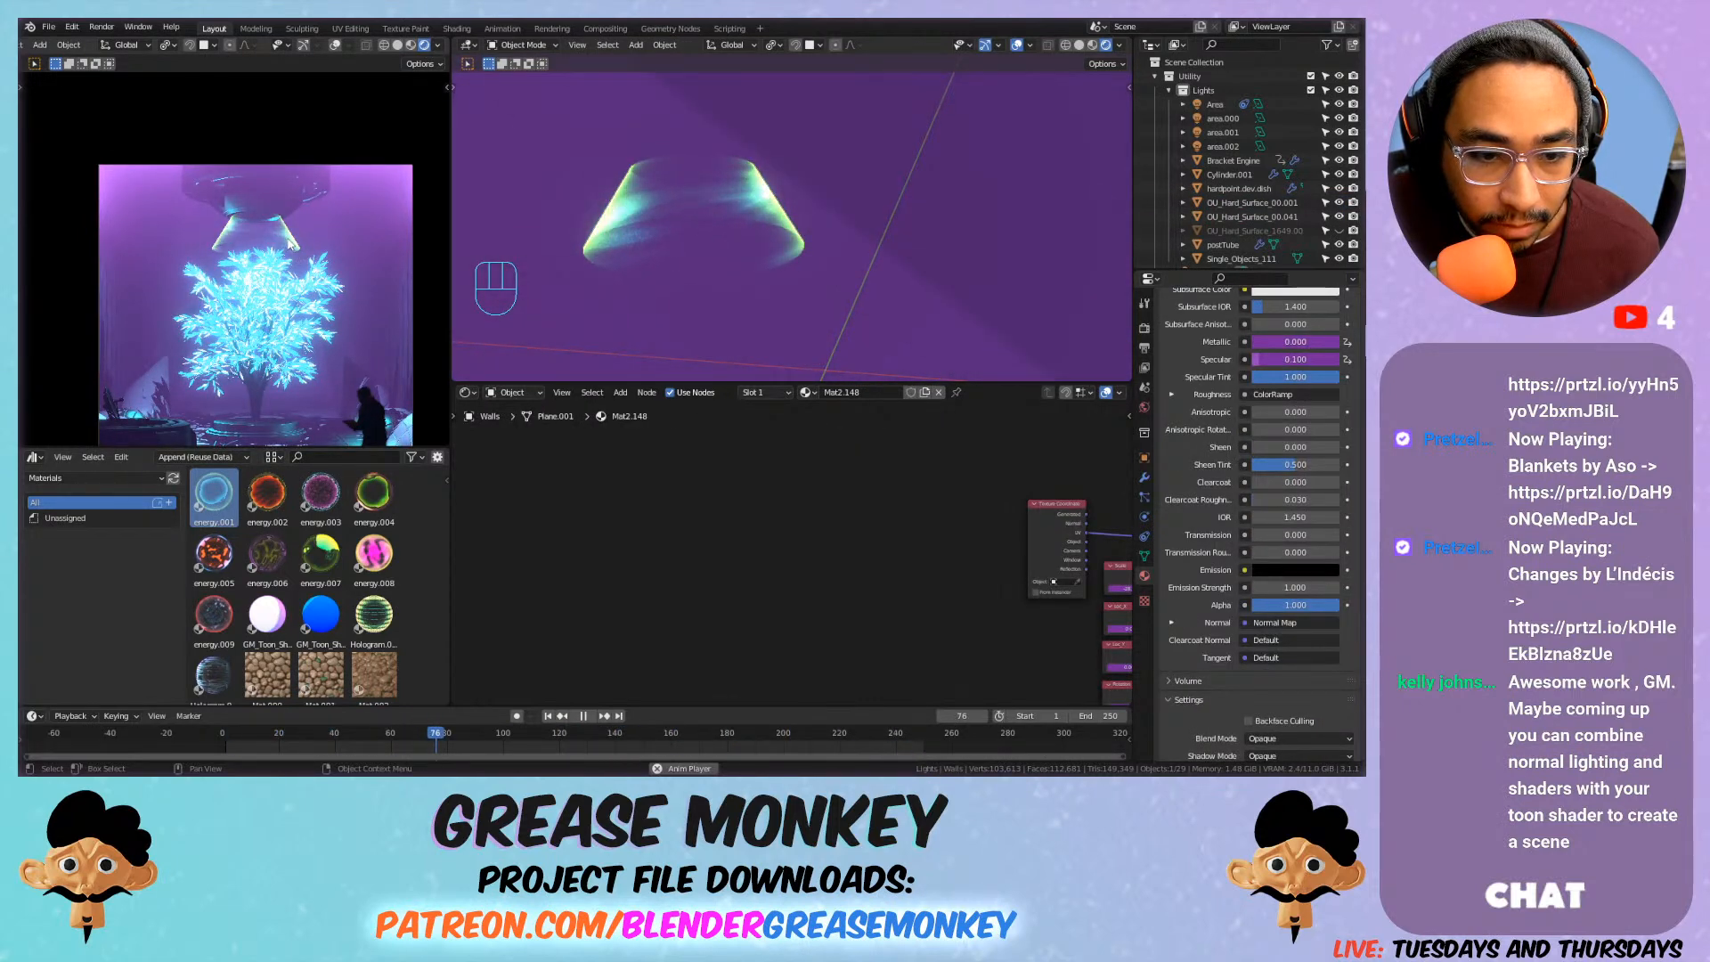
Scale up the flared cylinder's lower edge ring in front view to widen the flare.
left_click(693, 201)
key("Tab")
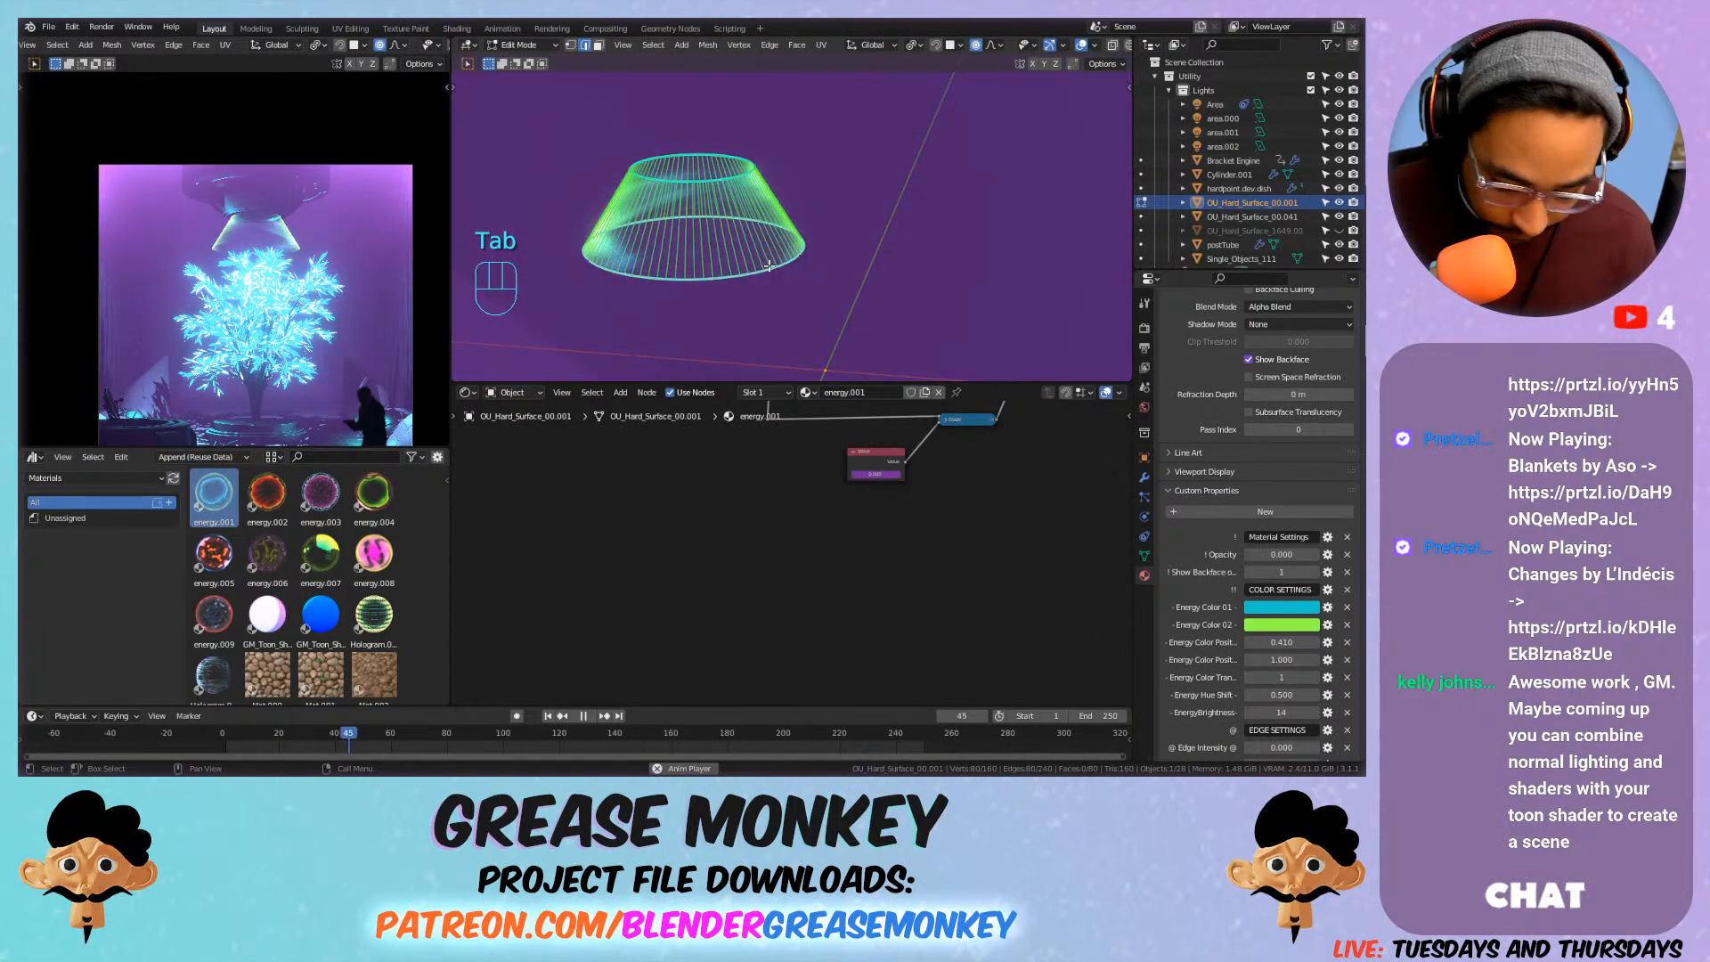
key("KP_1")
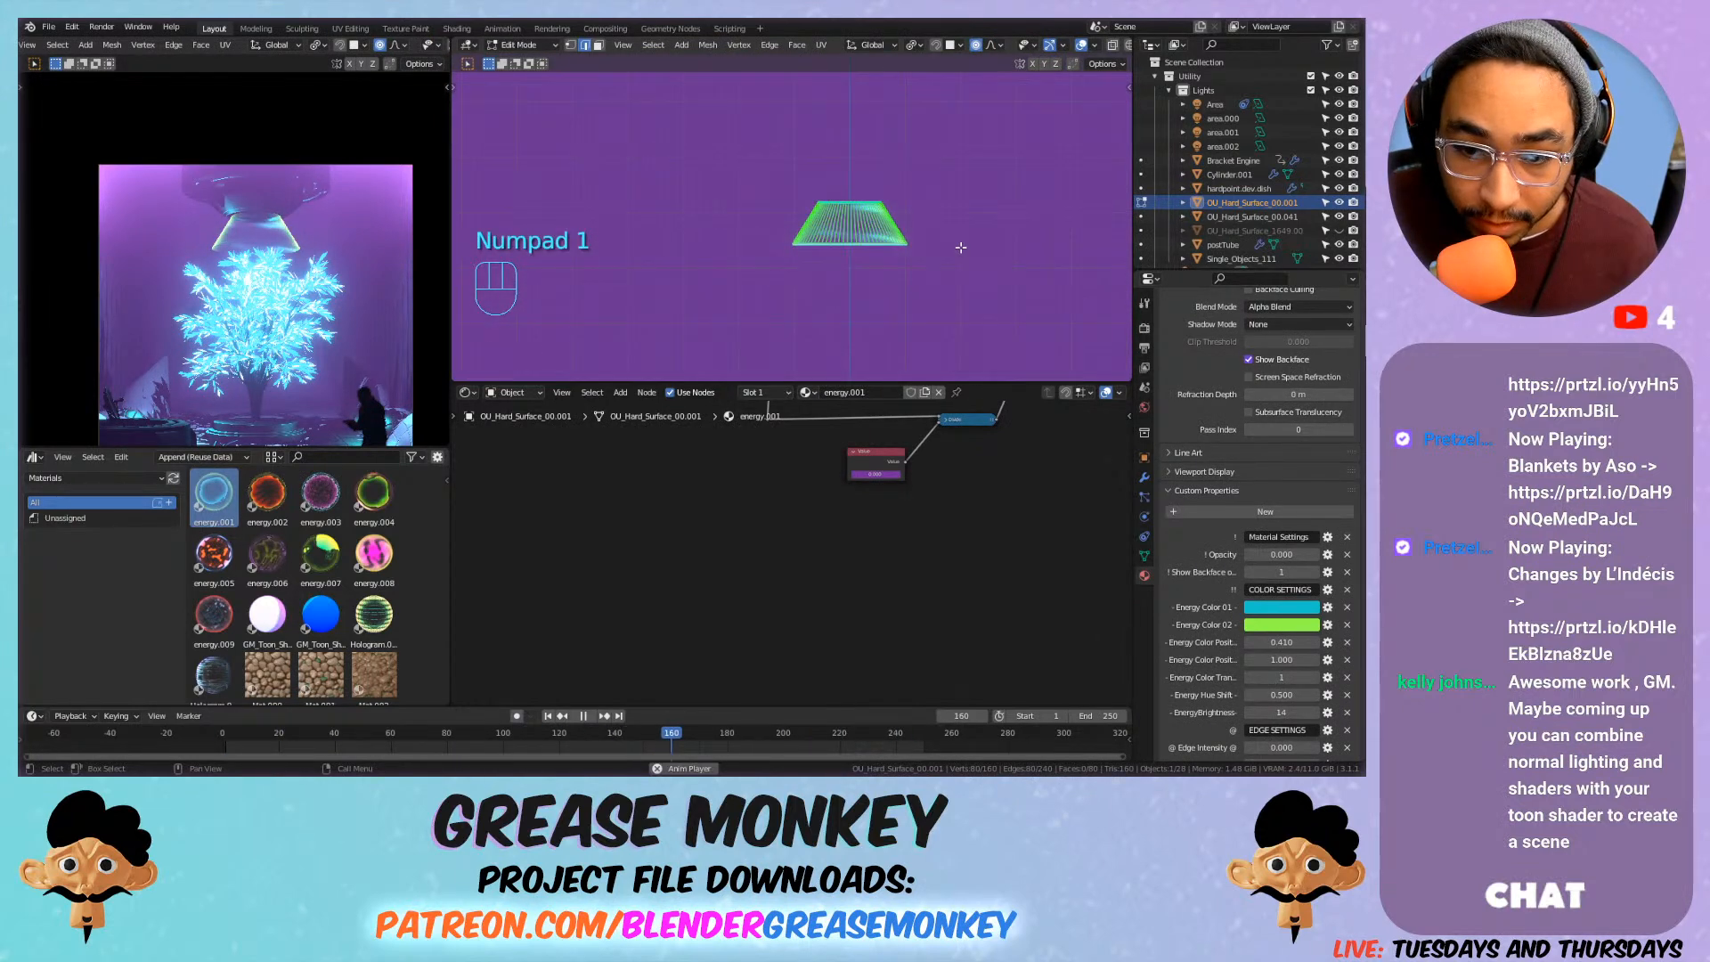
key("s")
left_click(998, 262)
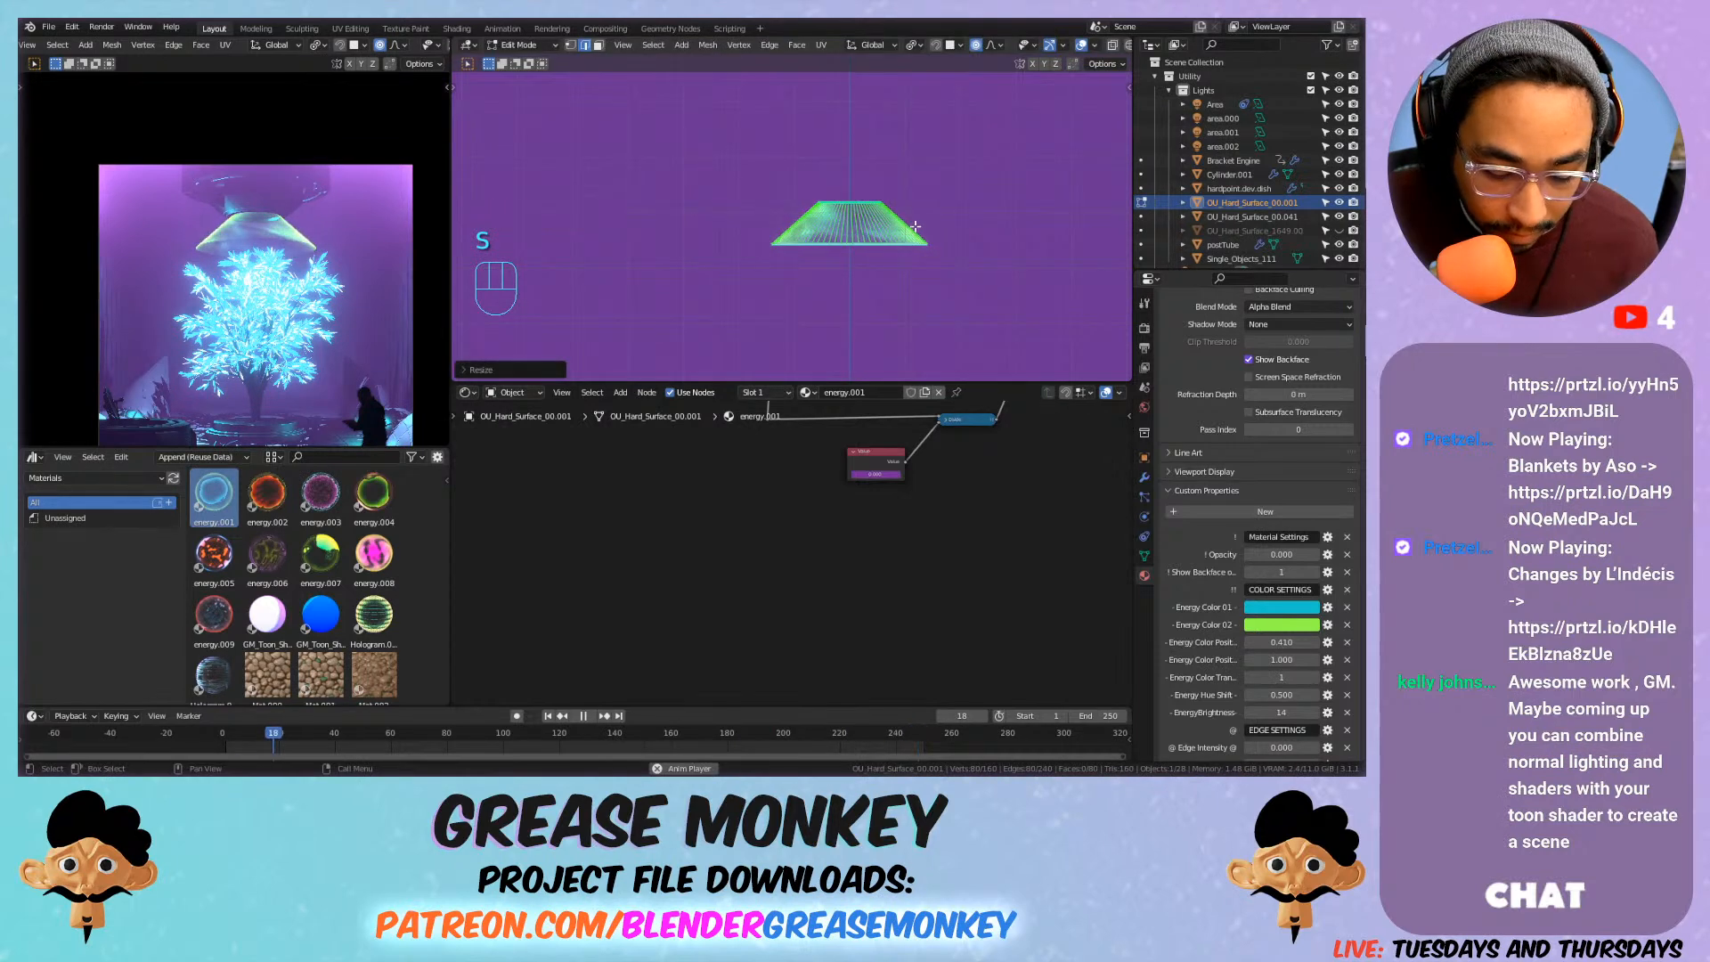
Extrude the widened lower ring straight down along Z so the energy shape encloses the tree.
key("e")
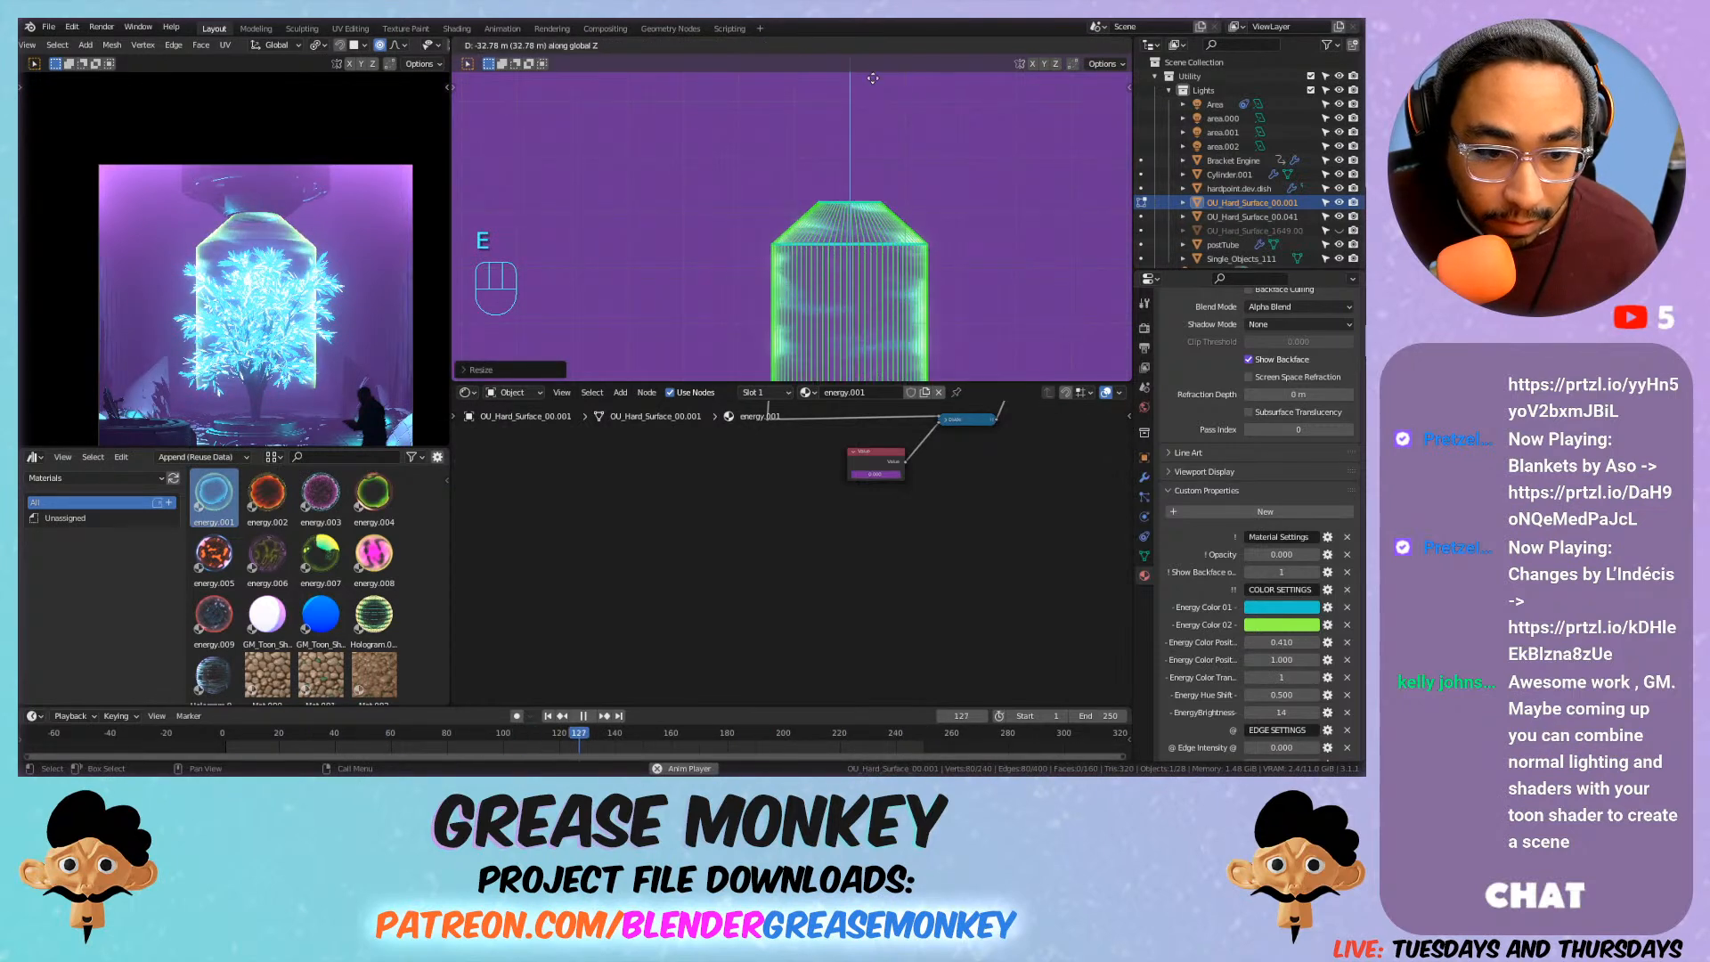
left_click(871, 135)
middle_click_drag(823, 193, 844, 87, "shift")
scroll(372, 169, "down", 1)
middle_click_drag(292, 258, 298, 208, "shift")
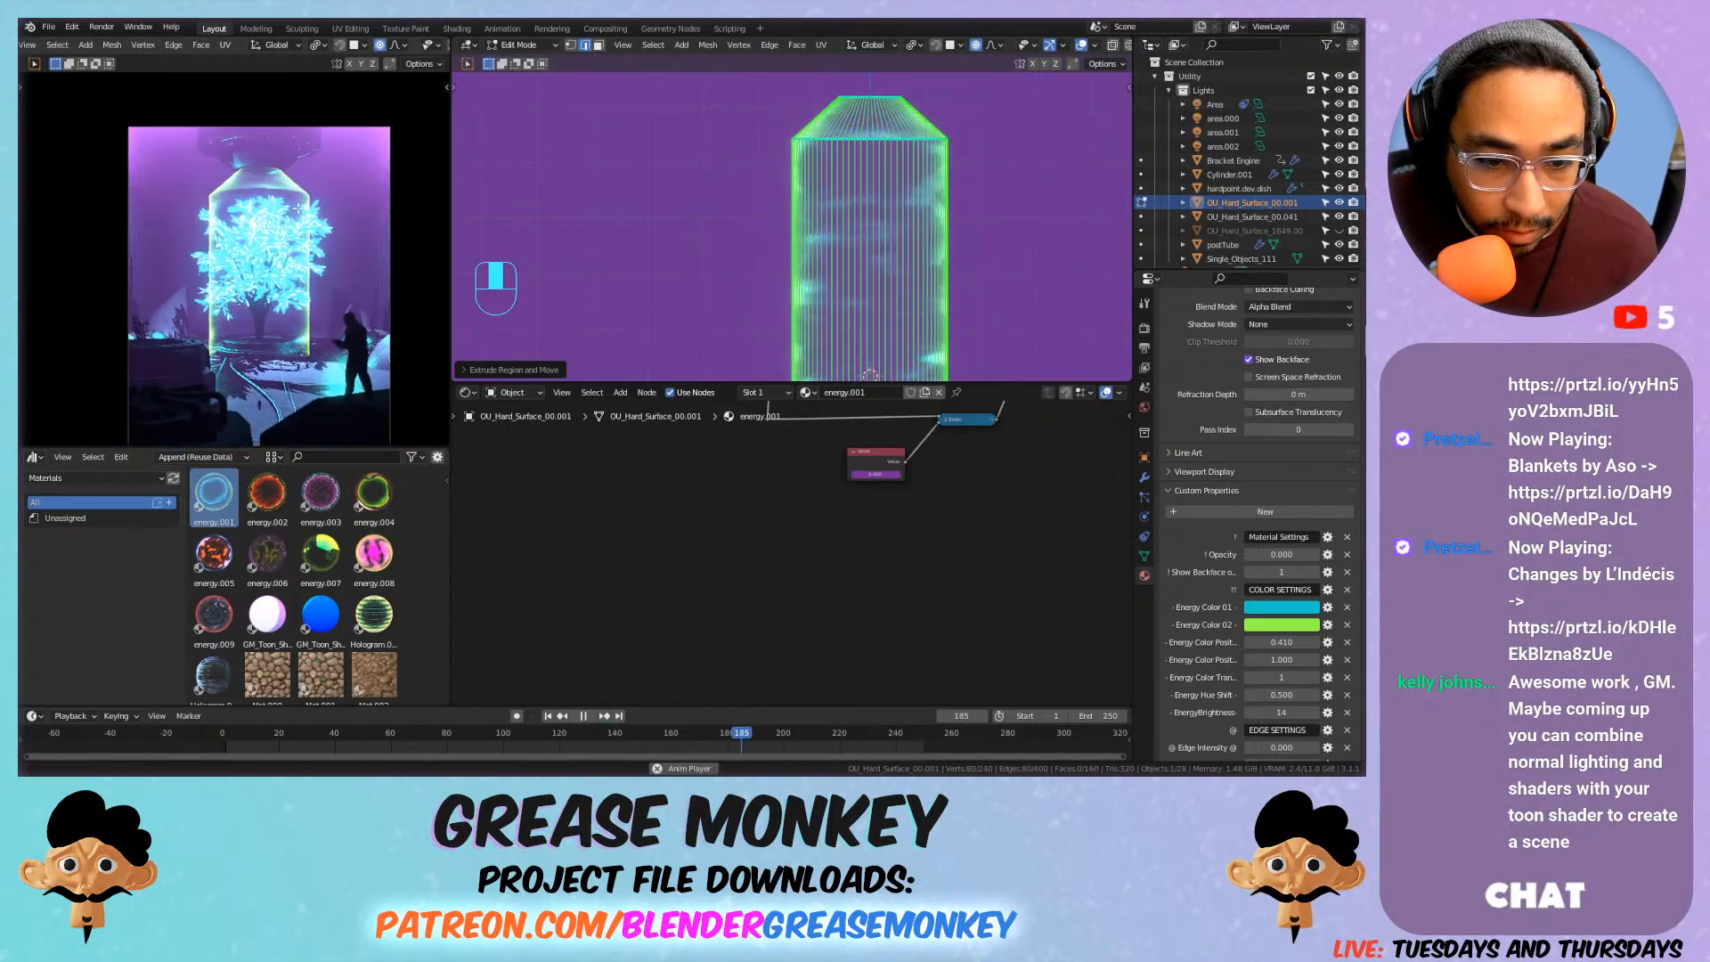
scroll(297, 207, "up", 1)
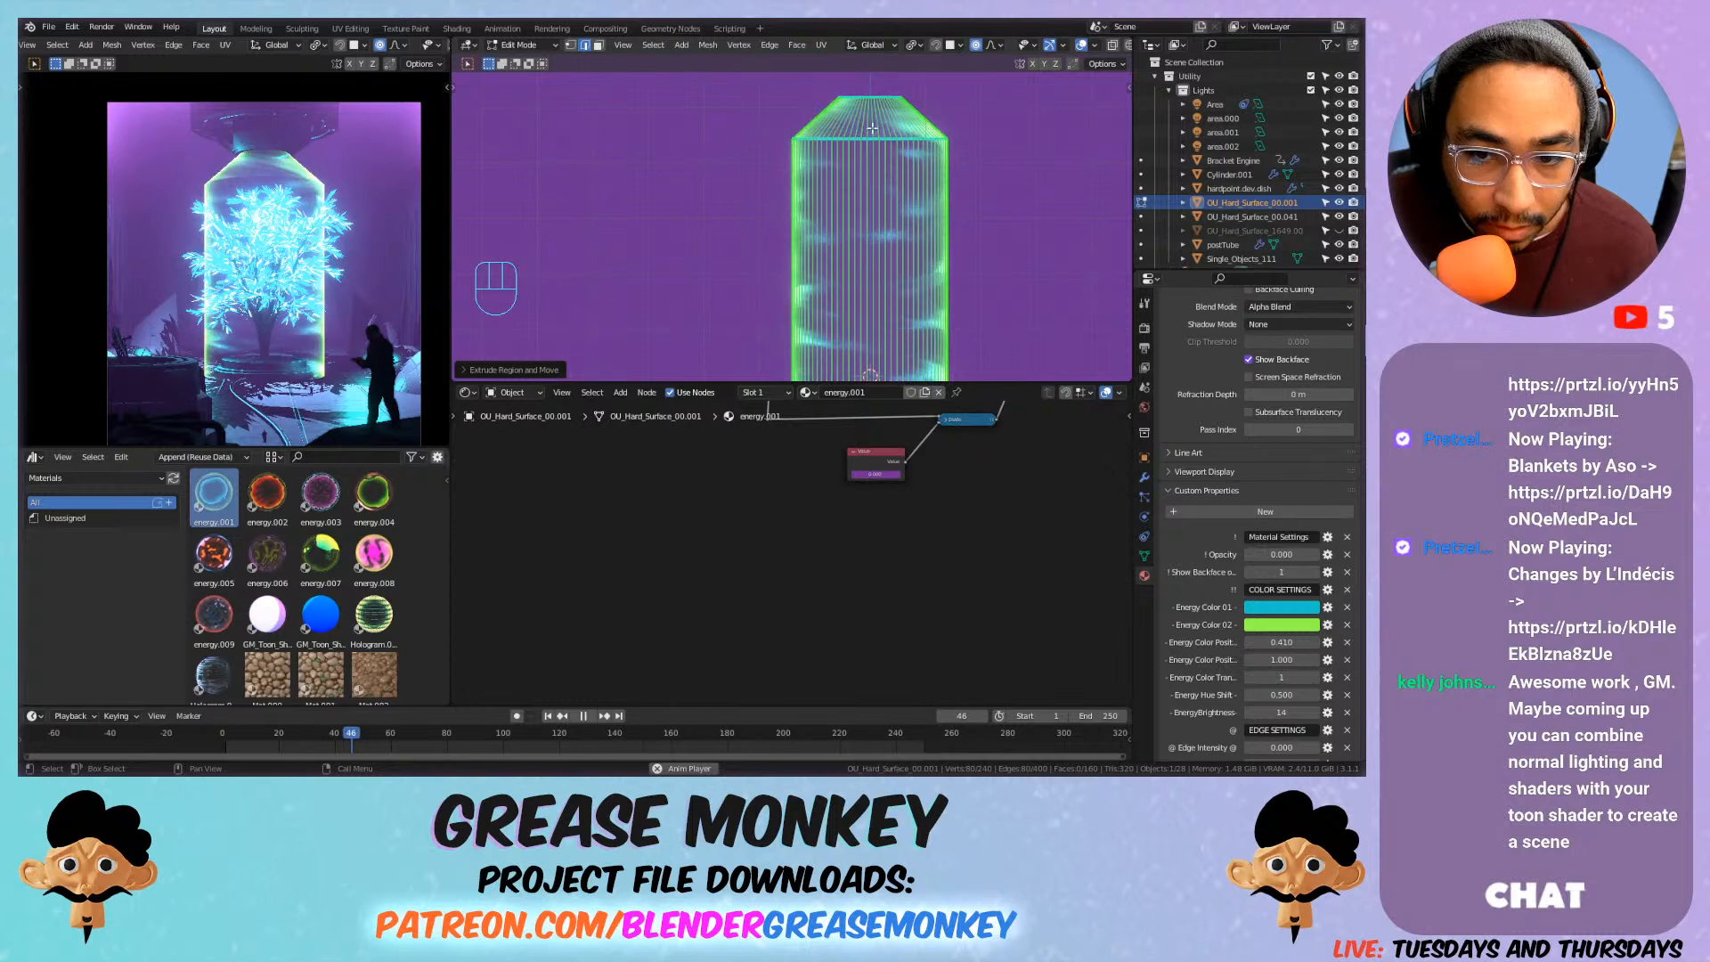
Mark all edges of the extended energy shape as sharp.
key("Tab")
key("Tab")
key("Tab")
right_click(885, 137)
key("Tab")
key("a")
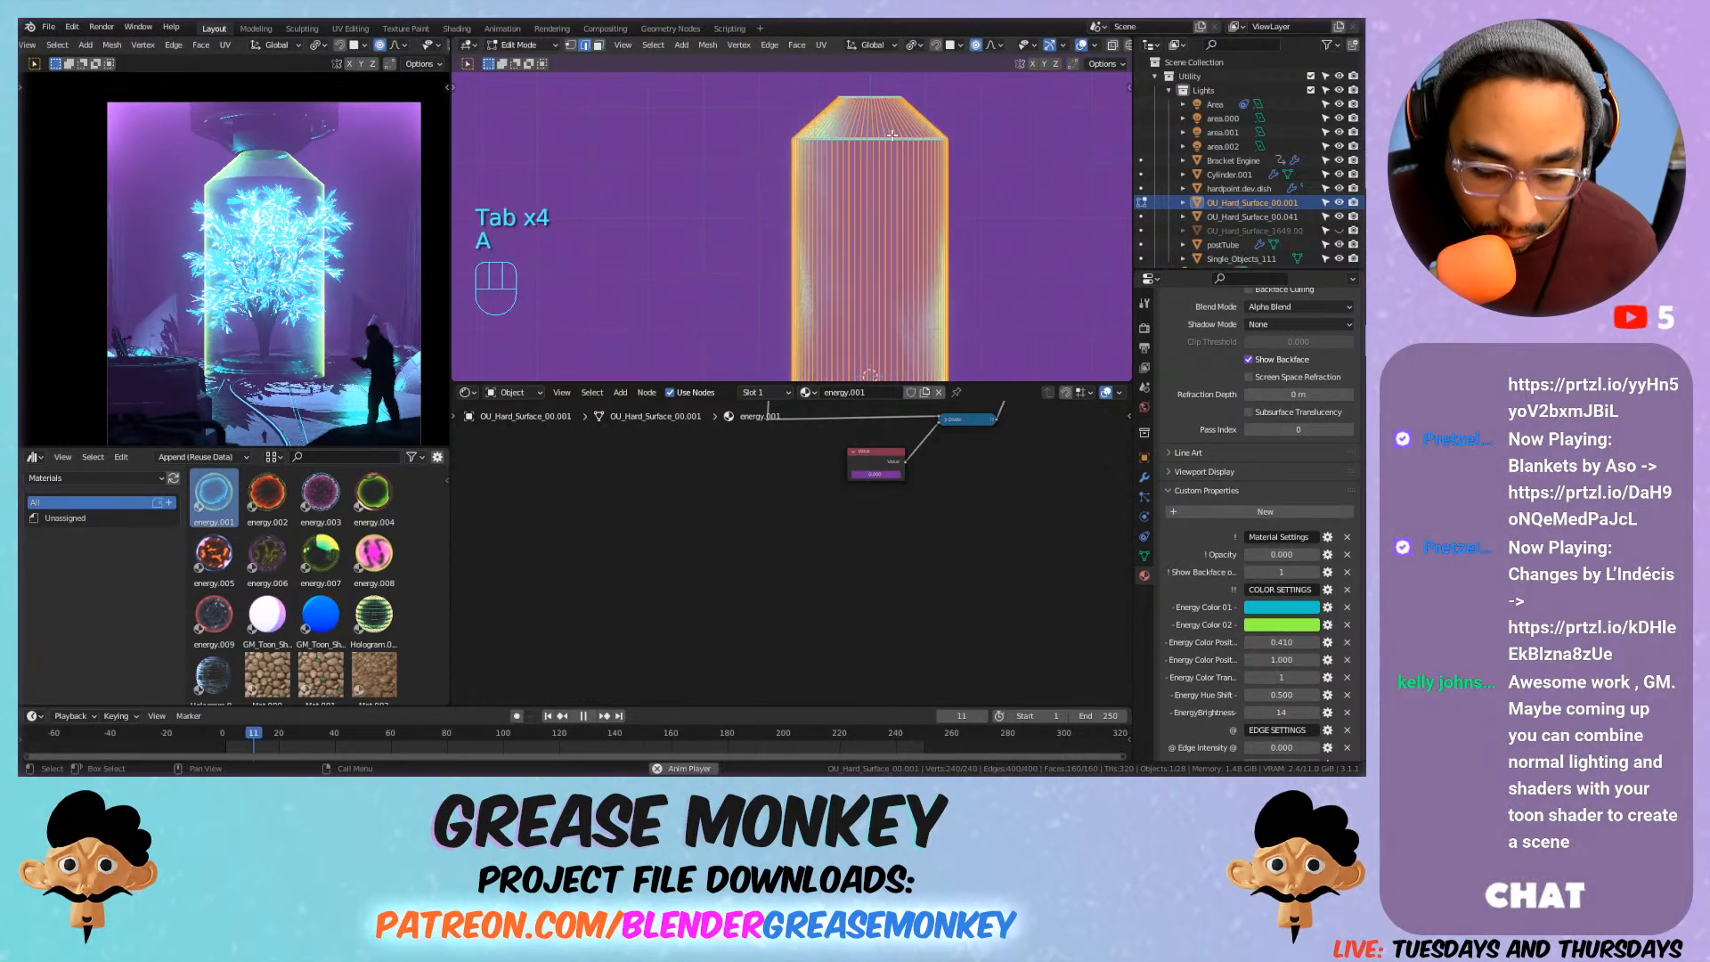
key("ctrl+e")
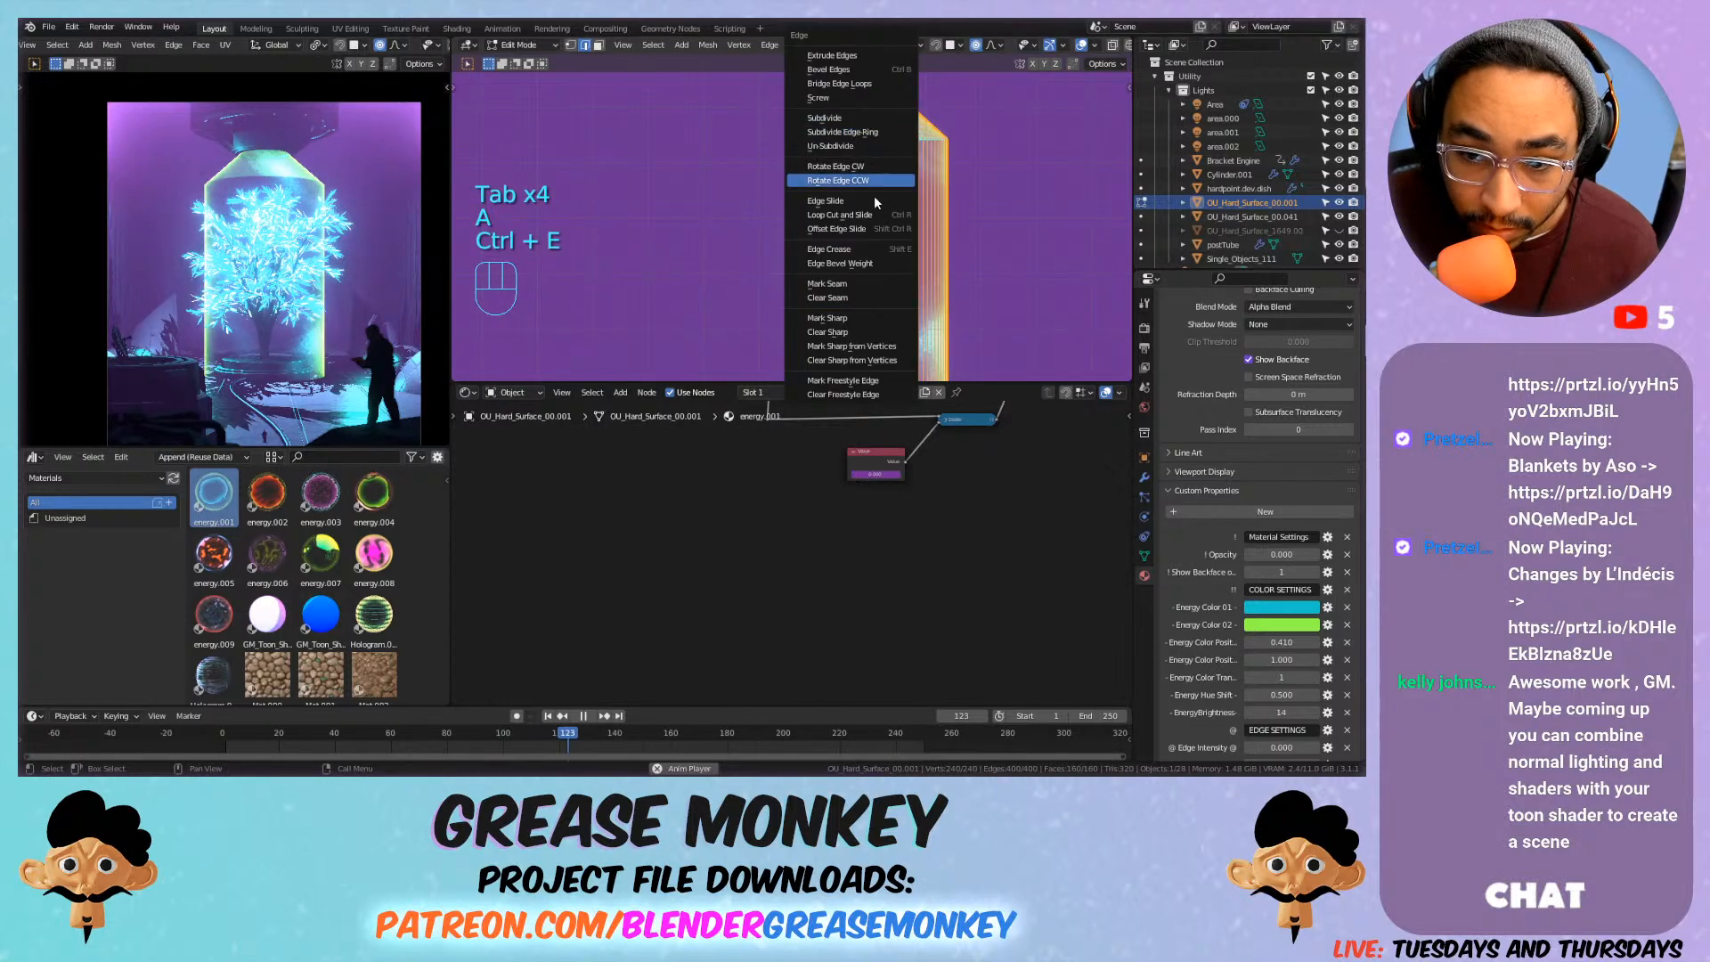
key("ctrl+e")
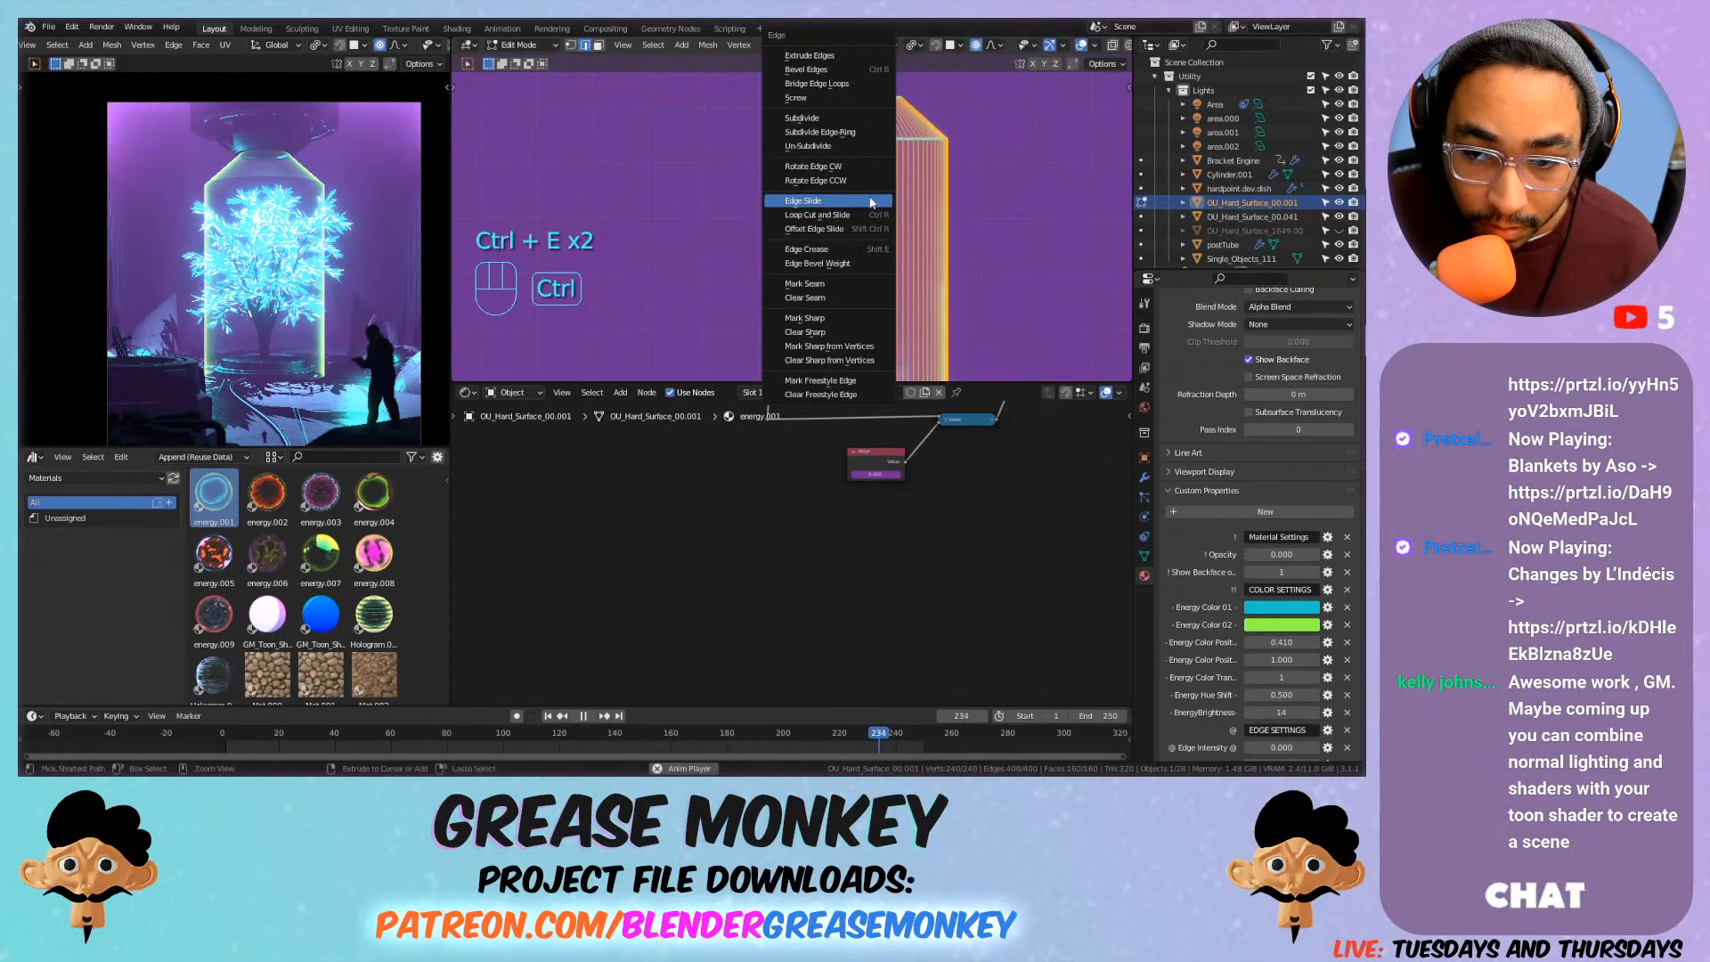
left_click(835, 303)
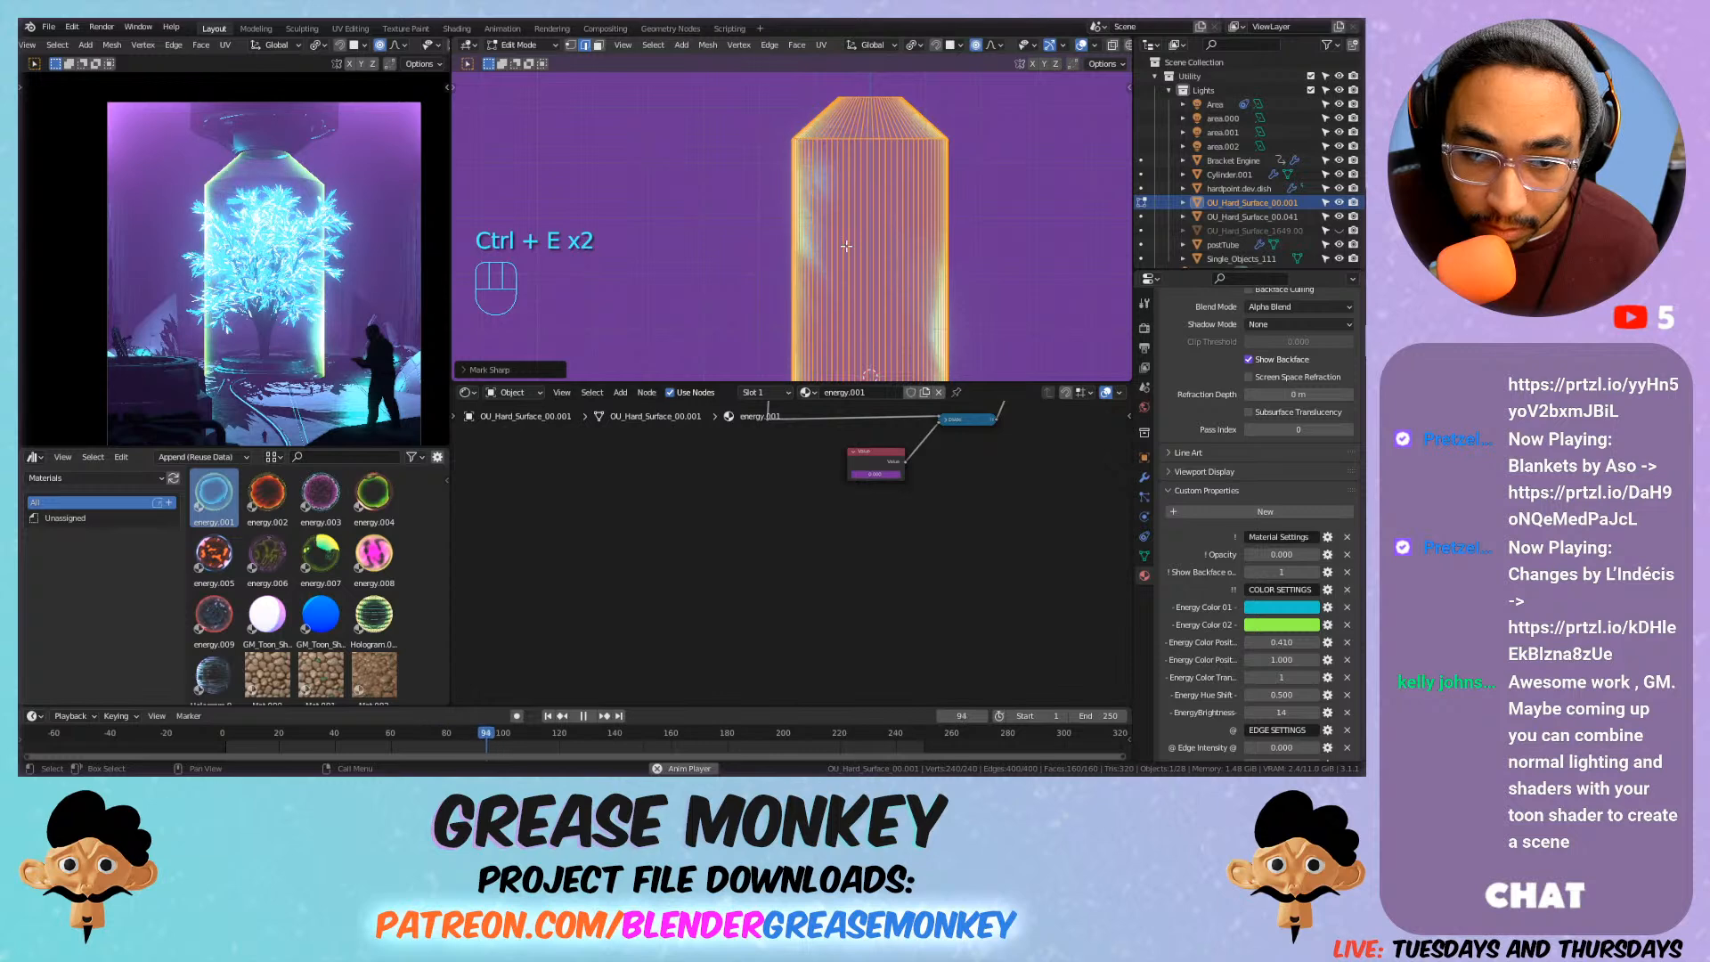
Turn off Auto Smooth for the energy shape's mesh normals.
key("Tab")
left_click(1144, 556)
left_click(1242, 618)
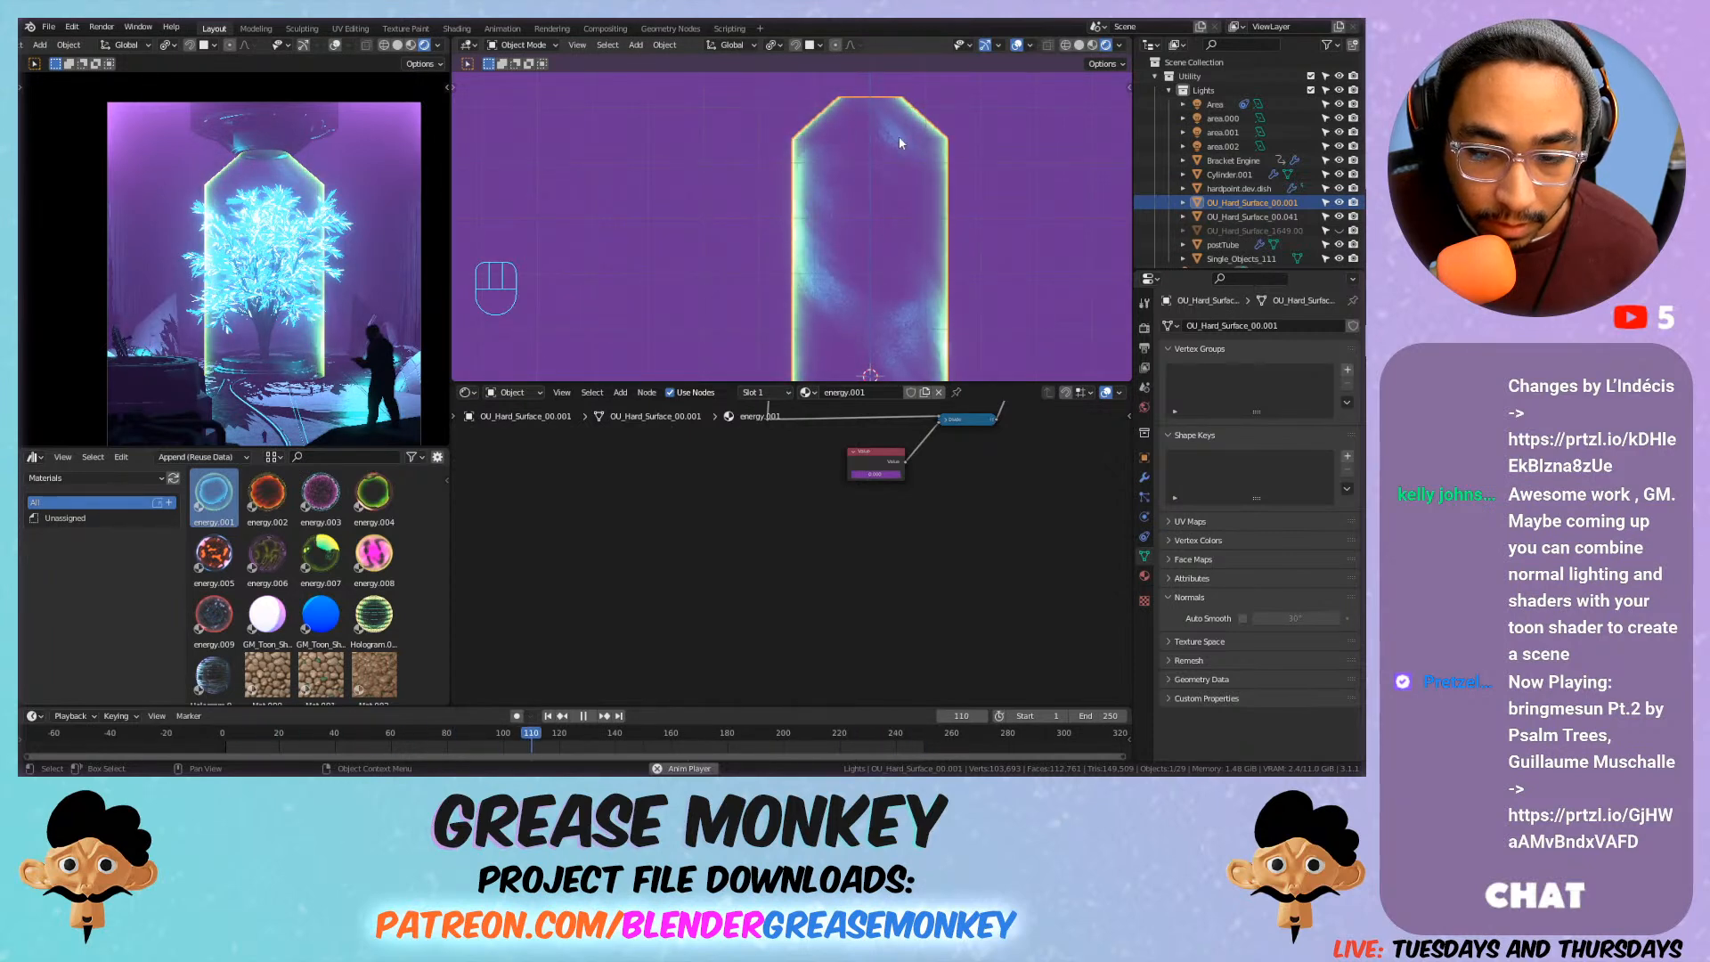
Undo the Auto Smooth change, the sharp edges and the downward extrusion, back to the widened flare.
key("ctrl+z")
key("ctrl+z")
key("ctrl+z")
key("ctrl+z")
key("ctrl+z")
key("ctrl+z")
key("ctrl+z")
key("ctrl+z")
key("ctrl+z")
key("ctrl+z")
key("ctrl+z")
key("ctrl+z")
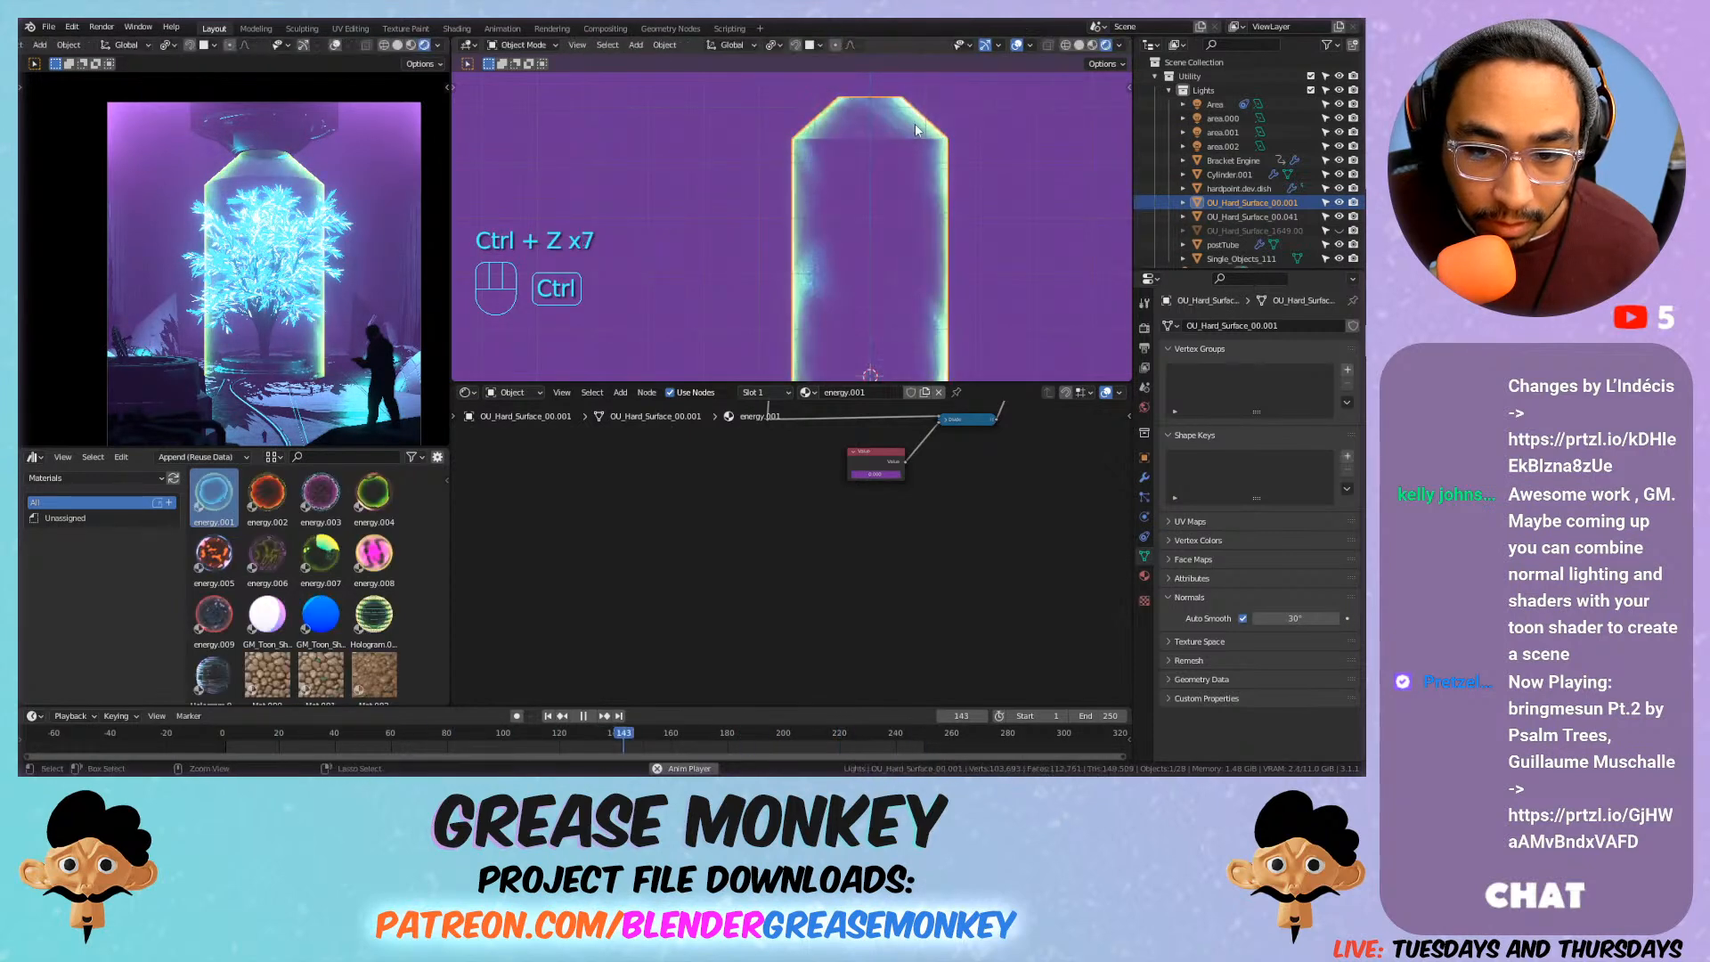
key("shift+ctrl+z")
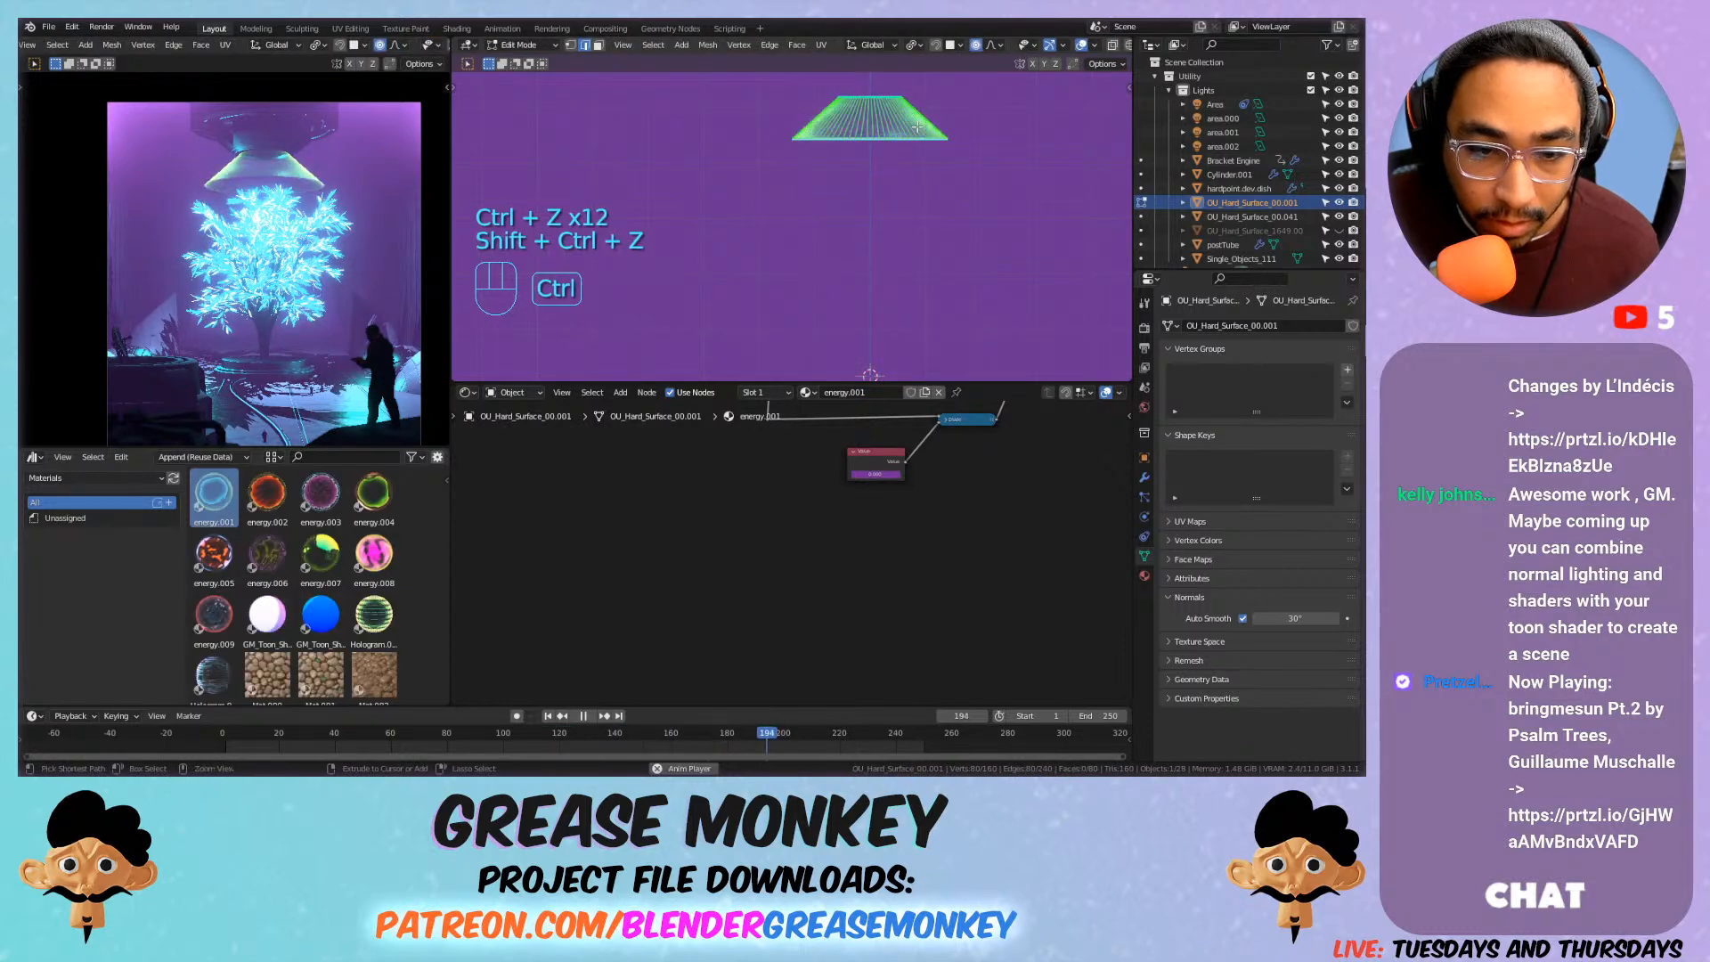
Return to Object Mode, stop the animation at frame 1 and save the scene file.
key("Tab")
key("ctrl+s")
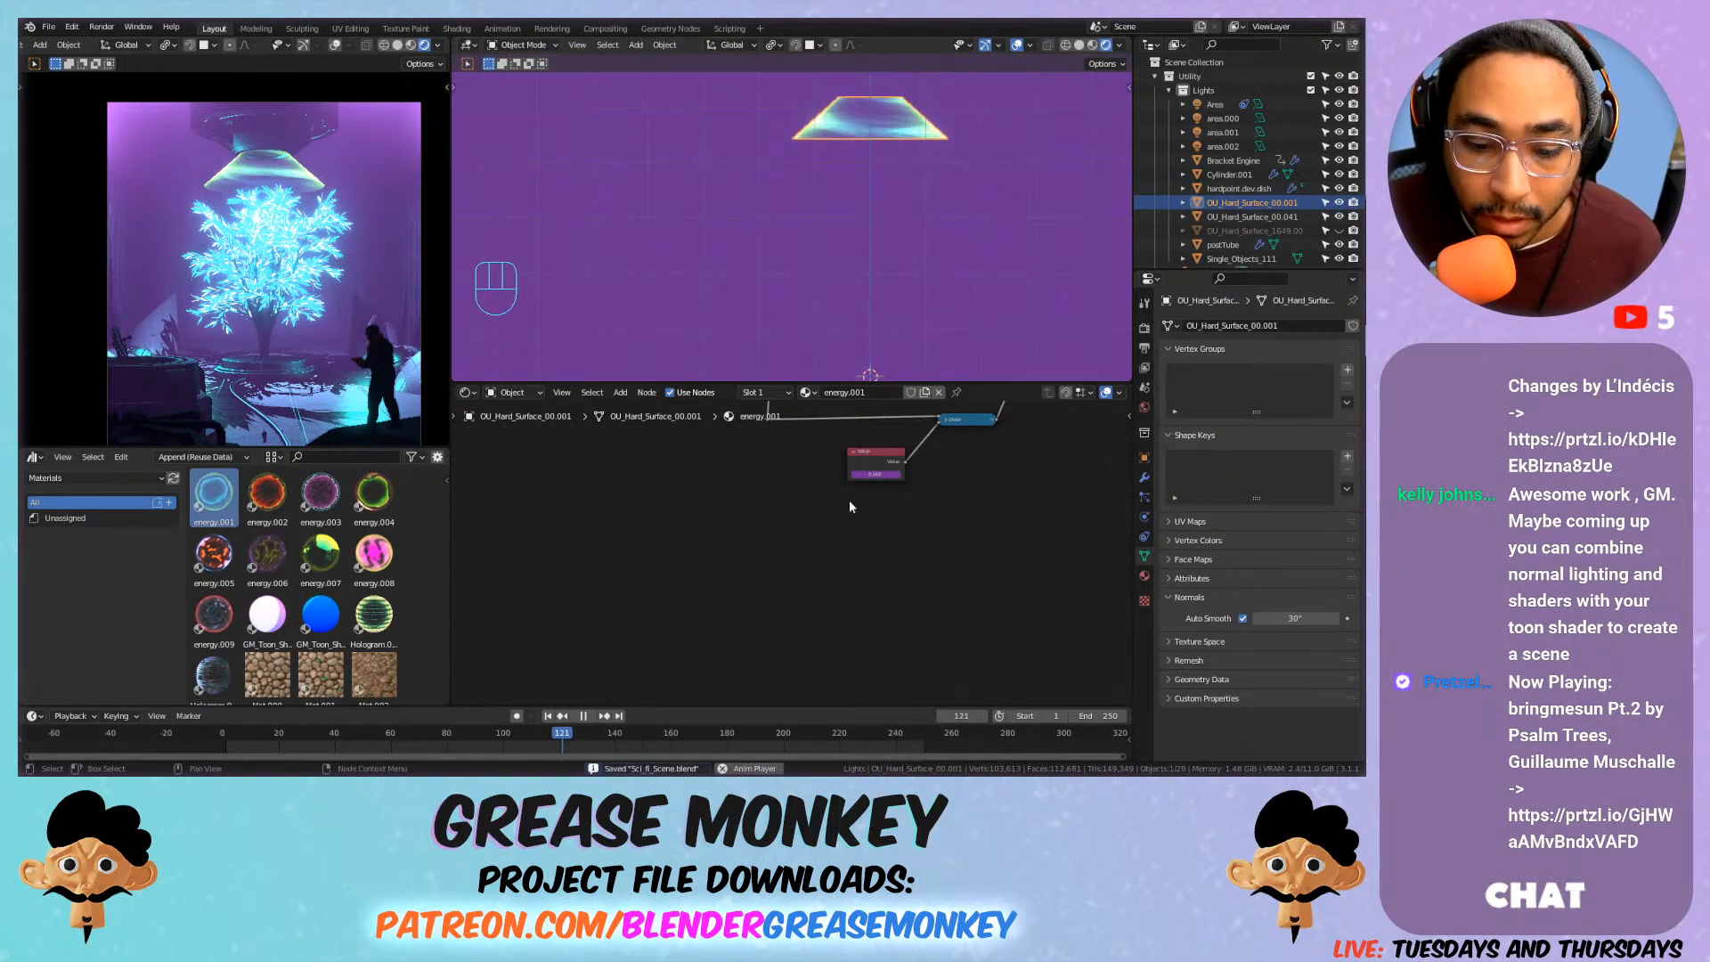
key("space")
left_click(549, 717)
key("ctrl+s")
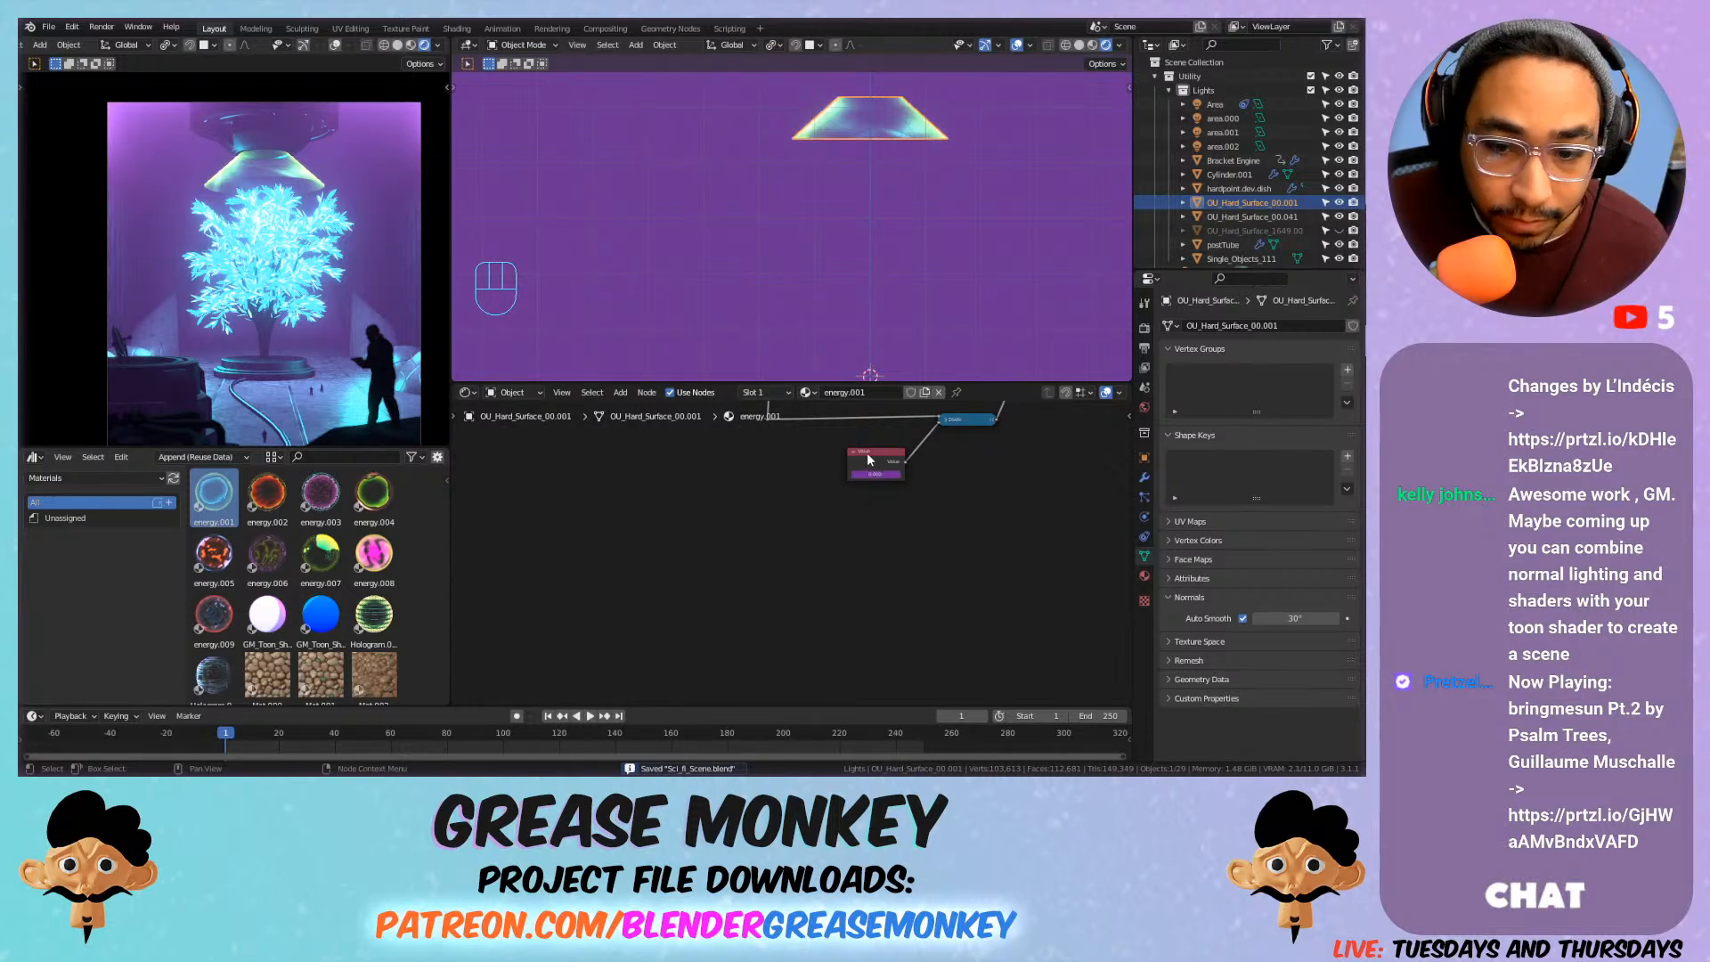
Move the Material Output aside, add a second Mix Shader and feed the existing Mix Shader into its first shader input.
scroll(868, 459, "down", 8)
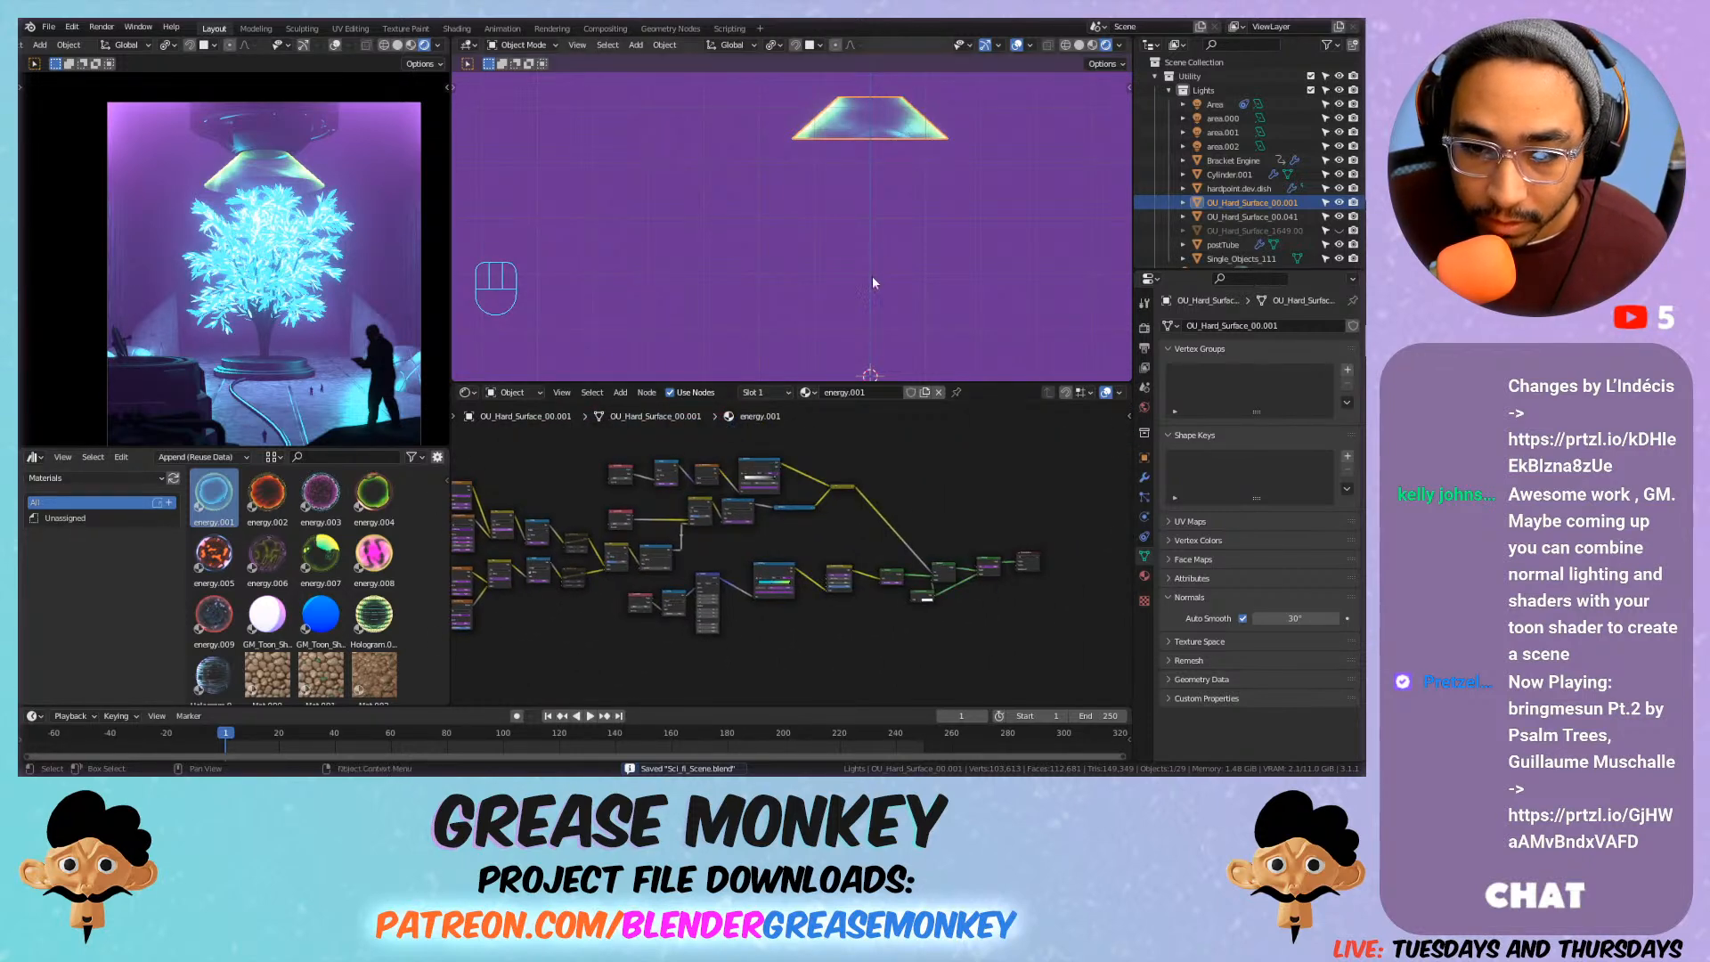
scroll(764, 545, "up", 6)
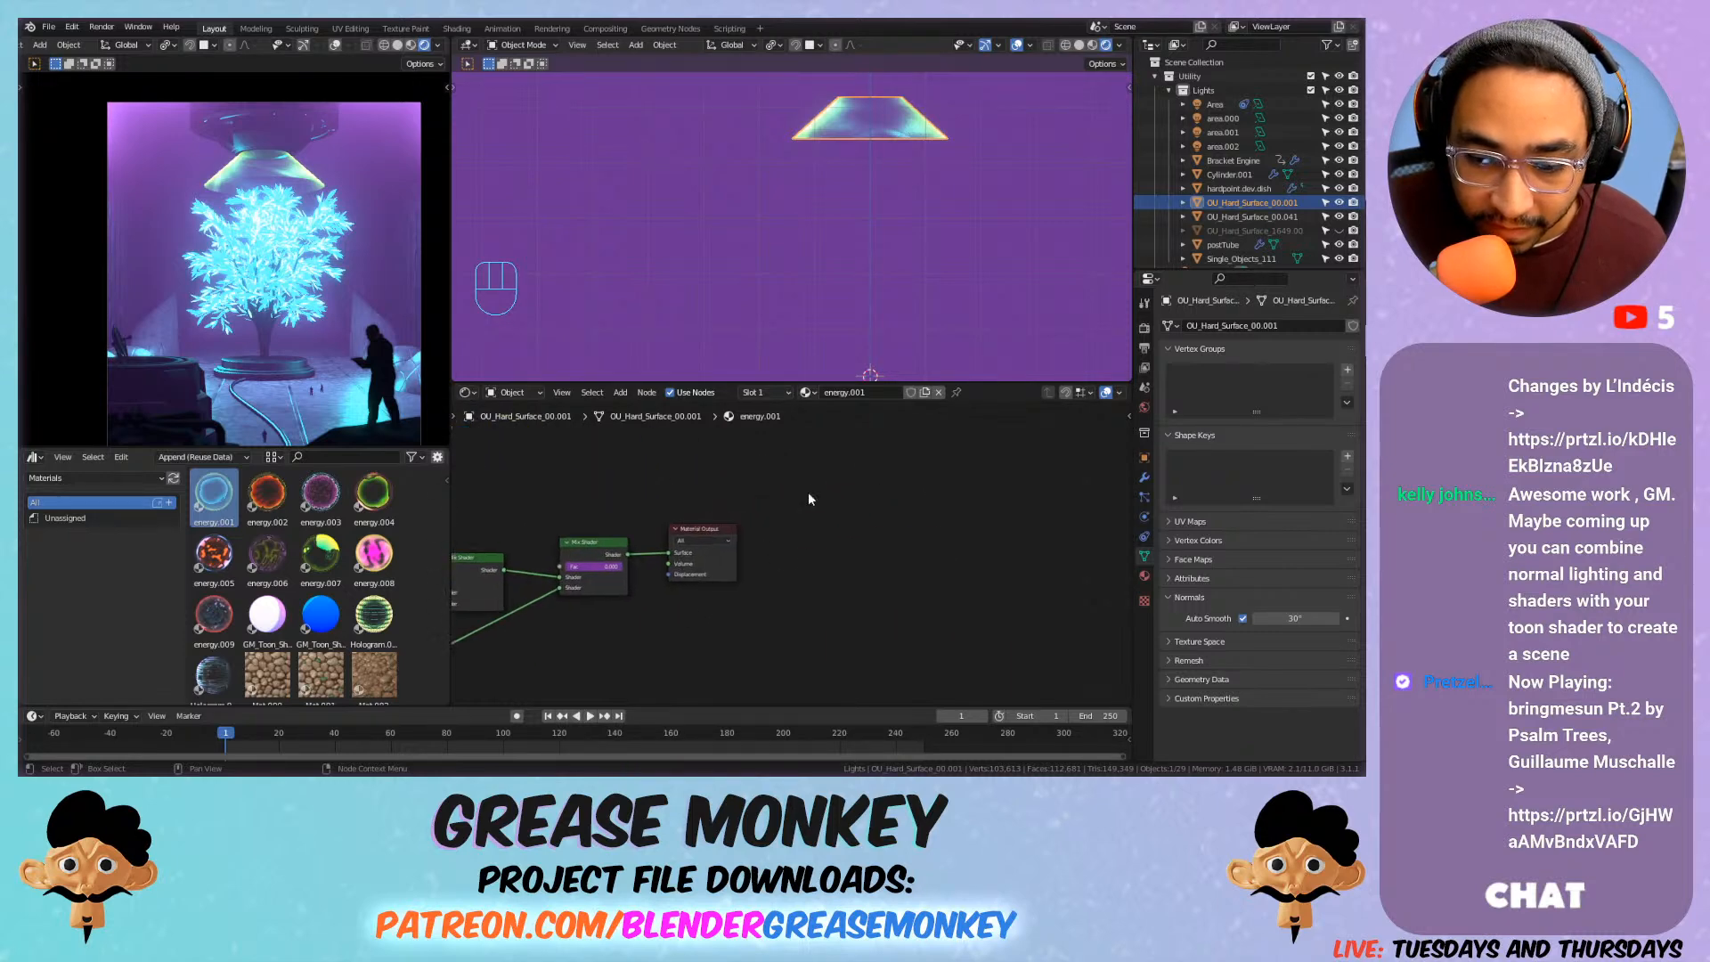
left_click_drag(706, 537, 971, 530)
key("shift+a")
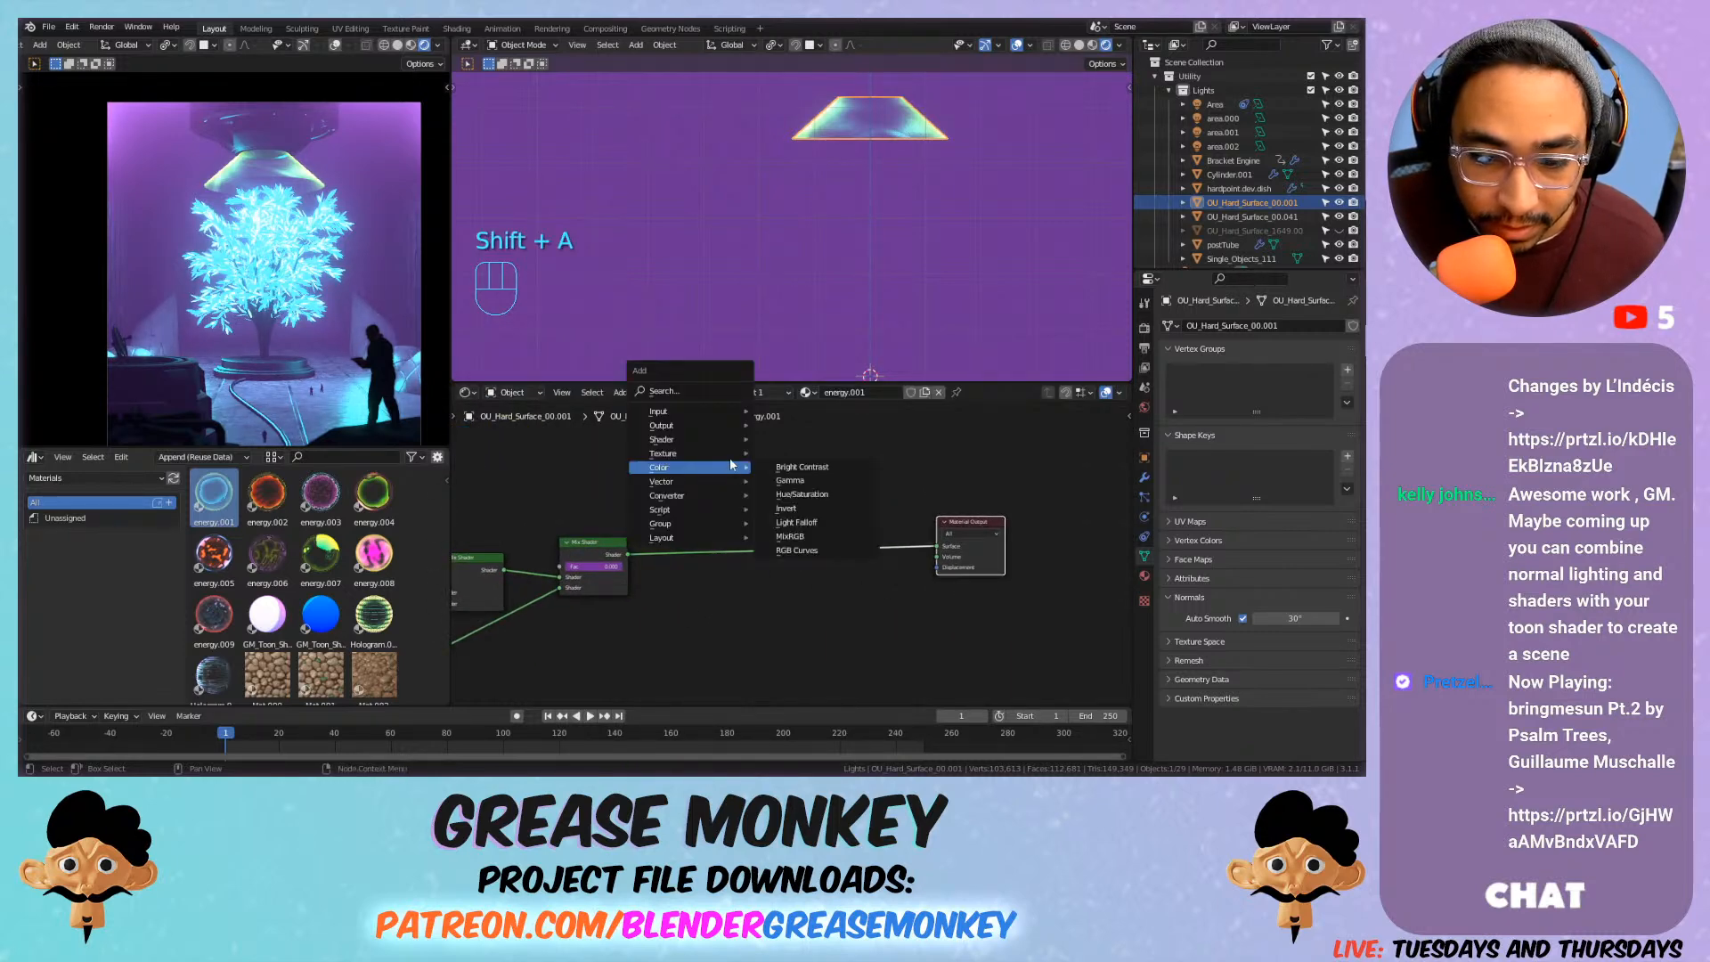
mouse_move(683, 440)
left_click(828, 527)
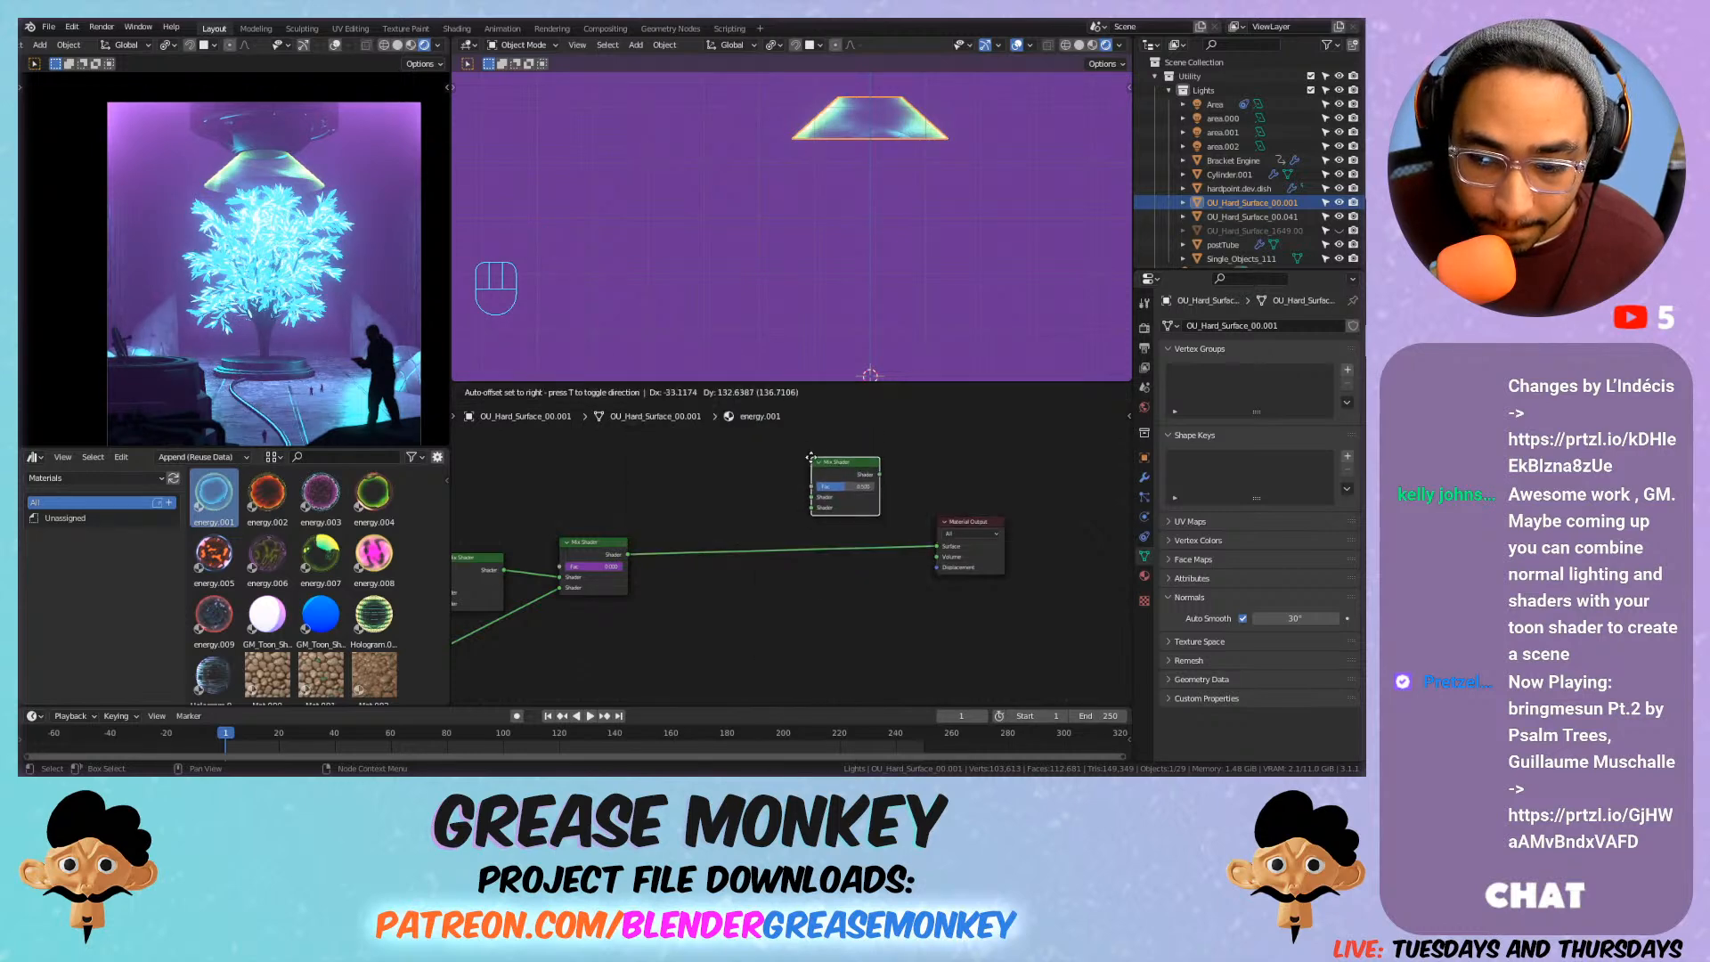
left_click_drag(627, 555, 812, 496)
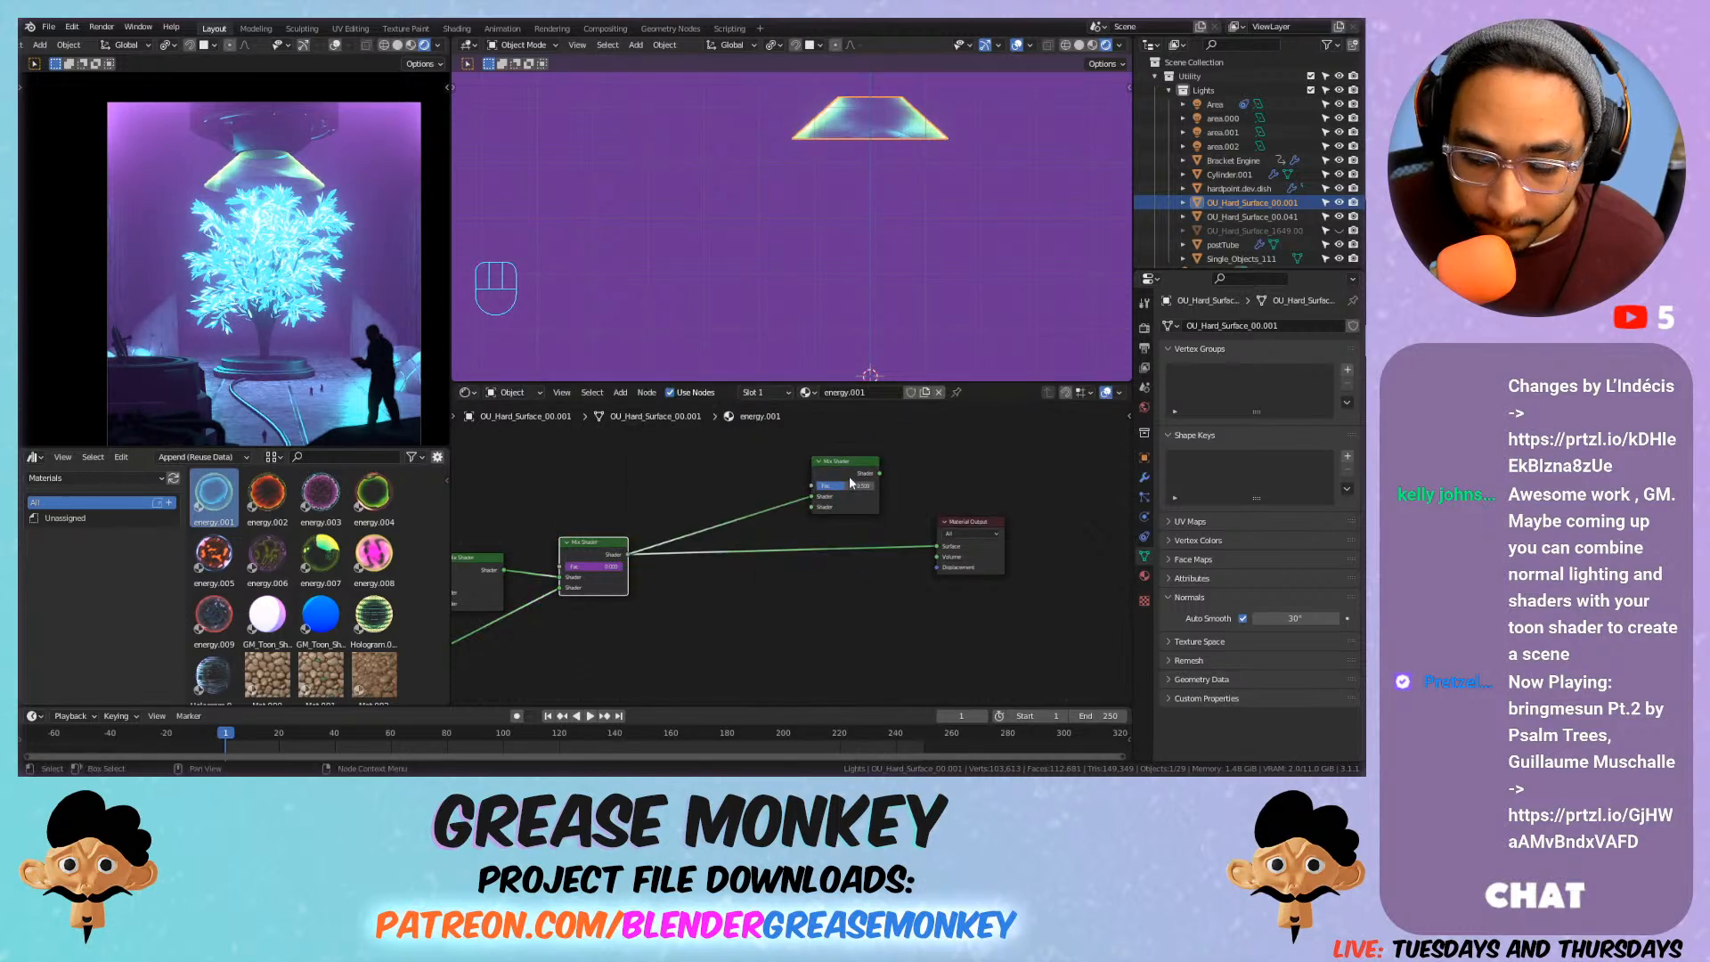
Add a Transparent BSDF and connect it to the second shader input of the new Mix Shader.
middle_click_drag(765, 571, 883, 569)
key("shift+a")
mouse_move(791, 622)
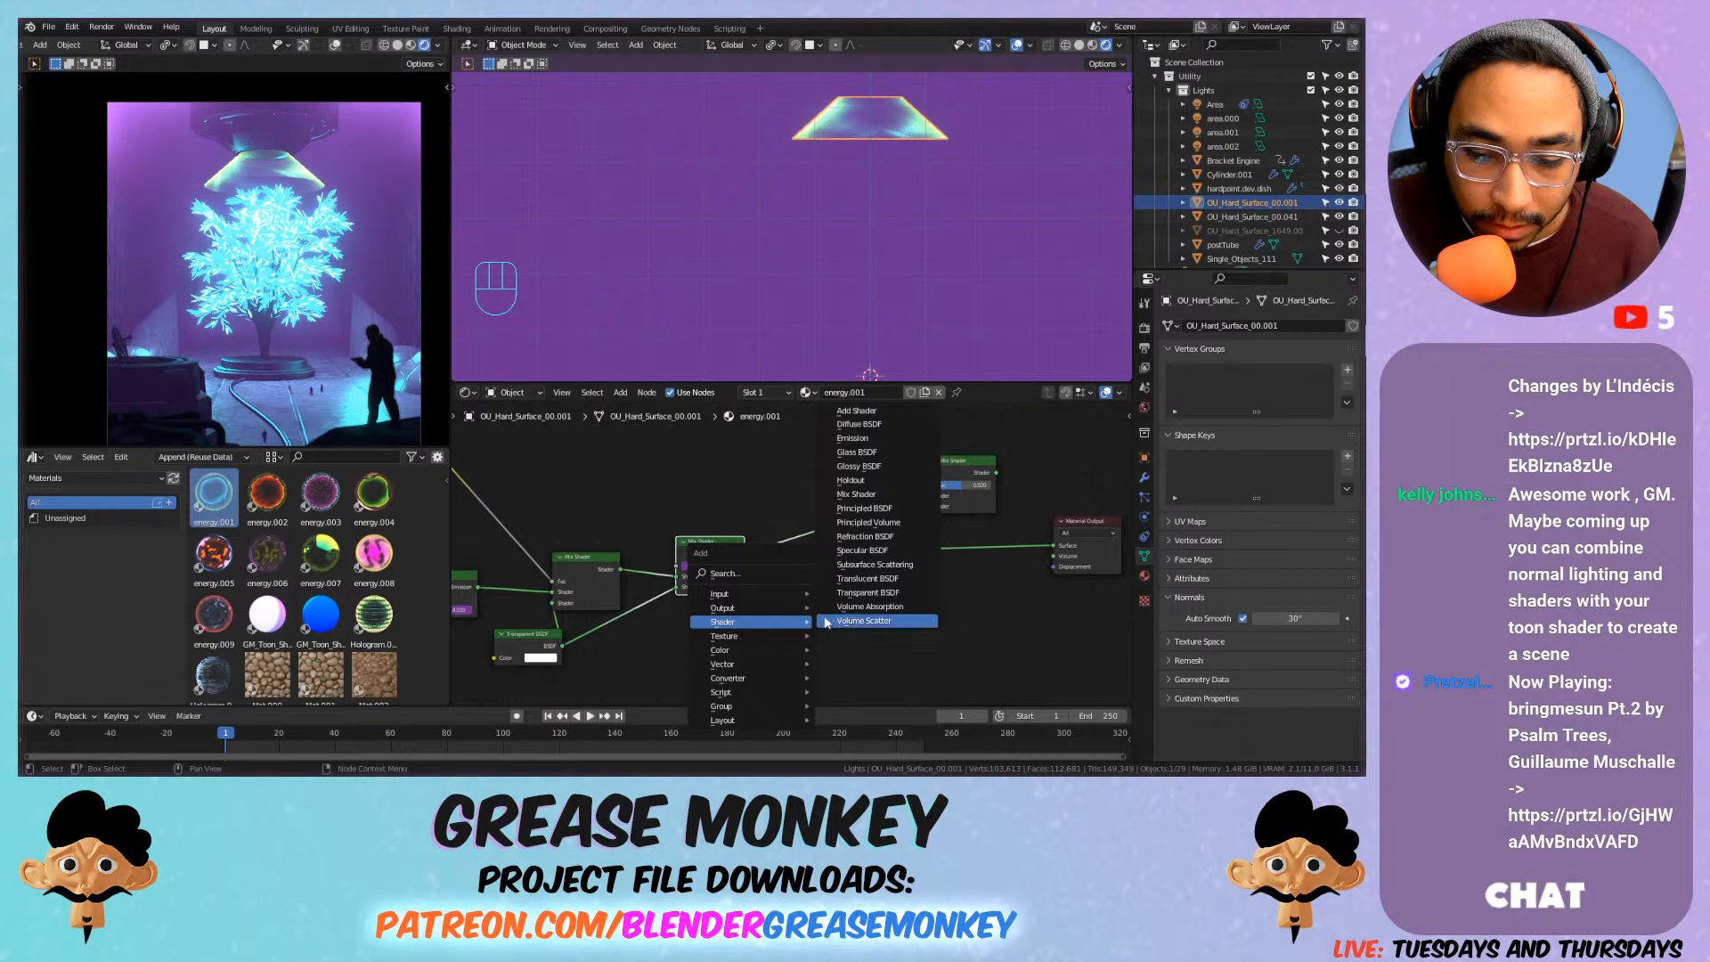
left_click(866, 592)
left_click_drag(926, 509, 928, 507)
Add a Gradient Texture with Texture Coordinate and Mapping nodes above the shader chain and space them out.
middle_click_drag(828, 451, 886, 461)
key("shift+a")
key("shift+a")
mouse_move(699, 426)
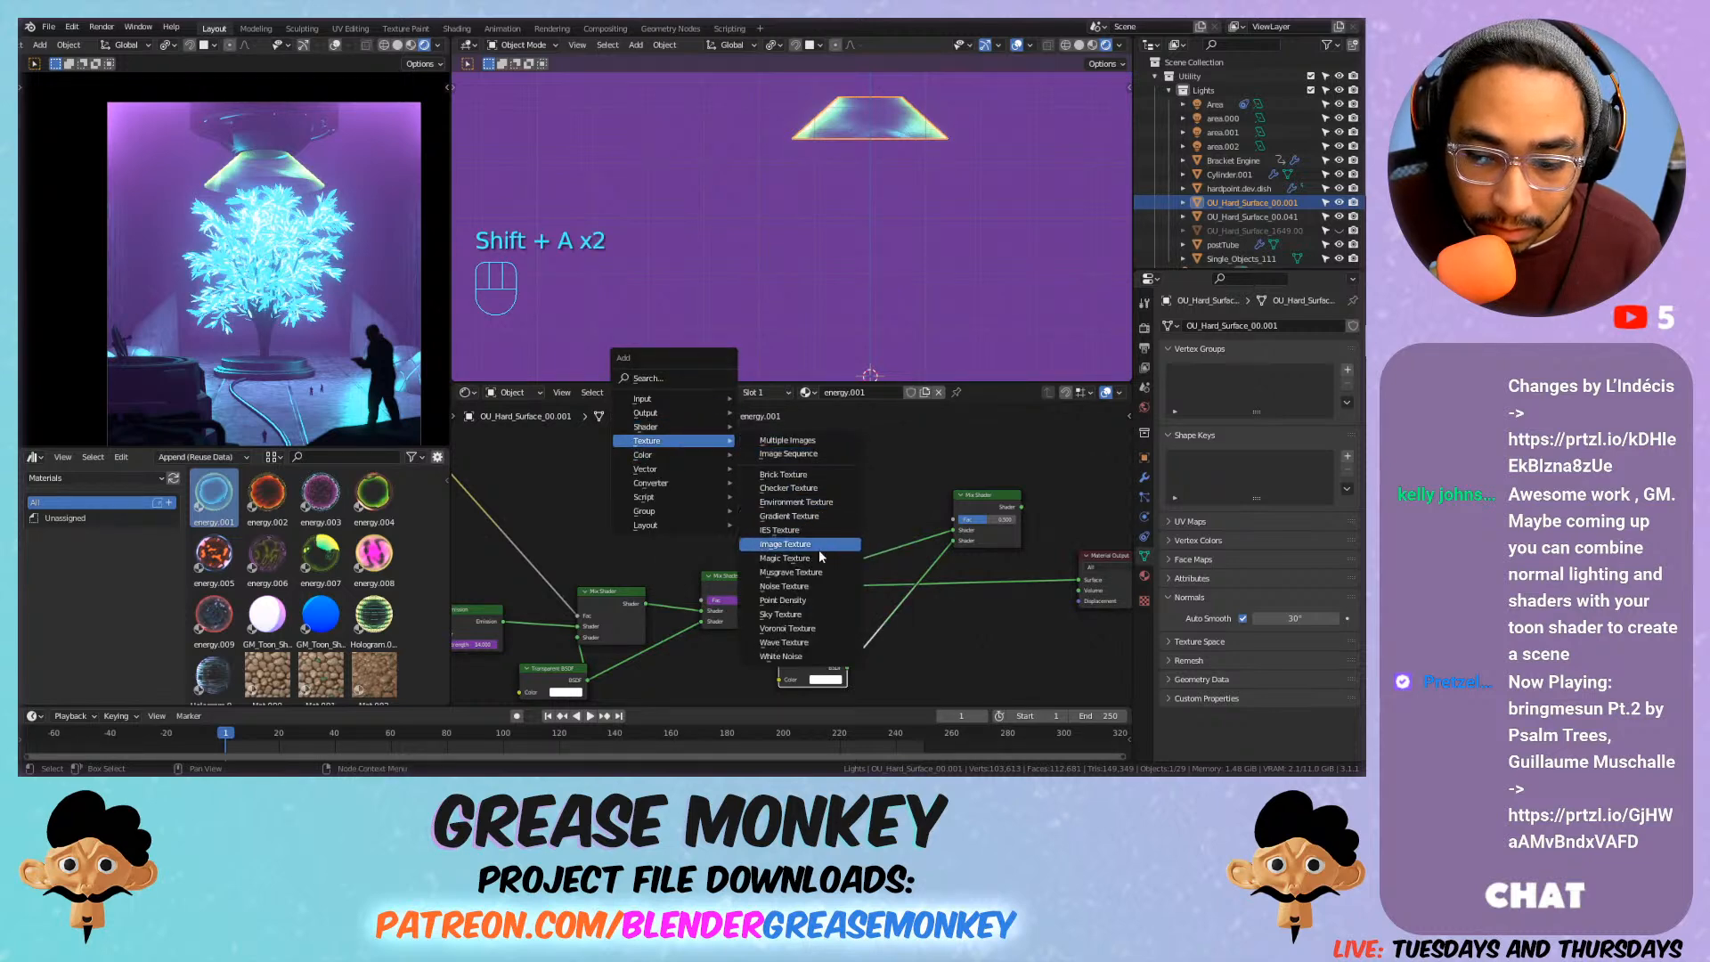
left_click(746, 462)
middle_click_drag(746, 462, 755, 570)
left_click_drag(749, 545, 804, 504)
key("ctrl+t")
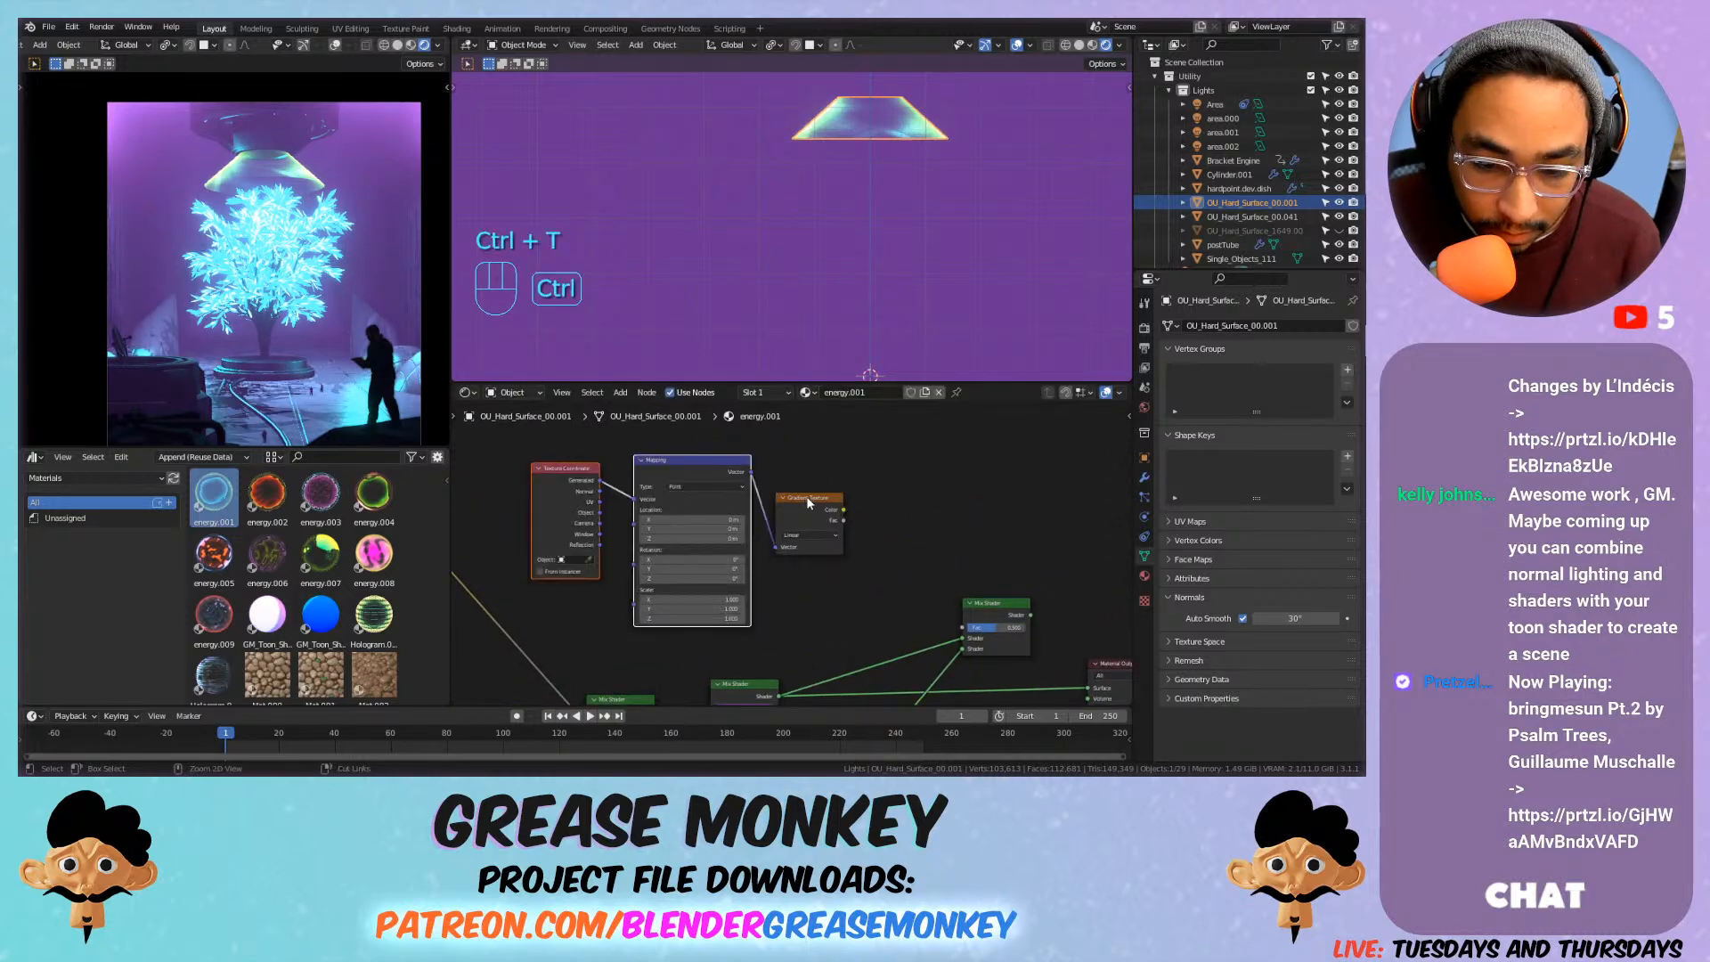
left_click(545, 476)
left_click_drag(782, 499, 832, 472)
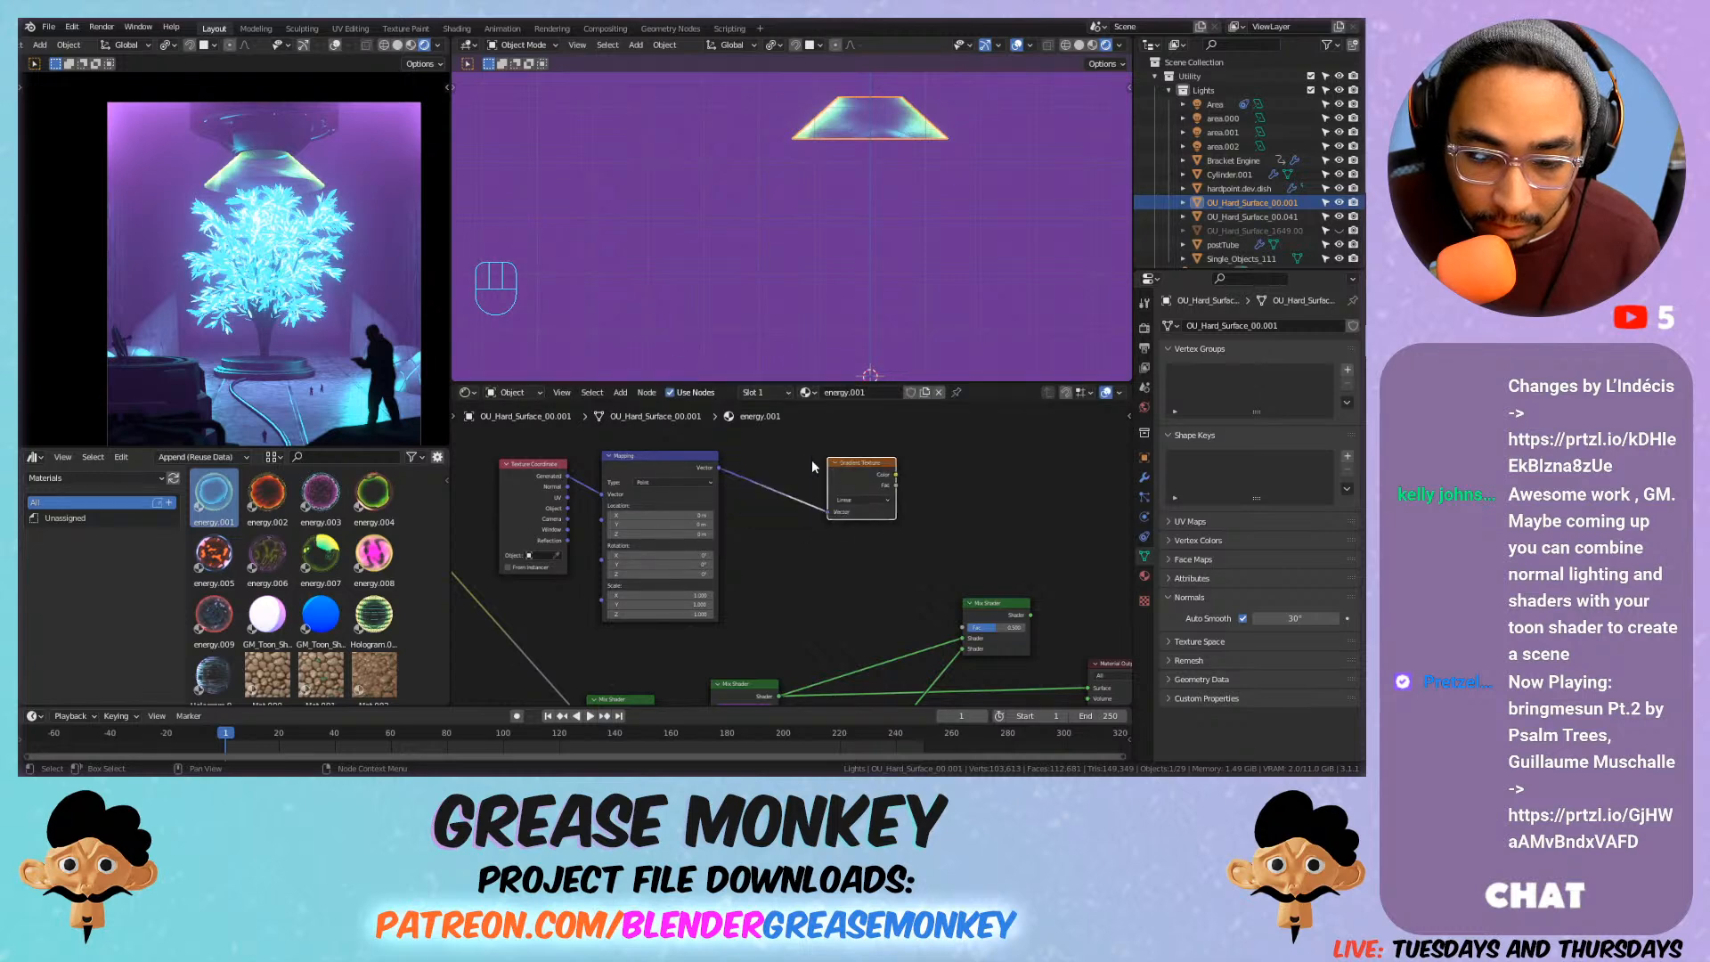
Insert a Separate XYZ node between the Mapping and Gradient Texture nodes, with Z driving the gradient.
key("shift+a")
mouse_move(755, 497)
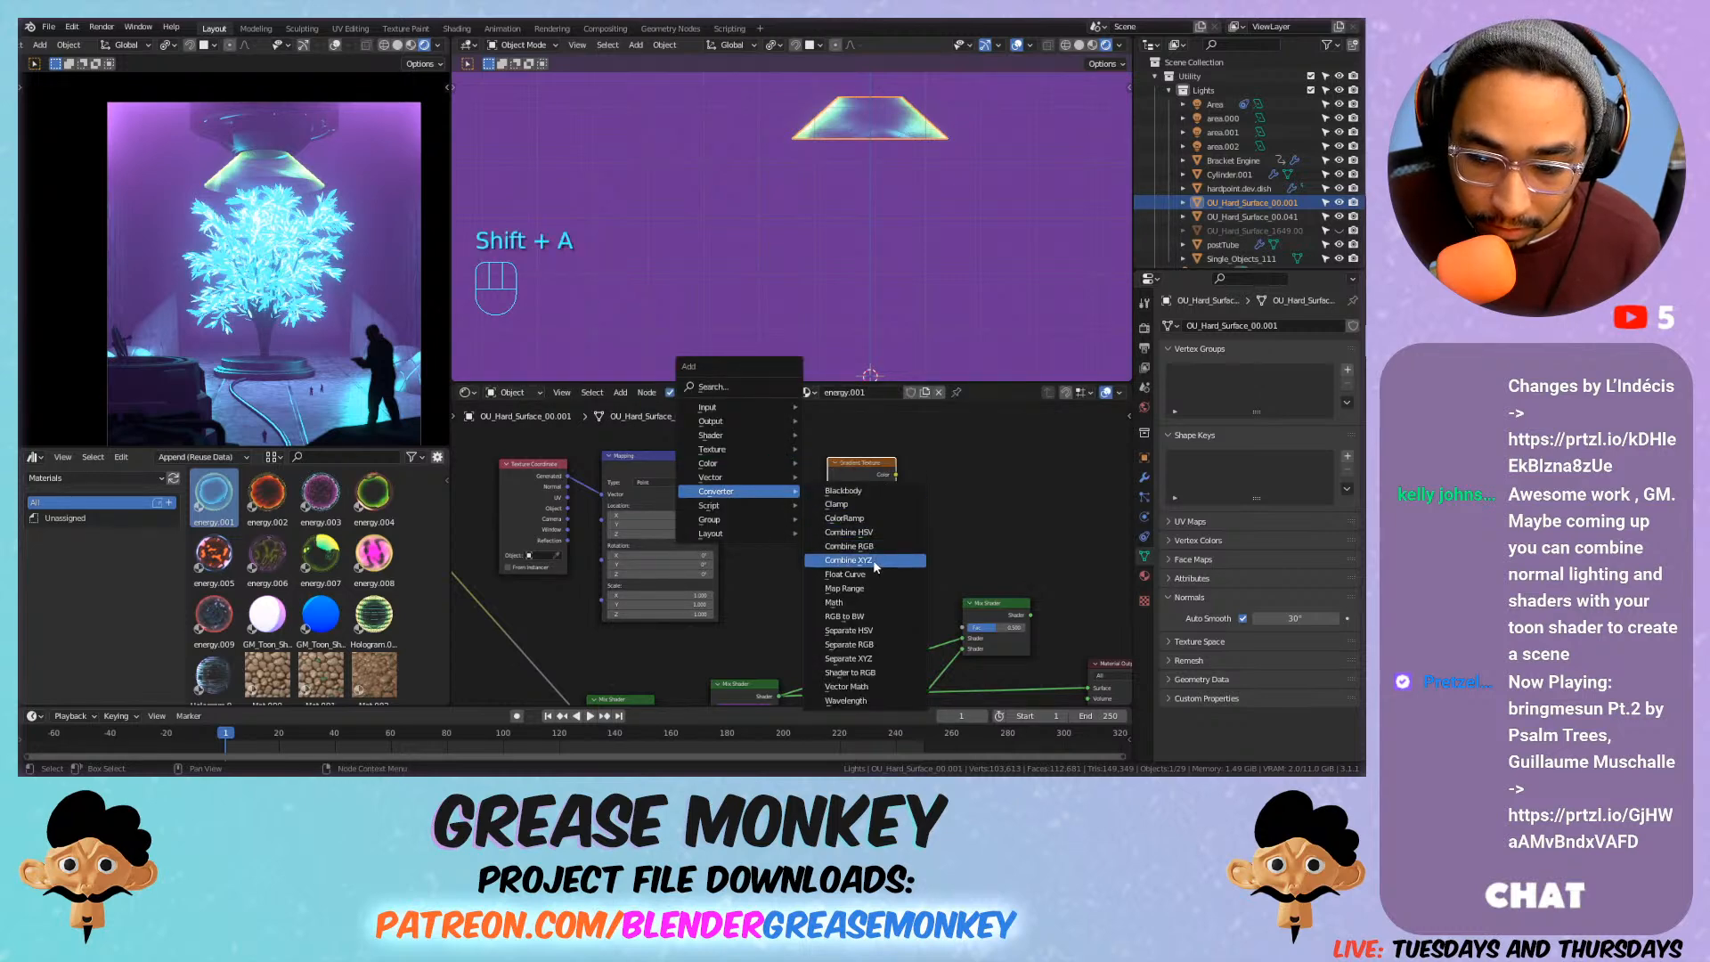
left_click(853, 658)
left_click(769, 485)
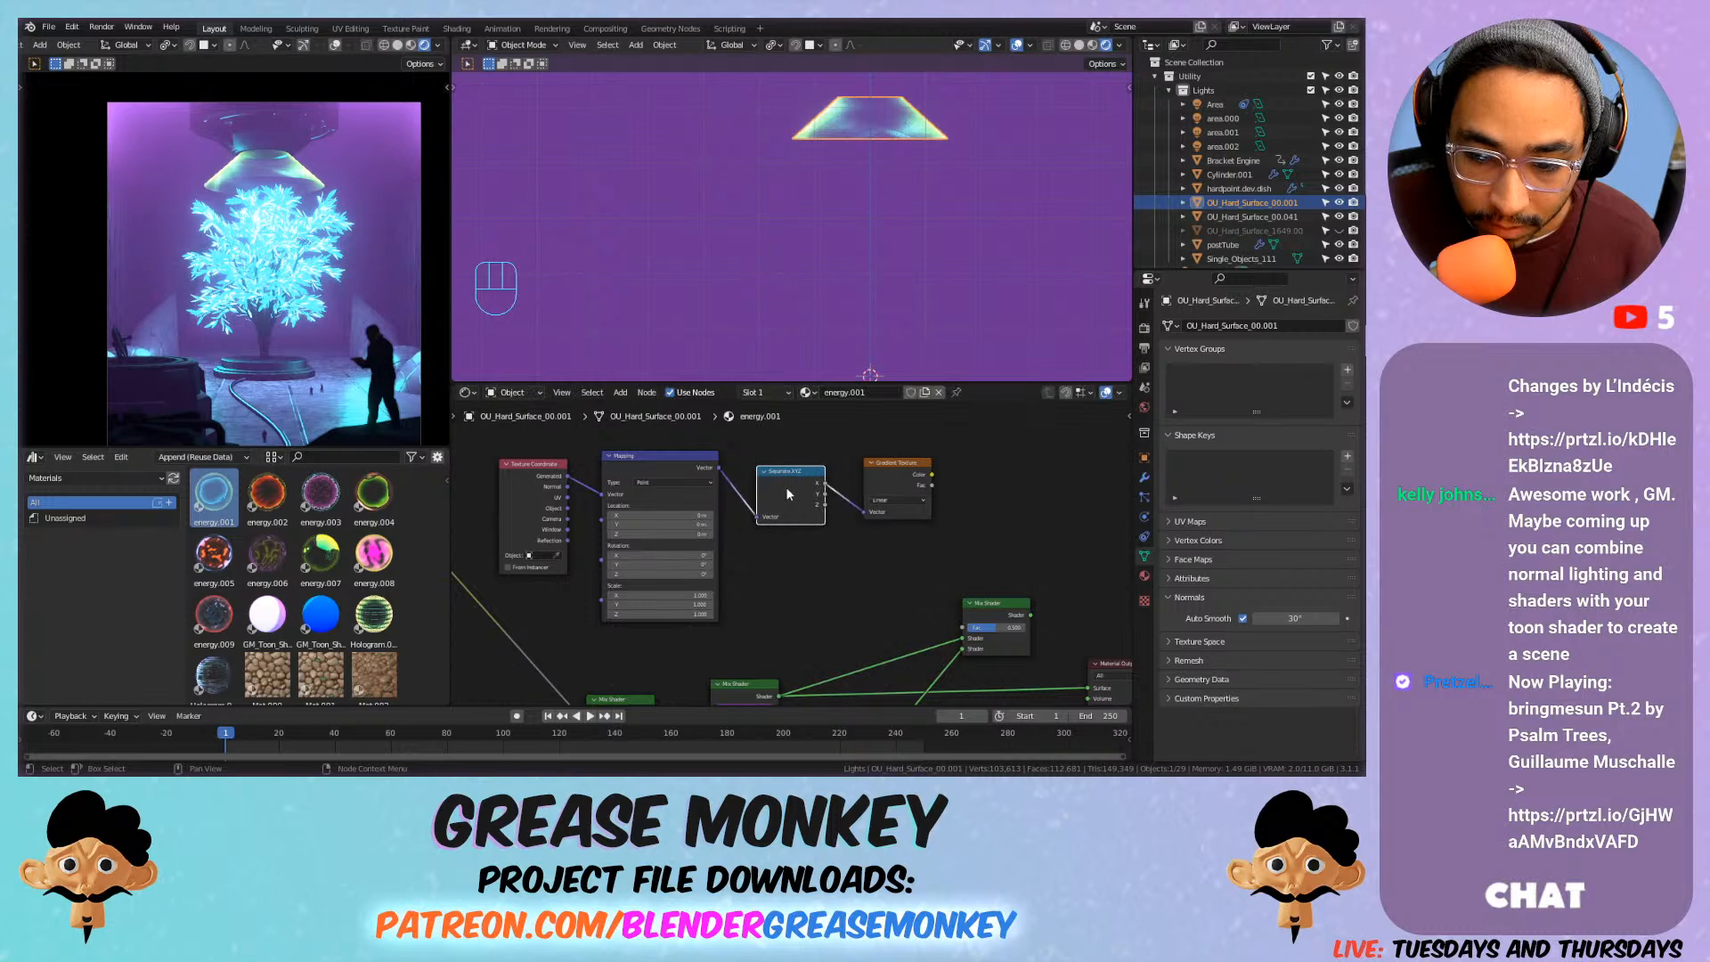
Connect the Gradient Texture colour to the new Mix Shader's factor and the Mix Shader to the Material Output surface.
middle_click_drag(919, 522, 835, 506)
left_click_drag(916, 590, 954, 583)
middle_click_drag(926, 602, 900, 462)
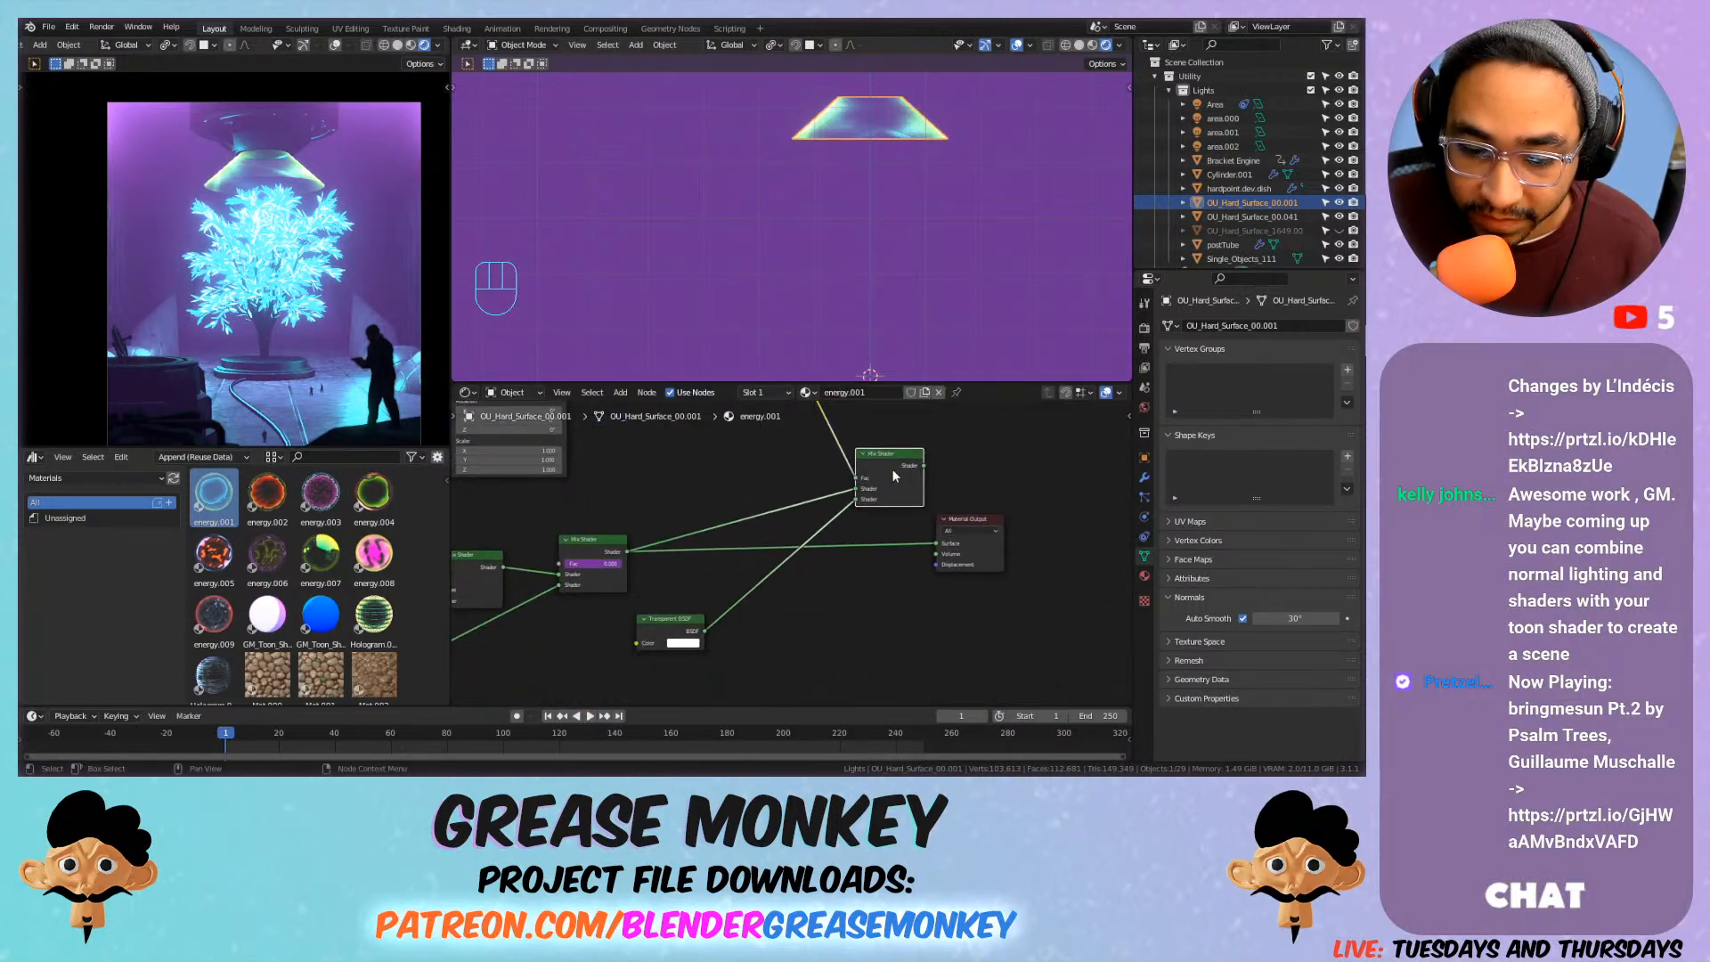
left_click(683, 643)
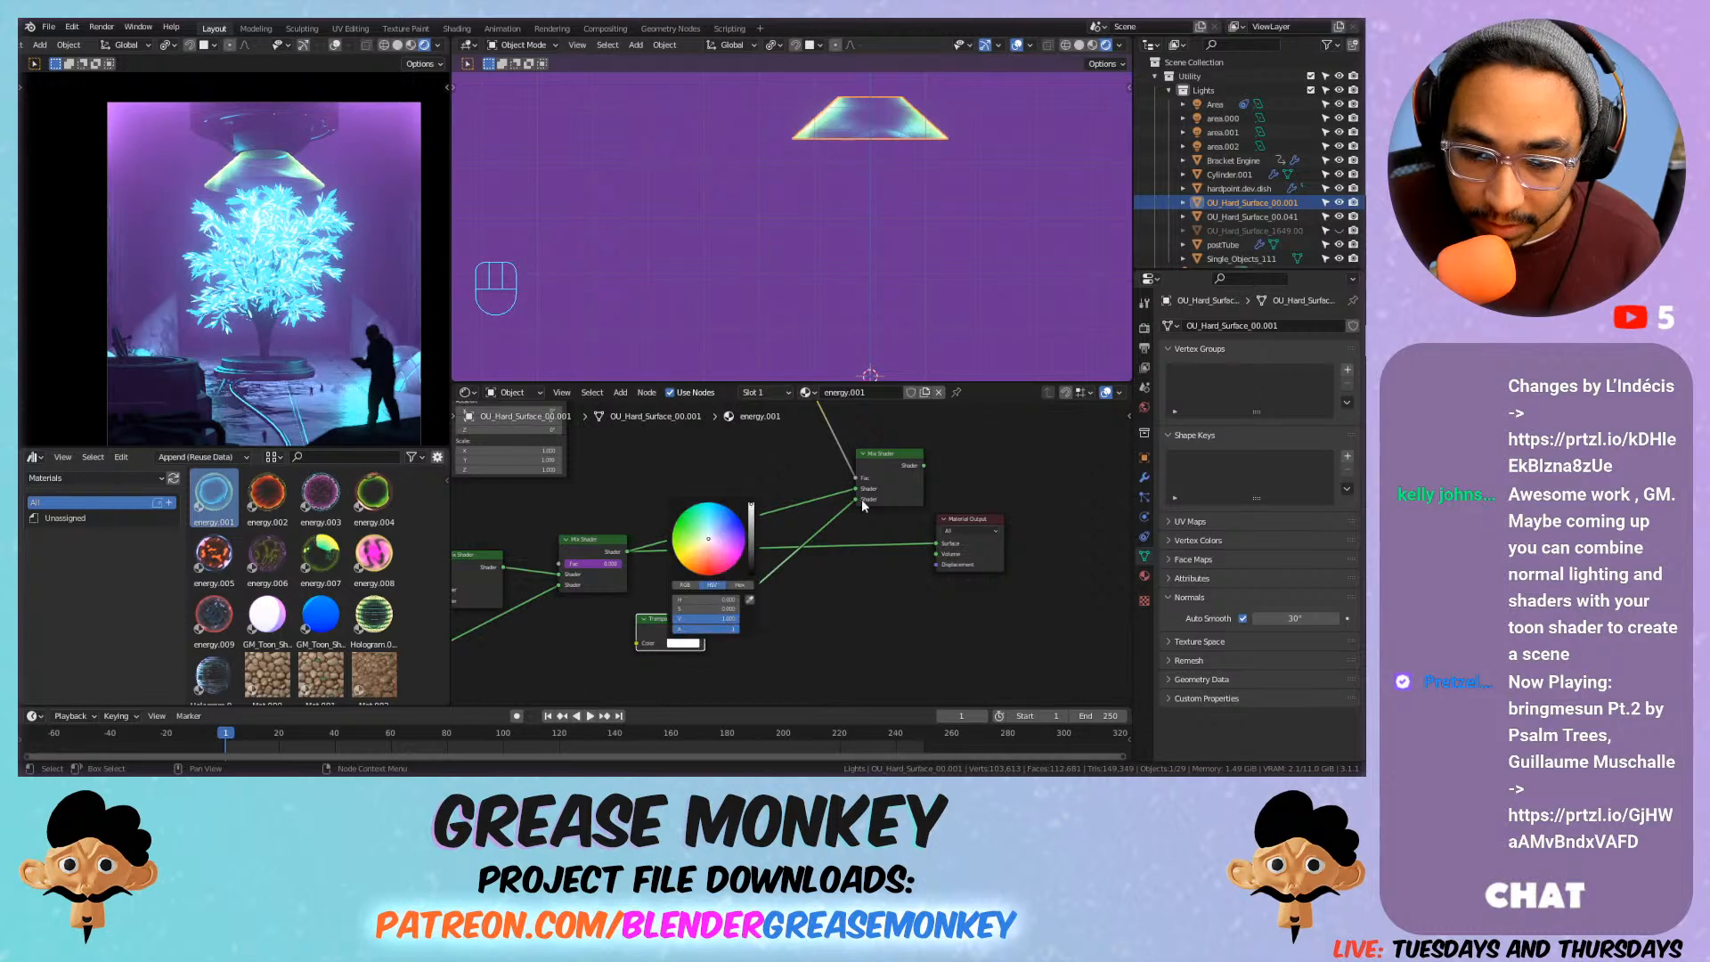
left_click_drag(924, 465, 946, 545)
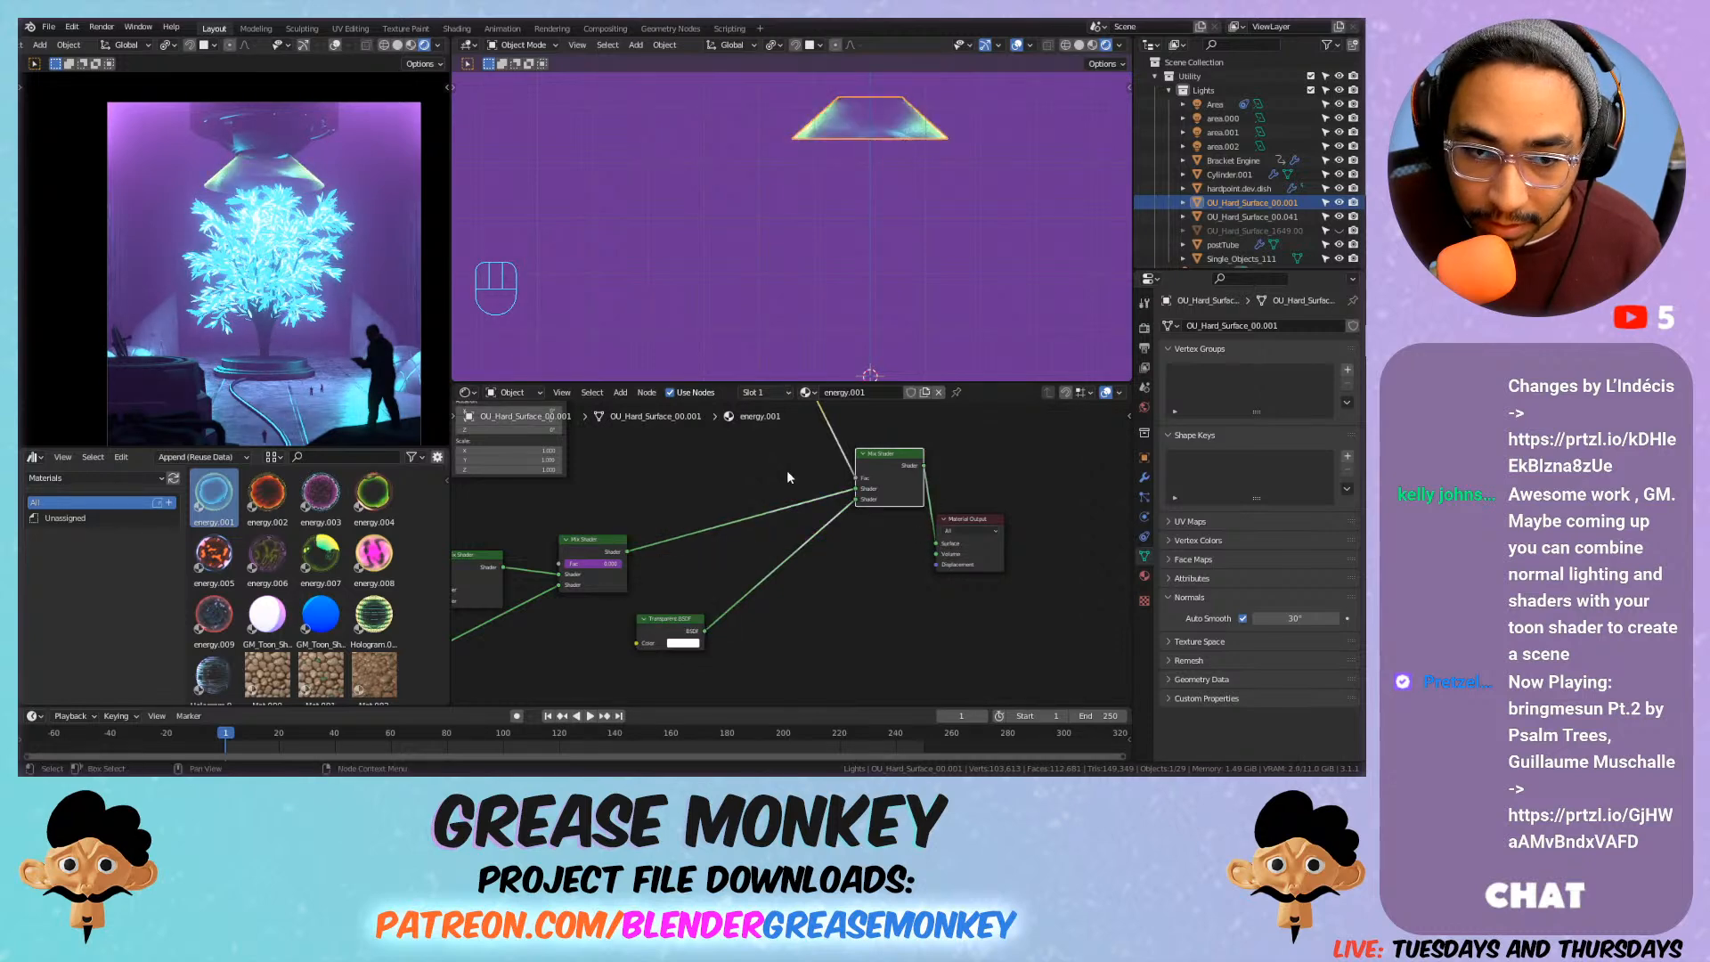
Shift the Mapping node's Z location slightly to position the gradient fade on the energy shape.
middle_click_drag(766, 451, 937, 591)
left_click_drag(742, 493, 882, 507)
key("ctrl+z")
scroll(848, 490, "up", 1)
key("ctrl+z")
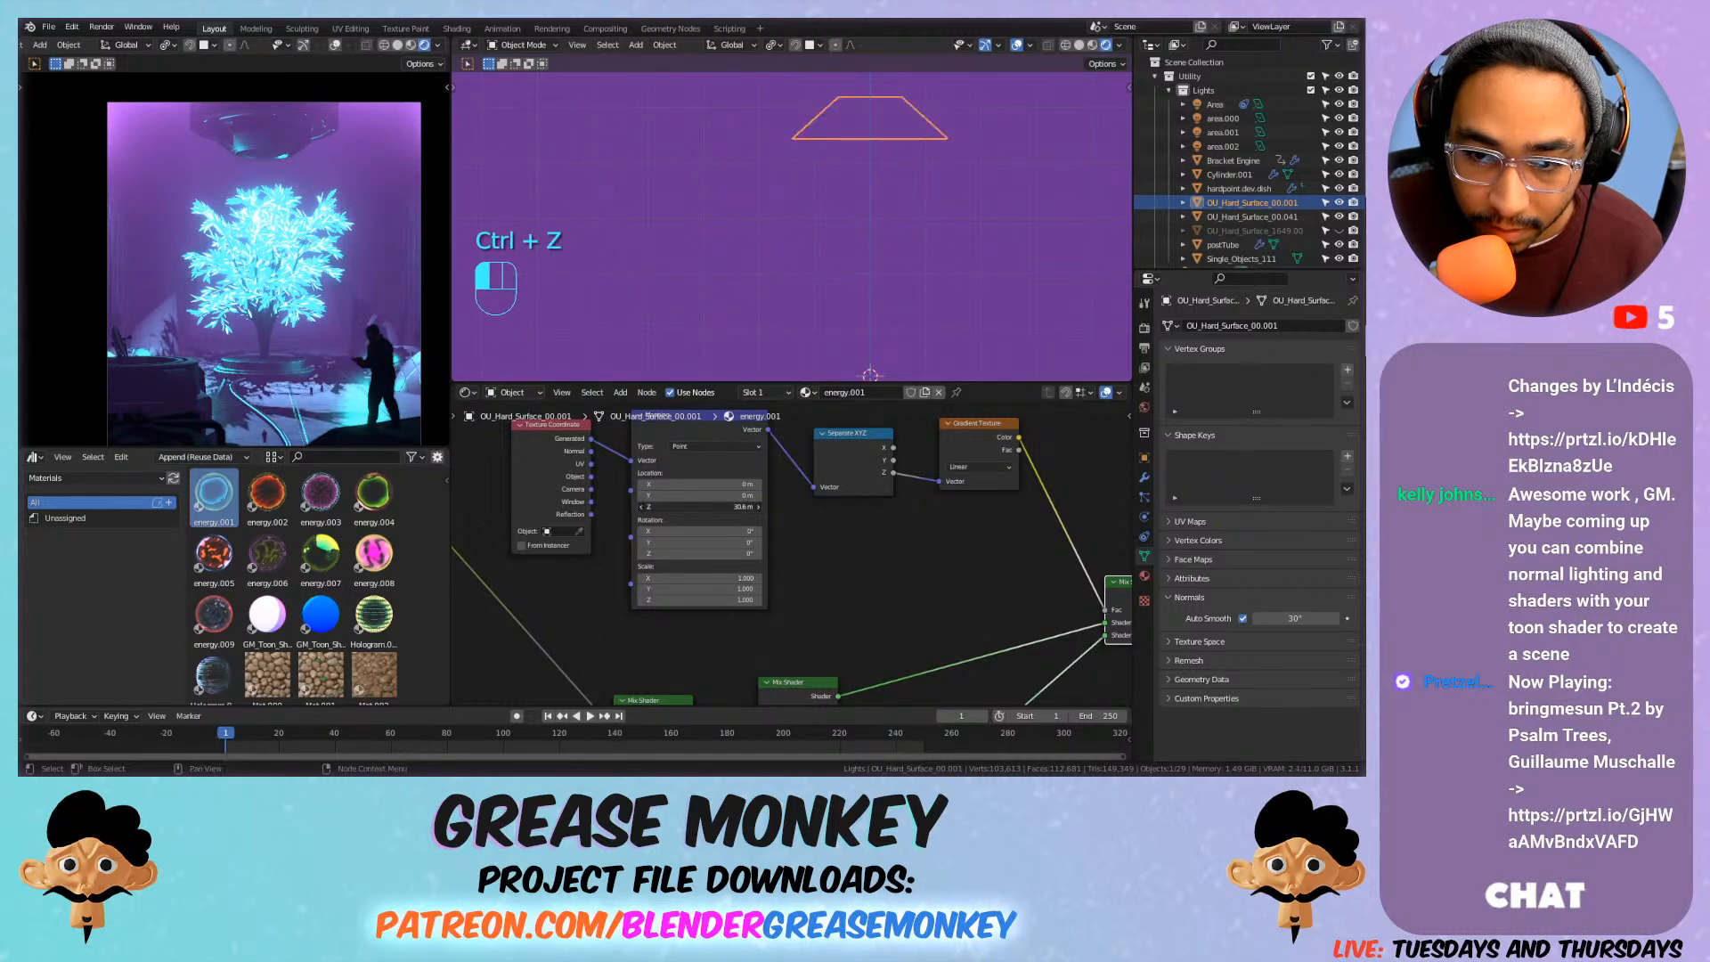
left_click_drag(736, 507, 728, 507)
Tidy the gradient chain by moving the Texture Coordinate, Mapping, Separate XYZ and Gradient Texture nodes closer together.
scroll(909, 495, "down", 2)
left_click_drag(932, 446, 908, 457)
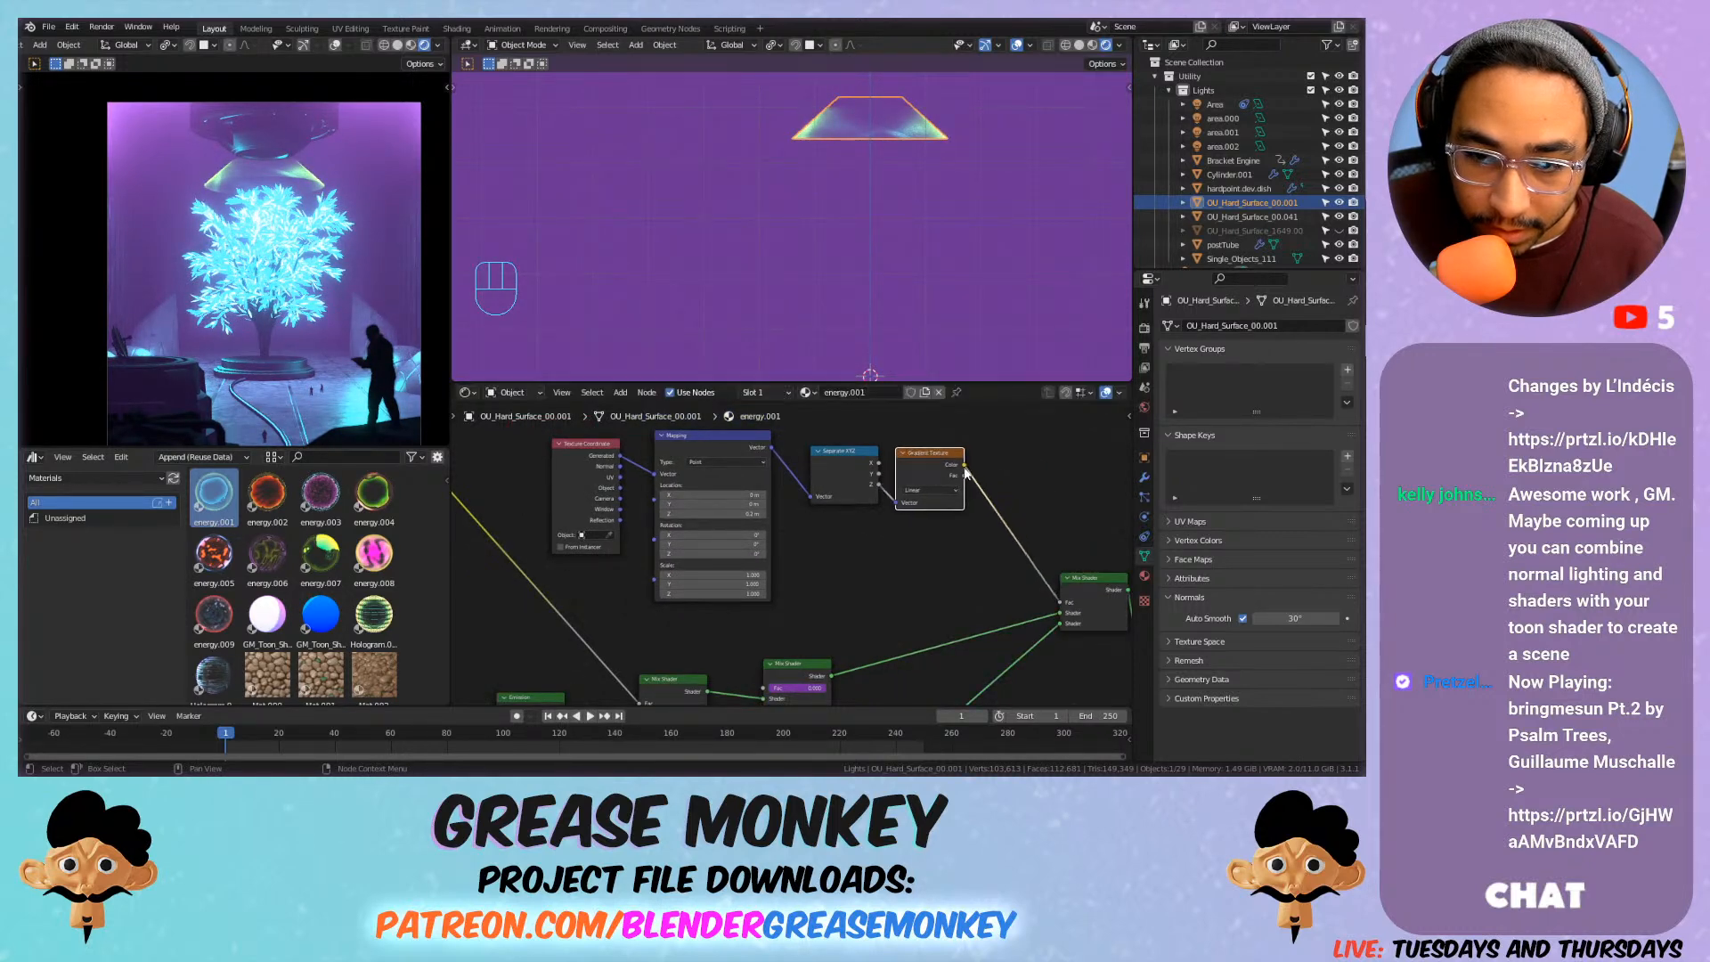
middle_click_drag(964, 466, 831, 467)
middle_click_drag(545, 483, 691, 497)
left_click_drag(616, 482, 595, 474)
left_click_drag(728, 461, 694, 457)
left_click_drag(851, 468, 803, 464)
left_click_drag(944, 467, 889, 452)
Insert an Invert node between the Gradient Texture and the Mix Shader factor, and readjust the Mapping Z location.
key("shift+a")
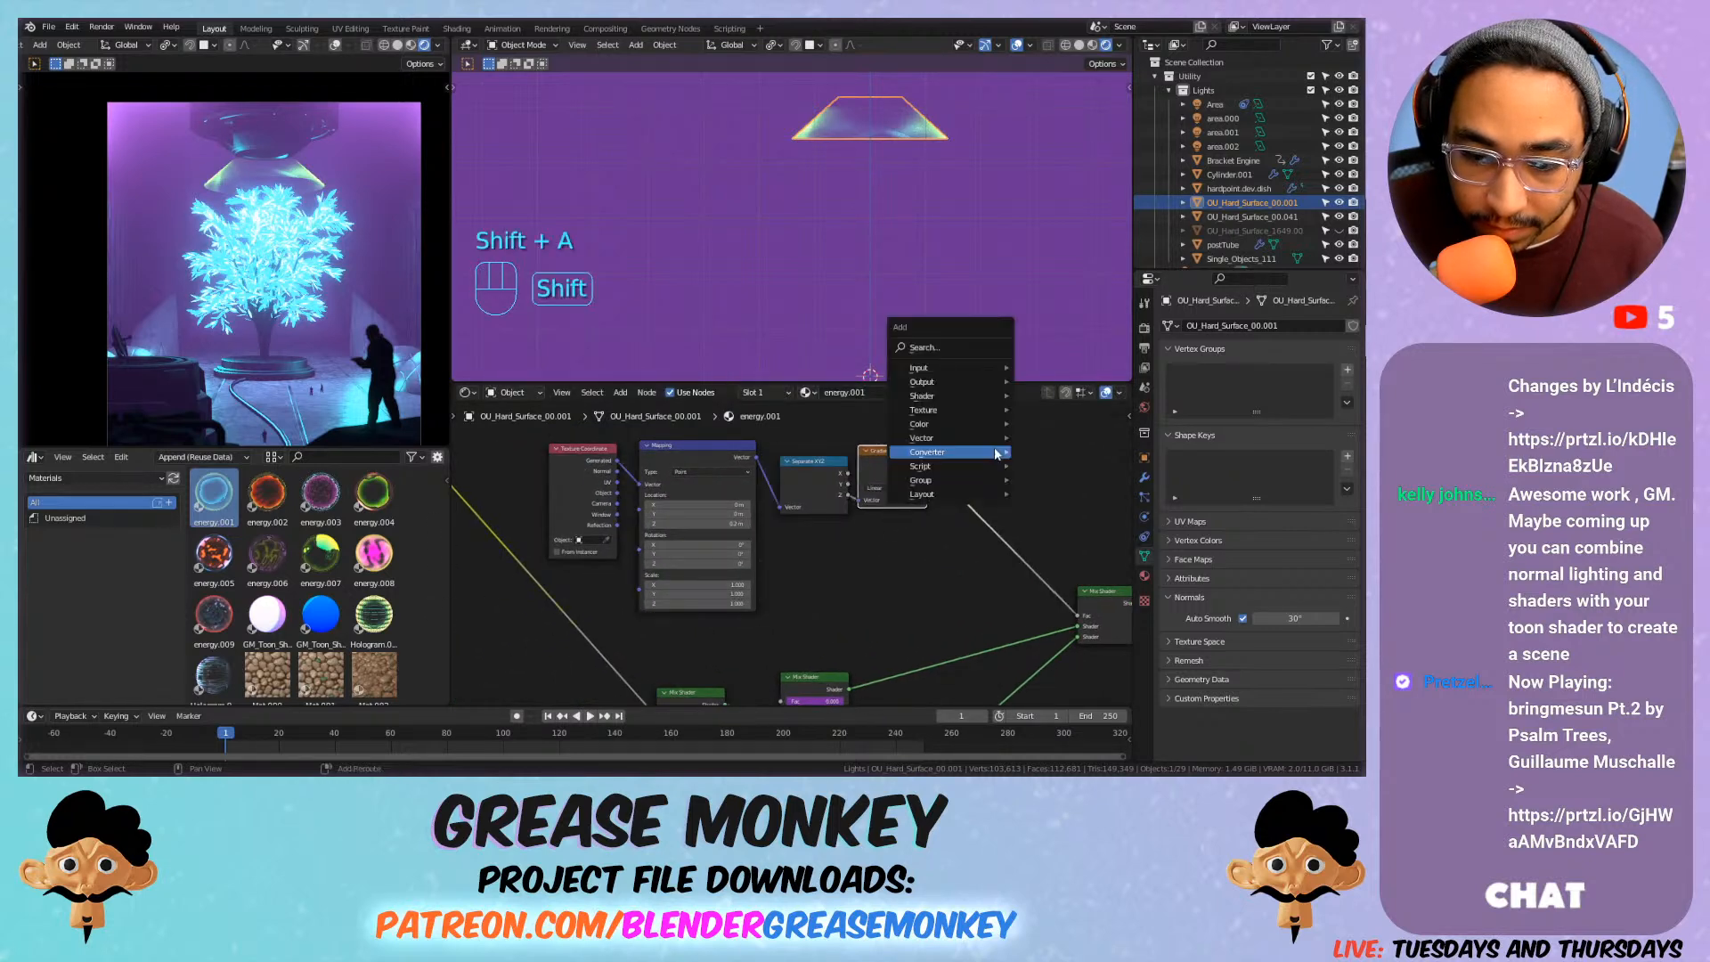
mouse_move(944, 427)
left_click(1051, 464)
left_click(995, 495)
mouse_move(712, 523)
left_mouse_down()
mouse_move(677, 524)
mouse_move(695, 523)
left_mouse_up()
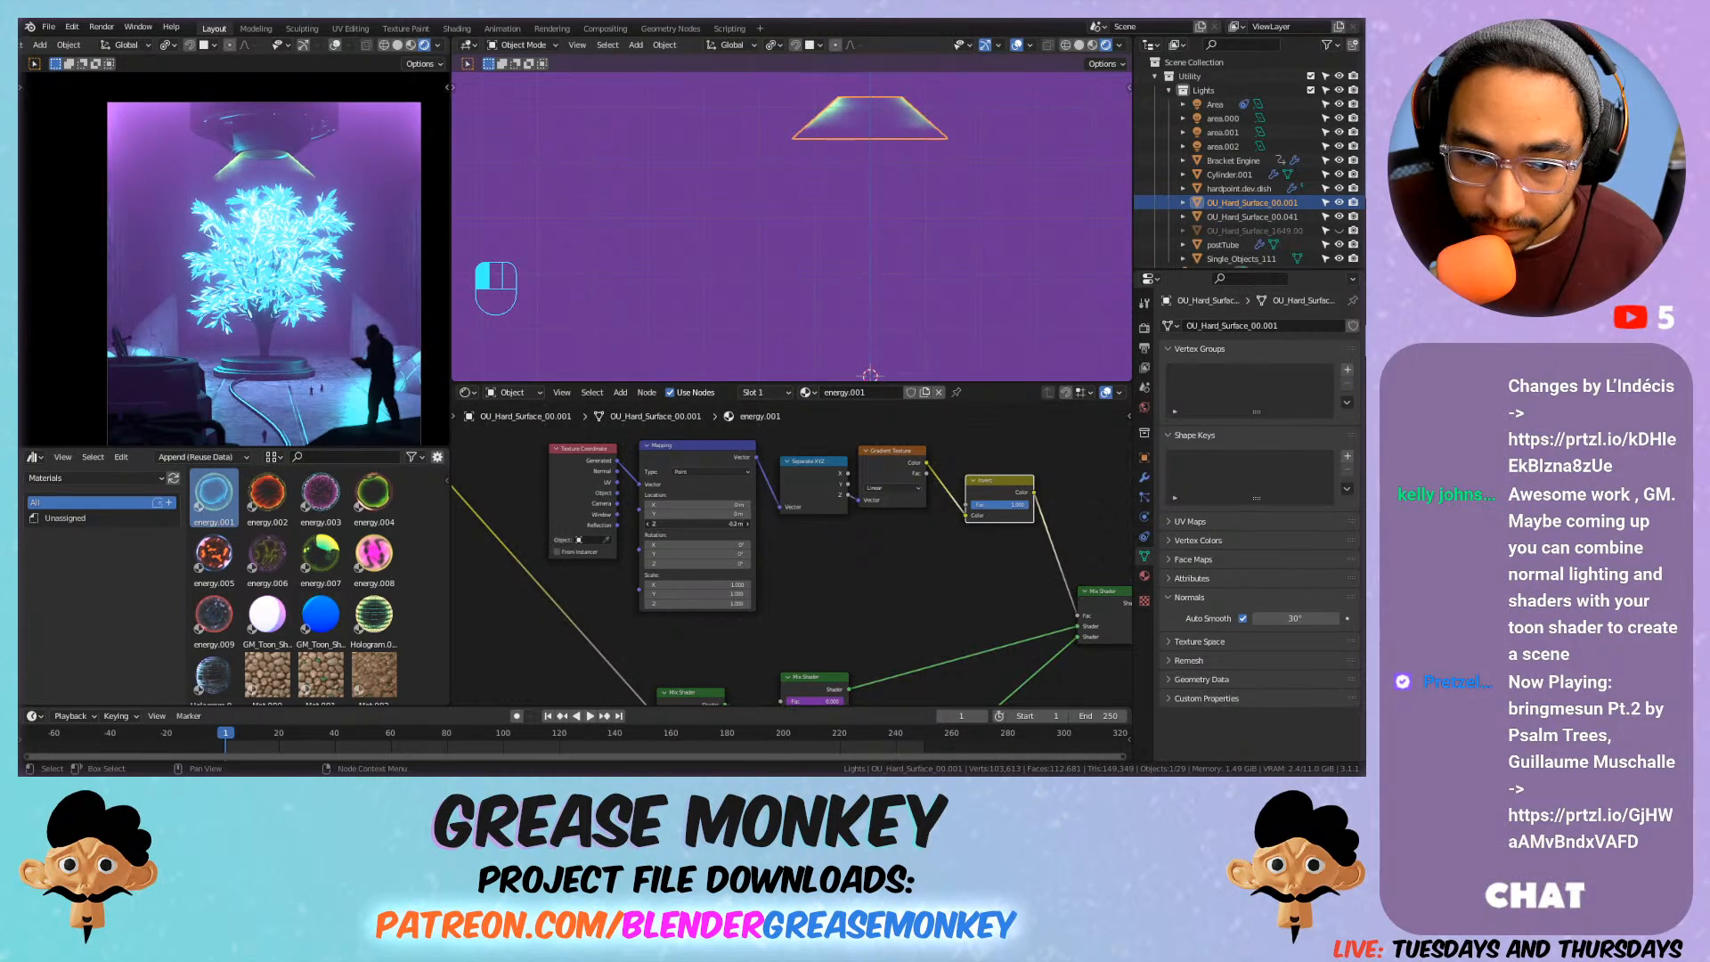
Move the final Mix Shader and Material Output to make room, and switch the Invert node to a ColorRamp.
scroll(802, 562, "down", 2)
middle_click_drag(994, 535, 813, 487)
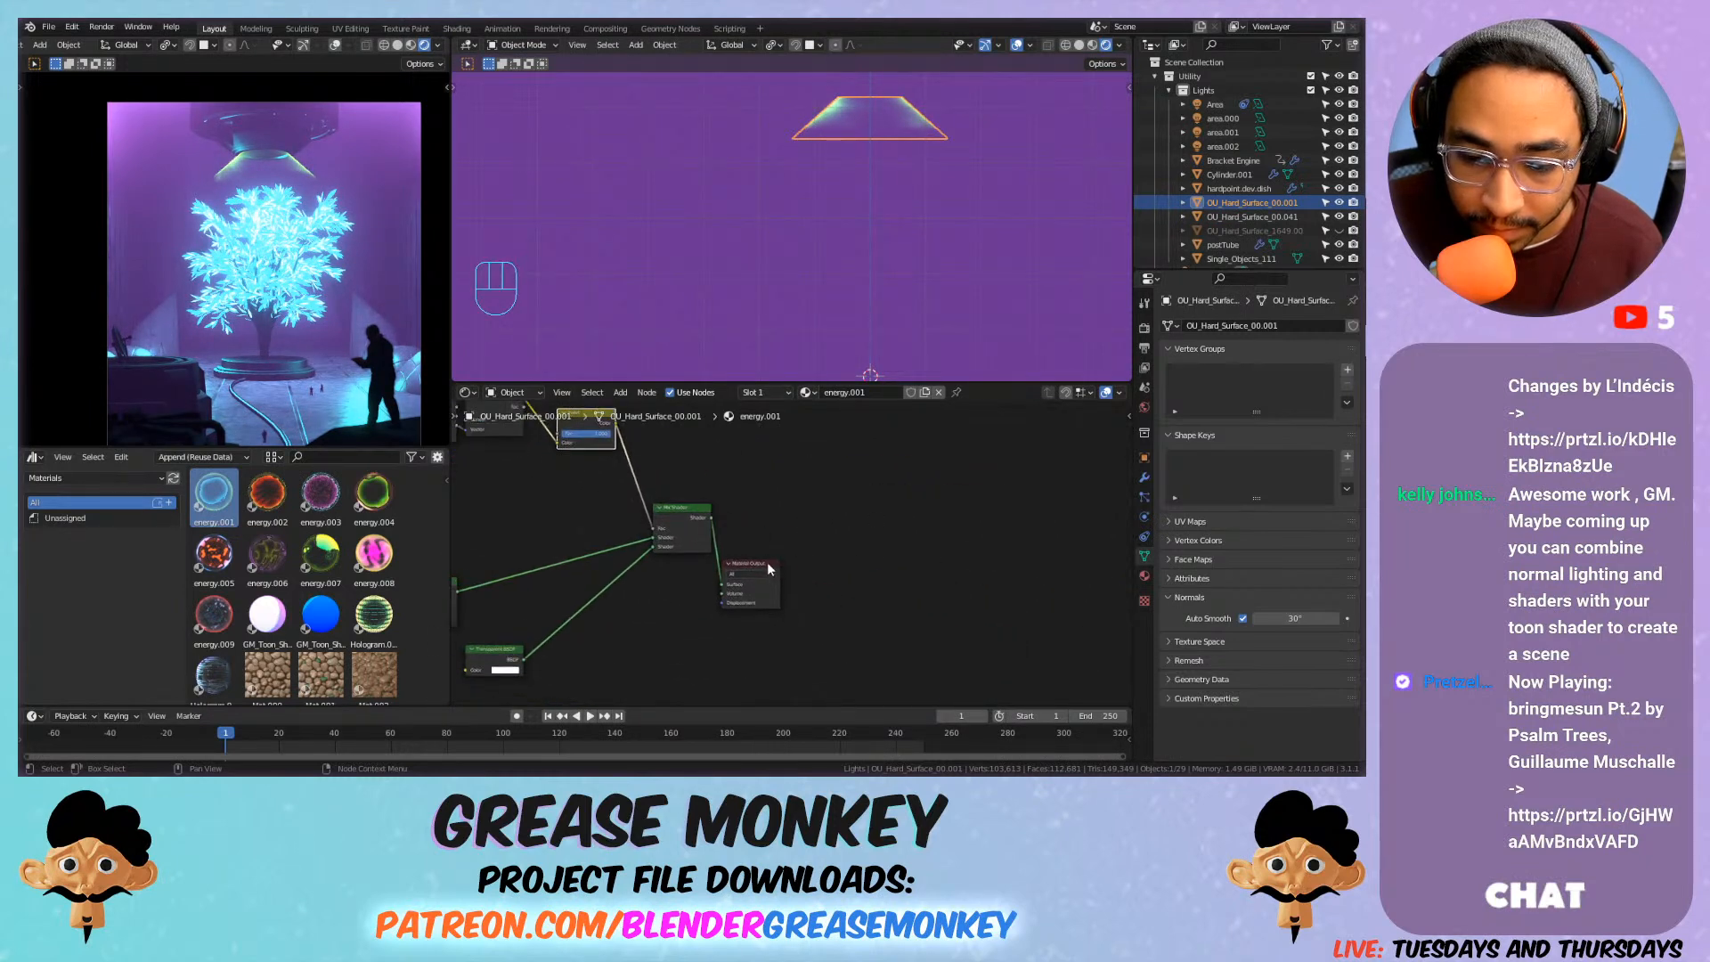
left_click_drag(767, 562, 1007, 523)
left_click_drag(693, 524, 866, 534)
middle_click_drag(577, 424, 721, 511)
left_click(715, 503)
key("shift+s")
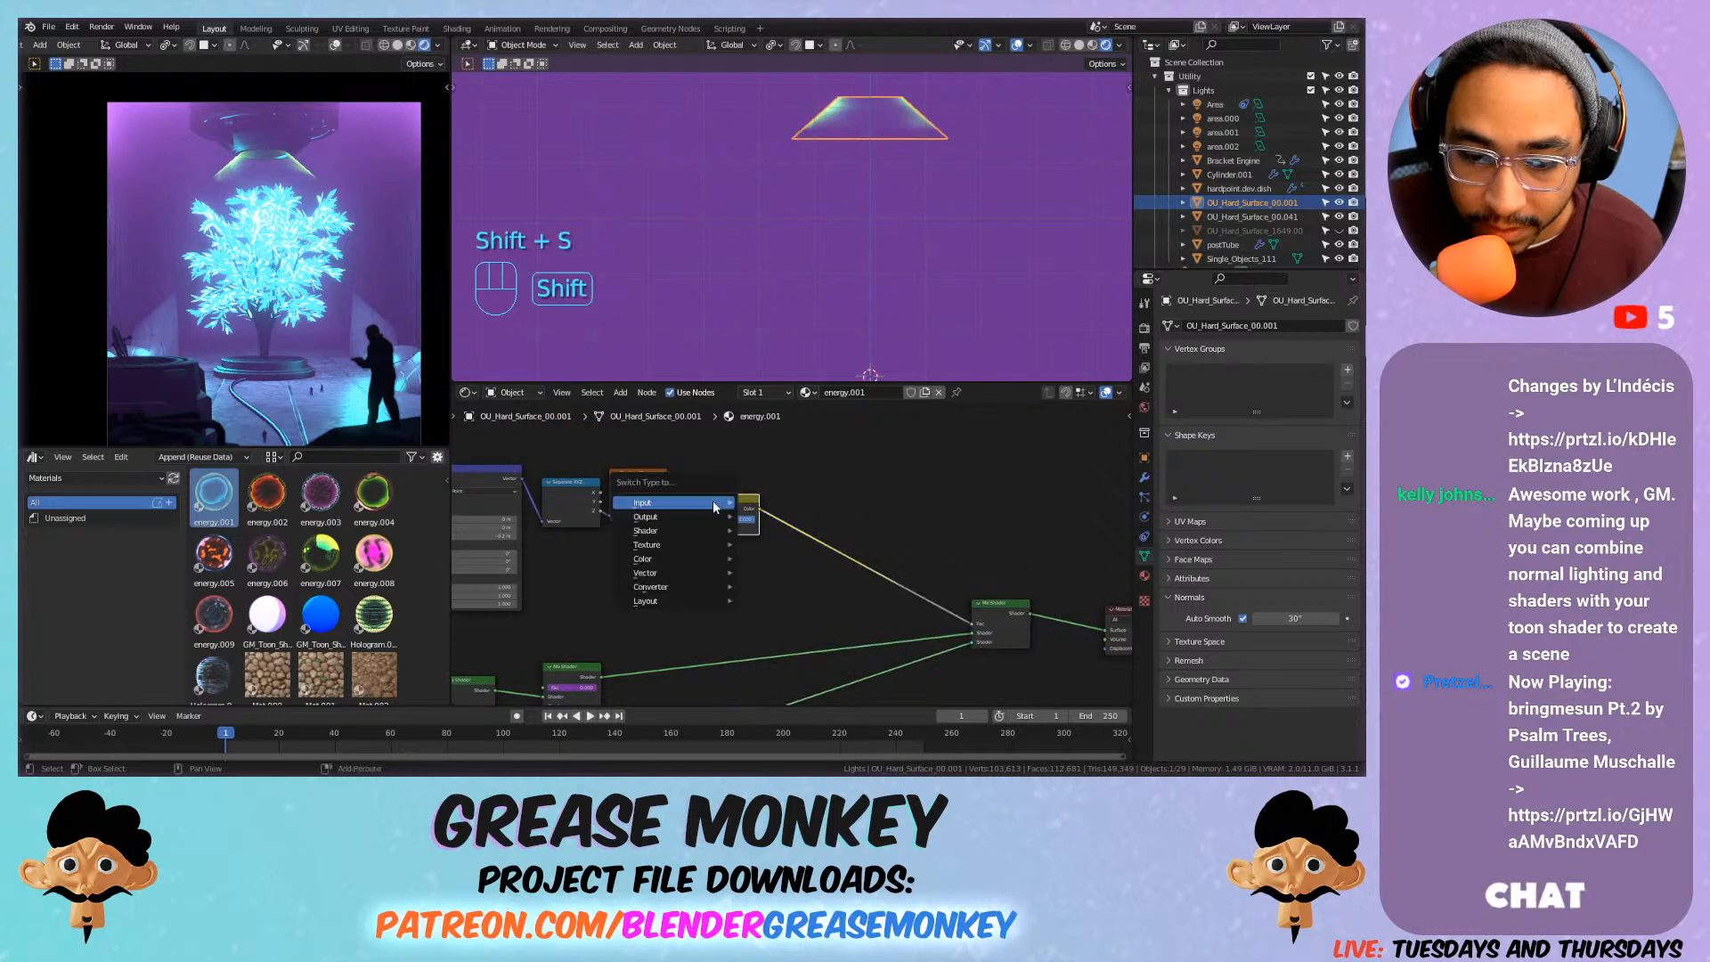
mouse_move(681, 587)
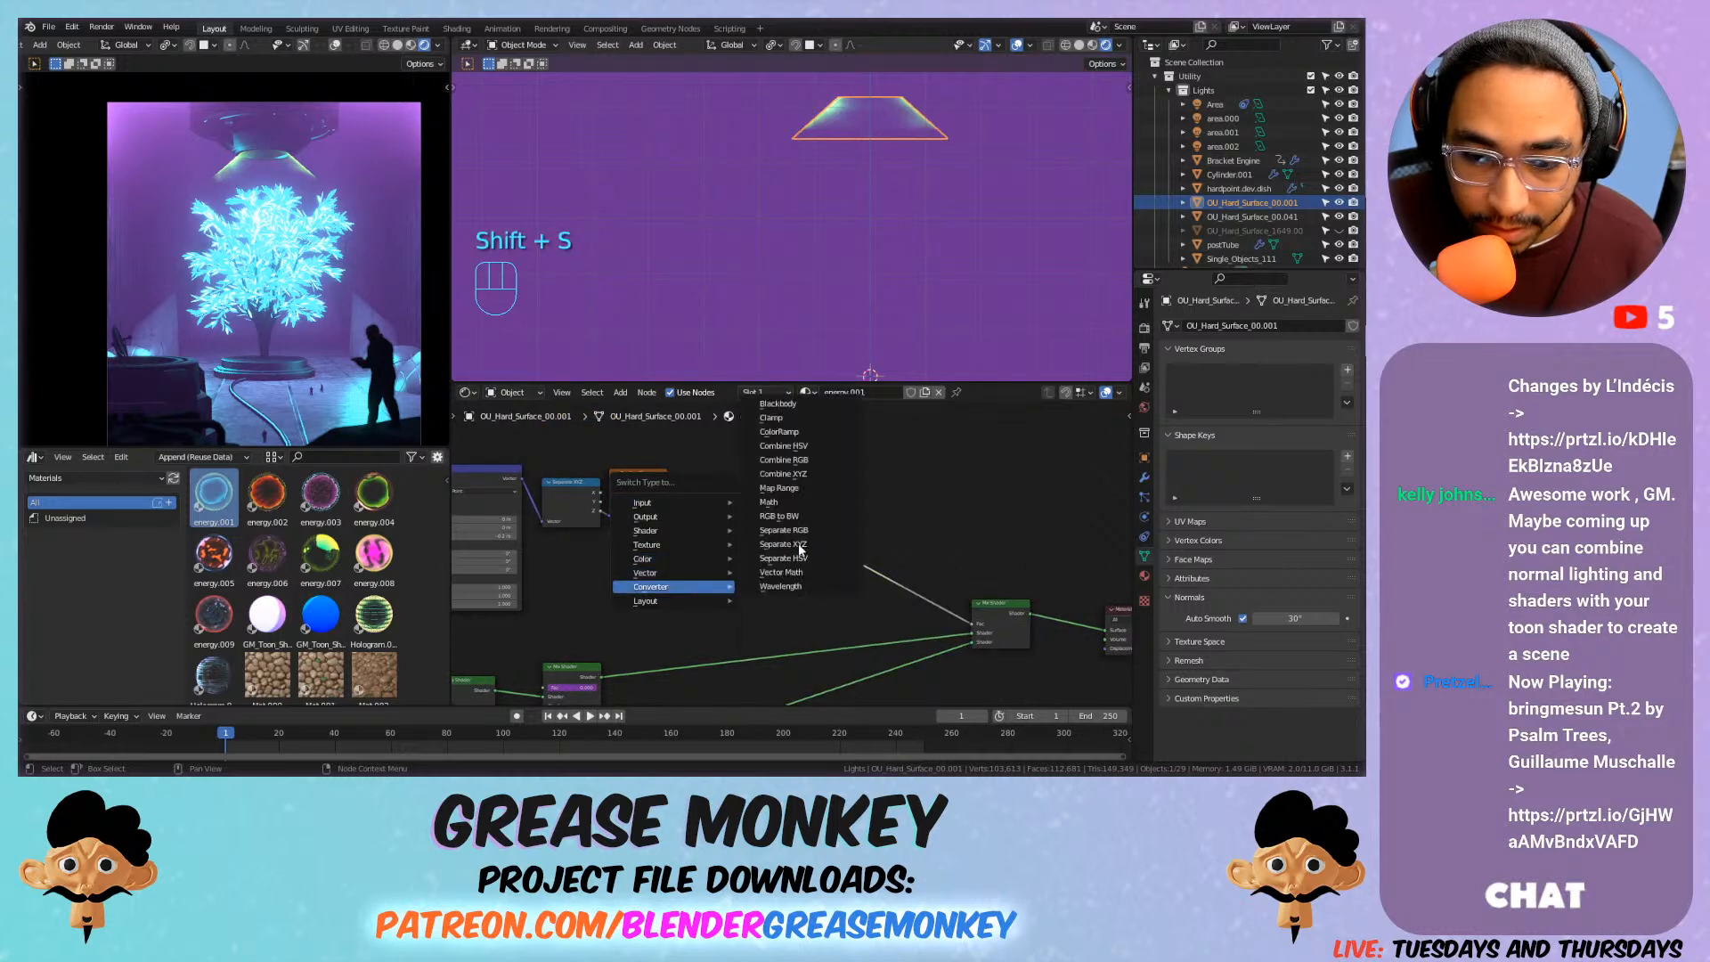
left_click(804, 431)
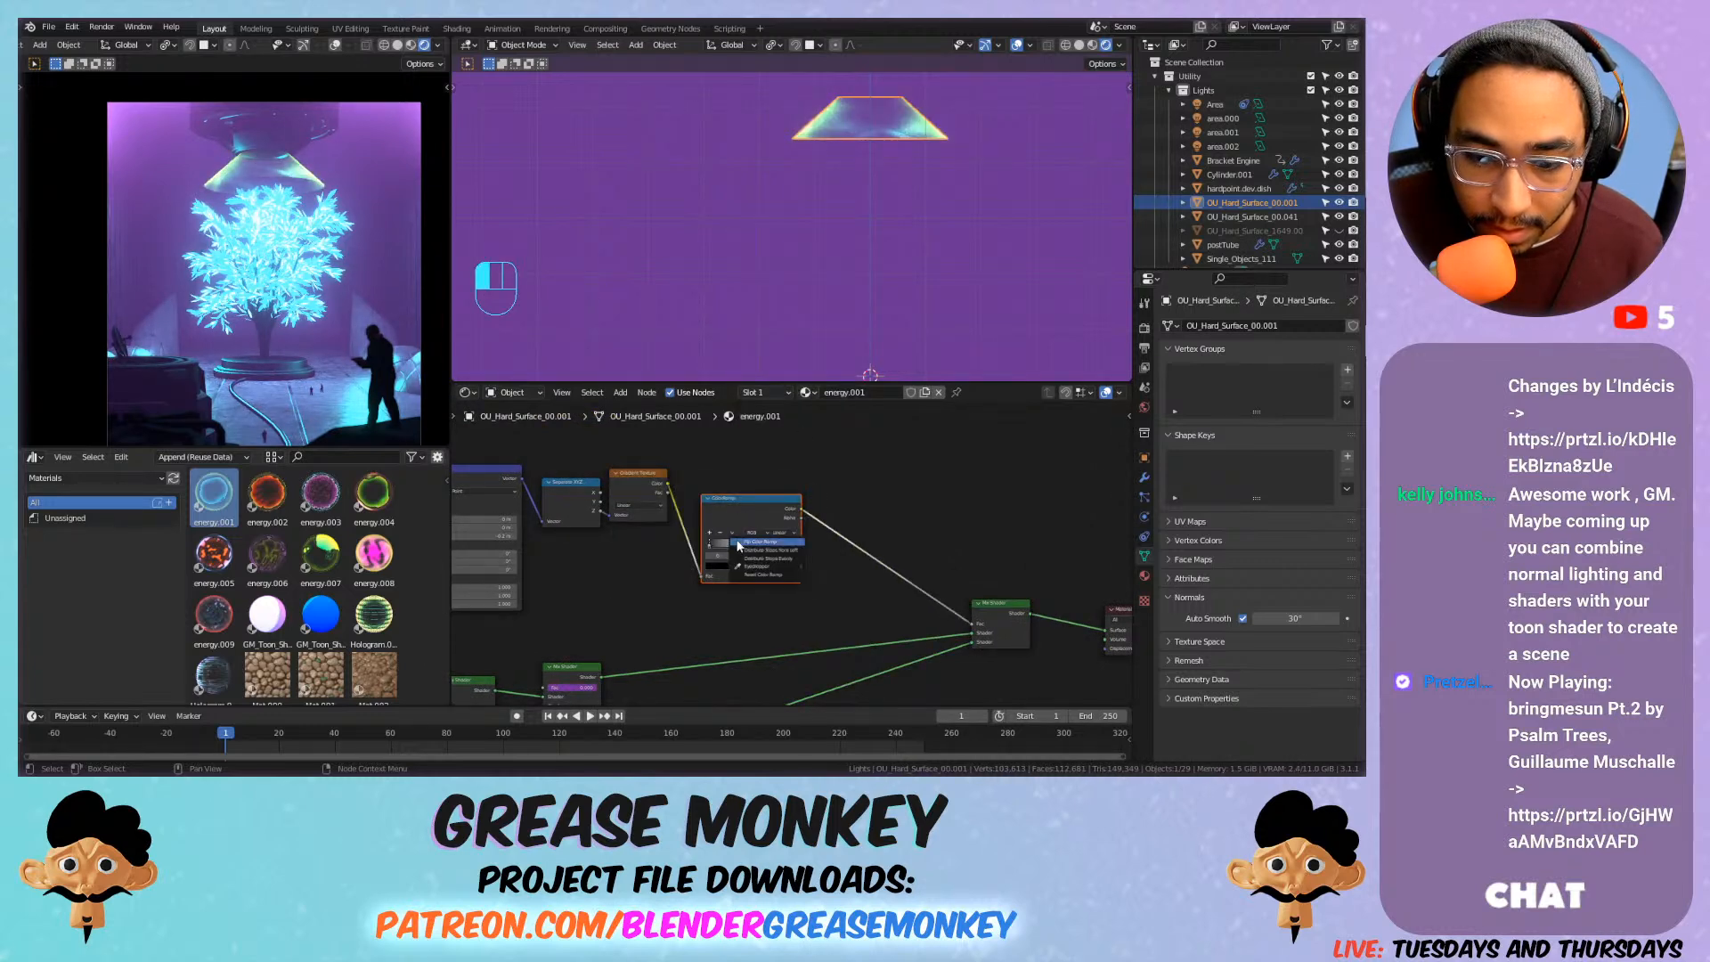
Flip the ColorRamp, set its interpolation to B-Spline and reposition its stops to soften the fade.
left_click(744, 542)
mouse_move(792, 550)
left_mouse_down()
mouse_move(741, 549)
mouse_move(785, 539)
left_mouse_up()
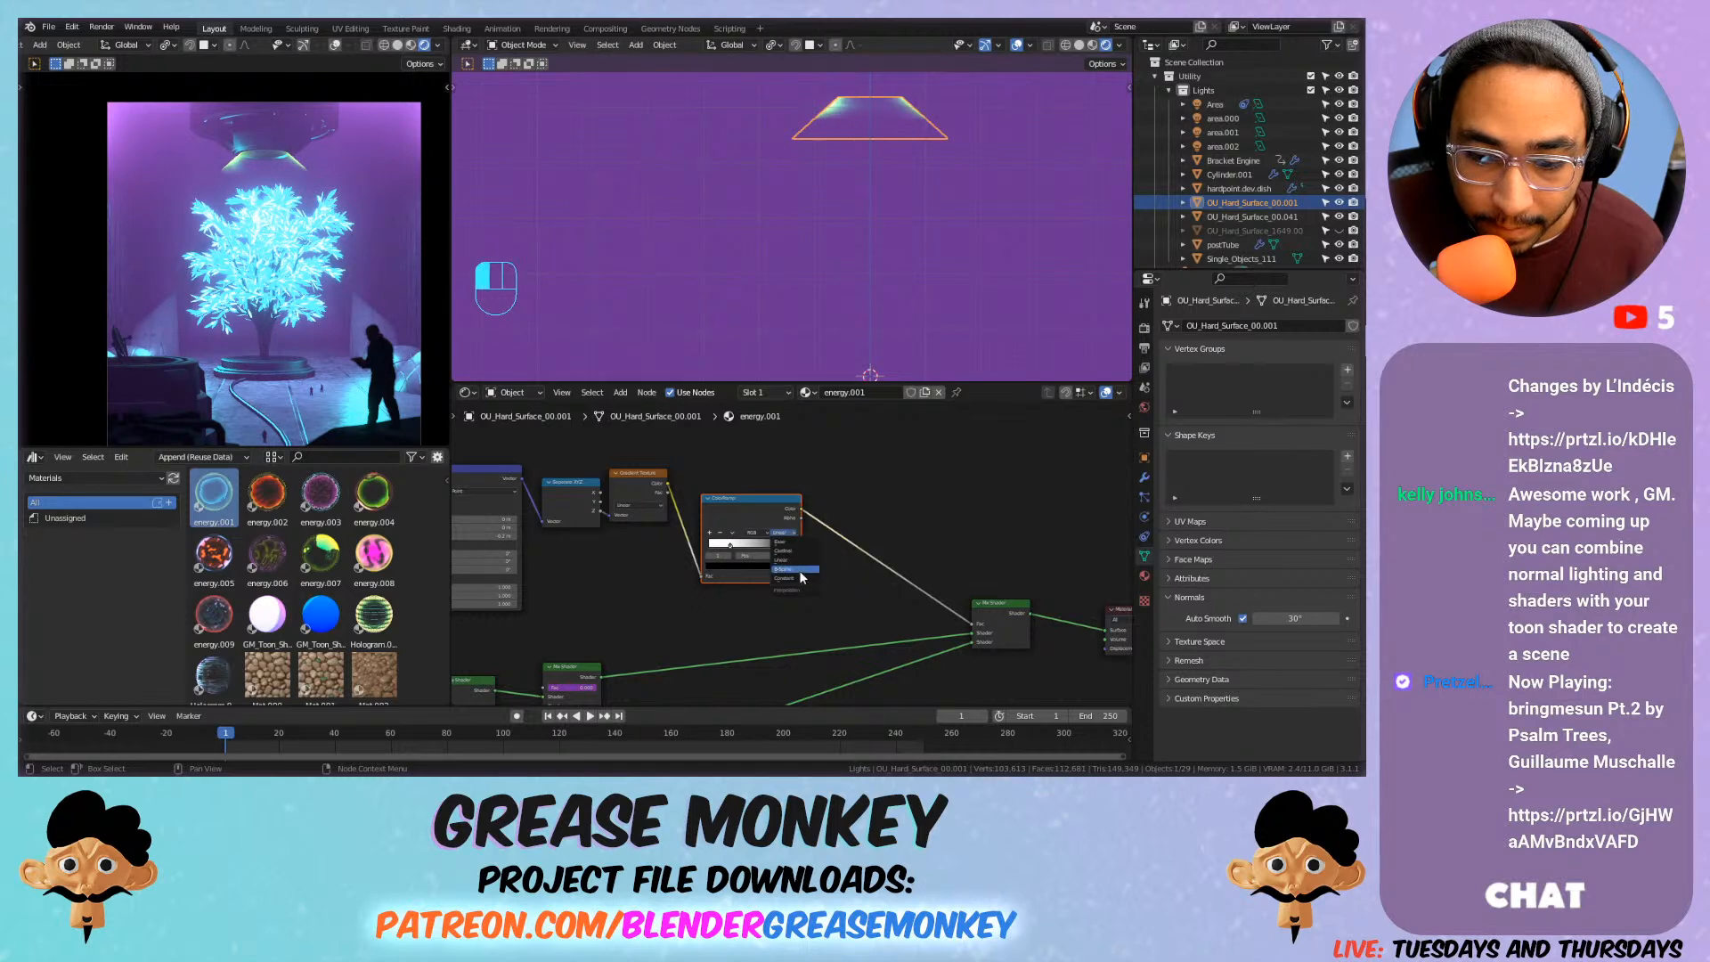
left_click(796, 570)
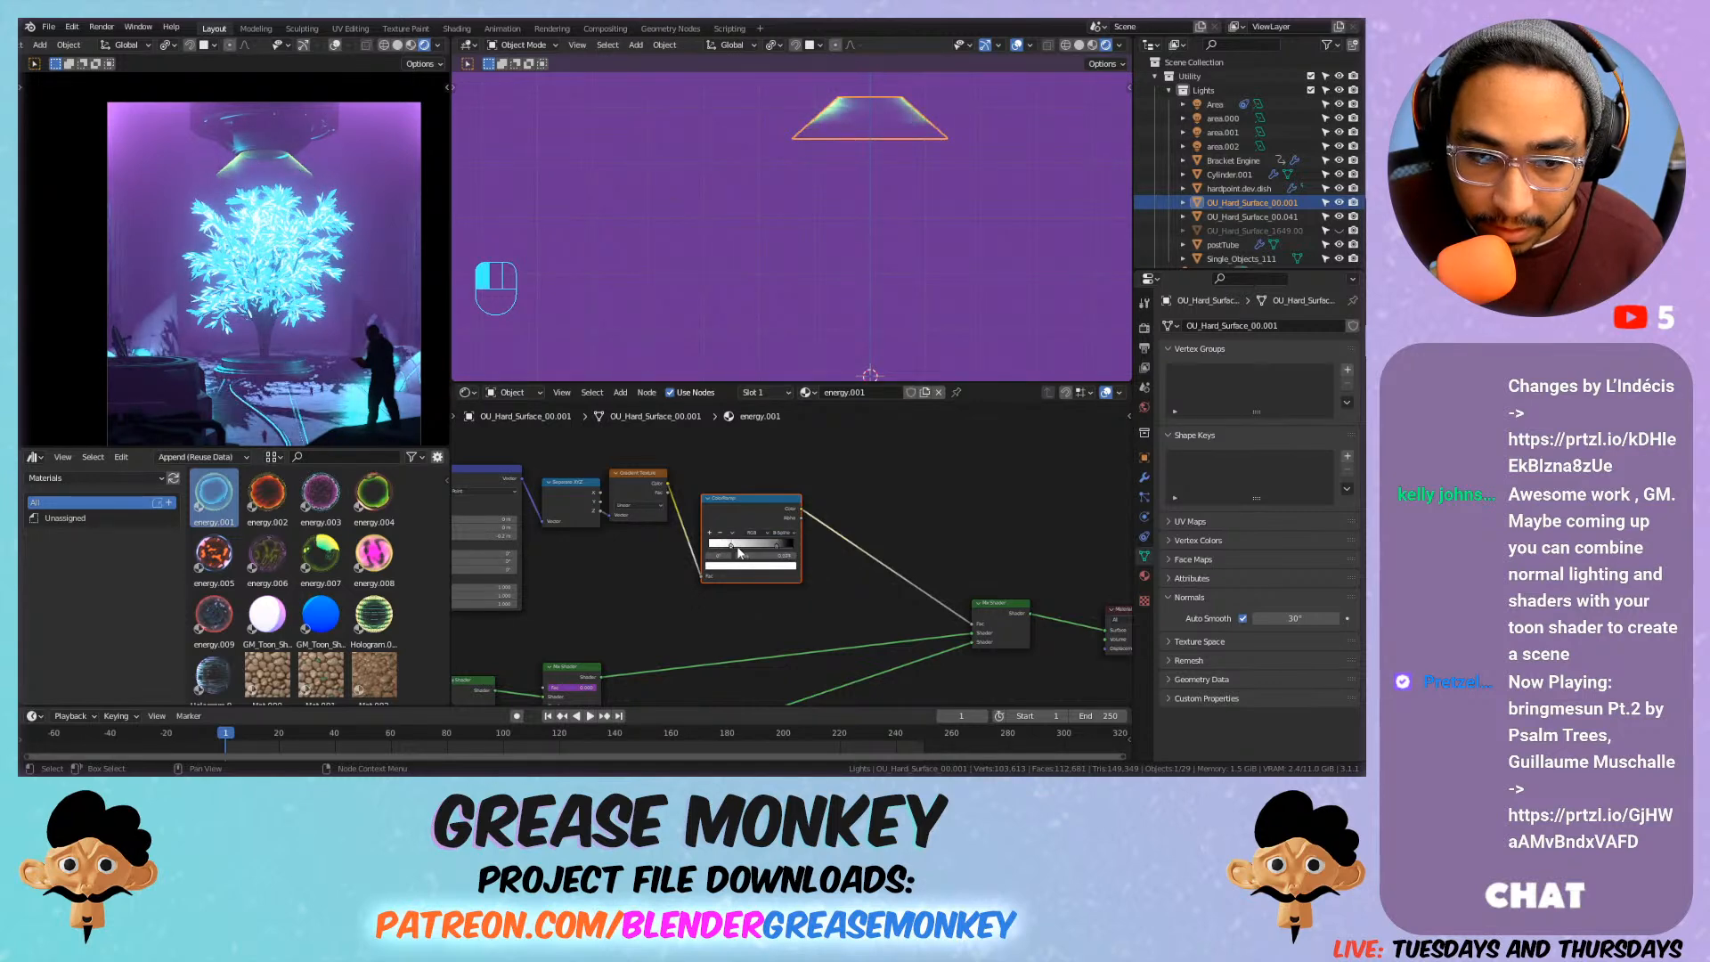
left_click_drag(776, 545, 764, 553)
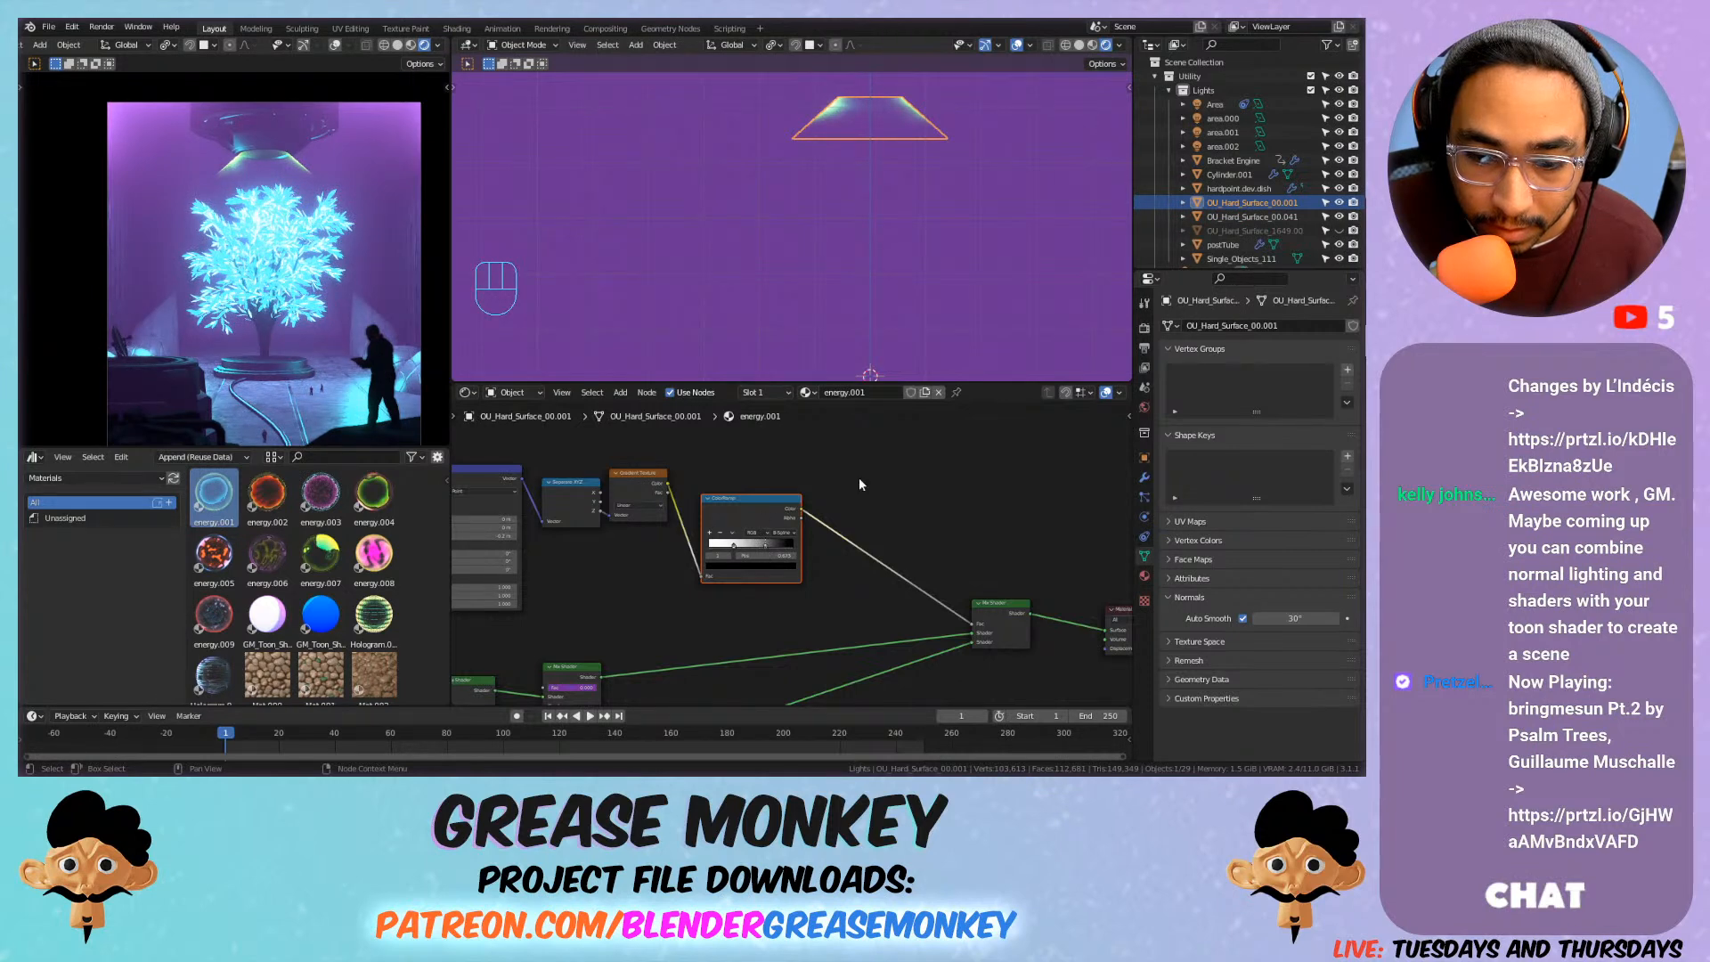
Insert a Math node after the ColorRamp, set it to Power and adjust its exponent.
key("shift+a")
mouse_move(855, 505)
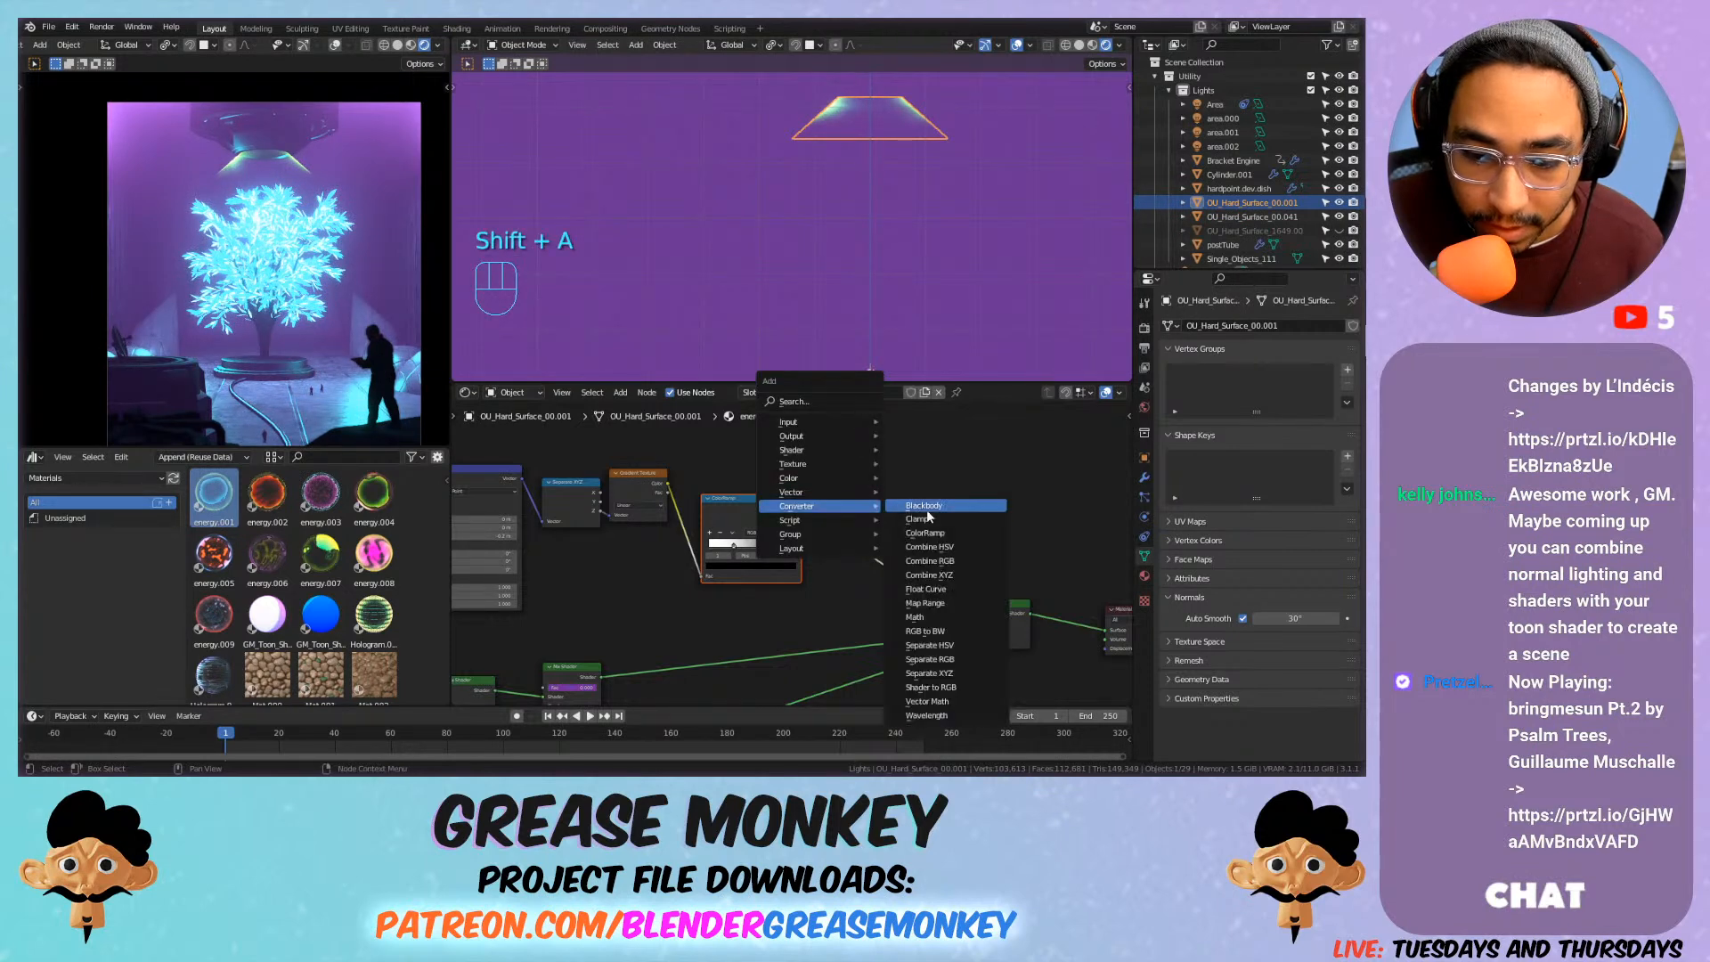
left_click(917, 618)
left_click(864, 535)
left_click(862, 532)
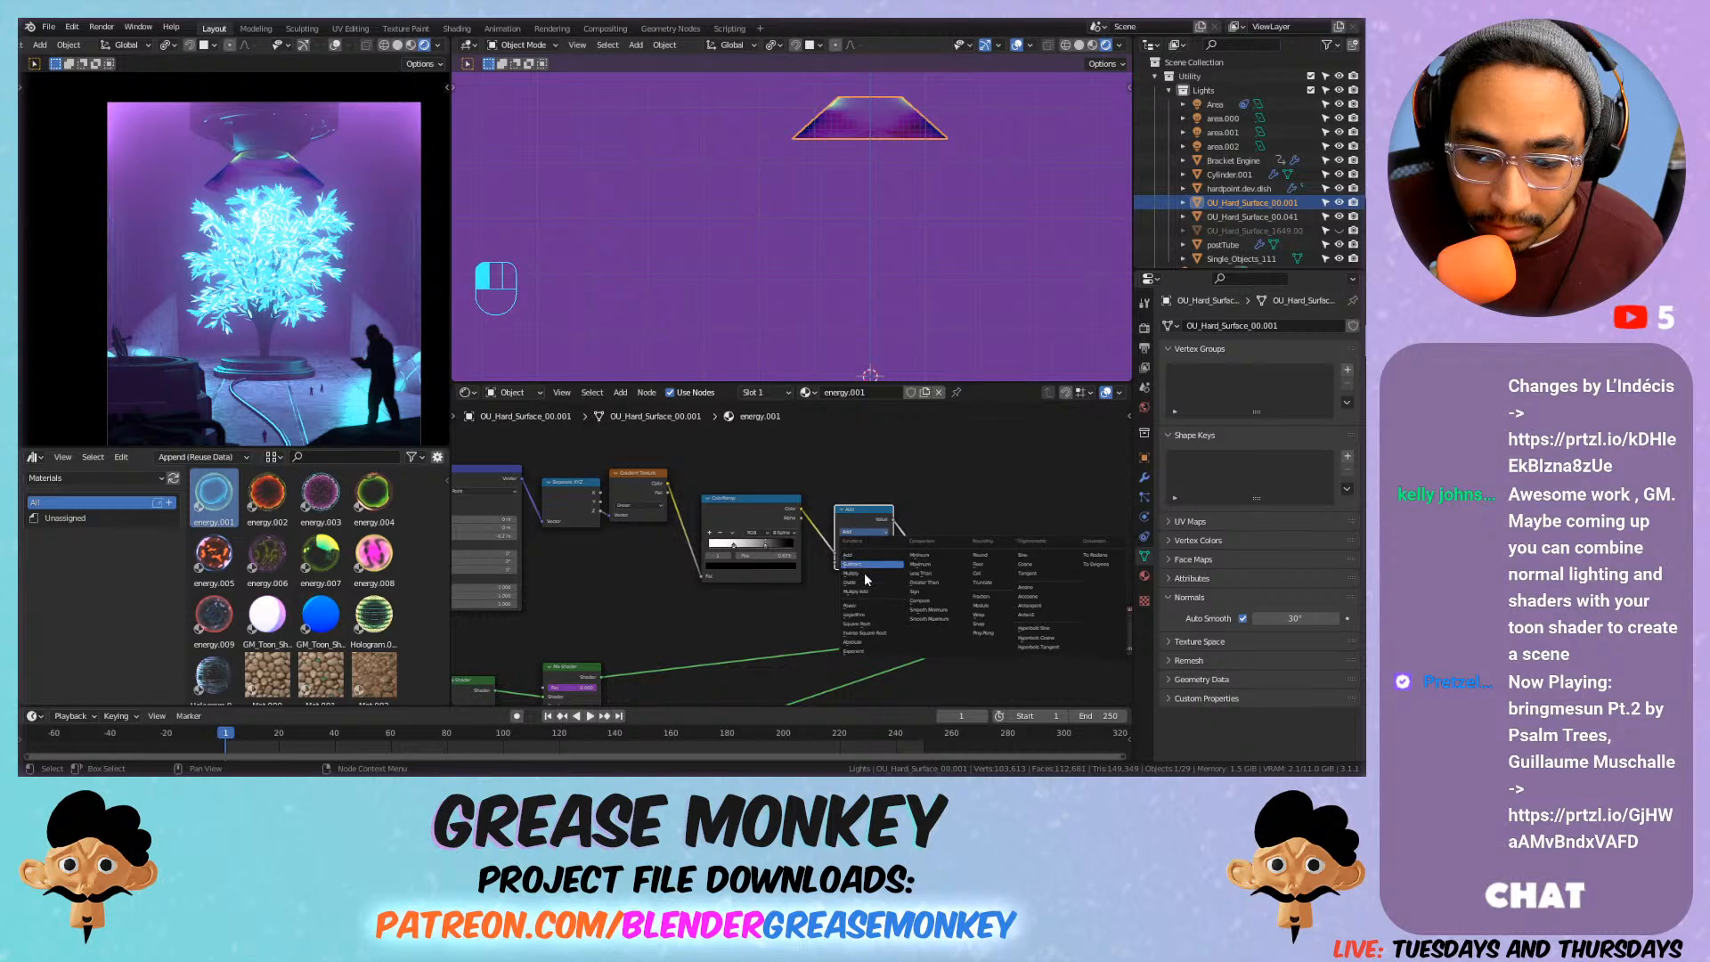
left_click(867, 608)
left_click_drag(864, 561, 931, 562)
Set the material's EnergyBrightness custom property to 34 and play the animation to check the glow.
middle_click_drag(864, 562, 973, 410)
middle_click_drag(731, 286, 679, 393, "shift")
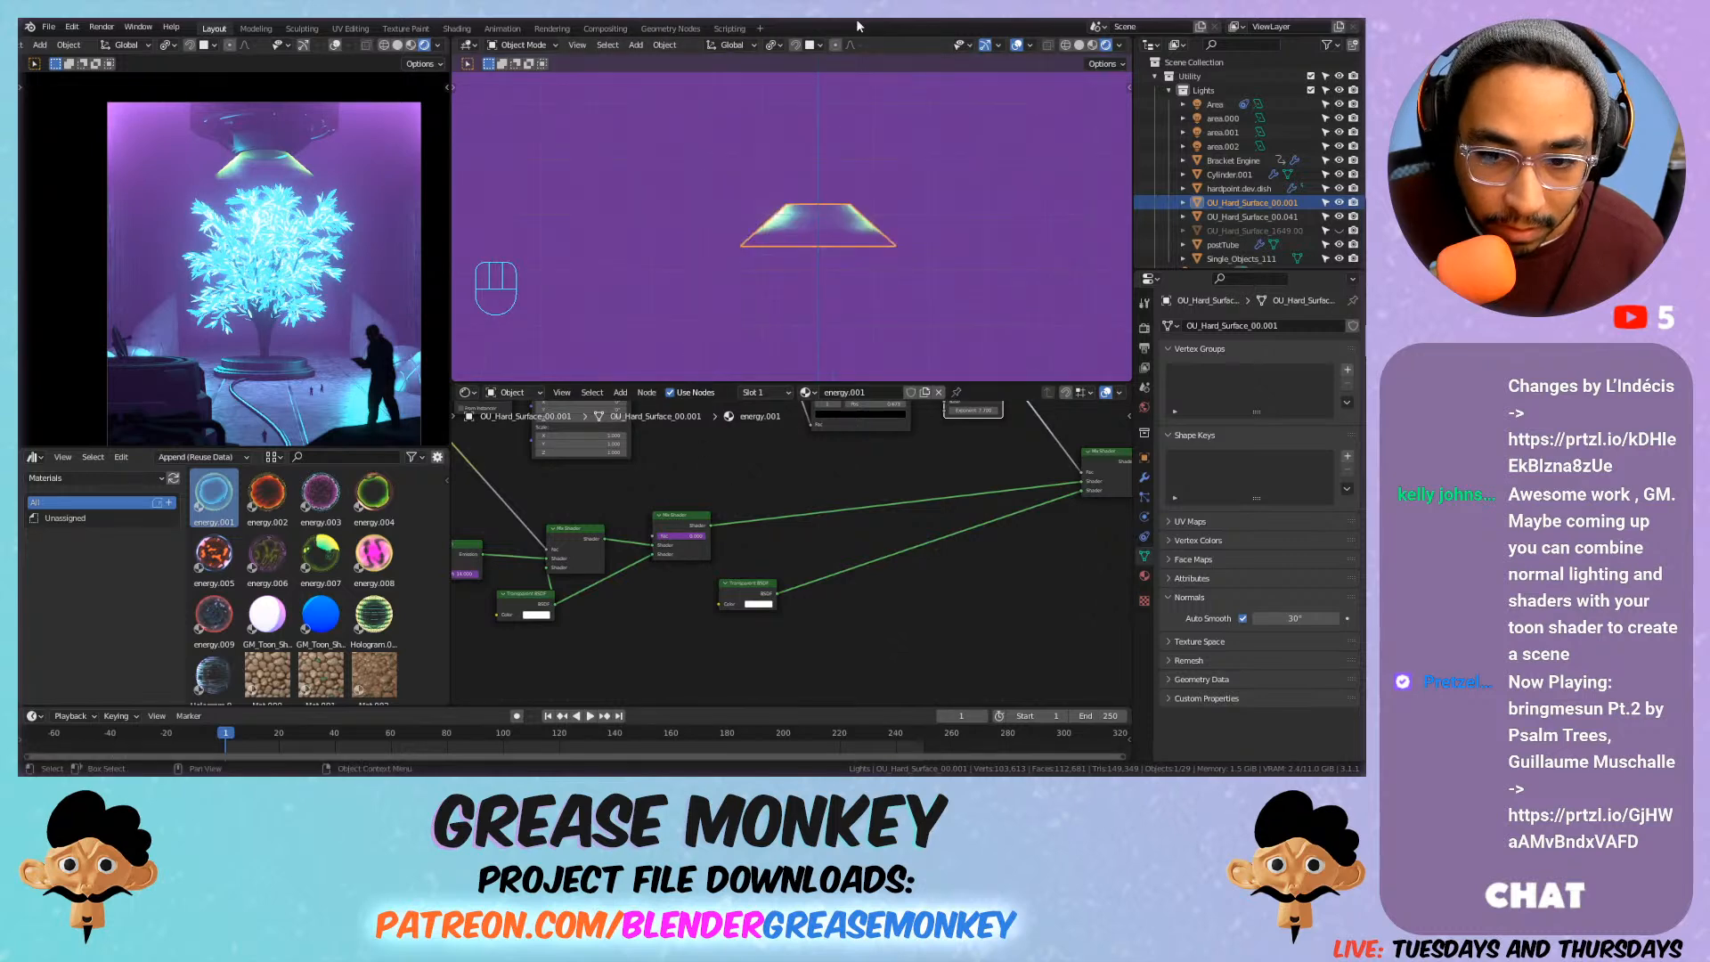
key("Tab")
key("Tab")
left_click(1145, 576)
scroll(1238, 589, "down", 10)
scroll(1269, 586, "down", 4)
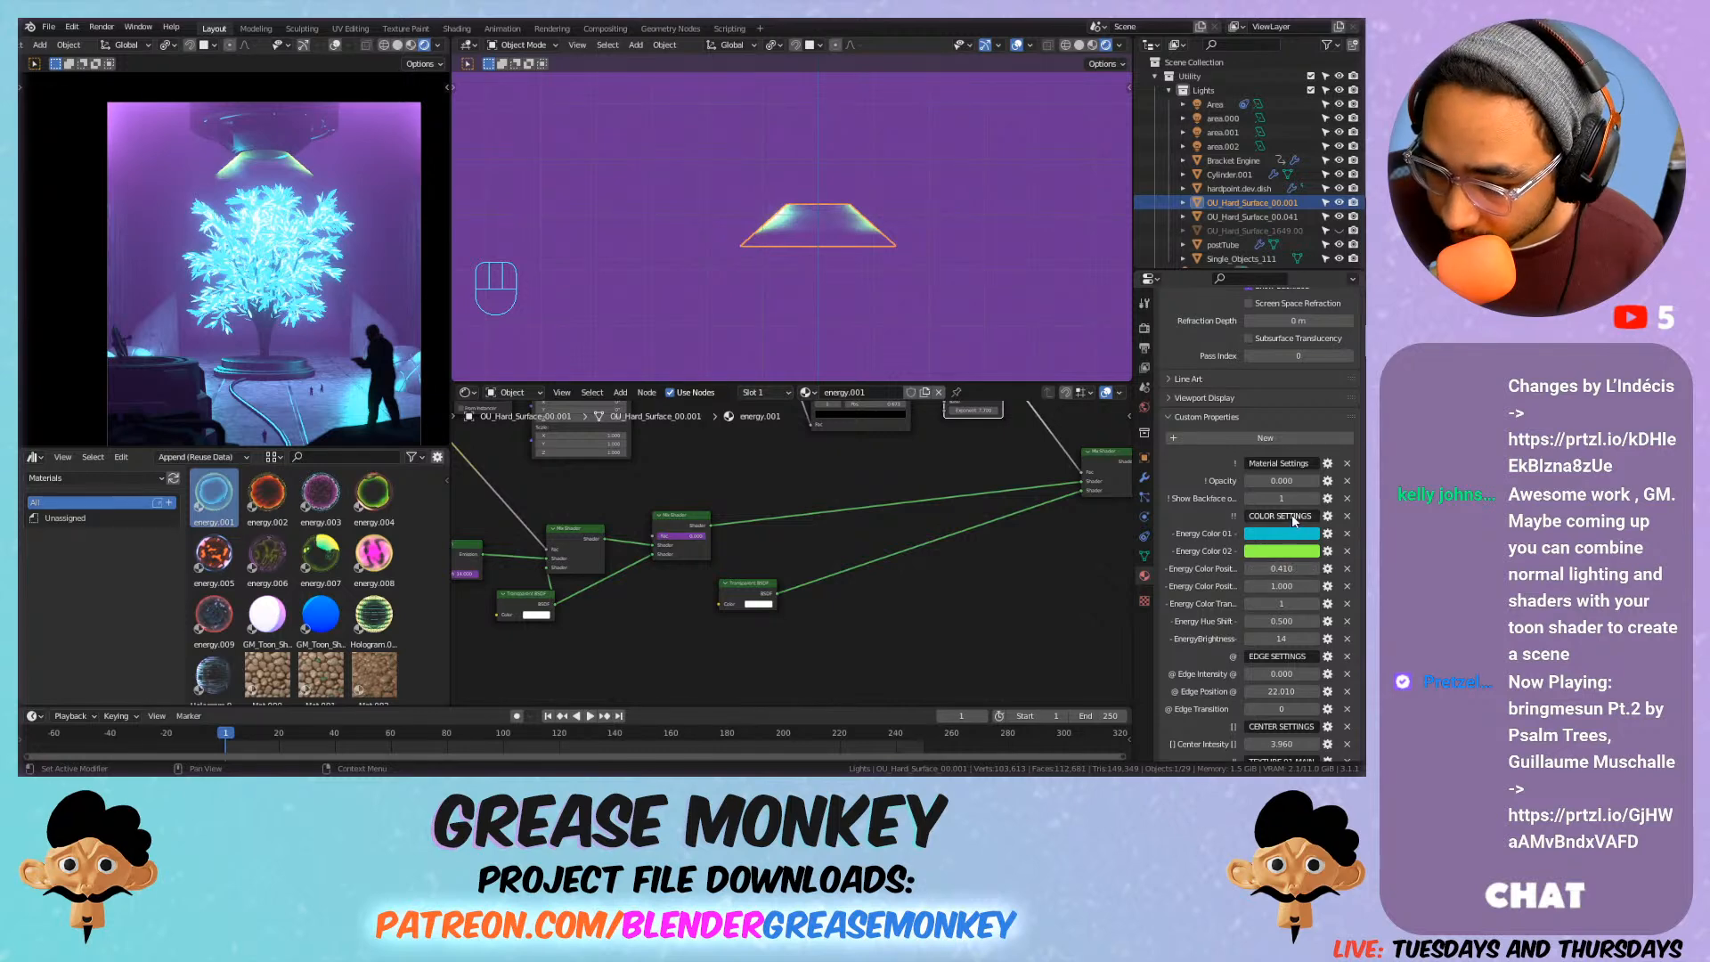
mouse_move(1279, 638)
left_mouse_down()
mouse_move(1305, 639)
mouse_move(1284, 639)
left_mouse_up()
key("space")
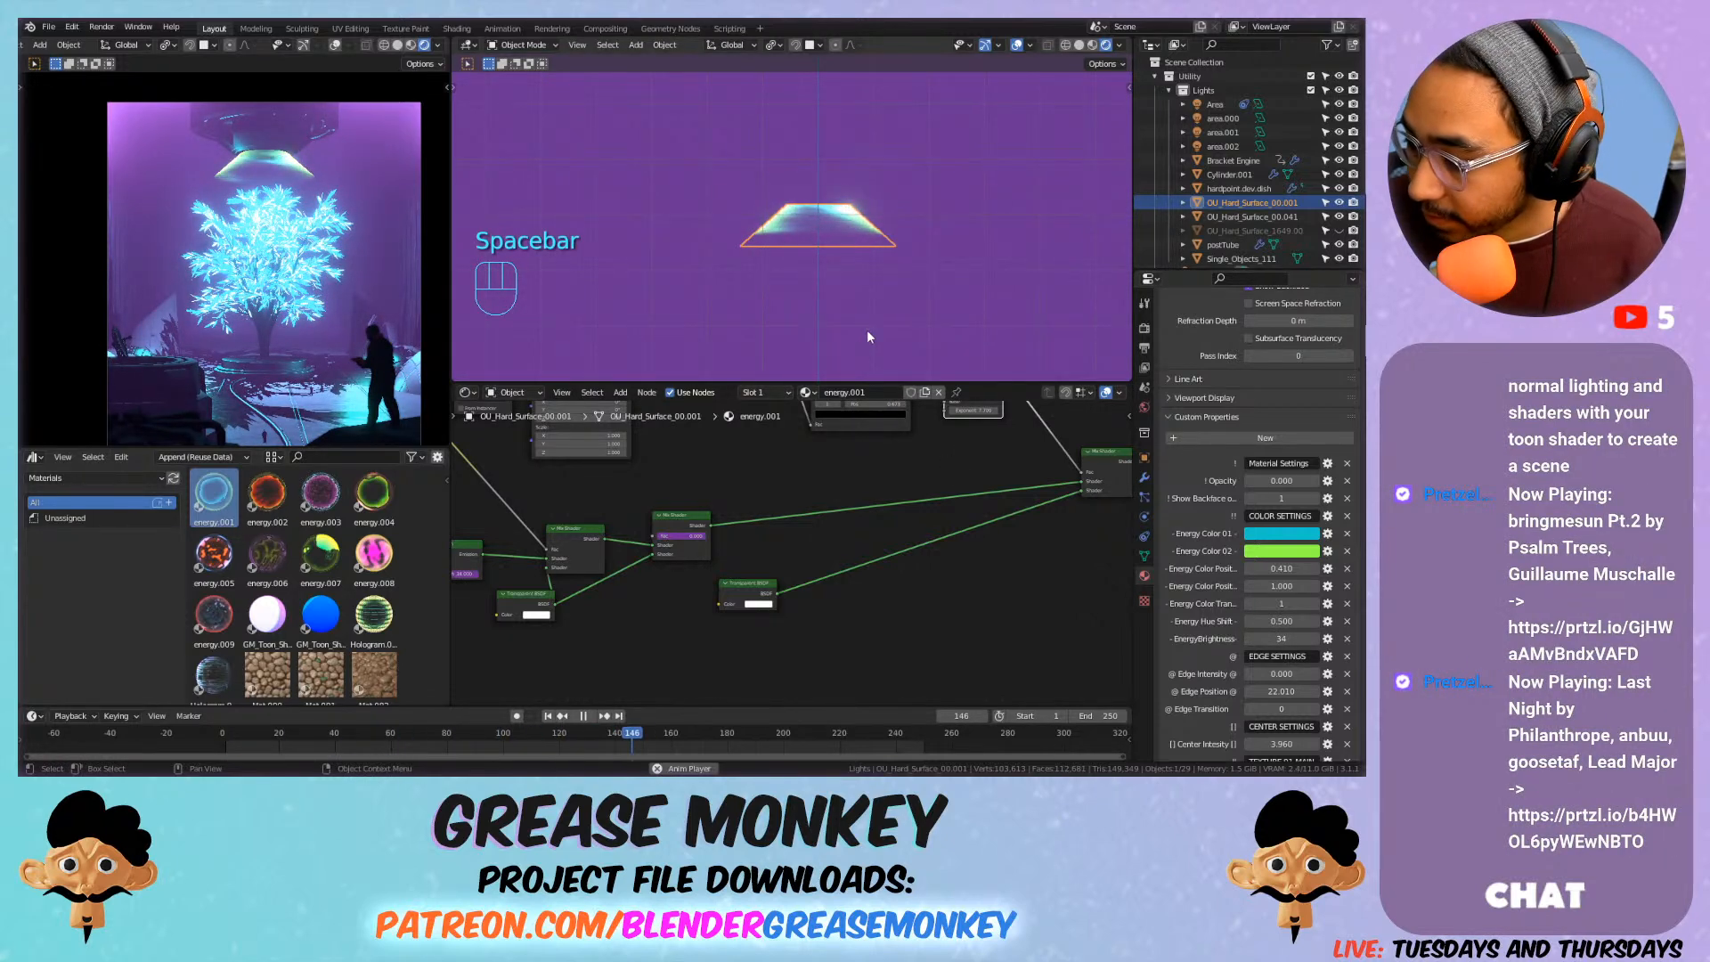
key("space")
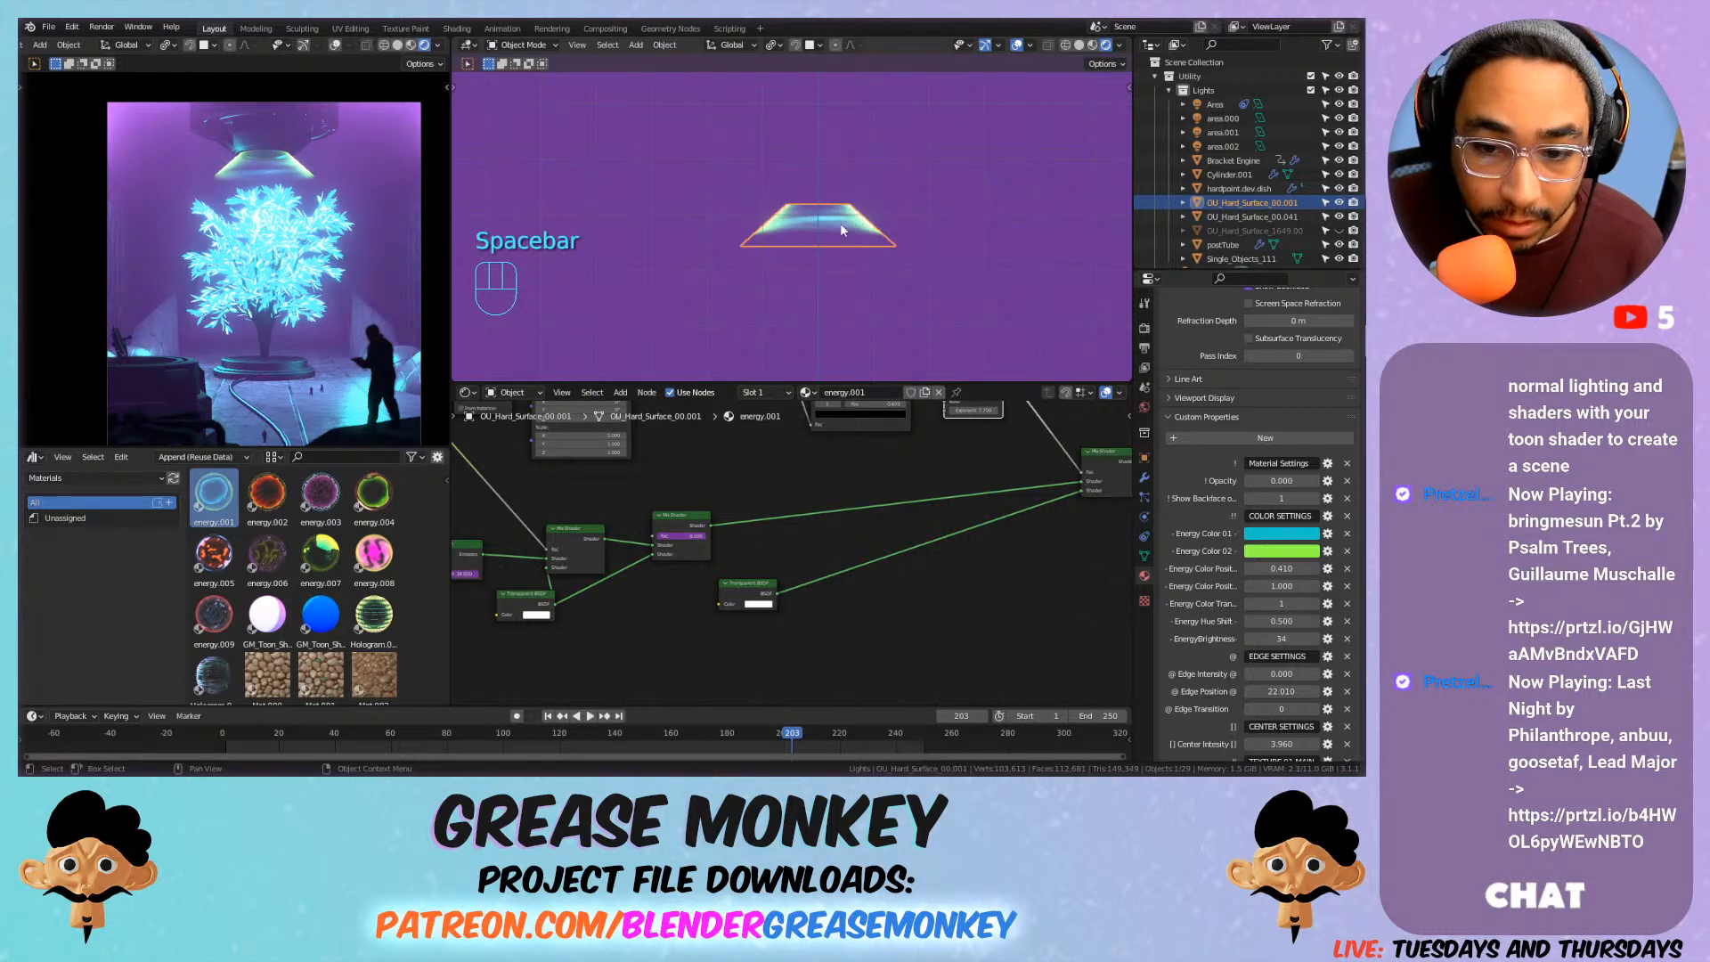
Duplicate the energy shape and rotate the copy 180° about the global Y axis.
key("shift+d")
key("r")
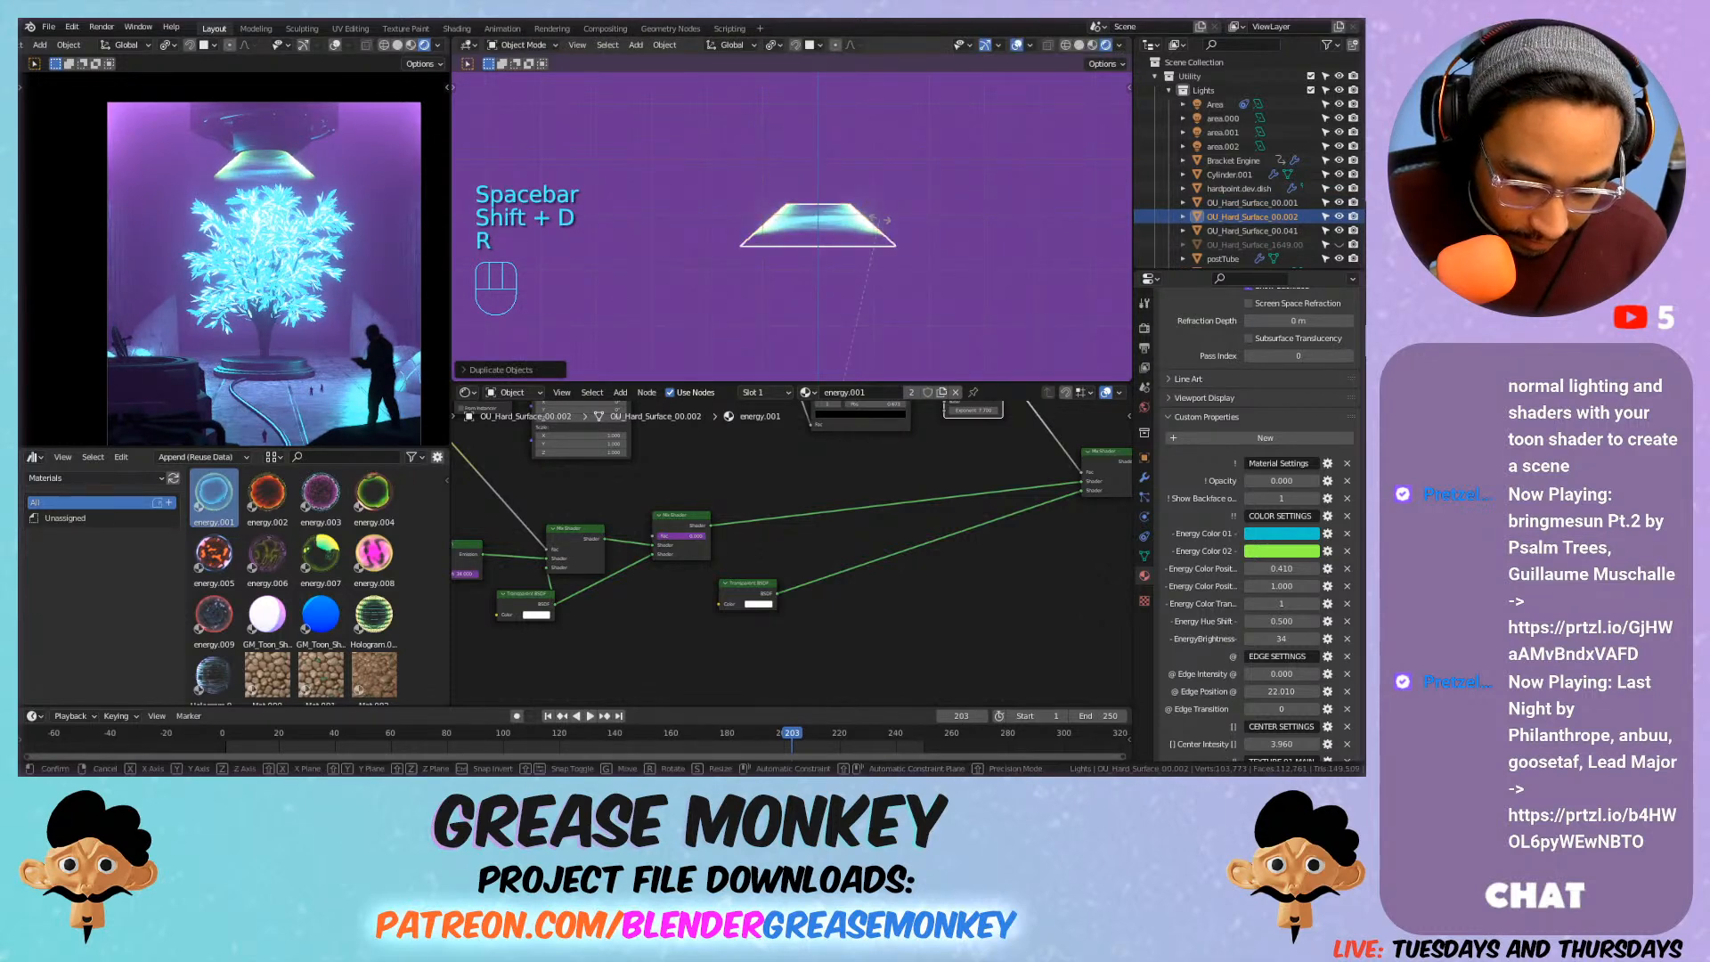
type("y180")
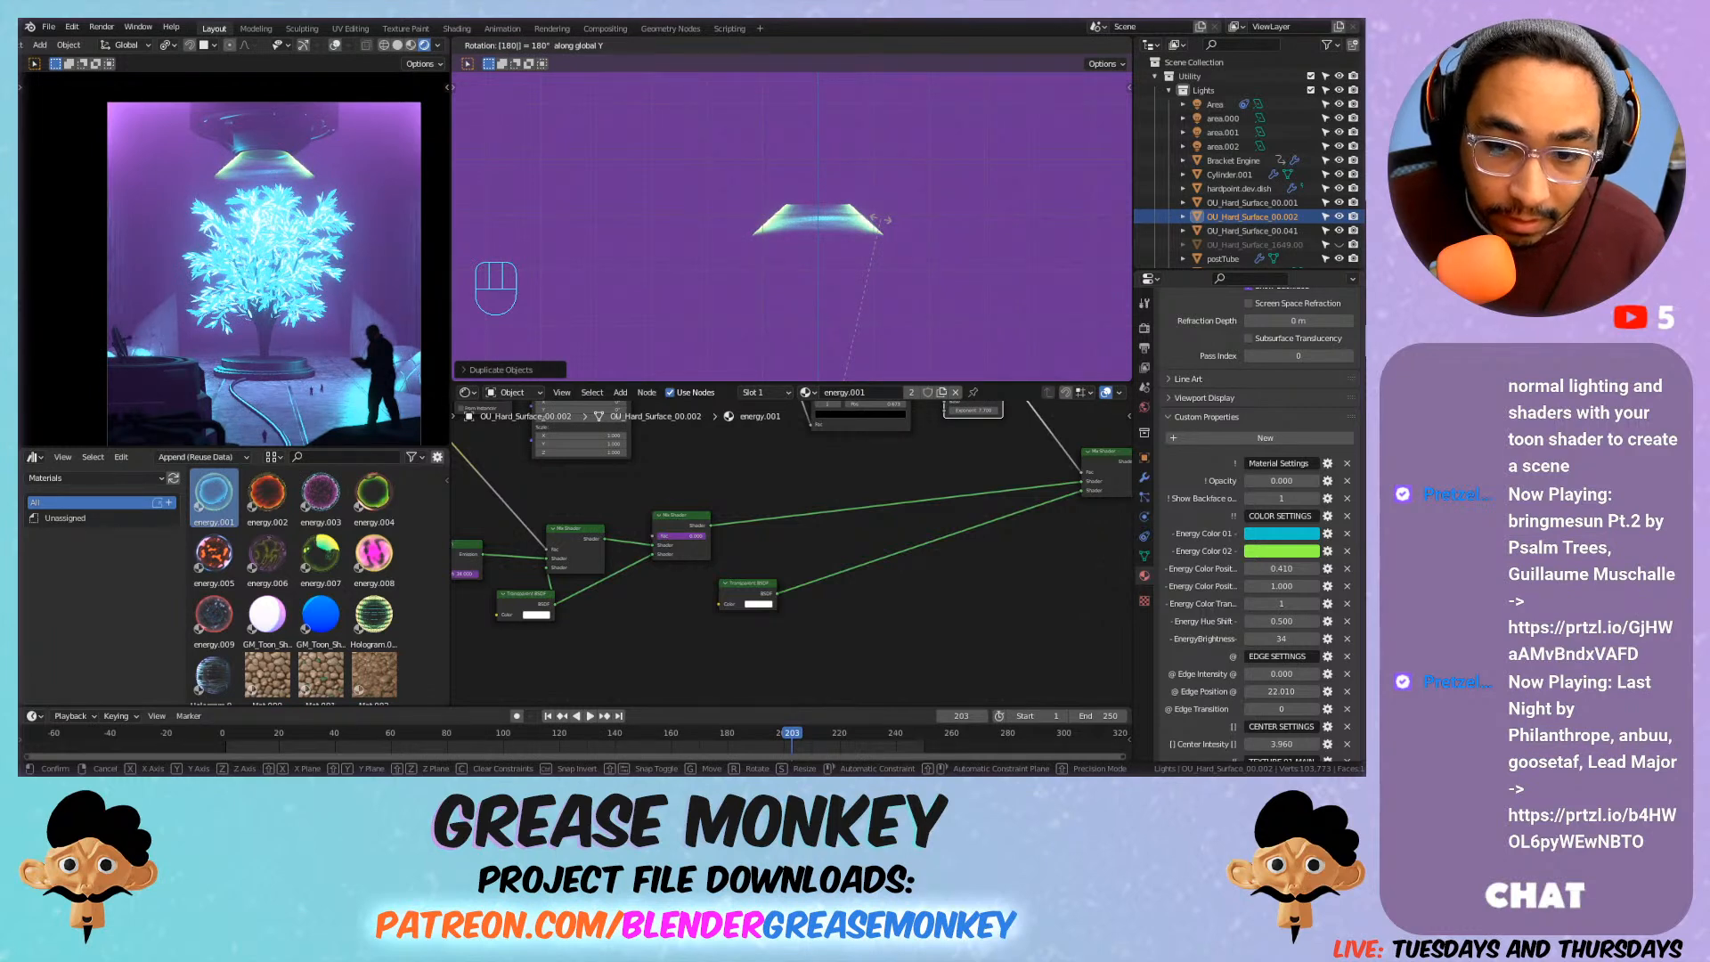
key("Return")
Snap the 3D cursor to the centre of the selected energy shape's whole mesh and set the object's origin to the 3D cursor.
key("shift+s")
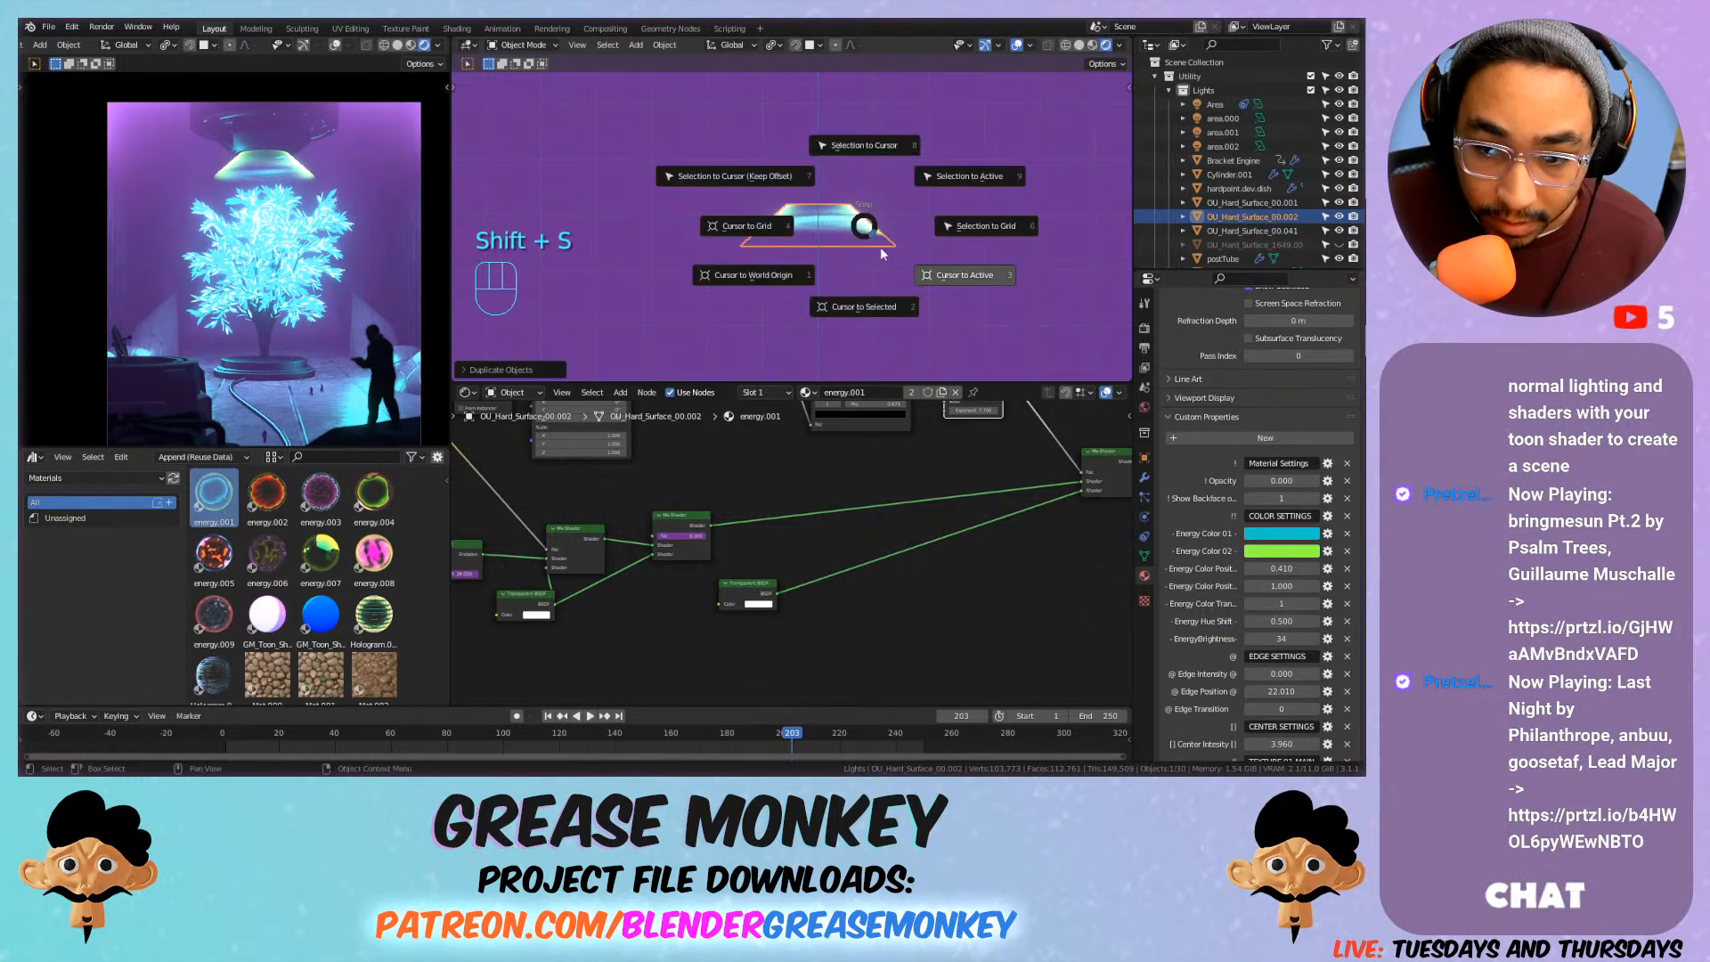
left_click(832, 226)
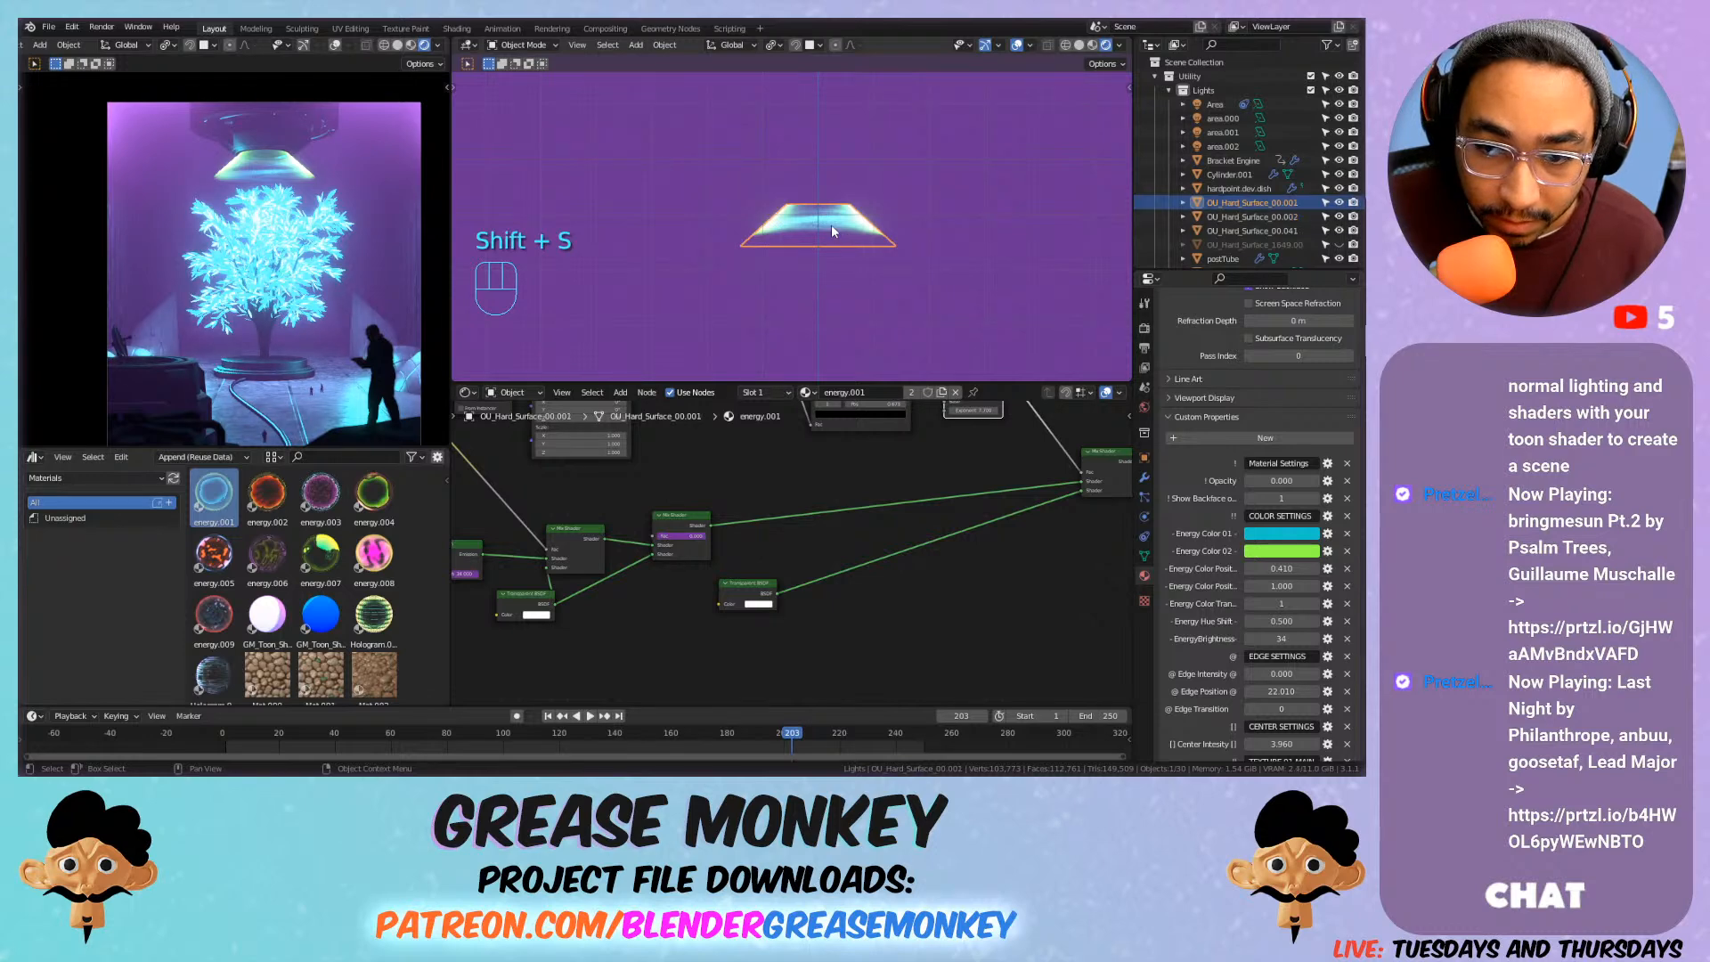
key("shift+s")
key("Escape")
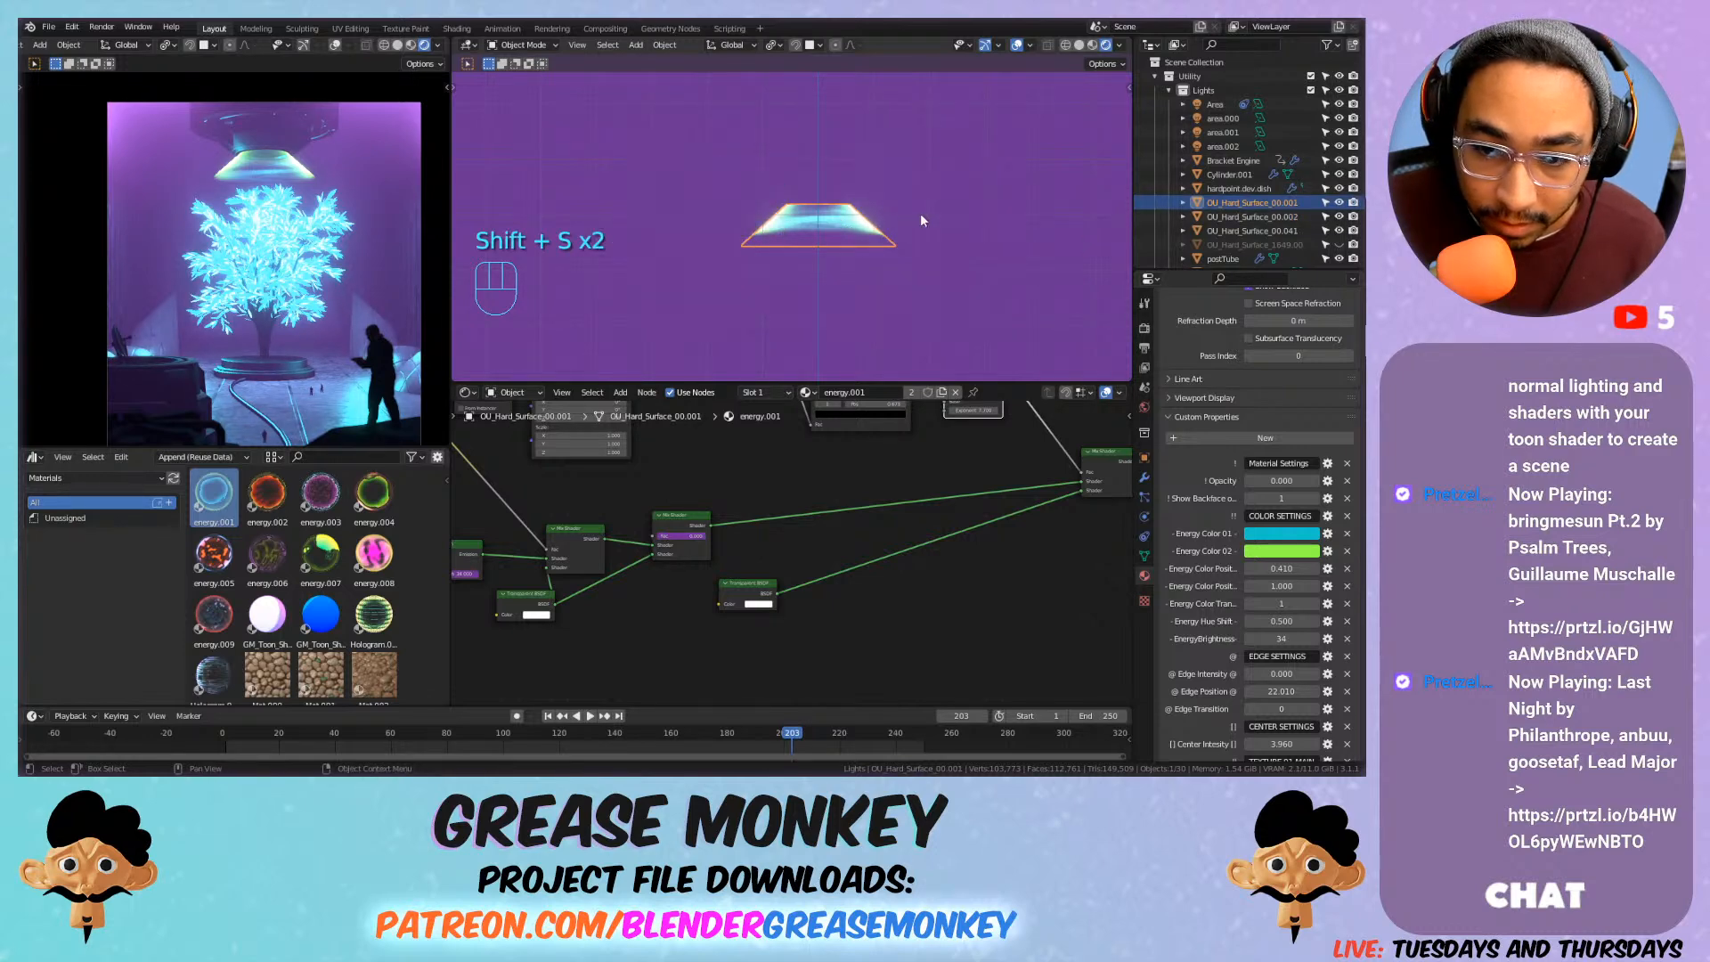
key("Tab")
key("a")
key("shift+s")
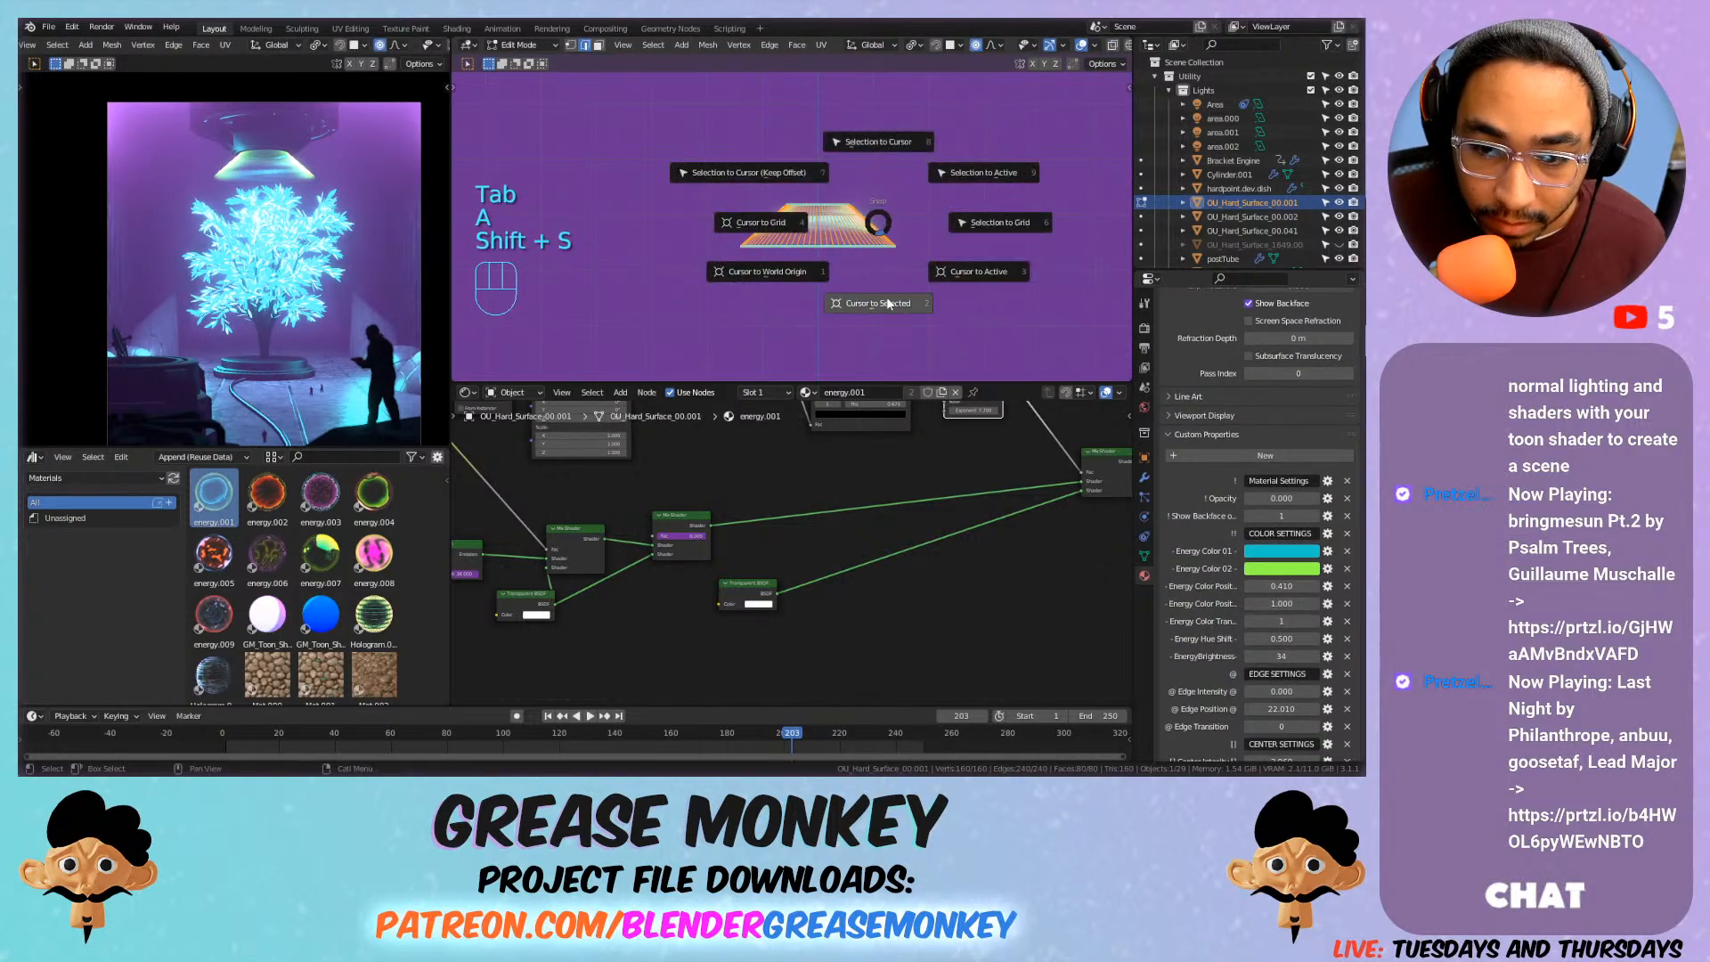
left_click(835, 240)
key("Tab")
right_click(834, 240)
mouse_move(822, 278)
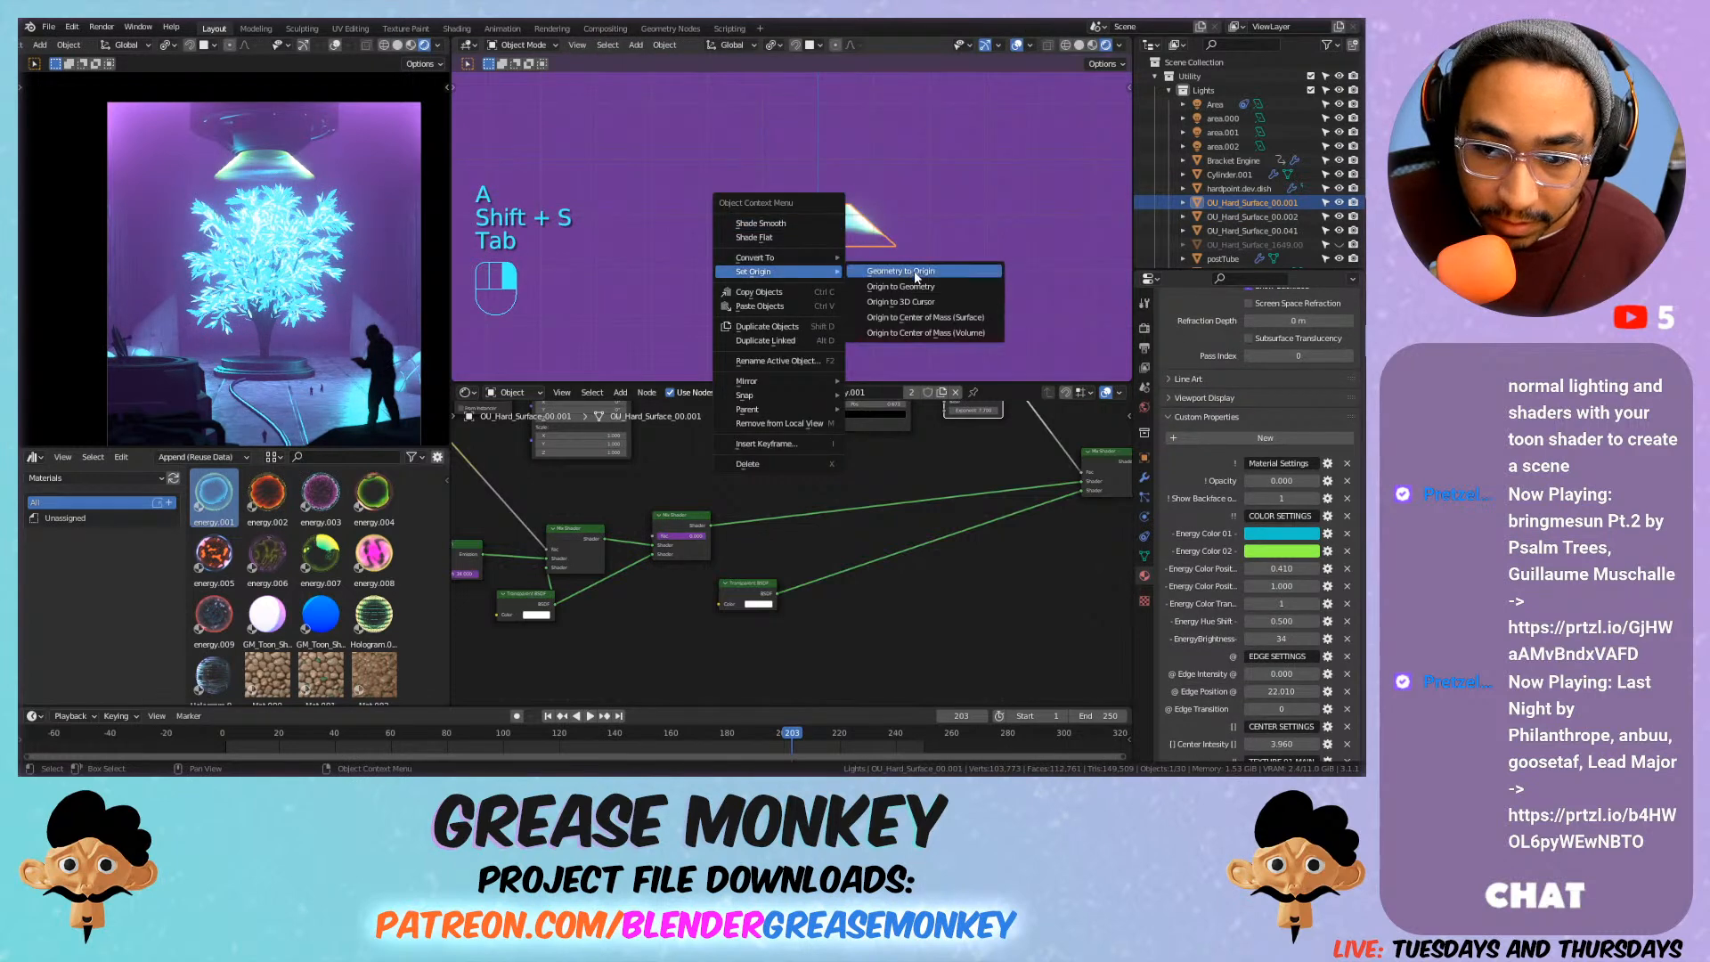
left_click(901, 302)
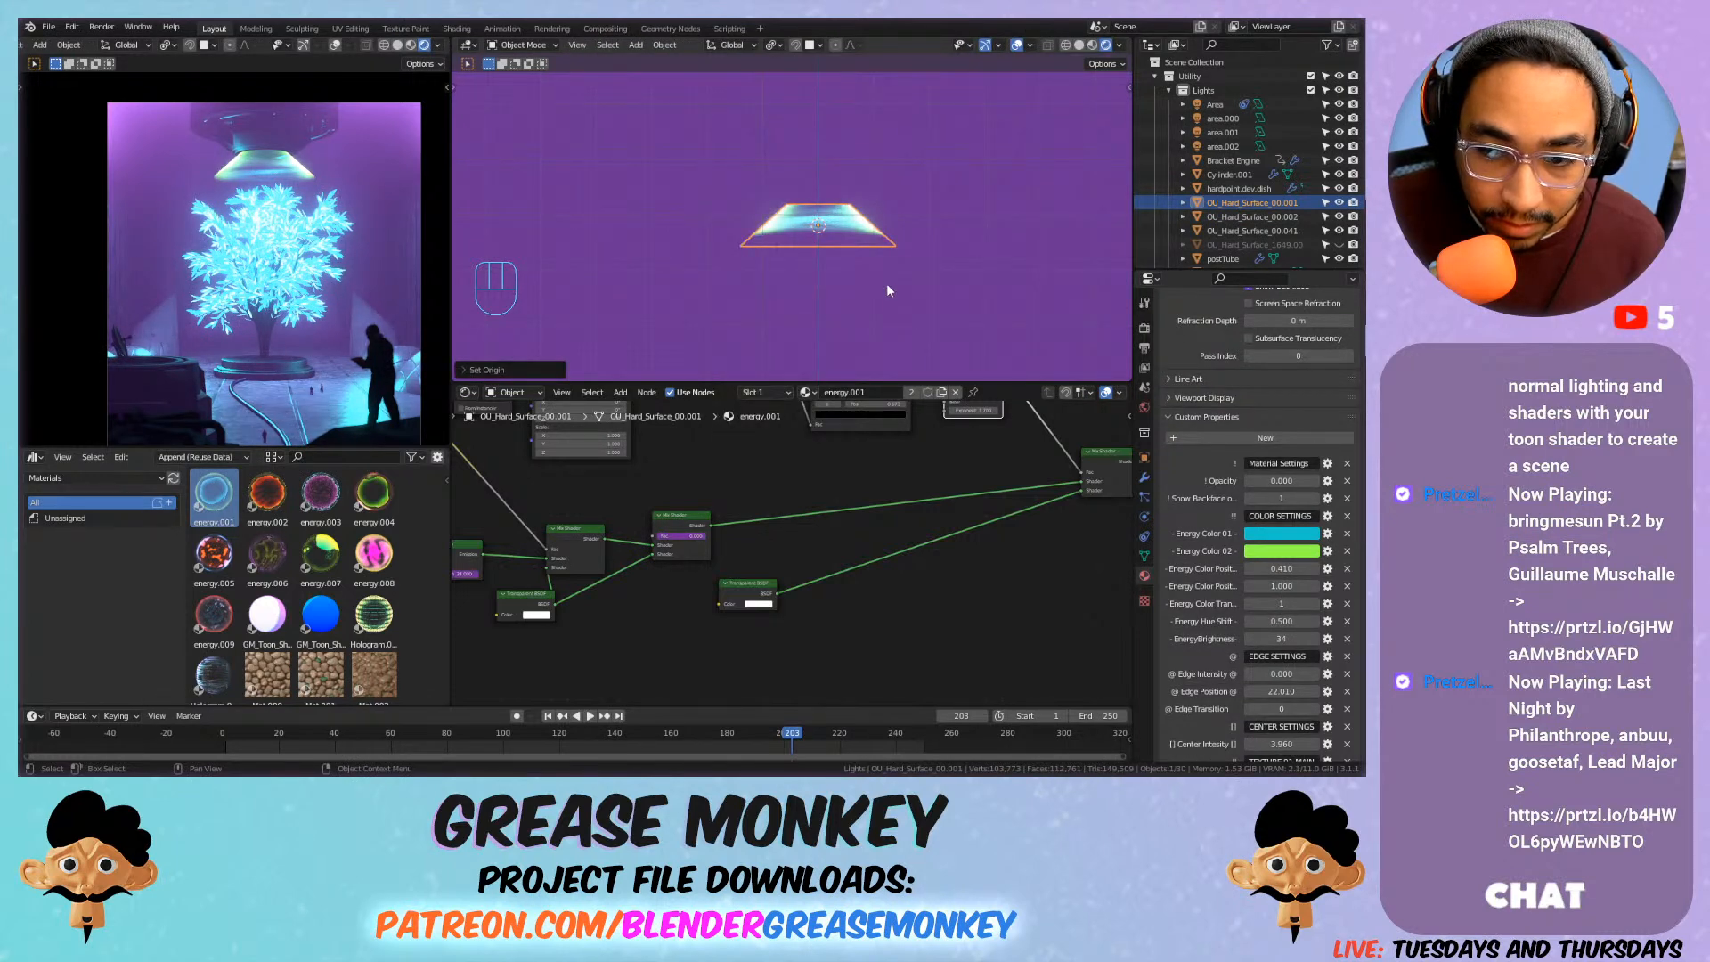
Rotate the energy shape 180° about the global X axis and move it down about 41 m along Z to the tree's base.
key("g")
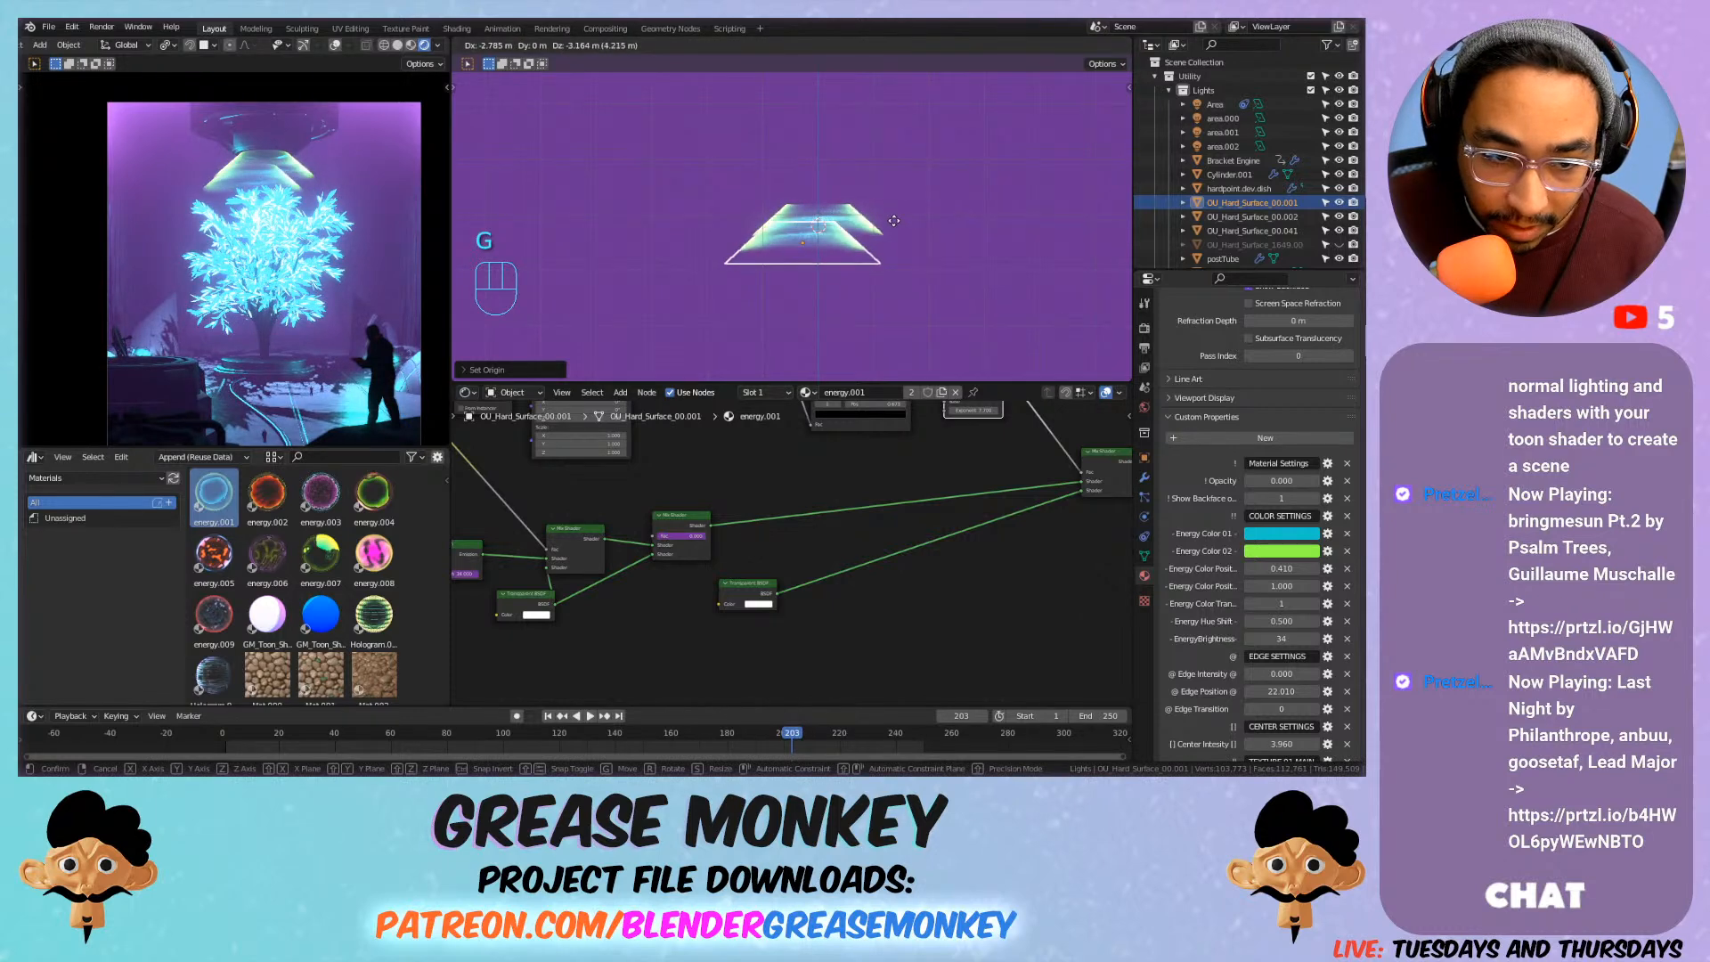
type("rx")
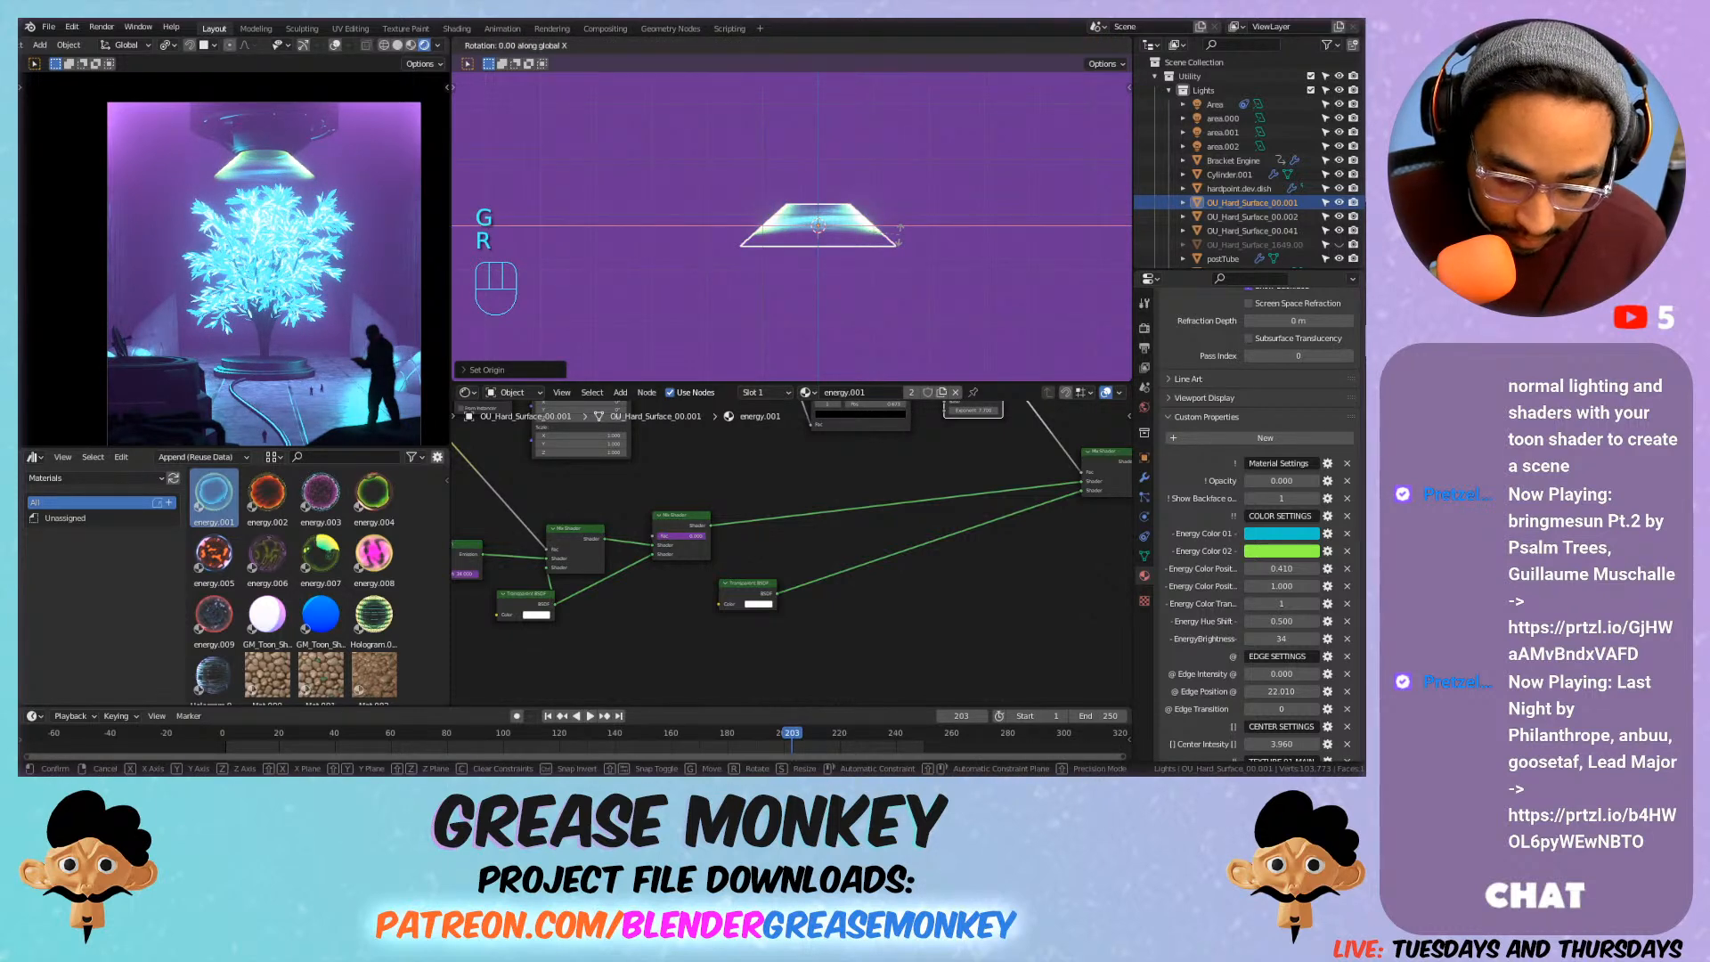
type("180")
key("Return")
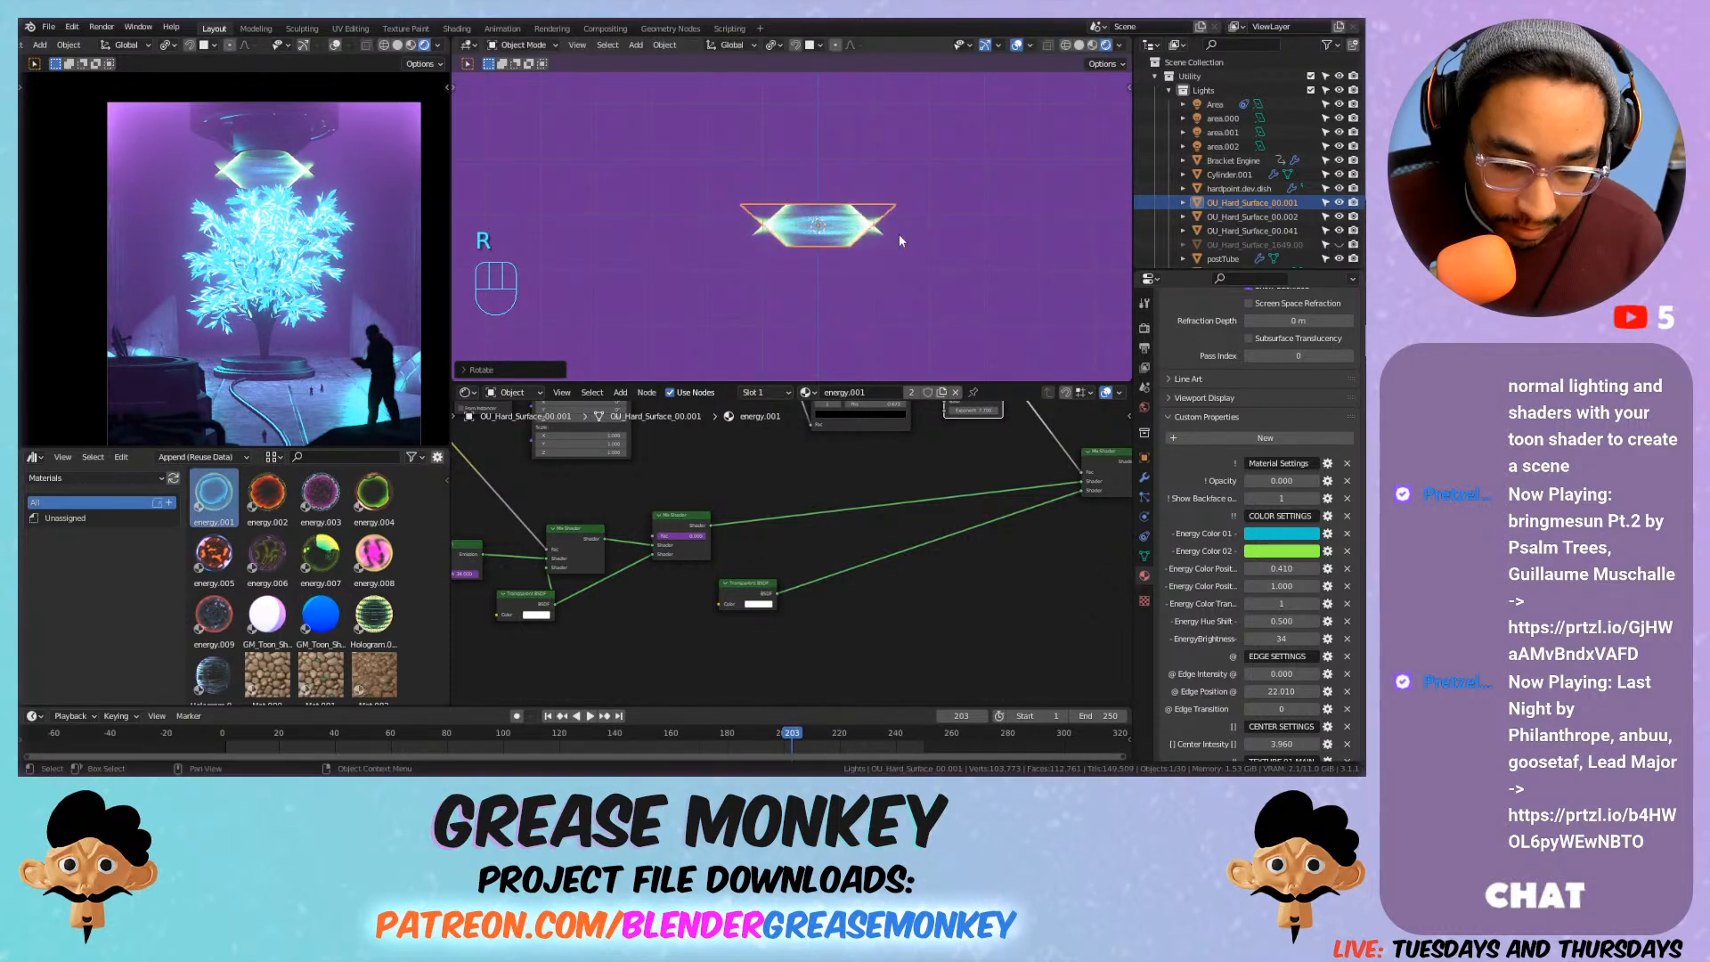
key("g")
key("z")
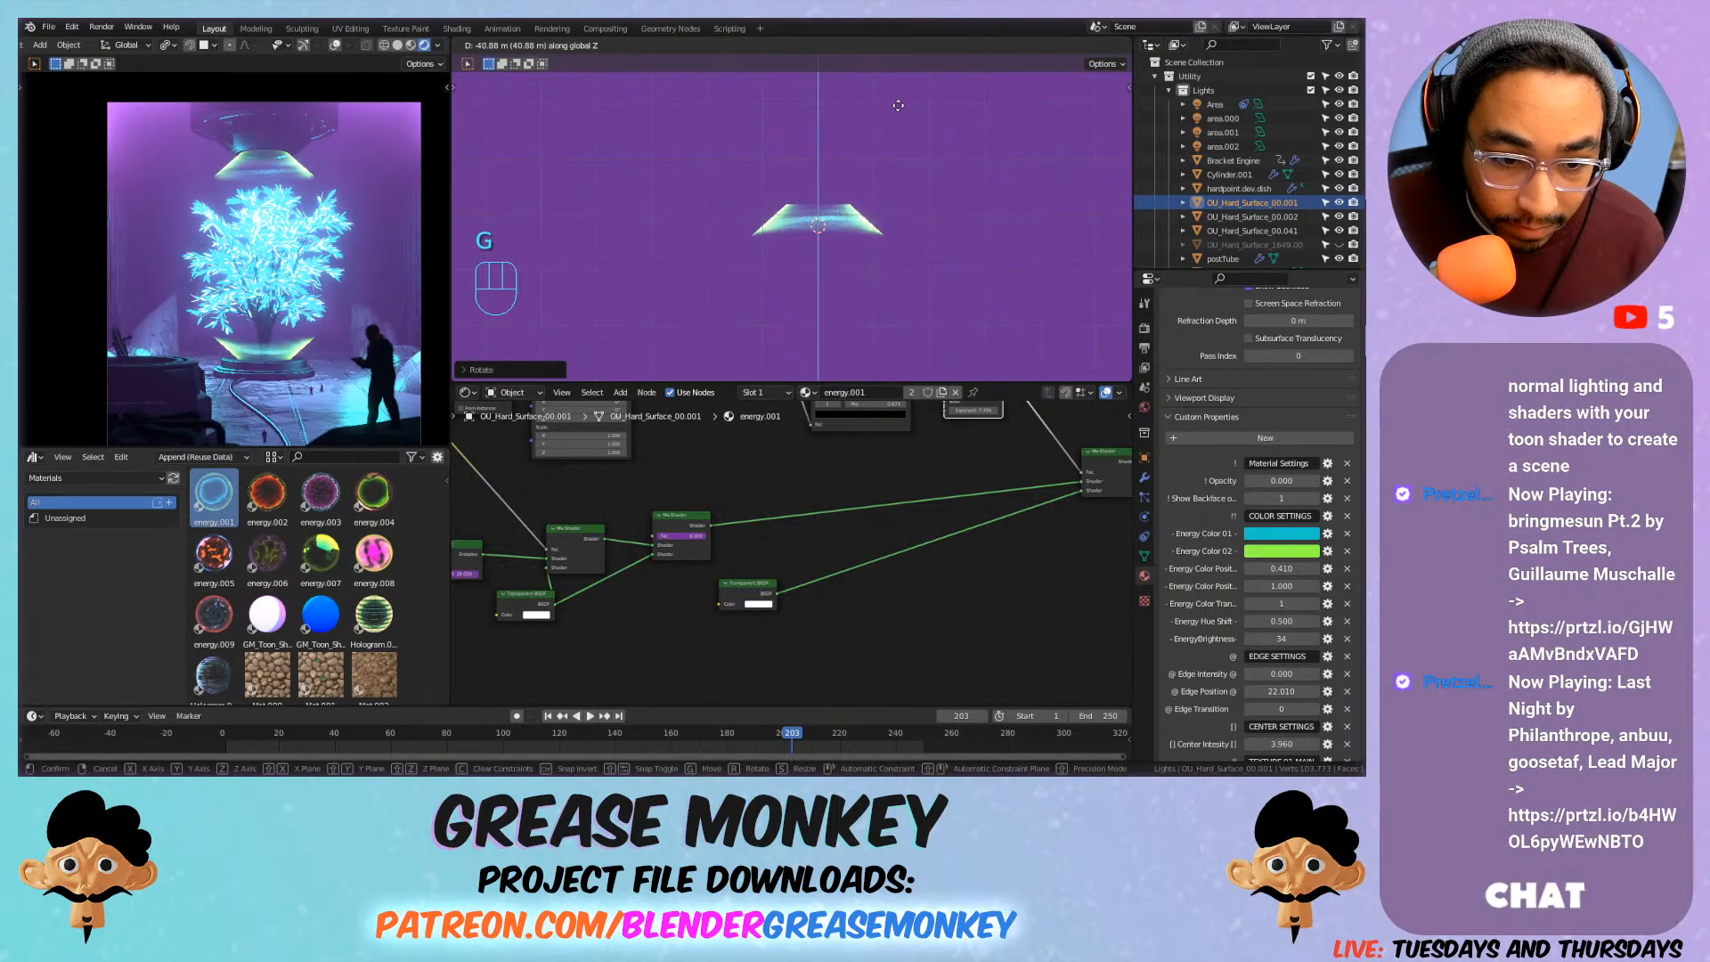
left_click(900, 106)
Scale the lower energy shape's upper edge loop outward to widen the flare and play the animation.
middle_click_drag(808, 237, 822, 62, "shift")
key("Tab")
scroll(863, 259, "up", 3)
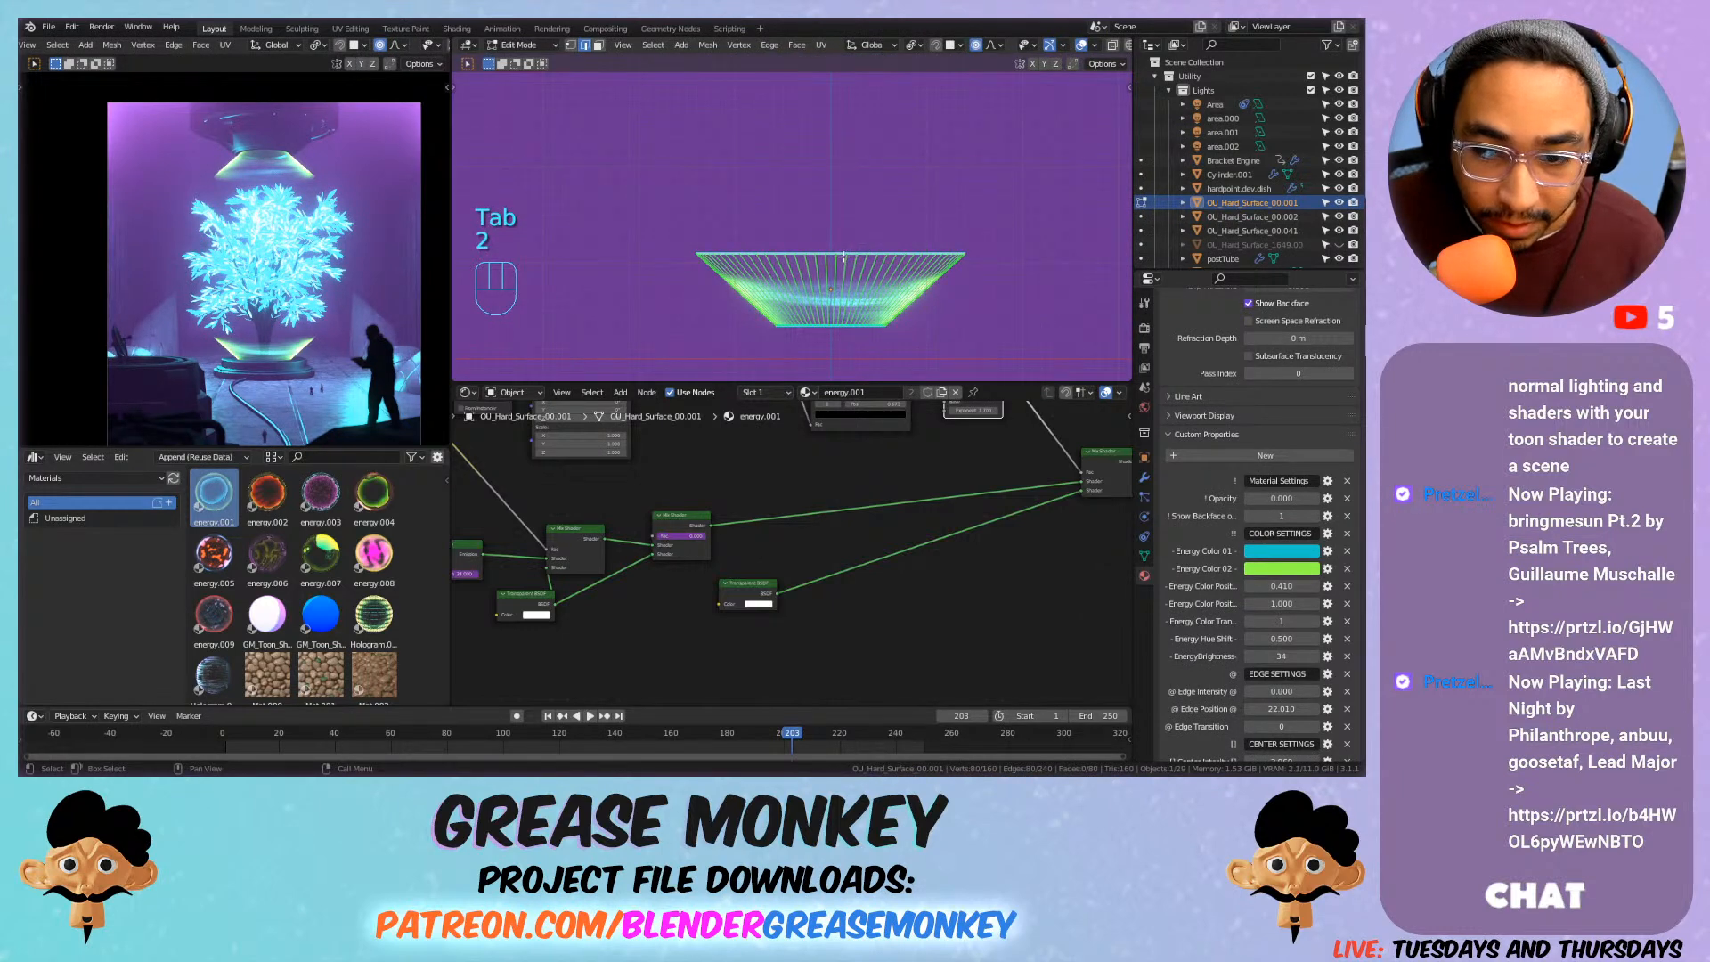
key("s")
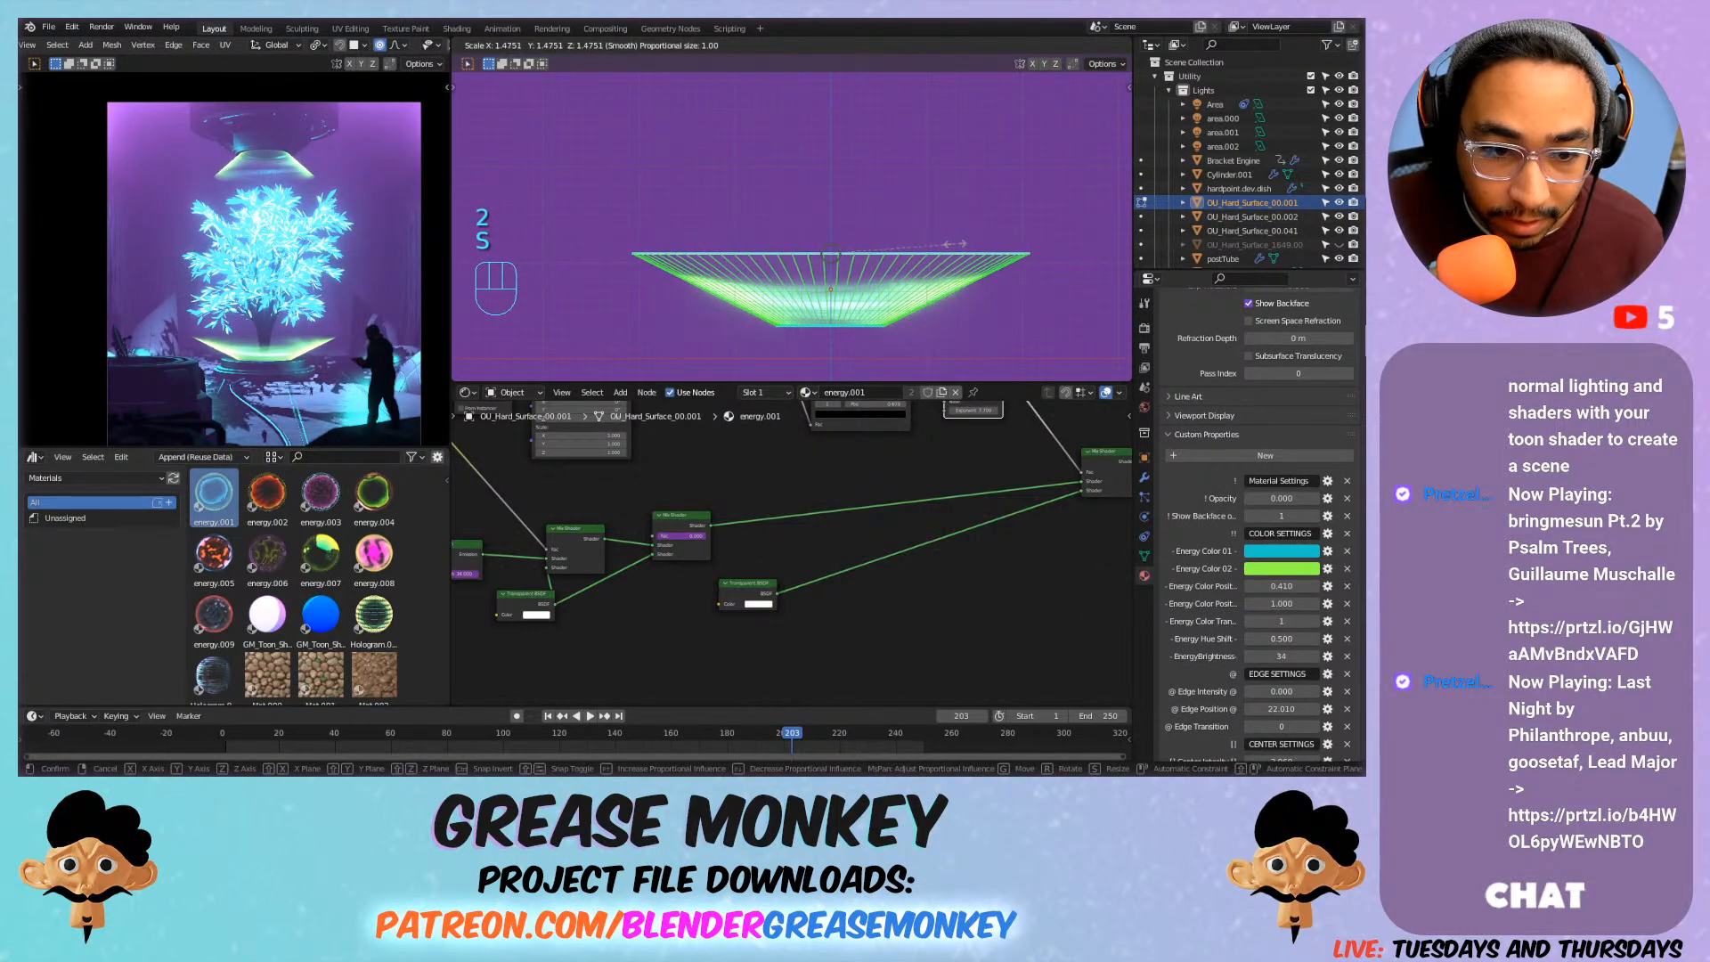
left_click(956, 243)
key("space")
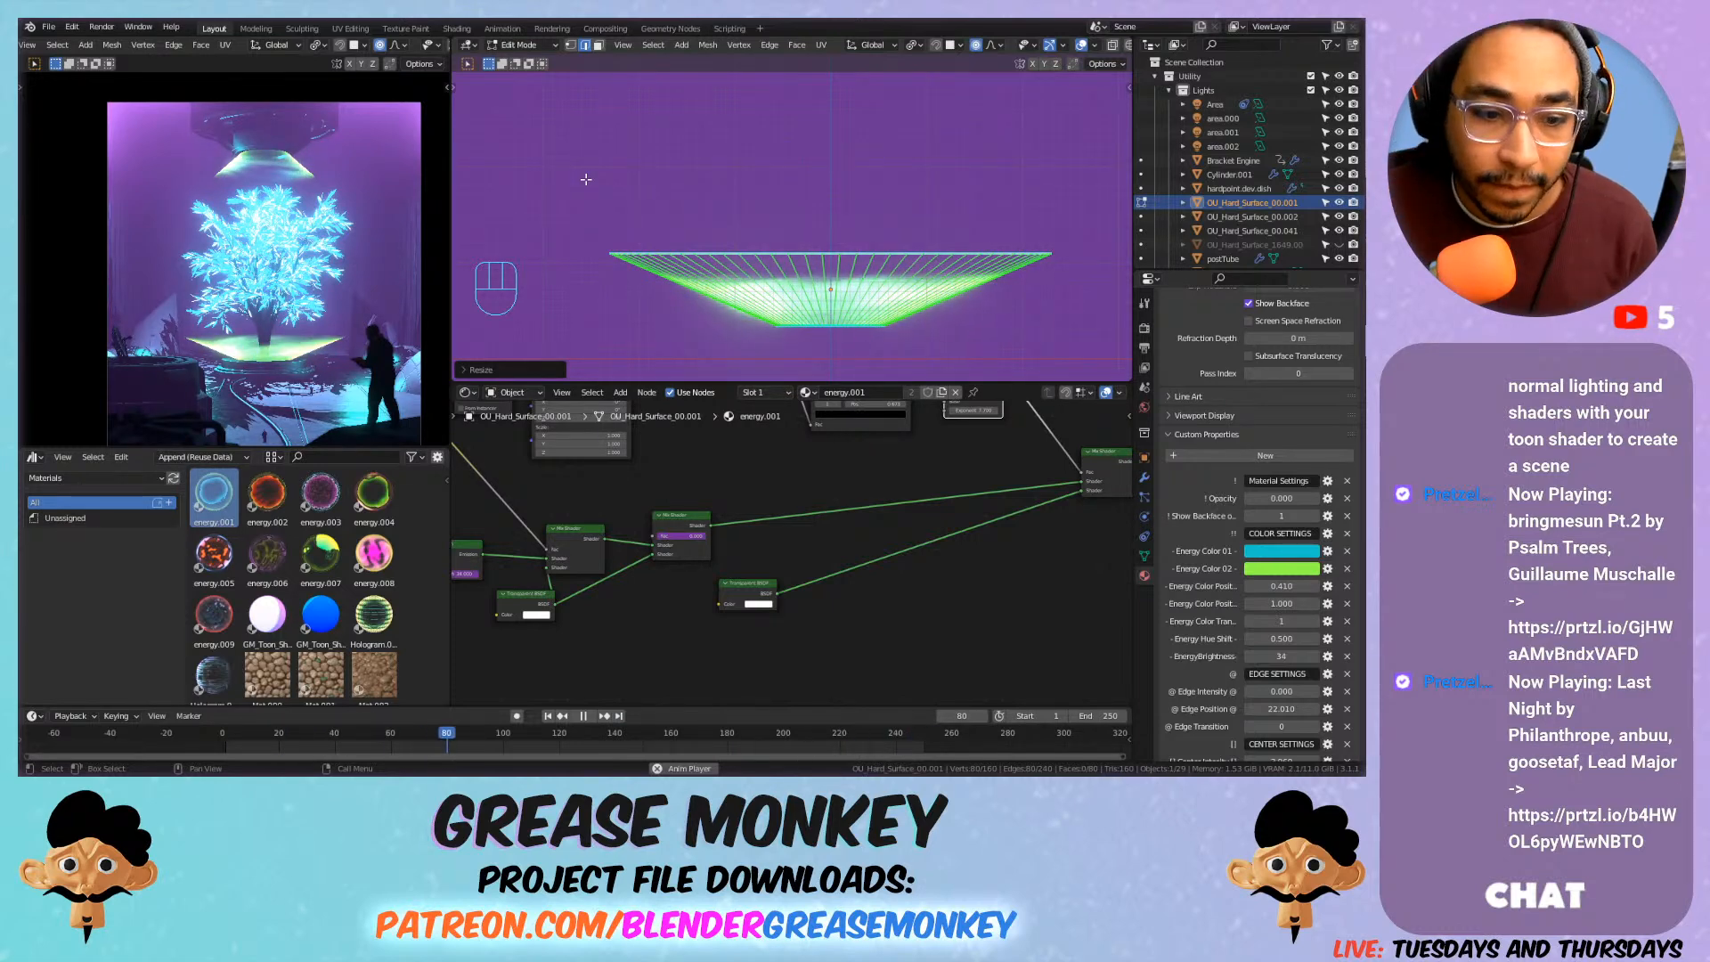
key("Tab")
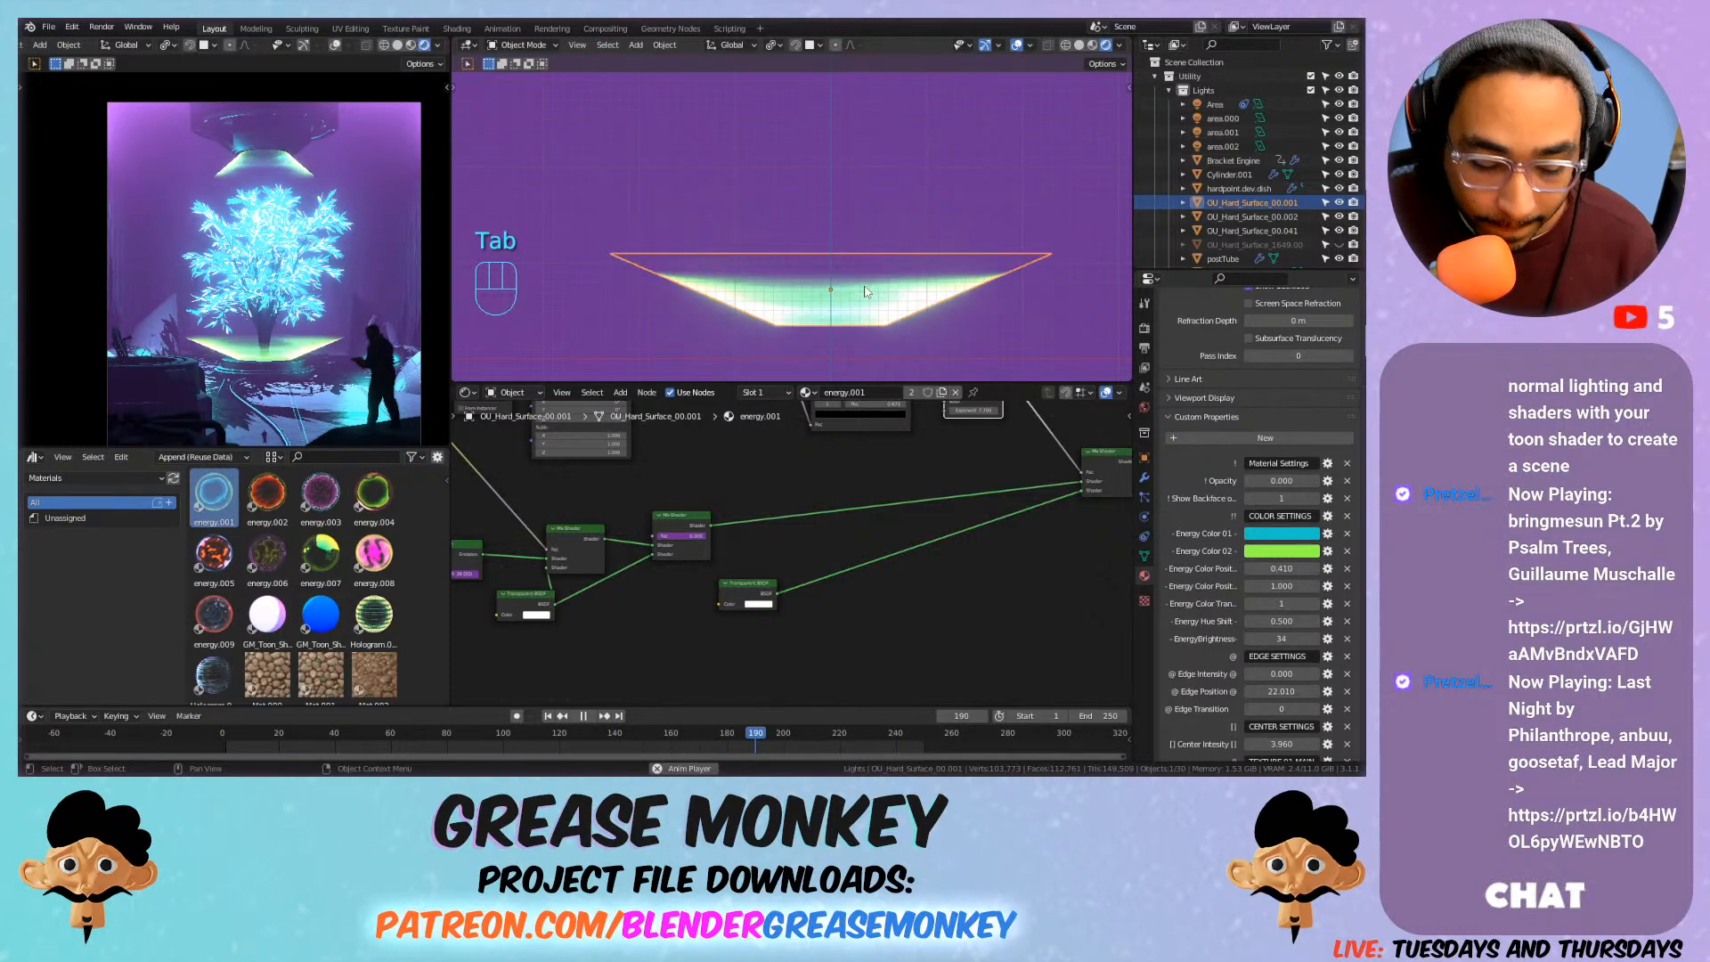
Add a horizontal loop cut around the middle of the lower energy shape and scale it inward to about 0.71.
key("Tab")
key("ctrl+r")
left_click(892, 294)
right_click(891, 294)
key("s")
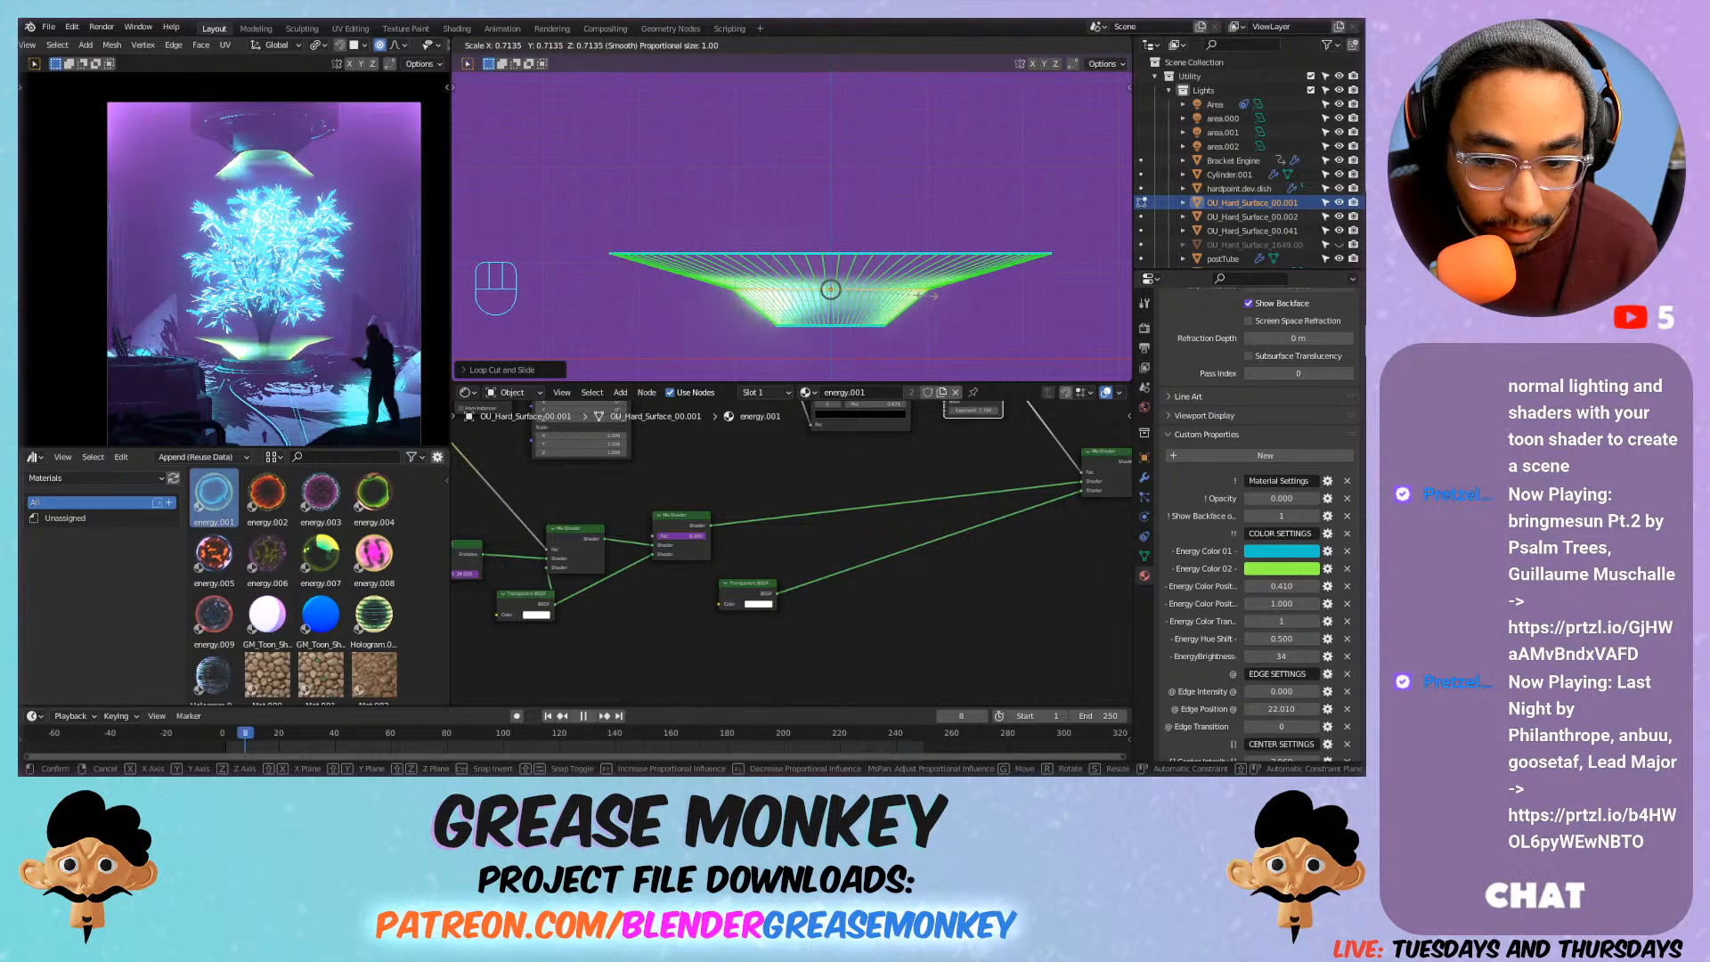
left_click(931, 292)
Select the lower energy shape's whole mesh and clear the sharp marks from its edges.
left_click(1144, 554)
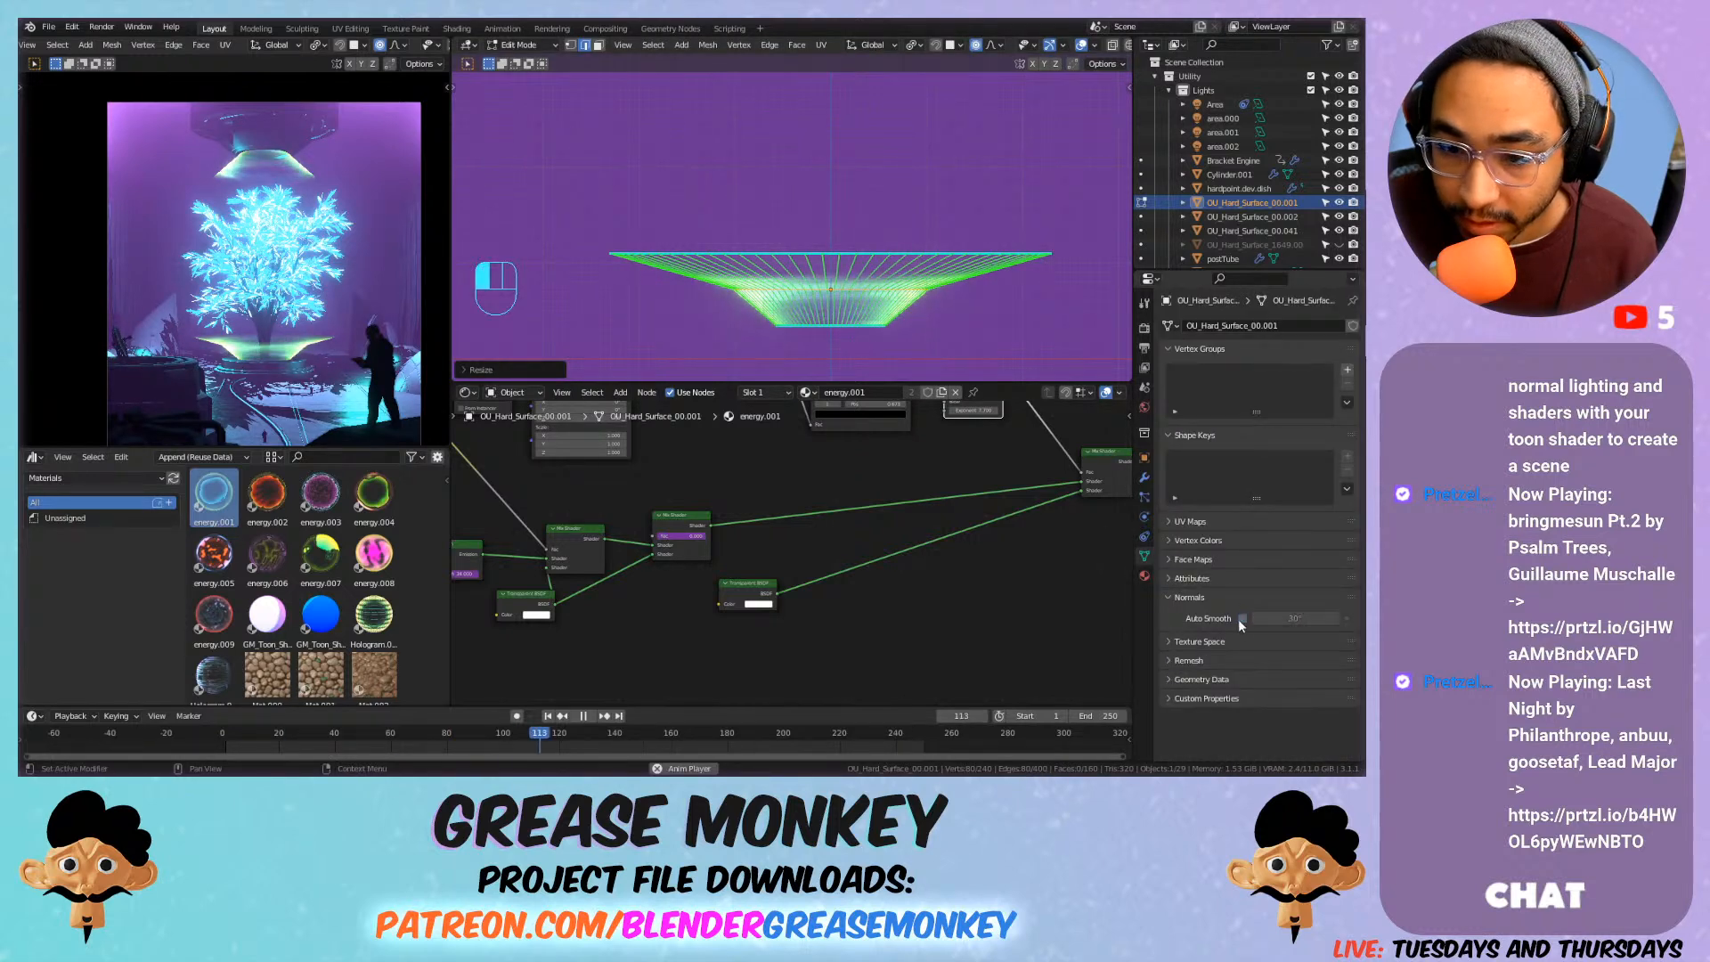
key("Tab")
key("Tab")
key("a")
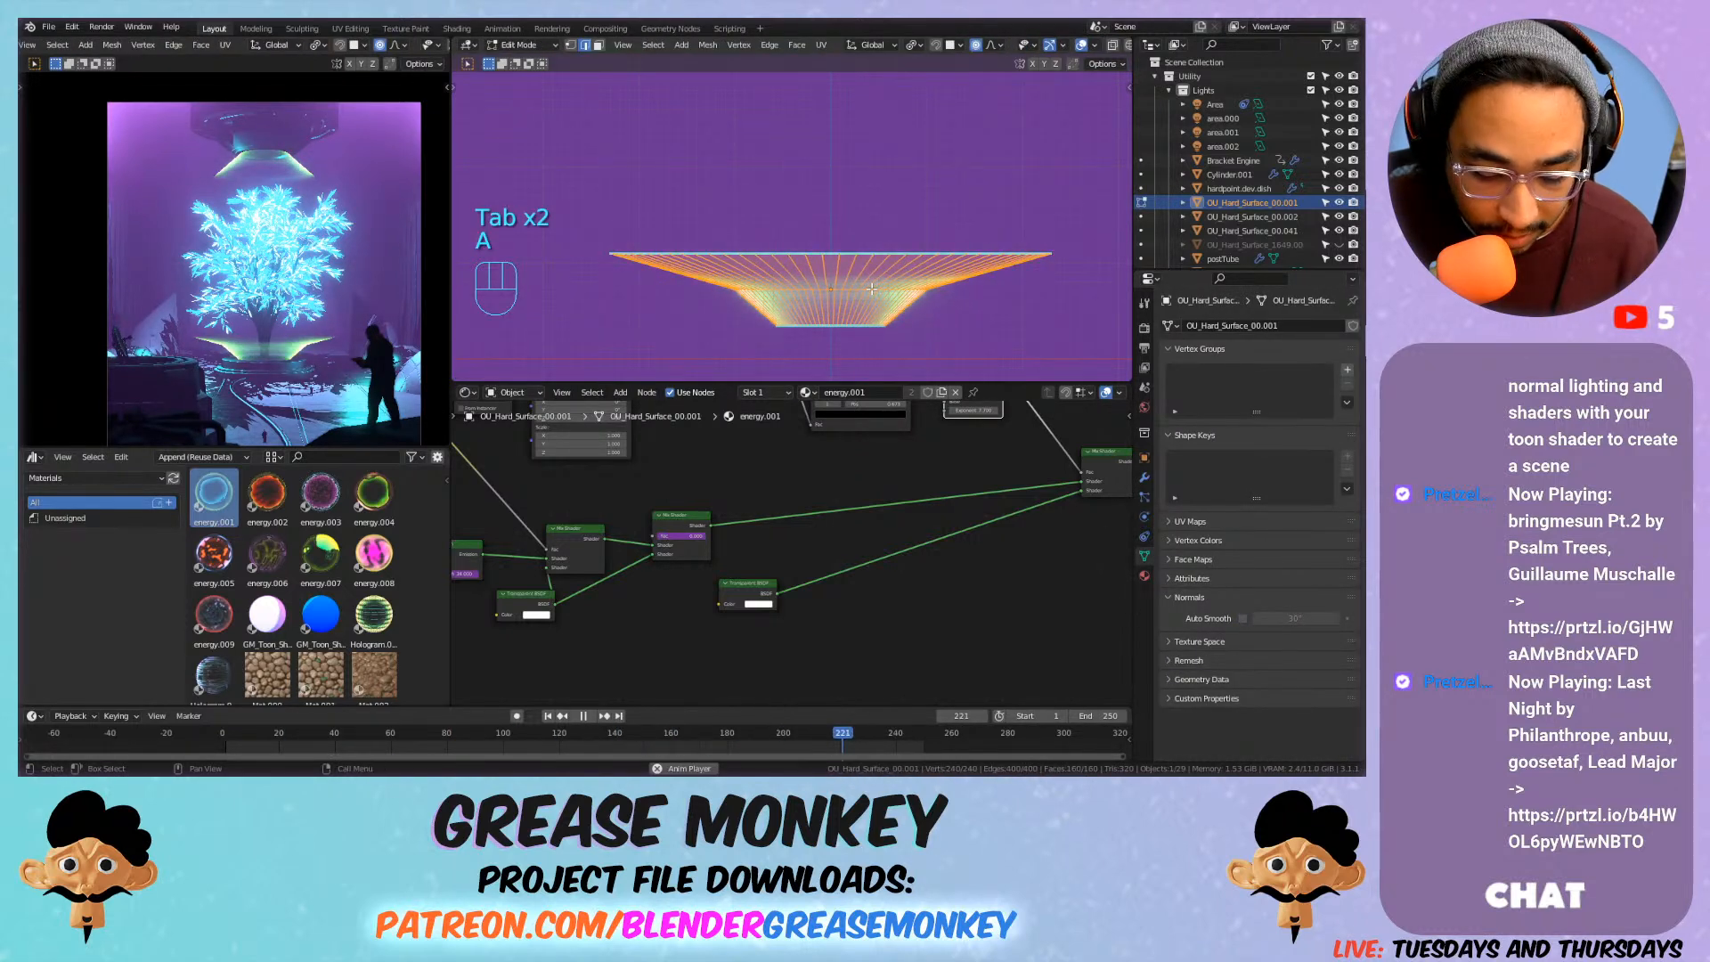
key("ctrl+e")
left_click(853, 353)
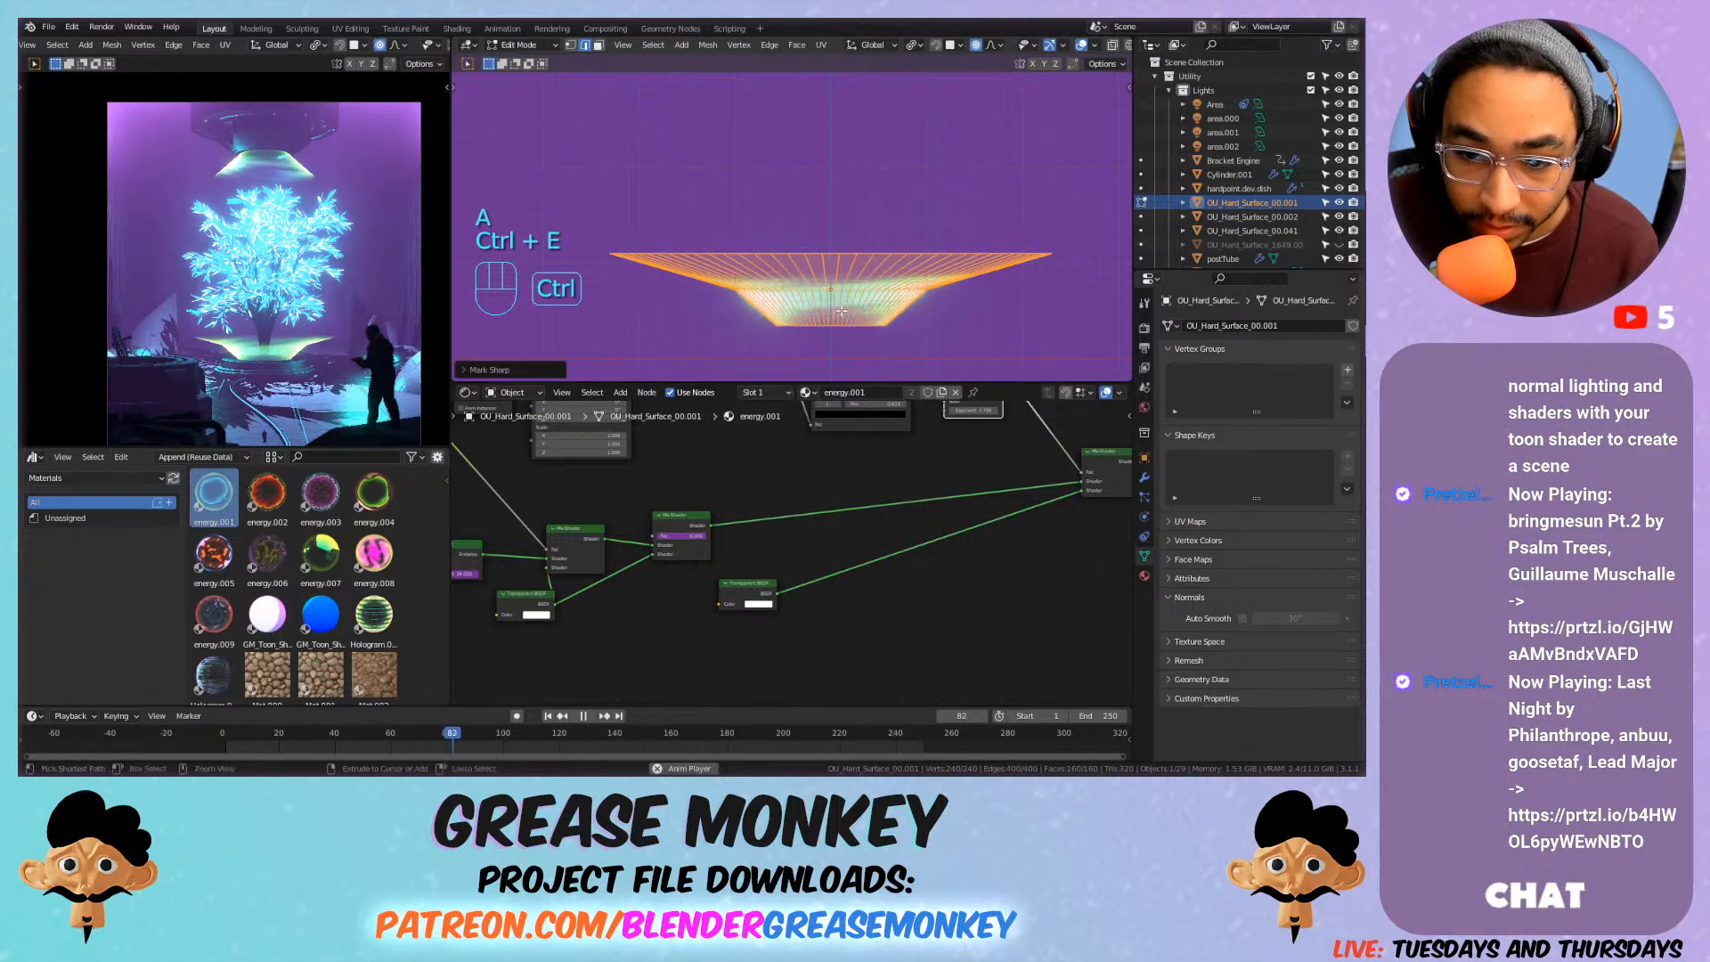
key("ctrl+e")
left_click(832, 299)
key("ctrl+e")
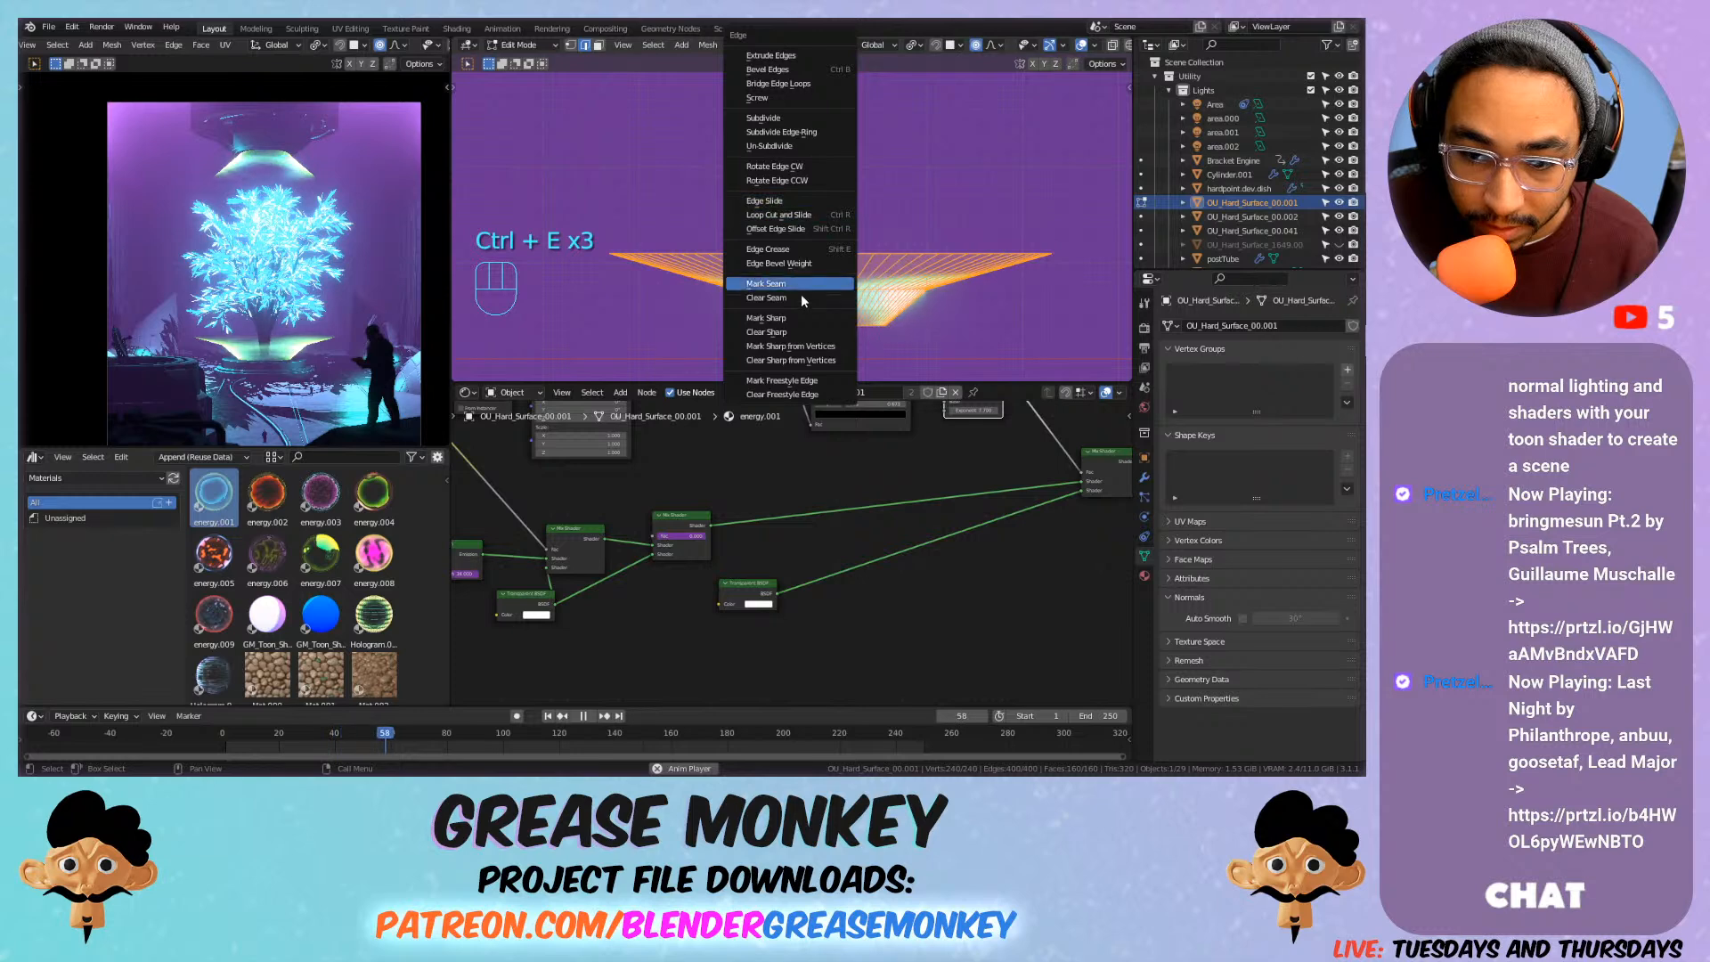
left_click(813, 364)
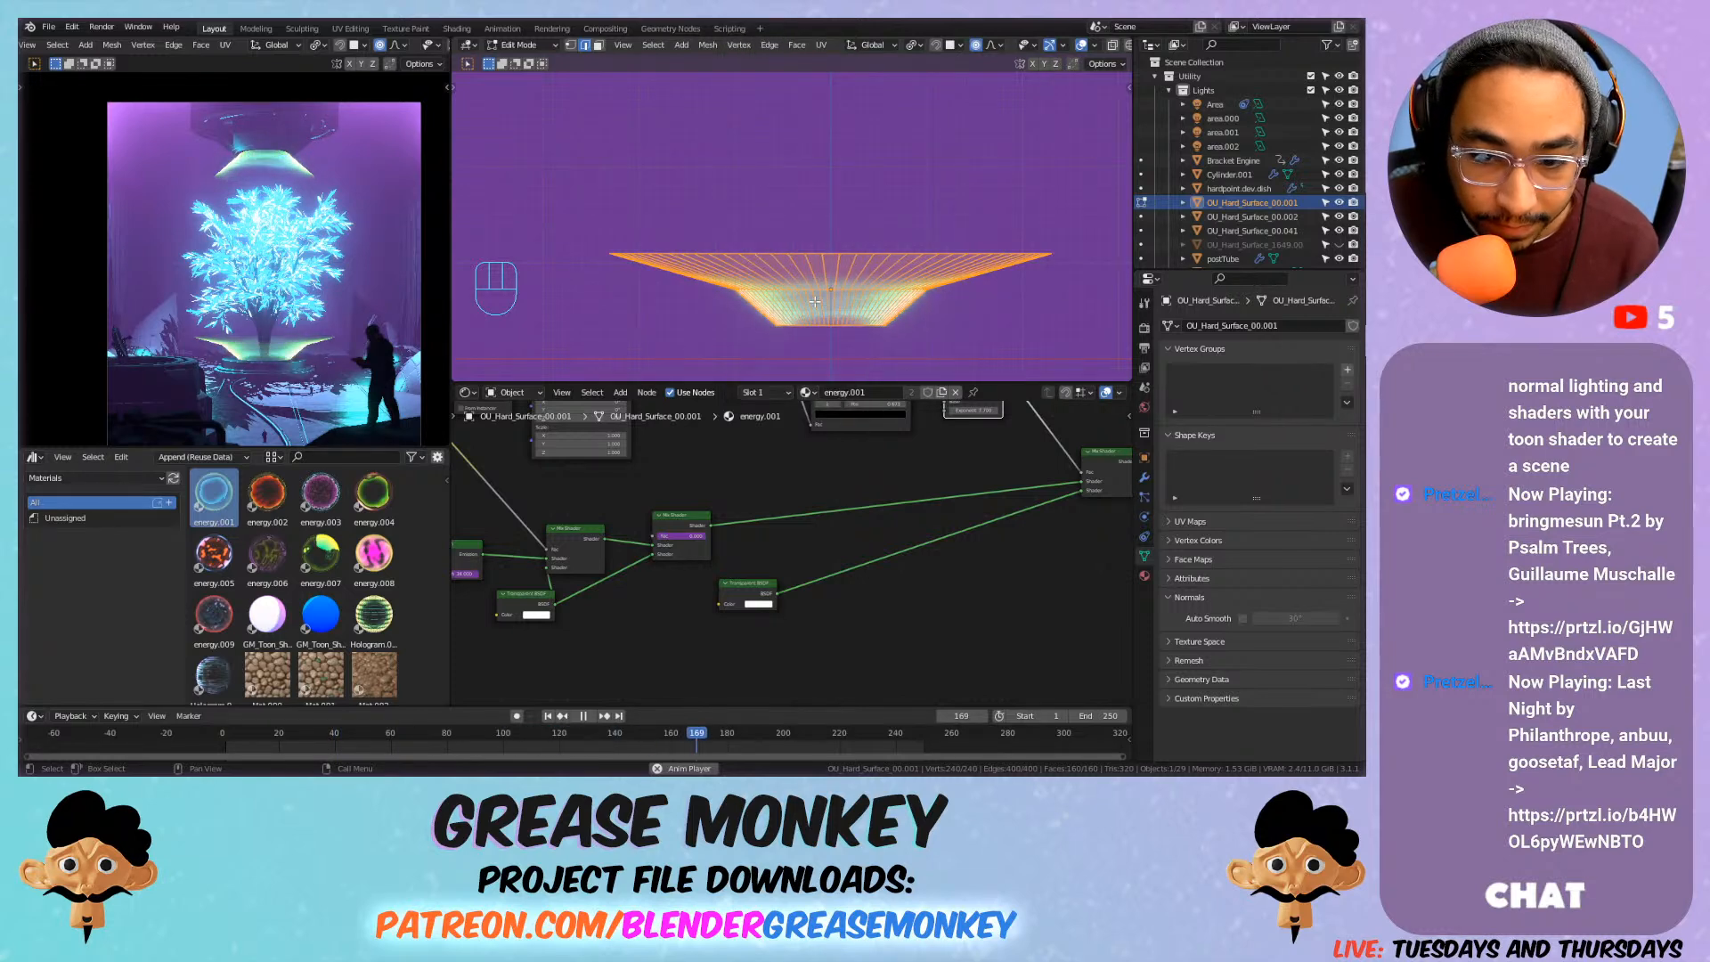
Adjust the scale of the middle edge loop and shade the lower energy shape smooth.
left_click(862, 290)
left_click(862, 289, "alt")
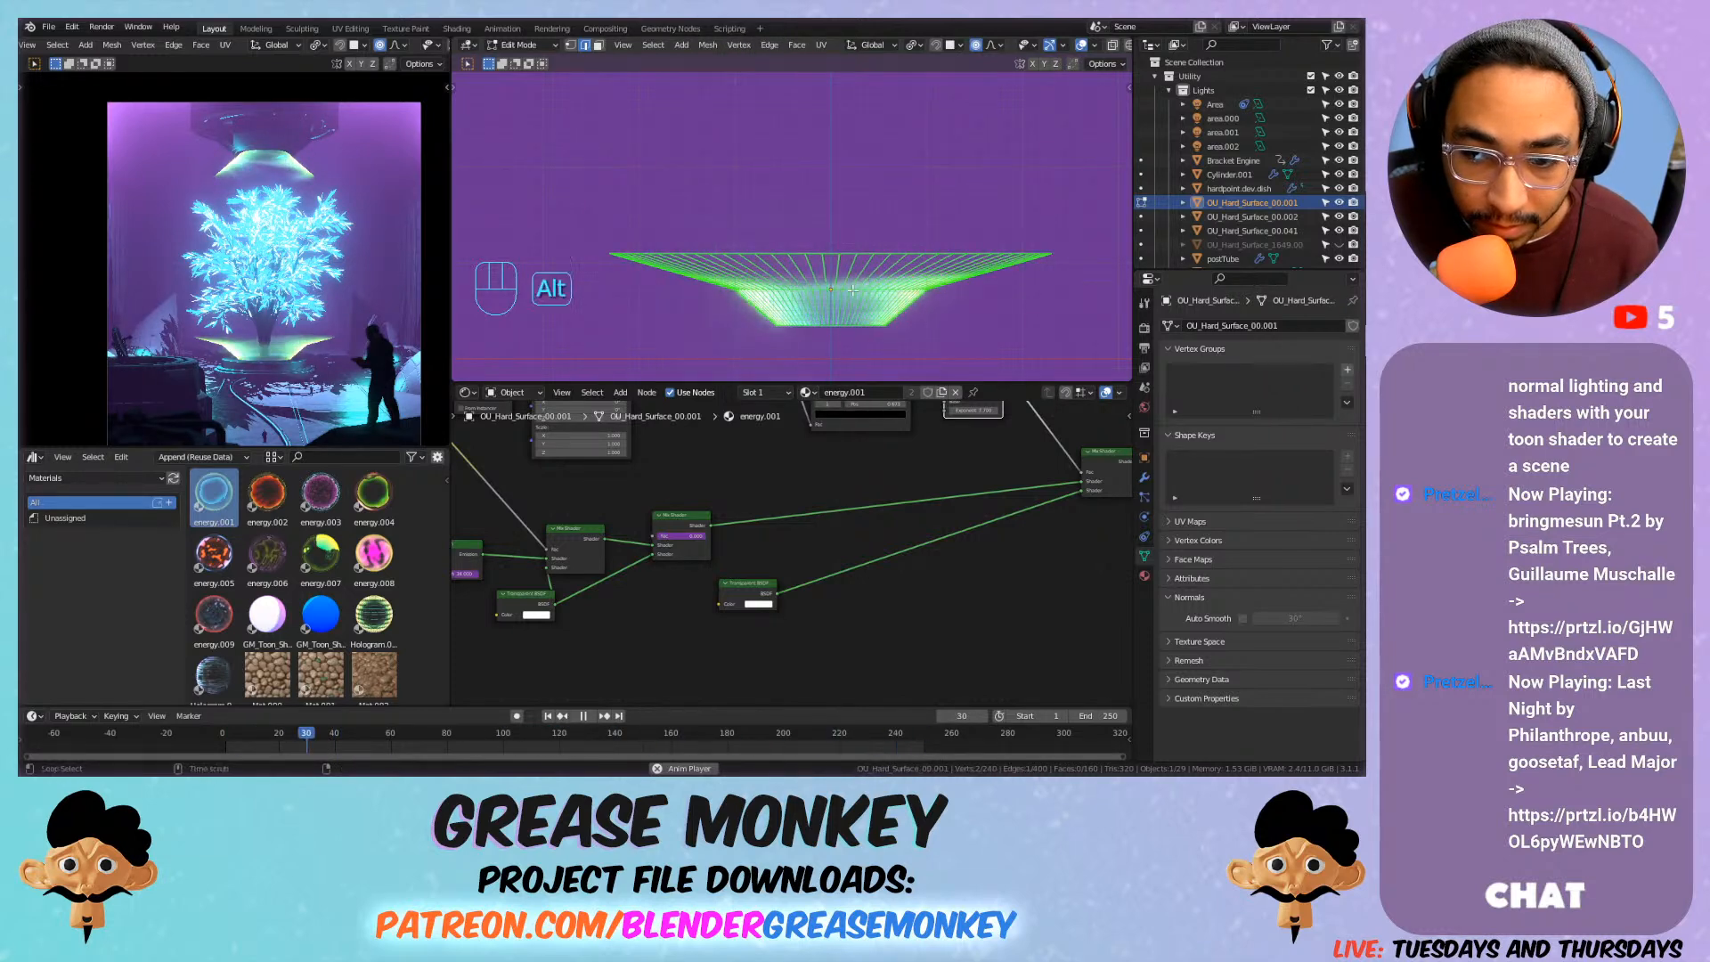
key("s")
left_click(886, 307)
key("a")
key("Tab")
right_click(871, 280)
left_click(869, 231)
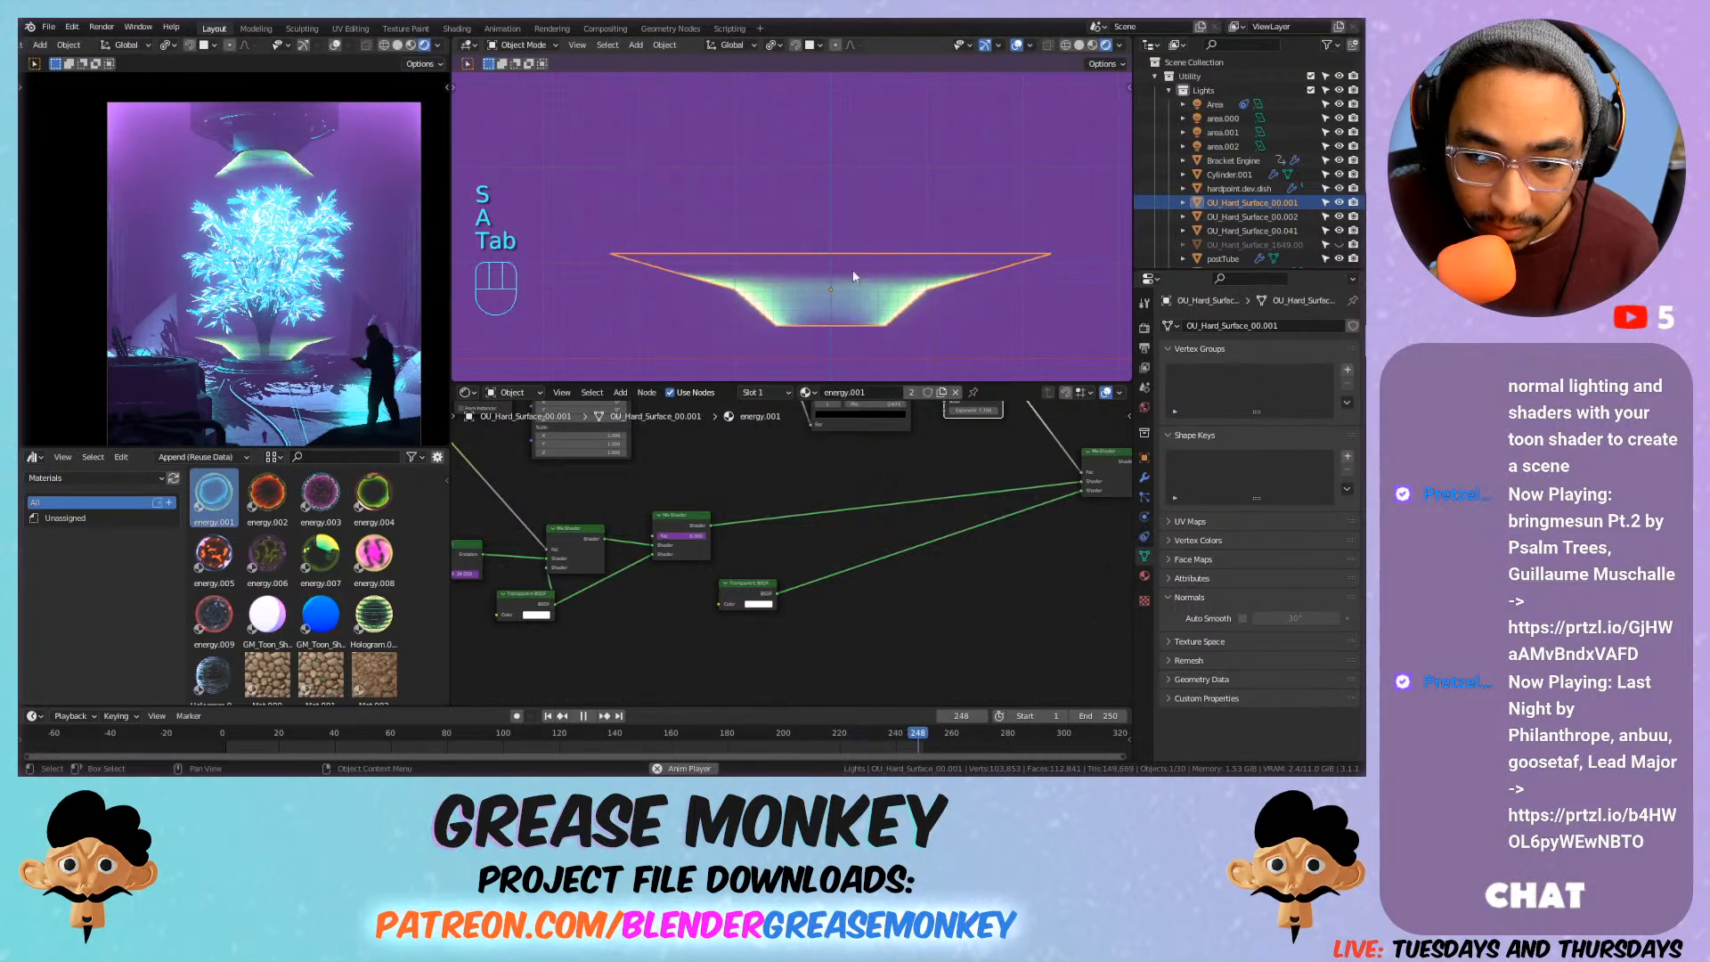
Scale the lower energy shape's middle edge loop outward to straighten the pinched profile.
key("Tab")
left_click(826, 287, "alt")
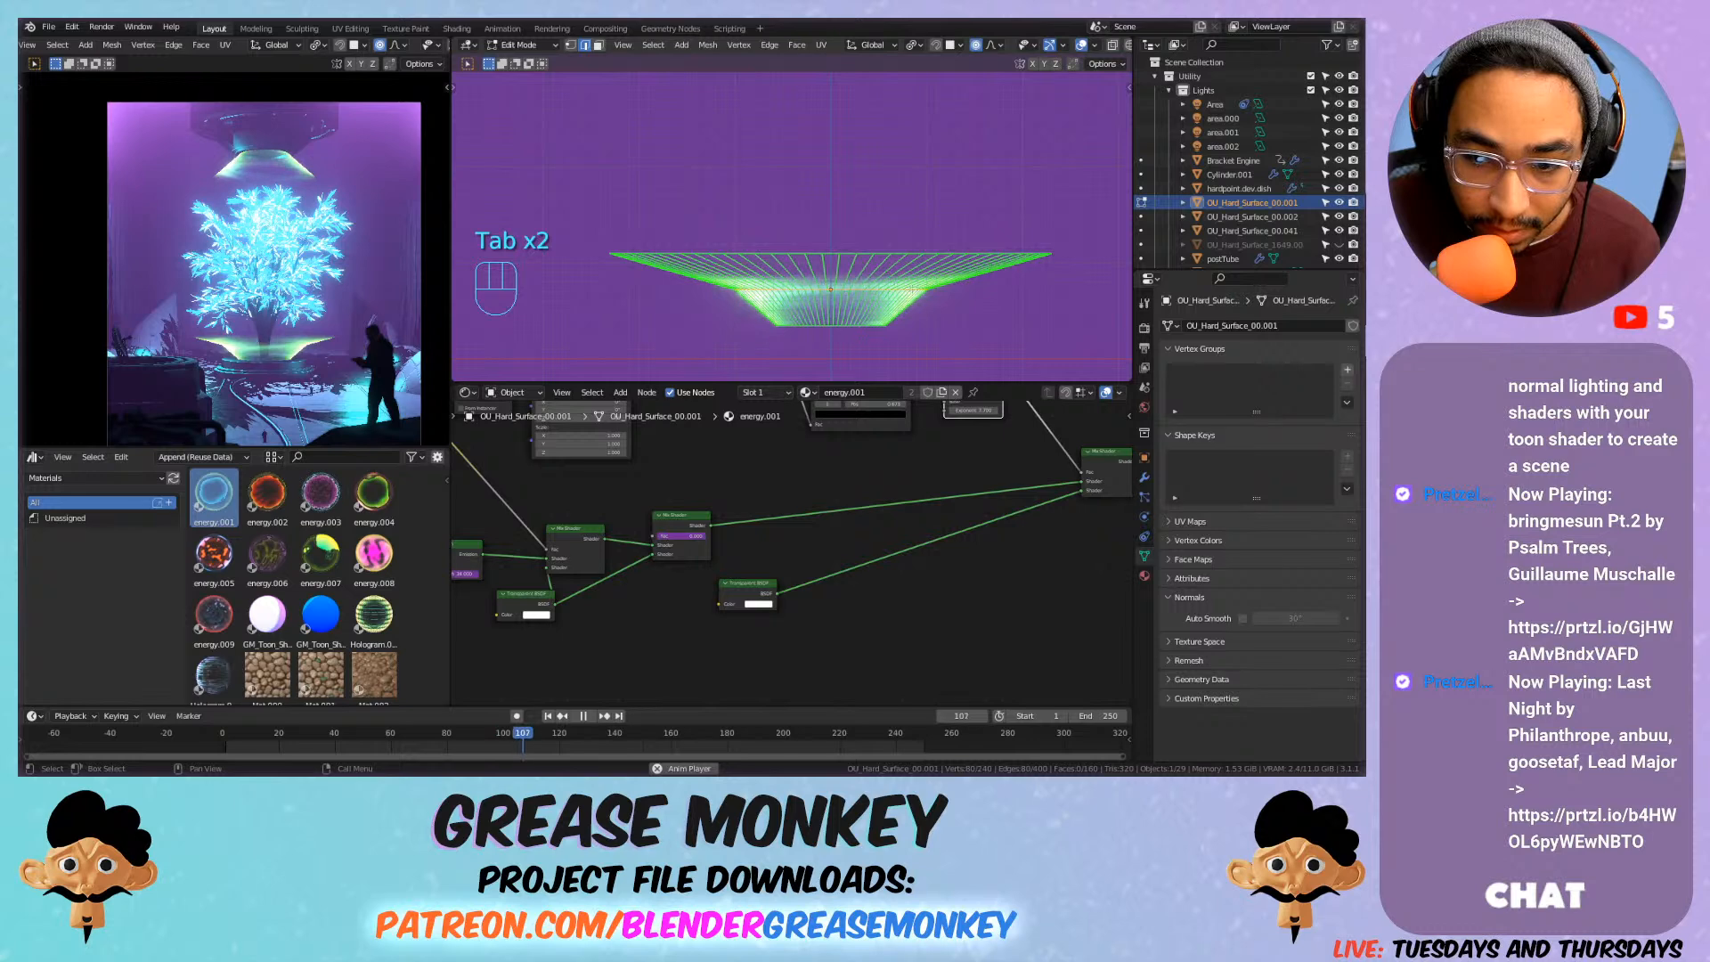
key("s")
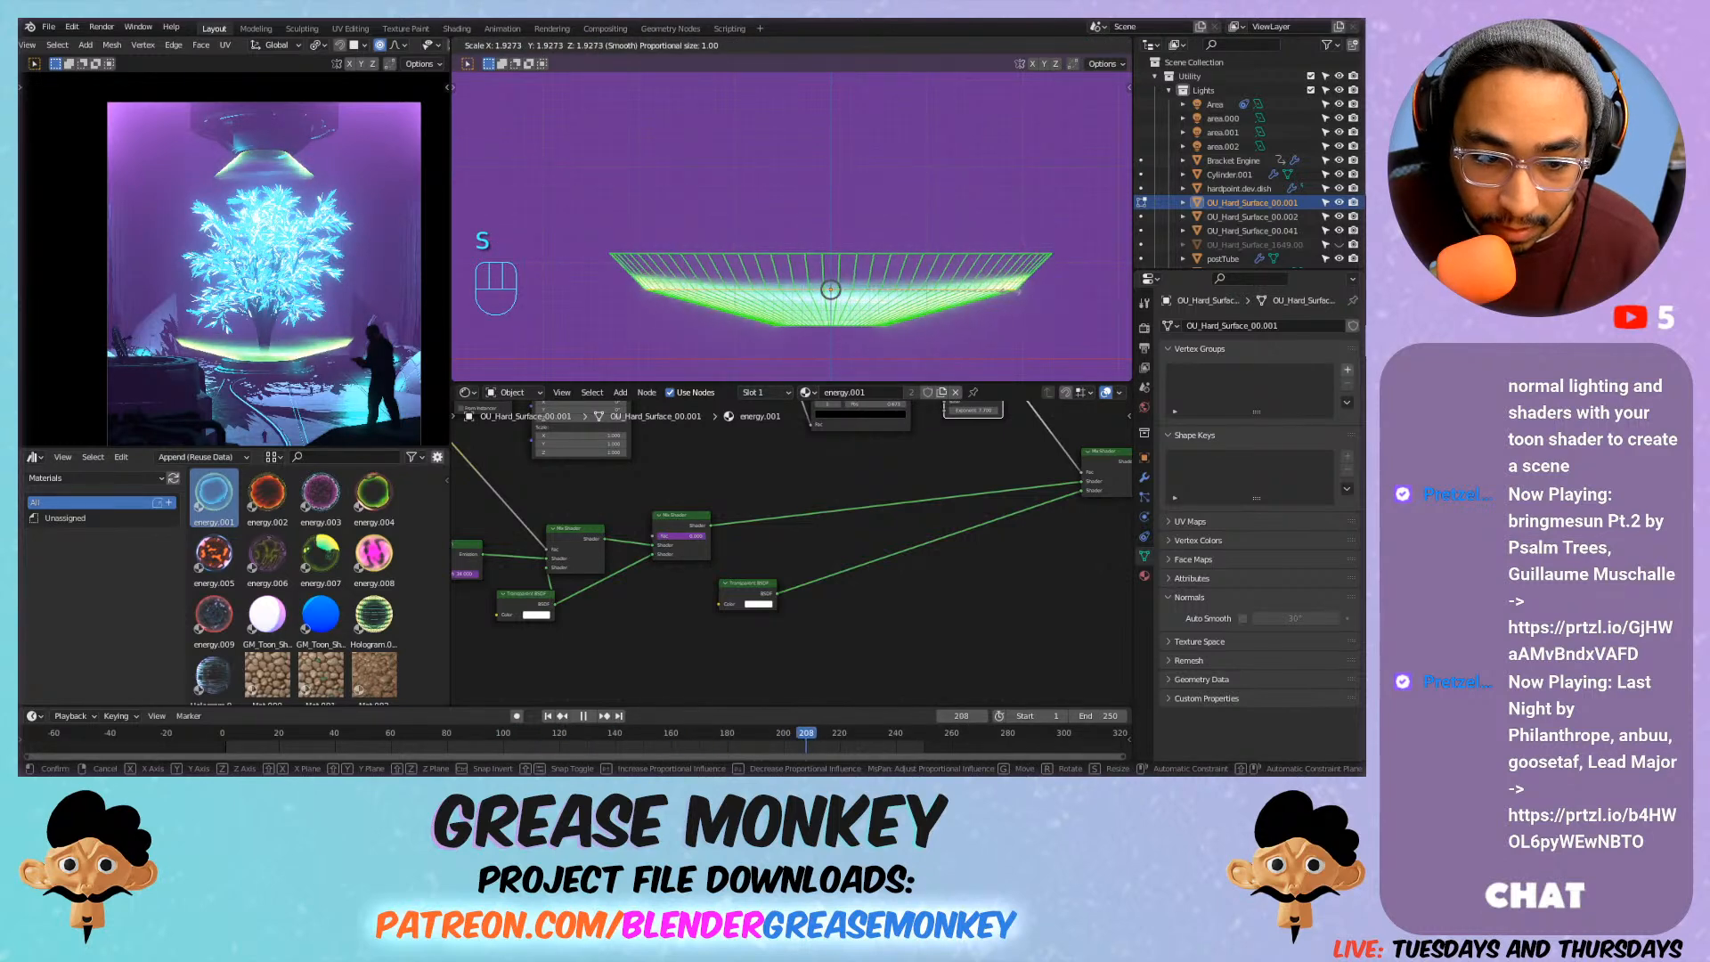
left_click(969, 294)
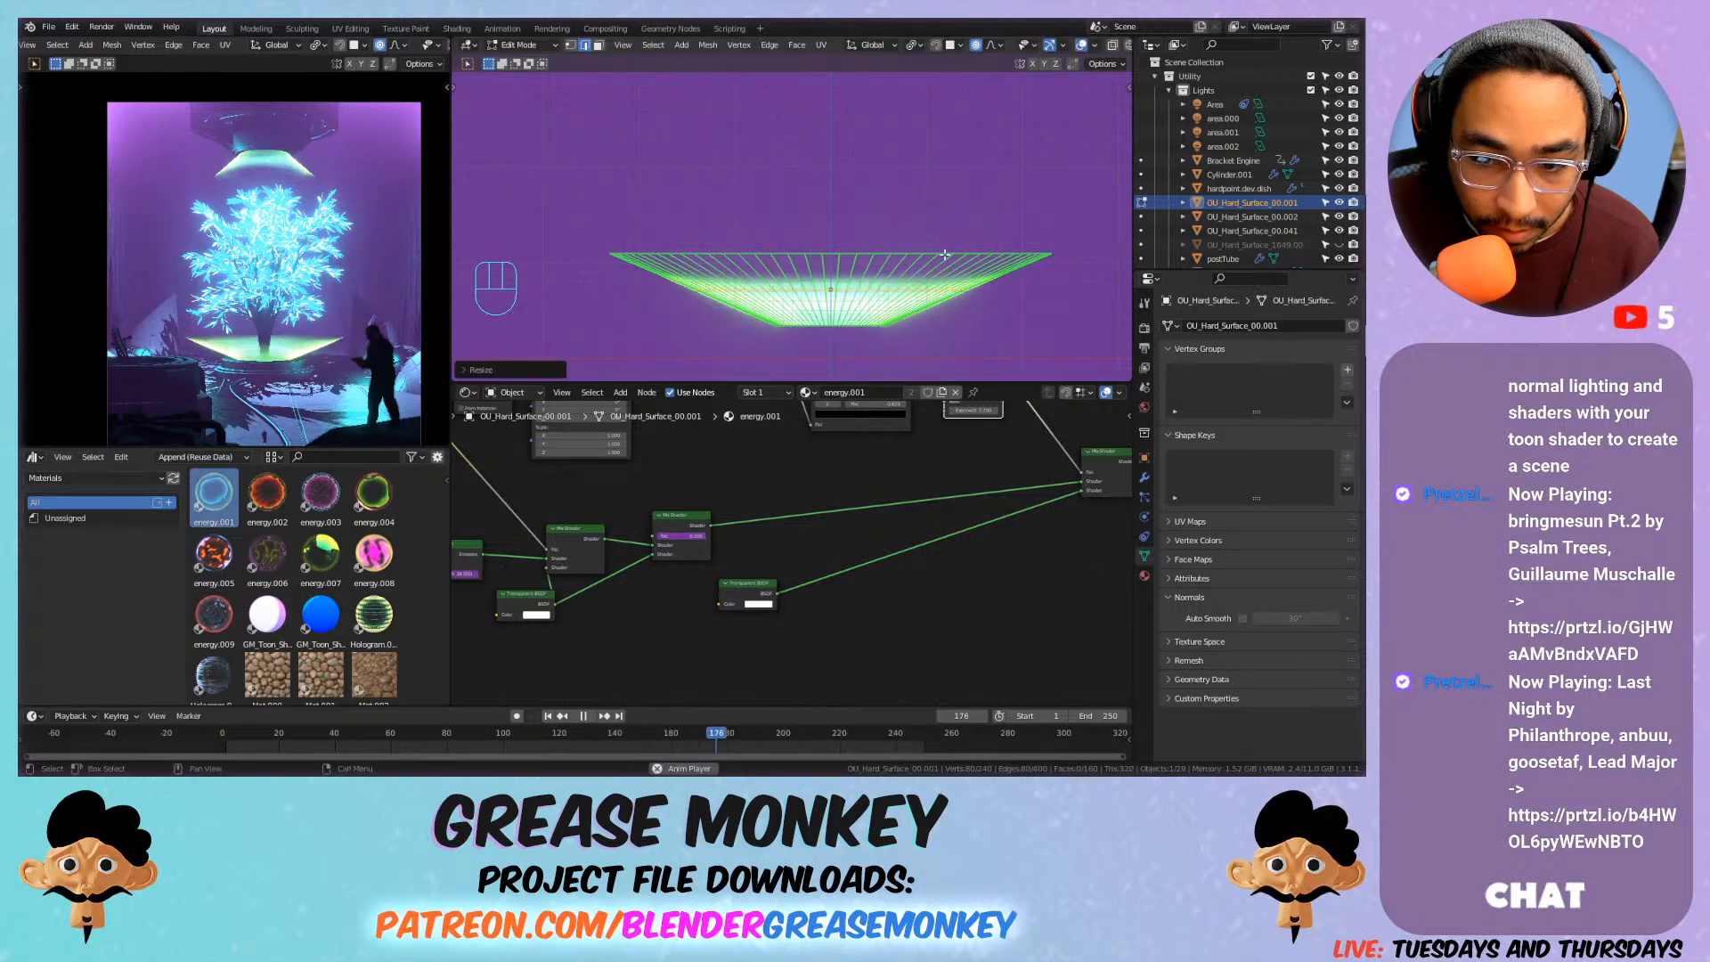
Scale the upper edge loop inward to about the width of the bottom rim, giving the shape a symmetrical profile.
left_click(954, 253, "alt")
key("s")
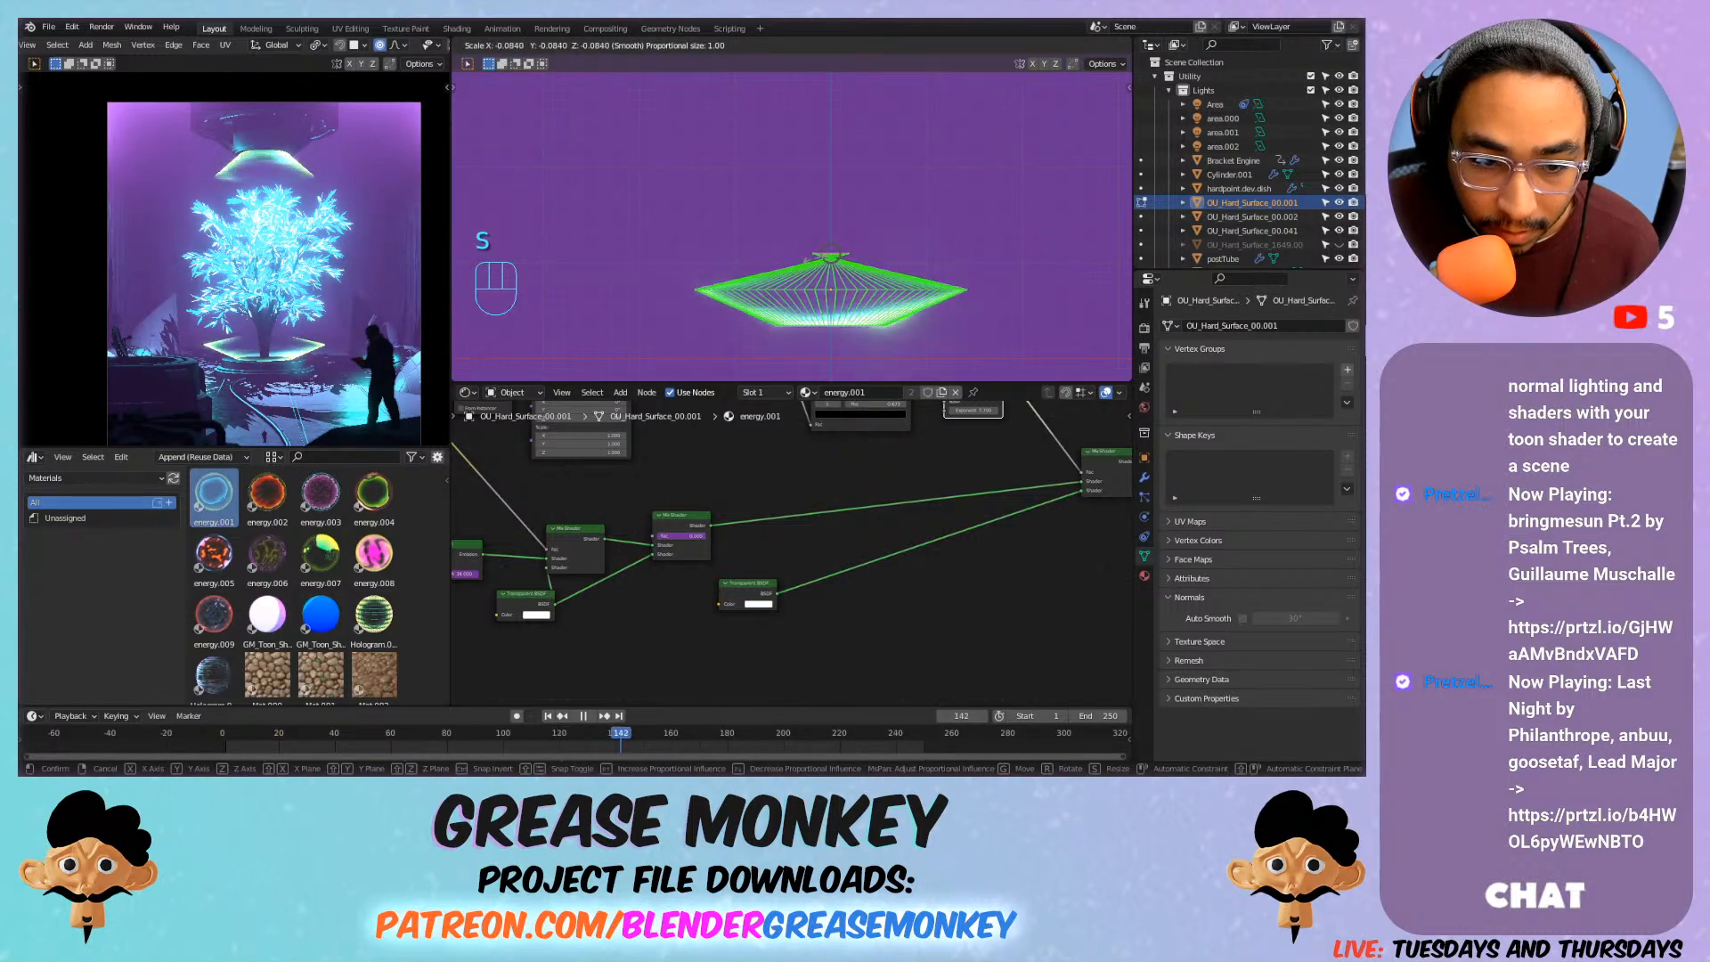
key("ctrl+z")
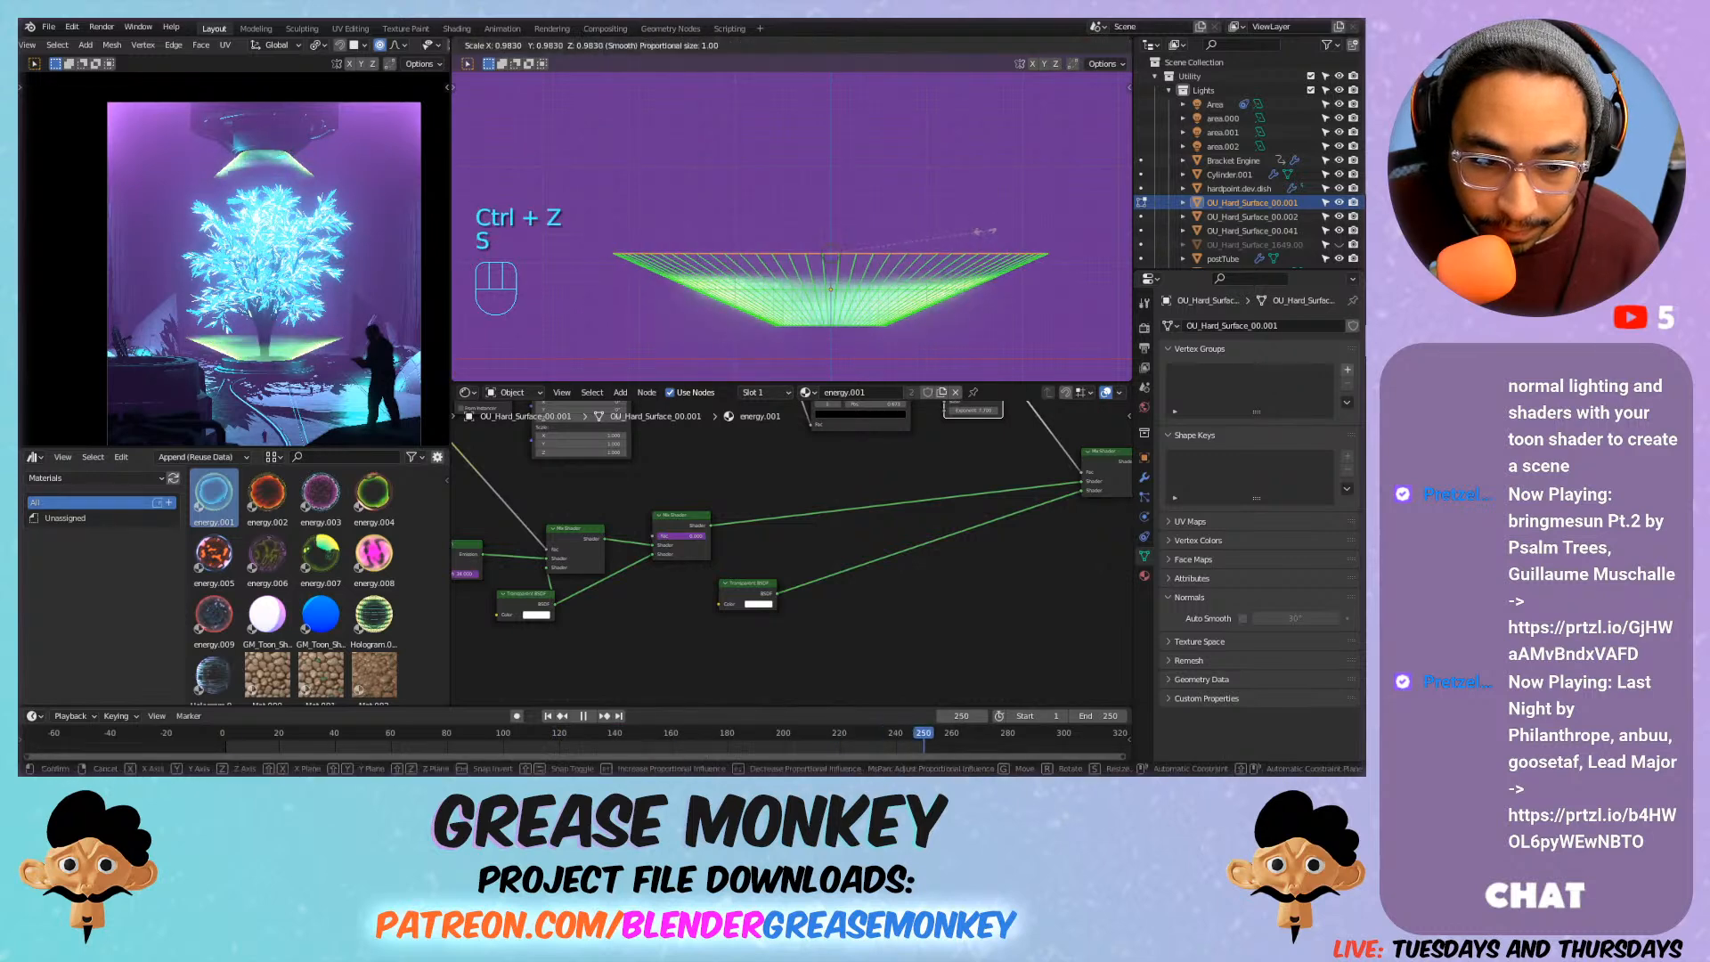
key("s")
left_click(935, 242)
key("s")
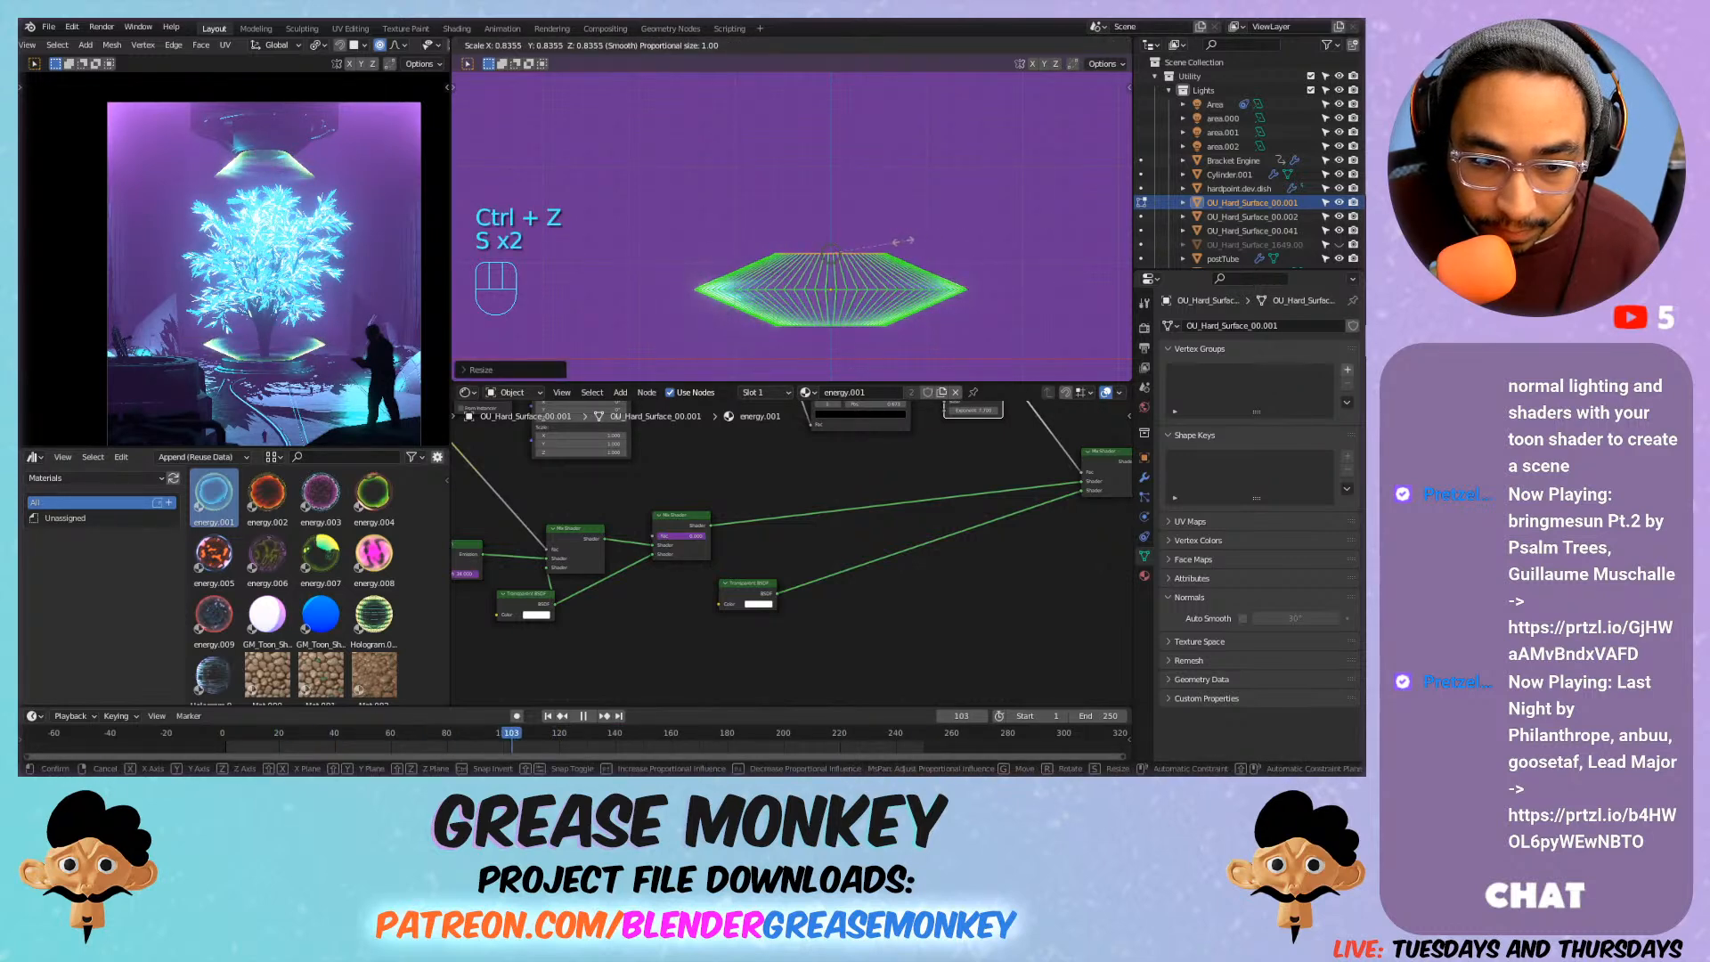
left_click(906, 239)
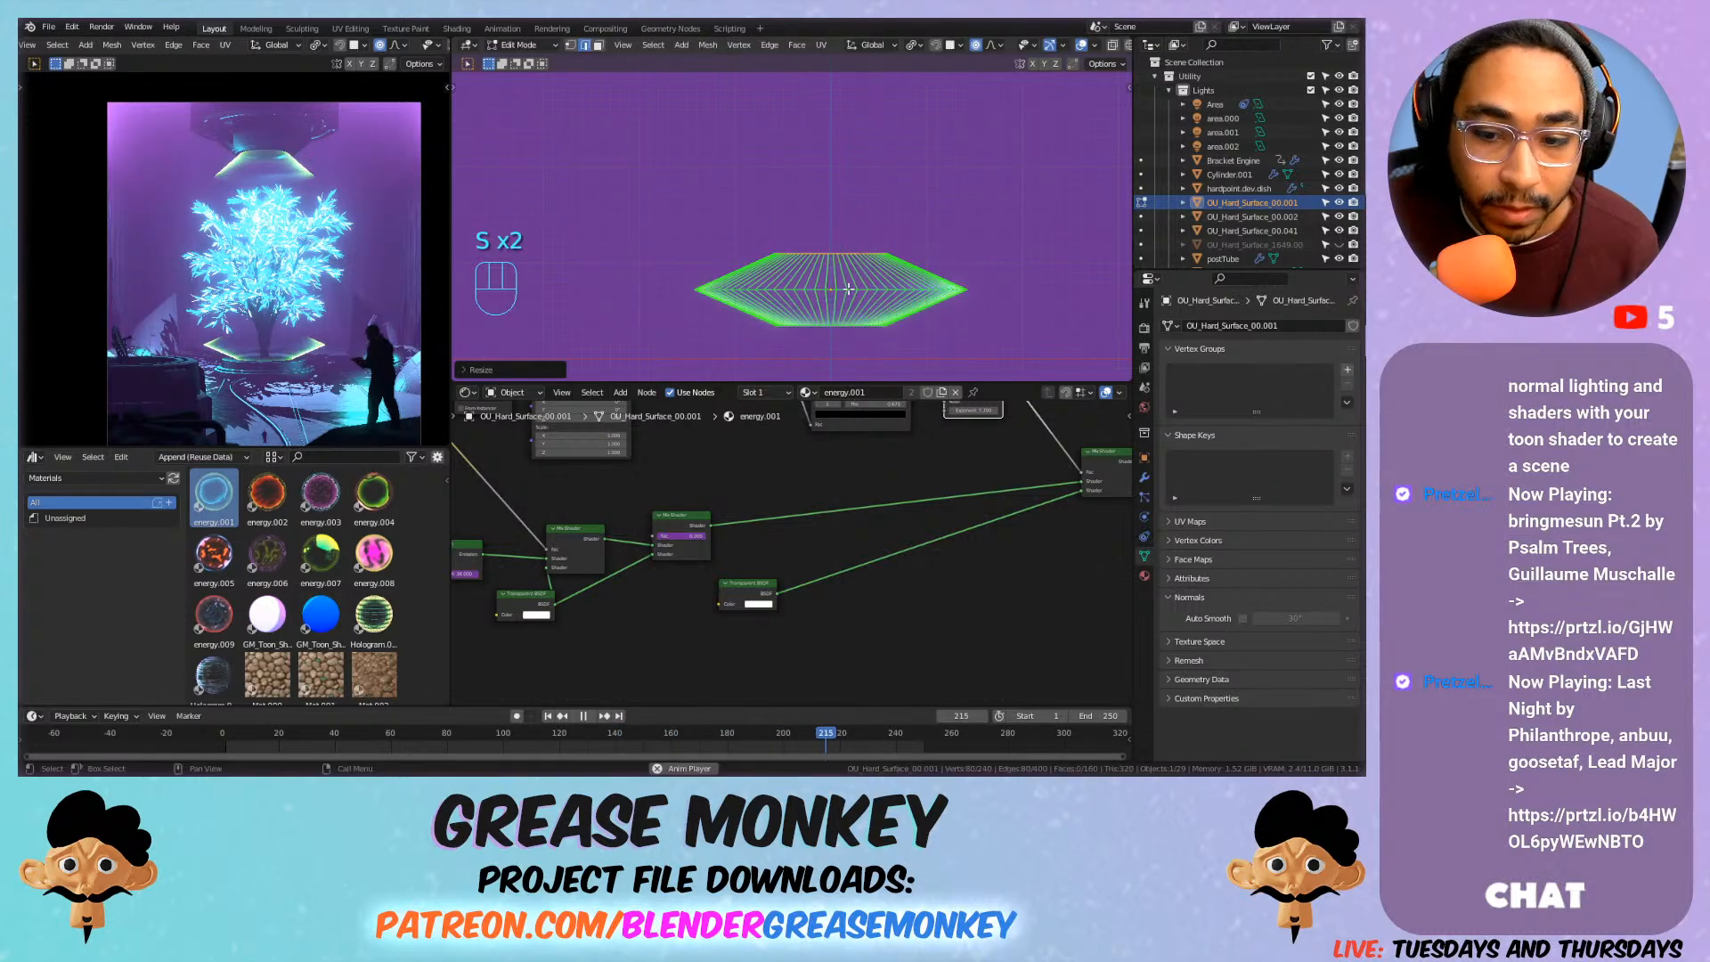
Bevel the widest middle edge loop with one segment to form a flat band around the energy shape.
left_click(853, 289, "alt")
key("ctrl+b")
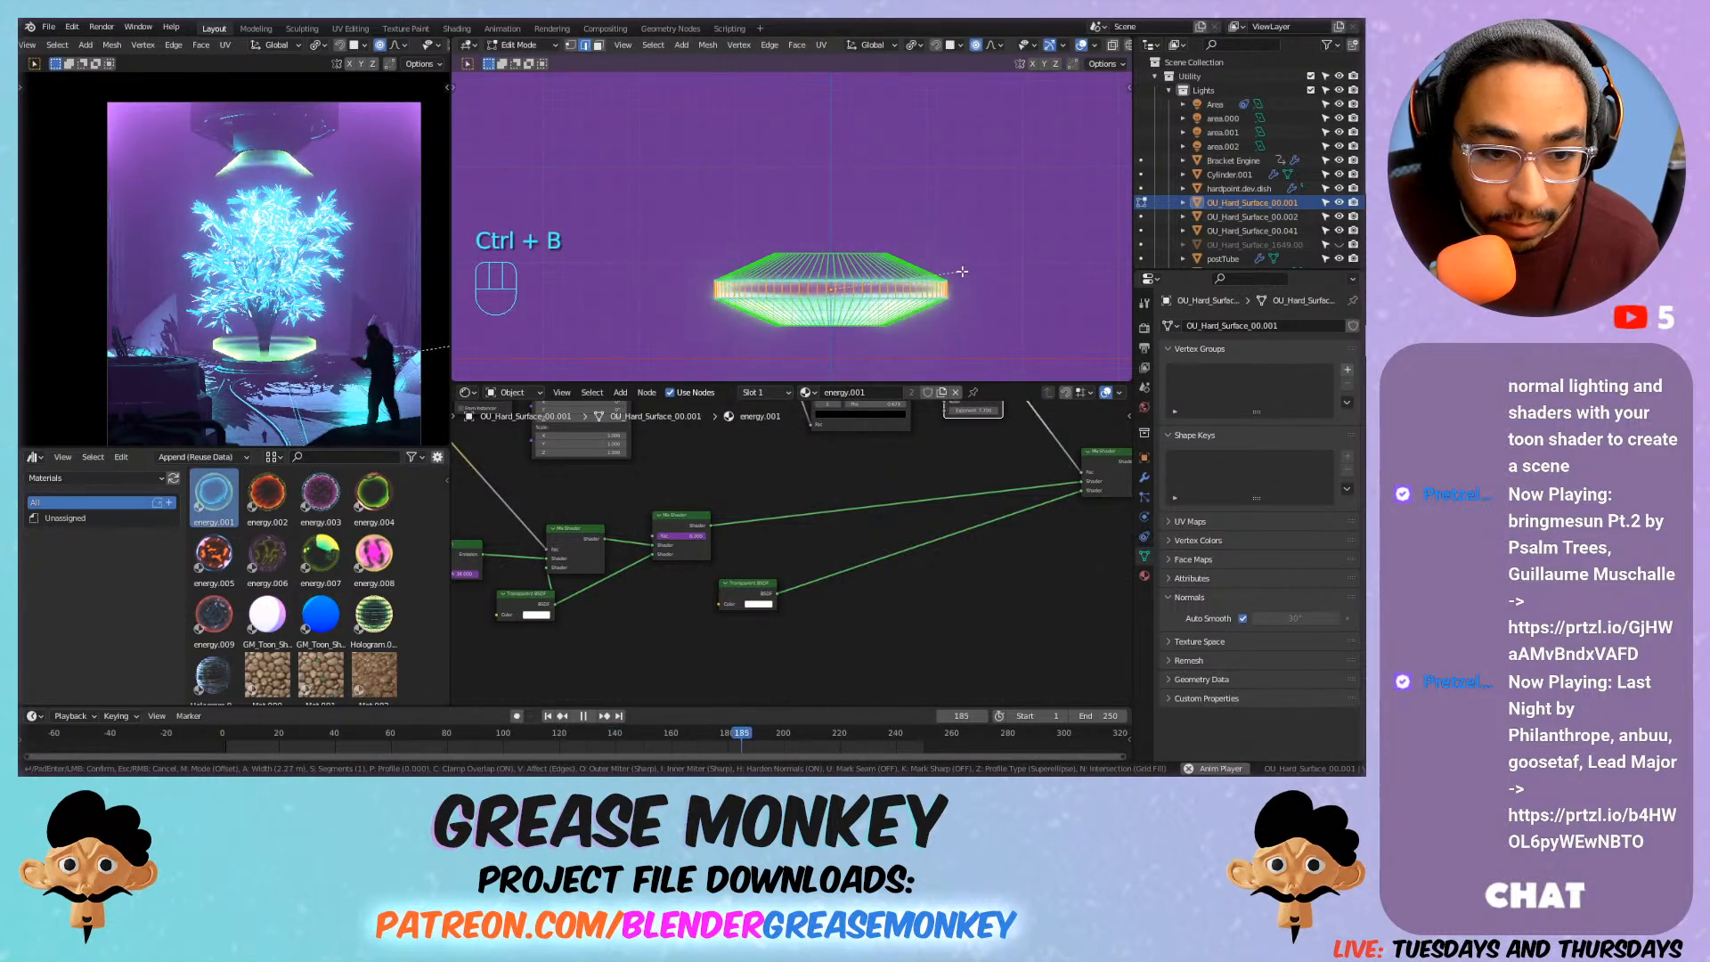
left_click(962, 271)
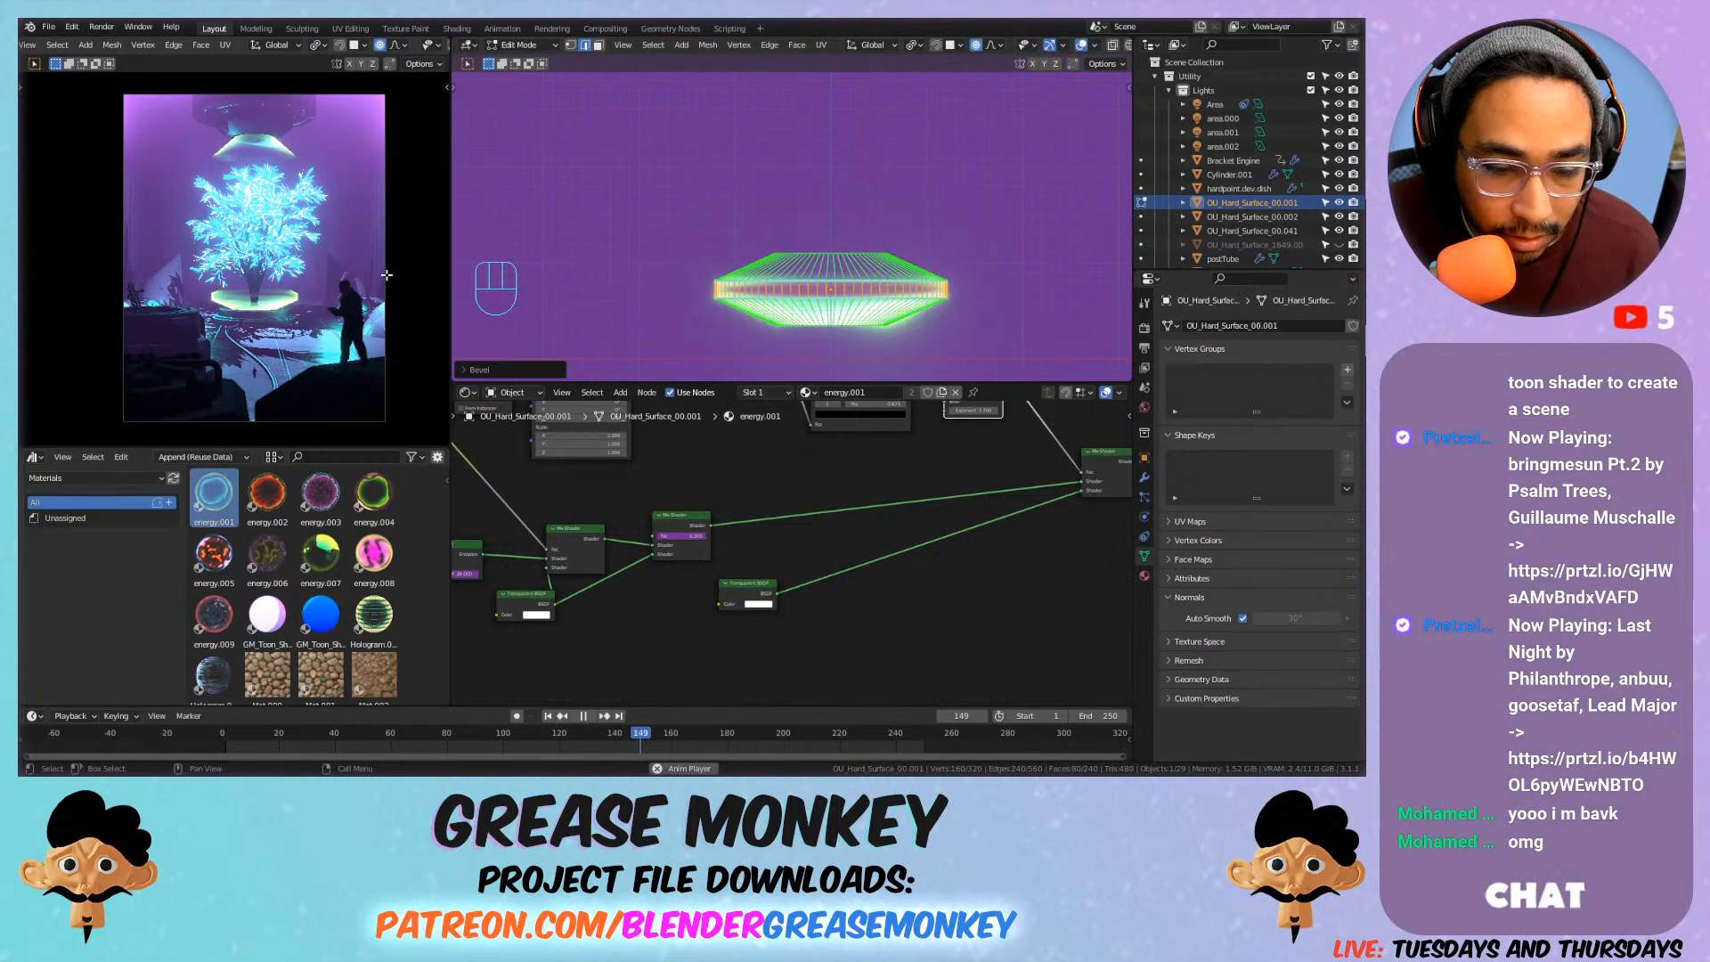
Stop the animation at frame 17 and render the frame to check the energy lights in the scene.
scroll(309, 318, "up", 1)
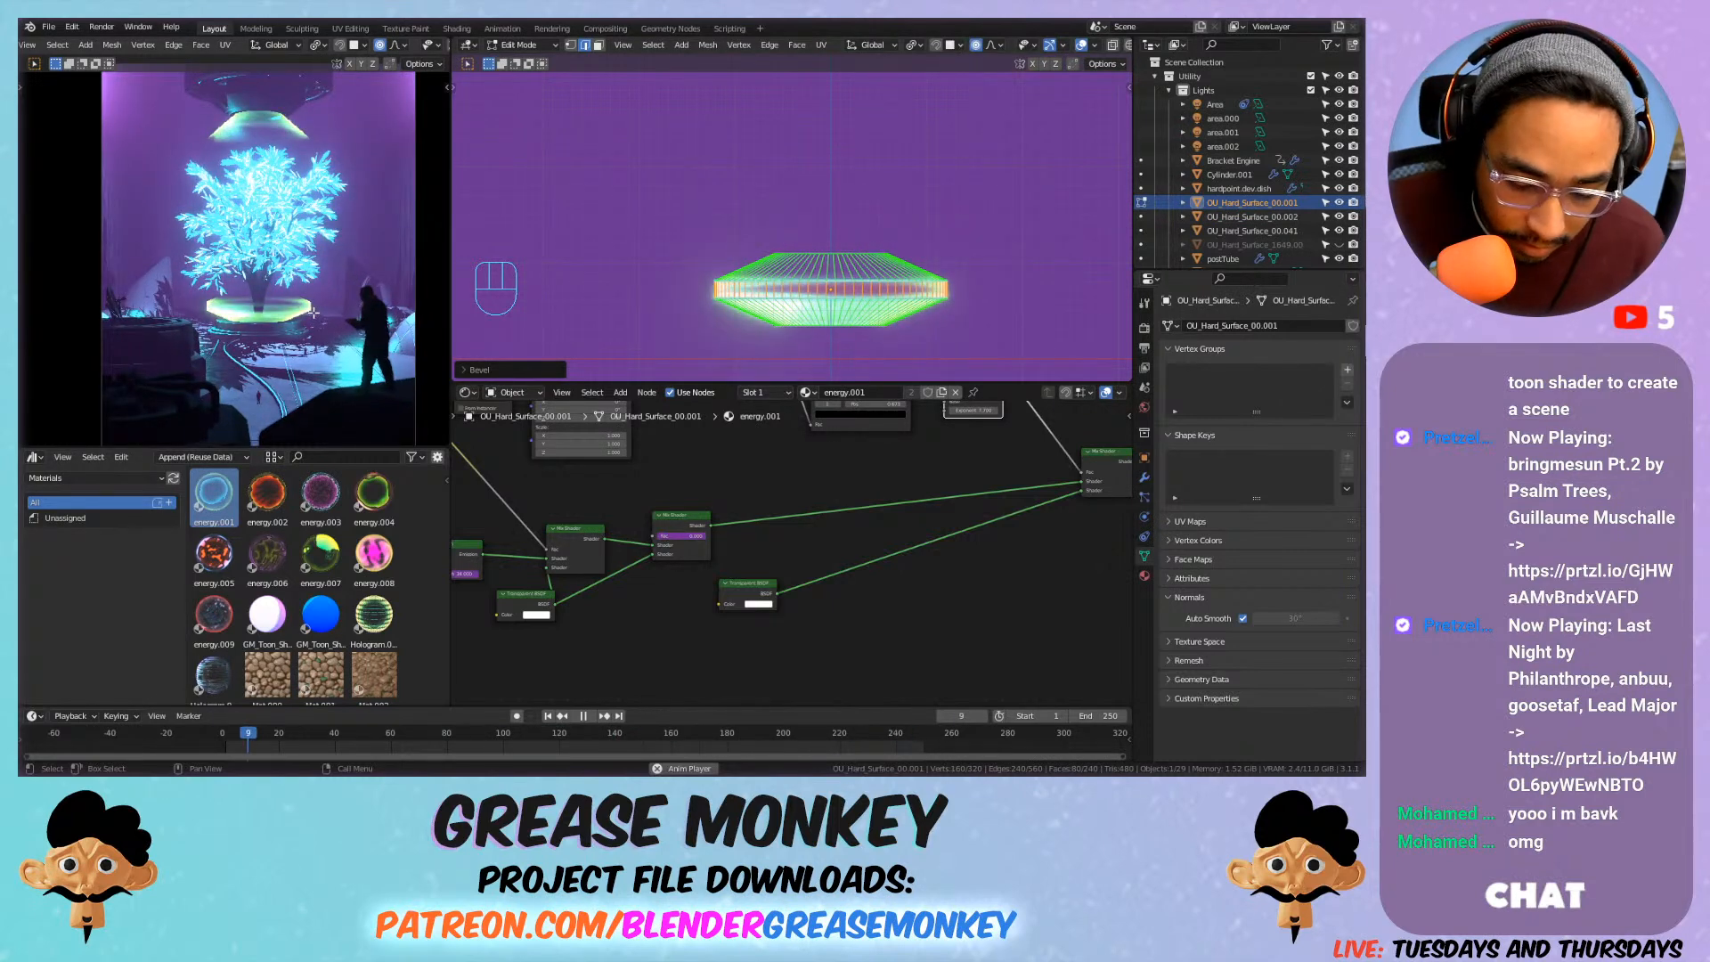
key("space")
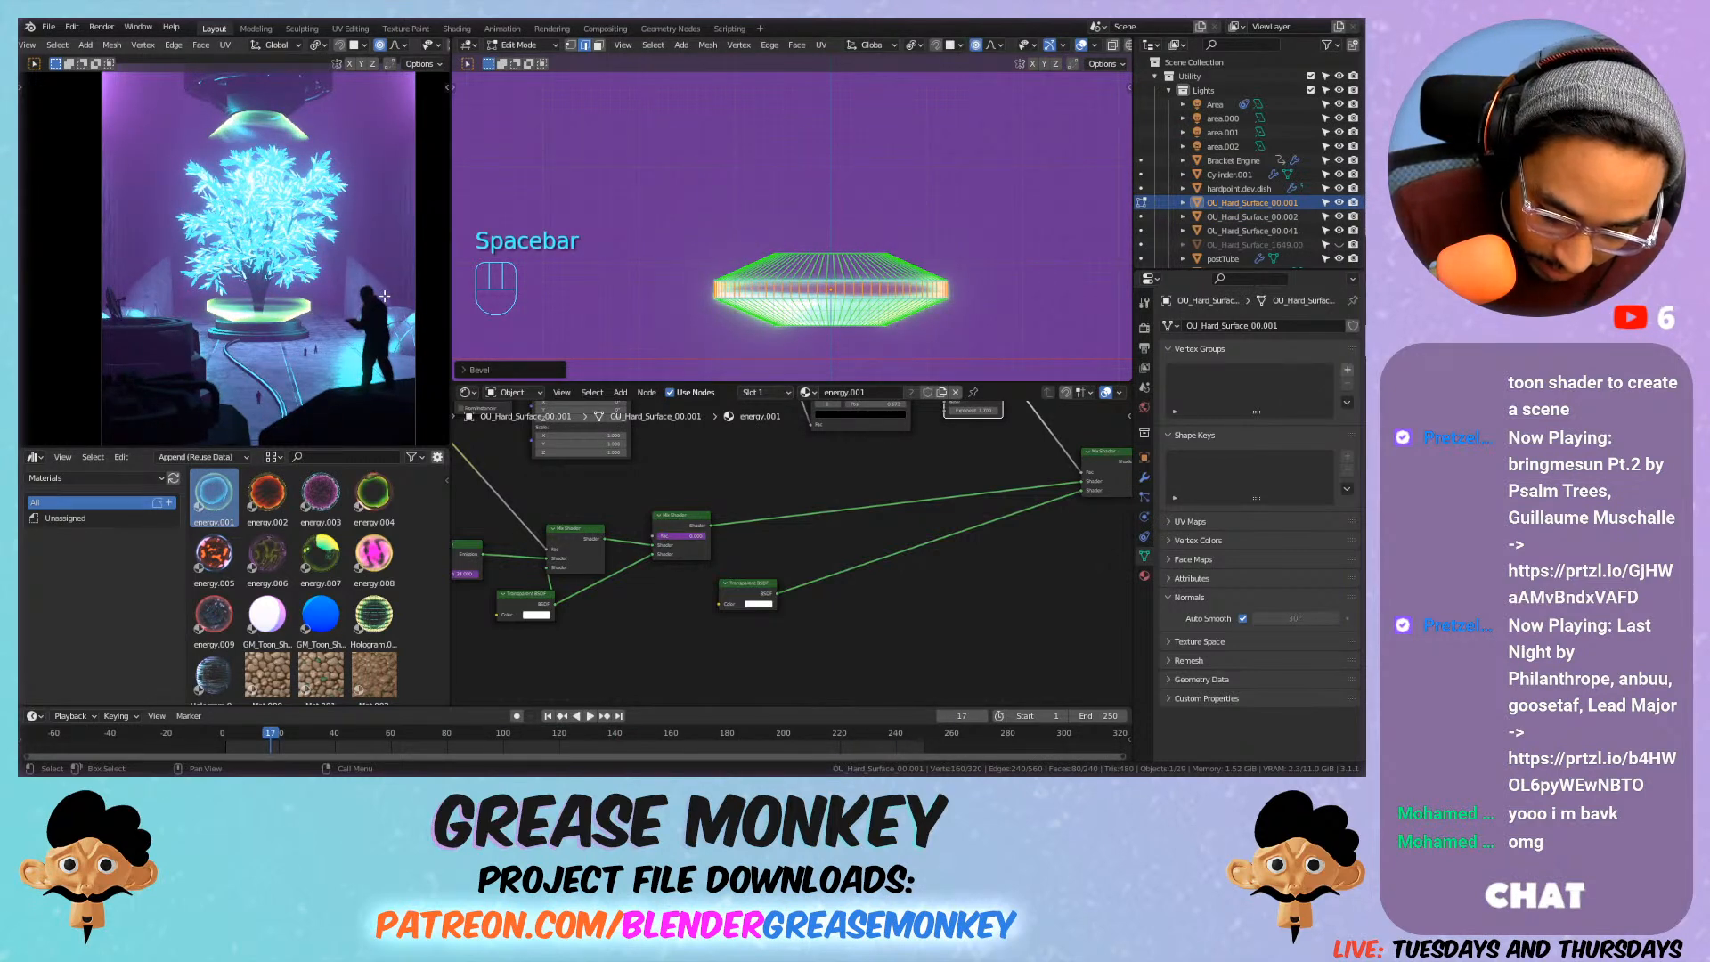
key("F12")
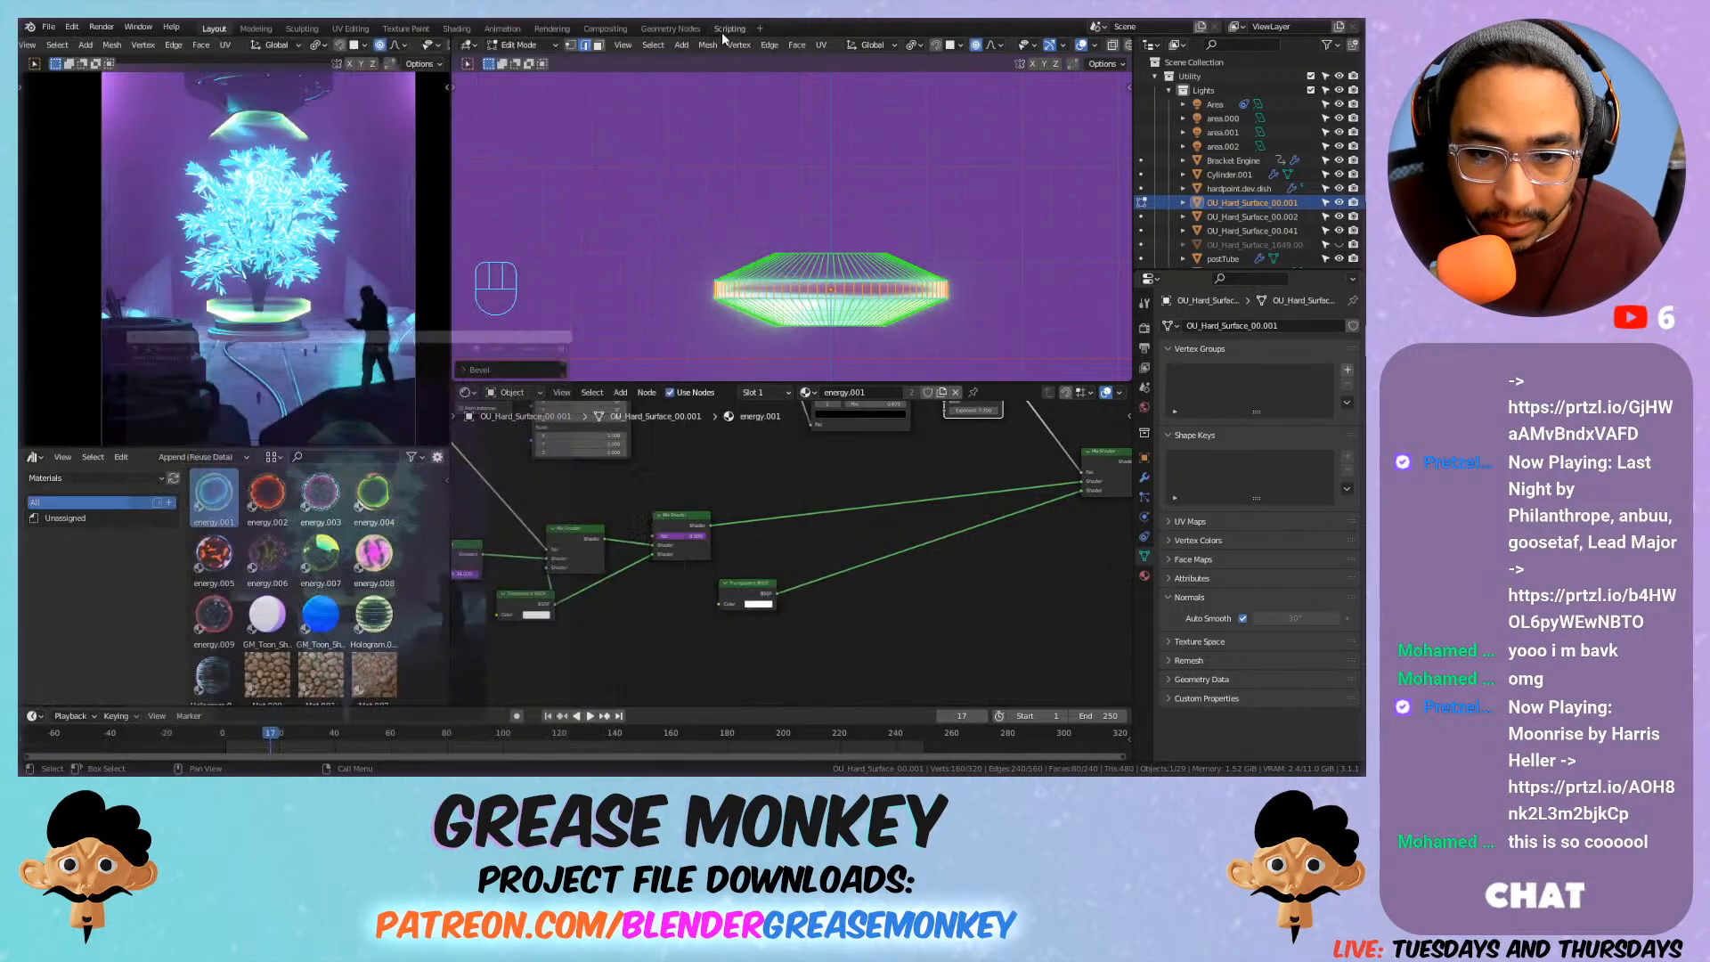
left_click(781, 28)
Exit the energy shape's local view to show the whole scene around the tree.
middle_click_drag(806, 229, 833, 307)
middle_click_drag(834, 307, 820, 249, "shift")
scroll(853, 273, "down", 8)
key("KP_Divide")
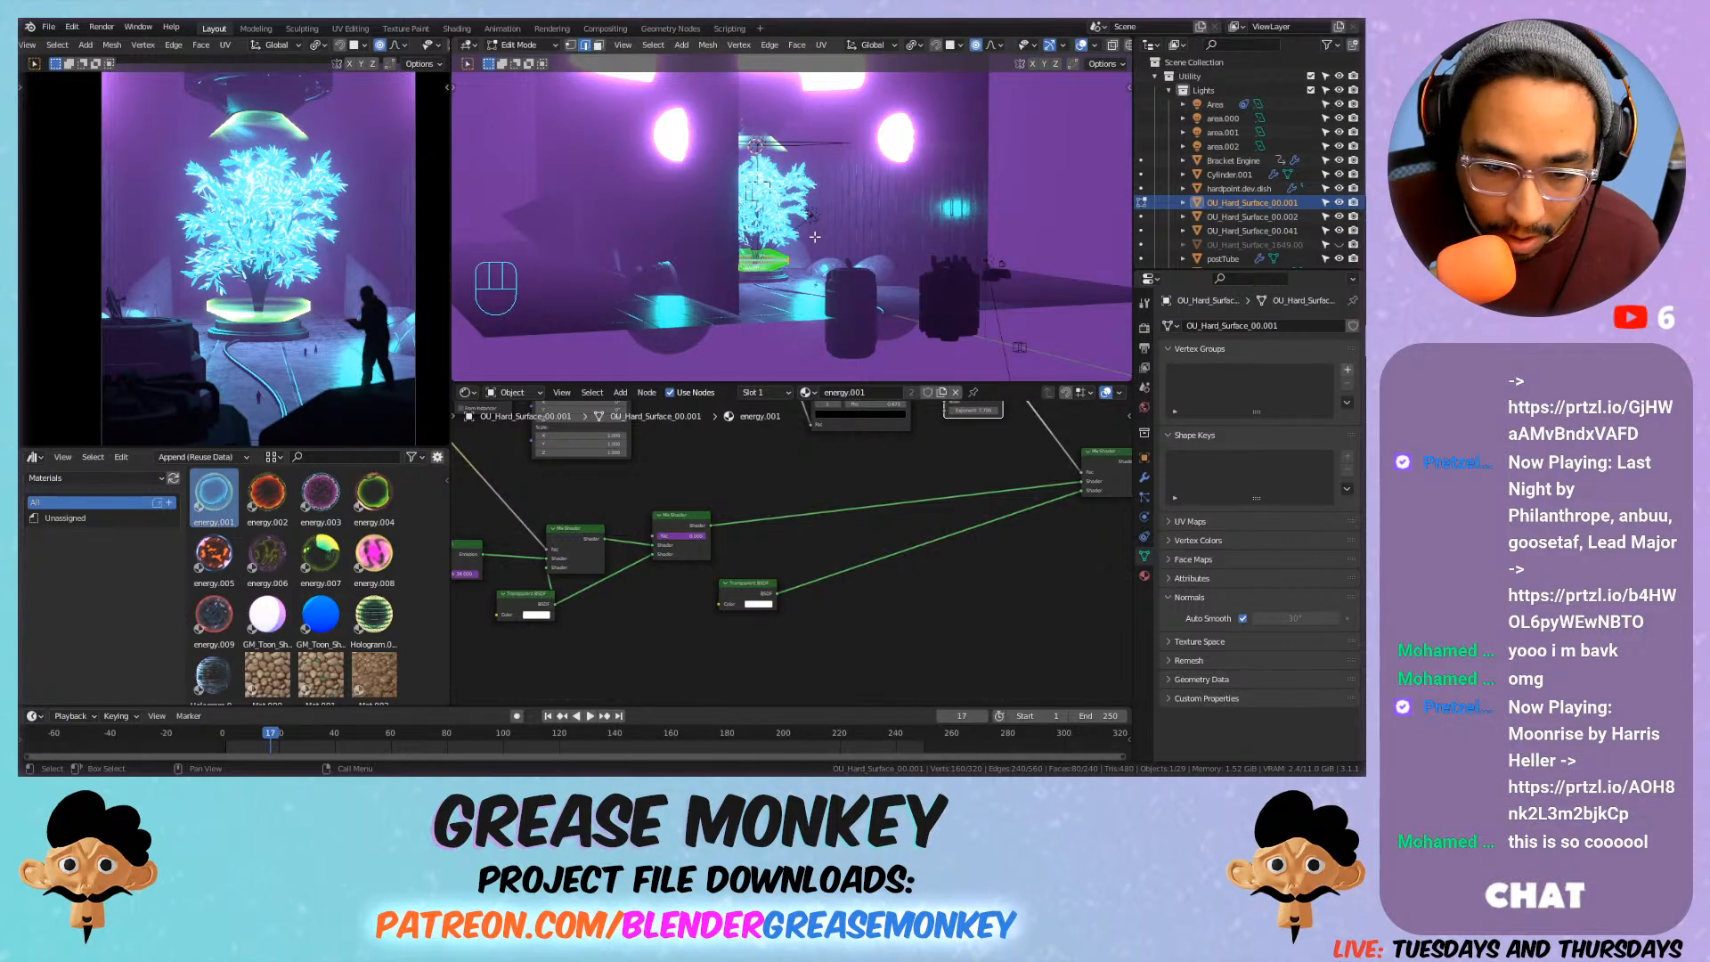
Leave the energy ring's edit mode, select the floor object, and make its floor material a single-user copy.
scroll(811, 239, "up", 10)
middle_click_drag(850, 257, 884, 243)
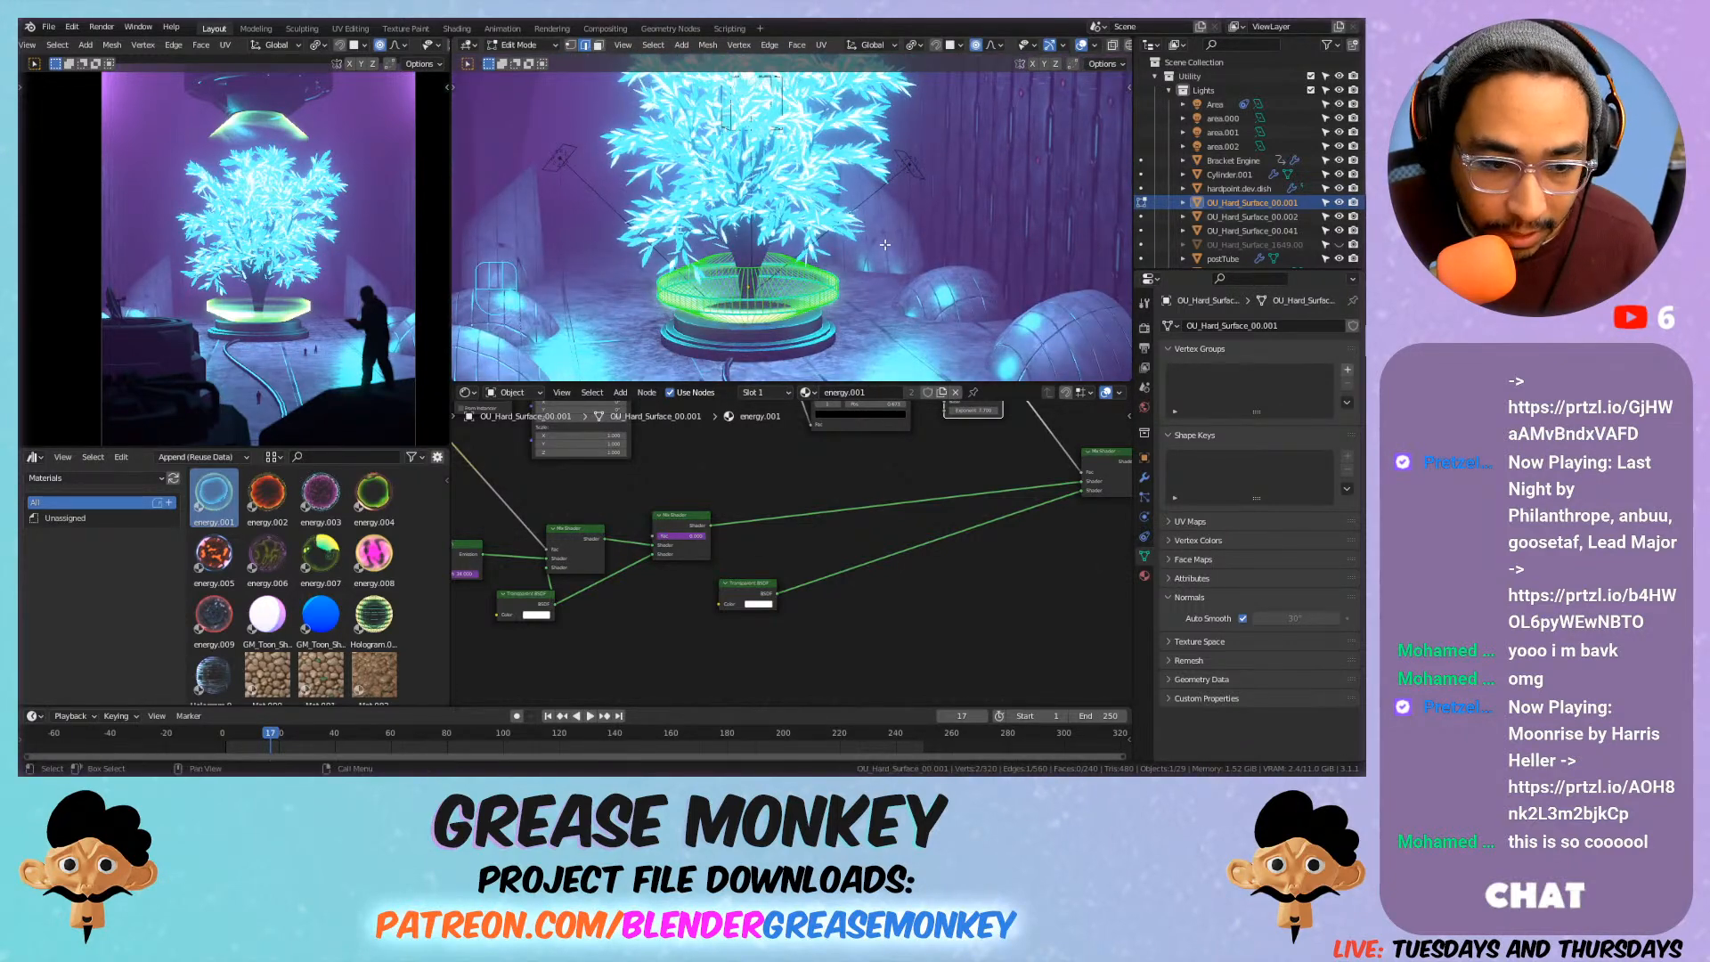
key("Tab")
left_click(901, 100)
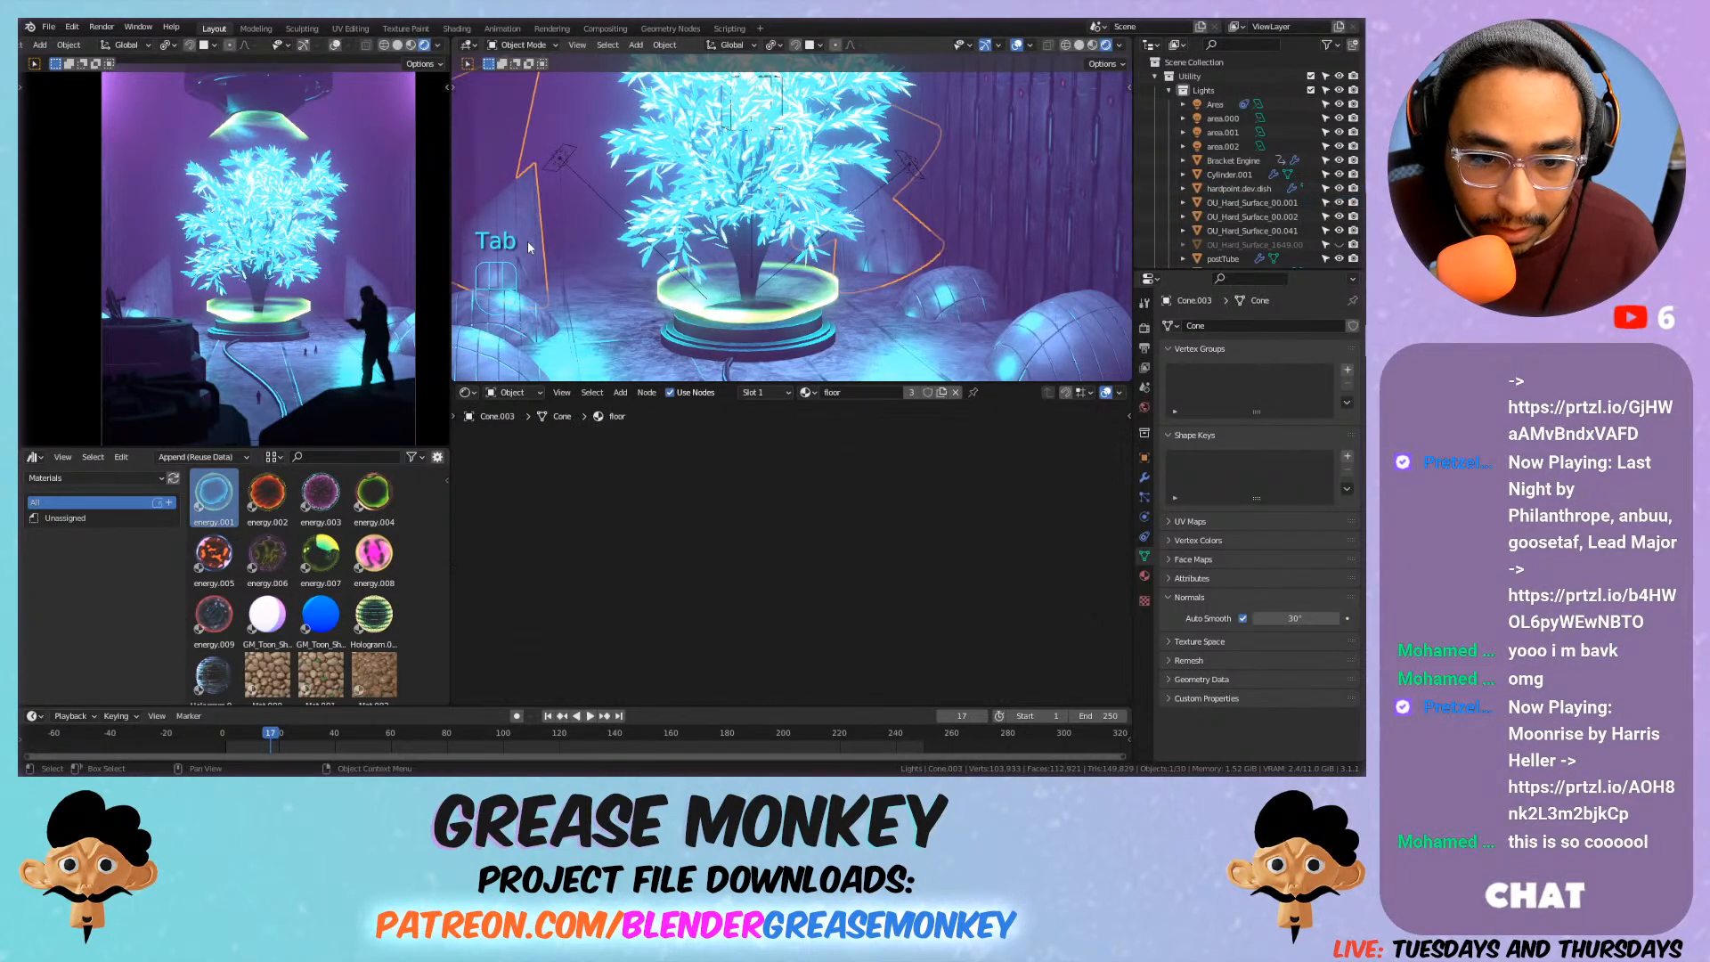
middle_click_drag(881, 246, 944, 241)
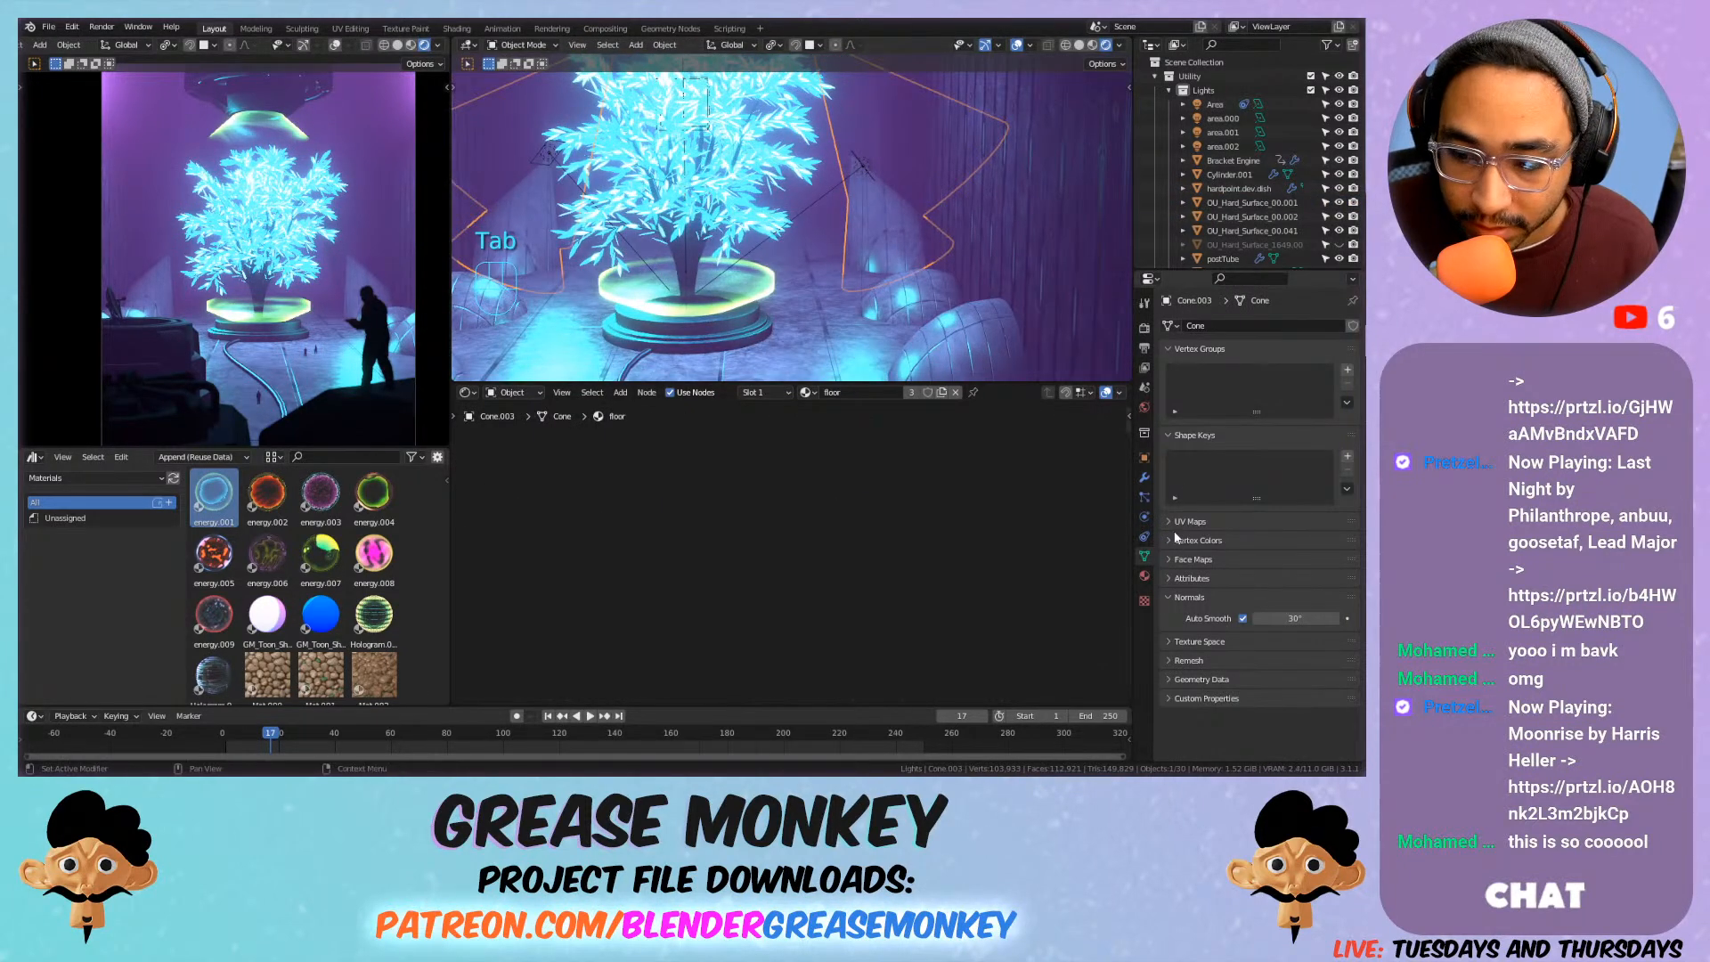
left_click(1144, 575)
left_click(1310, 385)
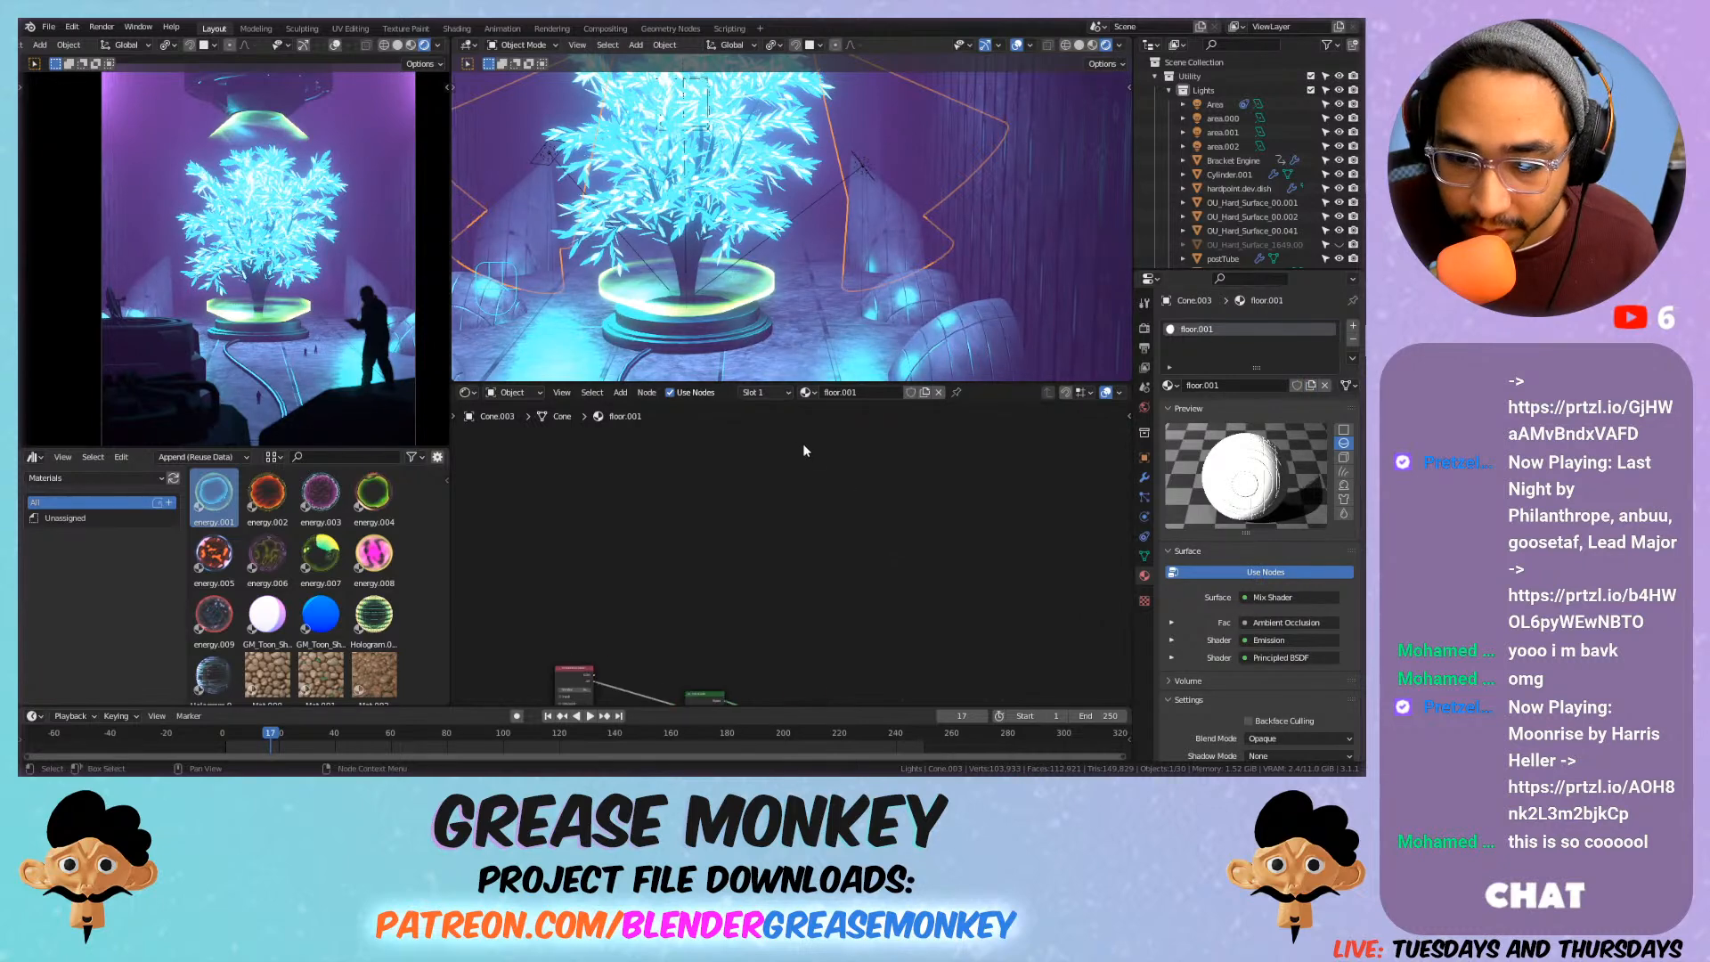
Try the floor's Principled BSDF with Metallic and Specular both at 1.000, keeping the Add node's factor at 1.000.
middle_click_drag(721, 650, 714, 448)
scroll(659, 493, "up", 5)
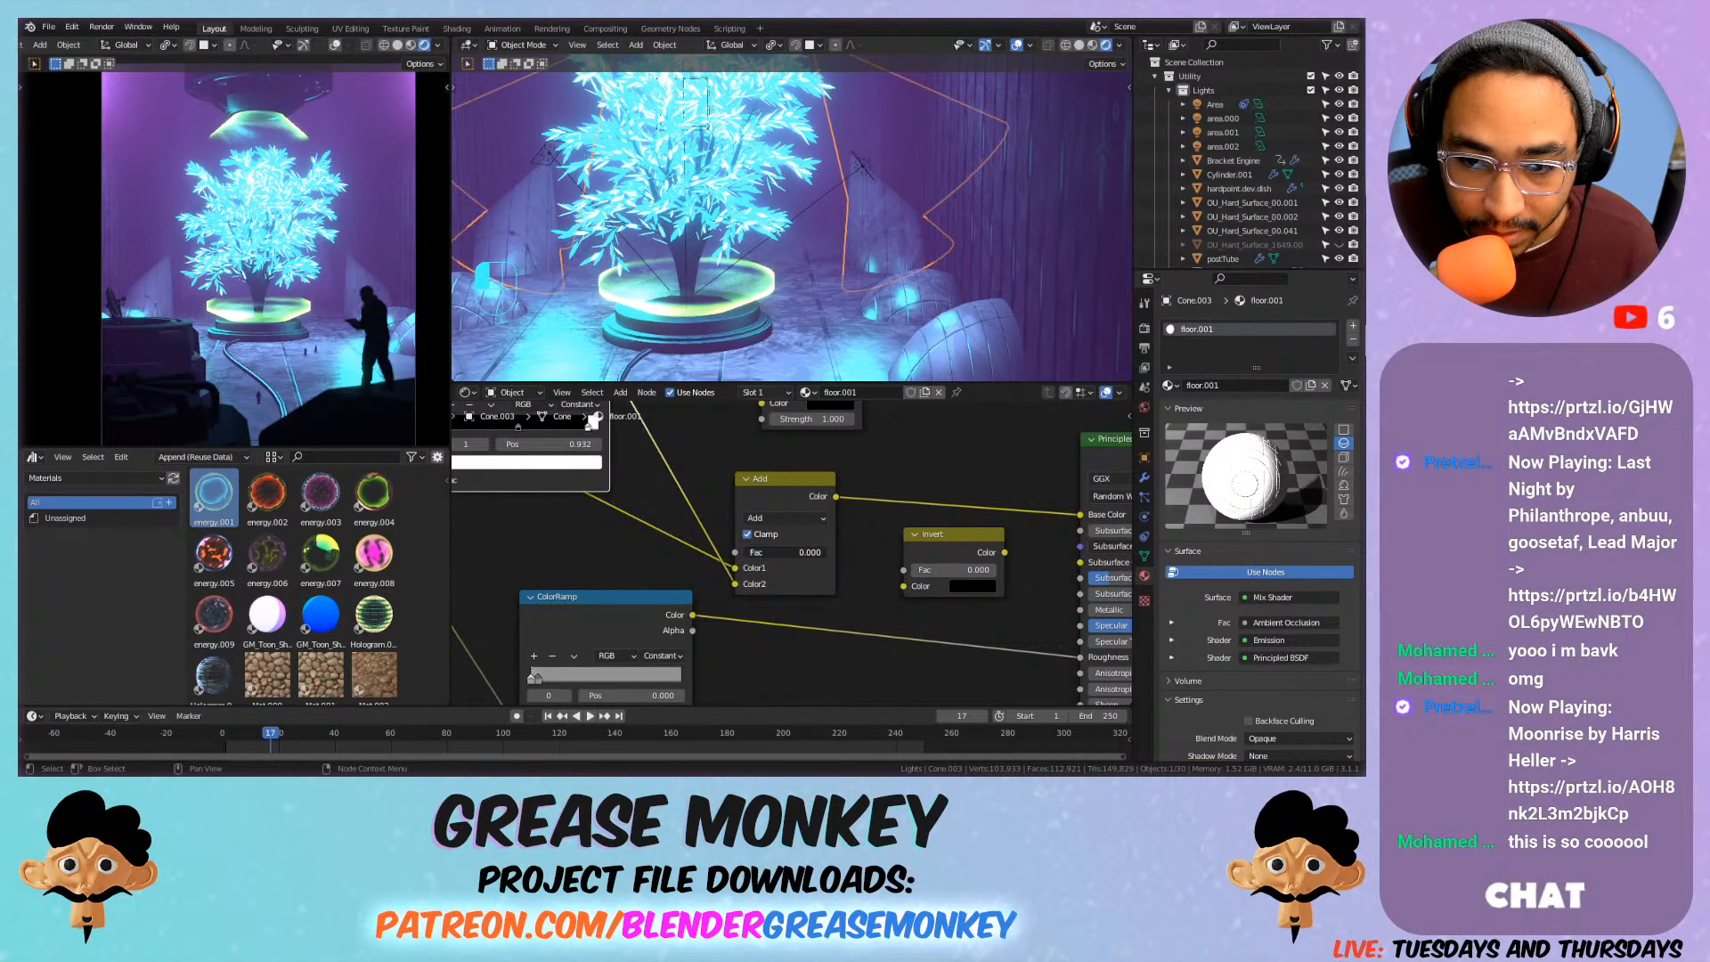
key("ctrl+z")
middle_click_drag(988, 586, 671, 523)
left_click(838, 562)
left_click(796, 550)
left_click_drag(795, 548, 926, 548)
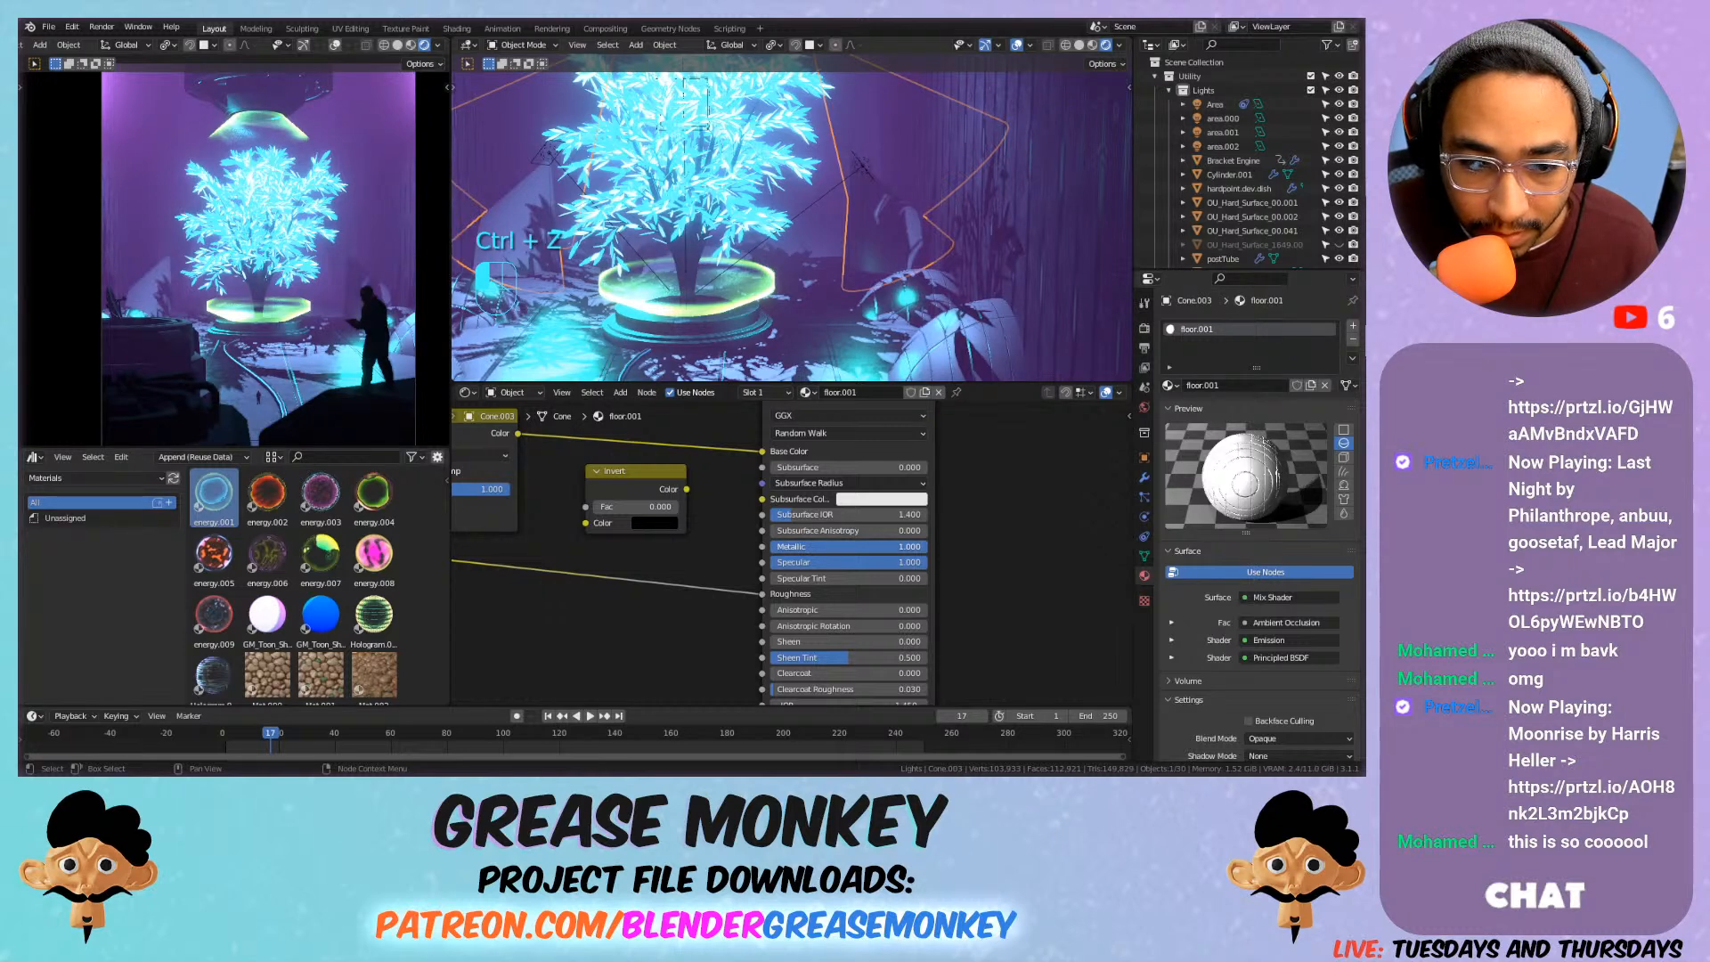
mouse_move(926, 547)
left_mouse_down()
mouse_move(850, 546)
mouse_move(942, 545)
left_mouse_up()
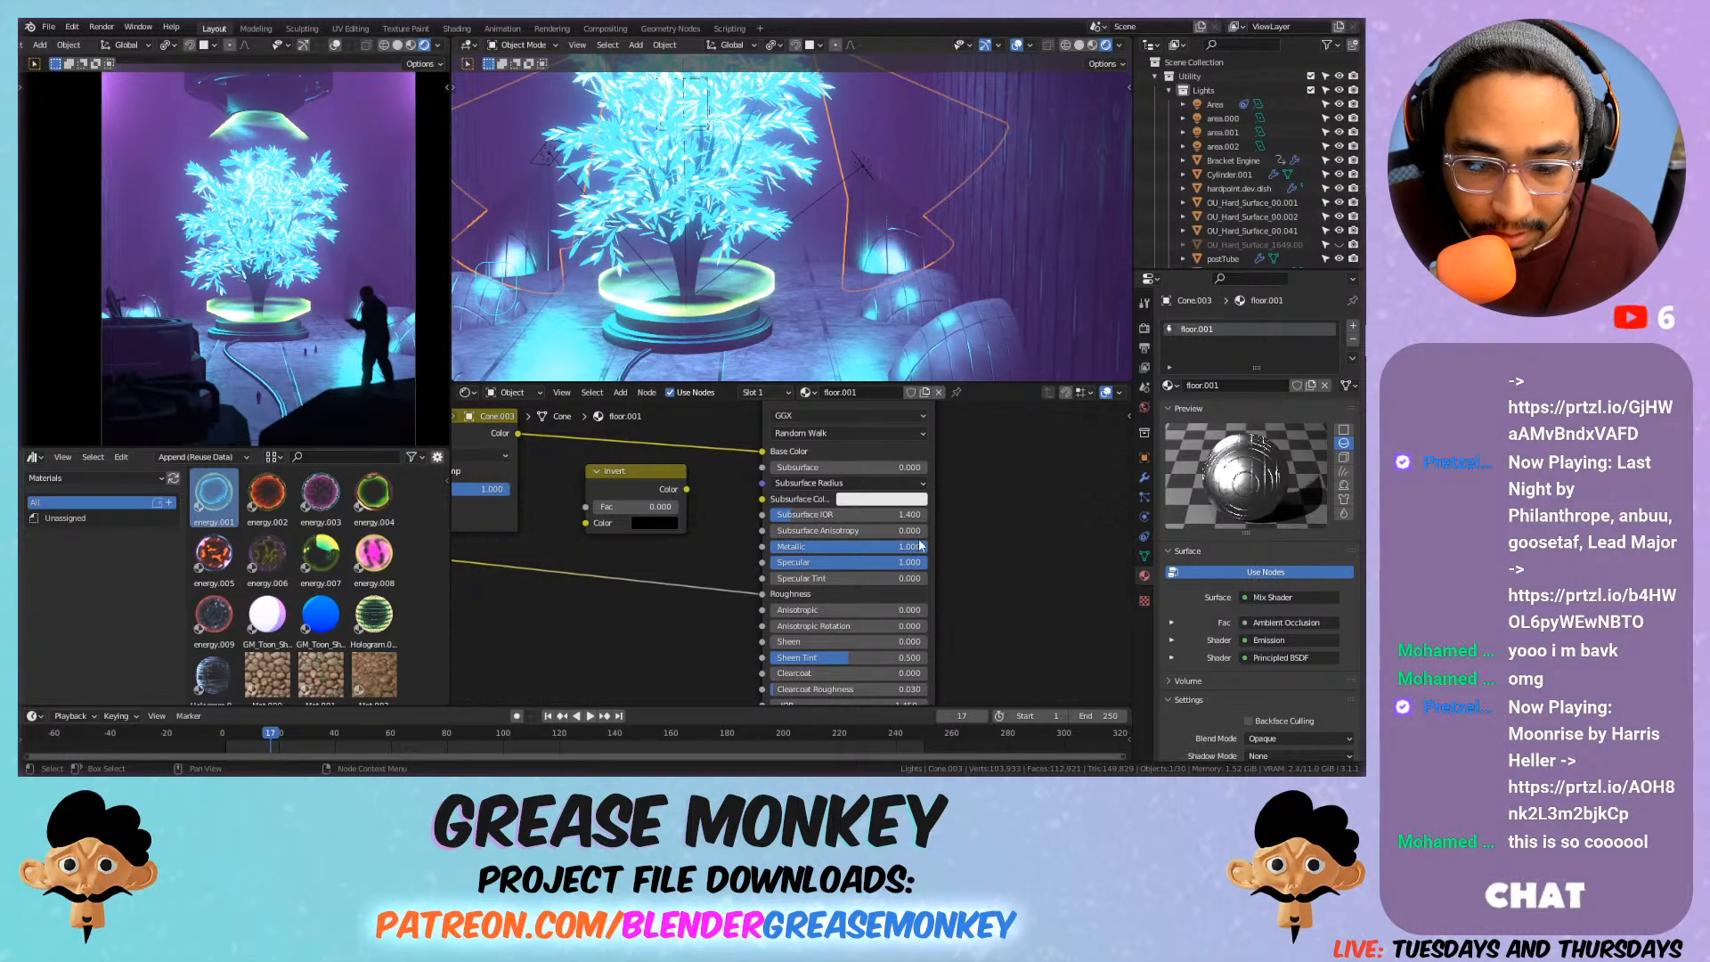
left_click_drag(874, 562, 928, 562)
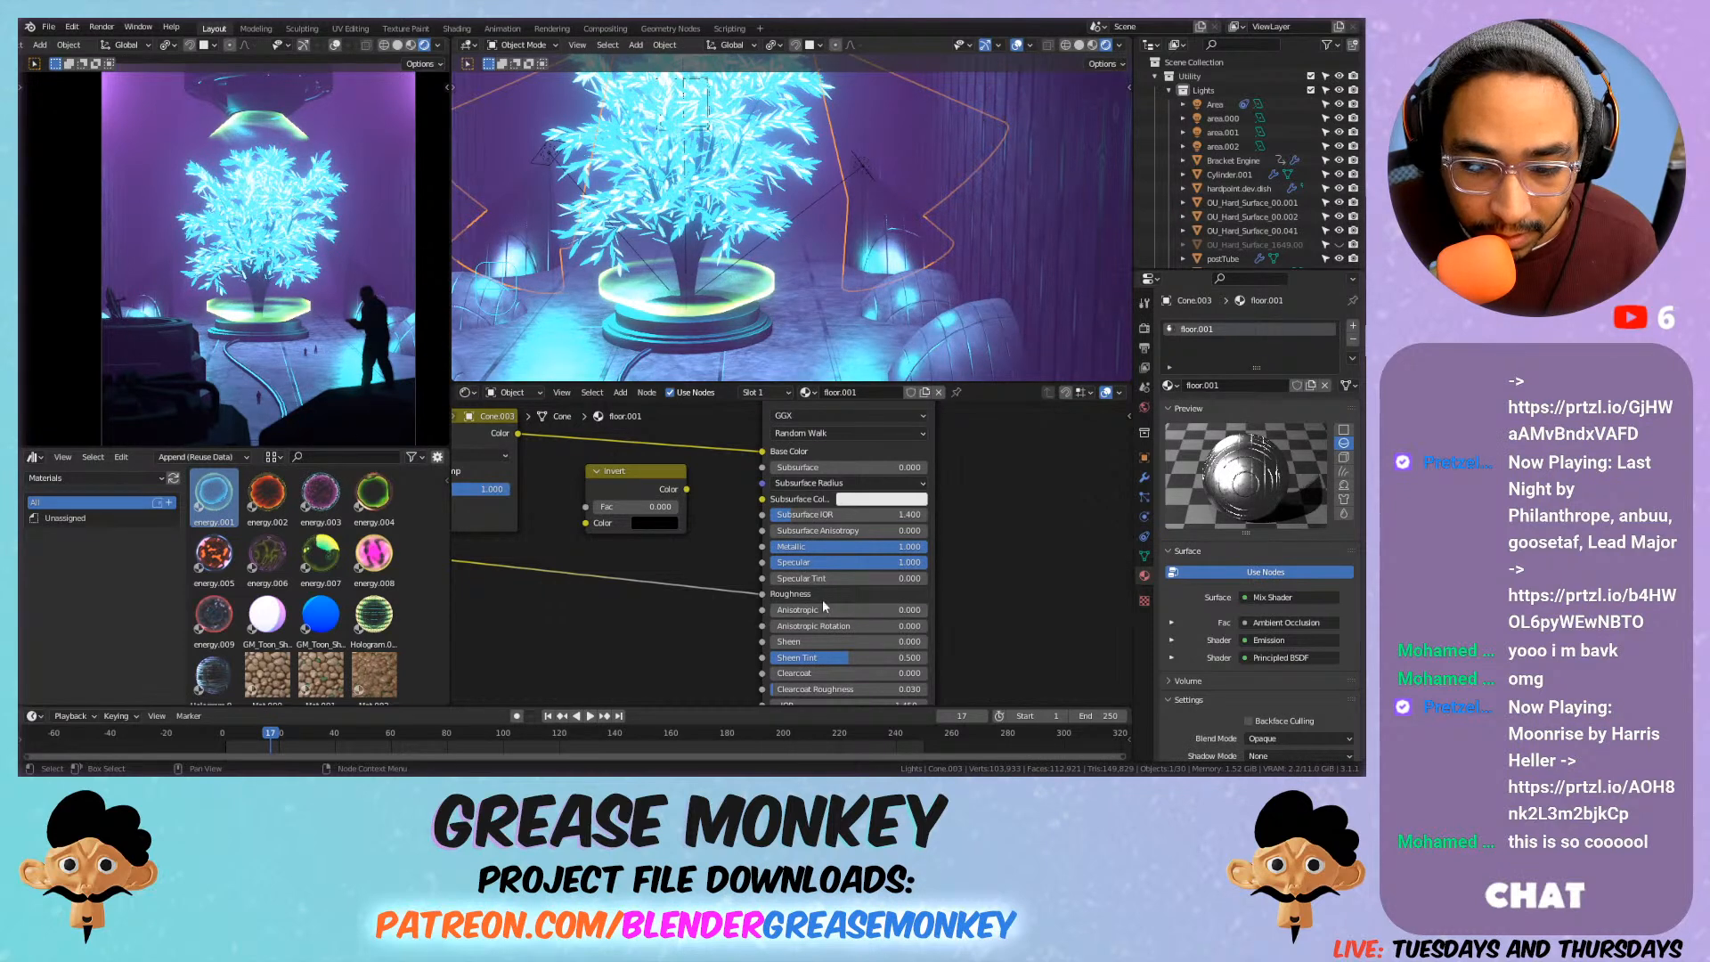
Disconnect the ColorRamp from the floor shader's Roughness and set Metallic and Specular to 0.000 and Roughness to 0.450.
left_click_drag(761, 595, 795, 599)
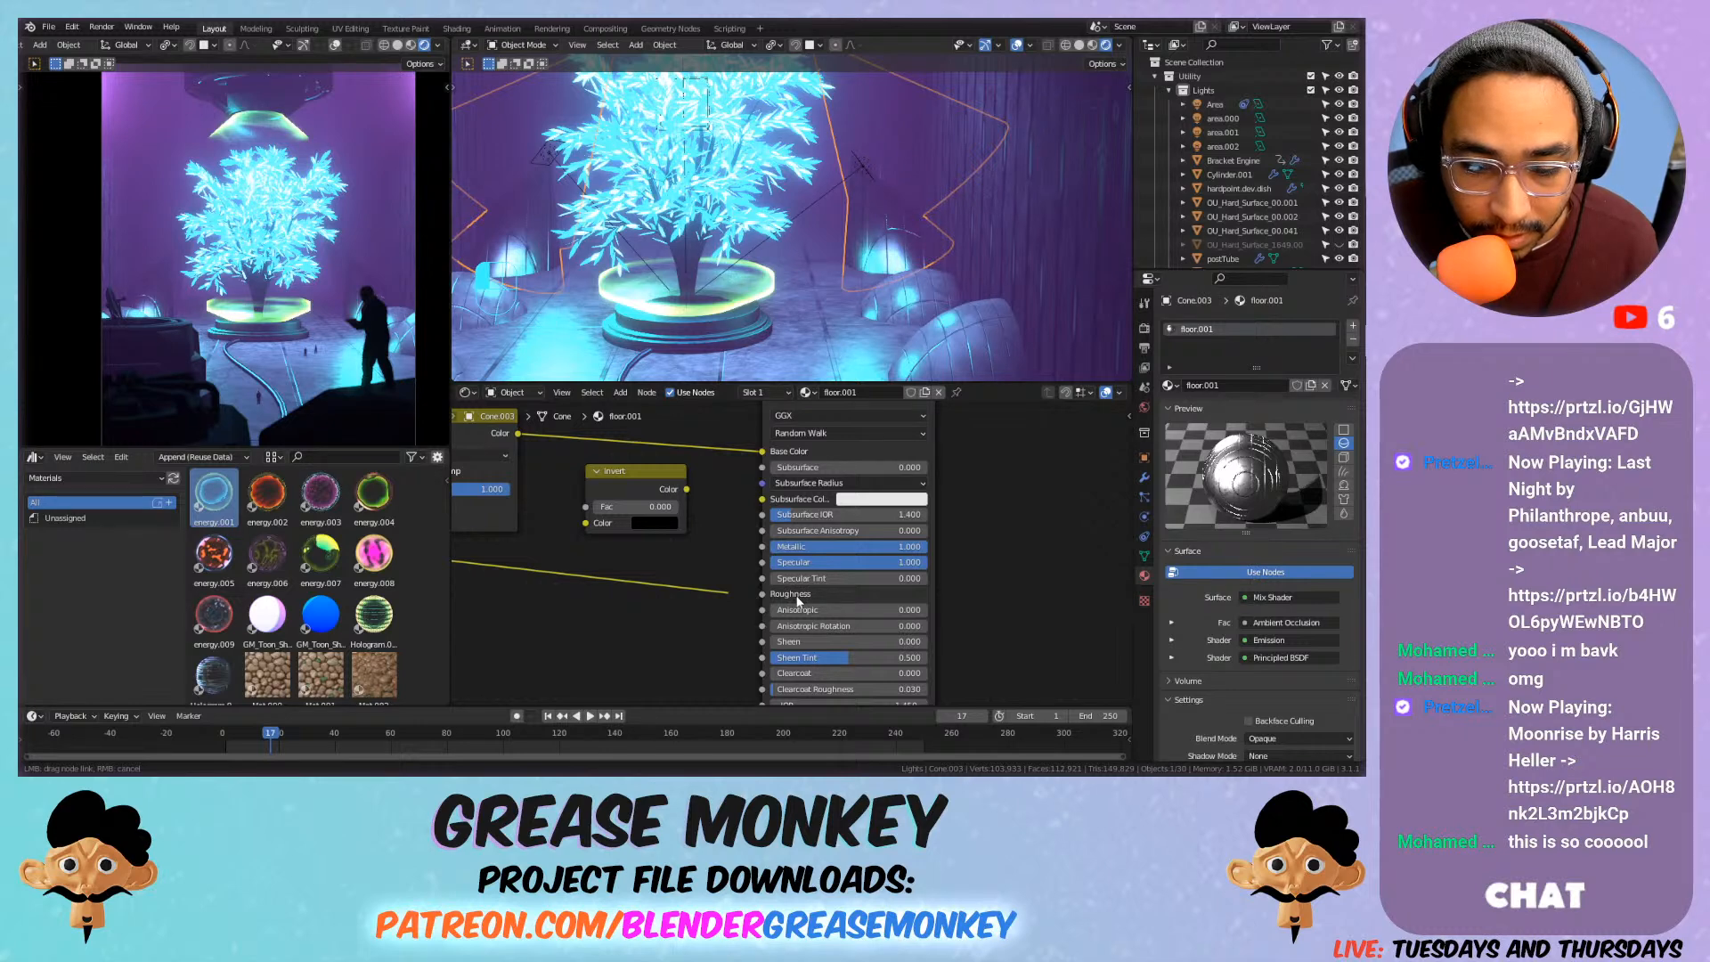
left_click_drag(799, 603, 695, 562)
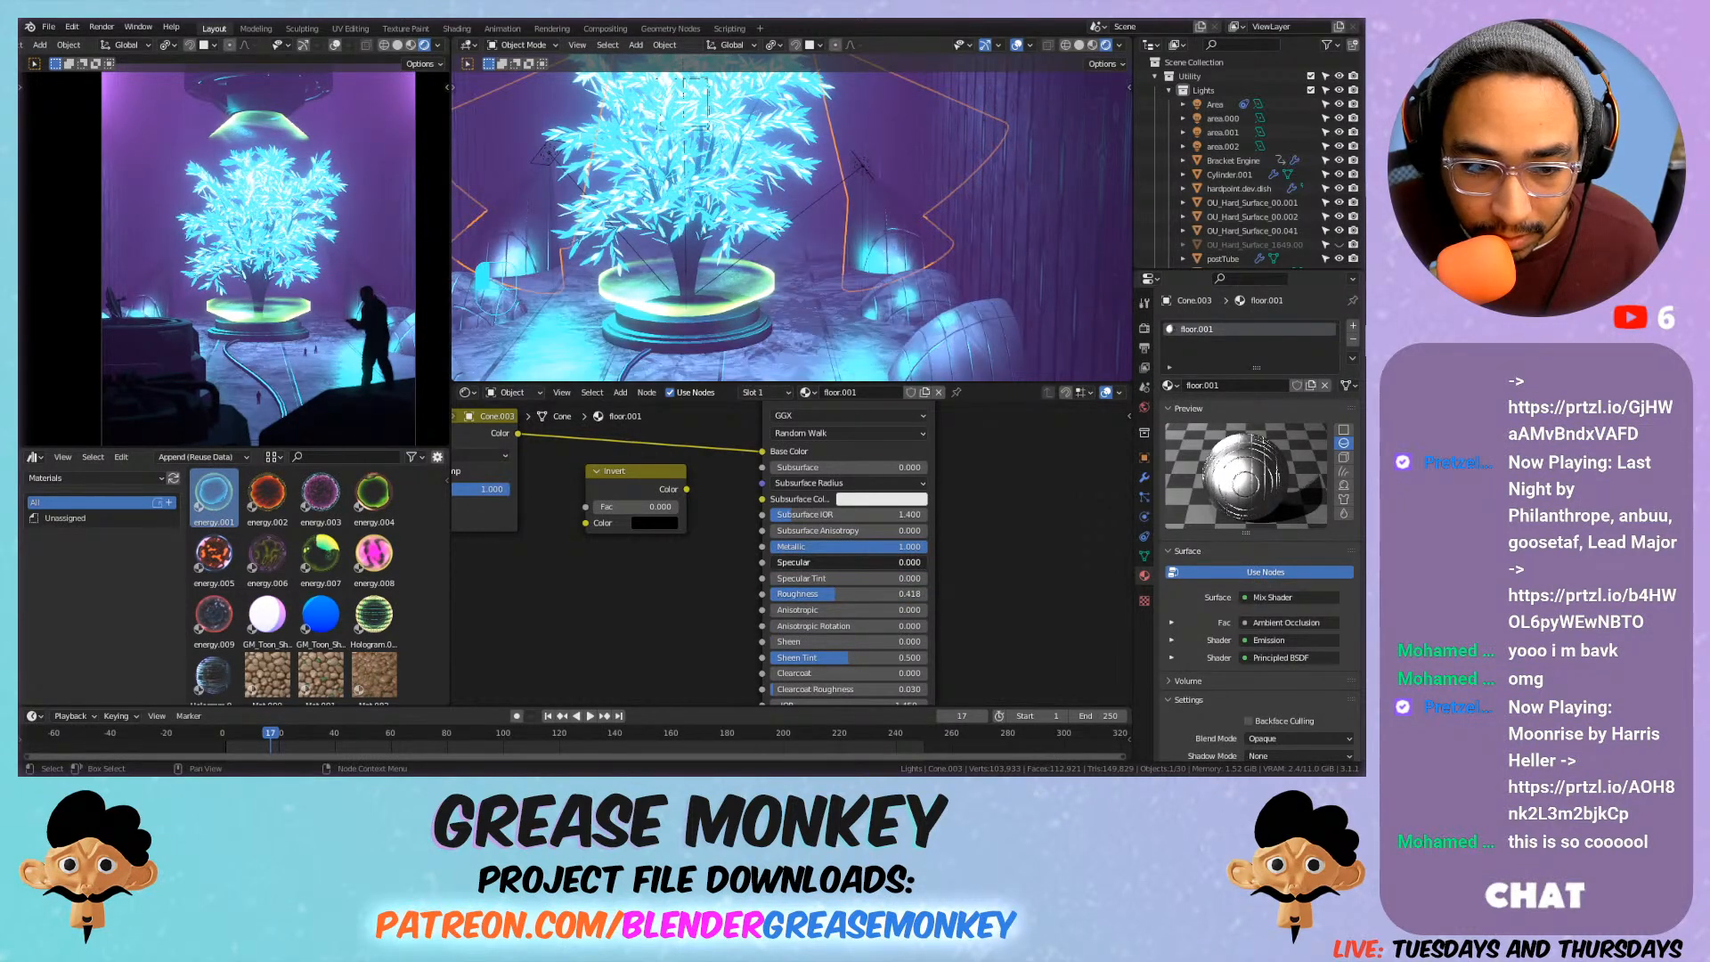
left_click_drag(836, 594, 771, 594)
left_click_drag(844, 552, 848, 551)
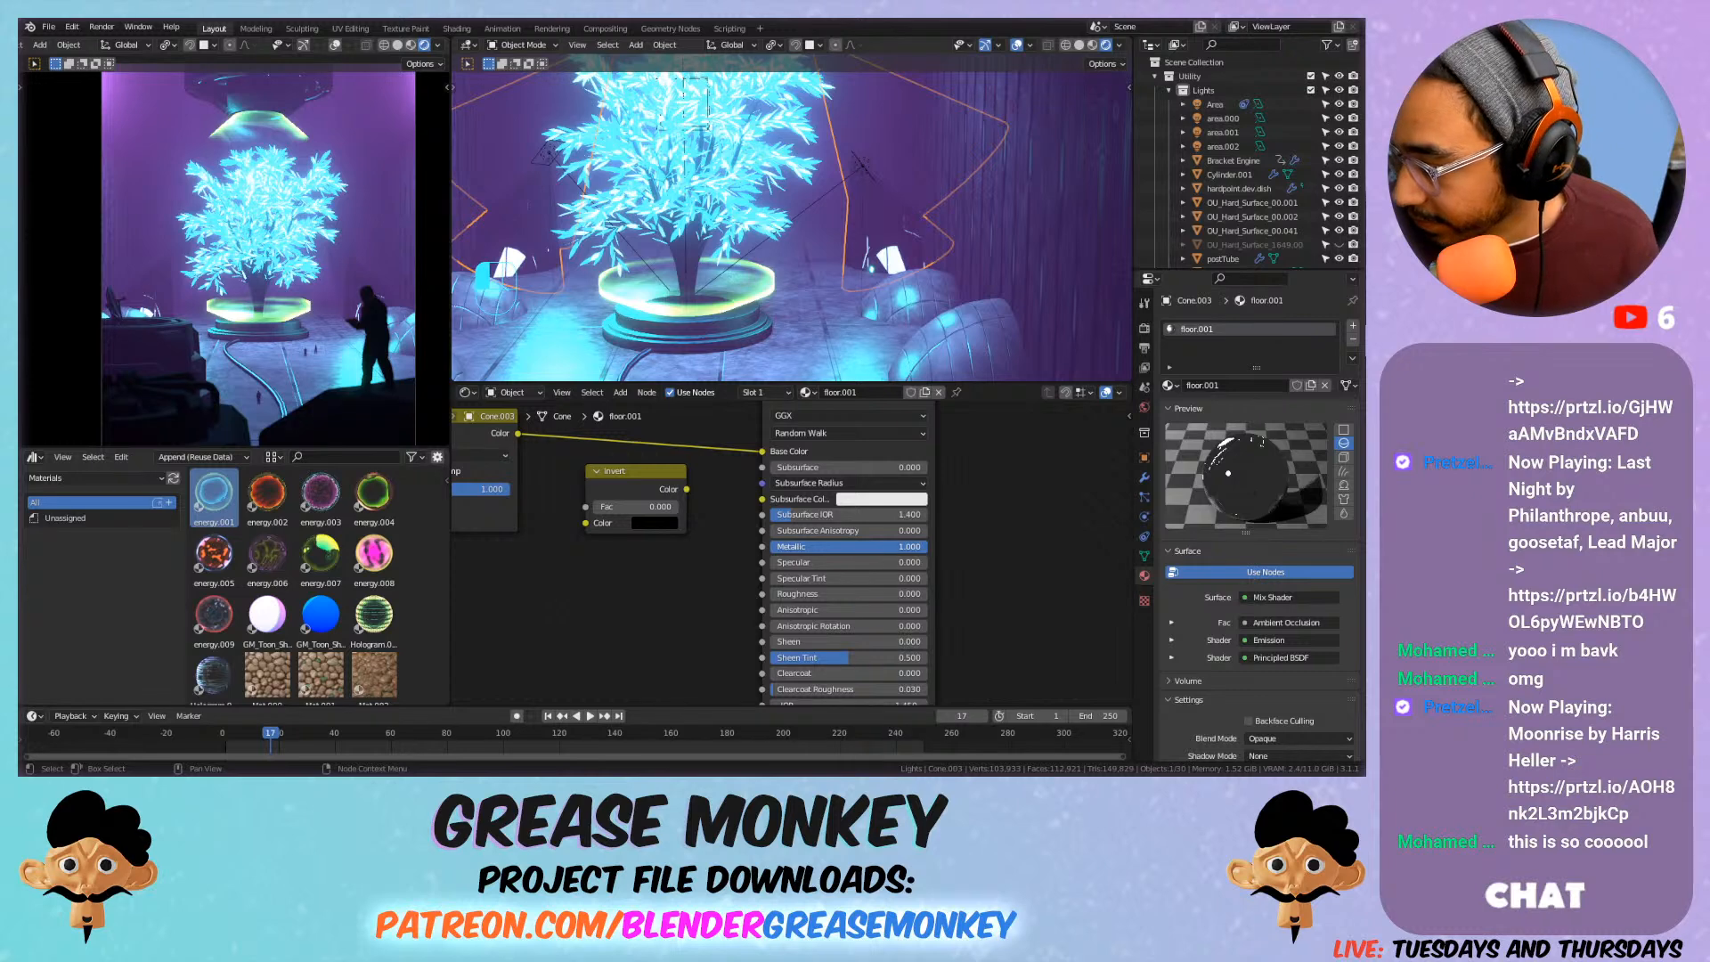
left_click_drag(848, 551, 801, 550)
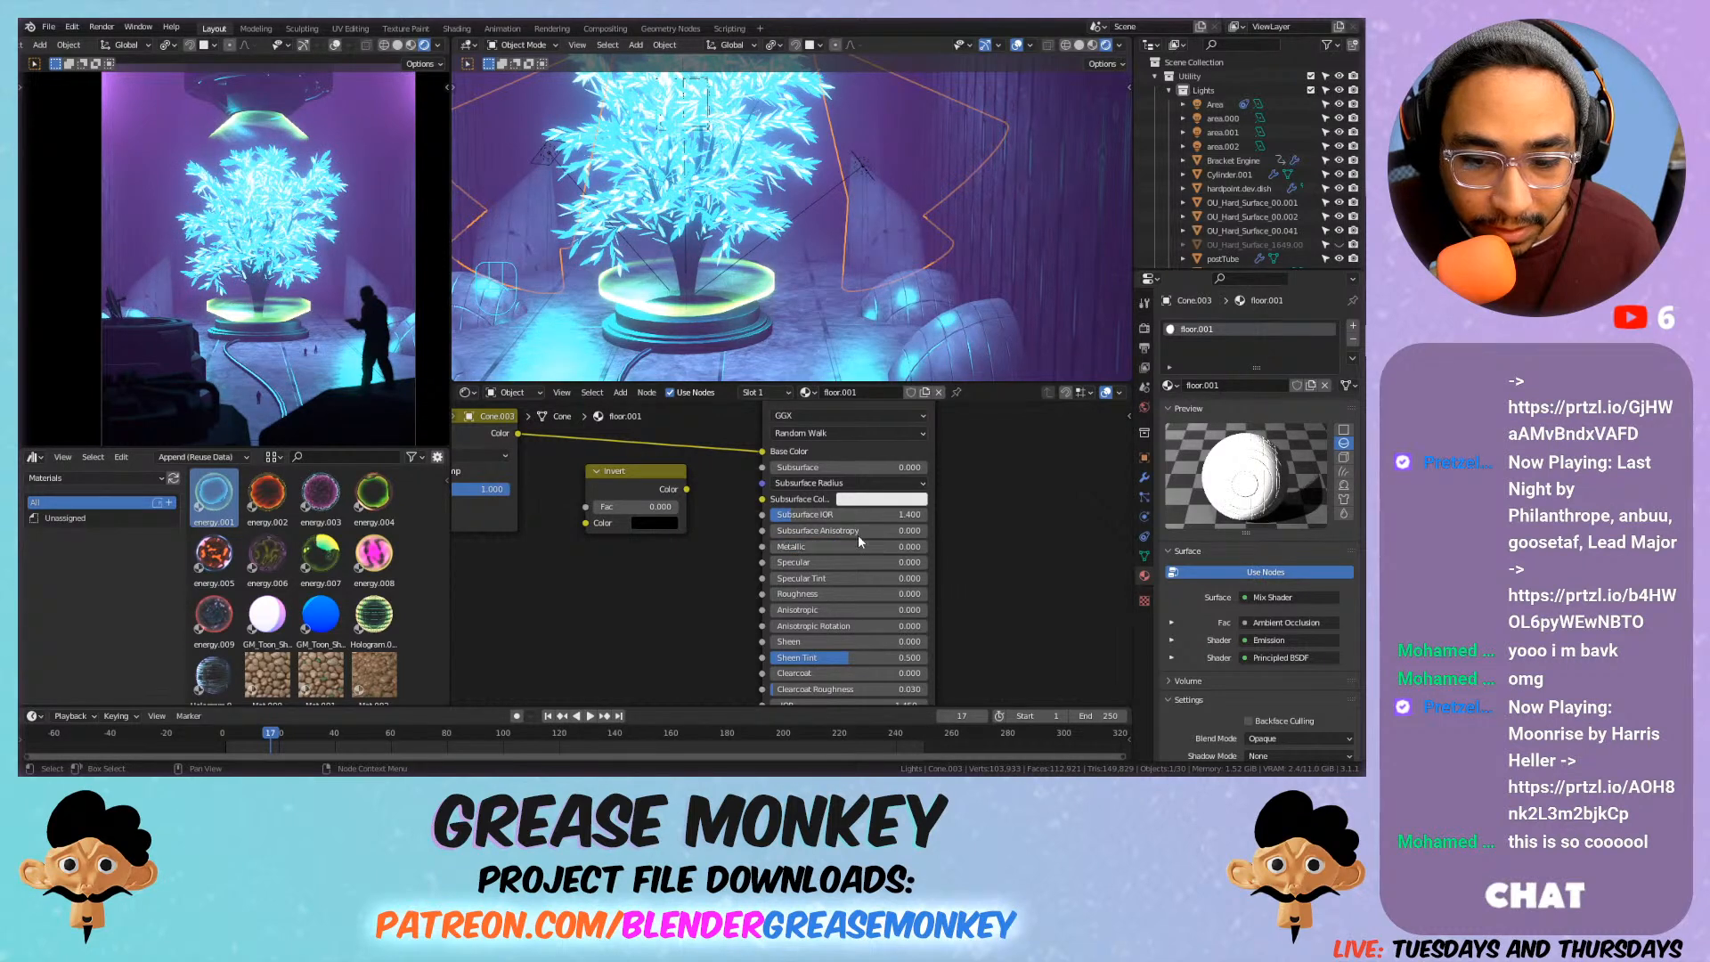
left_click_drag(821, 594, 891, 594)
Undo the floor shader edits and material copy back into the energy ring's edit mode, and redo up to the floor selection.
scroll(764, 337, "up", 5)
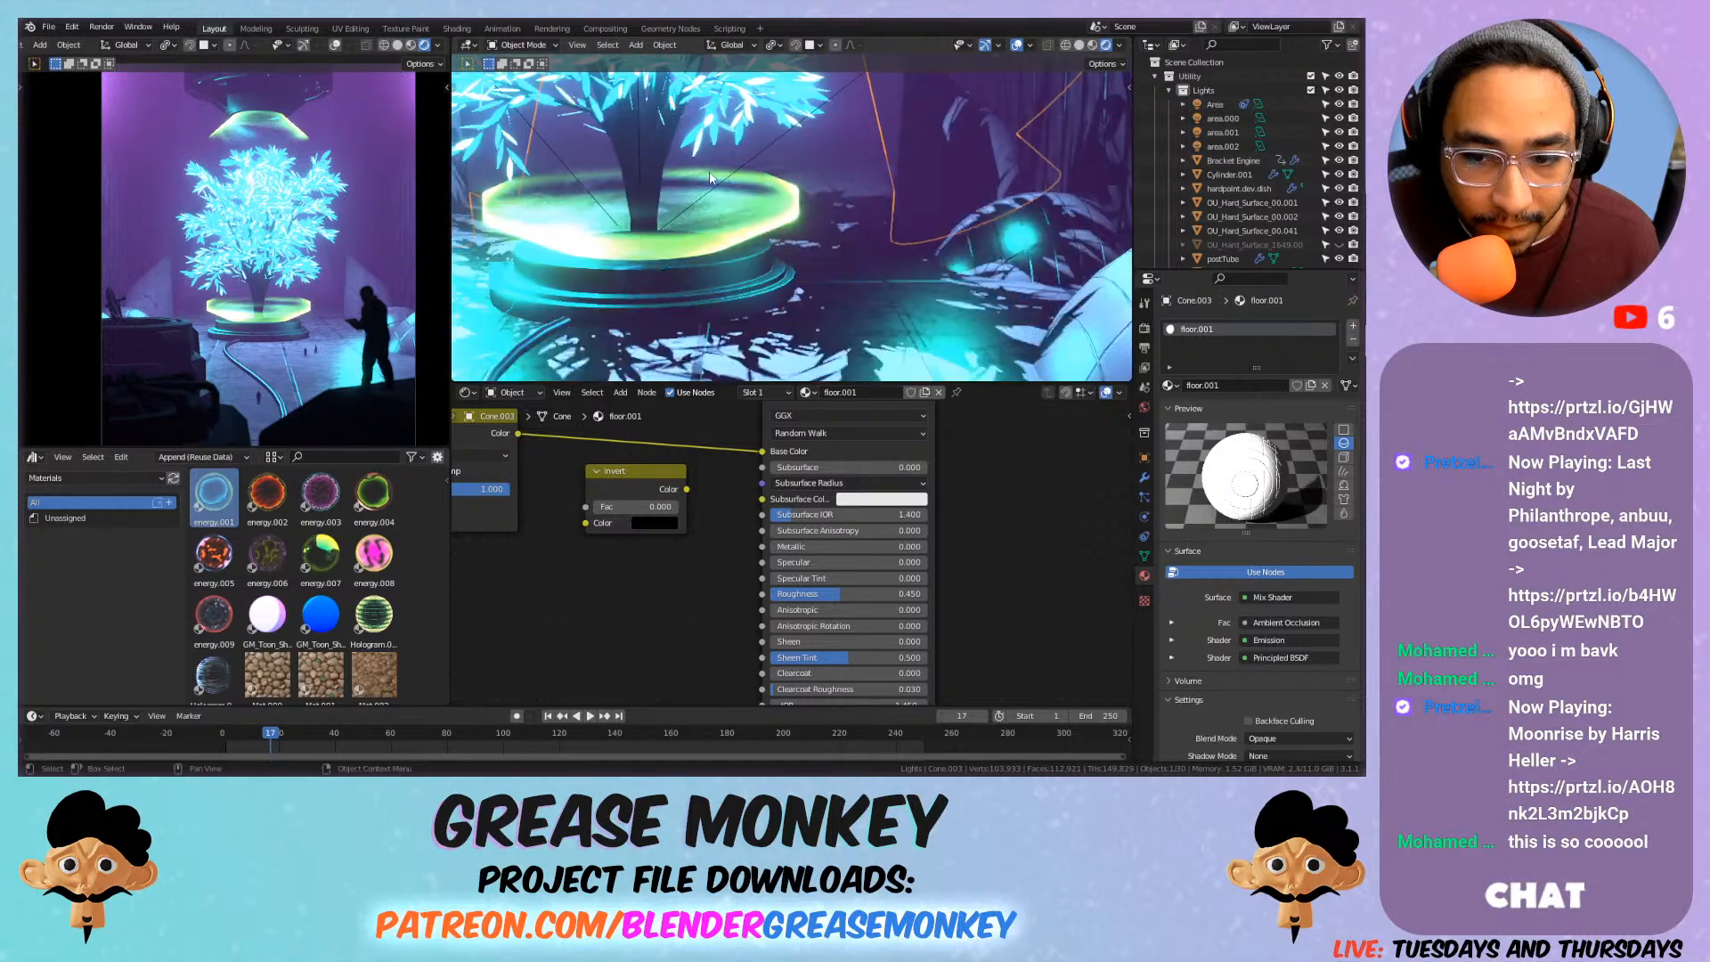
middle_click_drag(701, 504, 890, 551)
key("ctrl+z")
key("ctrl+z")
key("ctrl+z")
key("ctrl+z")
key("ctrl+z")
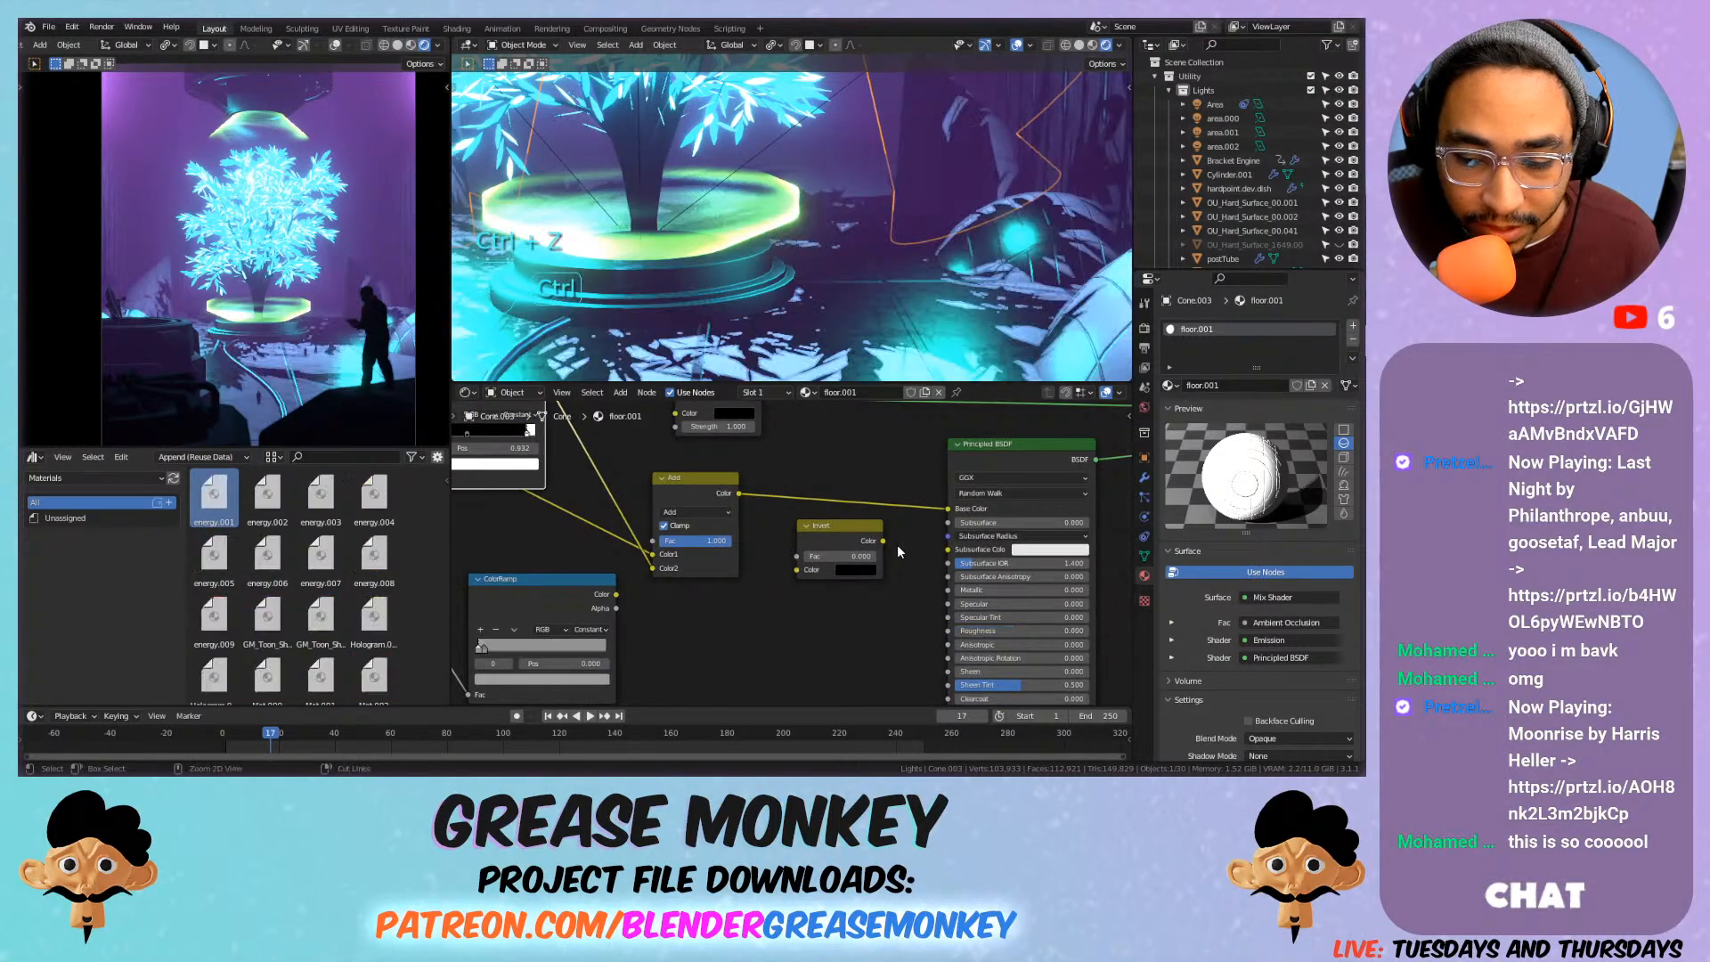
key("ctrl+z")
key("ctrl+z")
key("ctrl+z")
key("ctrl+z")
key("ctrl+z")
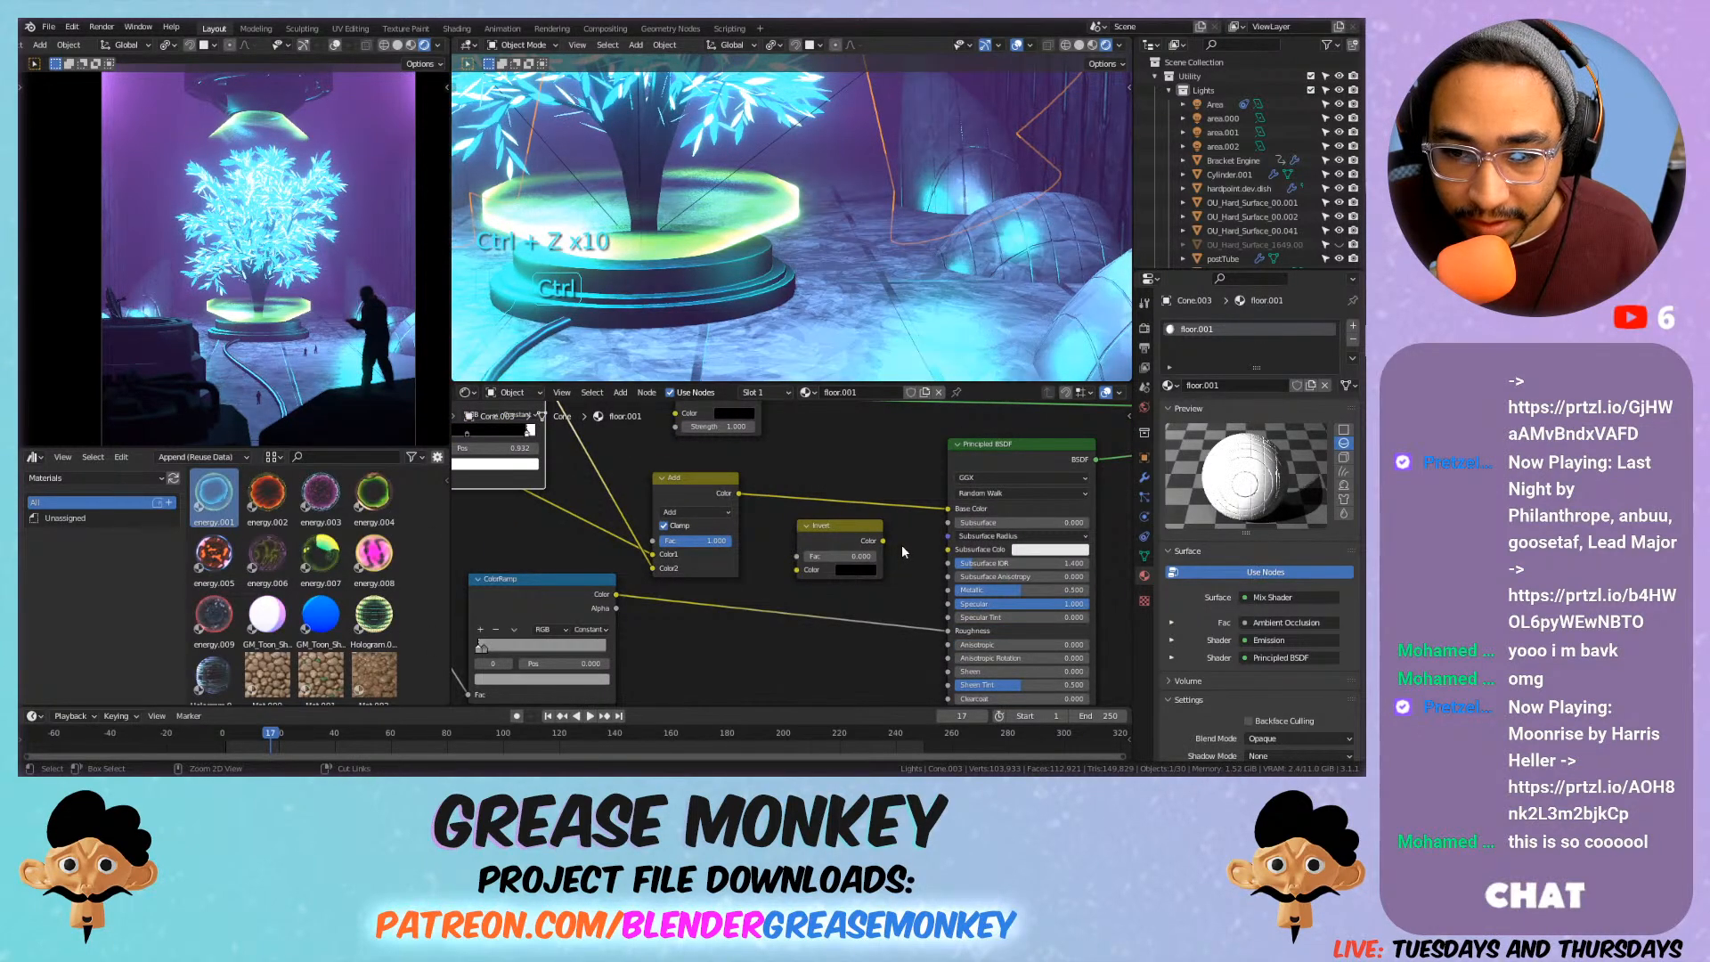
key("ctrl+z")
key("ctrl+z")
key("ctrl+z")
key("ctrl+z")
key("ctrl+z")
key("ctrl+z")
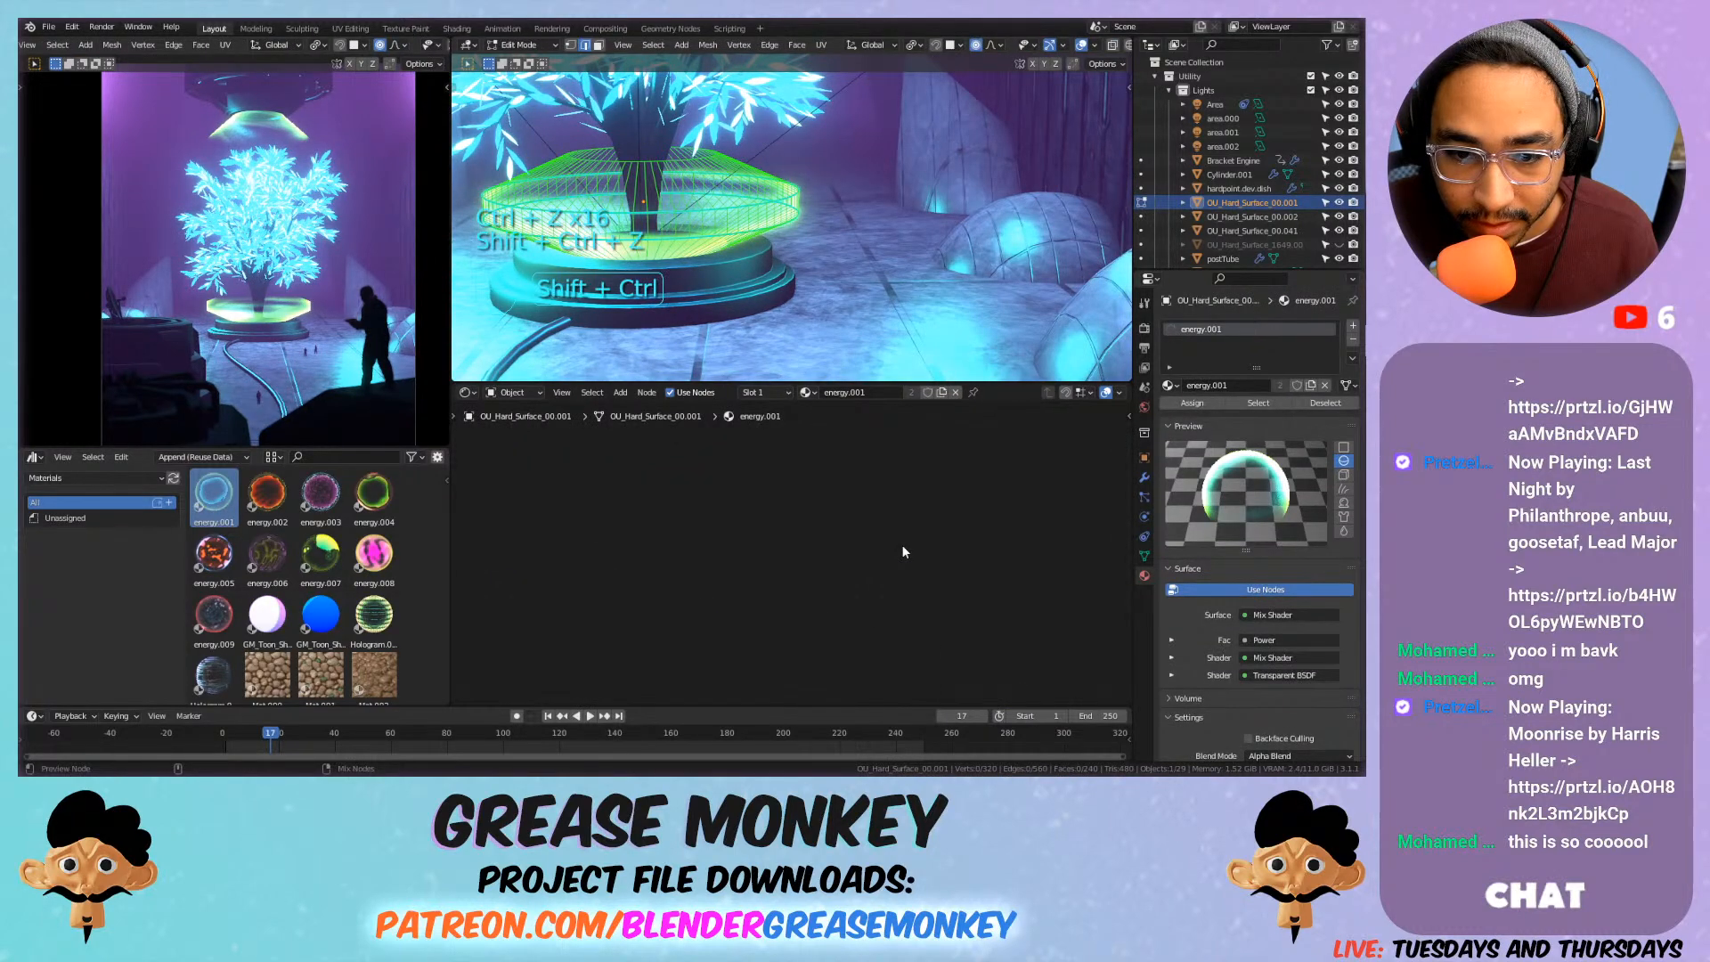
key("ctrl+shift+z")
key("ctrl+shift+z")
key("ctrl+shift+z")
Delete the unconnected Invert node and move the Mix Shader and Ambient Occlusion nodes closer to the Material Output.
middle_click_drag(892, 497, 843, 487)
left_click(795, 515)
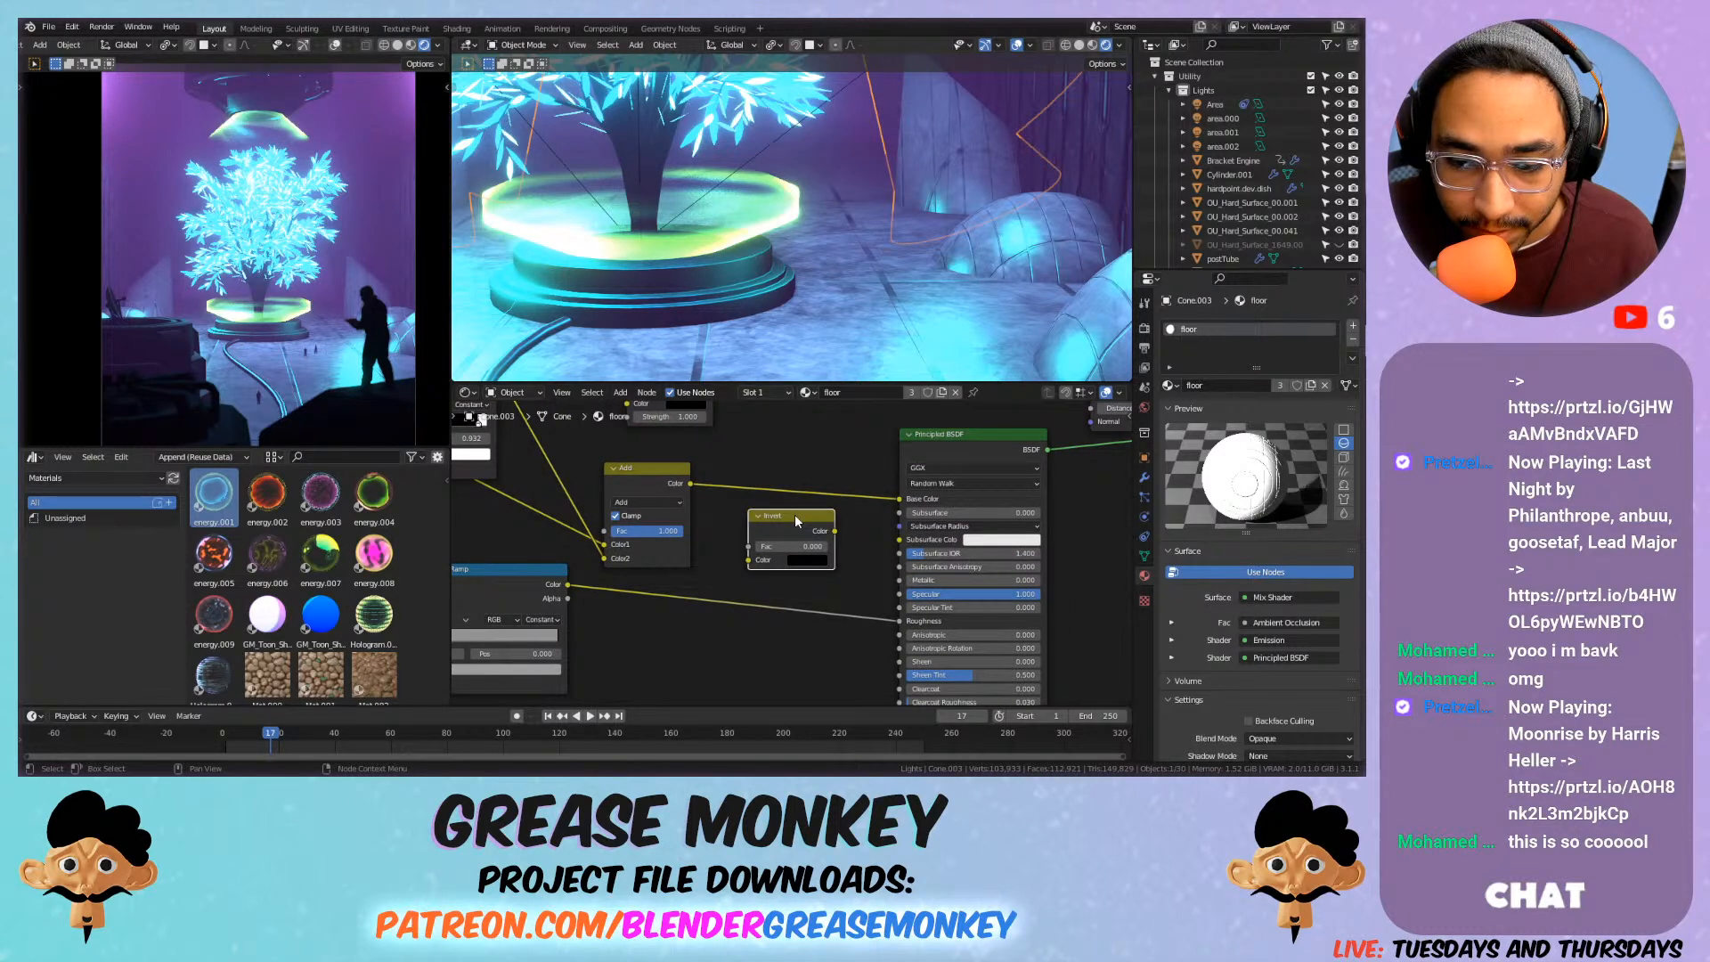
scroll(784, 521, "down", 4)
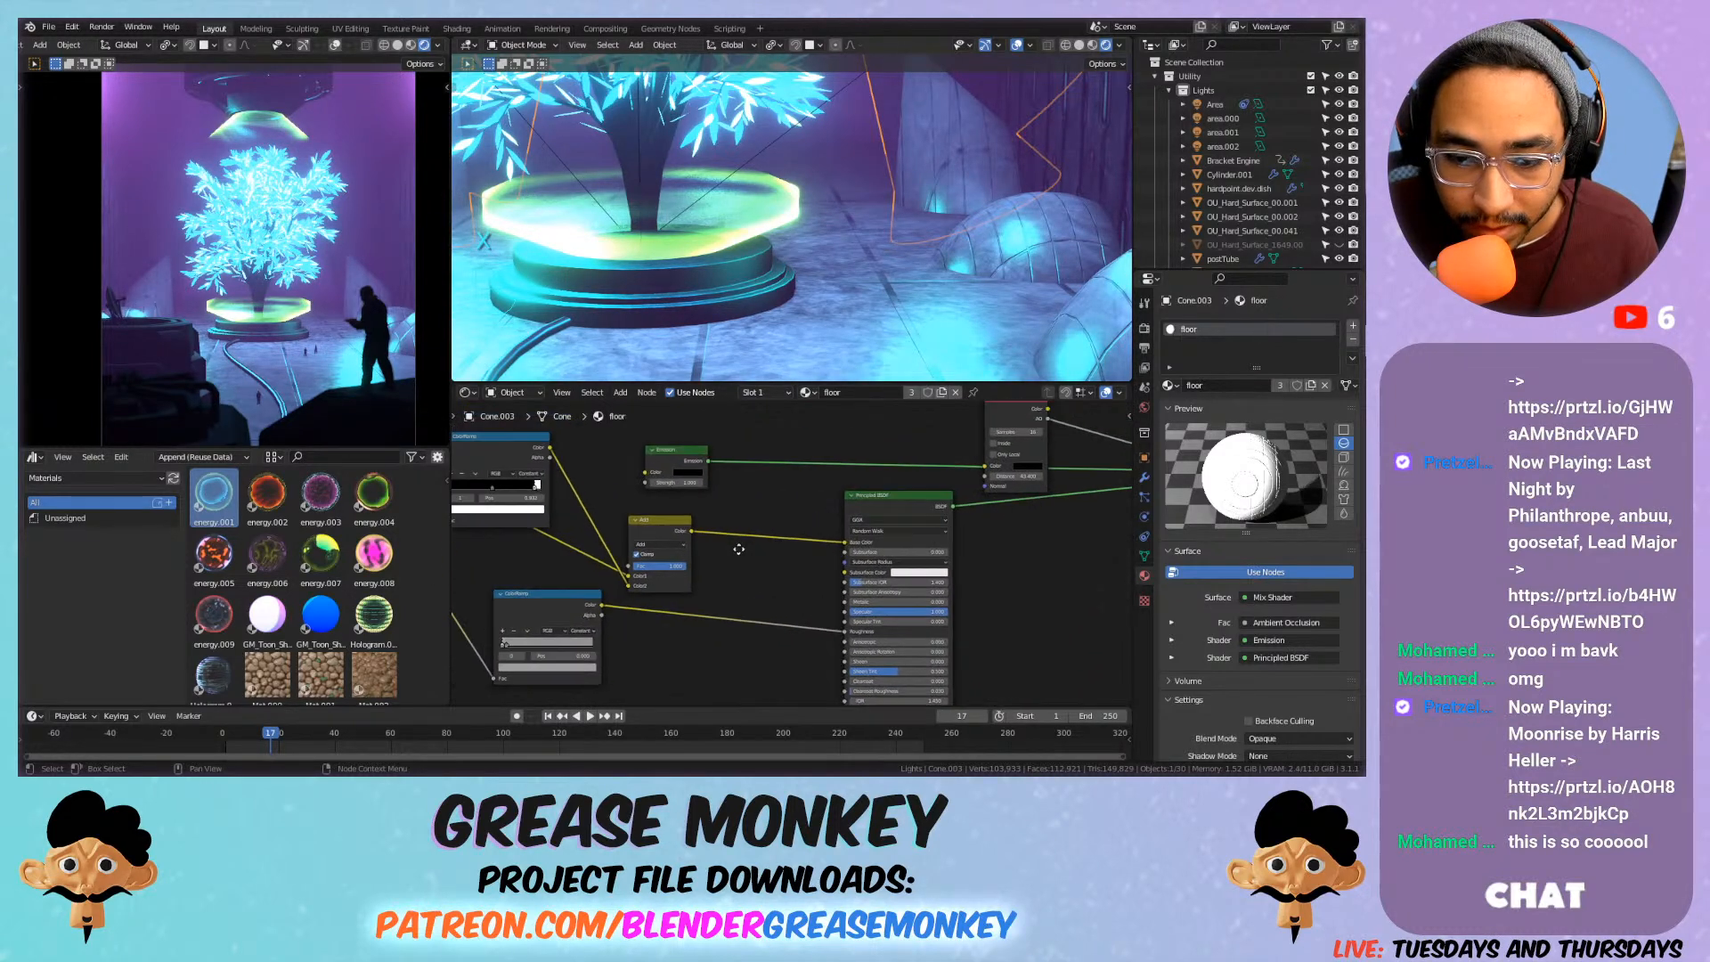
middle_click_drag(758, 535, 492, 513)
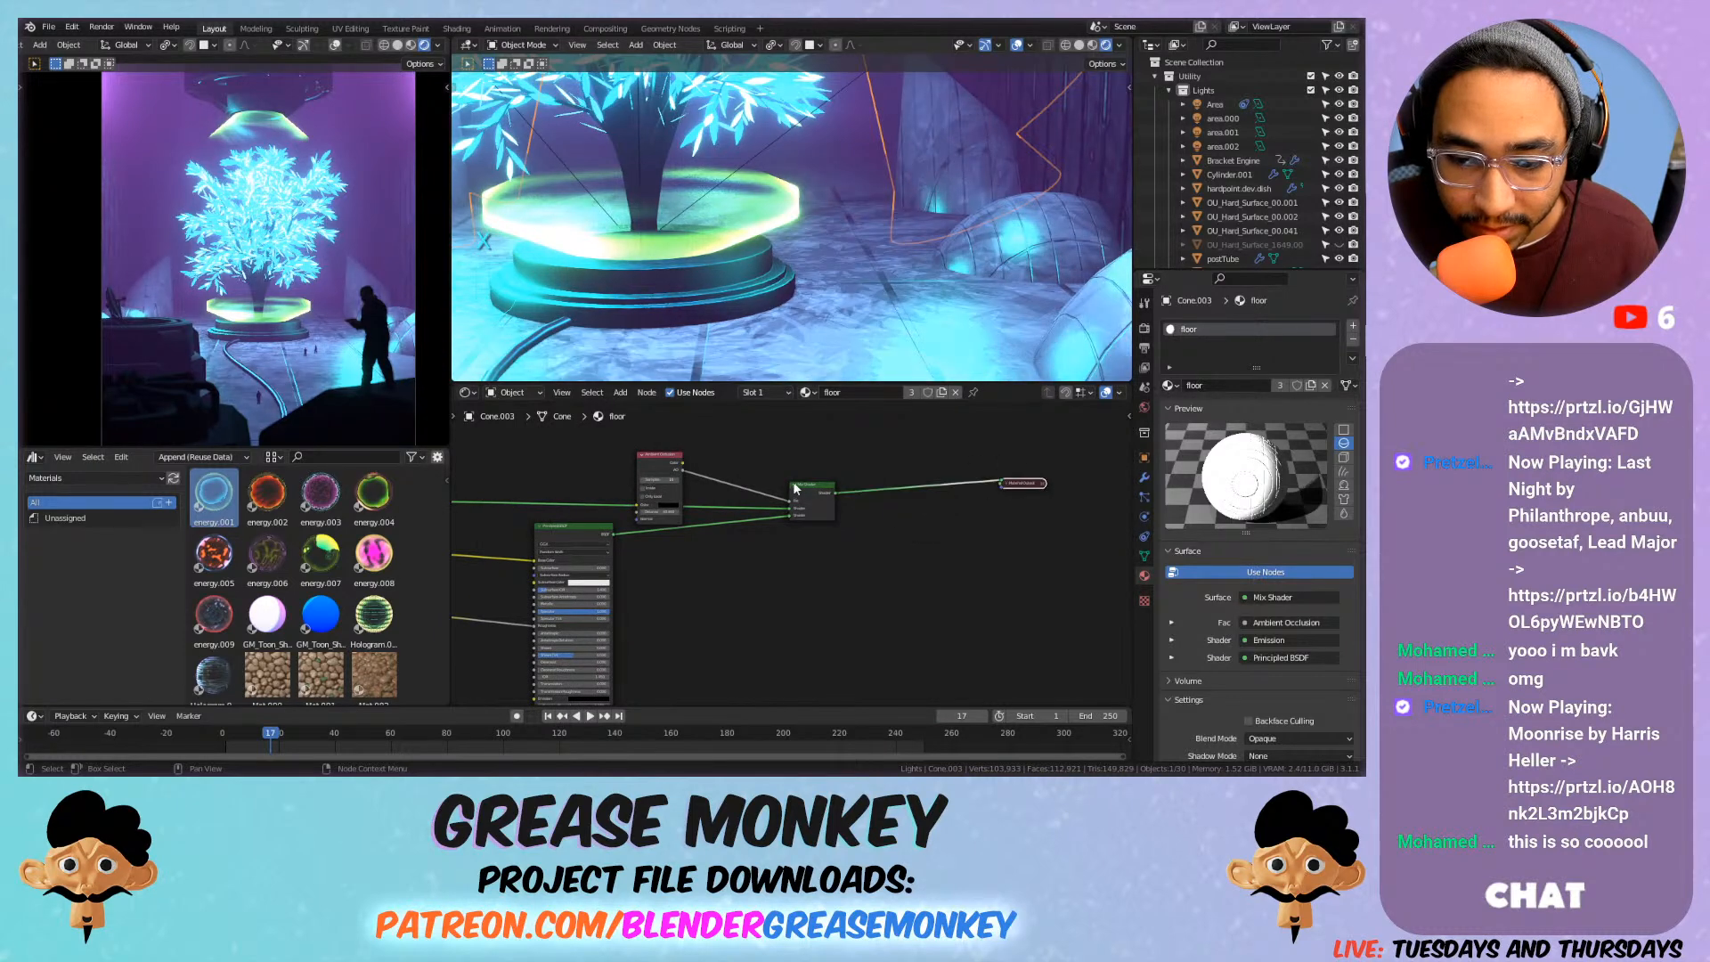
left_click_drag(831, 488, 947, 474)
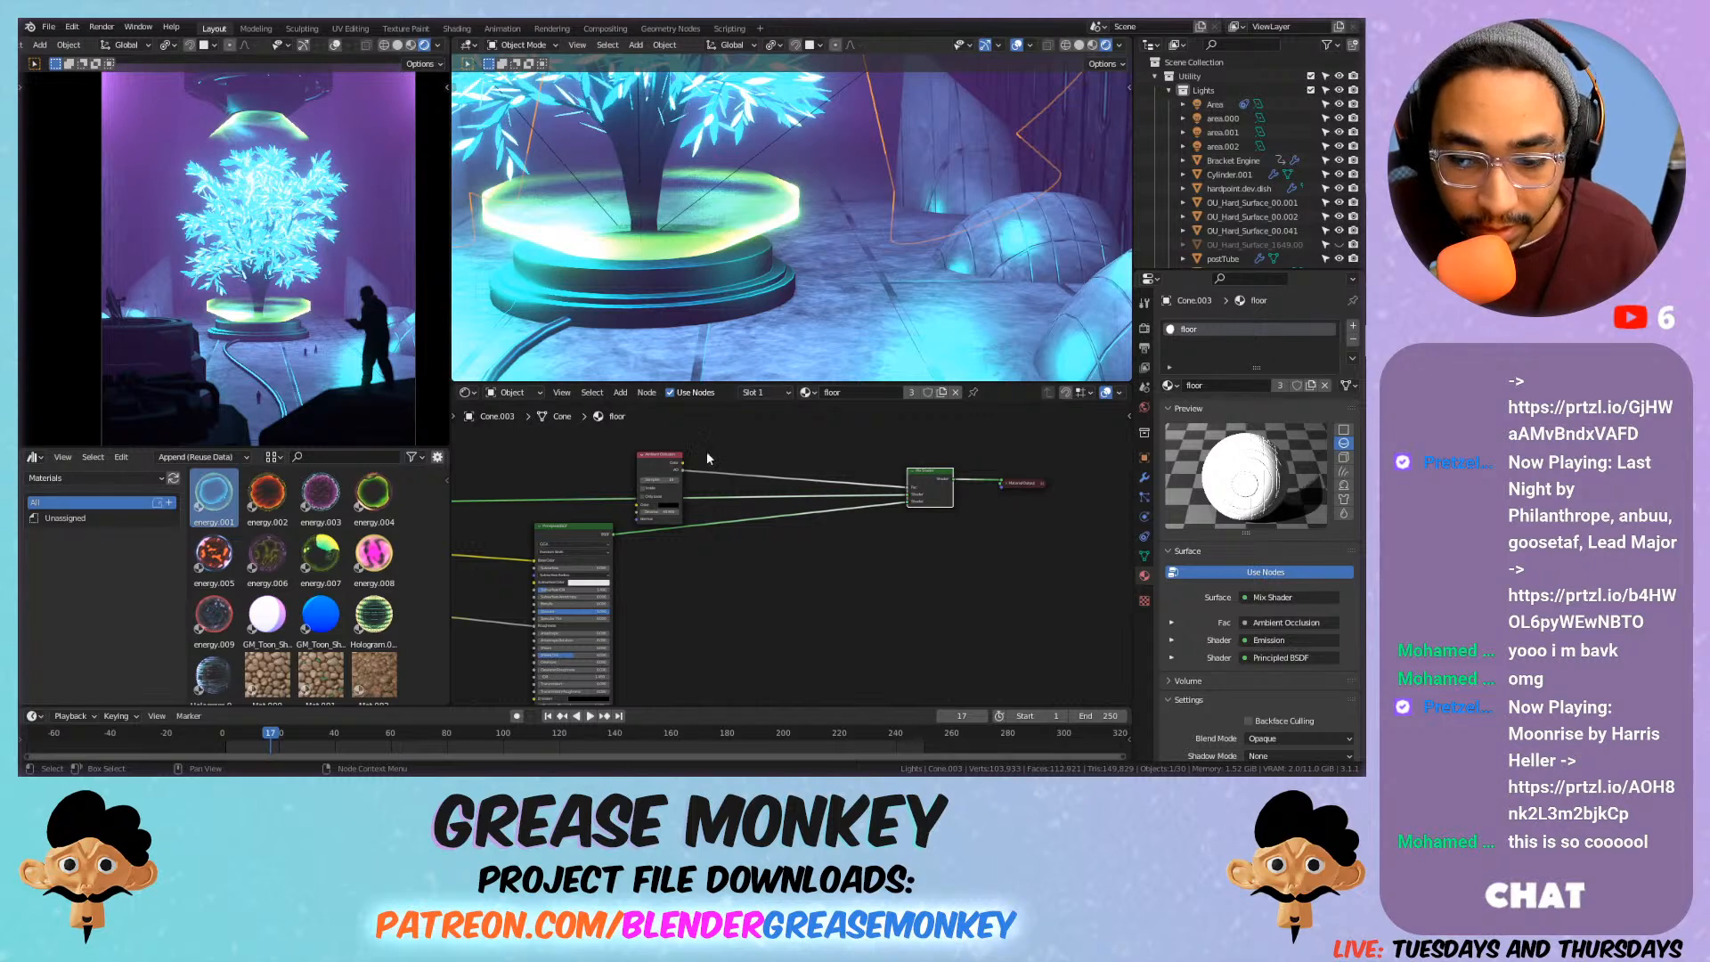
left_click_drag(663, 461, 769, 462)
middle_click_drag(678, 495, 845, 454)
scroll(712, 535, "up", 4)
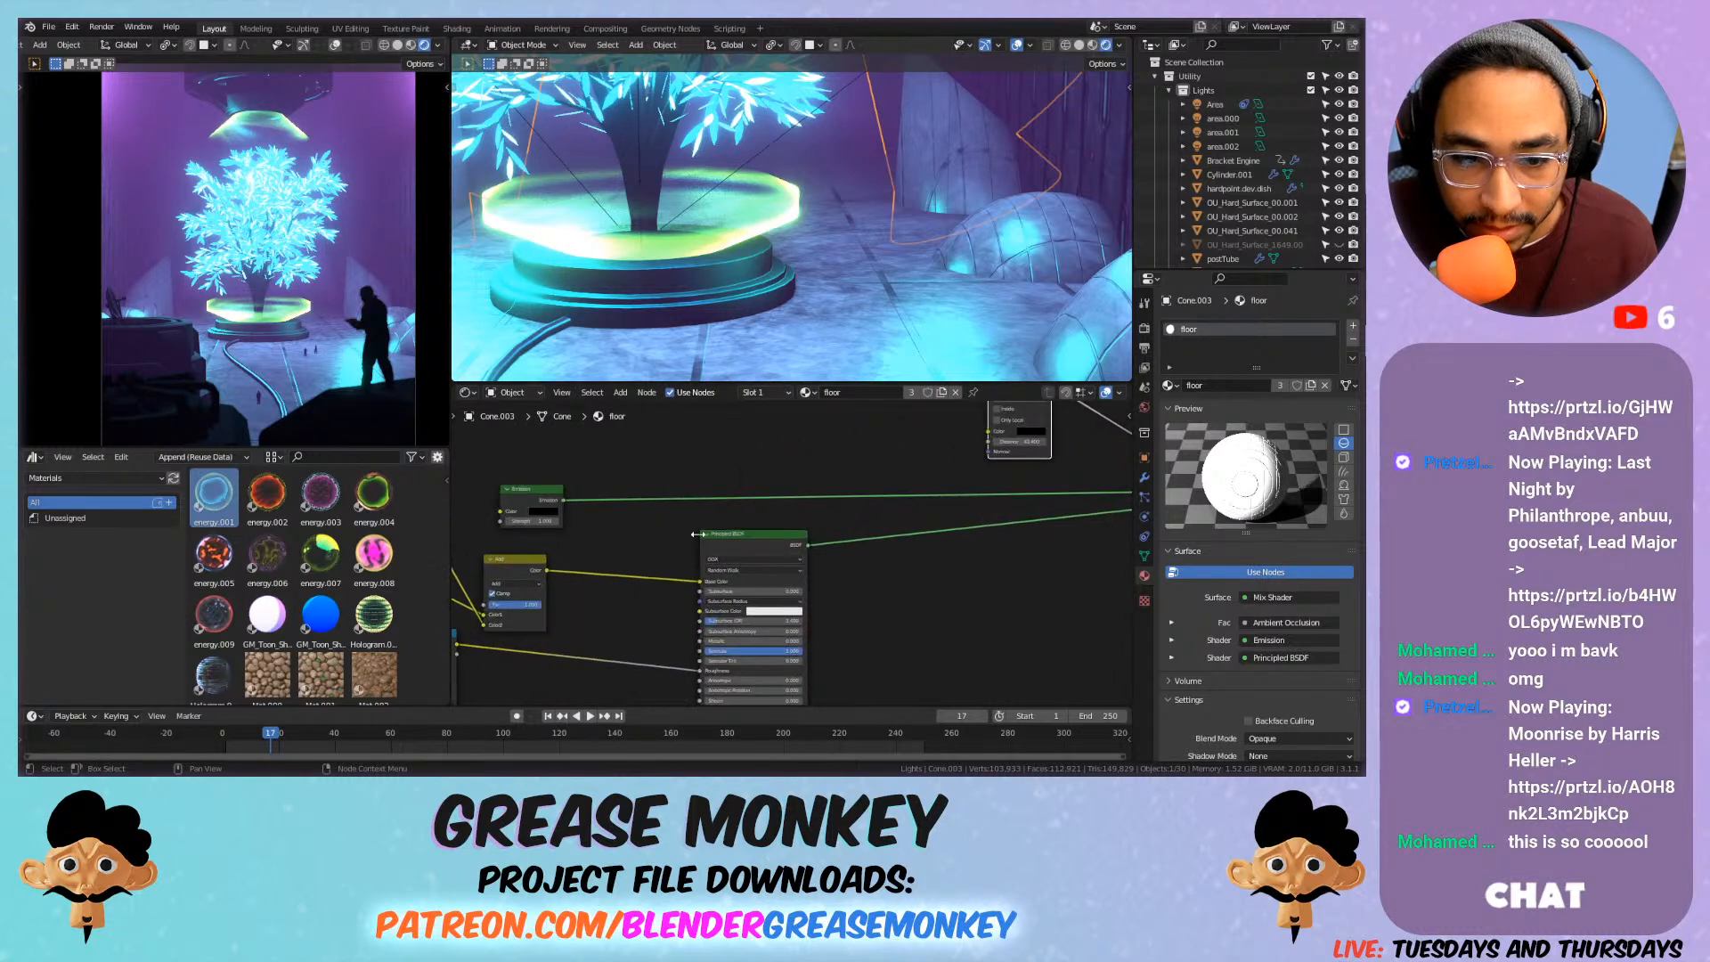
scroll(711, 537, "up", 2)
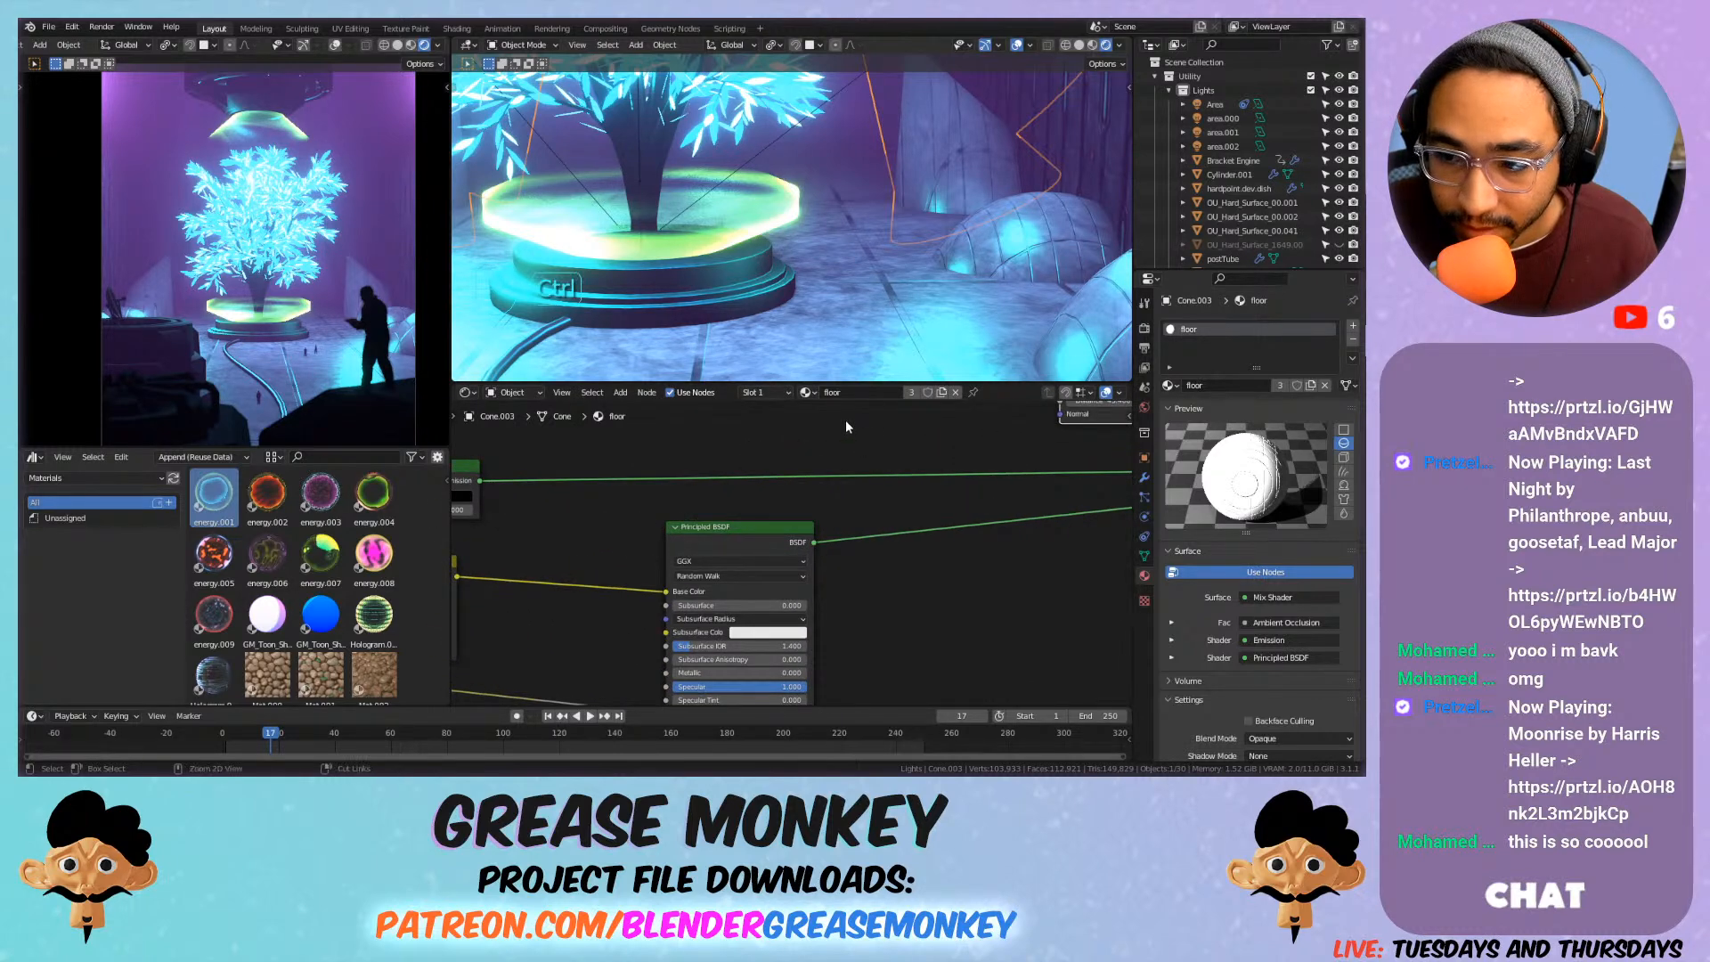
Undo the floor node deletion and rearrangement, and redo up to the single-user floor.001 material with its Invert node.
key("ctrl+z")
key("ctrl+z")
key("ctrl+z")
key("ctrl+z")
key("ctrl+z")
key("ctrl+z")
key("ctrl+z")
key("ctrl+z")
key("ctrl+z")
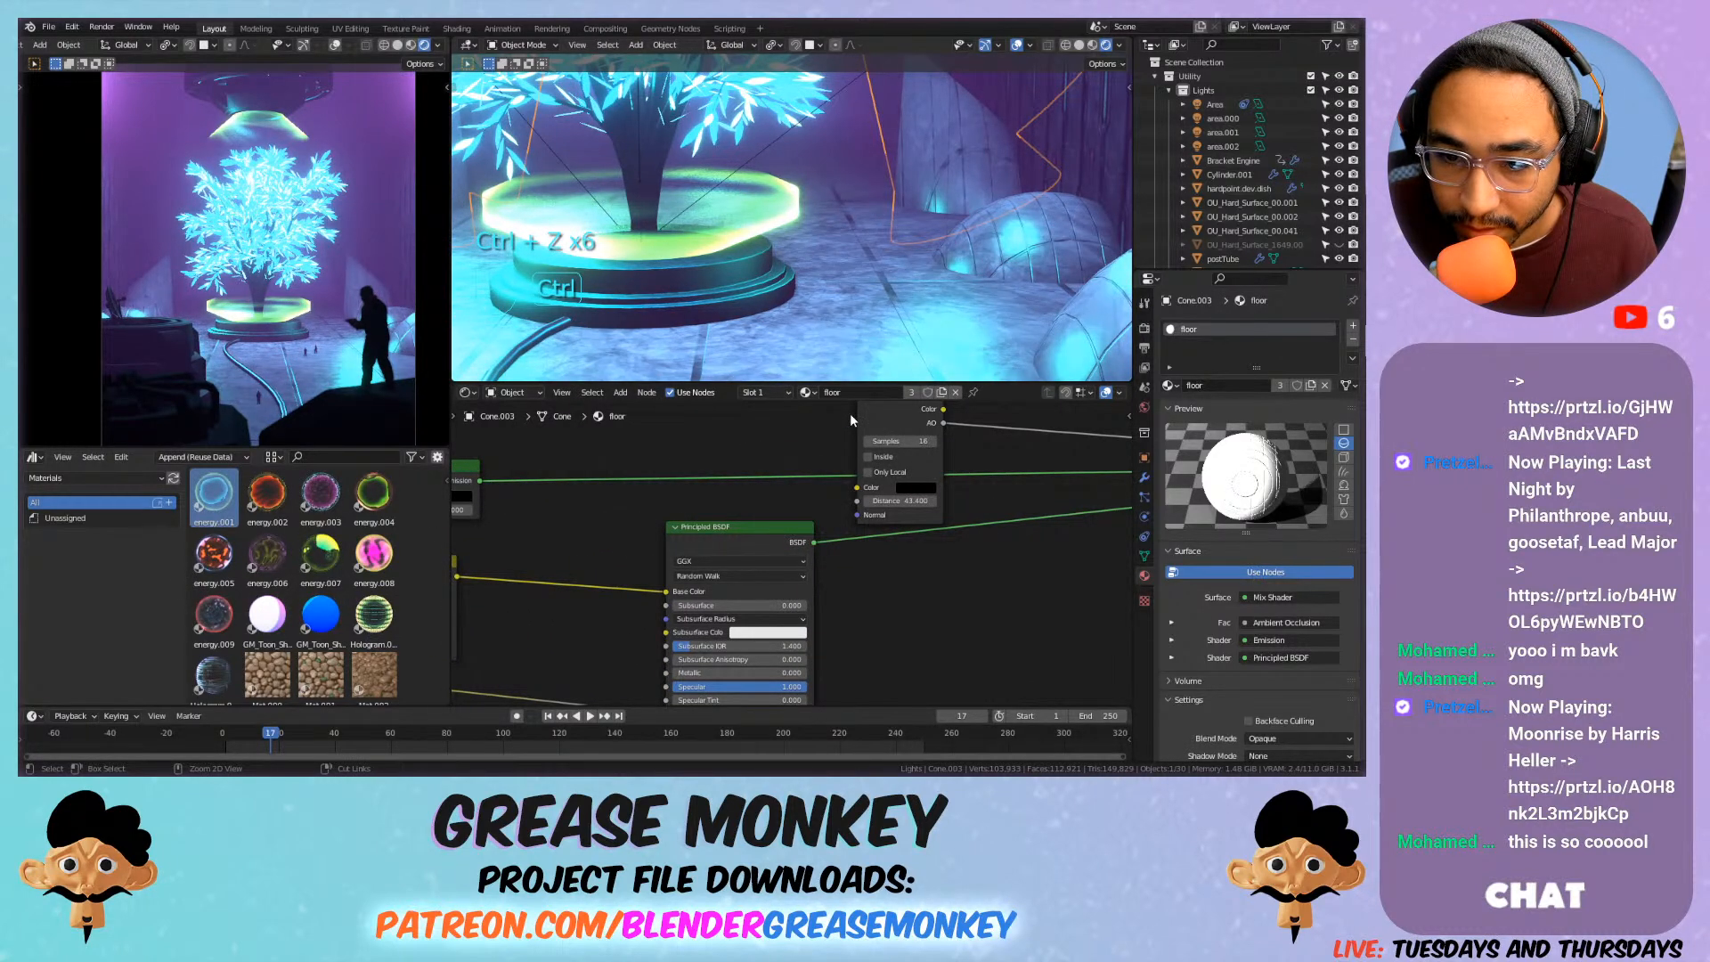
key("ctrl+z")
key("ctrl+z")
key("ctrl+z")
key("ctrl+z")
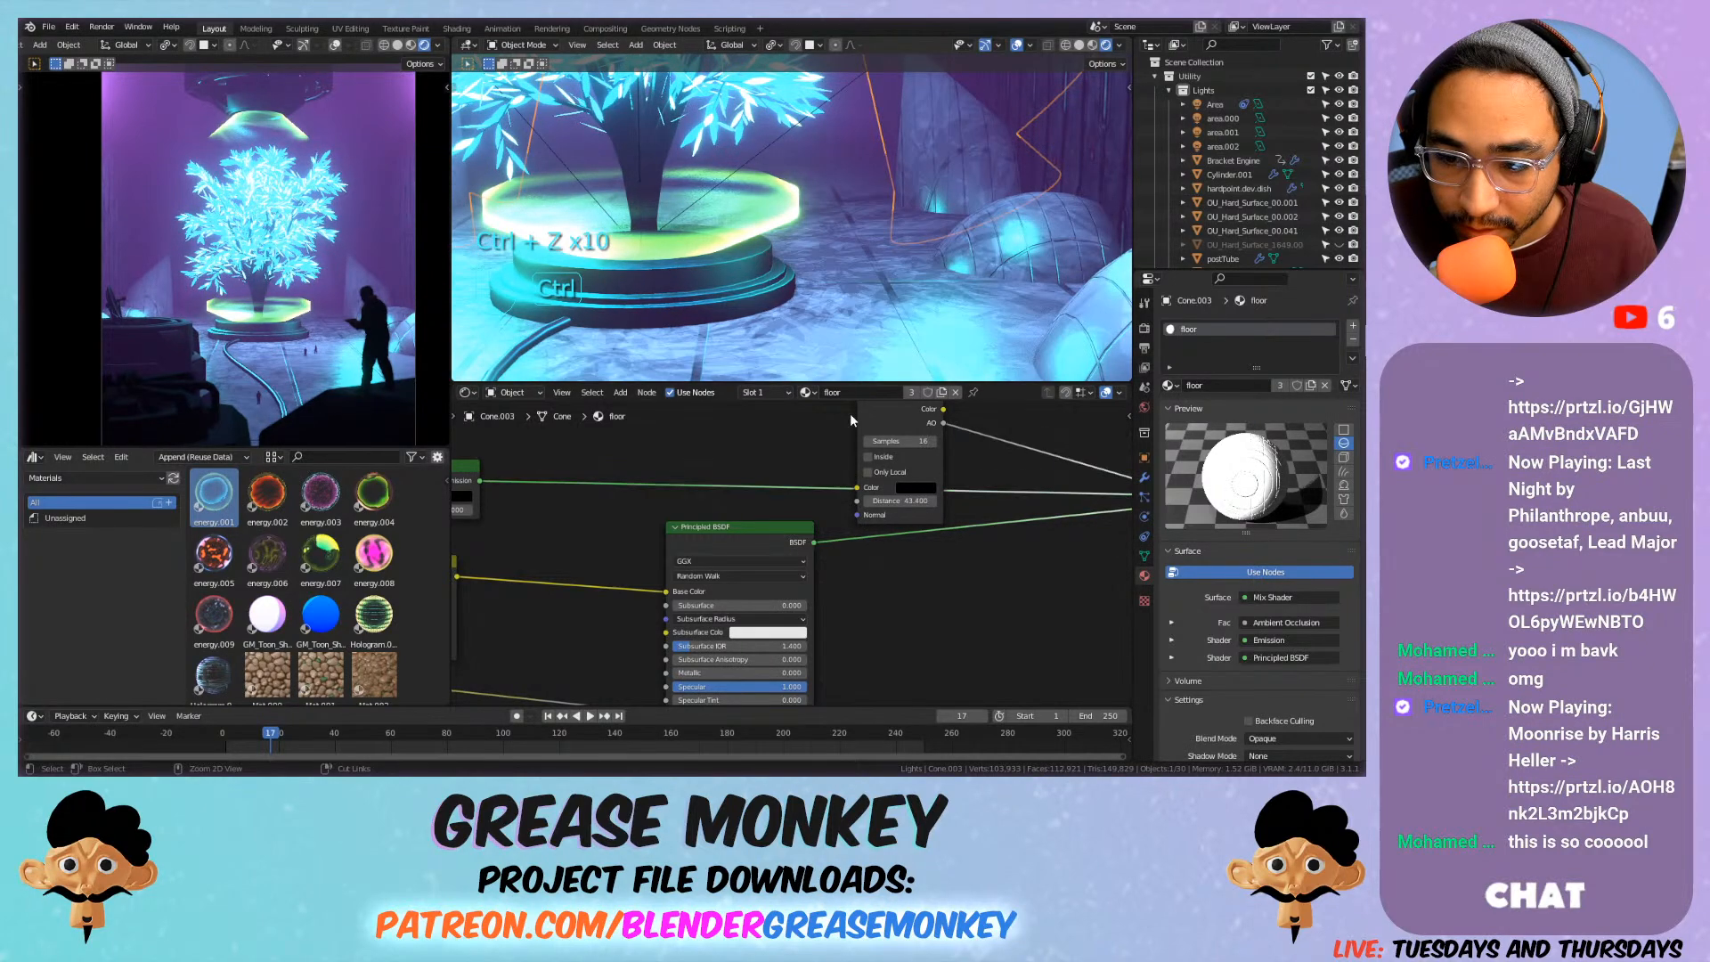
key("ctrl+z")
key("ctrl+z")
key("ctrl+z")
key("ctrl+z")
key("ctrl+z")
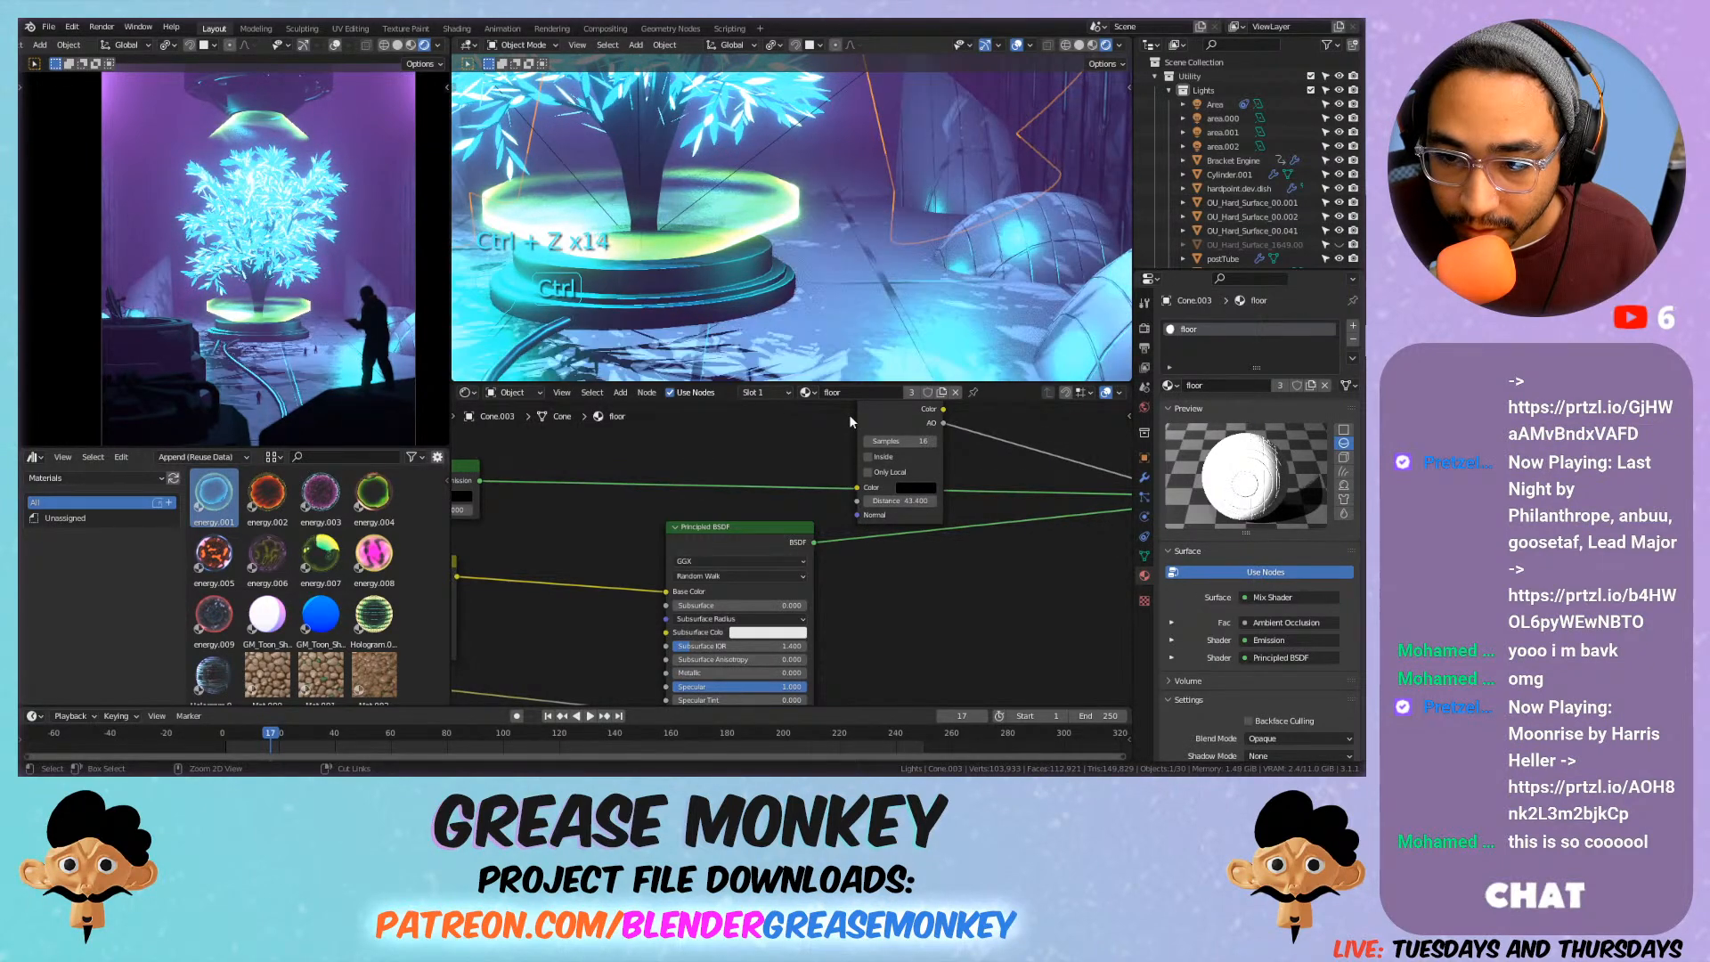
key("ctrl+shift+z")
key("ctrl+shift+z")
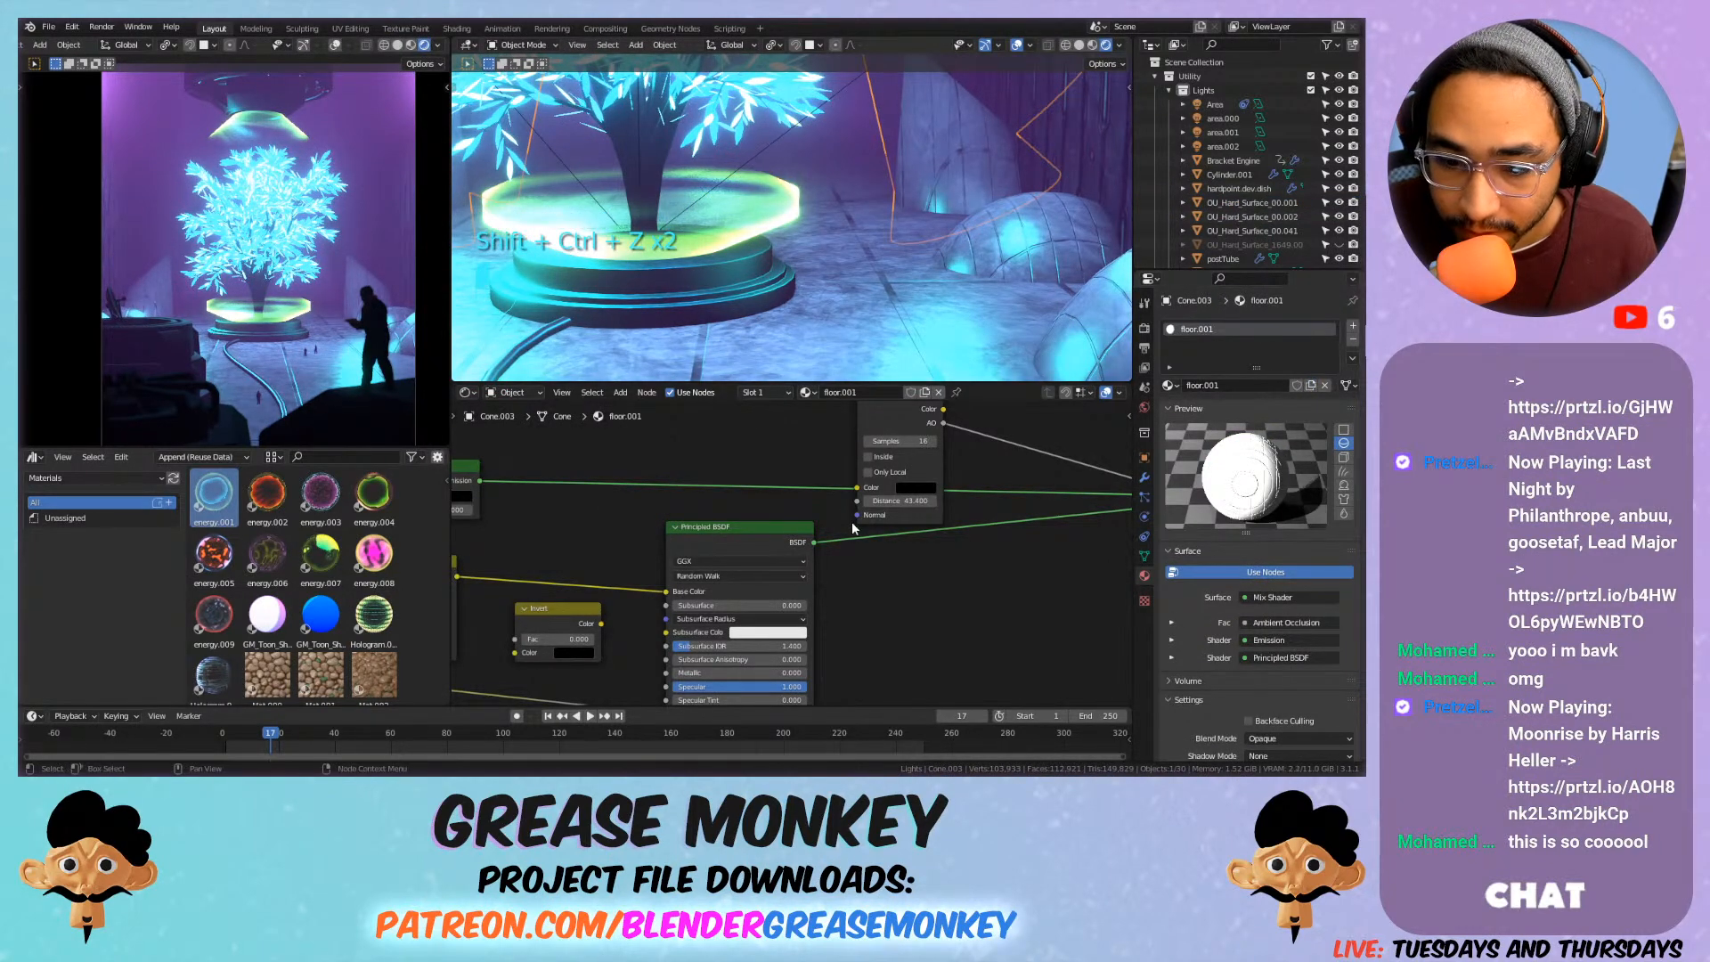
Add a MixRGB node to the floor.001 material and undo its insertion into the Emission link so it stays unconnected.
middle_click_drag(584, 502, 707, 516)
left_click_drag(636, 493, 659, 492, "ctrl")
key("ctrl+z")
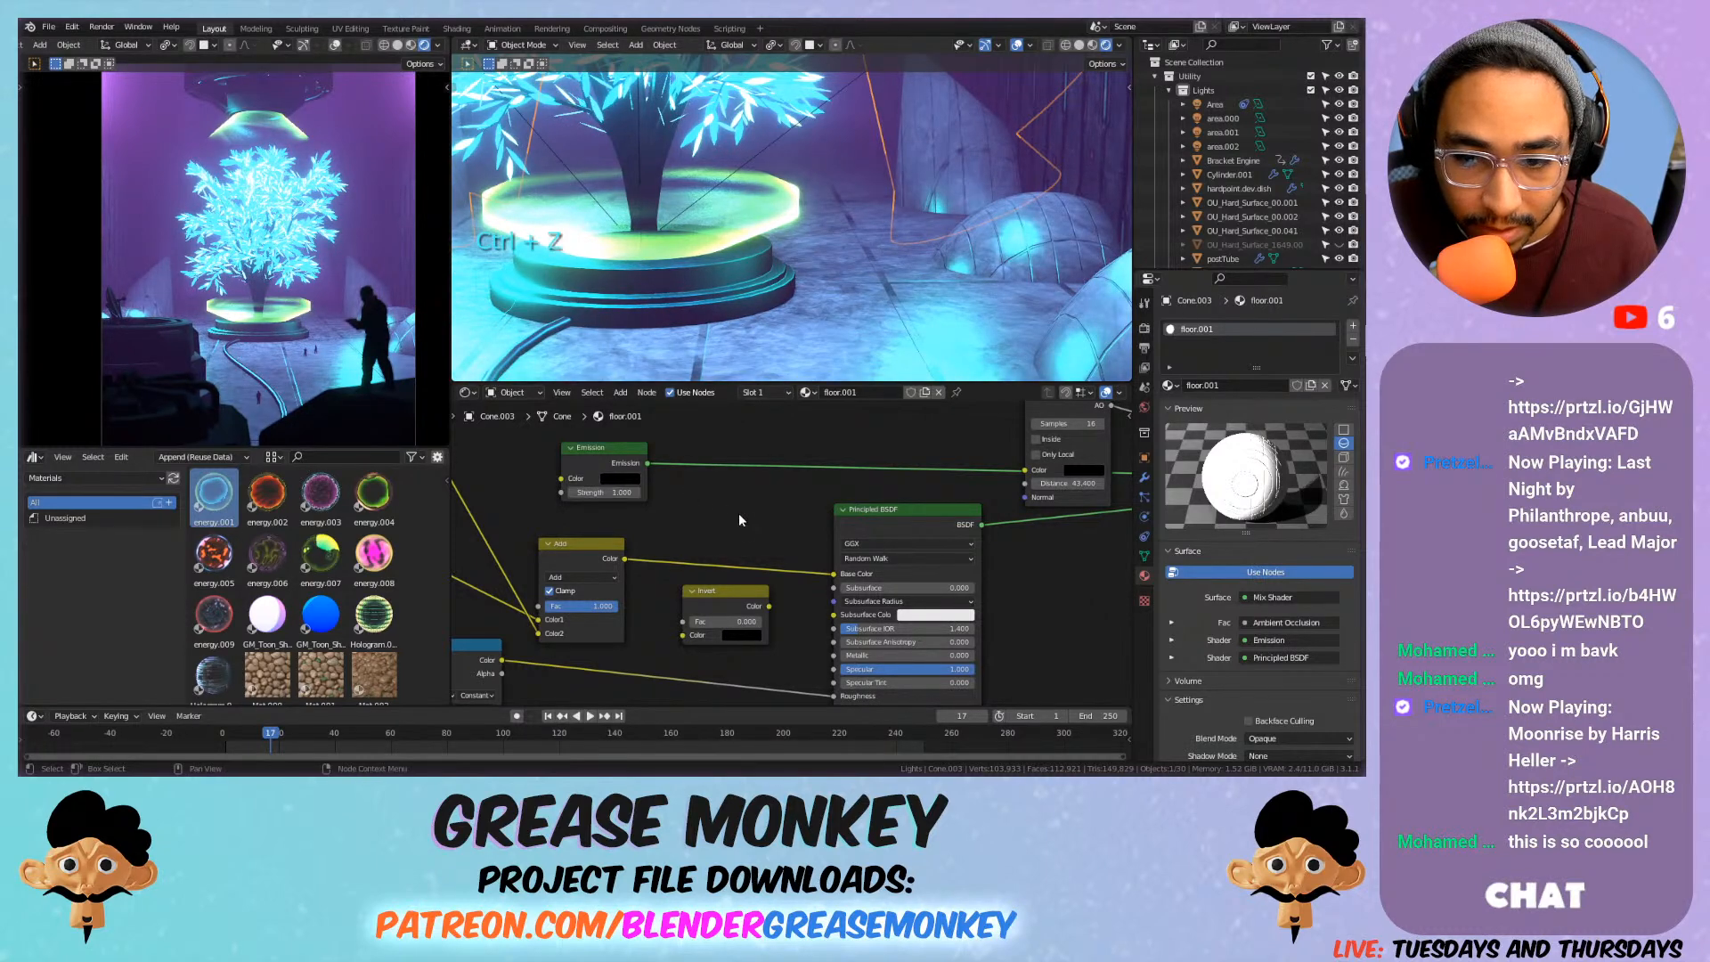
scroll(743, 516, "down", 1)
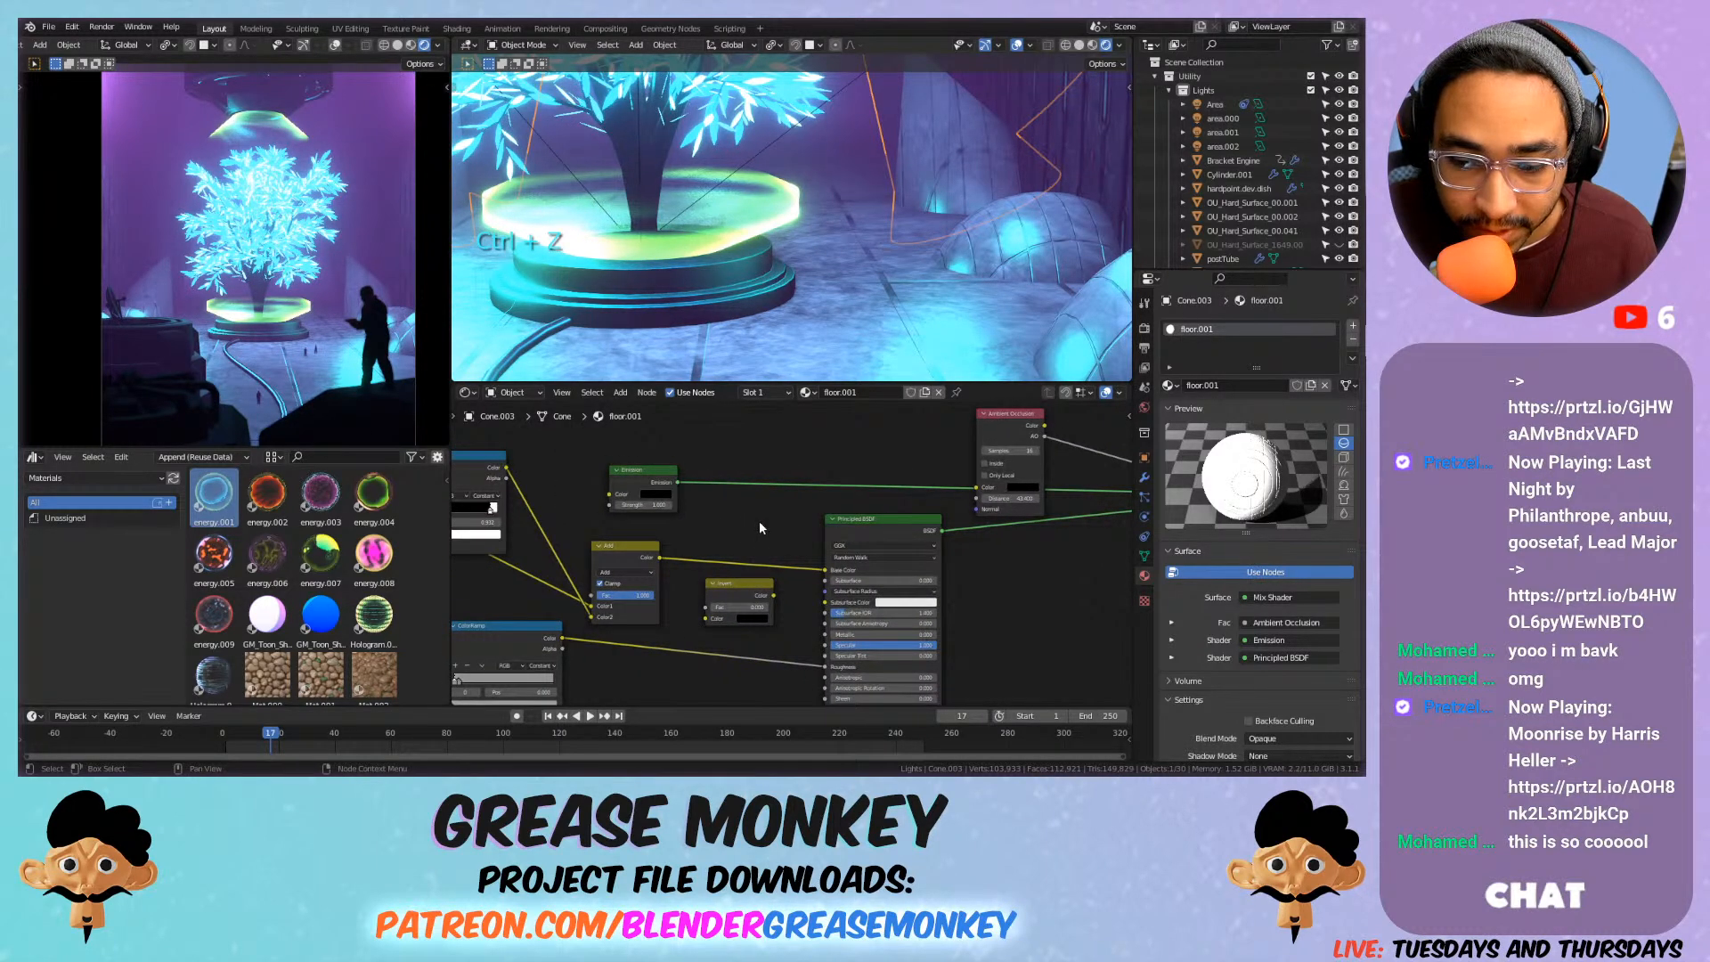
middle_click_drag(766, 526, 850, 586)
key("shift+a")
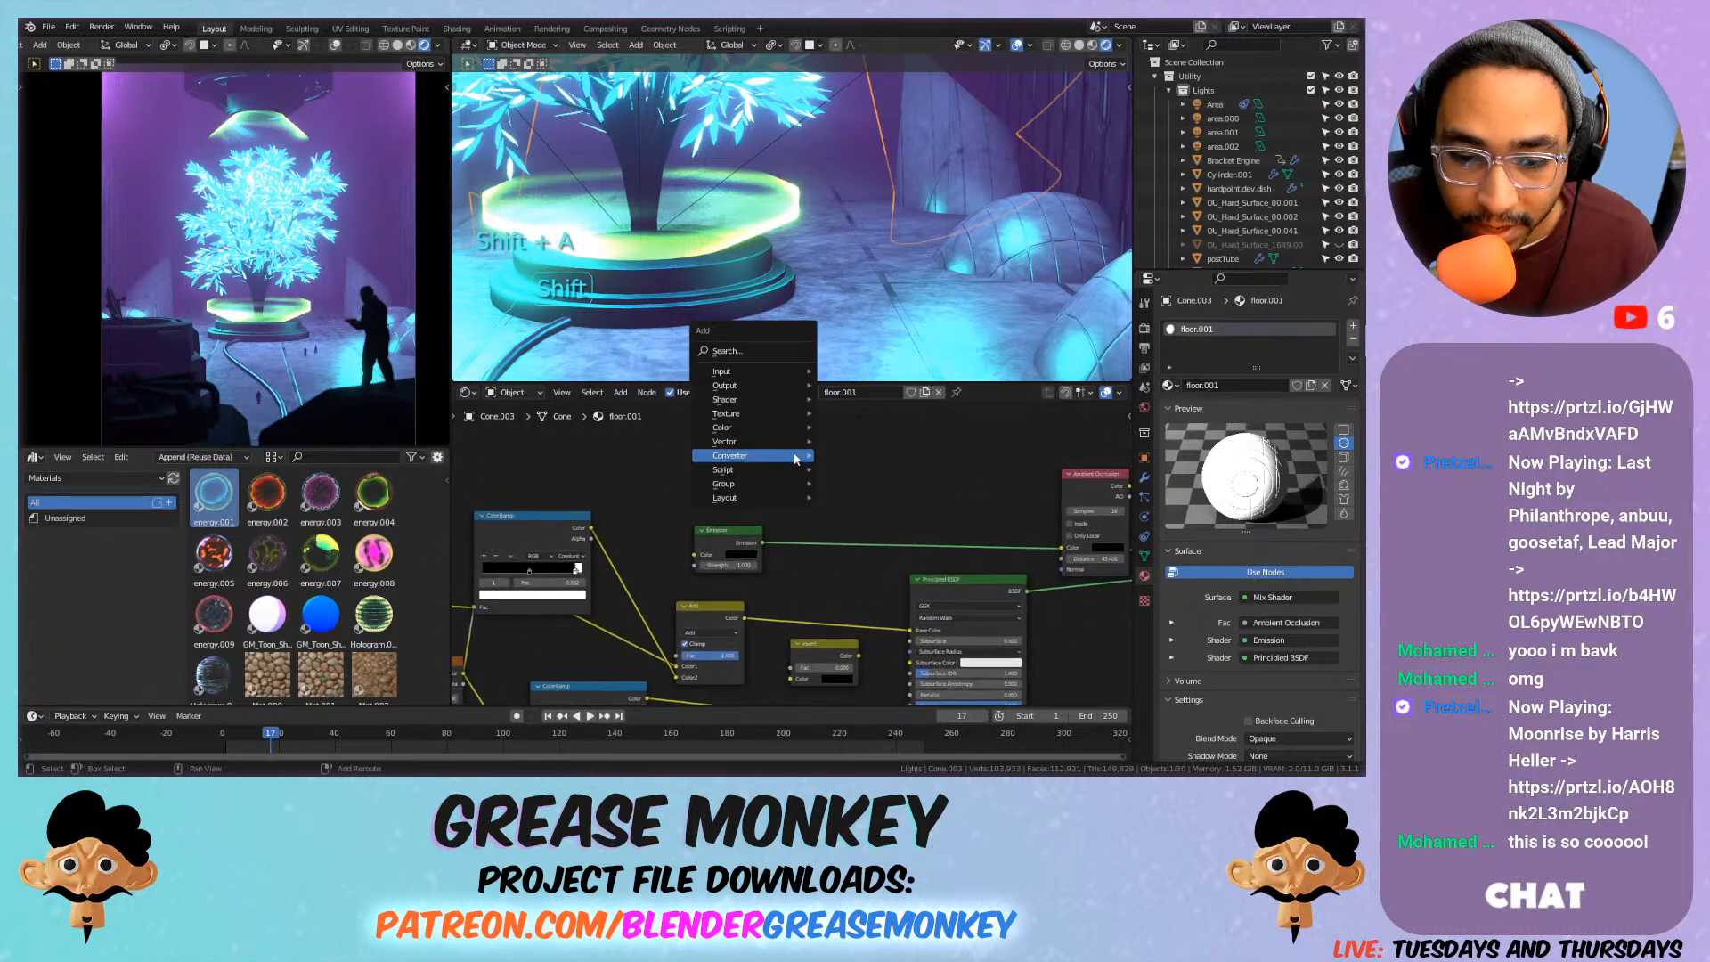
mouse_move(757, 428)
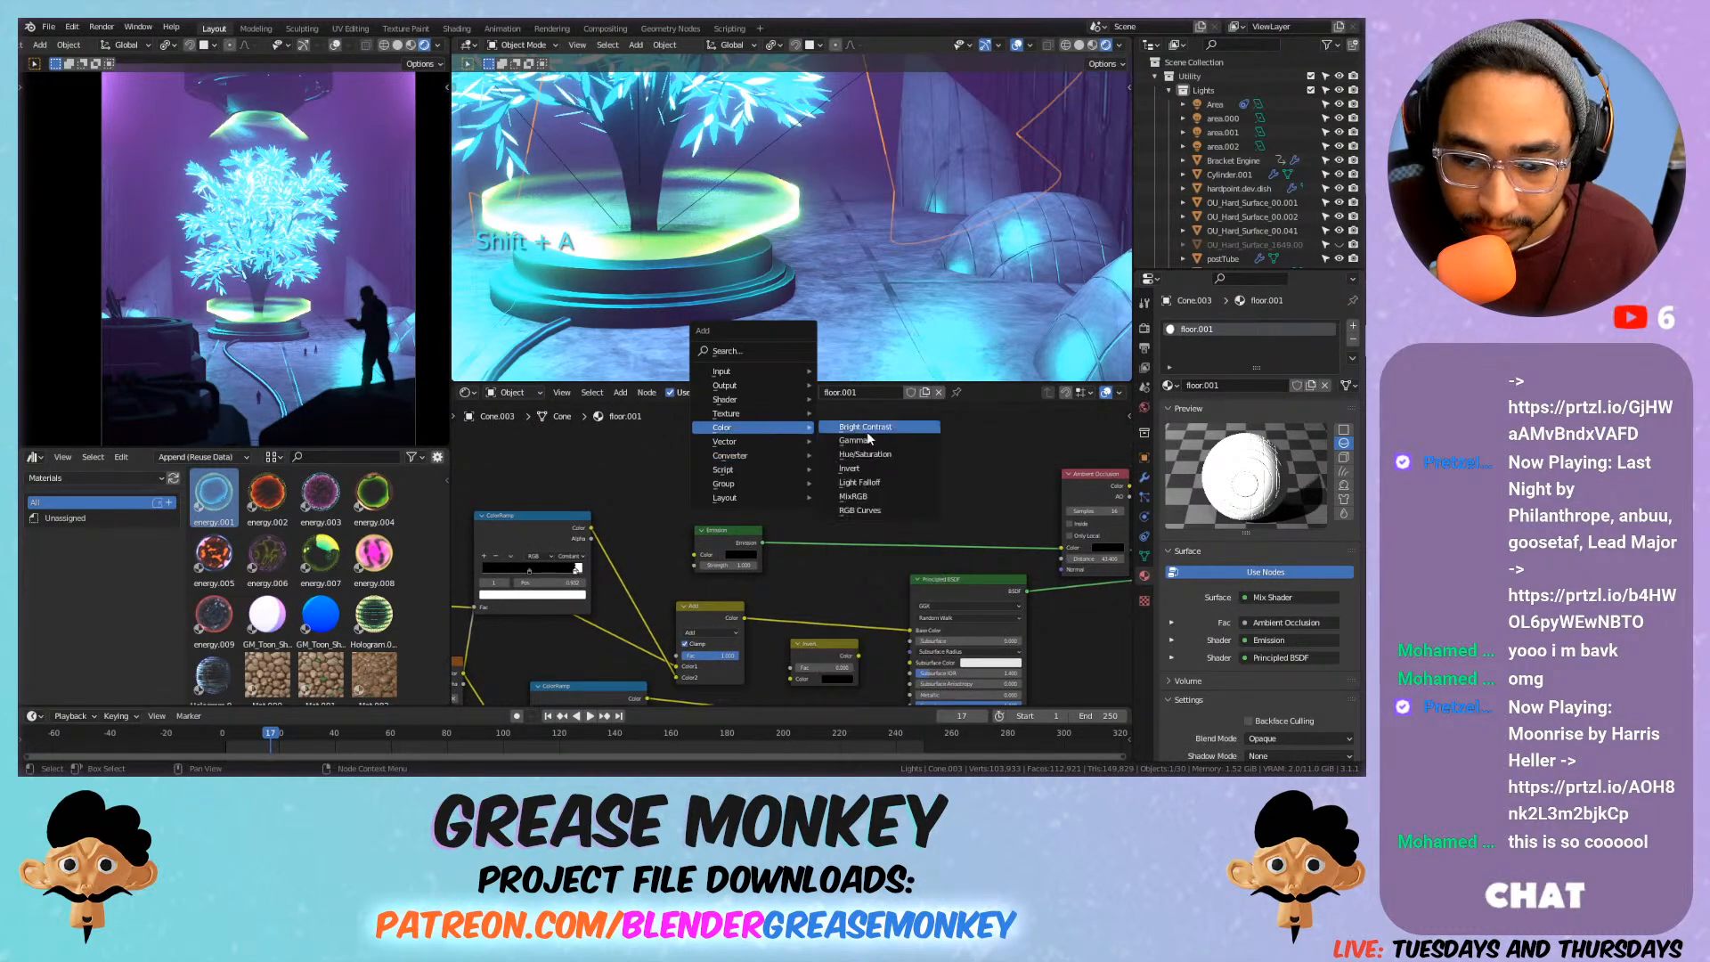
left_click(870, 503)
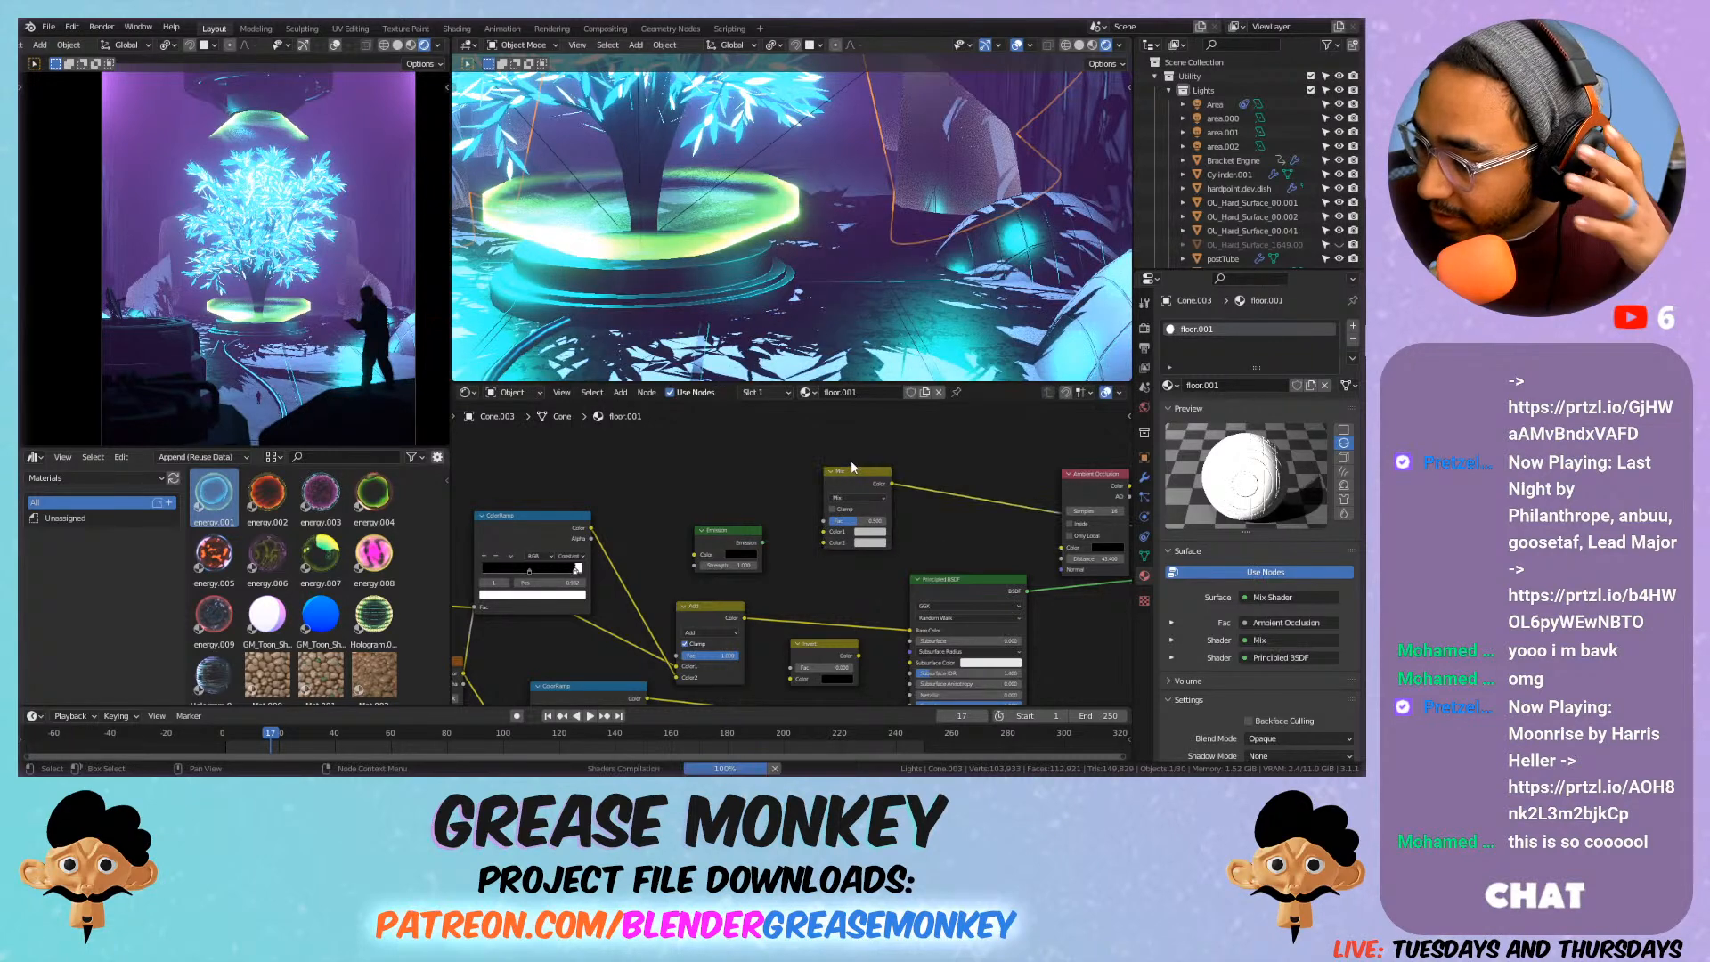
left_click(851, 463)
key("ctrl+z")
key("ctrl+z")
key("ctrl+z")
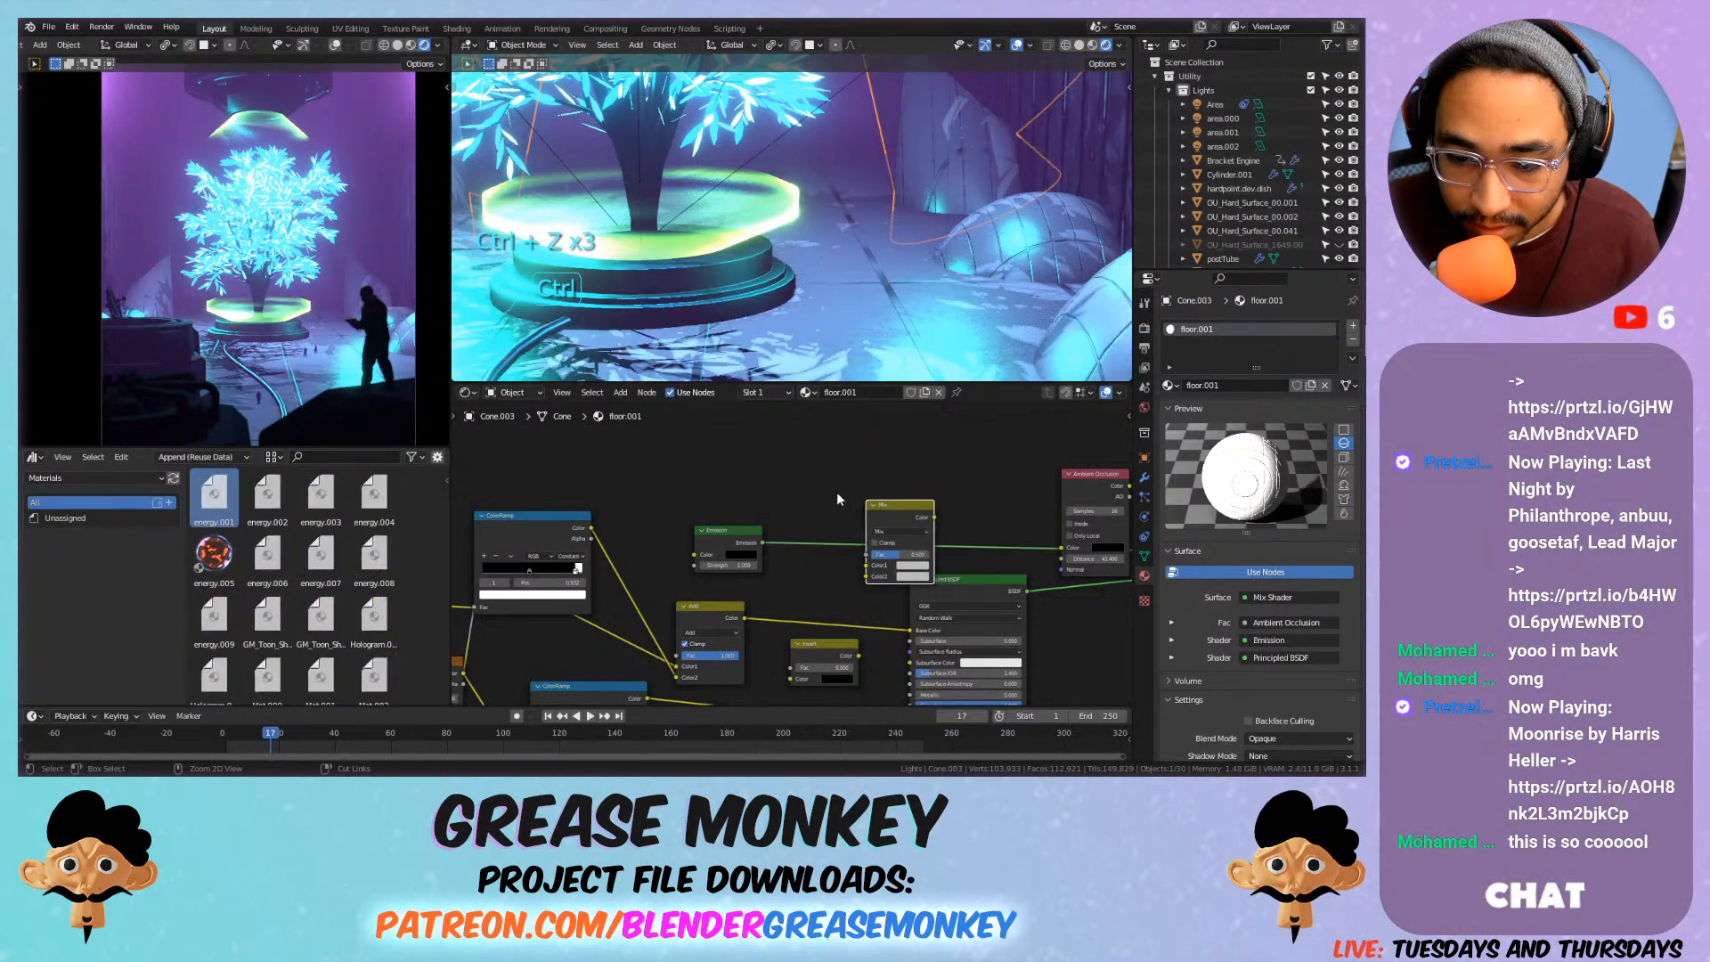
Route the existing Add node's color through the new MixRGB node, set to Add blending, into the Principled BSDF's Base Color.
left_click_drag(744, 617, 823, 495)
left_click(861, 460)
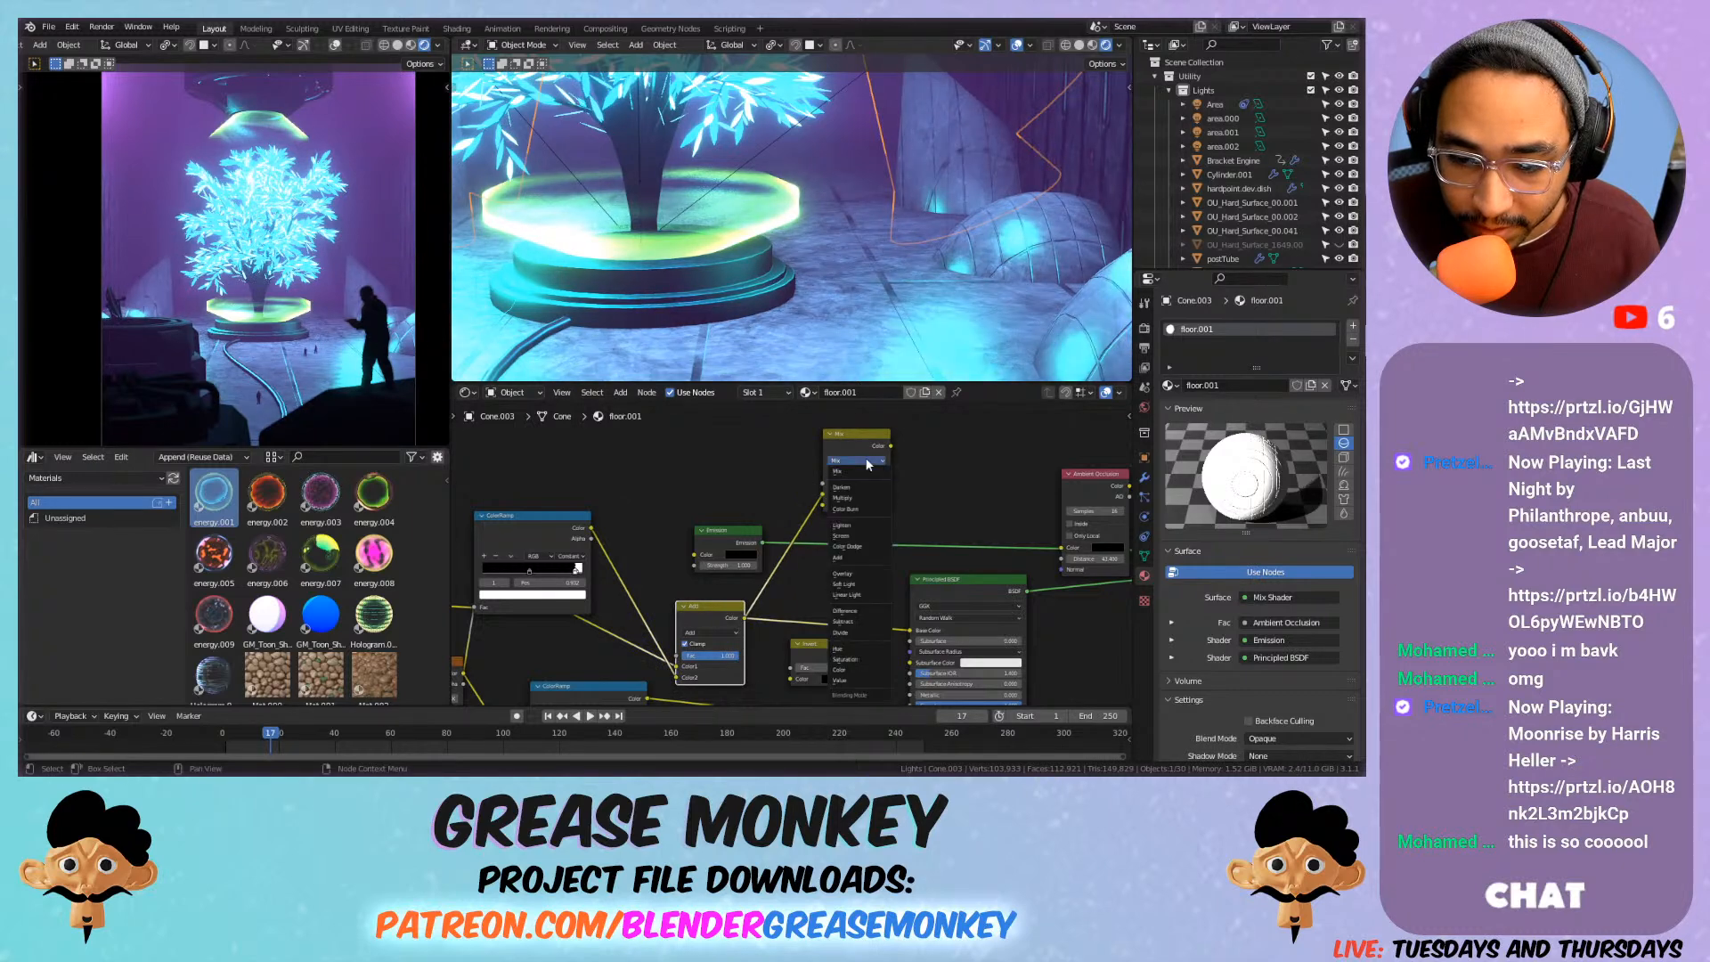
left_click(859, 555)
left_click_drag(888, 445, 912, 629)
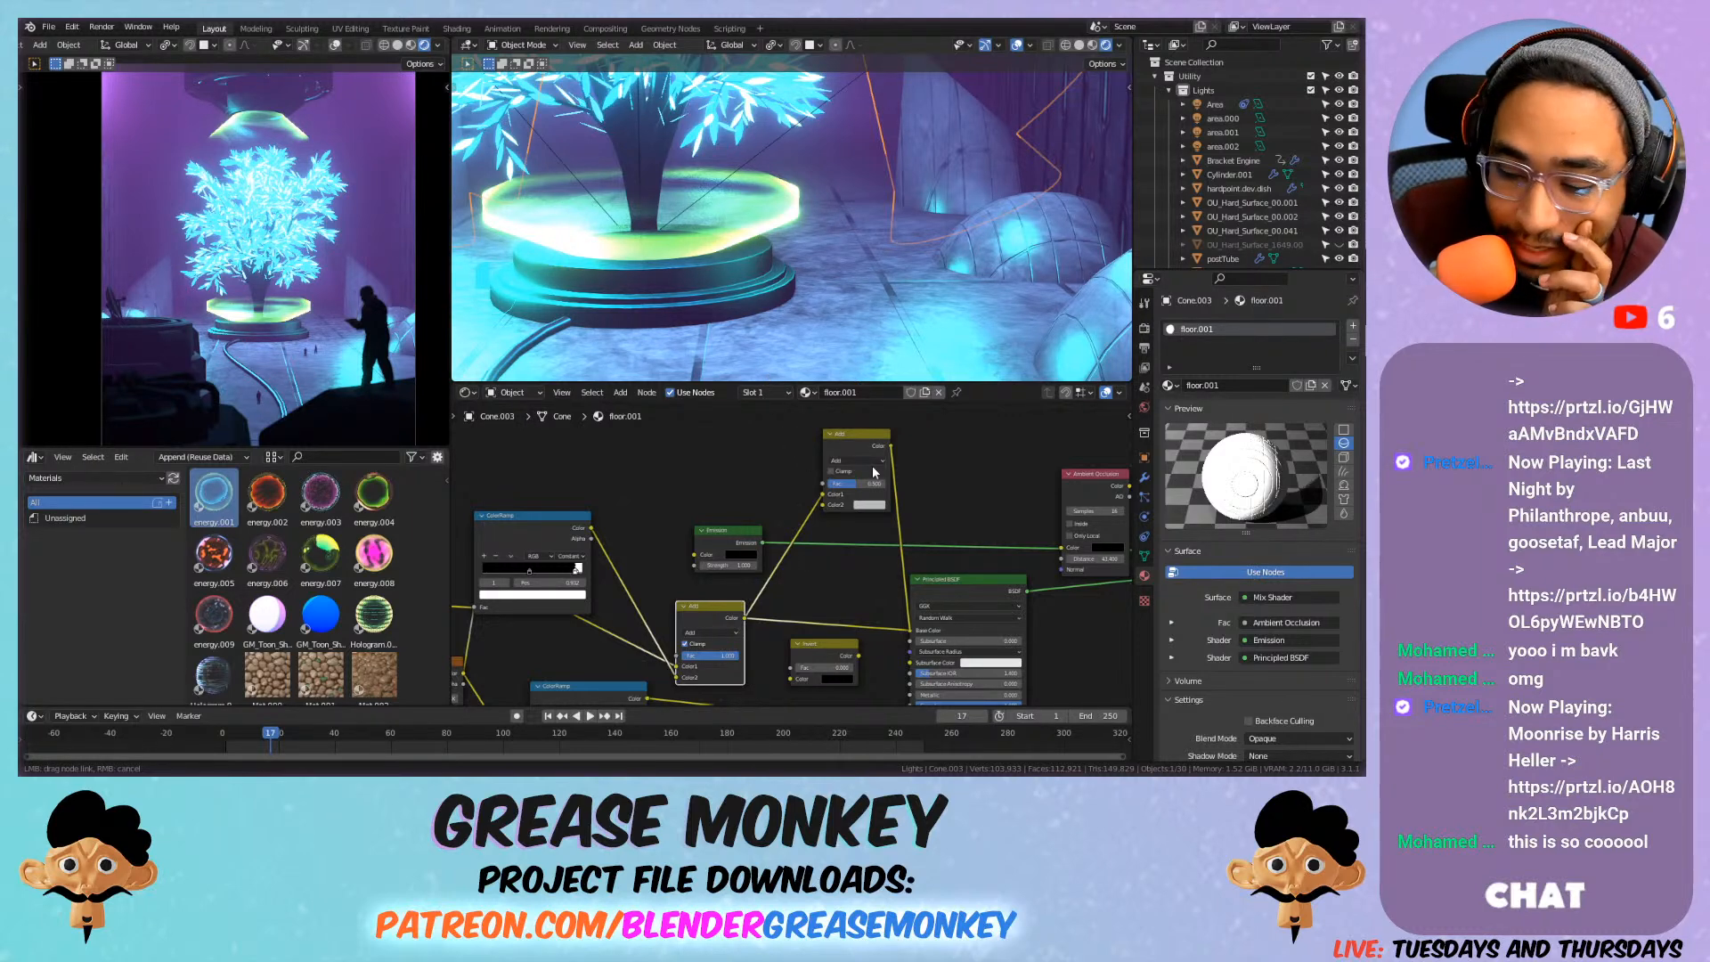
Set the new MixRGB node's second color to black, its blending to Multiply, and its factor to about 0.47.
left_click(868, 505)
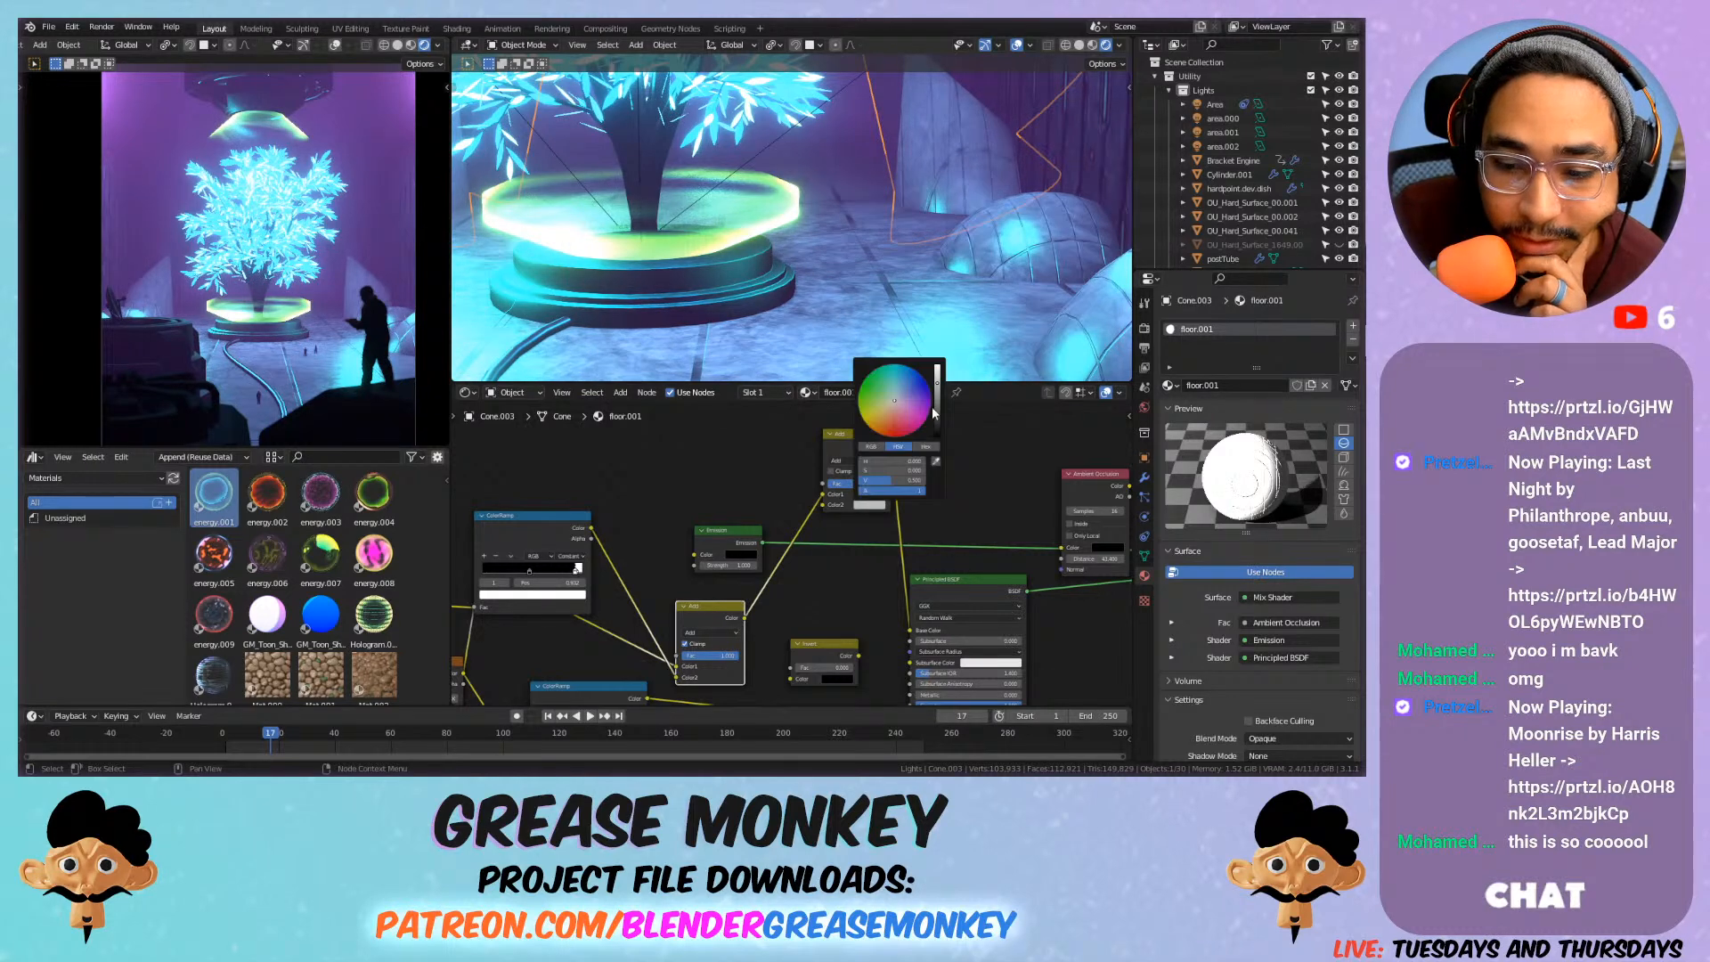
left_click_drag(937, 404, 938, 422)
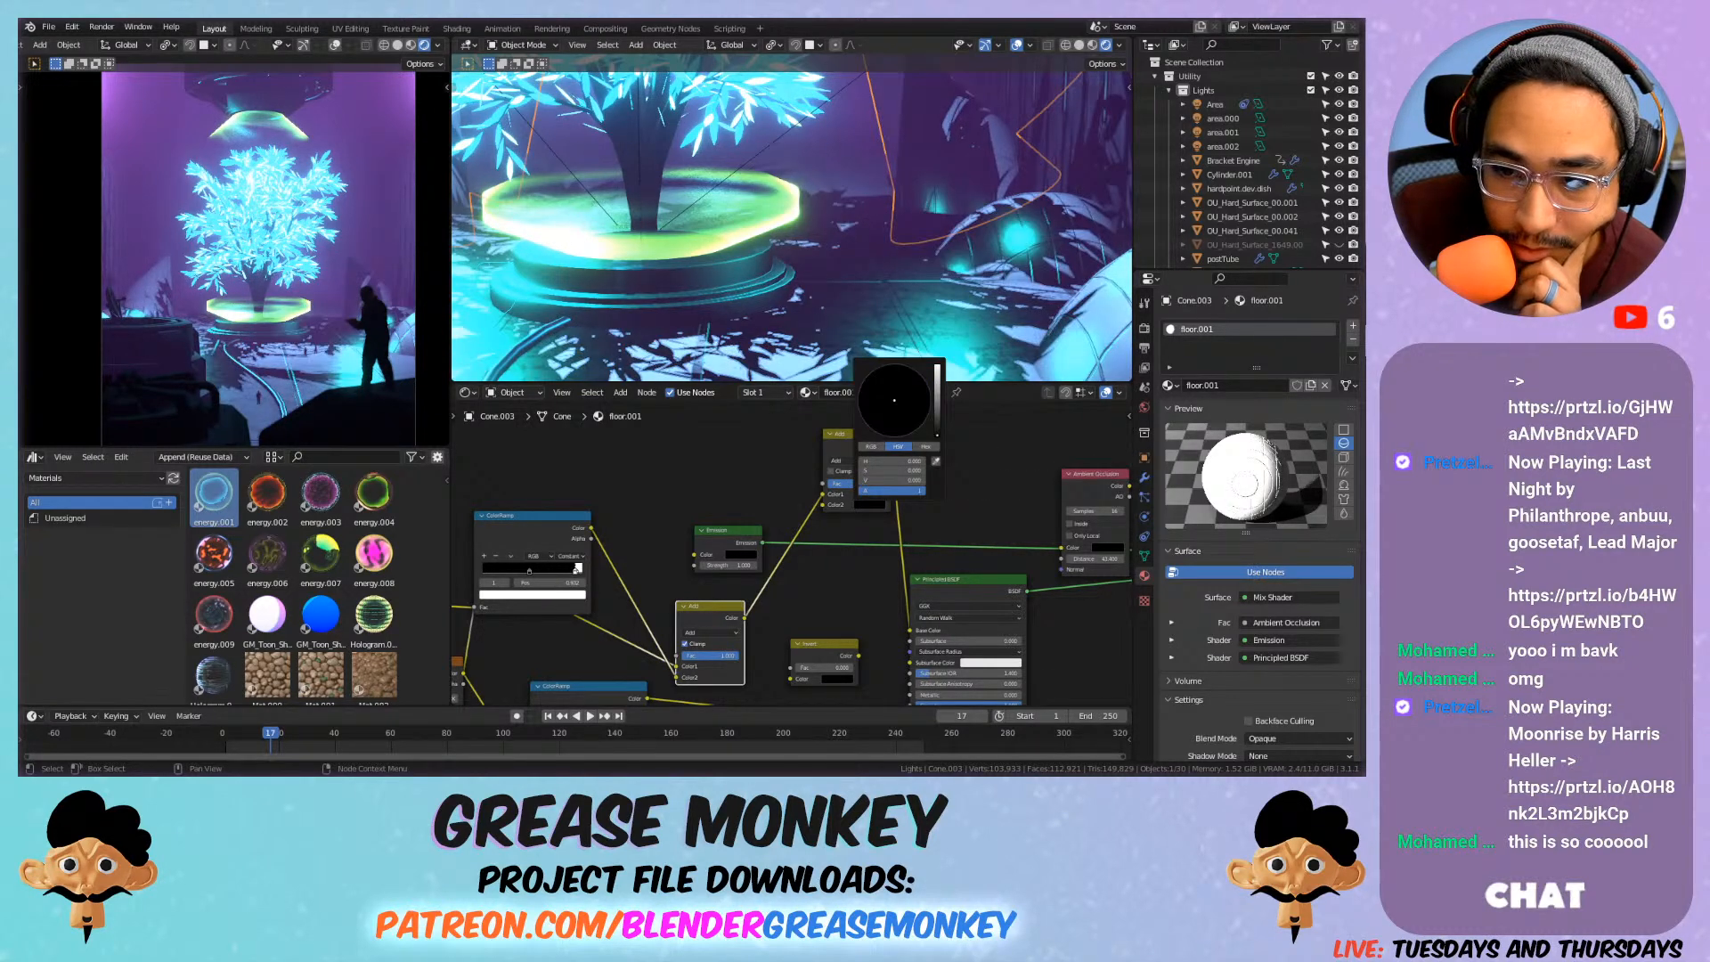
left_click_drag(856, 483, 886, 483)
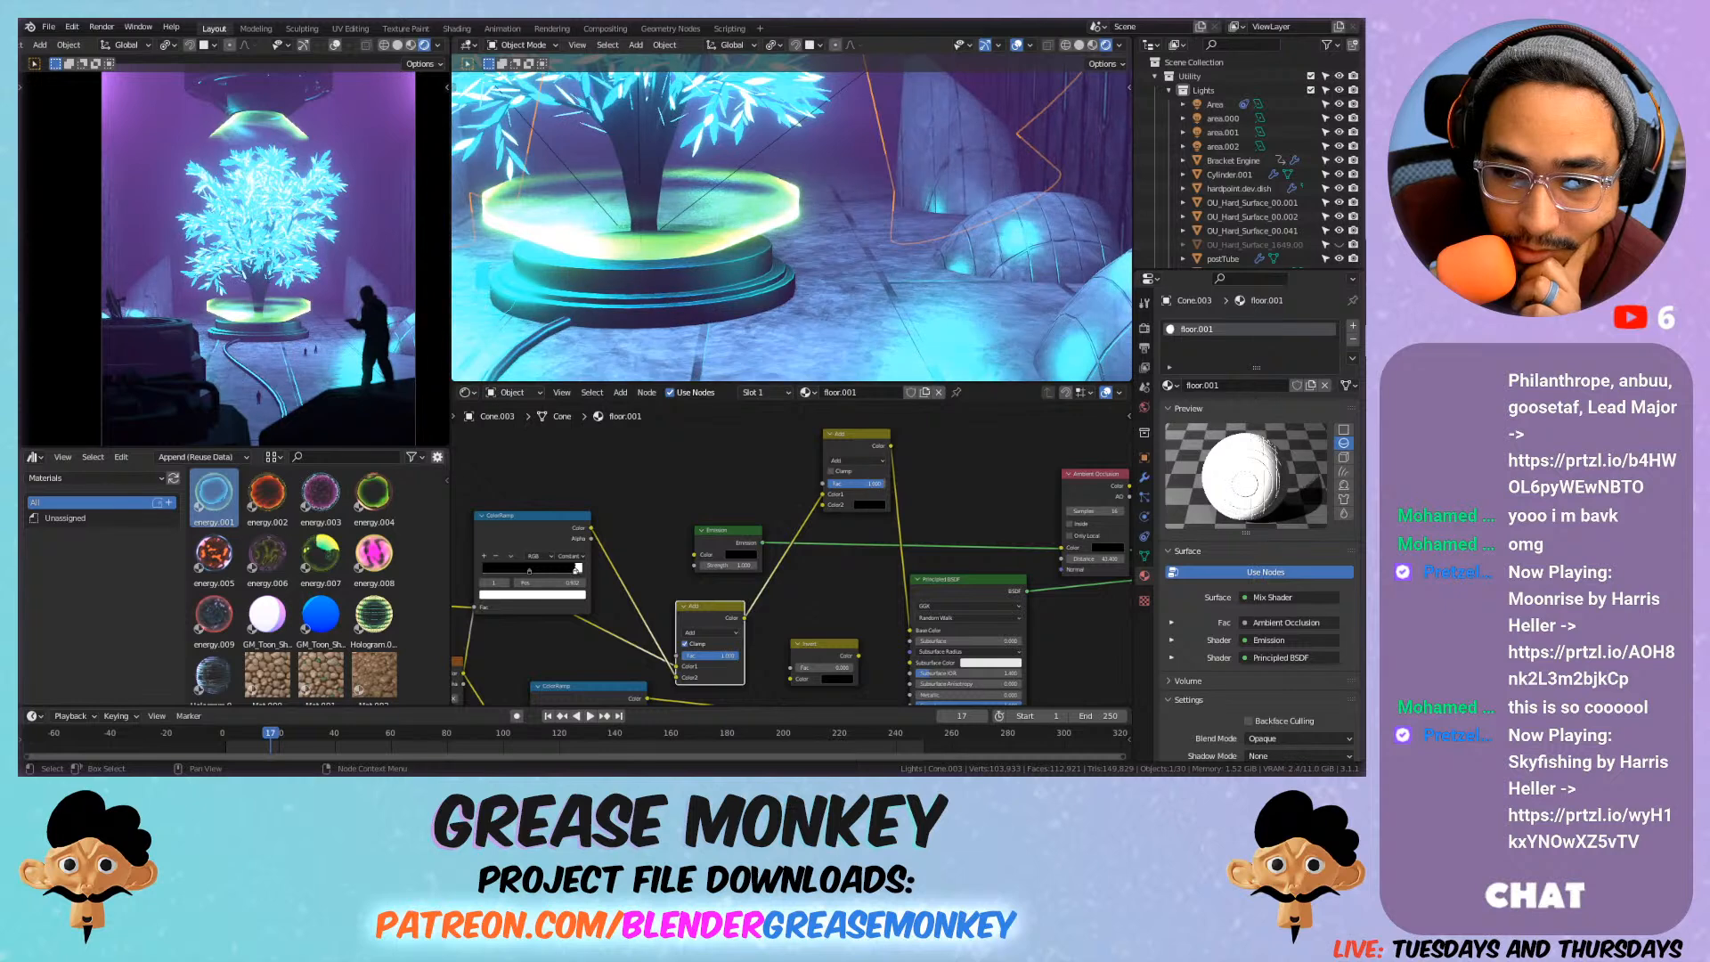
left_click(858, 461)
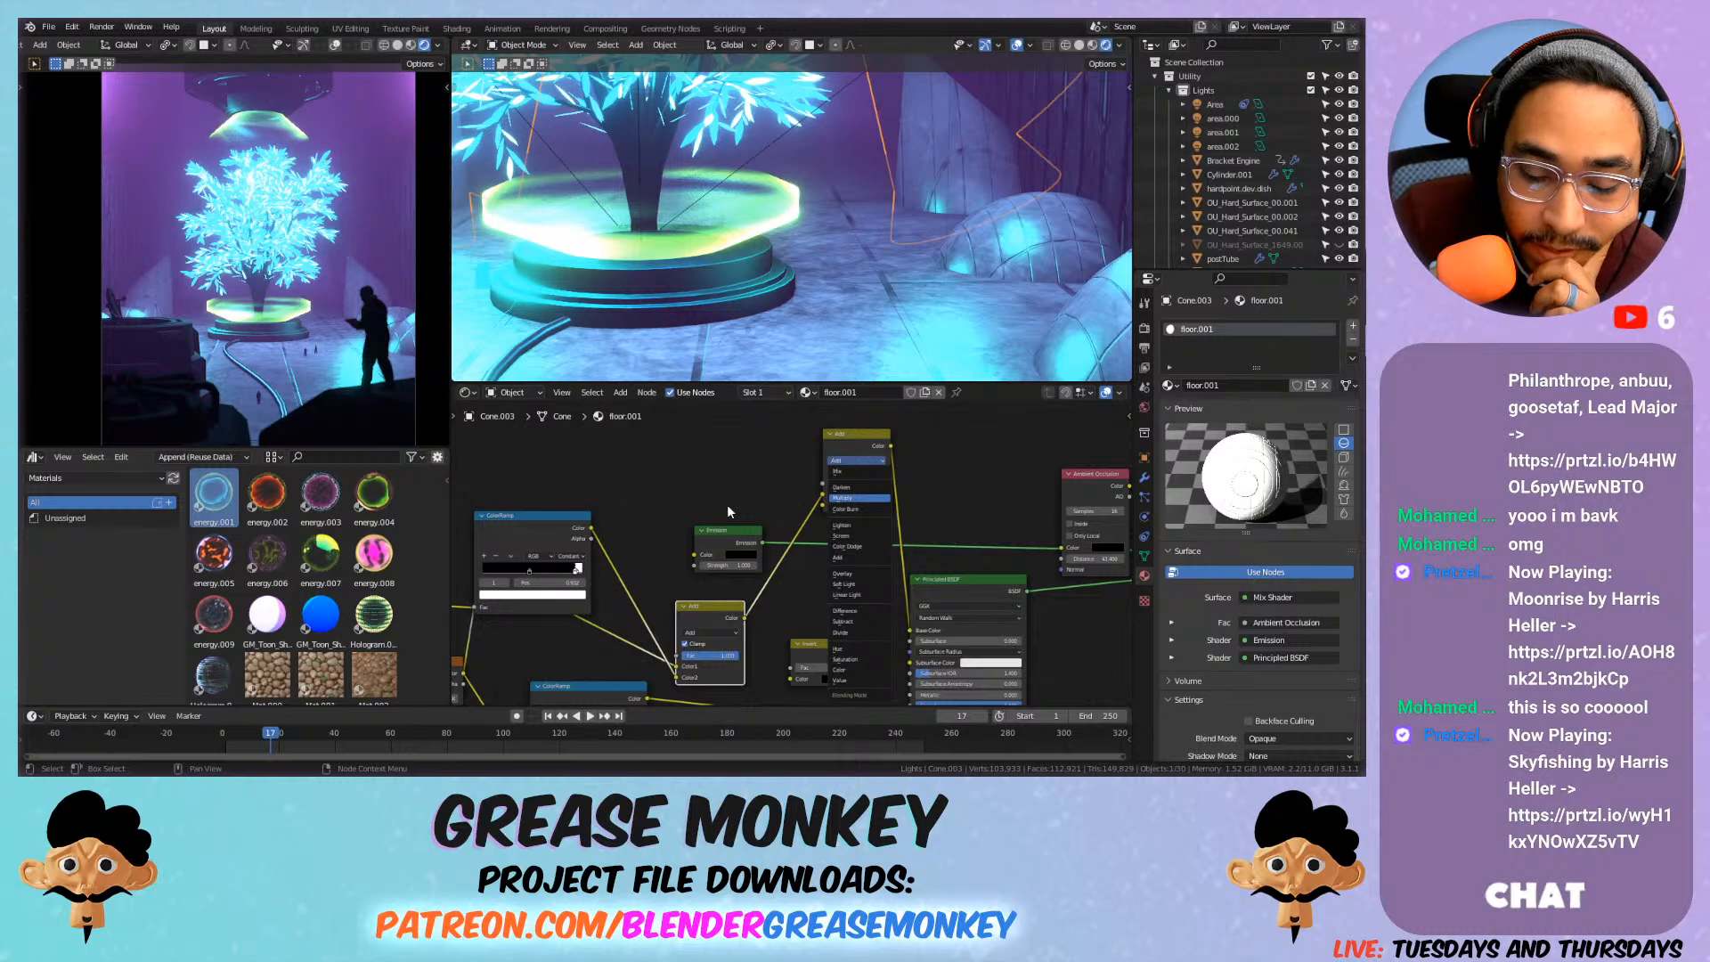
key("Return")
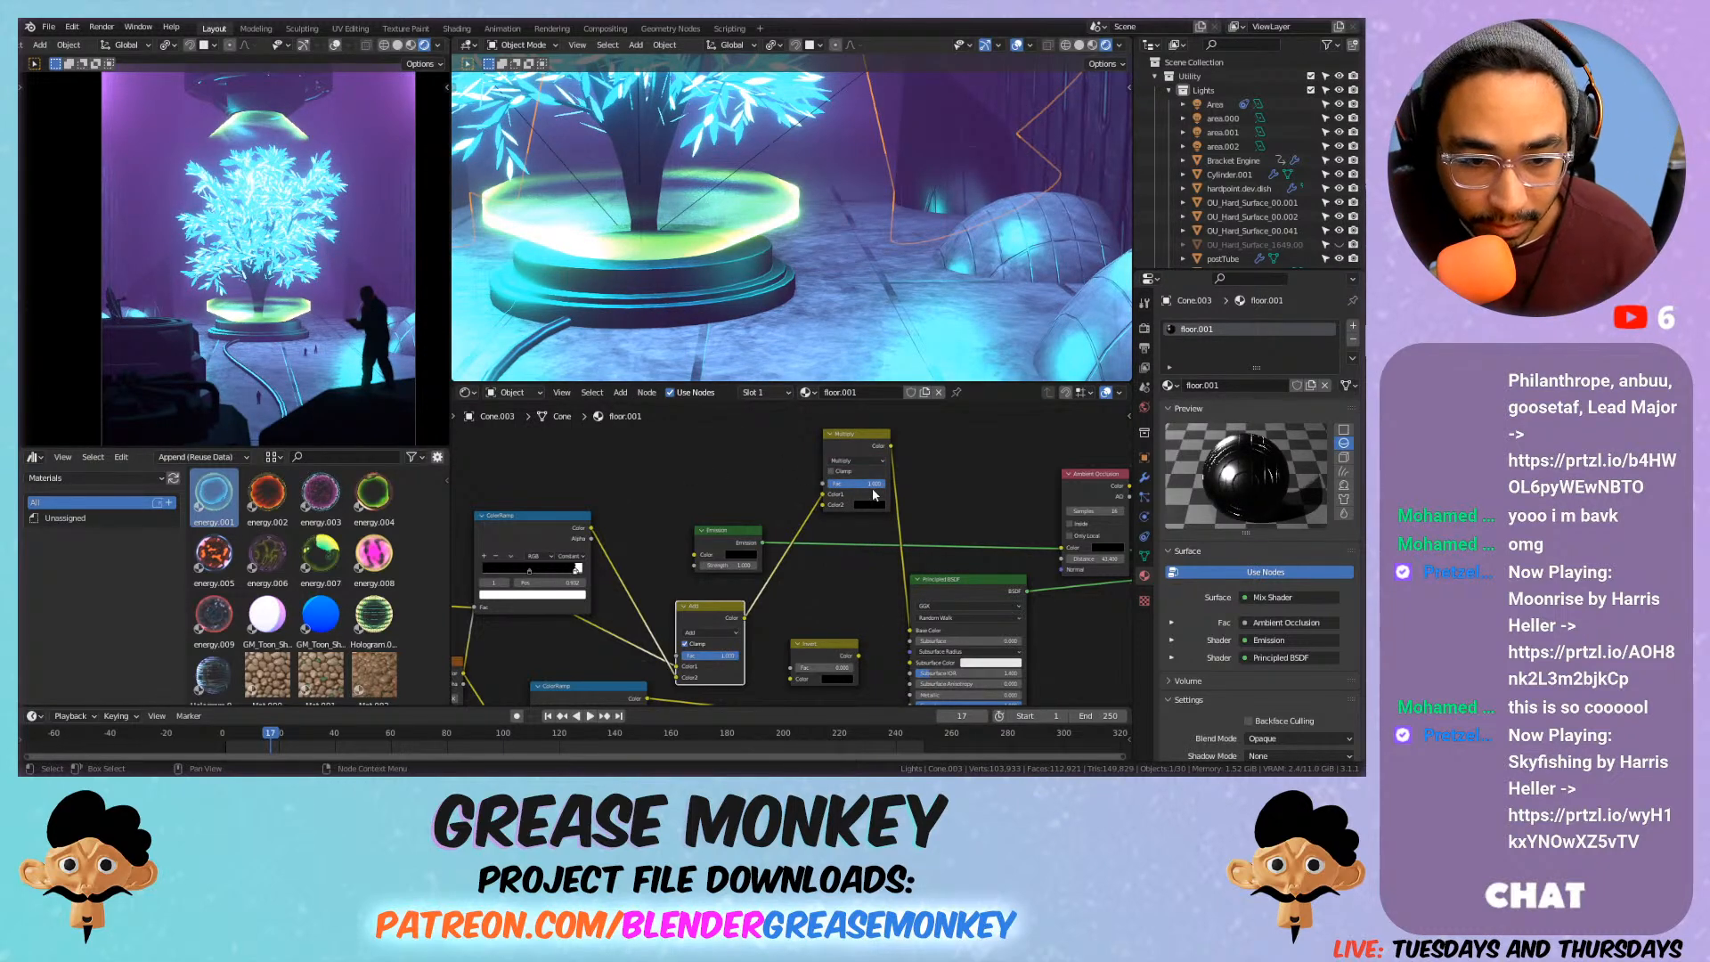
left_click_drag(877, 483, 855, 484)
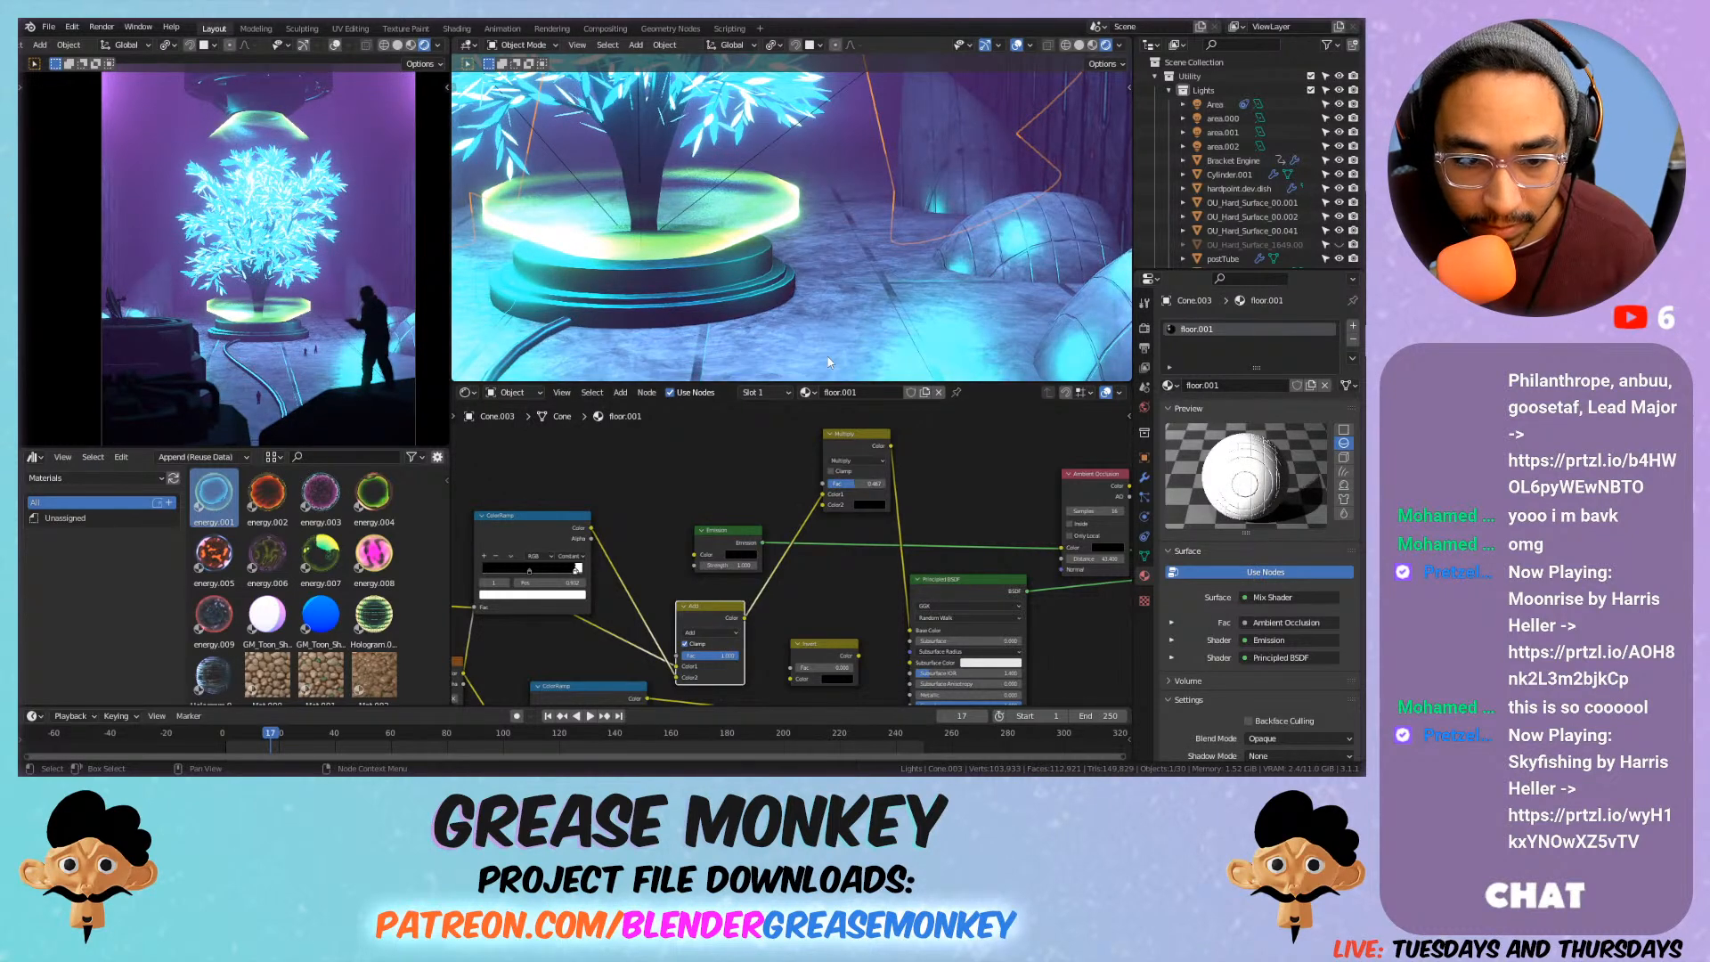
Render the current frame to inspect the darkened wall material, and put the render window away.
key("F12")
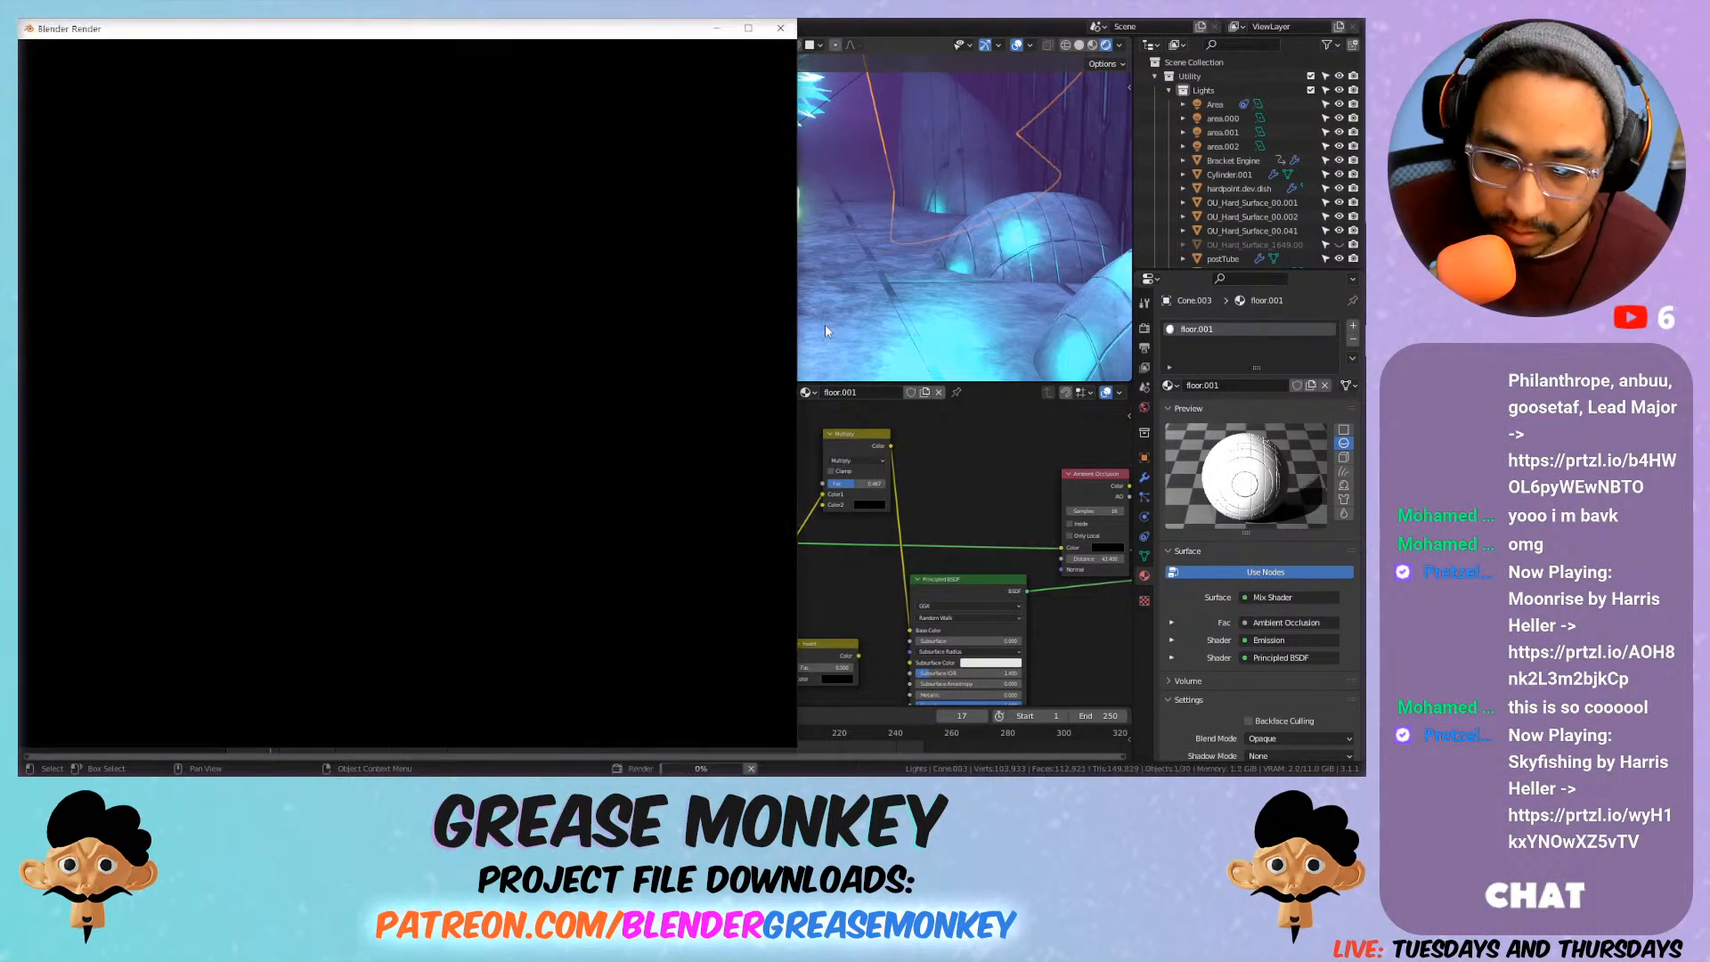
scroll(401, 443, "up", 1)
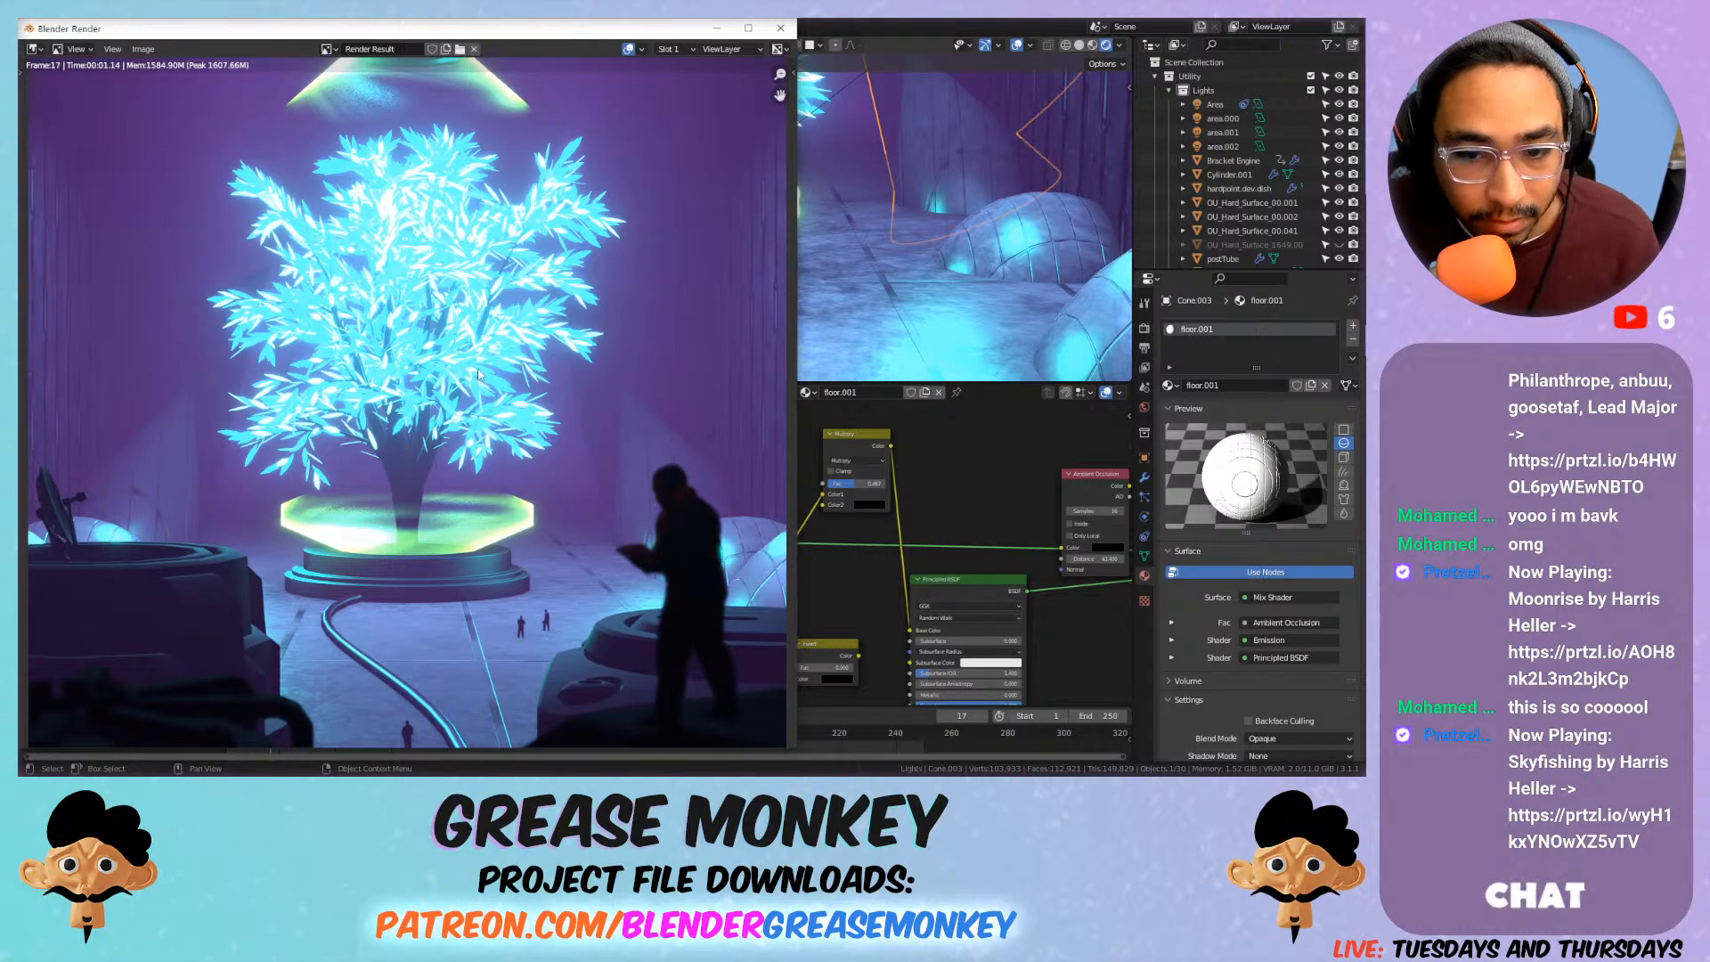
left_click(717, 28)
Select the entire Cone.003 mesh in Edit Mode and unwrap its UVs.
middle_click_drag(889, 105, 925, 250, "shift")
key("Tab")
key("a")
key("u")
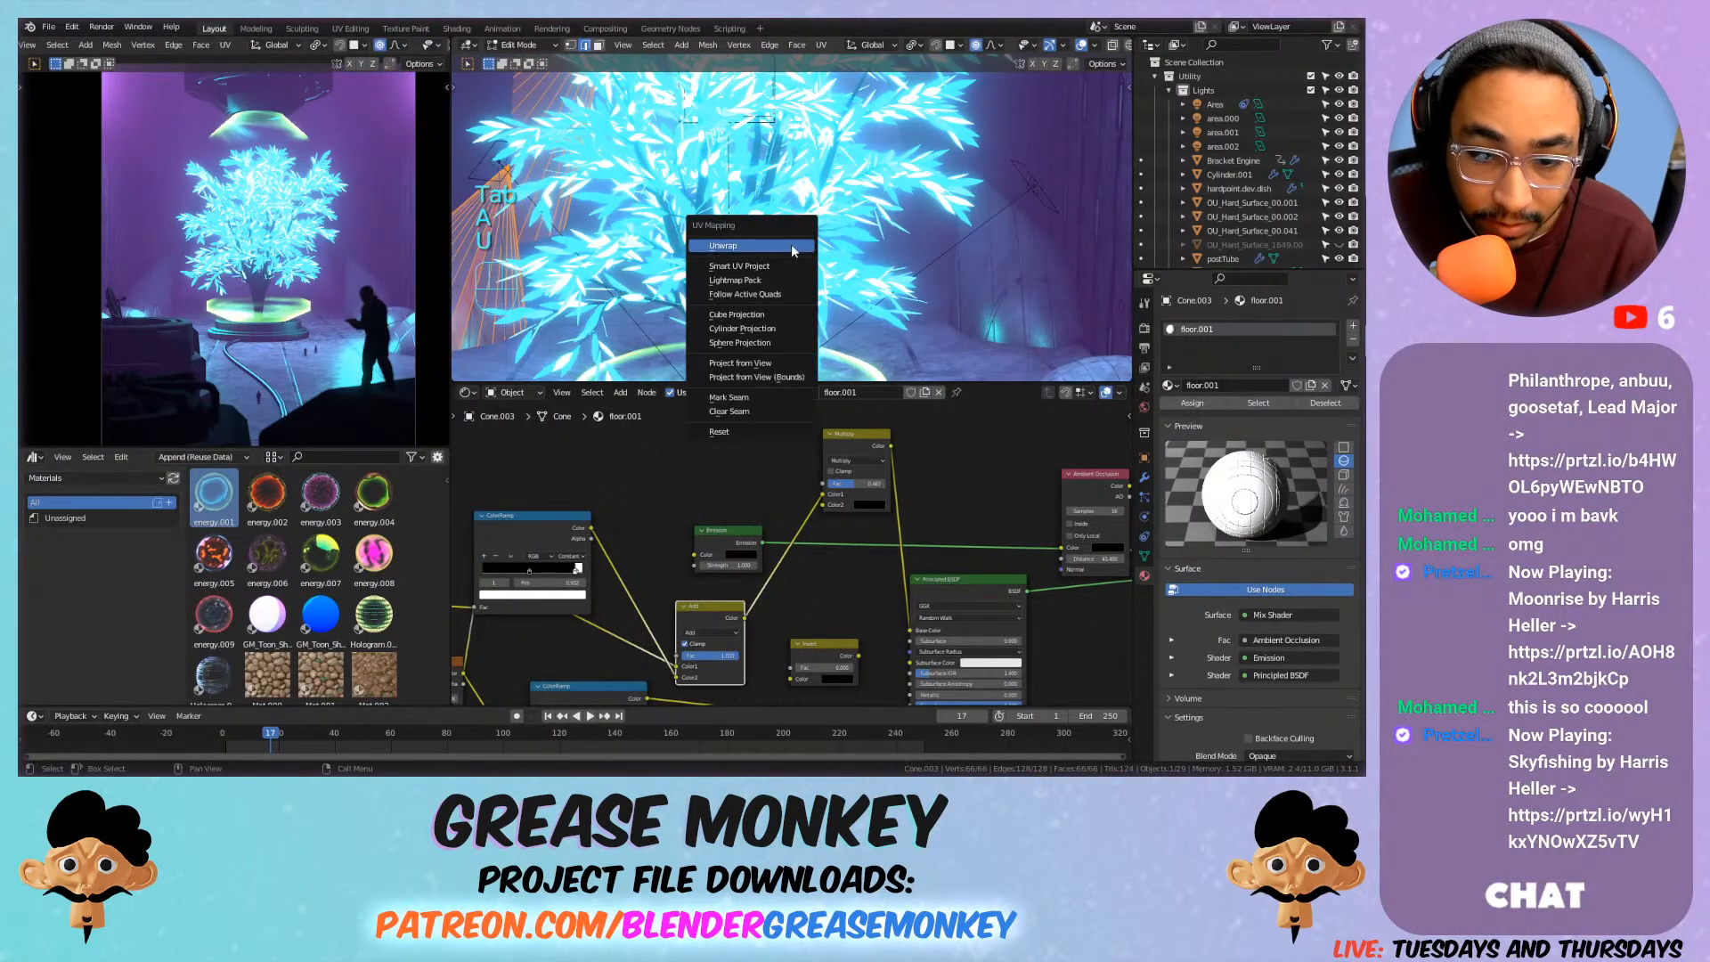
left_click(793, 249)
middle_click_drag(585, 263, 668, 211)
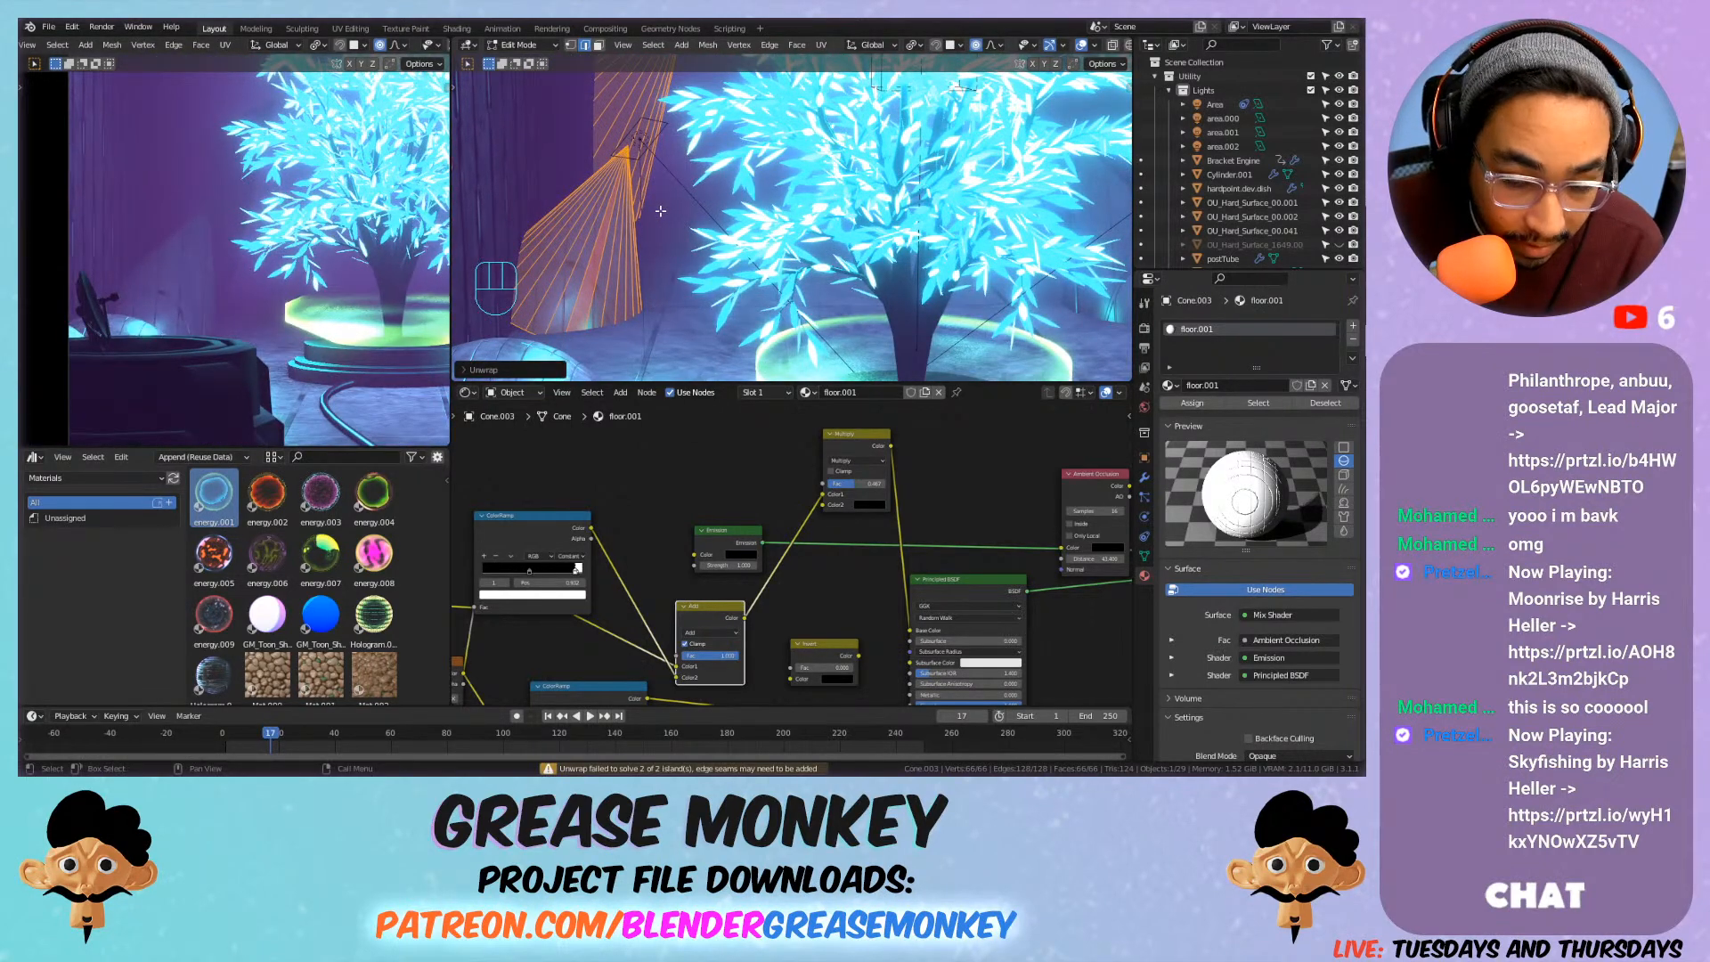
Try cube and sphere projections for the Cone.003 mesh's UVs and return to Object Mode.
key("u")
left_click(641, 281)
key("u")
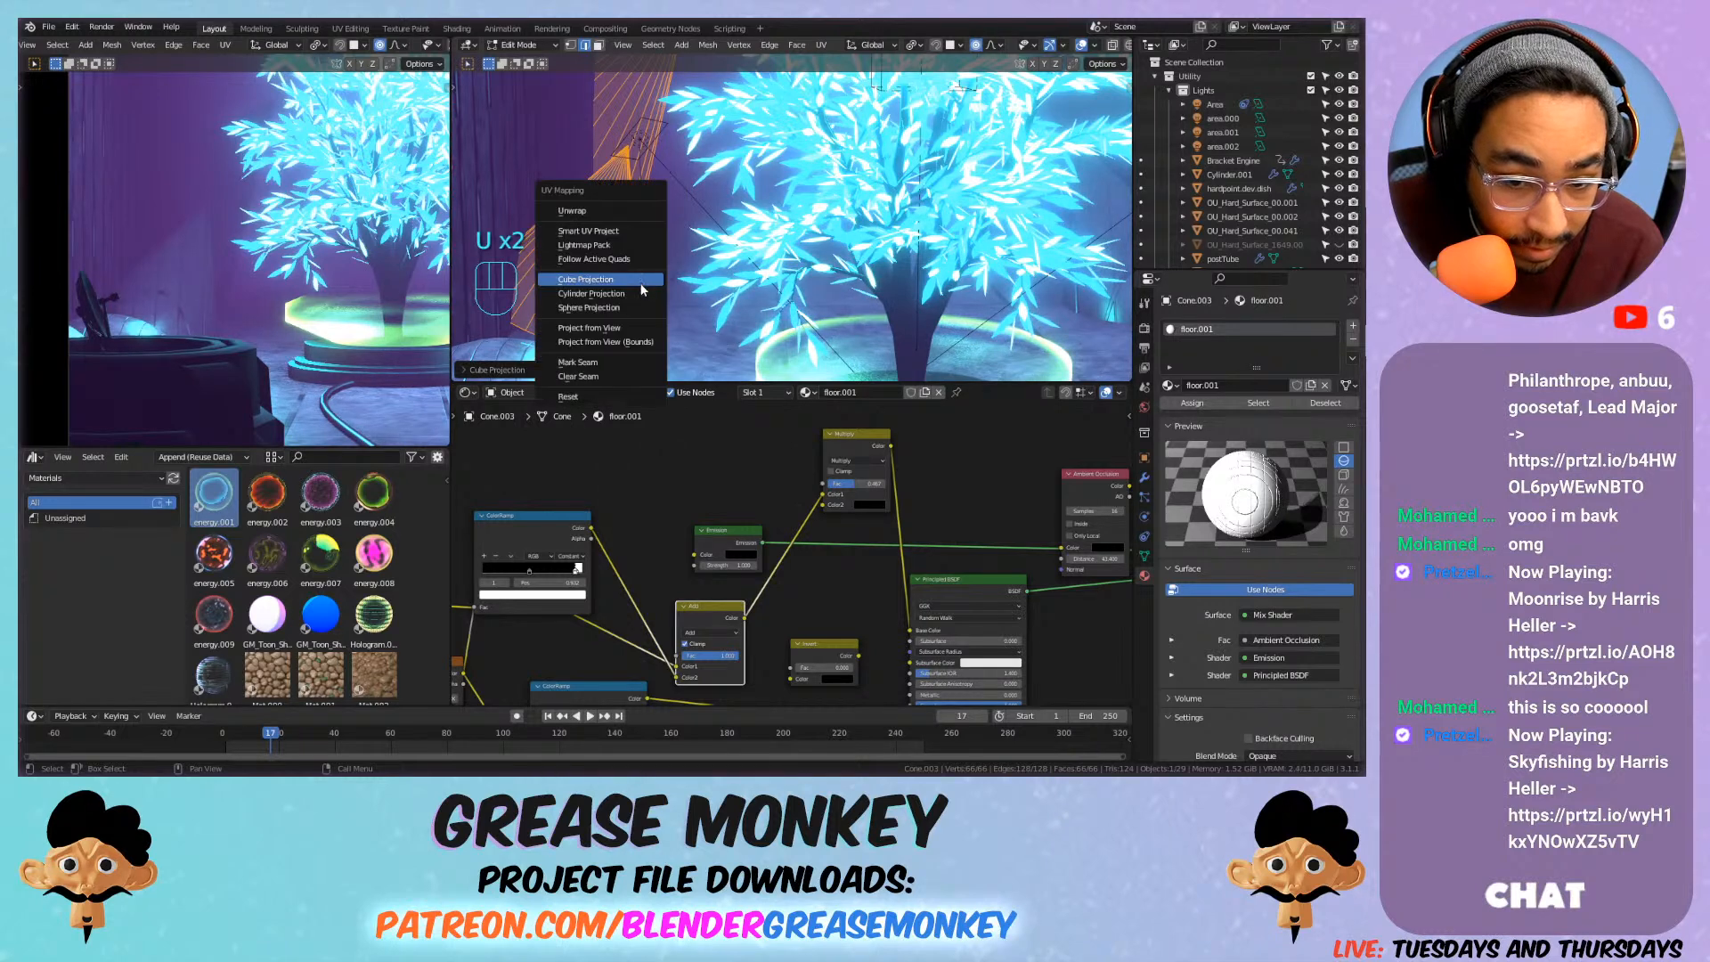
left_click(641, 283)
key("u")
left_click(639, 306)
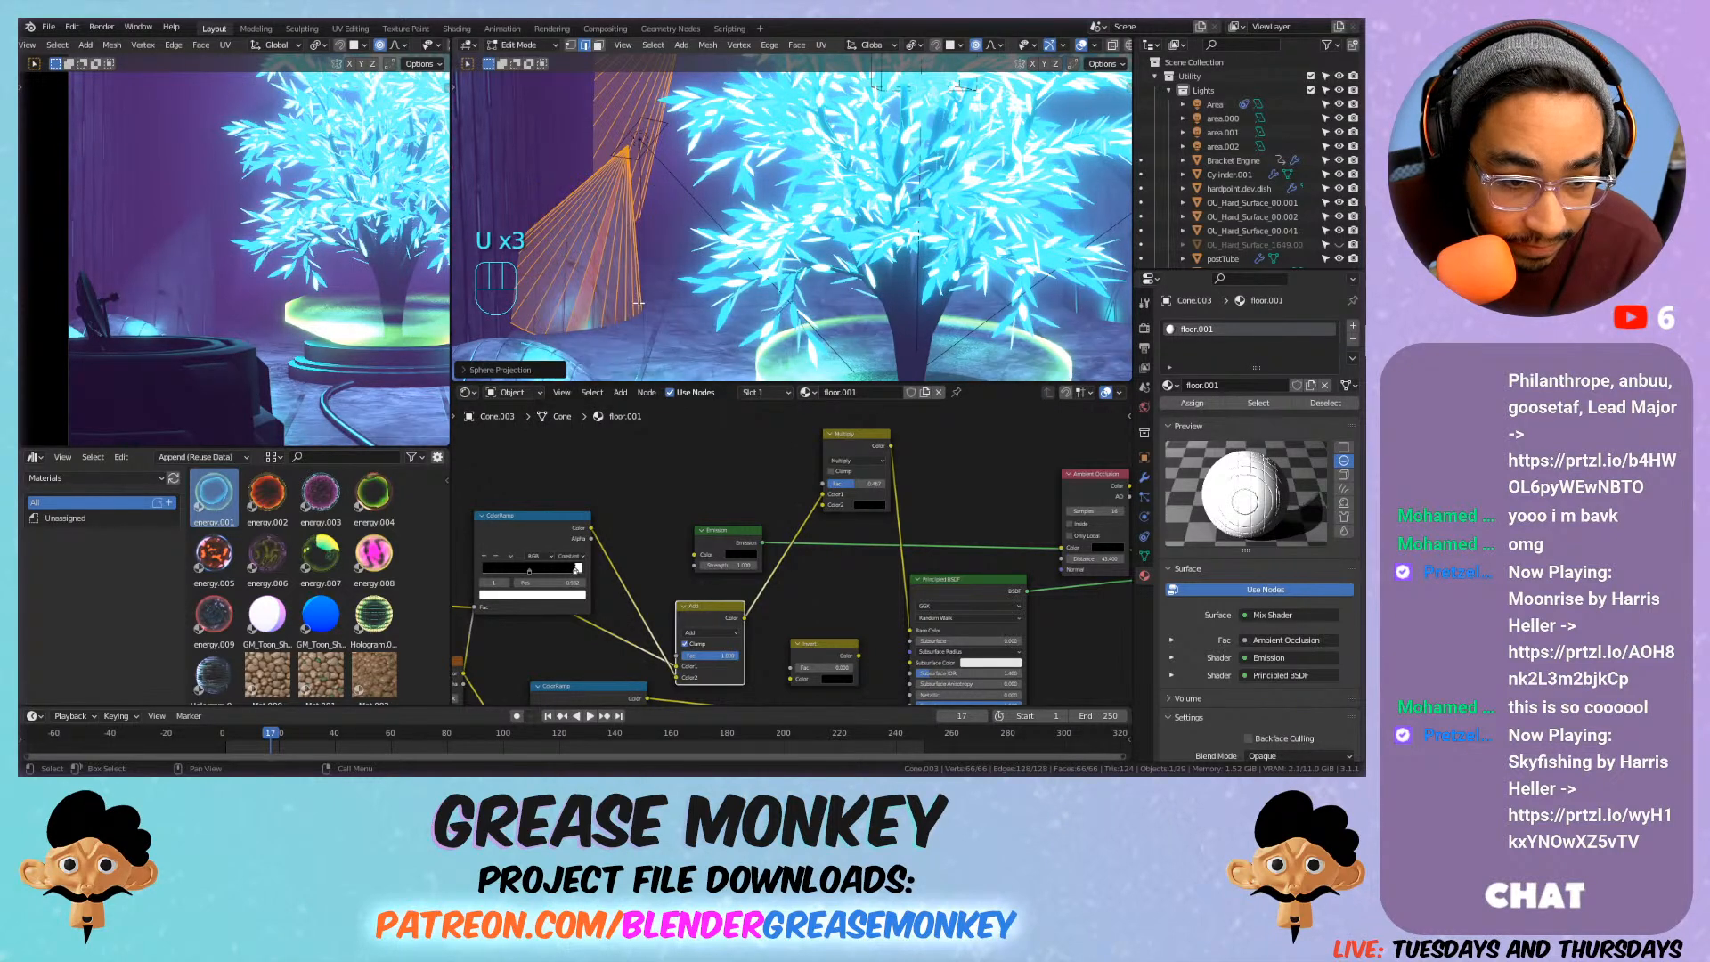
key("Tab")
Connect the Texture Coordinate node's UV output to the Mapping node's Vector input in the floor.001 material.
scroll(782, 541, "down", 4)
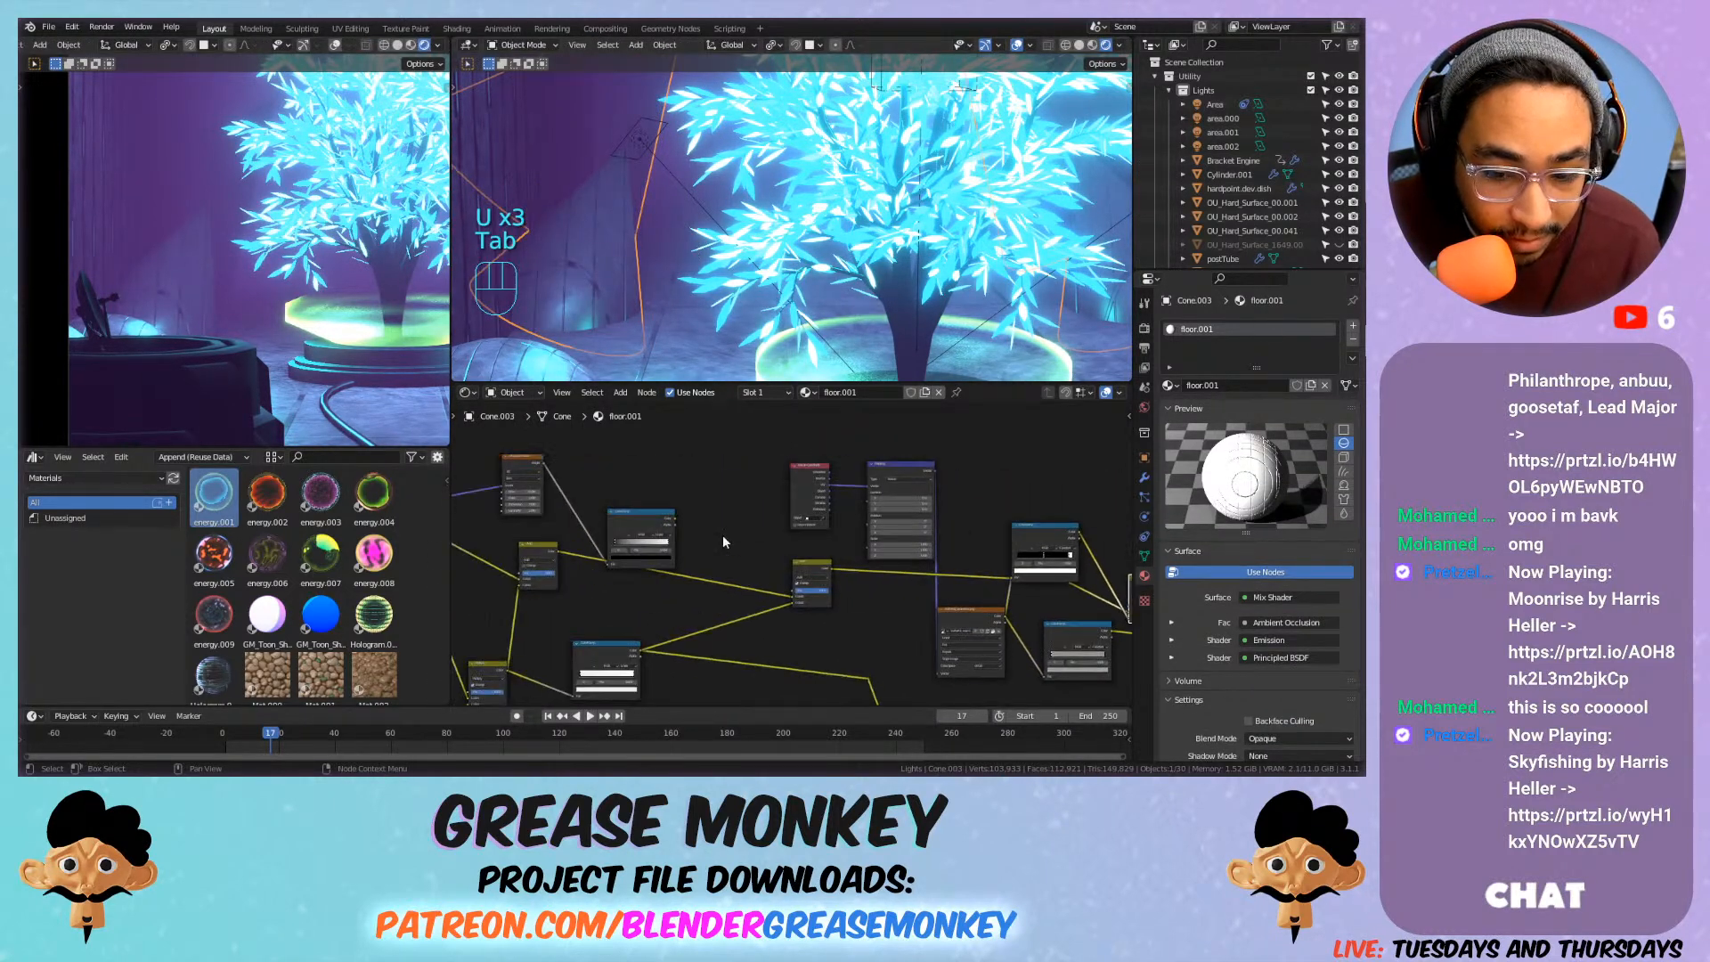
scroll(814, 526, "up", 6)
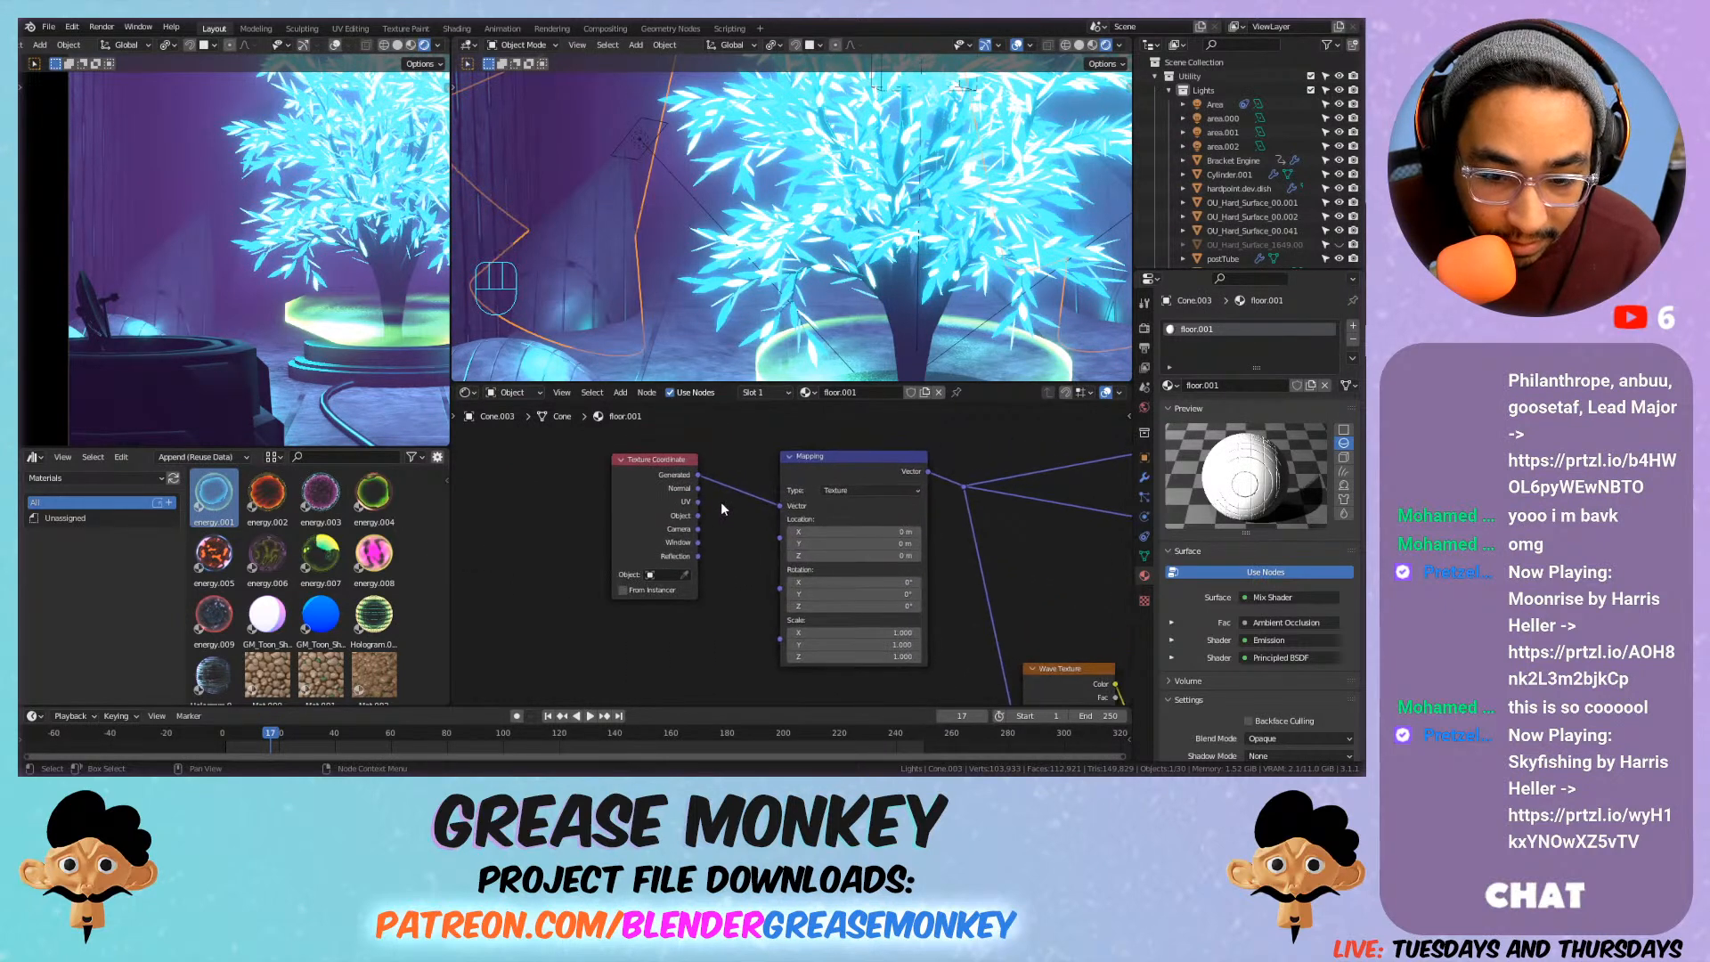
left_click_drag(698, 501, 783, 508)
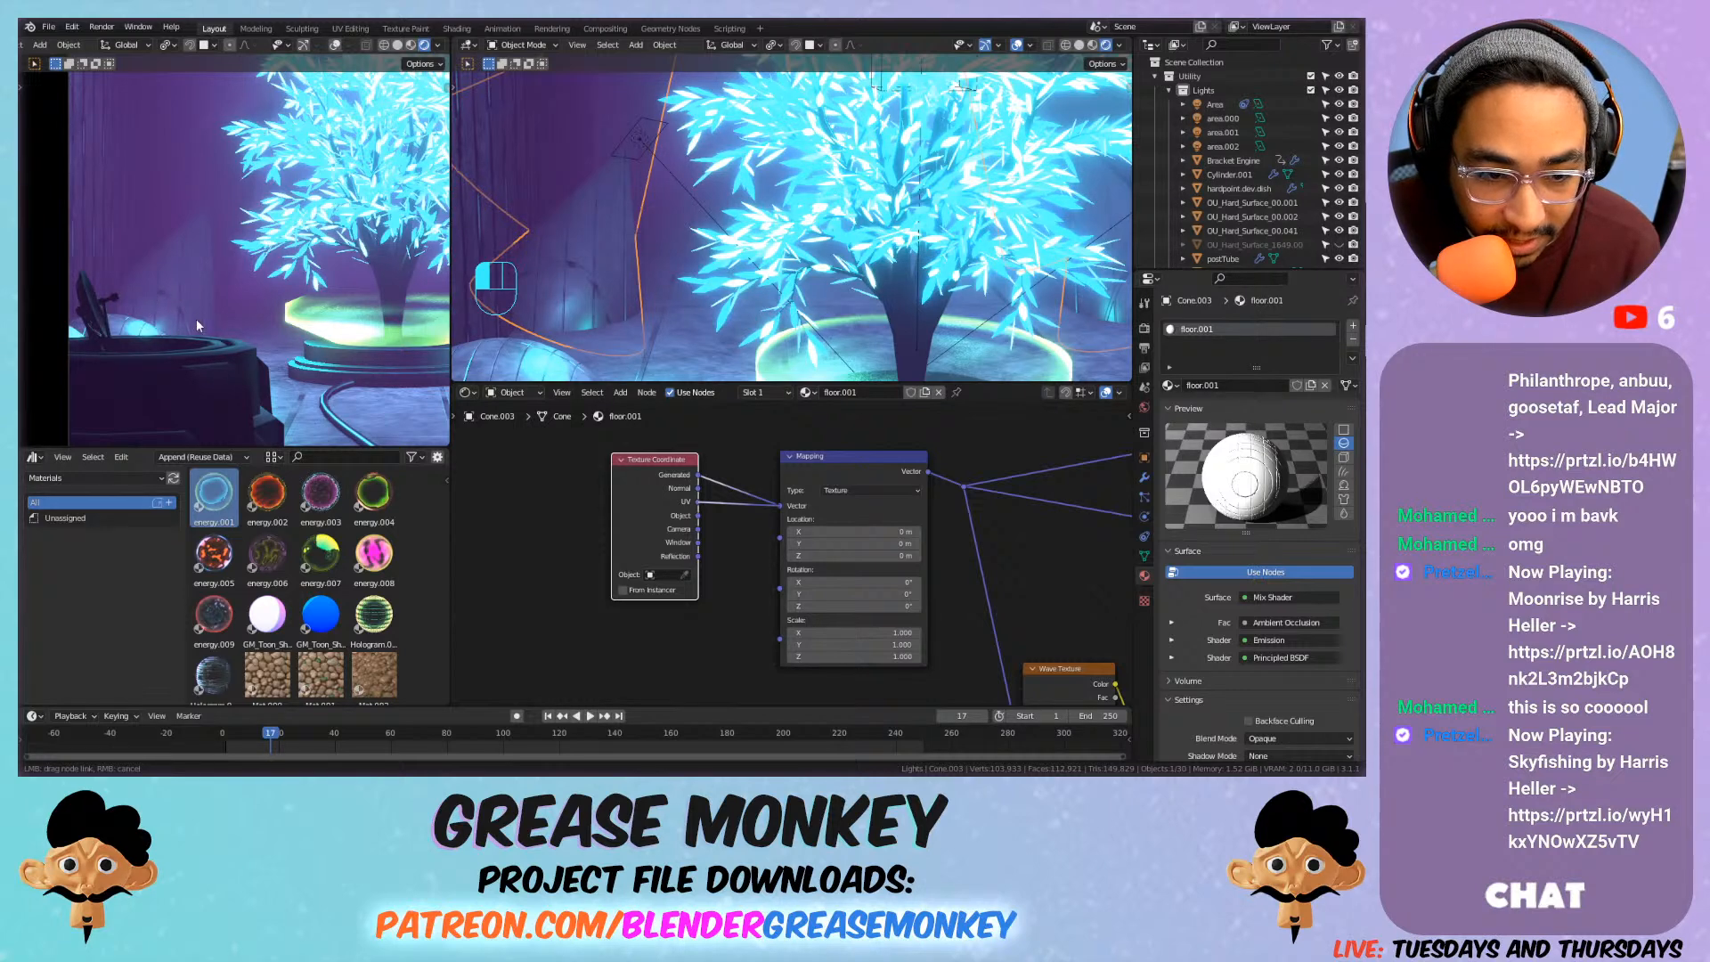
Try the standard Unwrap on Cone.003 again with its texture mapping driven by UVs.
key("Tab")
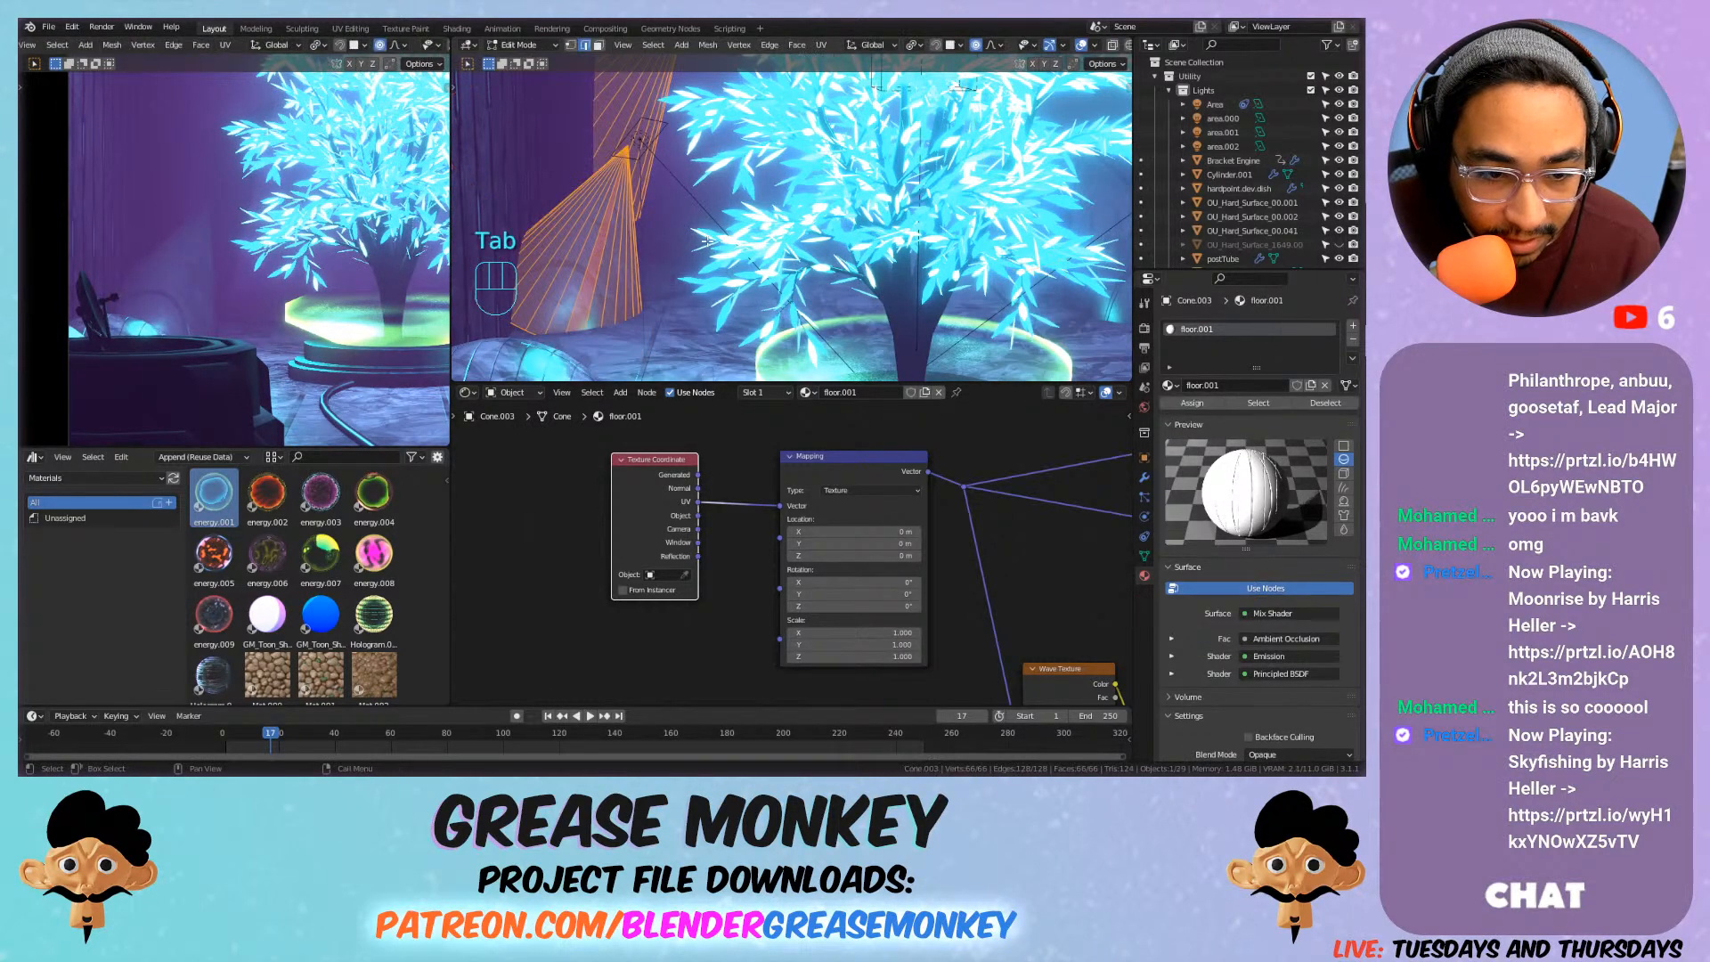
key("u")
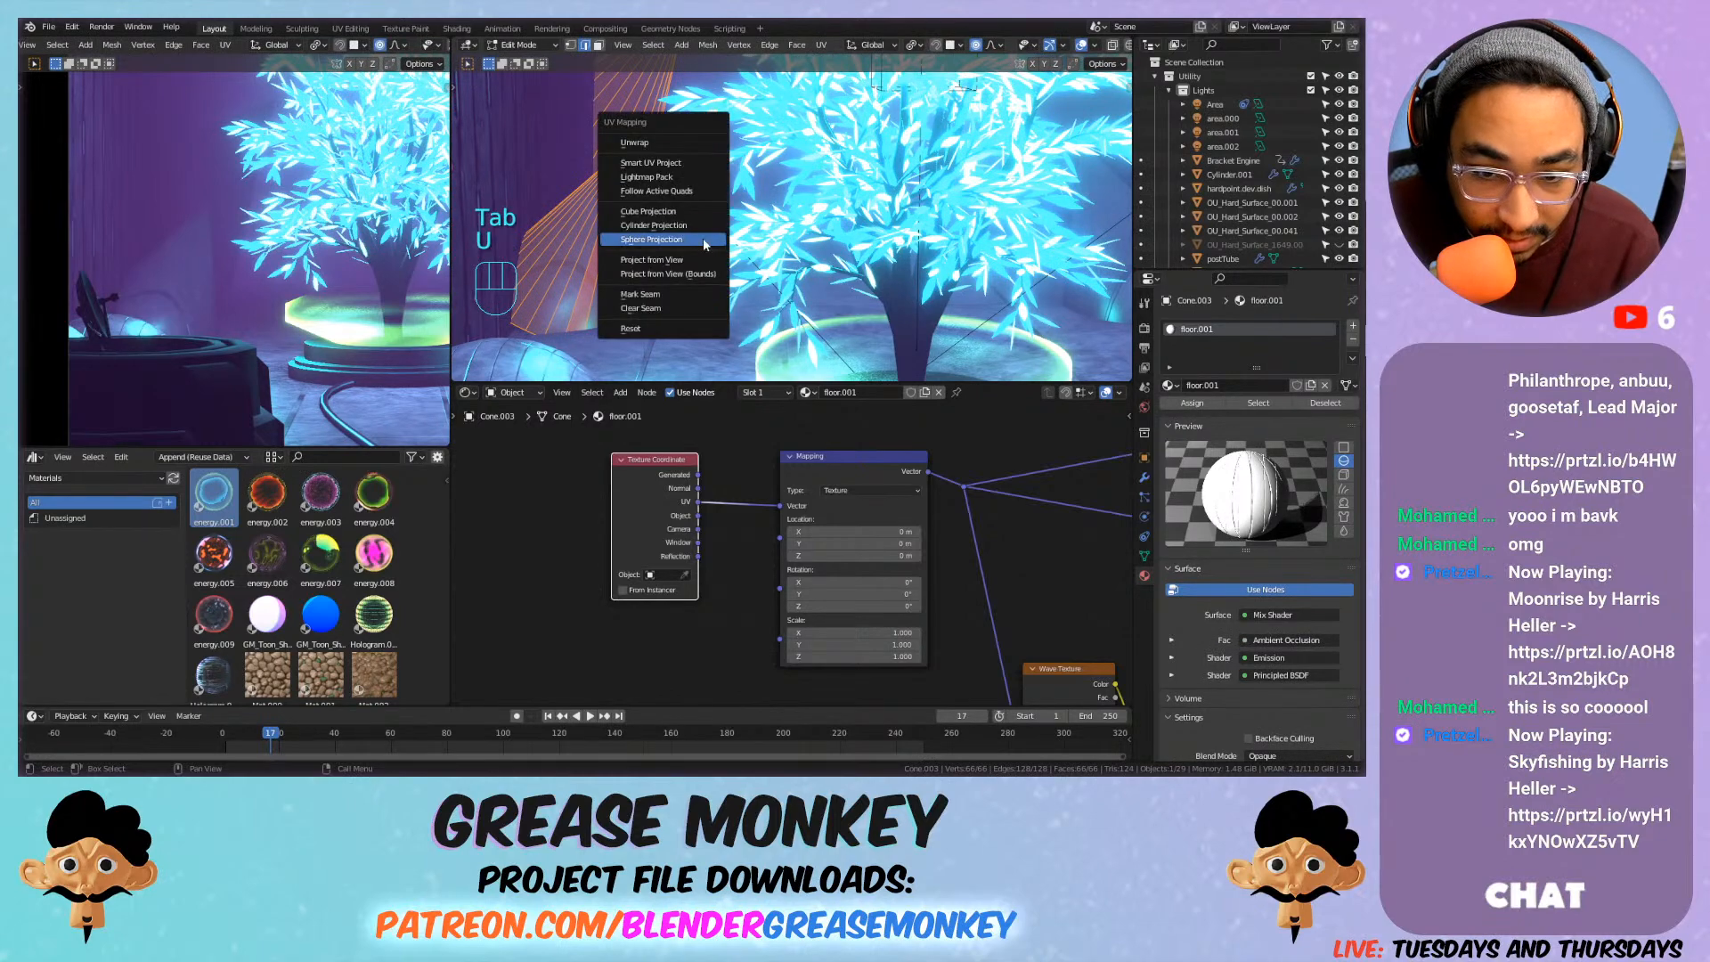
left_click(685, 143)
key("u")
left_click(688, 145)
Try cube, cylinder, sphere and Project from View mappings on the Cone.003 mesh.
middle_click_drag(740, 239, 730, 265)
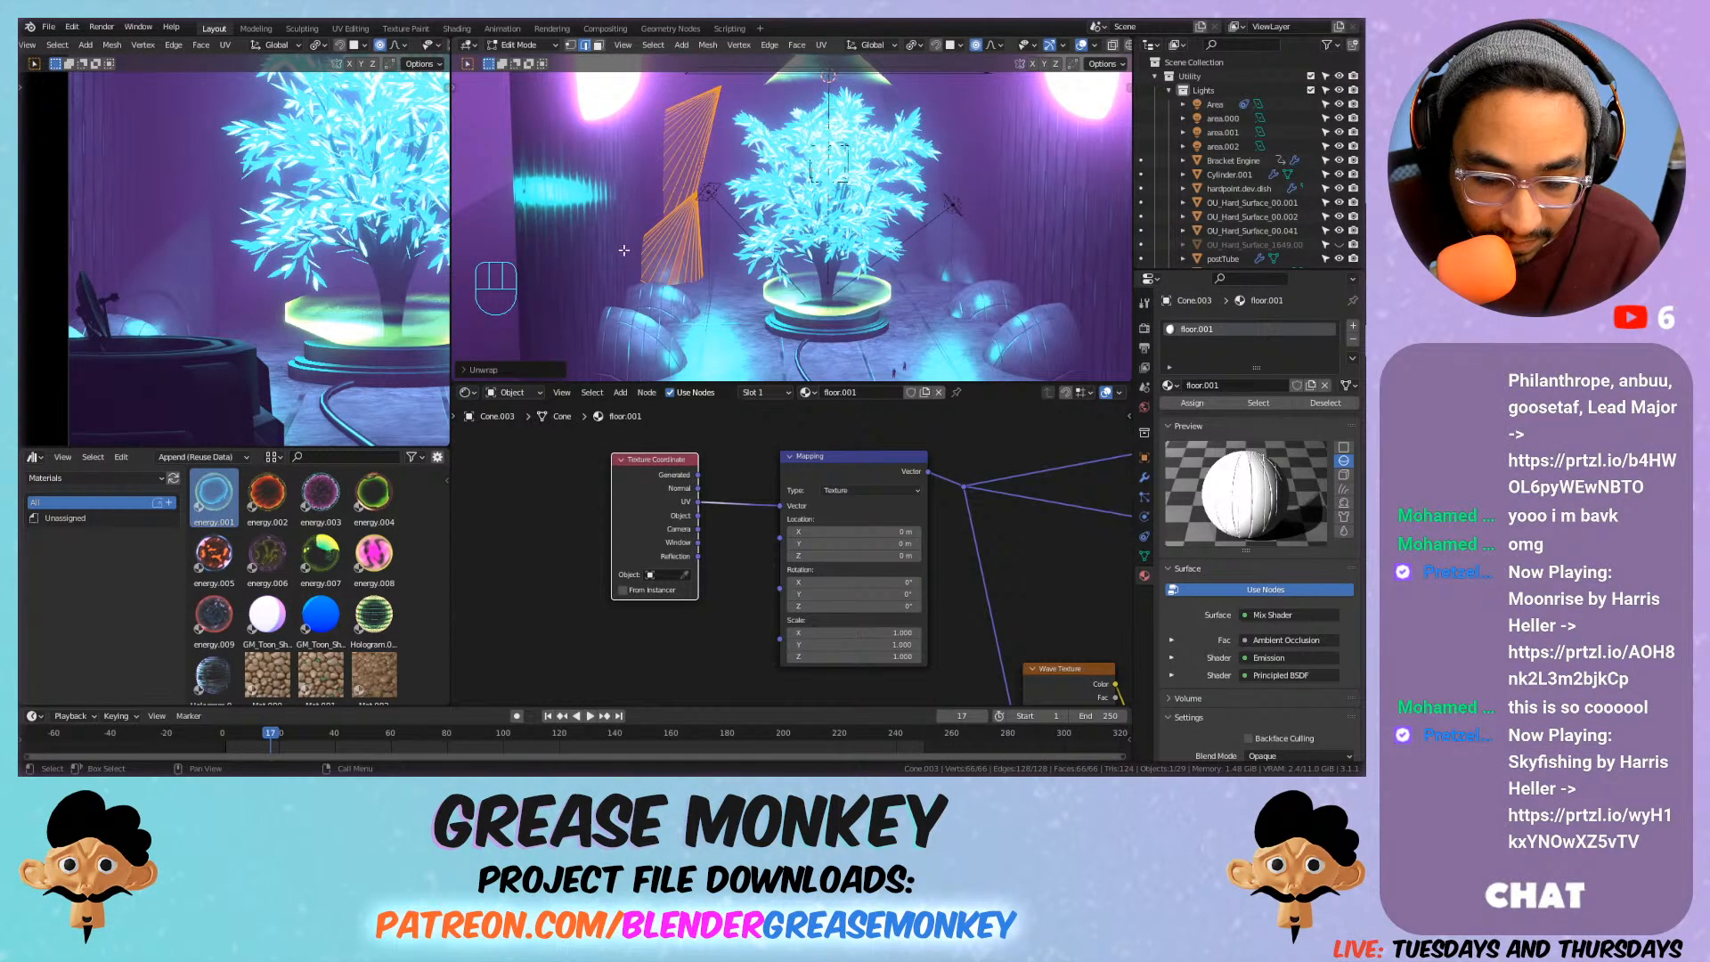
scroll(636, 258, "up", 3)
key("u")
left_click(574, 311)
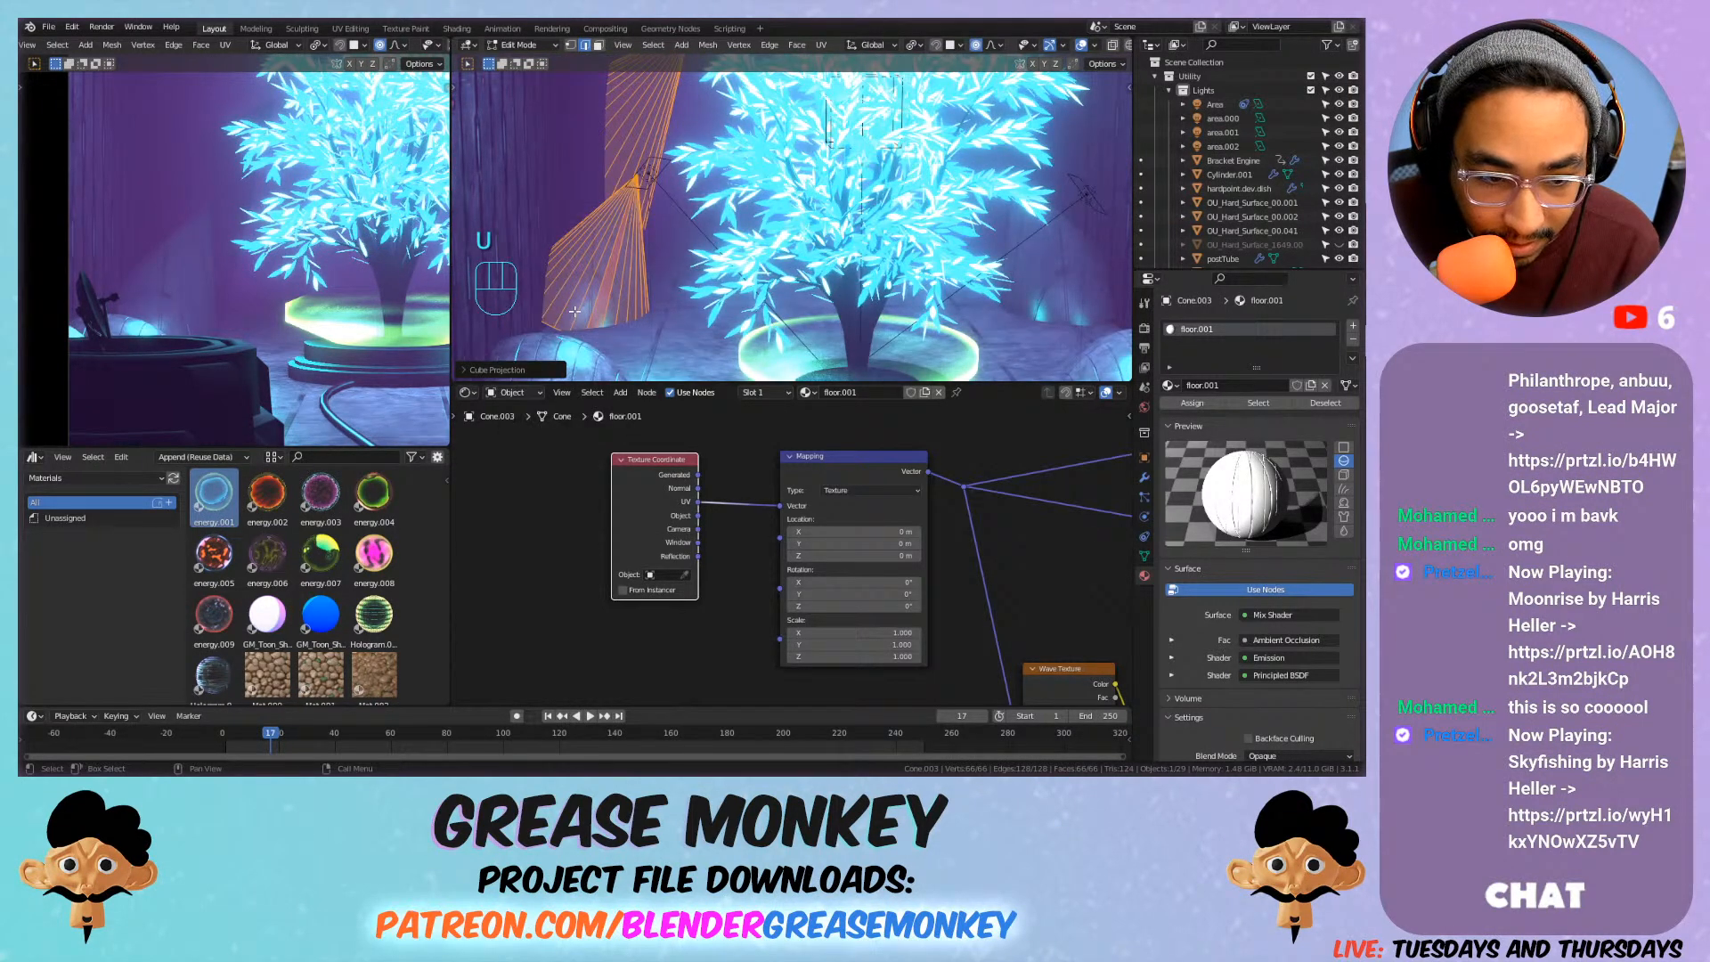
key("u")
left_click(569, 317)
key("u")
left_click(579, 318)
key("u")
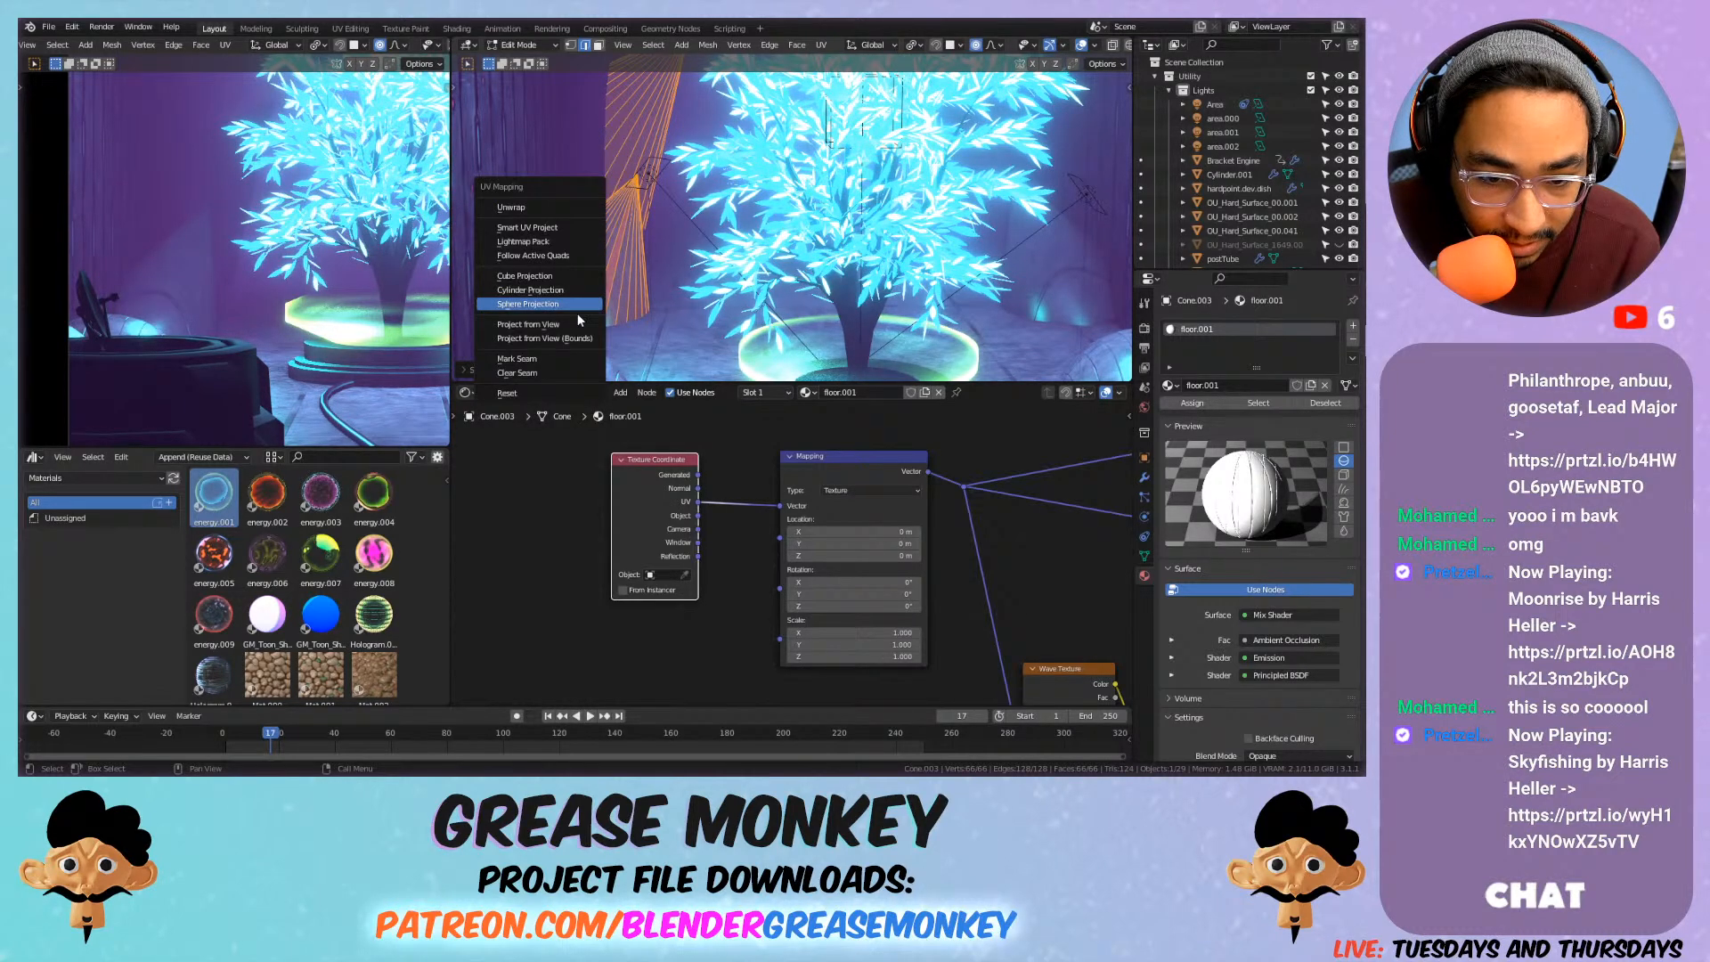
left_click(570, 325)
Try Lightmap Pack and Smart UV Project with a 66° angle limit on the Cone.003 mesh.
key("u")
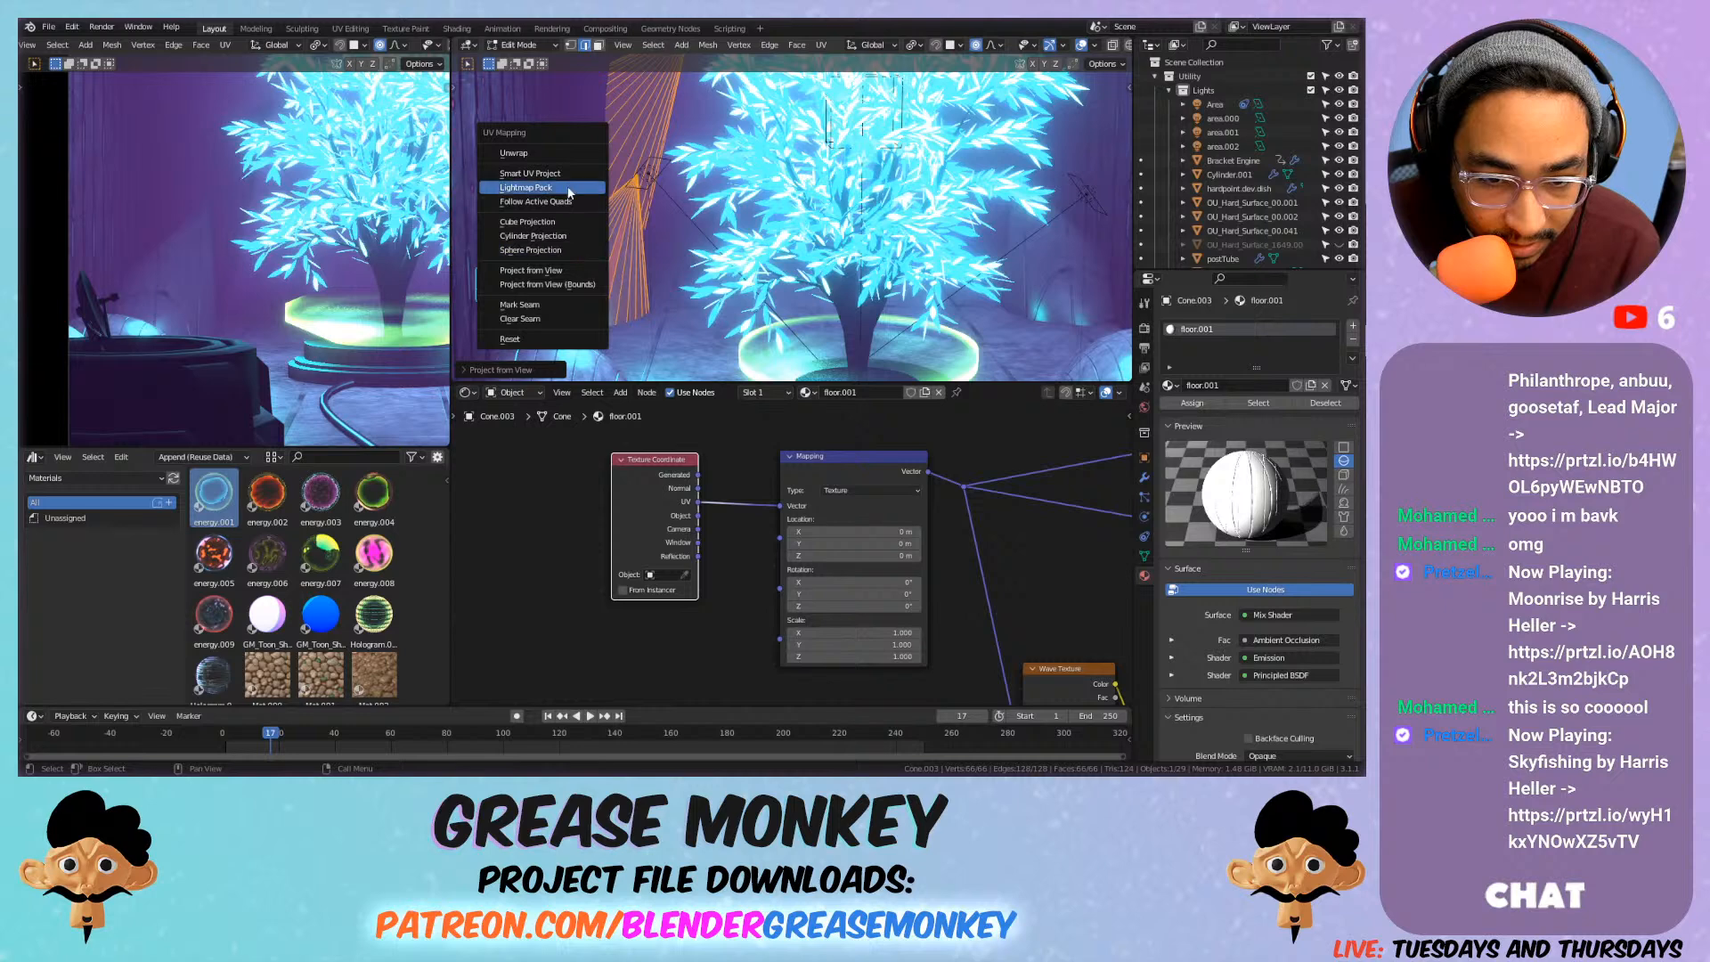
left_click(571, 187)
left_click(558, 334)
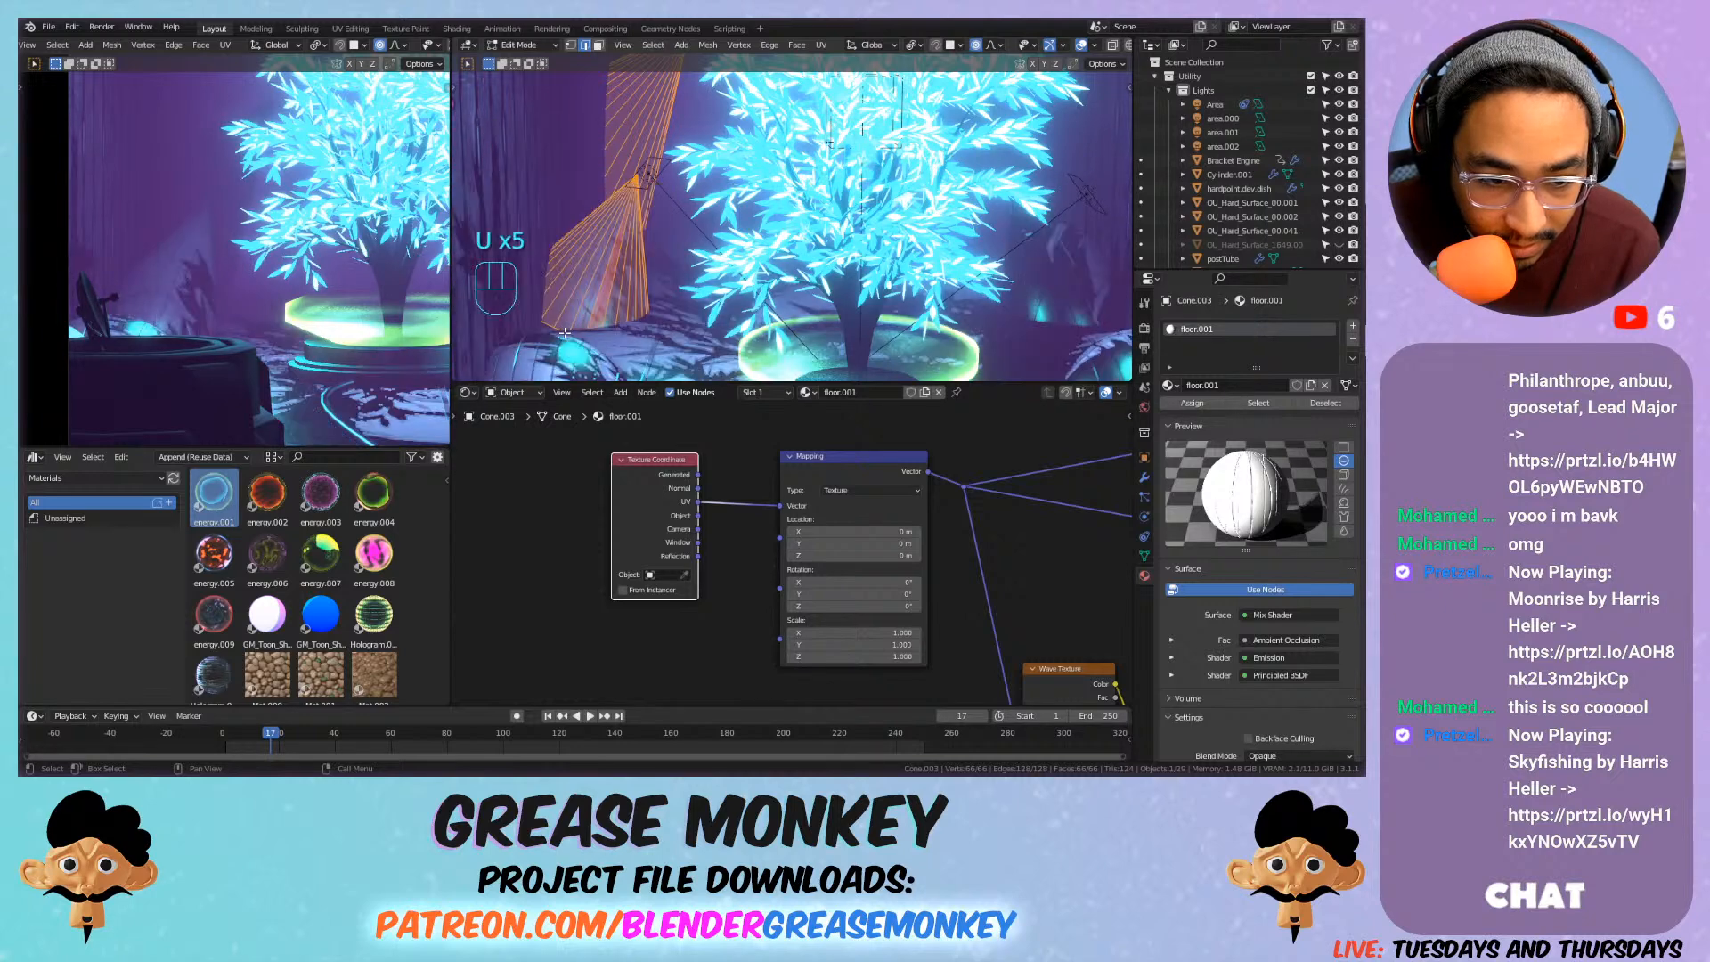
key("u")
left_click(603, 206)
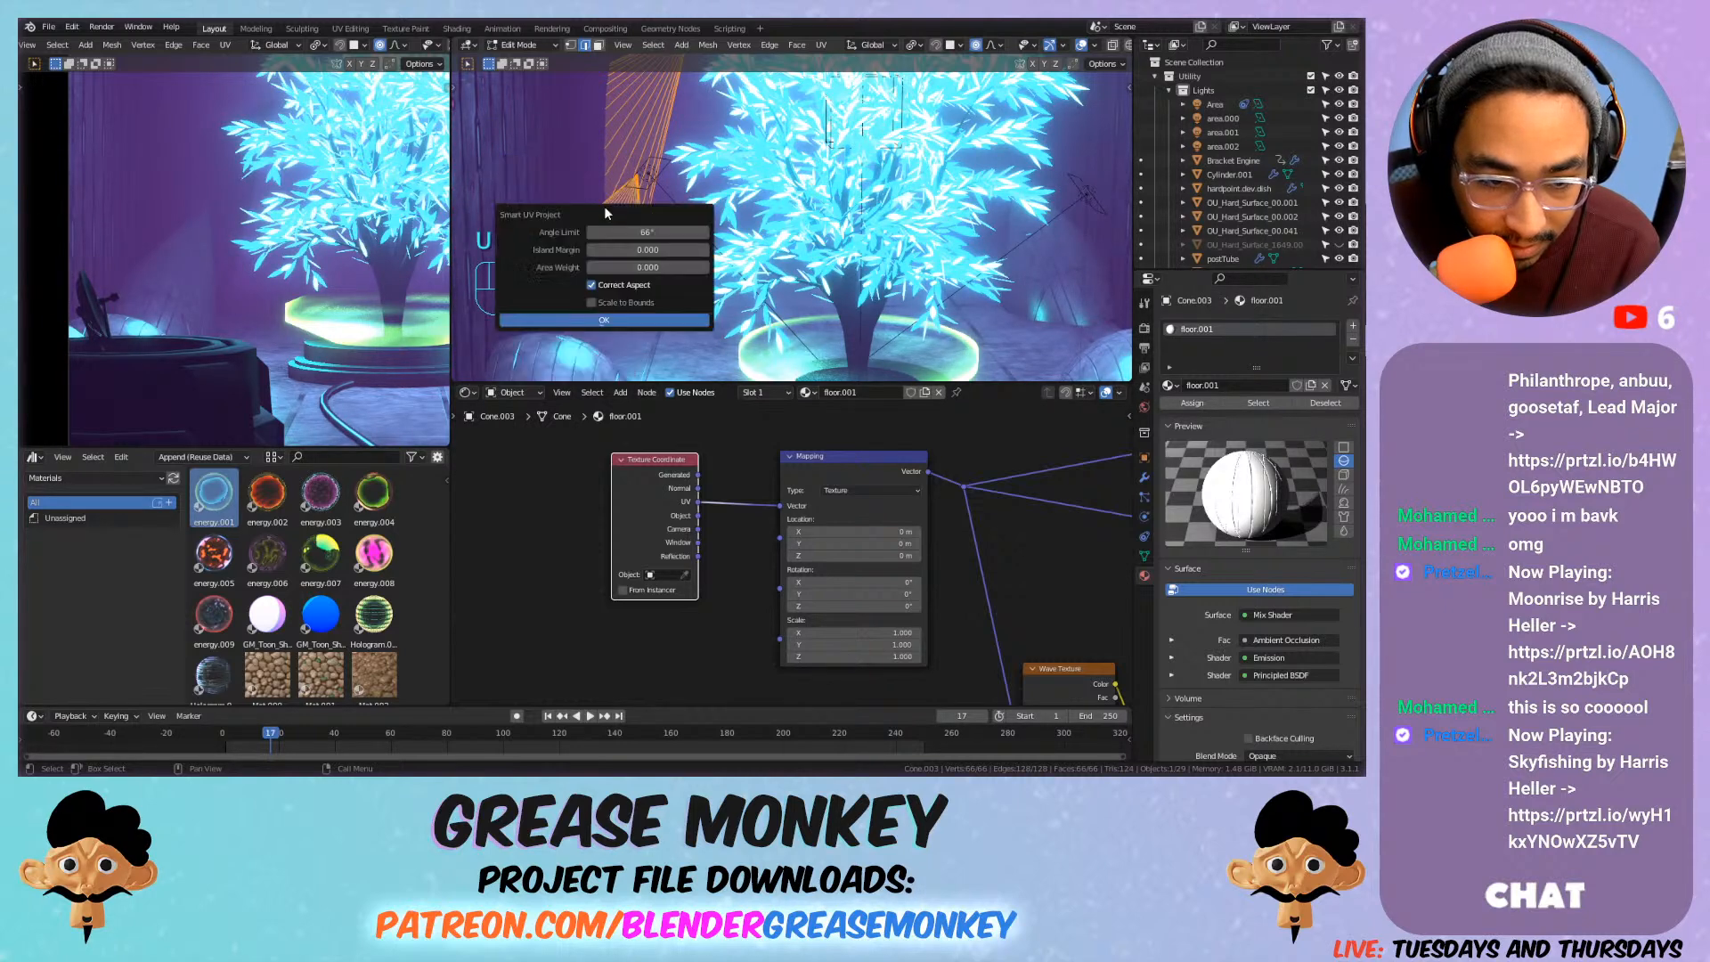
left_click(606, 321)
Apply Sphere Projection to the Cone.003 mesh's UVs after one more Unwrap, and return to Object Mode.
key("u")
left_click(605, 207)
key("u")
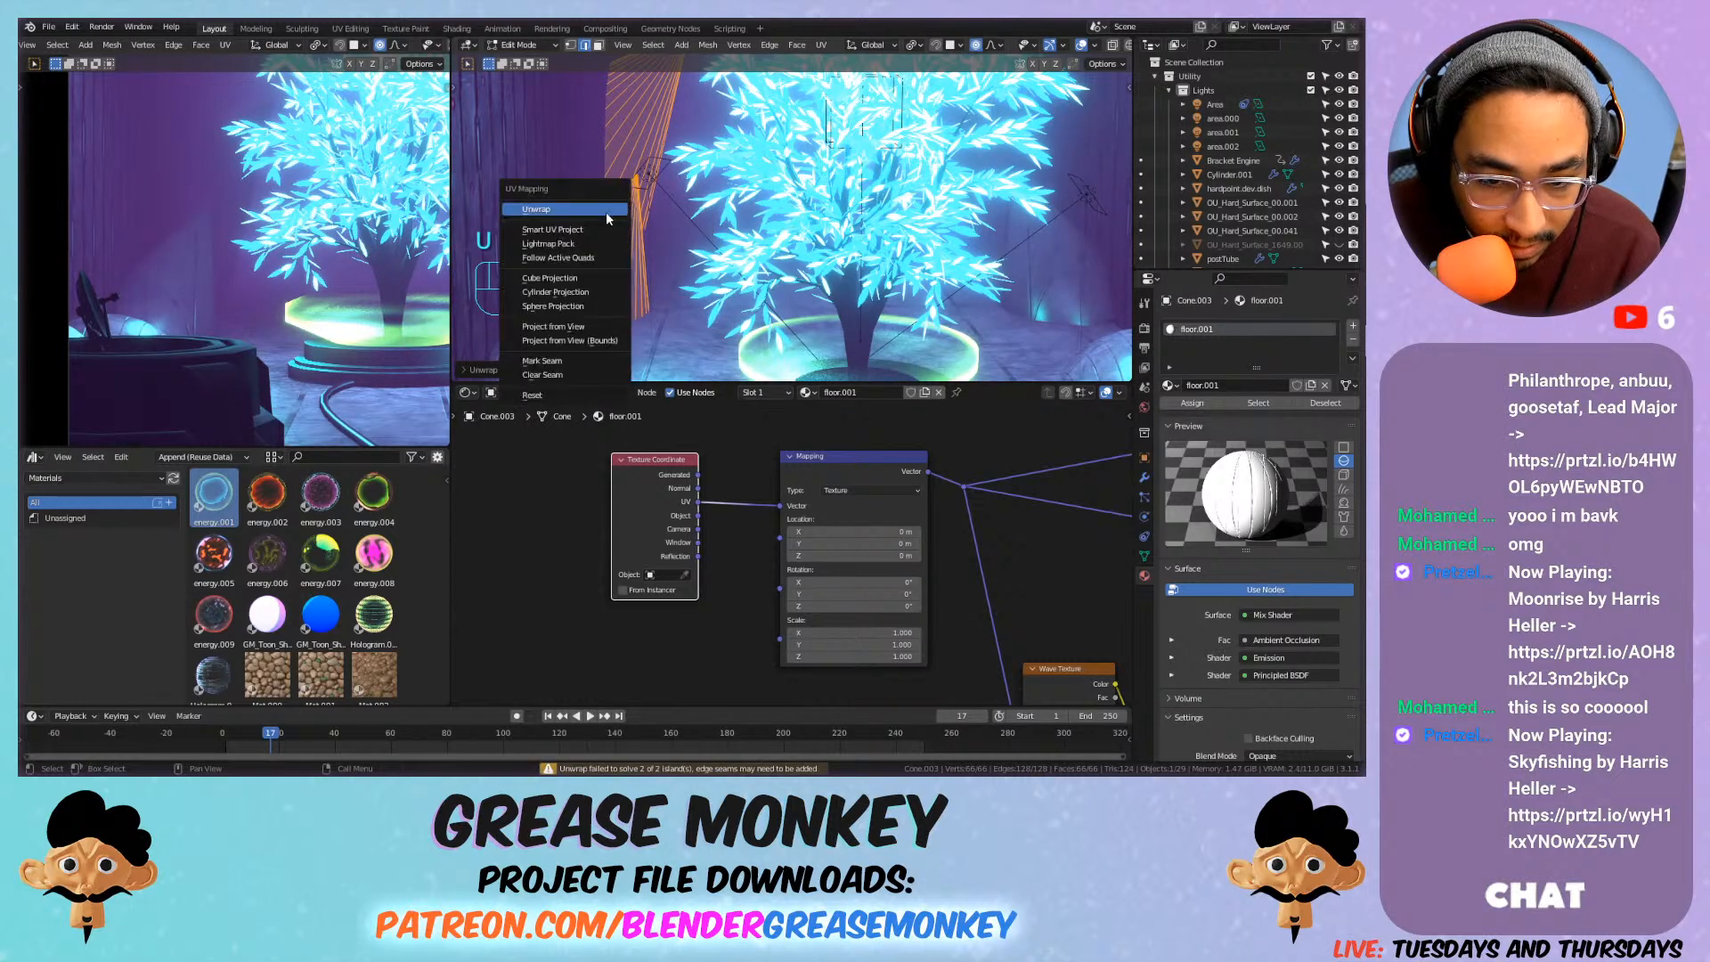
left_click(587, 305)
middle_click_drag(863, 218, 988, 220)
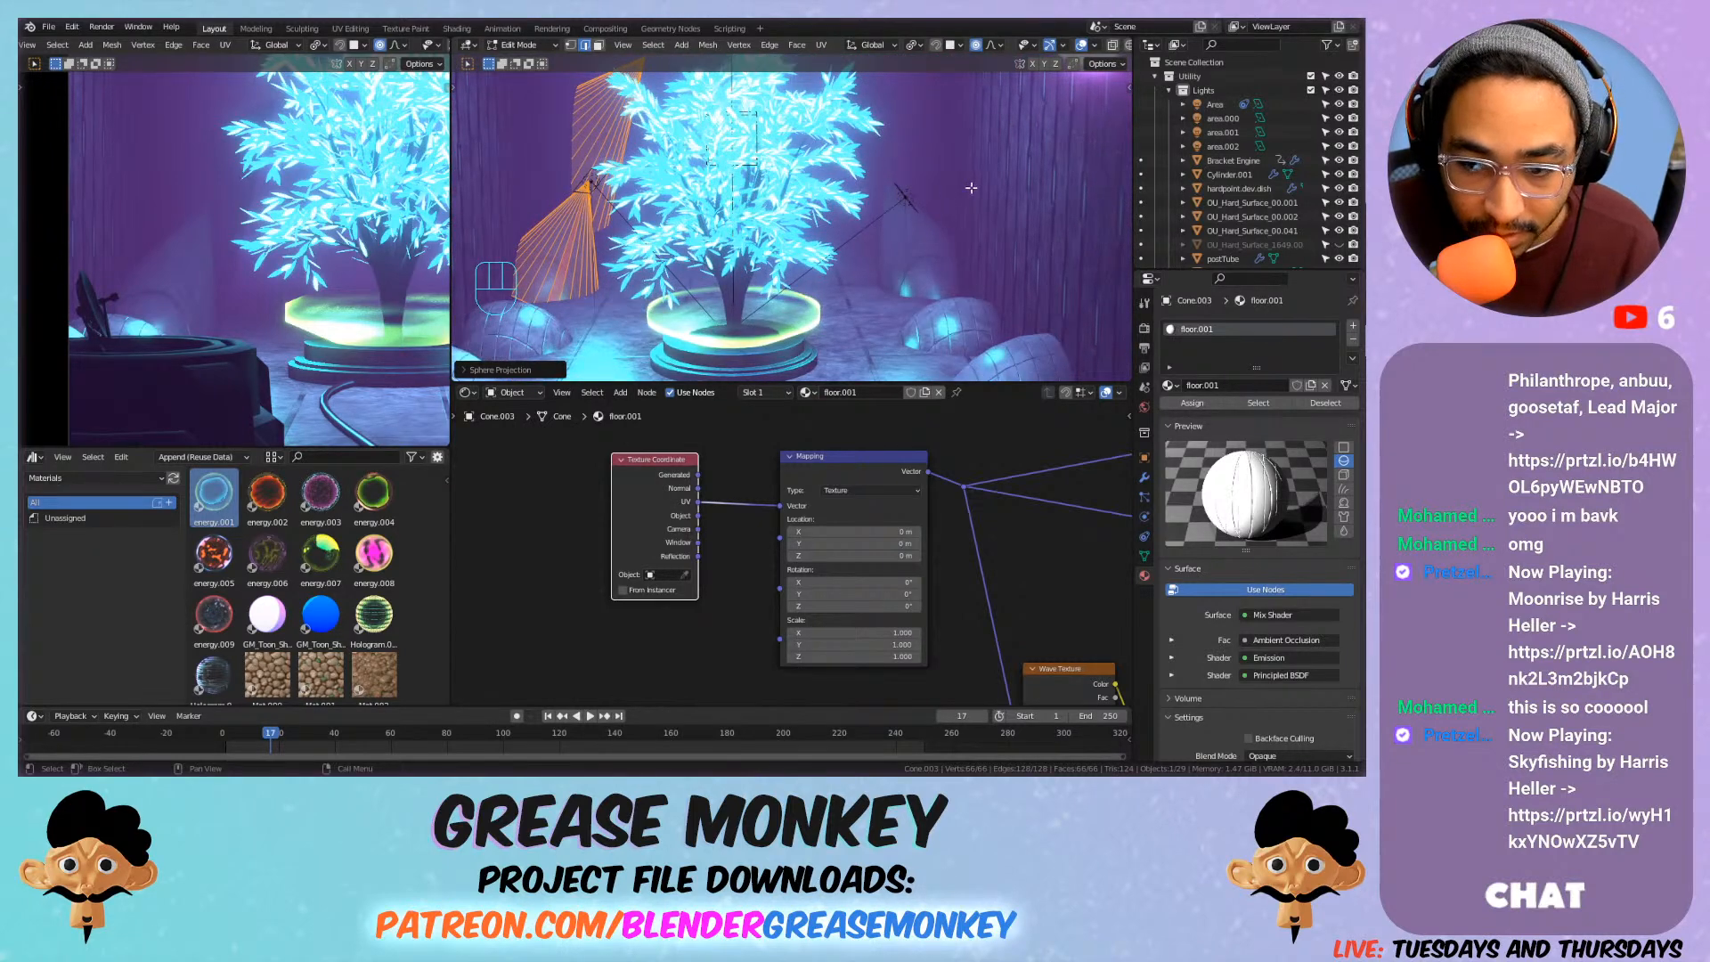
key("Tab")
Select the ground plane and render the current frame to inspect the floor and walls, then close the render.
left_click(1023, 195)
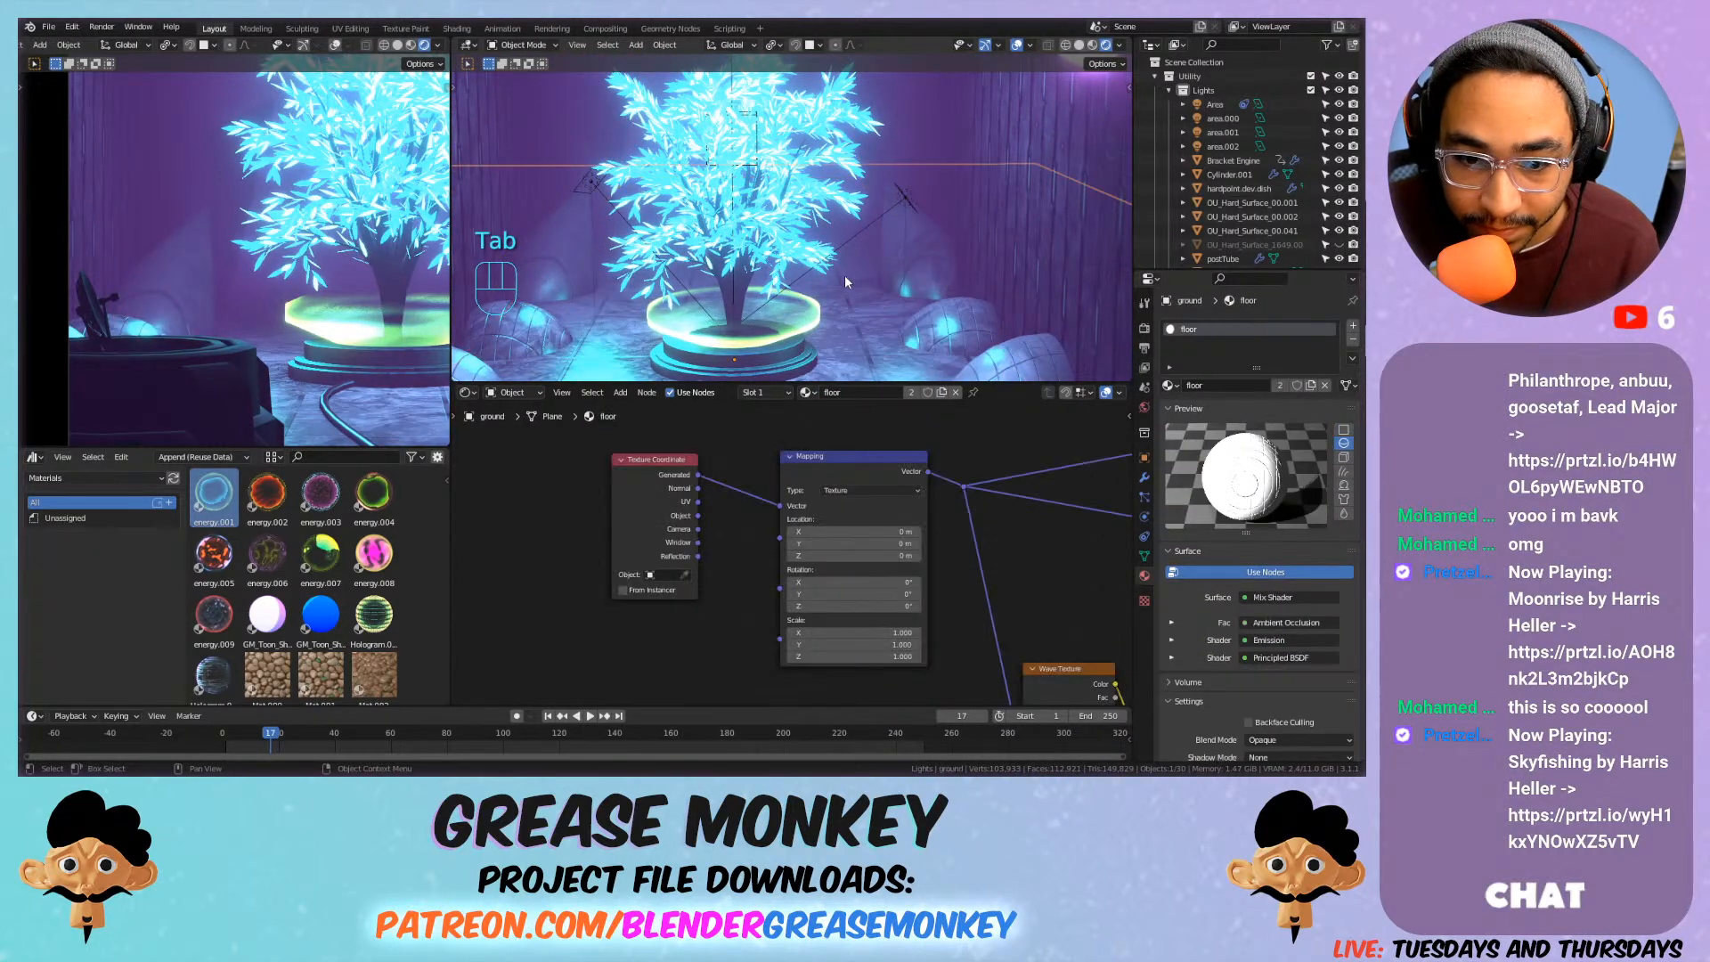
key("F12")
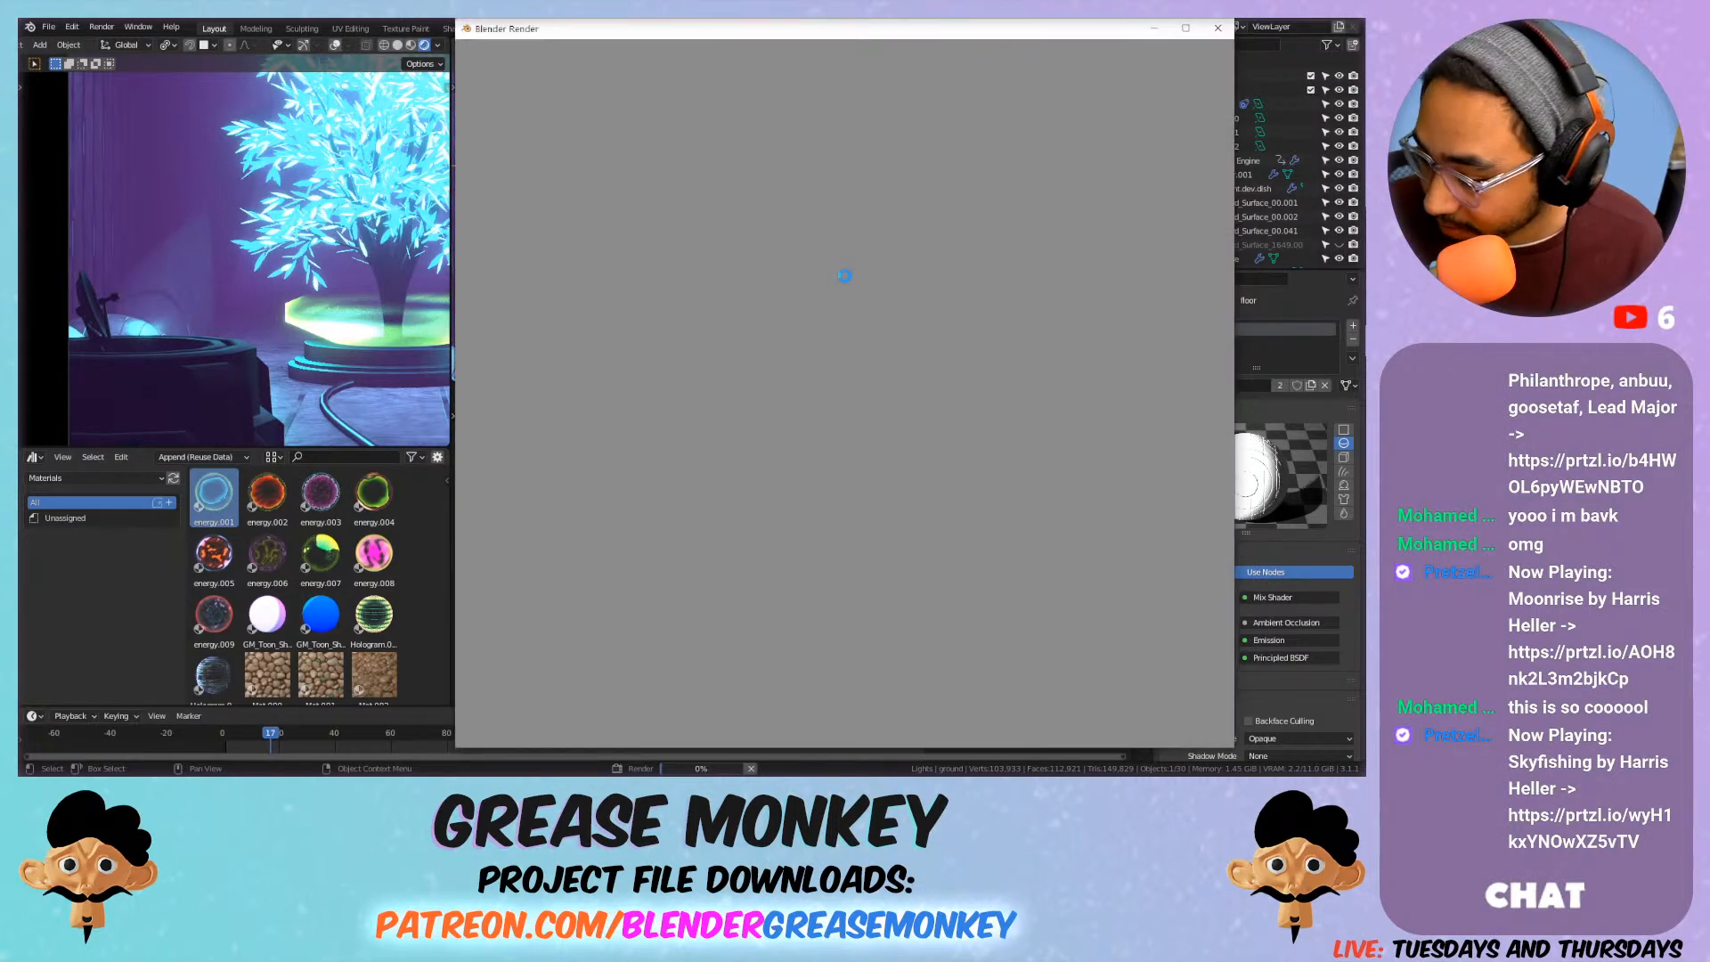
scroll(782, 321, "down", 1)
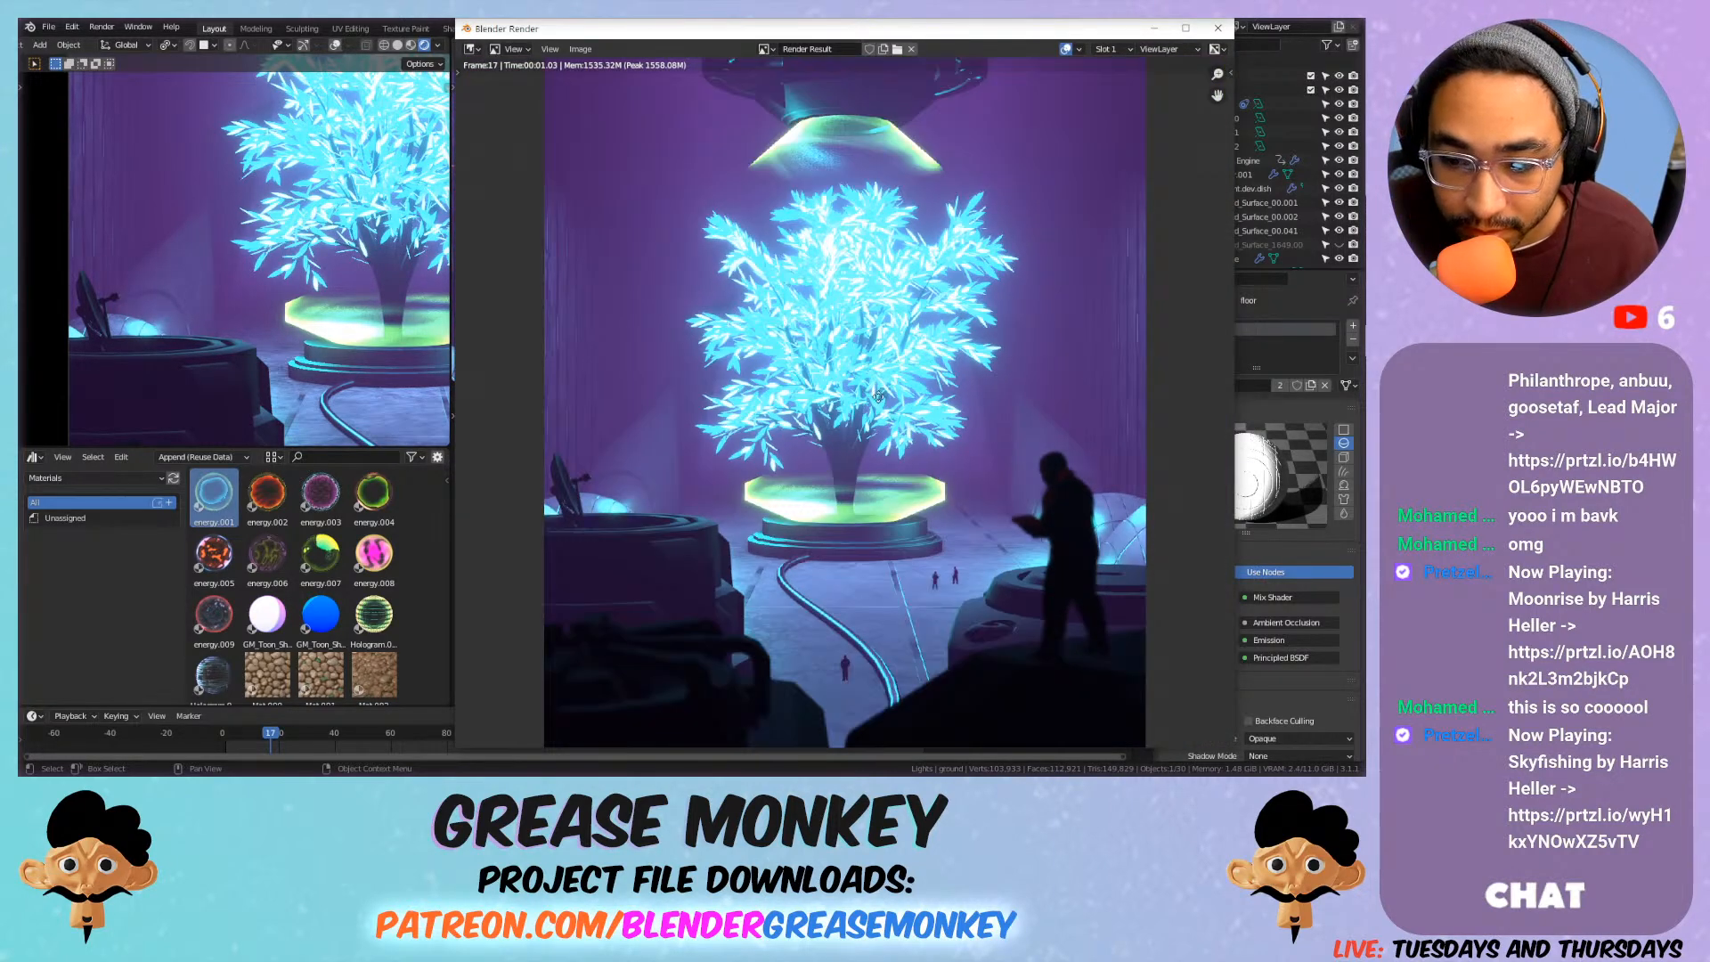
middle_click_drag(874, 397, 805, 370)
scroll(805, 369, "up", 1)
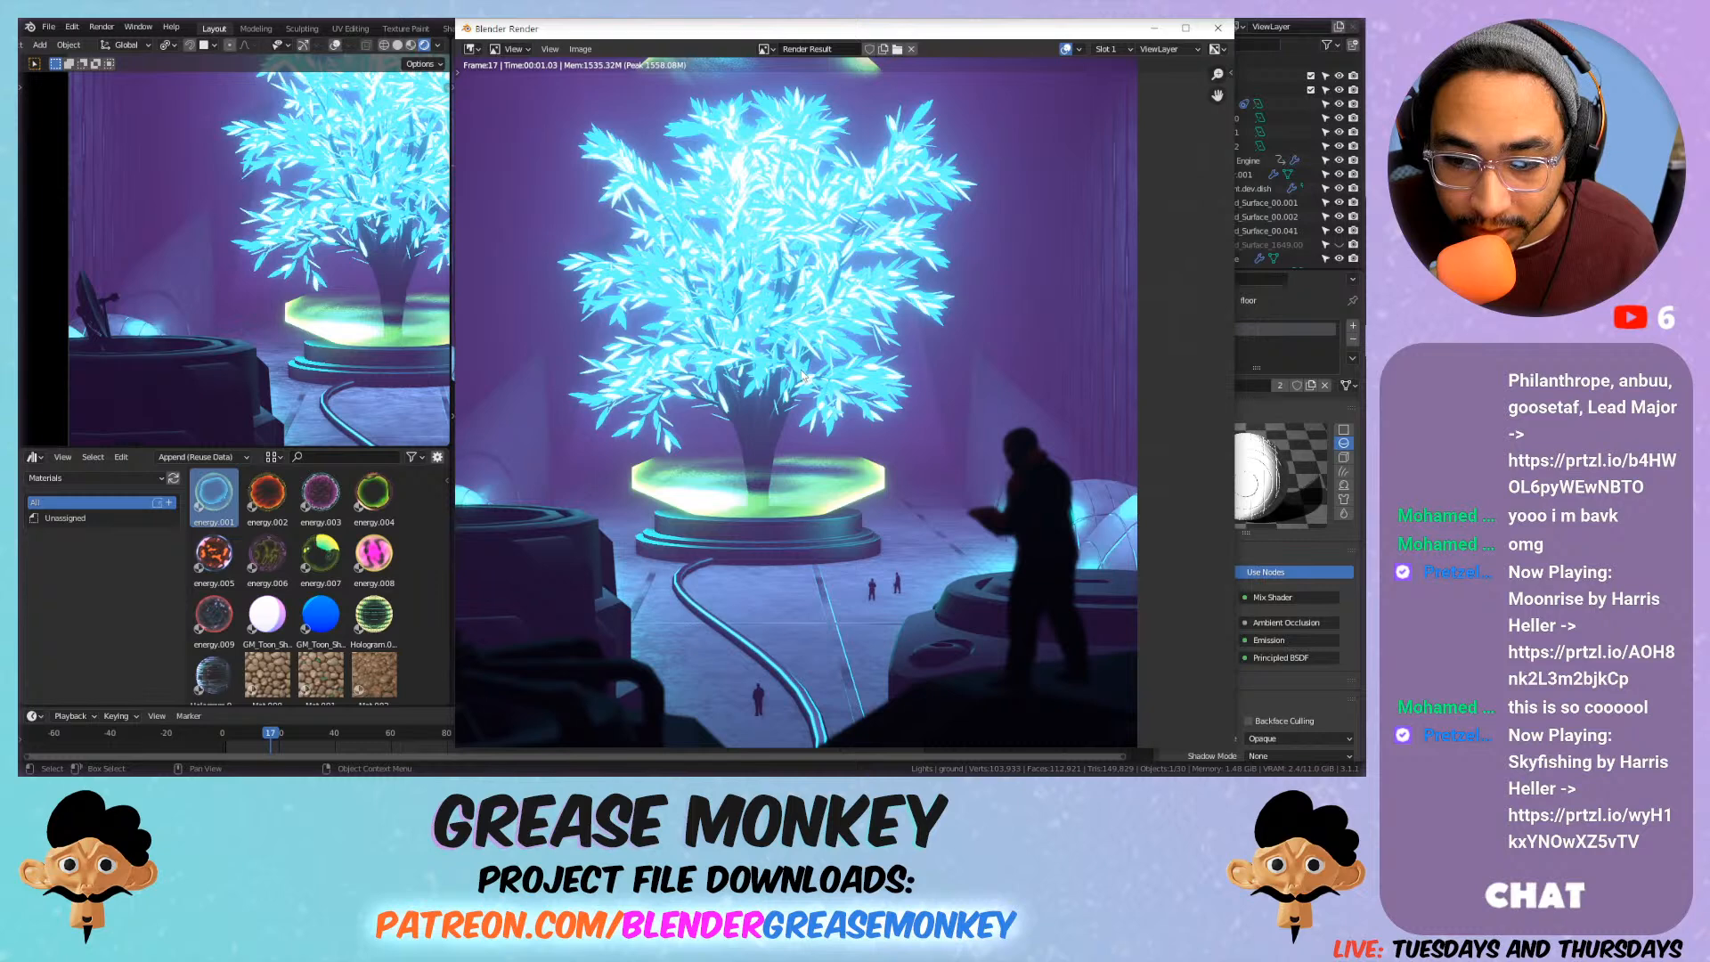
key("Escape")
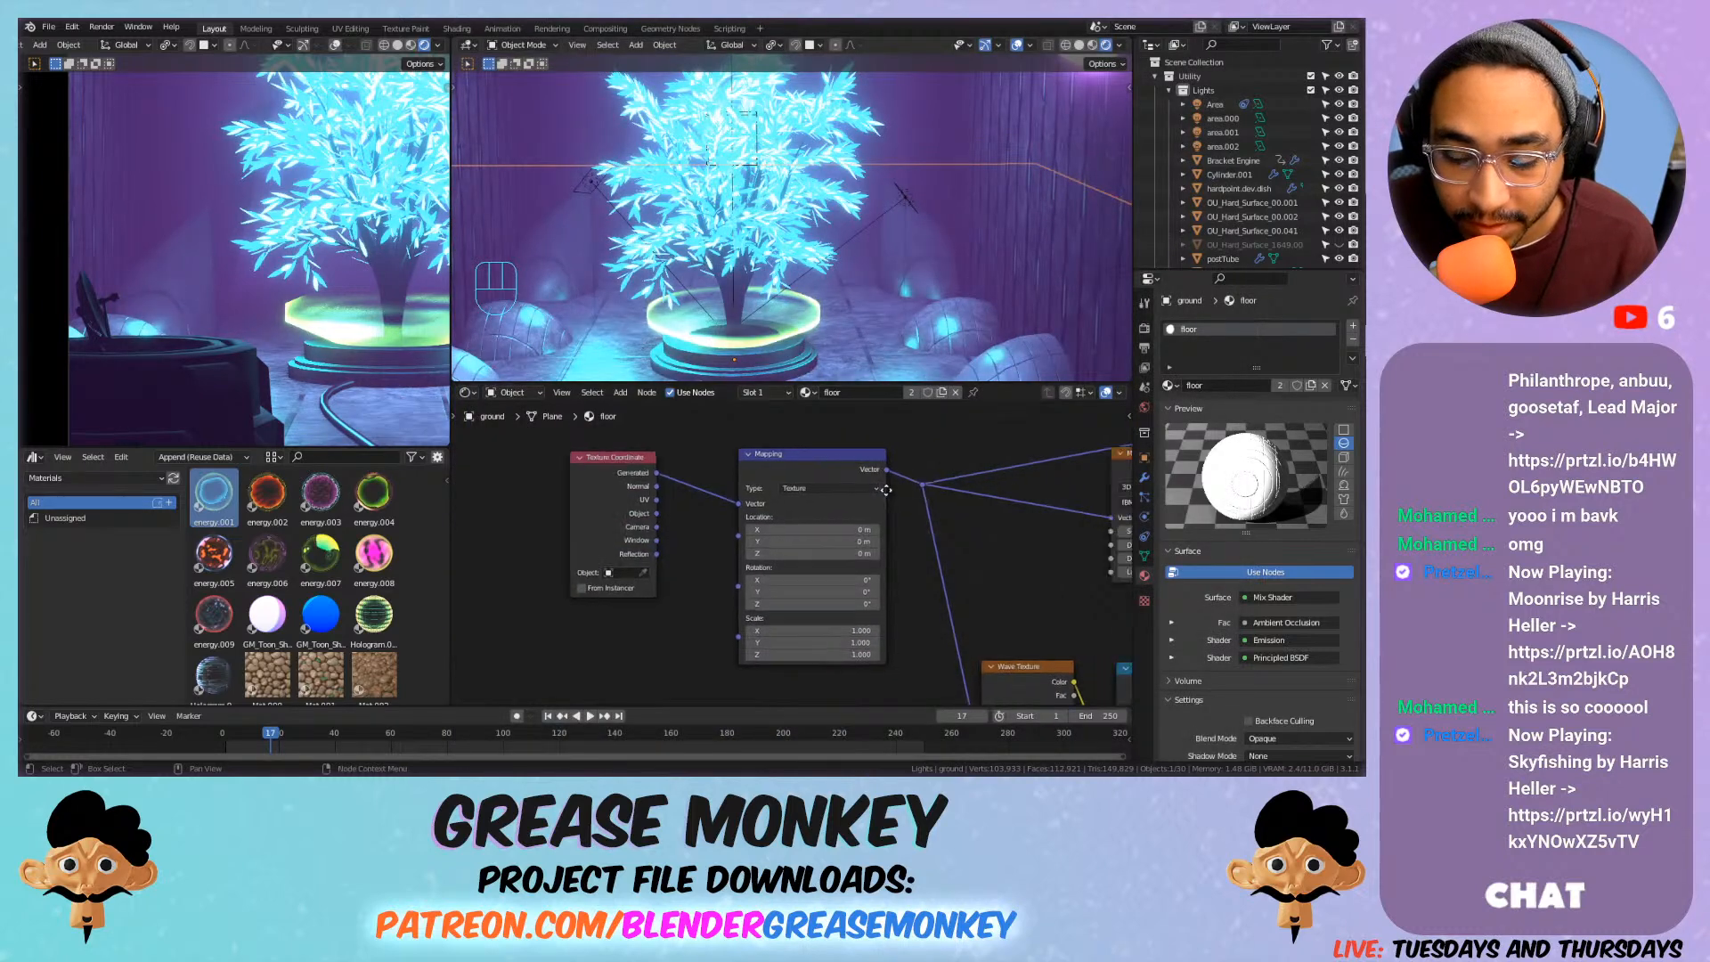
Delete the box-selected node beyond the Mapping node in the ground's floor material.
middle_click_drag(954, 481, 643, 495)
scroll(741, 500, "down", 5)
left_click_drag(713, 524, 757, 462)
key("x")
Duplicate the Add color node in the ground's floor material and set the copy's blend mode to Multiply.
middle_click_drag(902, 528, 802, 525)
scroll(802, 525, "down", 3)
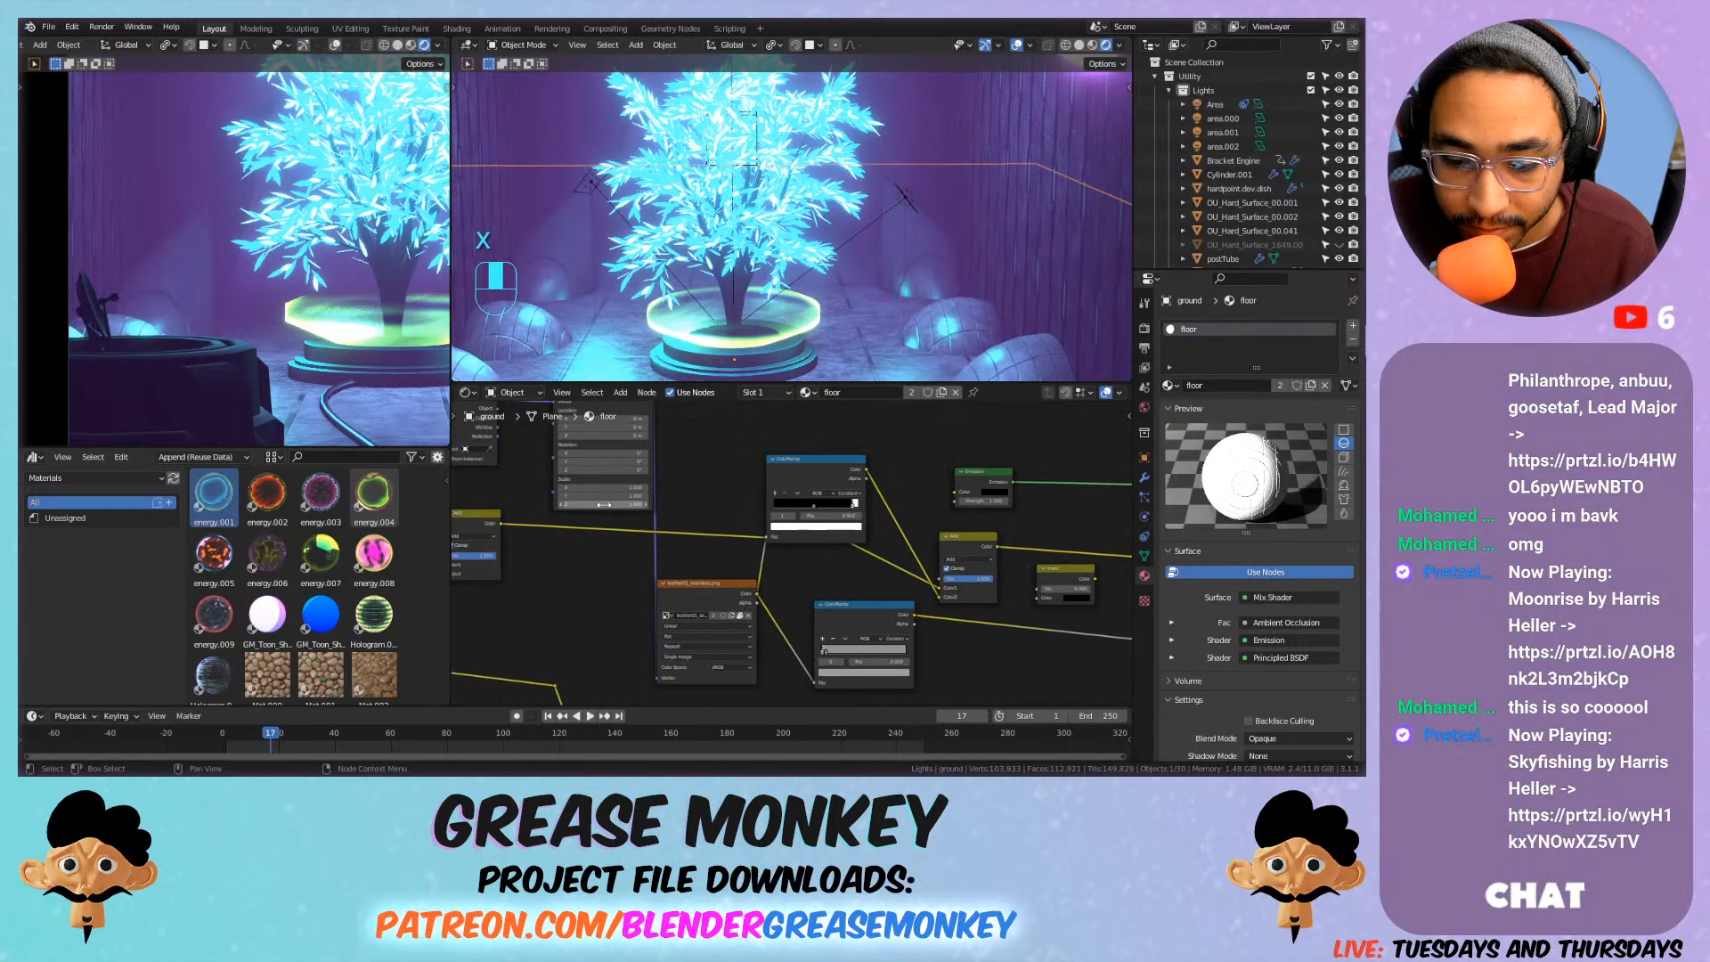
scroll(751, 593, "up", 4)
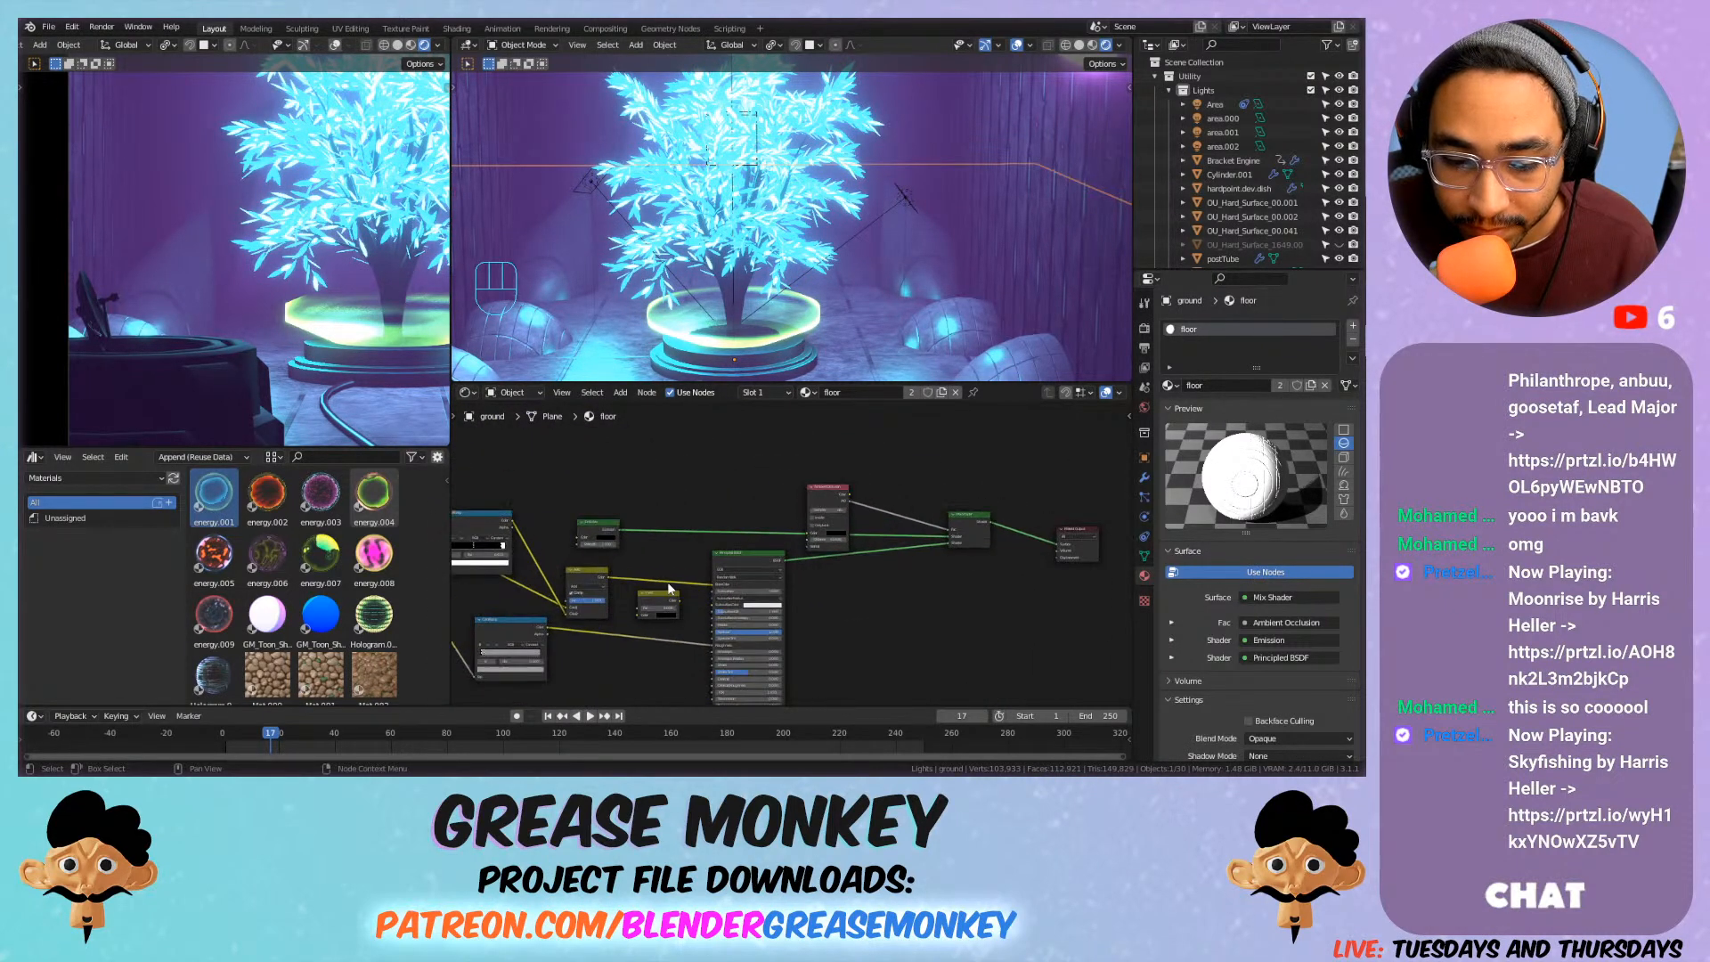
scroll(739, 543, "up", 3)
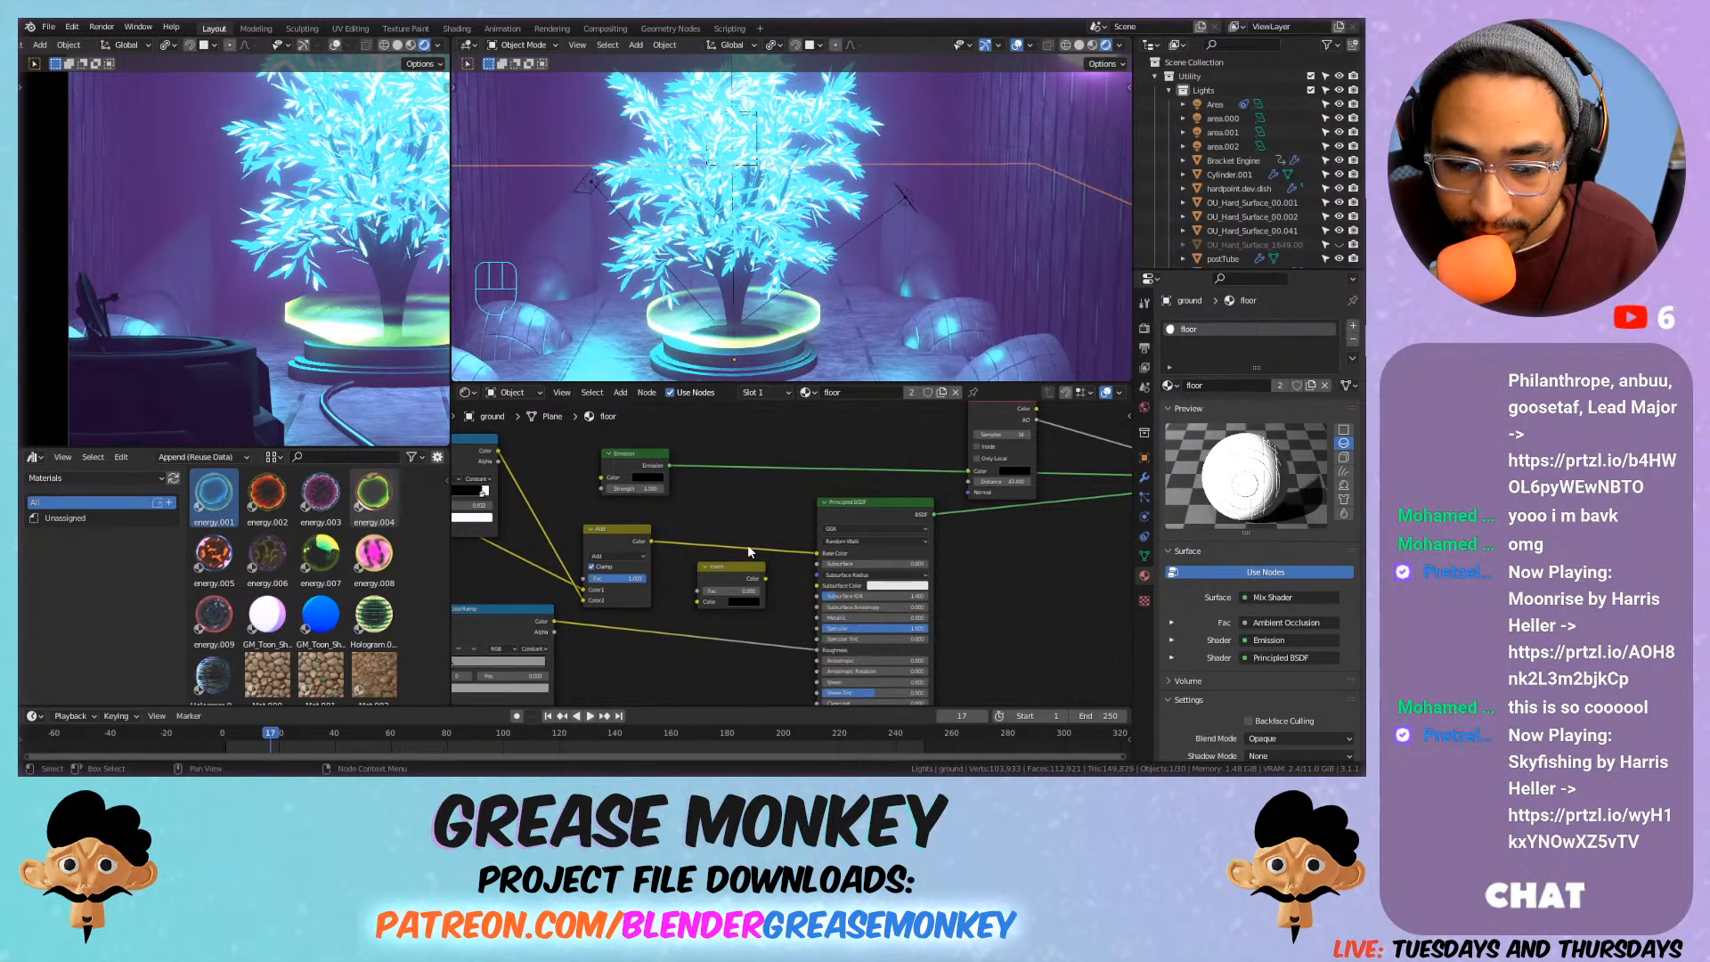
scroll(748, 547, "down", 4)
middle_click_drag(748, 546, 900, 461)
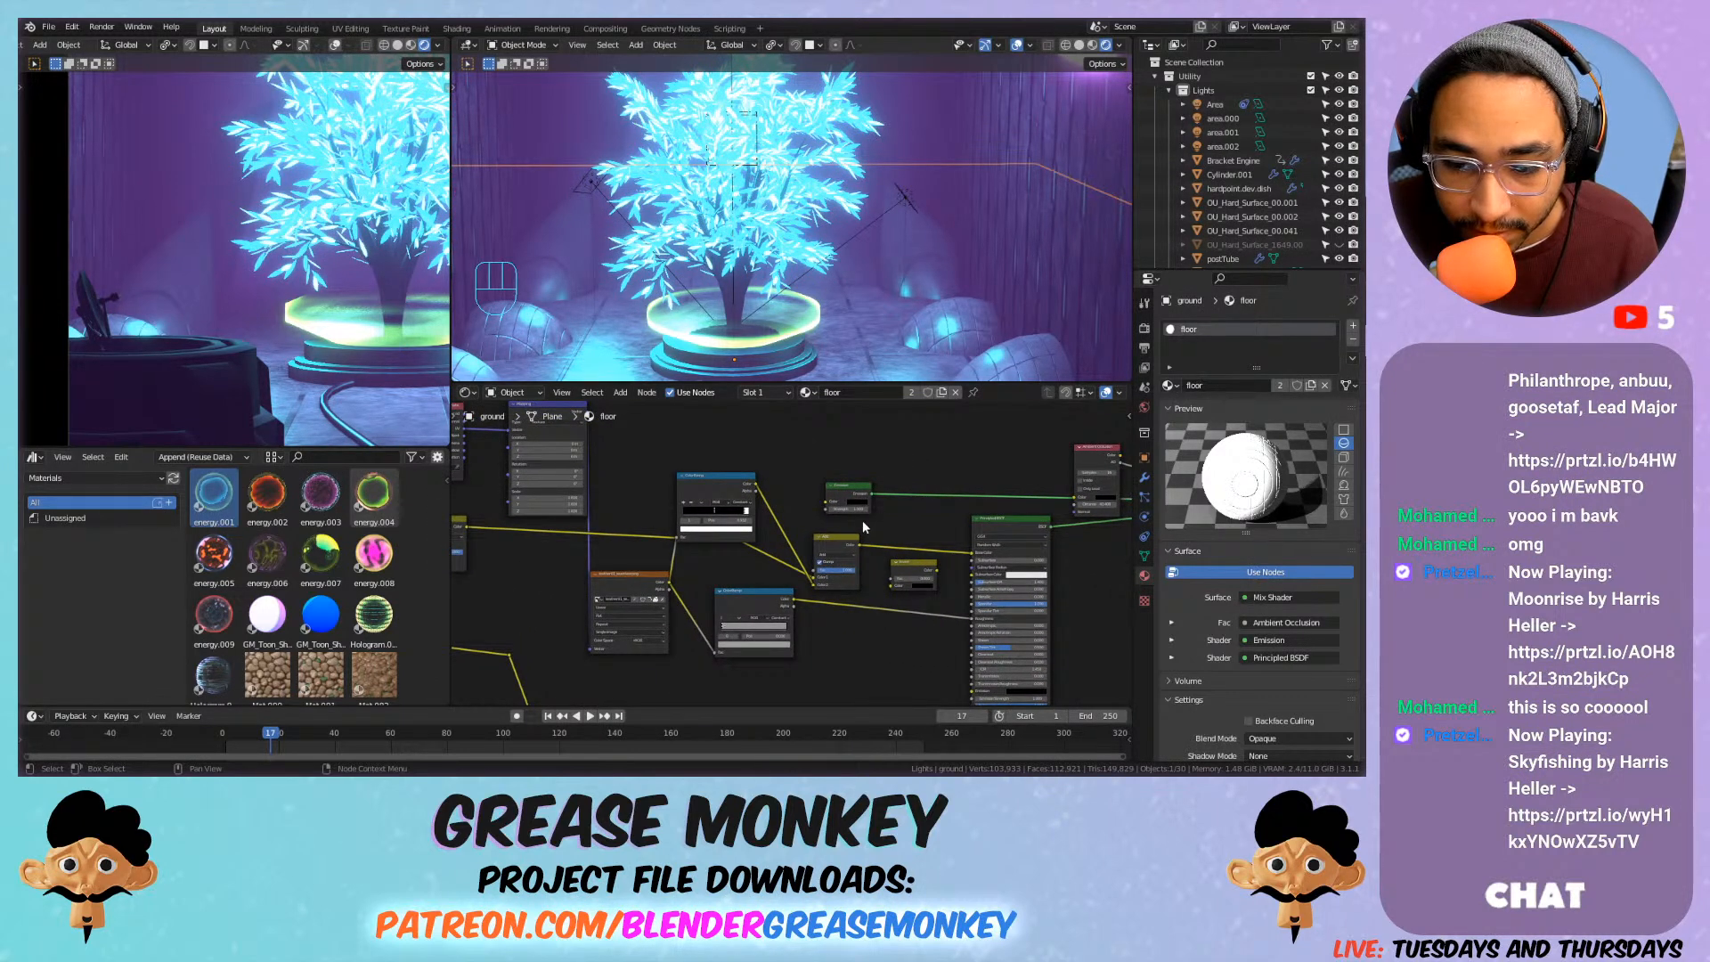
key("shift+d")
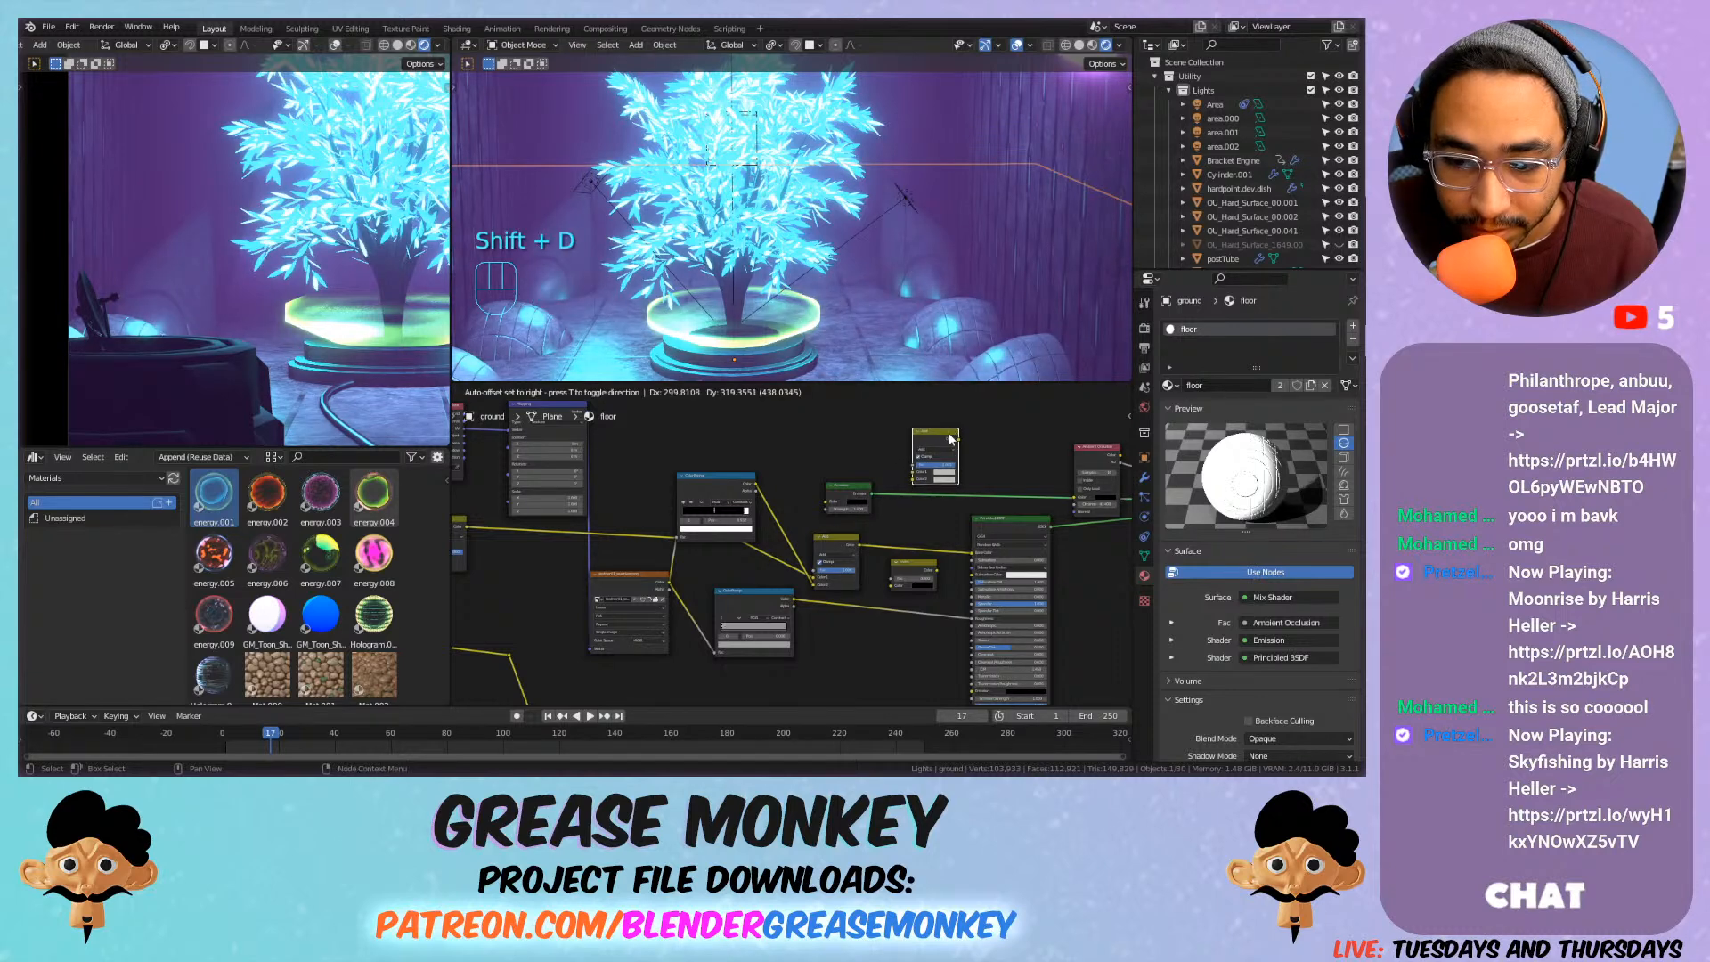
left_click(945, 463)
scroll(946, 463, "up", 2)
left_click(946, 458)
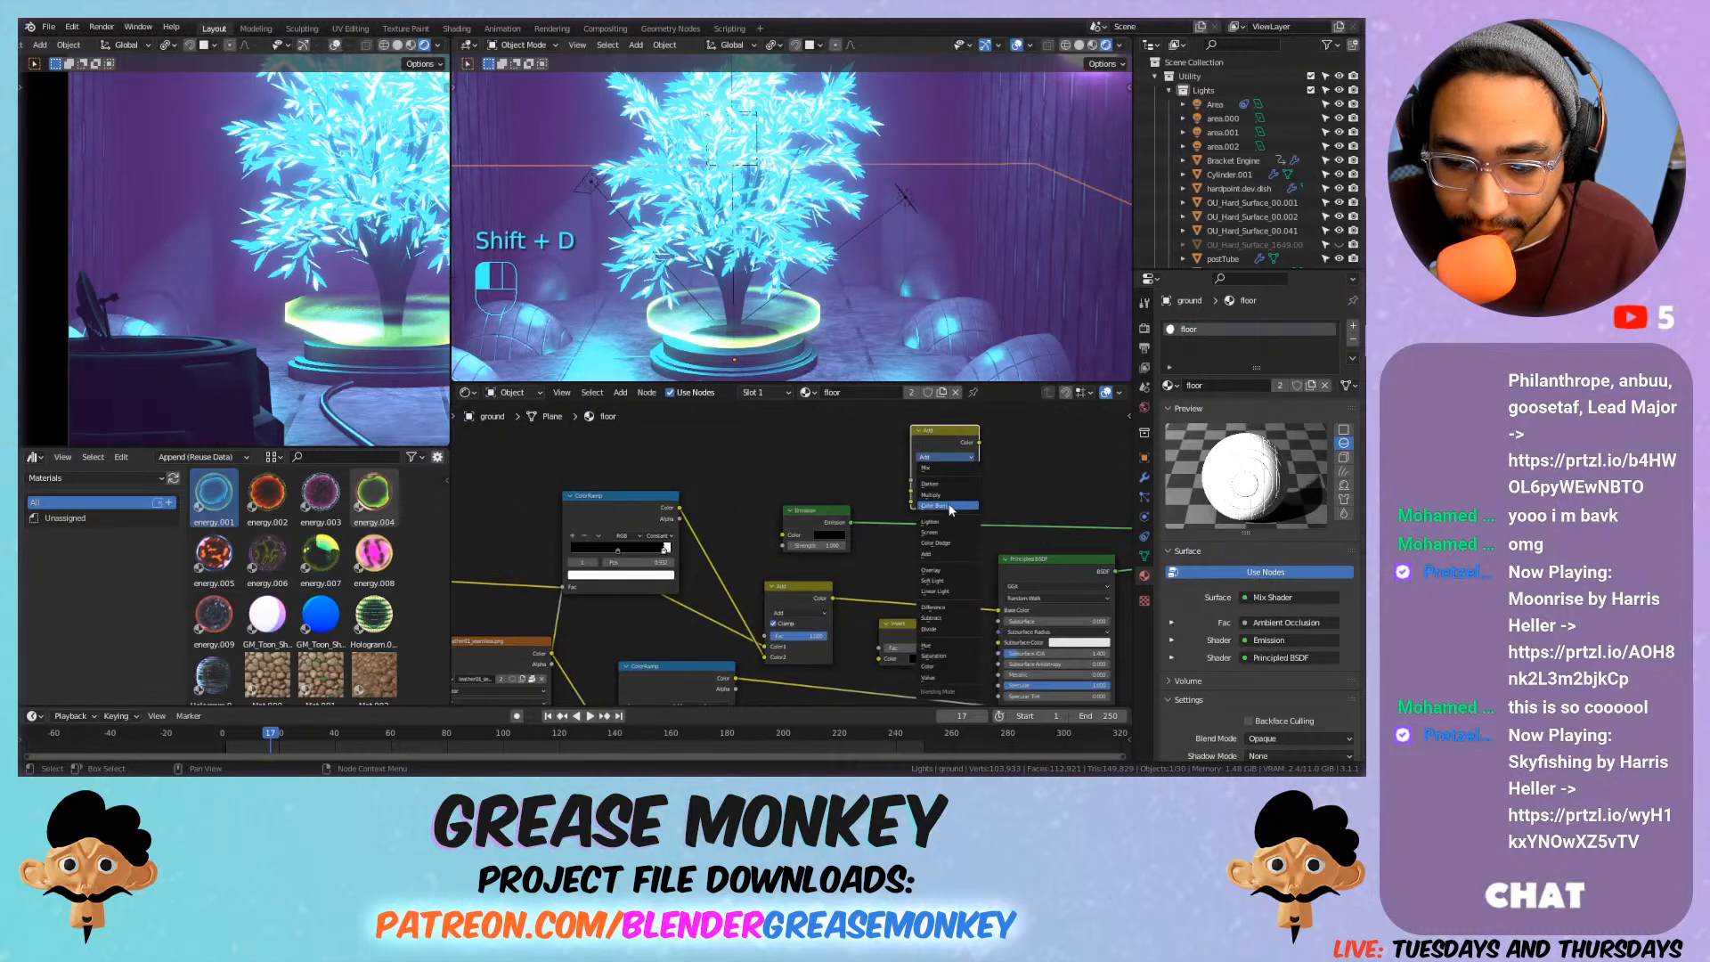
left_click(947, 482)
Feed the Add node's output into the Multiply node, darken its second color, and try to link its result onward.
left_click_drag(831, 597, 912, 491)
left_click(958, 502)
left_click_drag(1026, 410, 1051, 477)
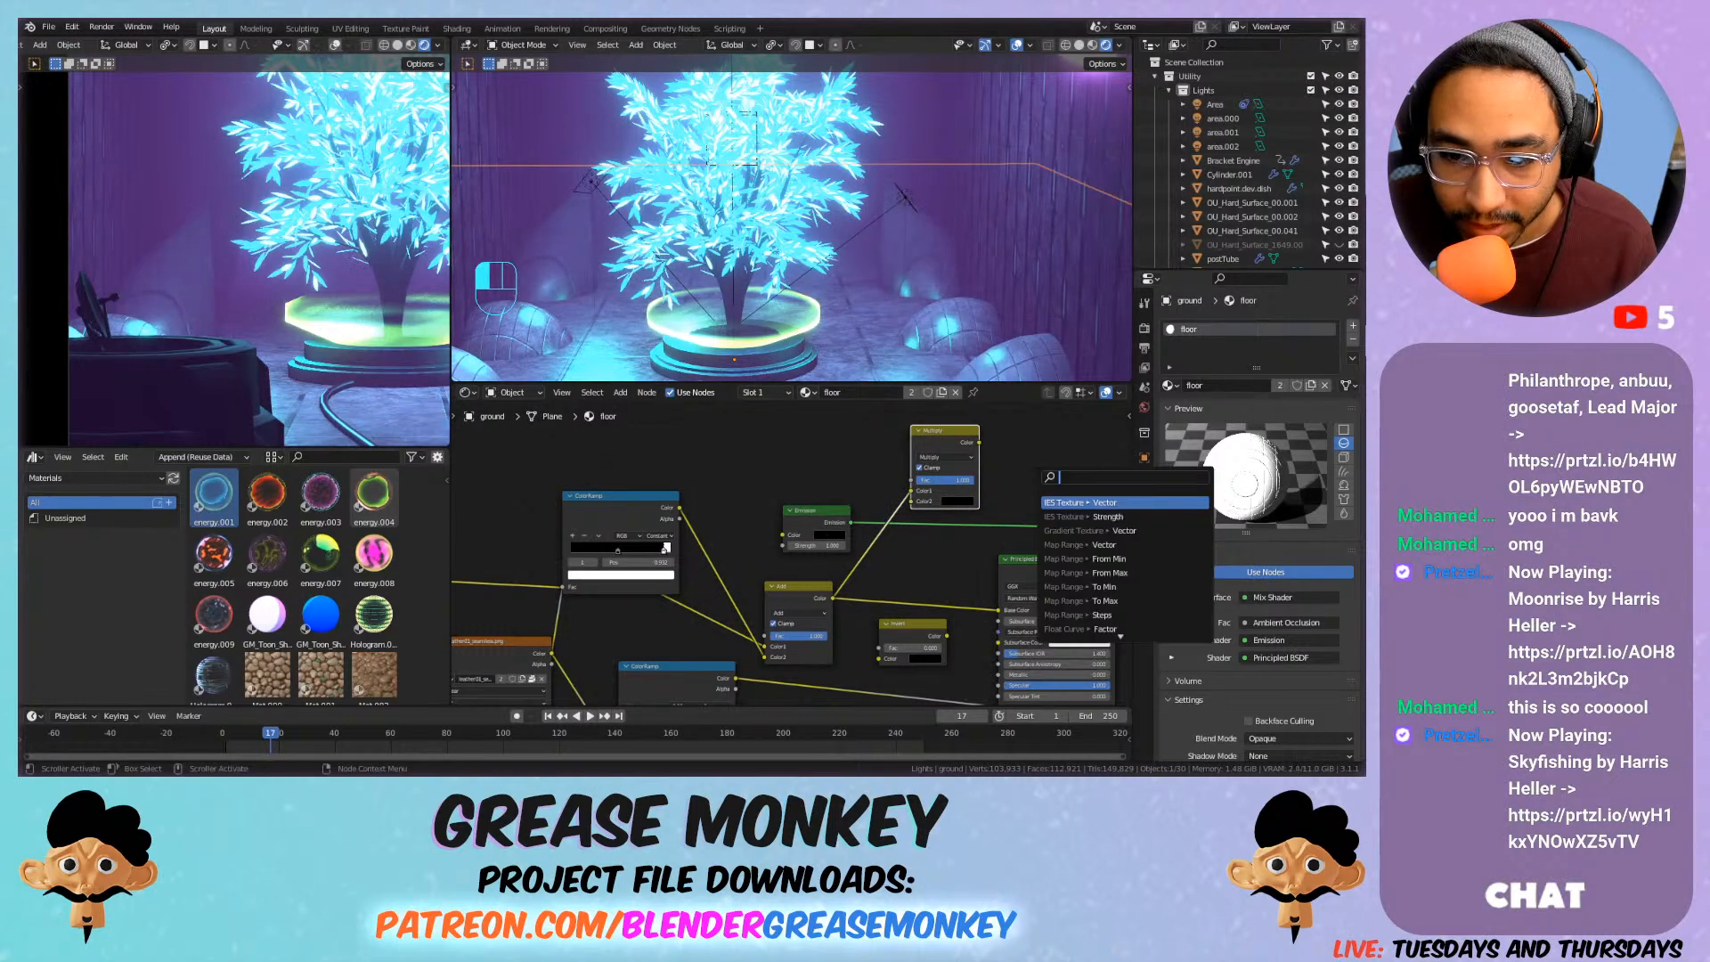
Undo the Multiply node setup in the ground's floor material and the edits made before it.
key("ctrl+z")
key("ctrl+z")
key("ctrl+z")
key("ctrl+z")
key("ctrl+z")
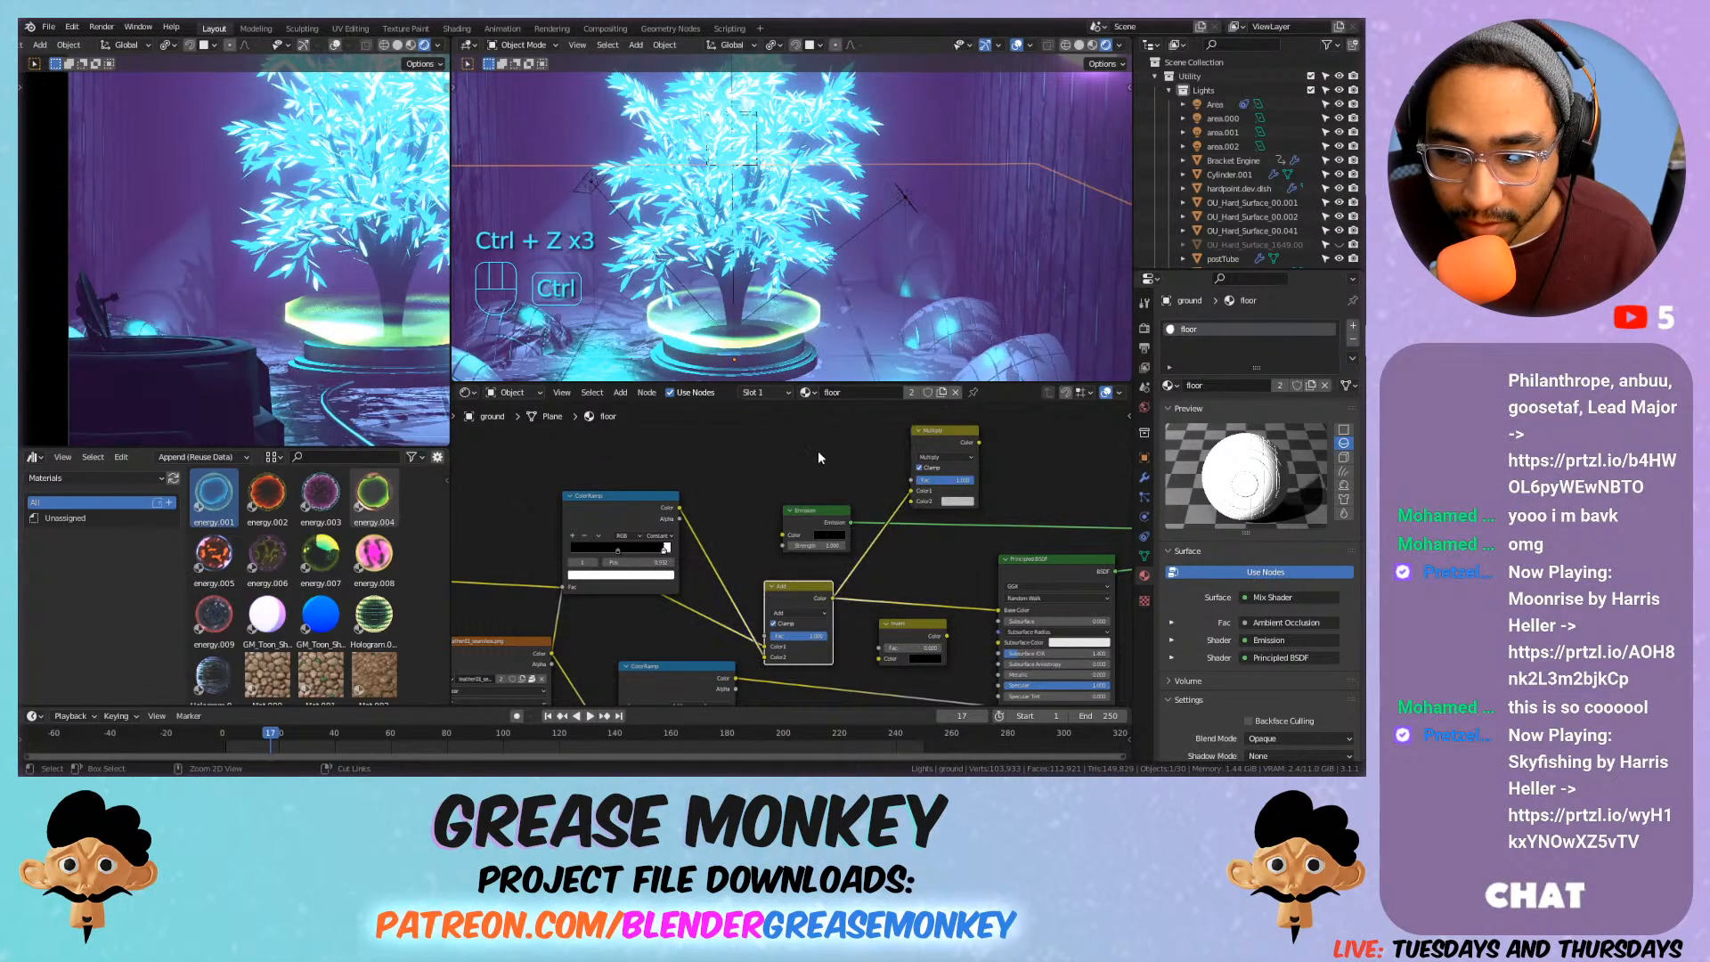
key("ctrl+z")
key("ctrl+z")
key("ctrl+z")
key("ctrl+z")
key("ctrl+z")
key("ctrl+z")
key("ctrl+z")
key("ctrl+z")
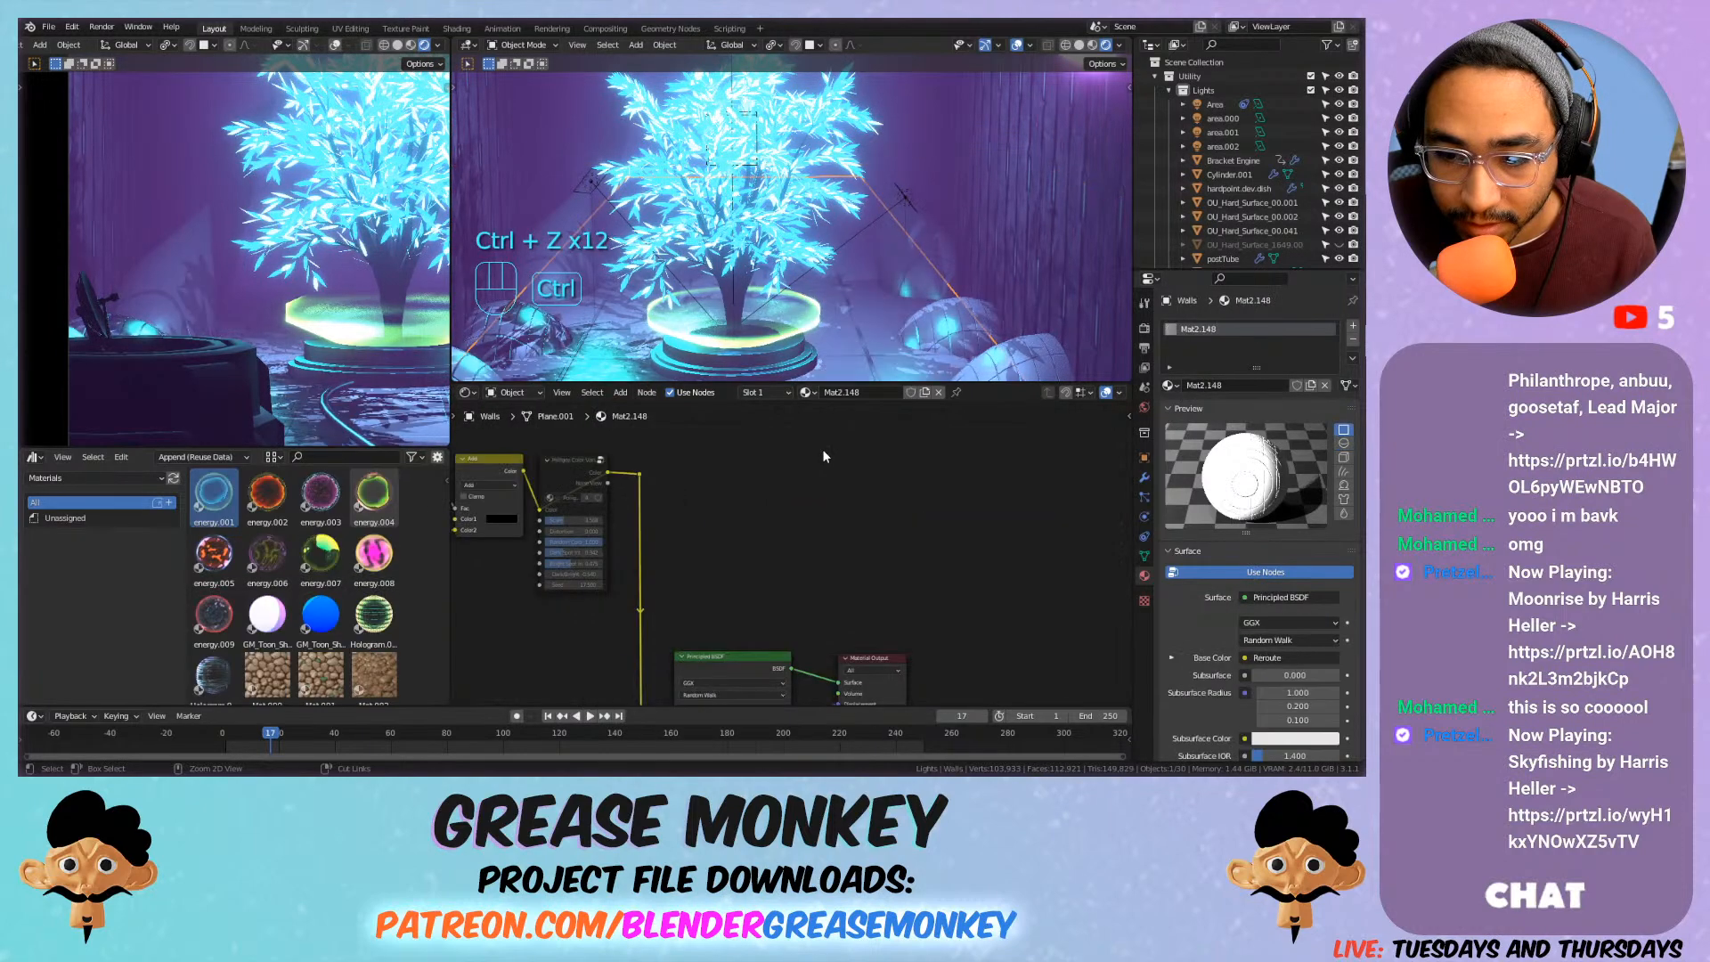
middle_click_drag(1002, 471, 963, 469)
left_click_drag(918, 461, 944, 461)
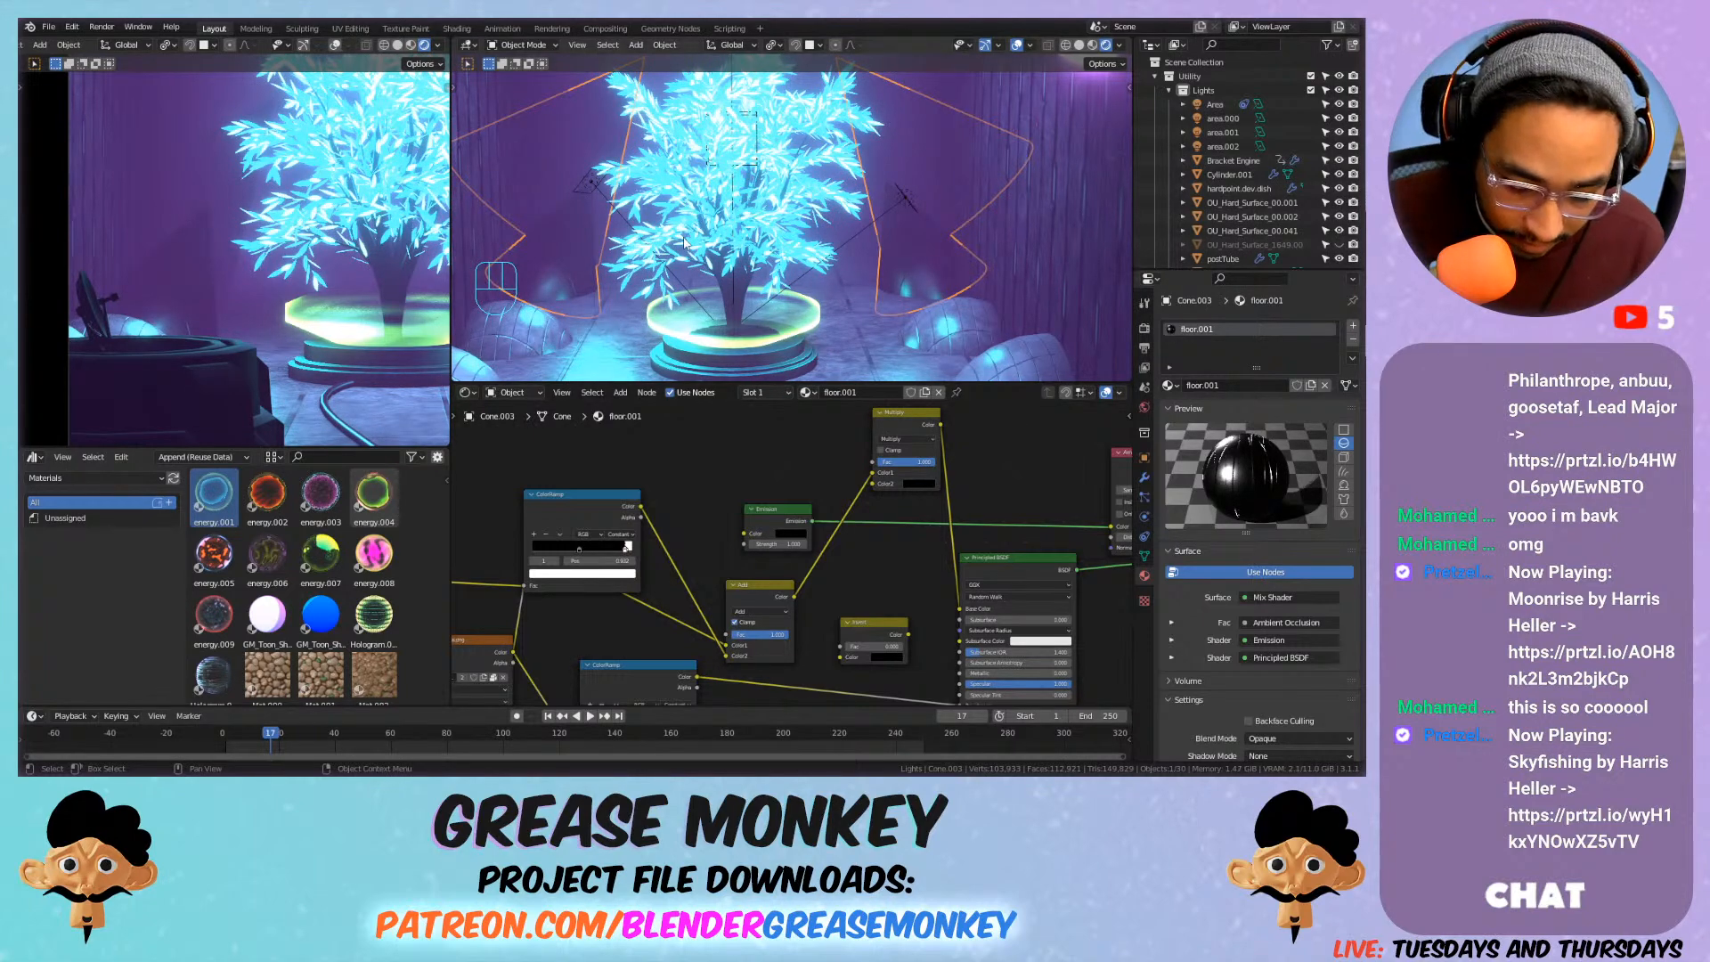
Render the current frame to inspect the floor and walls, close the render, and save the file.
key("F12")
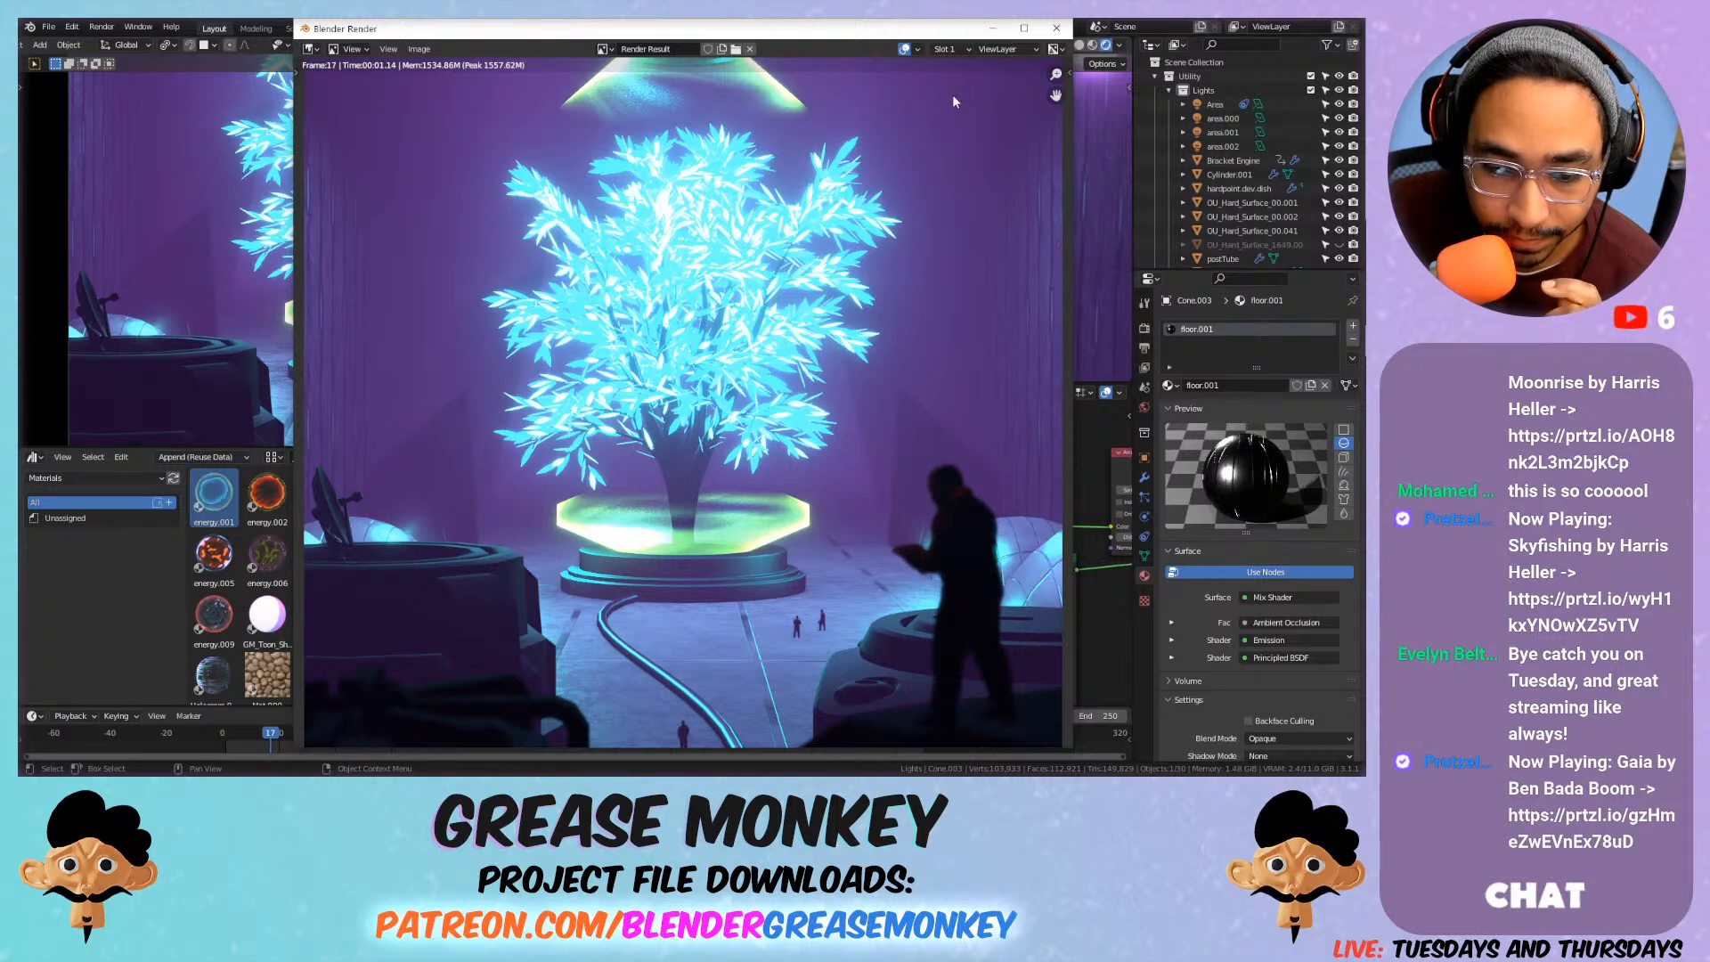
scroll(944, 100, "down", 2)
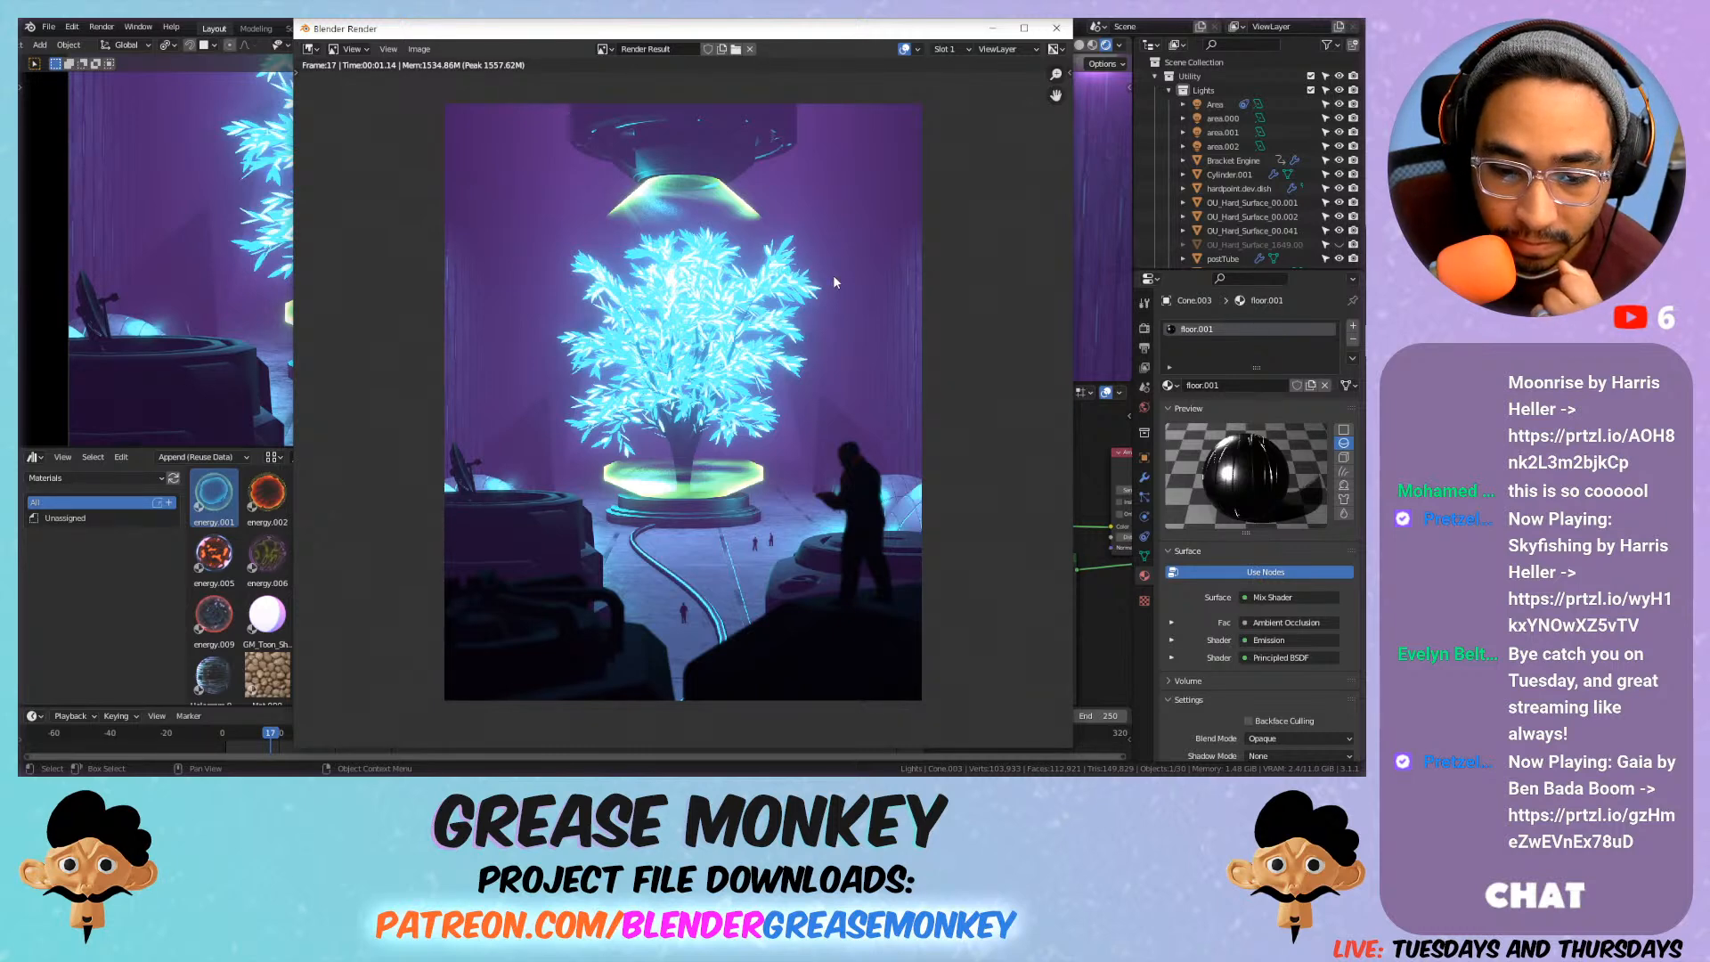
left_click(1056, 27)
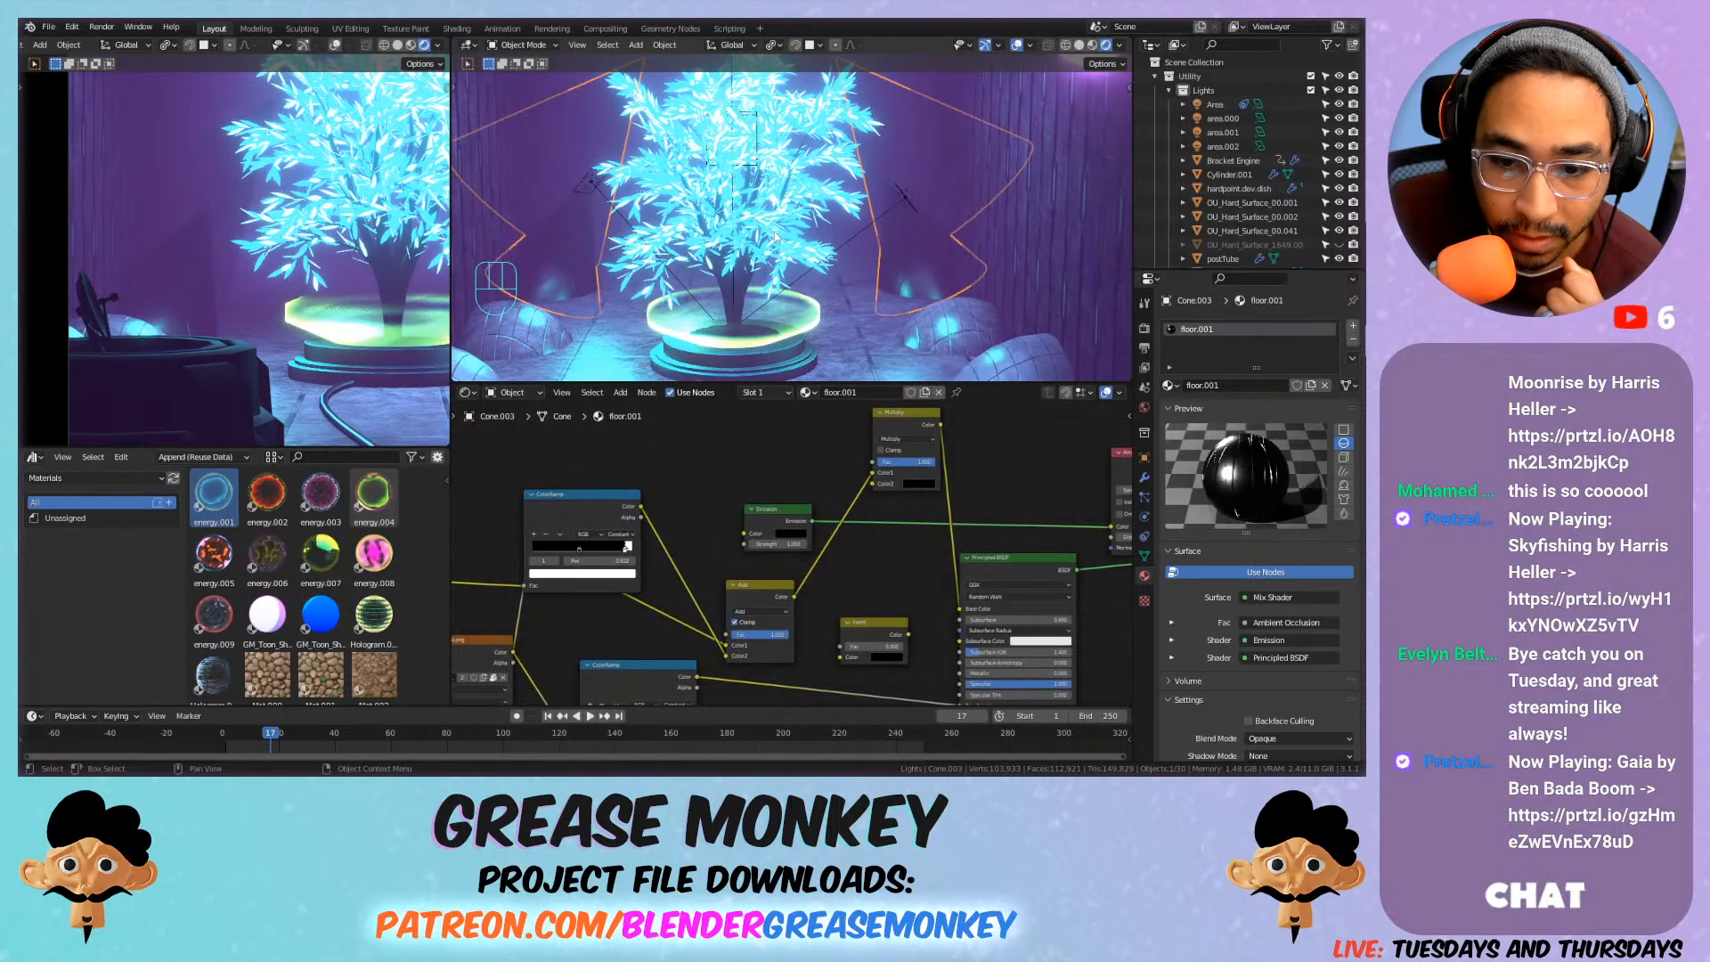
key("ctrl+s")
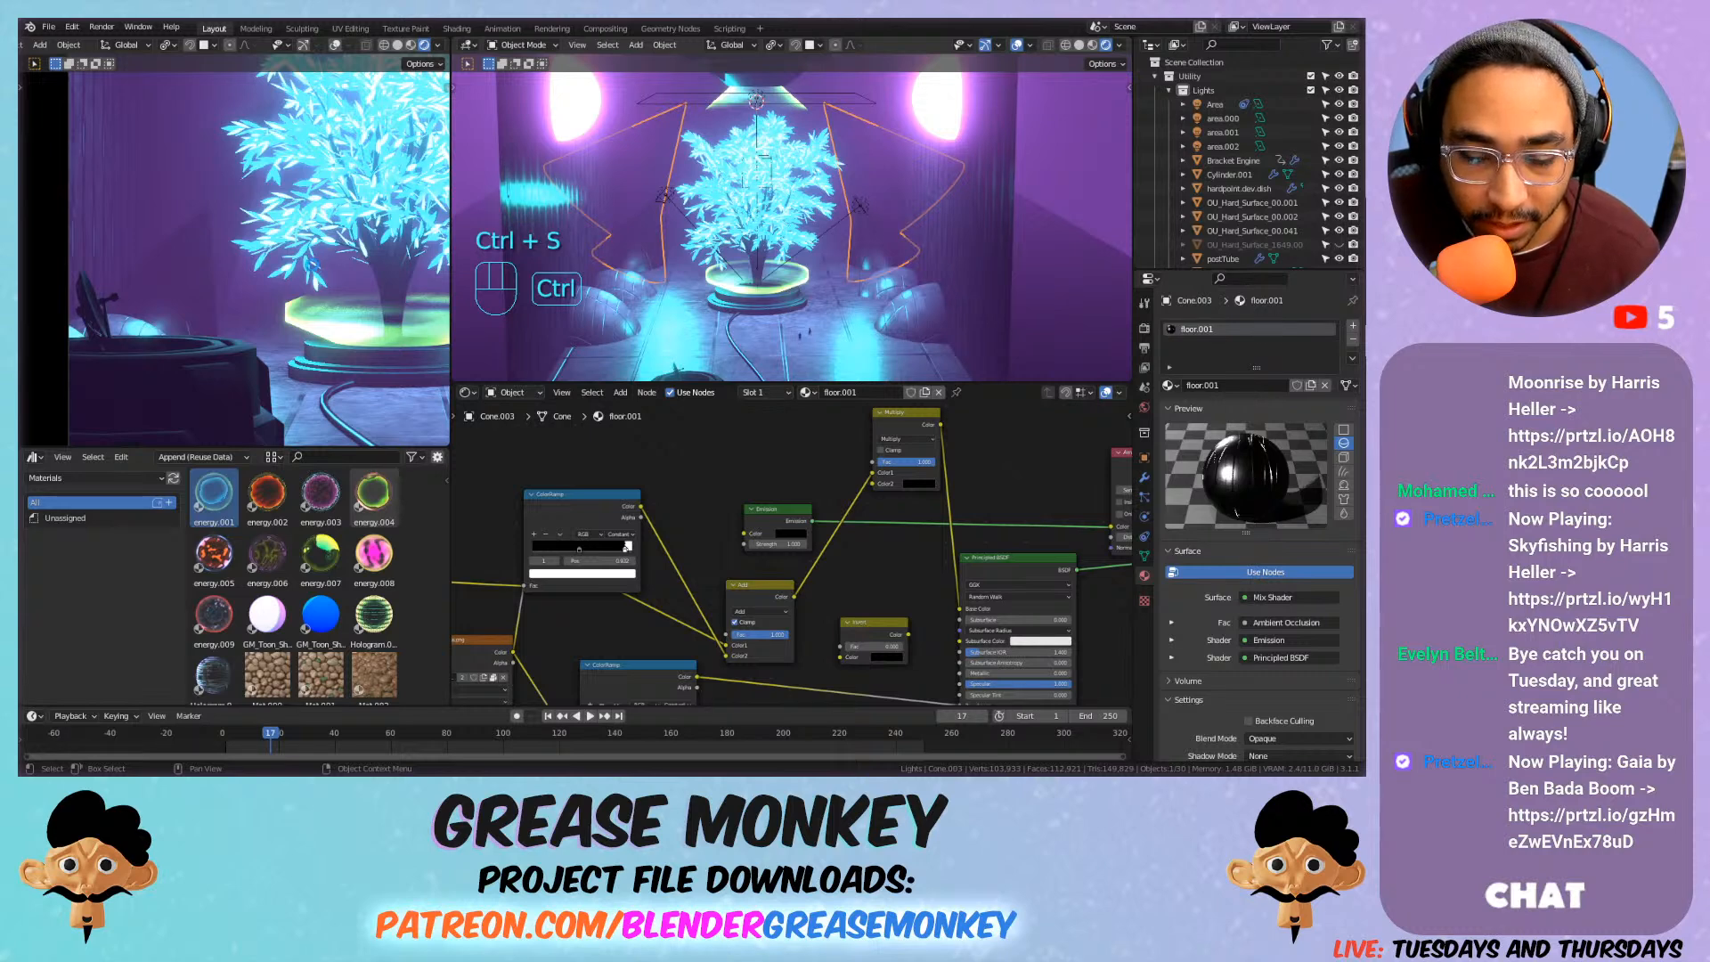
Select the tree's leaves and set the second Emission color in their material to pink.
left_click(312, 274)
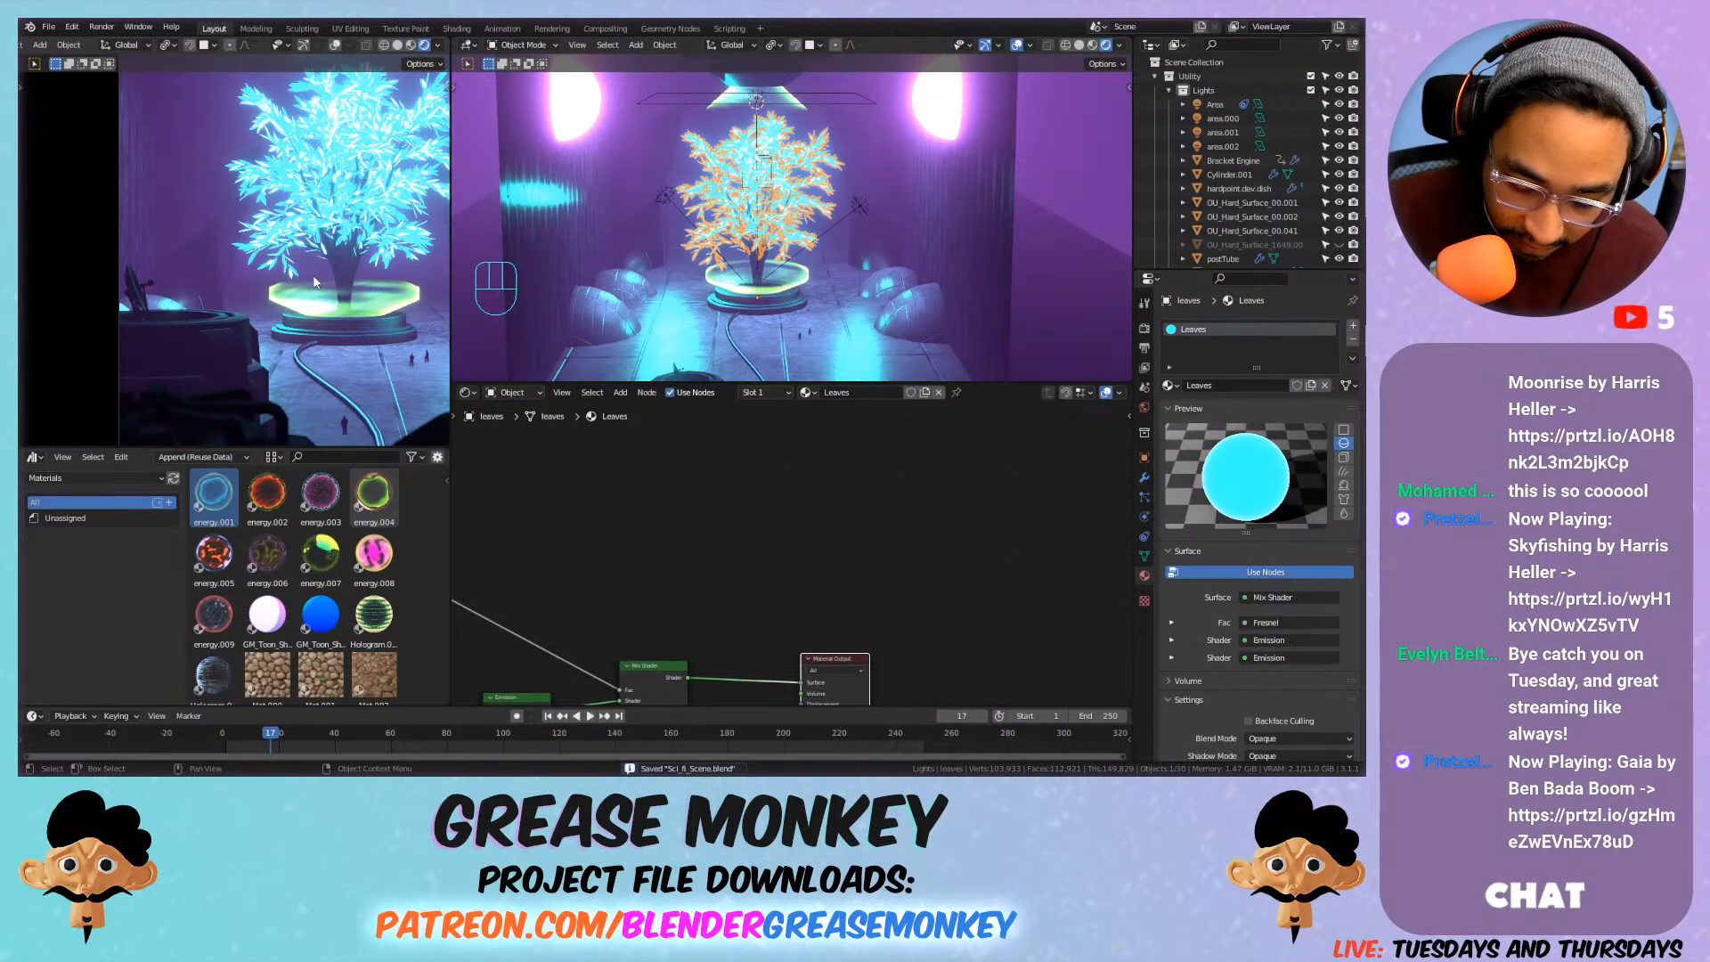
key("Home")
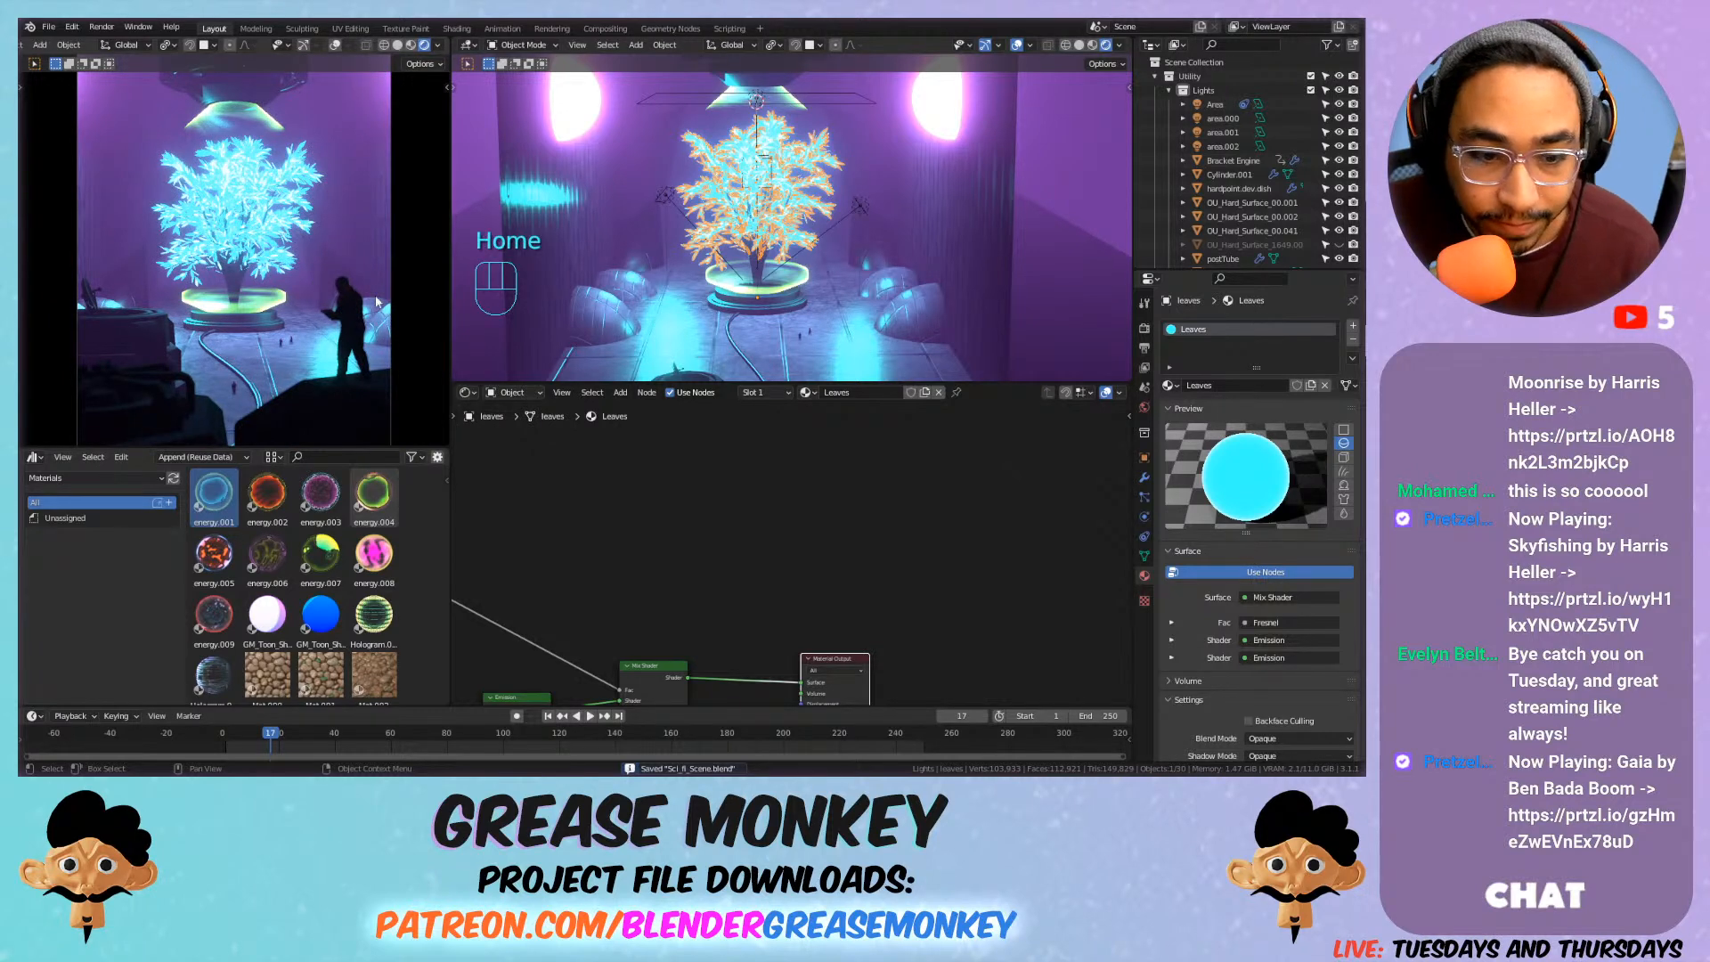
left_click(802, 206)
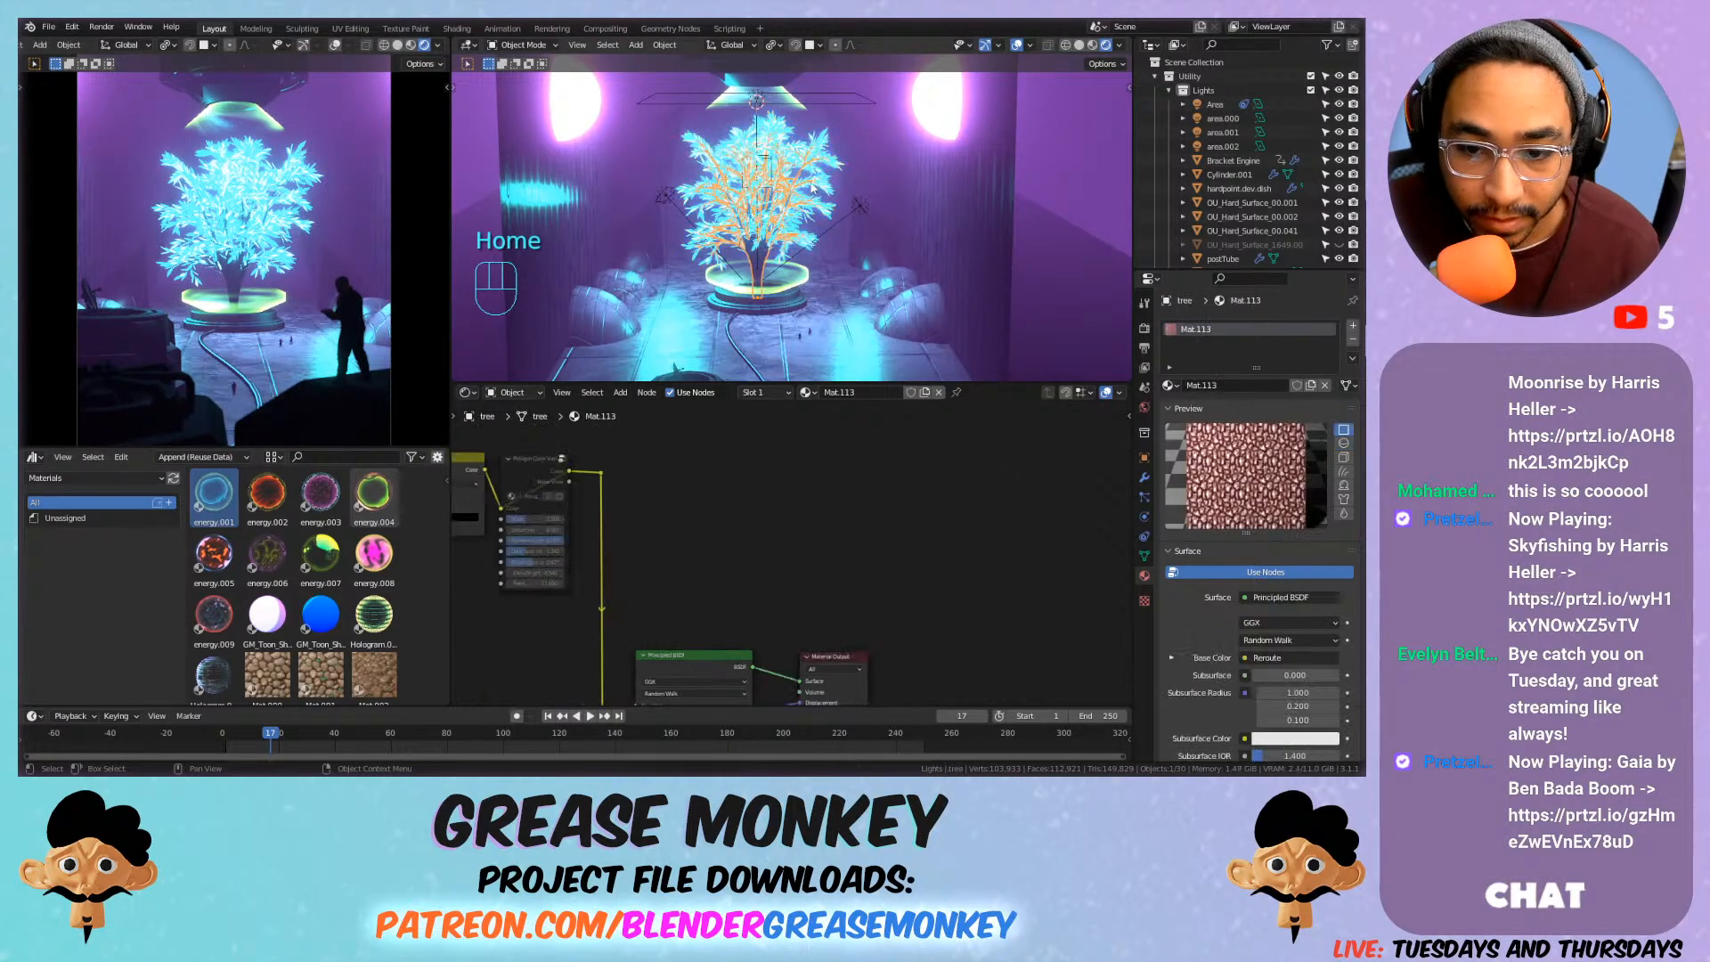
left_click(806, 181)
scroll(730, 581, "down", 5)
middle_click_drag(668, 579, 784, 427)
scroll(739, 552, "up", 9)
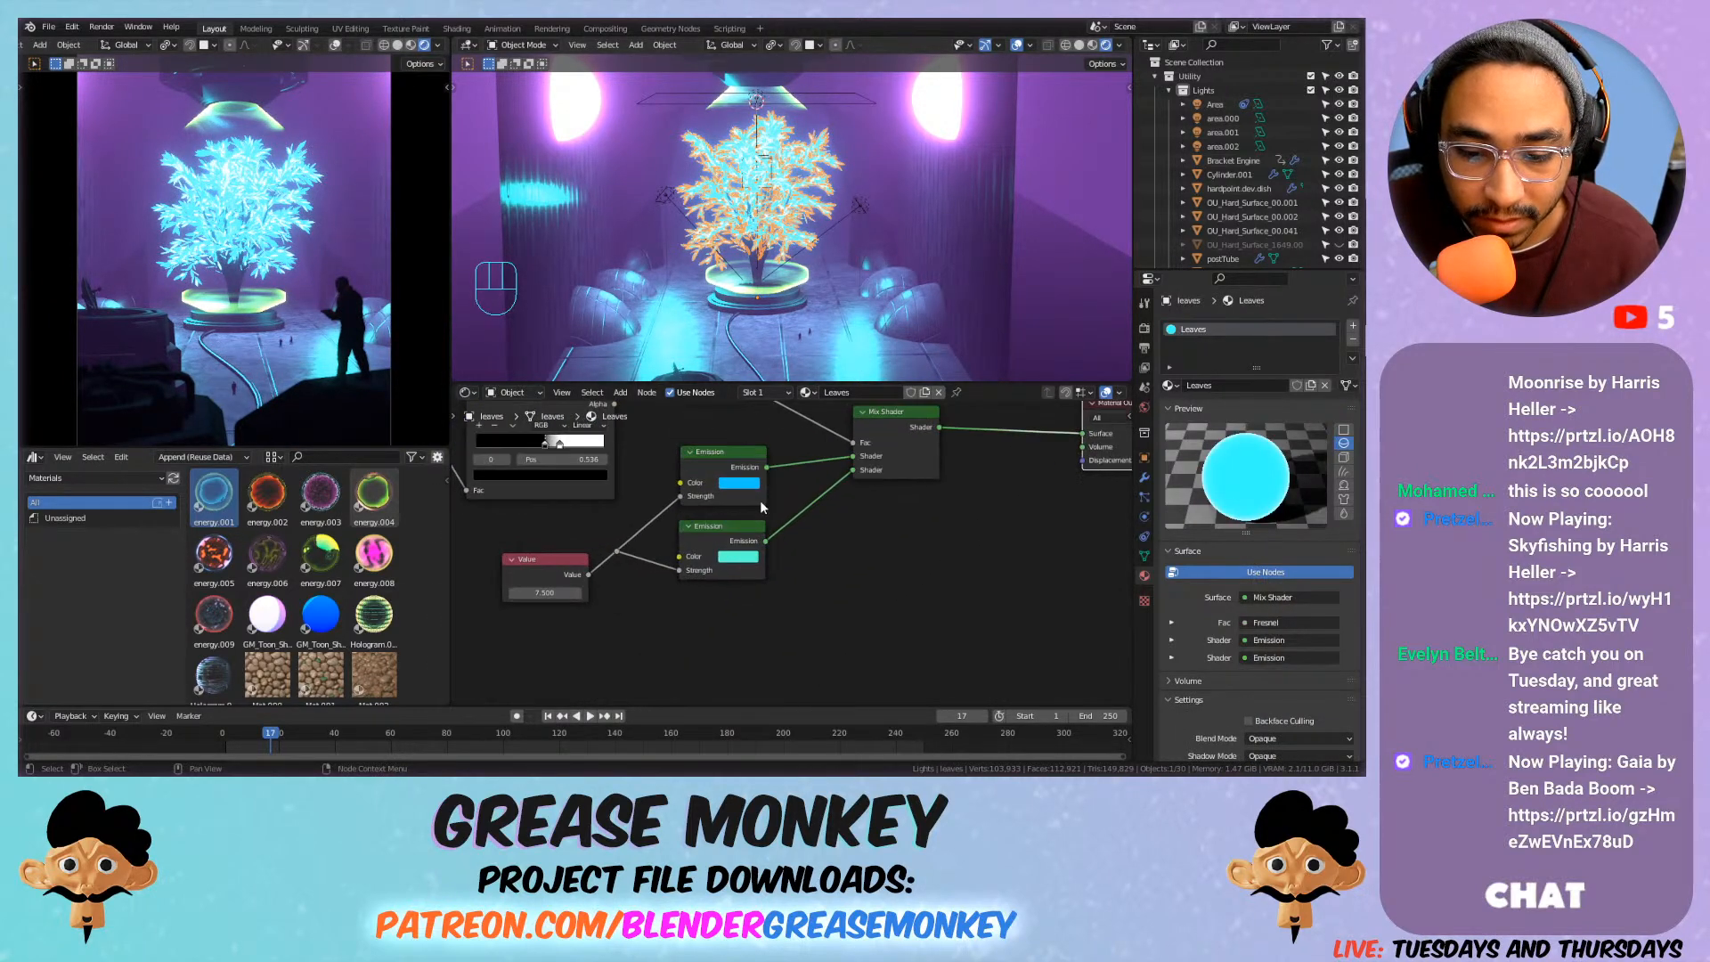
left_click(732, 560)
mouse_move(789, 408)
left_mouse_down()
mouse_move(809, 408)
mouse_move(769, 416)
left_mouse_up()
Set the IOR of the leaves material's Fresnel node to 0.750.
middle_click_drag(546, 534, 975, 643)
left_click_drag(880, 510, 812, 509)
scroll(985, 552, "down", 5)
middle_click_drag(985, 553, 819, 597)
mouse_move(794, 470)
left_mouse_down()
mouse_move(810, 469)
mouse_move(773, 470)
left_mouse_up()
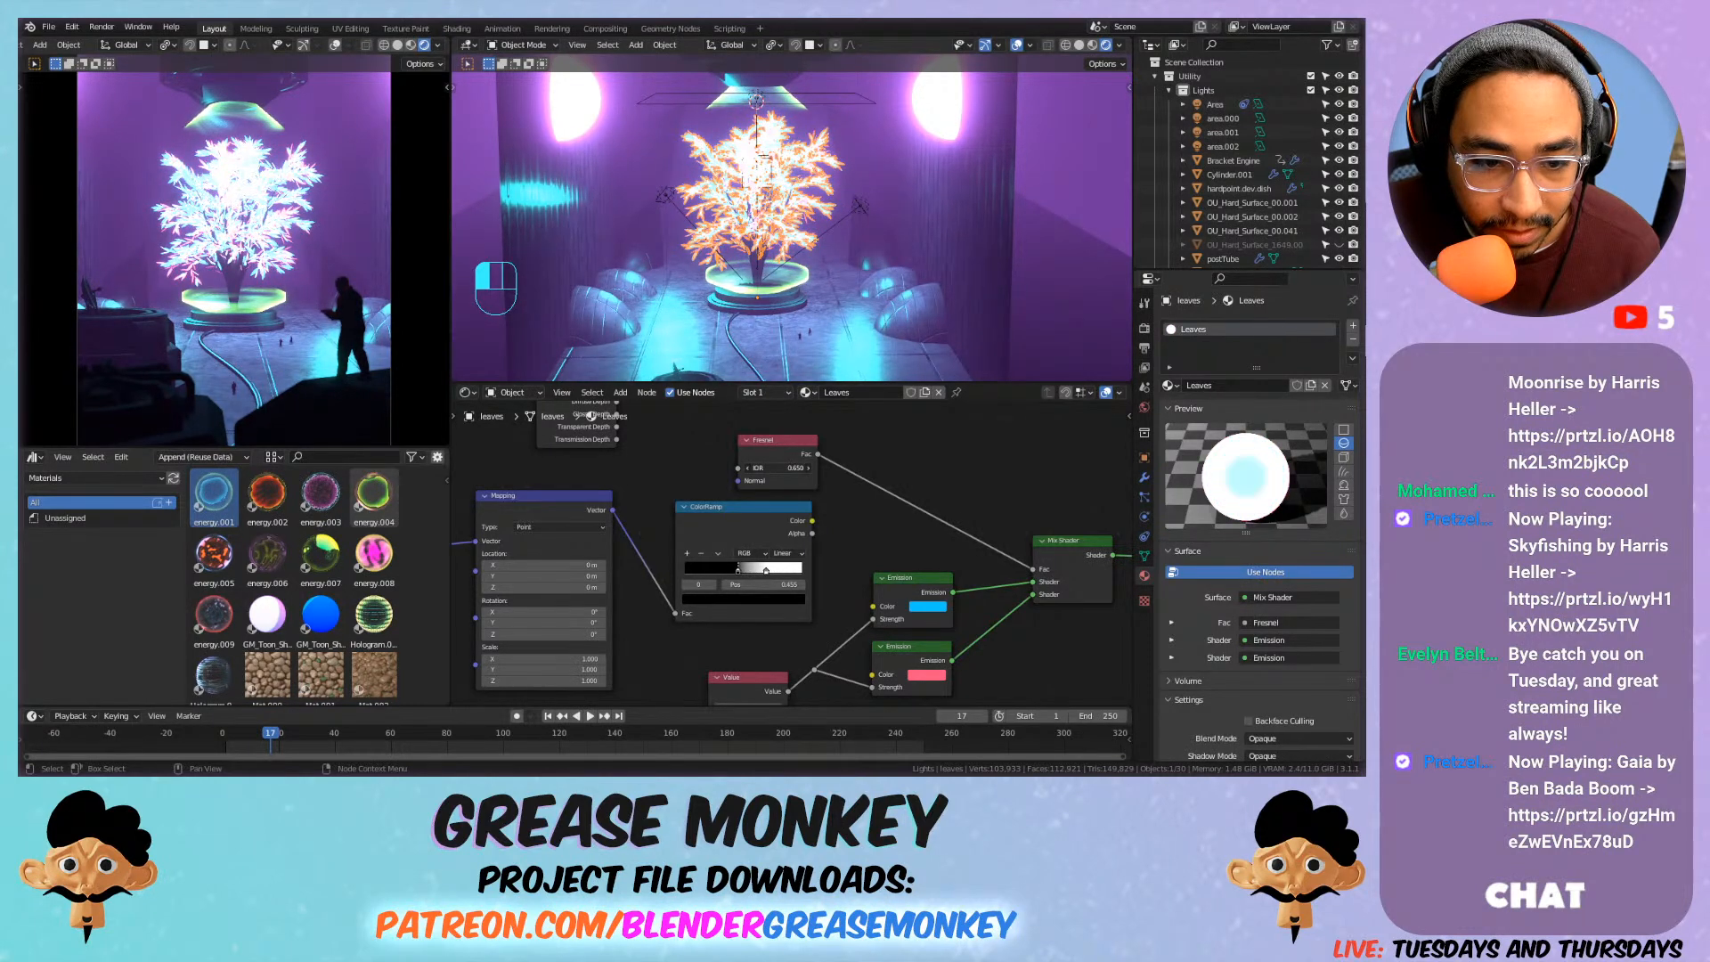
Move the ColorRamp's black stop to about 0.185 and route the Fresnel output through the ramp into the Mix Shader factor.
left_click_drag(737, 569, 709, 571)
middle_click_drag(740, 478, 709, 525)
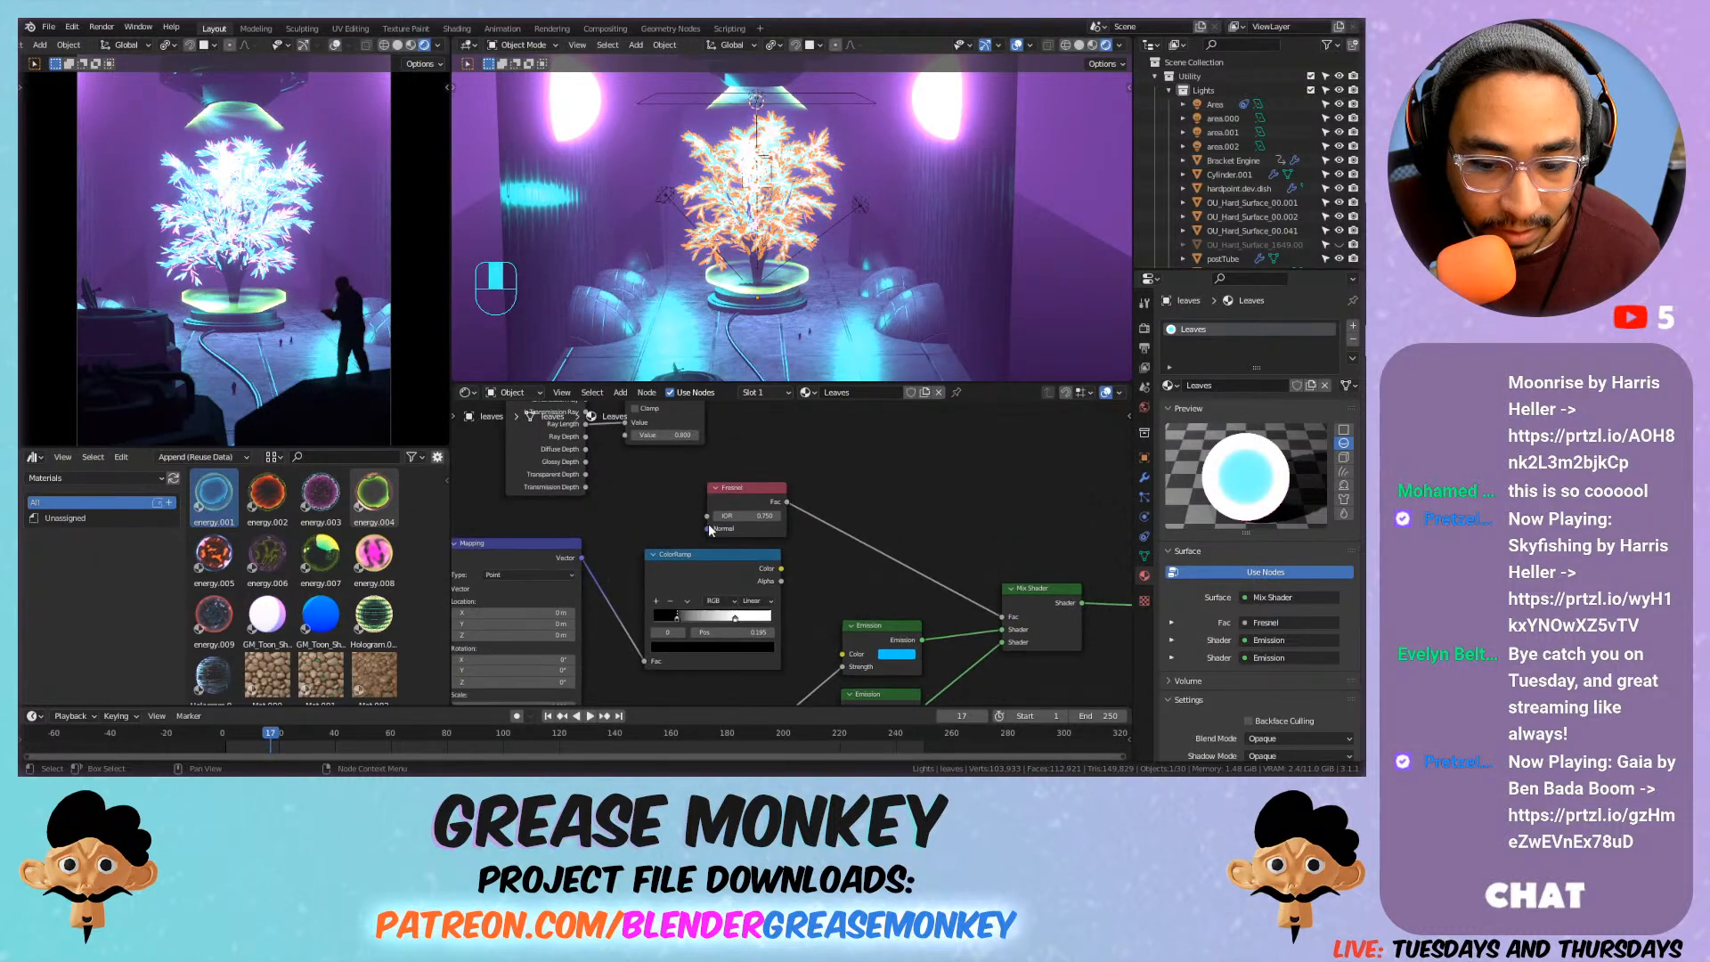
scroll(701, 548, "down", 3)
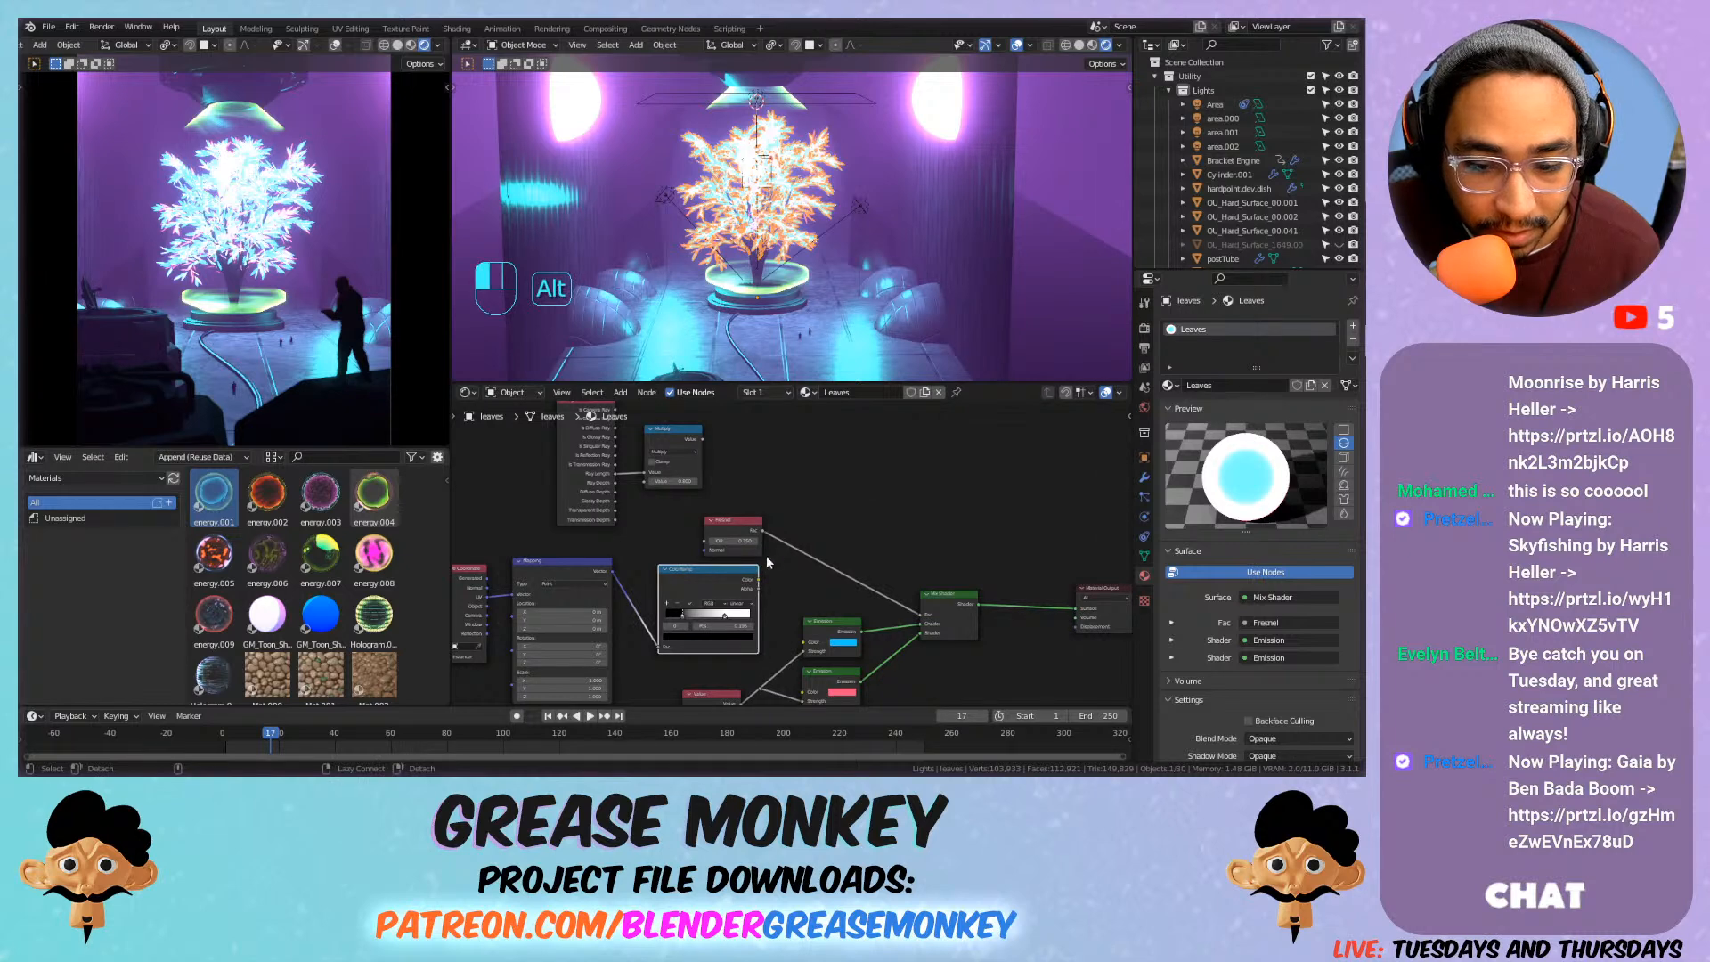
left_click_drag(715, 563, 856, 500)
left_click_drag(763, 531, 804, 583)
left_click_drag(899, 514, 921, 621)
Spread the leaves' ColorRamp stops to both ends of the gradient, with the white stop at 1.000.
scroll(794, 550, "up", 2)
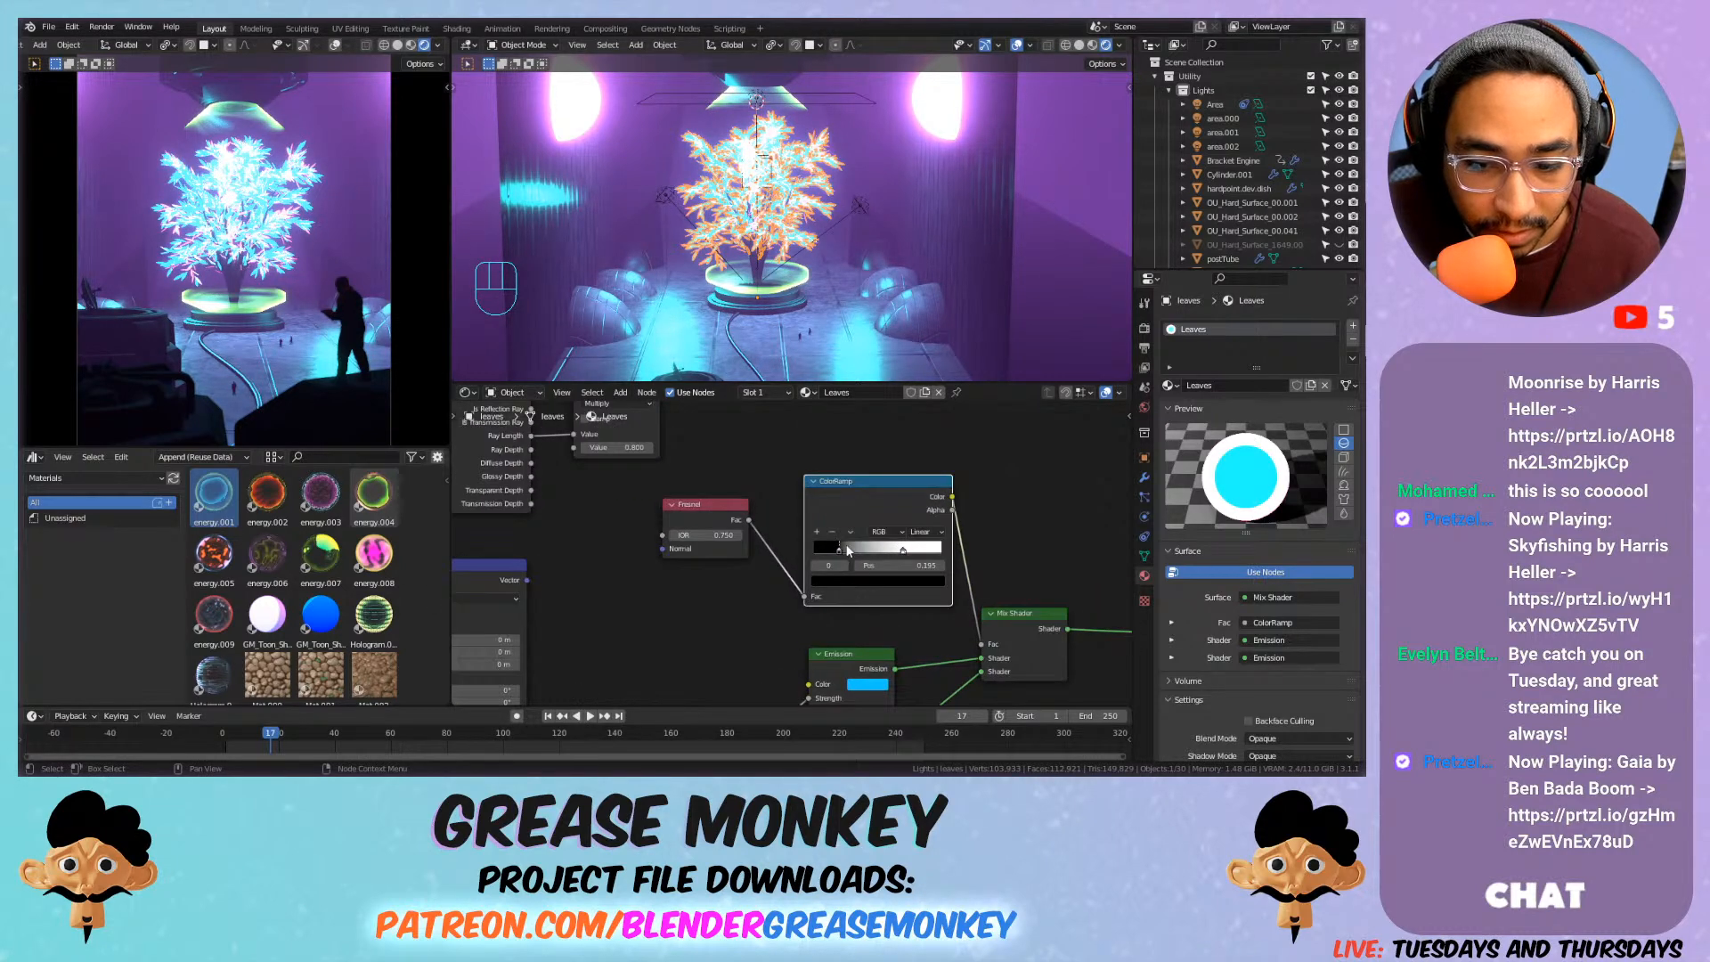
left_click_drag(794, 550, 943, 552)
scroll(726, 206, "up", 5)
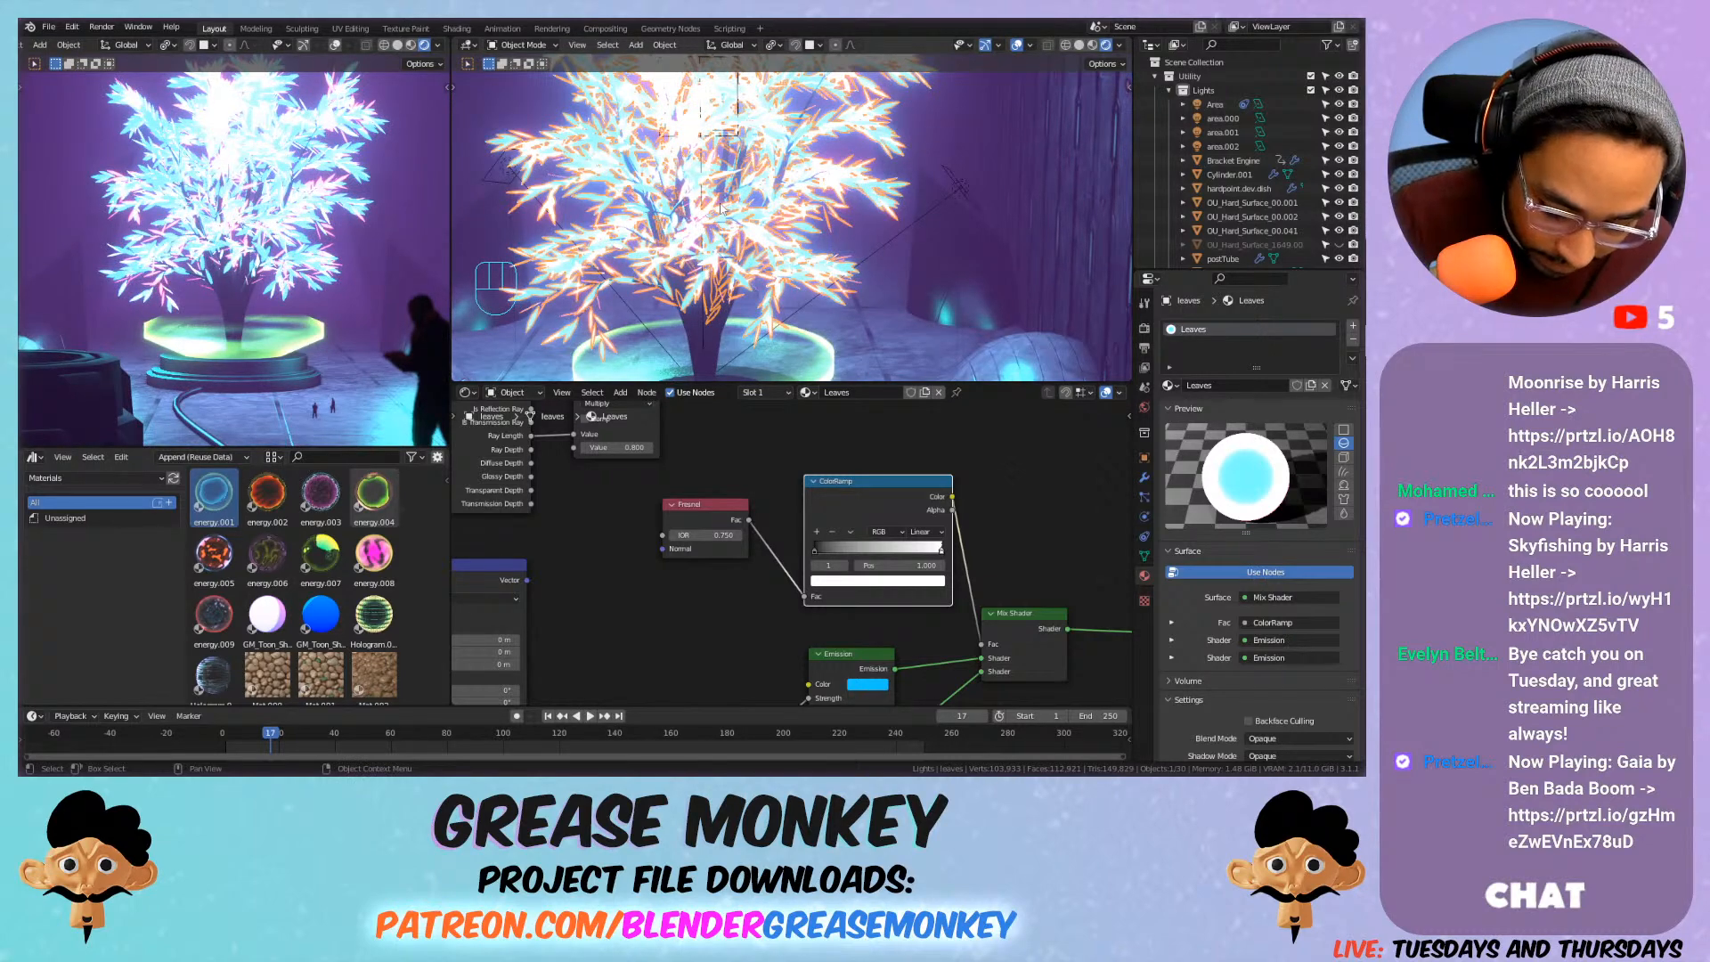
Render the current frame to inspect the recolored leaves, close the render, and save the file.
key("F12")
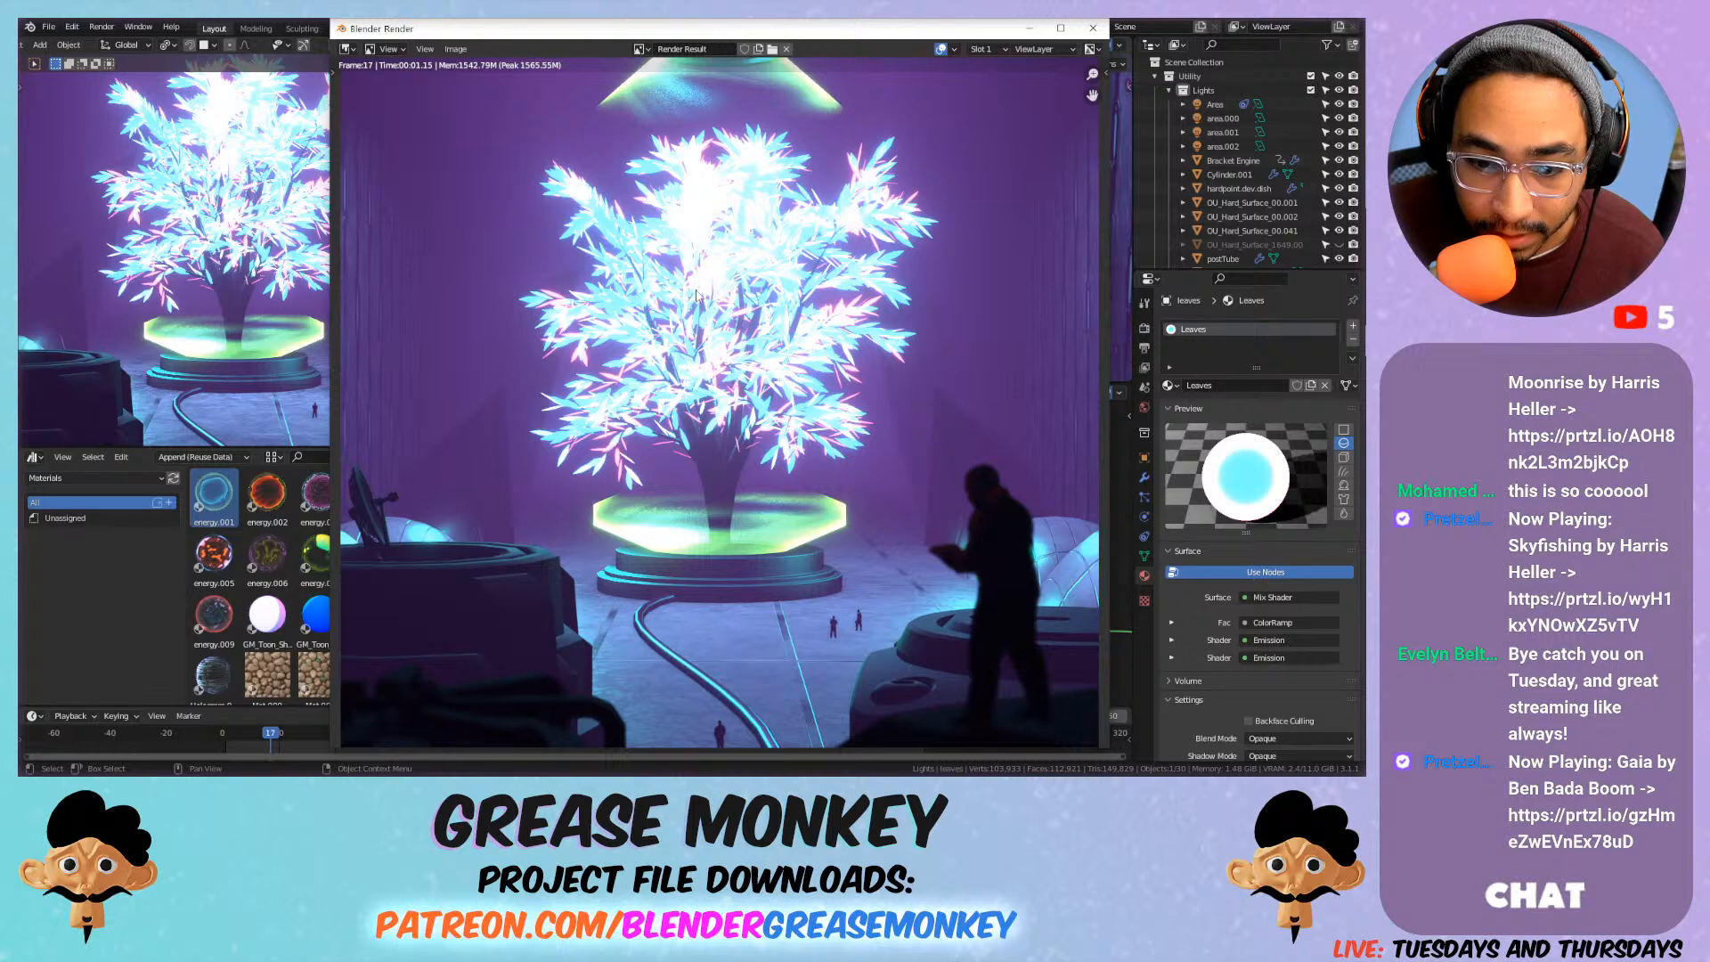
scroll(723, 339, "up", 1)
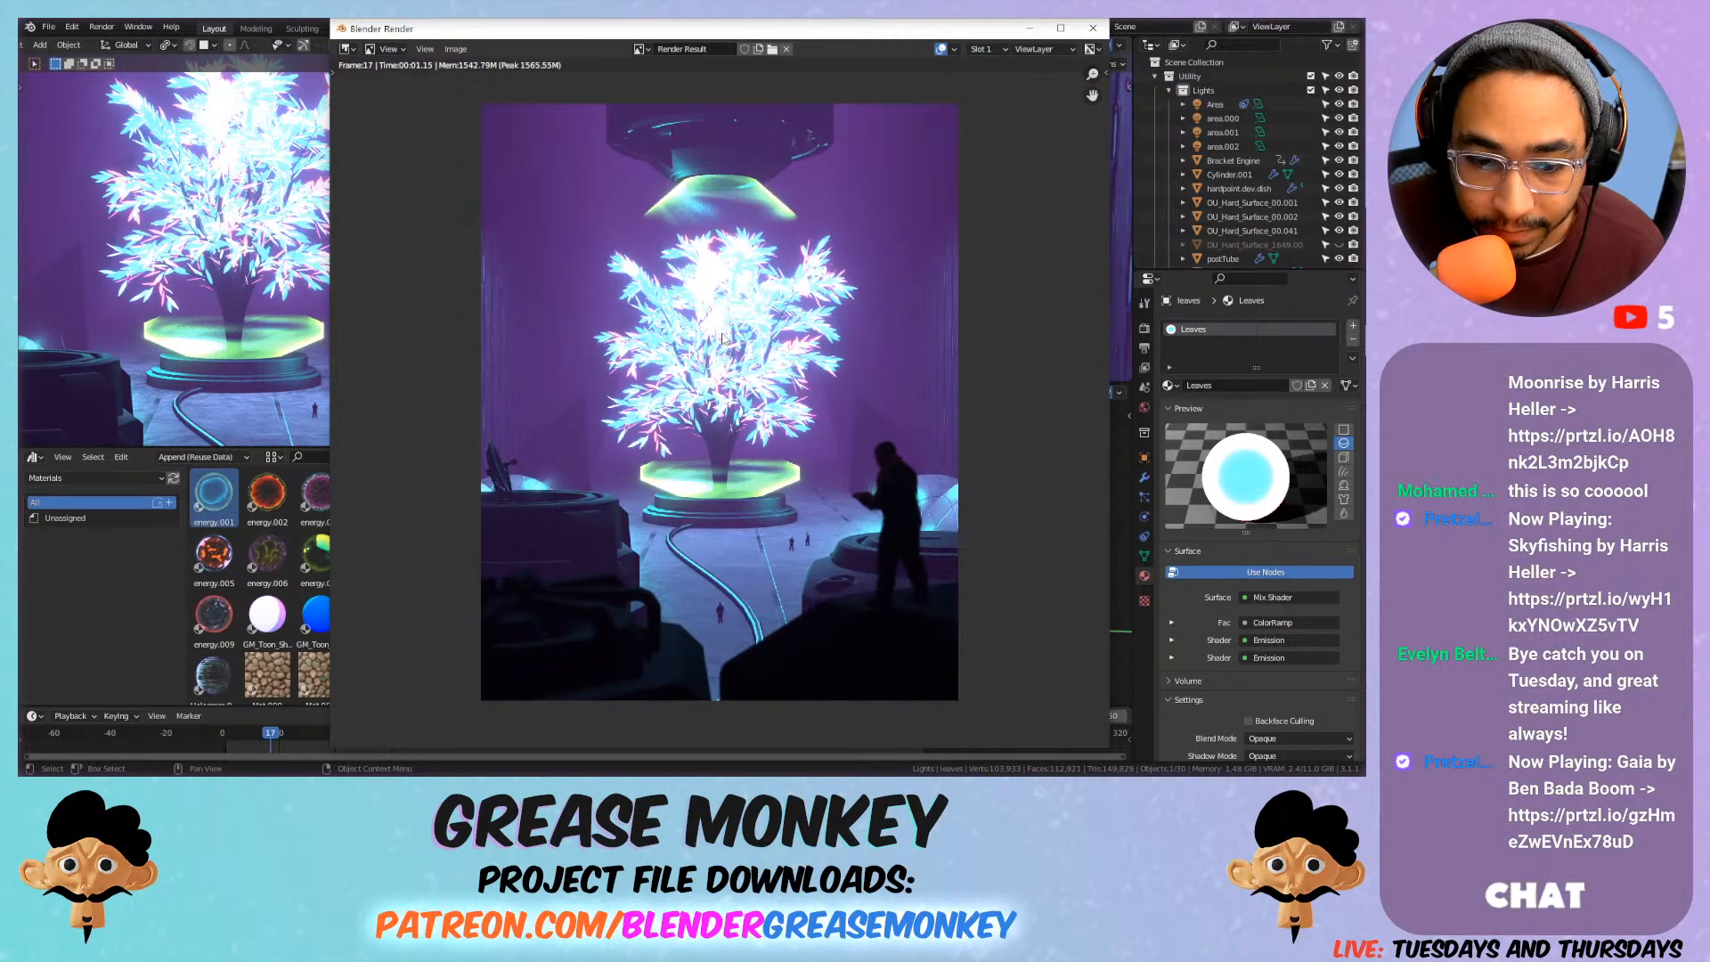
left_click(1092, 27)
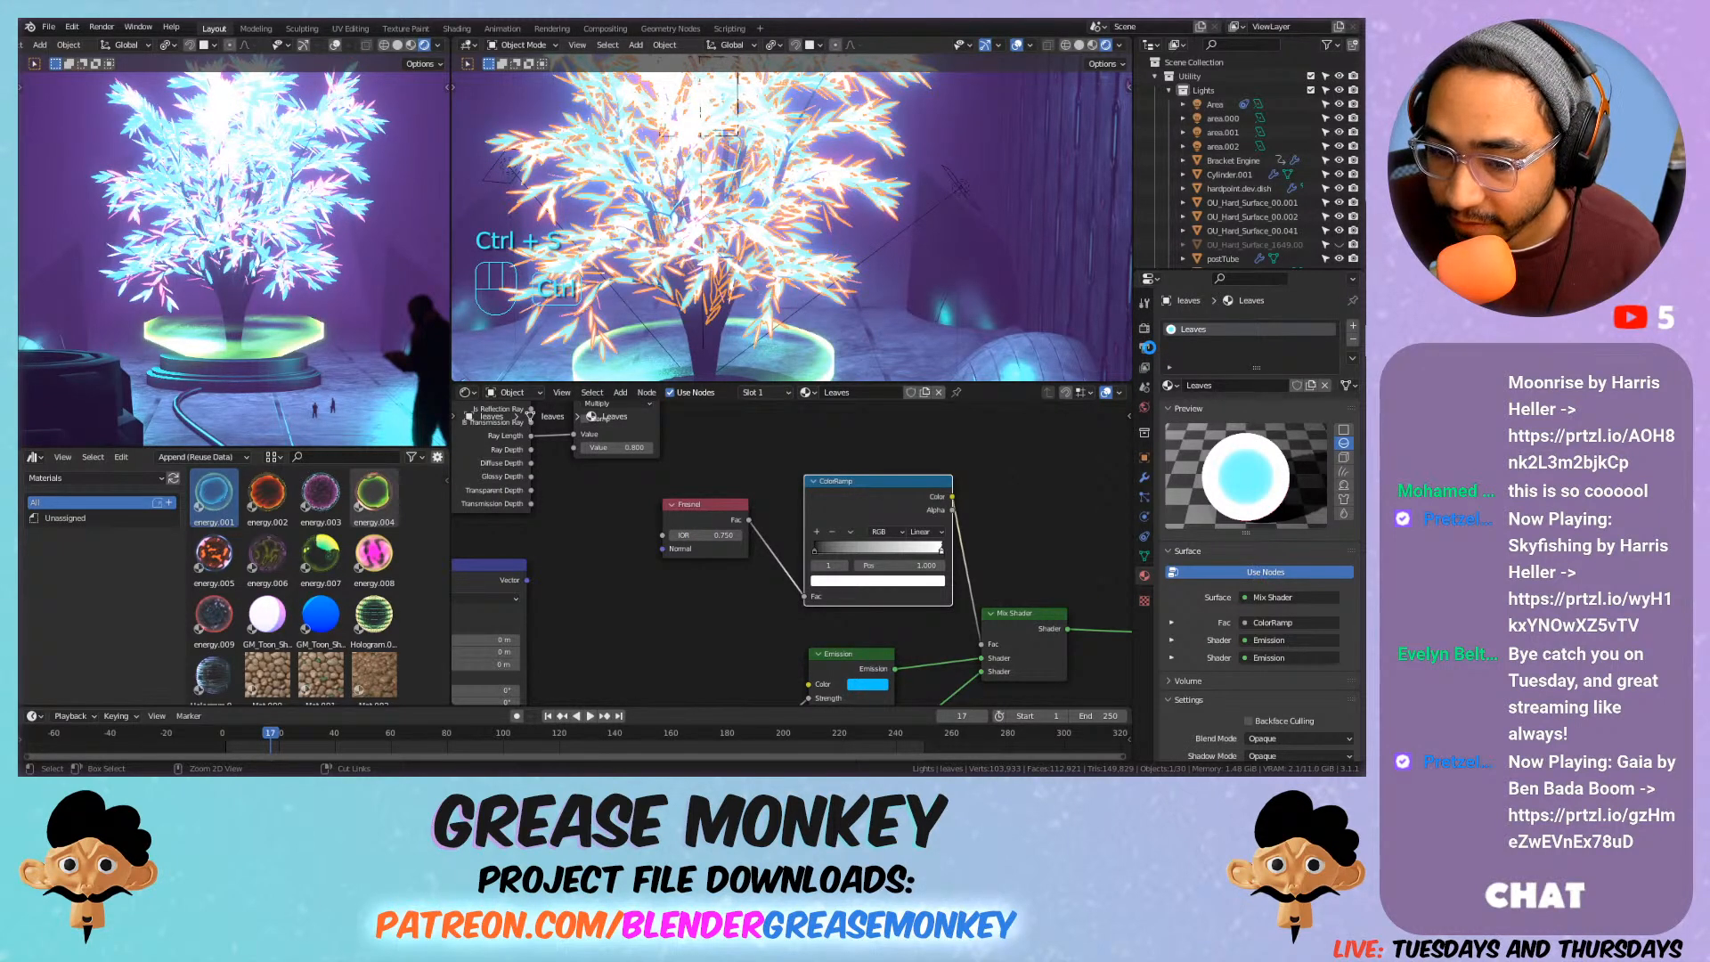
Show the output settings, set the animation's end frame to 600, and fit the timeline to the new range.
left_click(1145, 348)
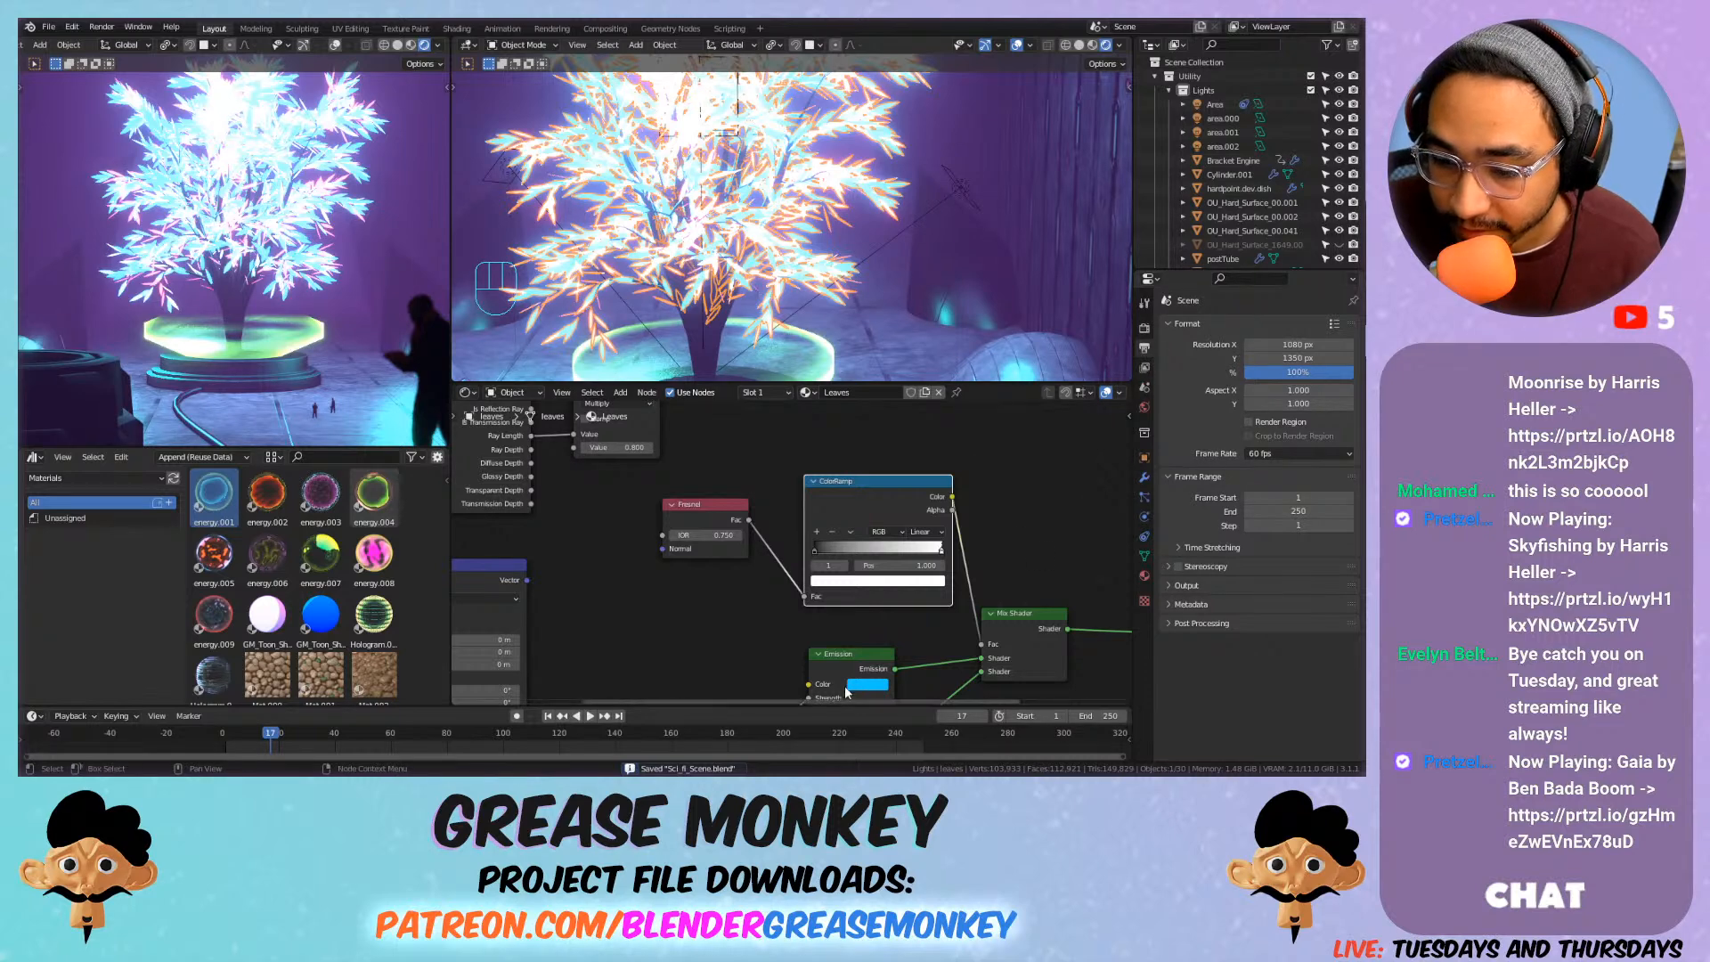
left_click(1098, 716)
type("60")
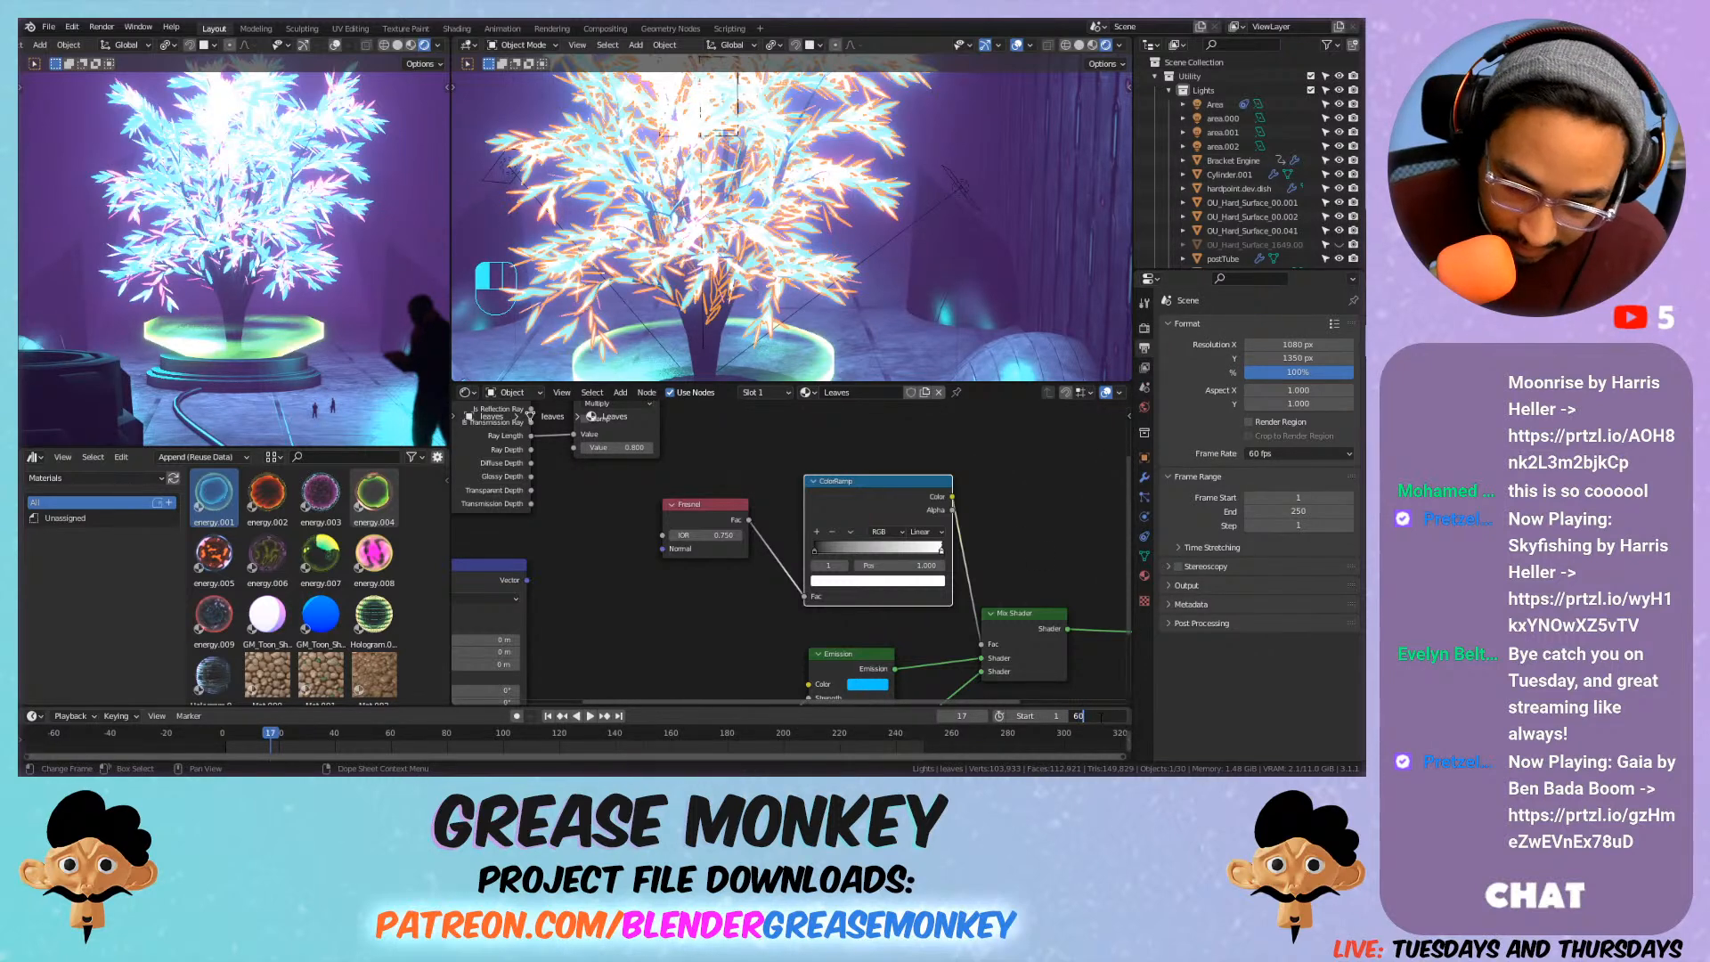
type("0")
key("Return")
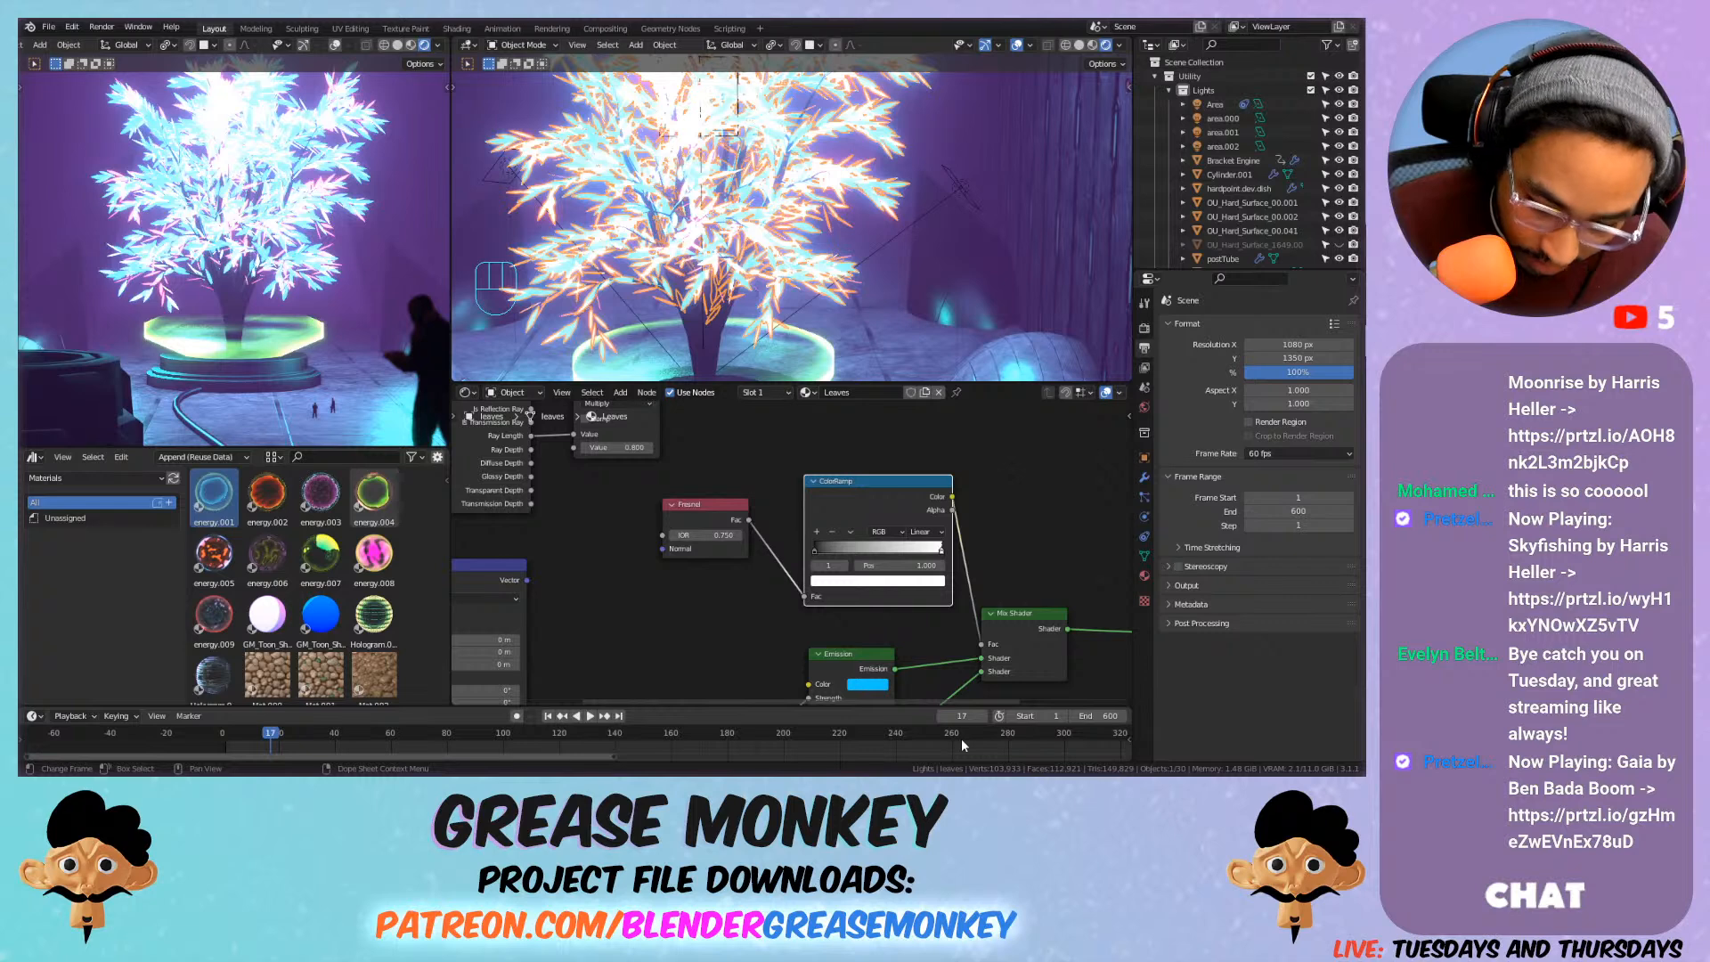
key("Home")
Select the leaves, set the Value node driving both emission strengths to 8, and keyframe it at frame 17.
left_click(812, 278)
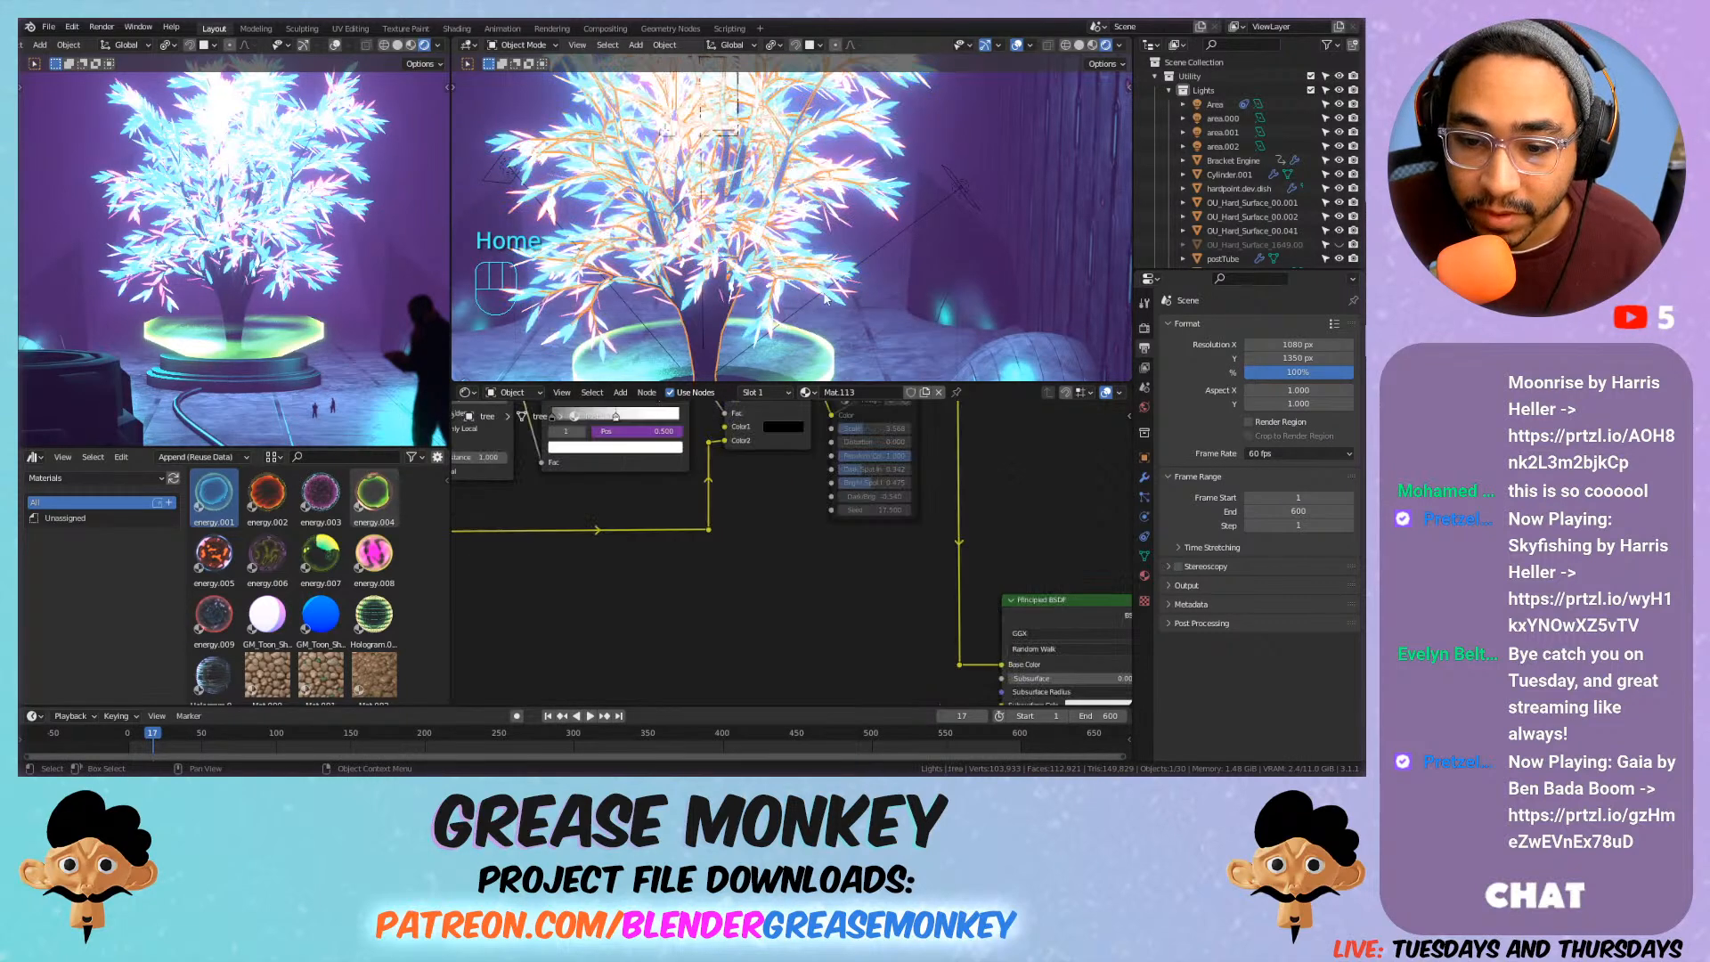
key("Home")
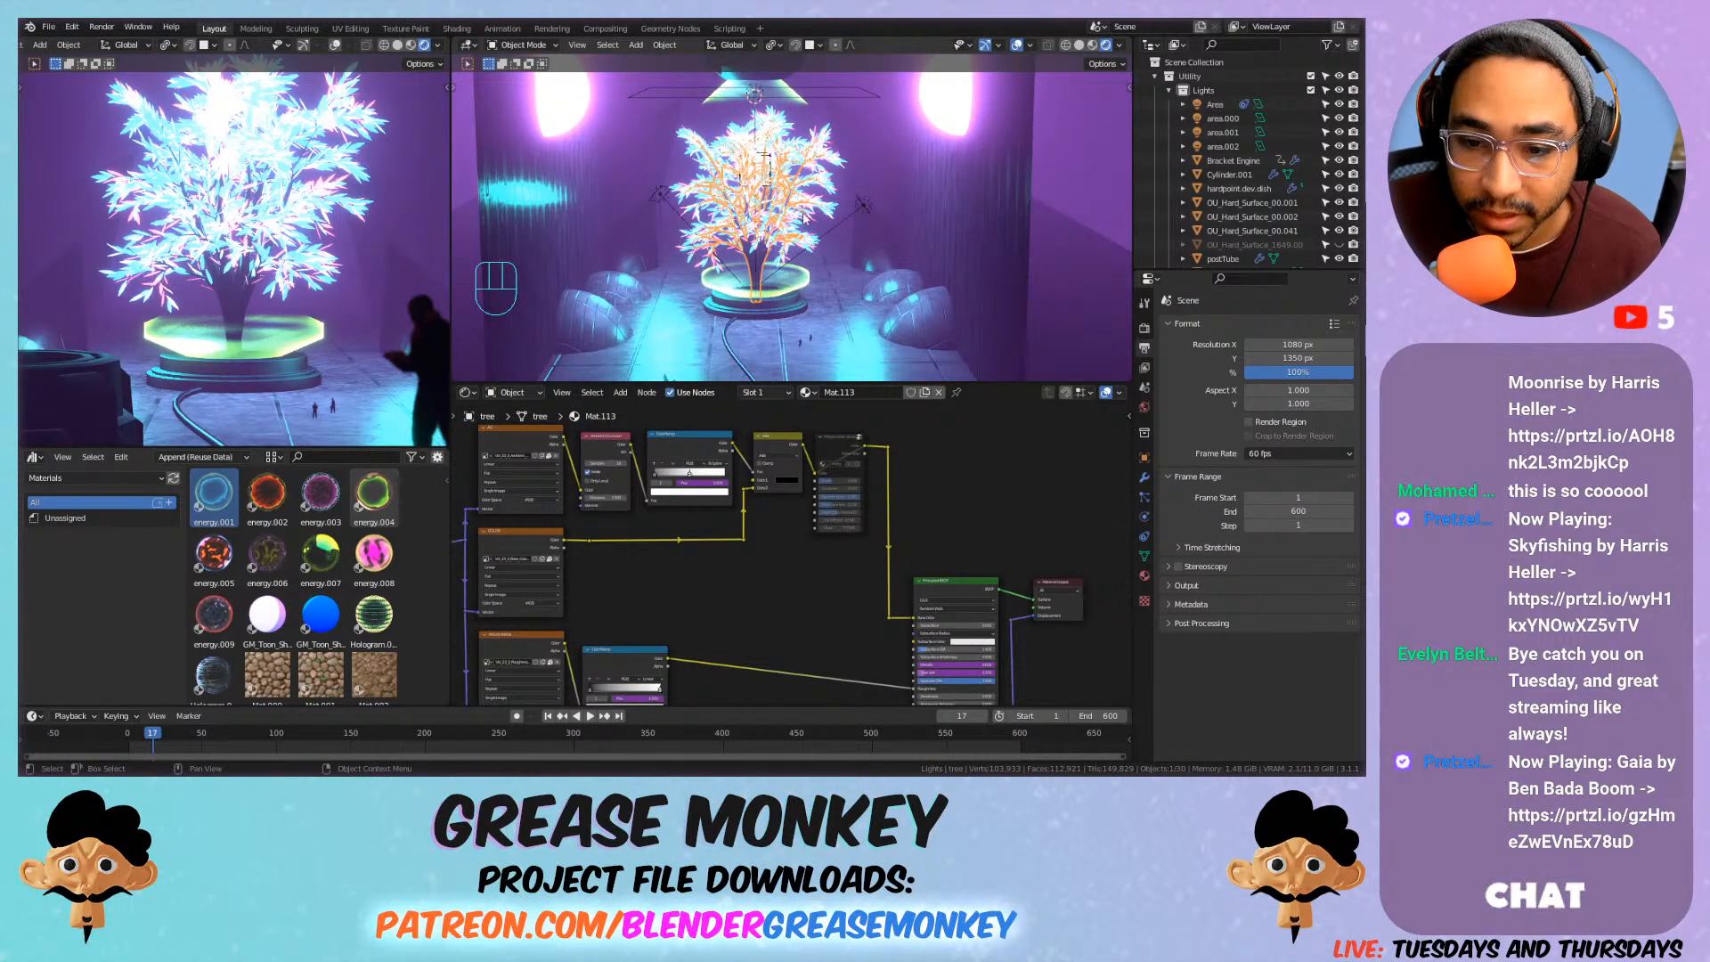
left_click(804, 220)
middle_click_drag(811, 562, 762, 579)
scroll(763, 585, "up", 1)
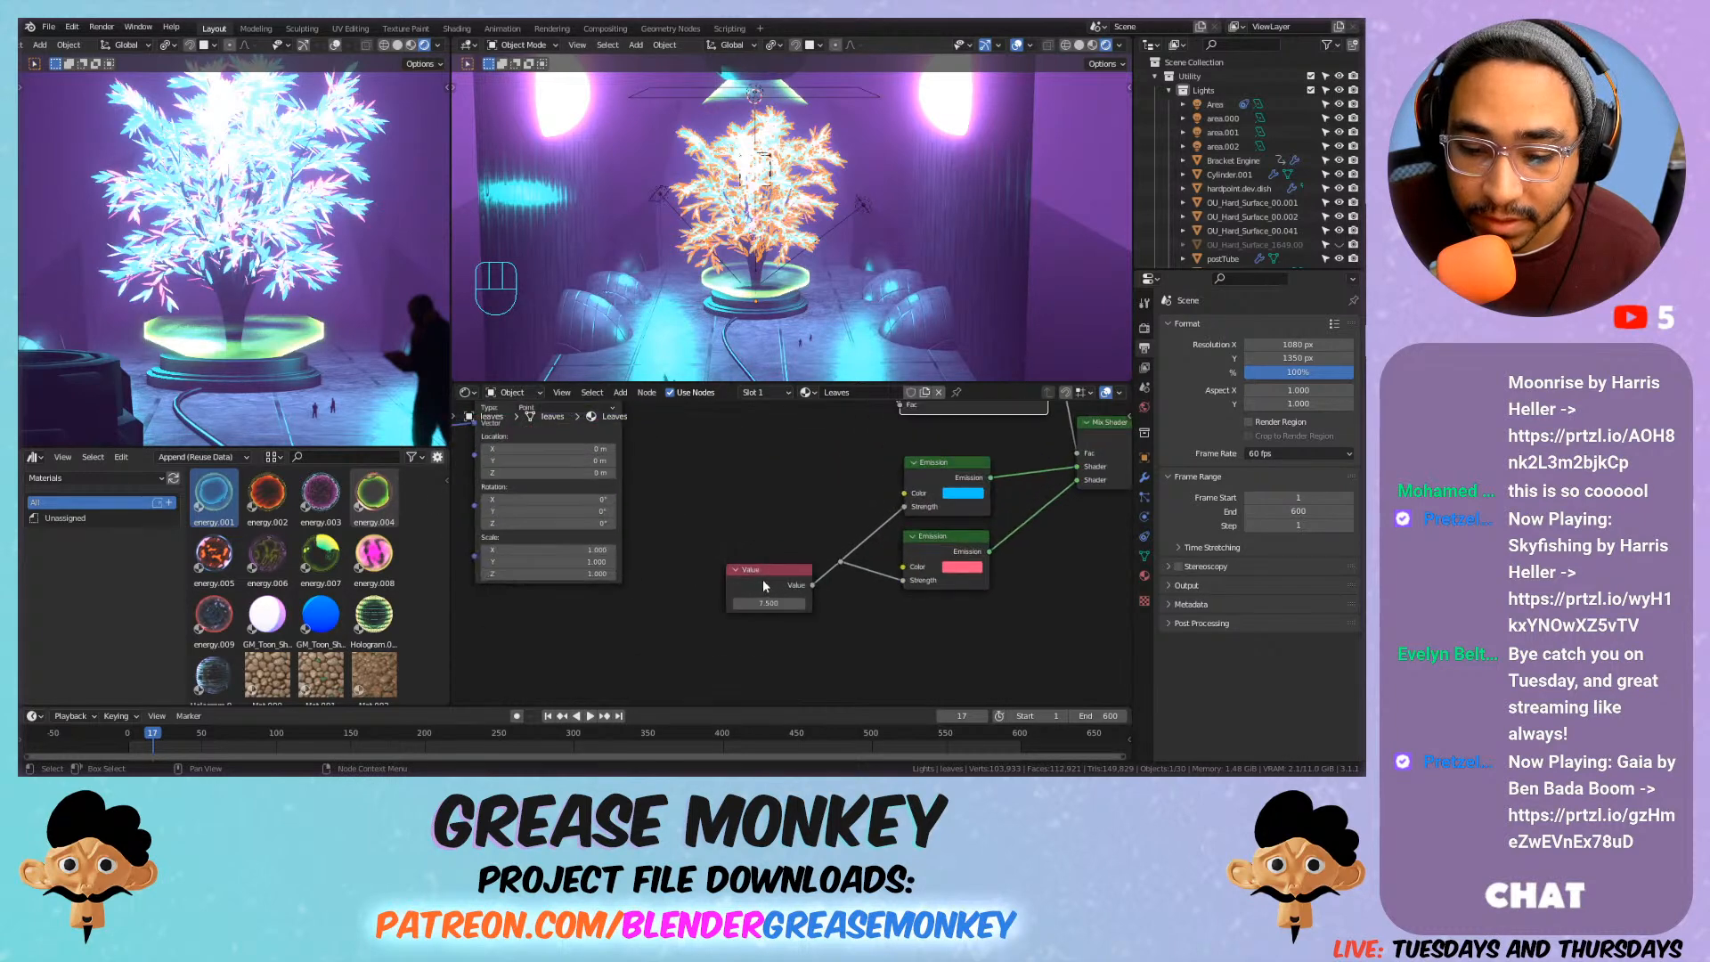
double_click(764, 602)
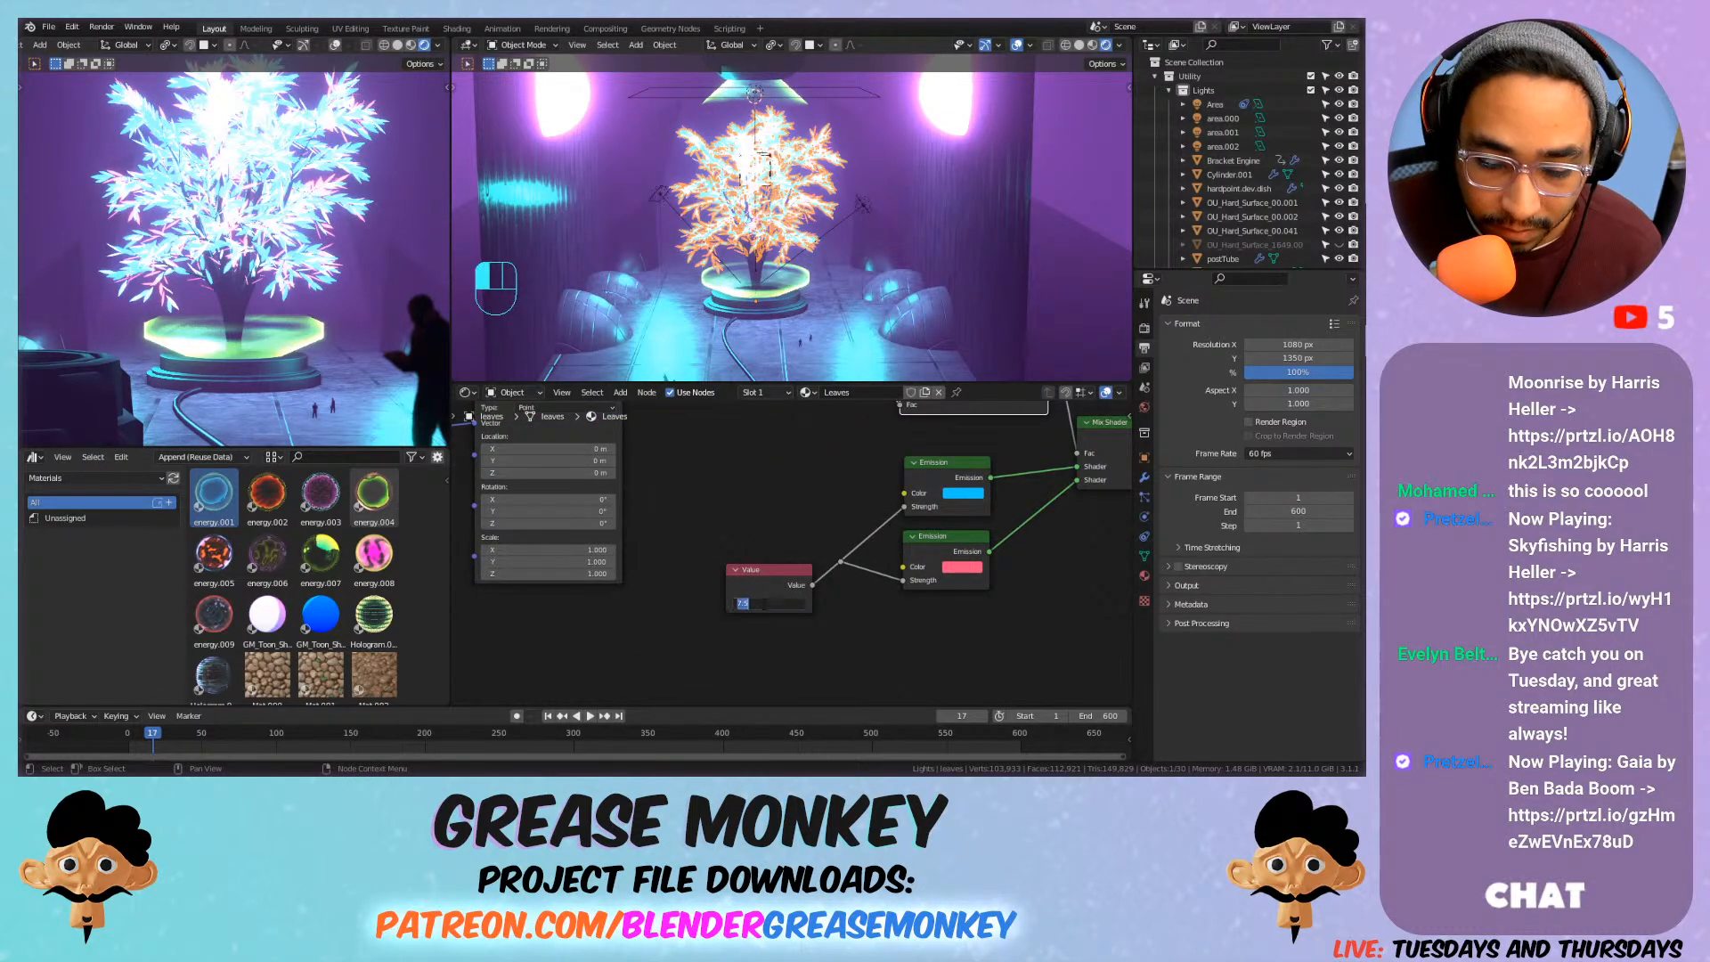
type("8")
key("Return")
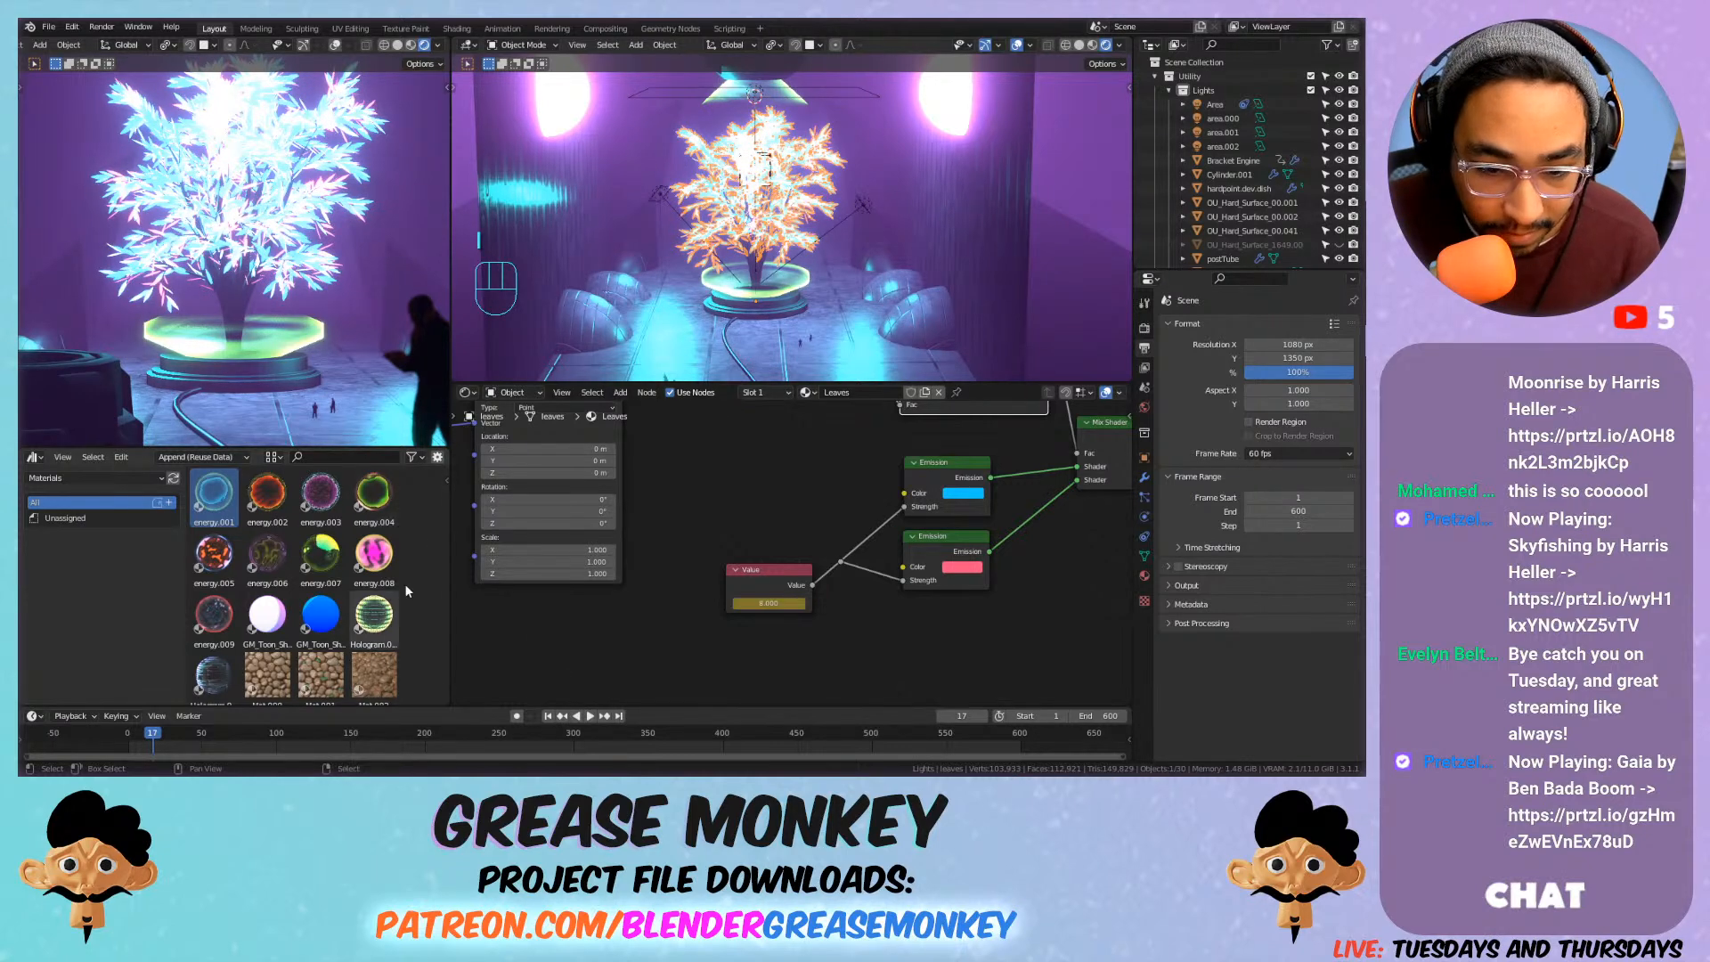
Replace the asset browser with the Graph Editor, widen its area, and hide the sidebar again.
left_click(34, 456)
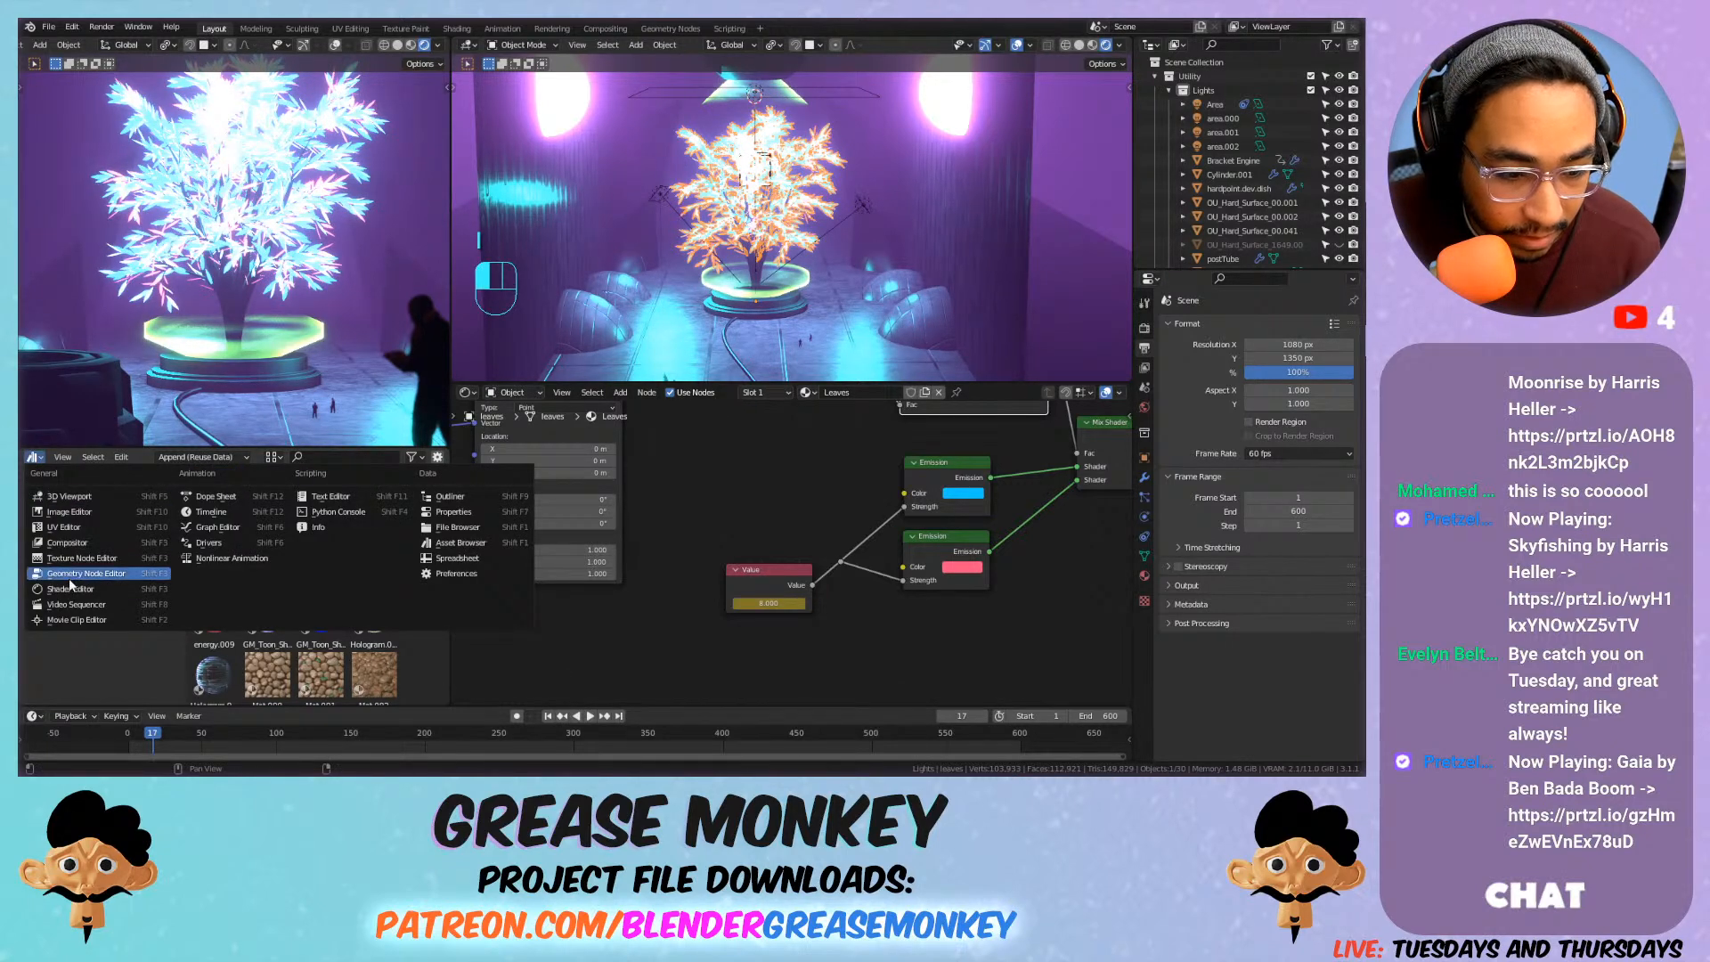
left_click(212, 527)
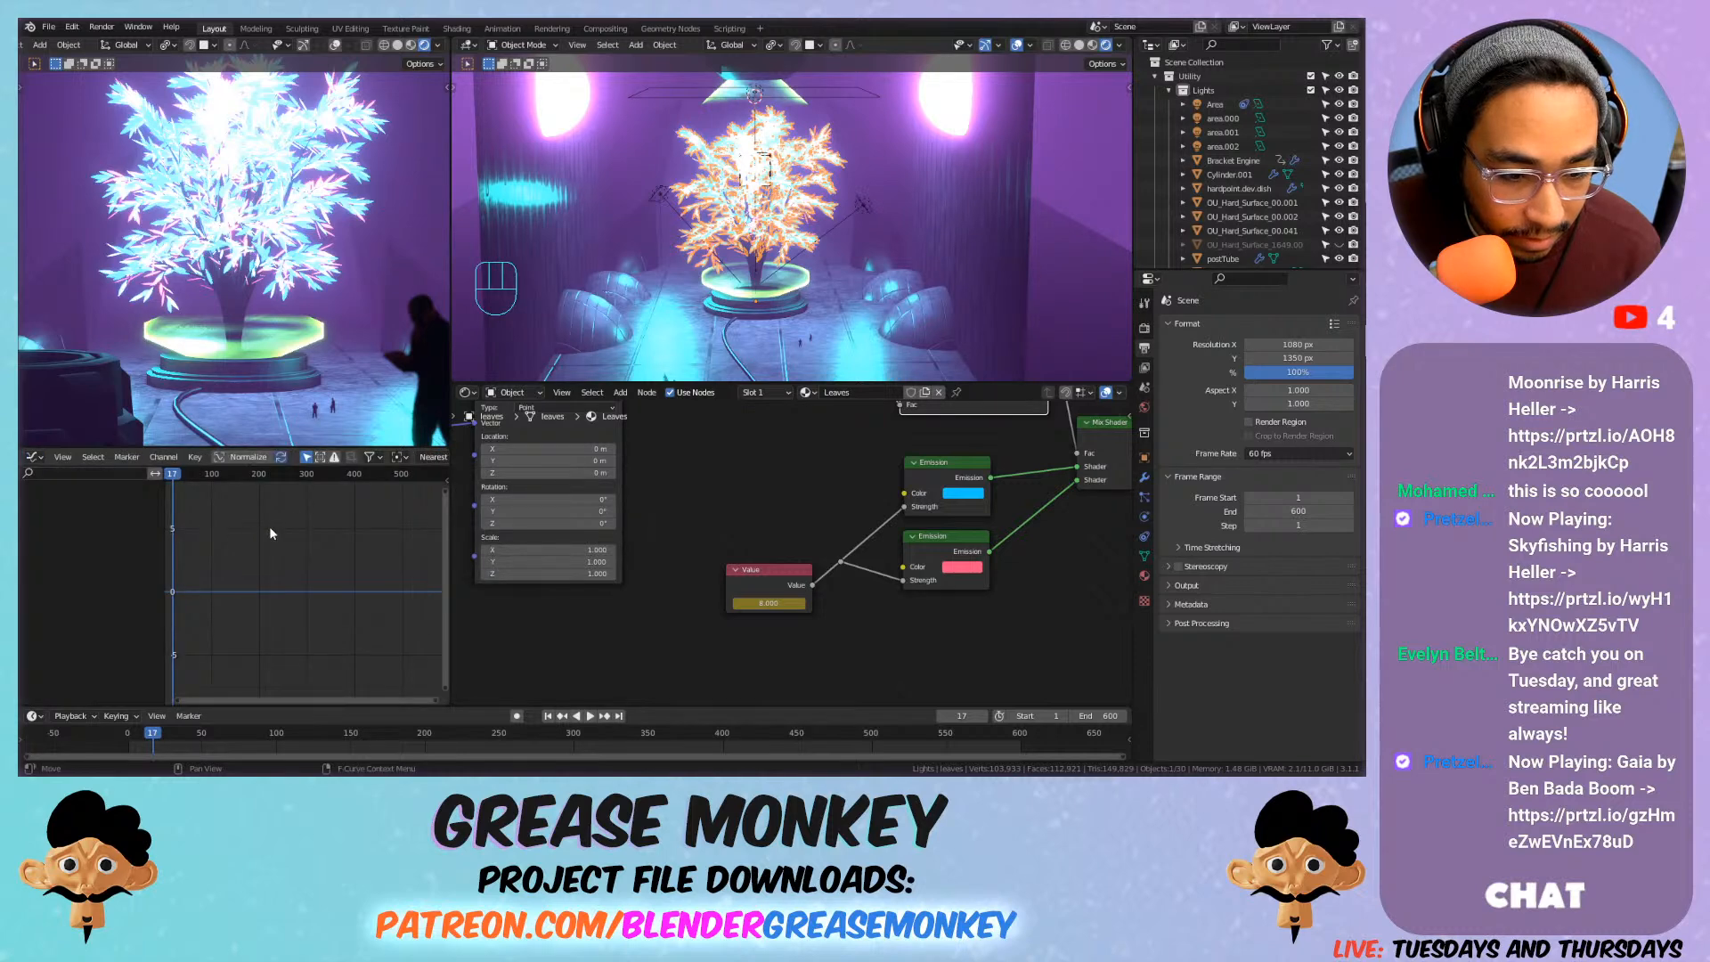
left_click_drag(451, 443, 650, 439)
key("n")
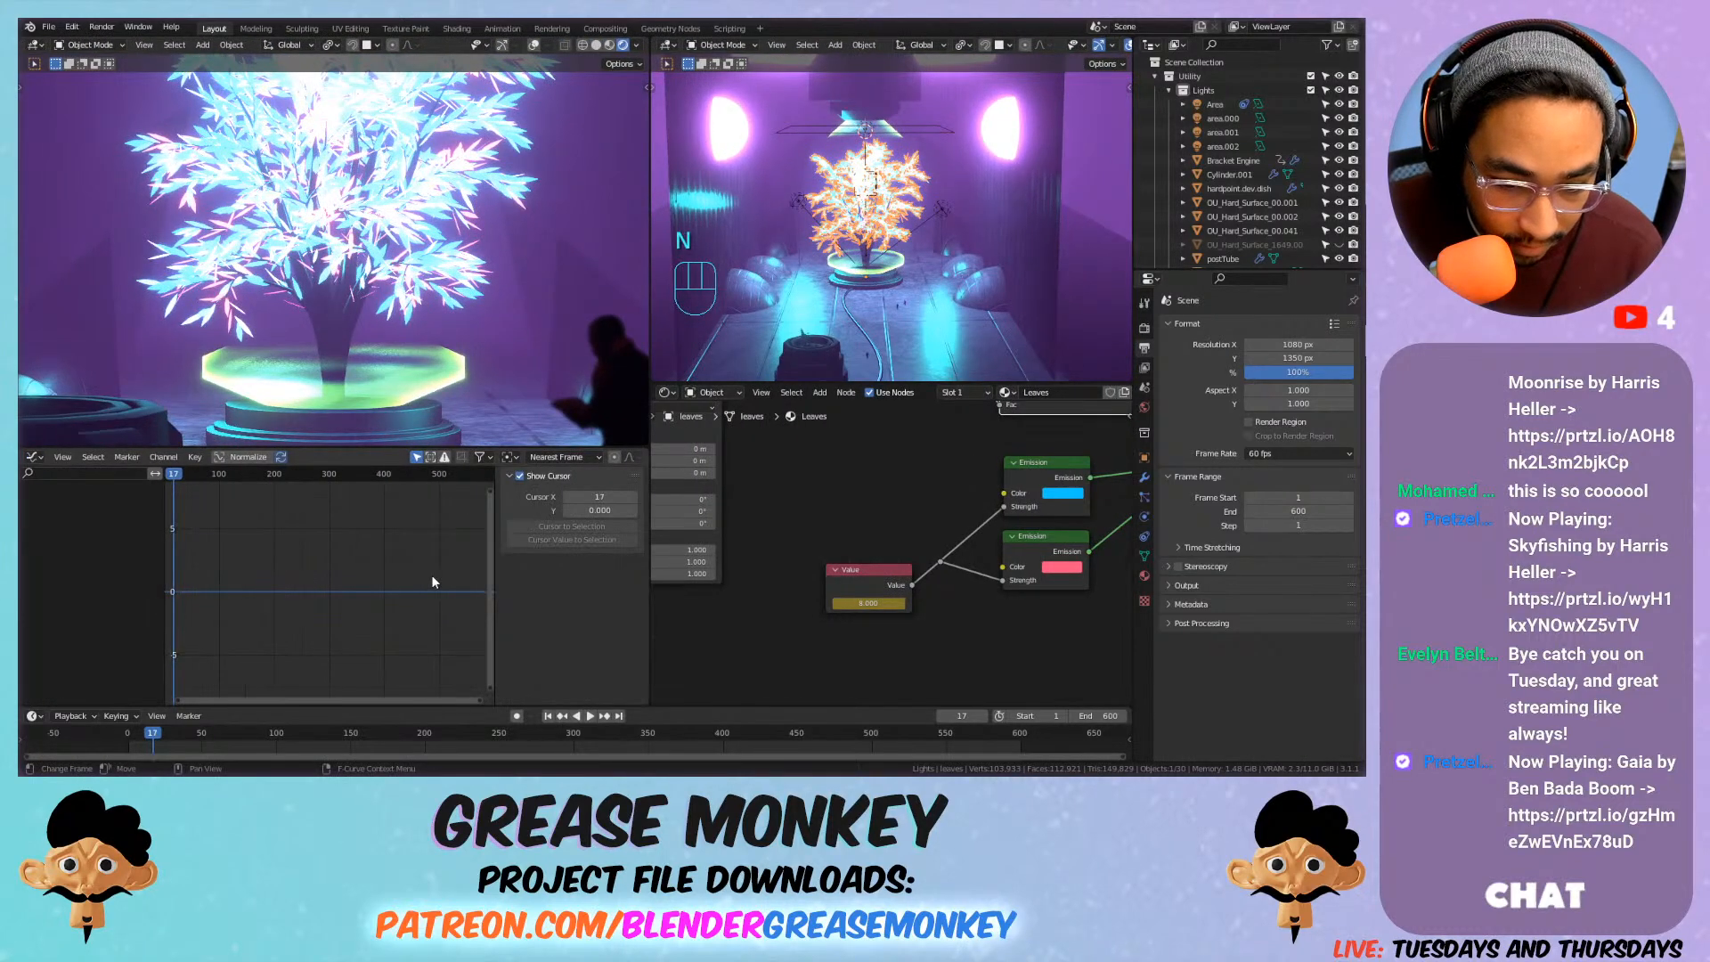
key("n")
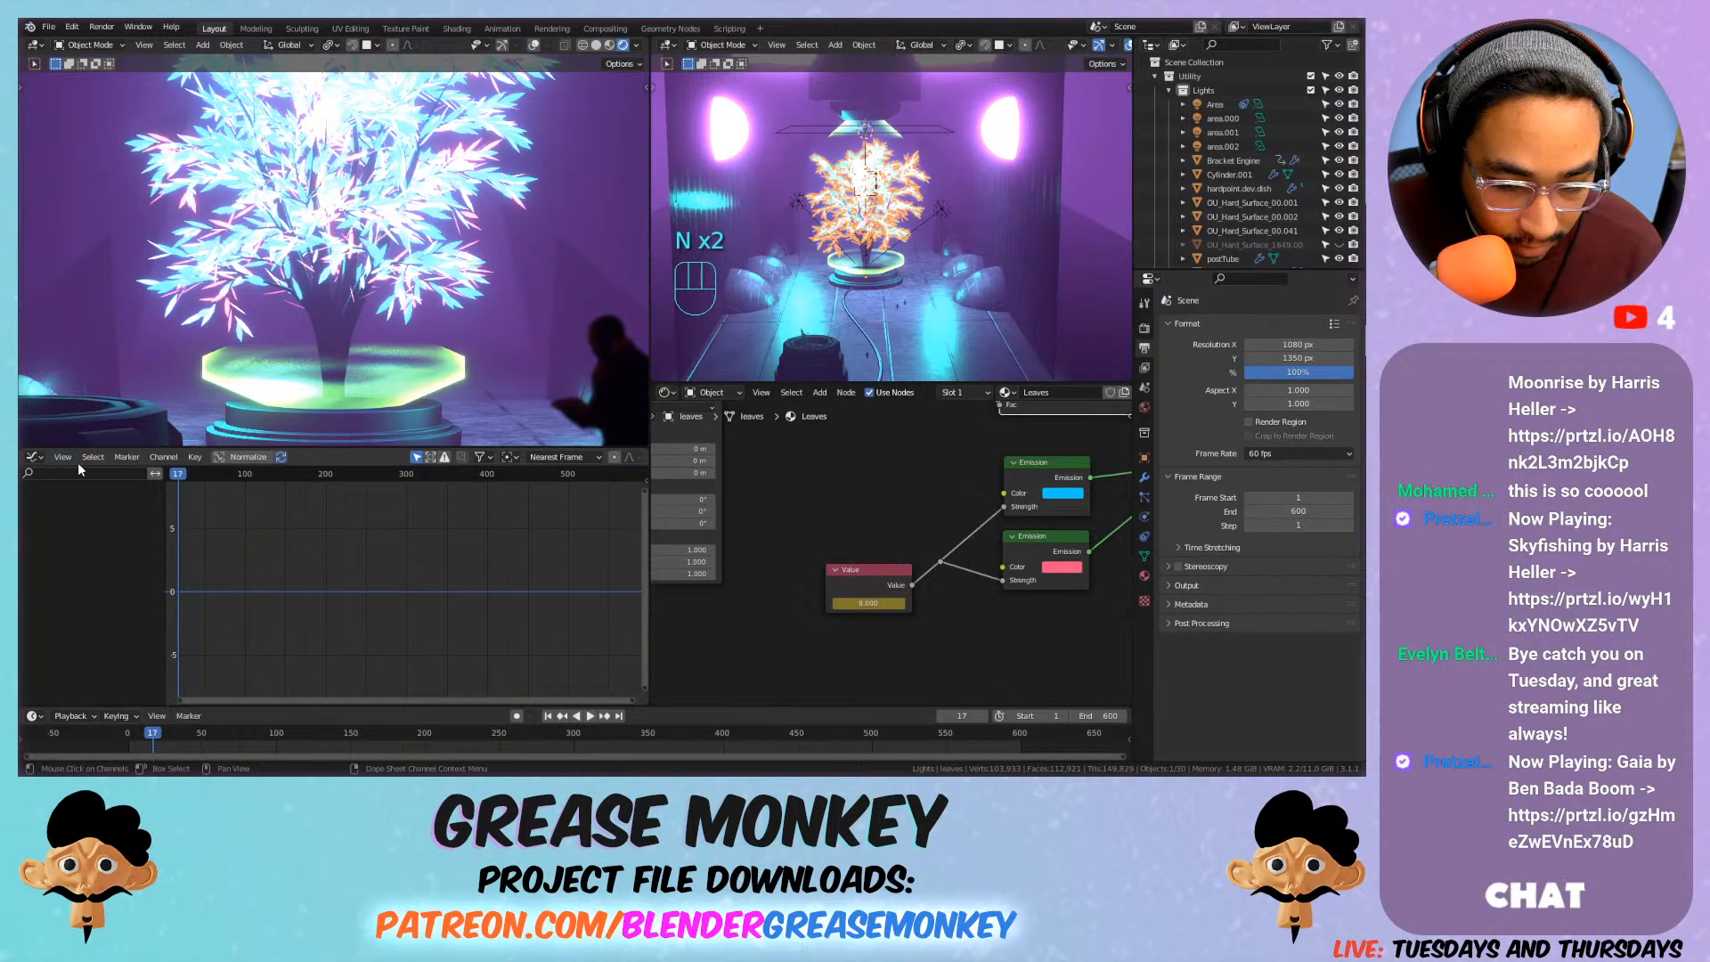
Inspect the leaves' shader node keyframe channels in the Dope Sheet and return to the Graph Editor.
left_click(35, 457)
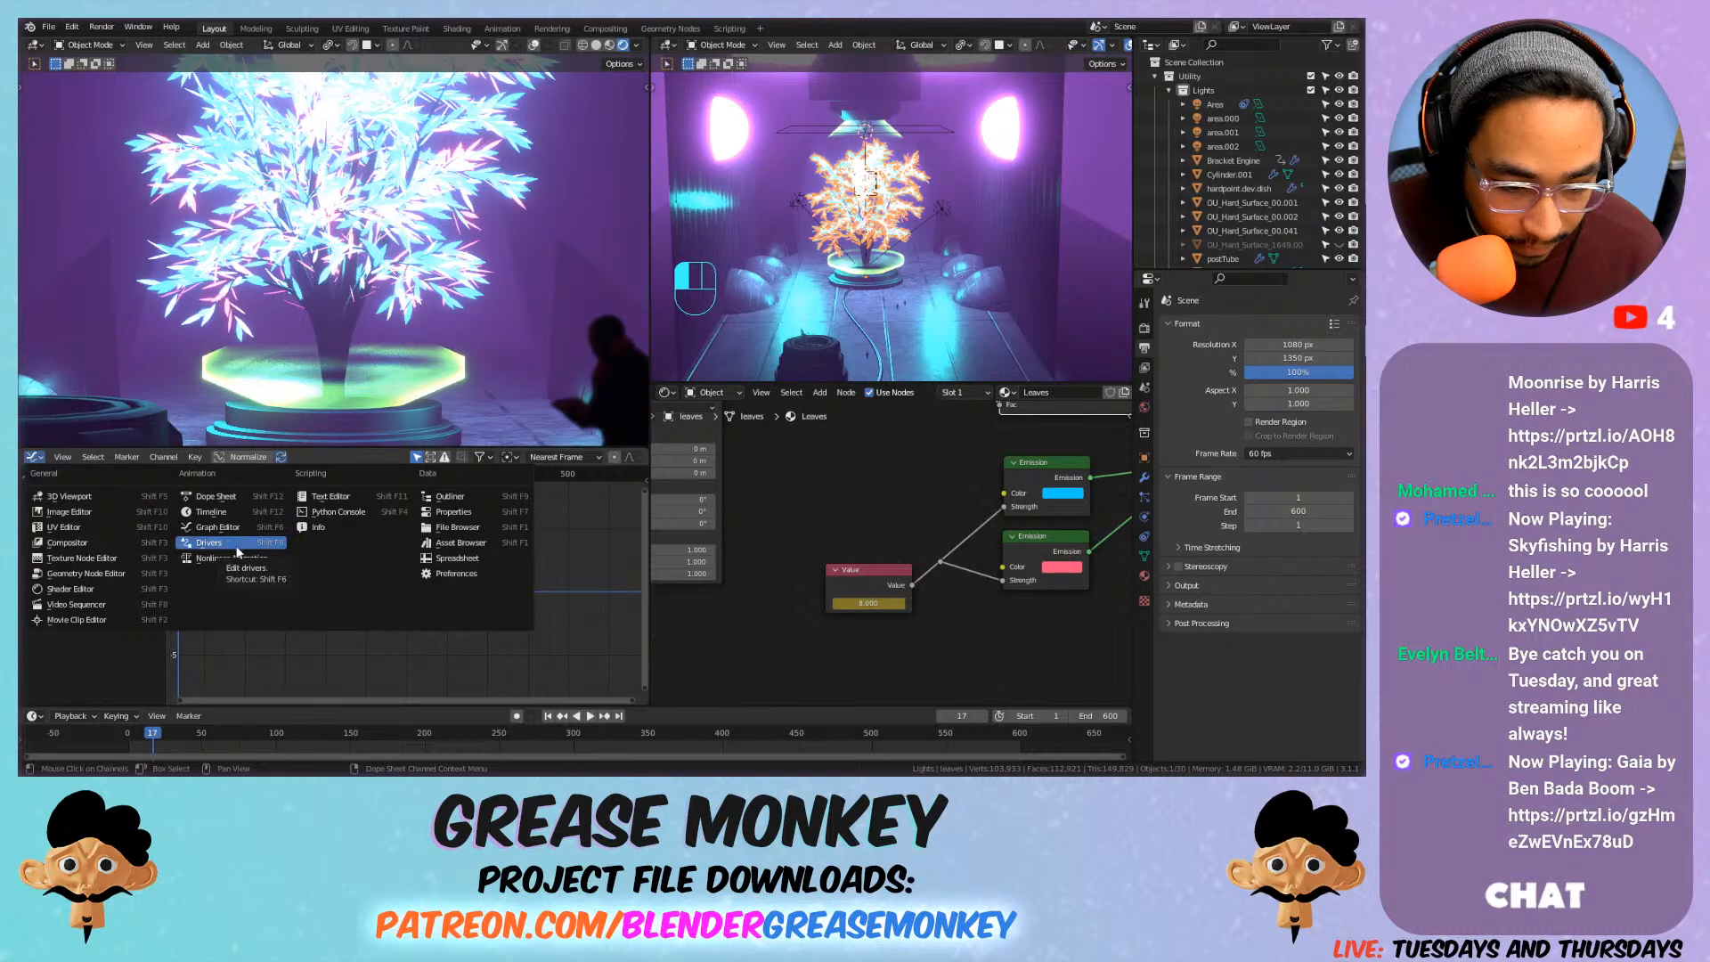
left_click(242, 498)
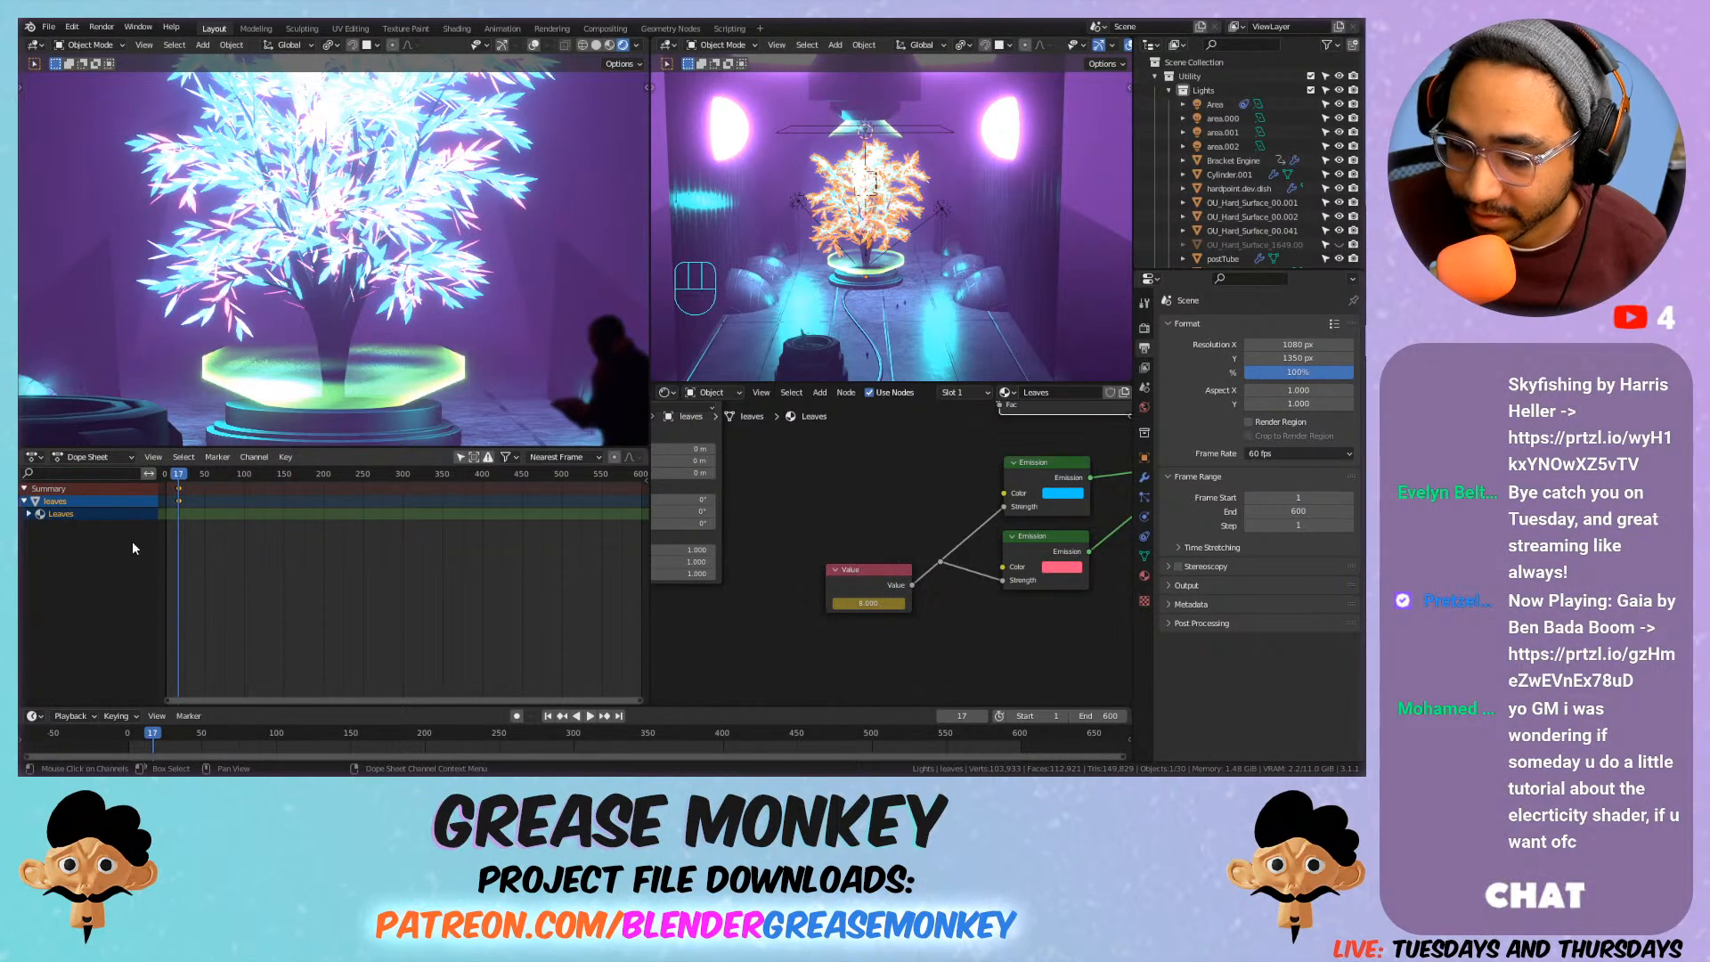
left_click(25, 523)
left_click(28, 514)
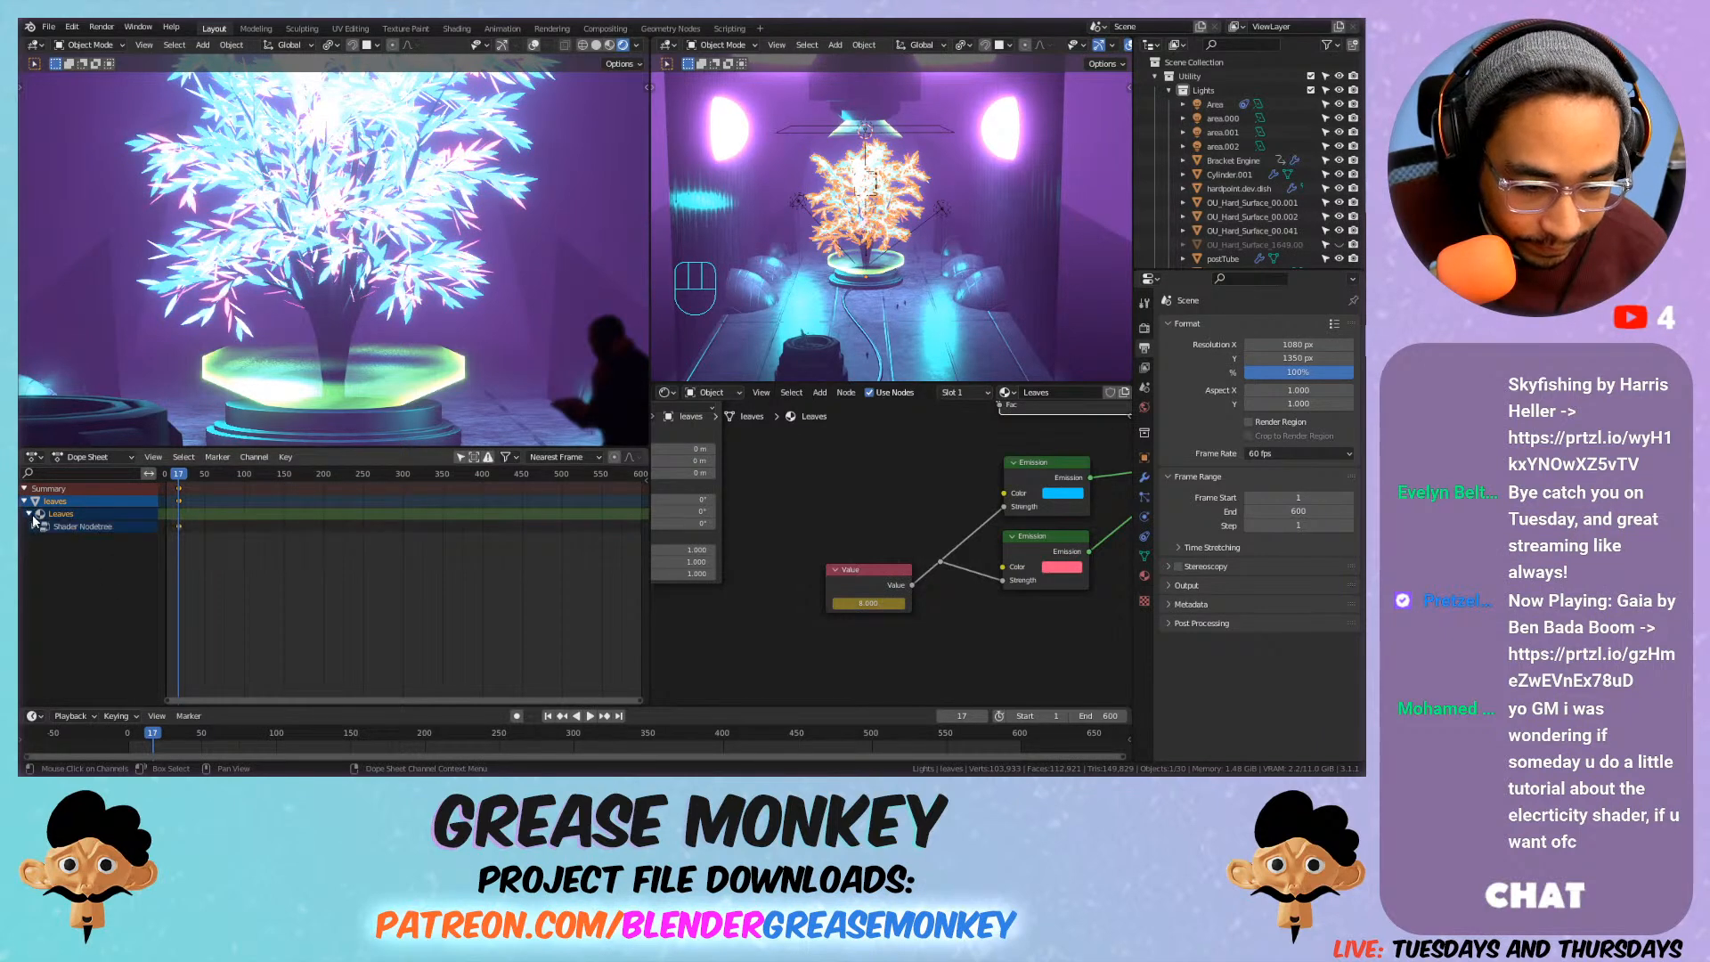
left_click(34, 527)
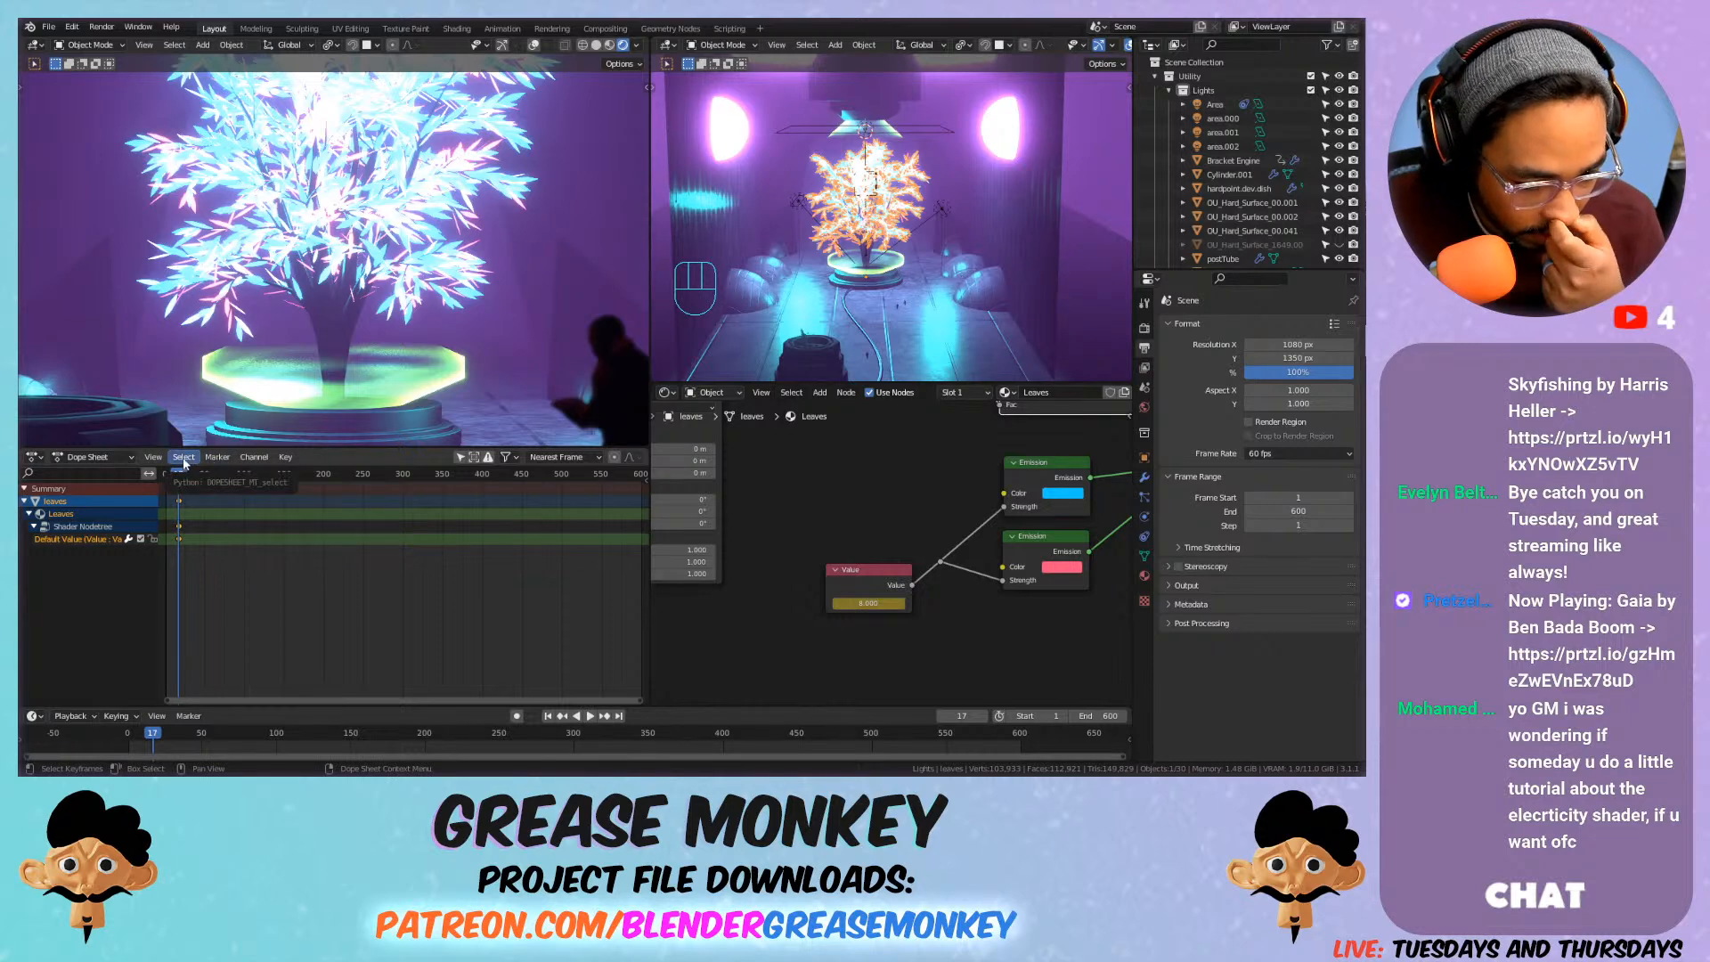
left_click(112, 458)
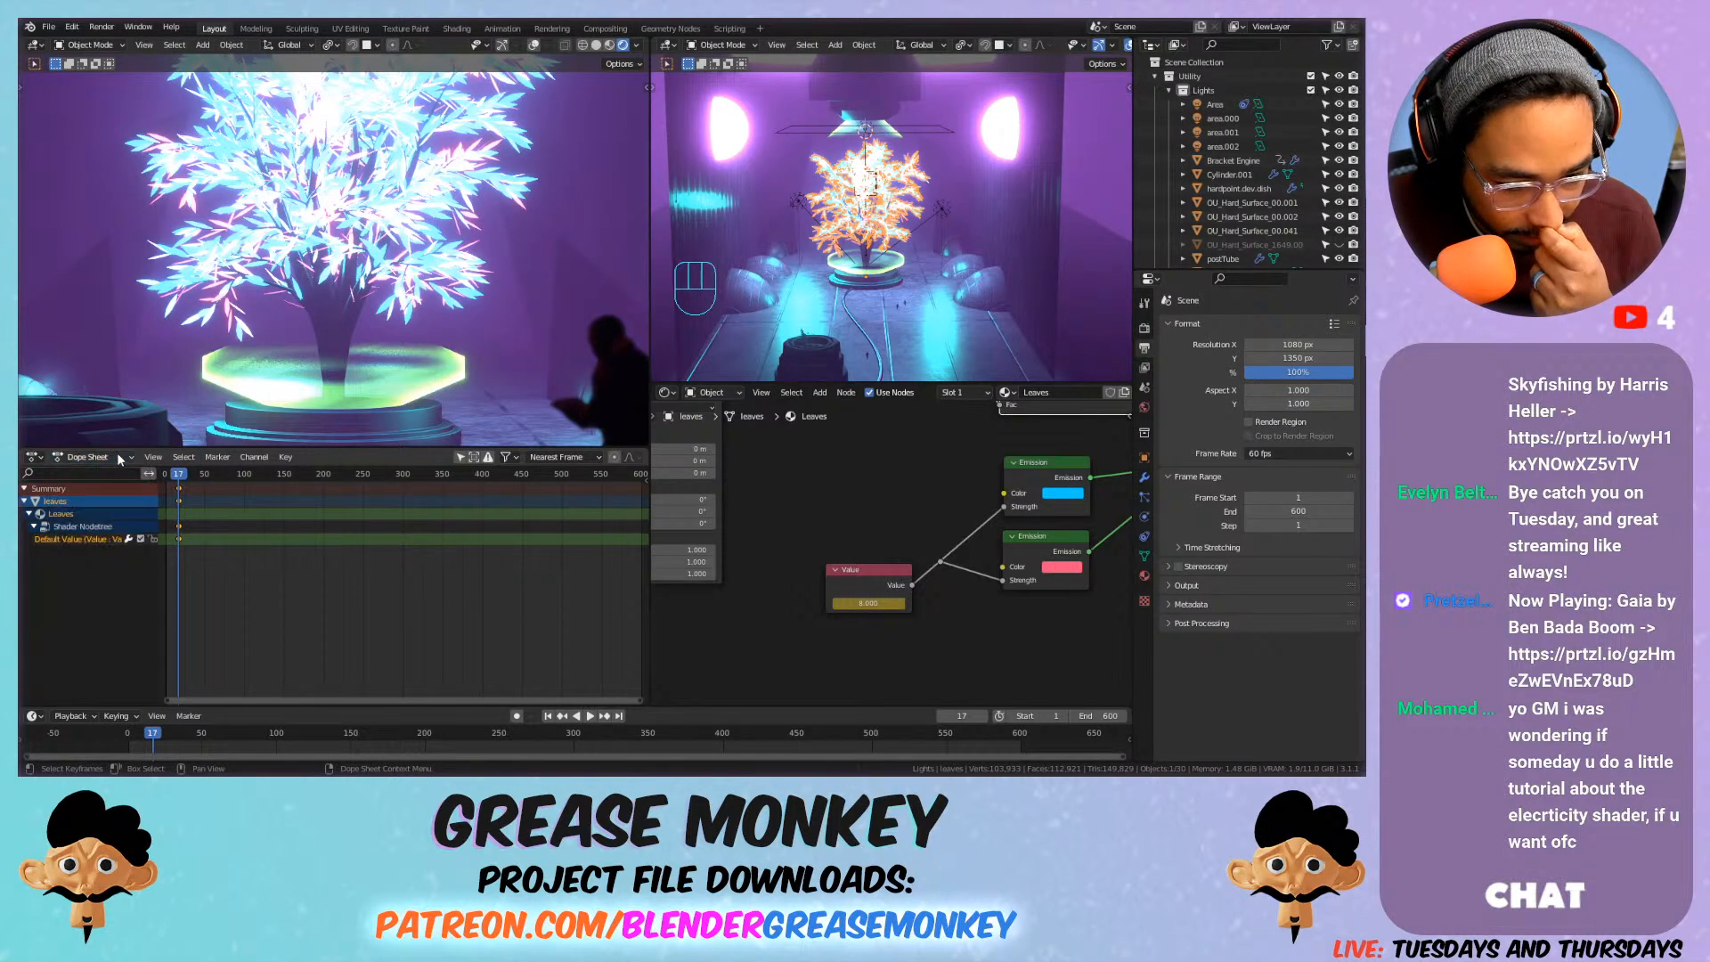
left_click(33, 457)
left_click(160, 526)
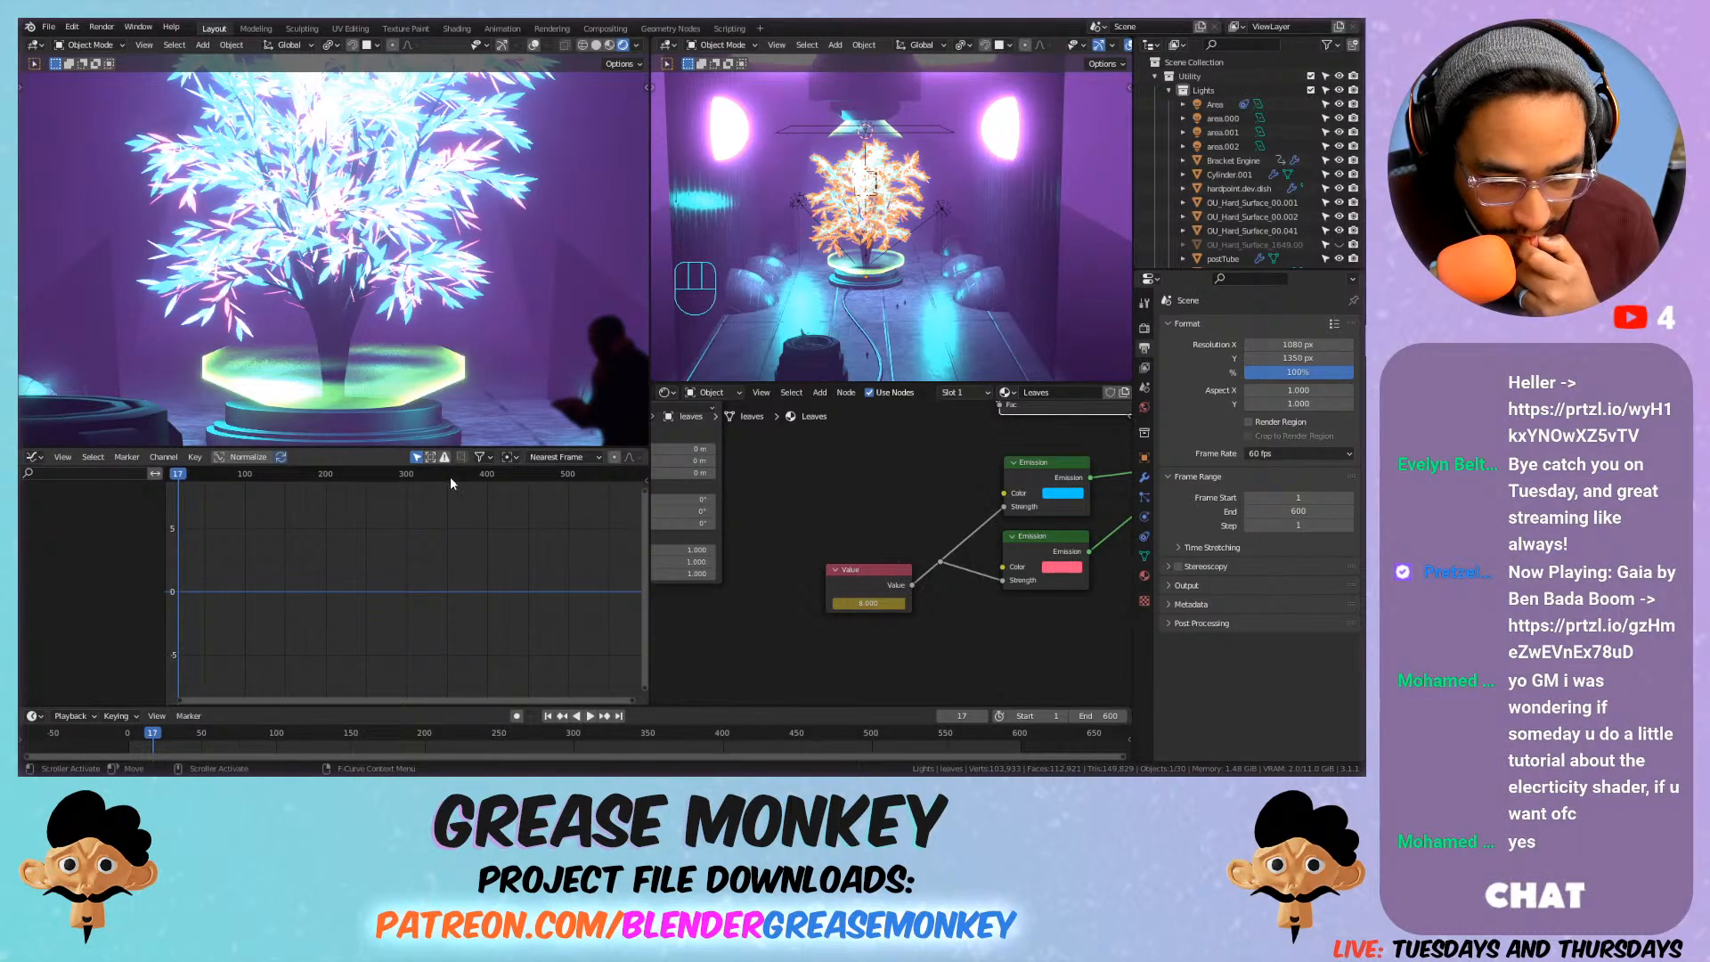
Select the leaves' Value node to show its animation curve, and make its Default Value channel active.
left_click(868, 570)
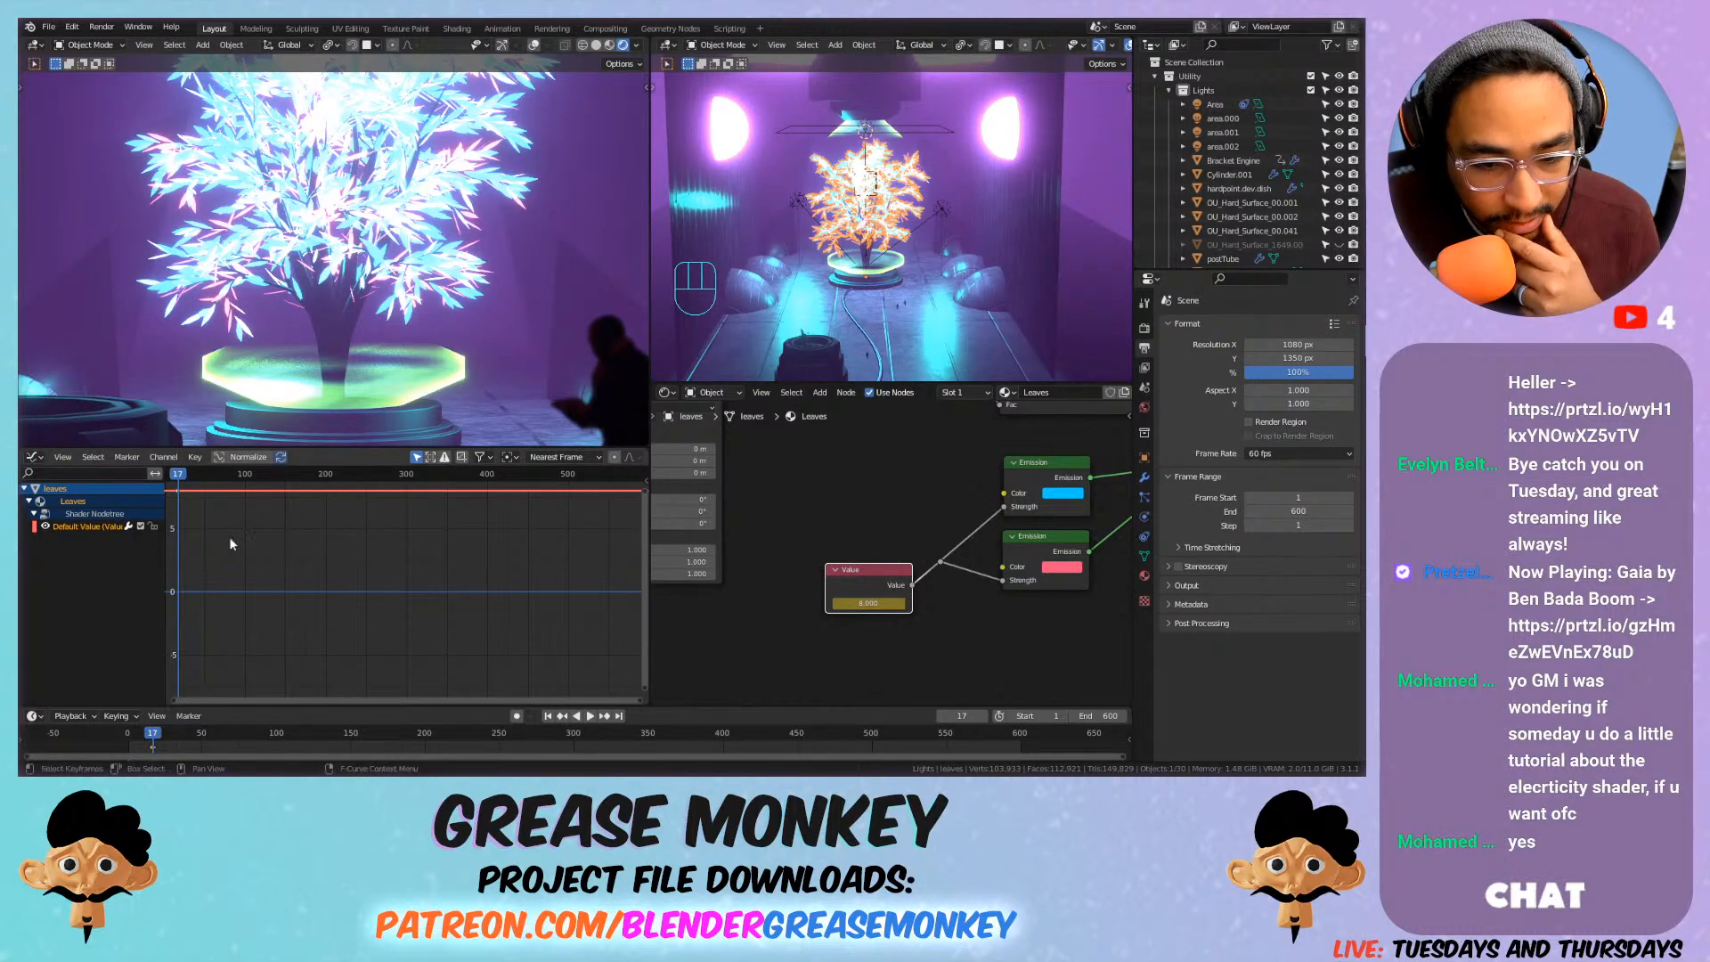
mouse_move(653, 575)
left_mouse_down()
mouse_move(704, 575)
mouse_move(660, 584)
left_mouse_up()
key("ctrl+z")
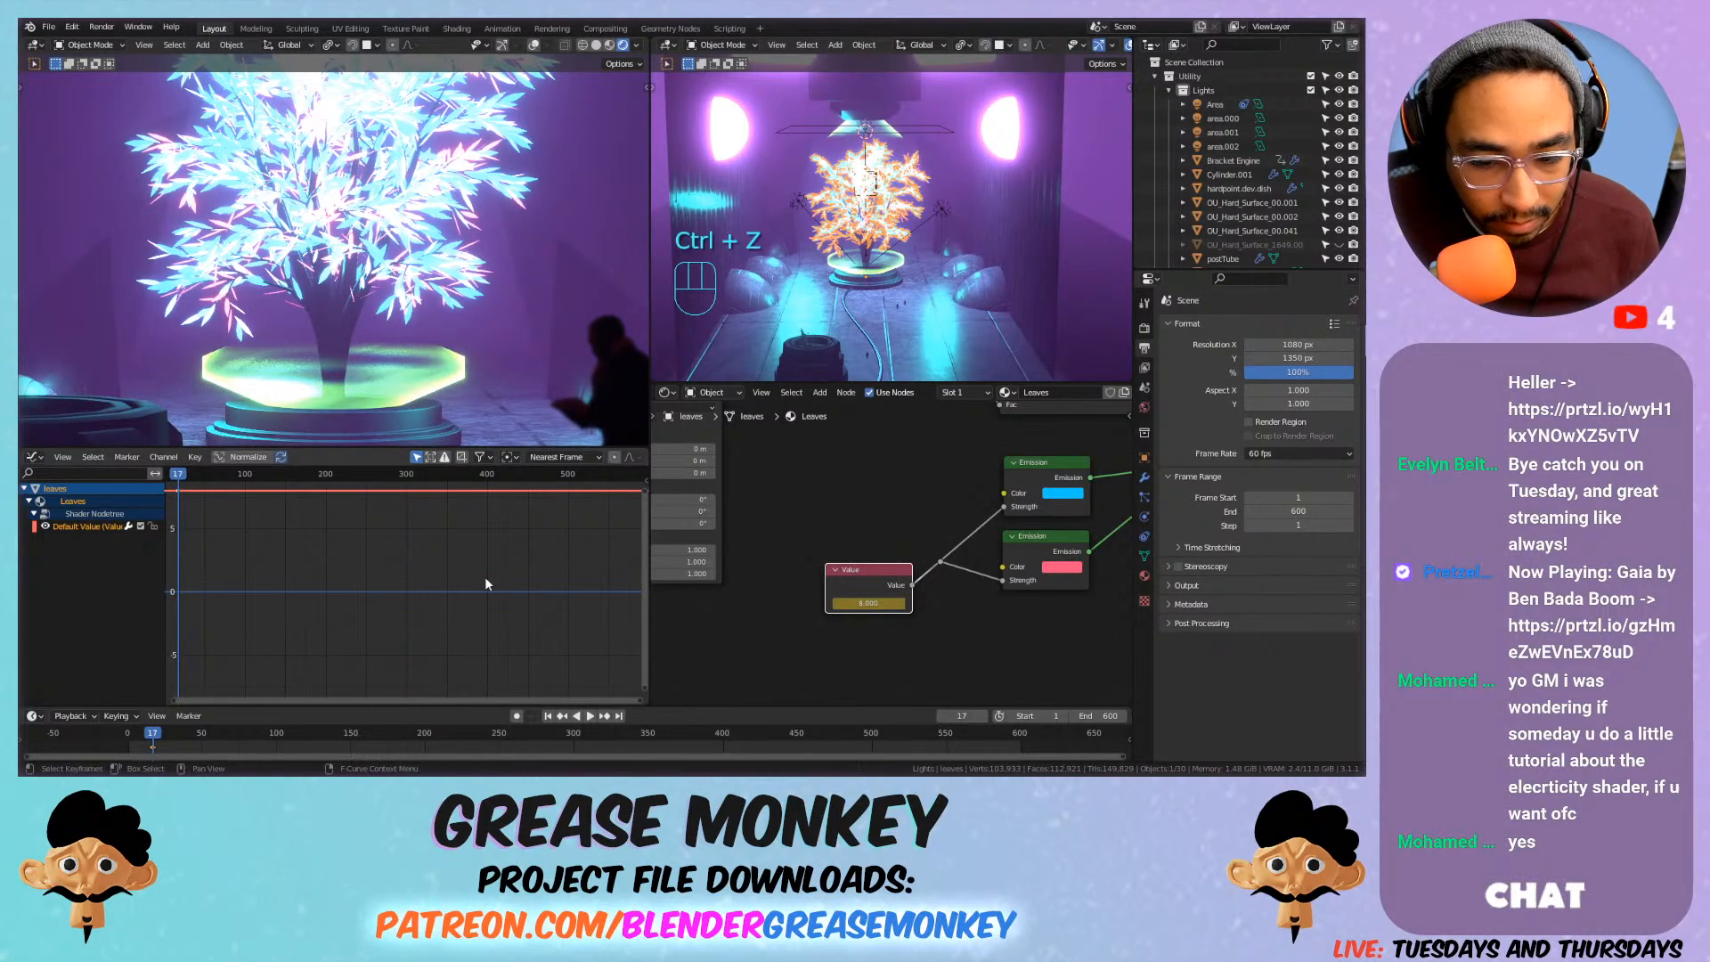
left_click(89, 527)
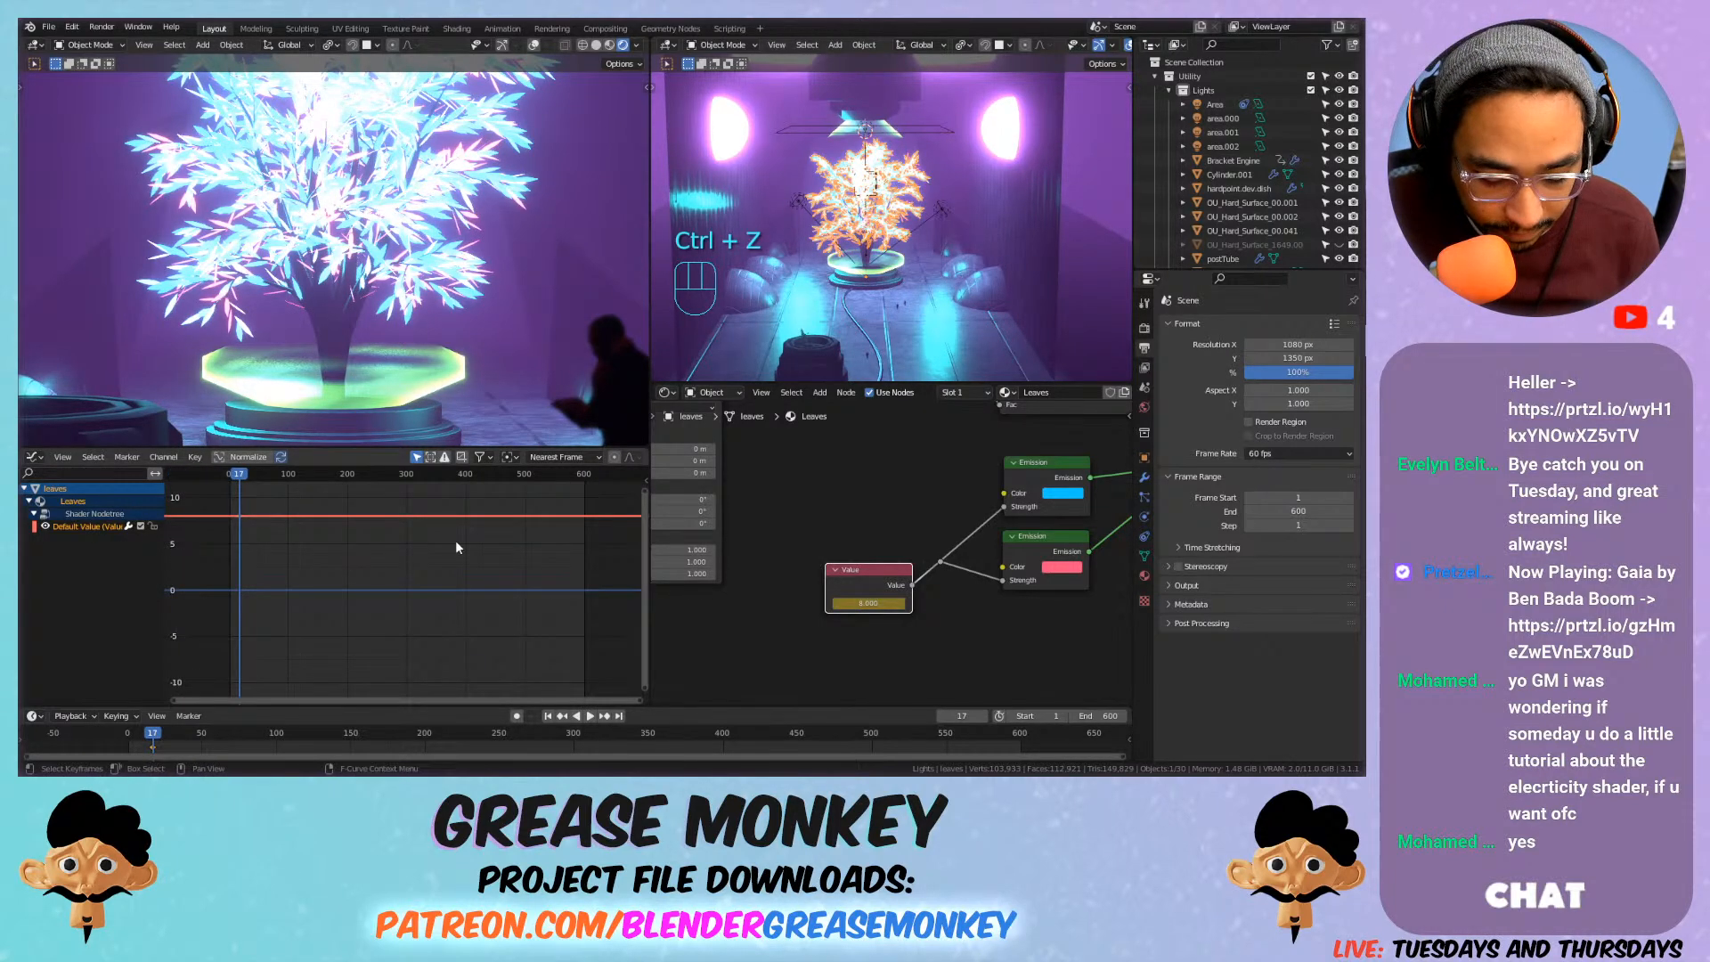
Add a Noise modifier to the Value node's F-curve and preview the animation.
key("n")
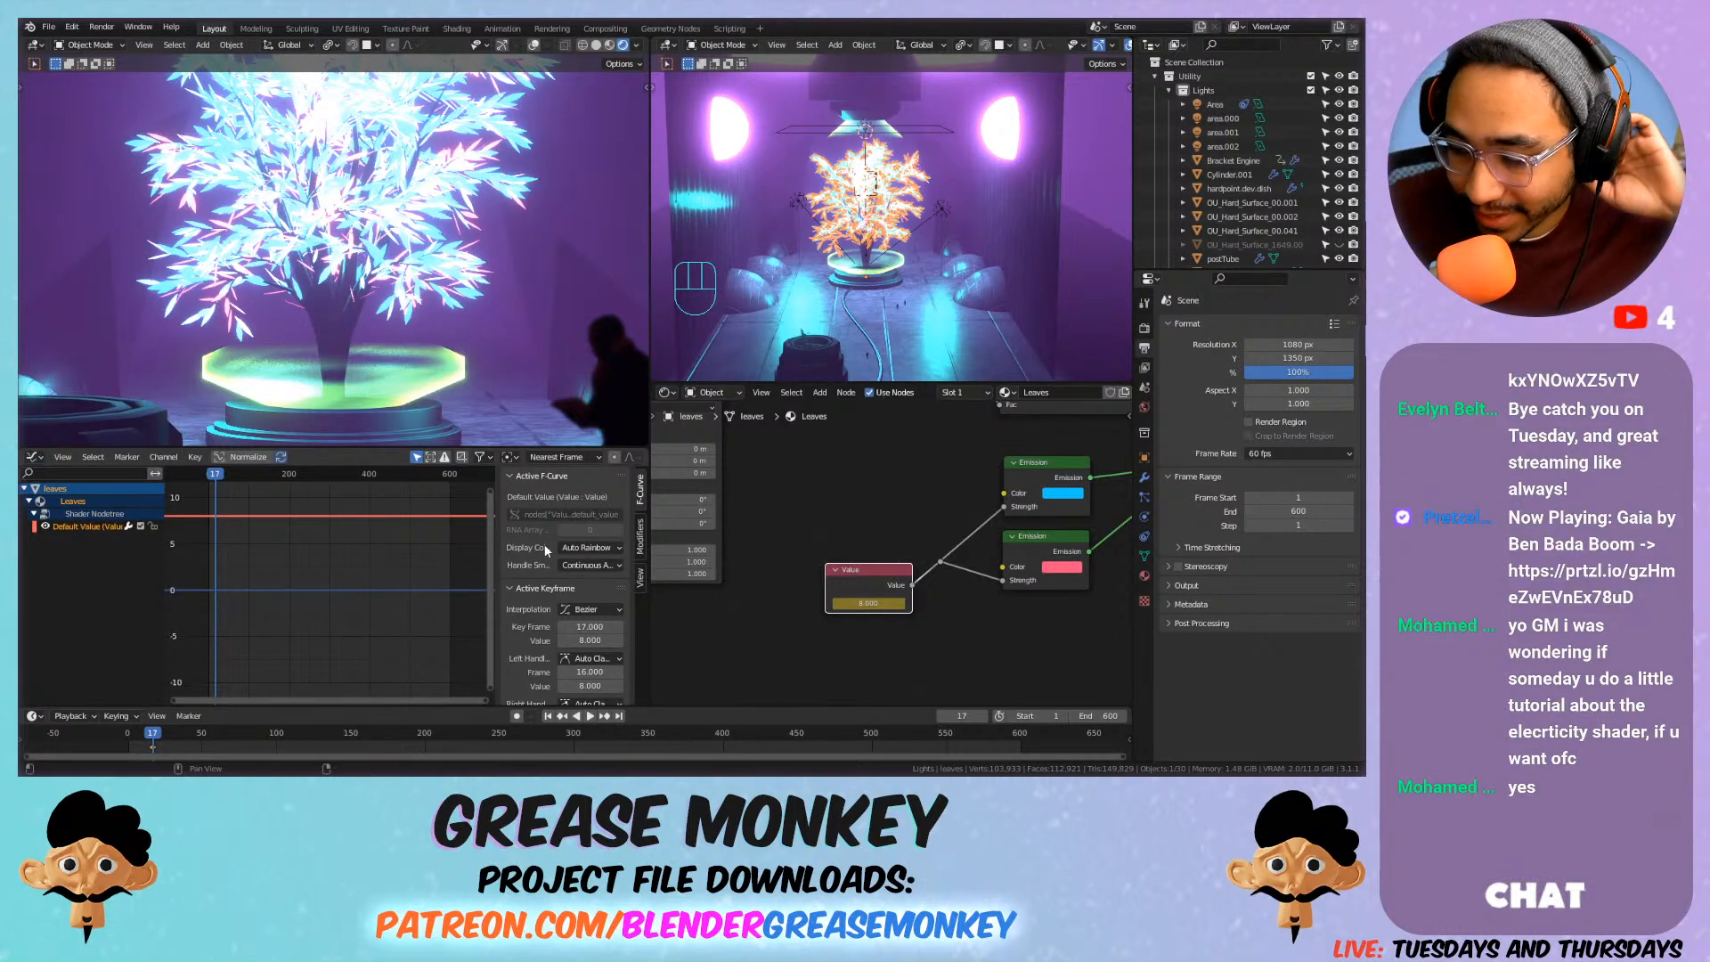
left_click(637, 525)
left_click(550, 478)
left_click(533, 556)
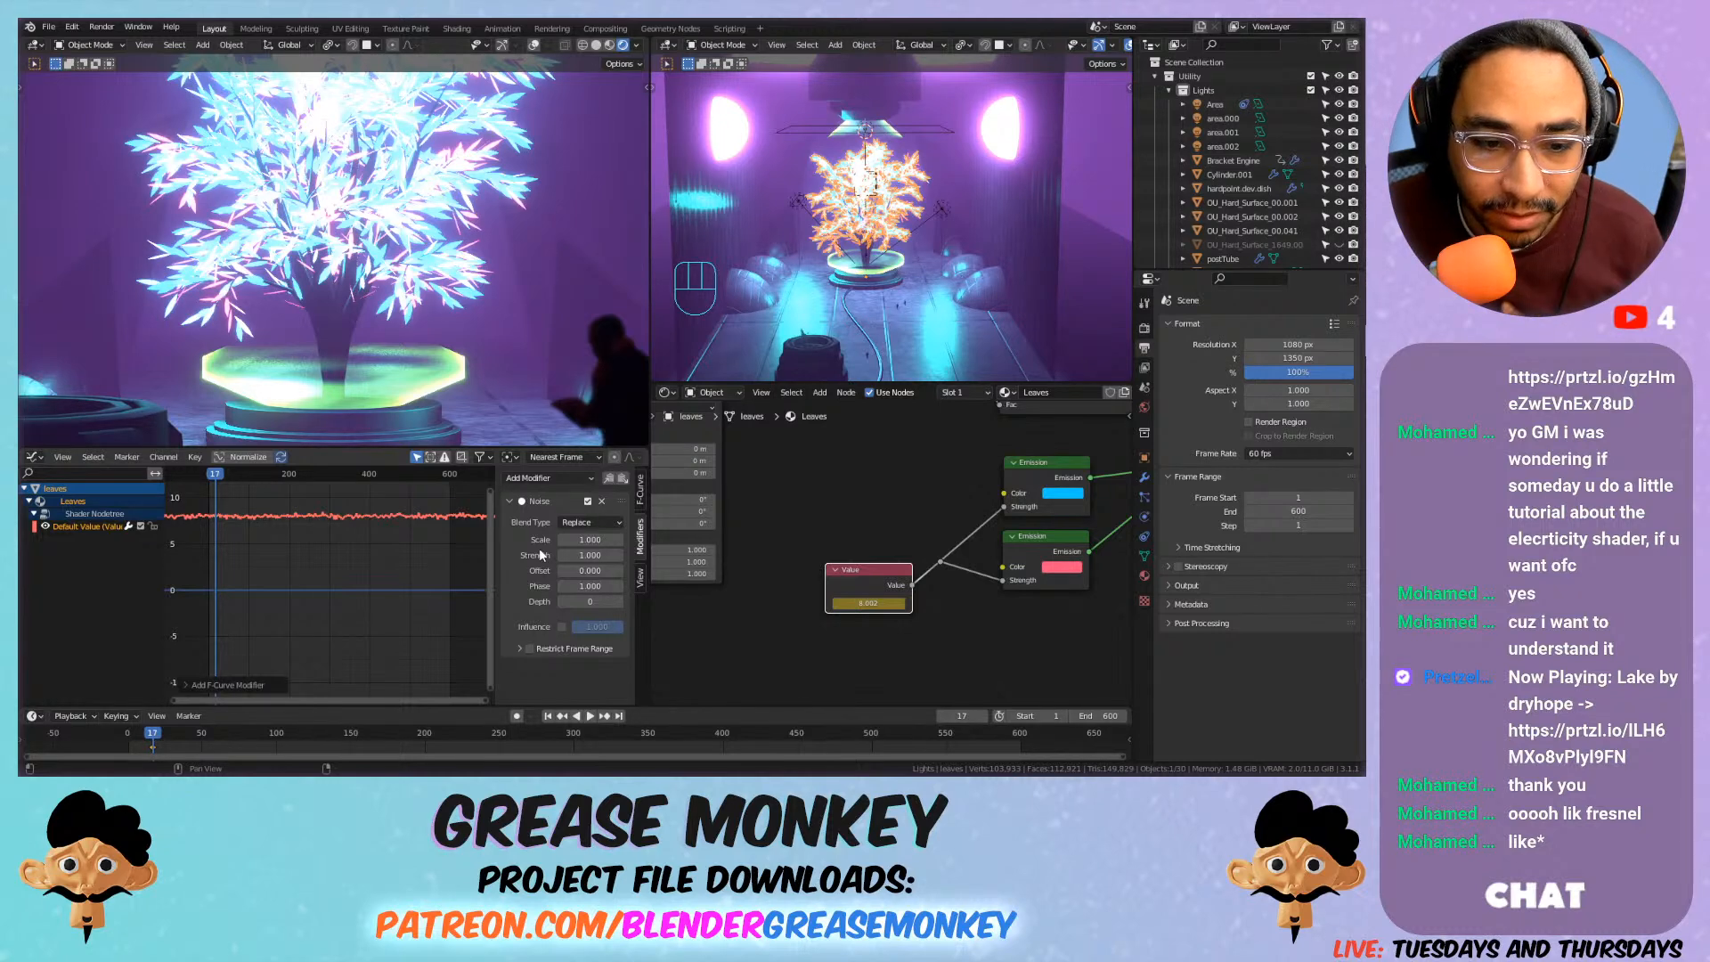
key("space")
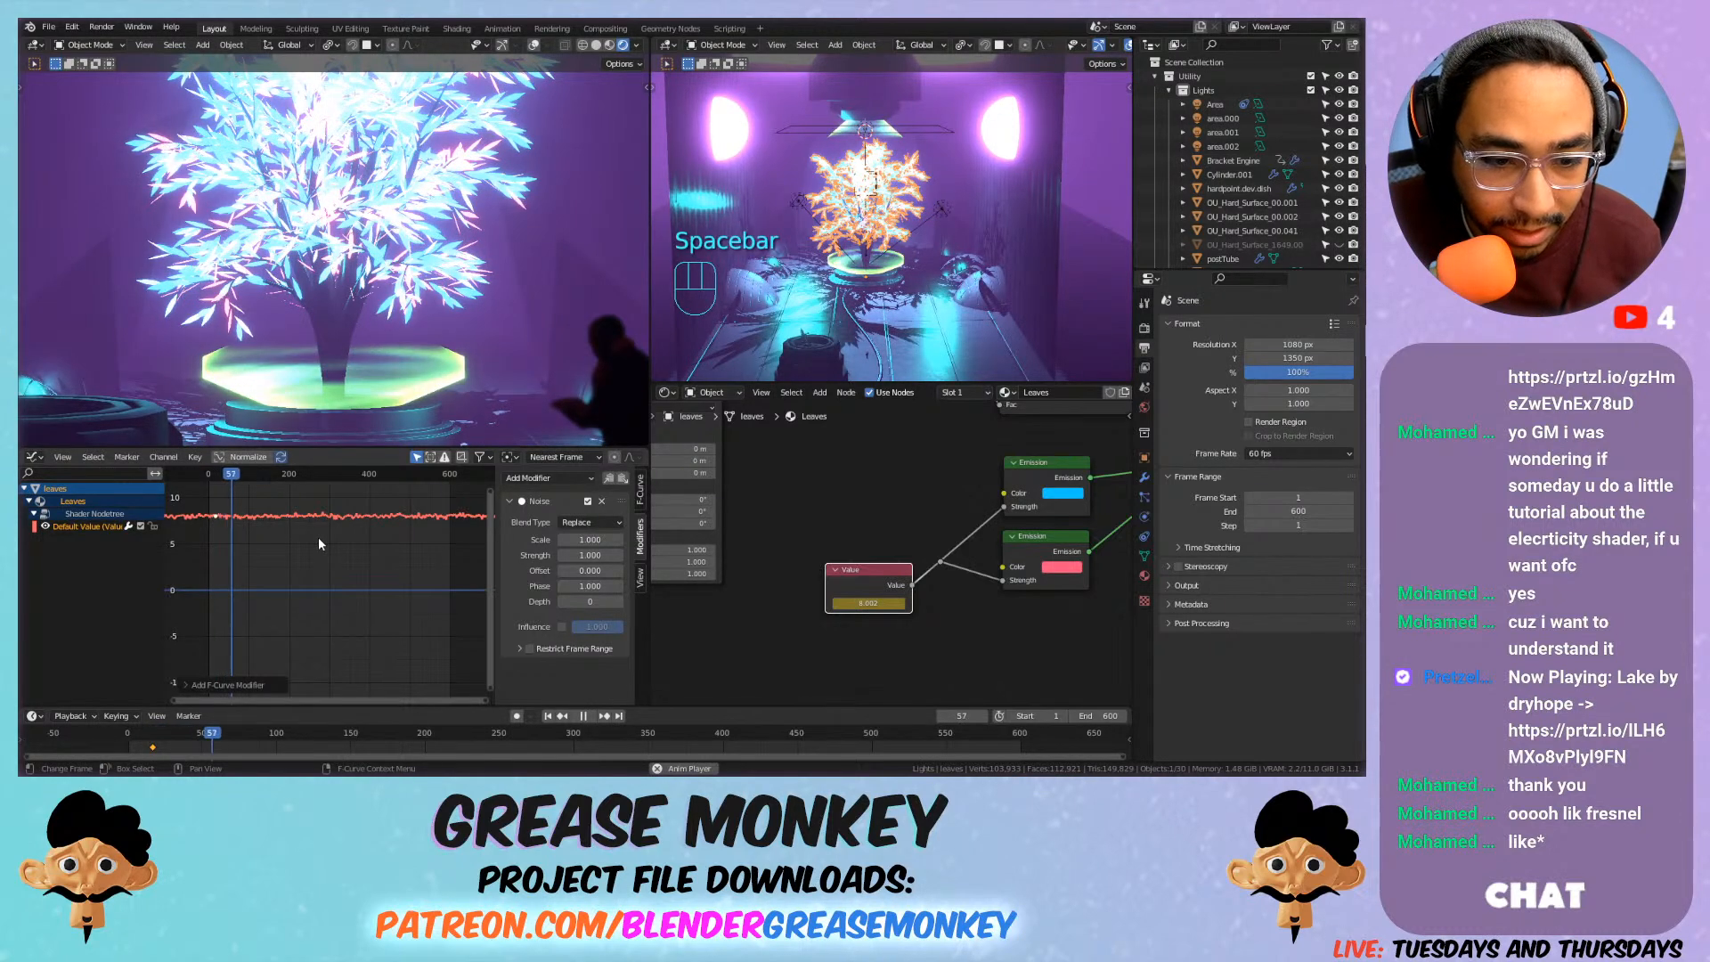
key("space")
Set the Noise modifier's scale to 251.2 and strength to 15.4 while previewing the animation.
left_click_drag(589, 540, 627, 549)
key("space")
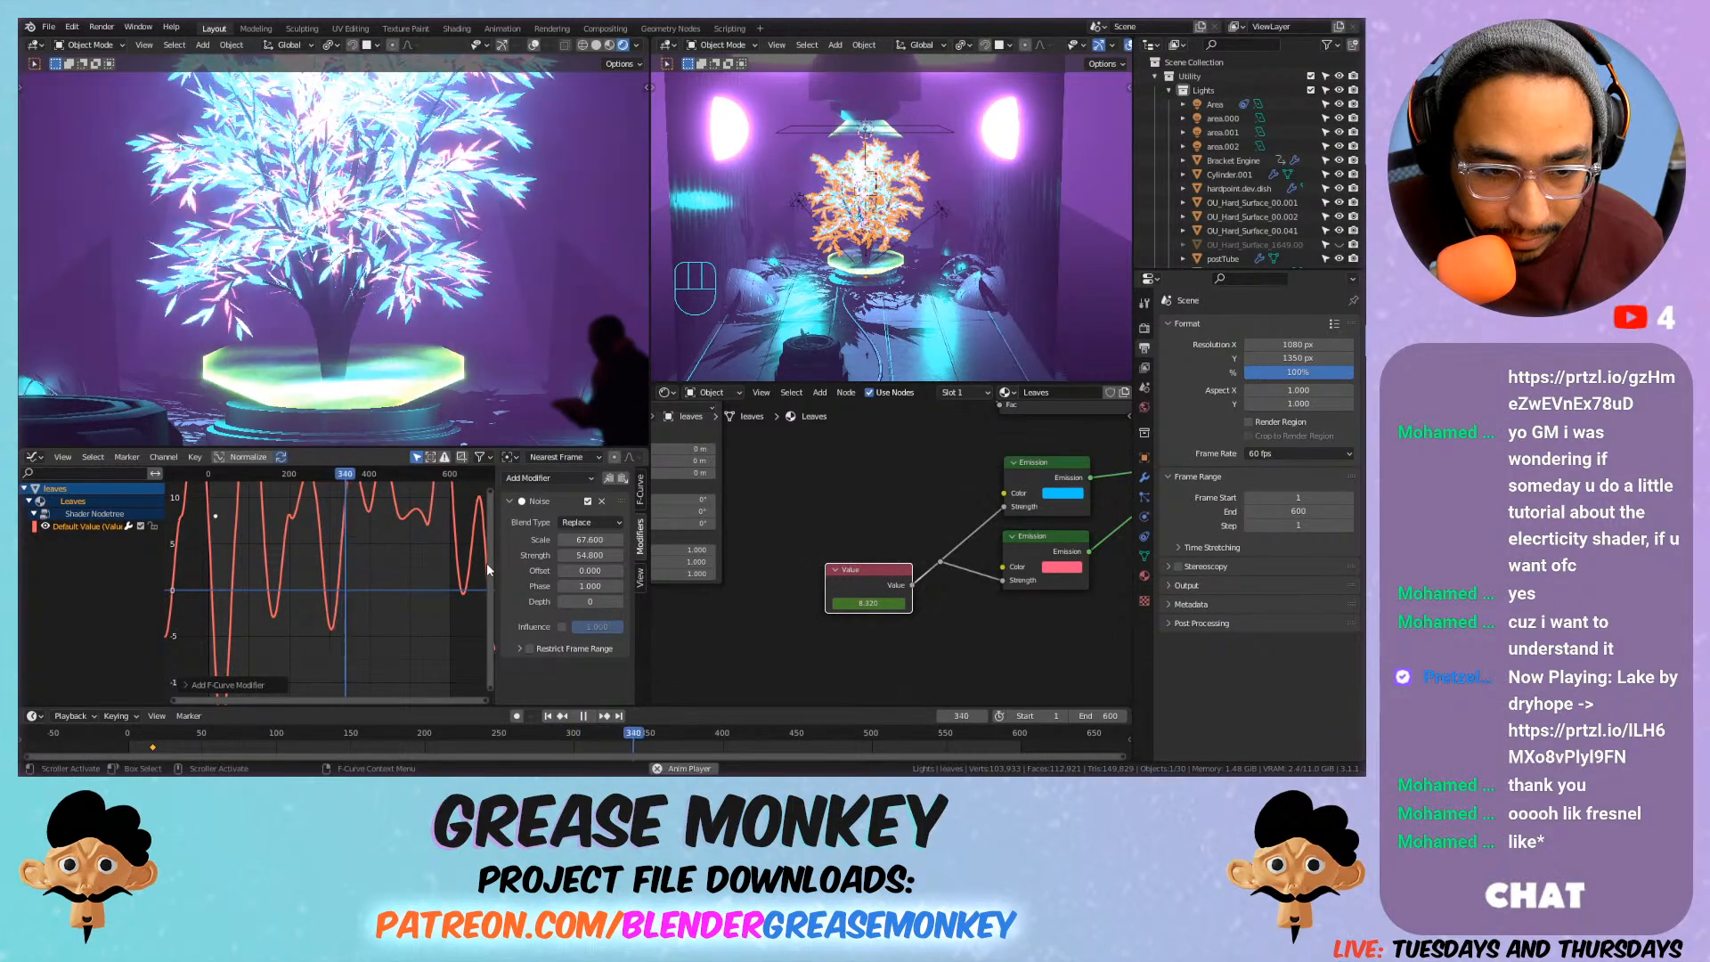
left_click_drag(589, 540, 713, 539)
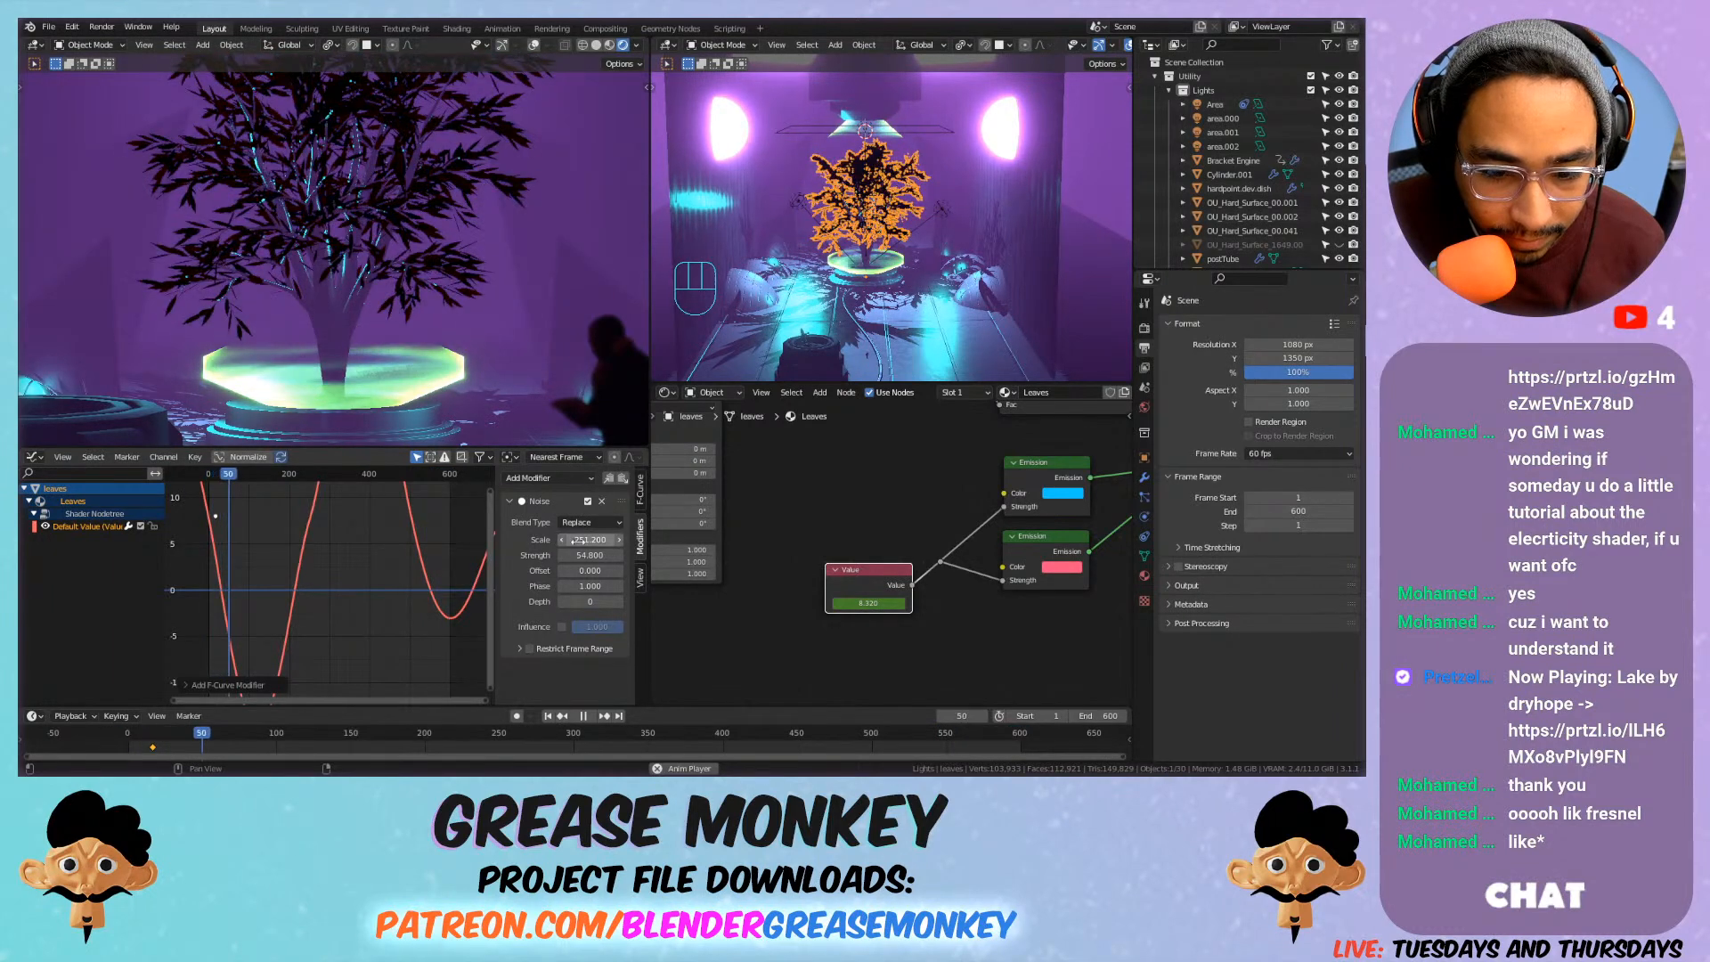
left_click_drag(605, 553, 549, 553)
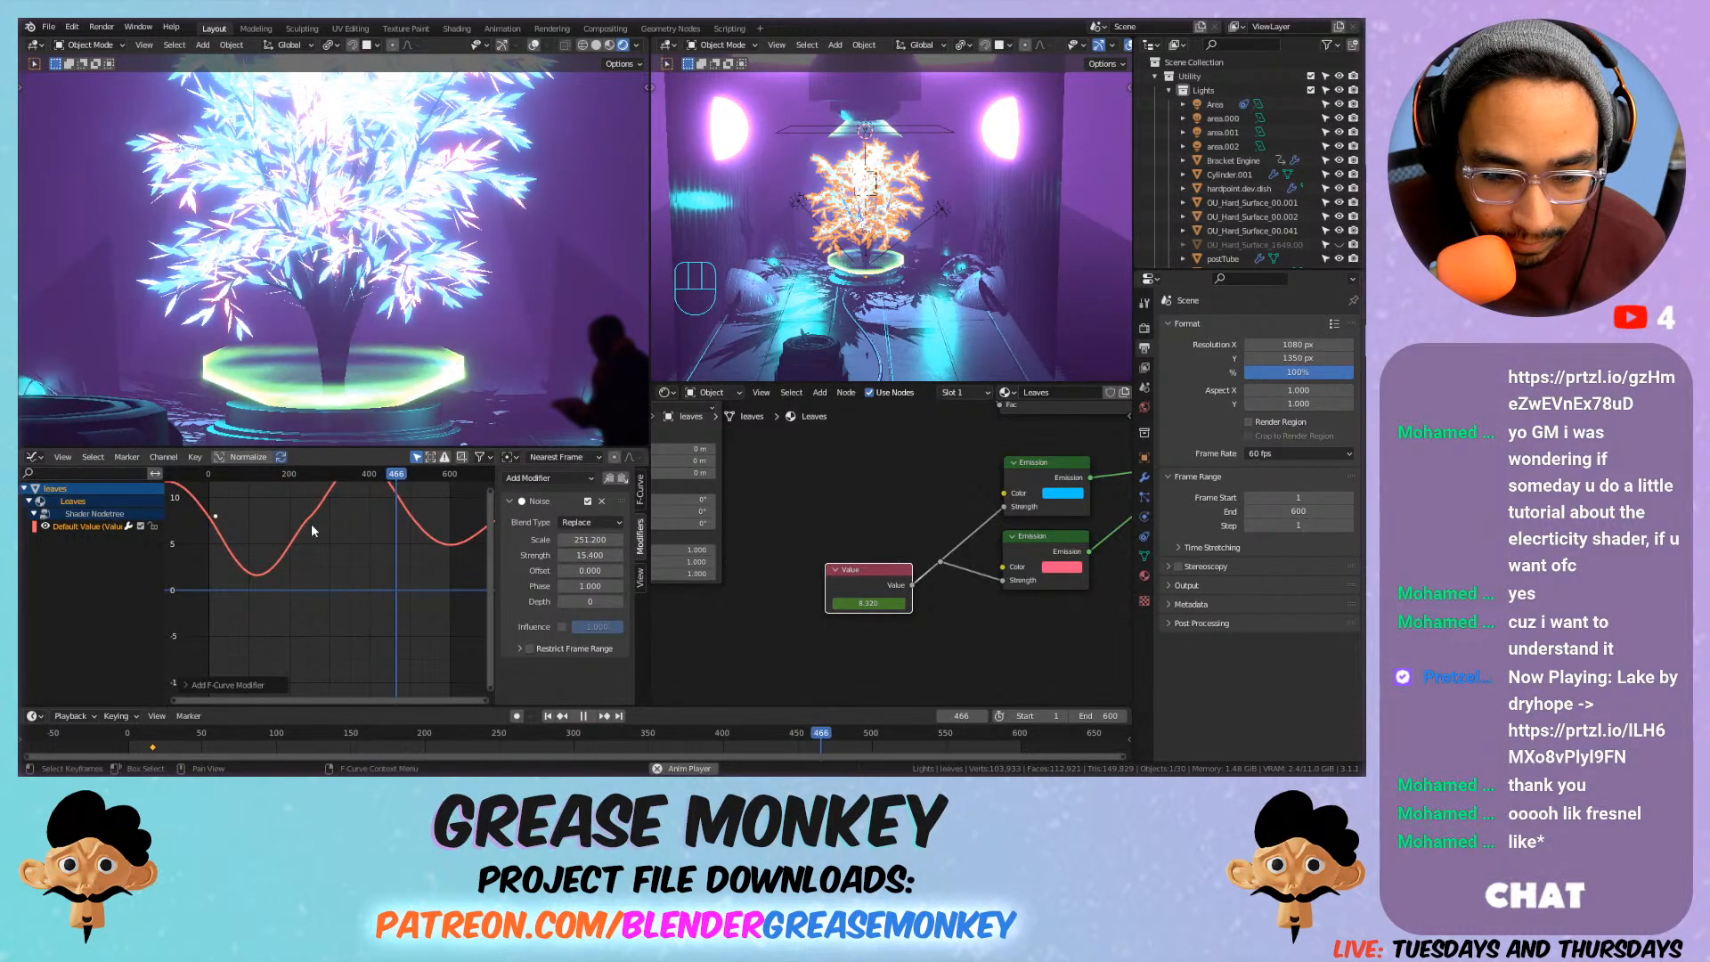
key("space")
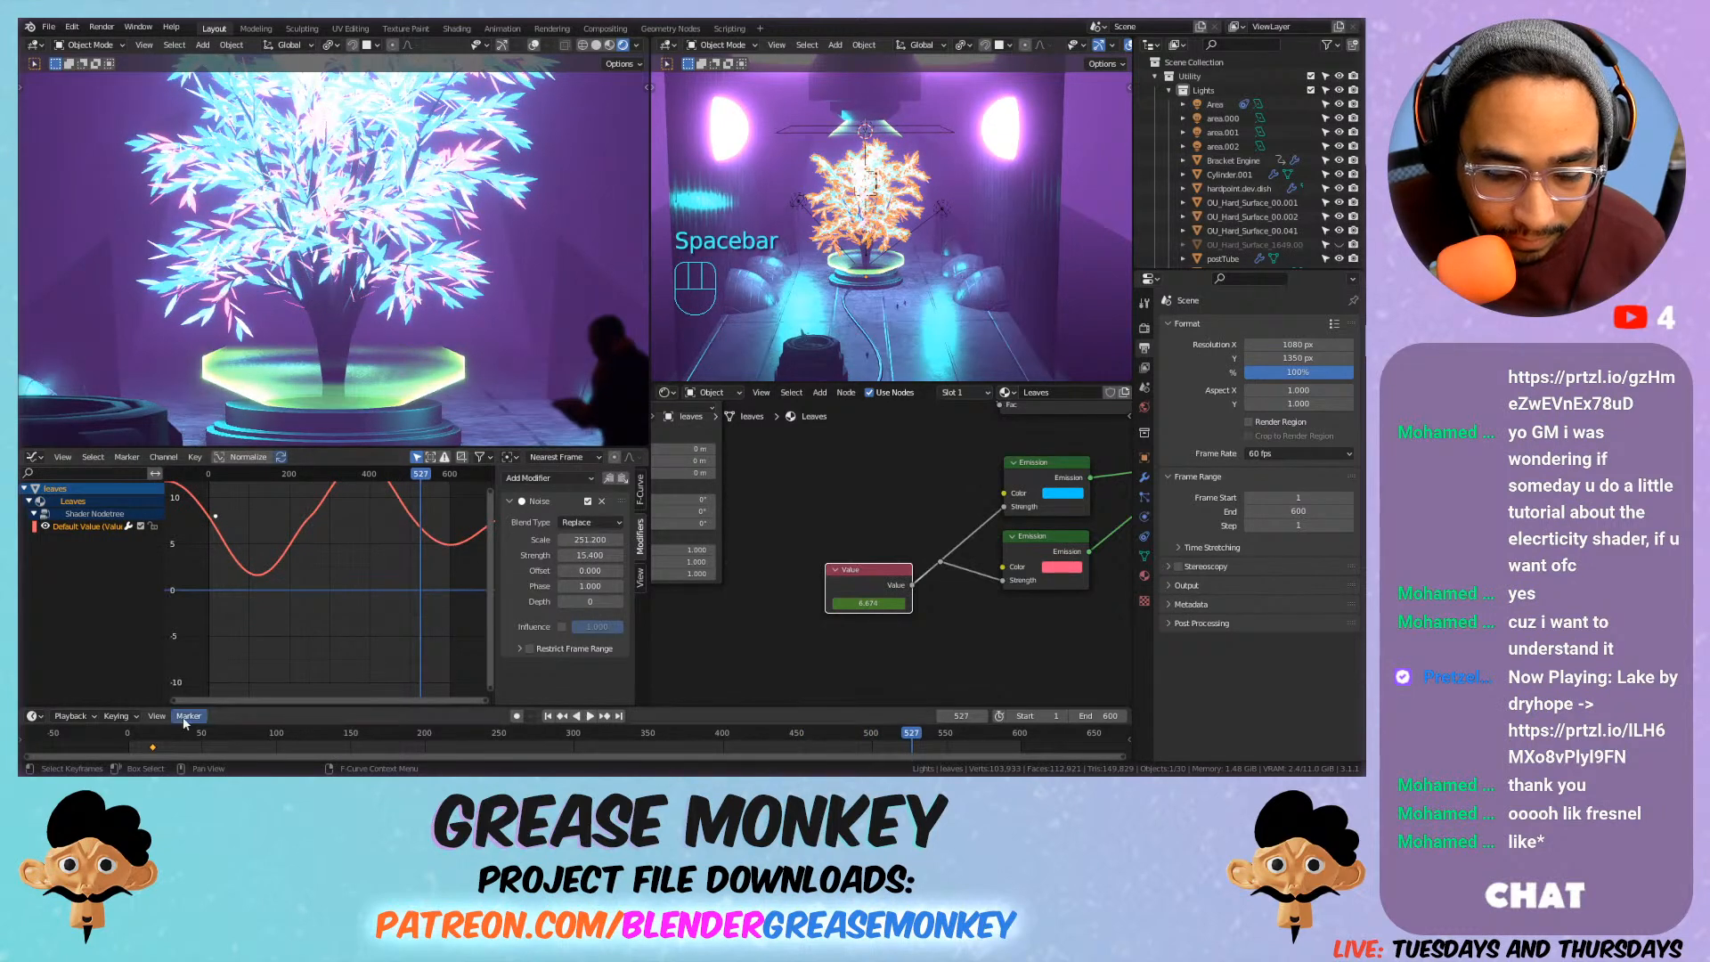
key("space")
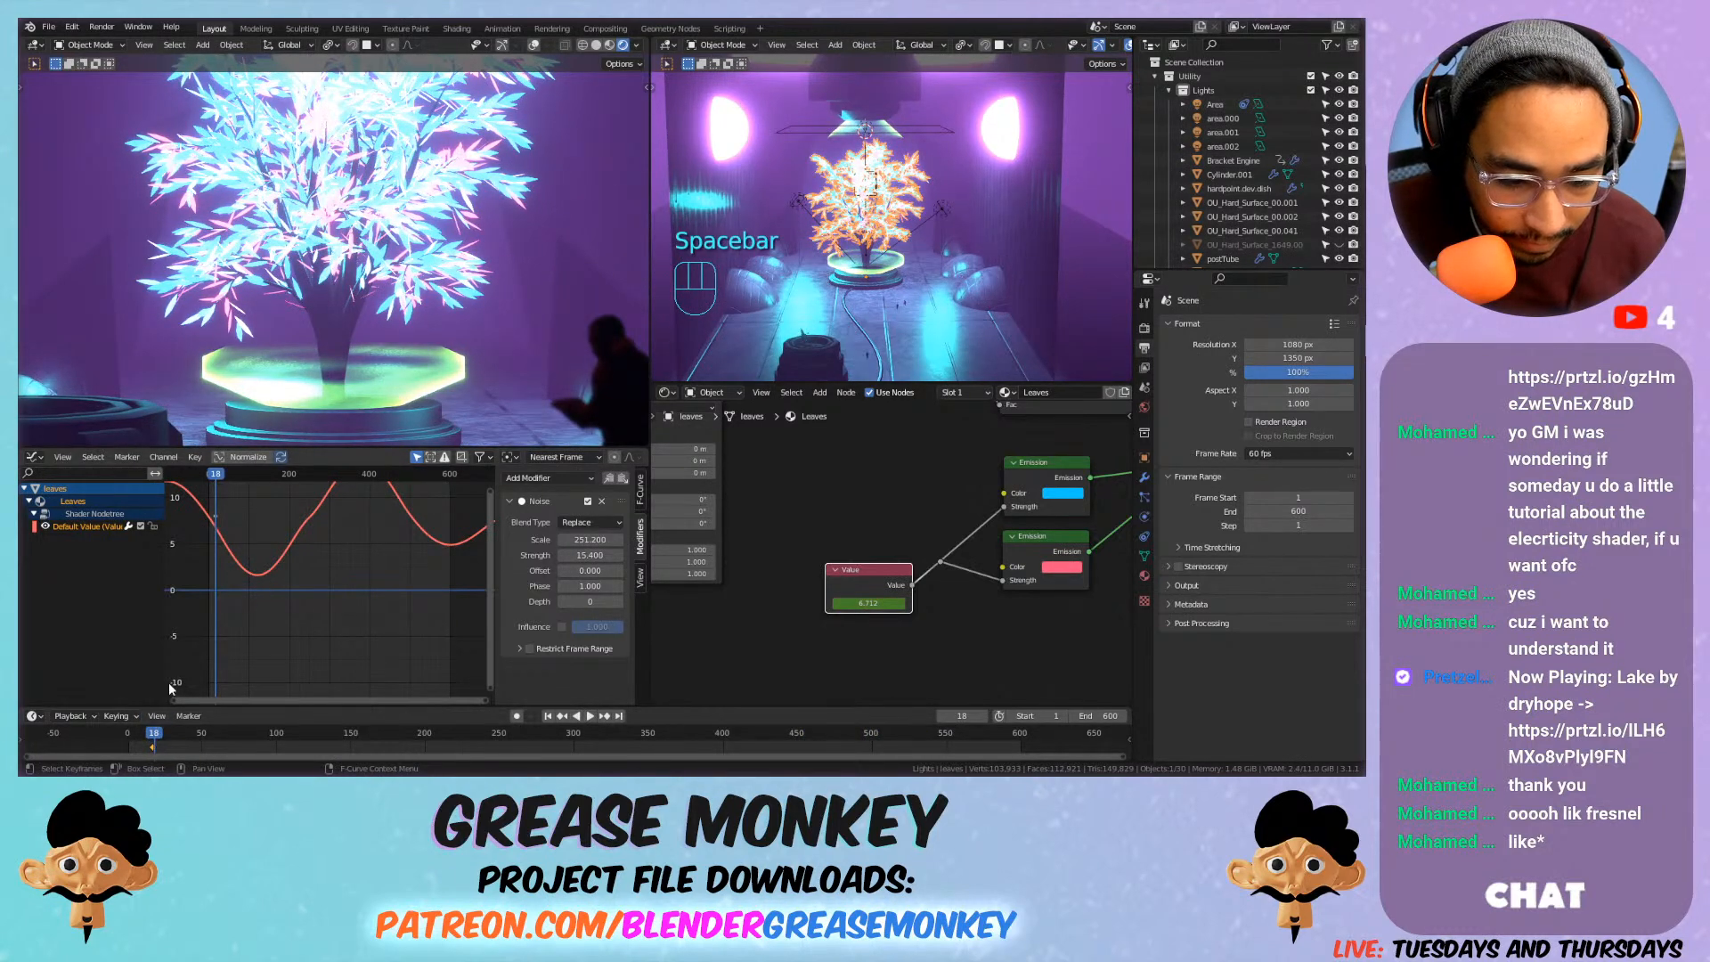
Return to frame 17 and move the emission curve's keyframe down about 4.57 along the Y axis.
left_click(151, 737)
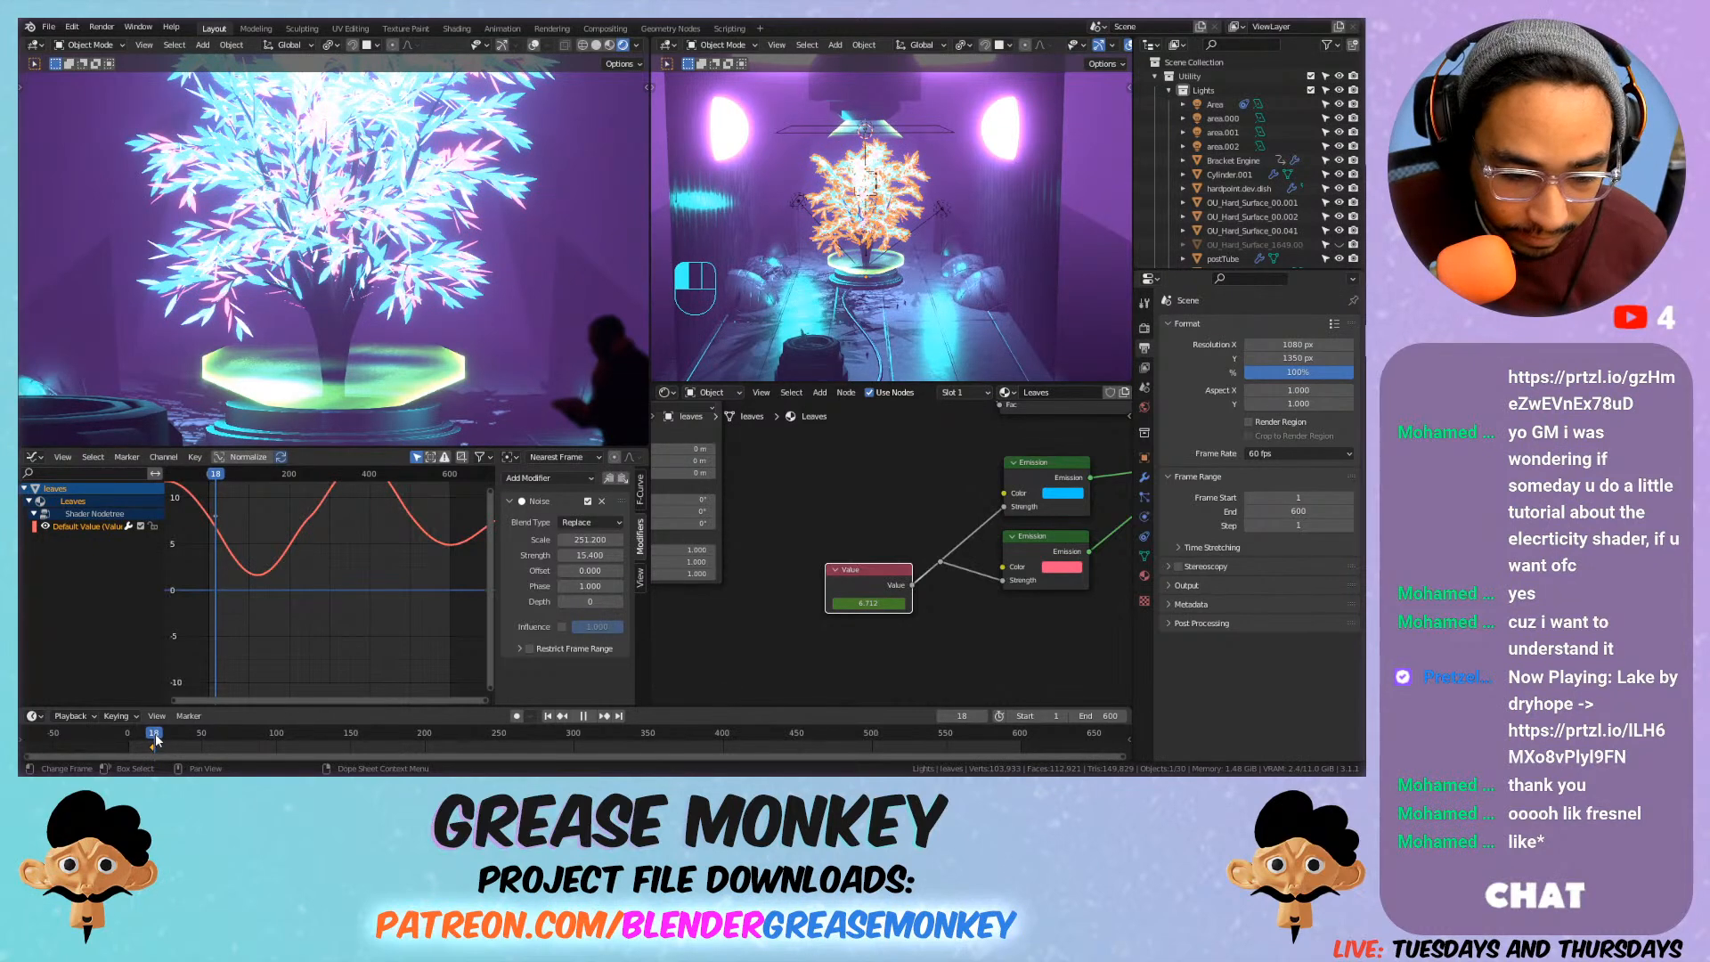
left_click_drag(154, 739, 152, 739)
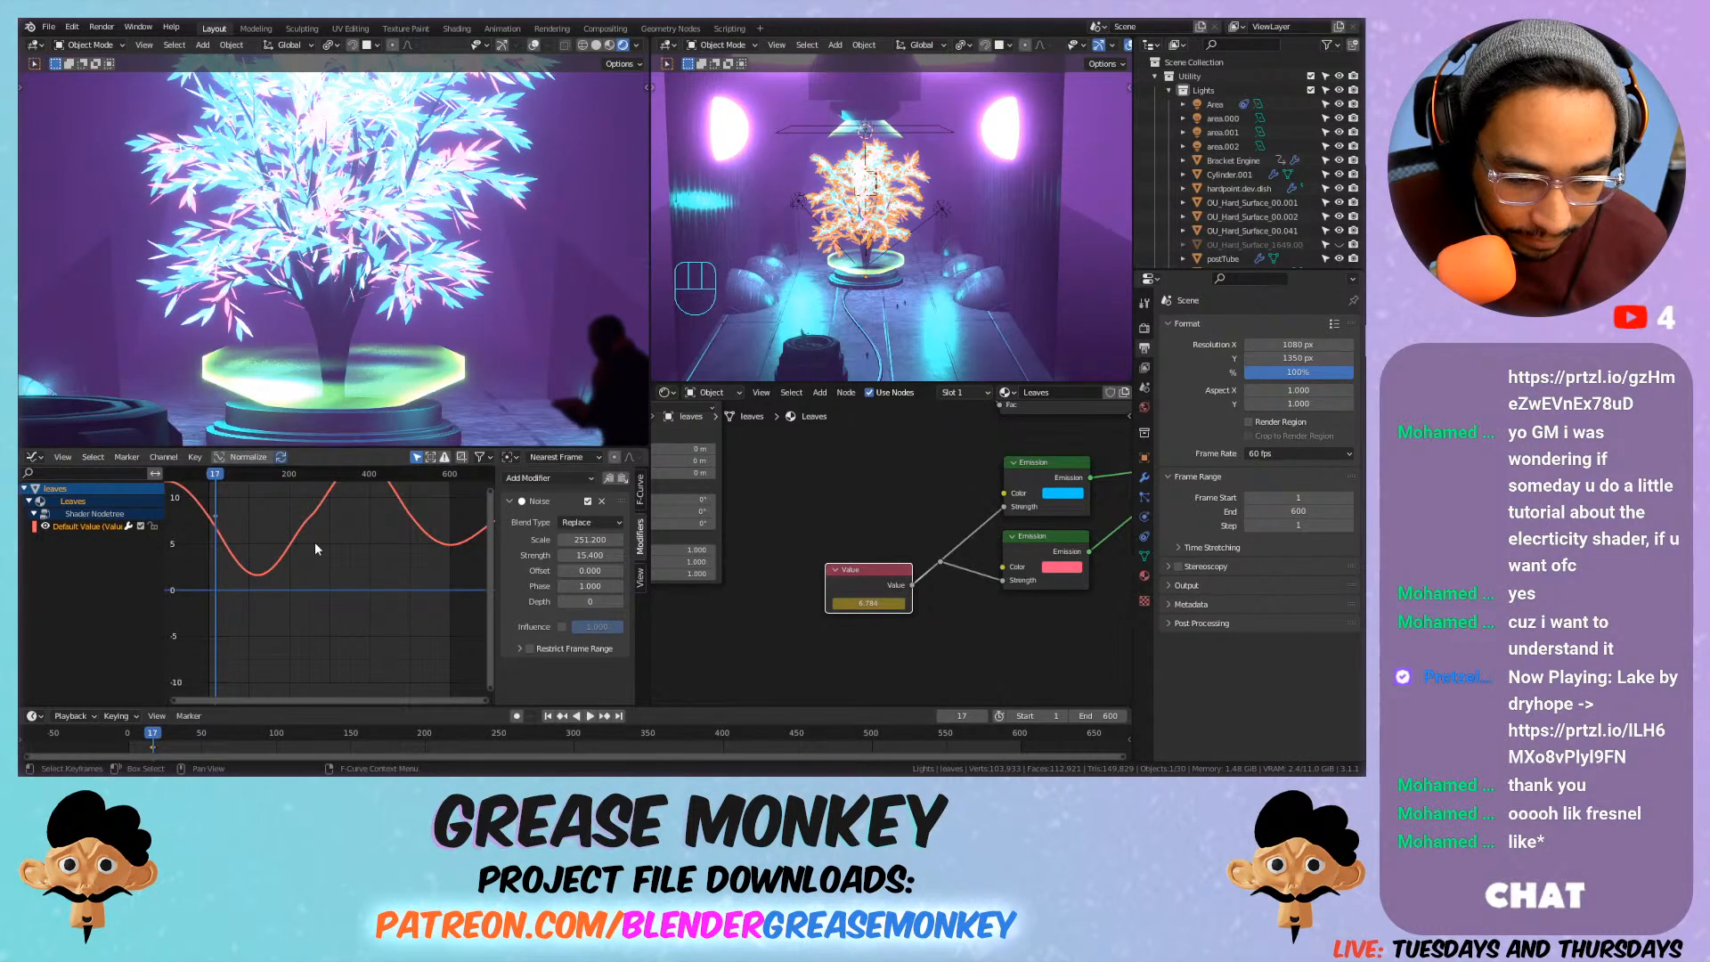
key("g")
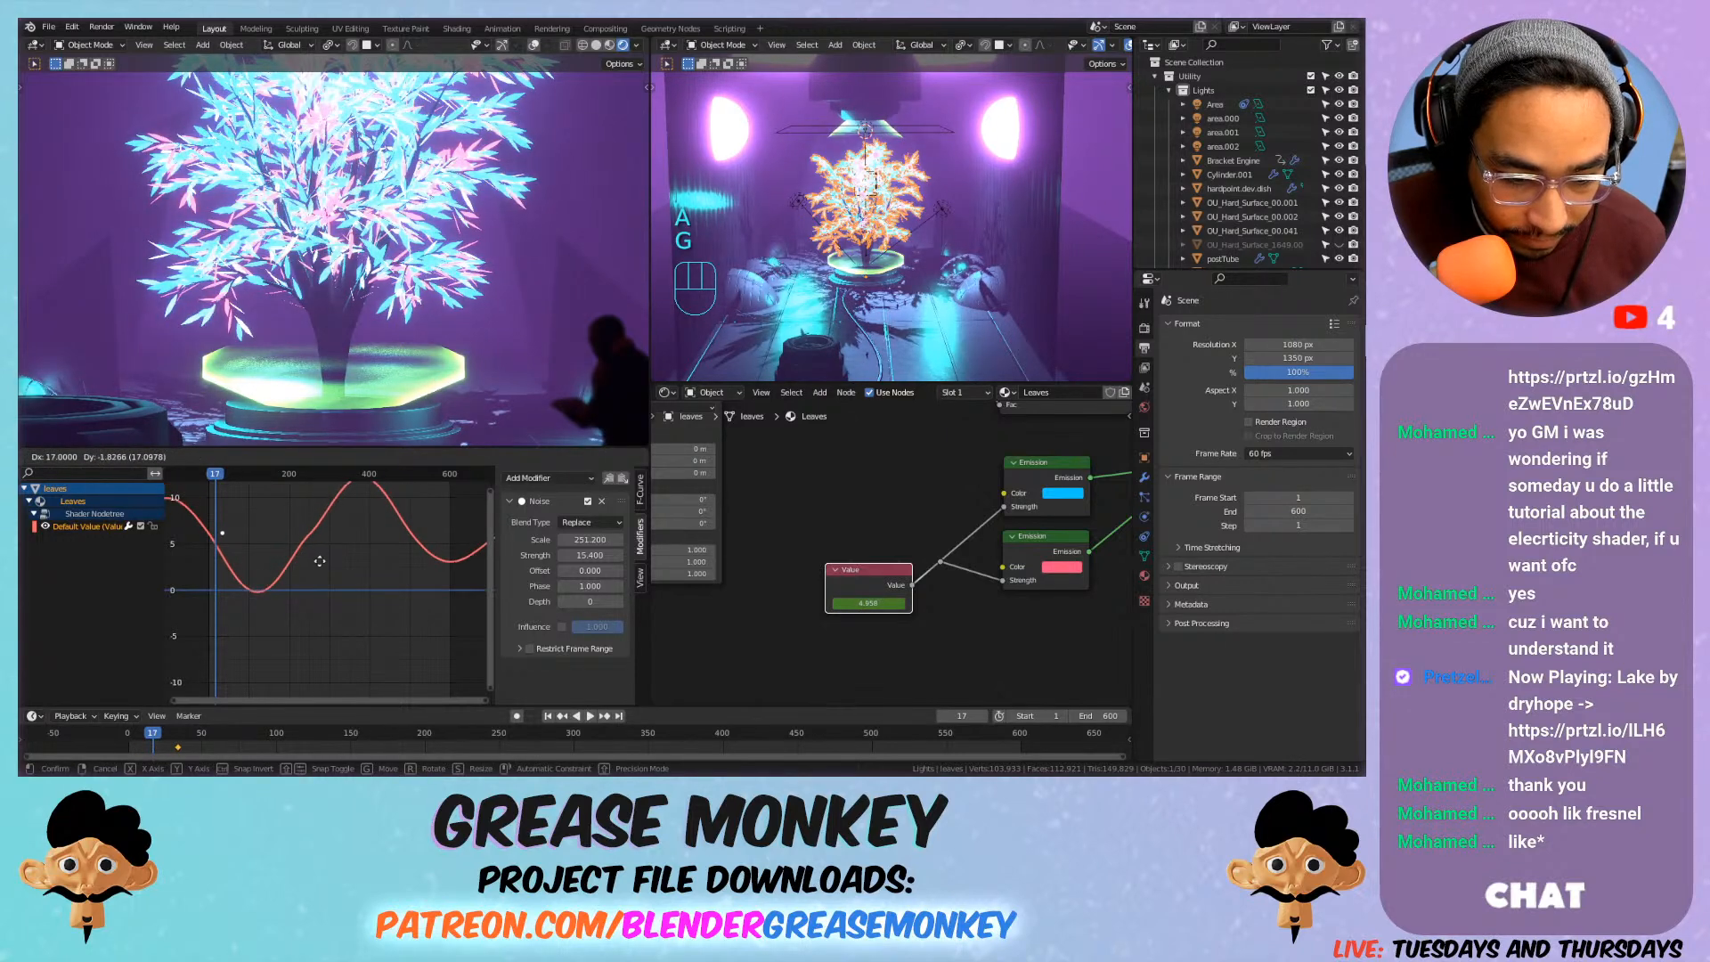
key("y")
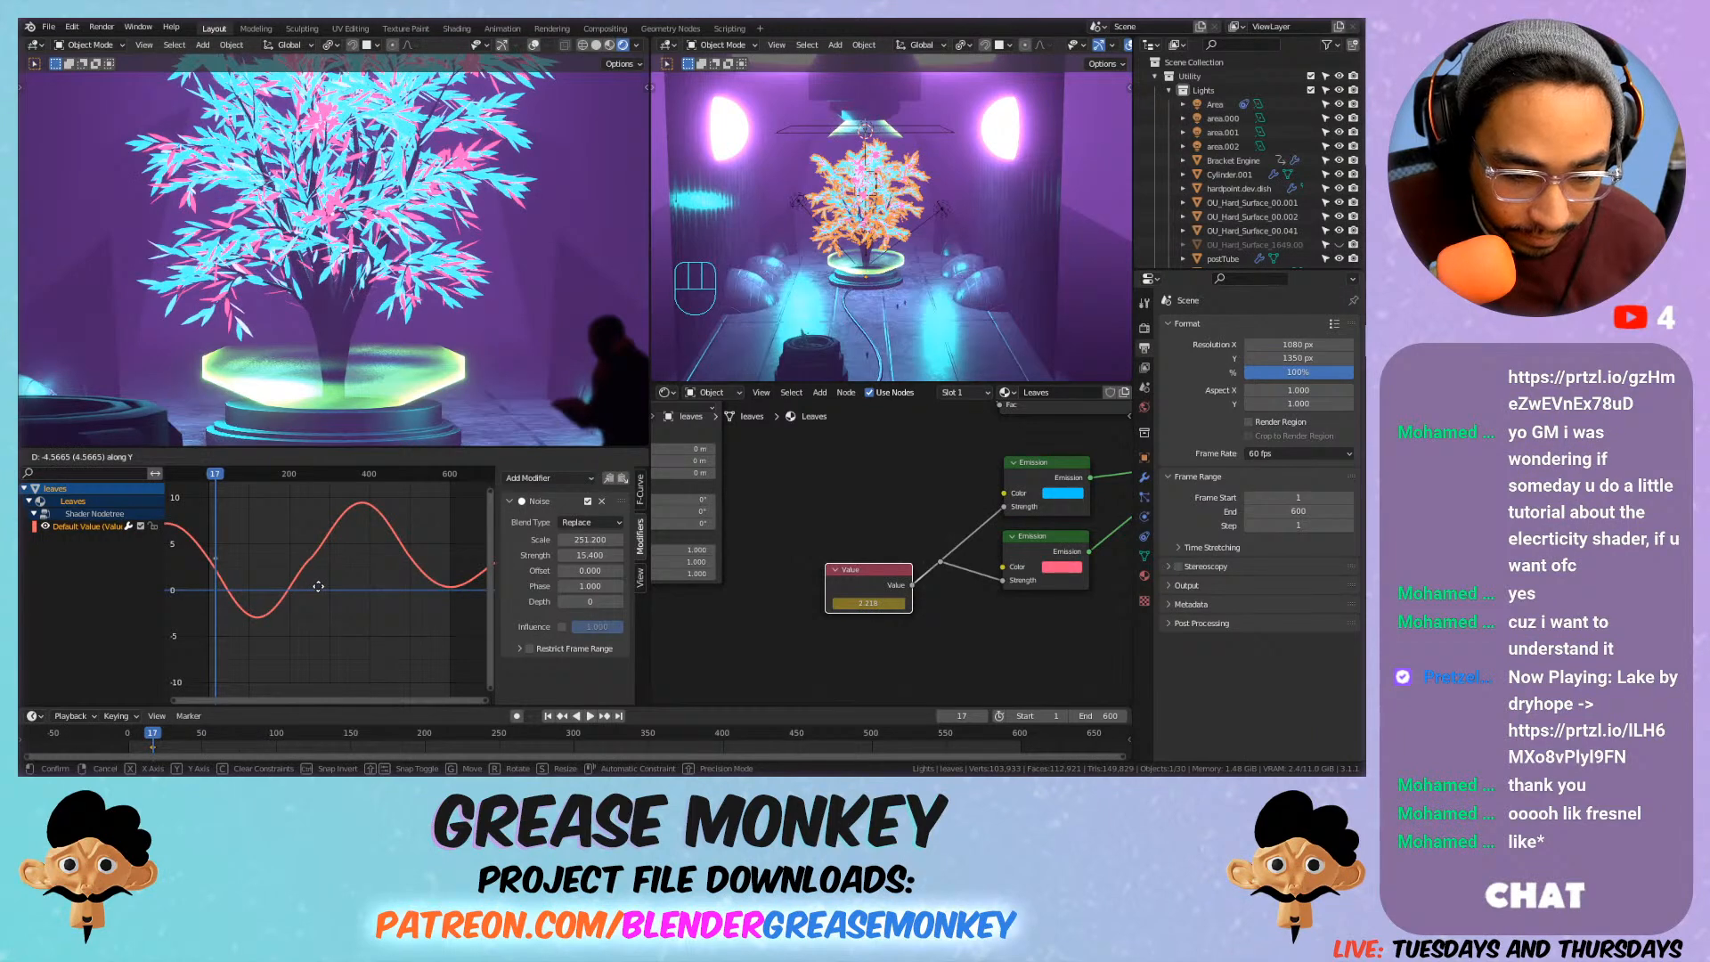
left_click(318, 586)
Set the Noise modifier's scale to 109.9 and play the animation with the whole camera frame in view.
key("space")
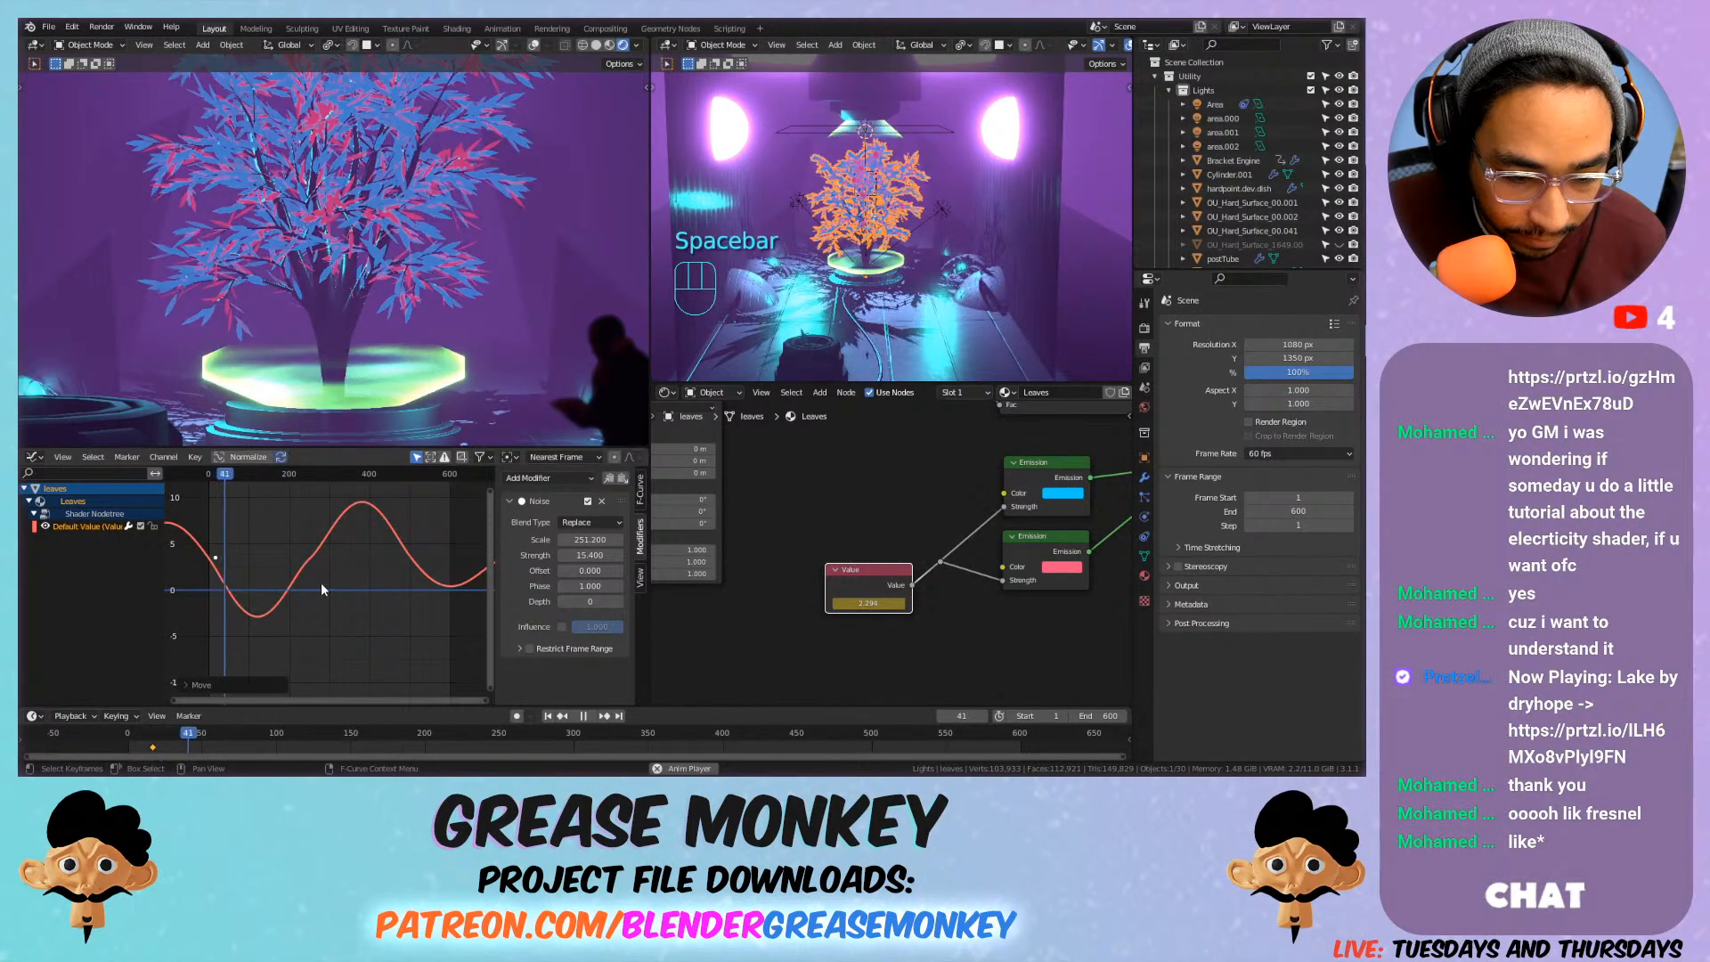
key("space")
left_click_drag(589, 539, 634, 540)
key("space")
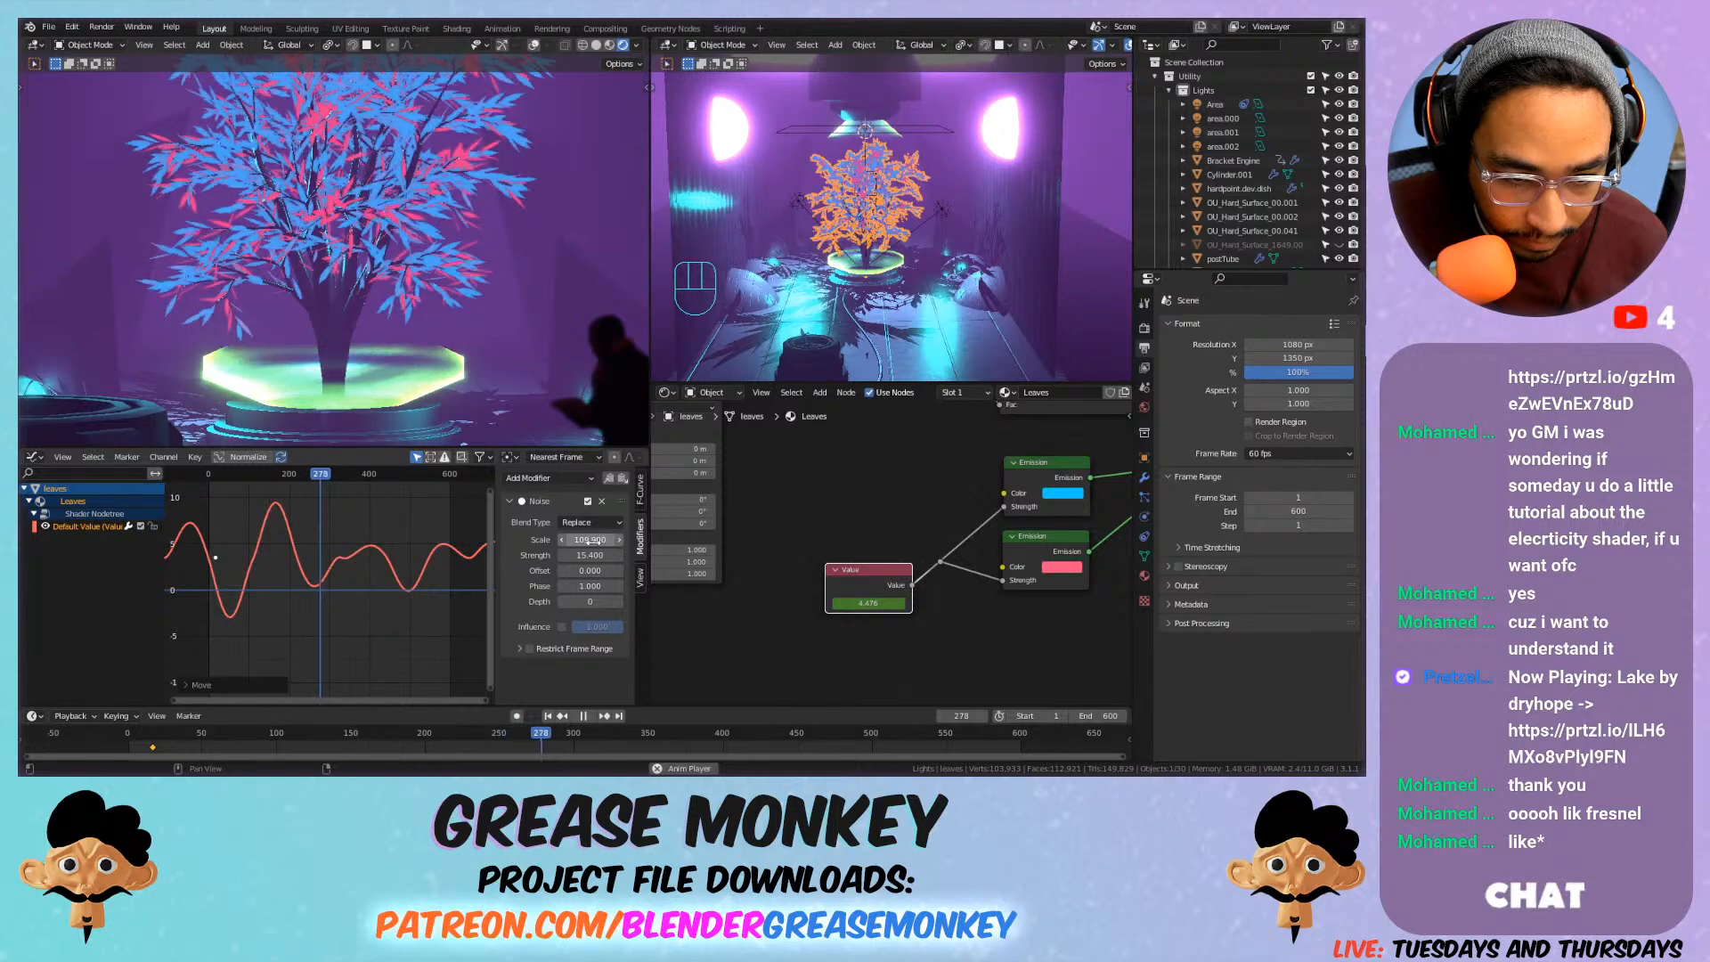
scroll(461, 298, "down", 3)
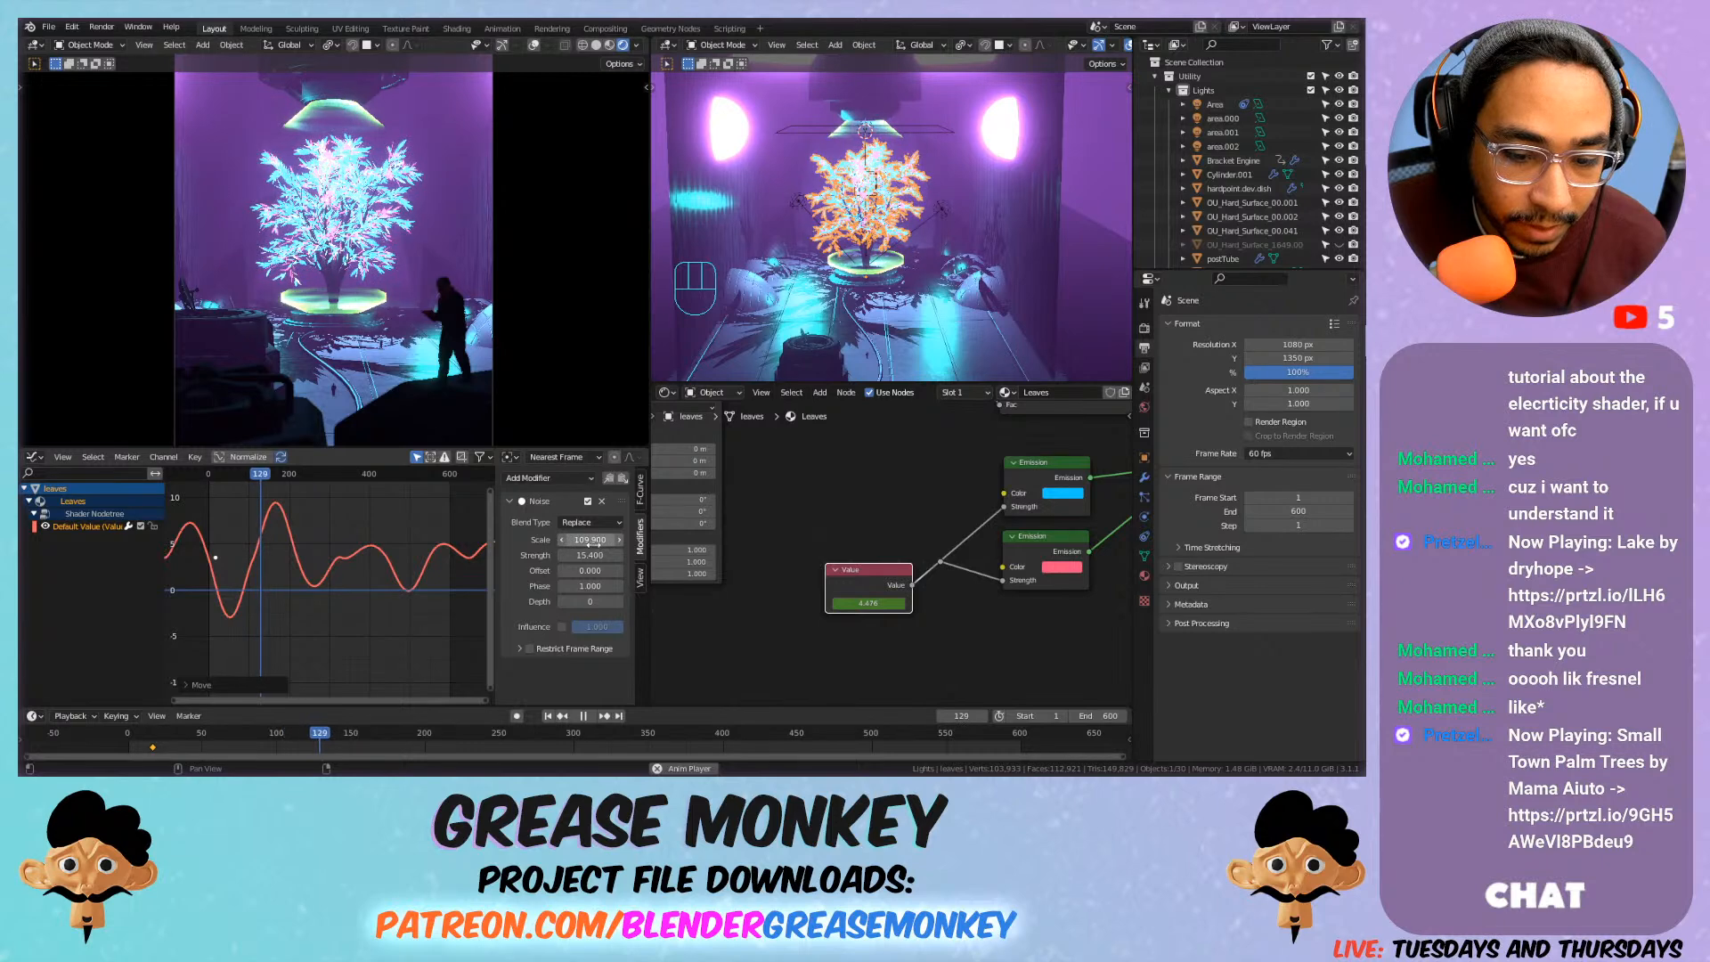
Set the Noise modifier's scale to 98.9 and strength to 5.7, and move the whole emission curve upward.
mouse_move(594, 539)
left_mouse_down()
mouse_move(543, 539)
mouse_move(564, 550)
left_mouse_up()
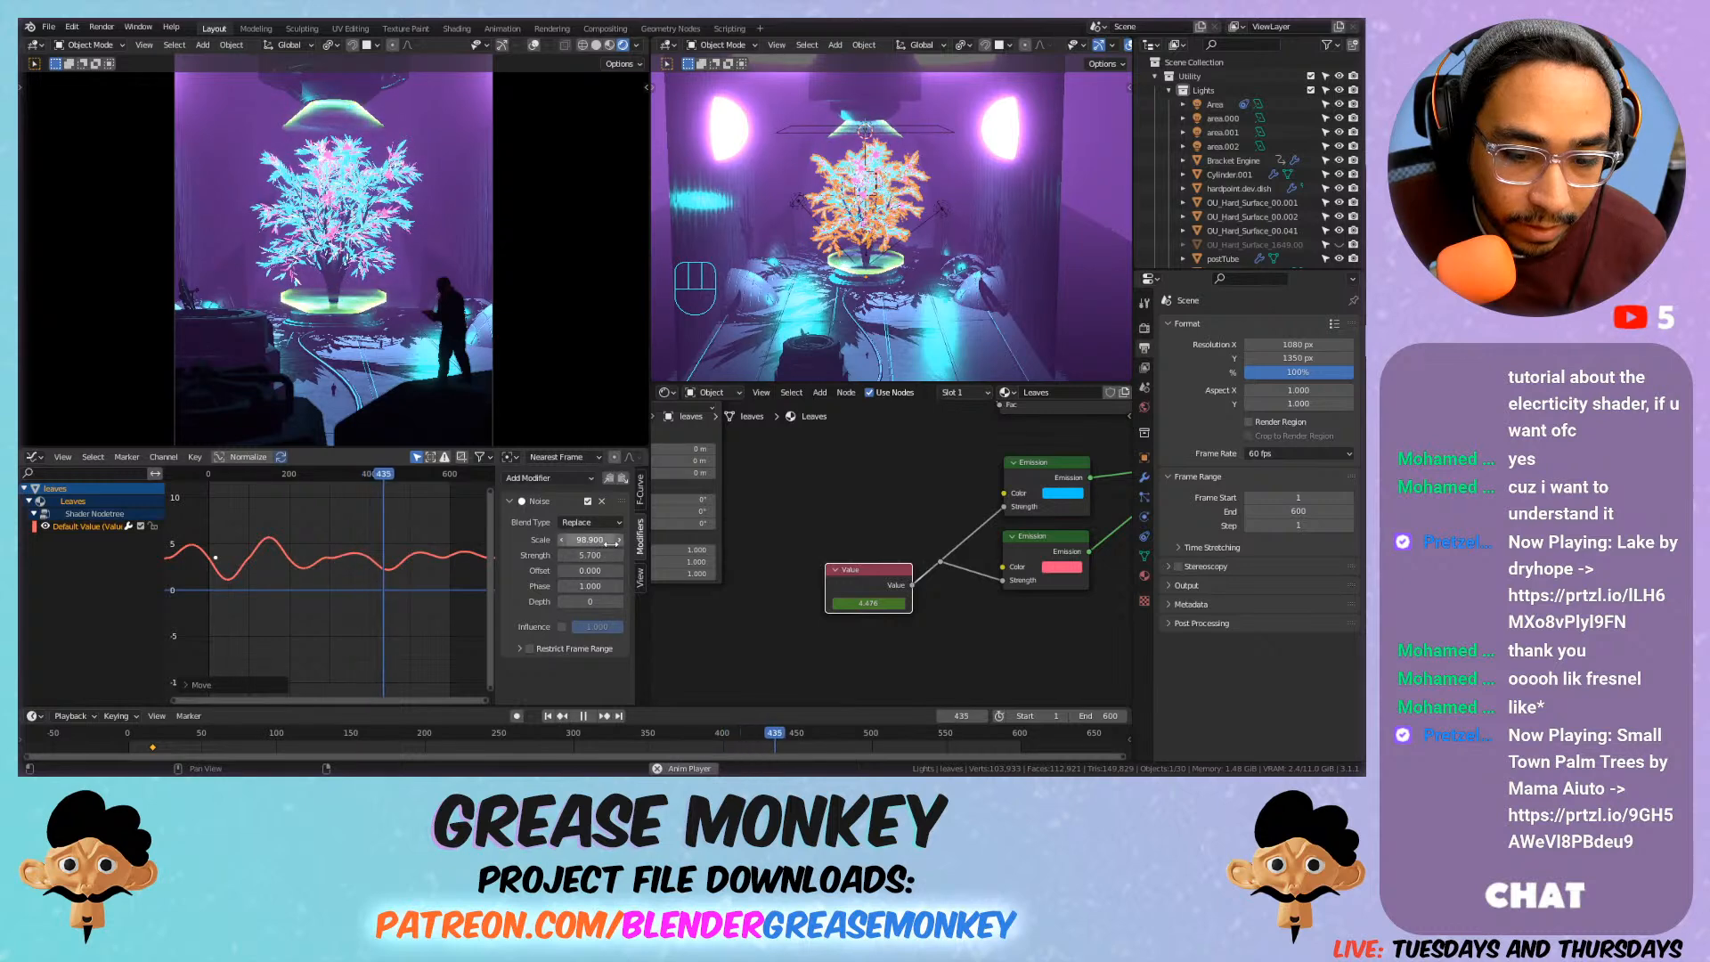
key("a")
key("g")
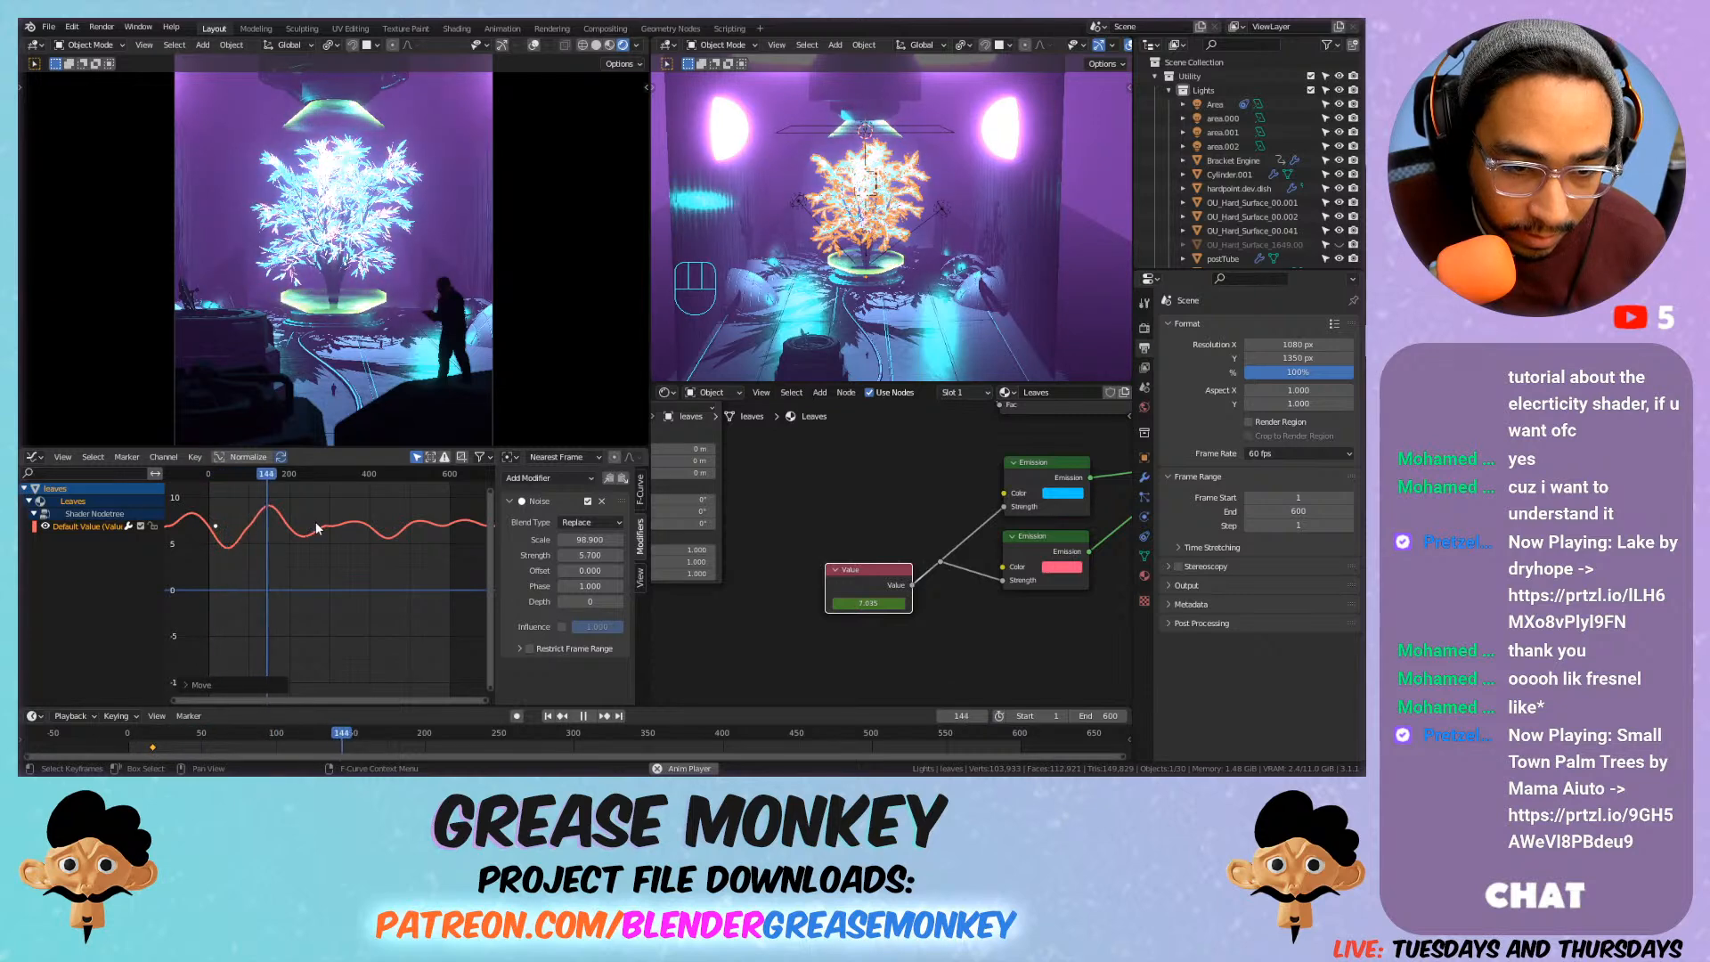
Set the Noise modifier's strength to 8.4 and move the emission curve slightly lower.
left_click_drag(577, 555, 601, 555)
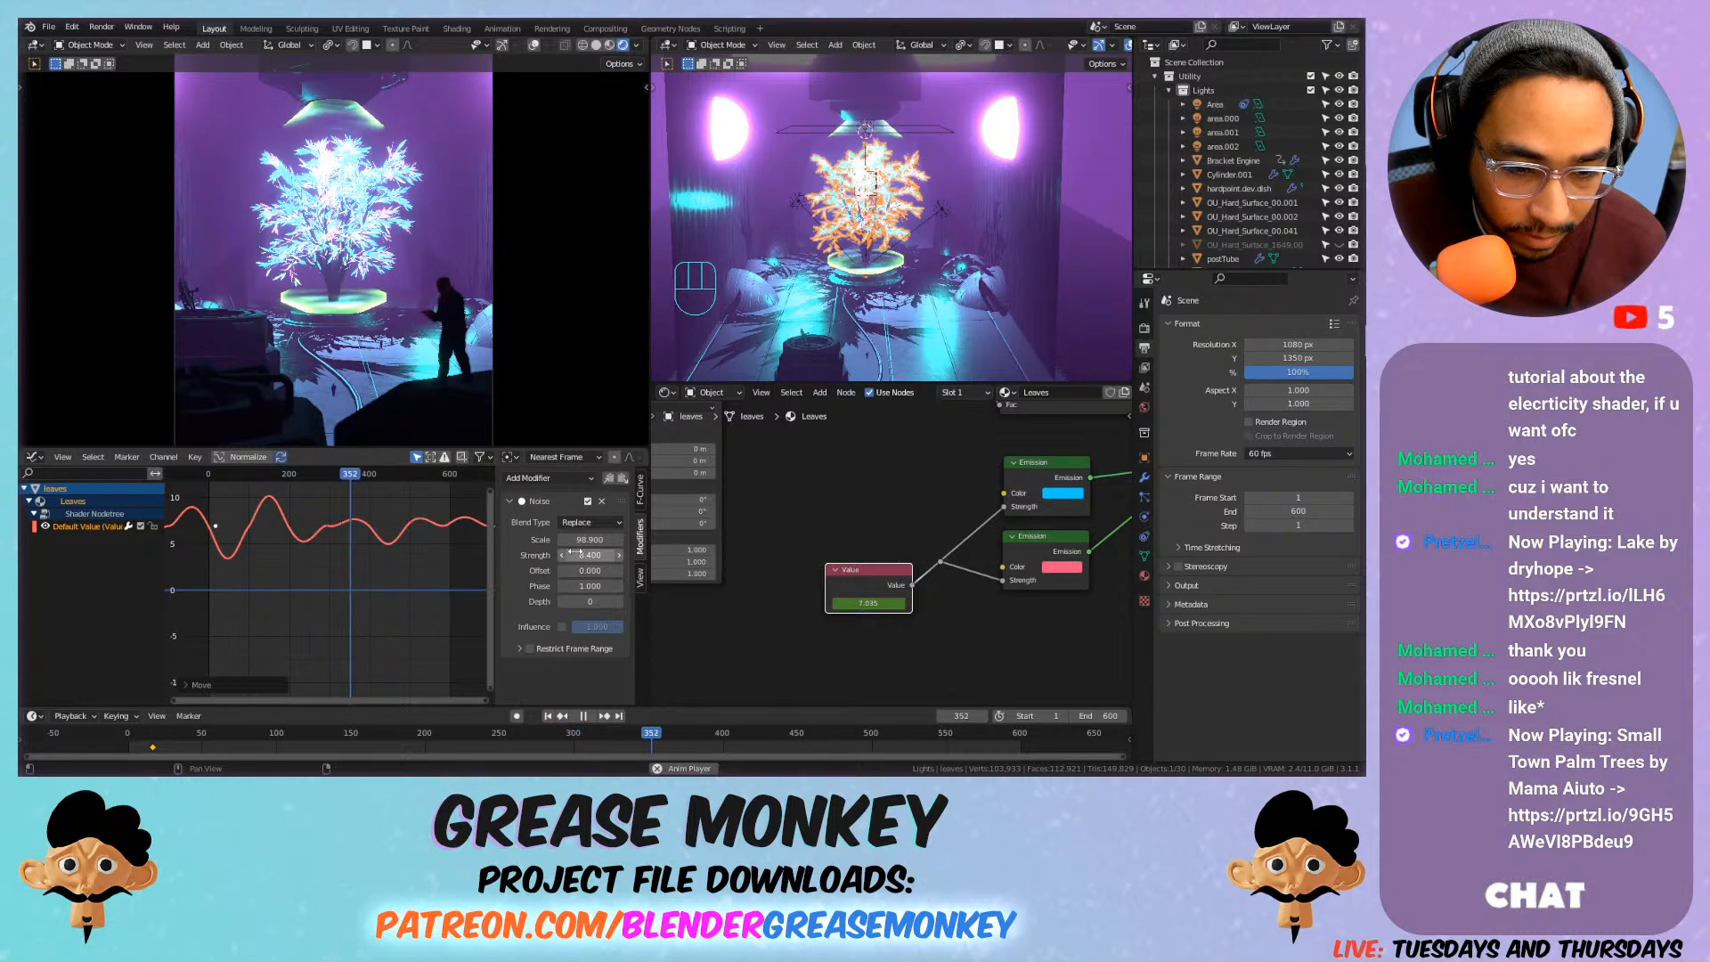
key("g")
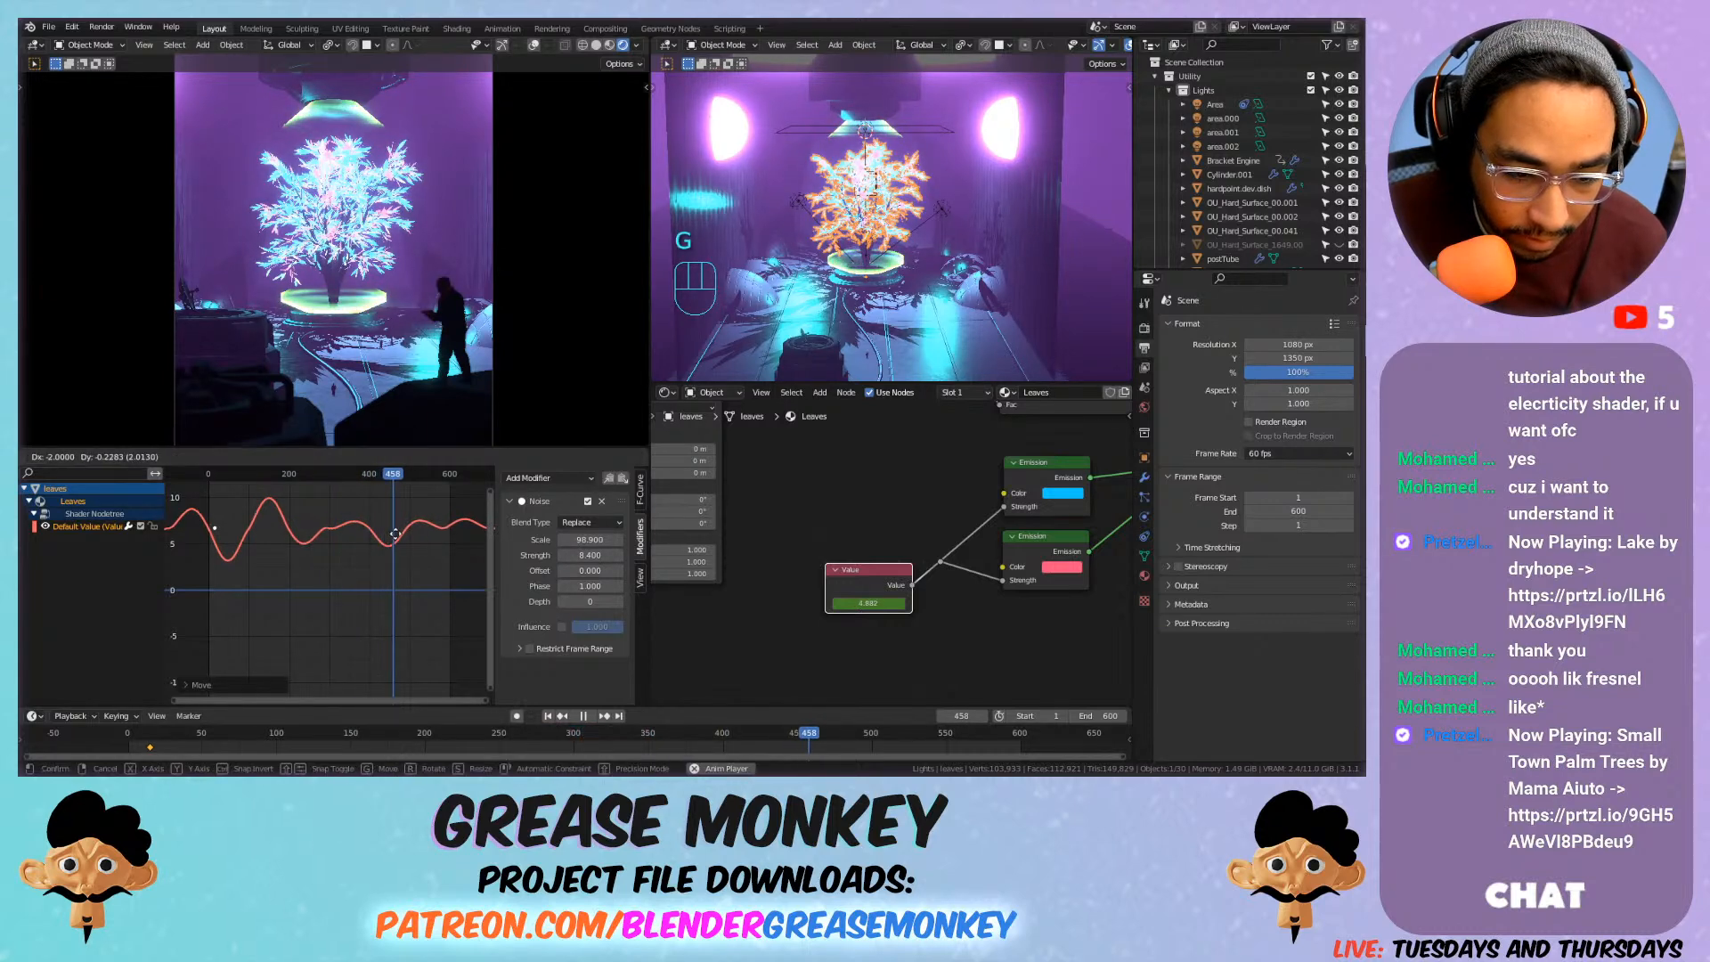
left_click(397, 540)
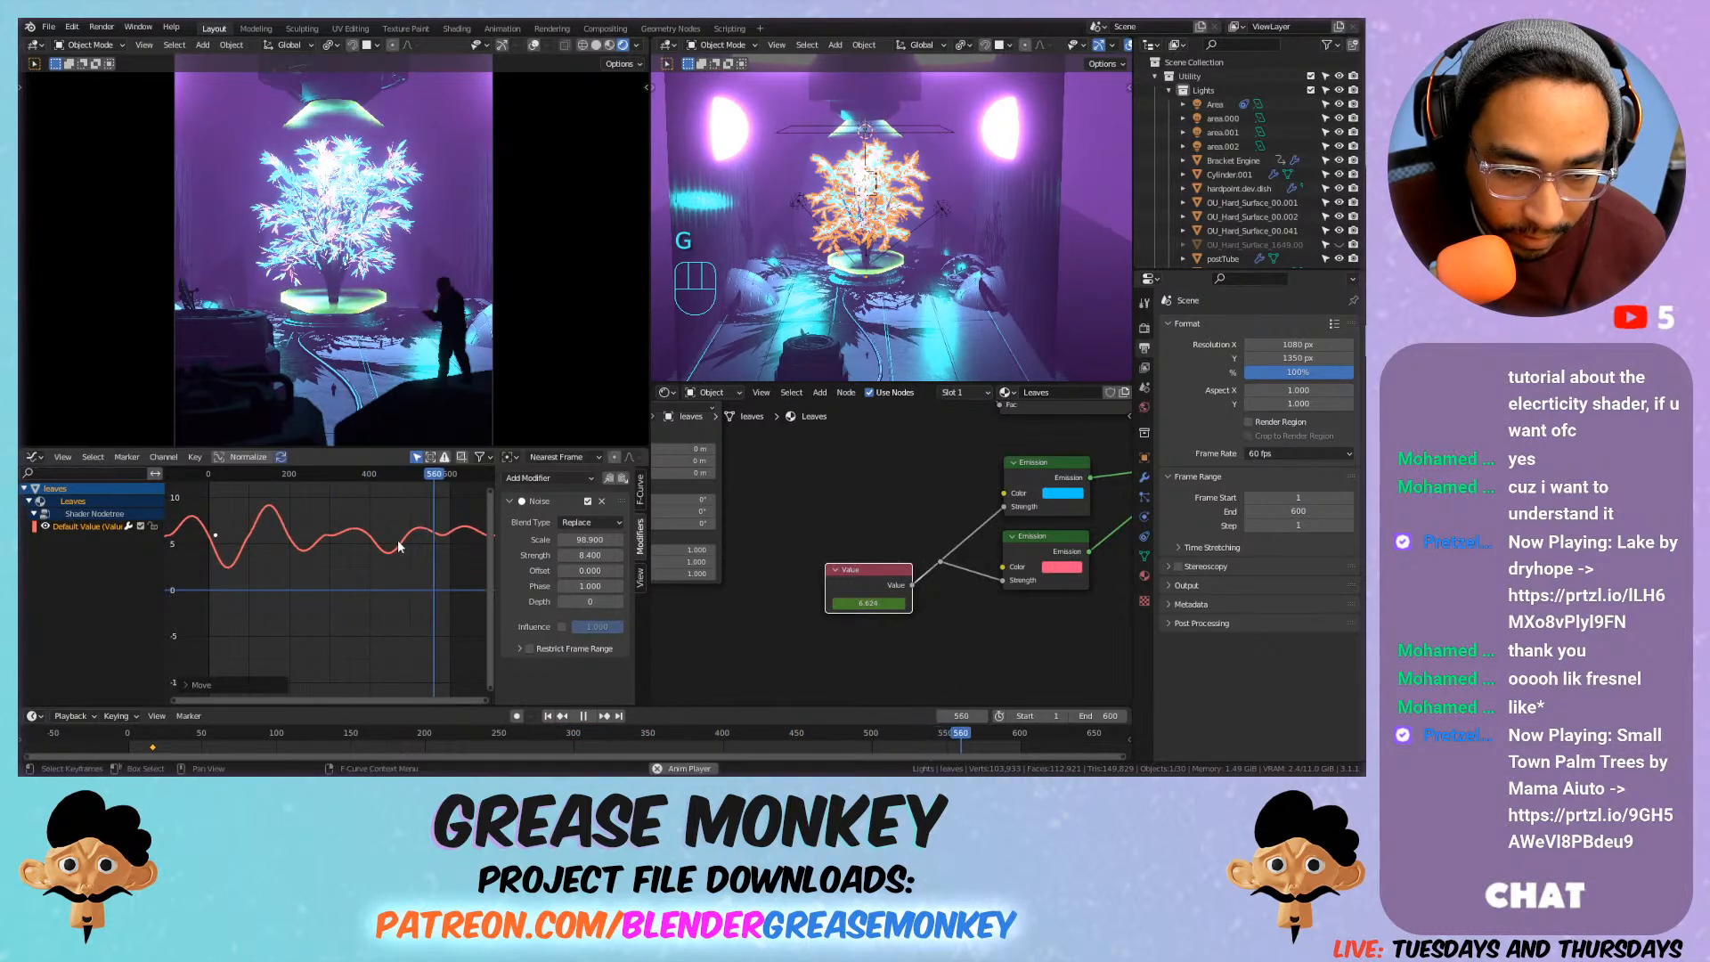
Set the Noise modifier's strength to 9.3, stop the playback, and save the file.
mouse_move(589, 555)
left_mouse_down()
mouse_move(606, 554)
mouse_move(558, 542)
left_mouse_up()
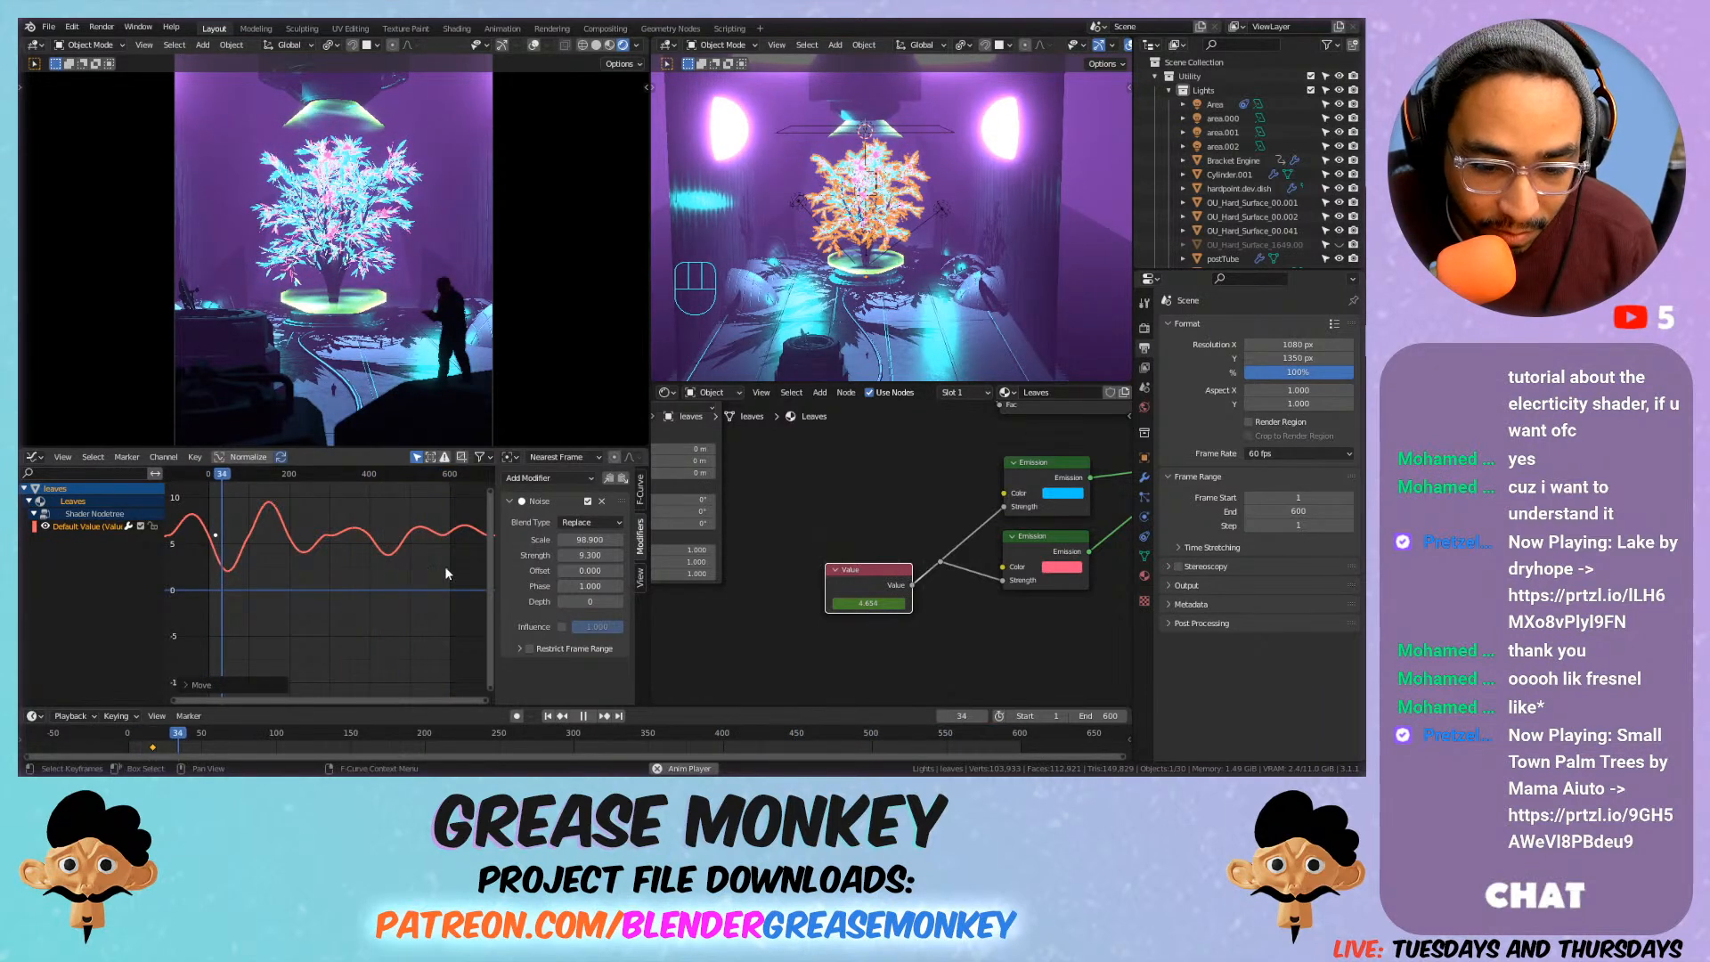
key("space")
key("ctrl+s")
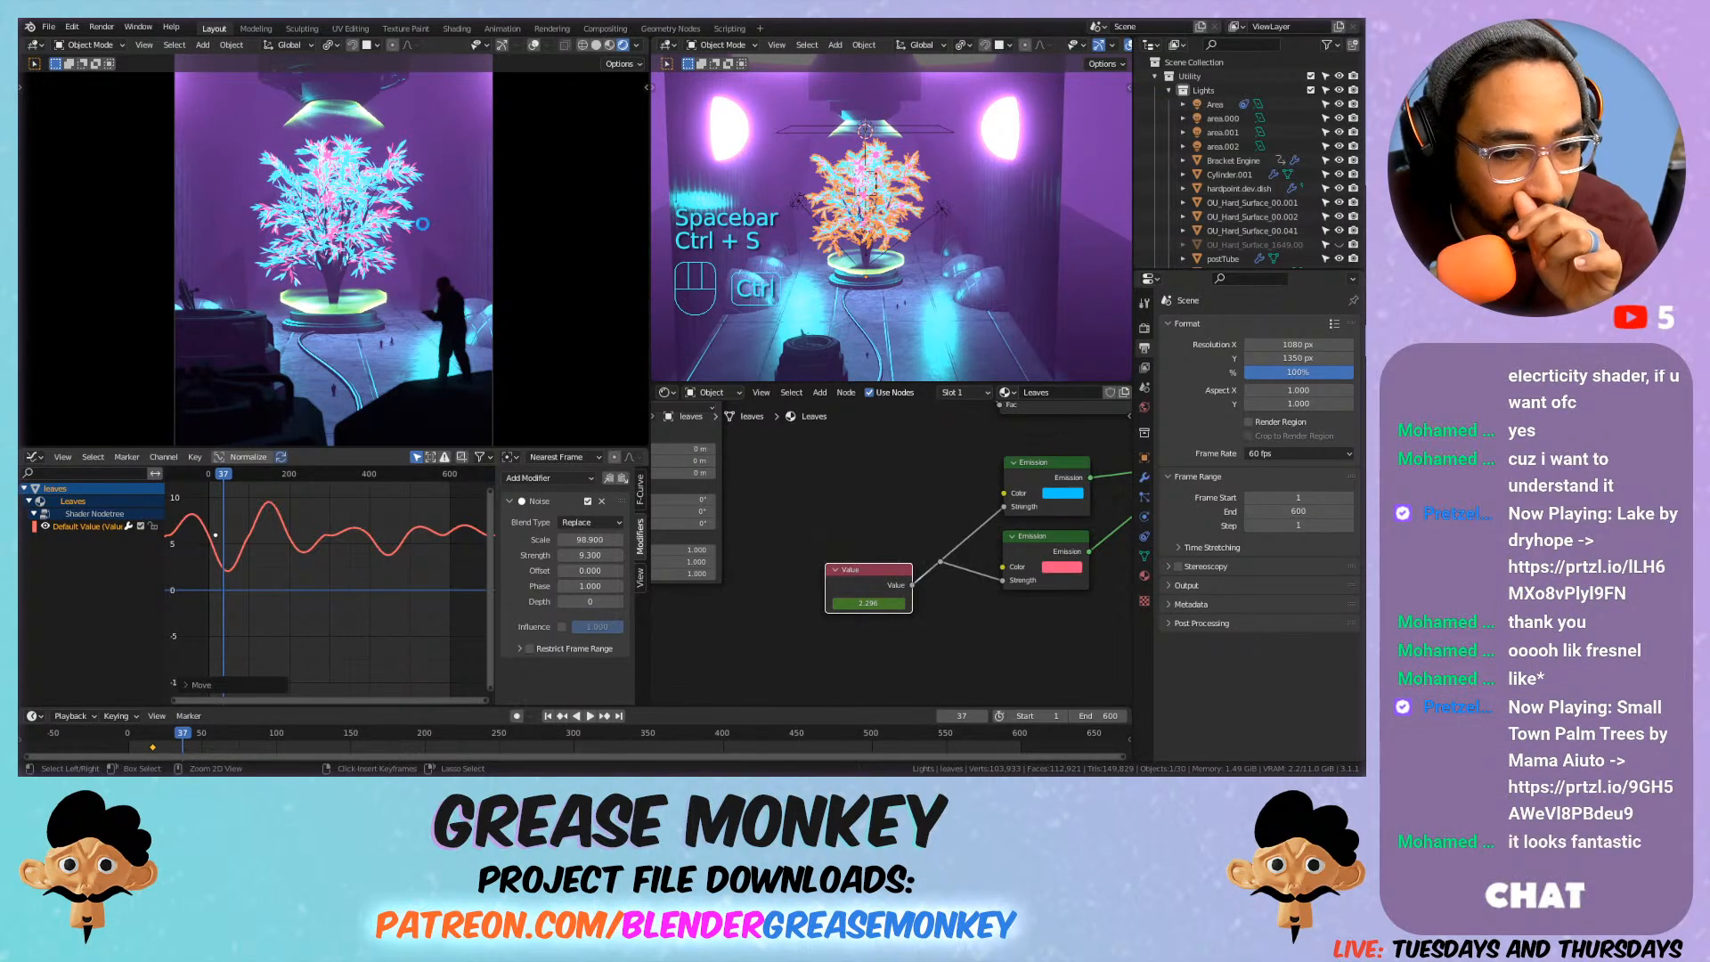
Fit the whole camera frame in the rendered viewport and briefly play the animation.
scroll(424, 216, "down", 2)
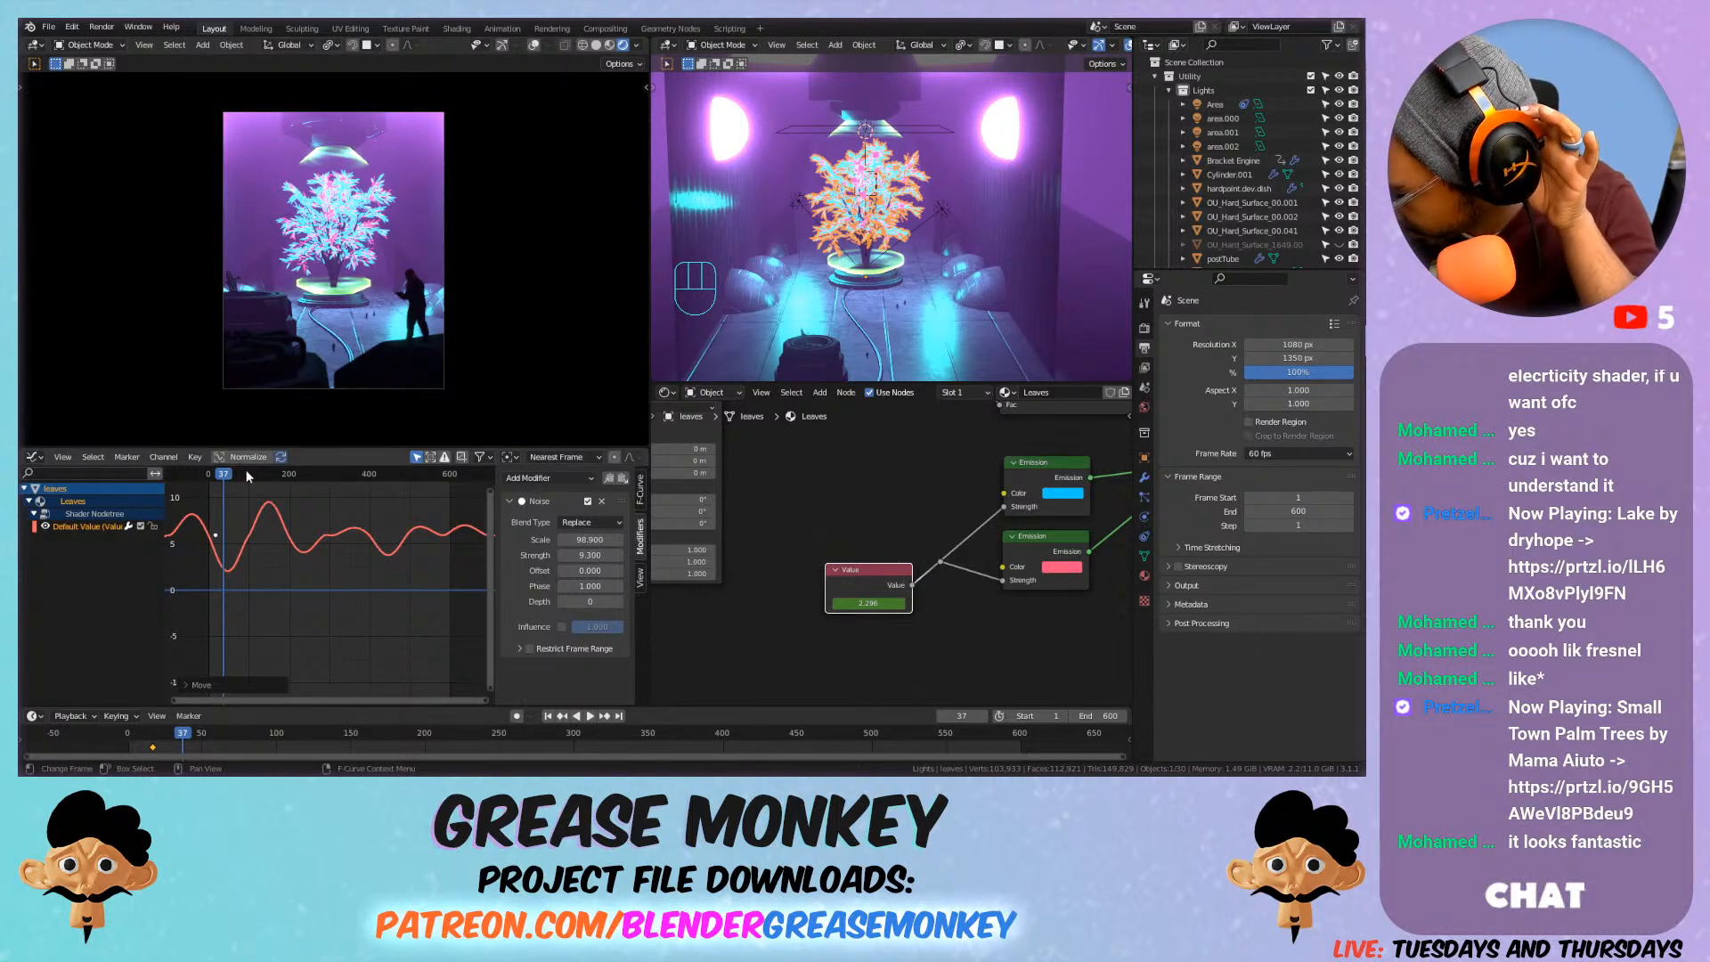
key("space")
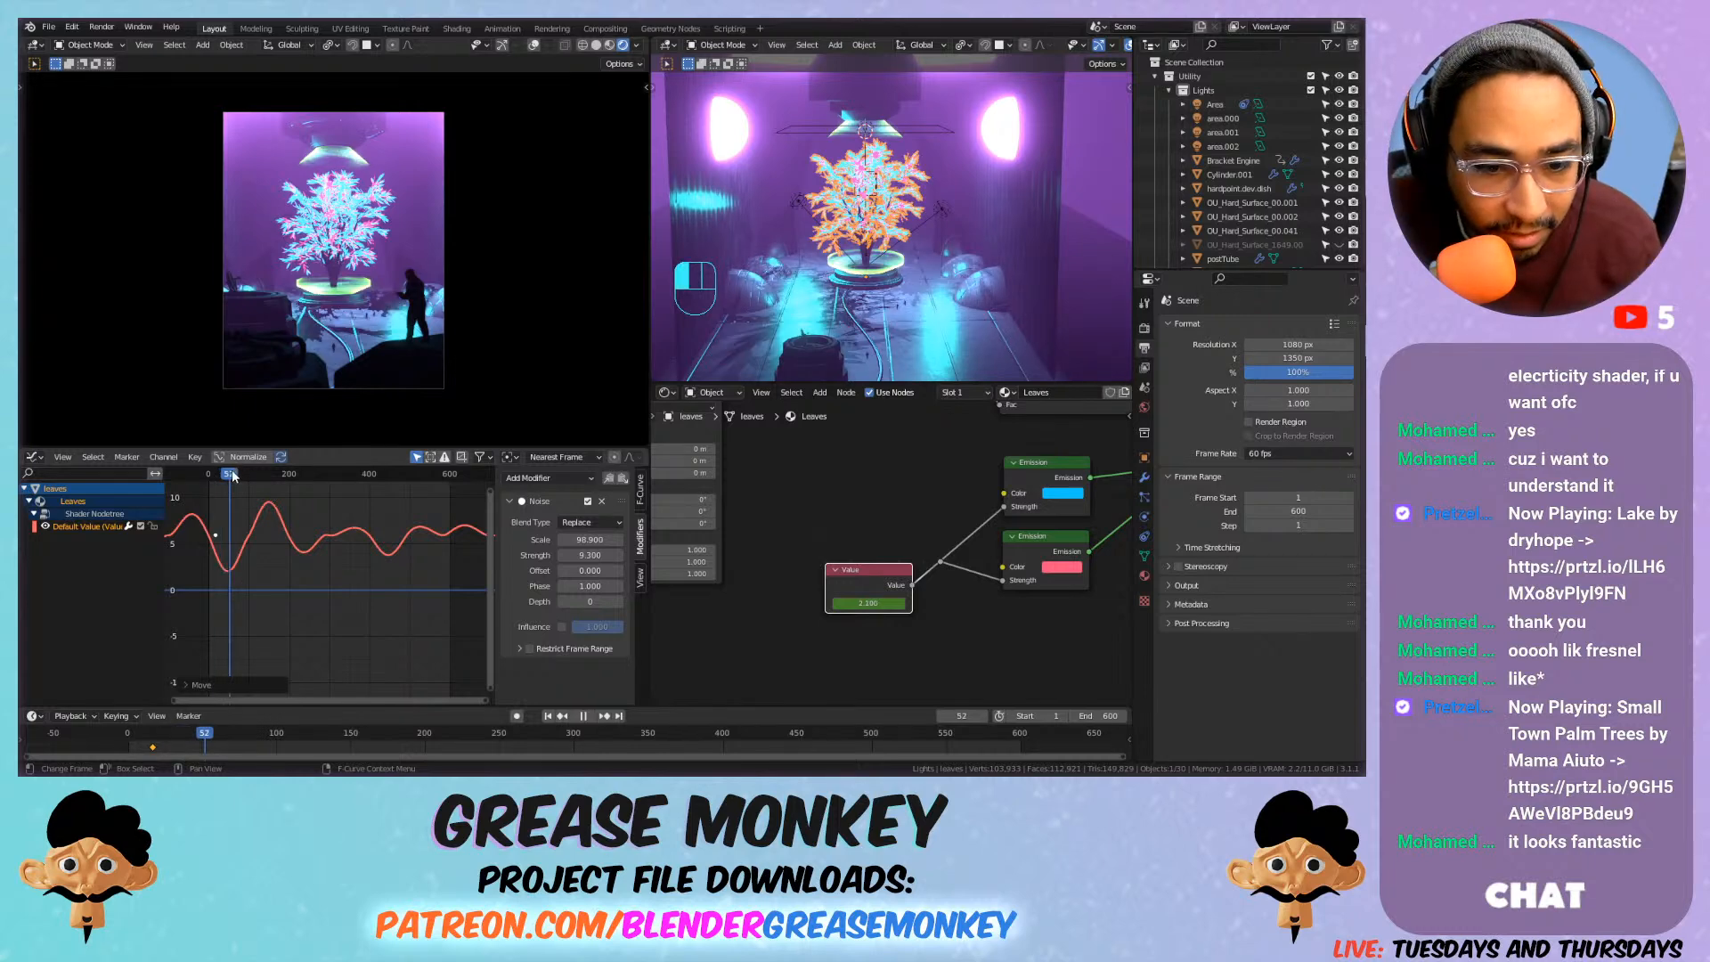
key("Escape")
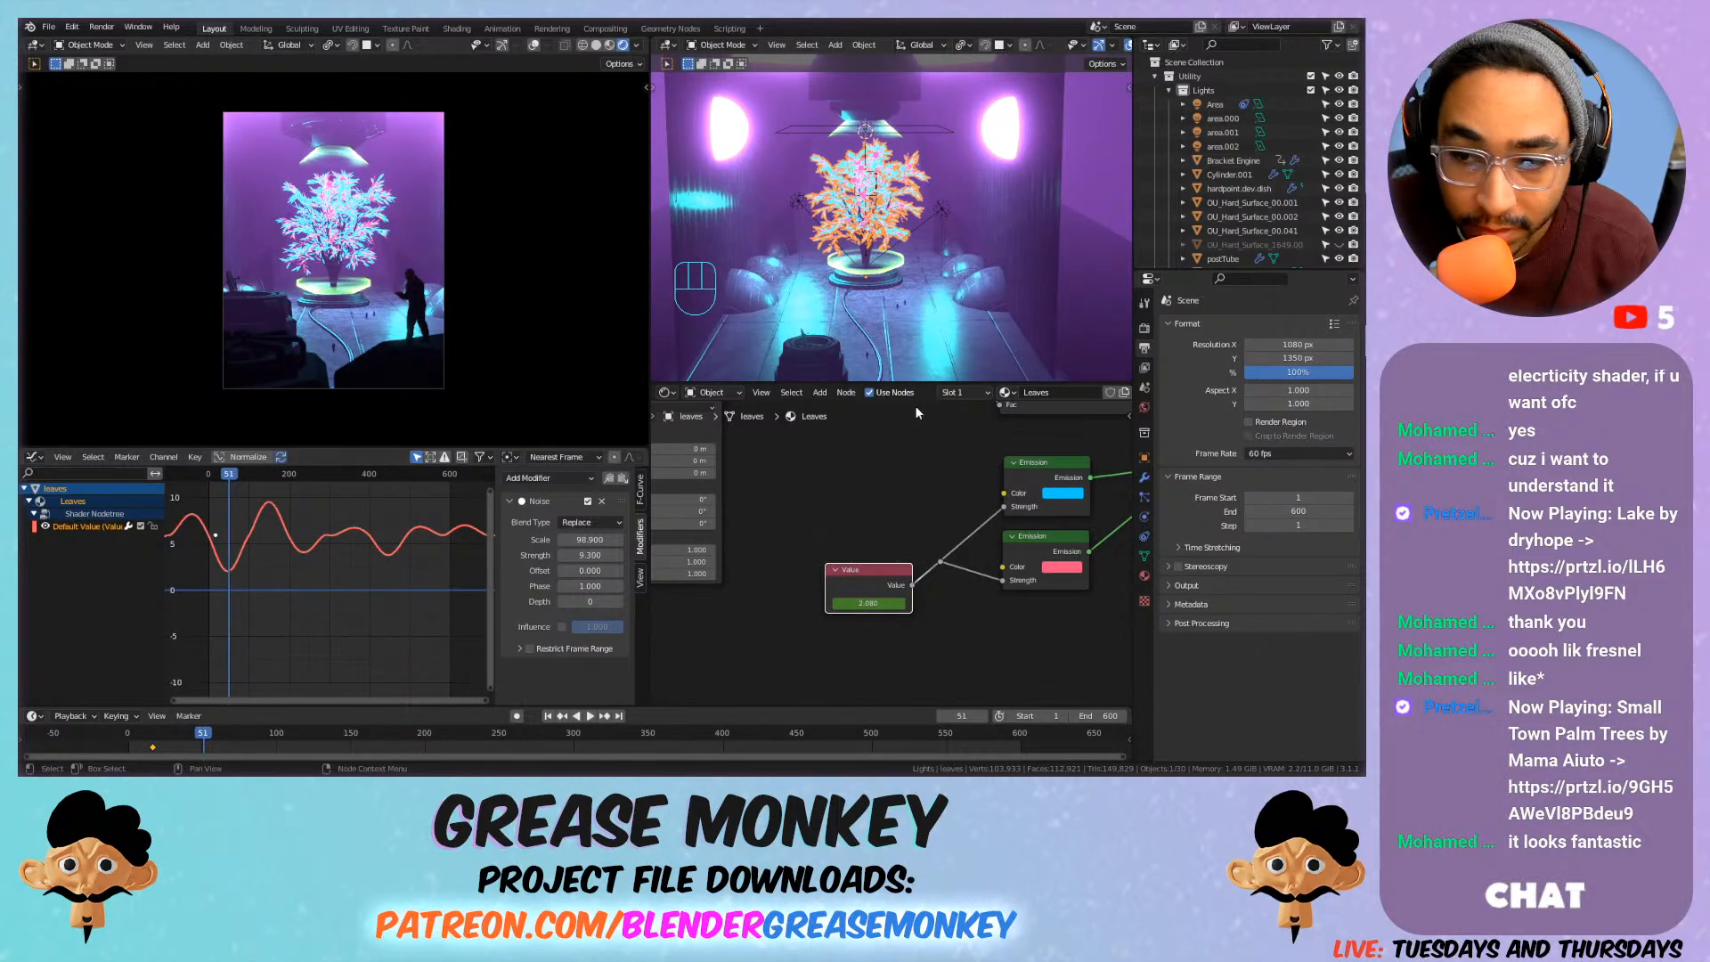
Collapse the Lights collection, select the Camera object, and show its transform values in the viewport.
left_click(1168, 90)
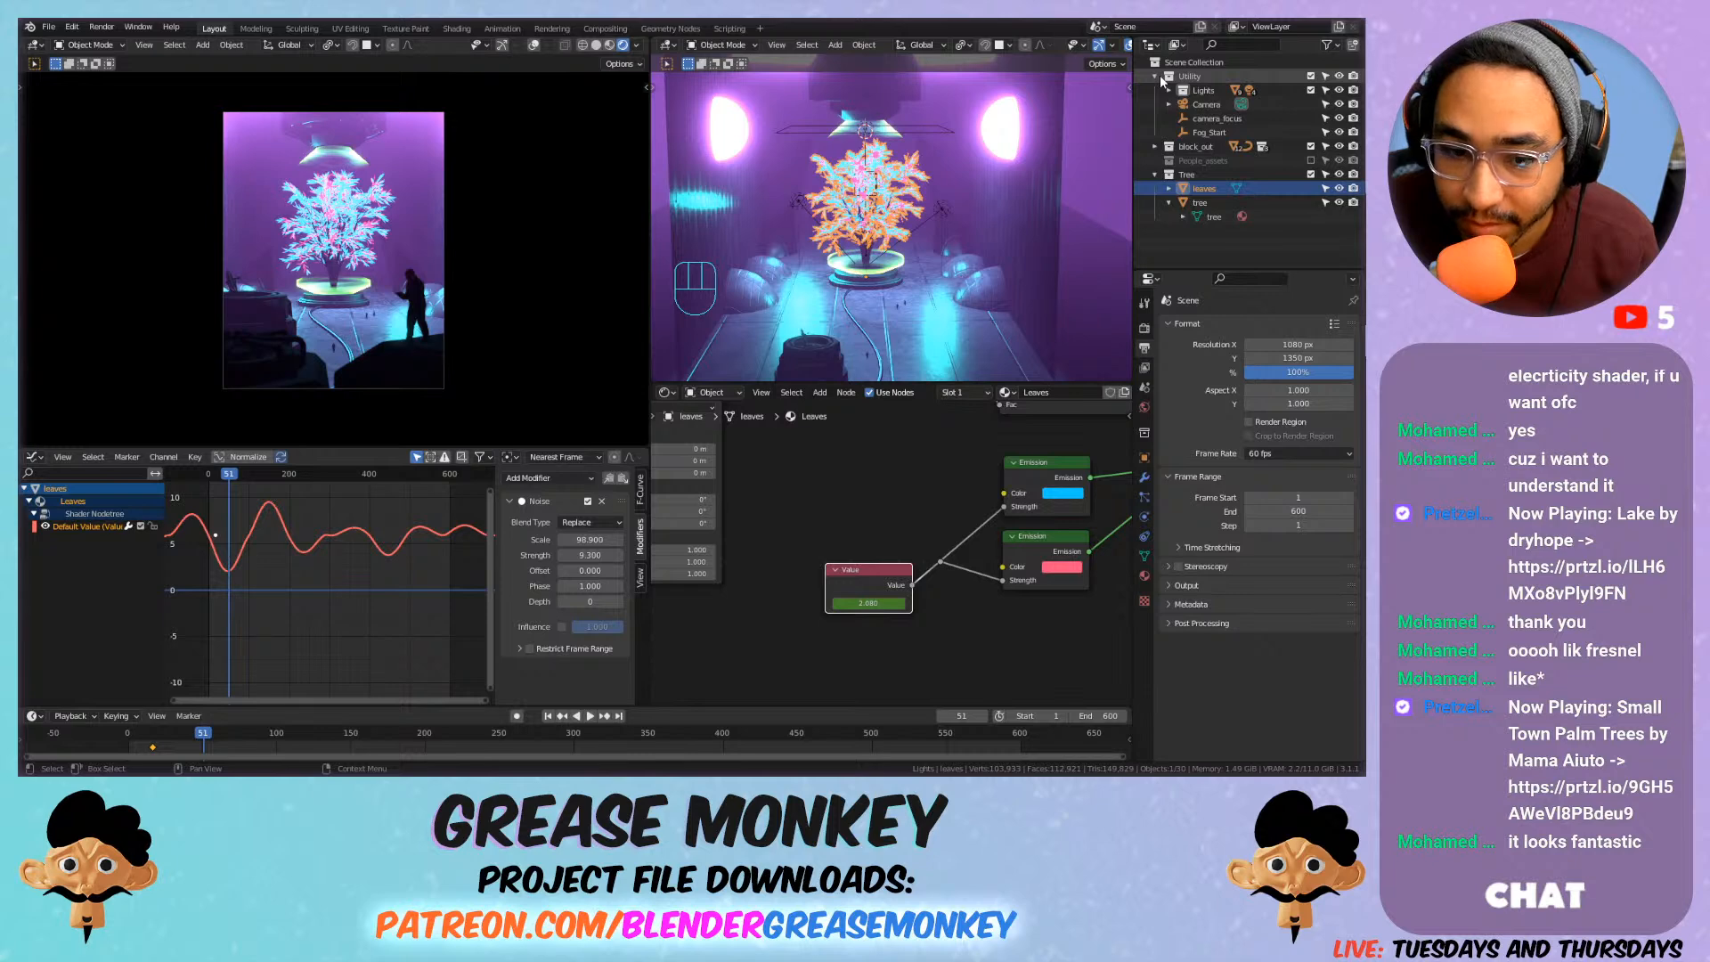
left_click(1169, 90)
left_click(1169, 90)
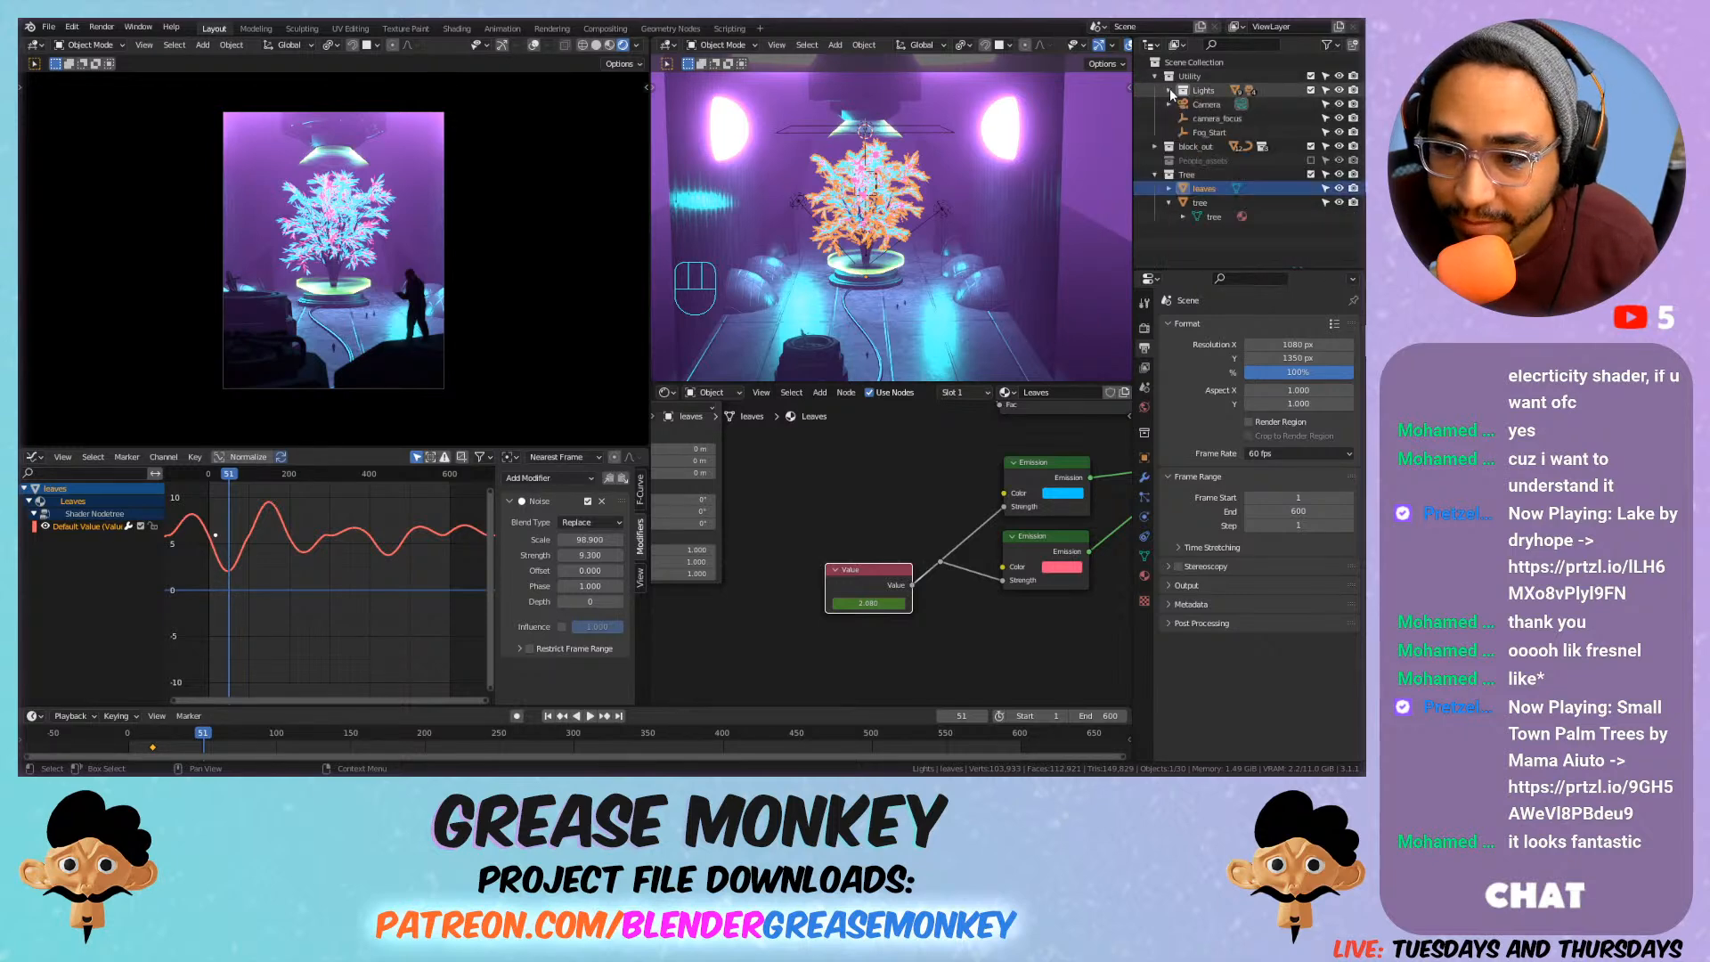
left_click(1168, 104)
left_click(1168, 104)
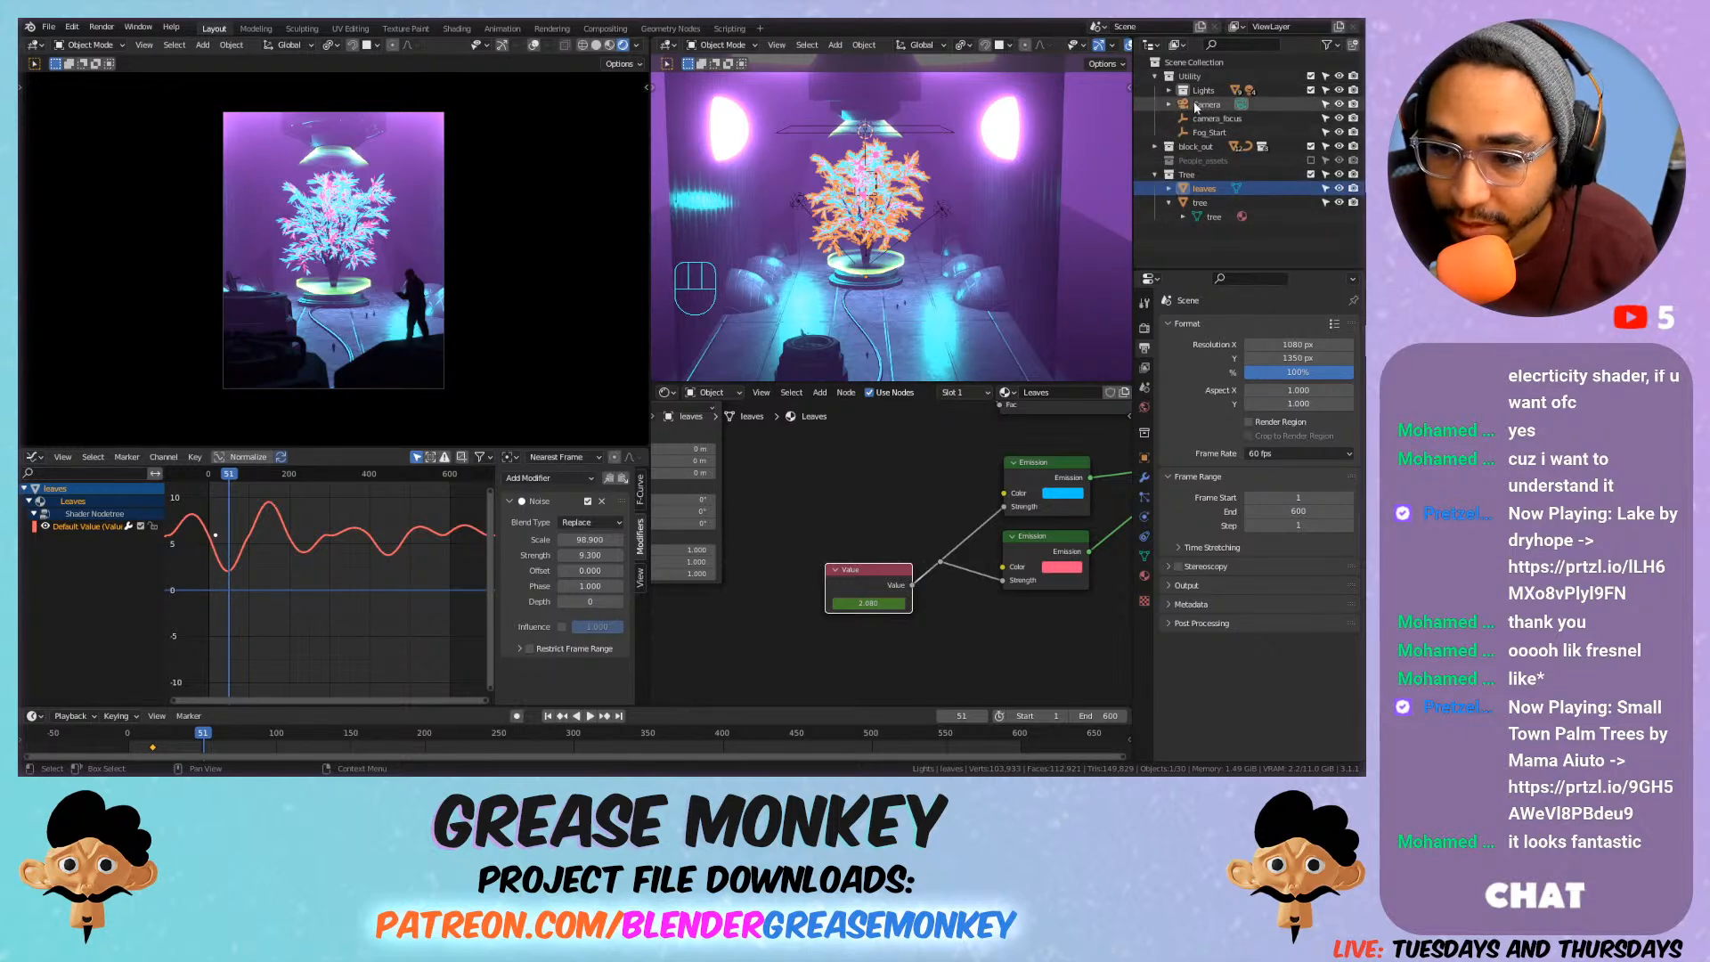
left_click(1202, 105)
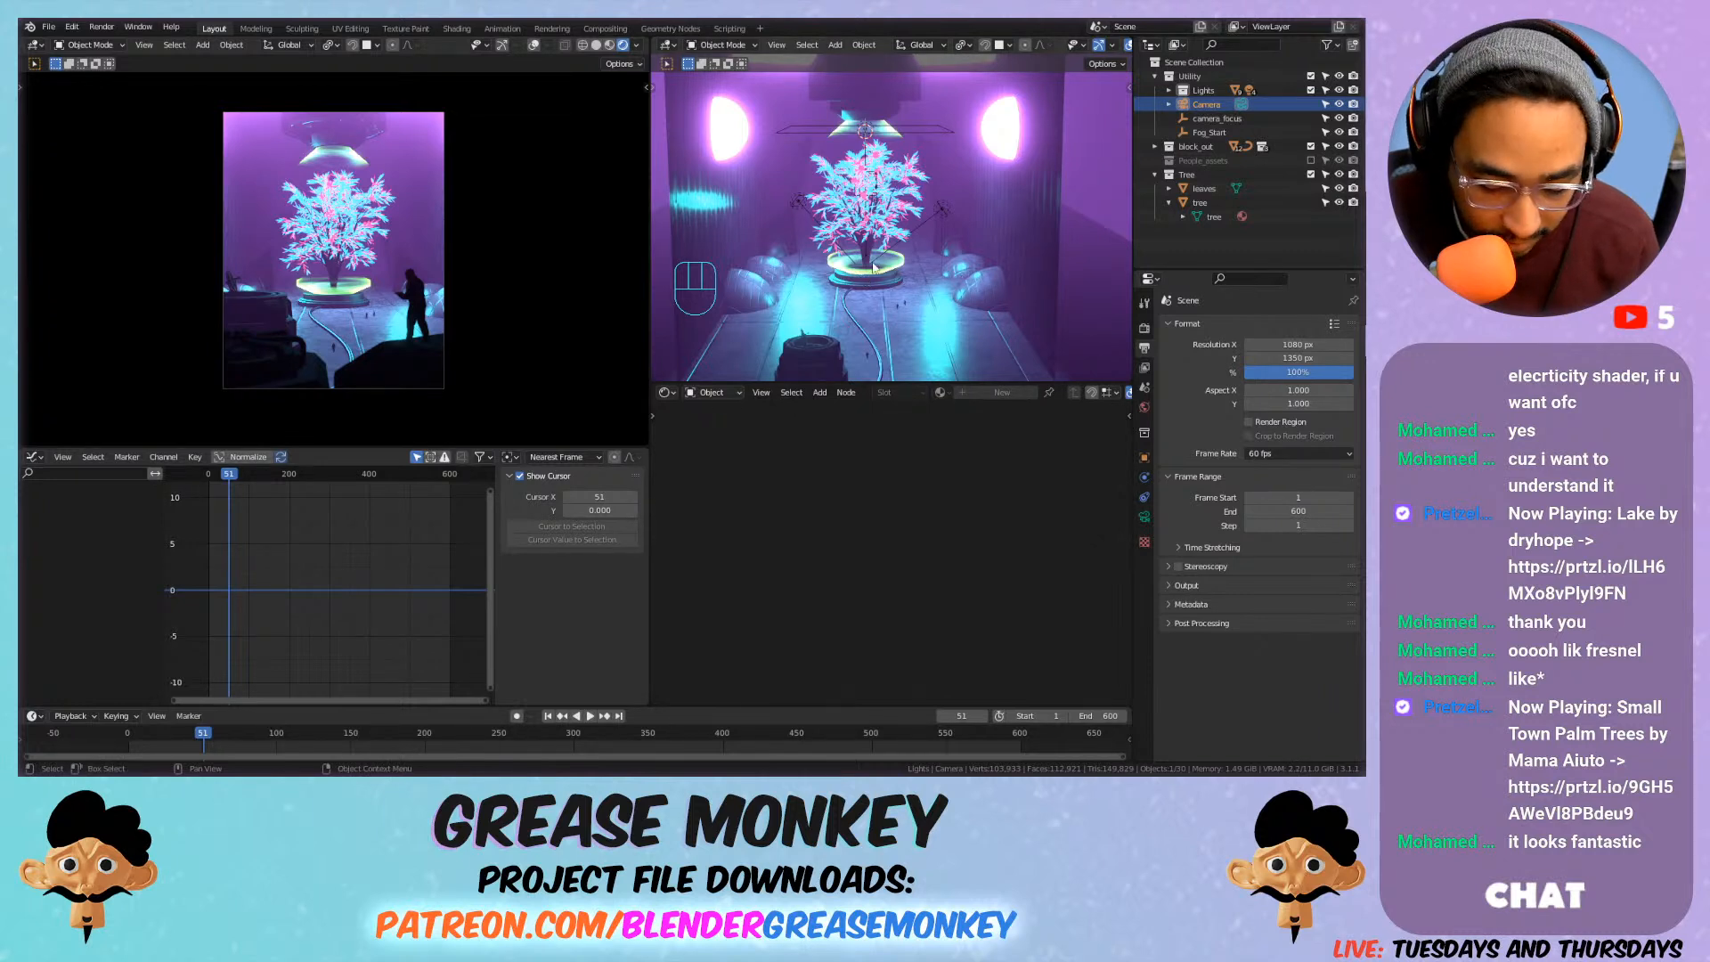
key("n")
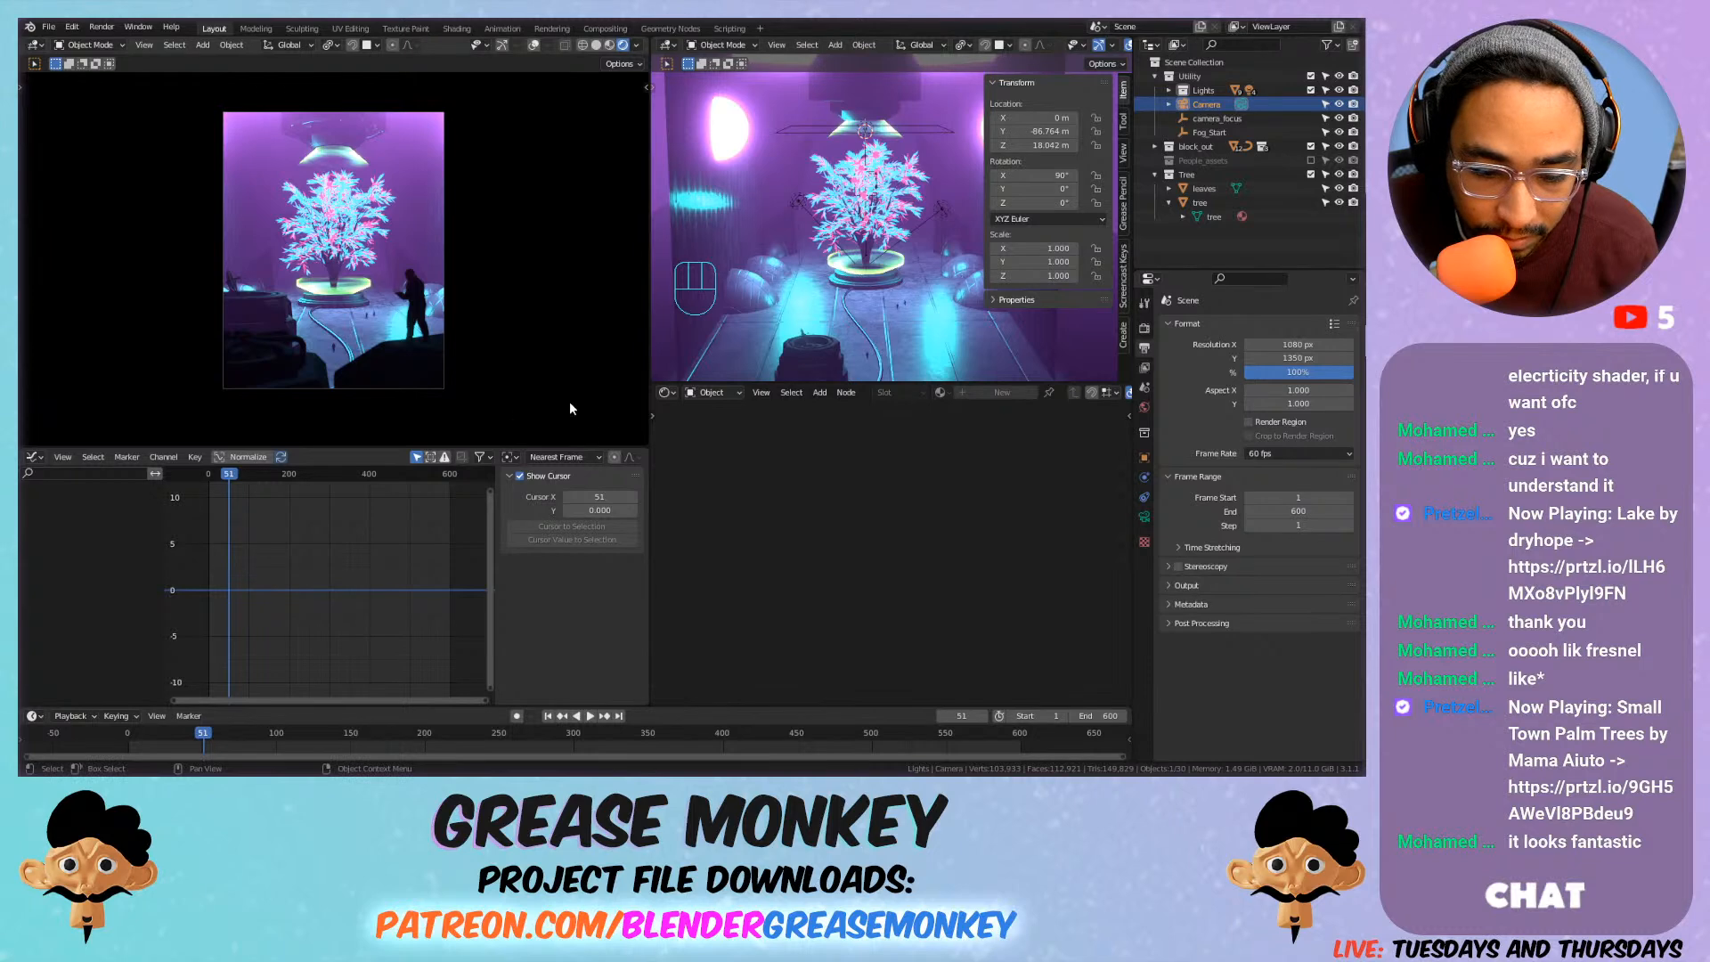
Keyframe the camera's location and rotation at frame 1.
left_click(550, 716)
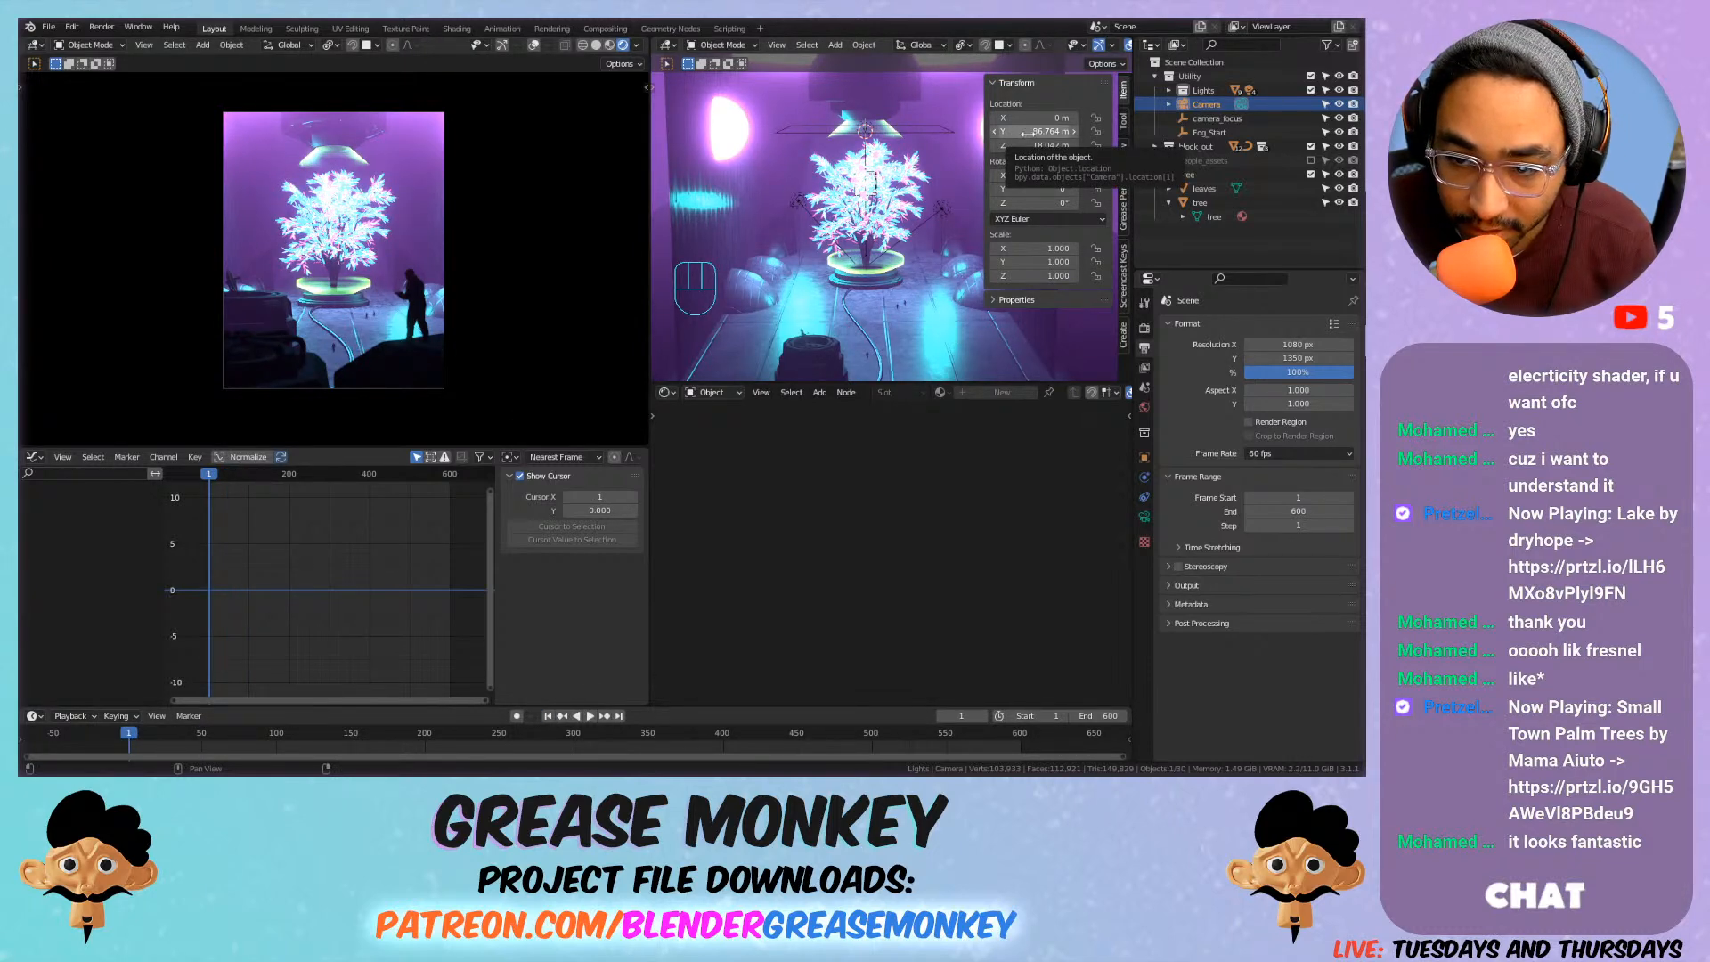
key("i")
key("i")
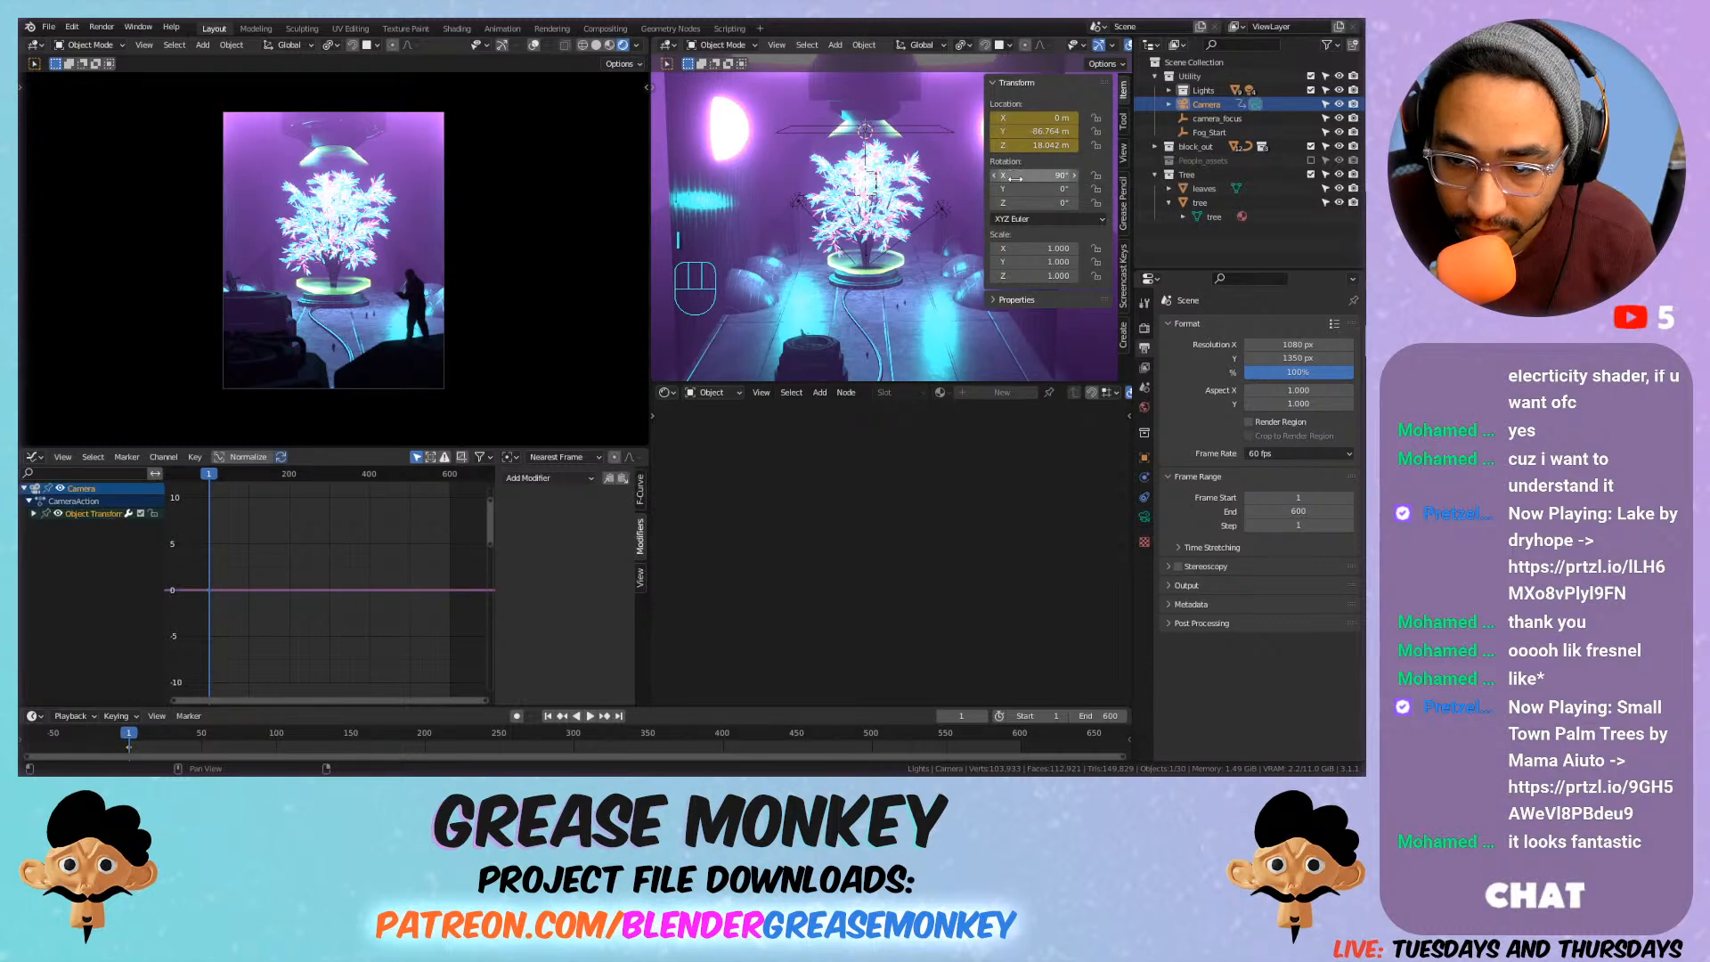
Add a Noise modifier to the camera's X Location curve and play the animation.
left_click(33, 515)
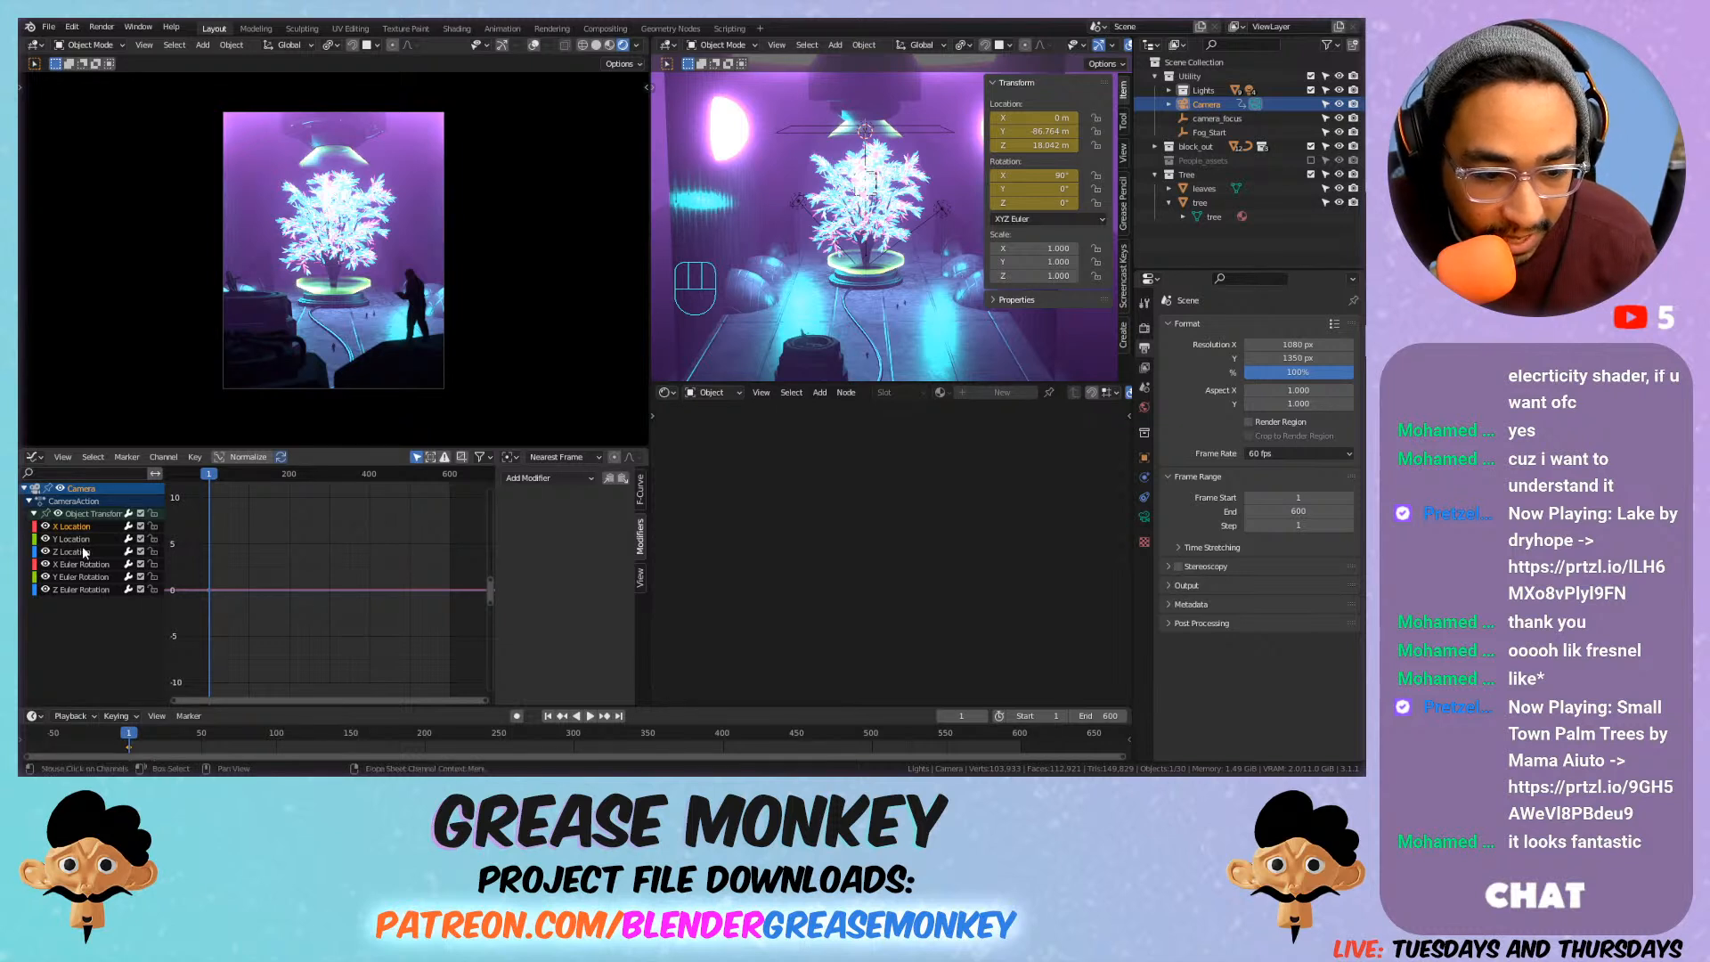
left_click(551, 480)
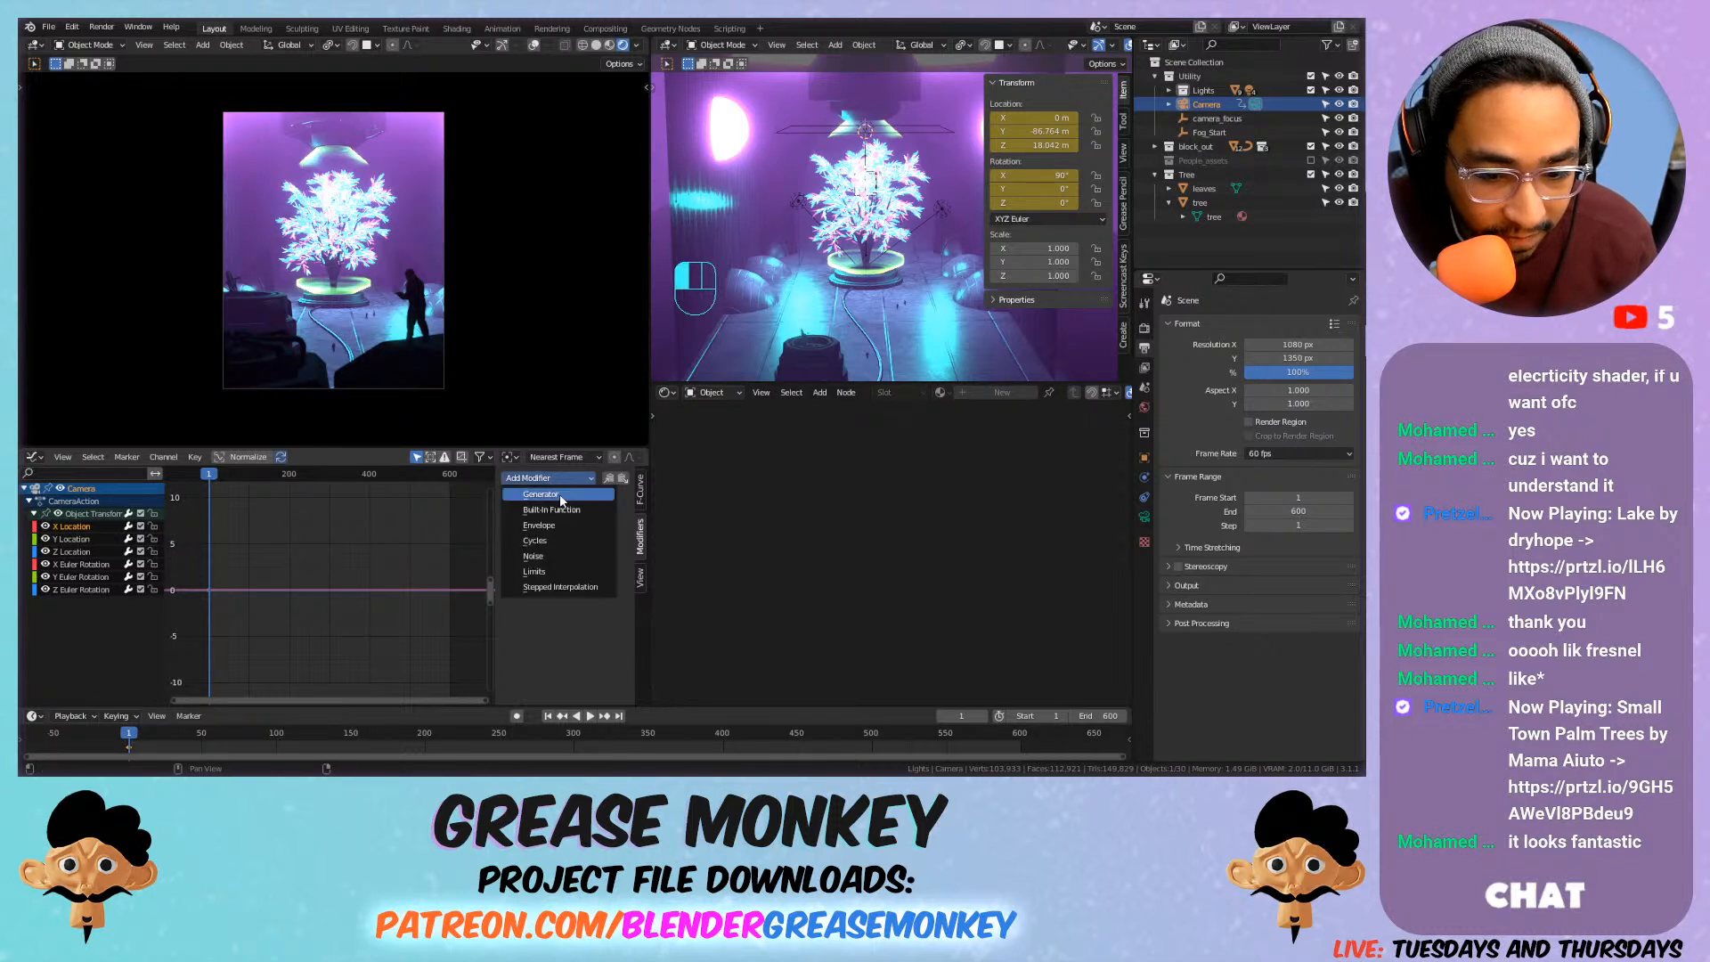
left_click(561, 556)
key("space")
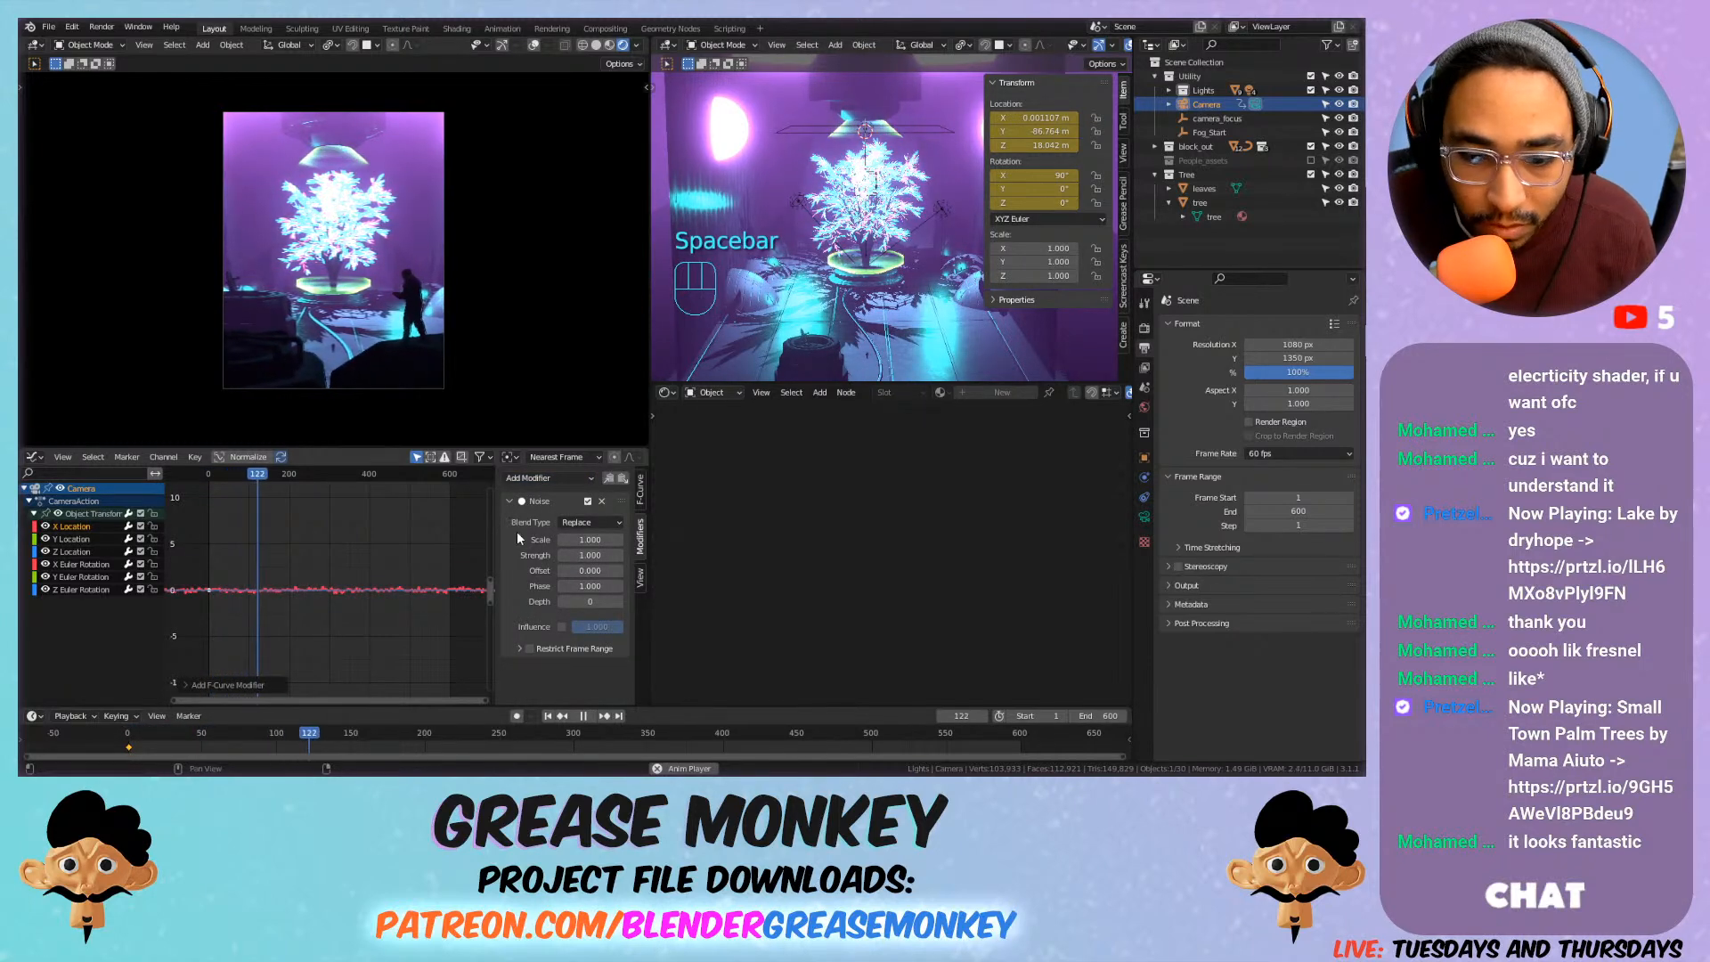
Set the X Location Noise modifier's scale to 171.6 and strength to 1.1.
mouse_move(590, 555)
left_mouse_down()
mouse_move(676, 554)
mouse_move(589, 555)
mouse_move(659, 540)
mouse_move(589, 541)
left_mouse_up()
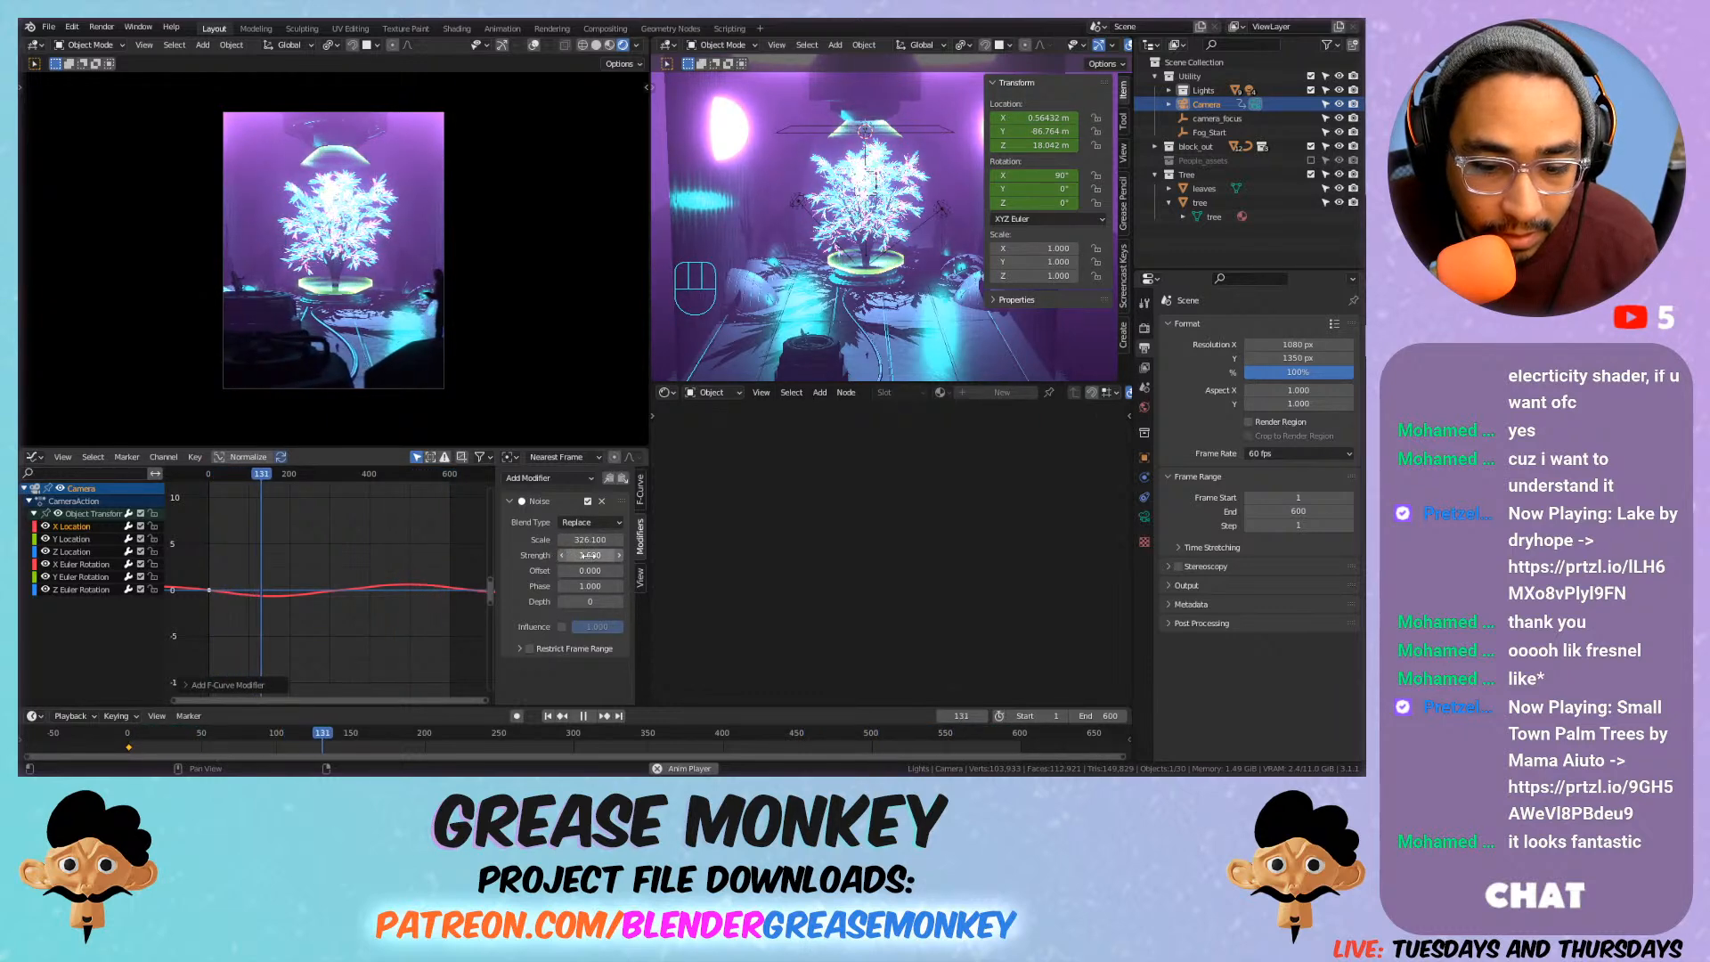
left_click_drag(584, 555, 605, 554)
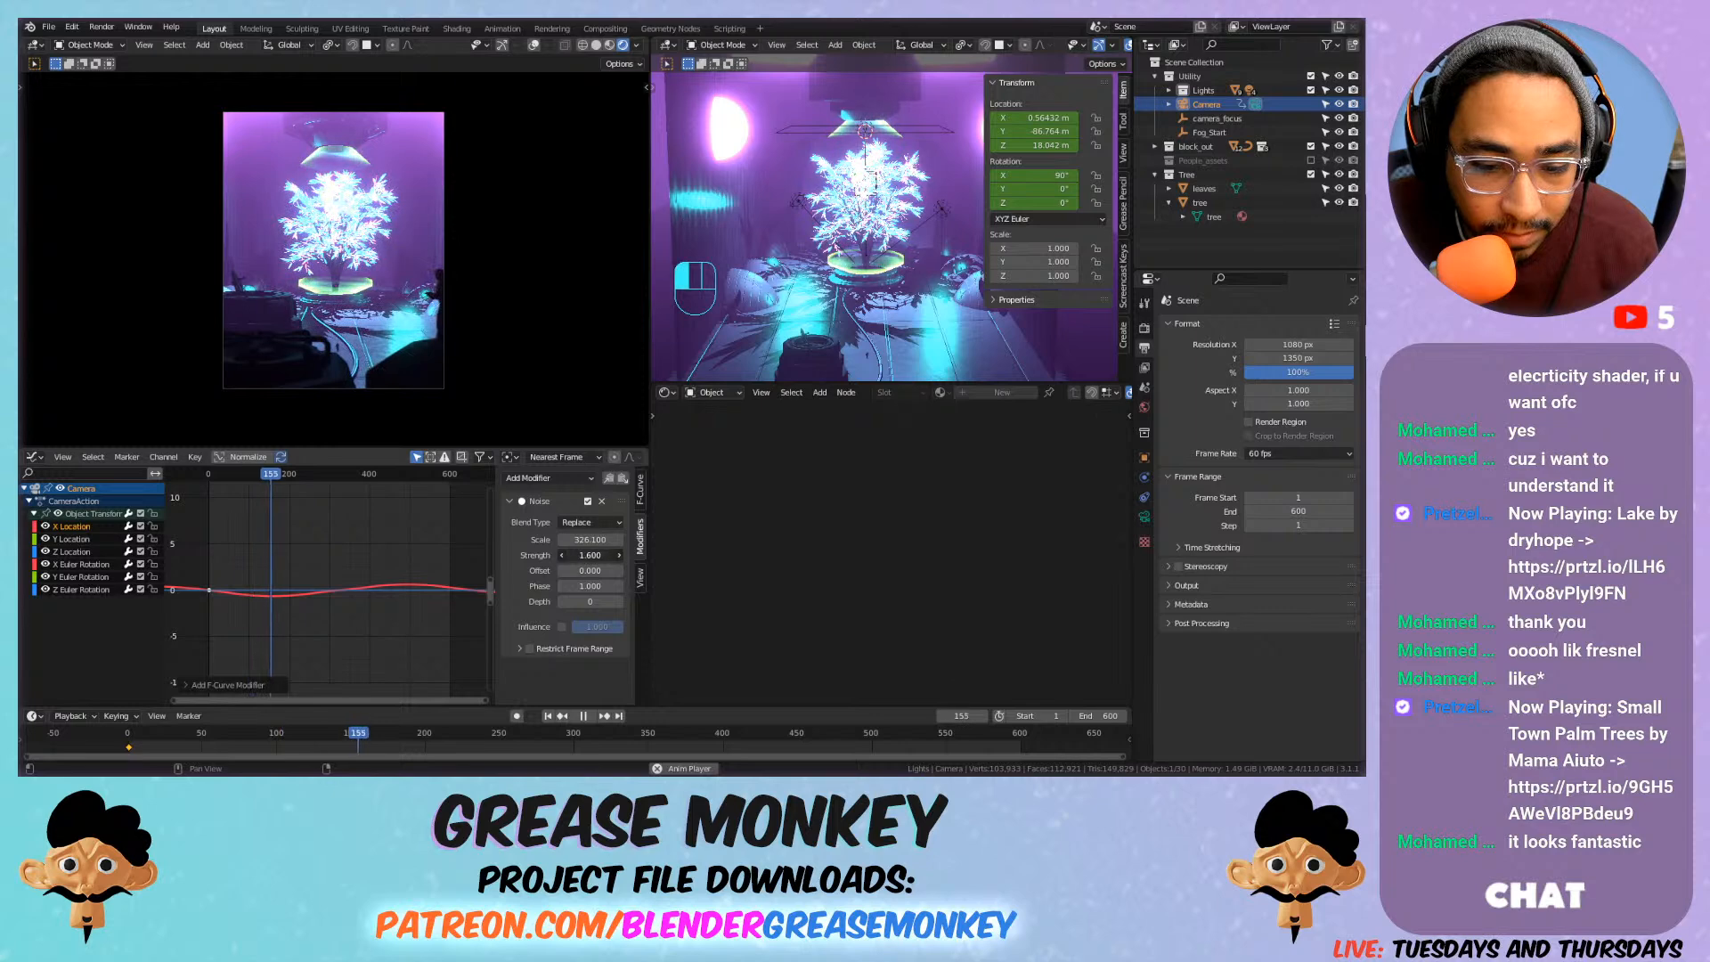
mouse_move(587, 541)
left_mouse_down()
mouse_move(494, 540)
mouse_move(584, 540)
left_mouse_up()
left_click(579, 555)
type("1.1")
key("Return")
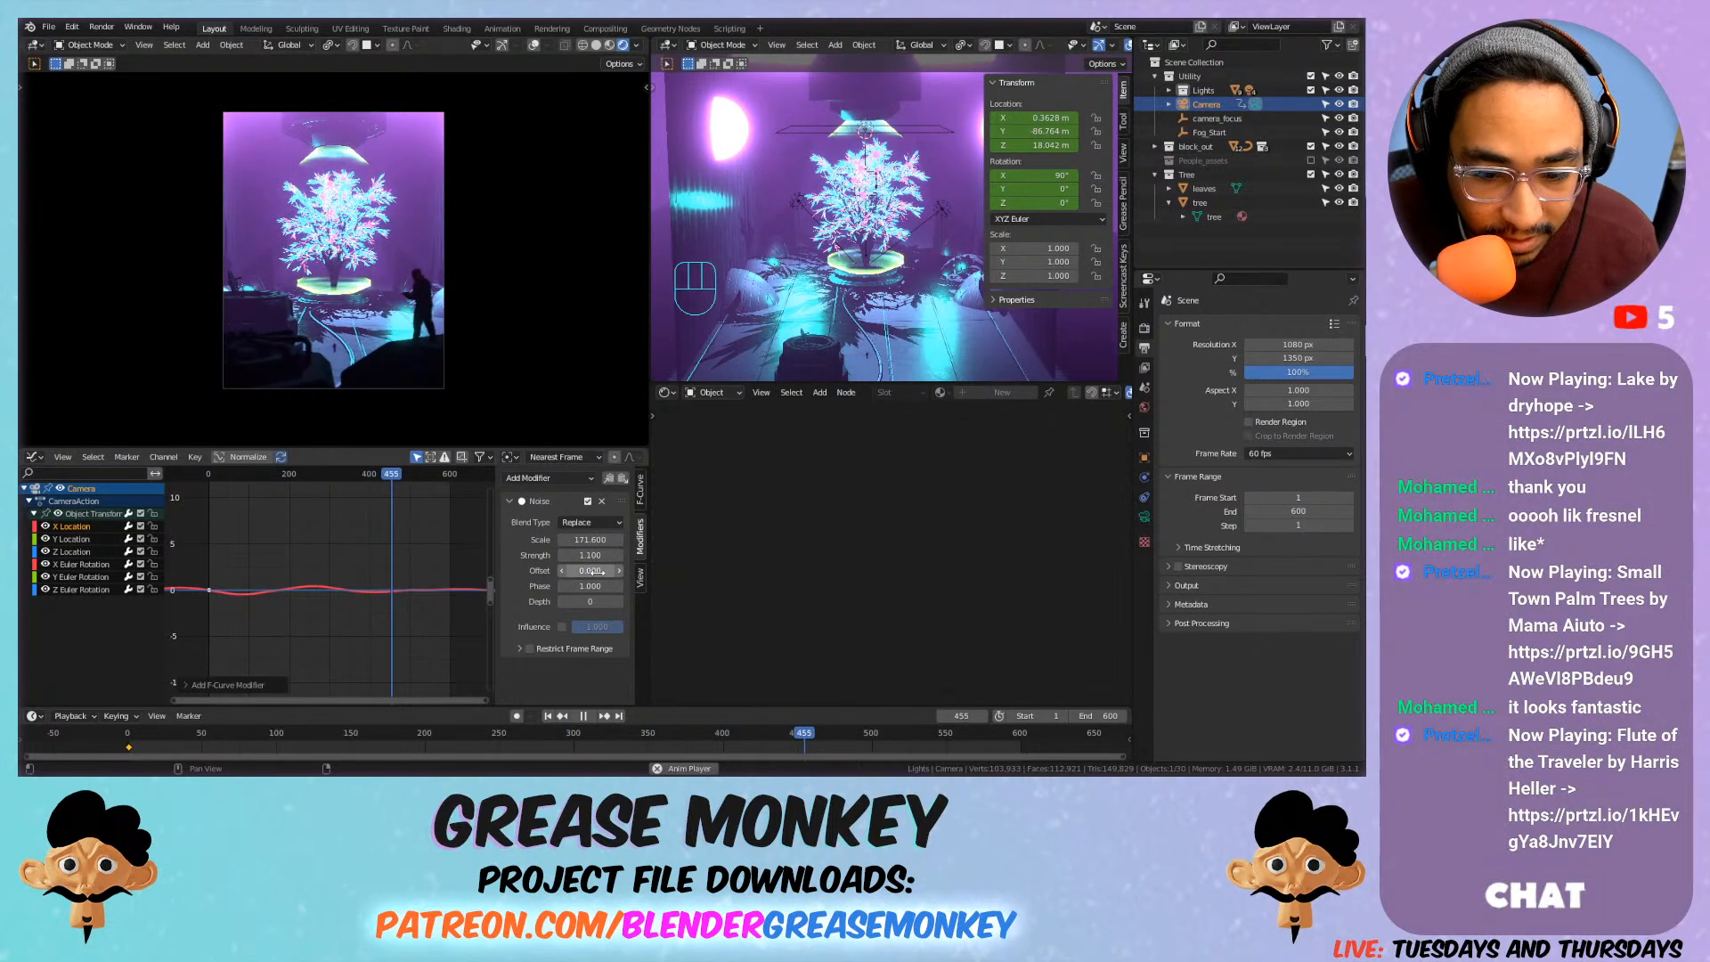
Try a Noise strength of 1.05 on the X Location curve, and reduce it to 0.32.
left_click(588, 555)
type("1")
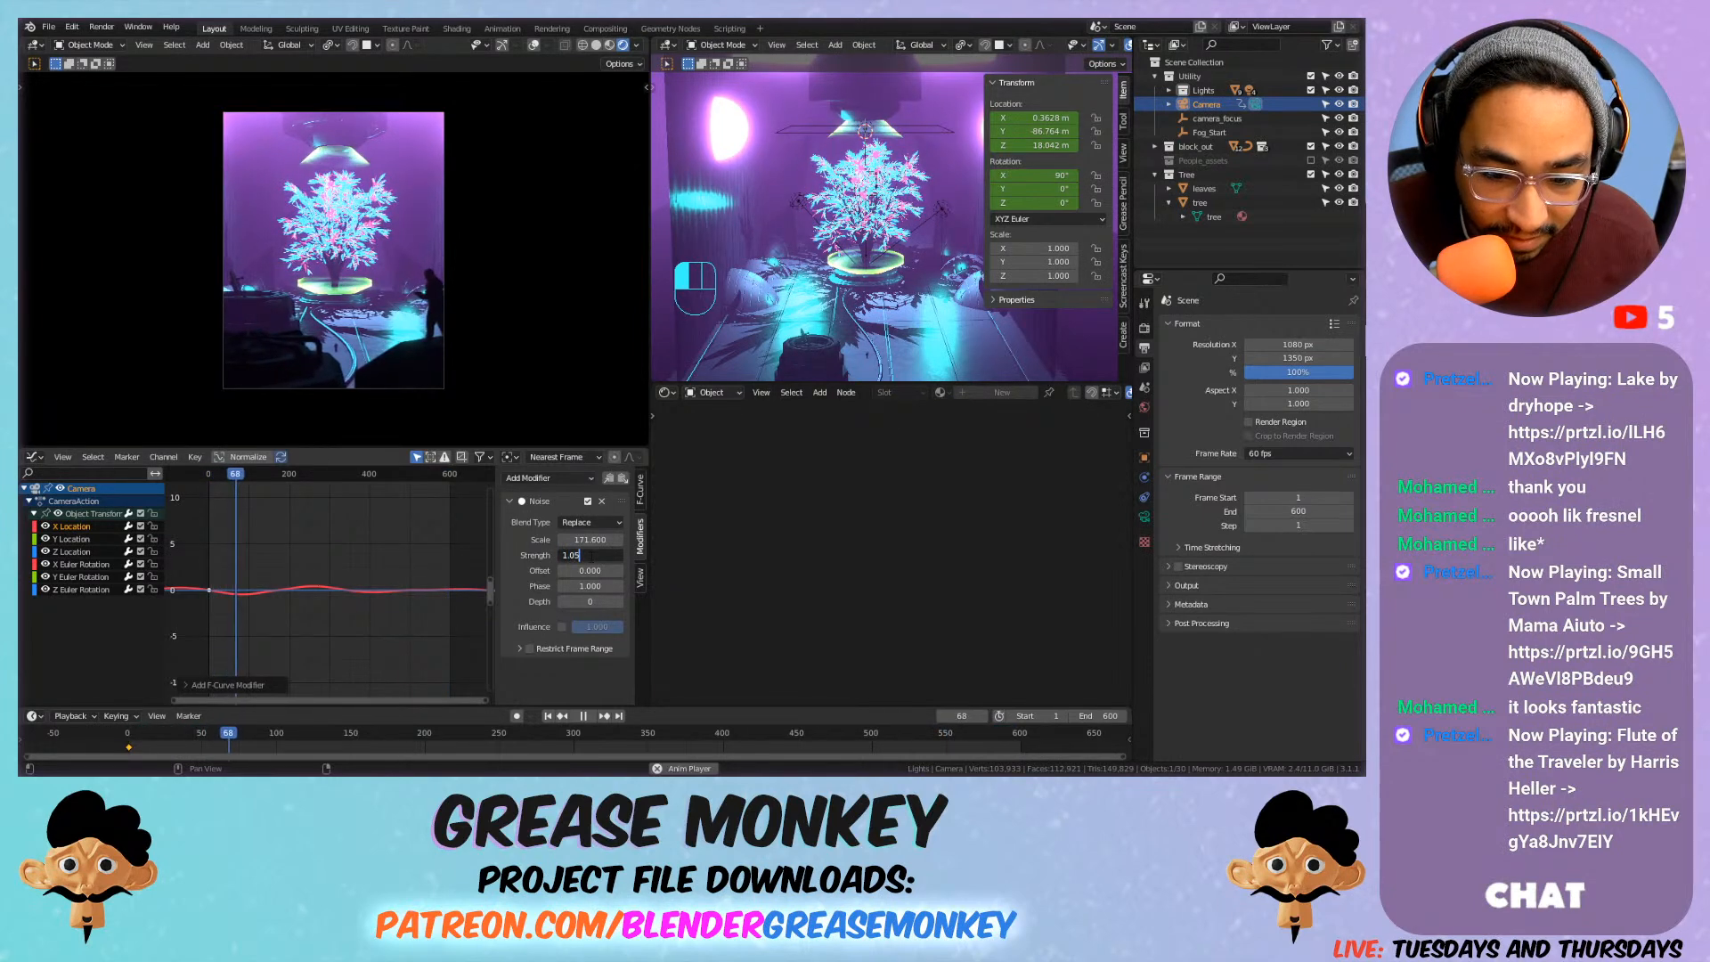
type(".05")
key("Return")
left_click_drag(589, 555, 580, 555)
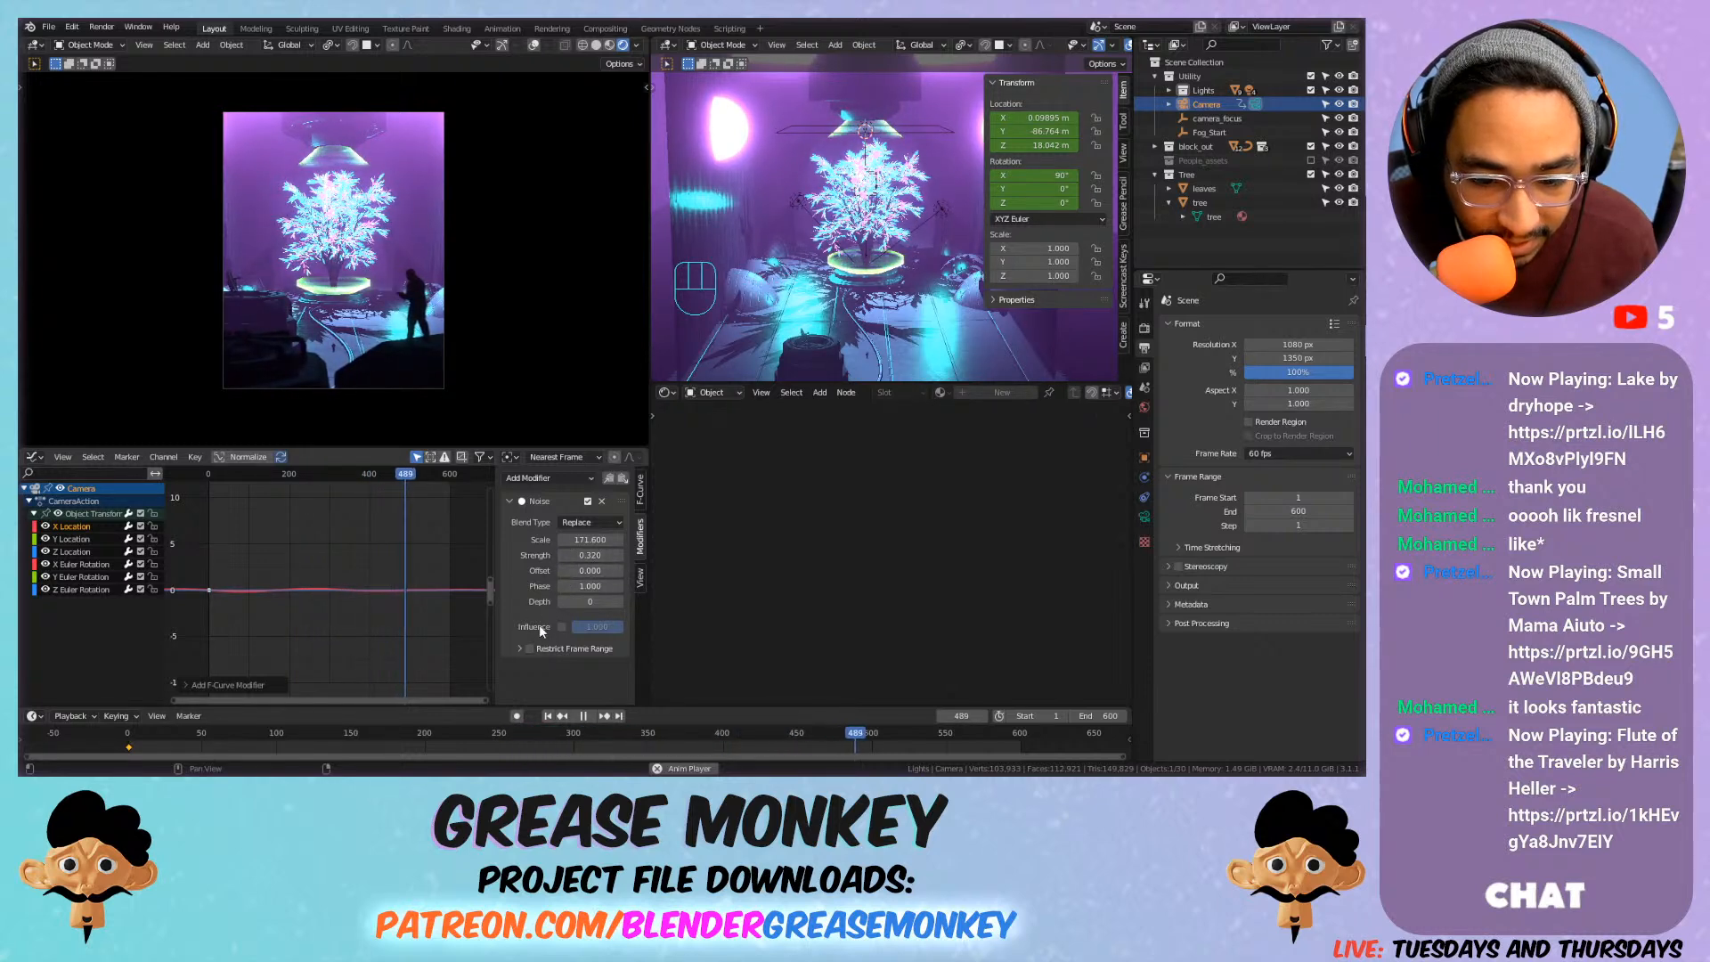
Restrict the X Location Noise modifier's frame range, with the end set to 600.
left_click(523, 651)
left_click(530, 649)
scroll(583, 659, "down", 1)
left_click(589, 660)
type("600")
key("Tab")
Set the Noise modifier's blend in and blend out to 50 frames each.
type("5")
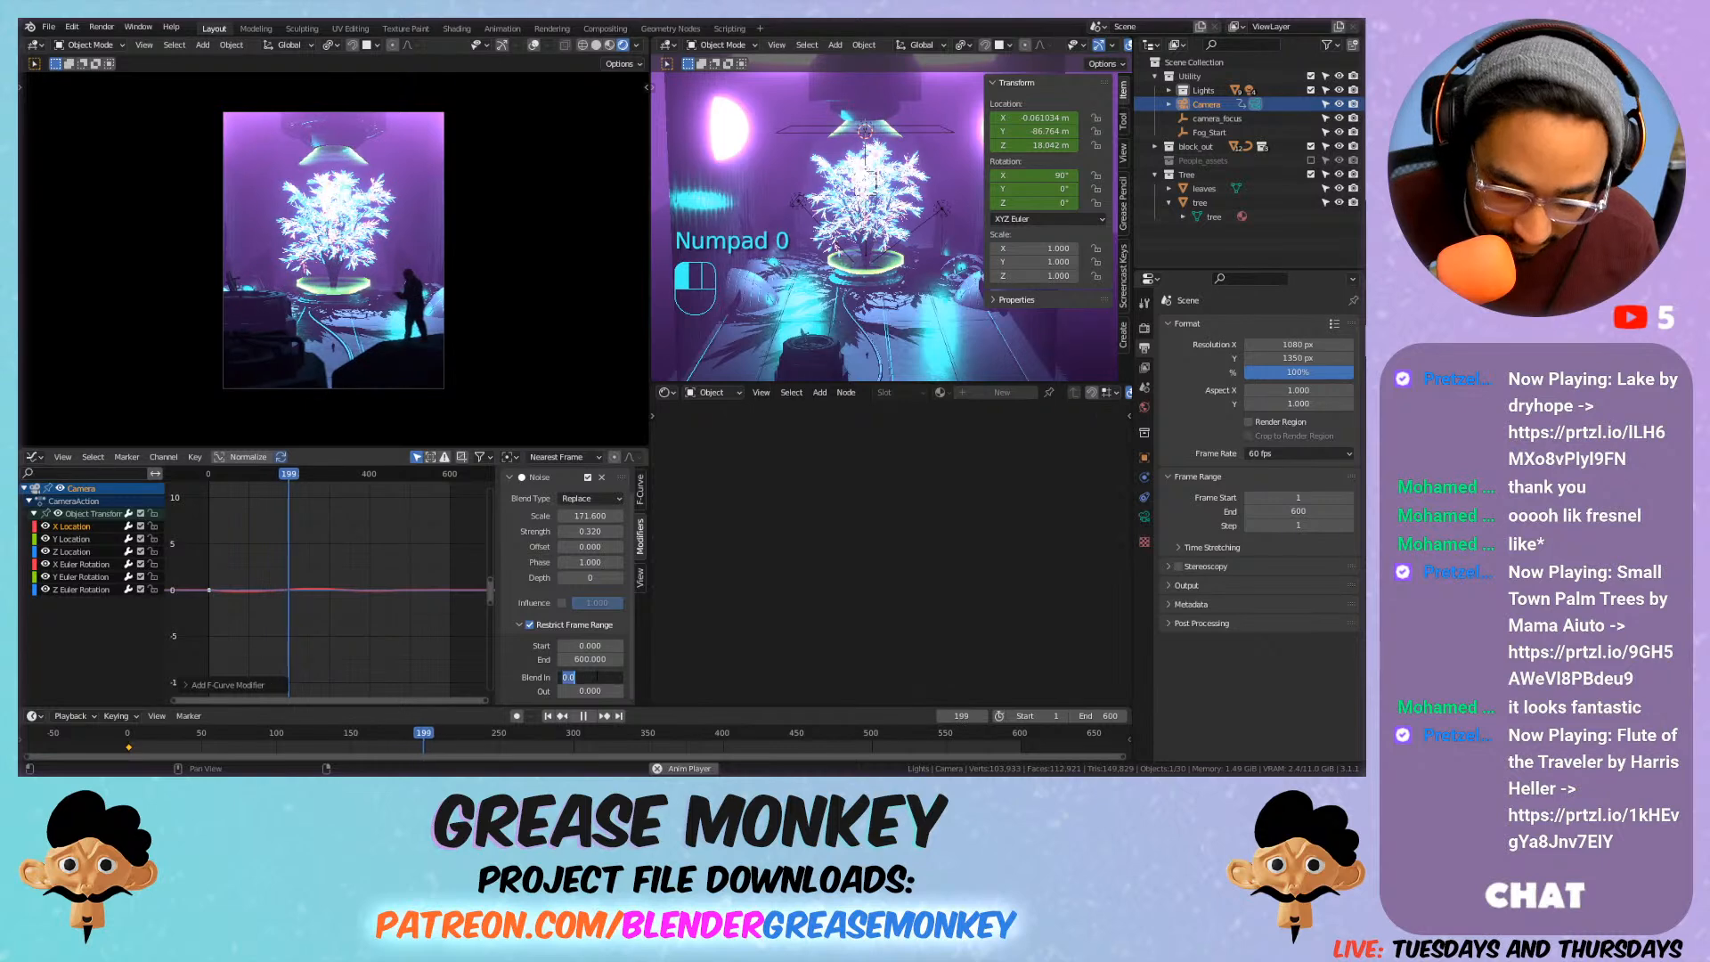
type("0")
key("Return")
left_click(592, 688)
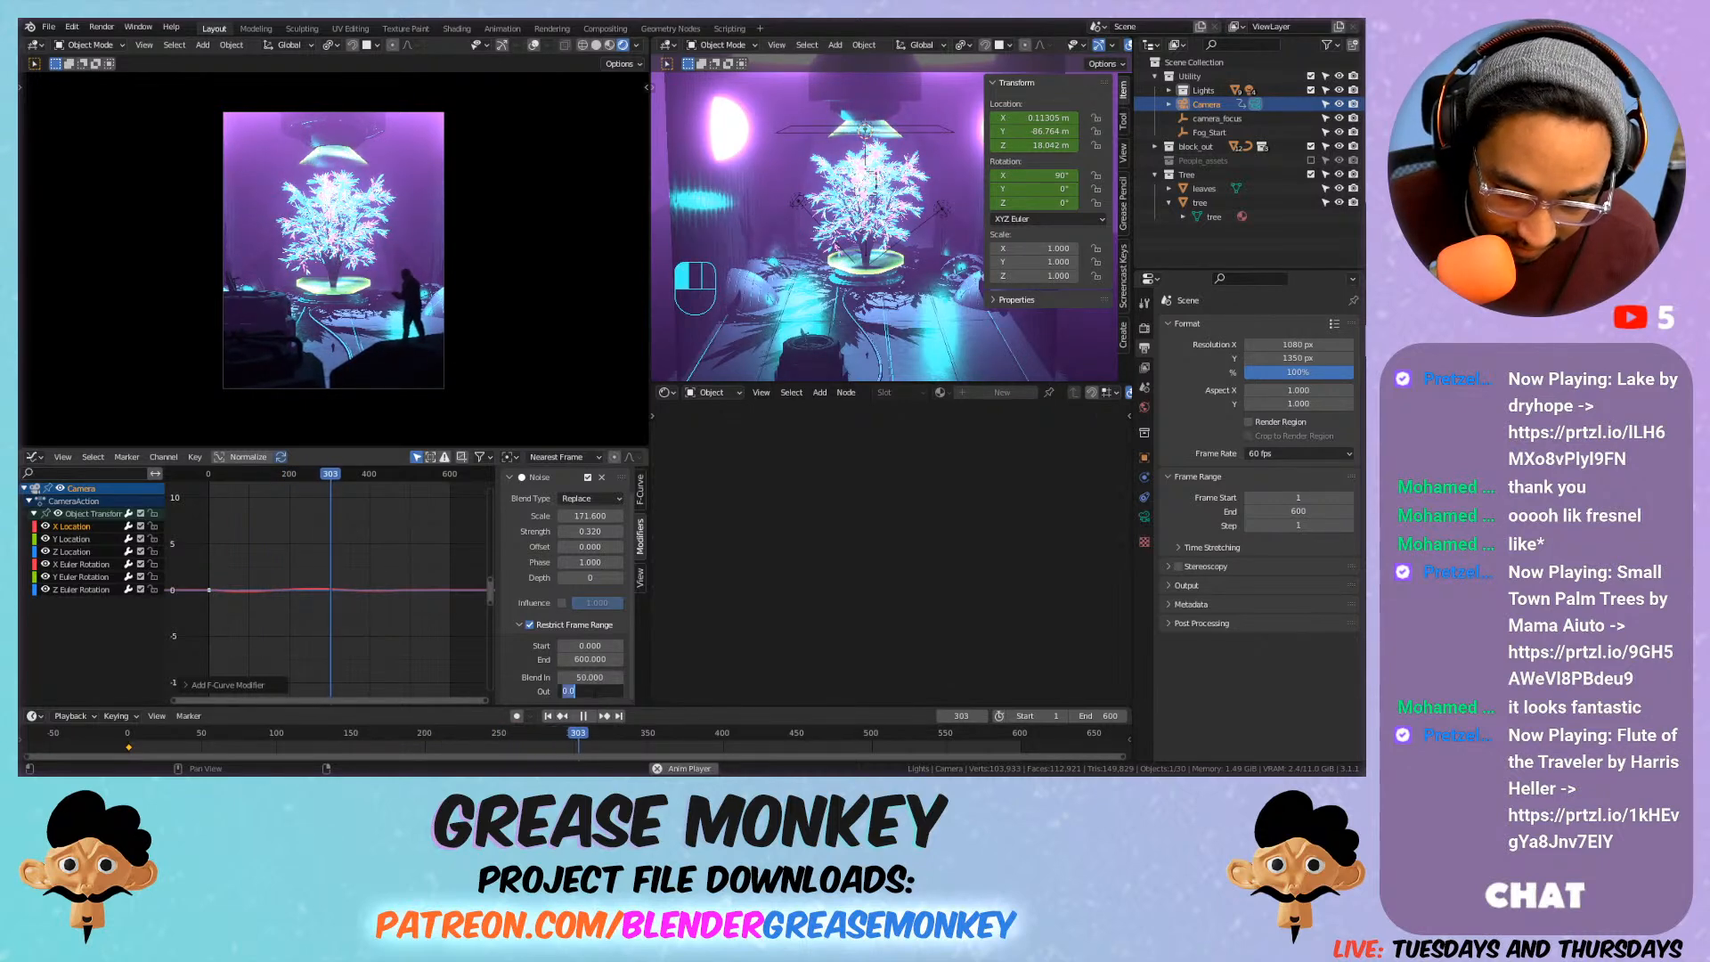
type("50")
key("Return")
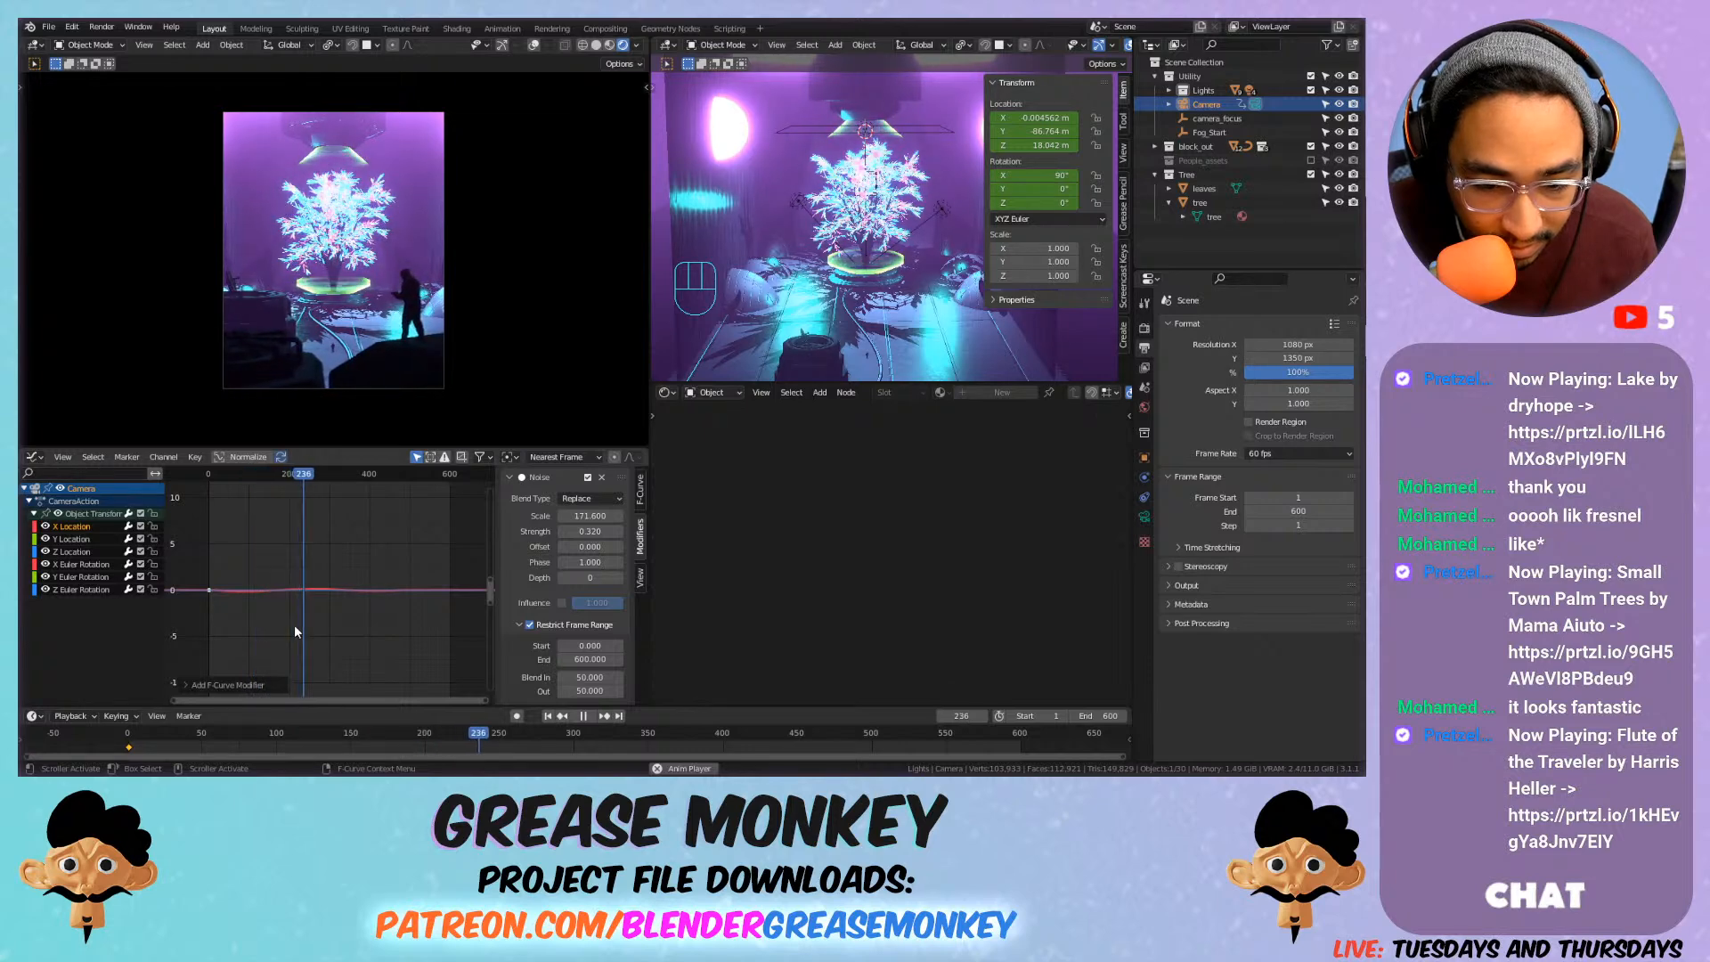
Copy the X Location Noise modifier onto the Y Location and Z Location curves, and play the animation.
key("space")
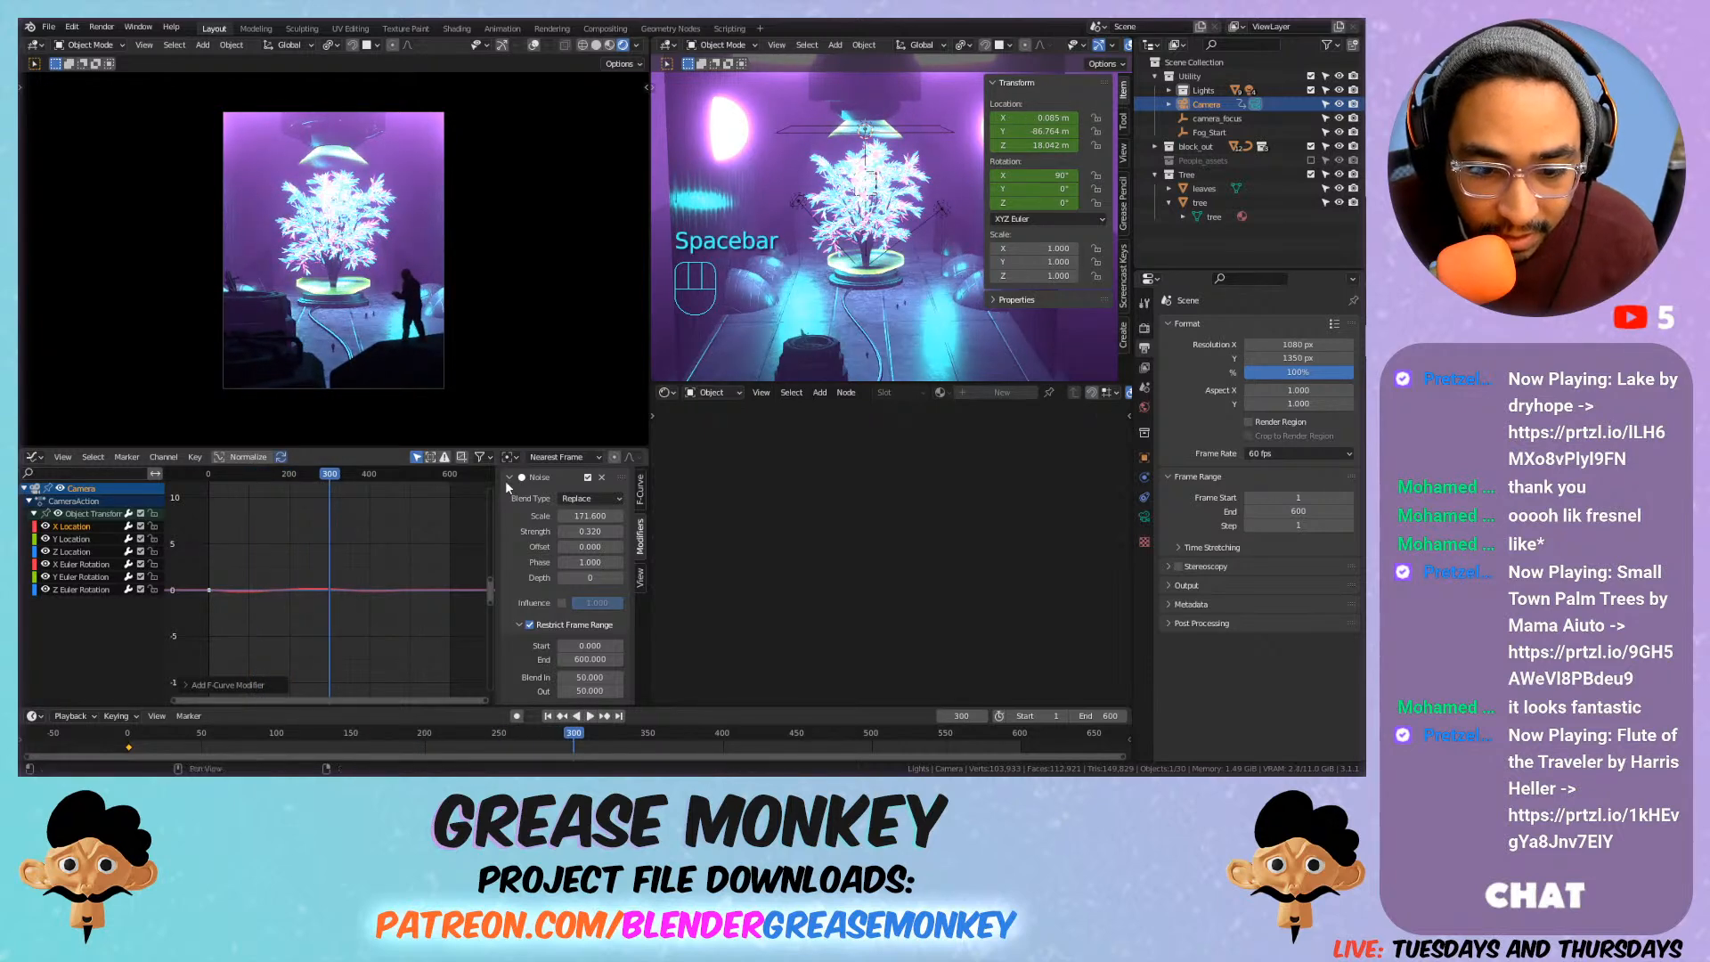
left_click(596, 481)
left_click(60, 539)
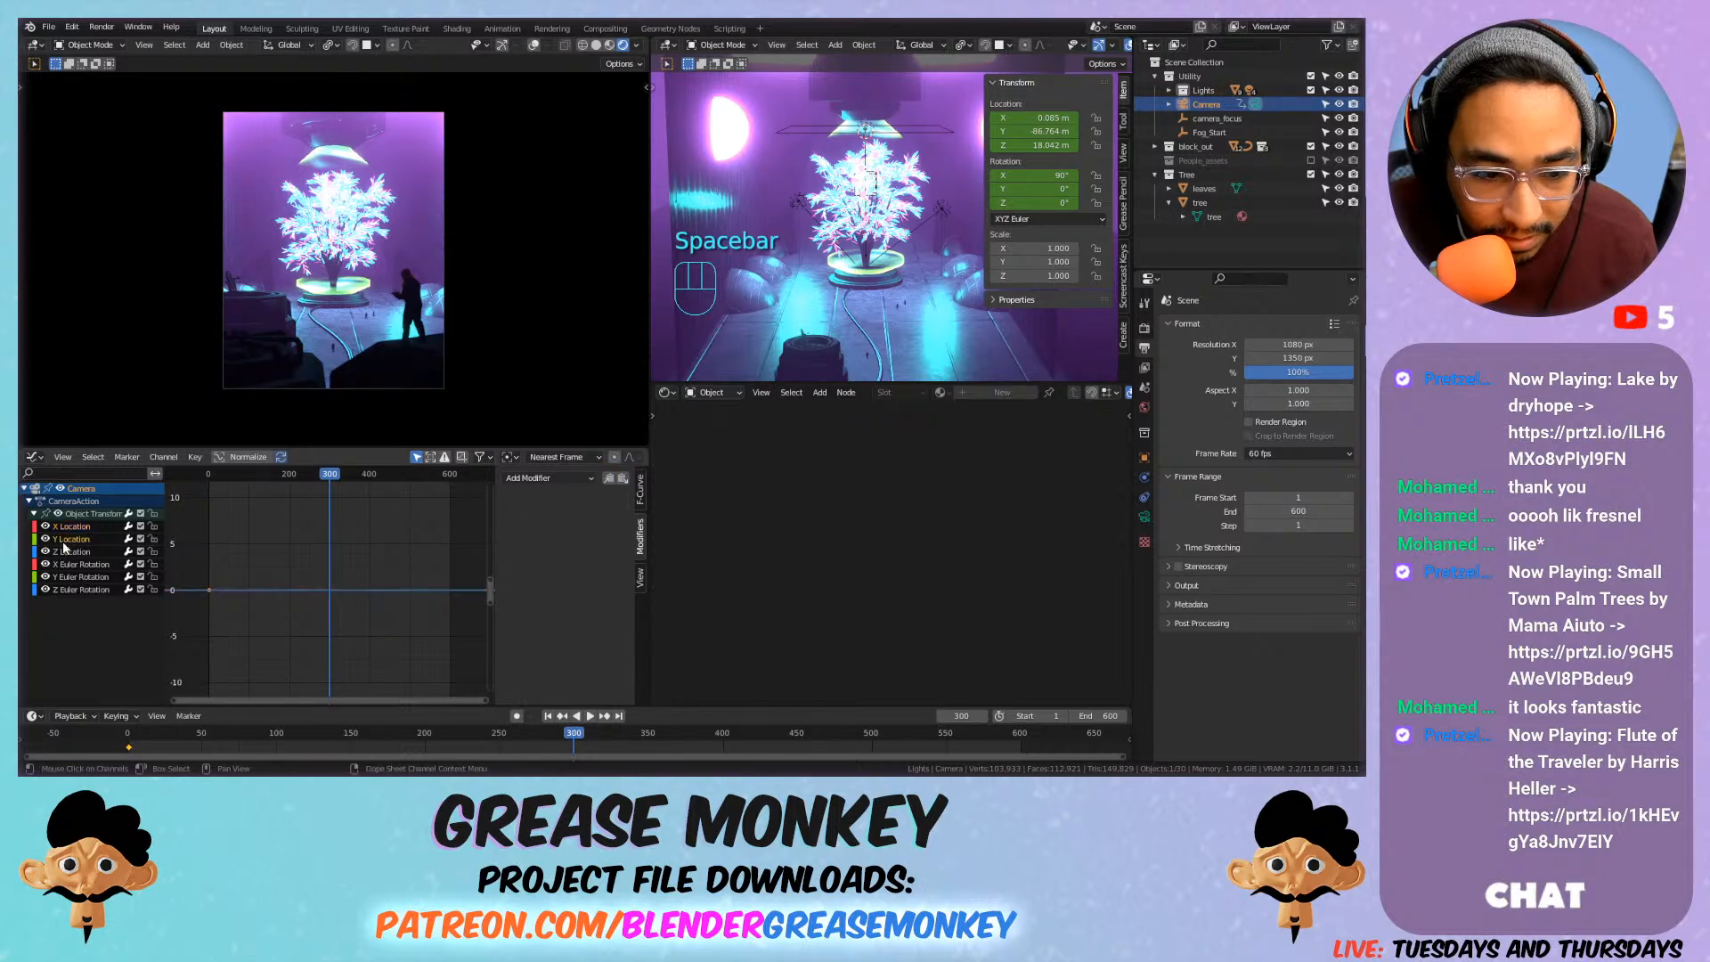
left_click(621, 479)
left_click(73, 551)
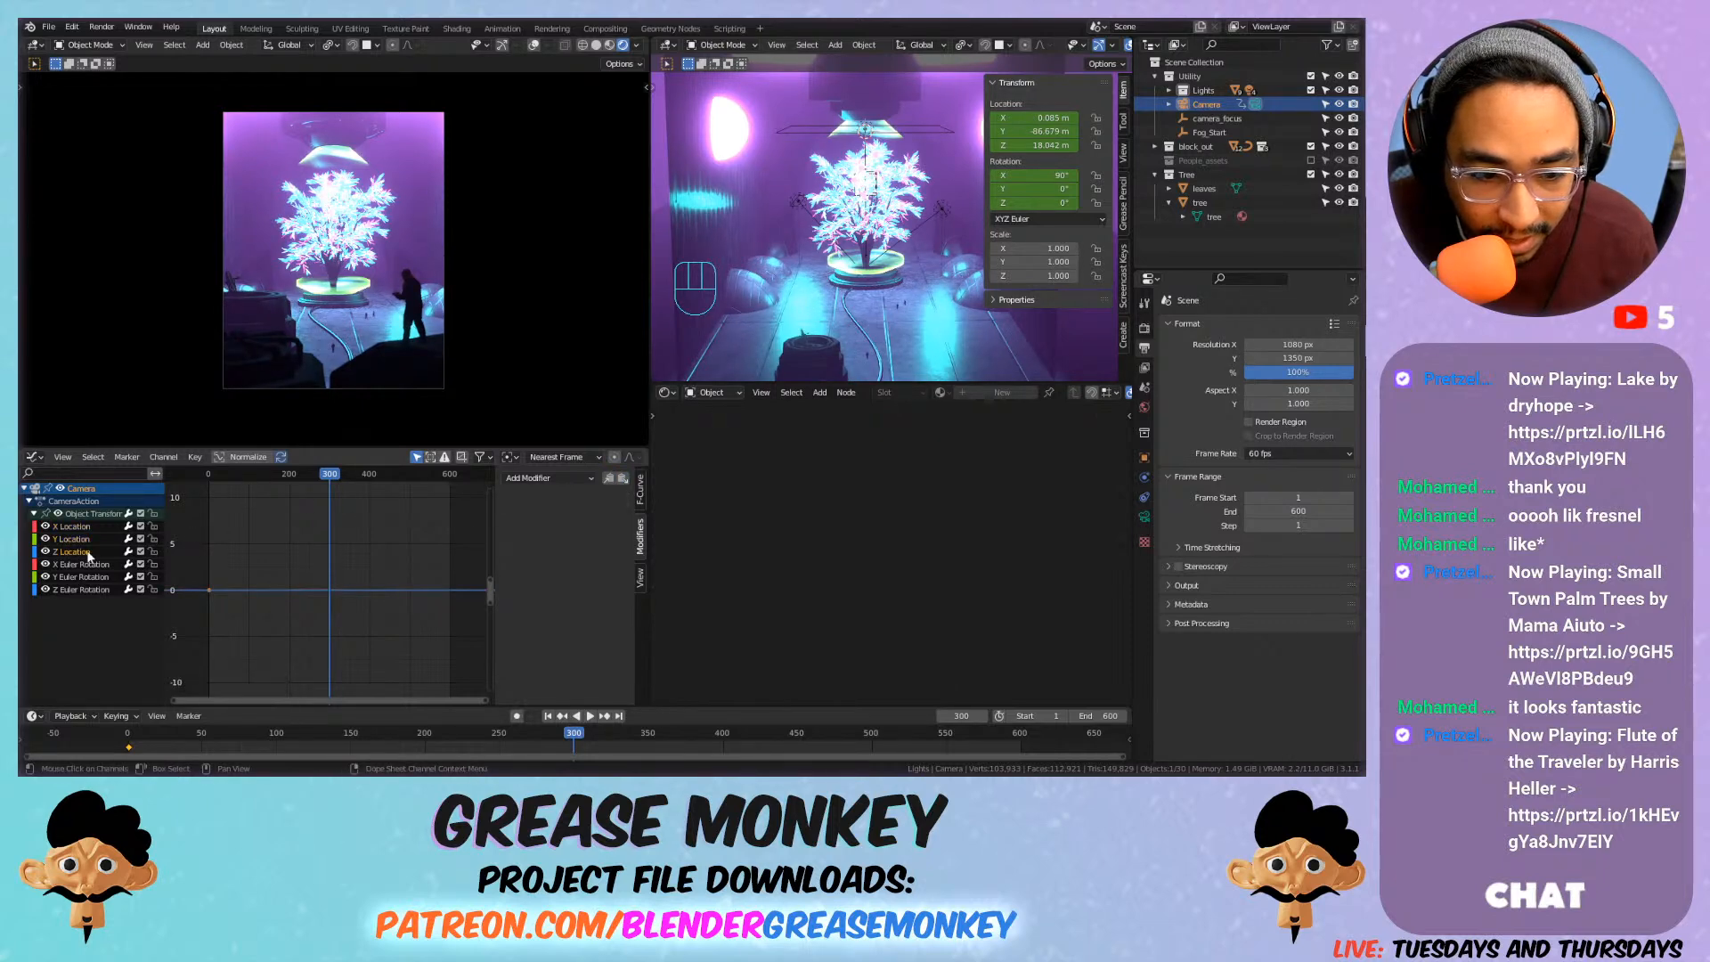
key("space")
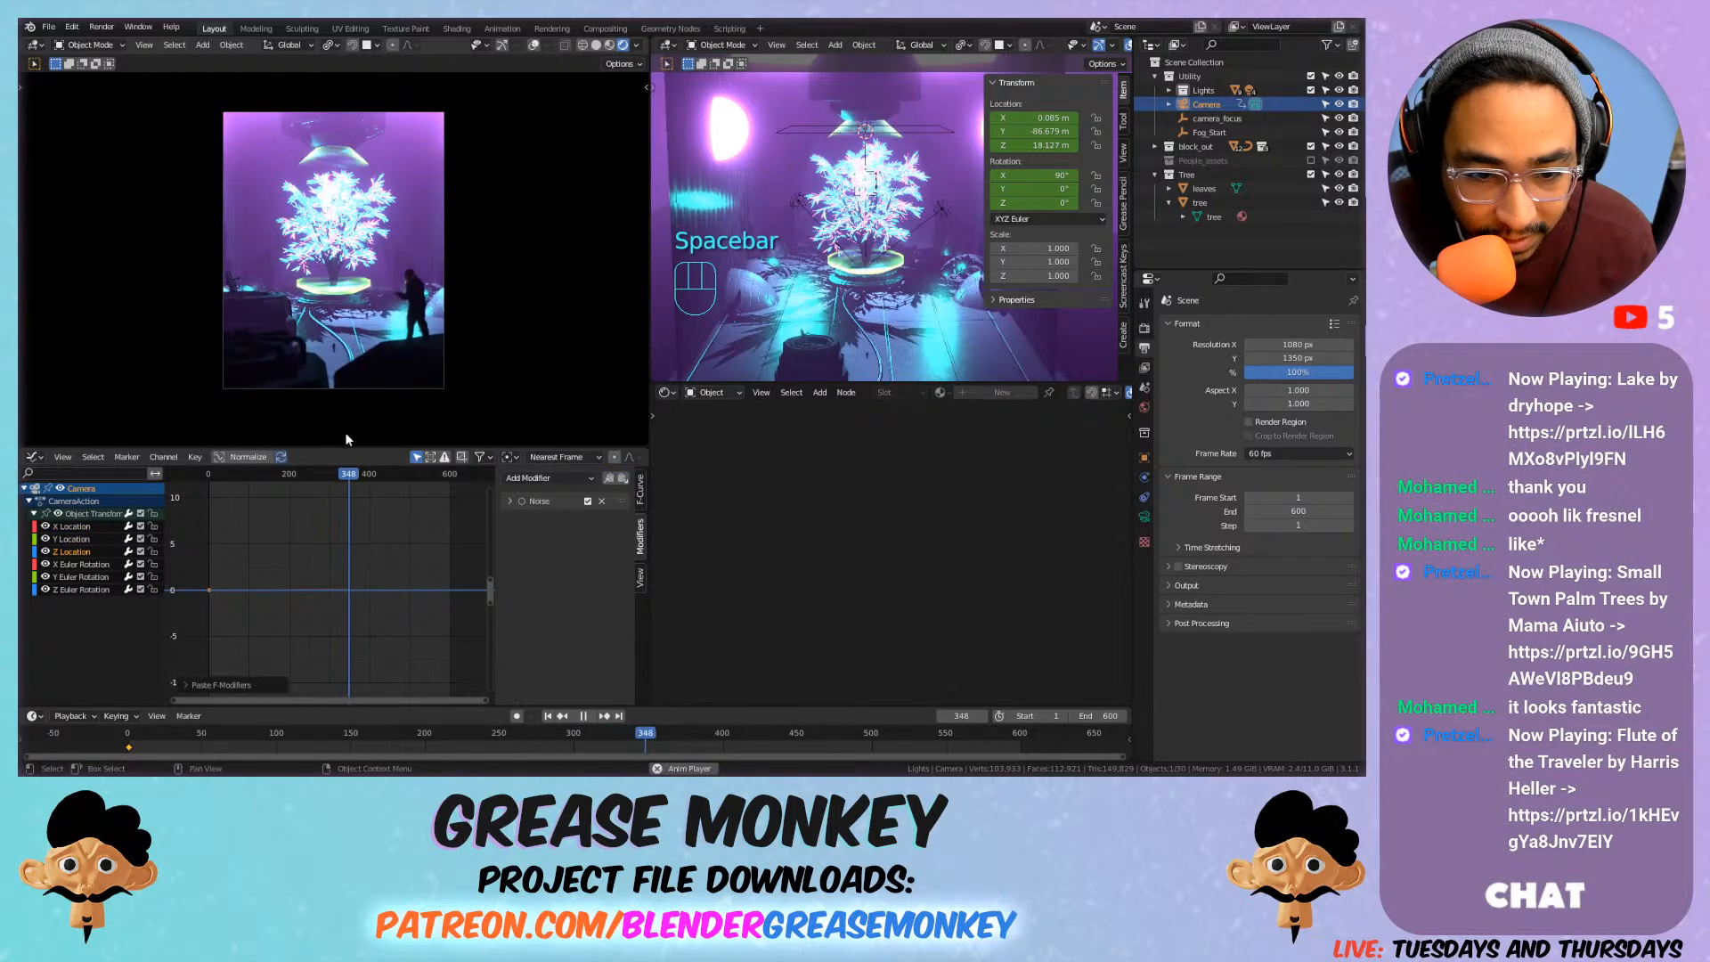
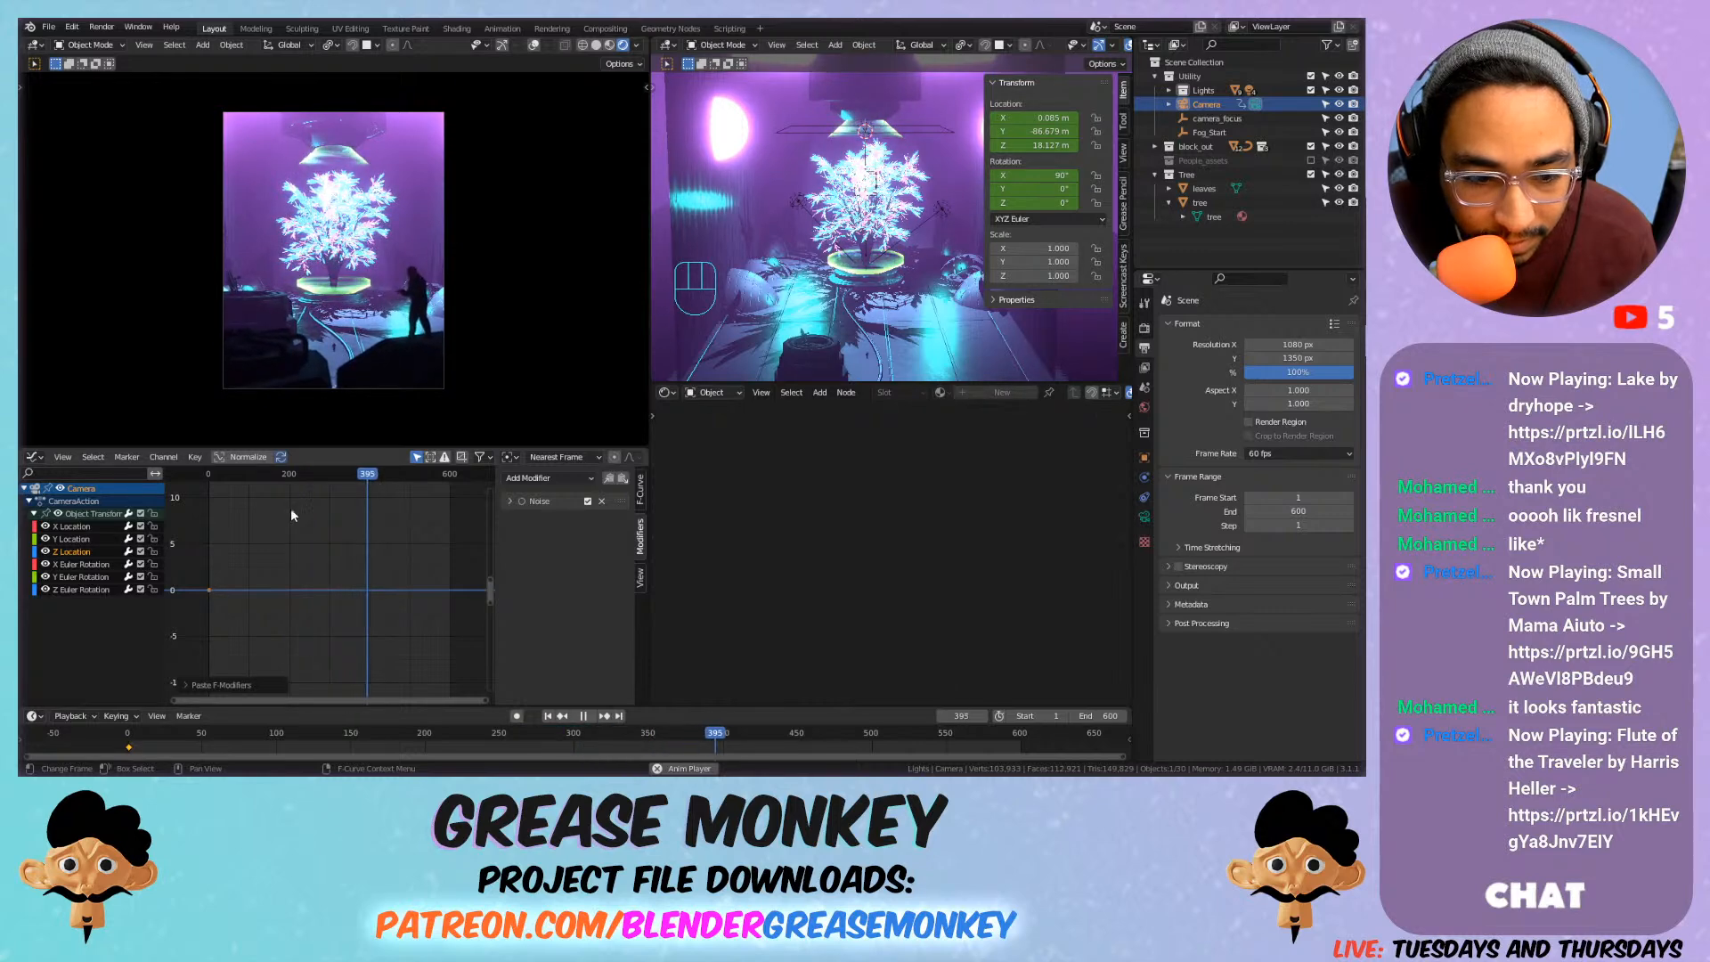
Set the Noise offset to 49.1 on the Z Location curve and 24.5 on the Y Location curve, and play the result.
key("space")
left_click(508, 504)
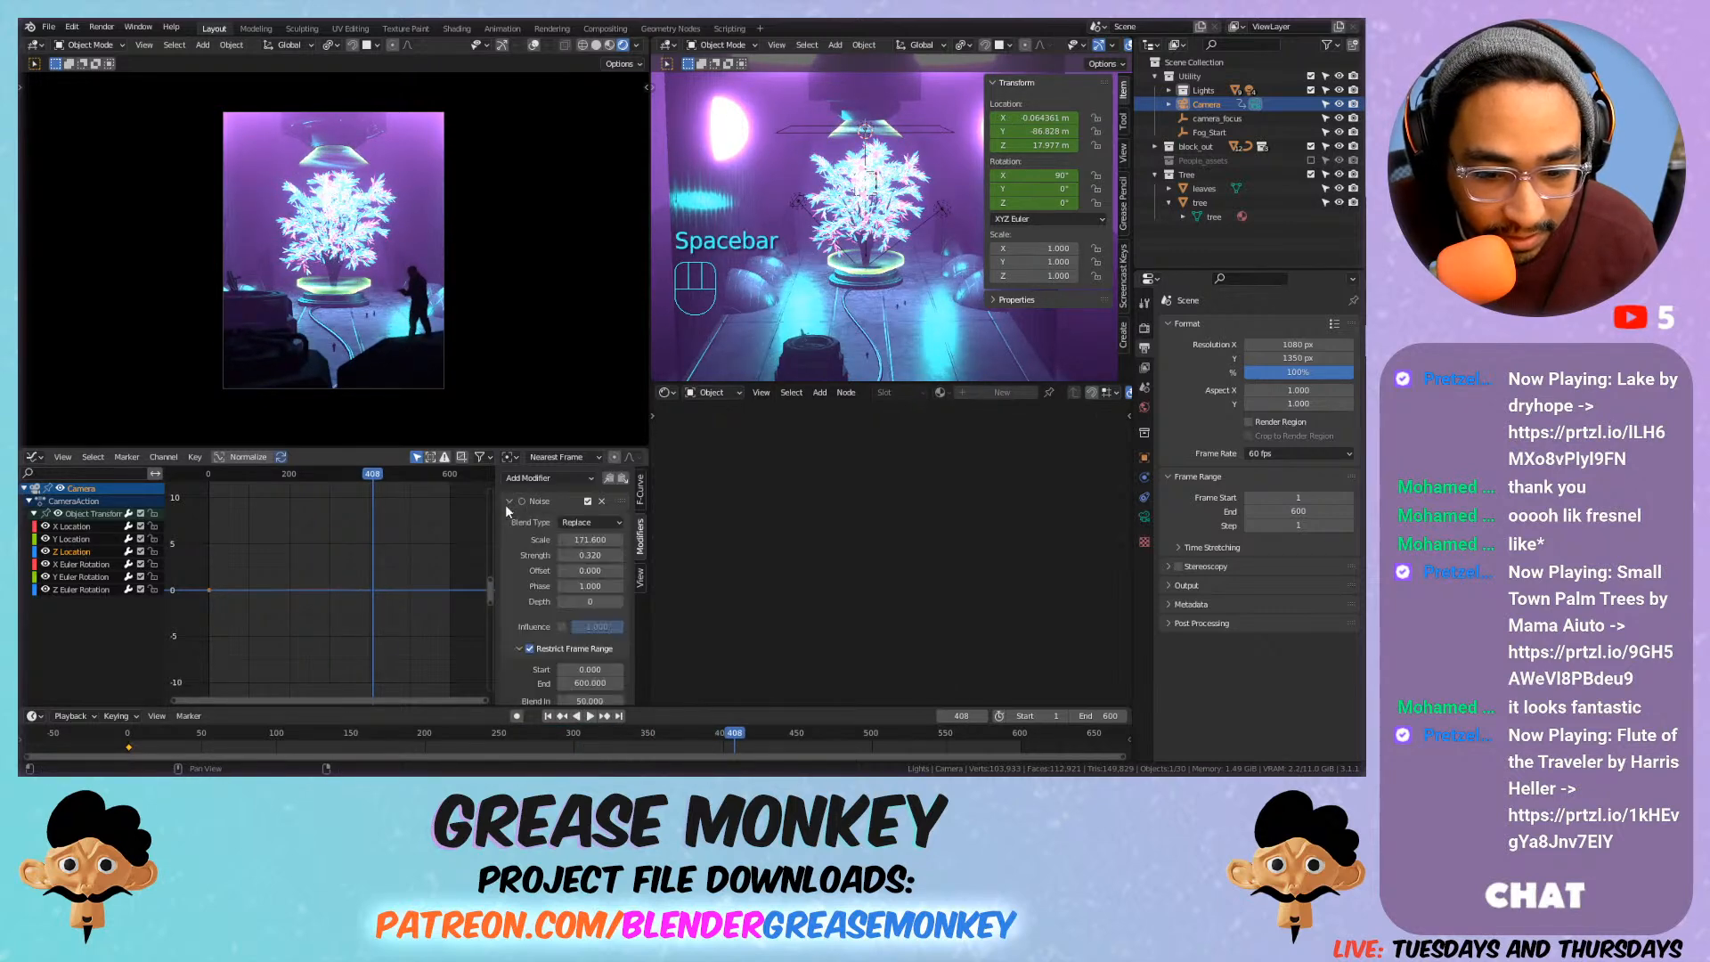
left_click_drag(591, 572, 412, 566)
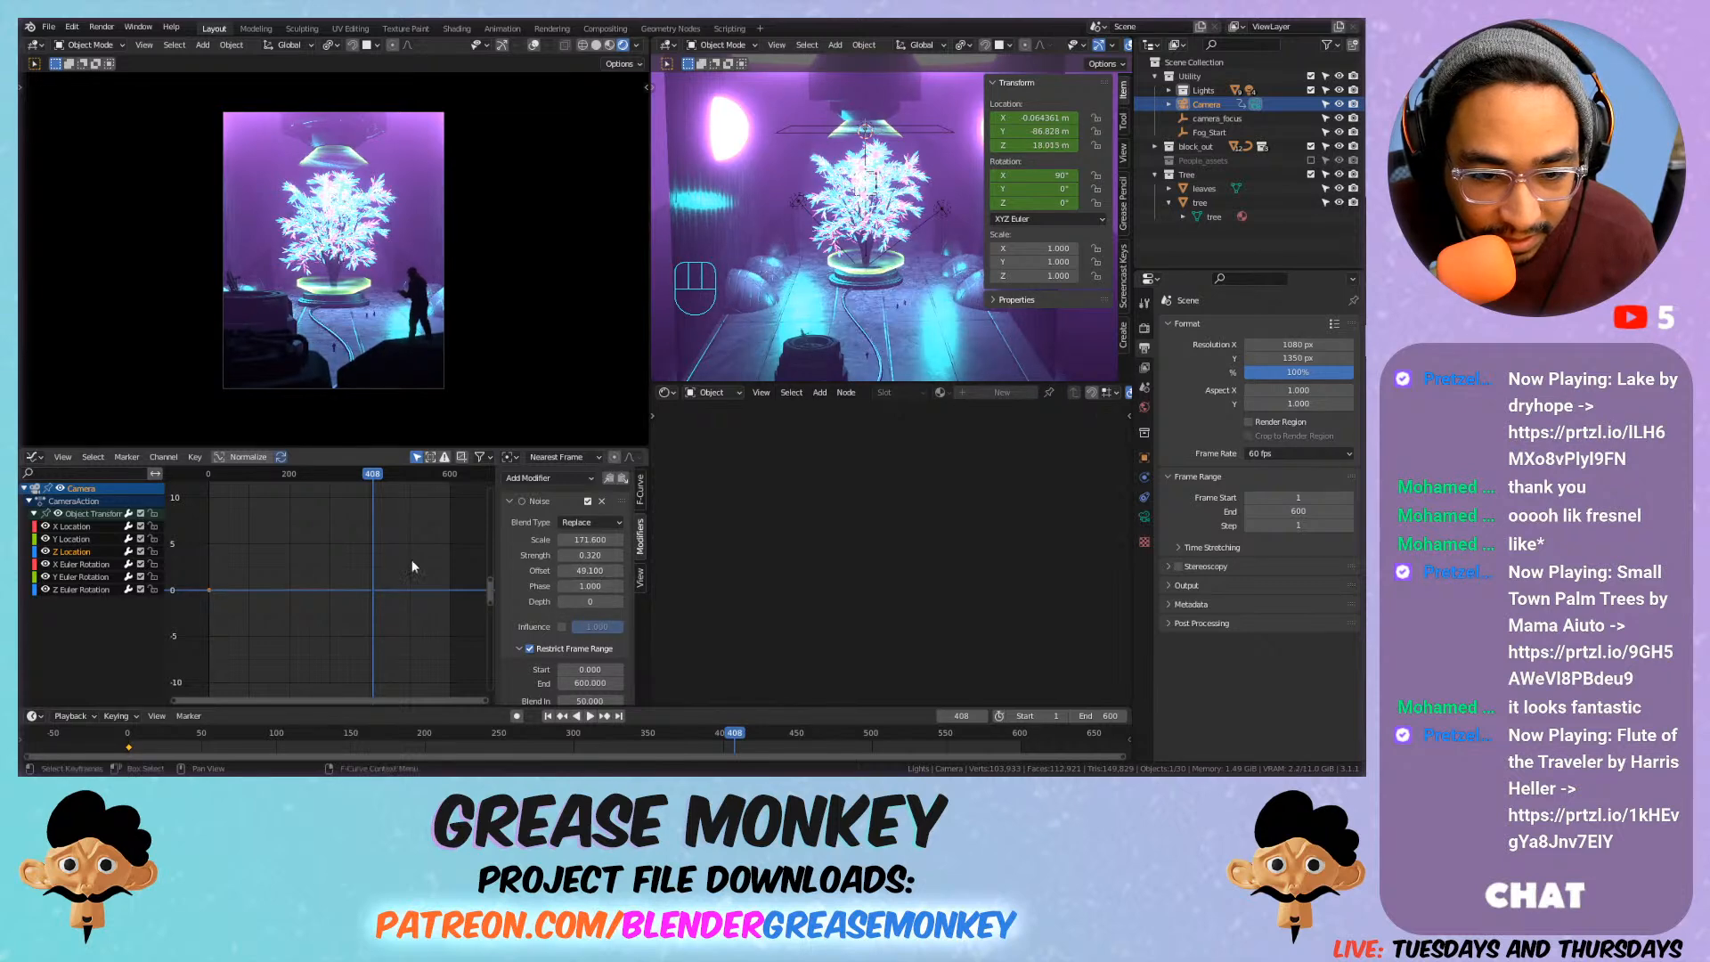
left_click(75, 539)
left_click(534, 502)
left_click_drag(590, 570, 450, 549)
key("space")
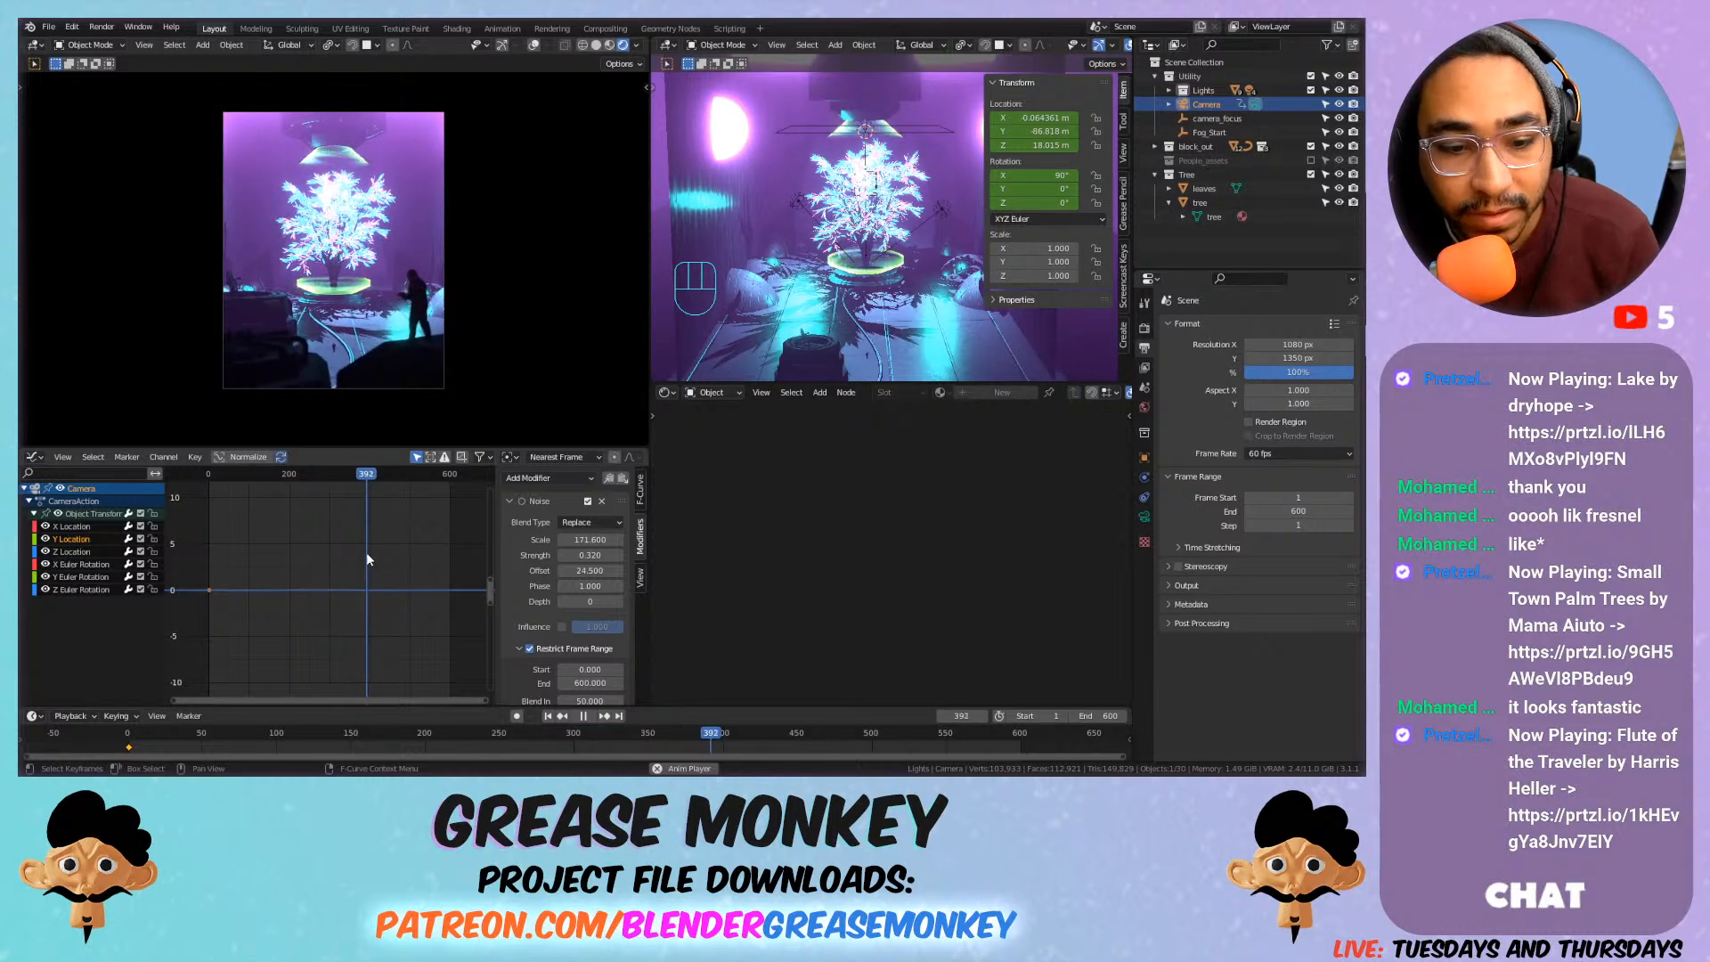
Try pasting the copied Noise modifier onto the camera's X Euler Rotation curve, play it, and undo the paste.
left_click(89, 564)
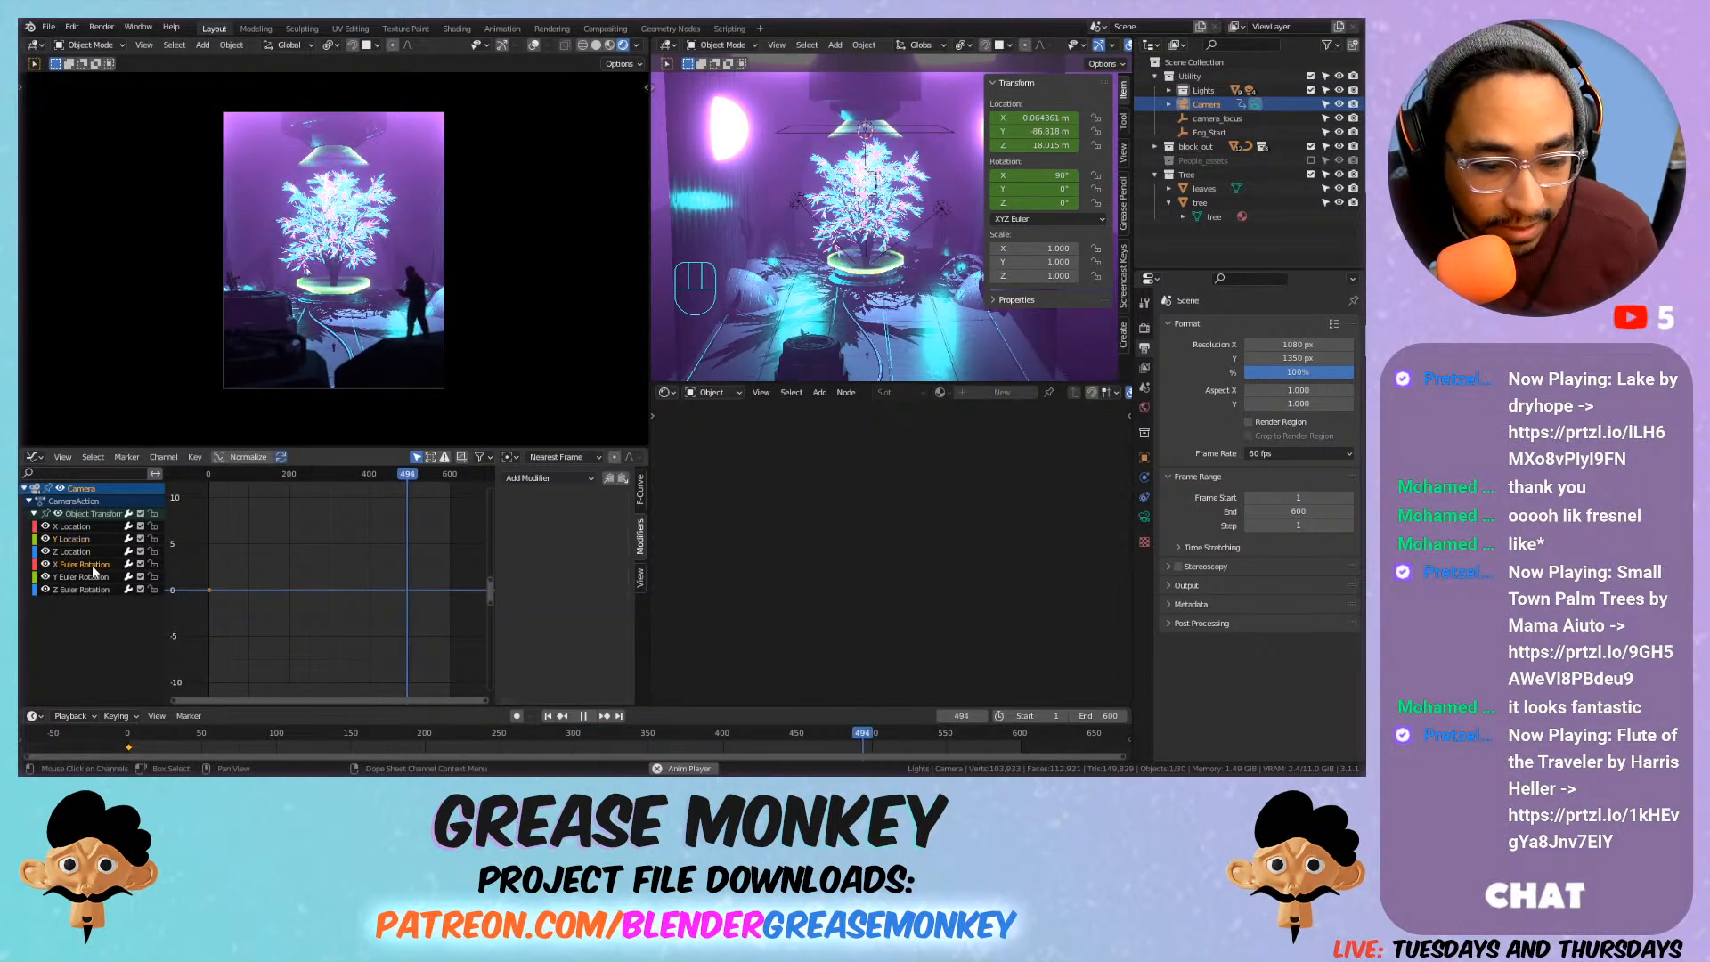
left_click(619, 480)
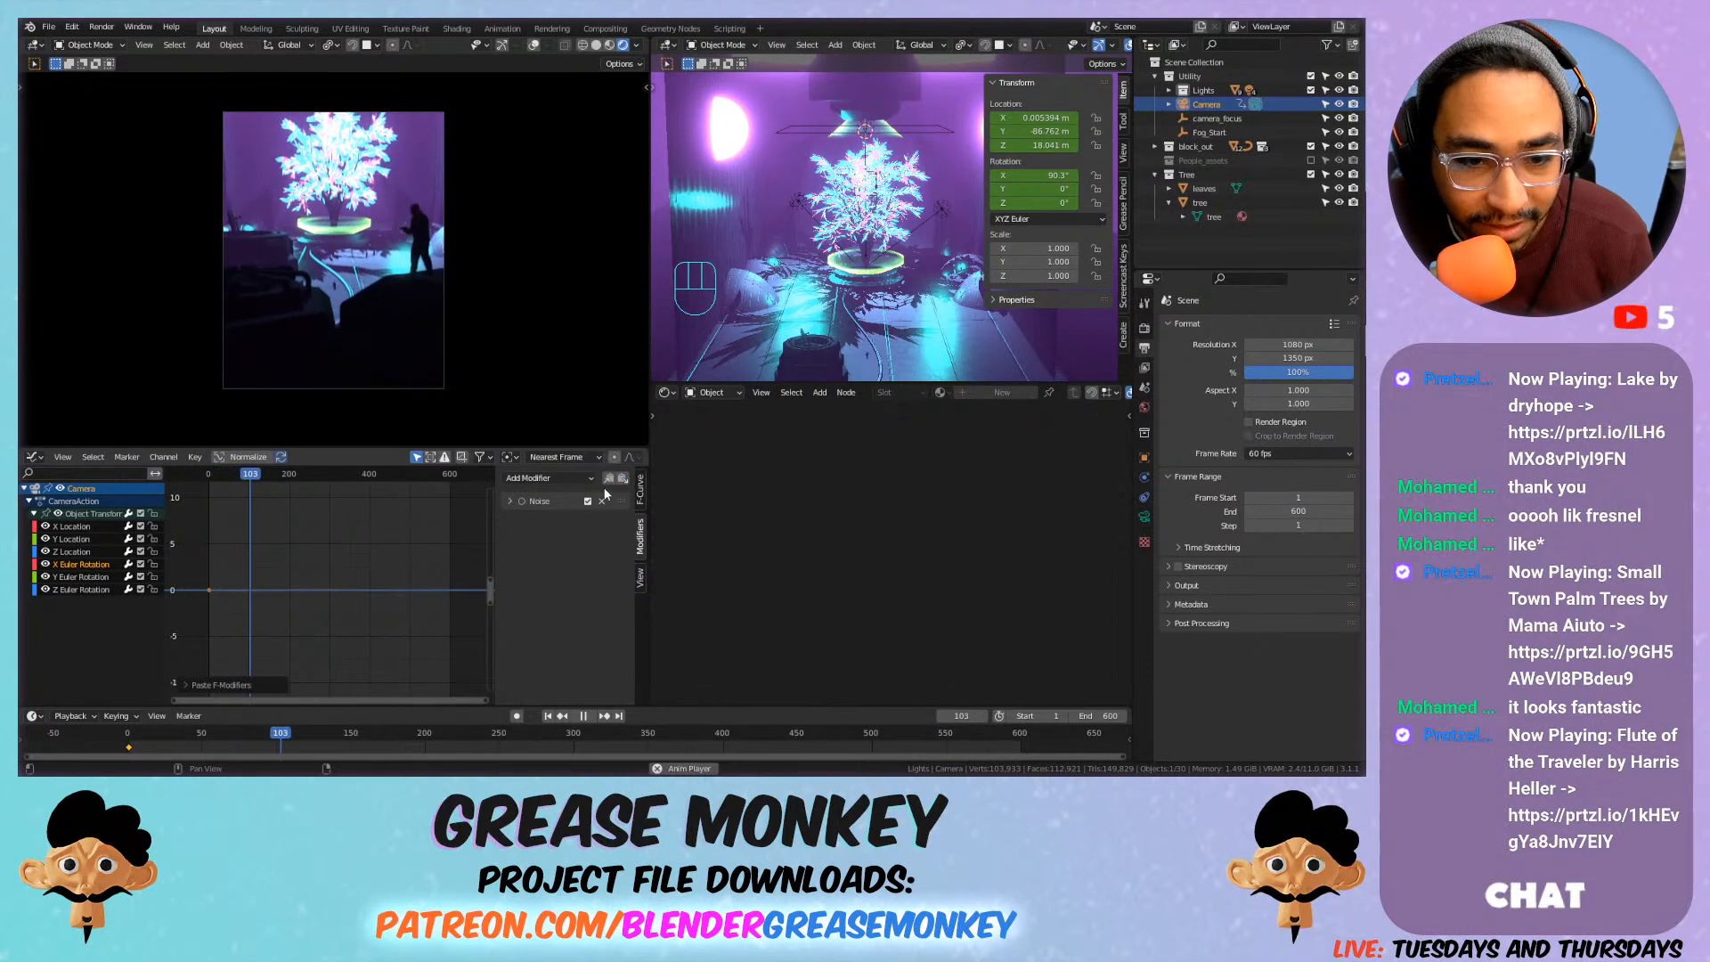
key("space")
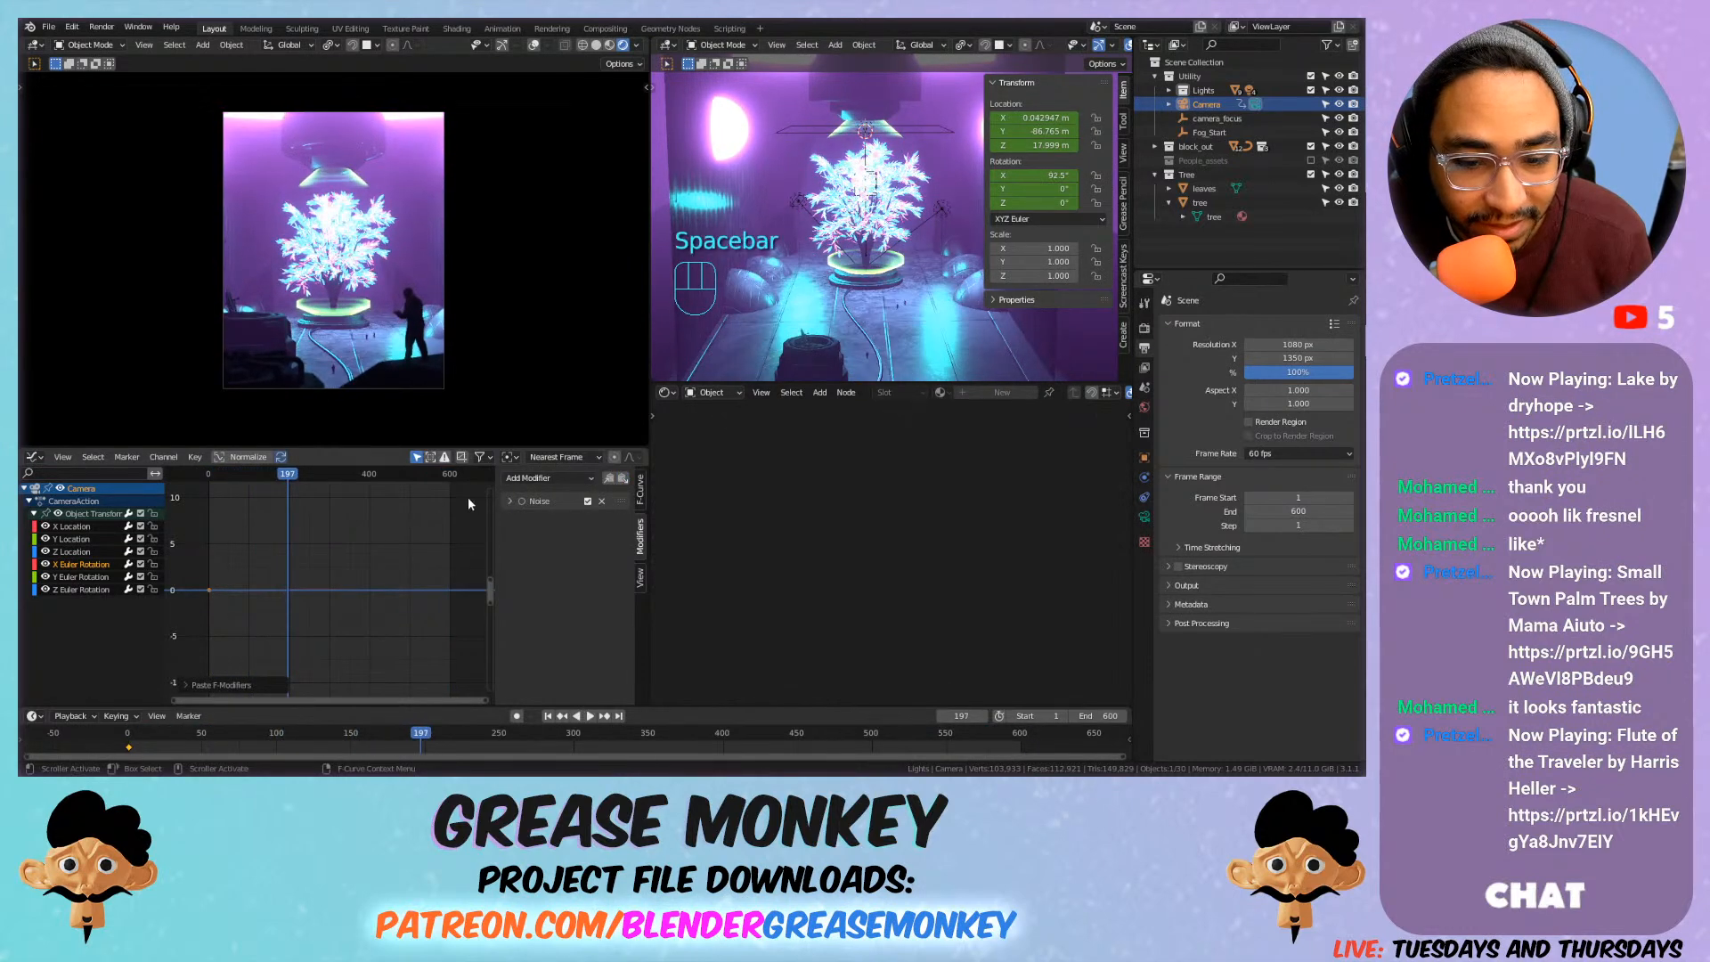
key("ctrl+z")
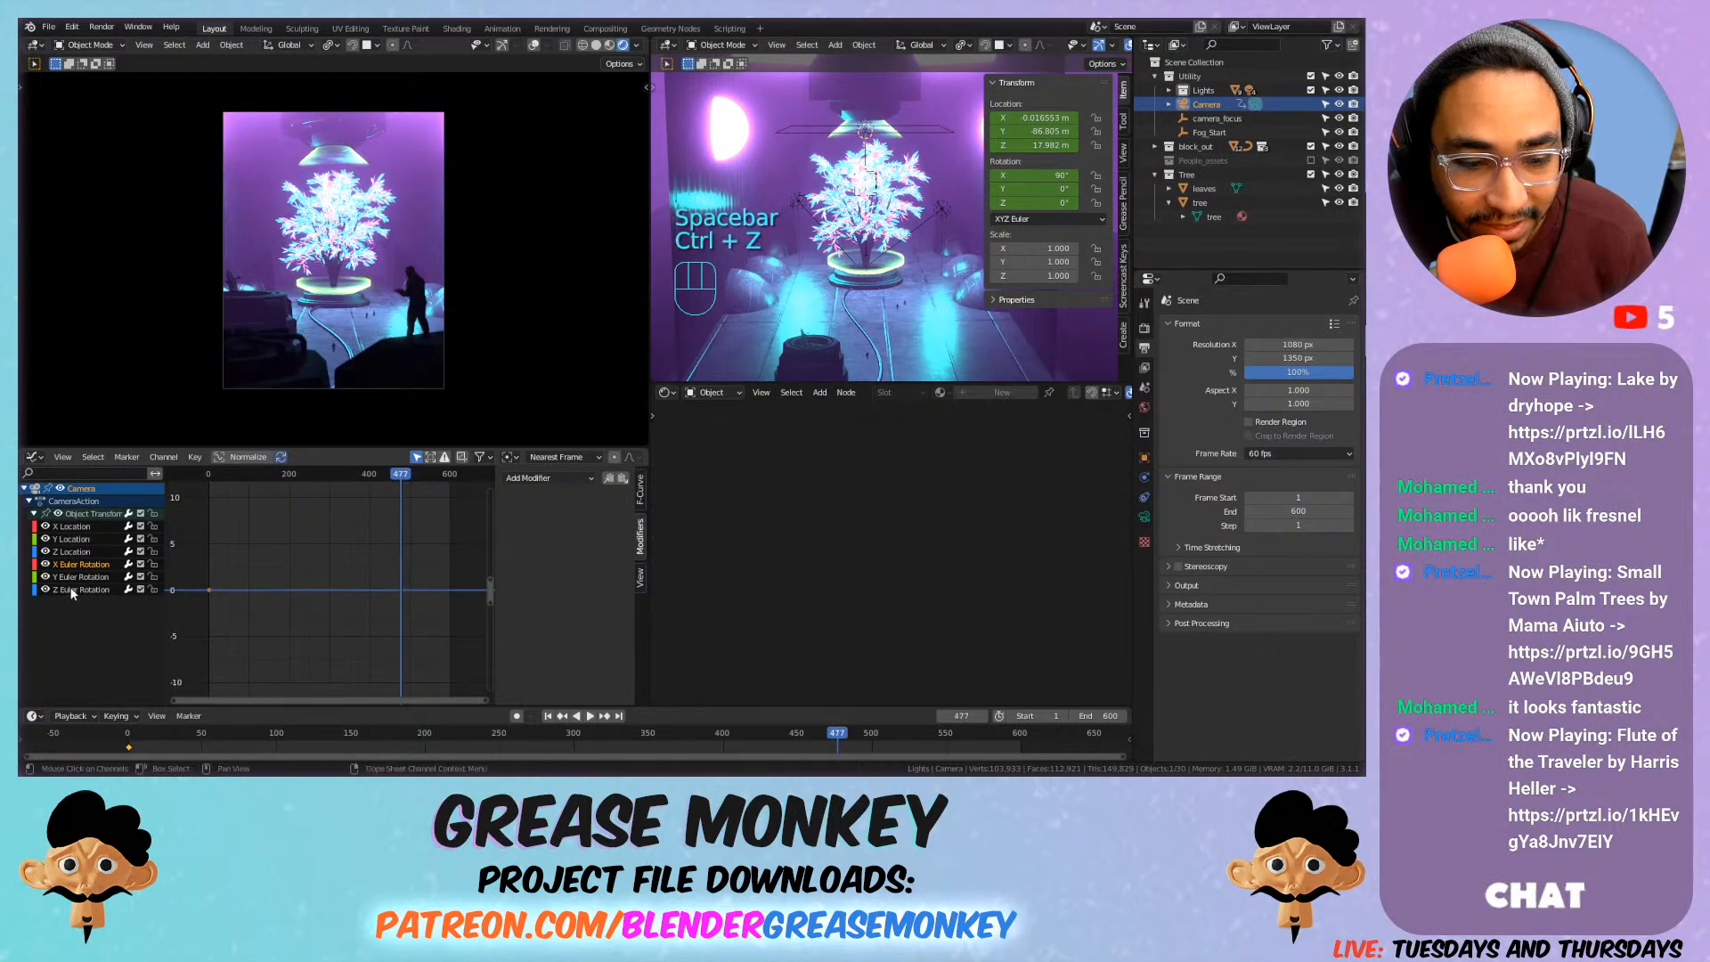
Paste the copied Noise modifier onto the camera's Y Euler Rotation curve and play the animation.
left_click(622, 479)
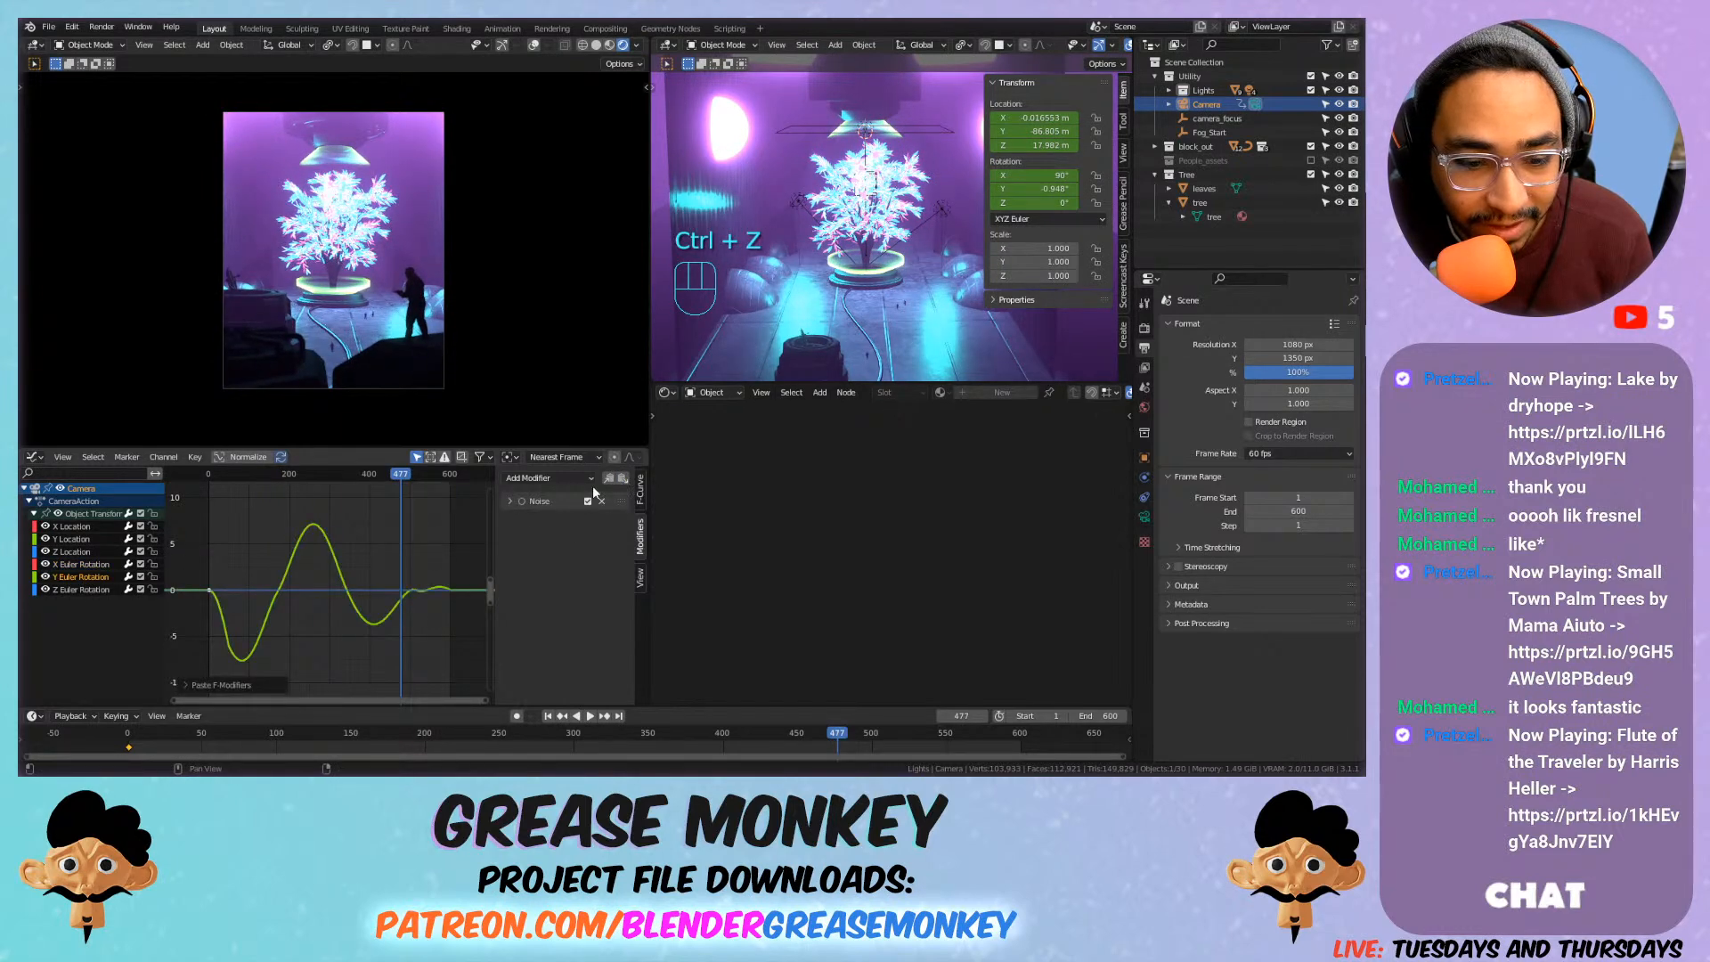
key("space")
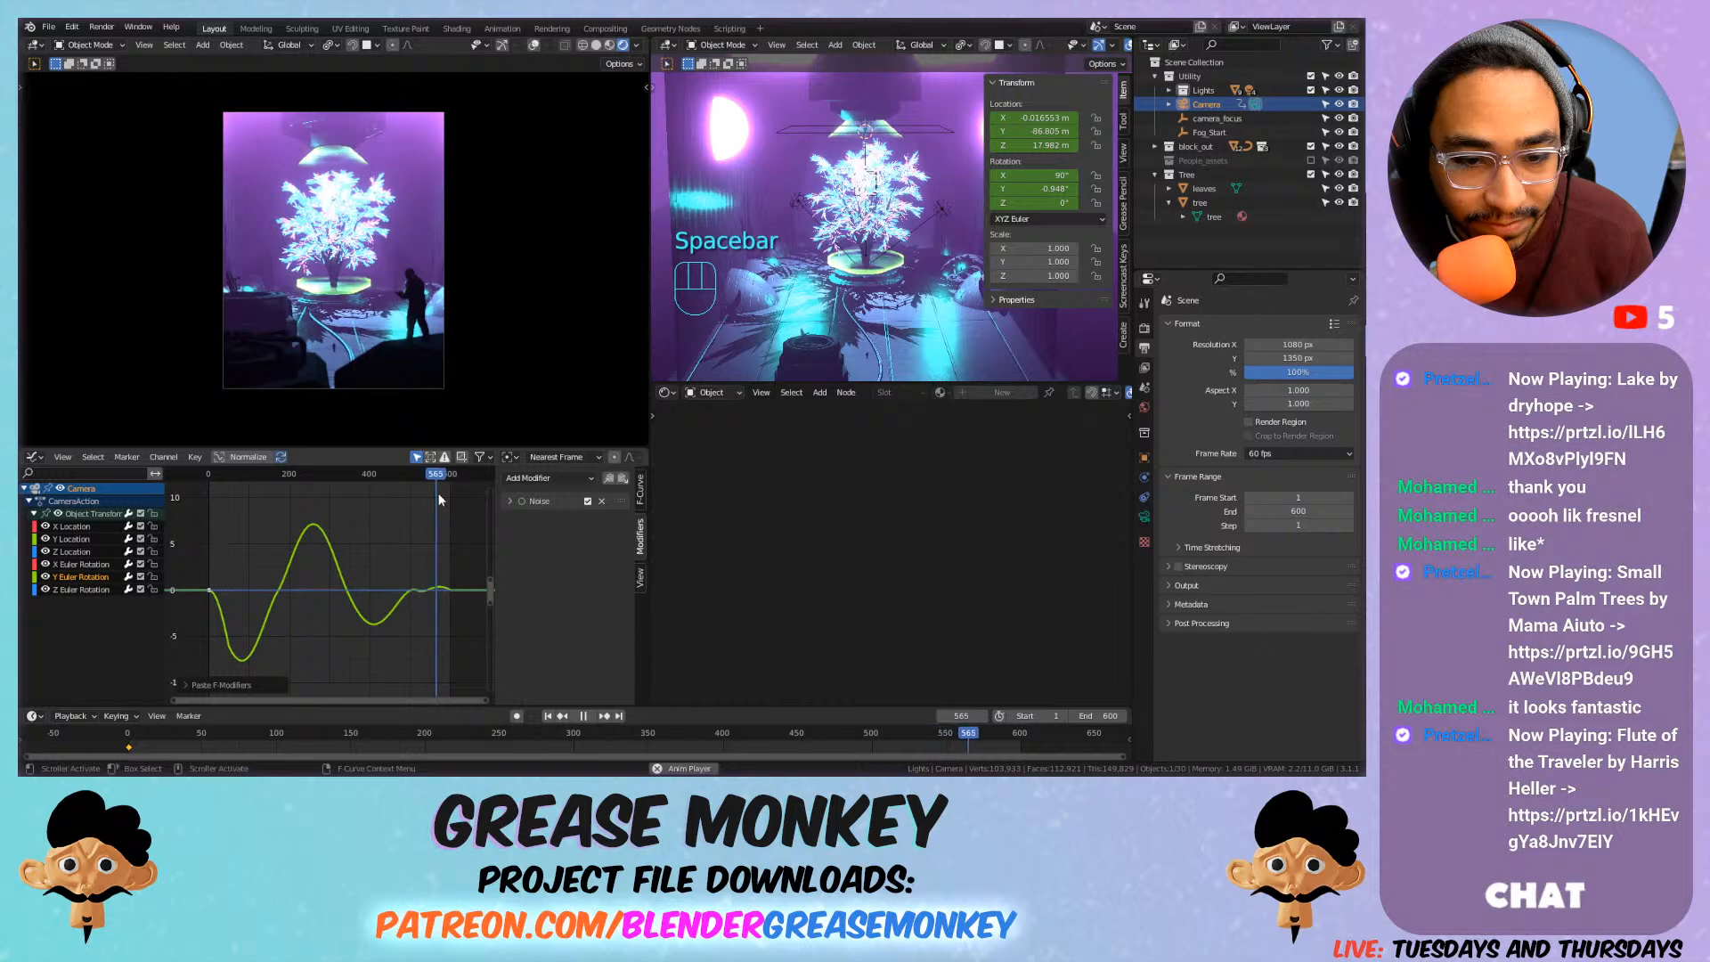
Lower the Noise strength on the Y Euler Rotation curve, and paste the Noise modifier onto Z Euler Rotation with strength 0.020 and a shifted offset.
left_click(511, 502)
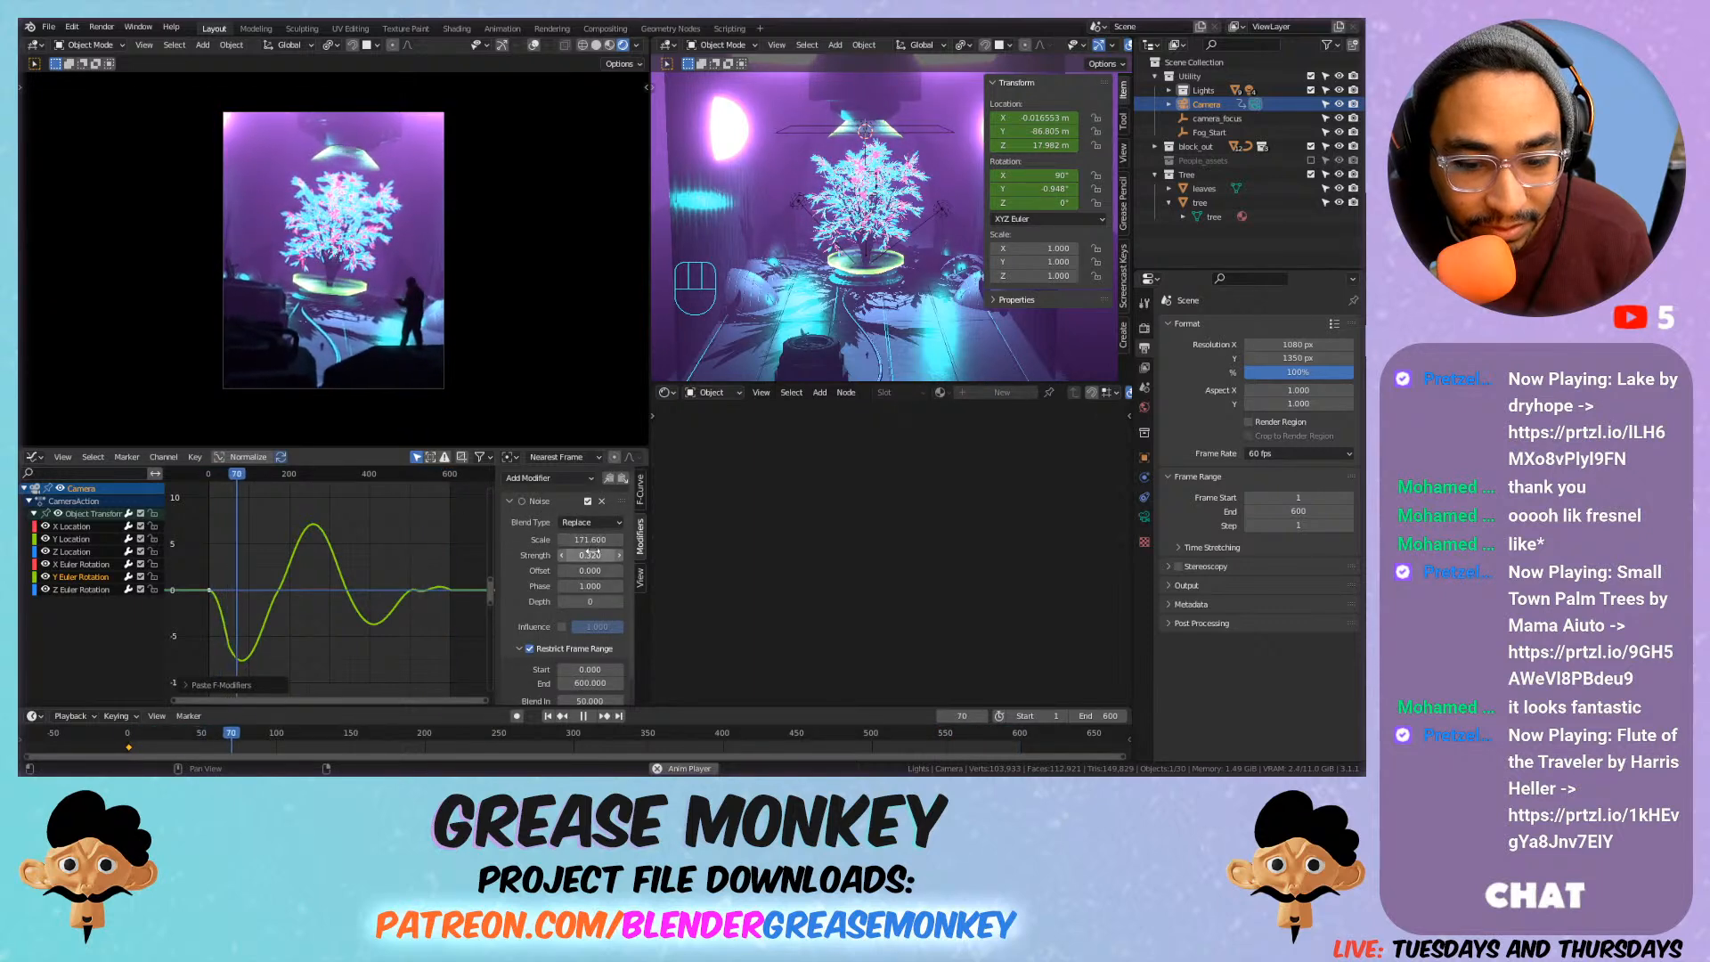
mouse_move(590, 555)
left_mouse_down()
mouse_move(618, 555)
mouse_move(561, 555)
left_mouse_up()
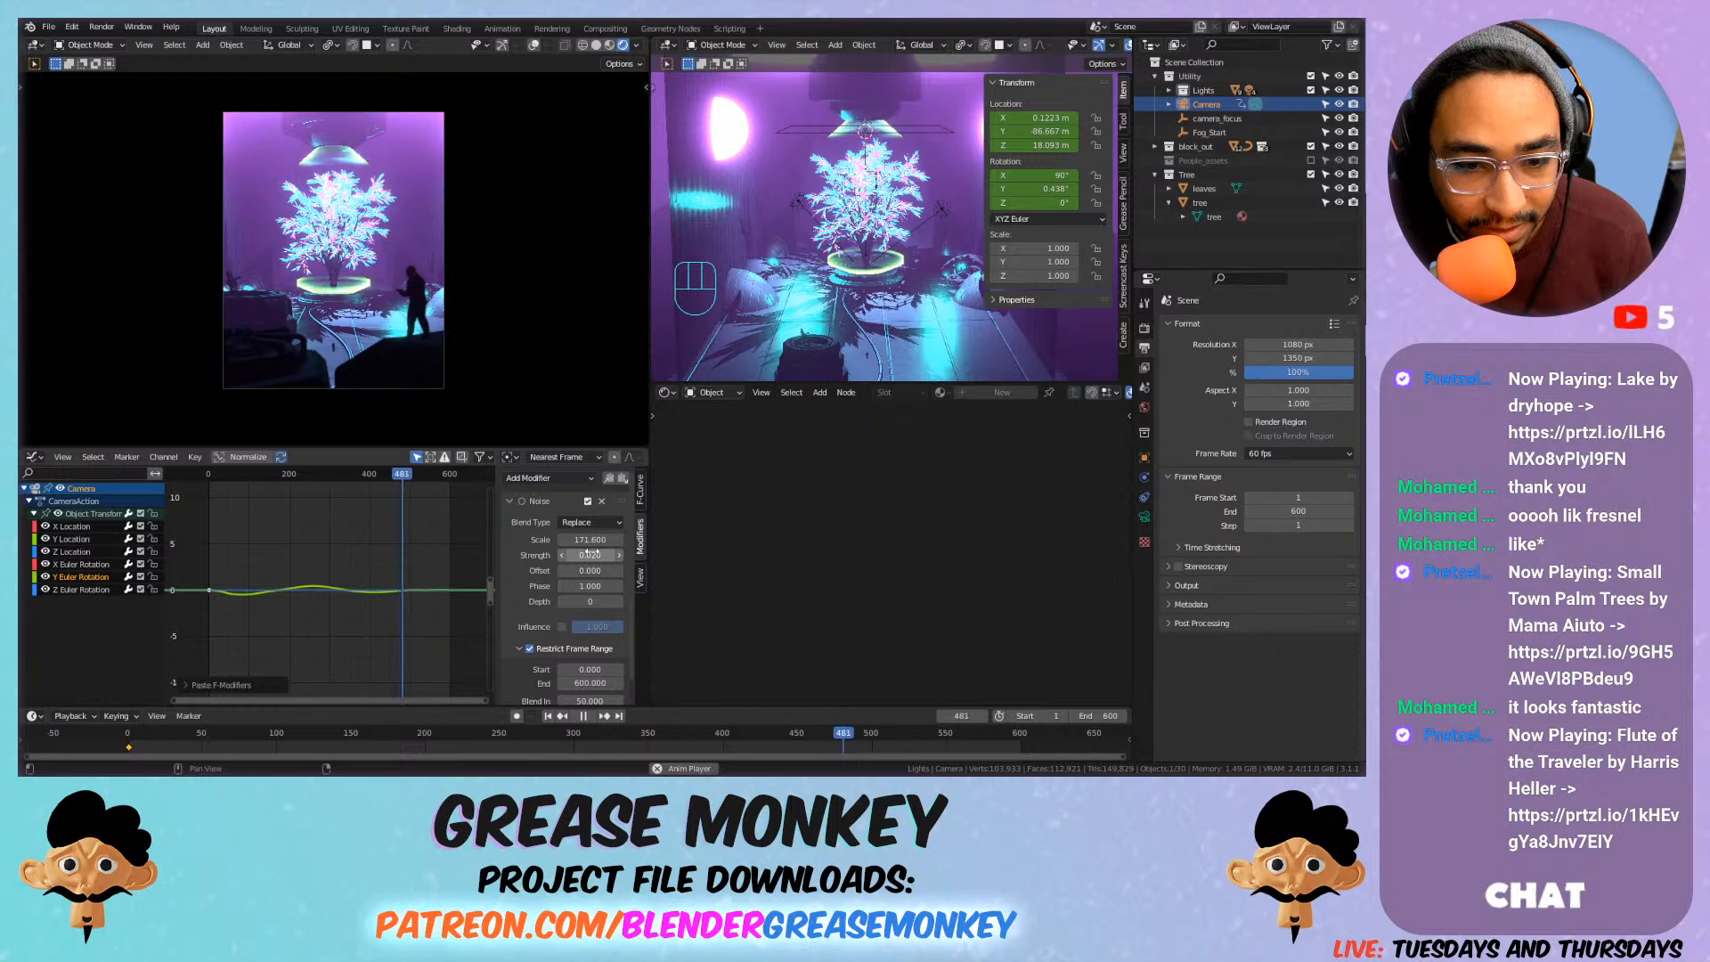
left_click(85, 589)
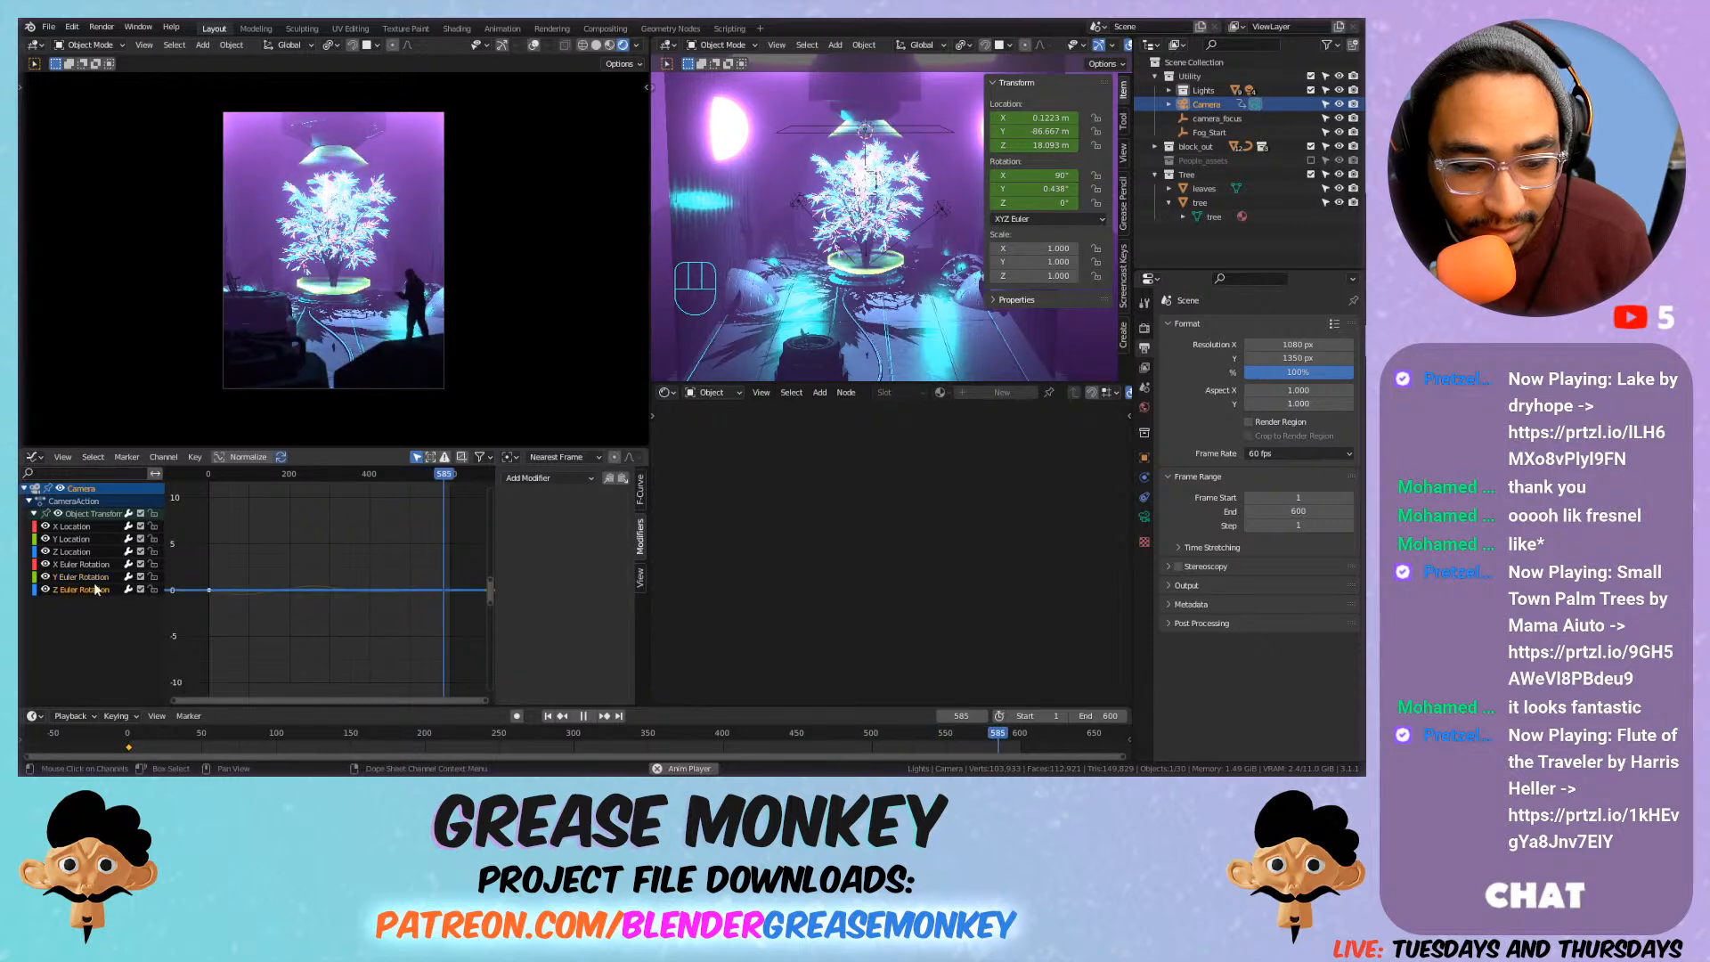
left_click(626, 480)
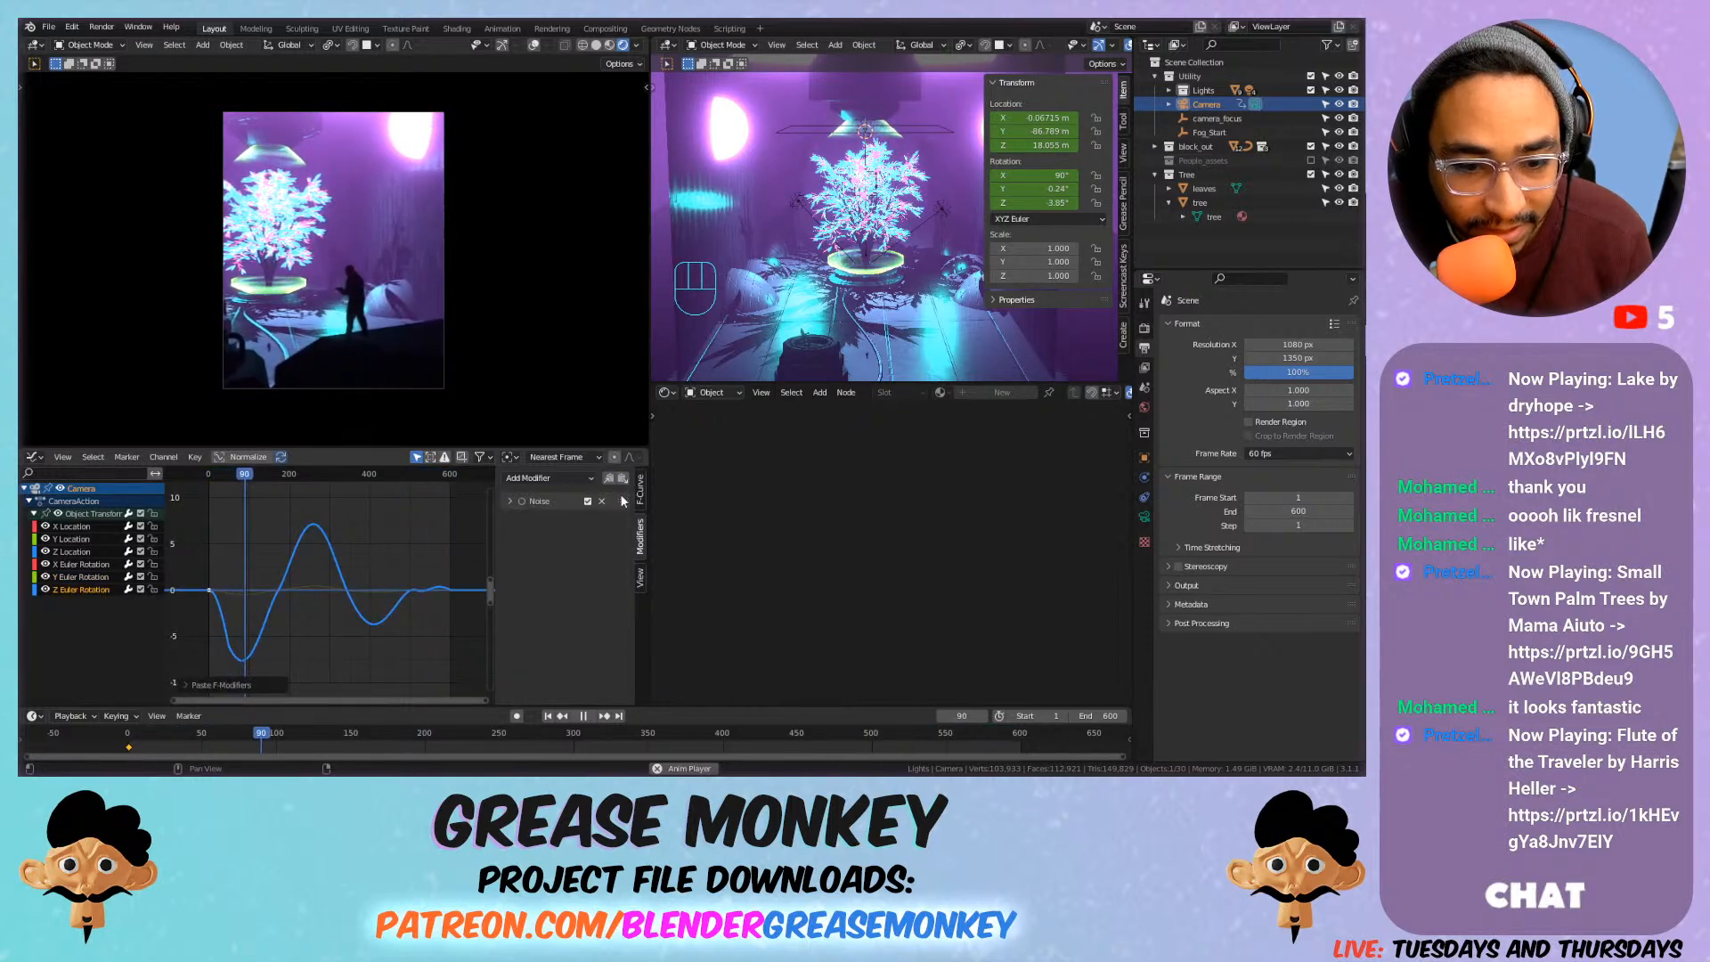
left_click(510, 502)
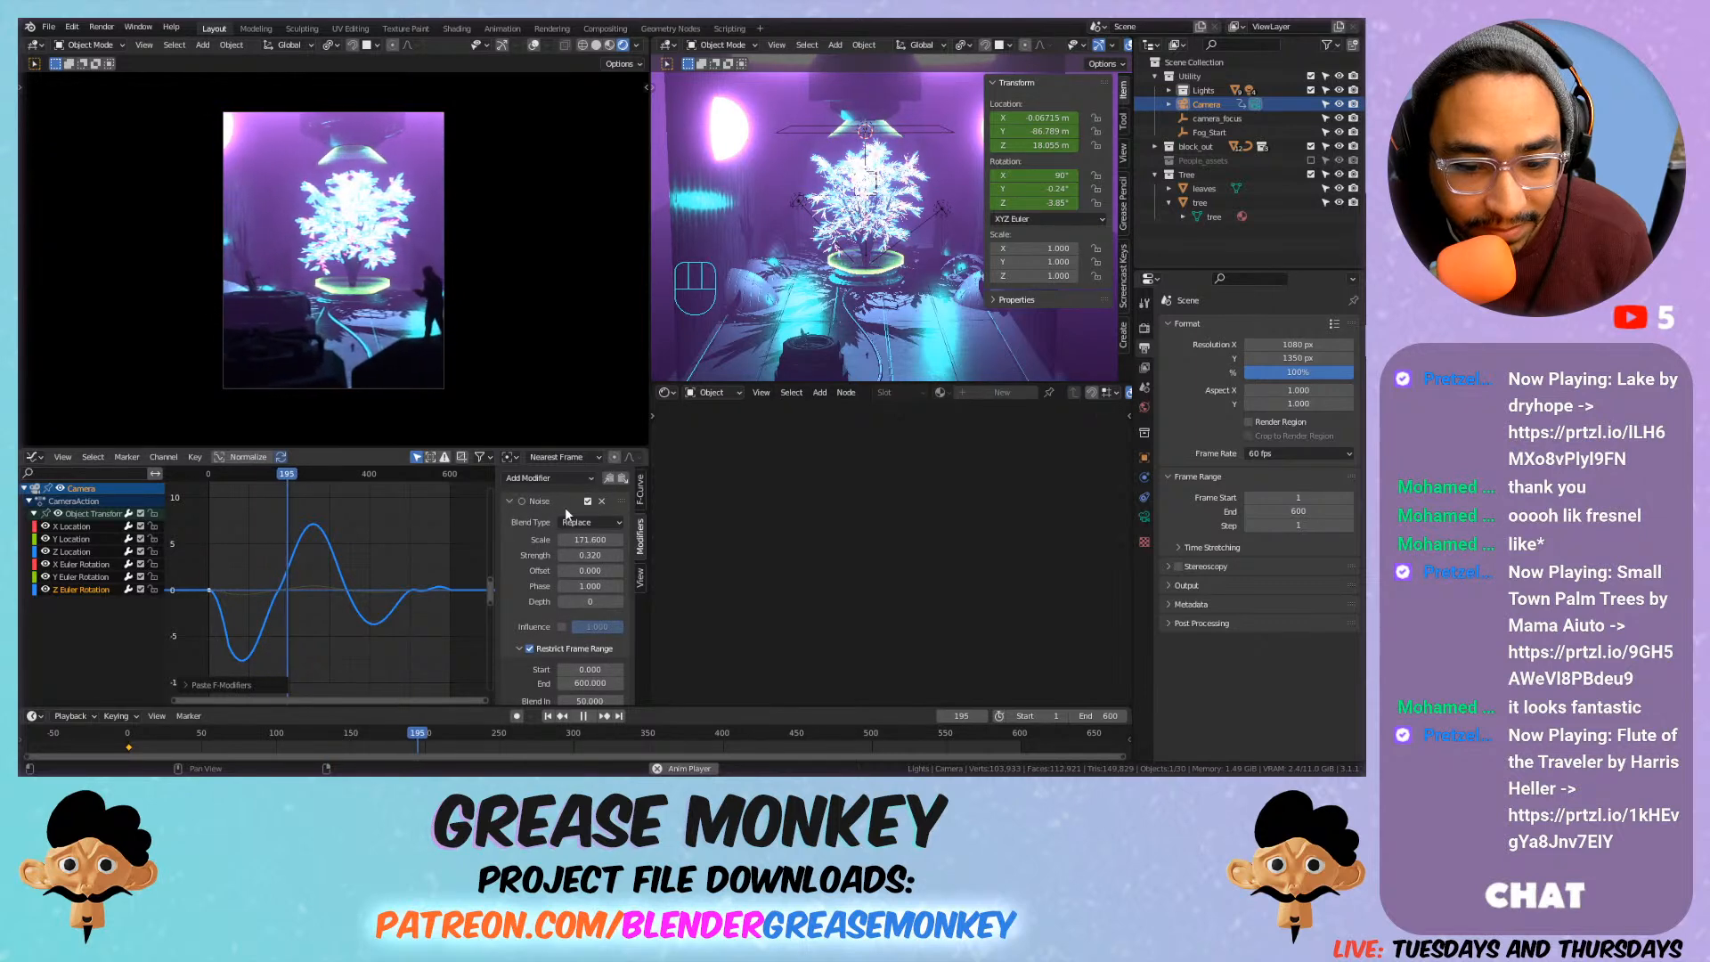
left_click_drag(589, 555, 640, 571)
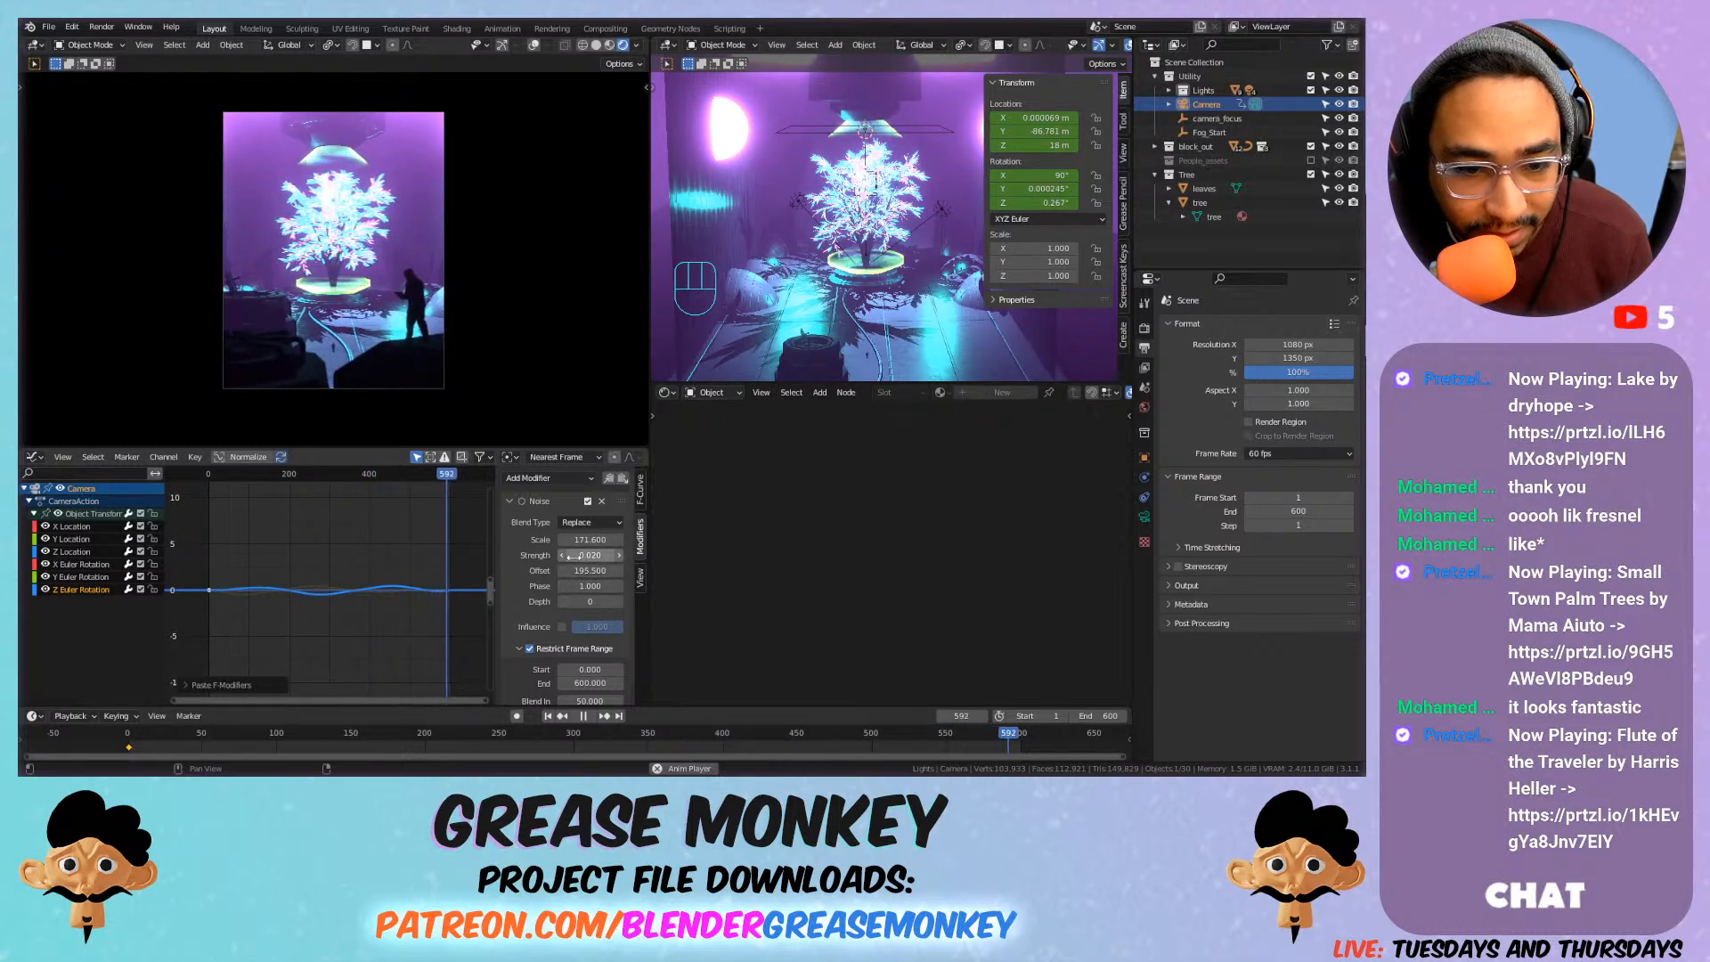
Try the copied Noise modifier on the X Euler Rotation curve with strength 0.190 and offset -288.5, play the animation, and remove the modifier.
left_click(602, 501)
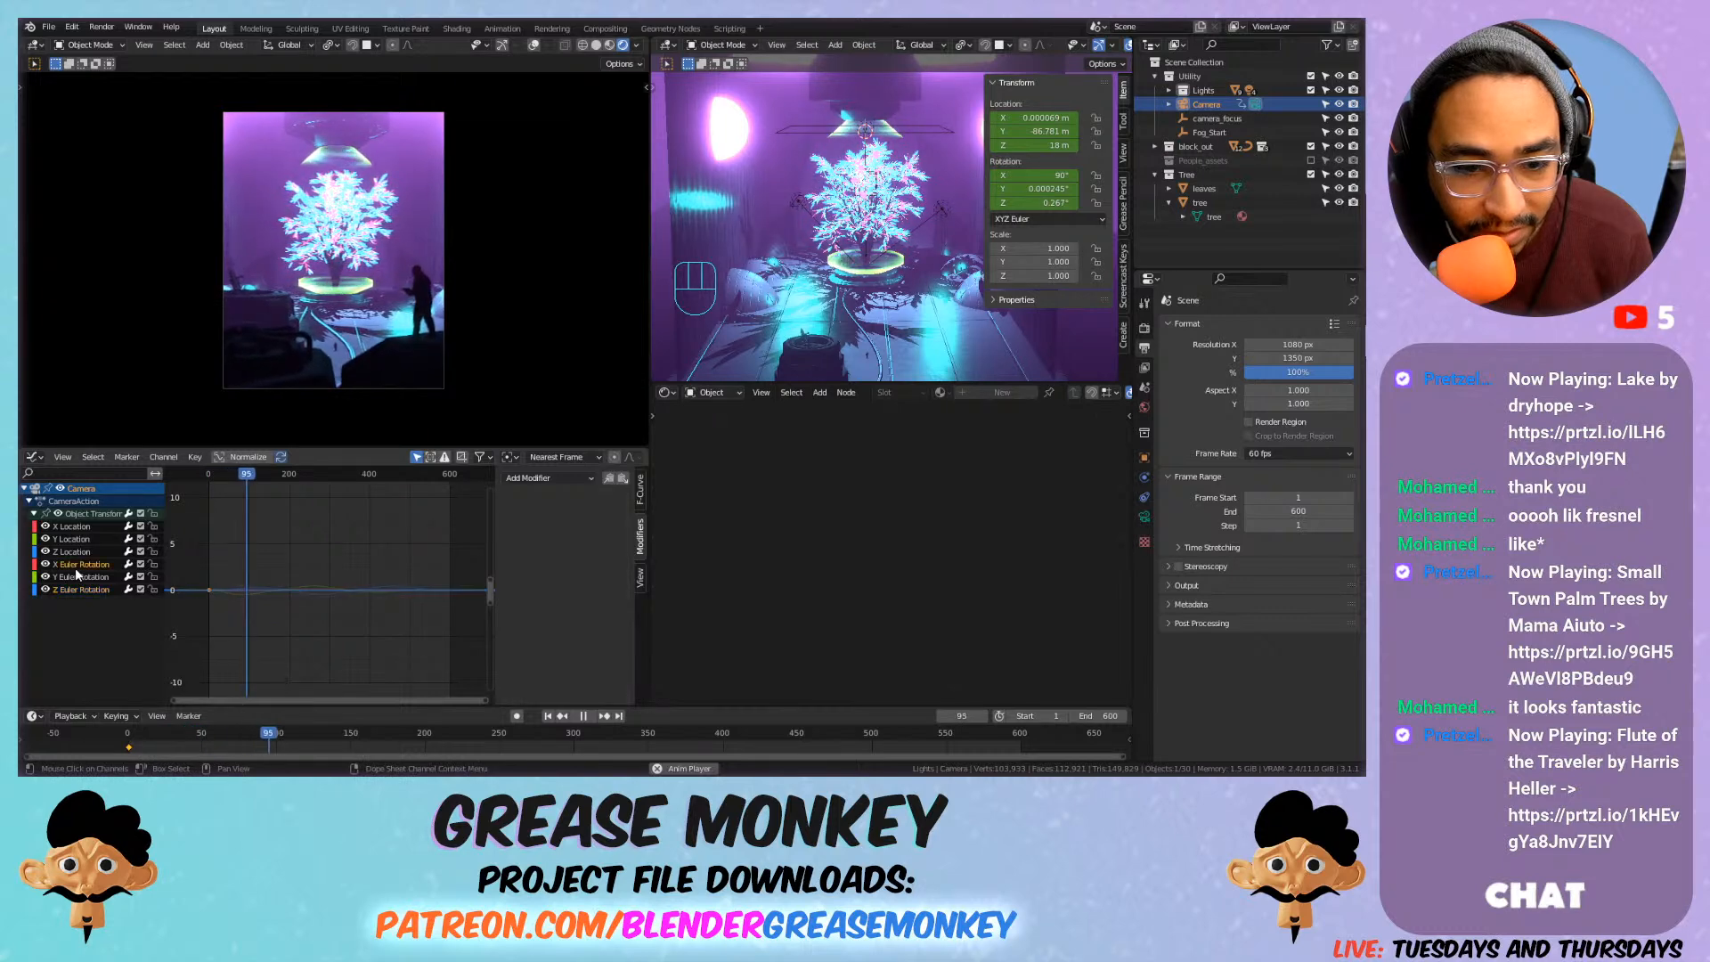
left_click(622, 479)
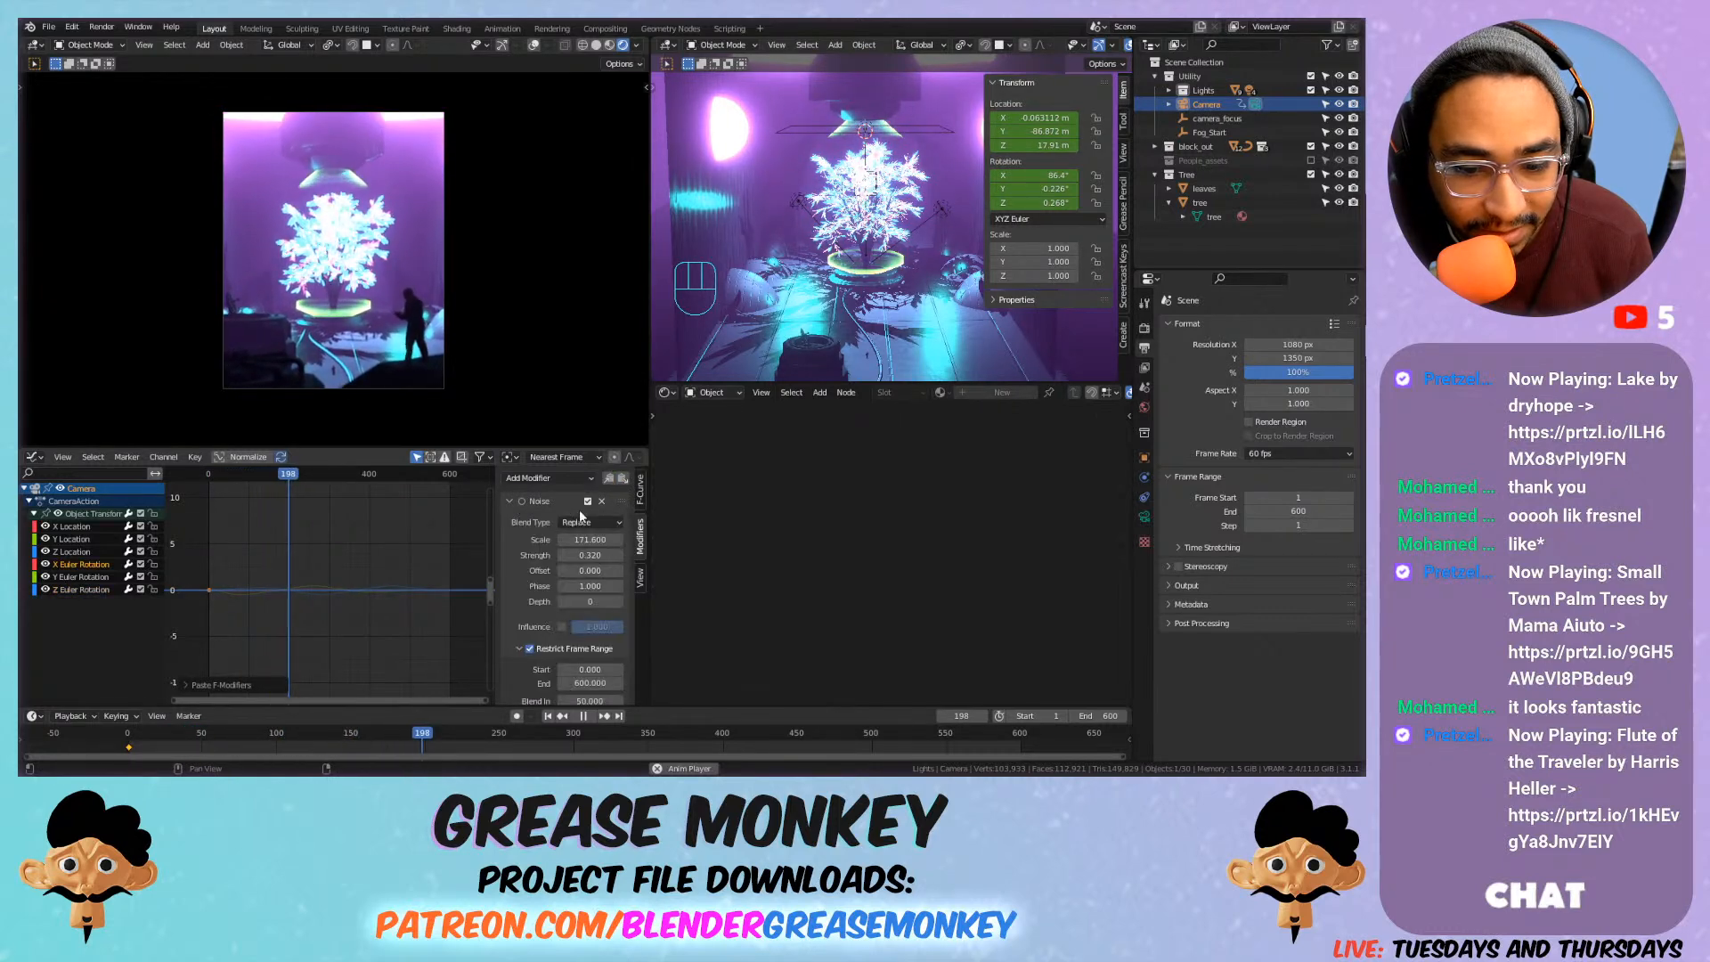
mouse_move(594, 555)
left_mouse_down("shift")
mouse_move(564, 555)
mouse_move(592, 557)
left_mouse_up("shift")
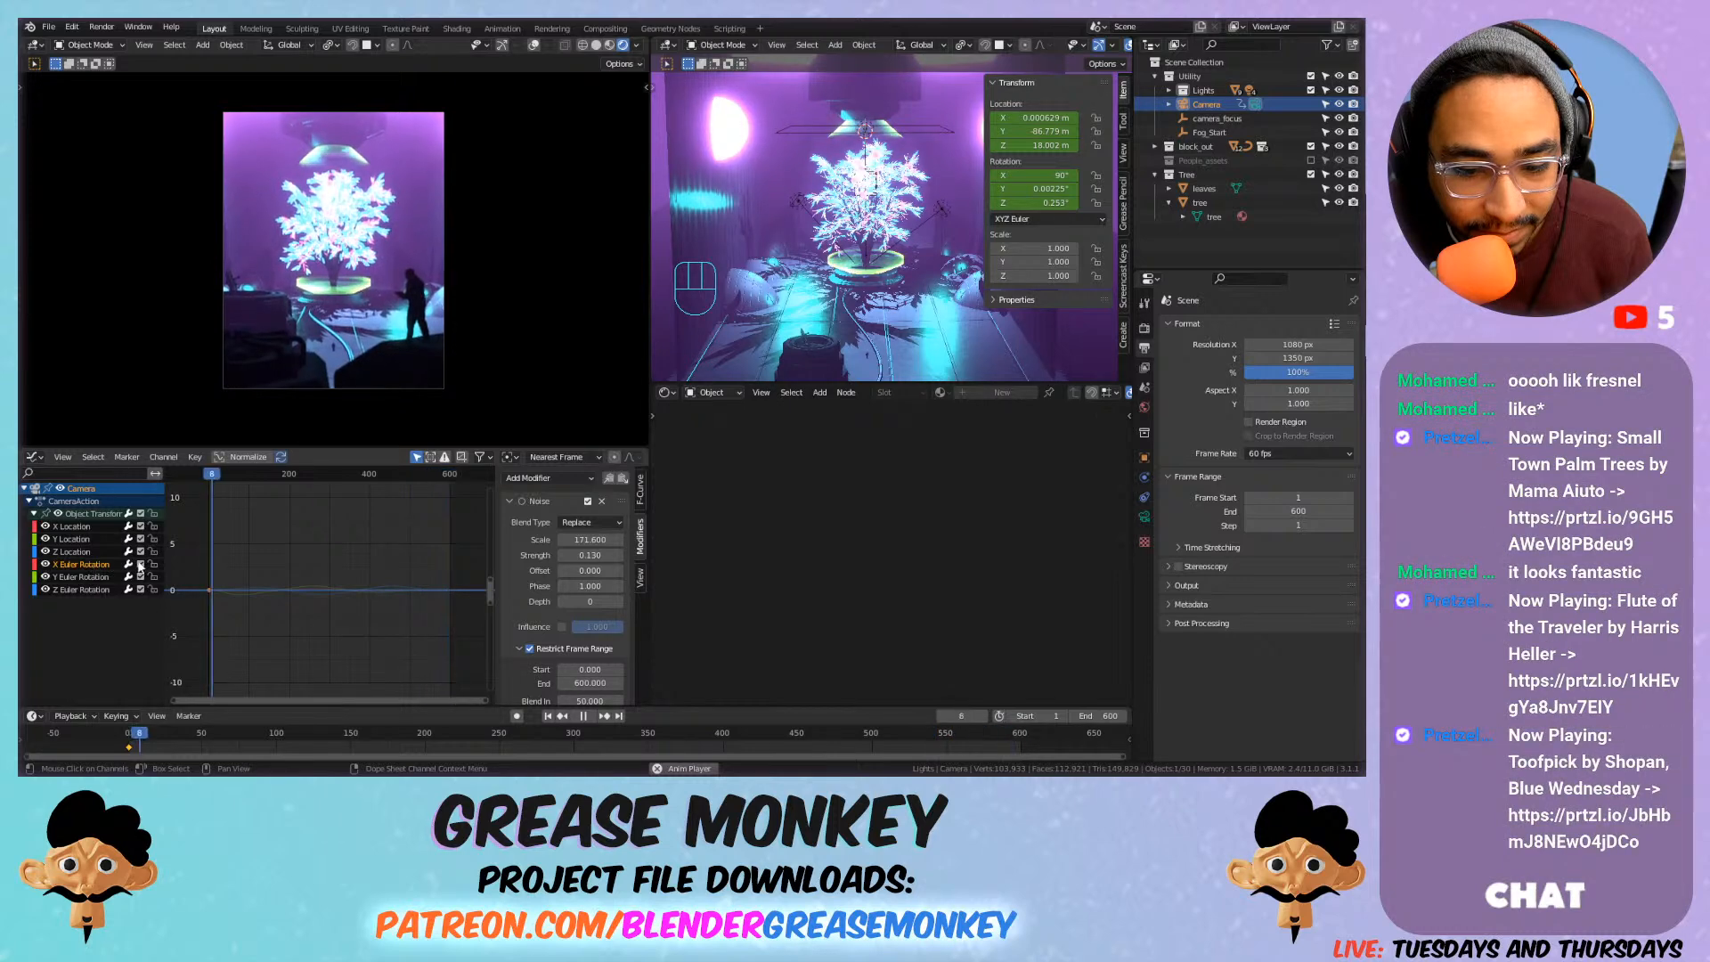
left_click_drag(589, 570, 463, 570)
left_click_drag(590, 555, 616, 555, "shift")
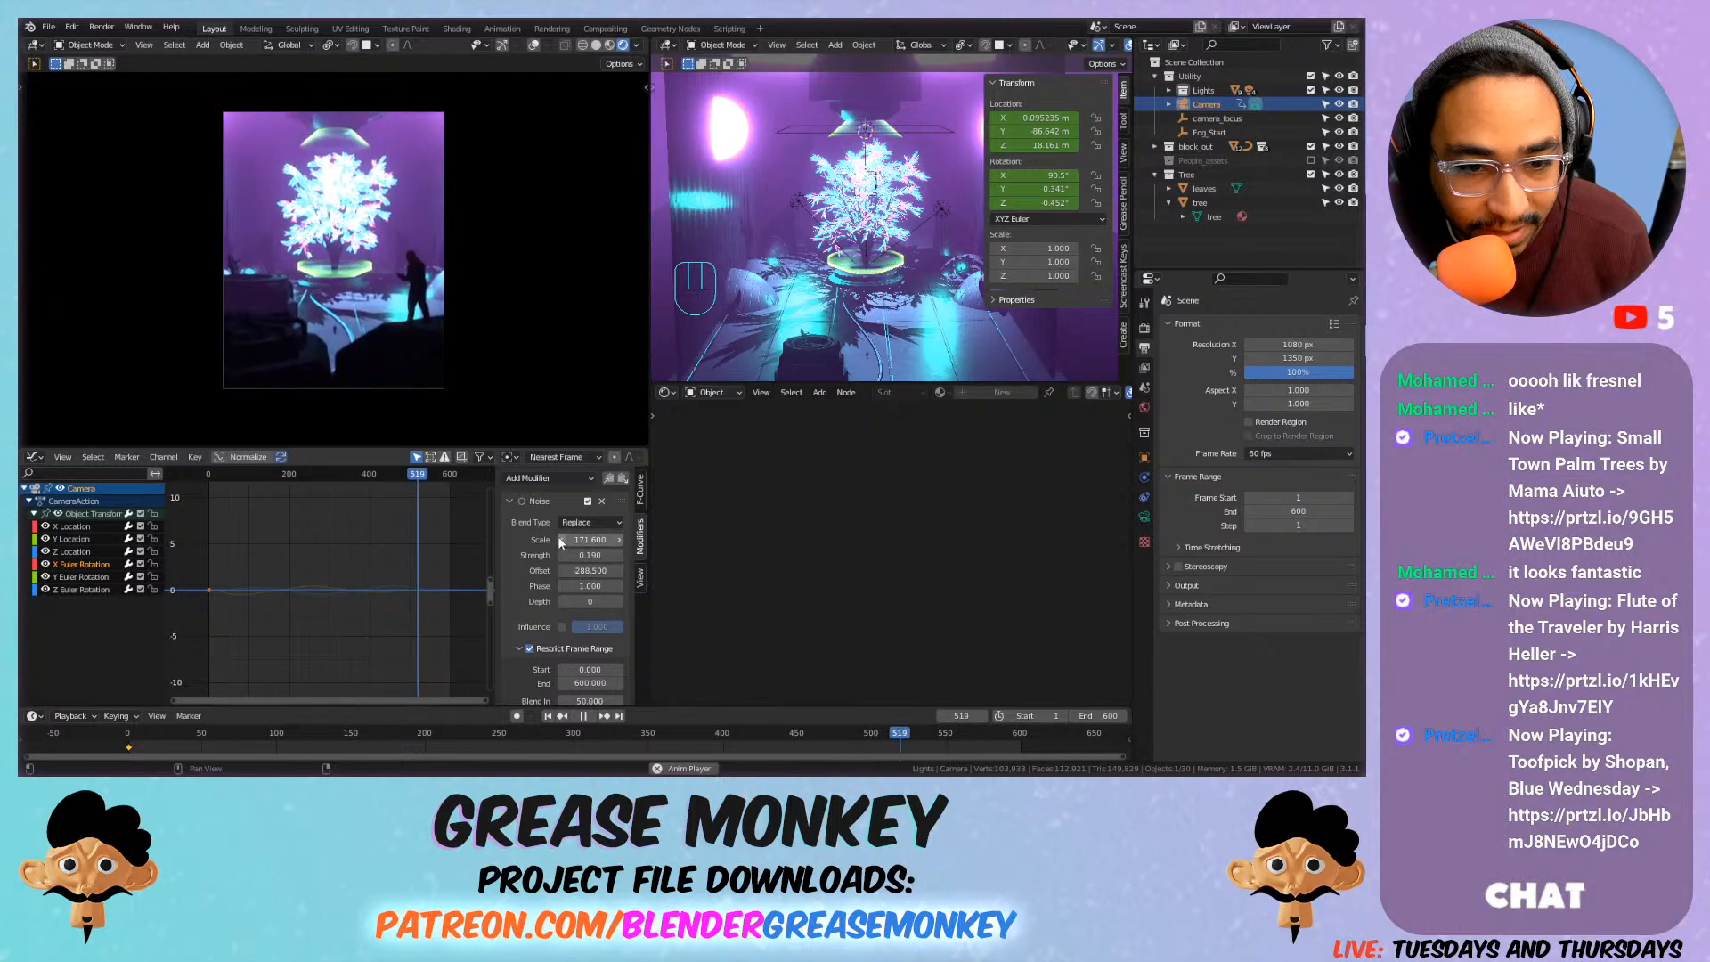
key("space")
key("space")
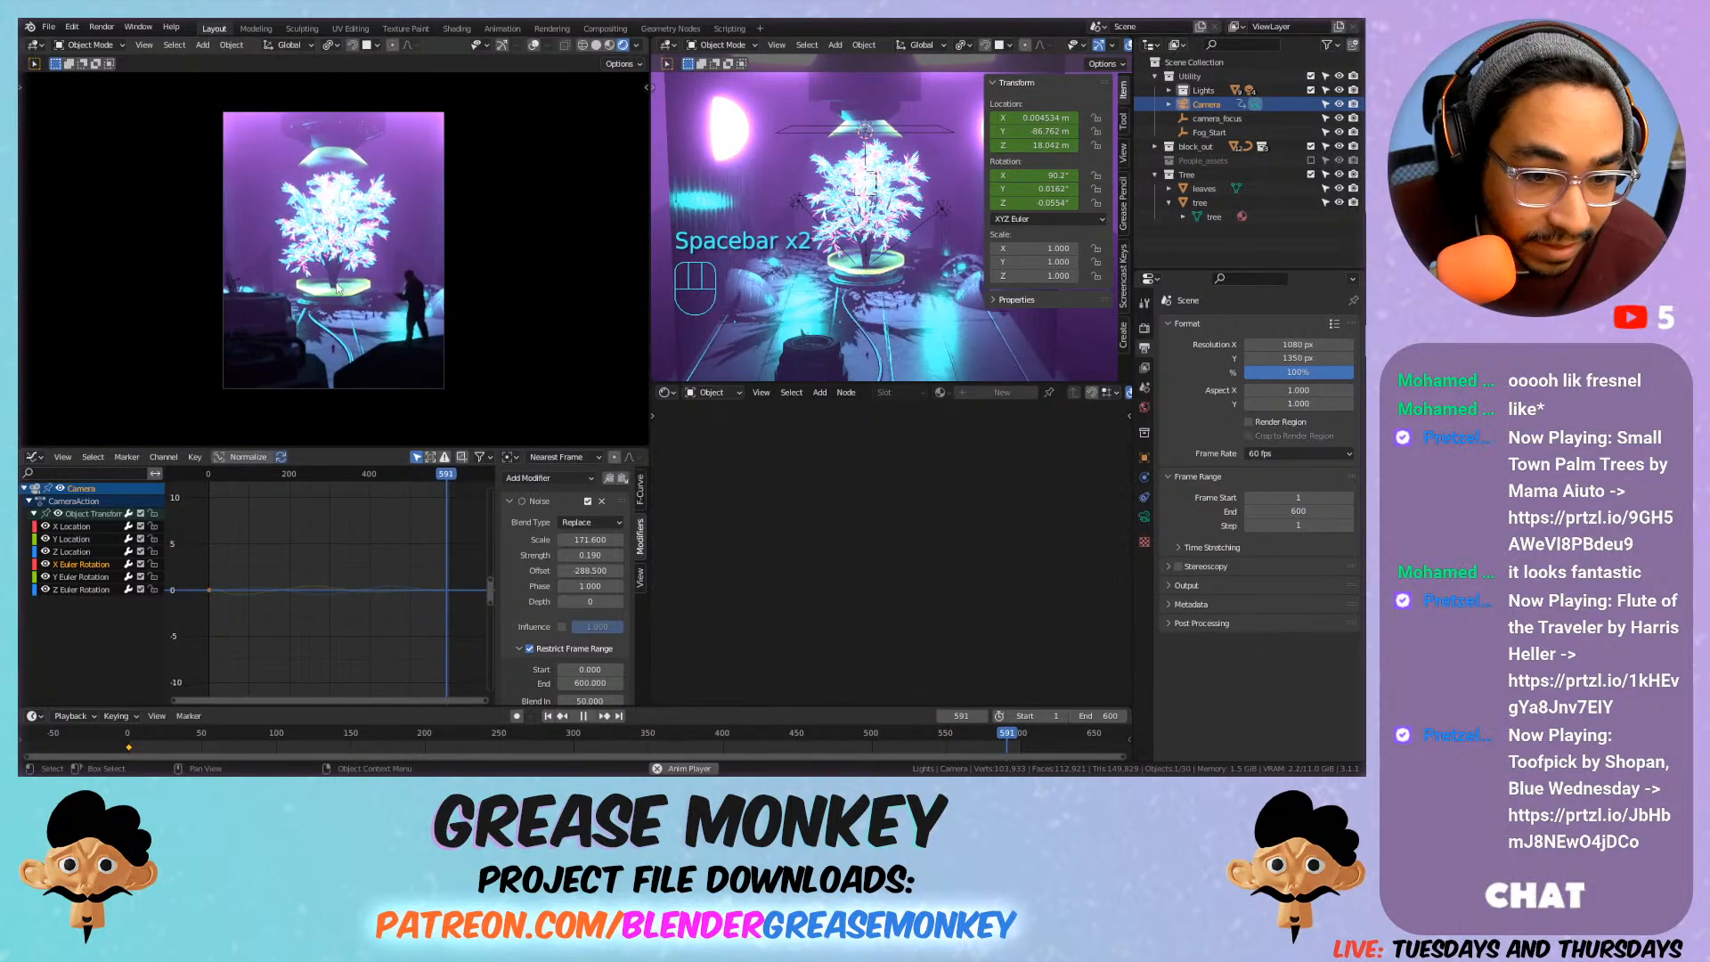
key("space")
key("space")
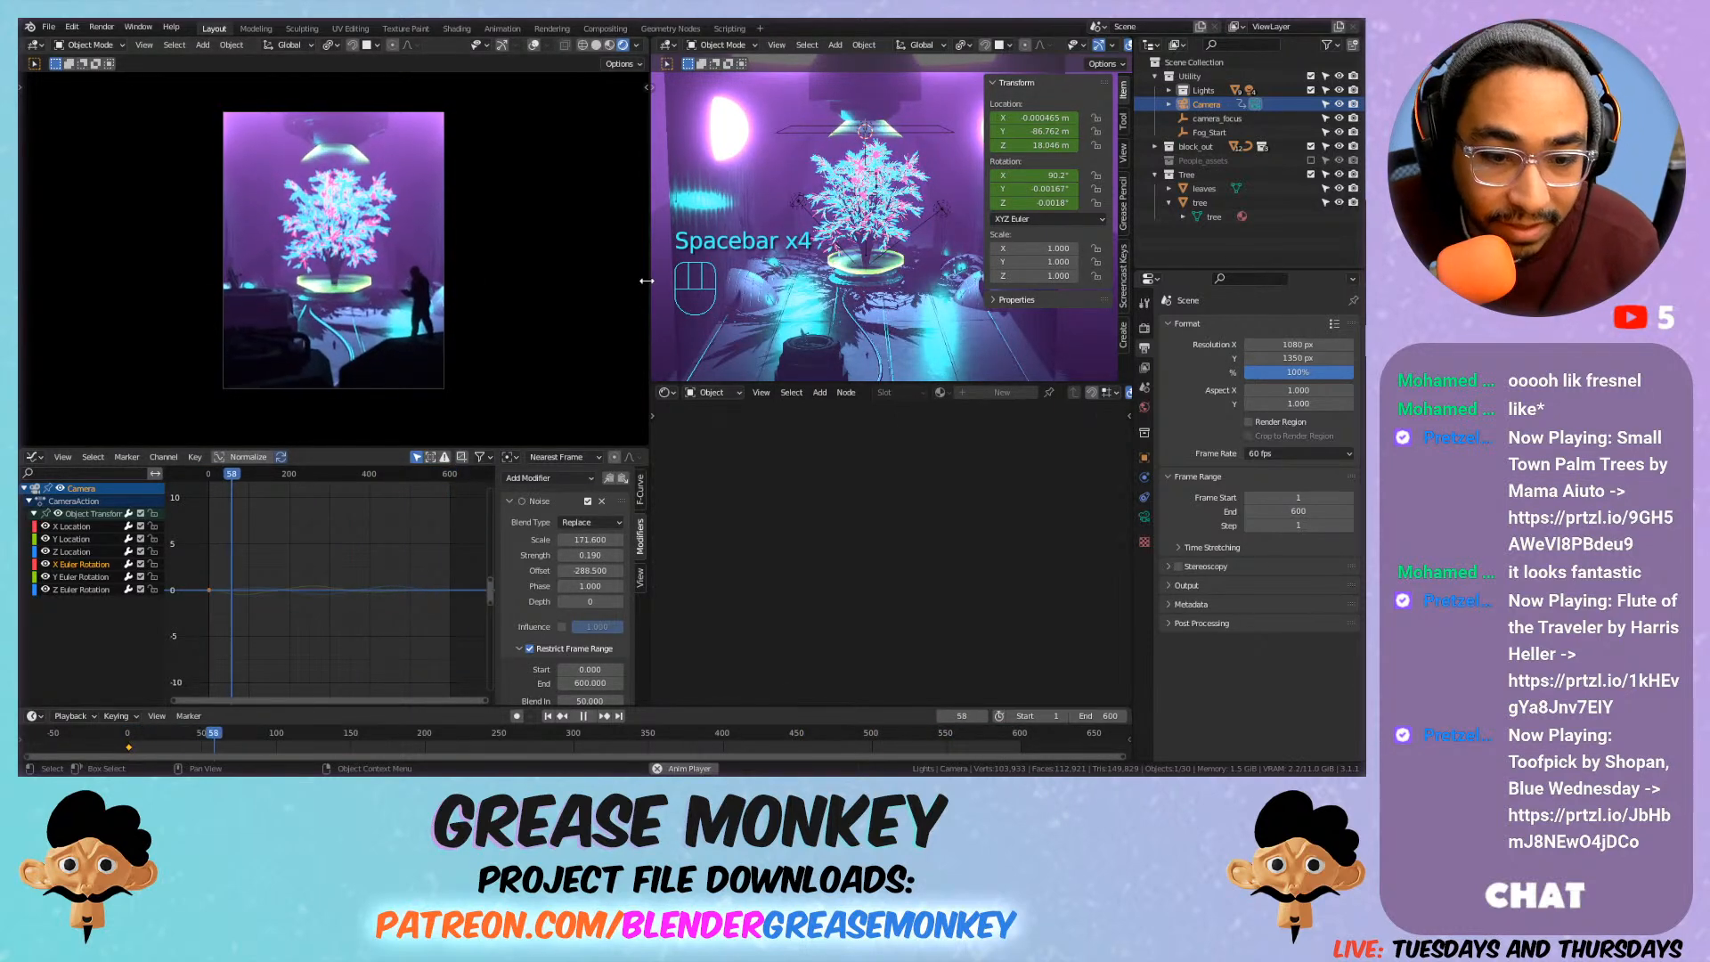
key("space")
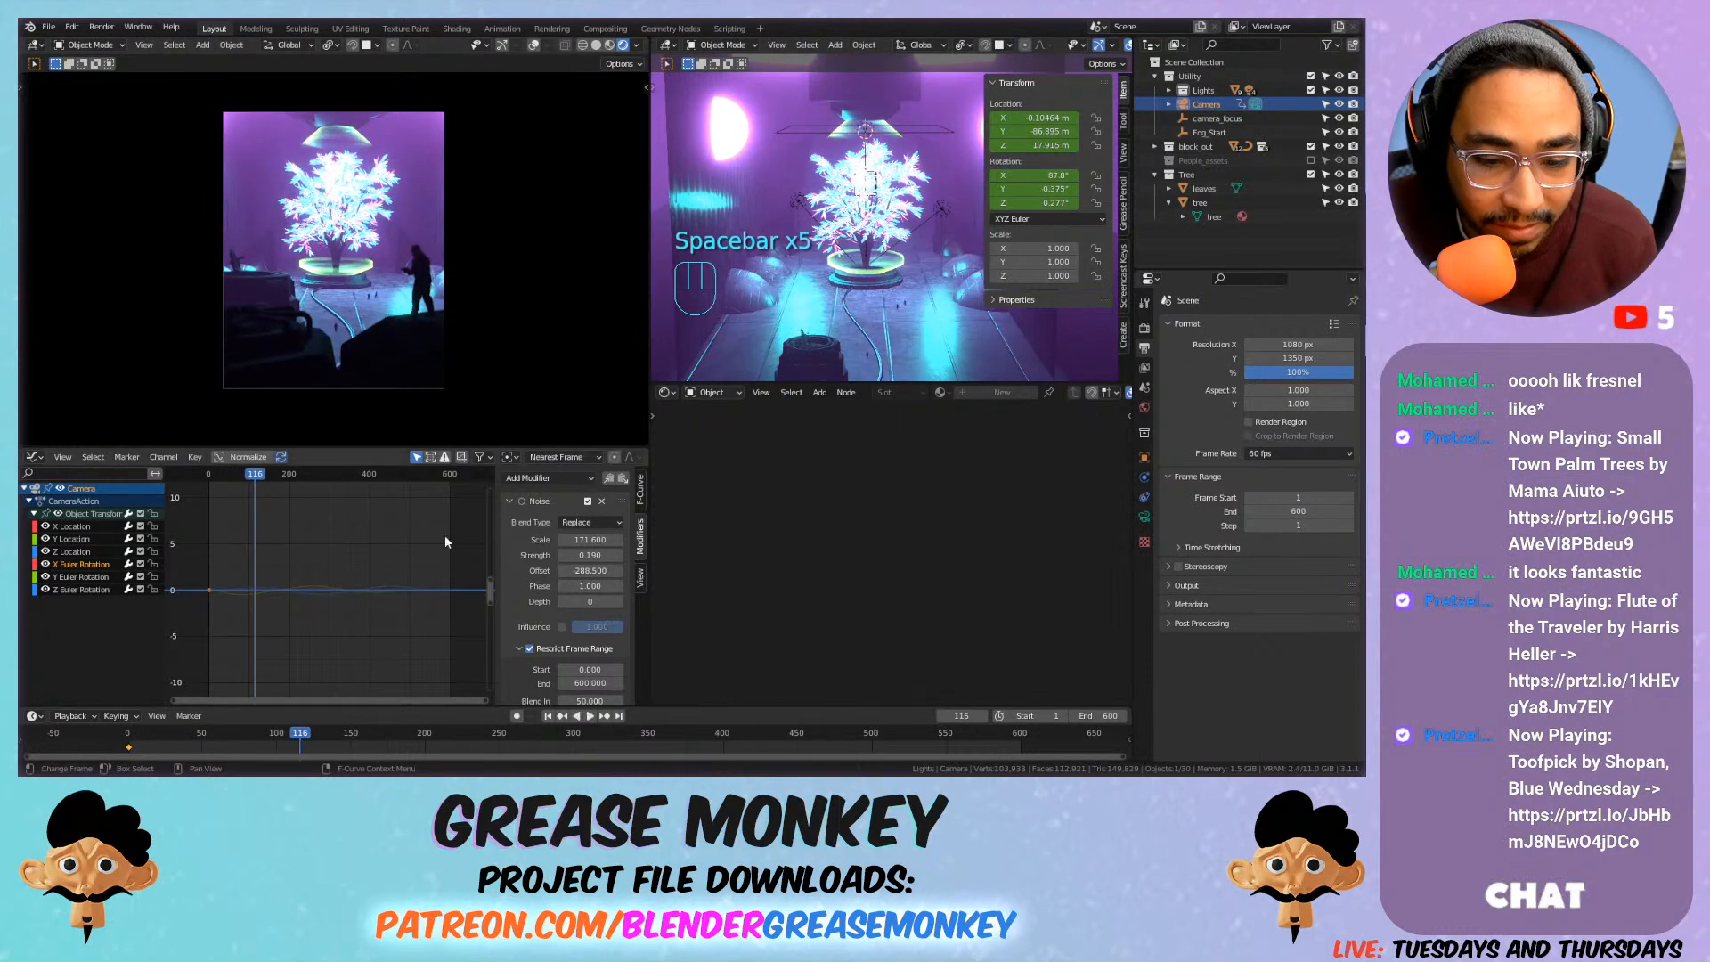
left_click(603, 502)
Play the animation with the remaining camera noise and save the file.
key("space")
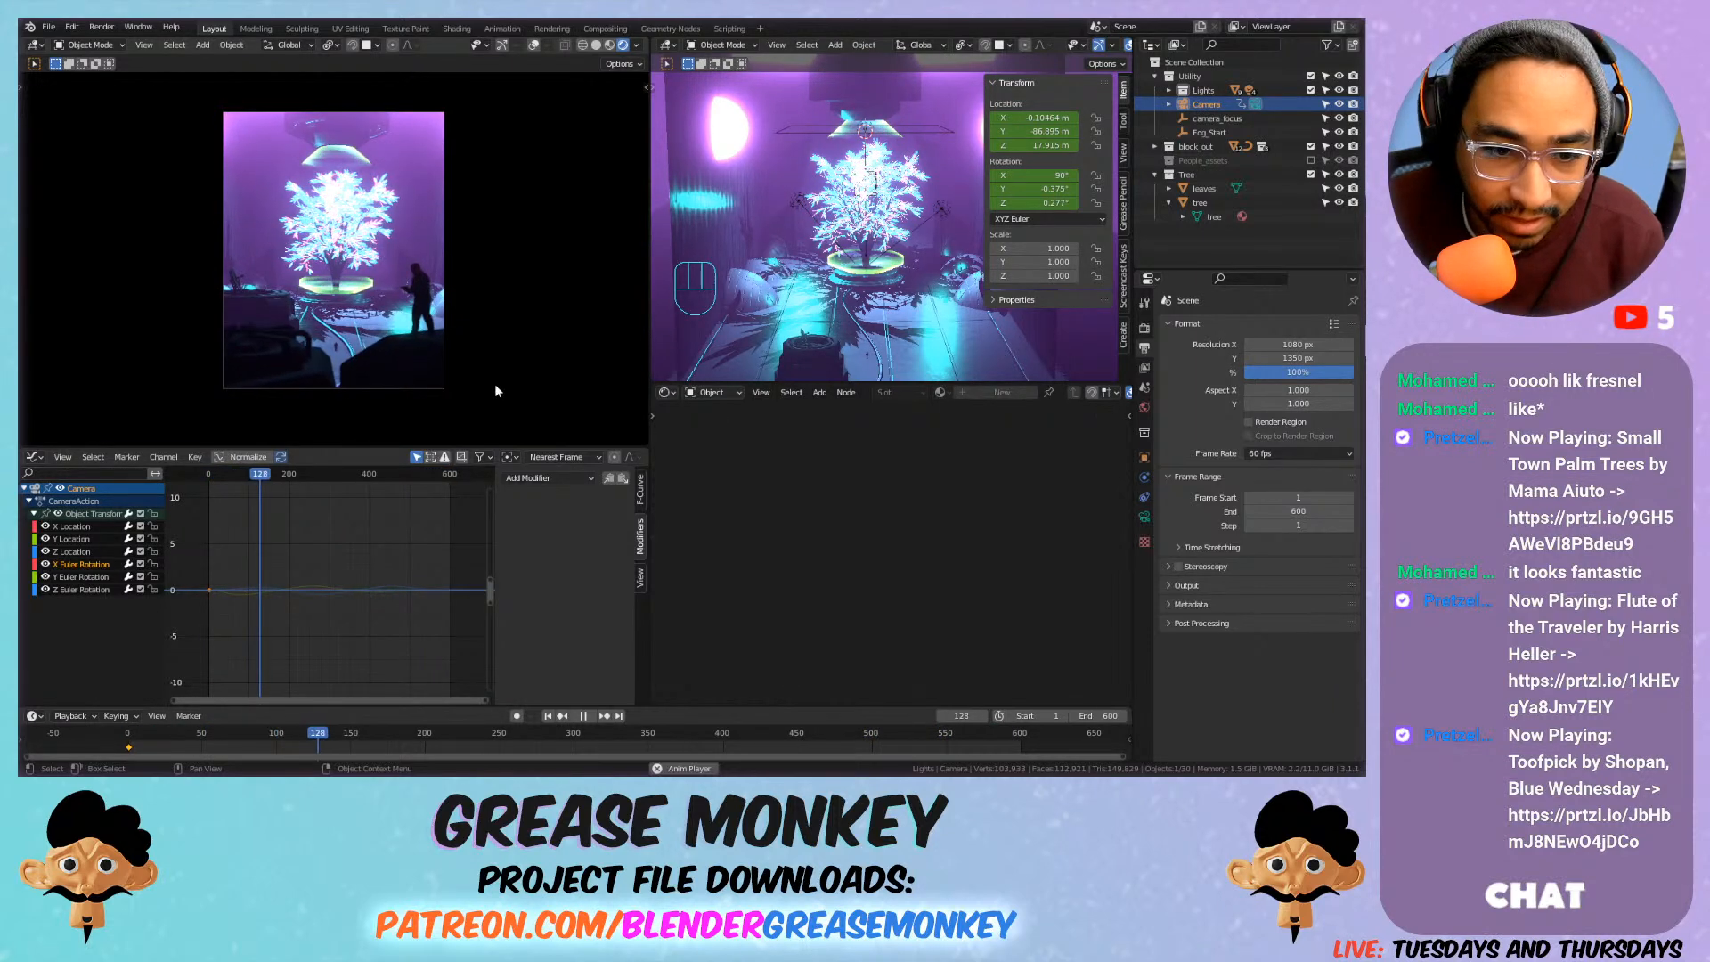
key("space")
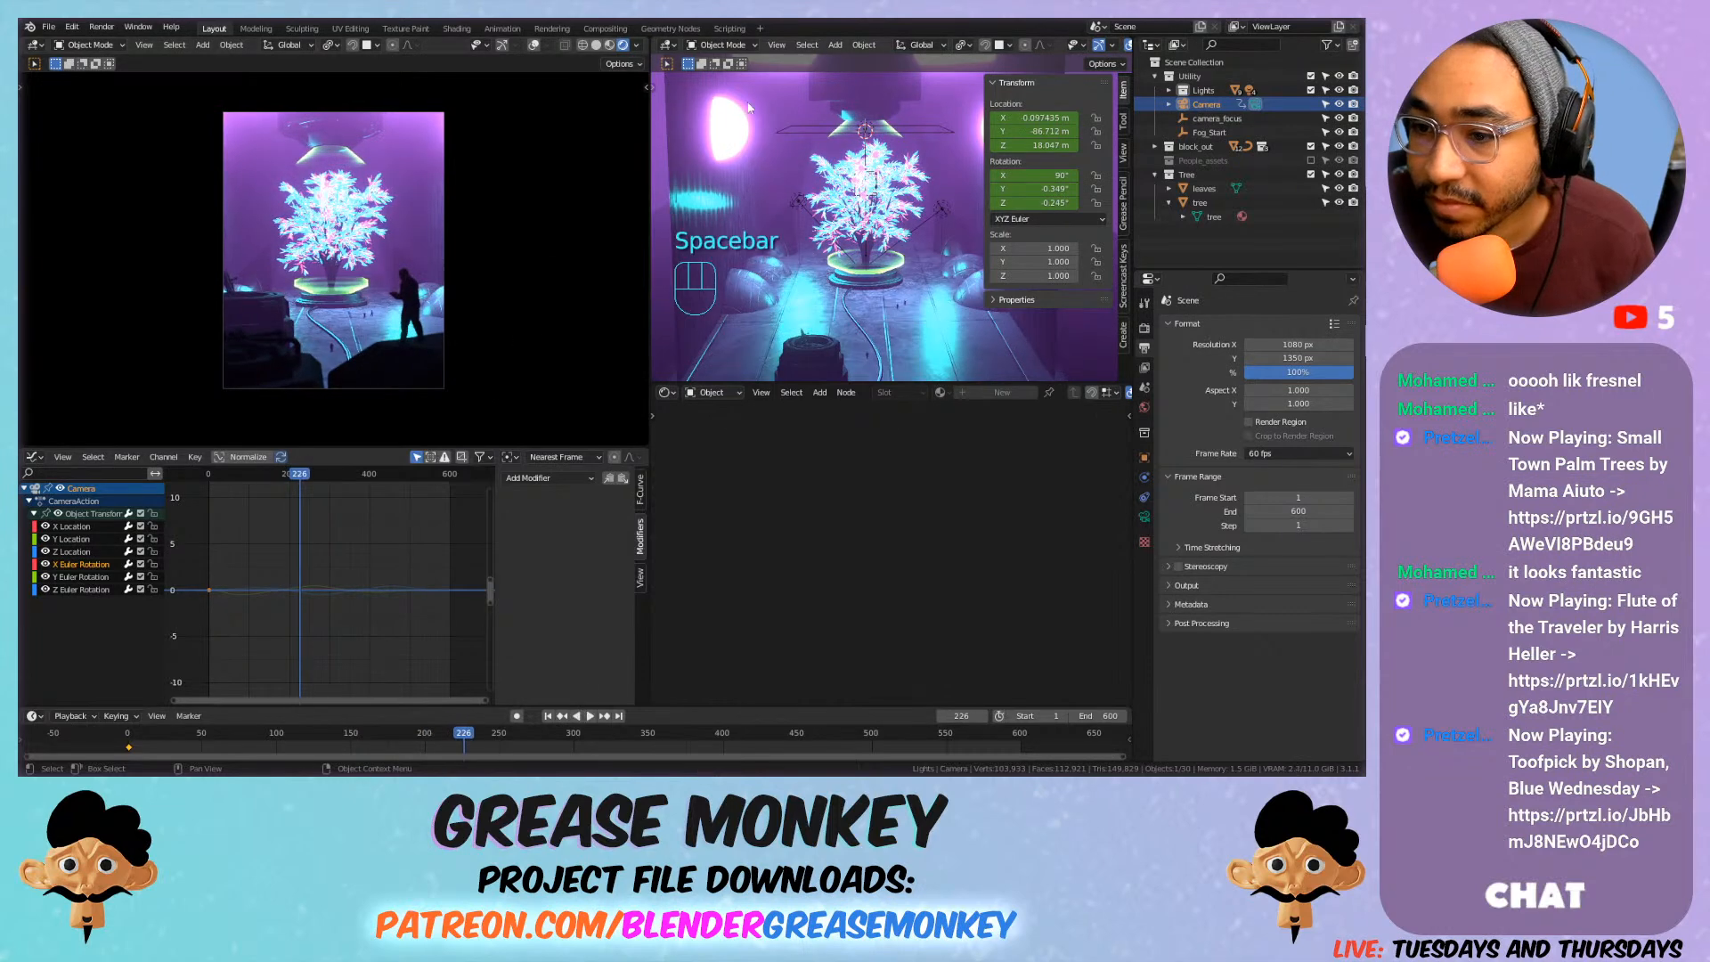
key("ctrl+s")
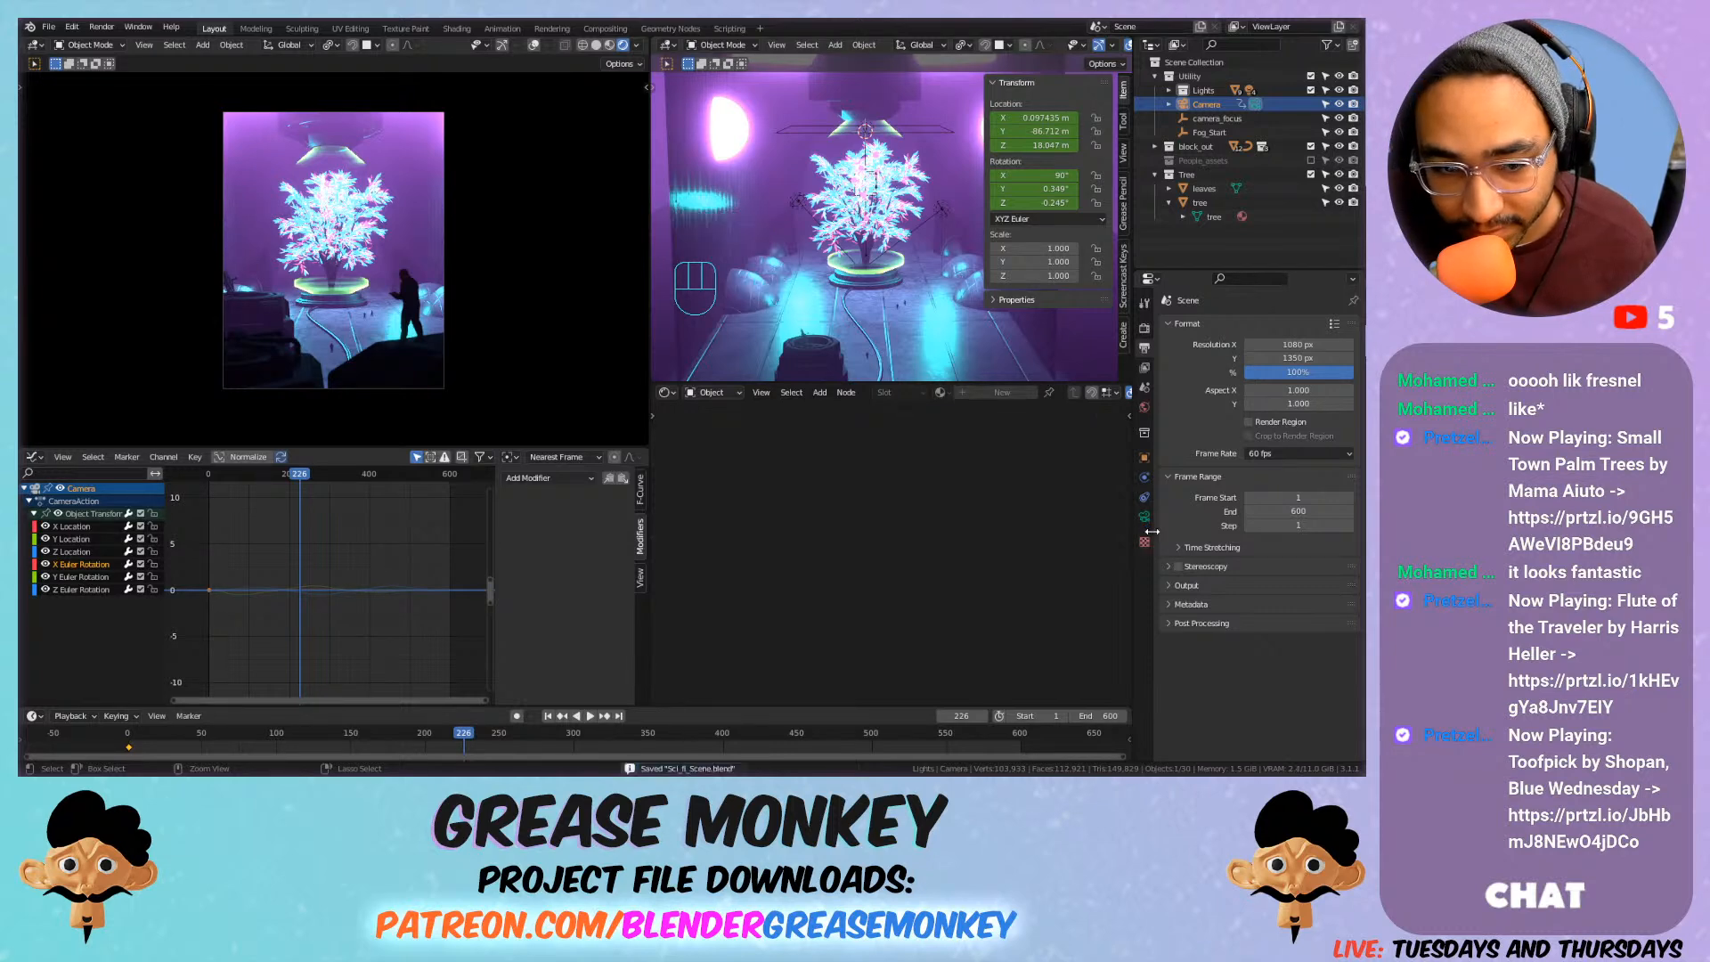
Try an F-Stop of 0.2 for the camera's depth of field, play the animation, and undo the change.
left_click(1145, 518)
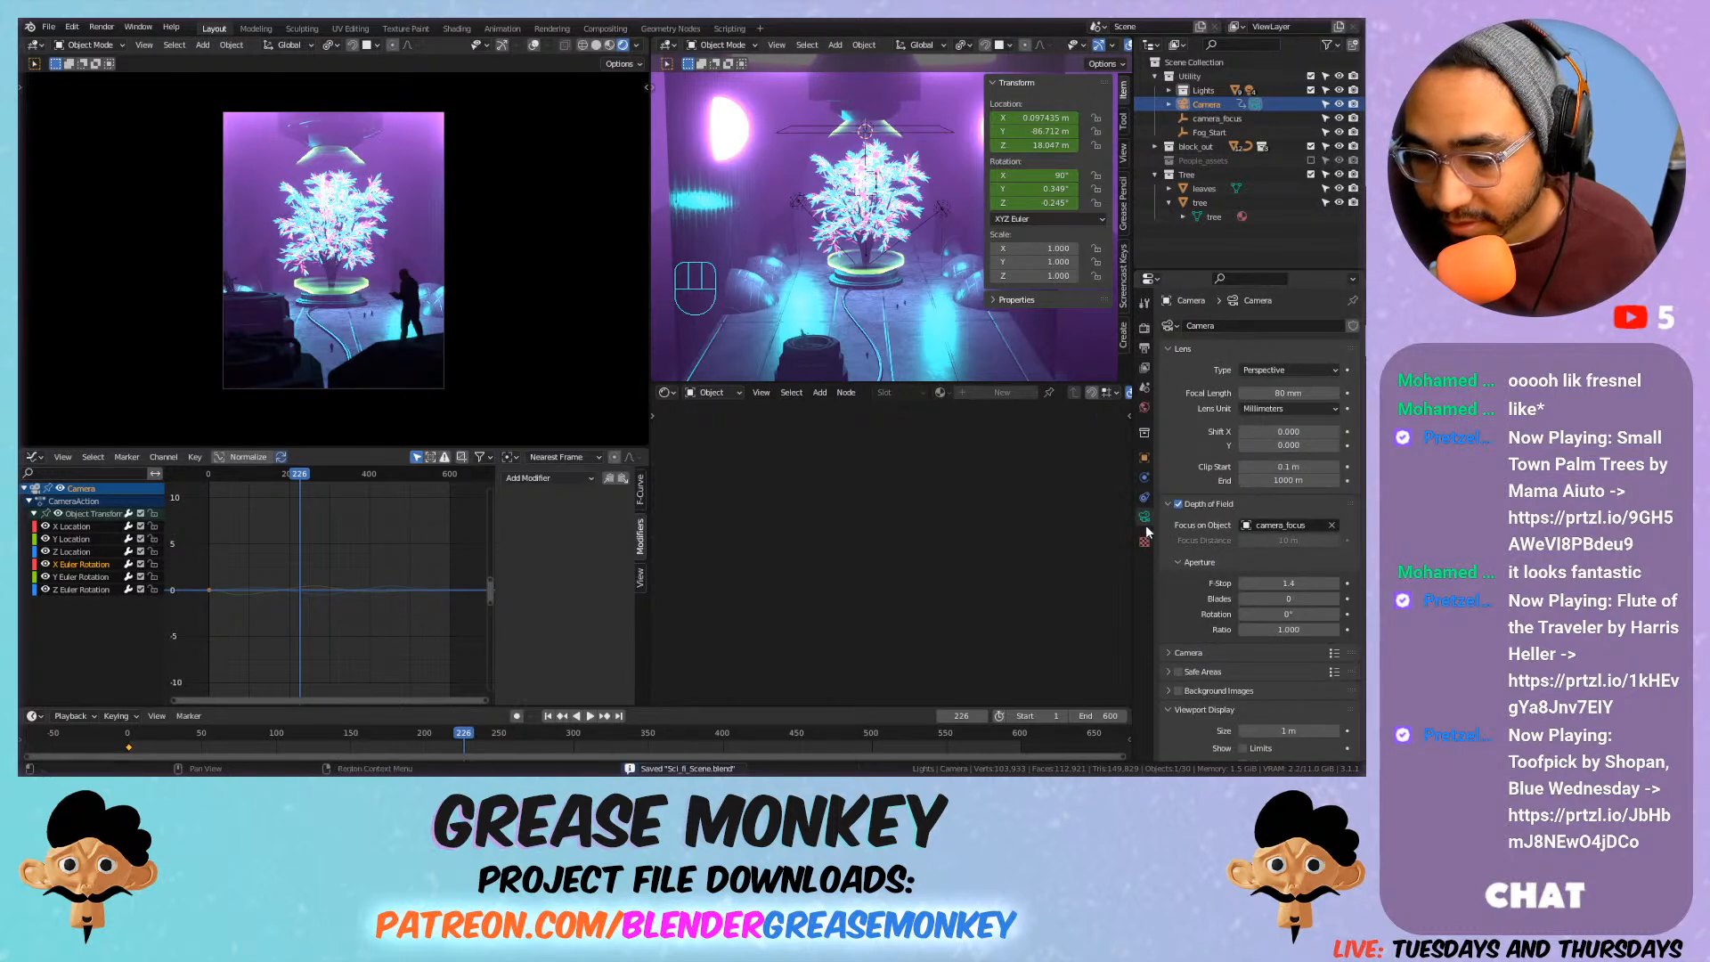
left_click_drag(1292, 582, 1240, 583)
scroll(561, 390, "up", 3)
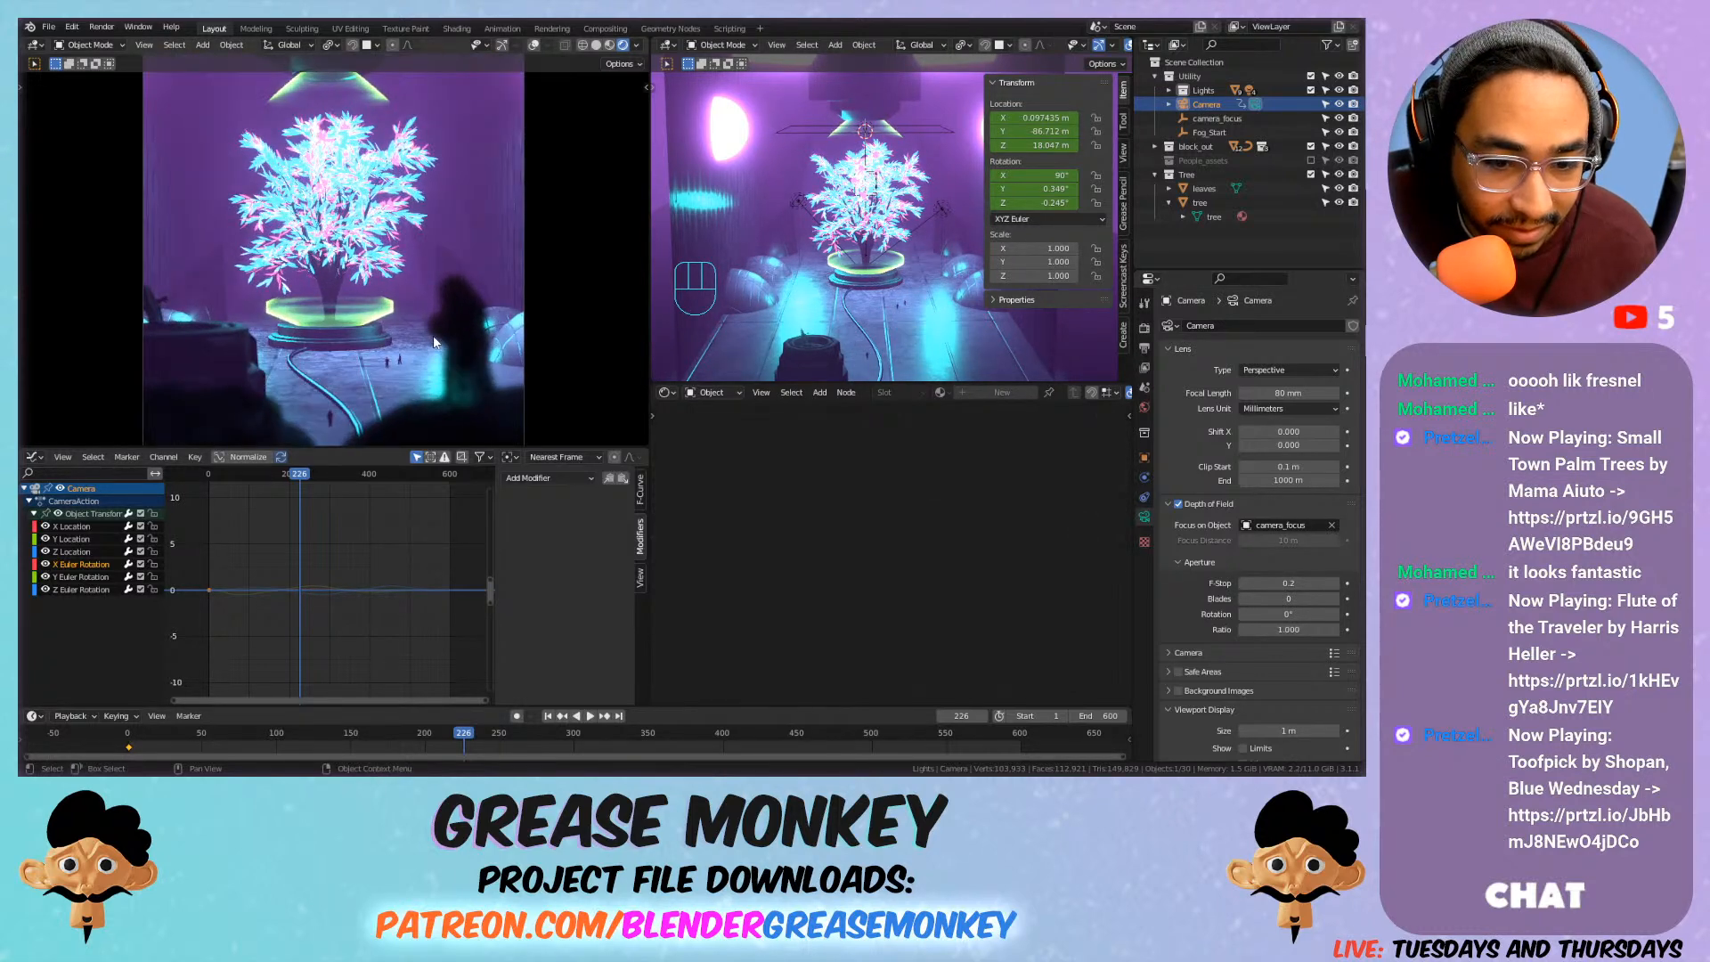
key("space")
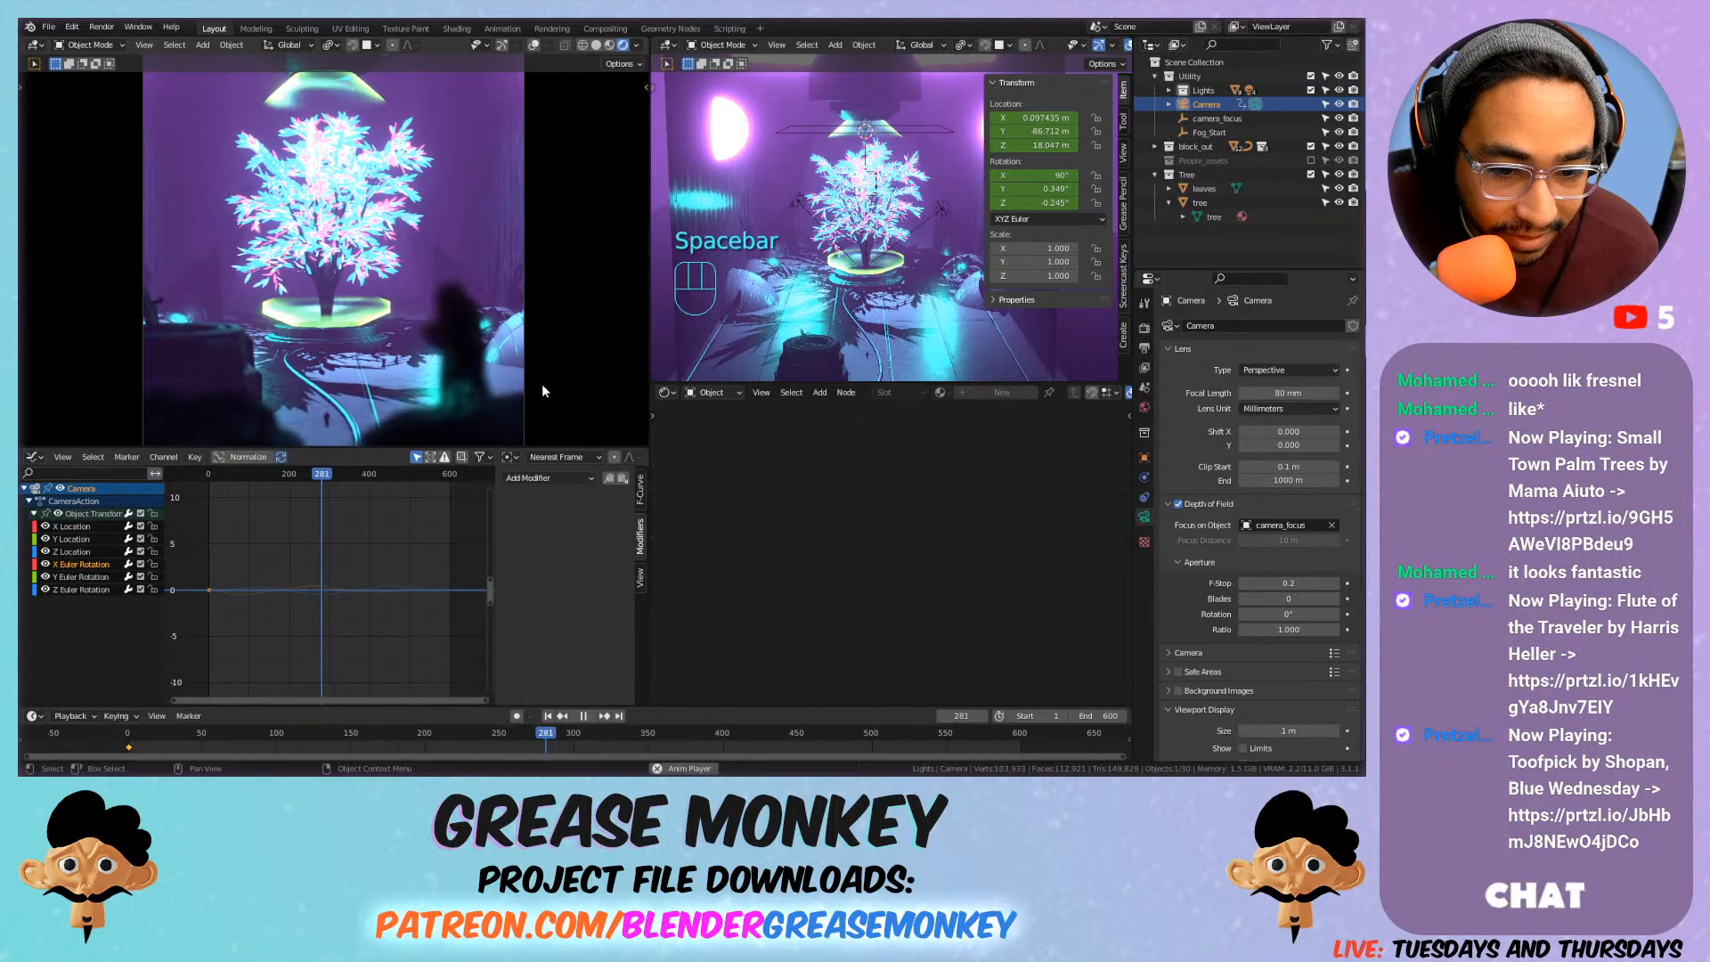
key("space")
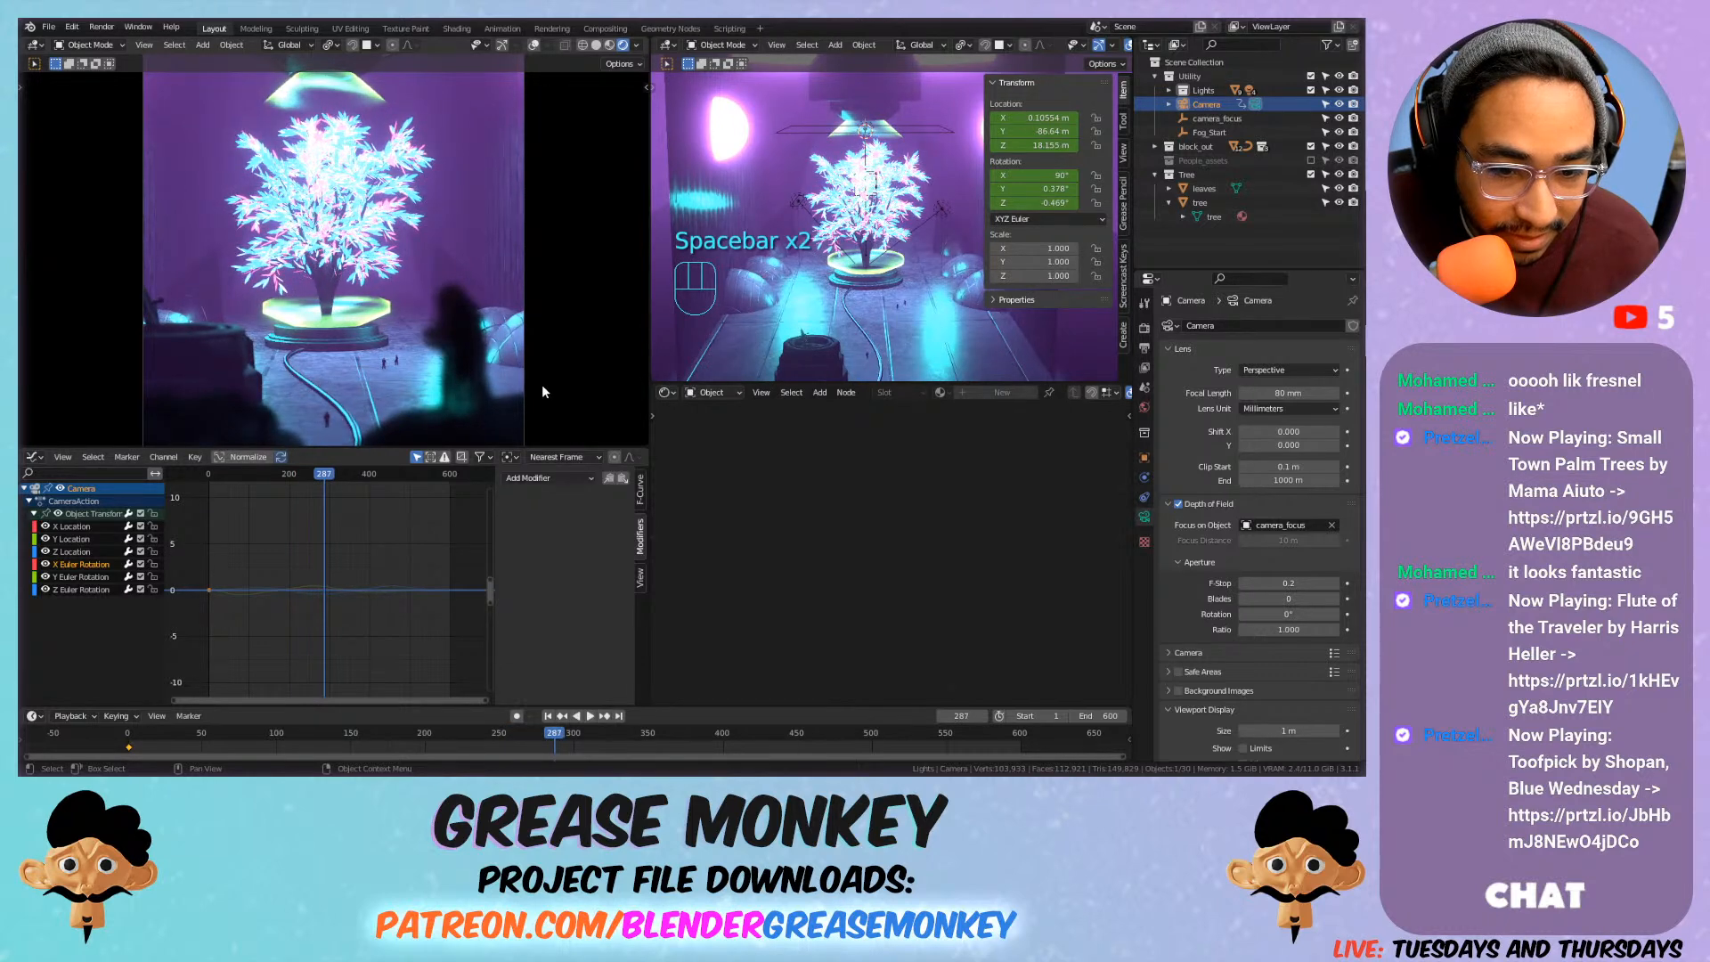
key("space")
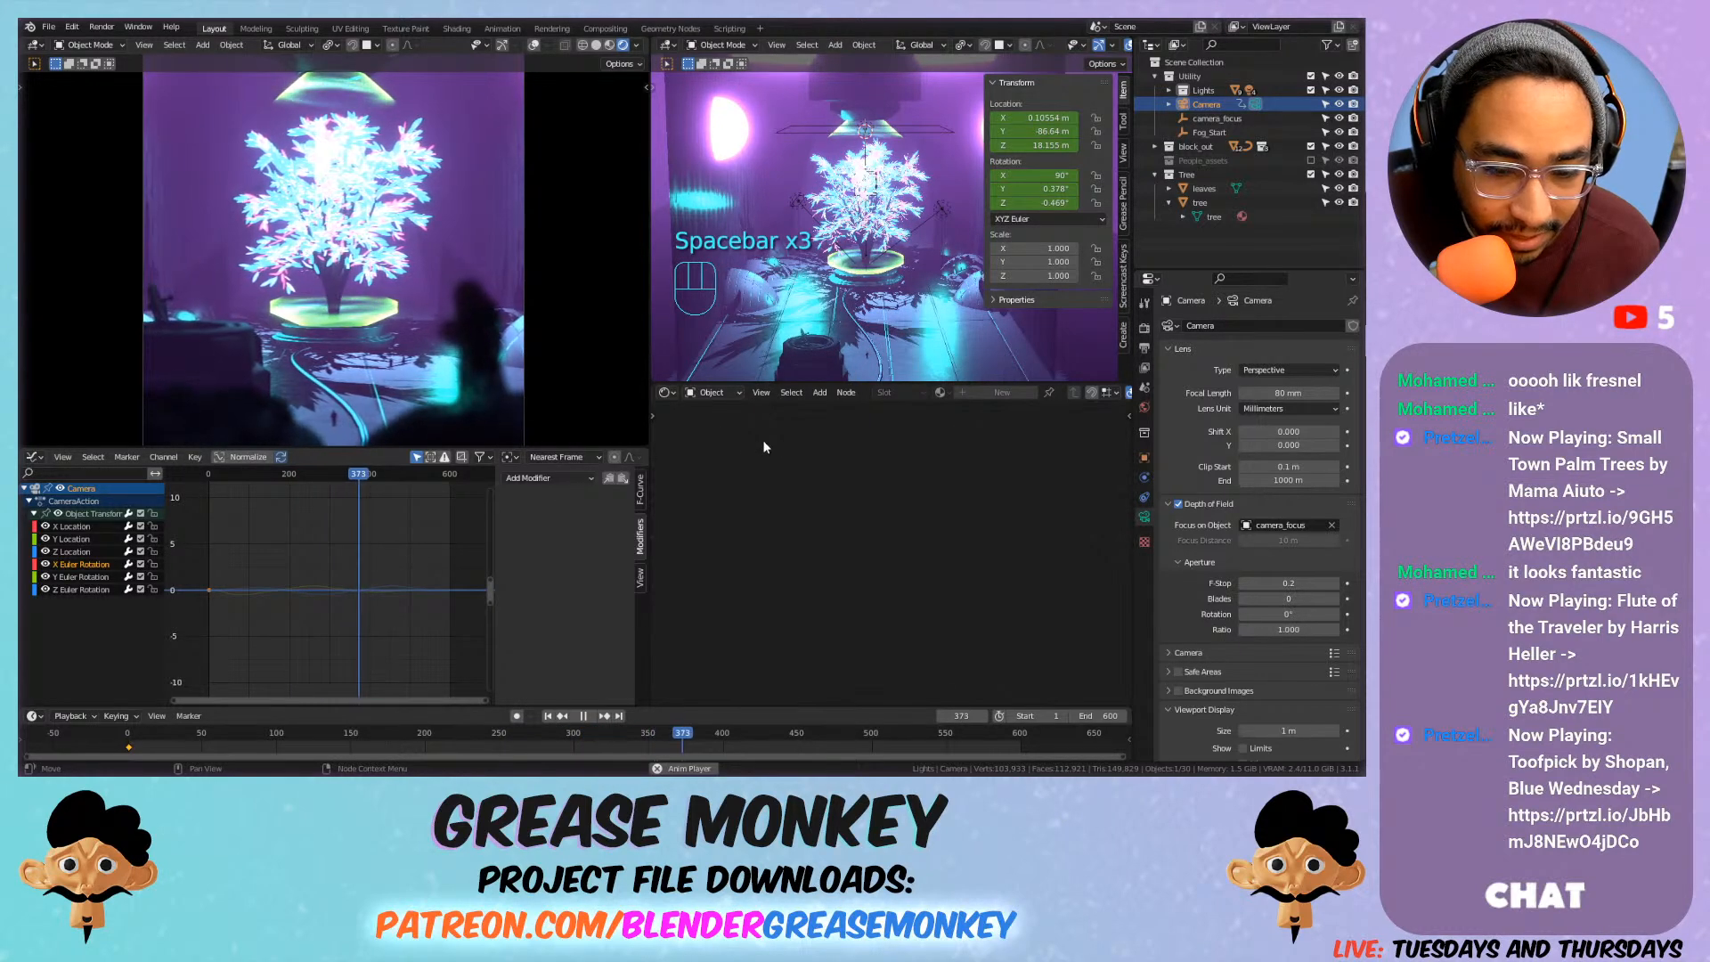
key("space")
key("ctrl+z")
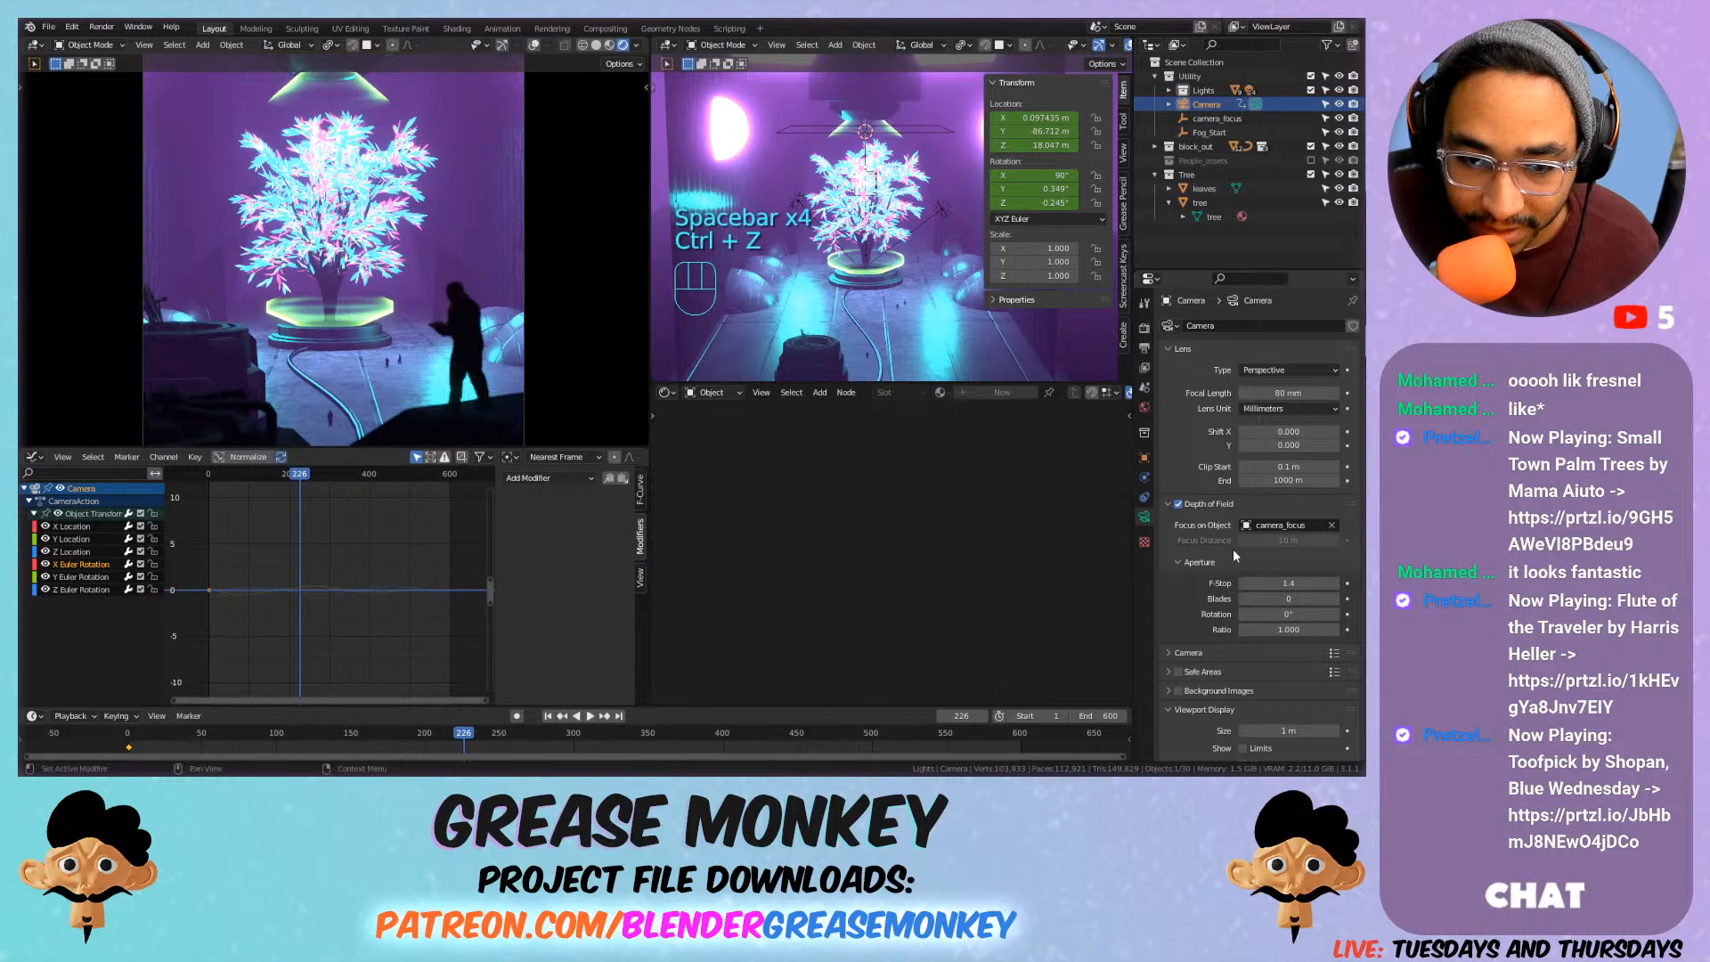
Set the camera's depth of field F-Stop to 0.6 and play the animation.
key("space")
key("space")
left_click_drag(1289, 583, 1258, 583)
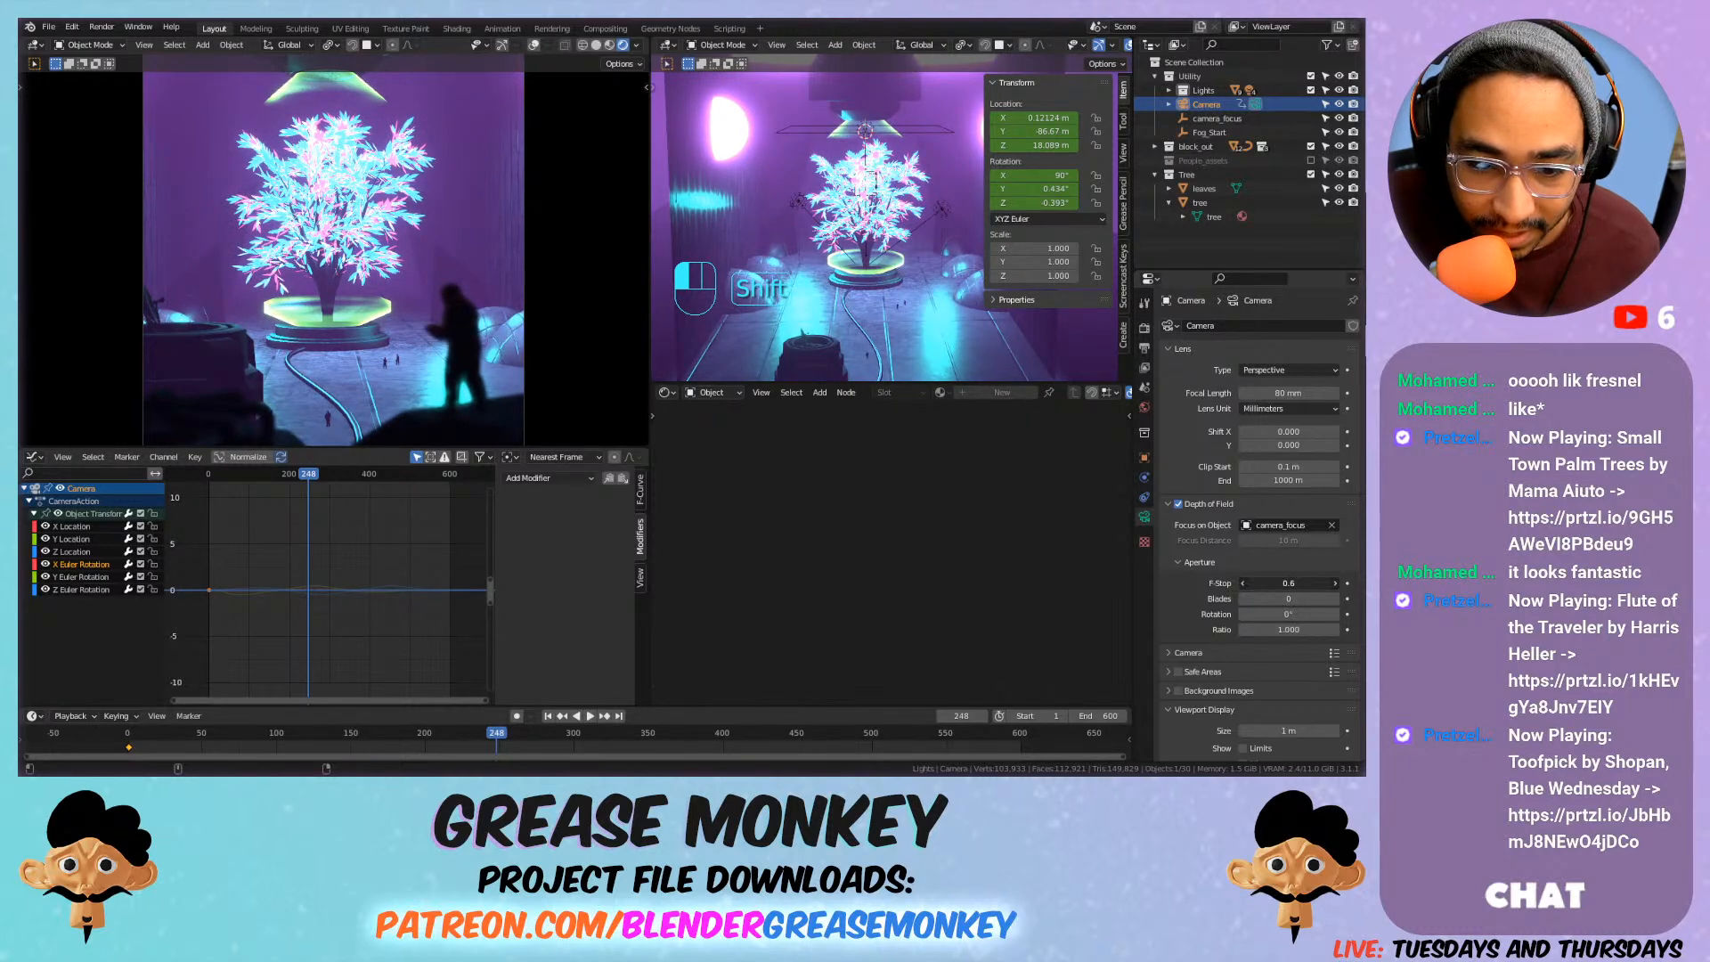
key("space")
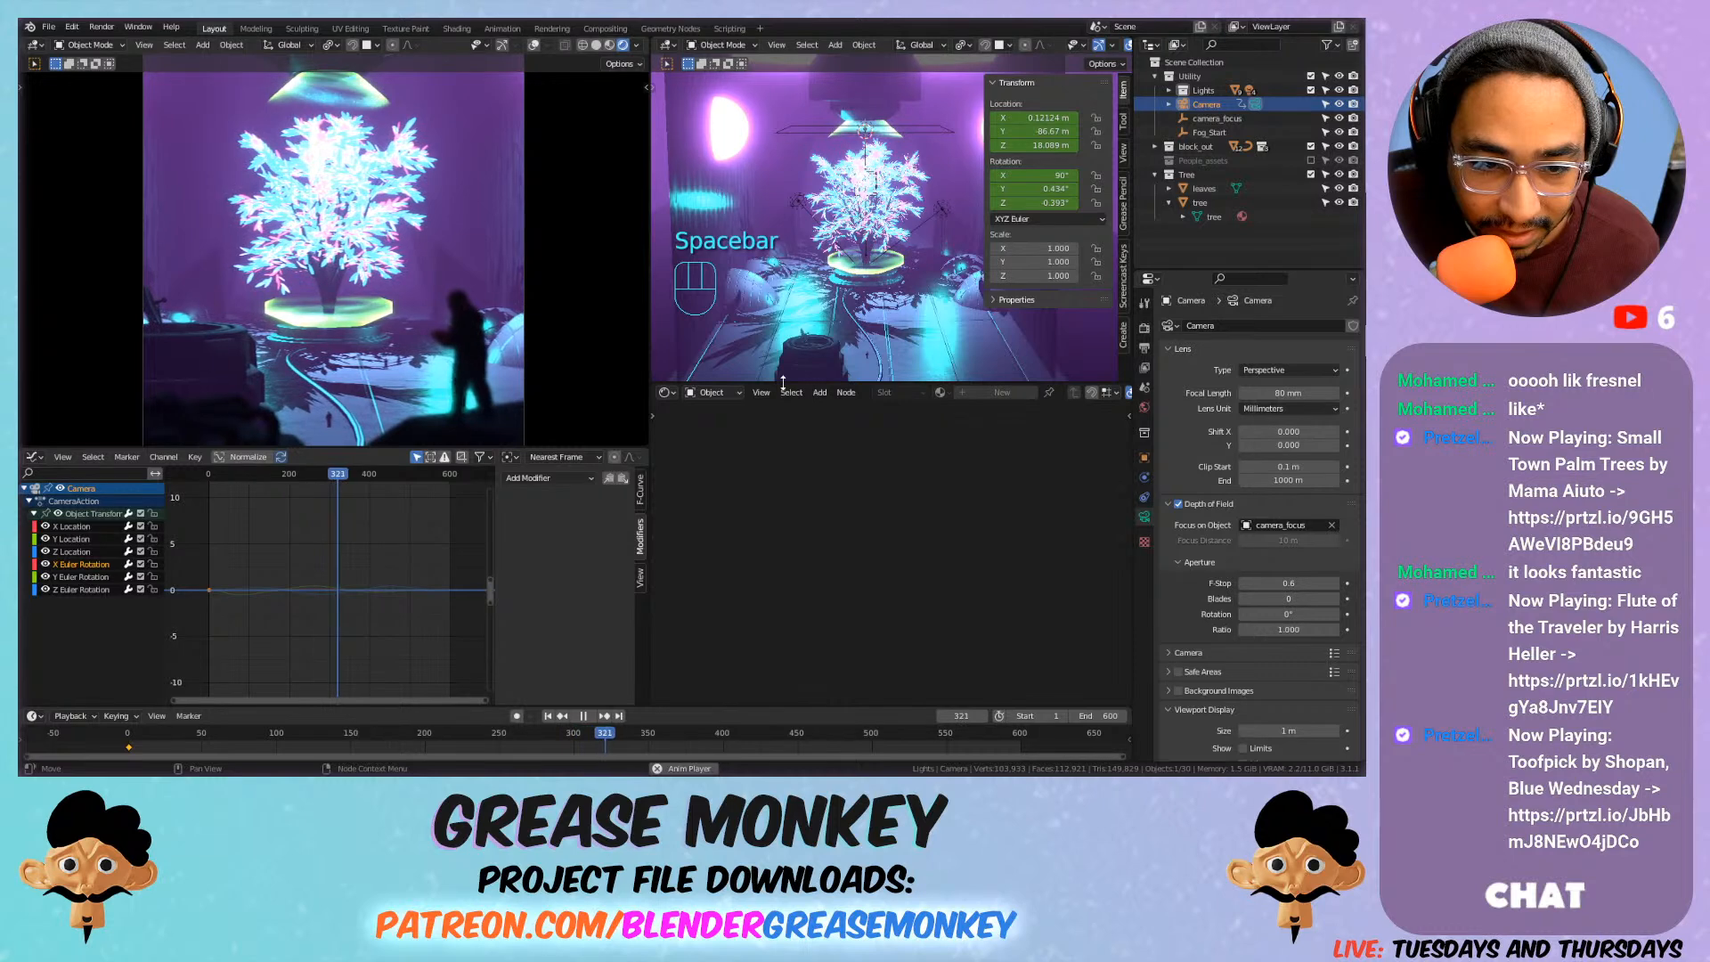
key("space")
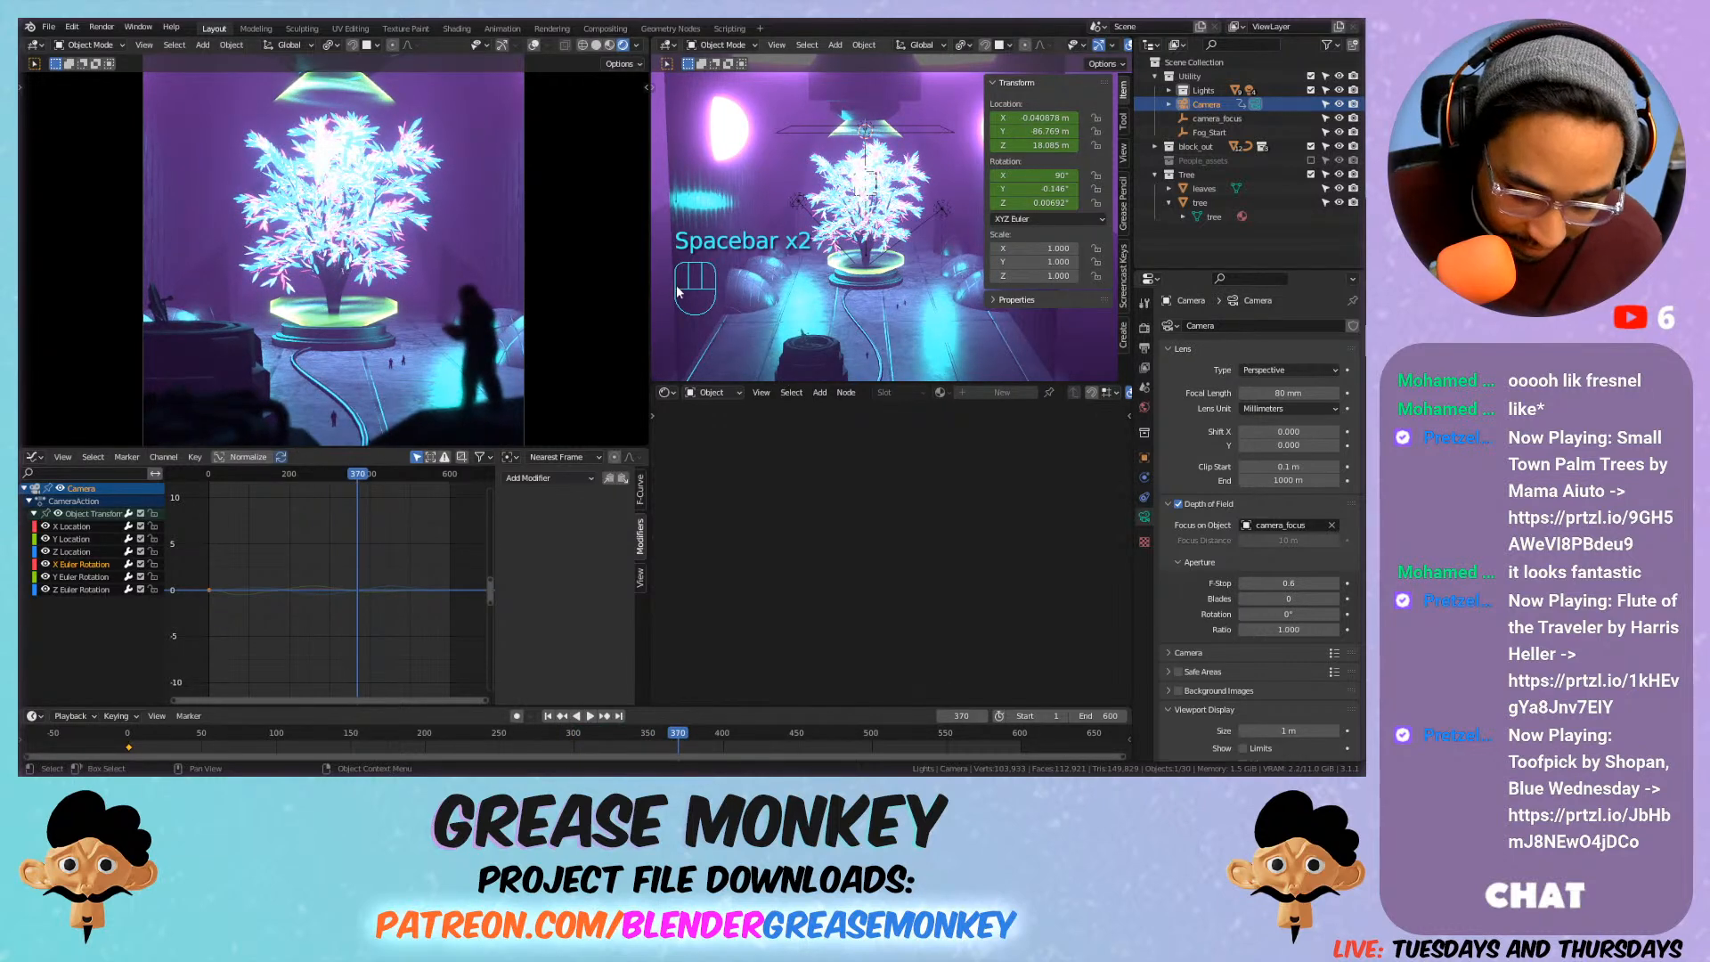
Render frame 370, examine the depth of field blur on the foreground, and close the render.
key("F12")
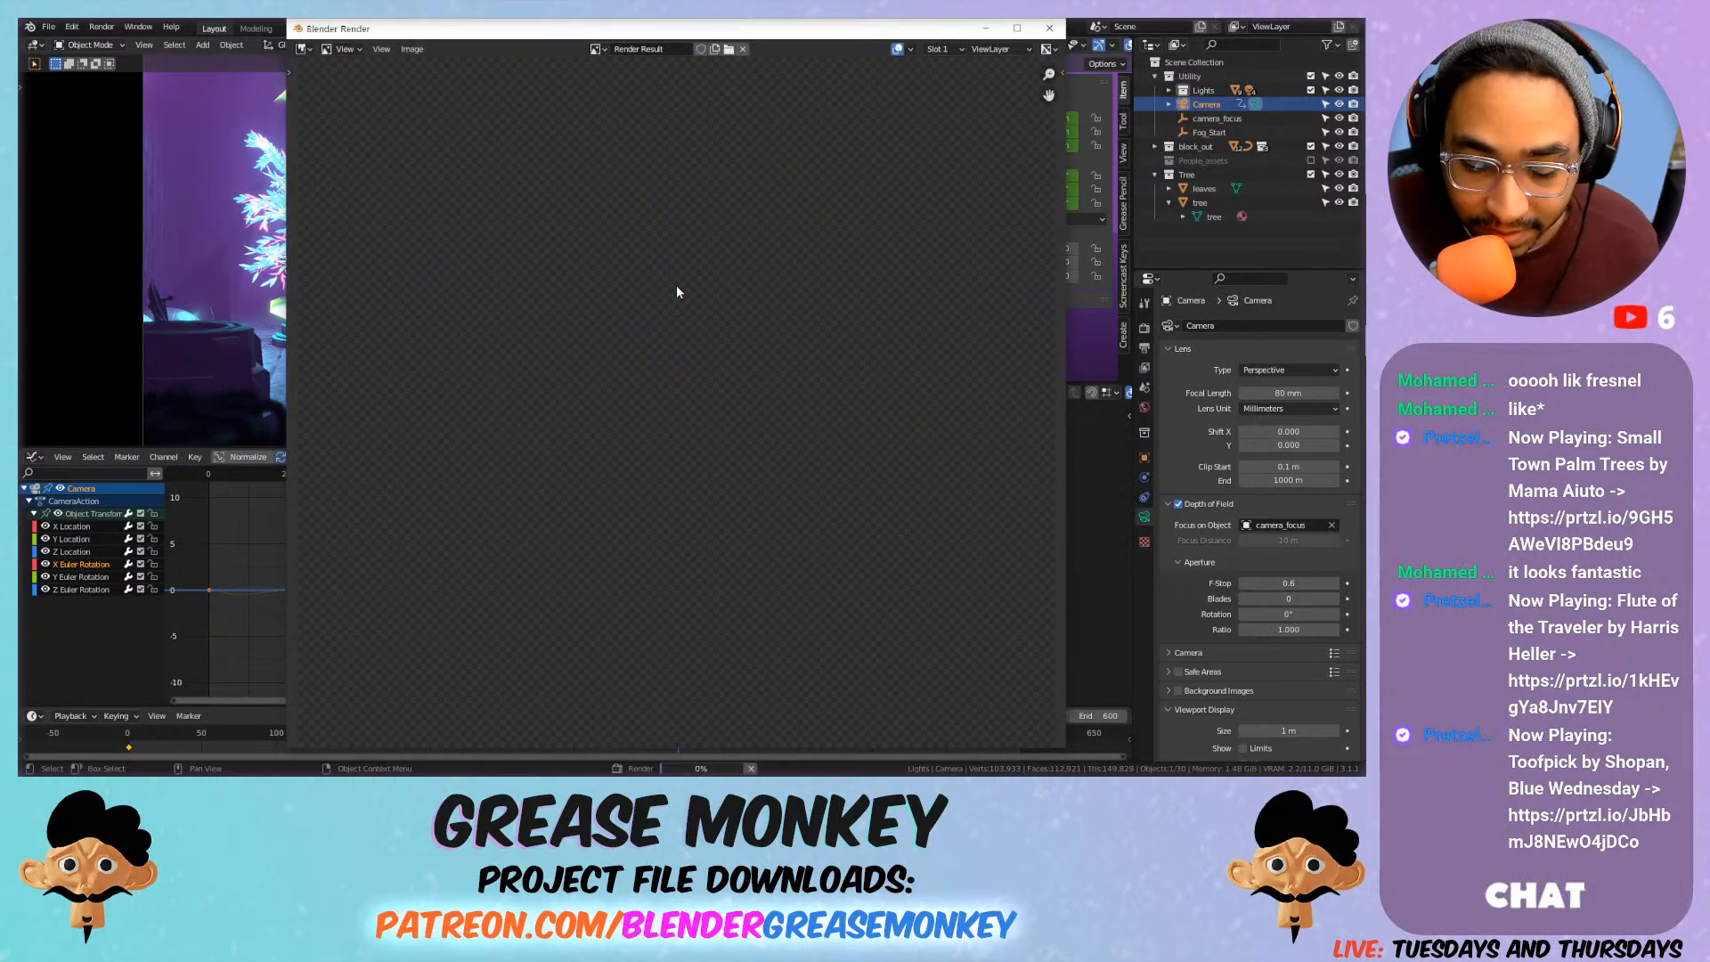
scroll(755, 418, "down", 2)
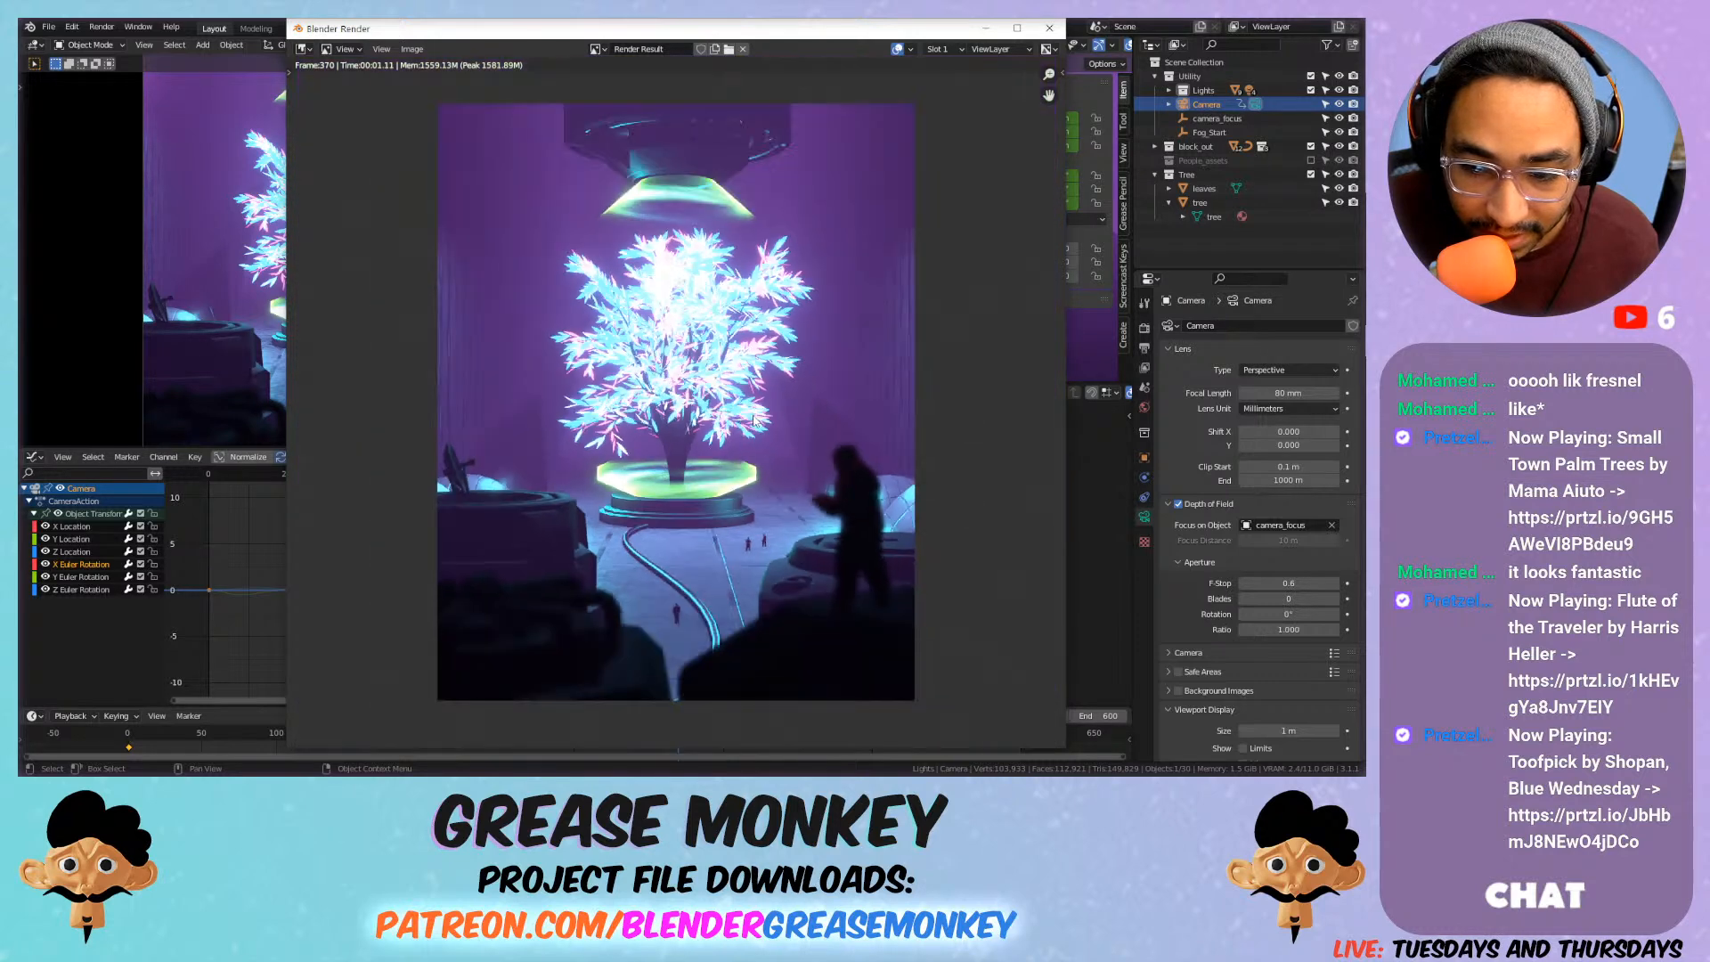
scroll(755, 417, "up", 1)
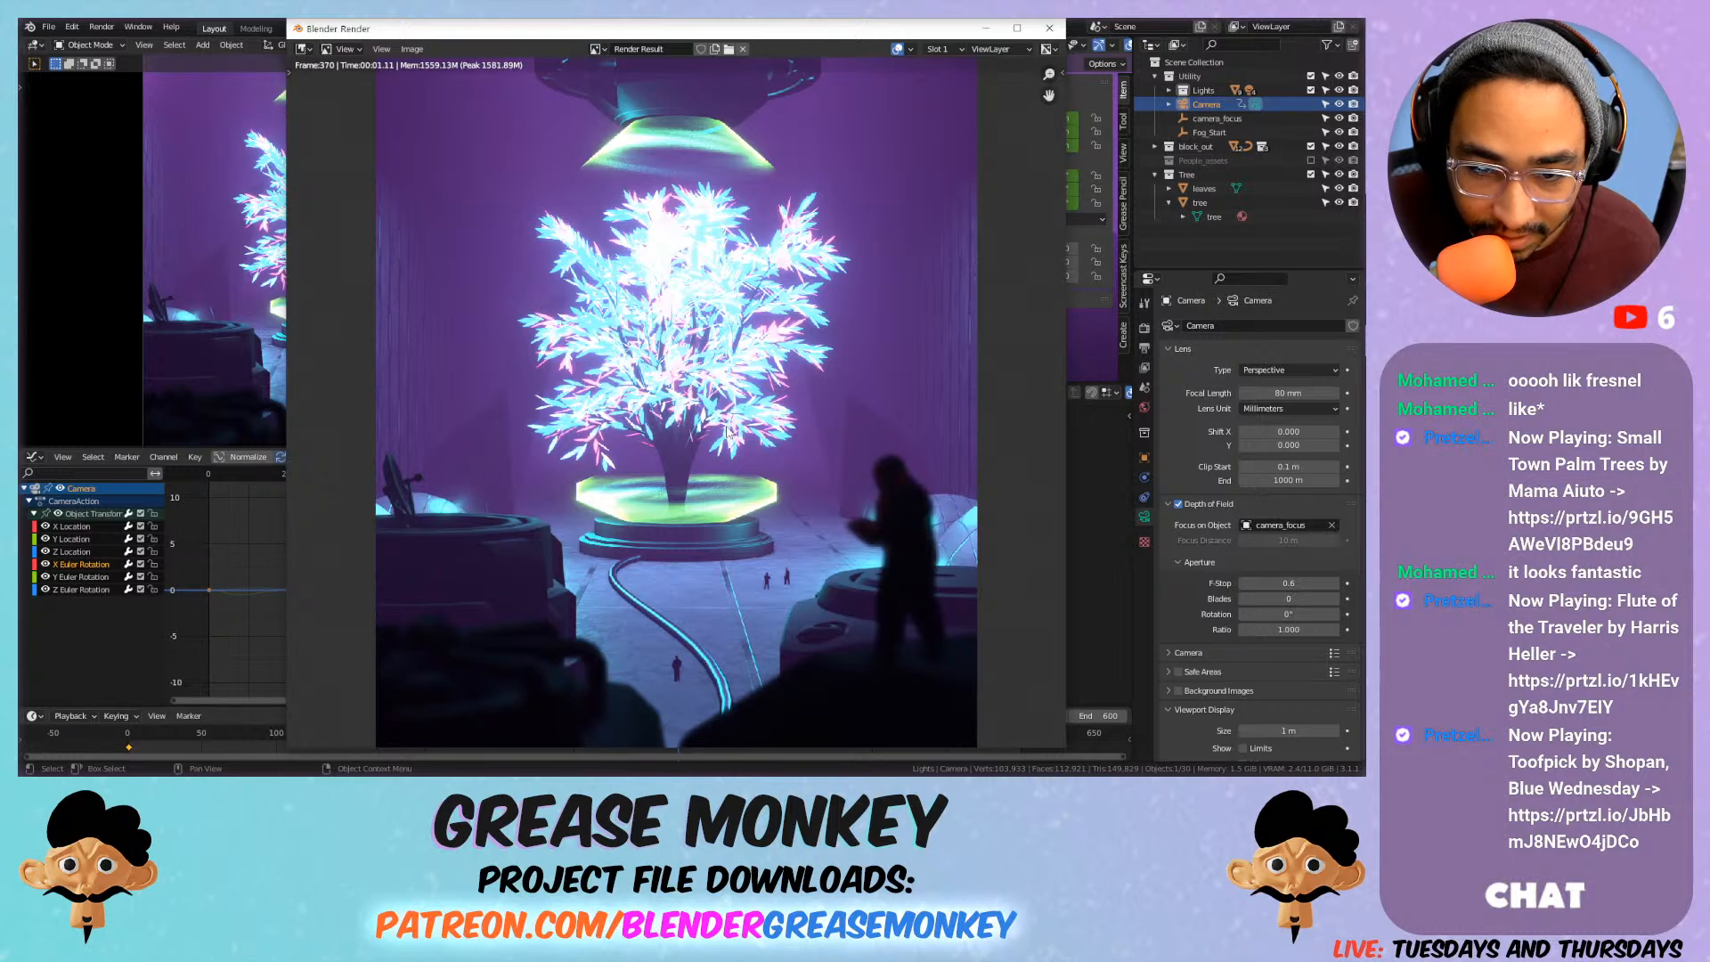
scroll(728, 433, "down", 1)
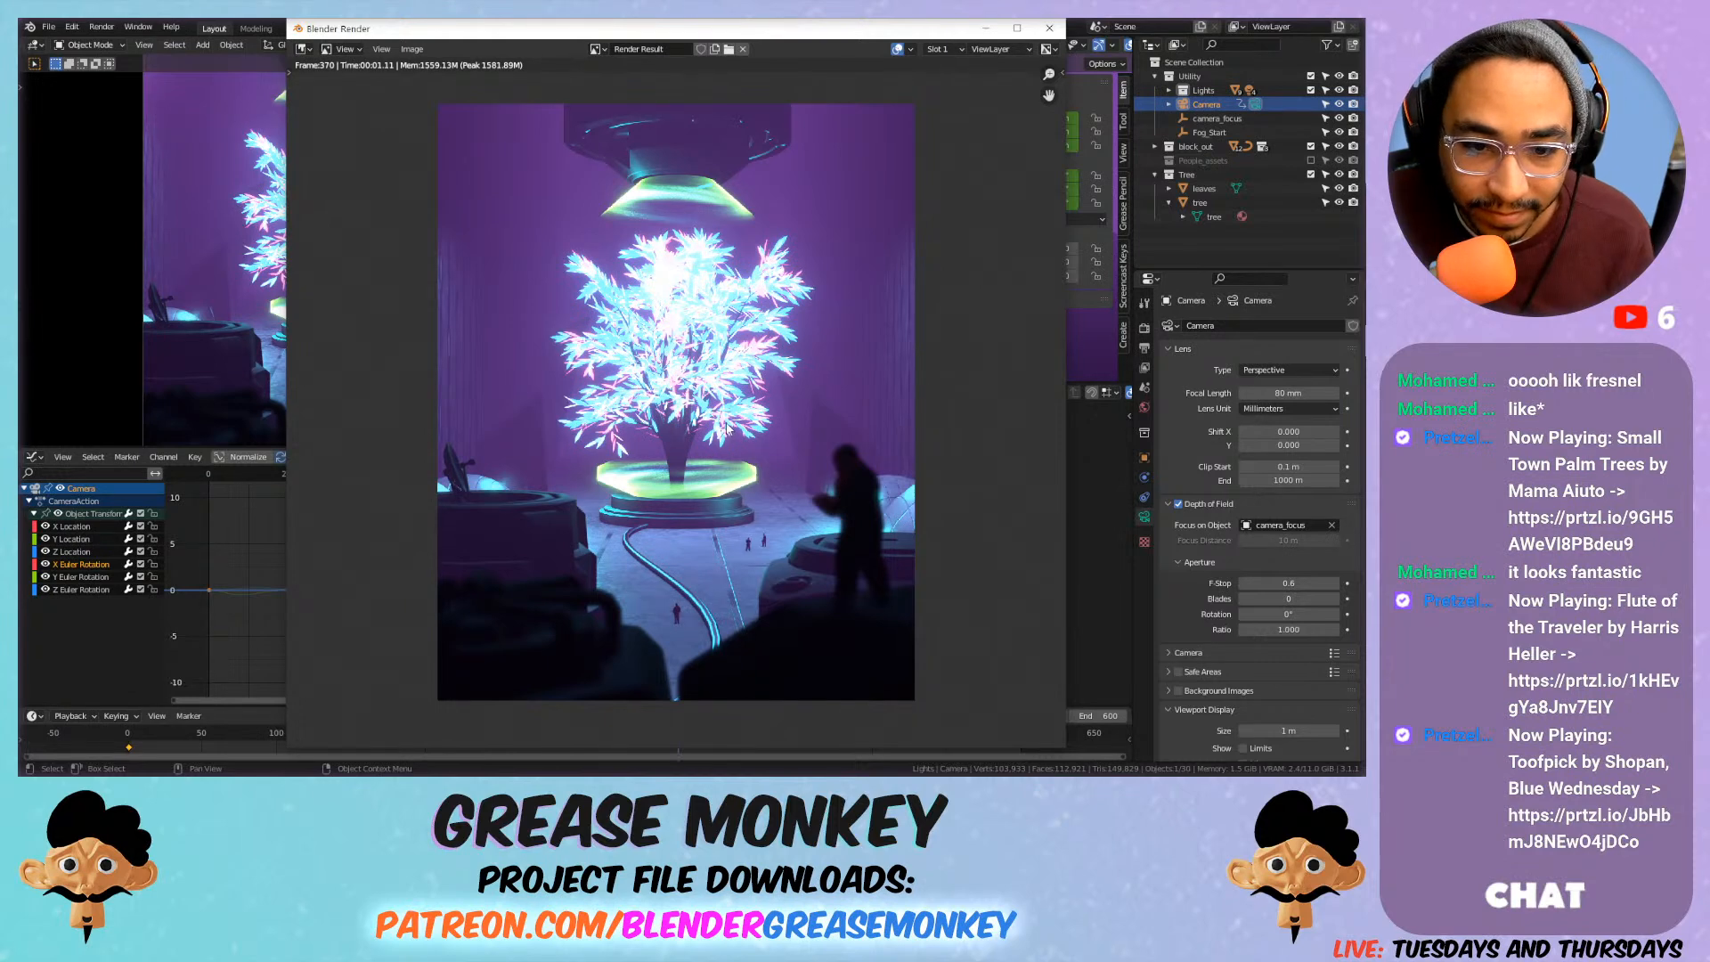
key("Escape")
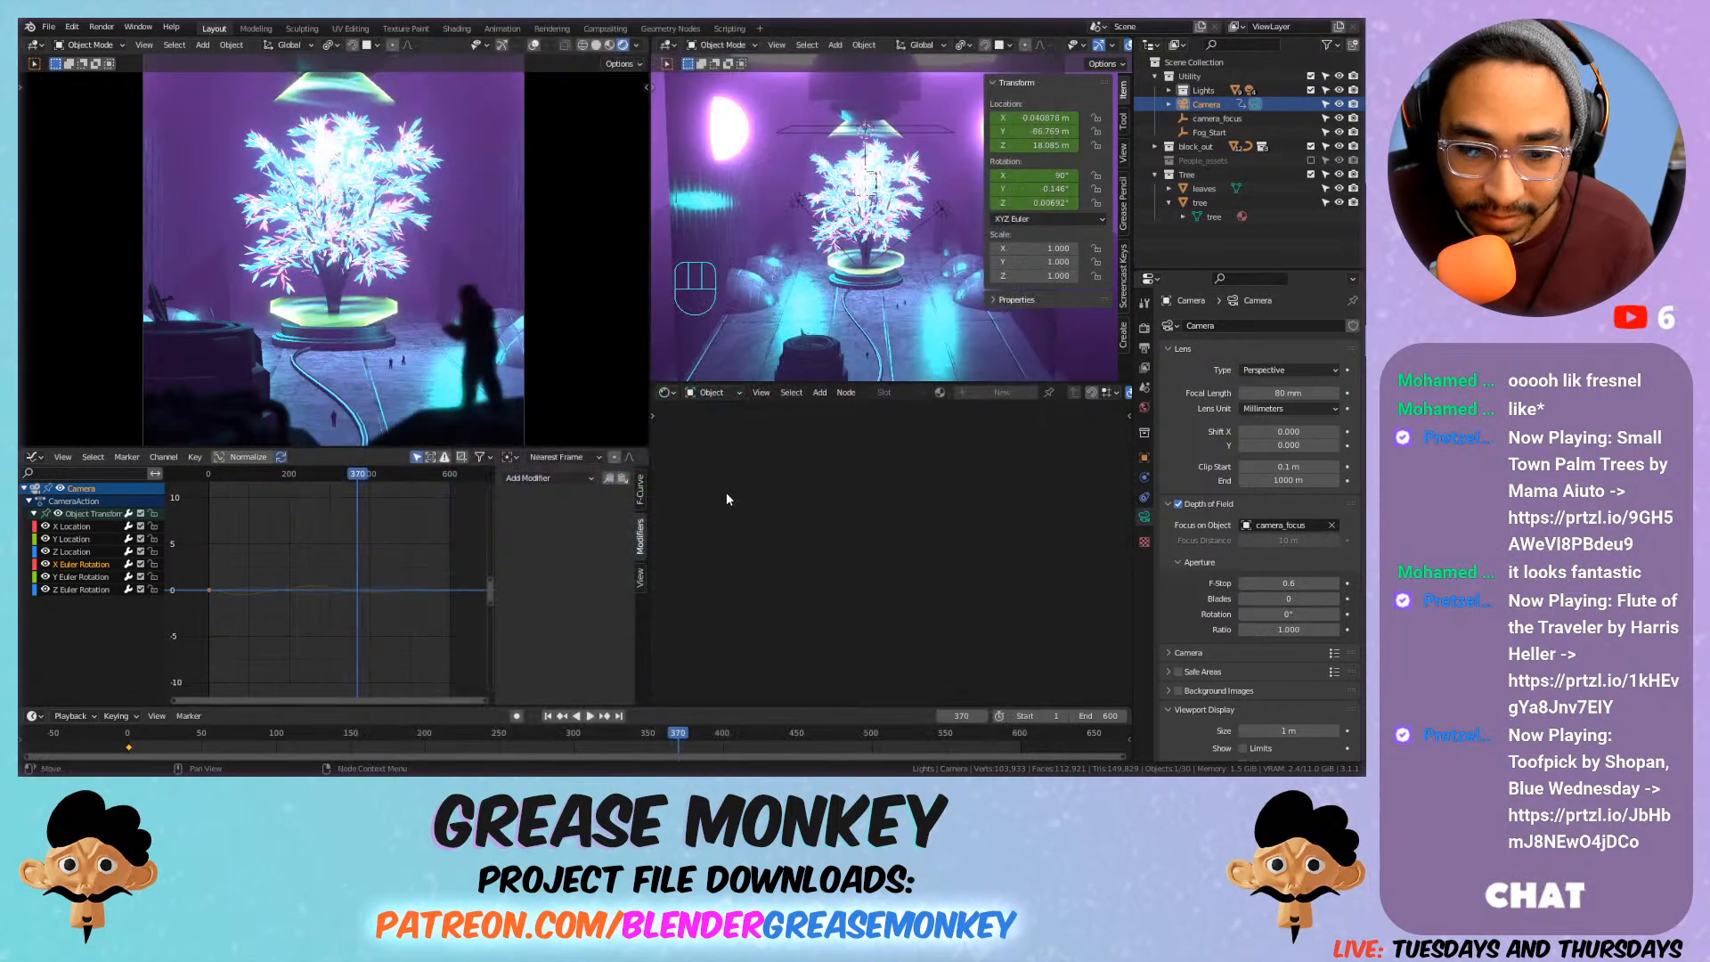
Rotate the small human figure on the floor near the cable about Z to 160° and render frame 370 to check it.
left_click(334, 421)
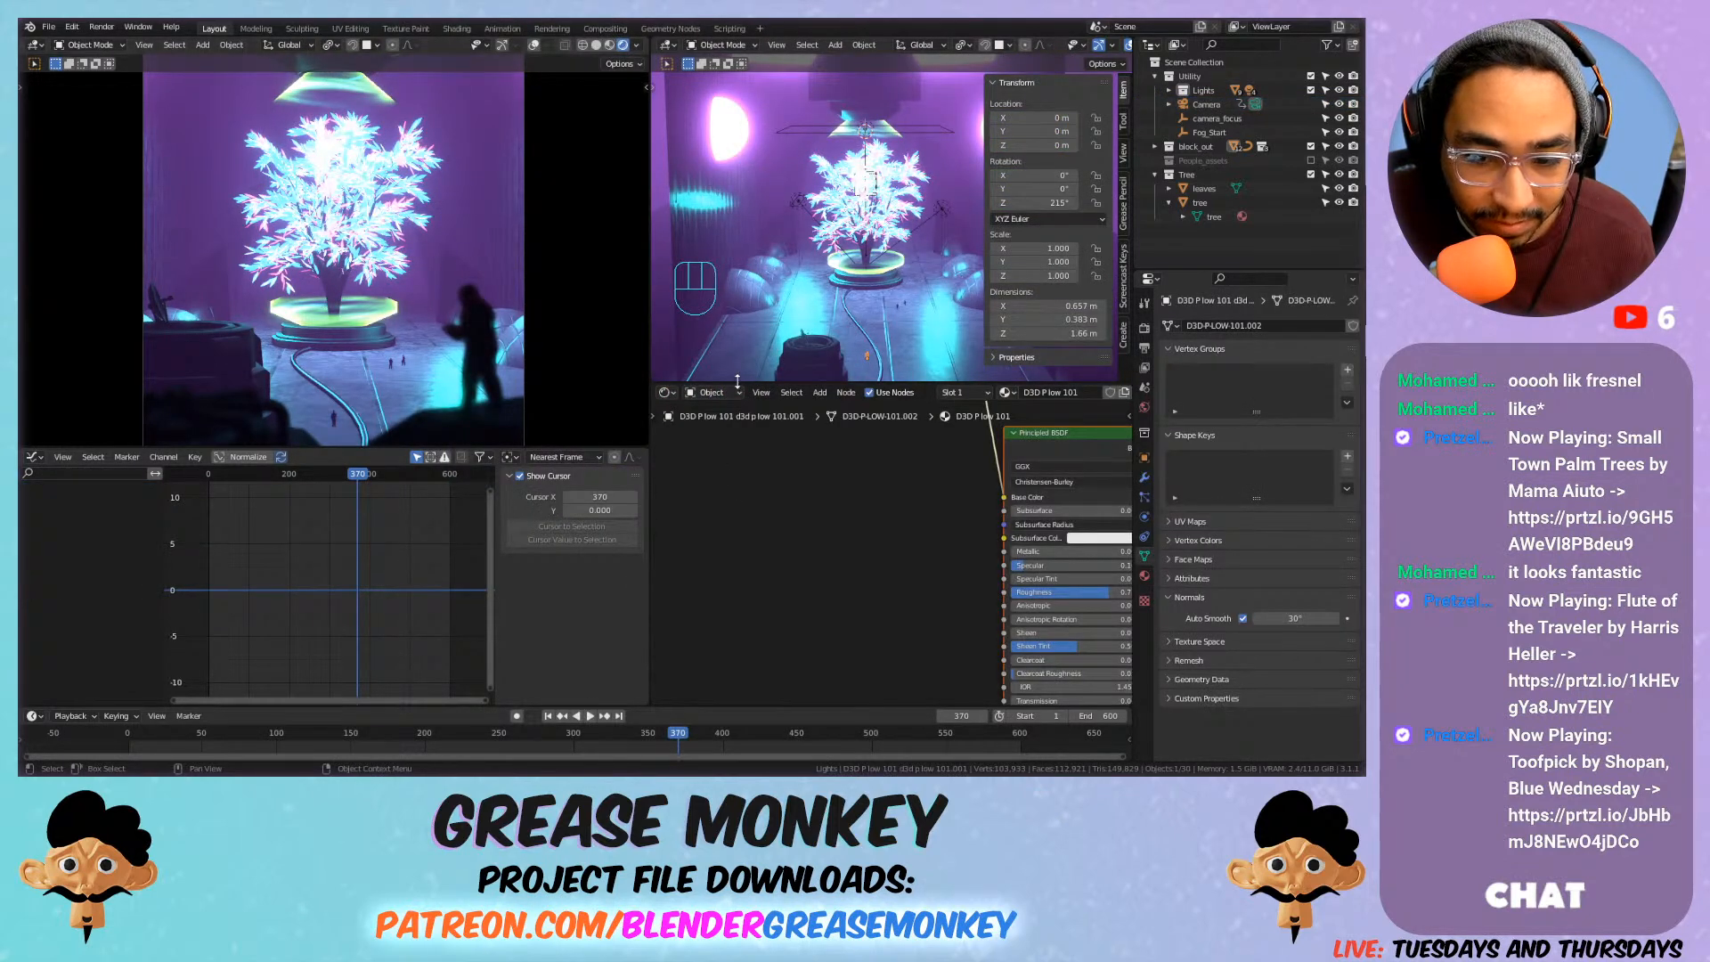
key("r")
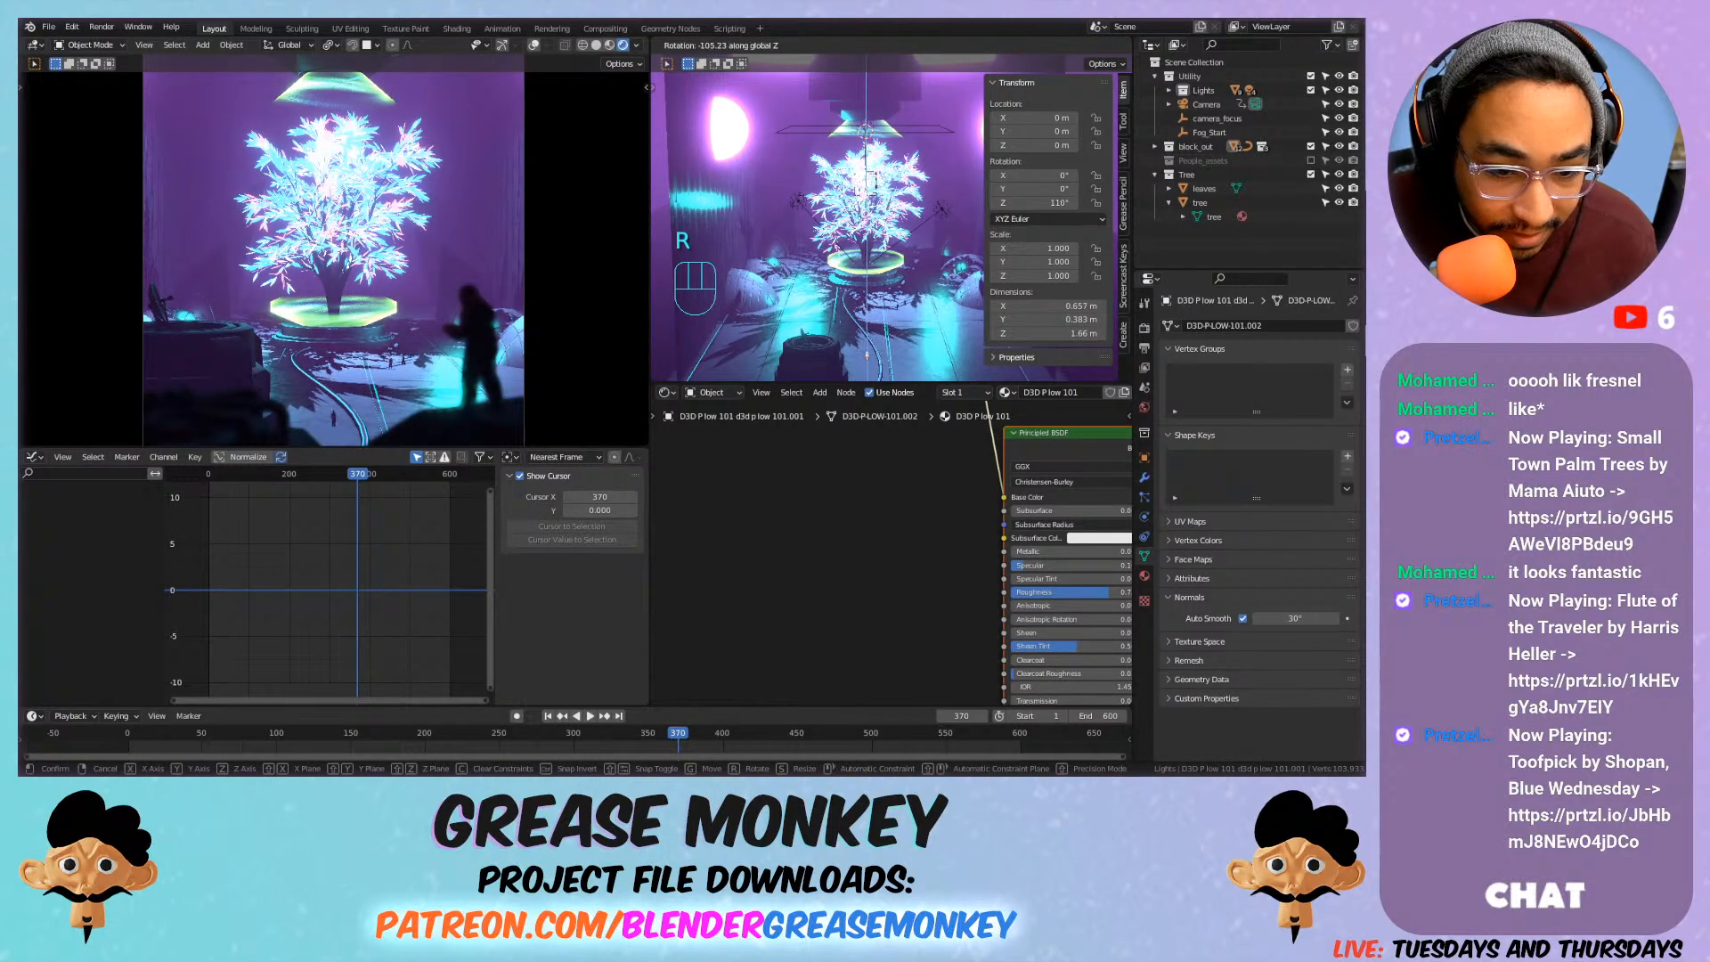
left_click(687, 265)
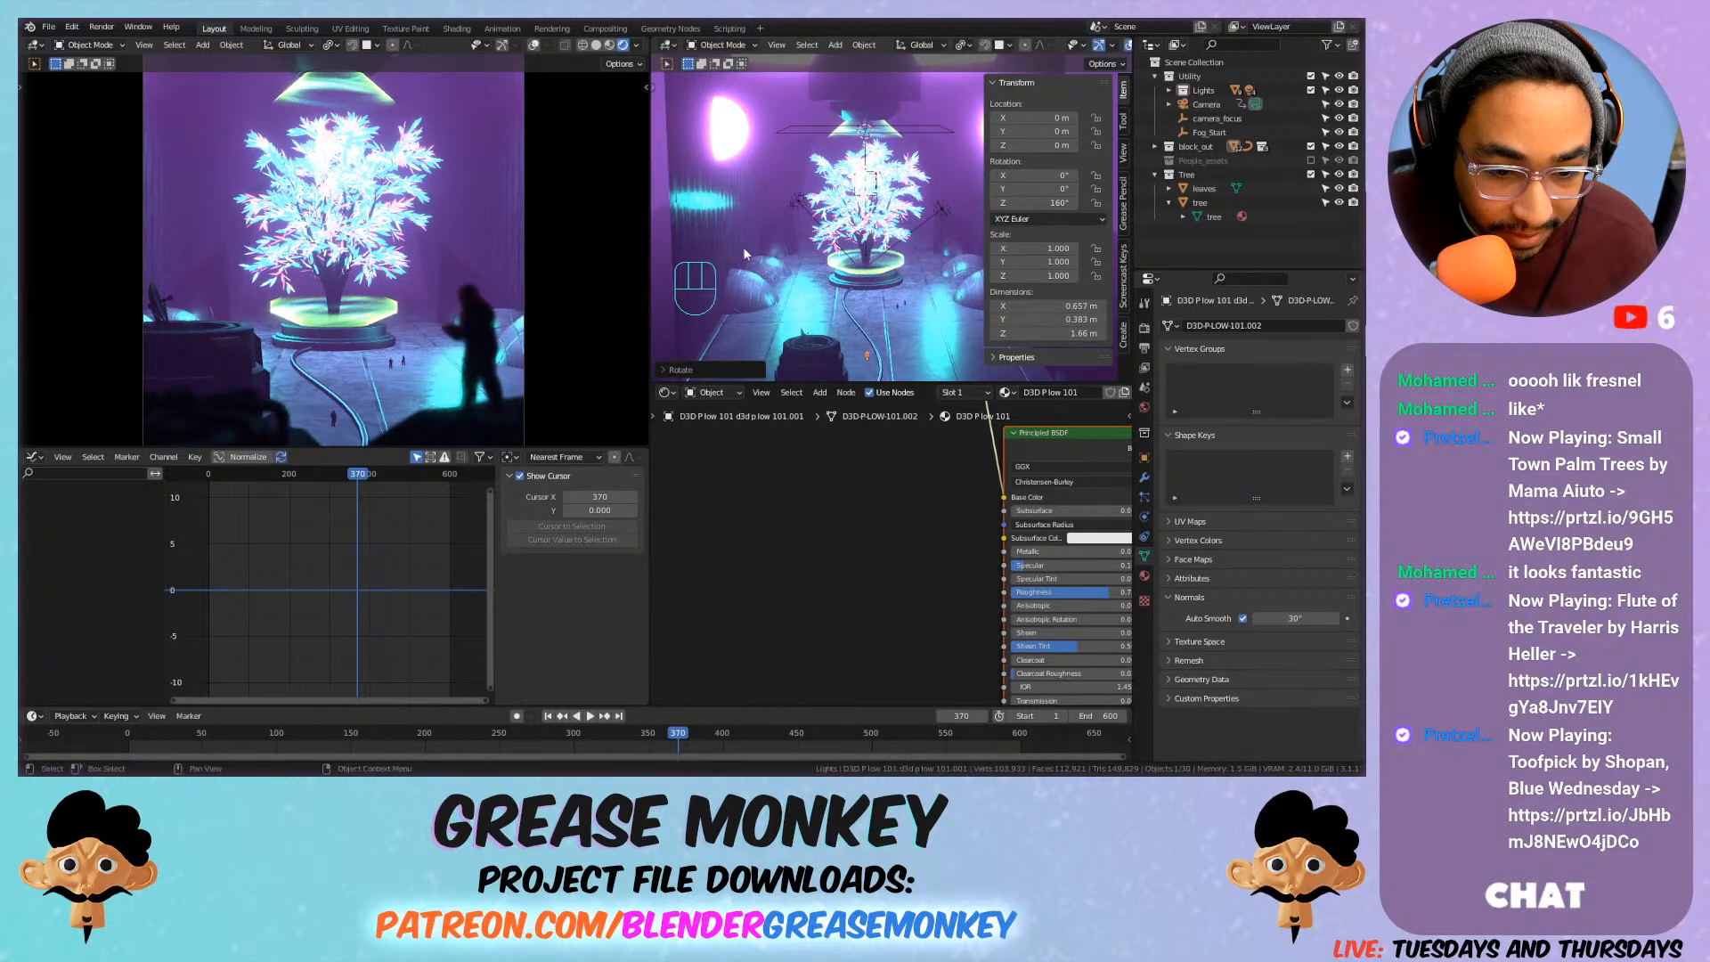
key("F12")
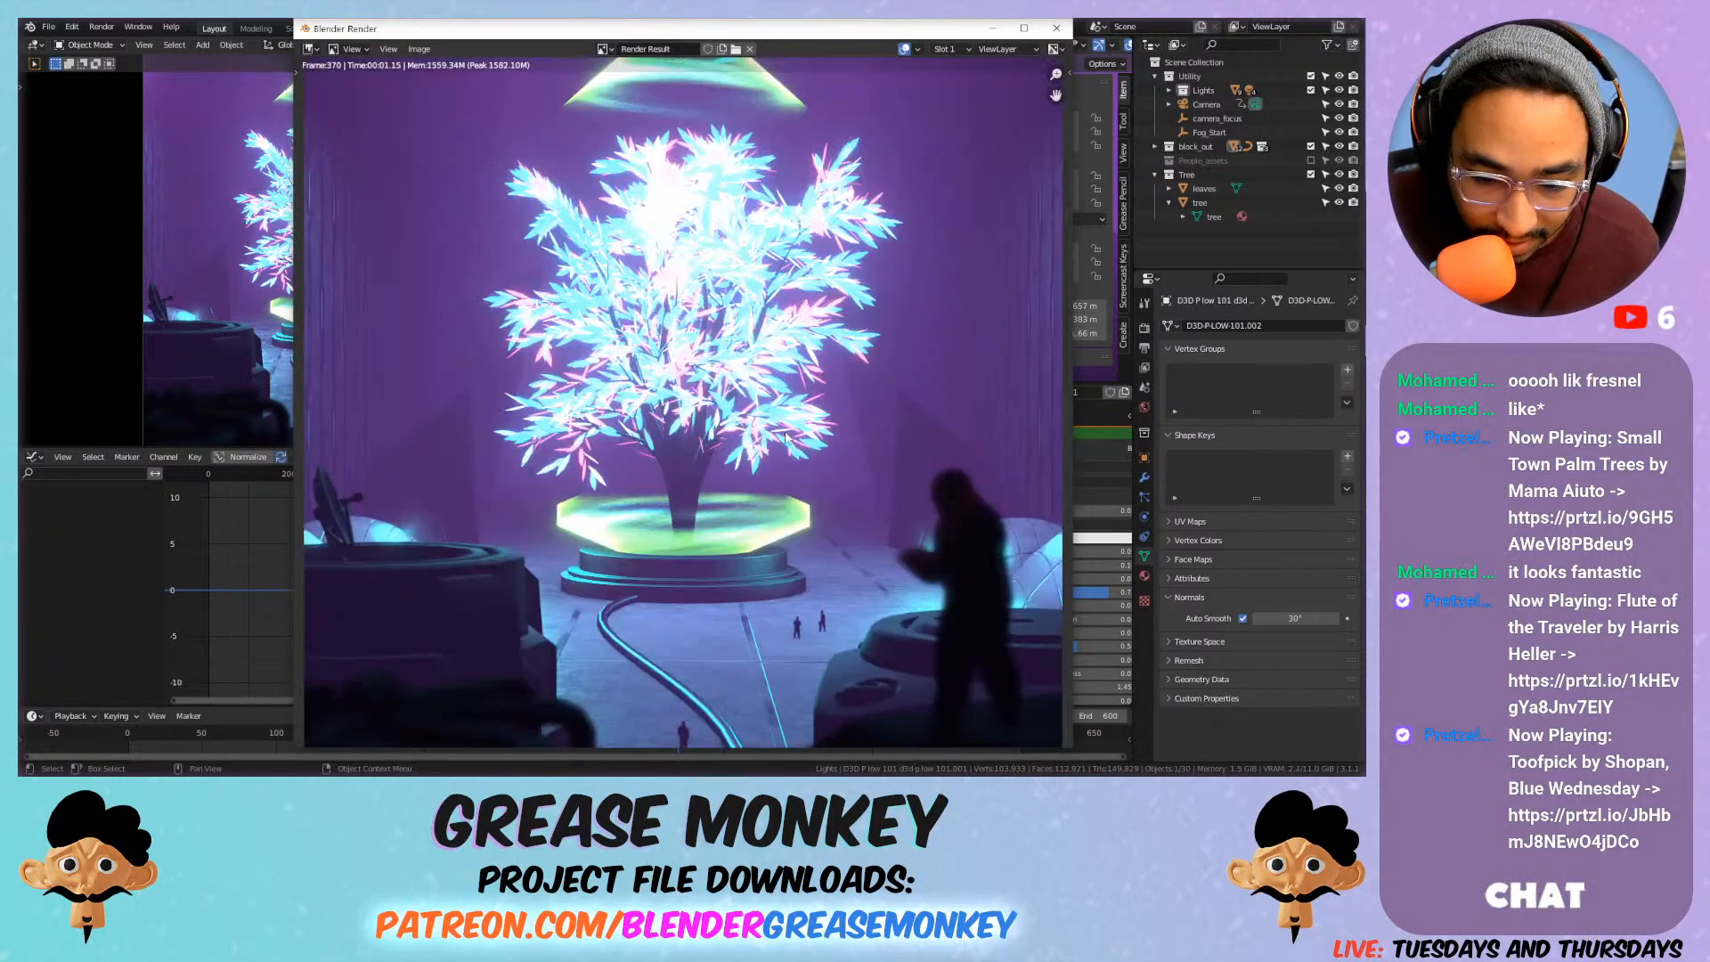
middle_click_drag(785, 437, 763, 307)
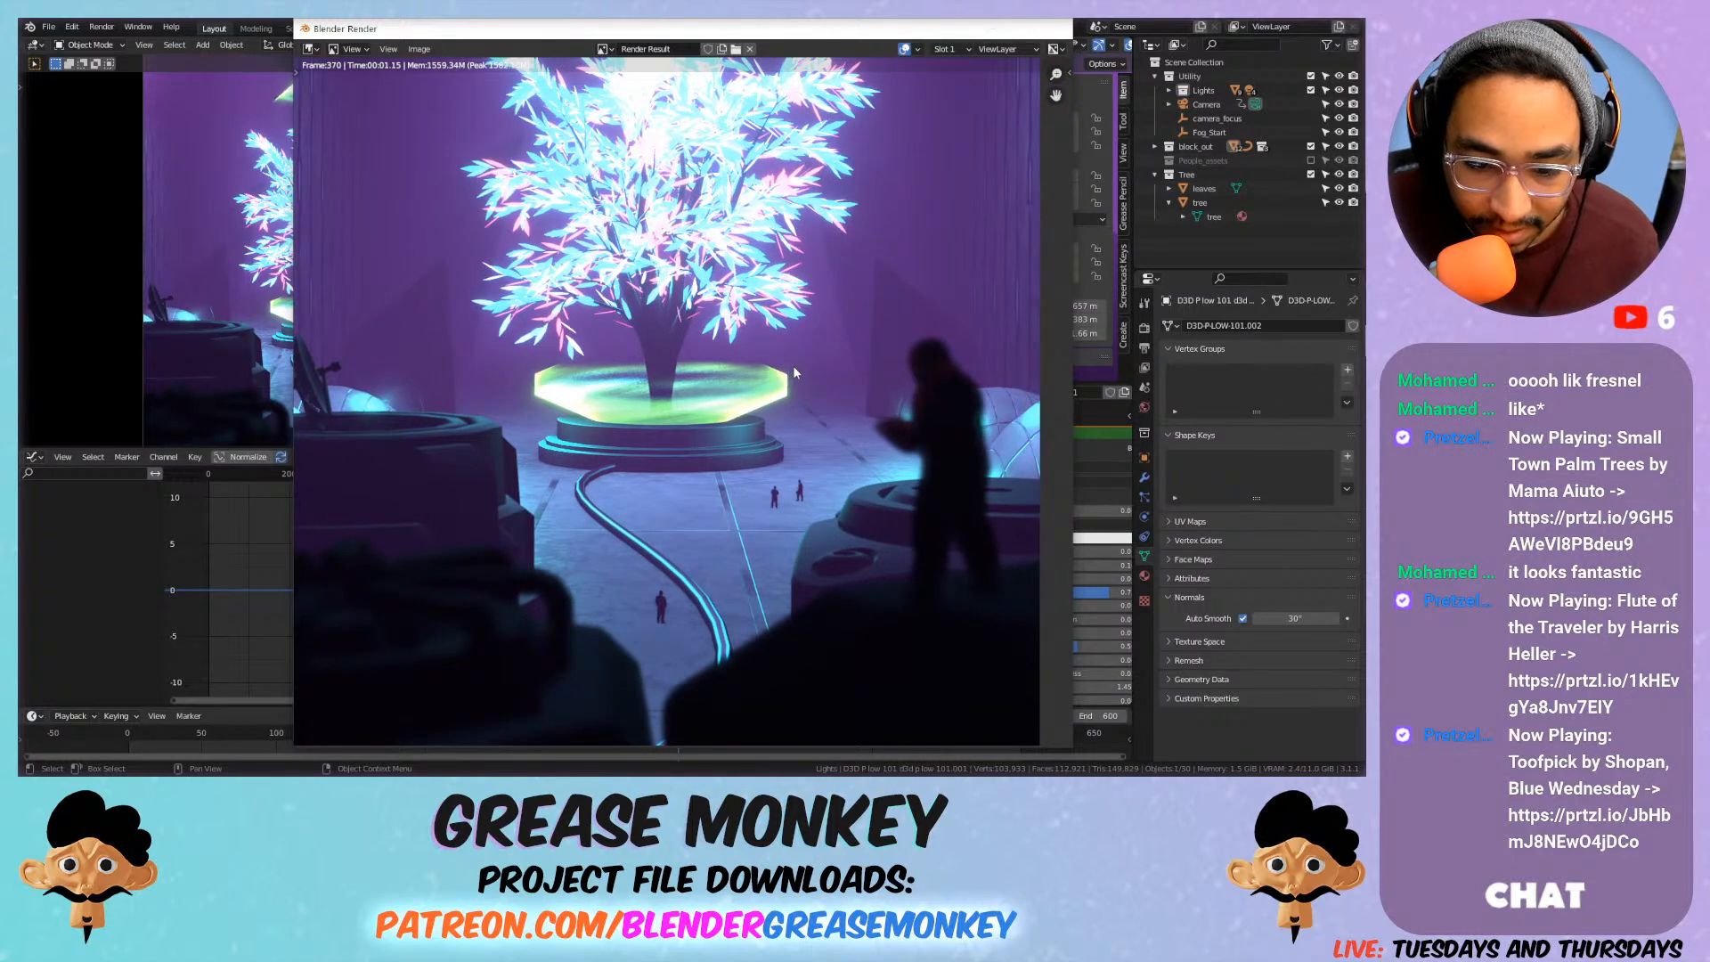
Move the small human figure near the cable across the floor to X -1.8334 m, Y 4.0933 m and check it in a render of frame 370.
key("Escape")
key("g")
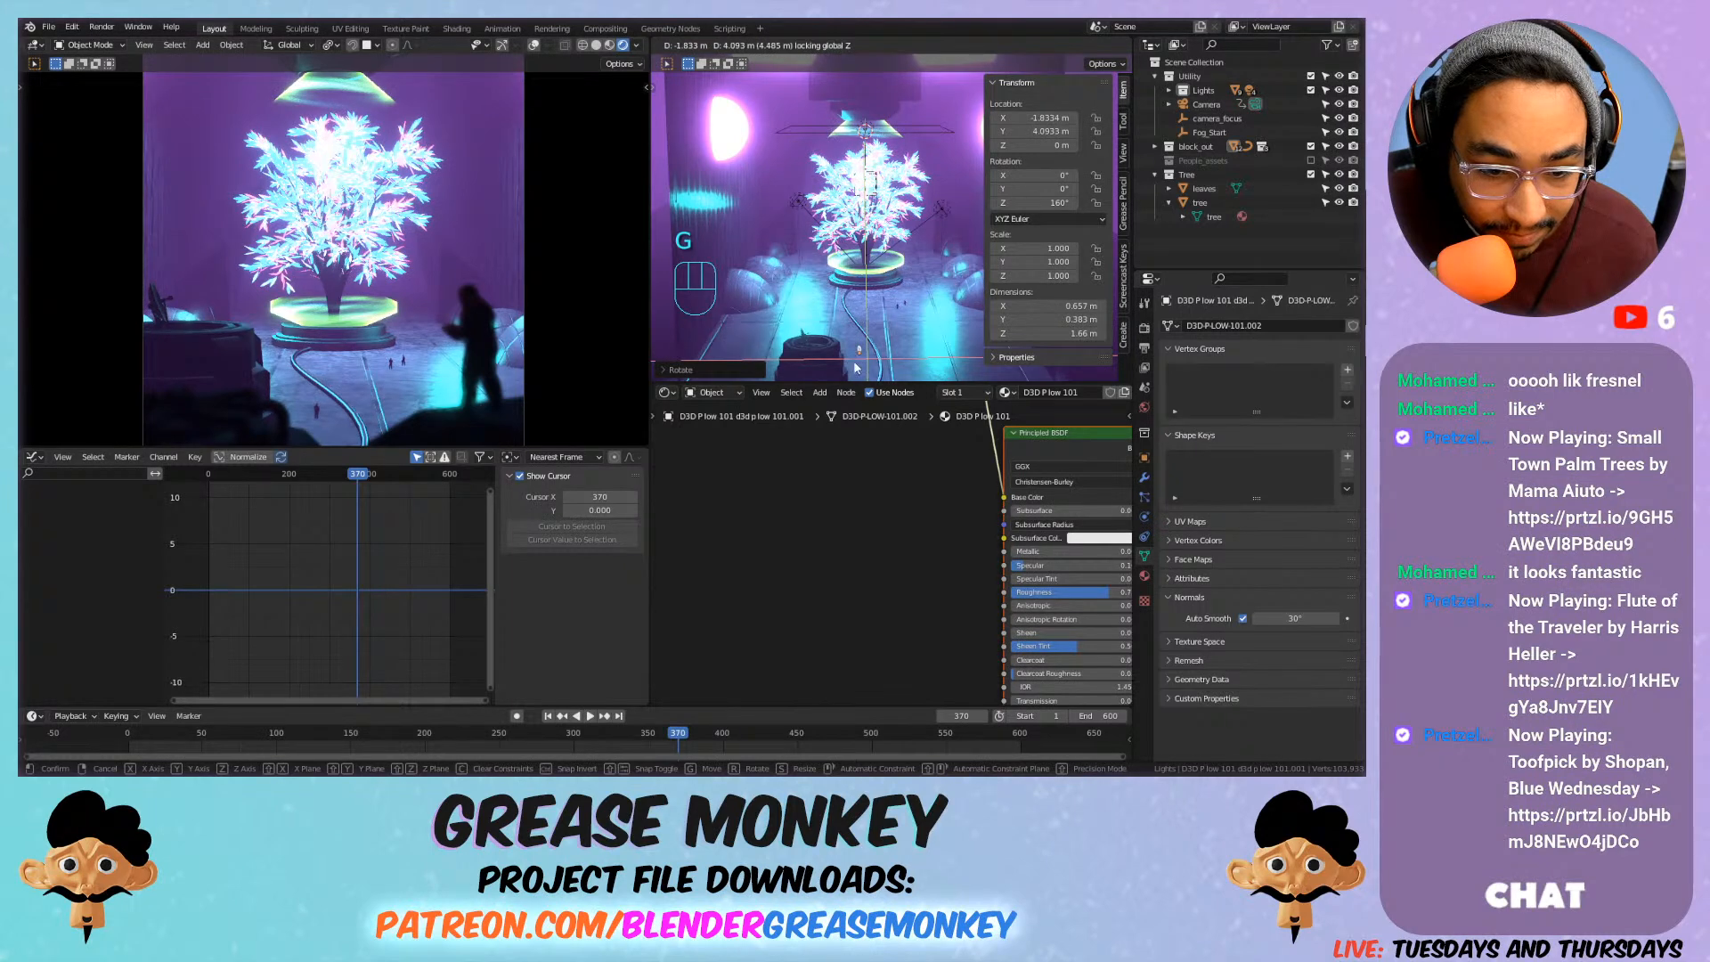
left_click(853, 361)
key("F12")
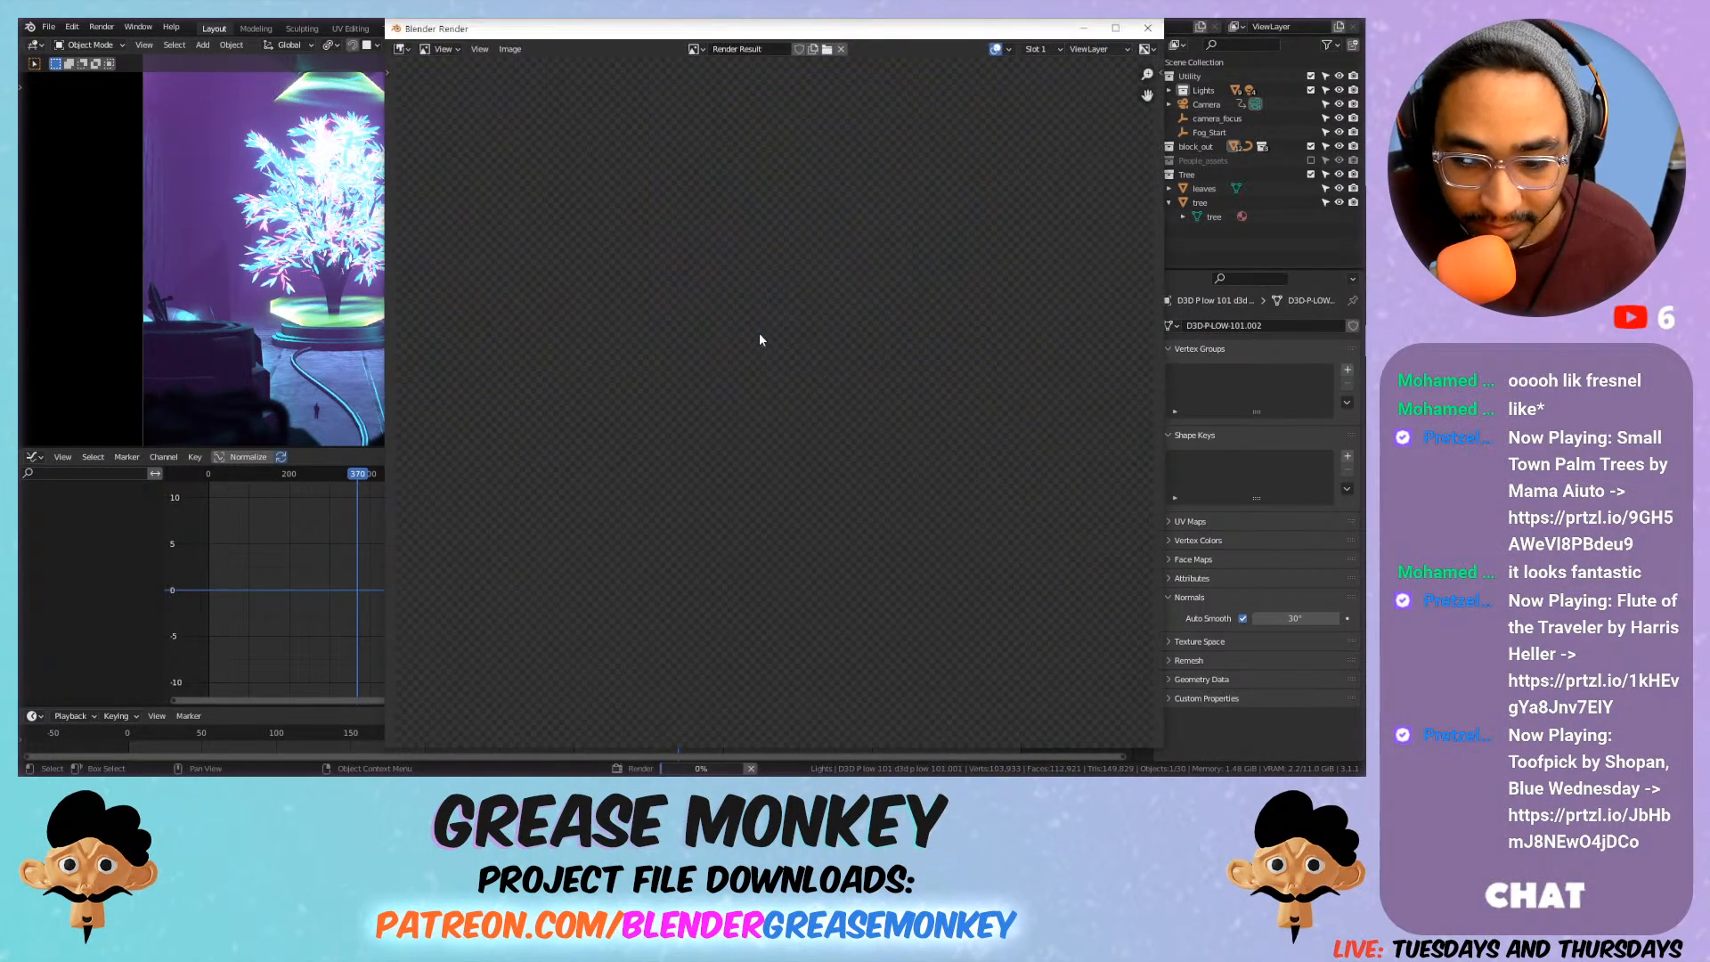
scroll(769, 366, "down", 2)
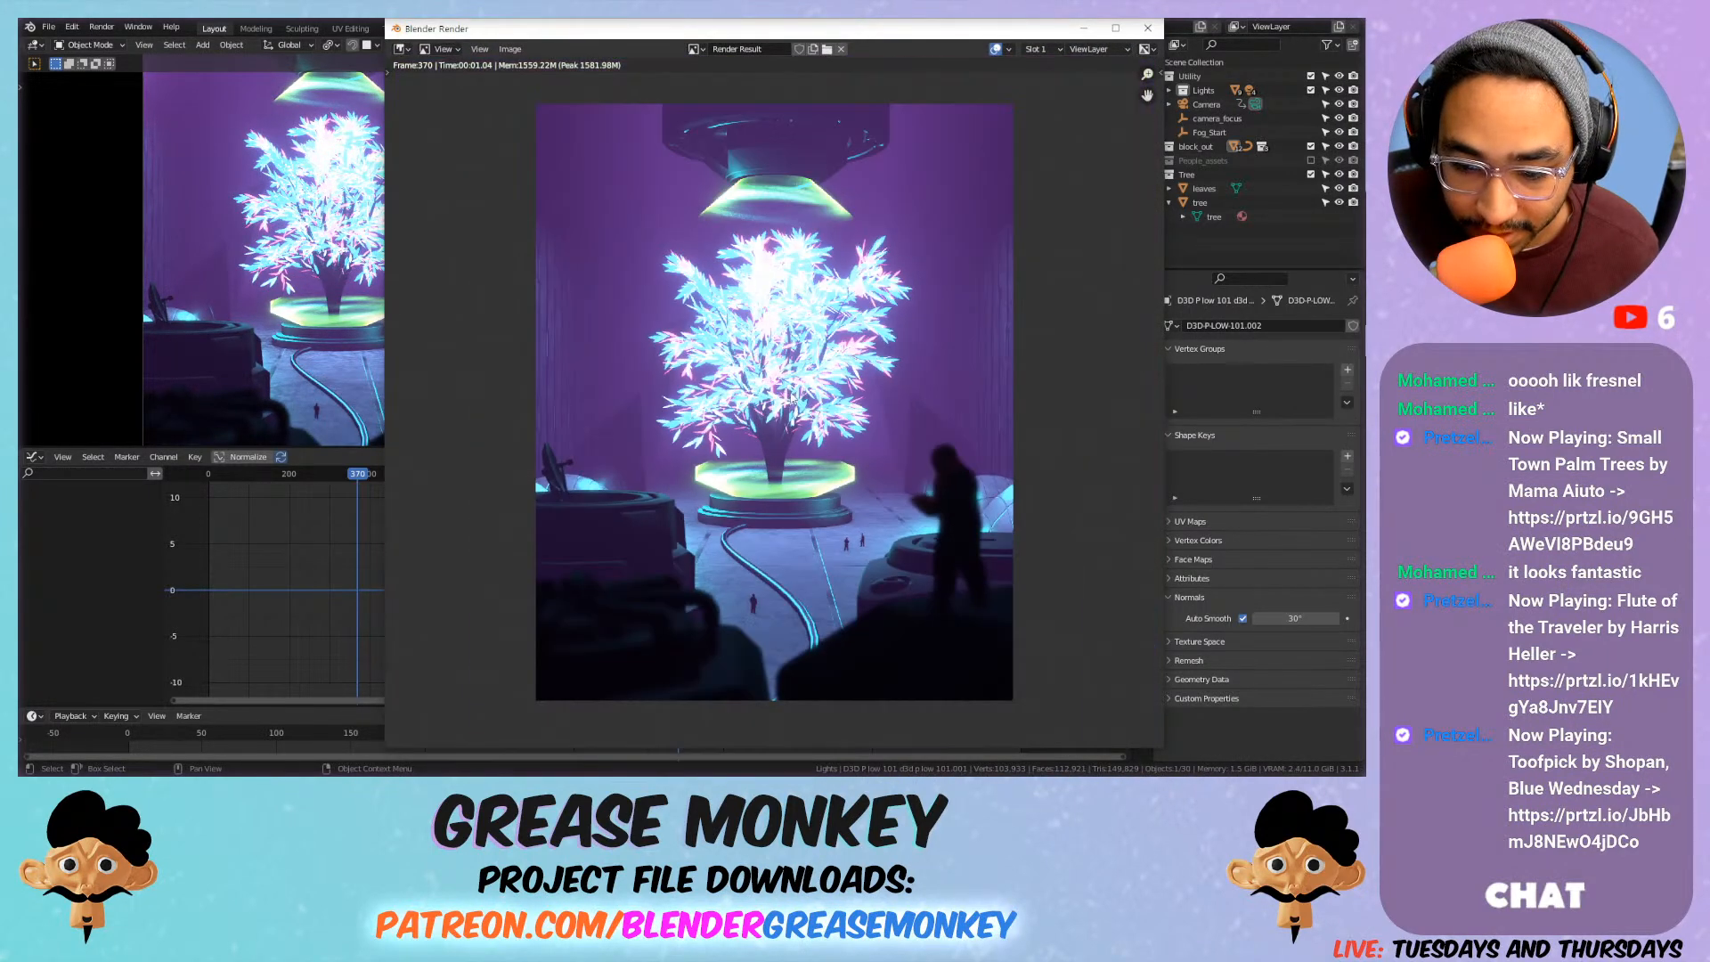
scroll(798, 412, "up", 1)
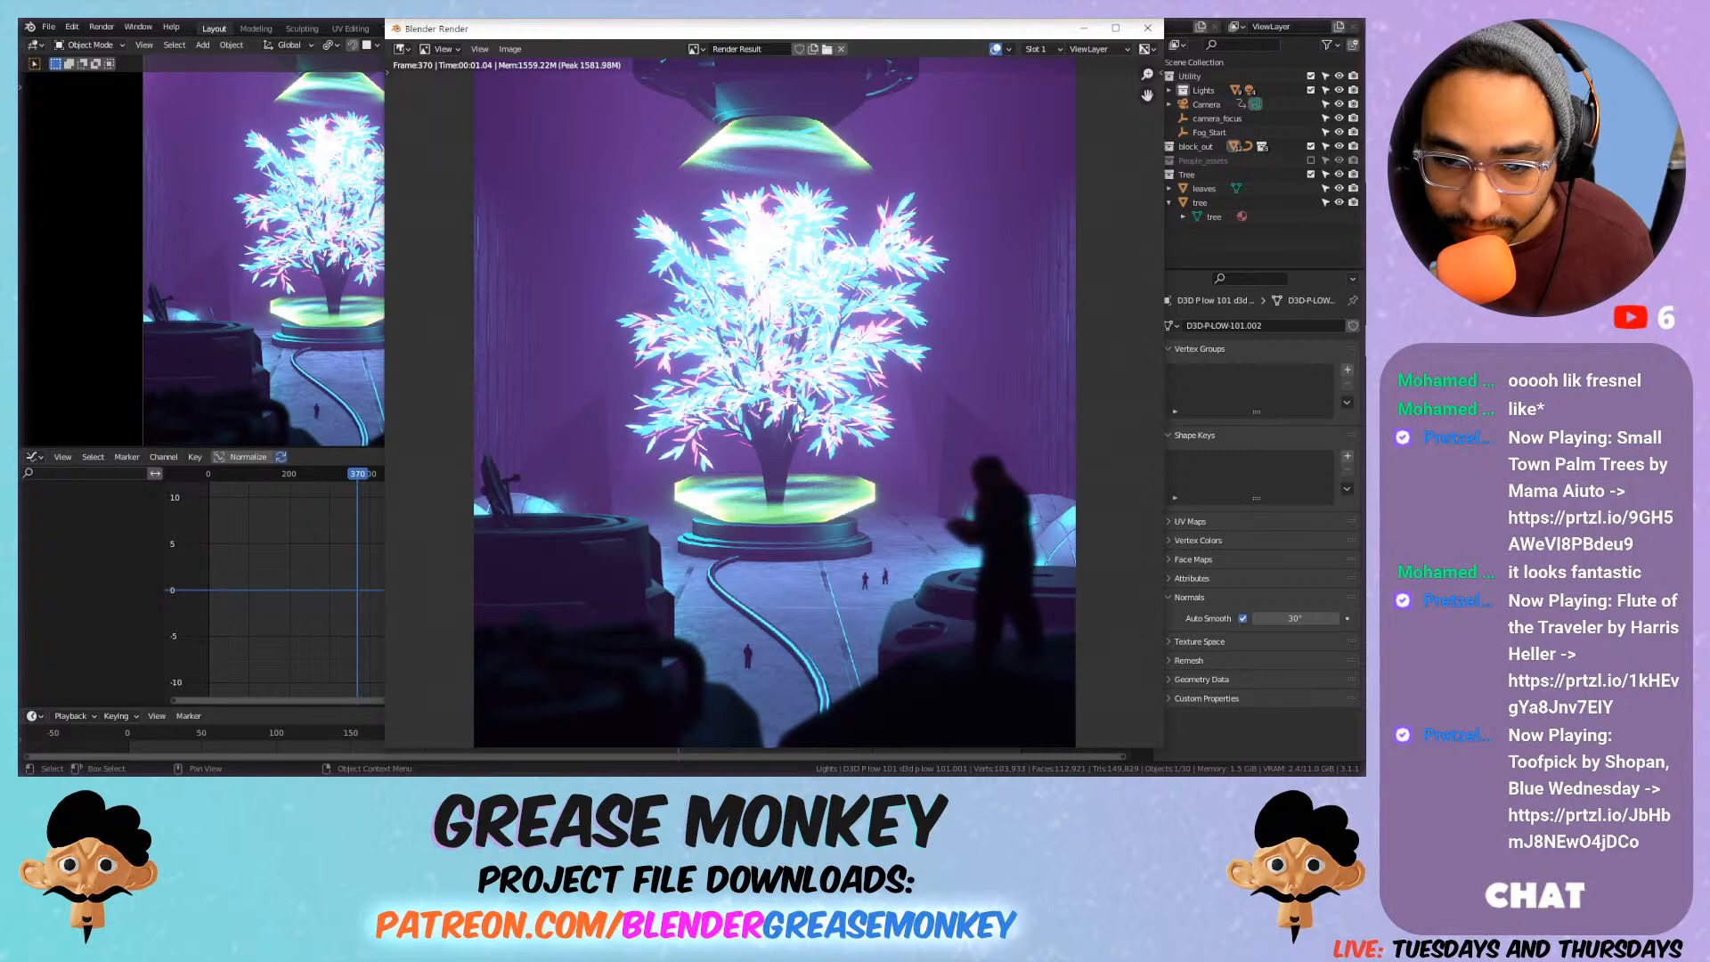
key("Escape")
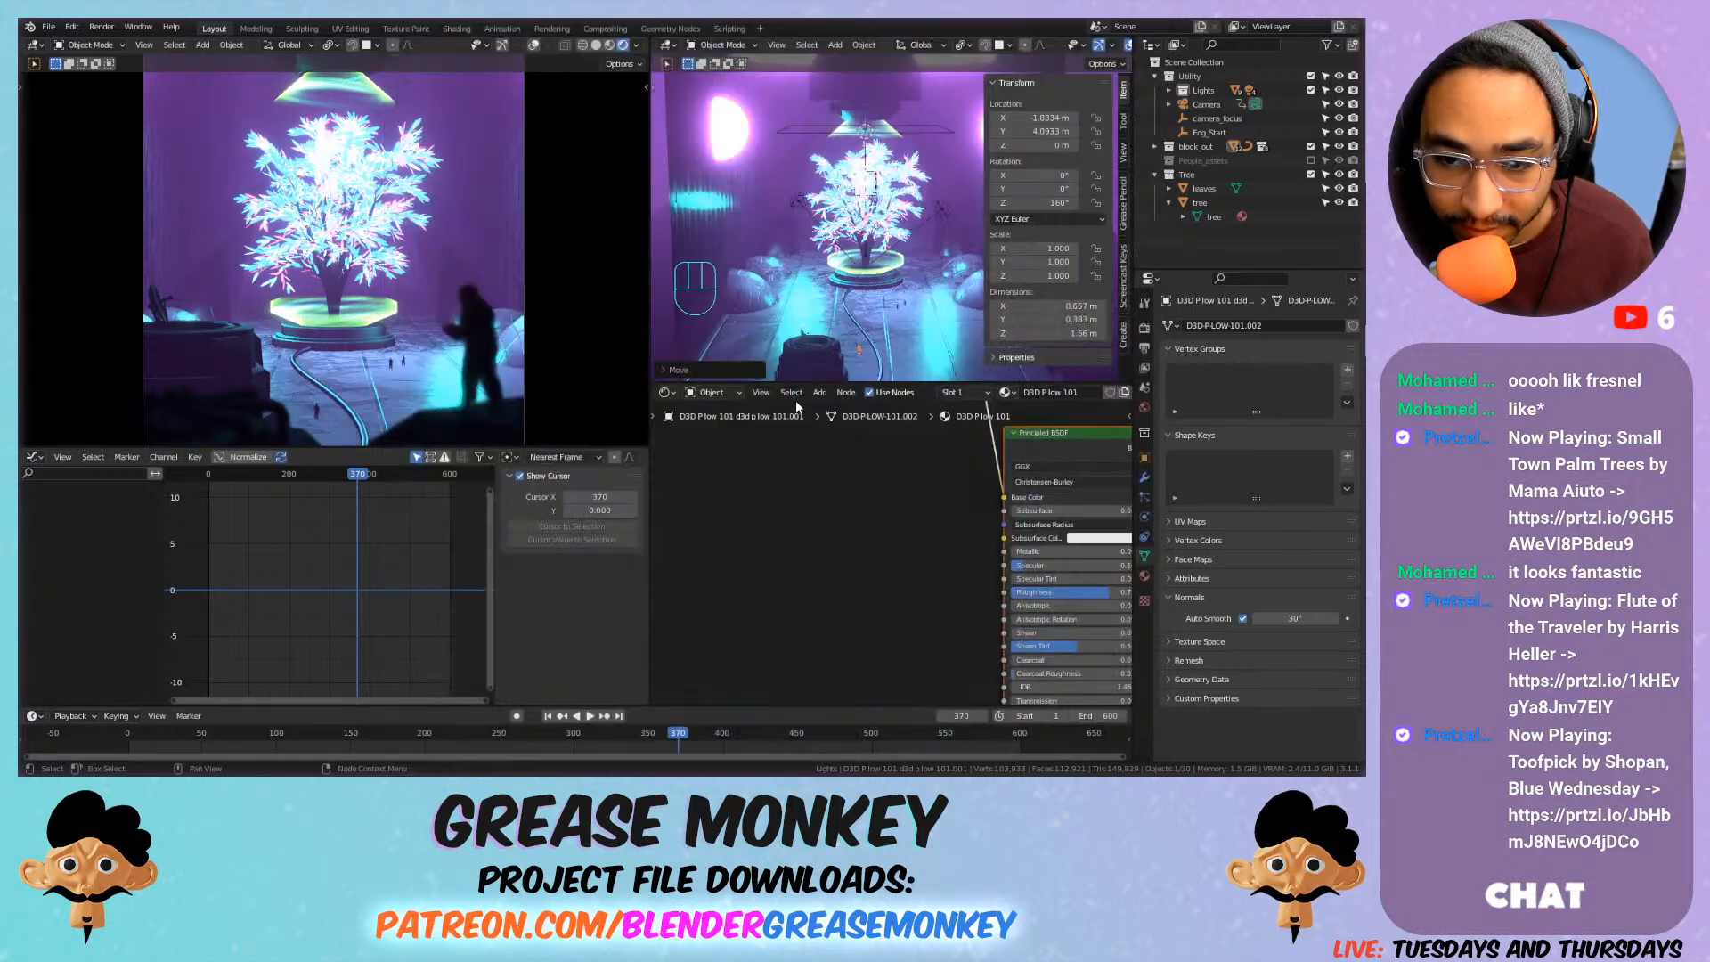
Select the glowing energy ring at the tree's base and set its energy.001 material's Energy Hue Shift to 0.194.
left_click(887, 263)
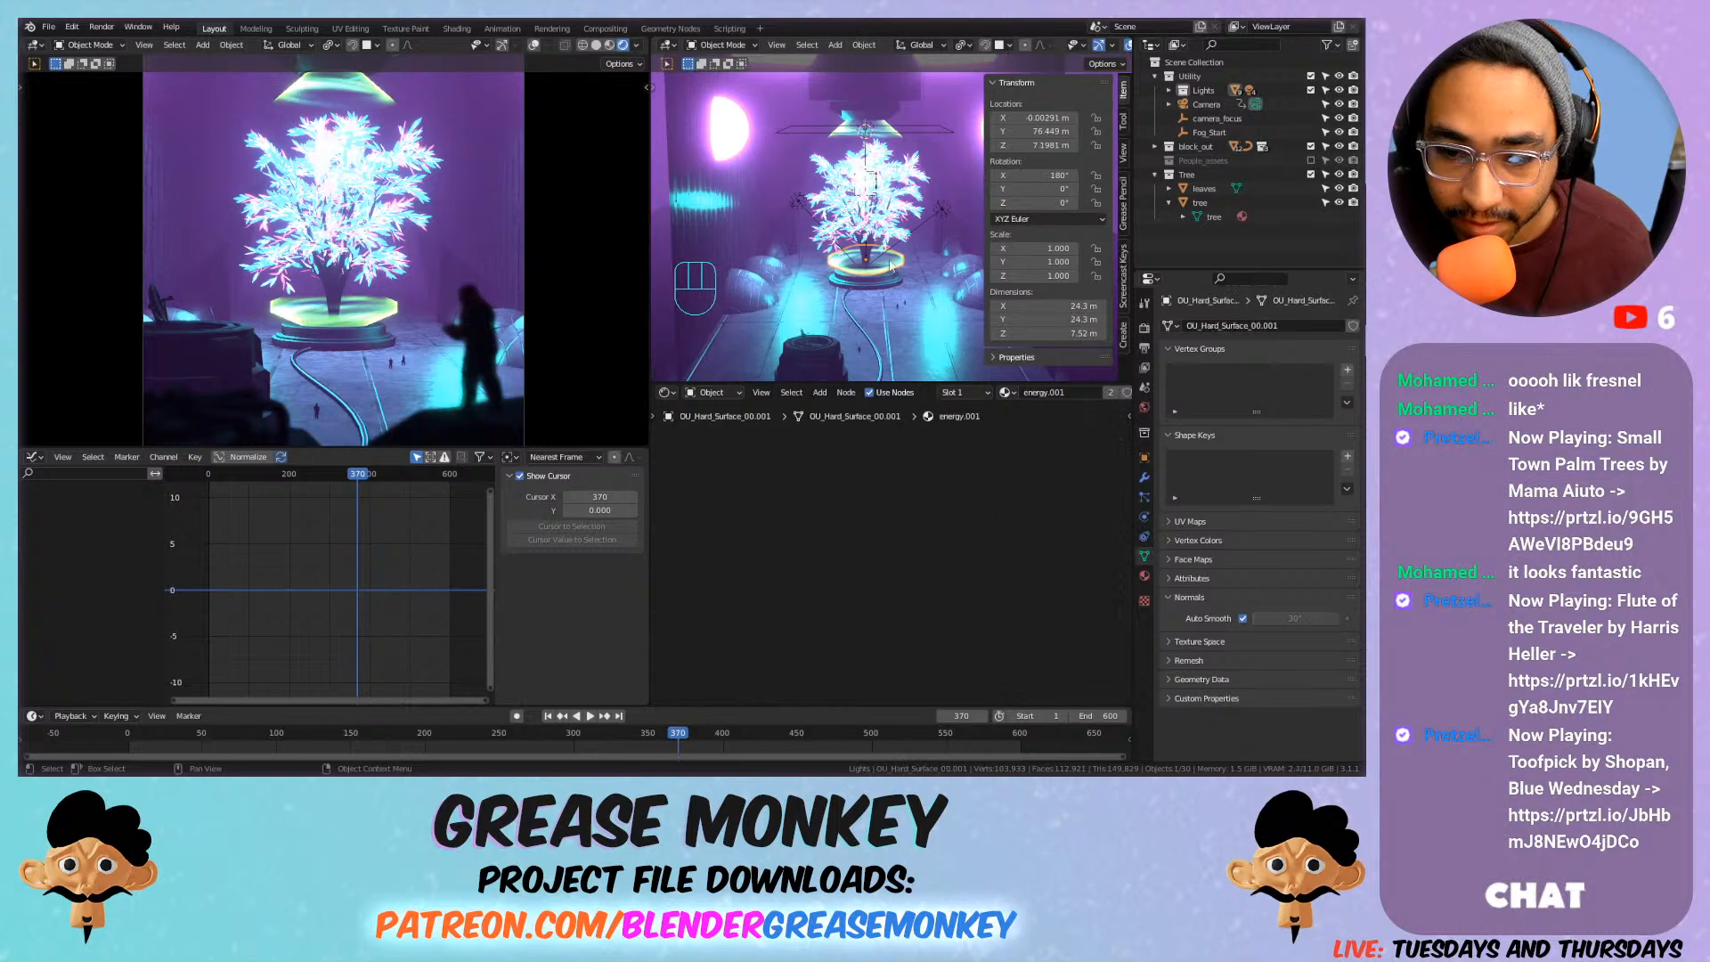
left_click(1146, 575)
scroll(1232, 618, "down", 10)
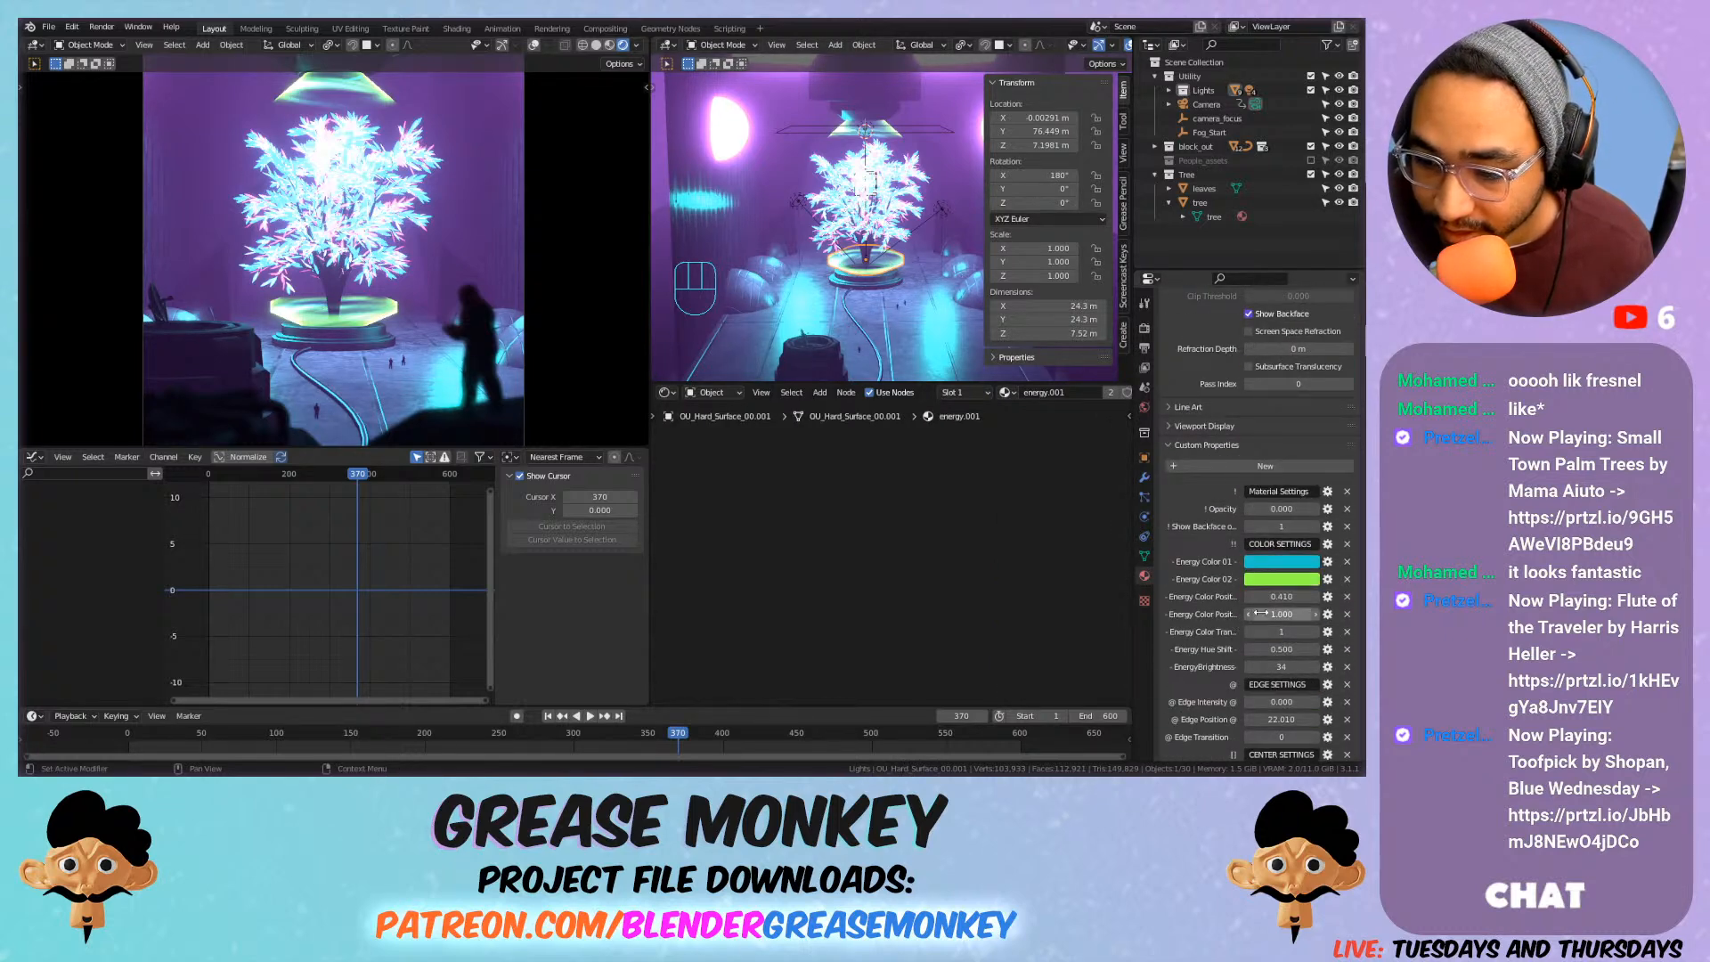
mouse_move(1282, 649)
left_mouse_down("shift")
mouse_move(1298, 649)
mouse_move(1252, 649)
mouse_move(1279, 649)
left_mouse_up("shift")
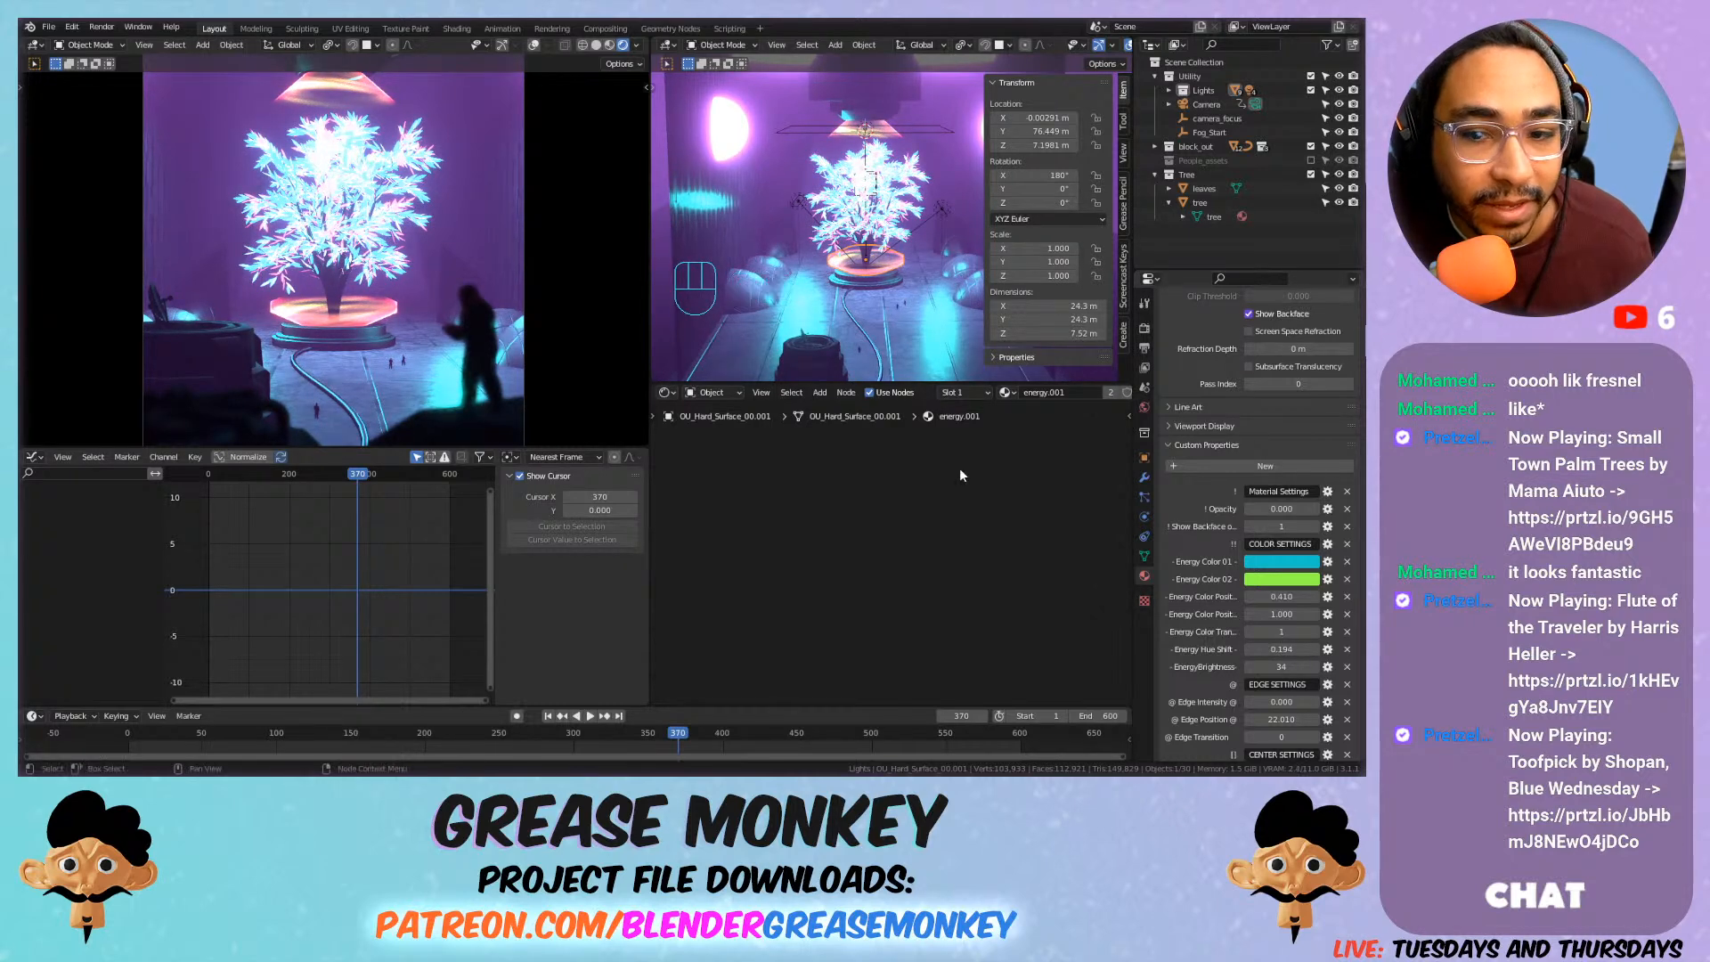
Play the animation briefly, render frame 419 to examine the recoloured energy ring, and close the render.
key("space")
key("space")
key("F12")
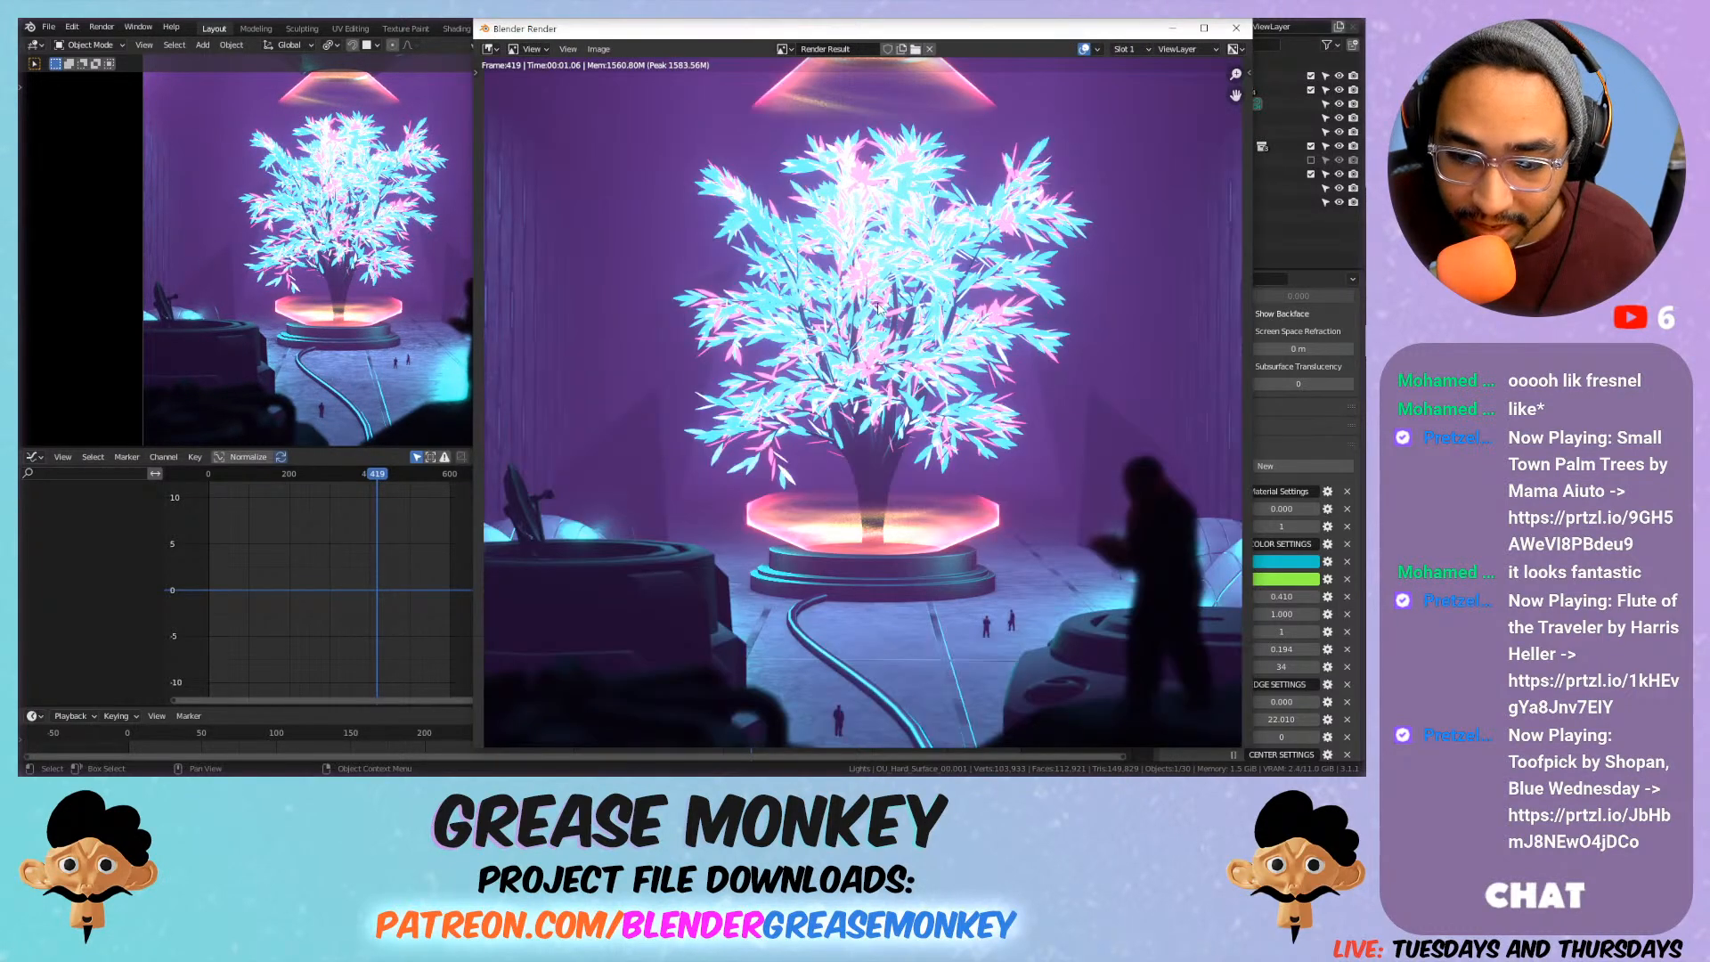
scroll(878, 334, "down", 1)
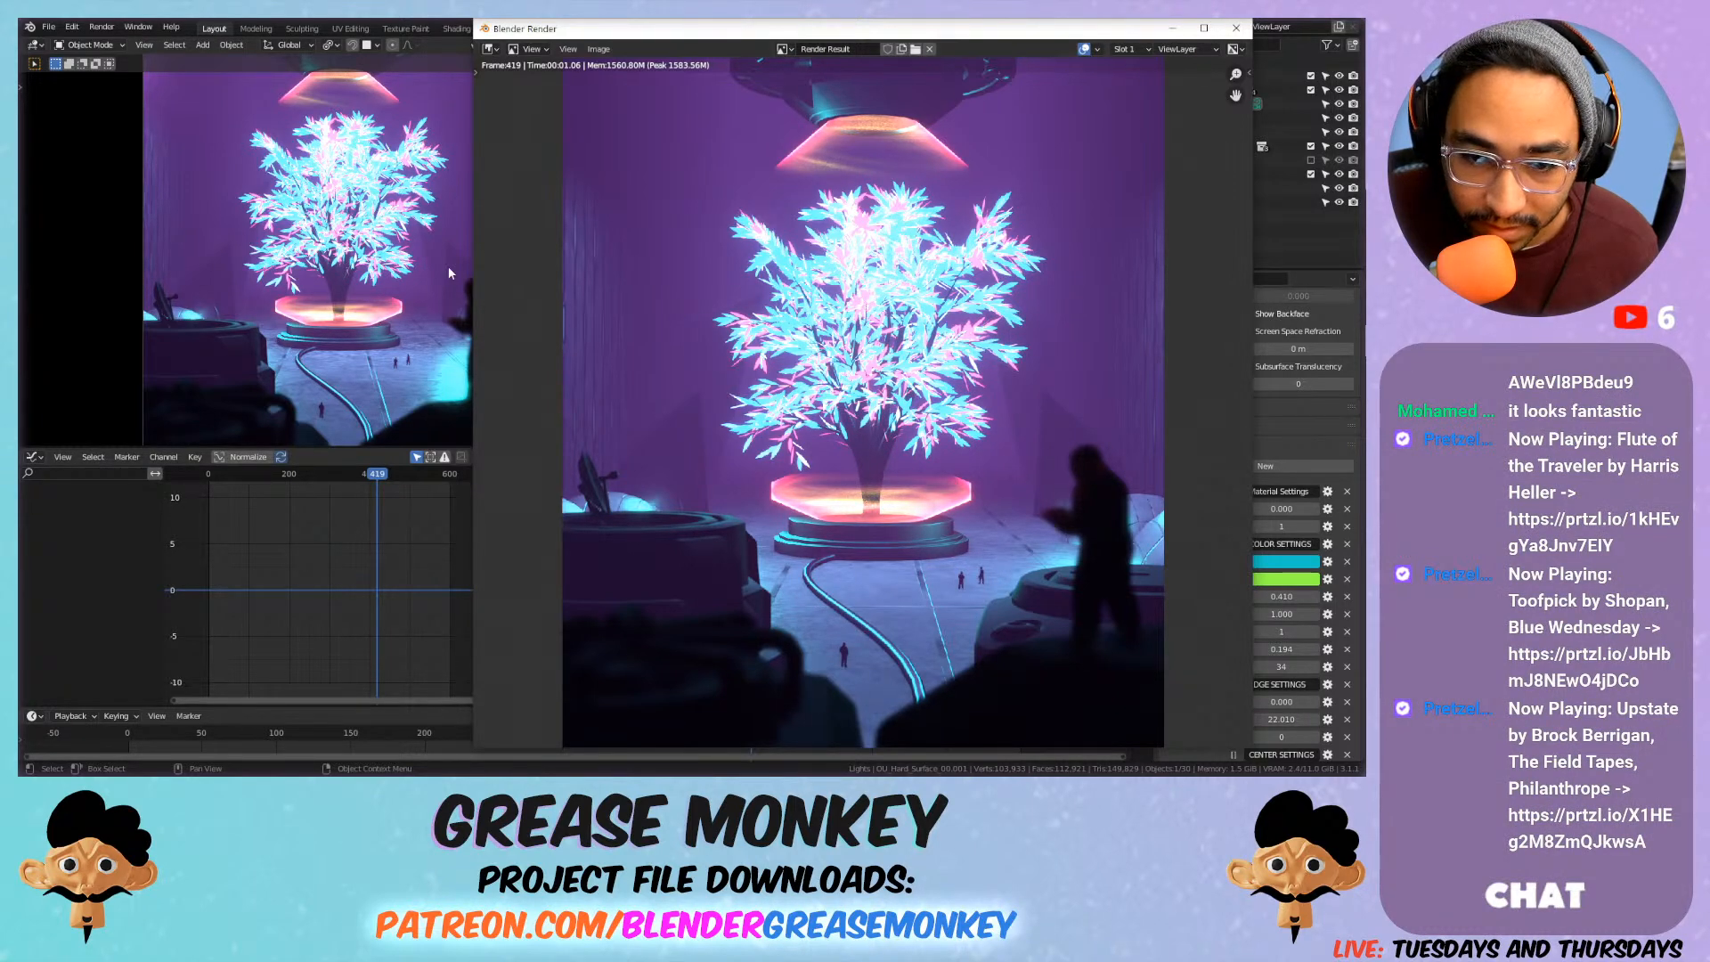
scroll(683, 251, "down", 1)
key("Escape")
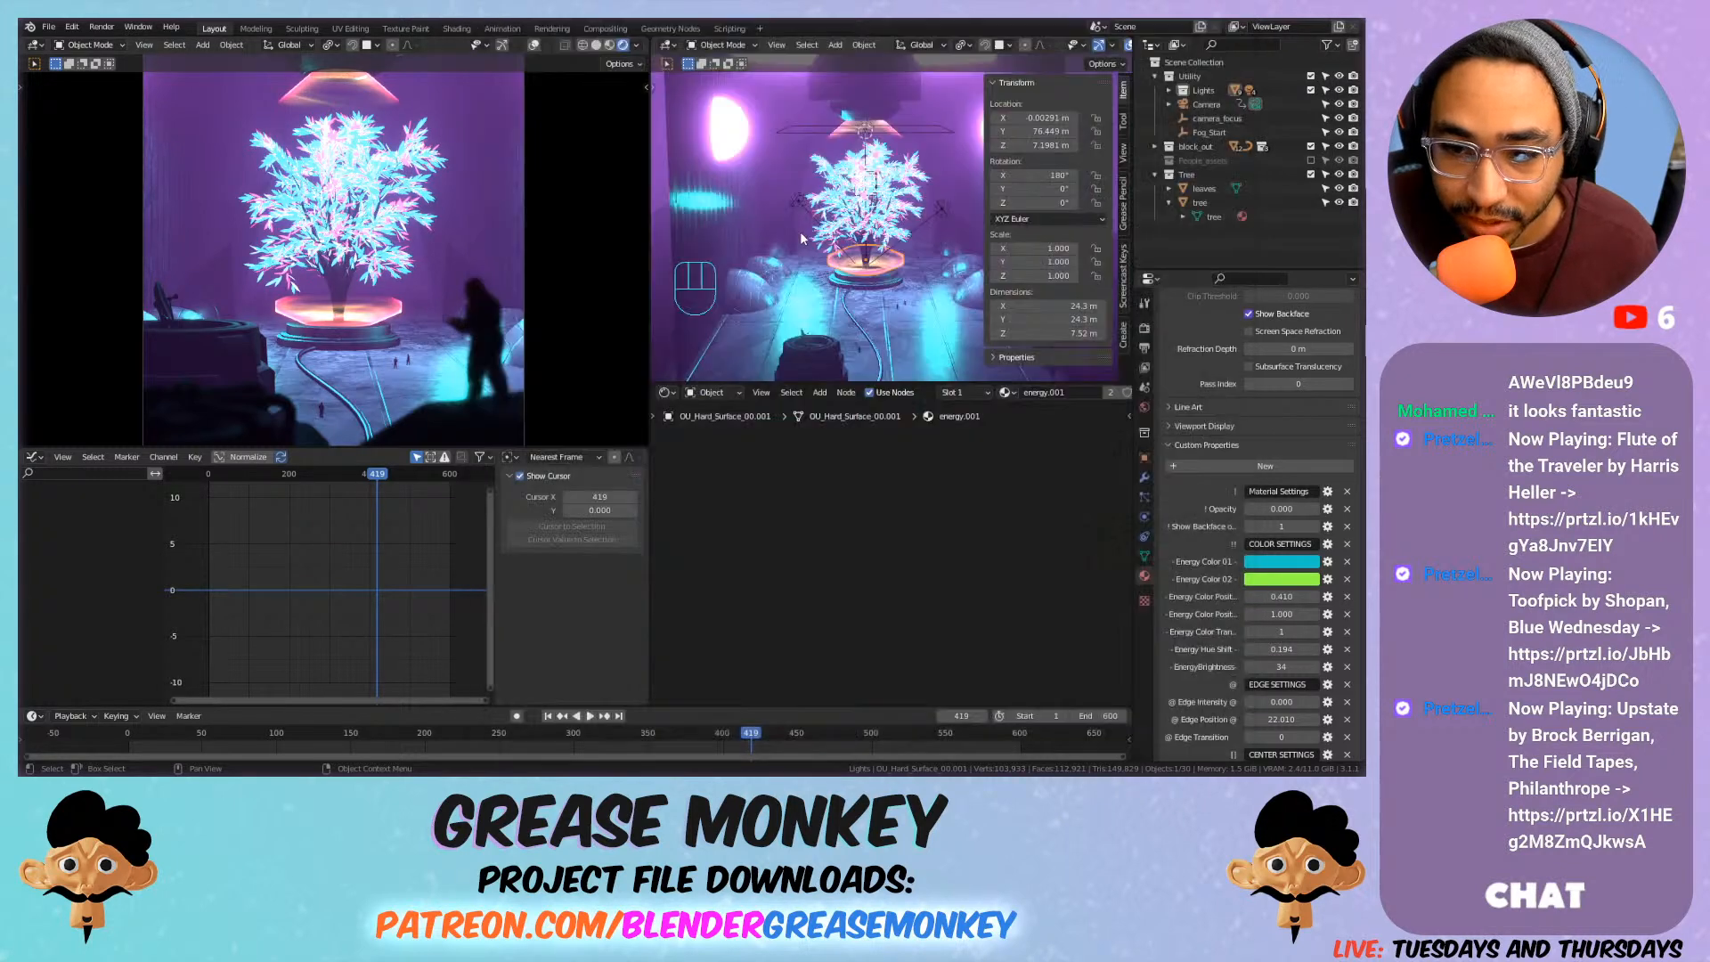
Show the camera view in the second viewport, enlarge that viewport, and hide its overlays.
key("KP_0")
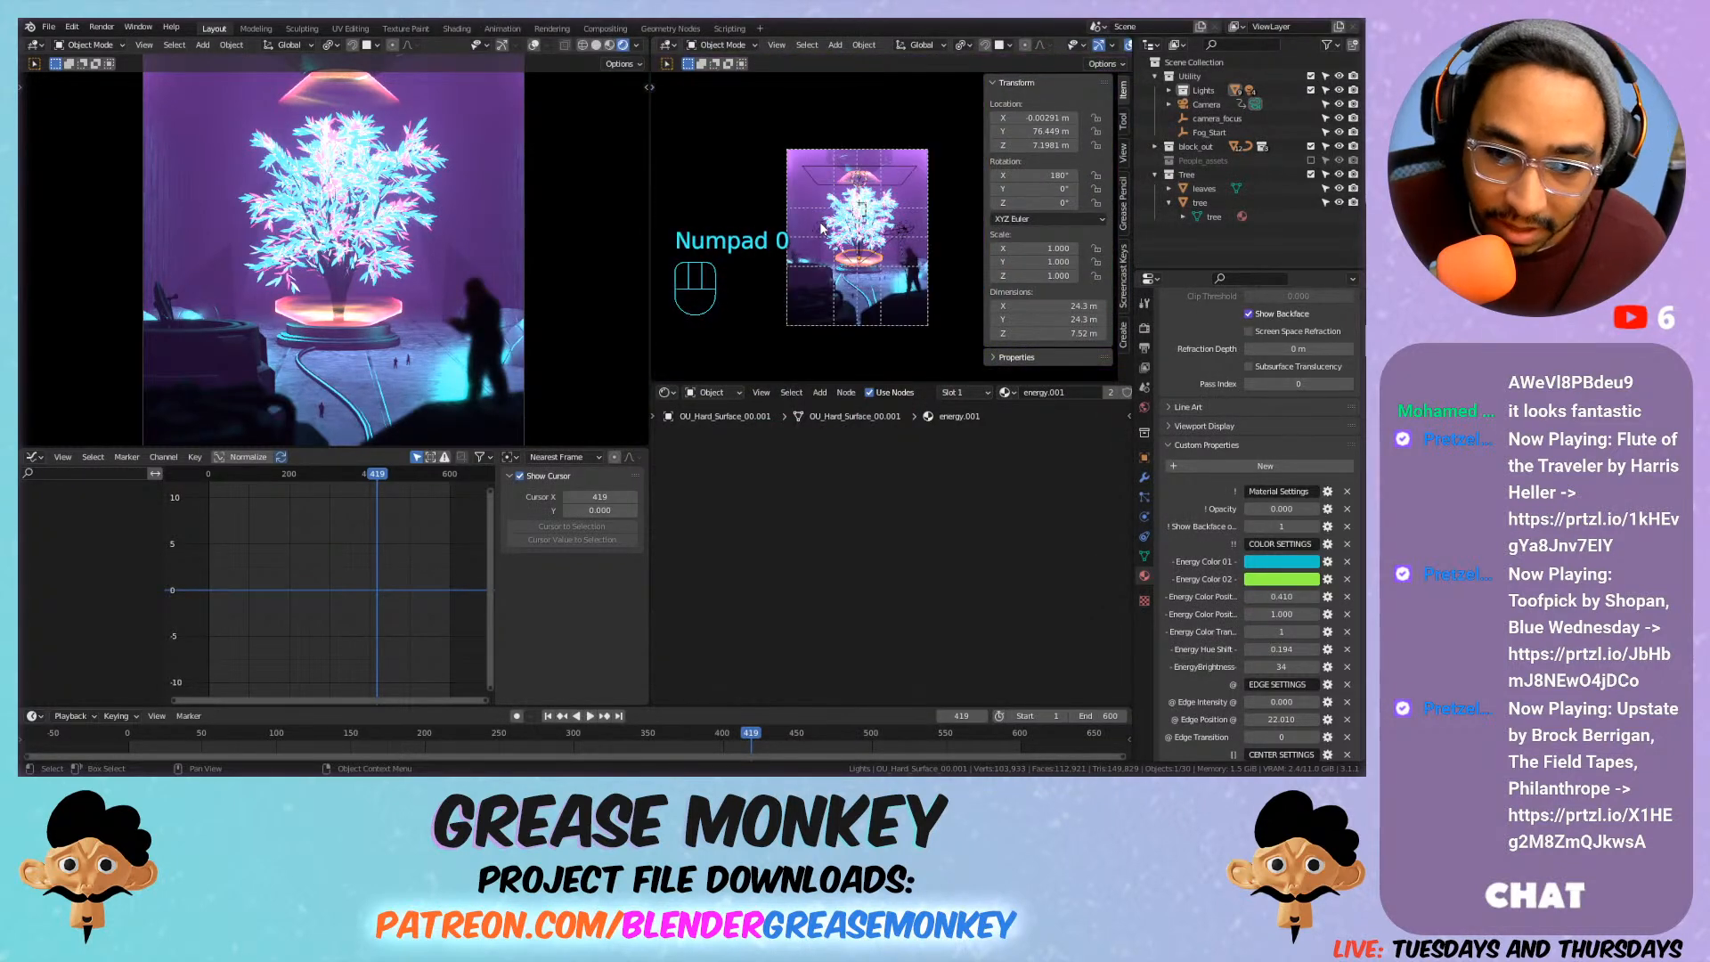
left_click_drag(649, 339, 422, 338)
left_click_drag(580, 381, 580, 523)
left_click(1013, 48)
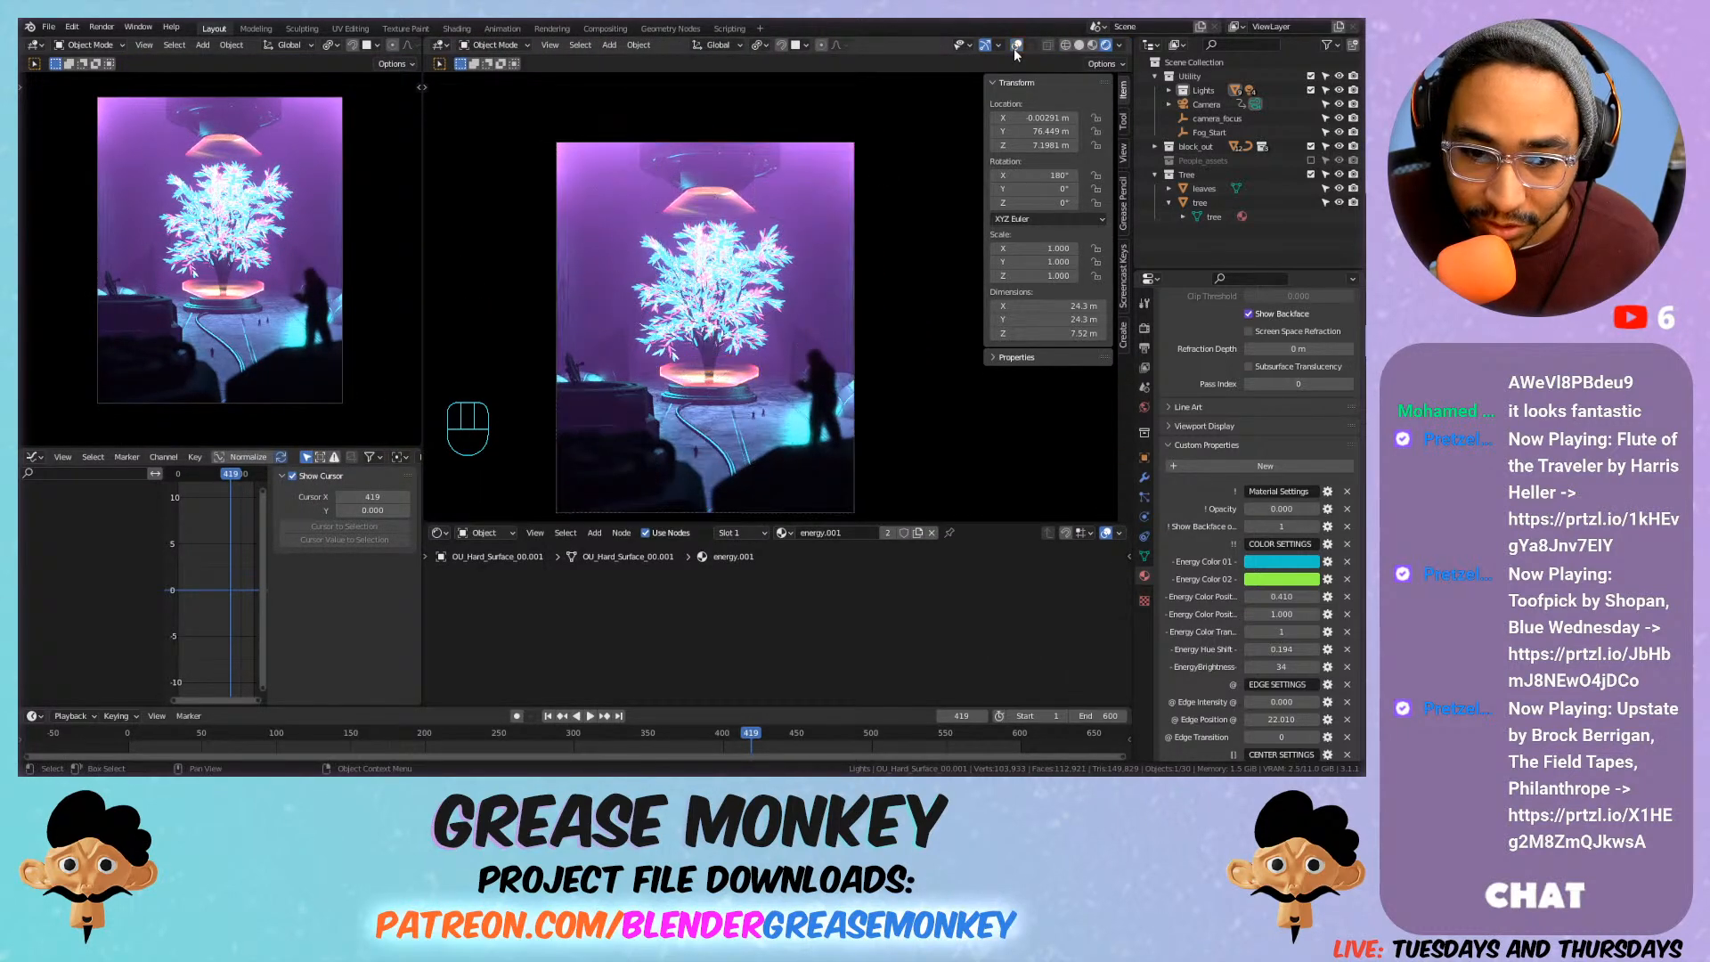
scroll(808, 357, "up", 1)
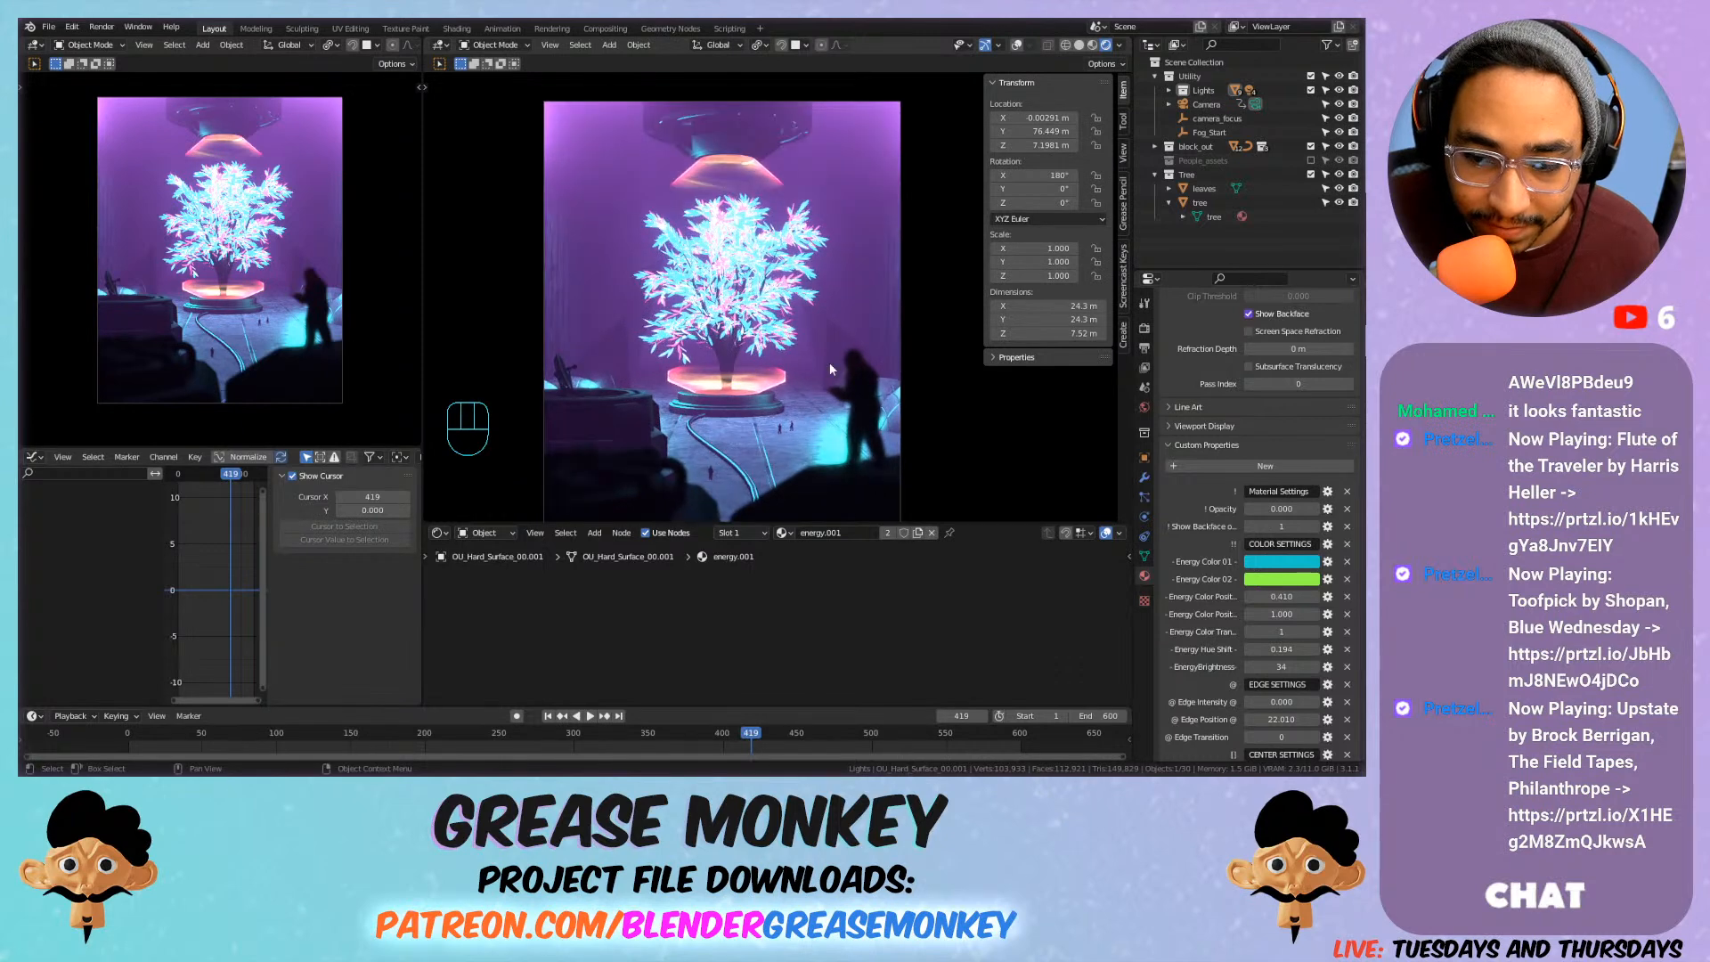
Try an Energy Hue Shift of 0.255 on the energy ring material and play the animation.
mouse_move(1279, 649)
left_mouse_down("shift")
mouse_move(1362, 649)
mouse_move(1229, 649)
mouse_move(1265, 649)
left_mouse_up("shift")
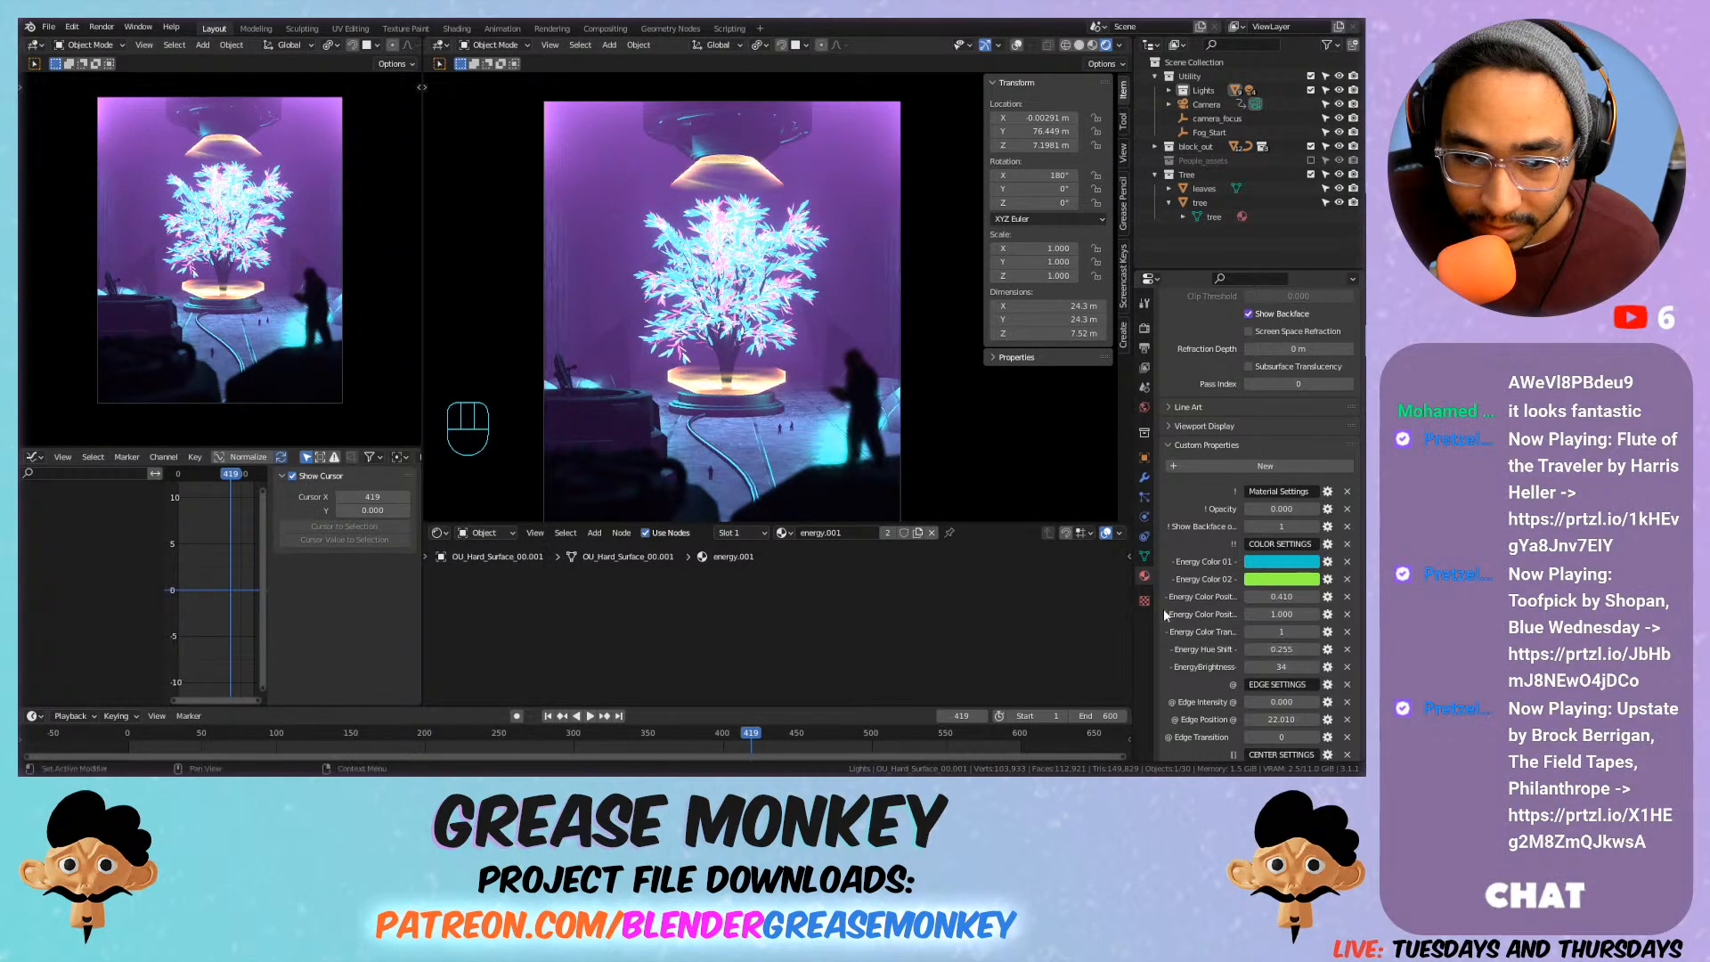
key("space")
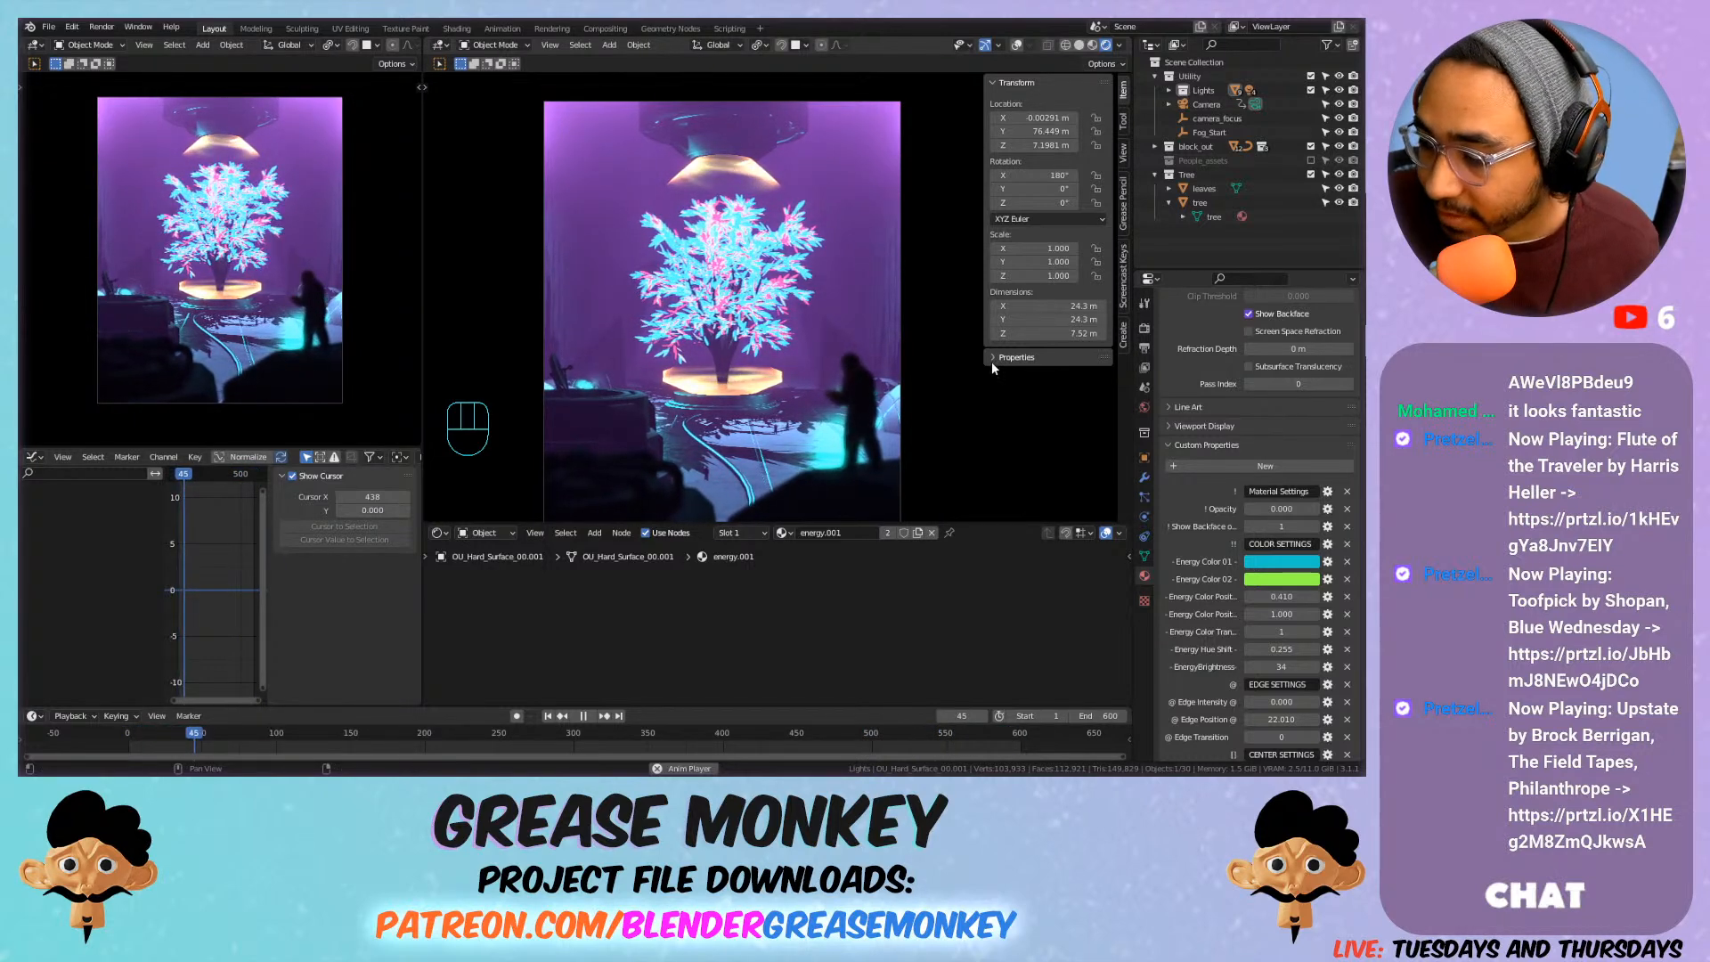
key("space")
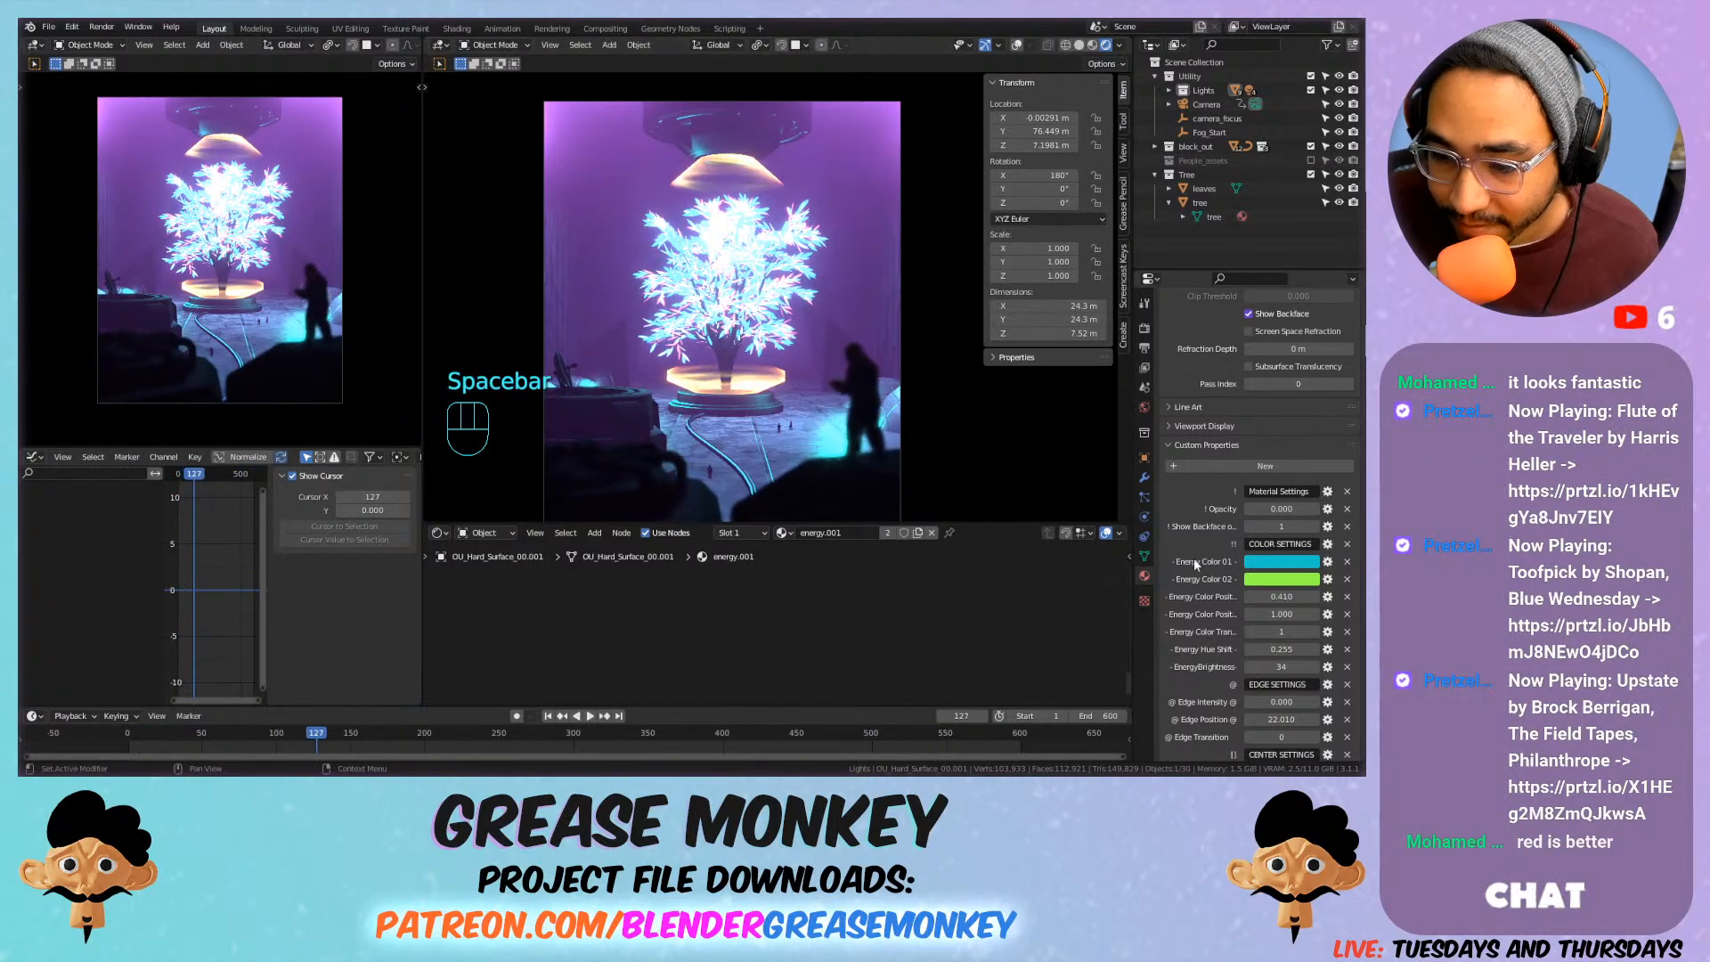
Set the energy ring material's Energy Hue Shift to 0.178 and play the animation briefly.
mouse_move(1280, 649)
left_mouse_down("shift")
mouse_move(1265, 650)
mouse_move(1290, 649)
left_mouse_up("shift")
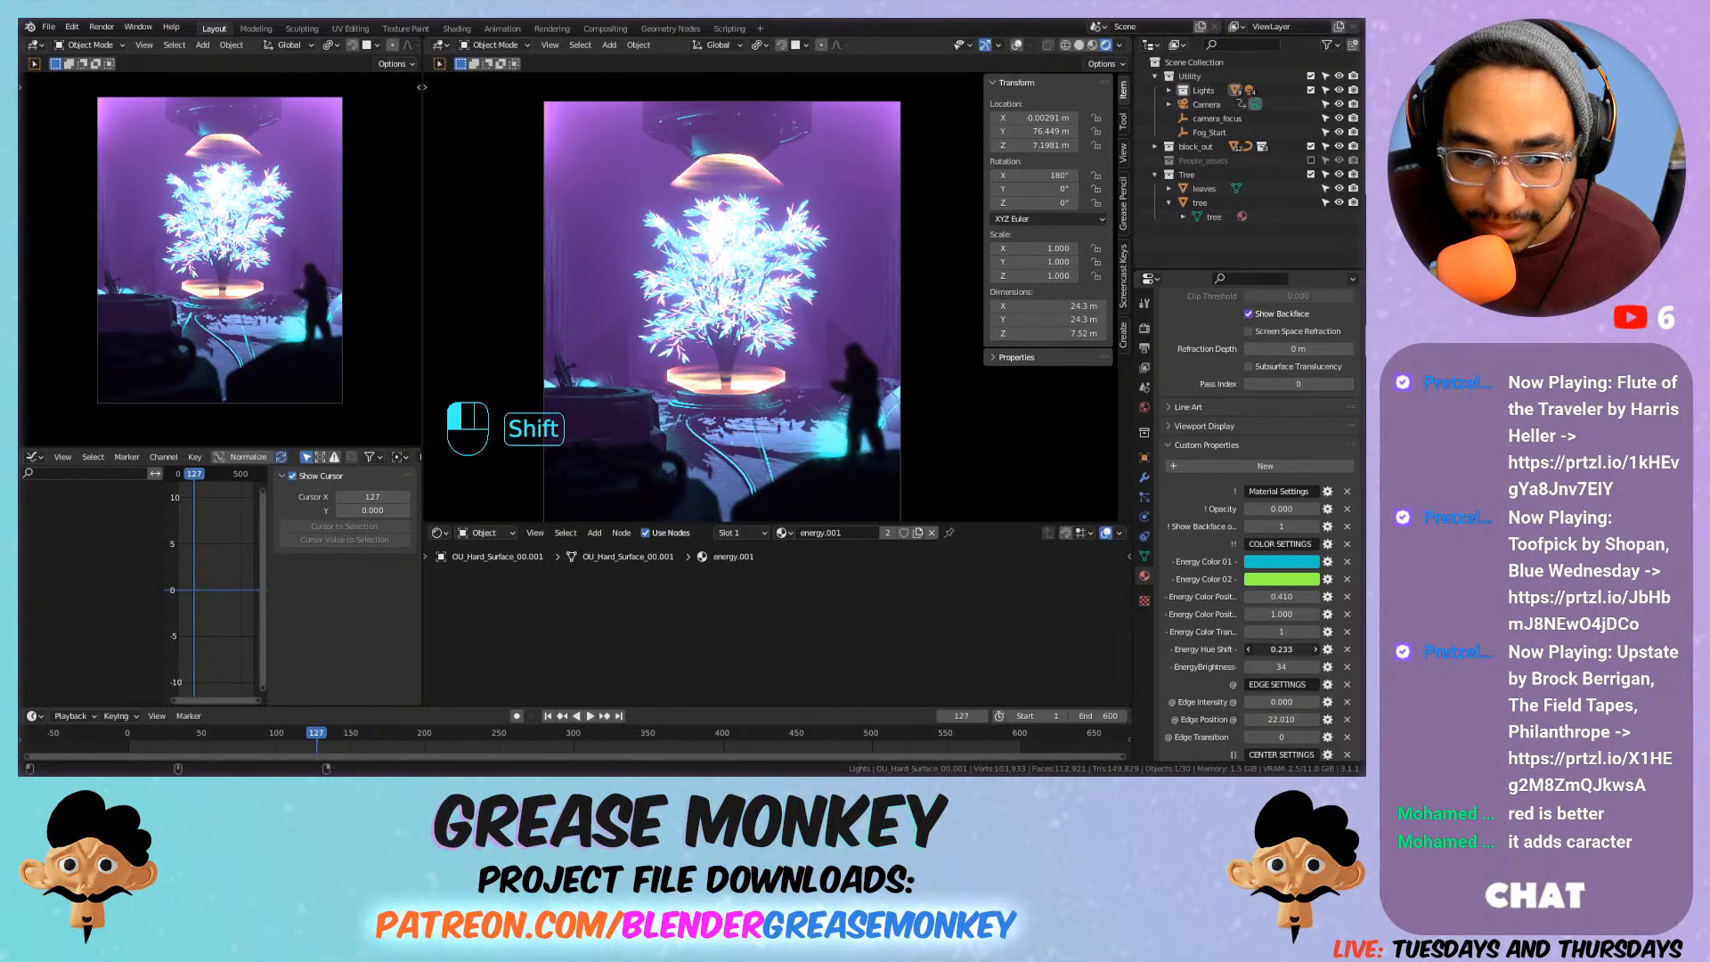
key("space")
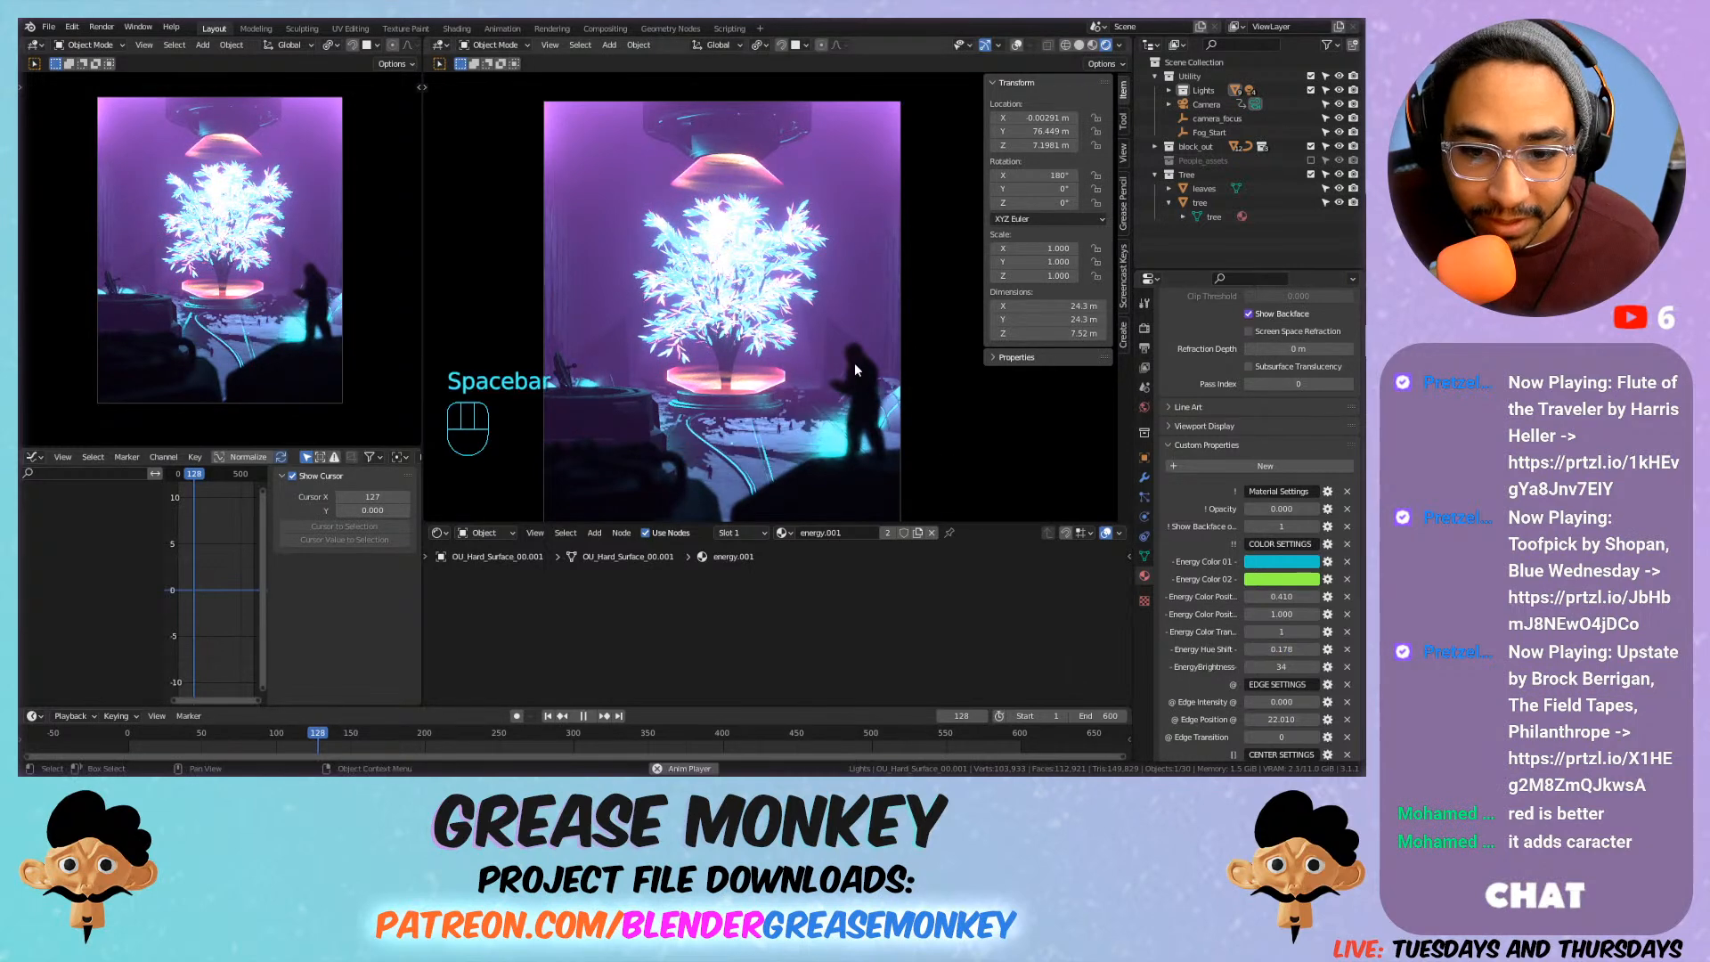
key("space")
Try an EnergyBrightness of 2862 on the energy ring material, play the animation, and undo the brightness changes.
left_click_drag(1280, 667, 1302, 667)
key("space")
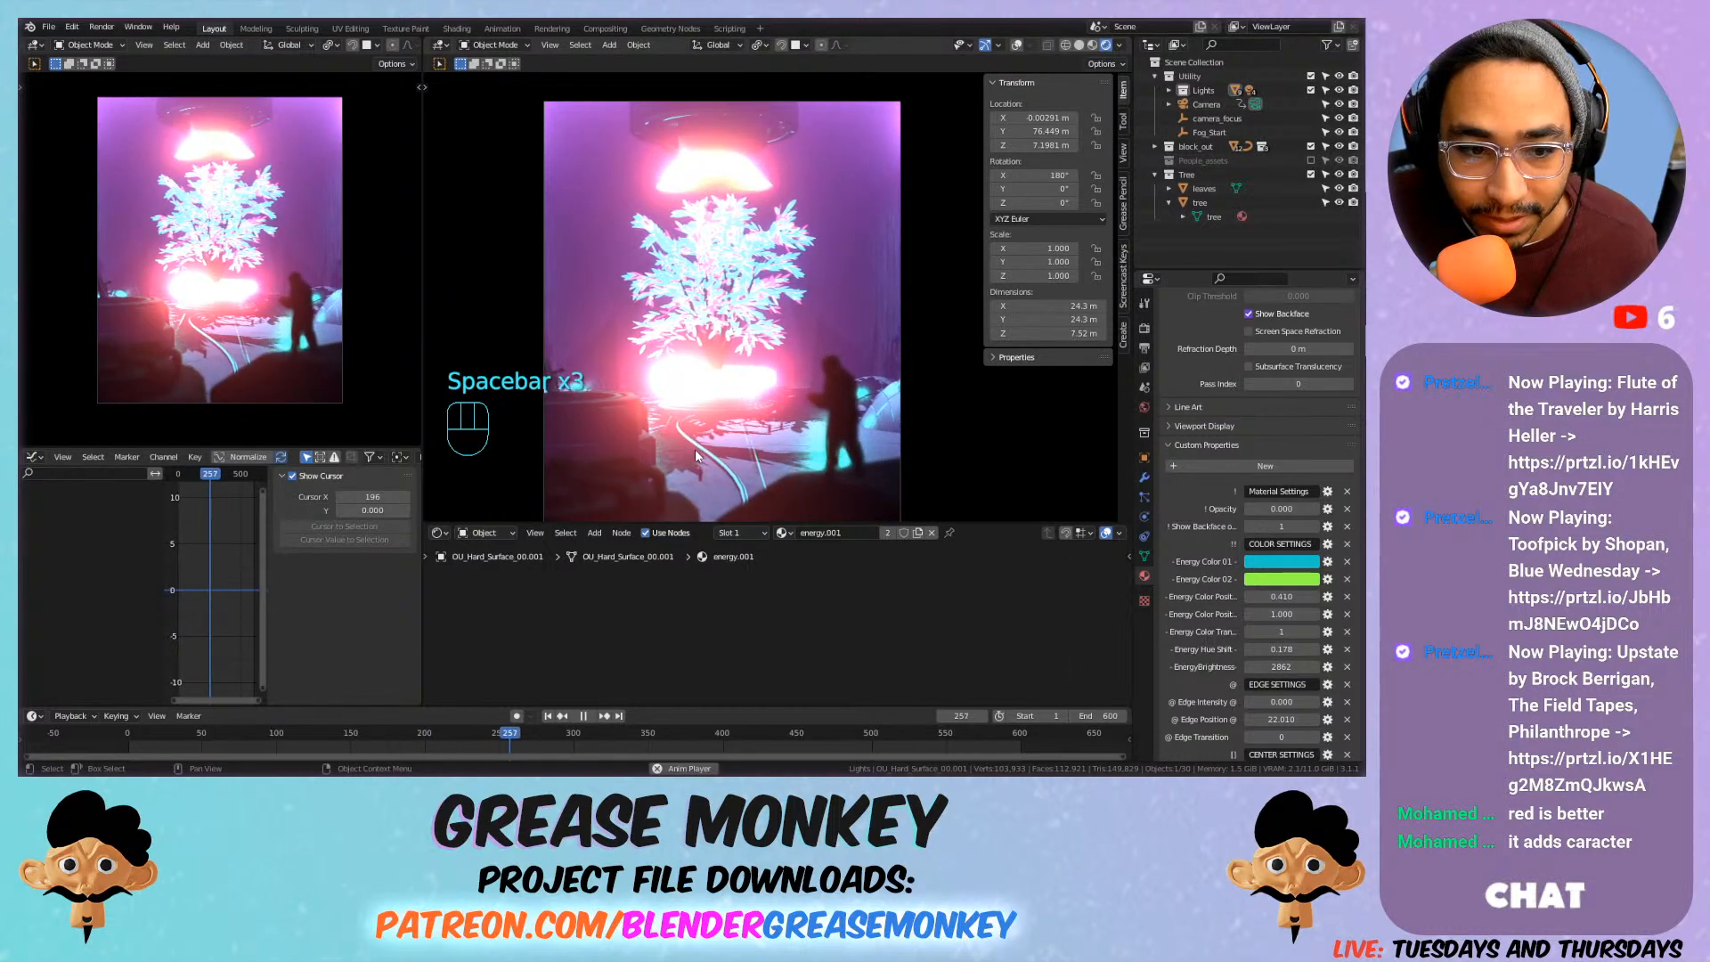
key("space")
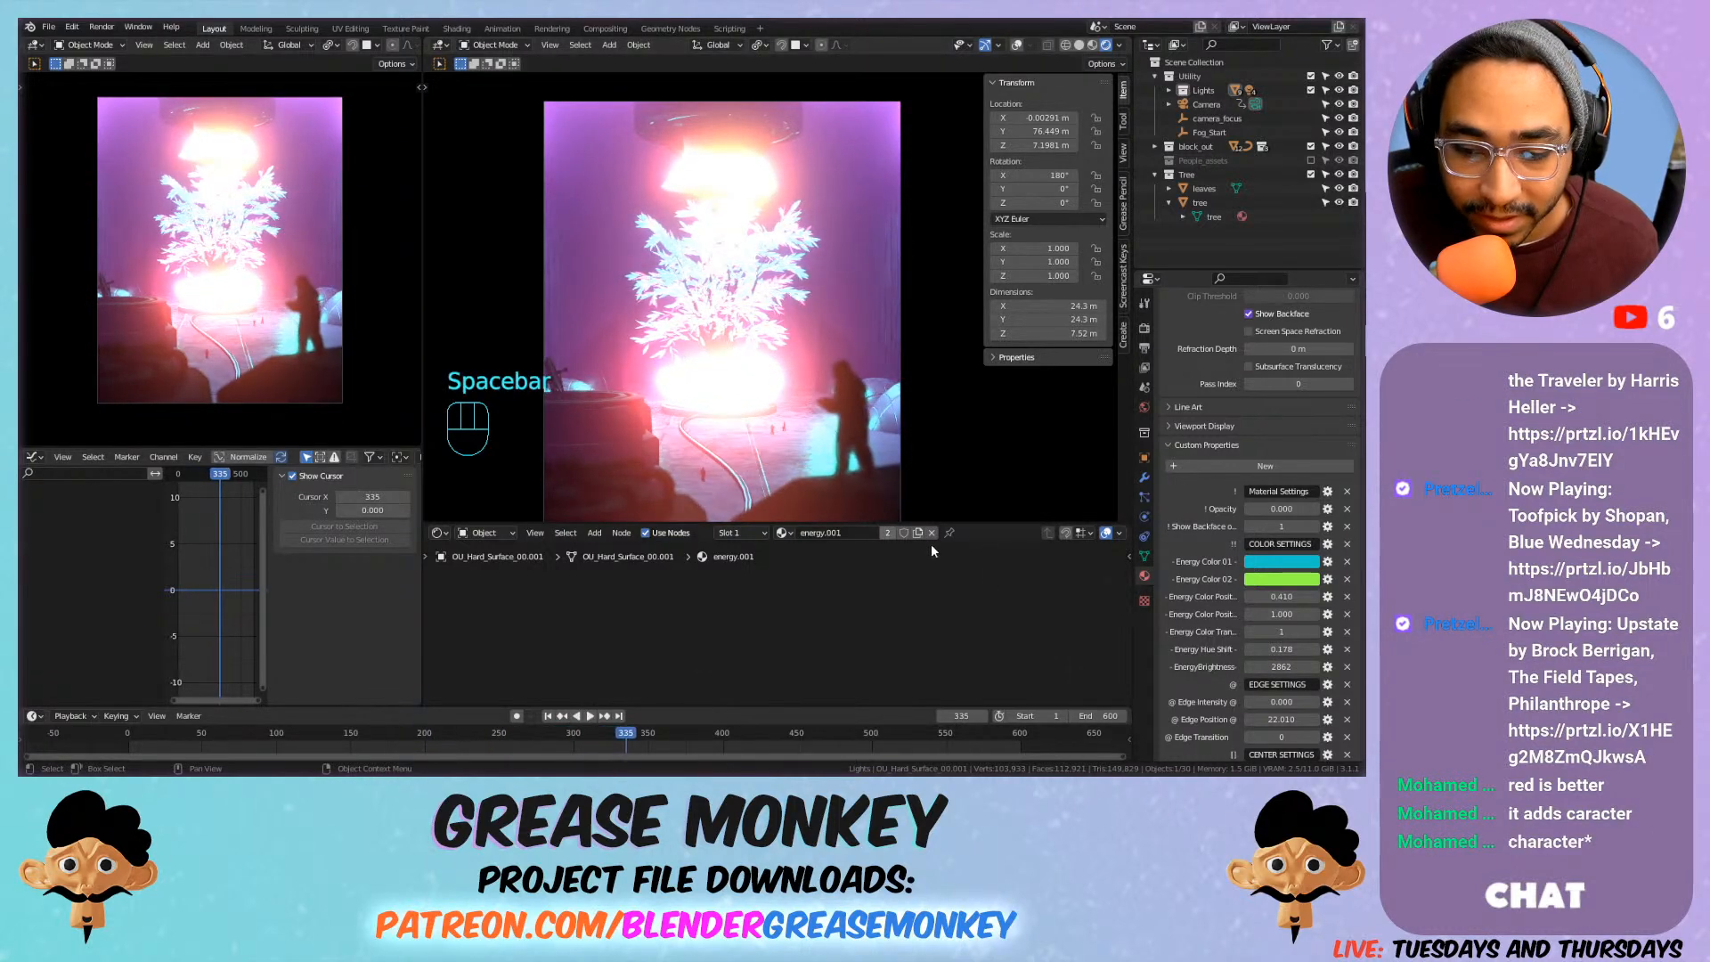
key("ctrl+z")
left_click_drag(1302, 667, 1261, 668)
key("ctrl+z")
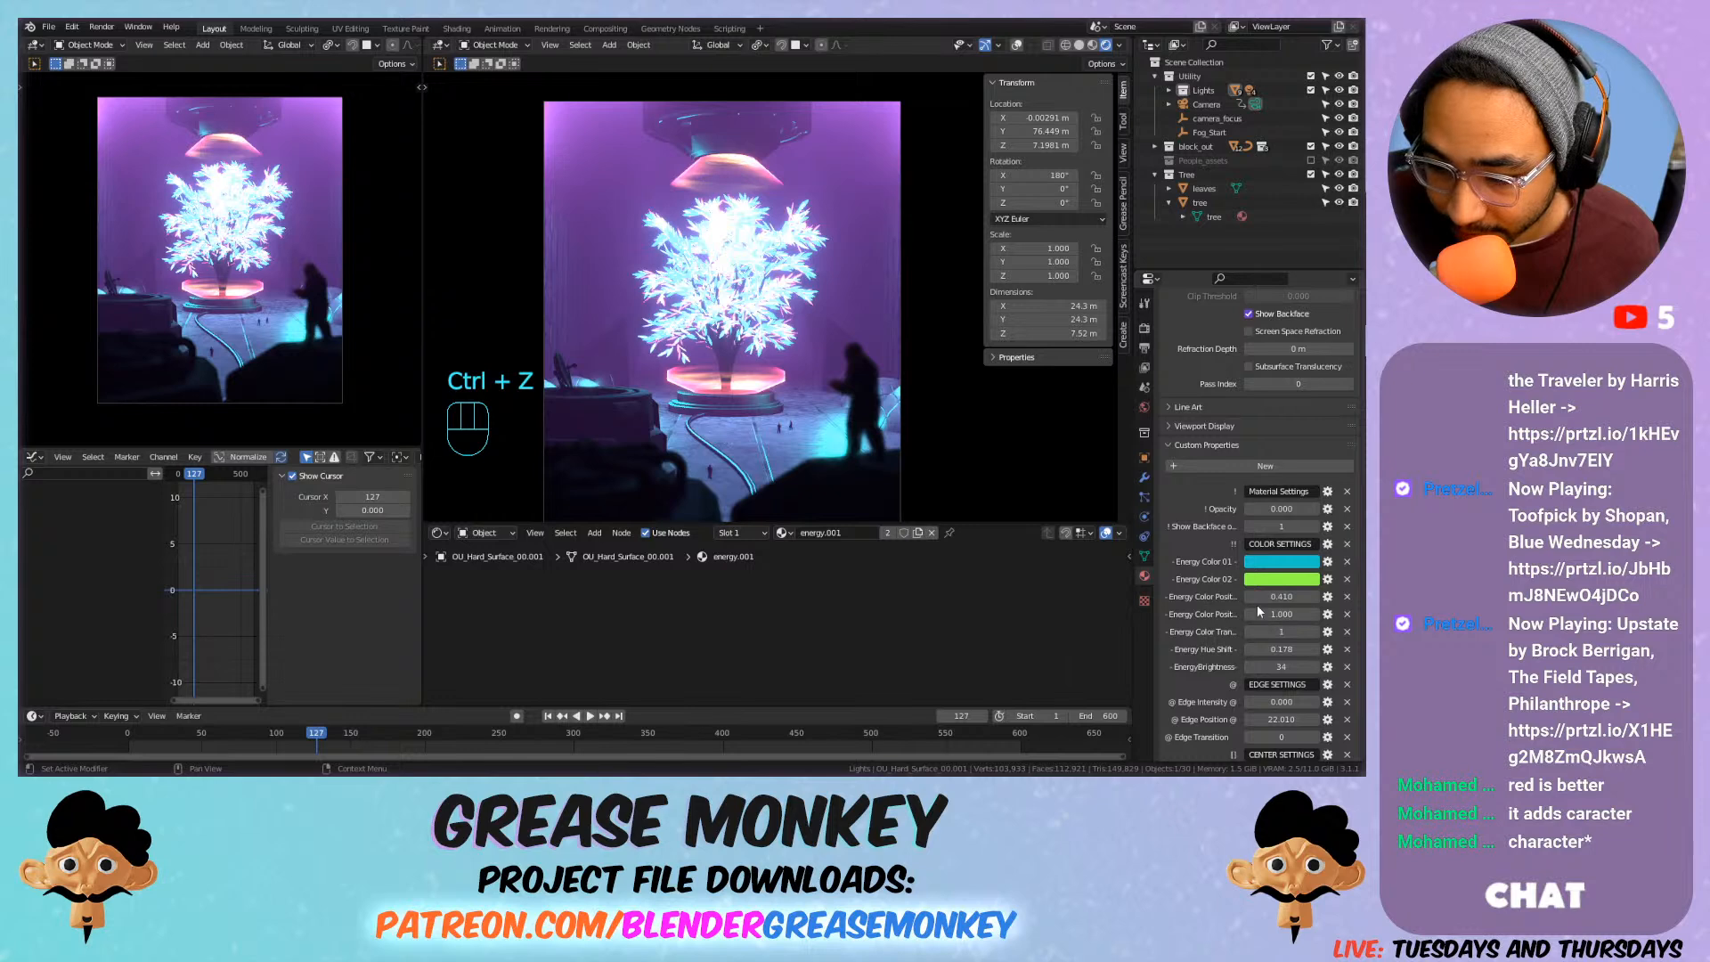
key("ctrl+z")
key("ctrl+z")
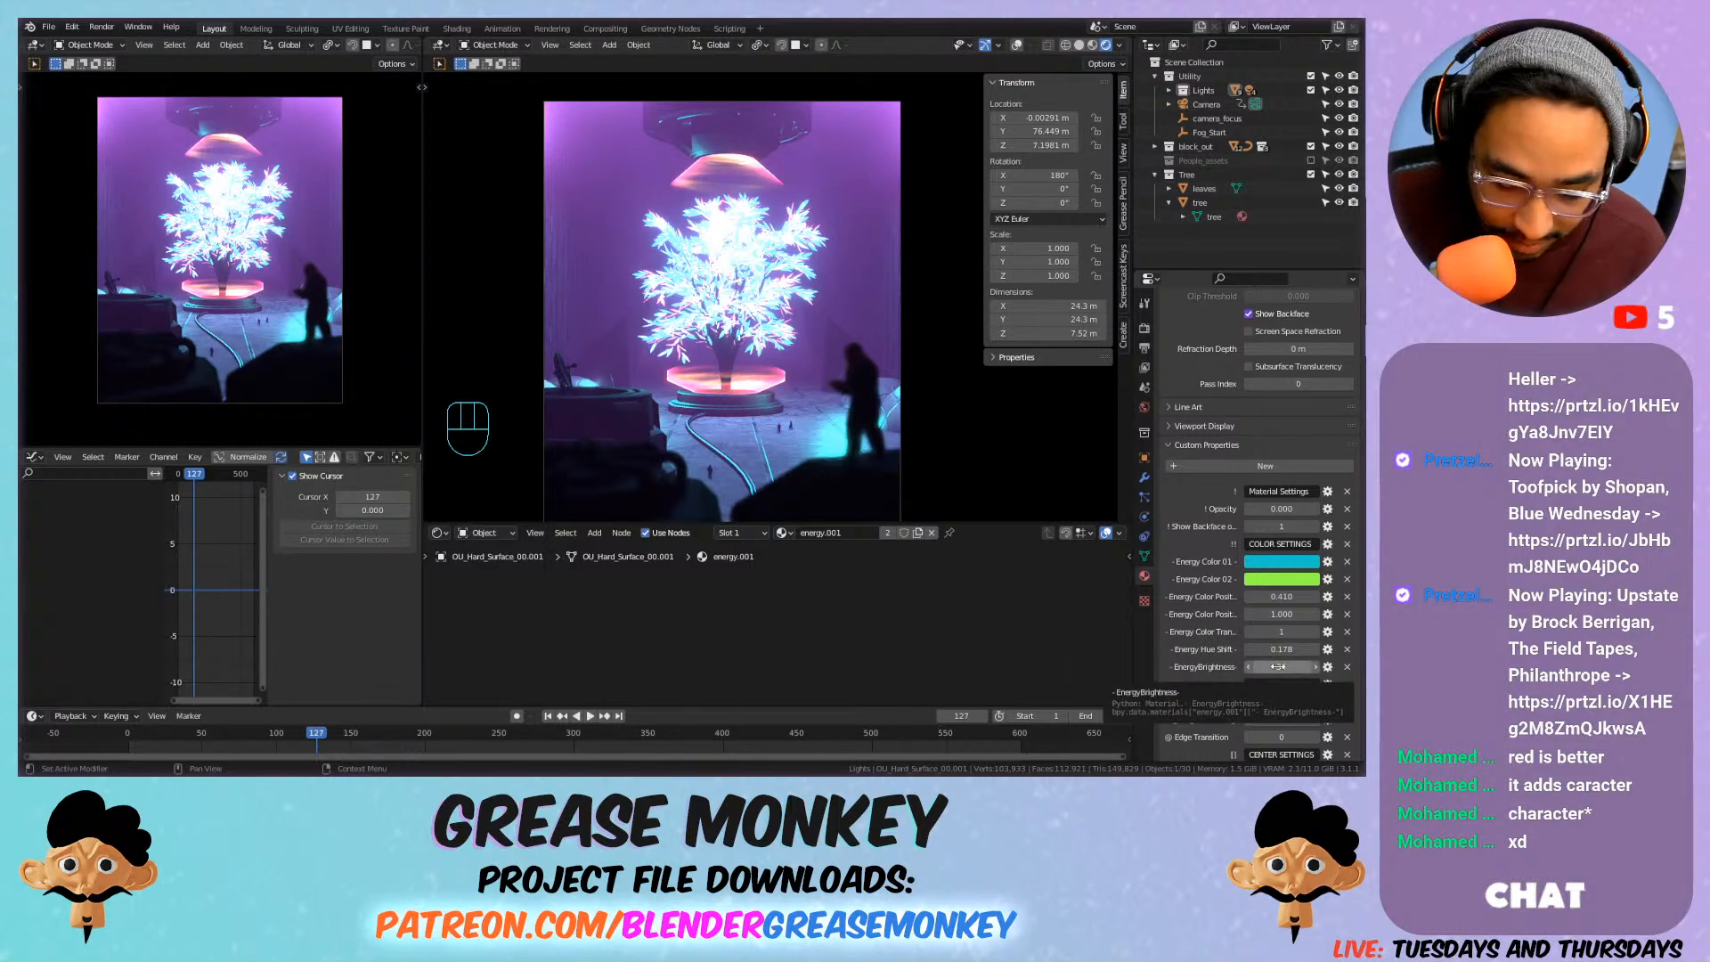
Keyframe the energy material's EnergyBrightness at frame 127 and paste the copied Noise modifier onto its curve.
key("i")
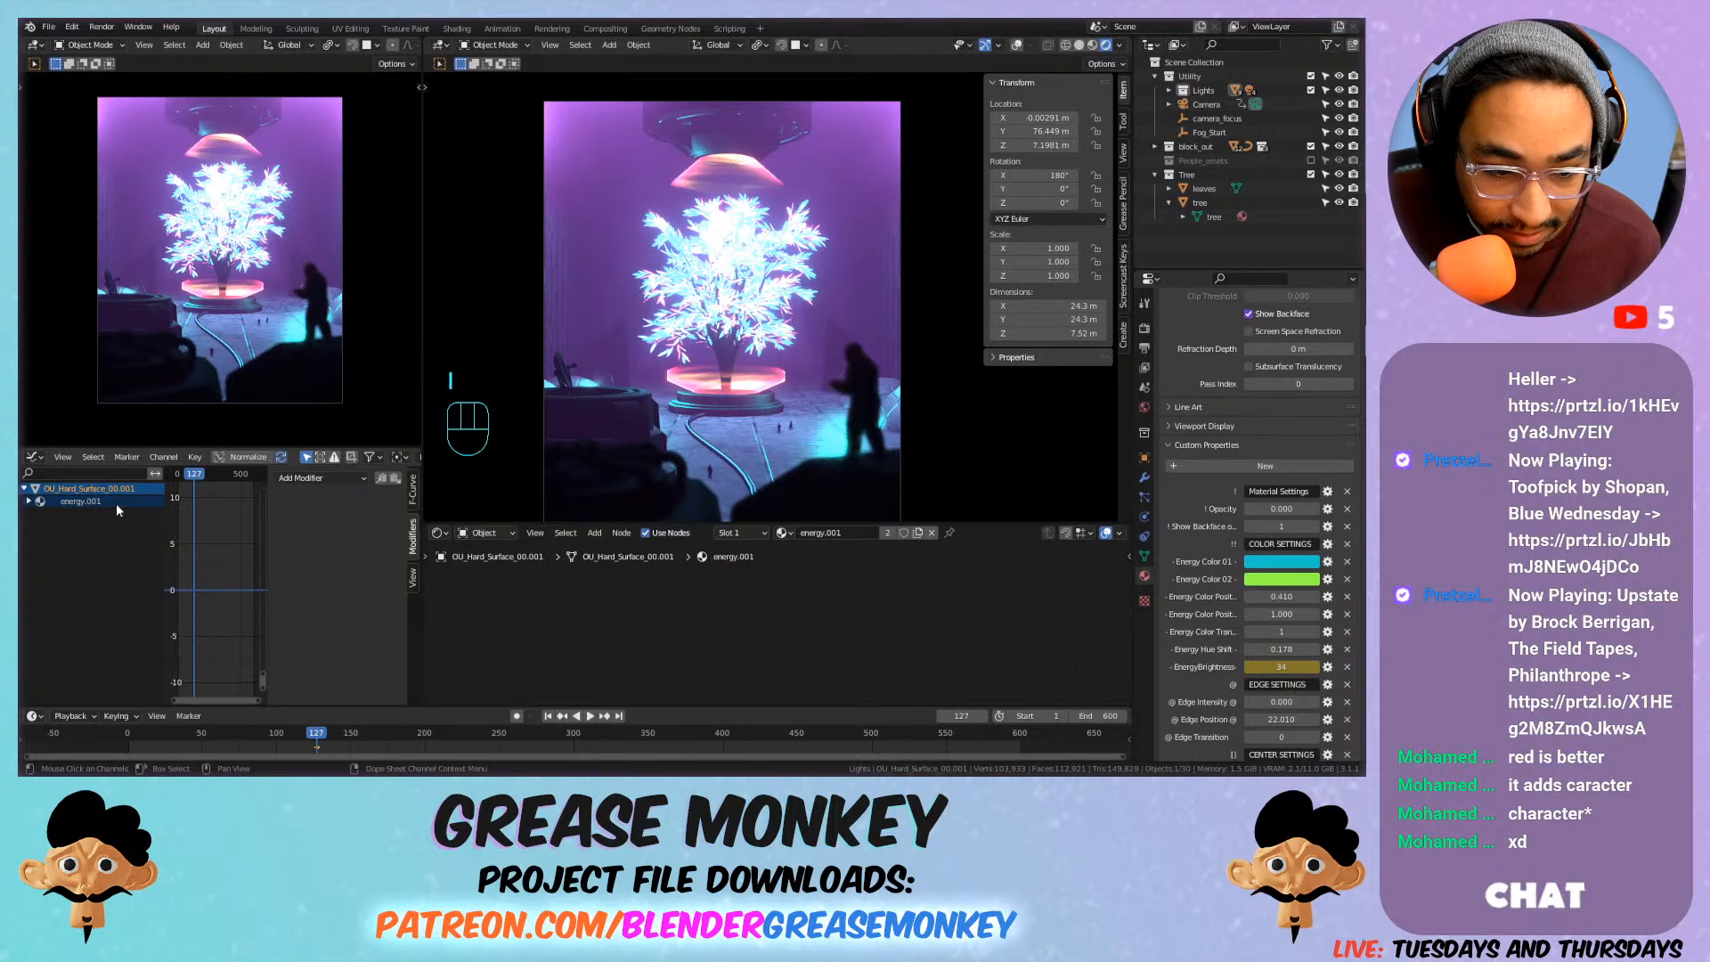
left_click(23, 506)
left_click(77, 514)
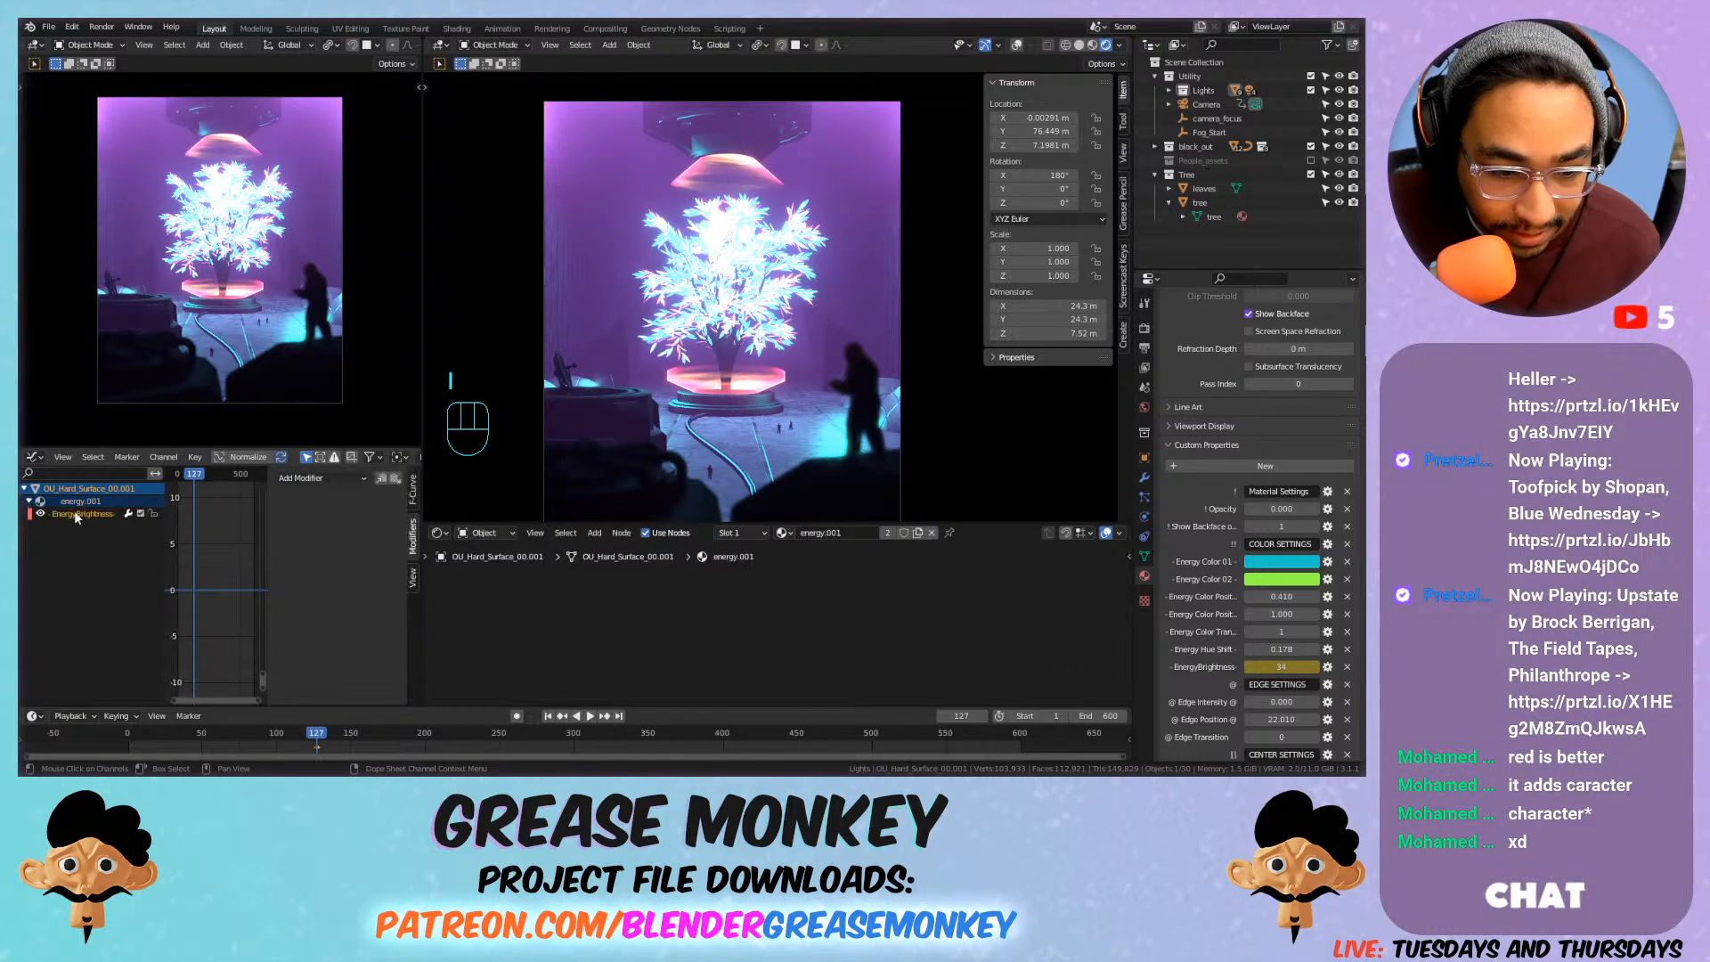
left_click(322, 478)
left_click(306, 556)
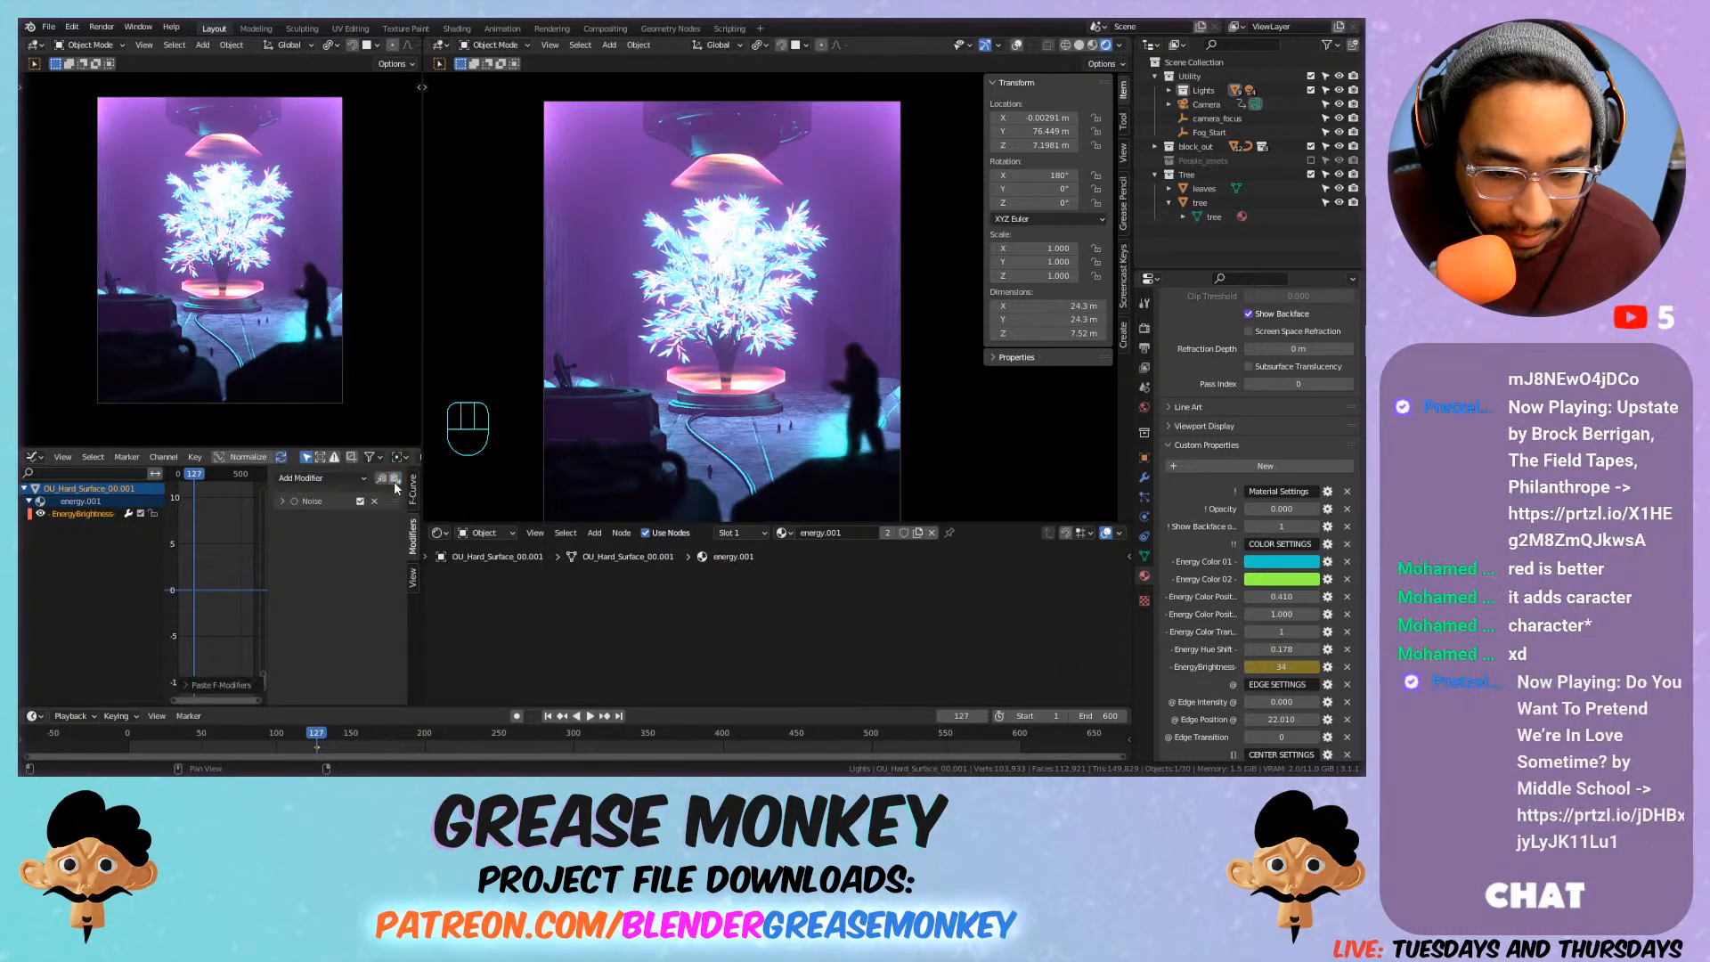
Play the animation, widen the Graph Editor, return to frame 127, and expand the Noise modifier's settings.
key("space")
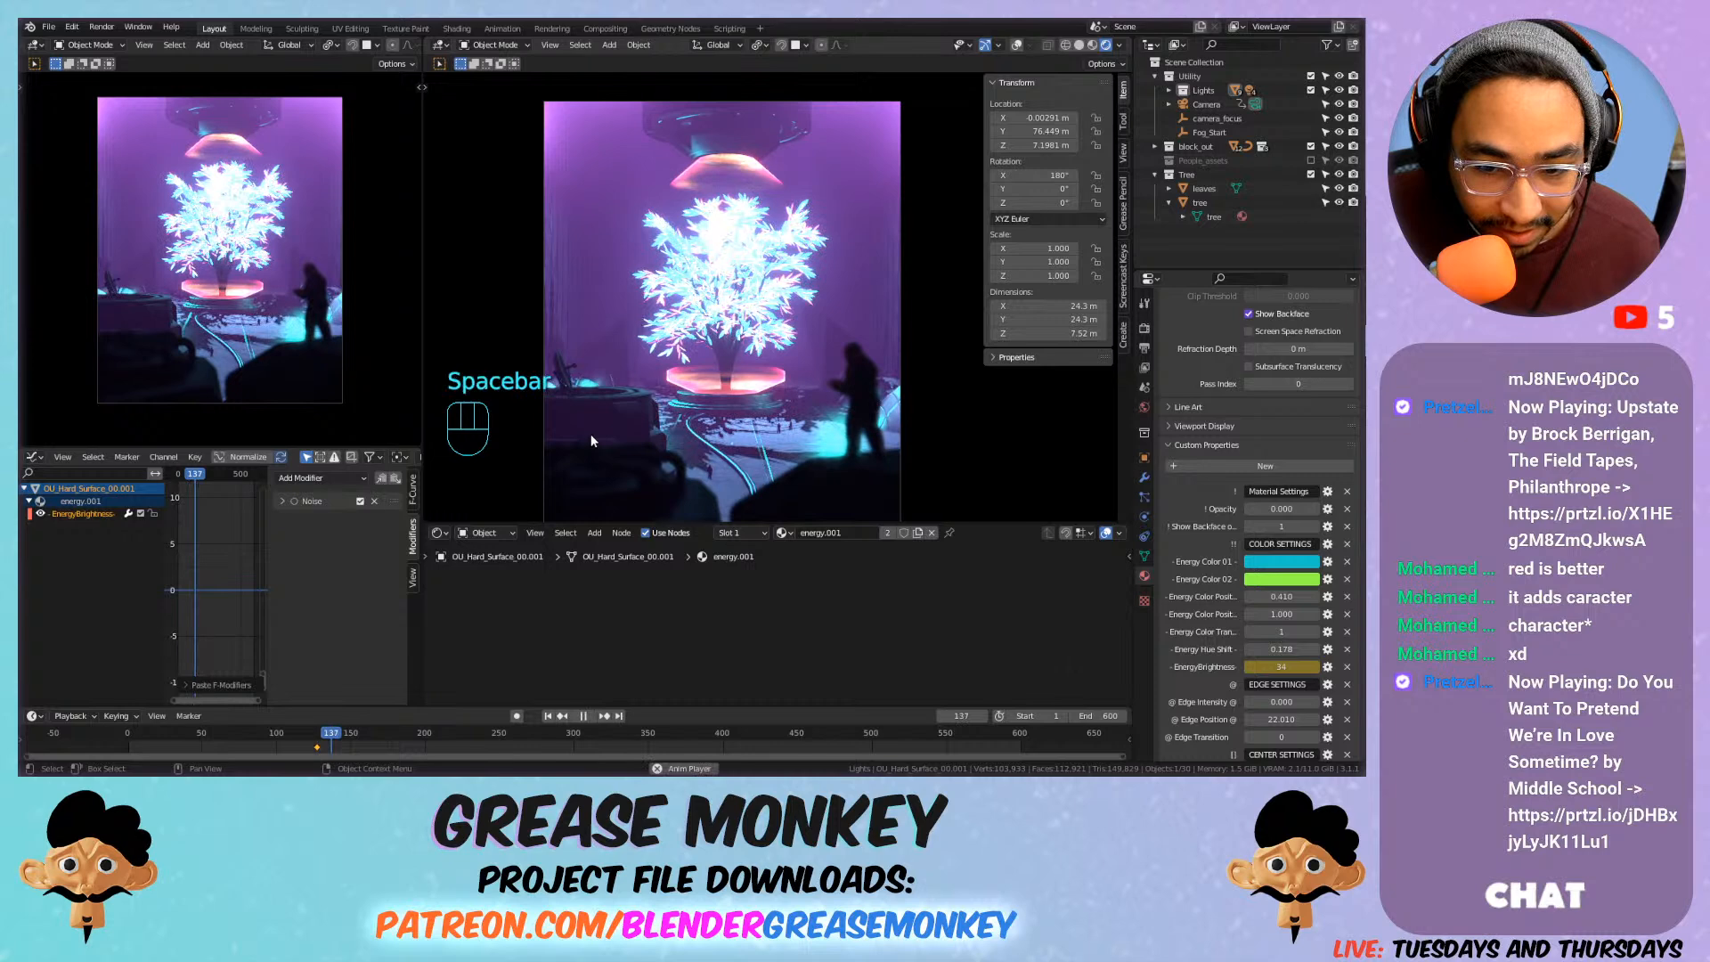
left_click(282, 500)
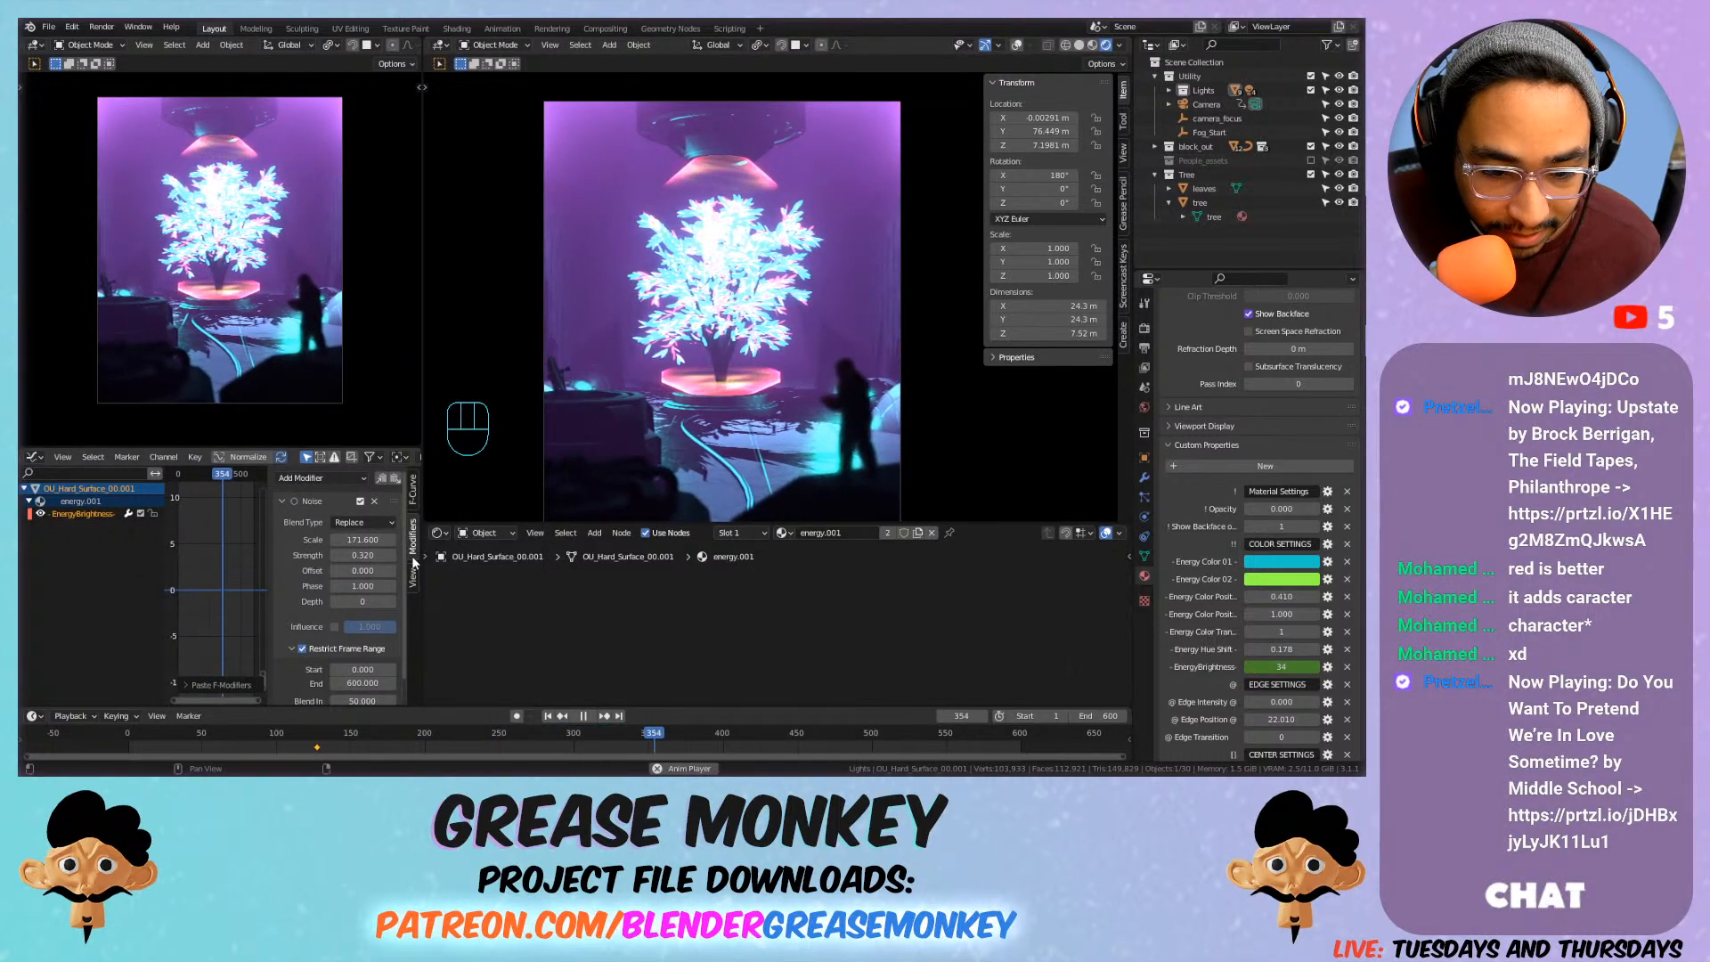
left_click_drag(422, 557, 608, 539)
key("space")
key("ctrl+z")
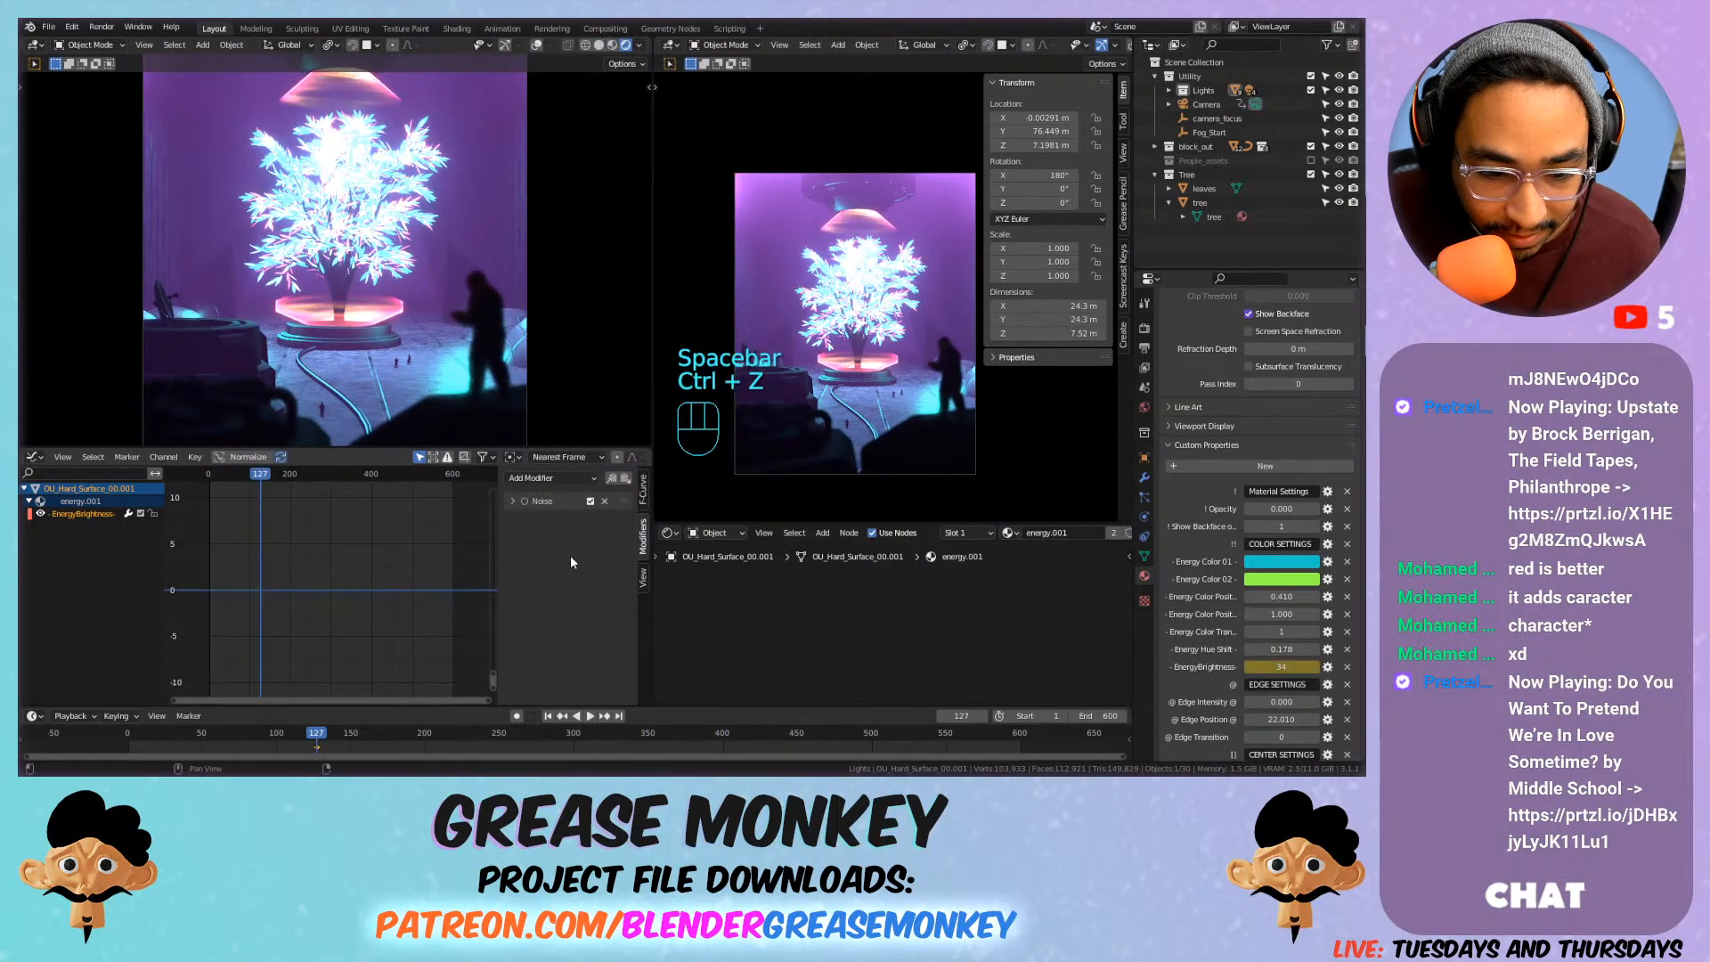
left_click(513, 502)
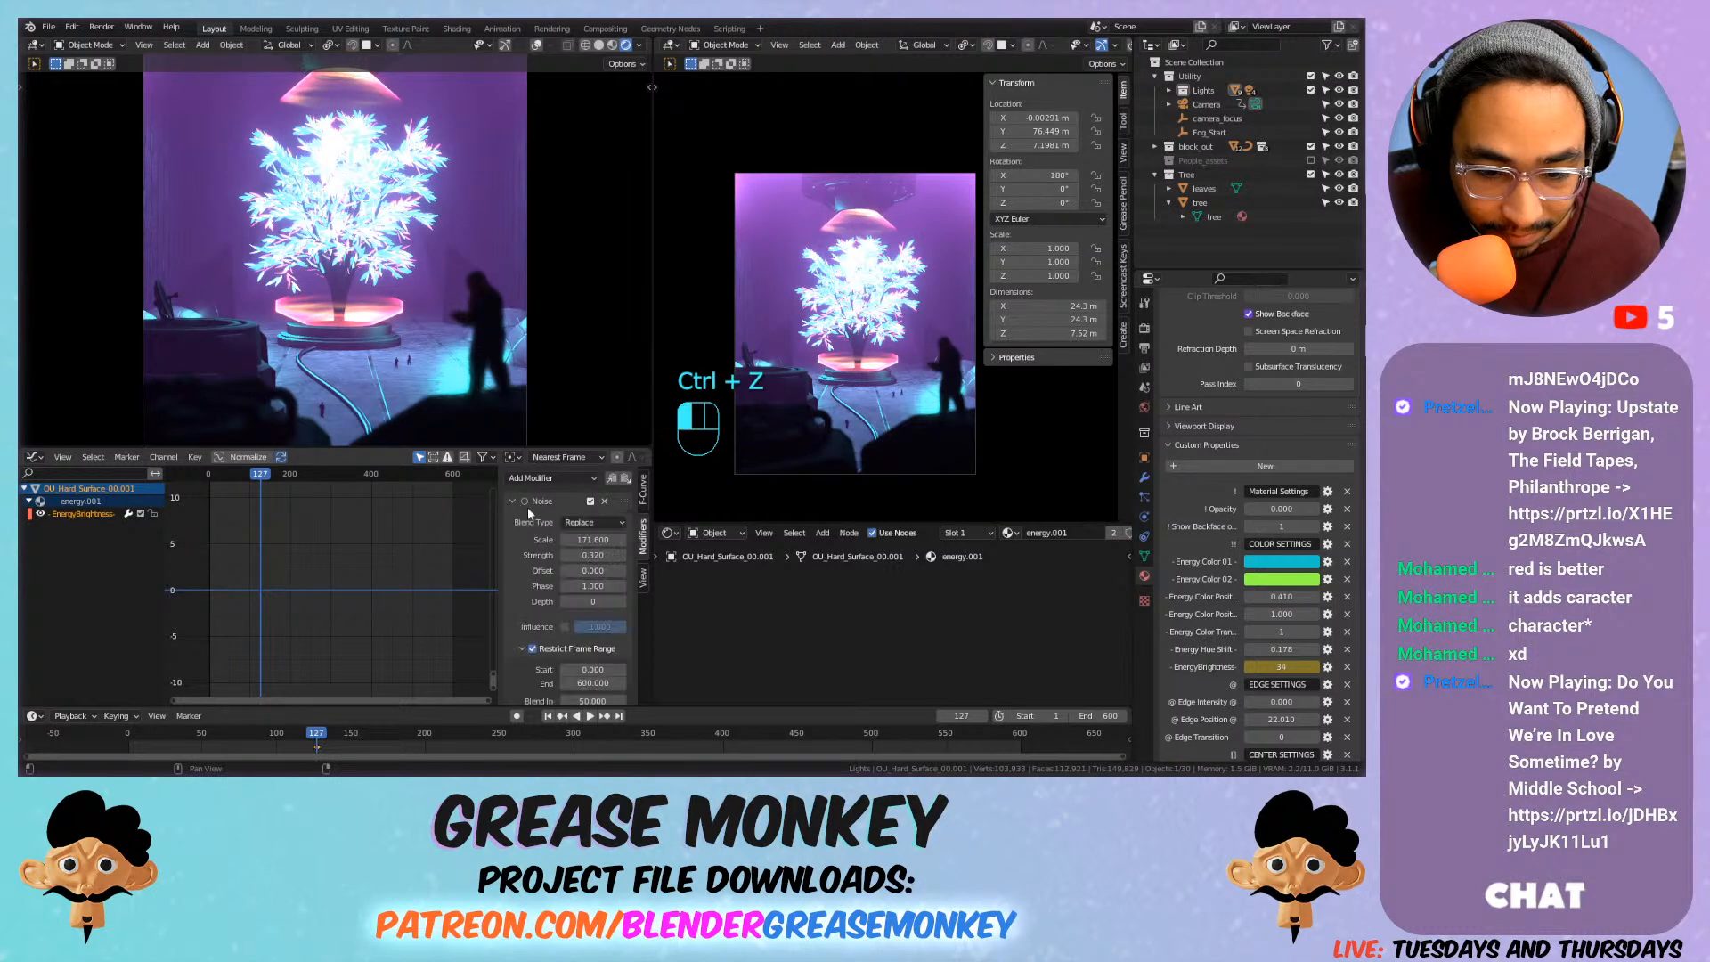
Set the Noise modifier's Strength on the EnergyBrightness curve to about 18.52.
mouse_move(593, 555)
left_mouse_down()
mouse_move(677, 555)
mouse_move(624, 555)
left_mouse_up()
scroll(323, 553, "down", 9)
middle_click_drag(324, 553, 362, 677)
scroll(362, 585, "up", 2)
left_click_drag(592, 555, 534, 555)
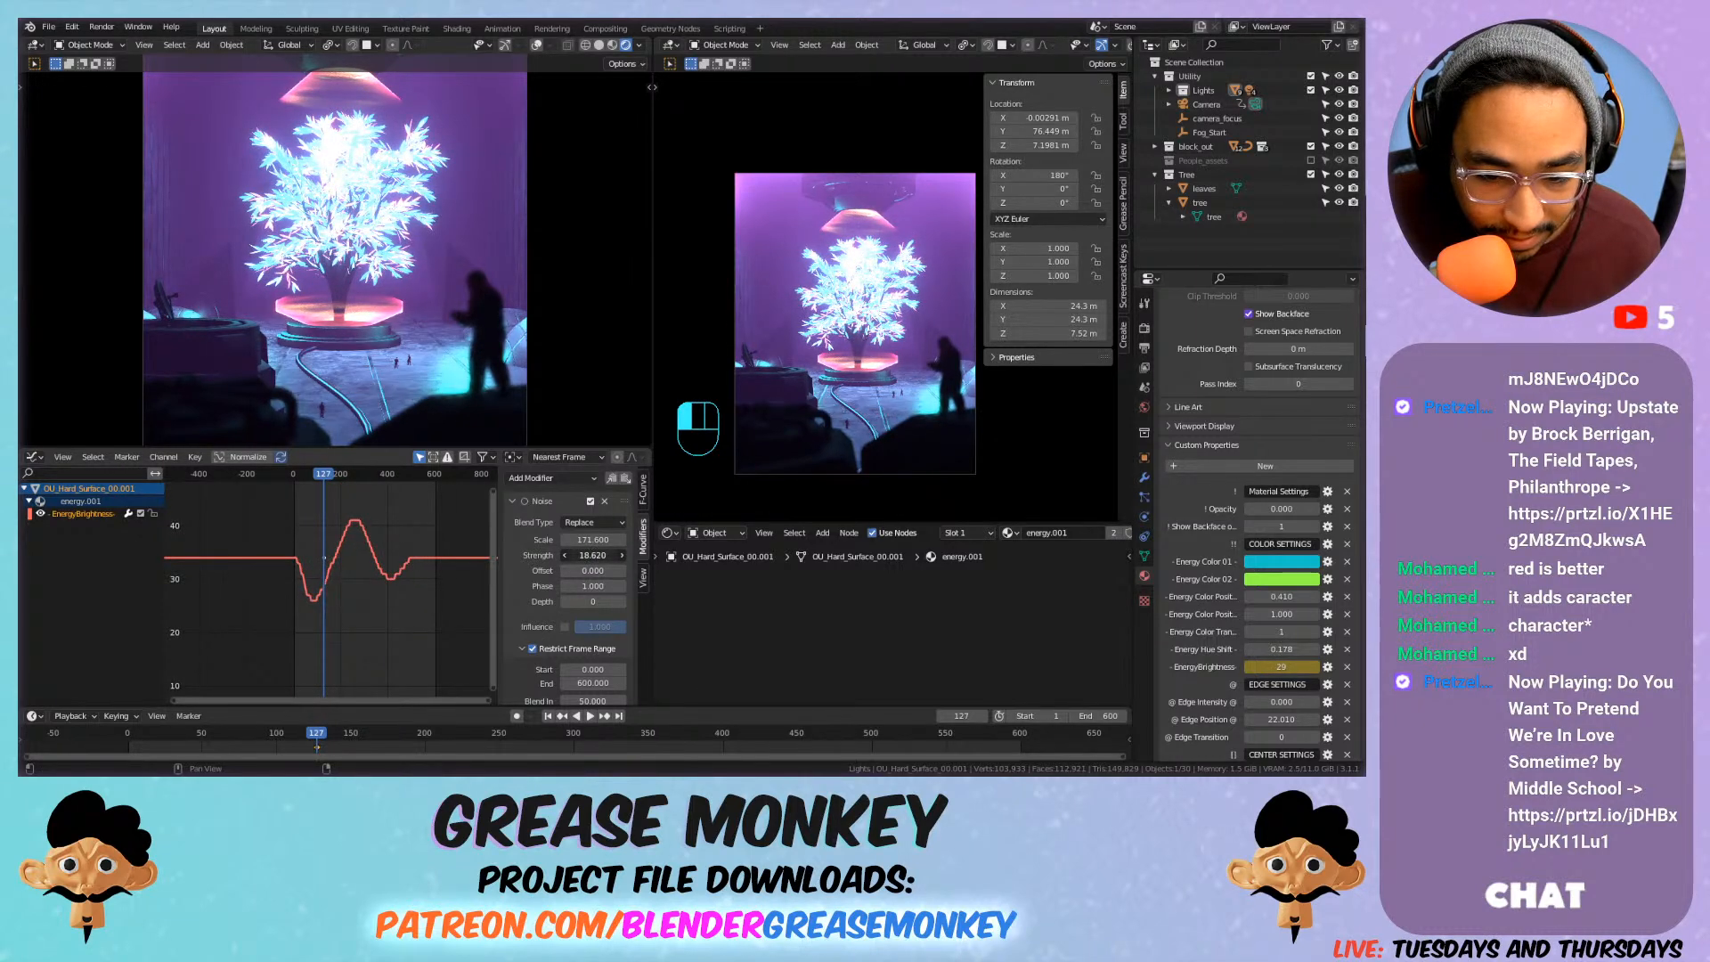
scroll(303, 524, "up", 3)
Play the animation up to frame 418 while examining the EnergyBrightness curve and the ring's glow.
key("space")
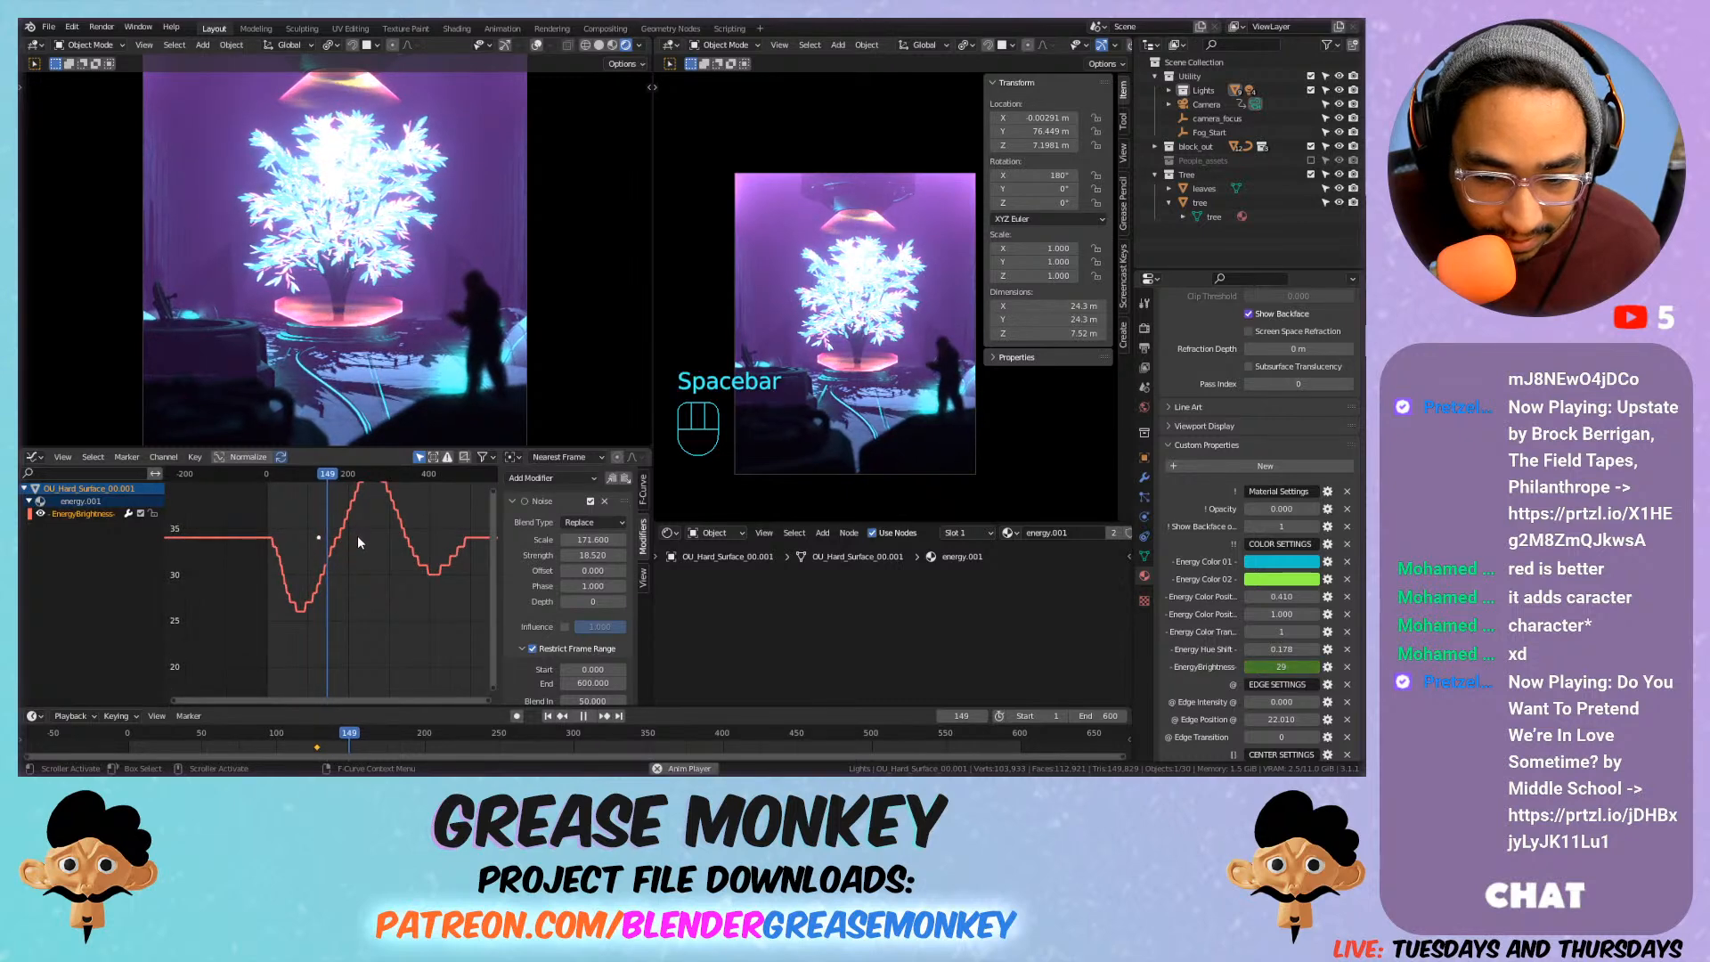
scroll(366, 538, "up", 2)
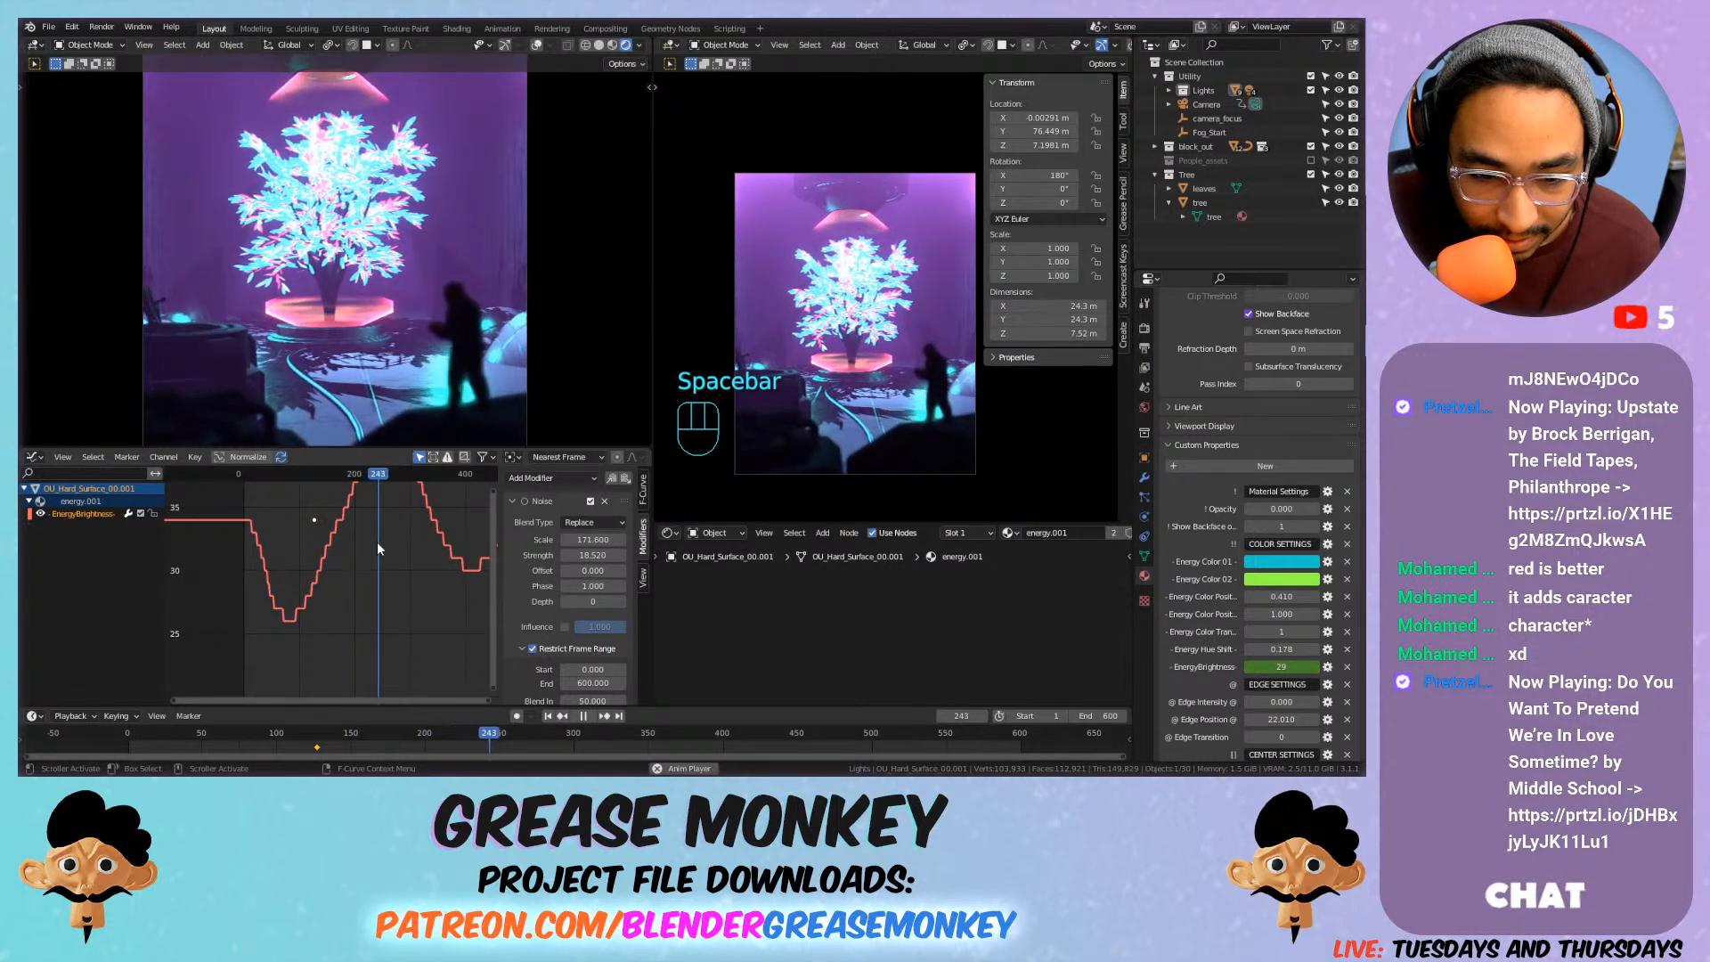
middle_click_drag(408, 543, 404, 600)
scroll(403, 600, "down", 2)
key("space")
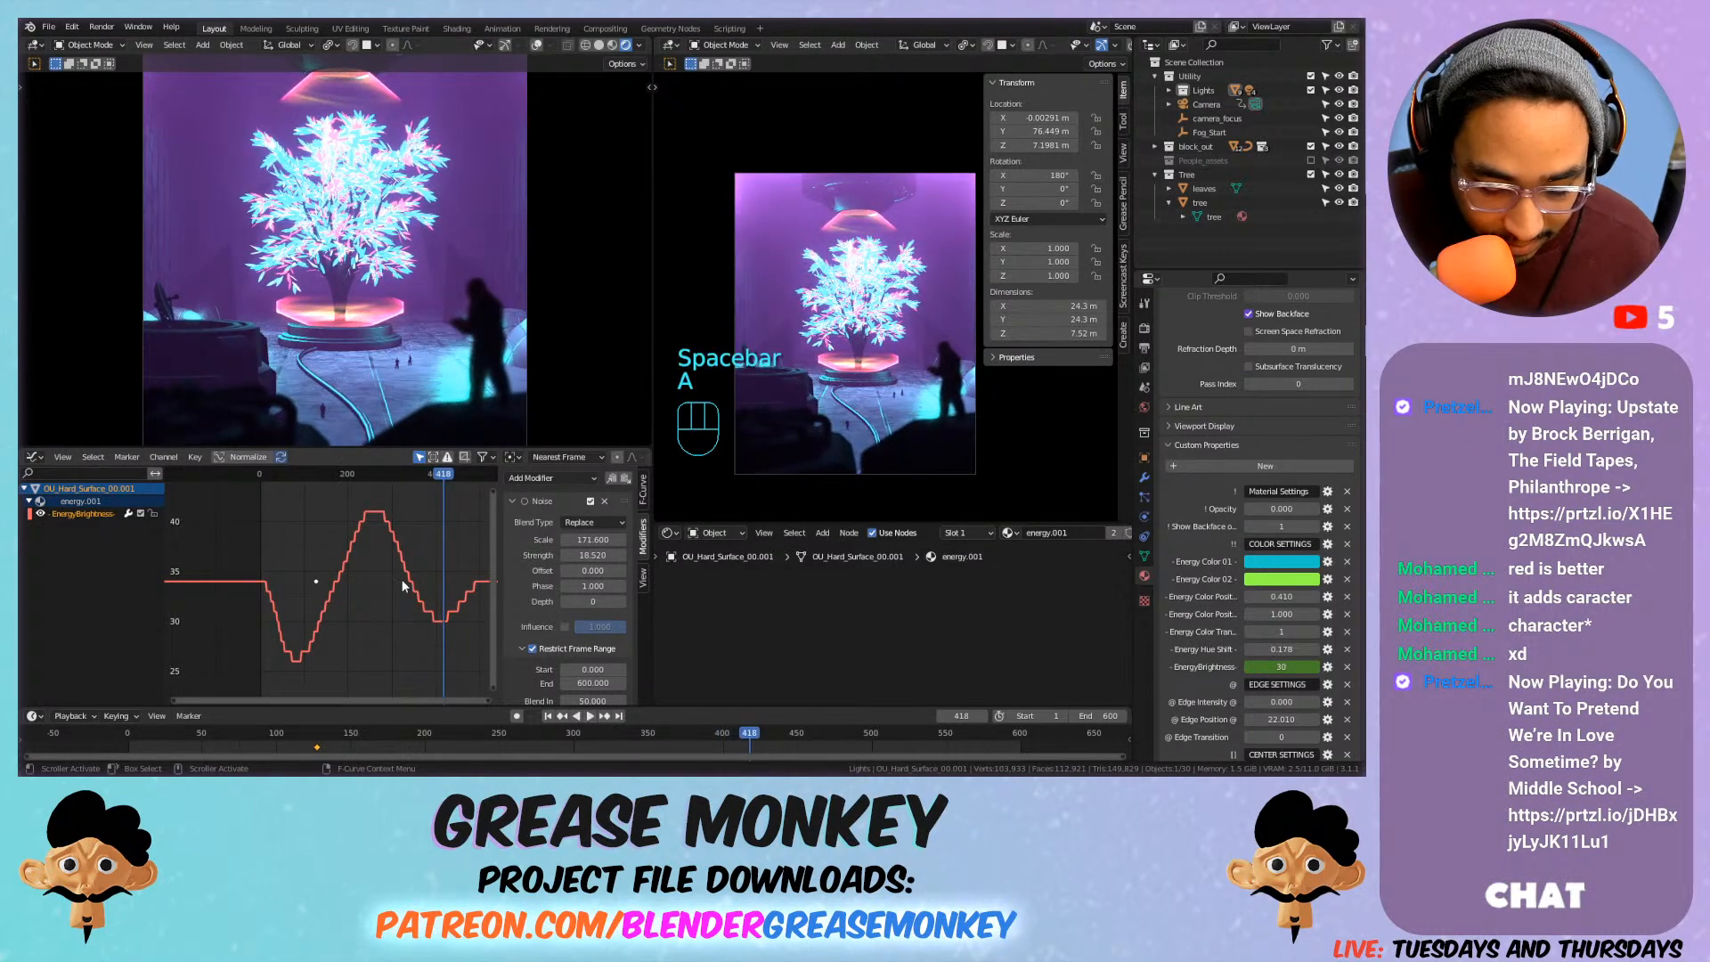
Raise the whole EnergyBrightness curve by about 14 units.
key("a")
key("g")
left_click(398, 681)
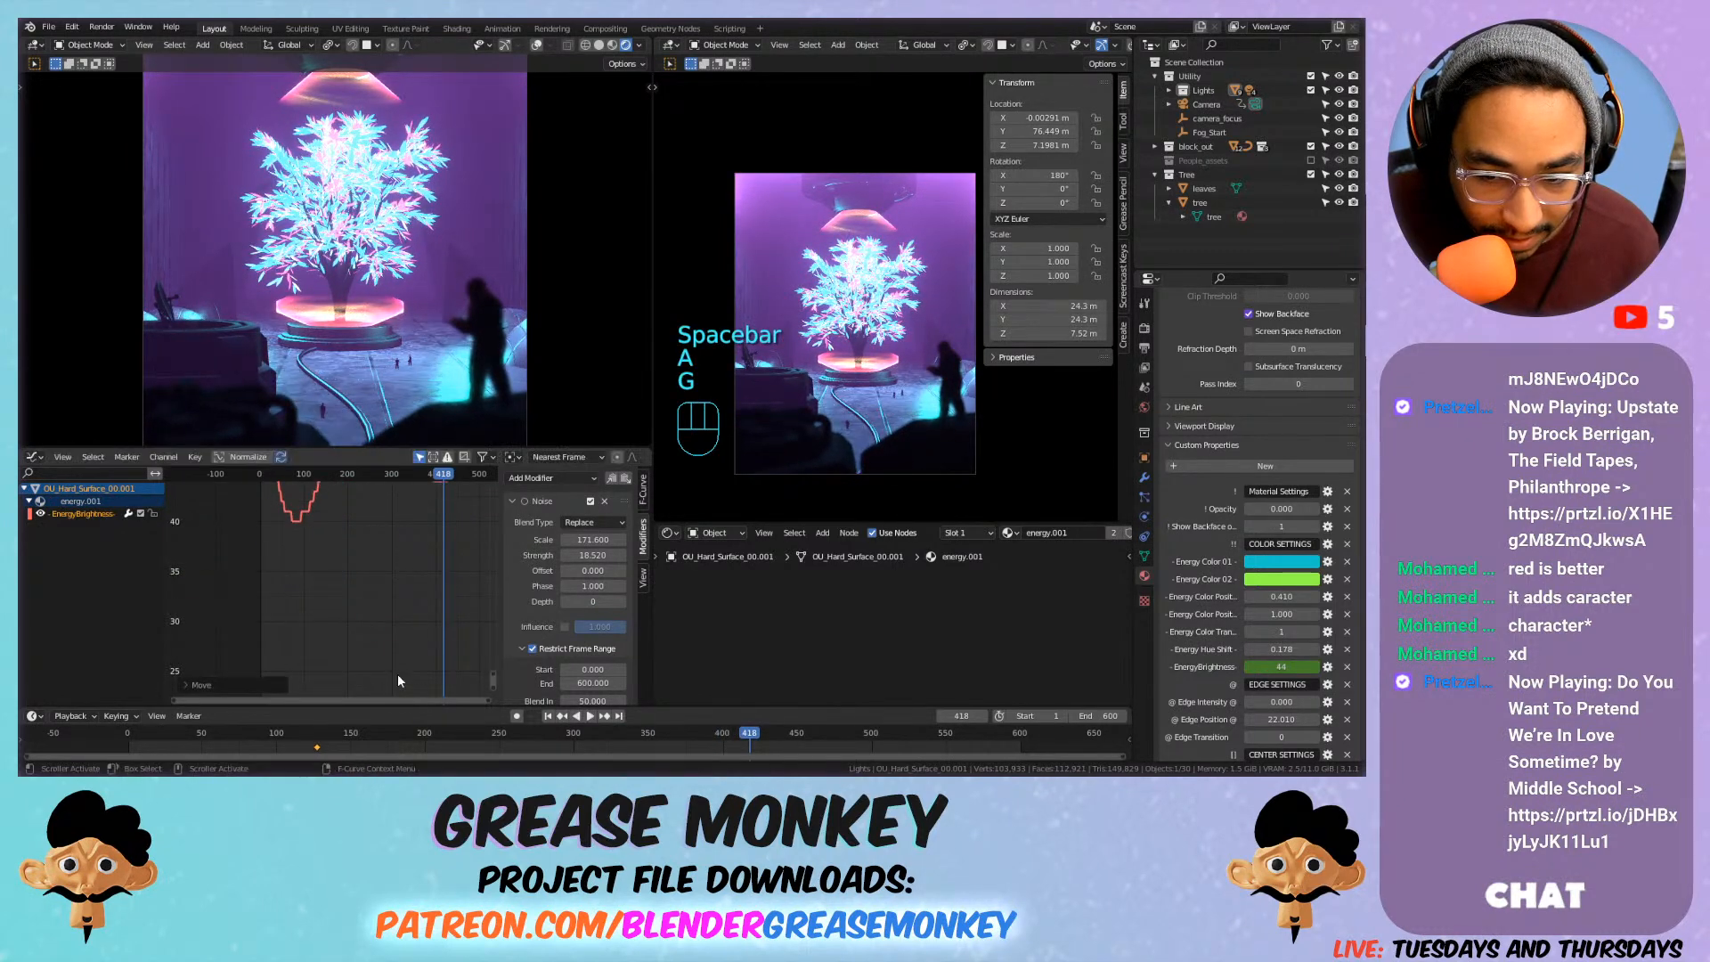
Undo the last raise of the EnergyBrightness curve and play the animation to check the rings' glow.
key("ctrl+z")
key("space")
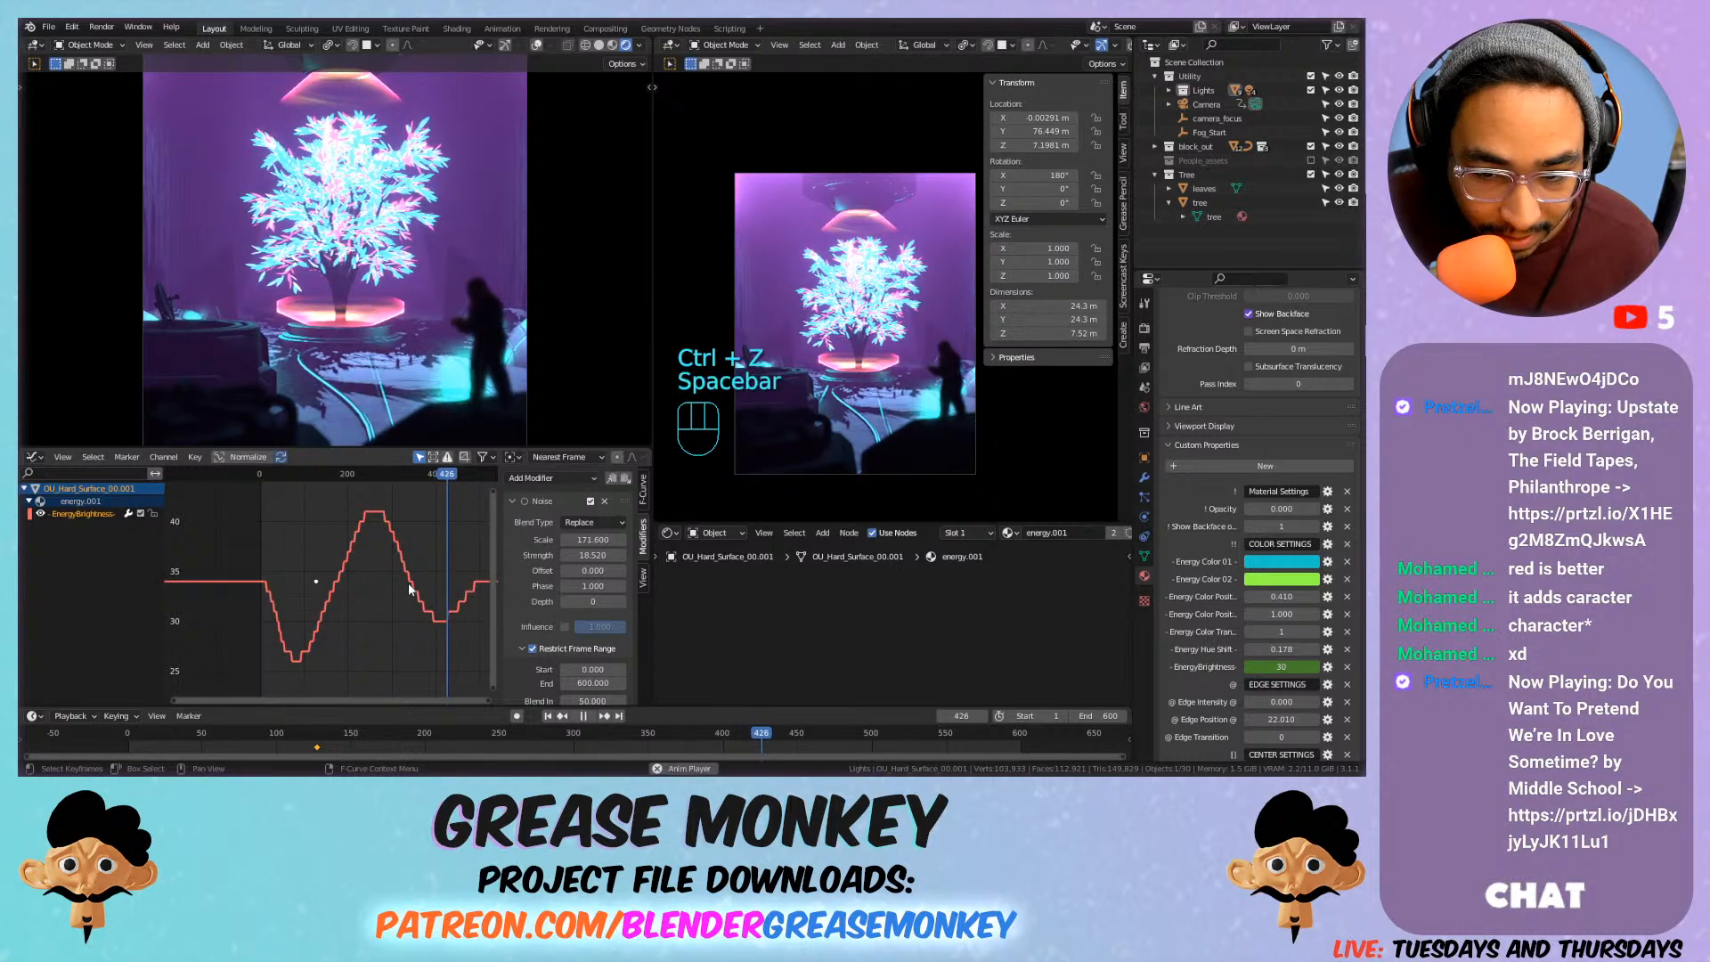
key("space")
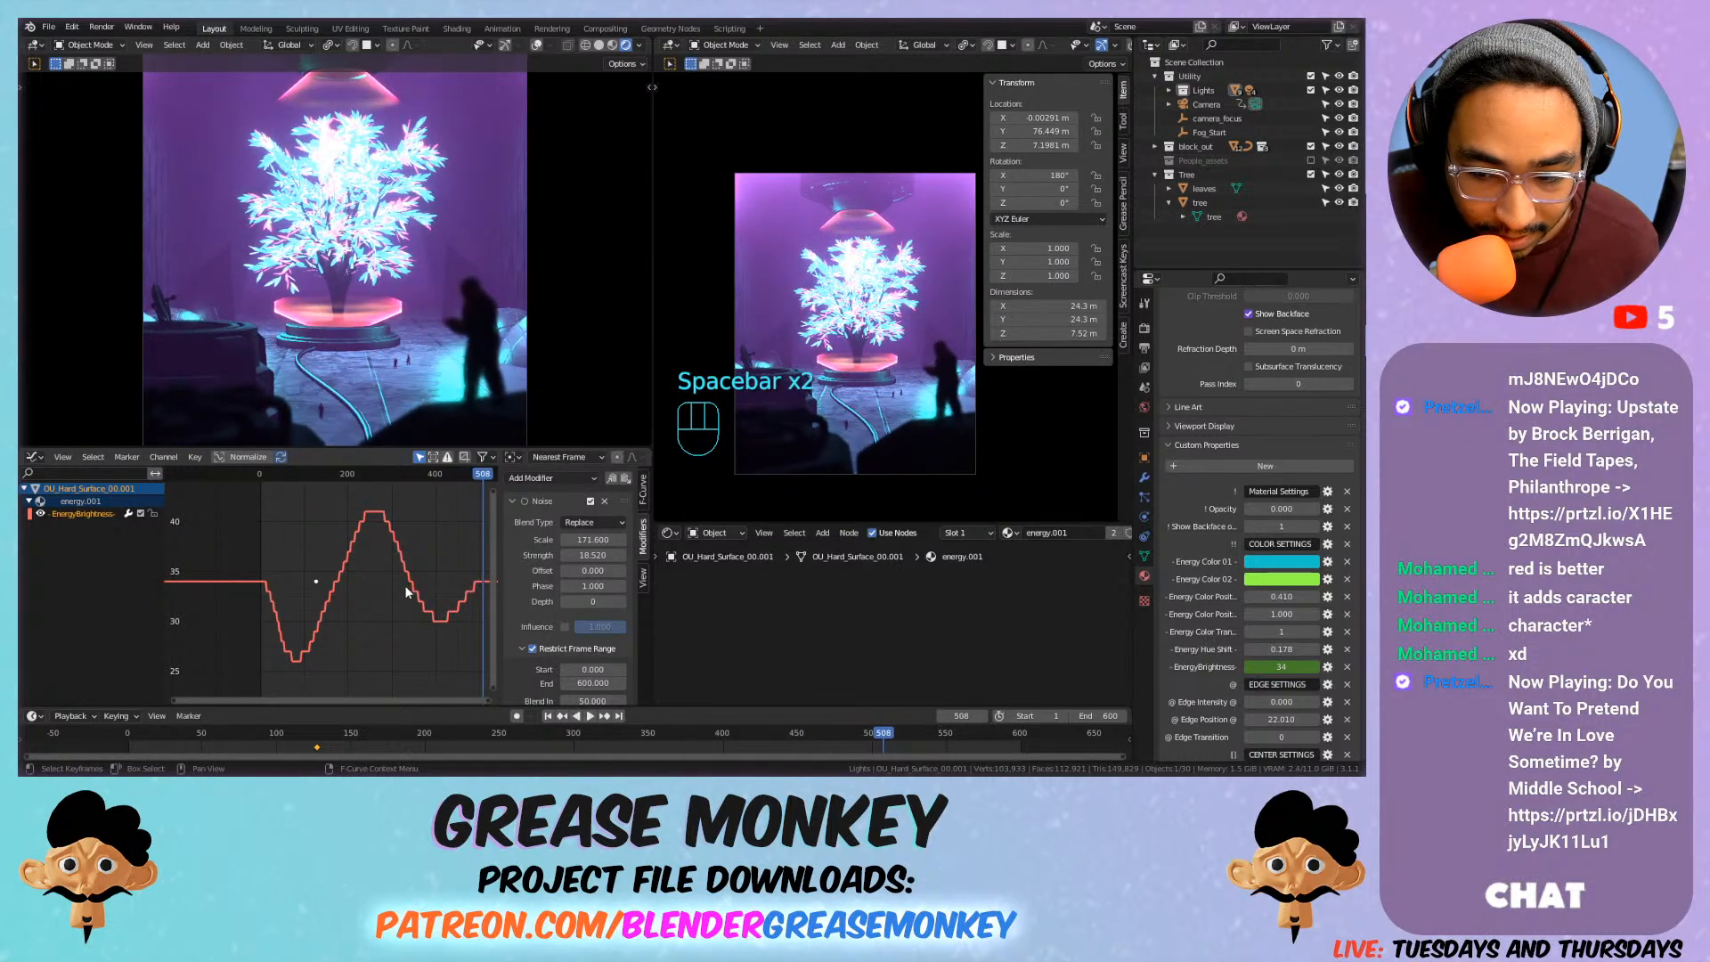
key("space")
key("space")
Set the Noise modifier's Strength to about 40.32 and its Scale to about 14.7 on the EnergyBrightness curve.
left_click_drag(577, 555, 633, 555)
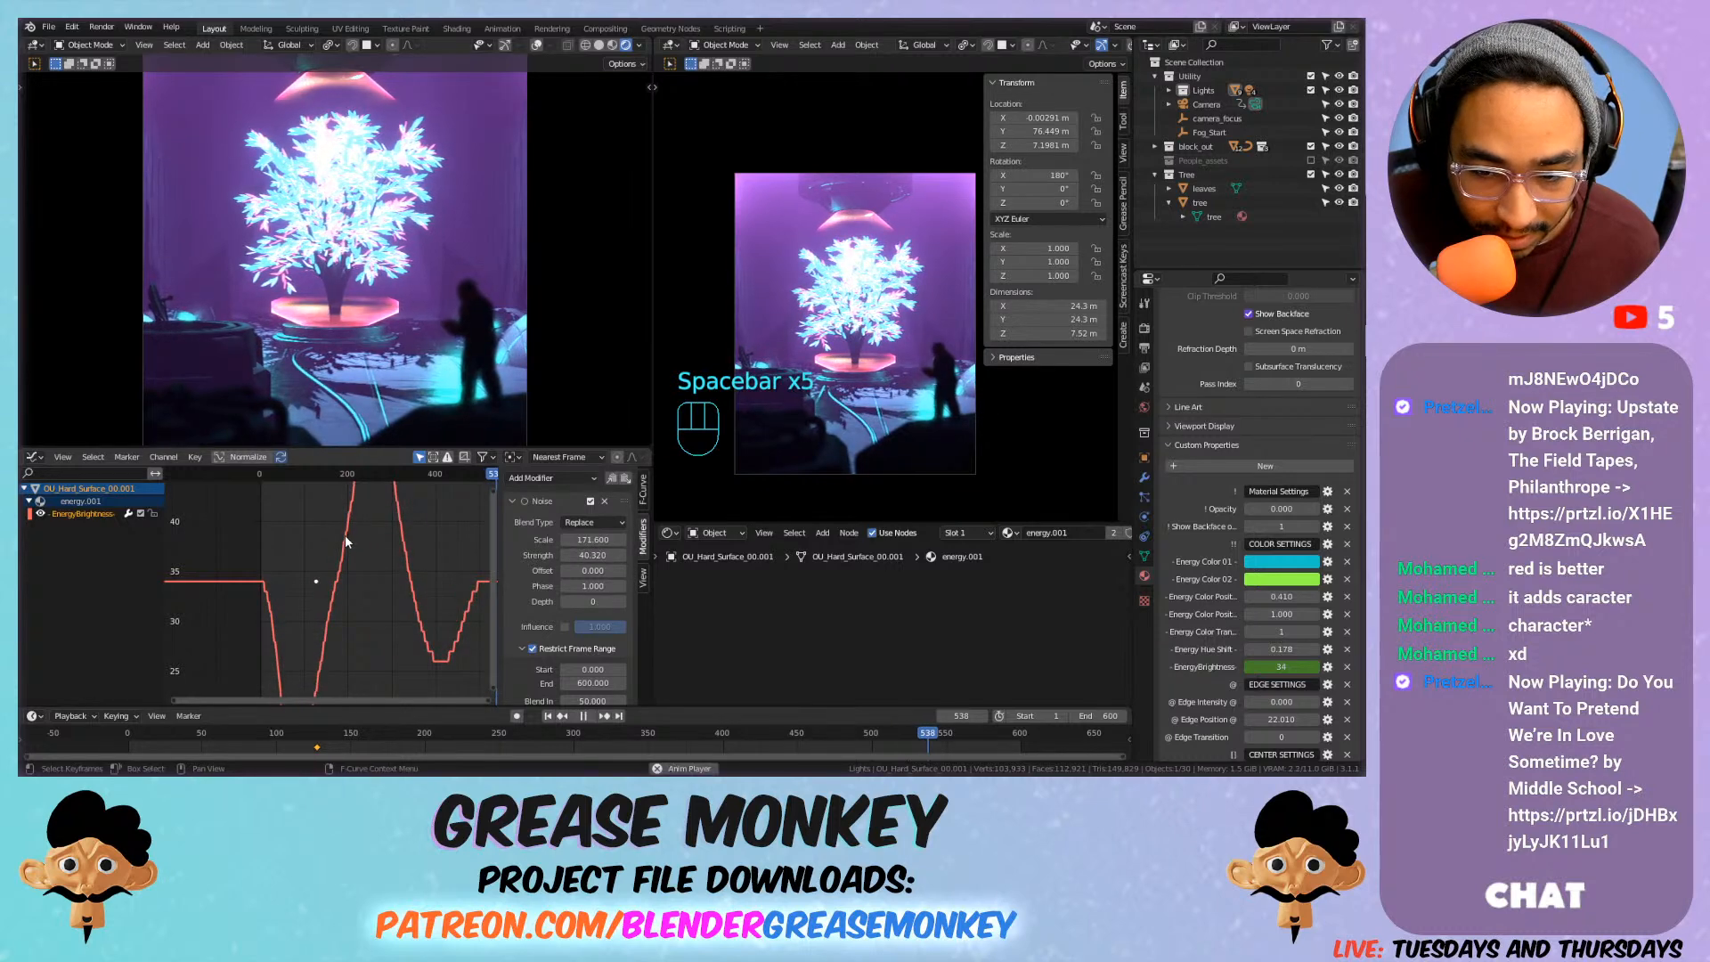
scroll(314, 590, "down", 8)
mouse_move(577, 540)
left_mouse_down()
mouse_move(512, 540)
mouse_move(575, 540)
left_mouse_up()
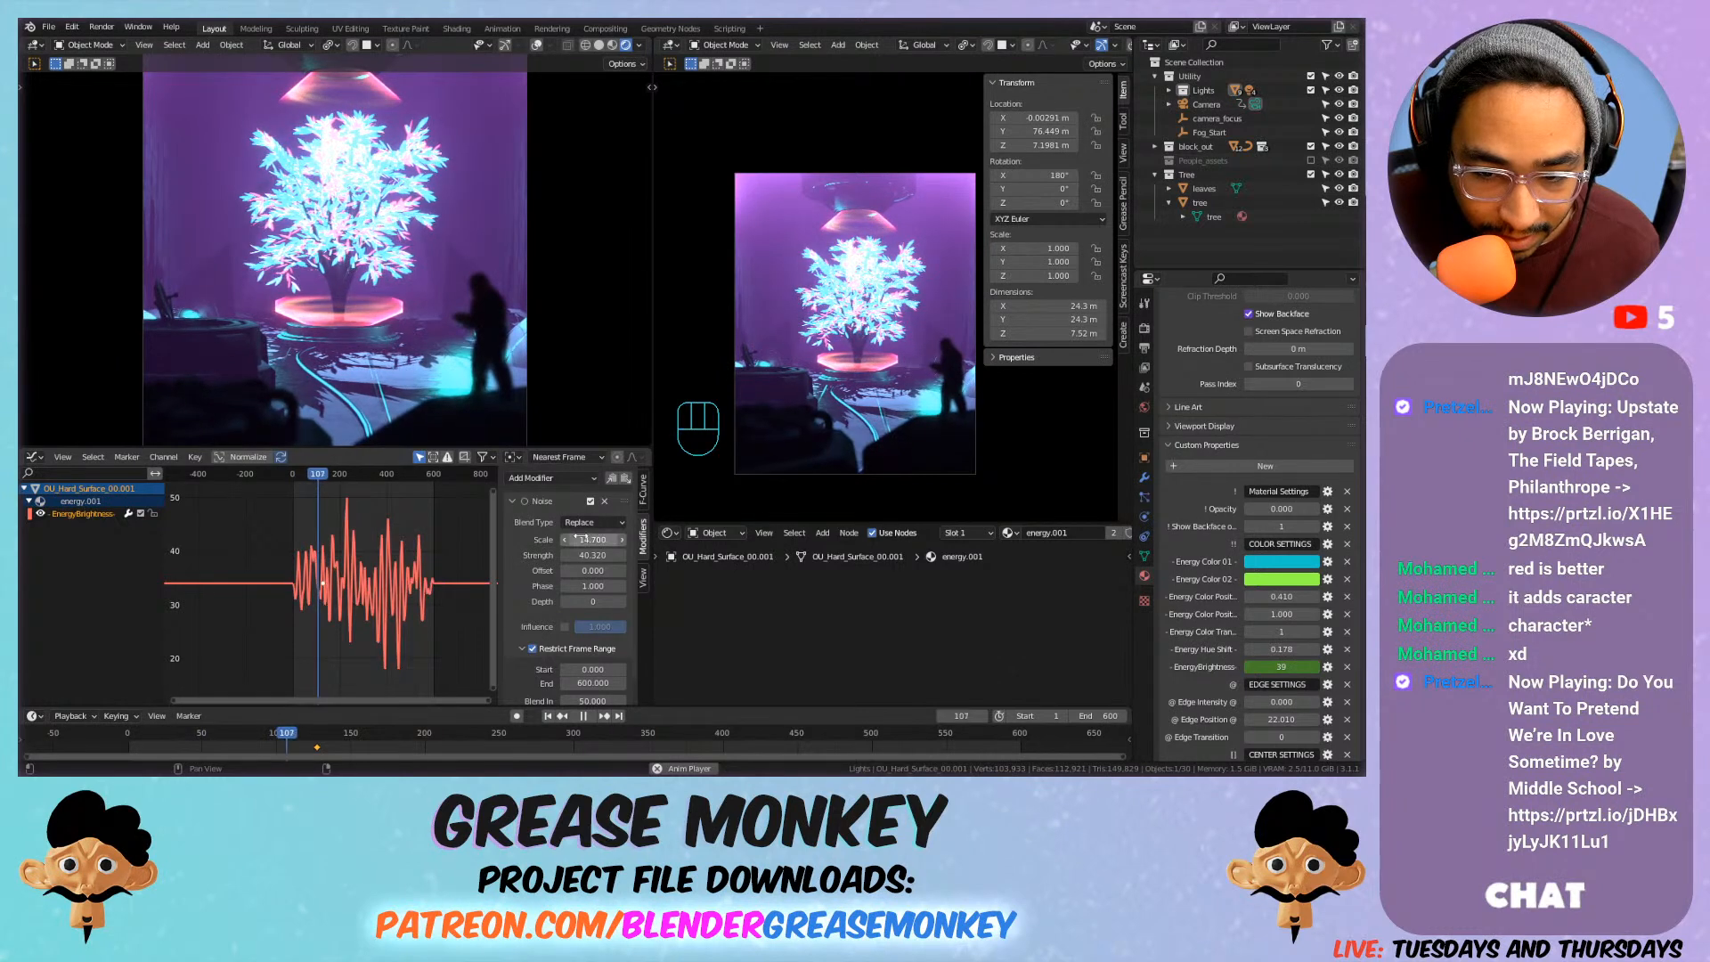
Raise the whole EnergyBrightness curve to a base level of about 52.
key("g")
key("a")
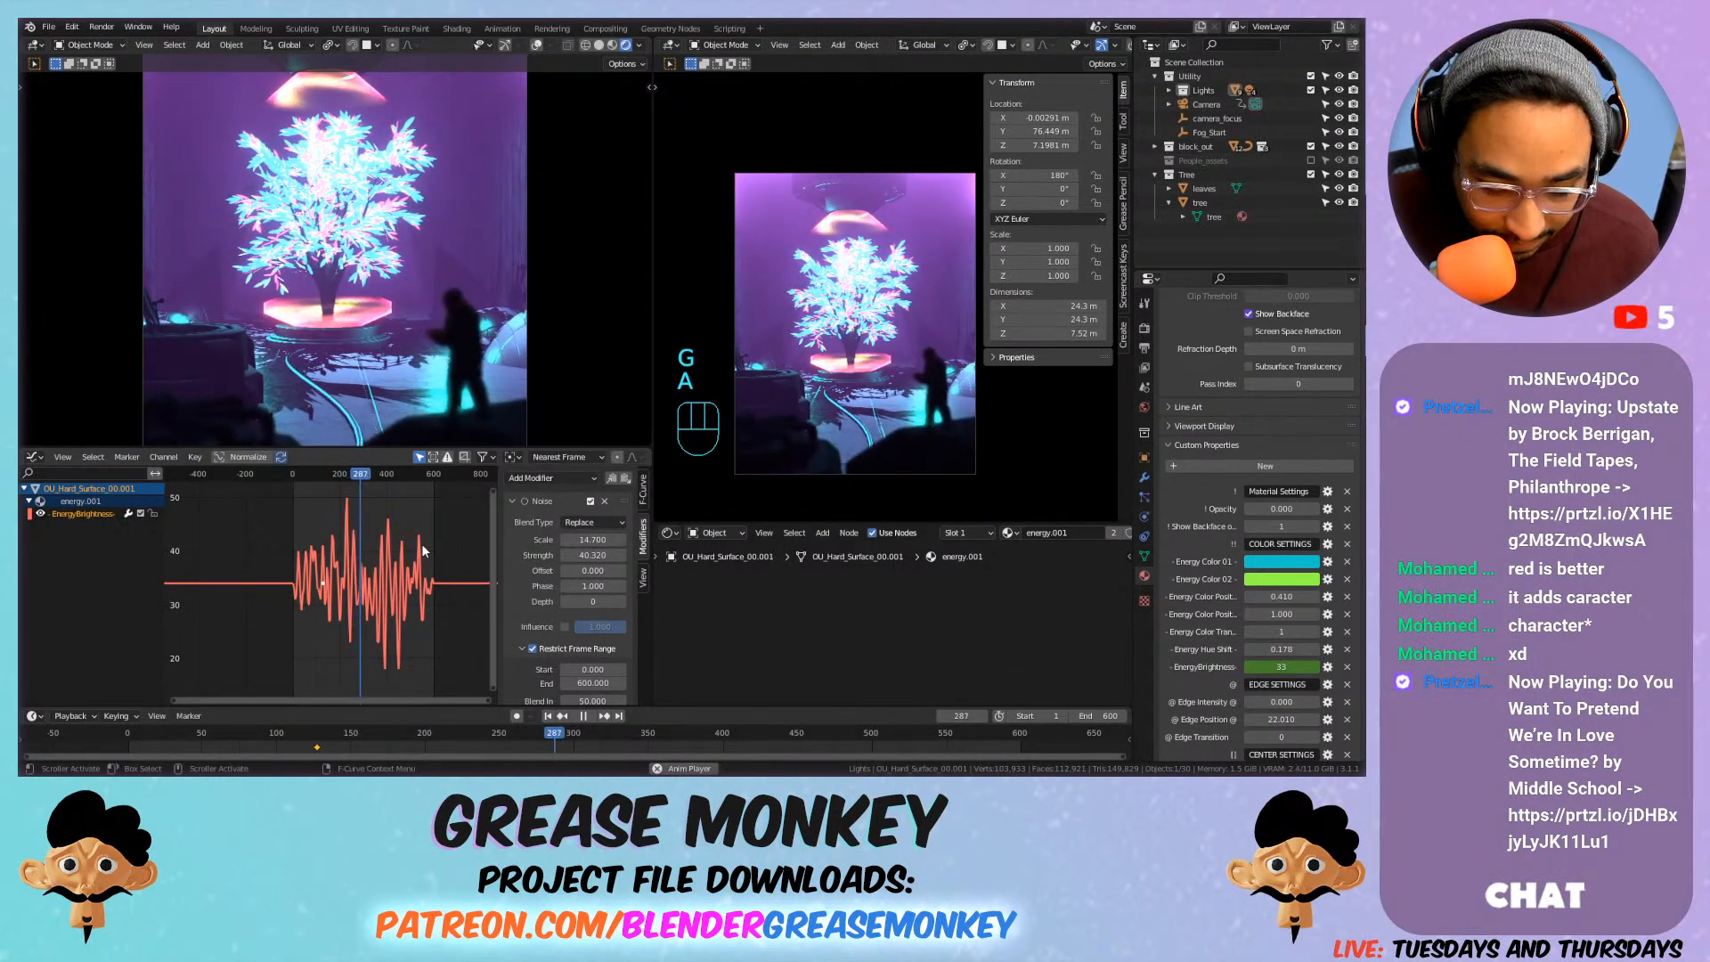
key("g")
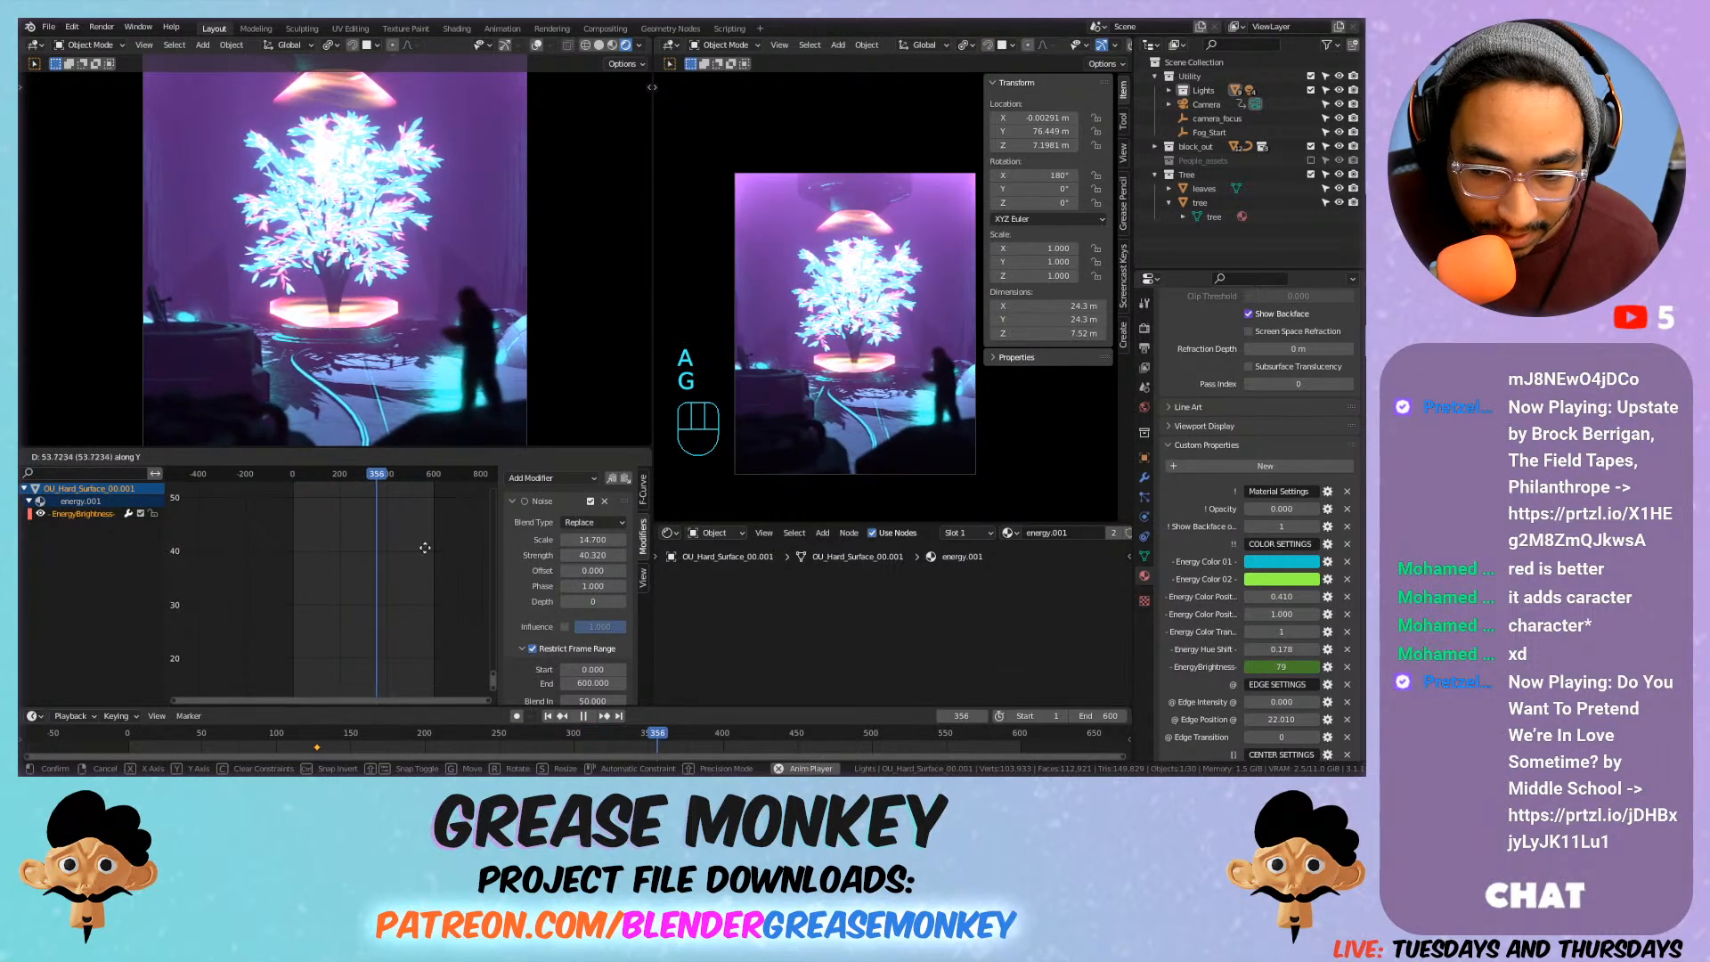
left_click(415, 689)
middle_click_drag(364, 531, 382, 615)
Set the Noise modifier's Strength to about 249.02 and its Scale to about 123.5.
scroll(411, 618, "up", 6)
left_click_drag(593, 555, 632, 540)
scroll(368, 559, "down", 4)
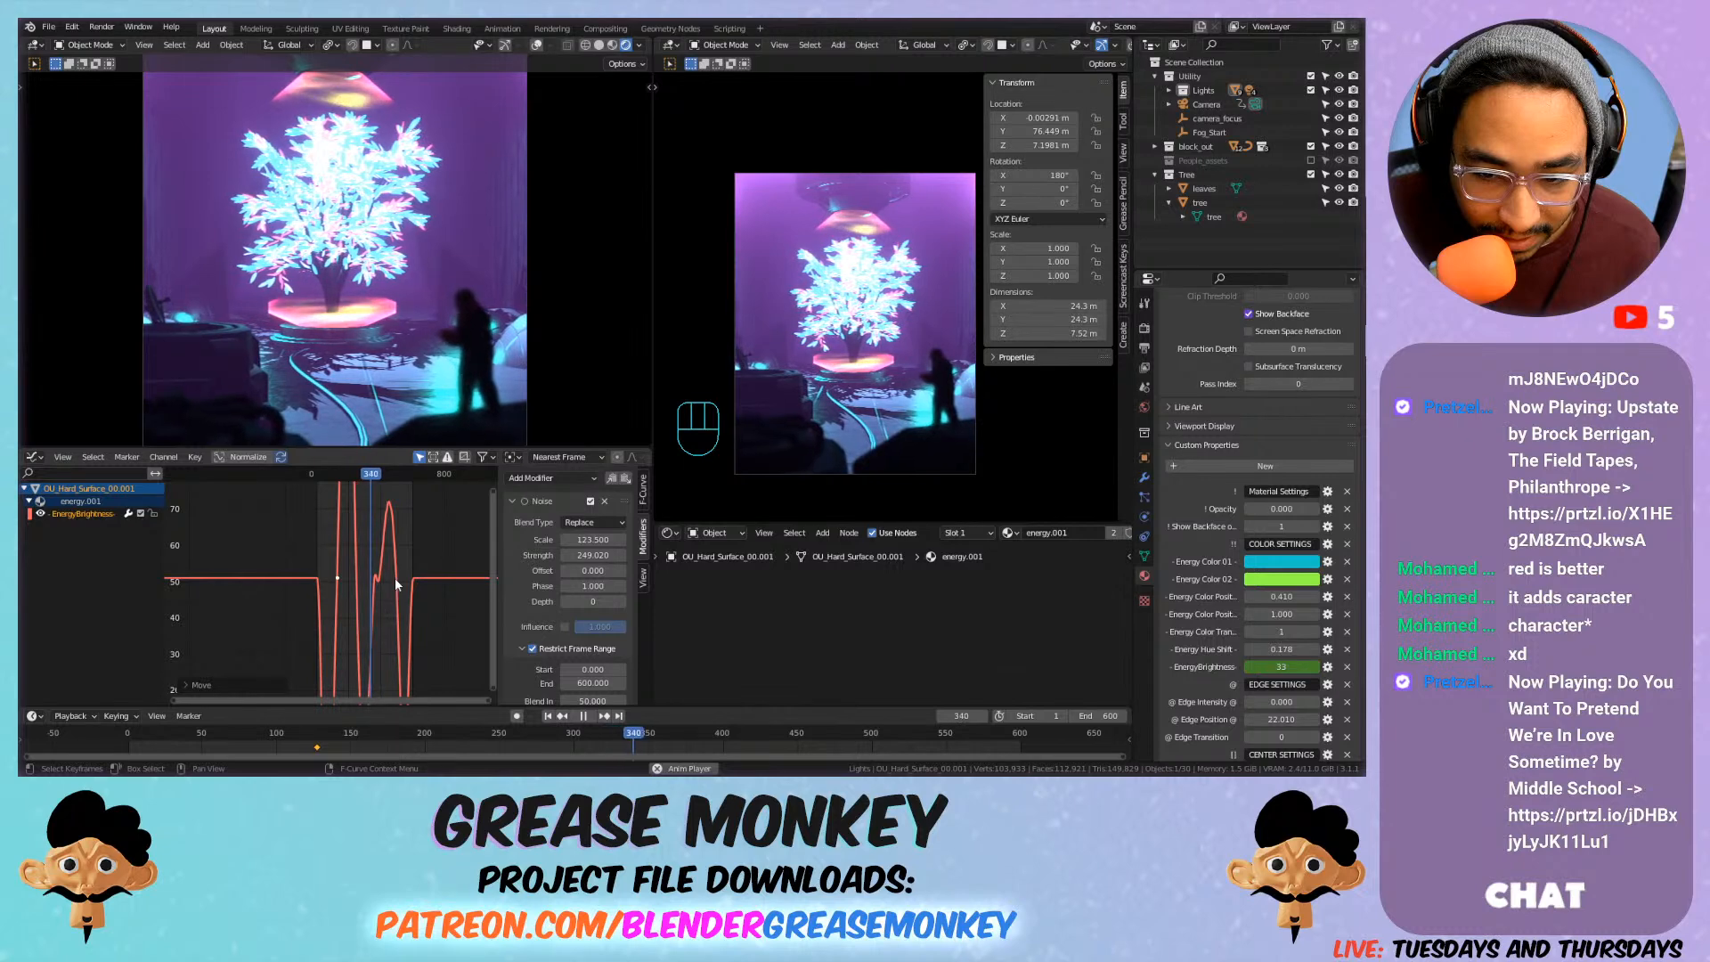
Raise the whole EnergyBrightness curve by about 98 units to a base level near 150.
scroll(391, 569, "down", 2)
scroll(378, 564, "down", 1)
middle_click_drag(378, 563, 412, 595)
scroll(400, 593, "down", 5)
scroll(411, 594, "down", 2)
scroll(412, 594, "up", 3)
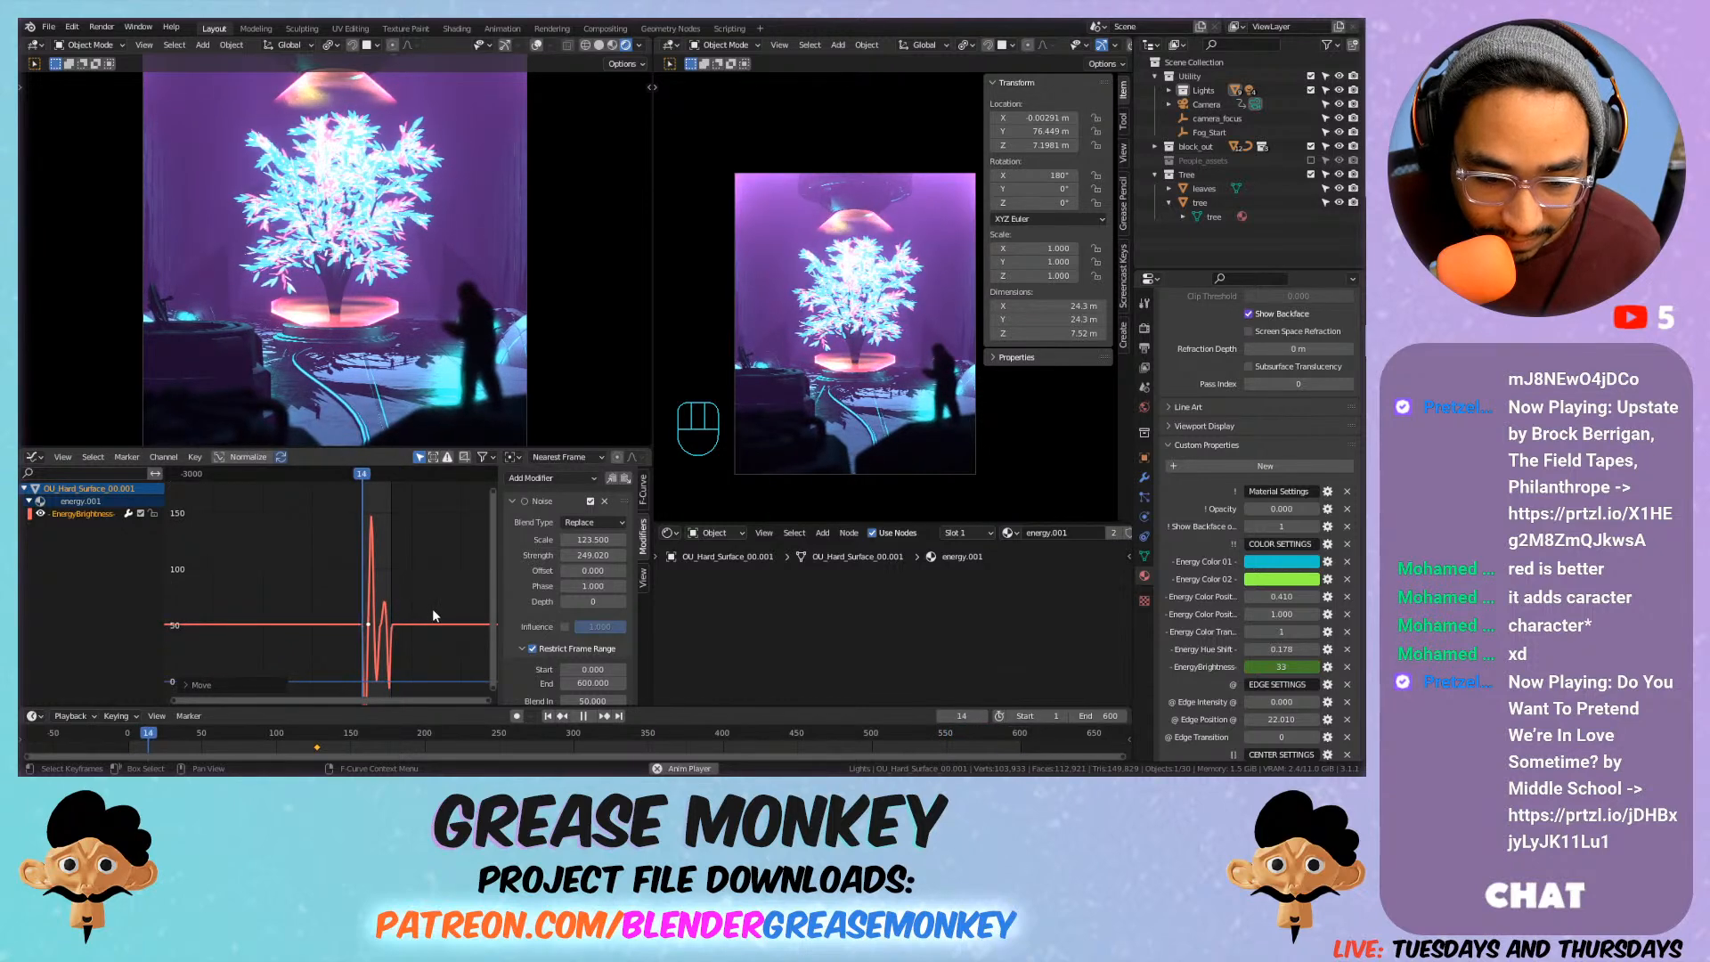
key("g")
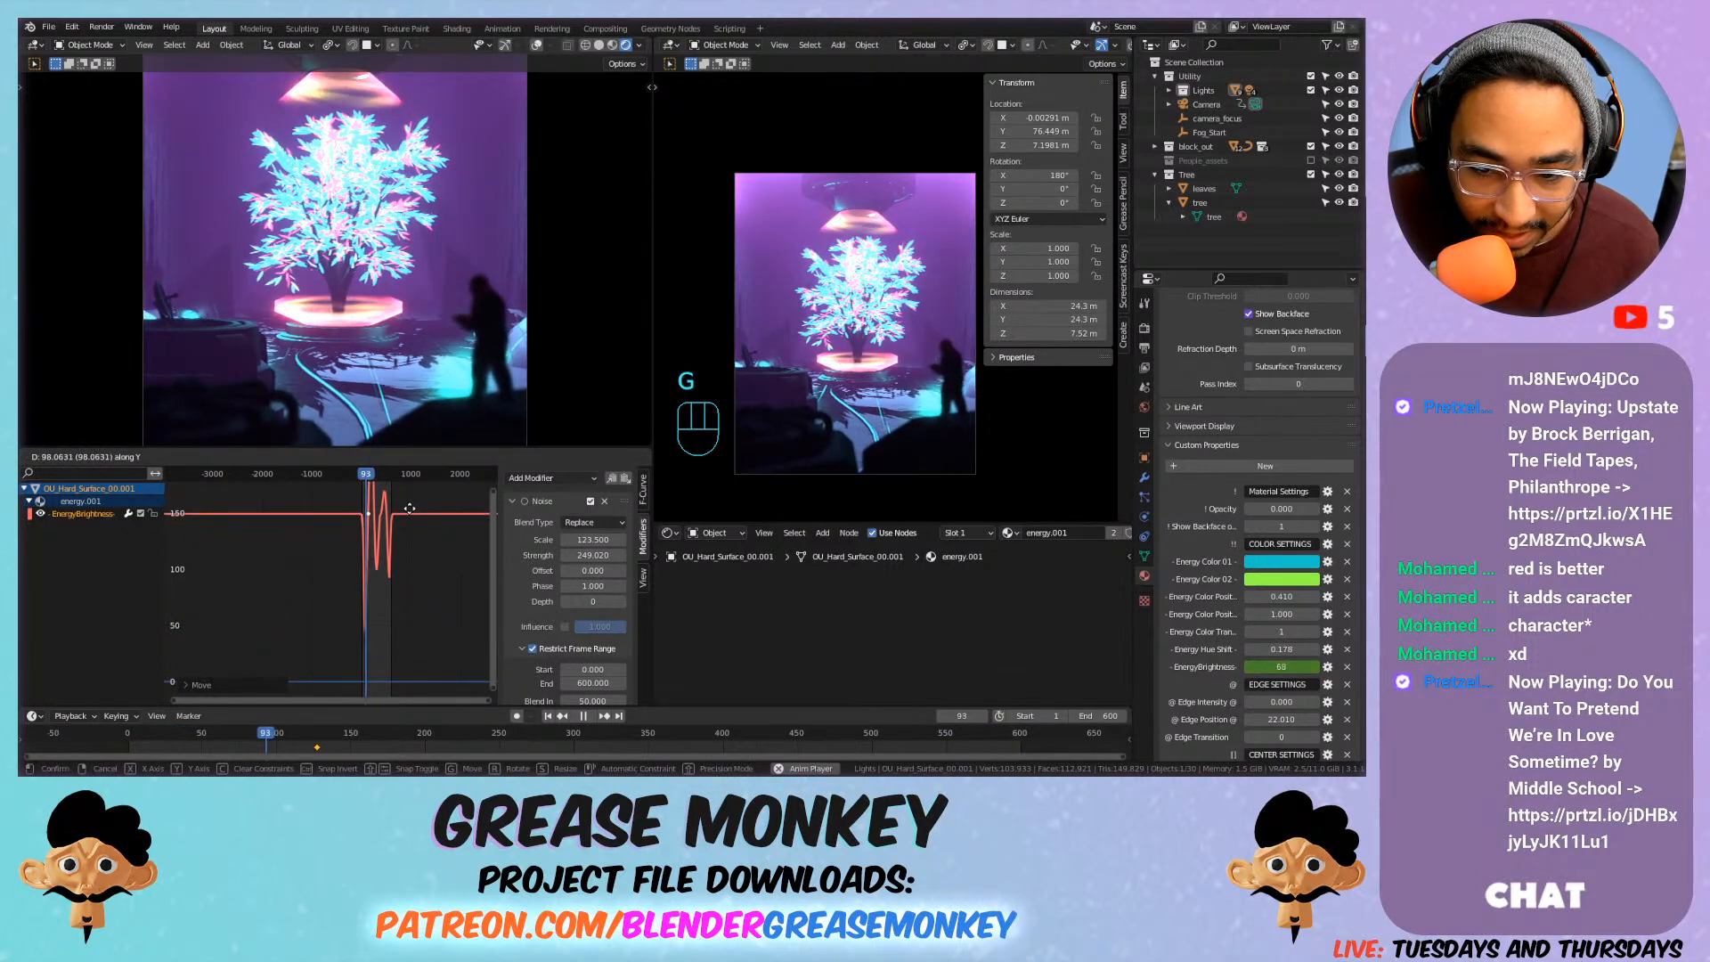
left_click(409, 507)
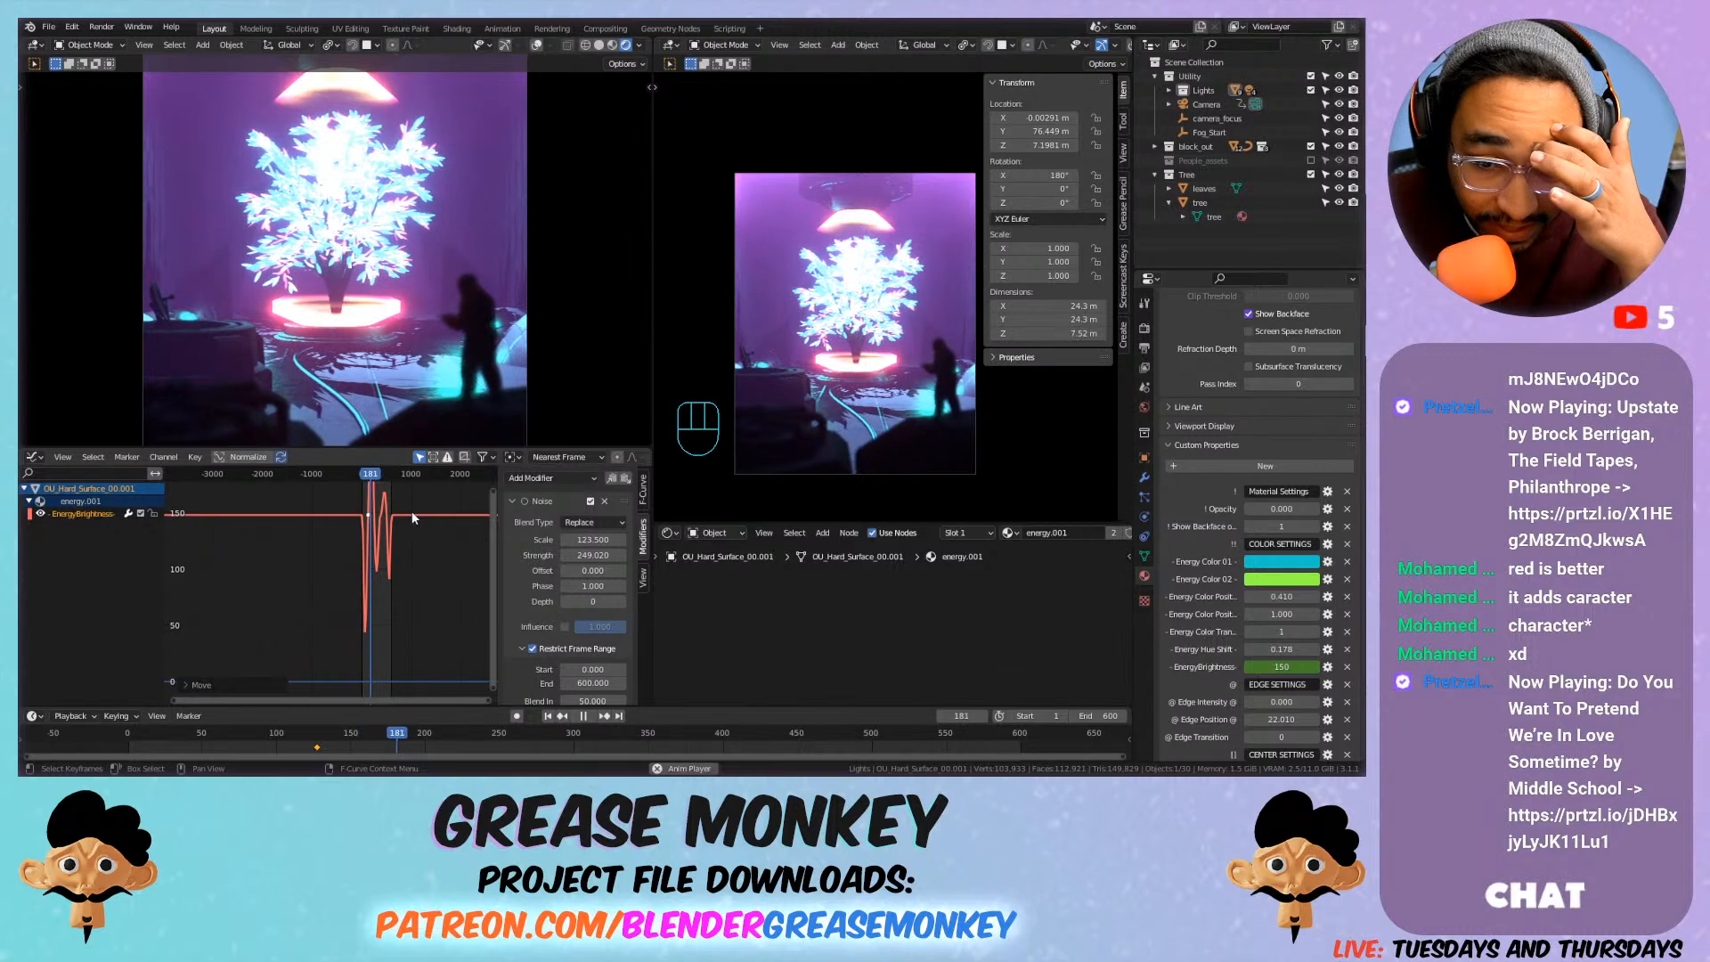
Set the Noise modifier's Scale to about 263.2 and Strength to about 206.72, and lower the EnergyBrightness curve to a base of about 90.
mouse_move(570, 555)
left_mouse_down()
mouse_move(637, 539)
mouse_move(577, 553)
left_mouse_up()
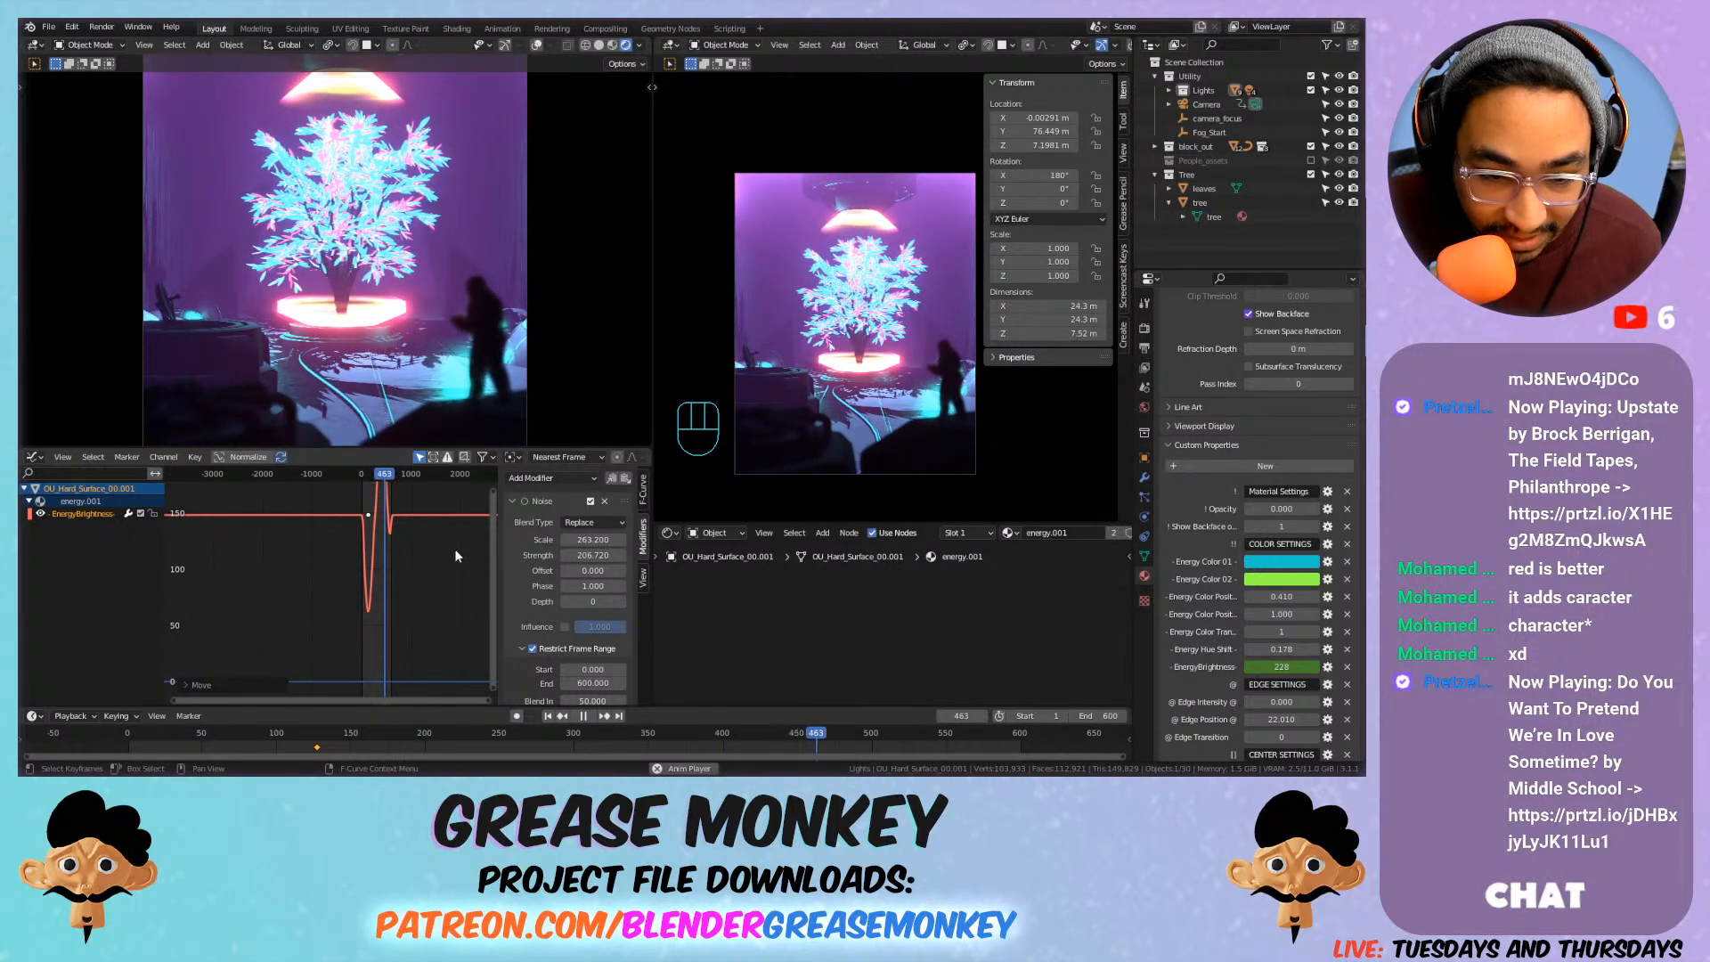
key("g")
left_click(455, 619)
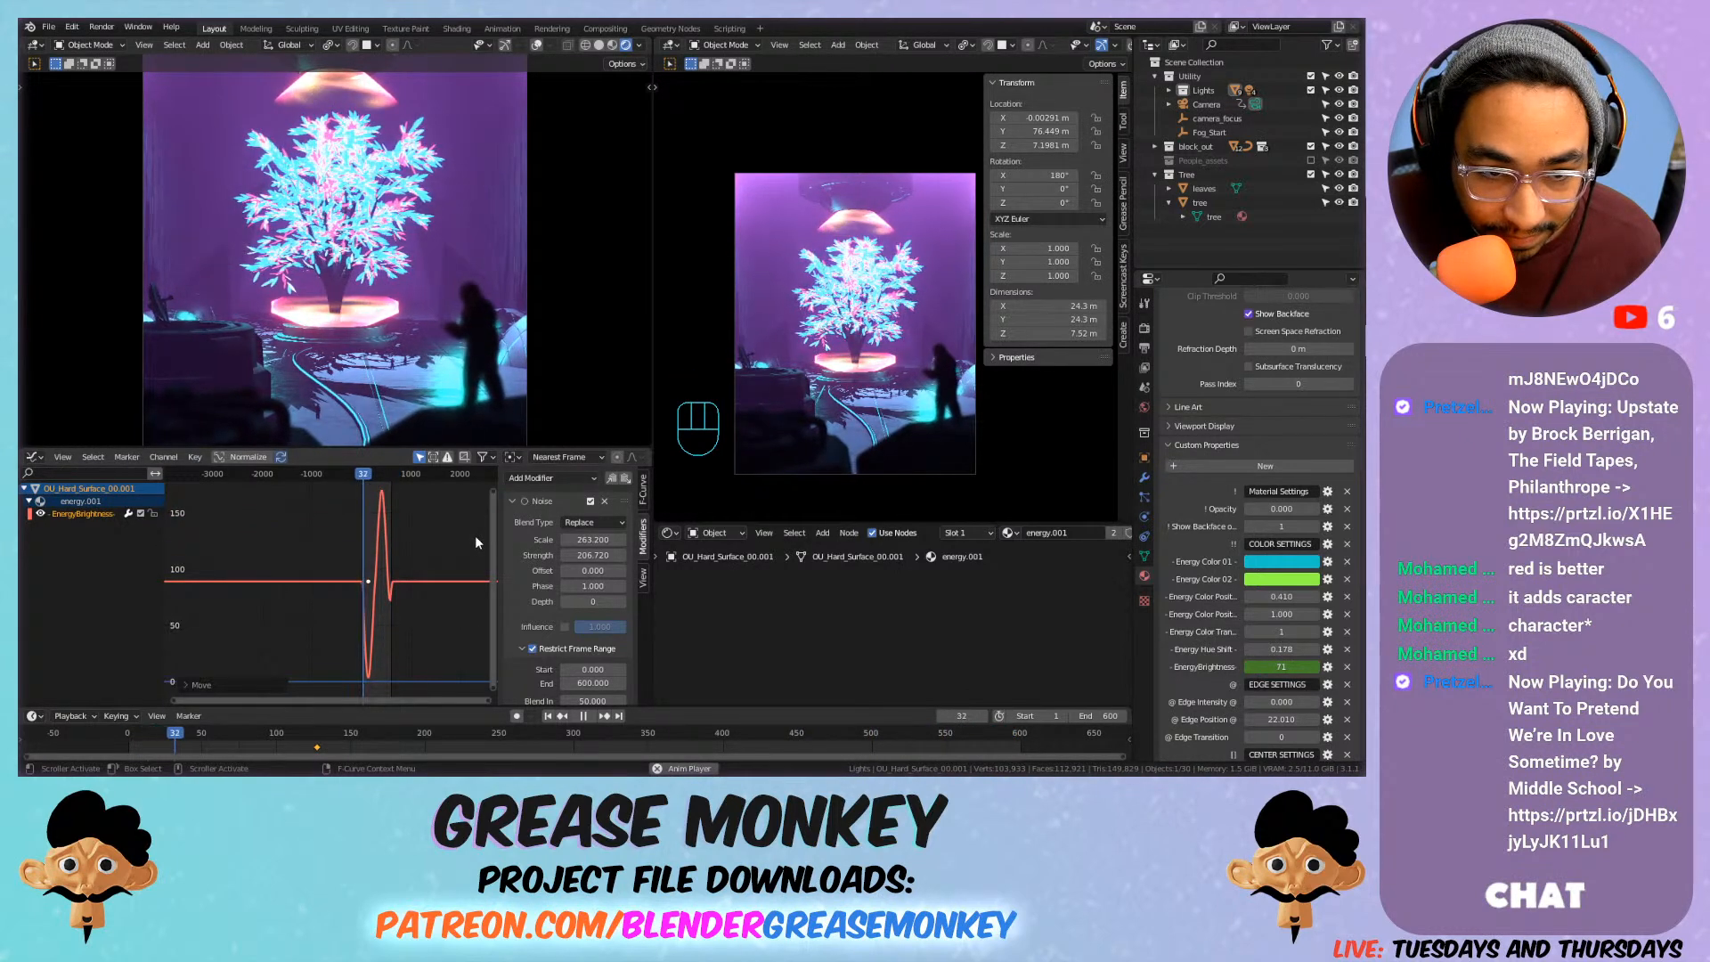
Set the Noise modifier's Strength to about 125.62 on the EnergyBrightness curve while the animation plays.
key("space")
key("space")
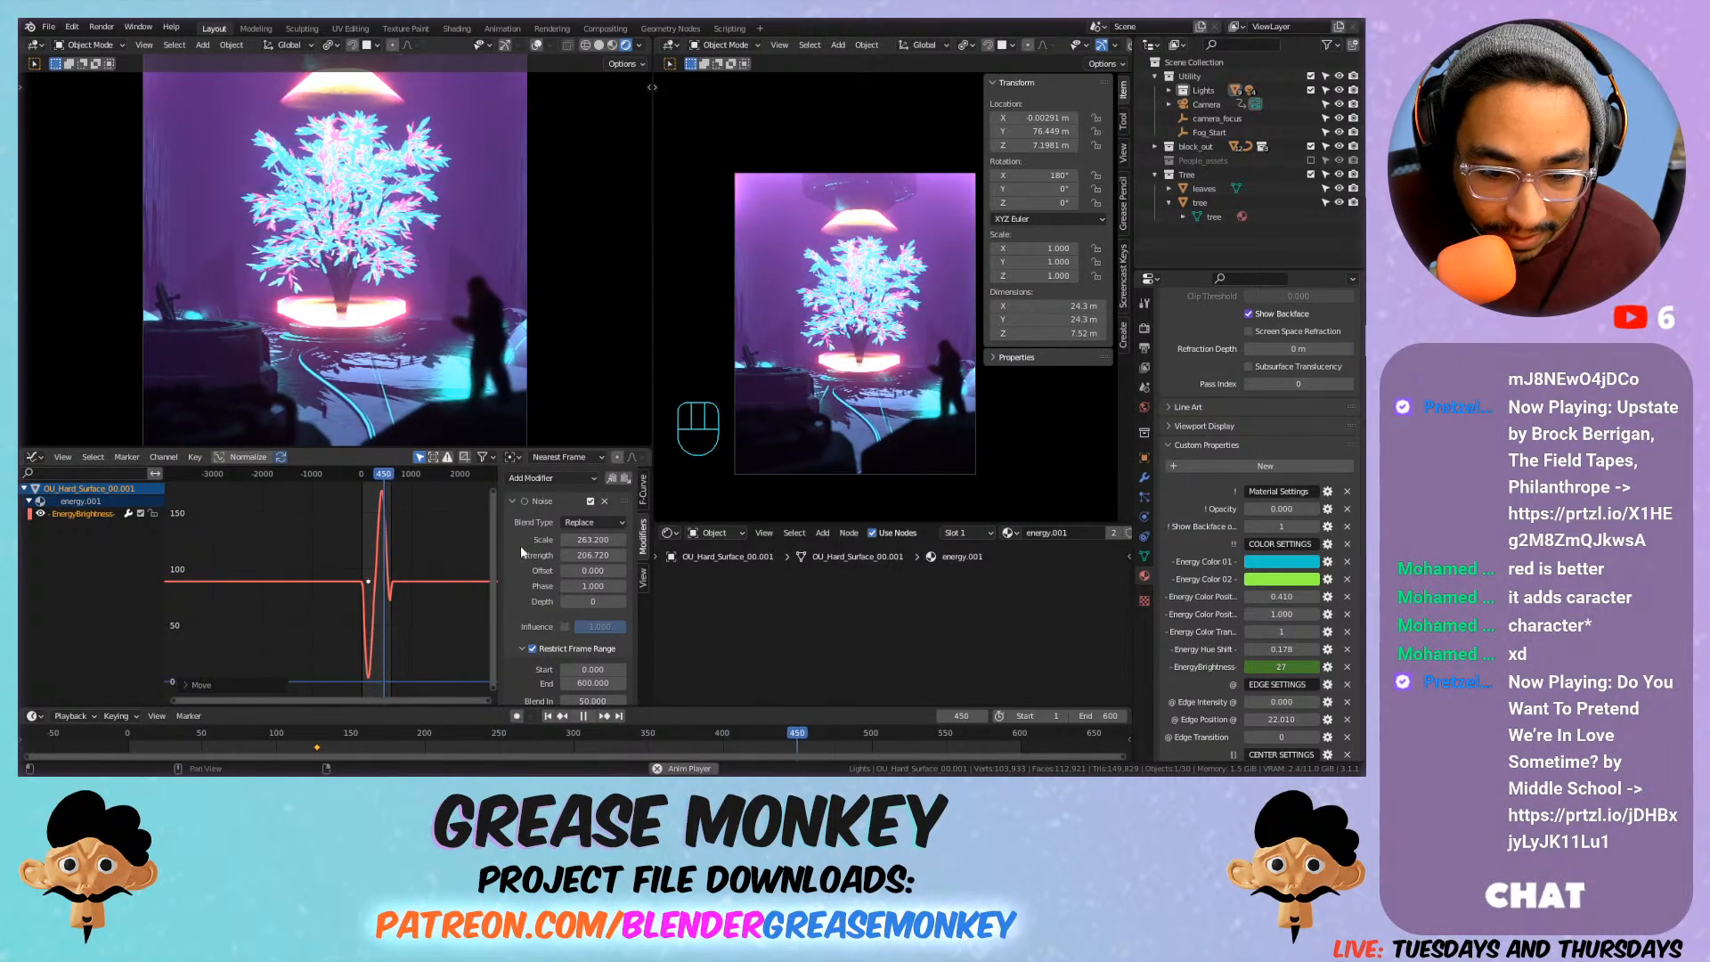
left_click_drag(593, 555, 539, 554)
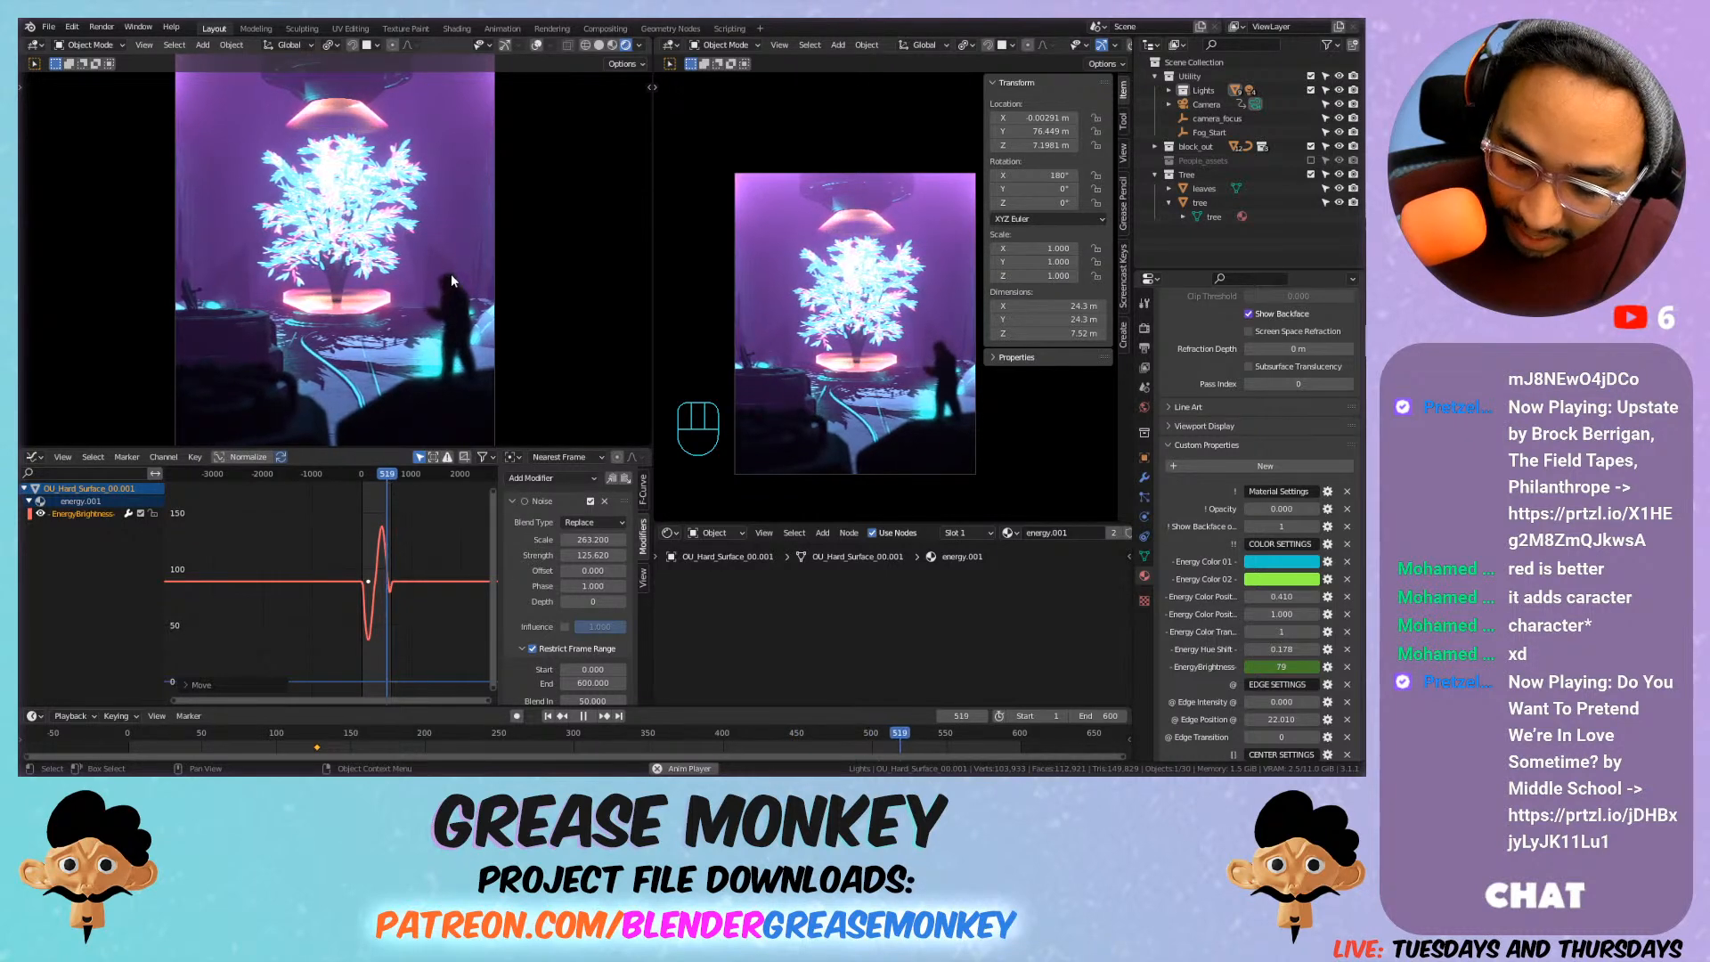
Stop the animation at frame 48 with the camera viewport's sidebar hidden, and save the scene file.
key("Home")
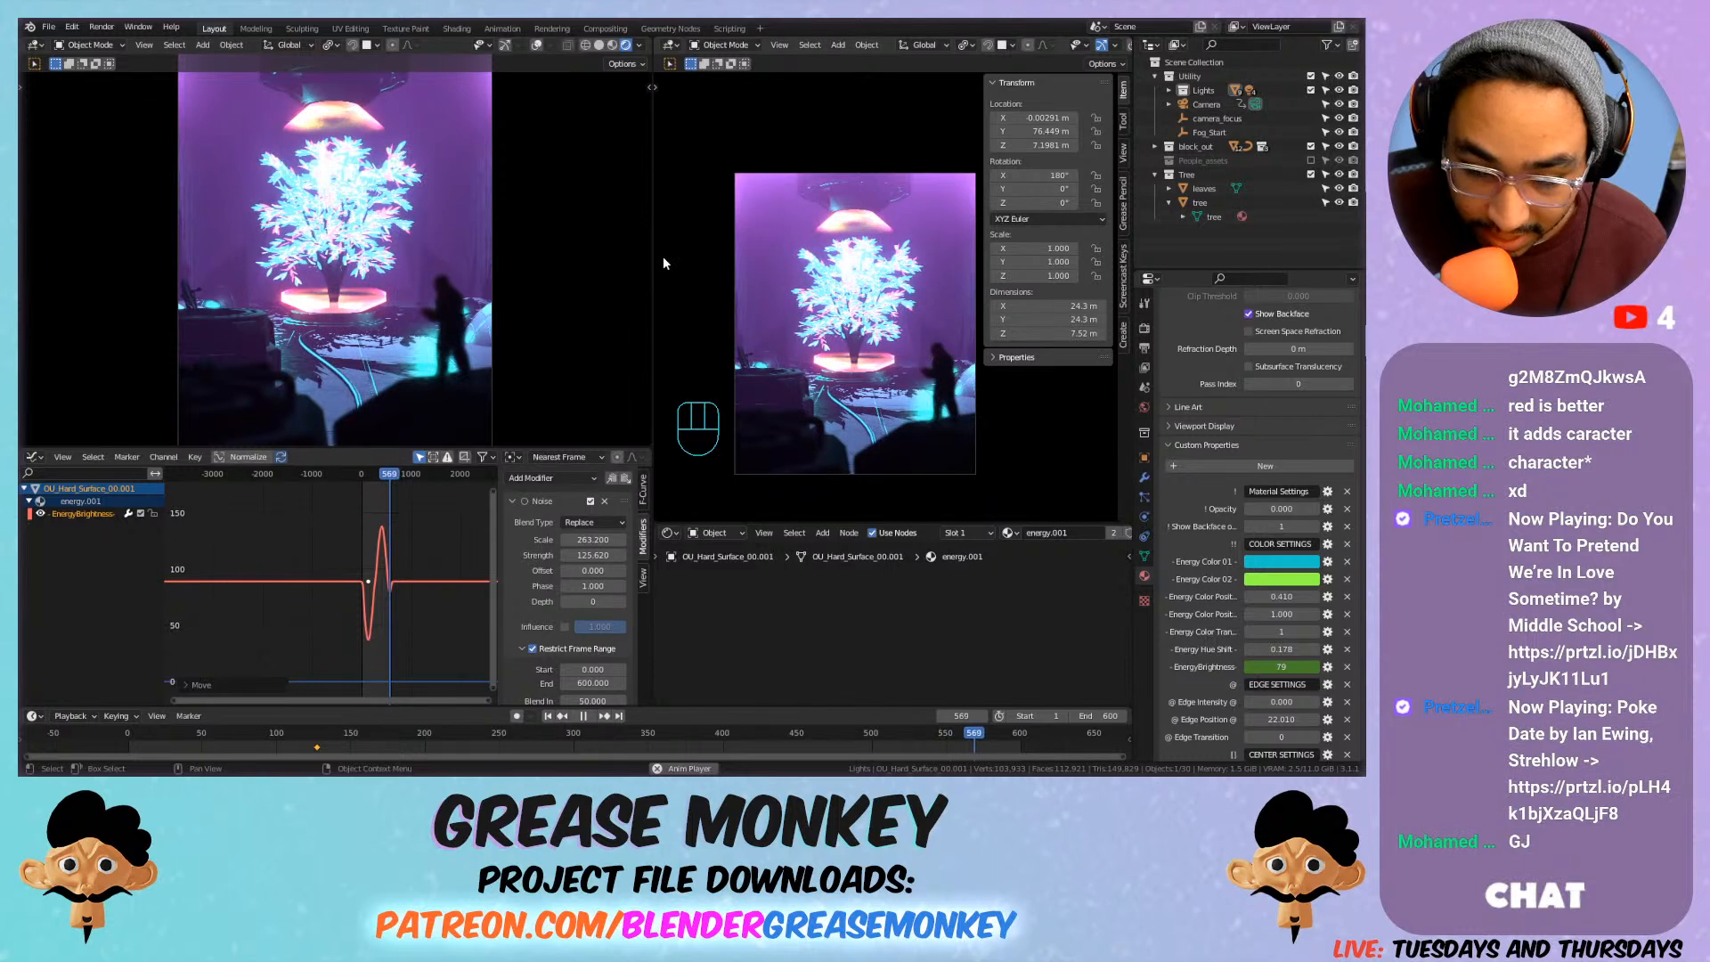
key("n")
key("space")
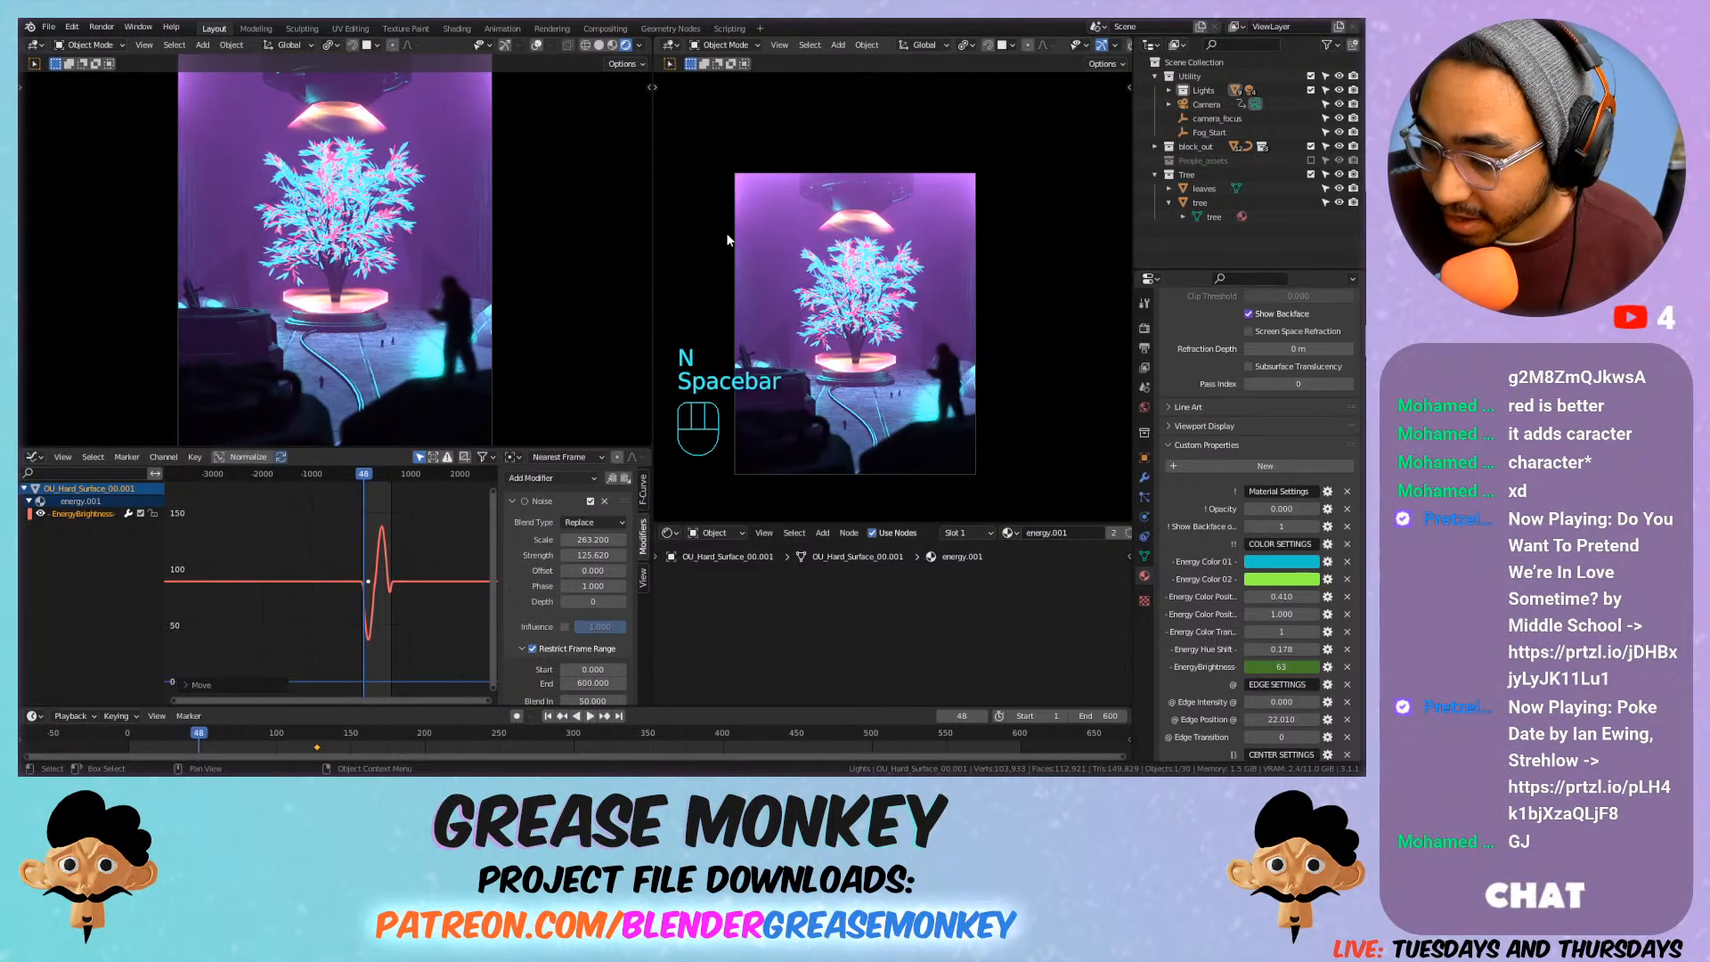
key("ctrl+s")
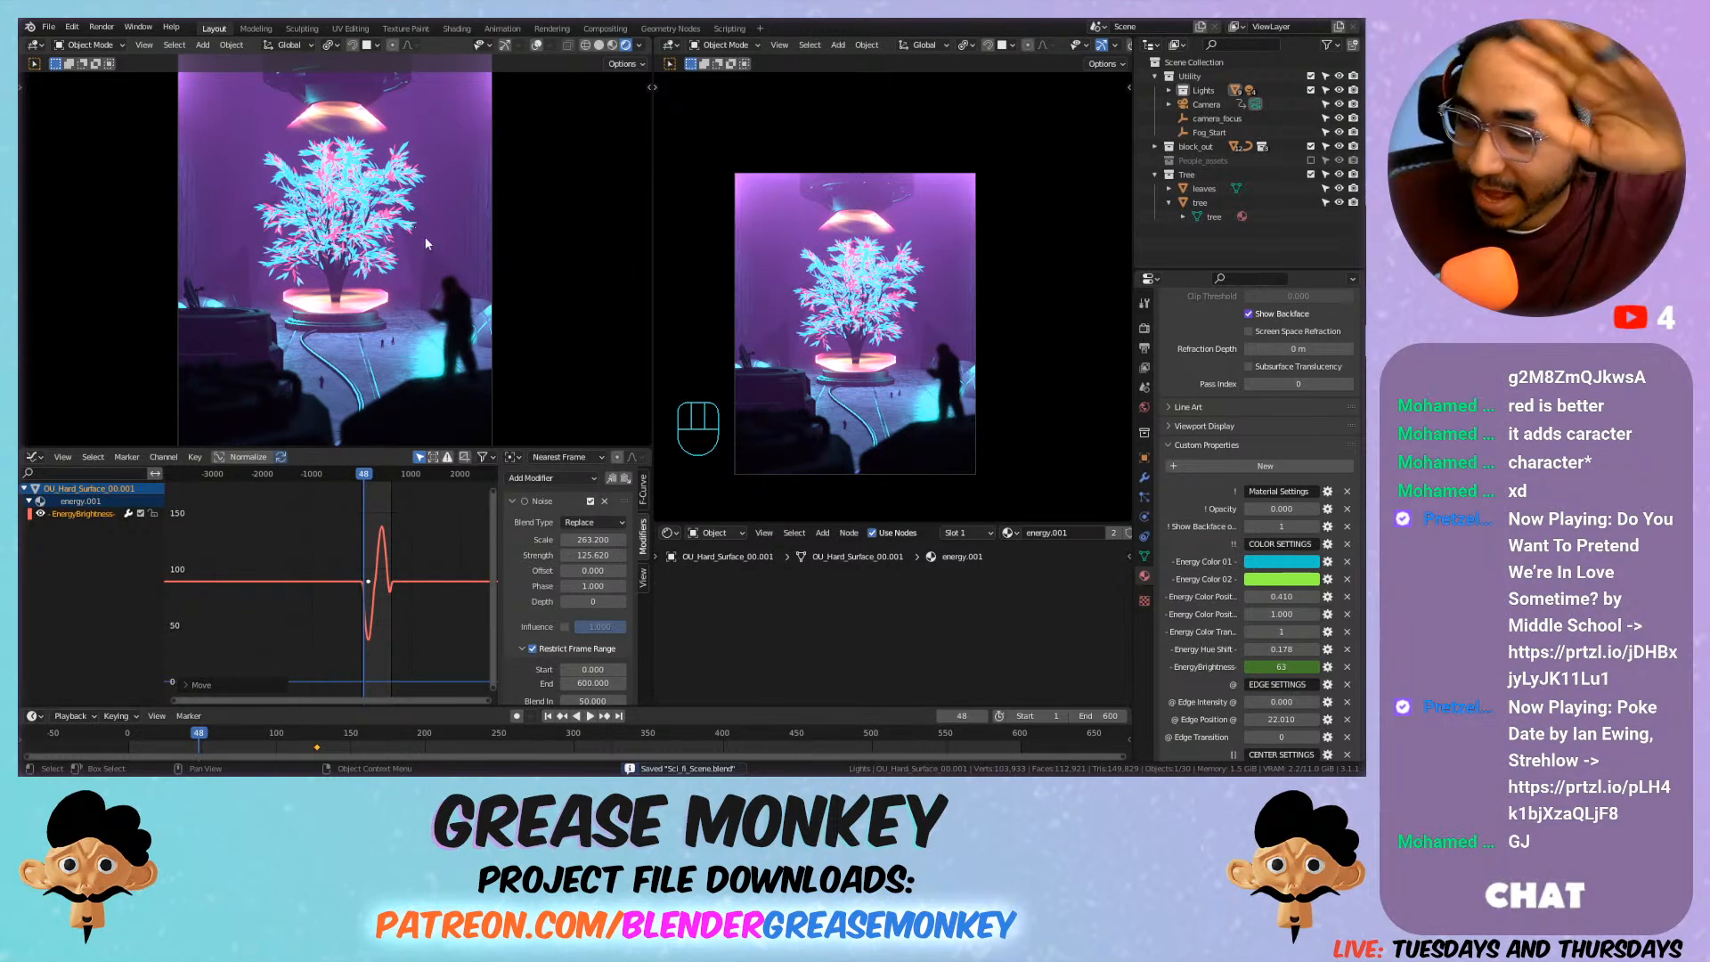
key("ctrl+s")
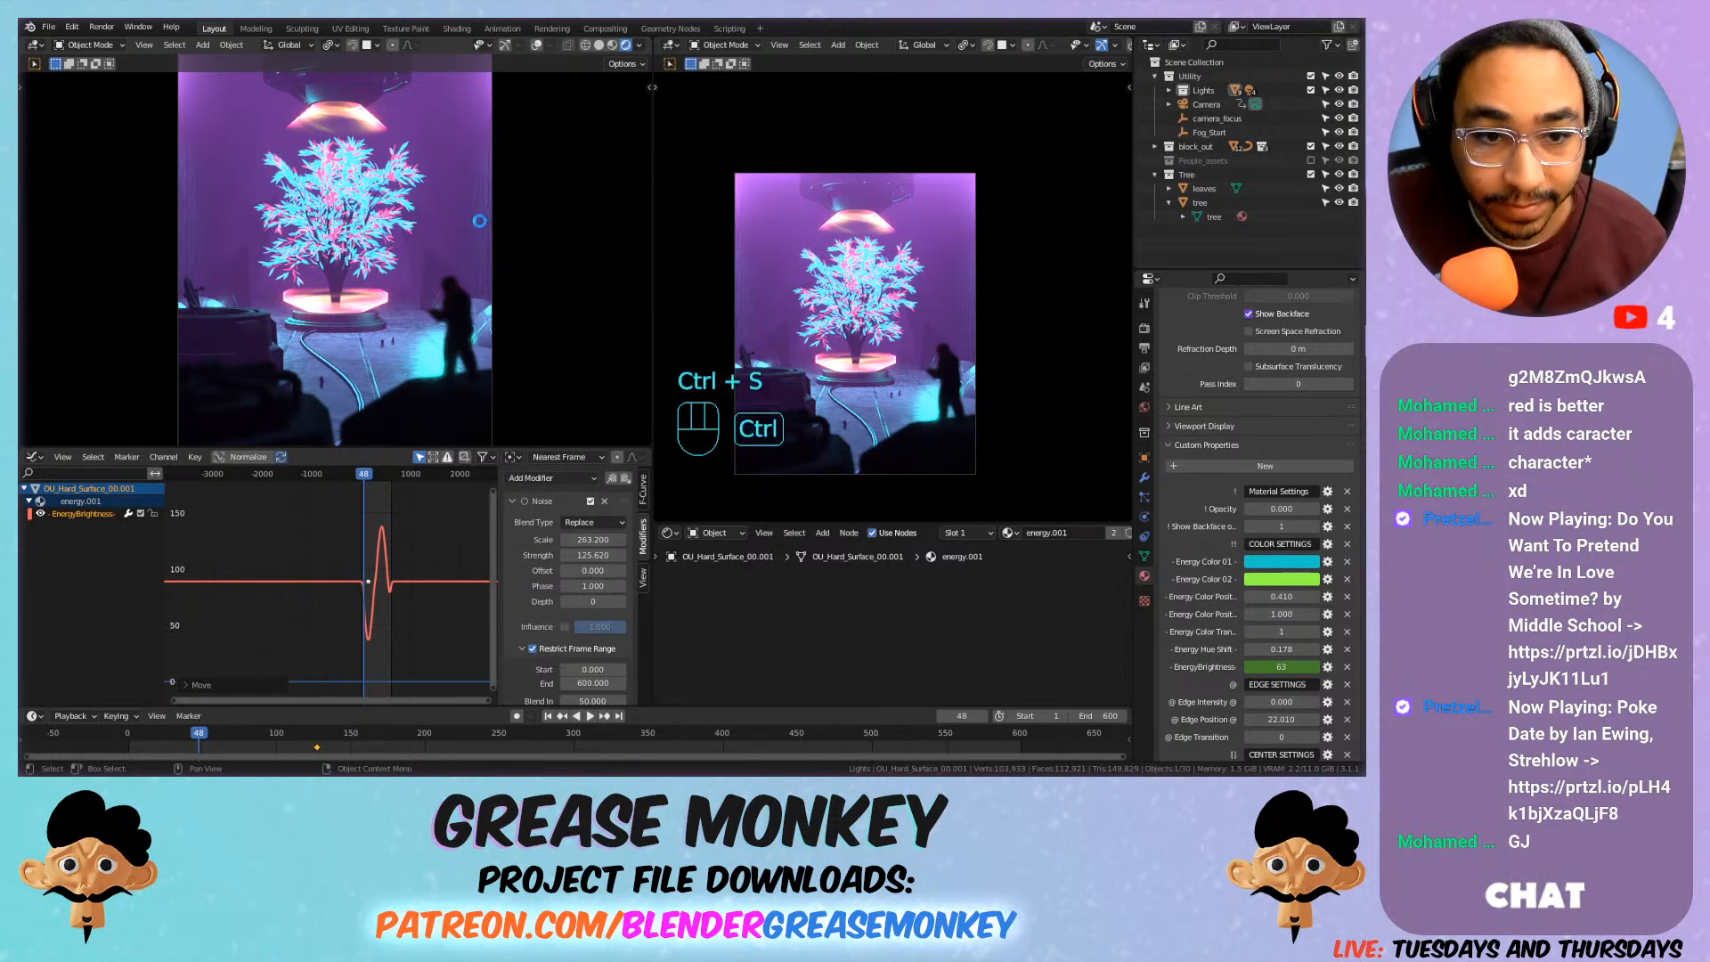